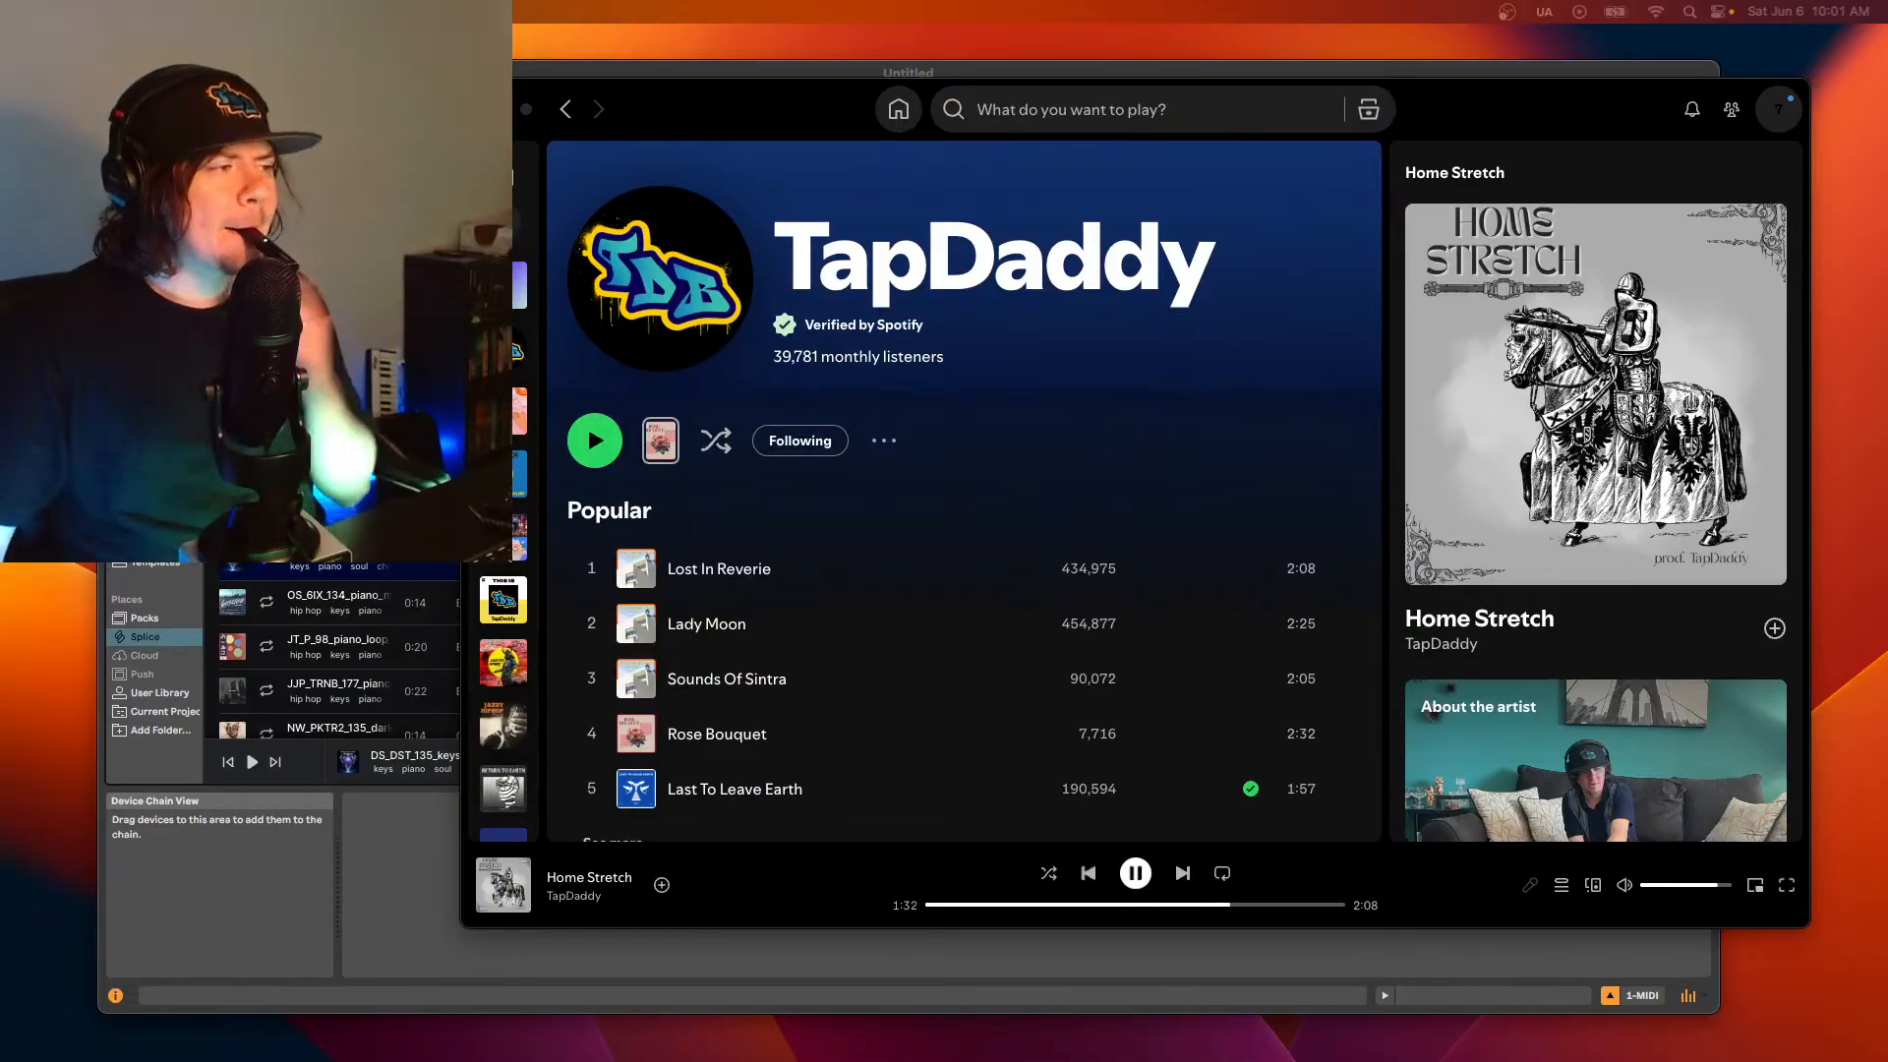
# - Pause the Home Stretch track in Spotify and preview the DS_DST_135_keys piano chords loop in Ableton Live's Splice browser
pyautogui.click(1419, 889)
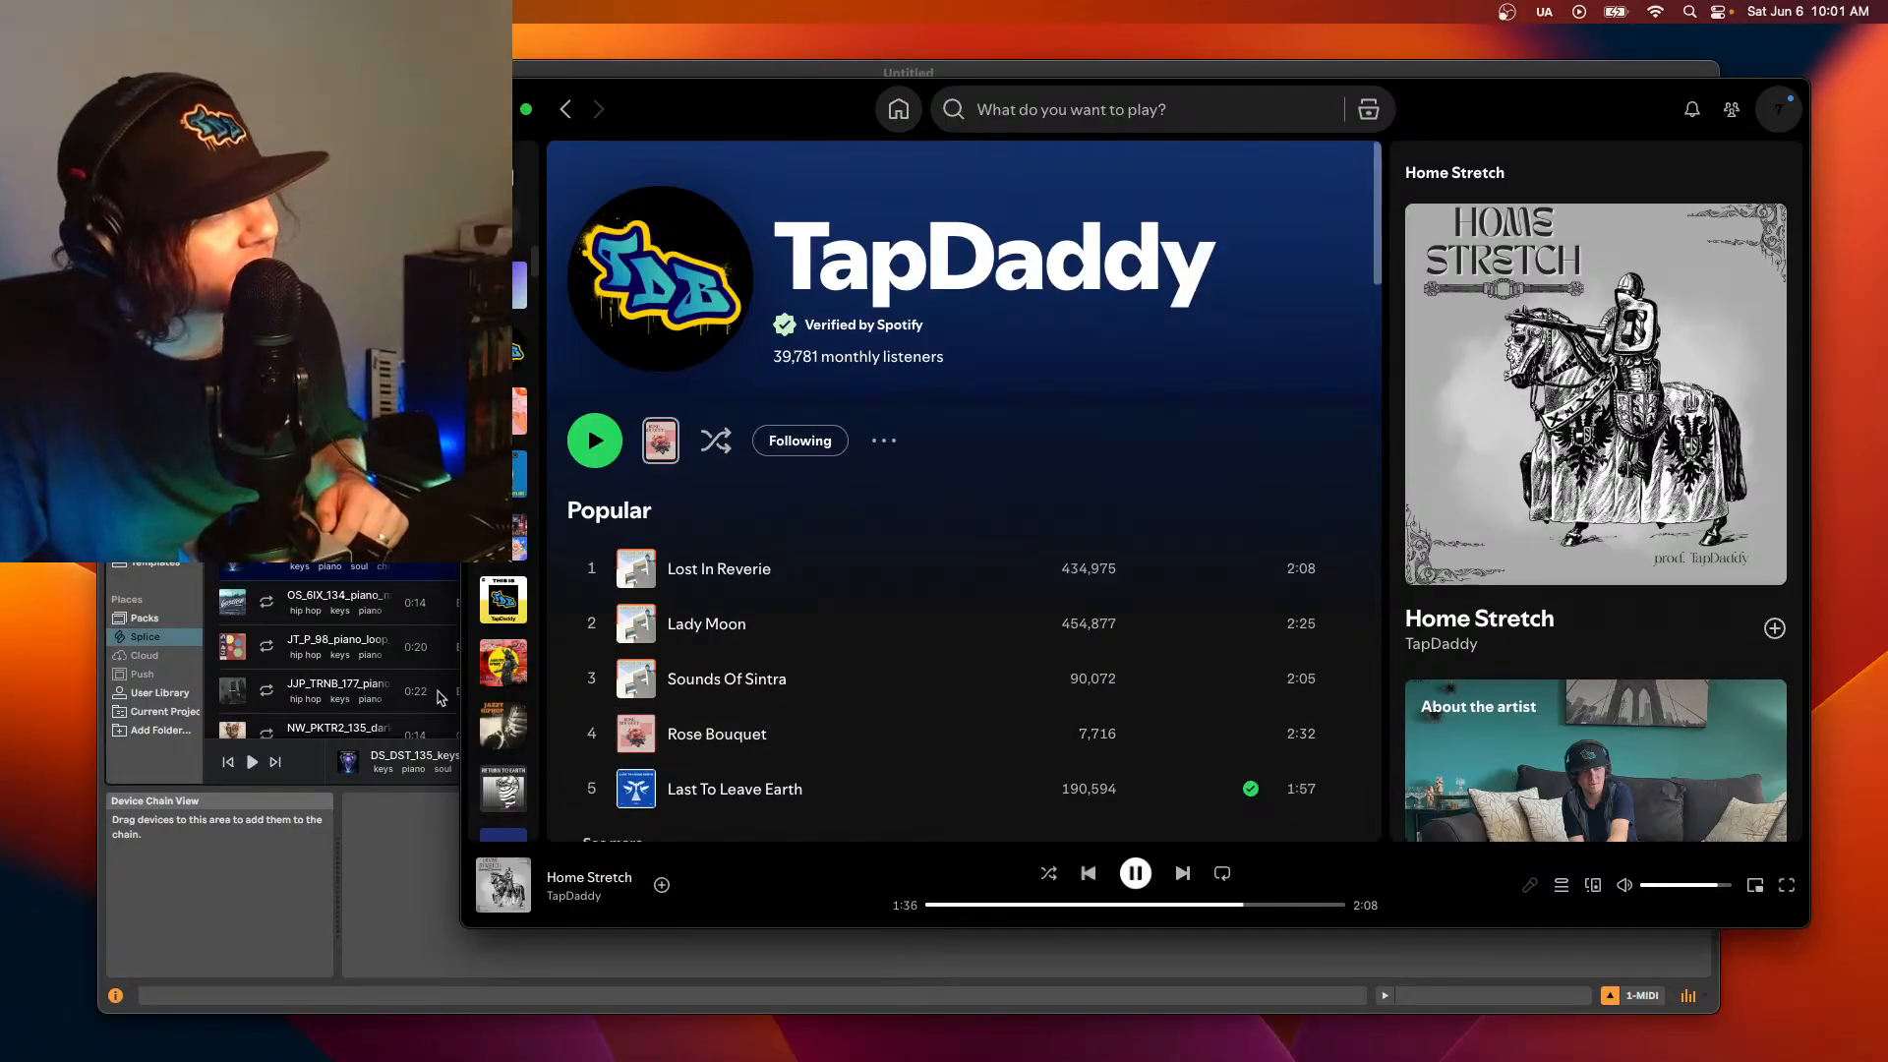
pyautogui.click(1134, 875)
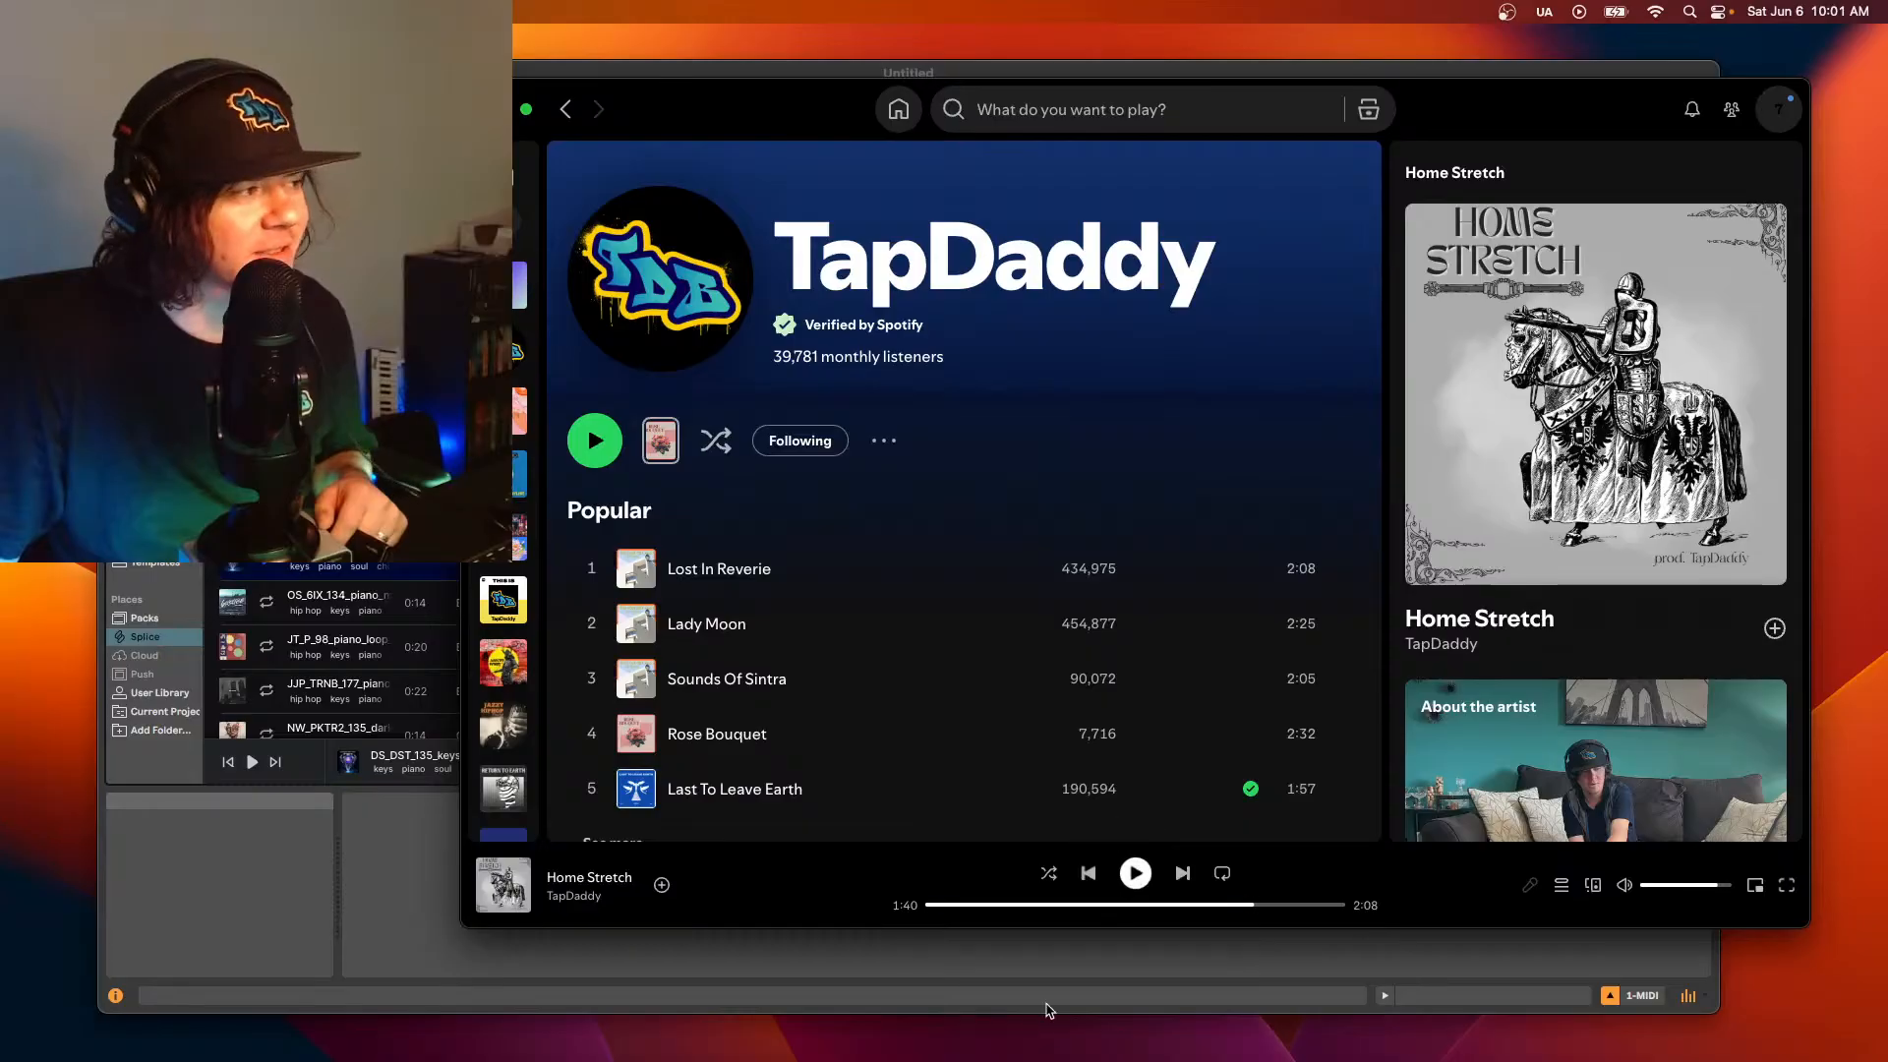
pyautogui.click(1086, 971)
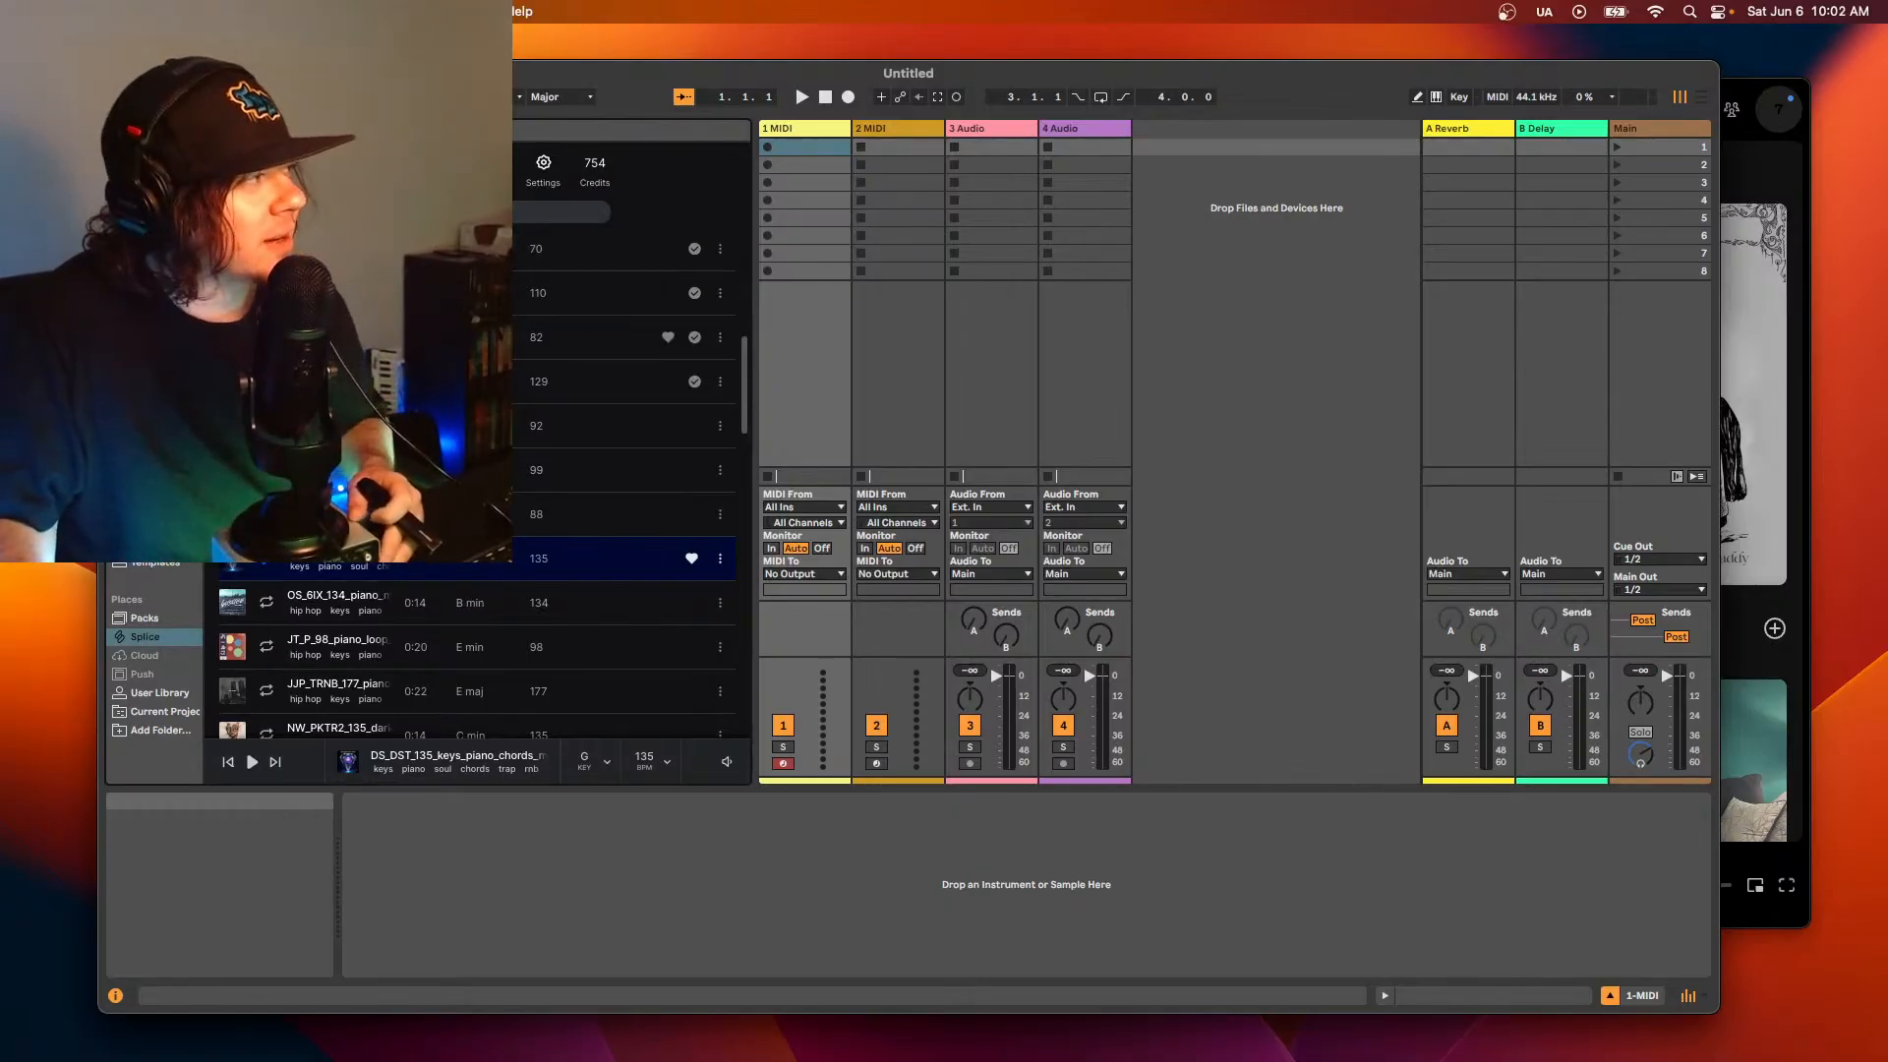
pyautogui.click(264, 568)
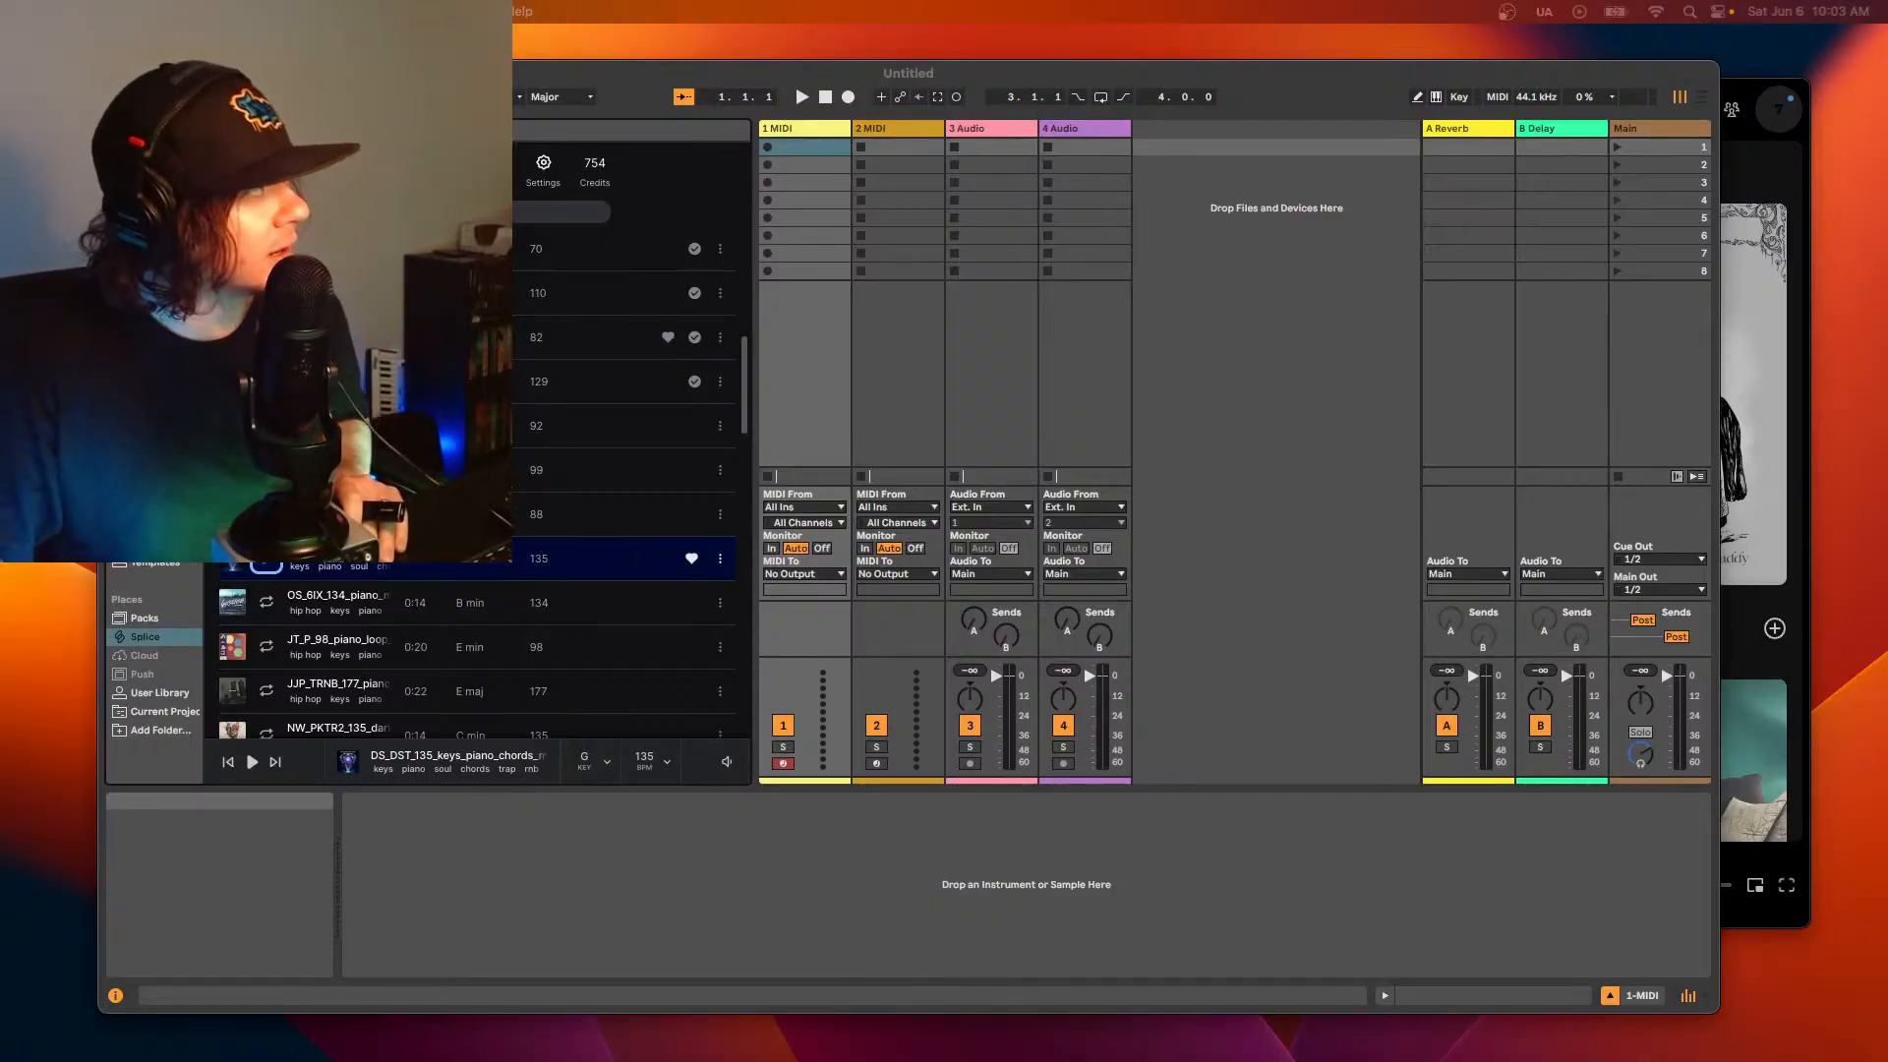
# - Find the TapDaddy142 BoomBap kit among the drum presets and load it onto the first MIDI track
pyautogui.click(144, 357)
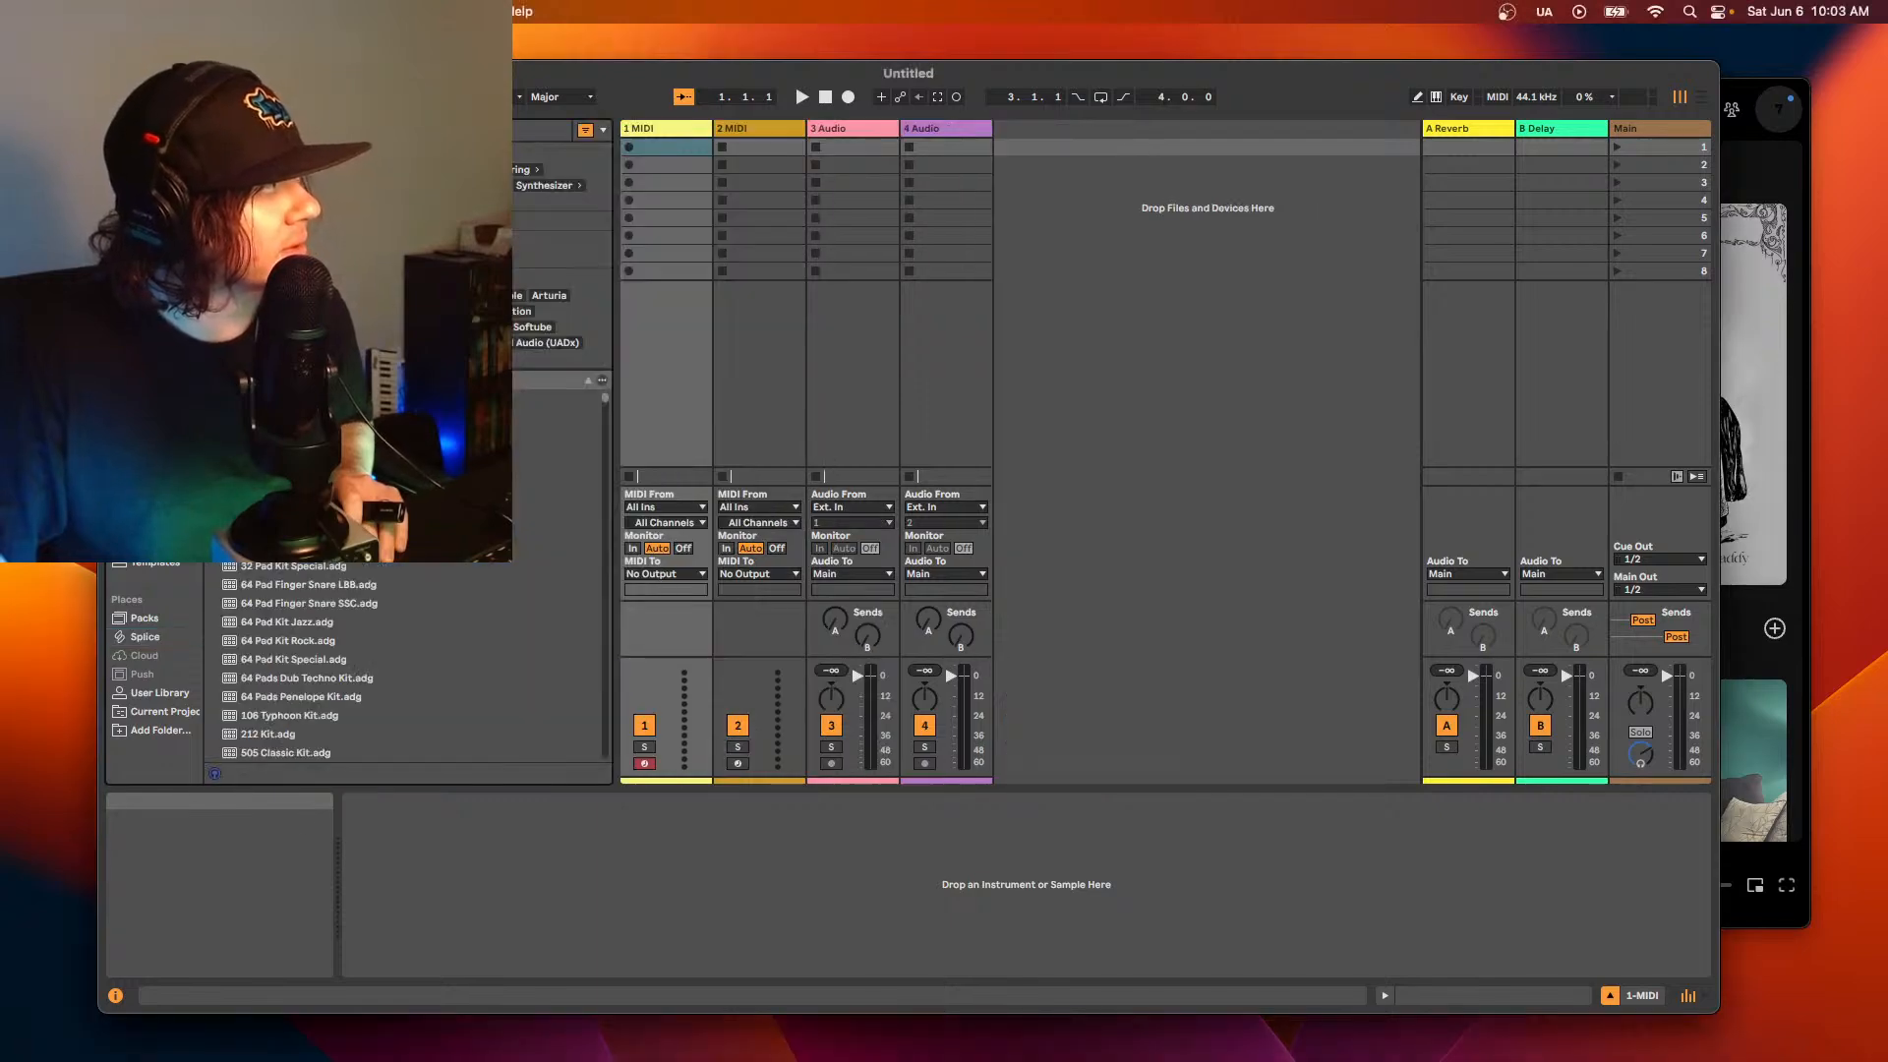
pyautogui.moveTo(604, 287); pyautogui.dragTo(606, 667)
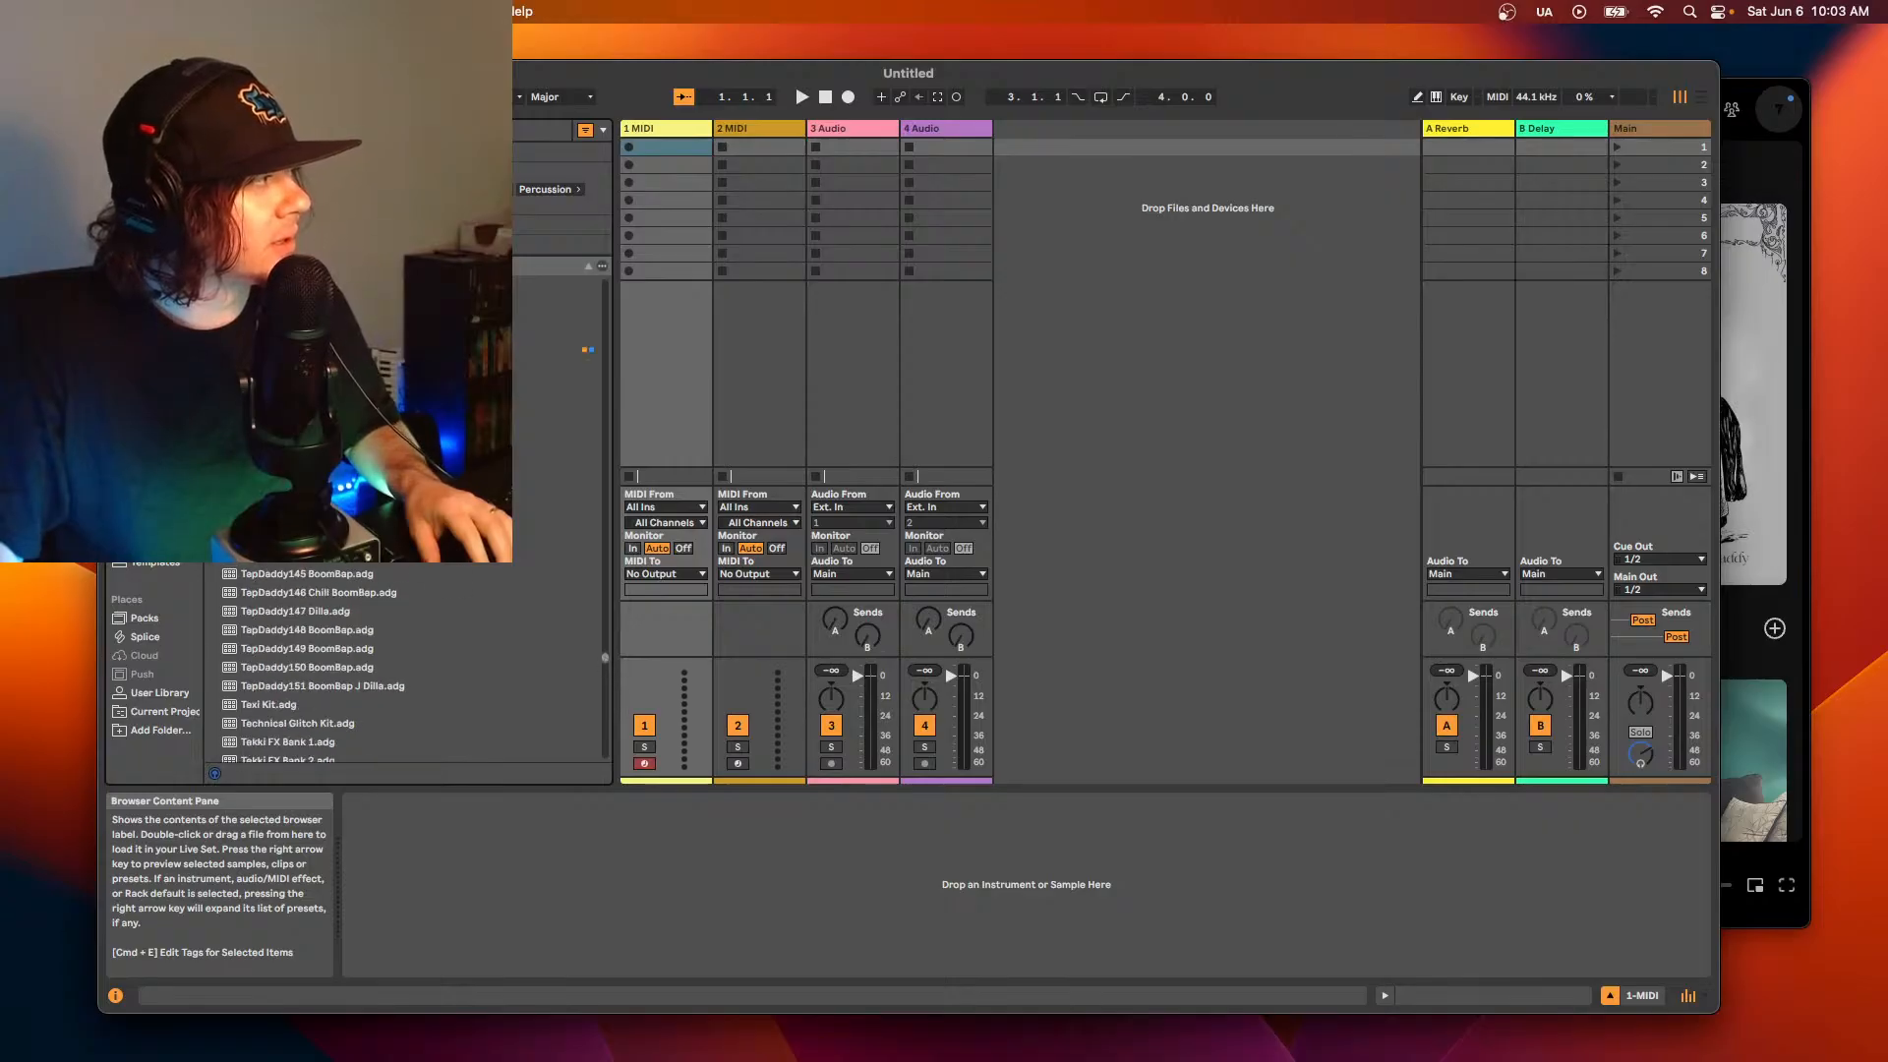
pyautogui.click(555, 519)
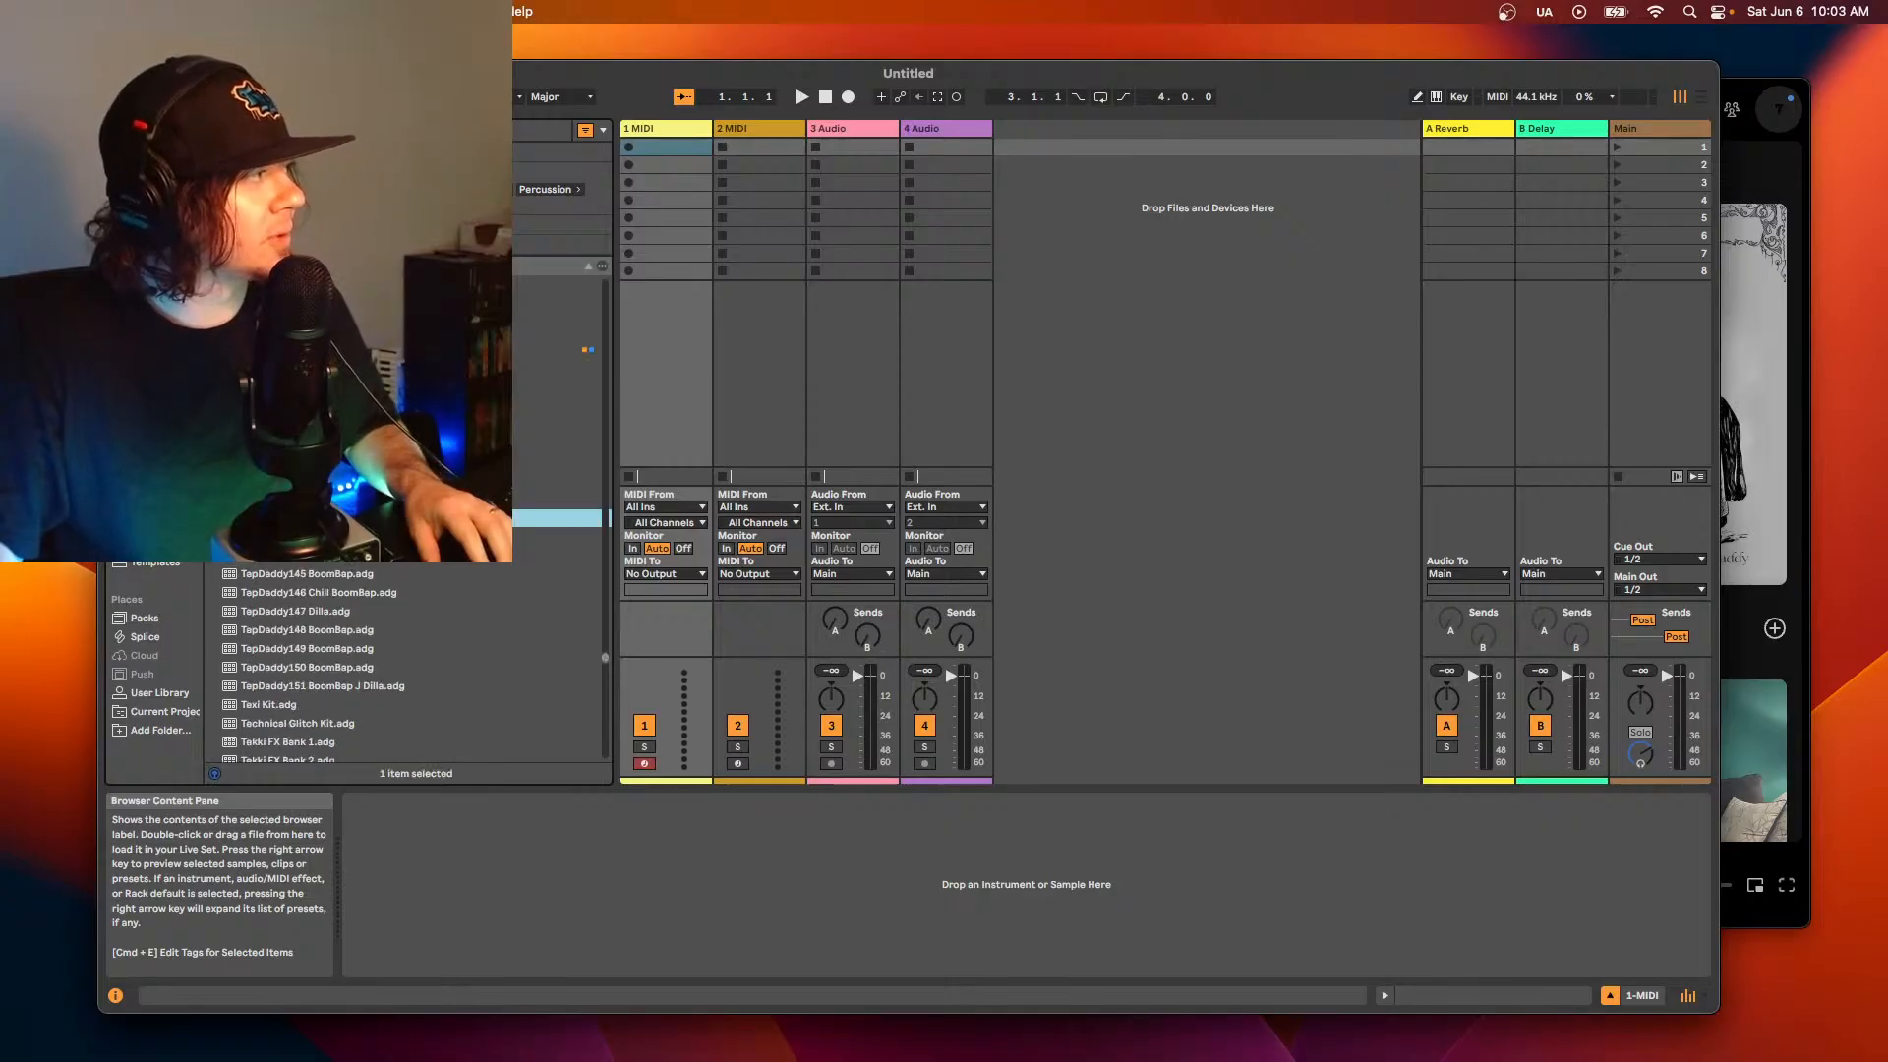
pyautogui.press('Return')
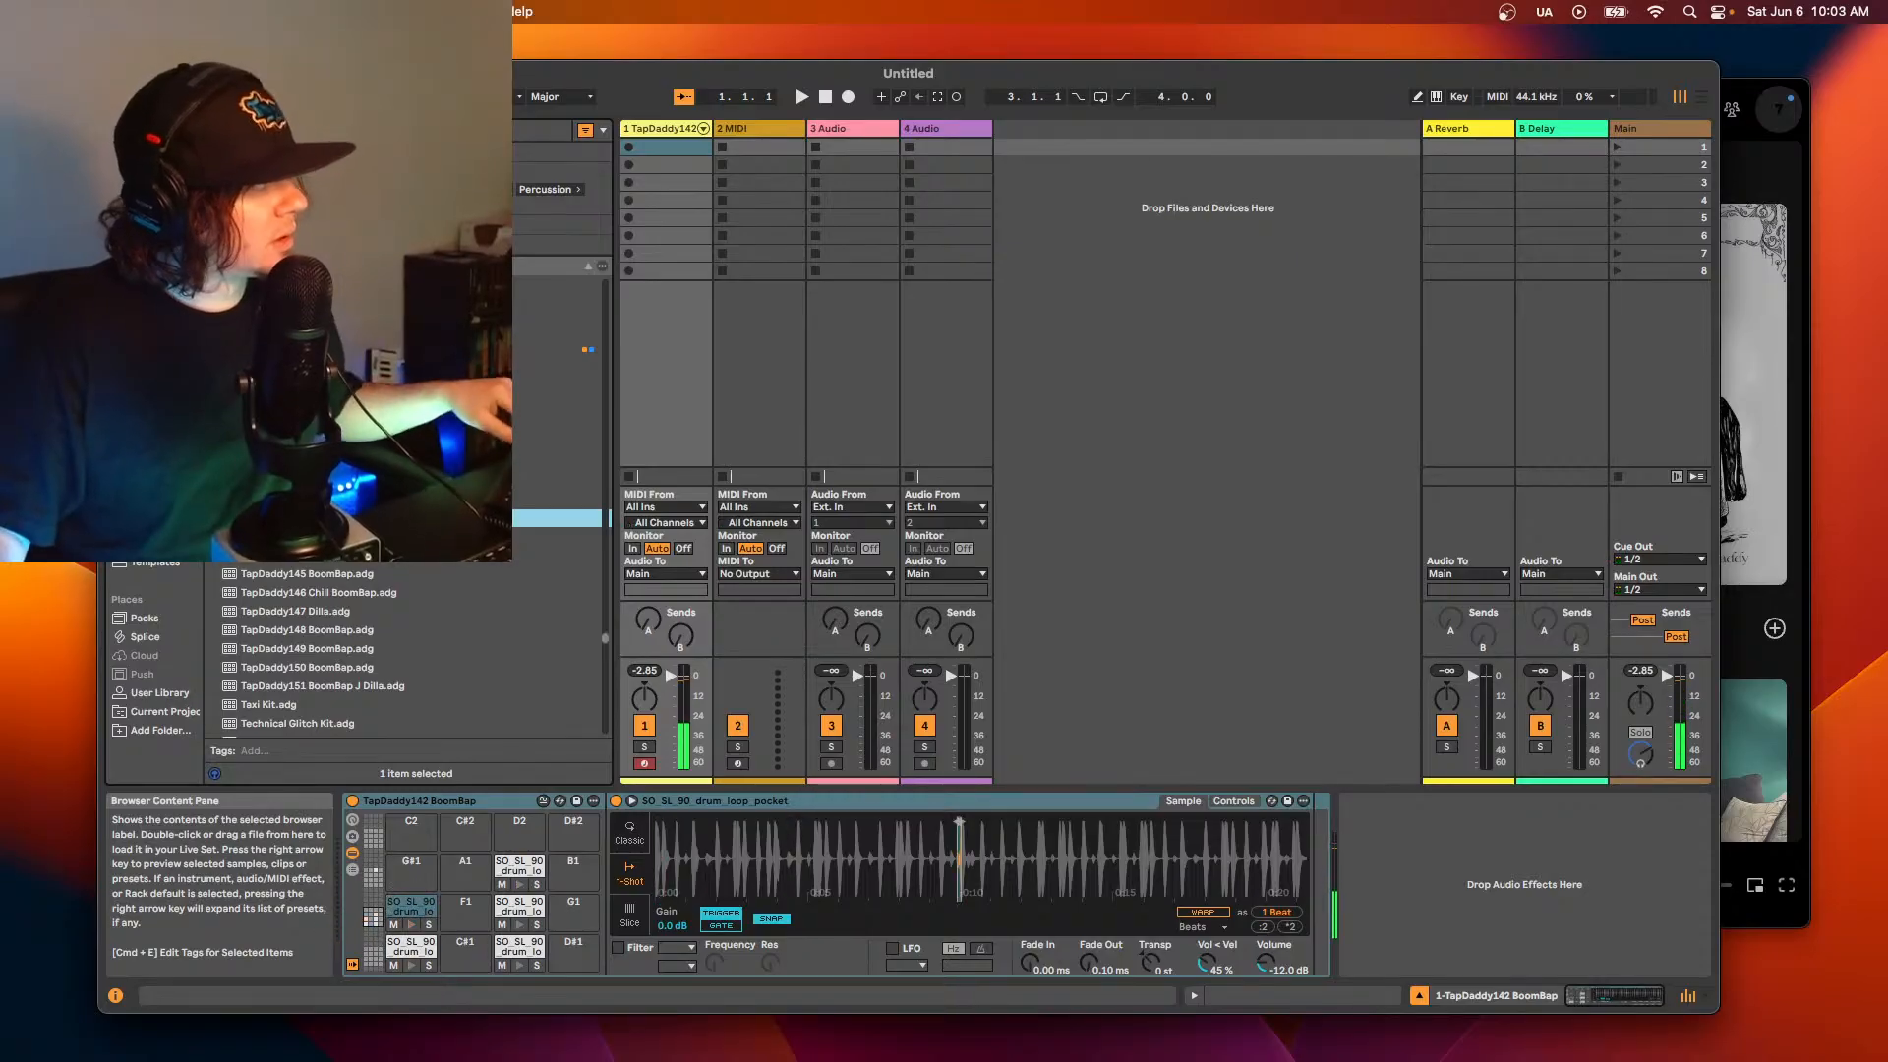
# - Audition the TapDaddy141 BoomBap kit on the first track, switching back to TapDaddy142 BoomBap
pyautogui.press('Up')
pyautogui.press('Return')
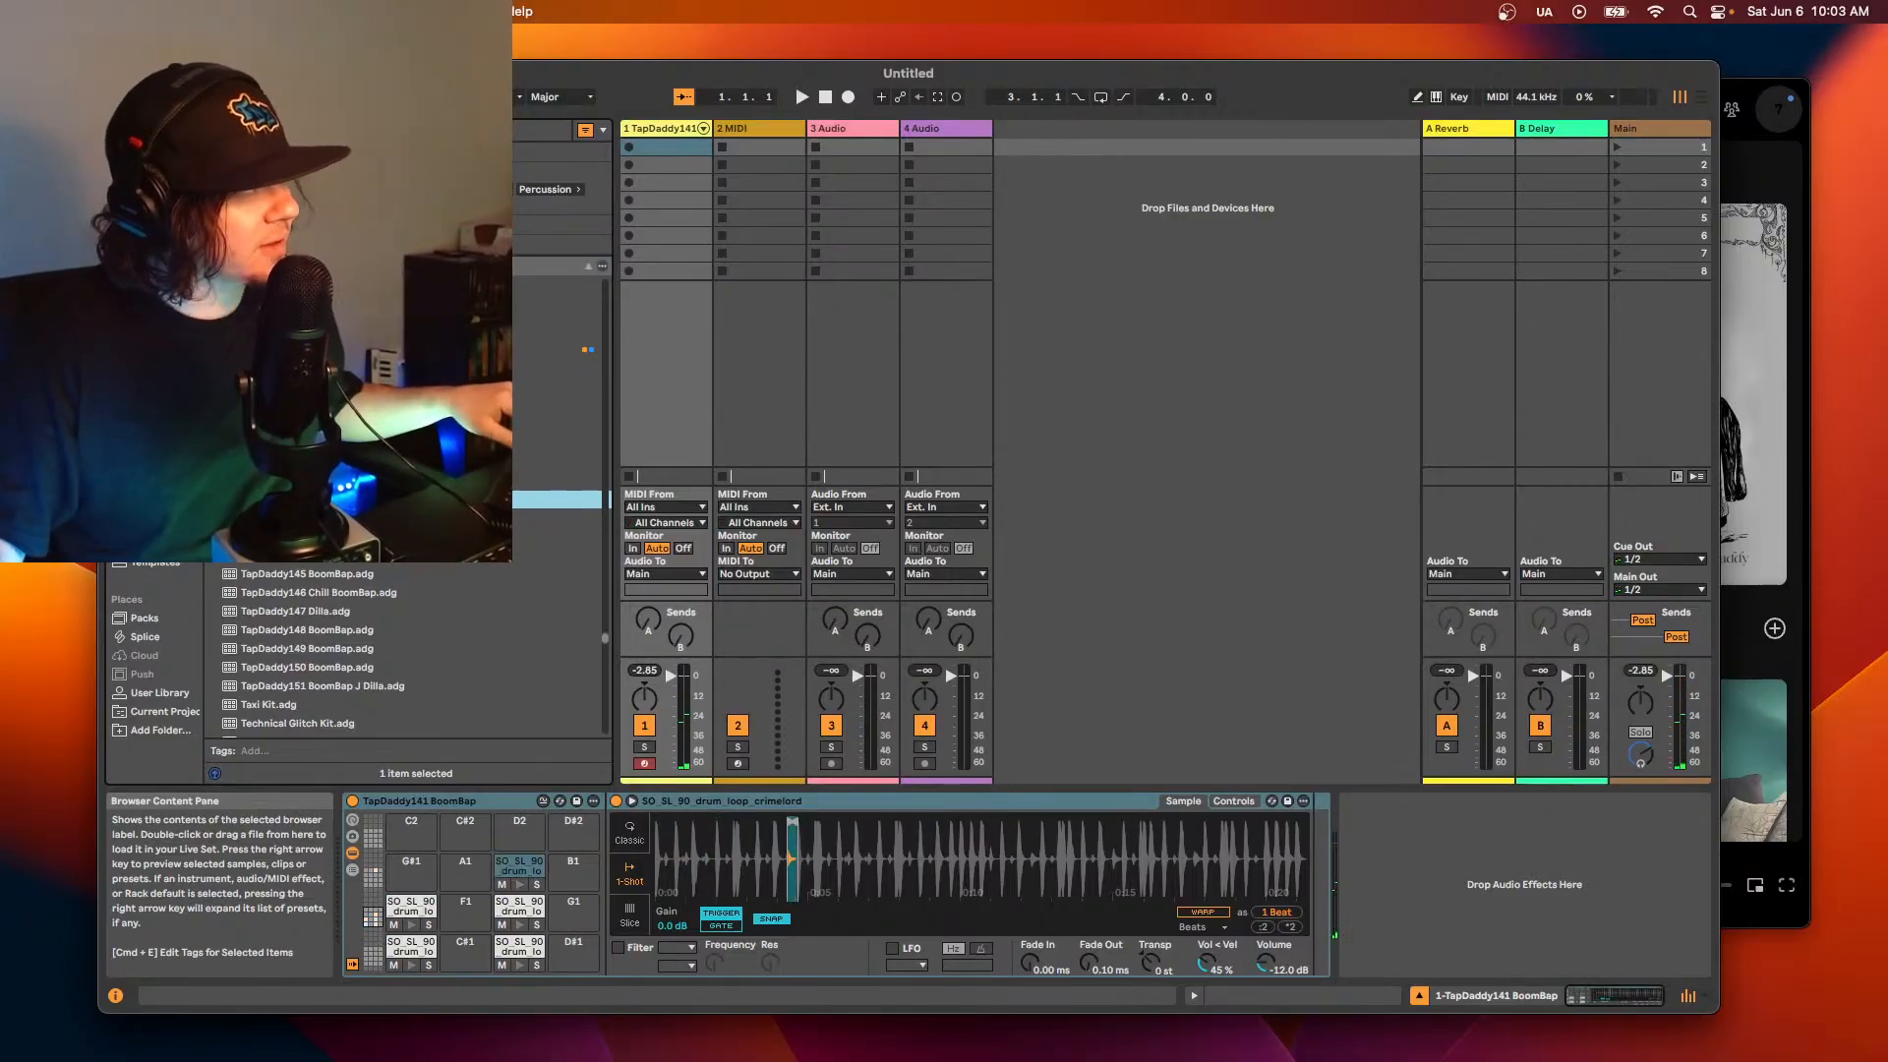
pyautogui.press('Down')
pyautogui.press('Return')
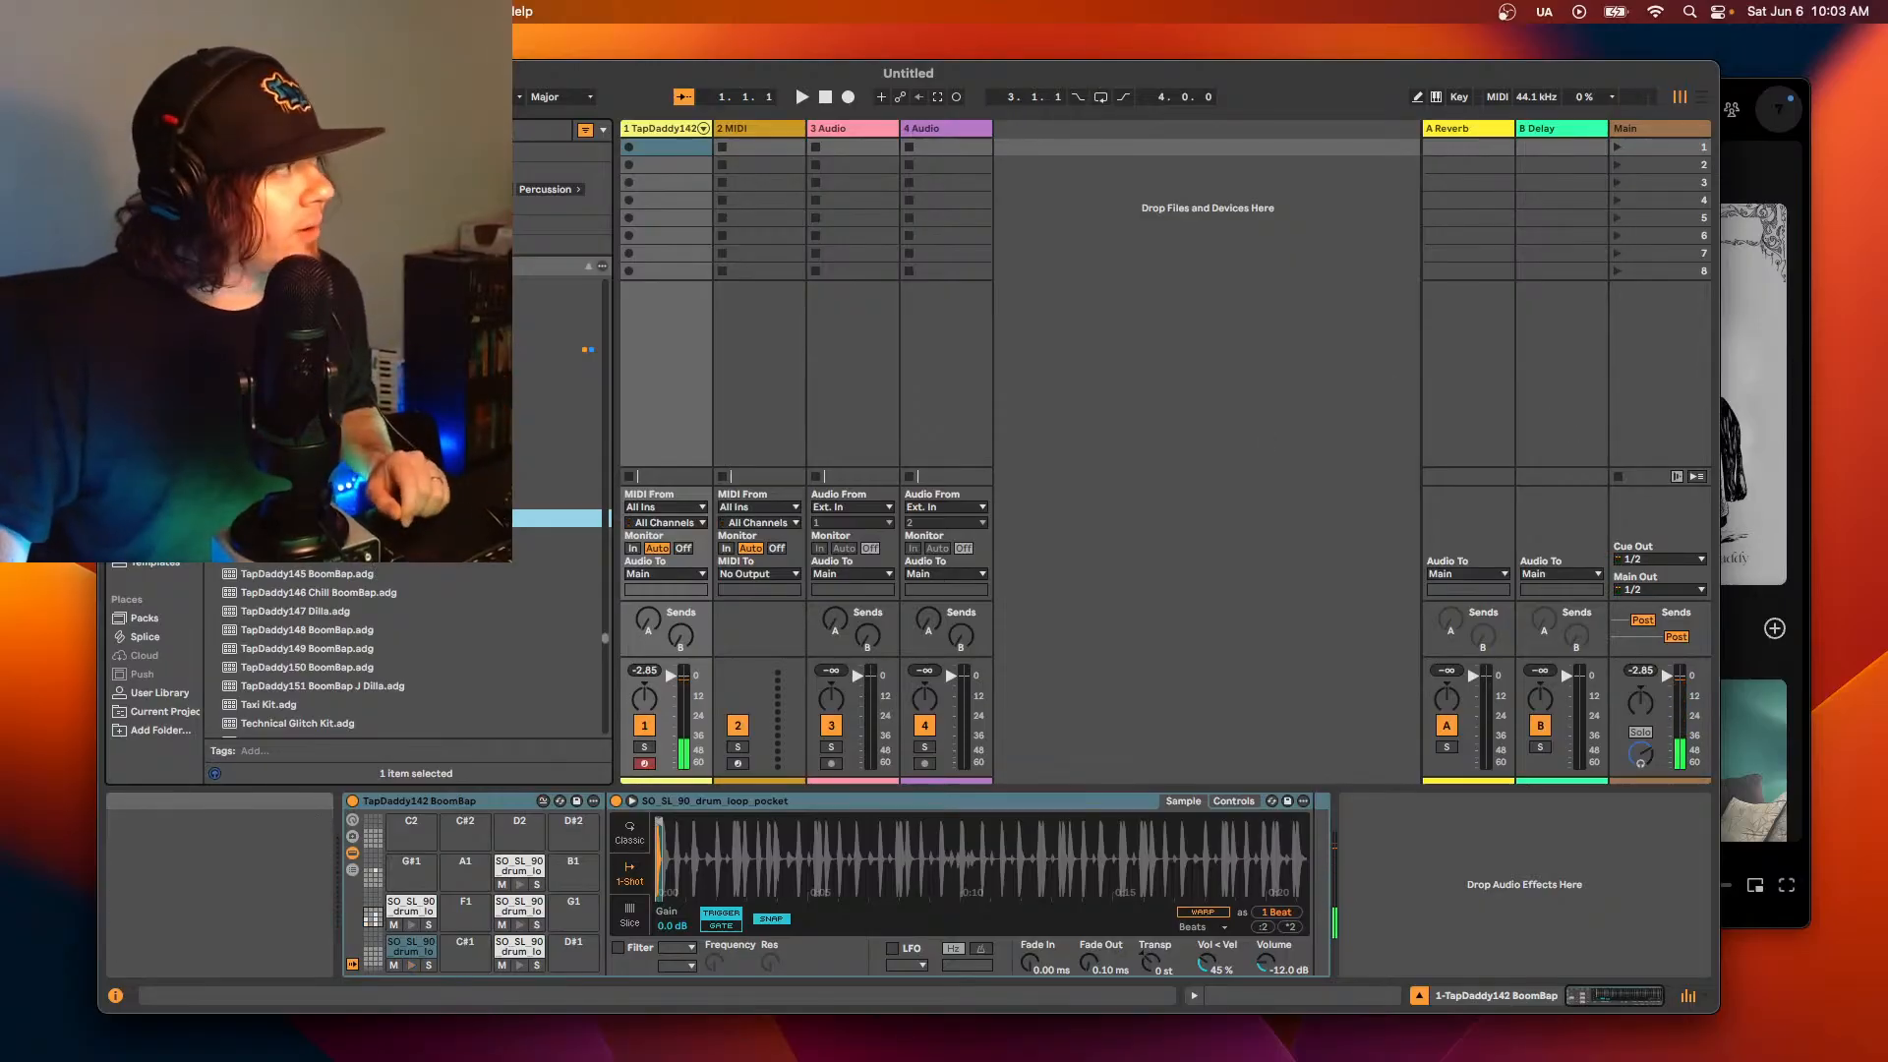
# - Return to the Splice browser and play the DS_DST_135_keys piano chords loop as backing for the drums
pyautogui.click(156, 639)
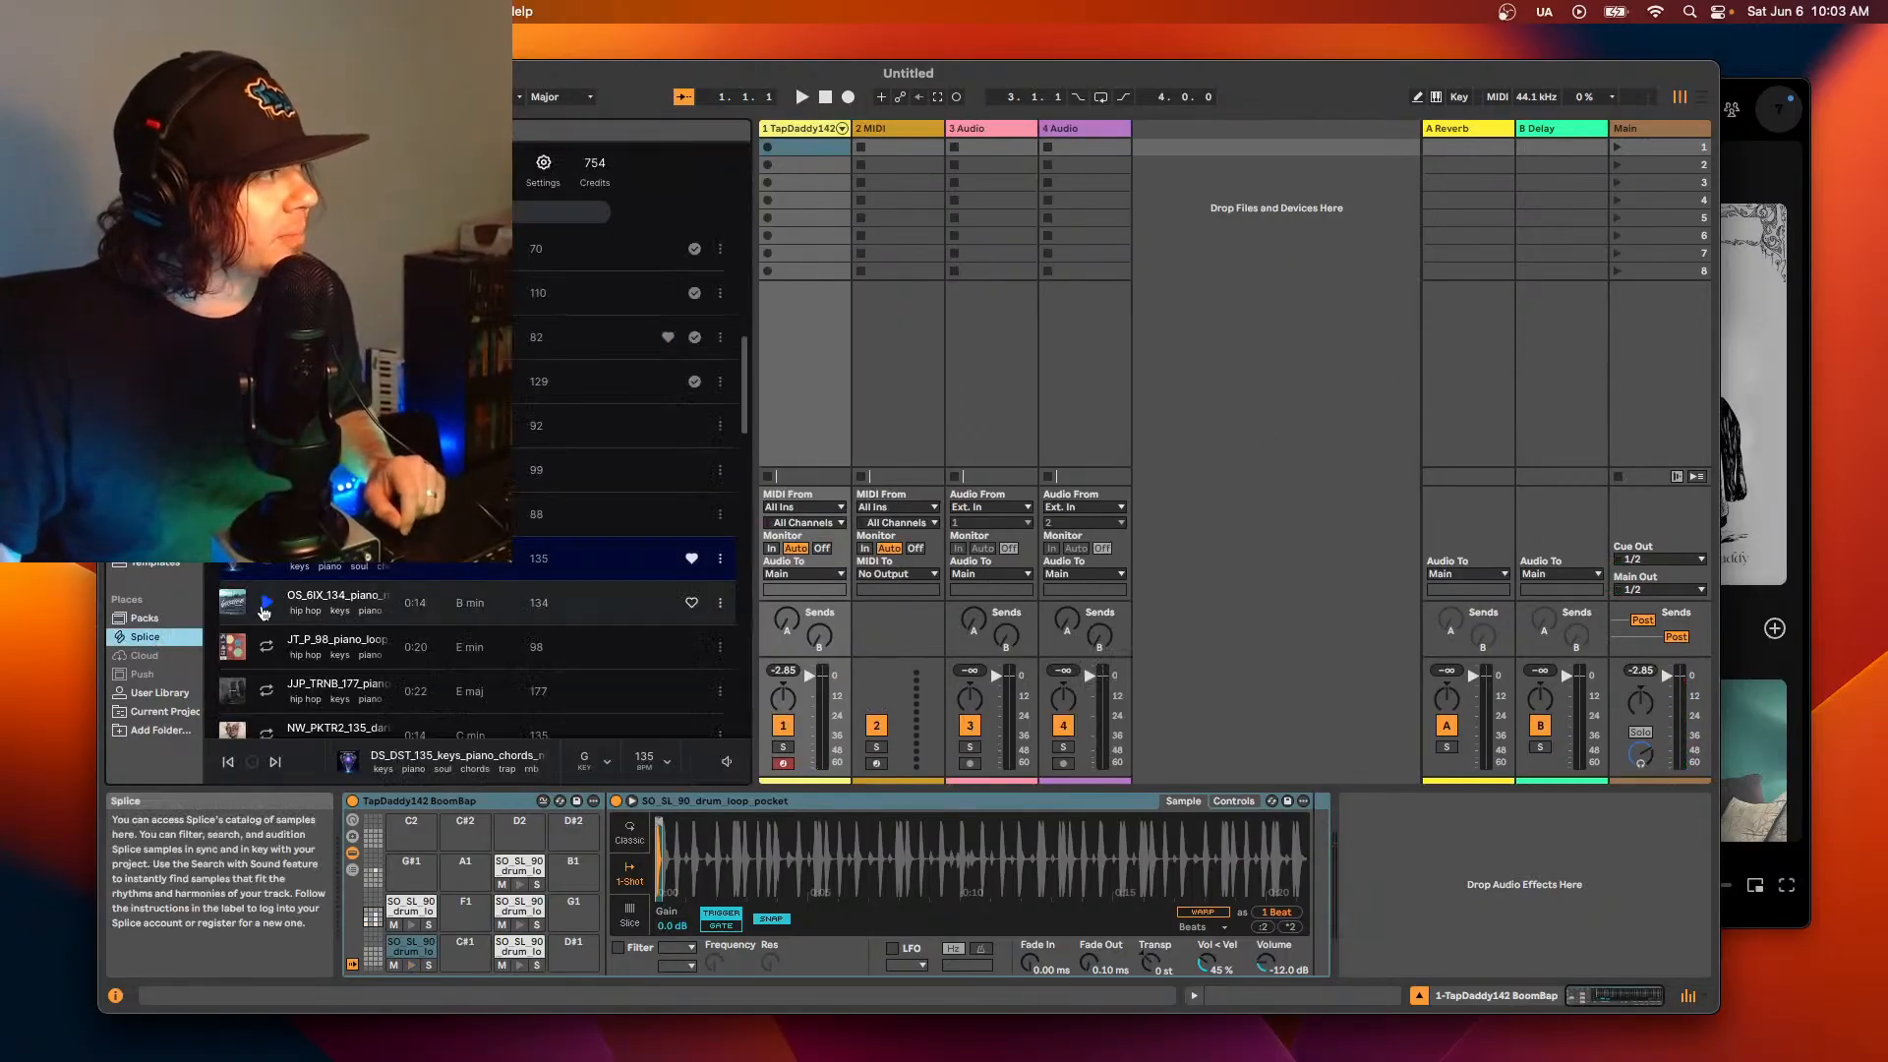
pyautogui.click(267, 566)
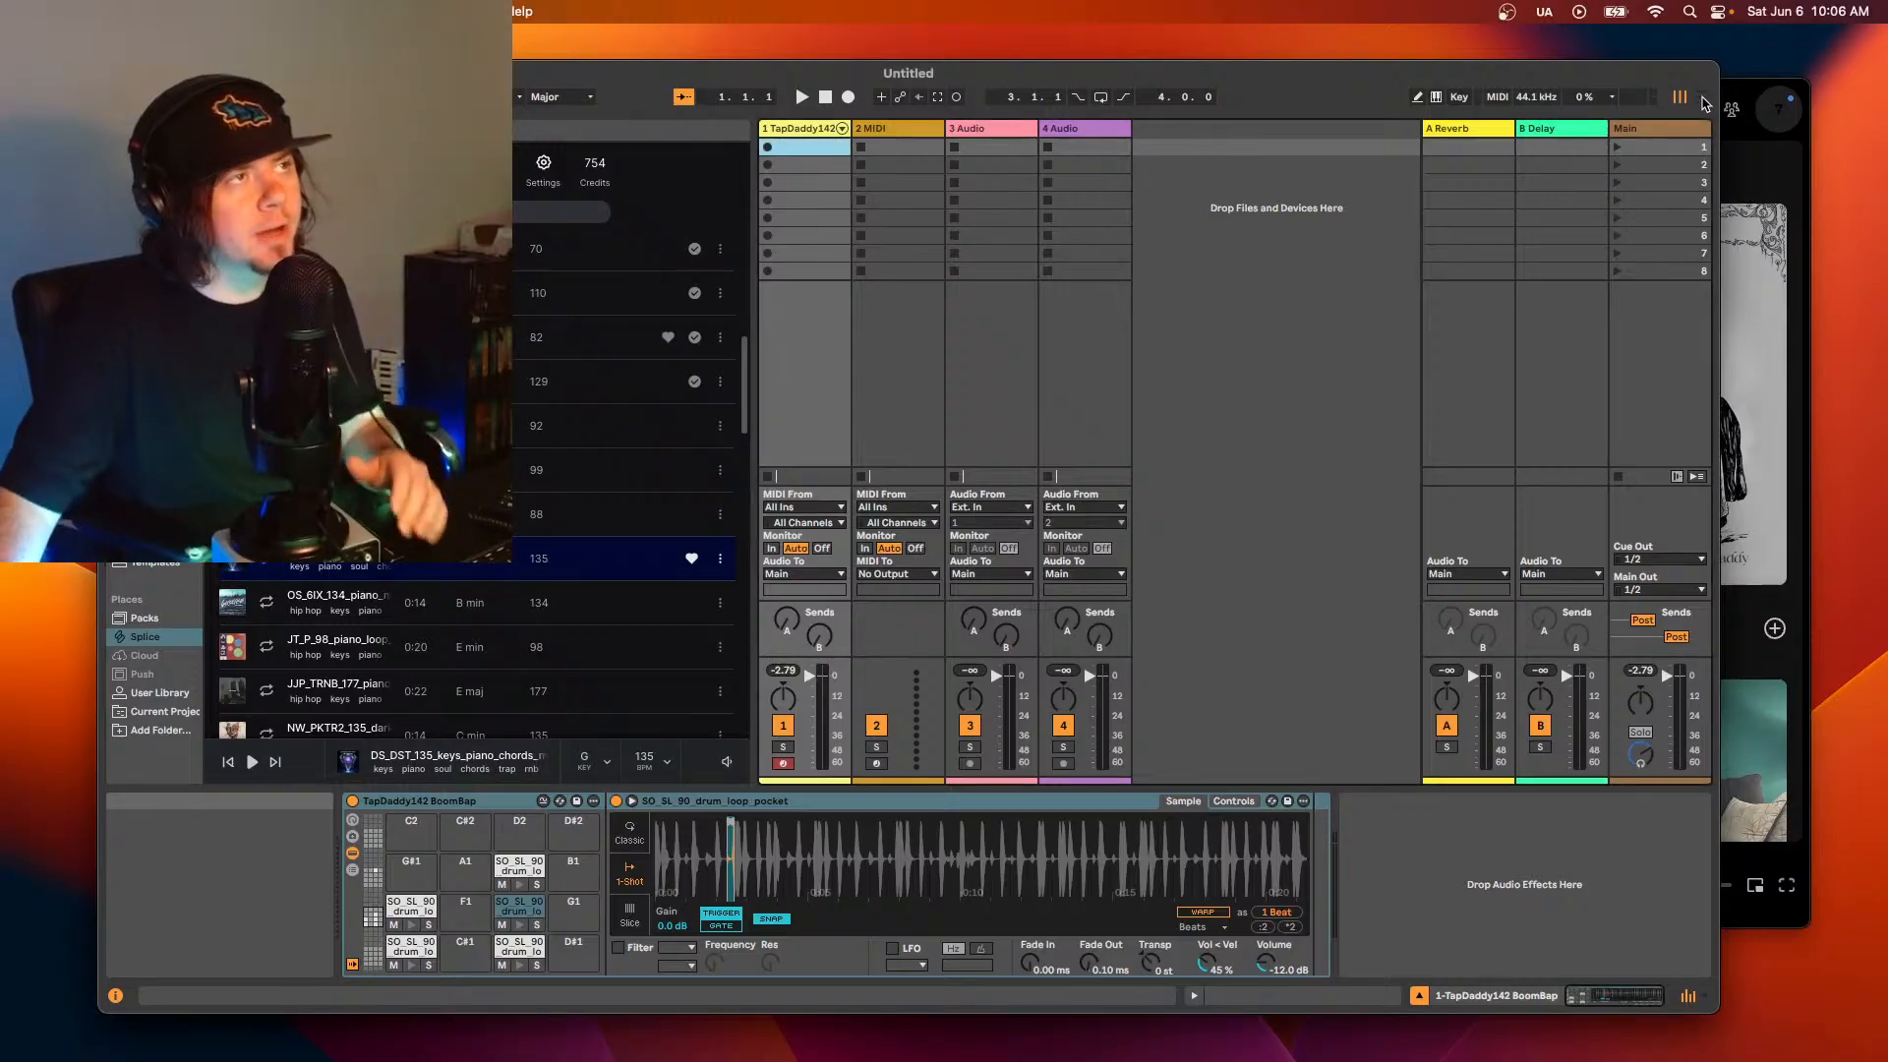
# - Capture the played drum pattern as a MIDI clip in the arrangement and move it to start at bar 9
pyautogui.click(1702, 97)
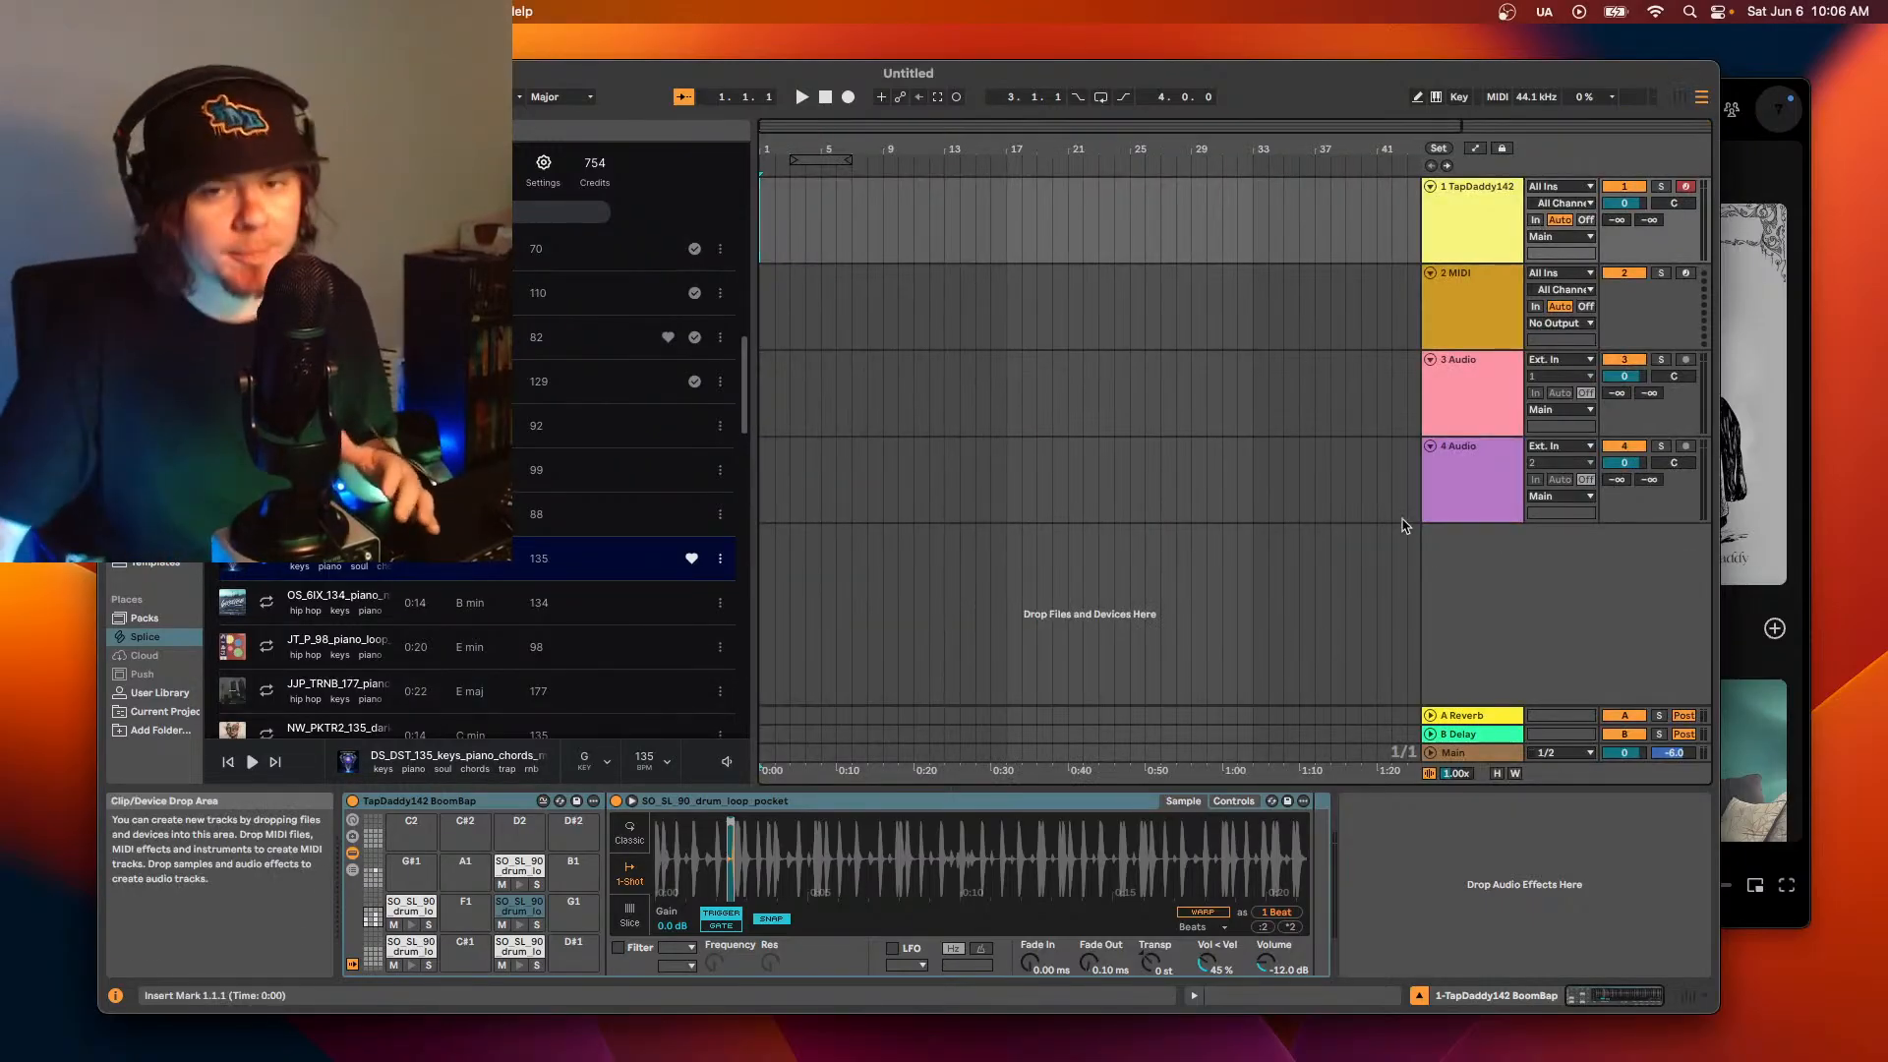
pyautogui.click(937, 98)
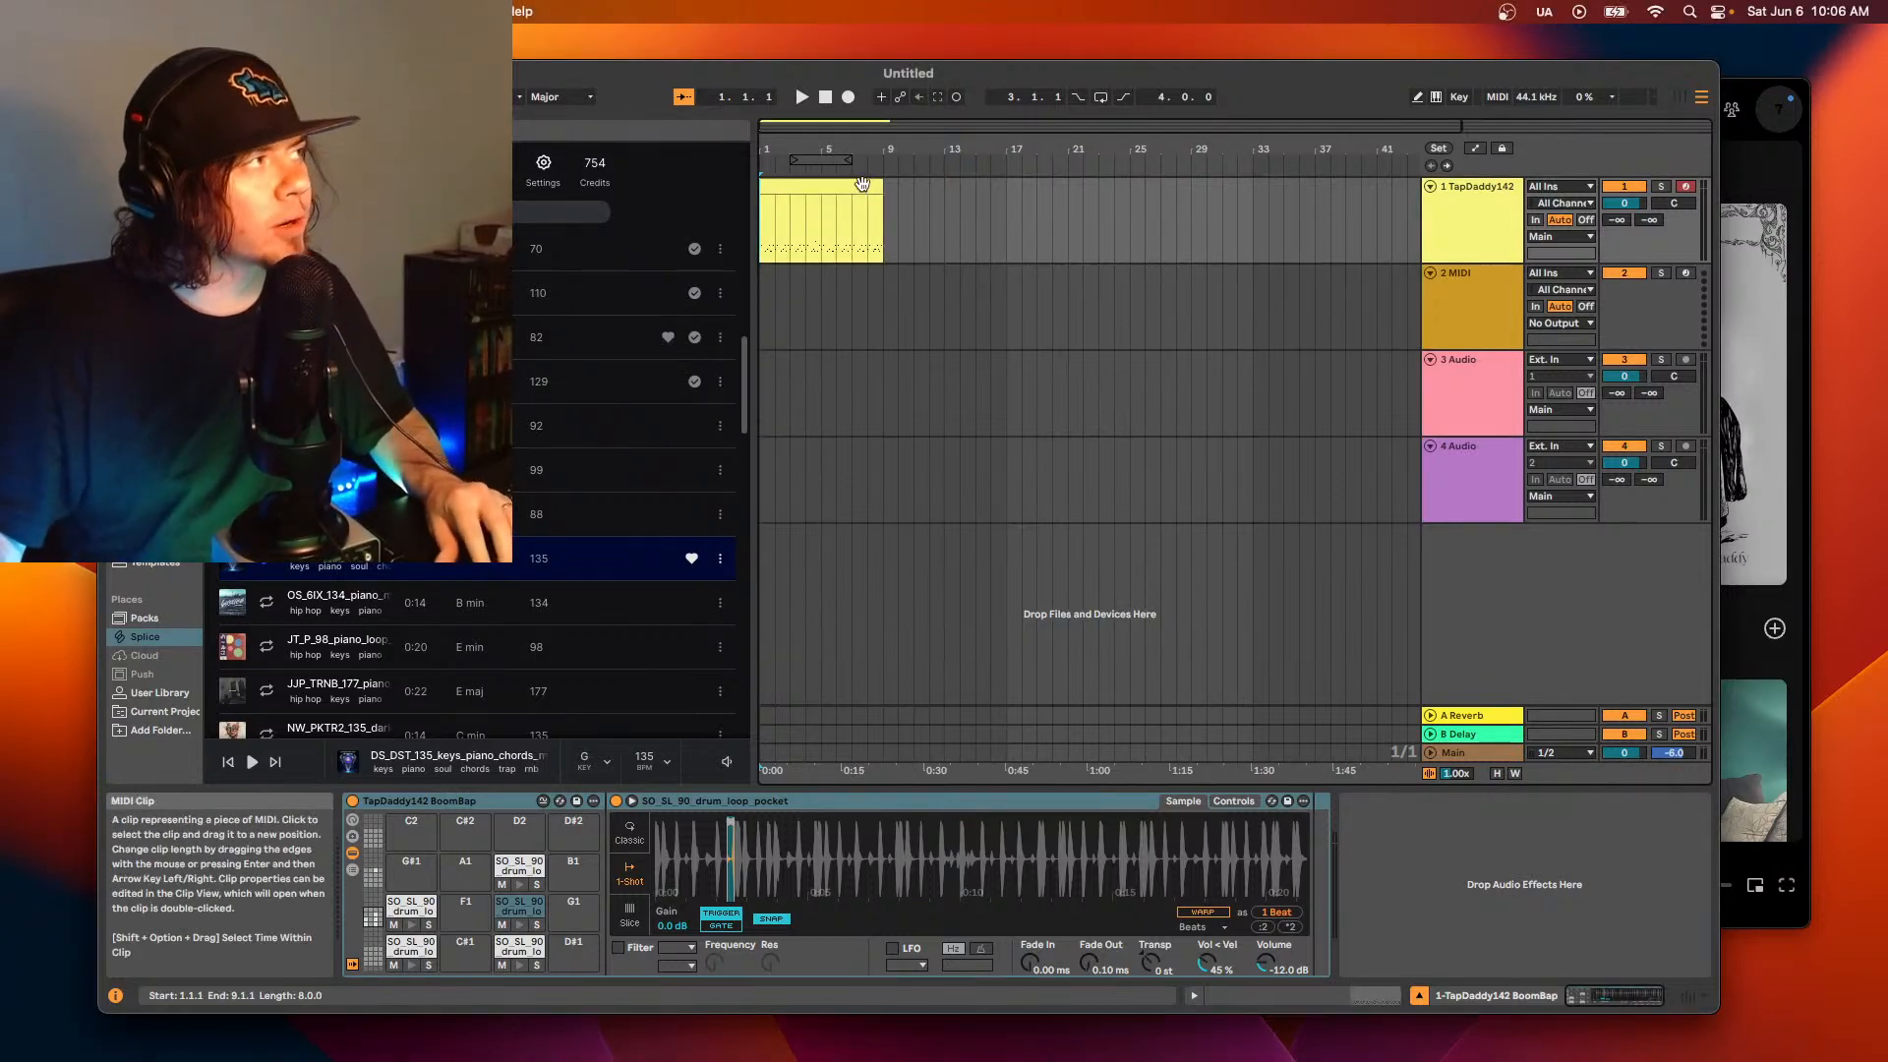
pyautogui.moveTo(863, 180); pyautogui.dragTo(999, 232)
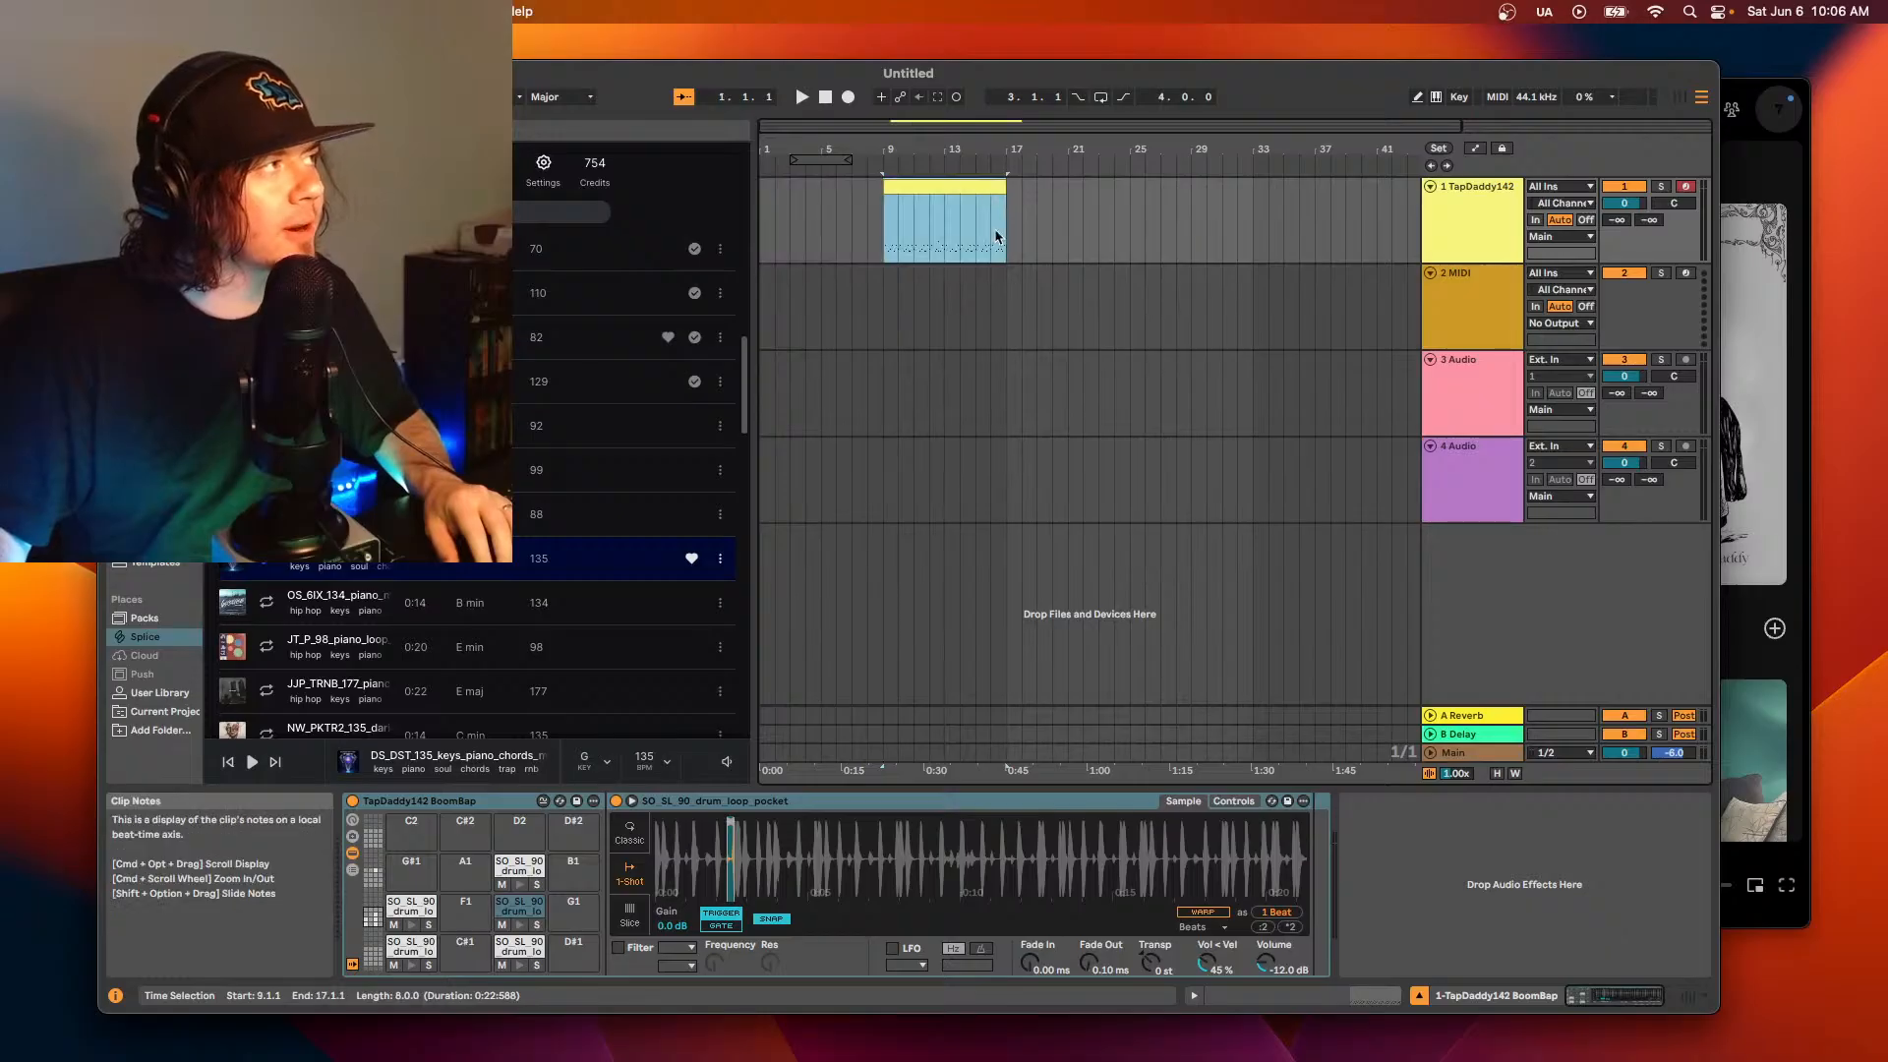
# - Play the end of the drum clip from 16.2.1 and shift the clip one beat later to start at 9.2.1
pyautogui.moveTo(886, 119); pyautogui.dragTo(1095, 179)
pyautogui.click(1094, 179)
pyautogui.click(1285, 216)
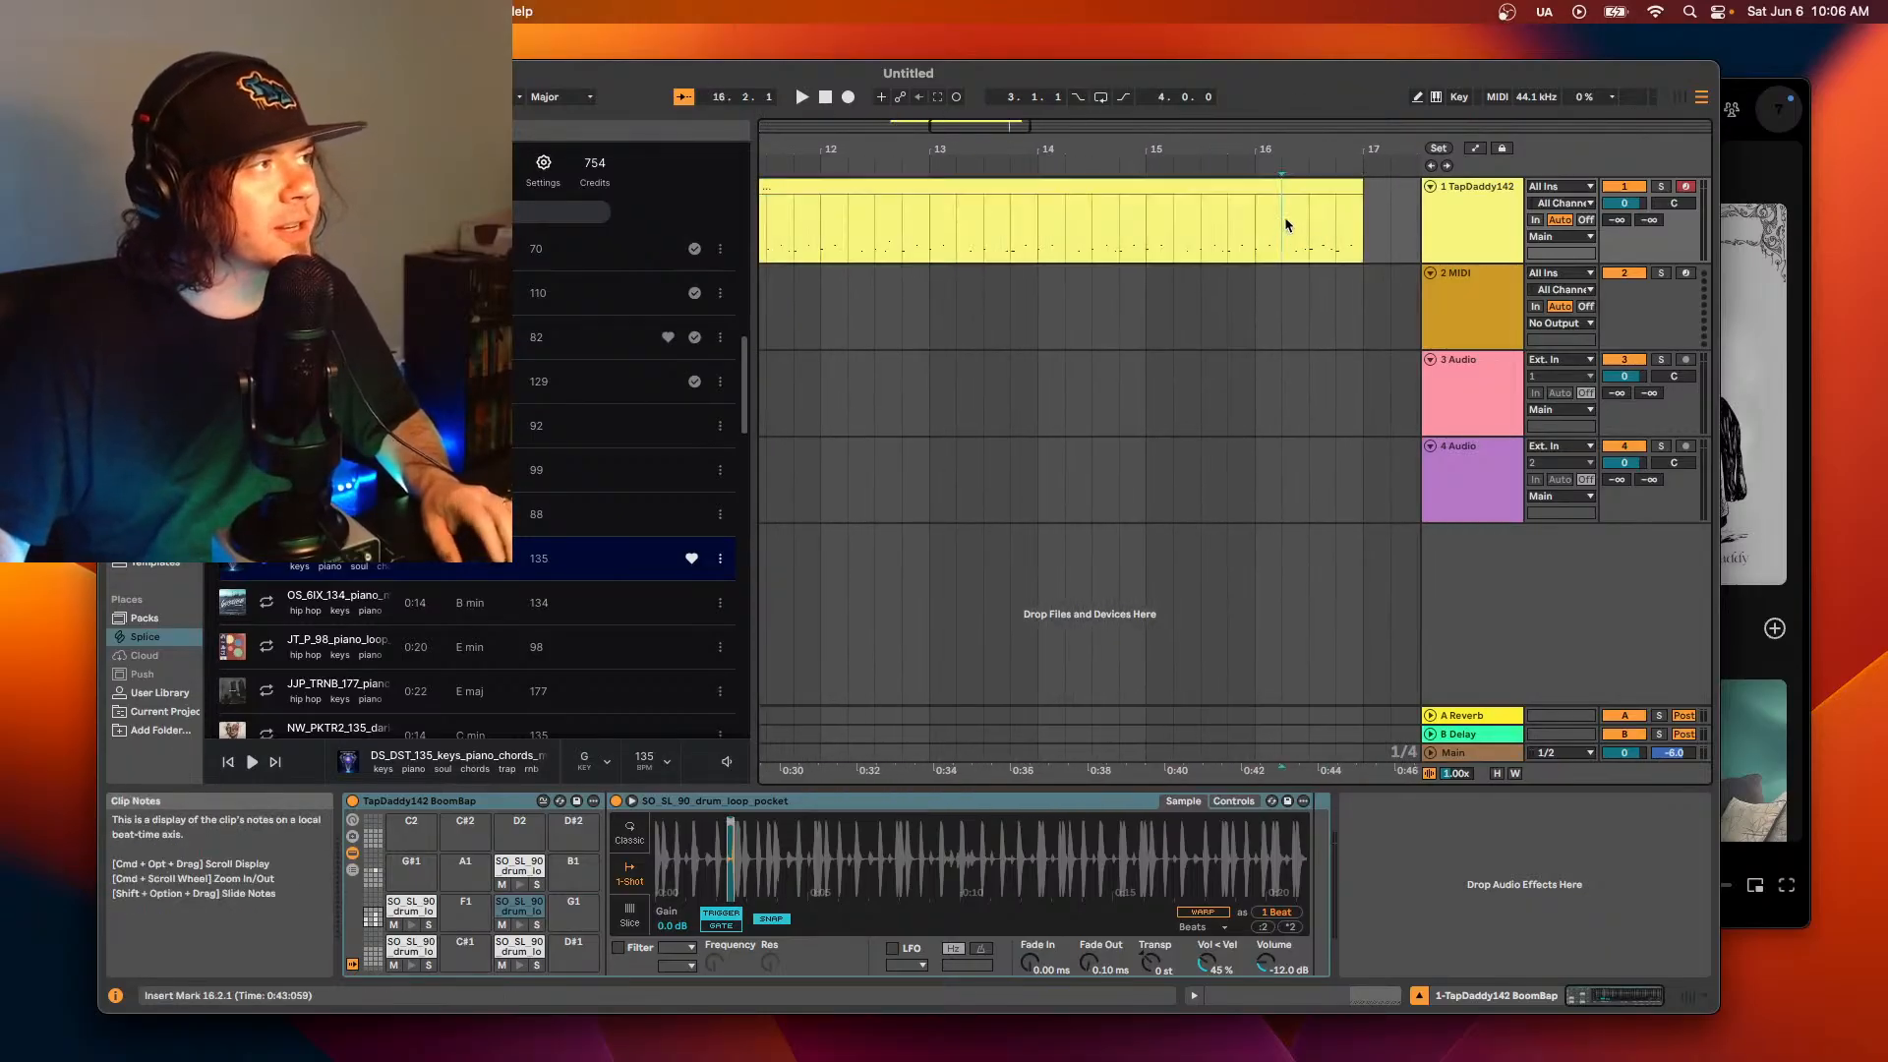
pyautogui.press('space')
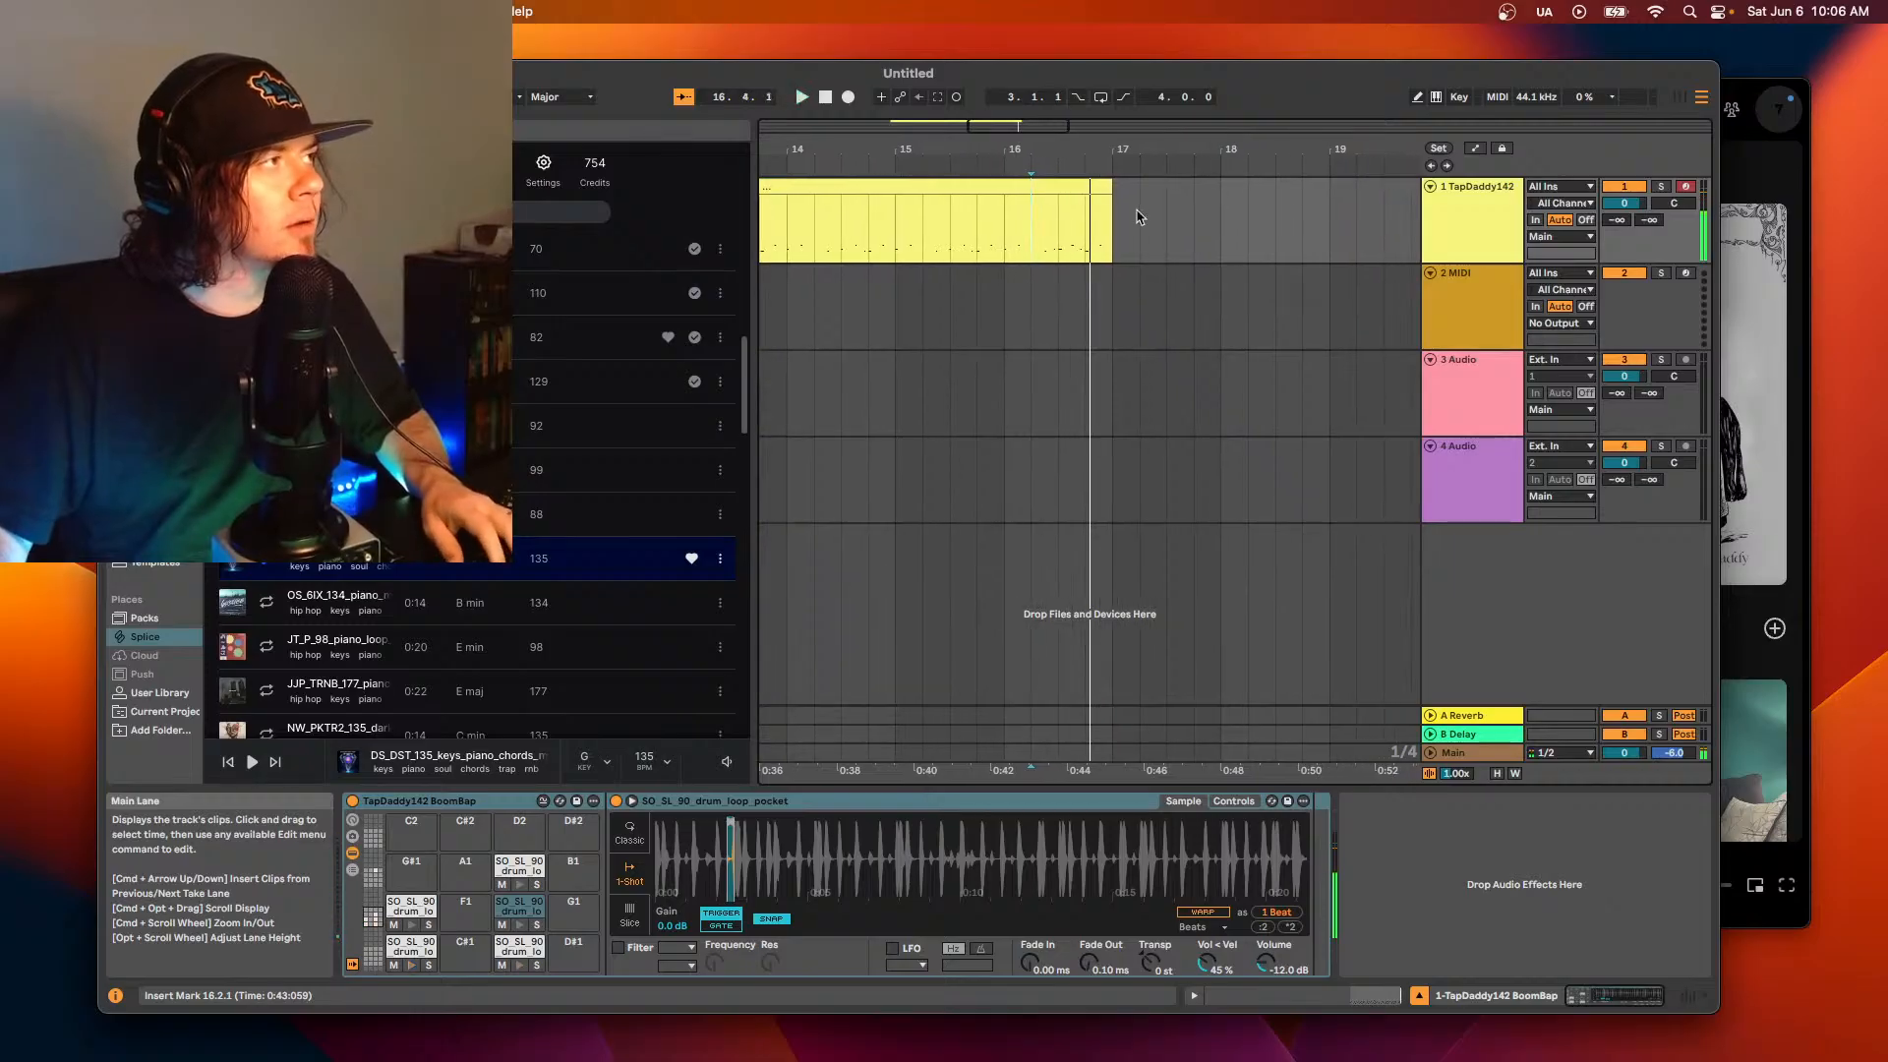
pyautogui.moveTo(1097, 186); pyautogui.dragTo(1116, 193)
pyautogui.press('space')
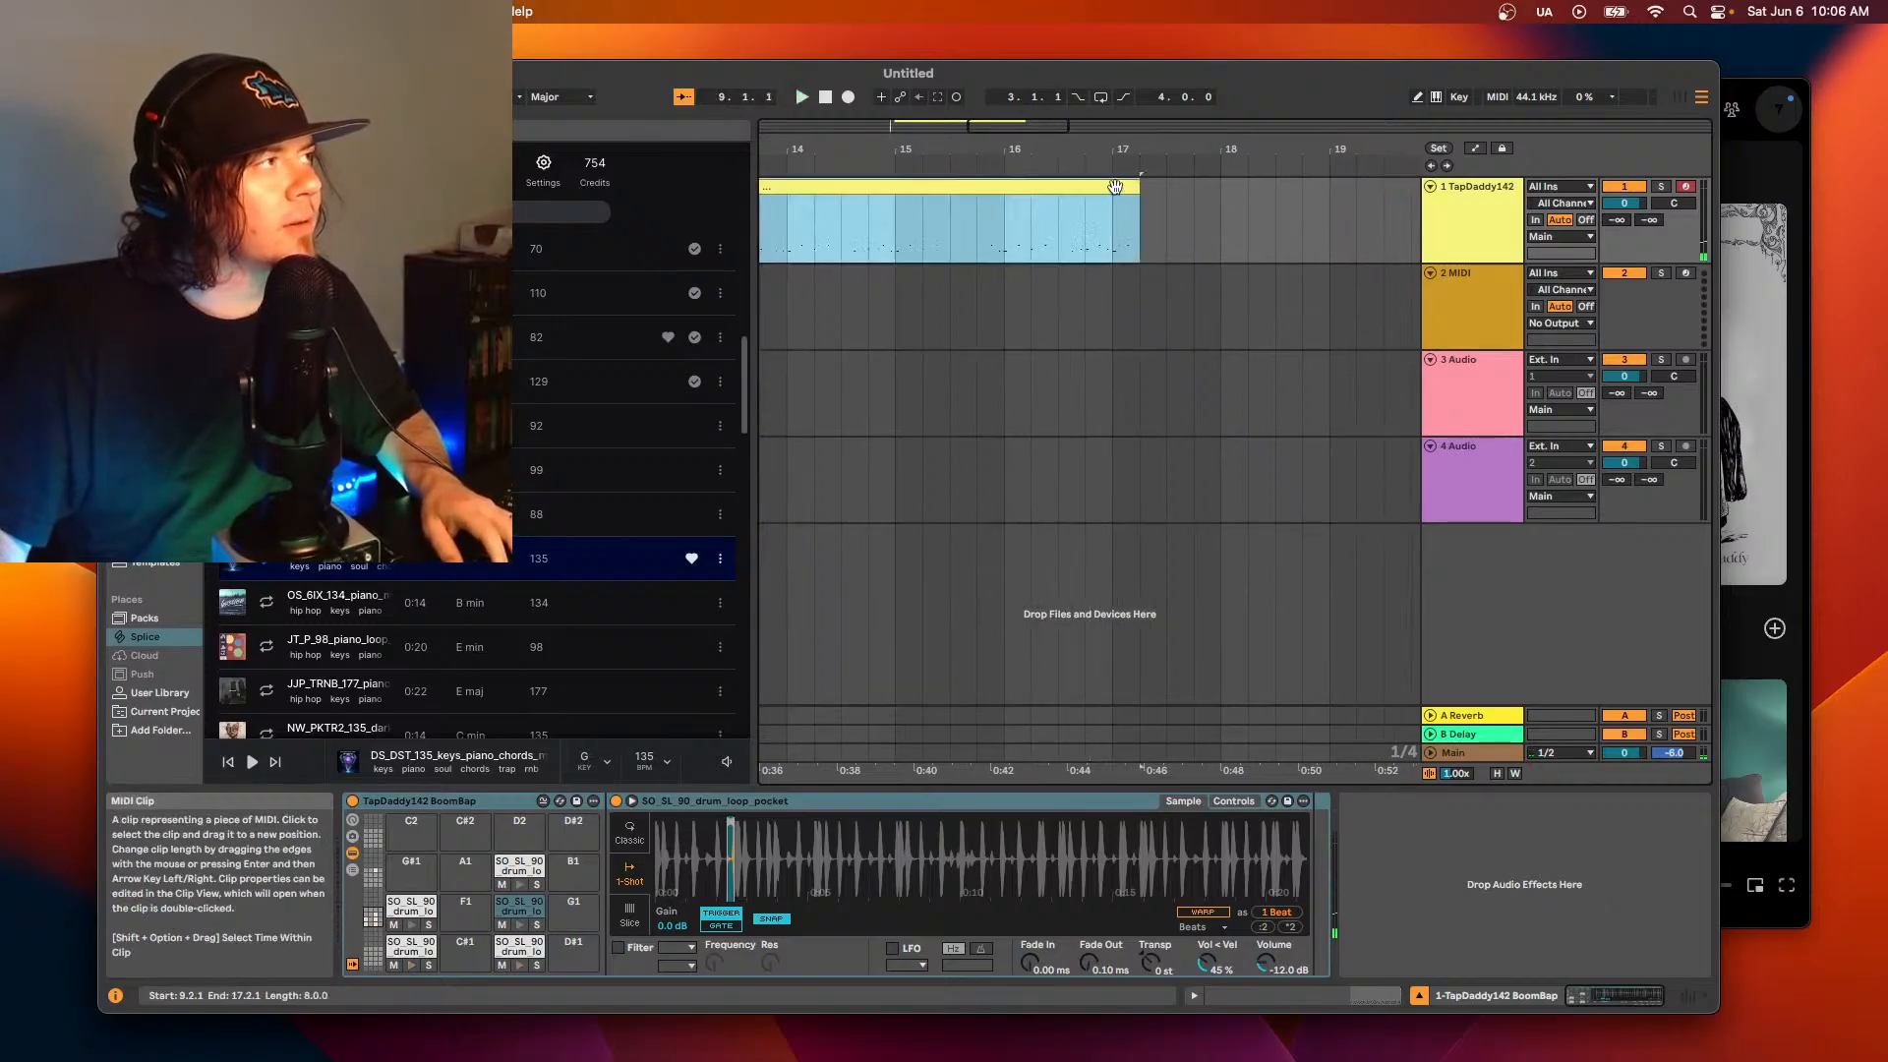
# - Trim the drum clip's end to 17.1.1, extend its start to 9.1.1, and play the result
pyautogui.moveTo(1000, 124); pyautogui.dragTo(1262, 73)
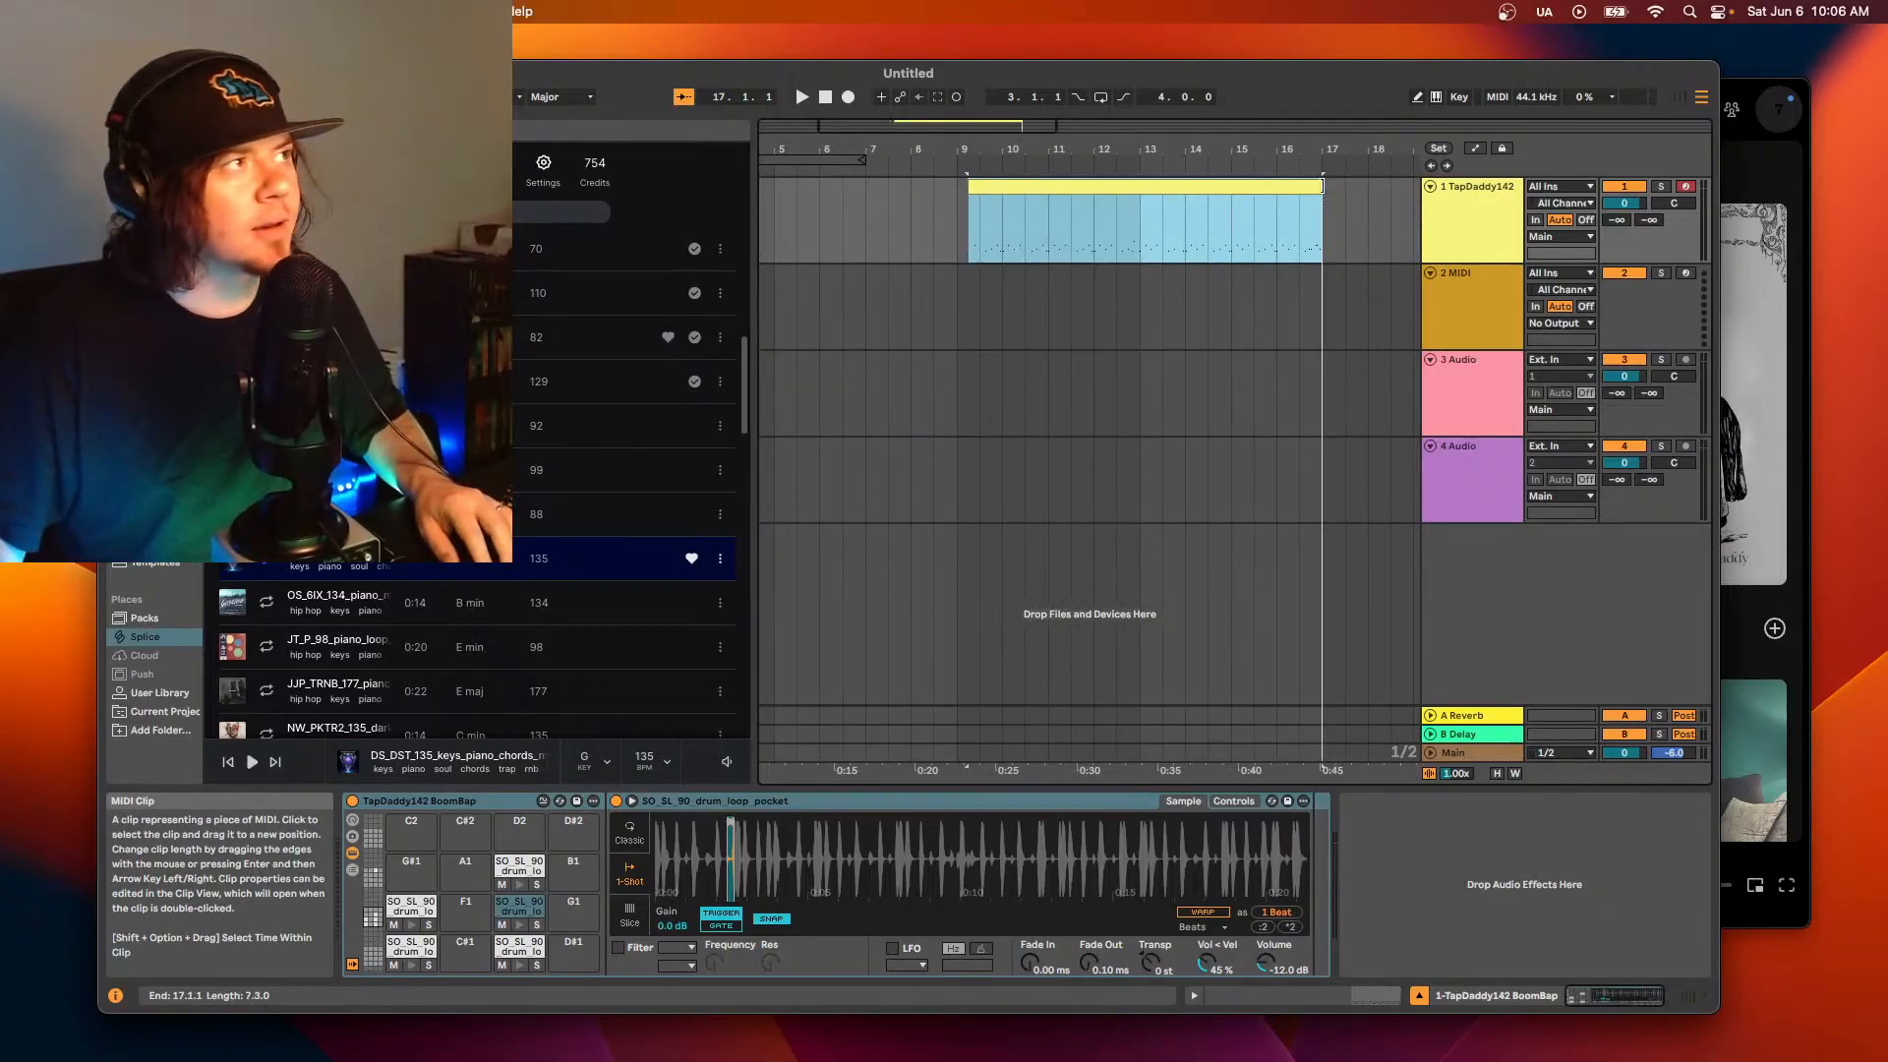
pyautogui.moveTo(1325, 183); pyautogui.dragTo(1321, 184)
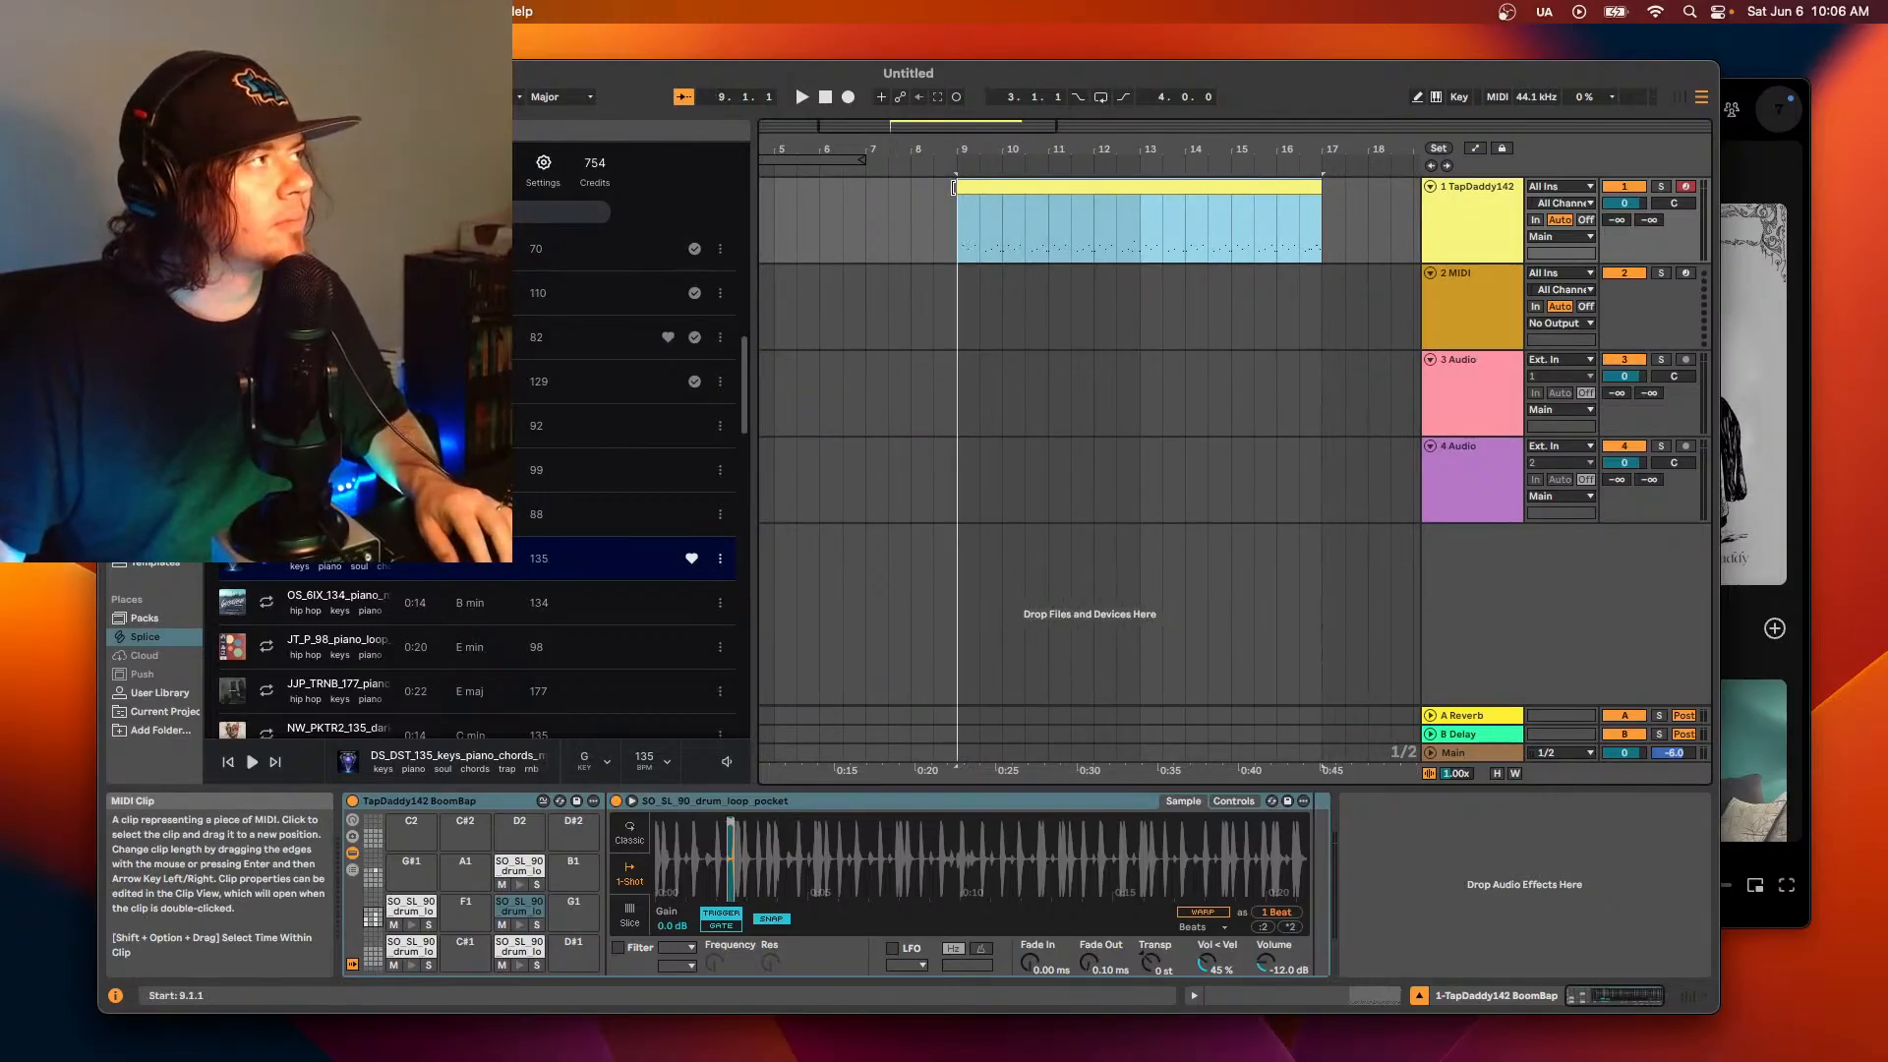
pyautogui.press('space')
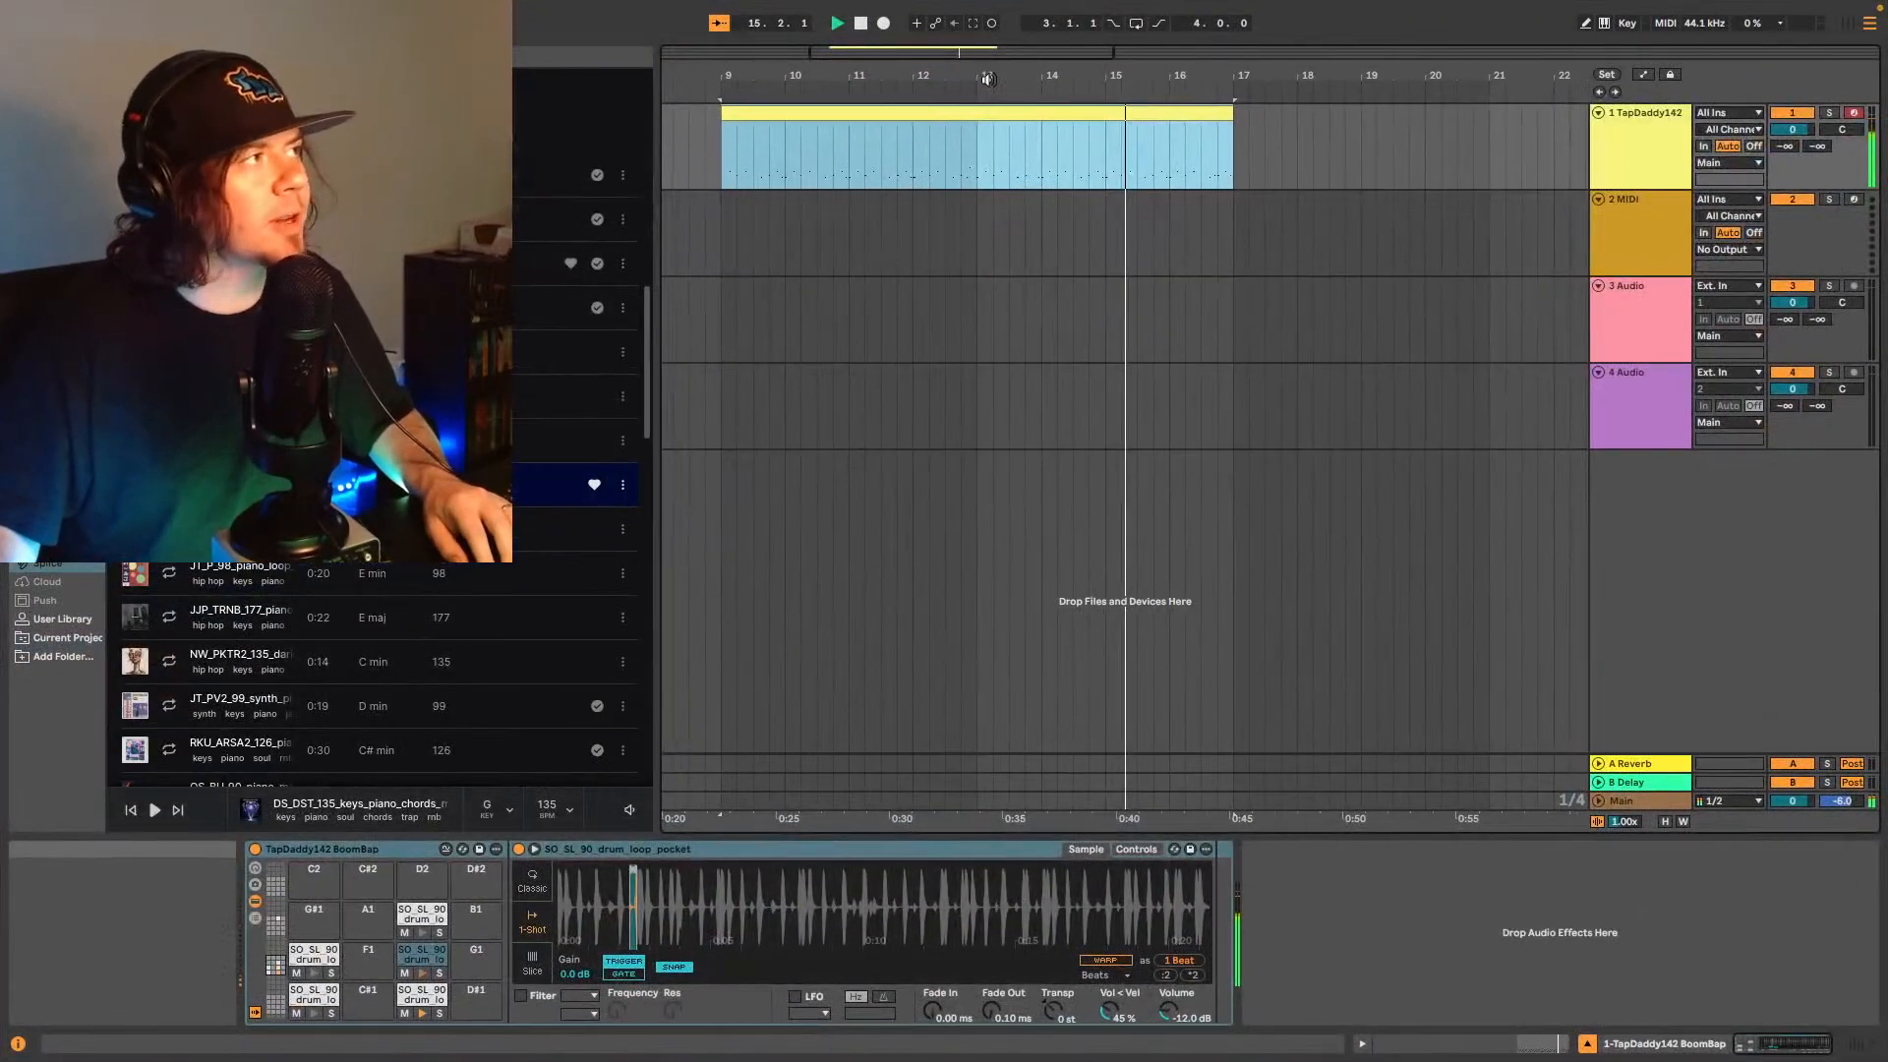
# - Set the arrangement loop to 8 bars from 9.1.1 over the drum clip, with looping enabled, and play it
pyautogui.moveTo(1008, 73); pyautogui.dragTo(890, 74)
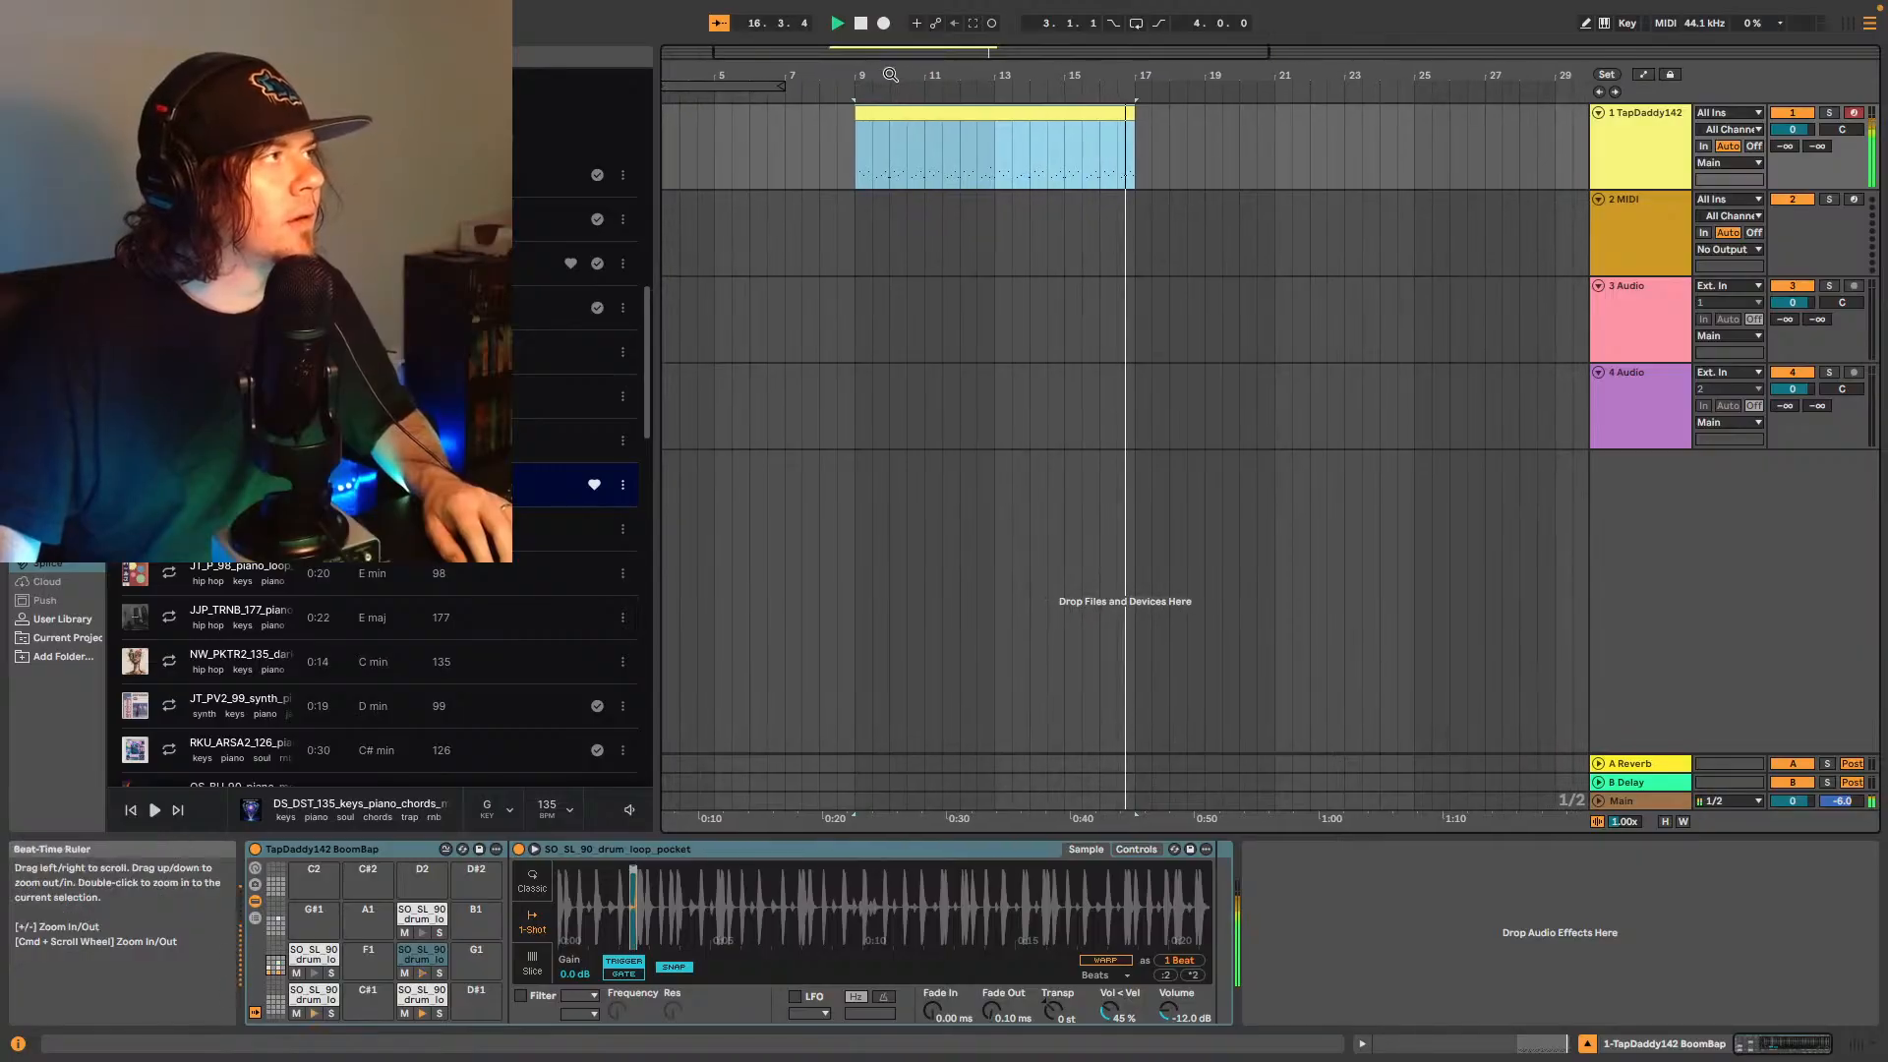
pyautogui.click(749, 87)
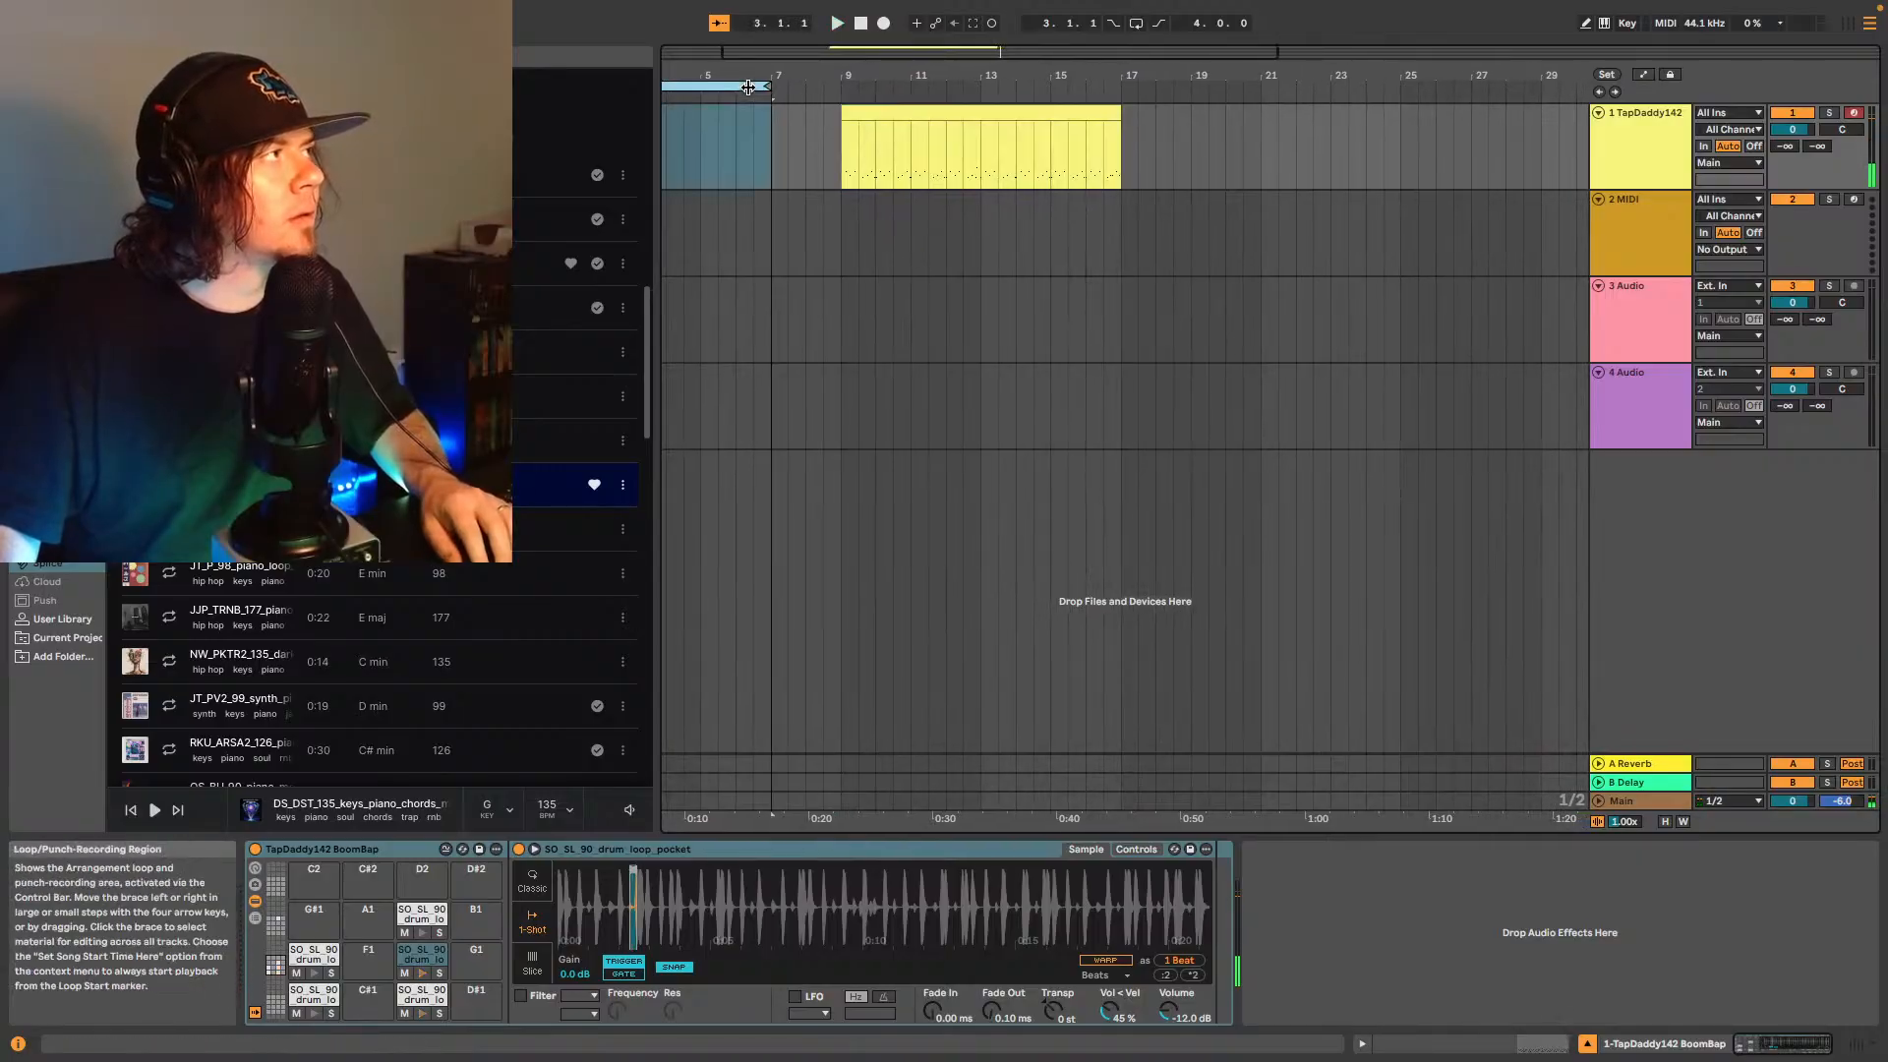
pyautogui.moveTo(749, 86); pyautogui.dragTo(1120, 95)
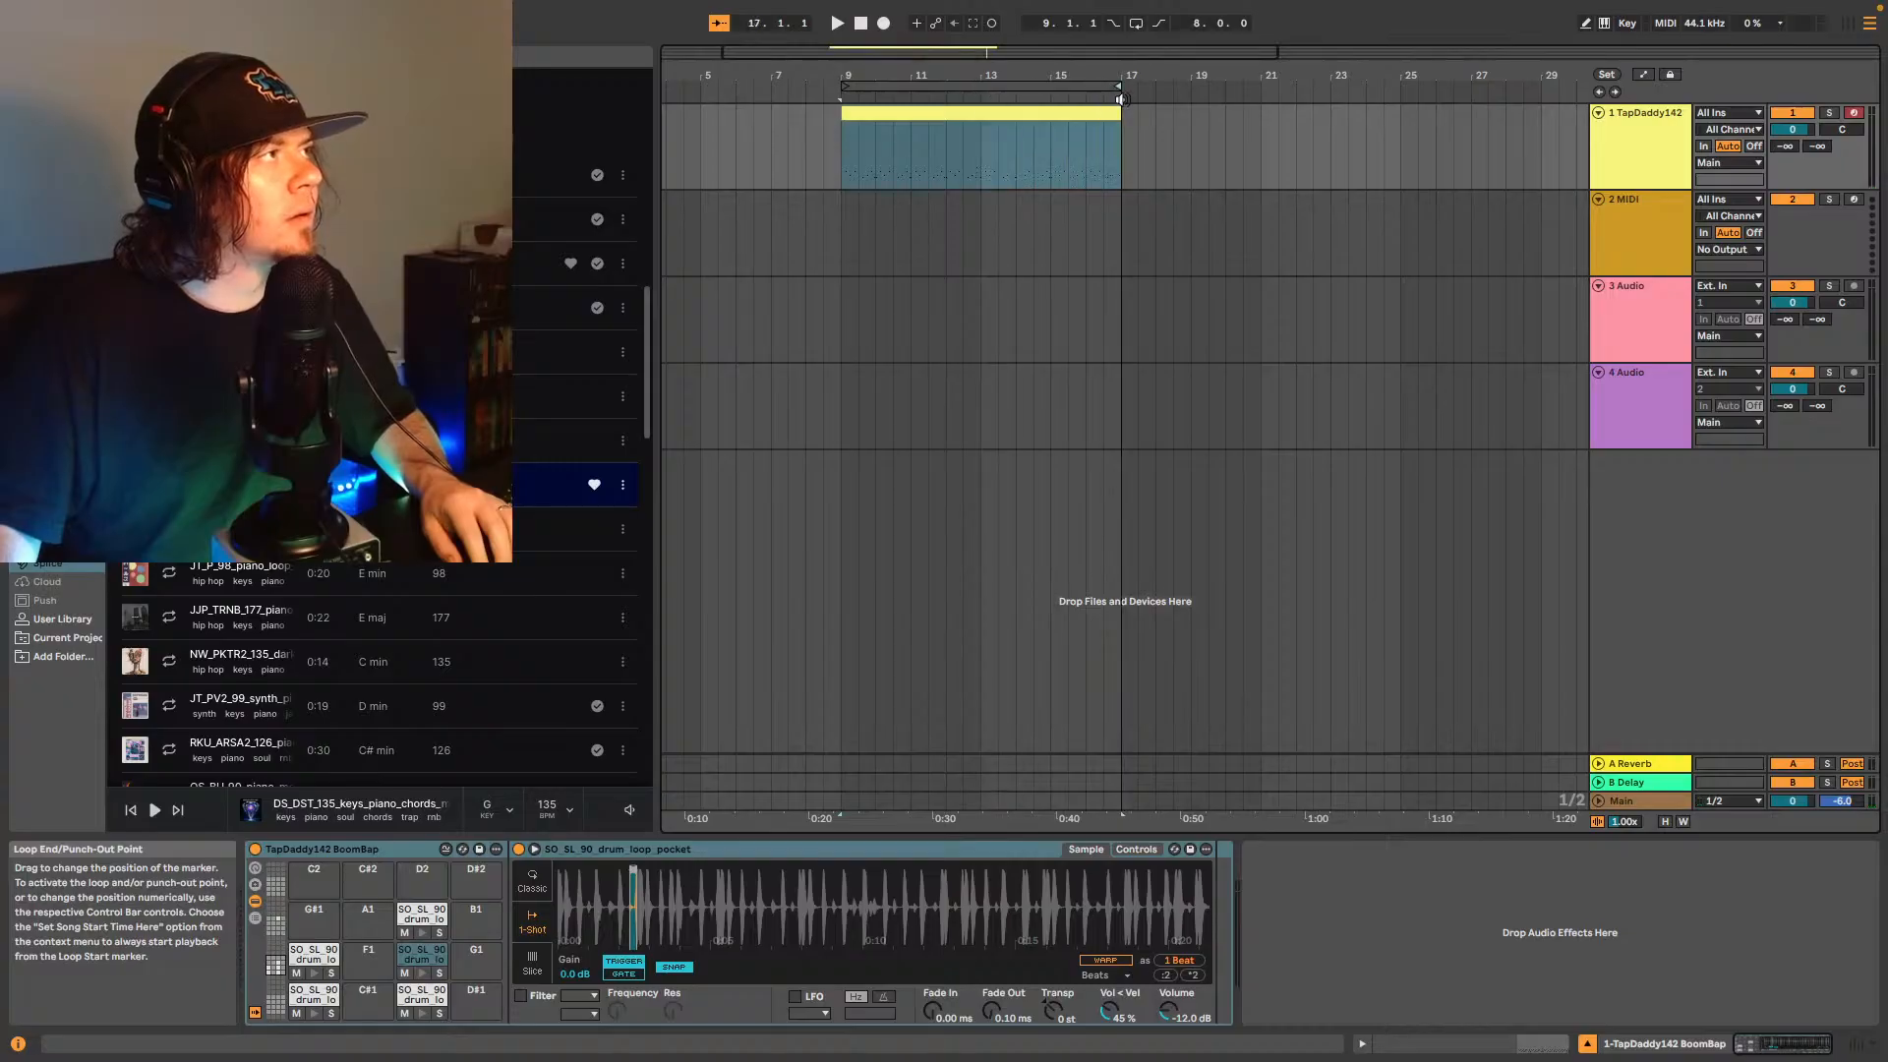
pyautogui.click(1138, 24)
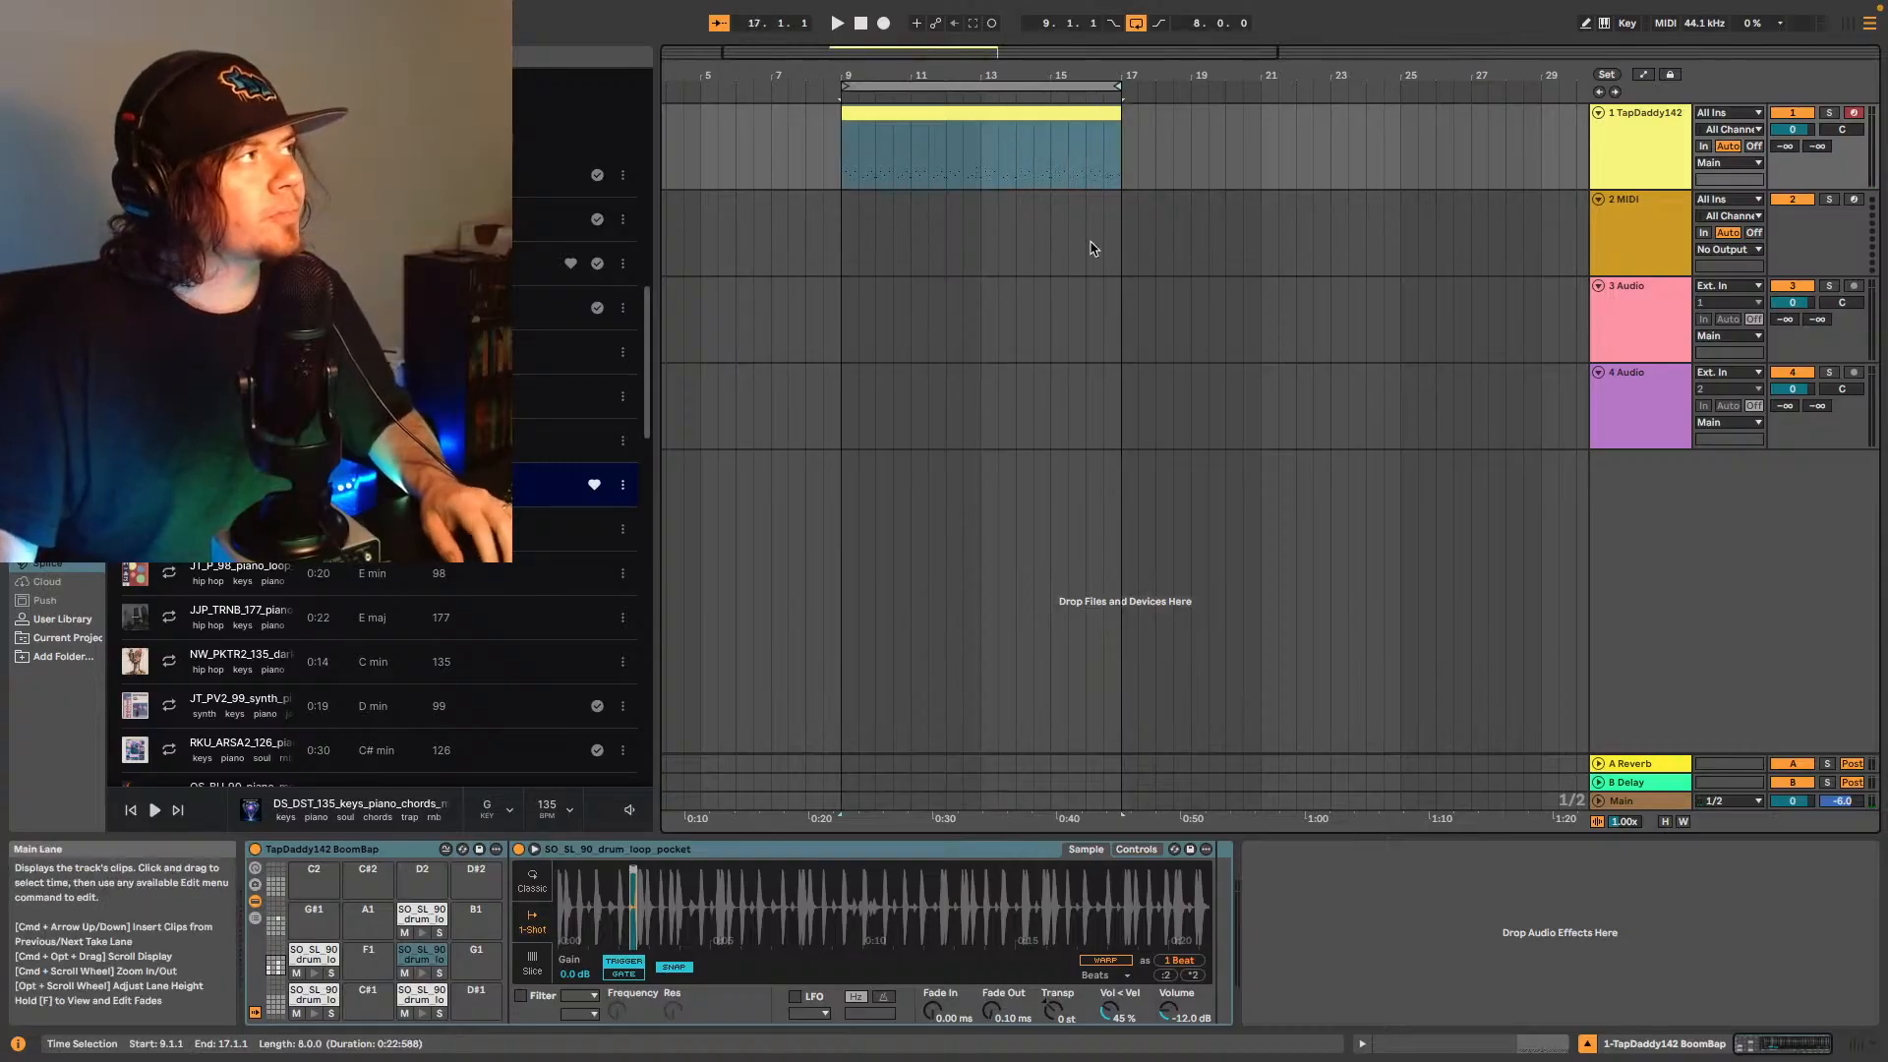
pyautogui.click(1111, 96)
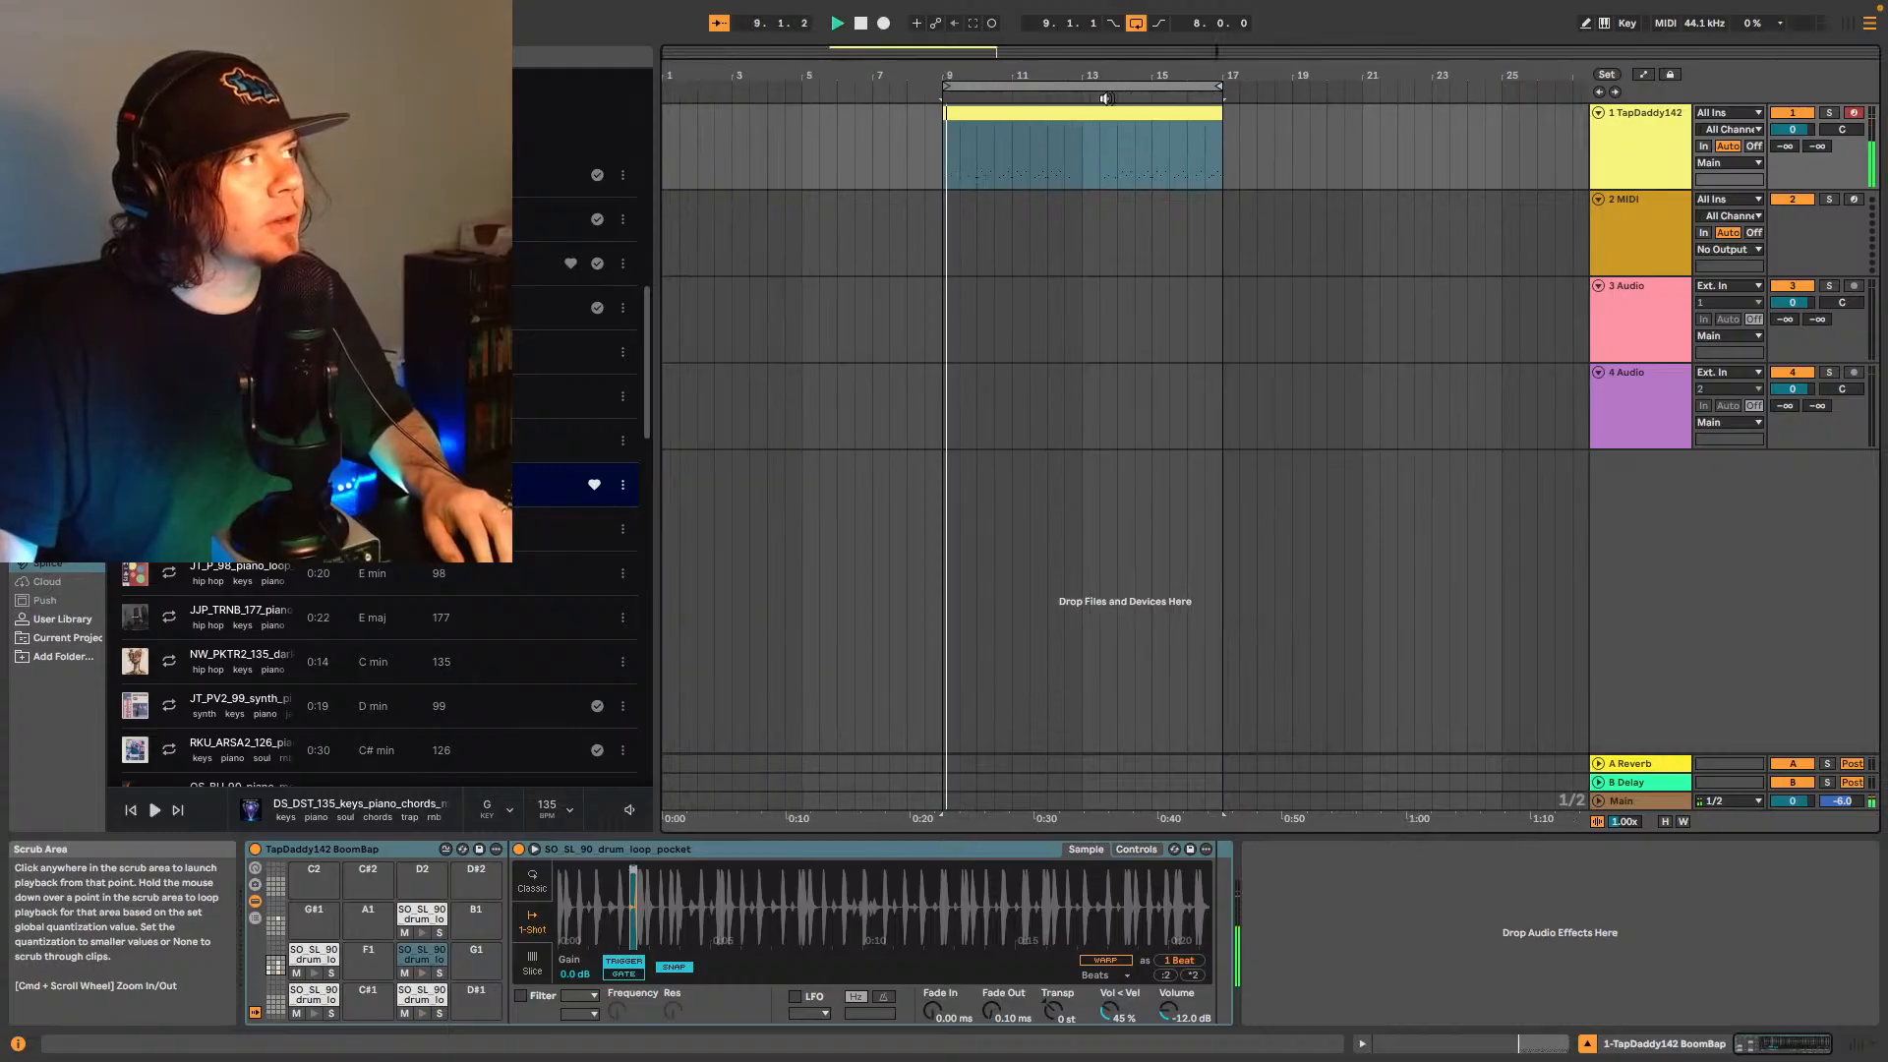
# - Open the drum clip's MIDI notes and play the pattern from the clip's start to check it
pyautogui.click(1038, 147)
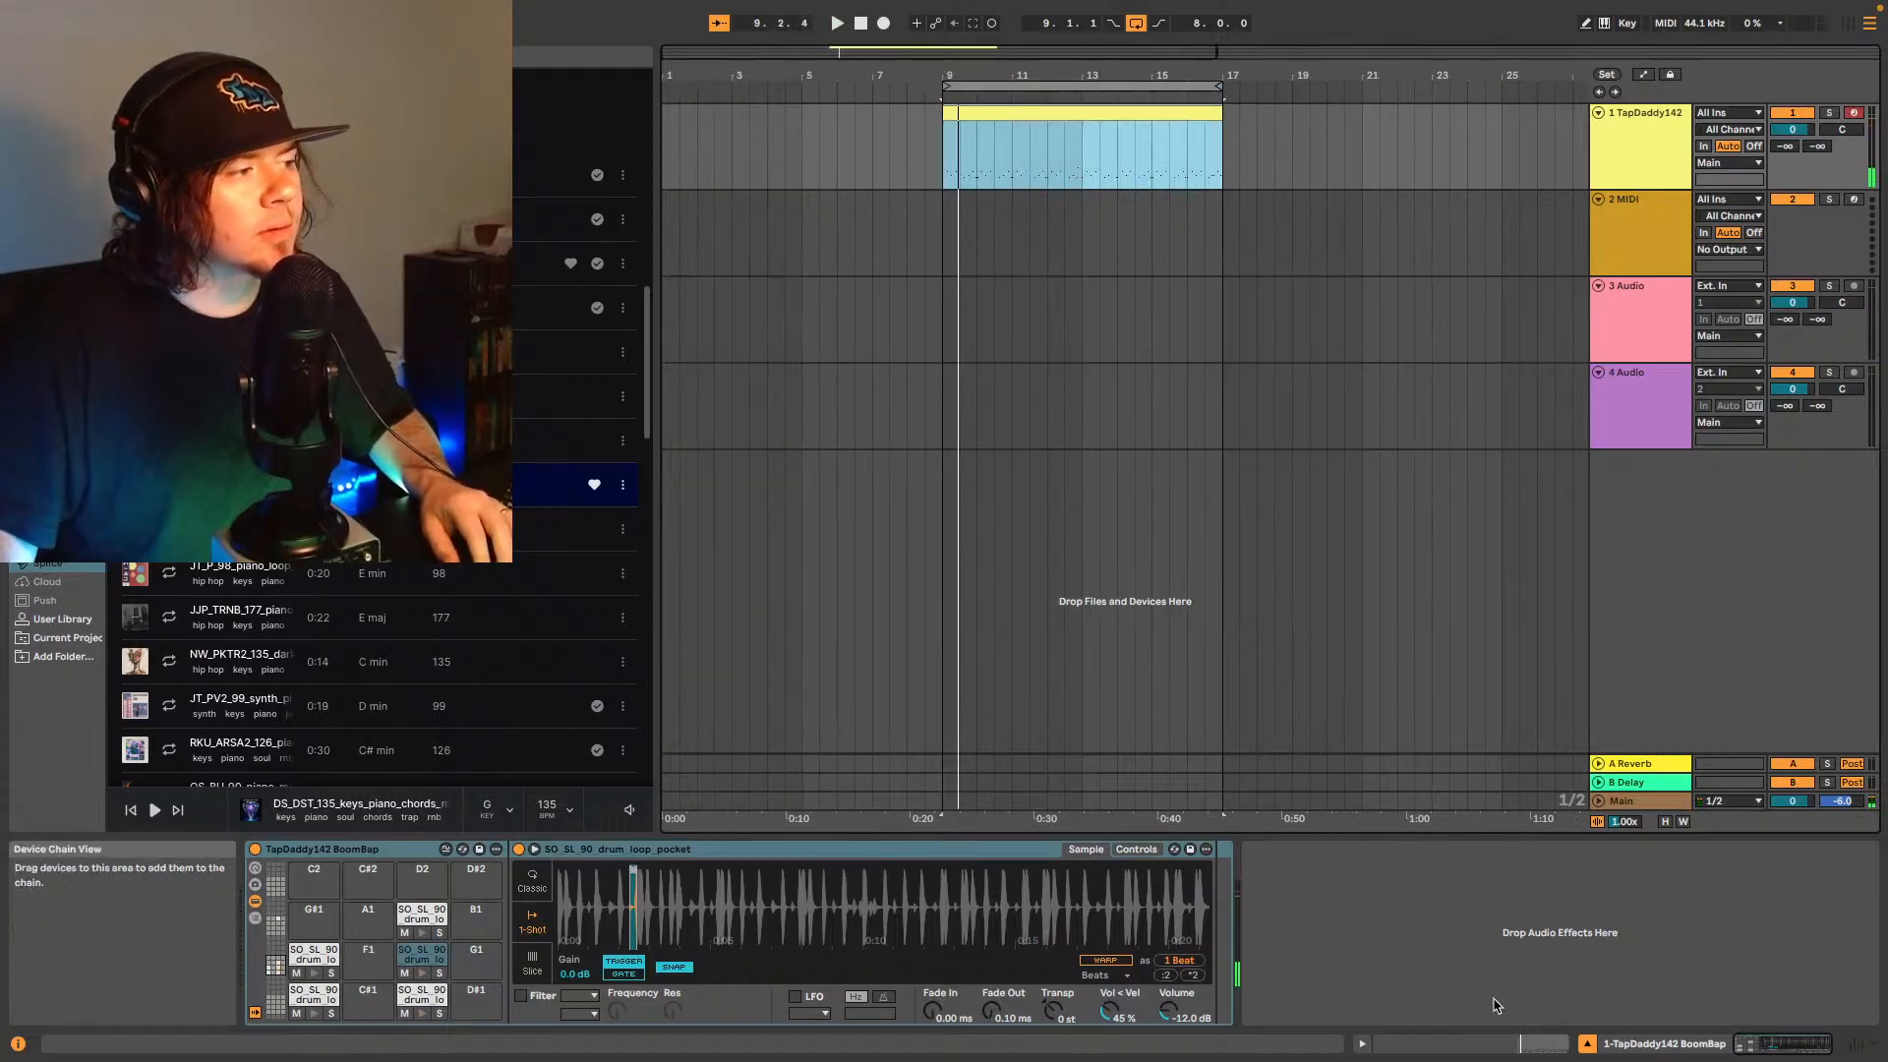
pyautogui.click(1535, 1042)
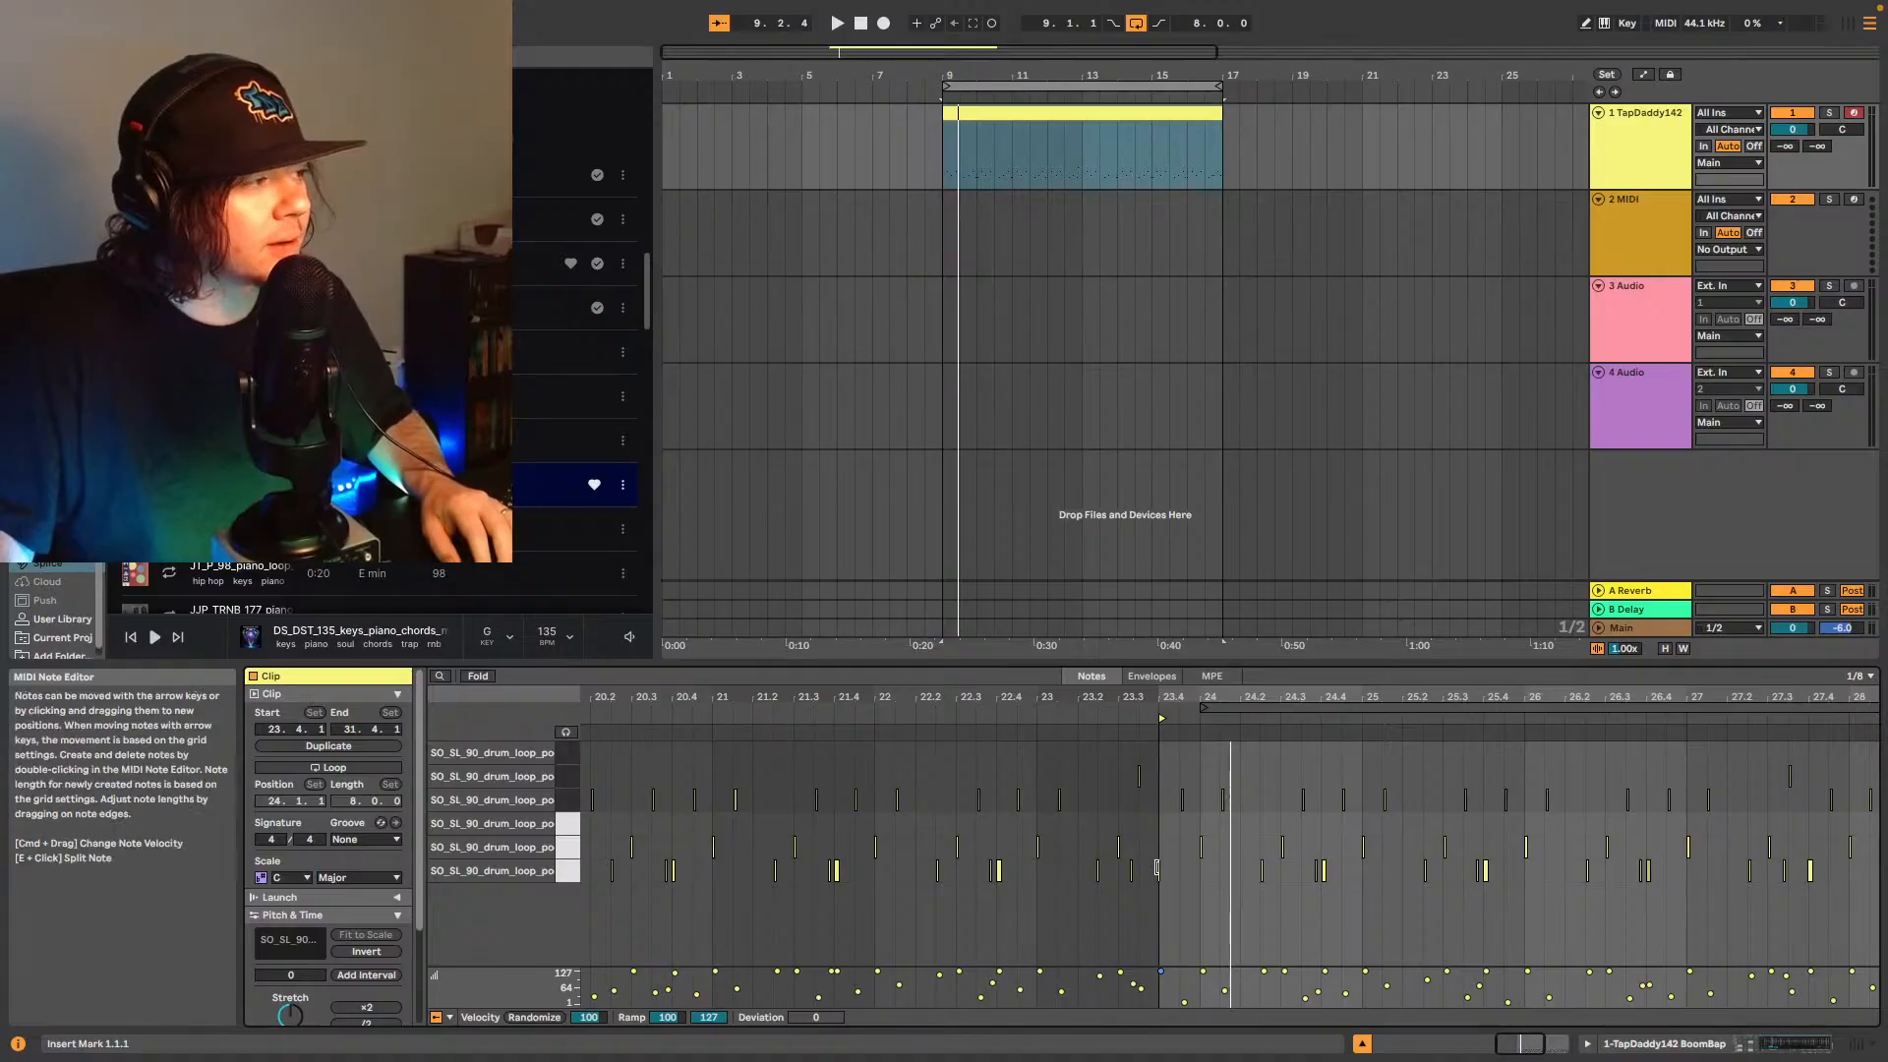
pyautogui.click(1159, 874)
pyautogui.press('space')
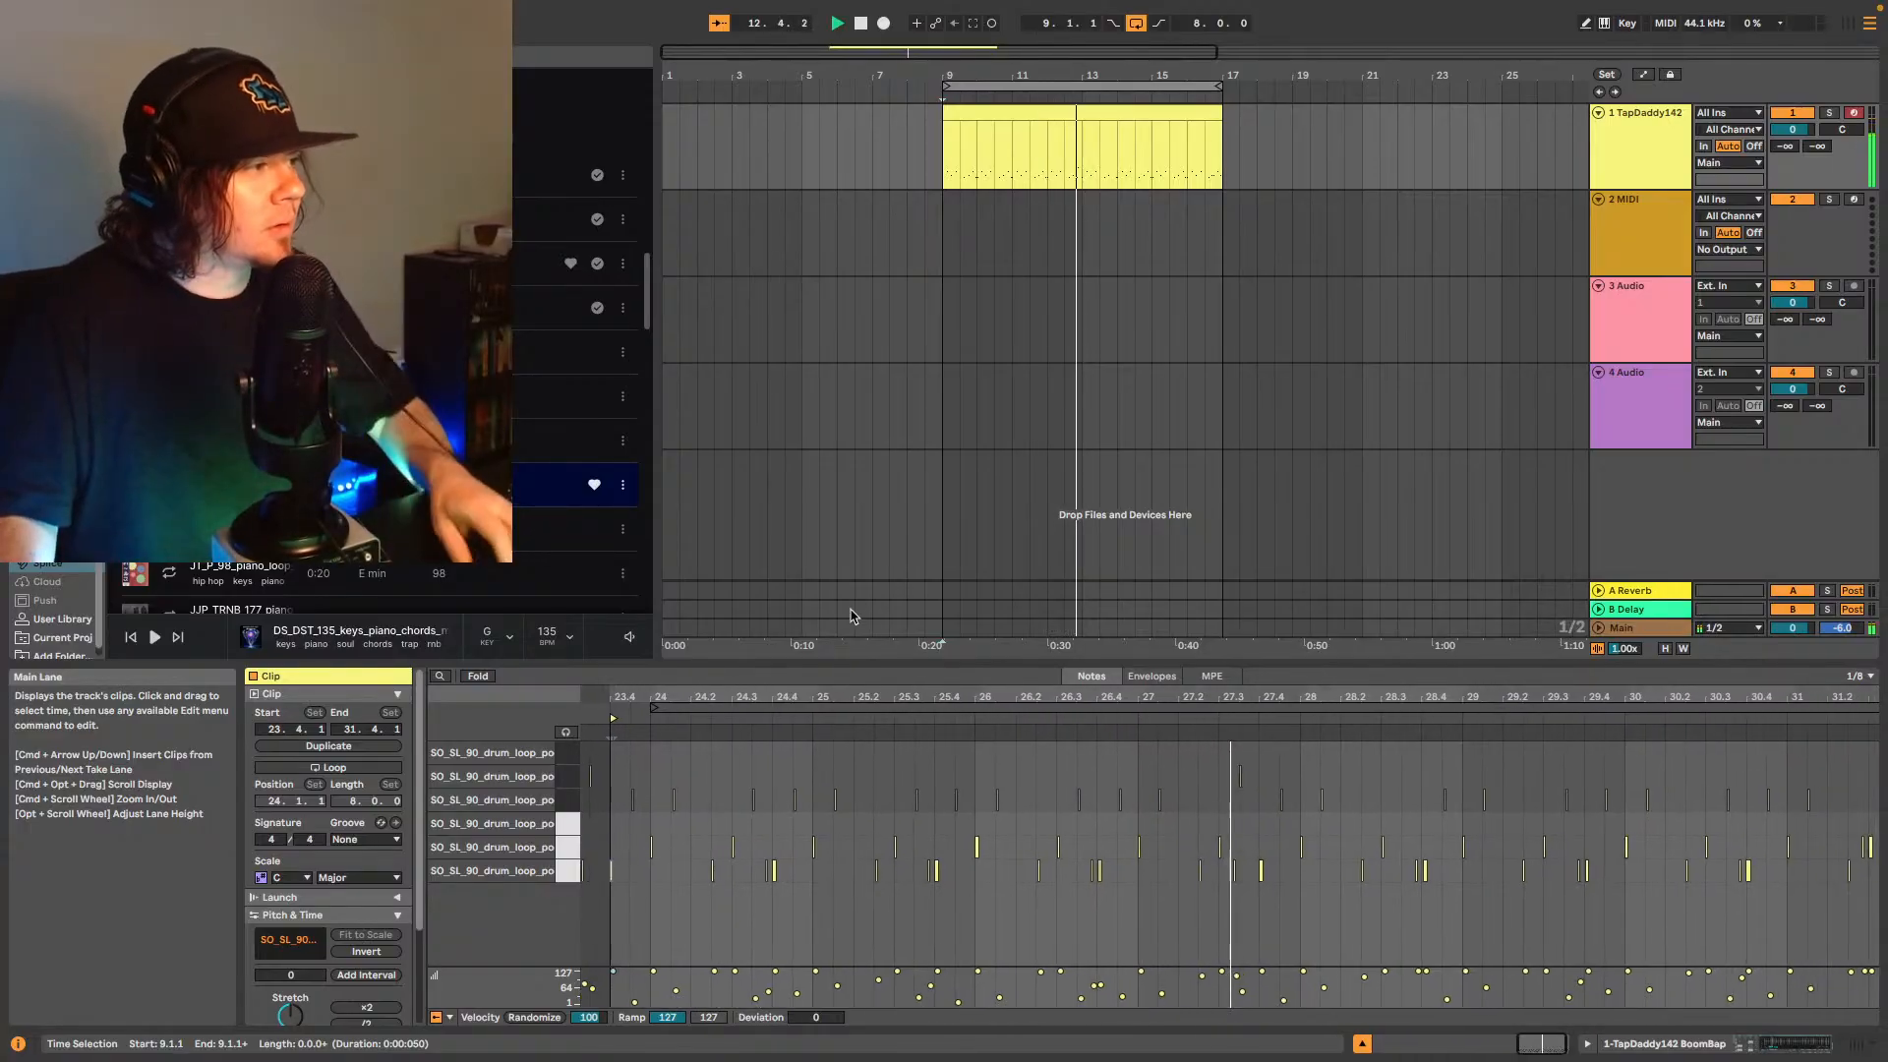
pyautogui.press('space')
pyautogui.press('space')
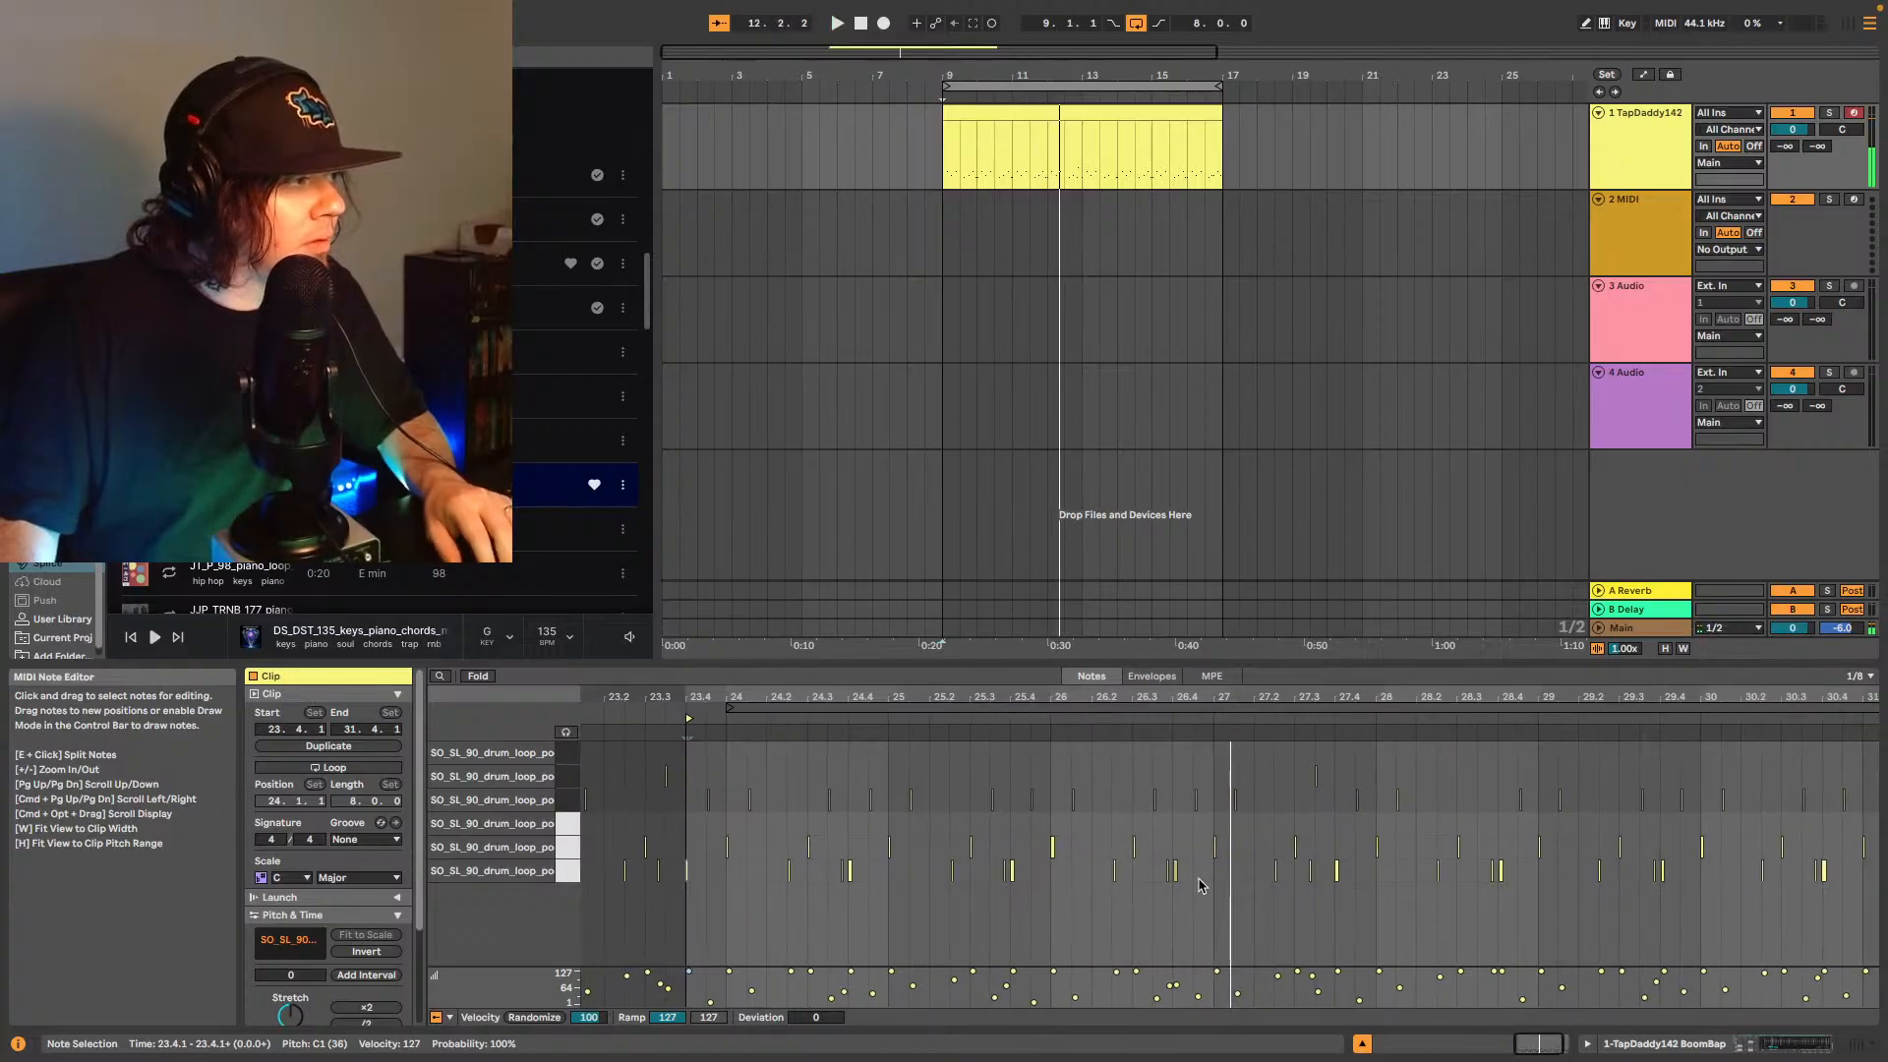
# - Select the C1 note at 26.4.1 and replay the drum clip to review its timing
pyautogui.press('space')
pyautogui.click(1176, 870)
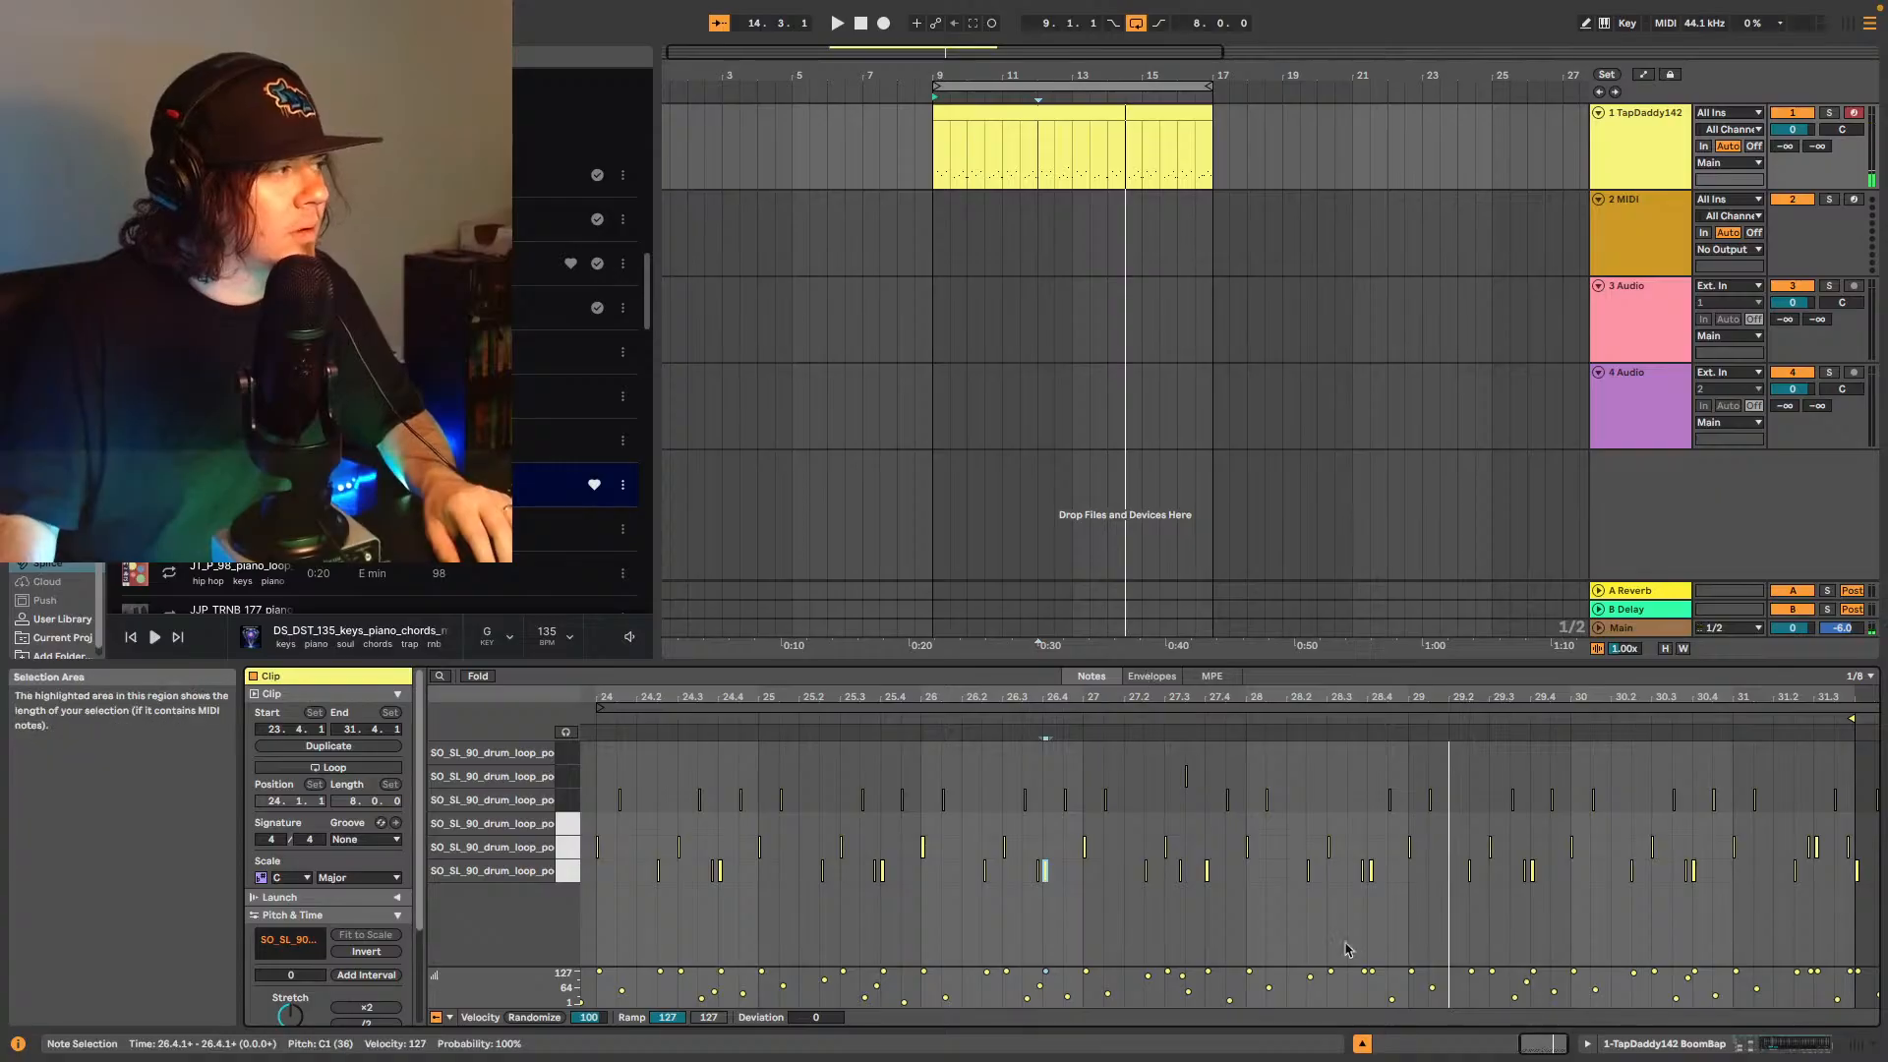
pyautogui.moveTo(1529, 1041); pyautogui.dragTo(1532, 1045)
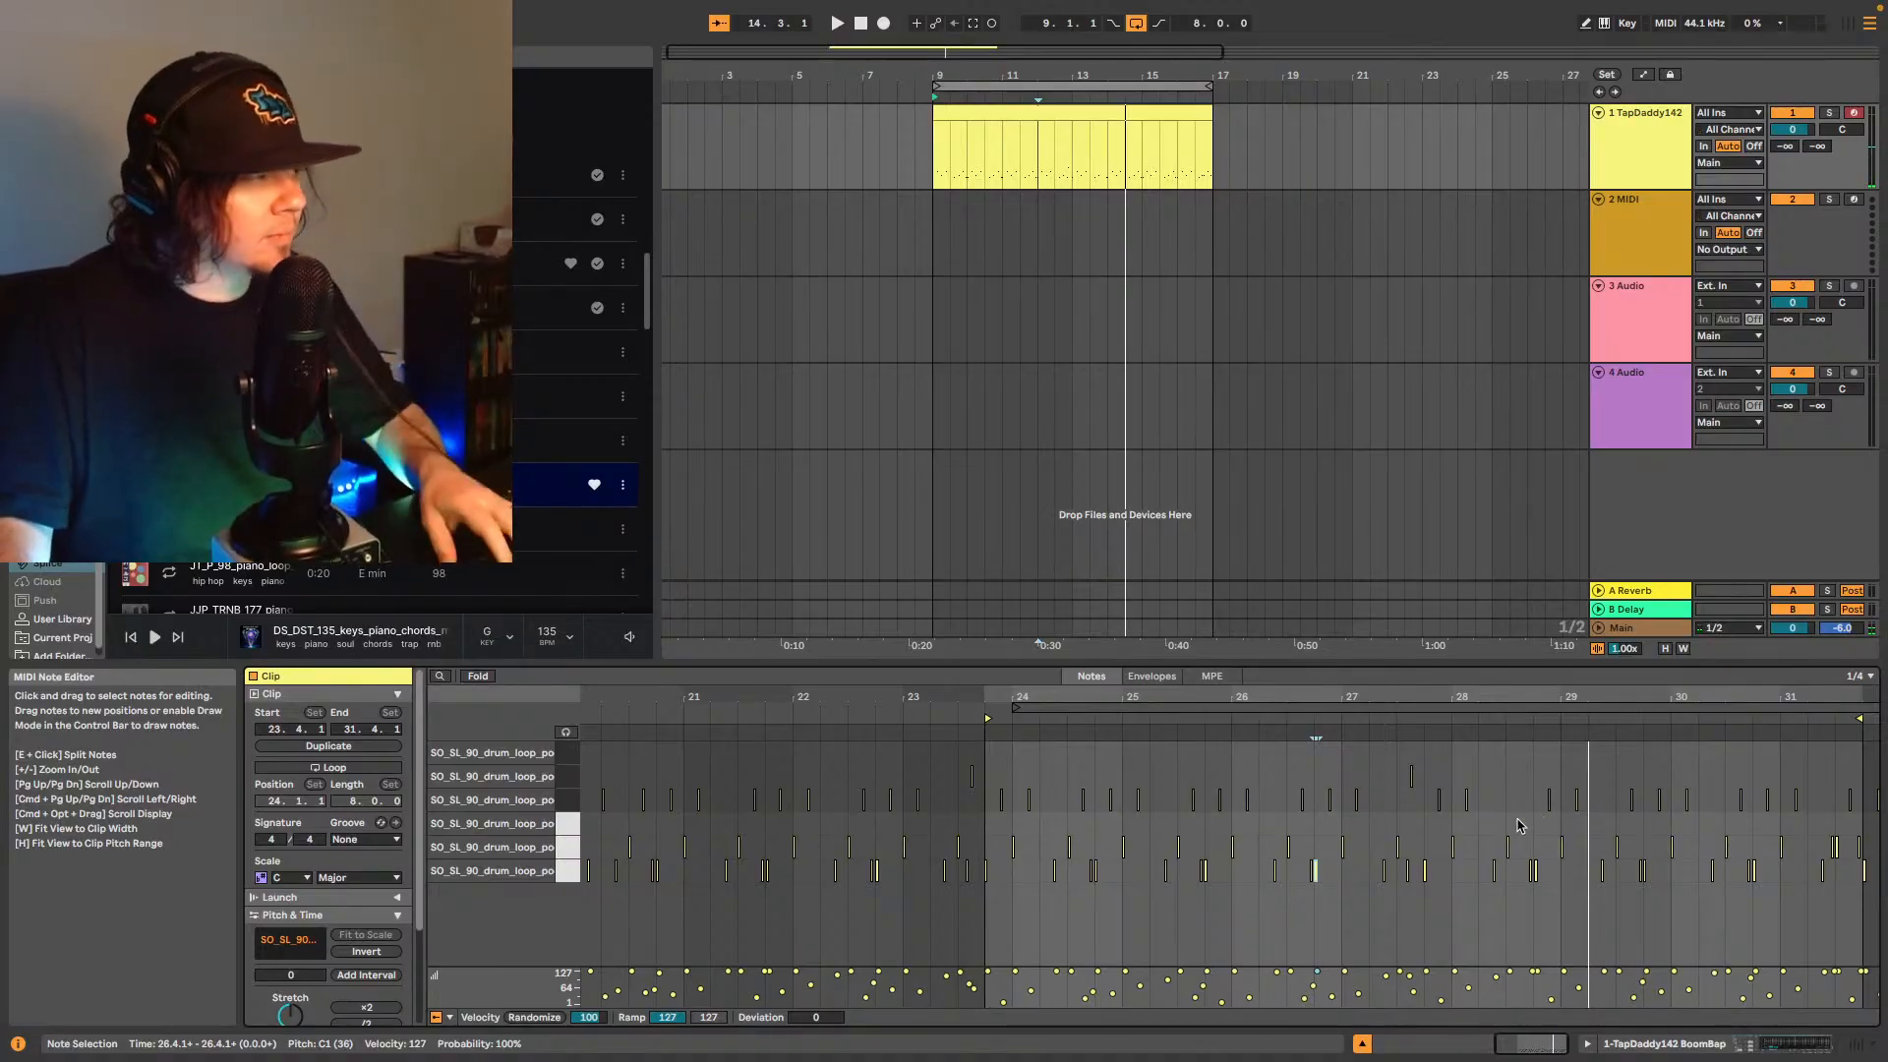
pyautogui.press('space')
pyautogui.press('space')
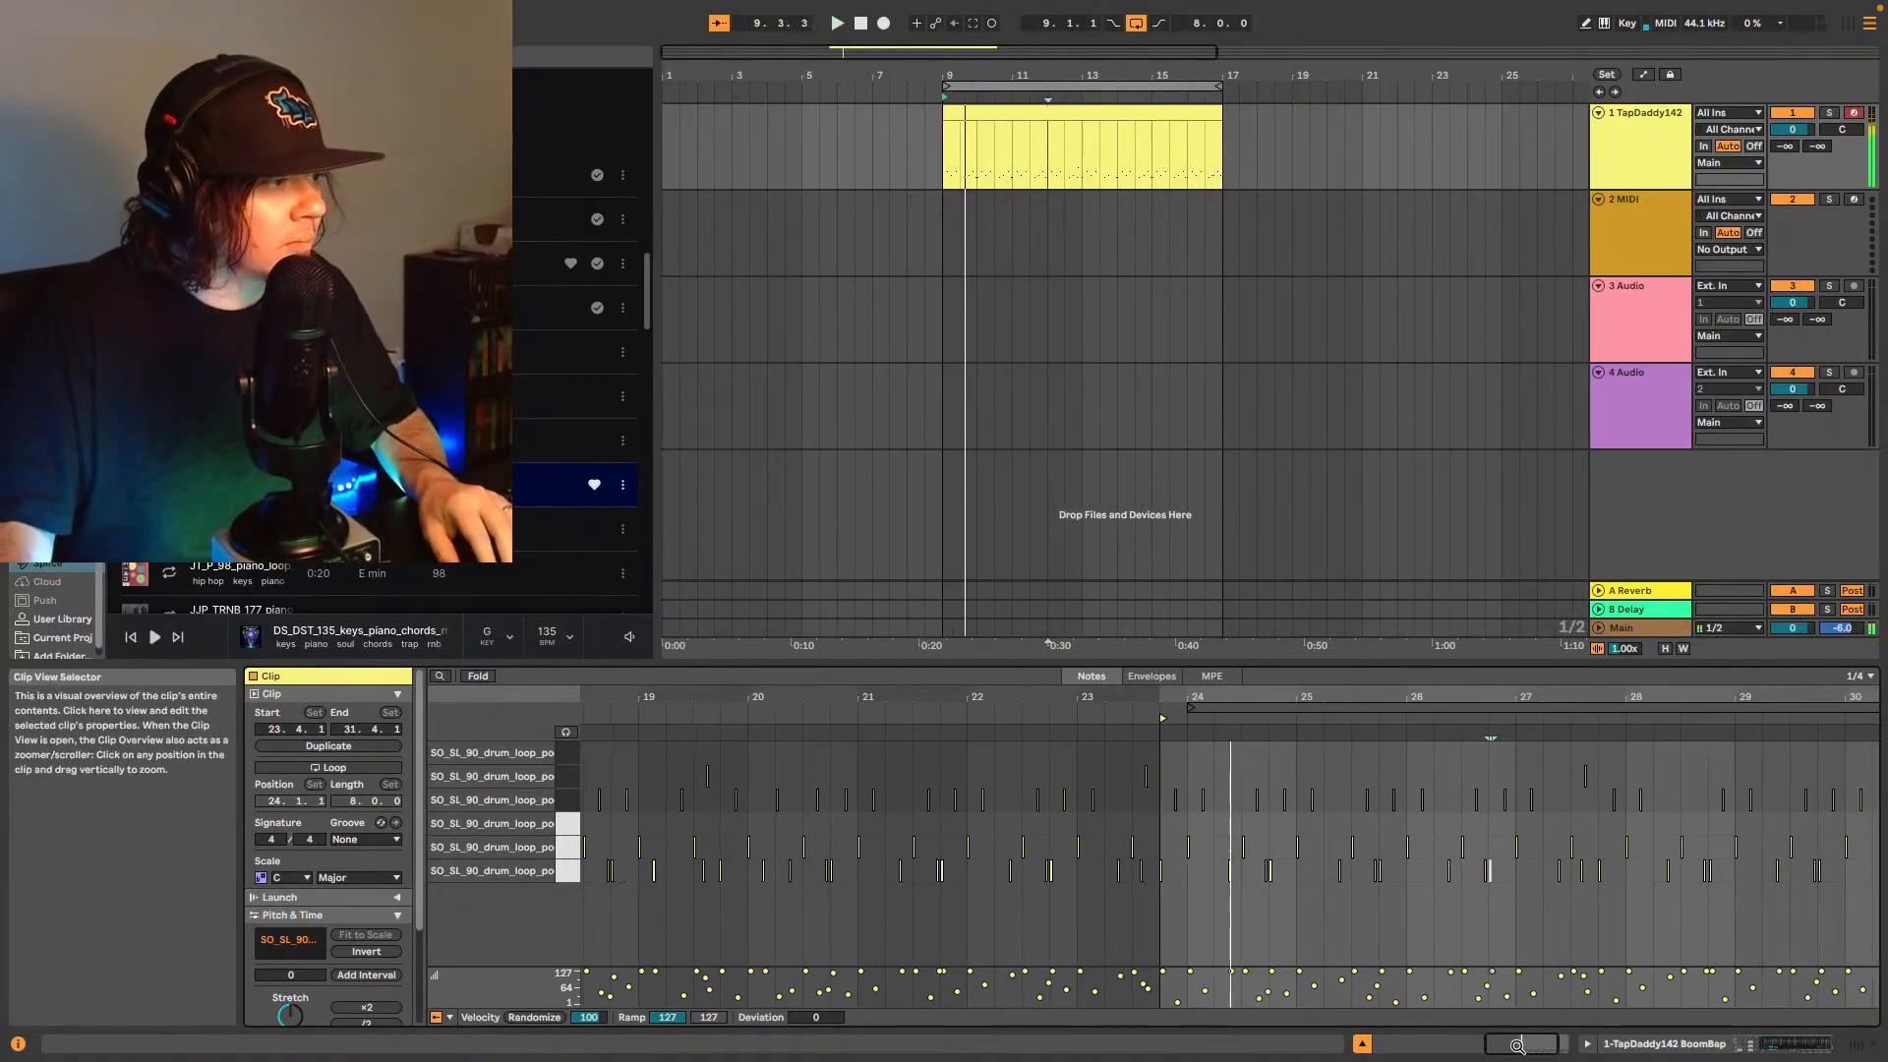
# - Draw two E1 notes at 23.4.2 and 23.4.4 near the drum clip's start and play them back
pyautogui.moveTo(1517, 1045); pyautogui.dragTo(1520, 968)
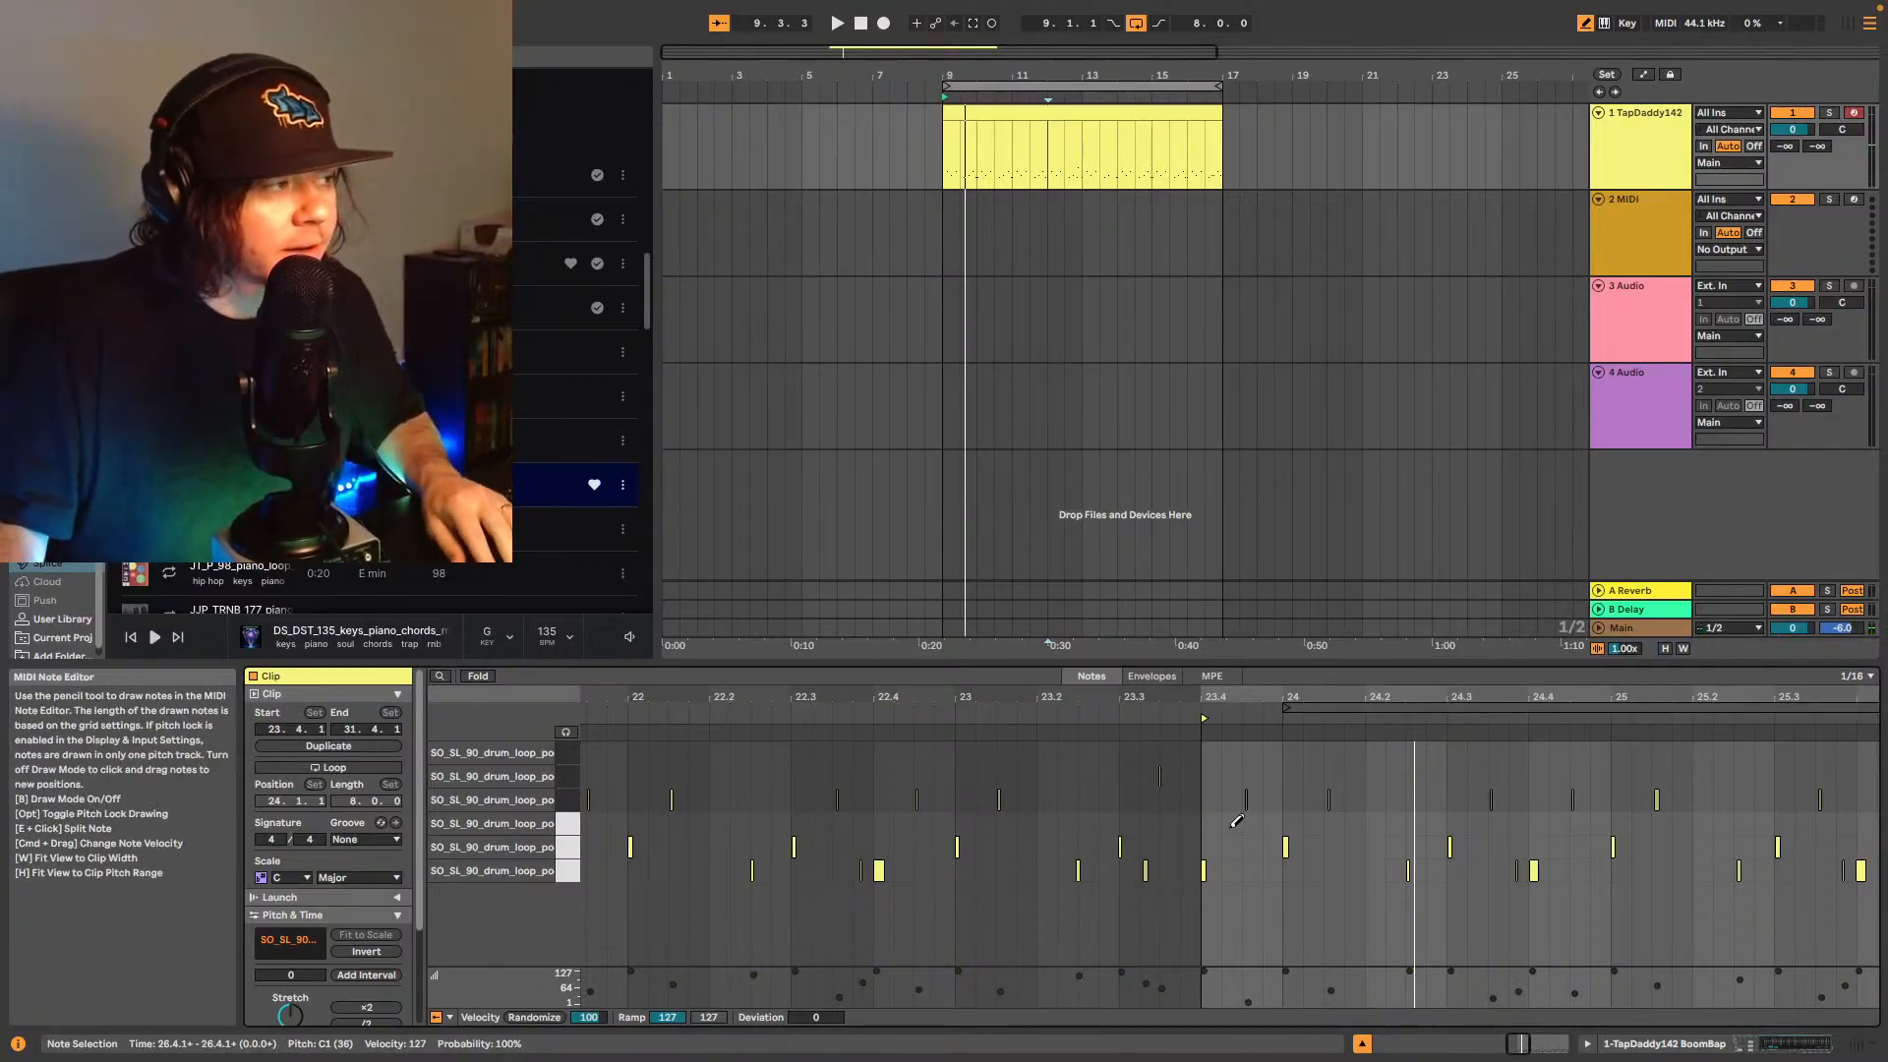
pyautogui.click(1232, 822)
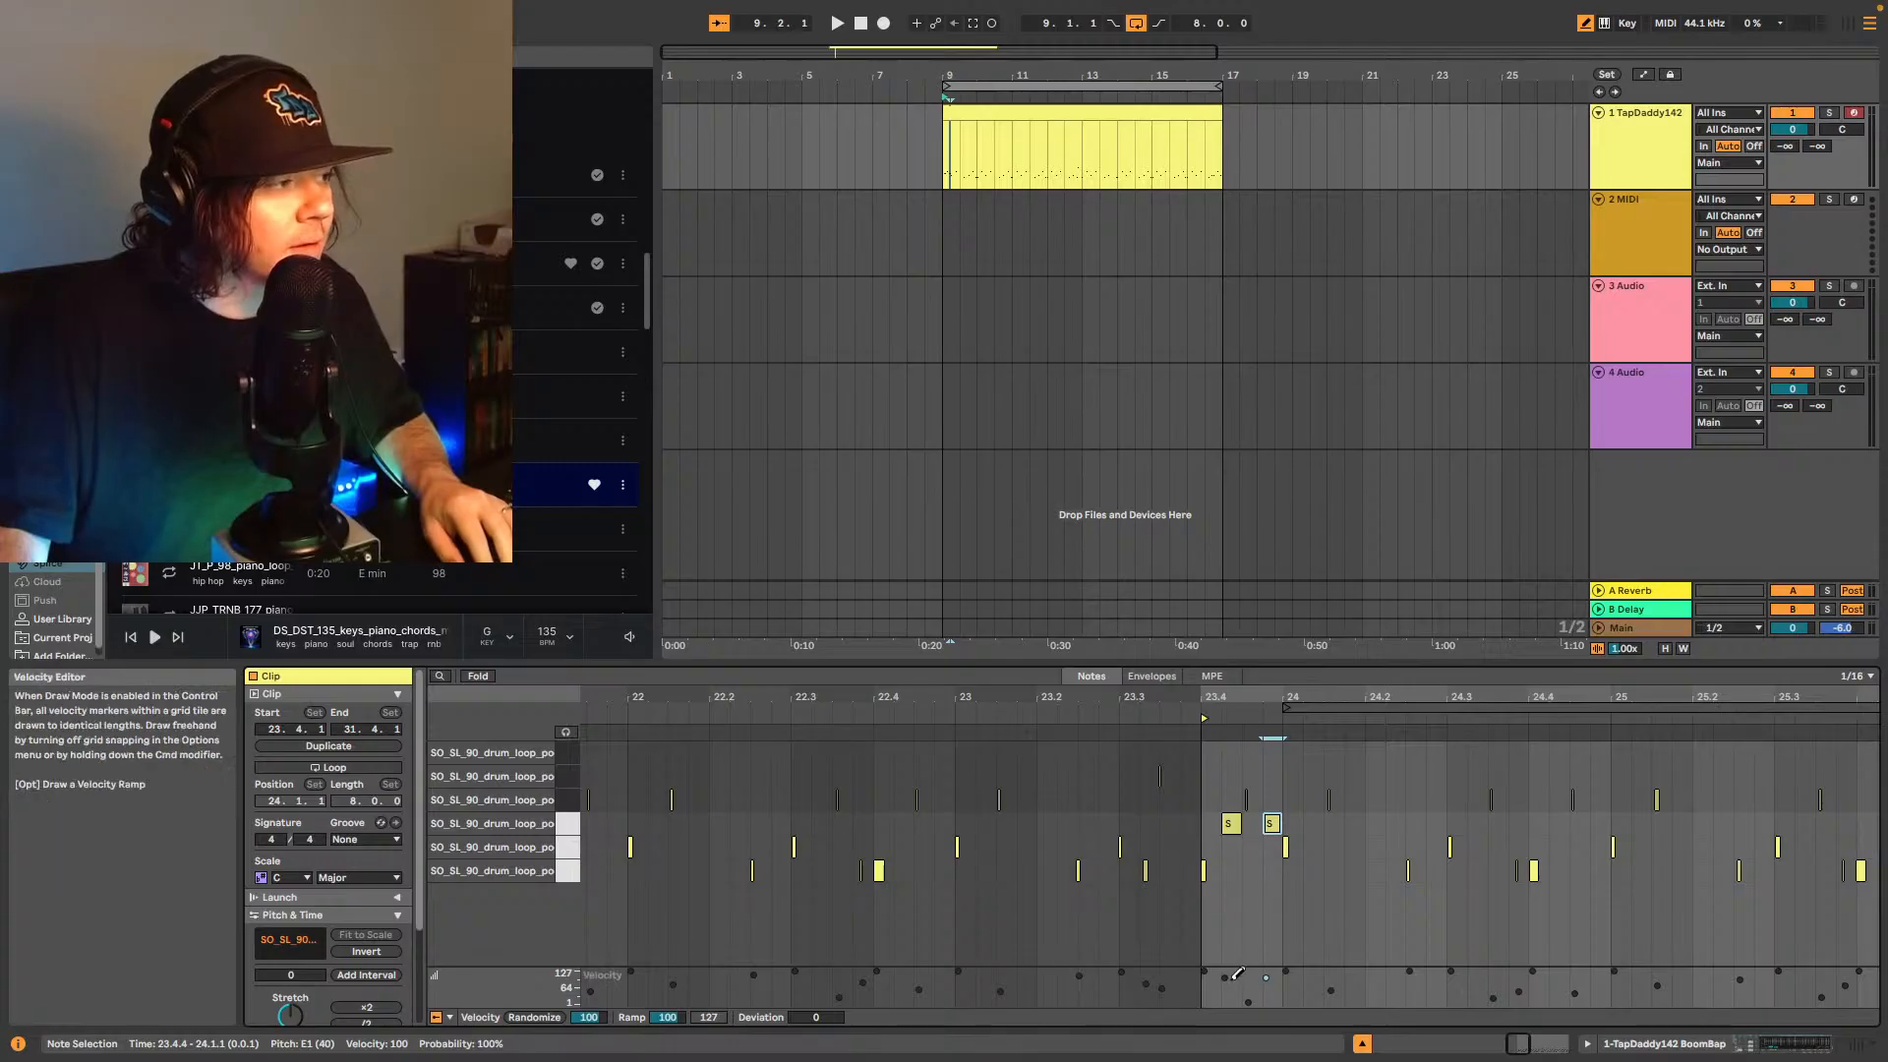
pyautogui.click(1584, 22)
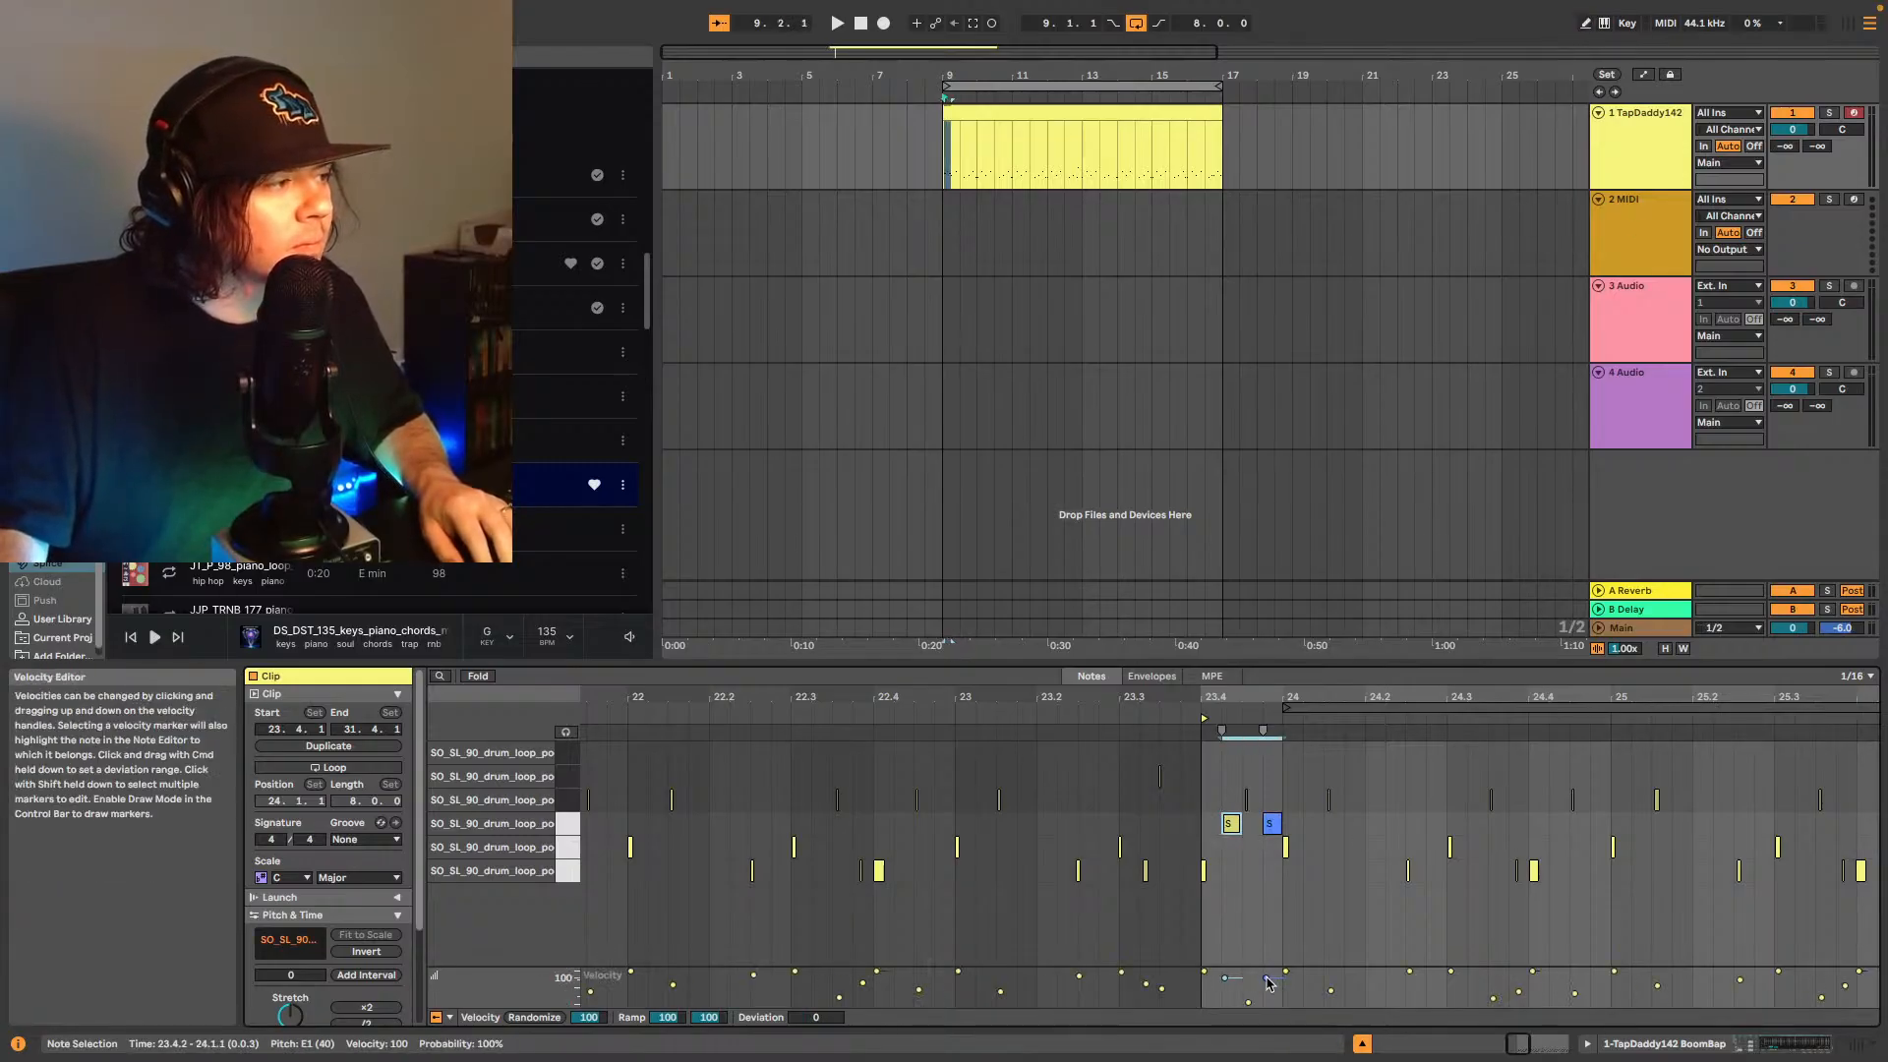
pyautogui.press('space')
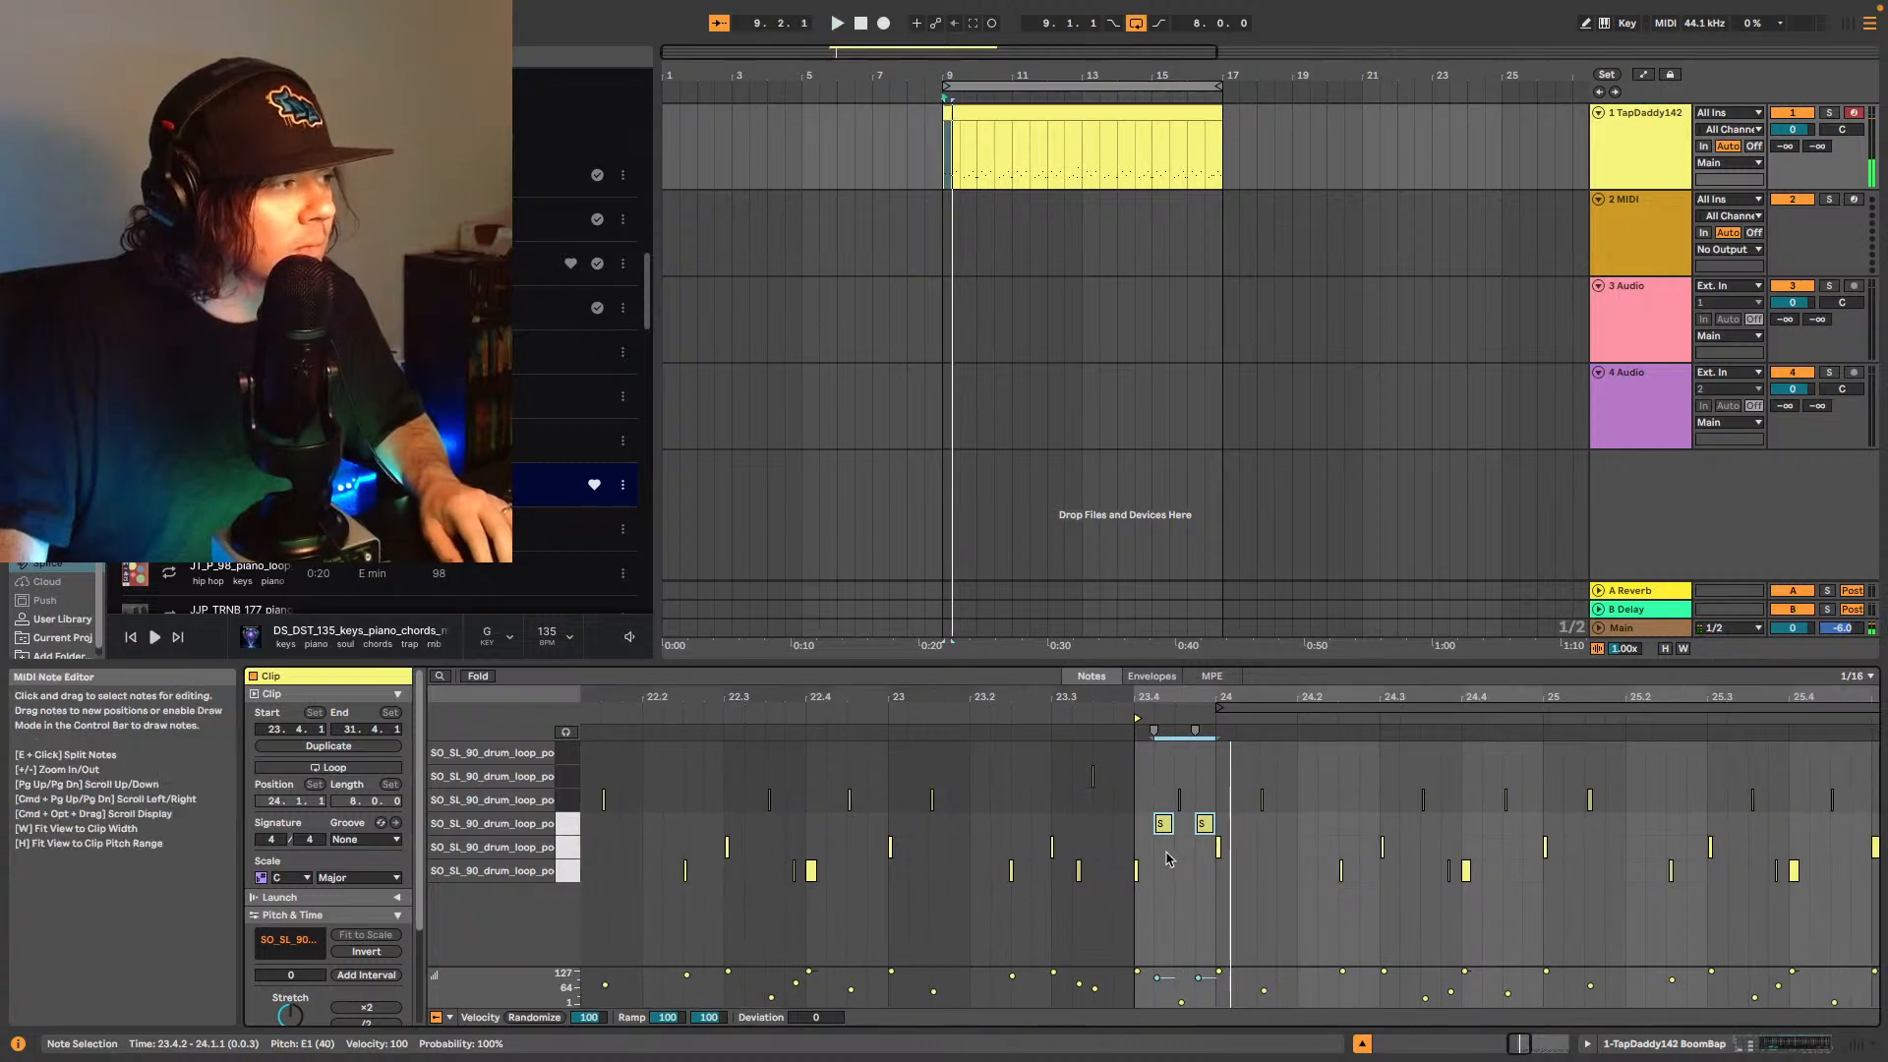
pyautogui.press('space')
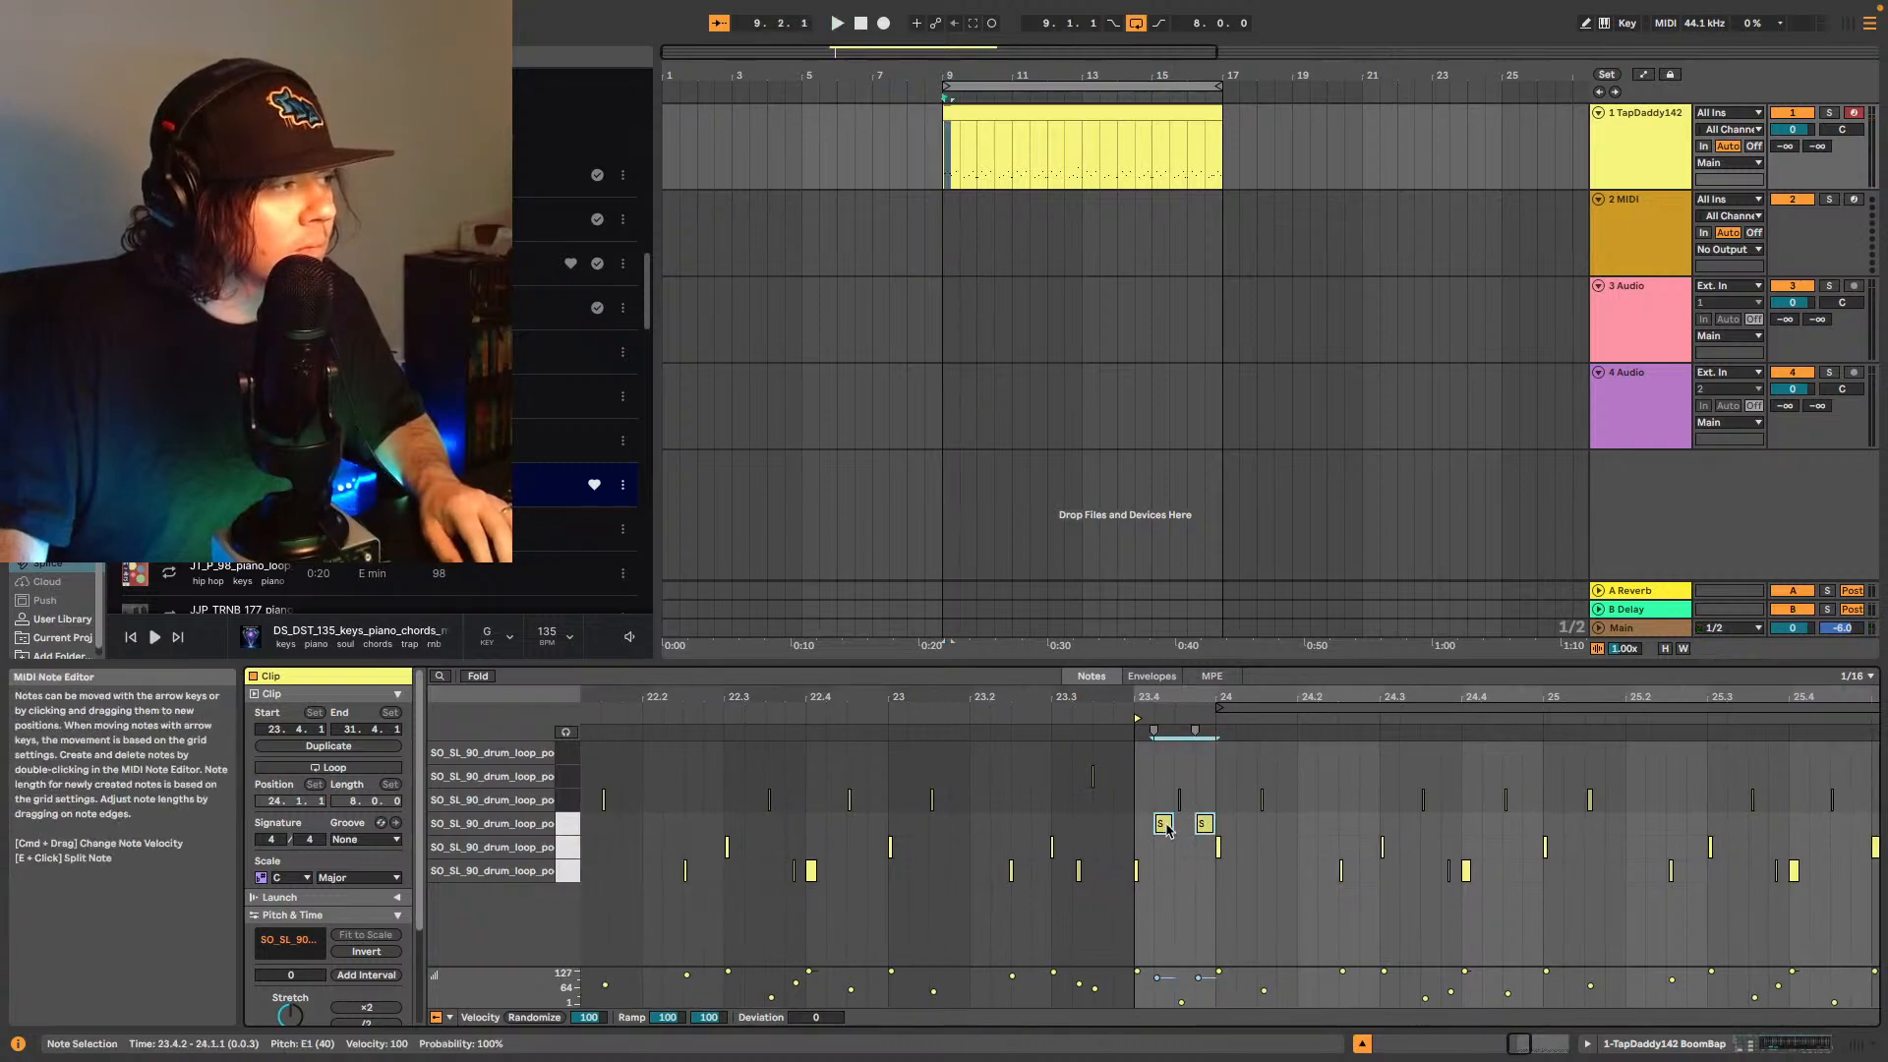
# - Nudge the two new E1 notes slightly later off the grid and replay the clip's opening
pyautogui.moveTo(1167, 829); pyautogui.dragTo(1174, 829)
pyautogui.press('space')
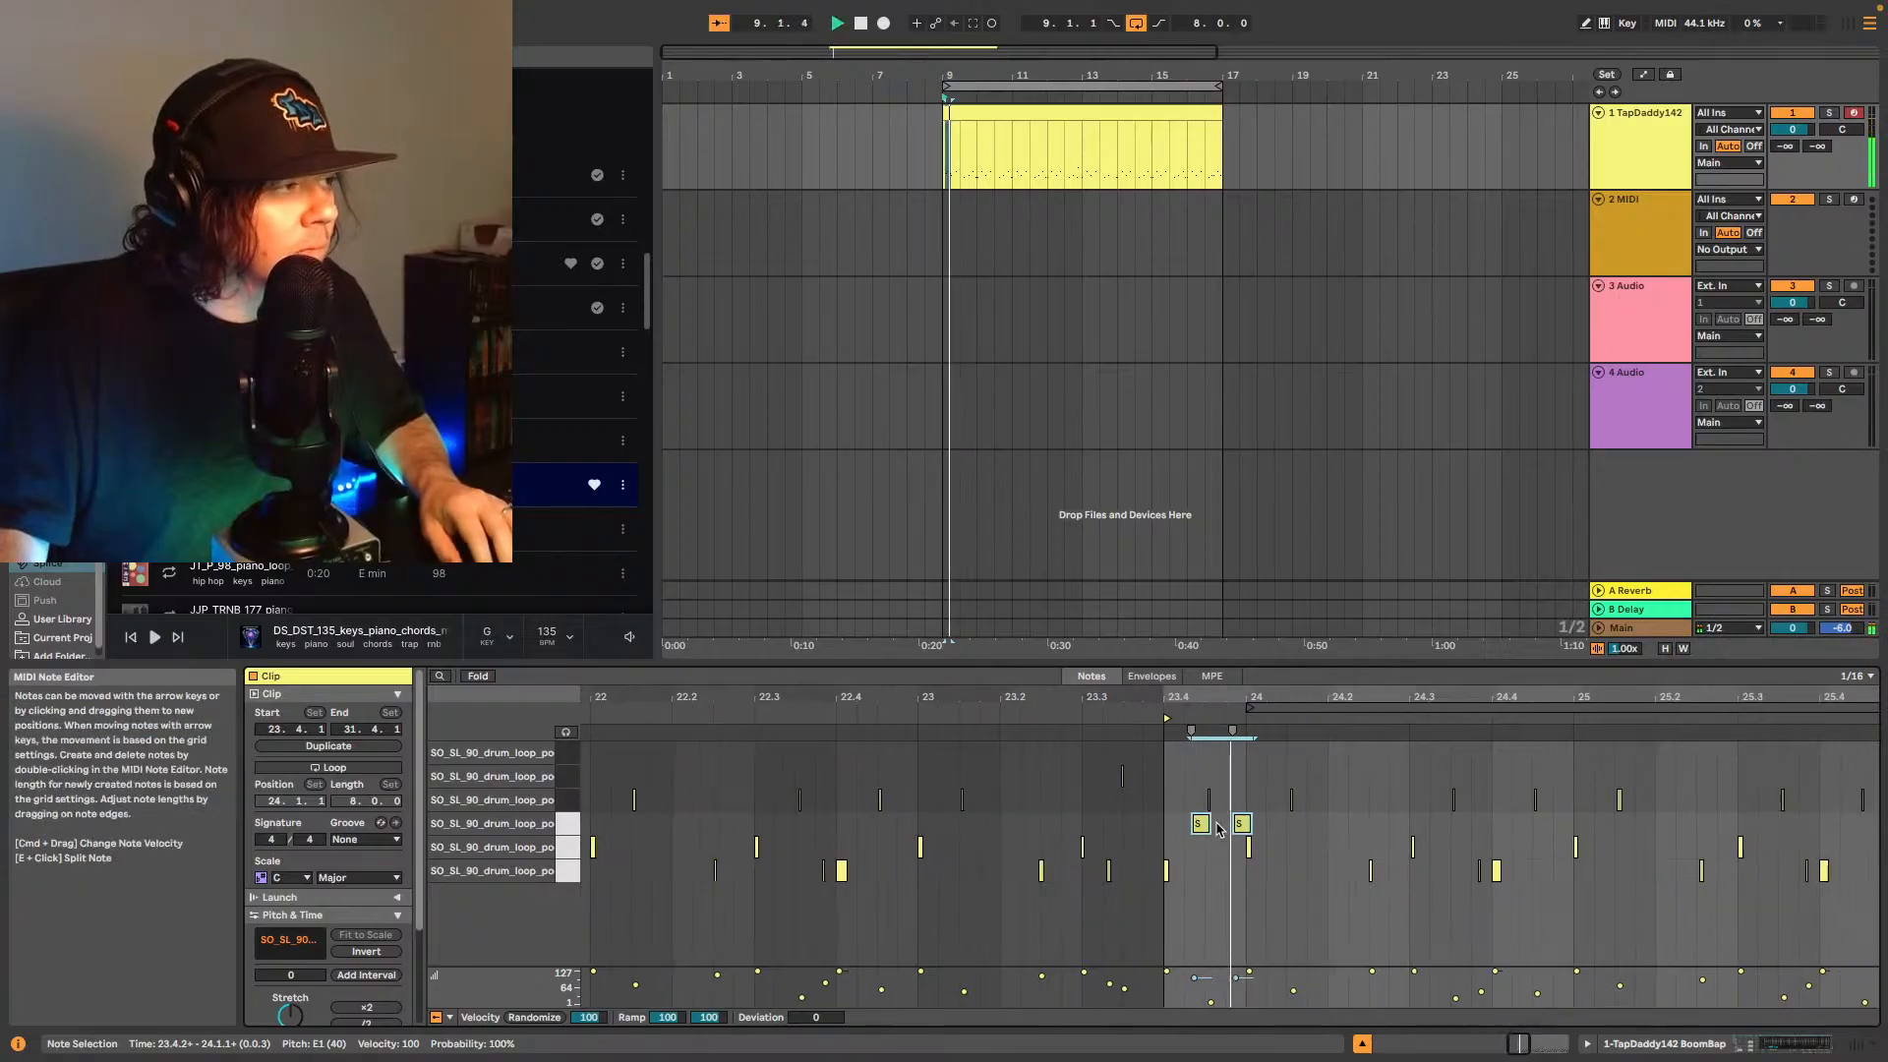
pyautogui.press('space')
# - Paste a copy of the E1 note pair at 24.1.2 and listen to it
pyautogui.click(1220, 834)
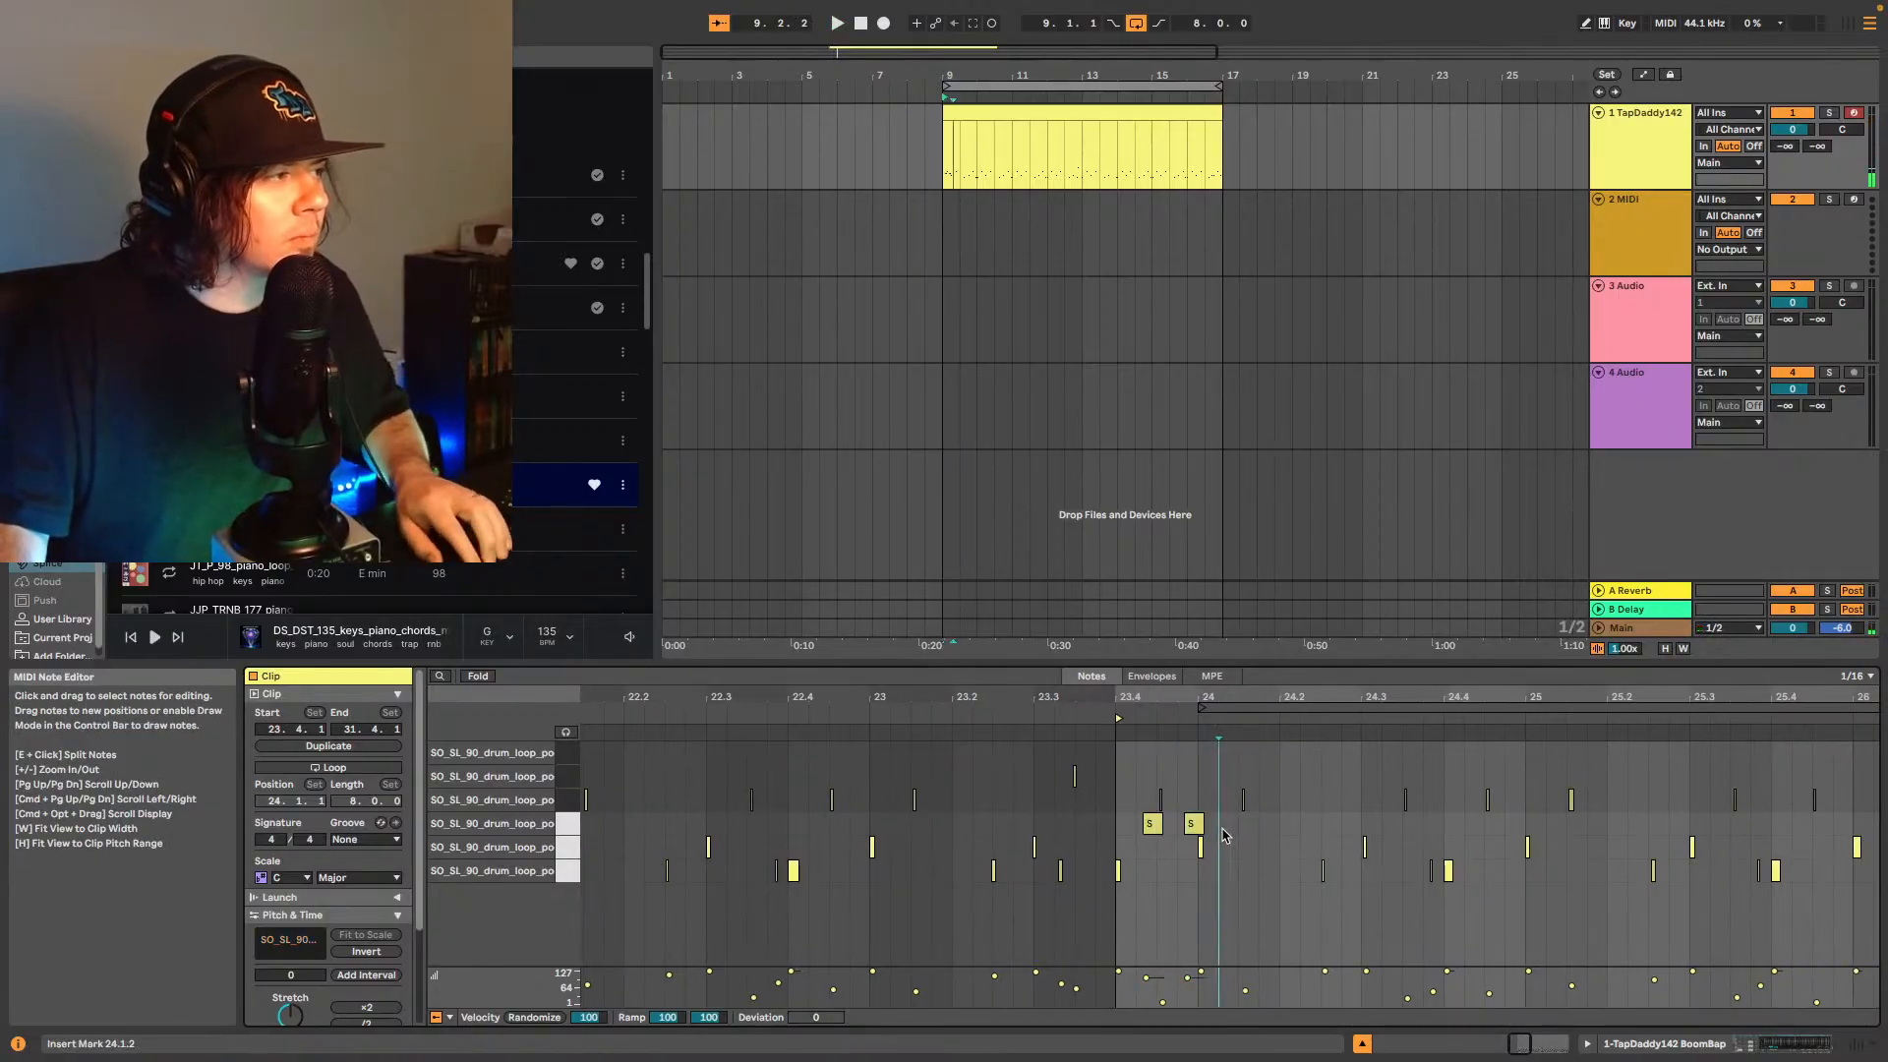
pyautogui.press('super+v')
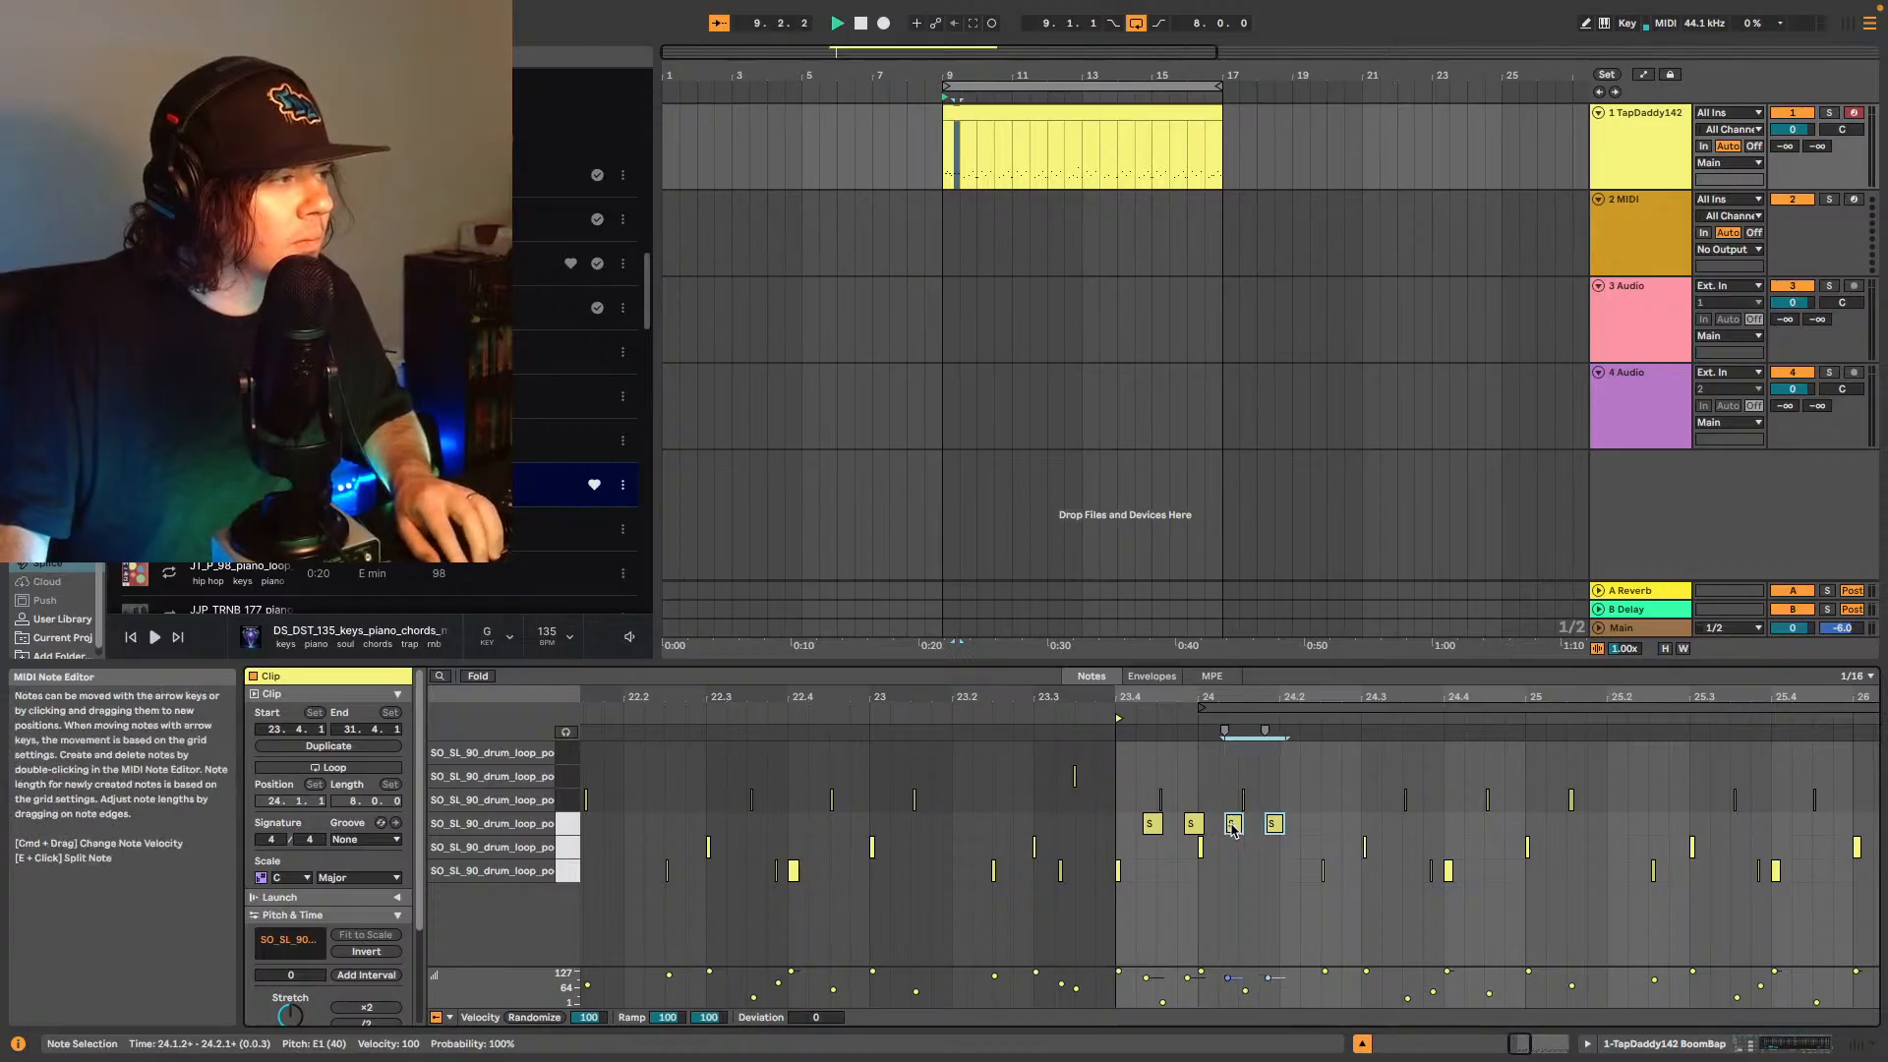
pyautogui.press('space')
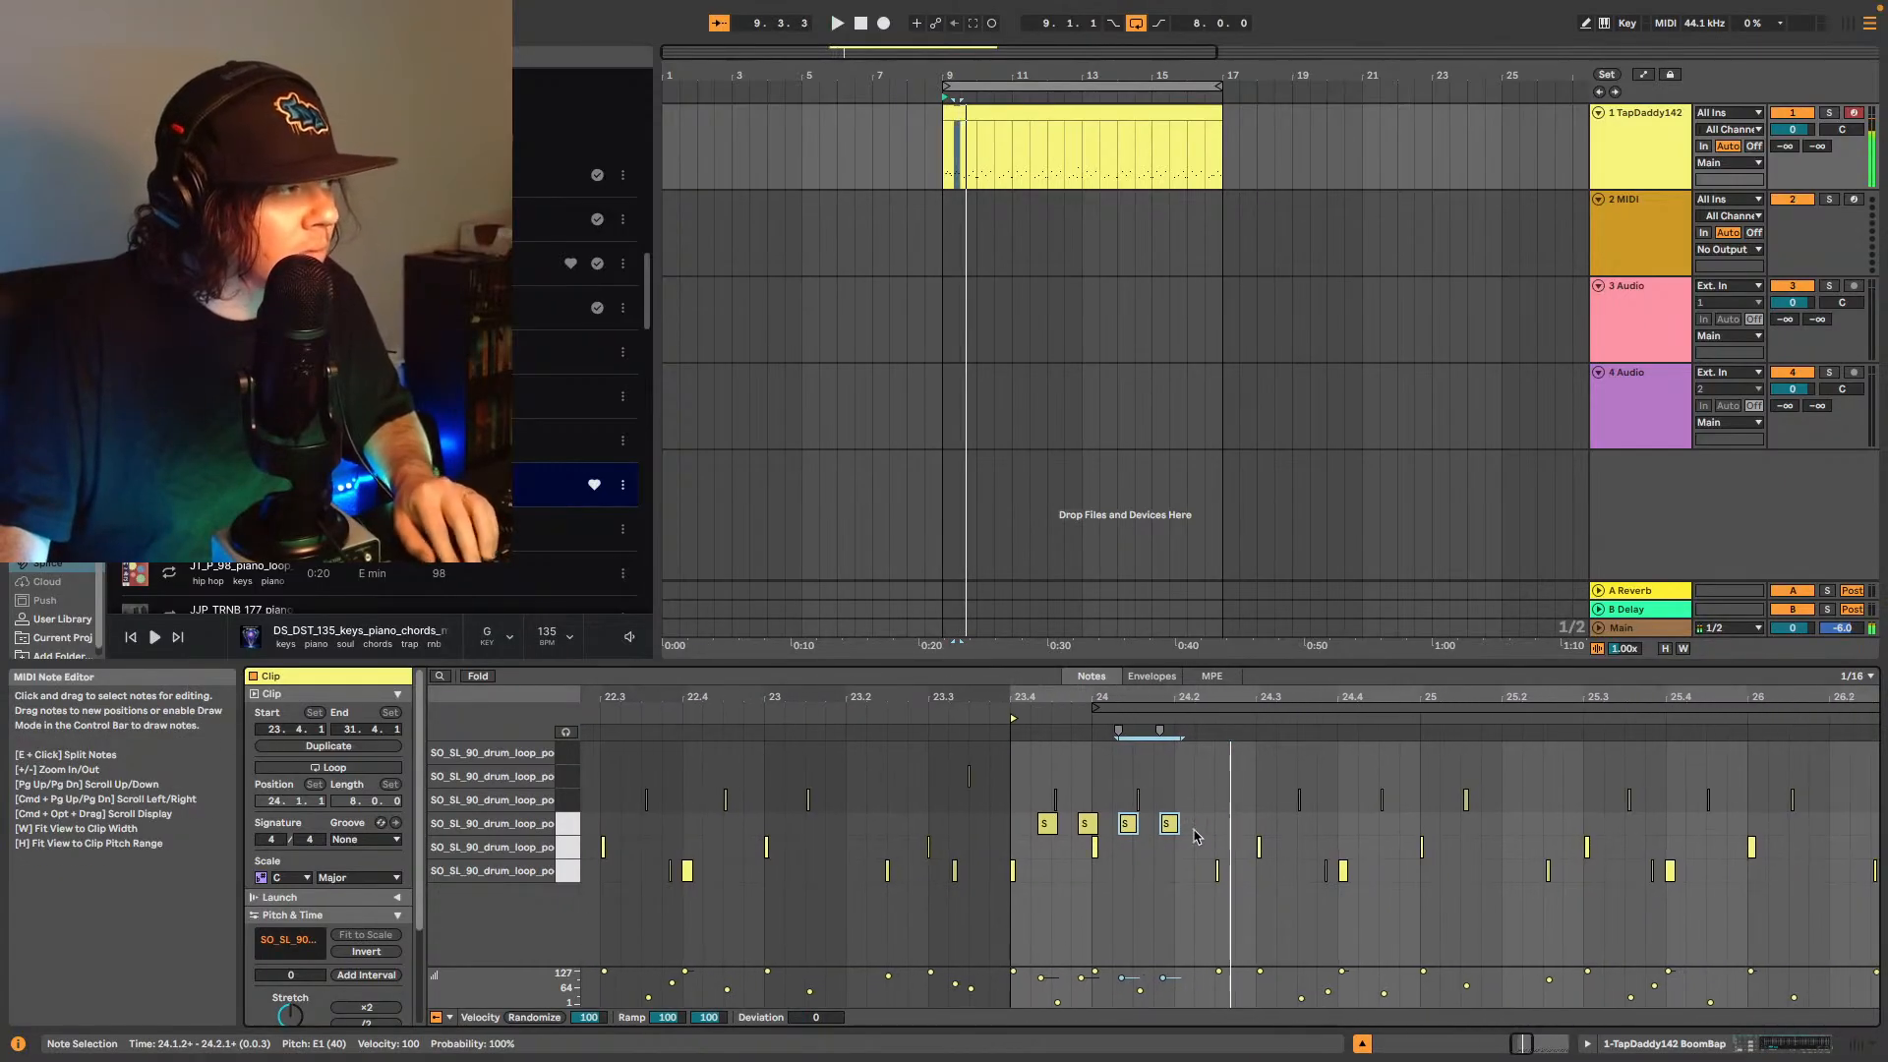
pyautogui.press('space')
# - Move the two copied E1 notes to just after 24.2.2 and 24.2.4, playing the clip to check them
pyautogui.click(1176, 829)
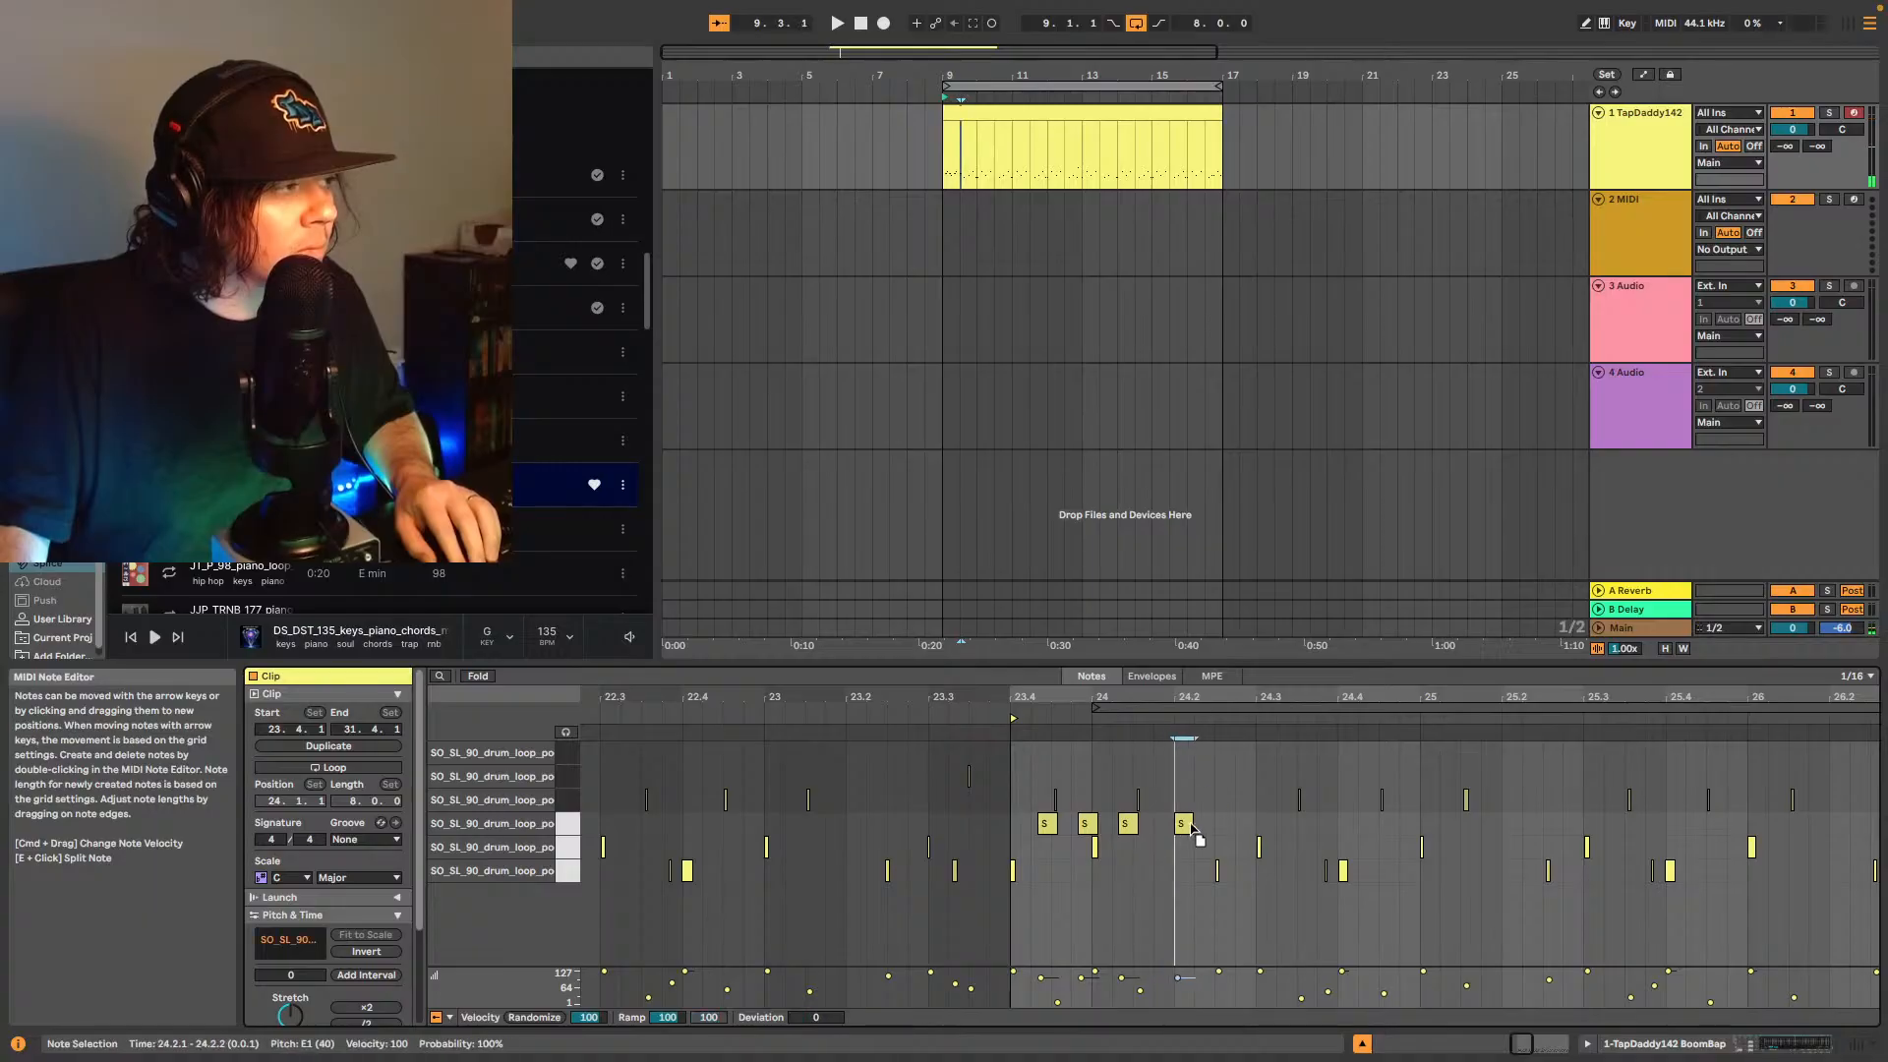
pyautogui.press('space')
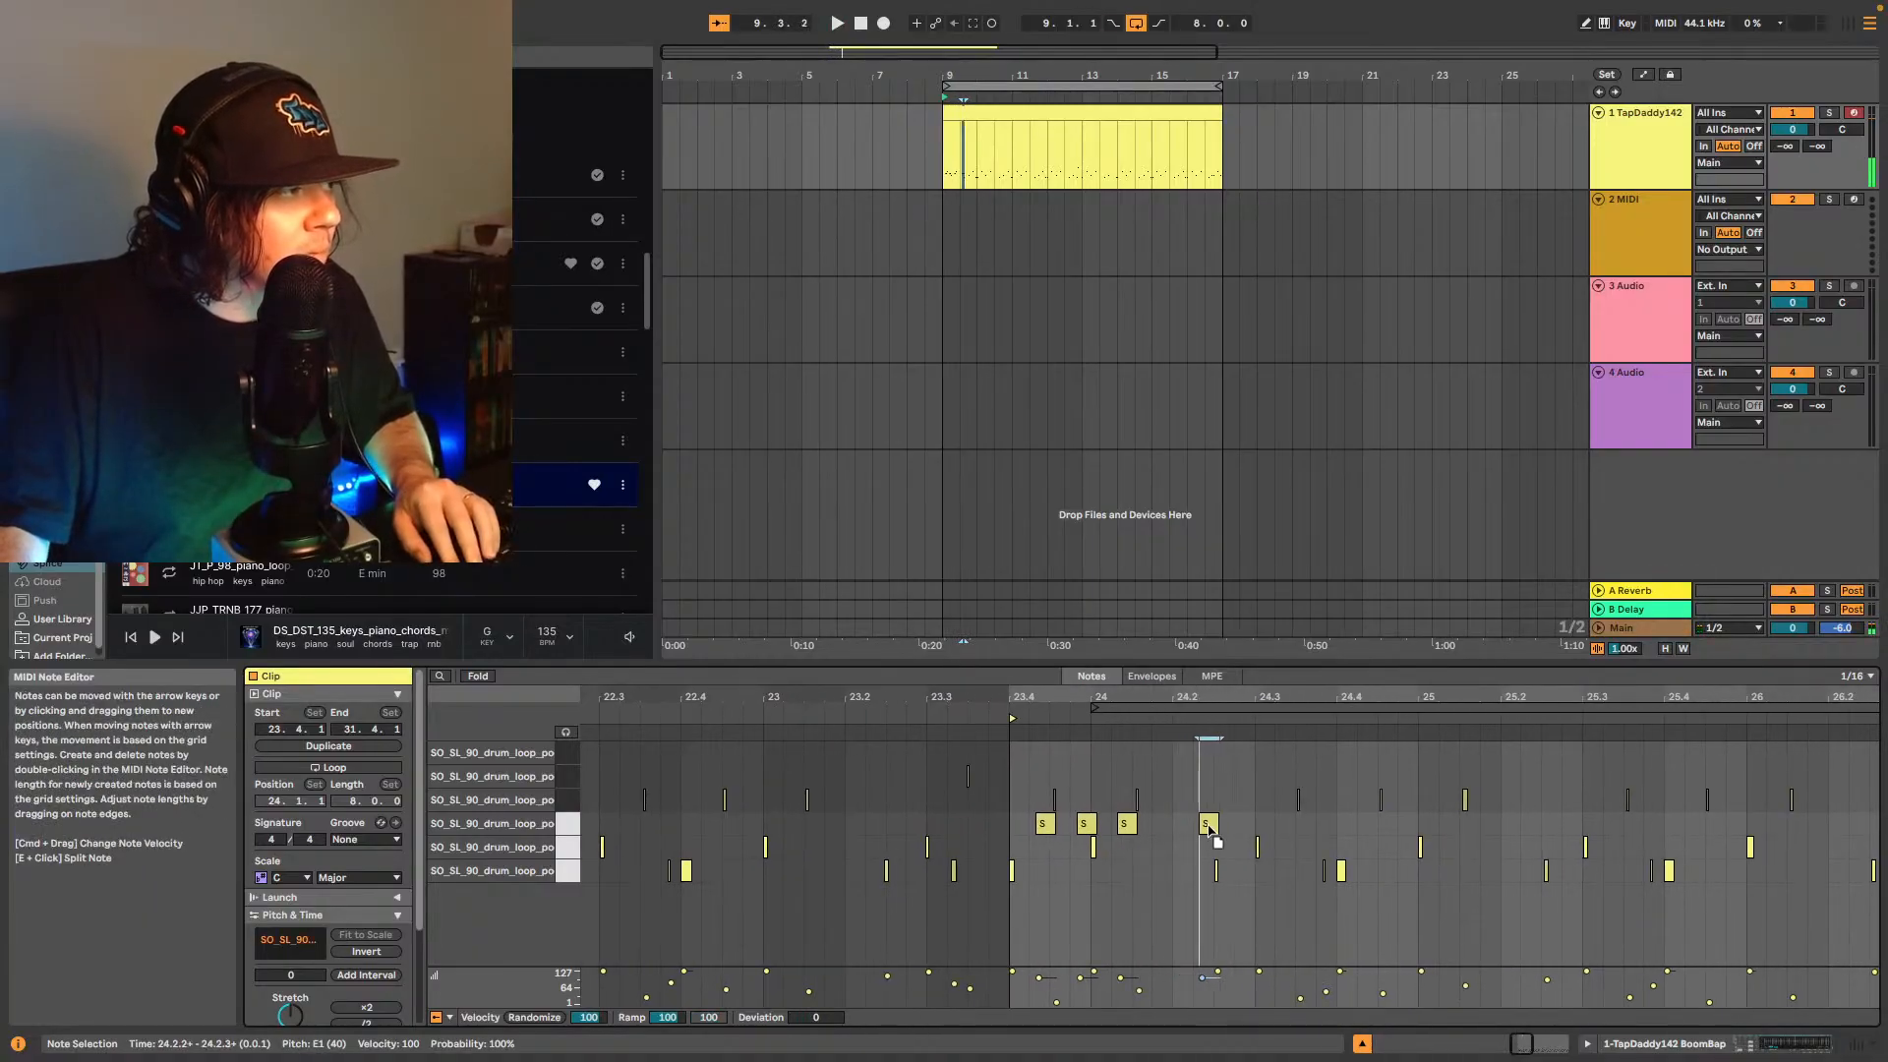
pyautogui.press('space')
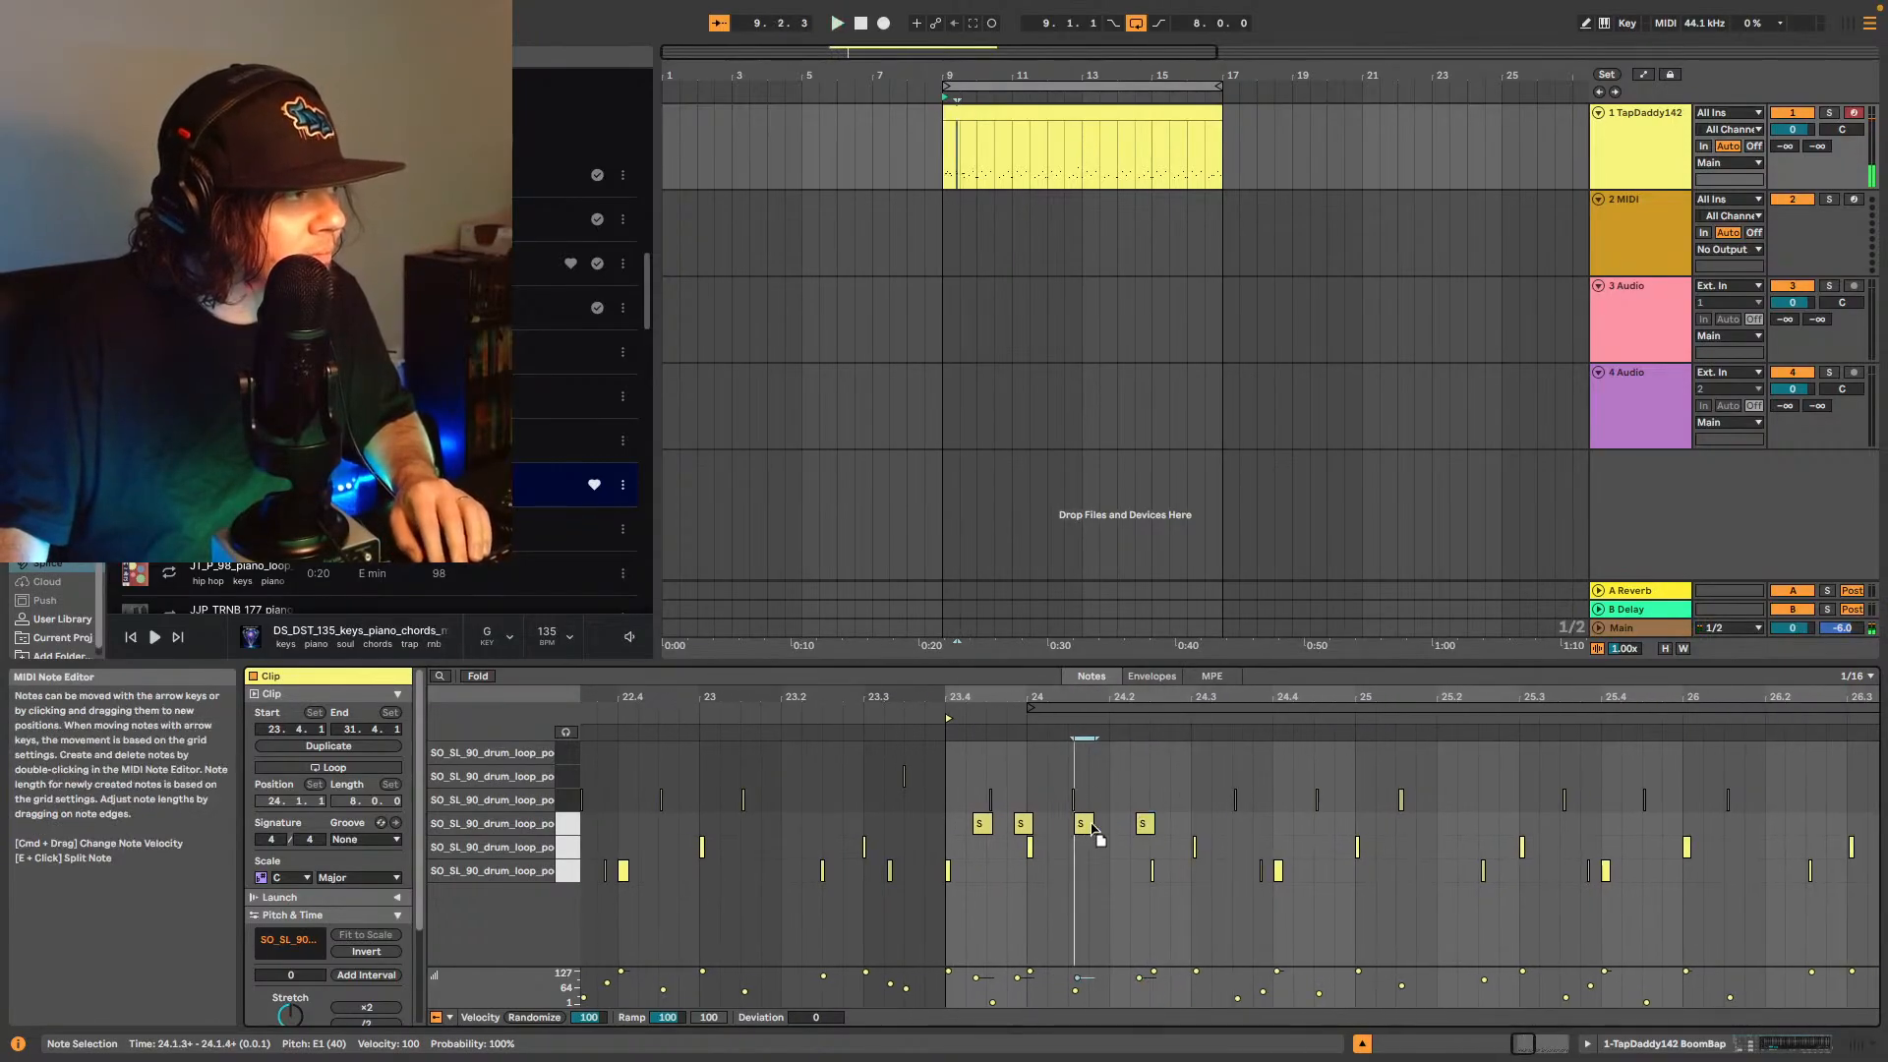
pyautogui.press('space')
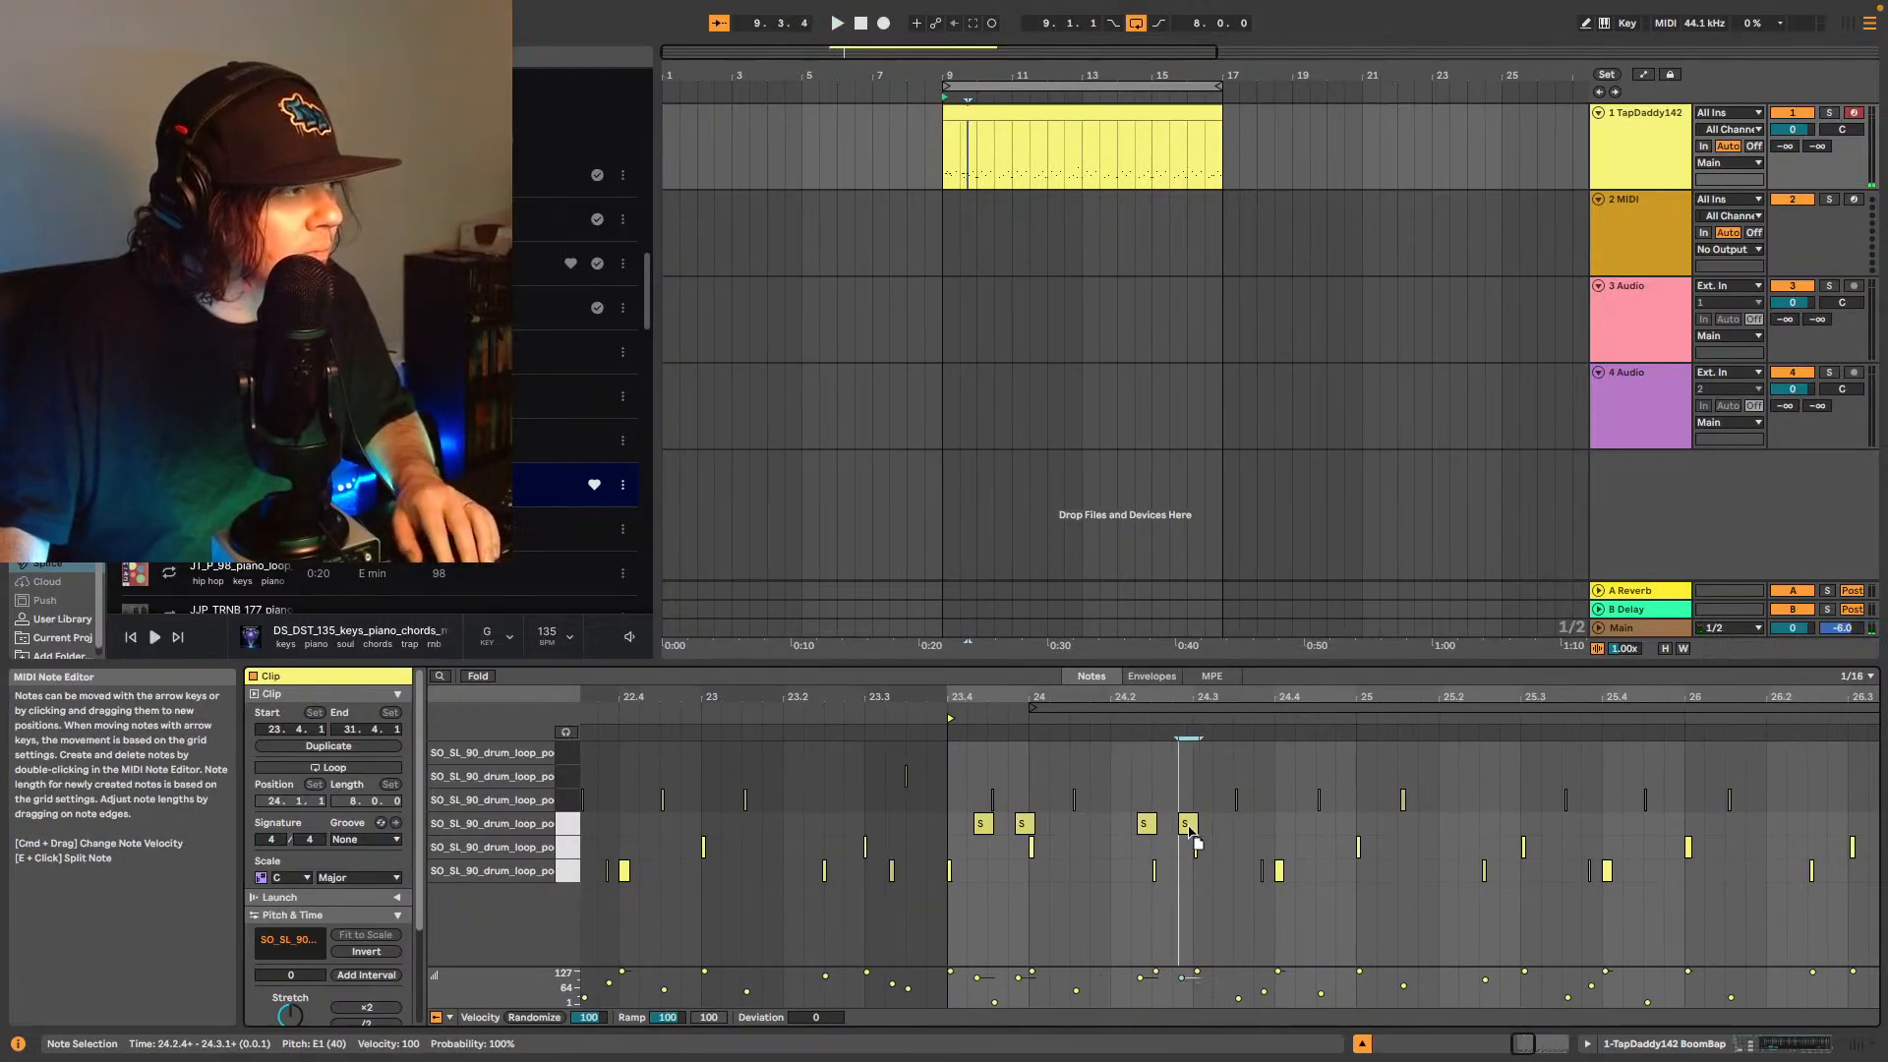
pyautogui.press('space')
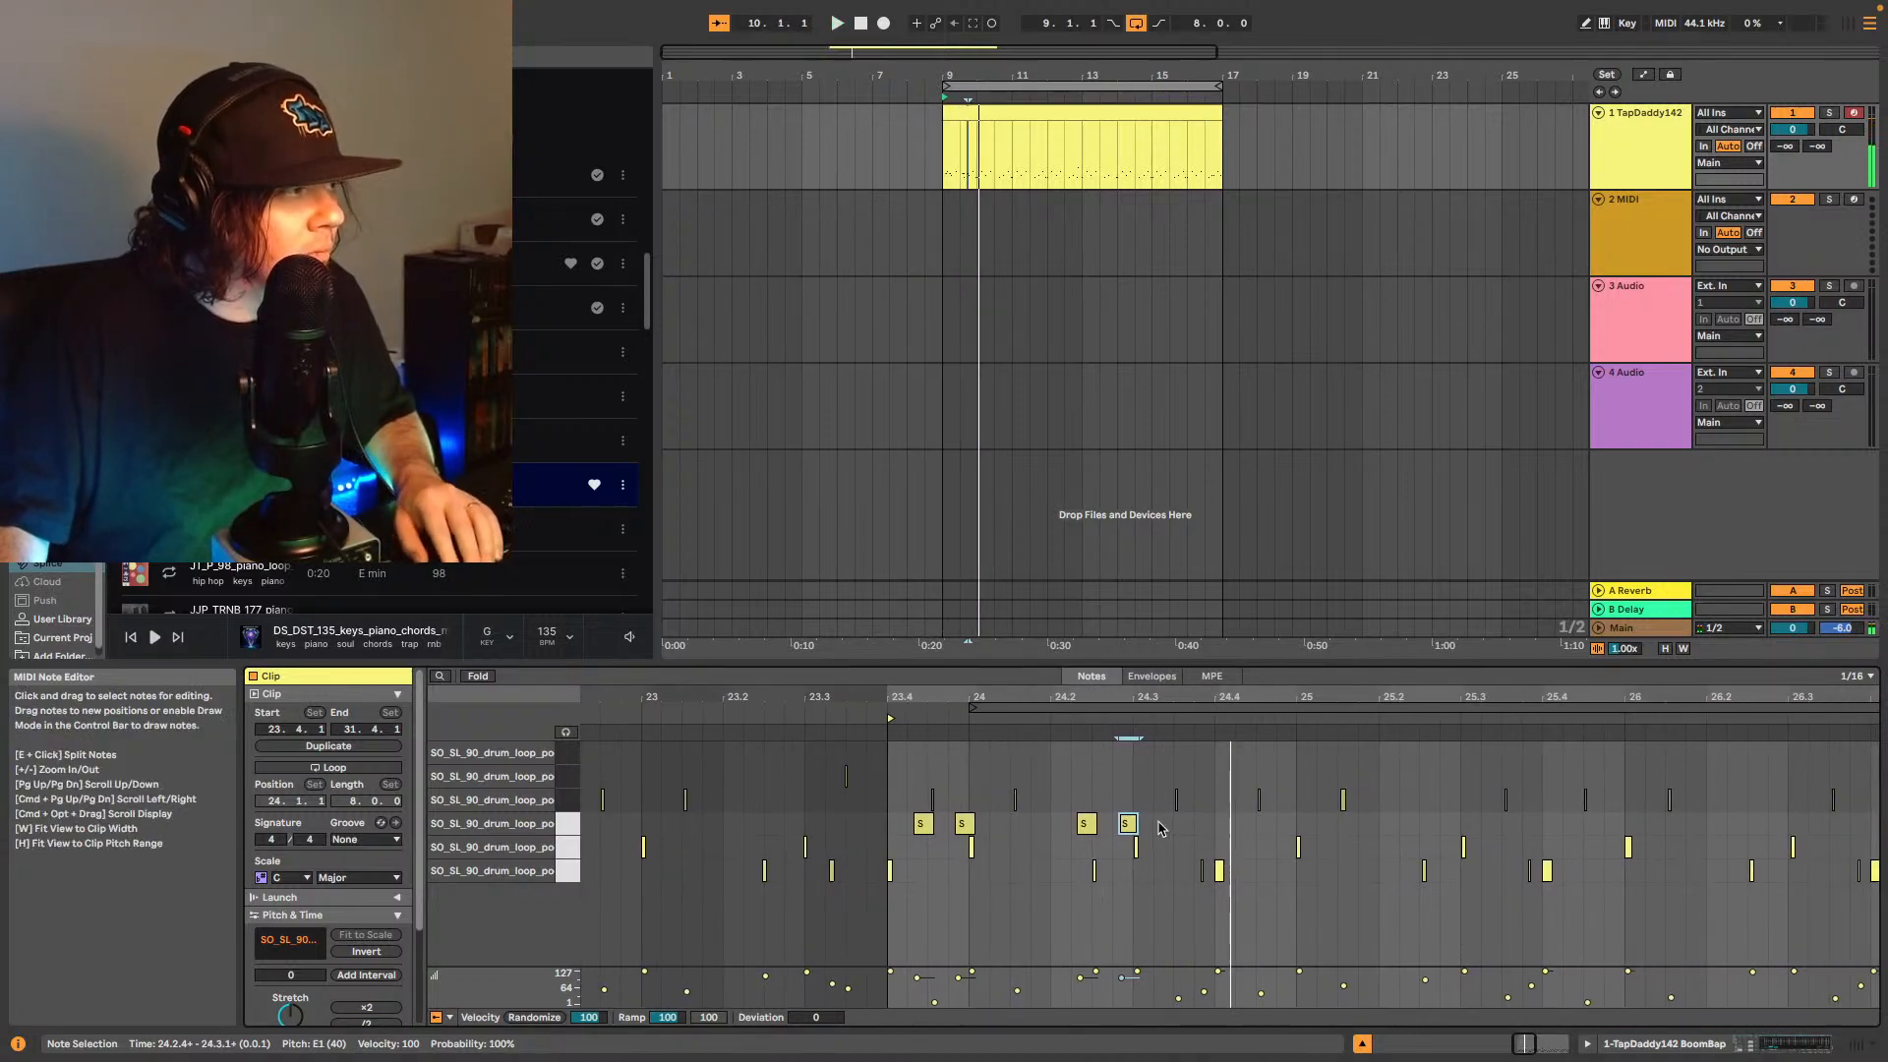
pyautogui.press('space')
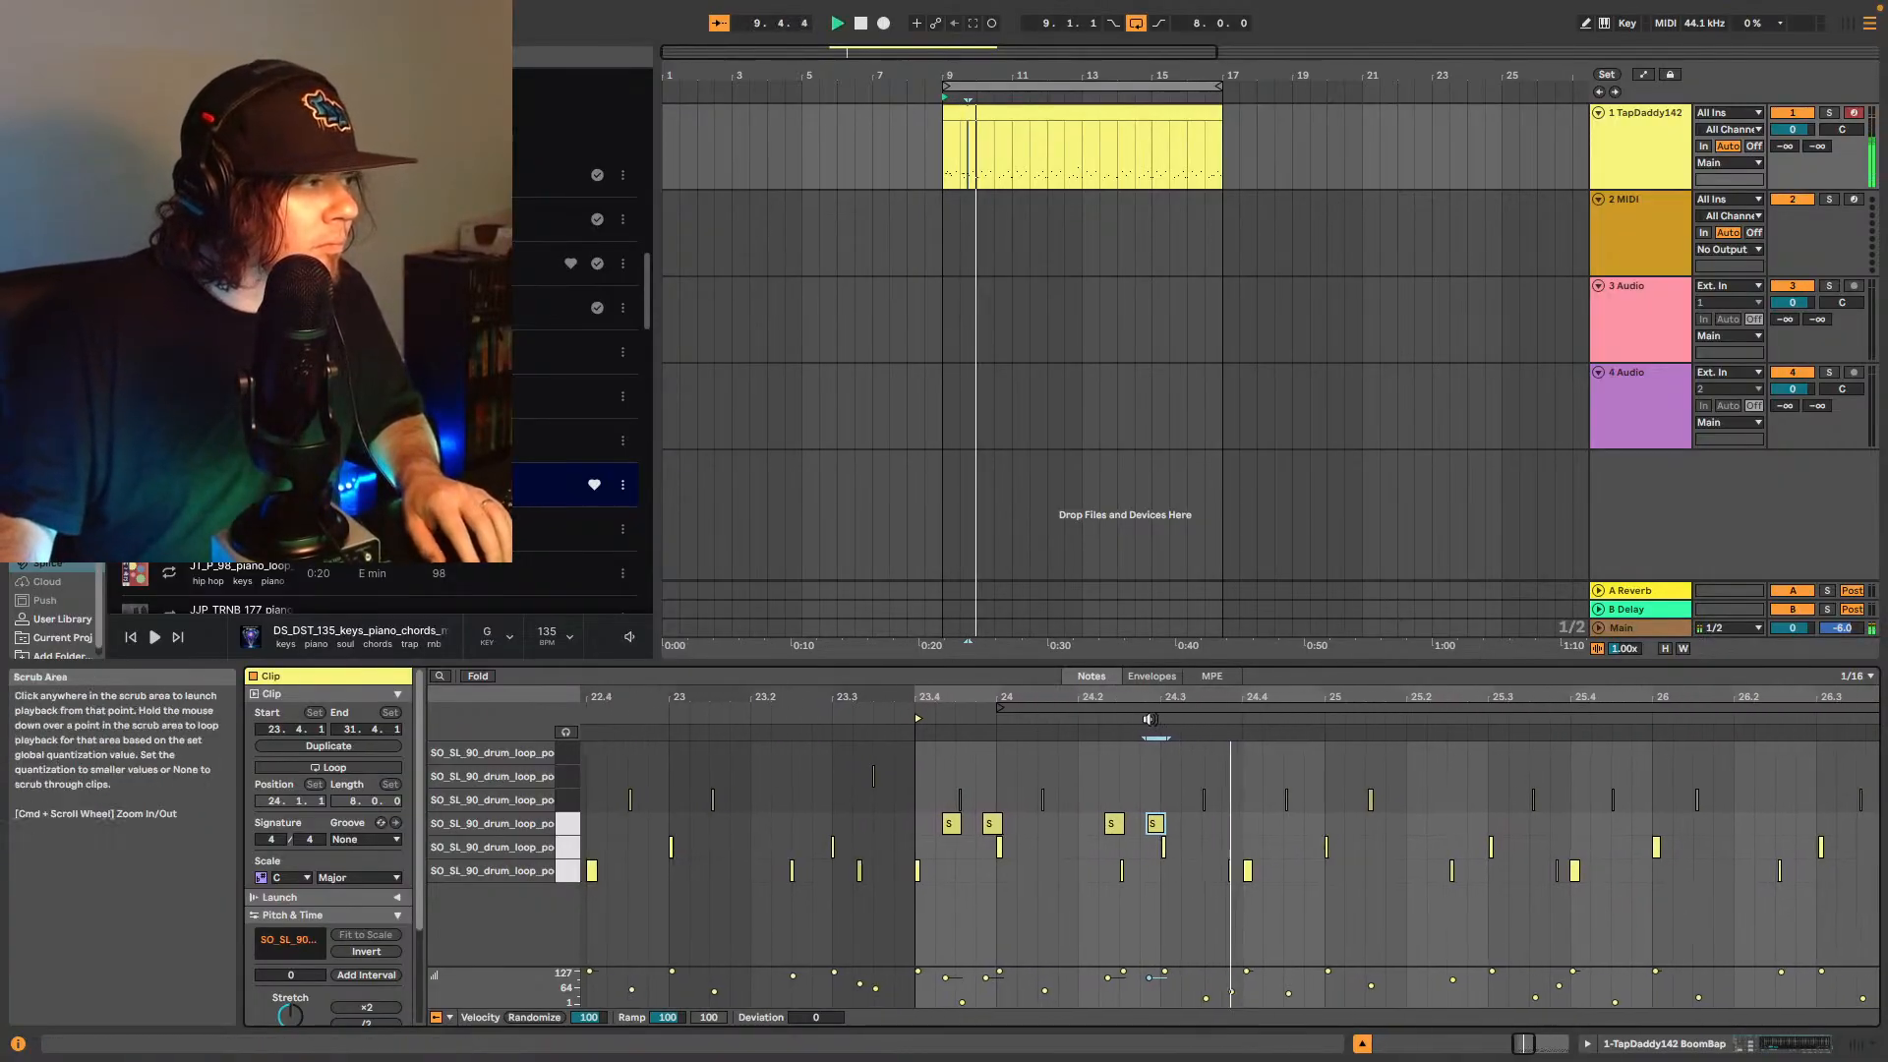
# - Copy the opening E1 note pair to just after 24.4.2 and again to just after 25.1.2, playing back each copy
pyautogui.moveTo(891, 832); pyautogui.dragTo(950, 820)
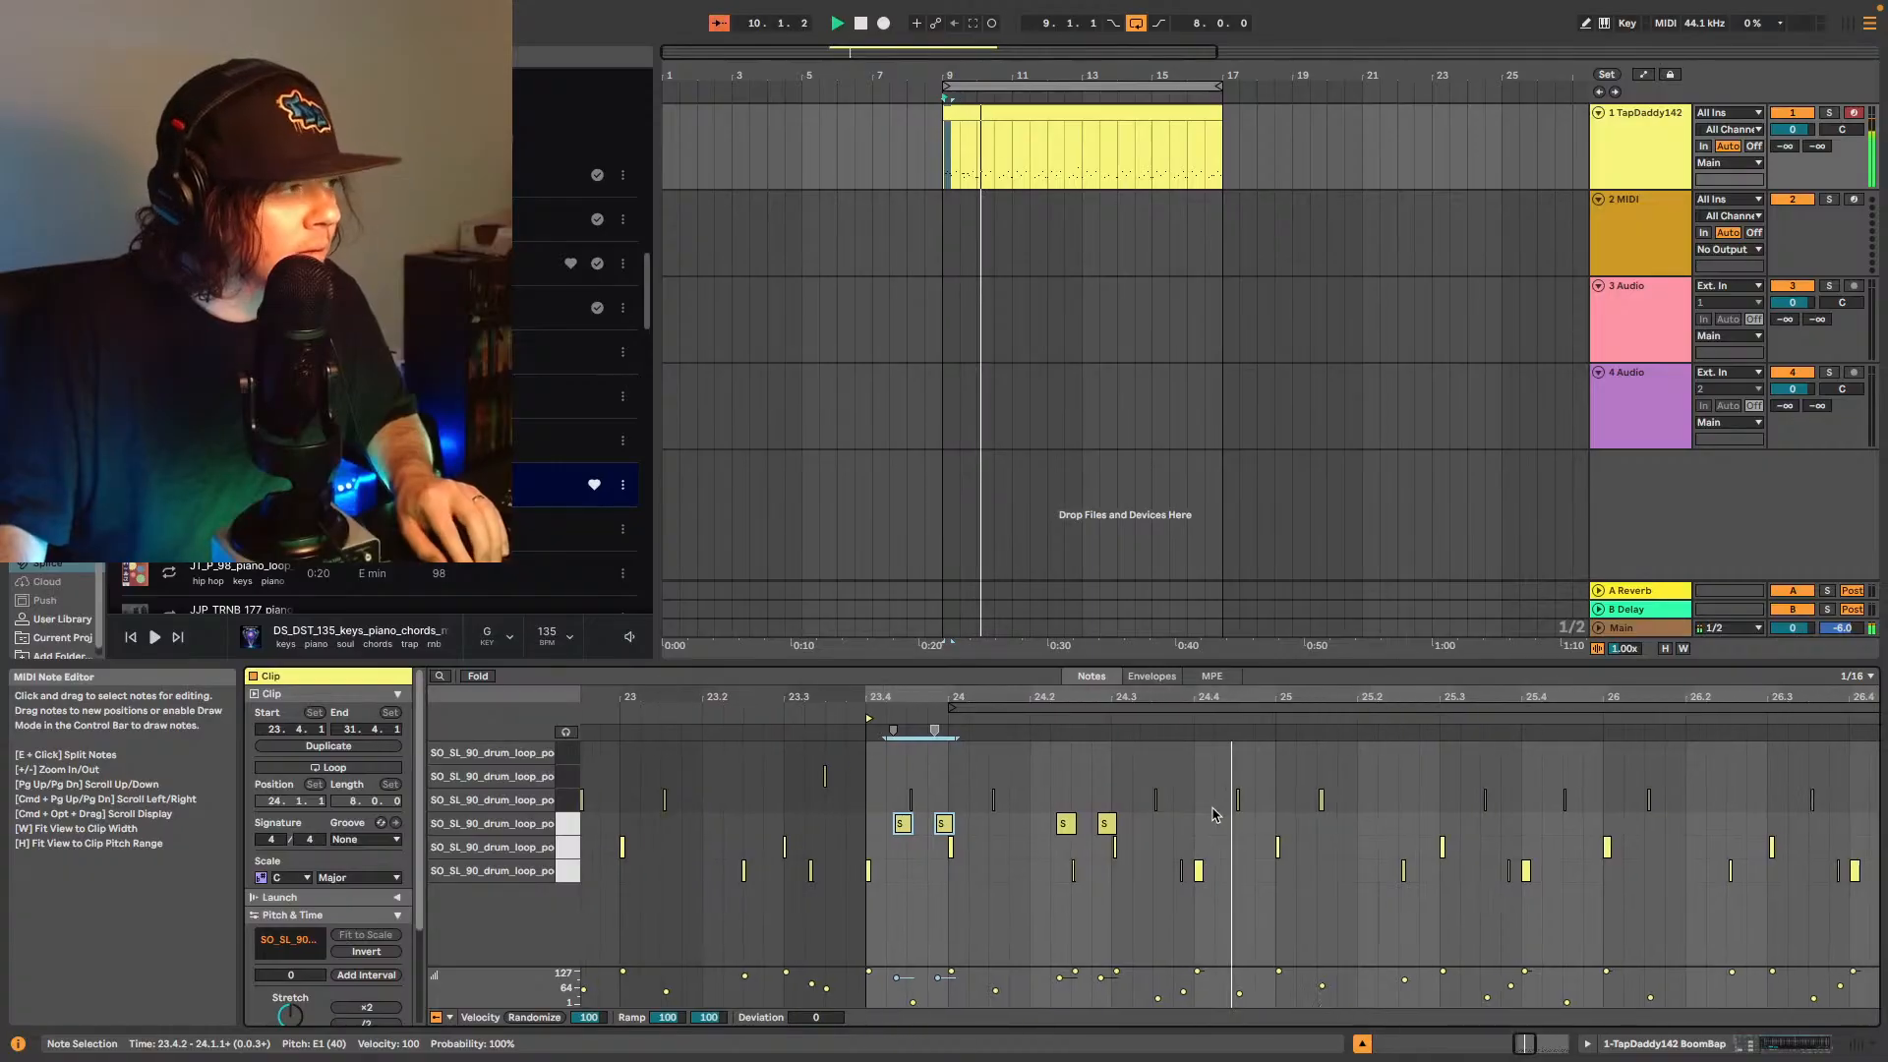
pyautogui.press('super+v')
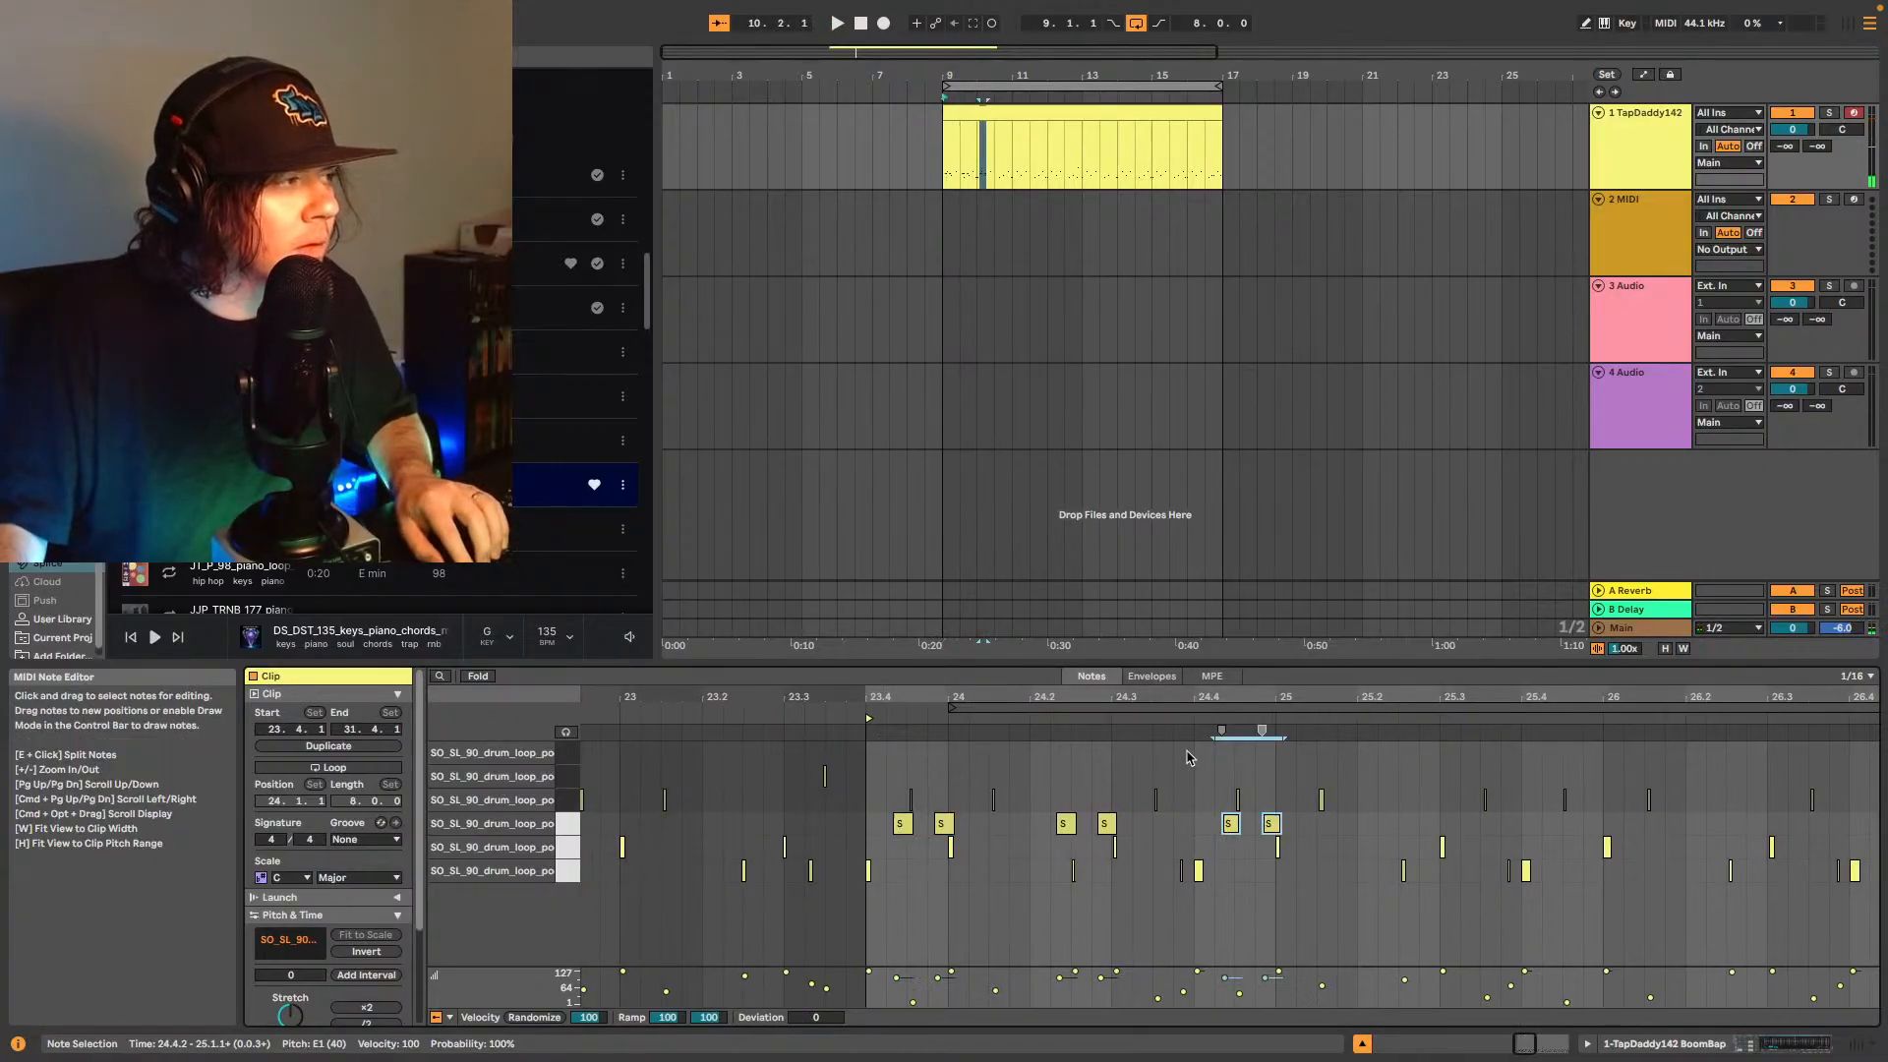
pyautogui.press('space')
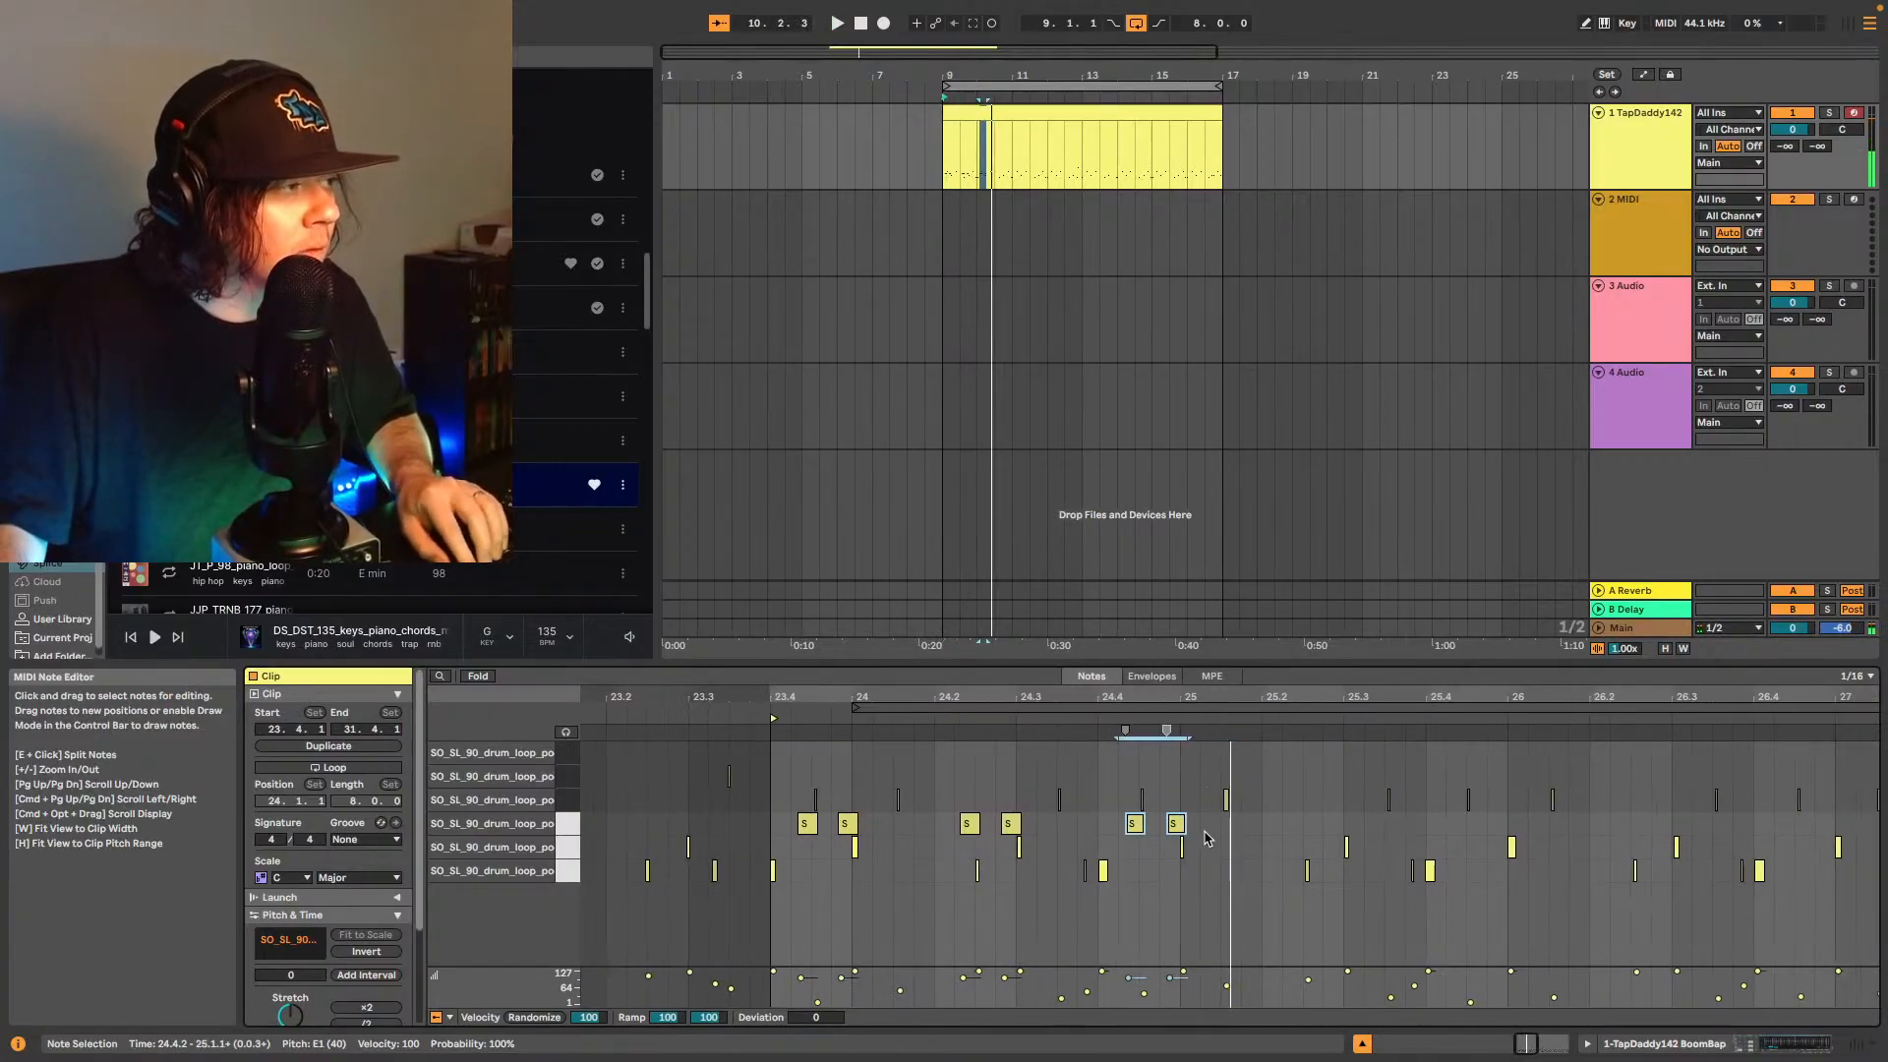
pyautogui.press('super+v')
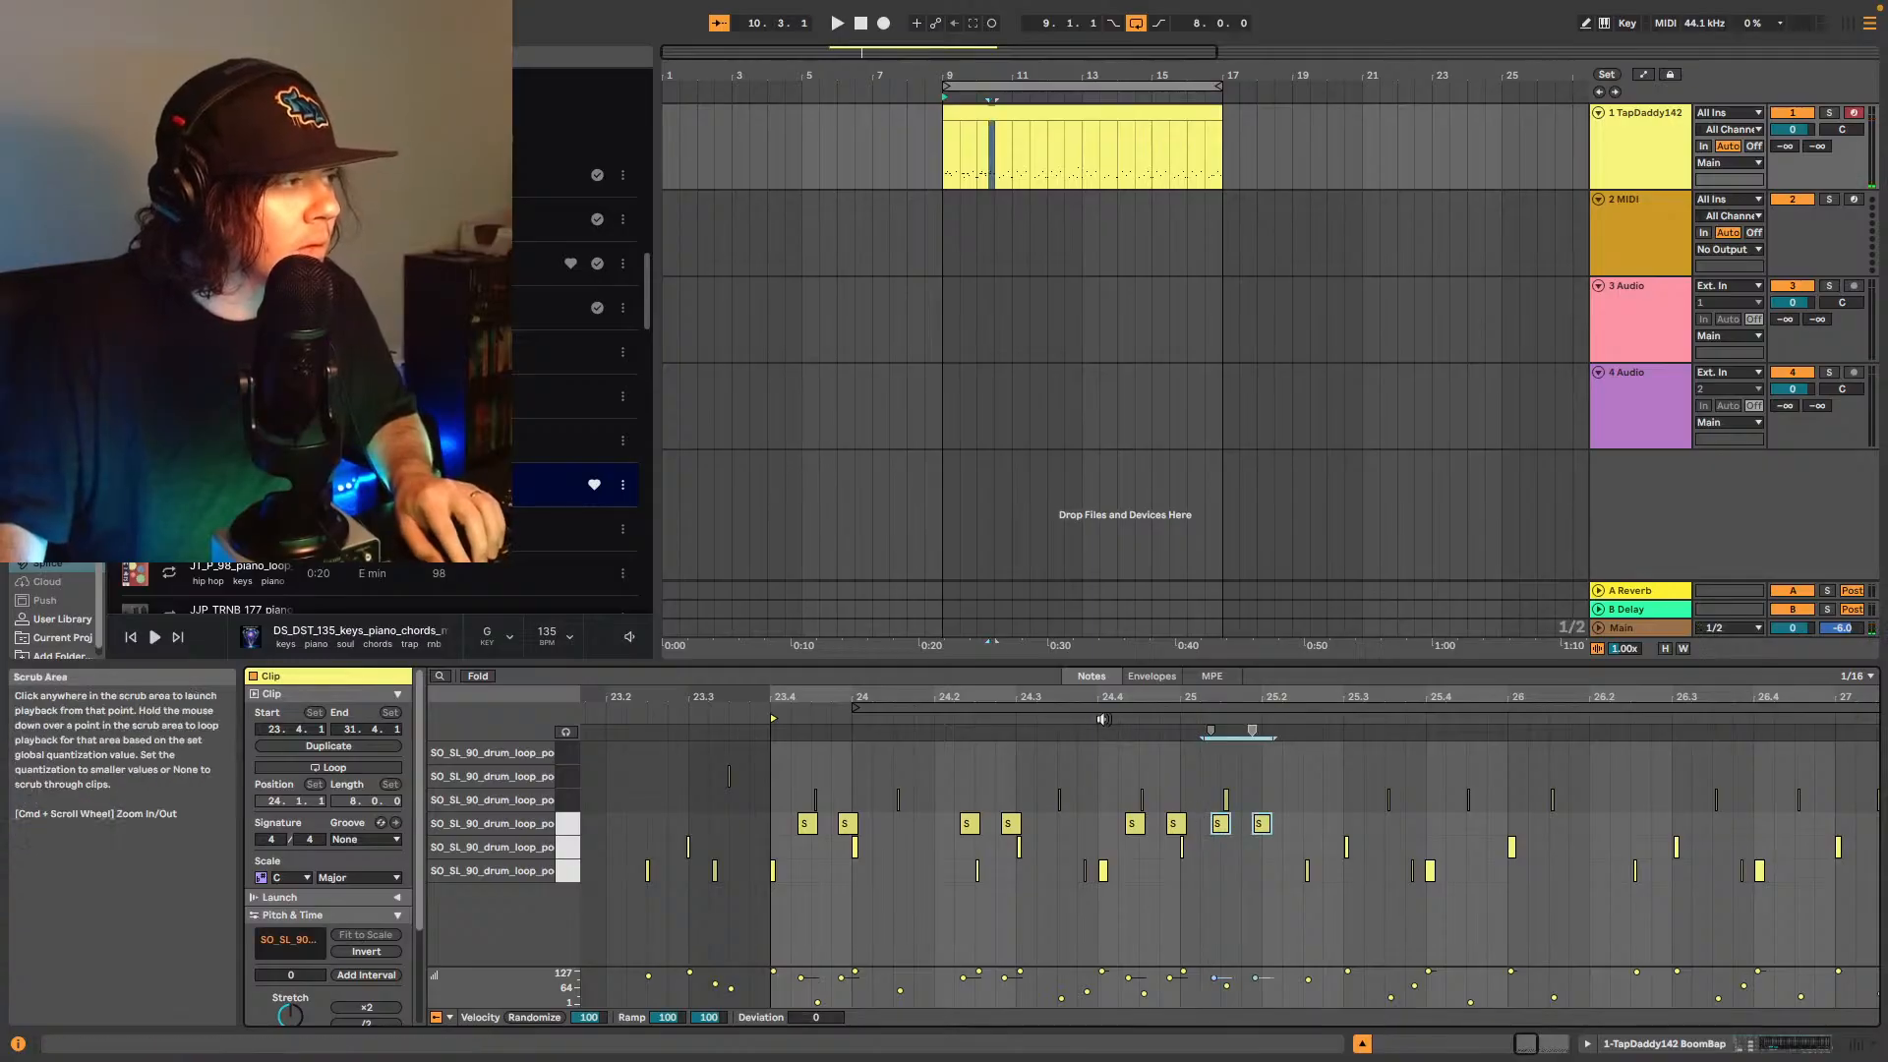
pyautogui.press('space')
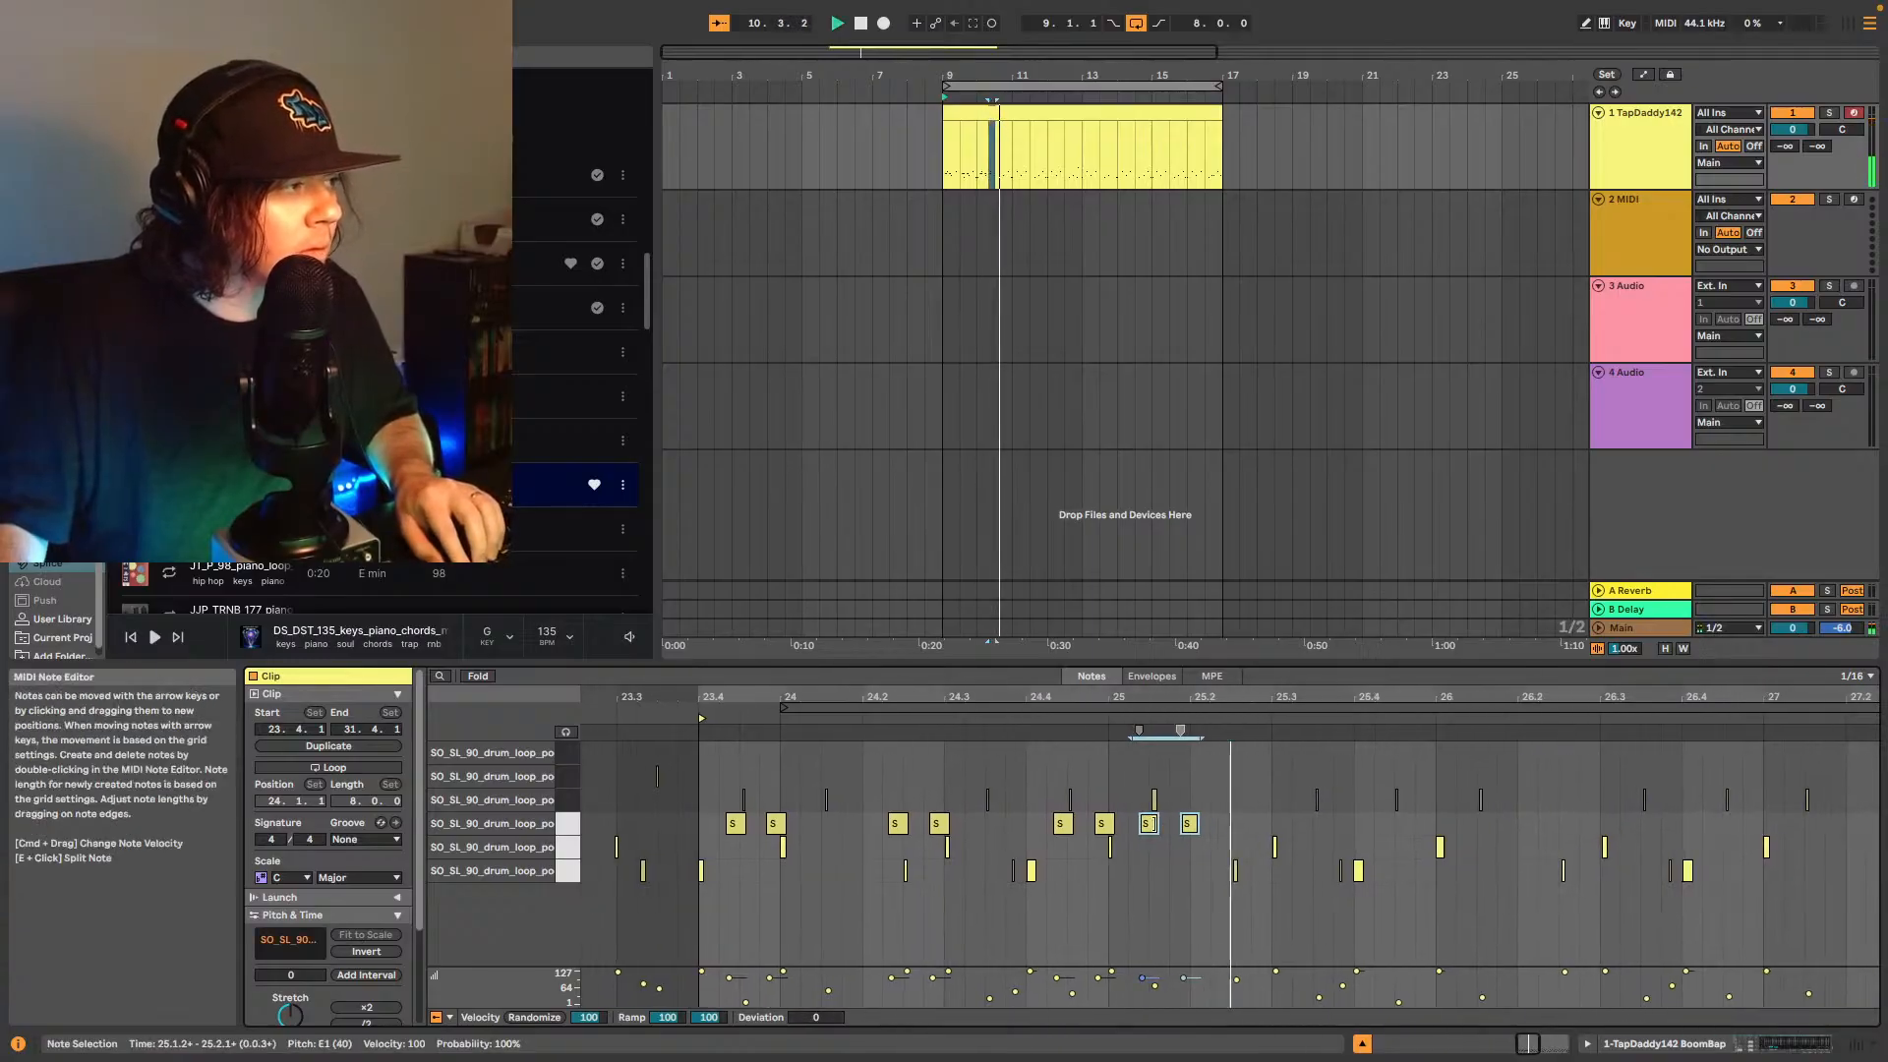
pyautogui.moveTo(1124, 829); pyautogui.dragTo(1120, 831)
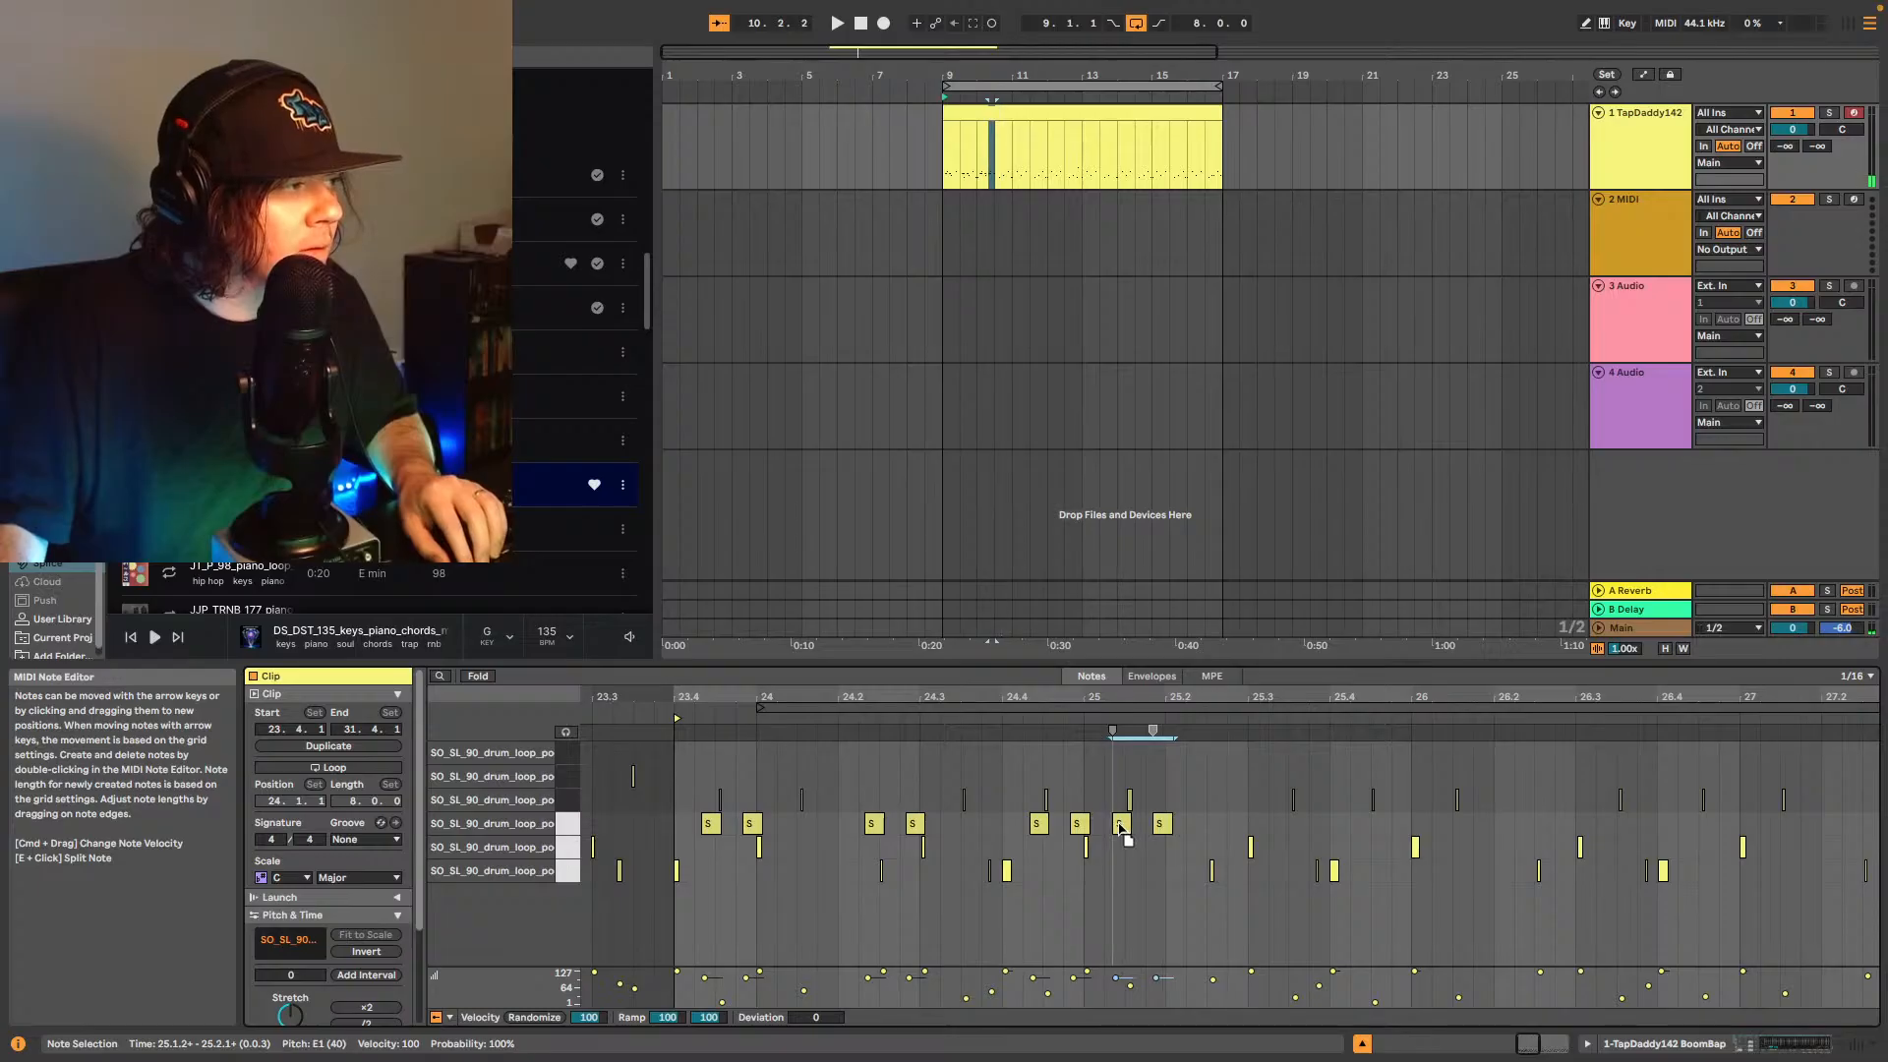
pyautogui.press('space')
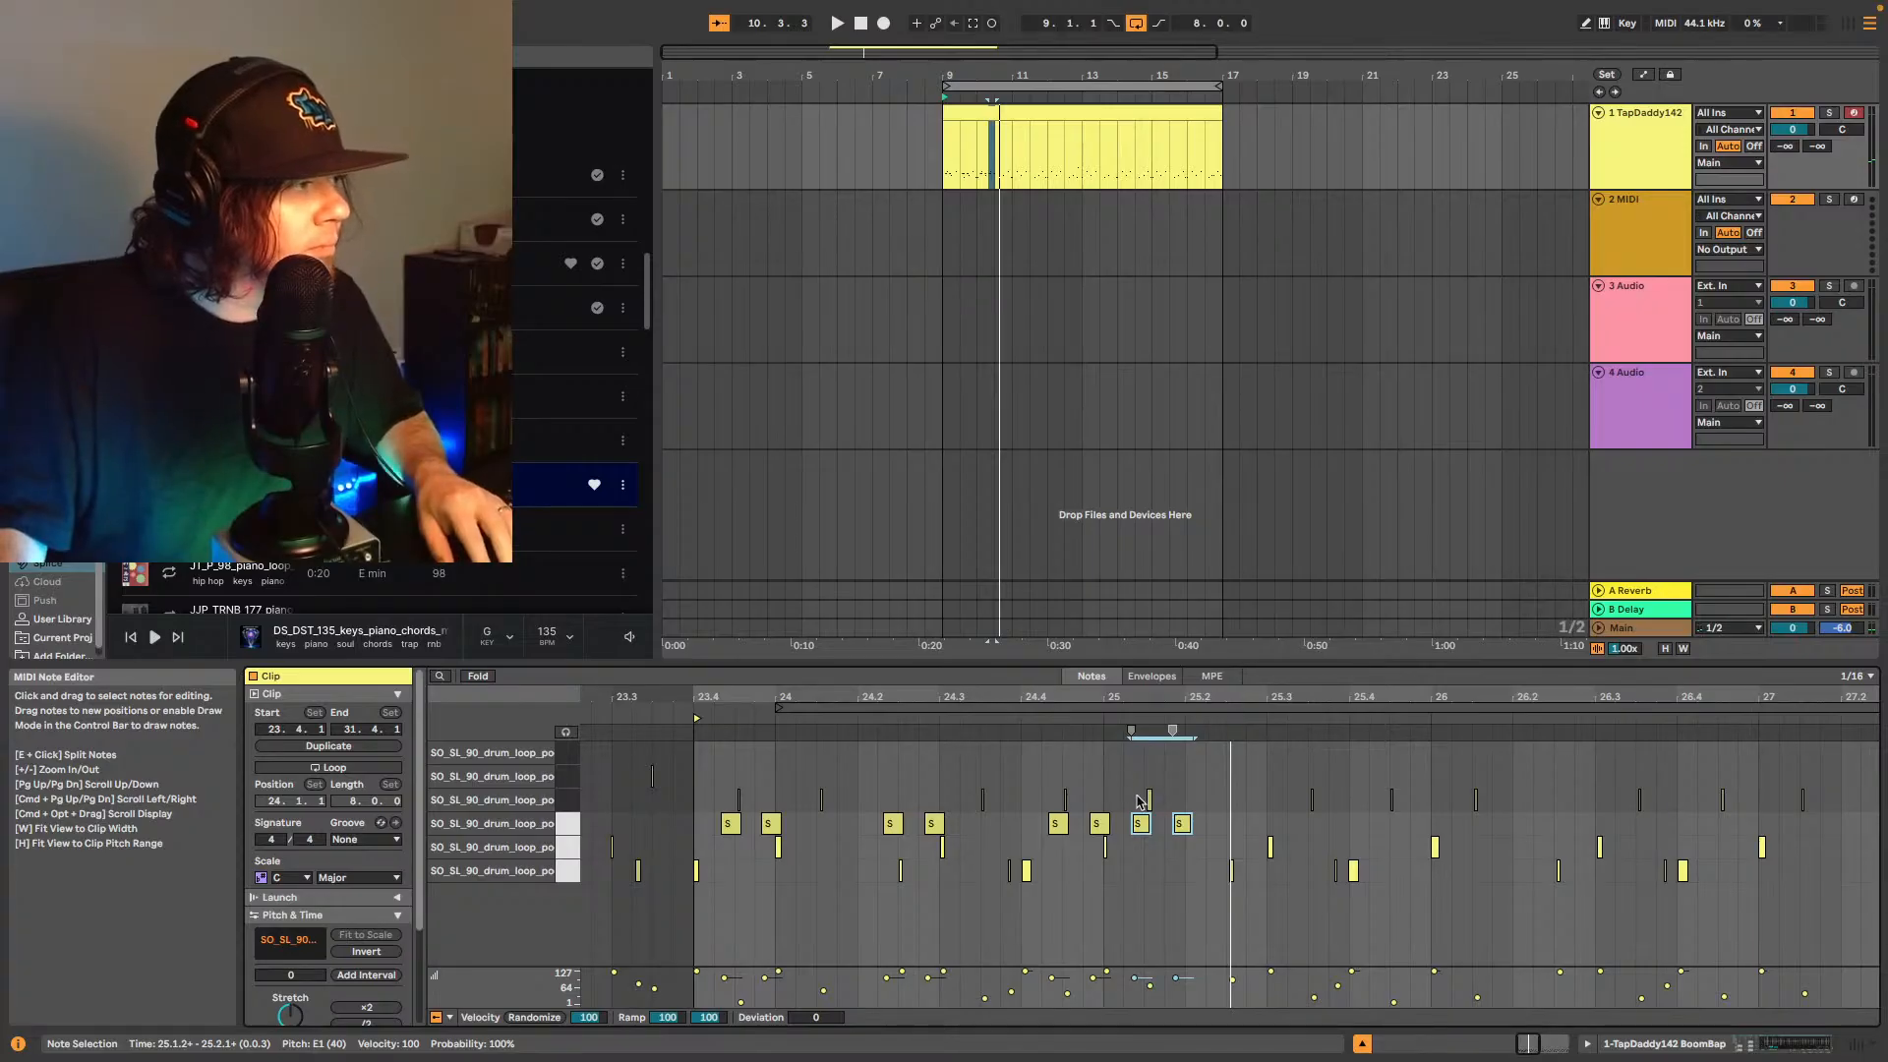
# - Try a drawn note at 25.2.1 in the second drum row, then place it in the topmost drum row instead and play it
pyautogui.press('b')
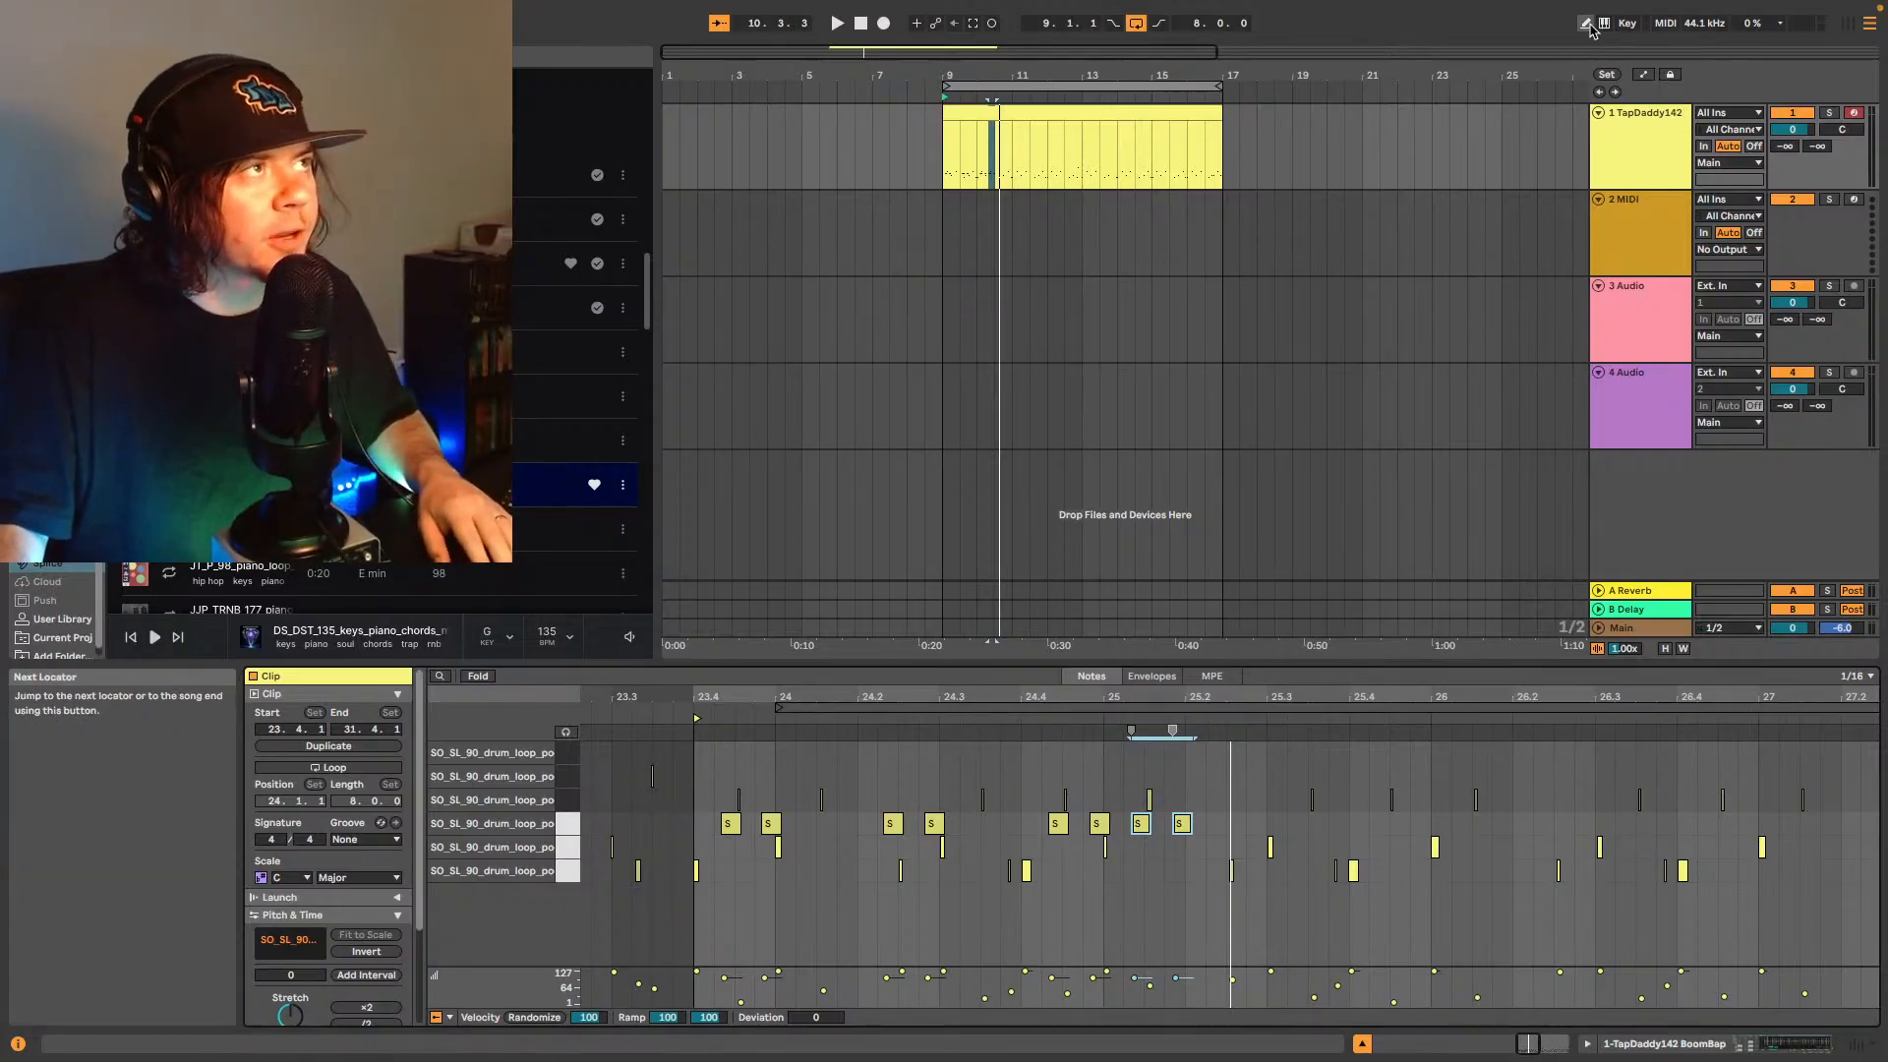
pyautogui.click(1194, 777)
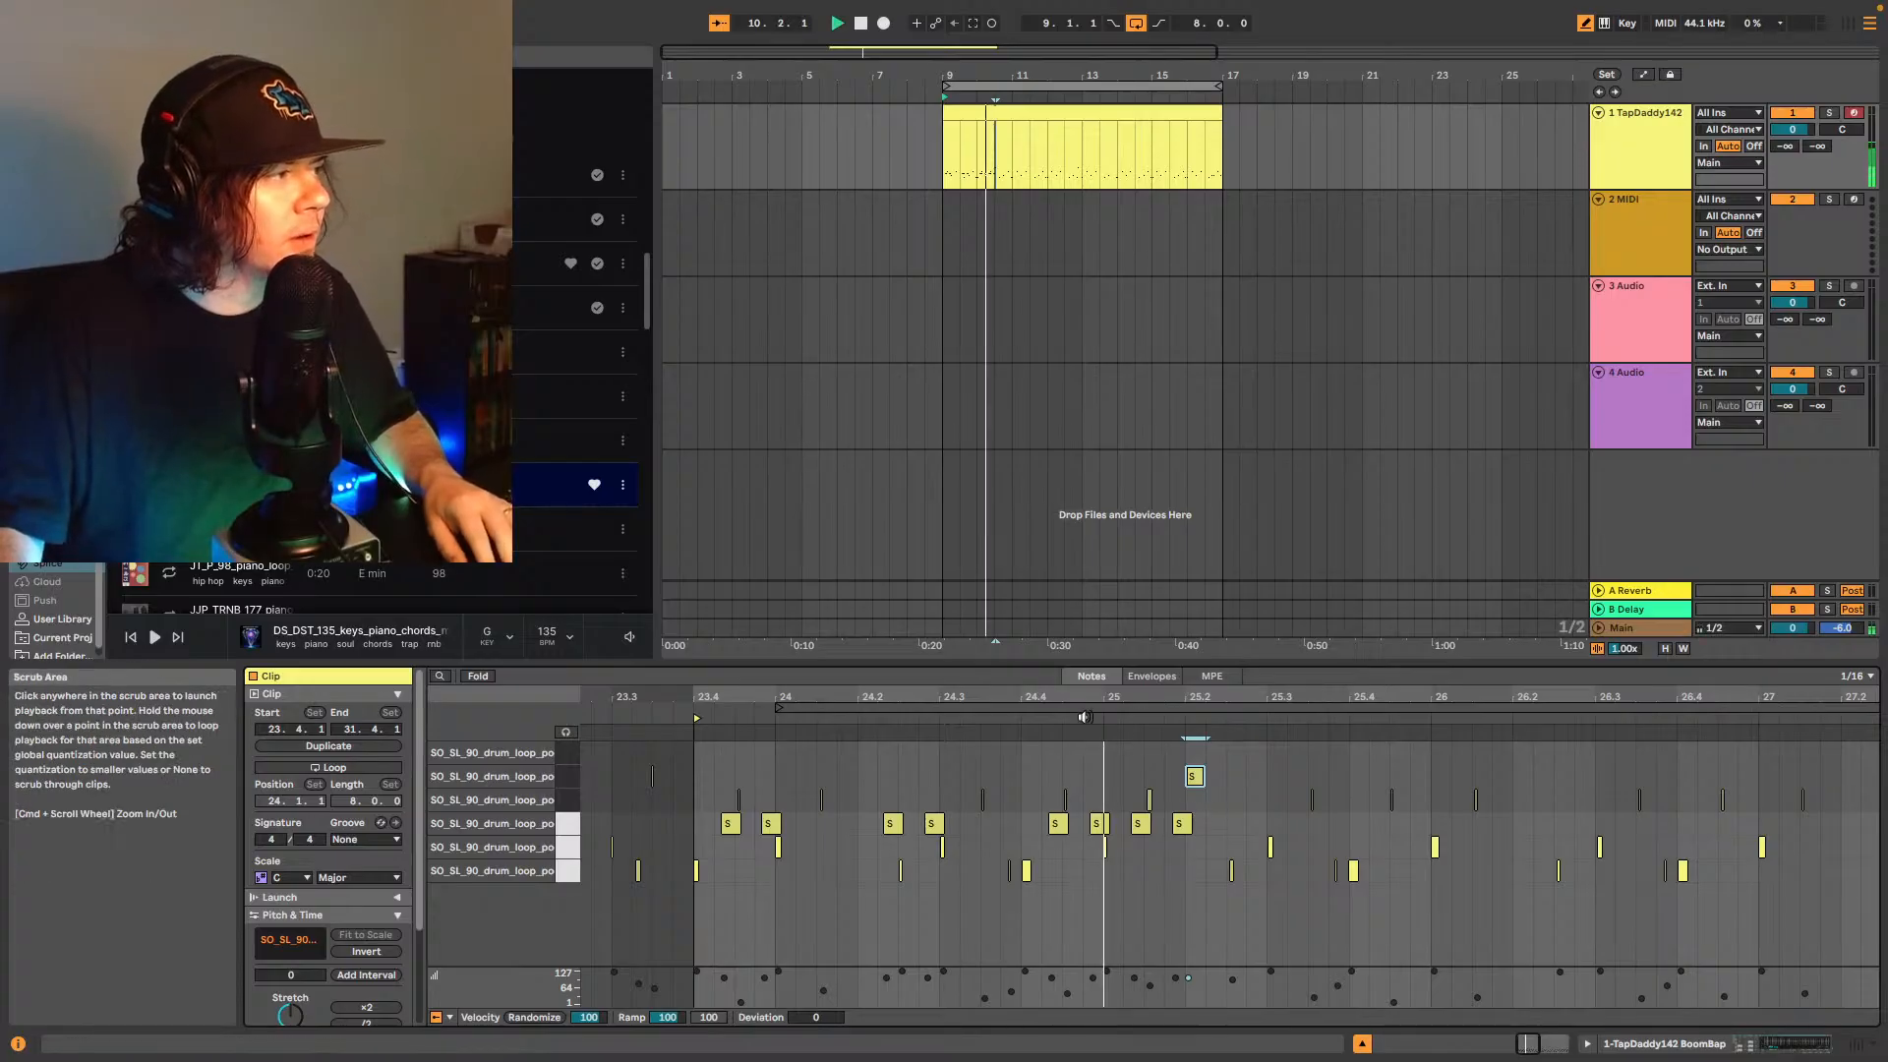
pyautogui.press('space')
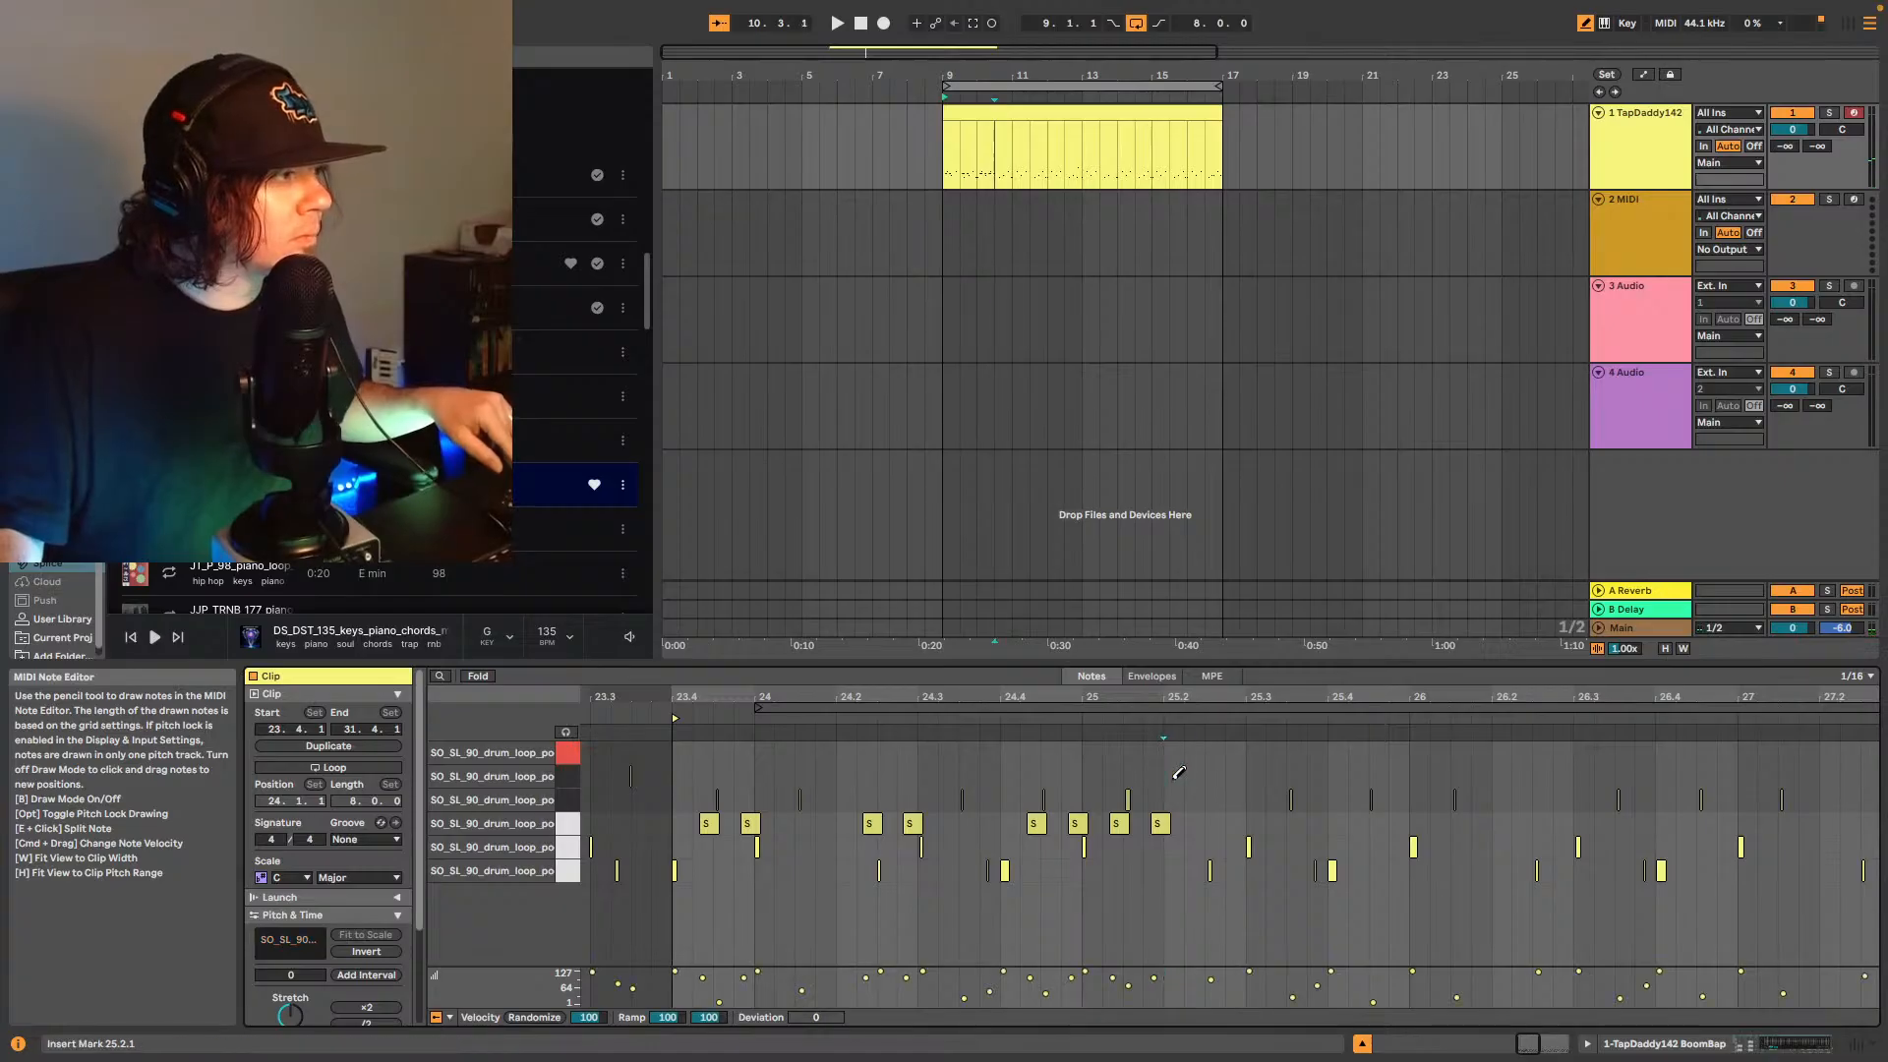
pyautogui.moveTo(1174, 777); pyautogui.dragTo(1173, 752)
pyautogui.press('space')
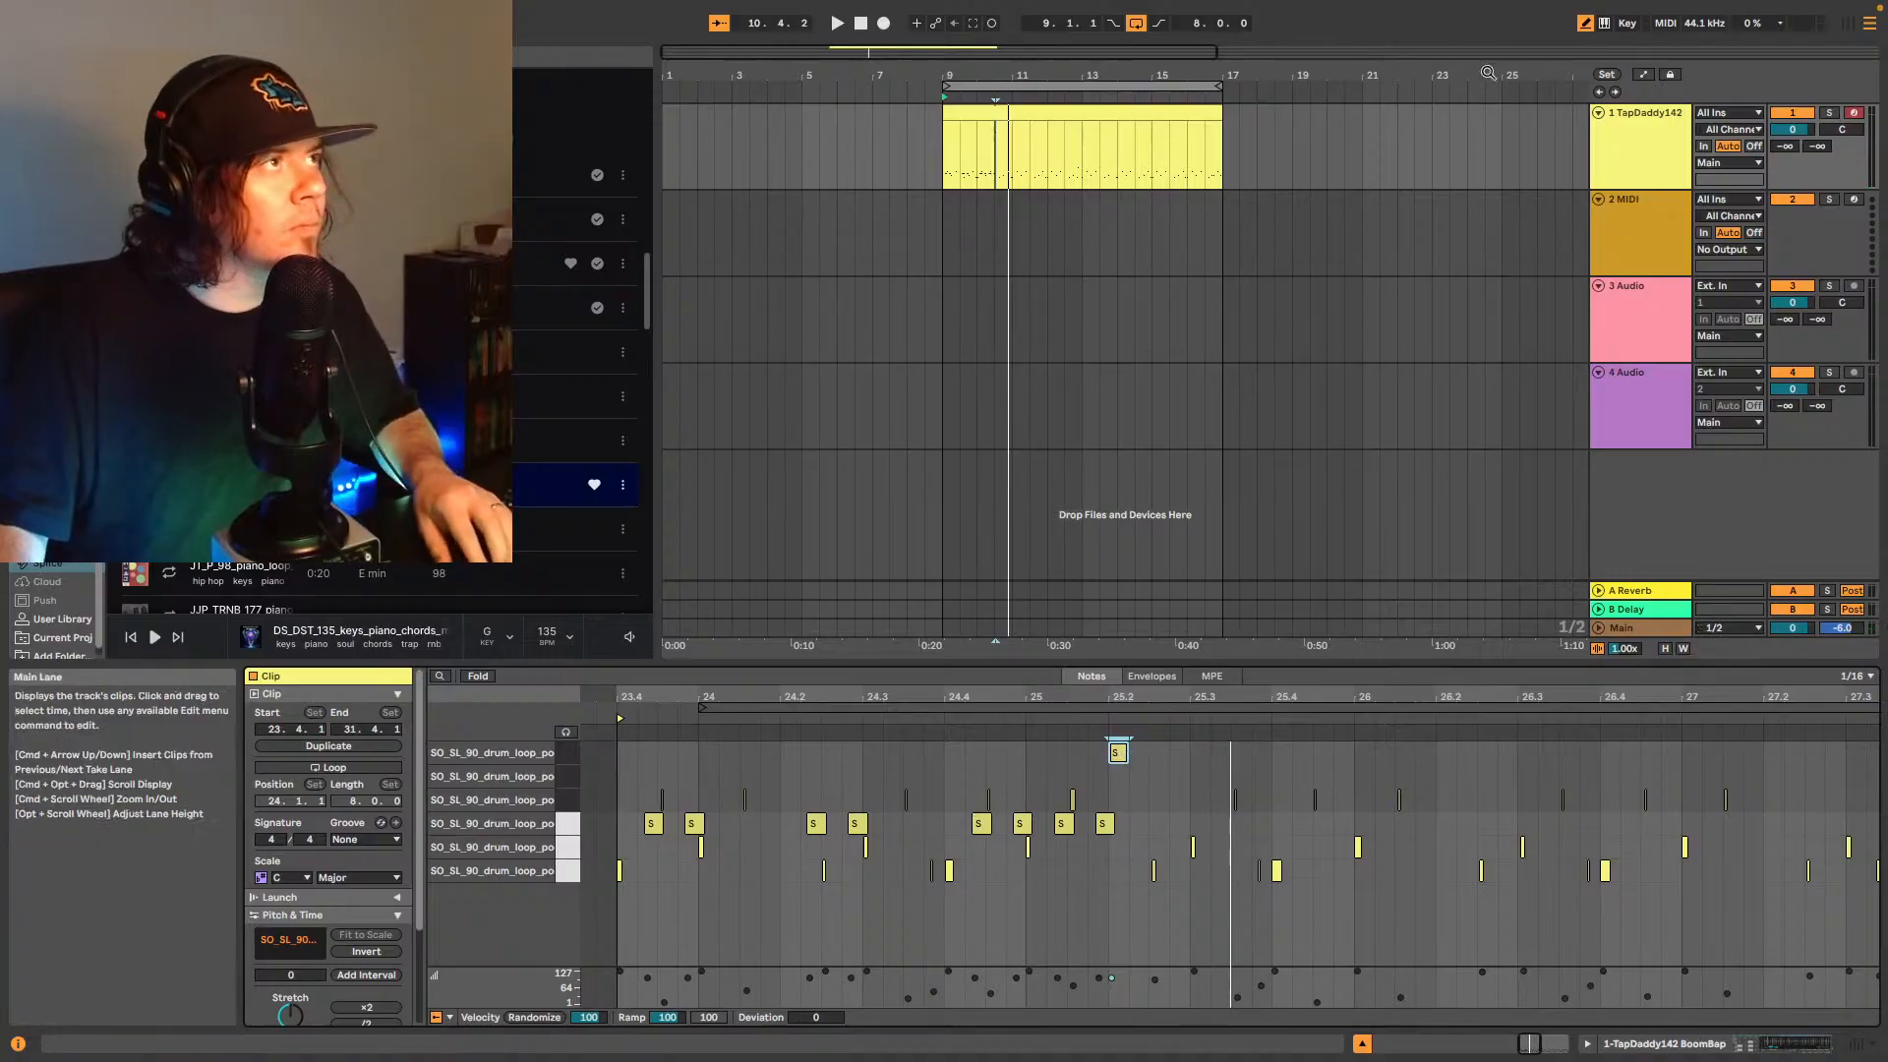
pyautogui.press('b')
# - Duplicate the E1 note at 25.1.4 to just after 25.2.2 and play that section
pyautogui.click(1109, 822)
pyautogui.press('space')
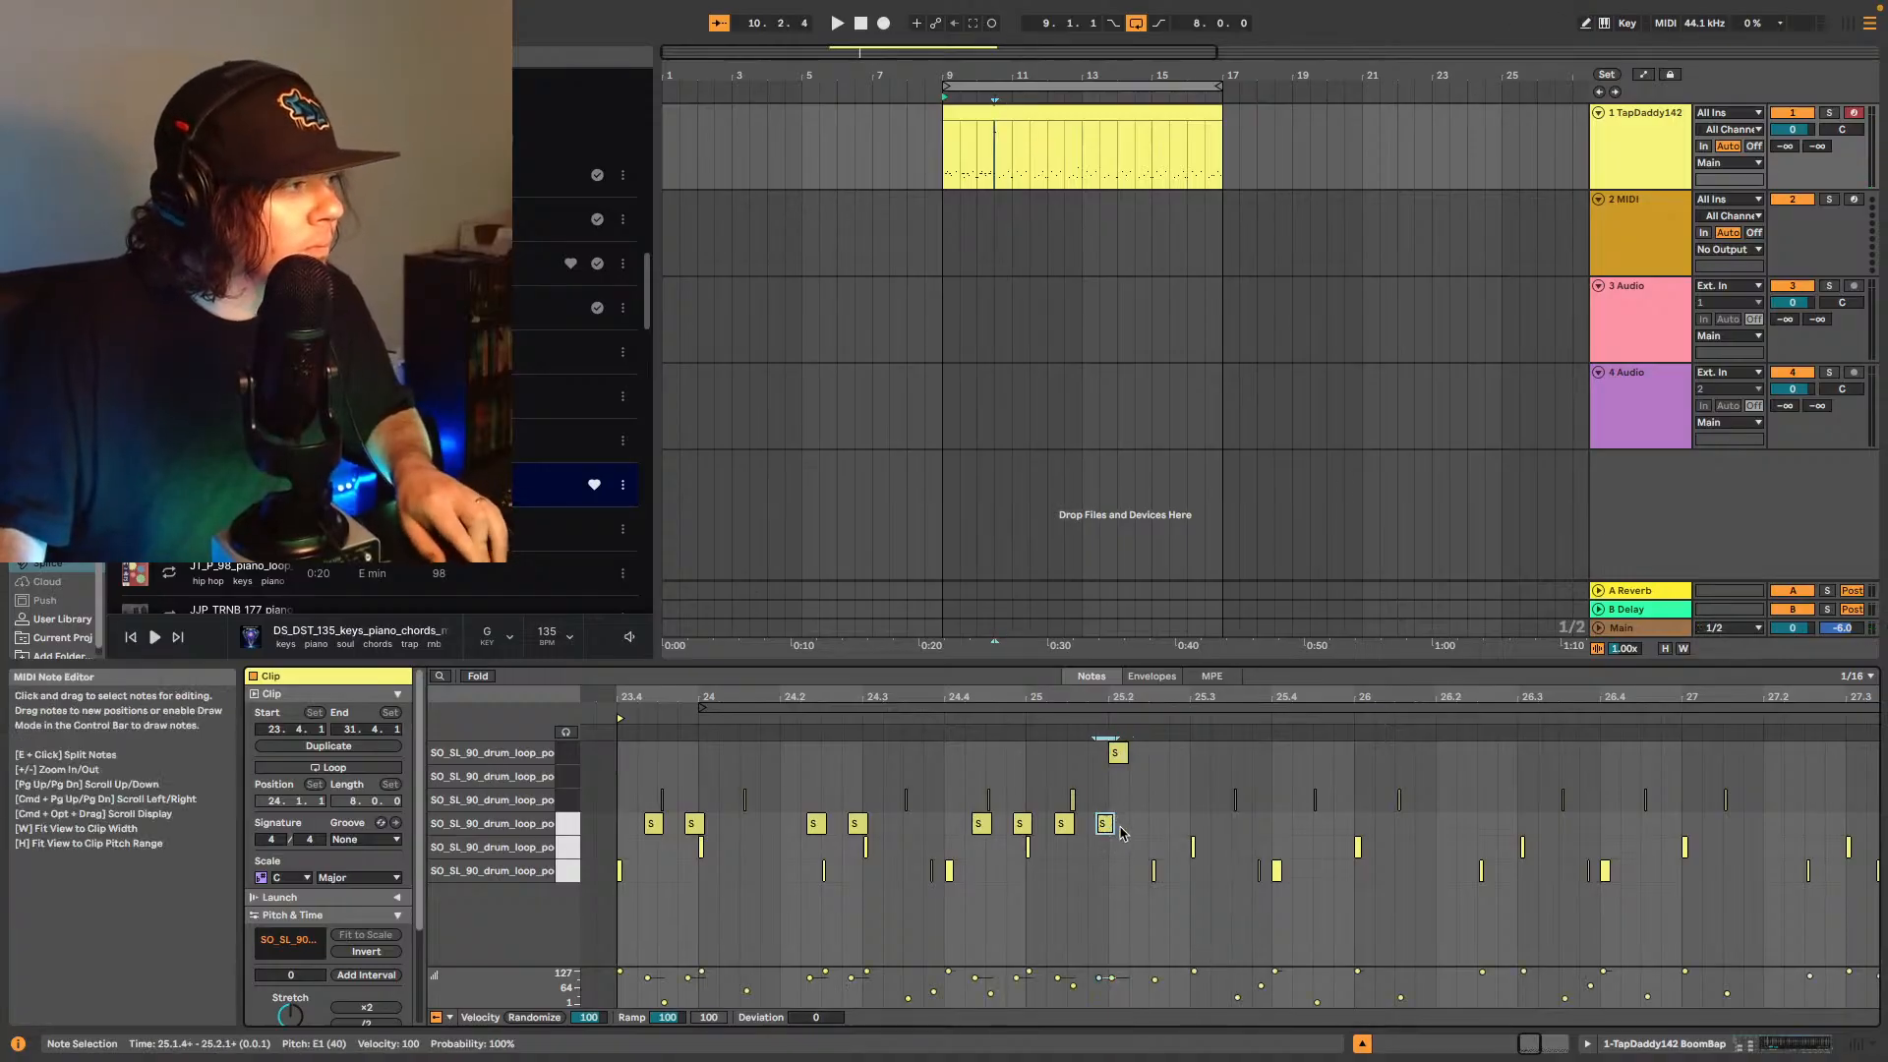
pyautogui.press('super+d')
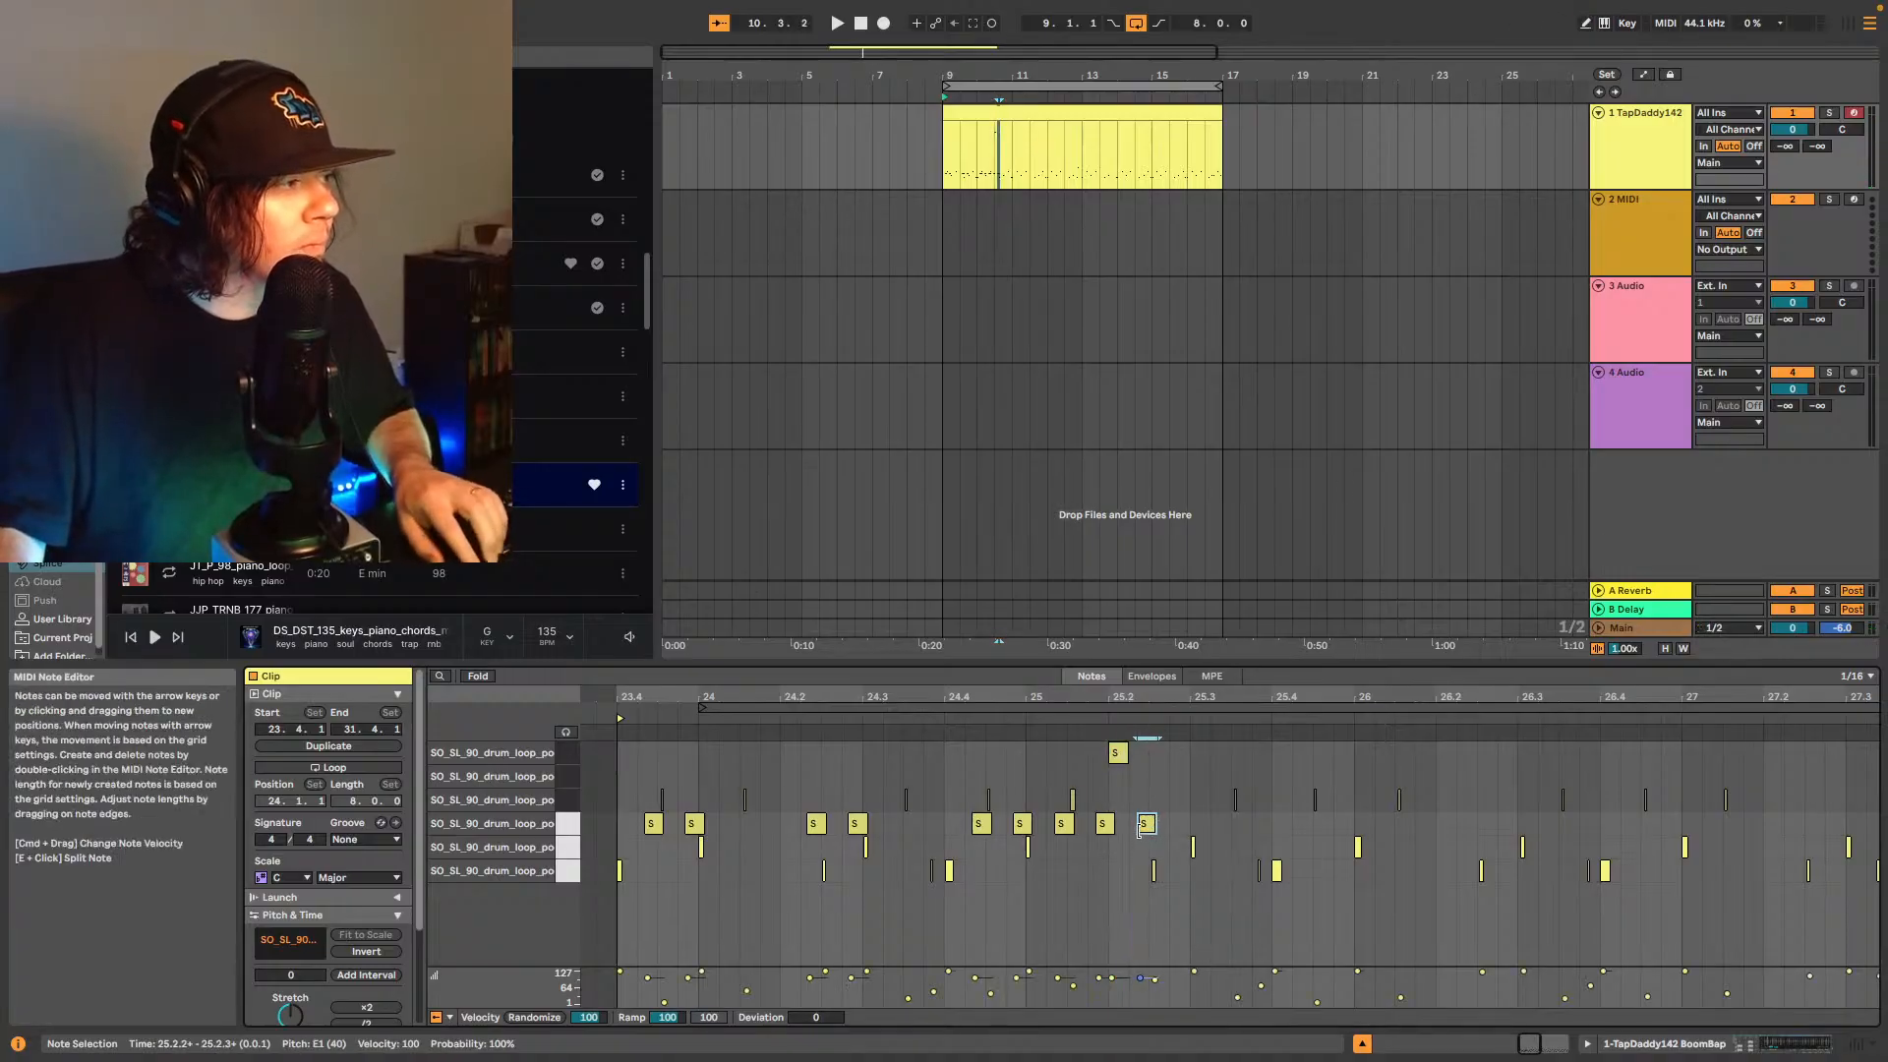
pyautogui.click(959, 721)
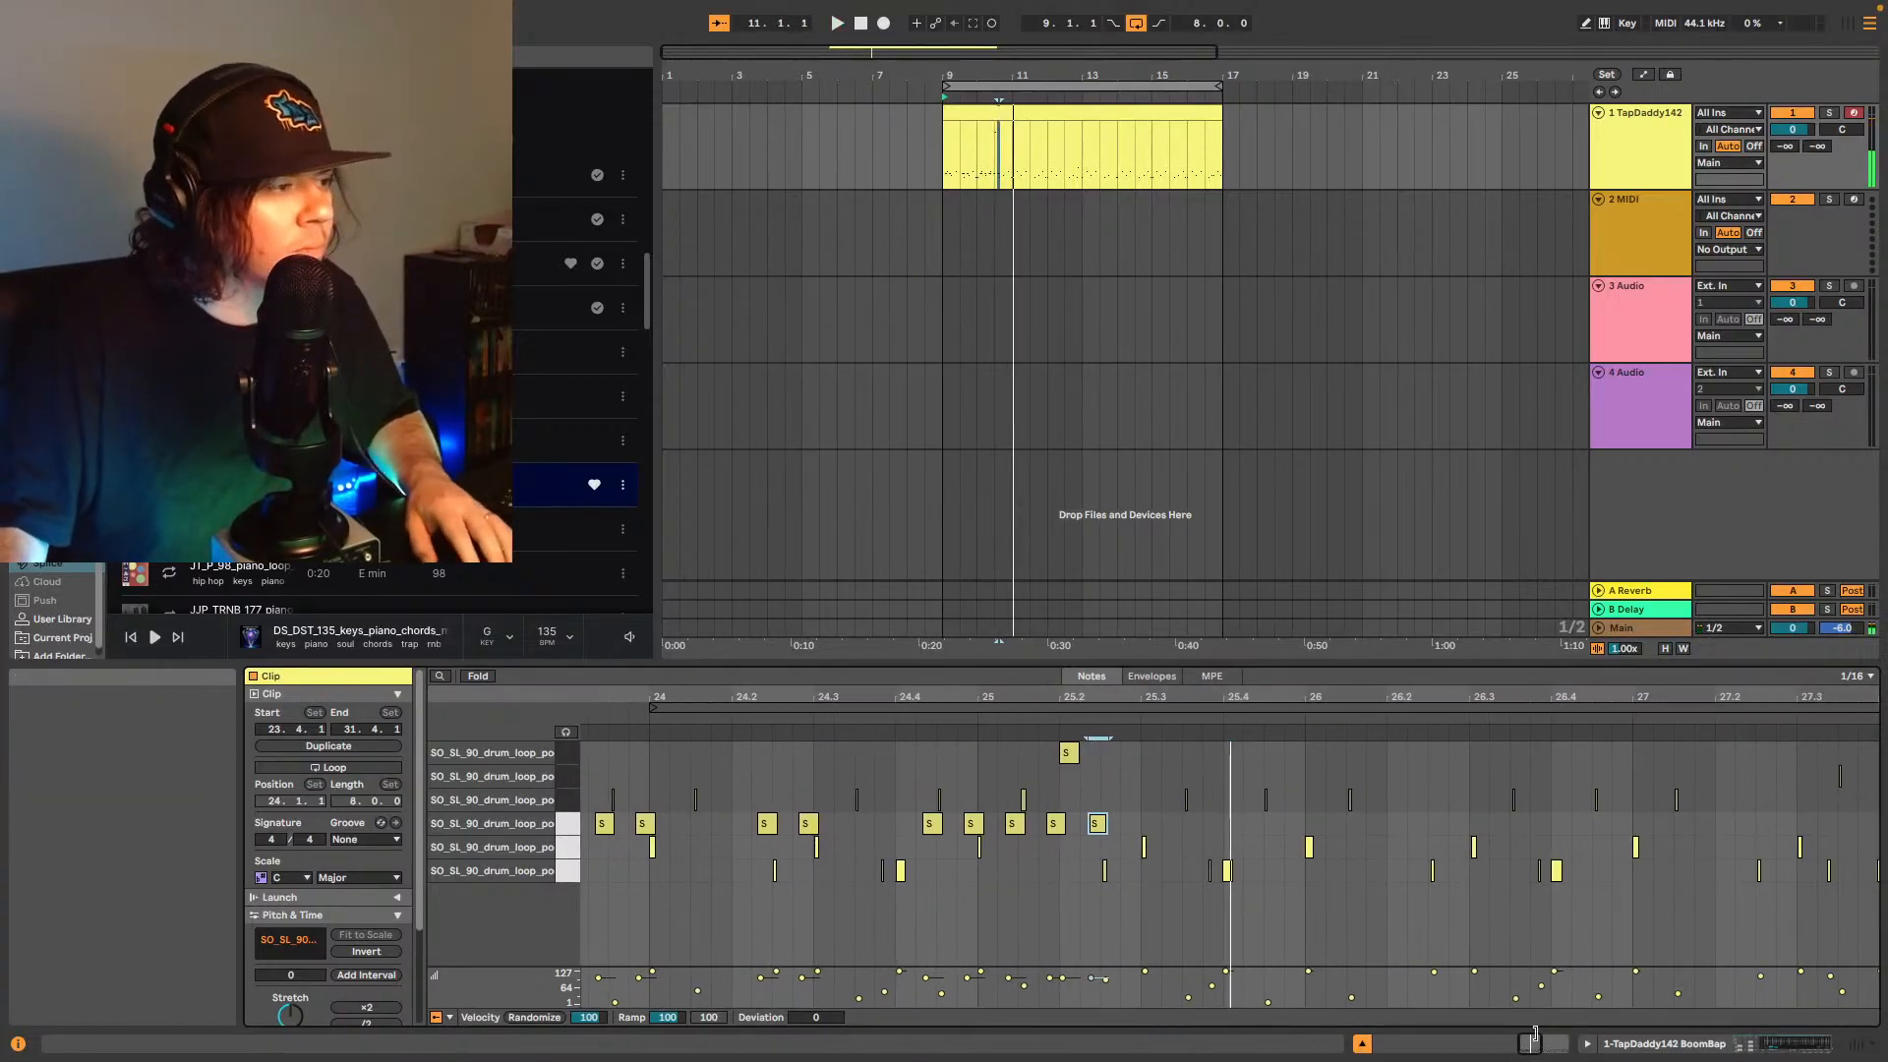
# - Review the added E1 notes across the clip's first bars, selecting the opening pair and replaying the pattern
pyautogui.press('-')
pyautogui.press('-')
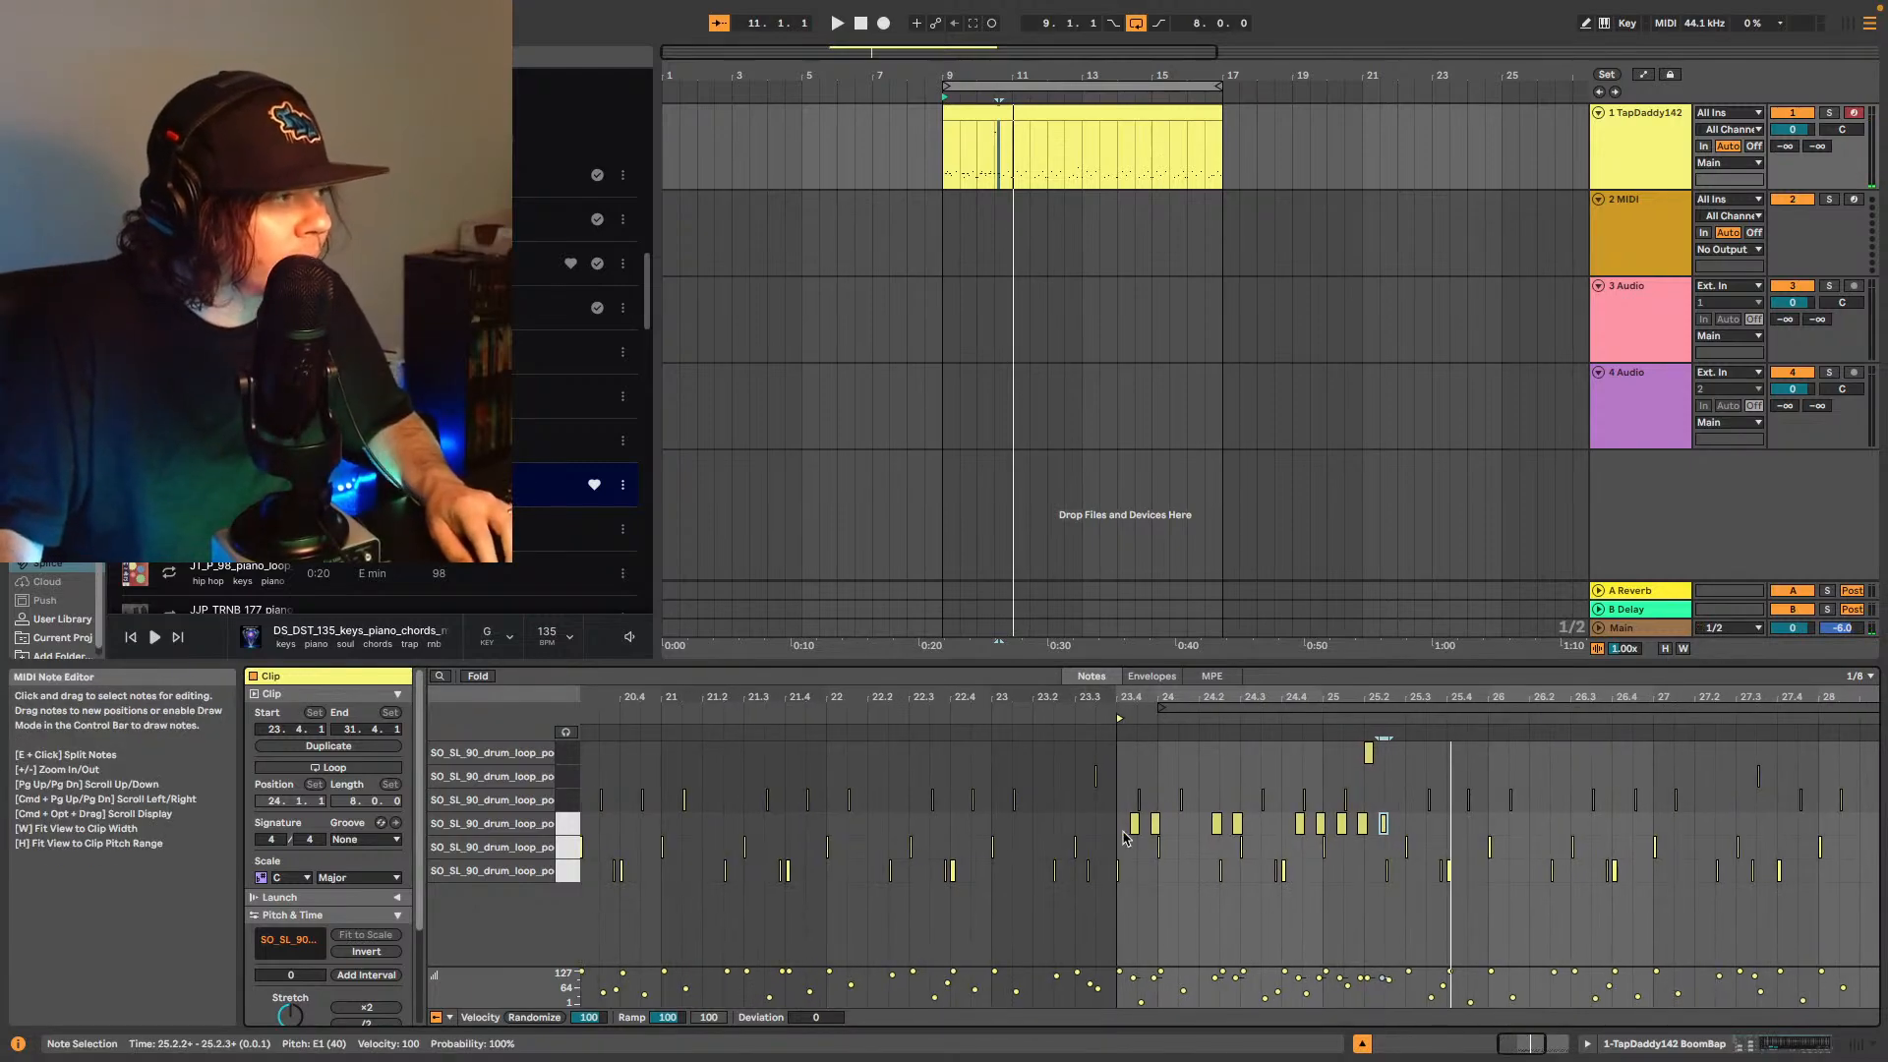
pyautogui.click(1126, 838)
pyautogui.press('space')
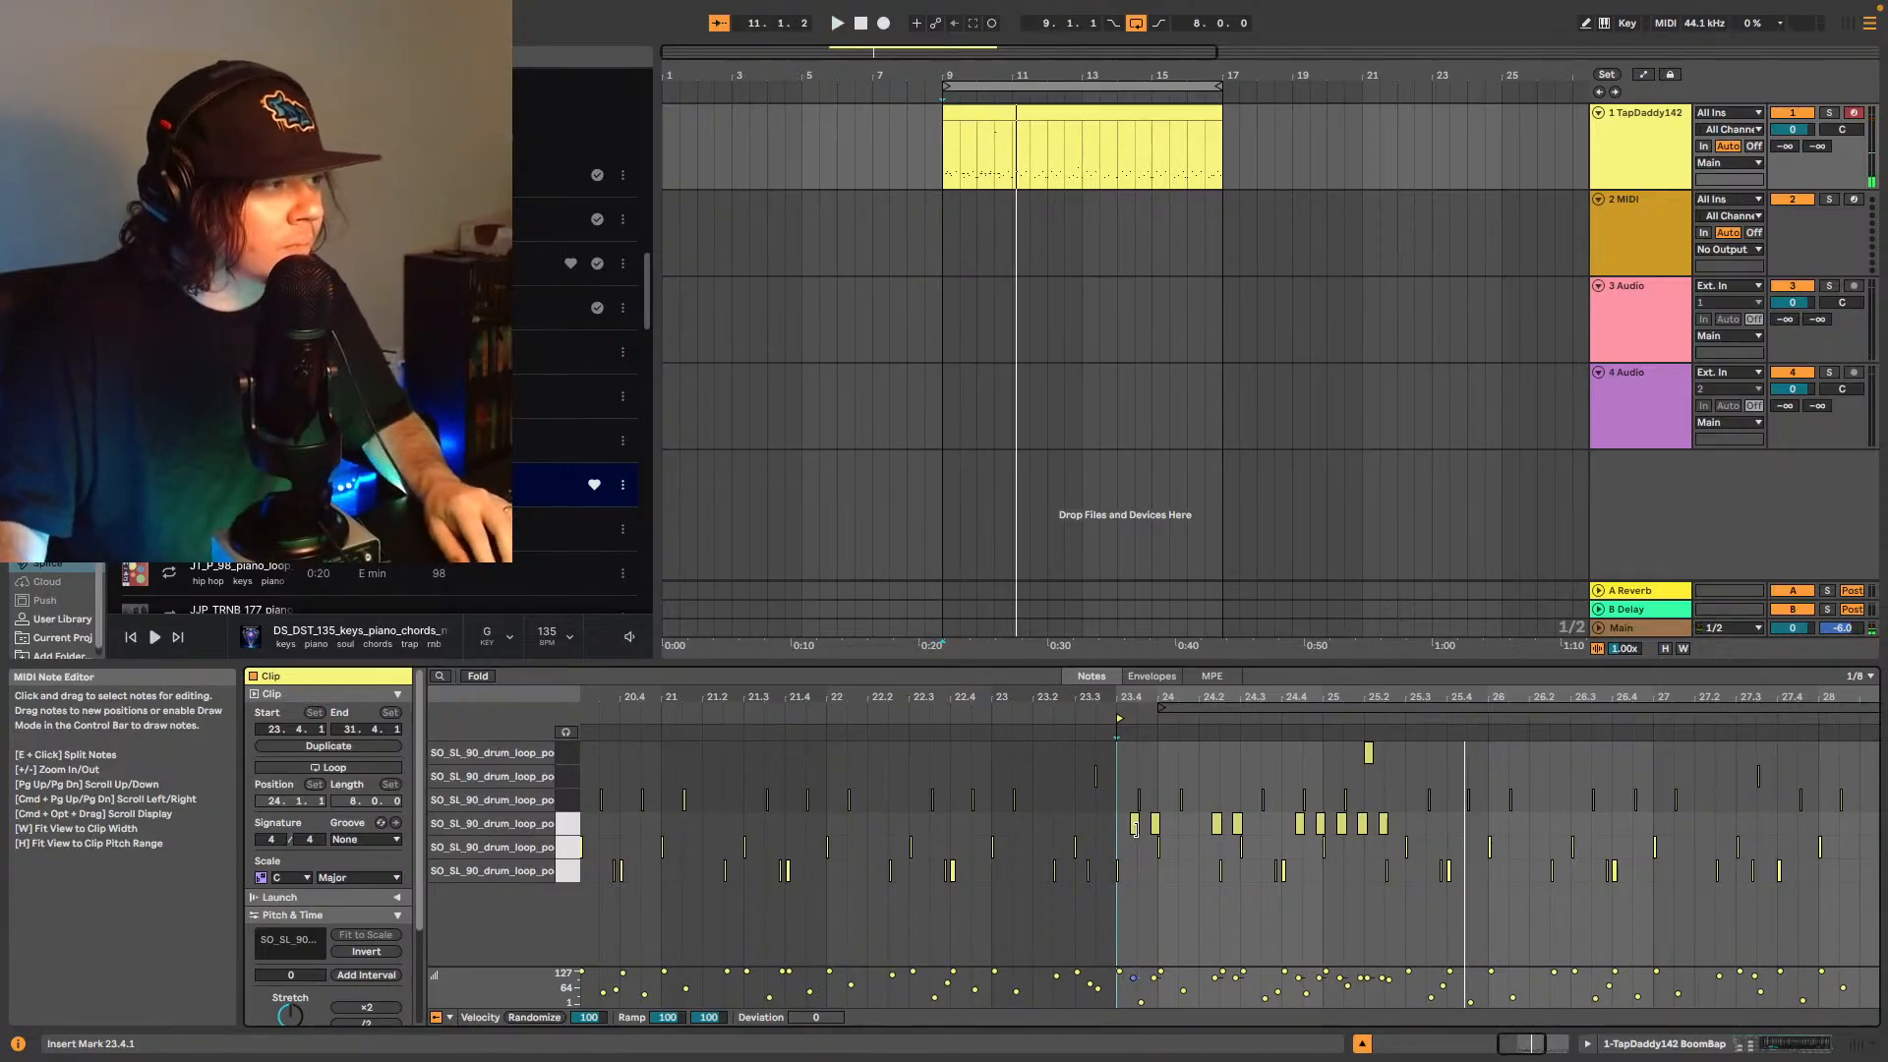
pyautogui.moveTo(1127, 814); pyautogui.dragTo(1174, 831)
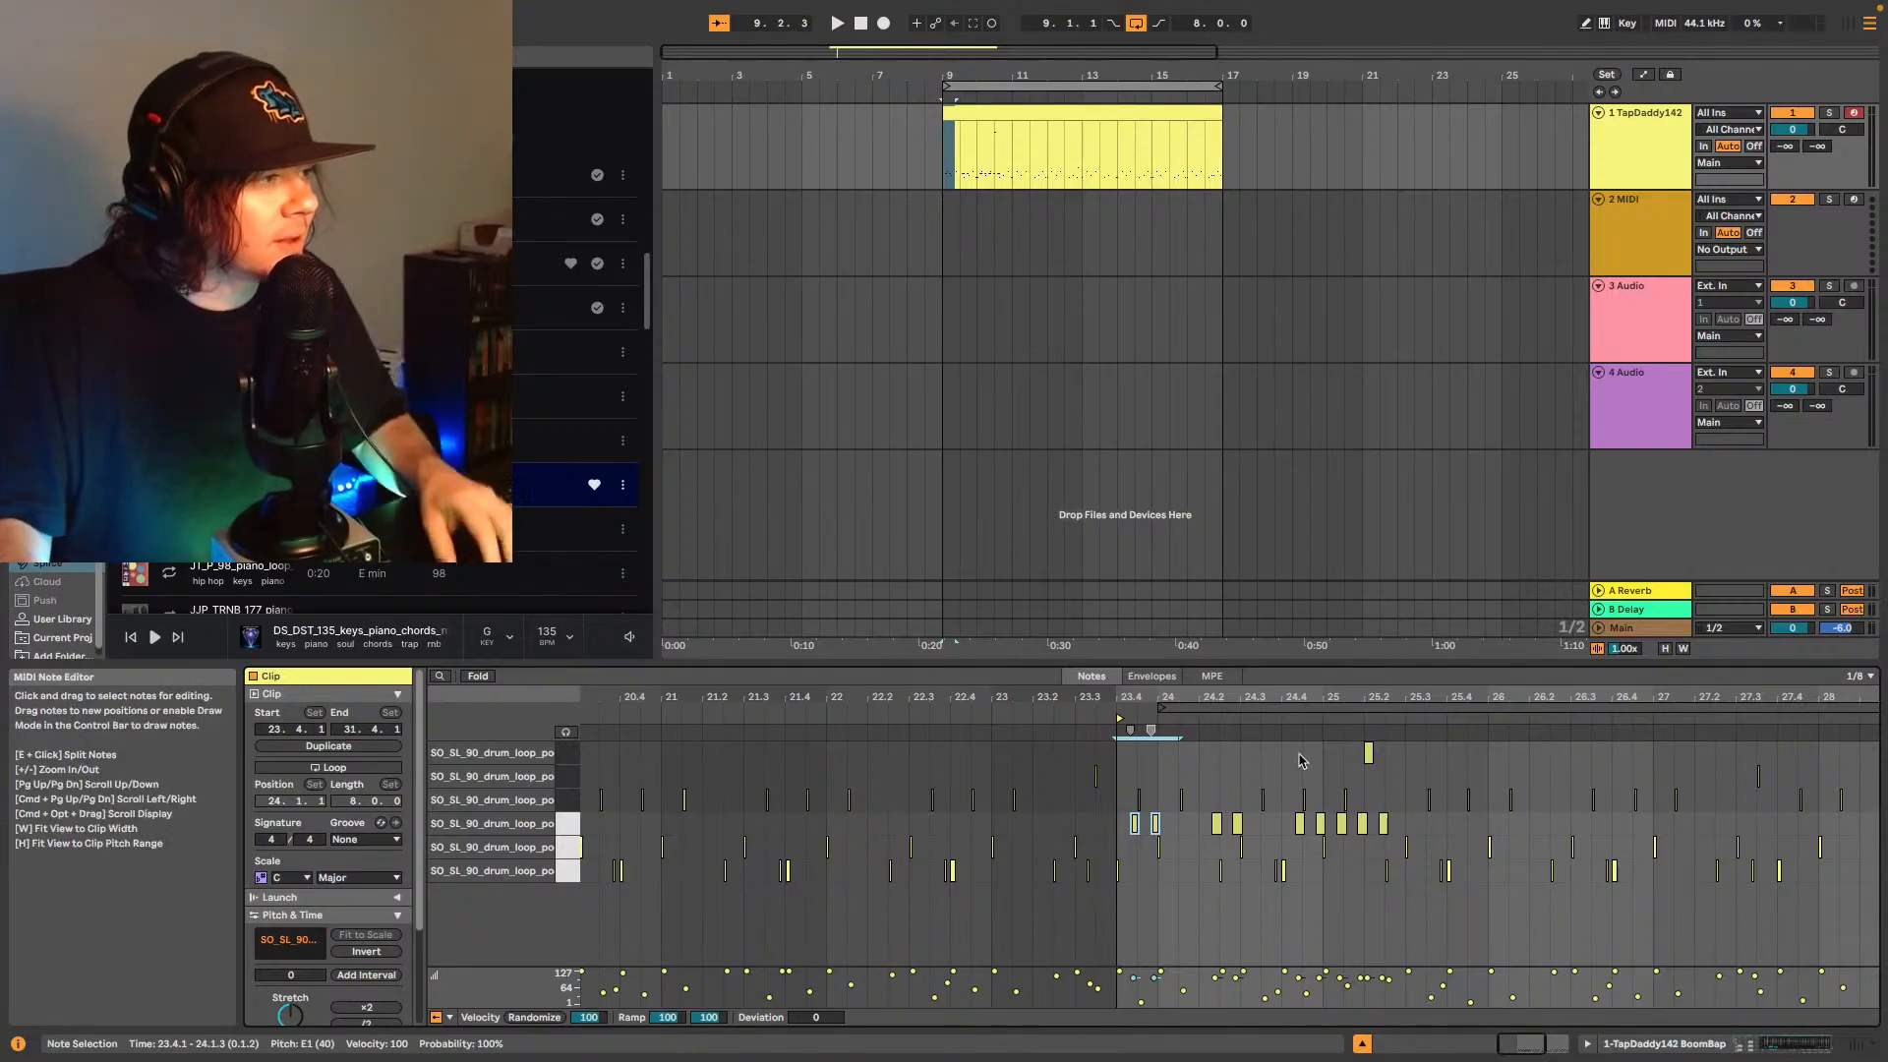
pyautogui.press('space')
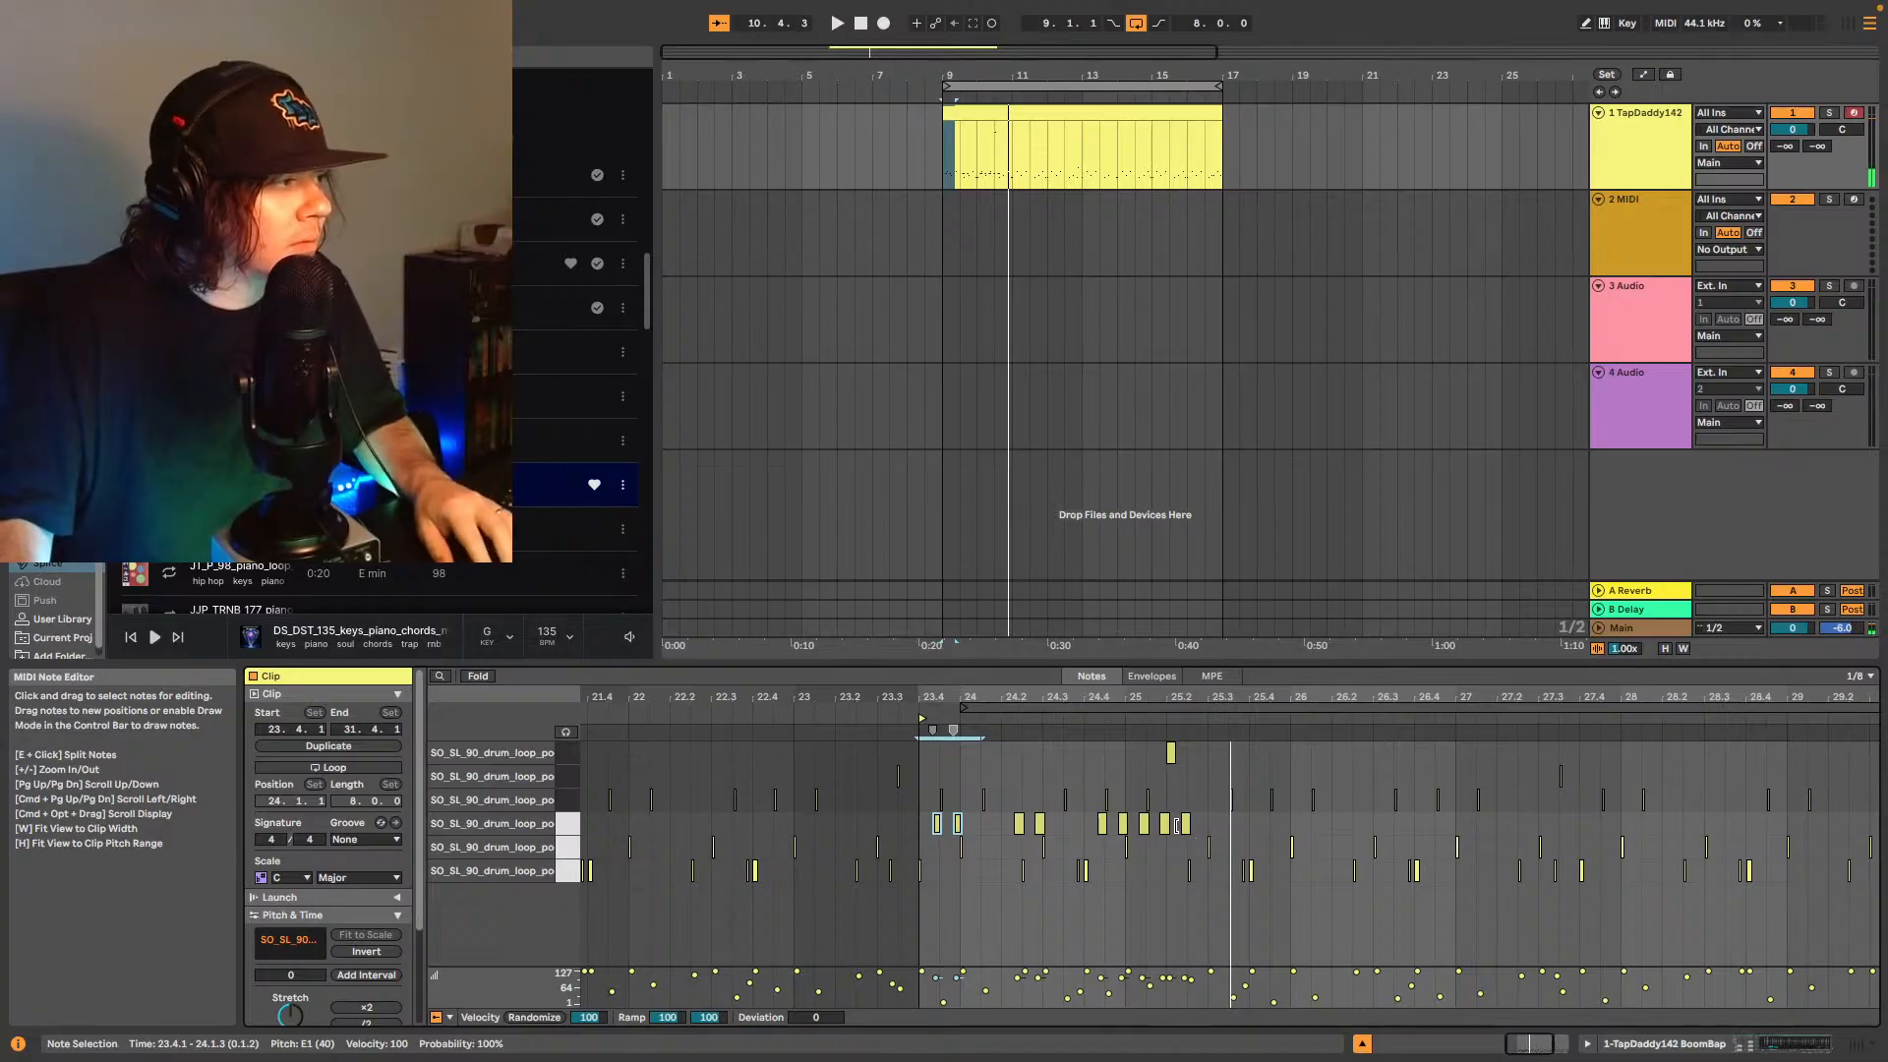
# - Select the E1 note at 25.2.2 and show the TapDaddy142 BoomBap drum rack's devices
pyautogui.click(1184, 823)
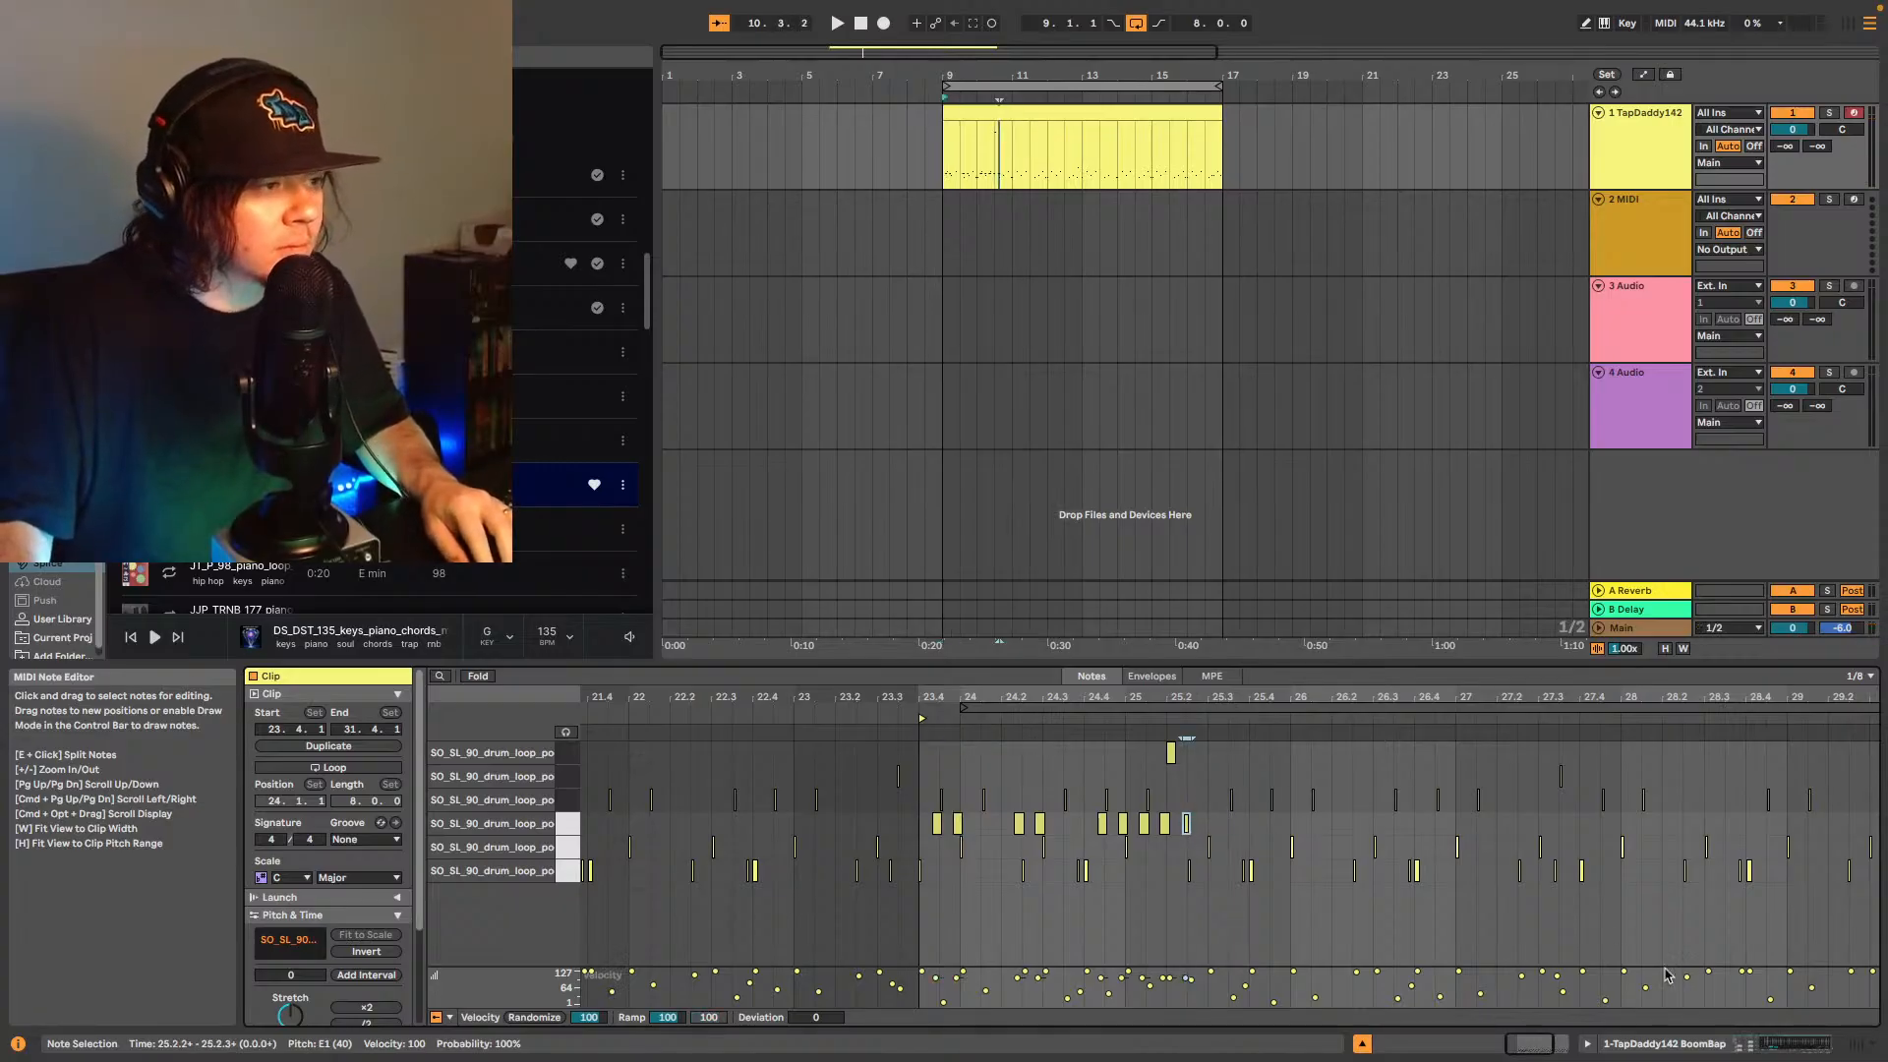
pyautogui.click(1785, 1044)
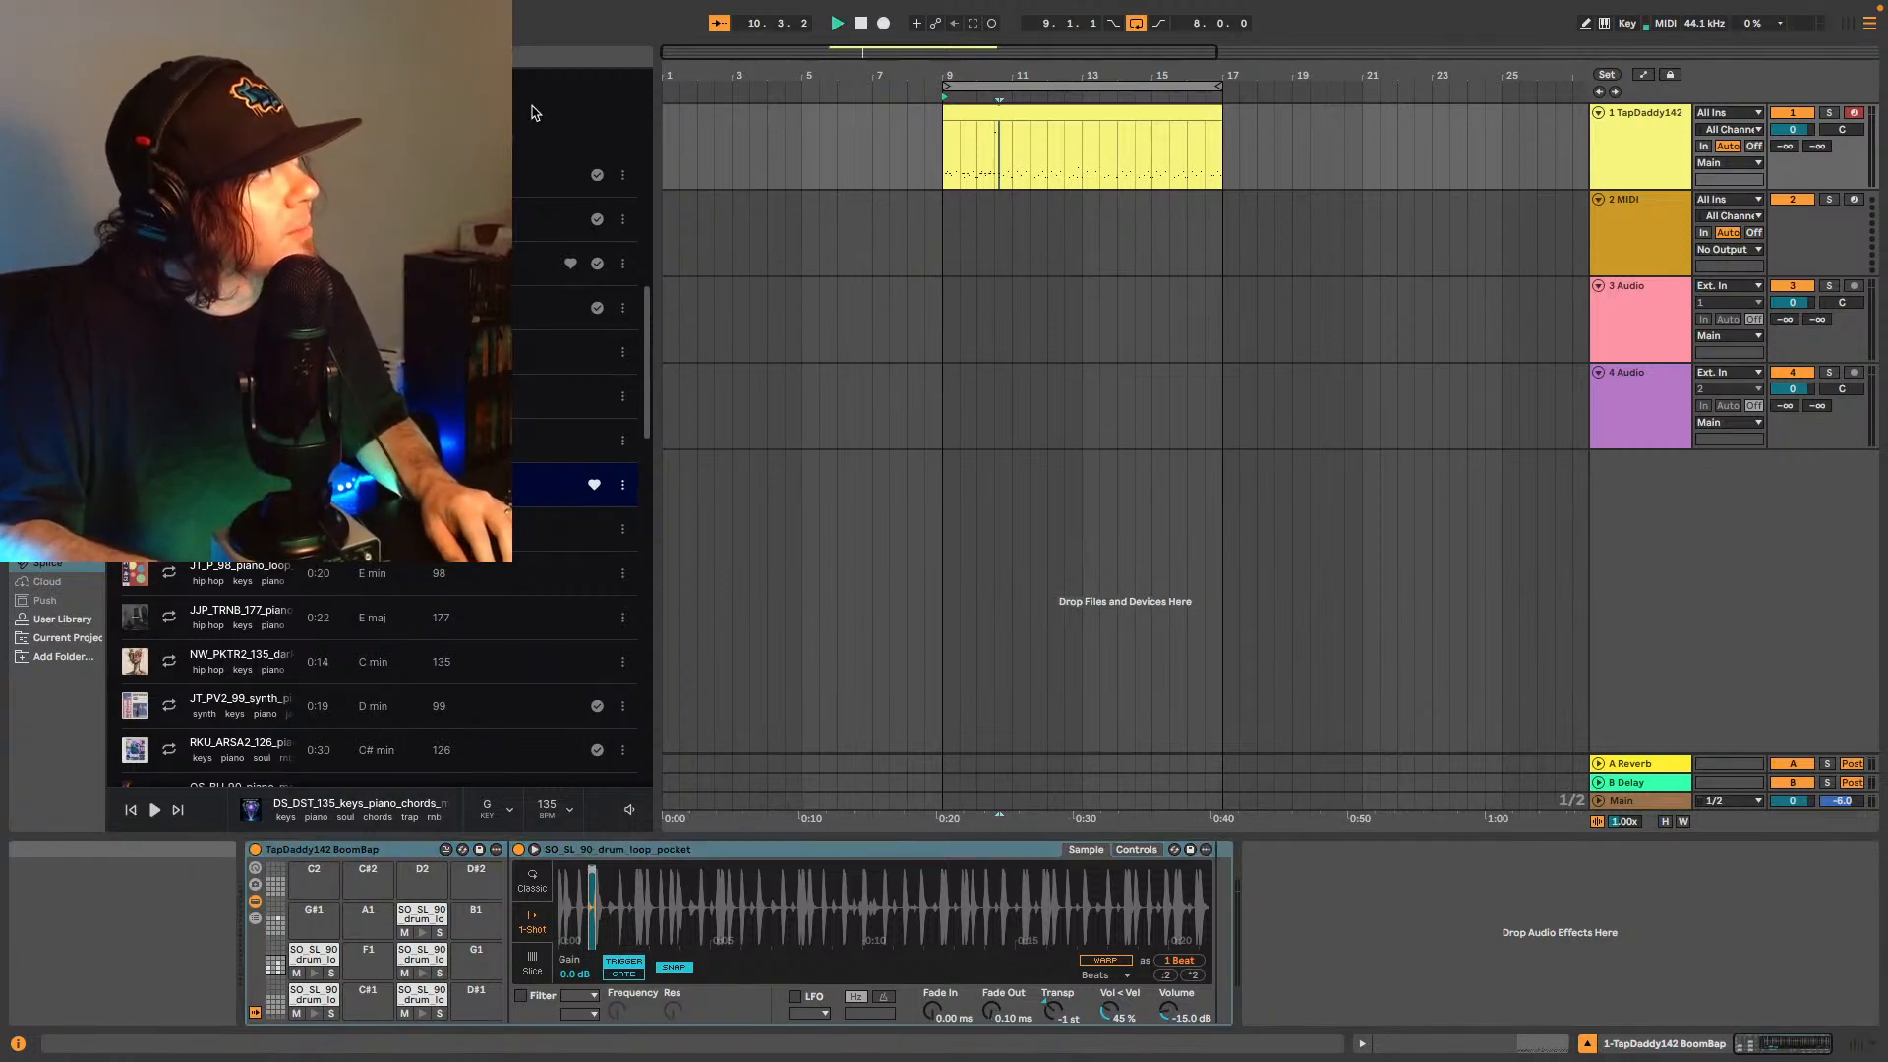
# - Stop the drums, timestretch the DS_DST_135 piano chords loop to 1x of the song tempo, and audition it
pyautogui.press('space')
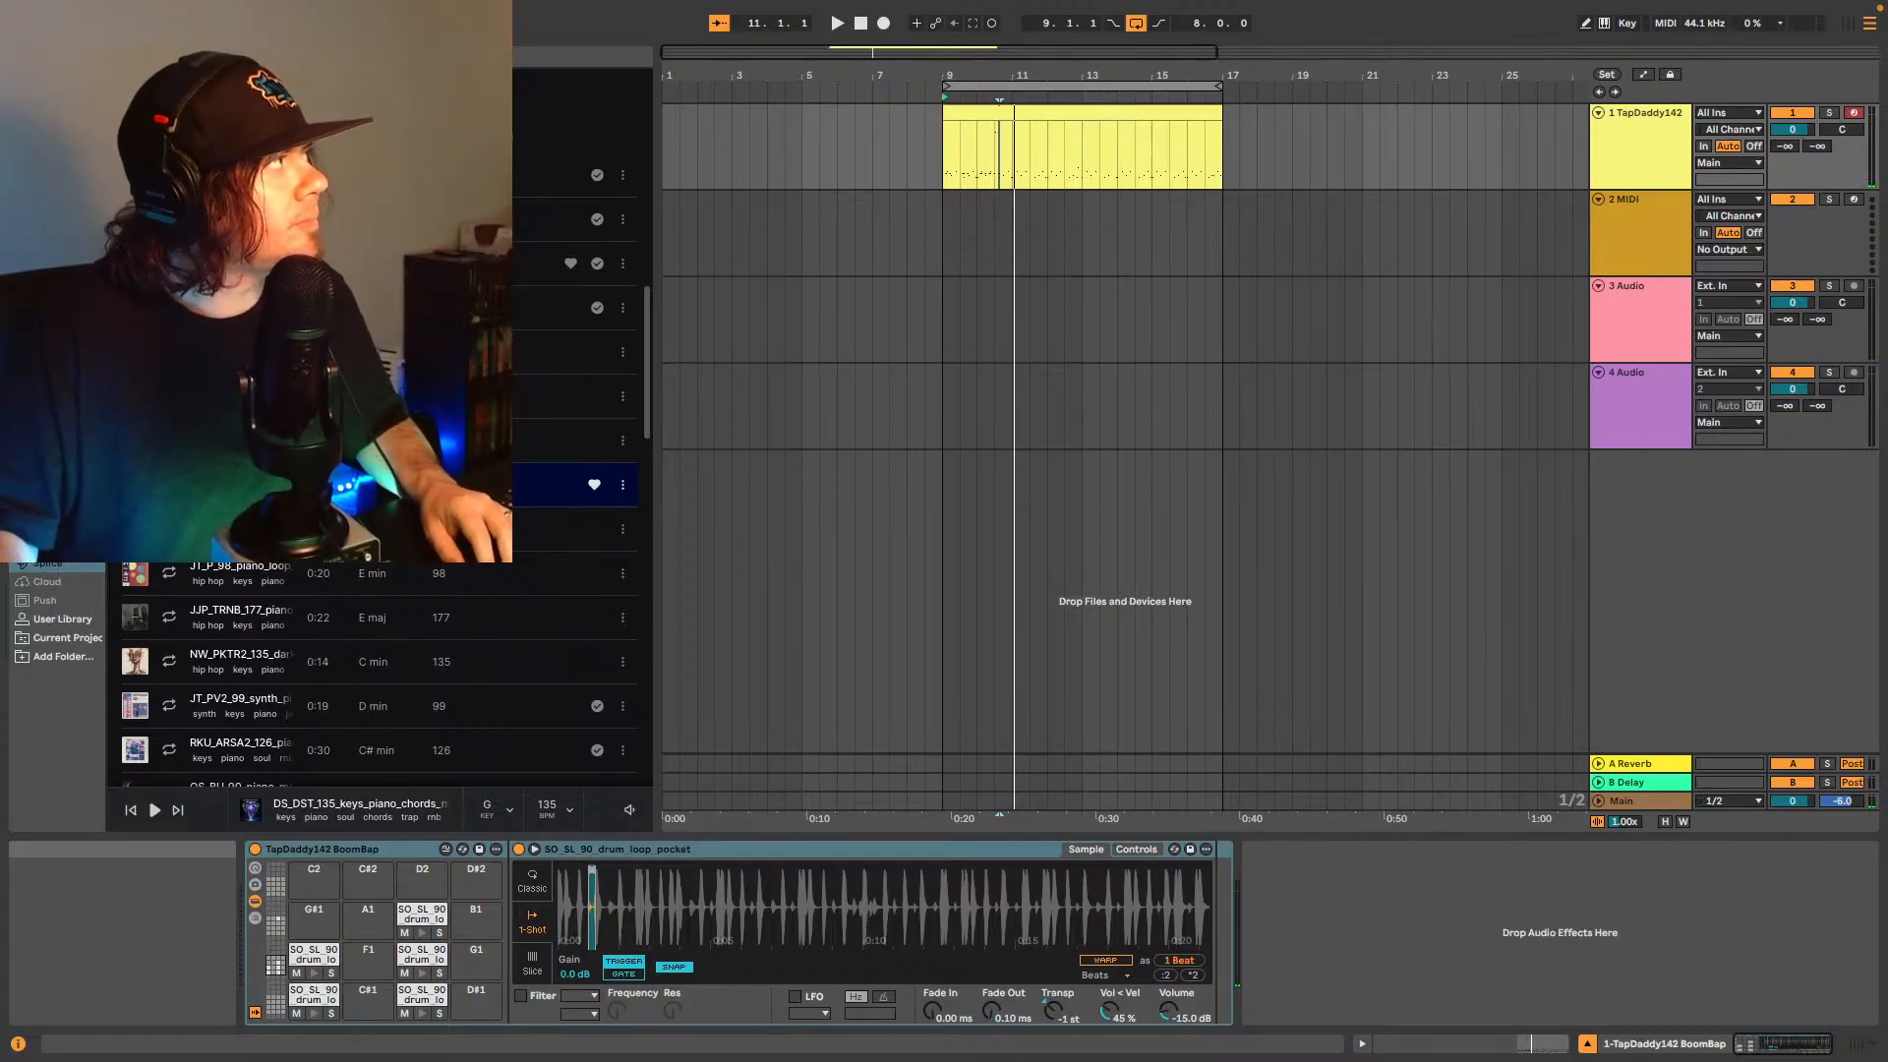
pyautogui.moveTo(103, 22); pyautogui.dragTo(103, 28)
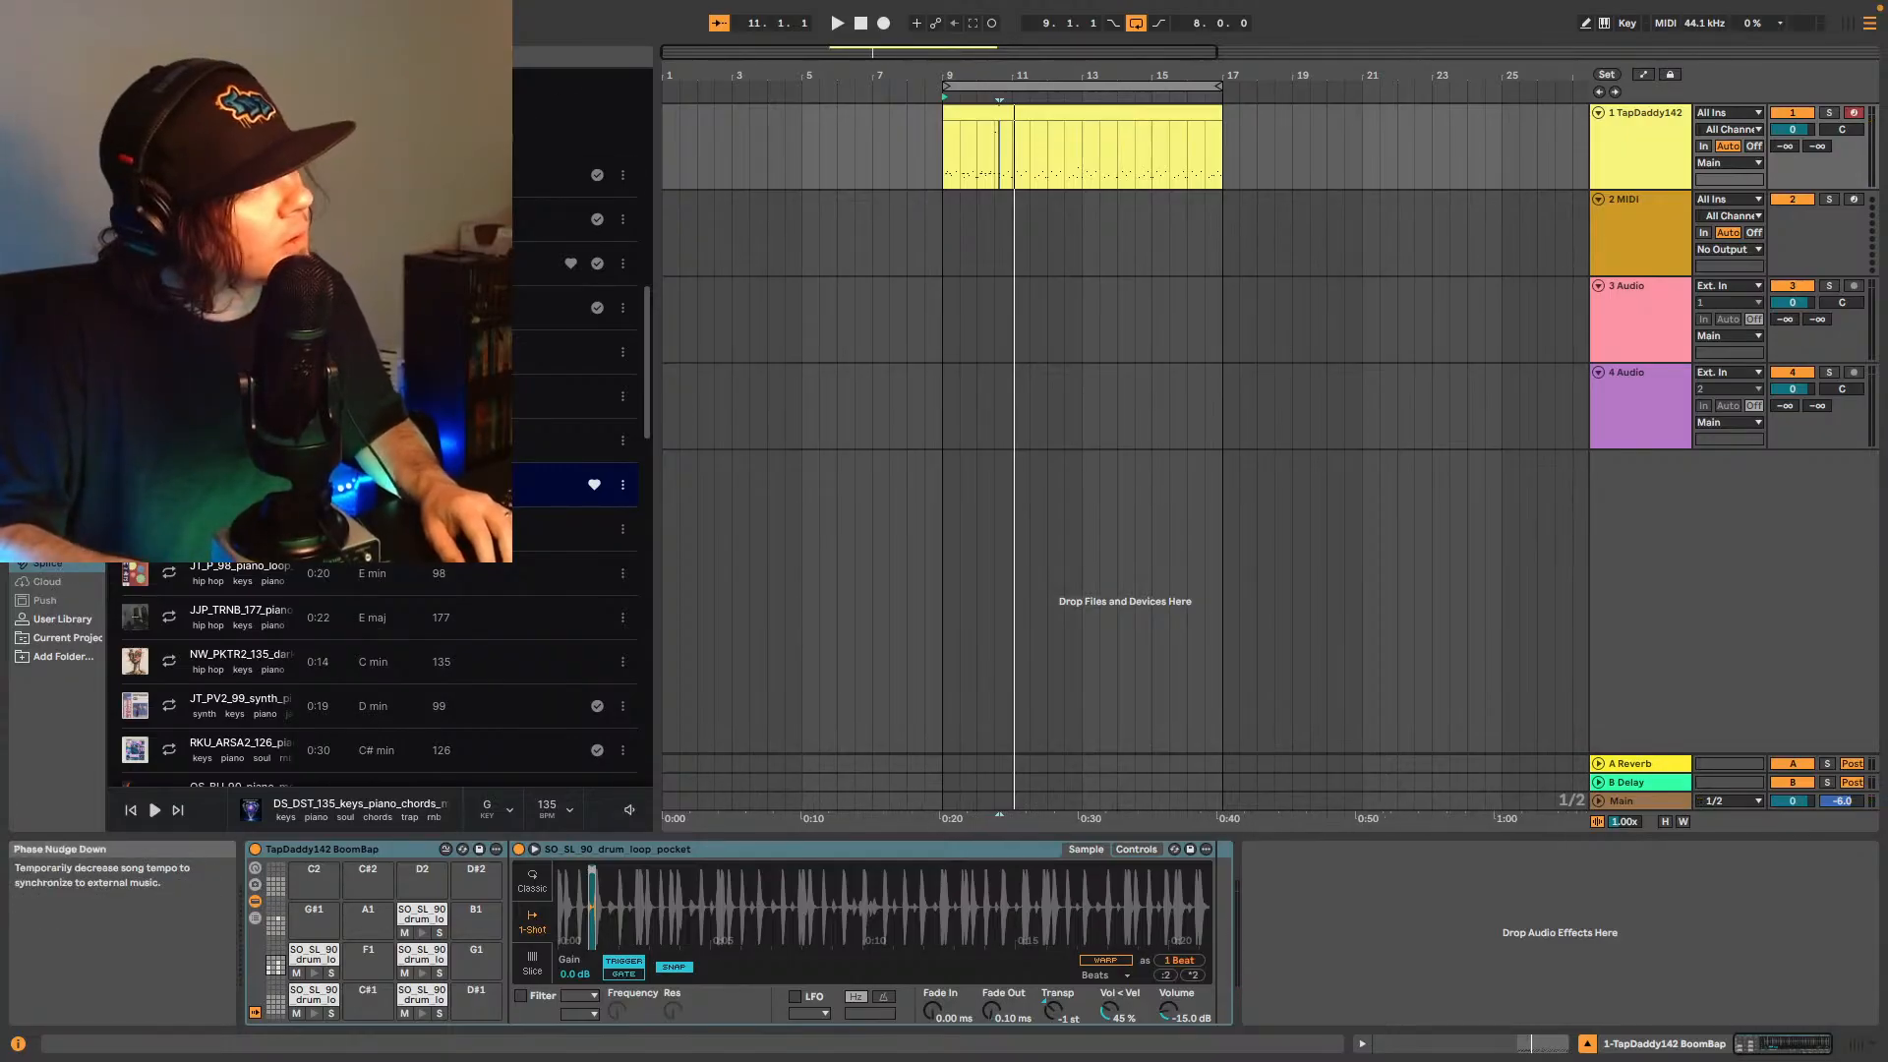
pyautogui.press('Down')
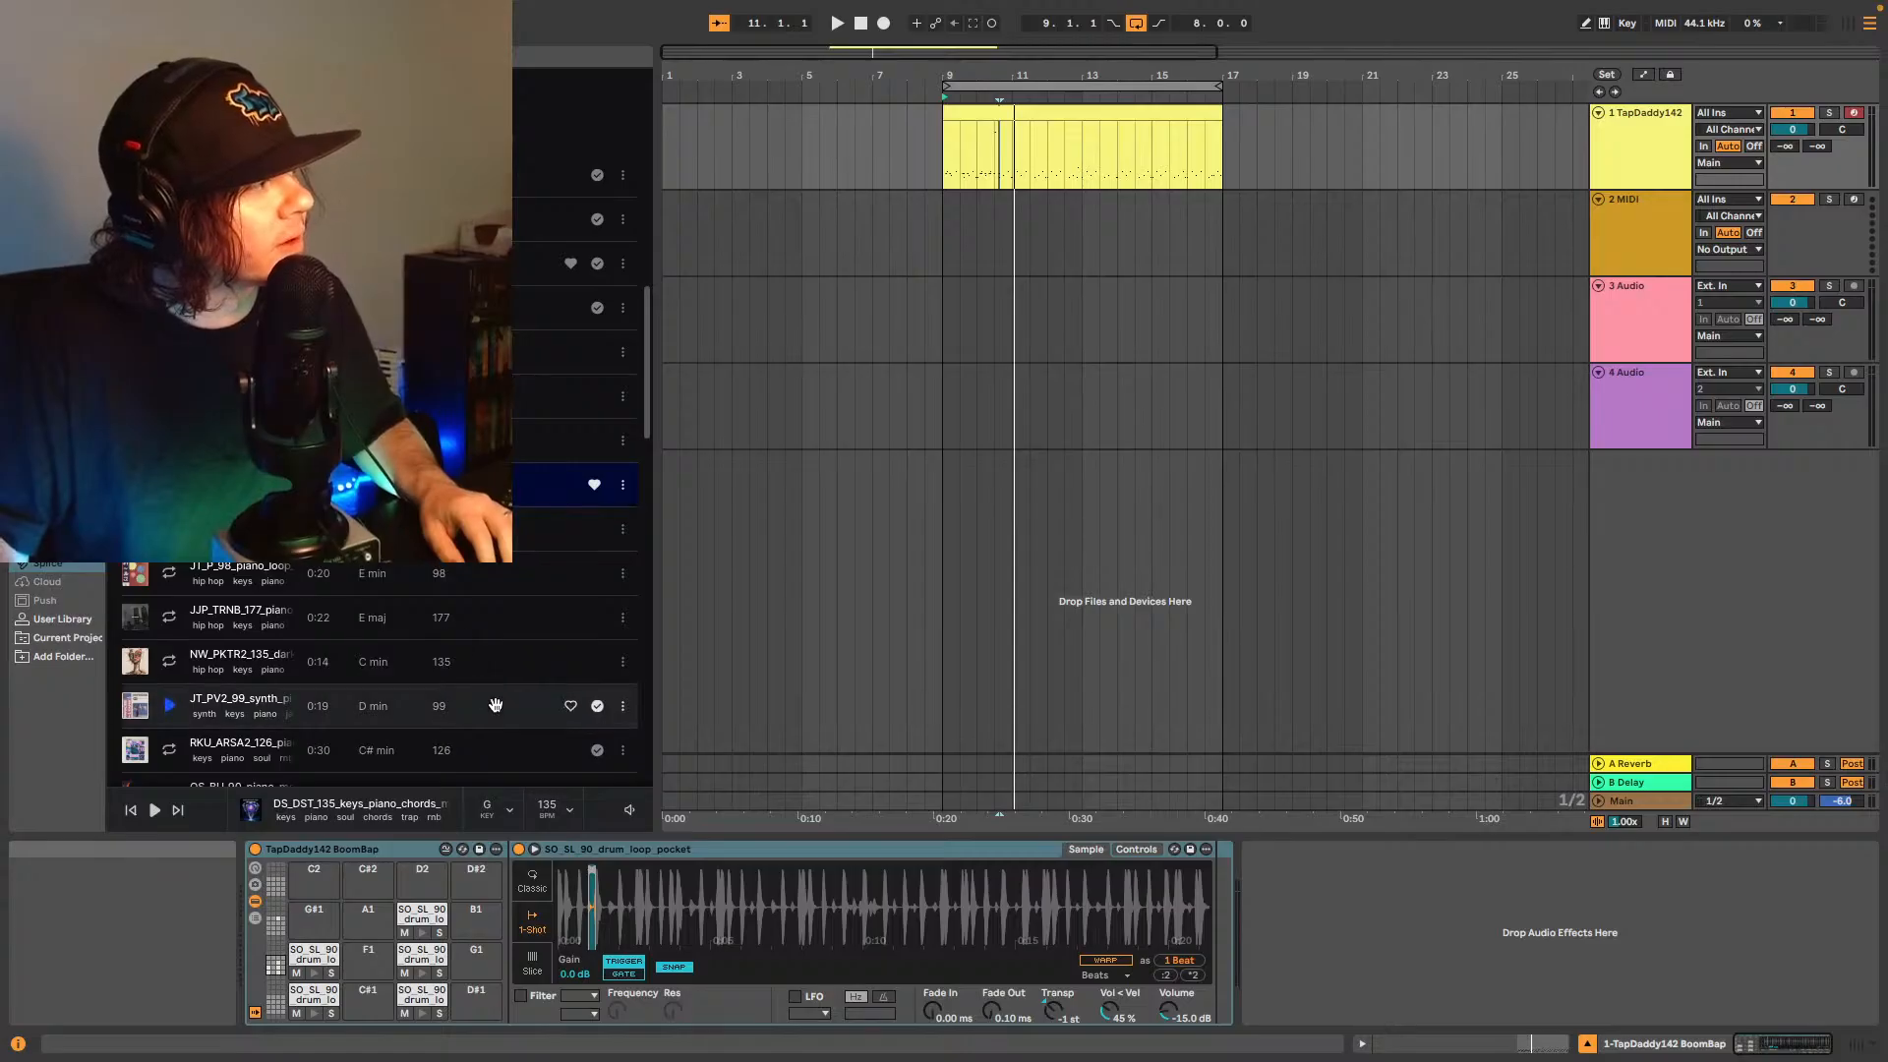
pyautogui.click(566, 809)
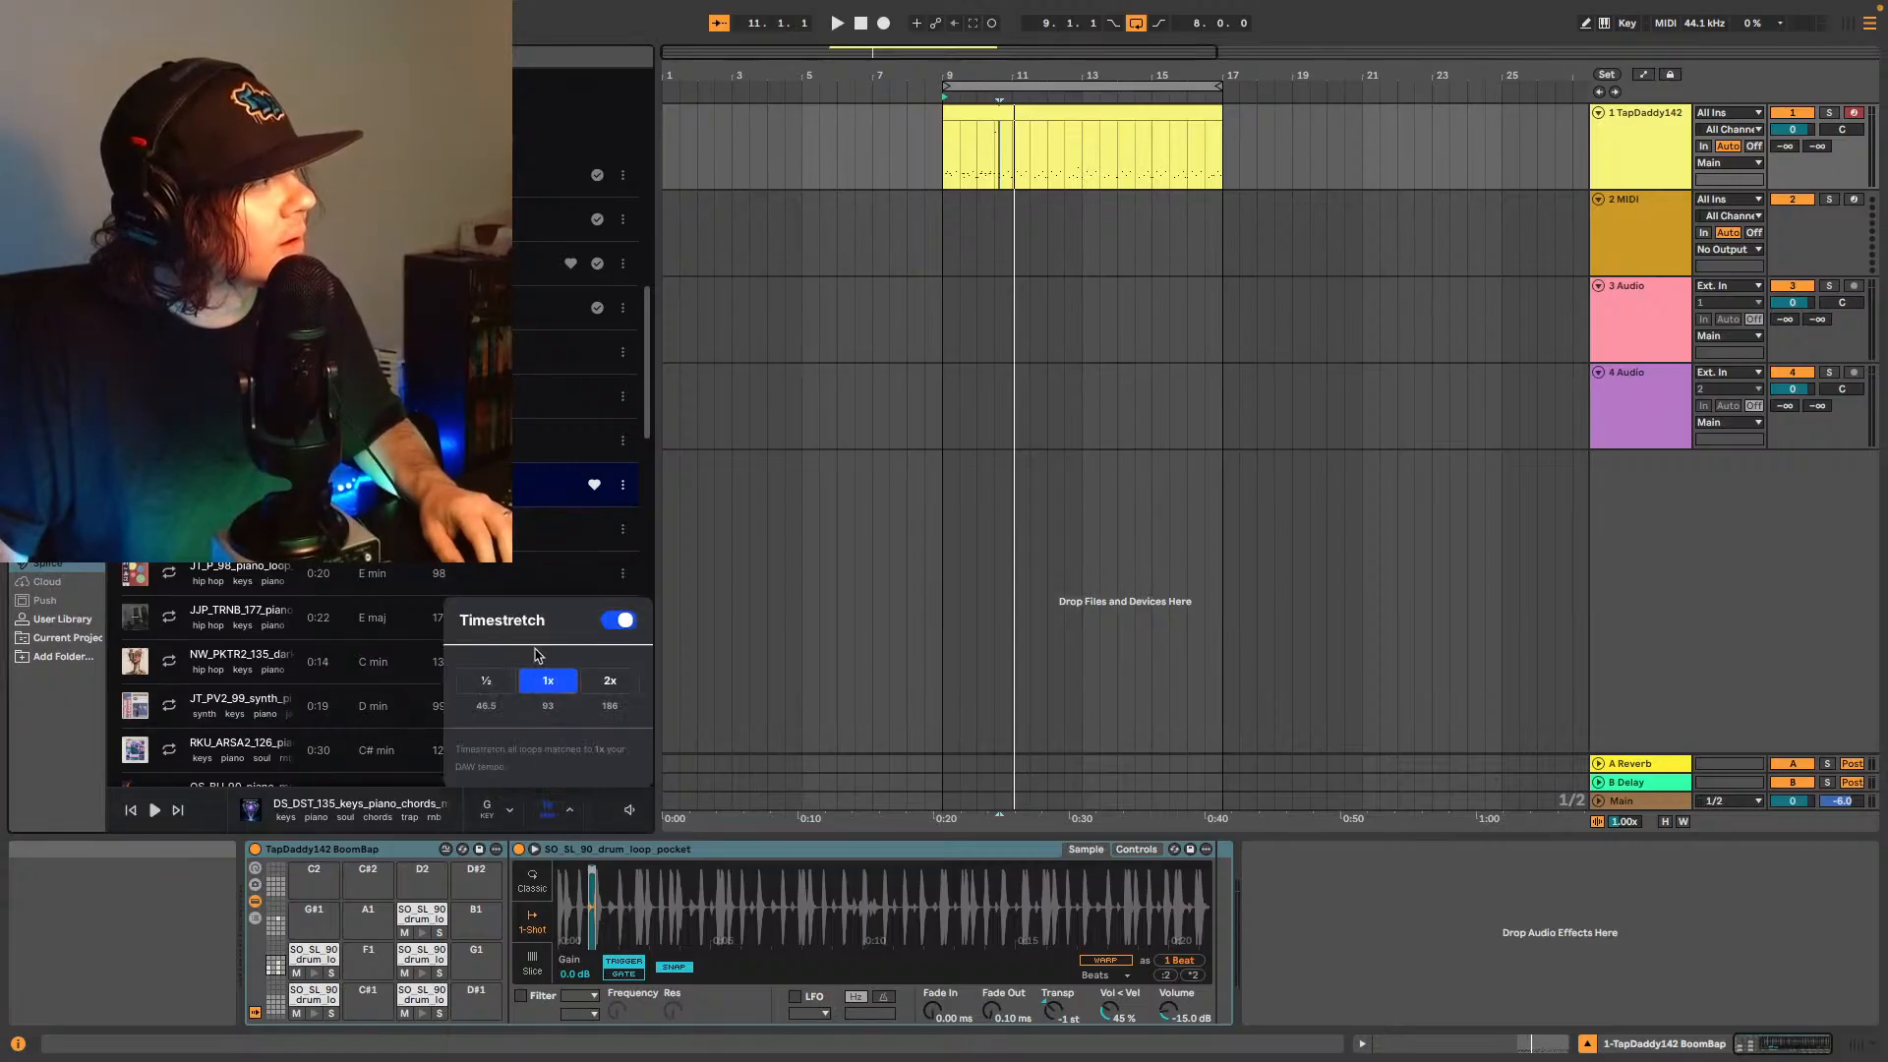
pyautogui.click(462, 485)
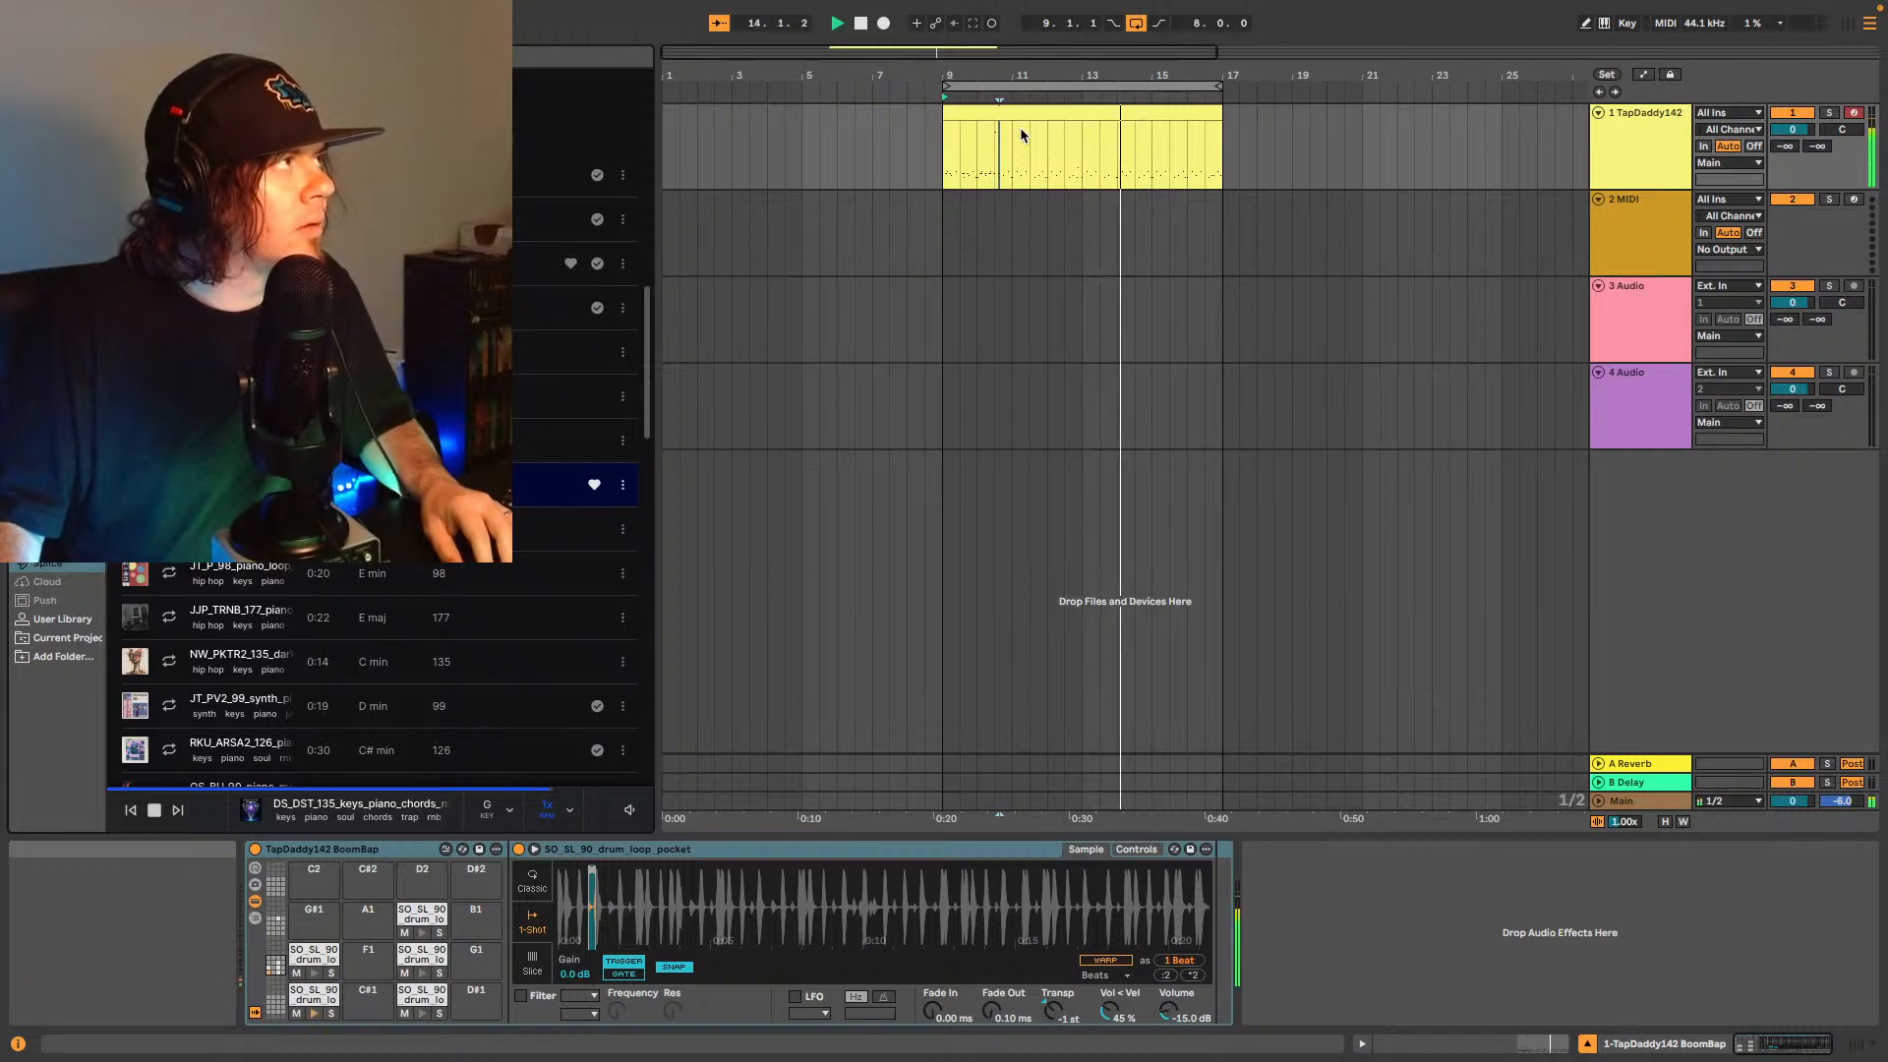
# - Move the drum clip from bar 9 to bar 1 and play it together with the piano loop preview
pyautogui.moveTo(1003, 120); pyautogui.dragTo(688, 127)
pyautogui.press('space')
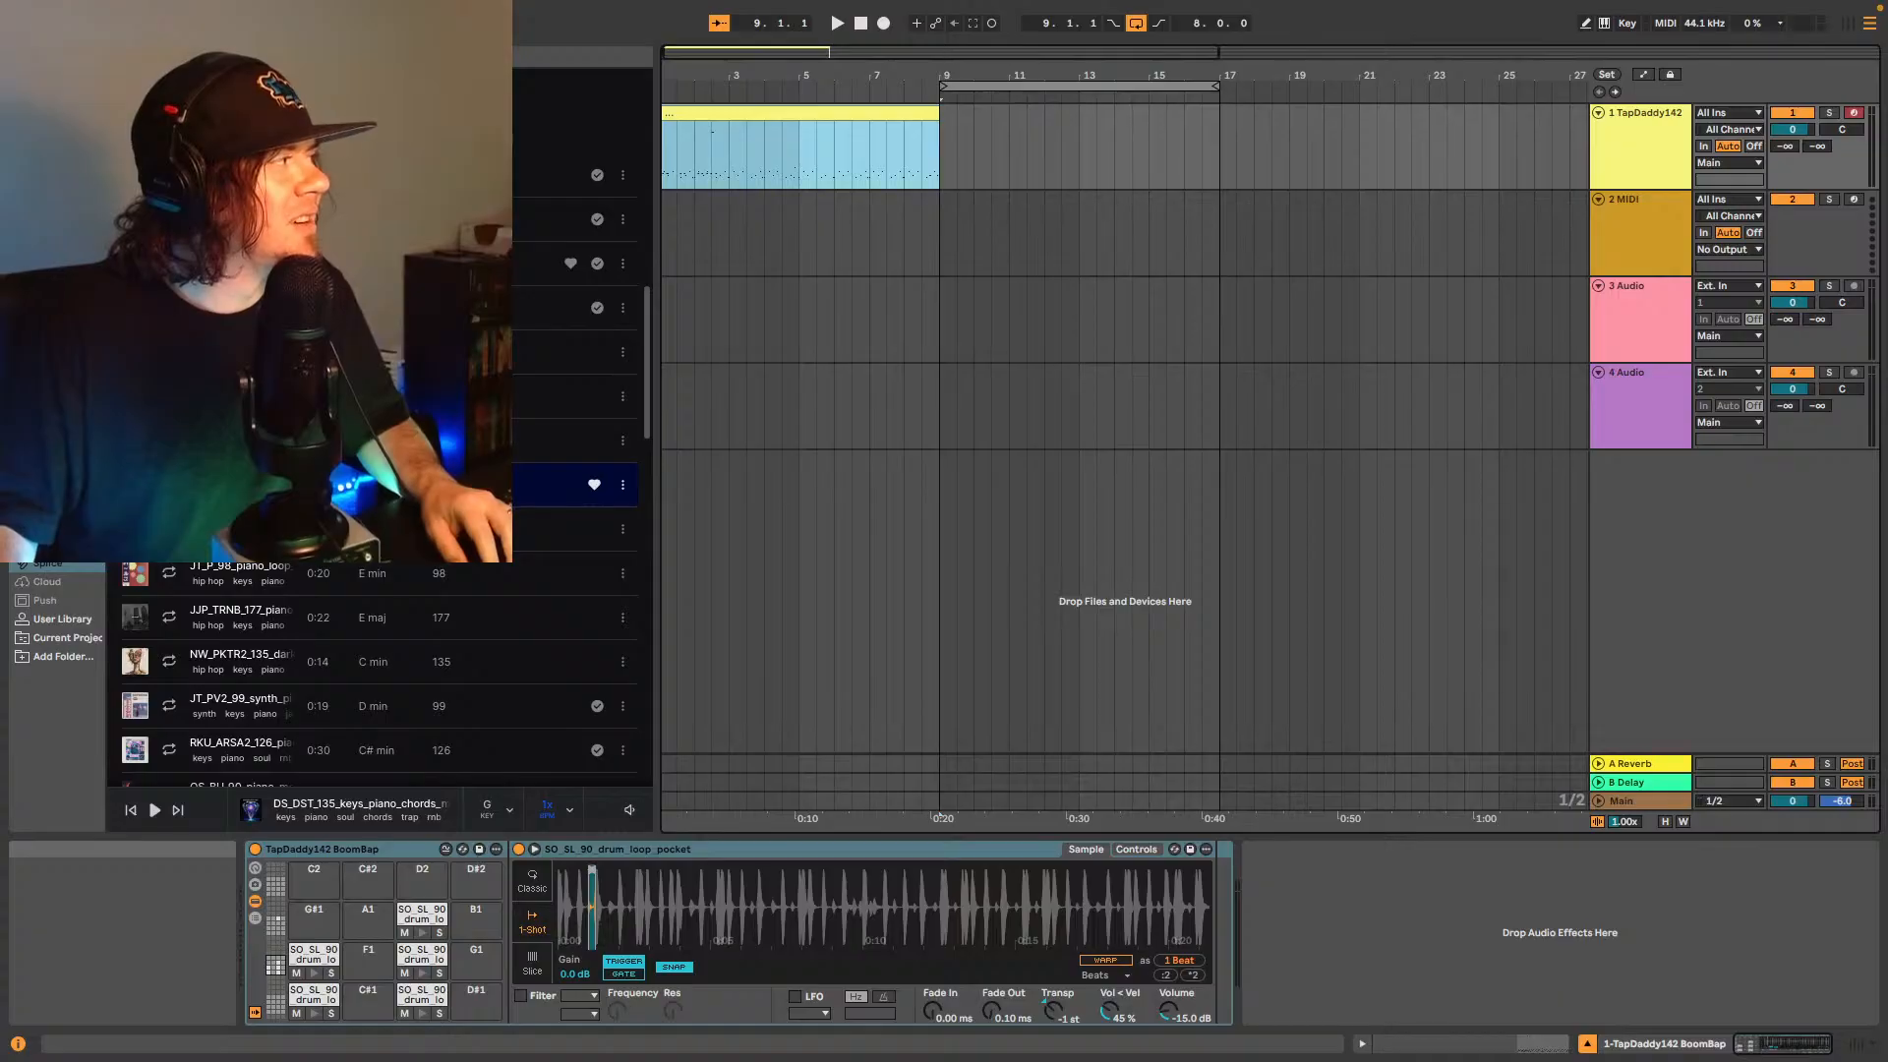
pyautogui.press('space')
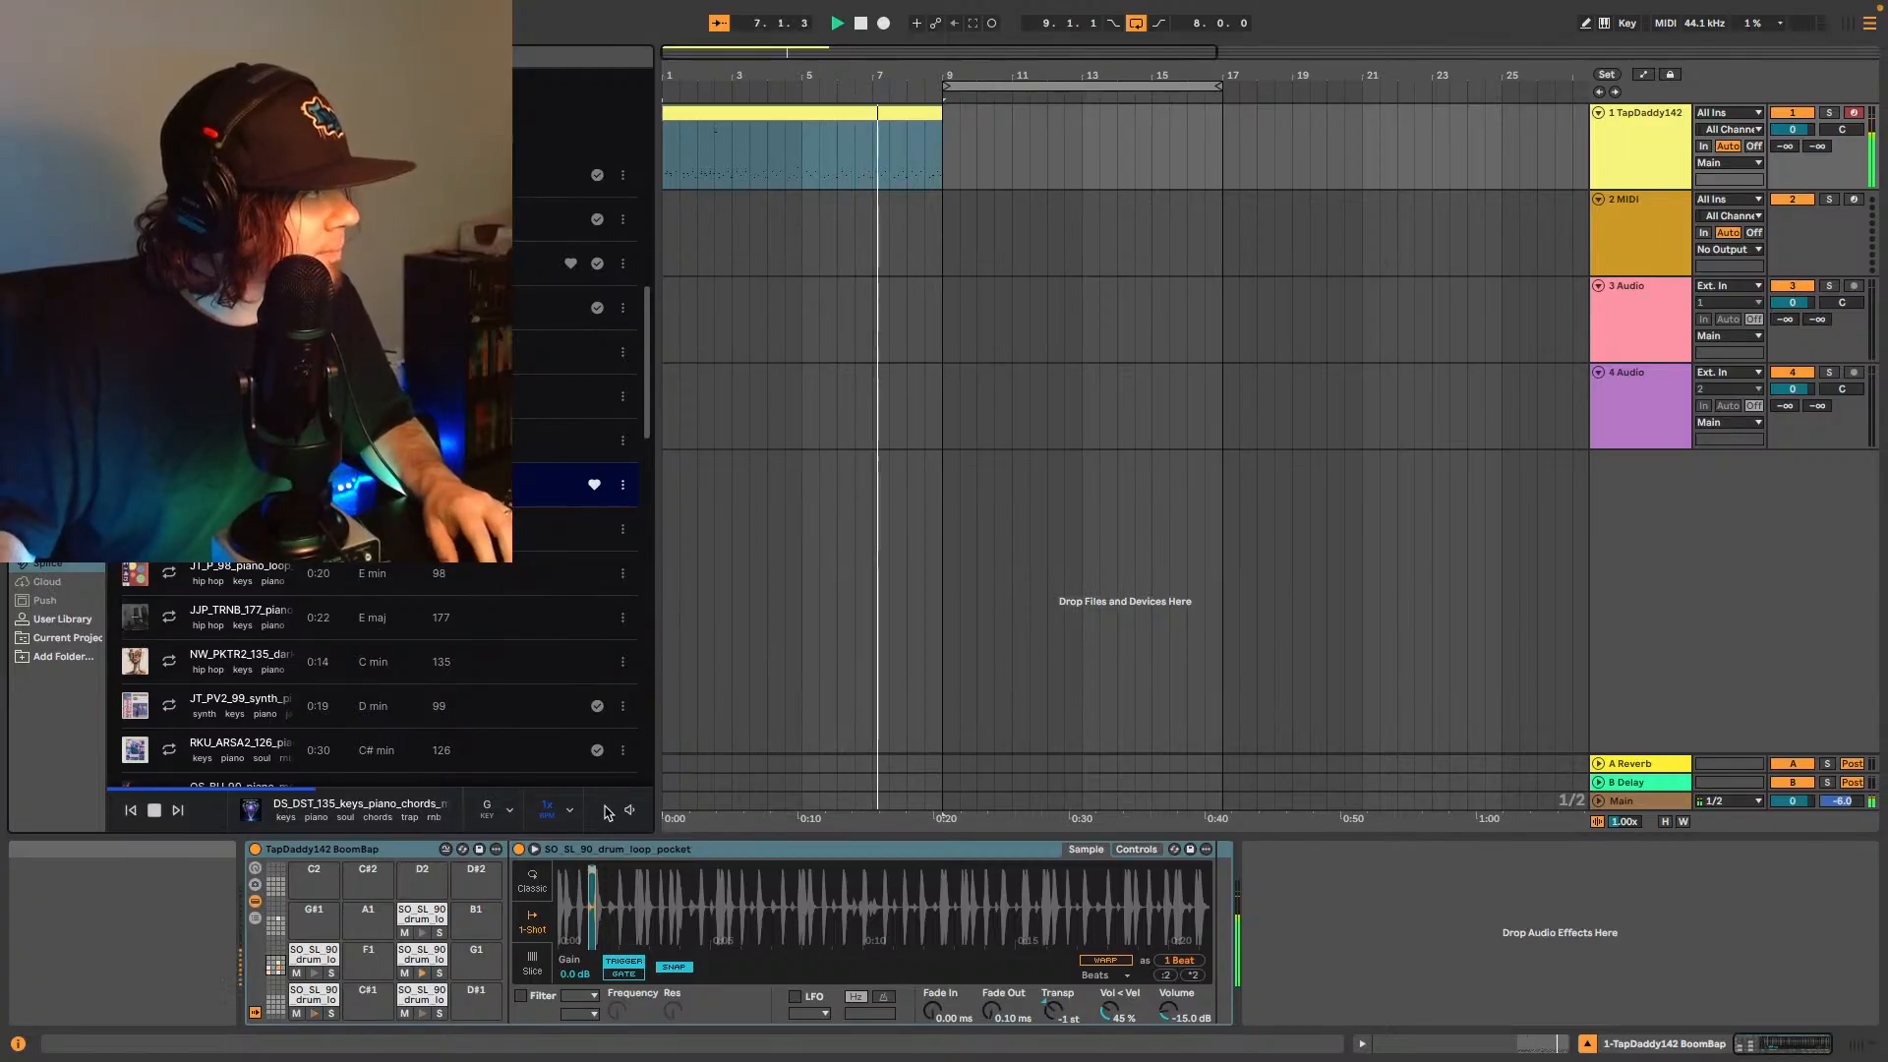
pyautogui.moveTo(627, 815)
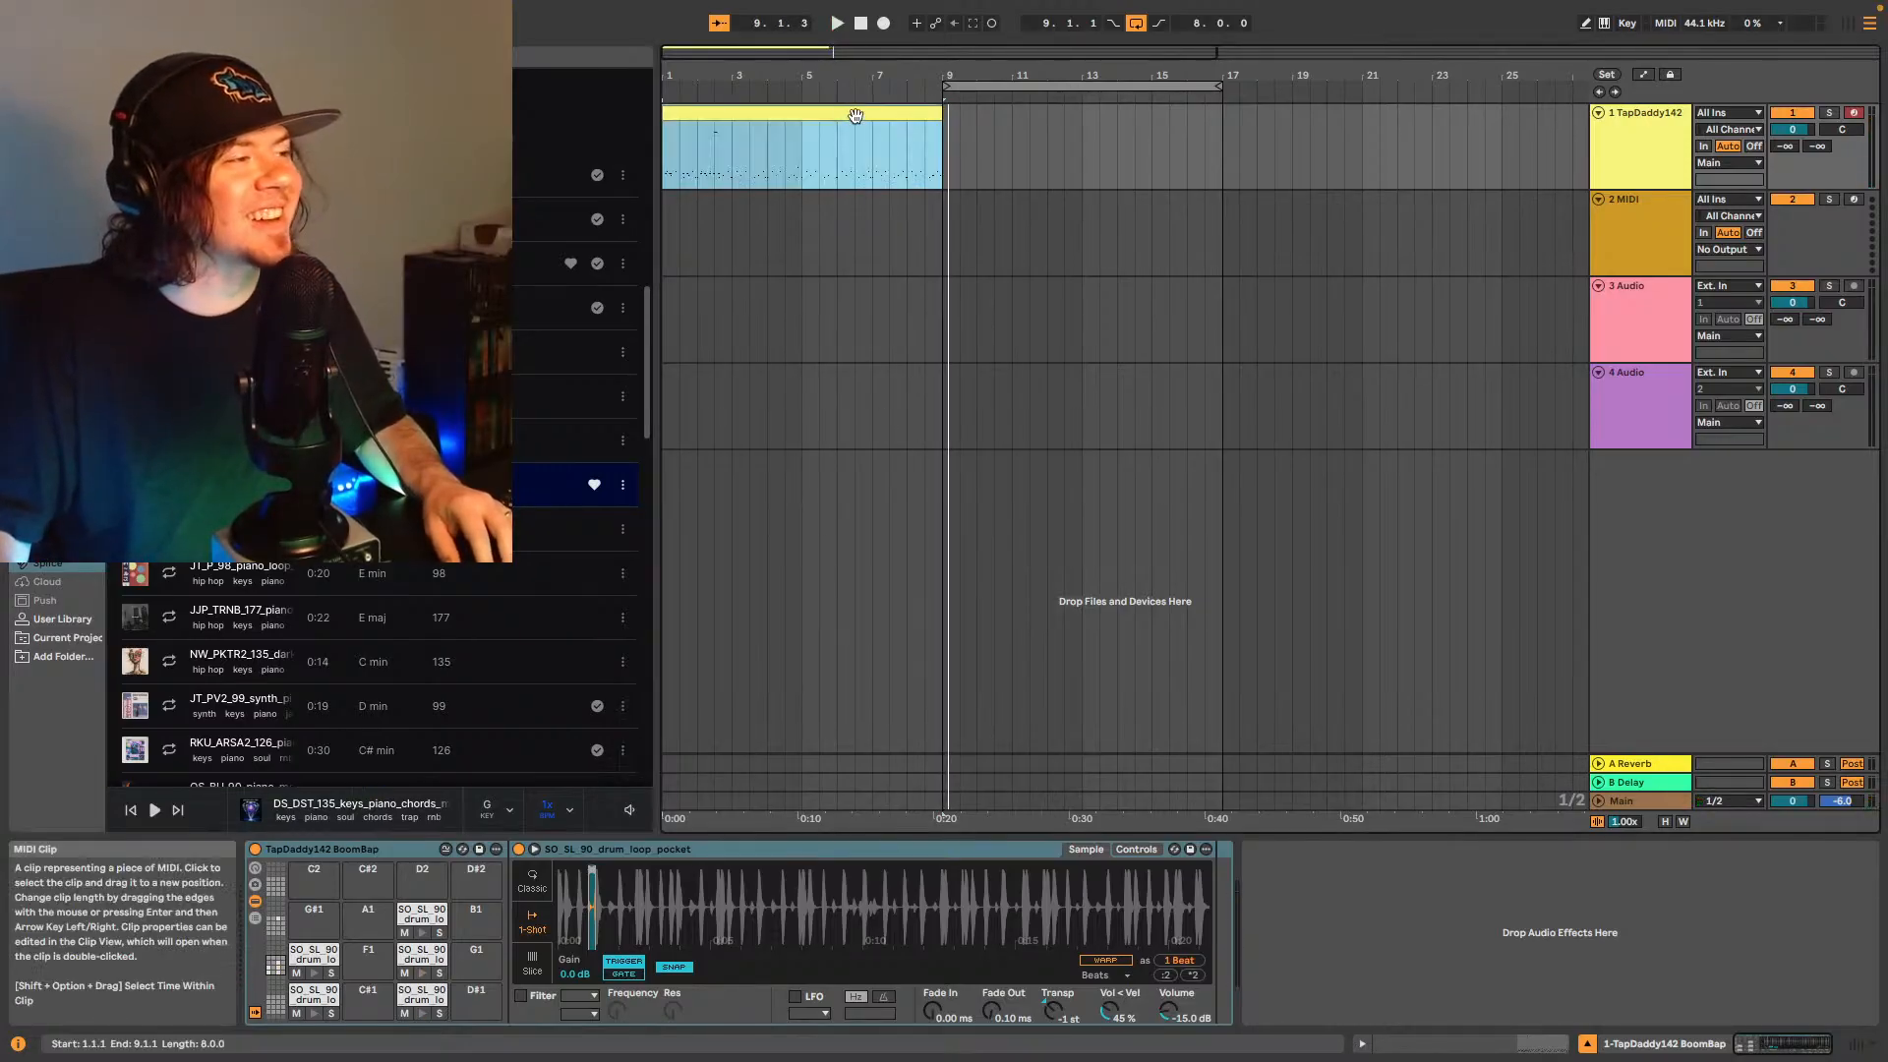
# - Show the drum clip's notes, move the eight-bar arrangement loop to start at bar 1, and play from the first added E1 note
pyautogui.click(1540, 1040)
pyautogui.press('space')
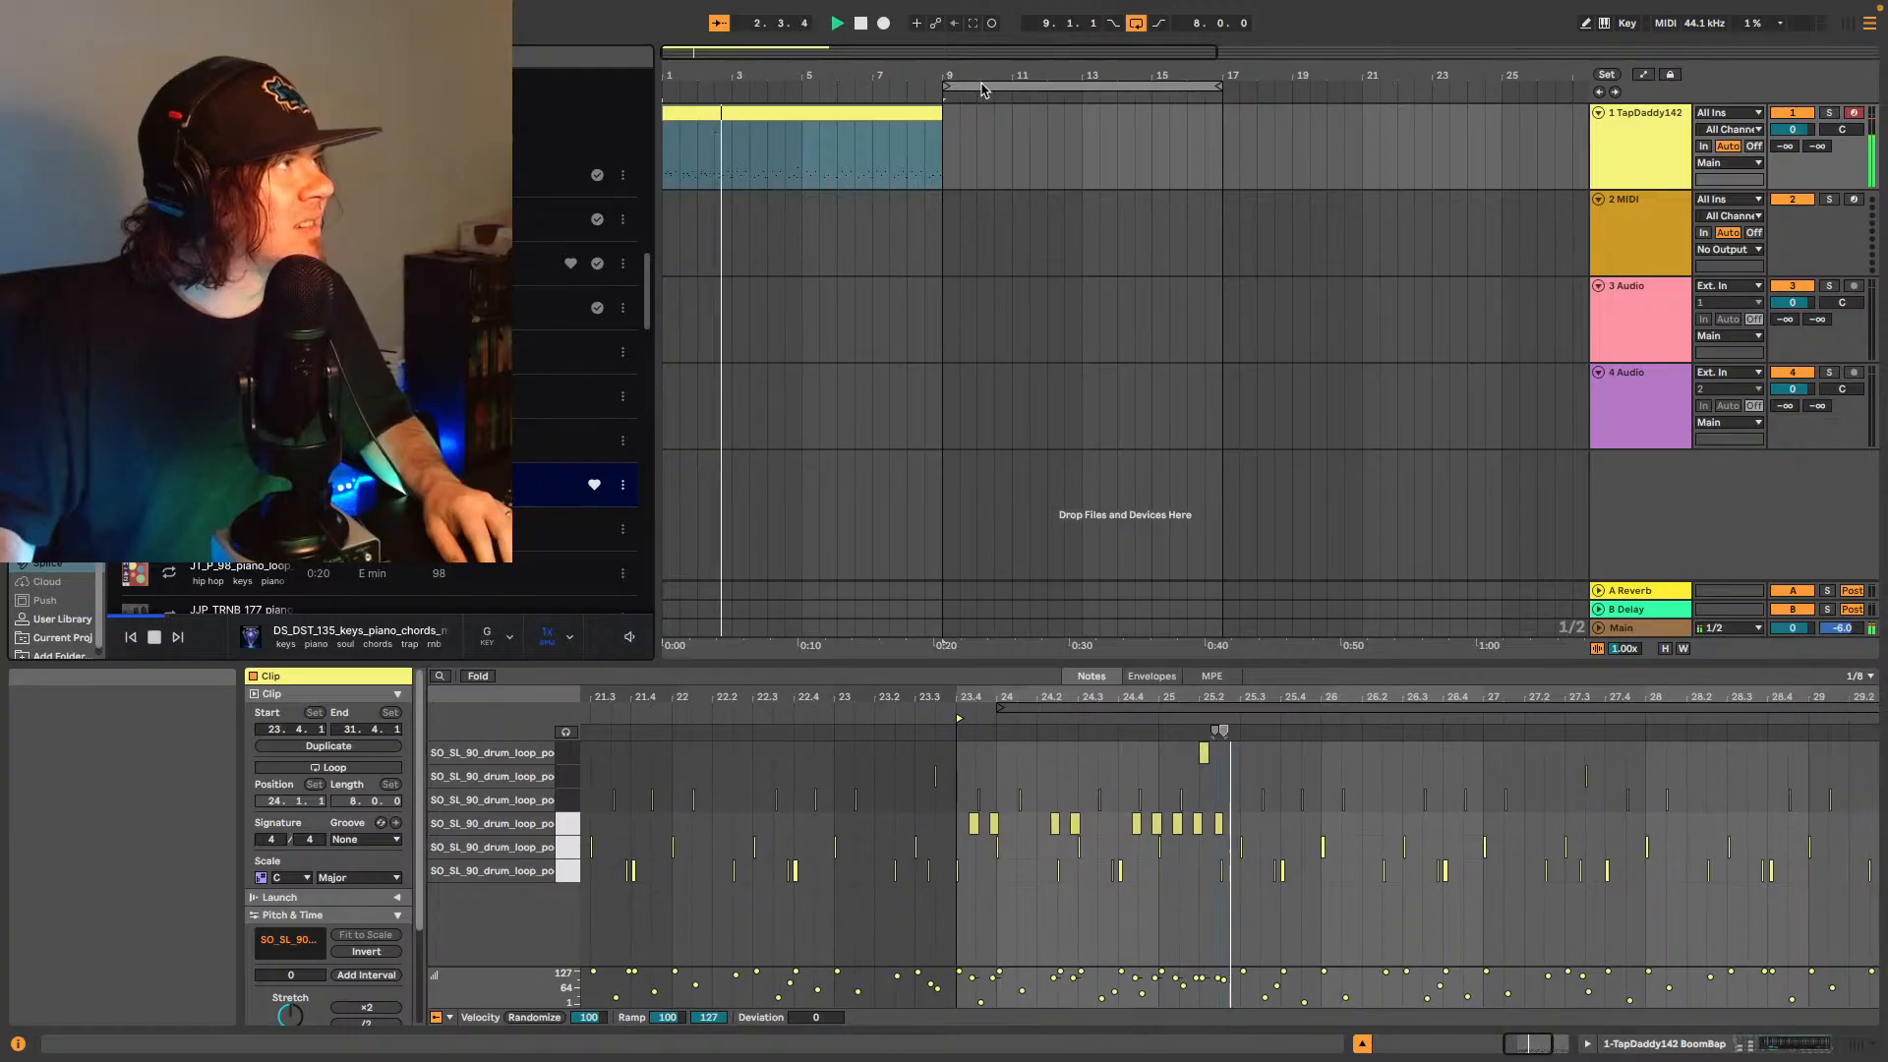
pyautogui.moveTo(946, 80); pyautogui.dragTo(667, 82)
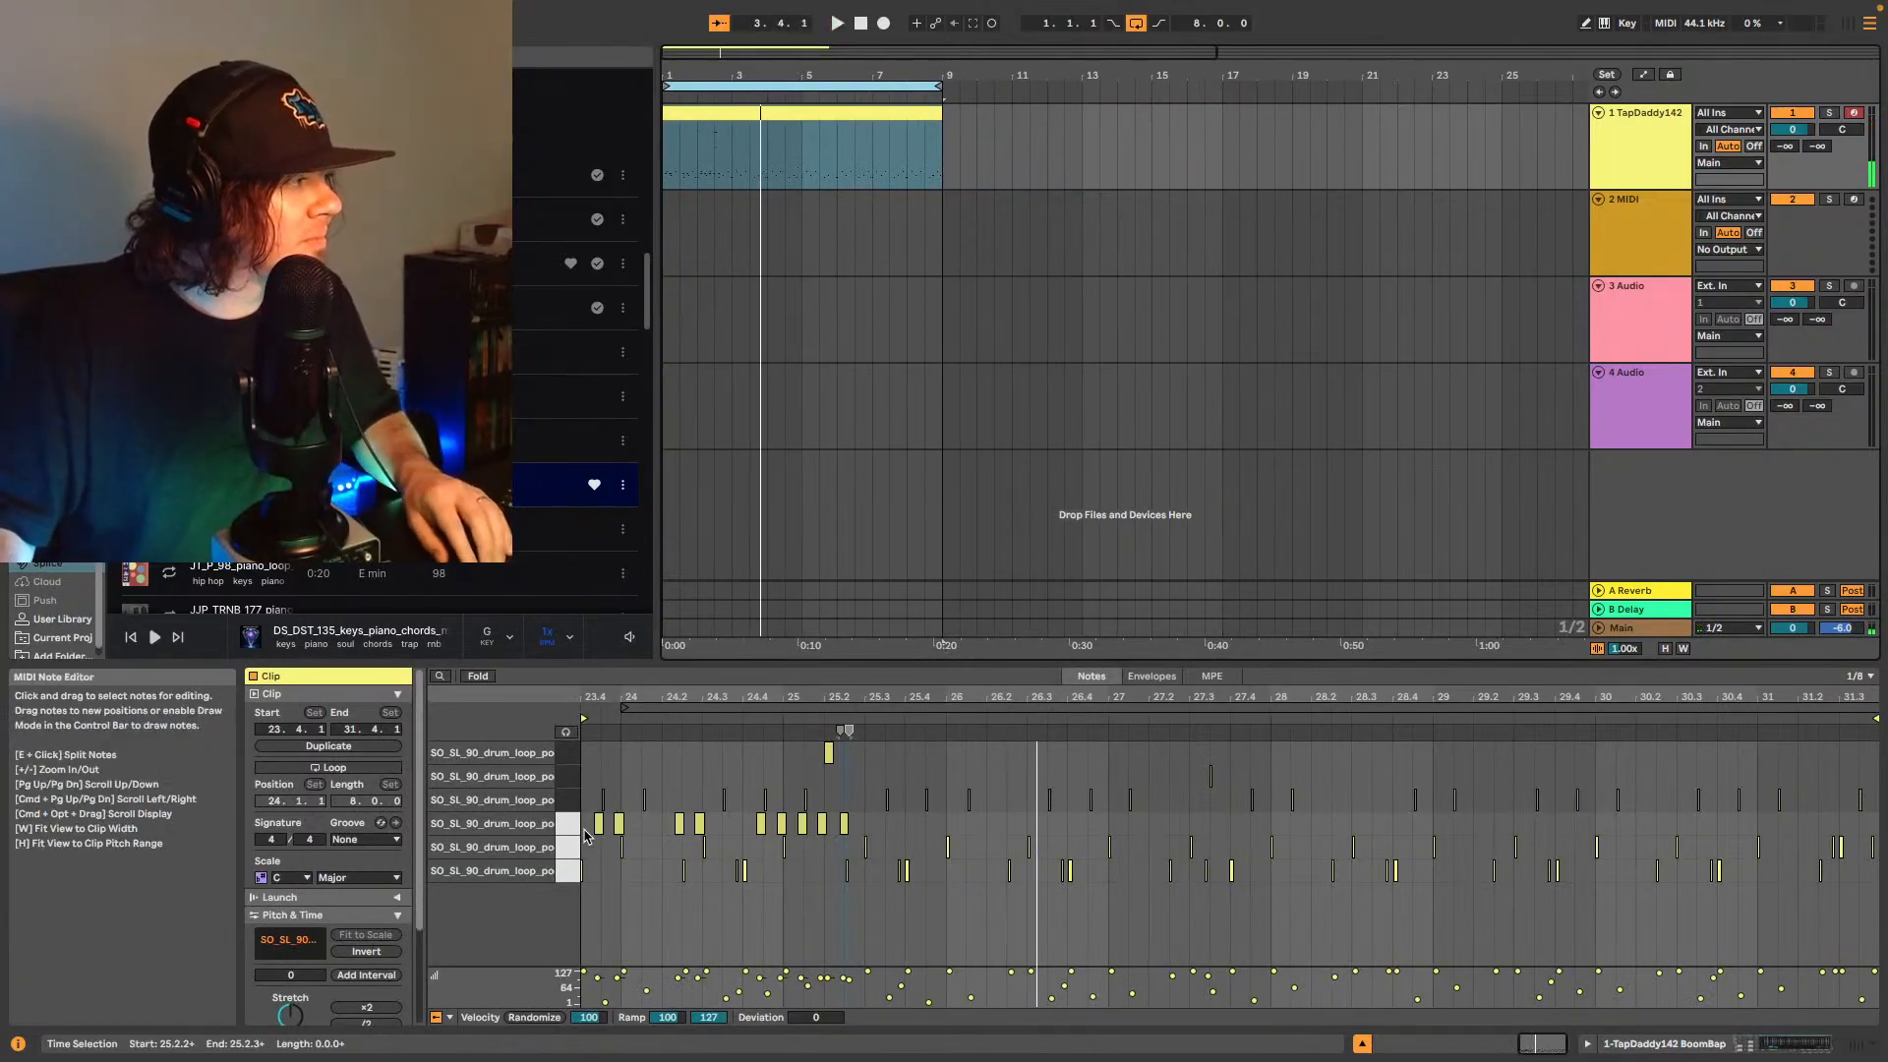
pyautogui.press('space')
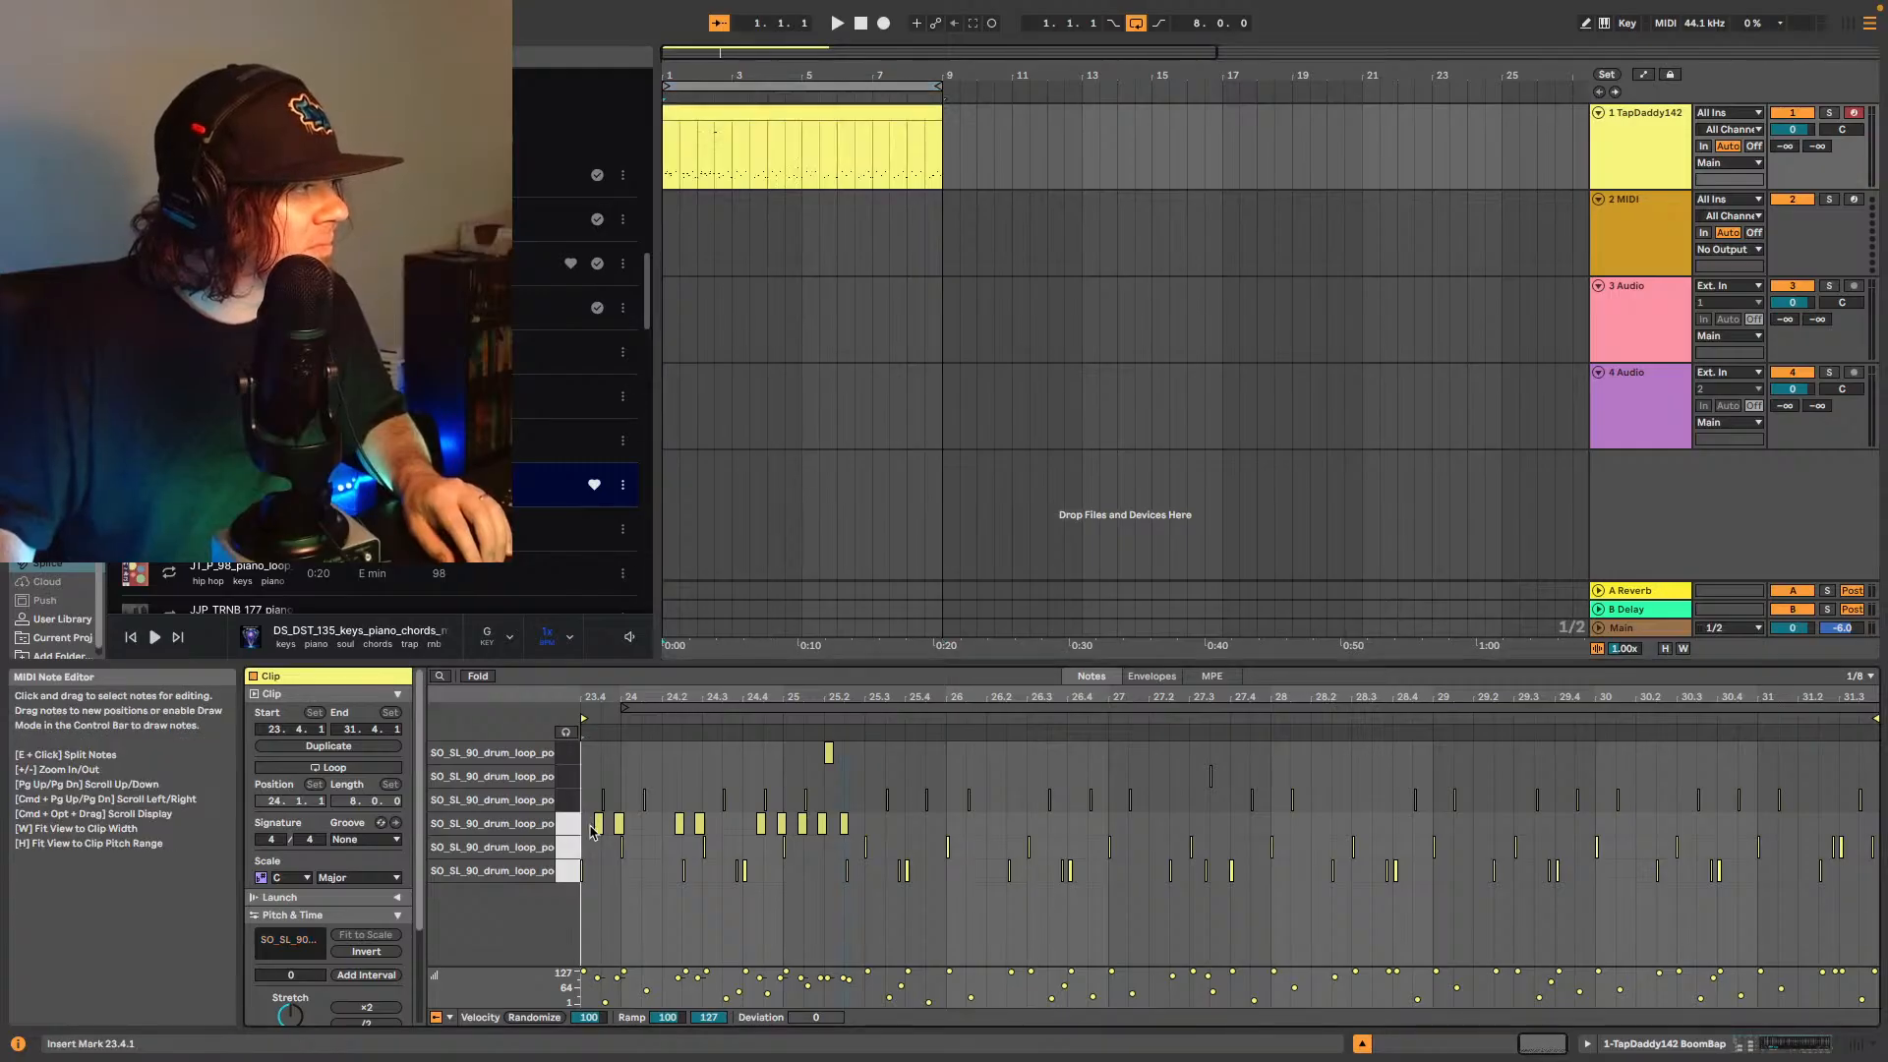
pyautogui.click(598, 829)
pyautogui.press('space')
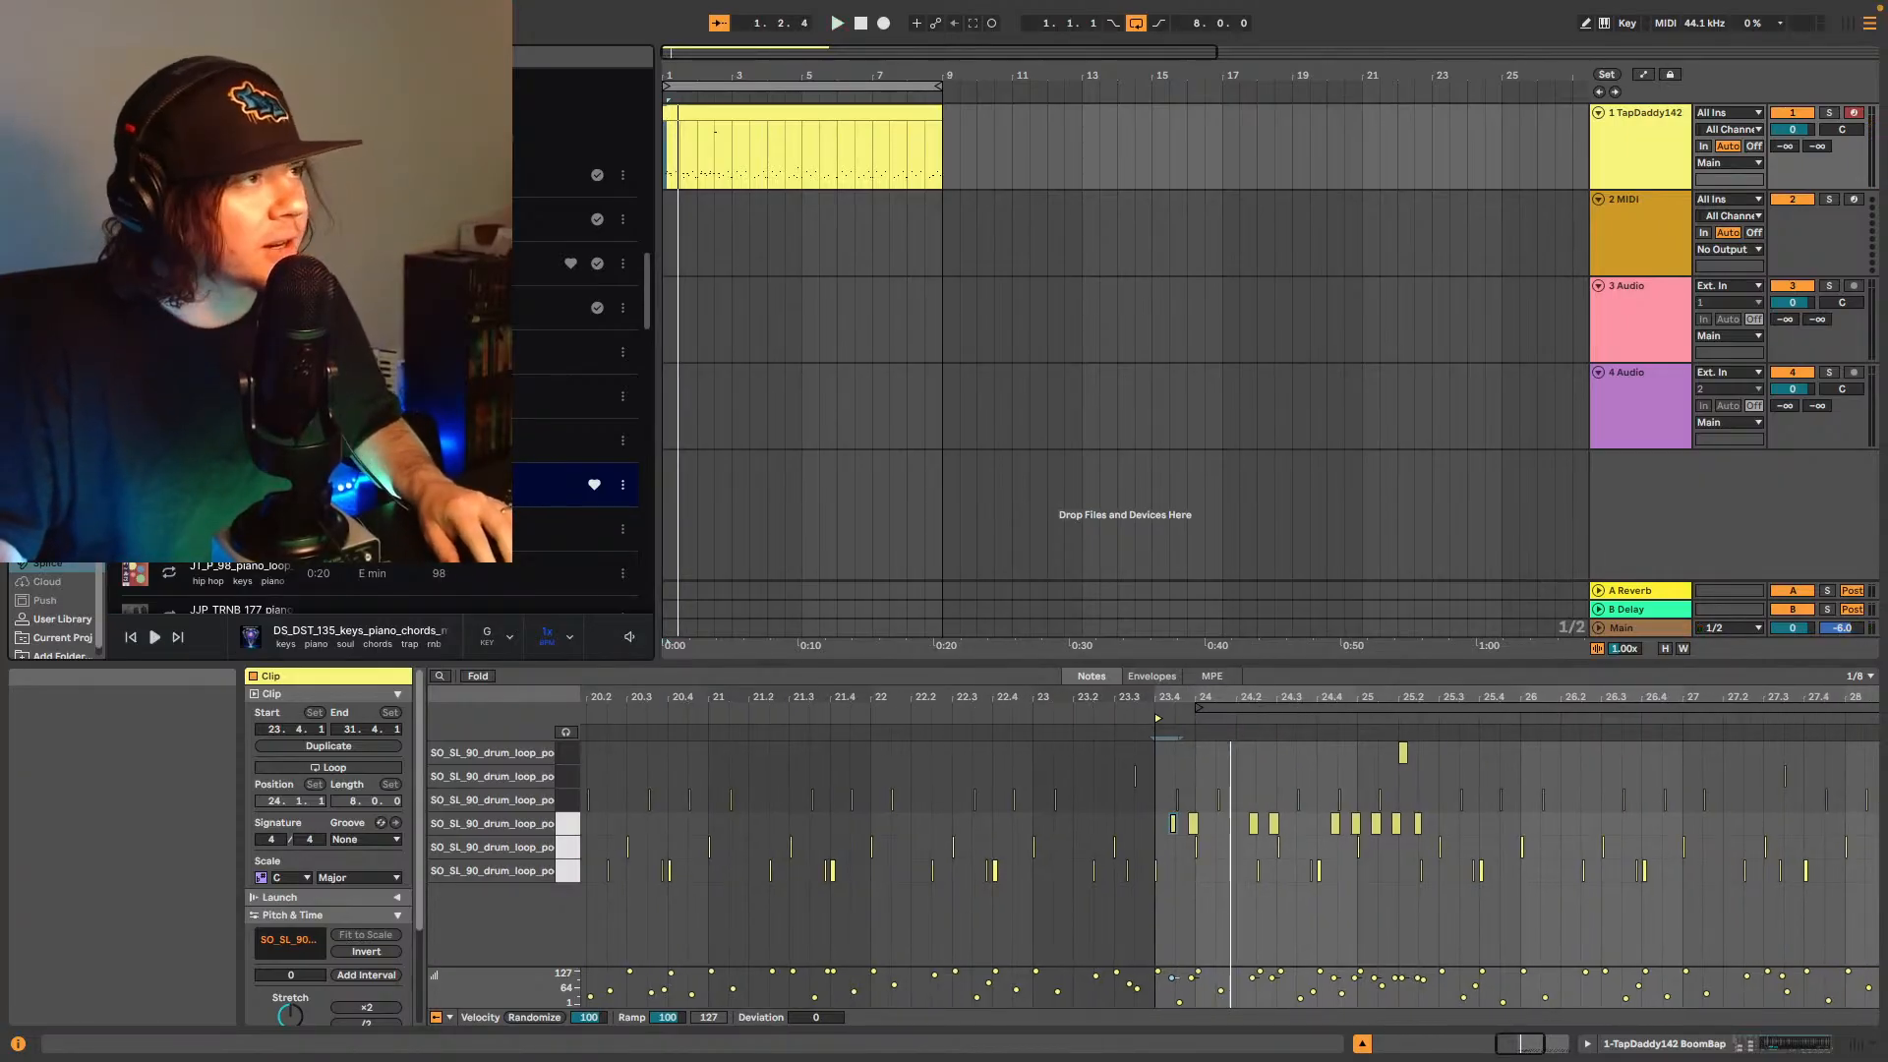
# - Place the DS_DST_135 piano chords loop on the first audio track at bar 1 and play it with the drums
pyautogui.moveTo(594, 356); pyautogui.dragTo(671, 320)
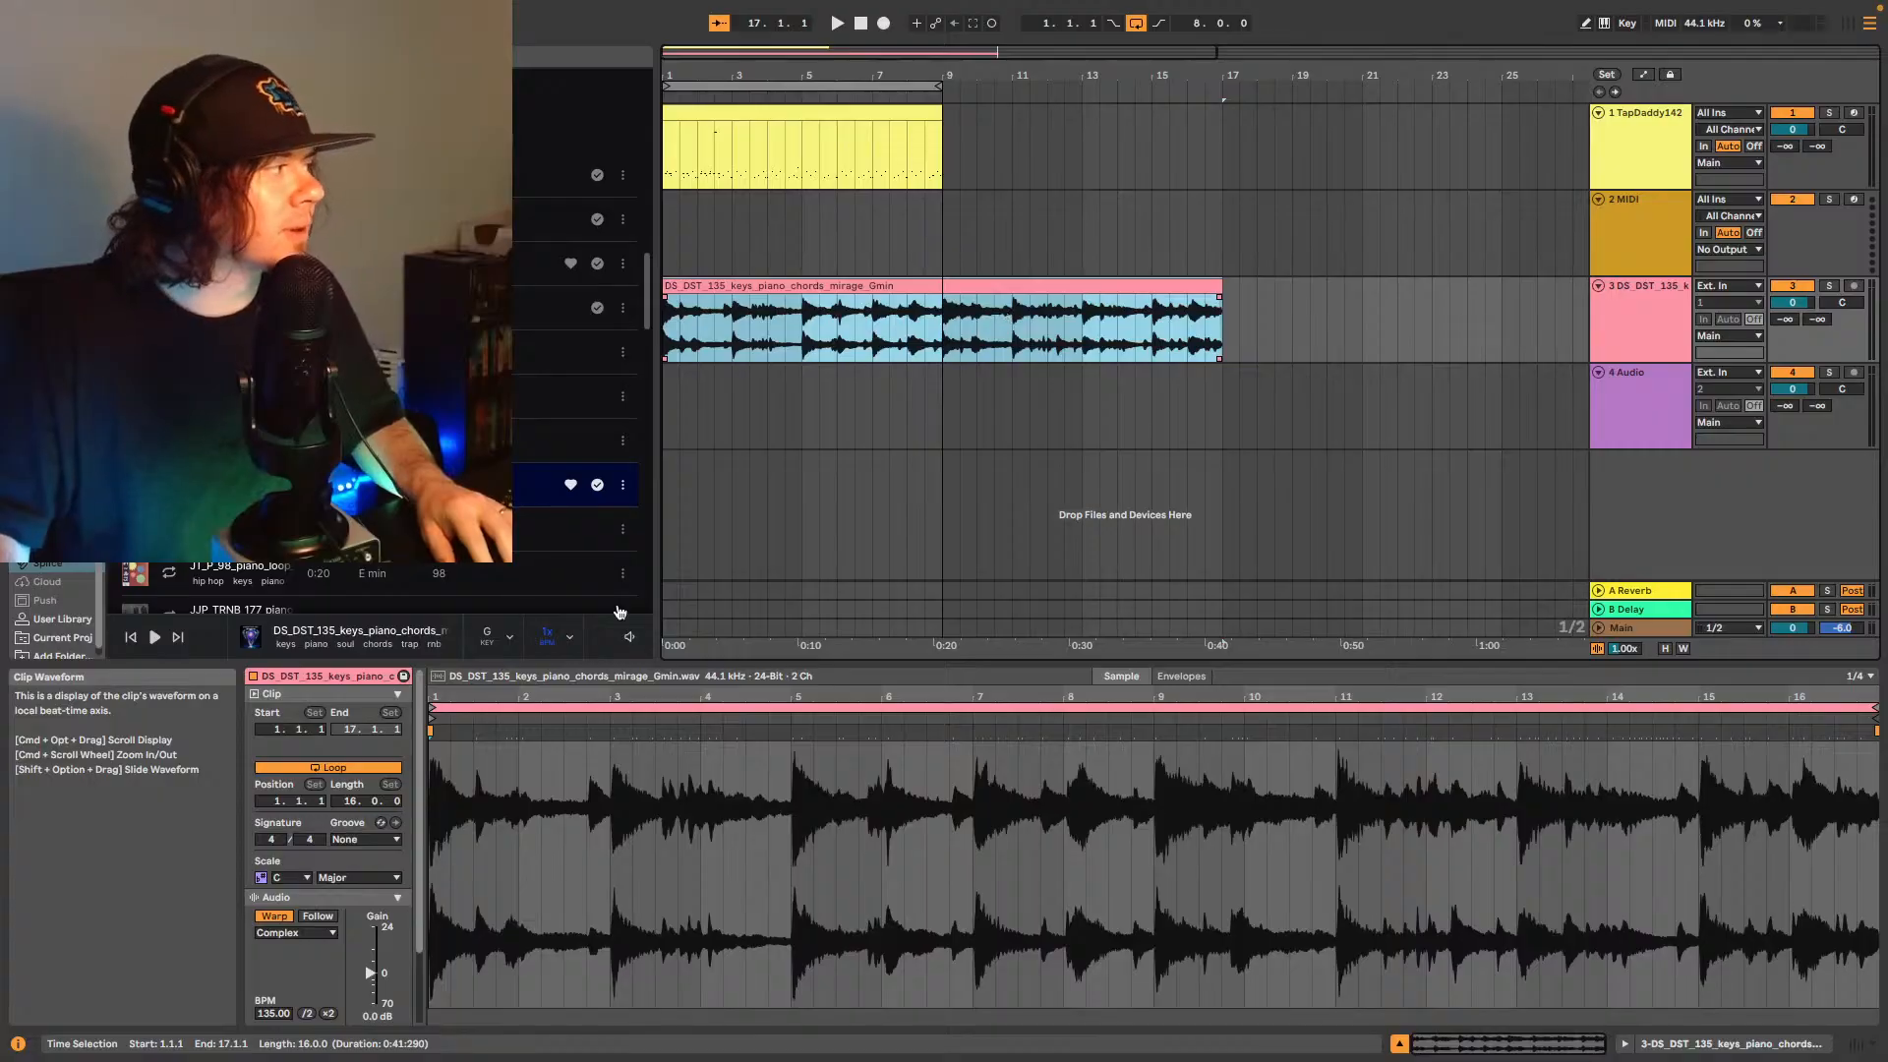
pyautogui.scroll(-4, 332, 885)
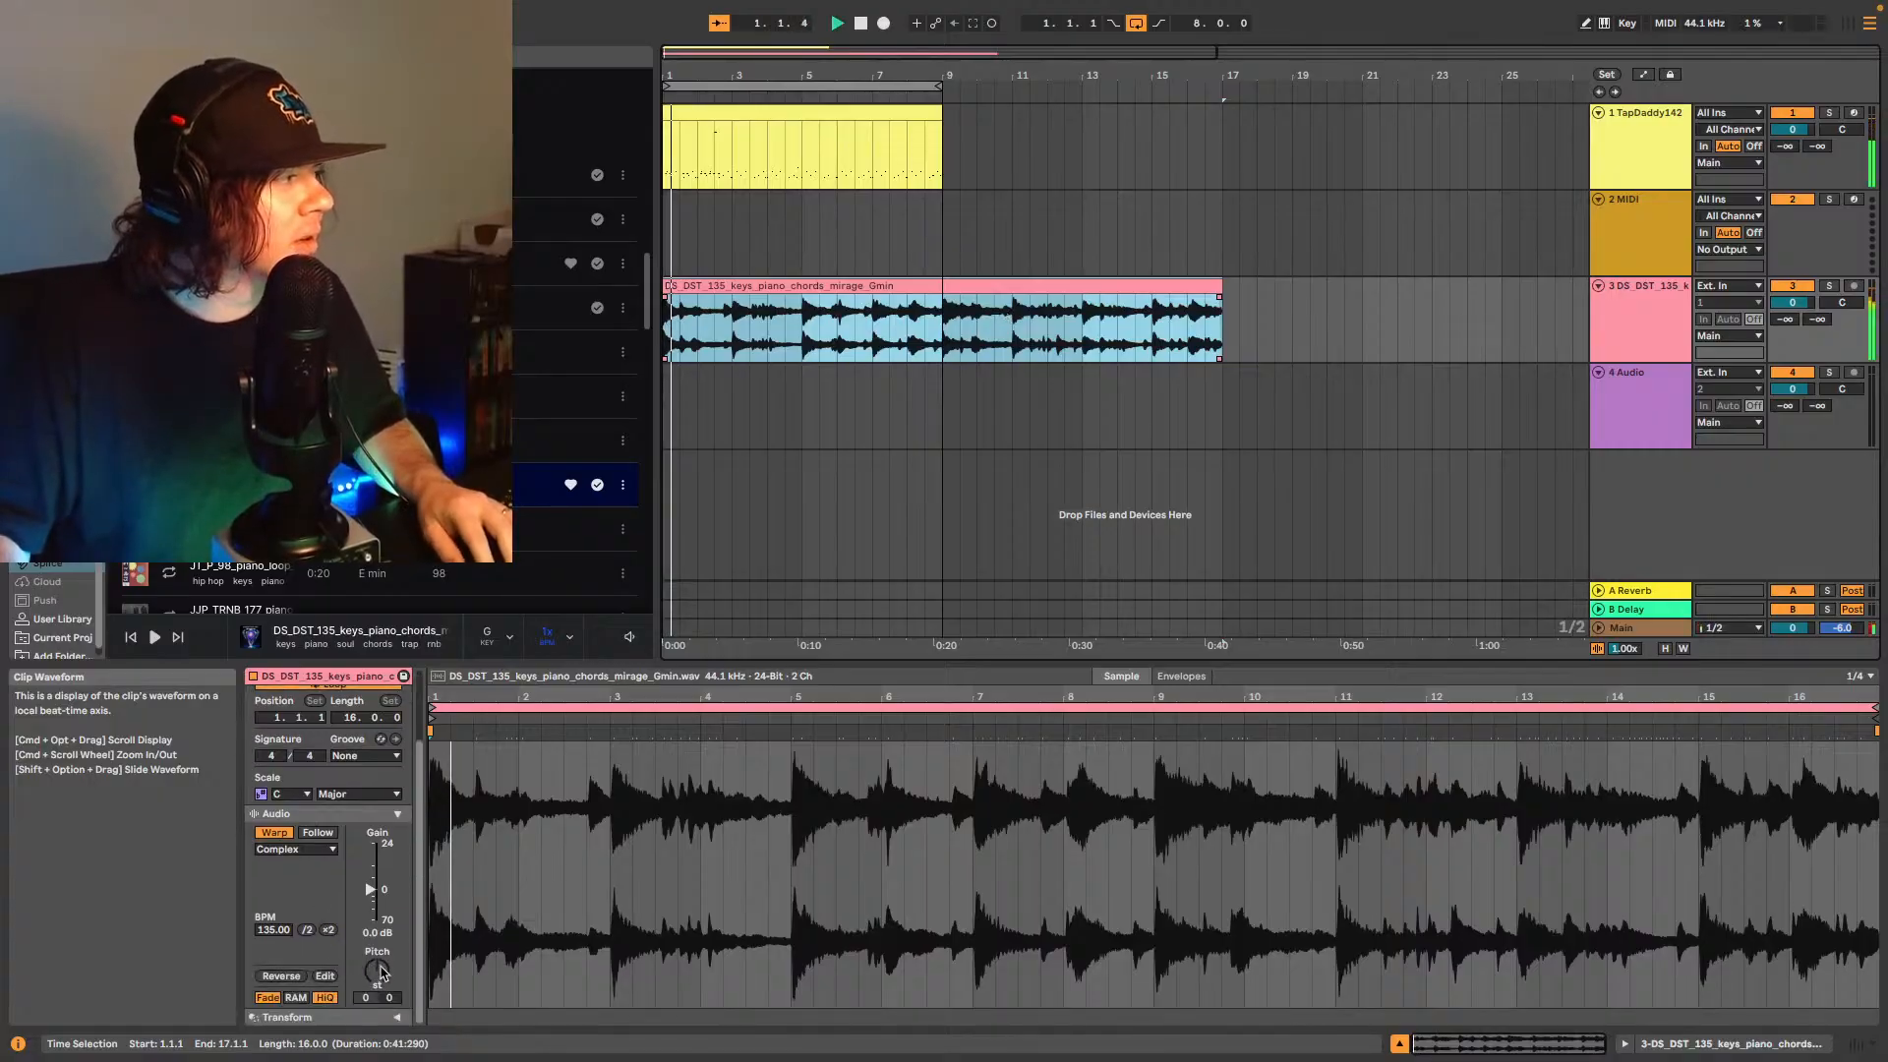
pyautogui.press('space')
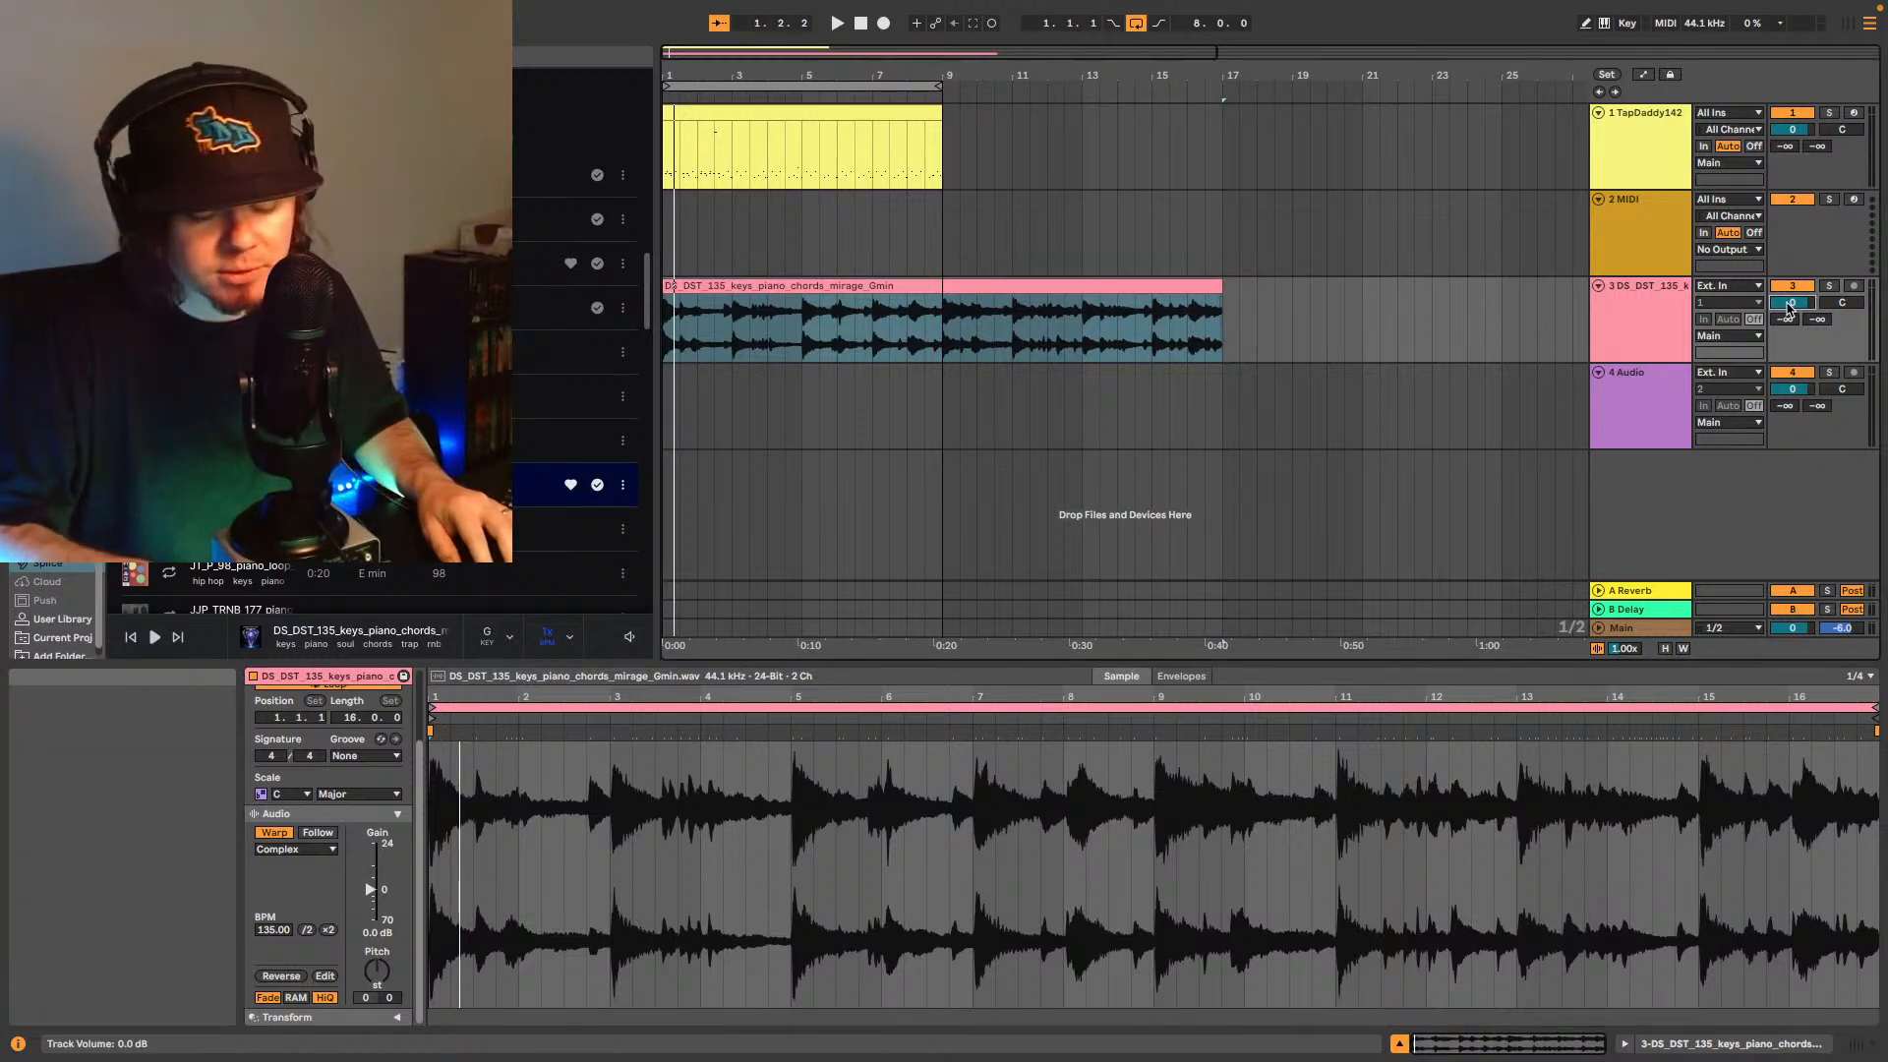
# - Set the piano track's volume to -10 dB and transpose the piano clip to -2 semitones
pyautogui.moveTo(1788, 308); pyautogui.dragTo(1788, 308)
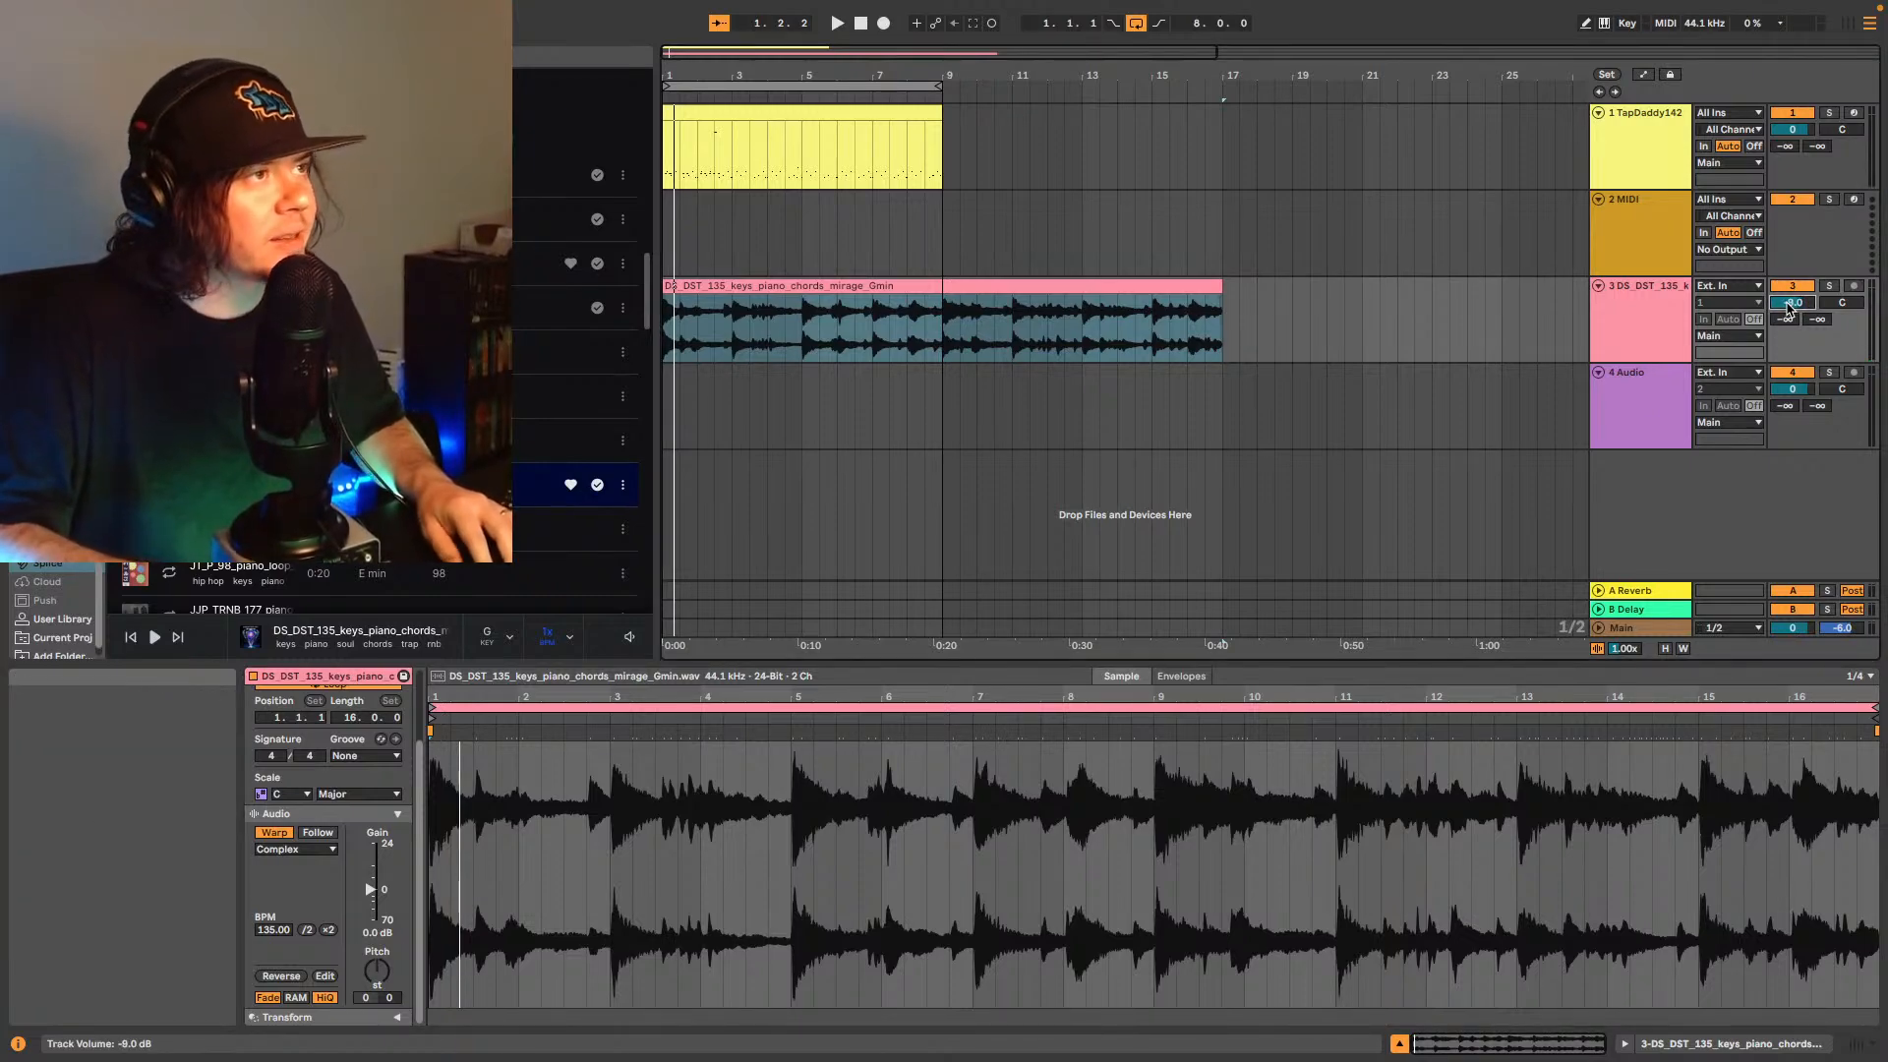
pyautogui.moveTo(1788, 308); pyautogui.dragTo(1788, 308)
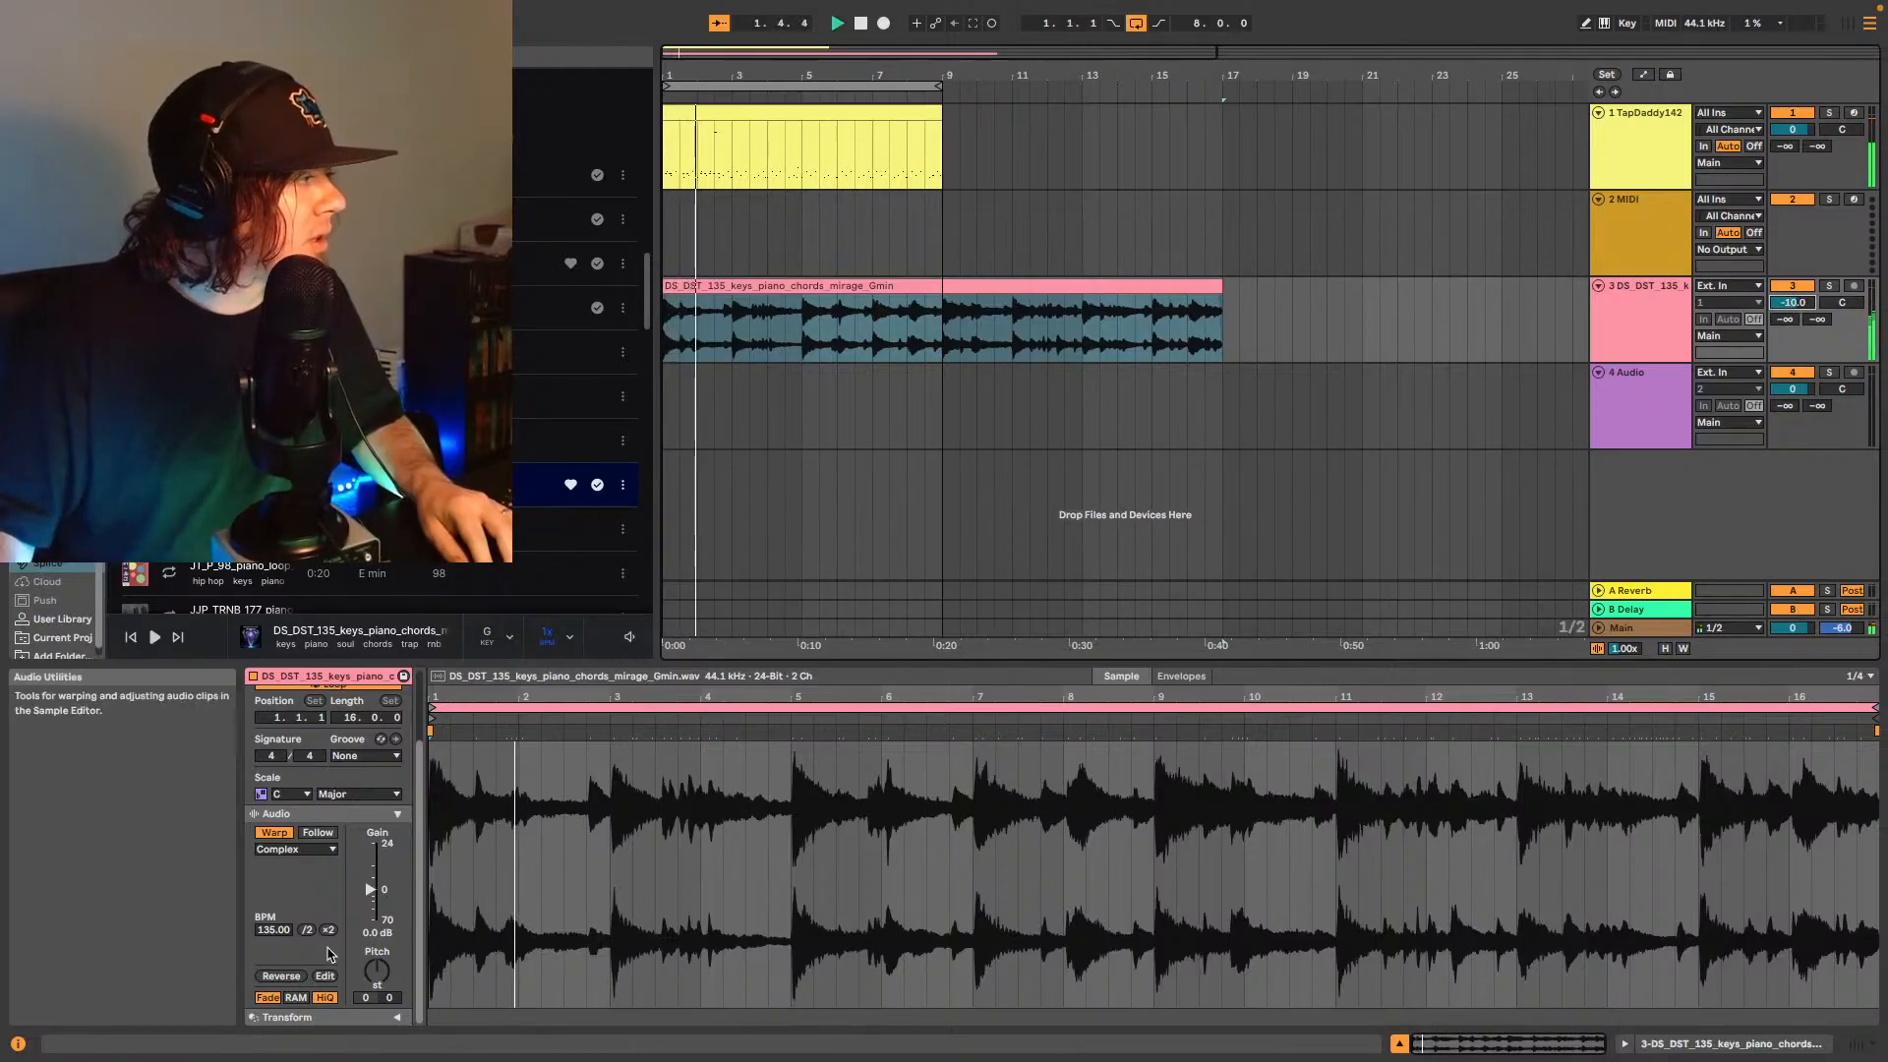
pyautogui.click(480, 967)
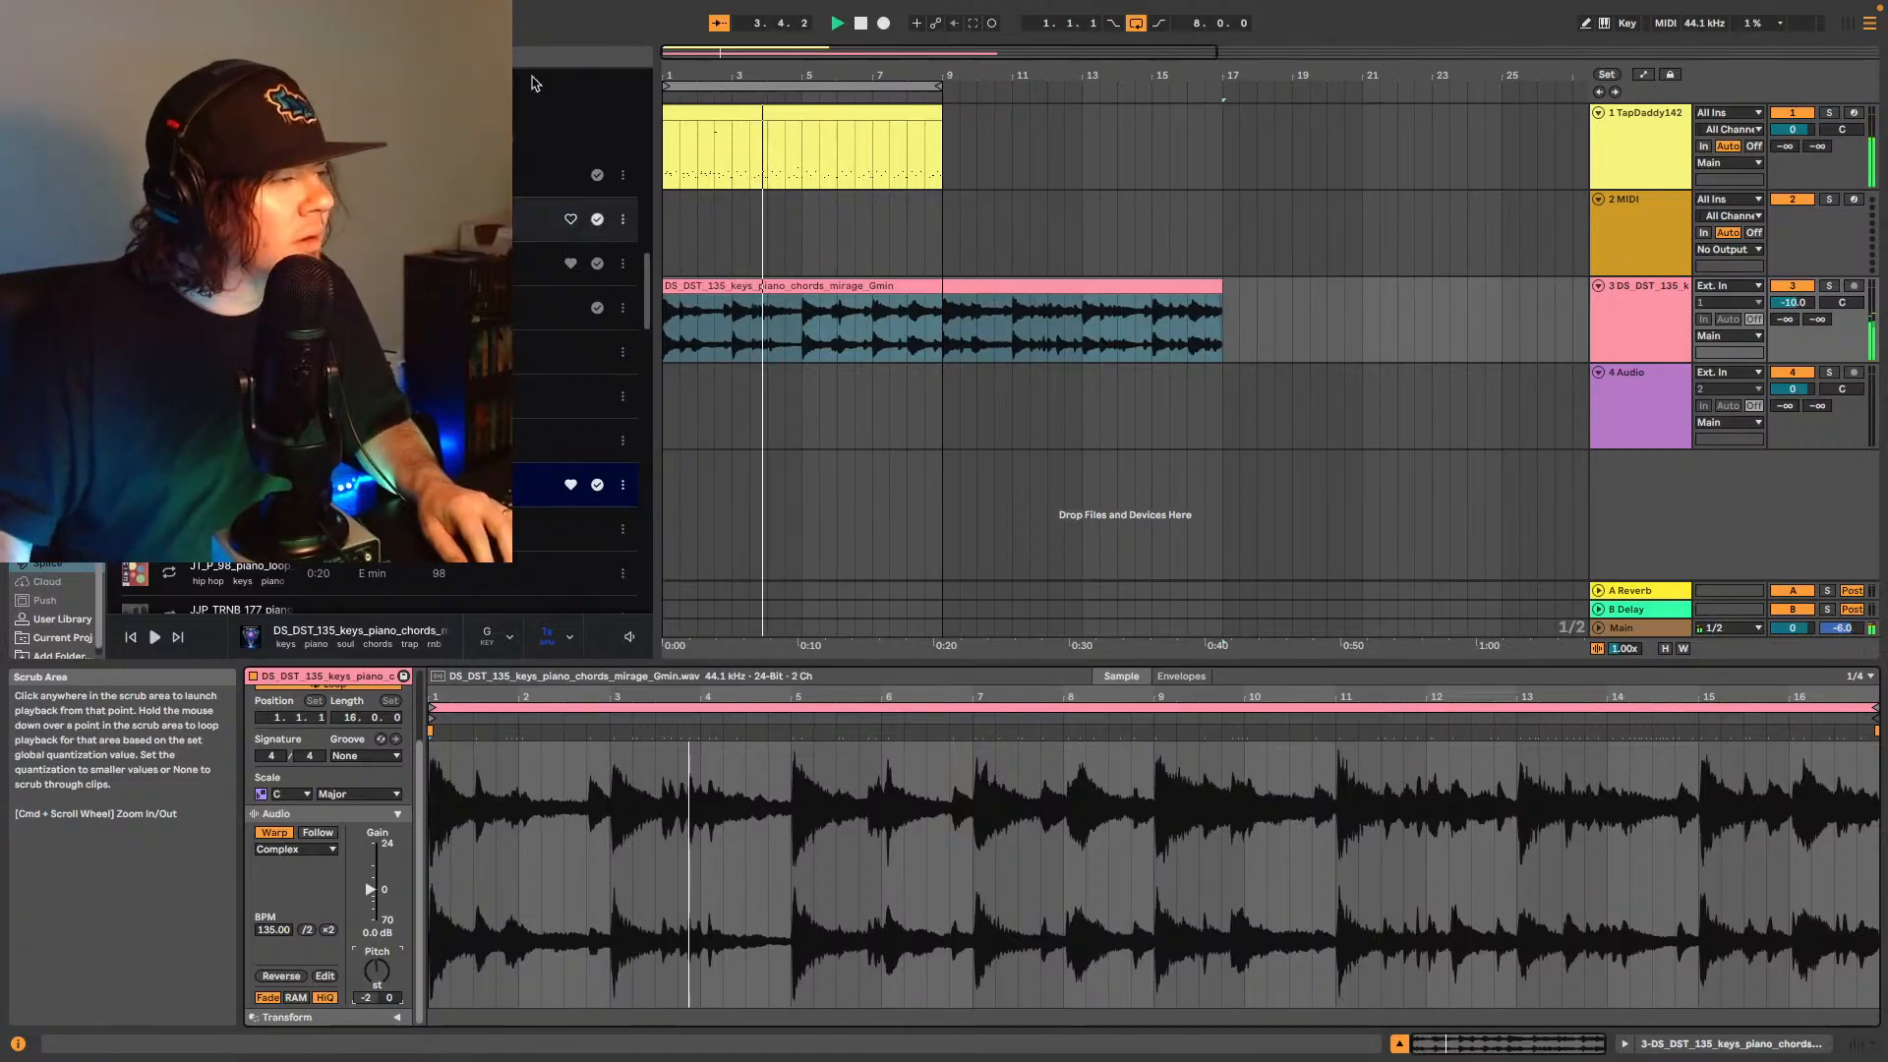
# - Reopen the drum clip's notes and lower the piano track's volume to -14 dB during playback
pyautogui.click(833, 111)
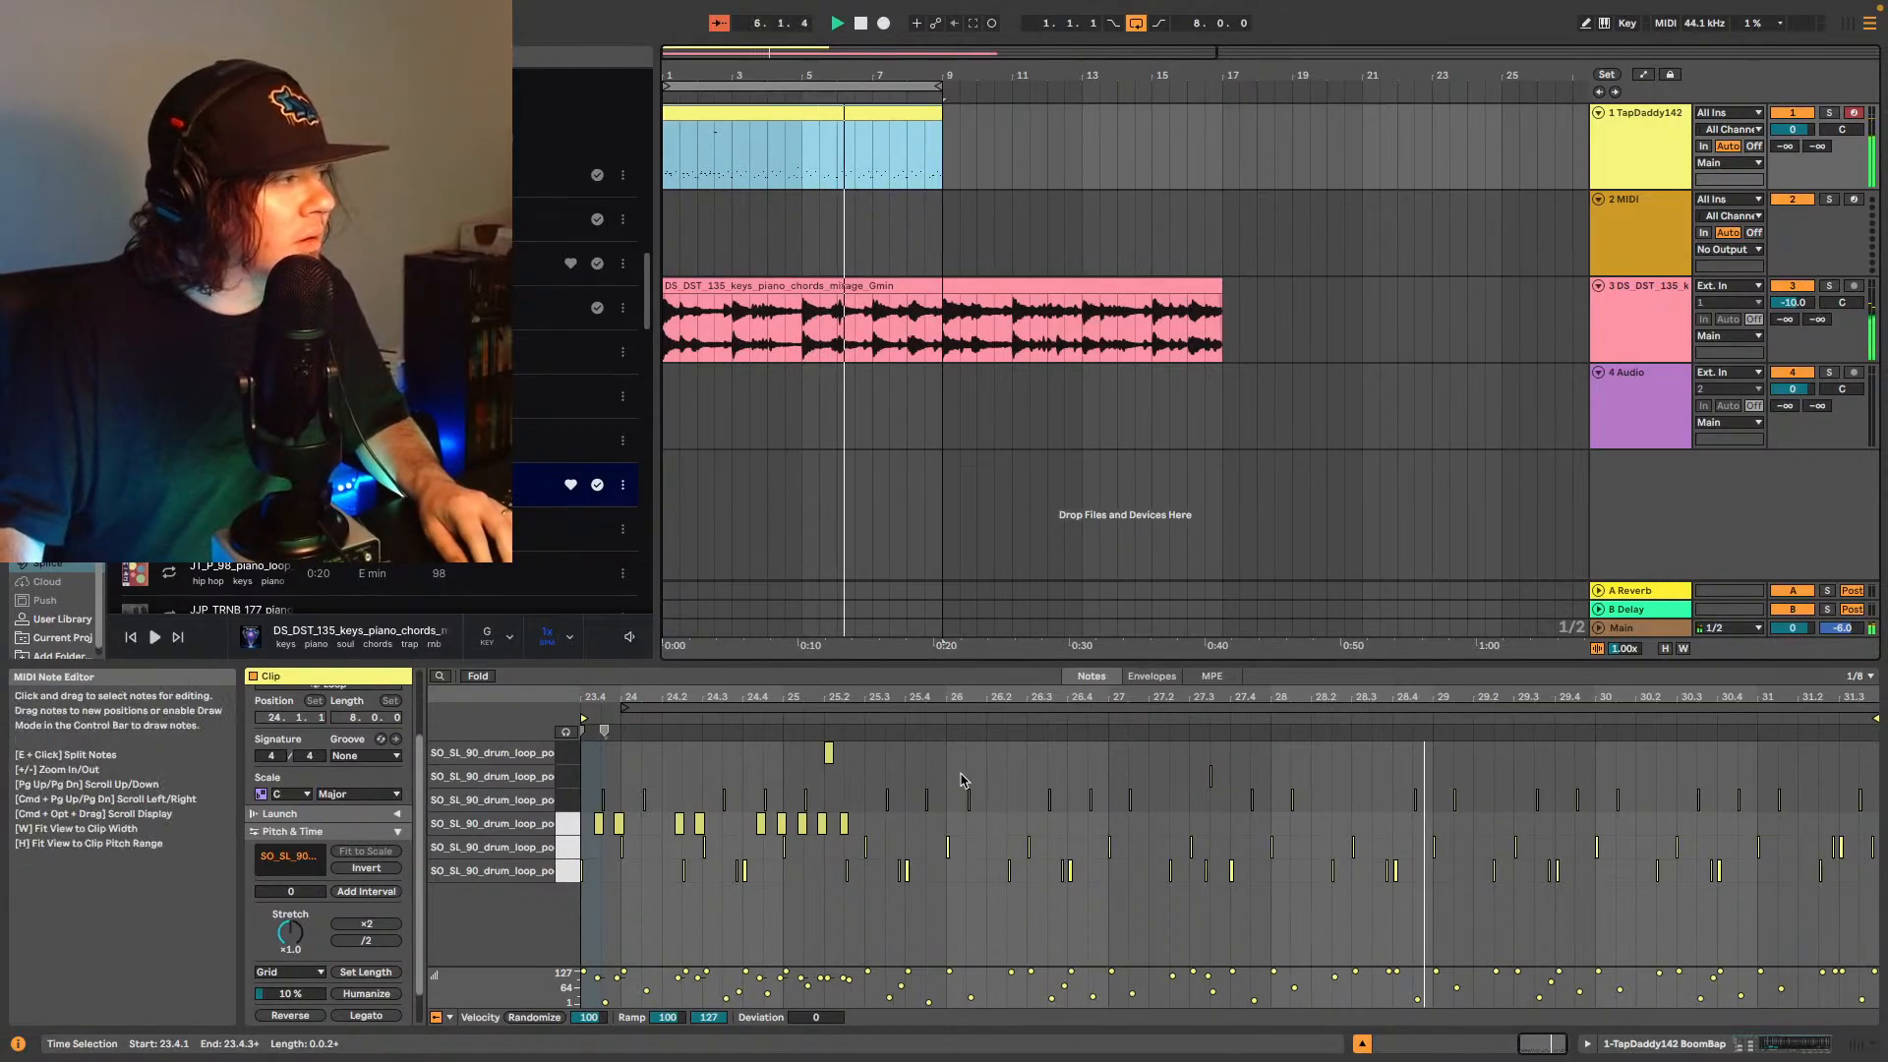
pyautogui.press('space')
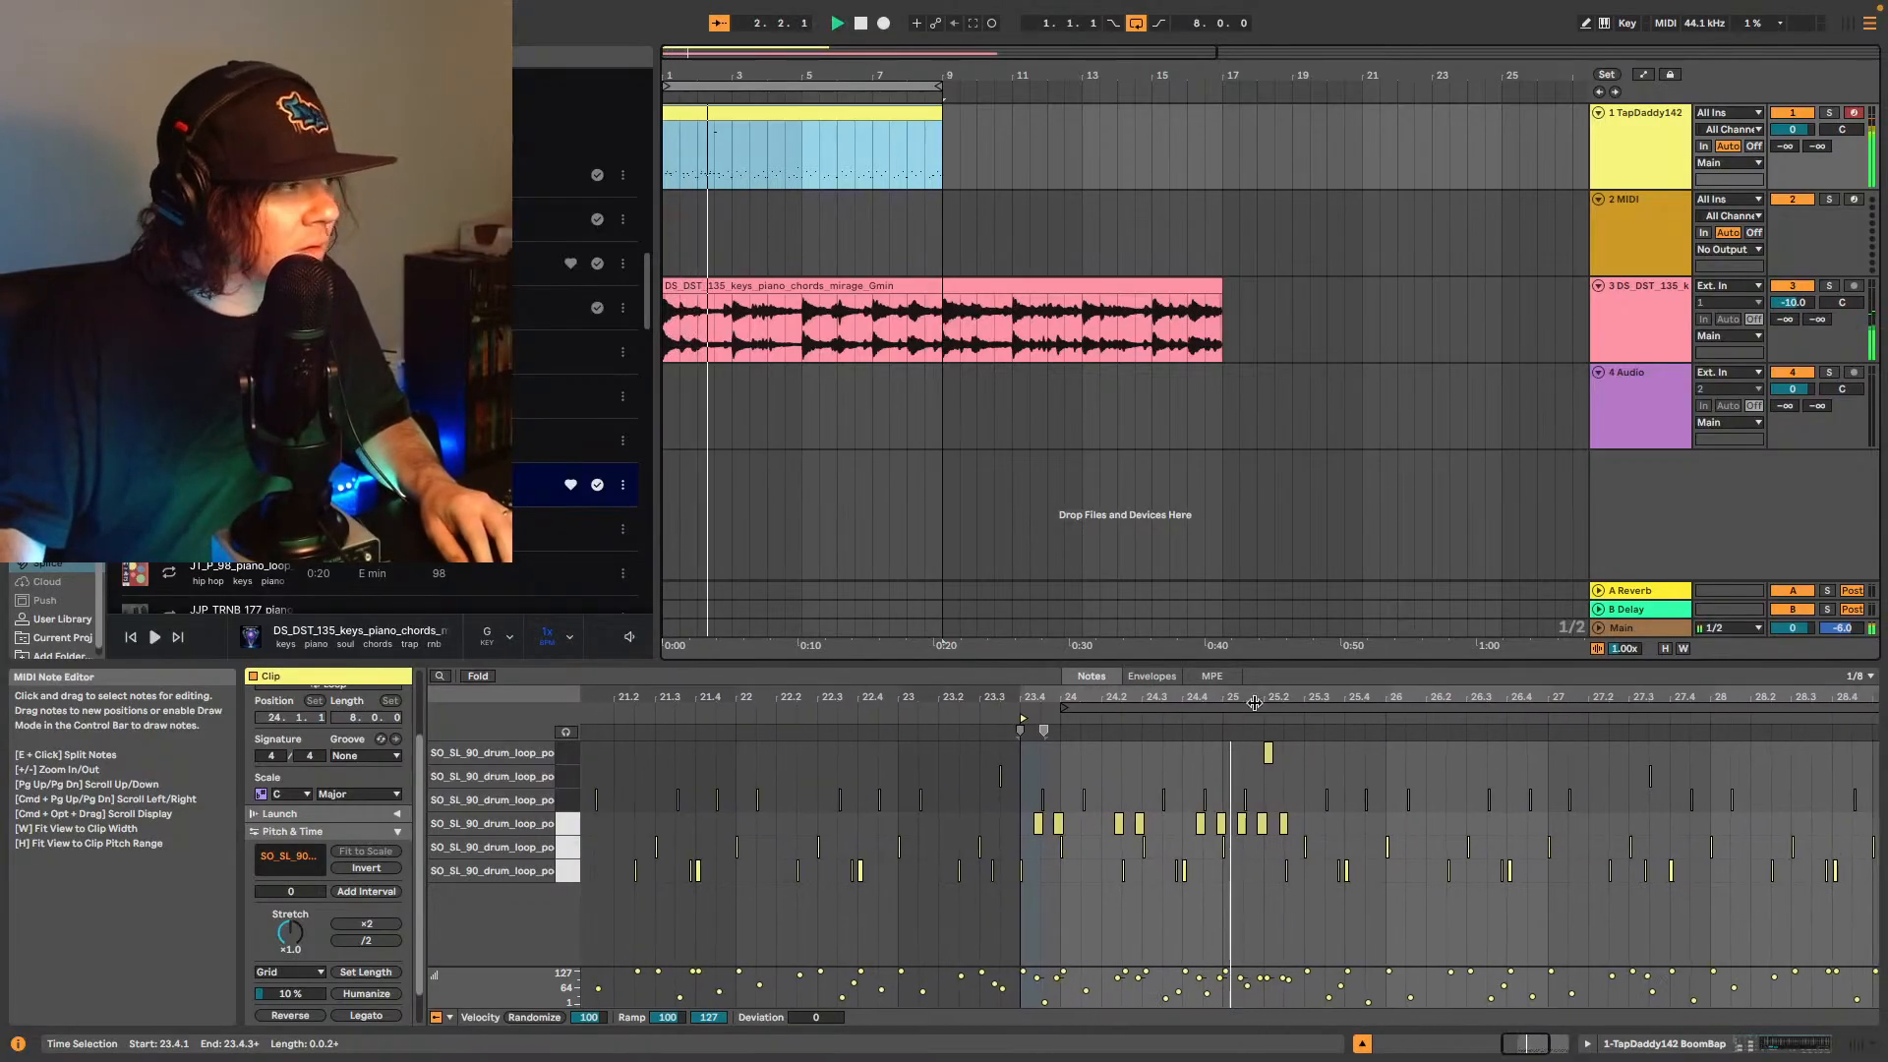
pyautogui.click(1792, 302)
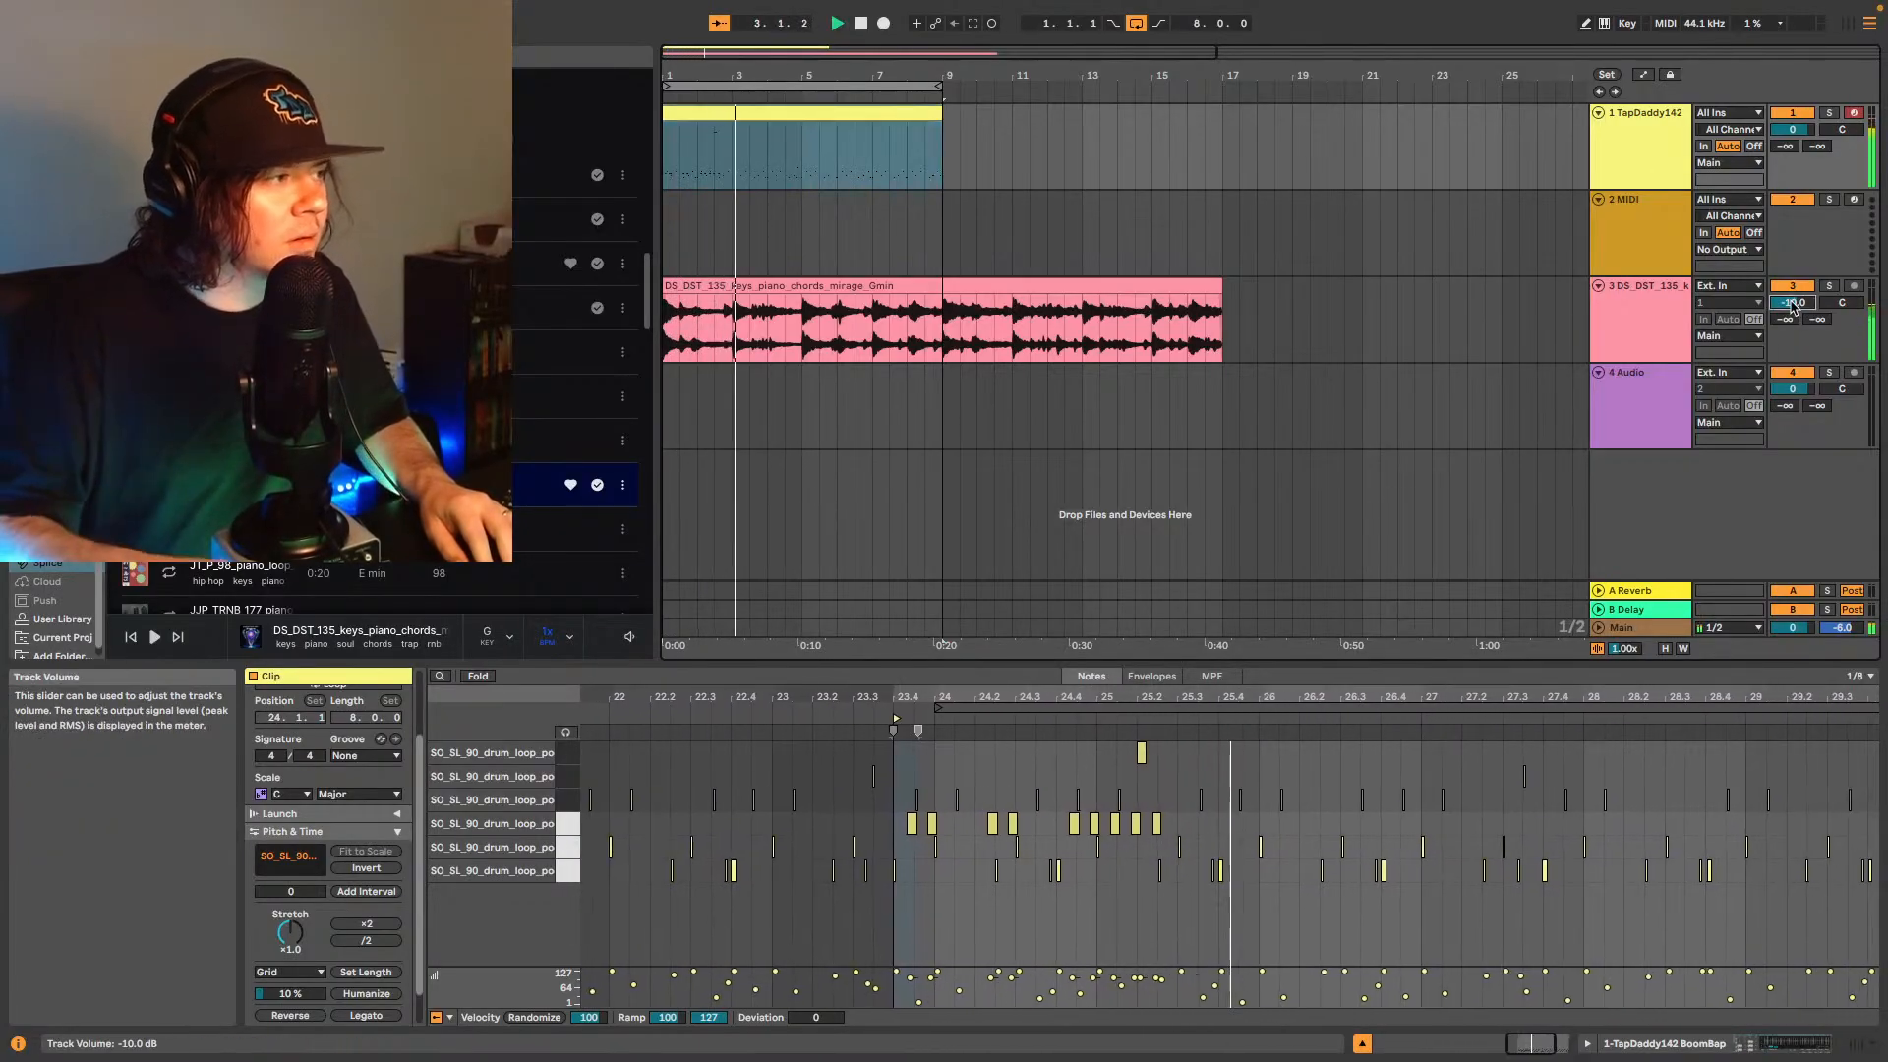
pyautogui.scroll(-1, 1792, 305)
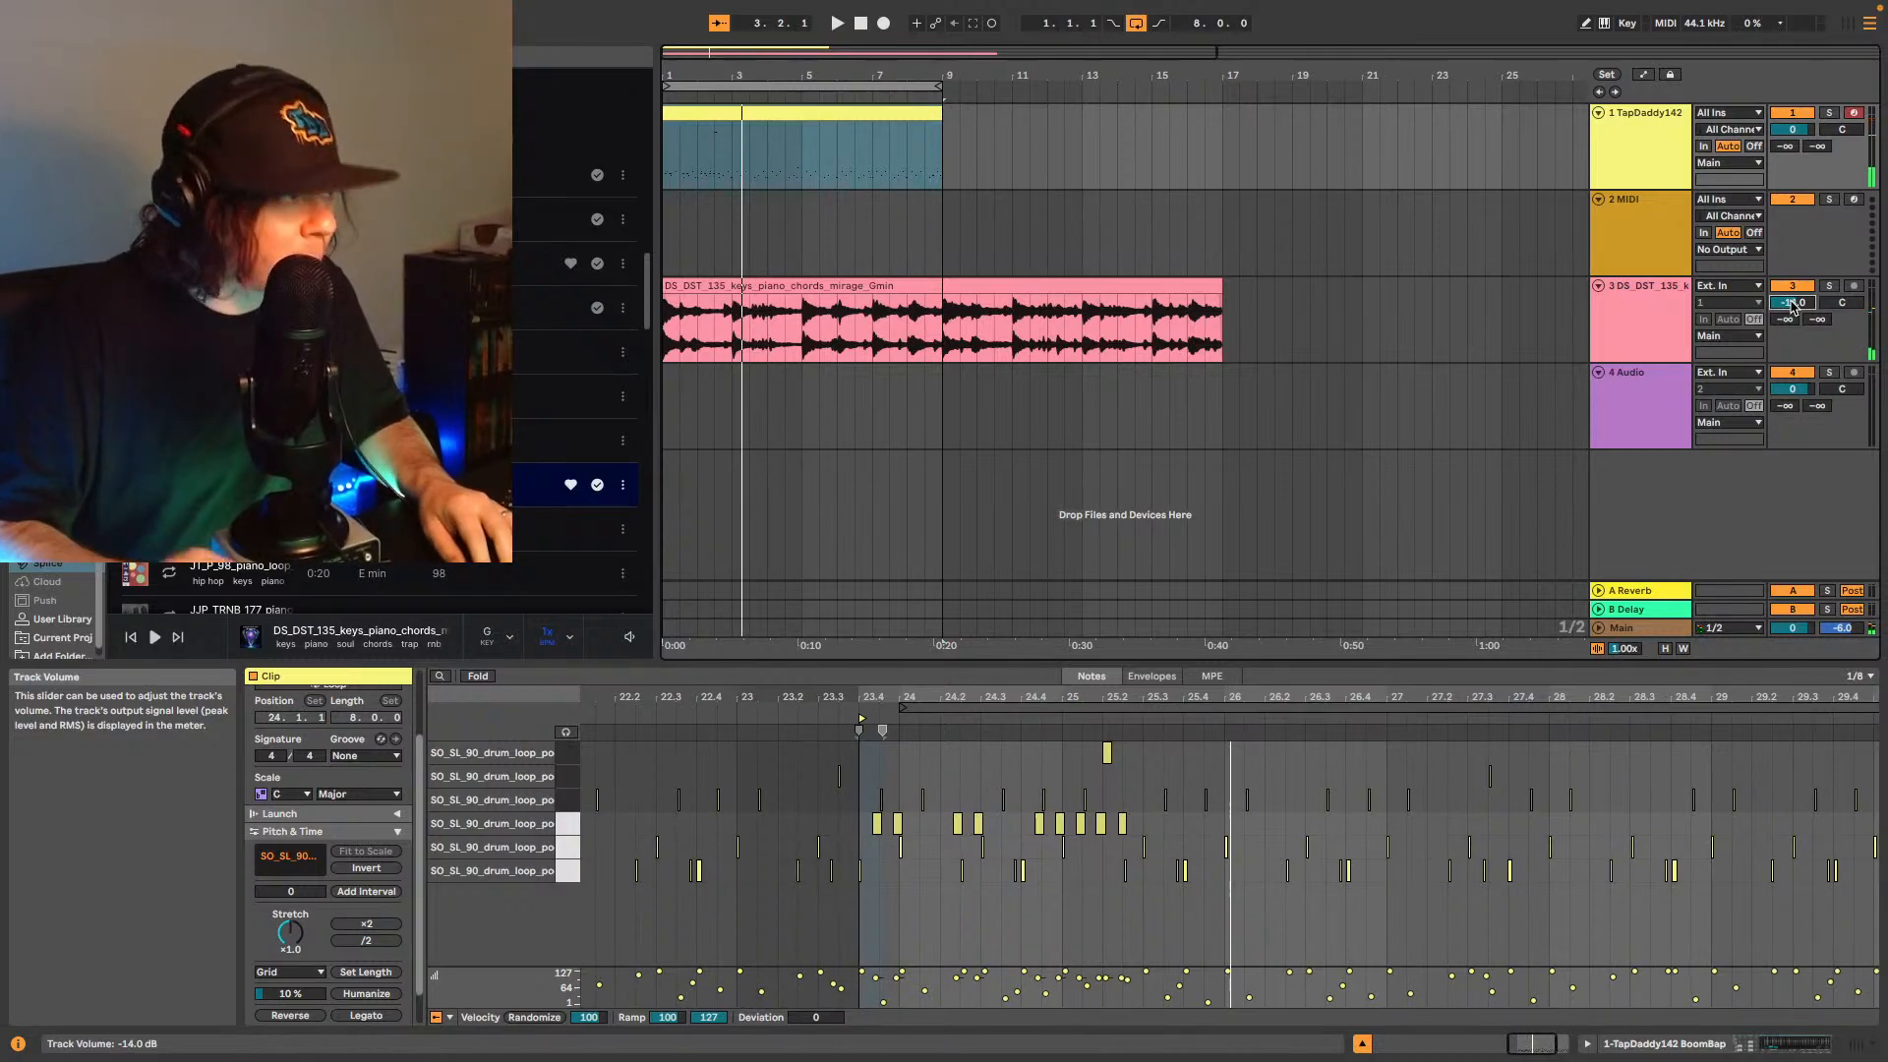
# - Select the first added E1 note in the drum clip and replay the pattern against the piano
pyautogui.click(893, 824)
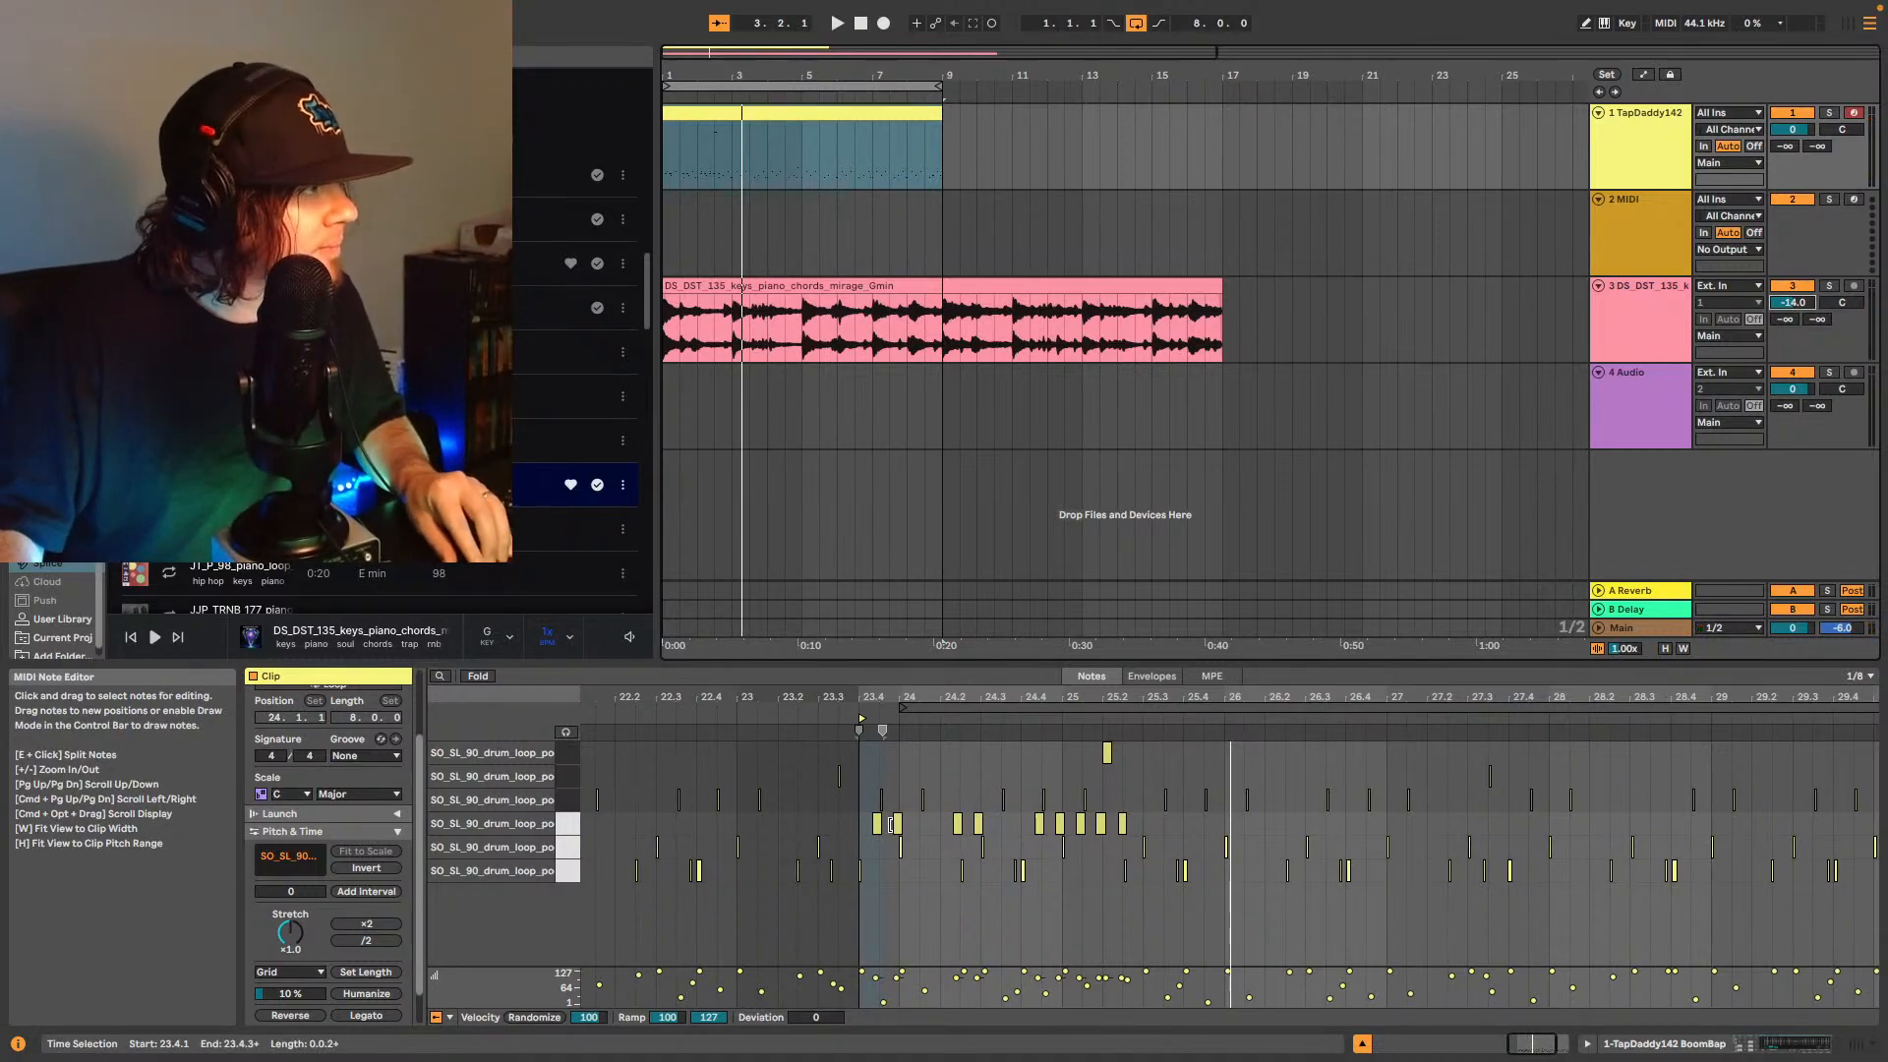
pyautogui.press('space')
pyautogui.click(869, 836)
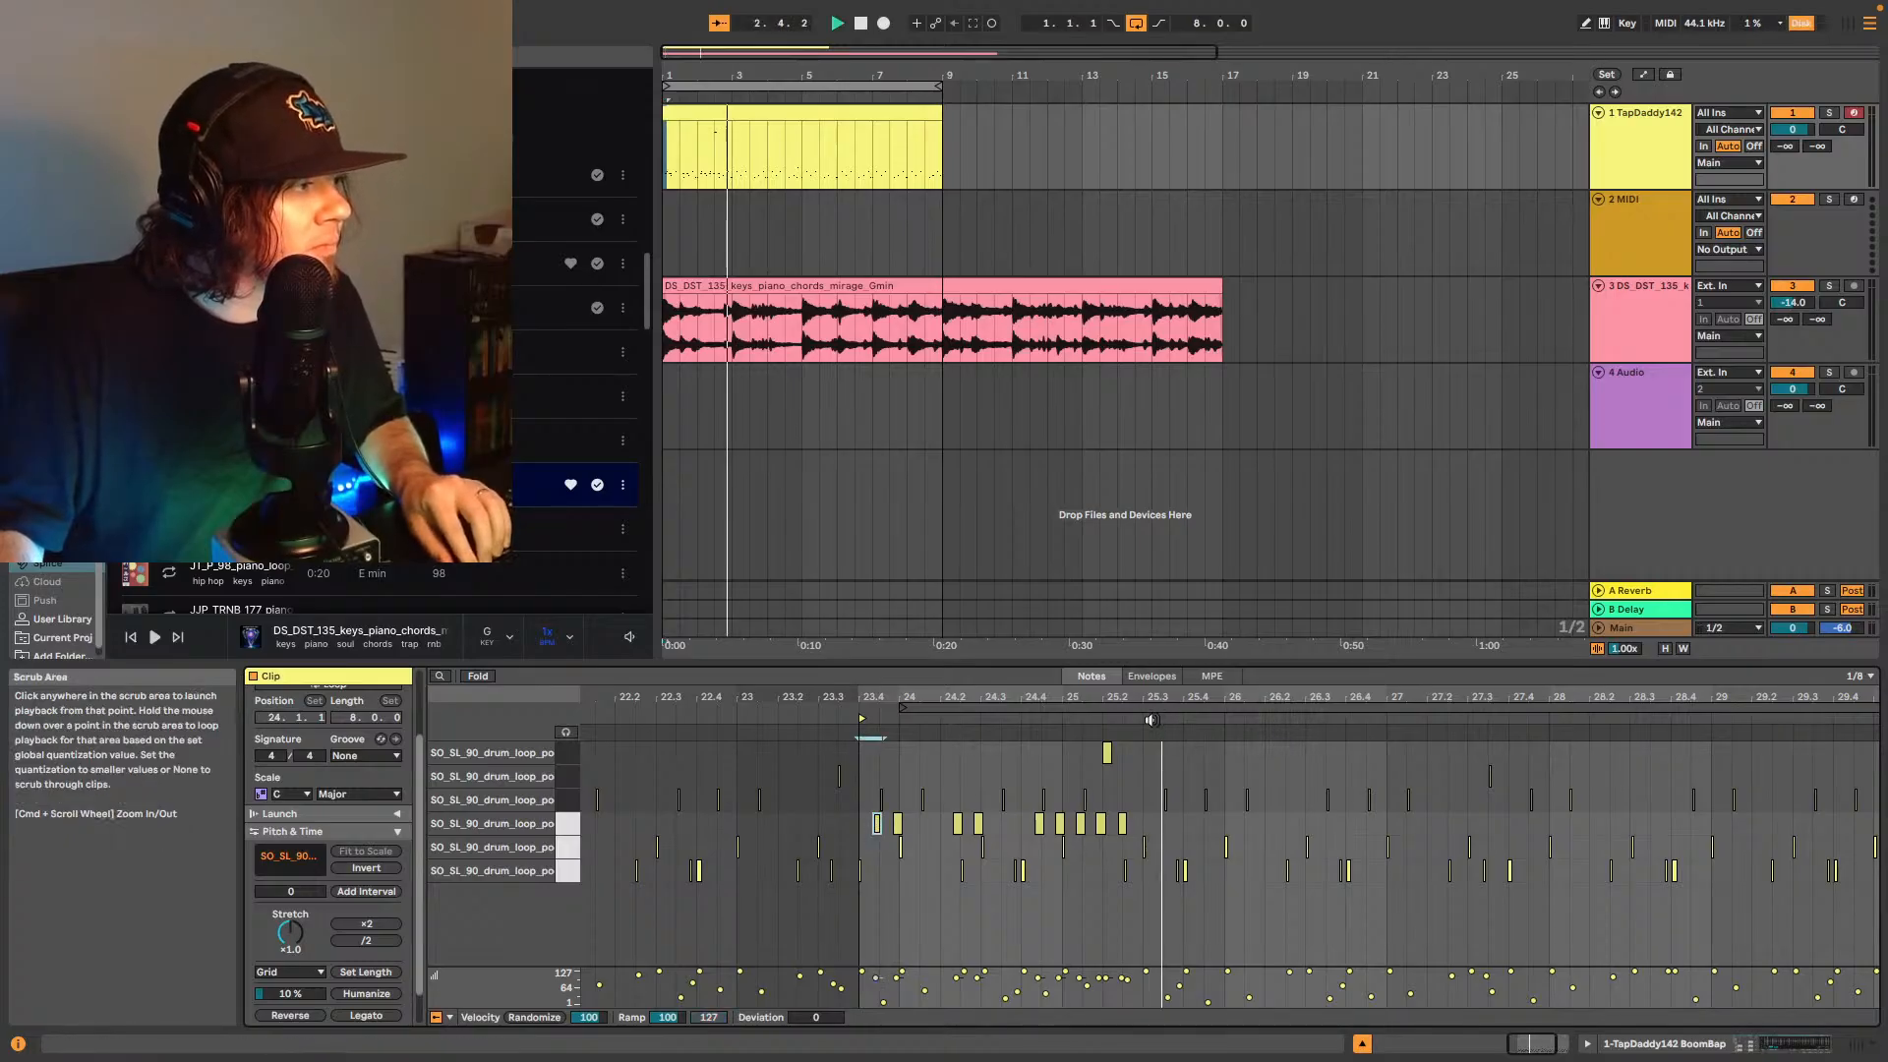
pyautogui.press('space')
# - Add E1 notes at 25.4.3 and 26.2.1 in the drum clip, playing the pattern to check them
pyautogui.click(1211, 836)
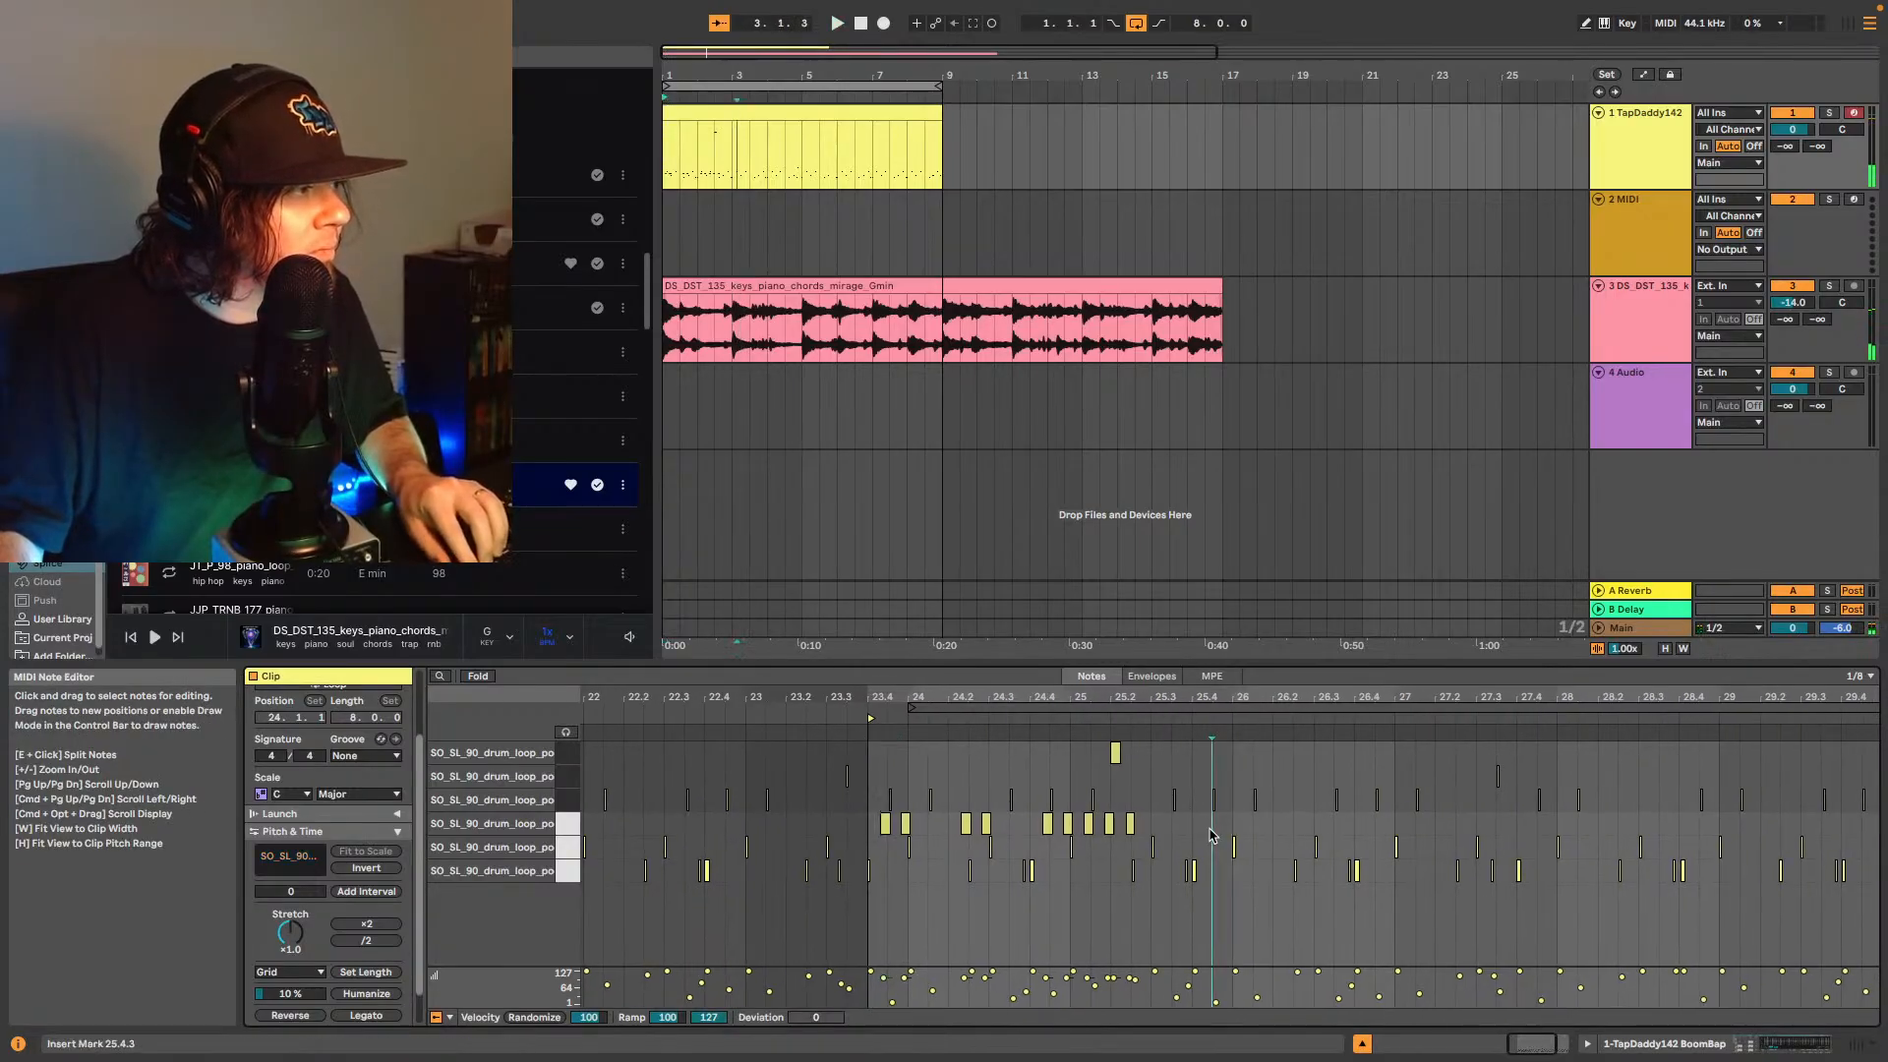
pyautogui.doubleClick(1229, 824)
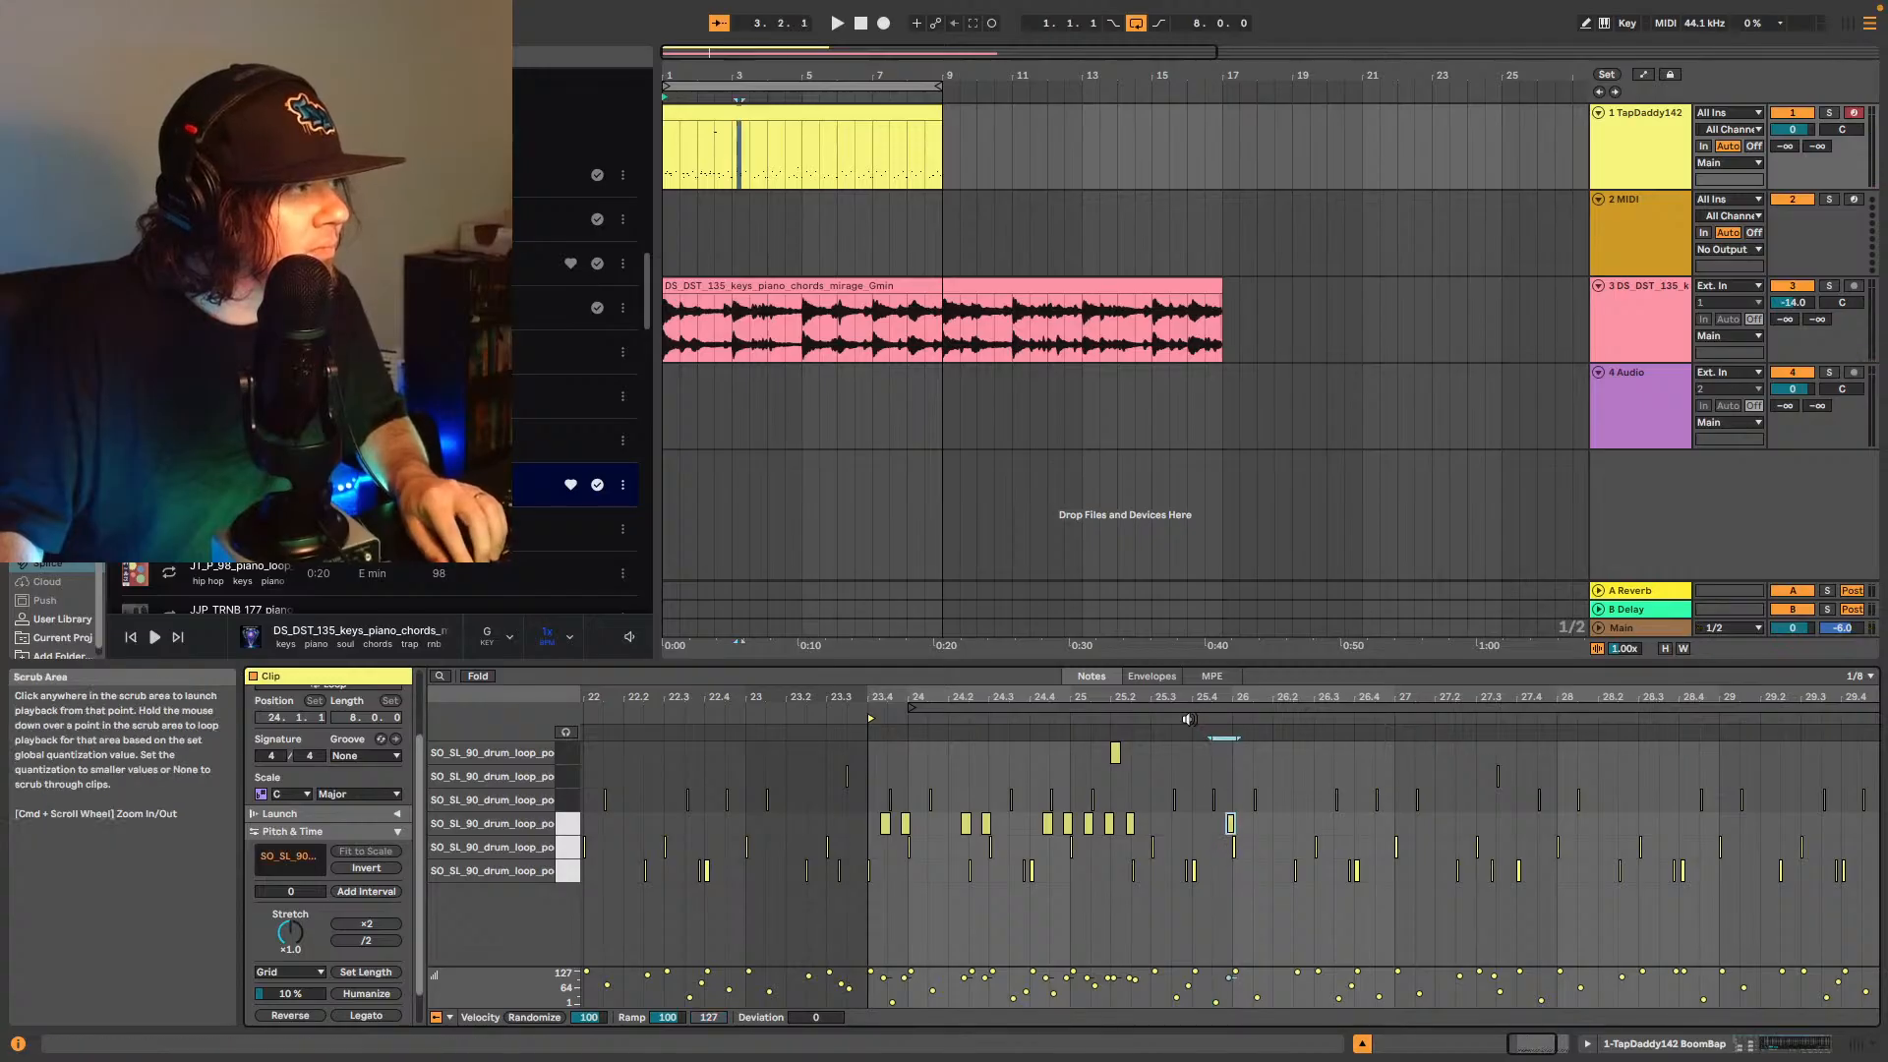
pyautogui.press('space')
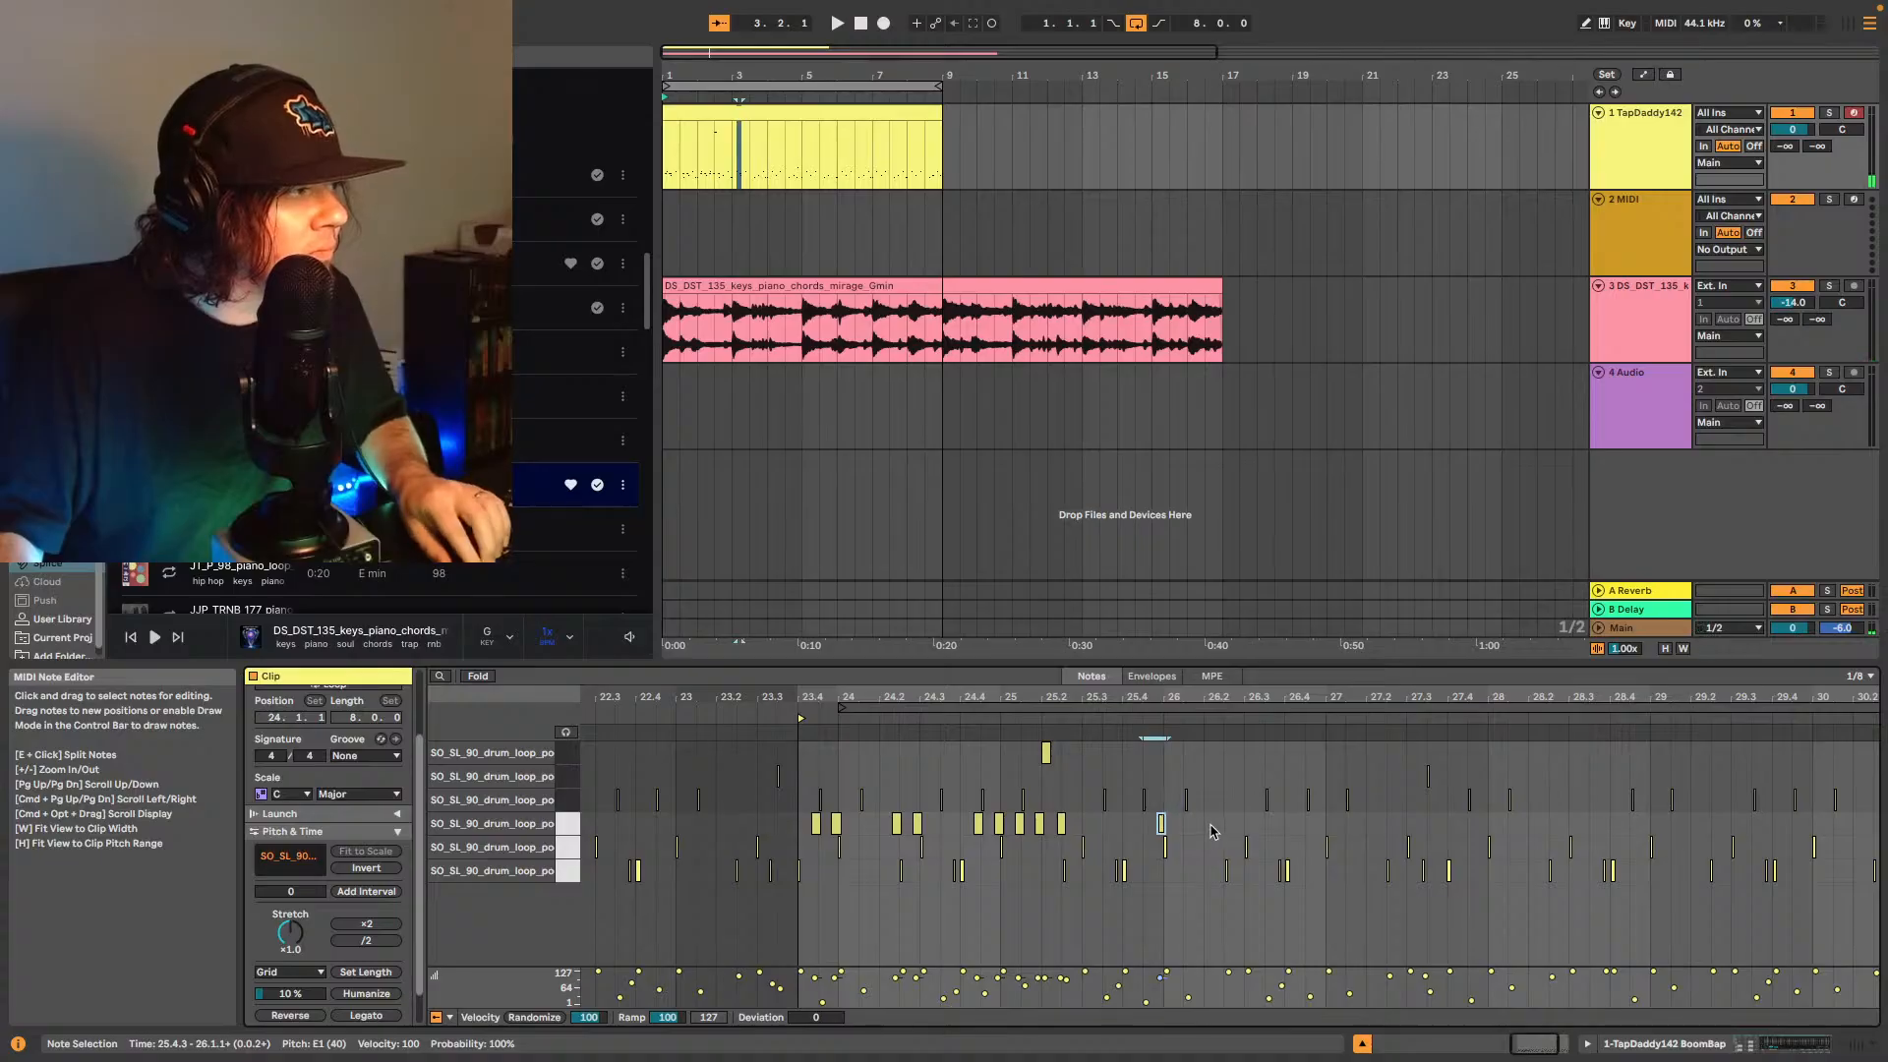
pyautogui.doubleClick(1222, 824)
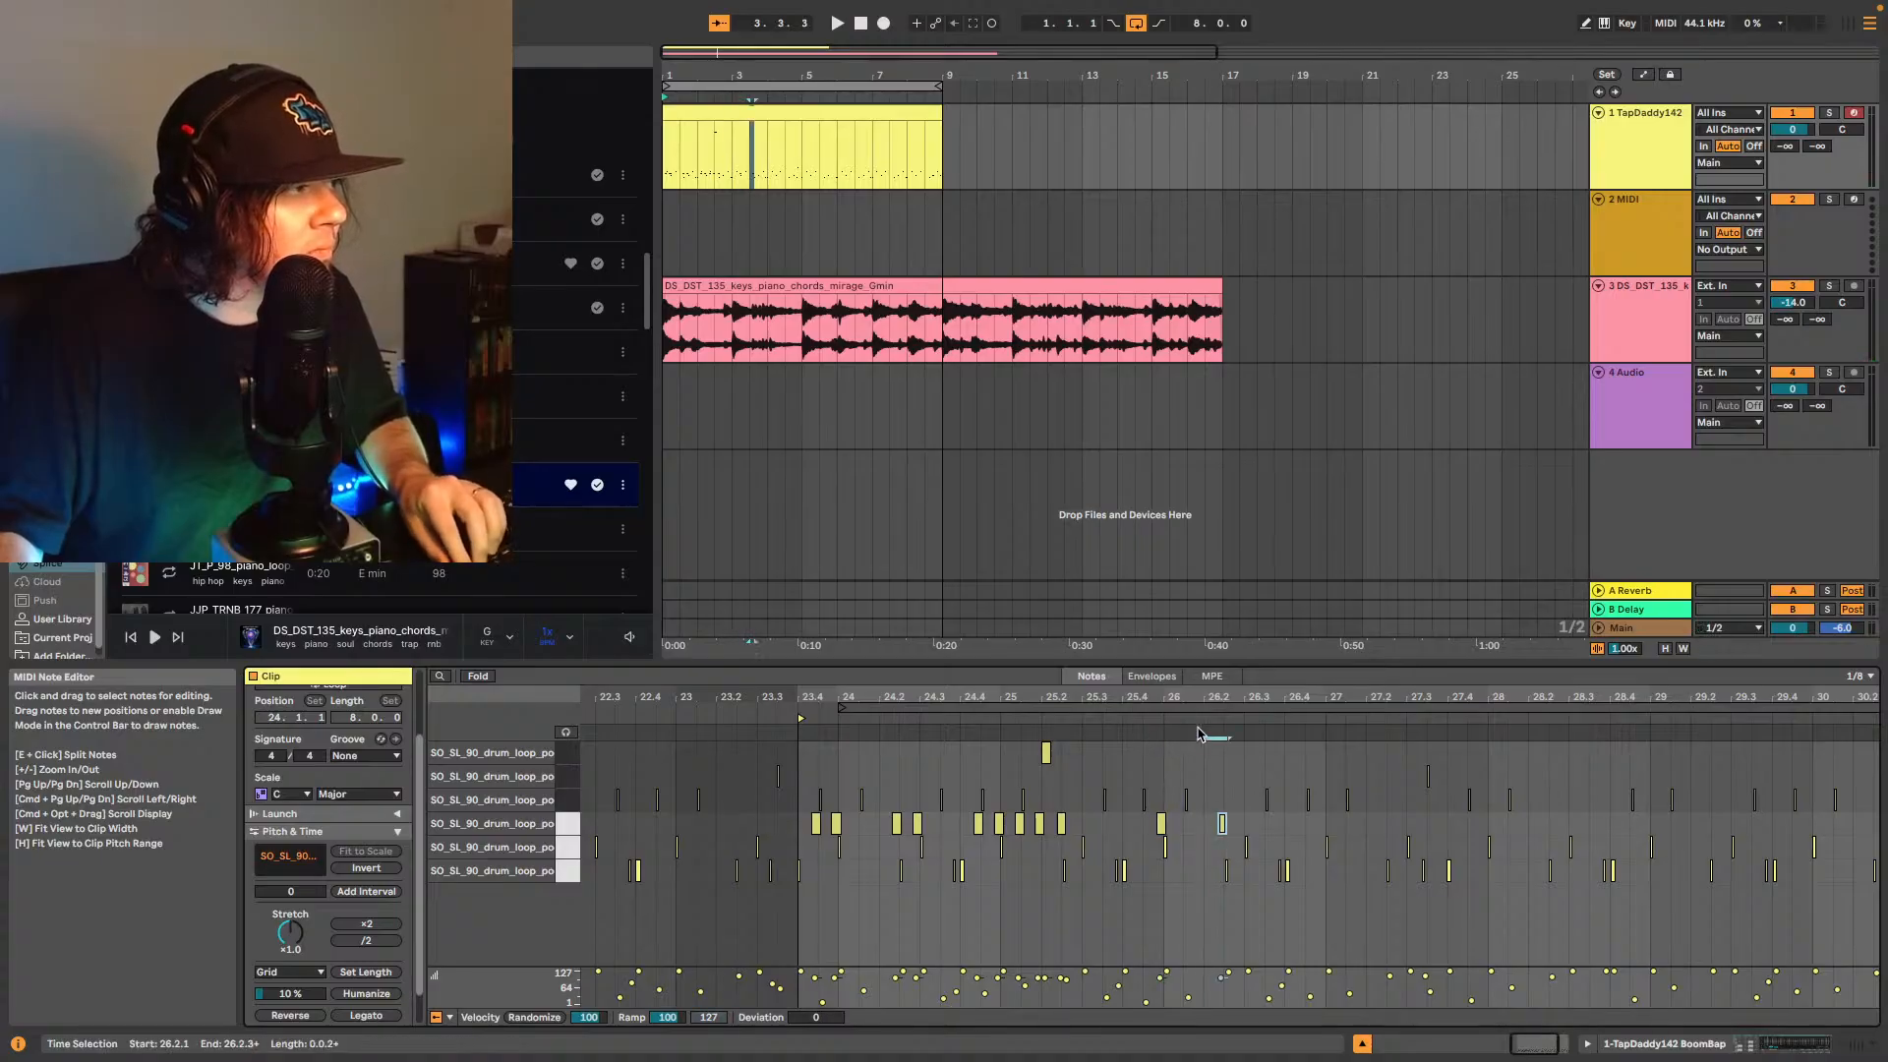
pyautogui.press('space')
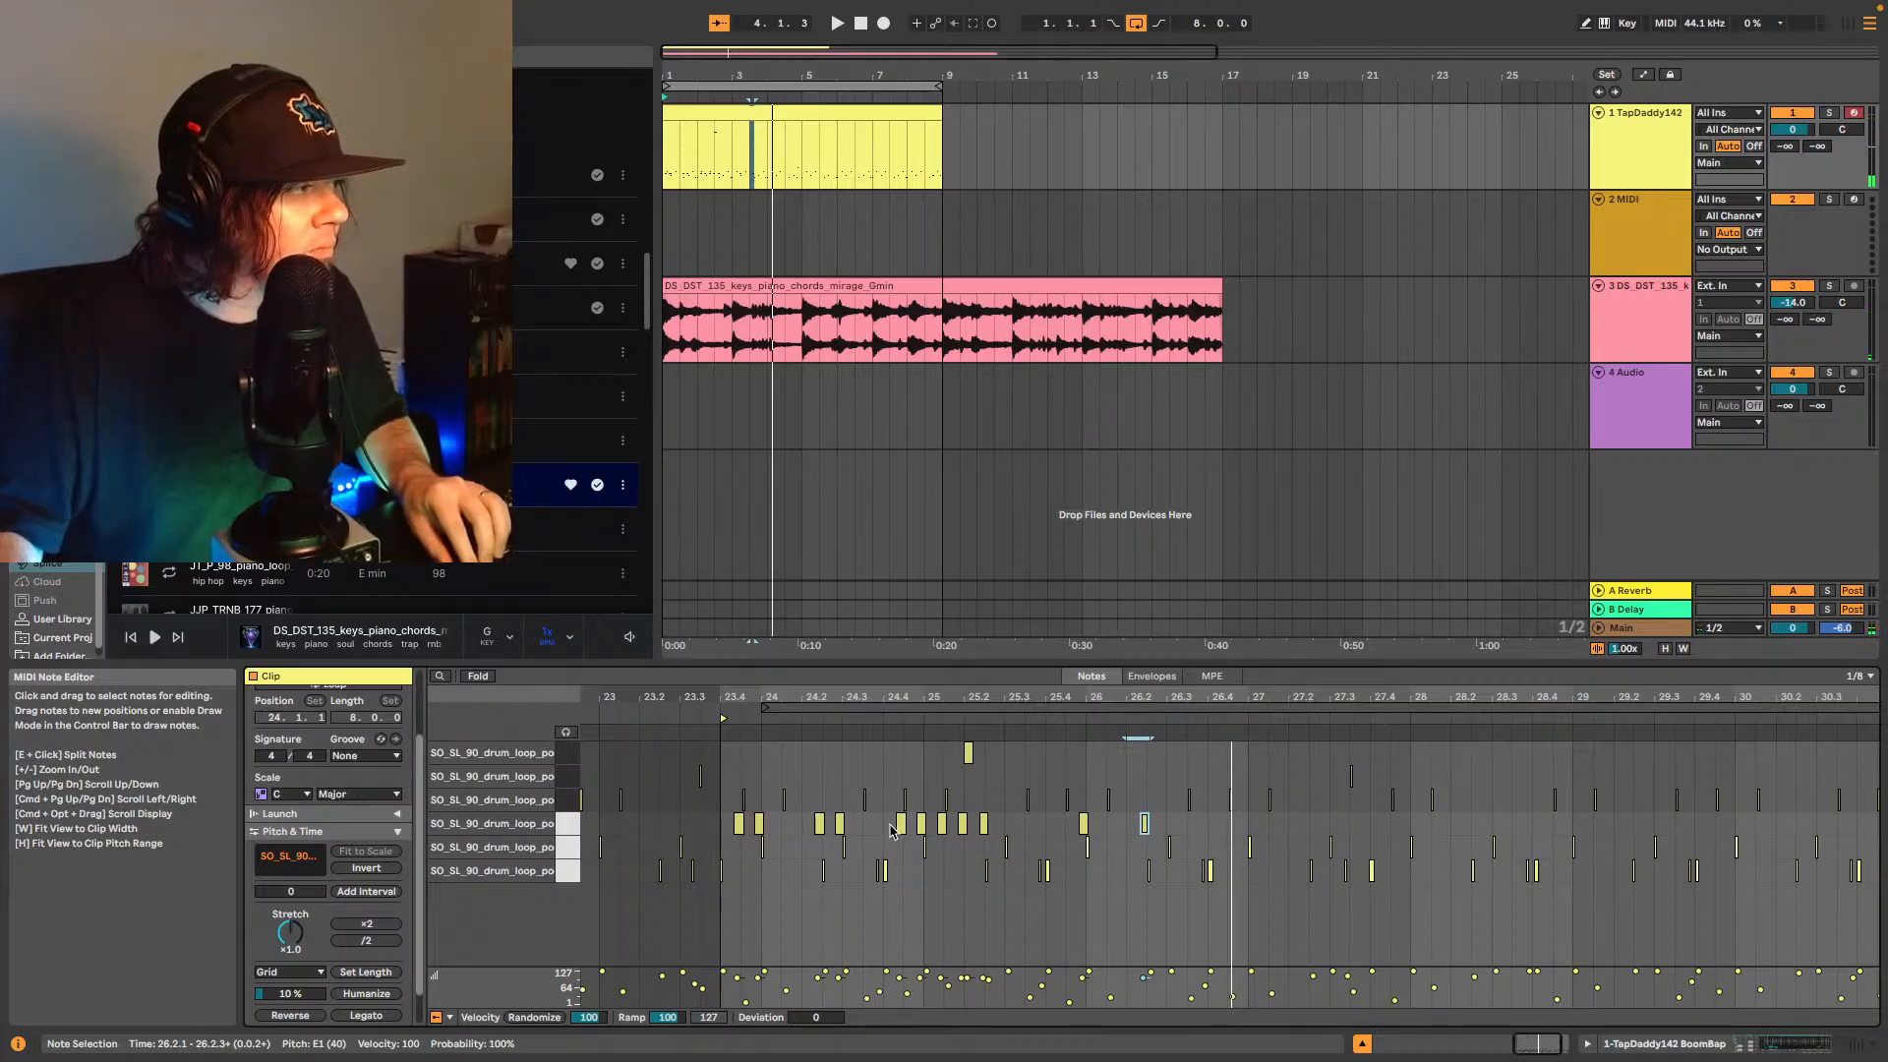
# - Copy the five E1 notes starting at 24.4.1, paste them at 26.4.1 instead of 26.3.3, and play the section
pyautogui.moveTo(892, 831); pyautogui.dragTo(942, 829)
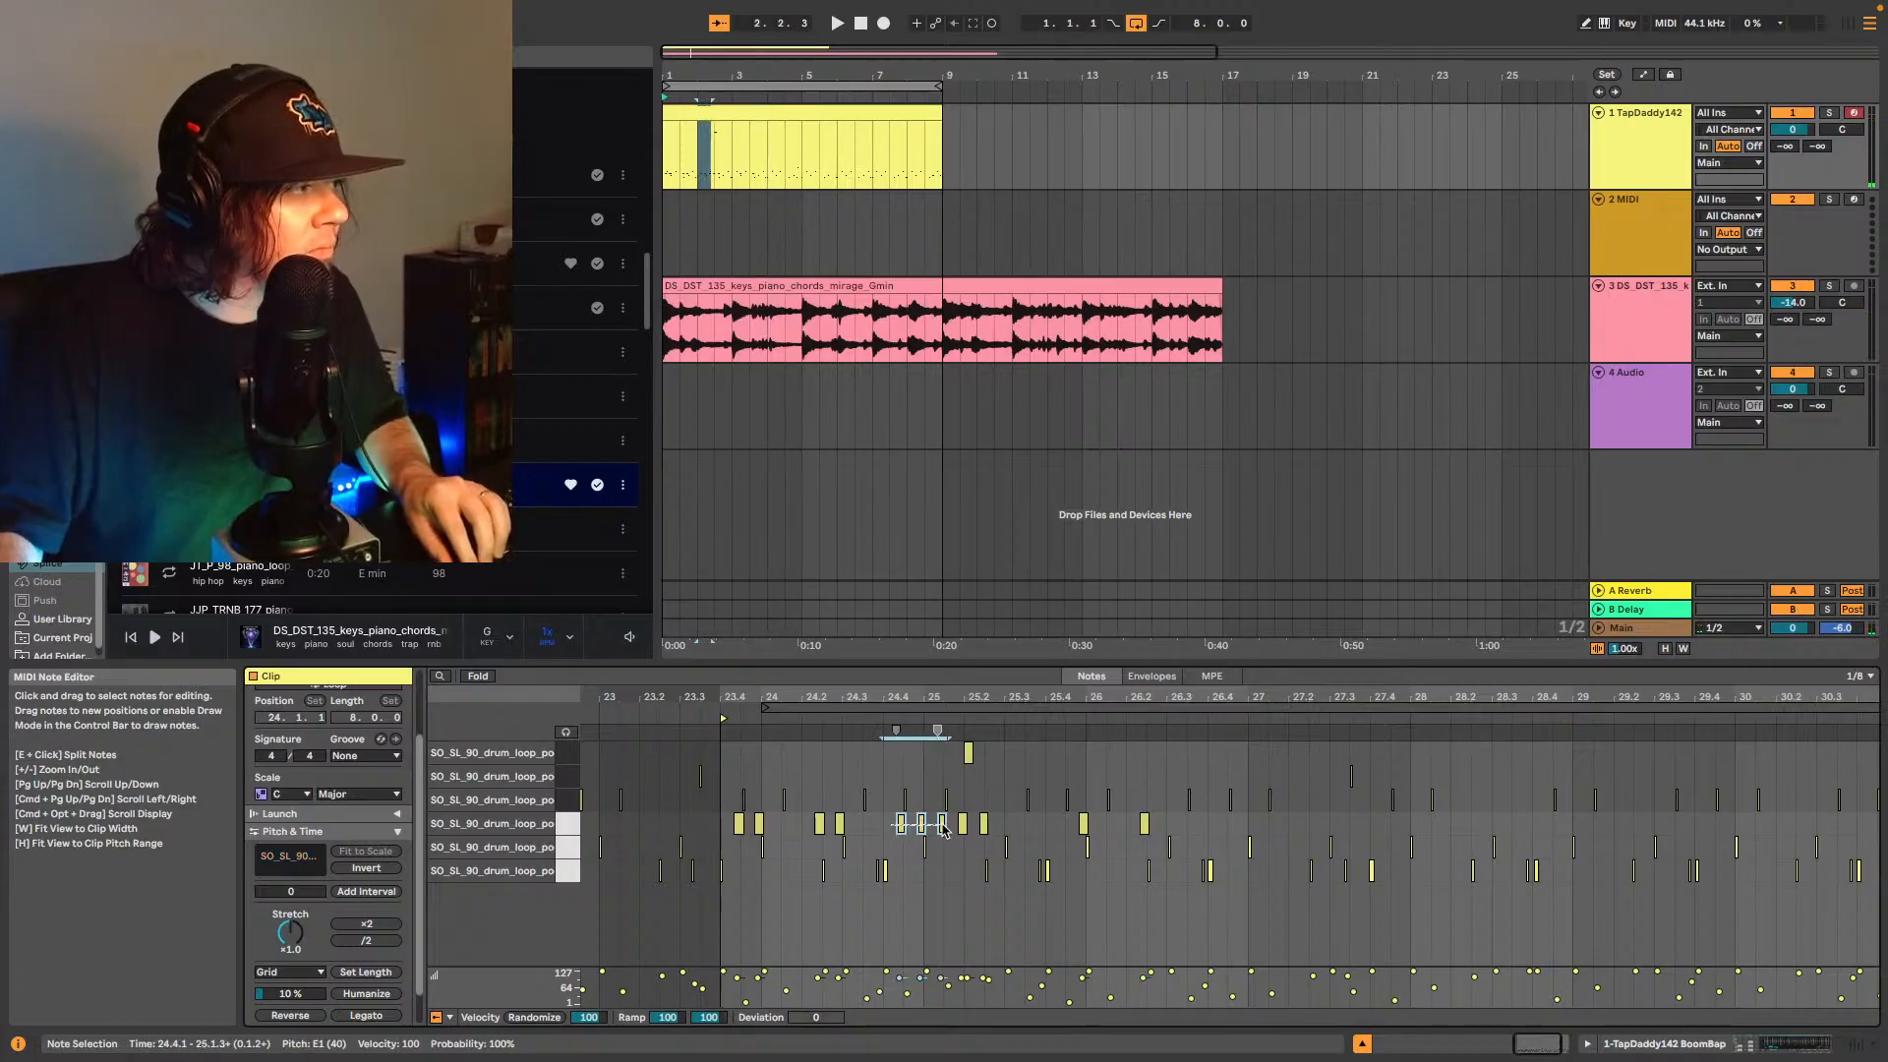
pyautogui.click(1190, 833)
pyautogui.hotkey('ctrl', 'v')
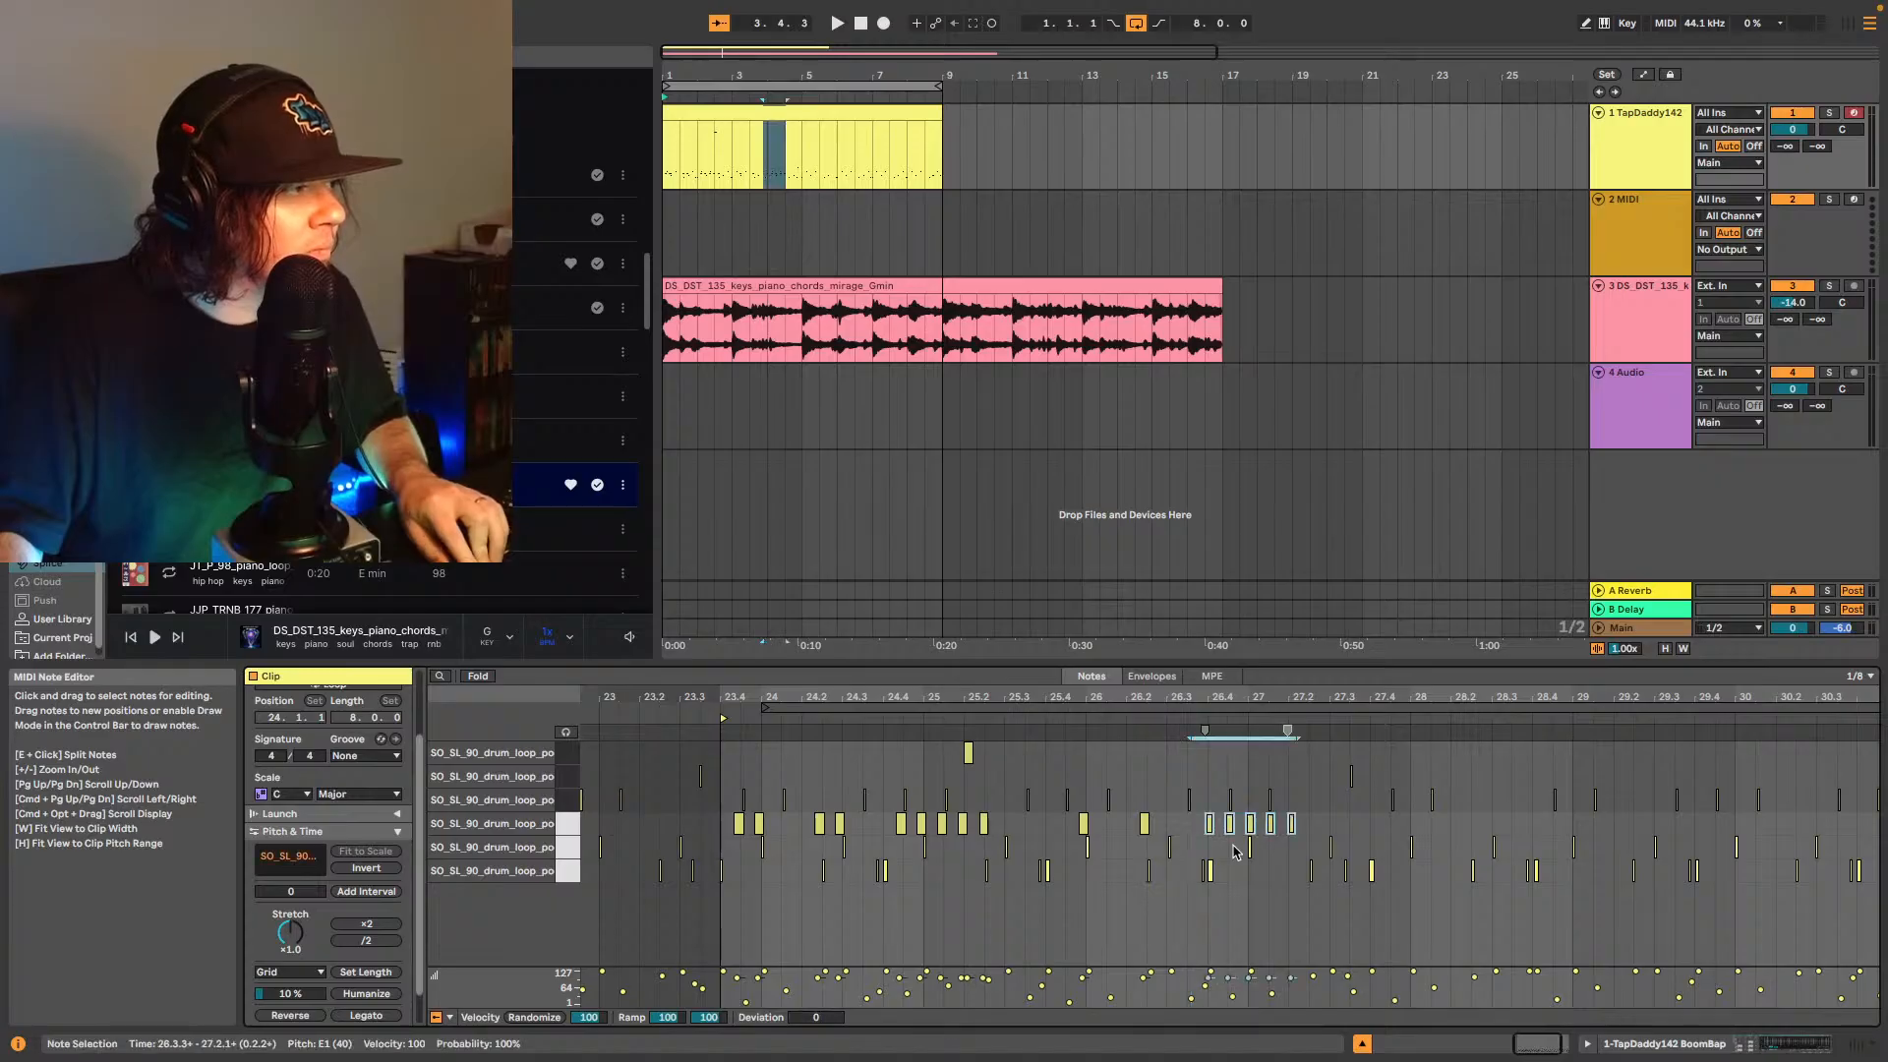
pyautogui.hotkey('ctrl', 'z')
pyautogui.hotkey('ctrl', 'v')
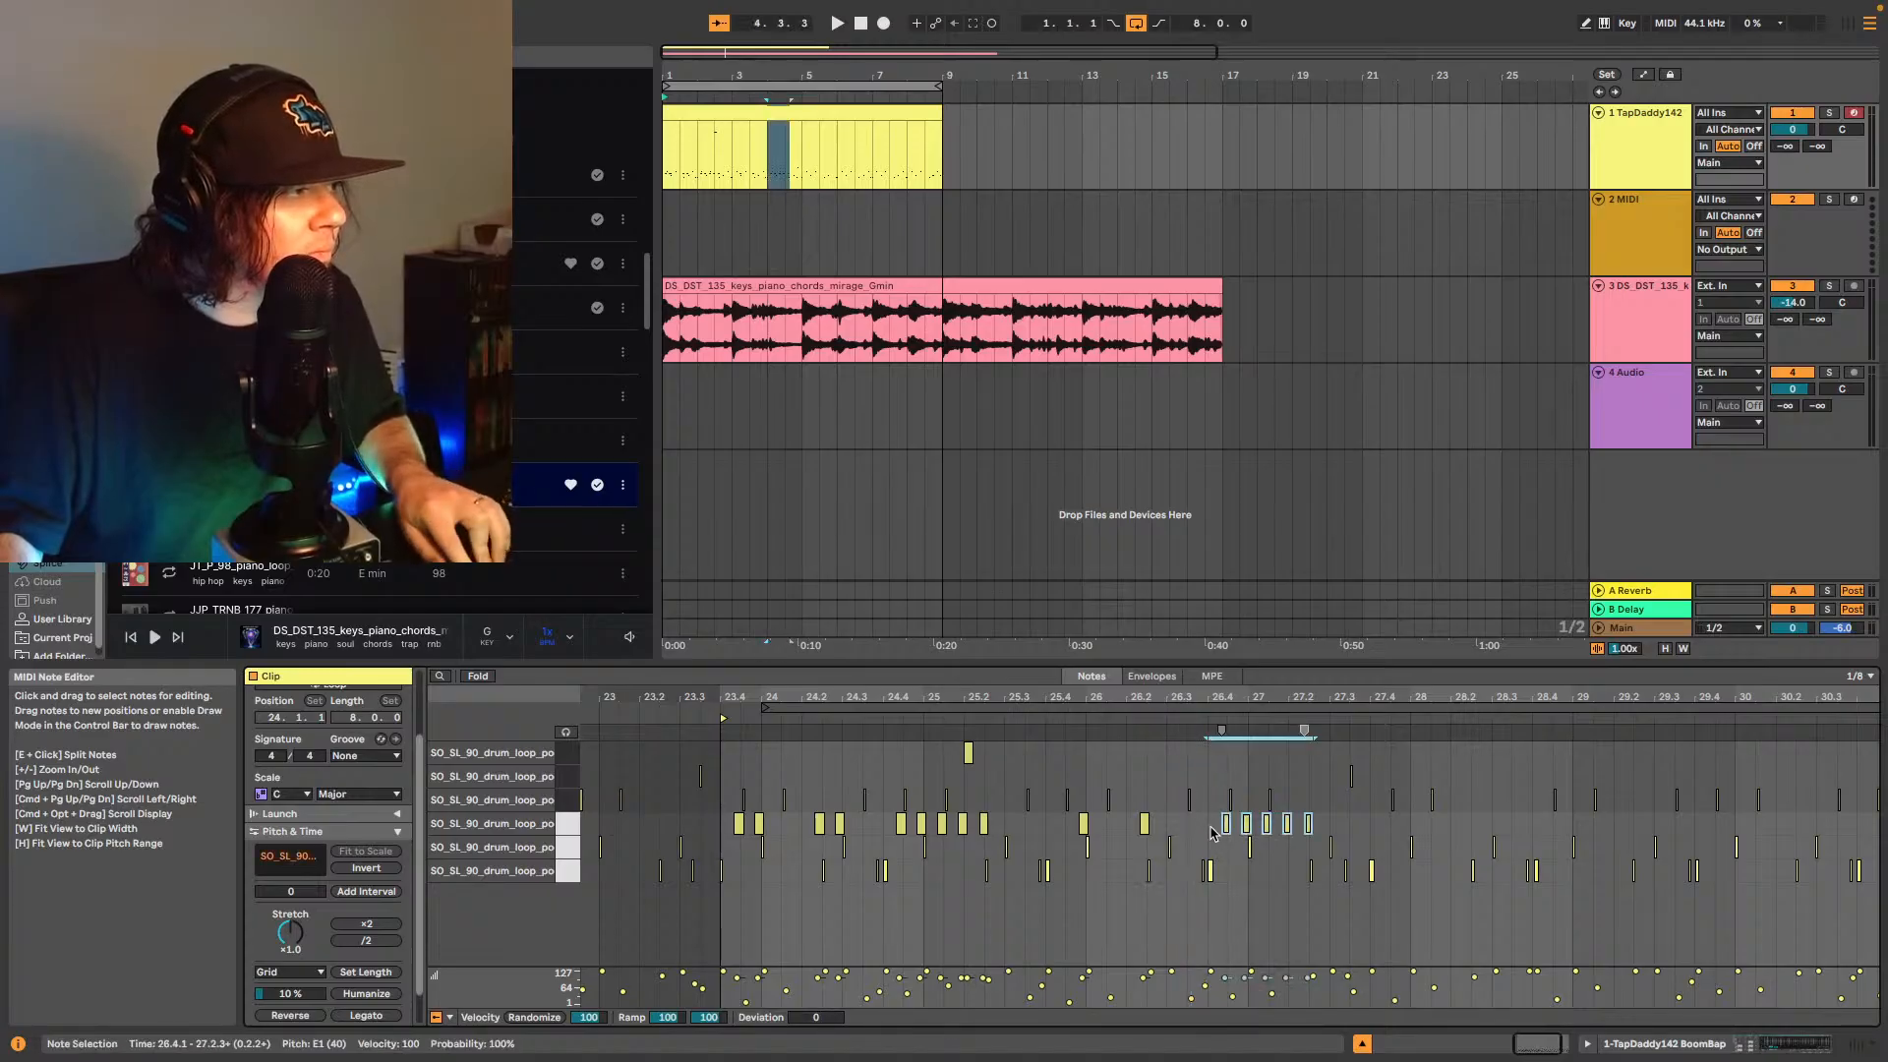
pyautogui.click(1177, 723)
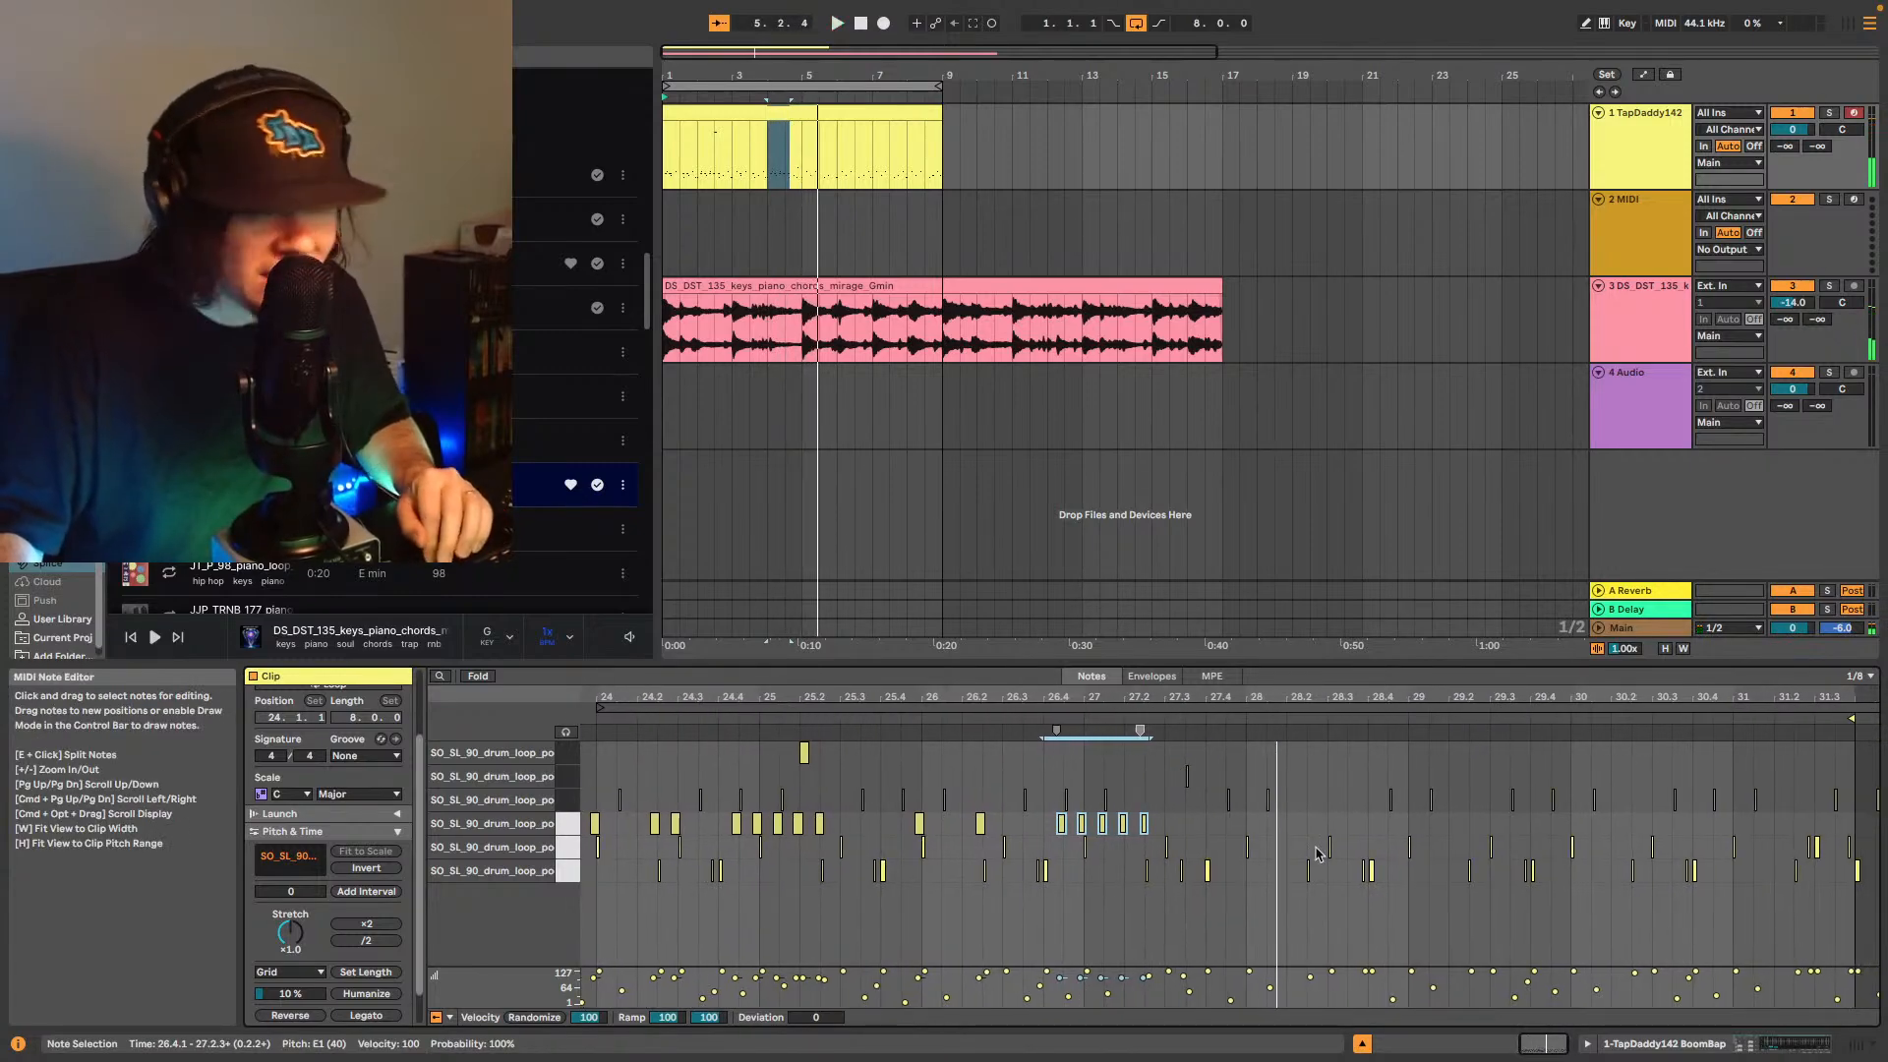
pyautogui.press('space')
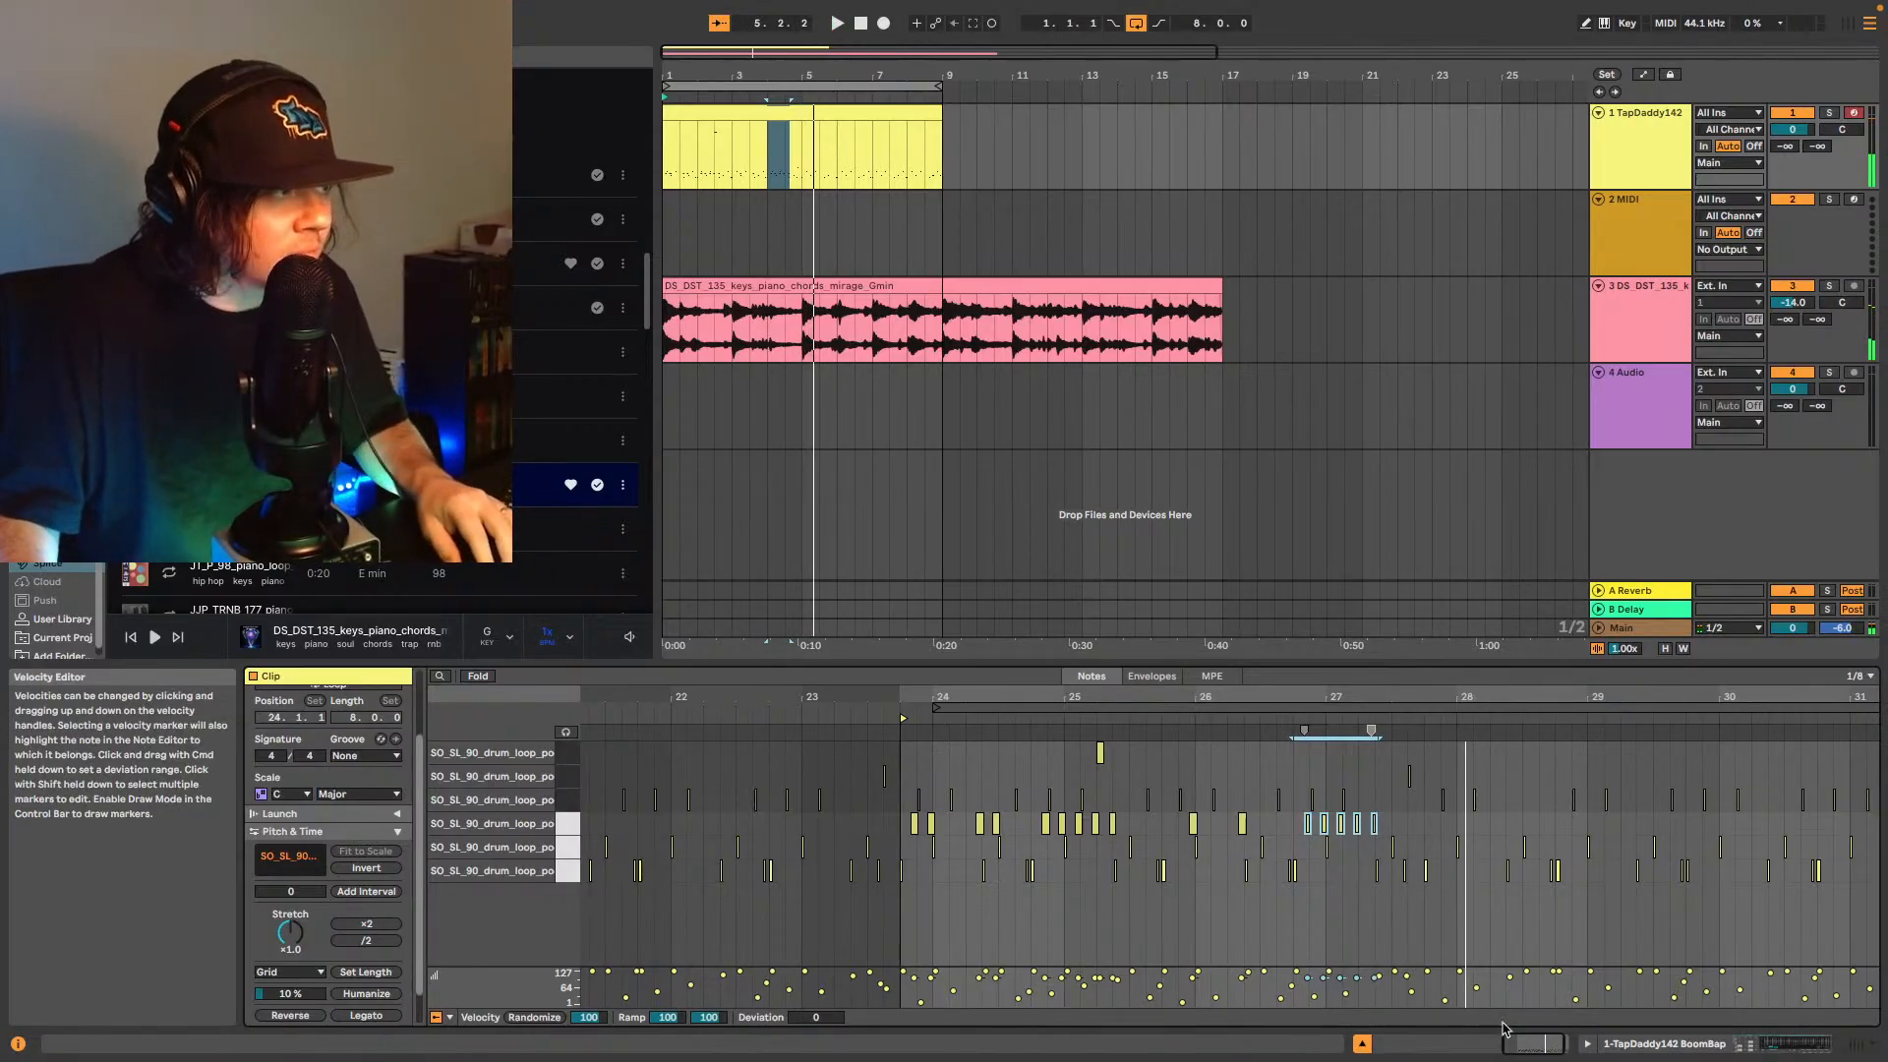
pyautogui.scroll(5, 1536, 1048)
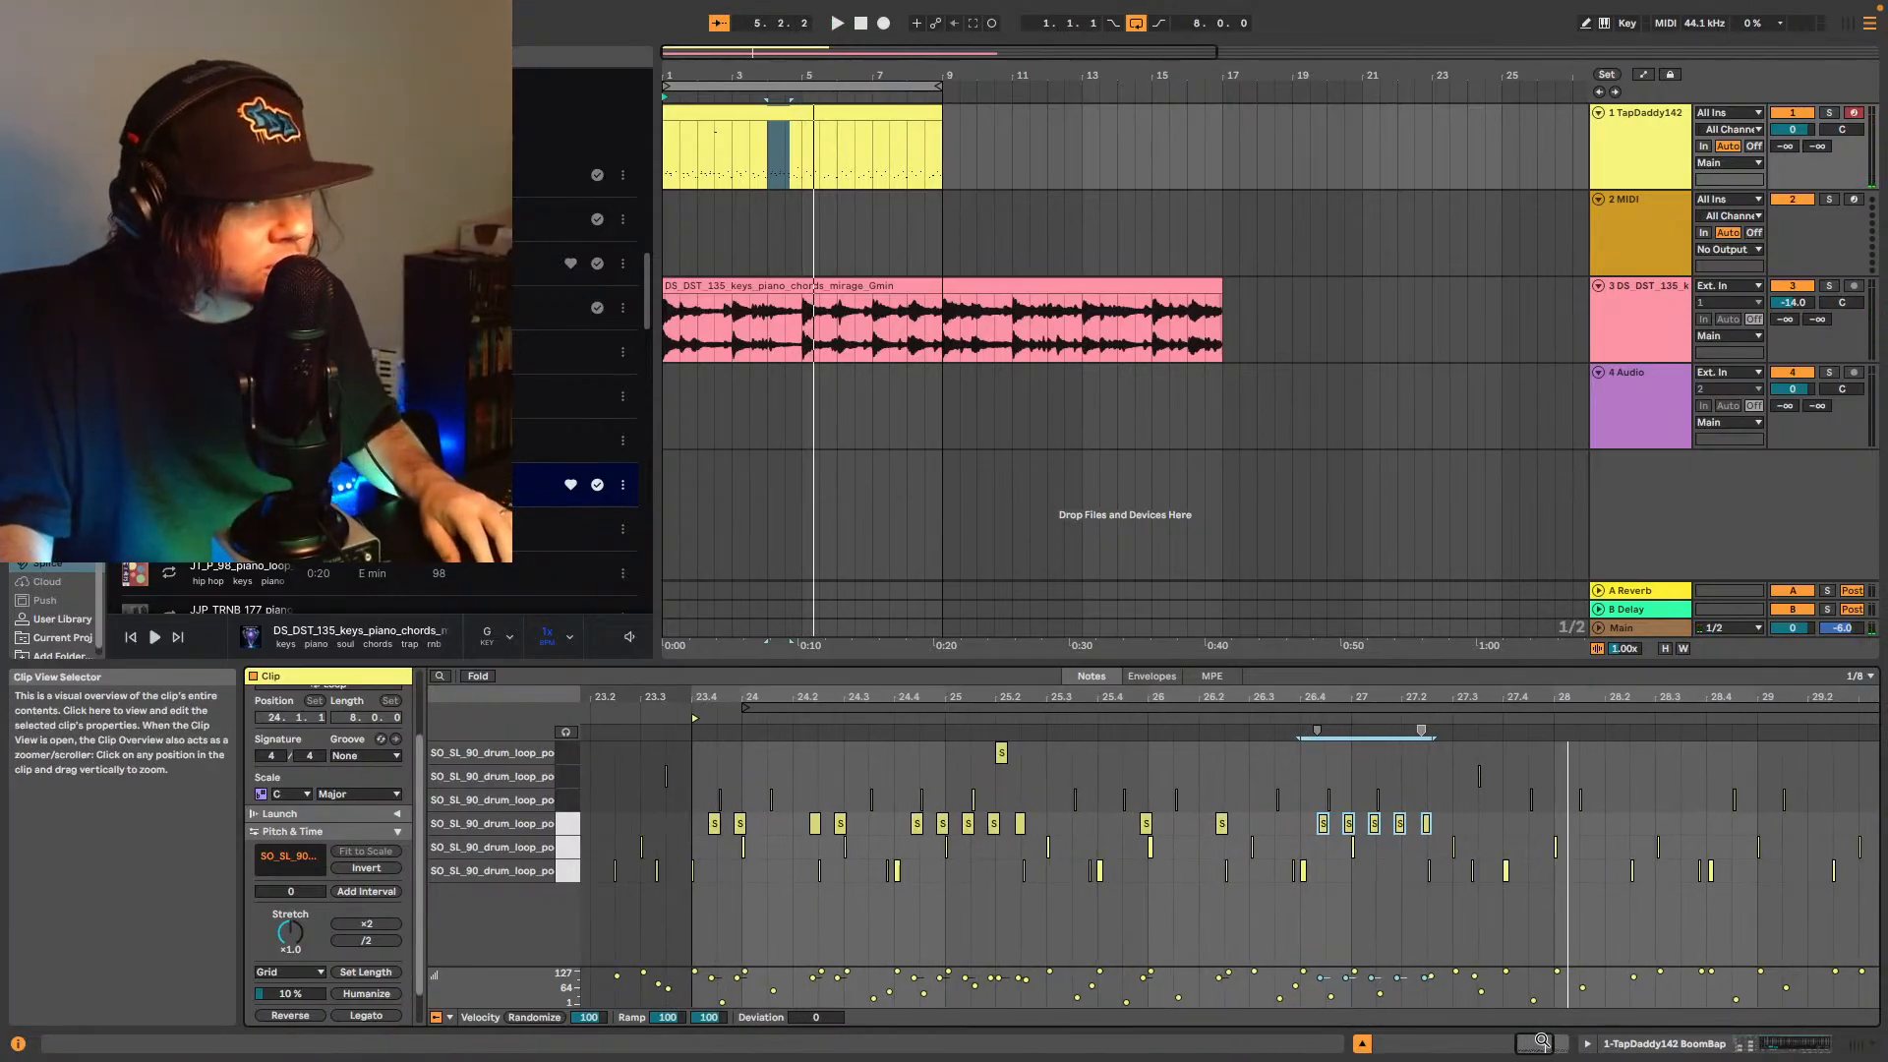
# - Add two short adjacent E1 notes at 27.4.3 and 27.4.4 in the drum clip and play the section
pyautogui.scroll(2, 1542, 1045)
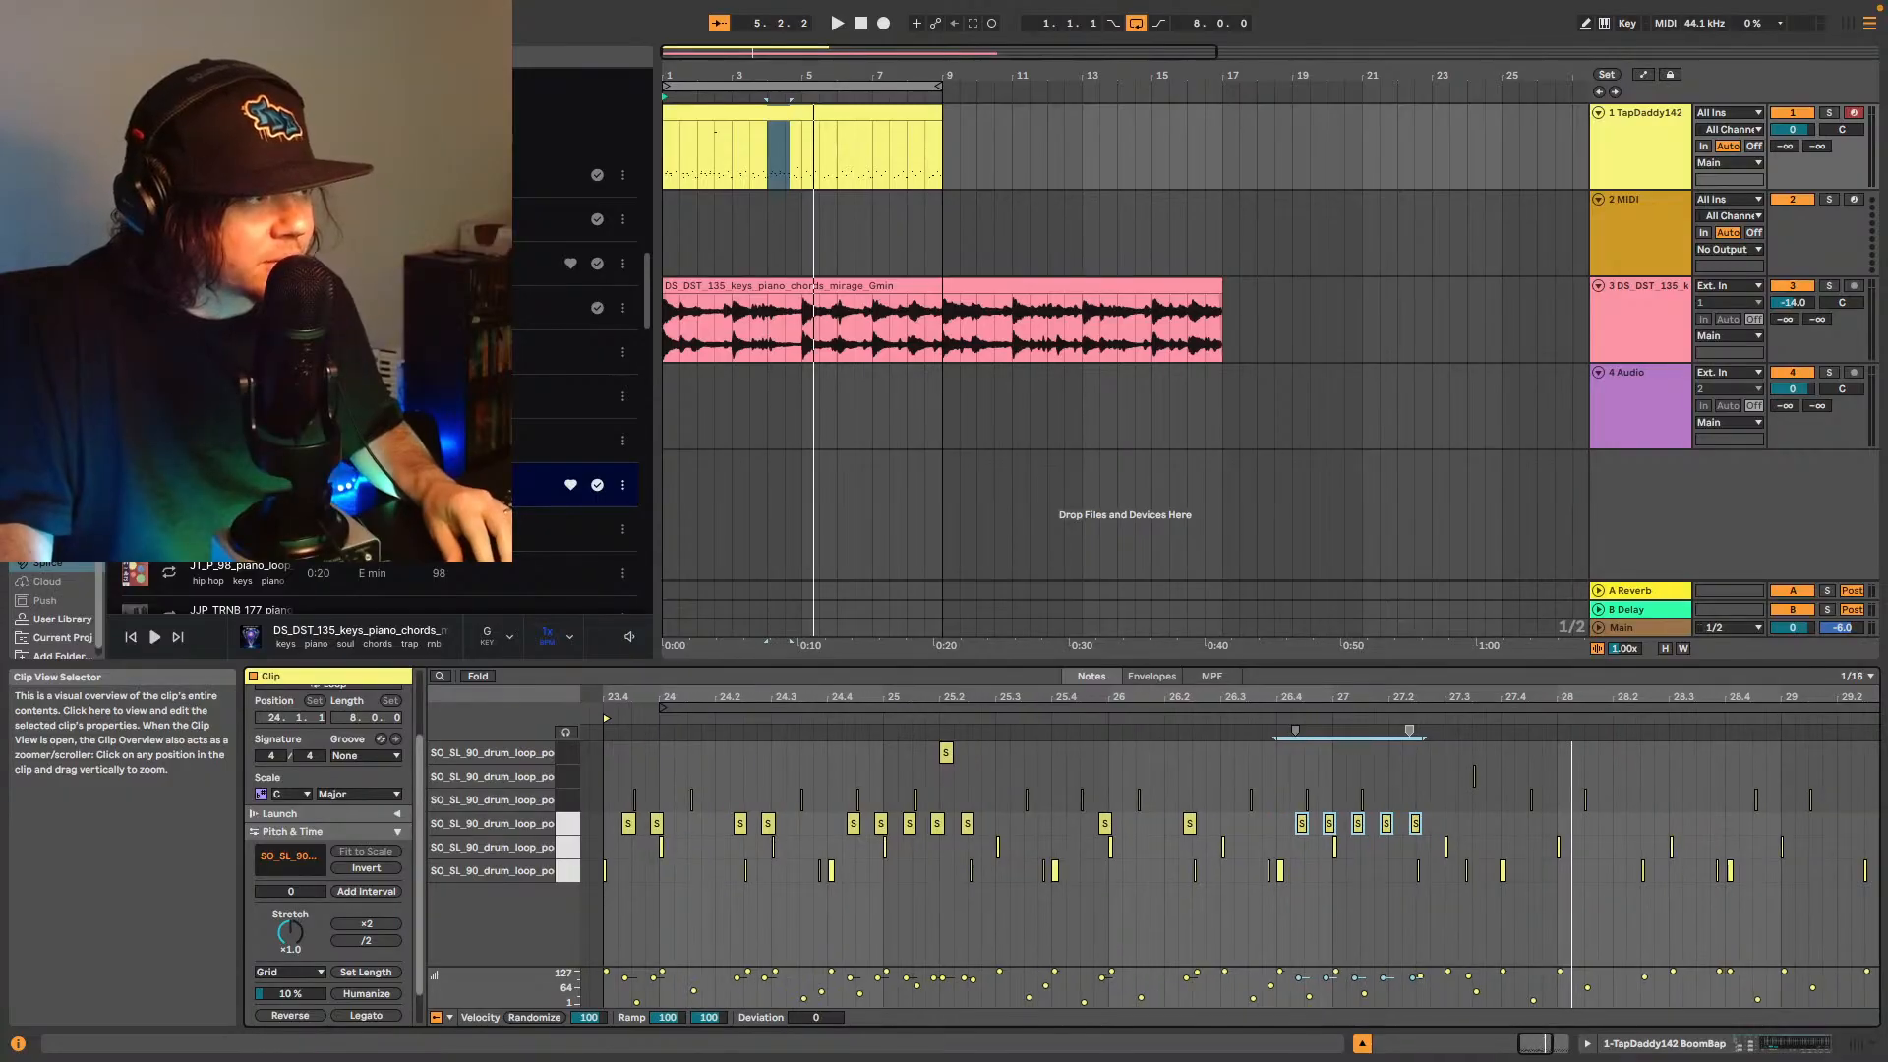
pyautogui.click(1294, 836)
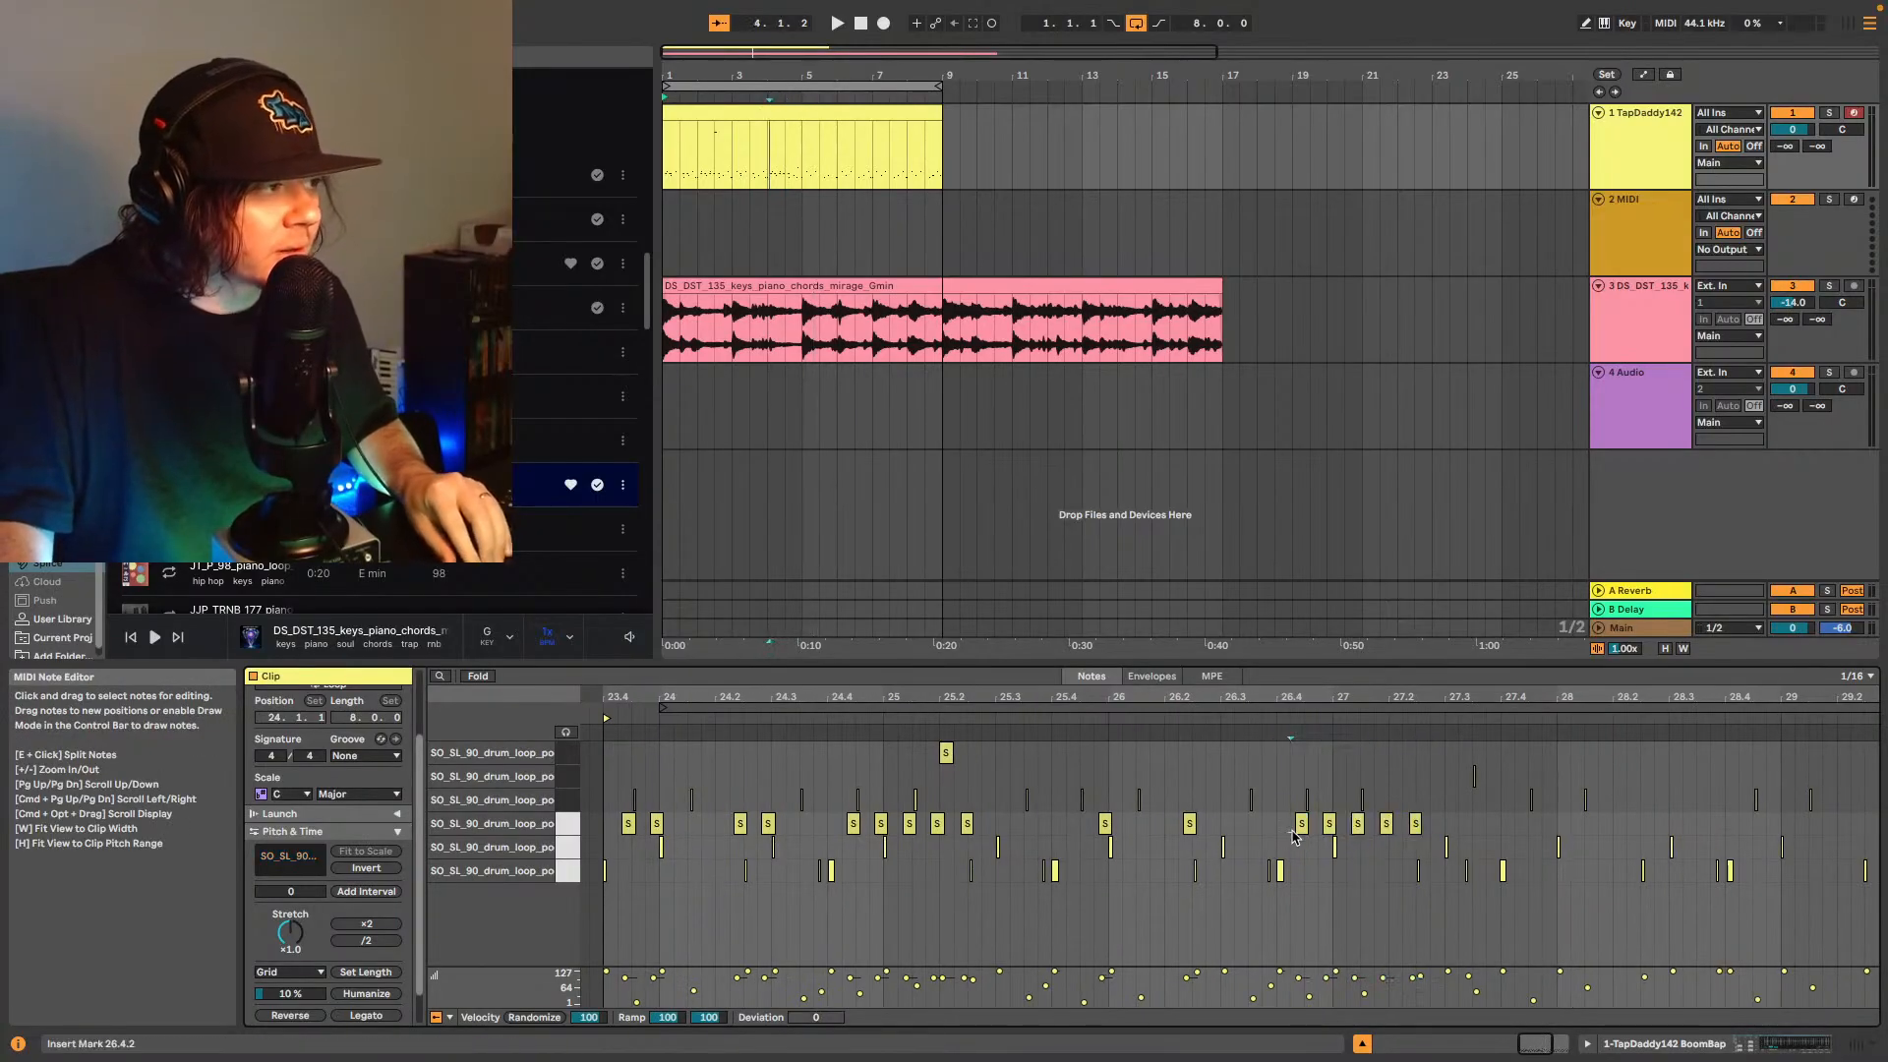
pyautogui.doubleClick(1541, 824)
pyautogui.click(1557, 831)
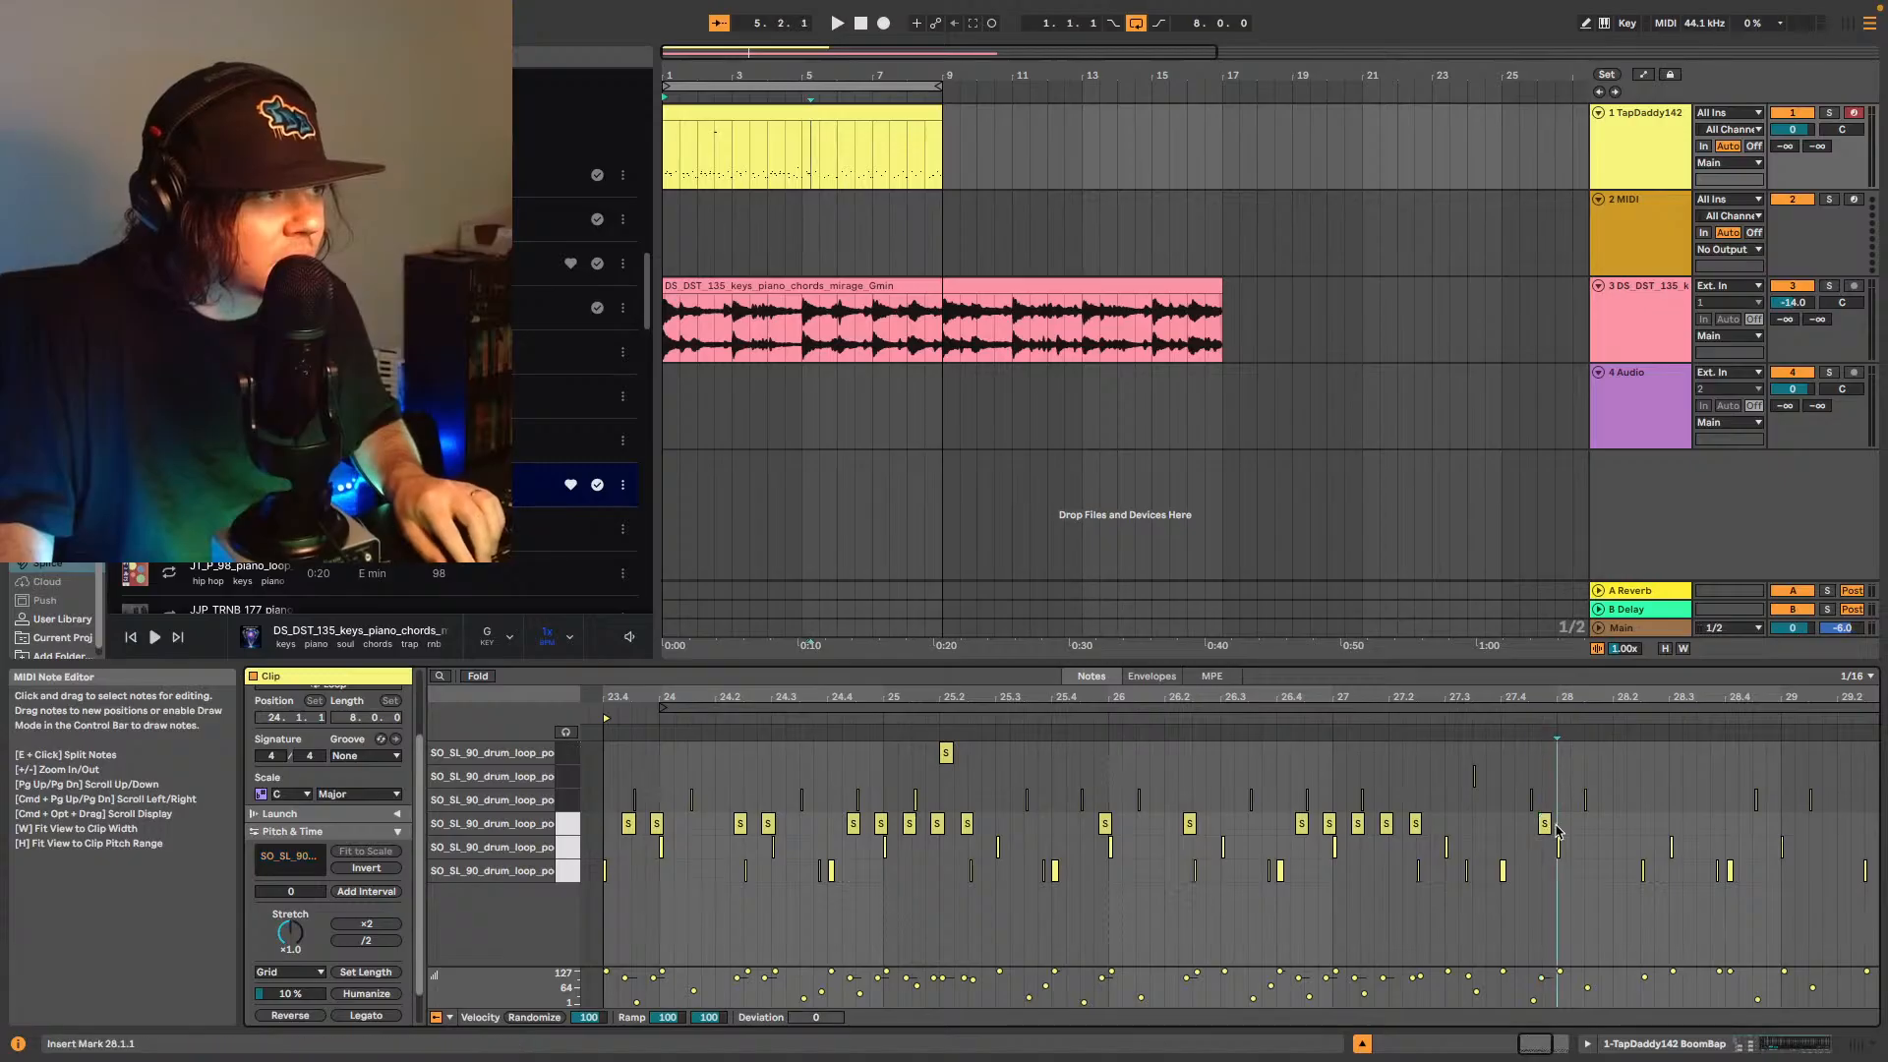
pyautogui.doubleClick(1564, 826)
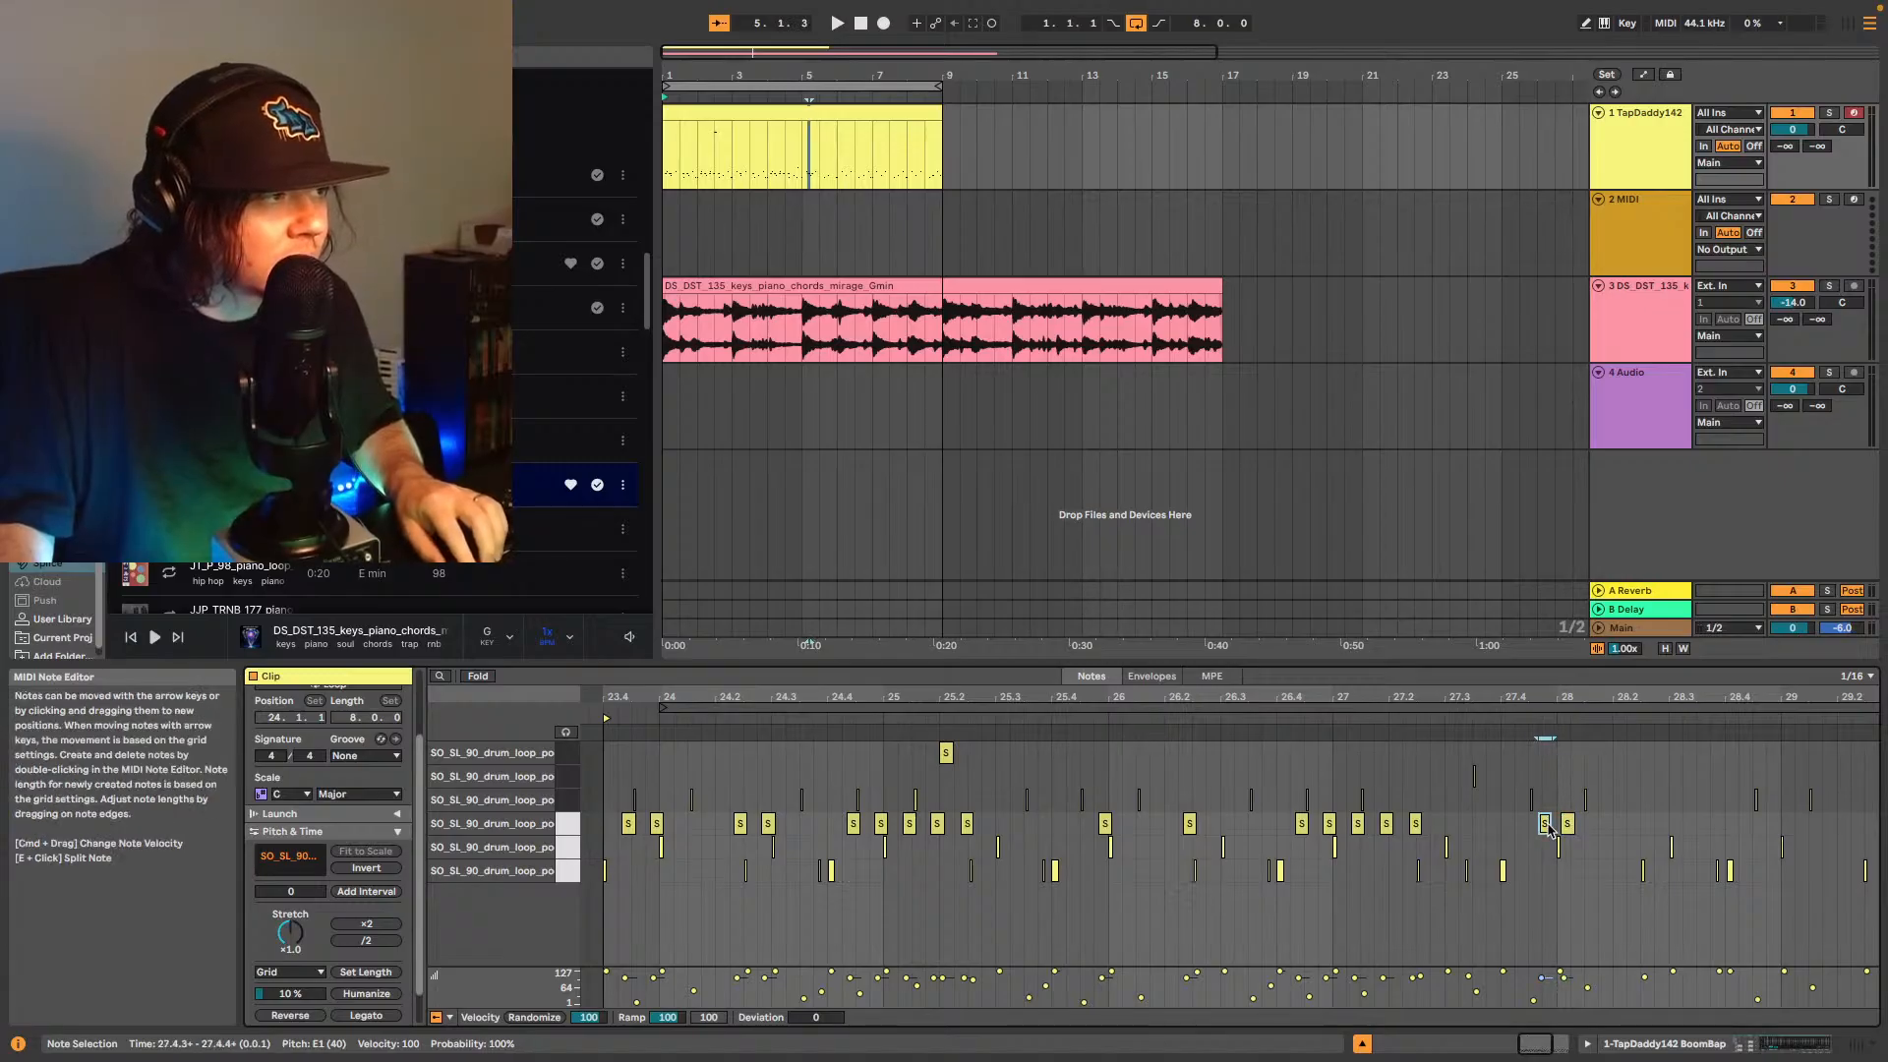
pyautogui.click(1567, 826)
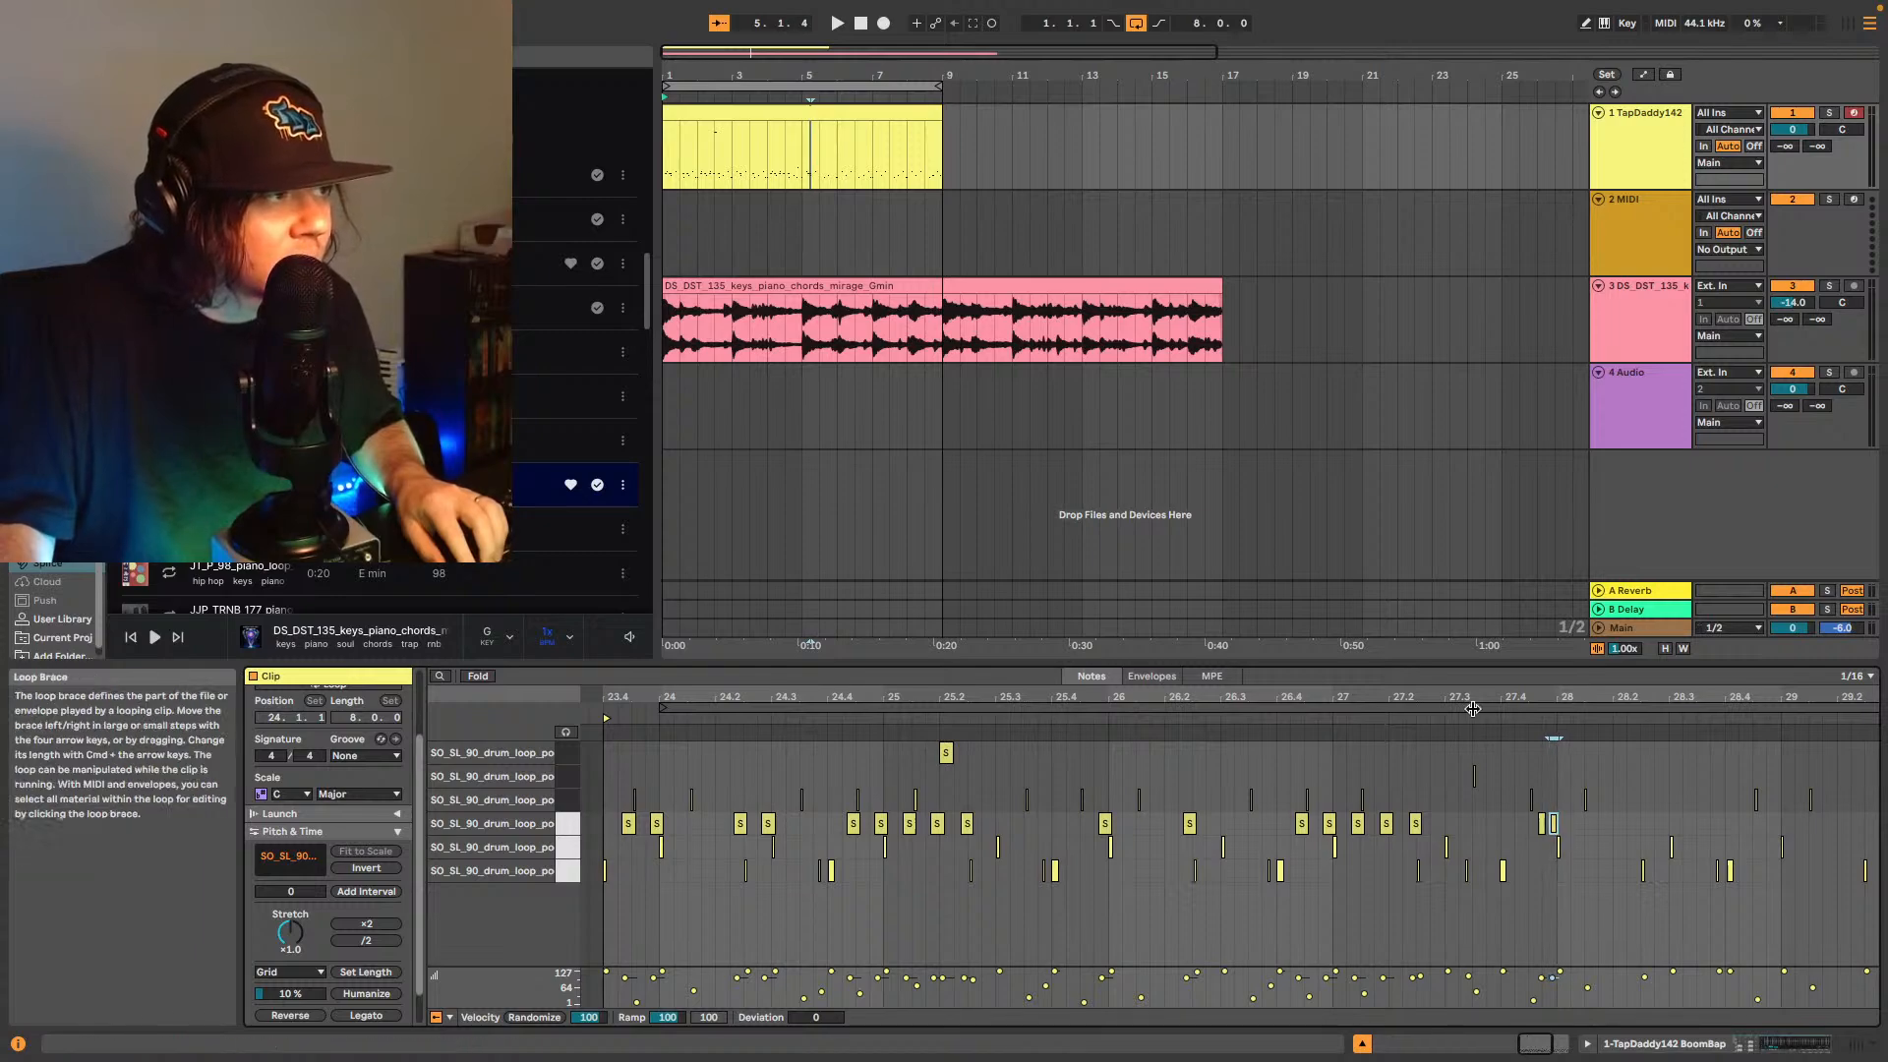
pyautogui.press('space')
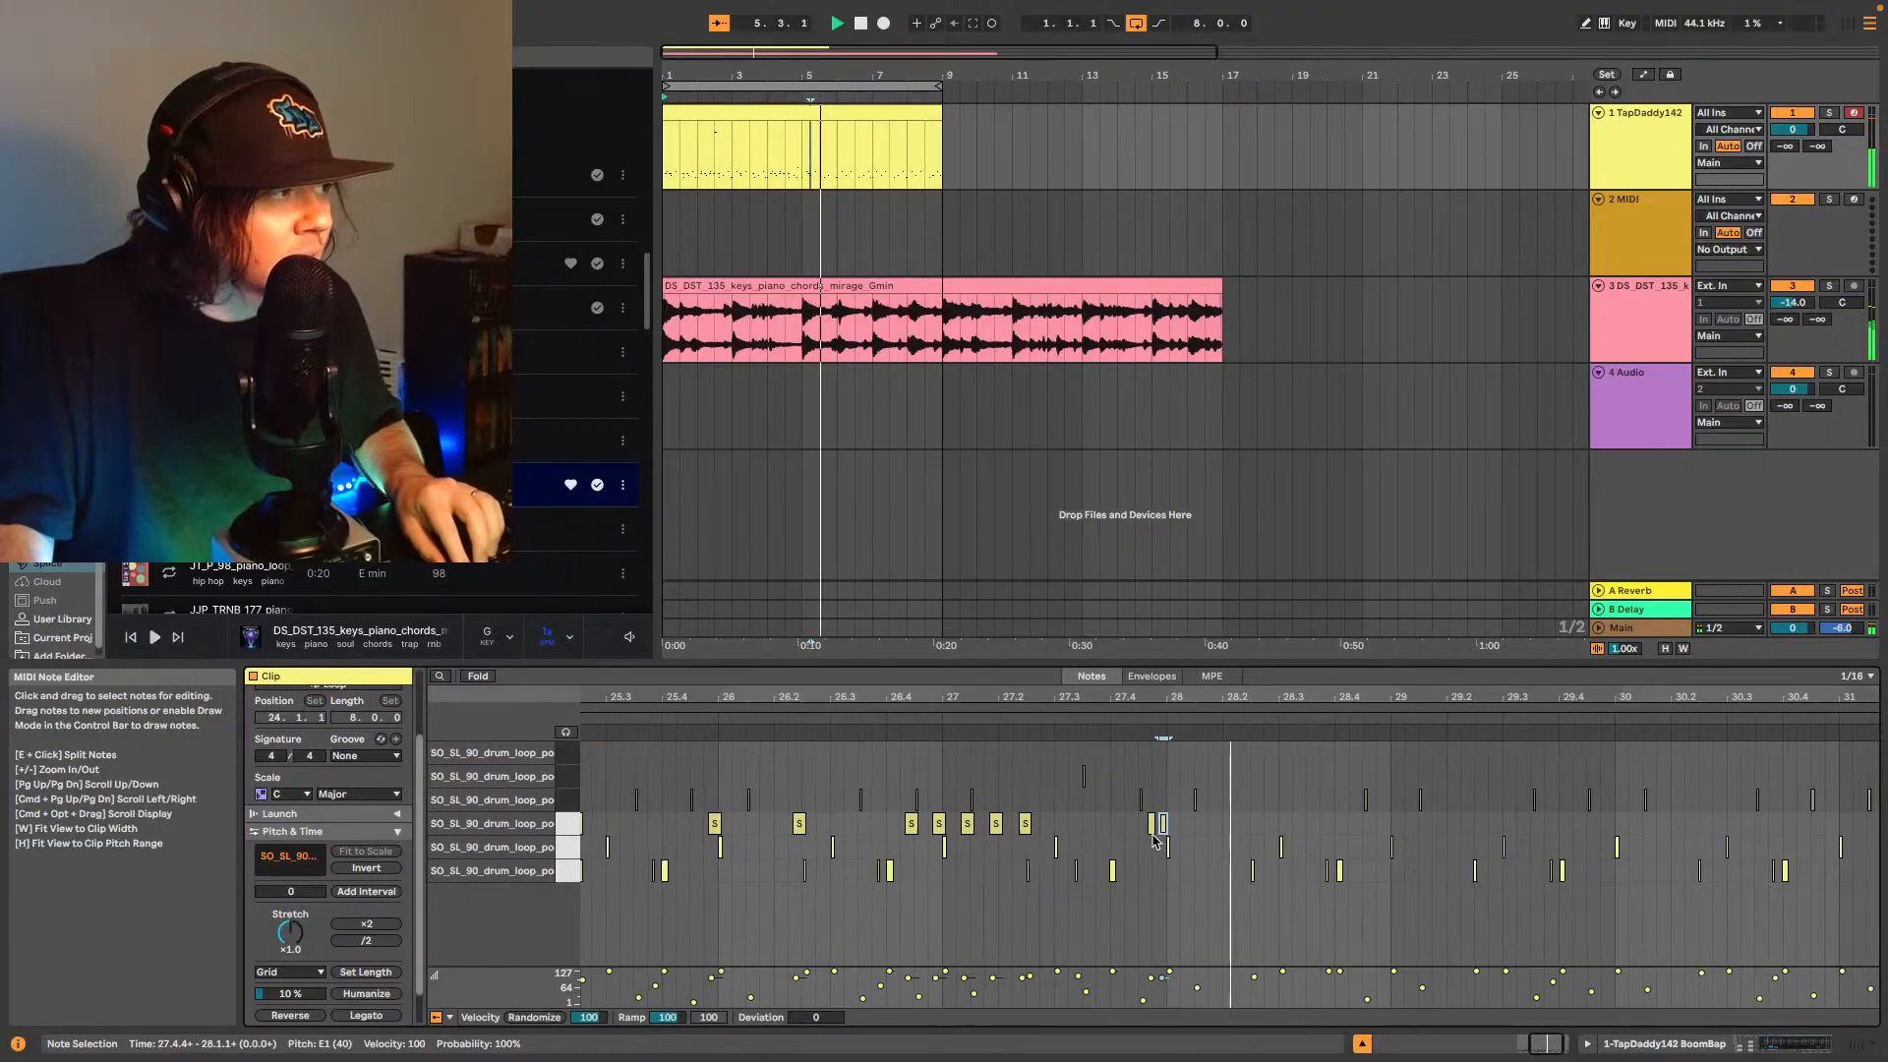
pyautogui.press('space')
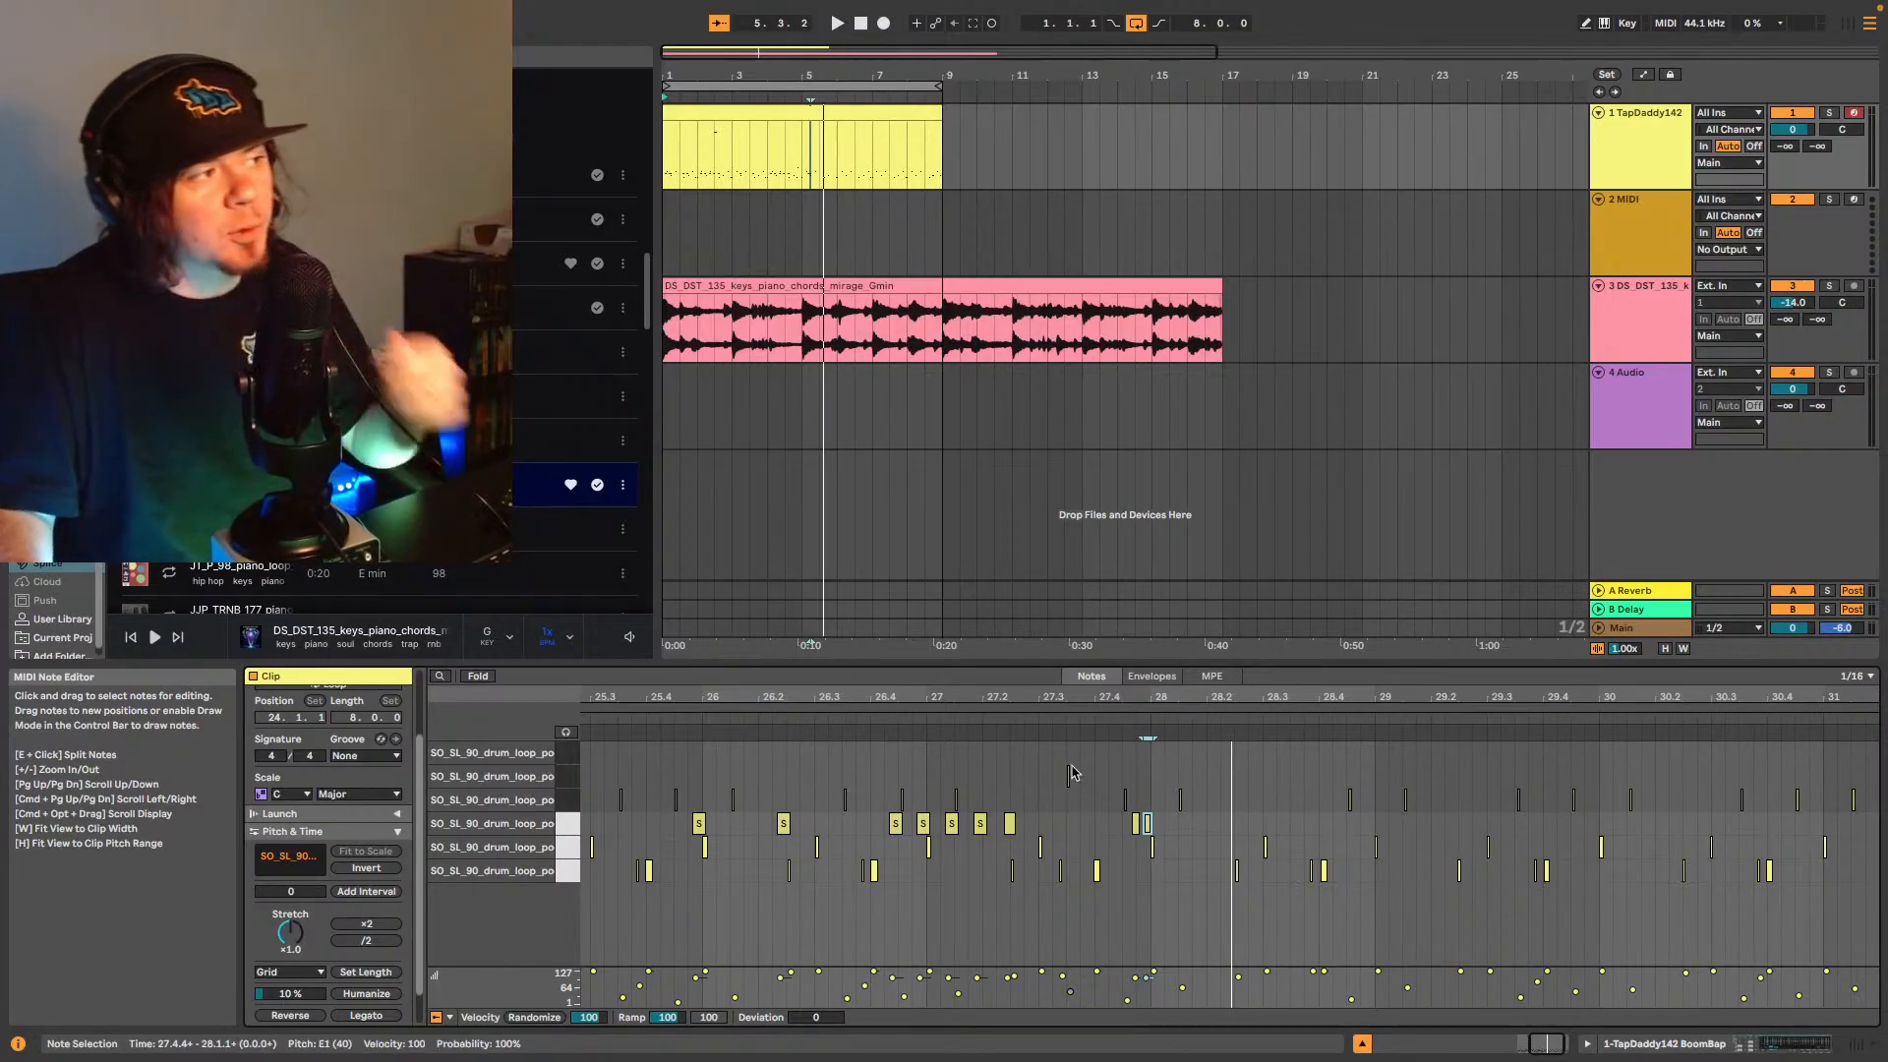
# - Replay the drum pattern around bar 28 against the piano to check the two new hits
pyautogui.click(1099, 718)
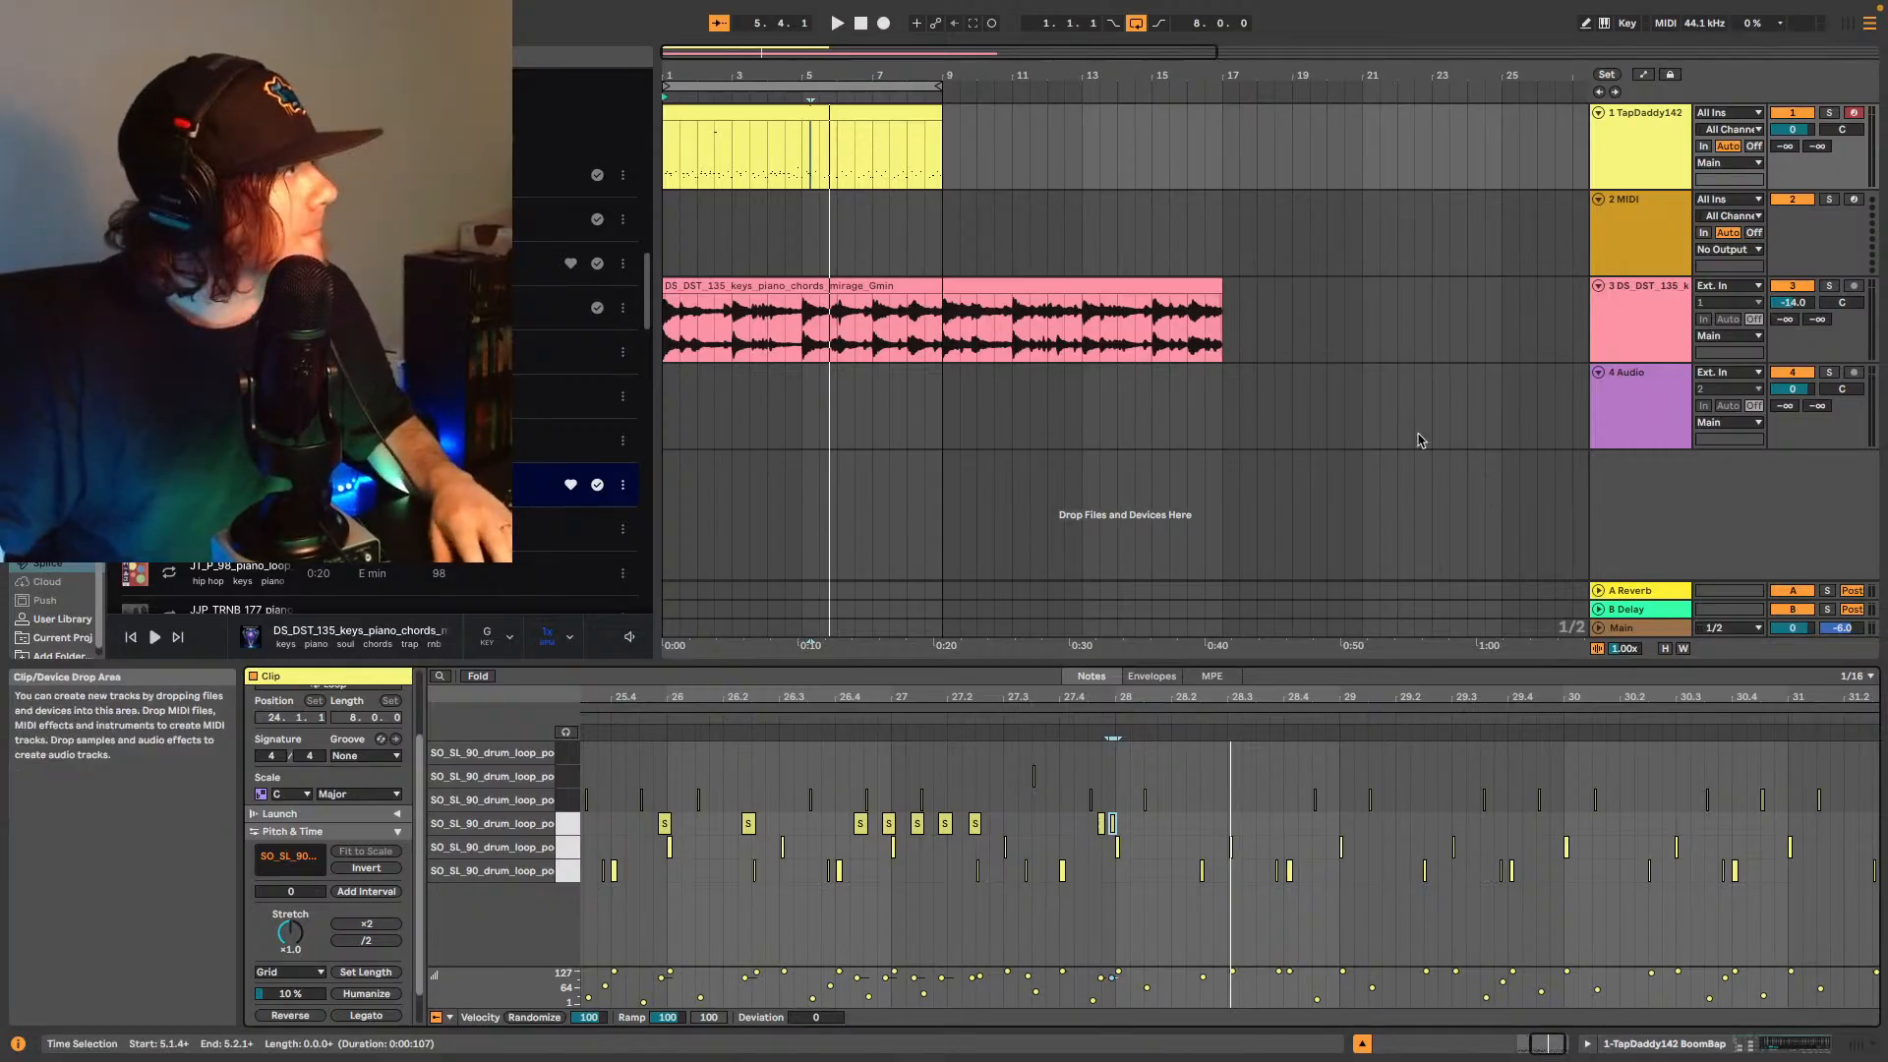
pyautogui.click(1640, 112)
pyautogui.press('space')
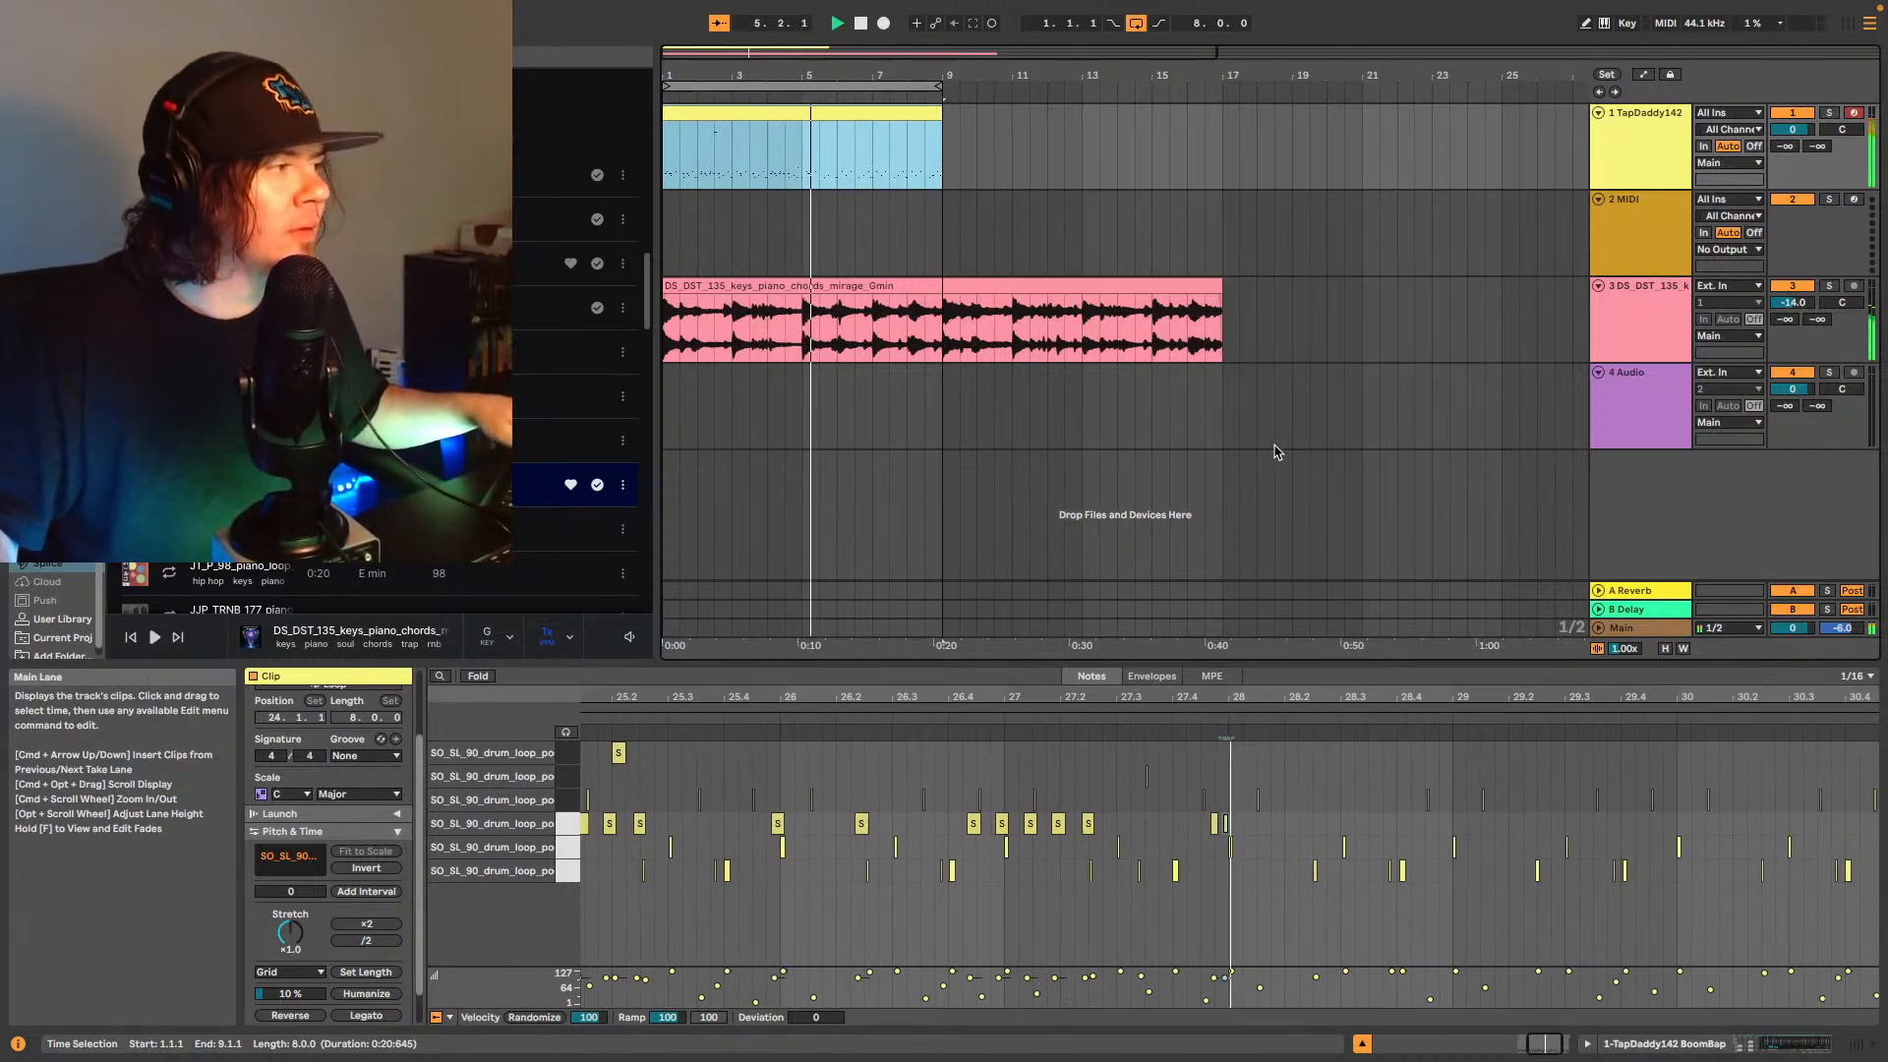
pyautogui.press('space')
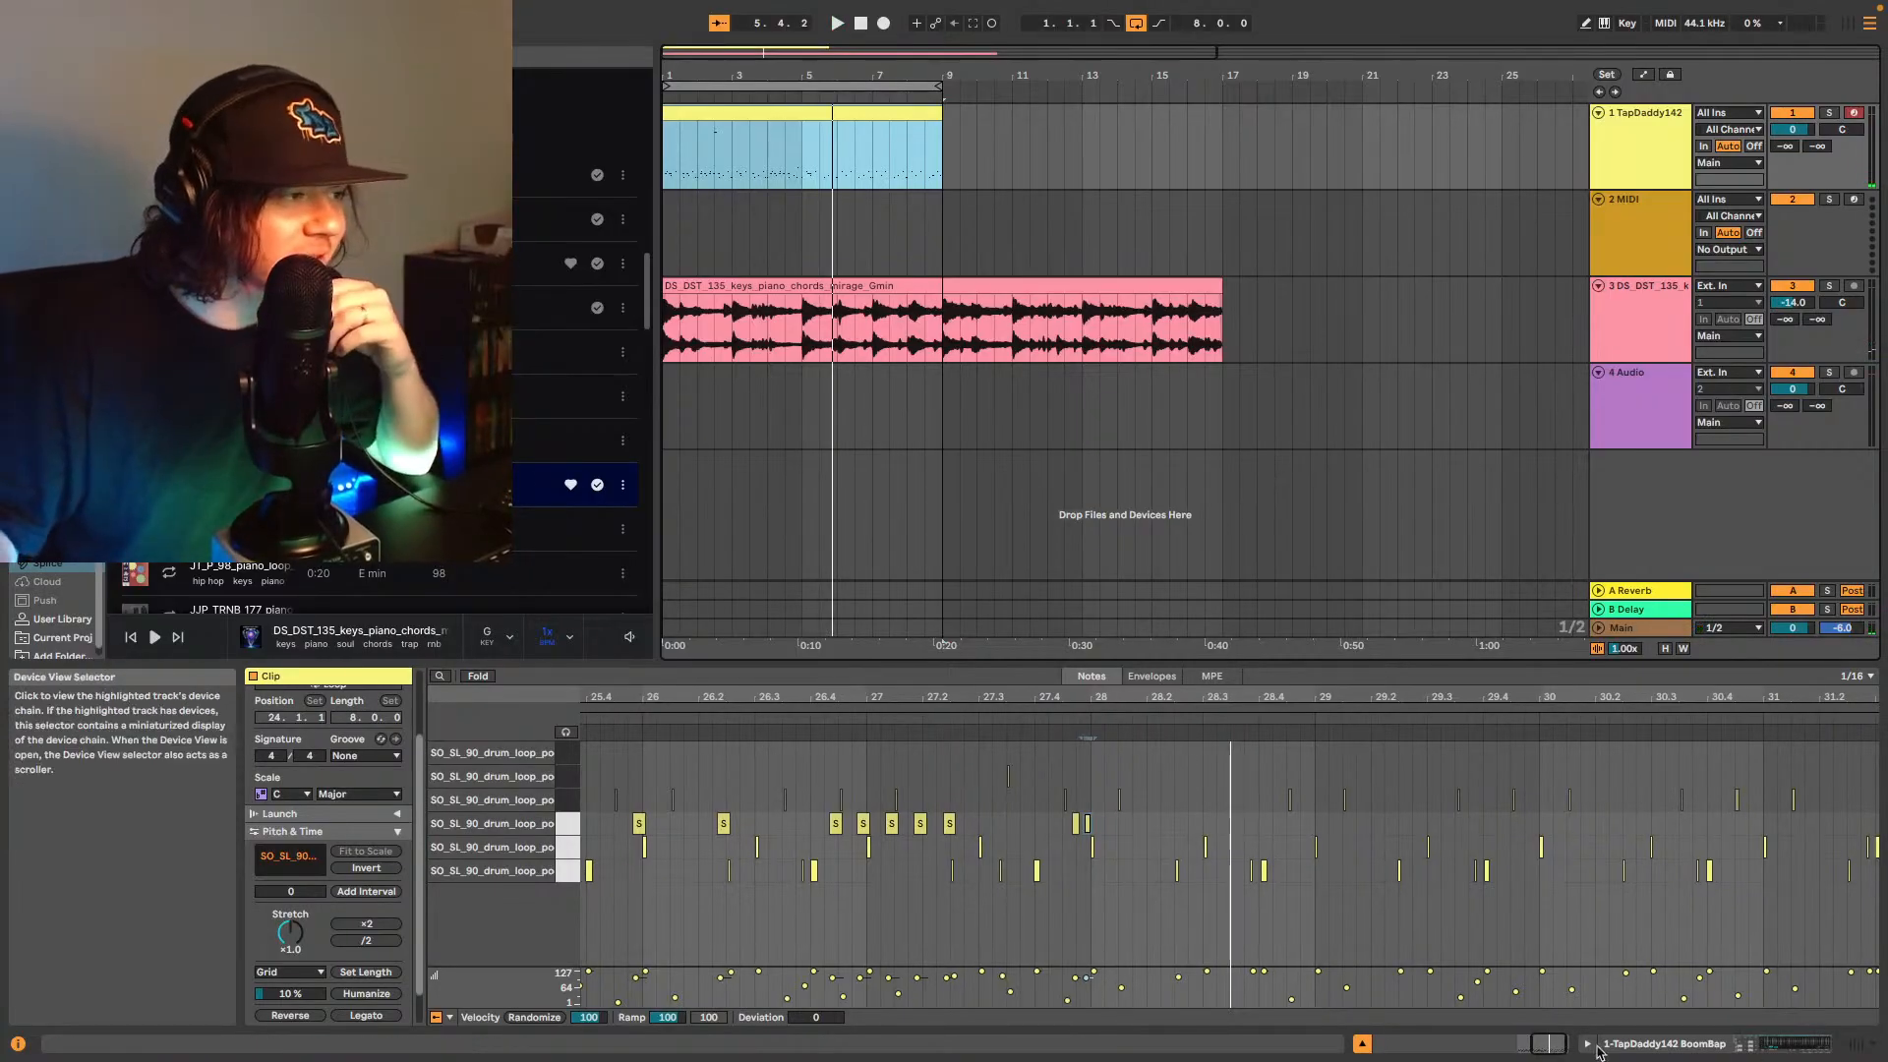
# - Add a single E1 note at 28.2.2 in the drum clip and play it against the piano
pyautogui.moveTo(1550, 1043); pyautogui.dragTo(1557, 1061)
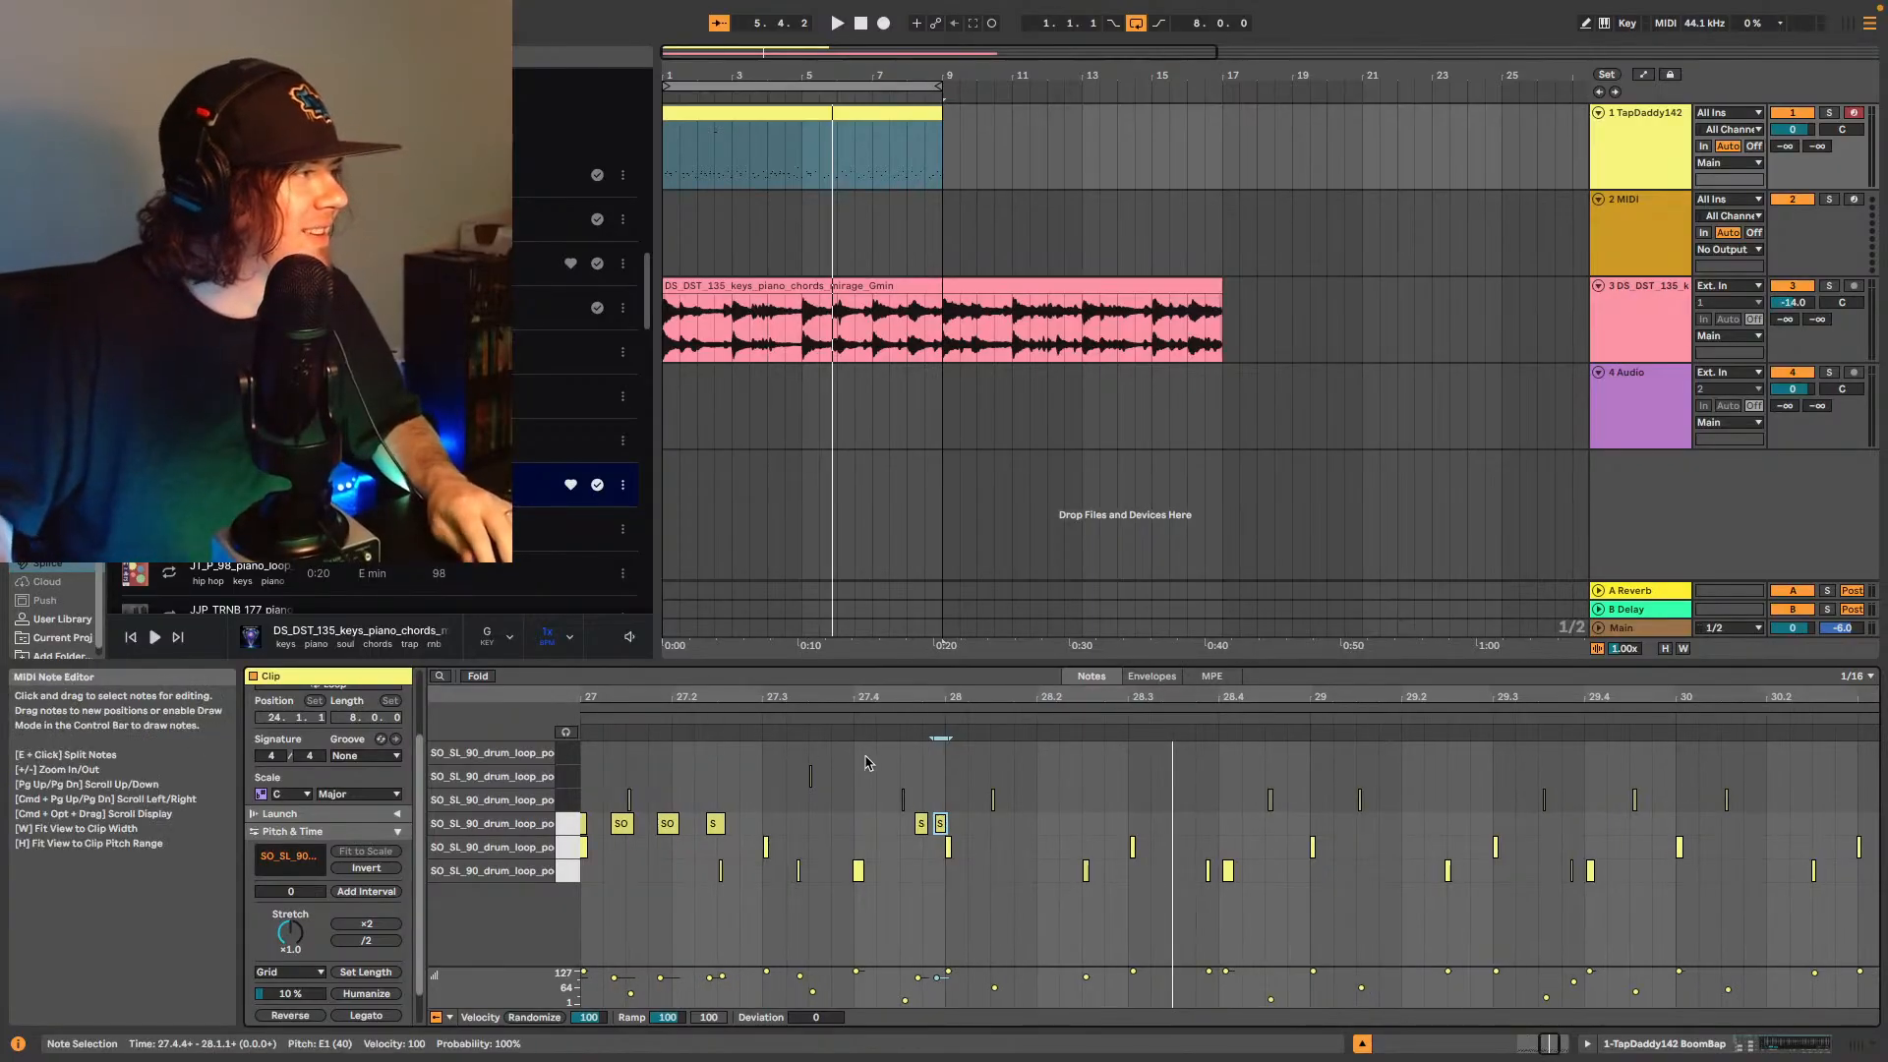
pyautogui.press('space')
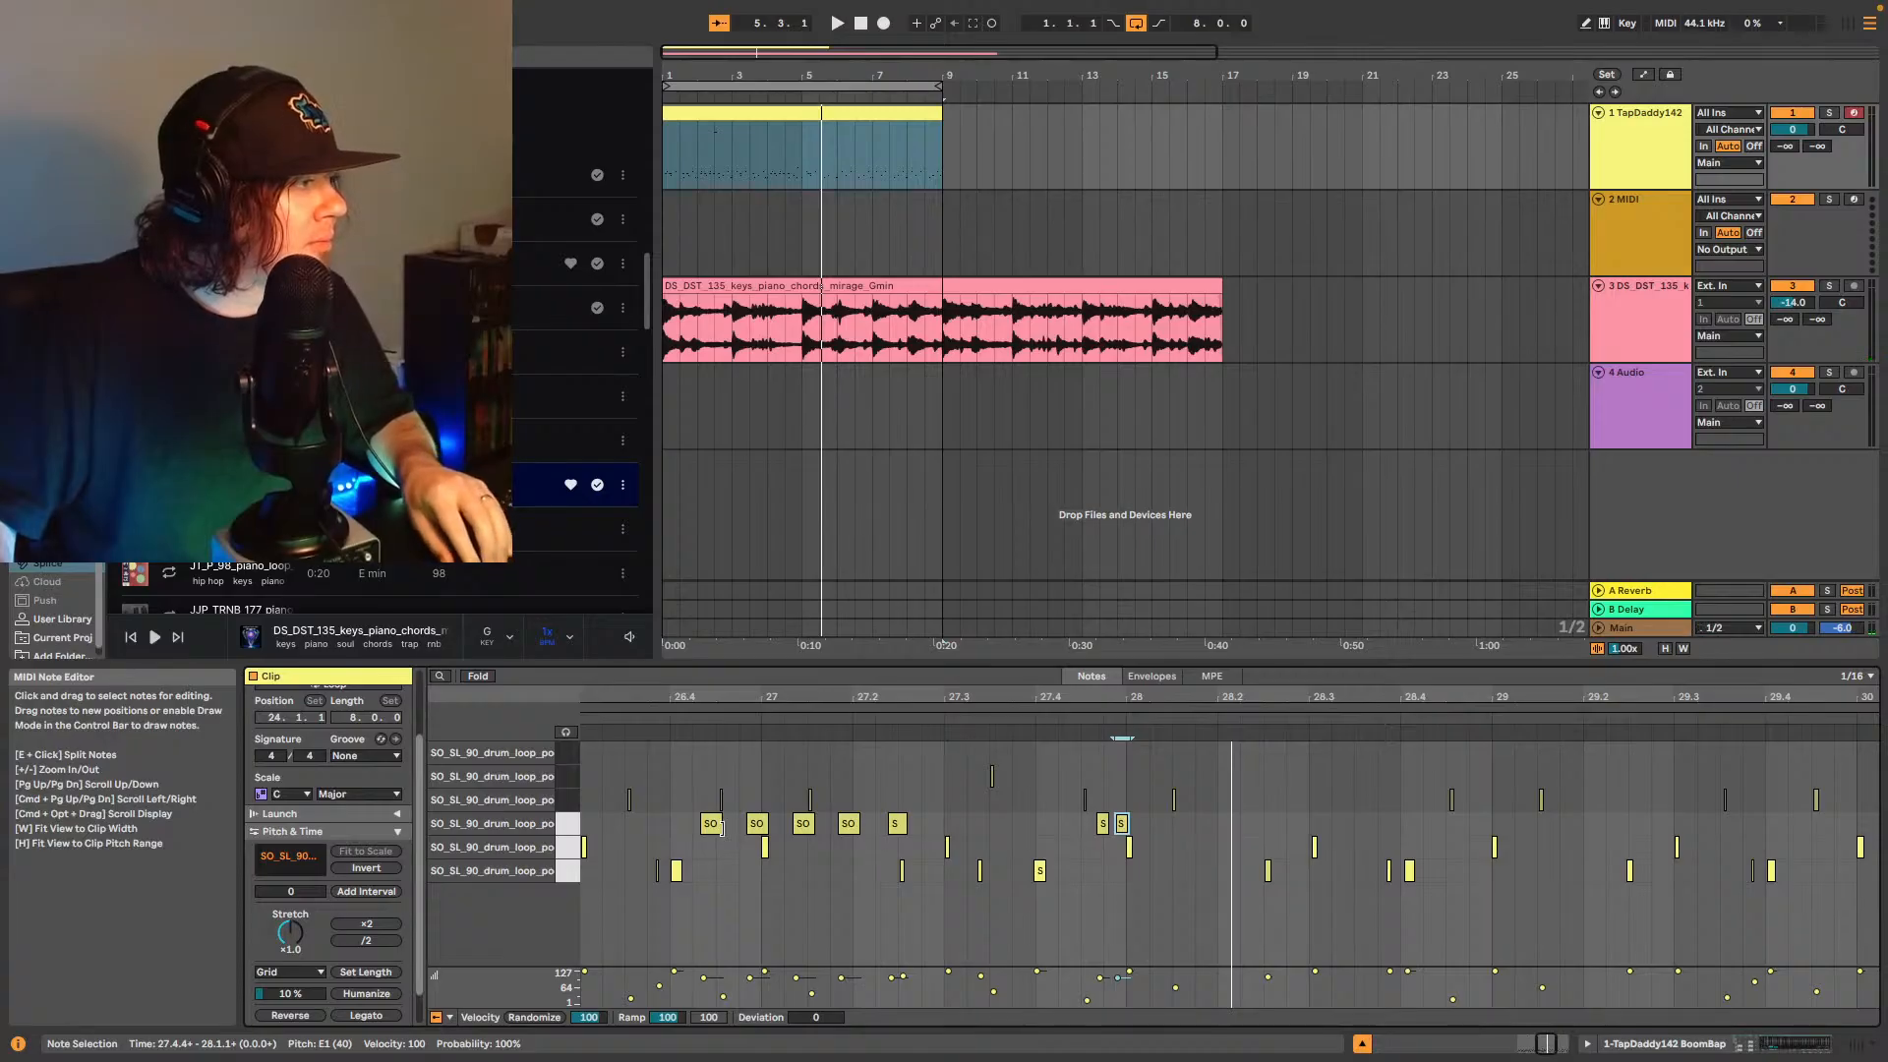
pyautogui.click(692, 833)
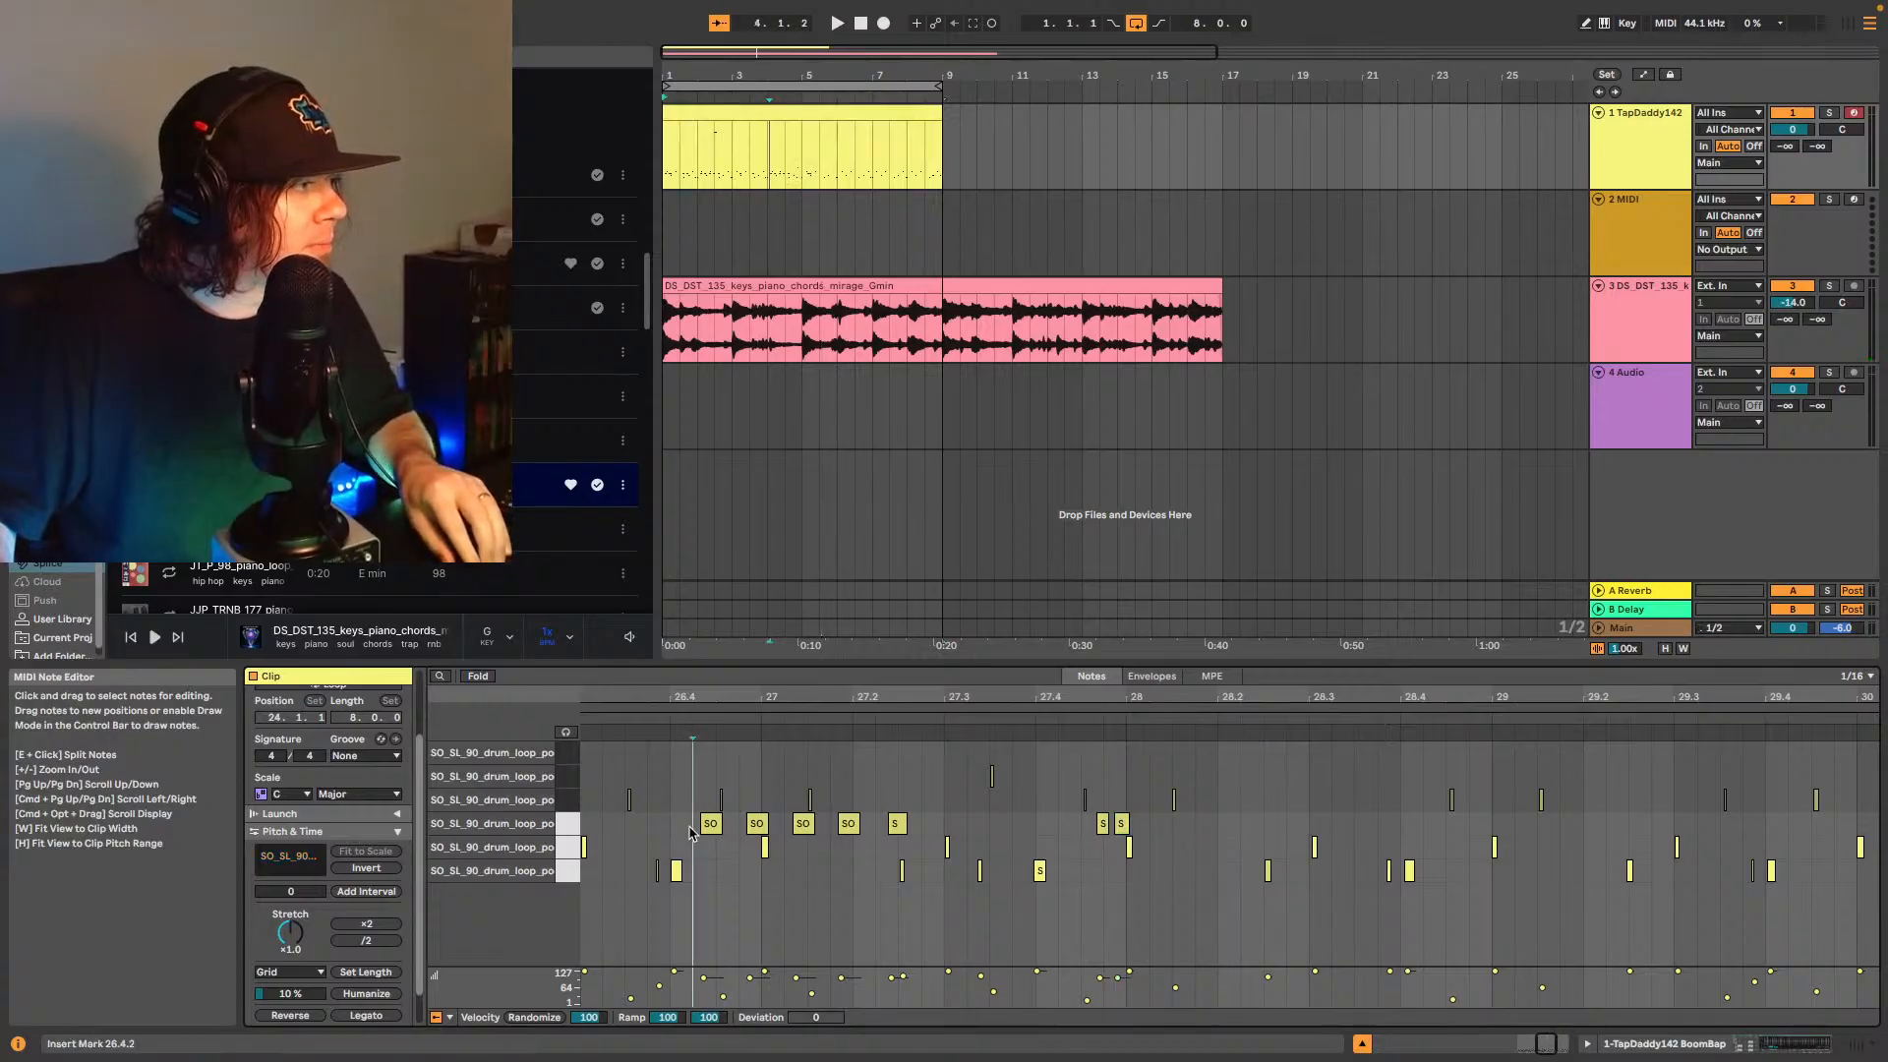
pyautogui.doubleClick(1258, 823)
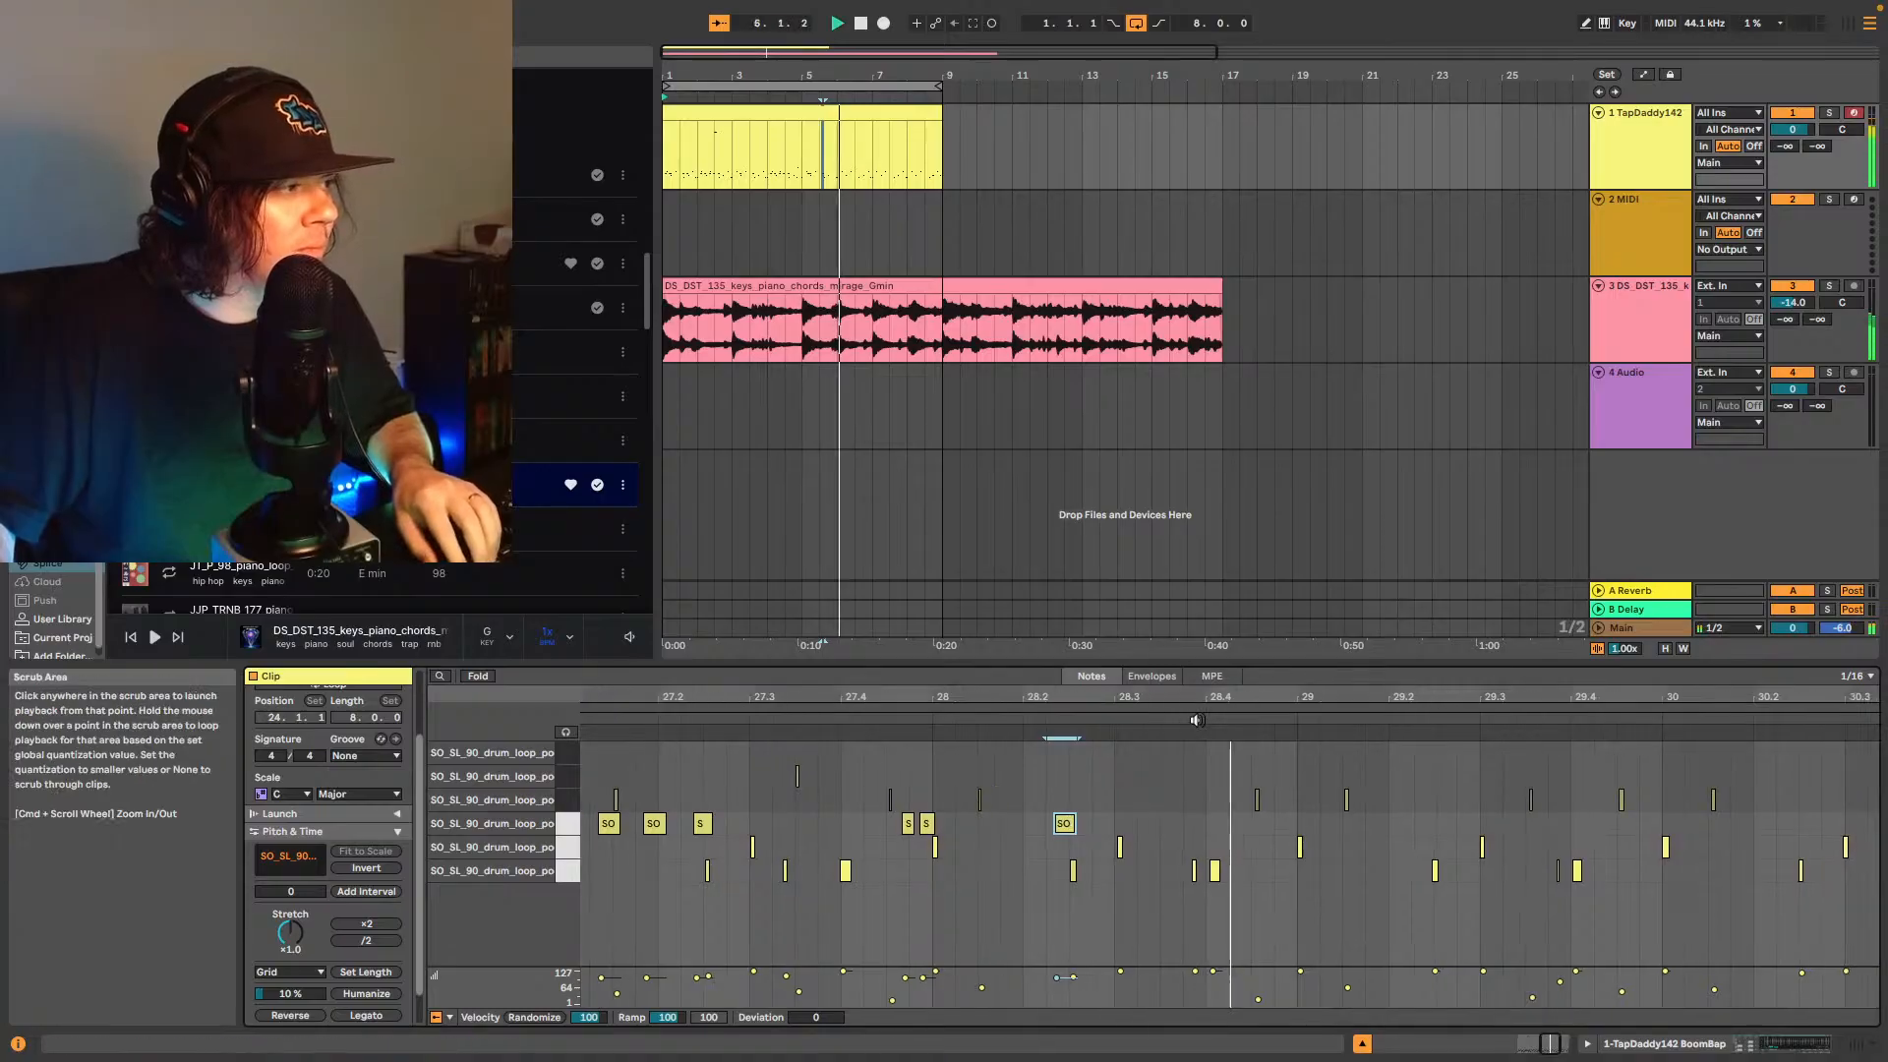
# - Copy the five E1 notes starting at 26.4.1, paste them at 28.4.1, and play the section
pyautogui.moveTo(1550, 1044); pyautogui.dragTo(1550, 1023)
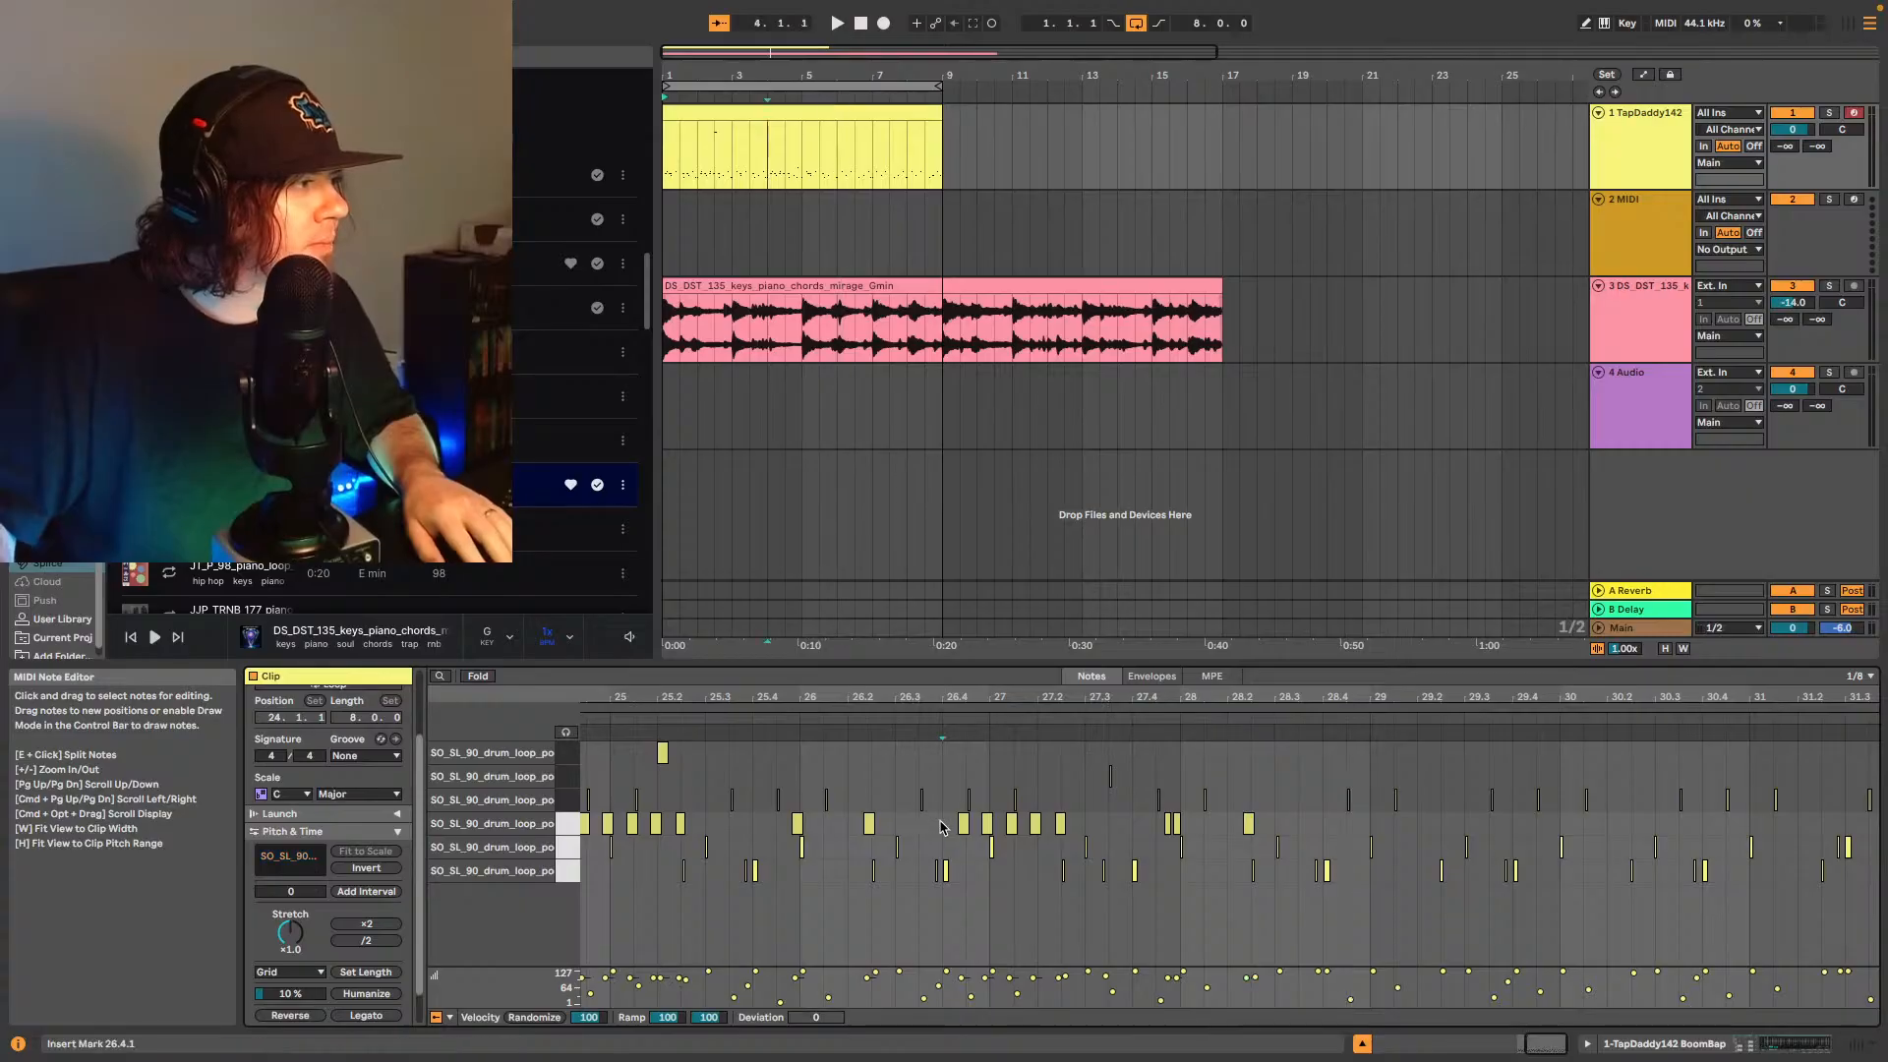
pyautogui.moveTo(940, 819); pyautogui.dragTo(1080, 824)
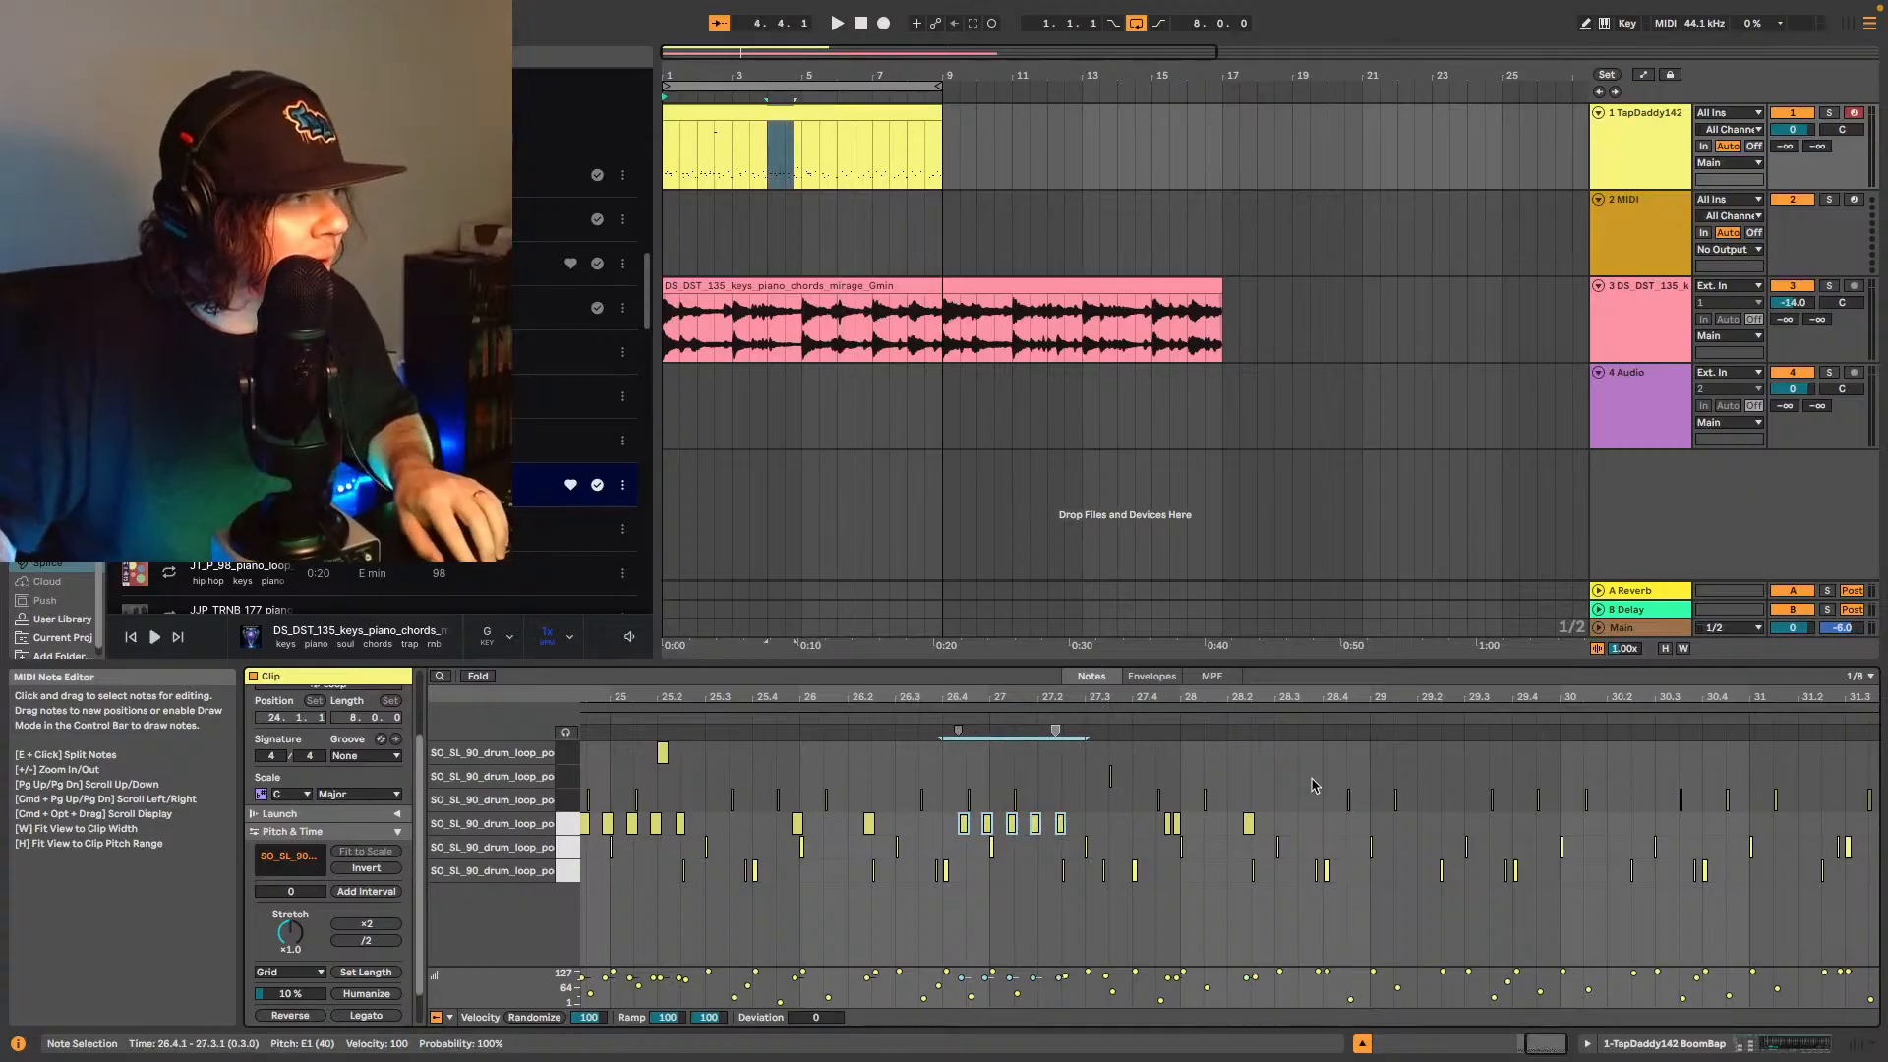
pyautogui.click(1323, 831)
pyautogui.hotkey('ctrl', 'v')
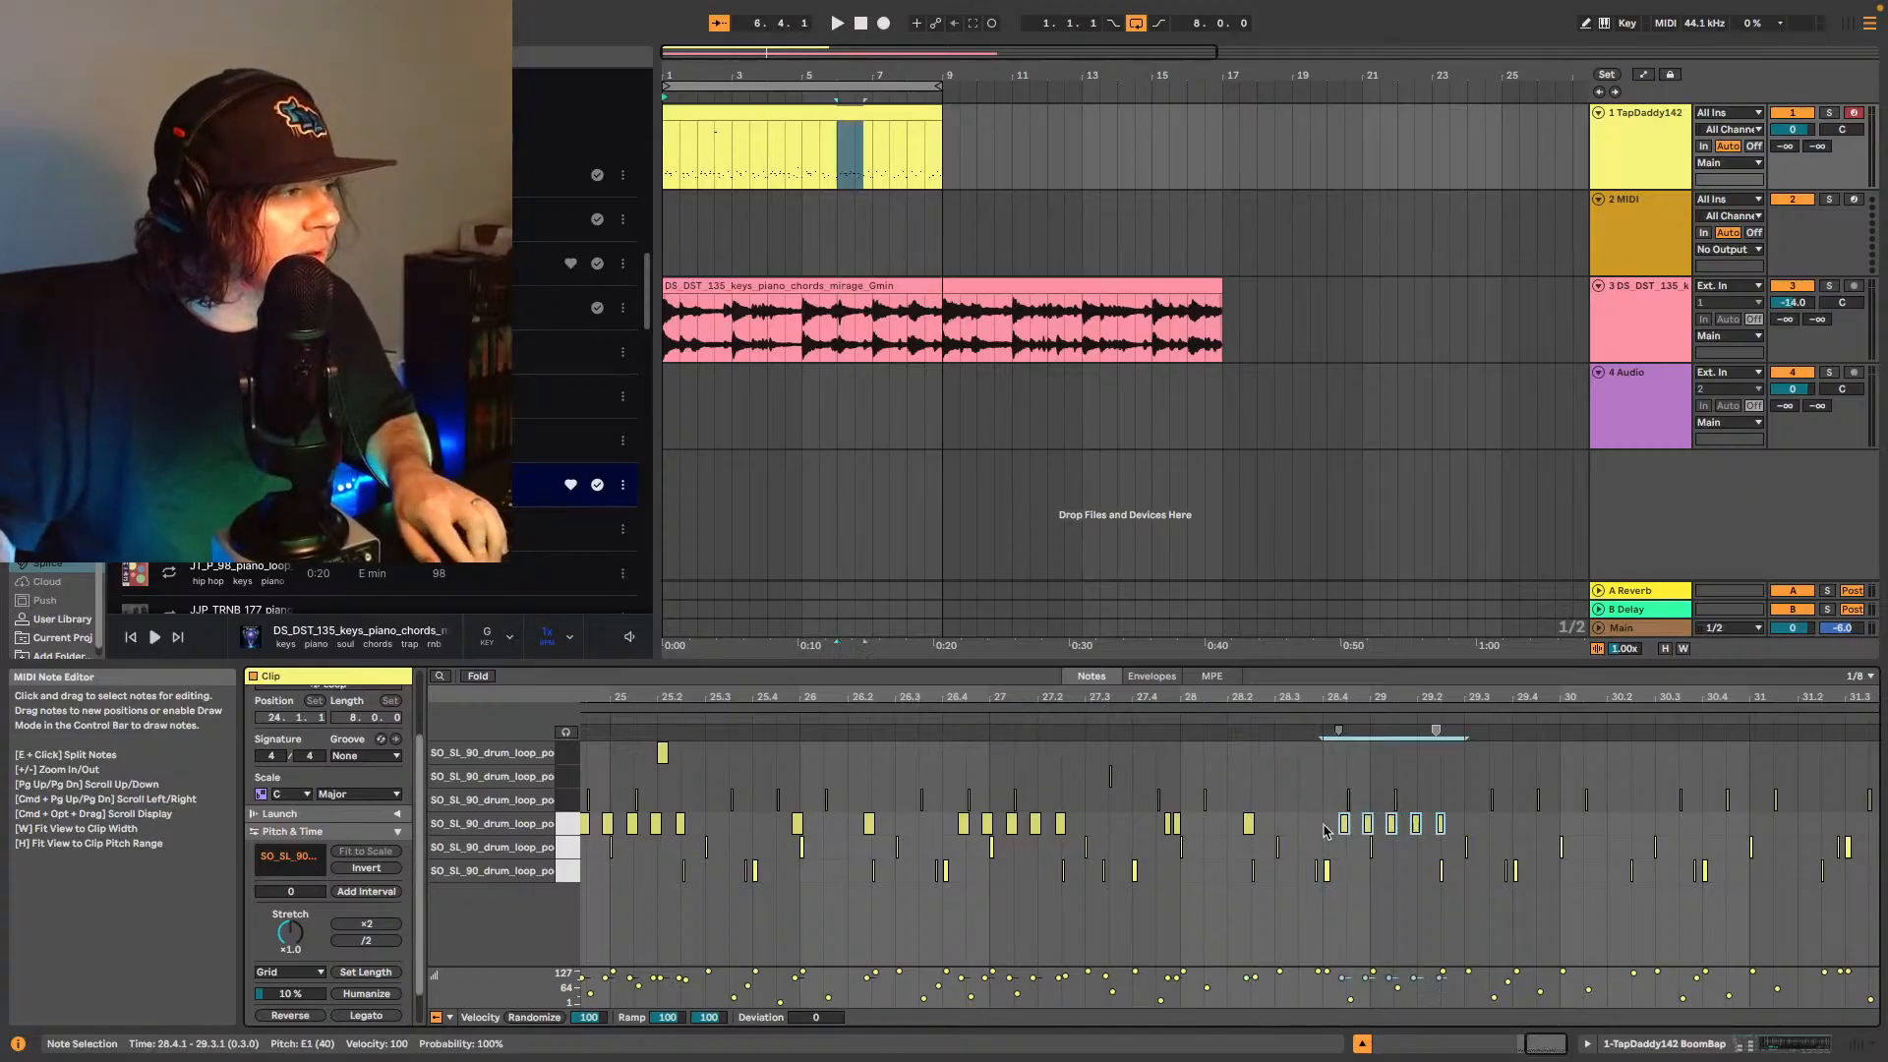
pyautogui.press('space')
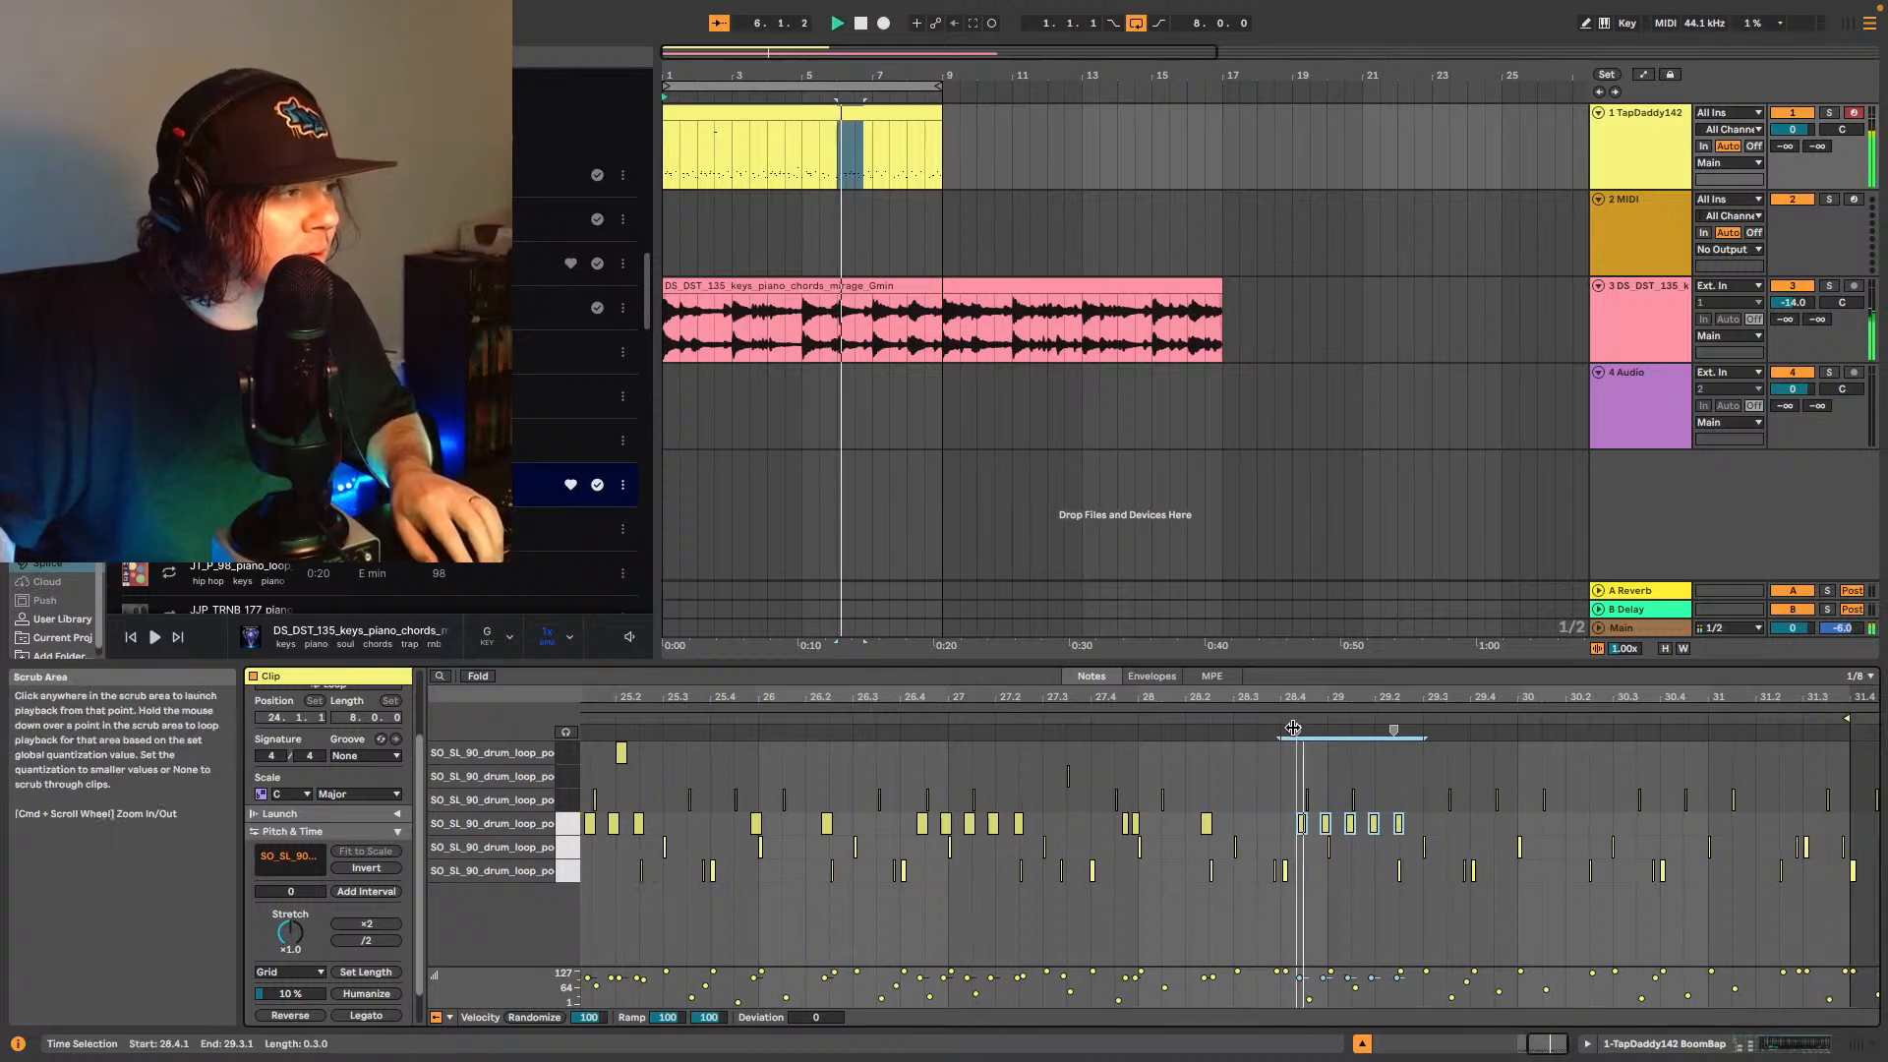
# - Delete the last of the five pasted E1 notes, near 29.2.2, and replay the passage from bar 28
pyautogui.click(1399, 829)
pyautogui.press('space')
pyautogui.press('Delete')
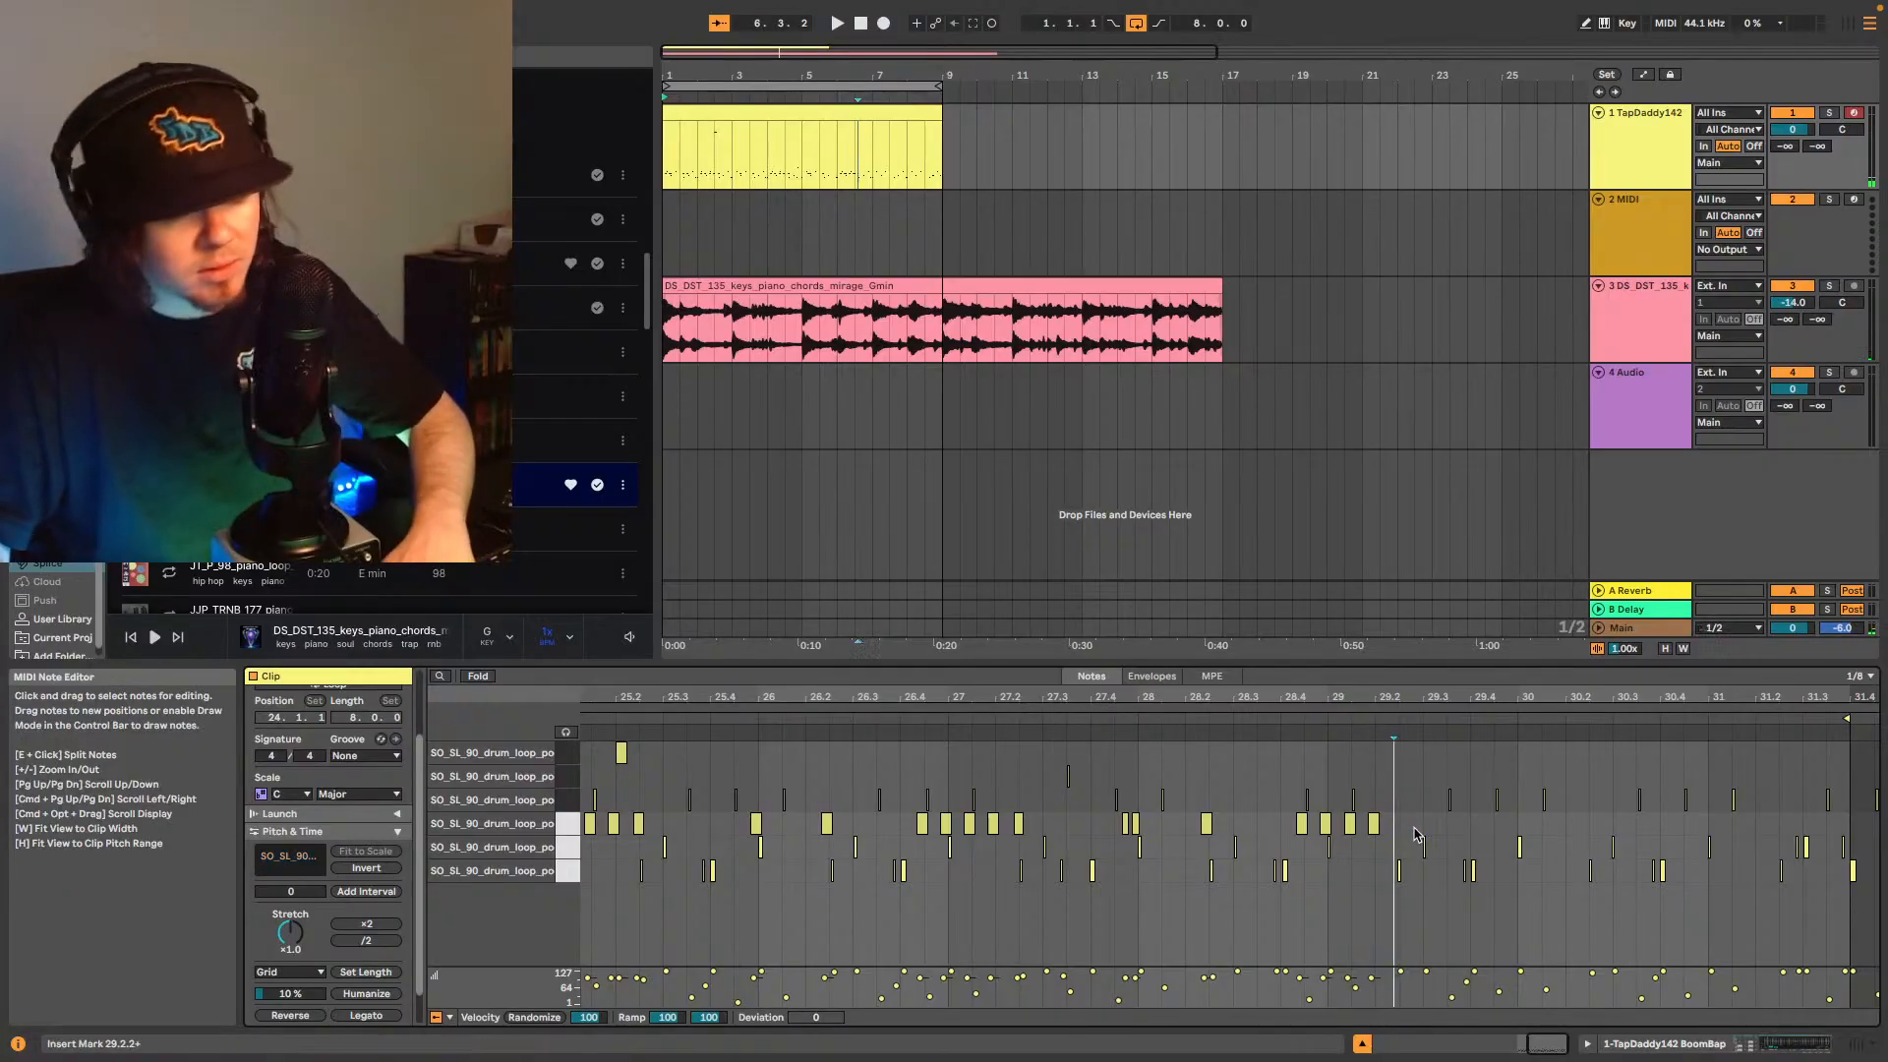
pyautogui.press('space')
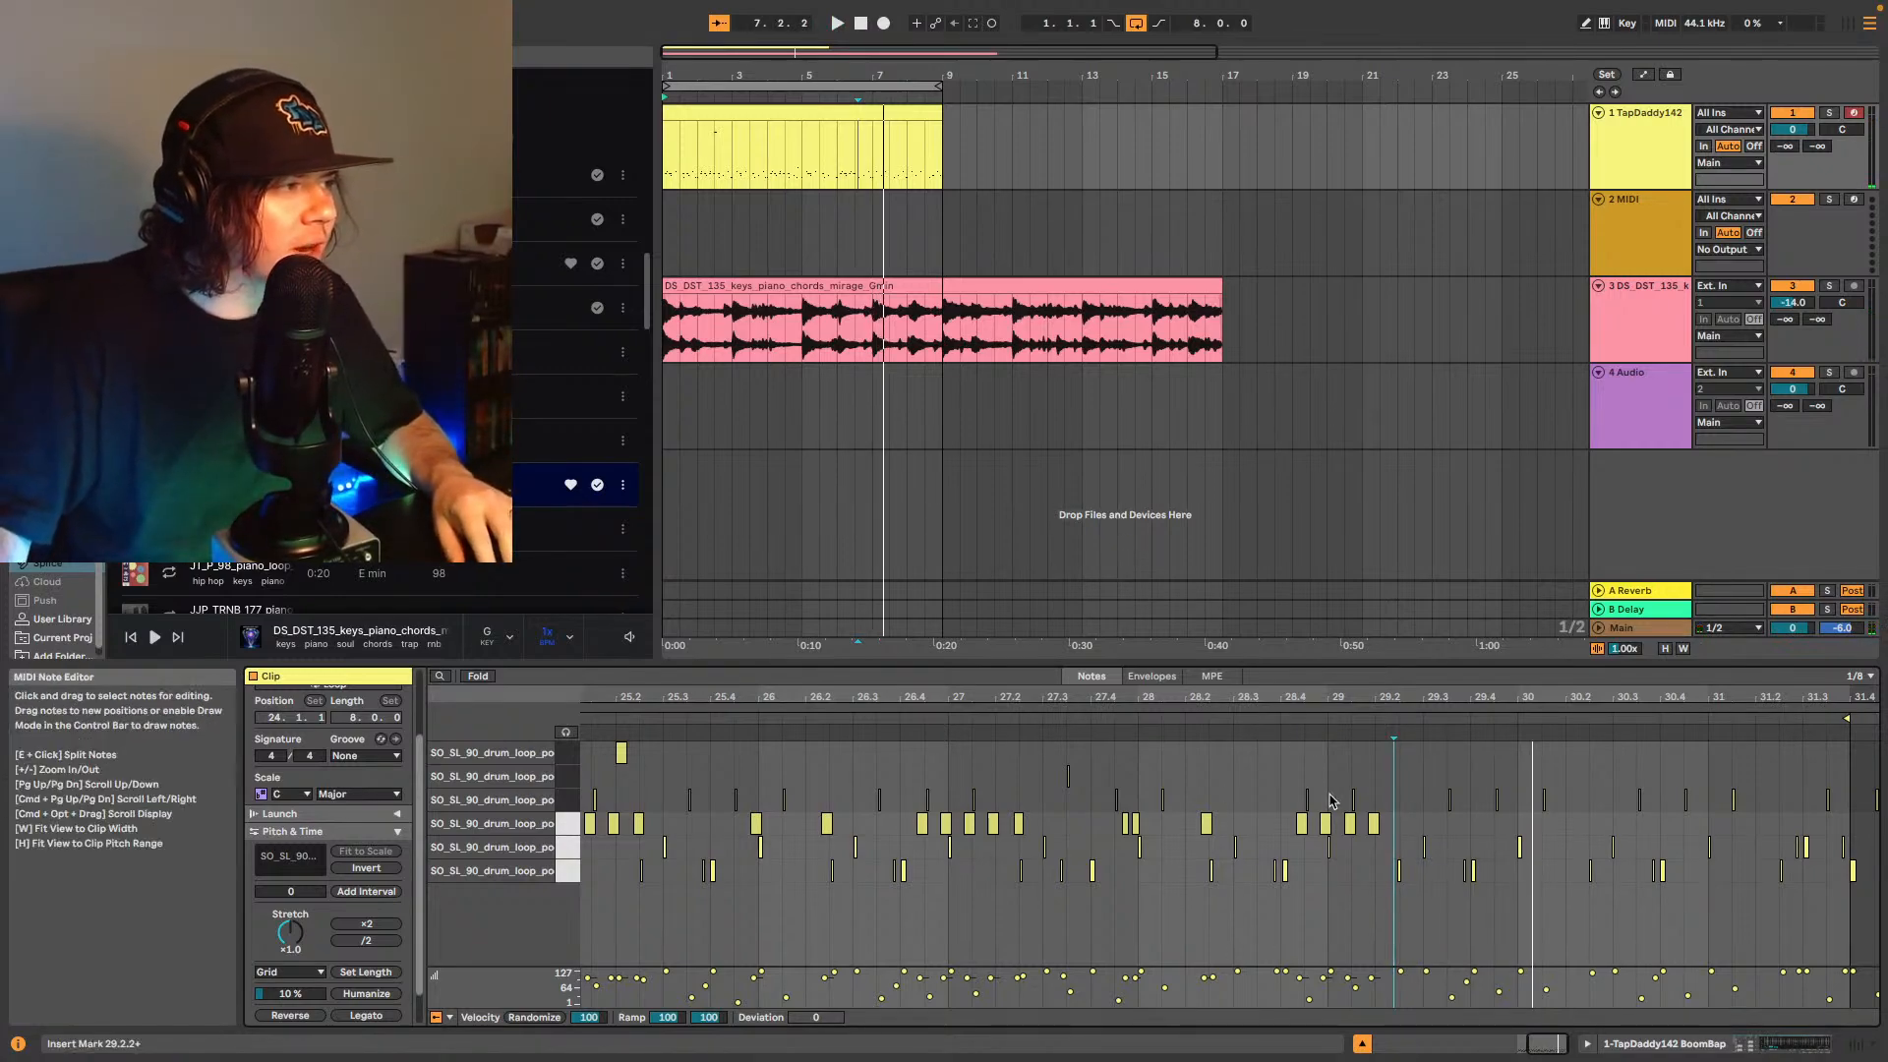
pyautogui.click(1214, 714)
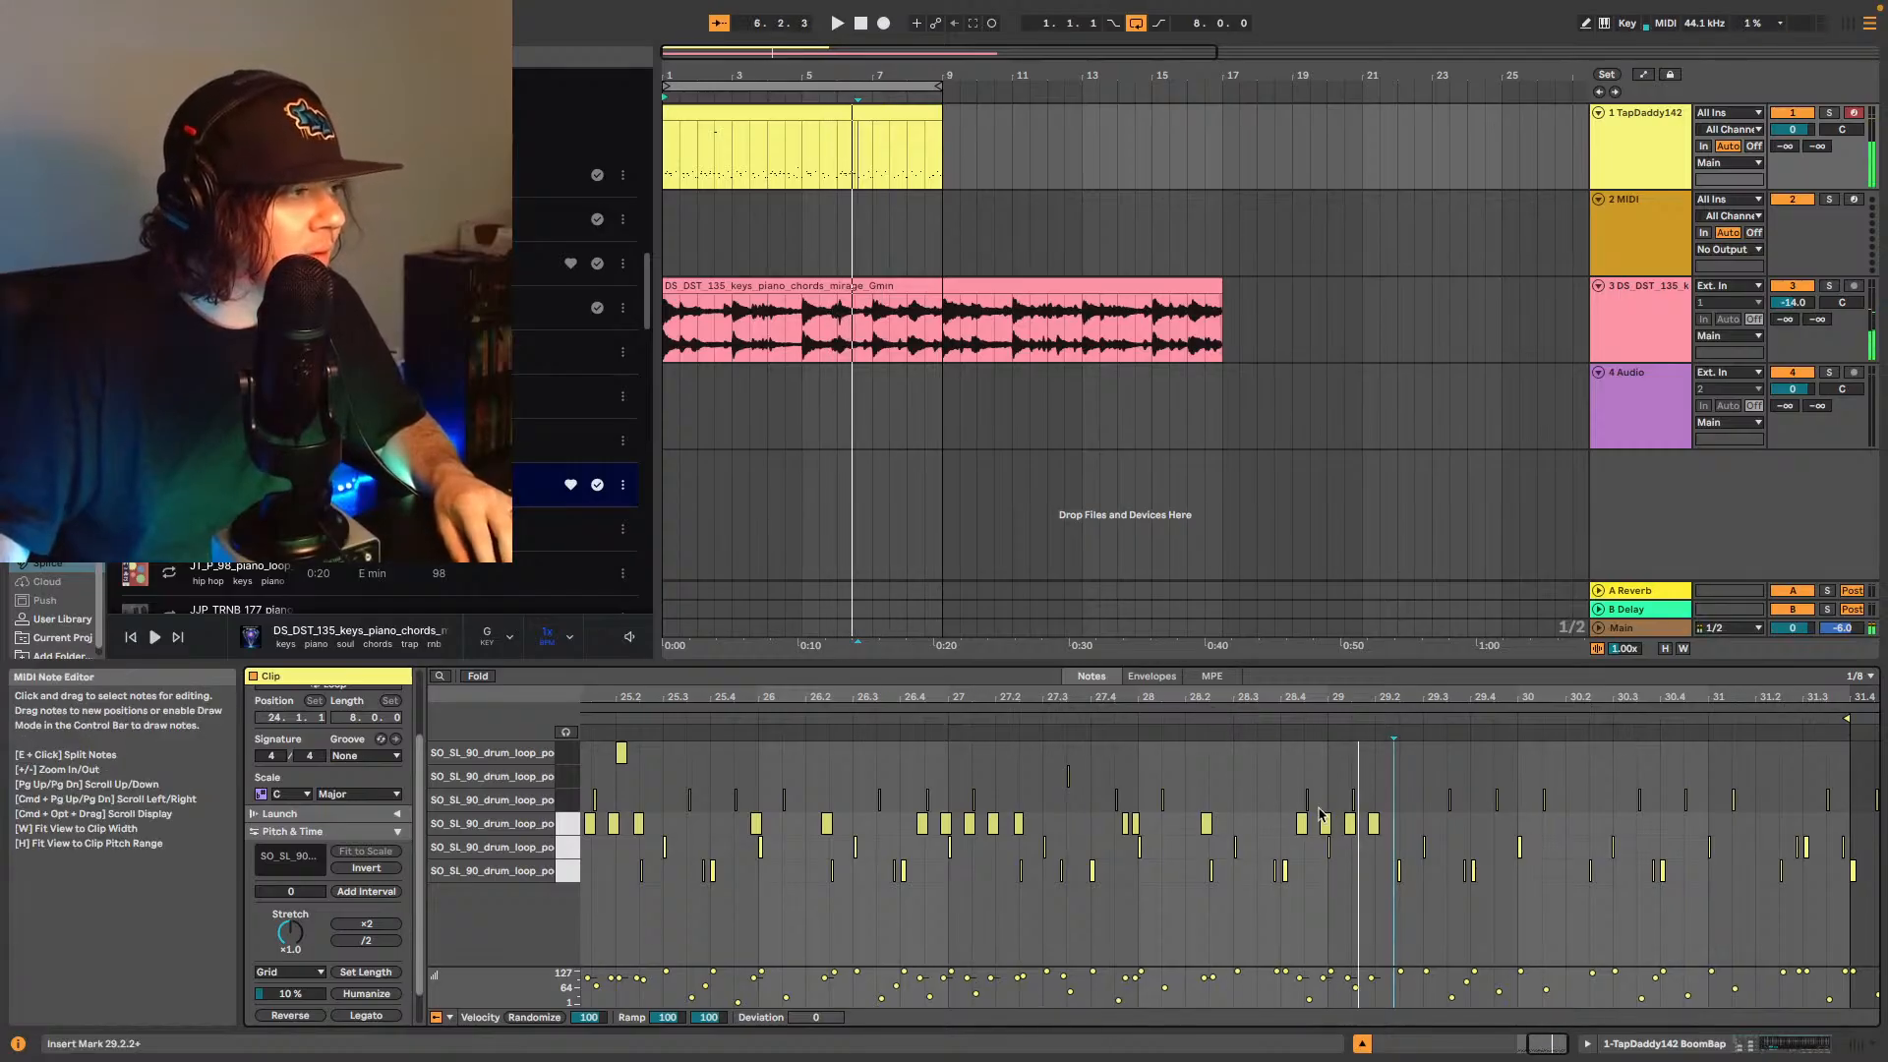
pyautogui.press('space')
# - Replace the last two pasted E1 notes in bar 29 with two very short, closely spaced hits around 29.2.2 and play them
pyautogui.click(1352, 825)
pyautogui.click(1269, 723)
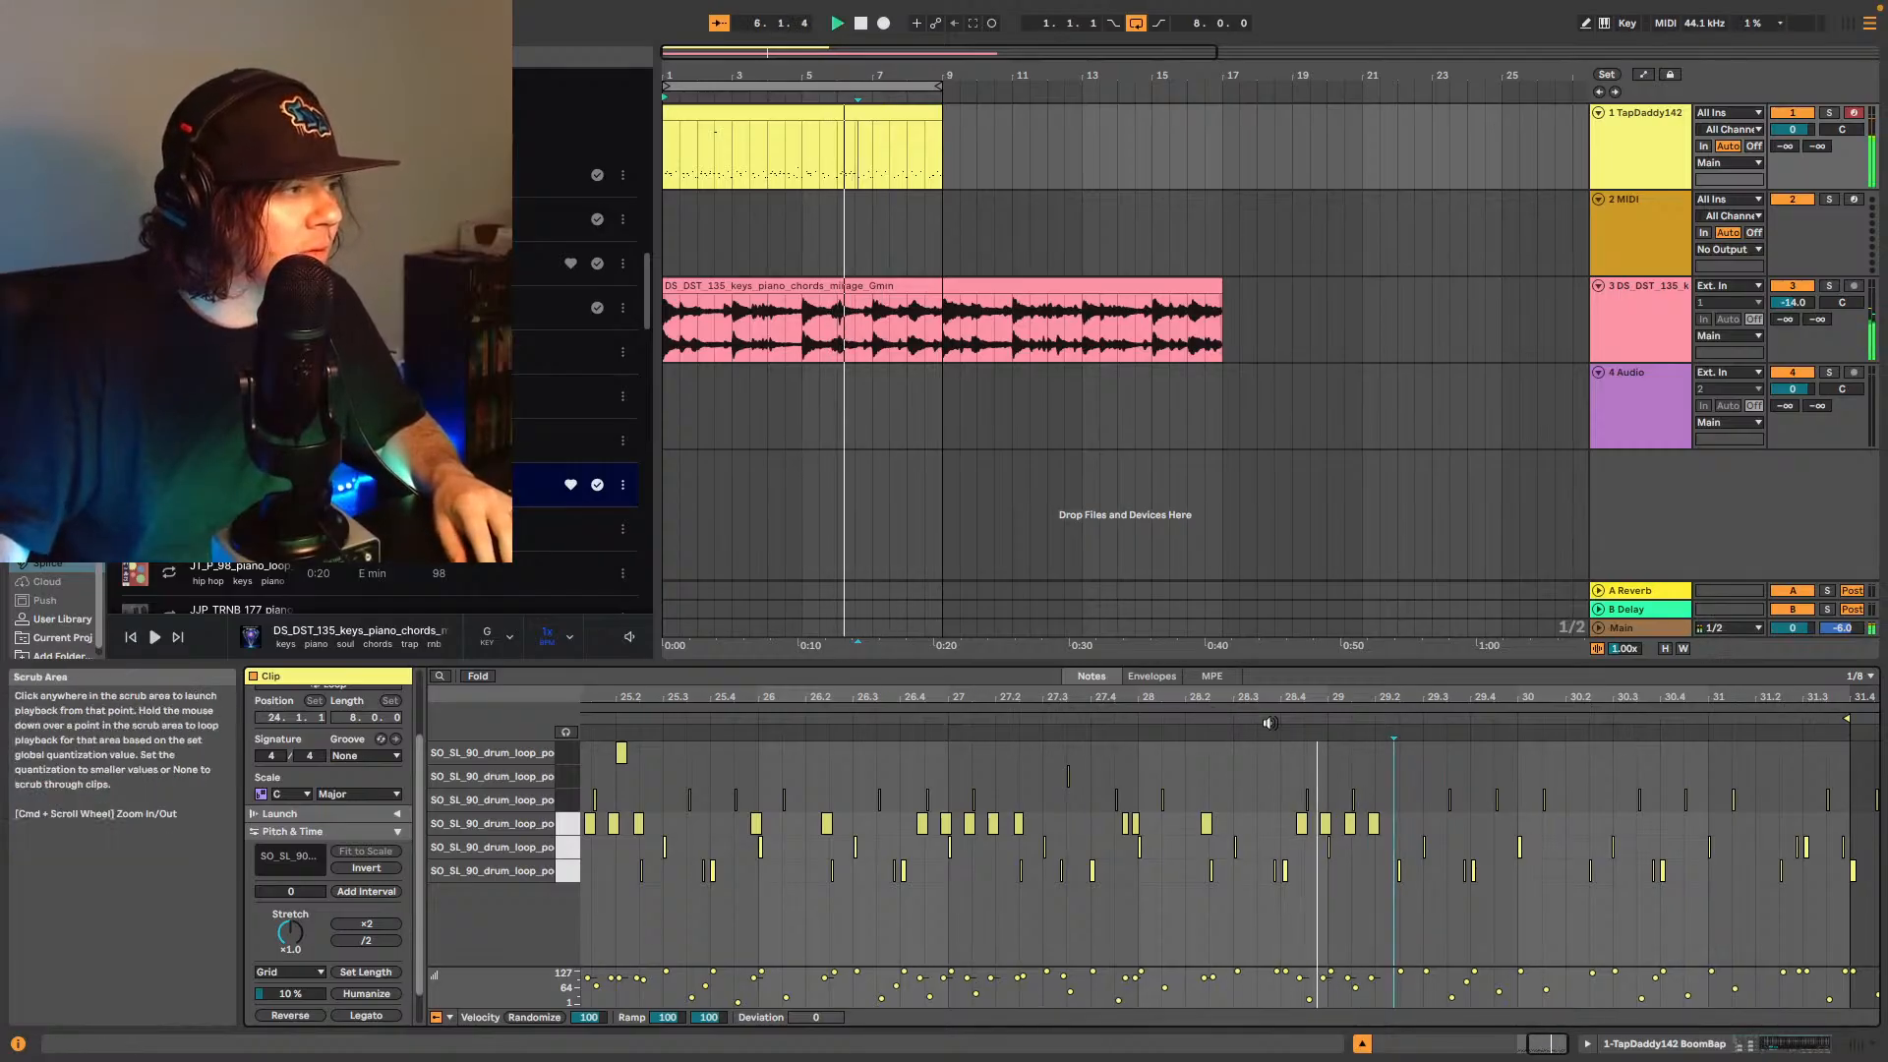
pyautogui.press('space')
pyautogui.click(1351, 824)
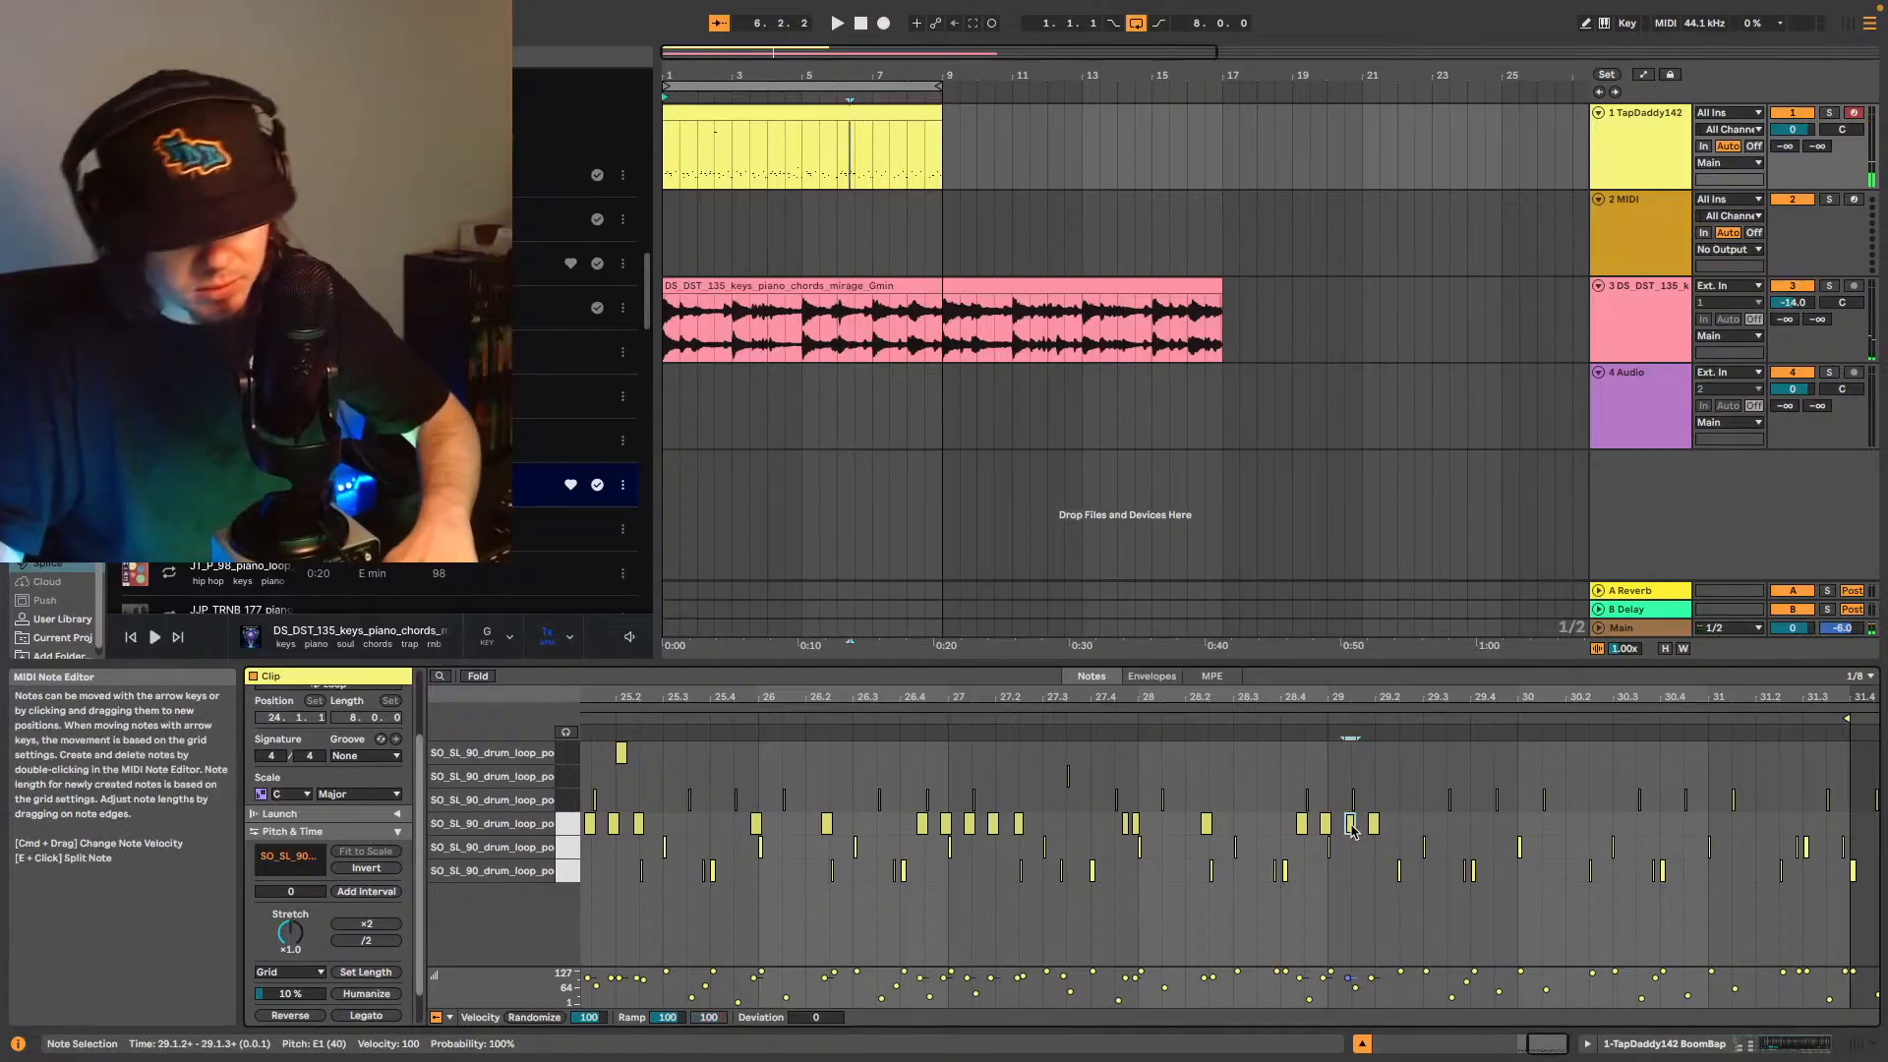
pyautogui.moveTo(1351, 826); pyautogui.dragTo(1402, 843)
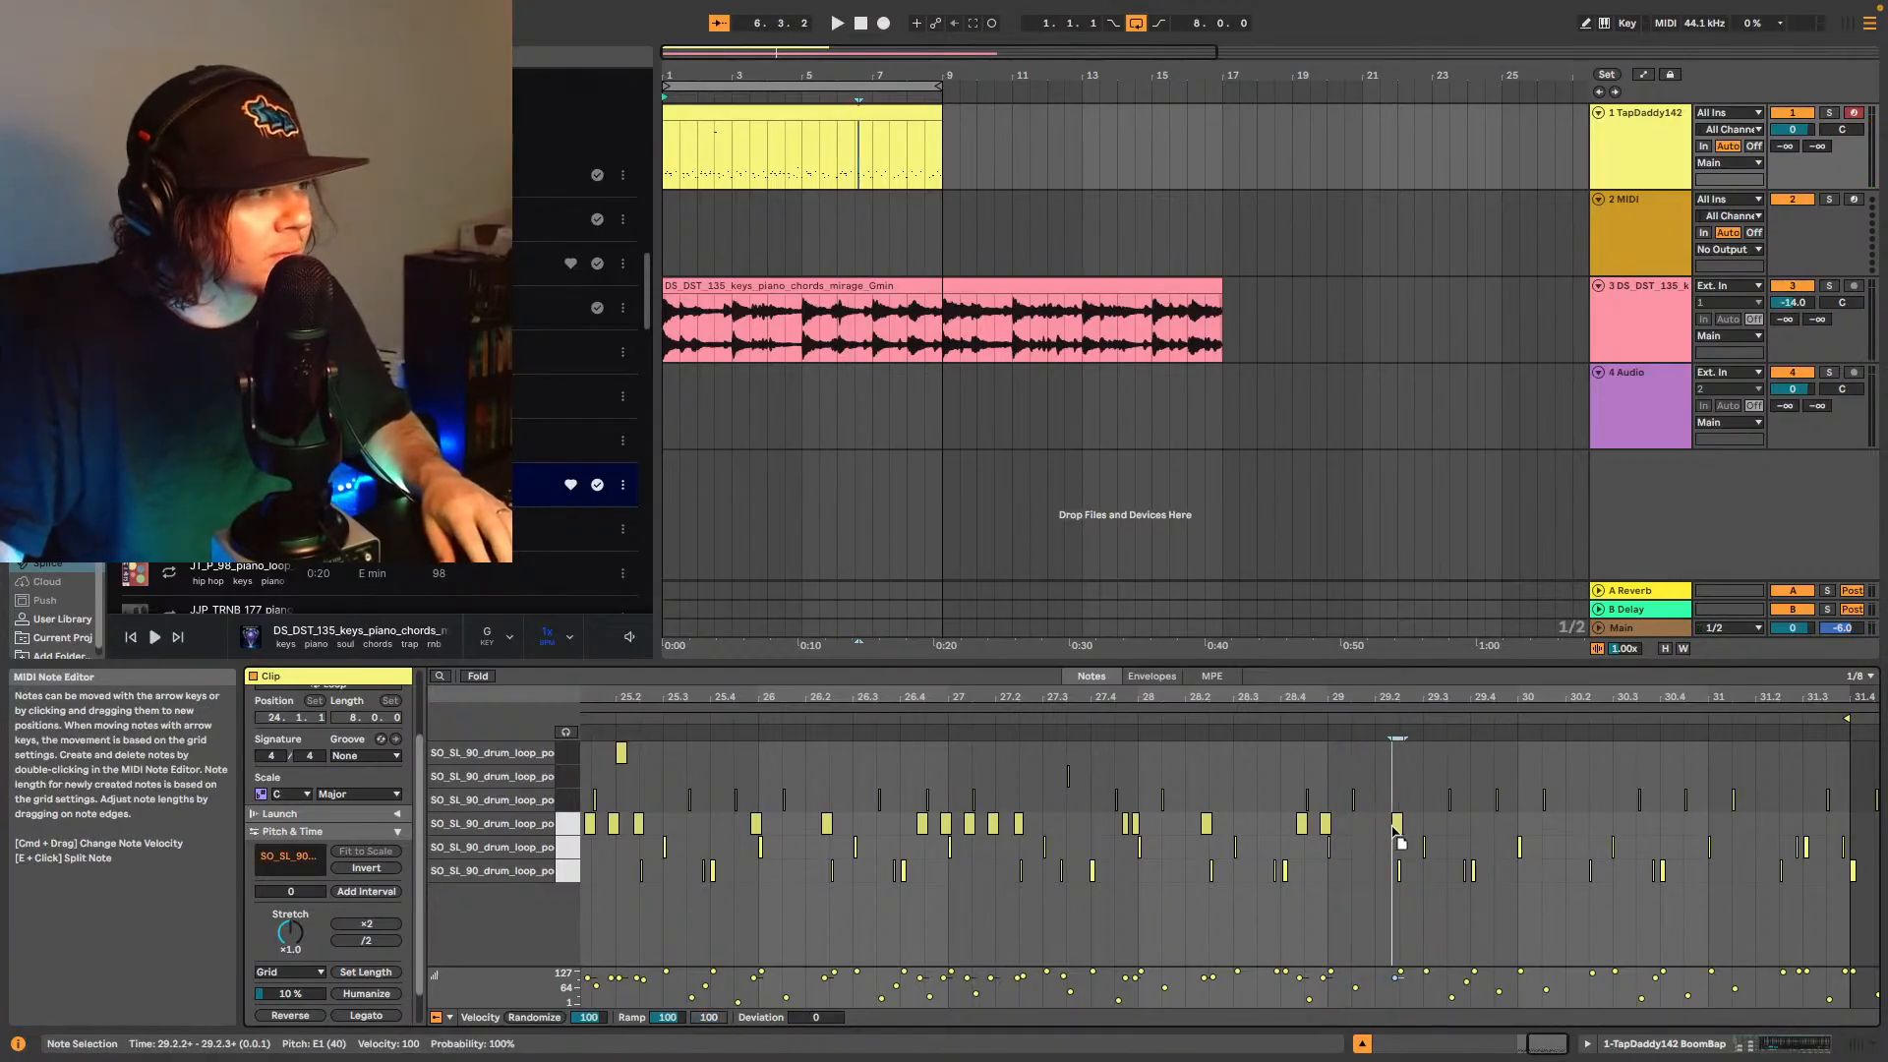
pyautogui.moveTo(1554, 1044); pyautogui.dragTo(1553, 1048)
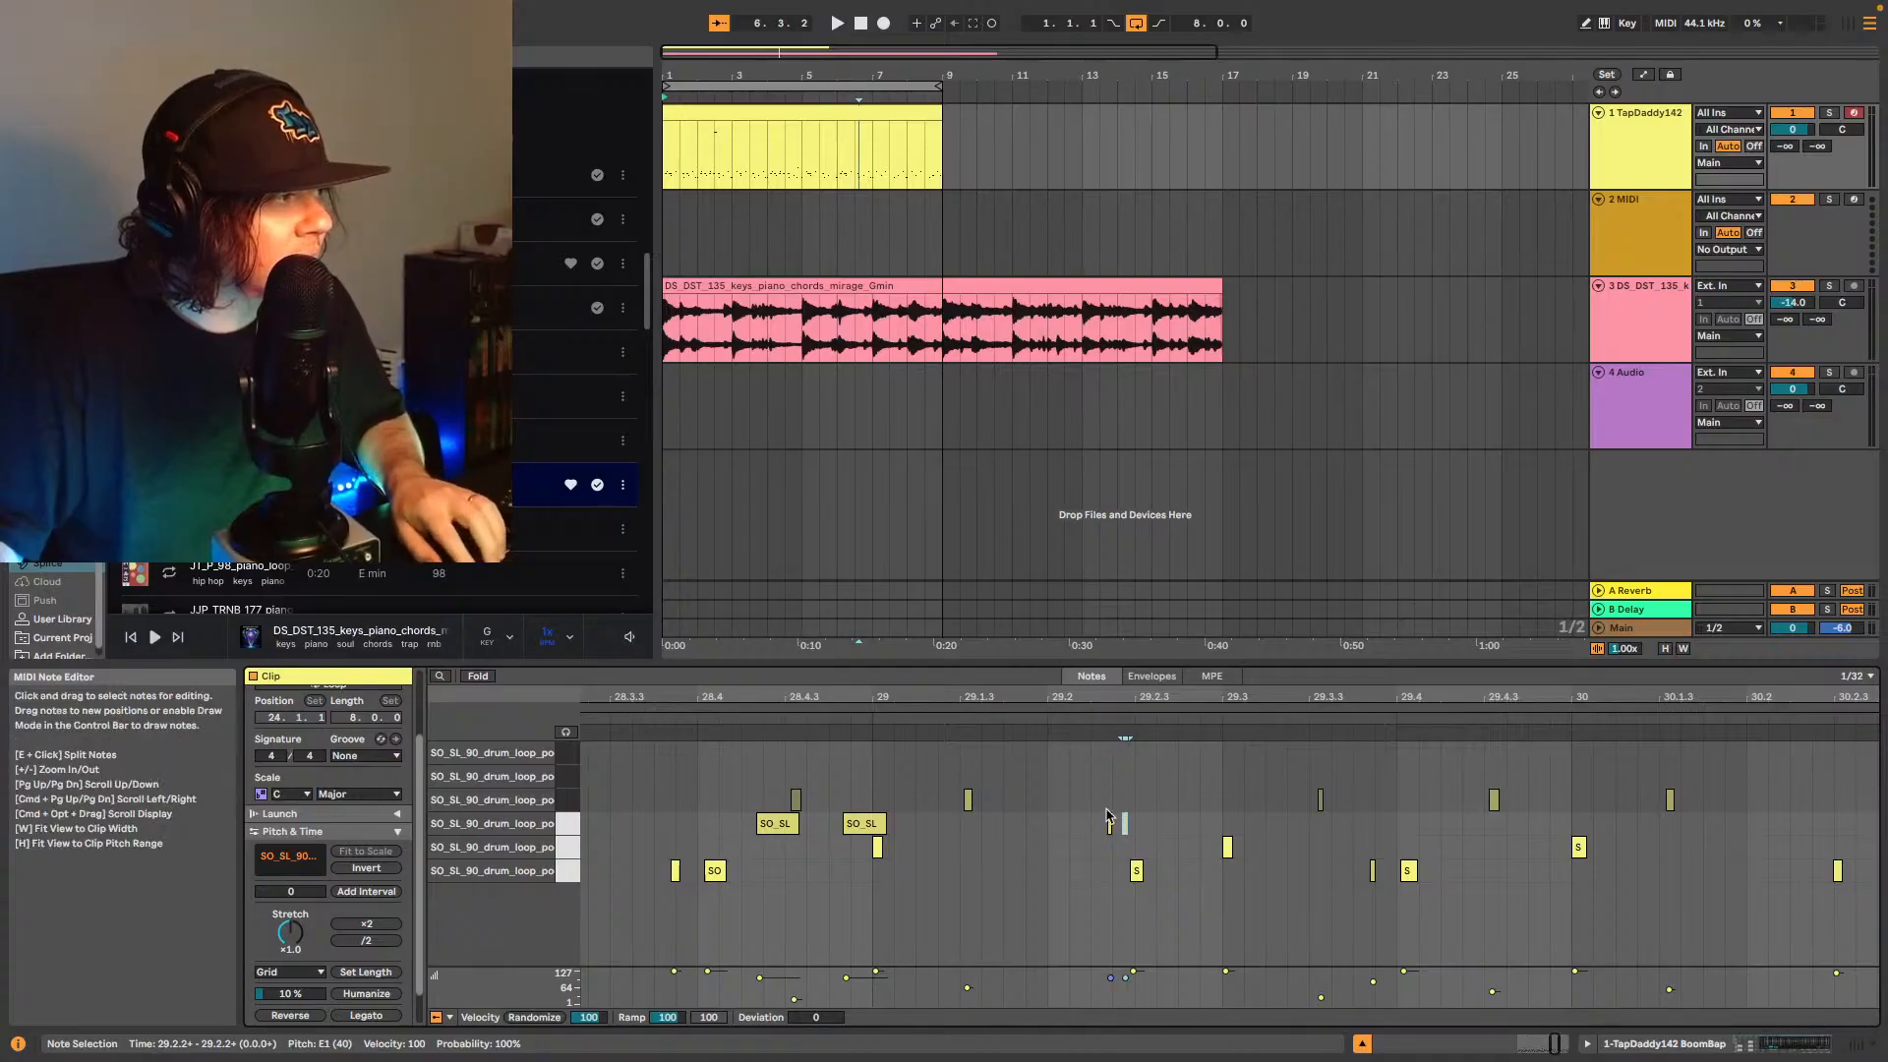
pyautogui.press('space')
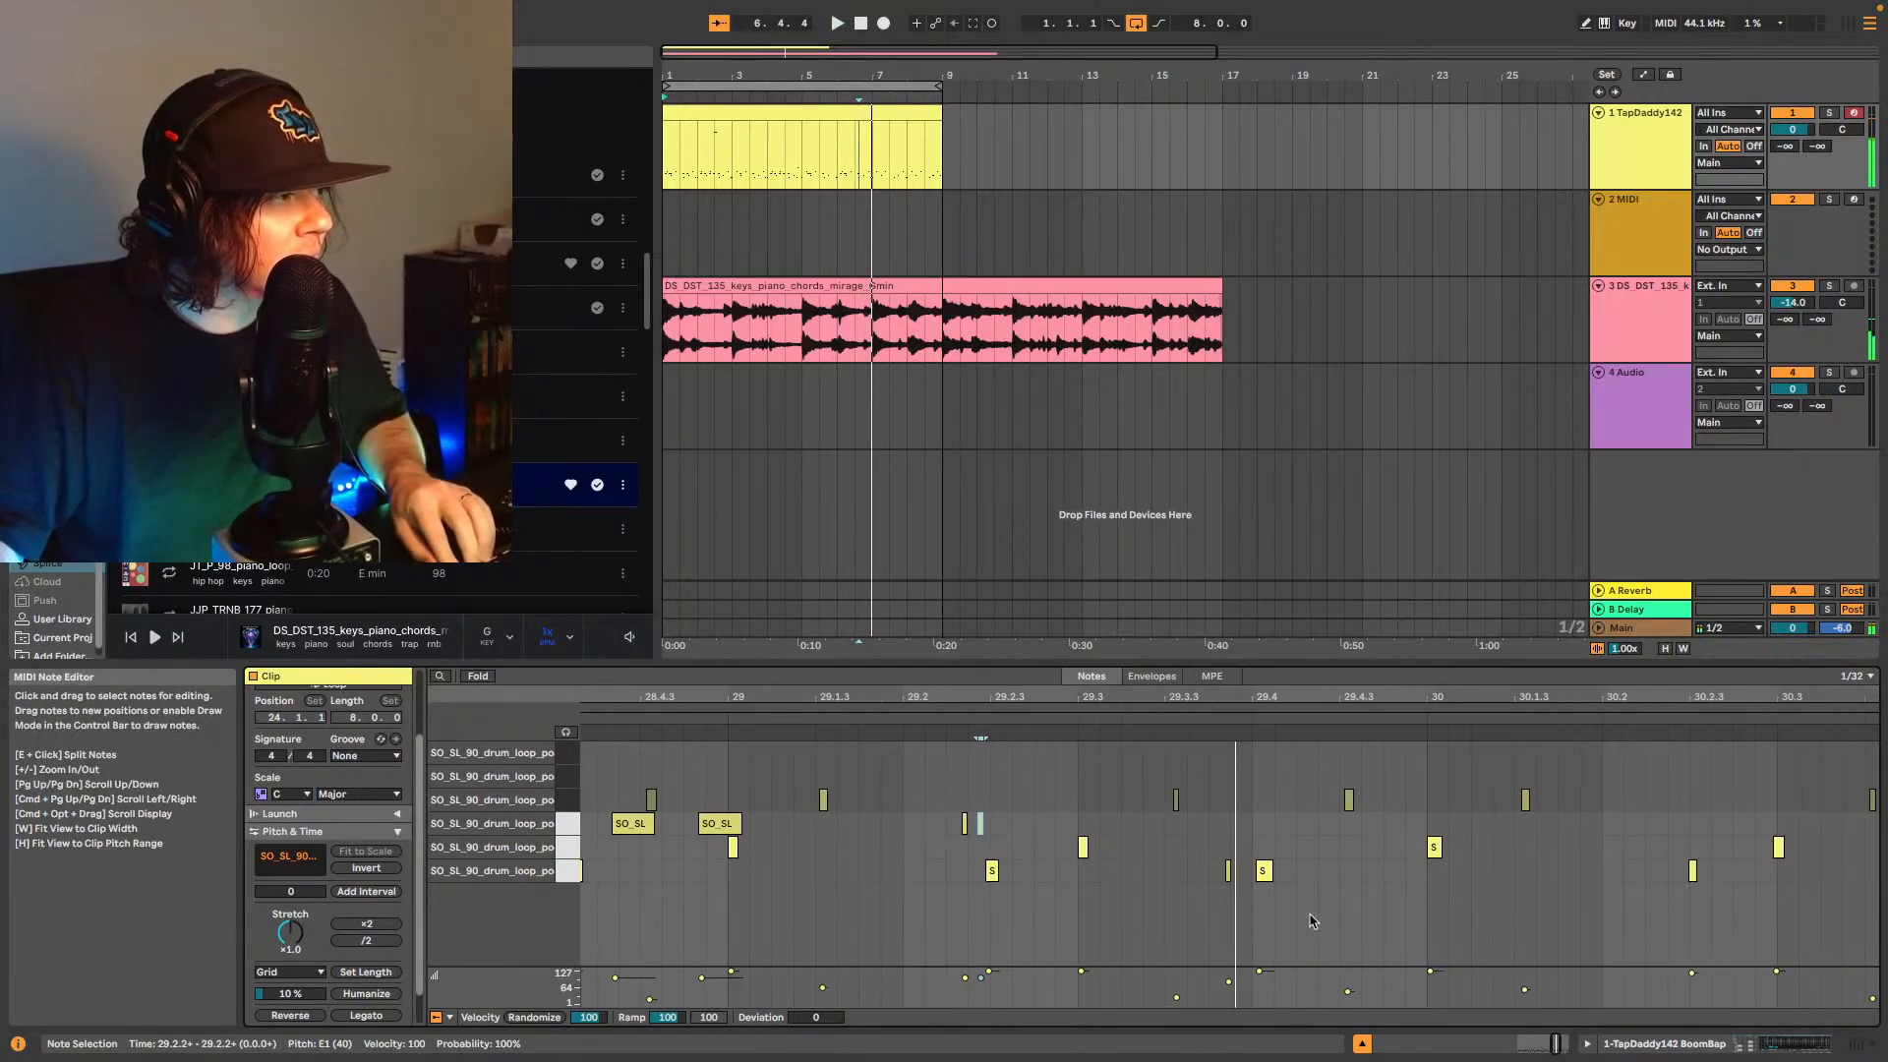
pyautogui.moveTo(1555, 1044); pyautogui.dragTo(1553, 1017)
pyautogui.click(939, 719)
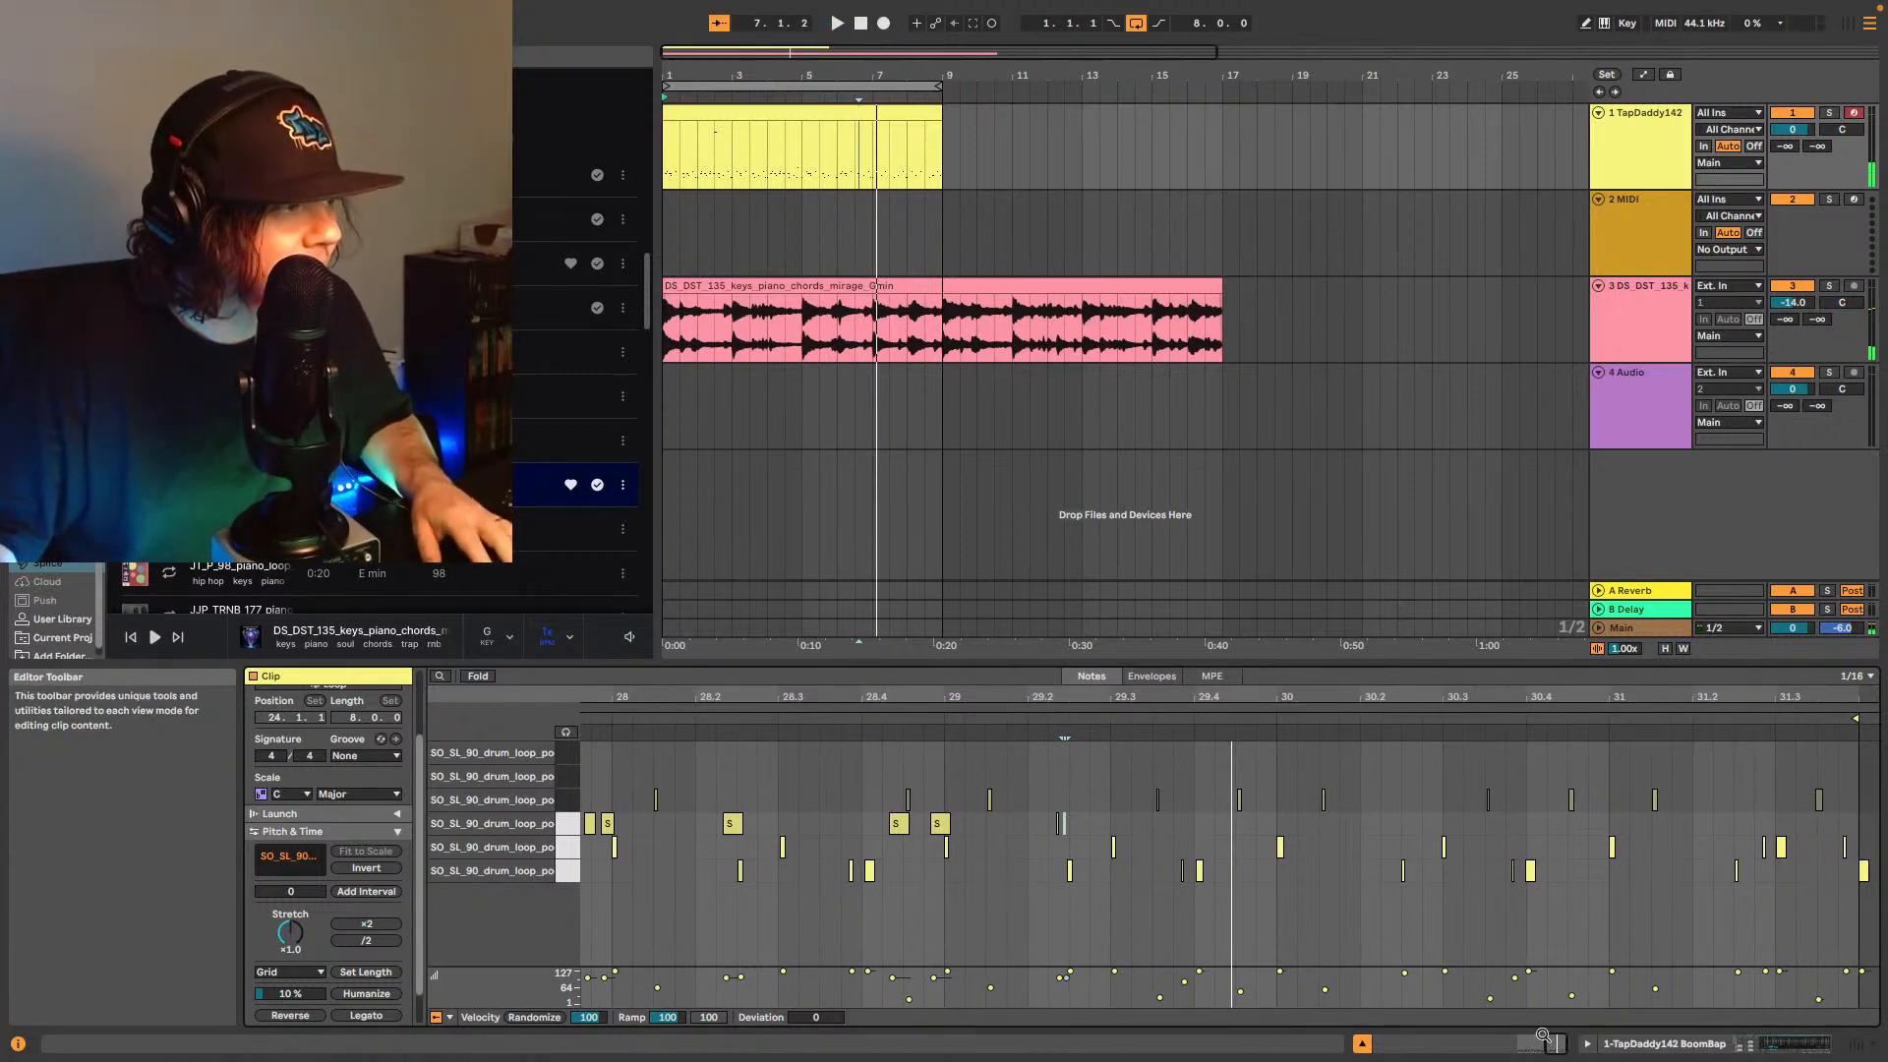
# - Copy the four E1 notes starting at 26.4.1, paste them at 29.4.1, and play the result
pyautogui.moveTo(1555, 1050); pyautogui.dragTo(1534, 983)
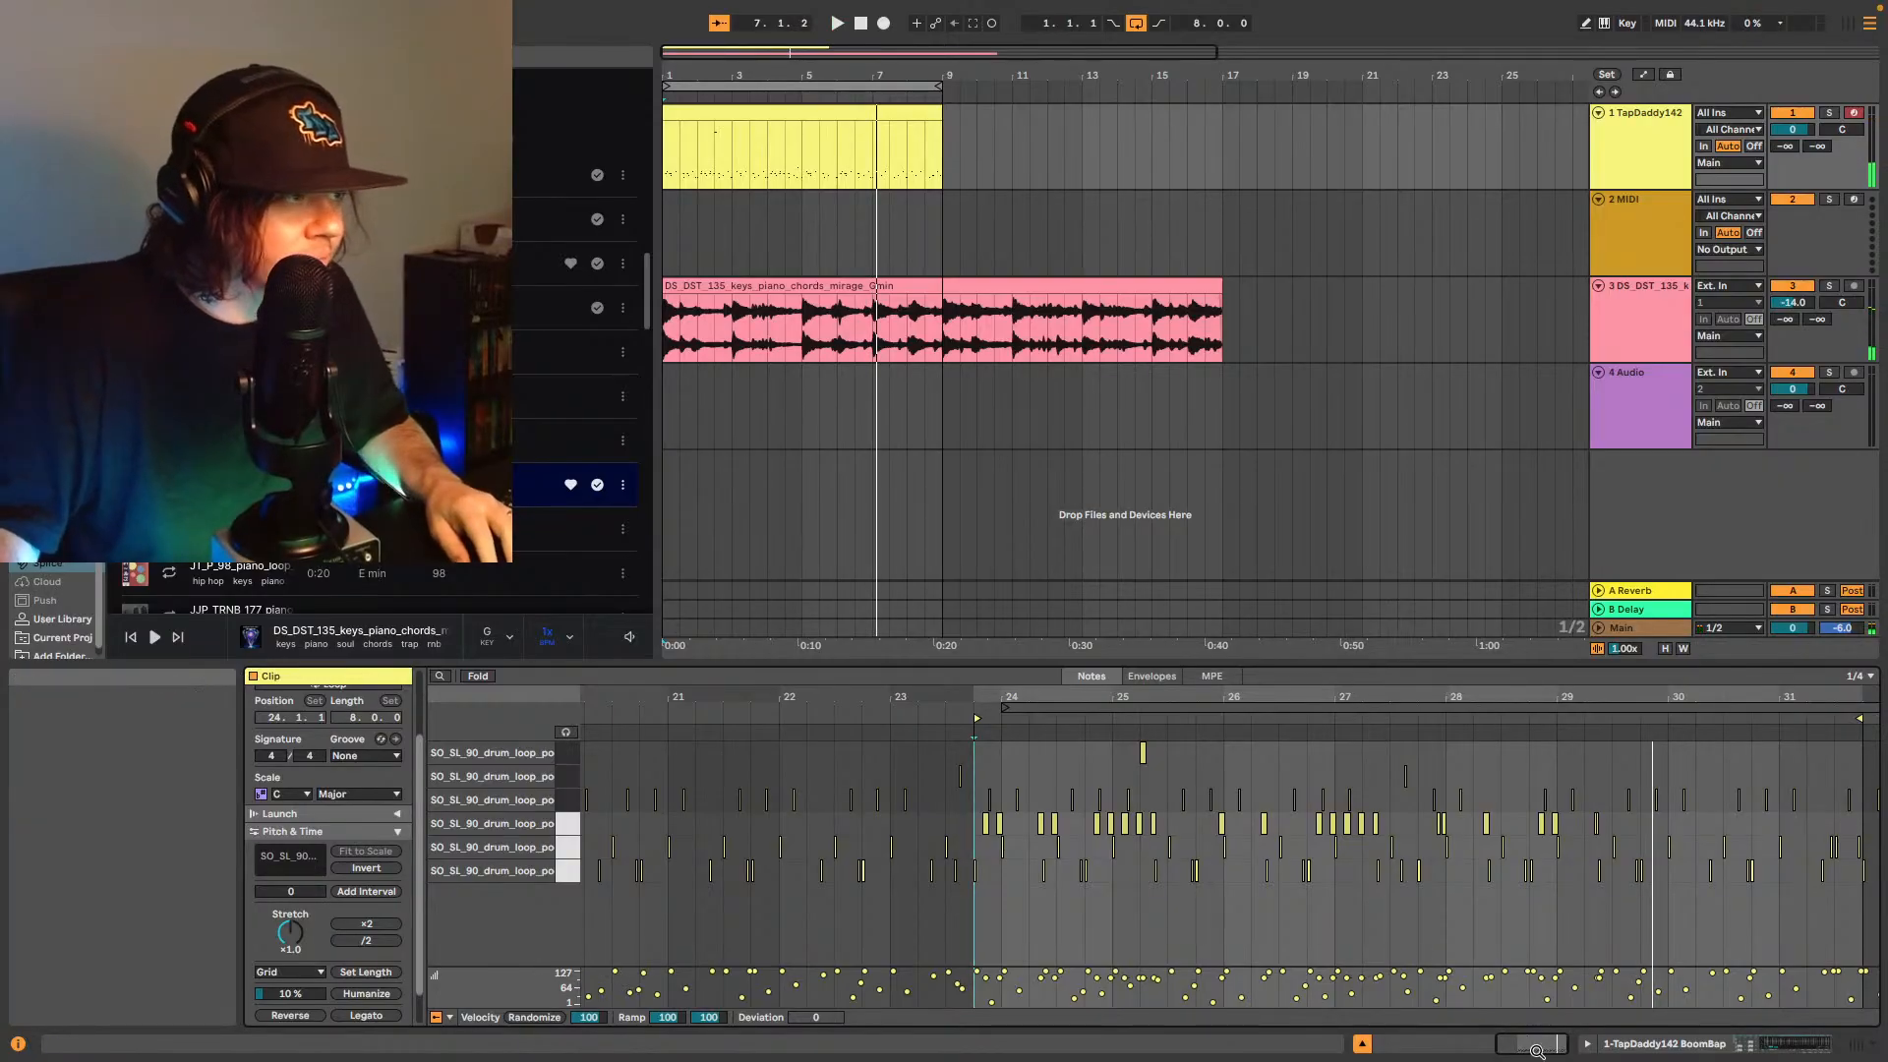
pyautogui.moveTo(1411, 700); pyautogui.dragTo(1410, 728)
pyautogui.moveTo(1536, 1044); pyautogui.dragTo(1547, 1048)
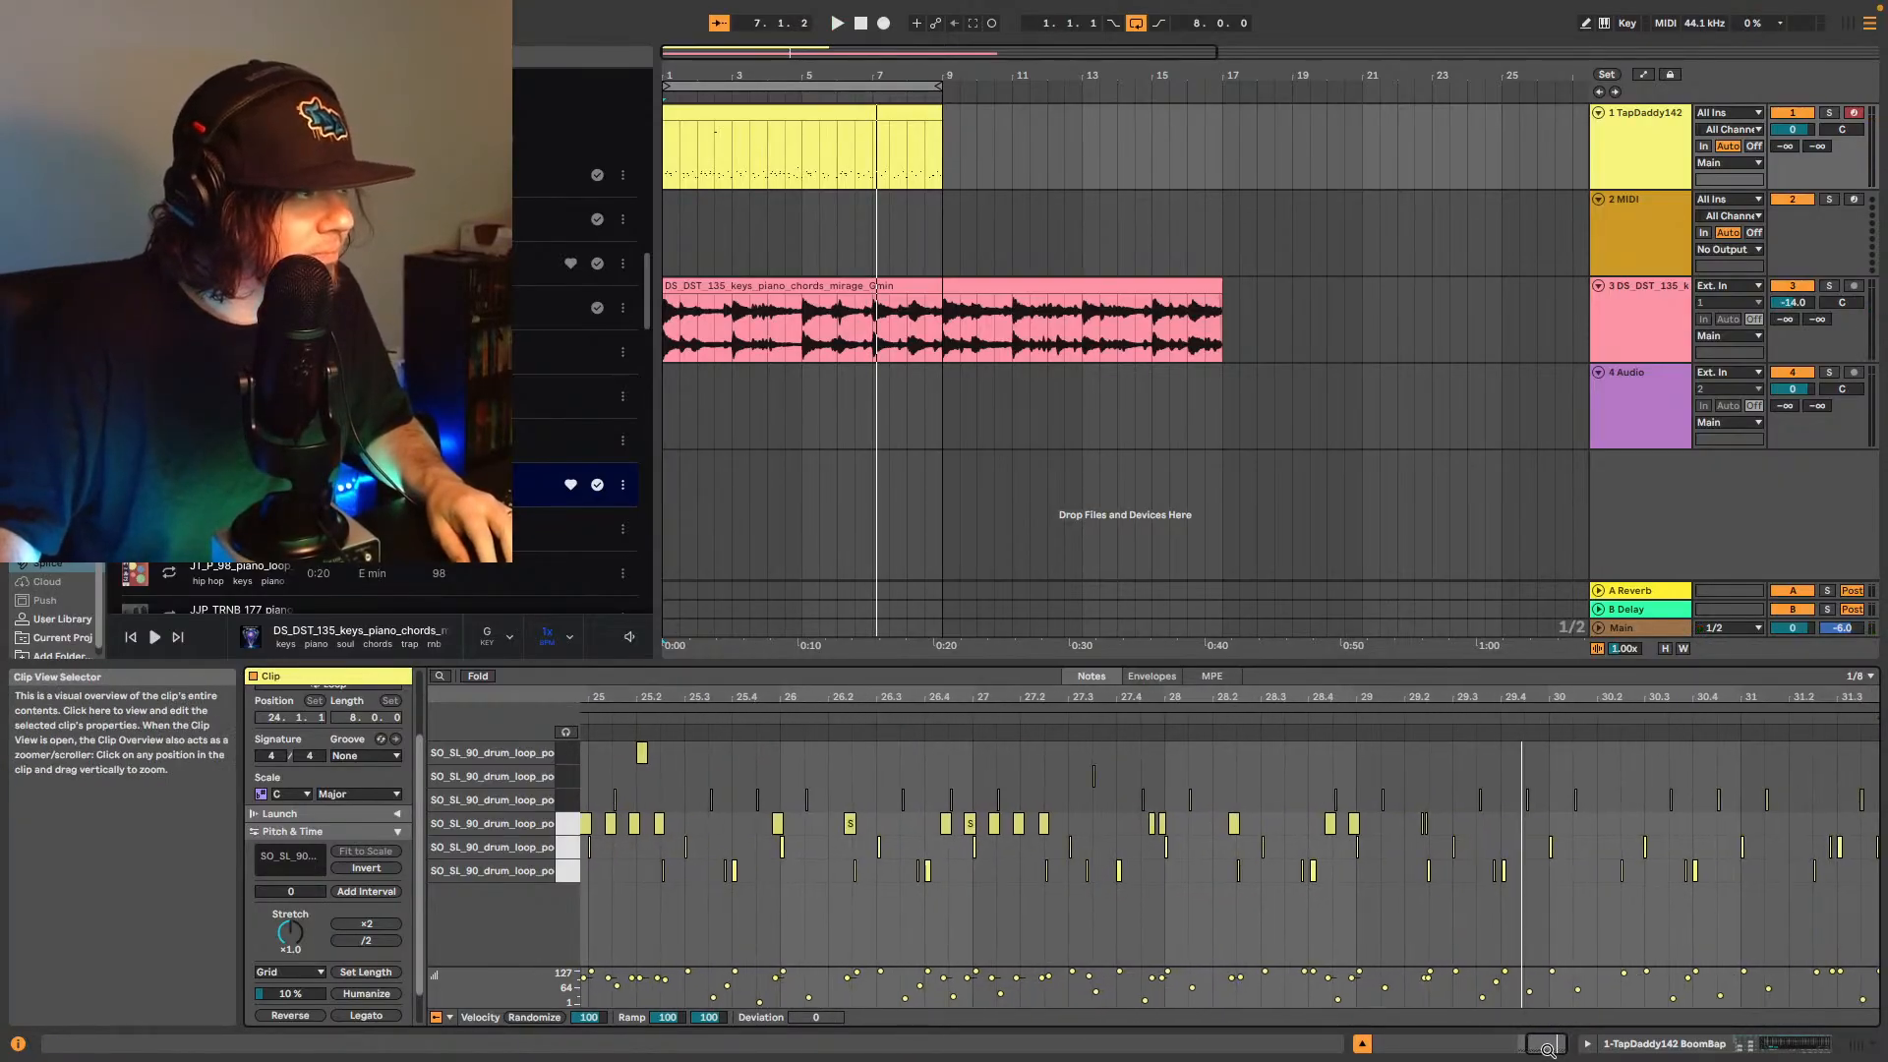
pyautogui.click(945, 823)
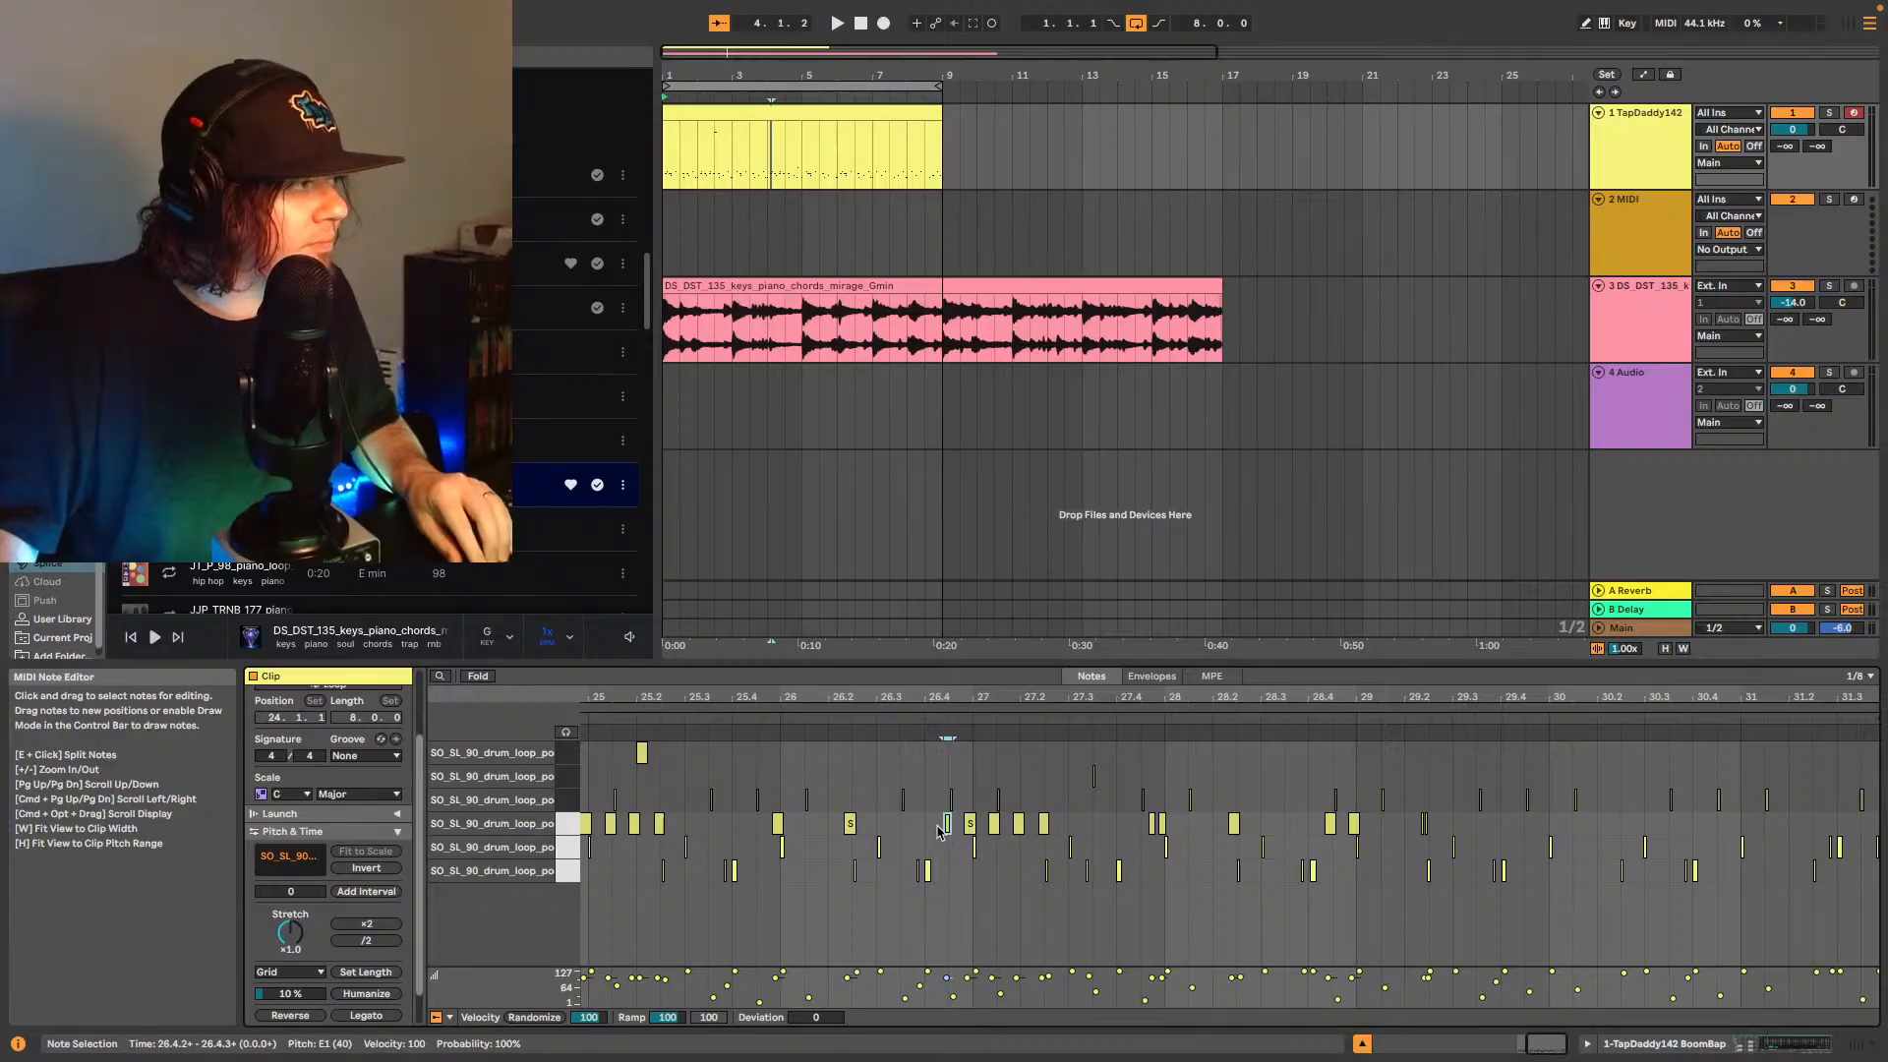
pyautogui.moveTo(927, 818); pyautogui.dragTo(966, 833)
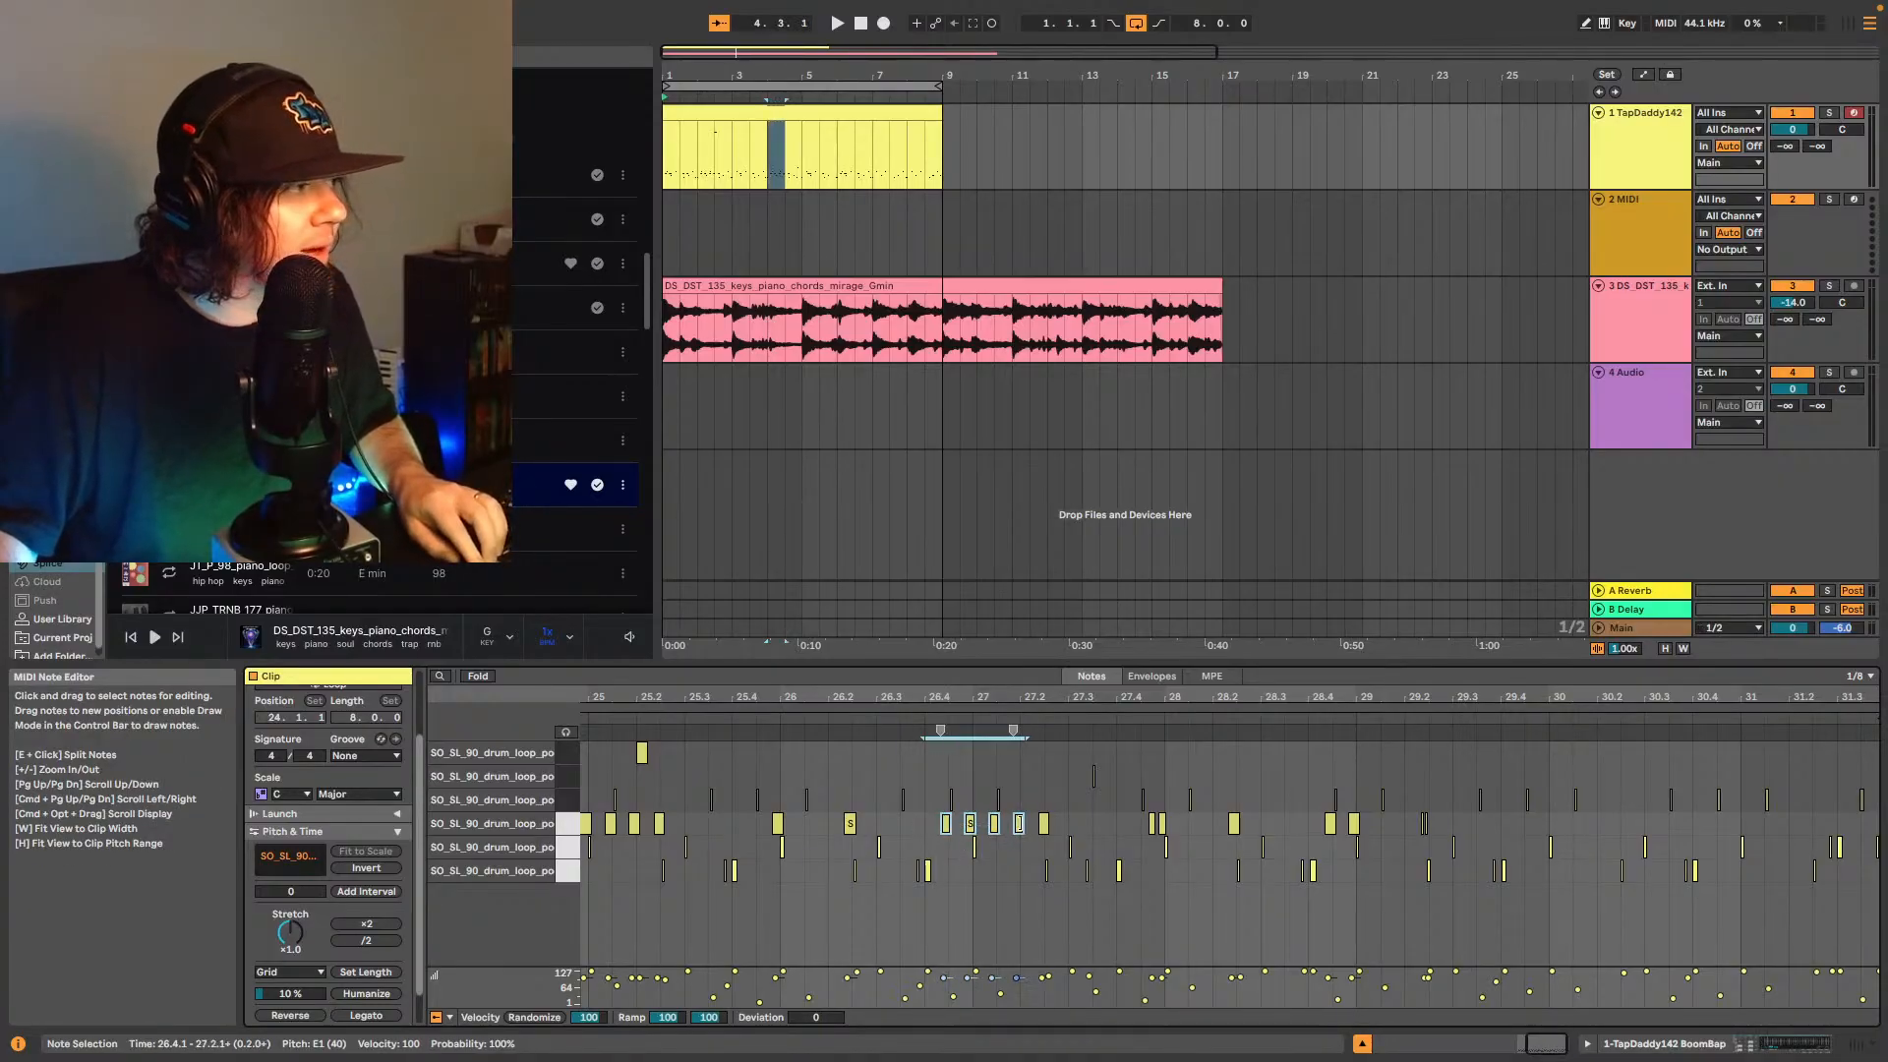
pyautogui.click(1411, 721)
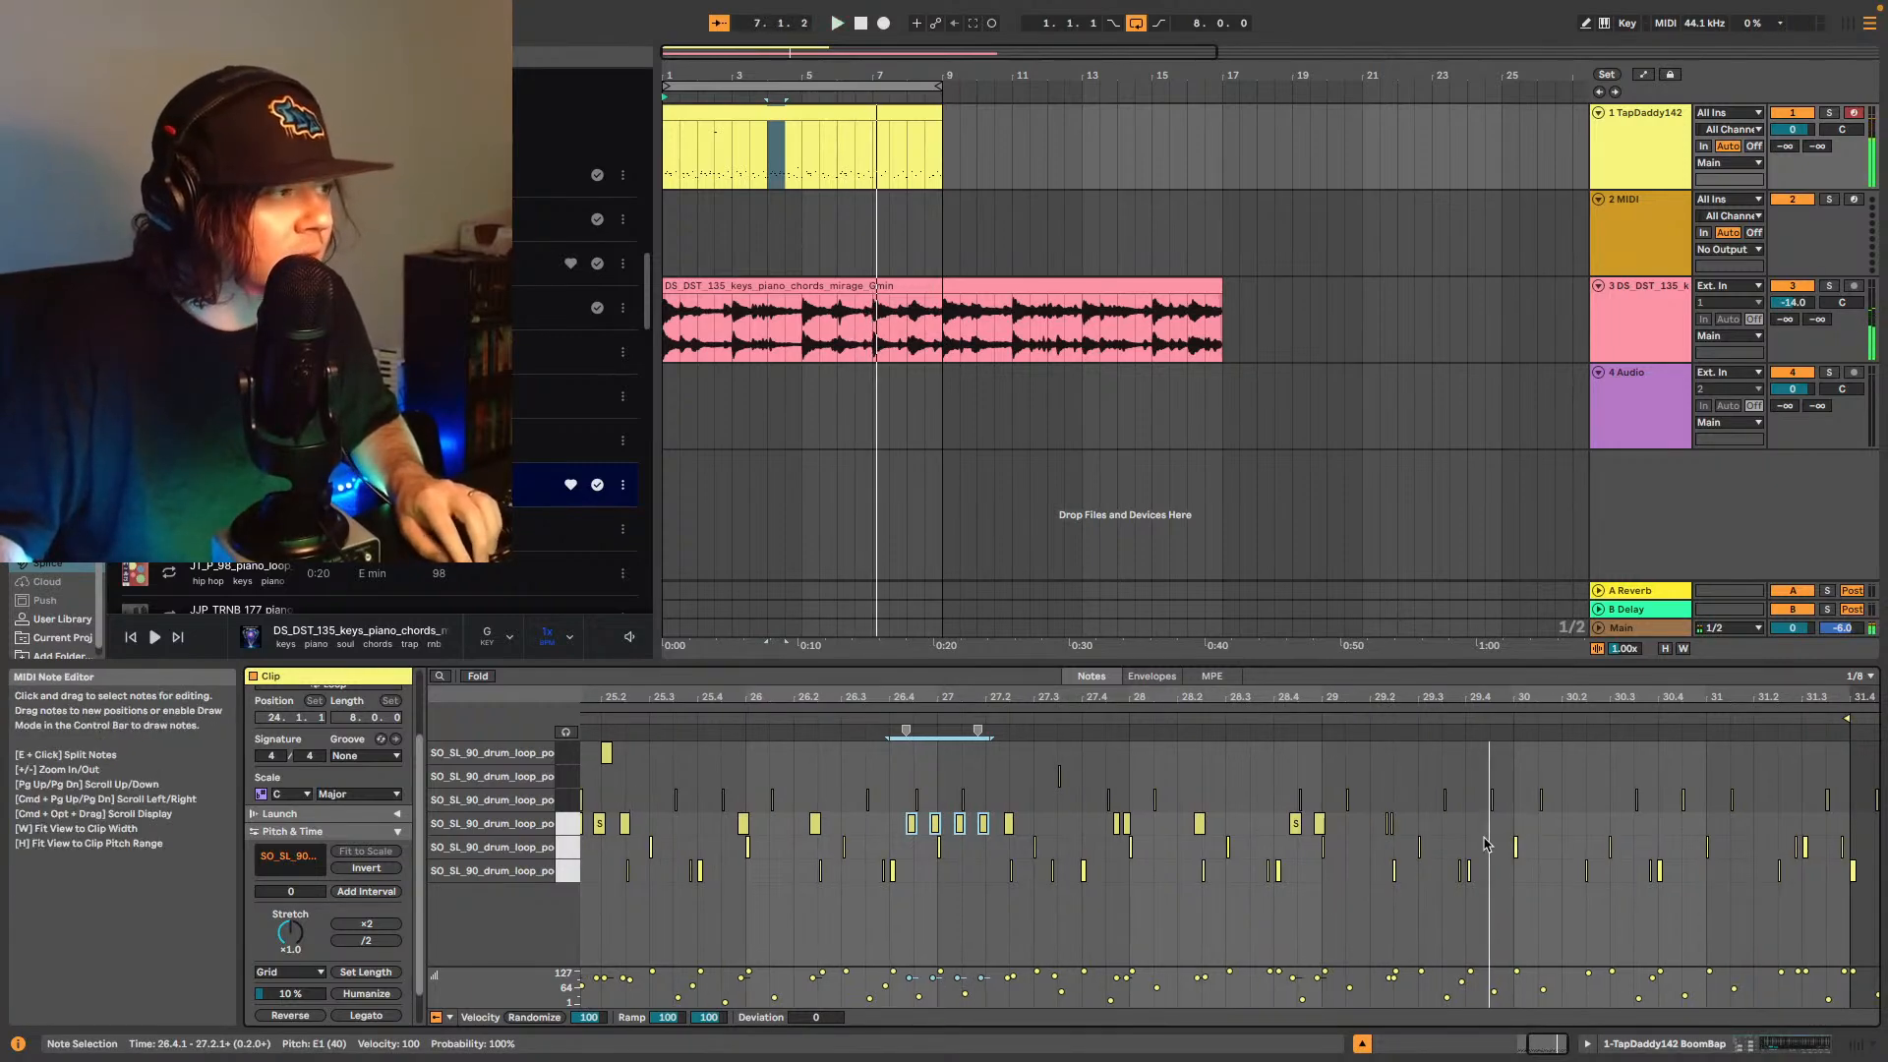
pyautogui.press('super+v')
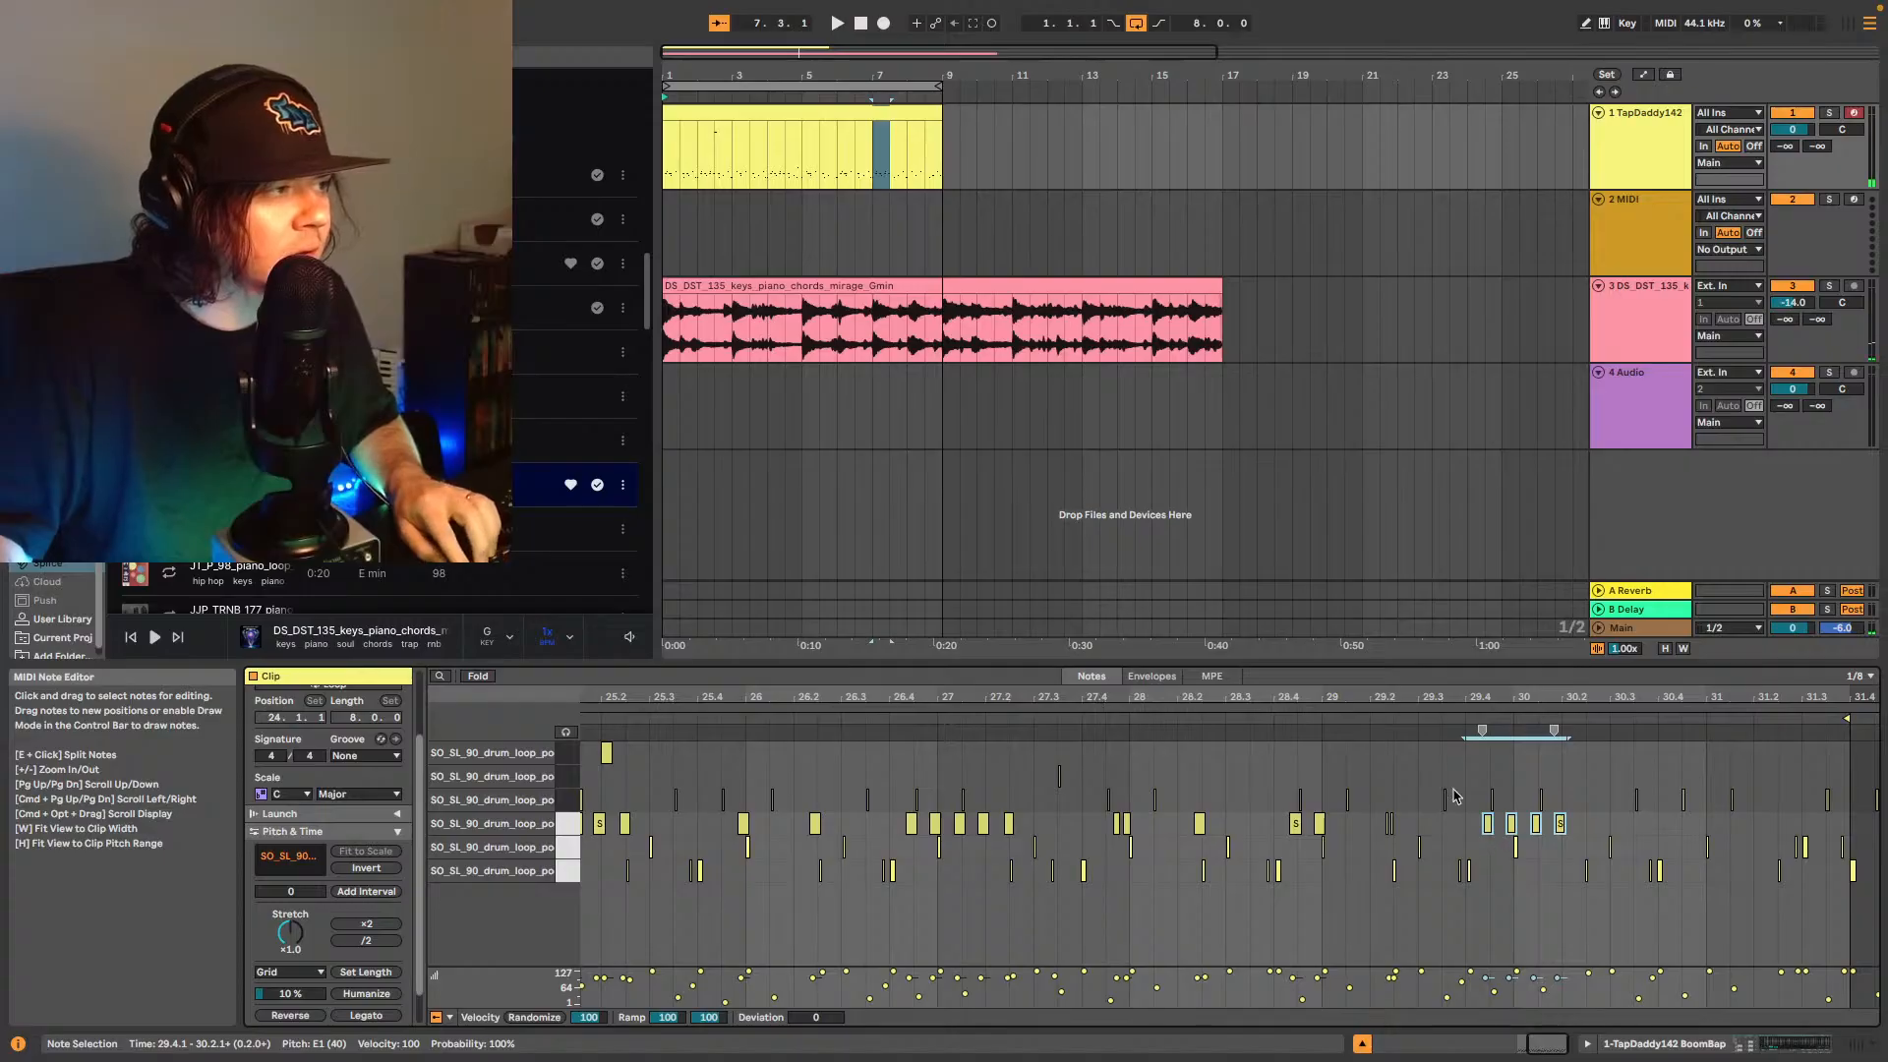
pyautogui.click(1433, 720)
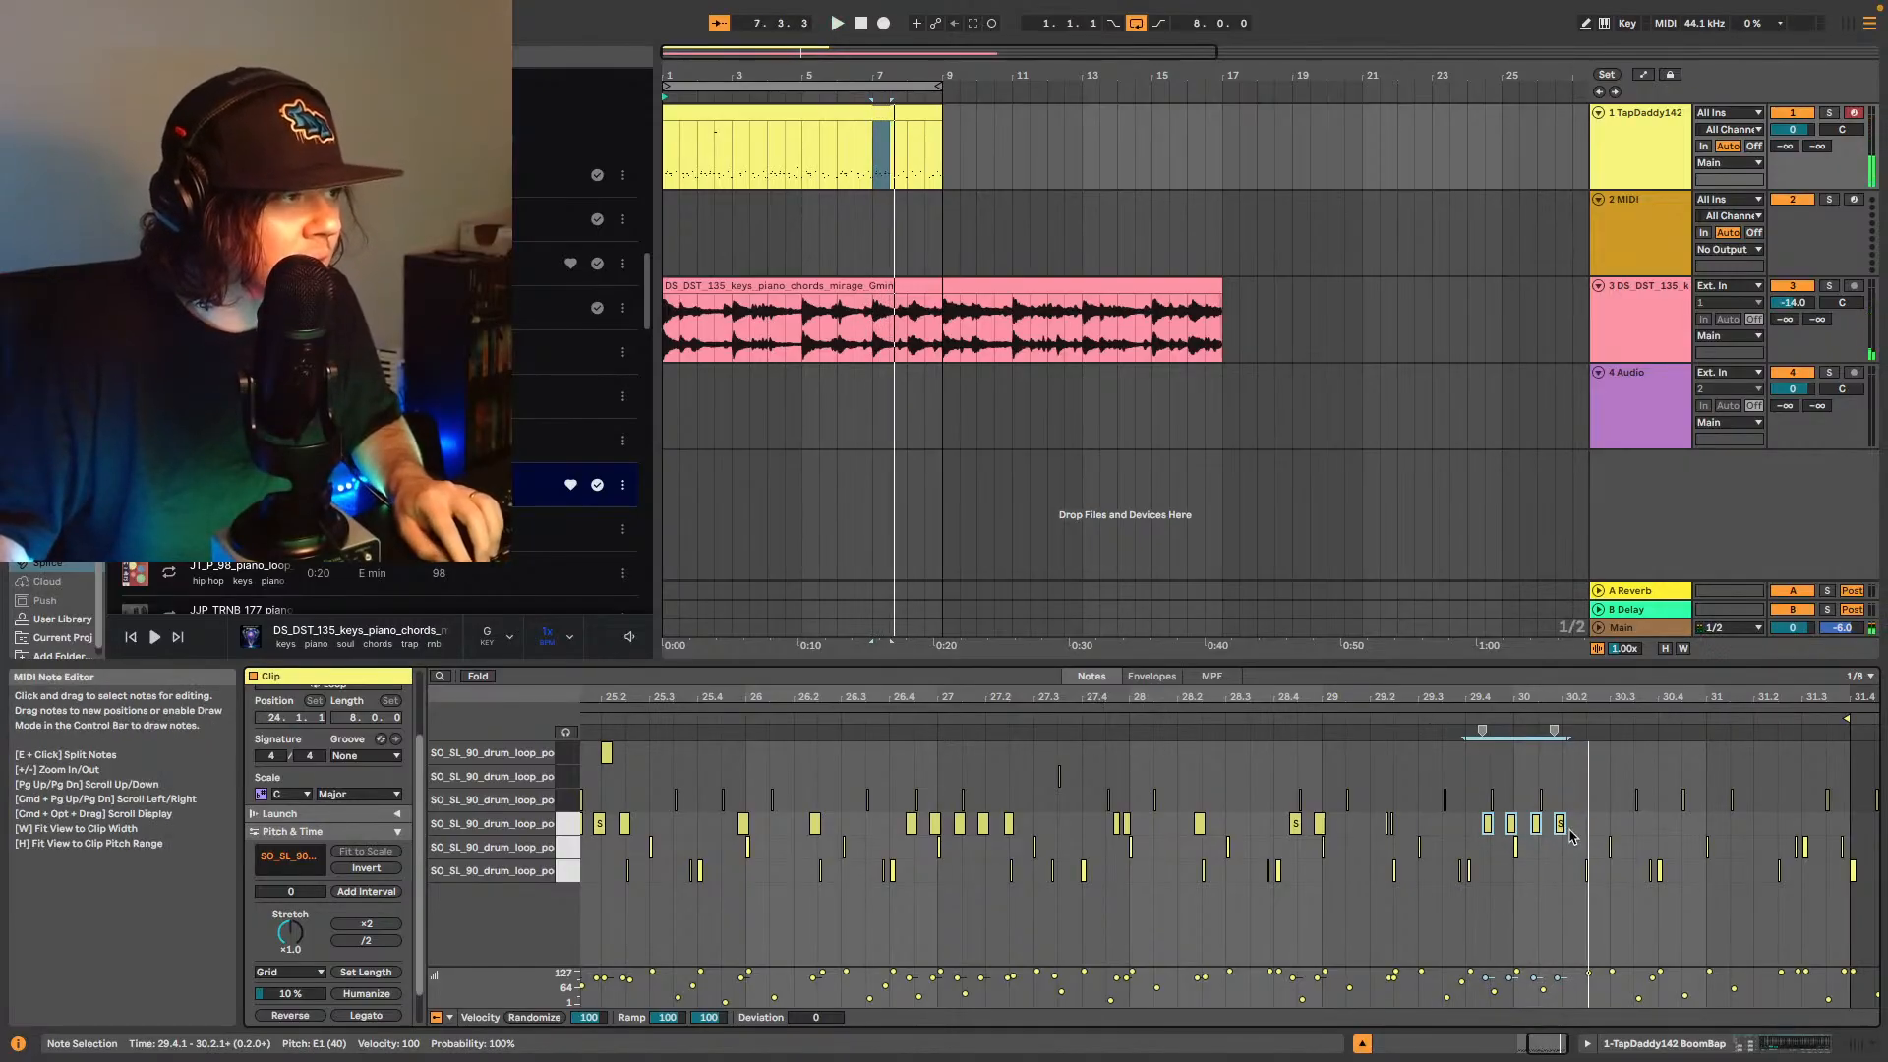
pyautogui.moveTo(1617, 718); pyautogui.dragTo(1618, 778)
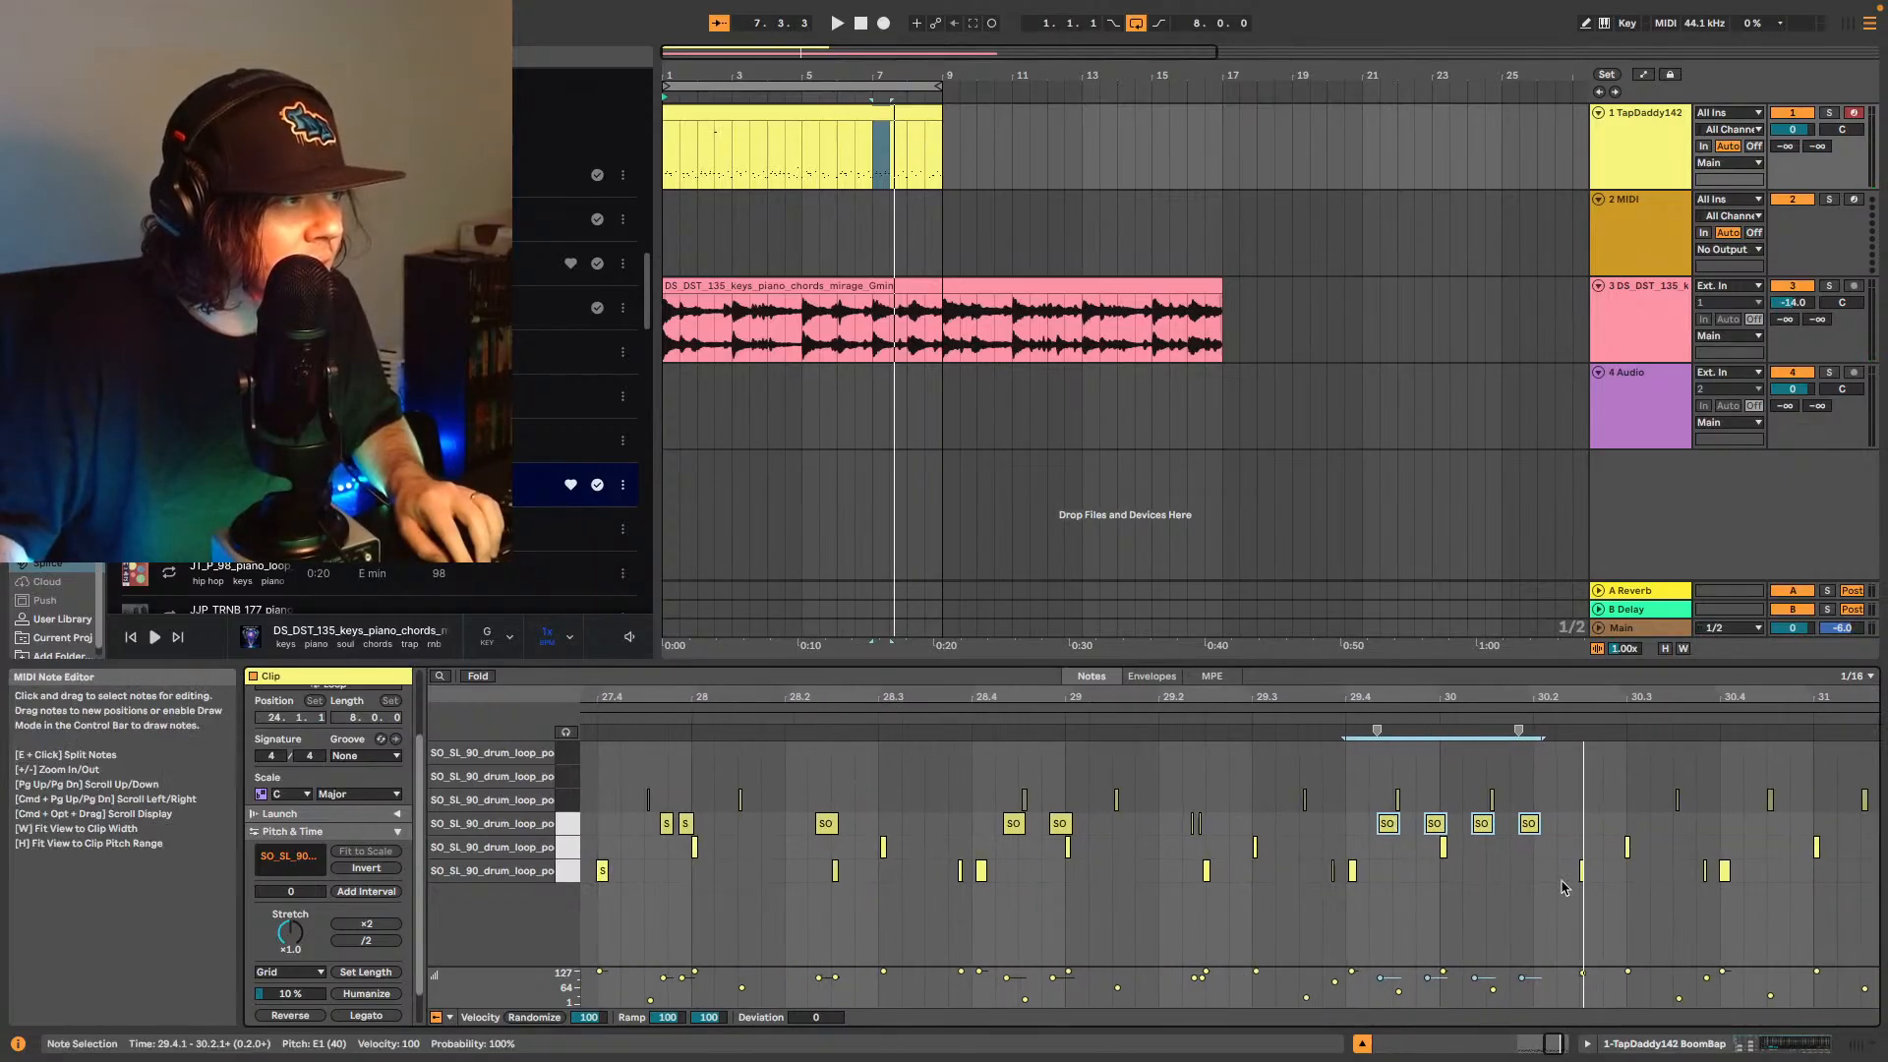
# - Copy the two short E1 notes near 27.4.3, paste them at 30.2.1, and play the result
pyautogui.click(1536, 824)
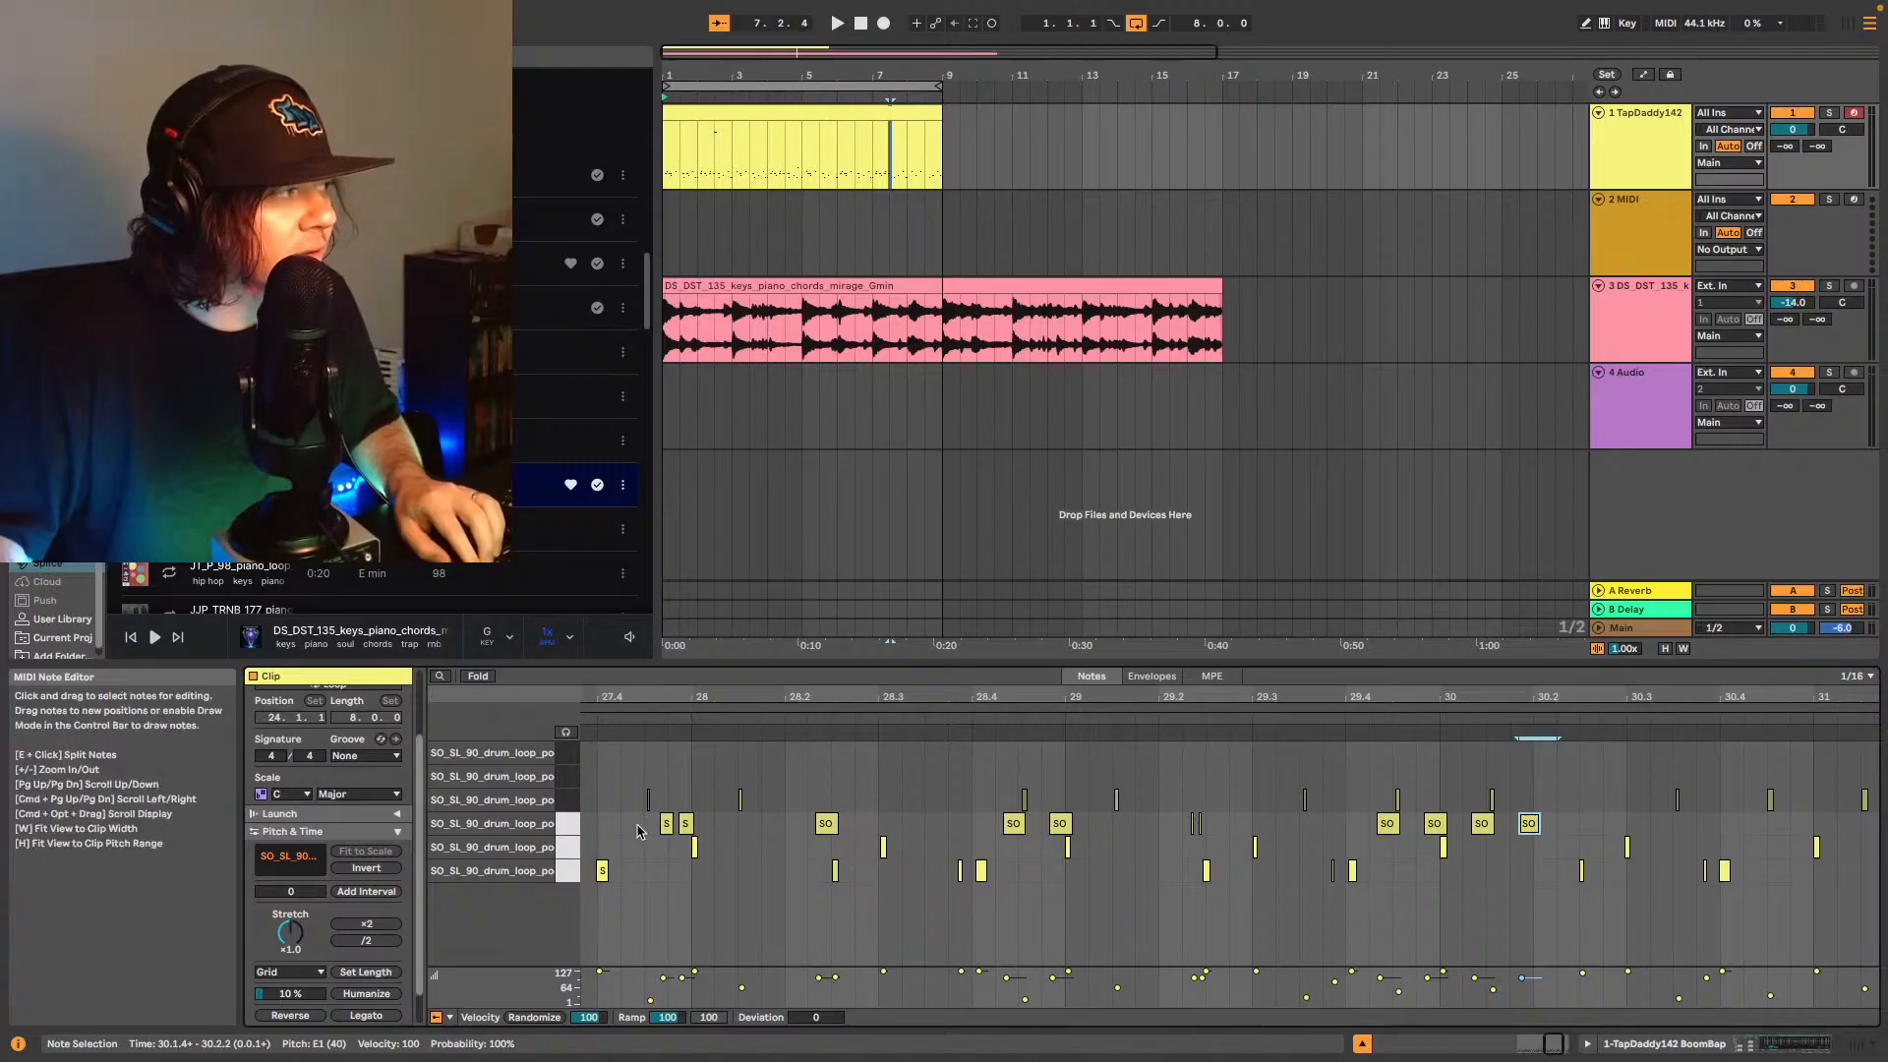
pyautogui.moveTo(643, 820); pyautogui.dragTo(698, 831)
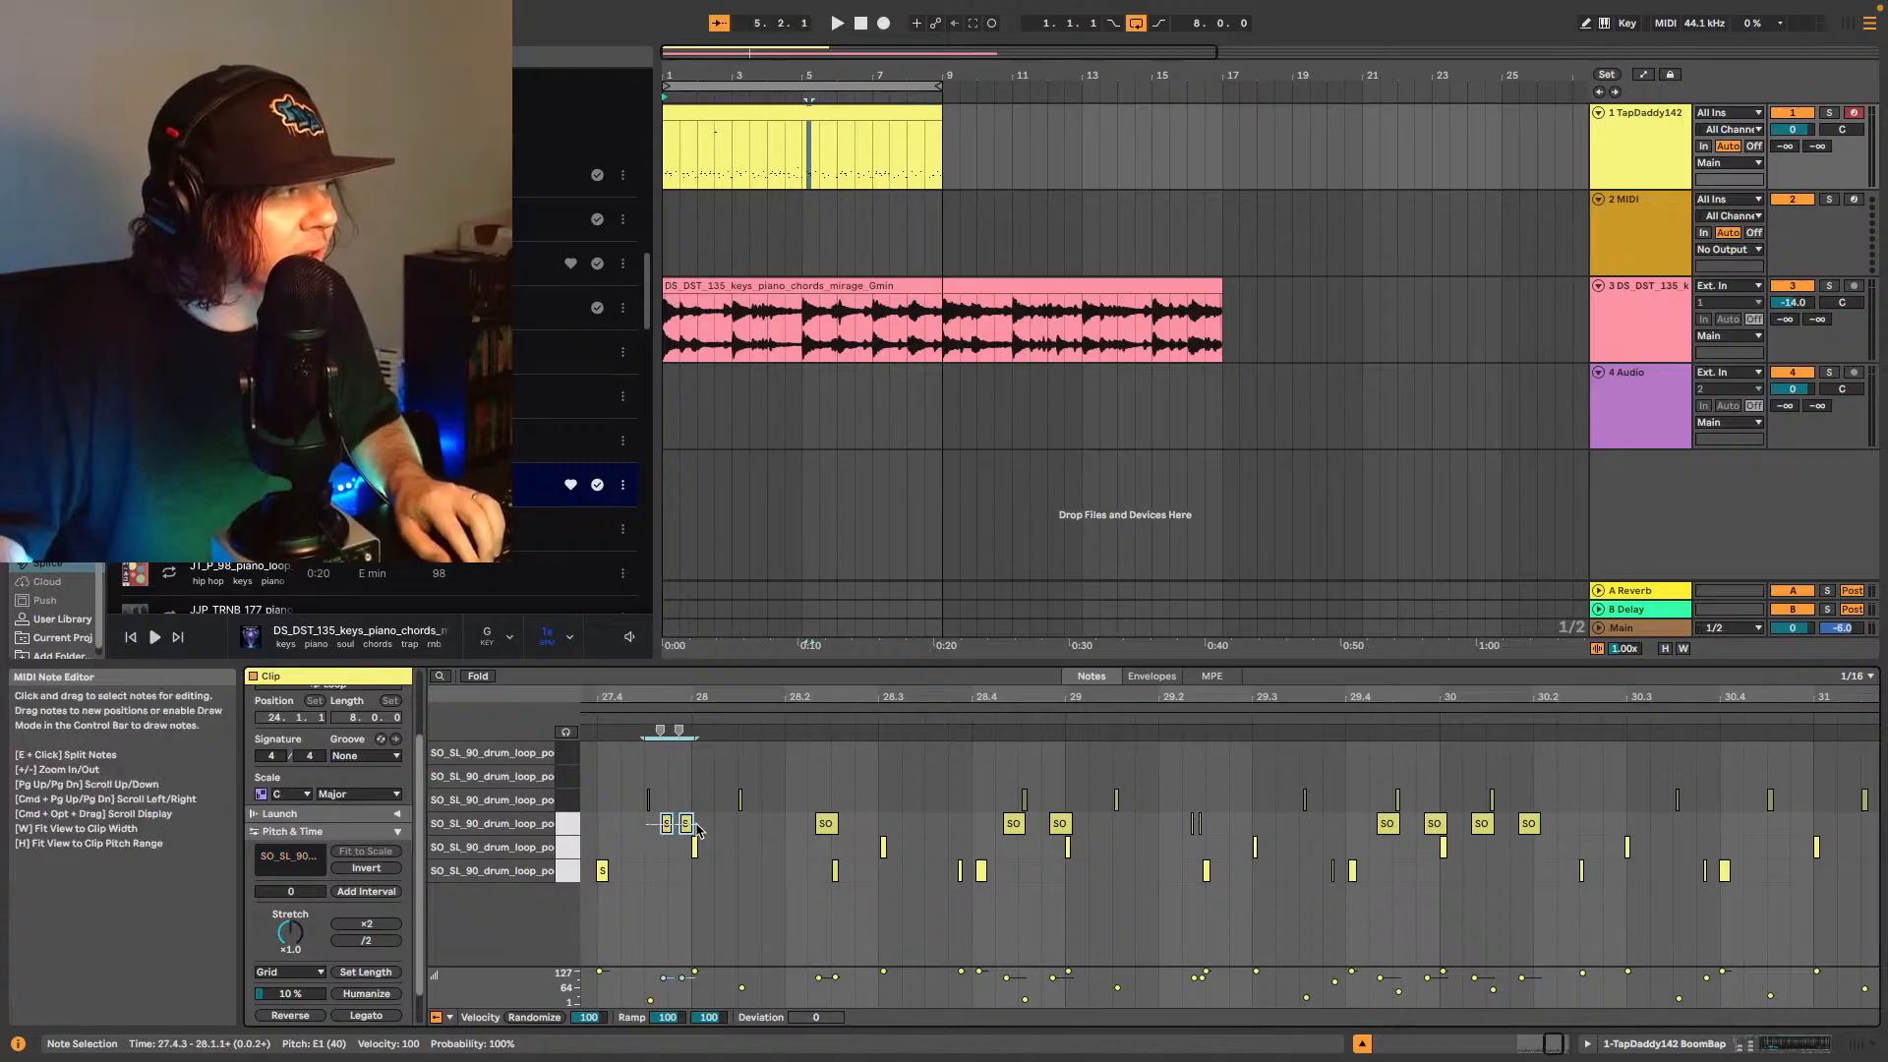
pyautogui.click(1559, 828)
pyautogui.press('super+v')
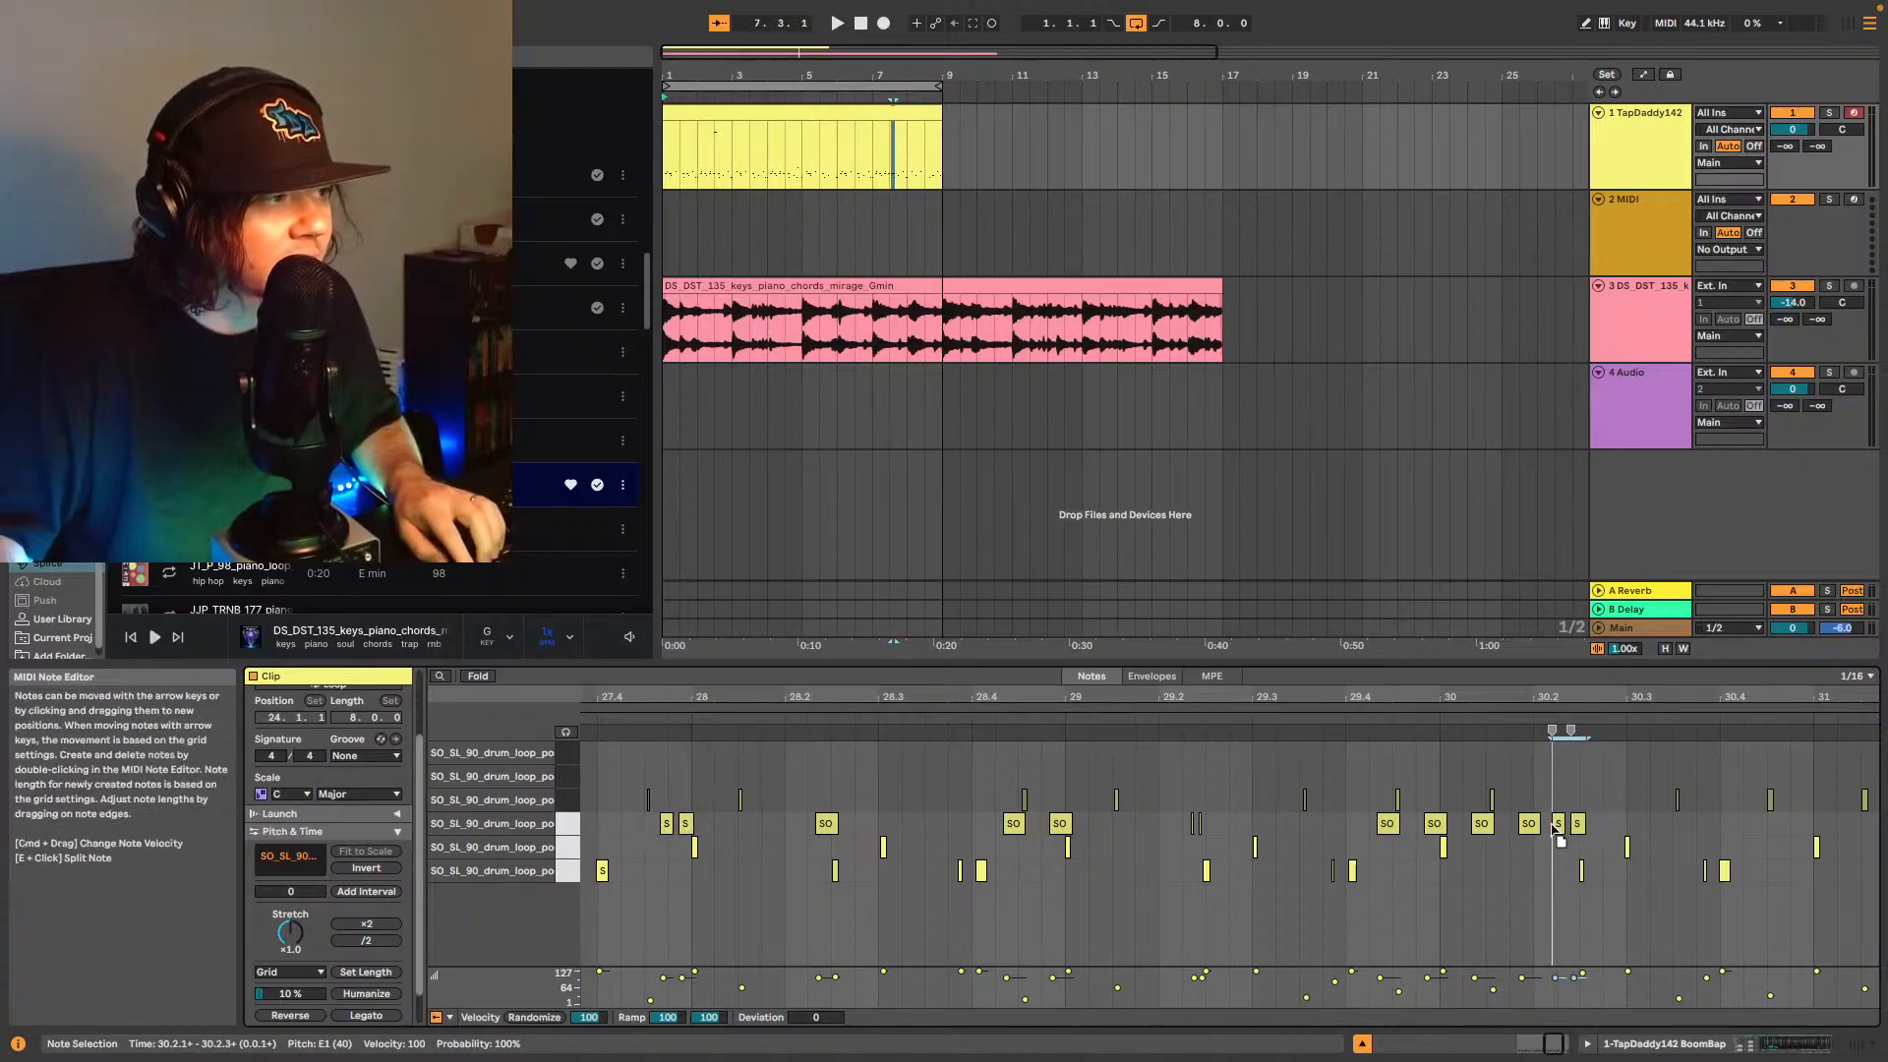
pyautogui.press('space')
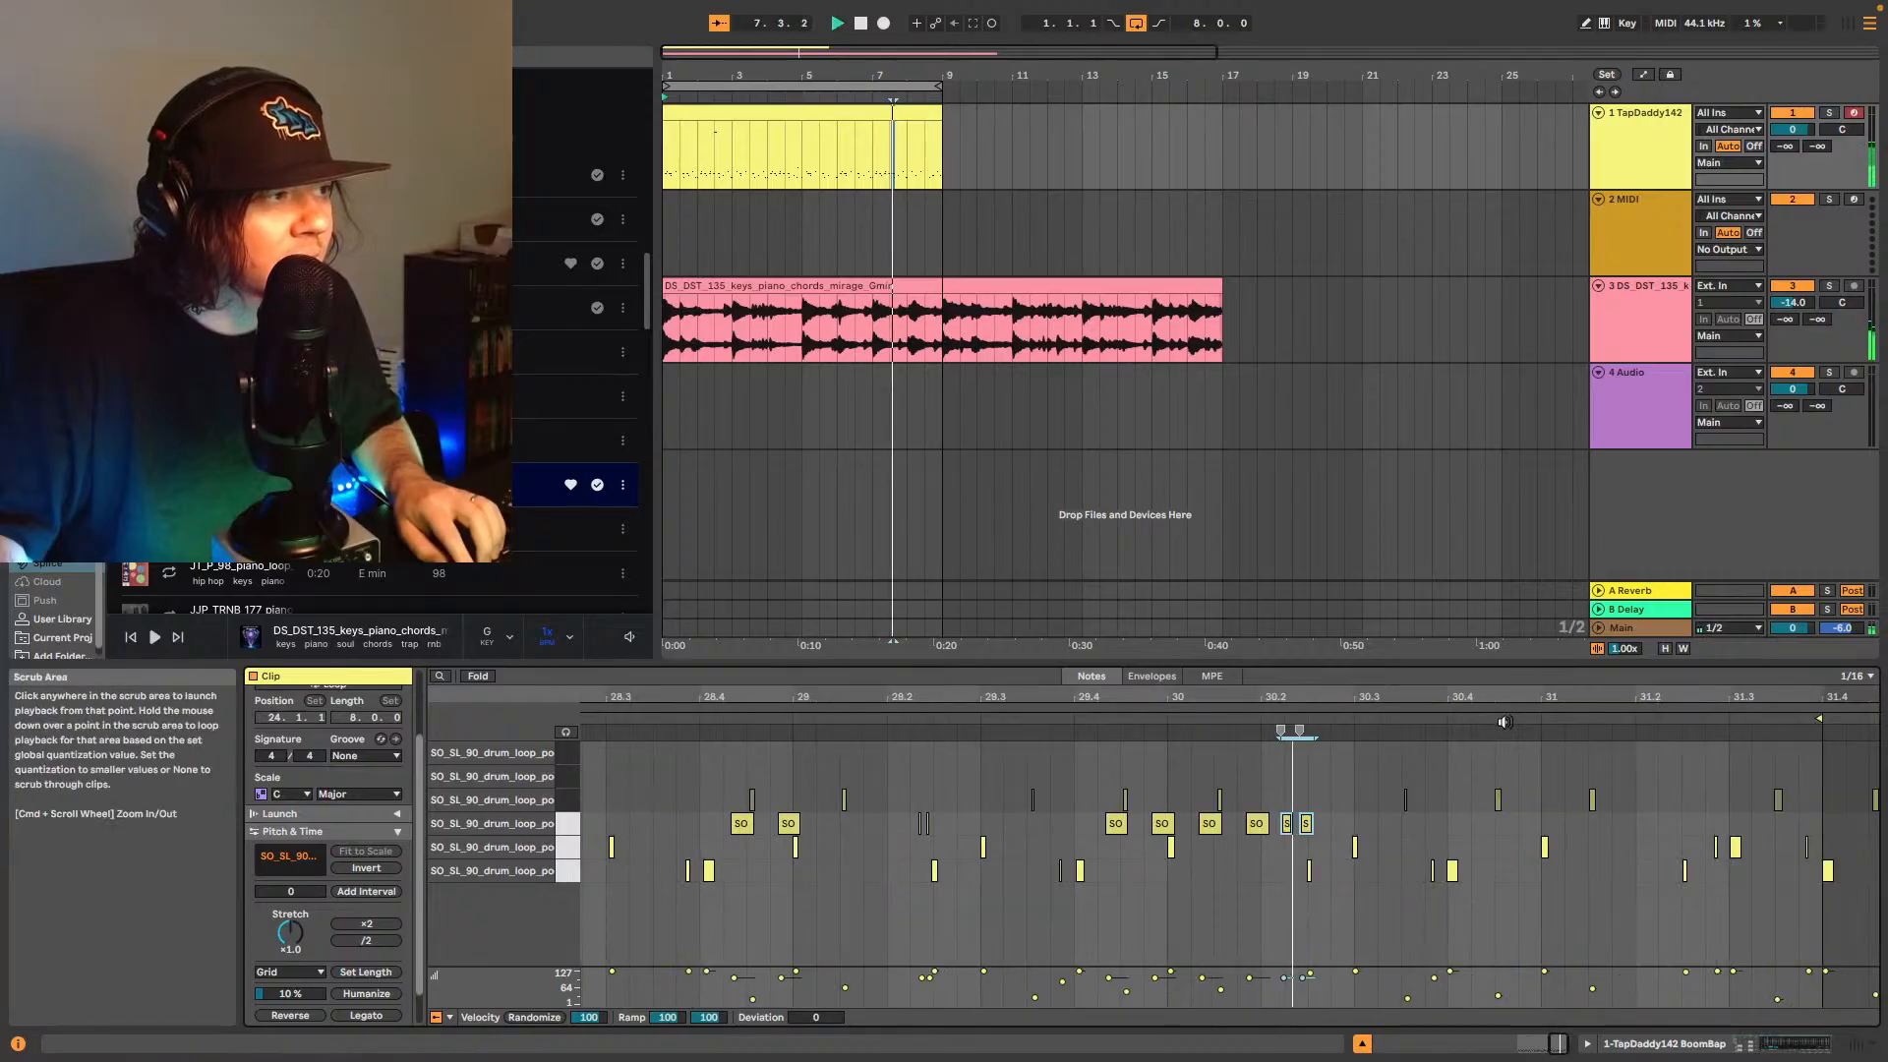
pyautogui.press('space')
# - Shorten the two pasted E1 notes and place them closer together around 30.2.2, then play the passage
pyautogui.click(1306, 831)
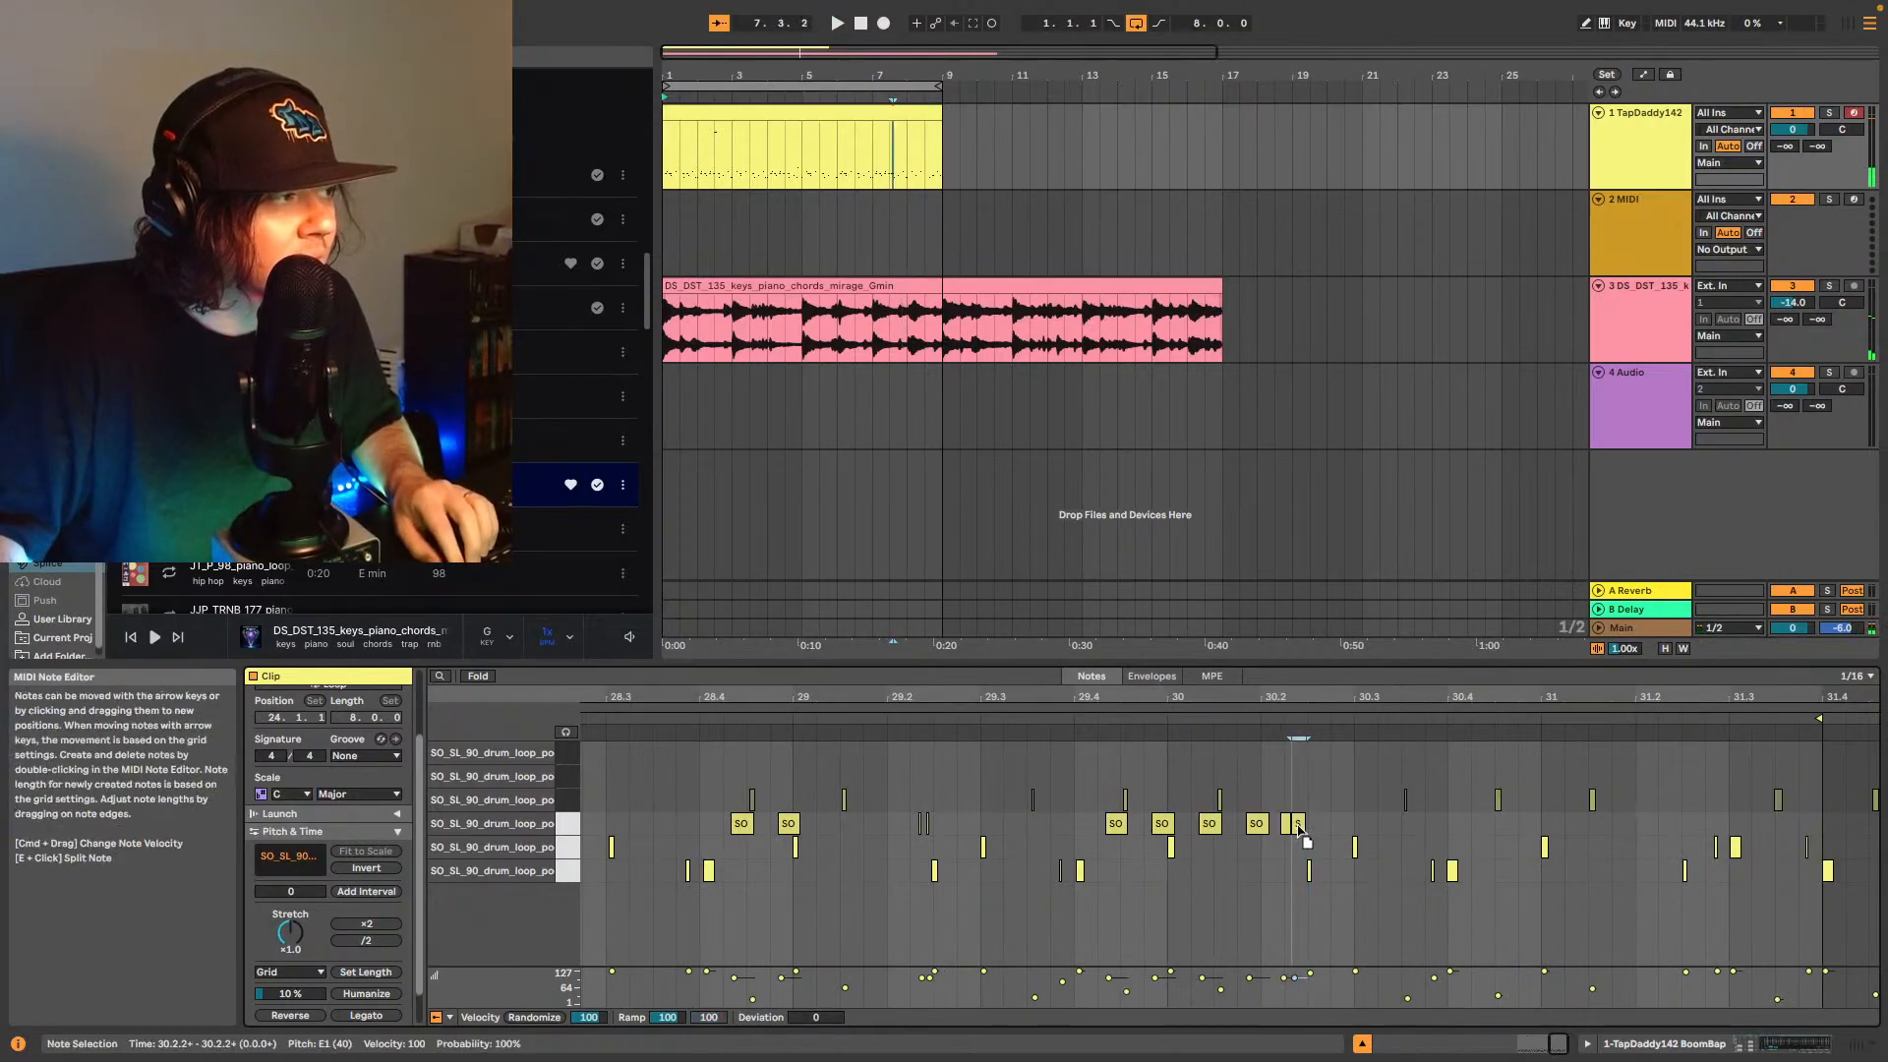
pyautogui.click(1303, 826)
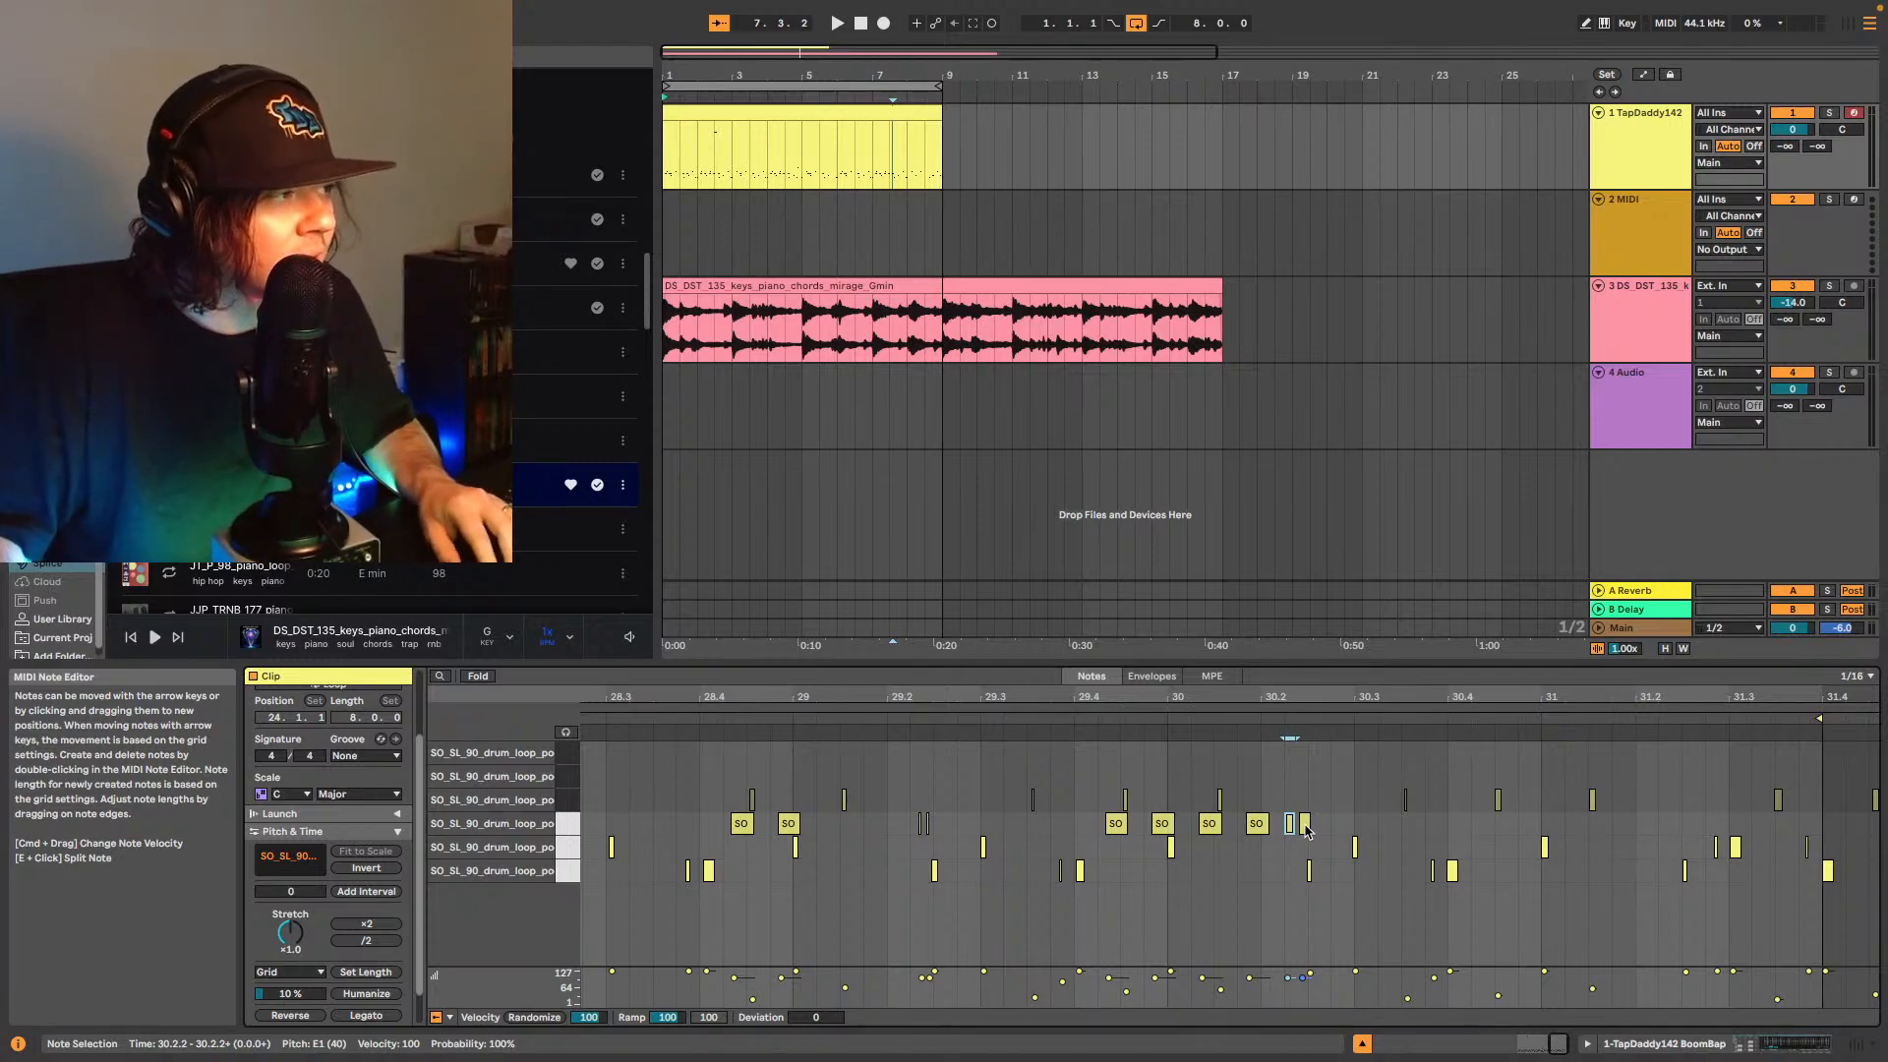
pyautogui.press('+')
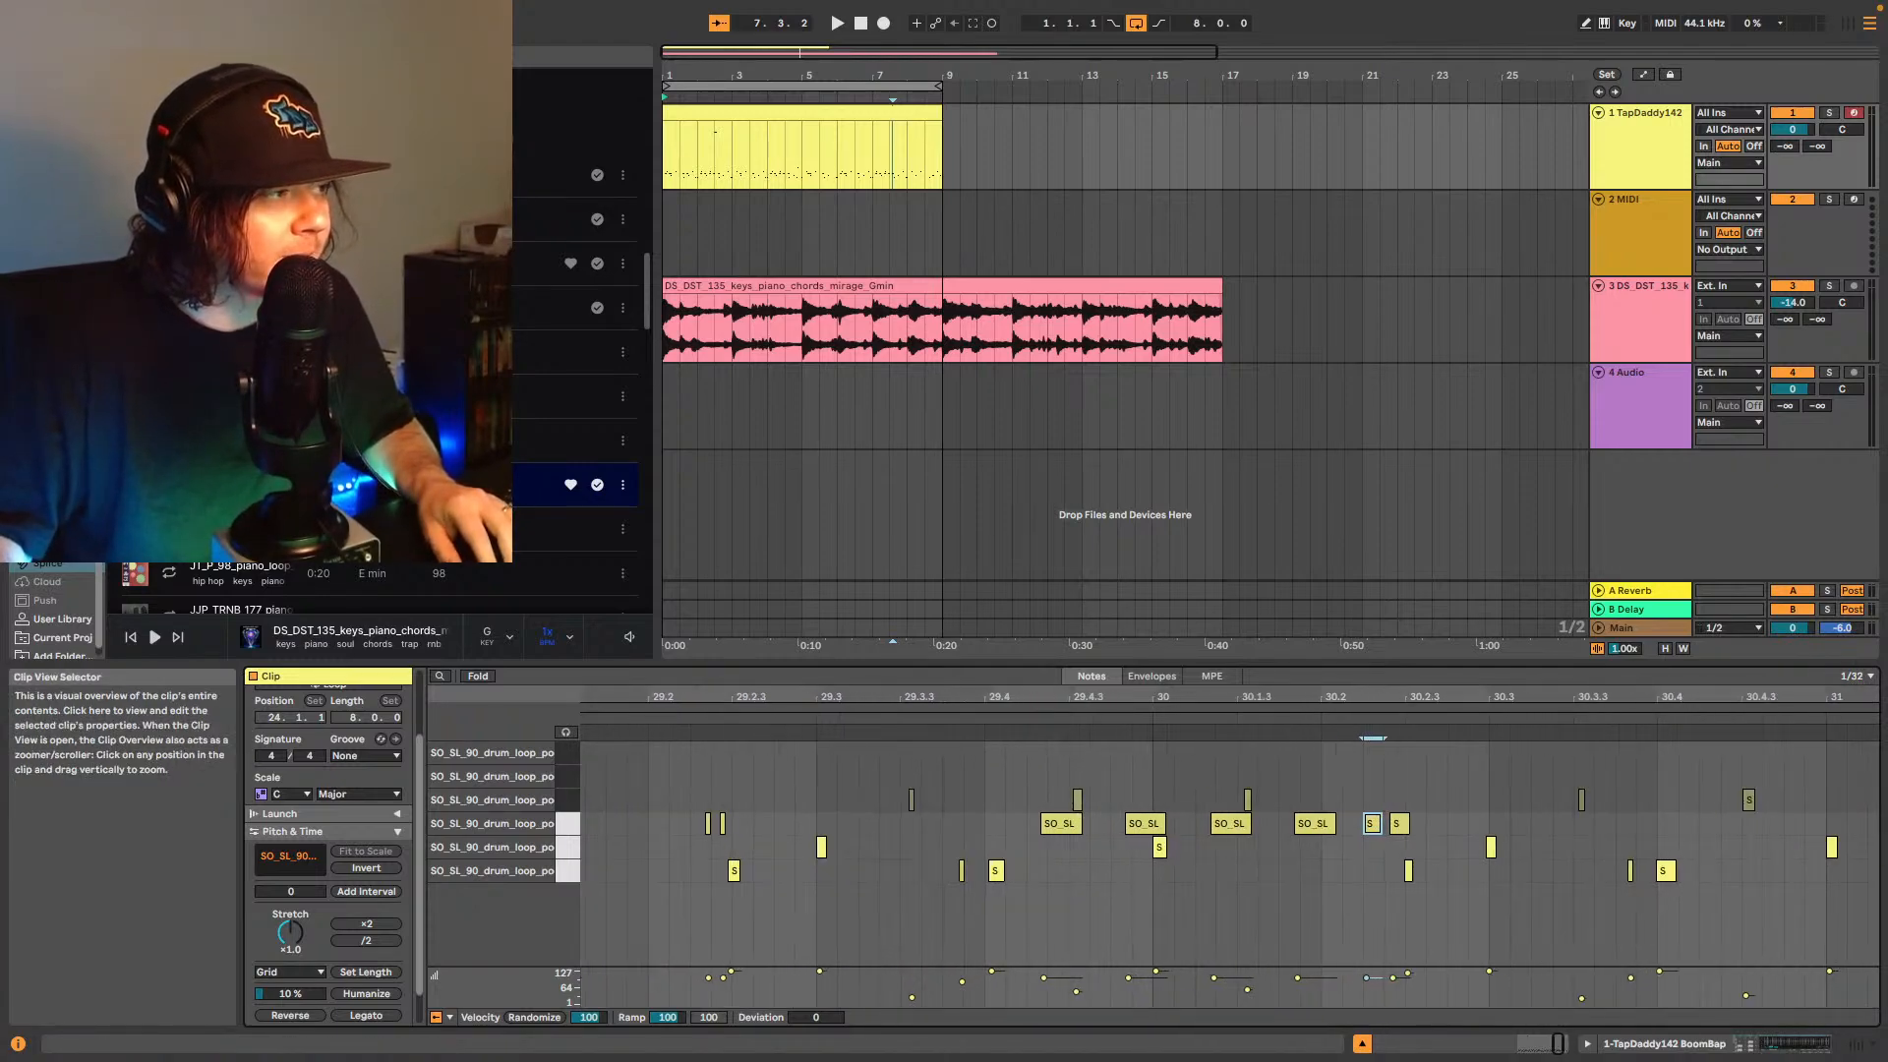
pyautogui.click(1373, 824)
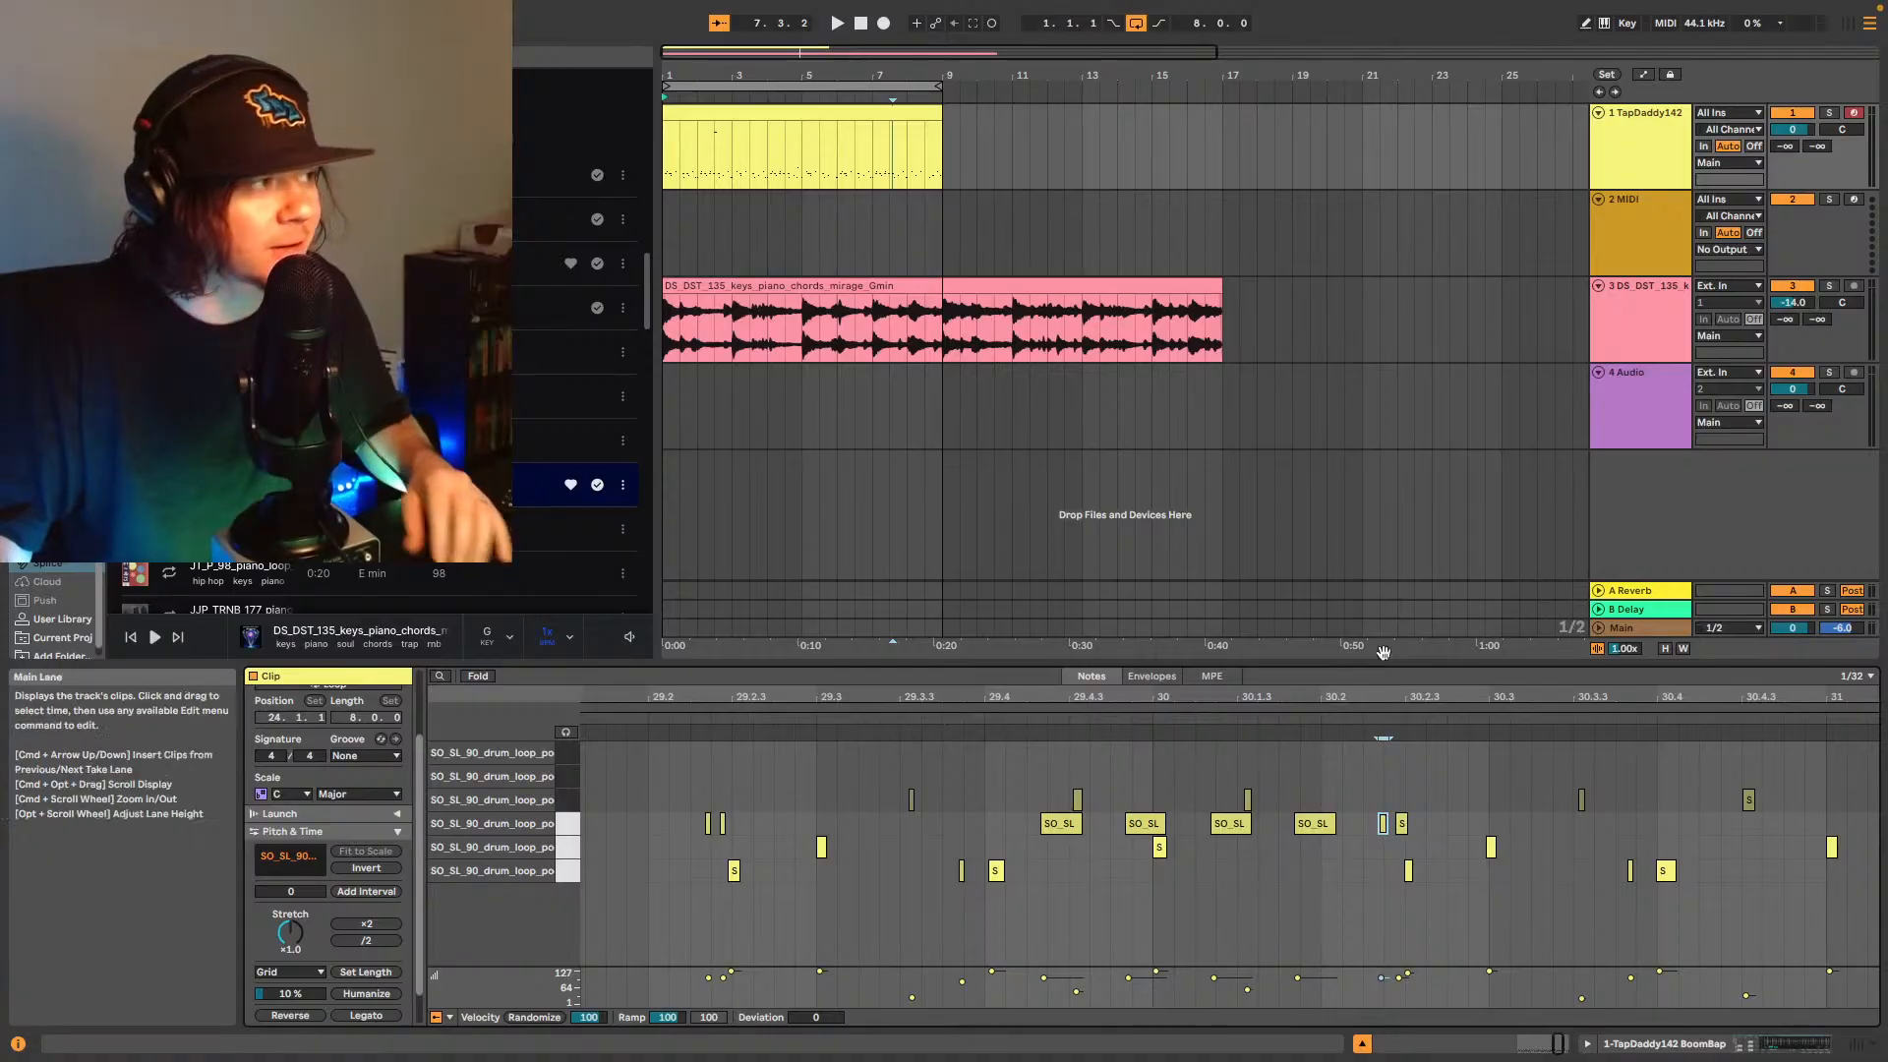
pyautogui.press('space')
pyautogui.press('space')
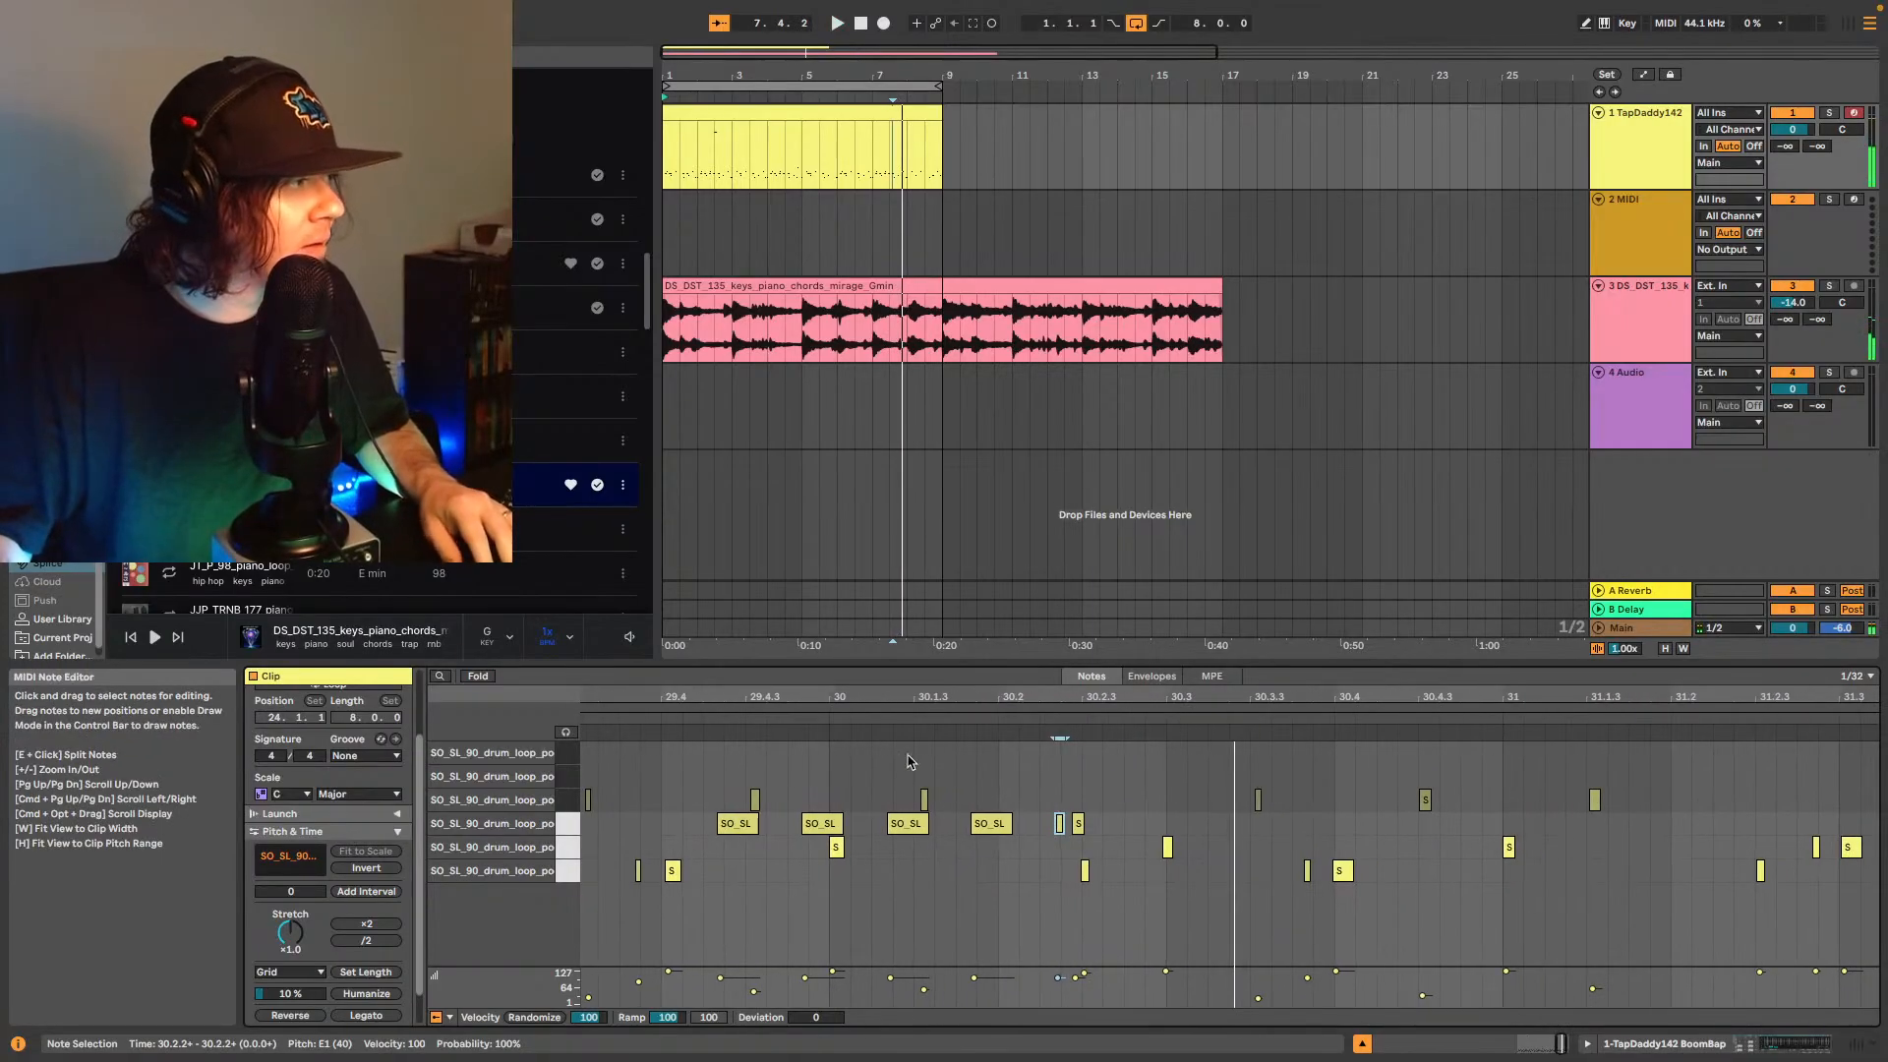
pyautogui.press('space')
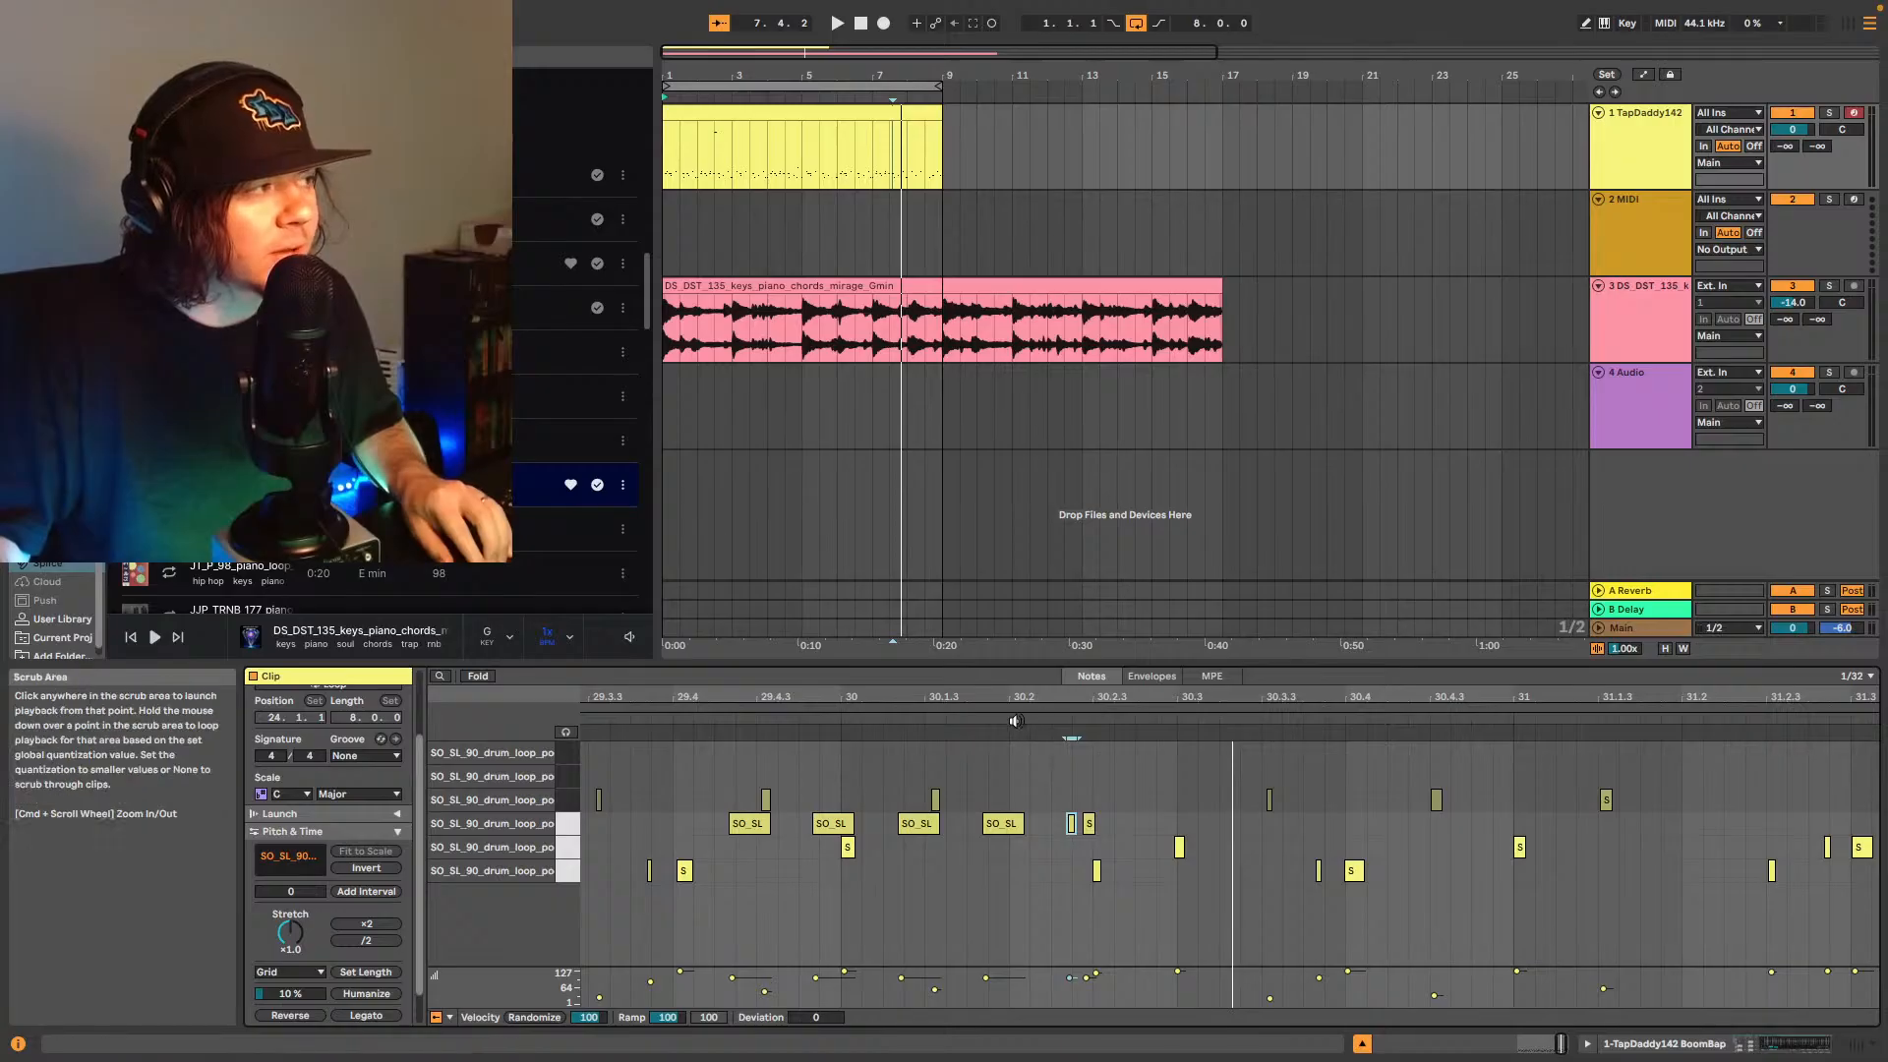
# - Add a very short D1 note just before the 30.3 hit, around 30.2.4, and lower its velocity to 44
pyautogui.click(1157, 852)
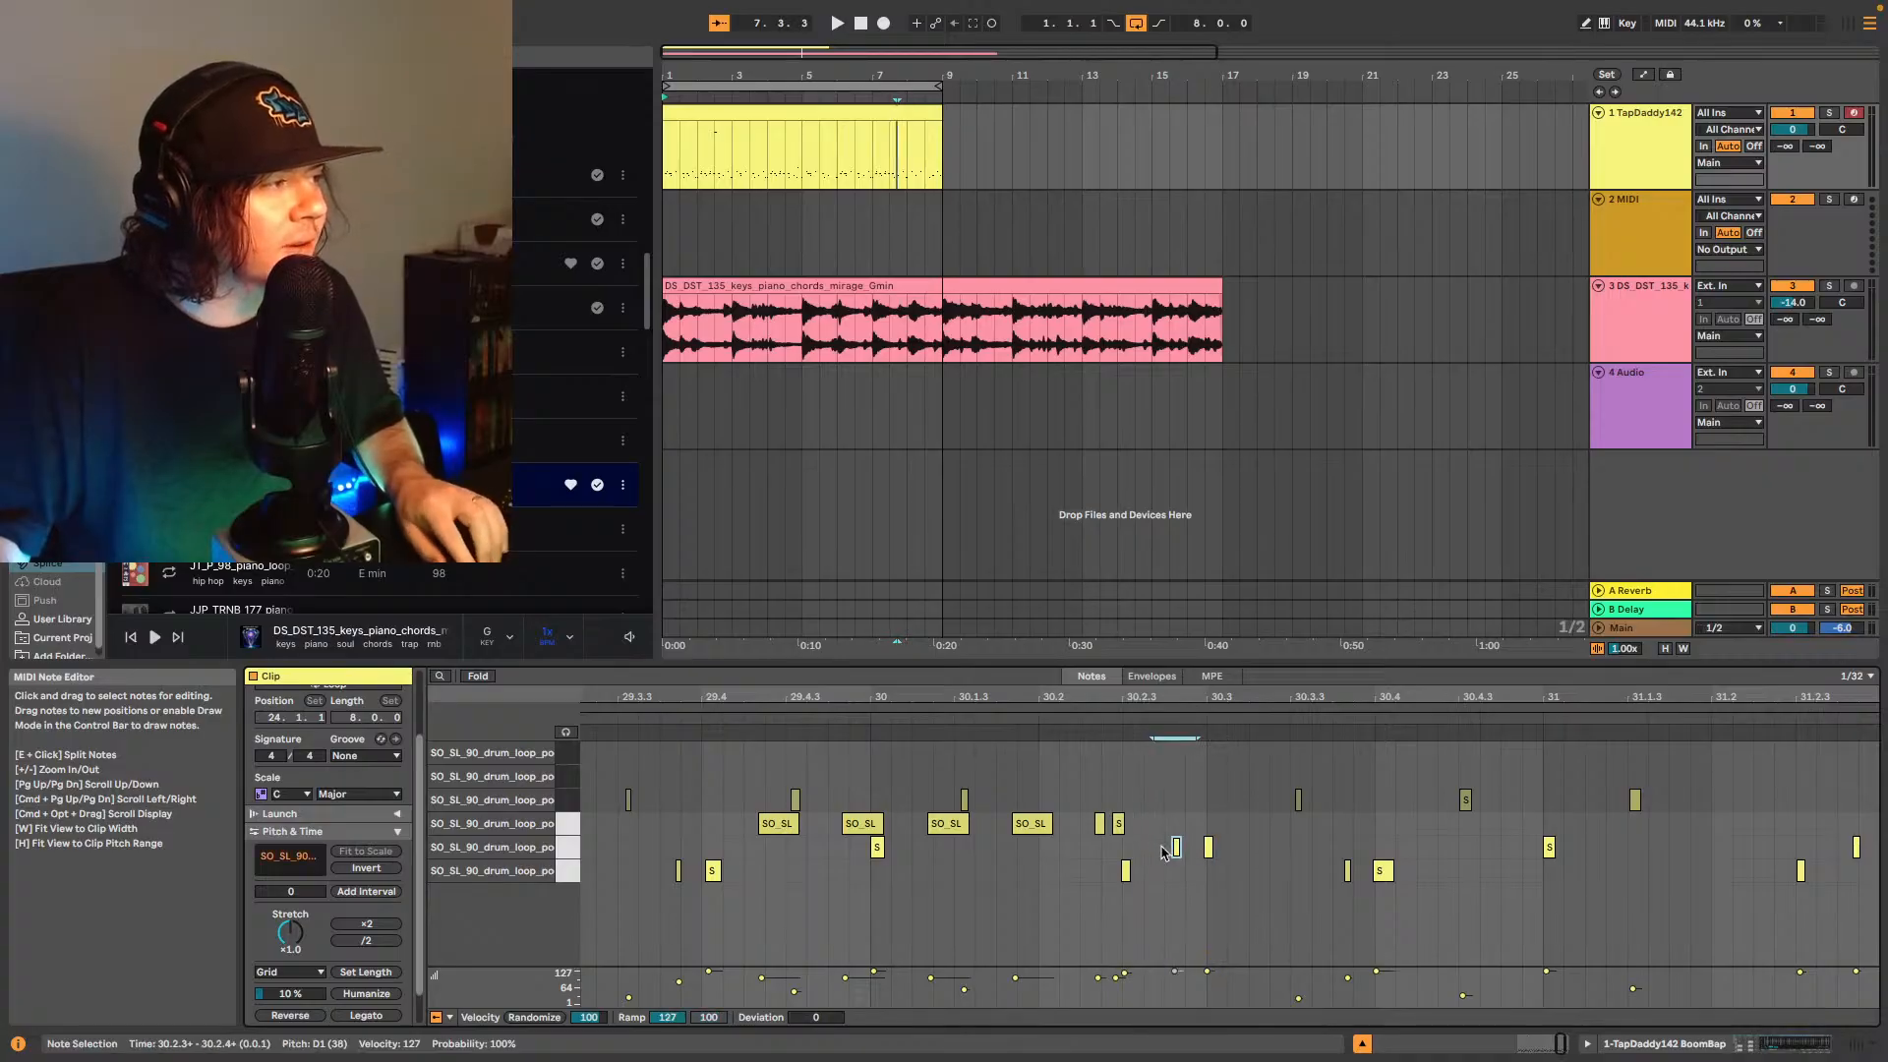
pyautogui.click(1177, 848)
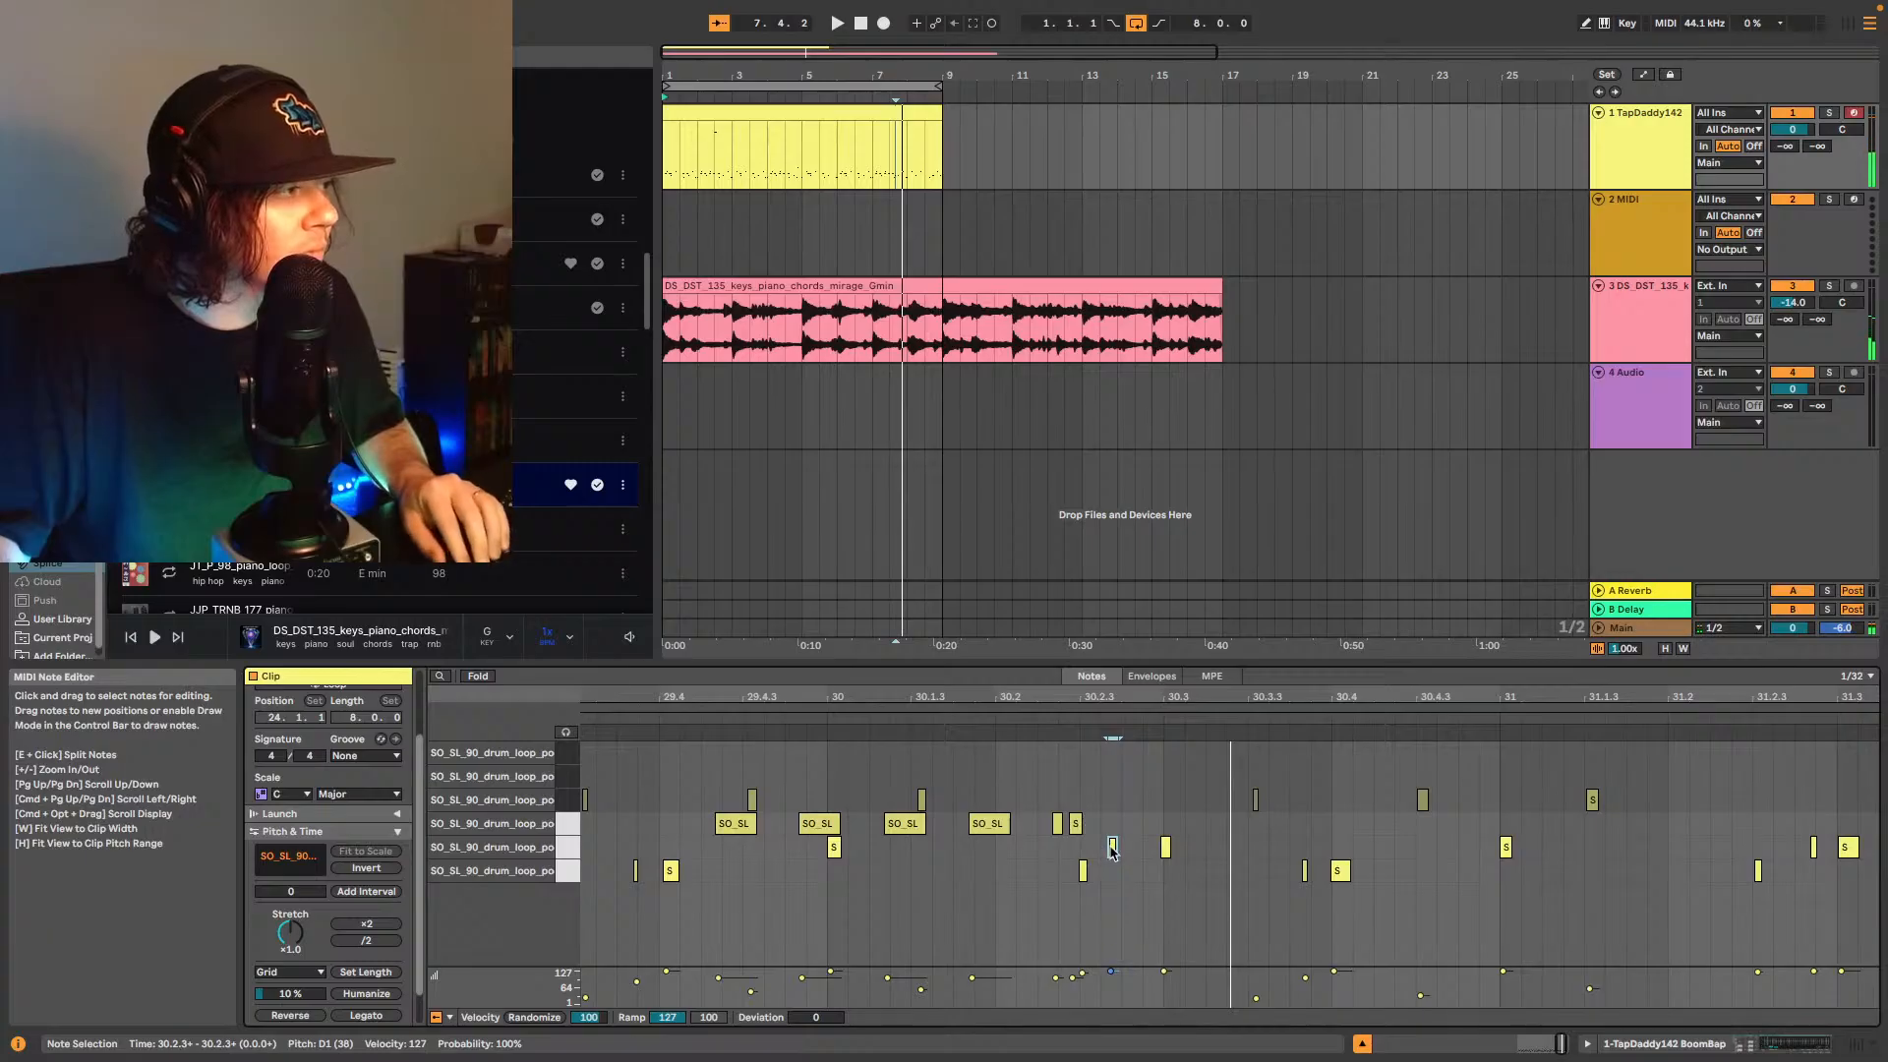
pyautogui.moveTo(1112, 851); pyautogui.dragTo(1142, 850)
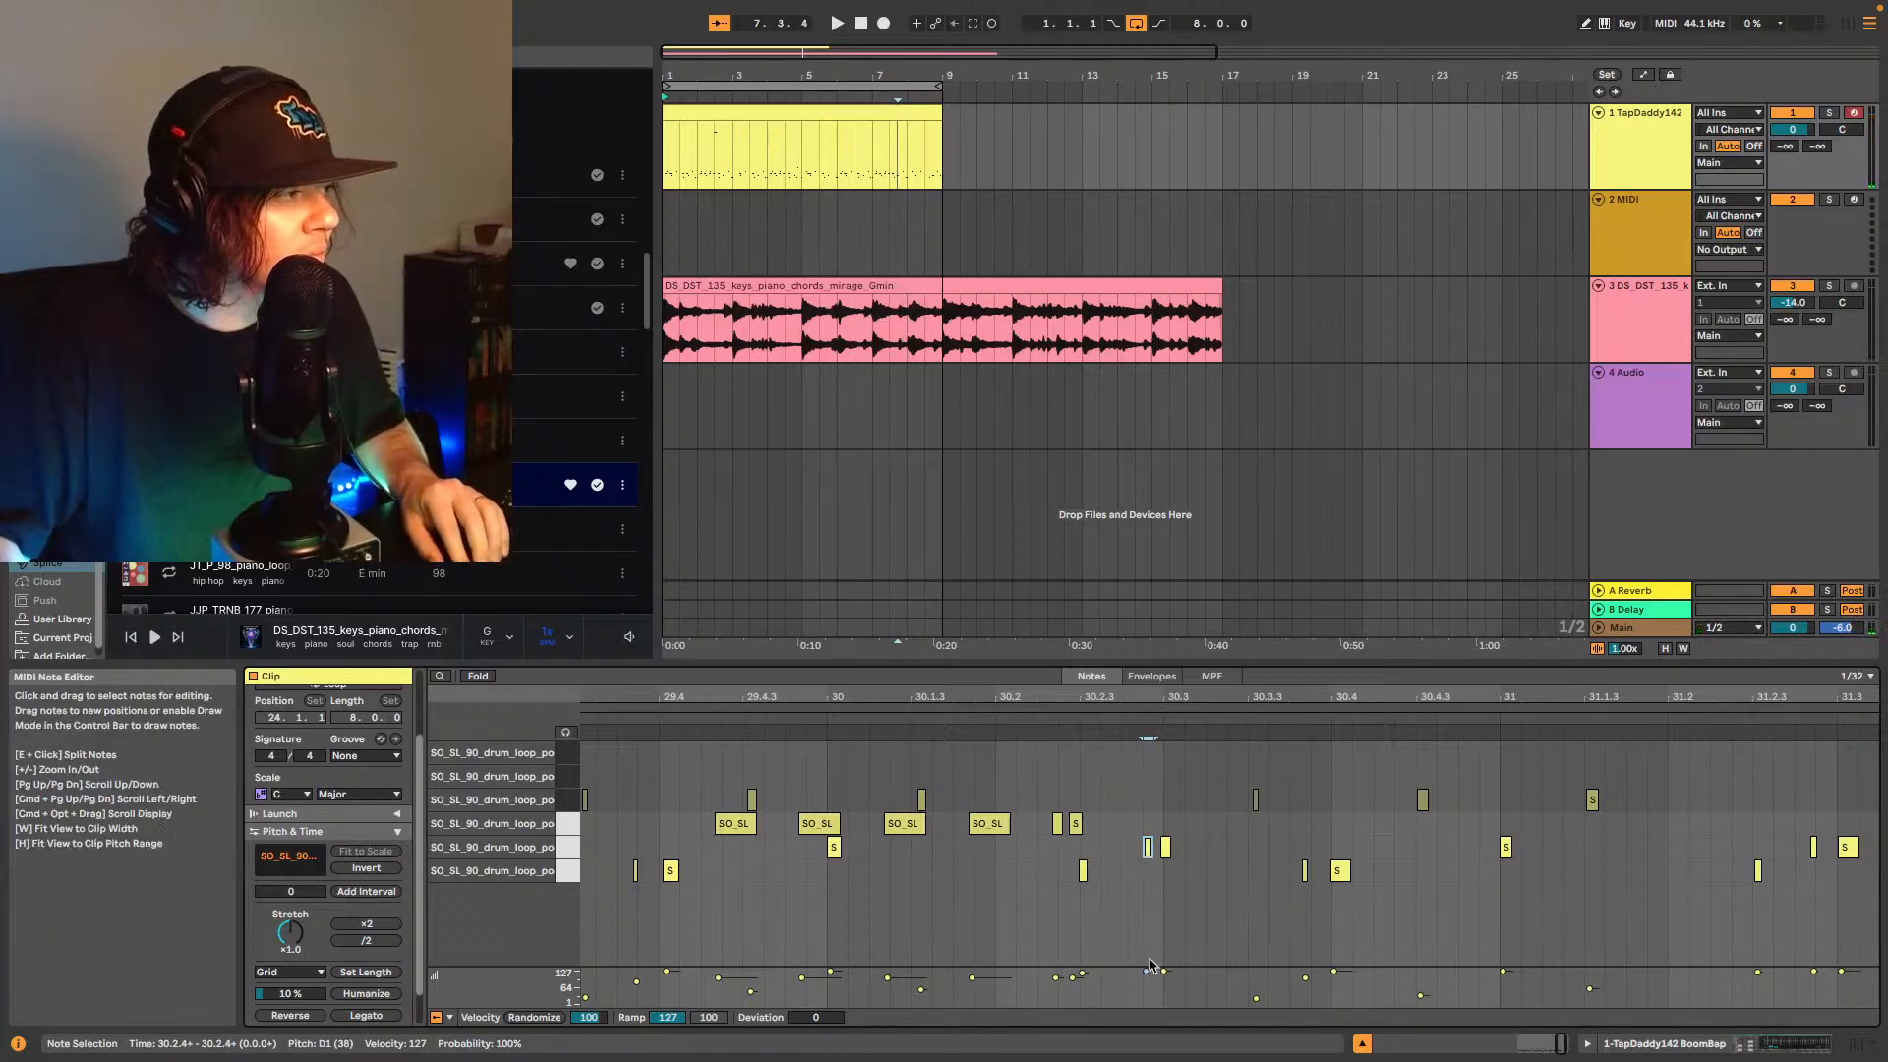
pyautogui.moveTo(1151, 964); pyautogui.dragTo(1148, 992)
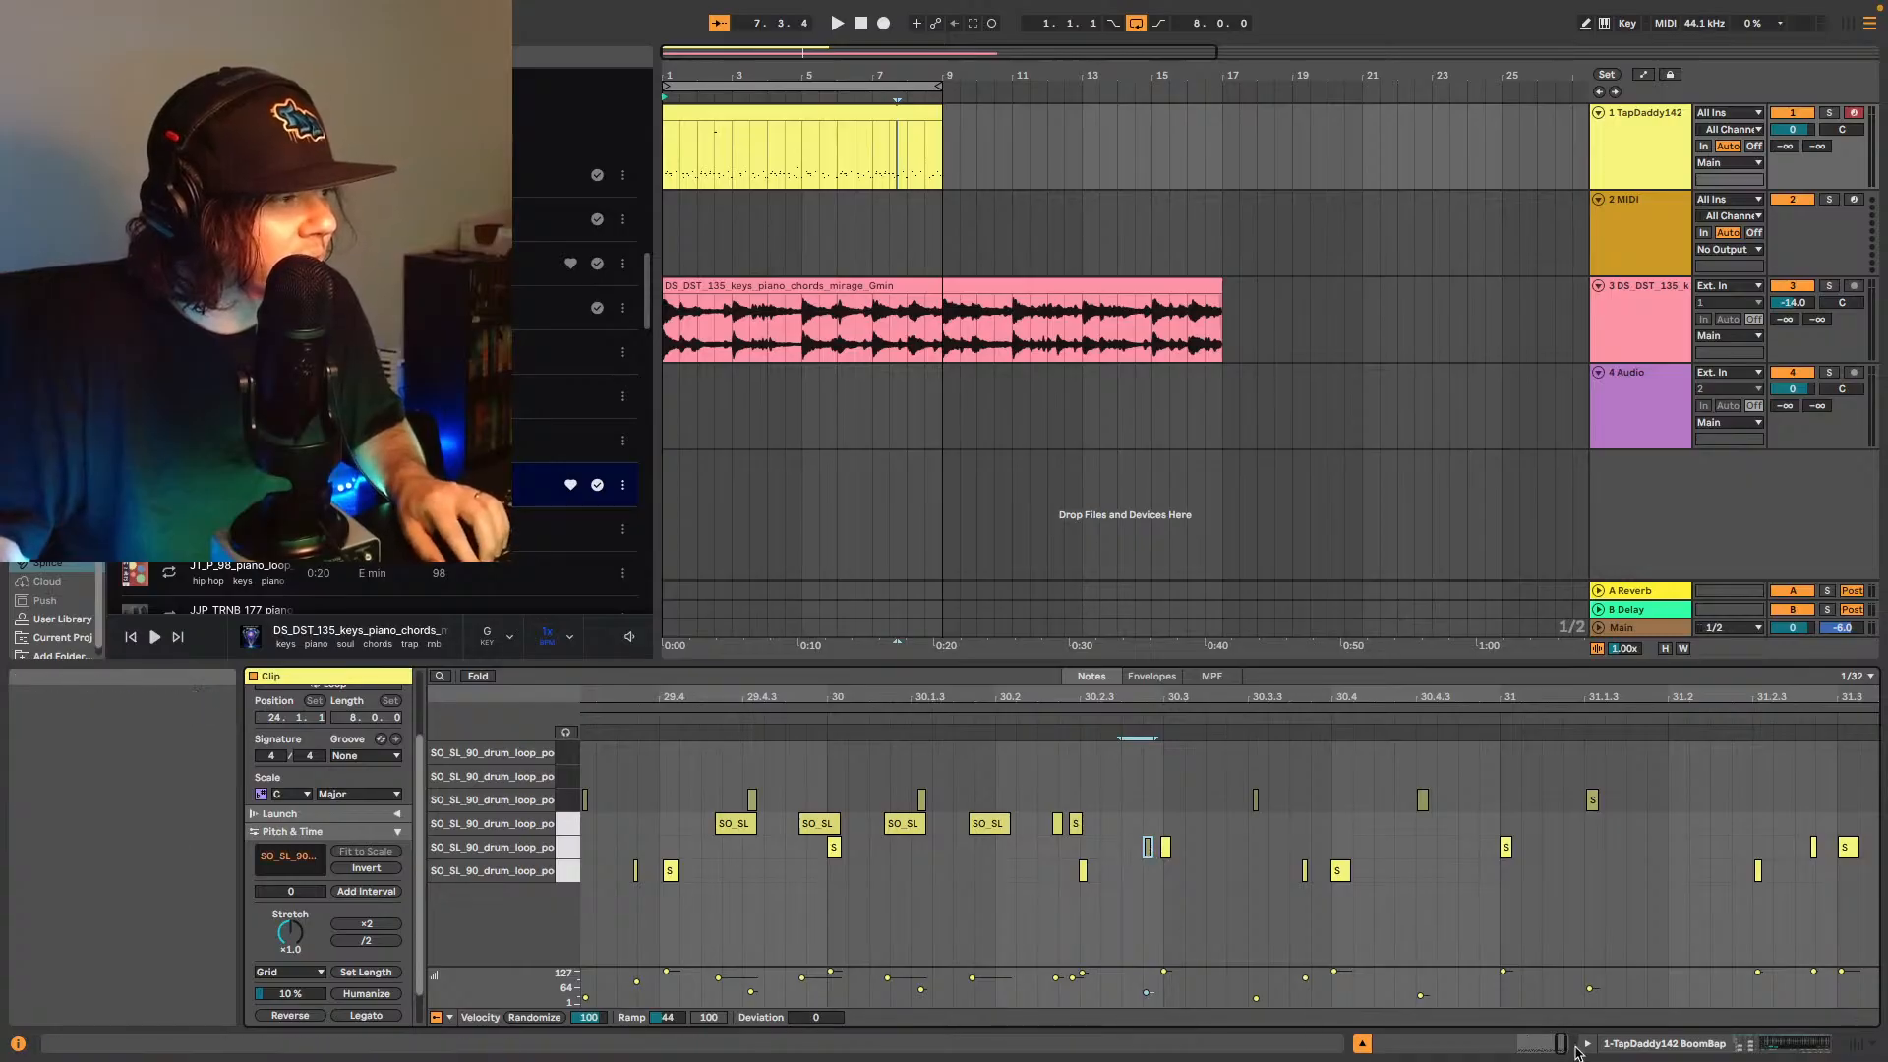
pyautogui.moveTo(1561, 1043); pyautogui.dragTo(1561, 1057)
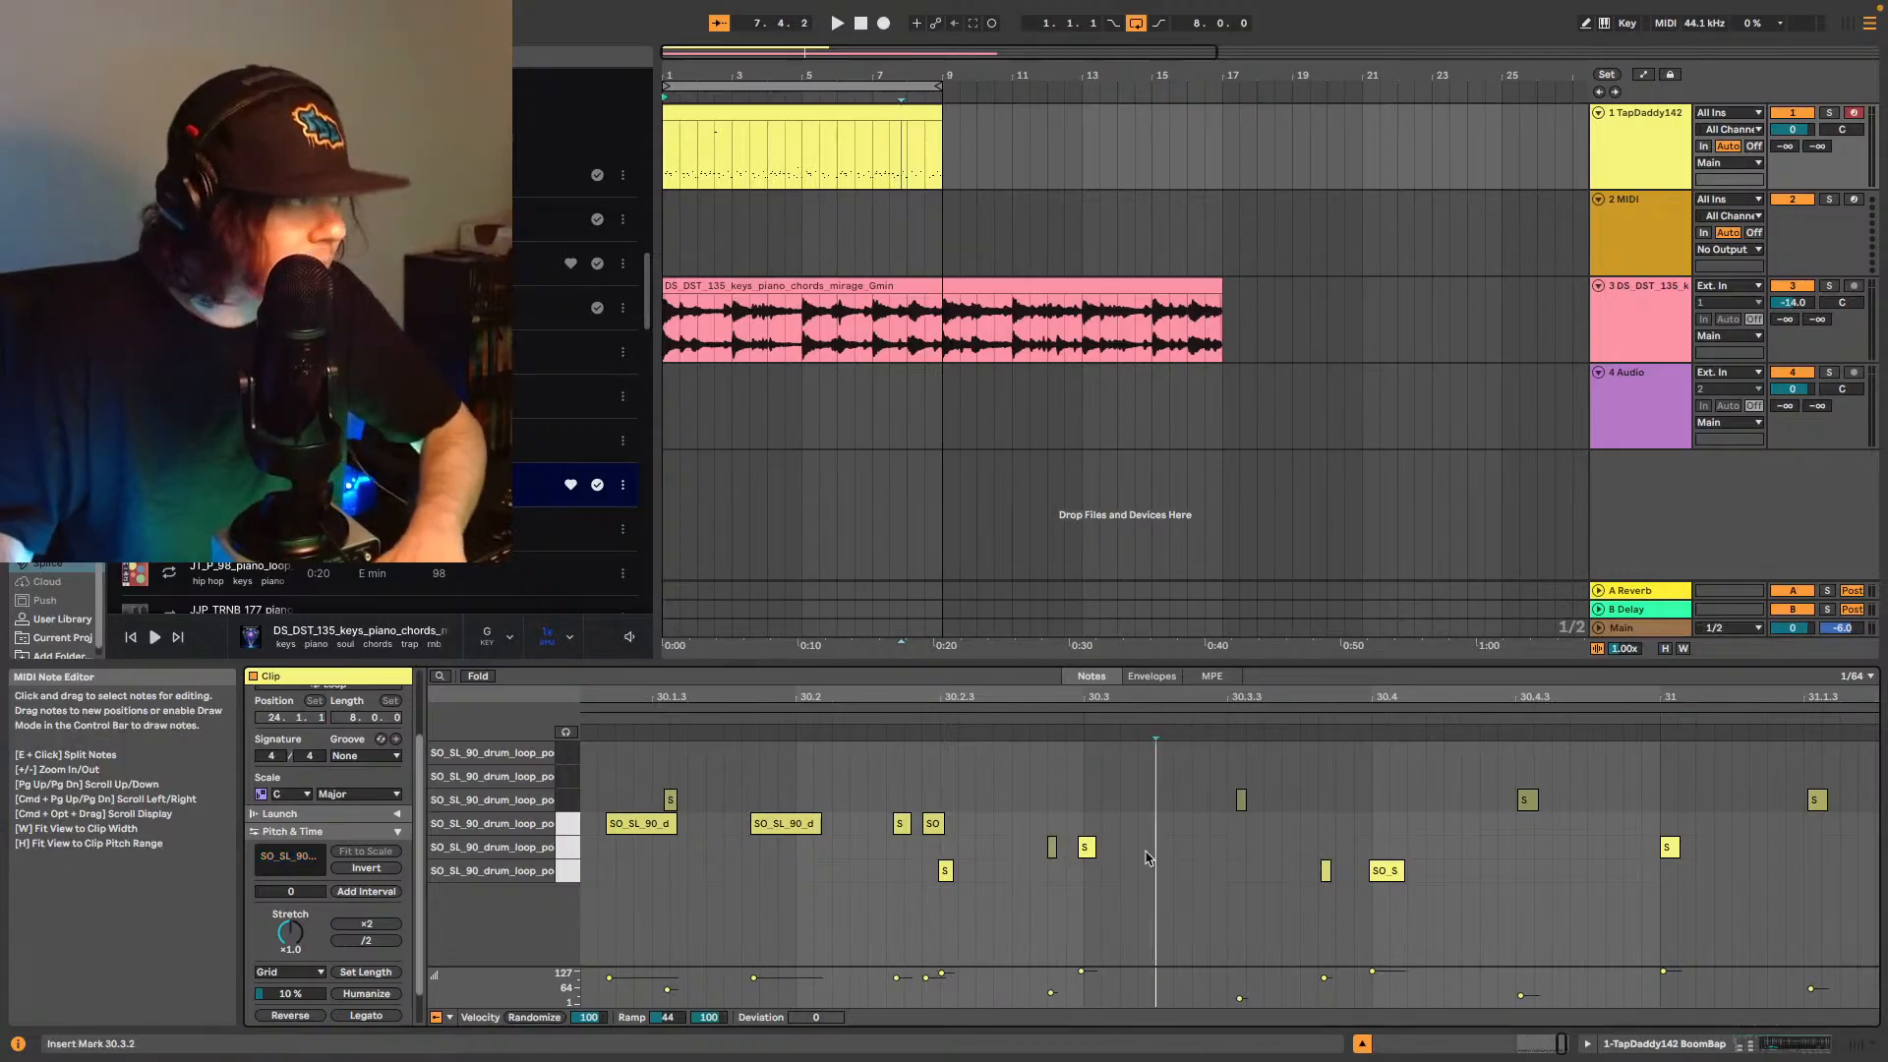
# - Place a copy of the quiet D1 note right beside the first one before 30.3 and play the double hit
pyautogui.moveTo(1164, 848); pyautogui.dragTo(1062, 853)
pyautogui.click(786, 721)
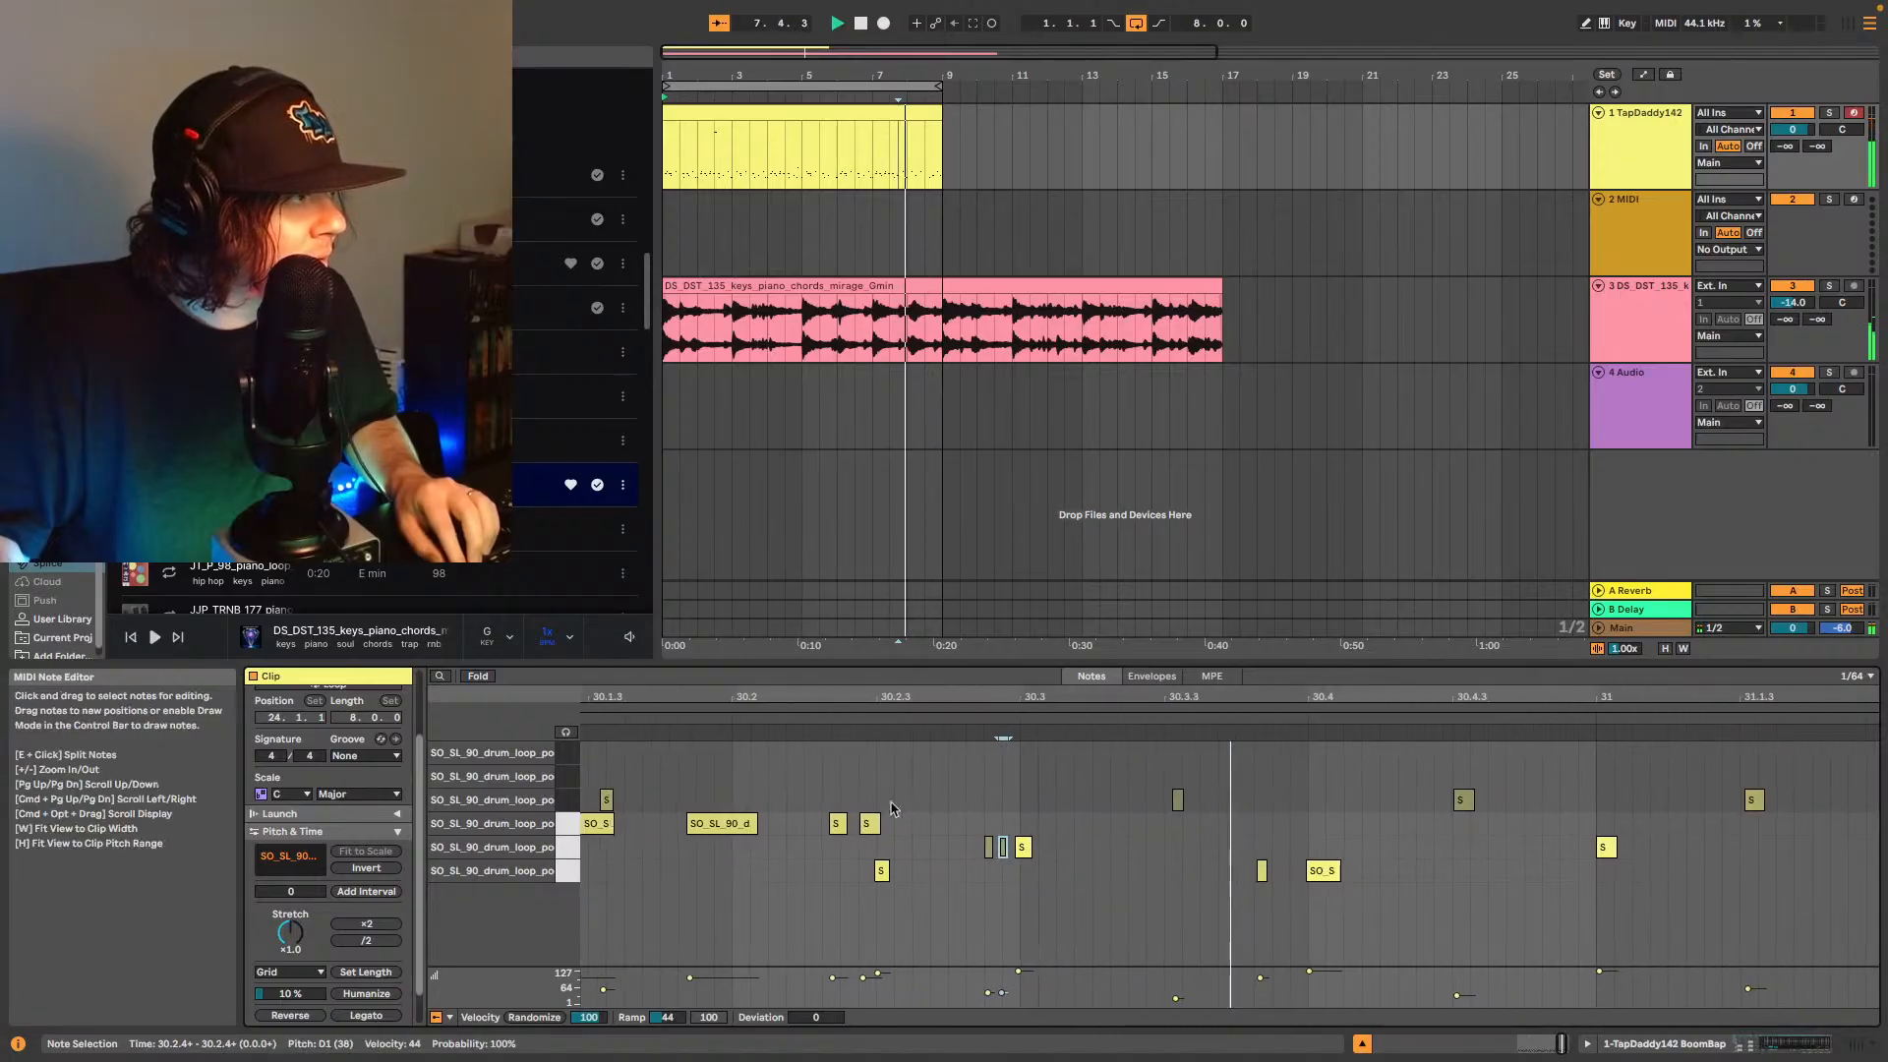
pyautogui.hscroll(-2, 983, 845)
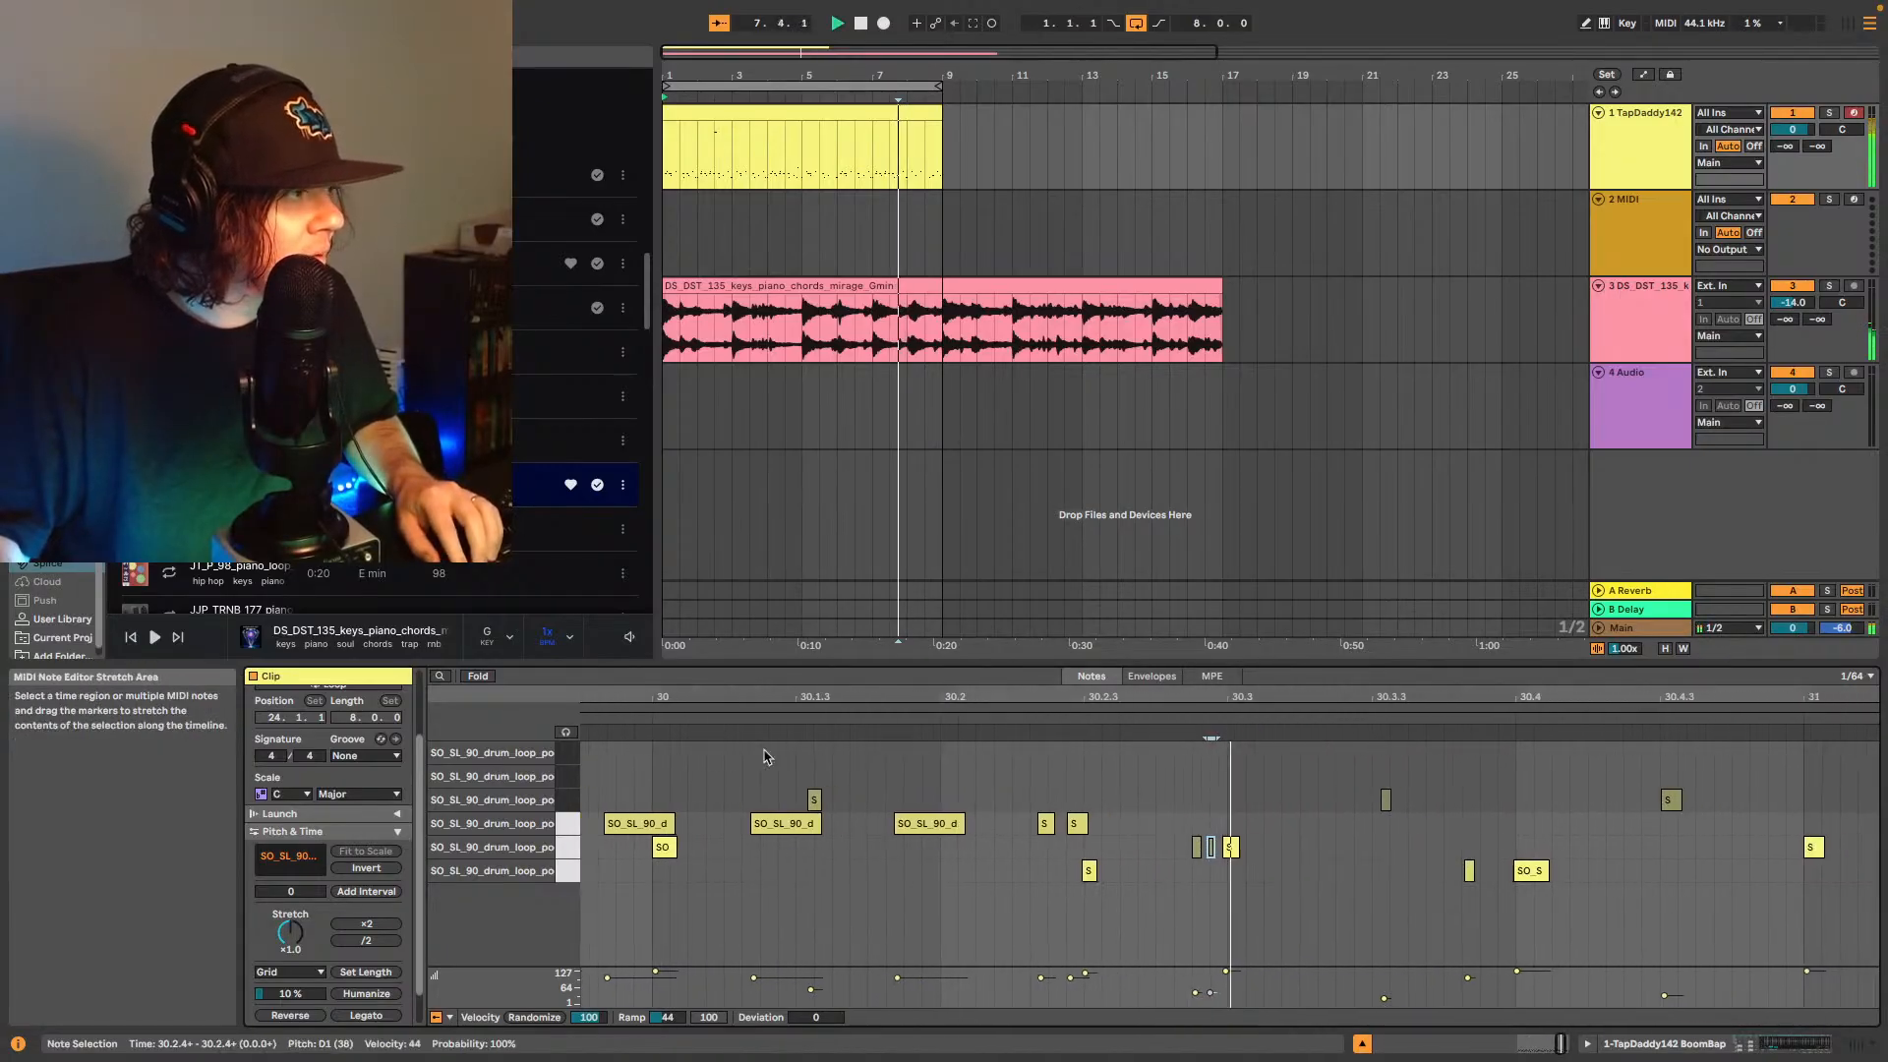
# - Paste another copy of the quiet D1 note at 30.3.2, nudge it slightly later, and play the passage
pyautogui.click(1015, 851)
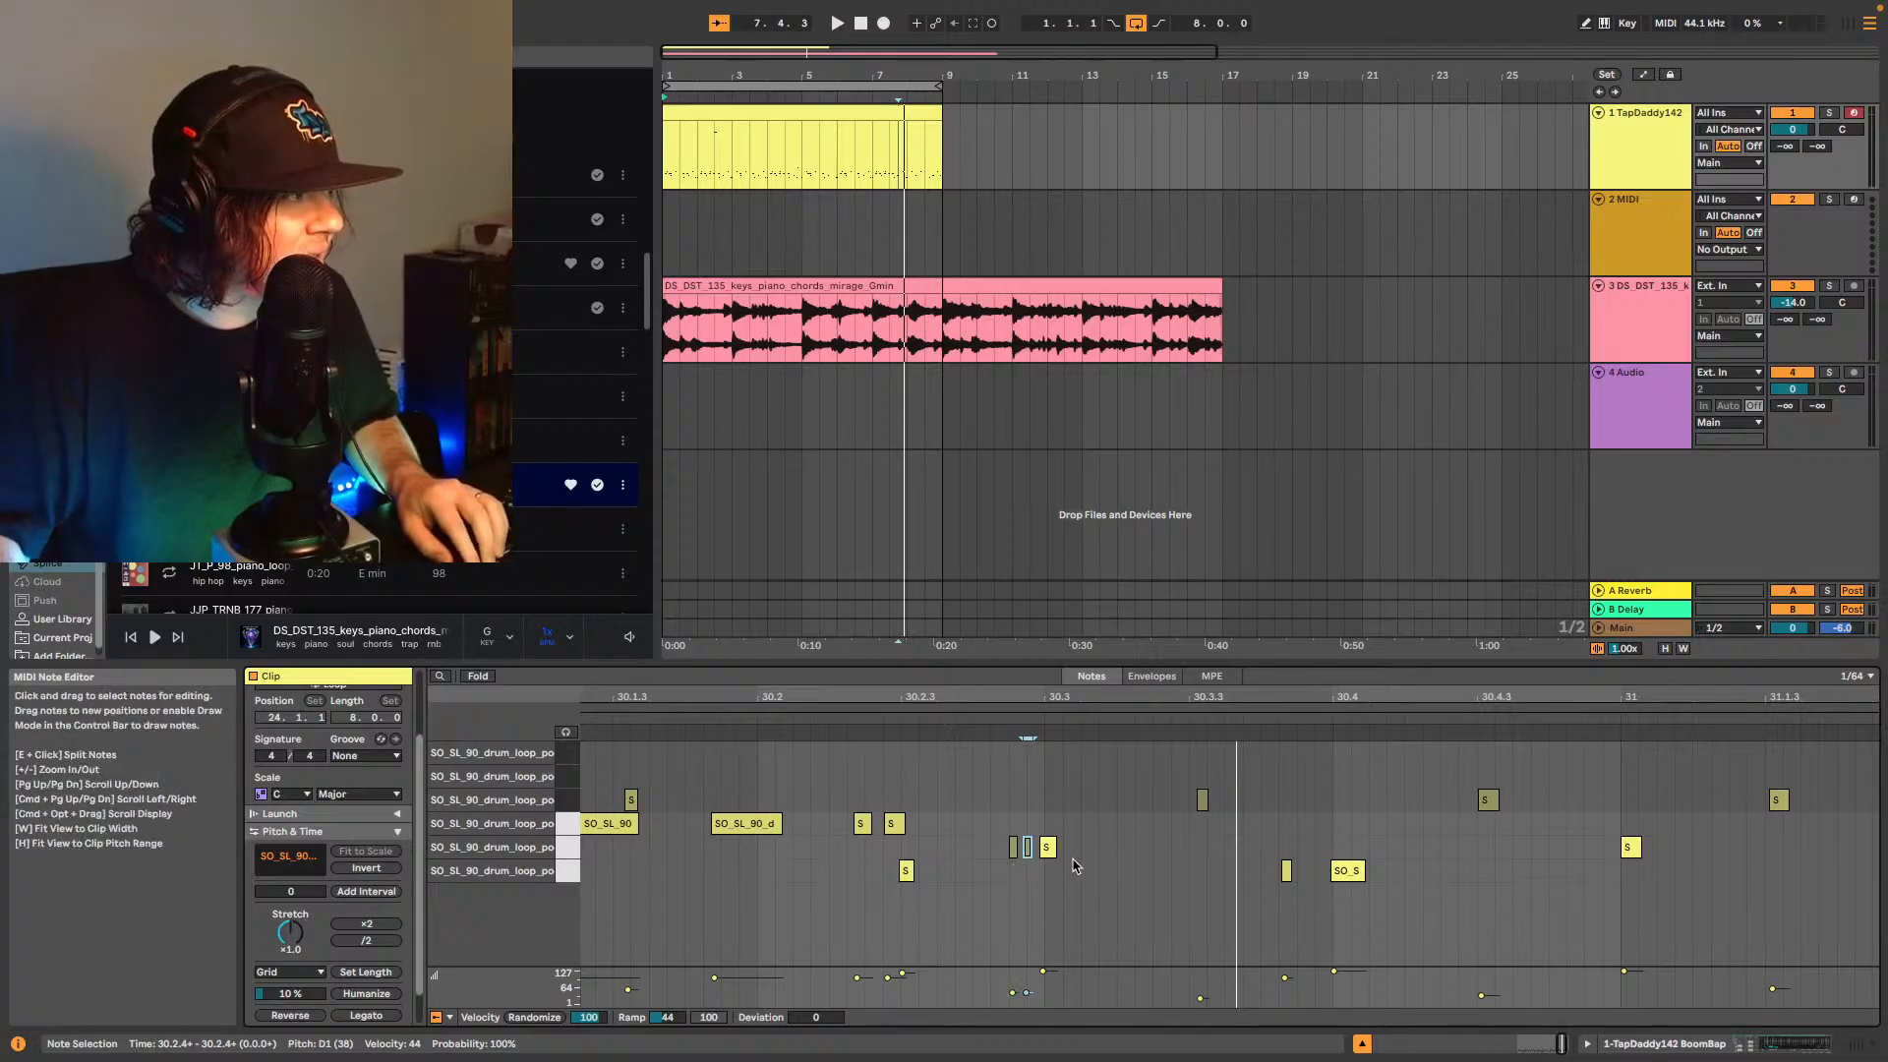
pyautogui.click(1014, 849)
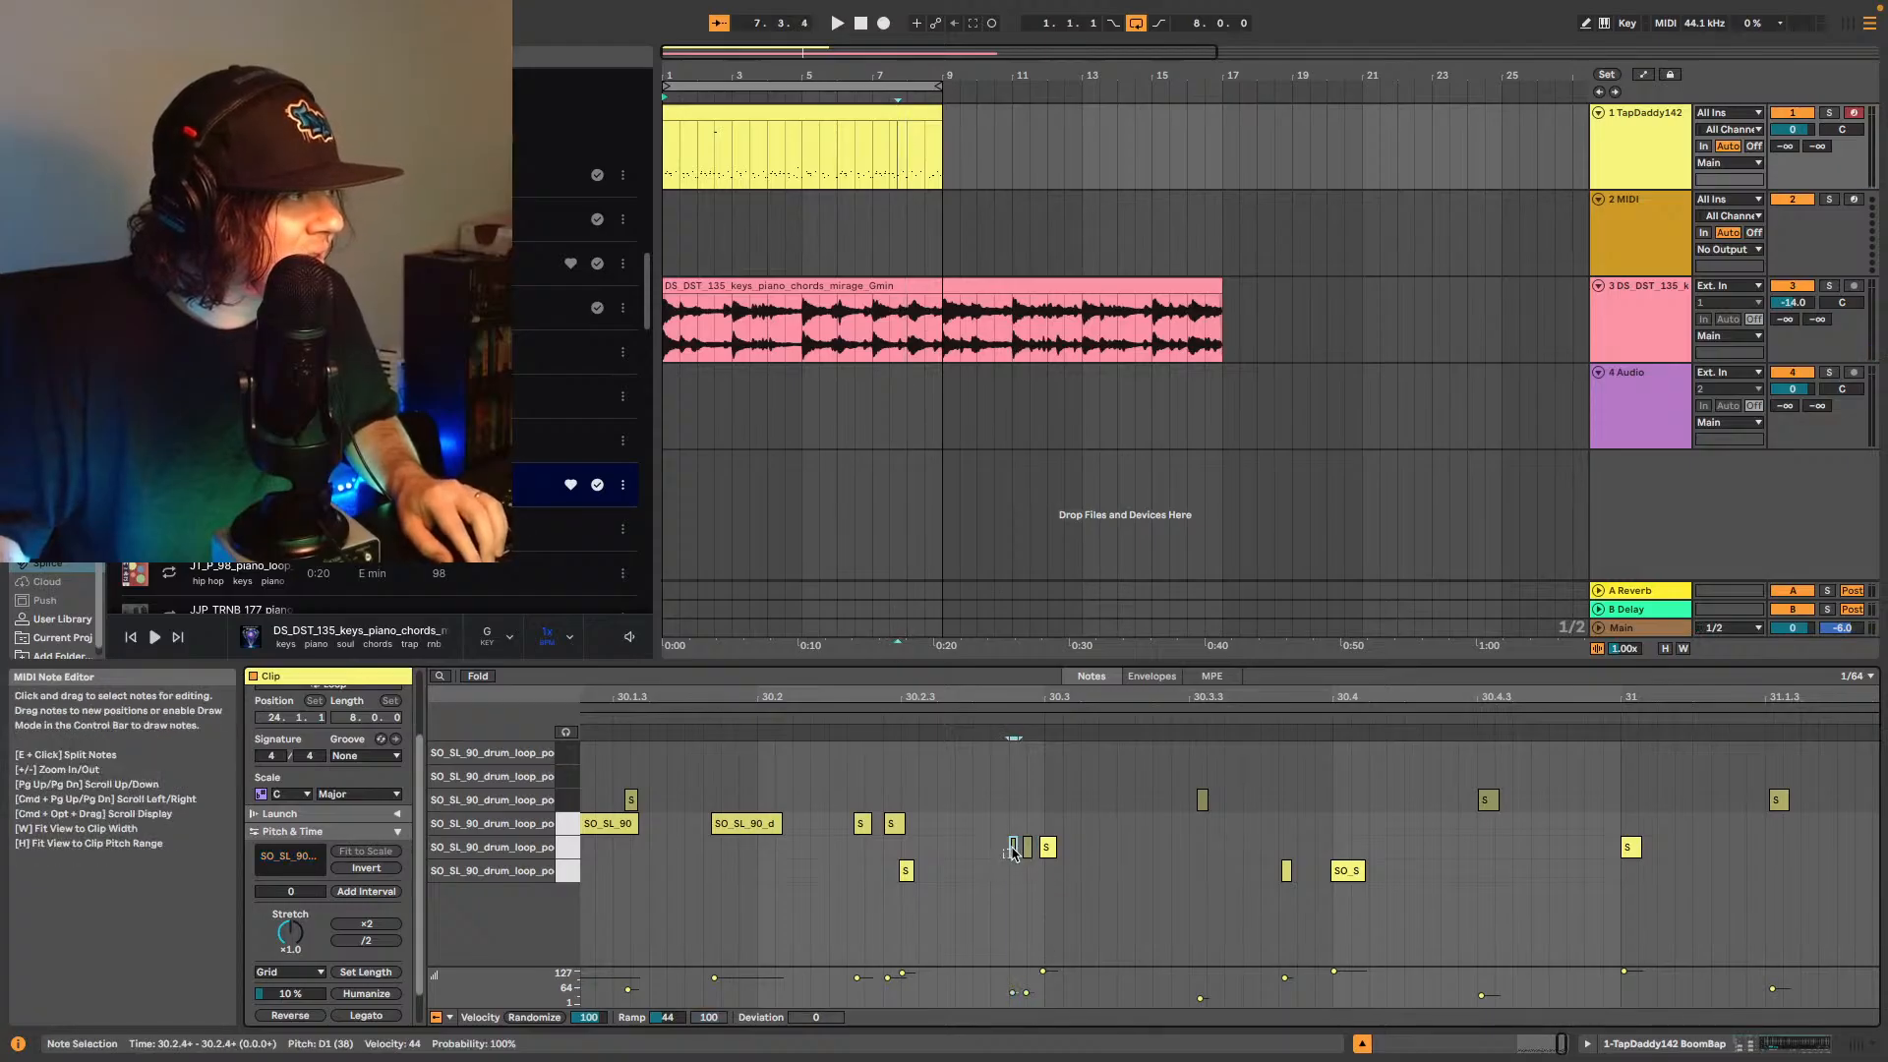
pyautogui.click(1120, 855)
pyautogui.doubleClick(1129, 850)
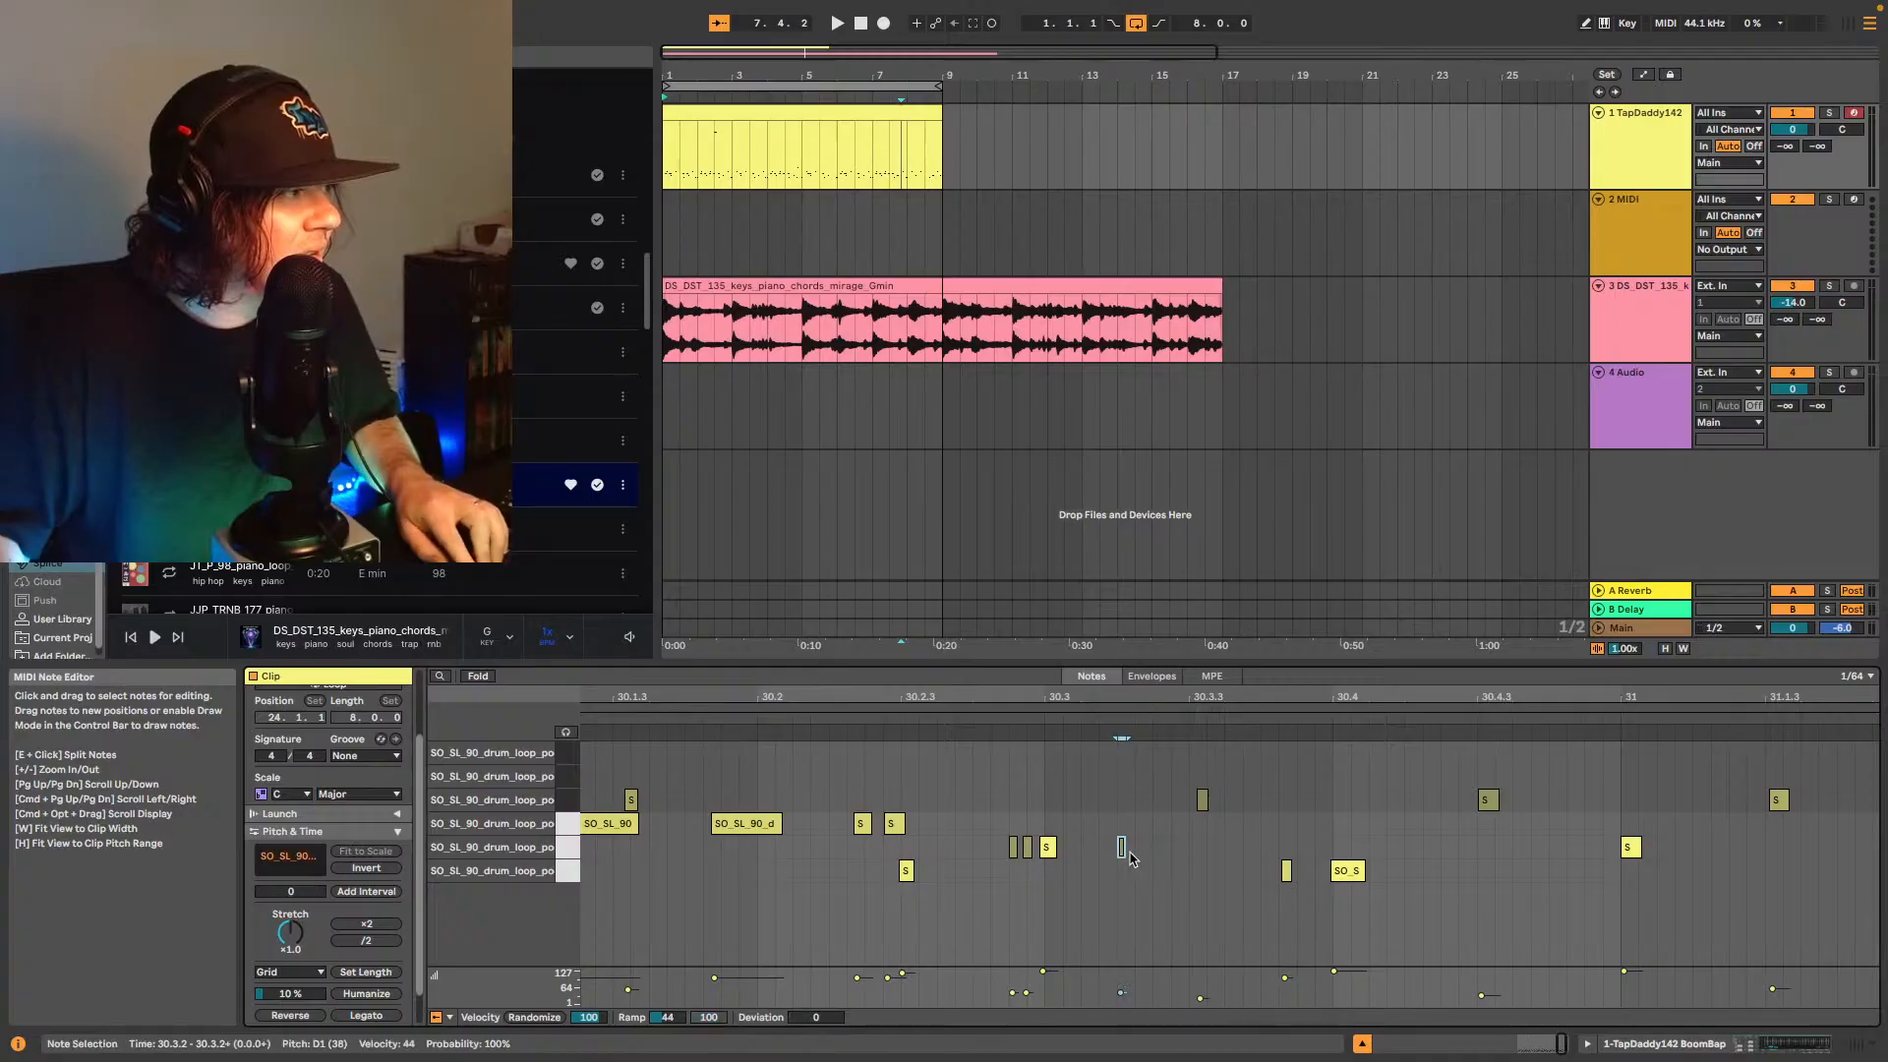
pyautogui.moveTo(1121, 852); pyautogui.dragTo(1130, 853)
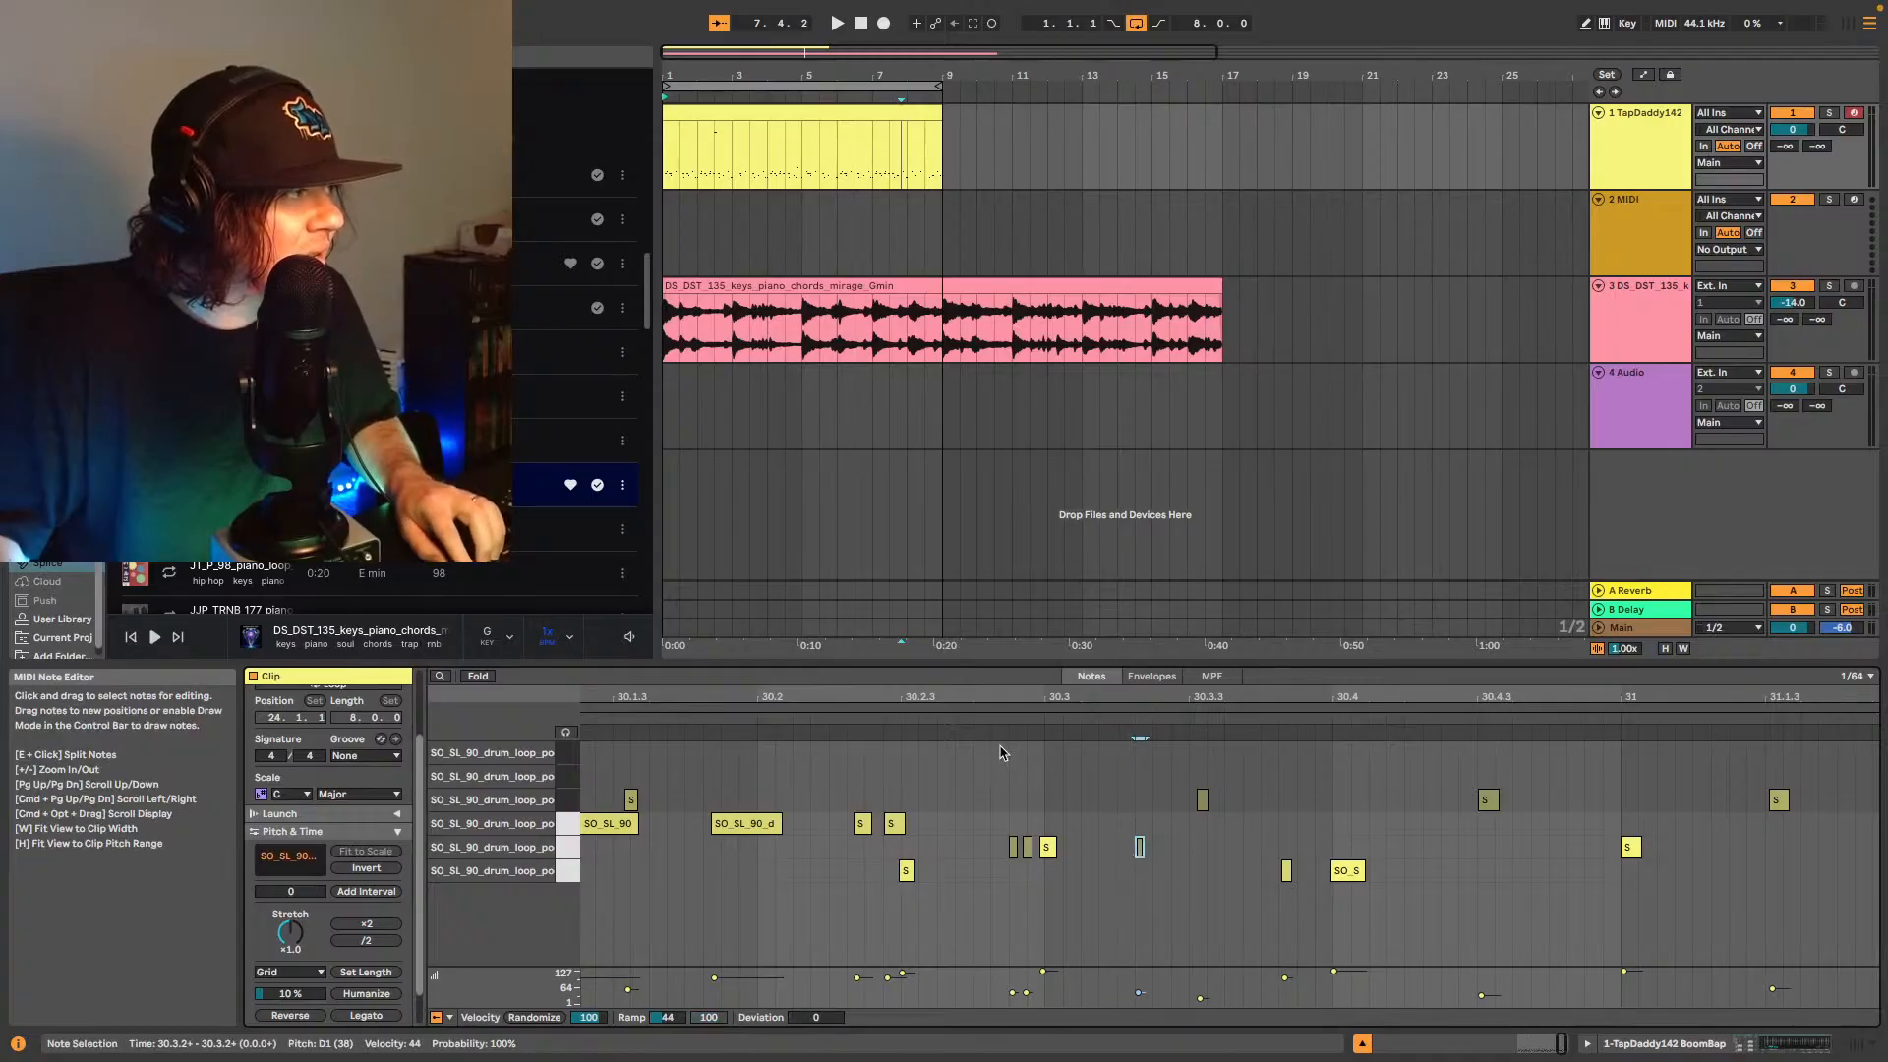
pyautogui.press('space')
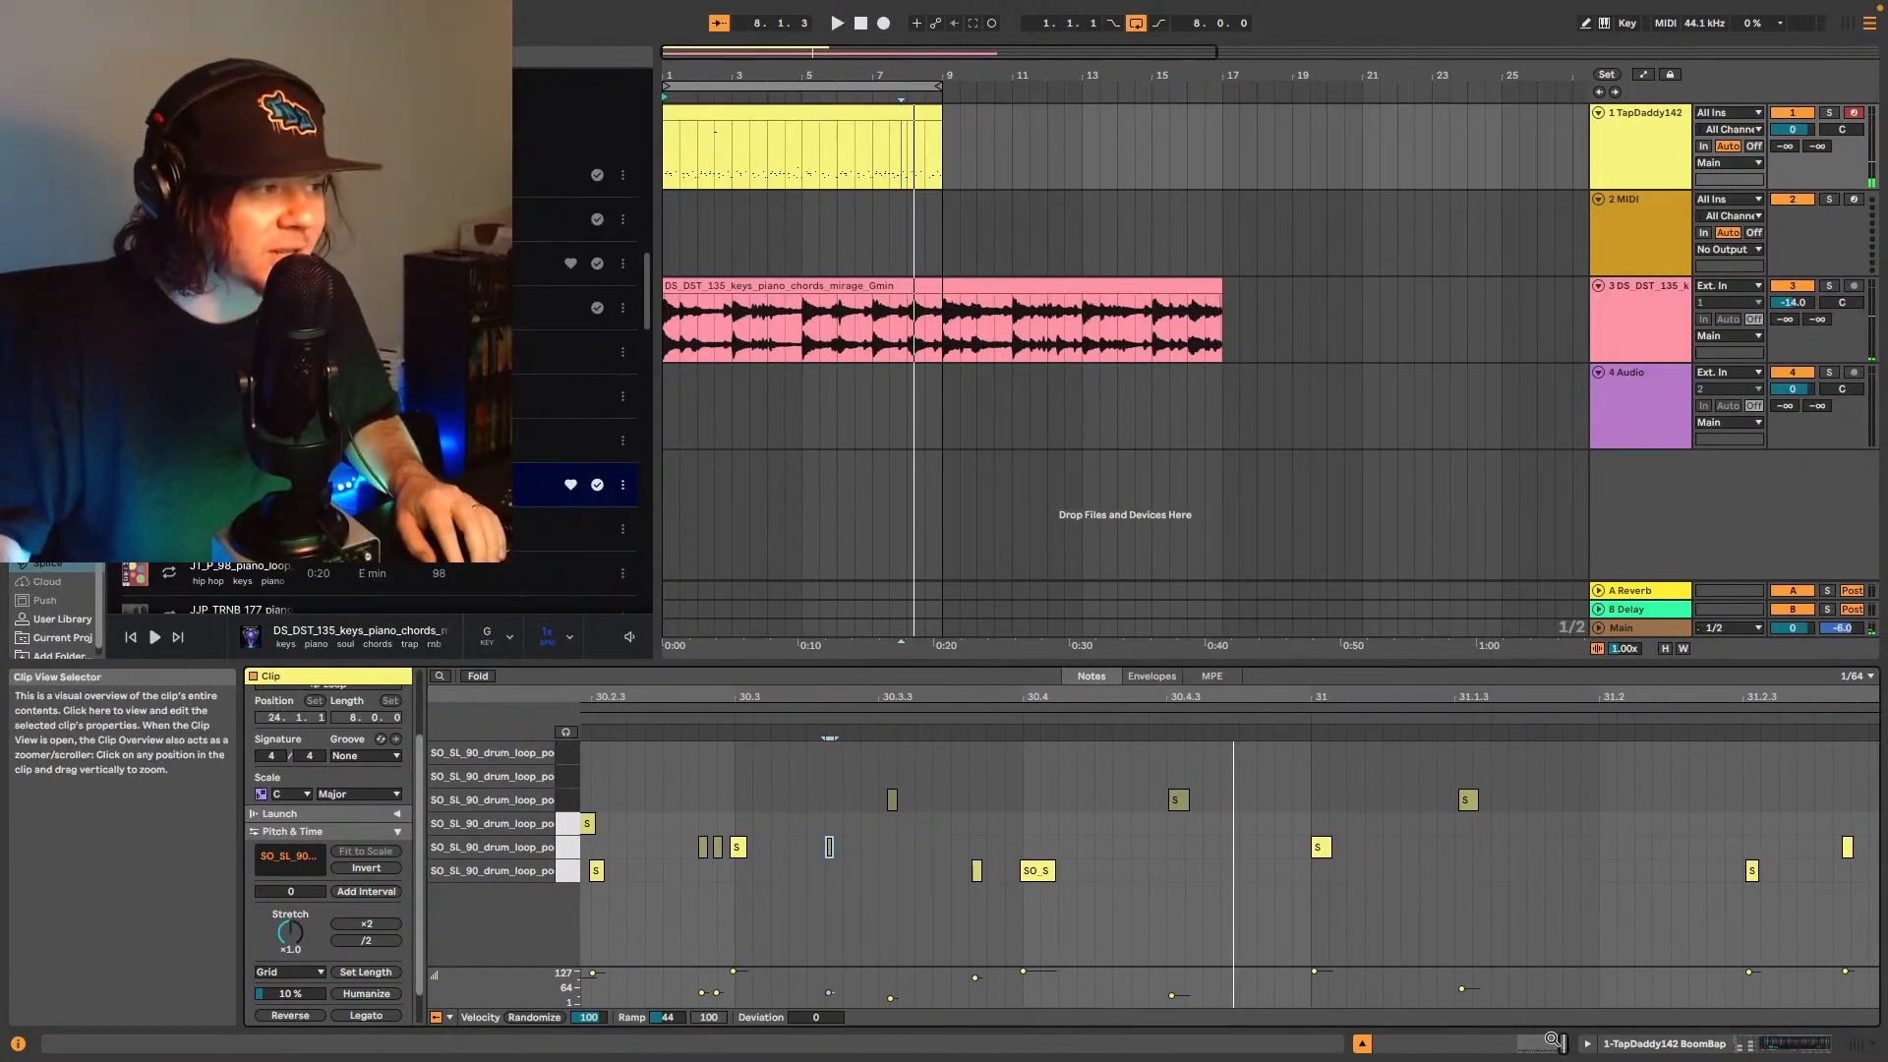
# - Review the whole looped drum pattern from 23.4.1 and play back its start and the new hits around bar 30
pyautogui.moveTo(1565, 1046)
pyautogui.mouseDown()
pyautogui.moveTo(1564, 1005)
pyautogui.moveTo(1564, 1033)
pyautogui.mouseUp()
pyautogui.moveTo(1561, 1056)
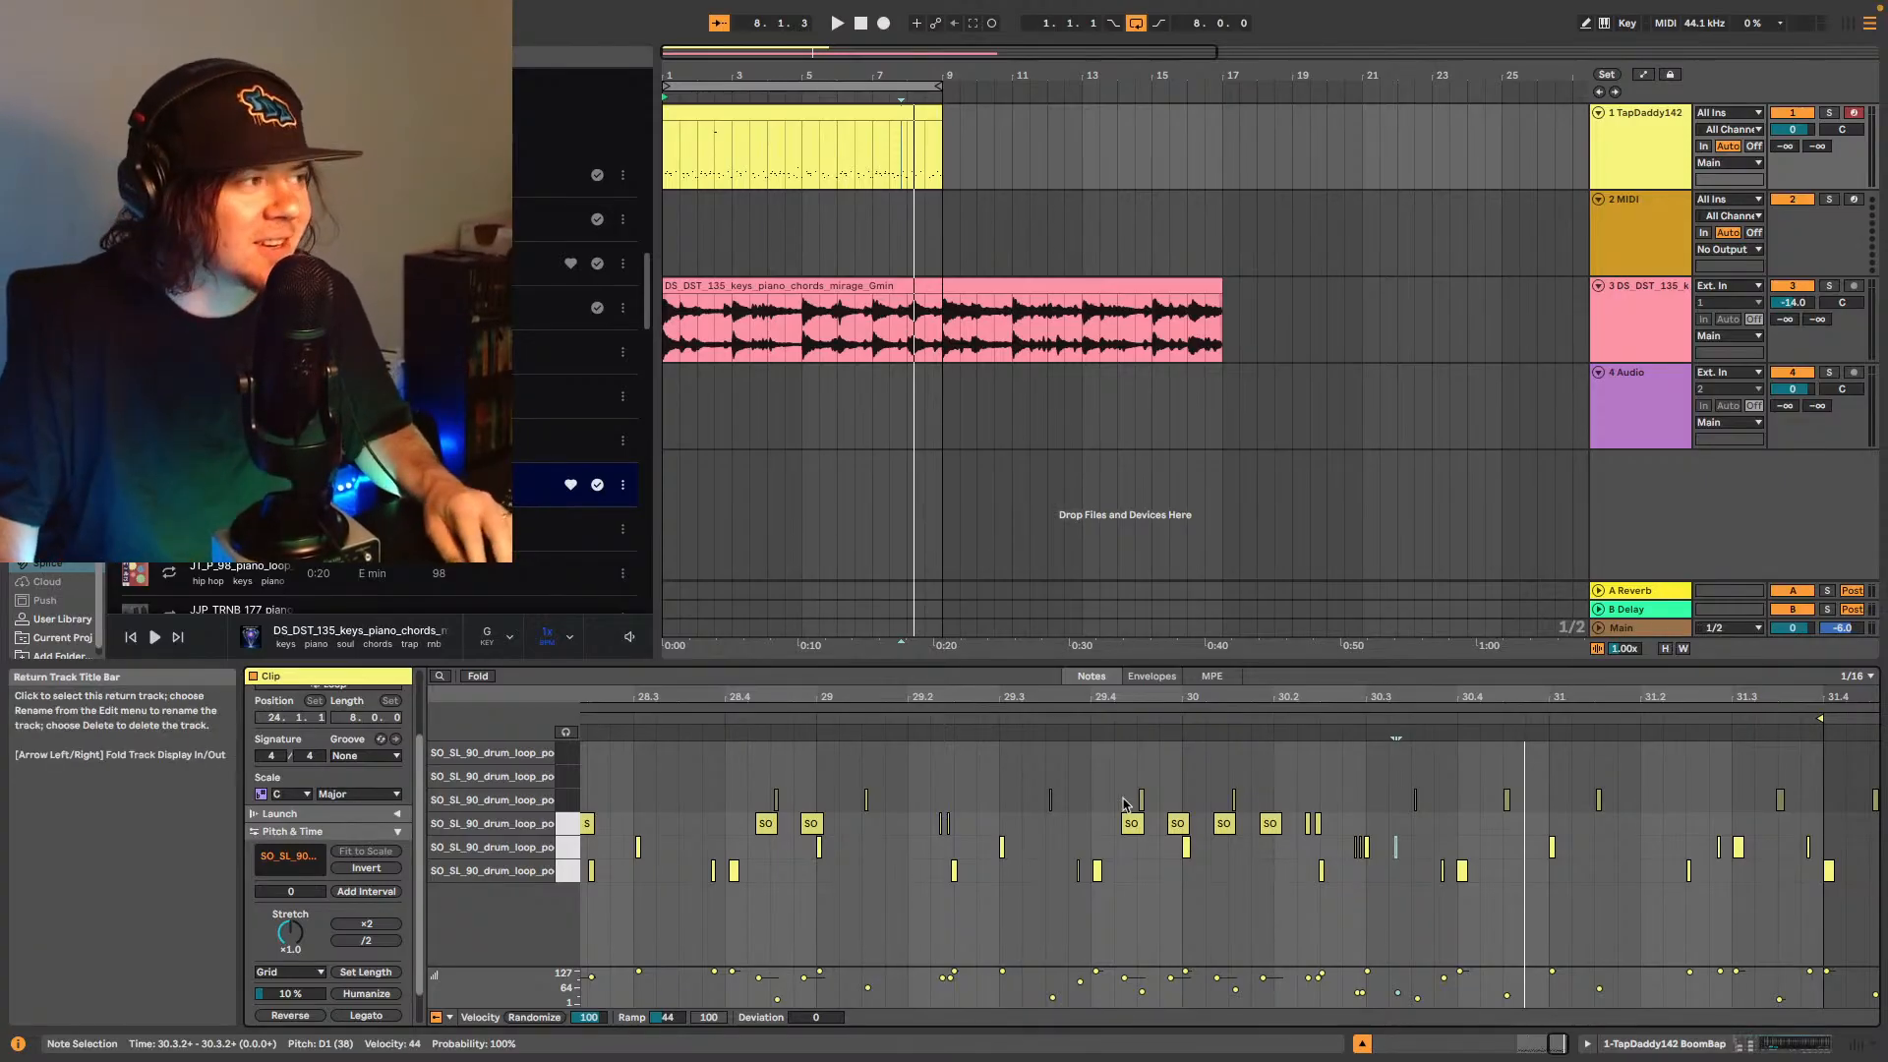
pyautogui.click(1169, 721)
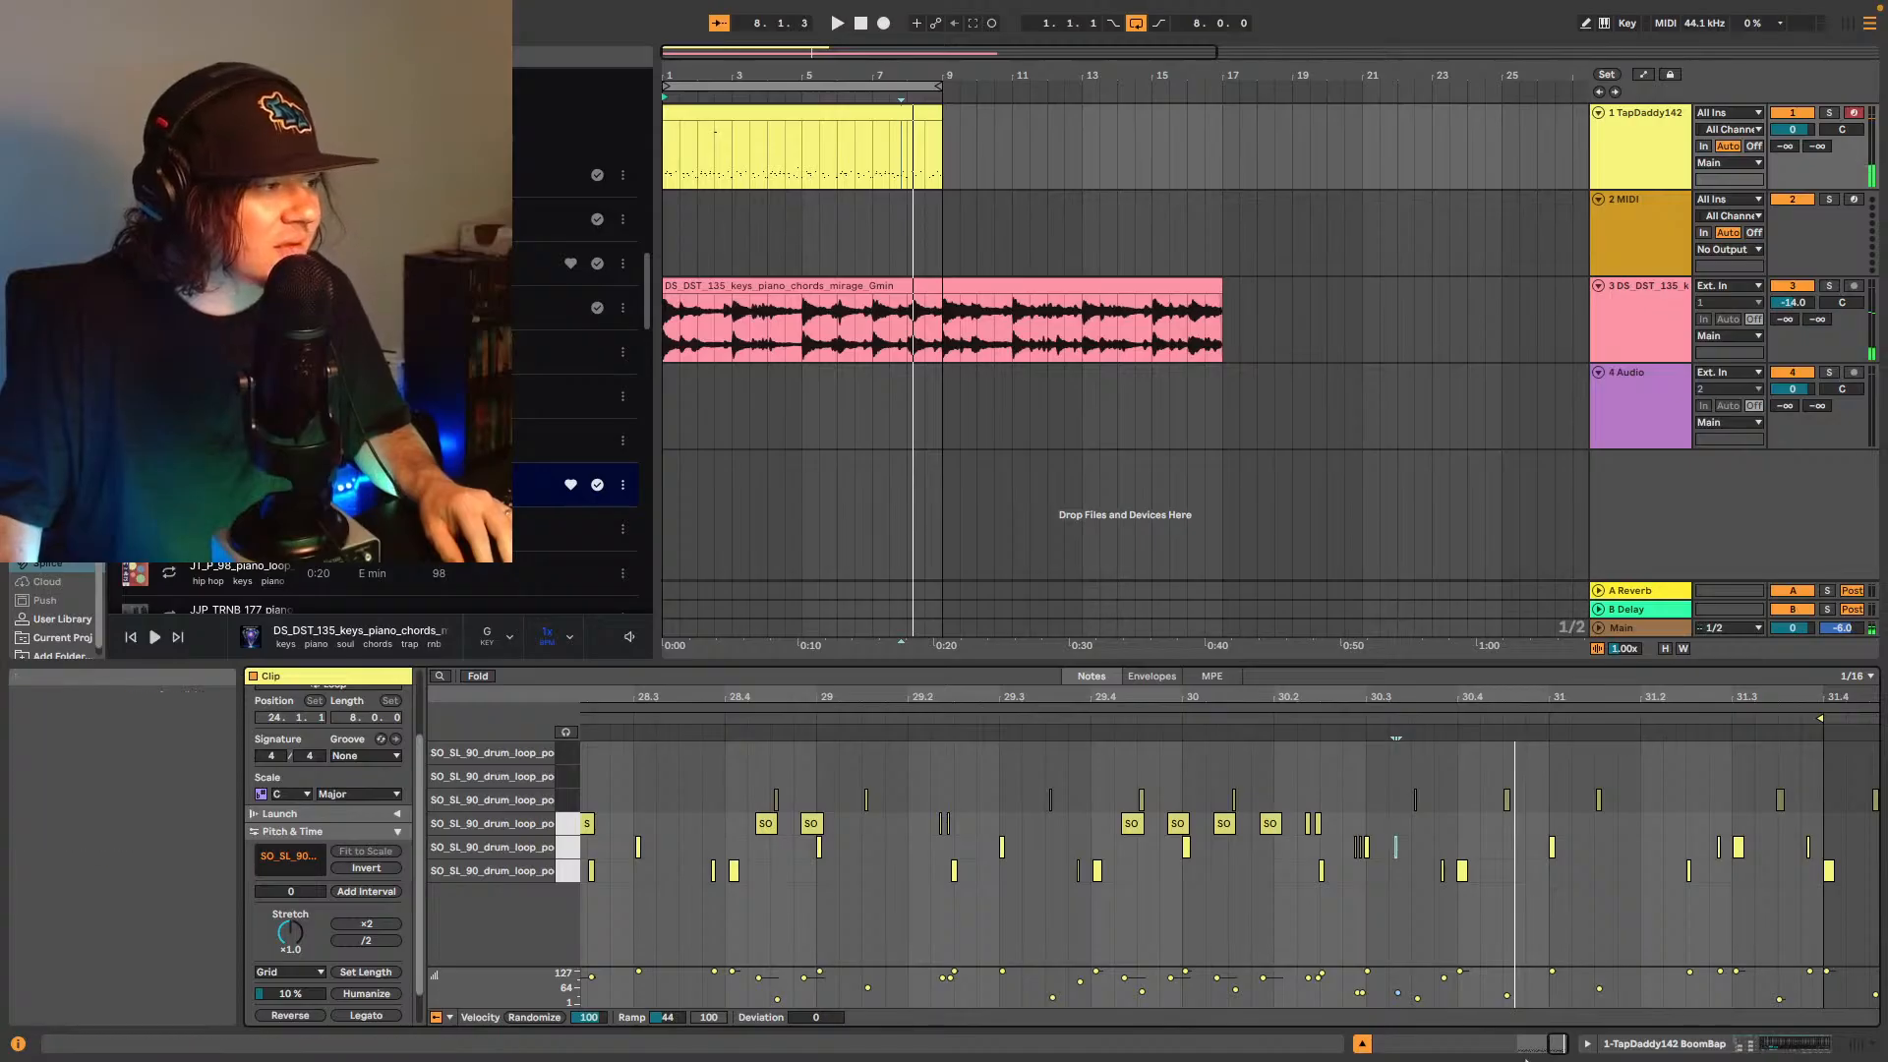
pyautogui.moveTo(1555, 1043); pyautogui.dragTo(1494, 949)
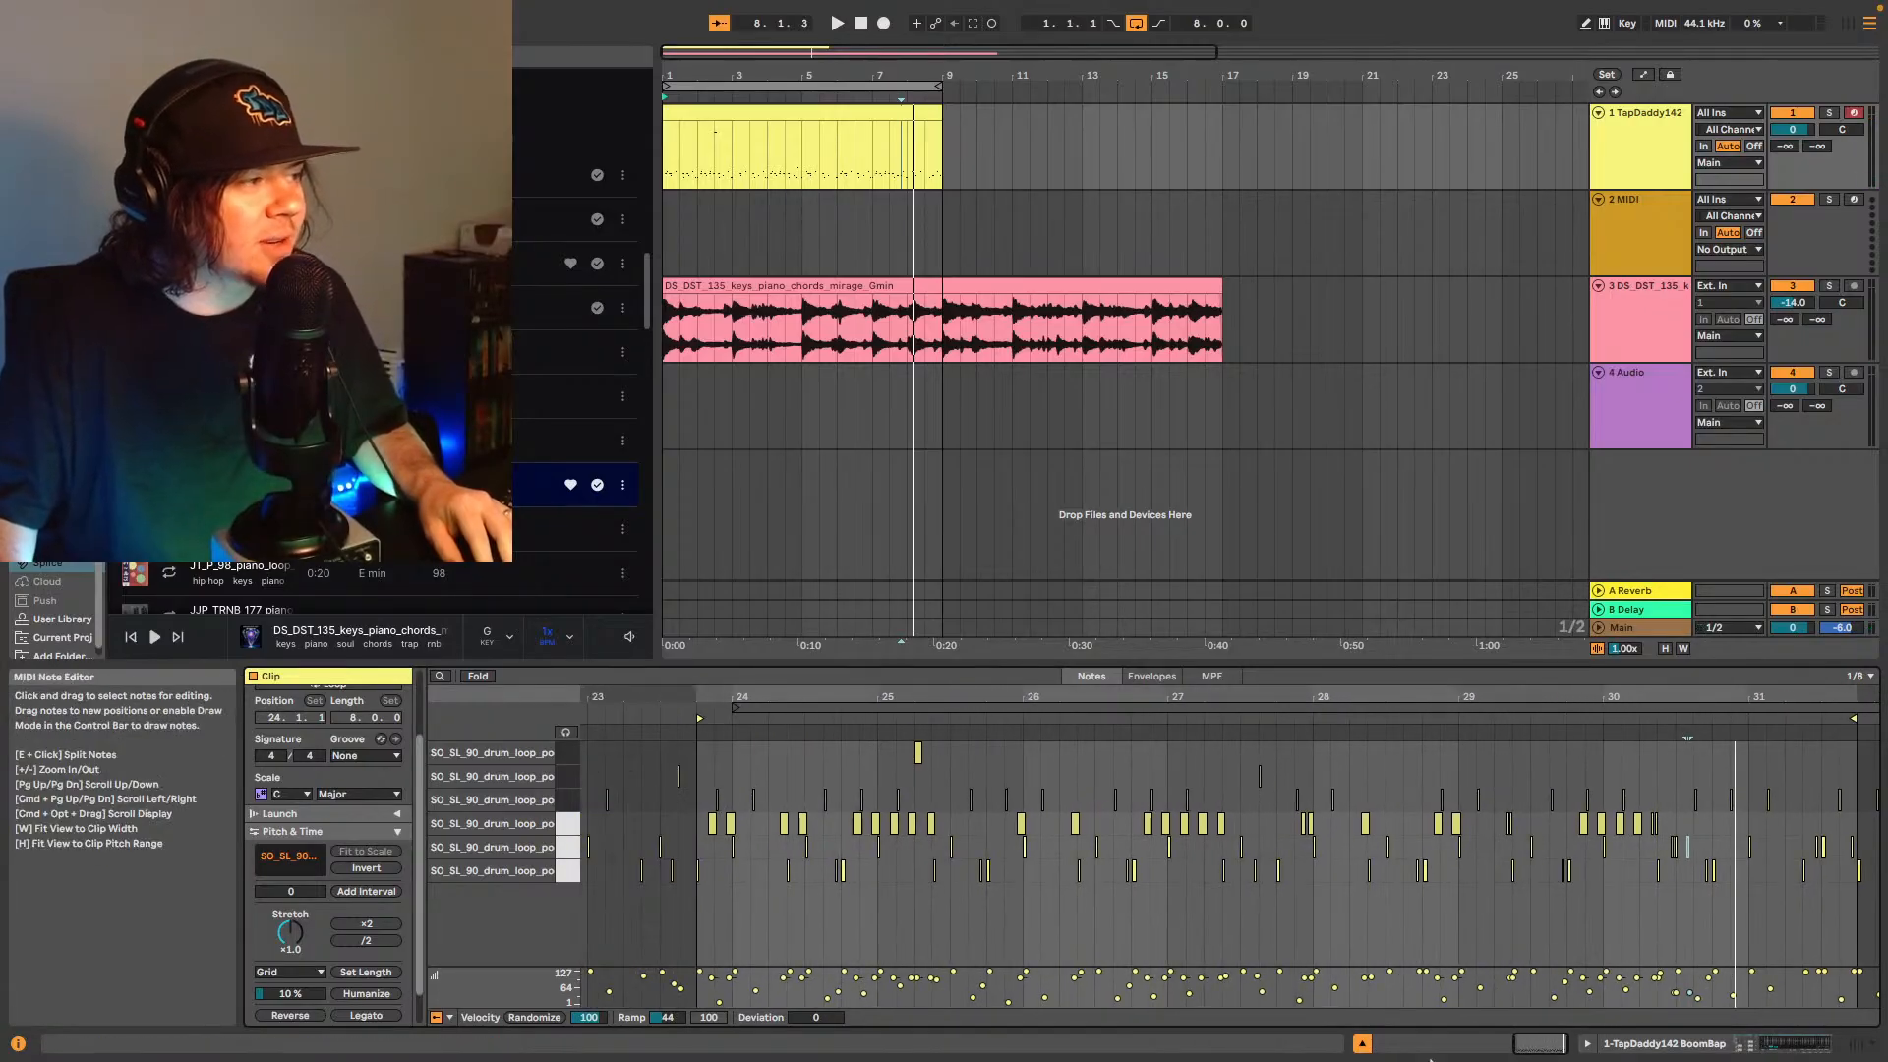
pyautogui.moveTo(1541, 1044); pyautogui.dragTo(1536, 1021)
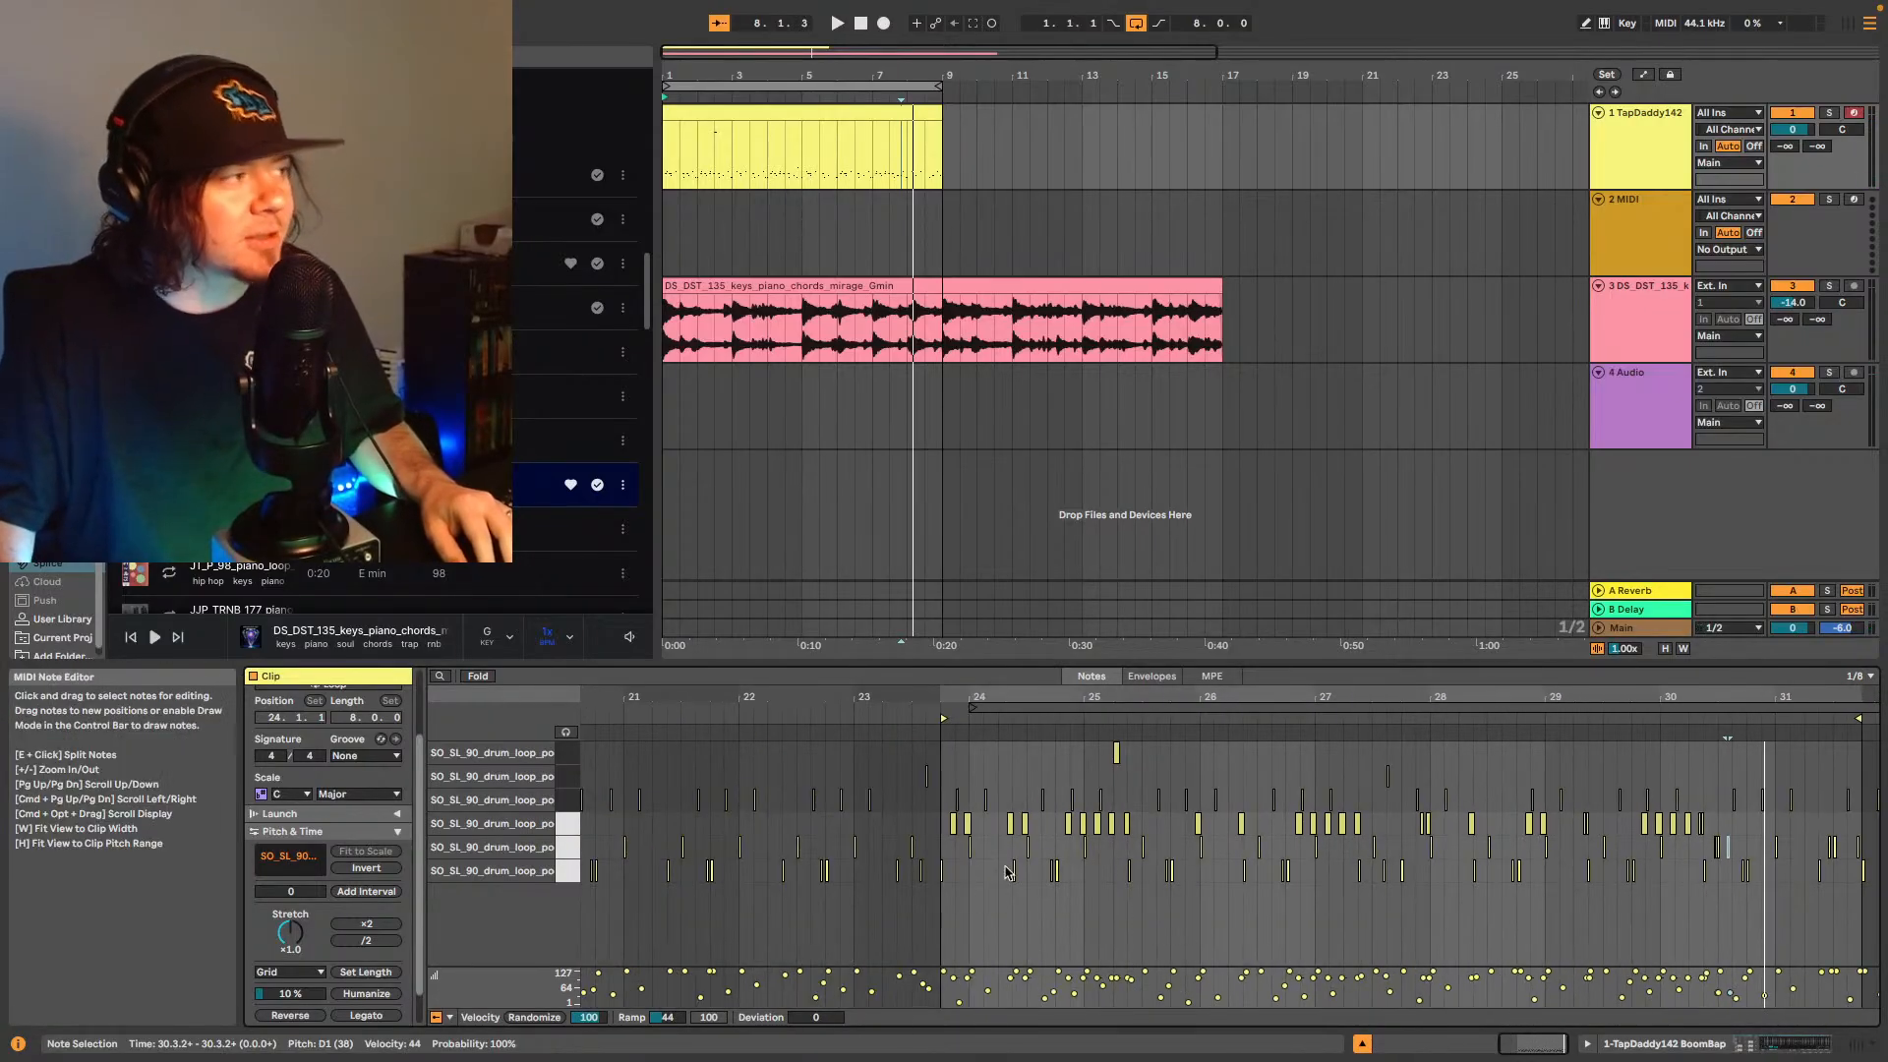
pyautogui.click(944, 891)
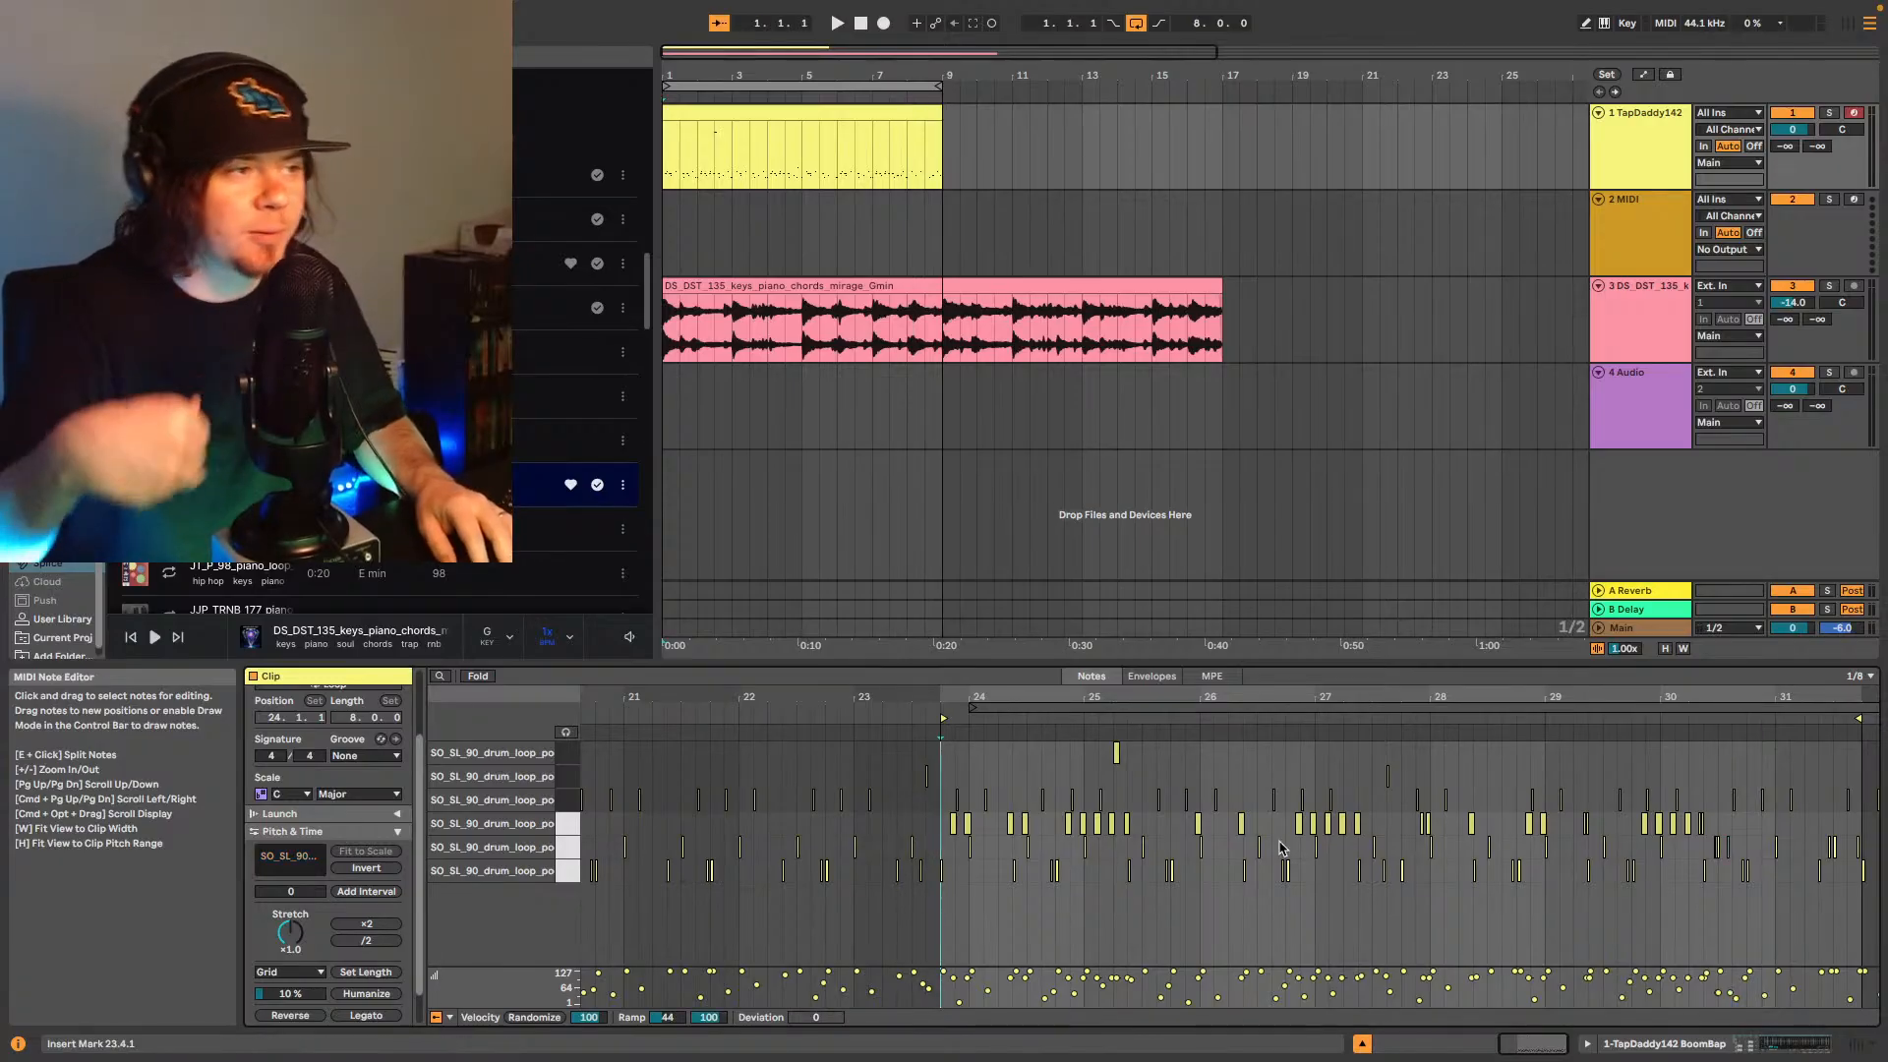
pyautogui.press('space')
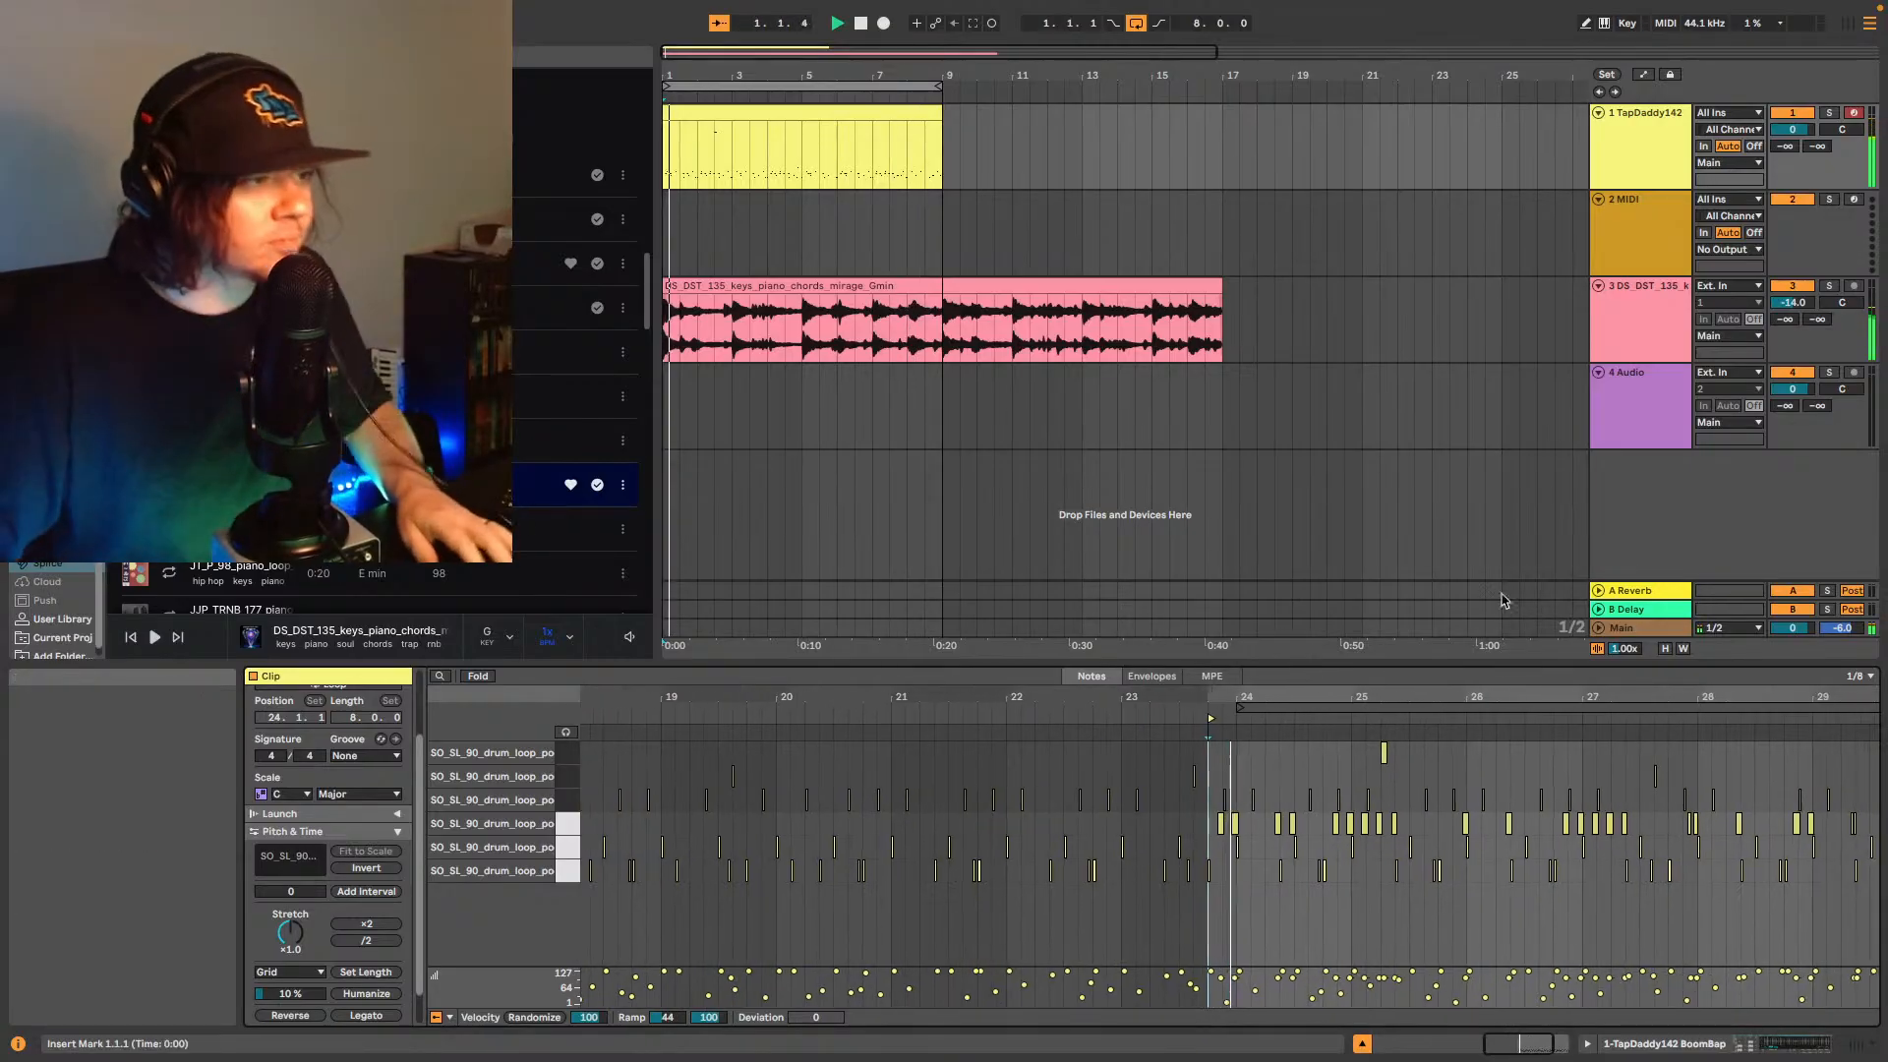
pyautogui.press('space')
pyautogui.moveTo(1516, 1044); pyautogui.dragTo(1548, 1044)
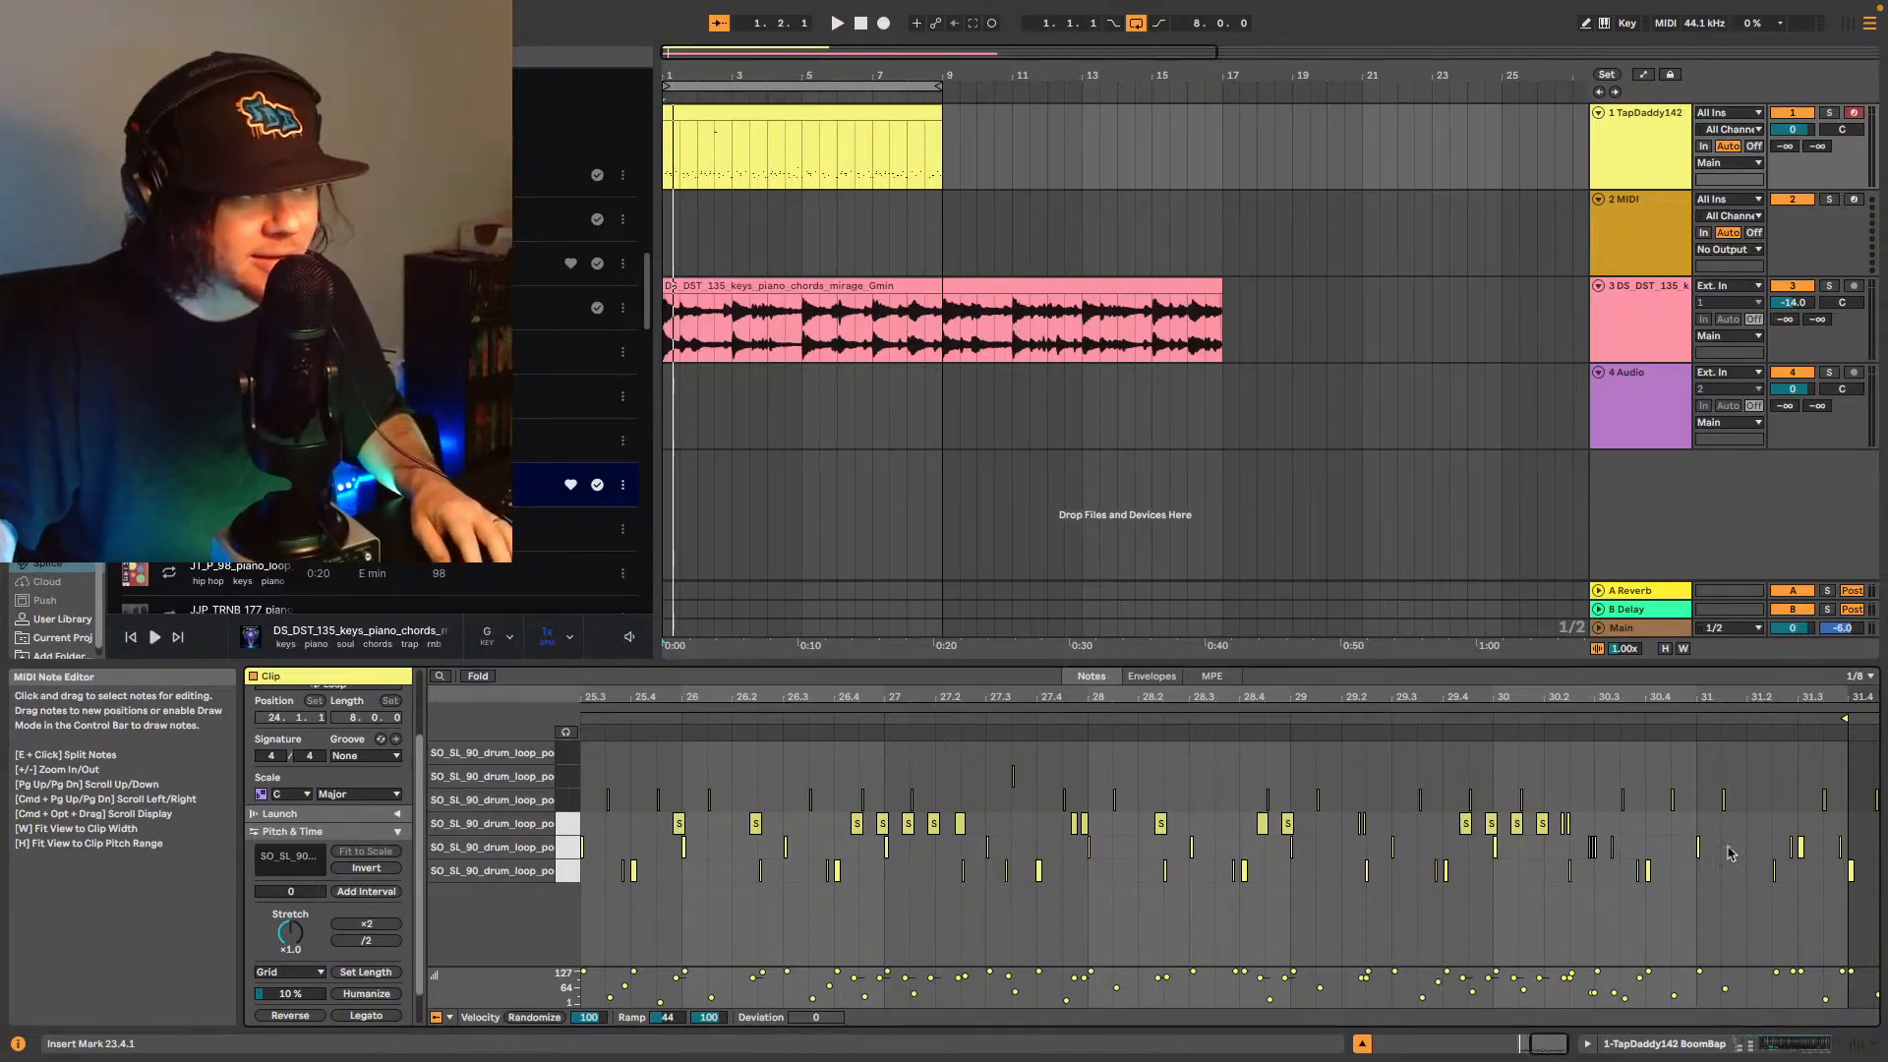
pyautogui.press('space')
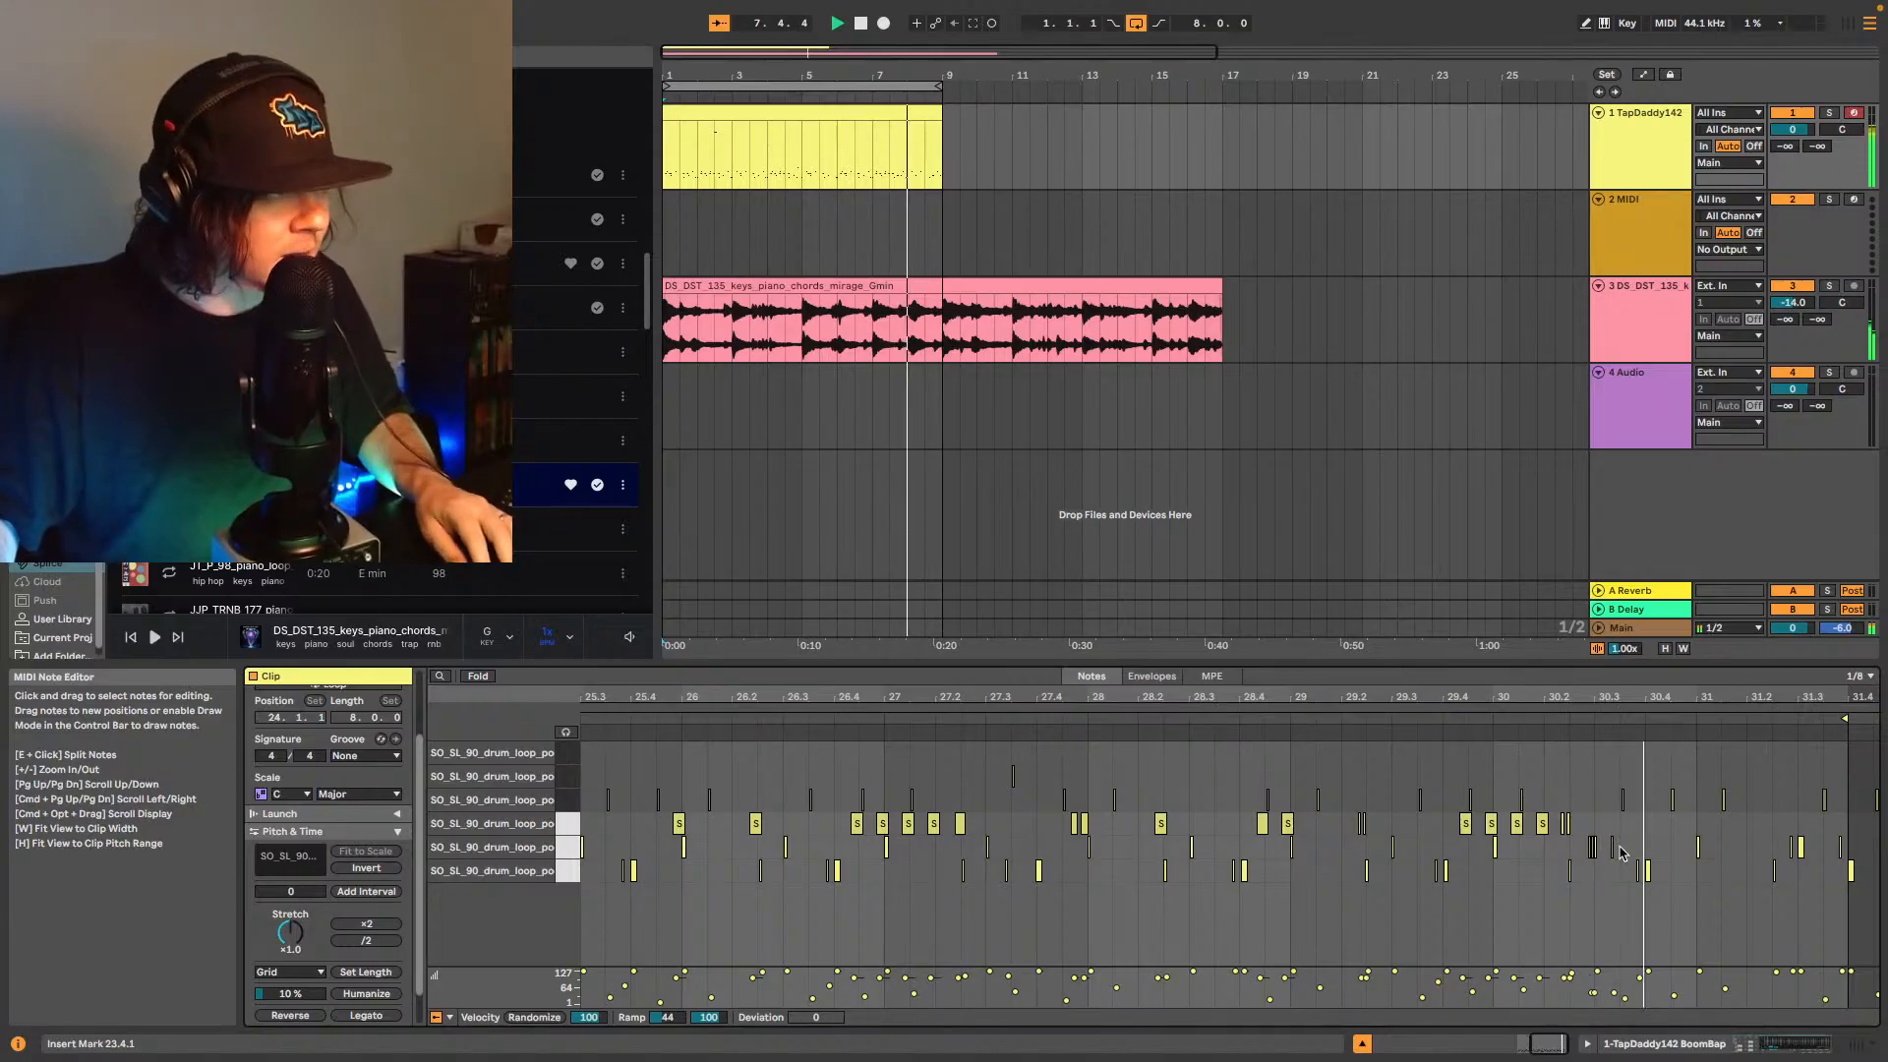
# - Copy the two E1 notes starting at 29.4.2, paste them at 30.4.1, shift them later to about 30.4.2, and play them
pyautogui.press('+')
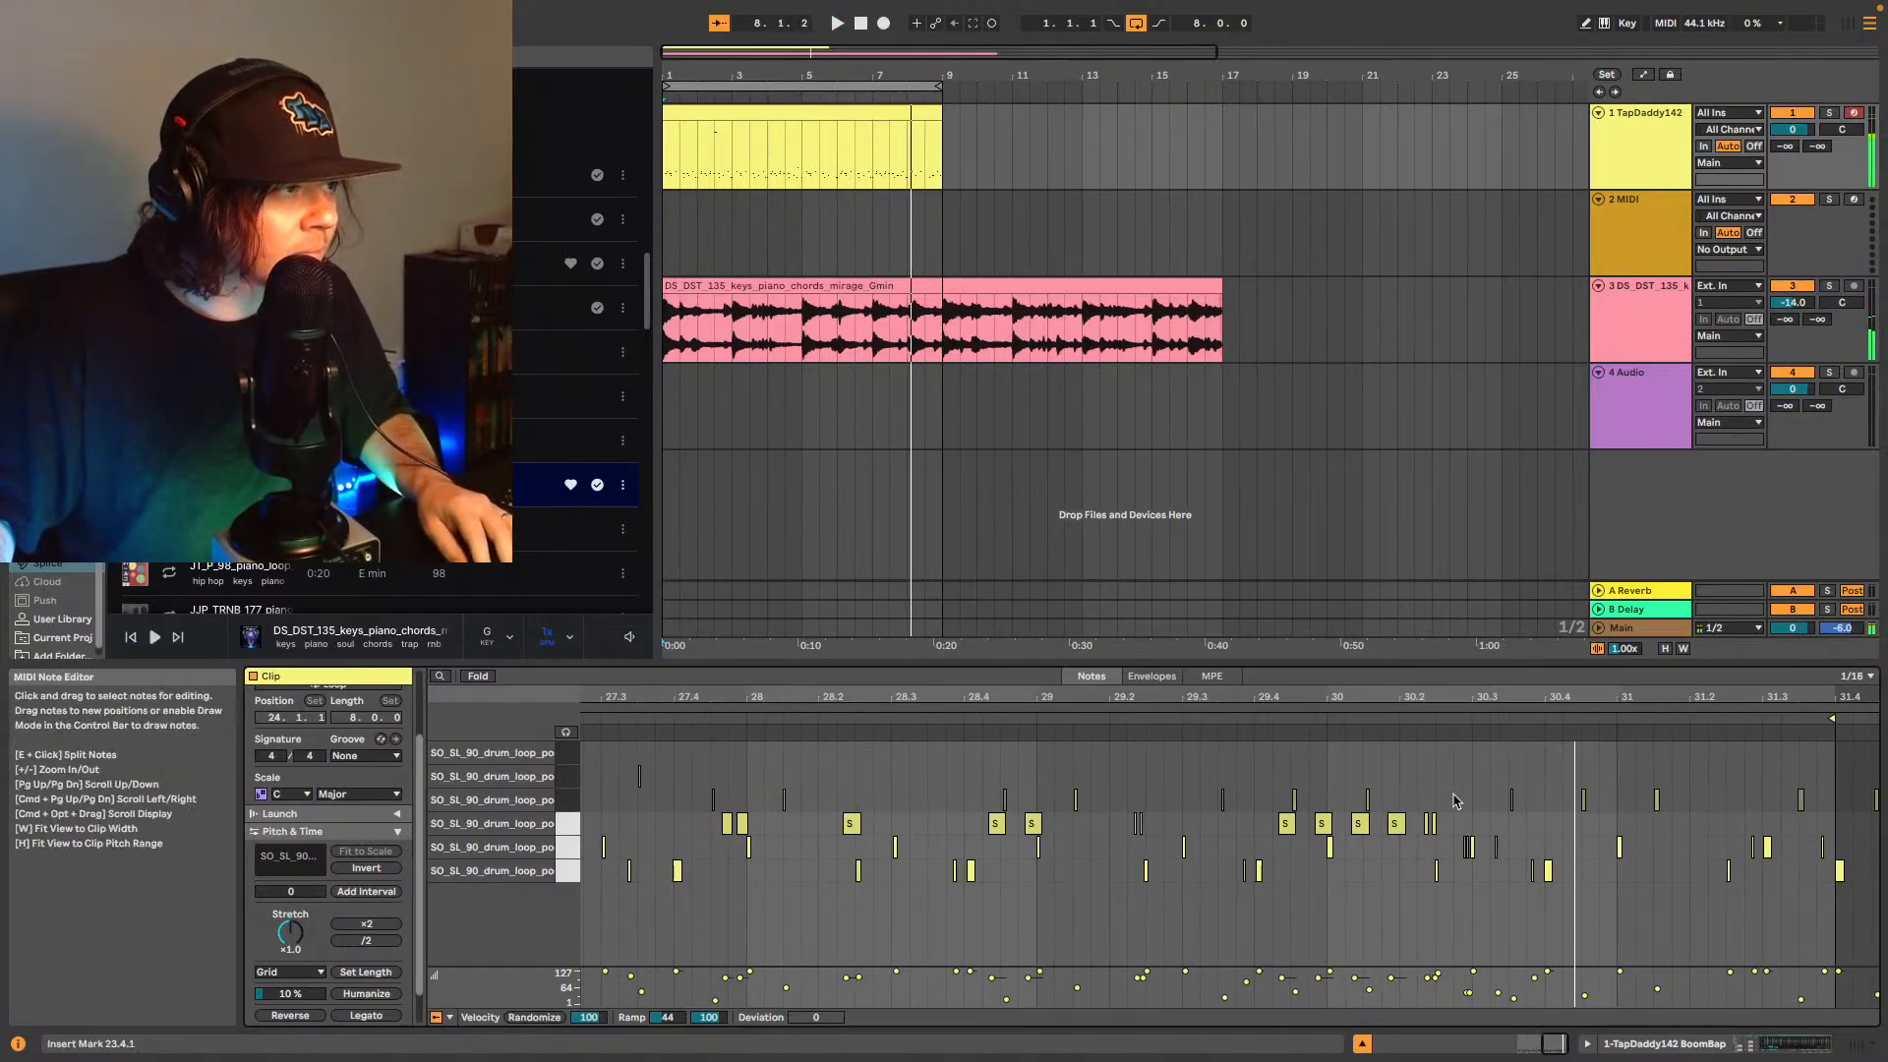
pyautogui.click(1287, 823)
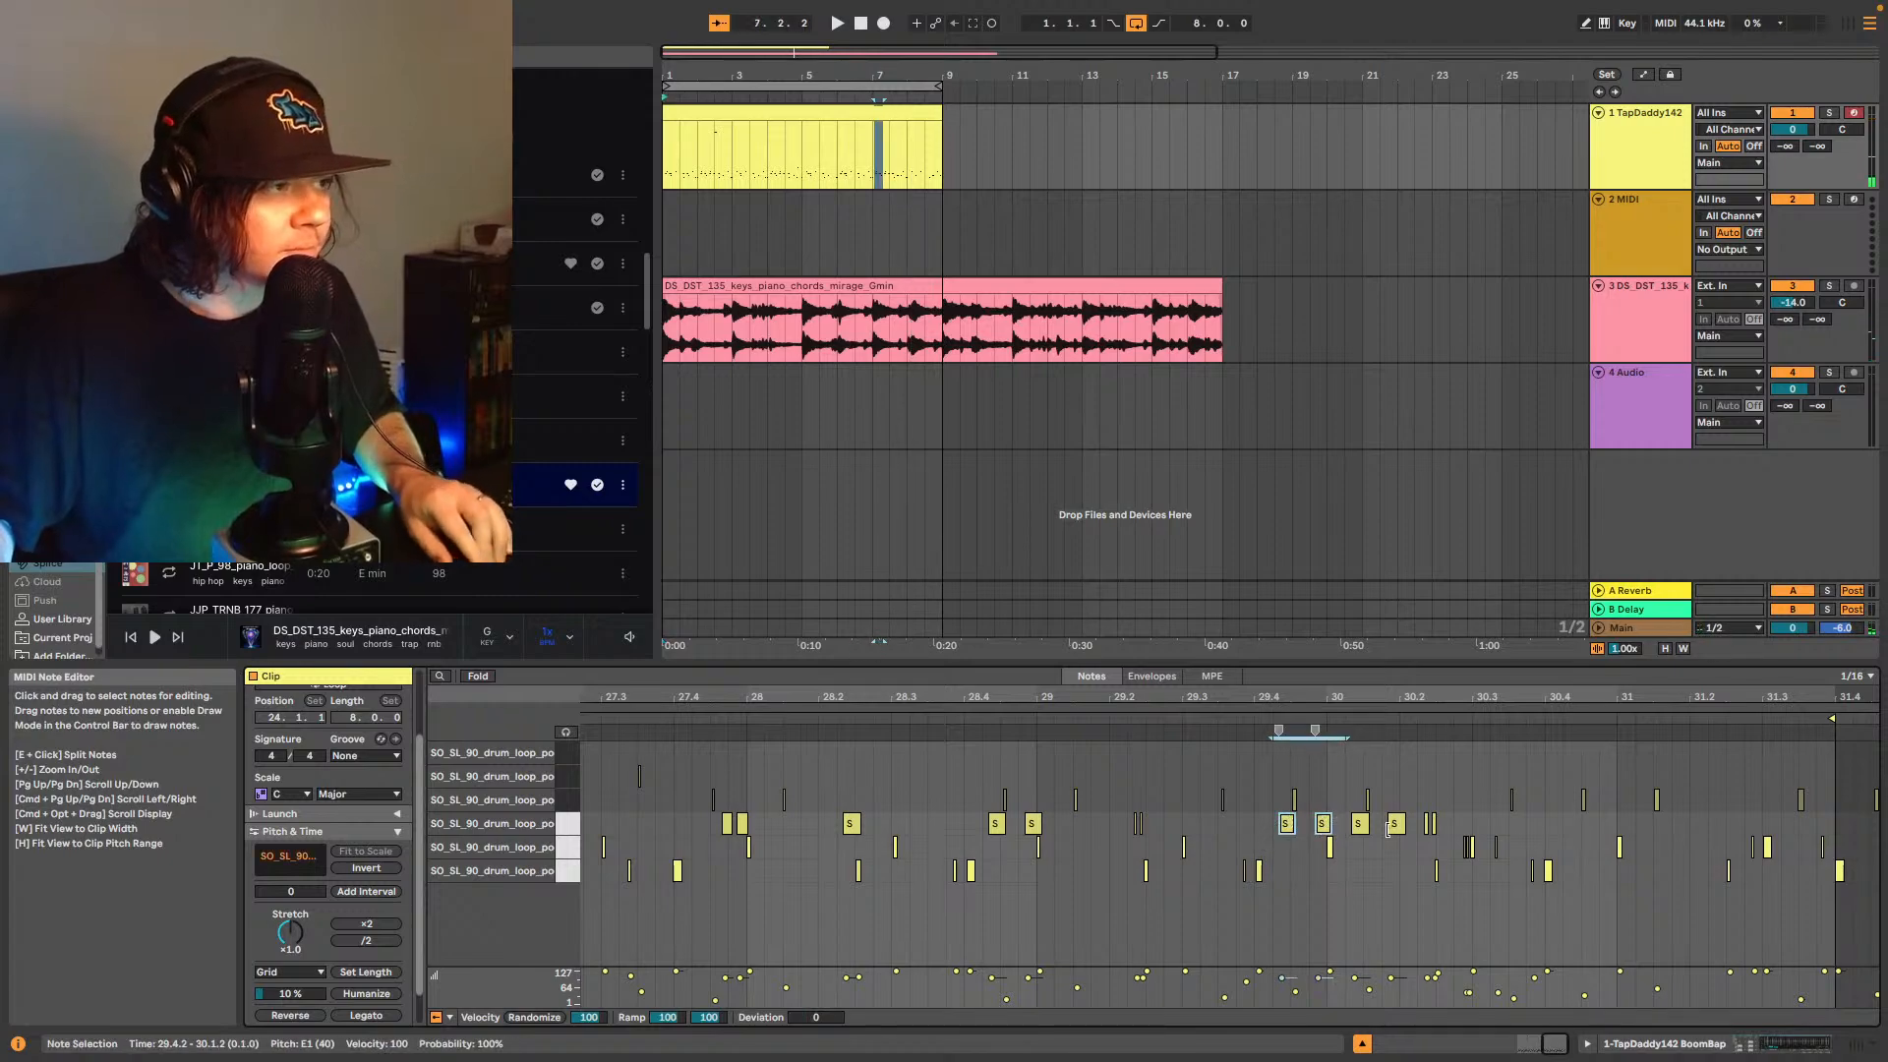
pyautogui.click(1552, 836)
pyautogui.press('super+v')
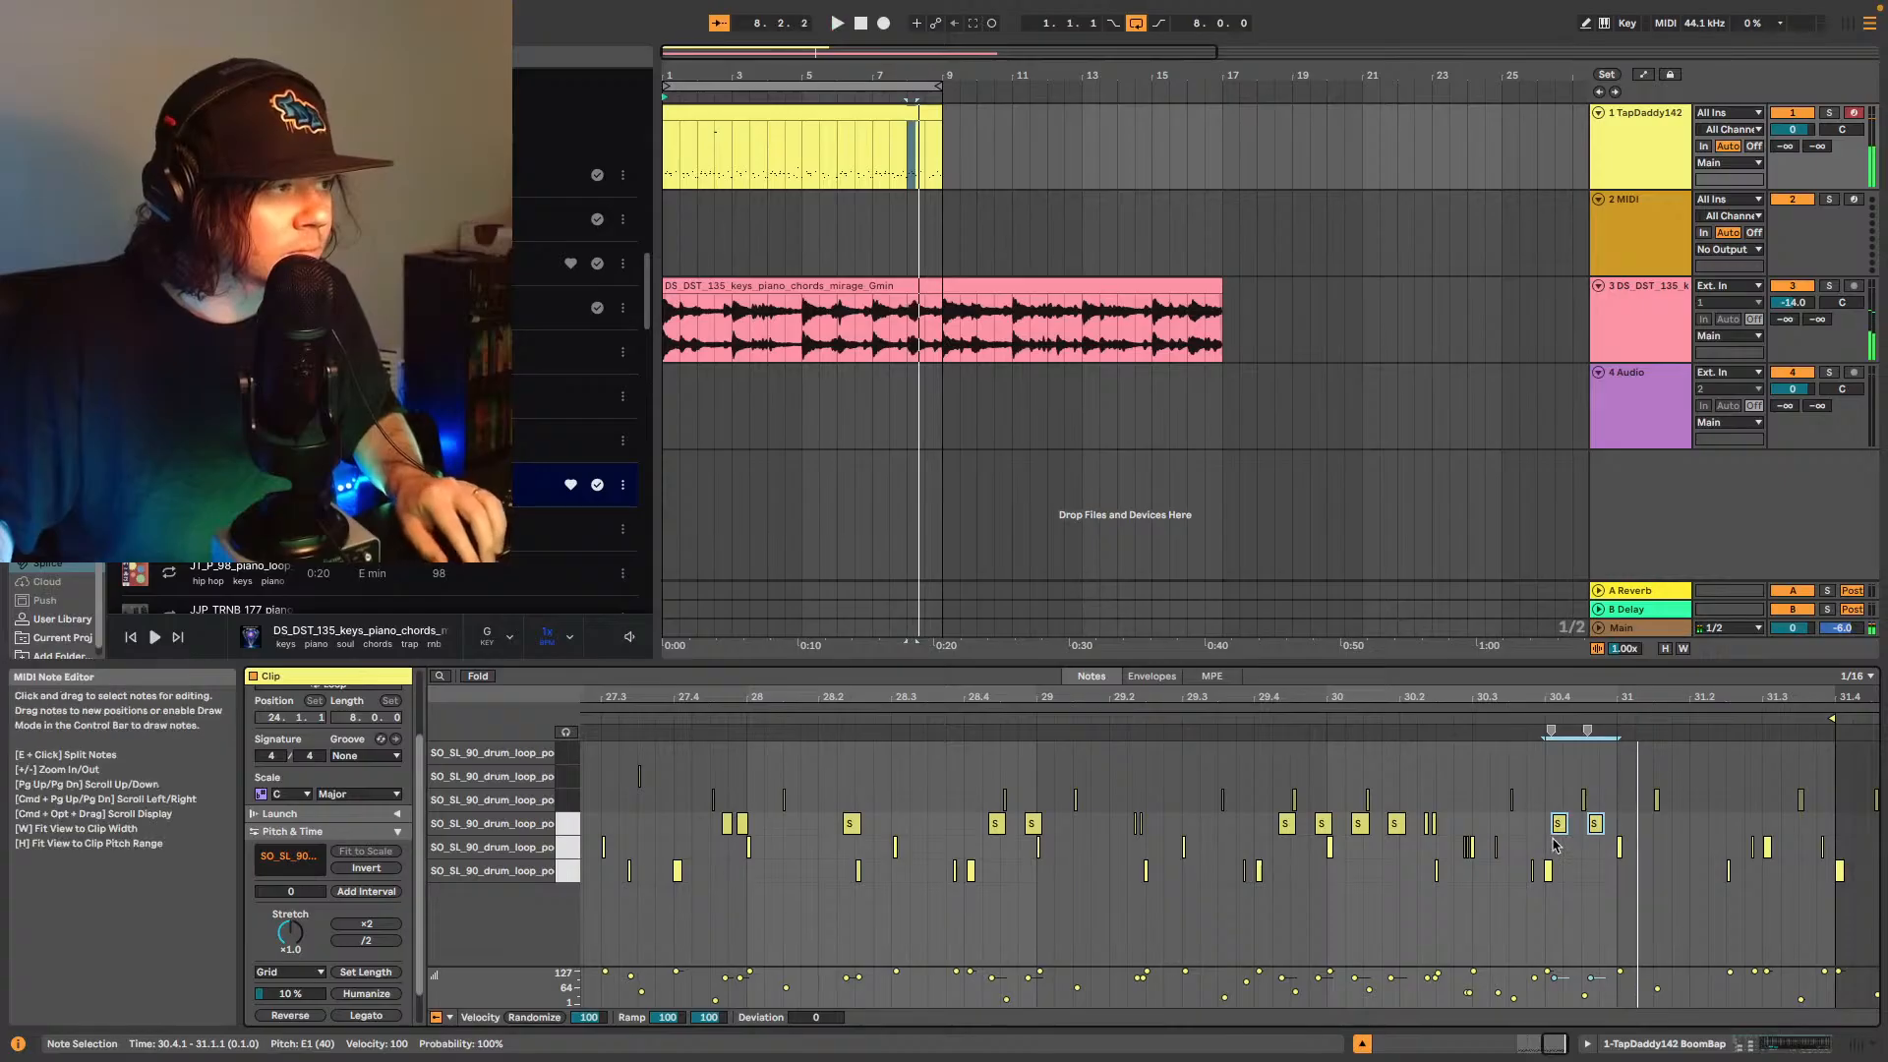
pyautogui.moveTo(1560, 828); pyautogui.dragTo(1568, 829)
pyautogui.press('space')
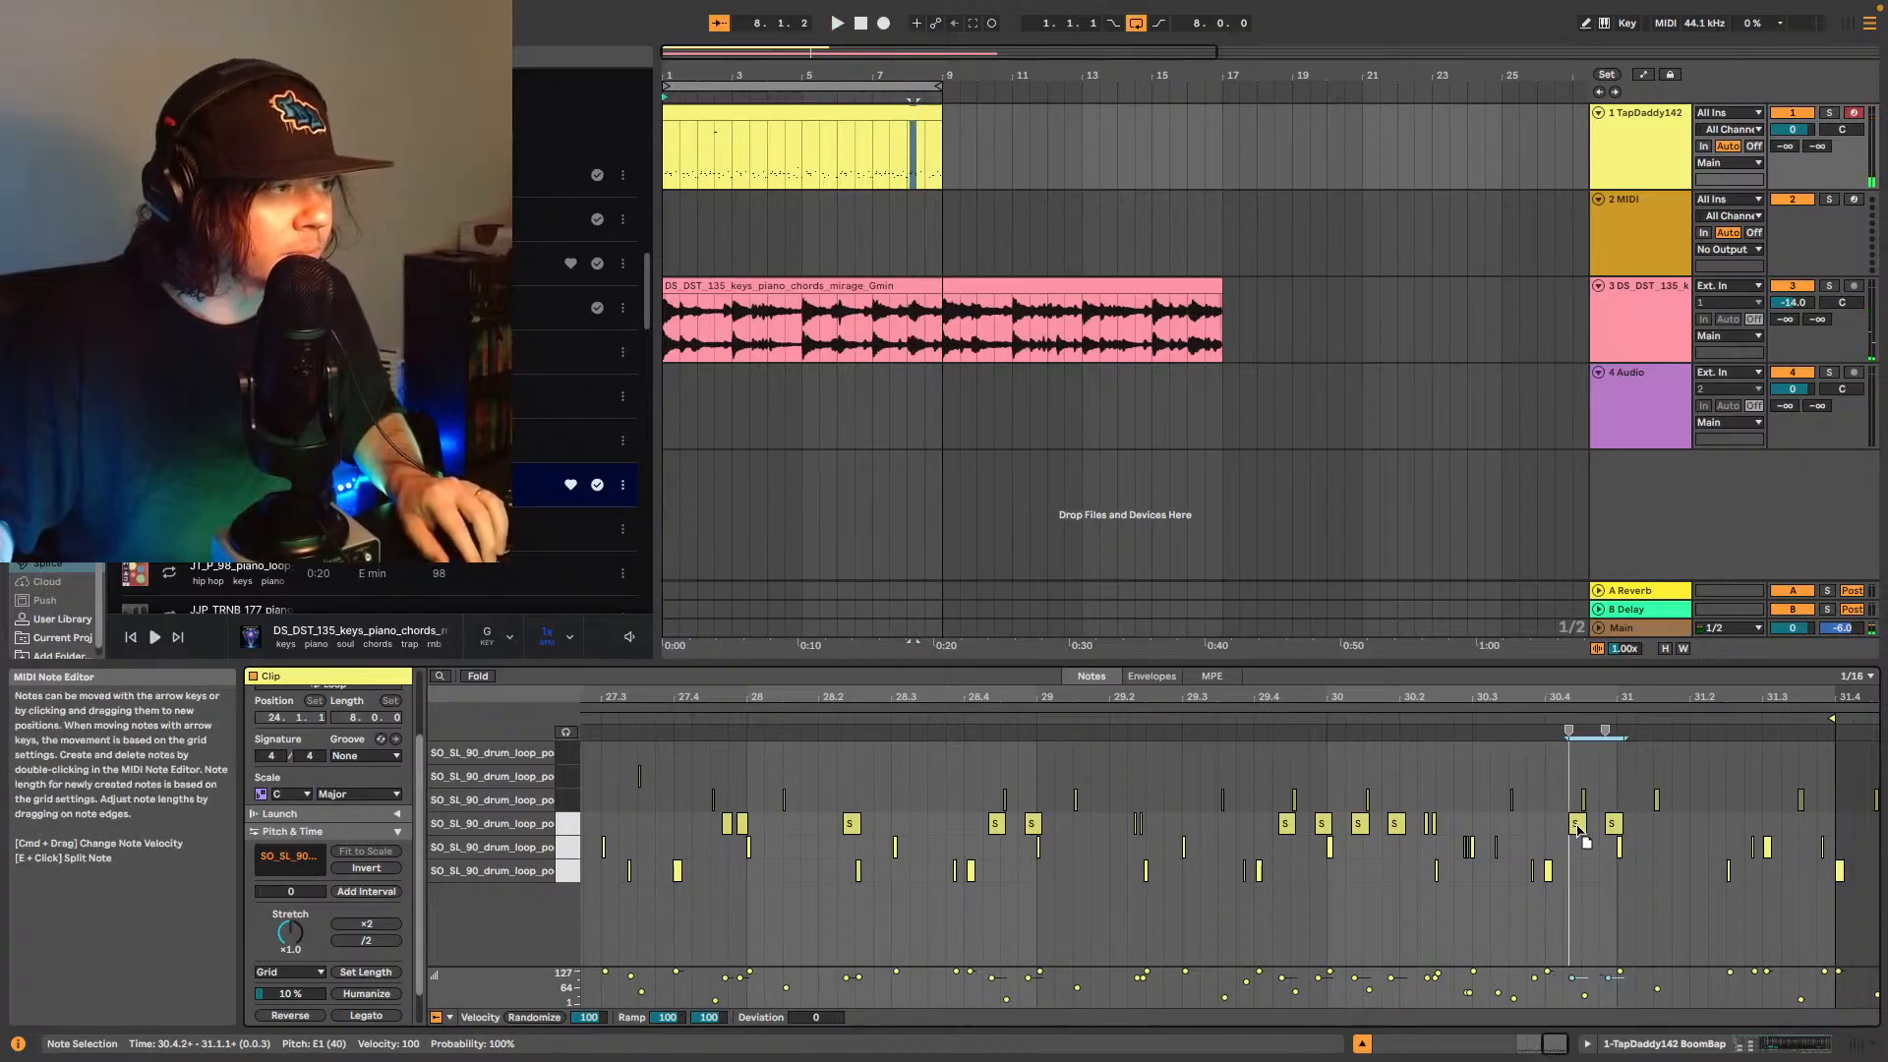
pyautogui.click(1518, 743)
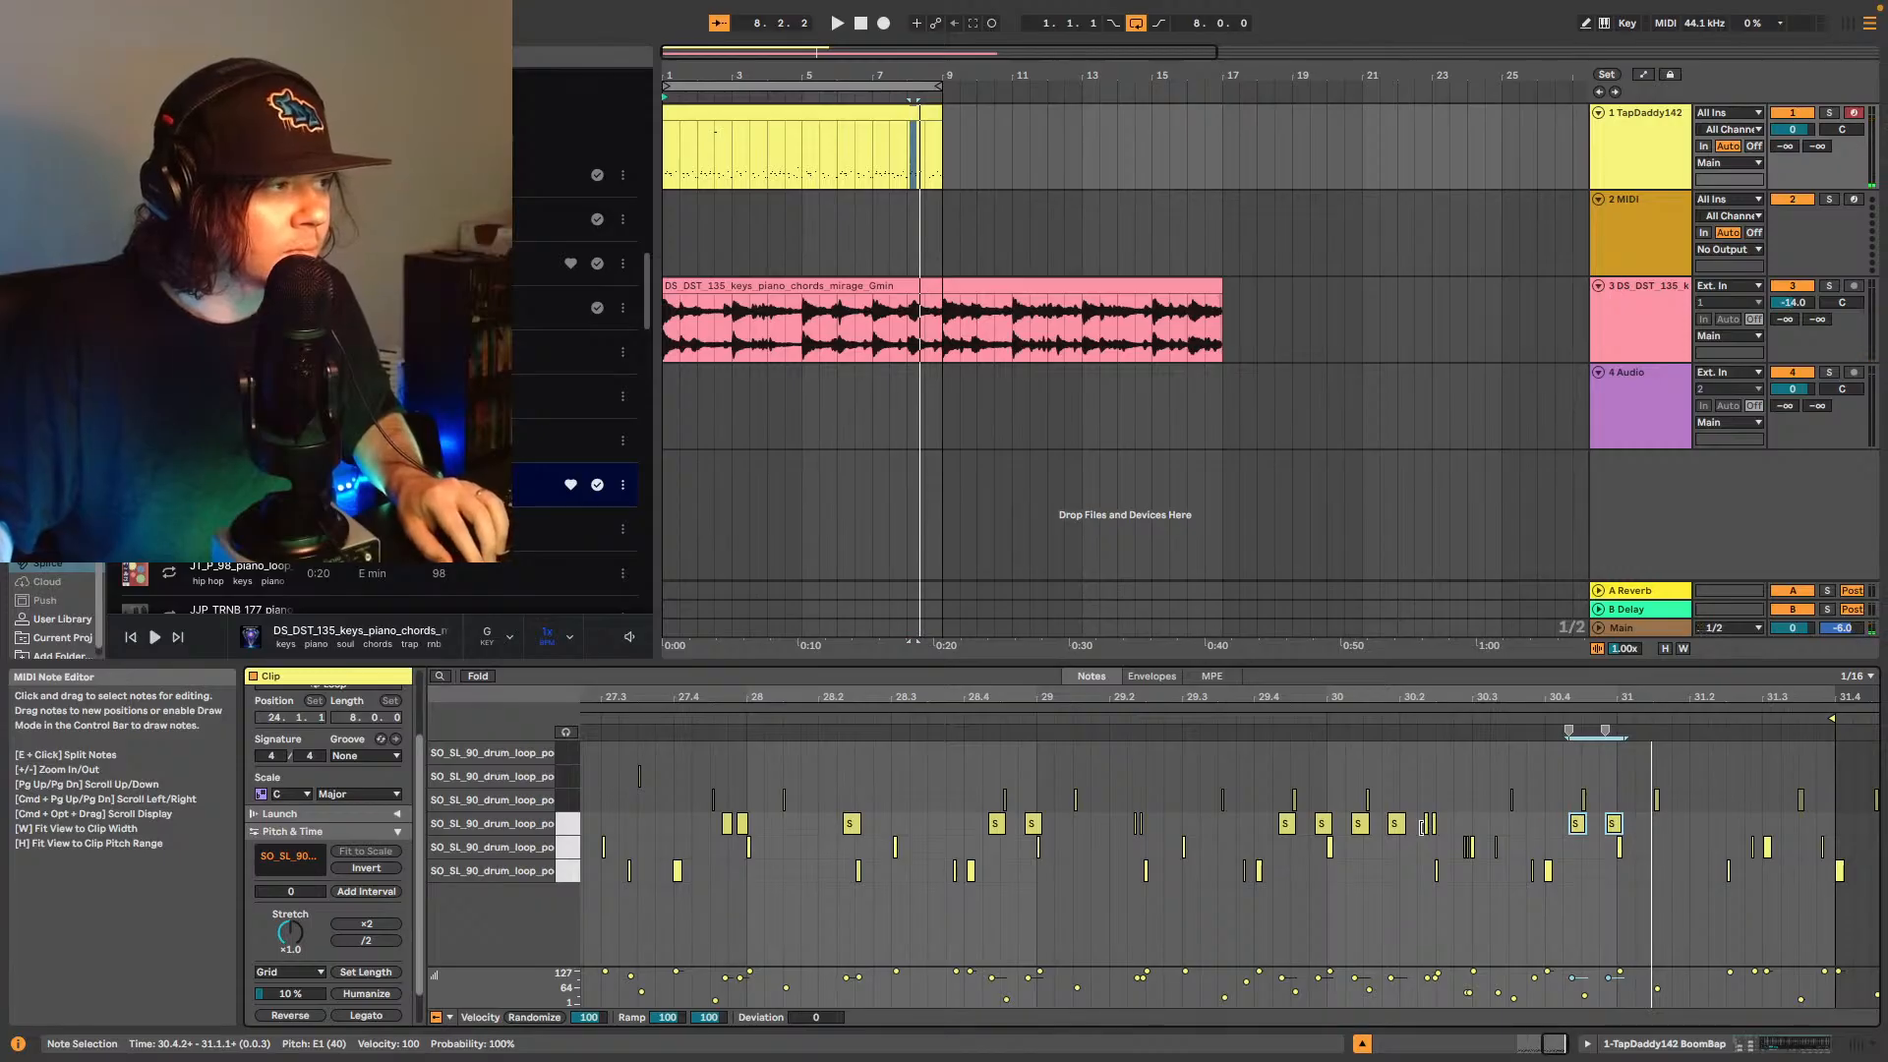
# - Copy the short double E1 hit at 30.2.2, paste it at 31.1.2, and play the passage
pyautogui.click(1424, 826)
pyautogui.press('space')
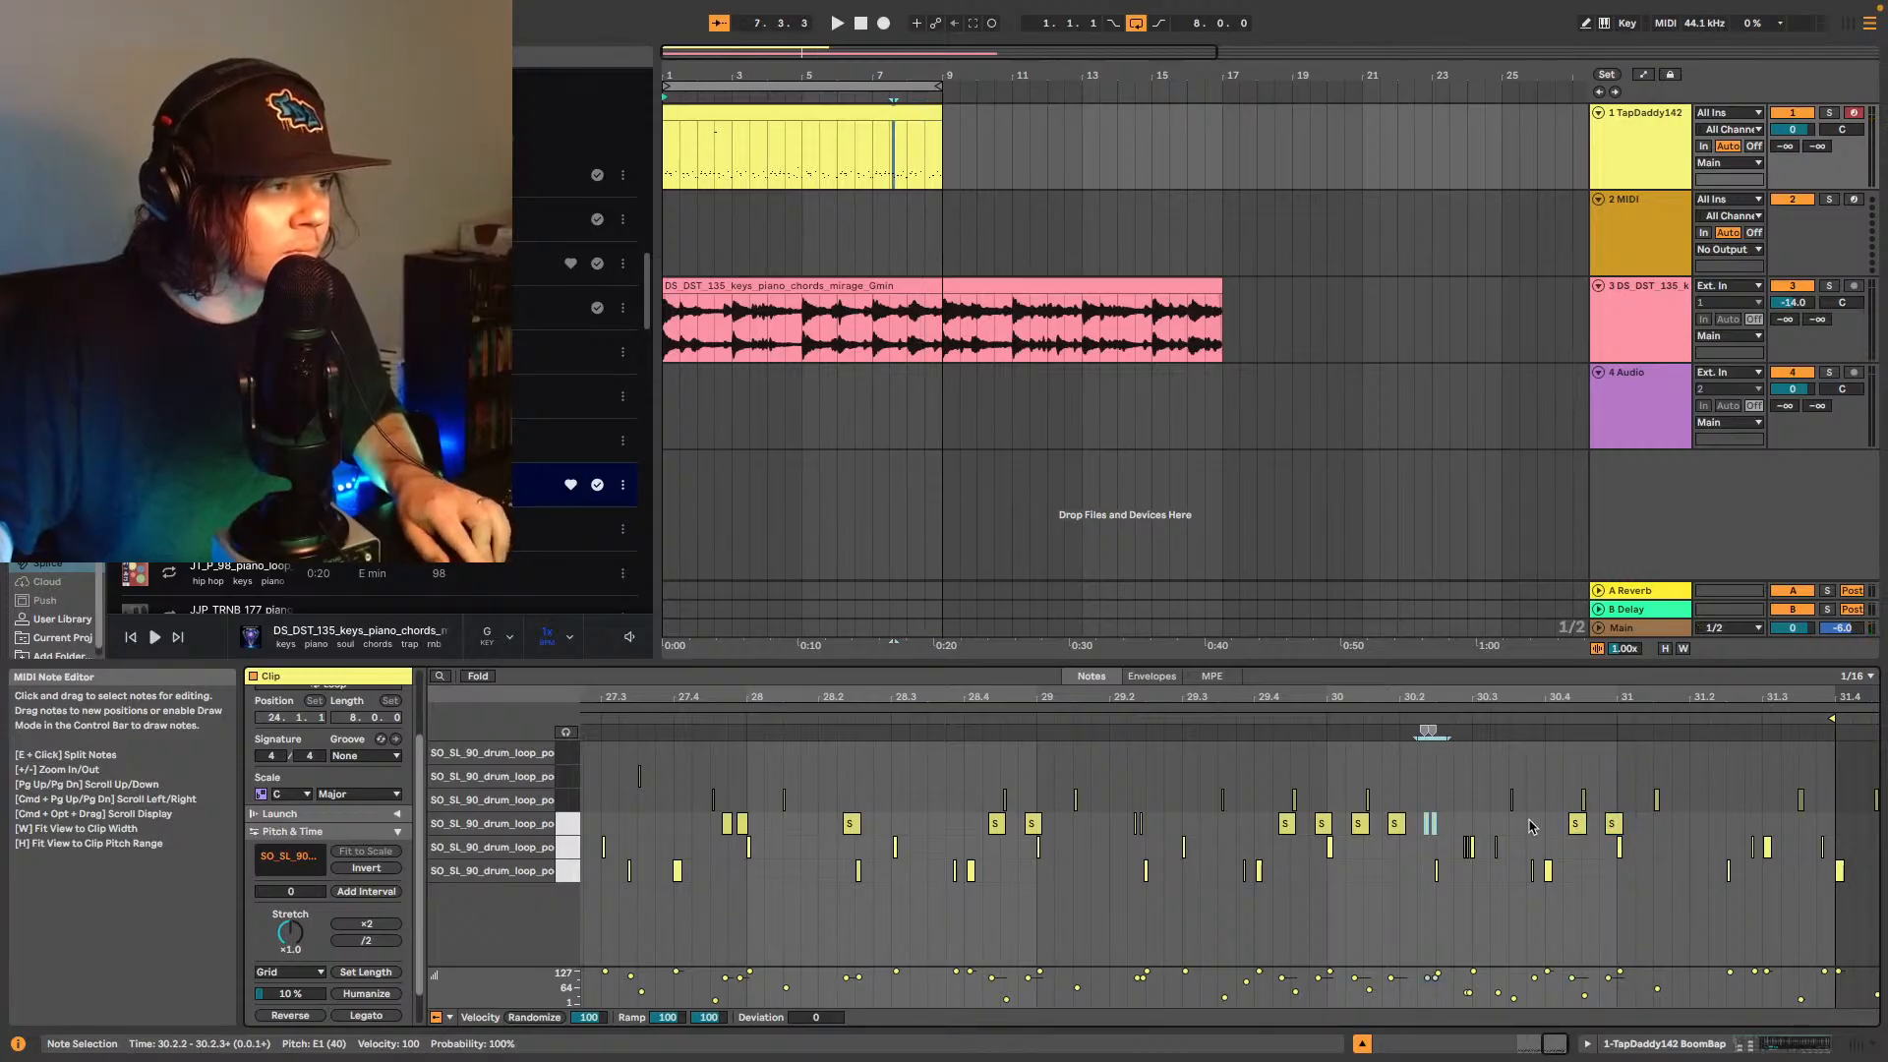
pyautogui.doubleClick(1640, 833)
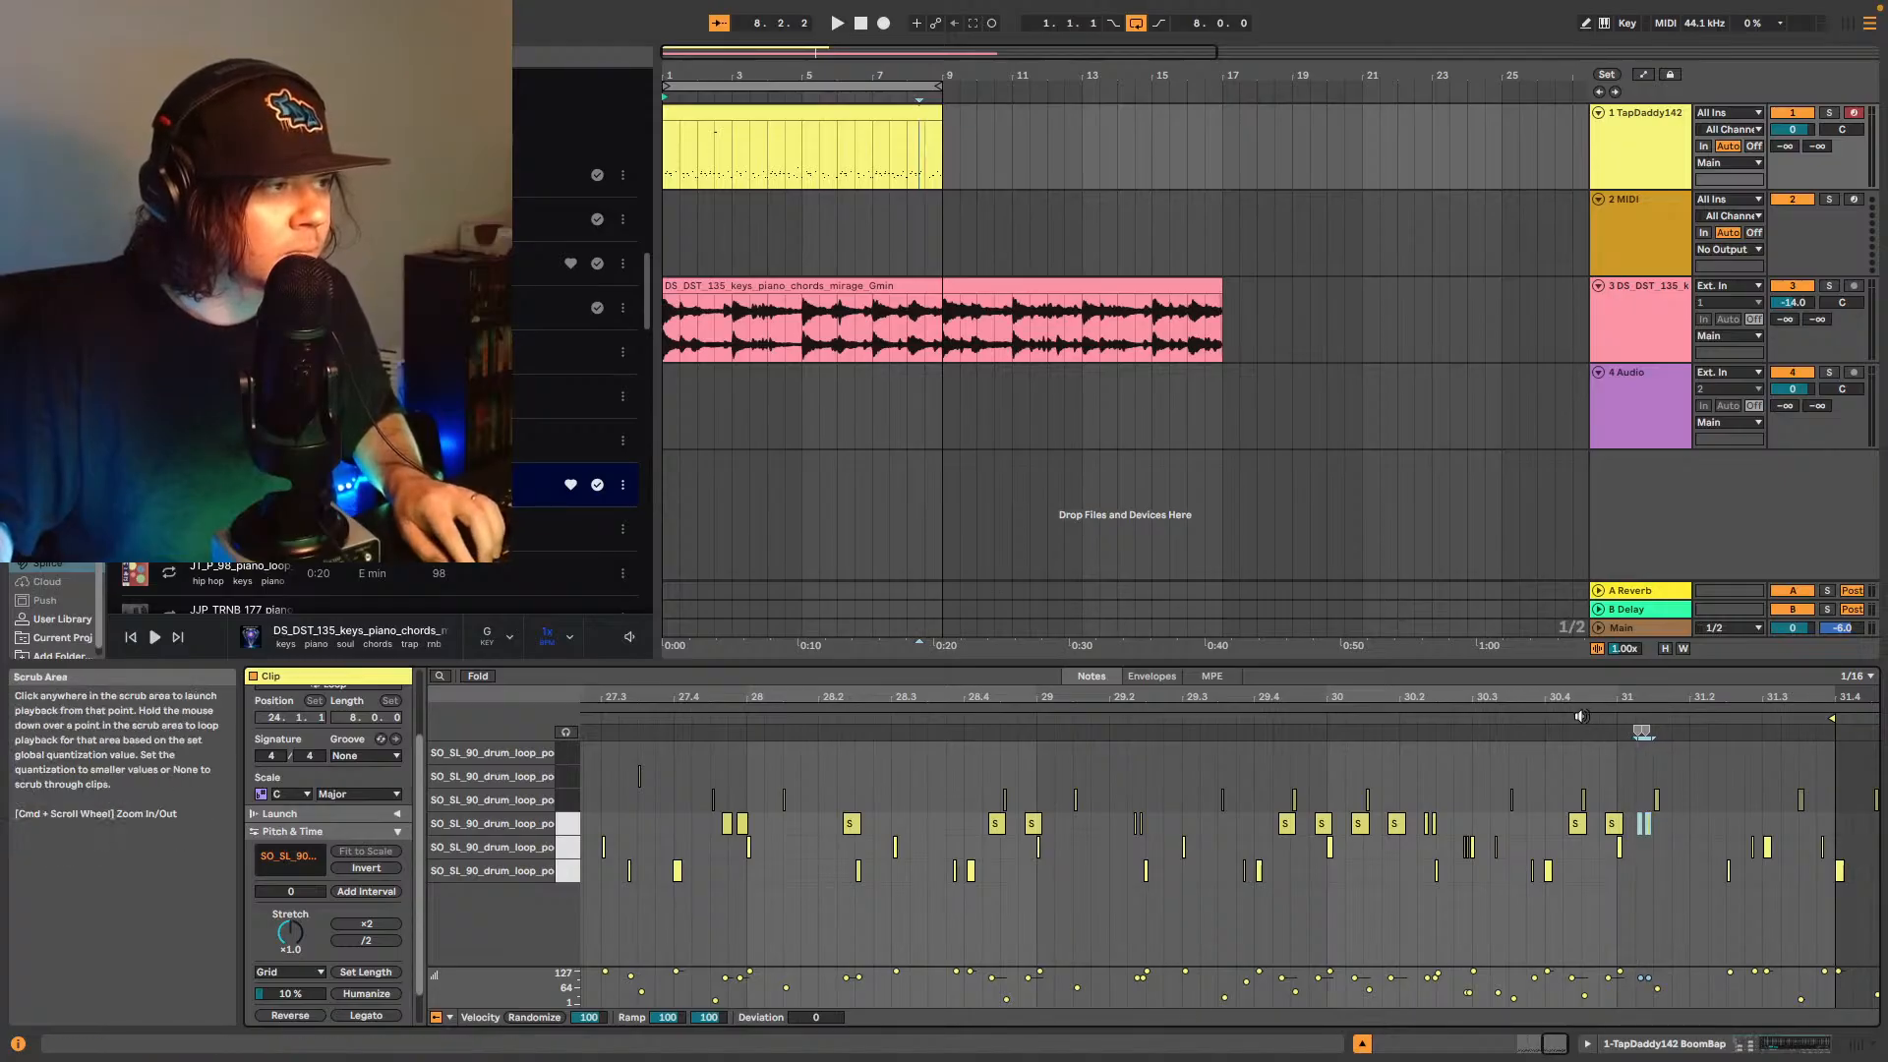
pyautogui.press('space')
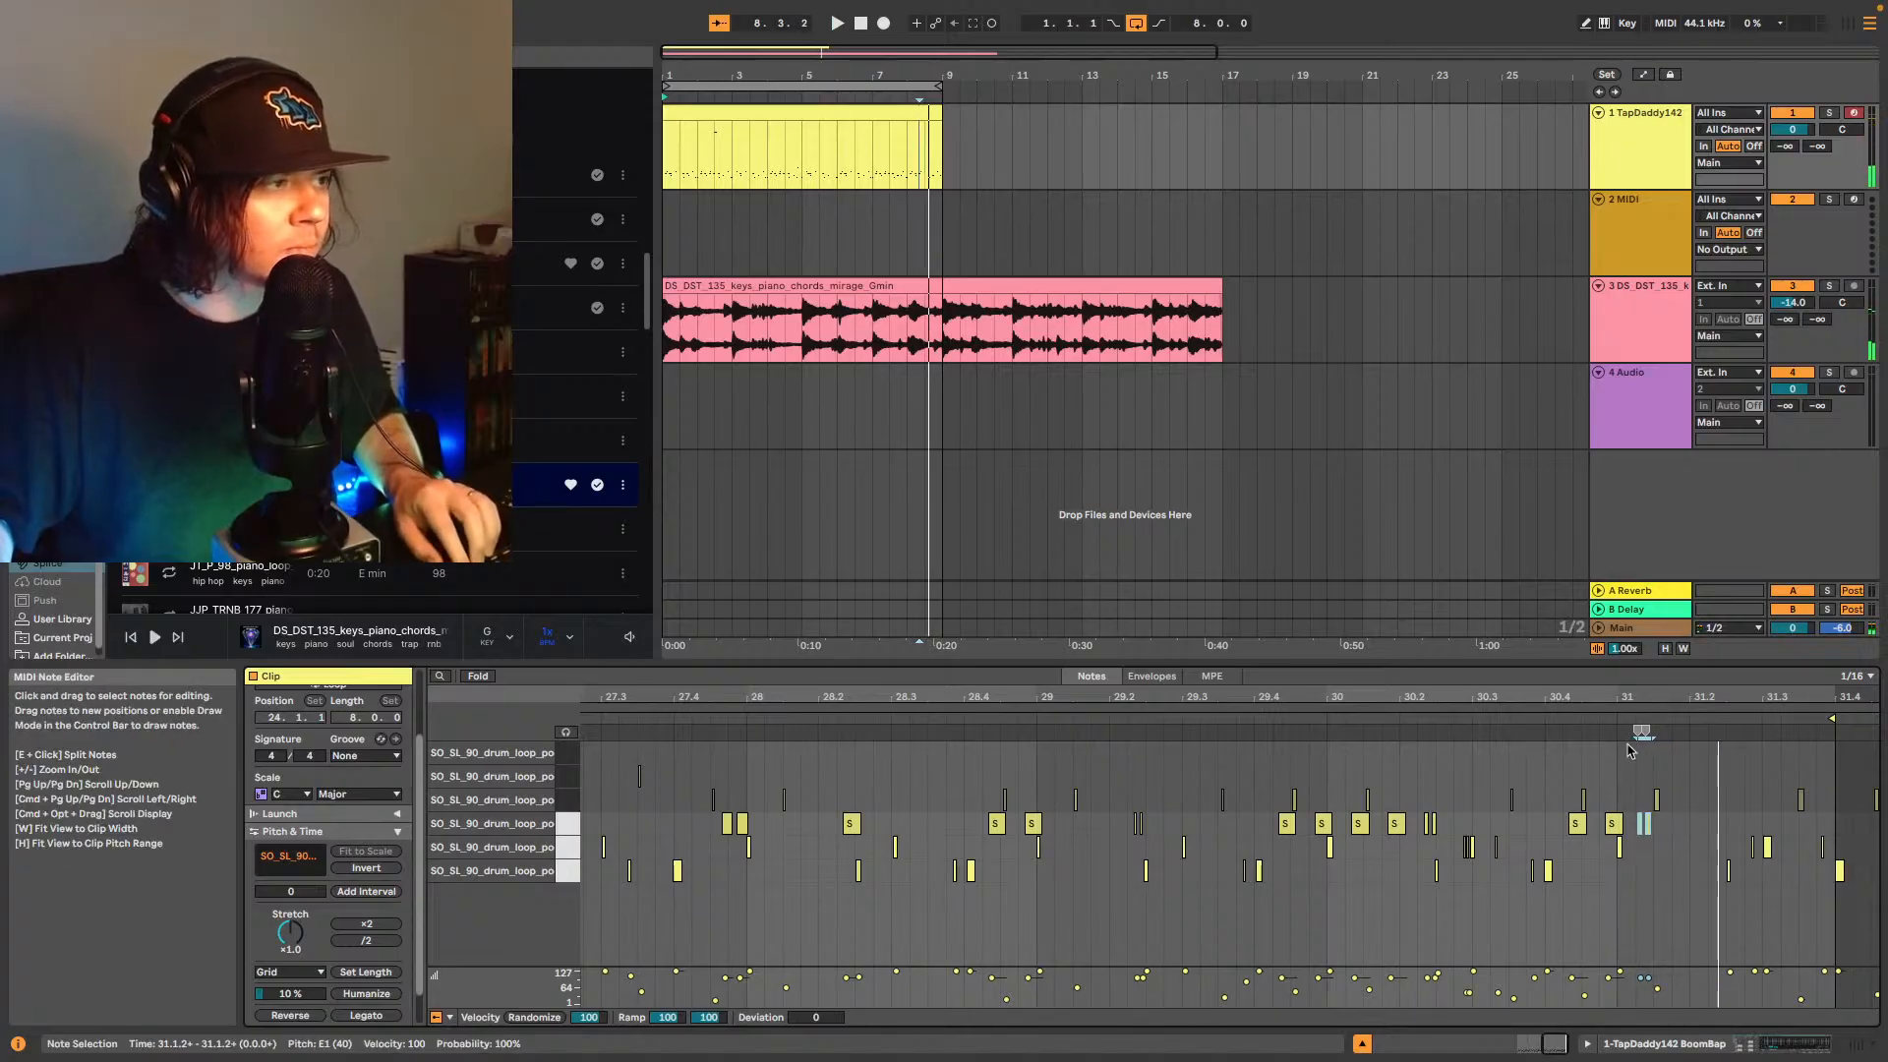
pyautogui.press('space')
pyautogui.press('space')
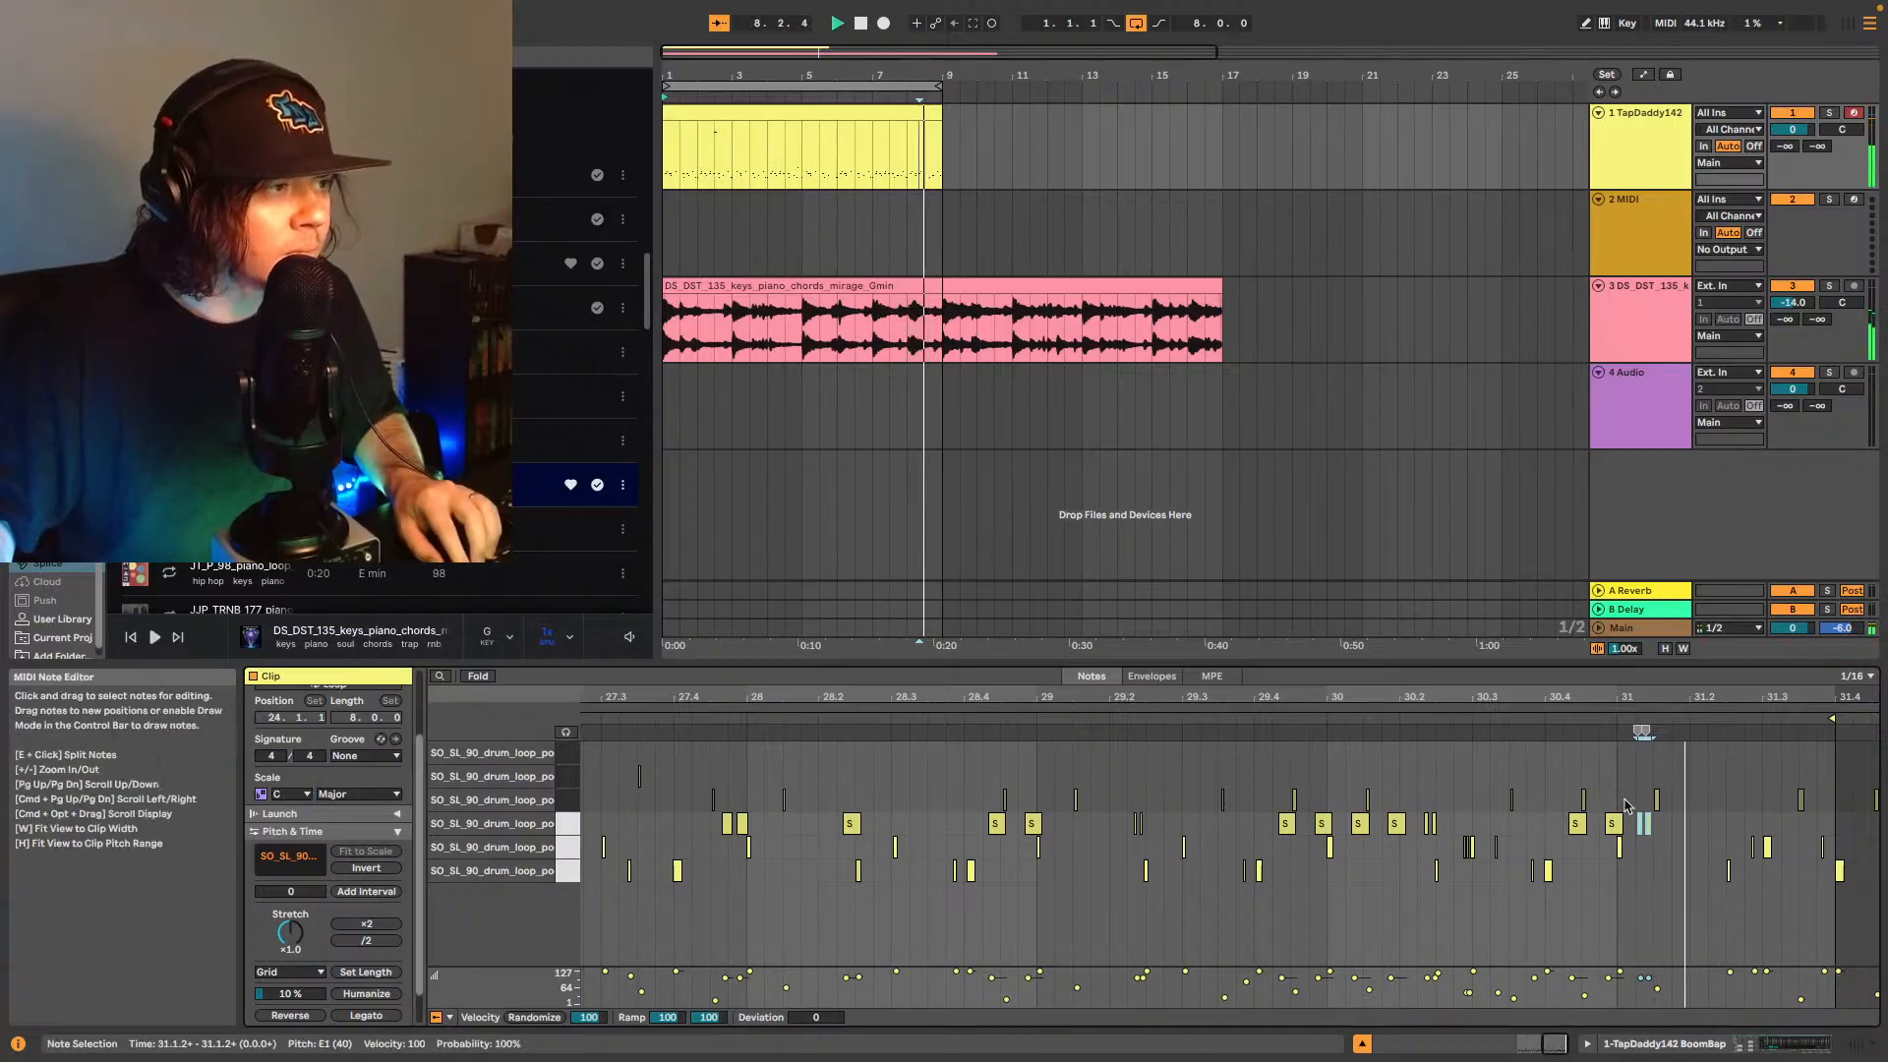
# - Copy the quiet D1 note just before 30.3, paste it at 31.2.2, and play the passage
pyautogui.click(1467, 849)
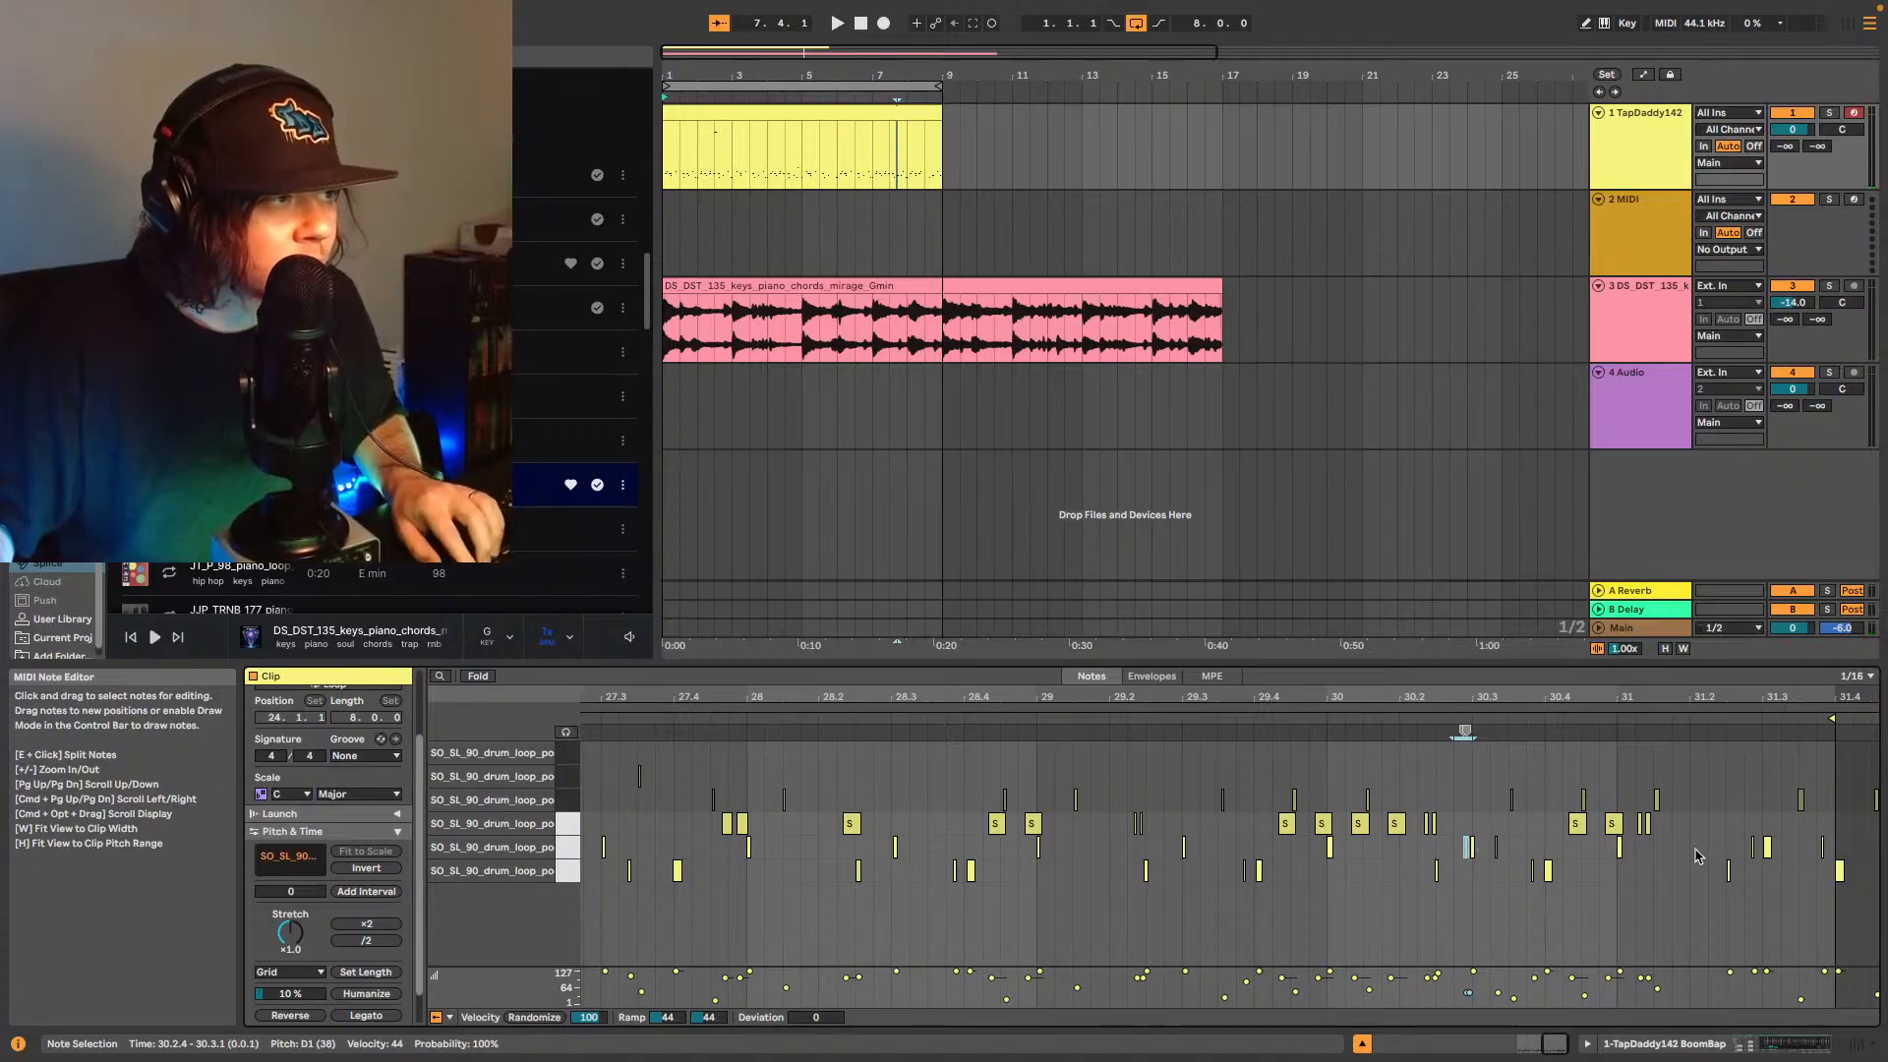
pyautogui.press('space')
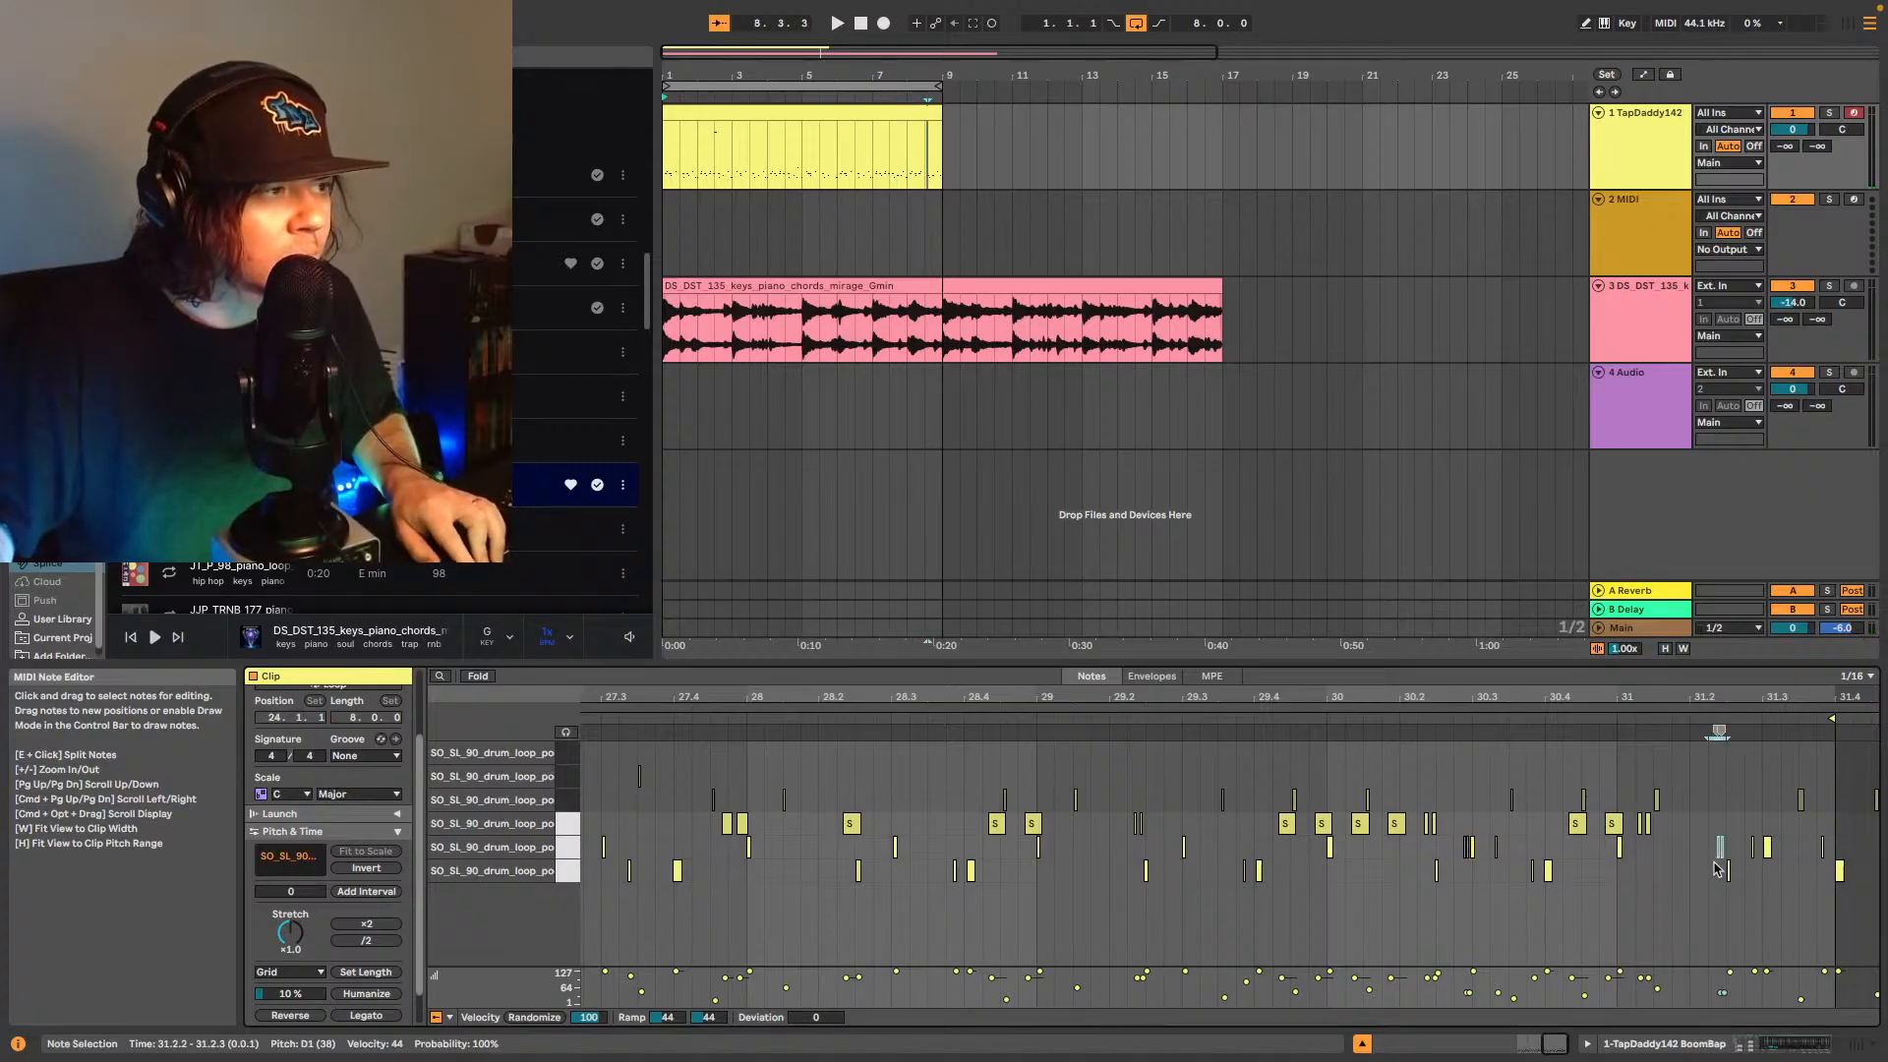
pyautogui.click(1688, 709)
pyautogui.press('space')
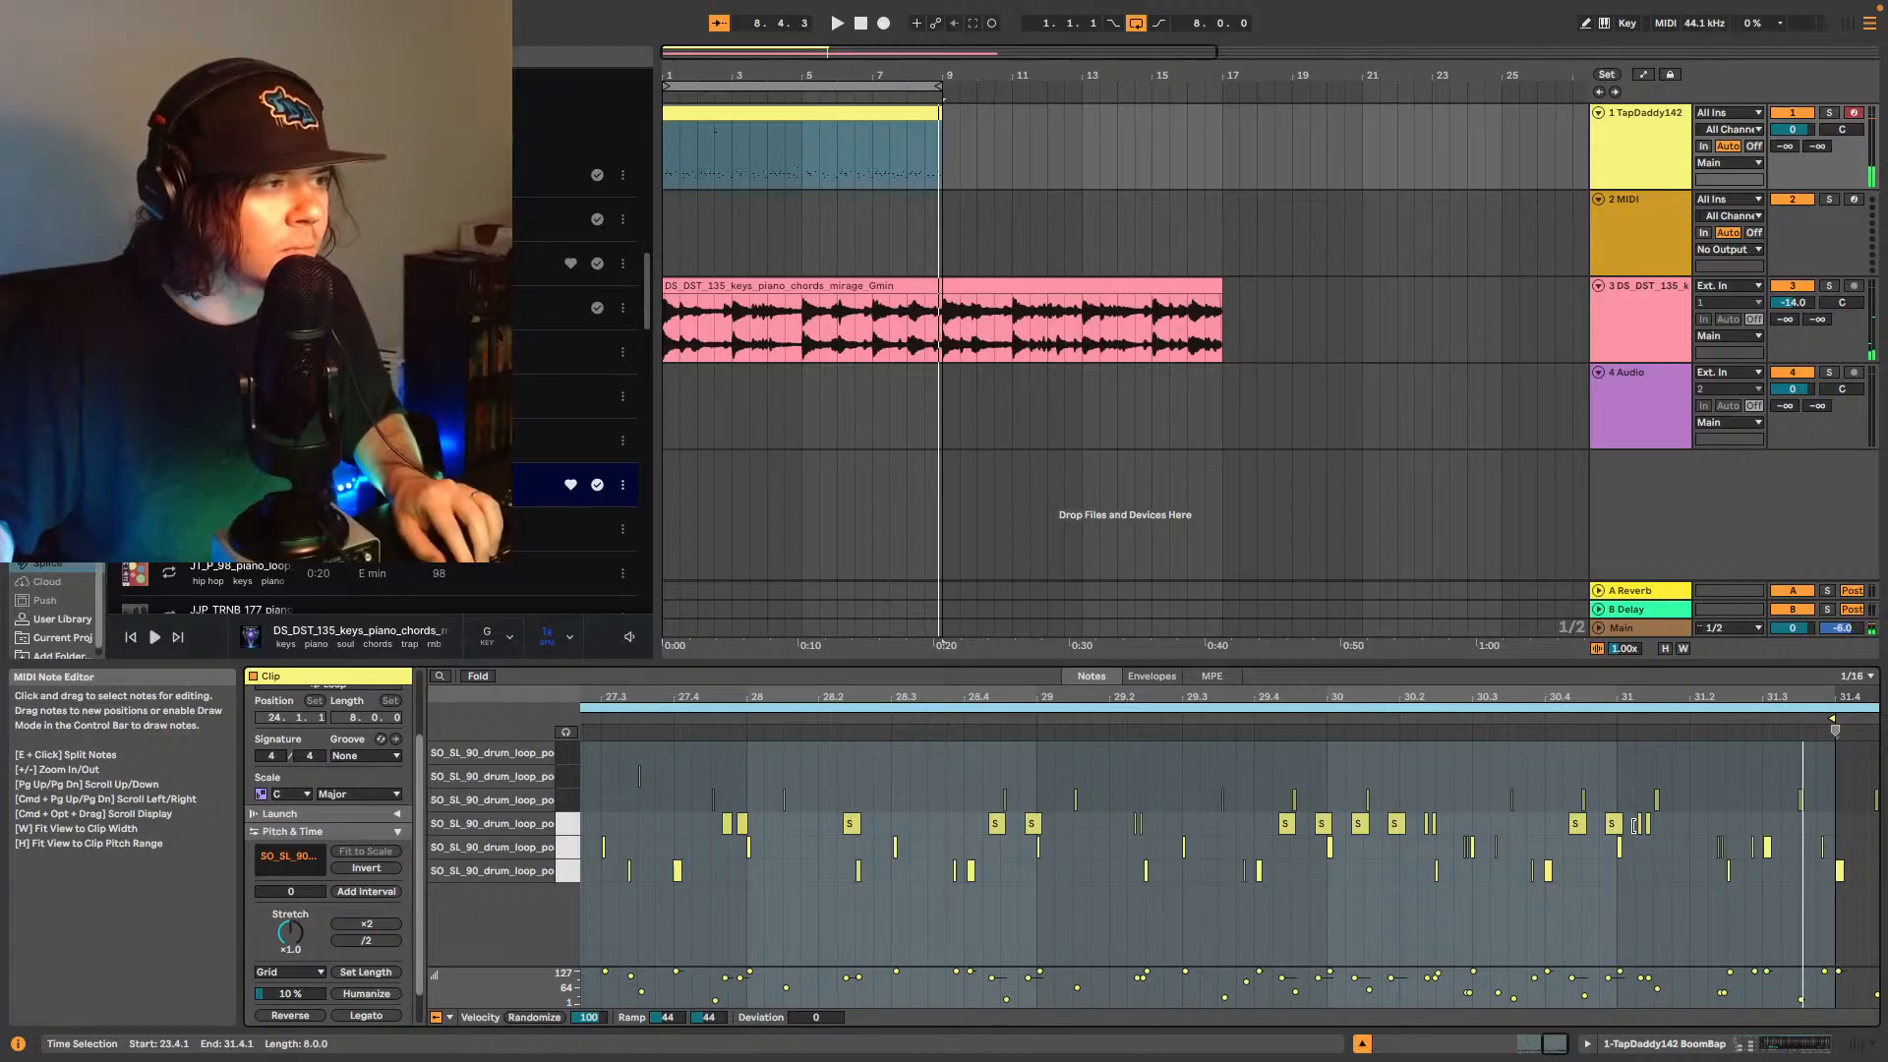
# - Copy the short E1 note at 31.1.2, paste it at 31.3.3, and play the looped pattern
pyautogui.click(1637, 824)
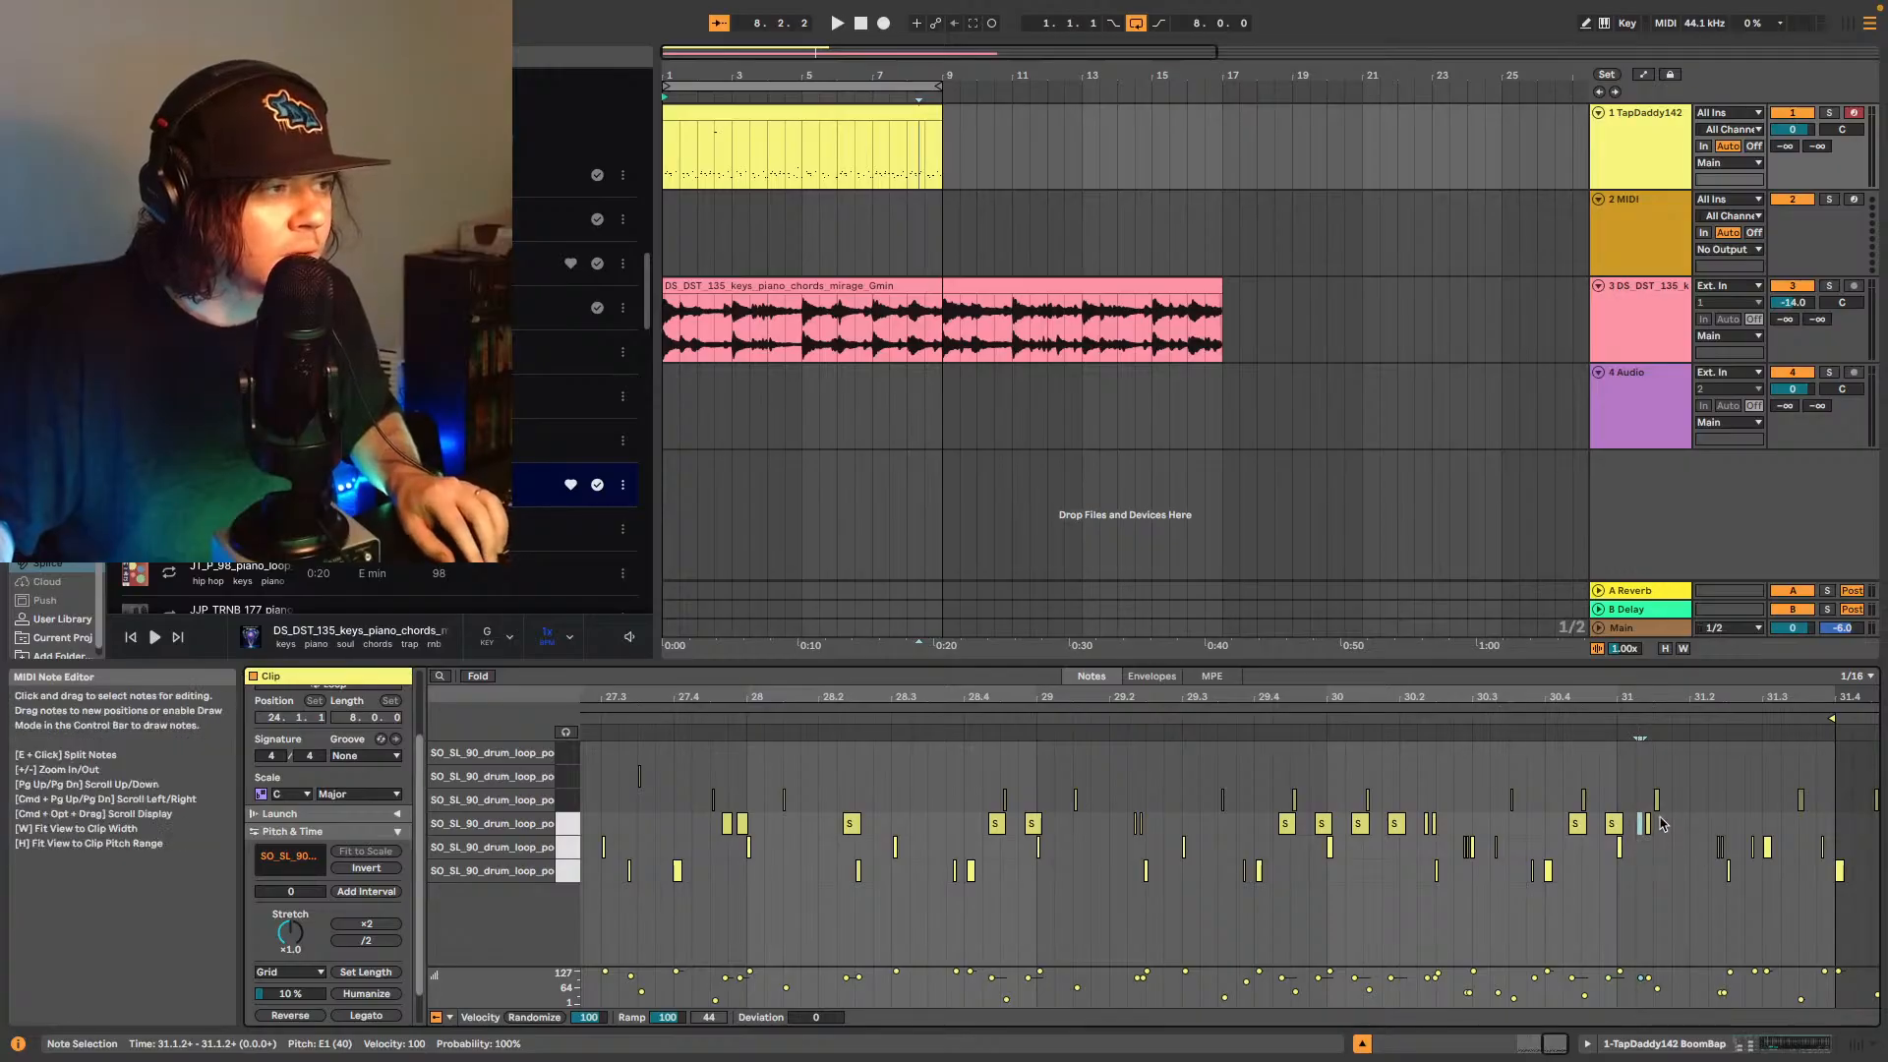
pyautogui.click(1805, 834)
pyautogui.press('super+v')
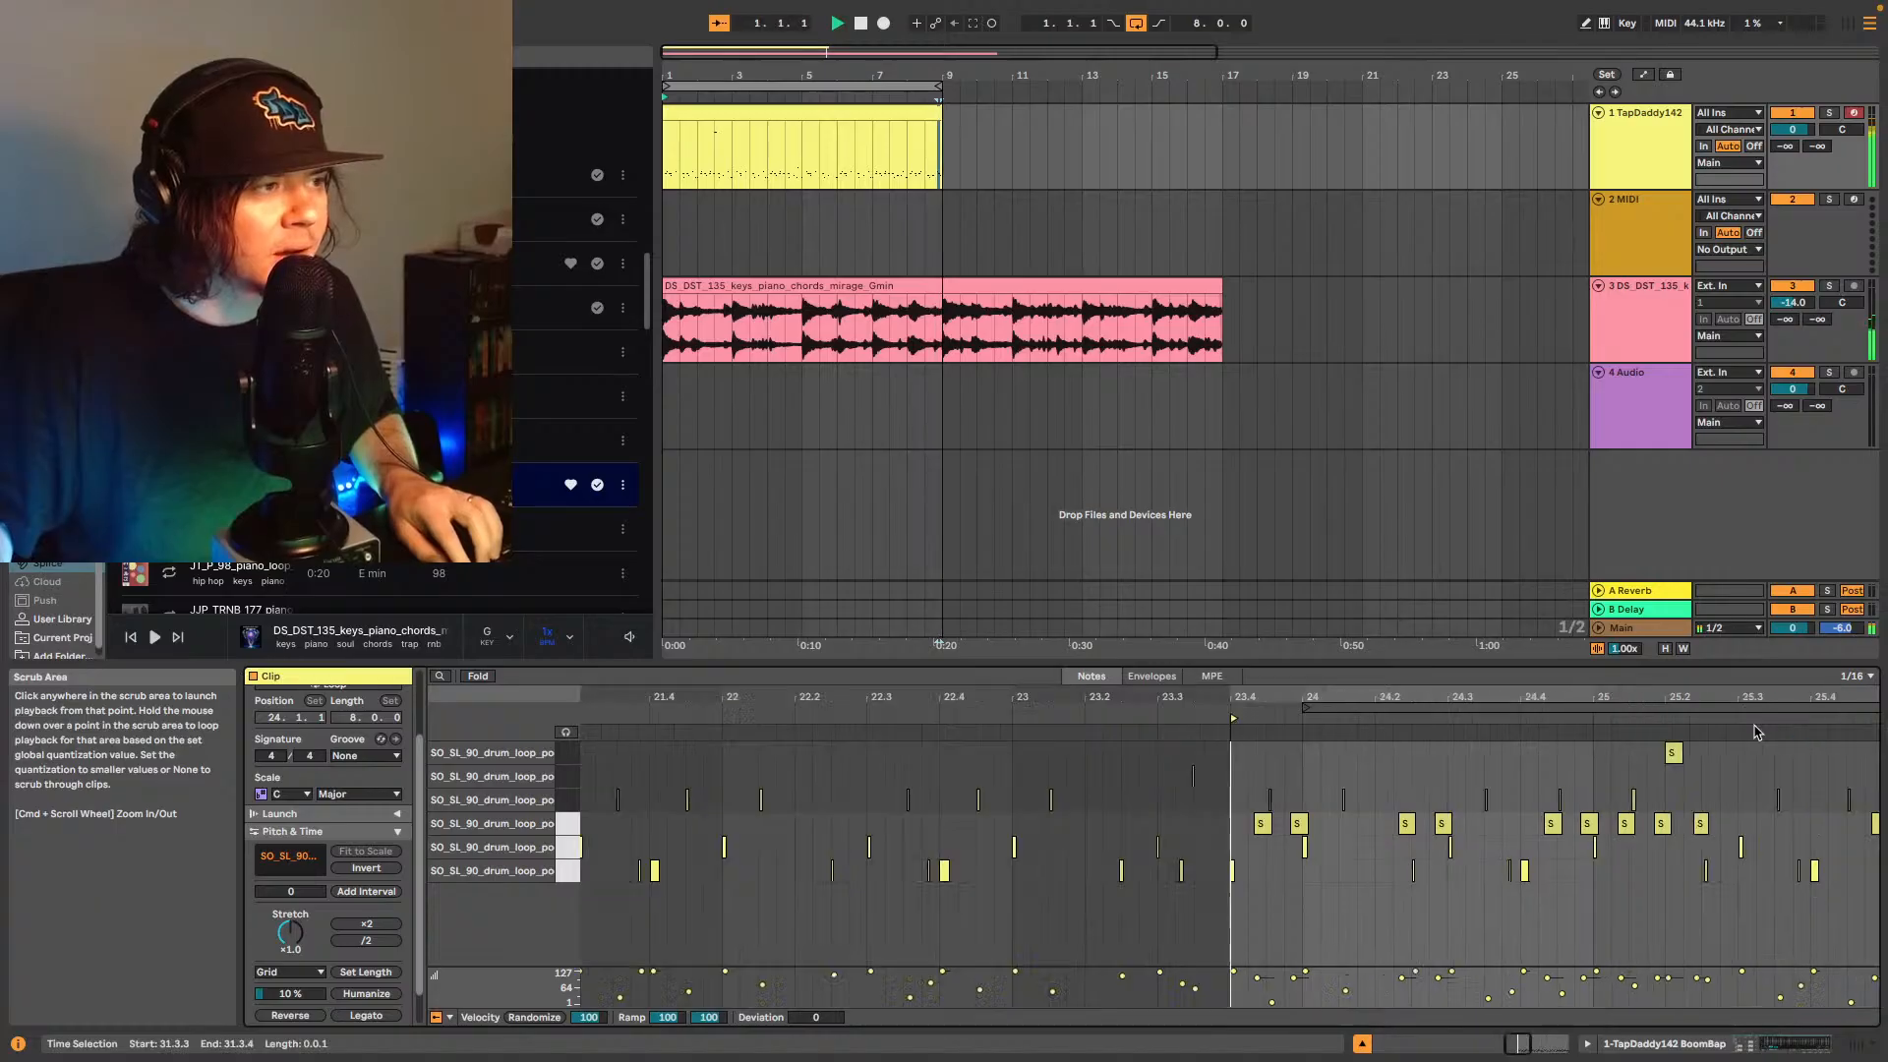
pyautogui.hscroll(10, 1377, 836)
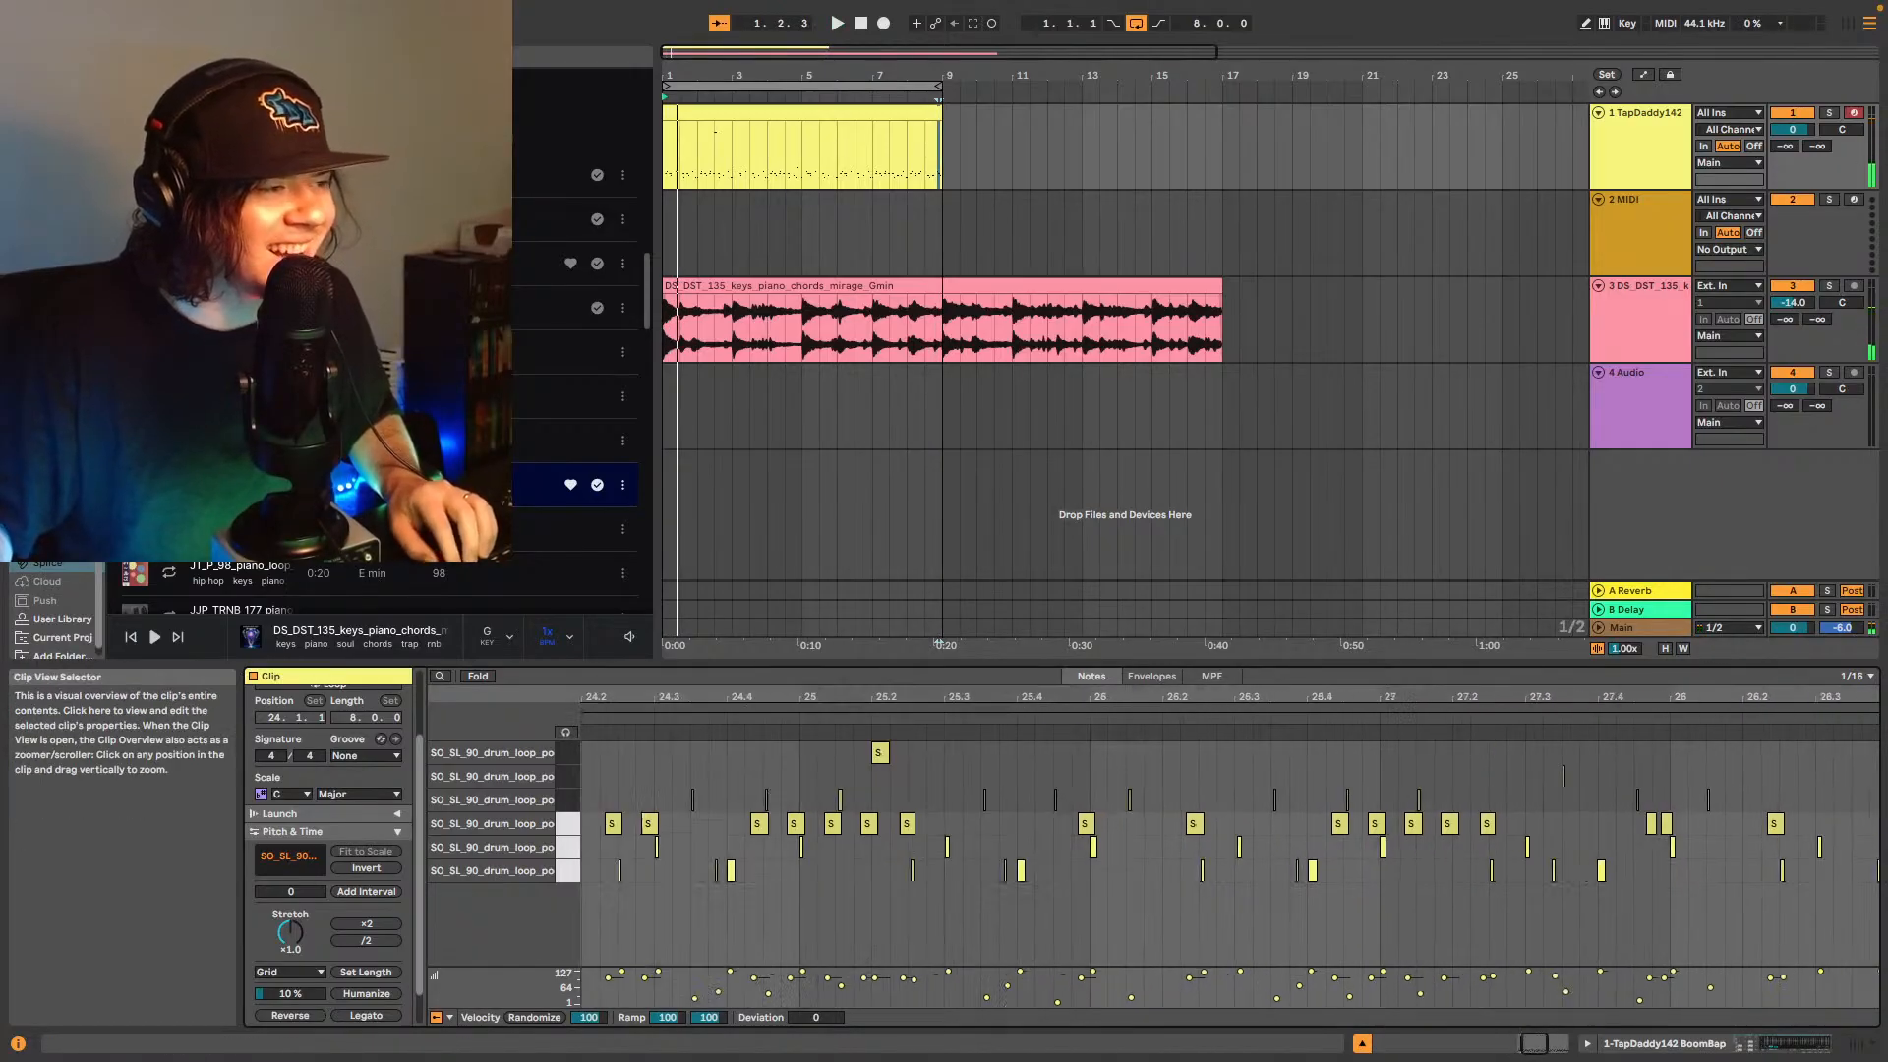
pyautogui.click(1428, 730)
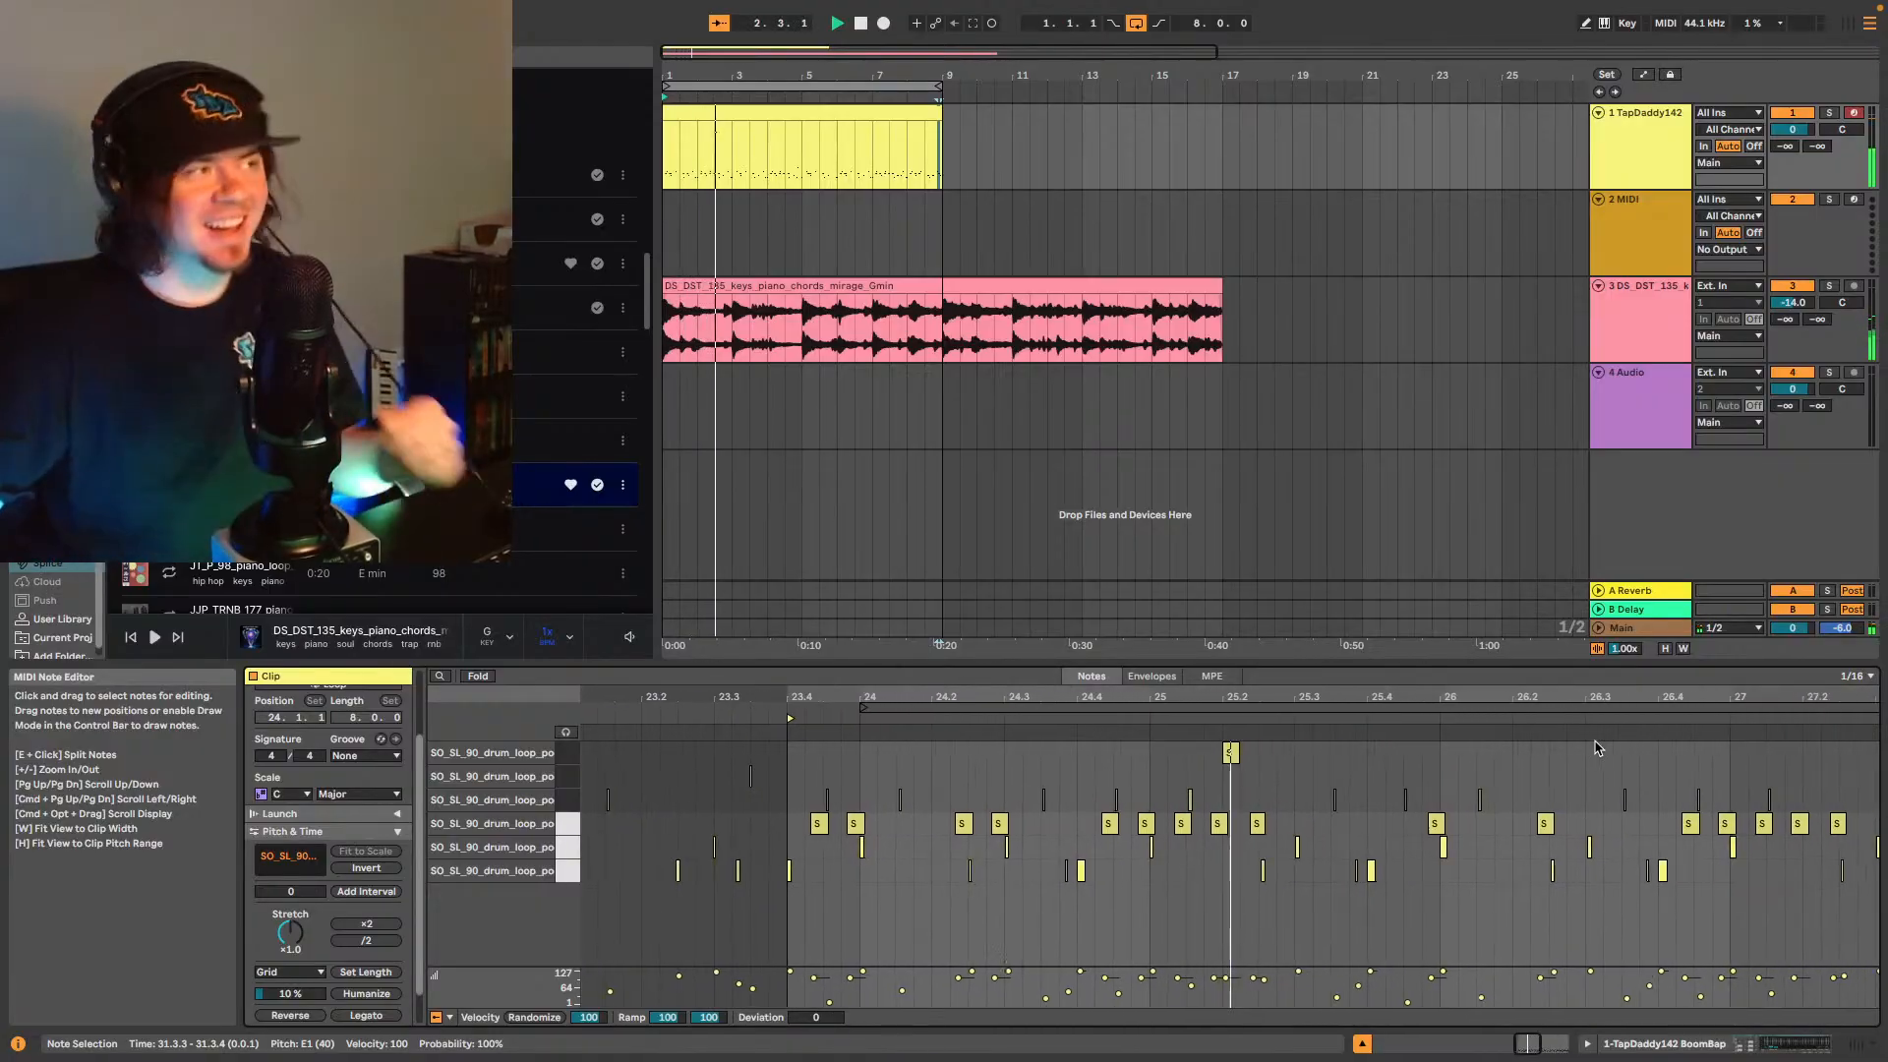
# - Load Splice INSTRUMENT with the Percussion preset on the empty second MIDI track and set that track's volume to -7 dB
pyautogui.click(936, 236)
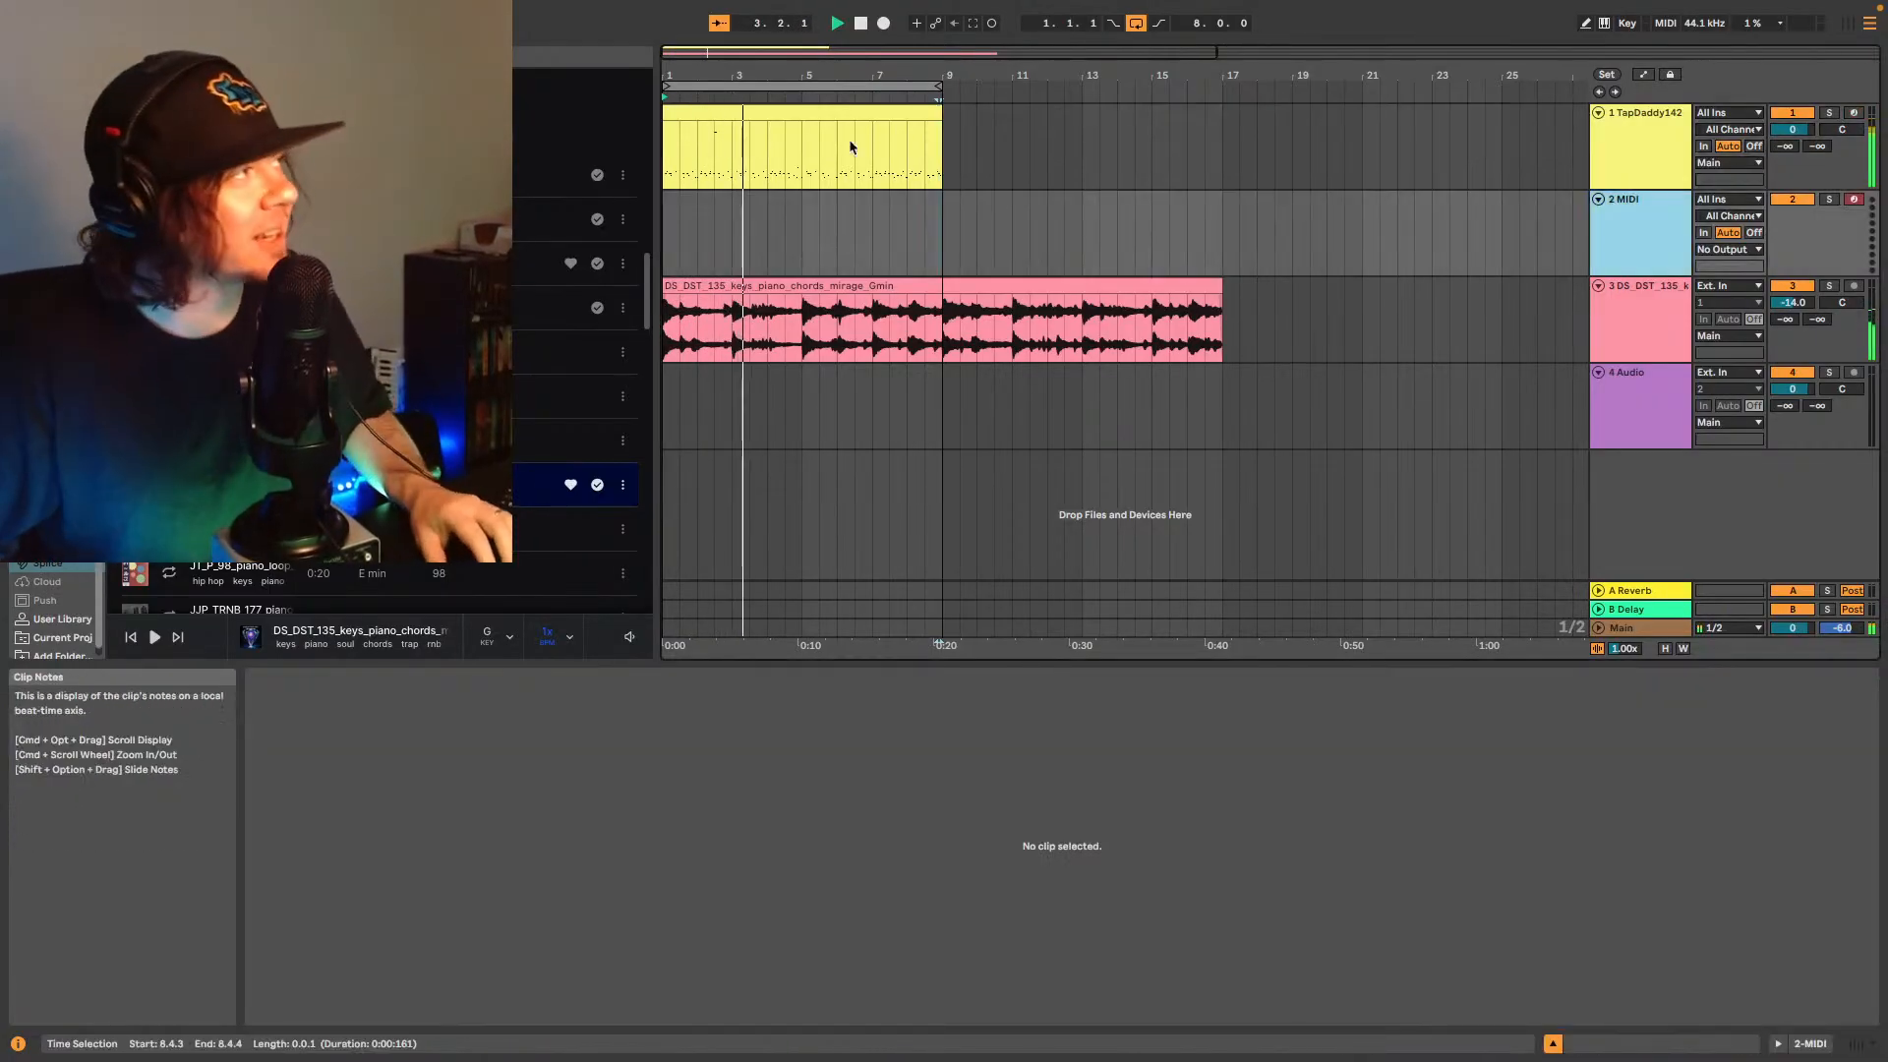
pyautogui.click(49, 410)
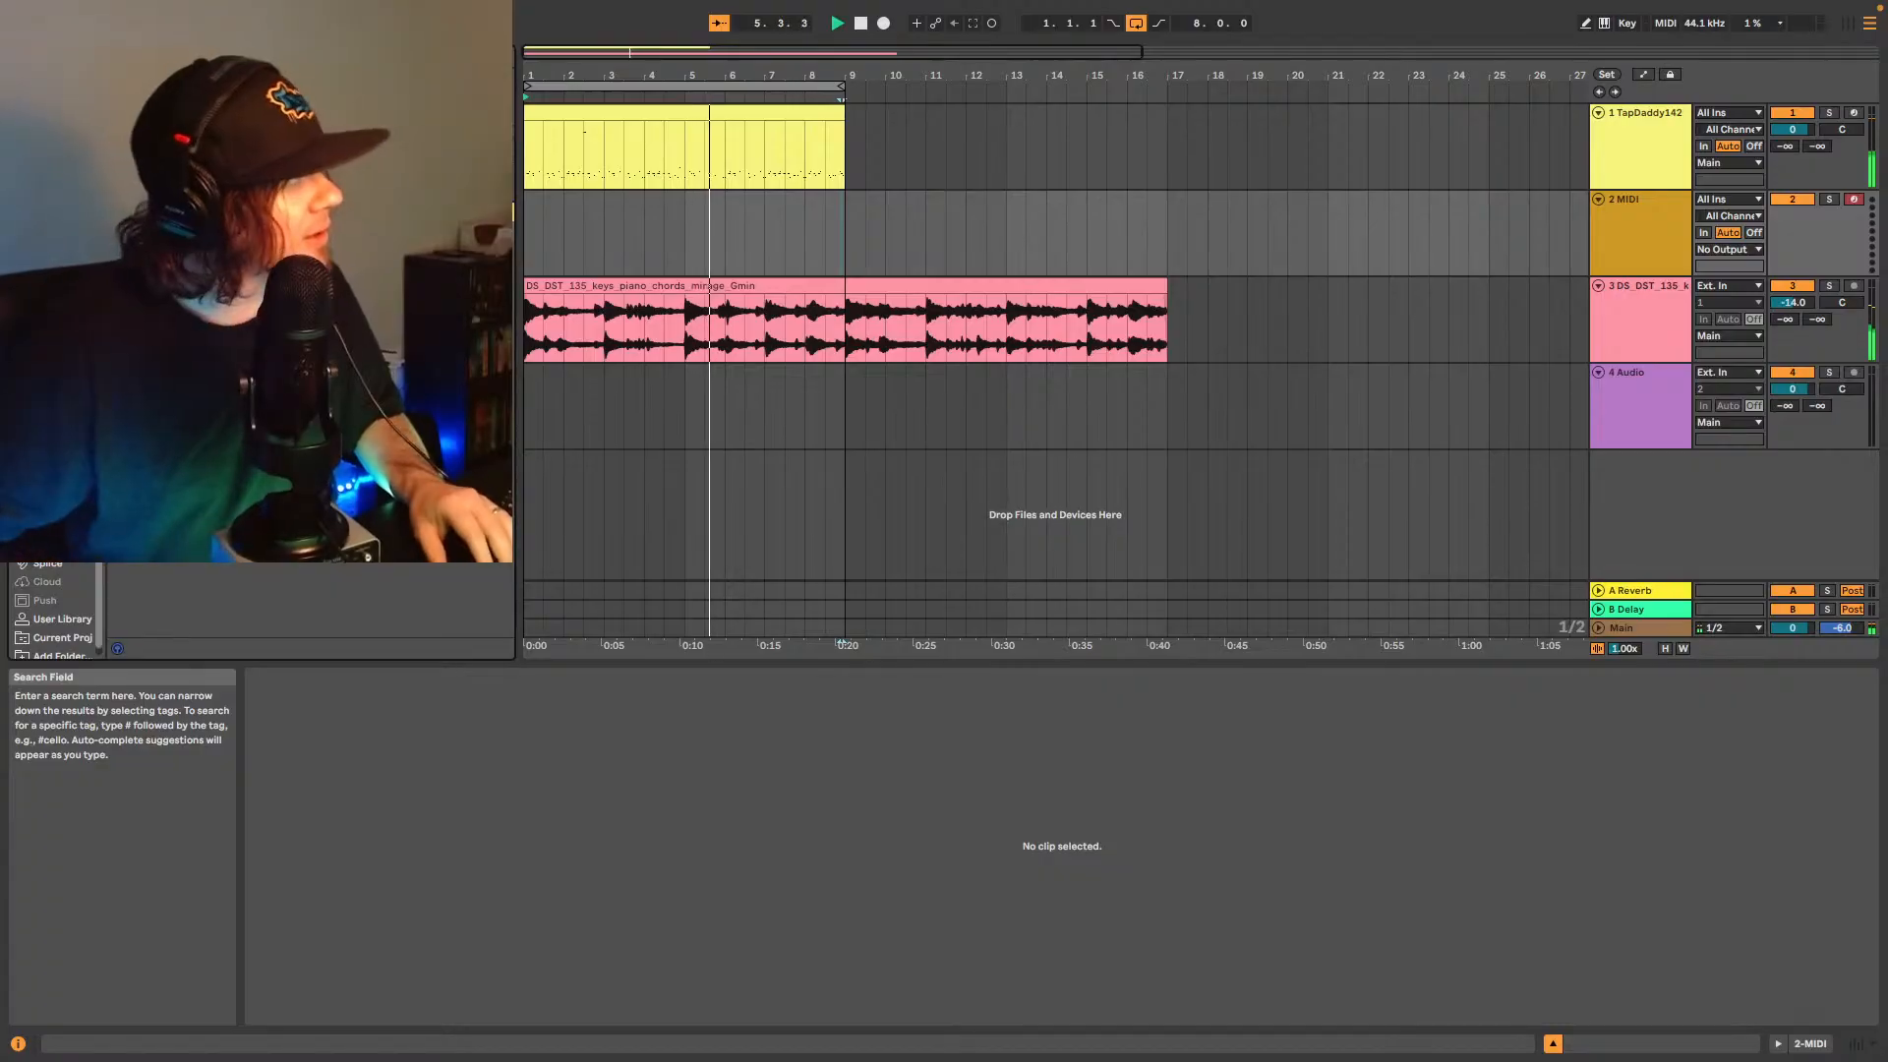
pyautogui.click(1598, 234)
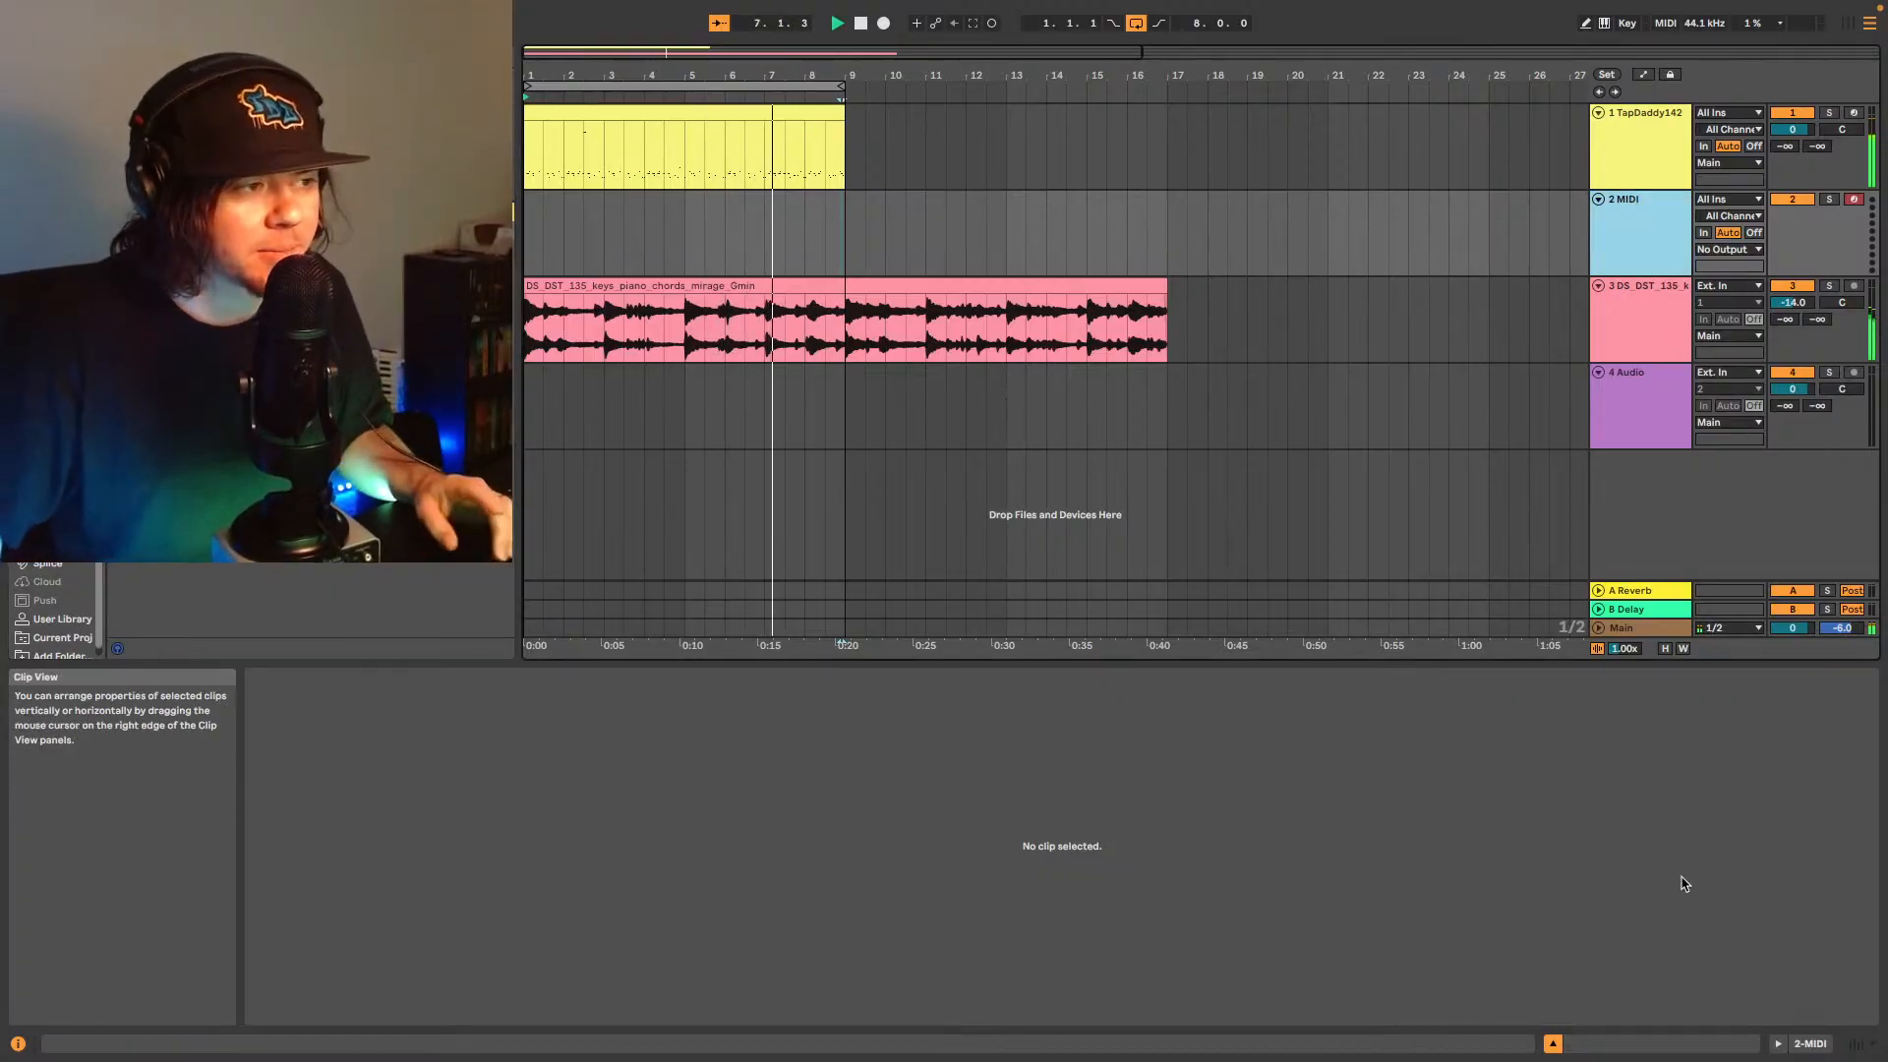
pyautogui.click(1819, 1047)
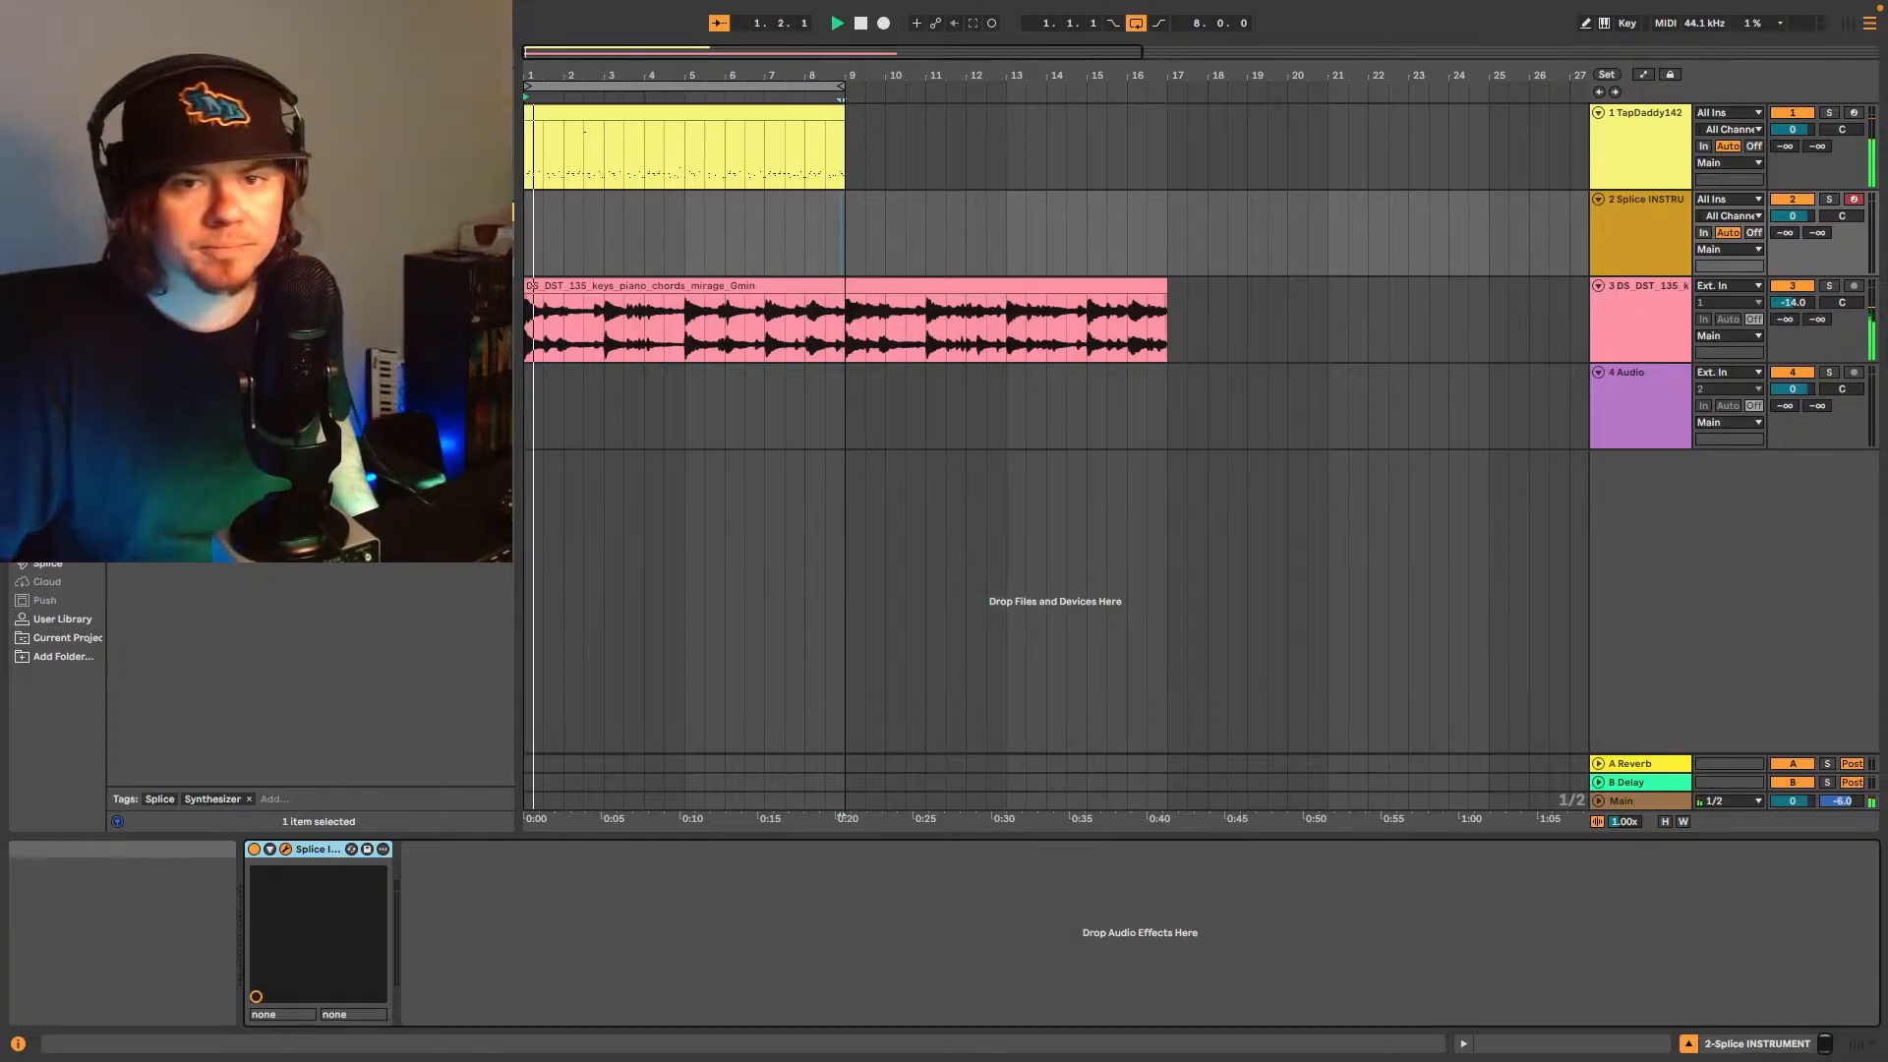
pyautogui.click(285, 848)
pyautogui.moveTo(1697, 252); pyautogui.dragTo(1126, 138)
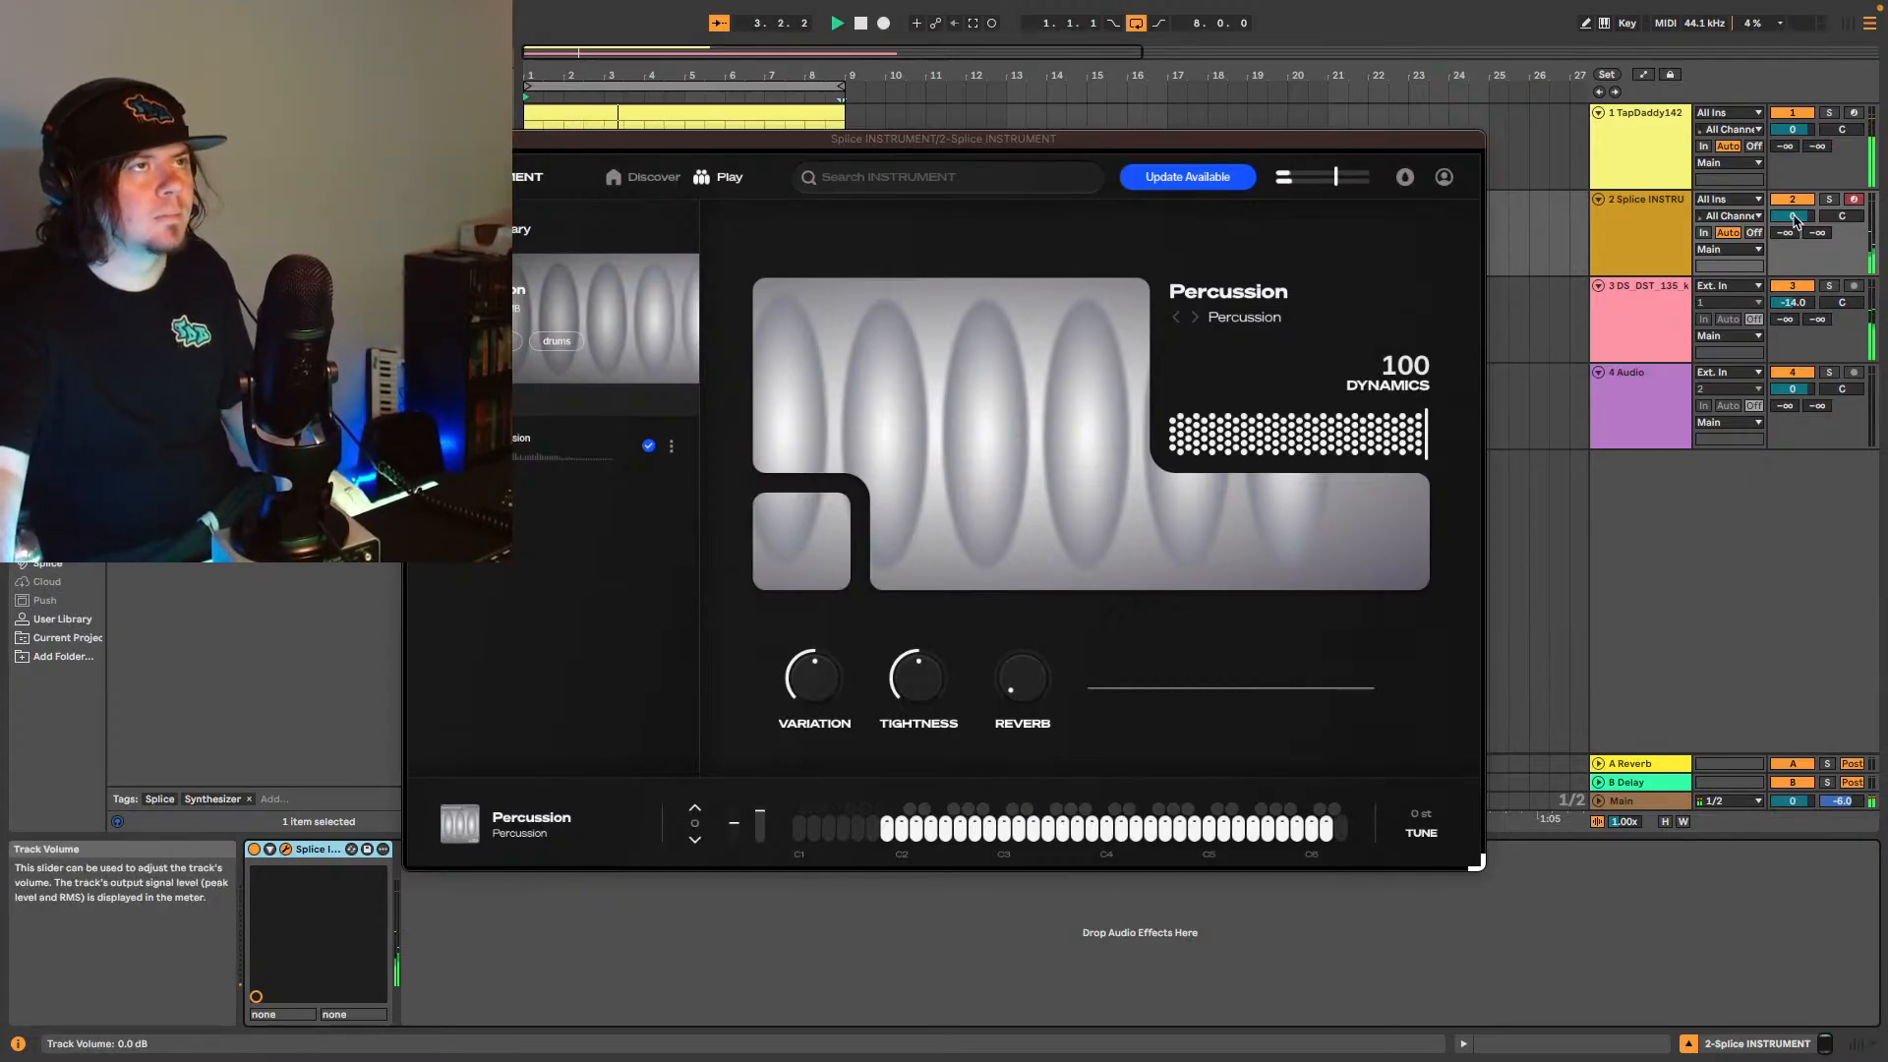
pyautogui.scroll(-2, 1794, 220)
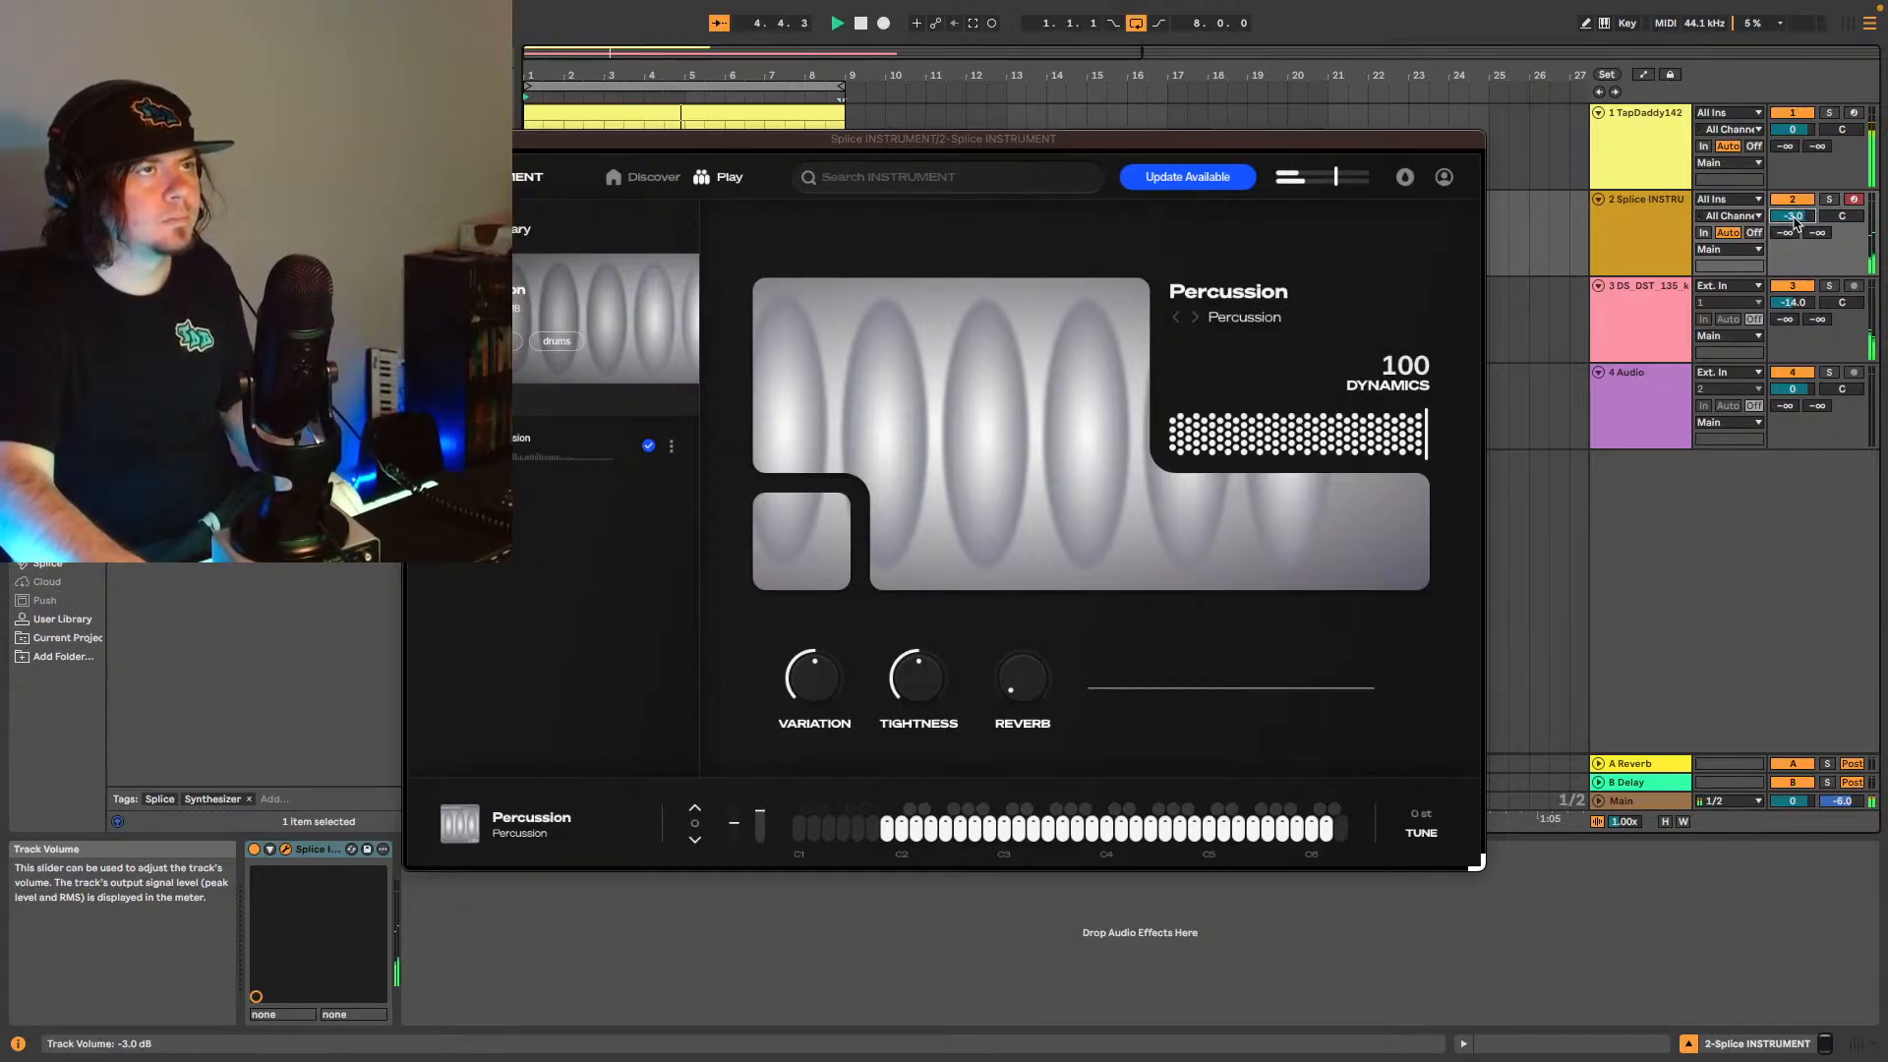
pyautogui.scroll(-1, 1794, 220)
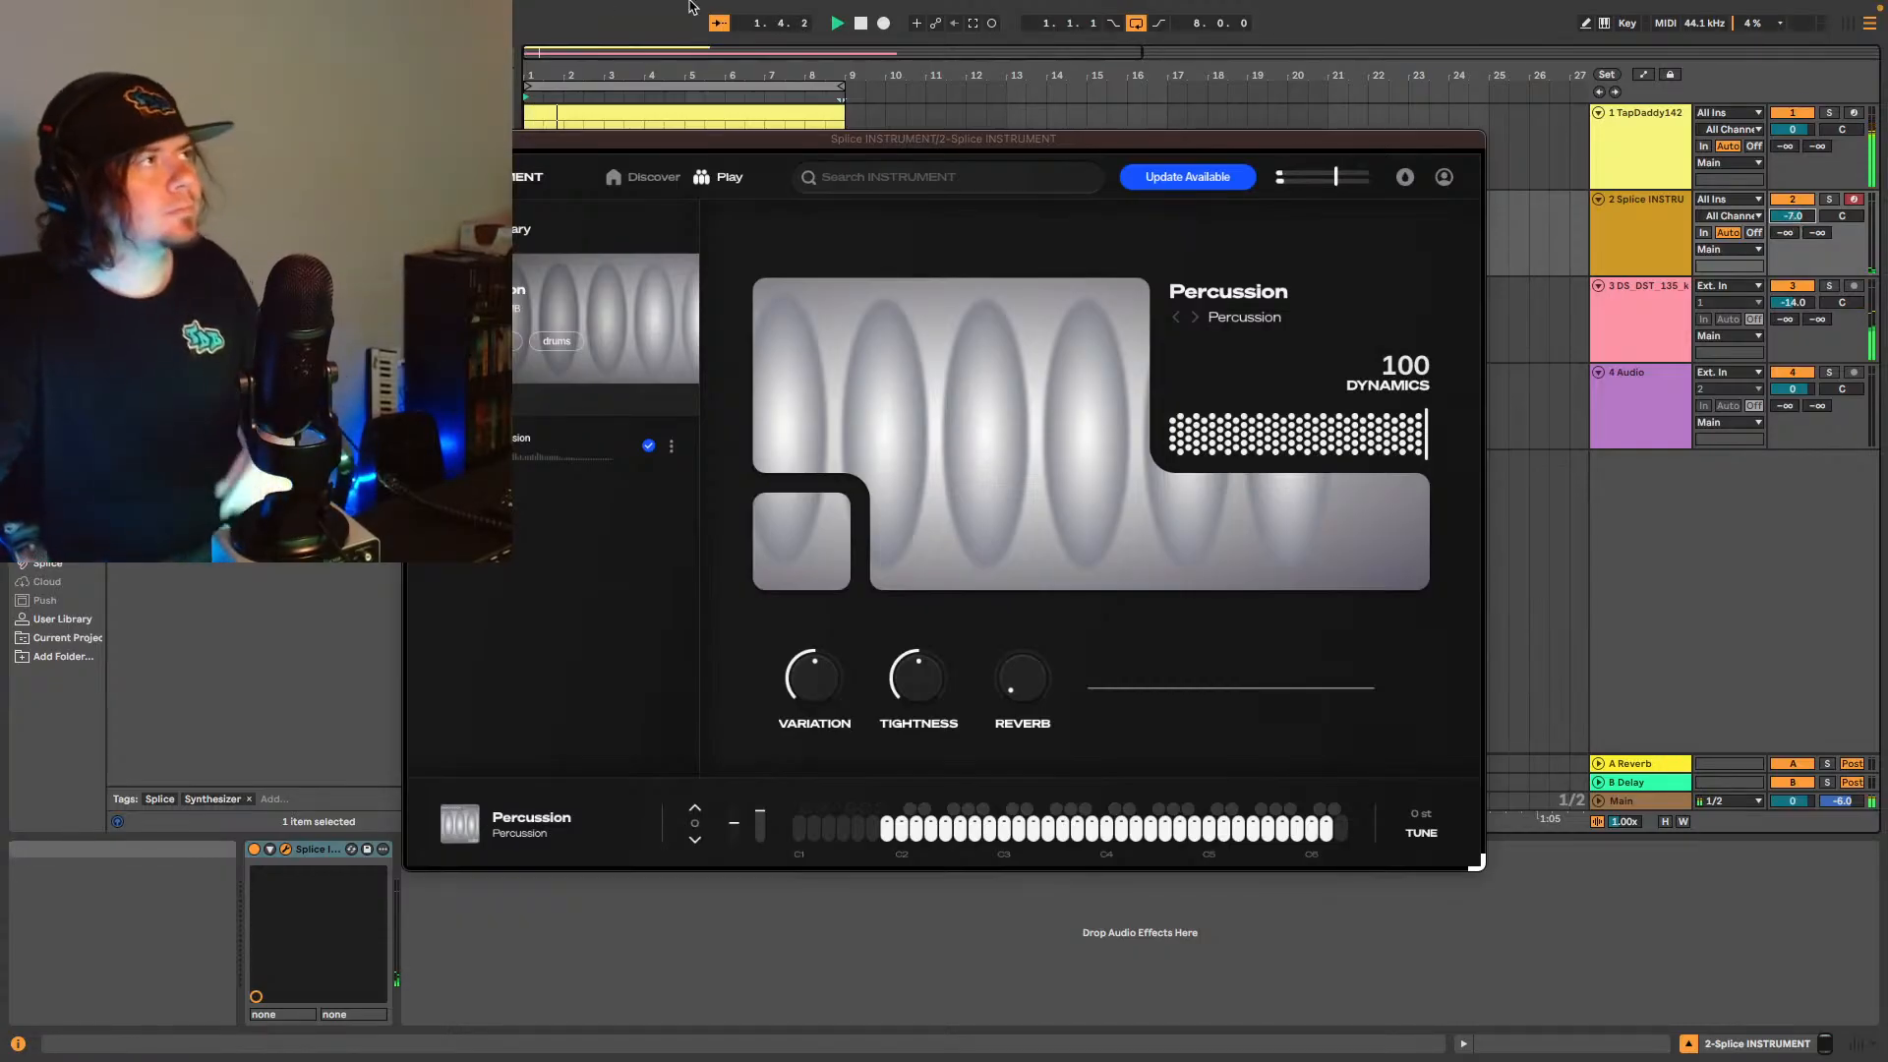
# - Capture the played percussion as a MIDI clip on the Splice INSTRUMENT track and trim it to end at bar 9
pyautogui.click(973, 26)
pyautogui.press('space')
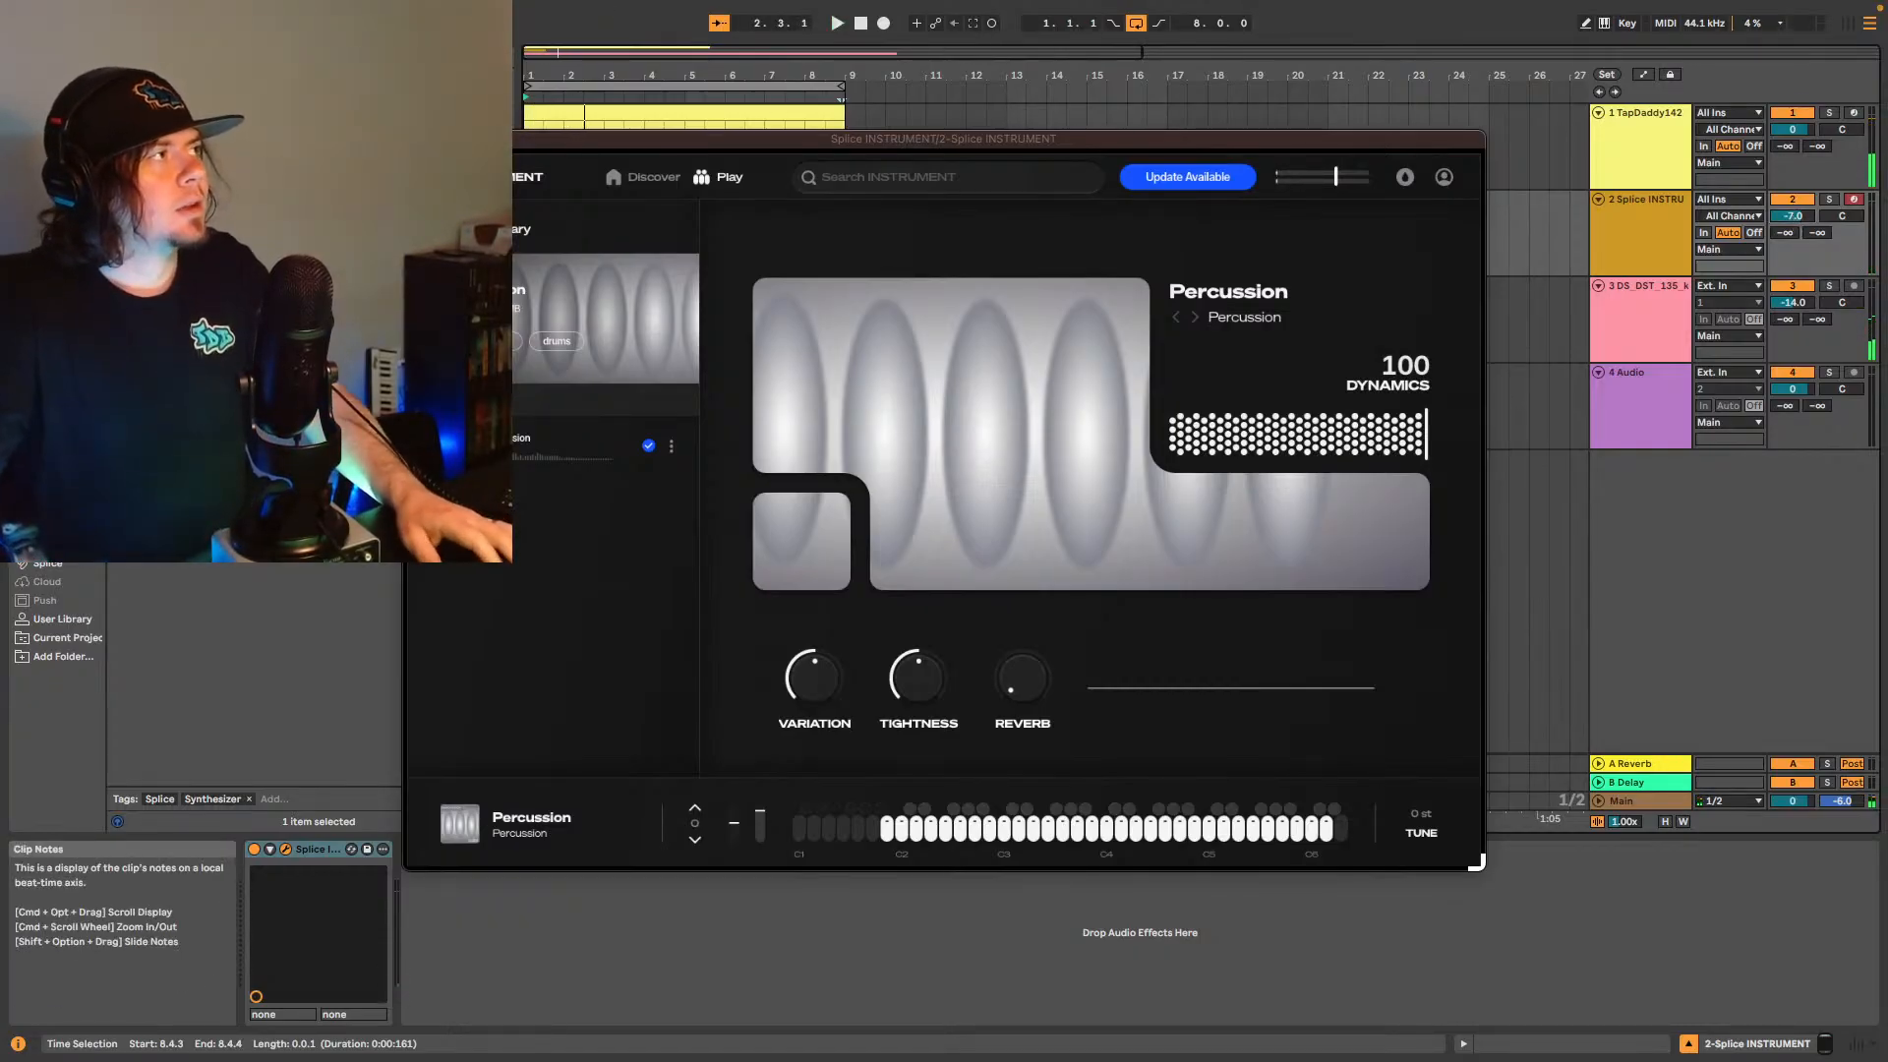
pyautogui.click(415, 139)
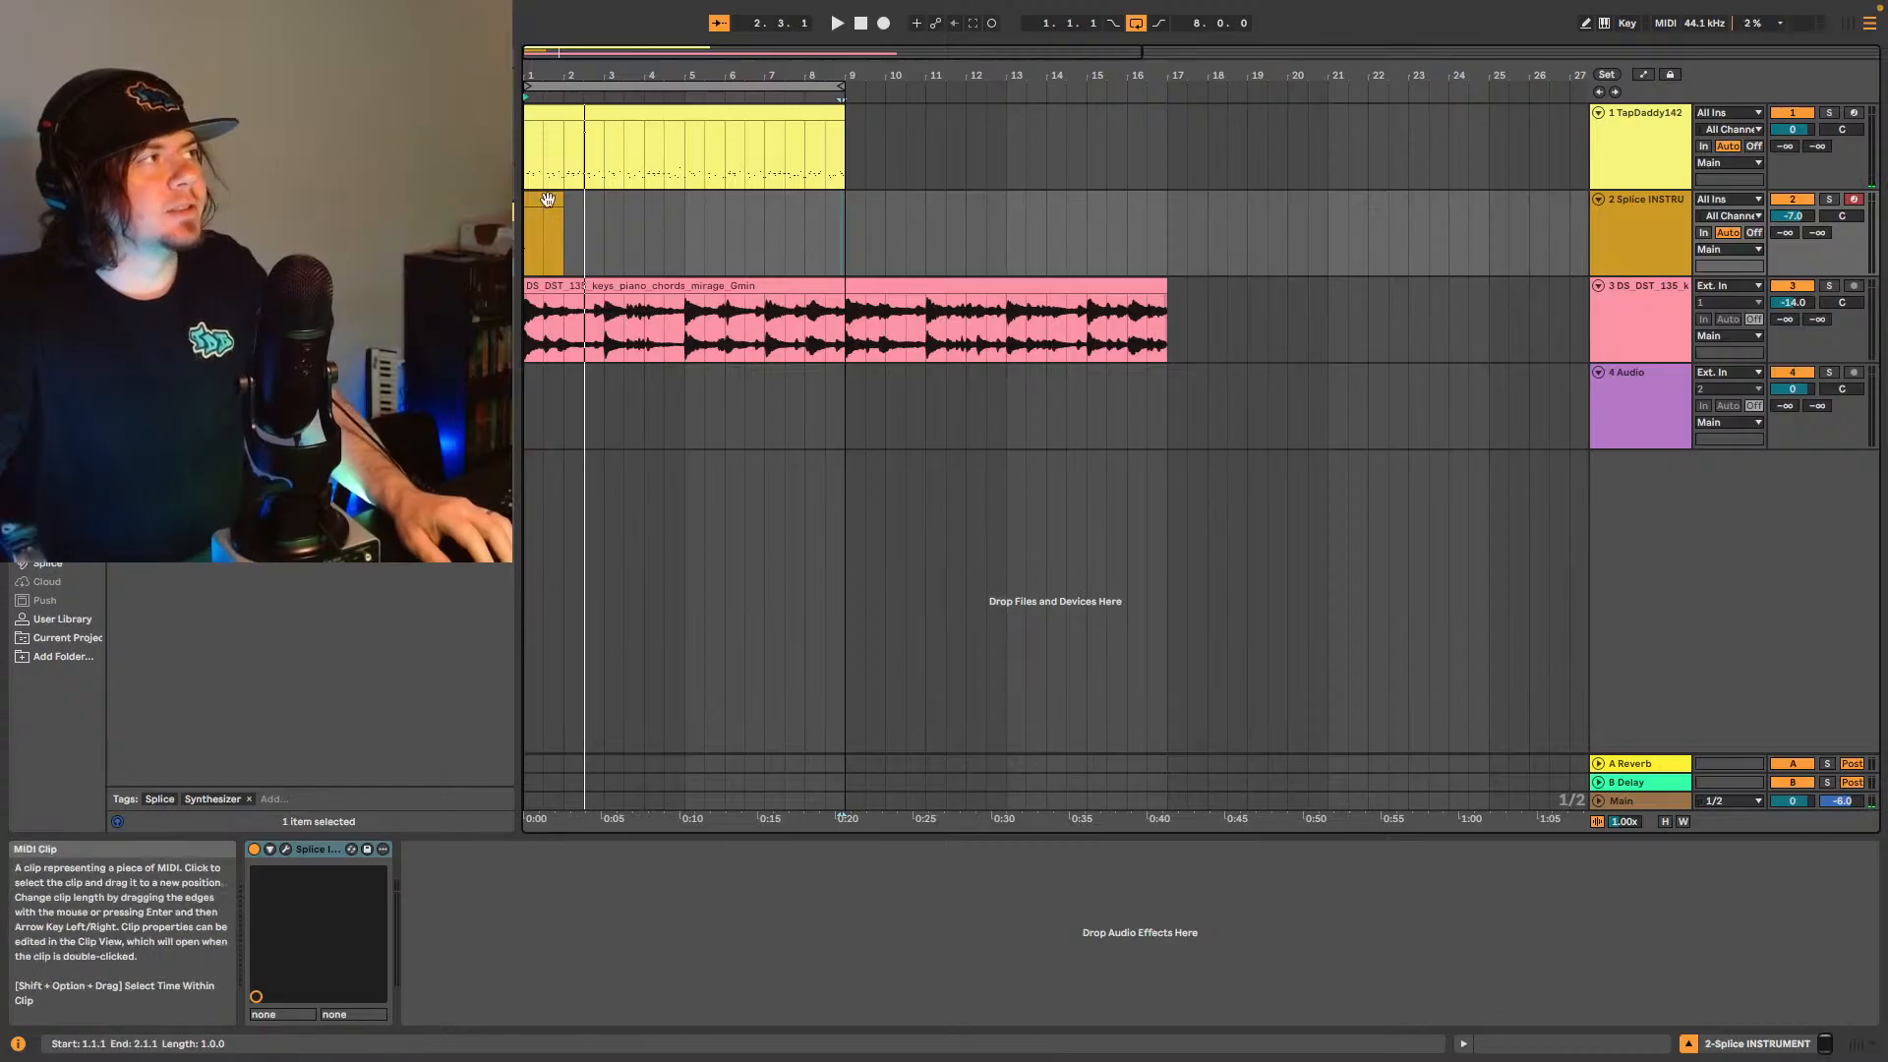
pyautogui.moveTo(544, 233)
pyautogui.mouseDown()
pyautogui.moveTo(907, 228)
pyautogui.moveTo(524, 236)
pyautogui.mouseUp()
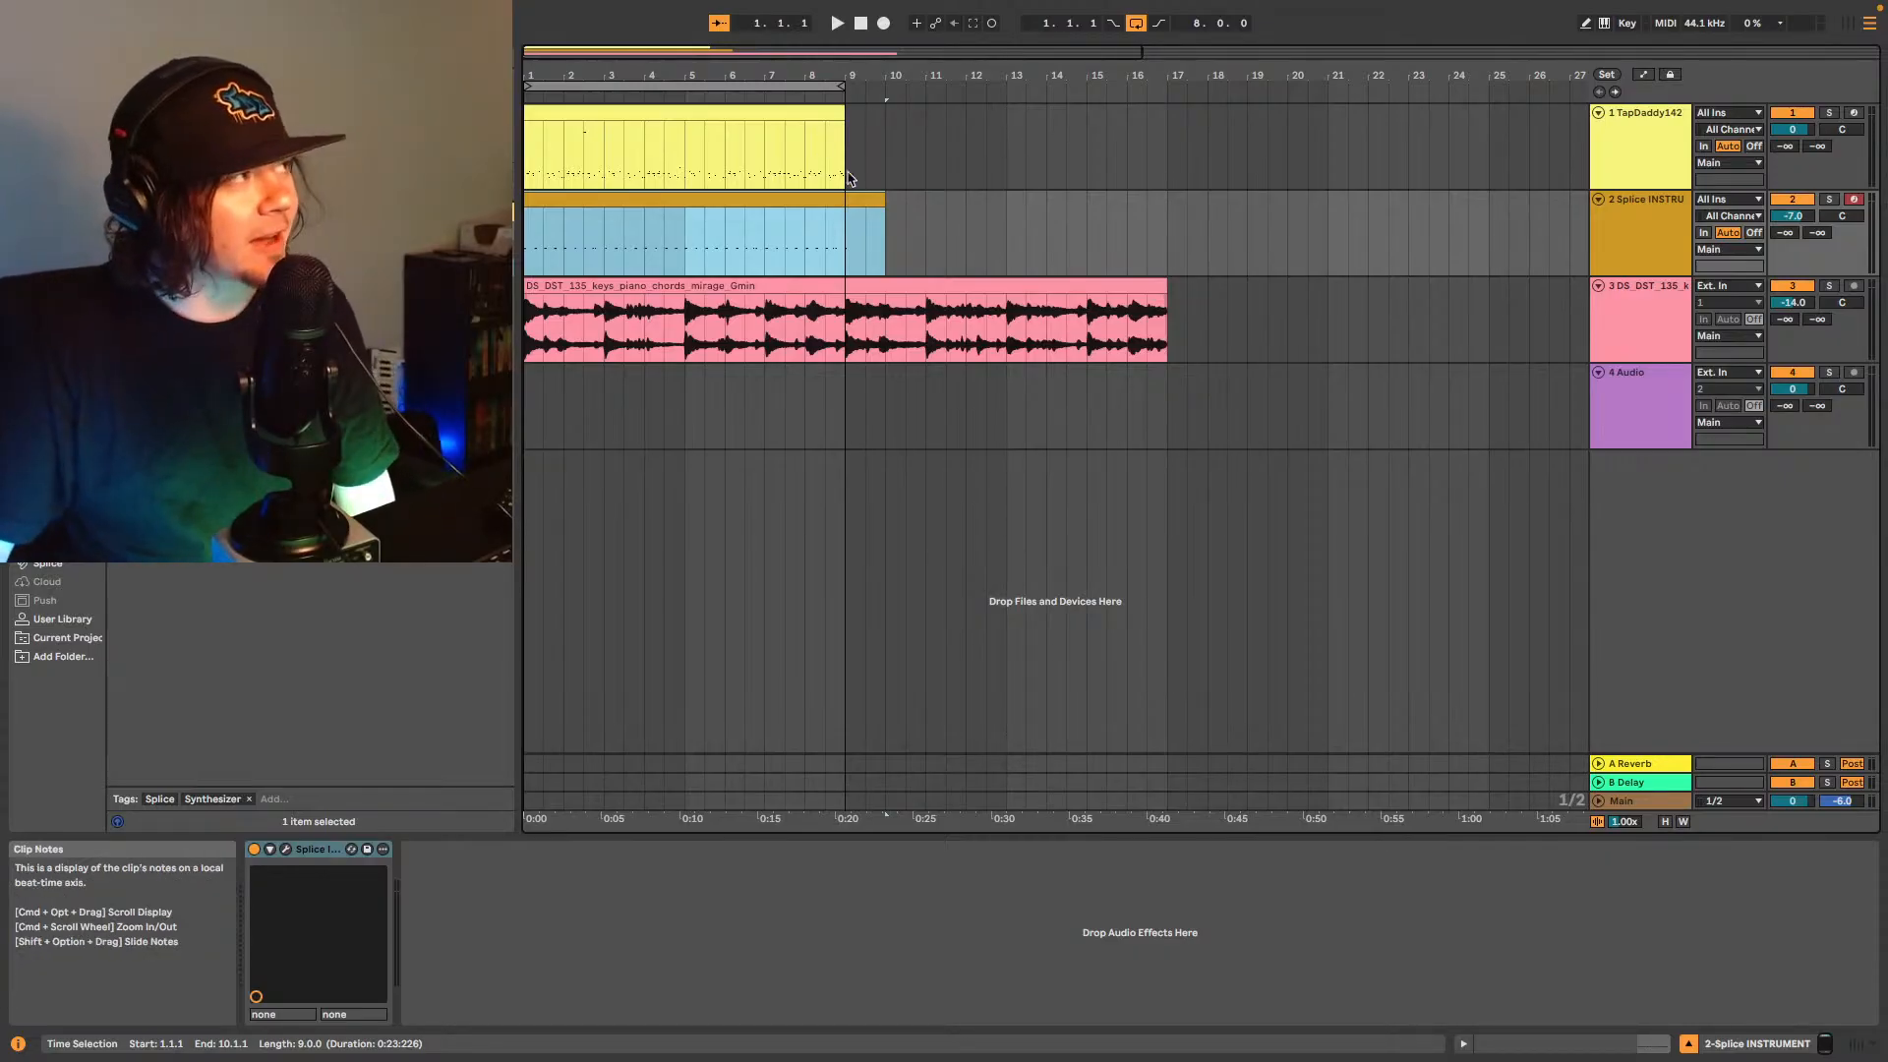
pyautogui.moveTo(879, 199); pyautogui.dragTo(841, 199)
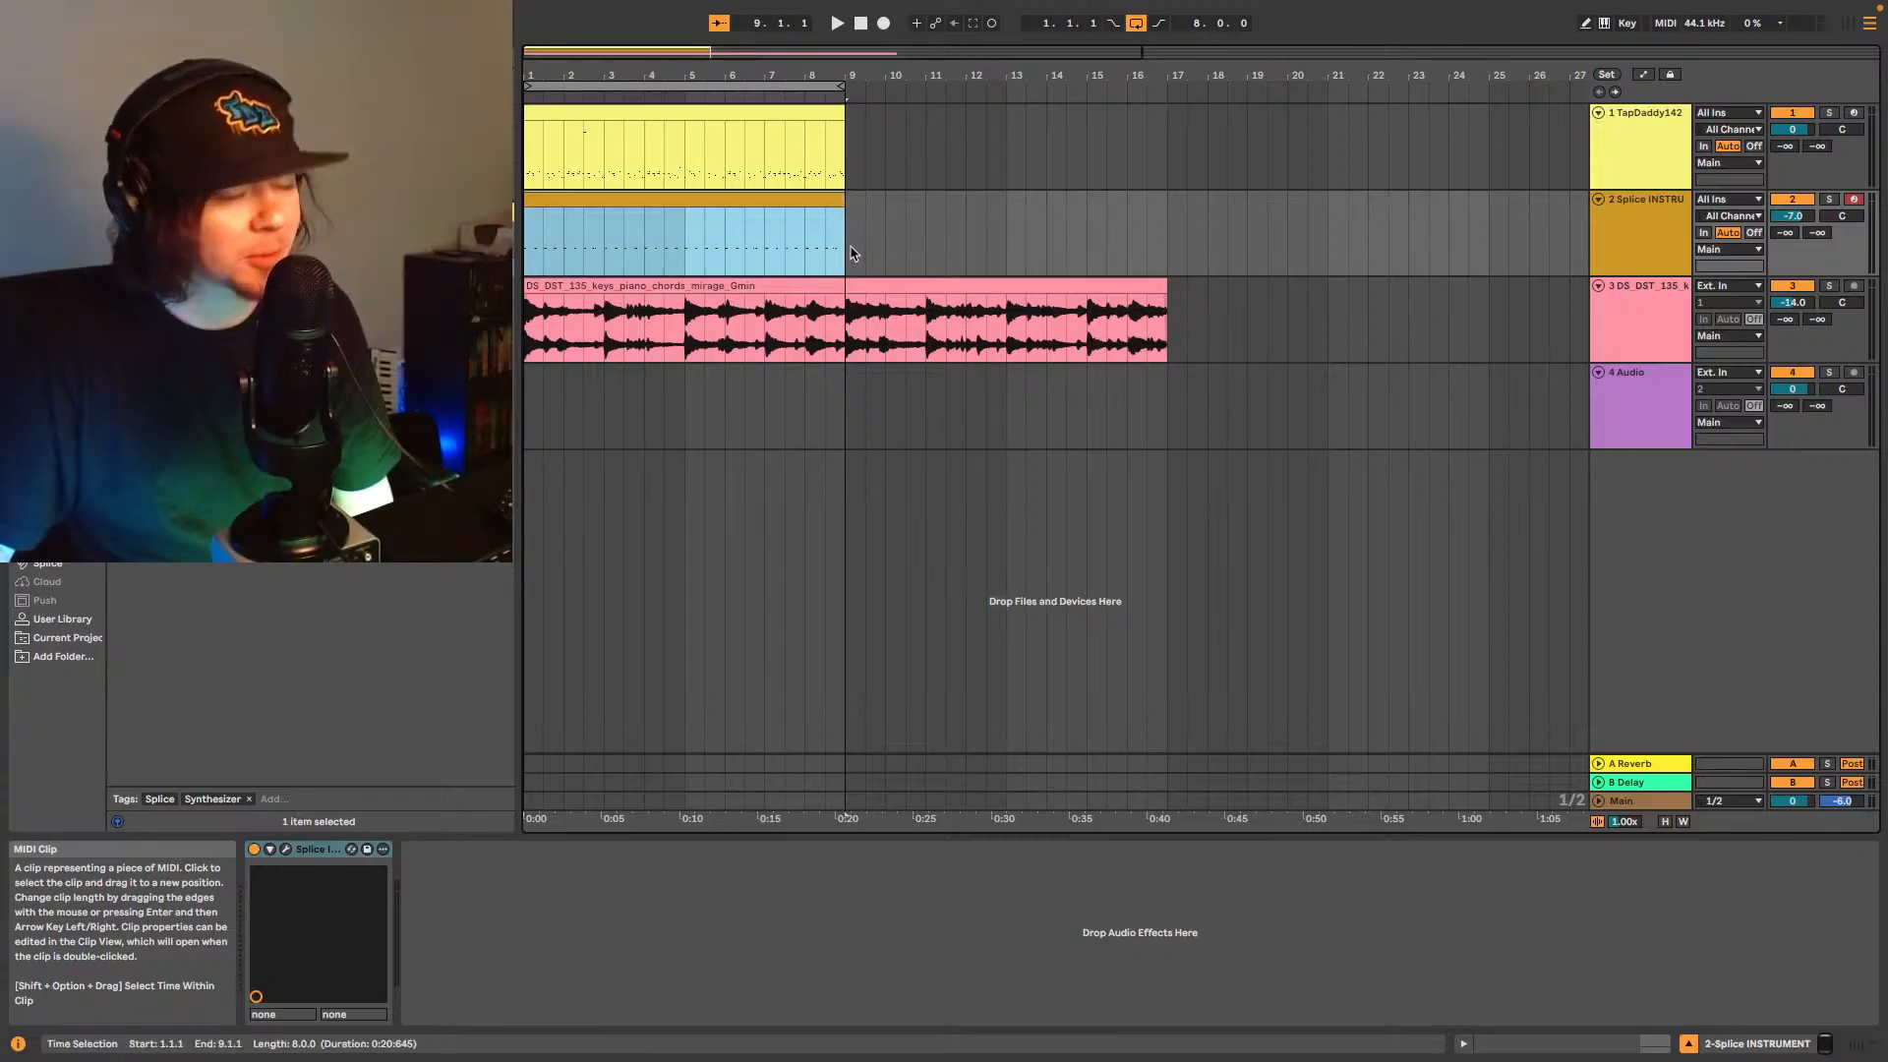
# - Open the percussion clip's notes and play back the two short D#2 notes around 46.4
pyautogui.click(1656, 1046)
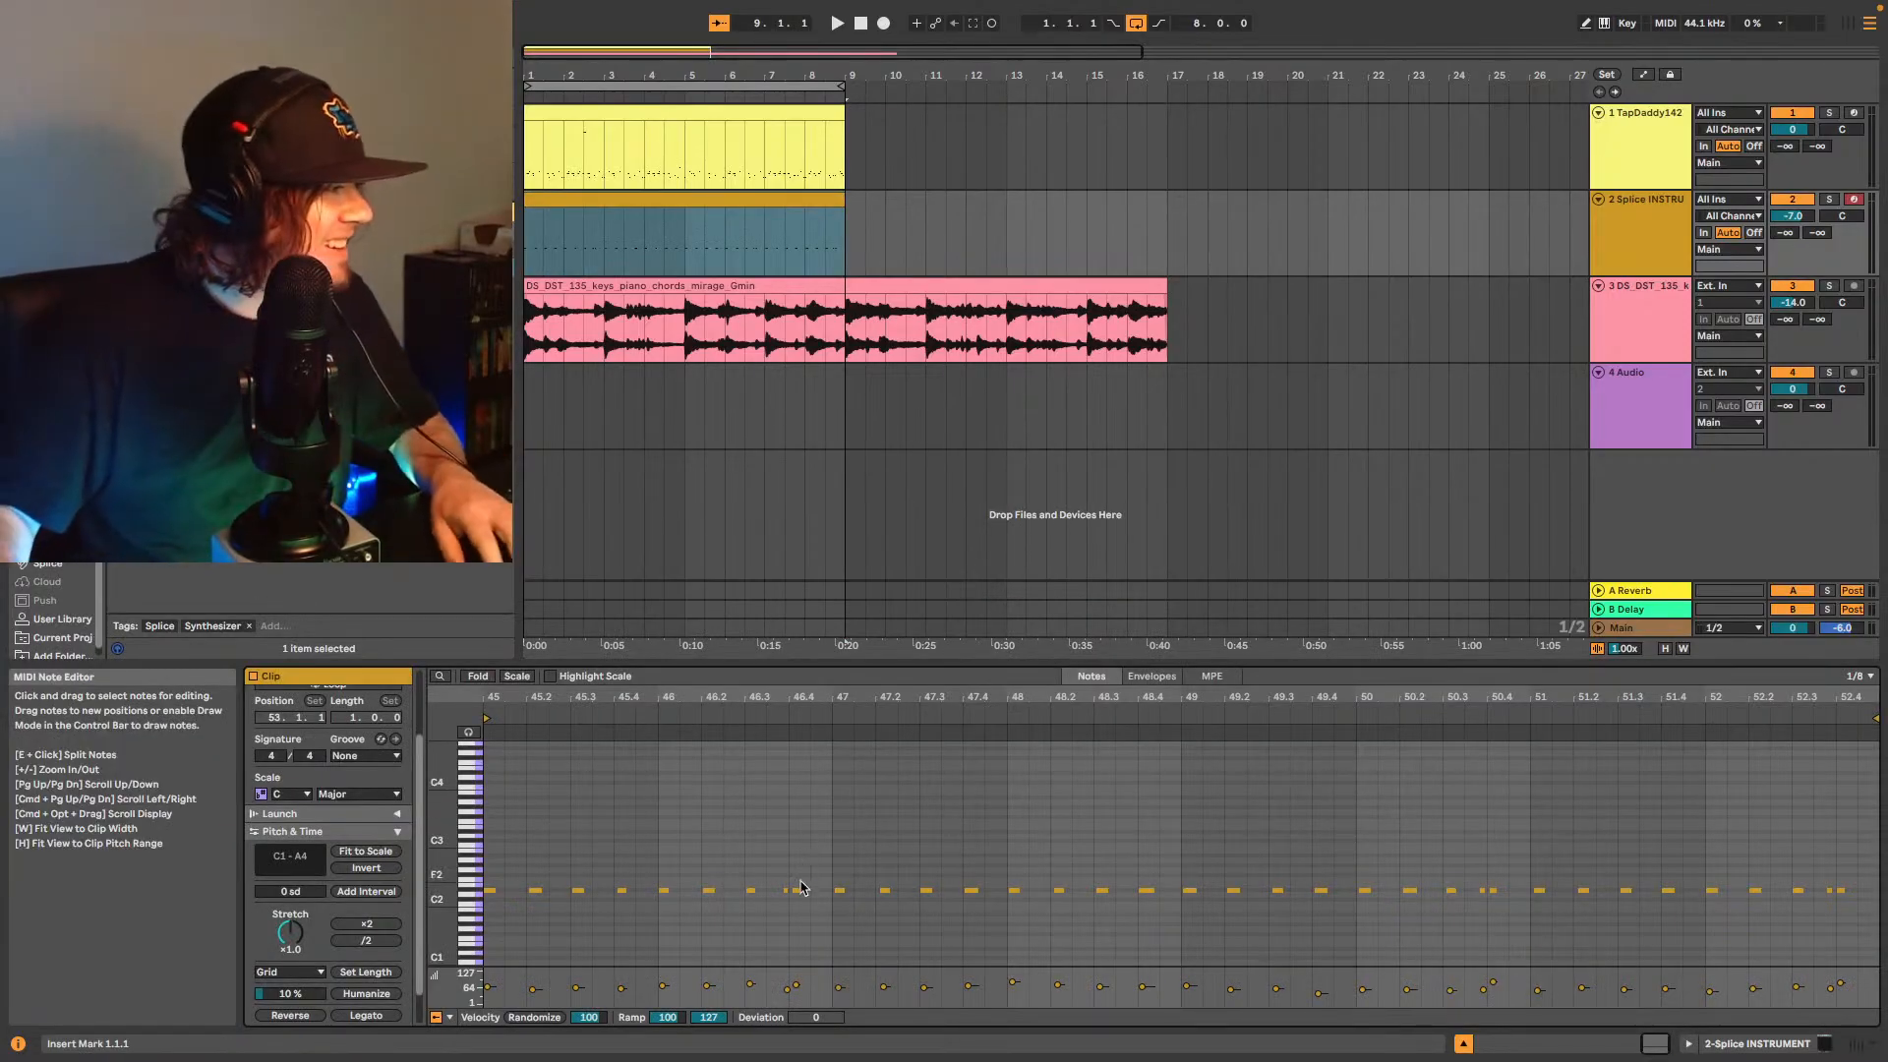
pyautogui.press('space')
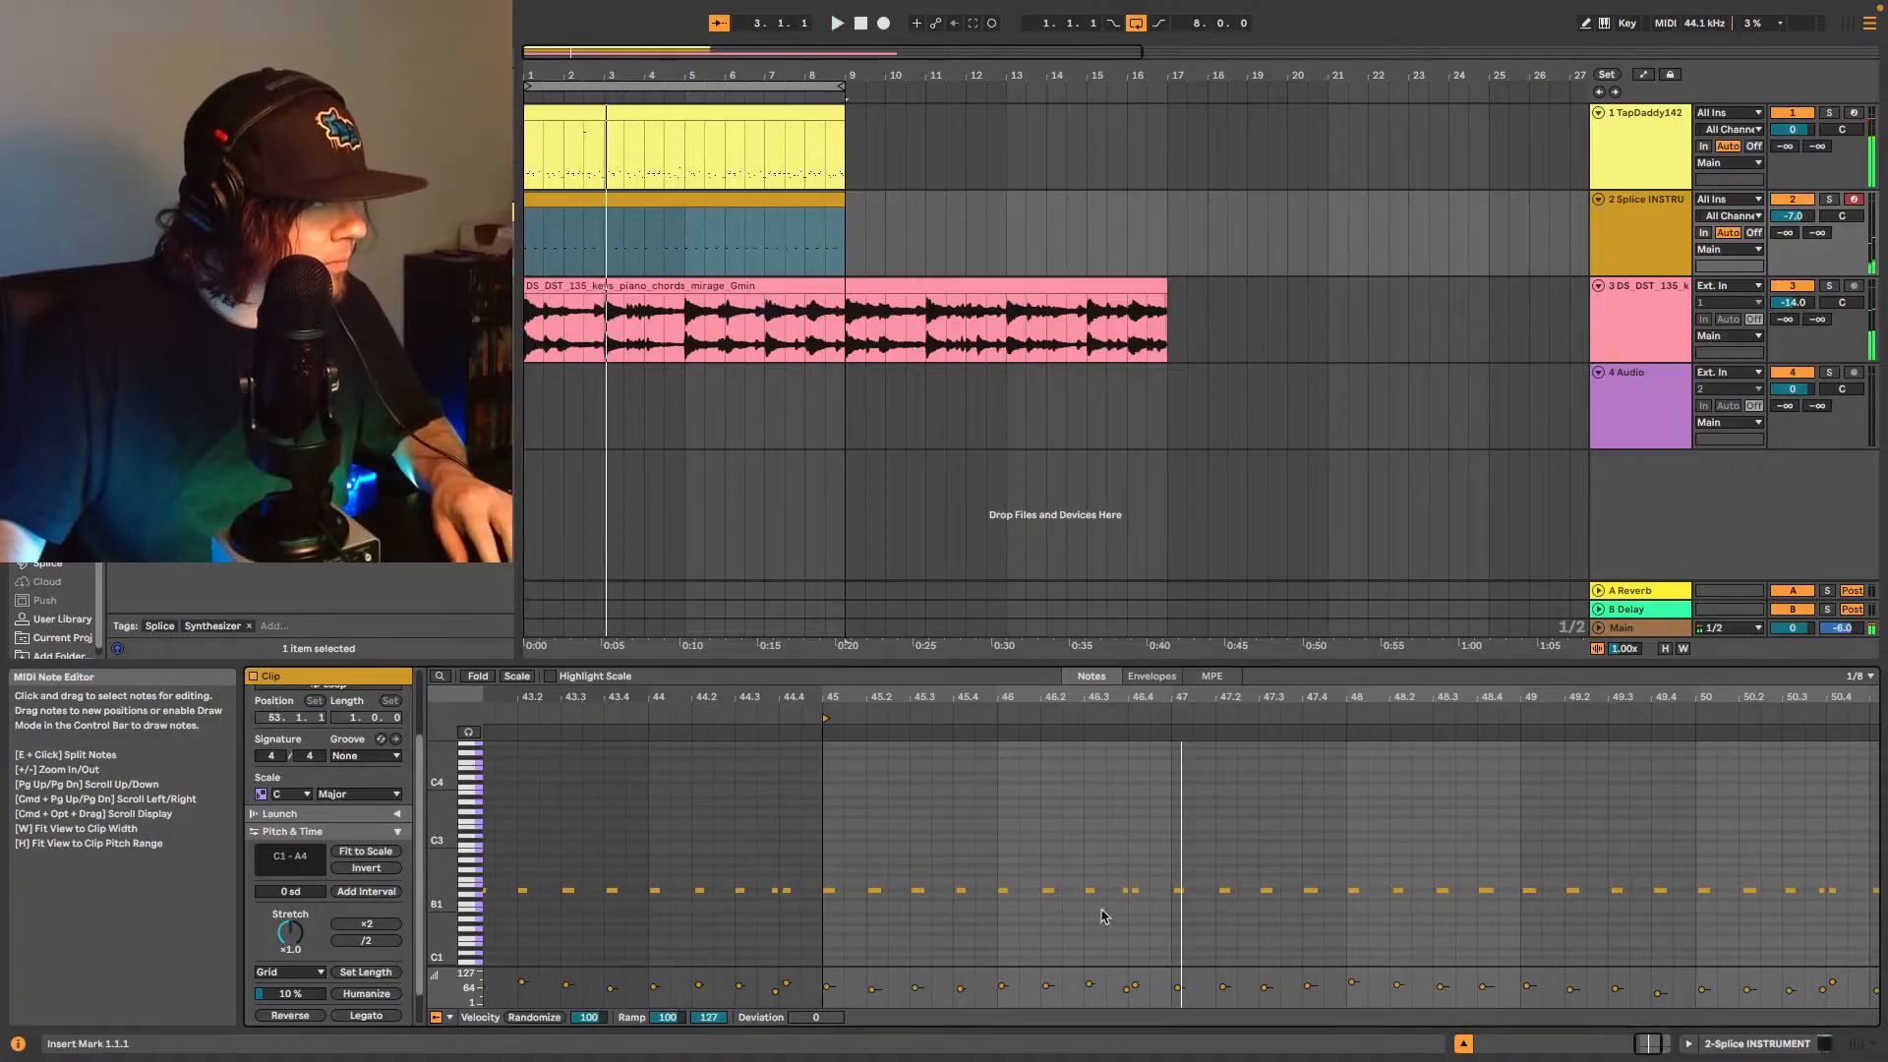
pyautogui.moveTo(1104, 904); pyautogui.dragTo(1141, 885)
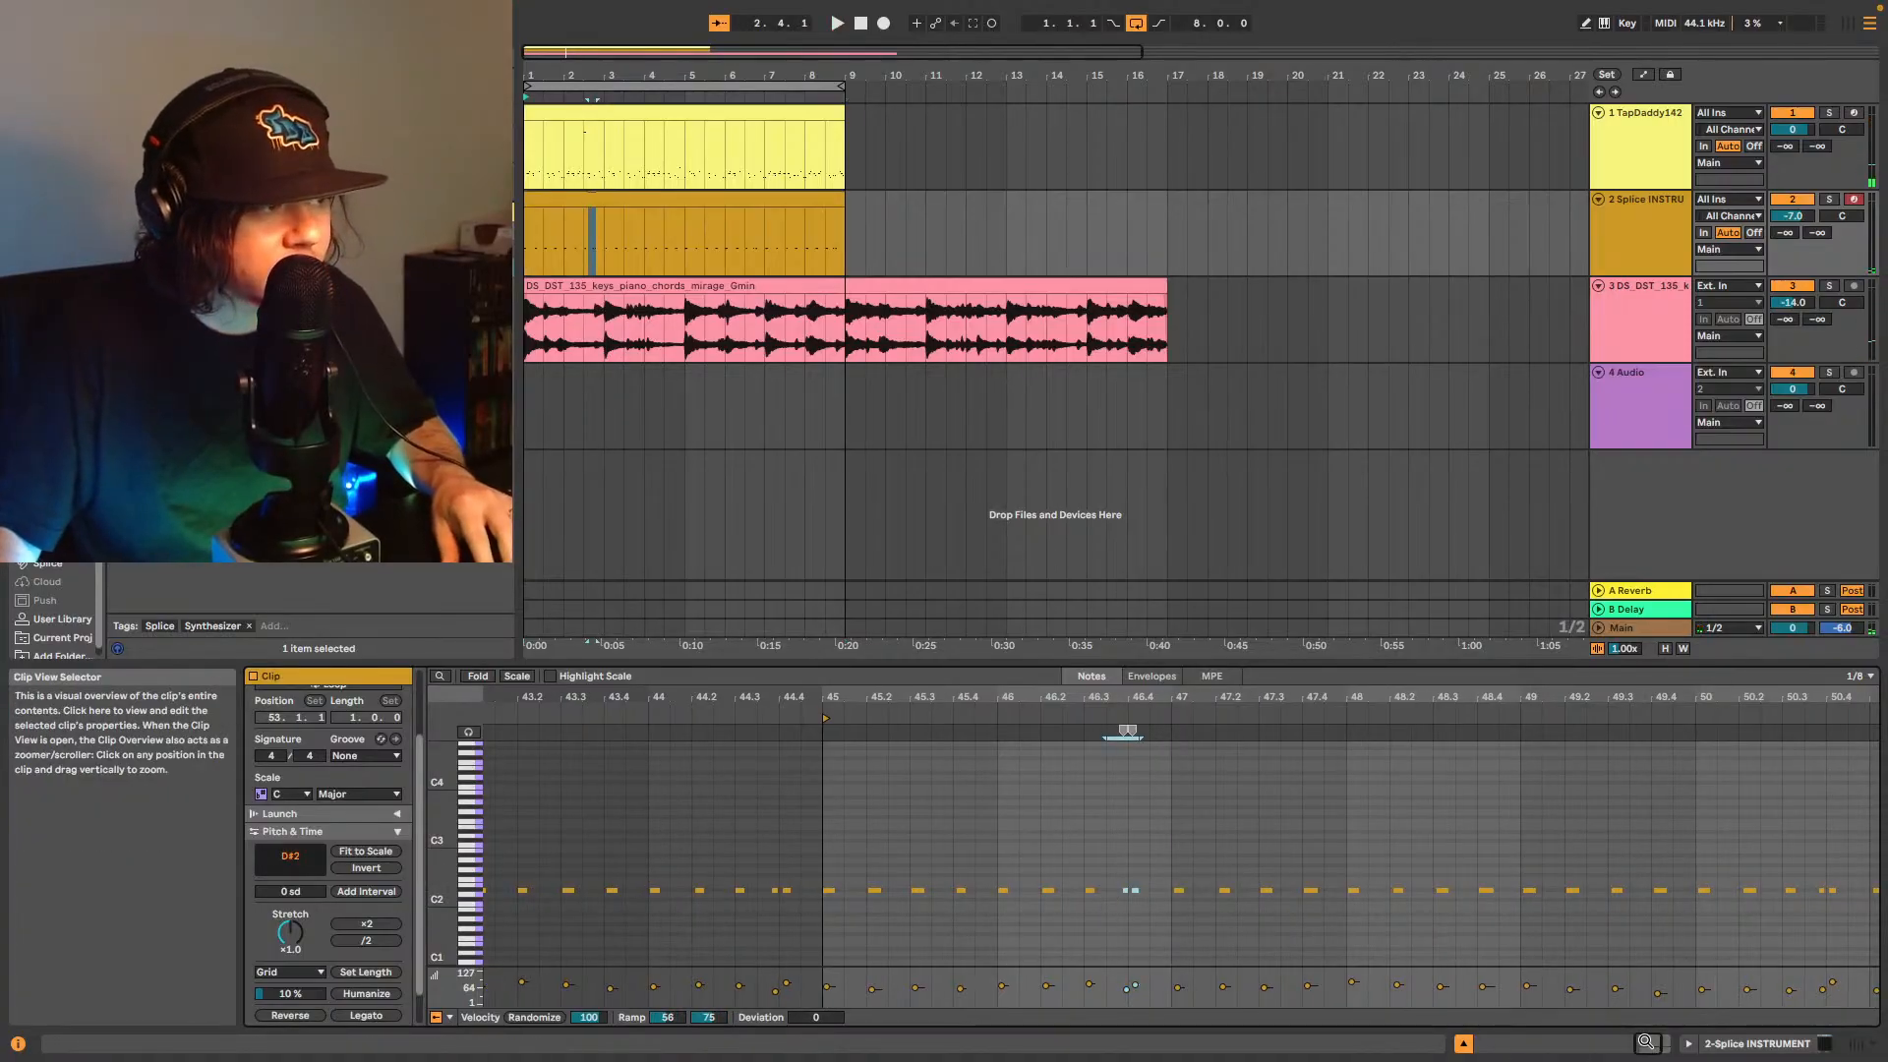
pyautogui.moveTo(1128, 732)
pyautogui.mouseDown()
pyautogui.moveTo(1145, 806)
pyautogui.moveTo(1249, 900)
pyautogui.moveTo(1170, 896)
pyautogui.mouseUp()
pyautogui.press('space')
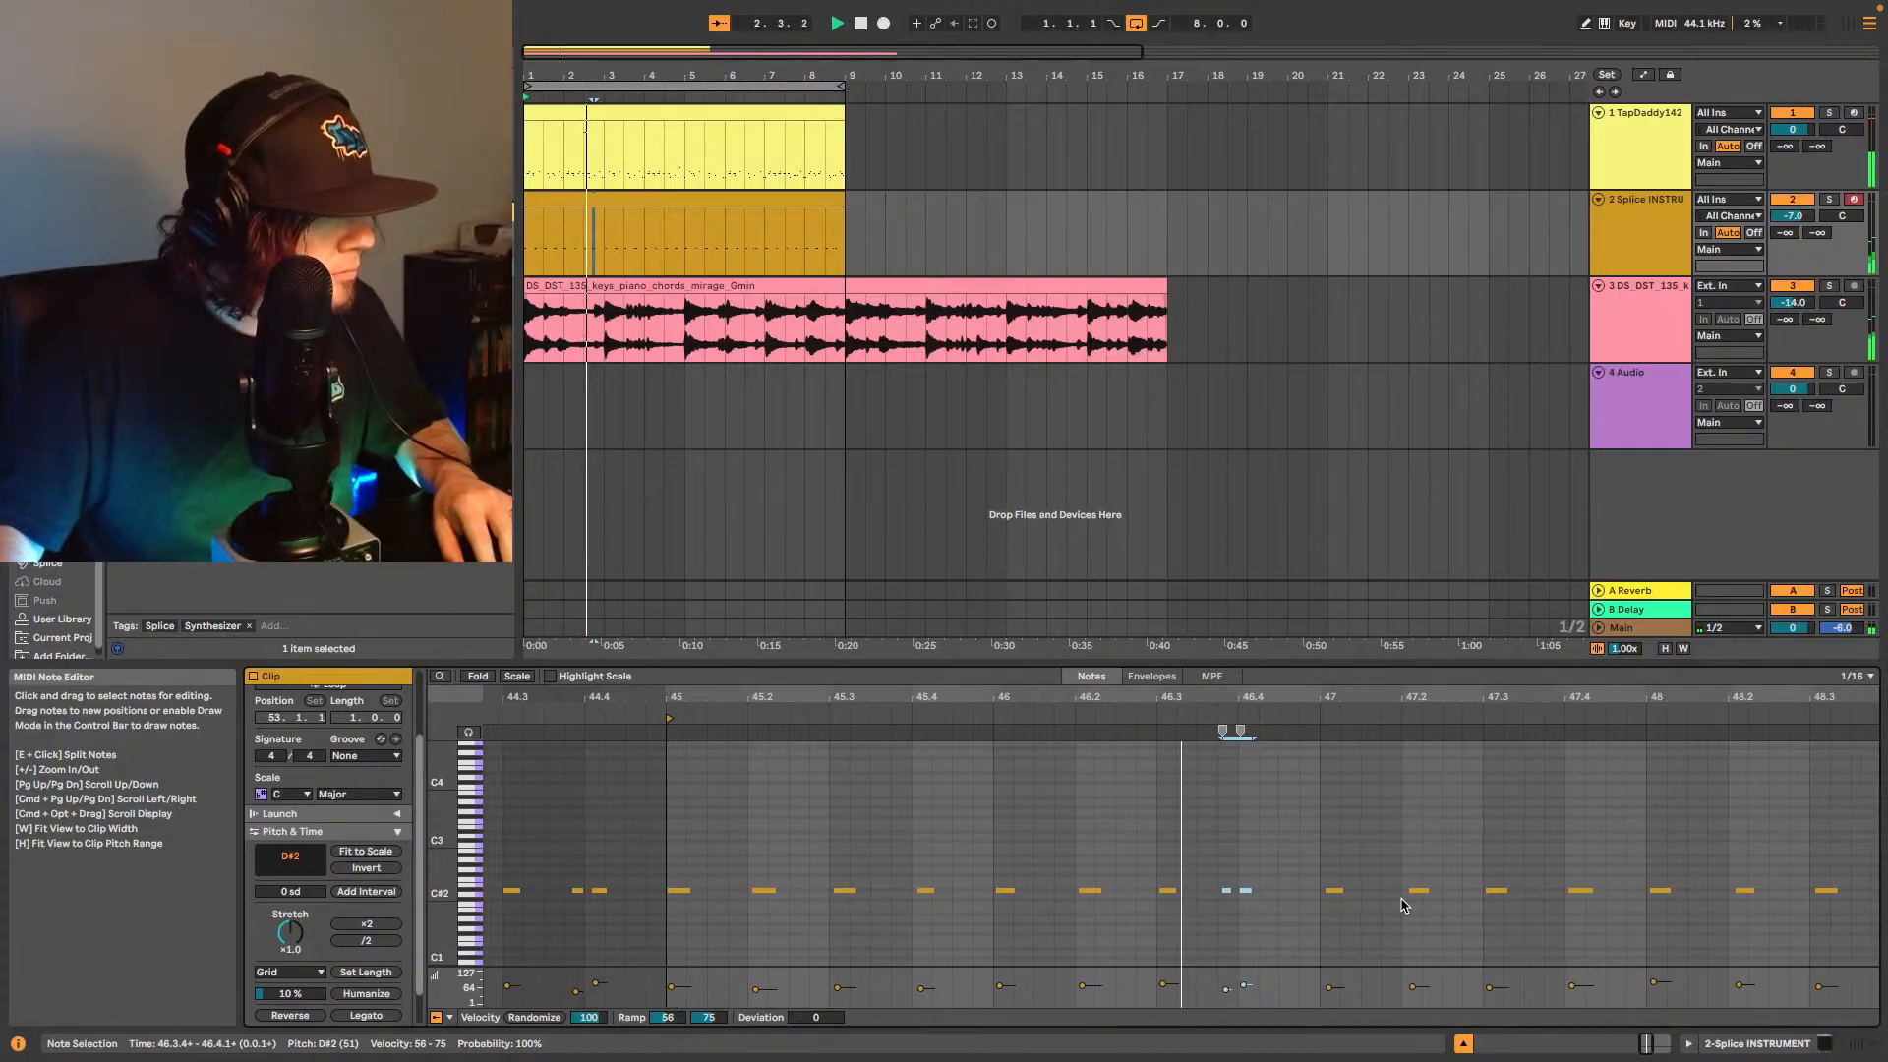
pyautogui.press('space')
# - Lower the velocity of the D#2 note at 46.3.4 to 24 and play it back
pyautogui.click(1101, 909)
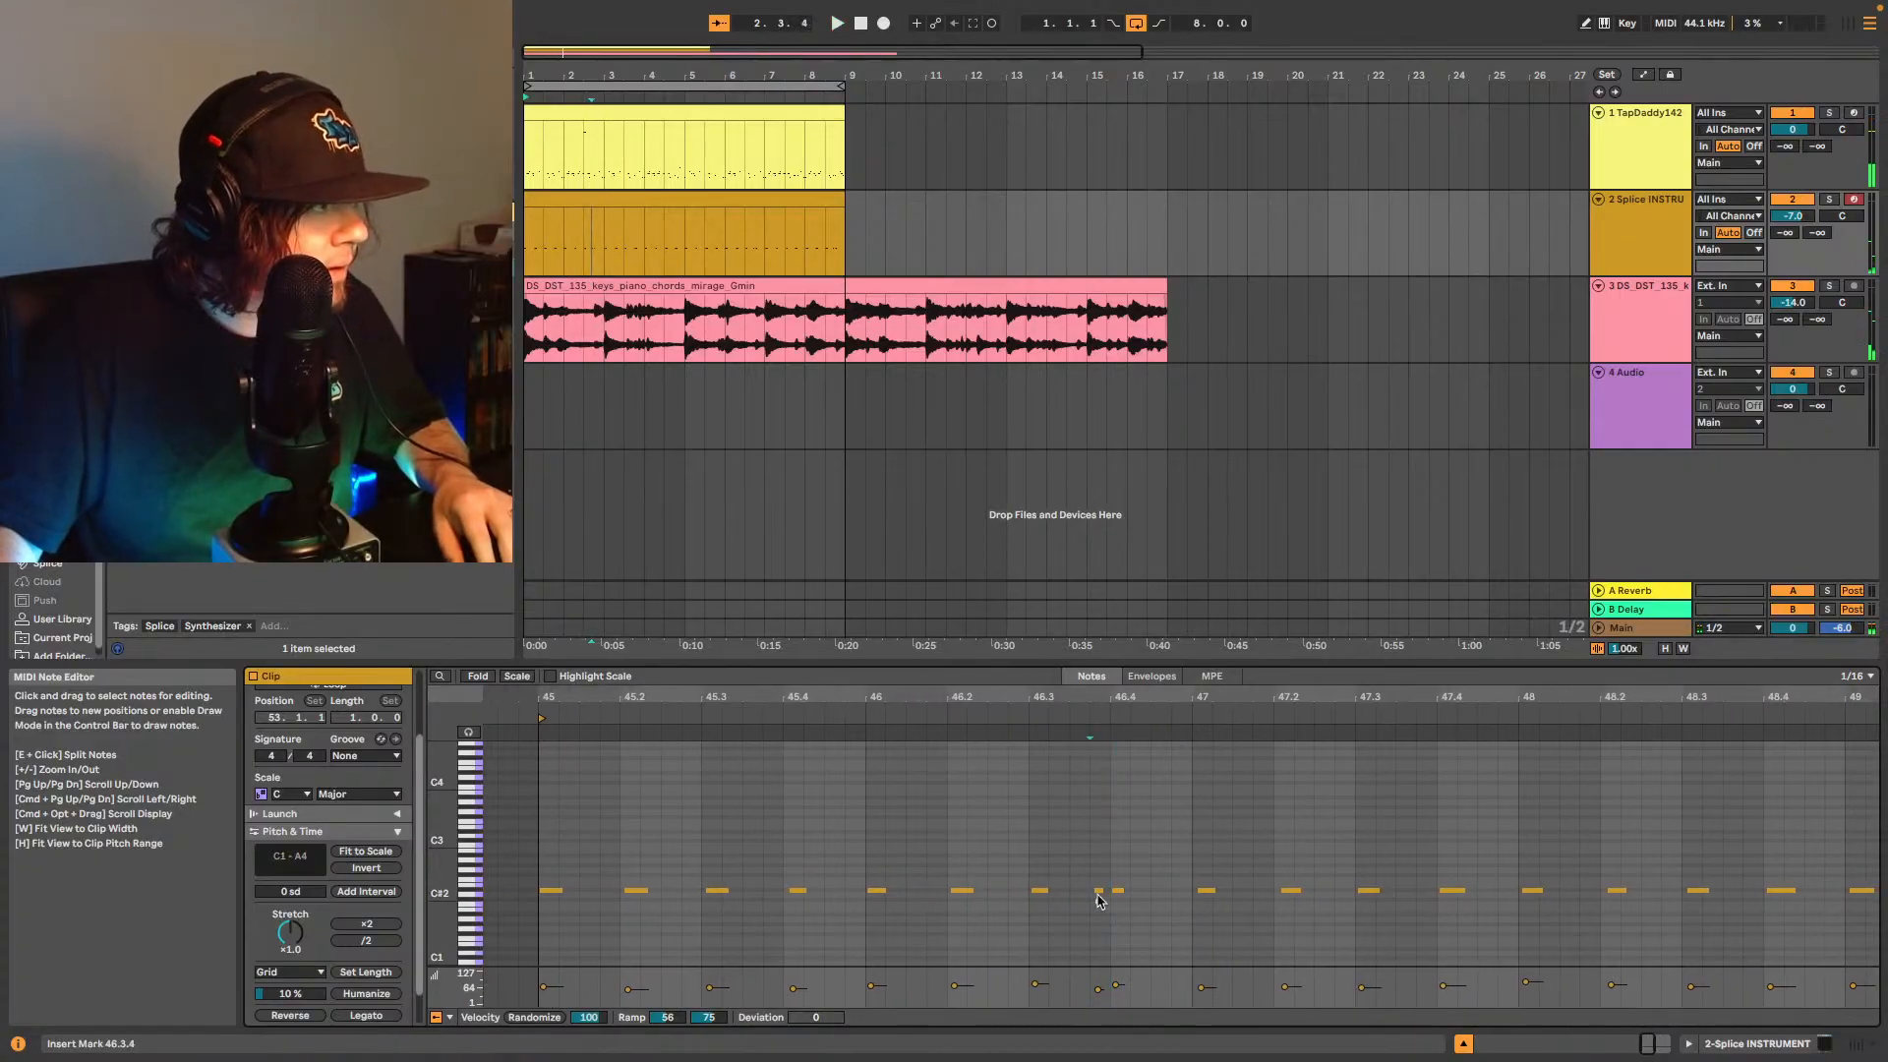
pyautogui.click(1098, 891)
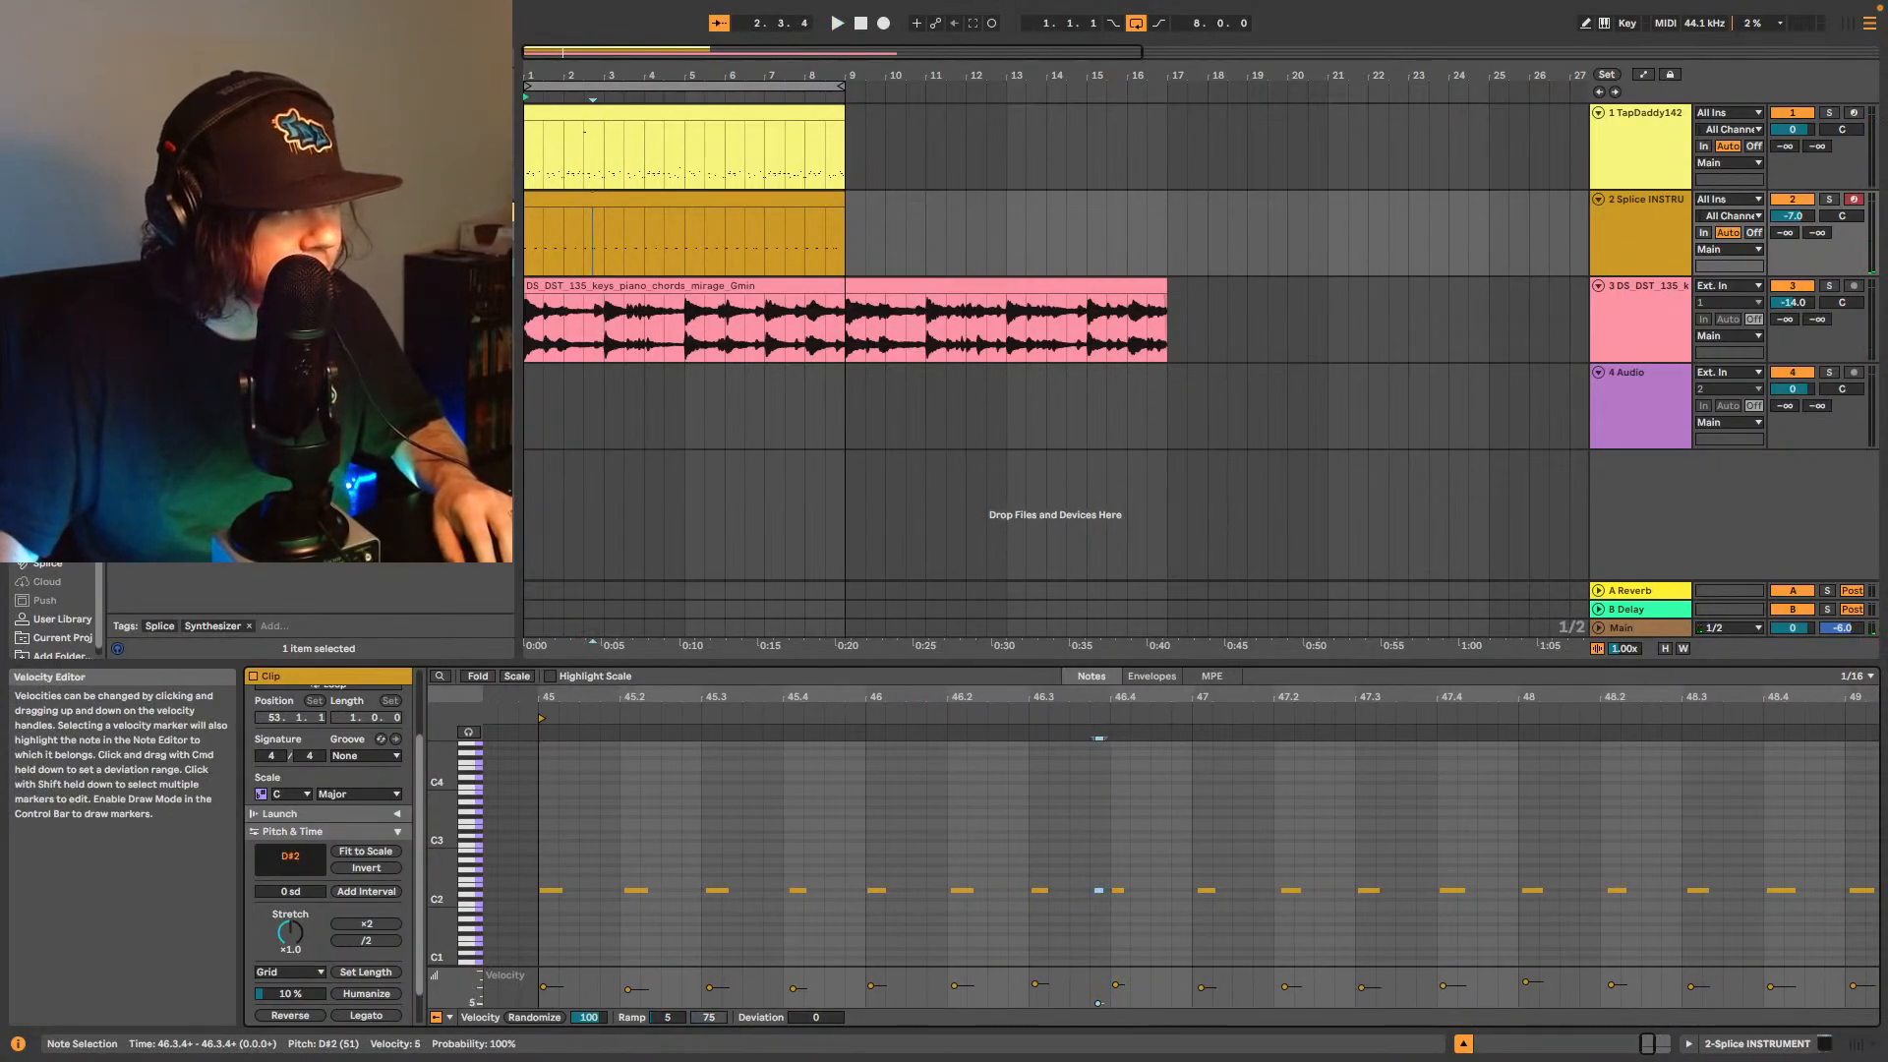
pyautogui.press('space')
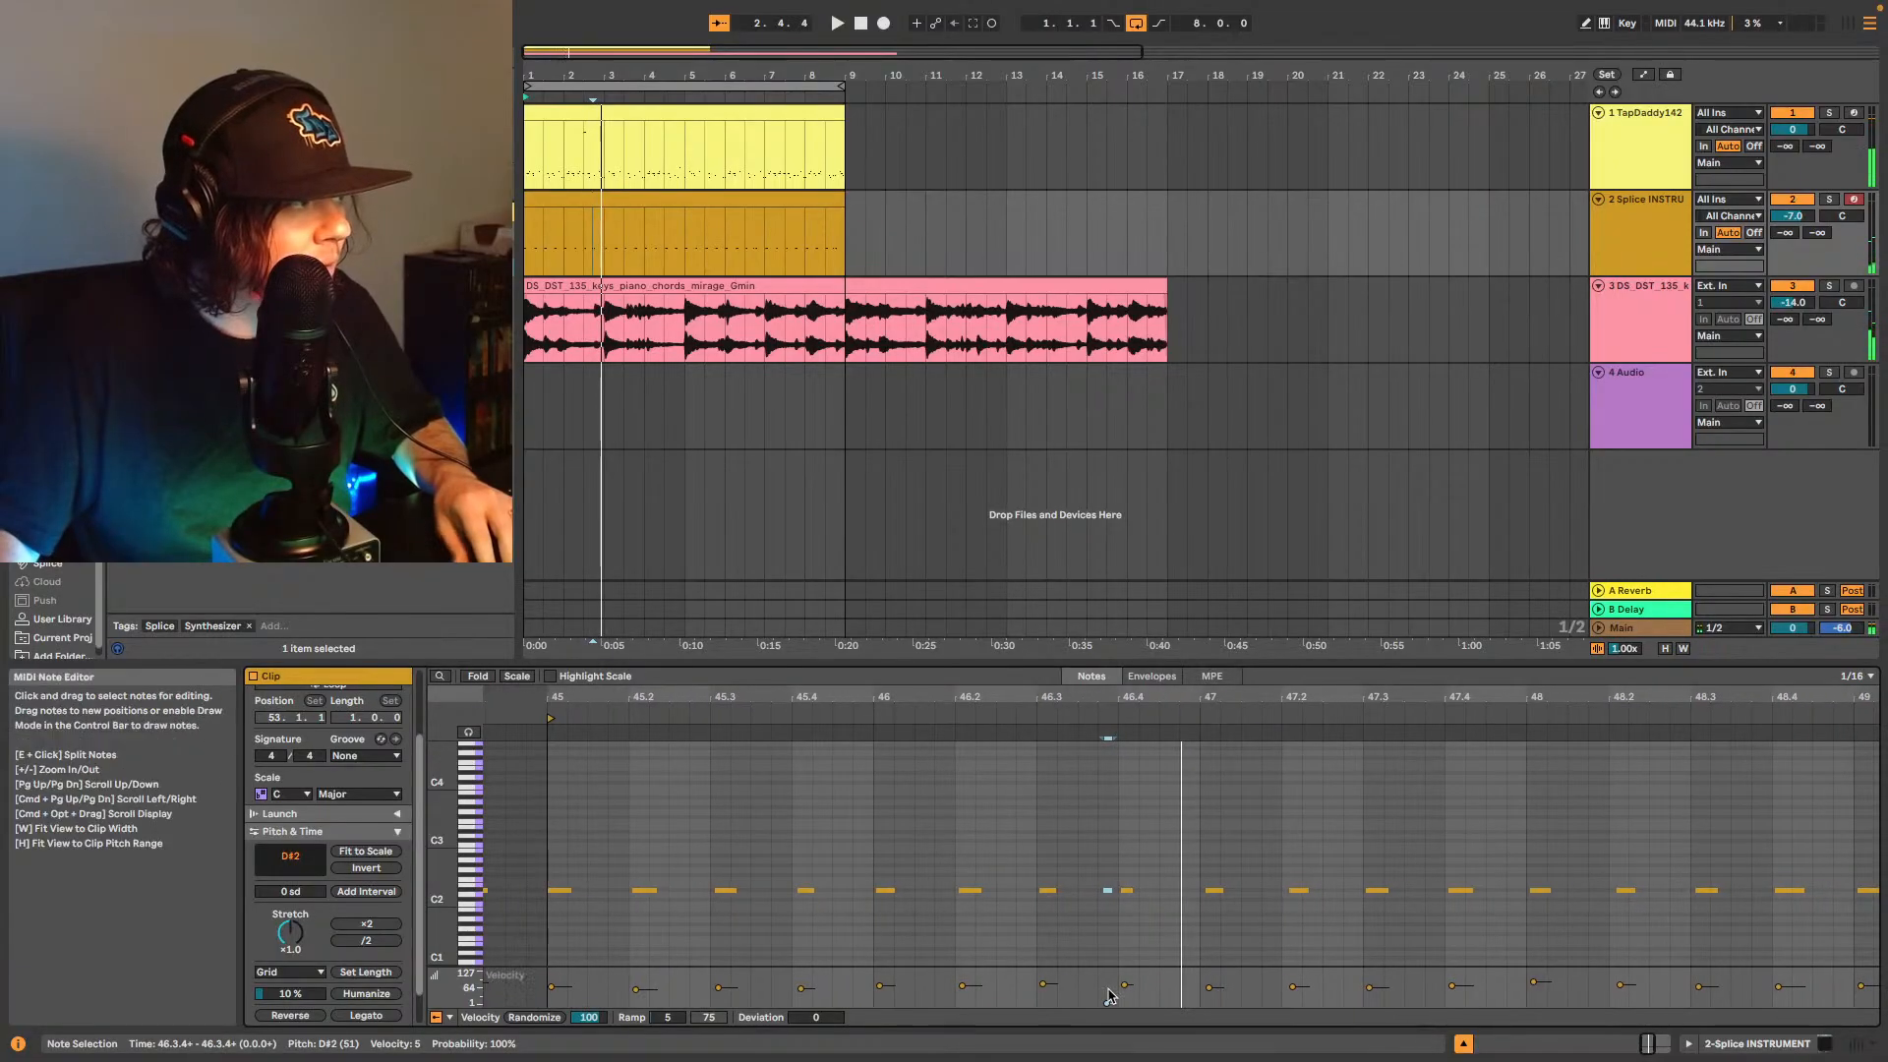
pyautogui.moveTo(1108, 996); pyautogui.dragTo(1108, 997)
pyautogui.click(1075, 717)
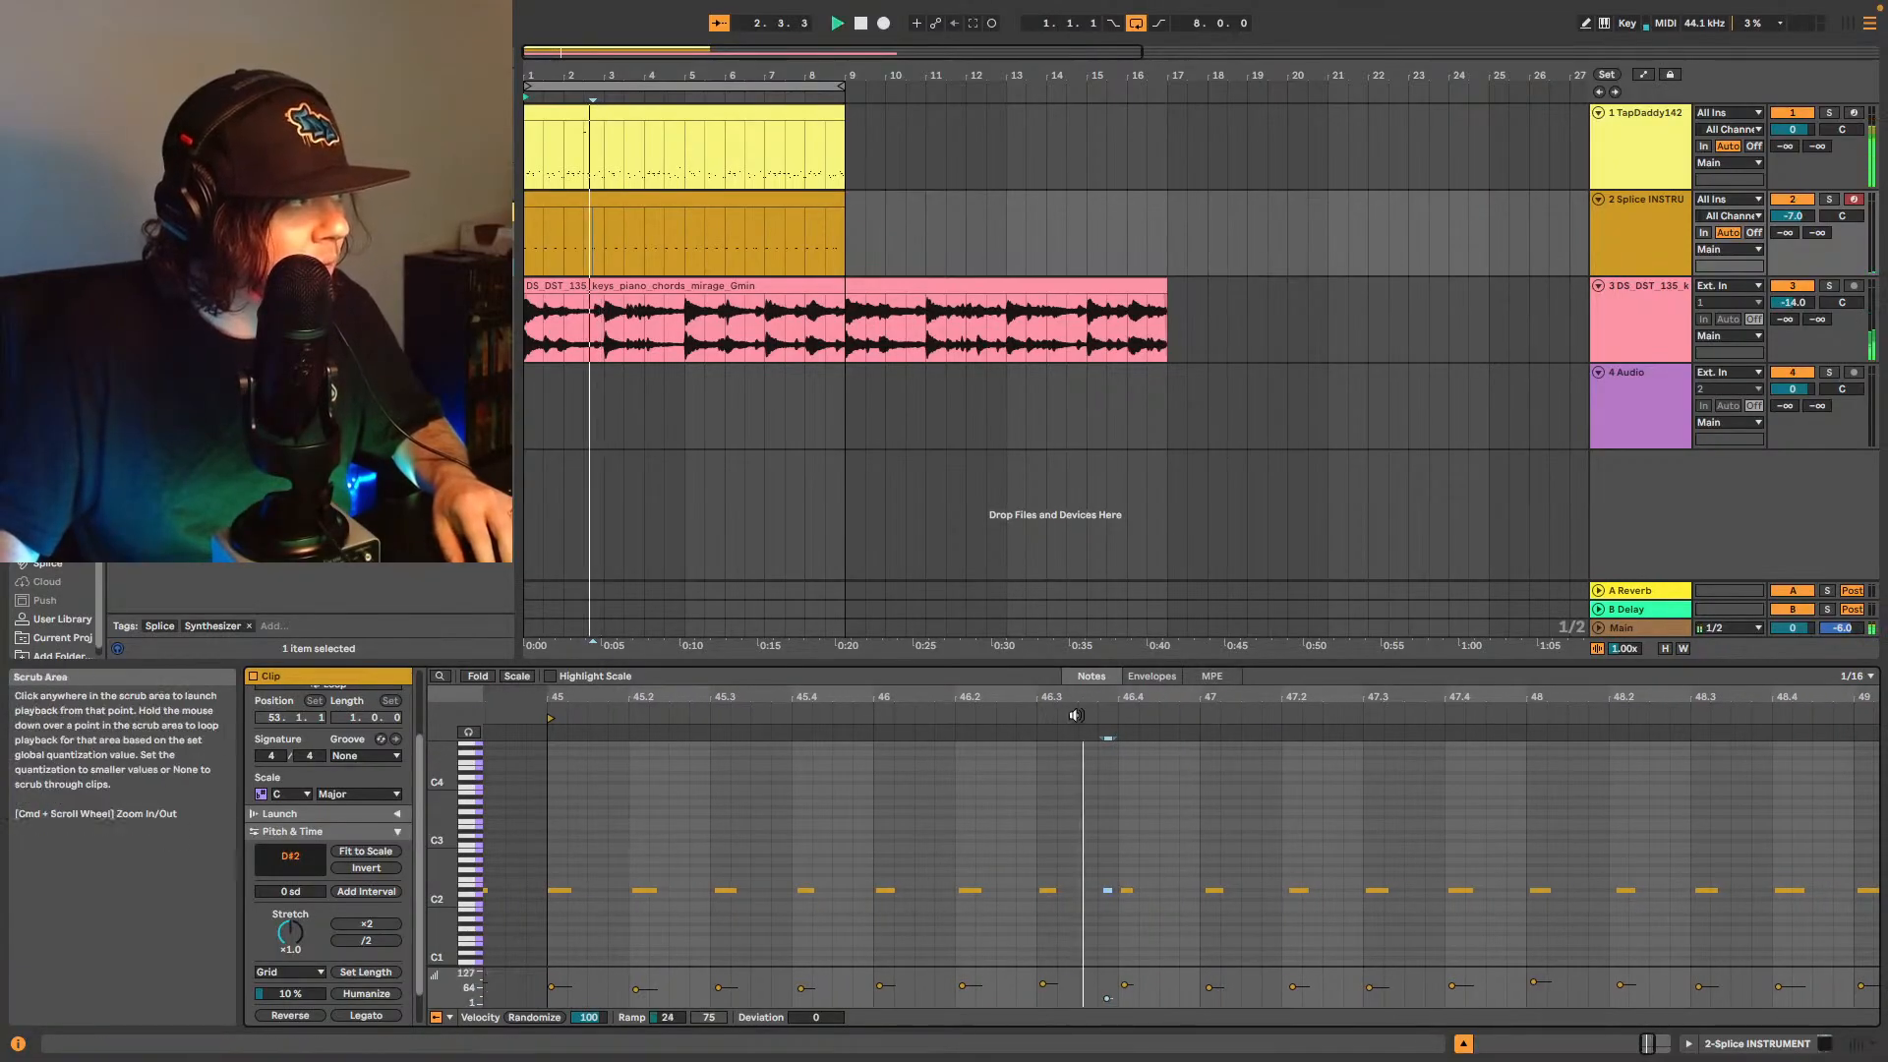
# - Nudge the D#2 note at 47.2 slightly earlier and play the passage
pyautogui.click(1133, 892)
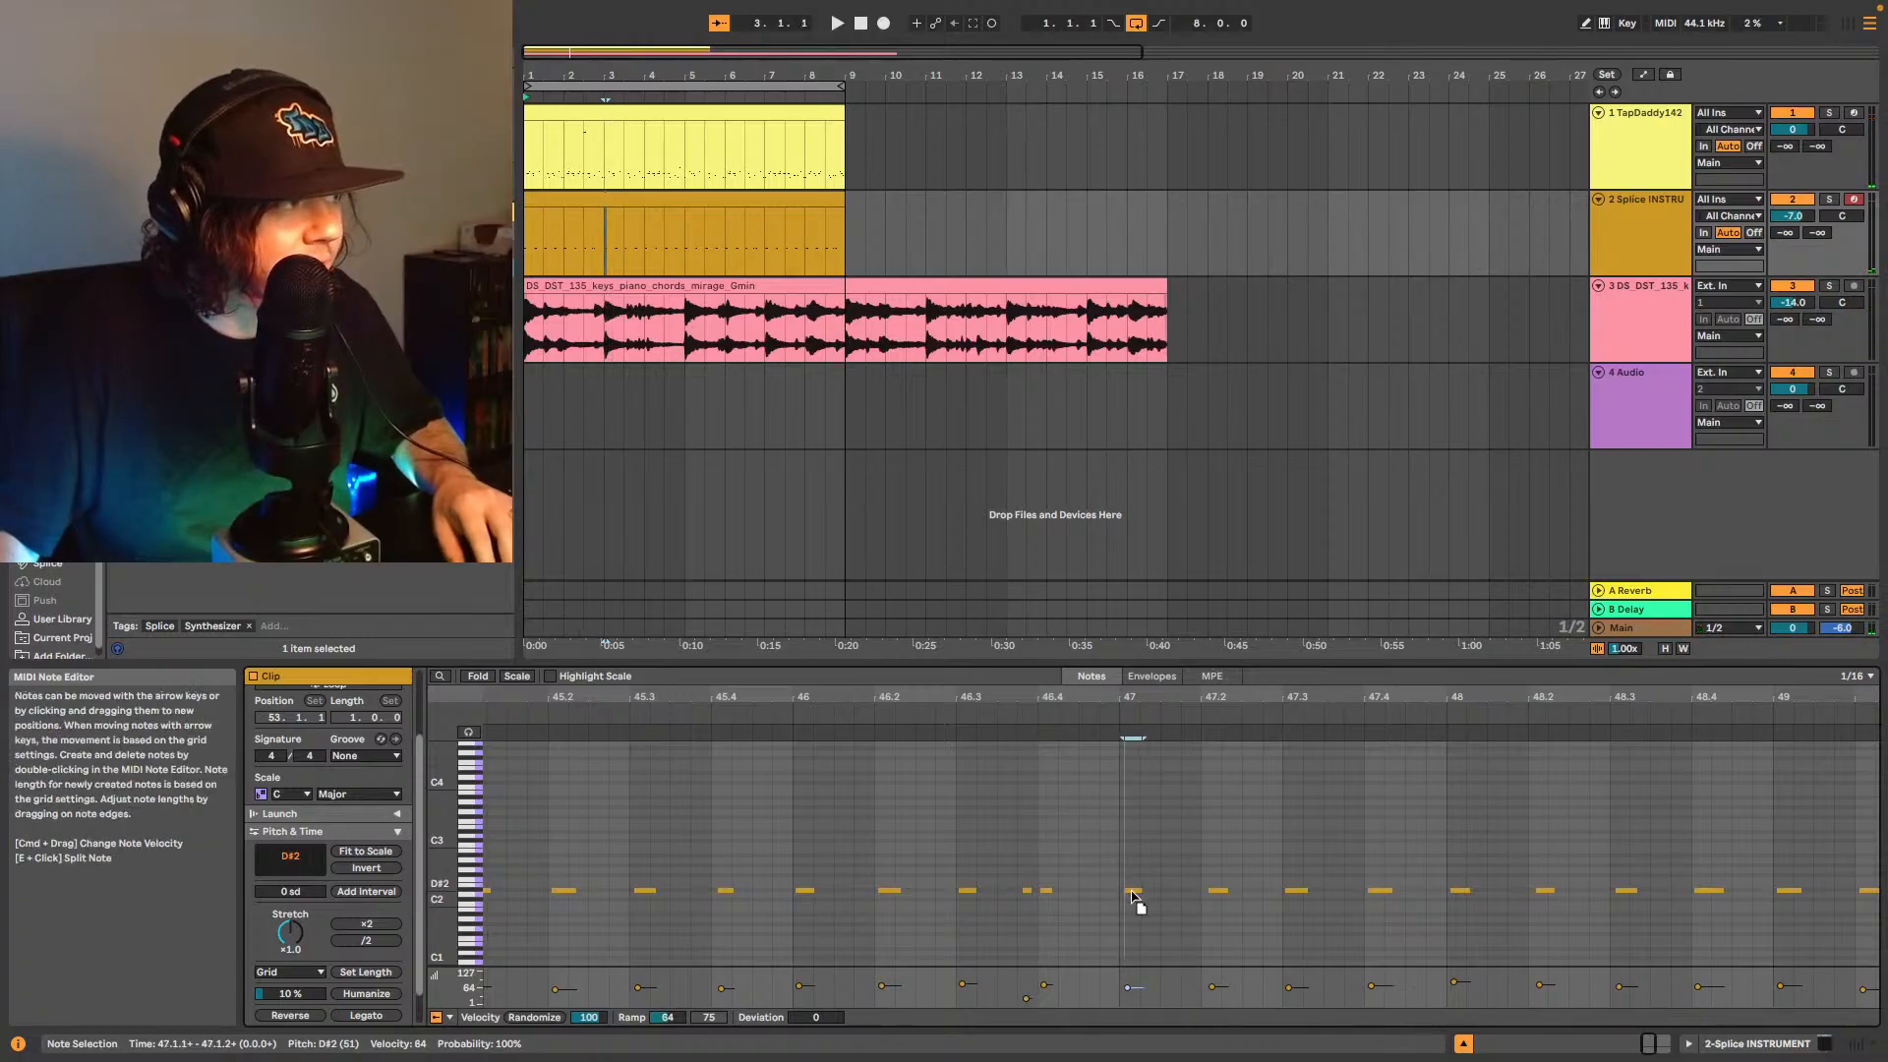
pyautogui.keyDown('shift'); pyautogui.click(1216, 891); pyautogui.keyUp('shift')
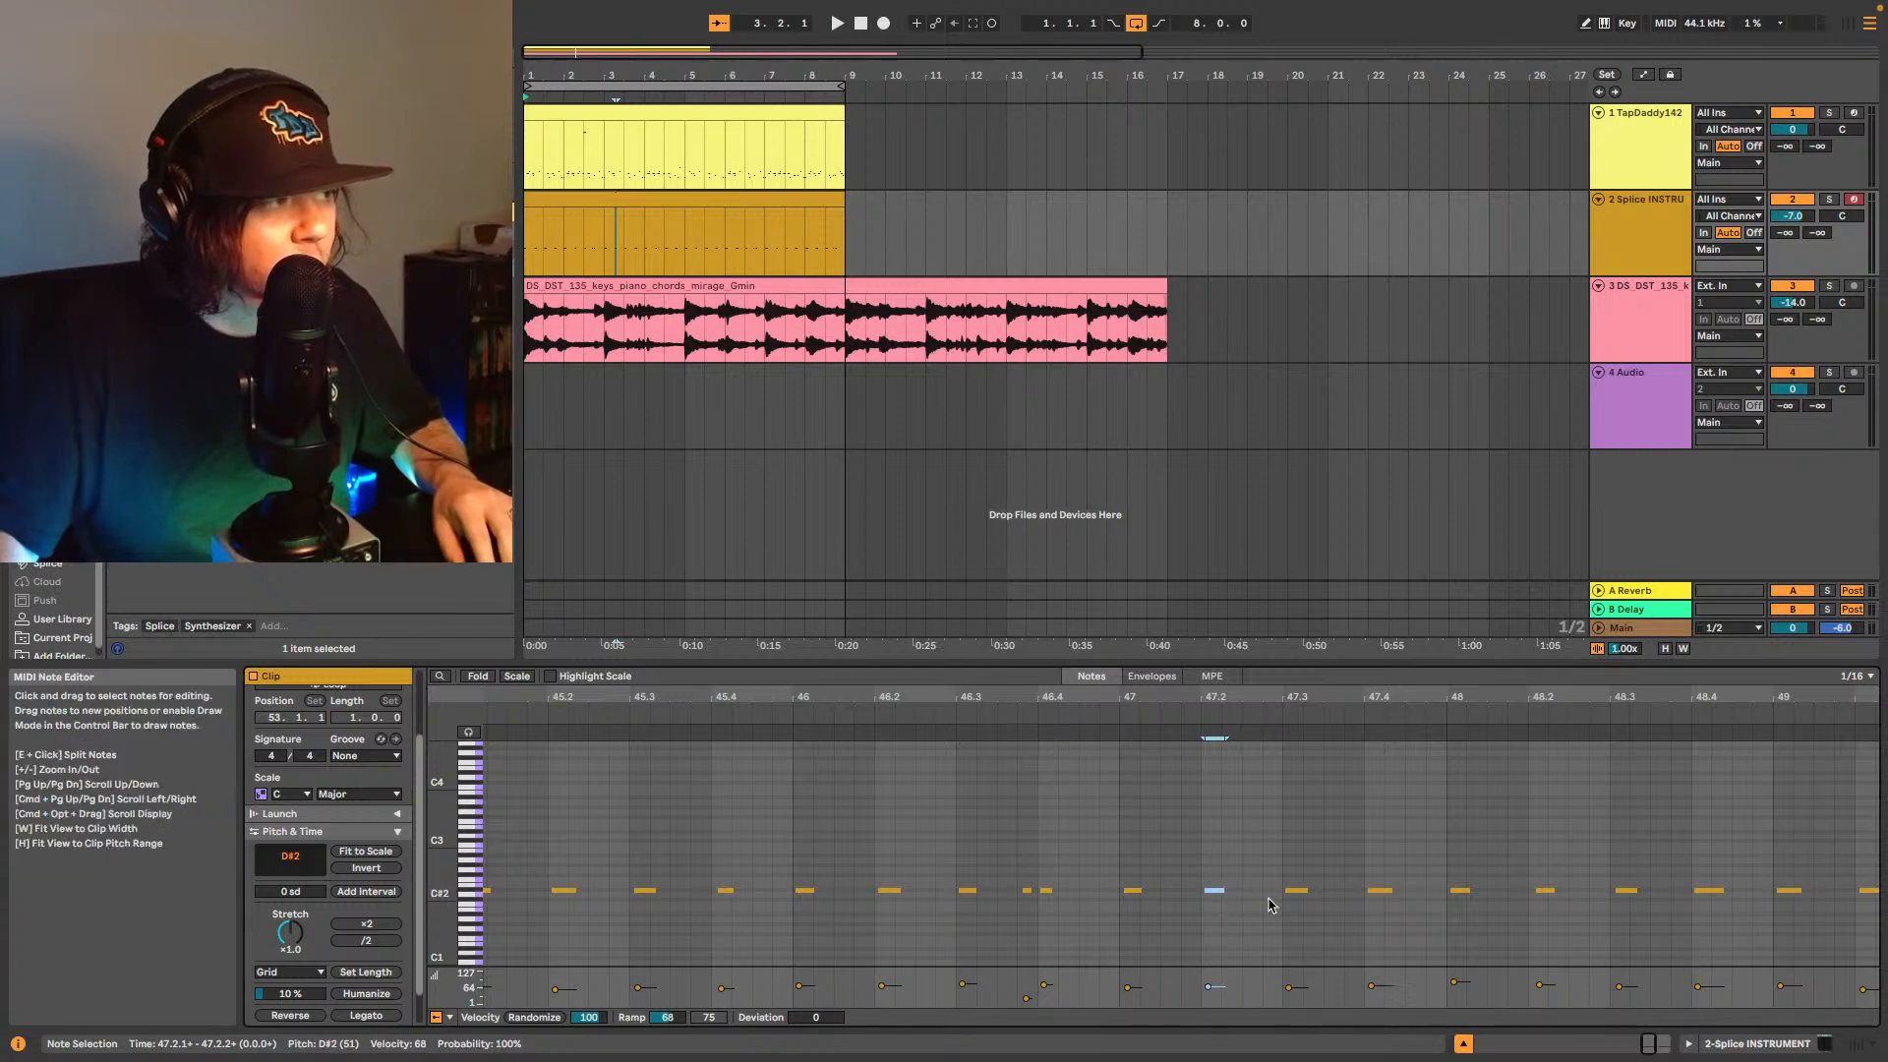
pyautogui.press('space')
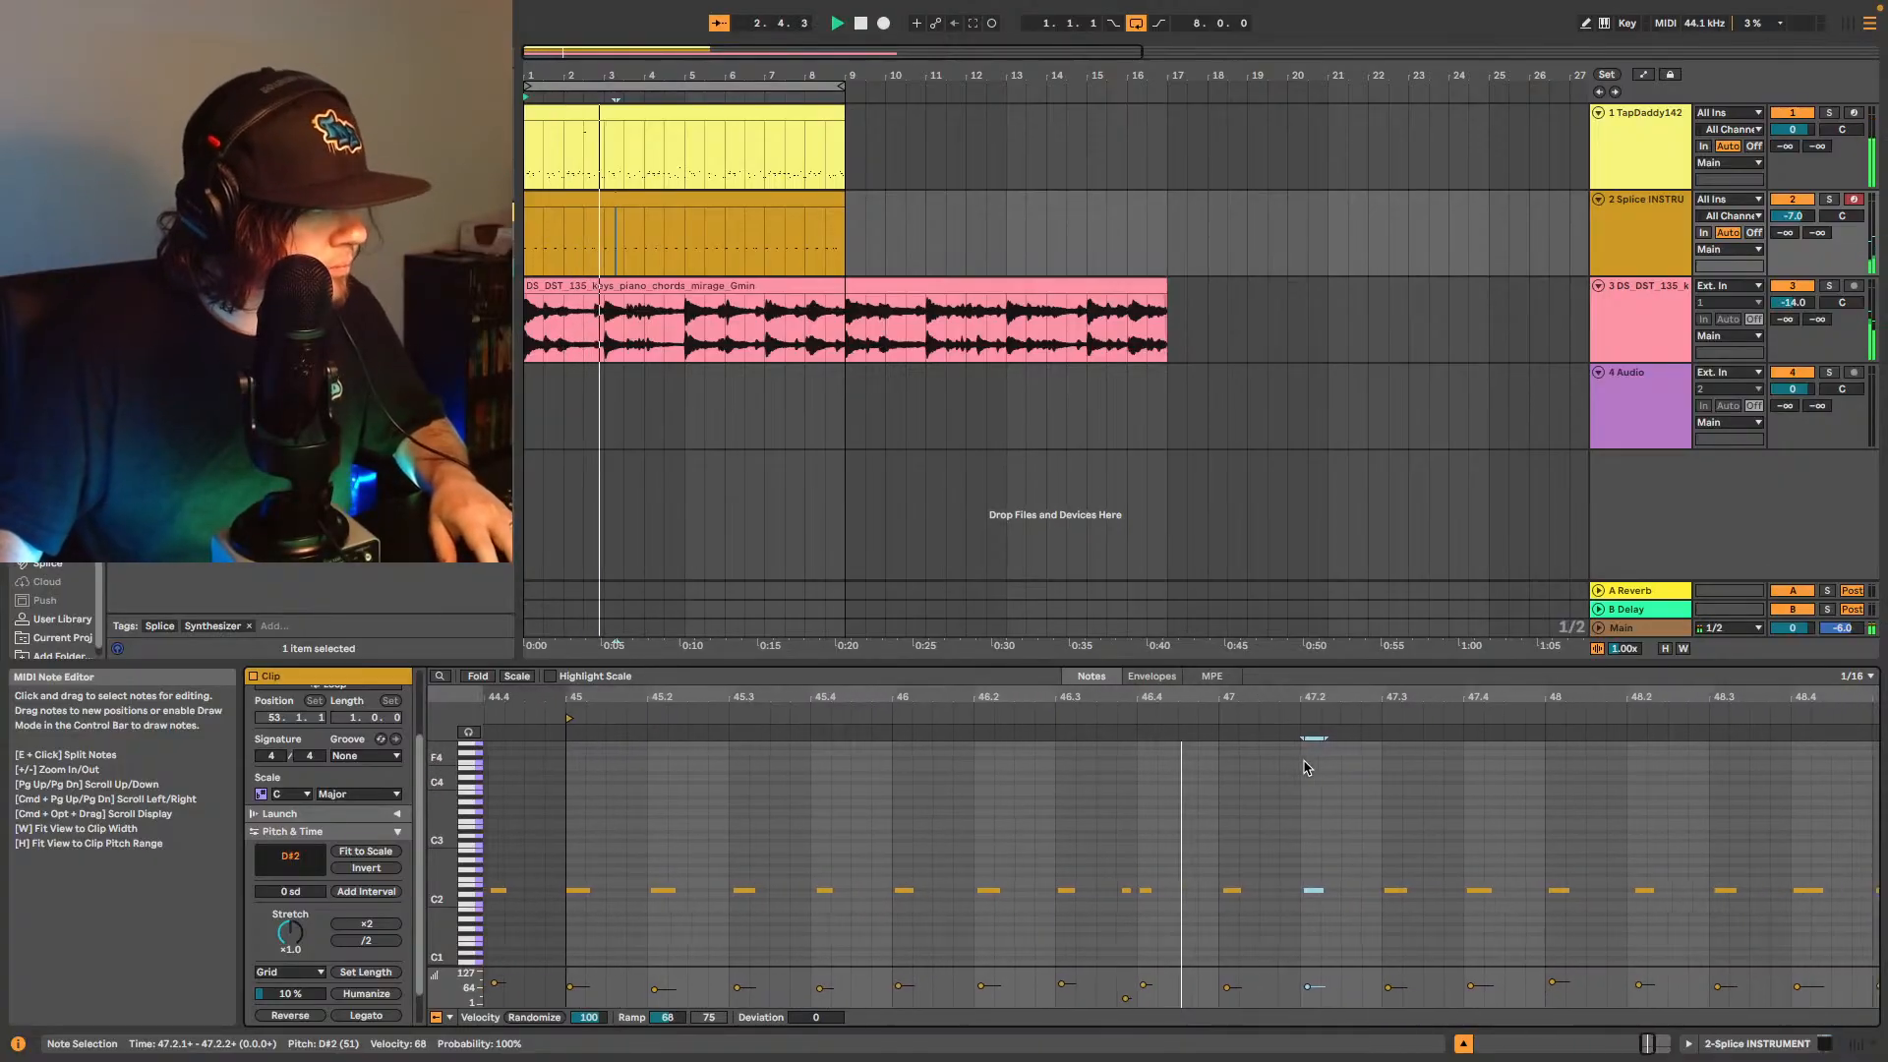
# - Set the velocity of the D#2 note at 46.3.4 to 13 and enlarge the note editor
pyautogui.click(1072, 998)
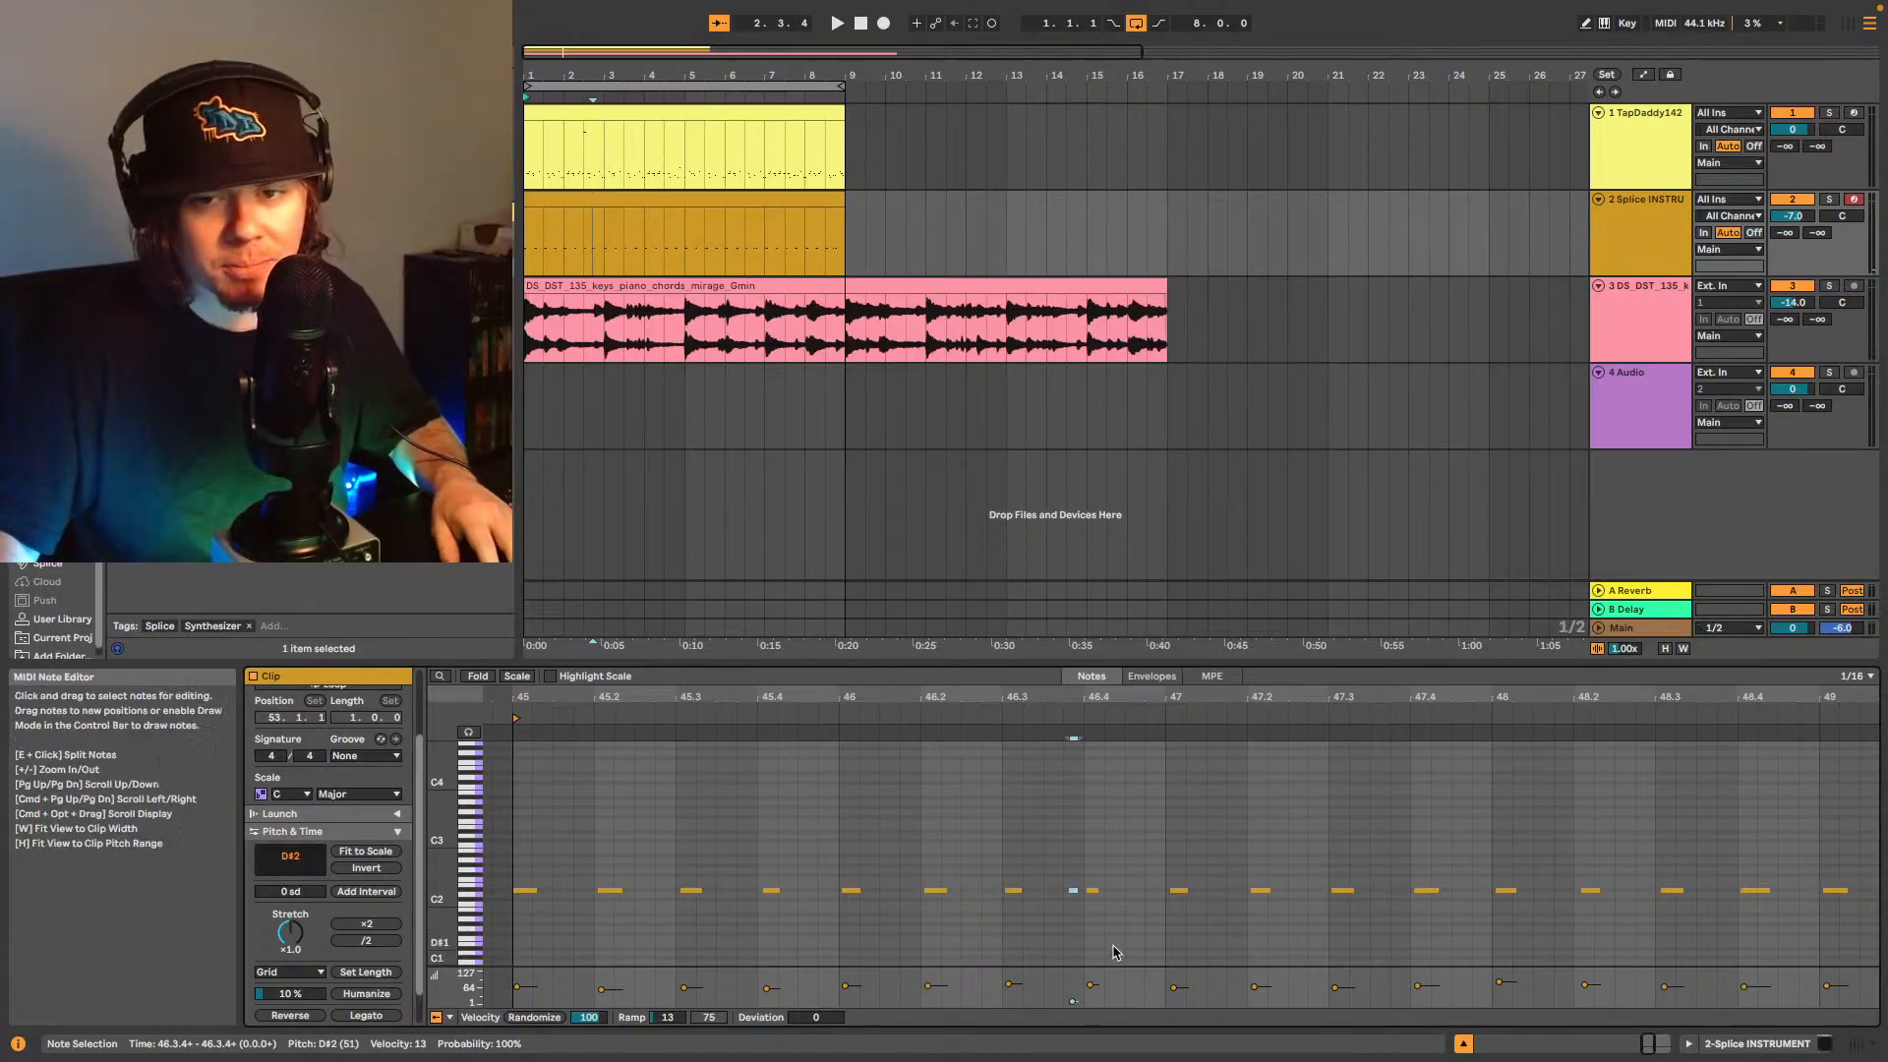
pyautogui.moveTo(1027, 665); pyautogui.dragTo(1041, 618)
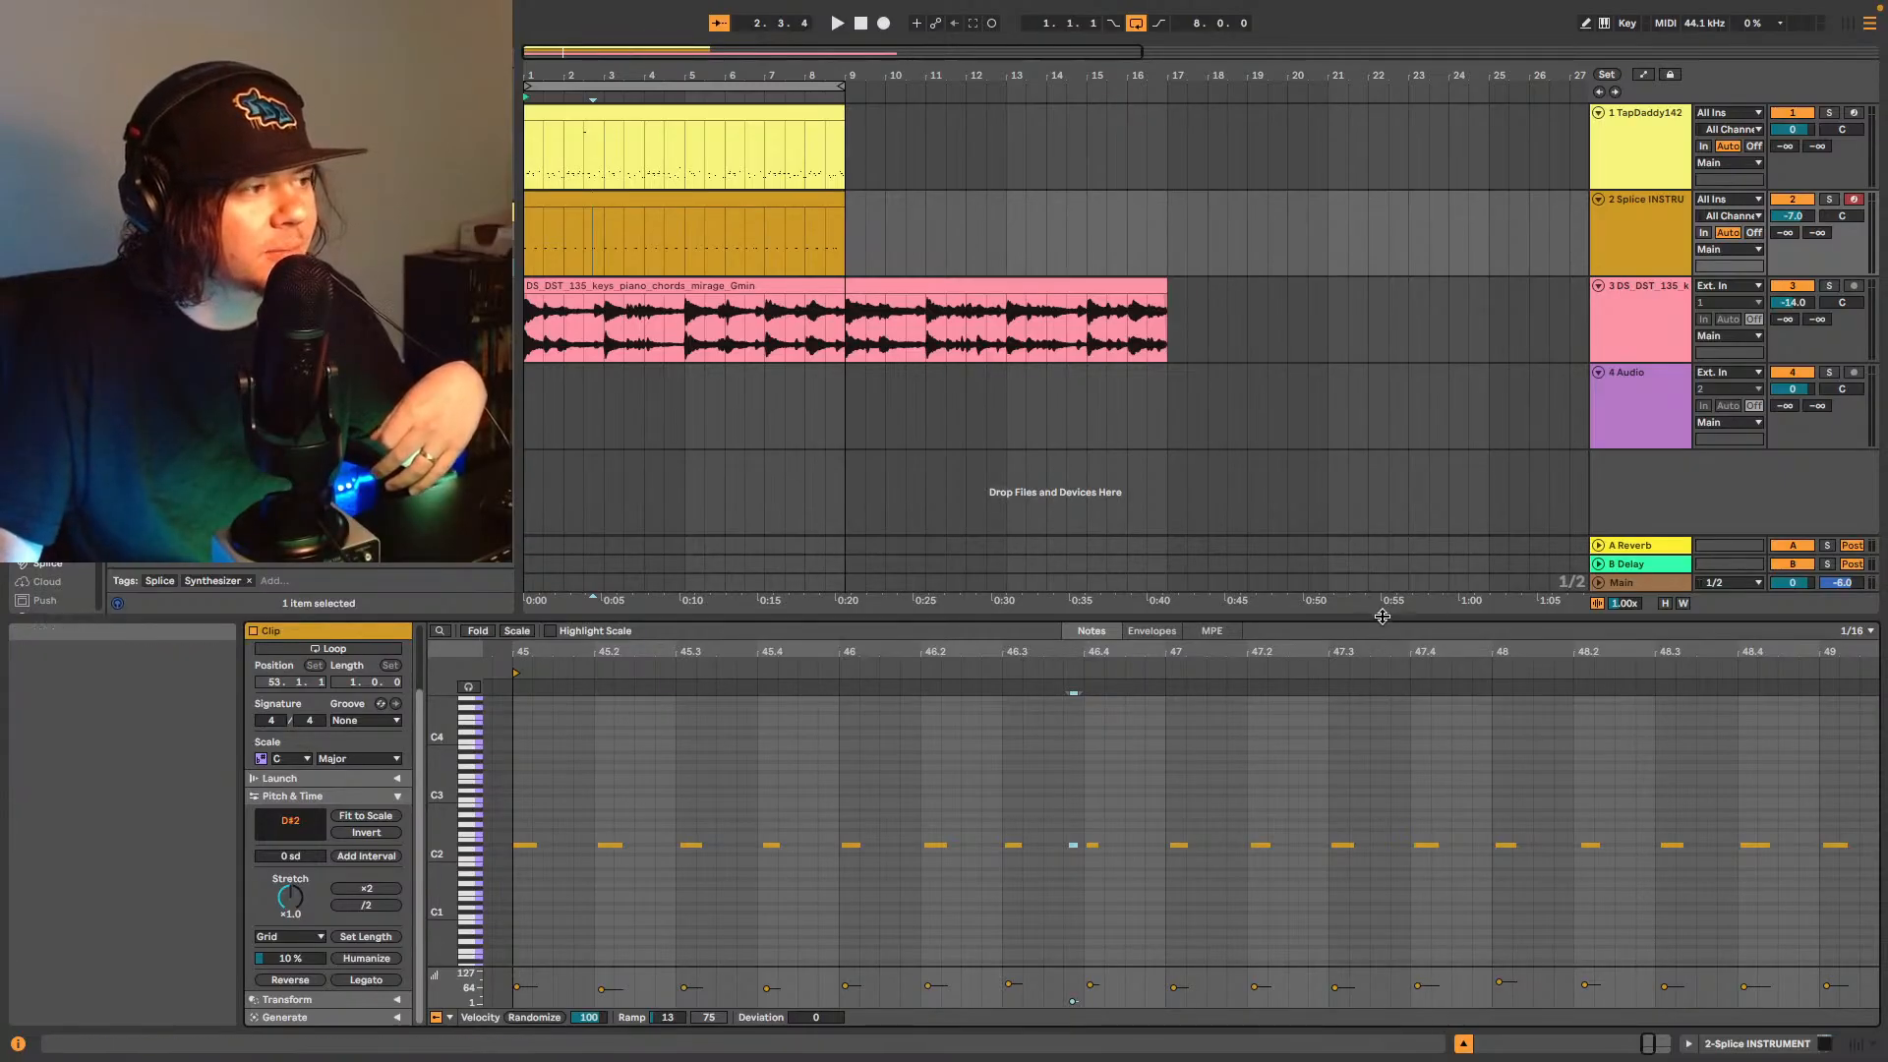
# - Inspect the D#2 notes' velocities around 46.3.4 in an enlarged velocity lane and play back the passage
pyautogui.moveTo(1382, 617); pyautogui.dragTo(1382, 440)
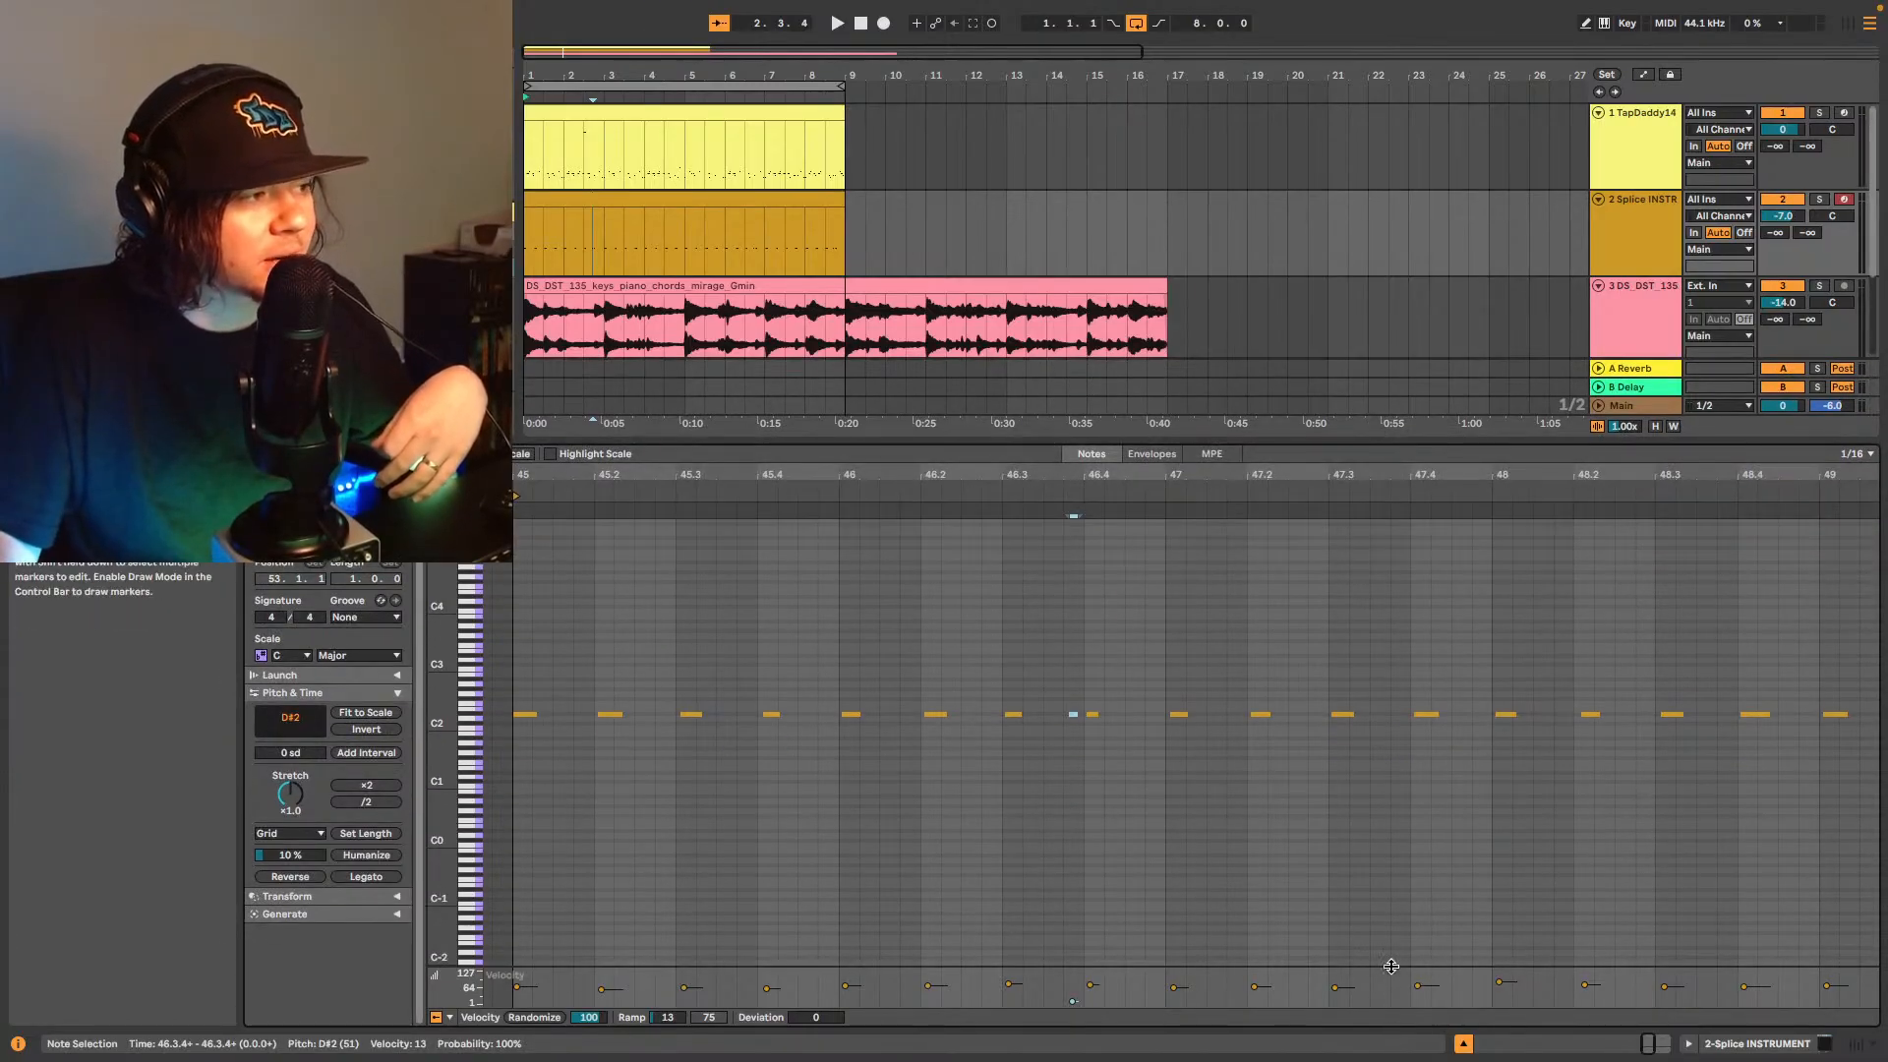
pyautogui.moveTo(1386, 969); pyautogui.dragTo(1379, 675)
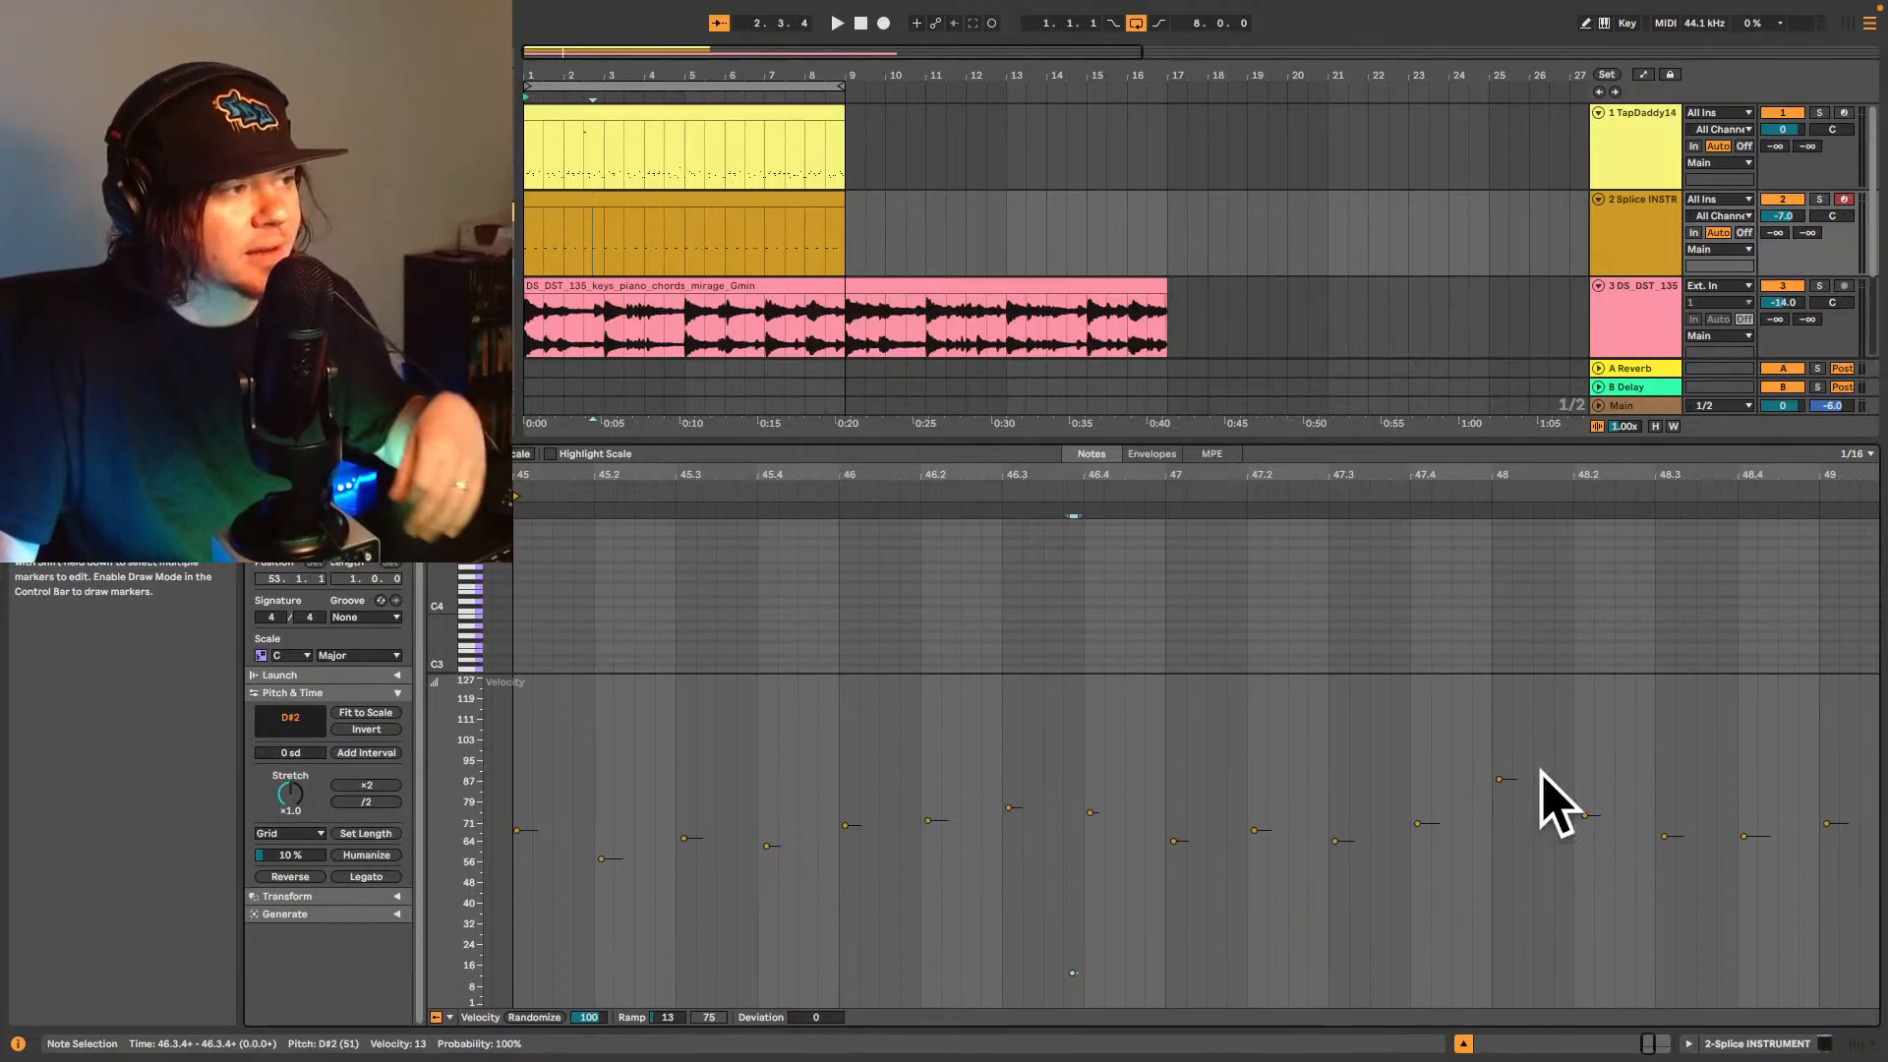
pyautogui.moveTo(1345, 442); pyautogui.dragTo(1363, 720)
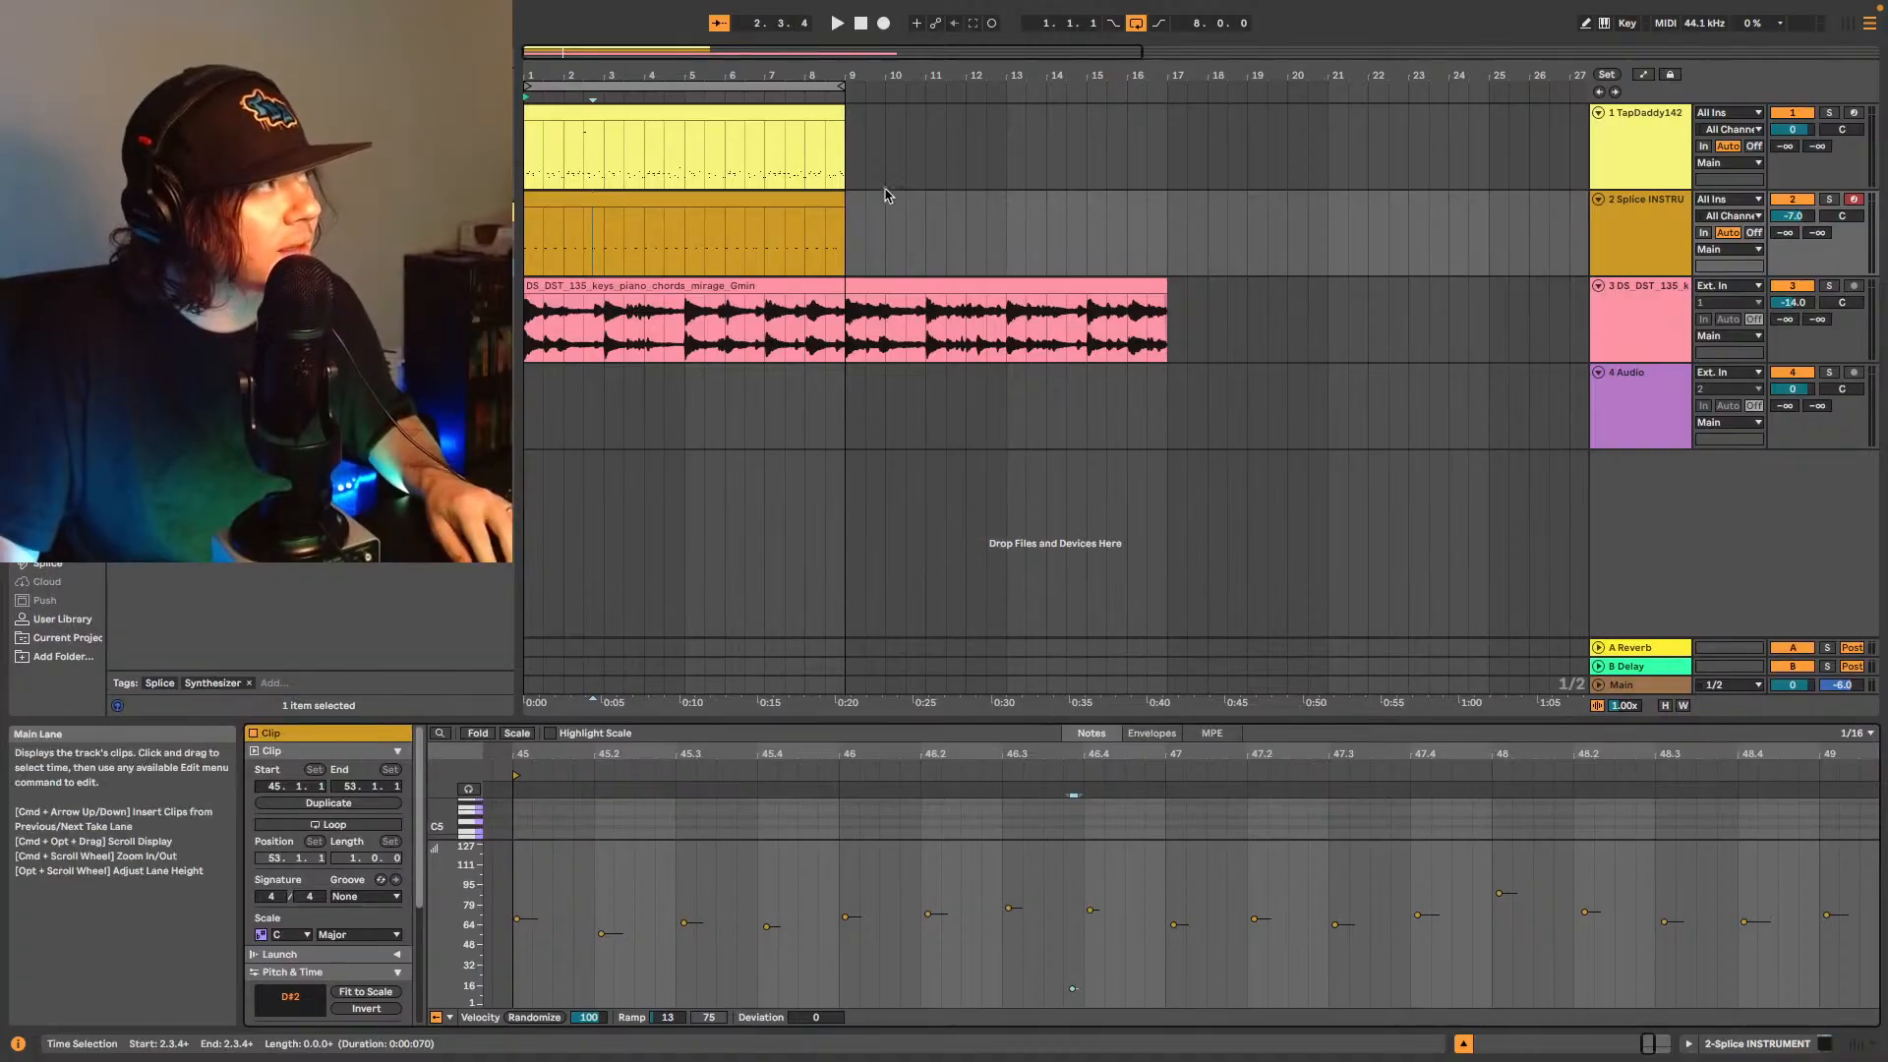
pyautogui.press('space')
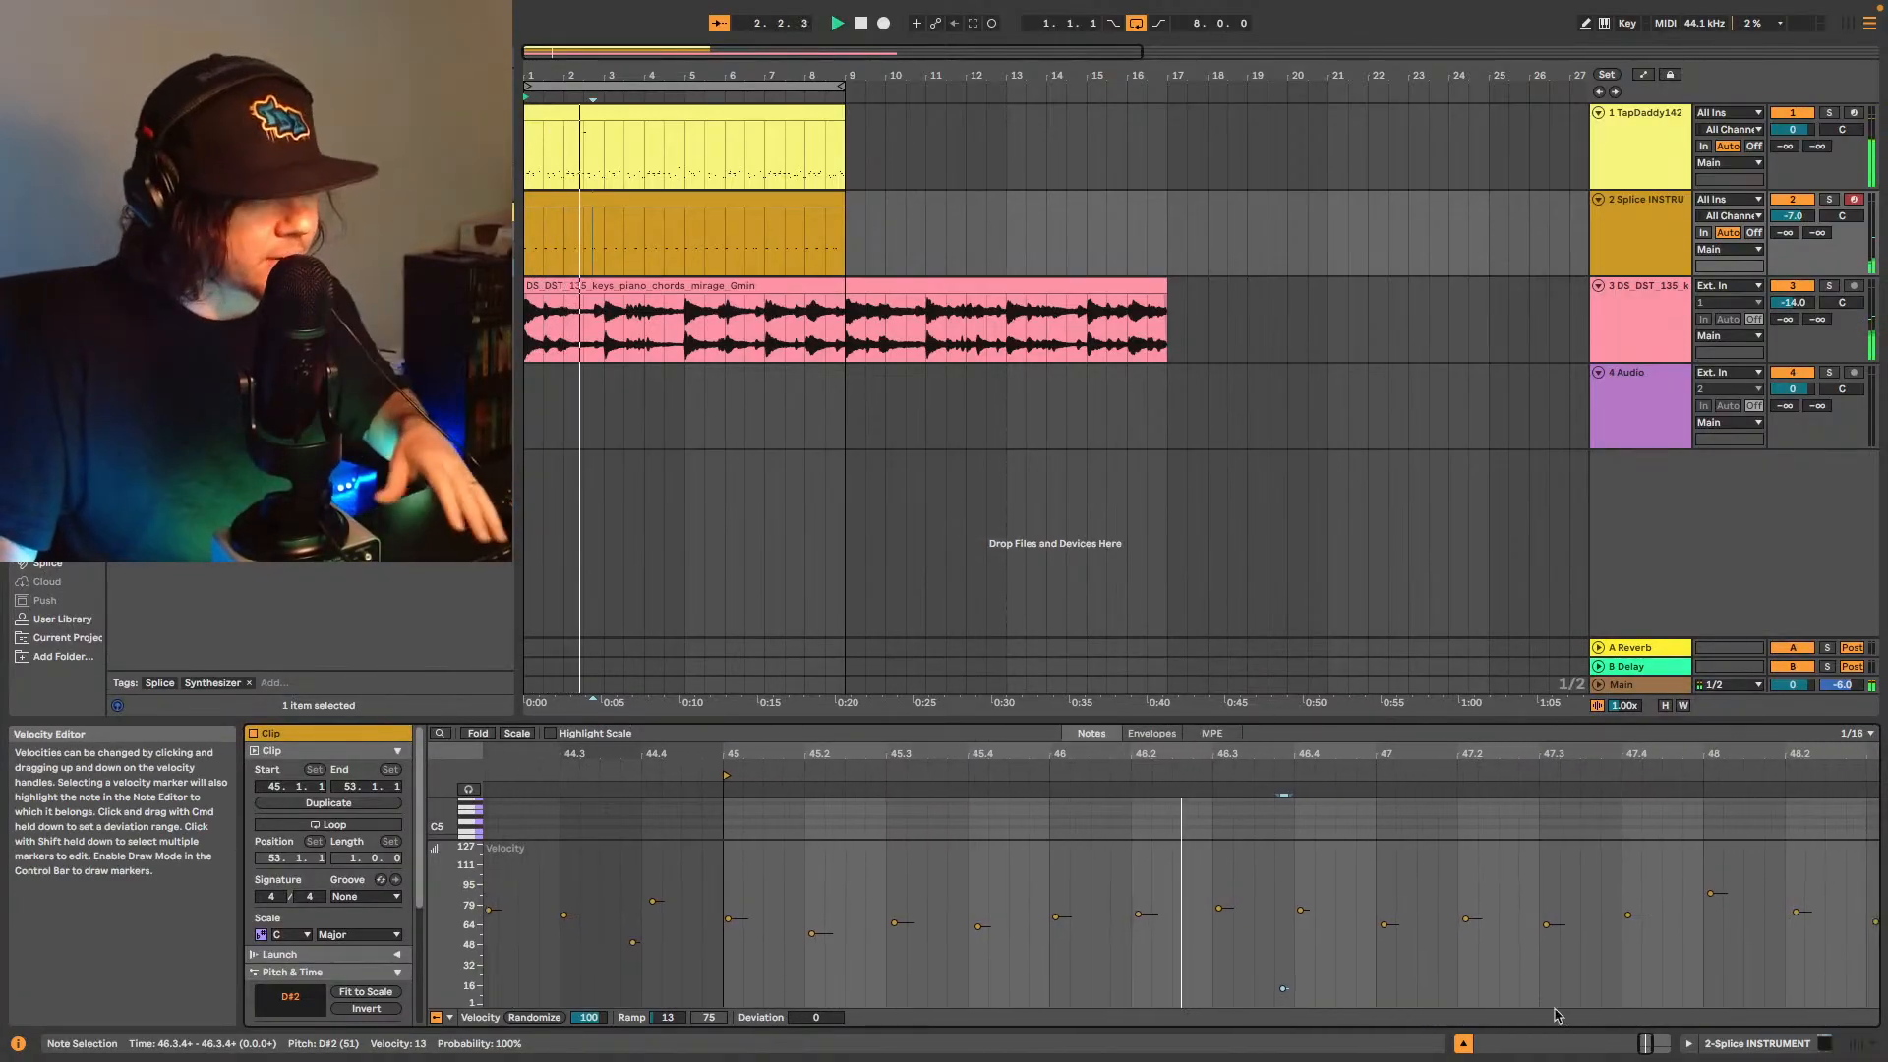
pyautogui.moveTo(1550, 844); pyautogui.dragTo(1520, 858)
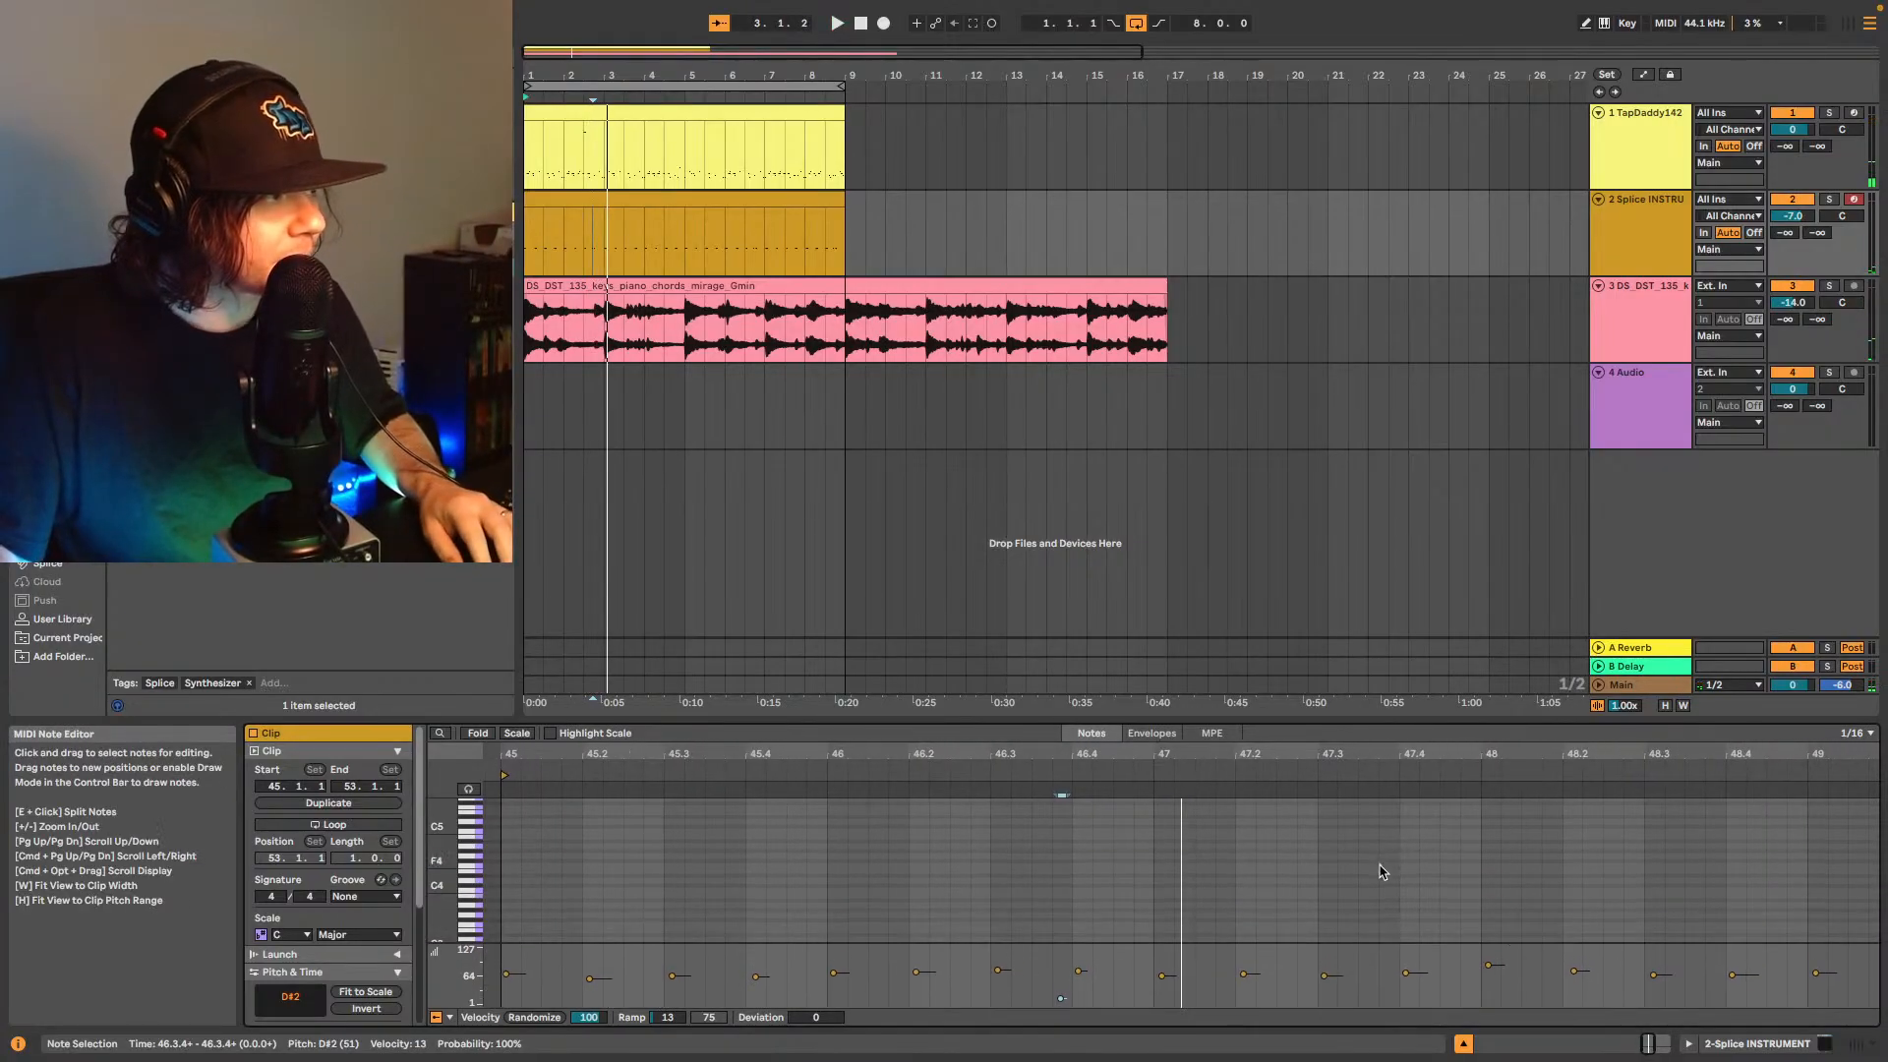
pyautogui.scroll(5, 1377, 865)
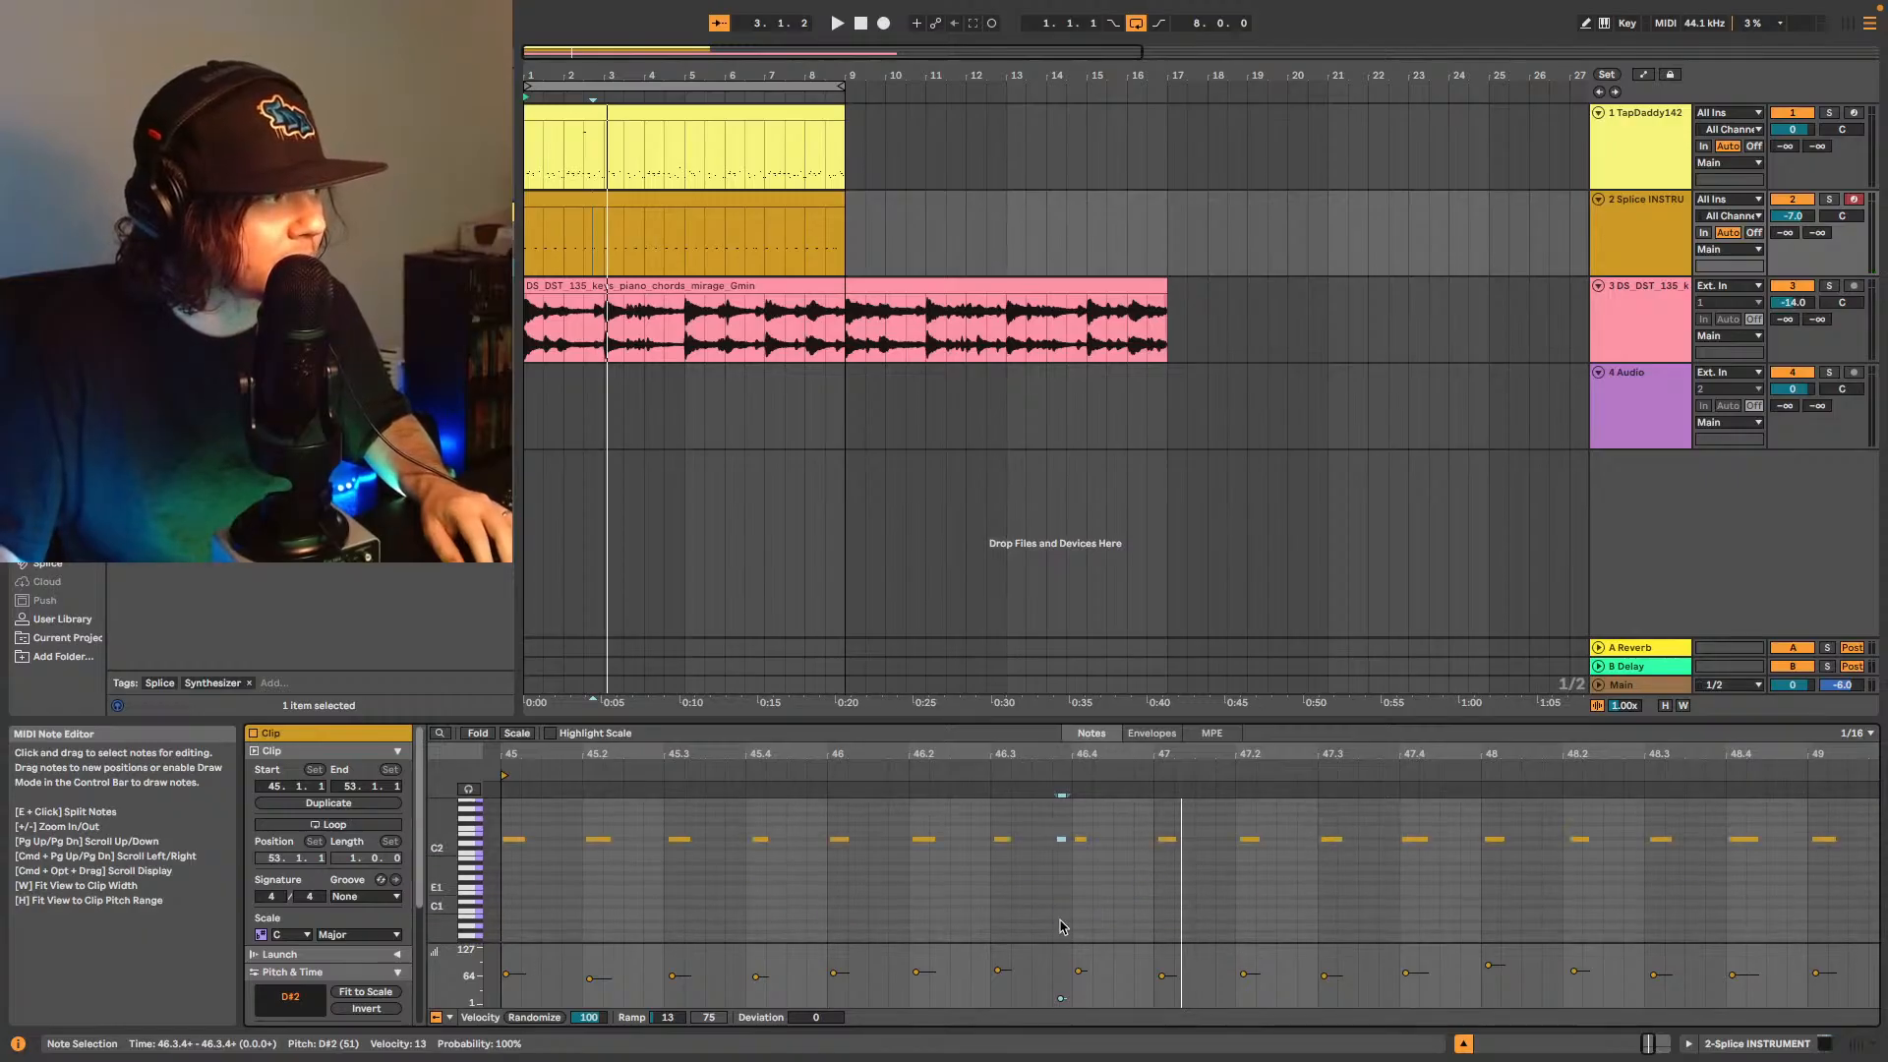
# - Lower the velocity of the short D#2 note at 50.3.4 to 40 and play it back
pyautogui.press('space')
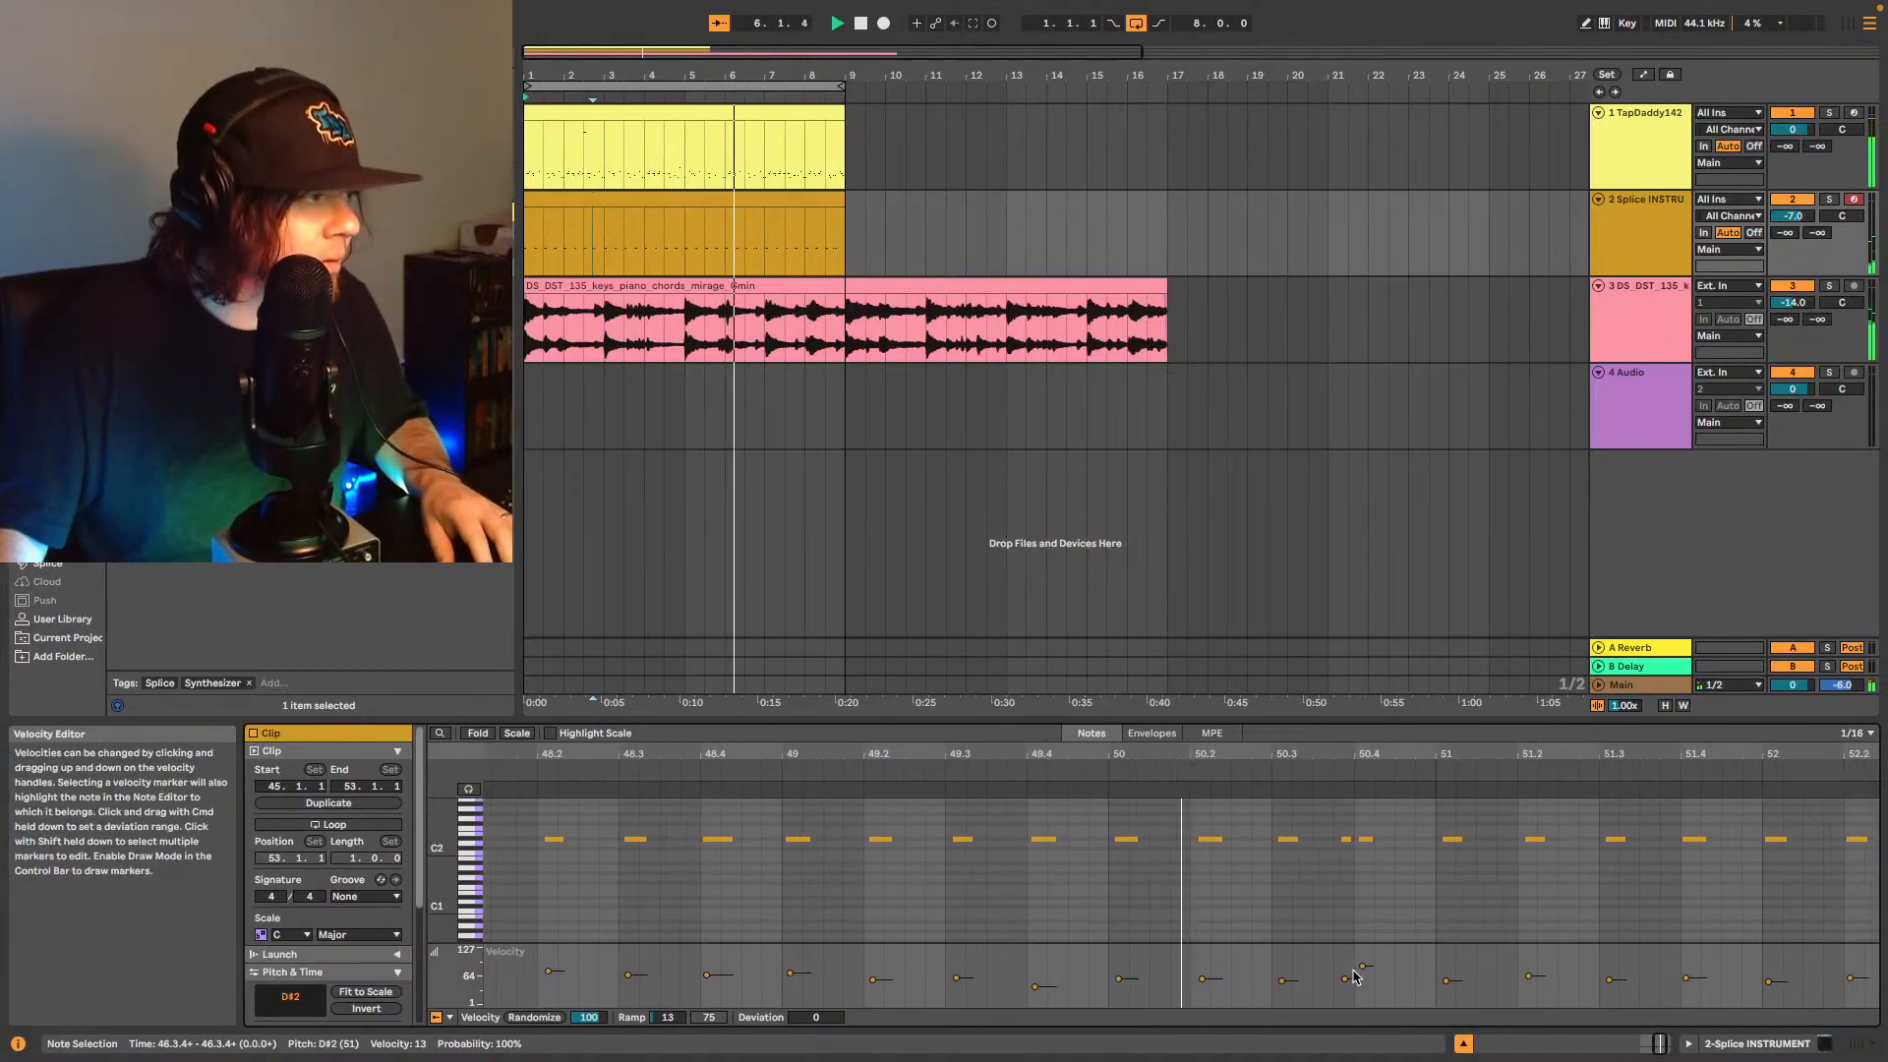
pyautogui.click(1121, 979)
pyautogui.press('space')
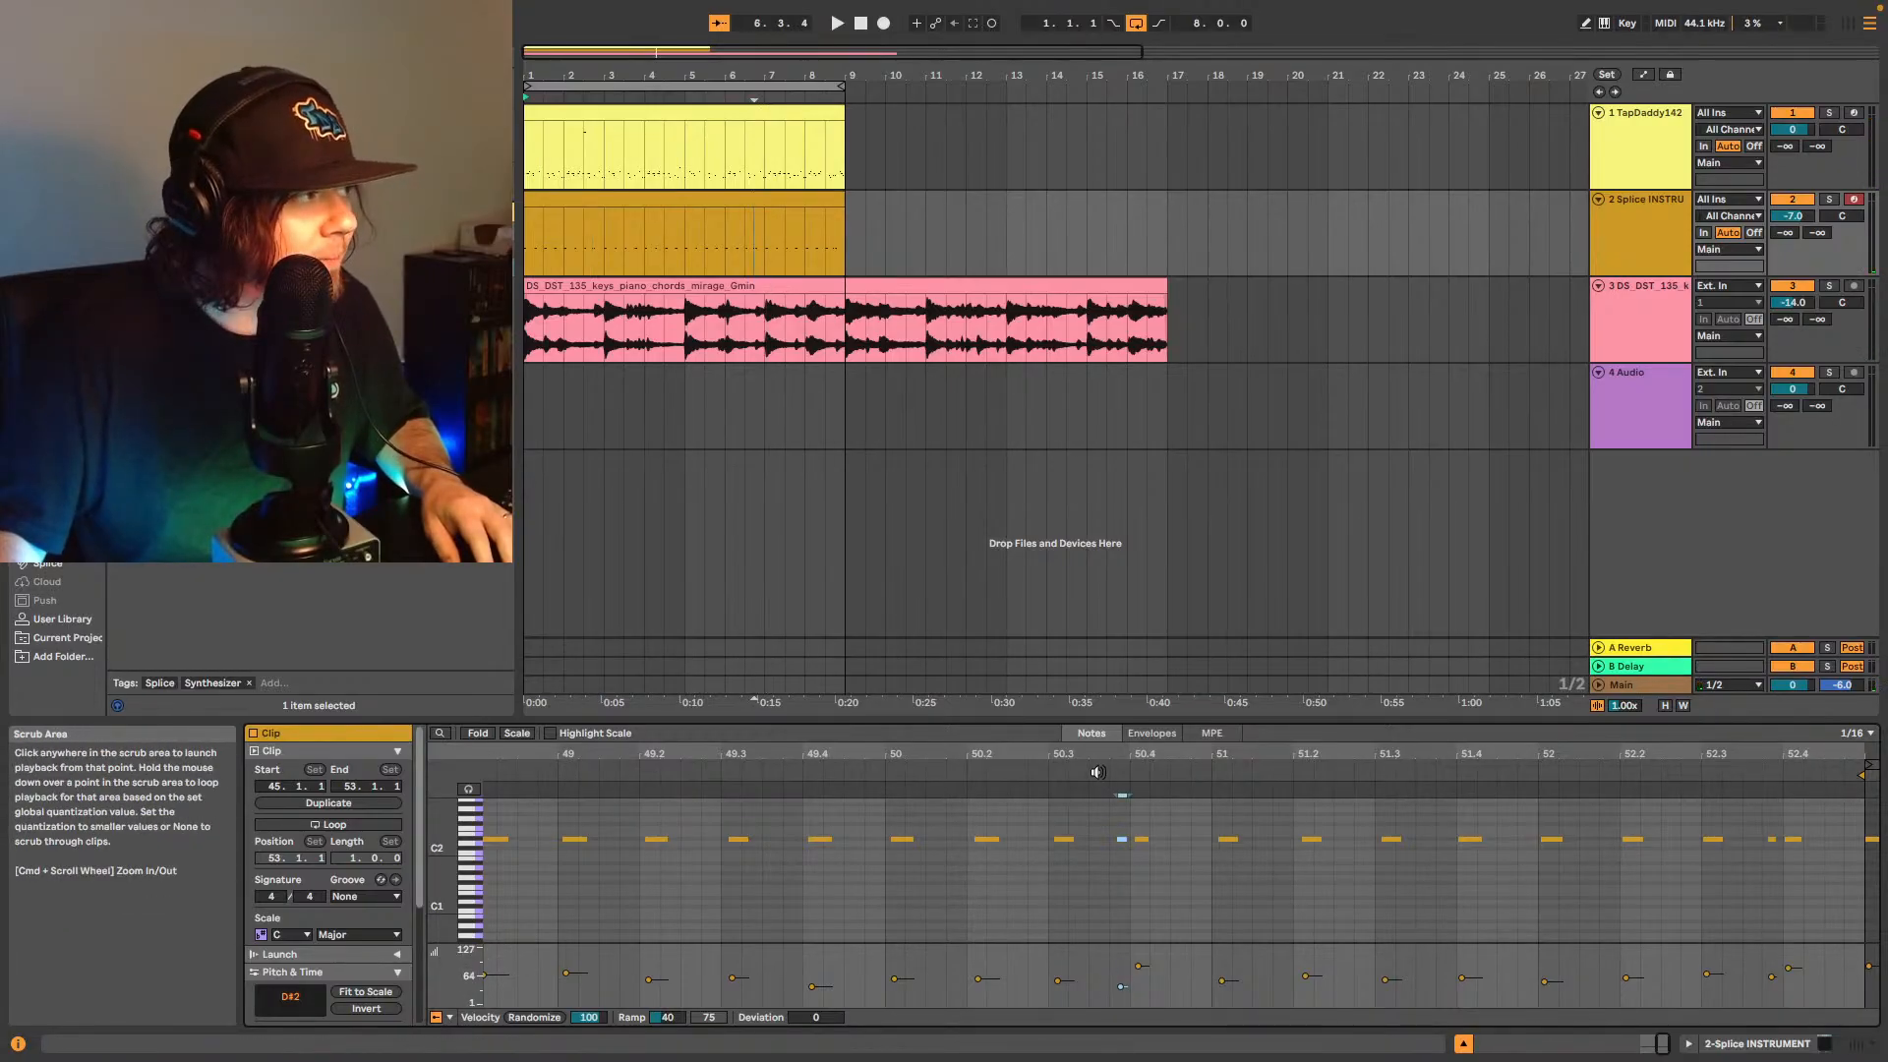
pyautogui.press('space')
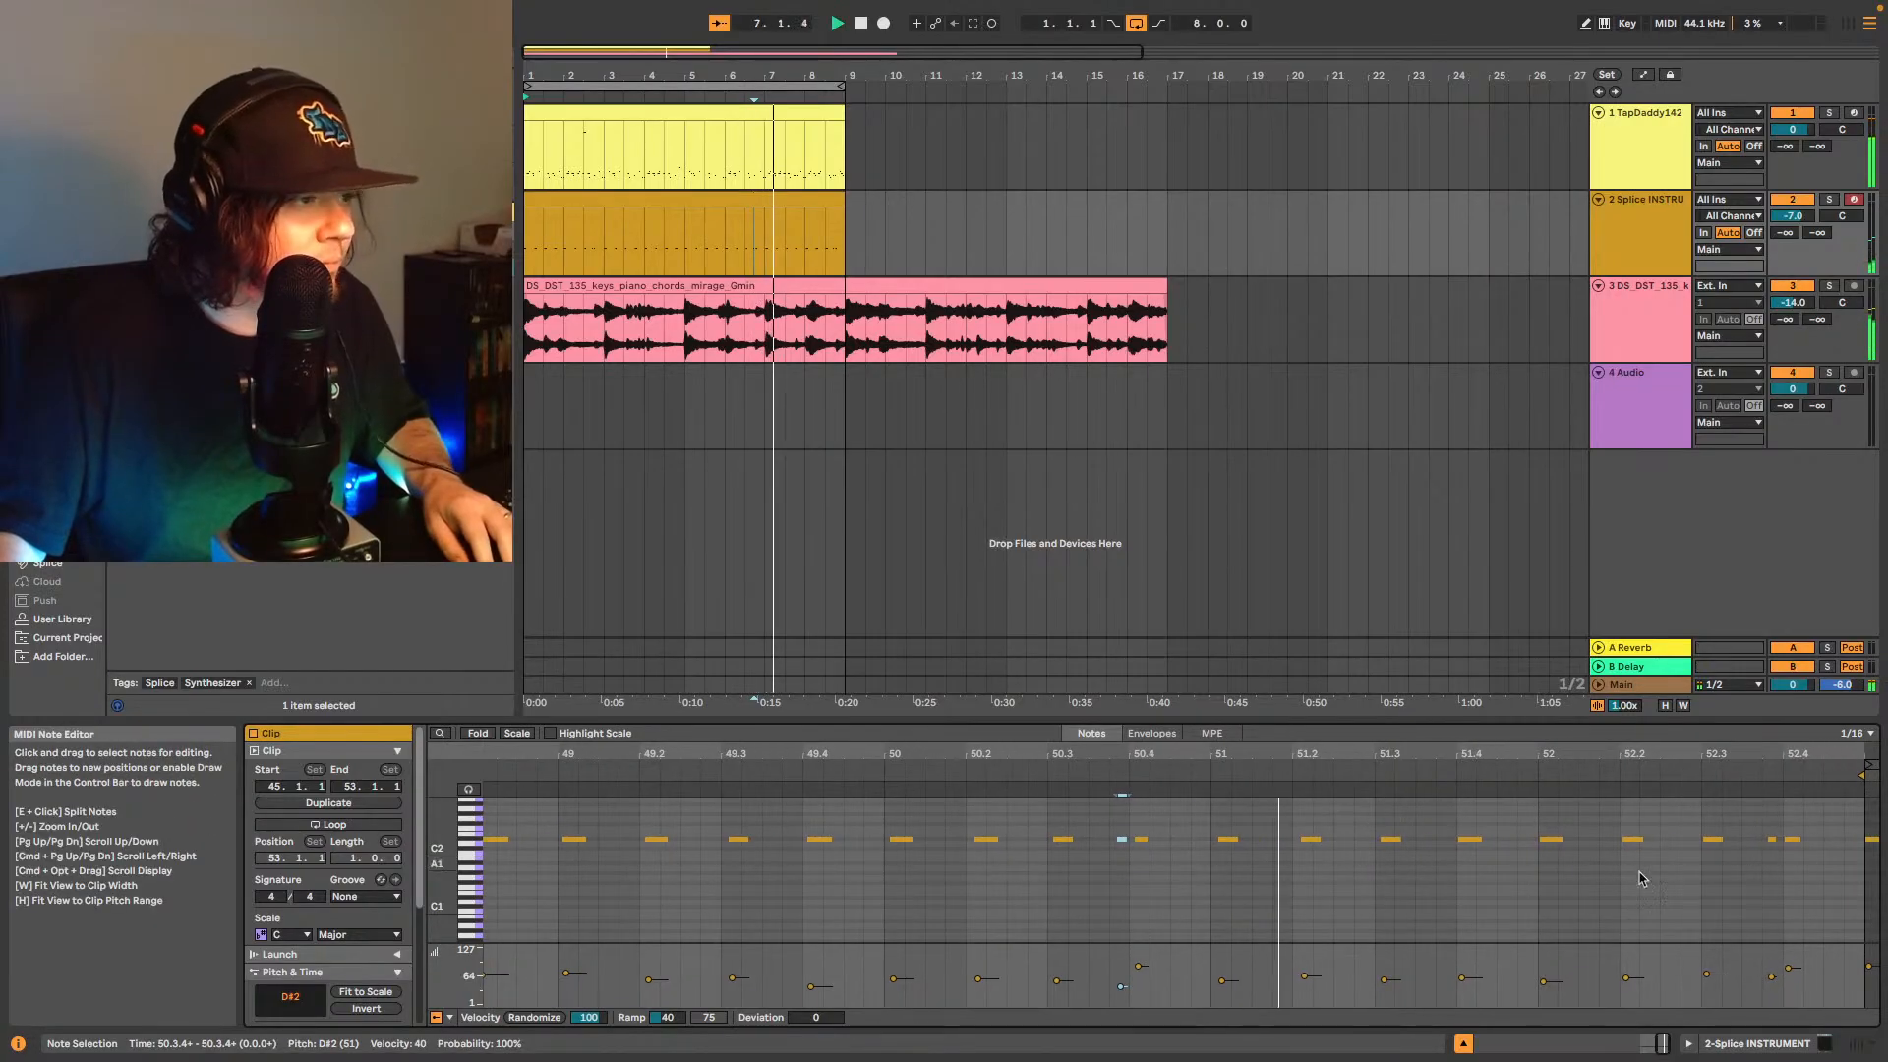
# - Lower the velocity of the short D#2 note at 52.3.4 to 39 during playback
pyautogui.click(1773, 977)
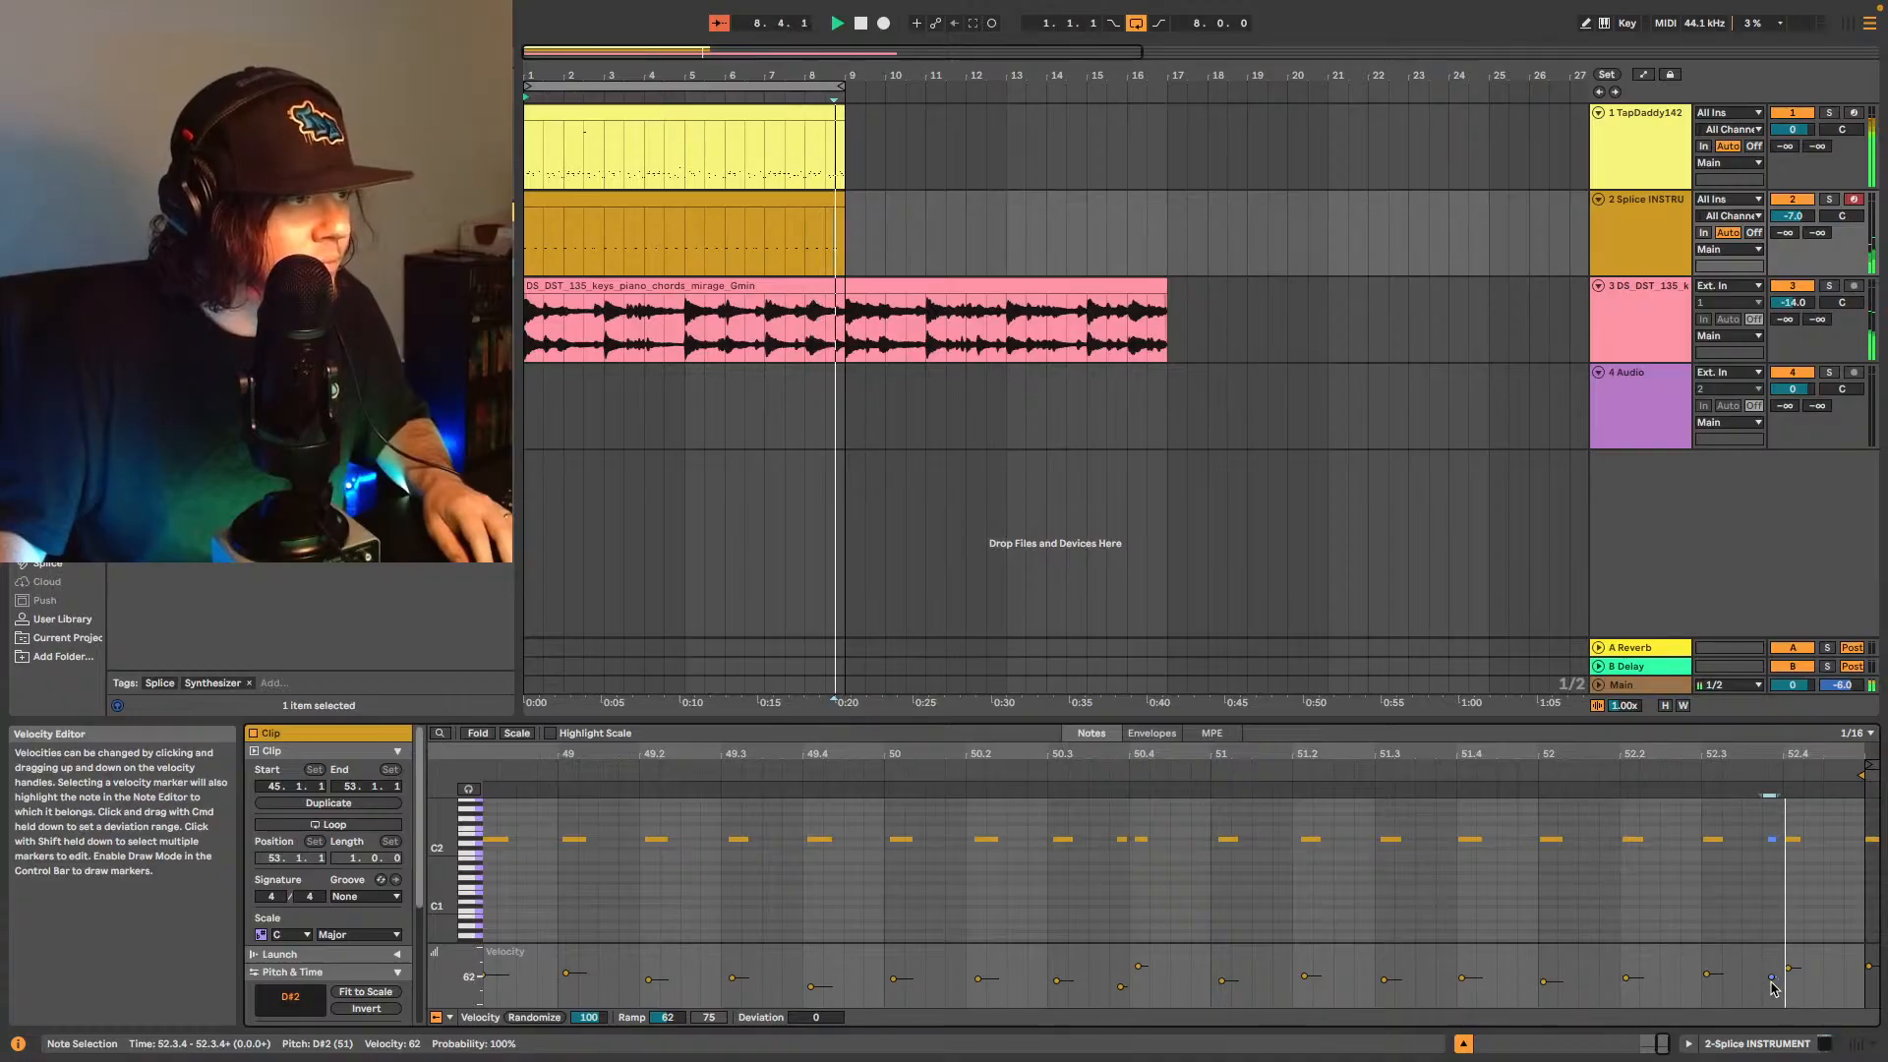
pyautogui.moveTo(1775, 981); pyautogui.dragTo(1773, 987)
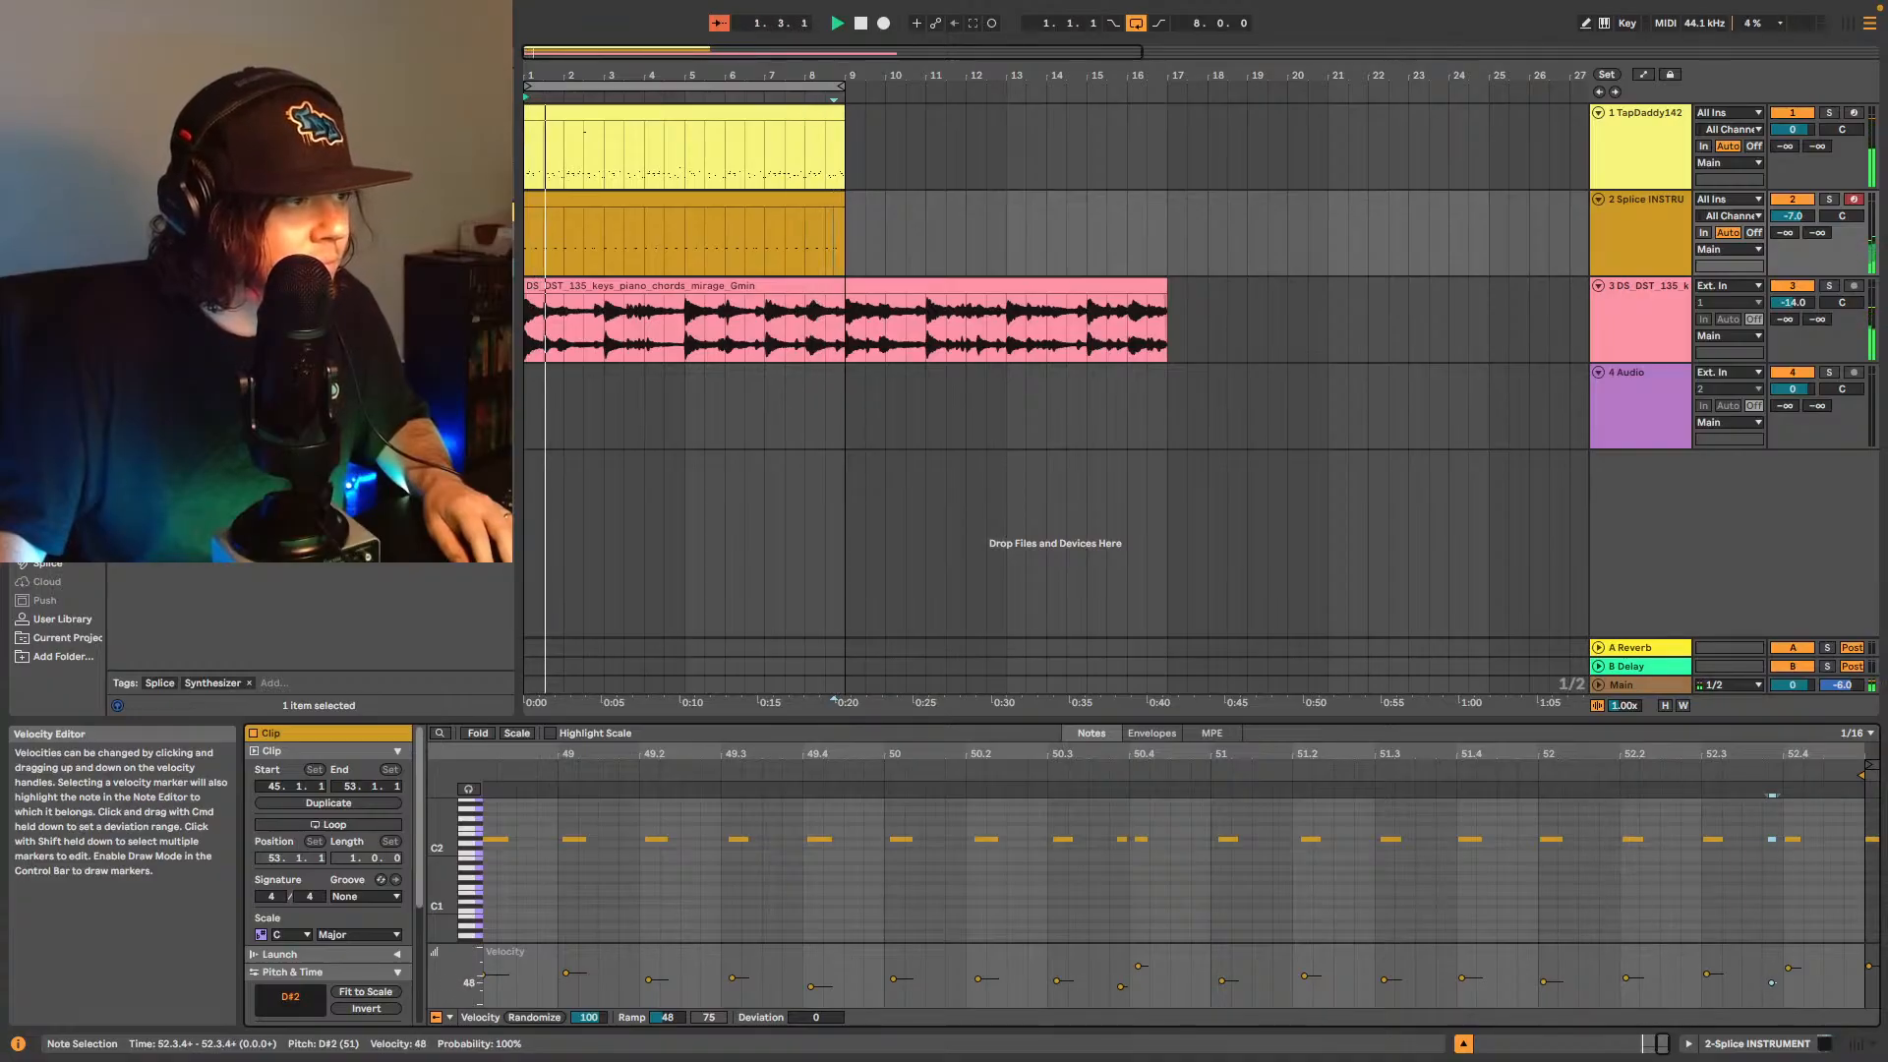
pyautogui.click(1739, 787)
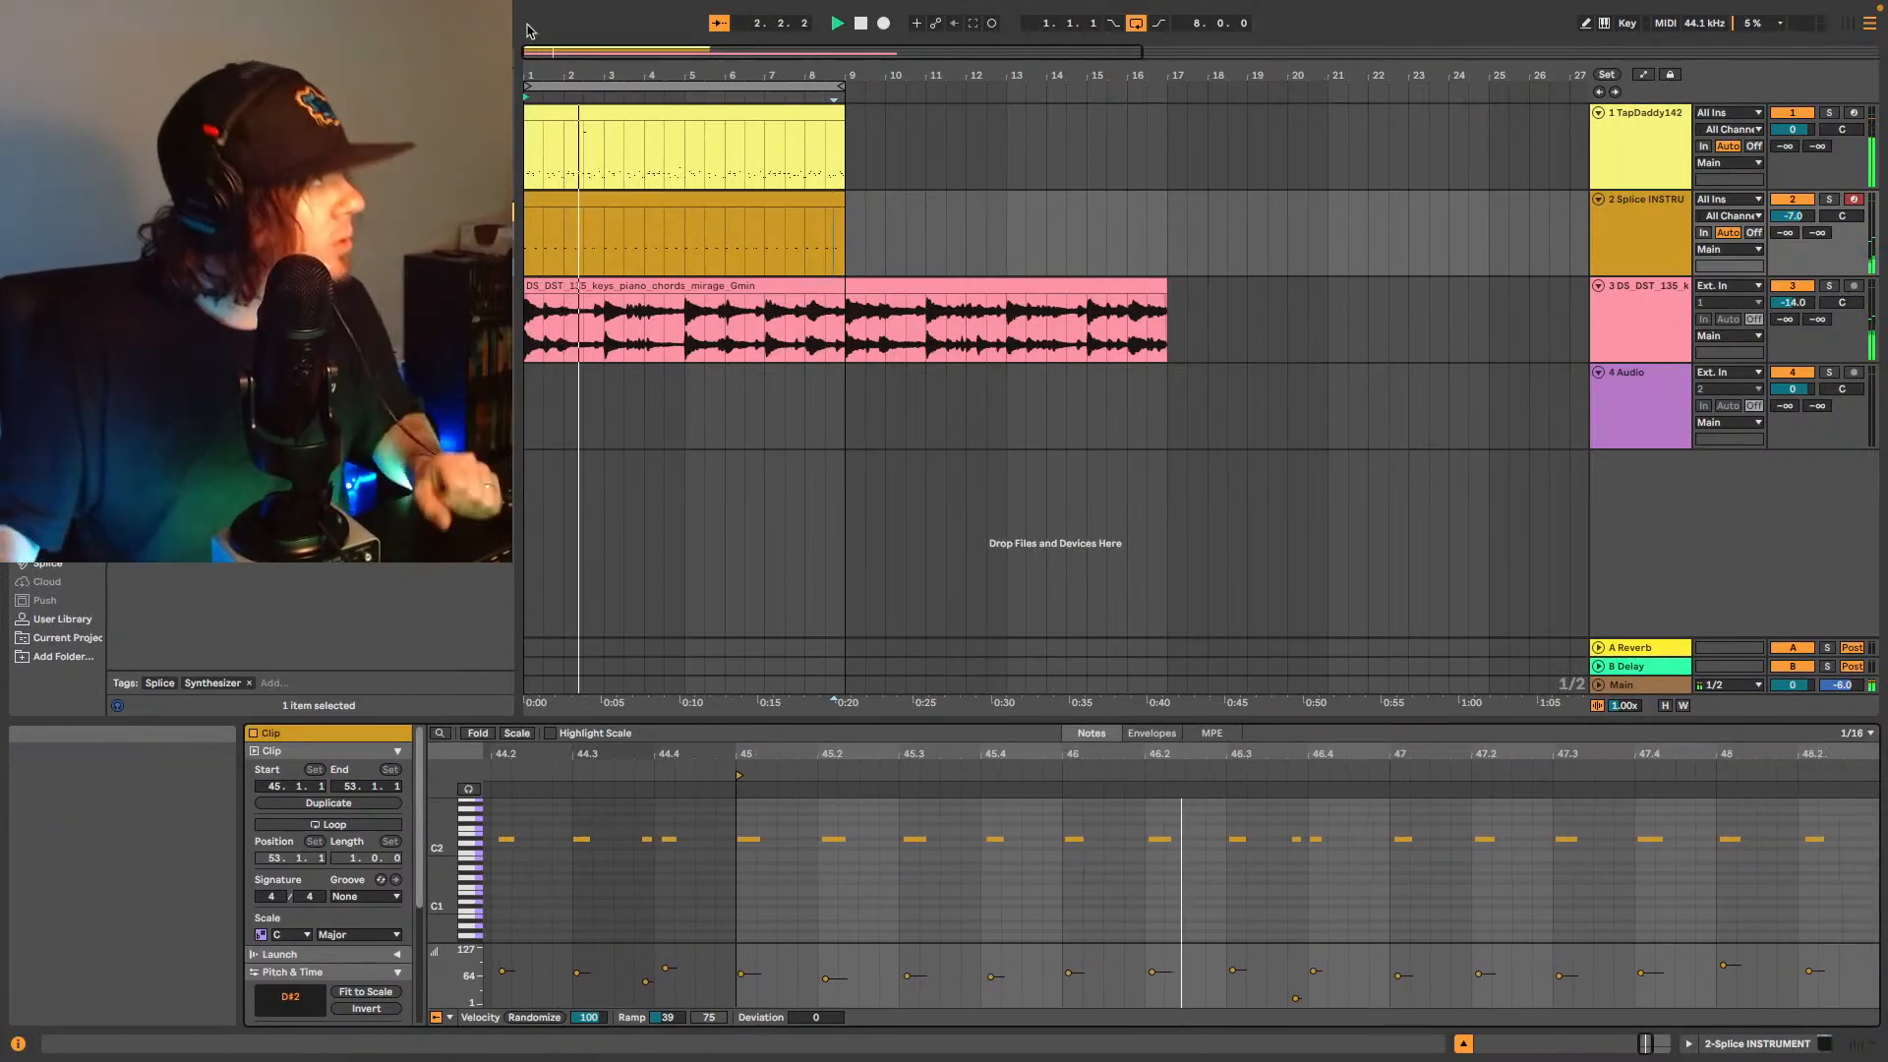
# - Duplicate the eight-bar drum and percussion clips so they fill bars 9 to 16, and extend the loop to 16 bars
pyautogui.click(587, 197)
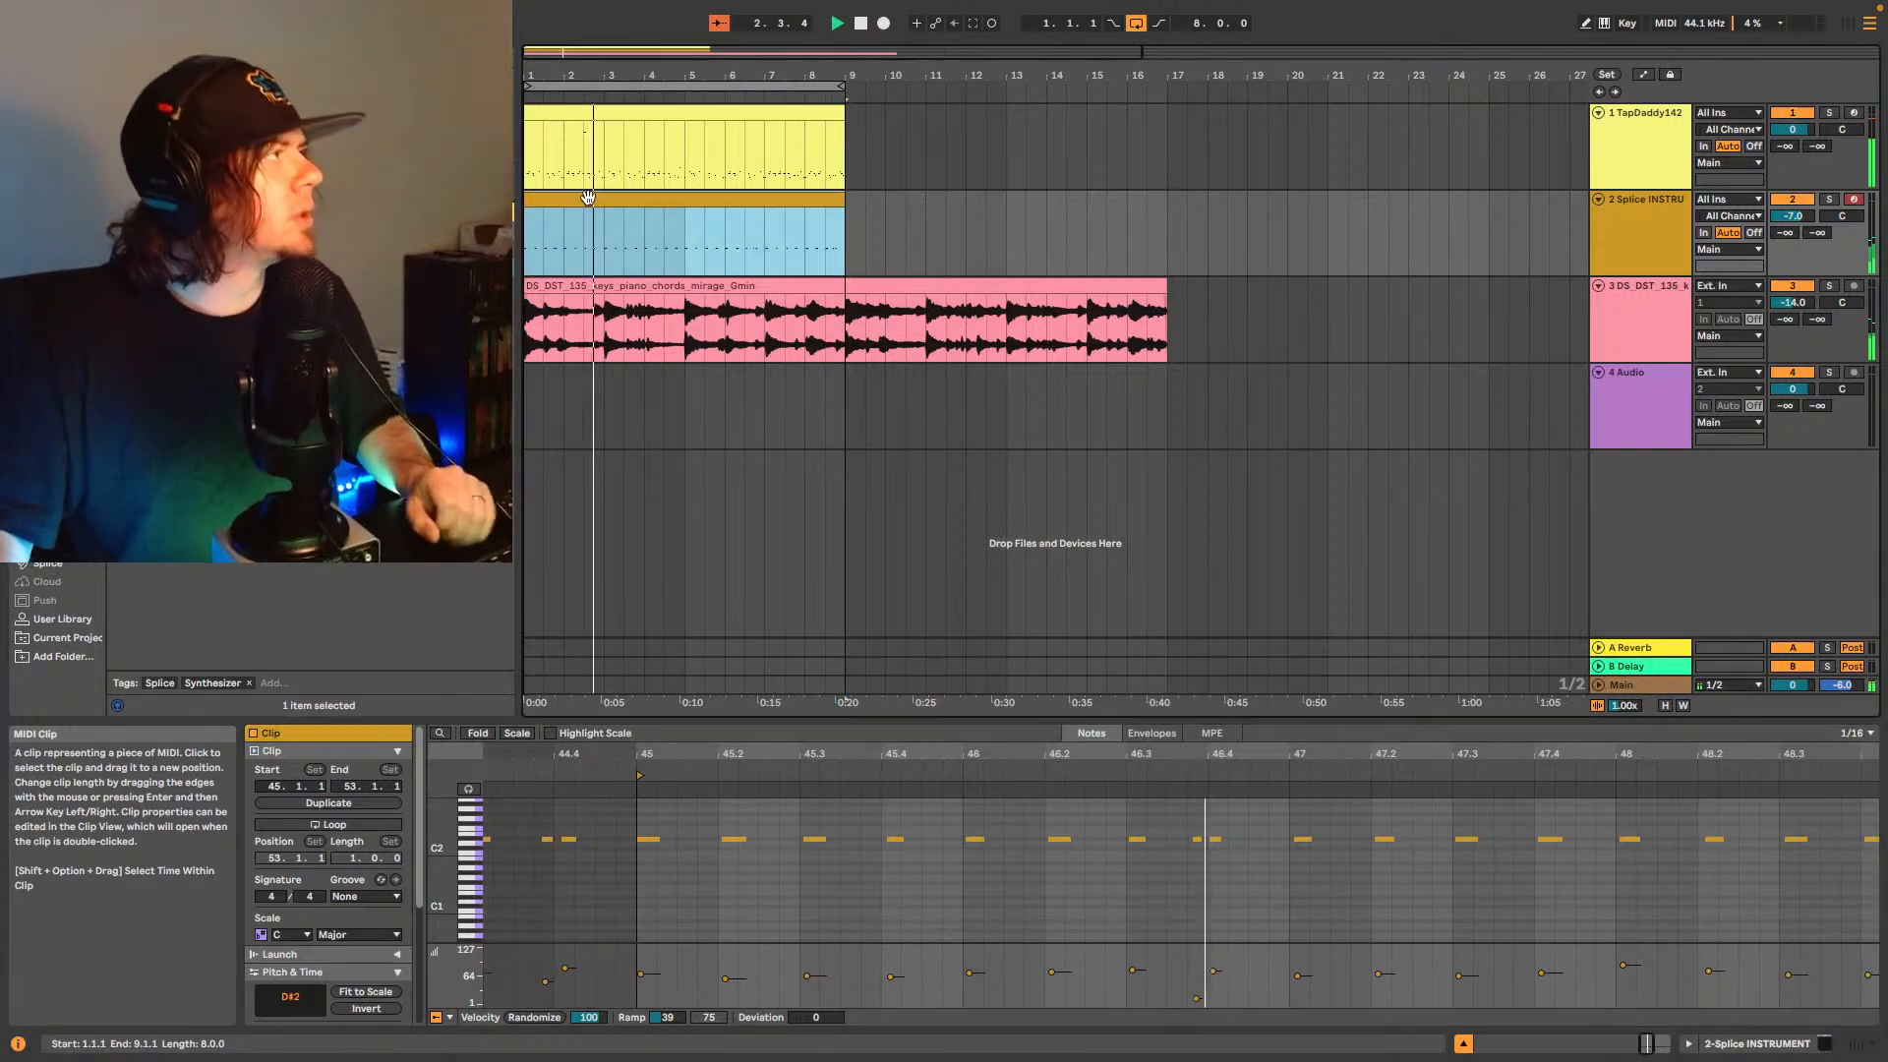
pyautogui.click(528, 247)
pyautogui.moveTo(528, 246); pyautogui.dragTo(841, 106)
pyautogui.press('super+d')
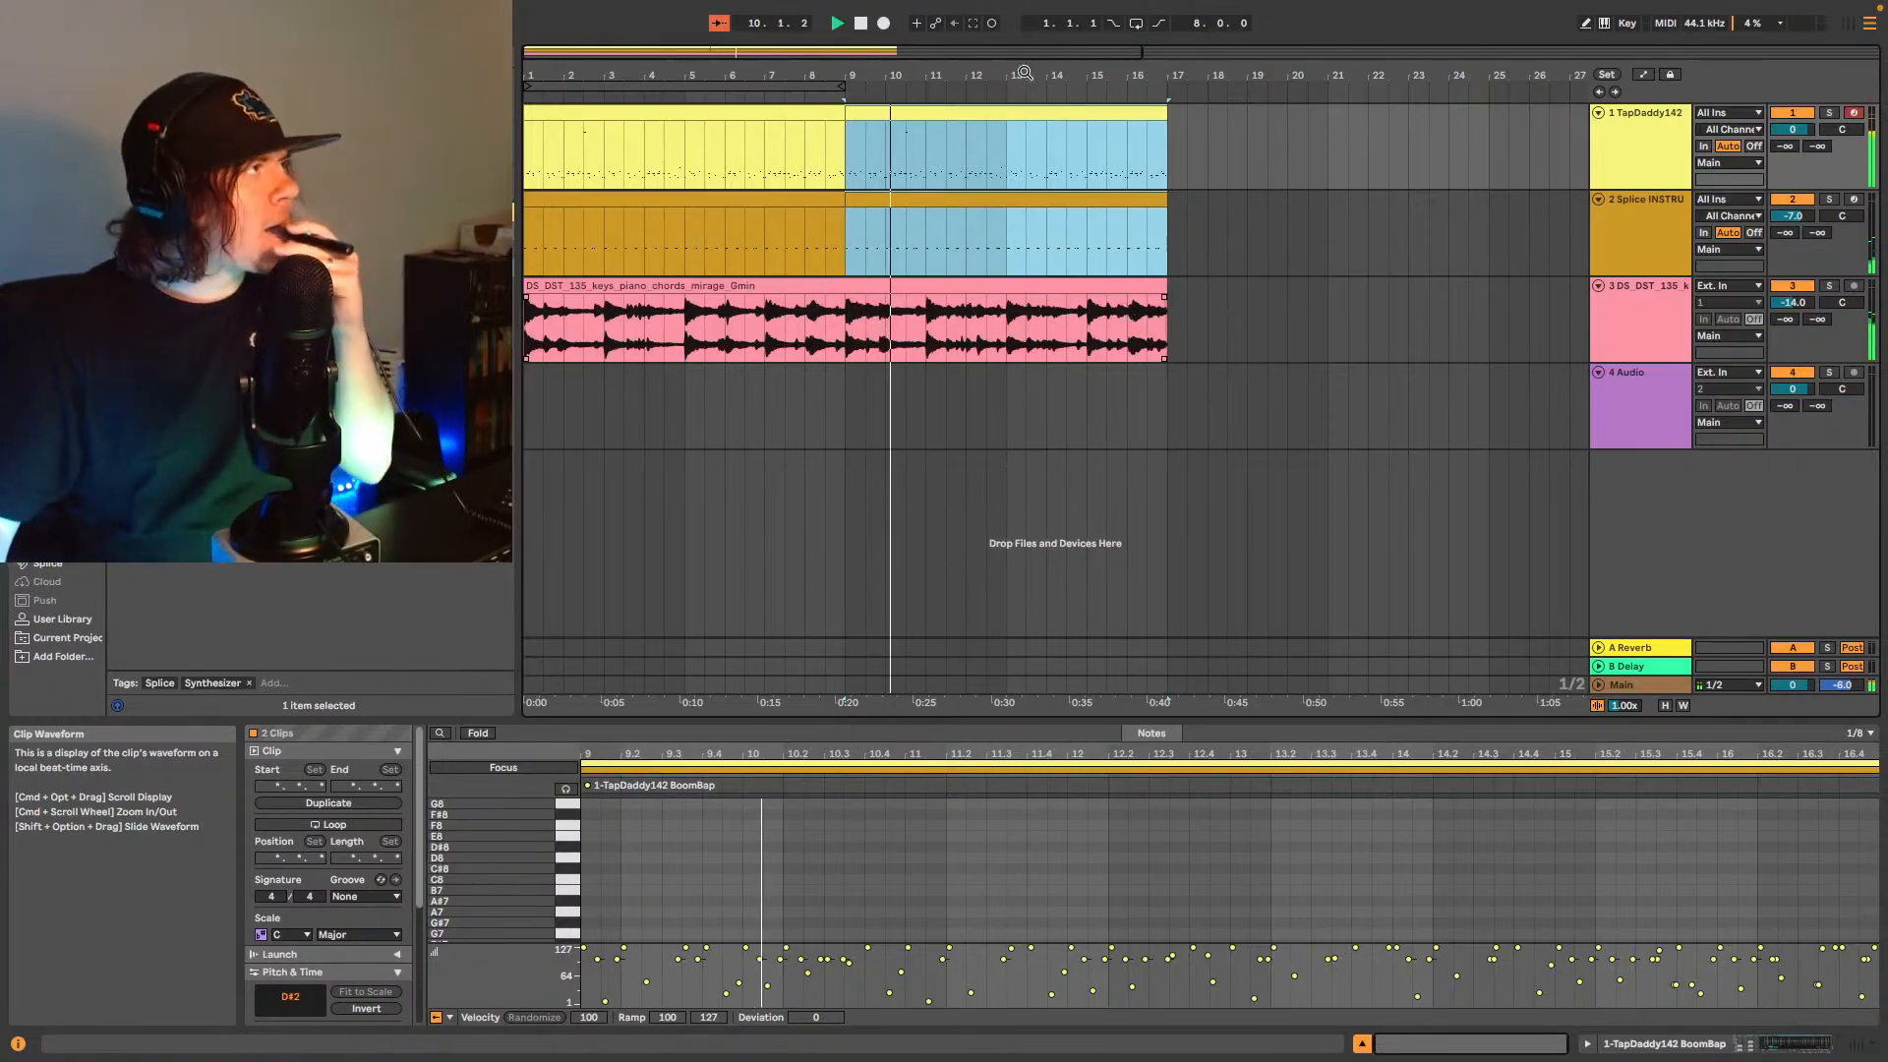
pyautogui.moveTo(842, 86)
pyautogui.mouseDown()
pyautogui.moveTo(1224, 73)
pyautogui.moveTo(1156, 58)
pyautogui.mouseUp()
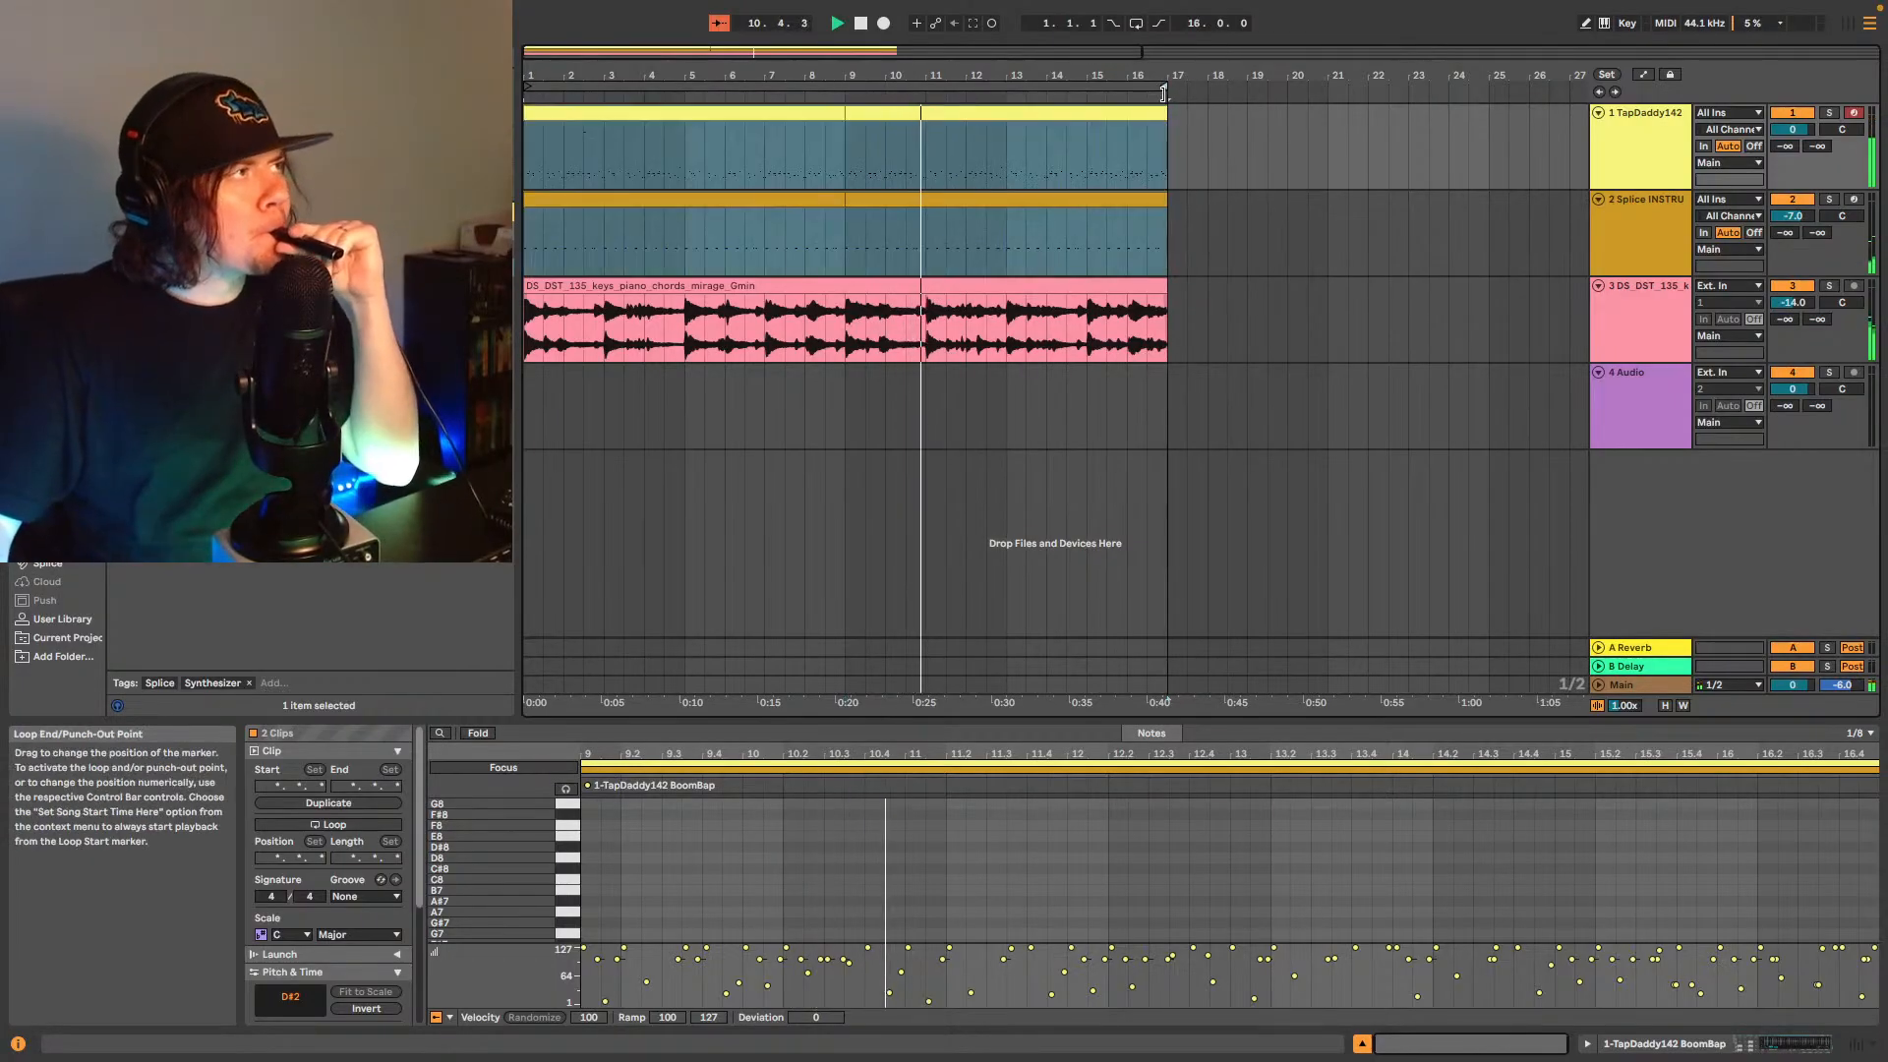
pyautogui.press('super+l')
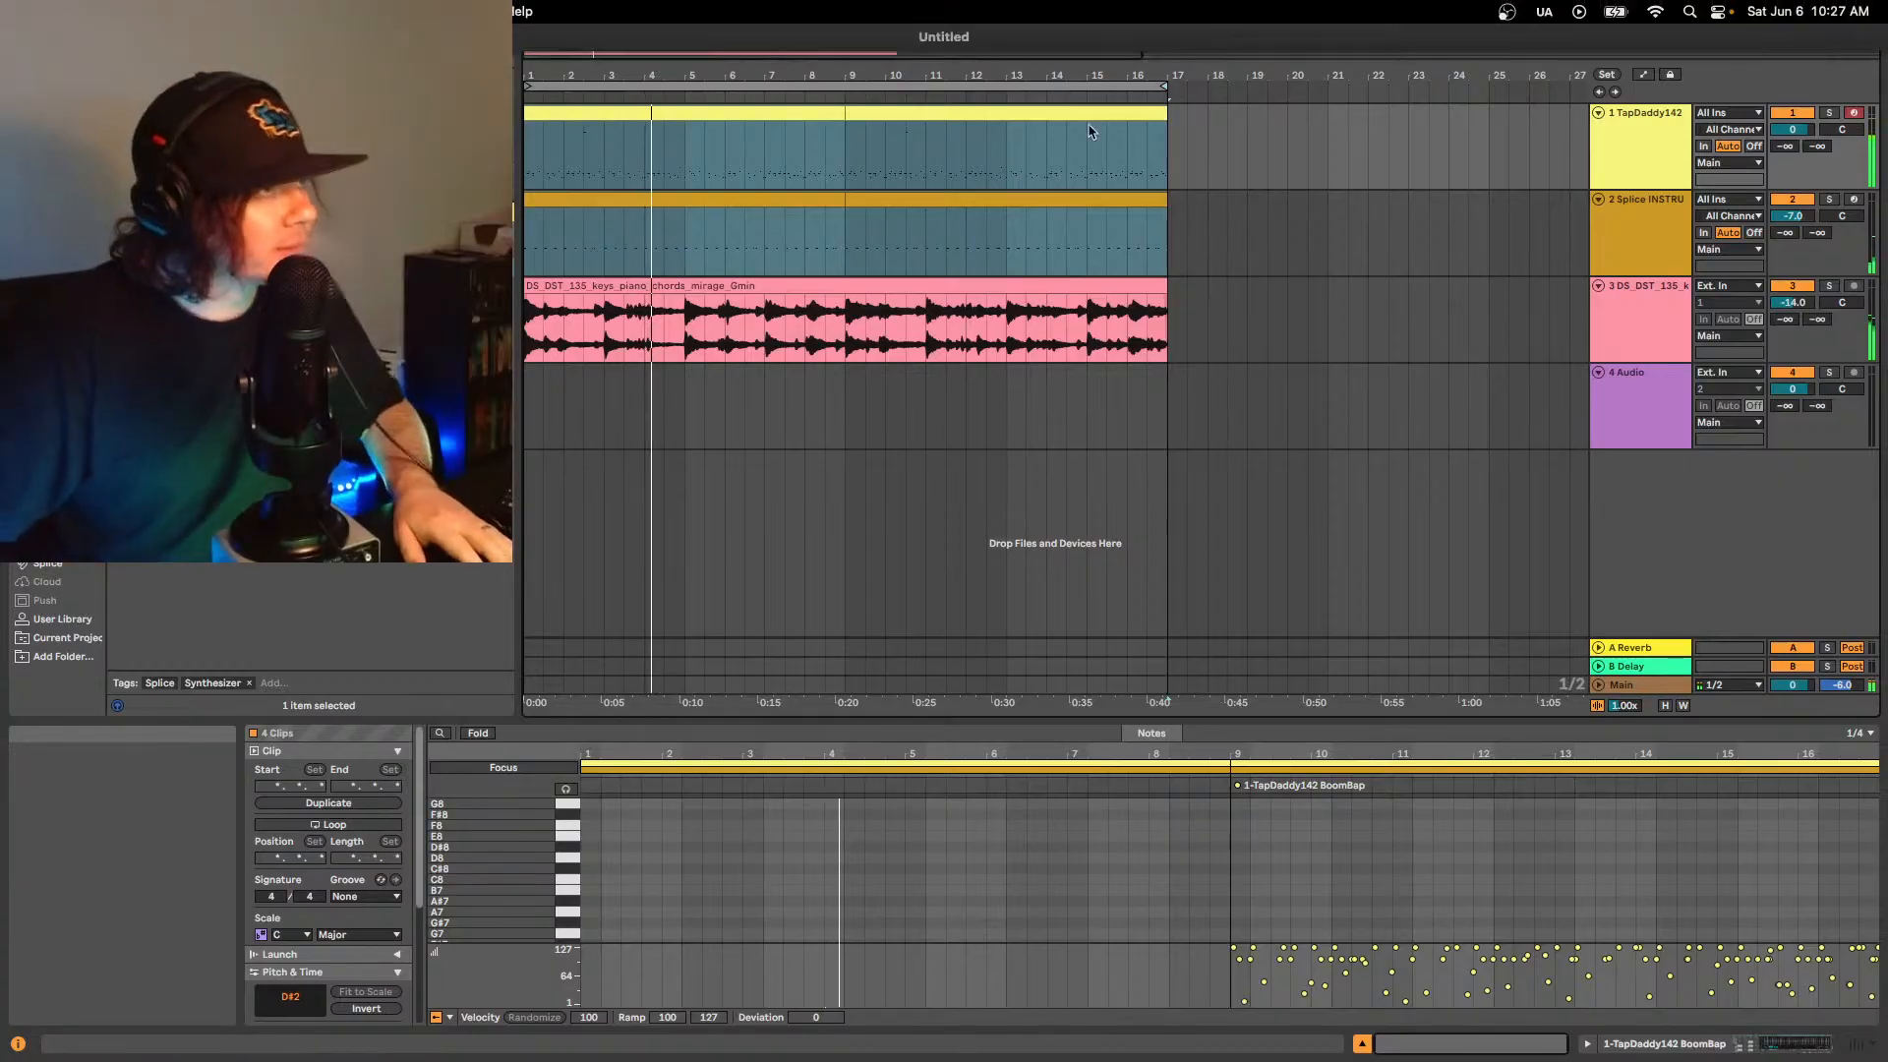
# - Select the empty 4 Audio track and find the trumpet samples in the Splice library
pyautogui.click(1623, 310)
pyautogui.click(1638, 403)
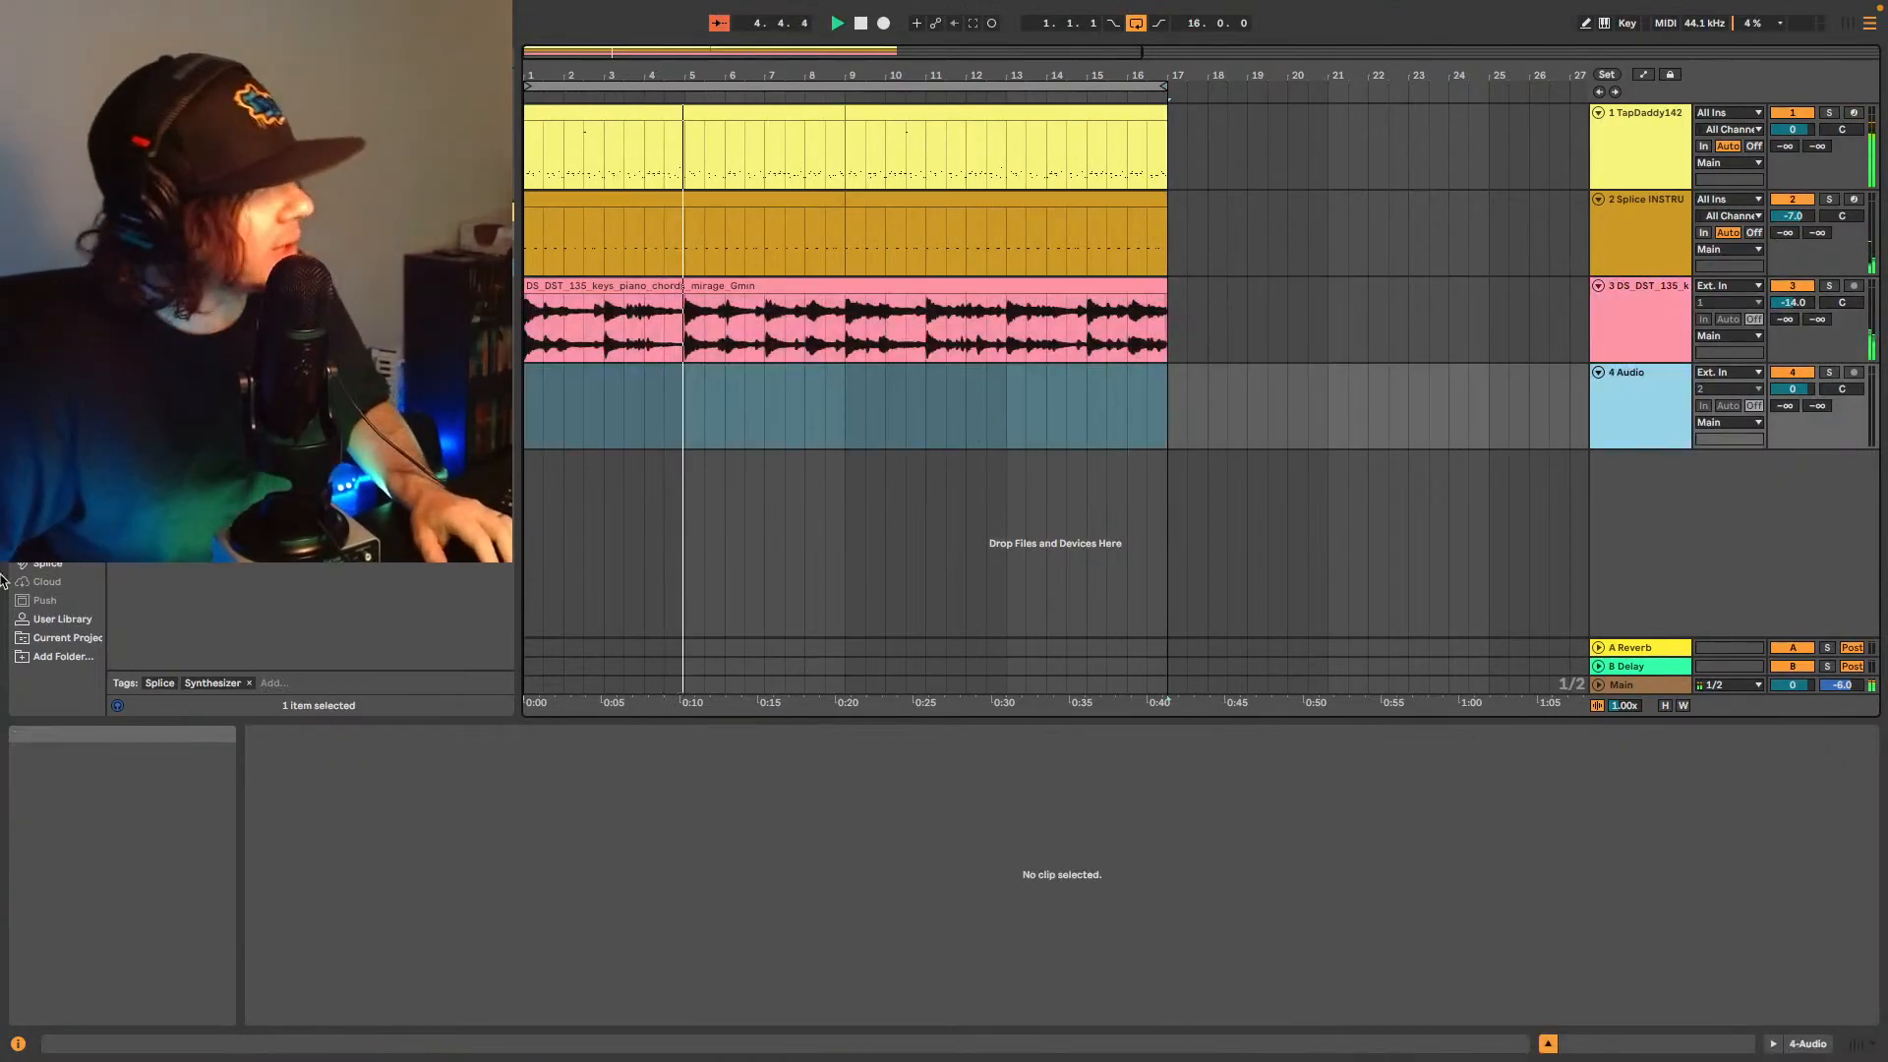
pyautogui.click(42, 567)
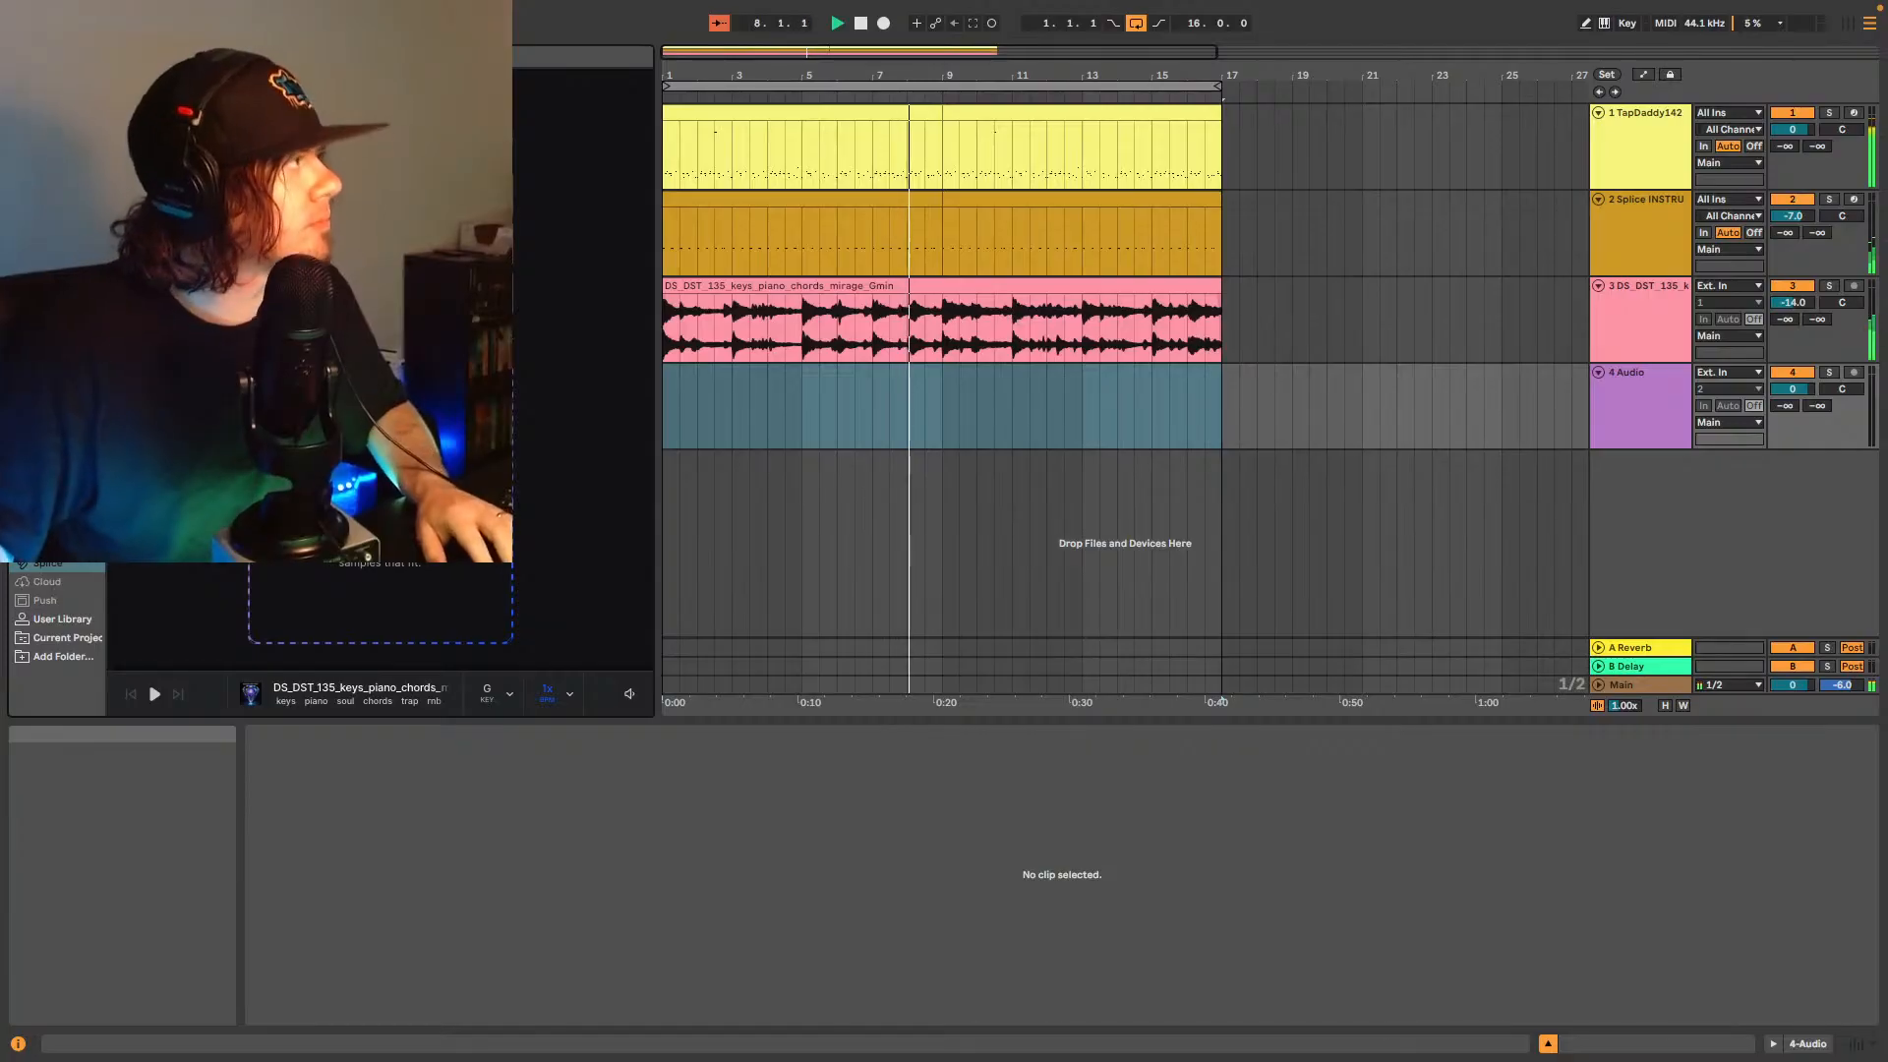
pyautogui.scroll(-5, 536, 468)
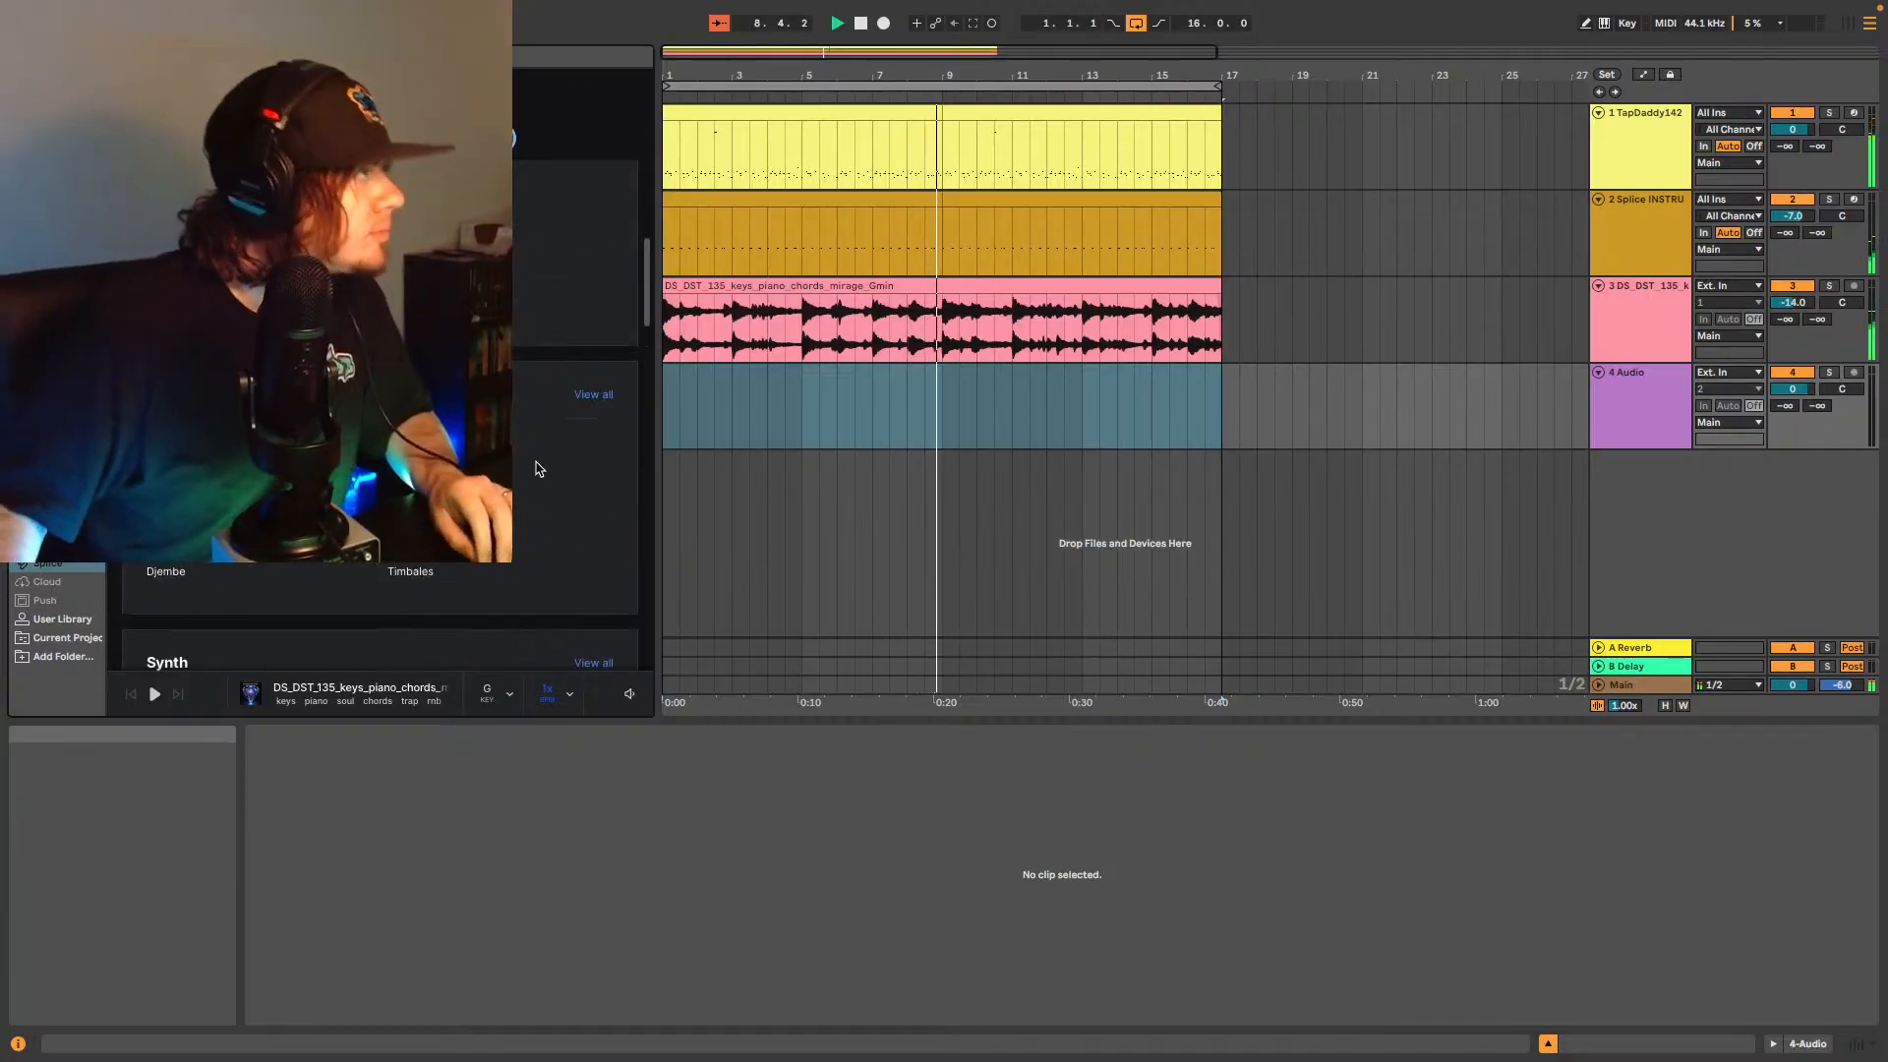
pyautogui.moveTo(646, 268); pyautogui.dragTo(650, 380)
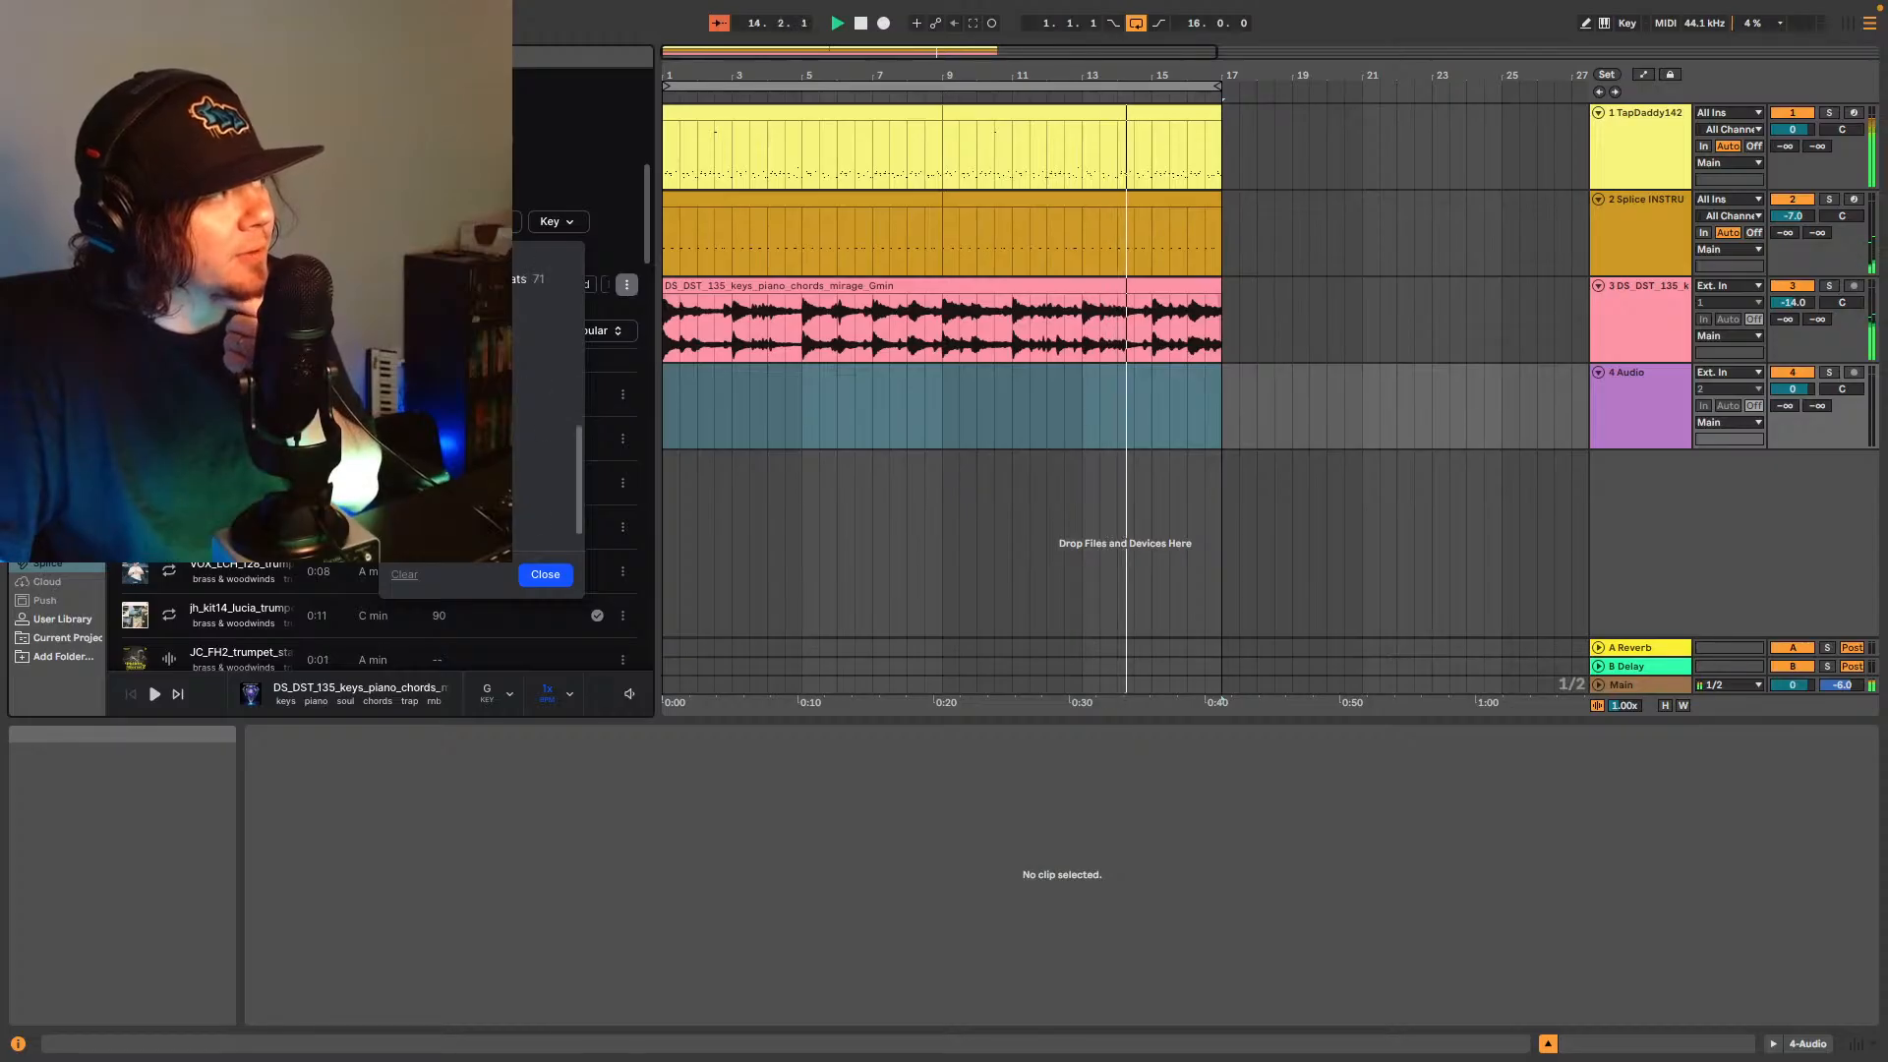
# - Narrow the Splice trumpet samples with an additional tag and audition the TRKTRN_ENIGMABEATS_130 trumpet loop over the beat
pyautogui.scroll(3, 546, 393)
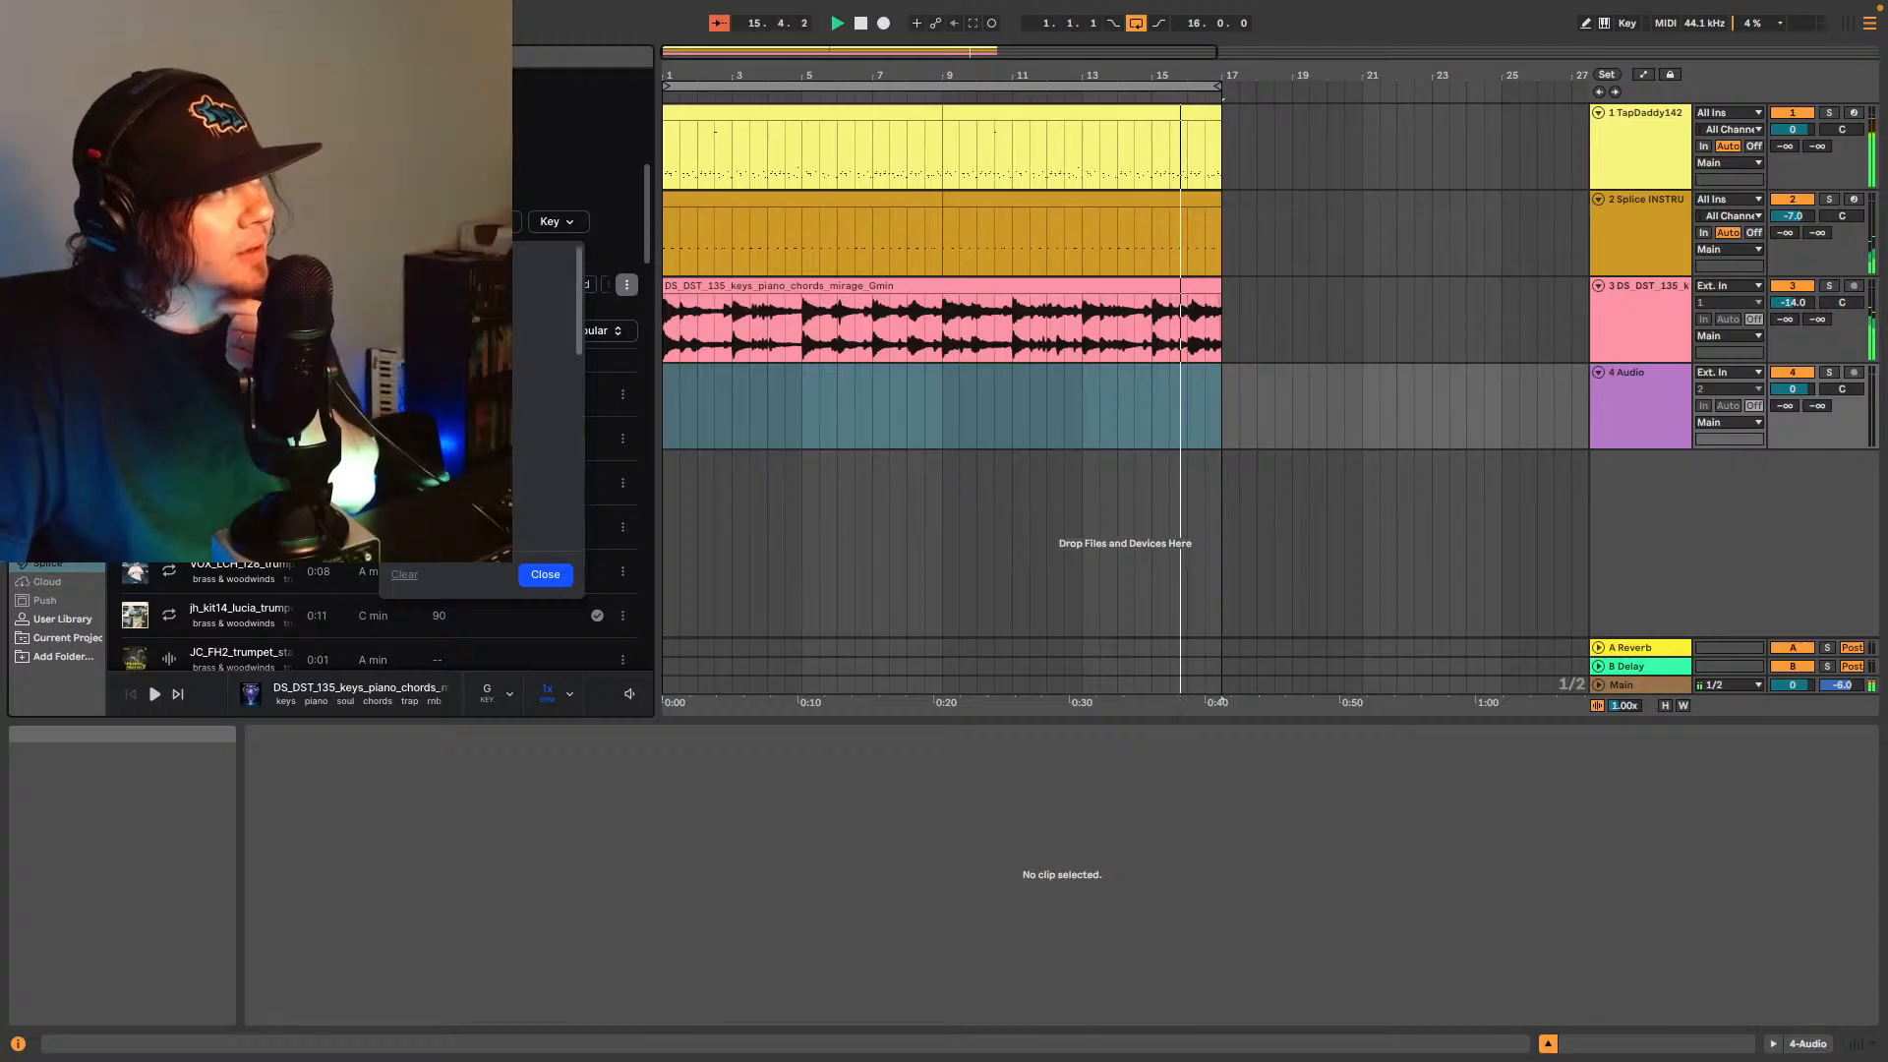
pyautogui.click(453, 413)
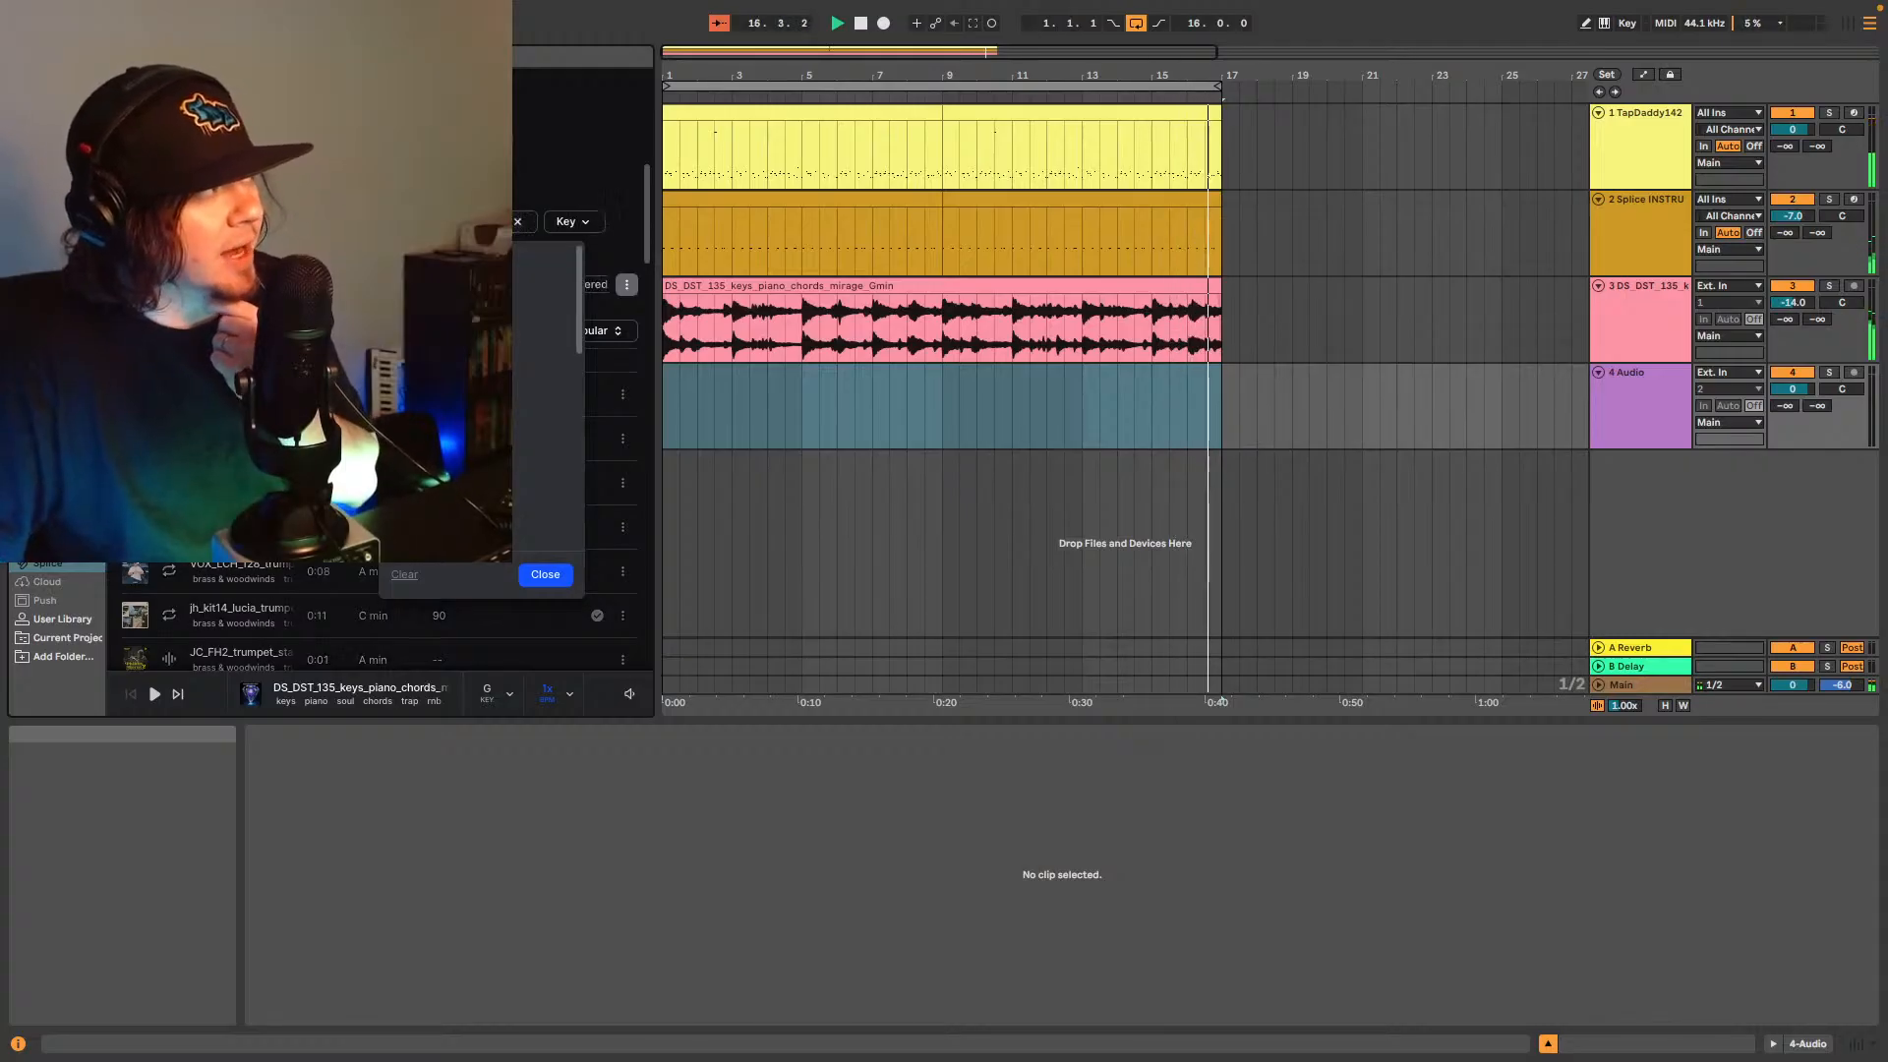
pyautogui.click(545, 575)
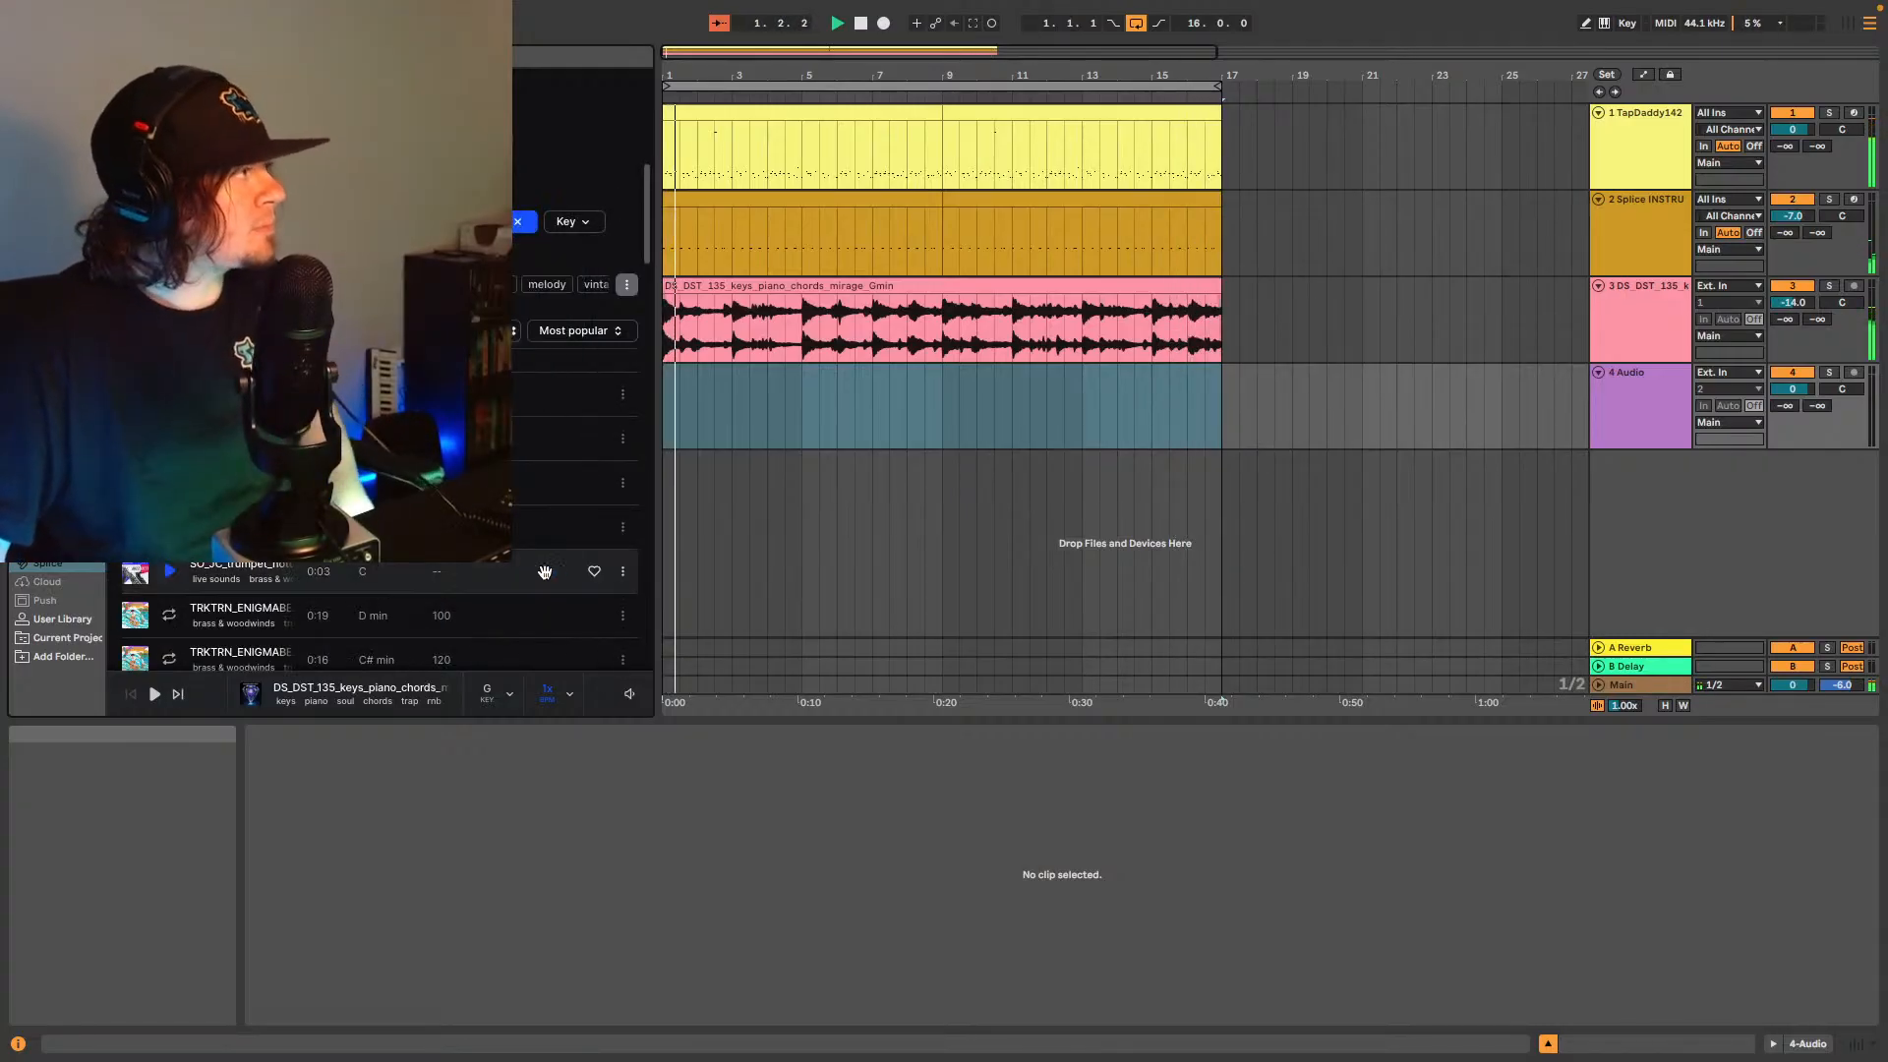
pyautogui.click(236, 394)
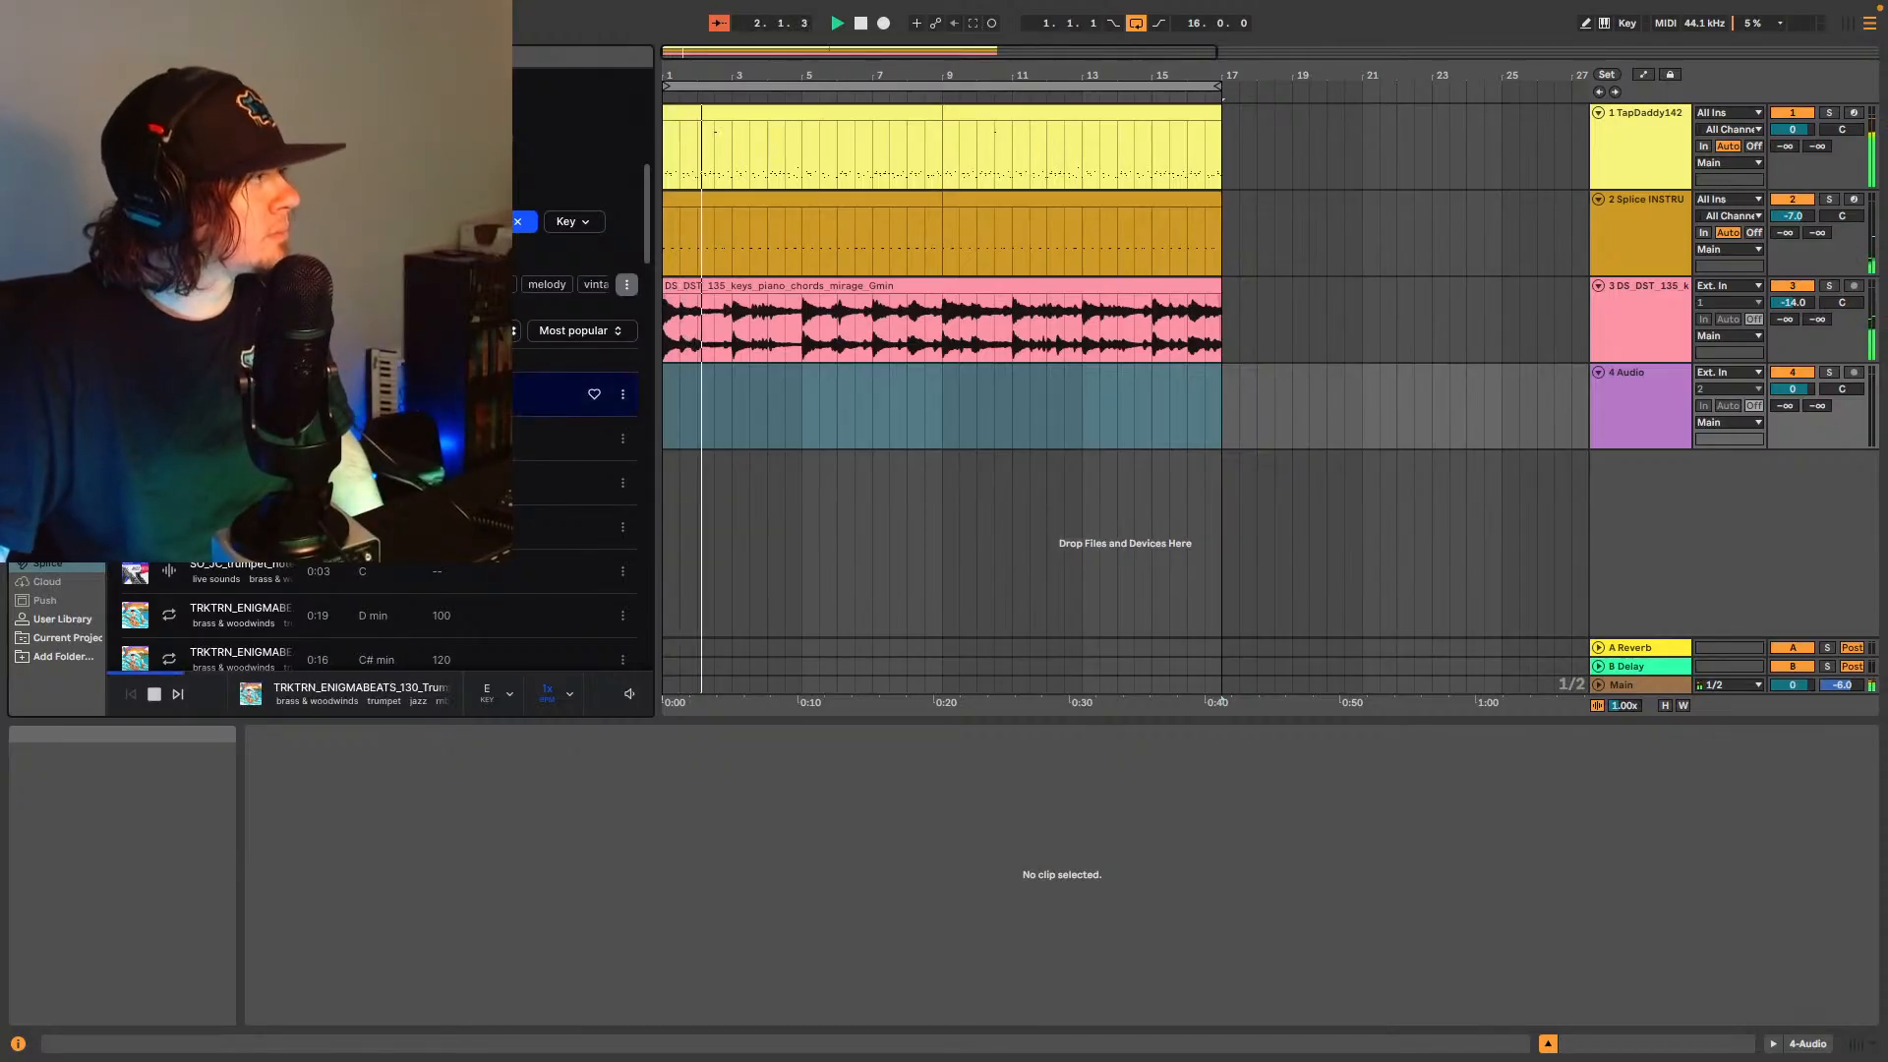
pyautogui.press('space')
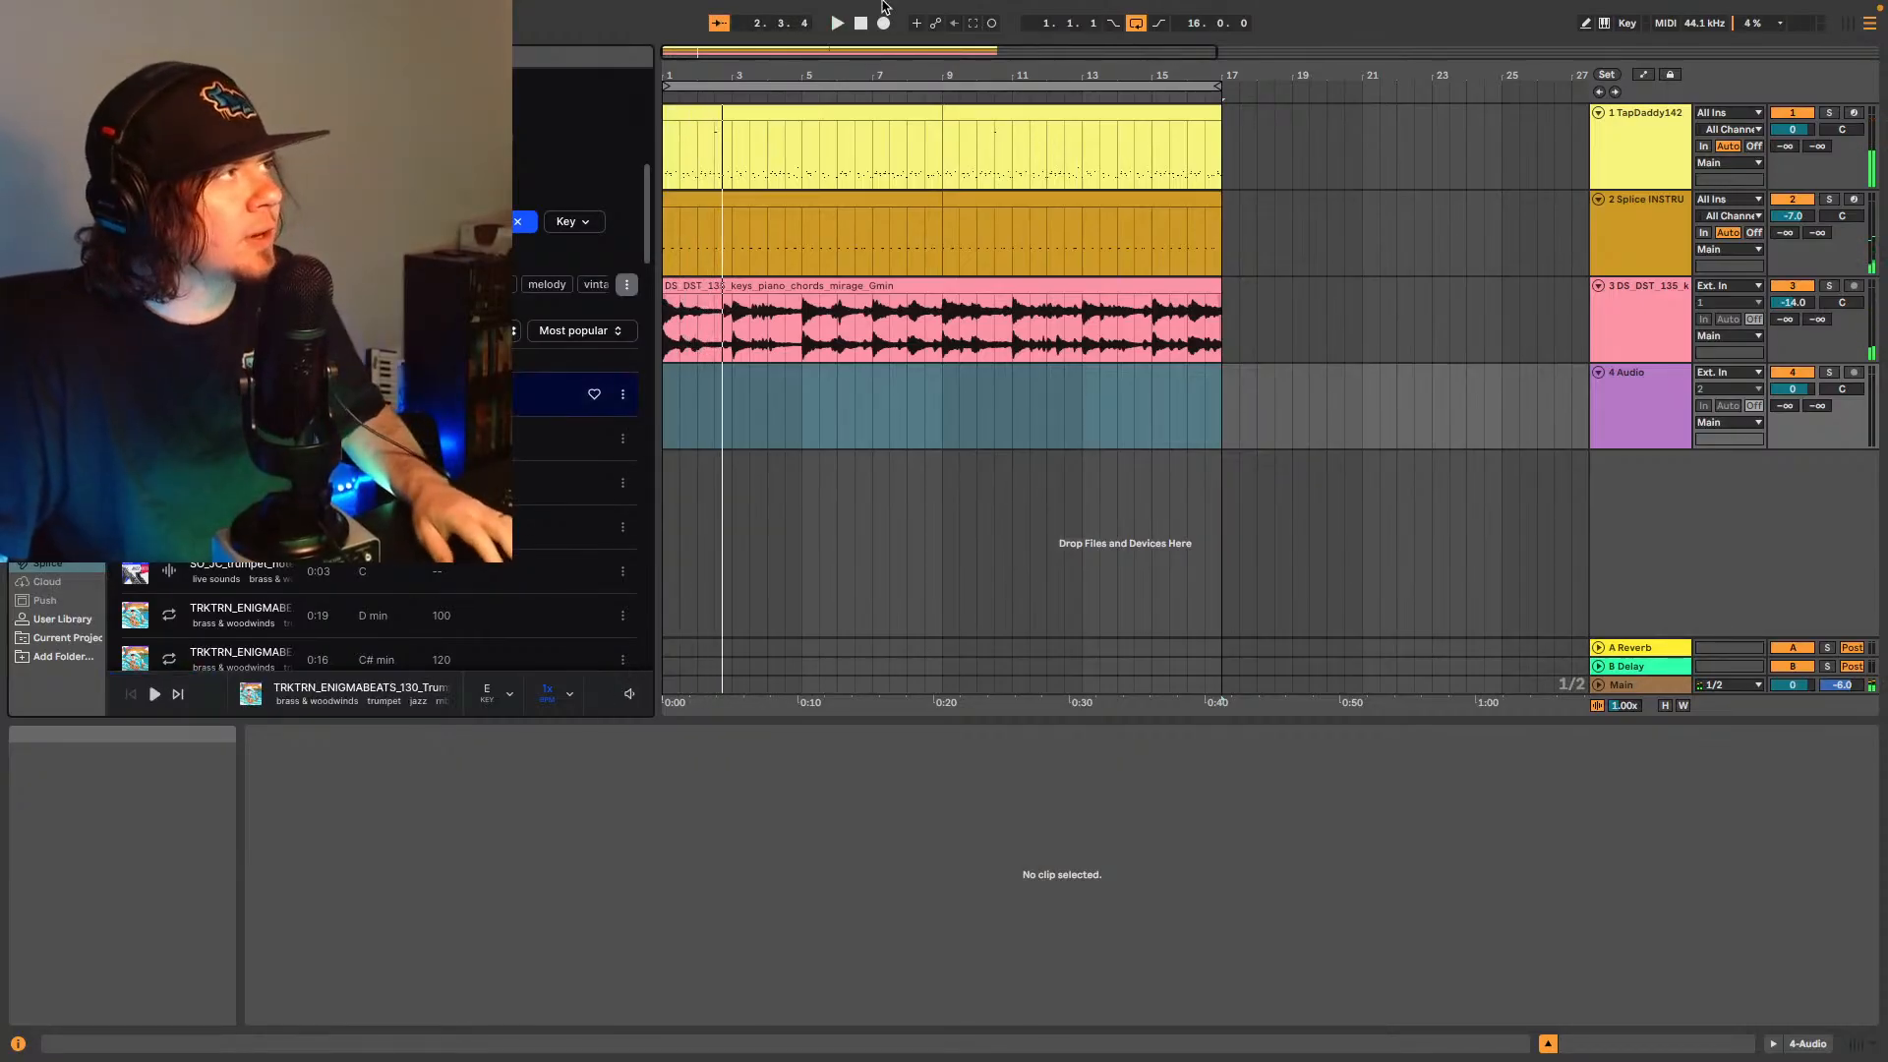
# - Check the piano loop's pitch shift in its clip settings and set Splice to transpose all samples to the key of F
pyautogui.moveTo(851, 52)
pyautogui.mouseDown()
pyautogui.moveTo(853, 103)
pyautogui.moveTo(854, 69)
pyautogui.mouseUp()
pyautogui.click(738, 285)
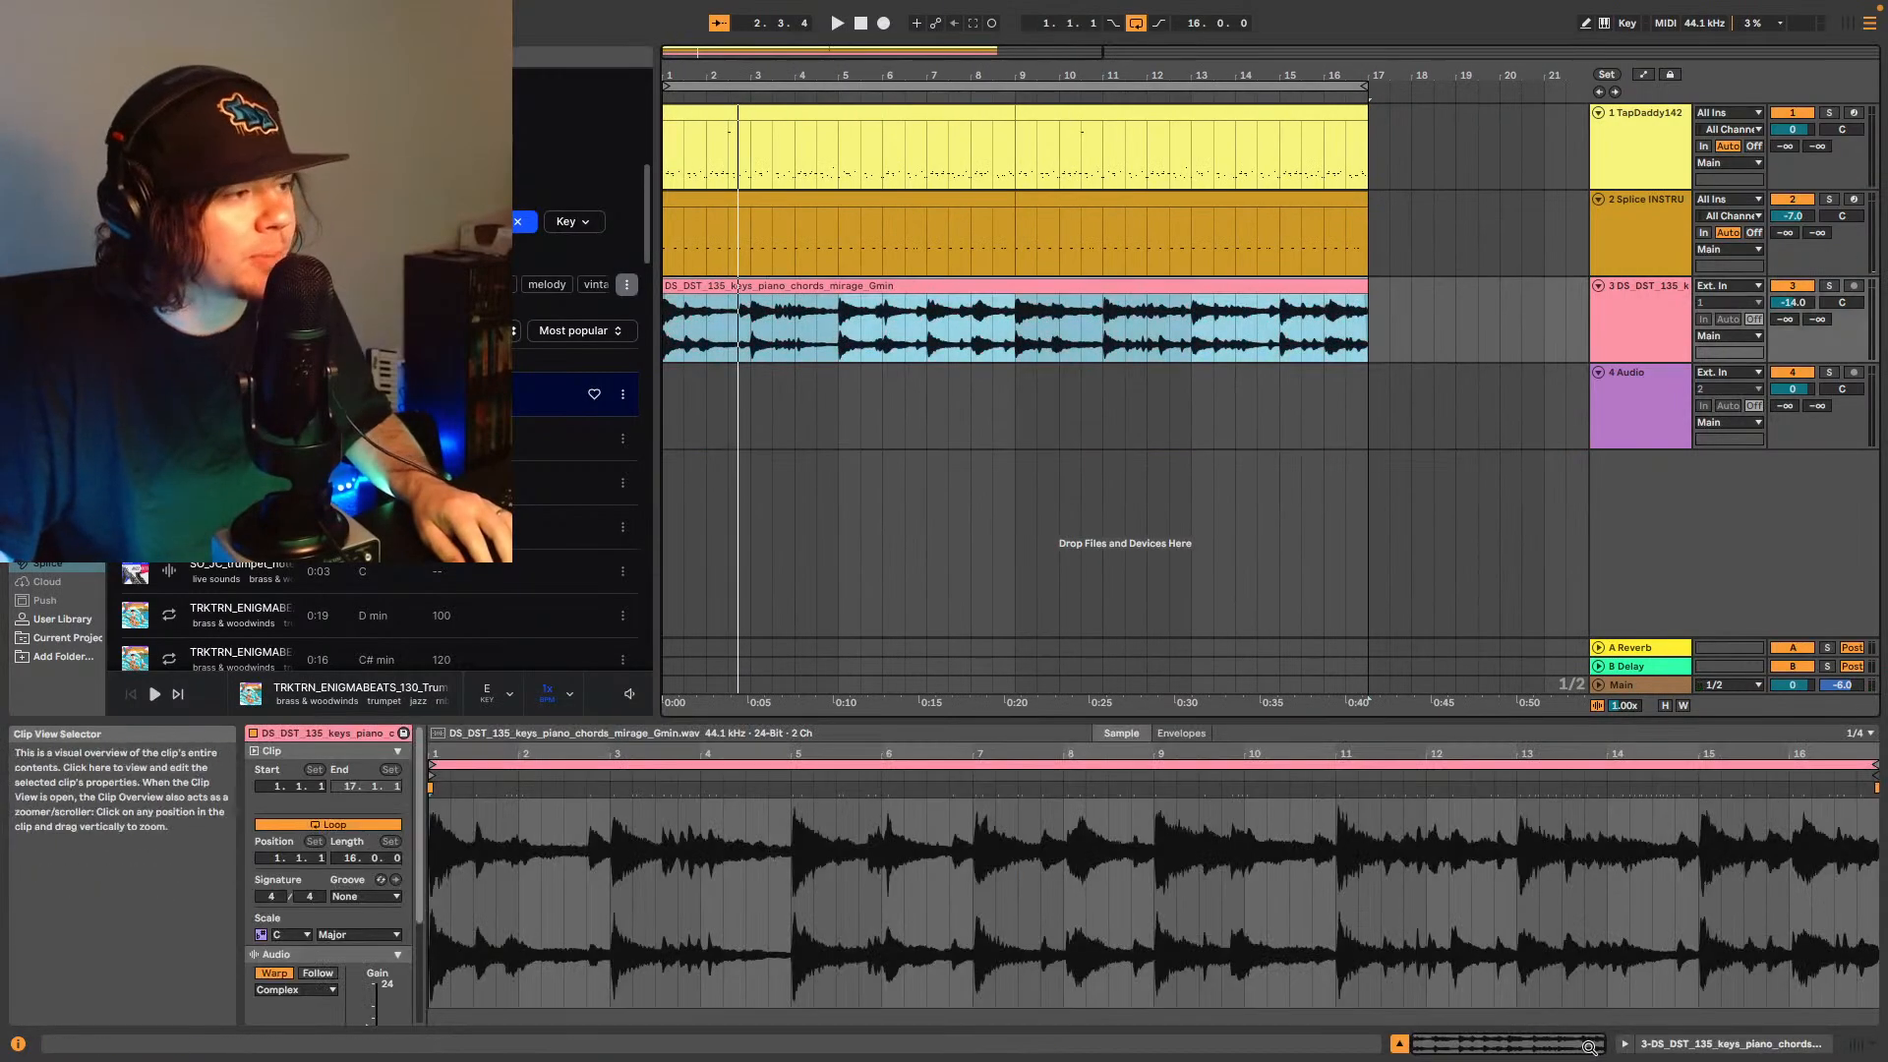
pyautogui.click(1589, 1047)
pyautogui.scroll(-3, 333, 885)
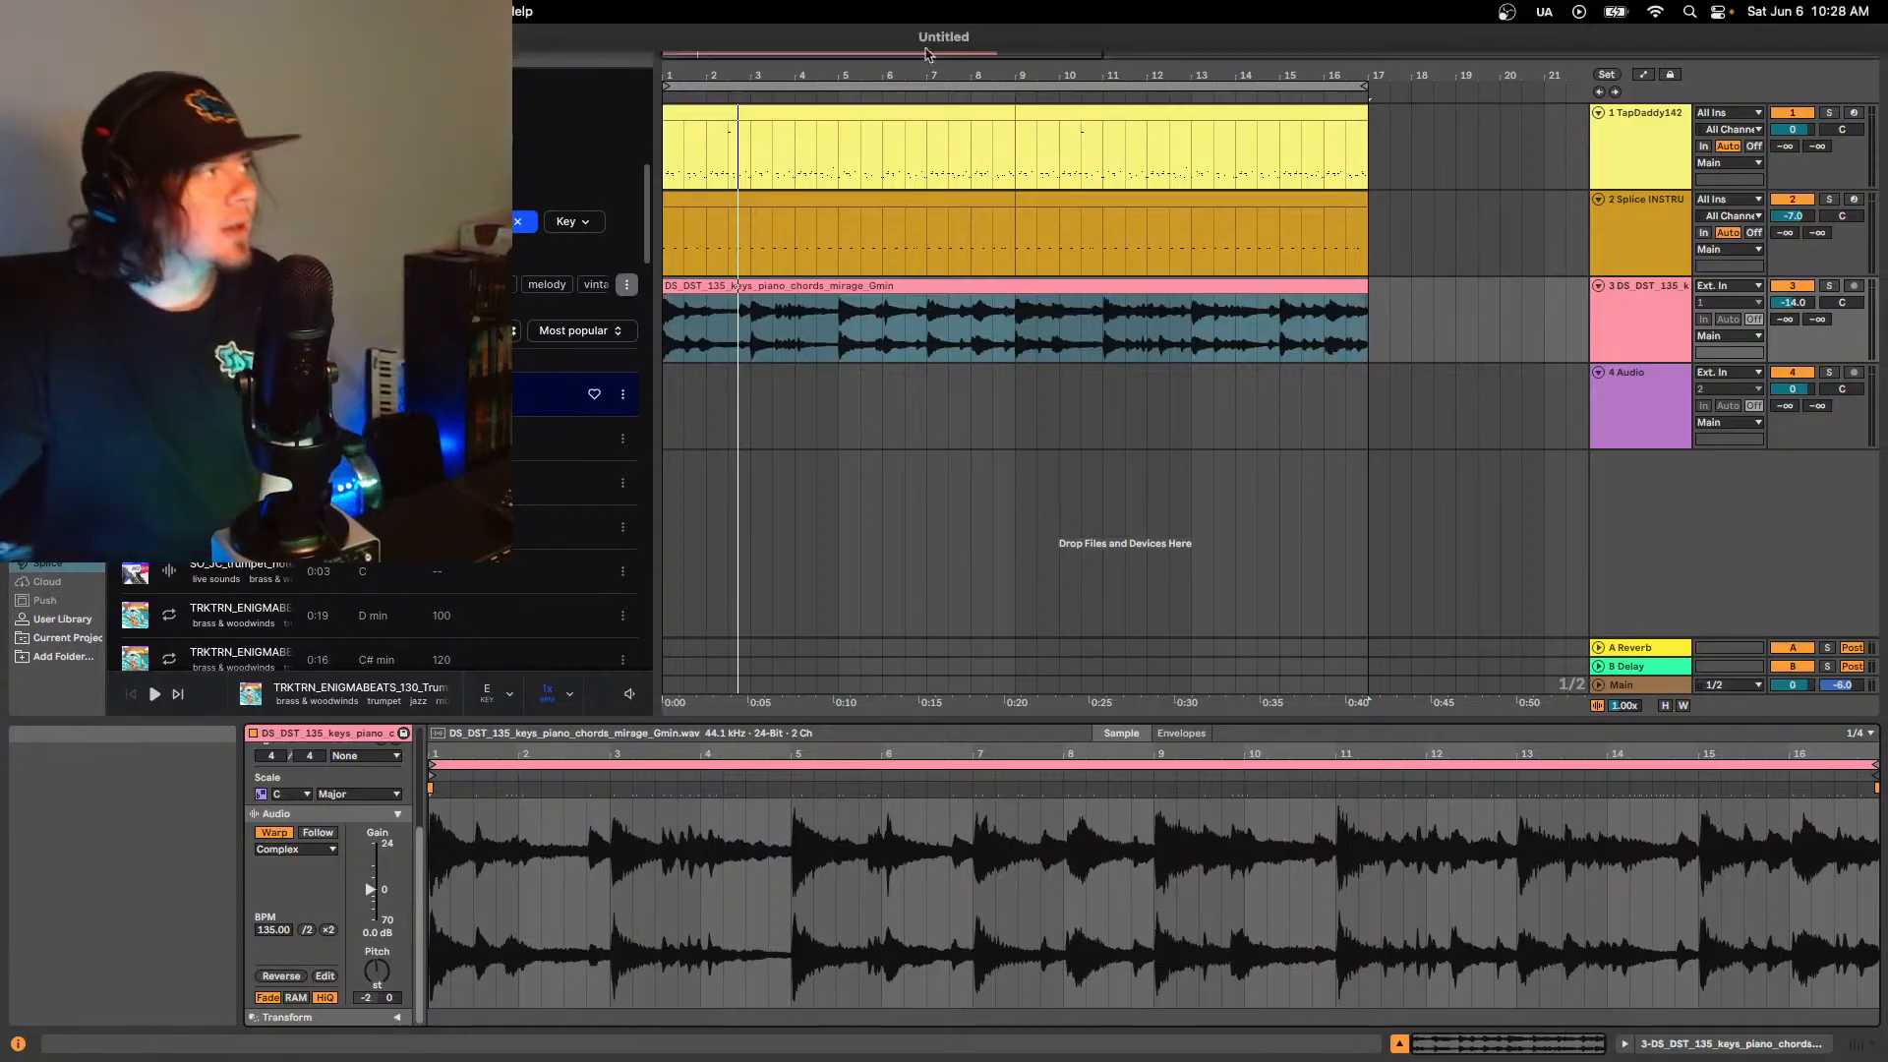
pyautogui.click(508, 694)
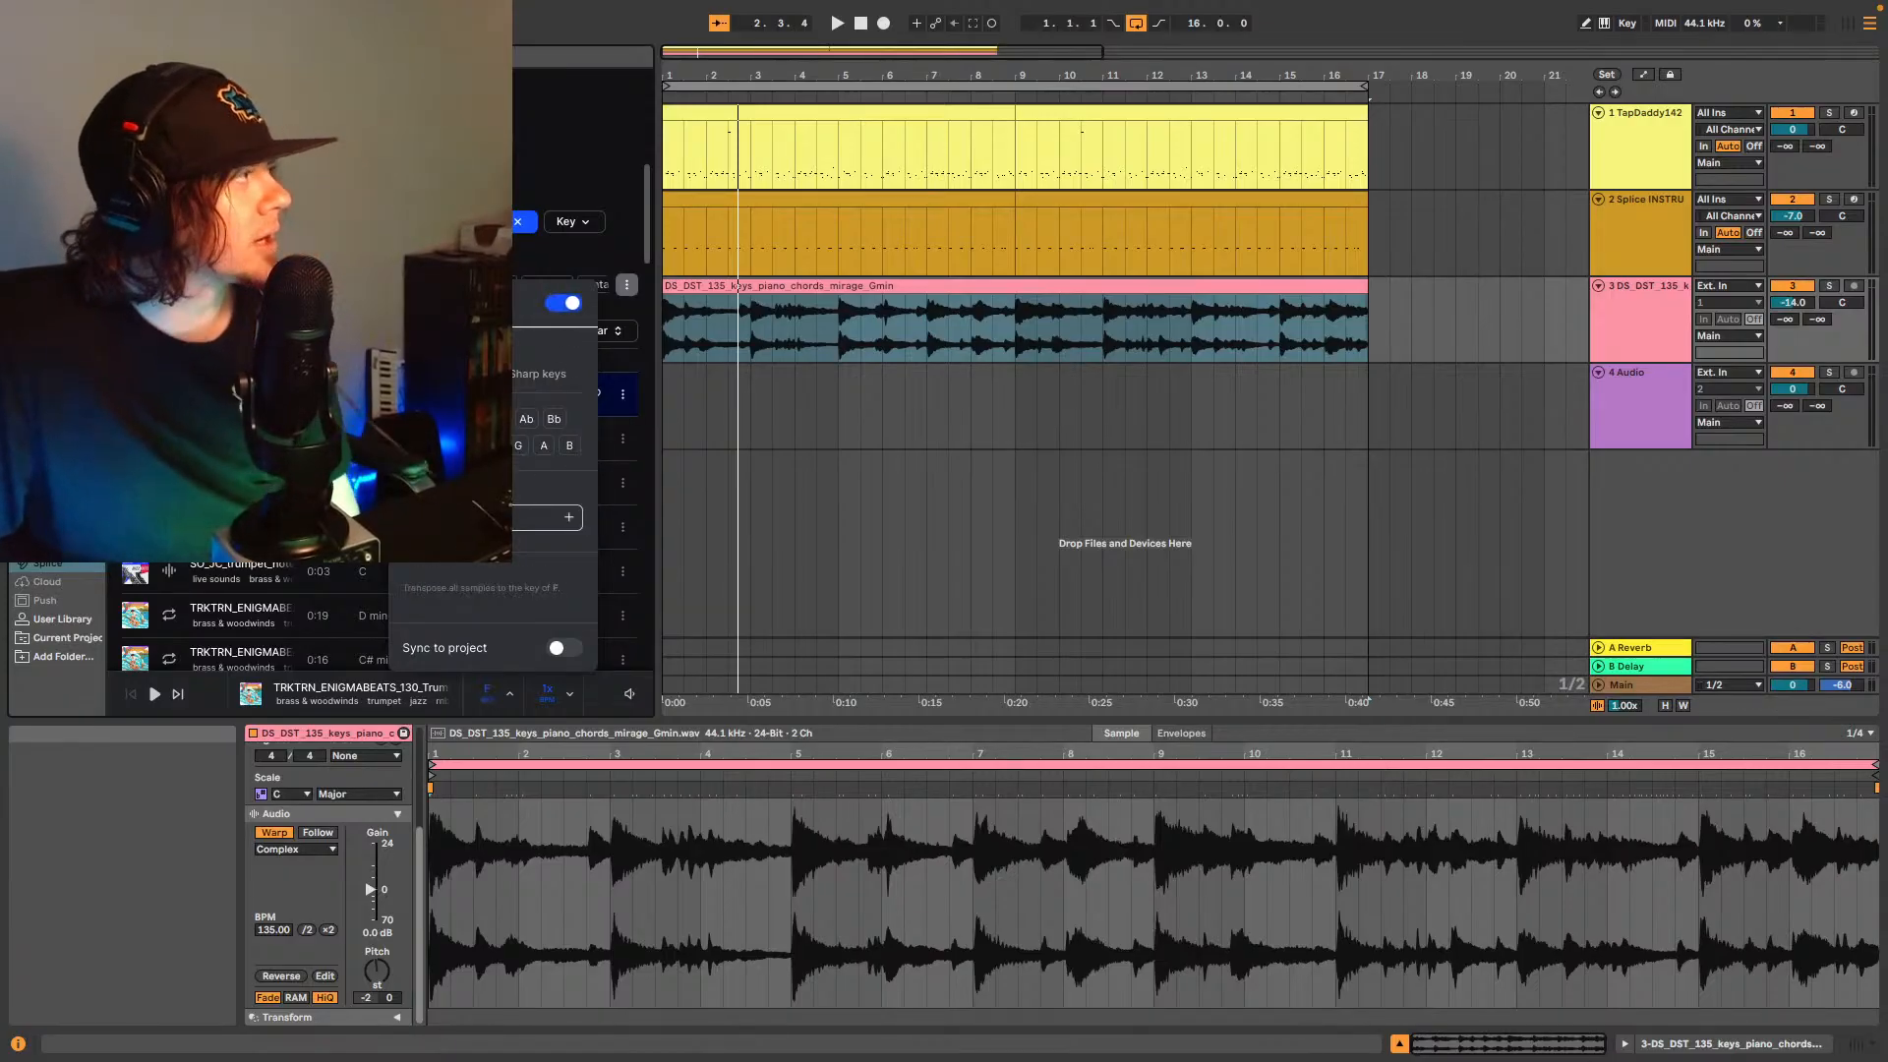
# - Audition the TRKTRN_ENIGMABEATS_130, DS_DST_140 and TRKTRN_ENIGMABEATS_100 trumpet loops over the playing beat
pyautogui.press('space')
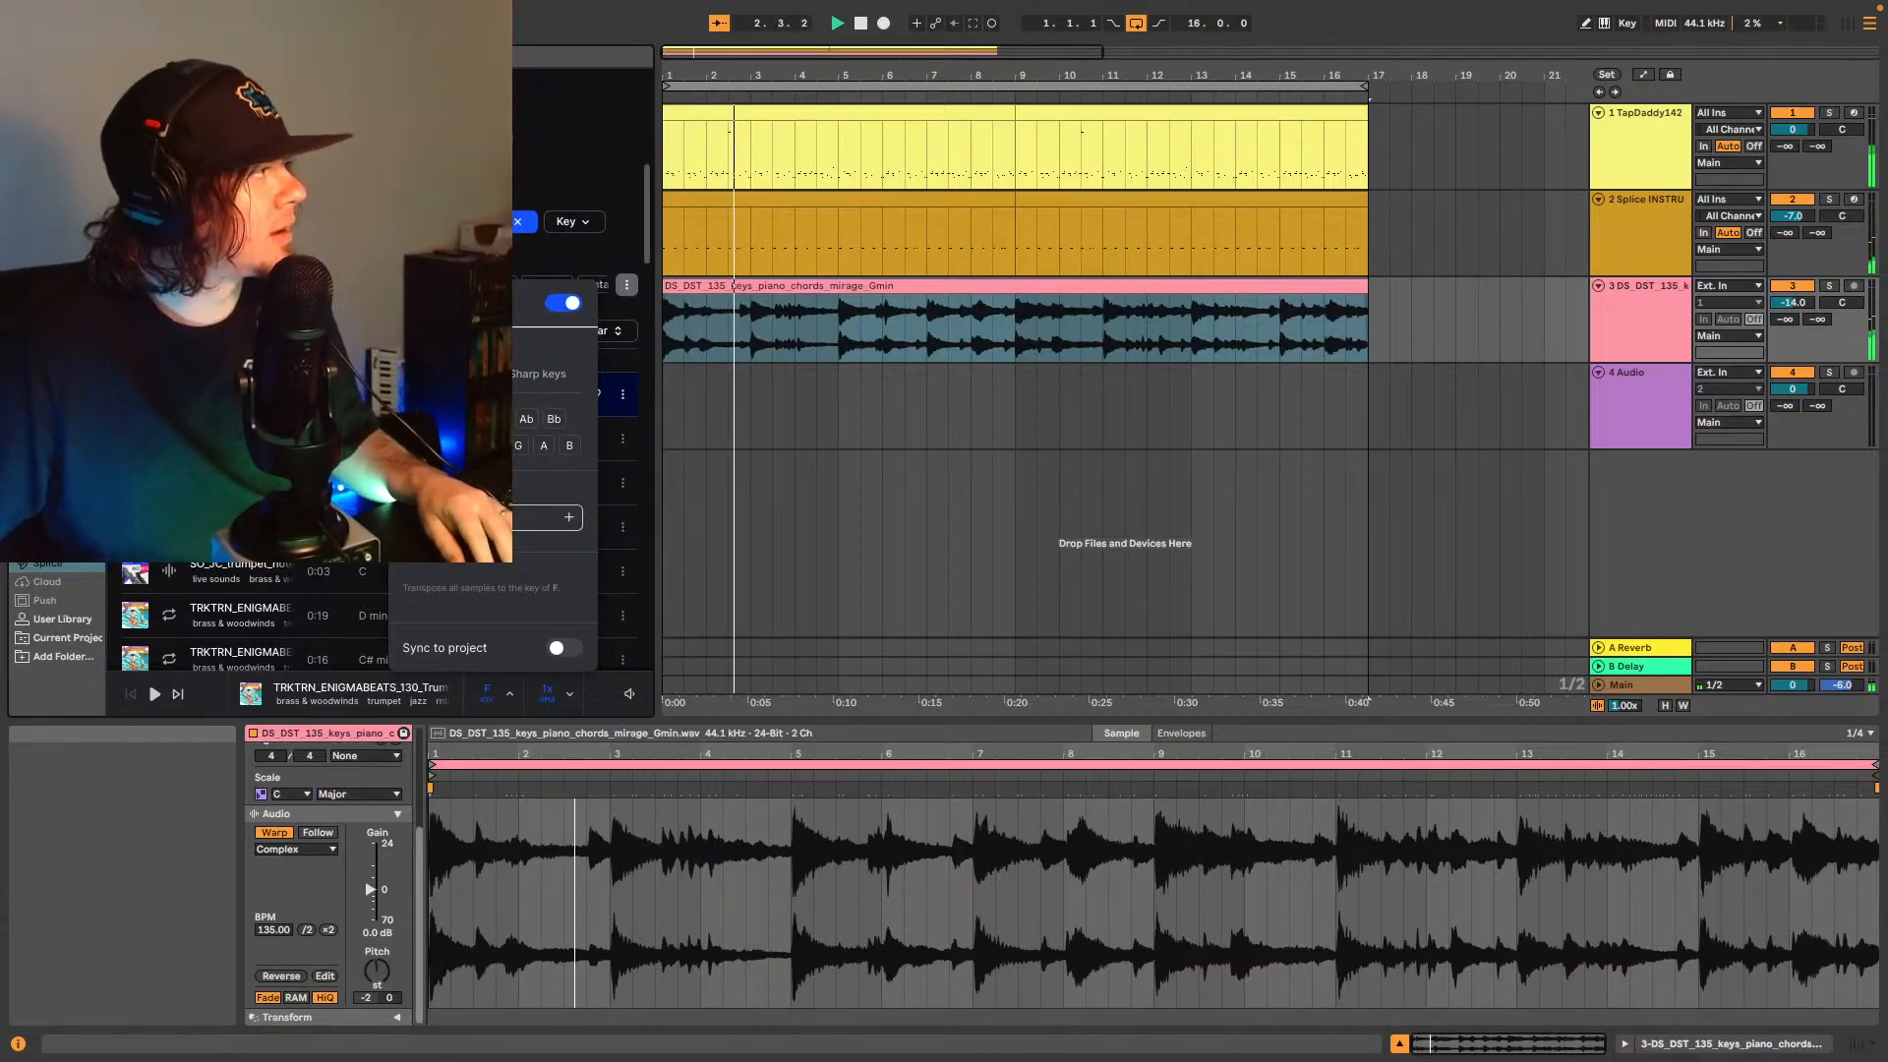
pyautogui.click(236, 394)
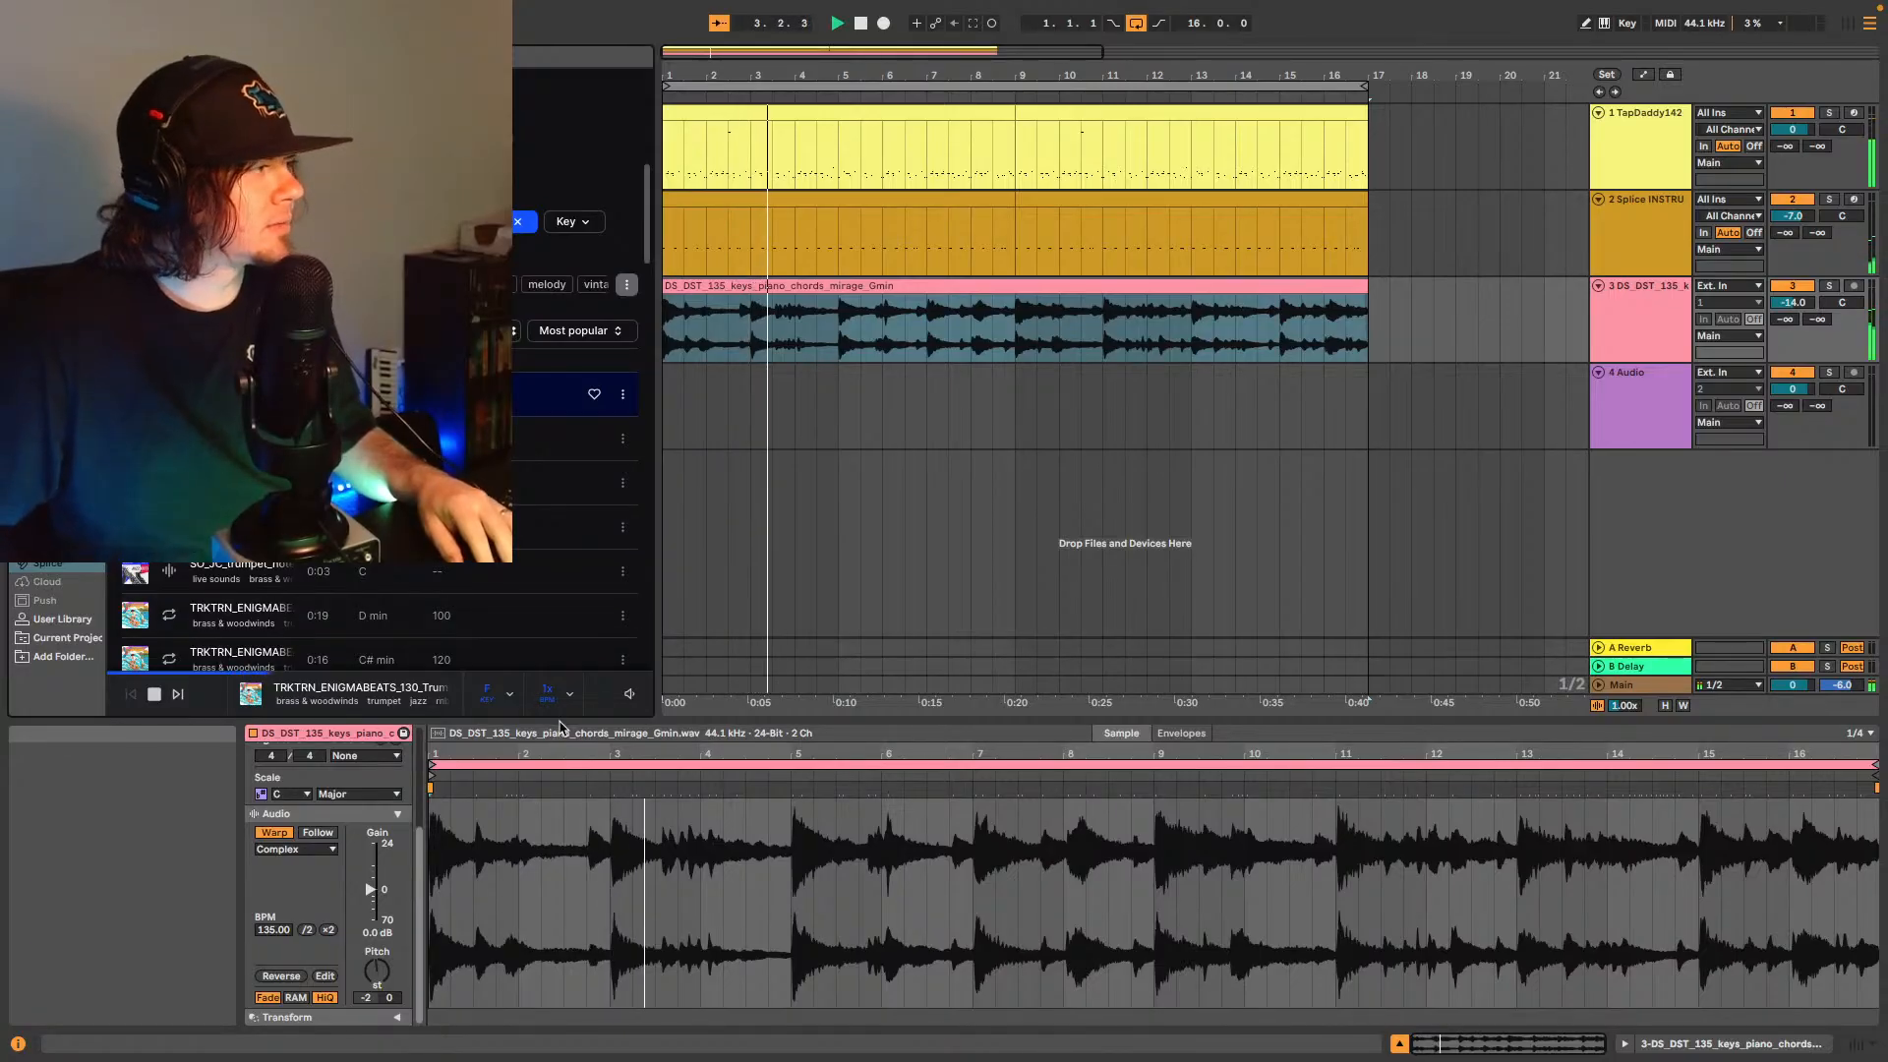
pyautogui.moveTo(631, 694)
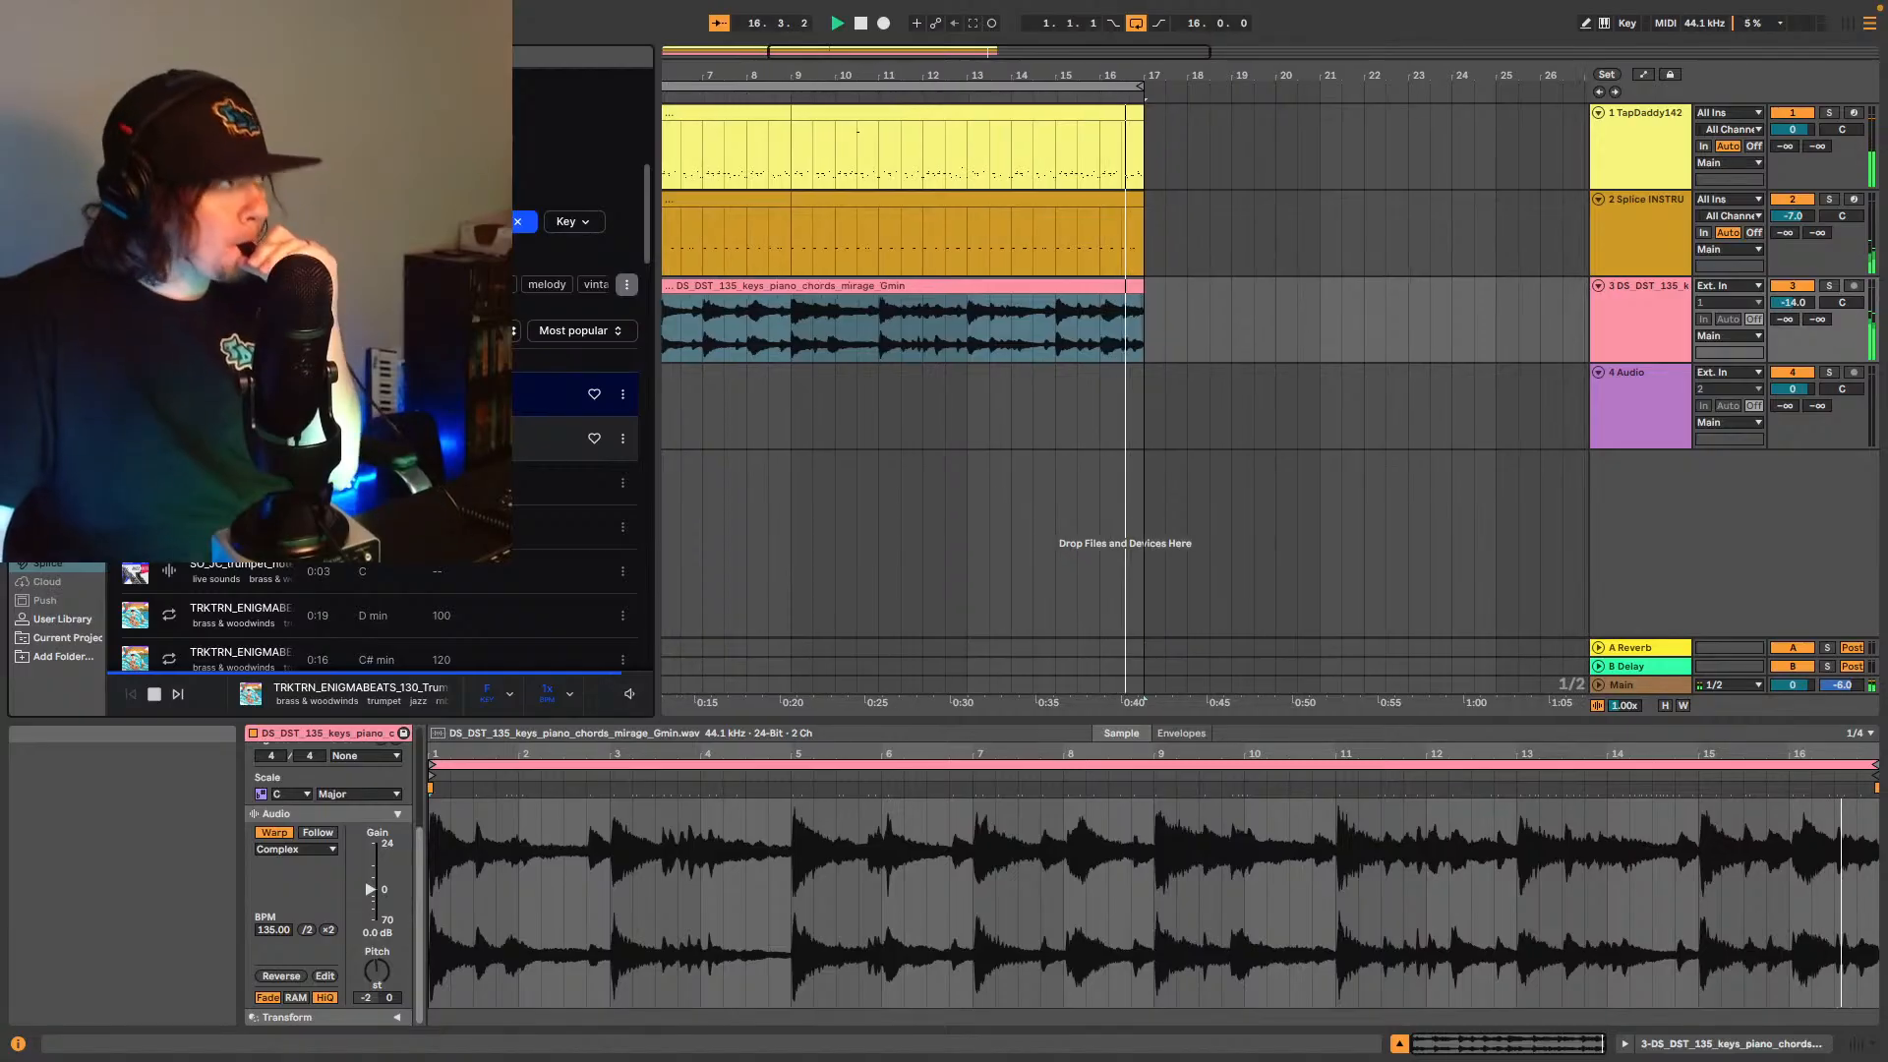
pyautogui.click(571, 438)
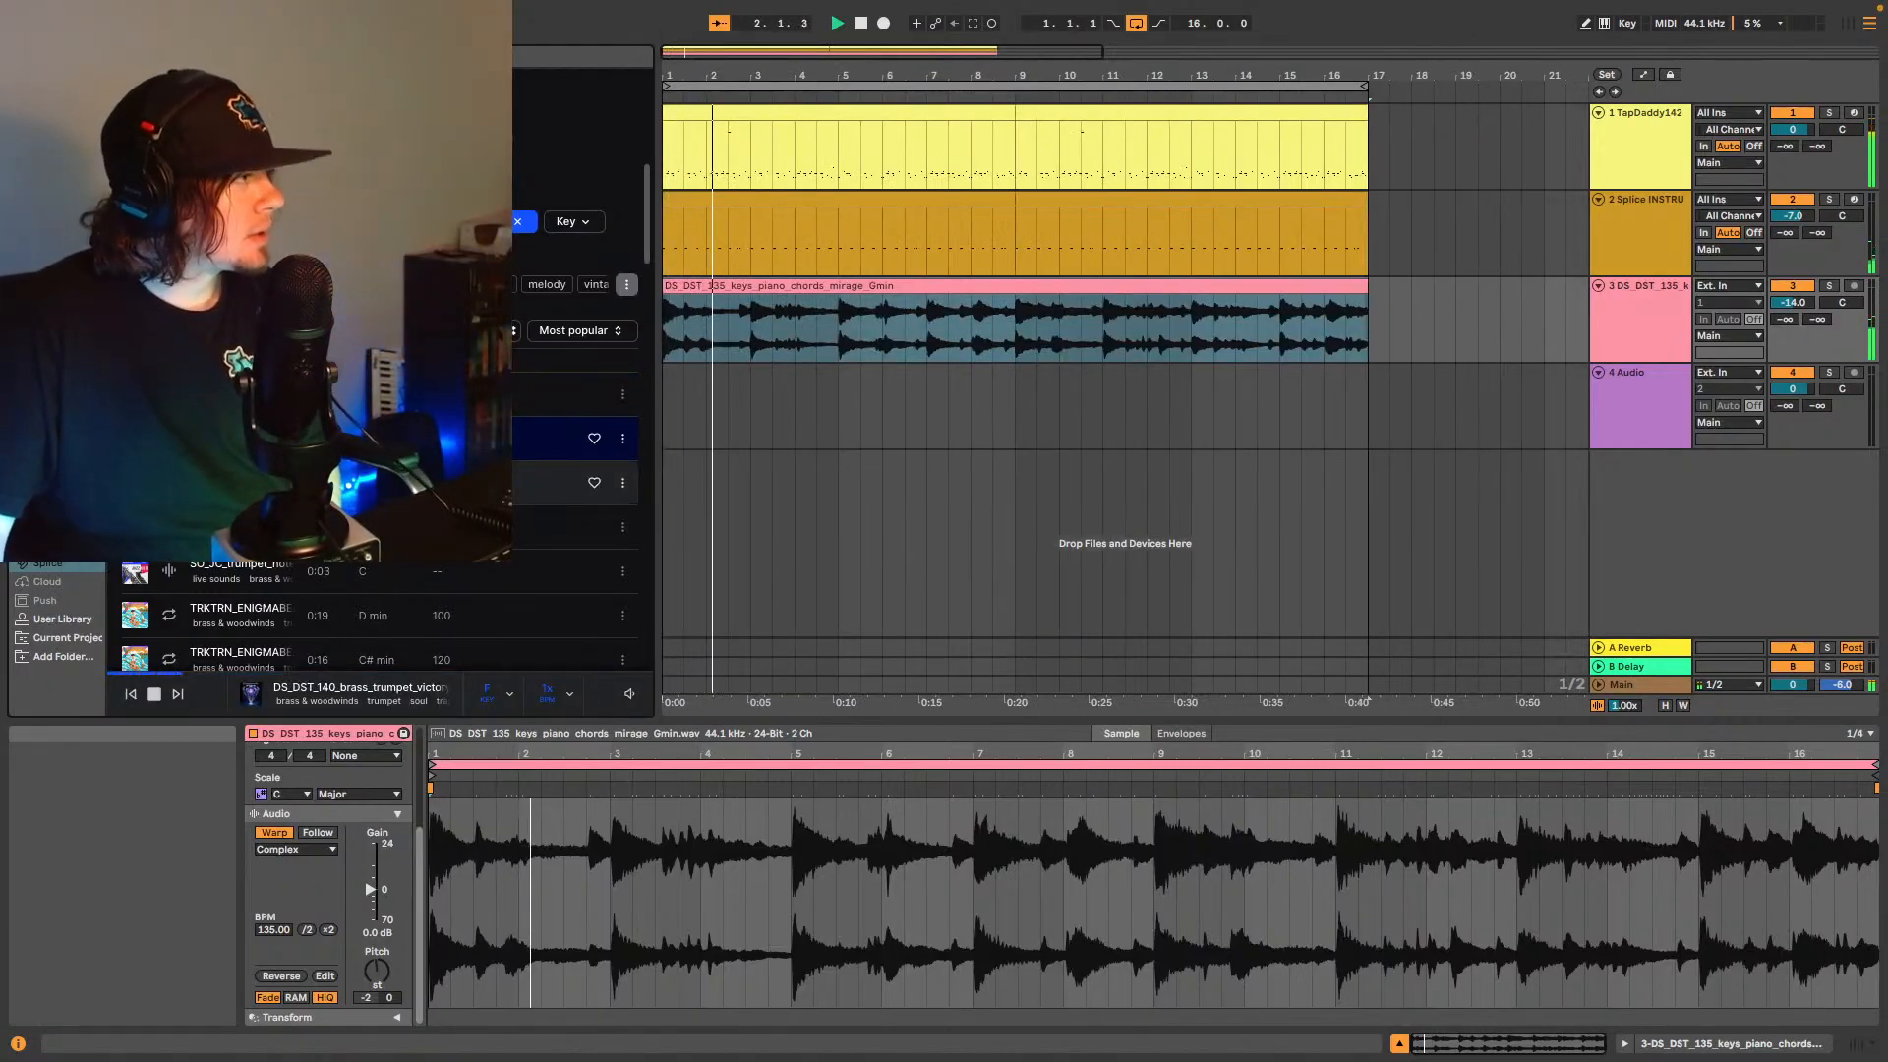
pyautogui.click(570, 482)
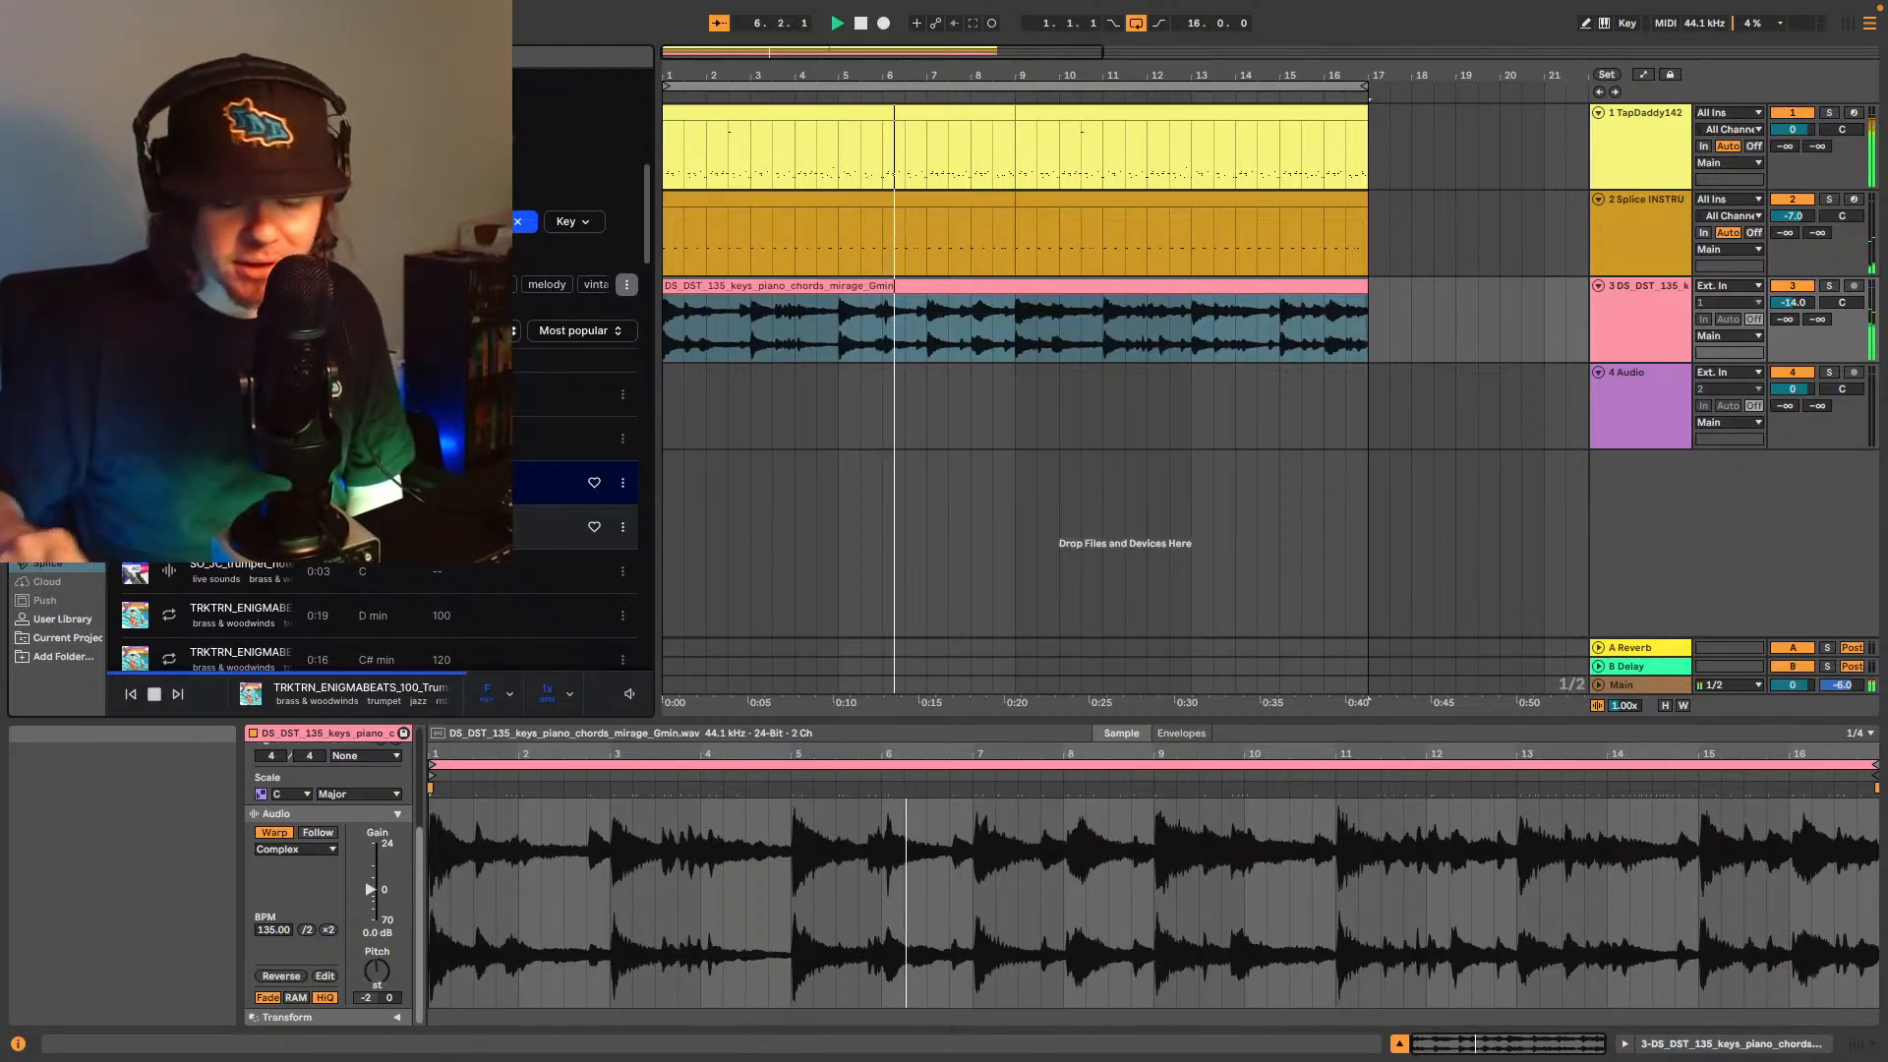
pyautogui.click(1014, 335)
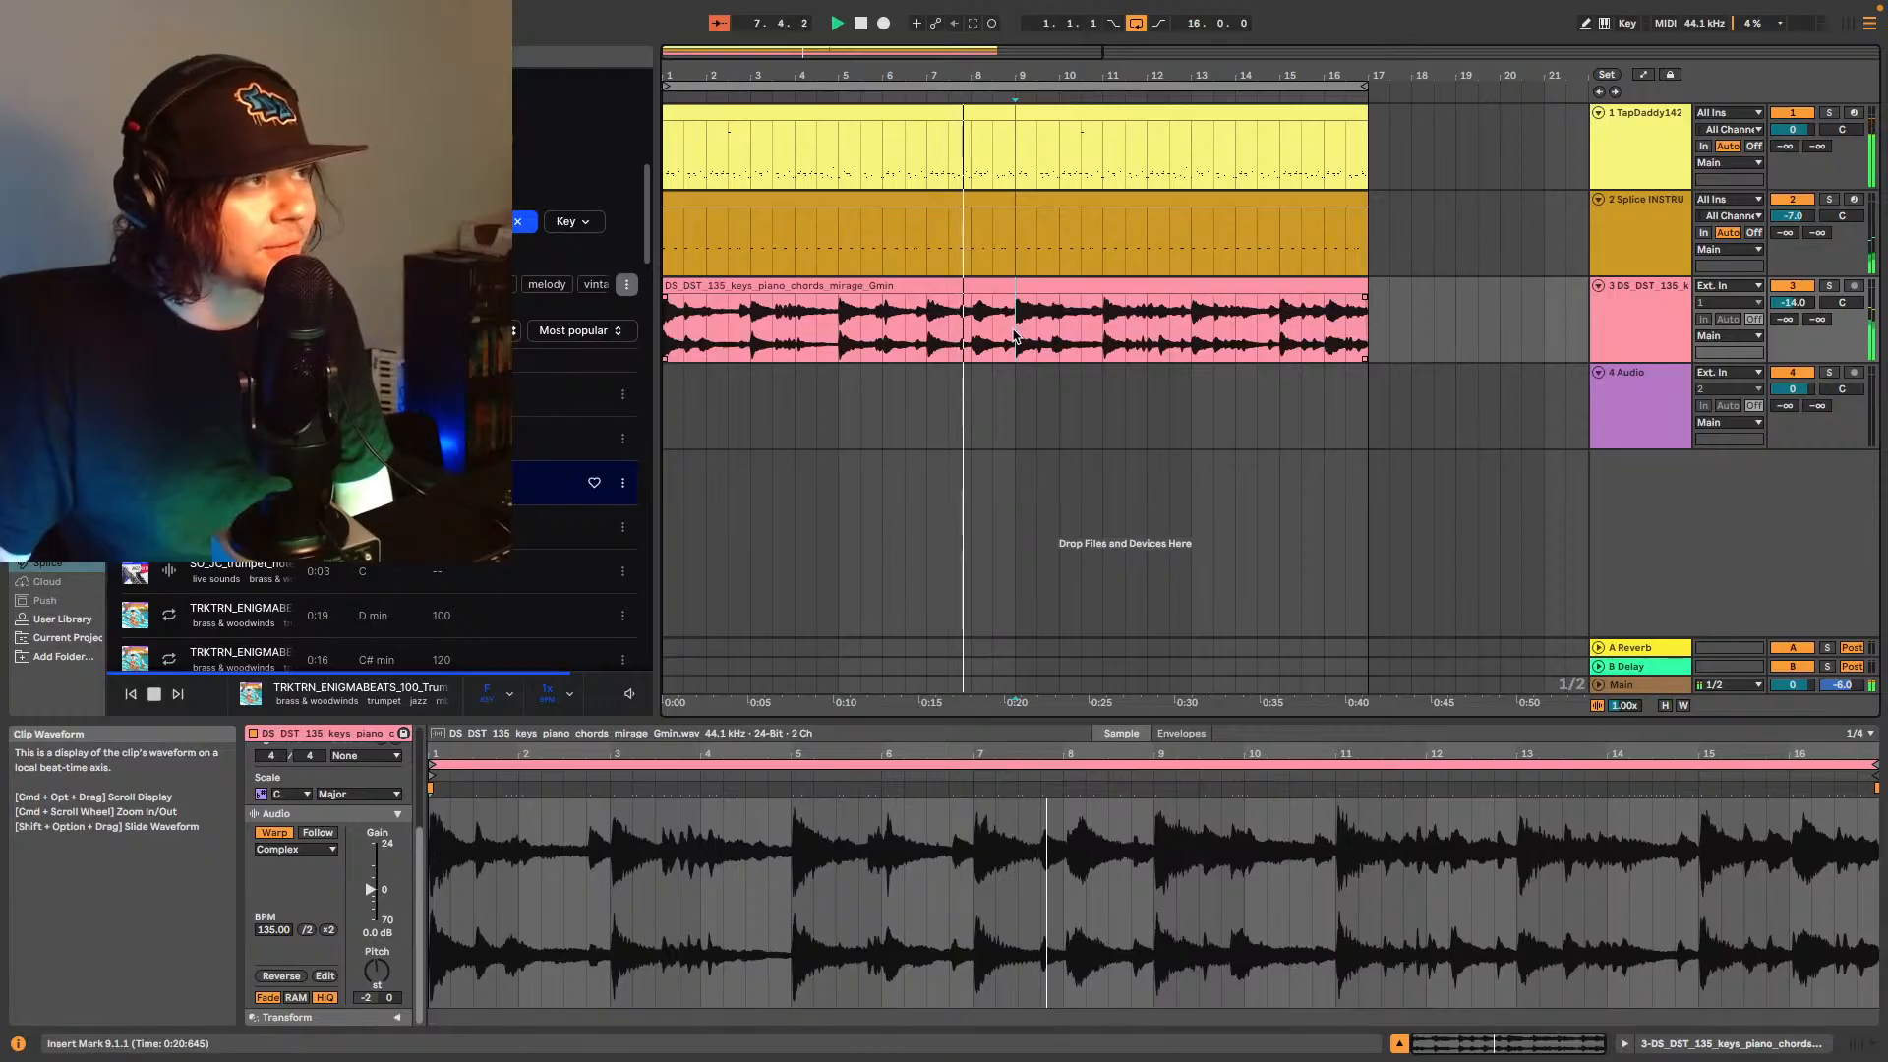
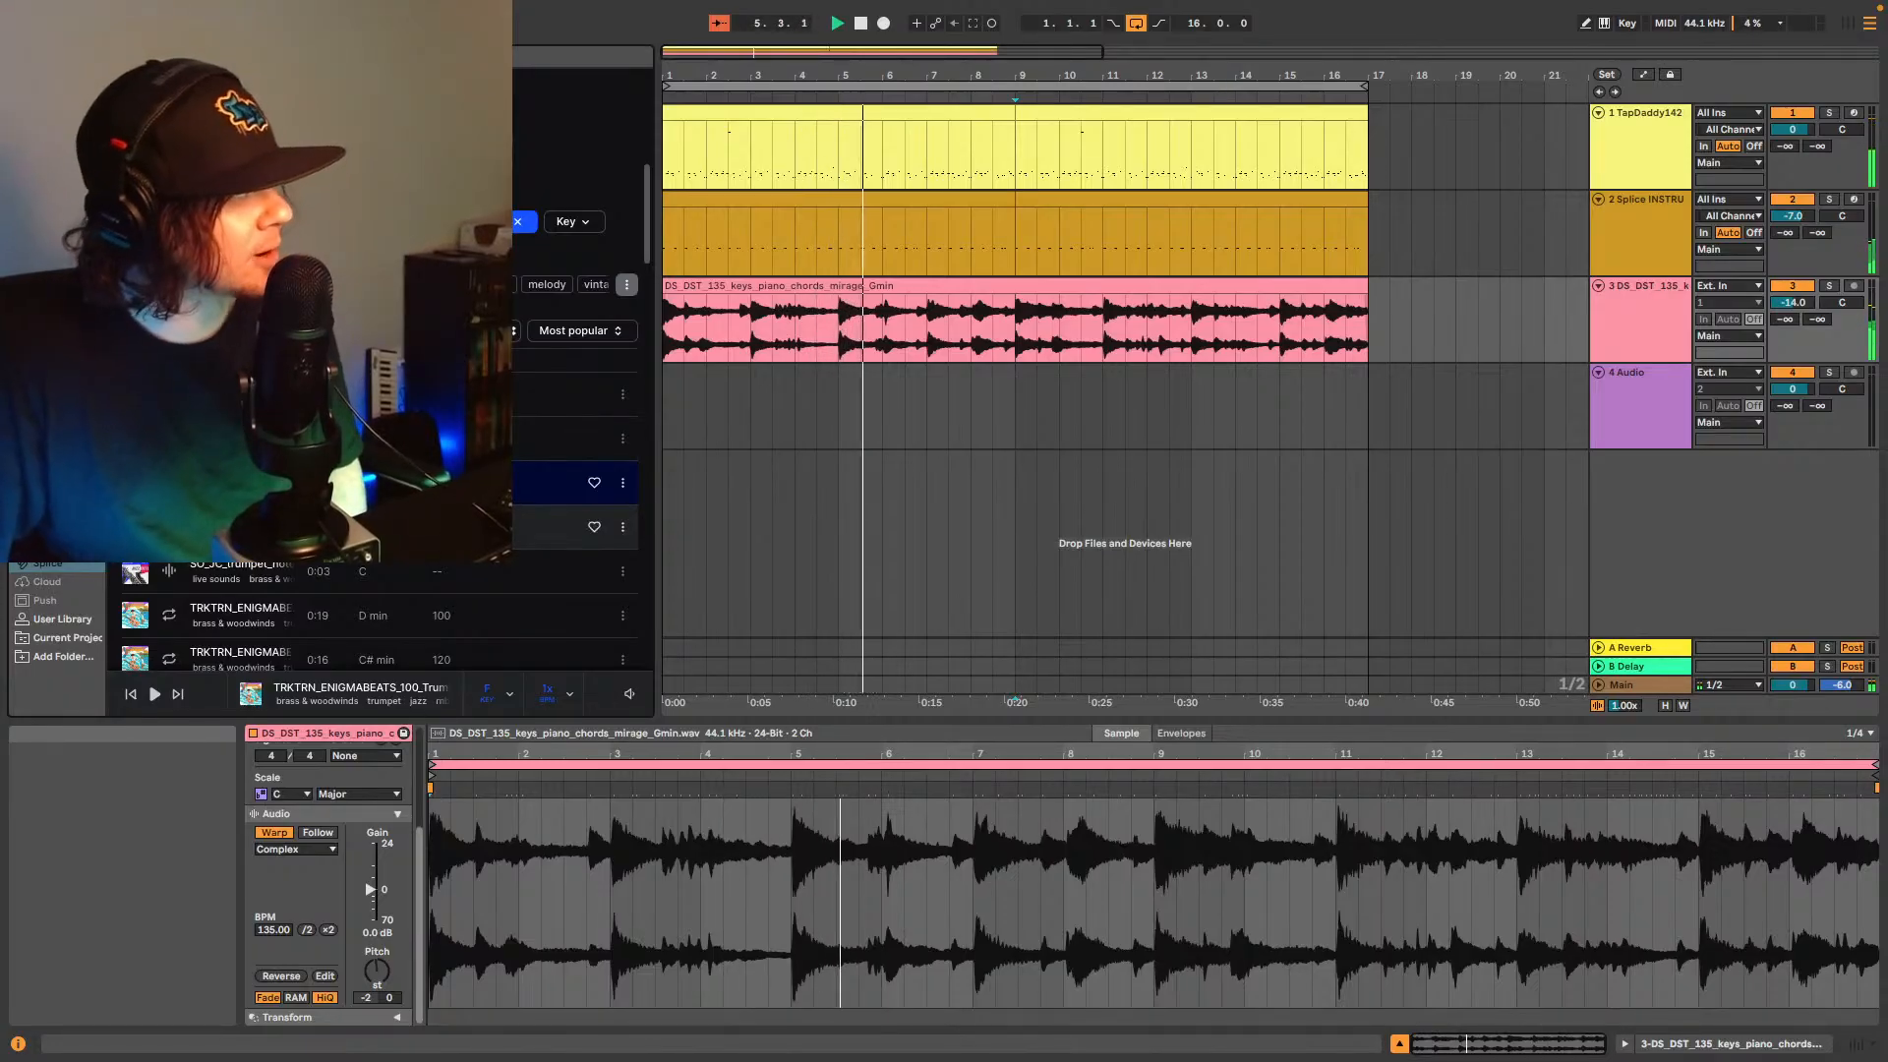
# - Audition the TRKTRN_ENIGMABEATS_80 trumpet loop and the D minor TRKTRN_ENIGMABEATS_100 trumpet loop over the playing beat
pyautogui.click(443, 527)
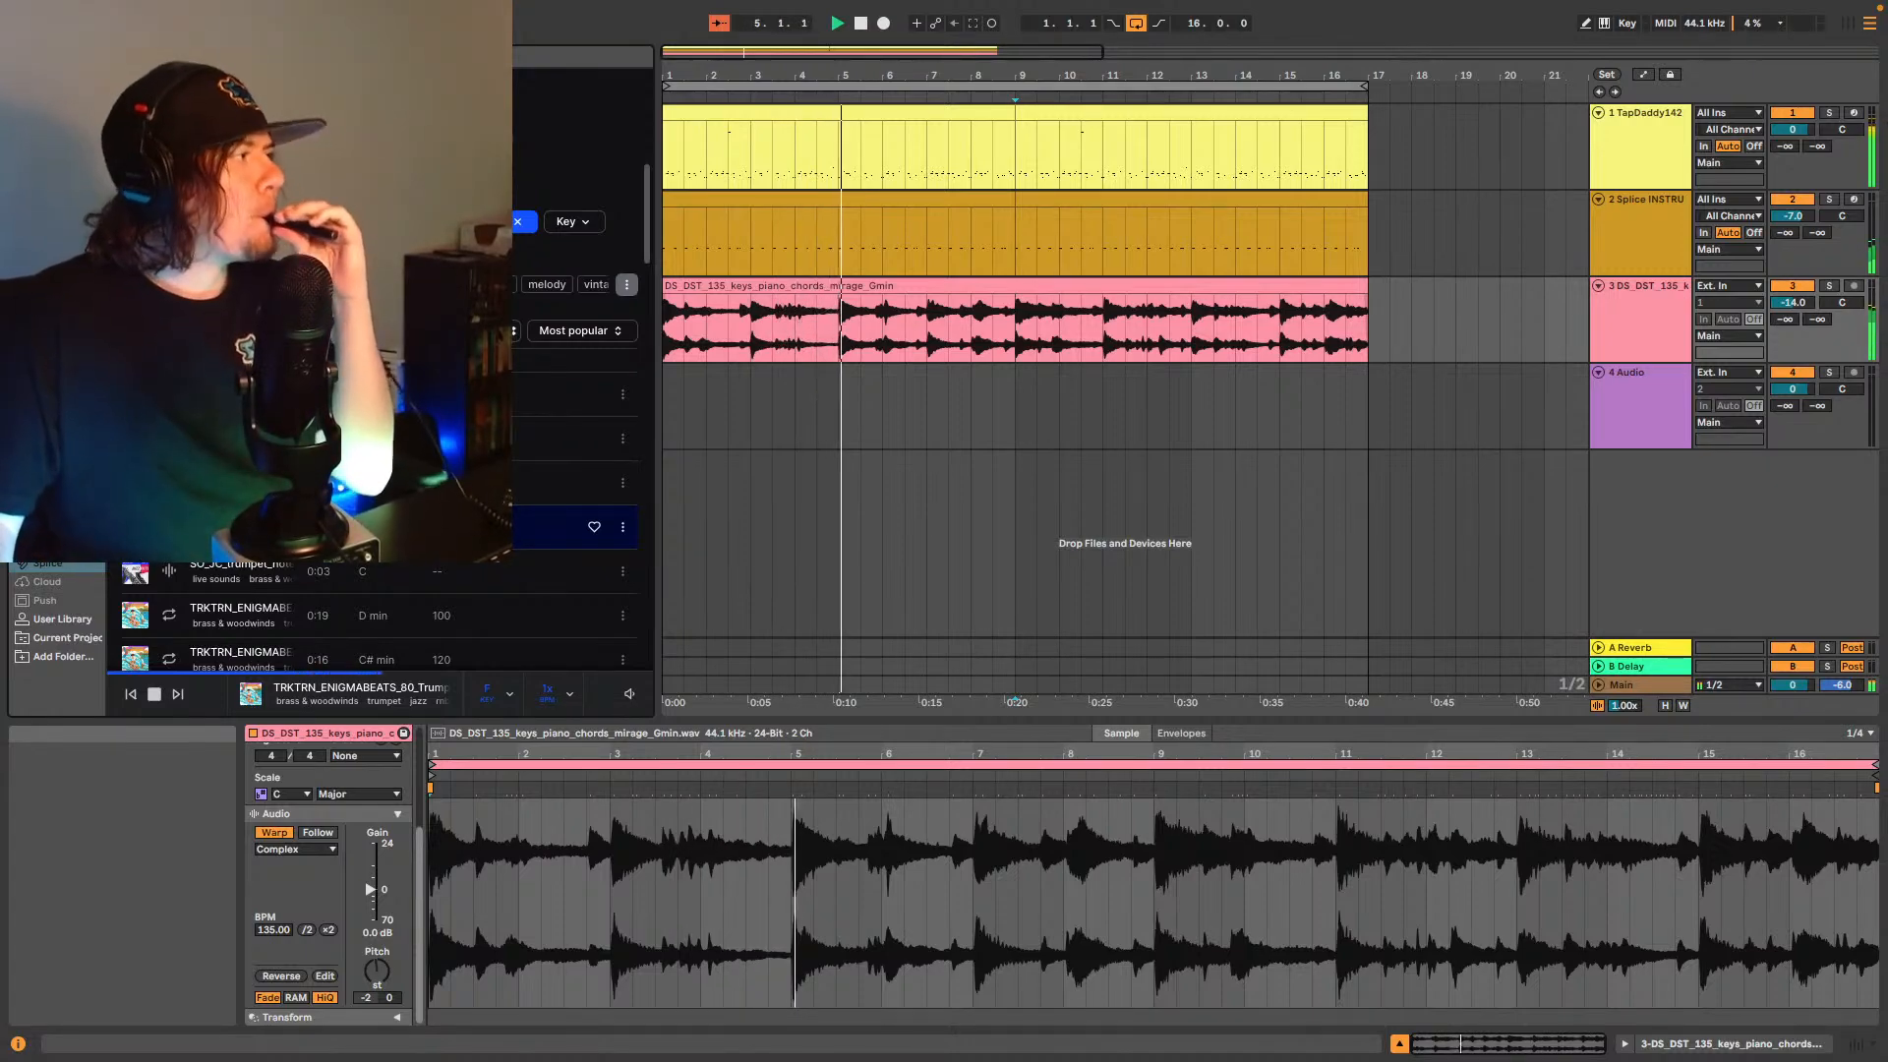
pyautogui.click(169, 619)
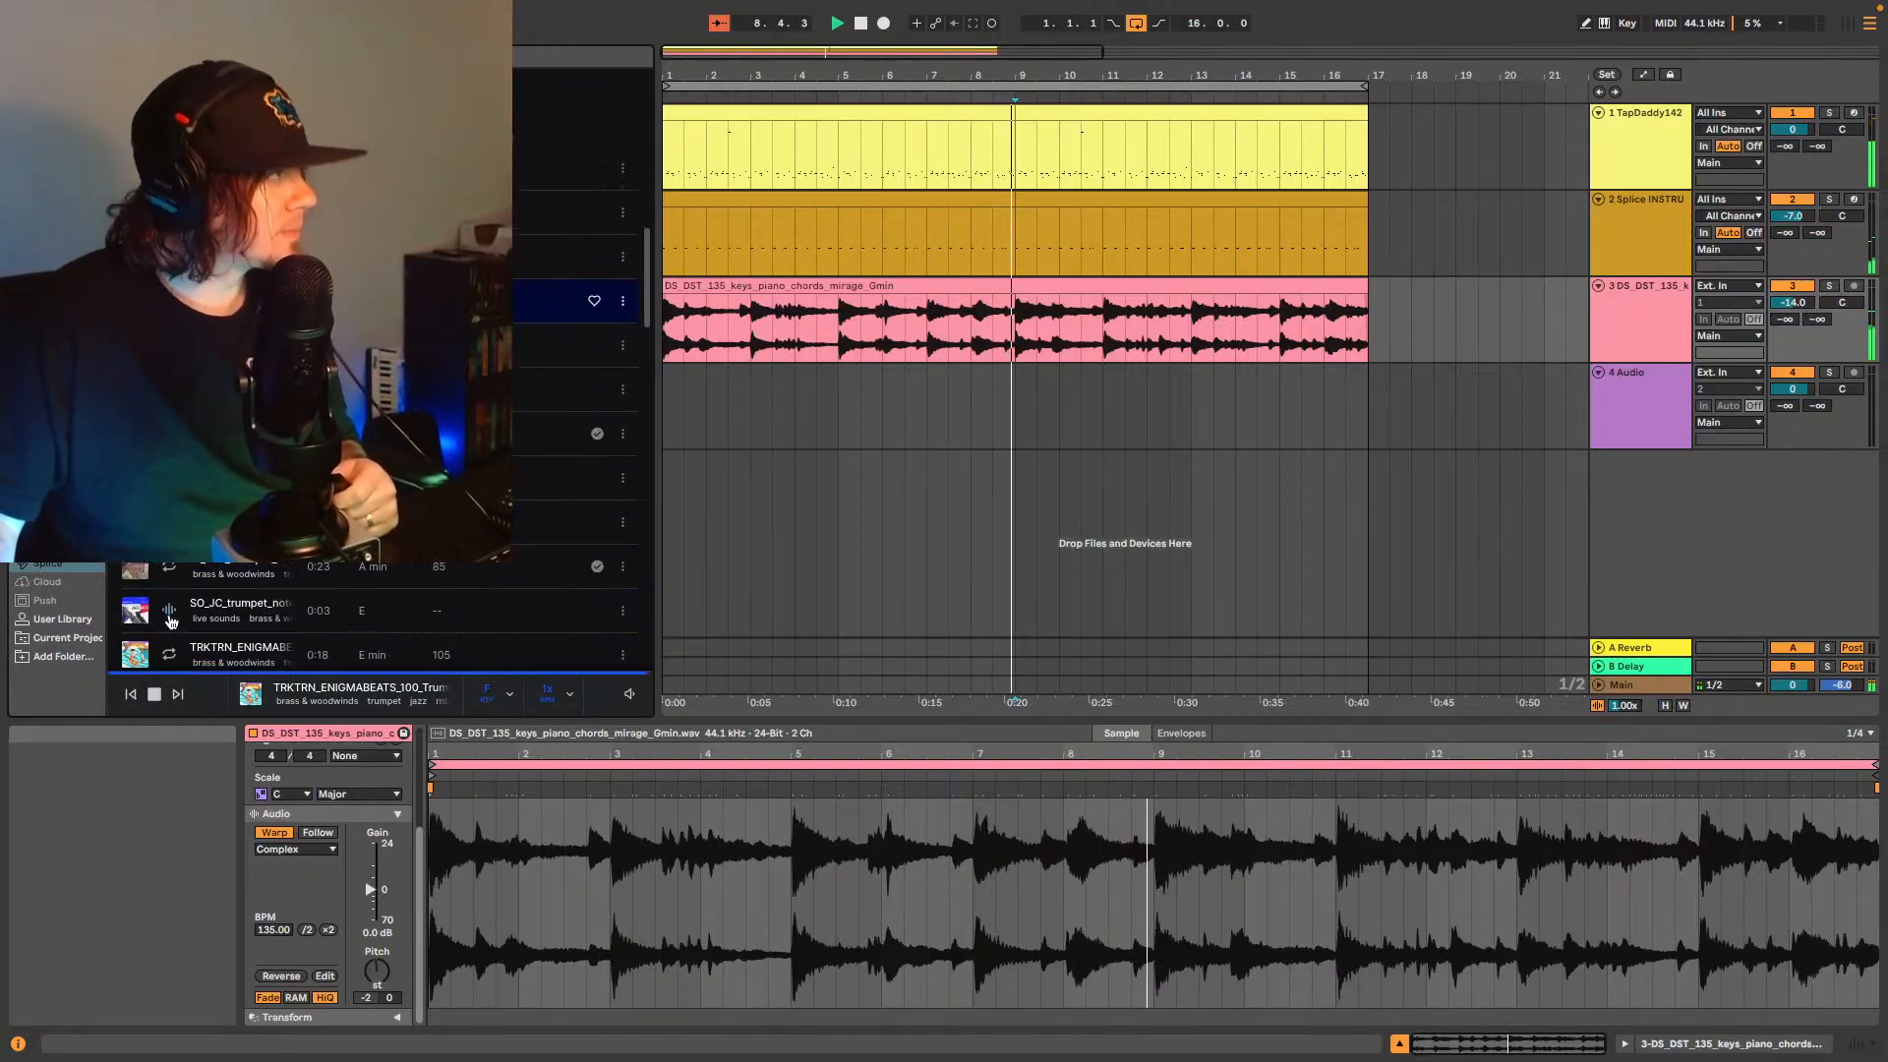
pyautogui.scroll(-4, 295, 345)
pyautogui.scroll(1, 378, 413)
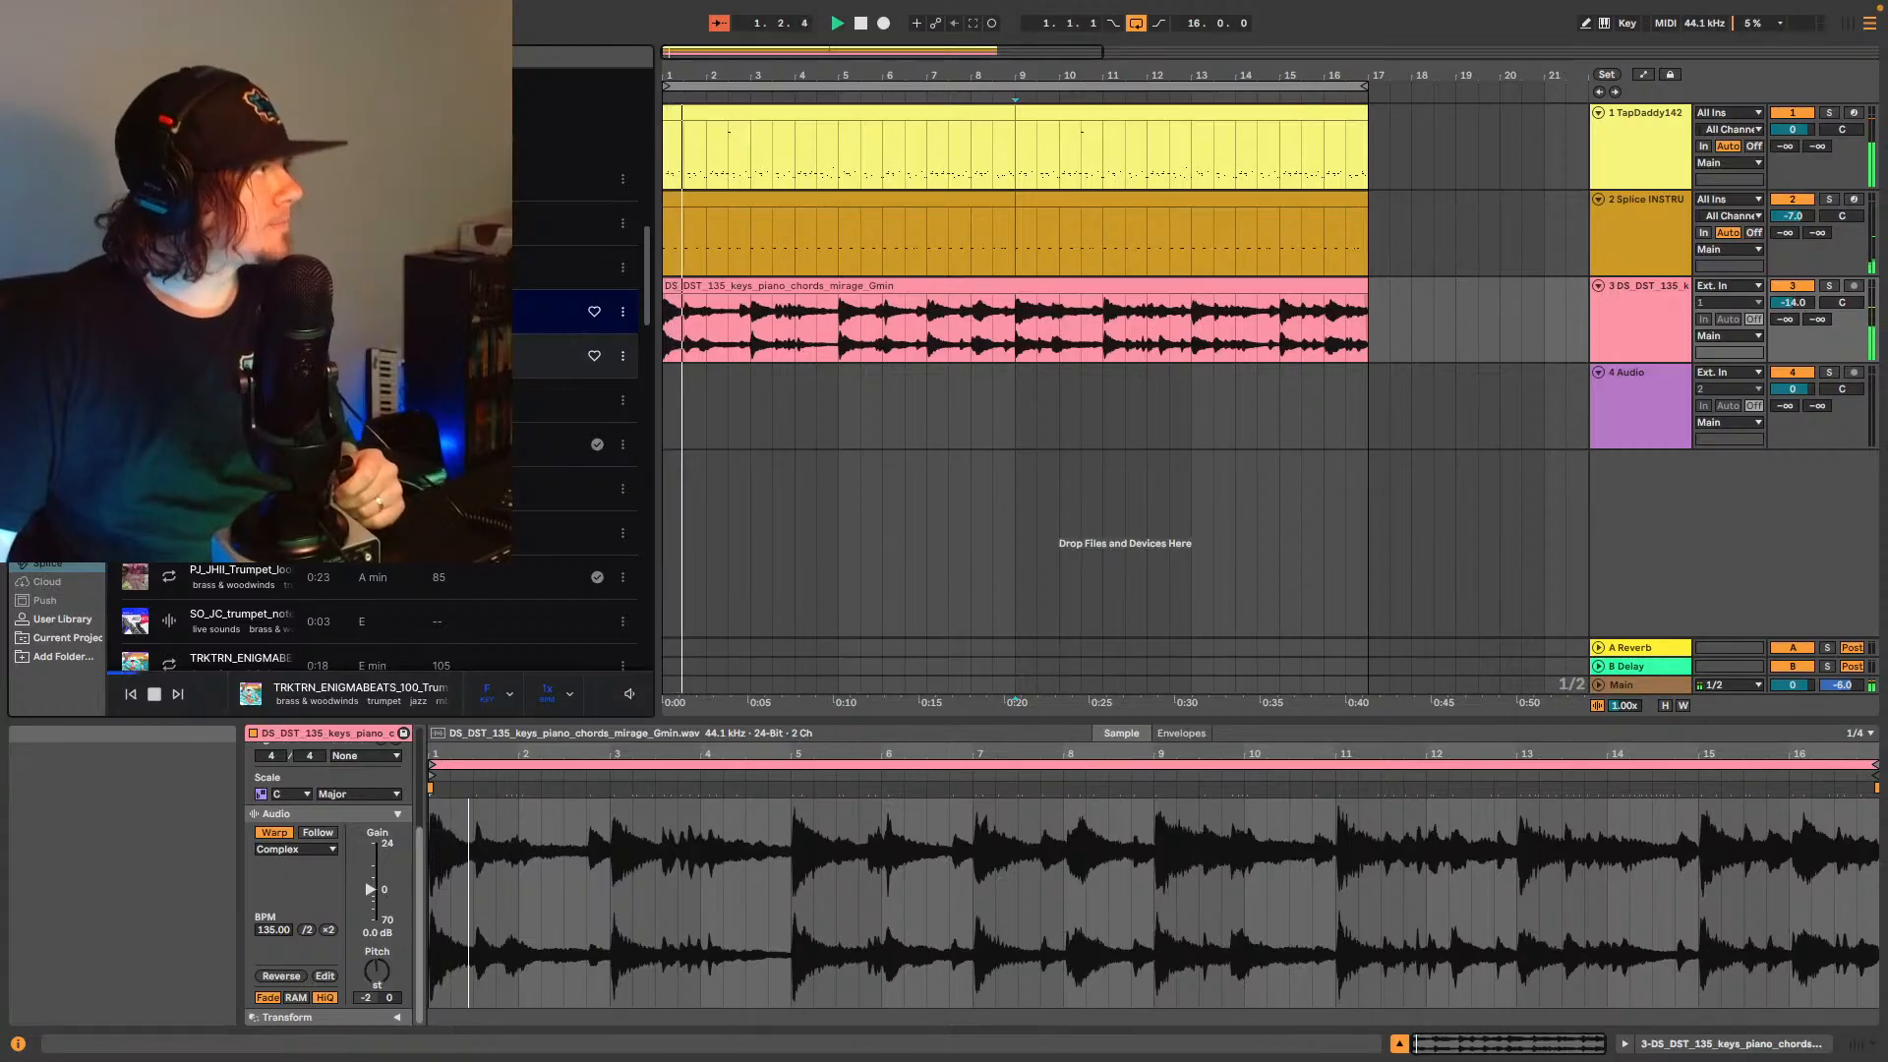
# - Audition the TRKTRN_ENIGMABEATS_120 and another TRKTRN_ENIGMABEATS_80 trumpet loop over the beat, checking Splice's key transposition setting
pyautogui.click(570, 355)
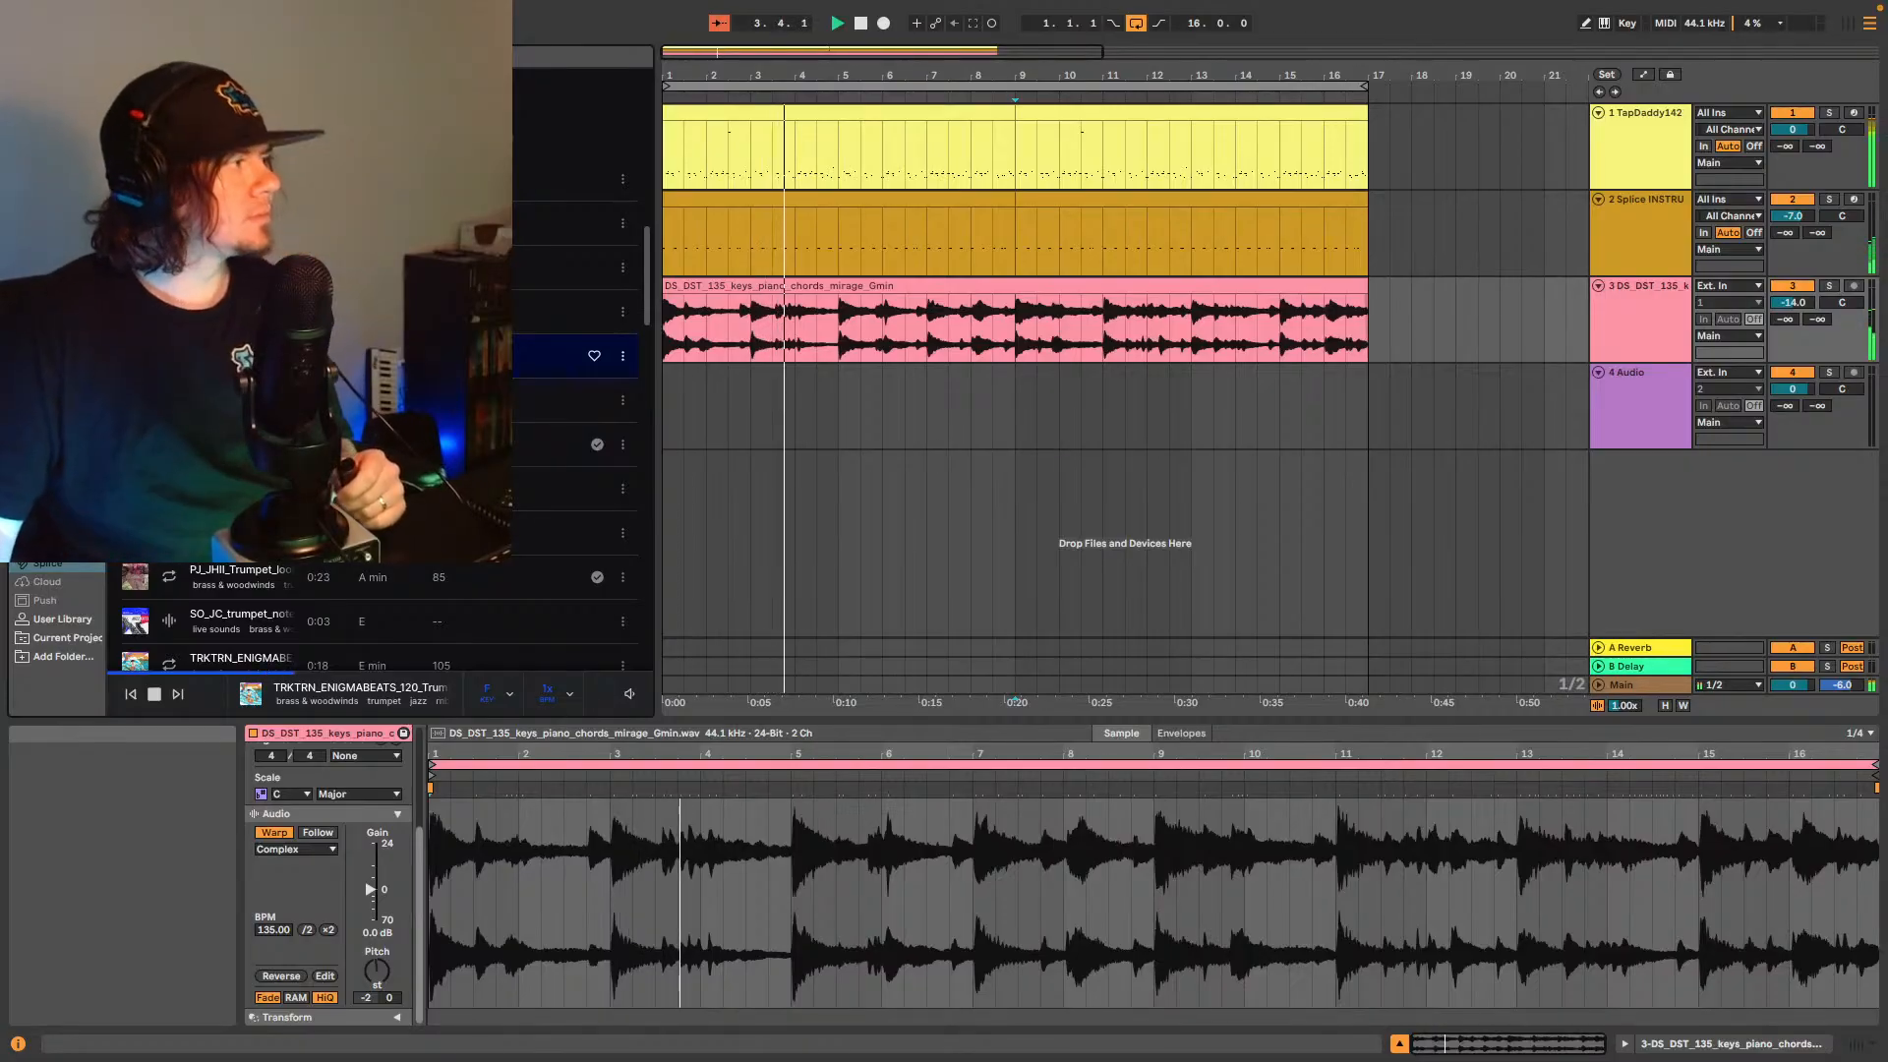
pyautogui.click(509, 695)
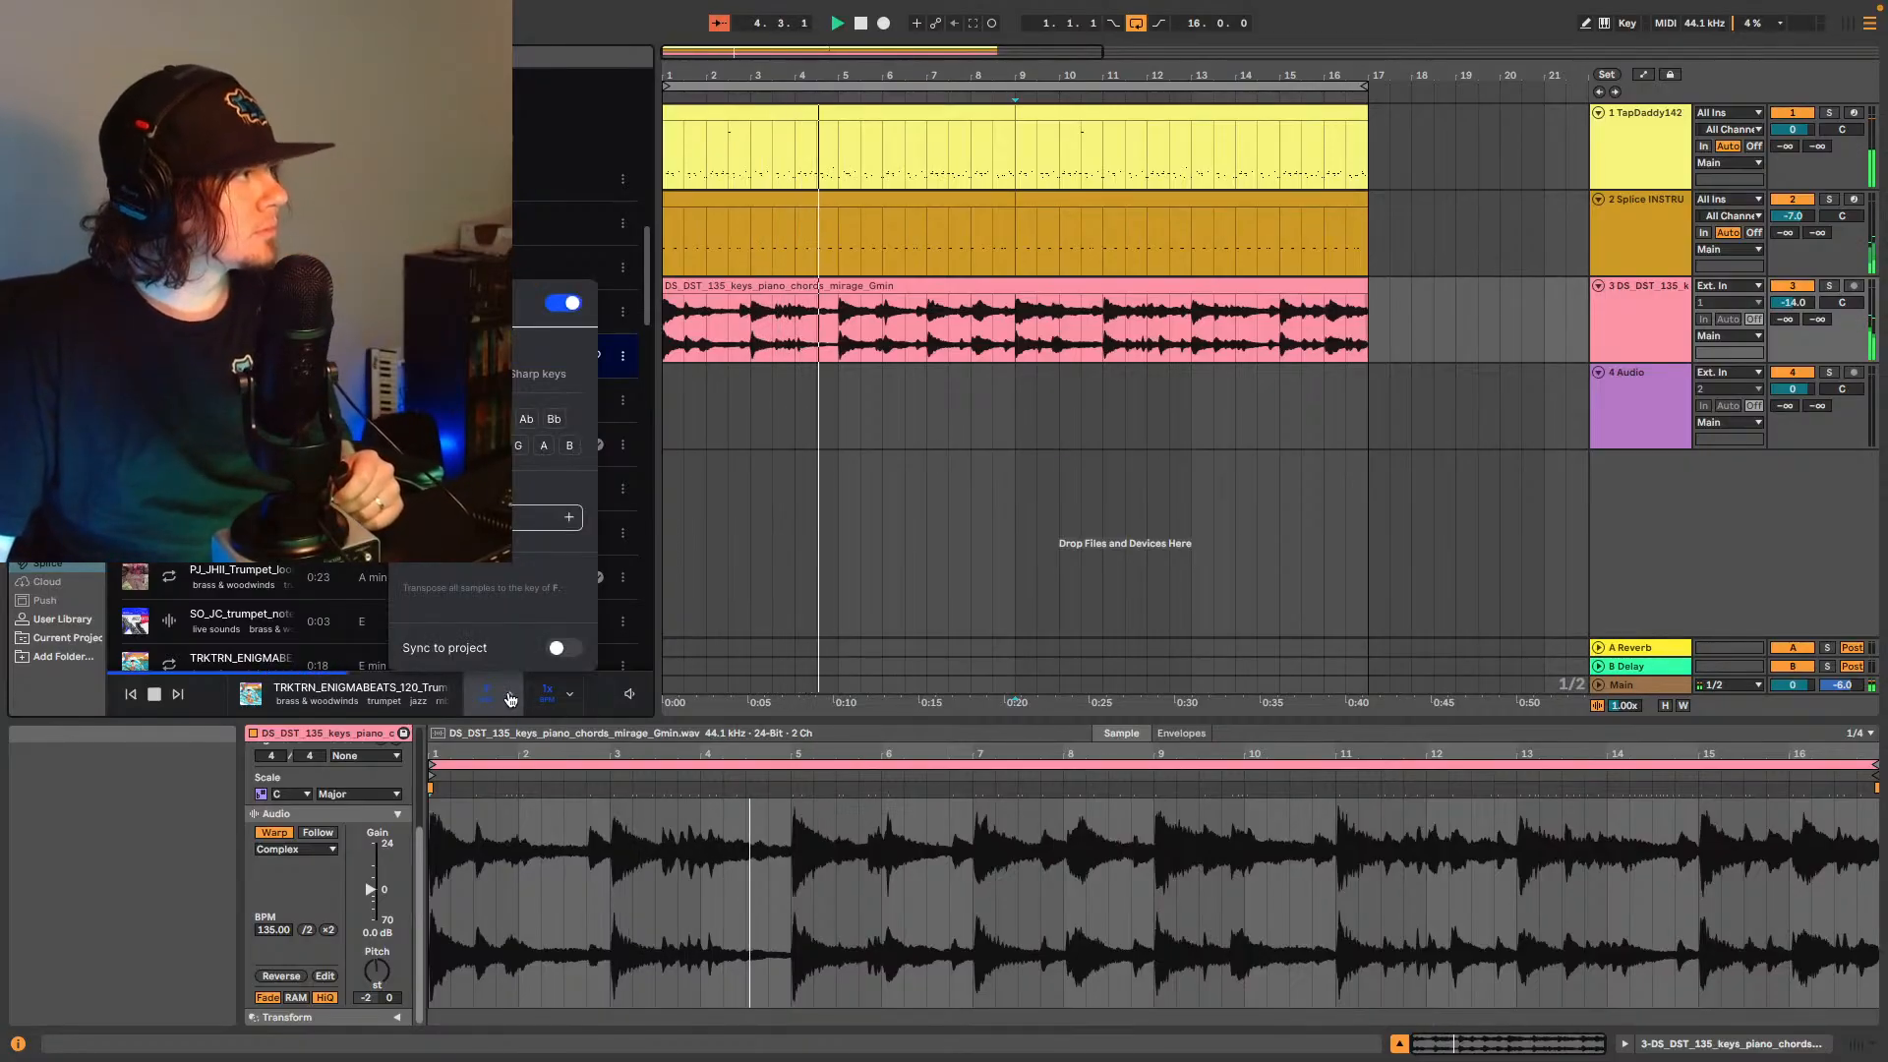
pyautogui.click(508, 697)
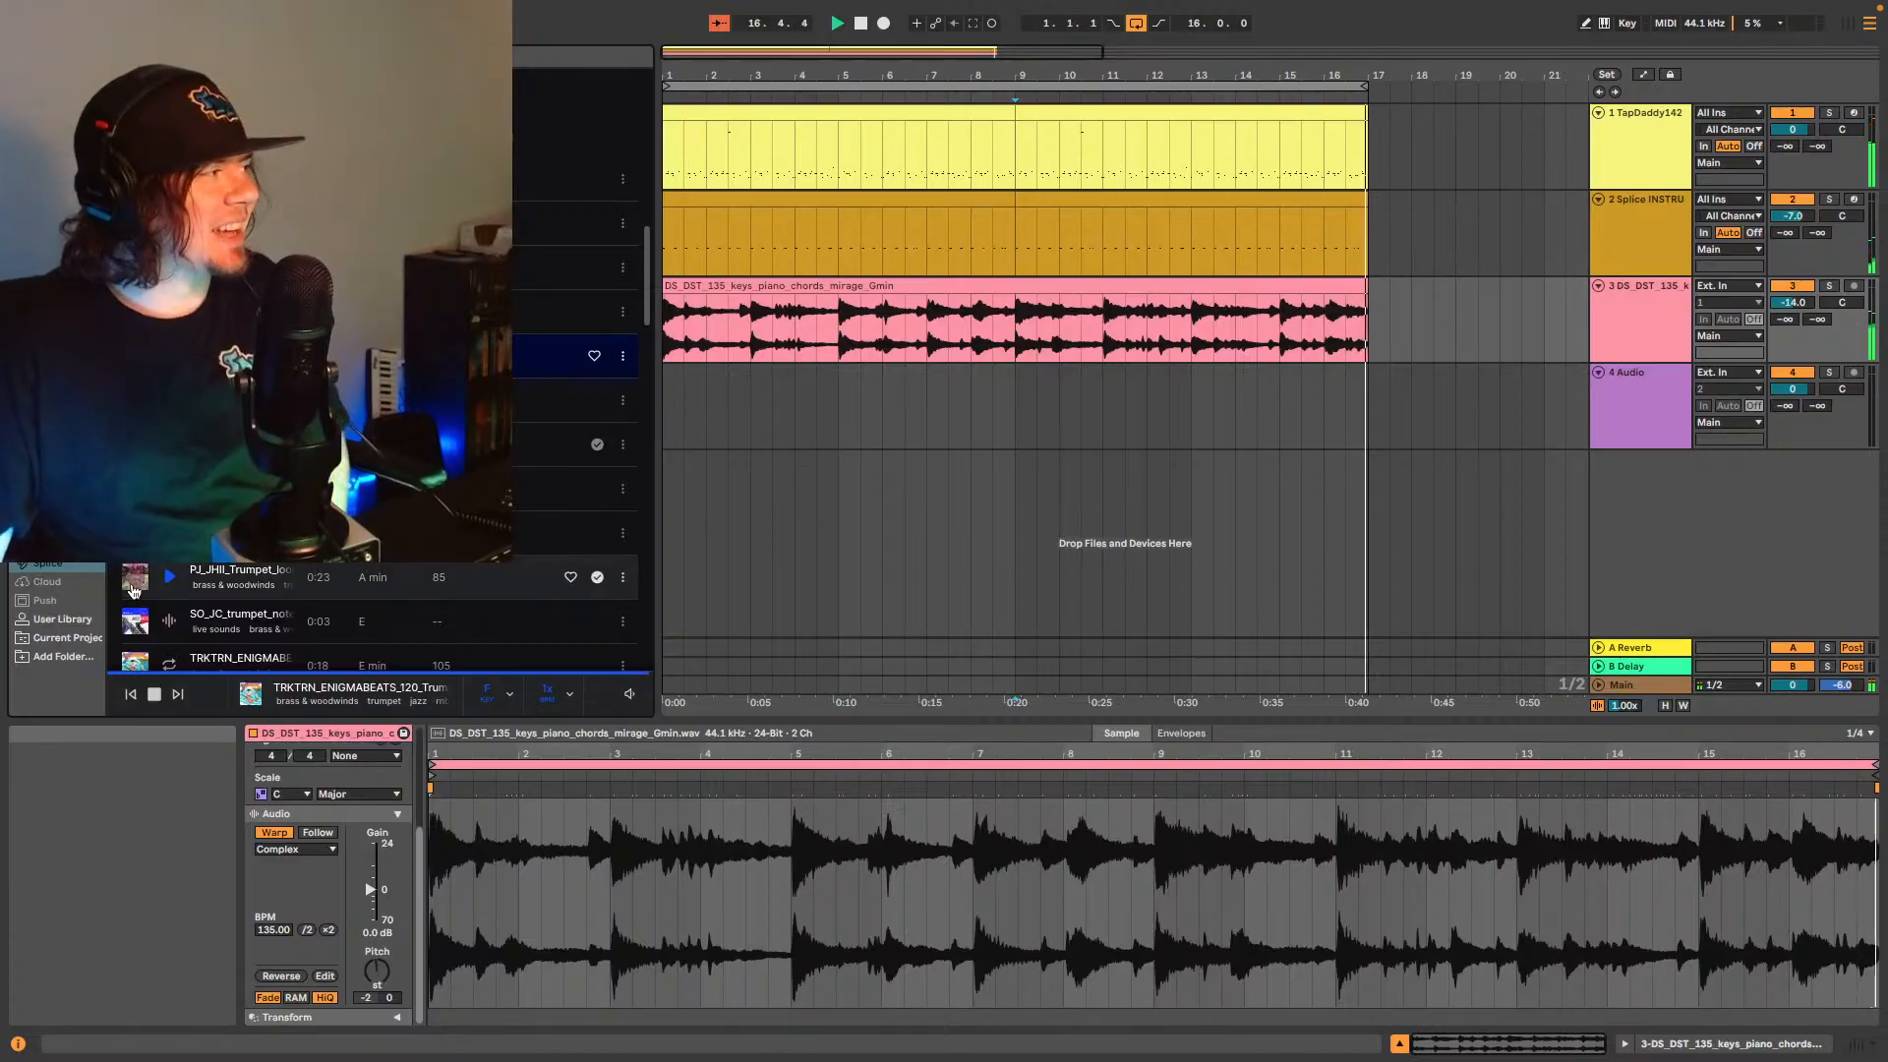
pyautogui.click(154, 695)
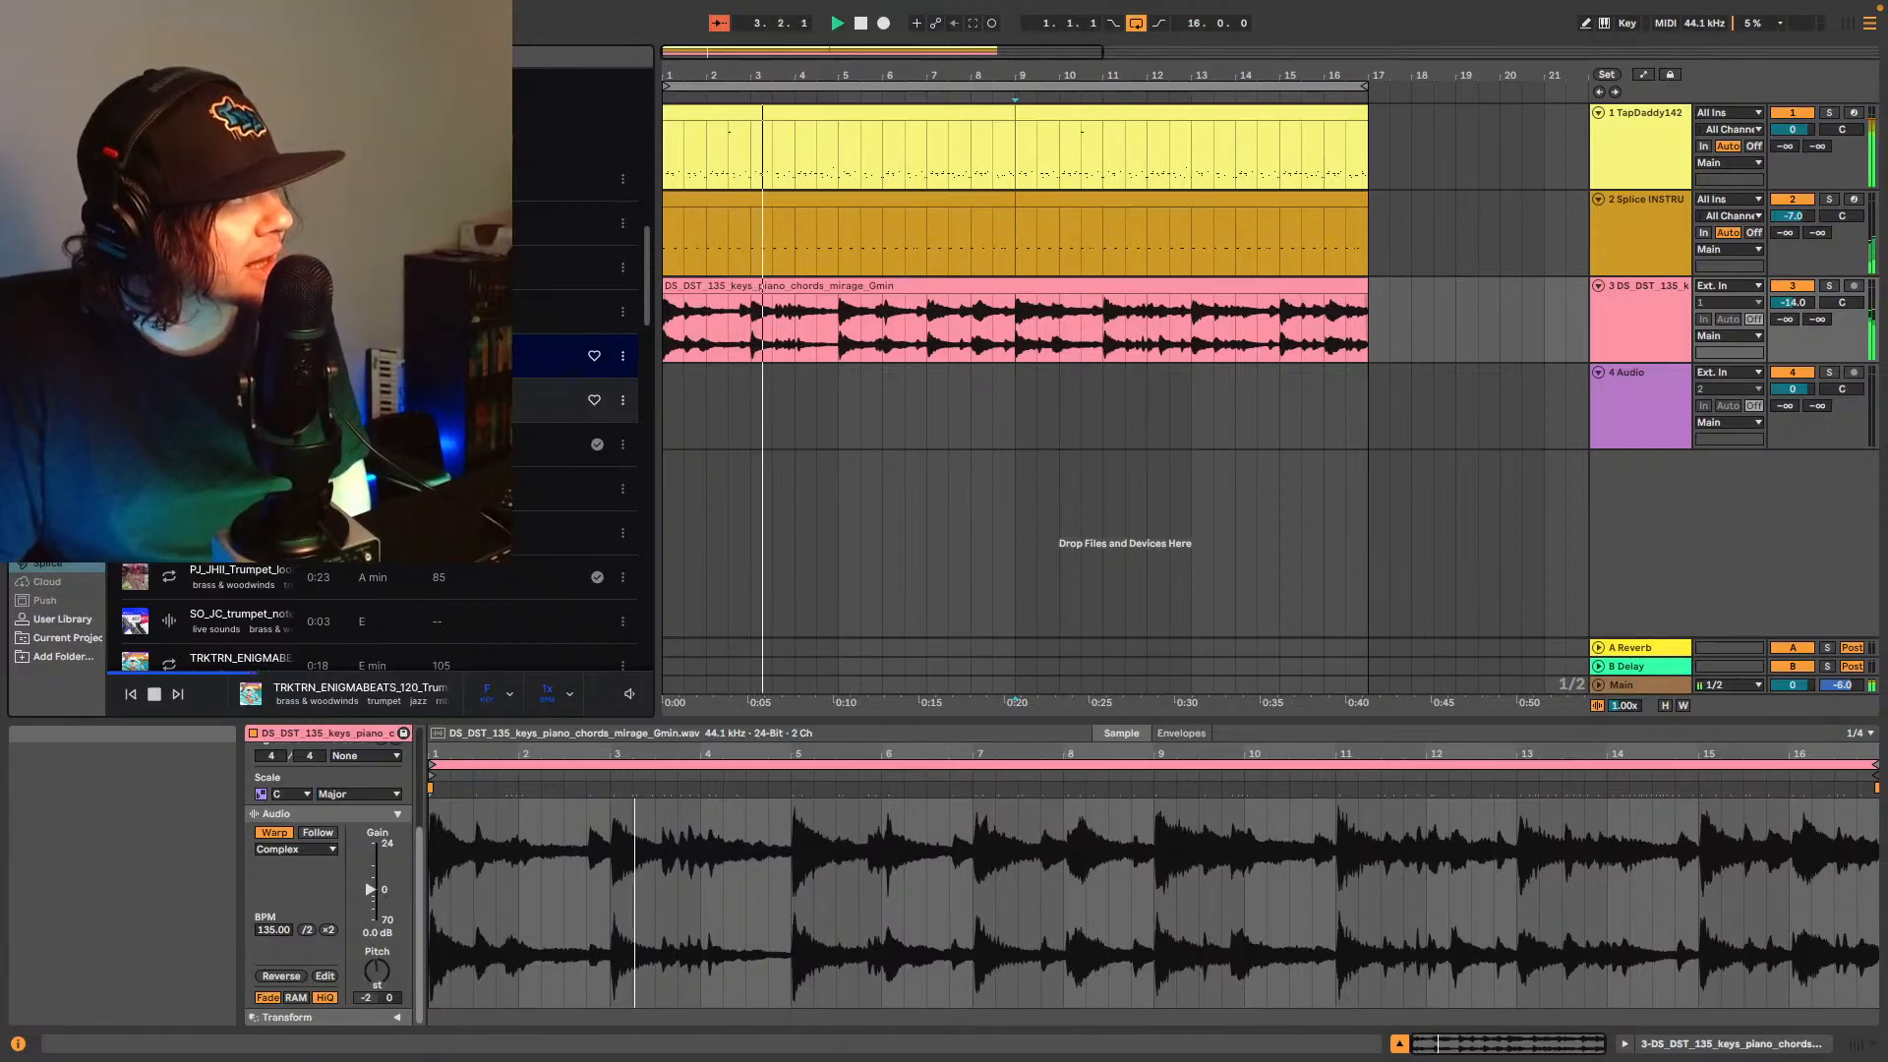
pyautogui.click(551, 400)
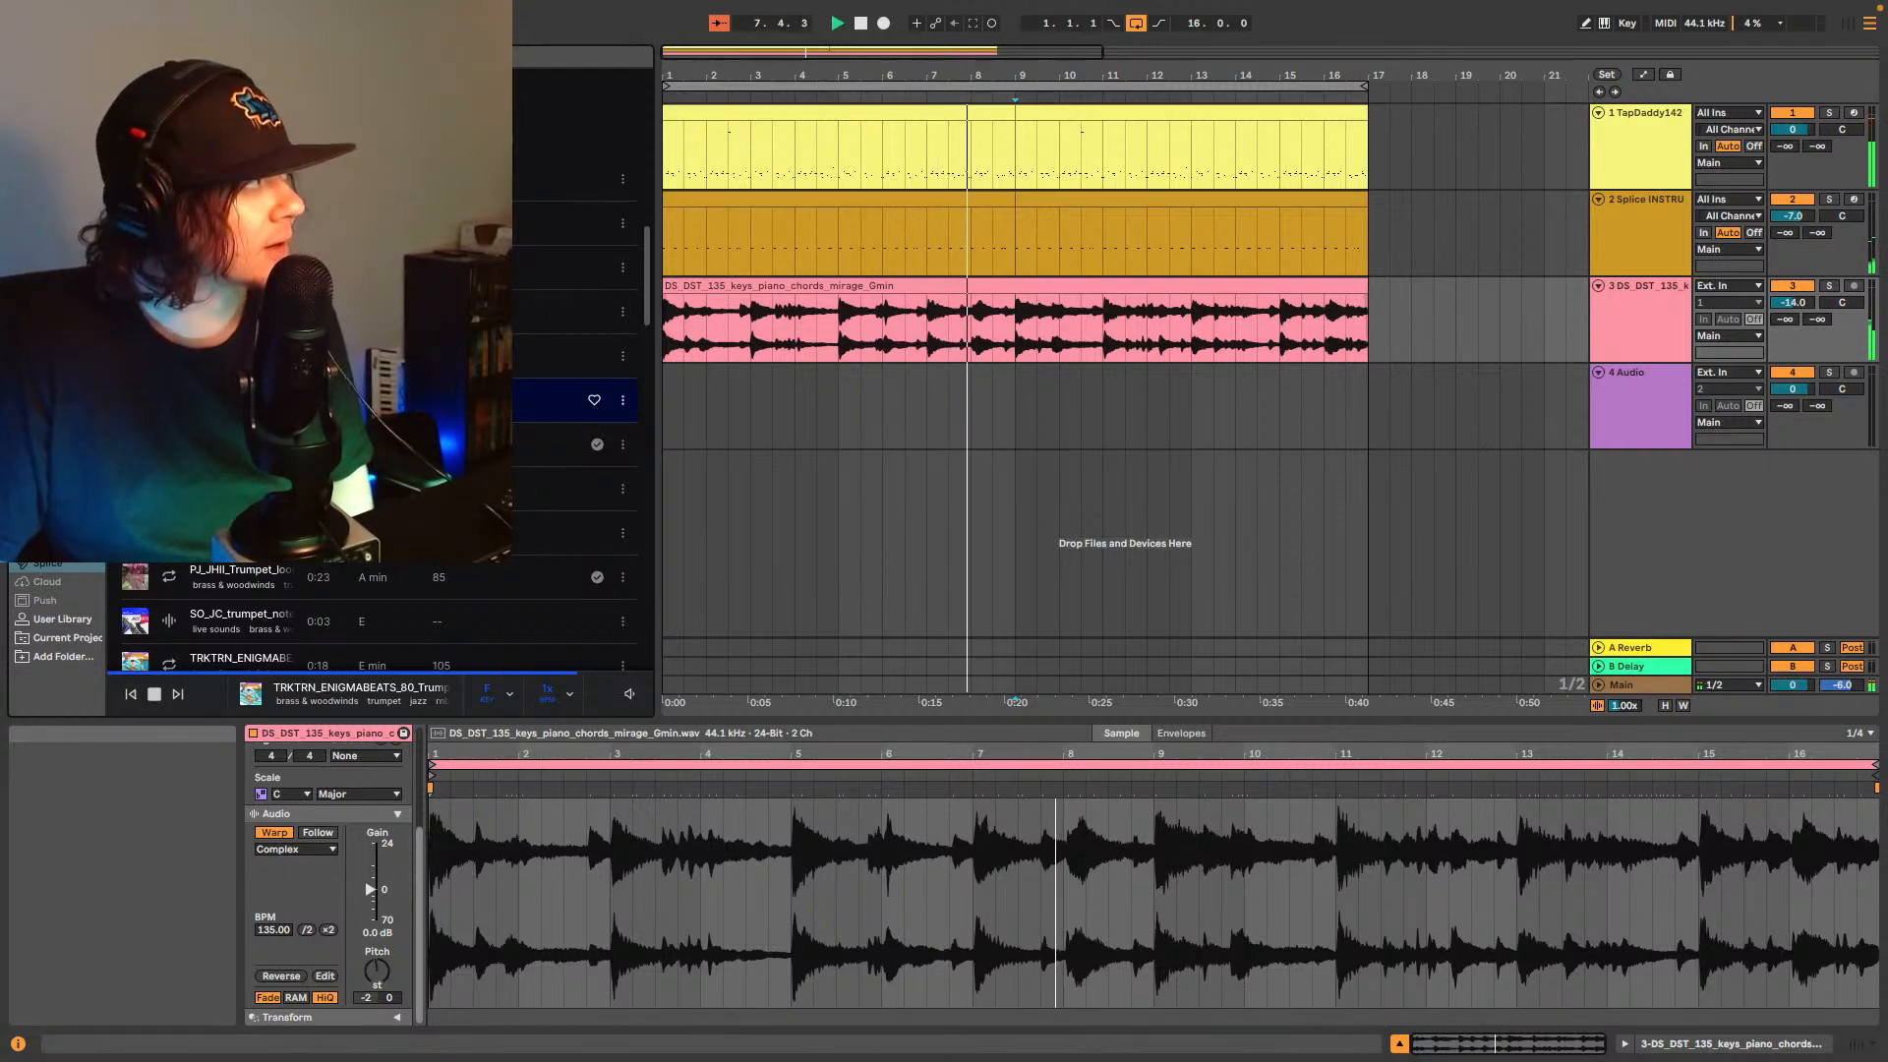
pyautogui.scroll(5, 575, 472)
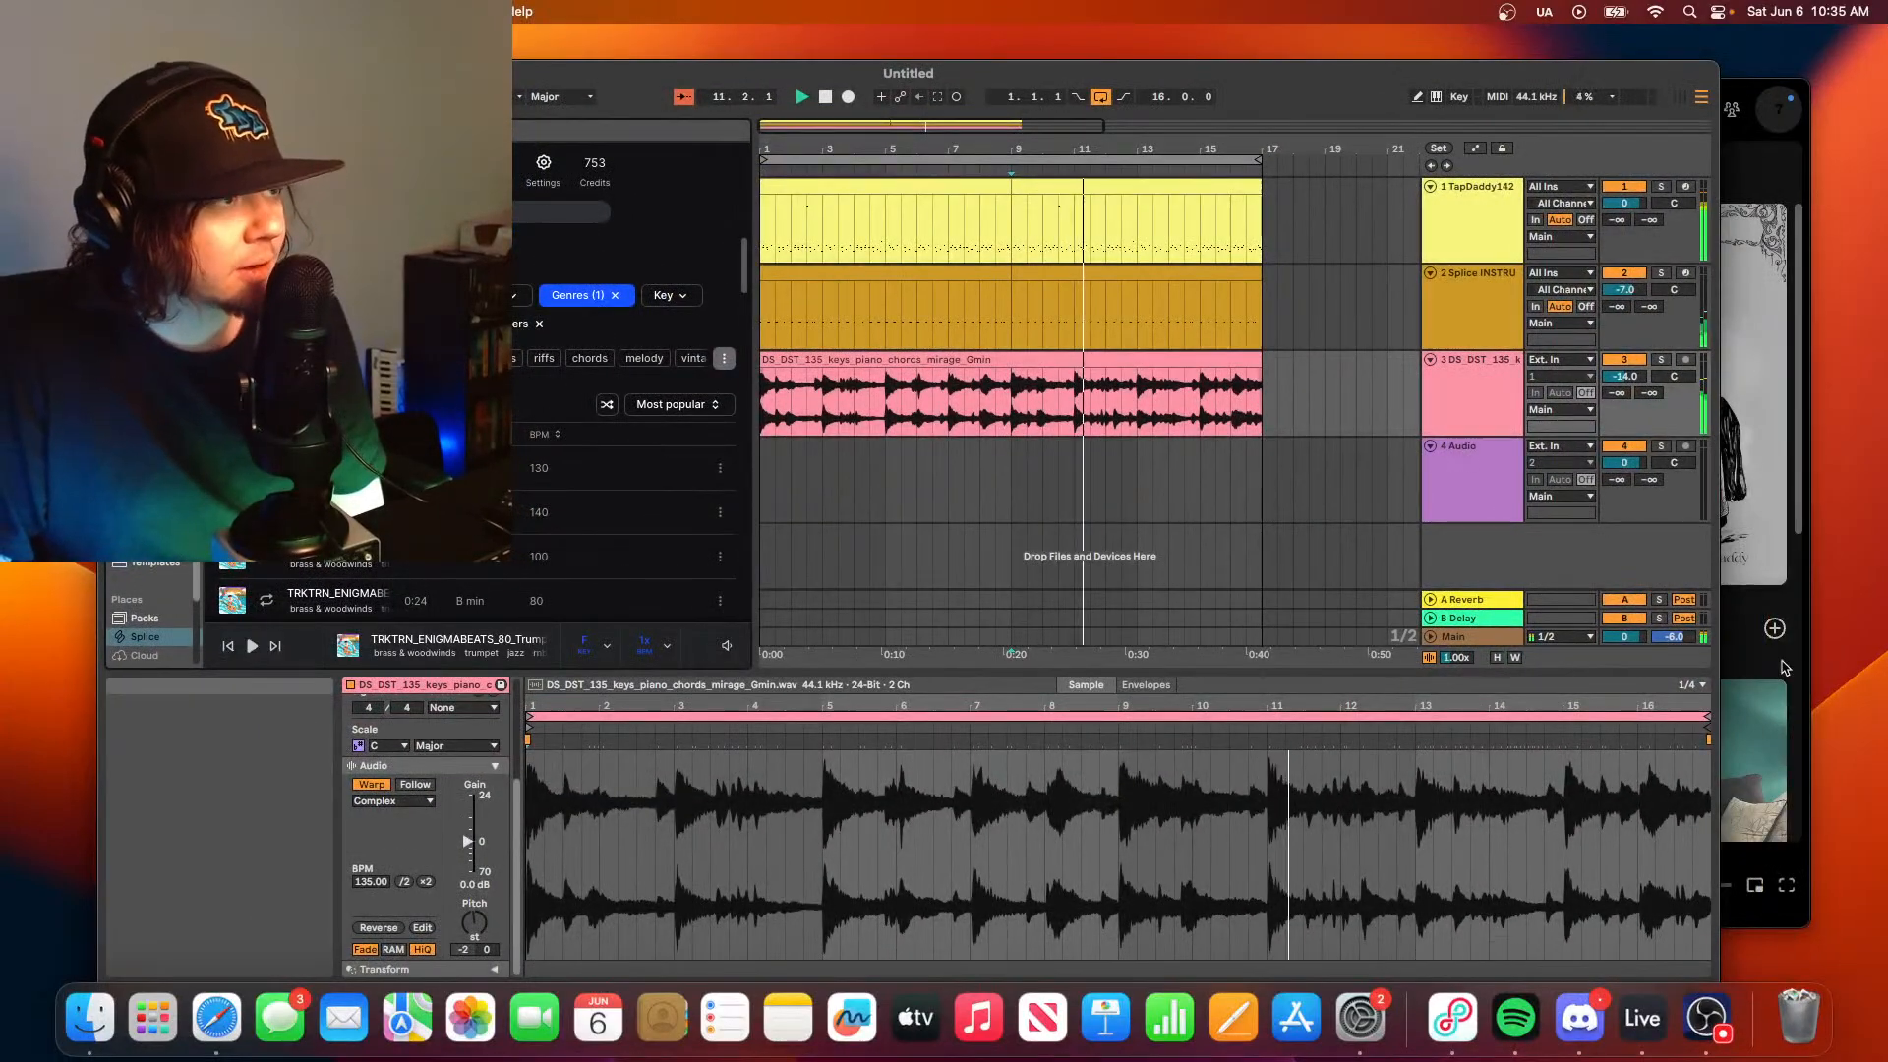
# - Switch to Spotify and look at TapDaddy's About section and the Jazz & Chill - Morning HipHop and Jazz & Chill - After Dark playlists
pyautogui.click(1785, 668)
pyautogui.scroll(-15, 970, 737)
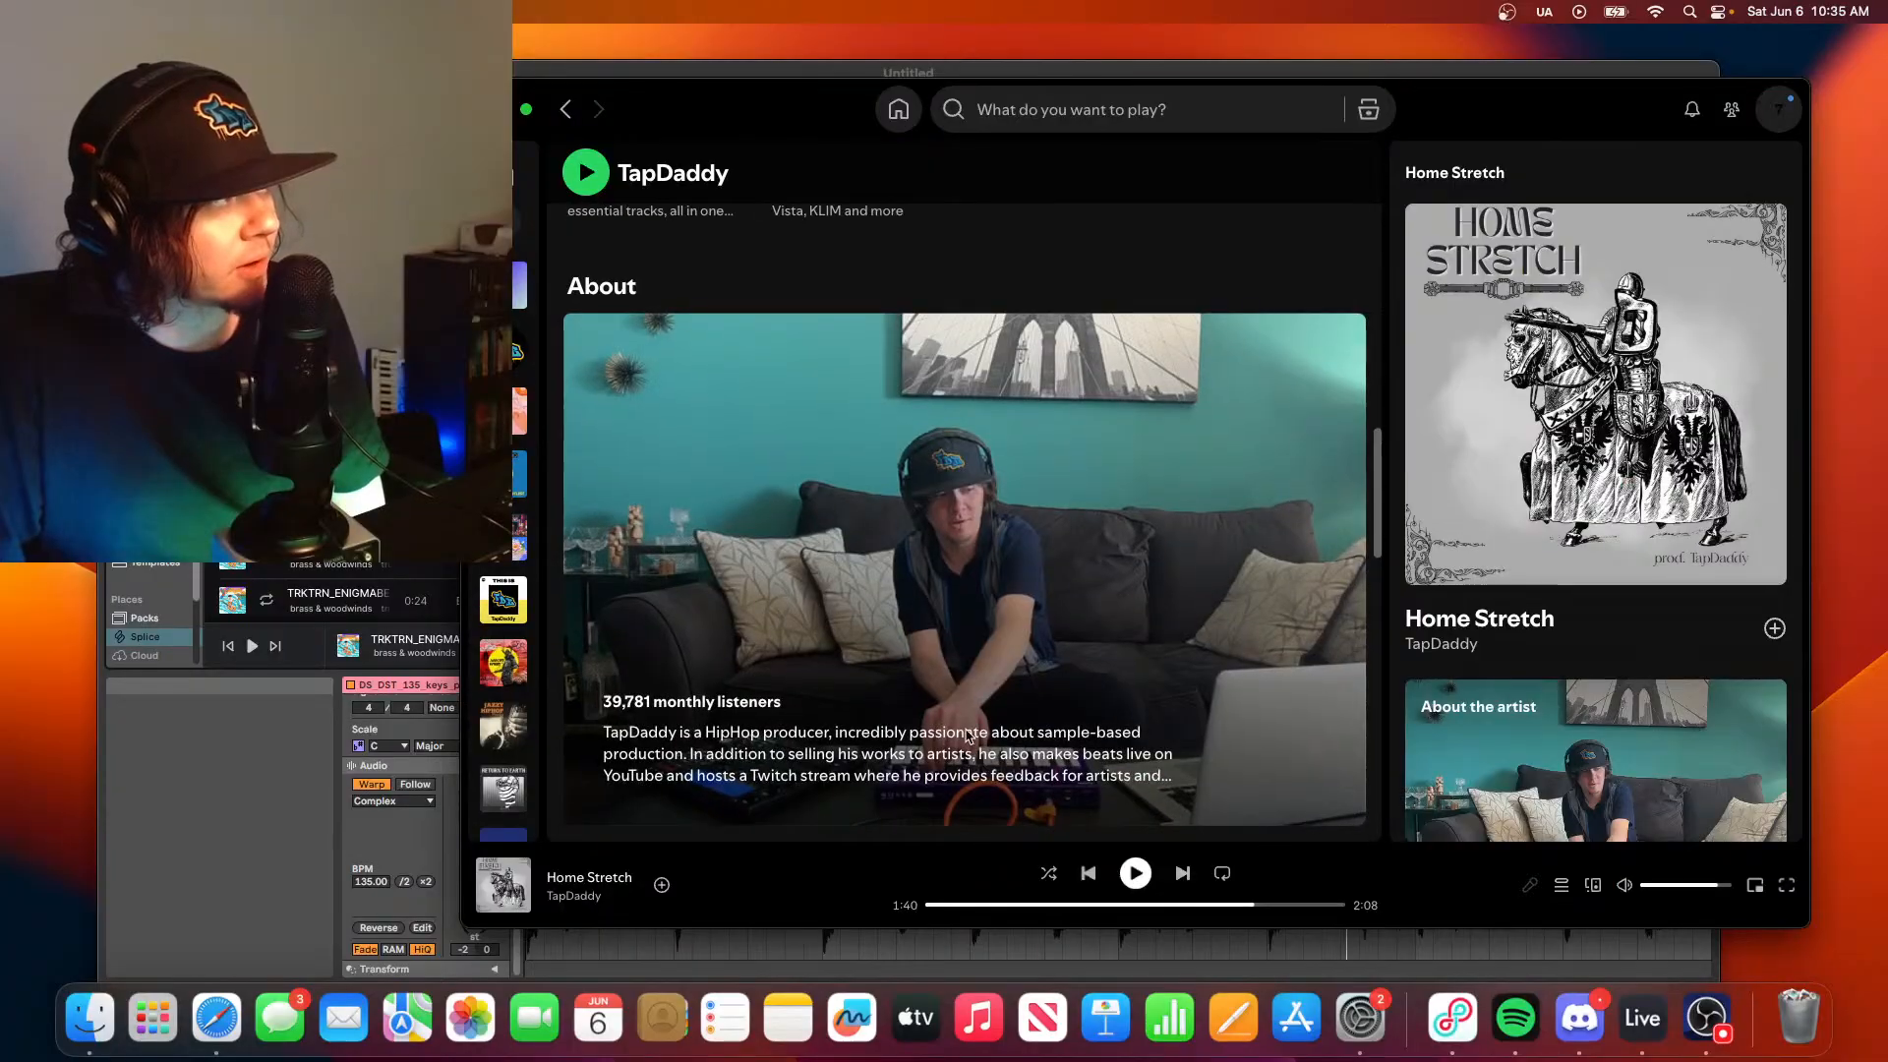
pyautogui.scroll(2, 971, 737)
pyautogui.scroll(-10, 944, 708)
pyautogui.scroll(4, 878, 692)
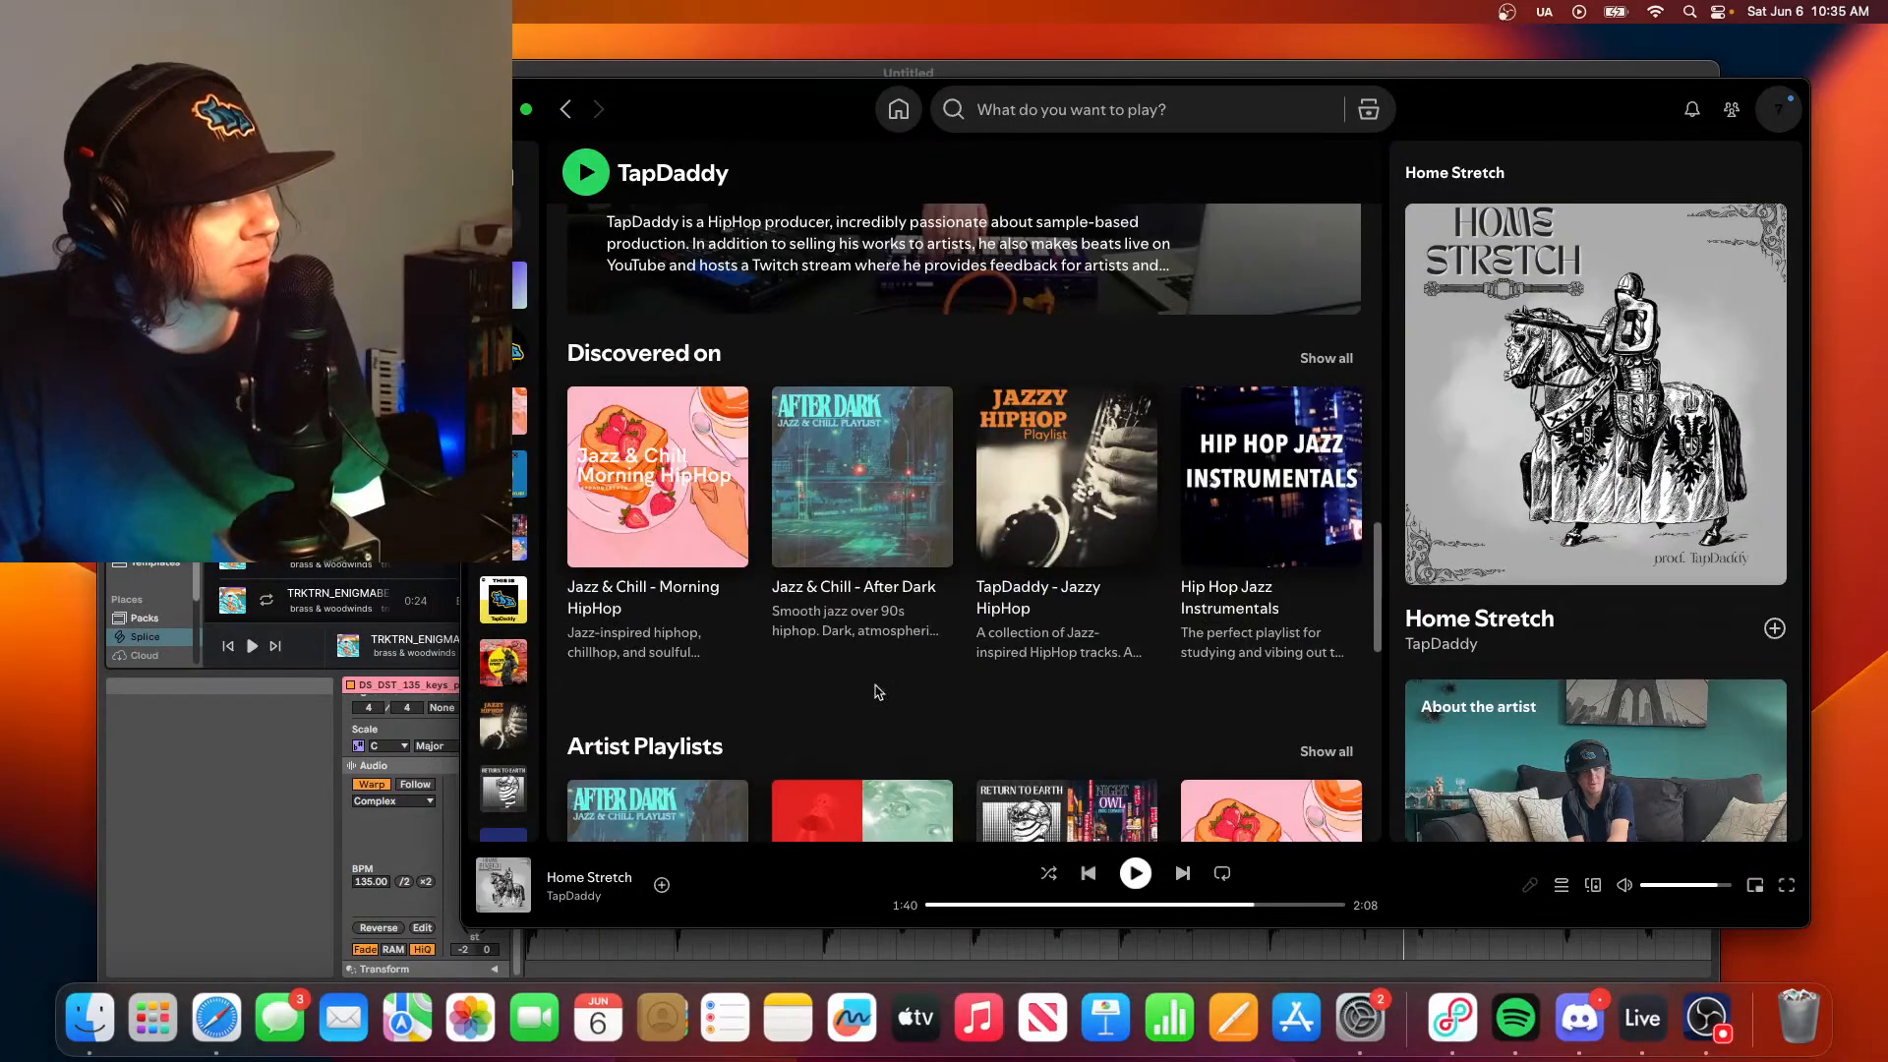
pyautogui.click(703, 601)
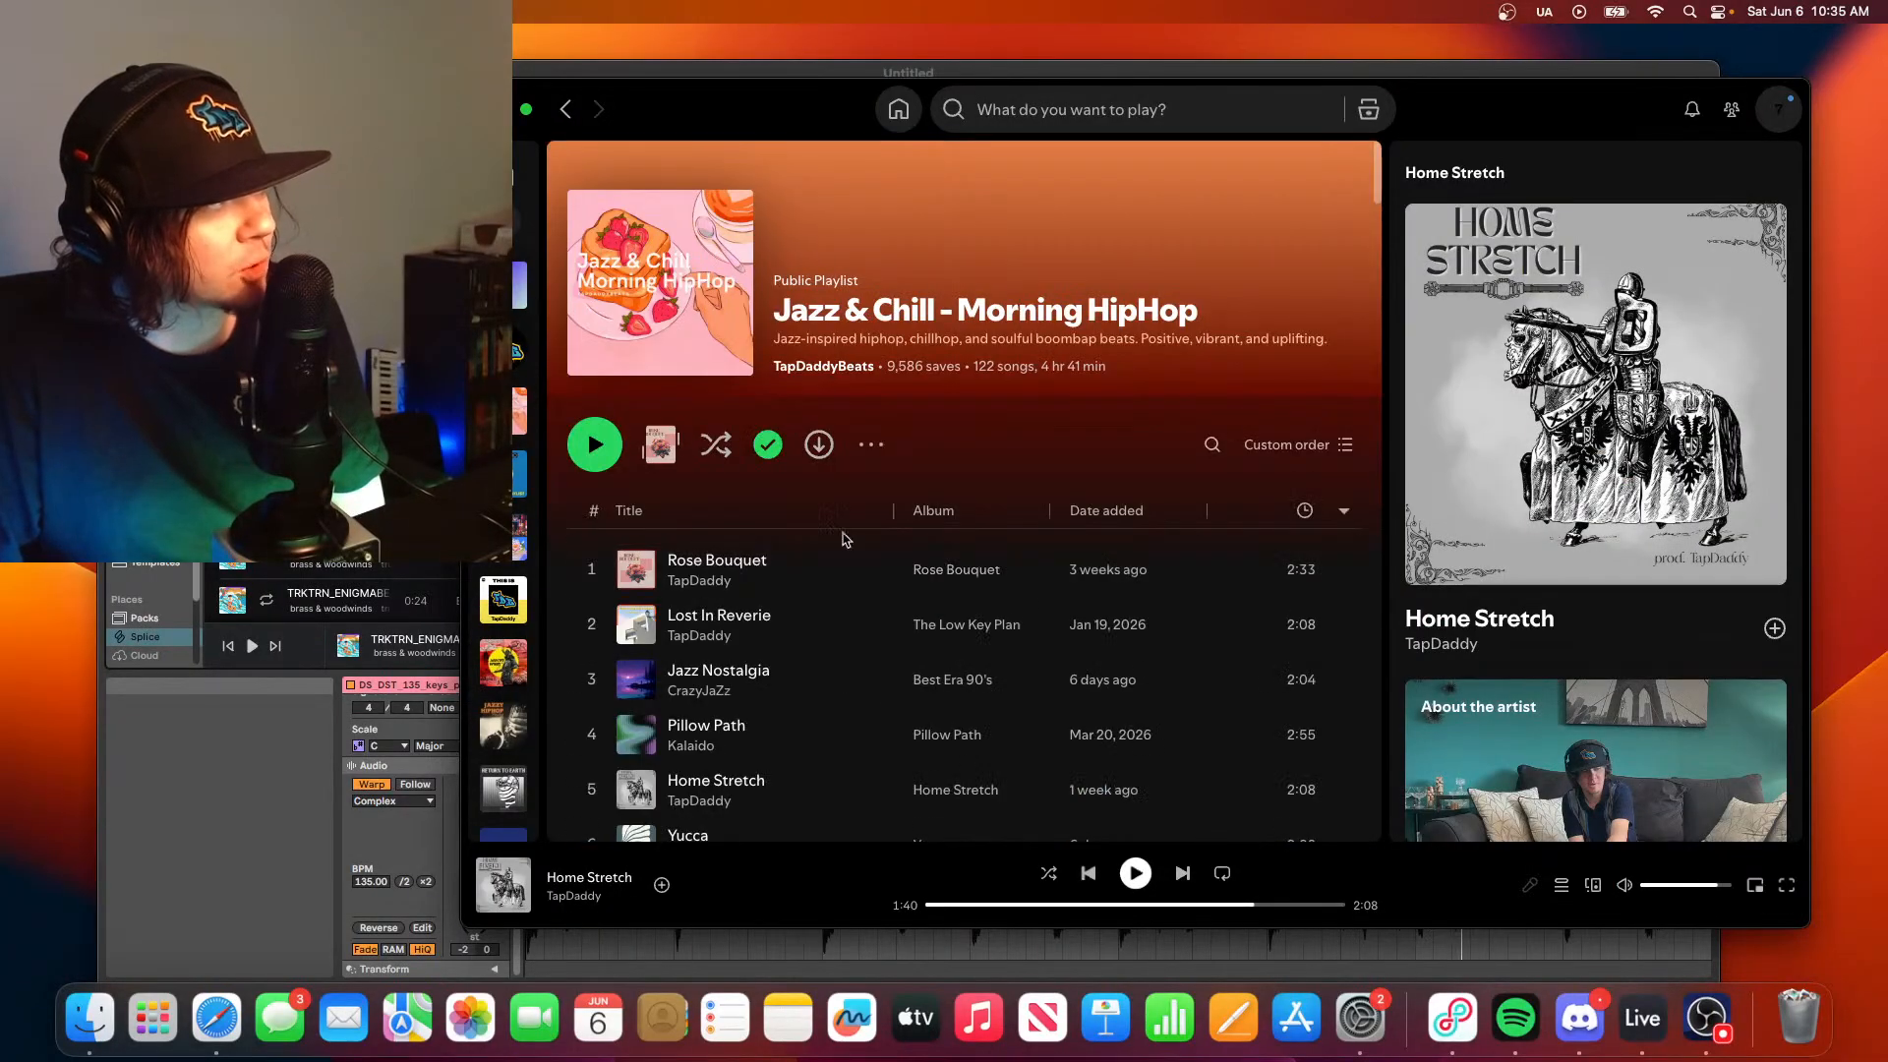
pyautogui.click(566, 111)
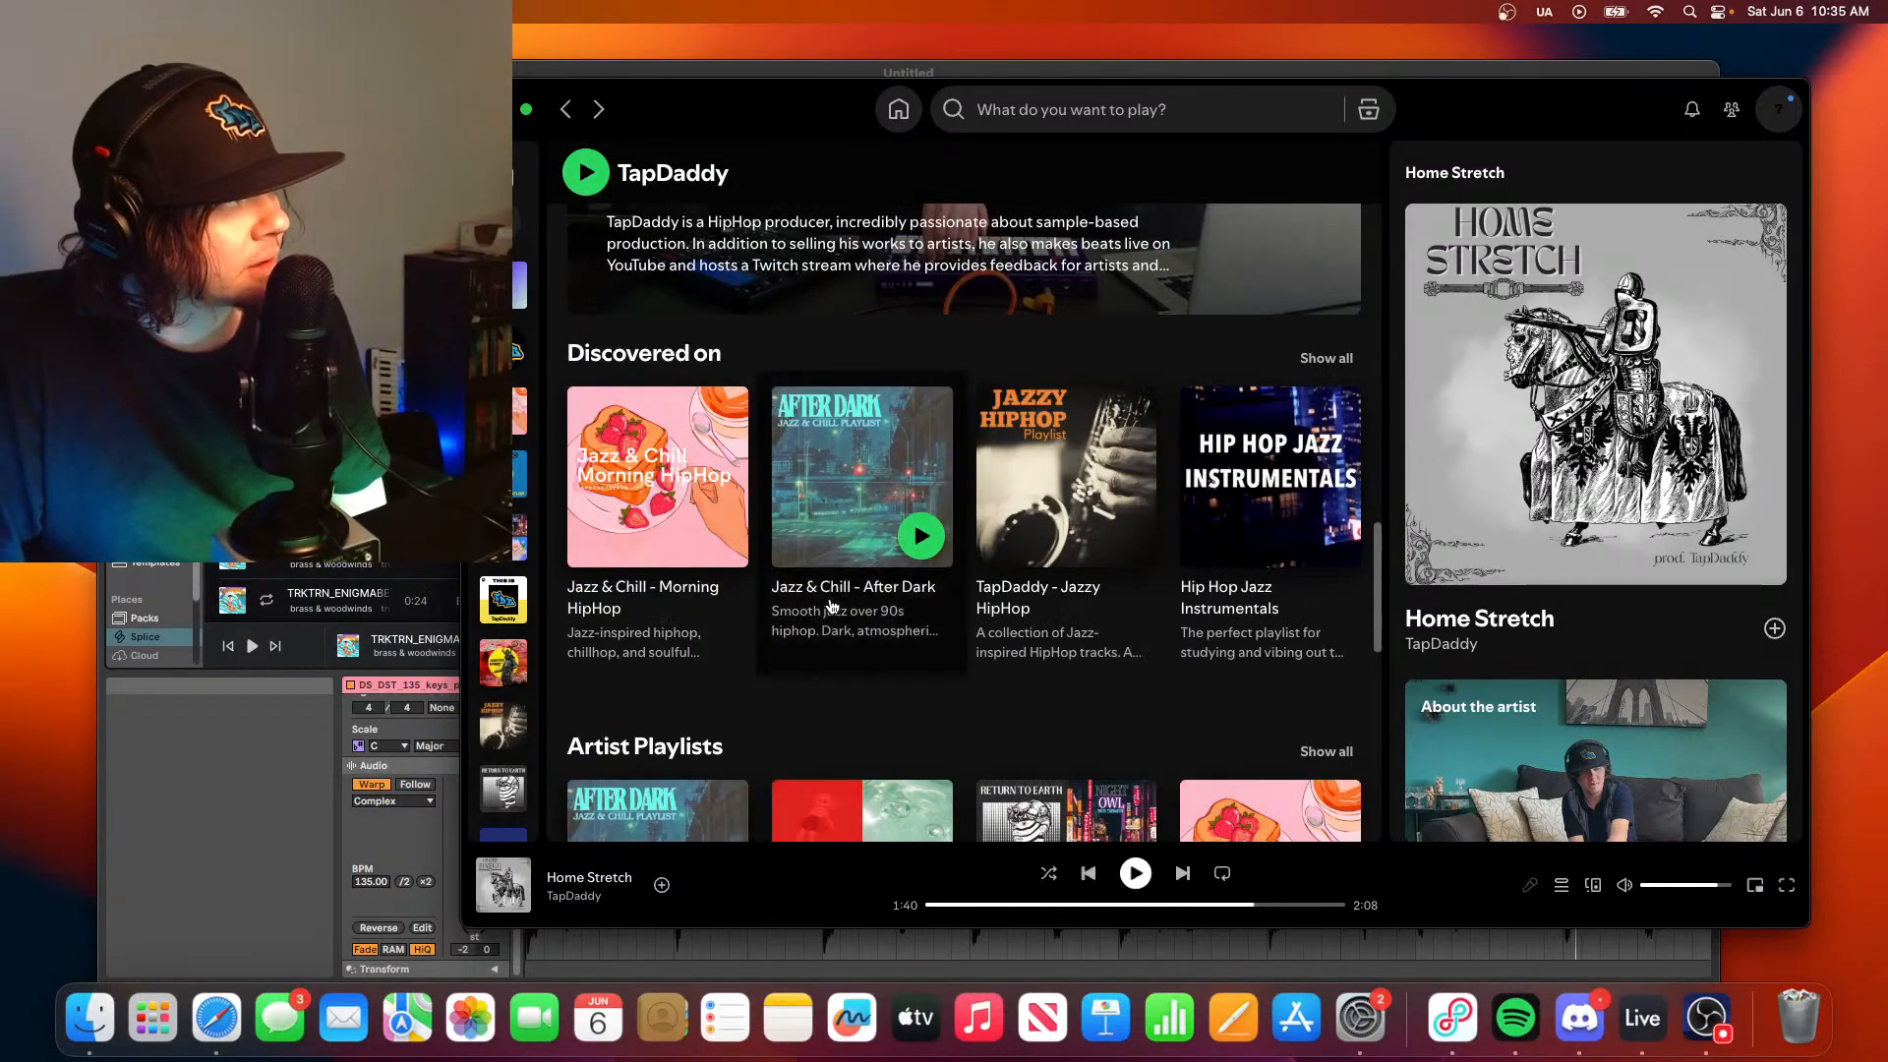
pyautogui.click(839, 431)
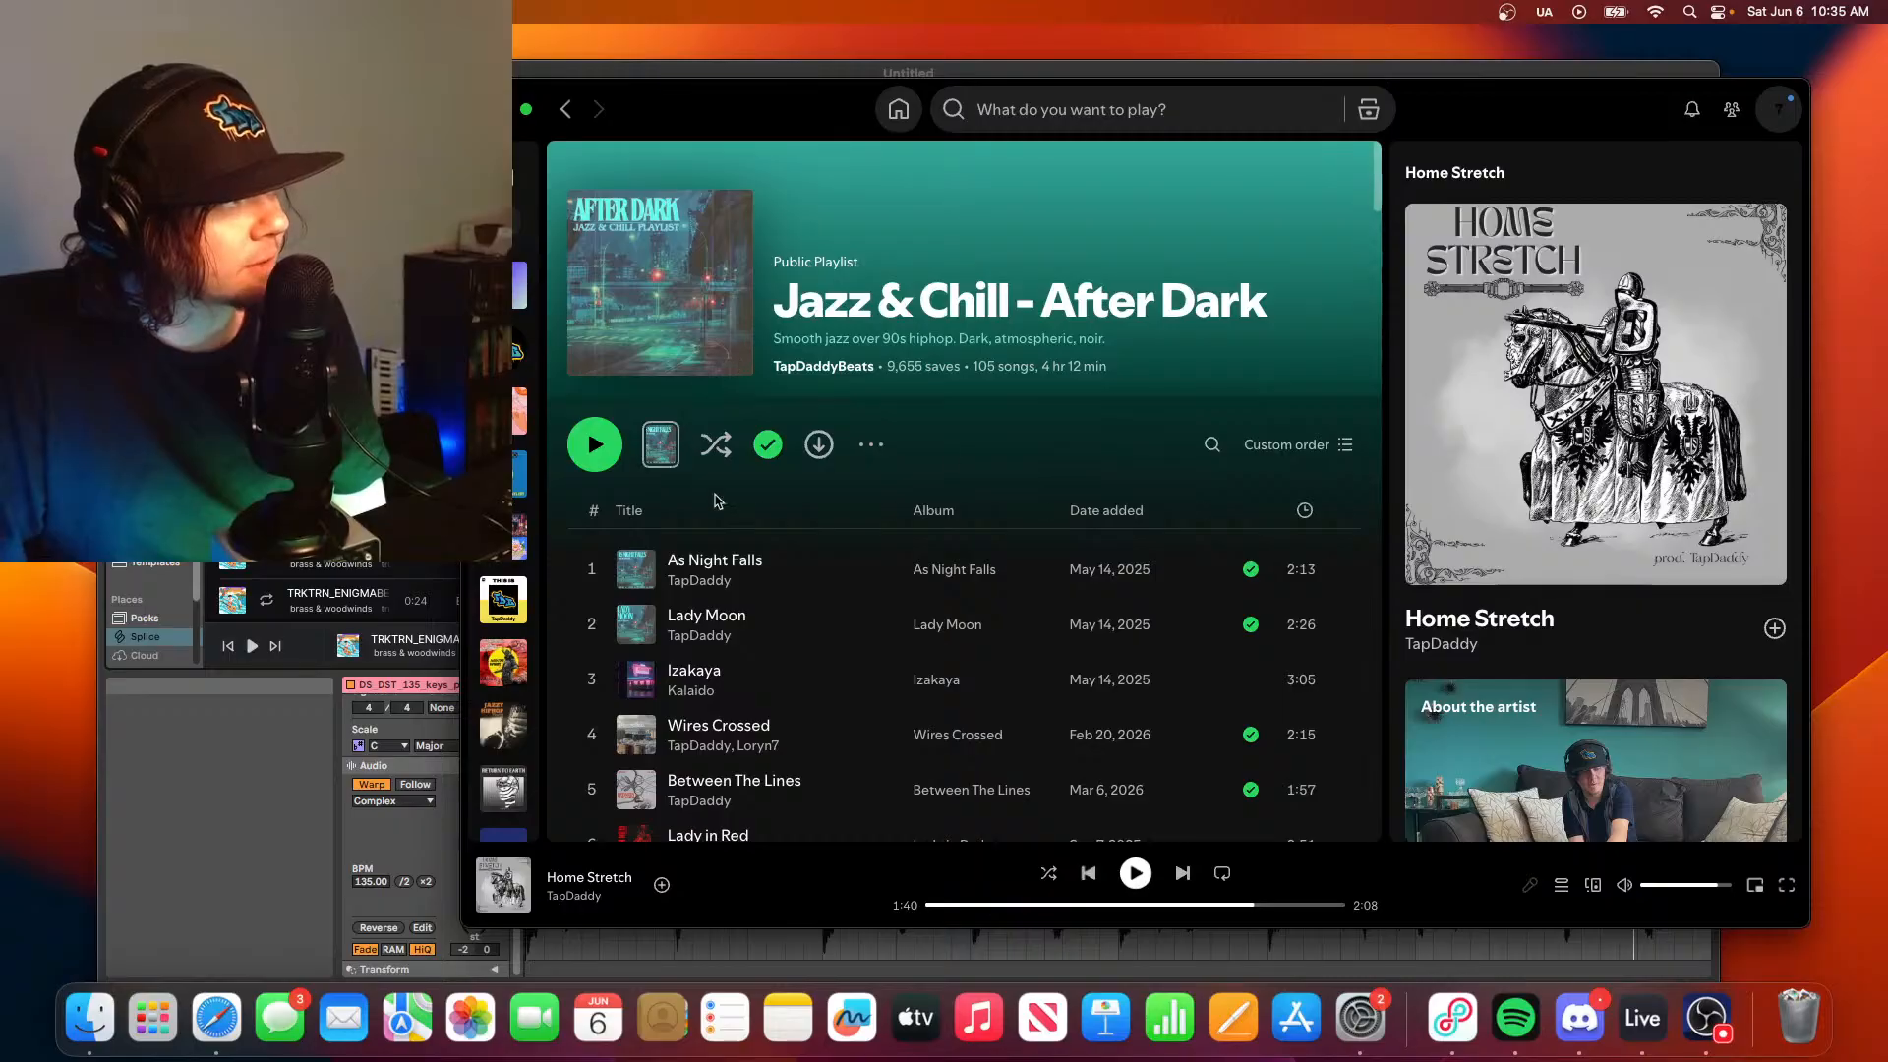
pyautogui.click(566, 111)
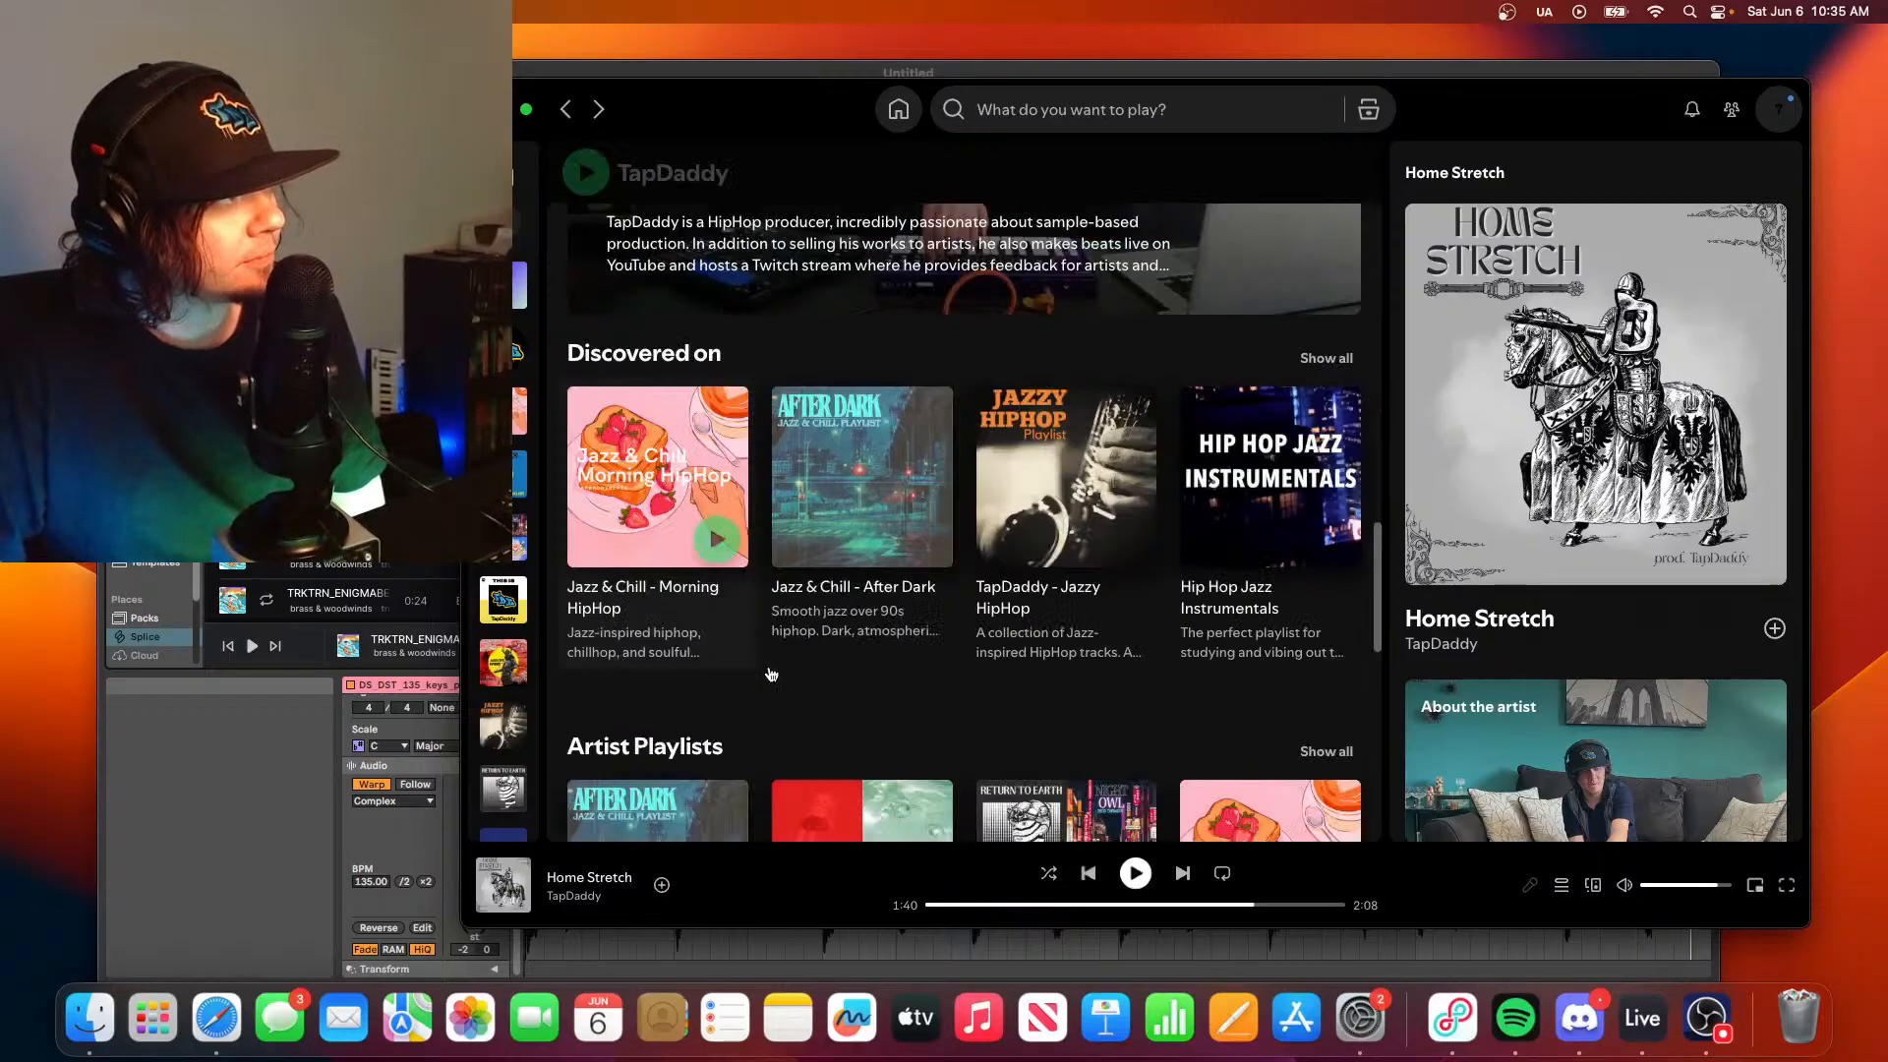
# - Look through the track list of the album Return To Earth and return to the artist page
pyautogui.scroll(5, 869, 716)
pyautogui.scroll(6, 869, 716)
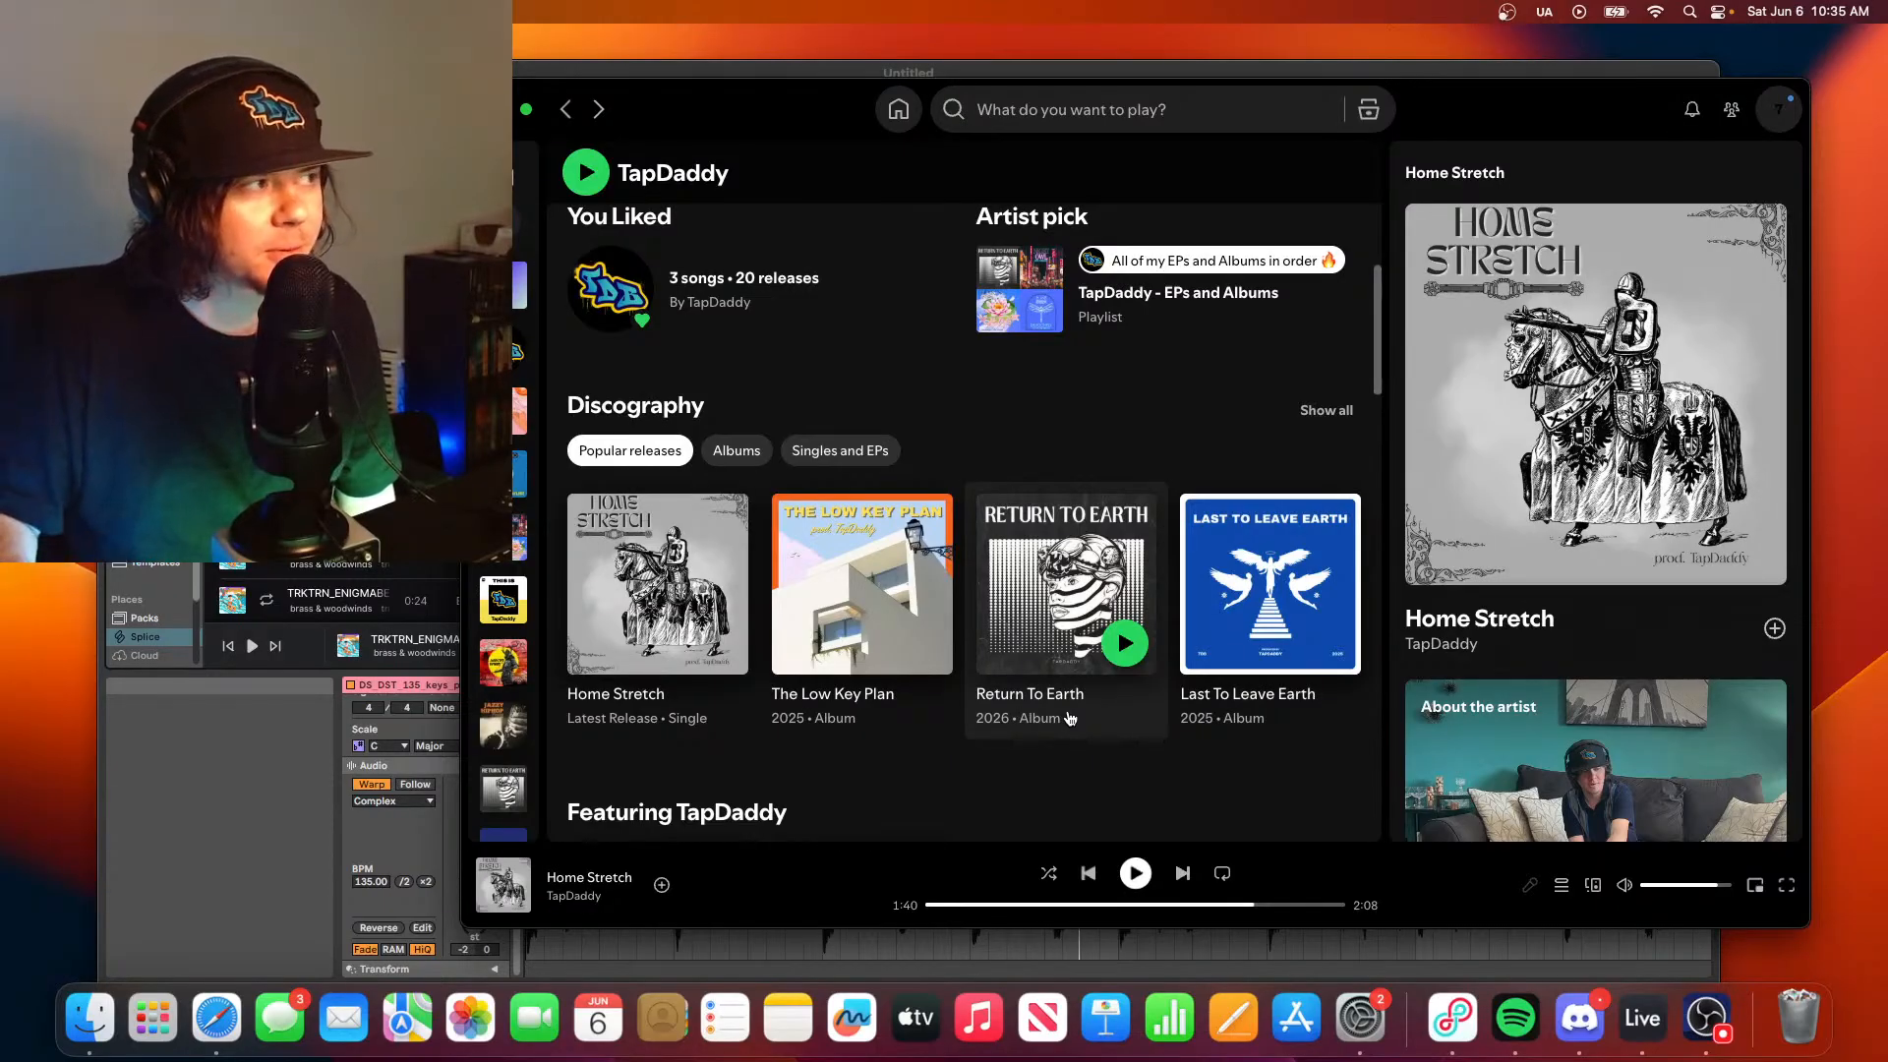
pyautogui.click(1070, 718)
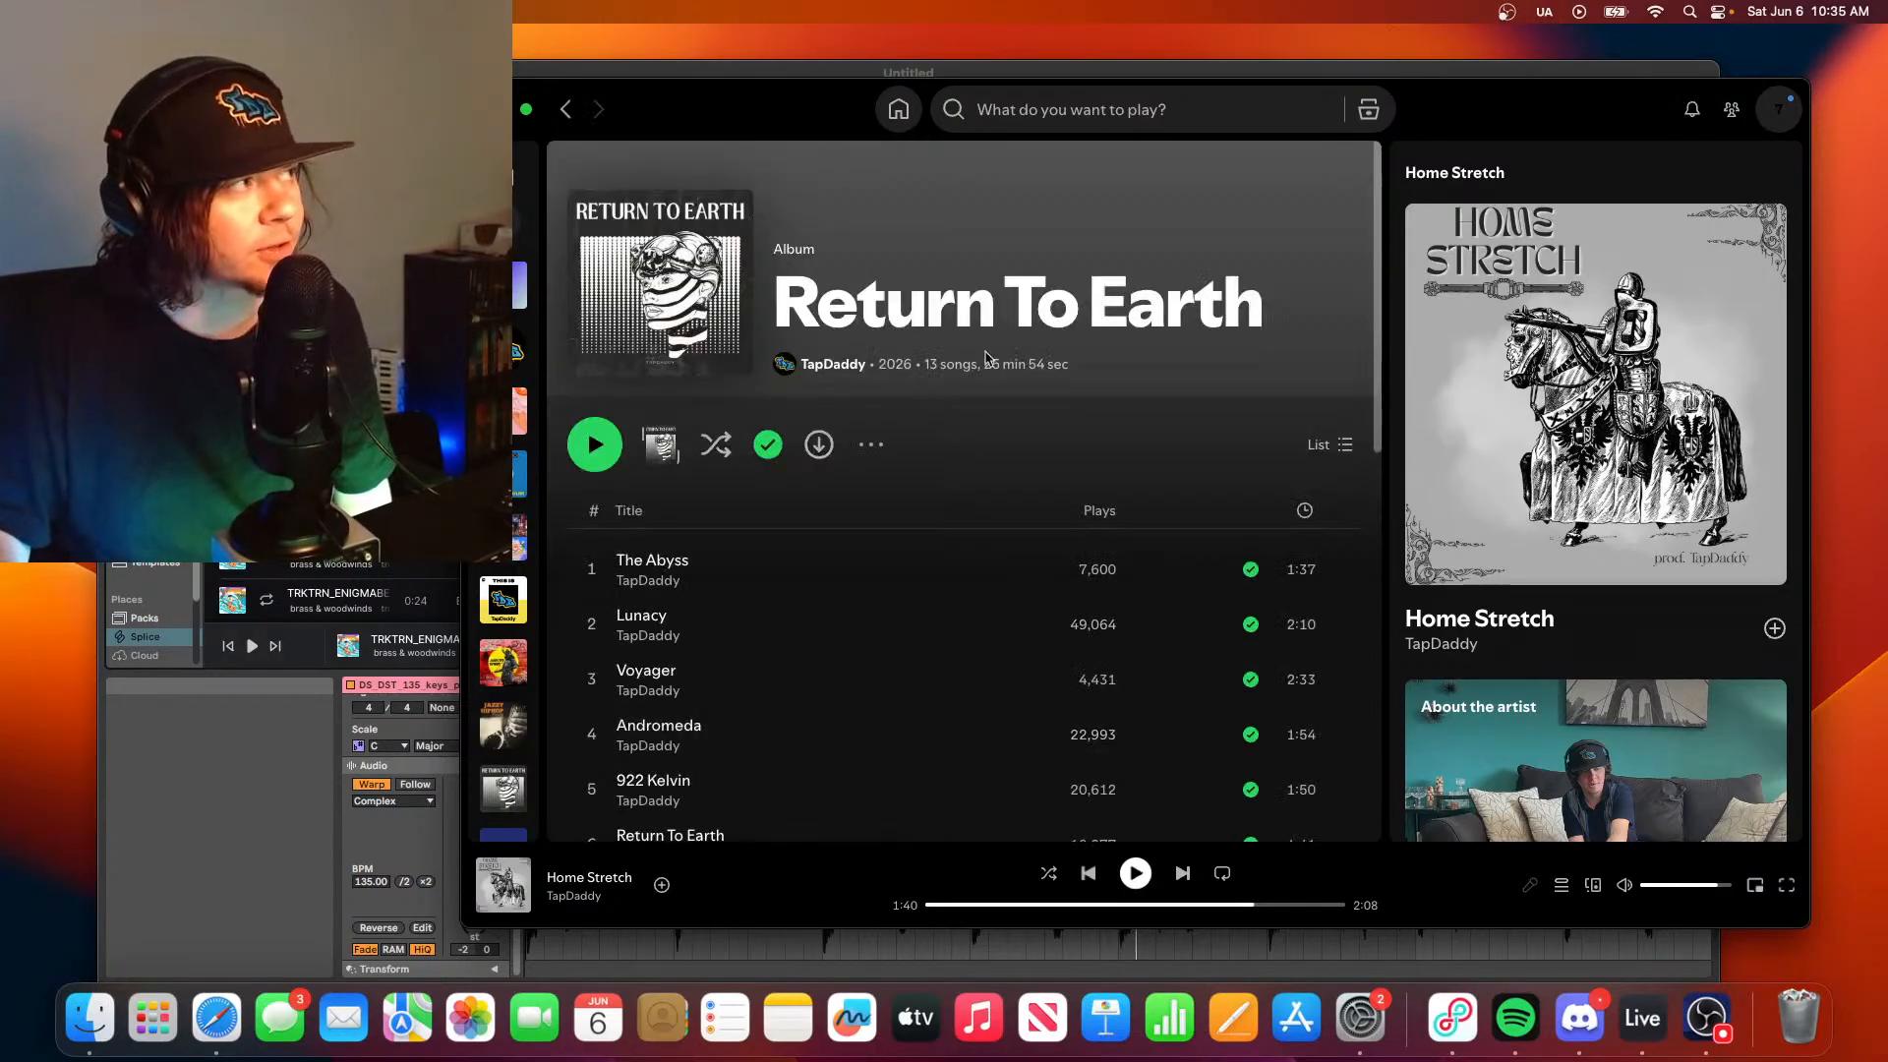
pyautogui.scroll(-10, 897, 486)
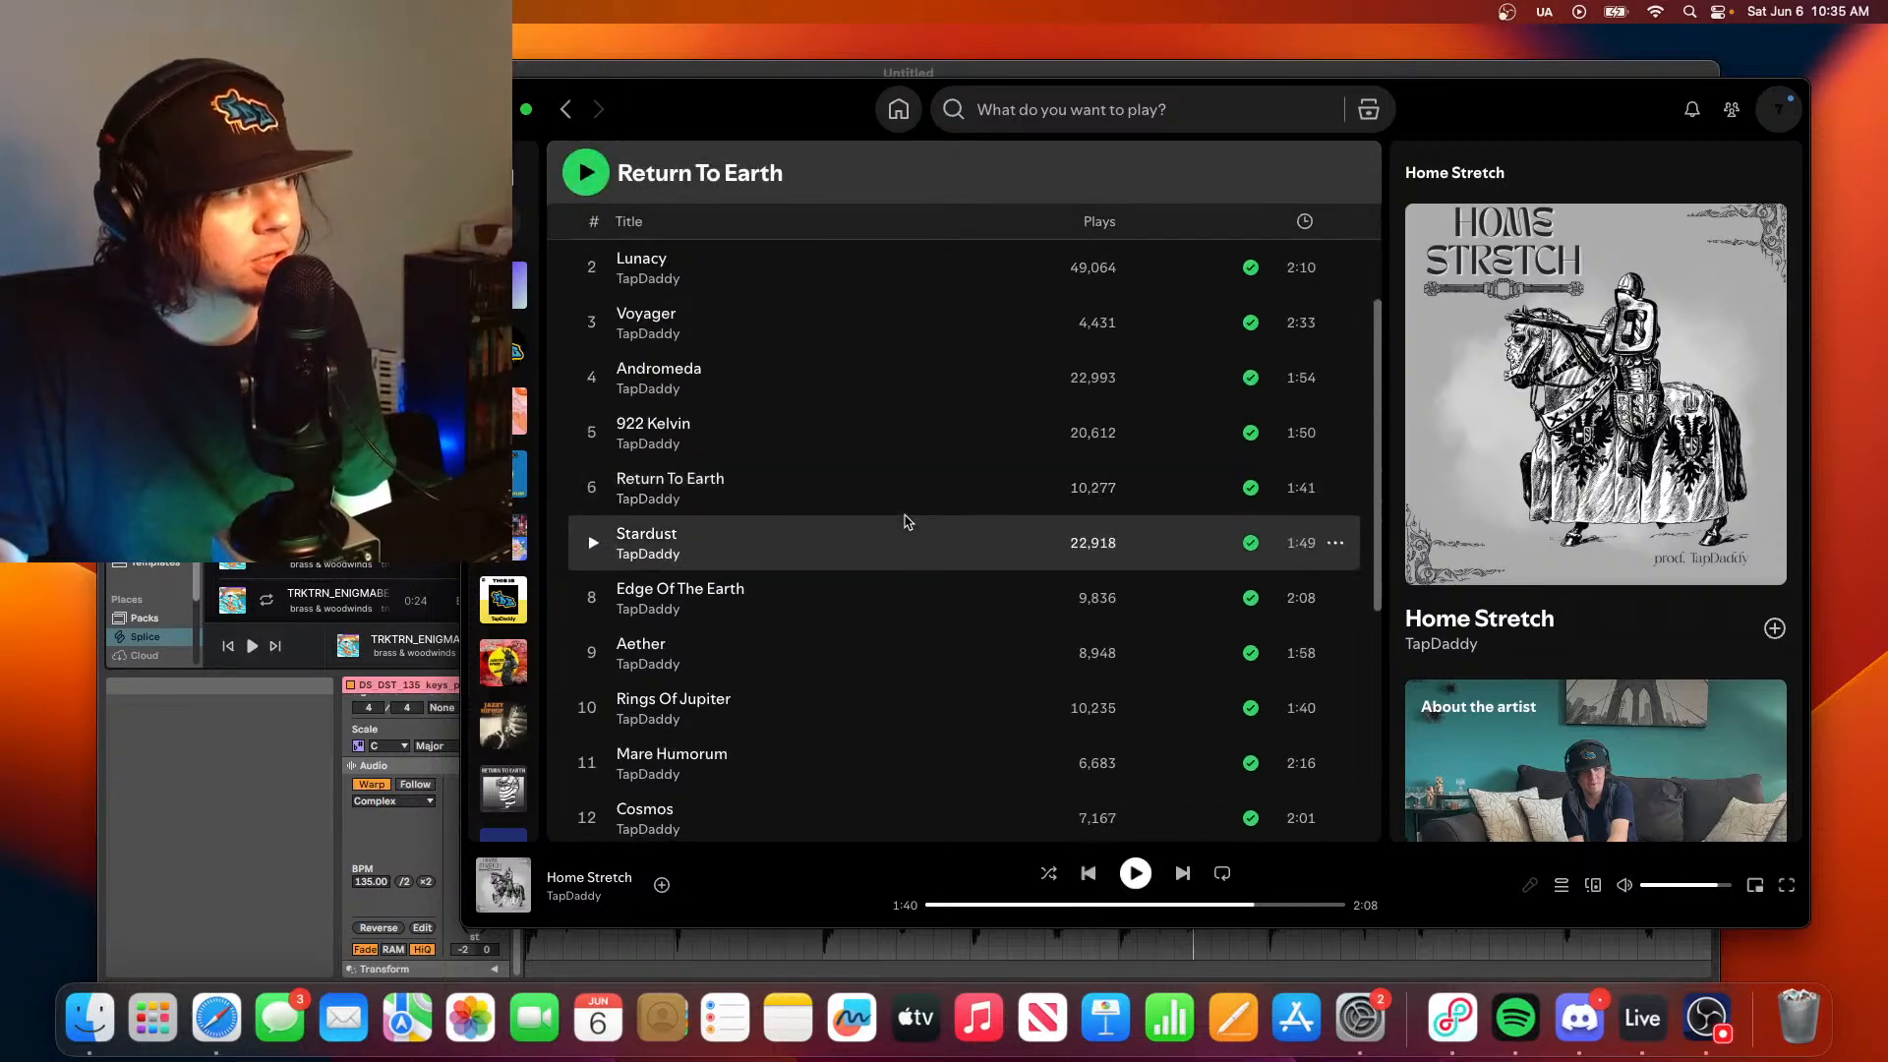
pyautogui.scroll(10, 908, 527)
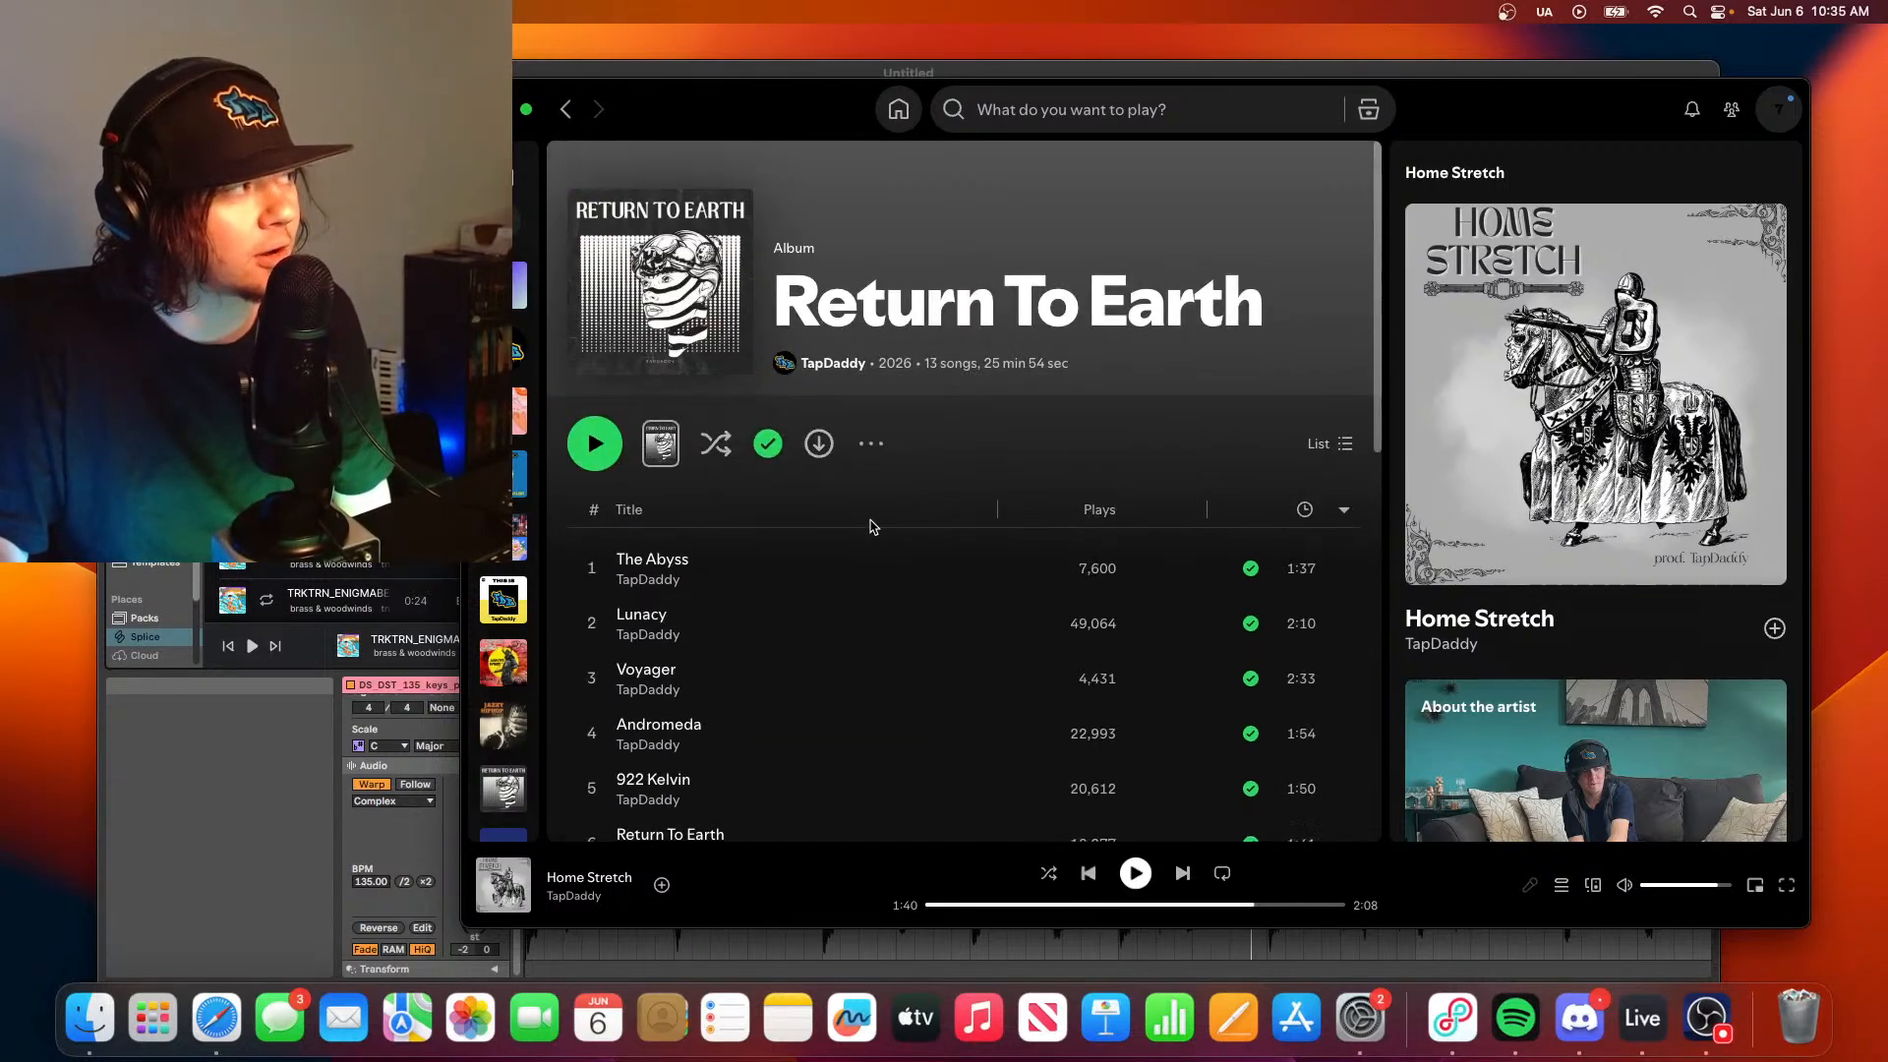
pyautogui.scroll(-4, 866, 531)
pyautogui.scroll(6, 822, 535)
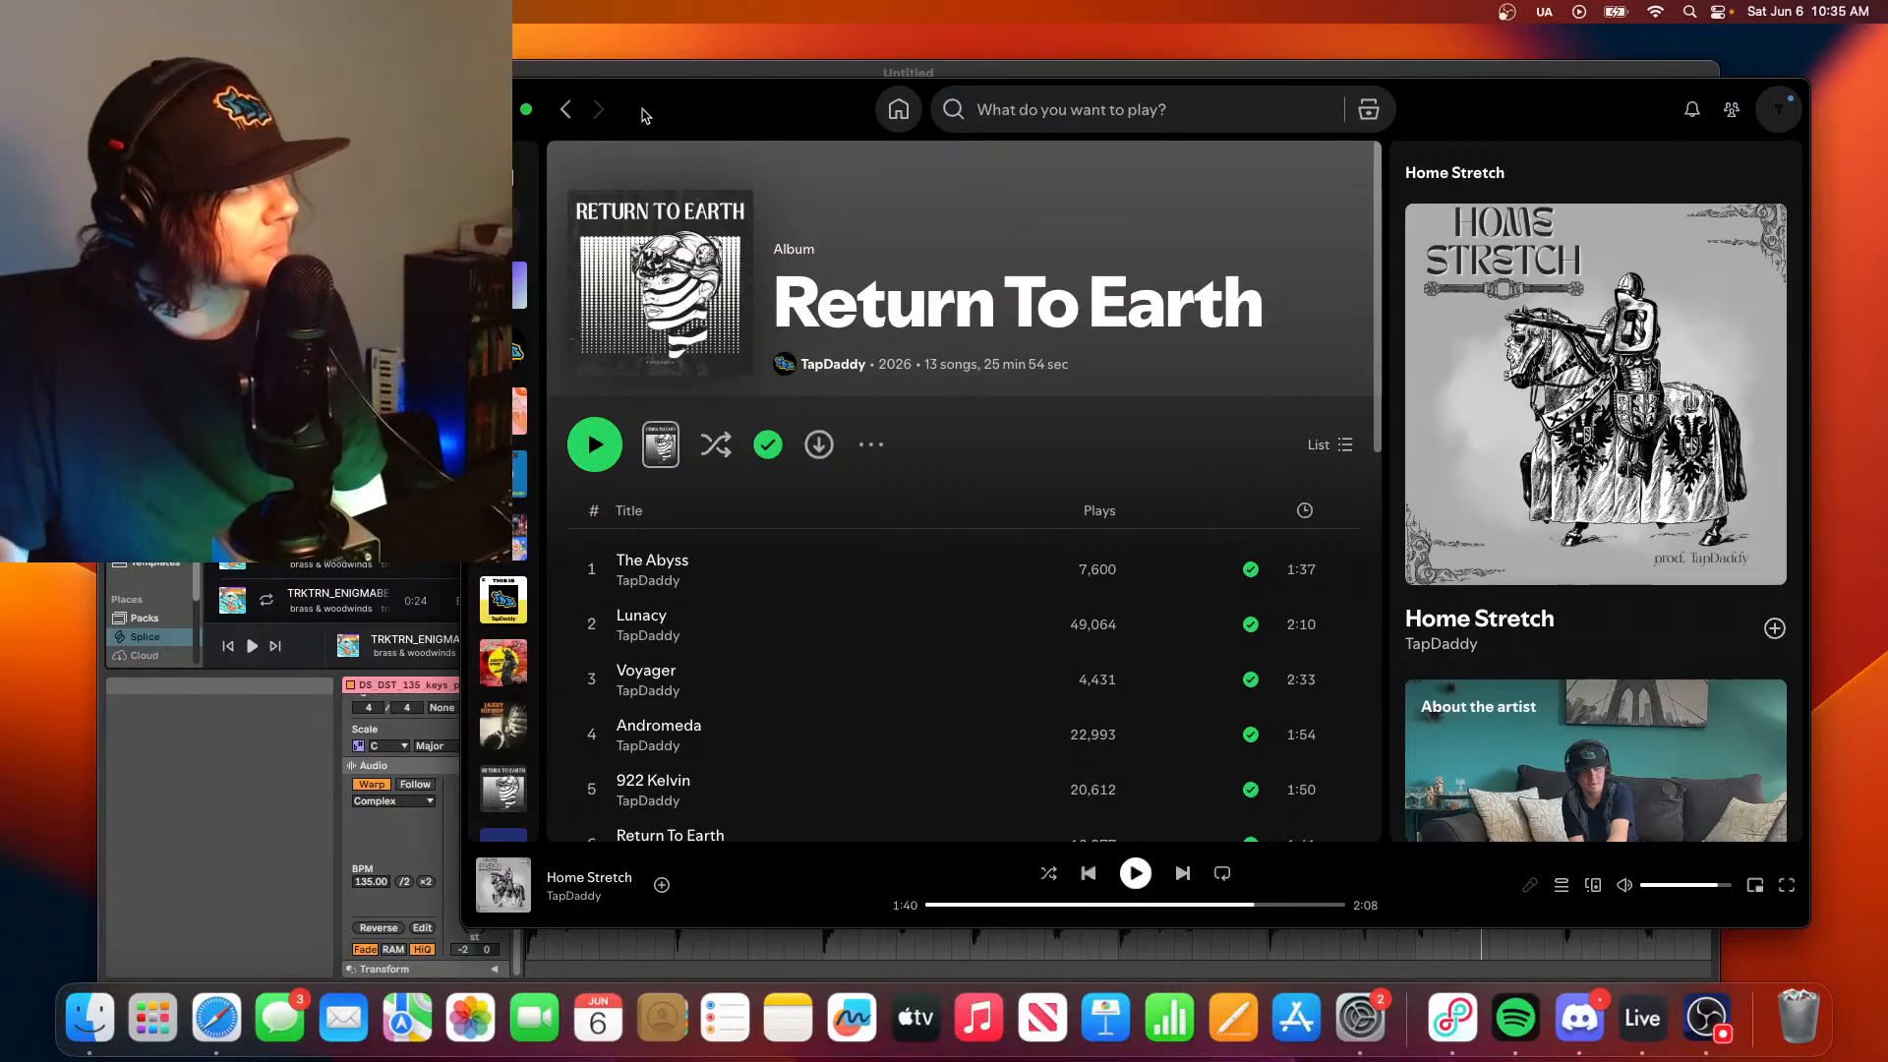
pyautogui.click(566, 110)
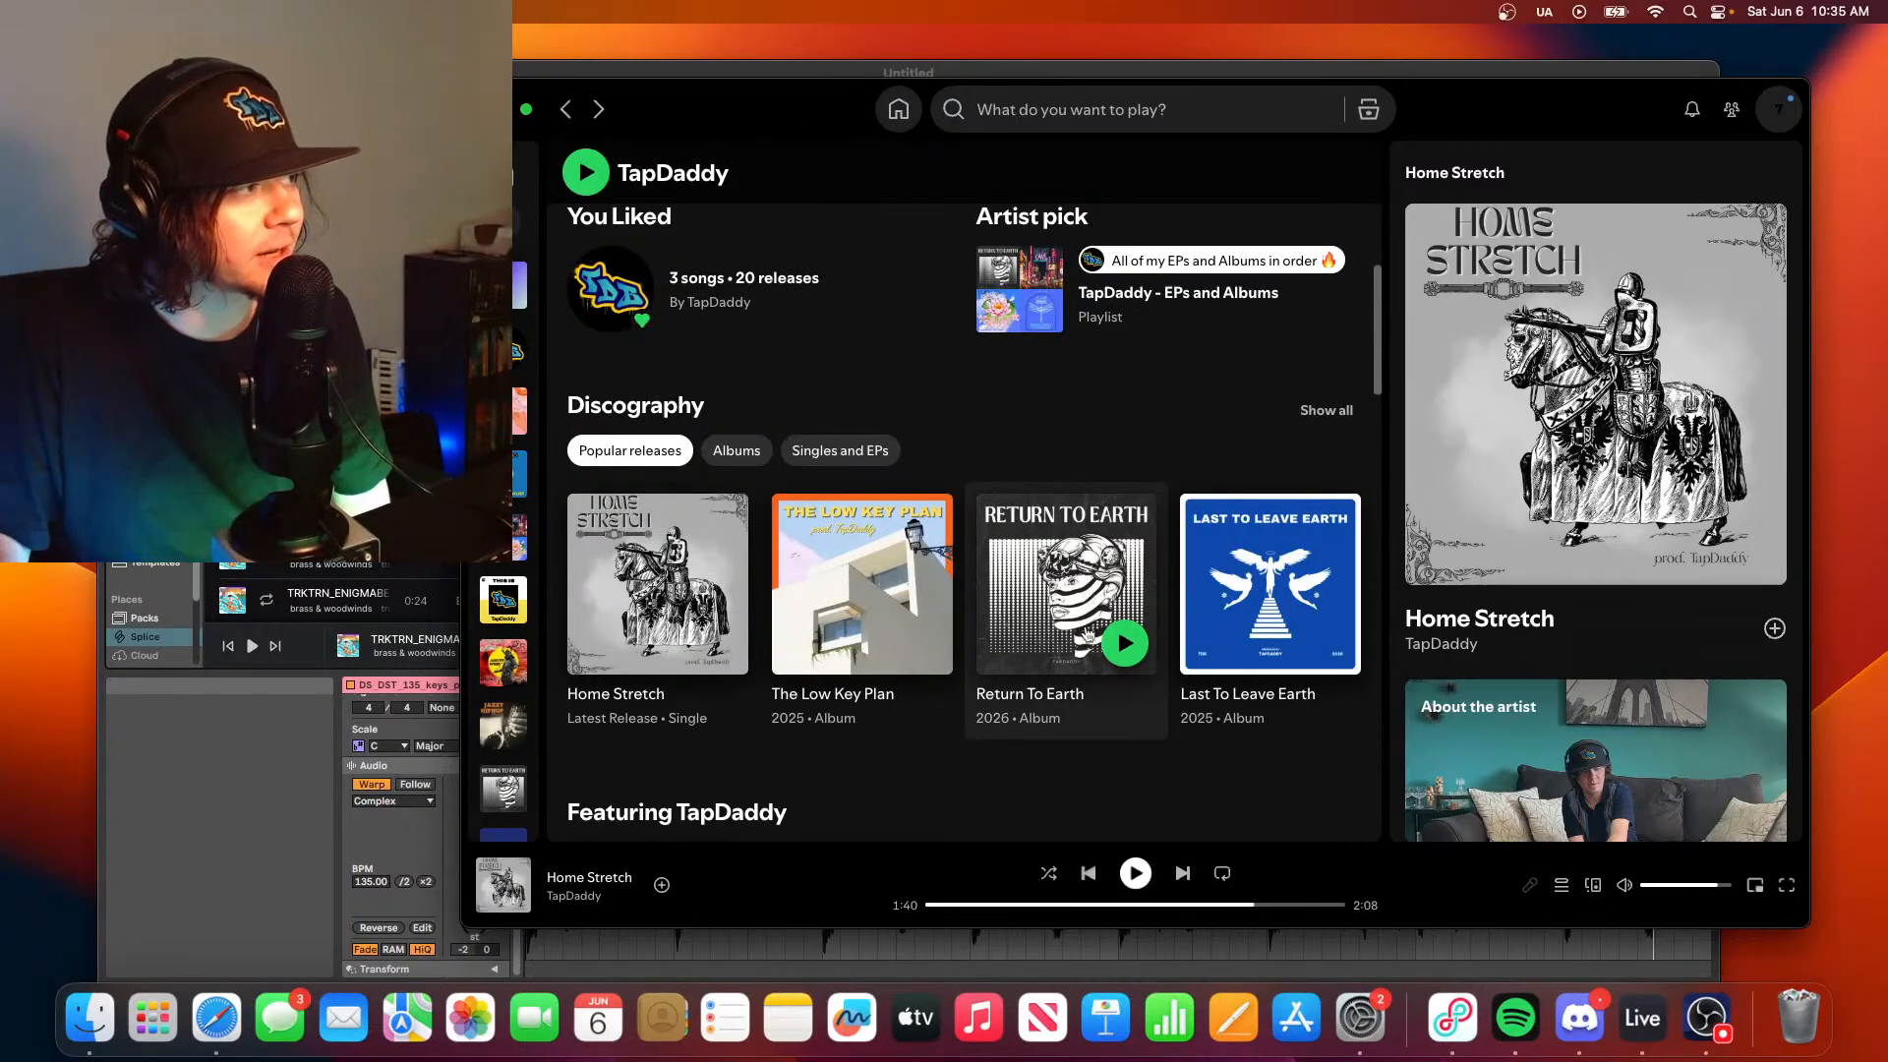
# - Examine the tracks and play counts of the album Last To Leave Earth and return to the artist page
pyautogui.scroll(-1, 1088, 638)
pyautogui.click(1284, 669)
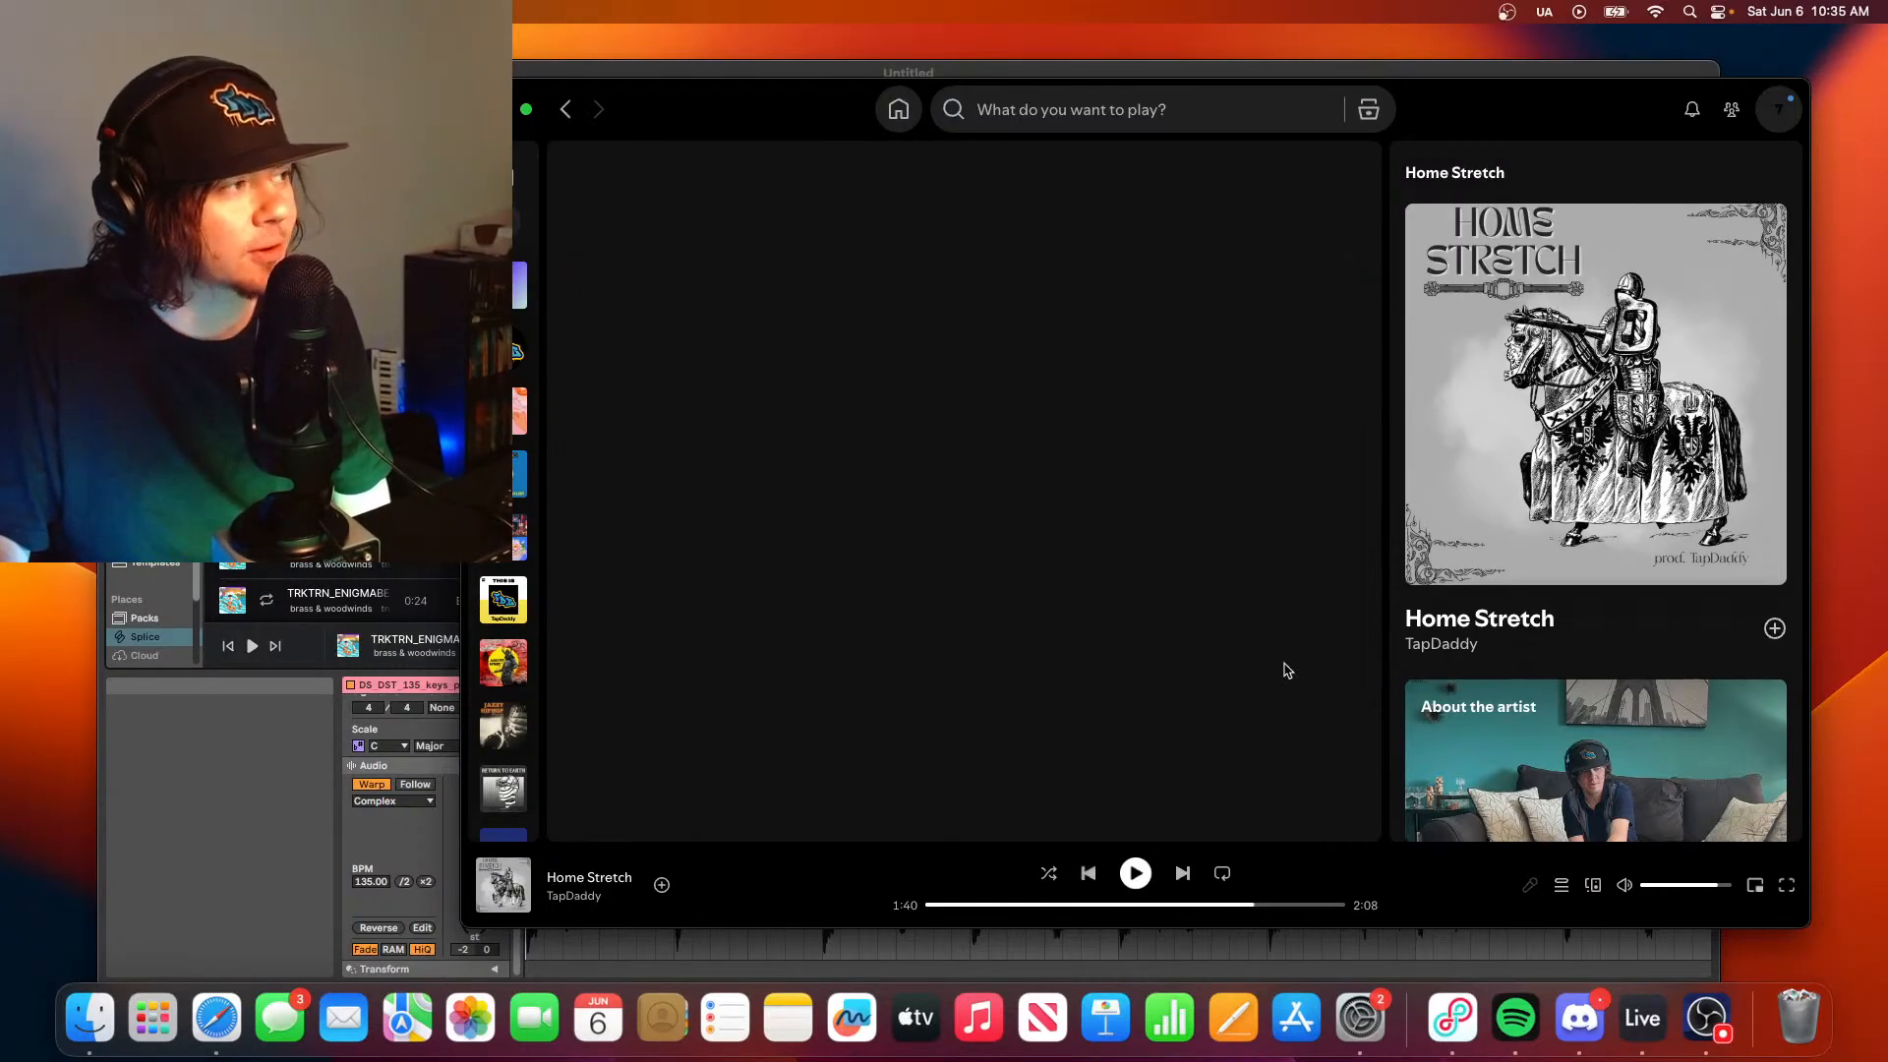
pyautogui.scroll(-2, 846, 506)
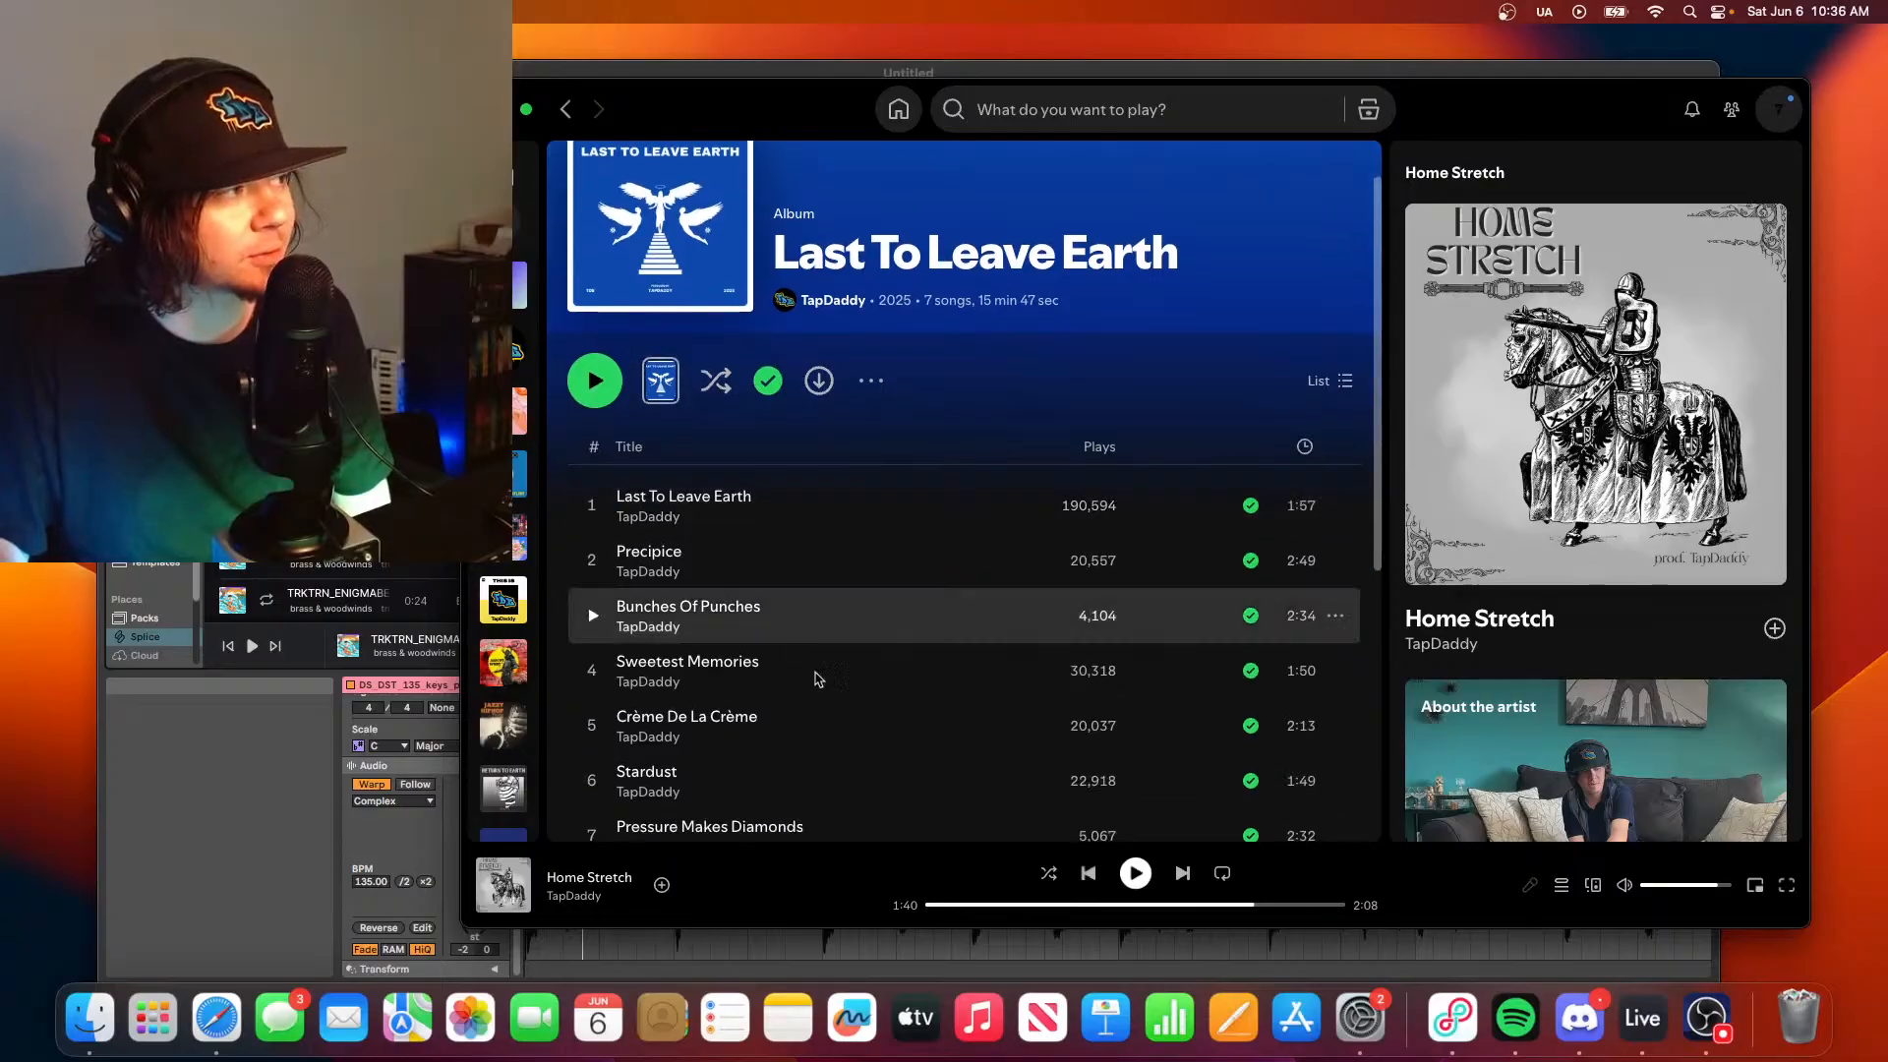
pyautogui.scroll(-5, 856, 639)
pyautogui.scroll(5, 843, 602)
pyautogui.scroll(1, 843, 600)
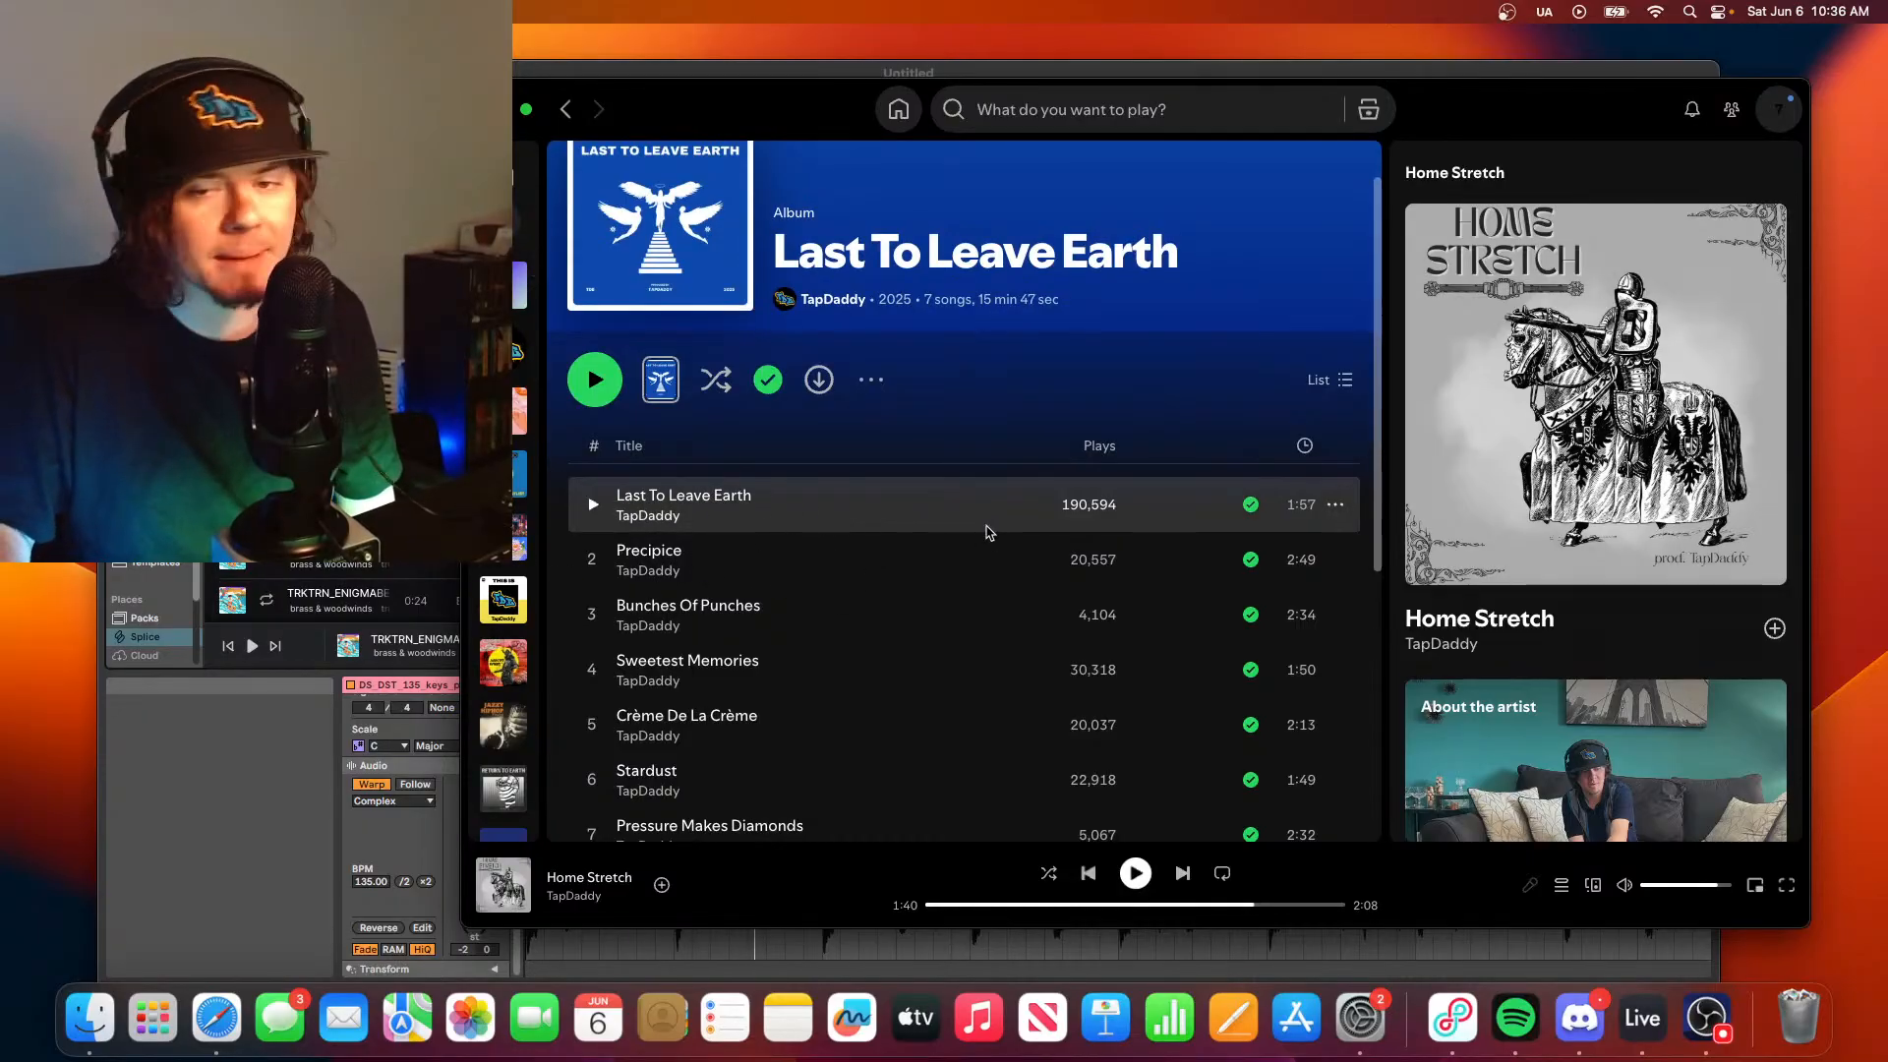
pyautogui.scroll(-1, 935, 516)
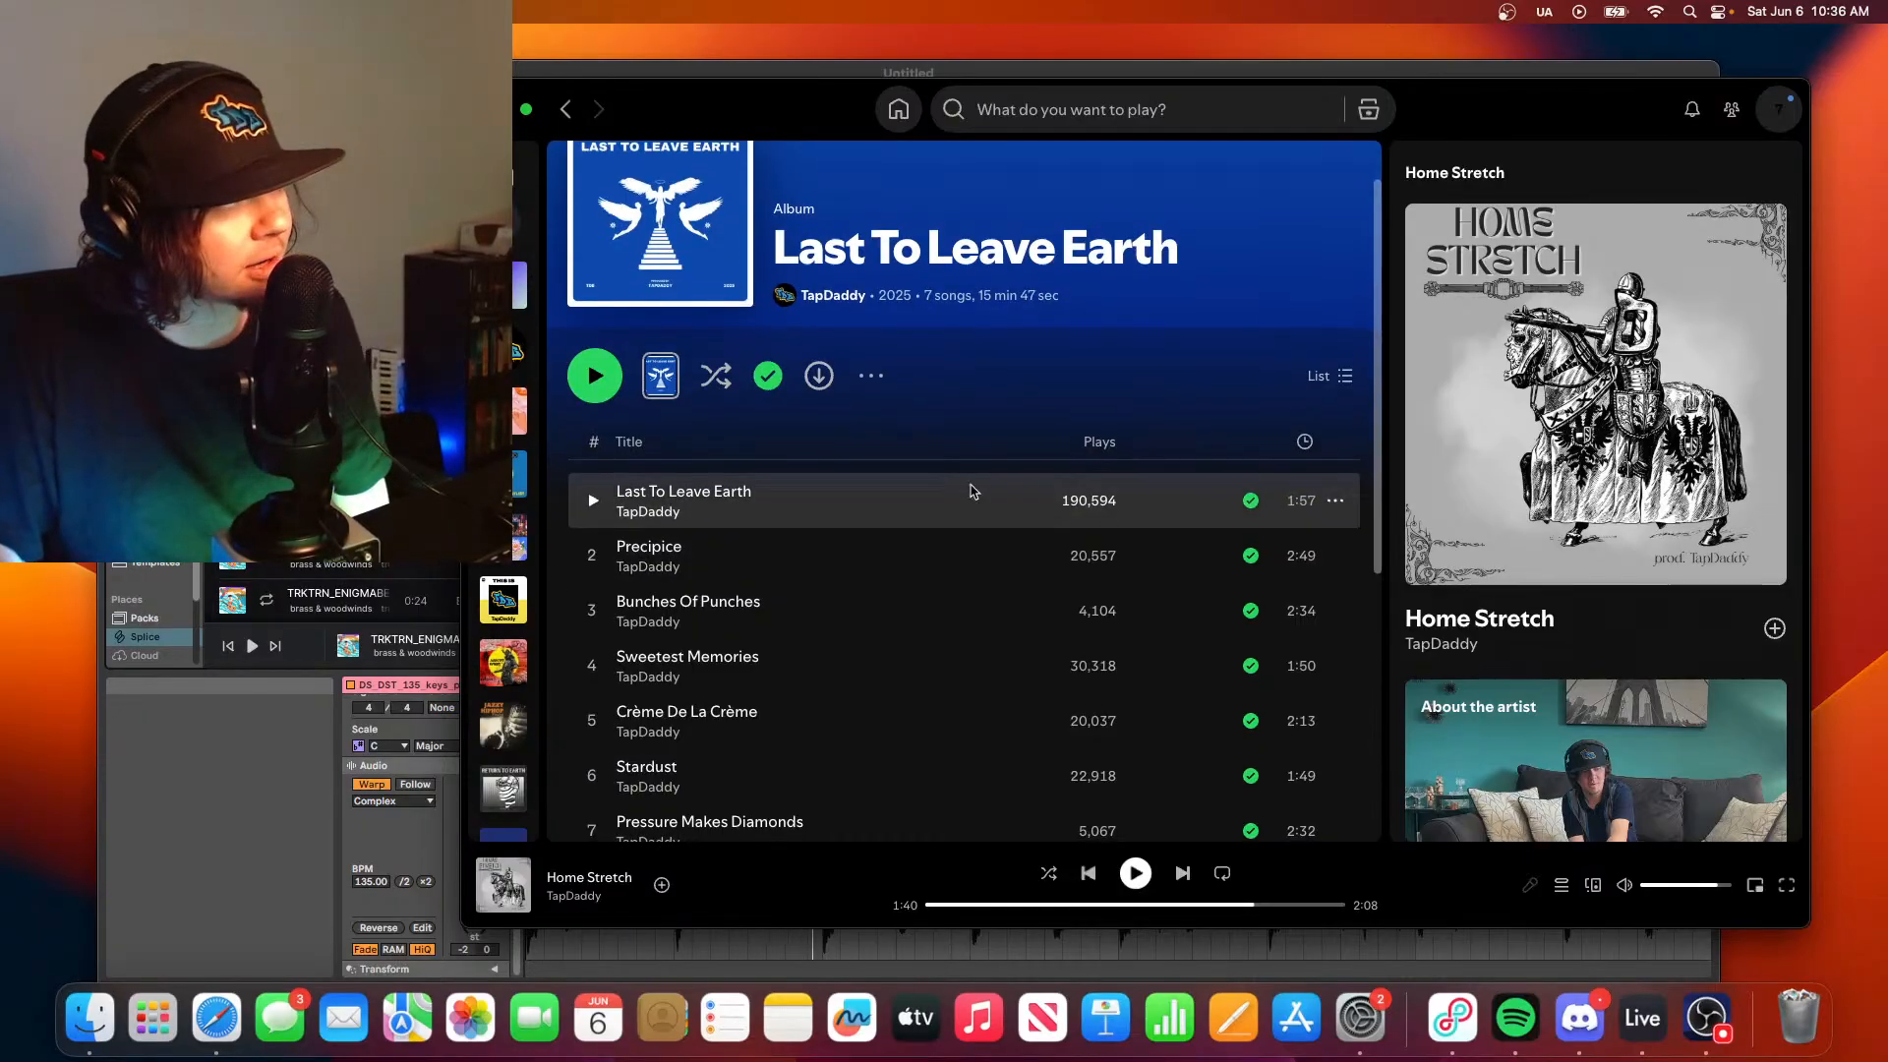
pyautogui.scroll(-1, 1042, 521)
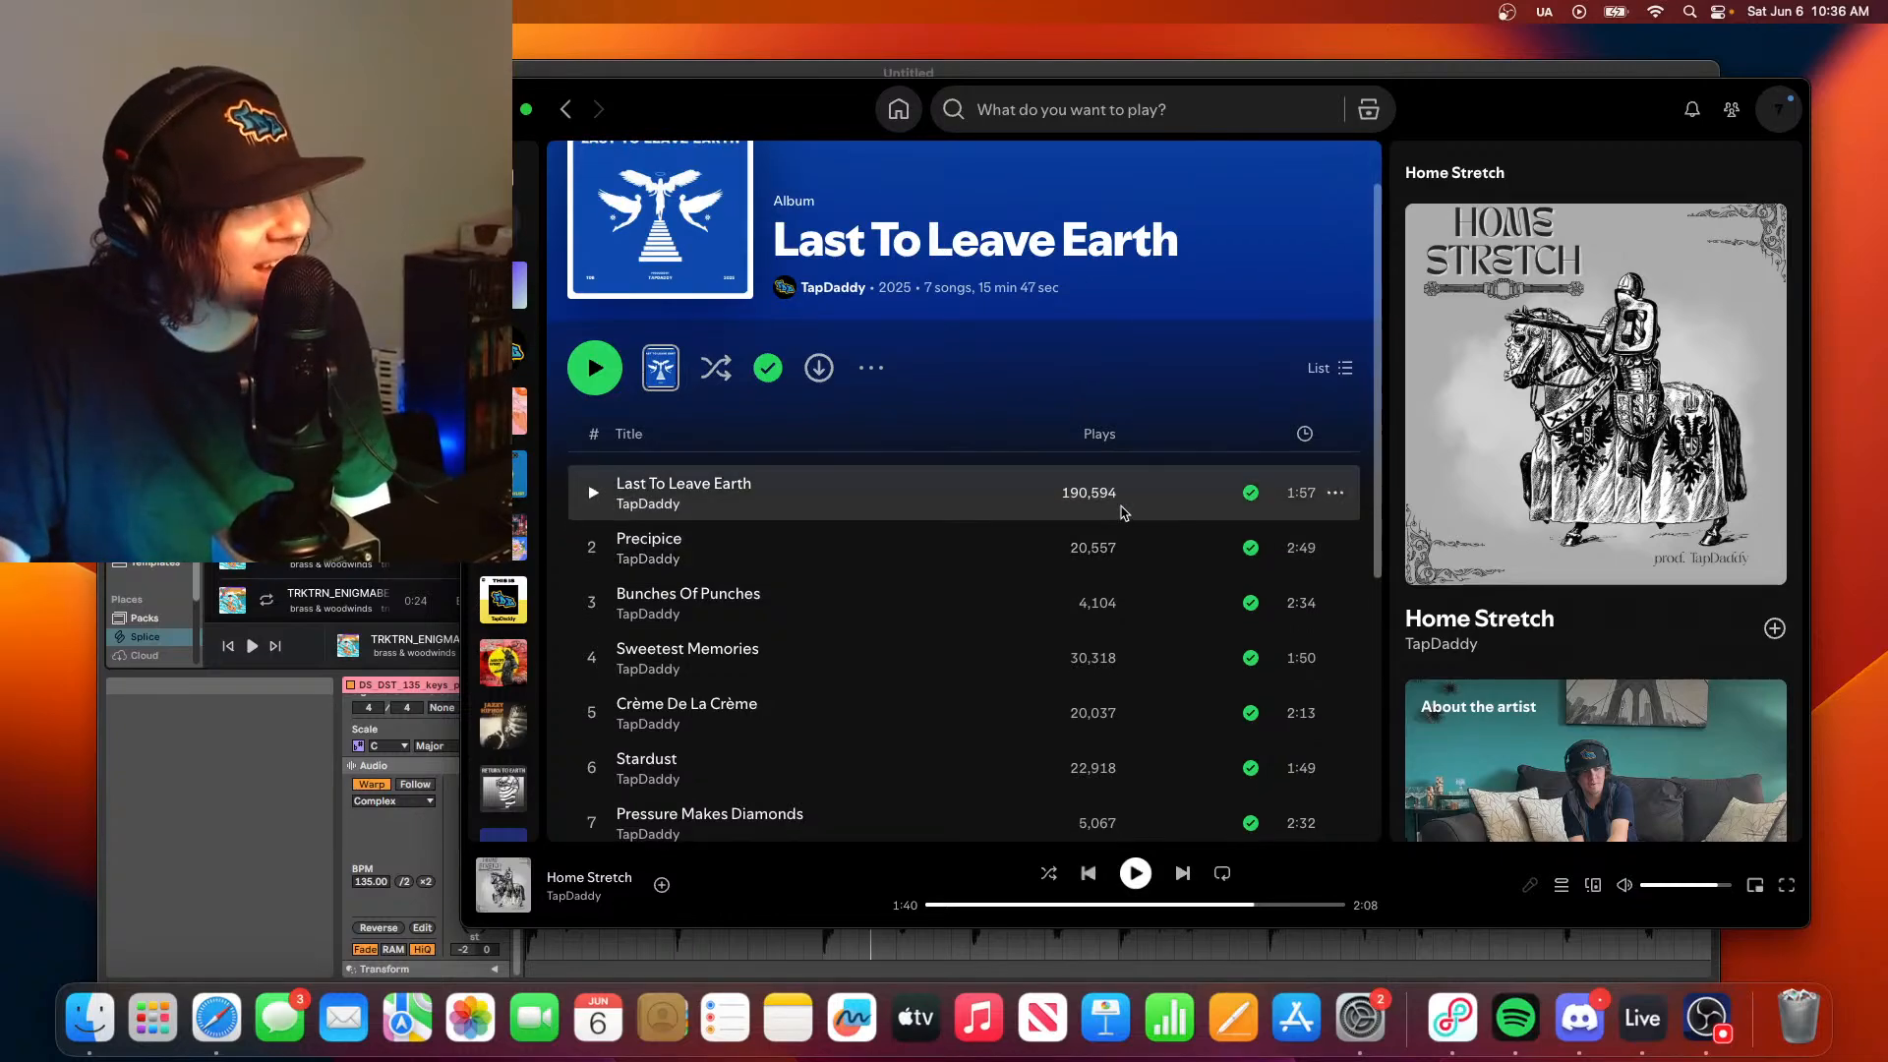
pyautogui.scroll(-1, 1060, 556)
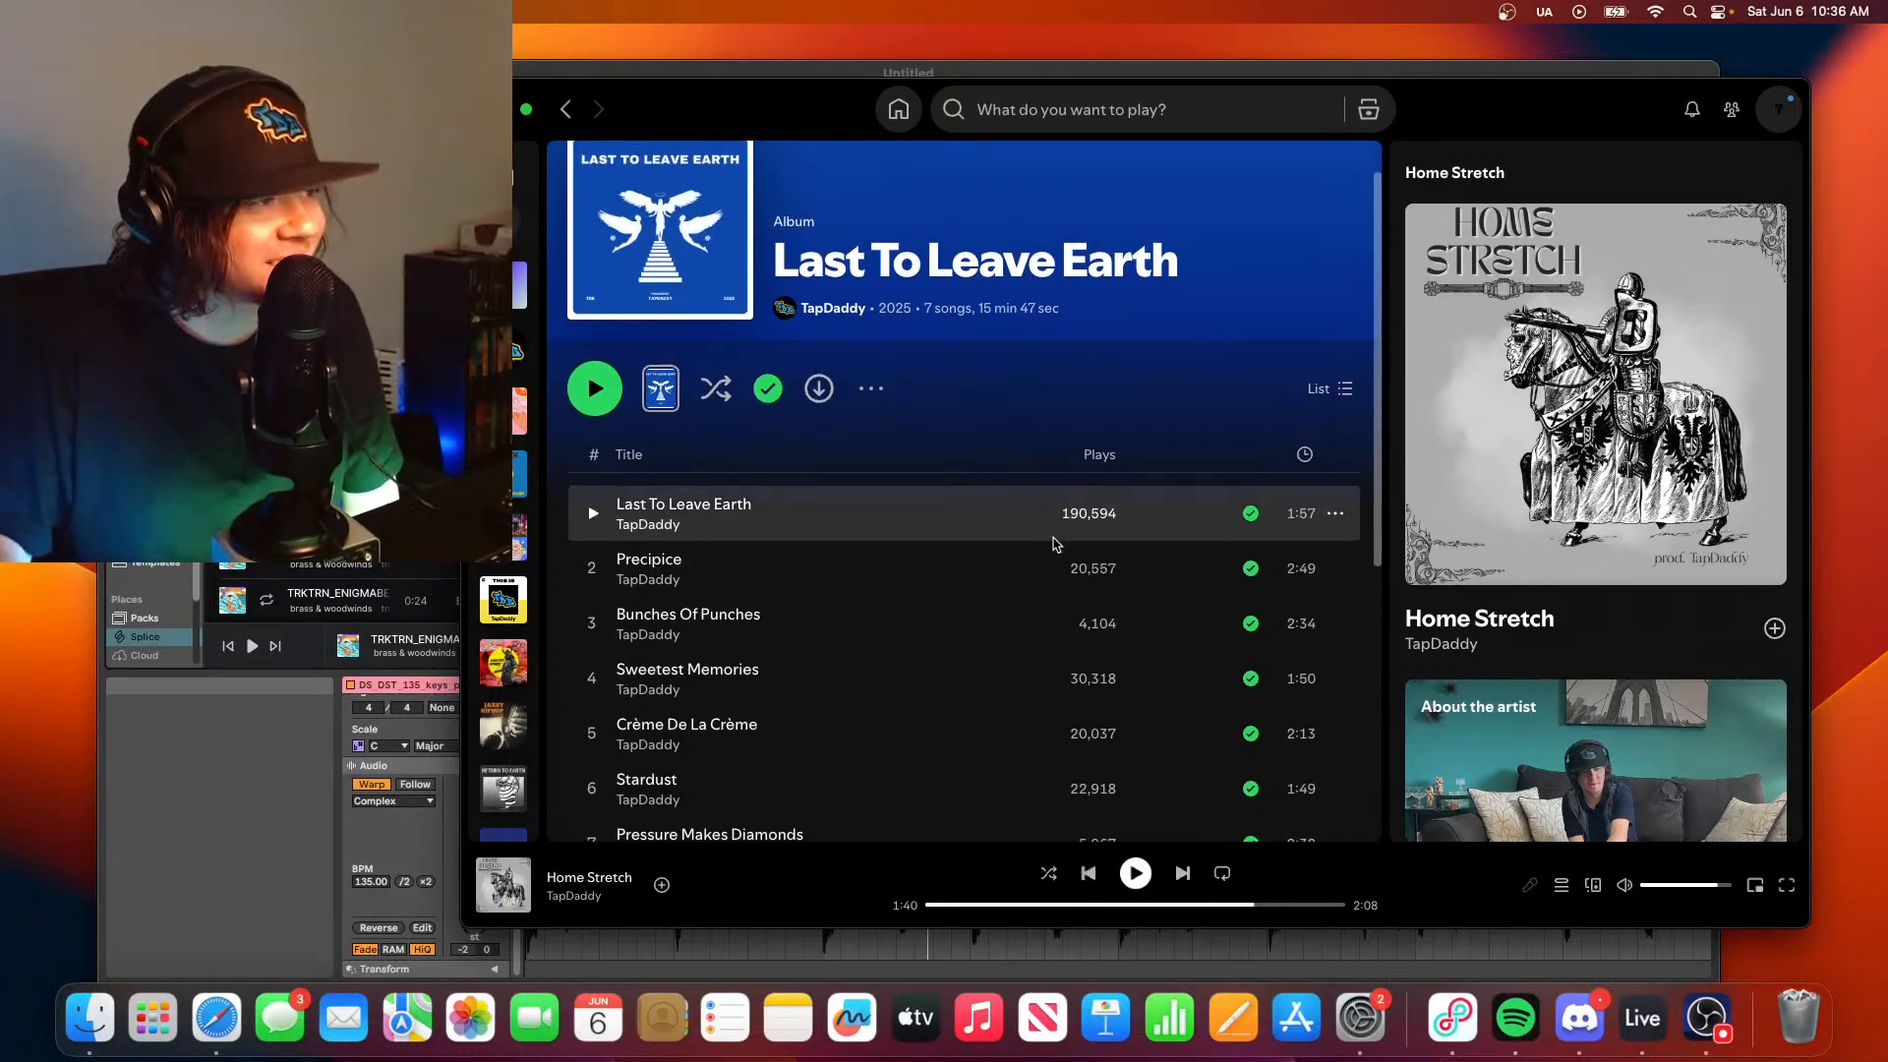
pyautogui.scroll(2, 1059, 546)
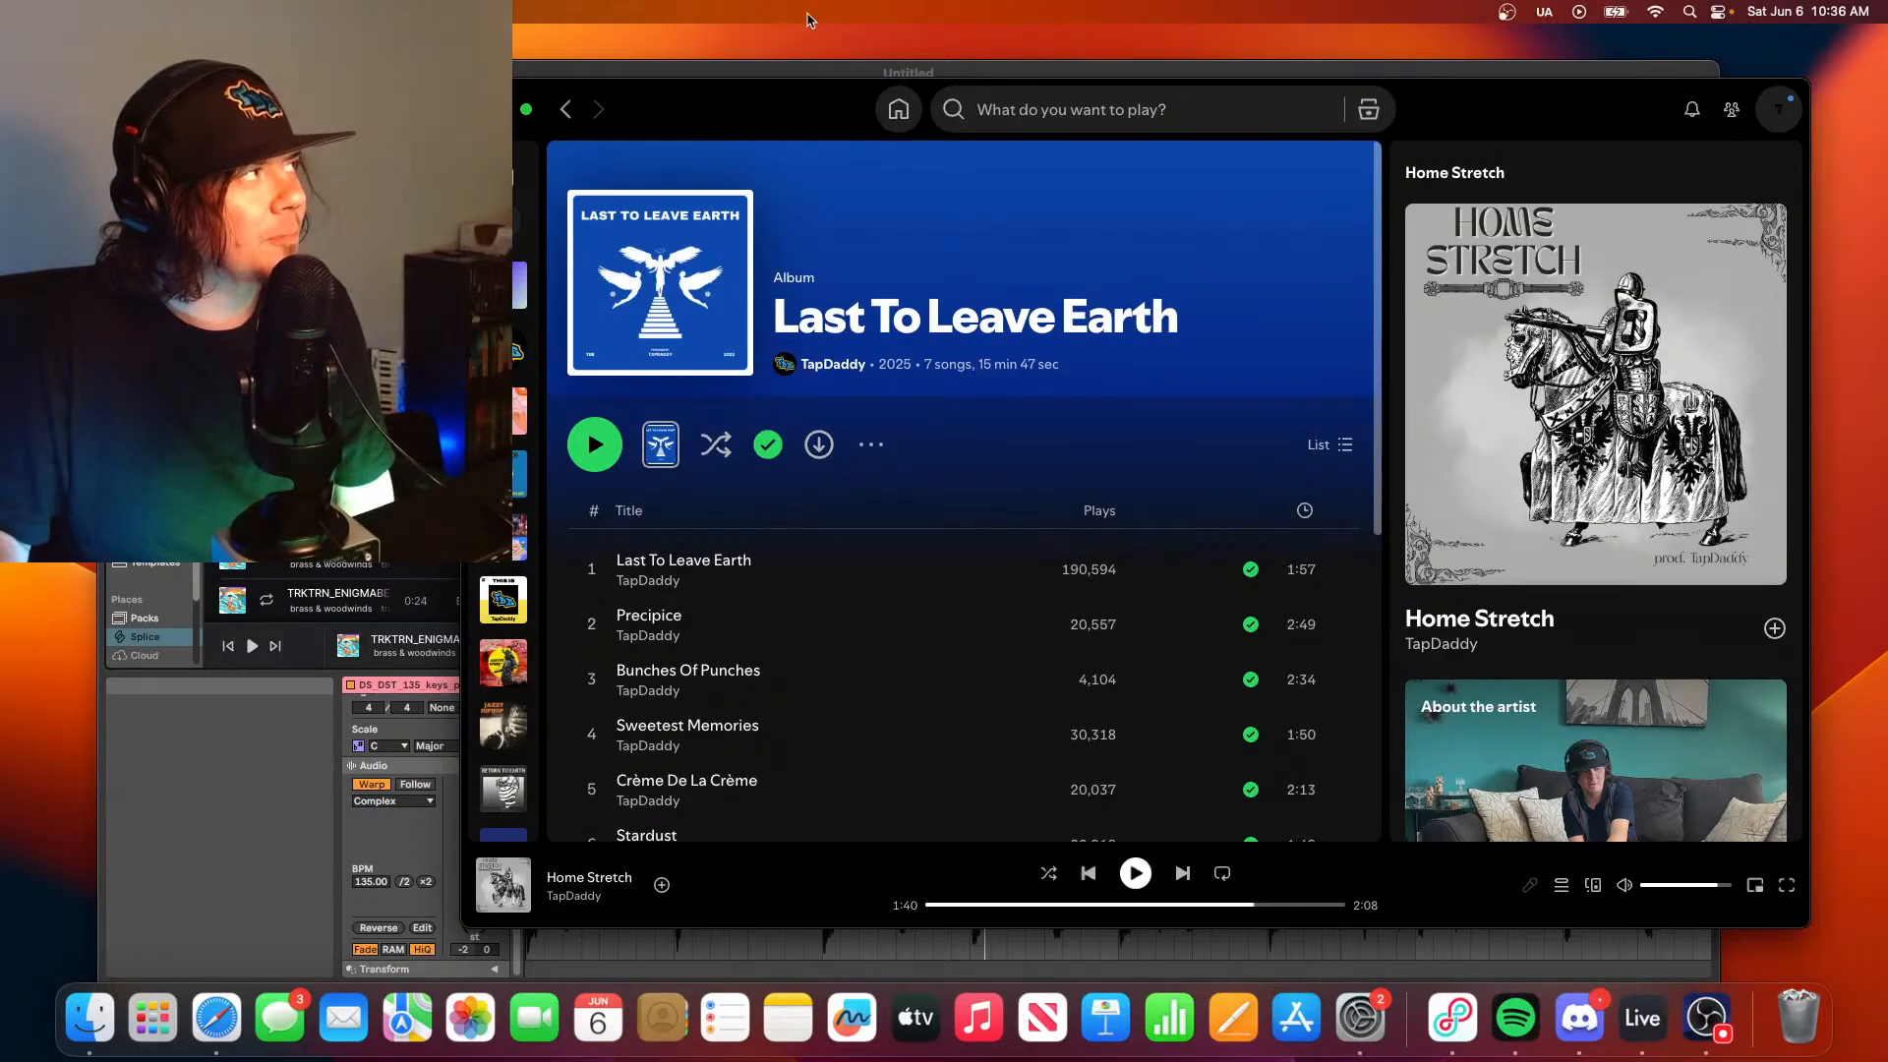
pyautogui.click(566, 110)
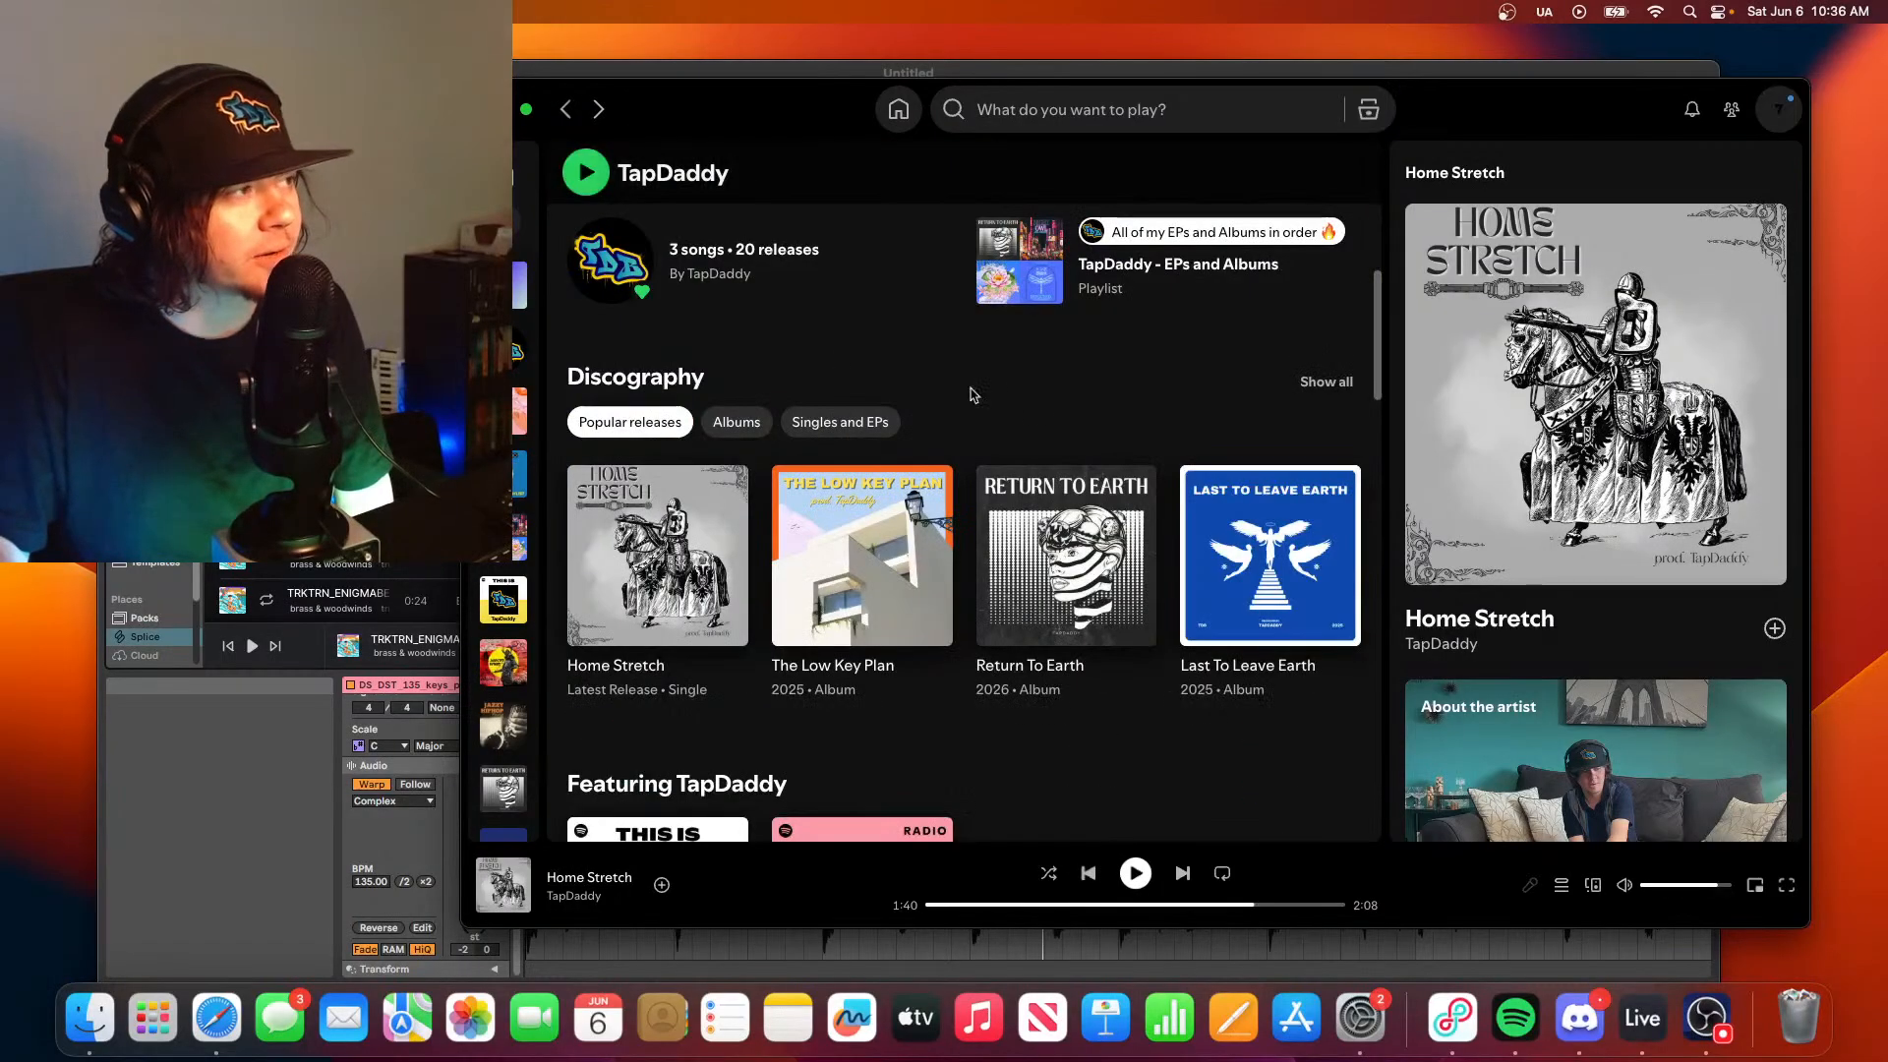
# - Browse TapDaddy's complete discography by release date and return to the artist page
pyautogui.click(1325, 383)
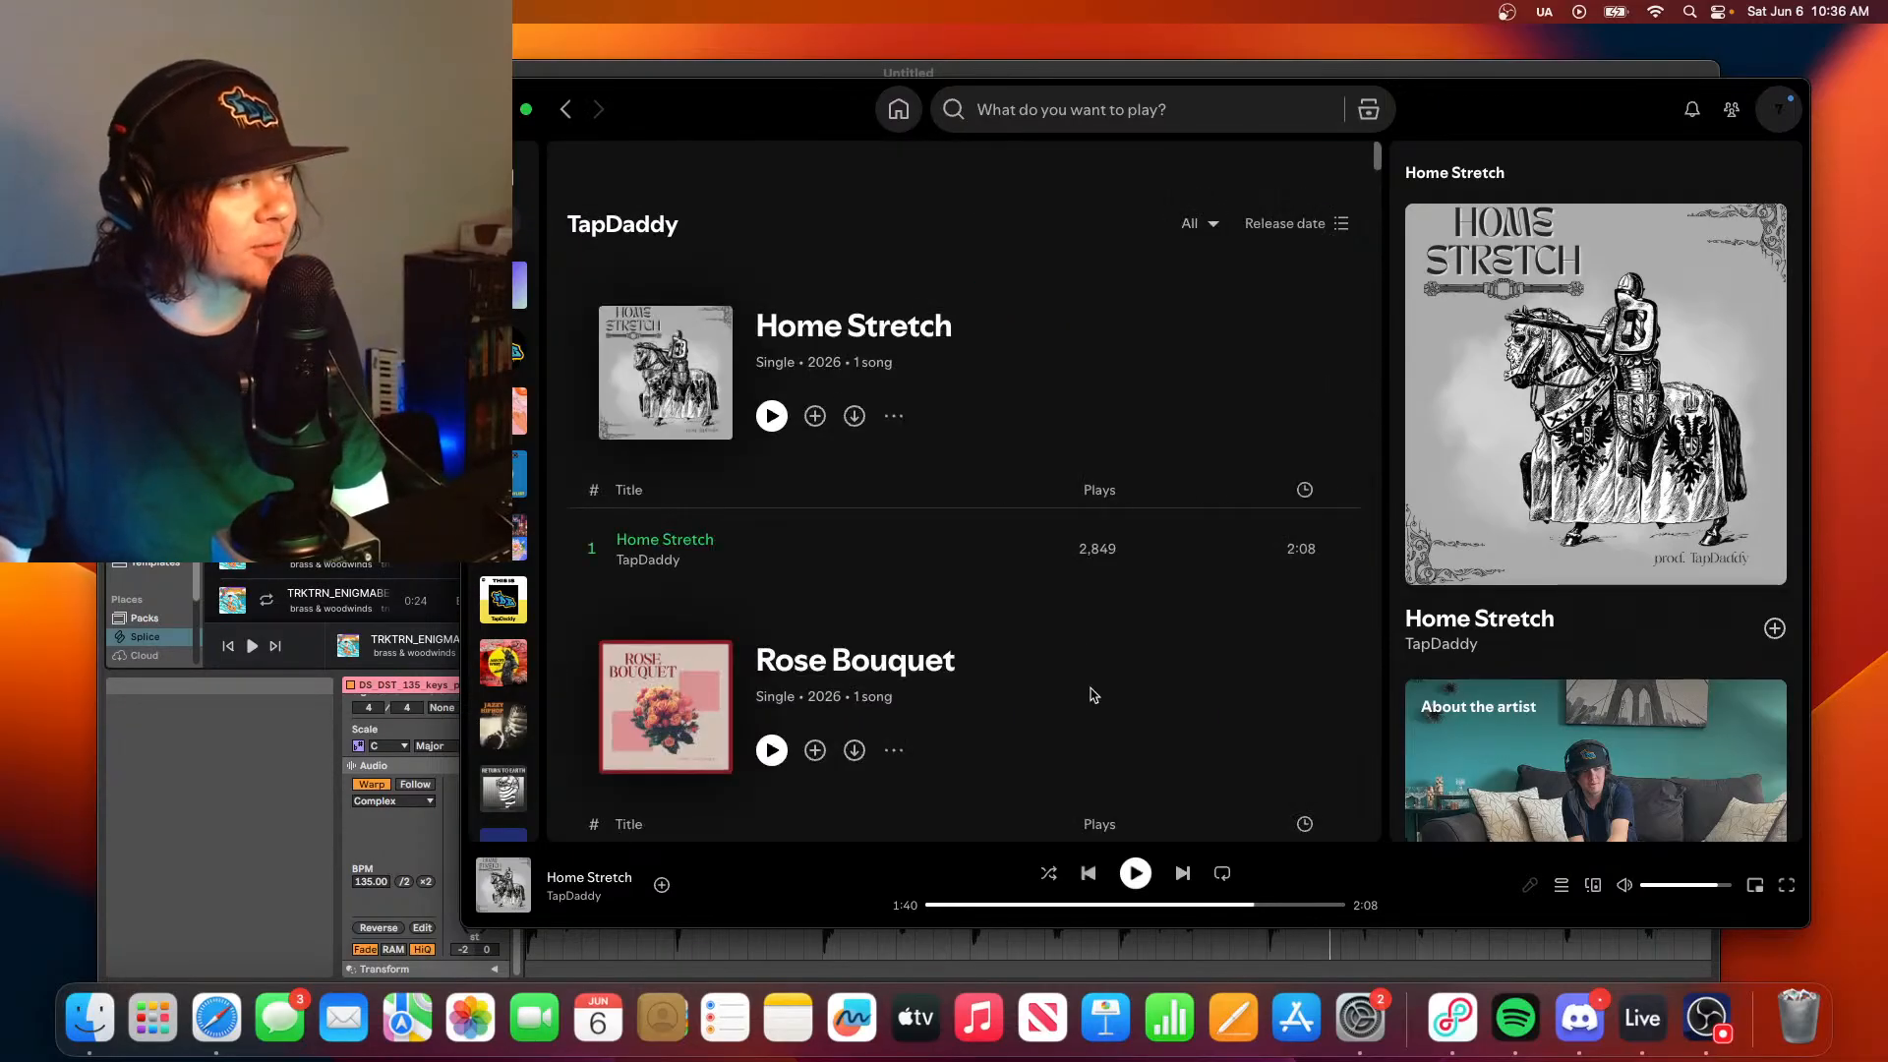
pyautogui.scroll(-15, 1094, 695)
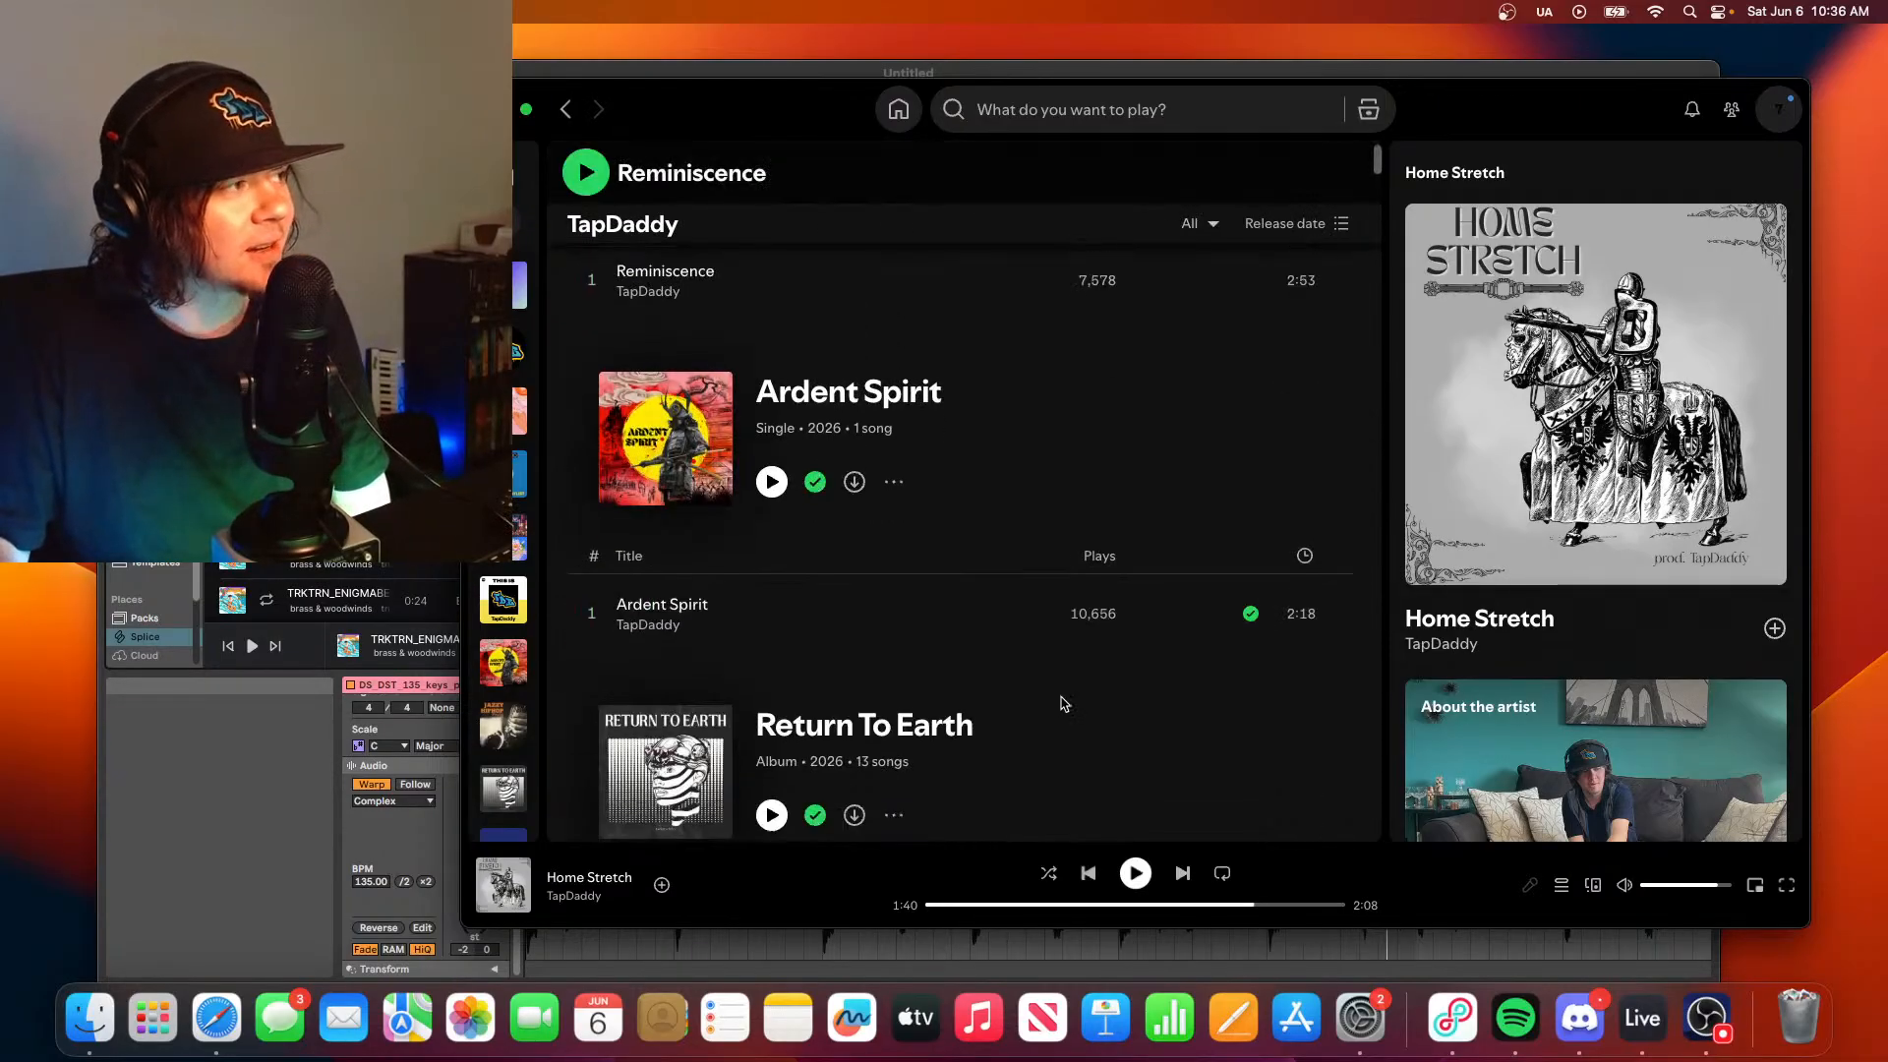
pyautogui.scroll(-10, 1062, 705)
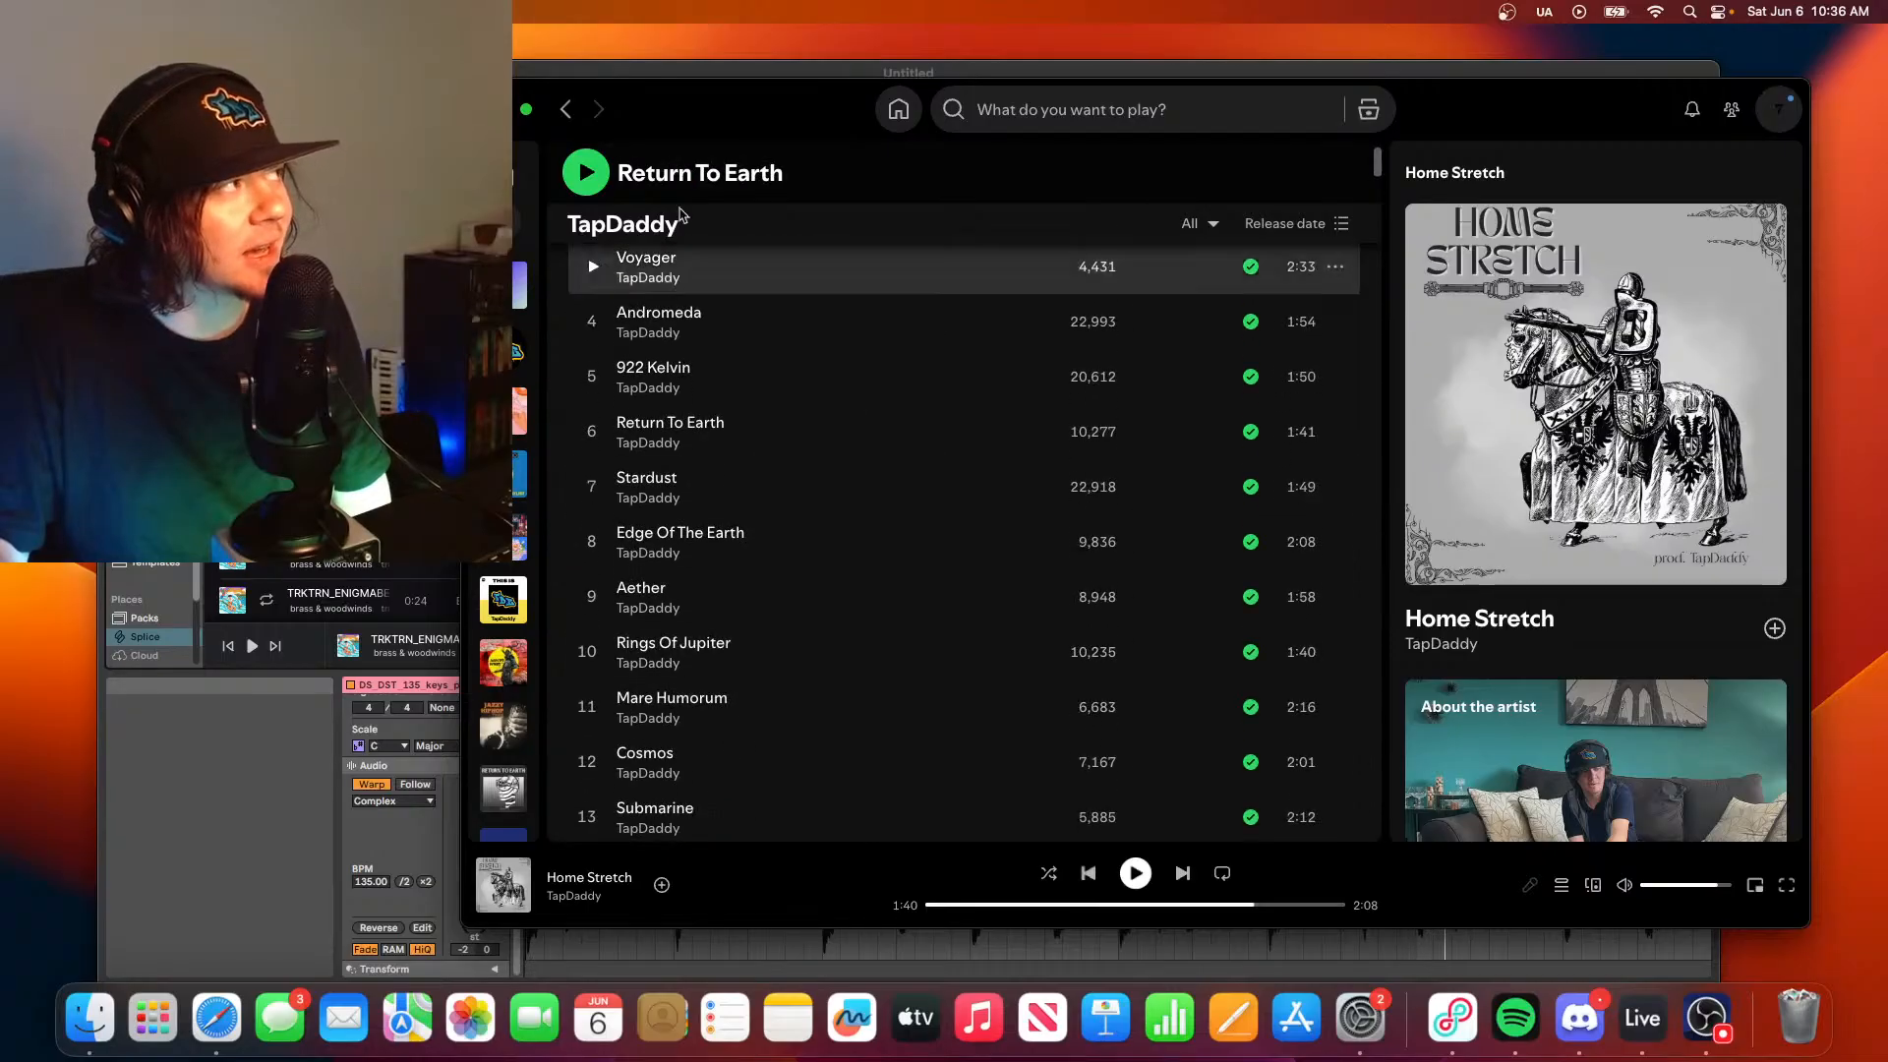
pyautogui.click(566, 111)
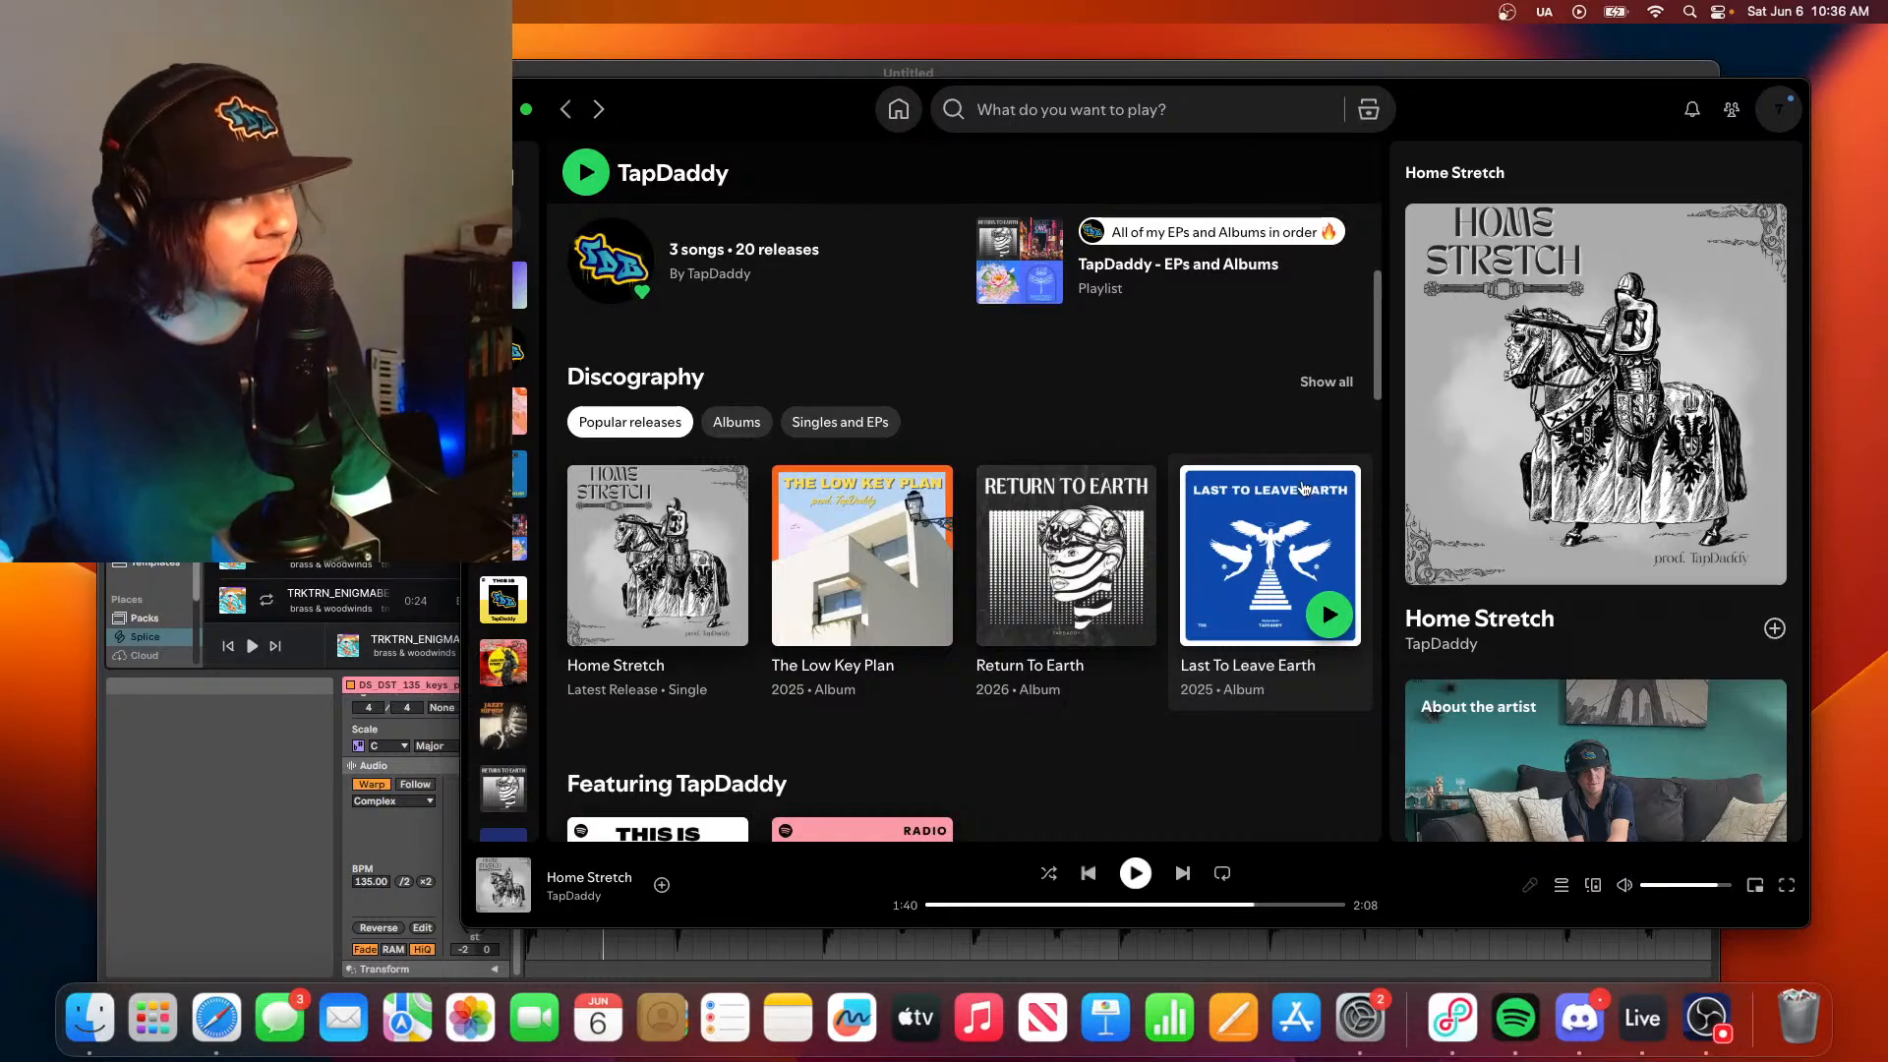
# - Switch back to the Ableton Live set and show it in full screen
pyautogui.click(187, 763)
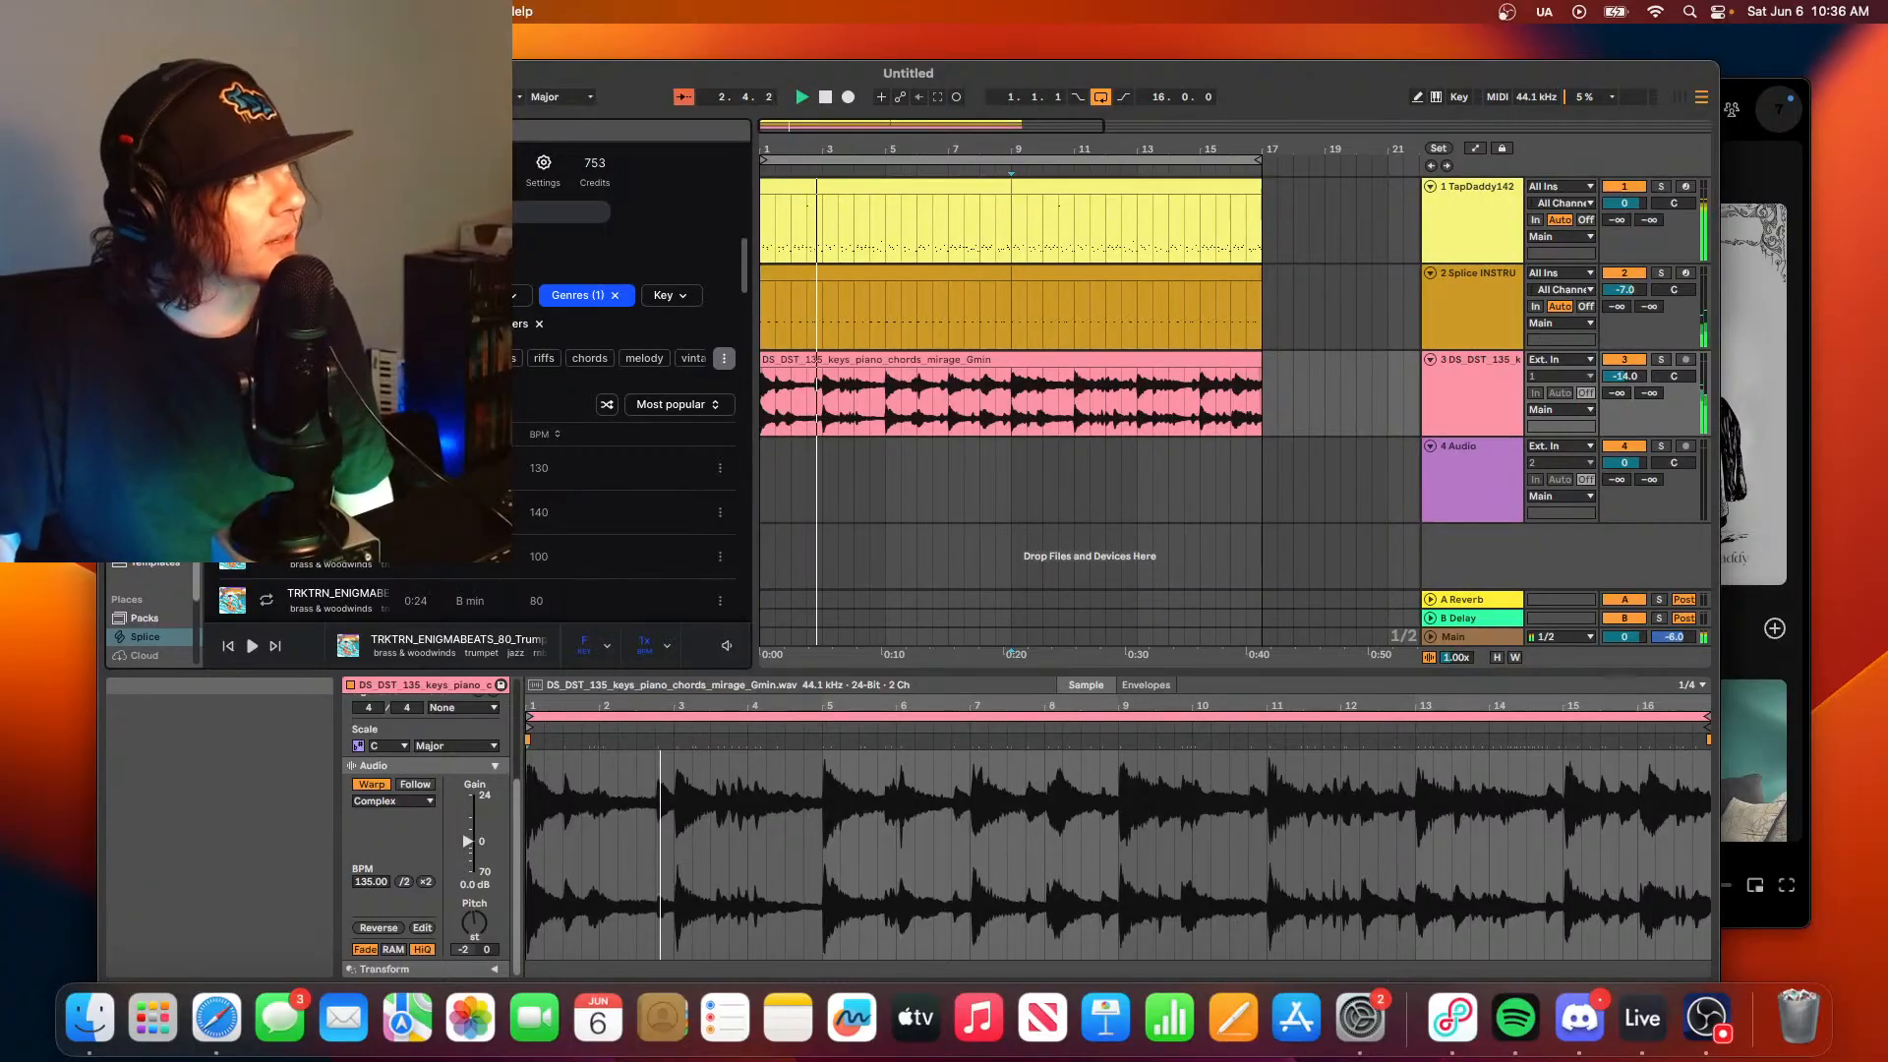
pyautogui.press('ctrl+super+f')
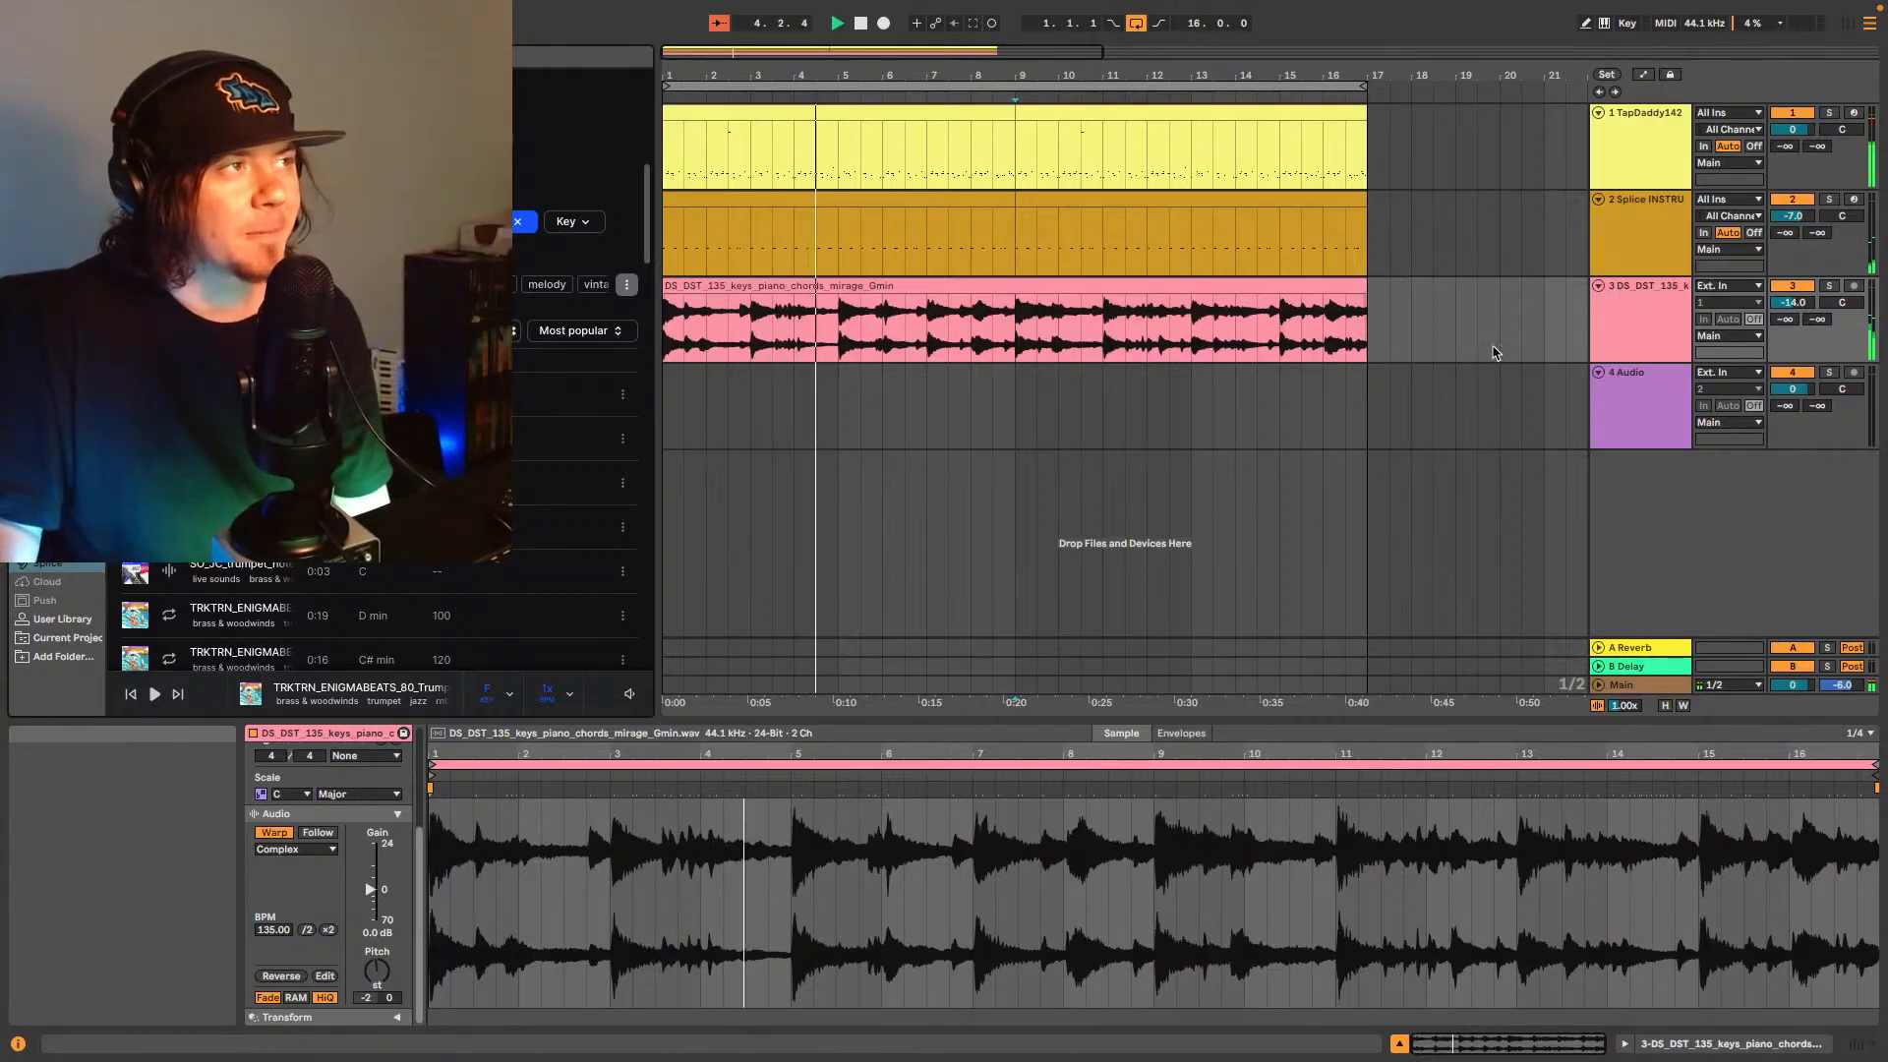
pyautogui.click(1632, 316)
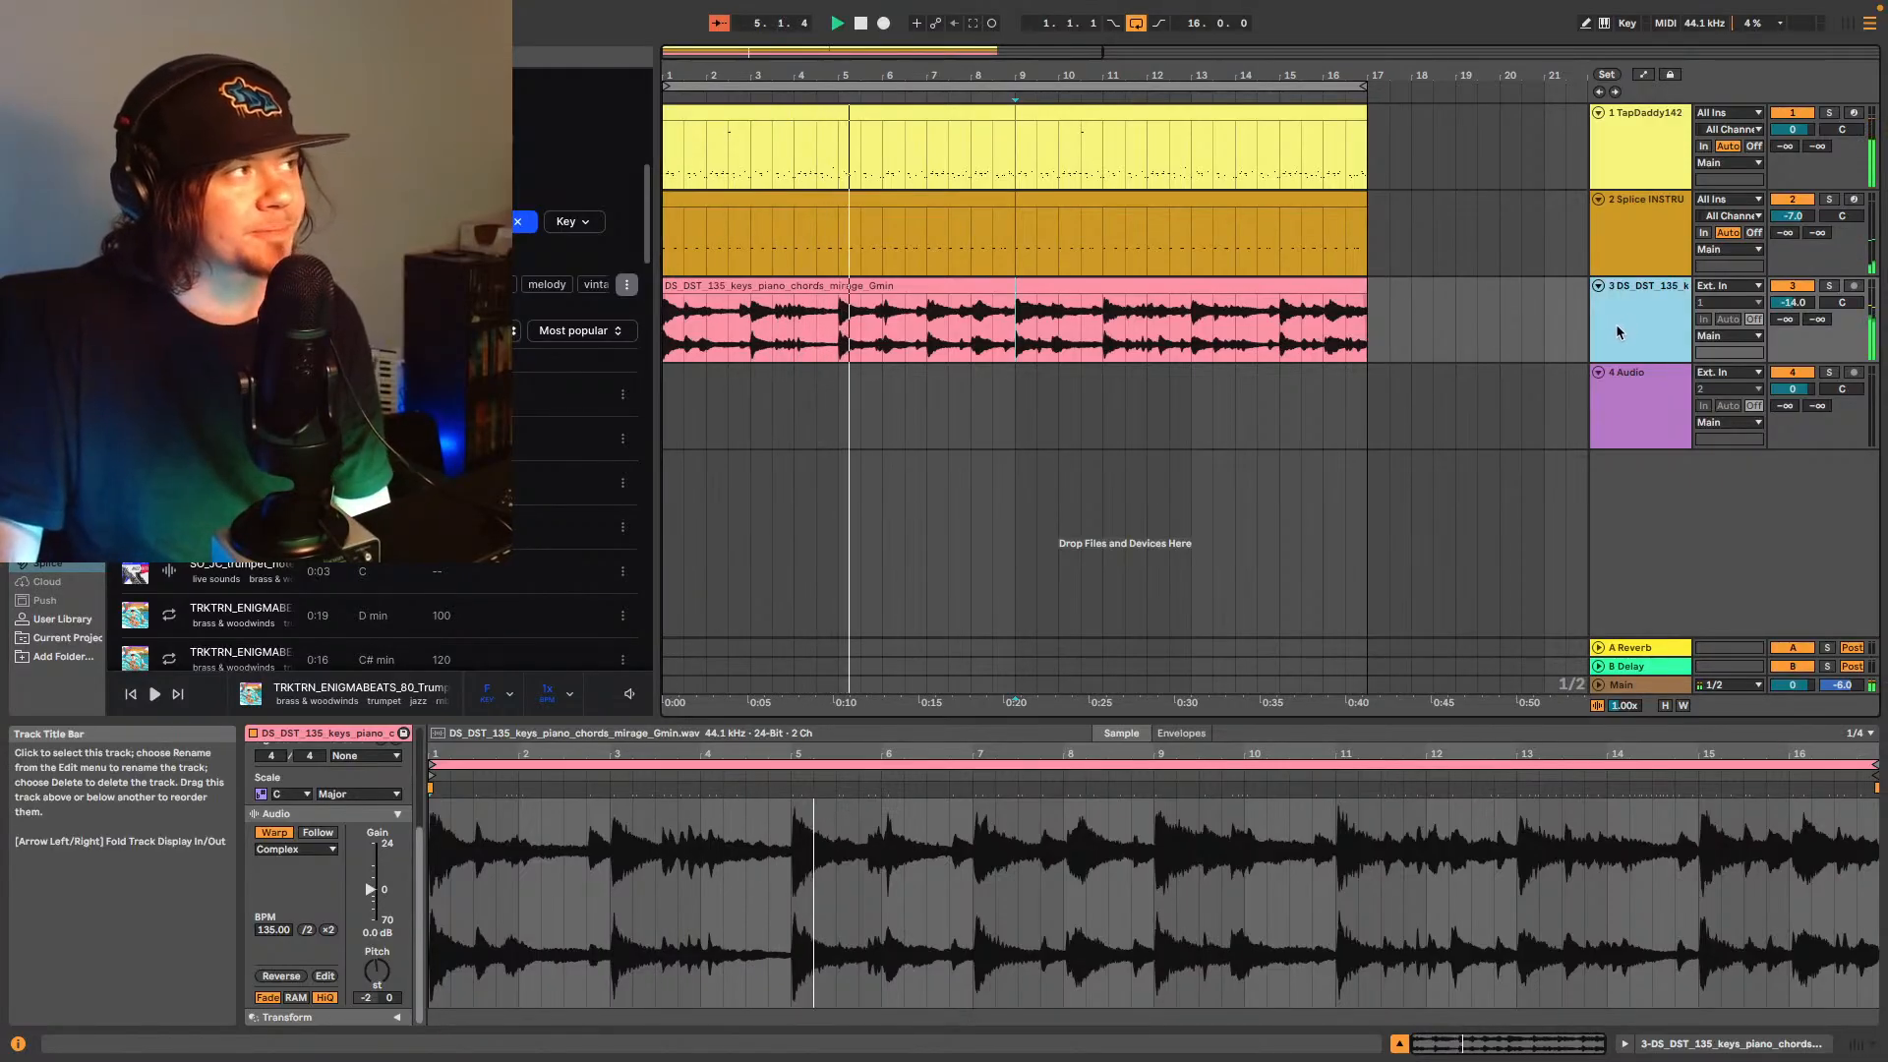
pyautogui.click(1516, 311)
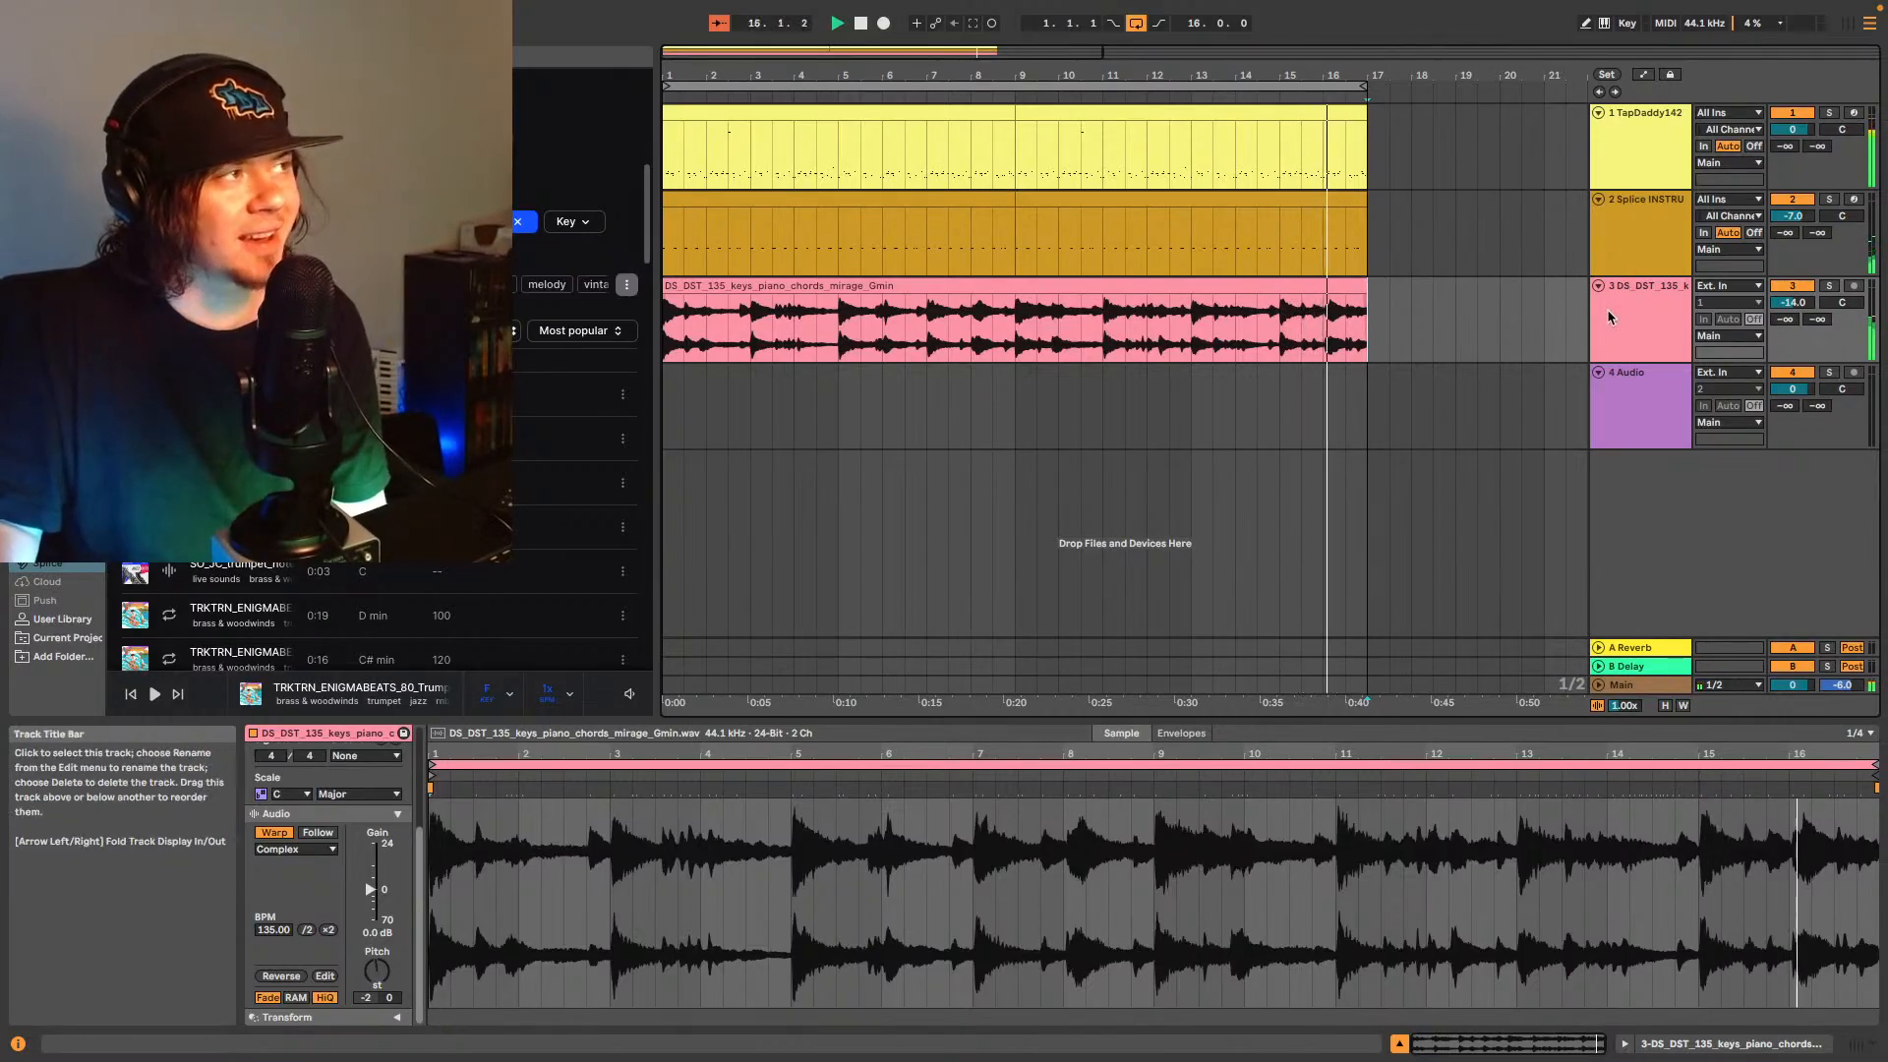
pyautogui.click(1619, 318)
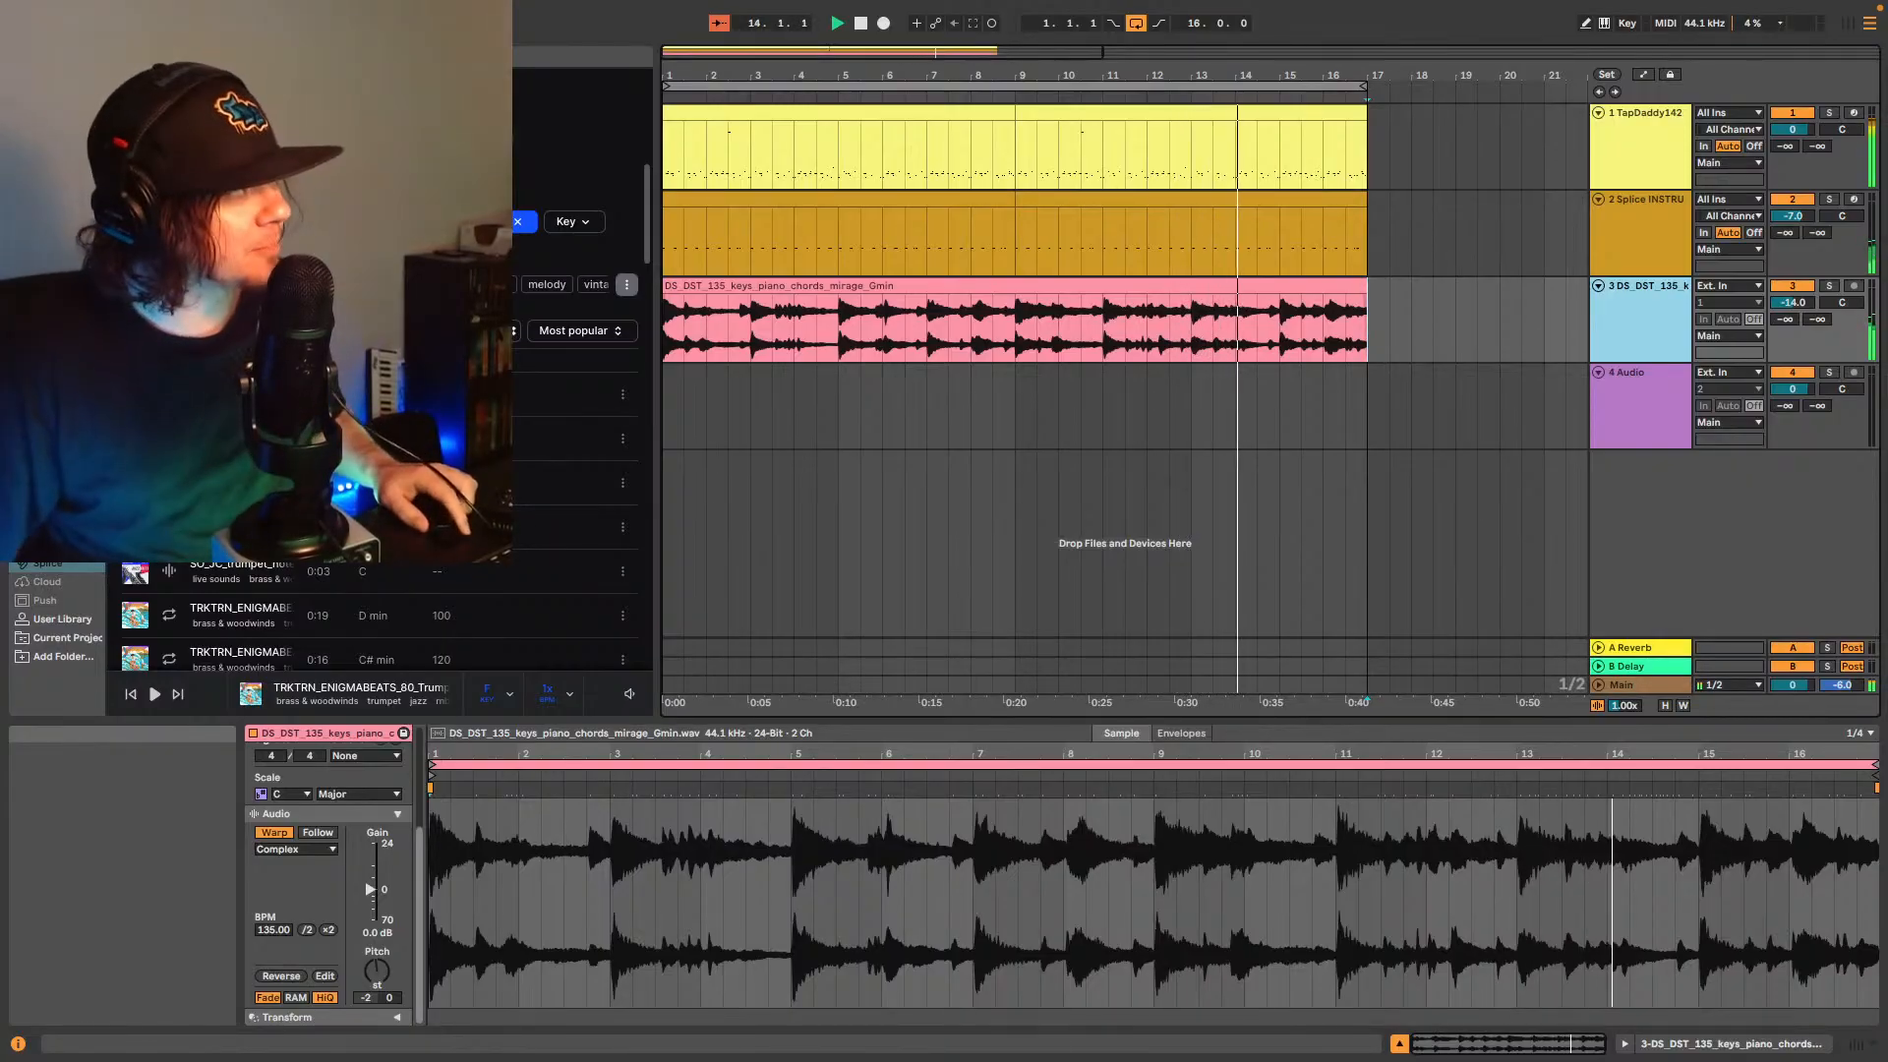
# - Audition several trumpet loops from the Splice results against the beat, ending with PJ_JHII_Trumpet_loop_9_Jazzy_Solo
pyautogui.scroll(-3, 201, 571)
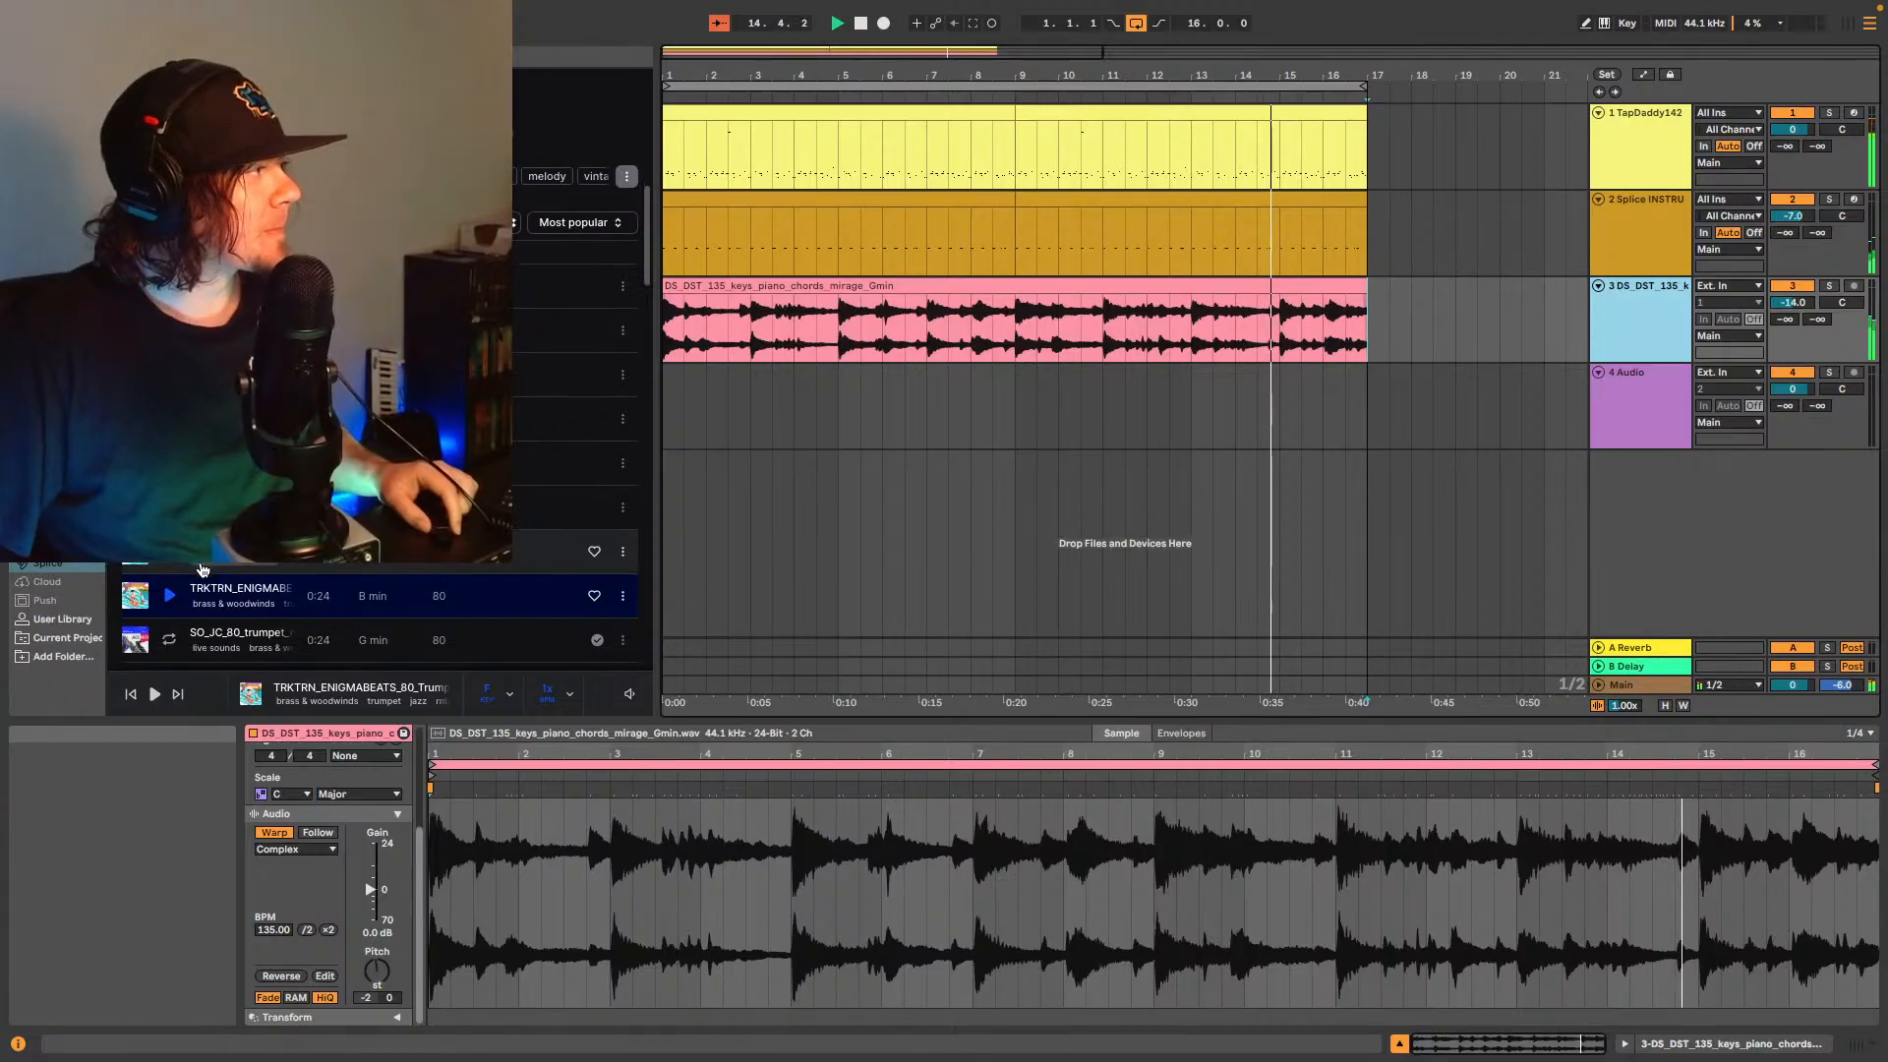
pyautogui.click(202, 639)
pyautogui.scroll(-8, 201, 565)
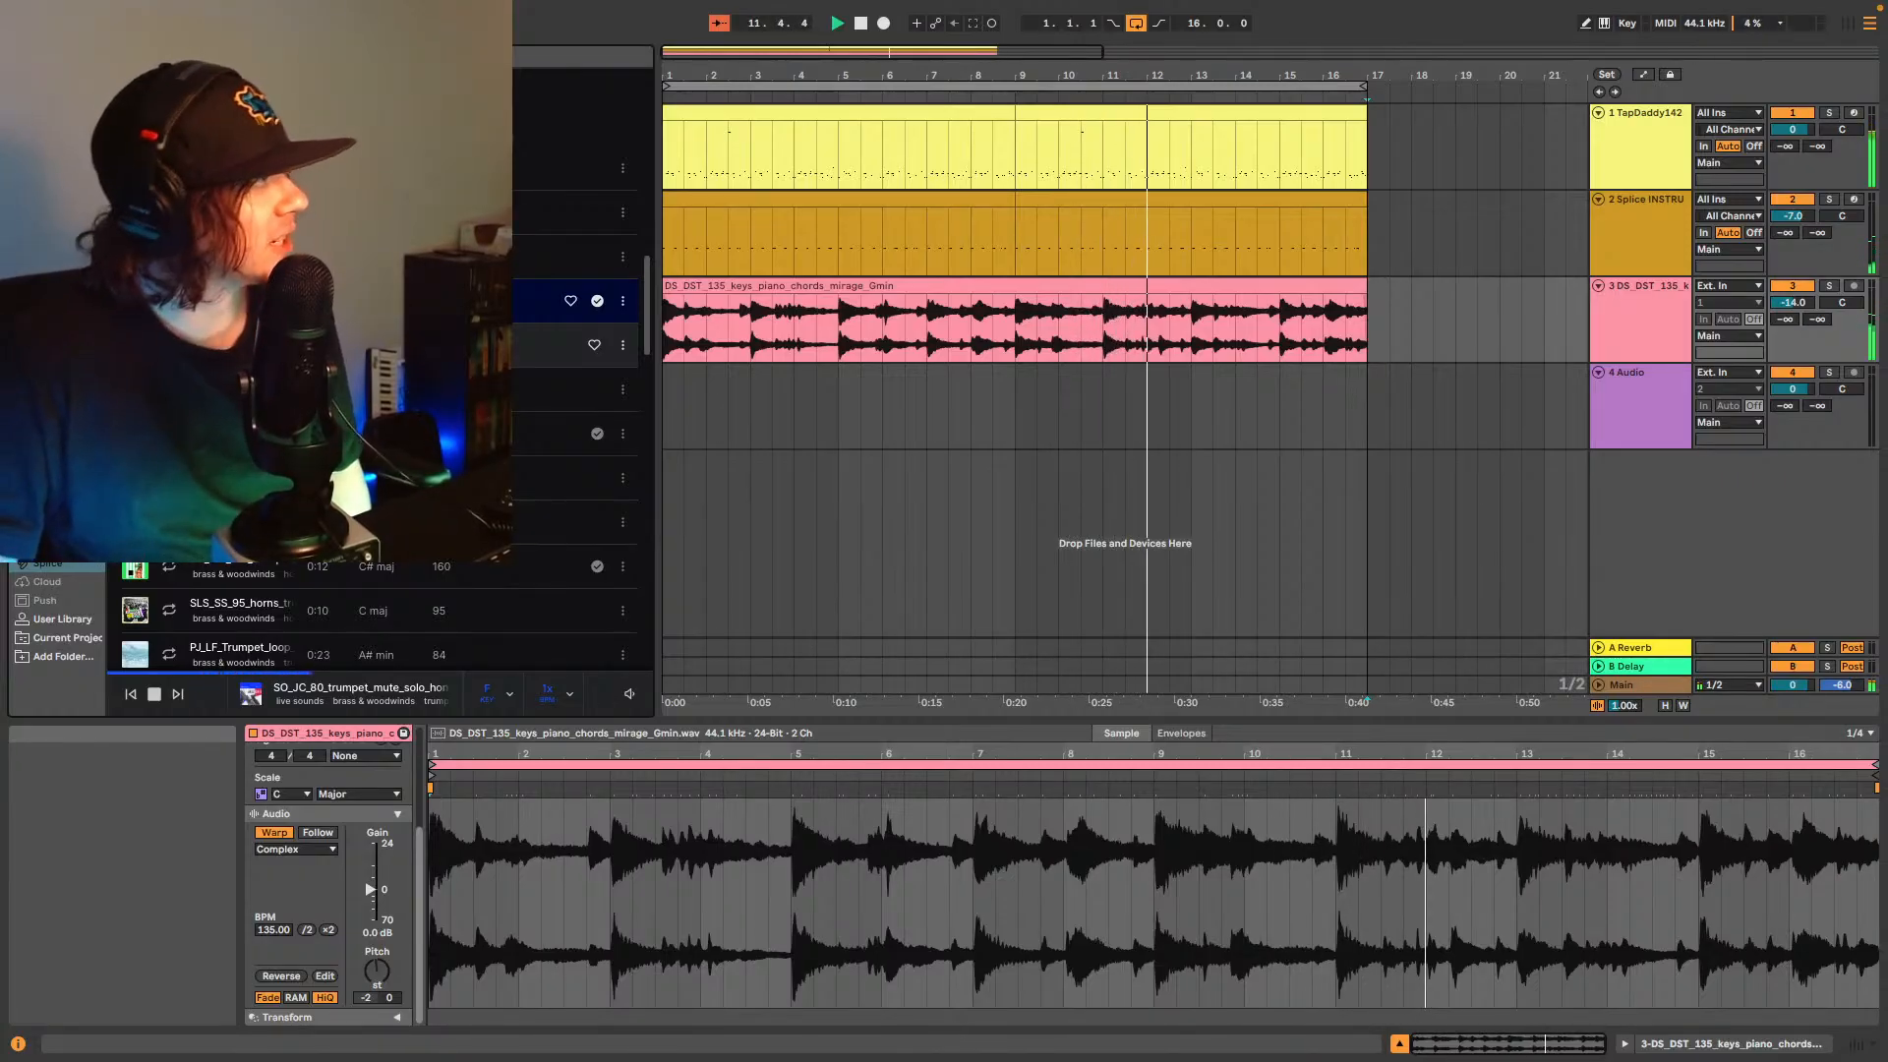
pyautogui.press('Down')
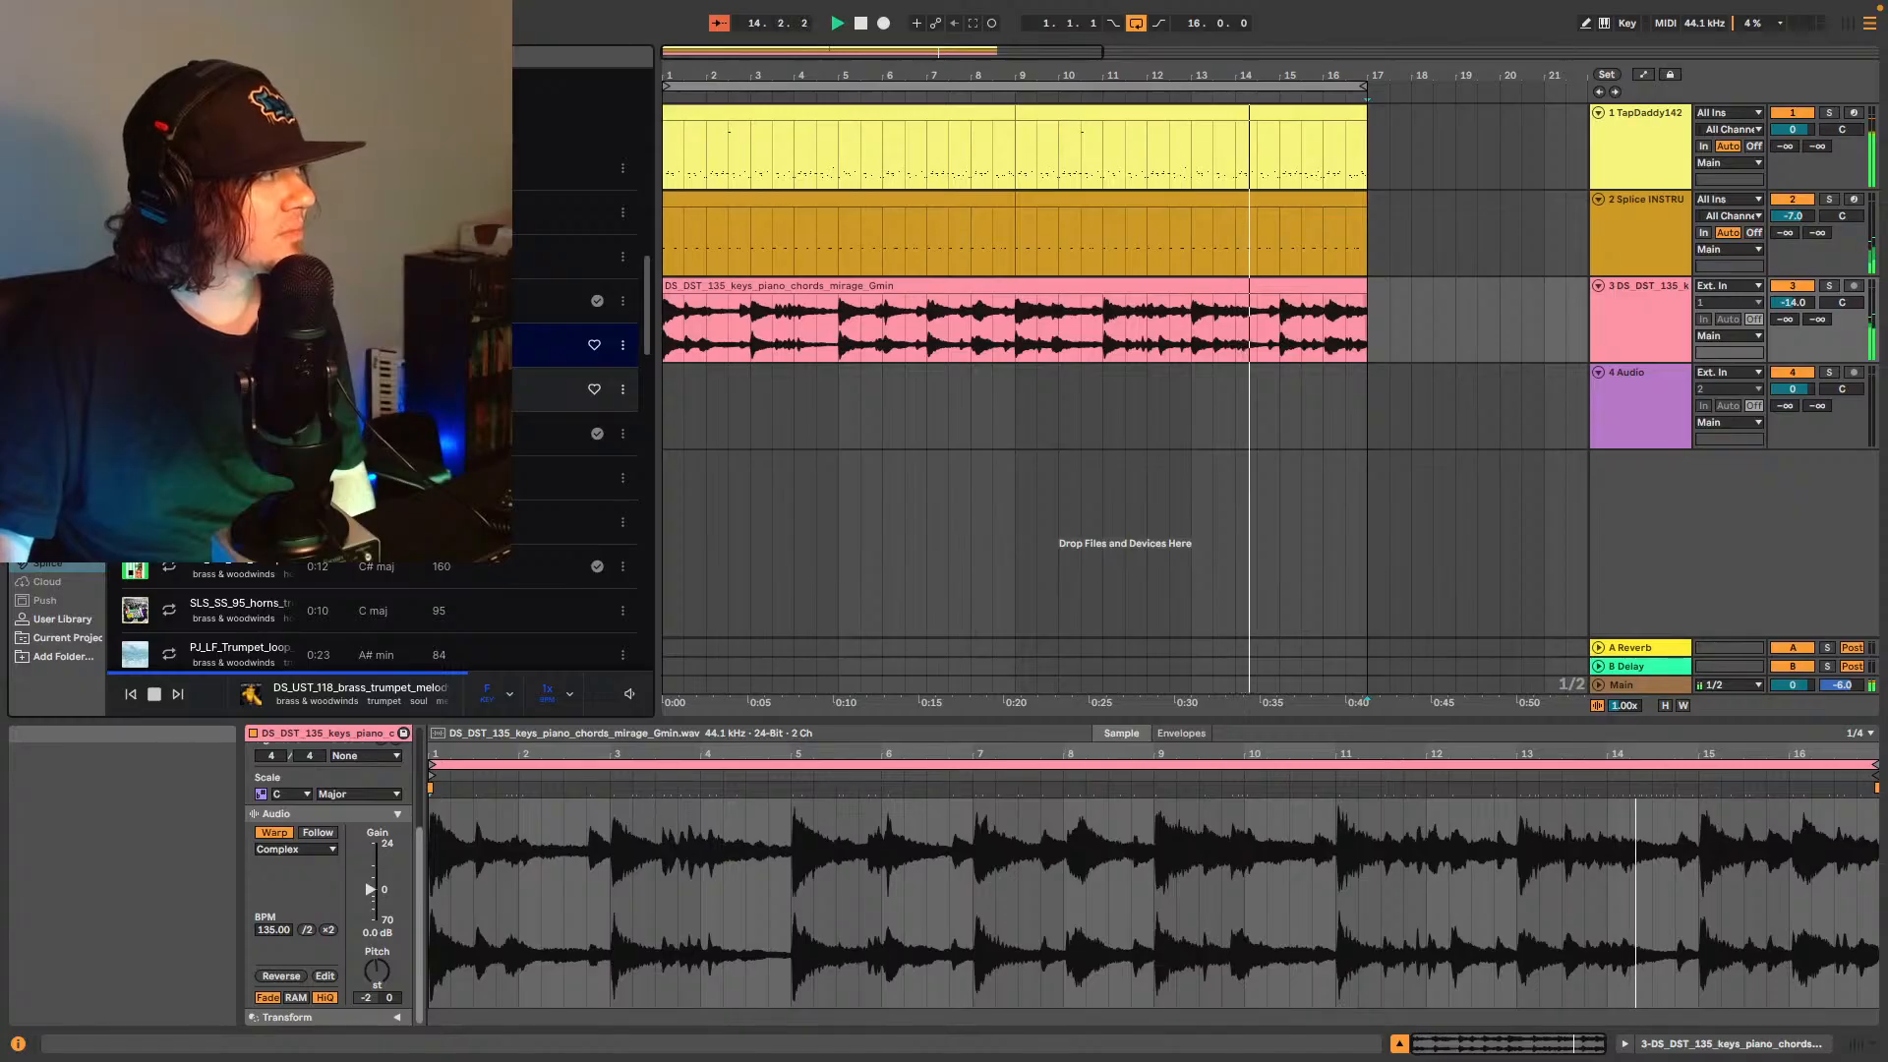
pyautogui.click(443, 389)
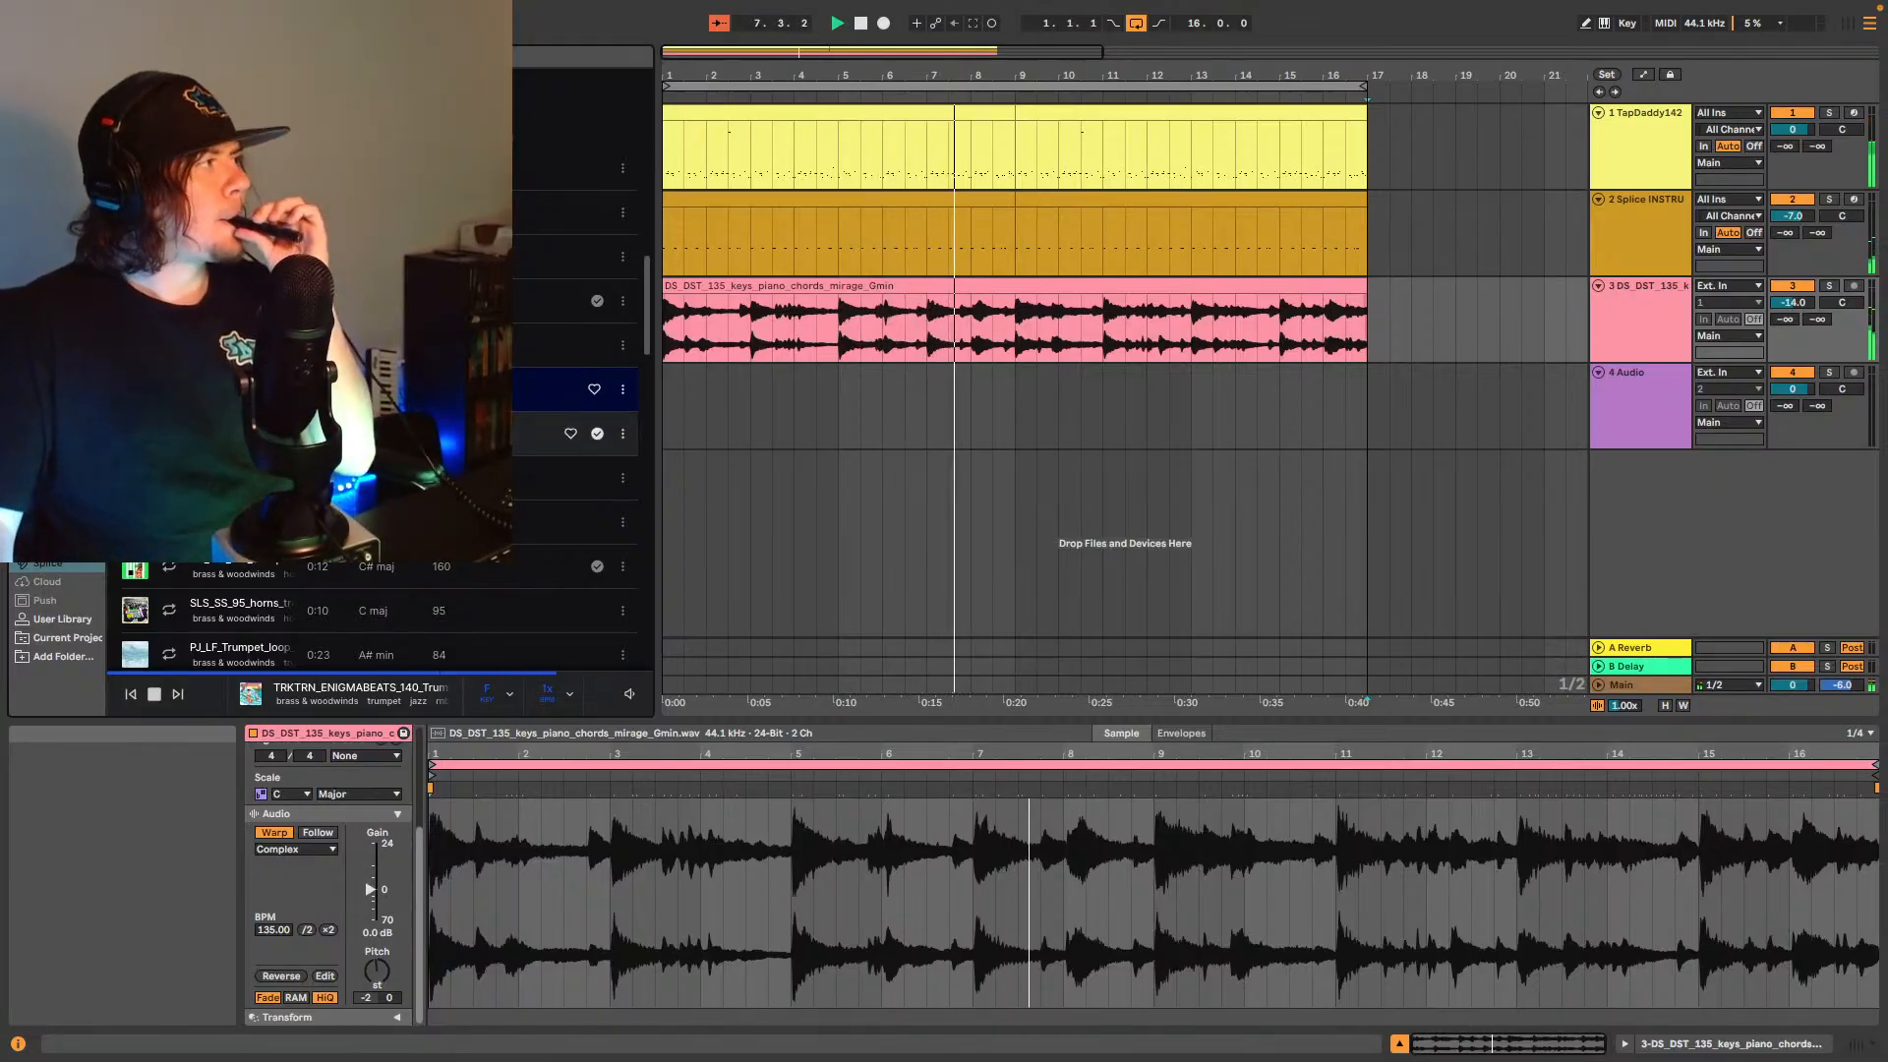
pyautogui.click(551, 433)
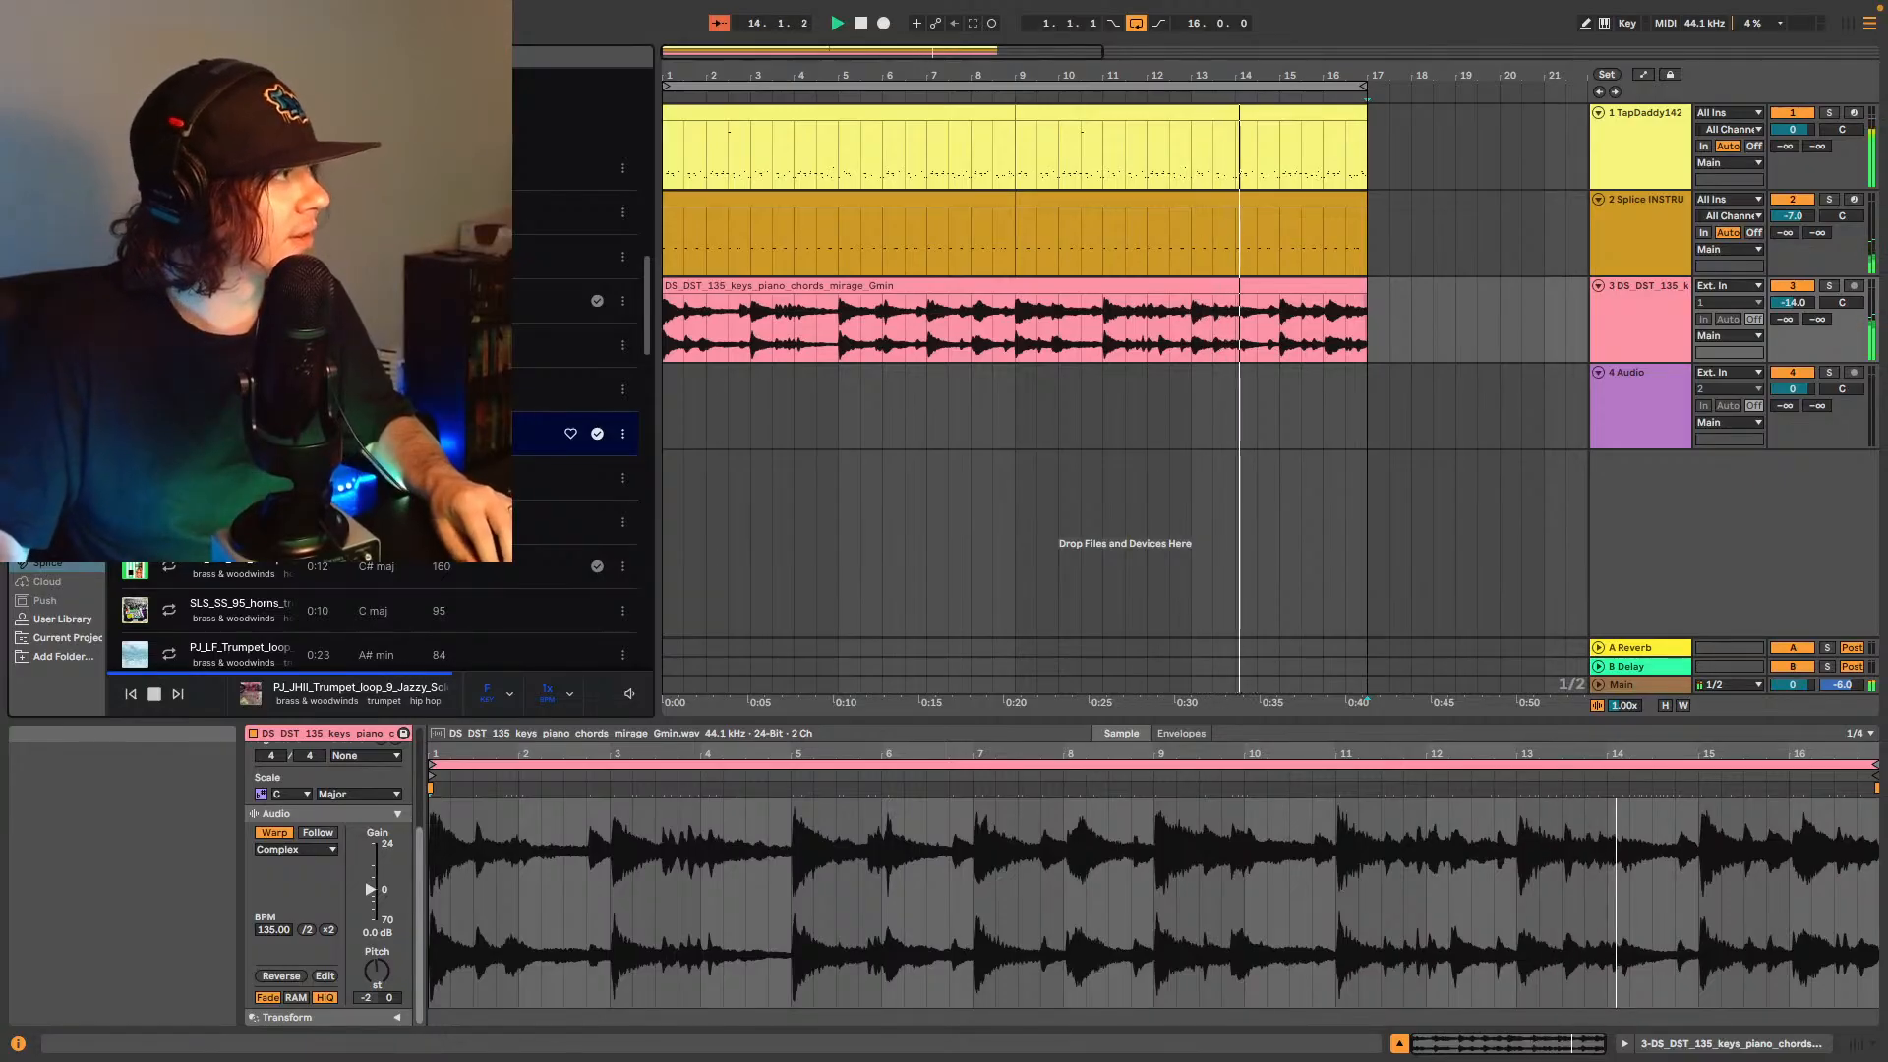
pyautogui.moveTo(550, 434); pyautogui.dragTo(666, 411)
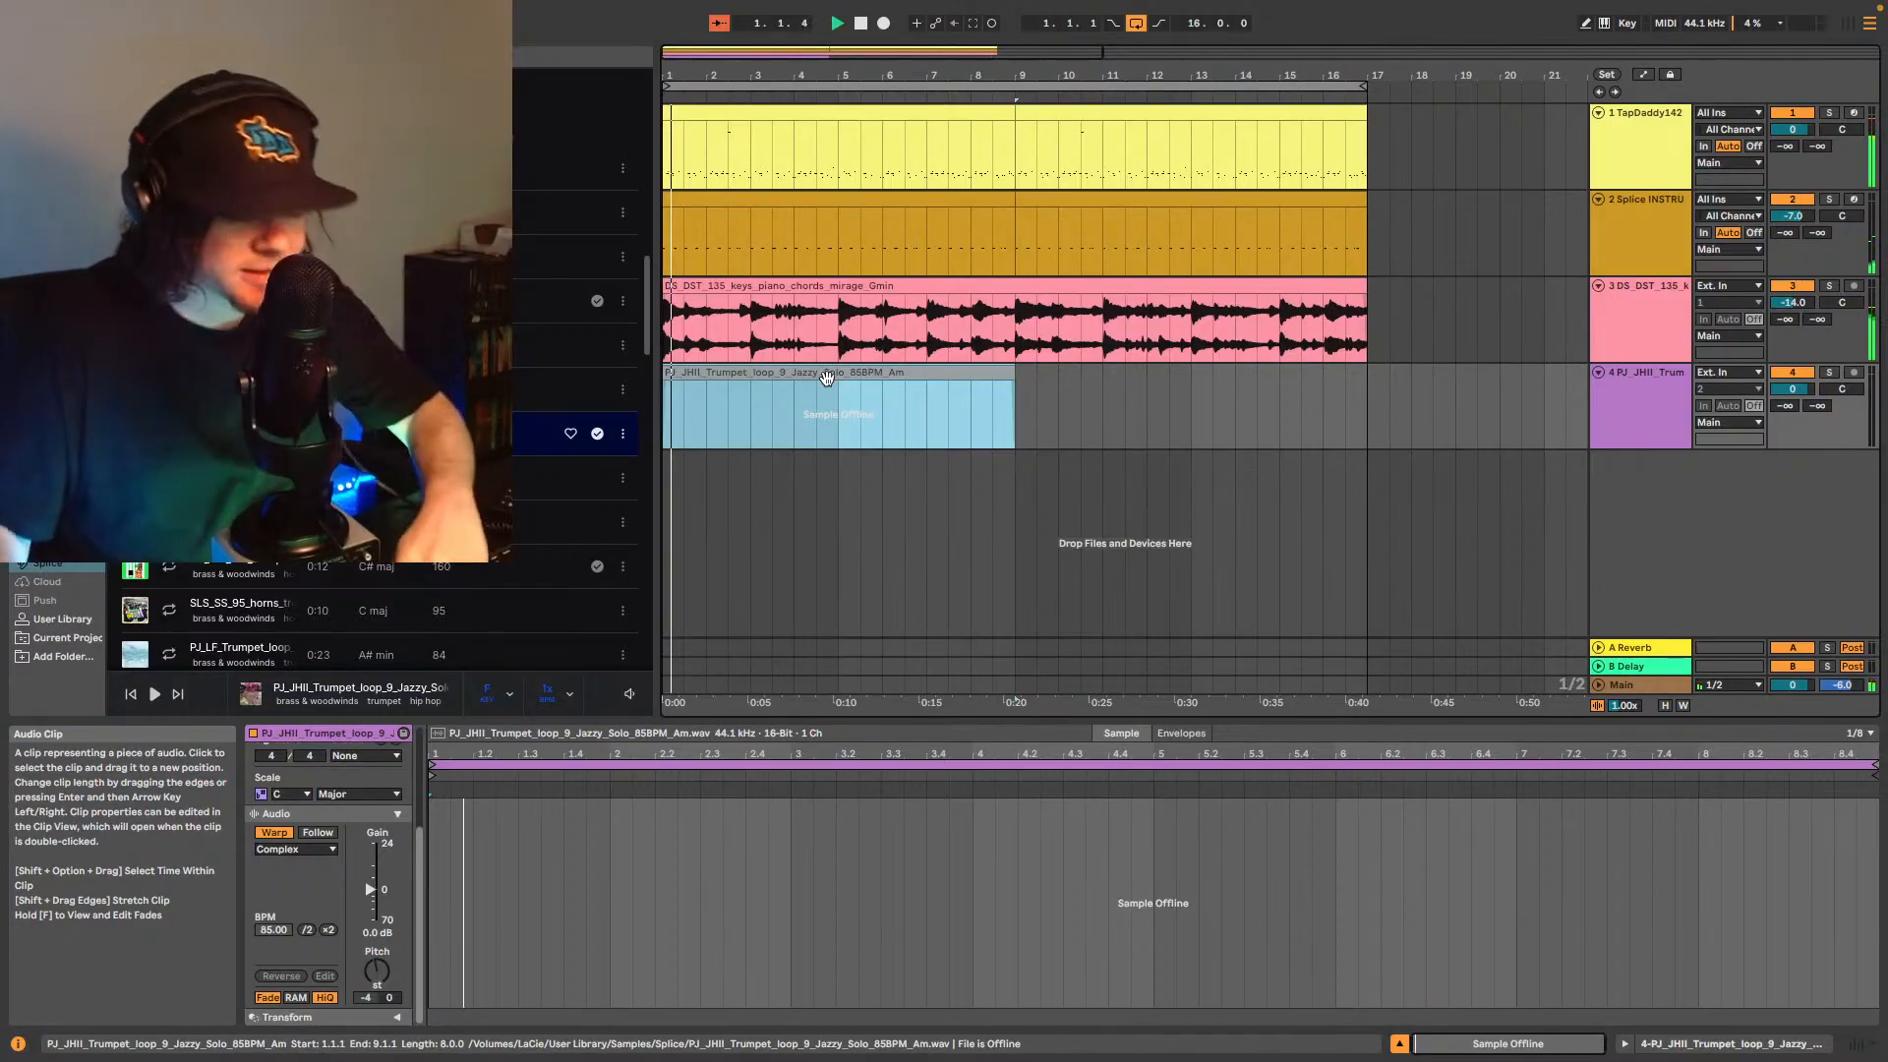
pyautogui.press('super+z')
pyautogui.moveTo(579, 420); pyautogui.dragTo(758, 393)
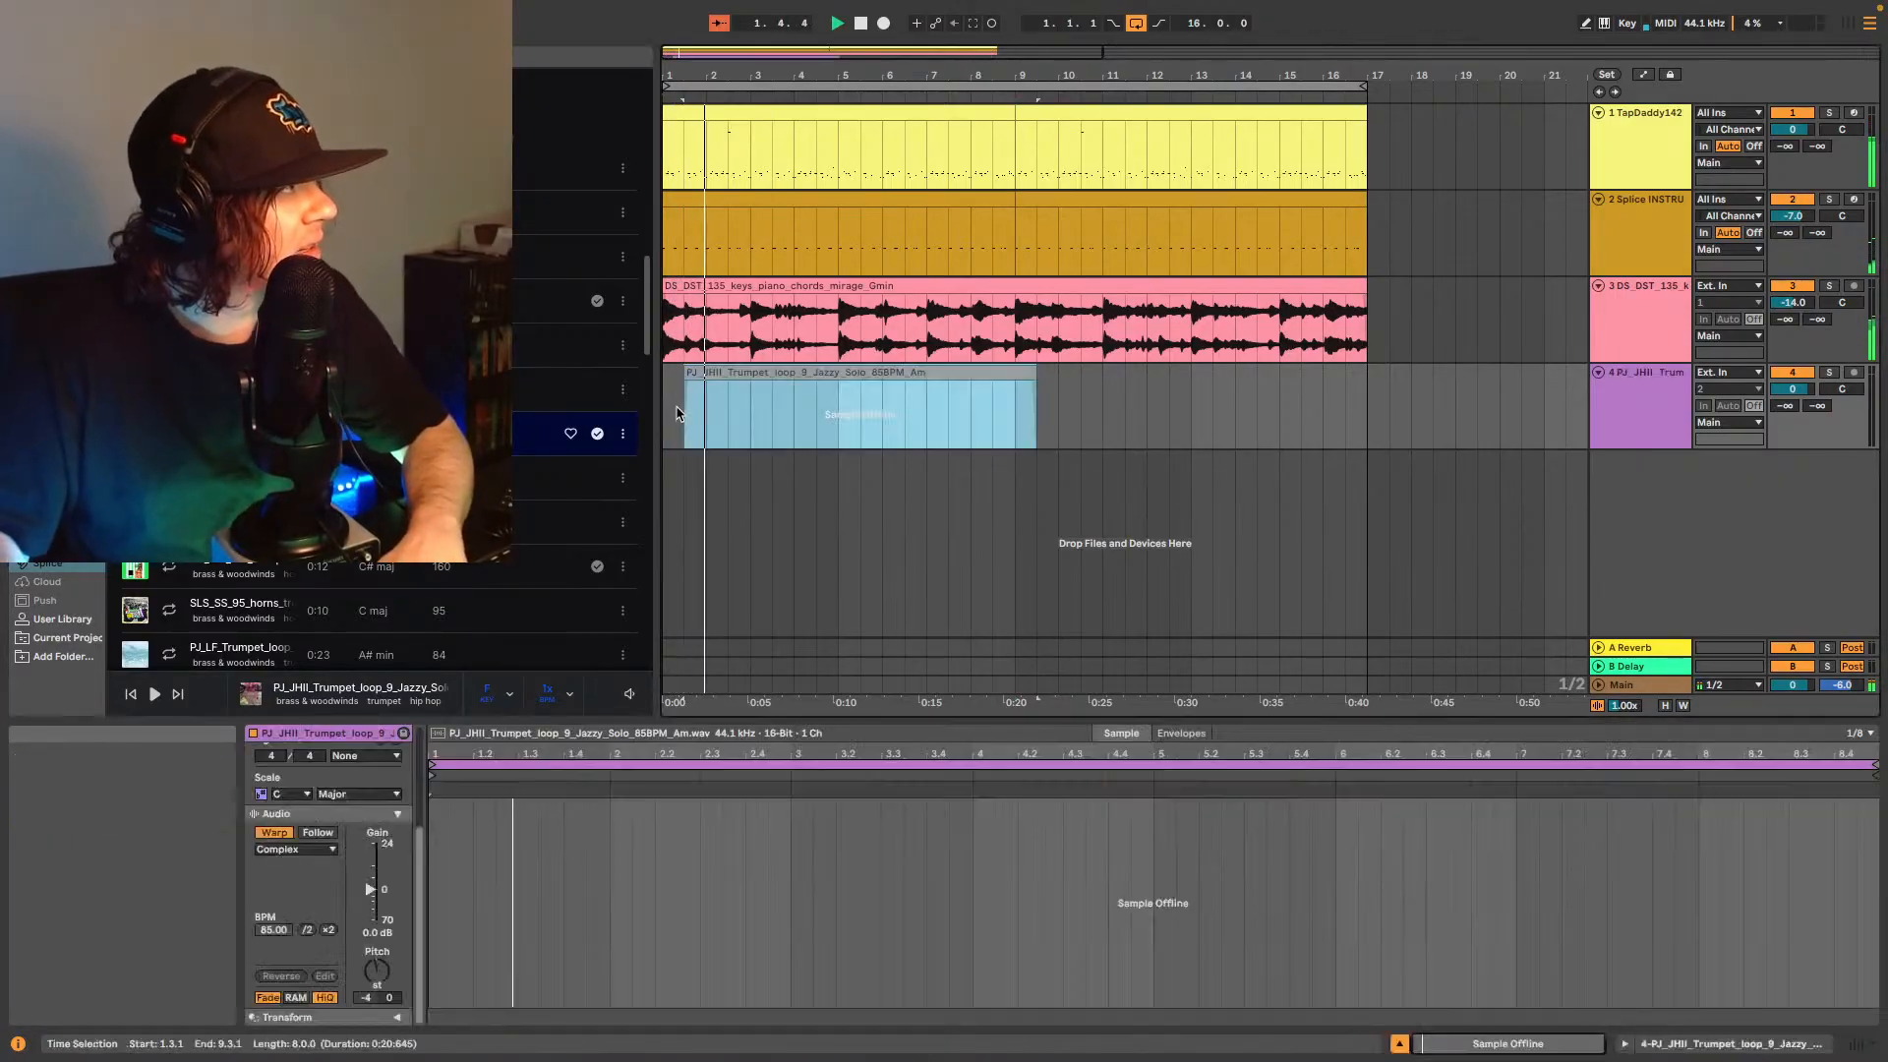
pyautogui.press('super+z')
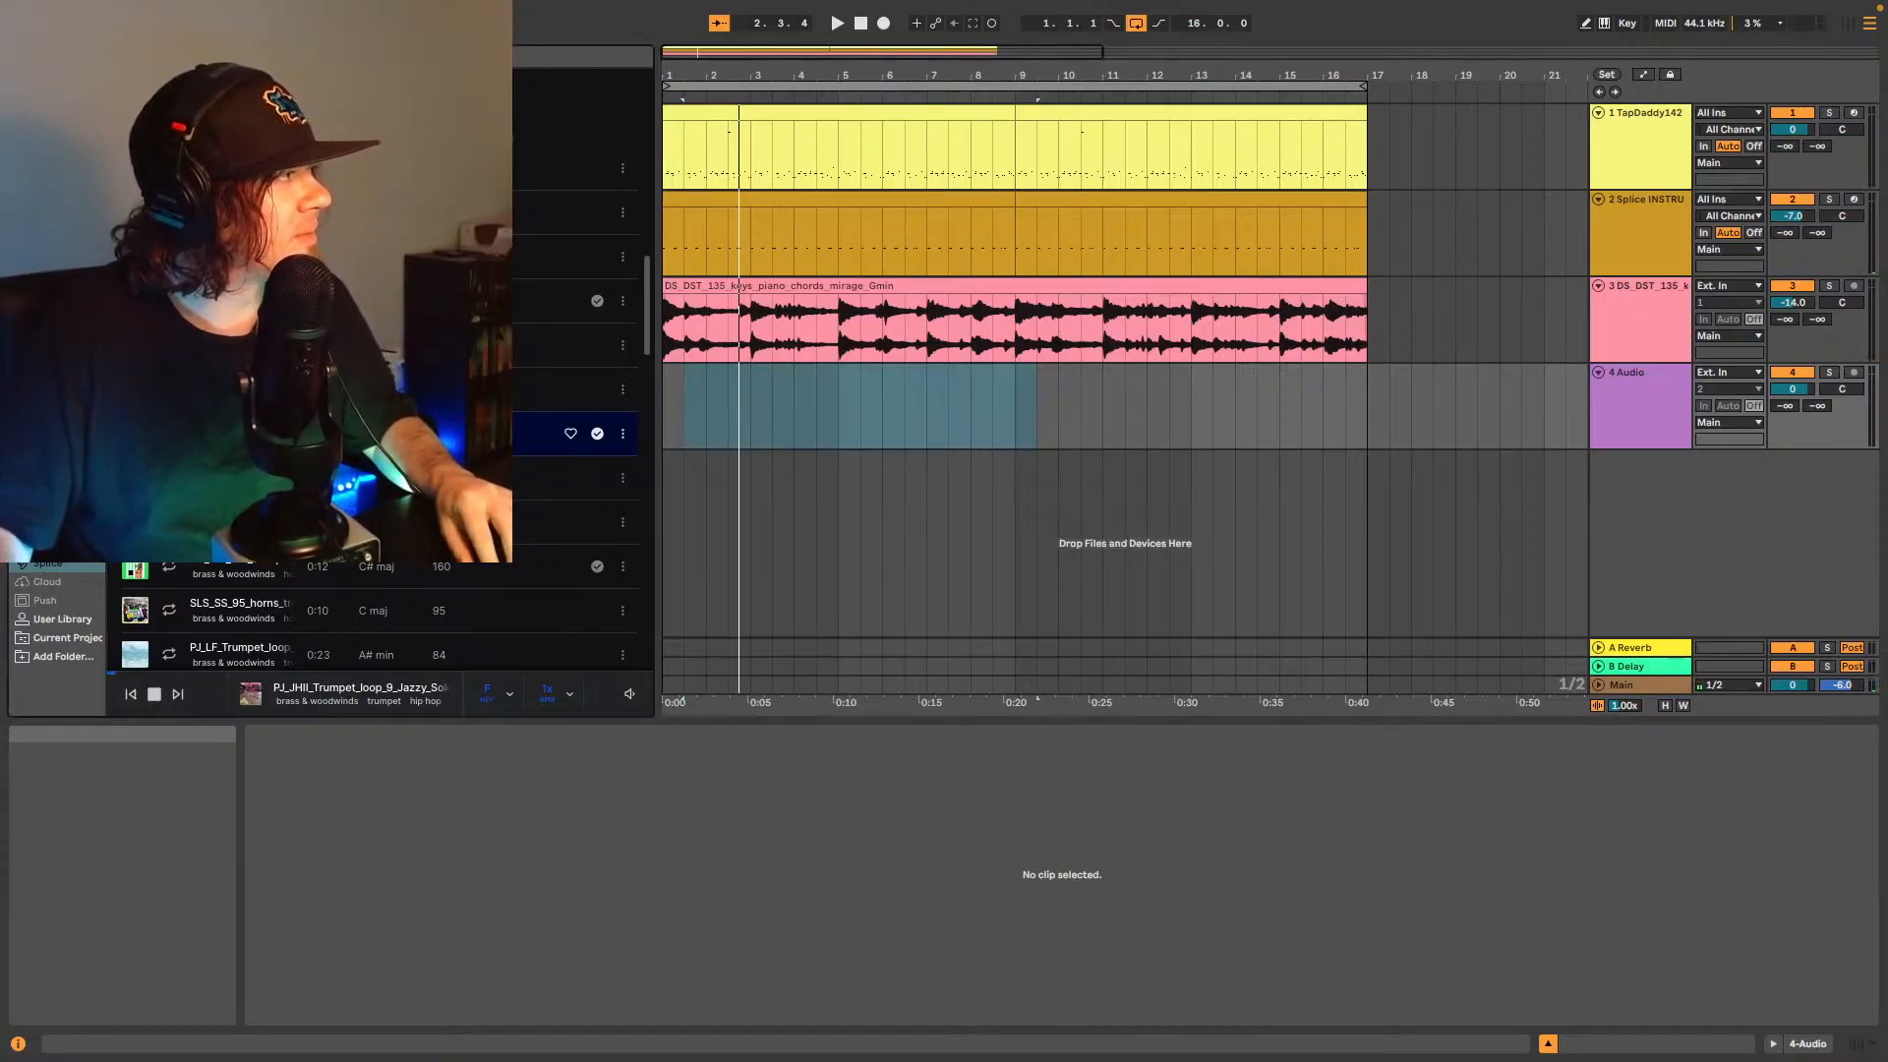
pyautogui.moveTo(579, 434); pyautogui.dragTo(668, 419)
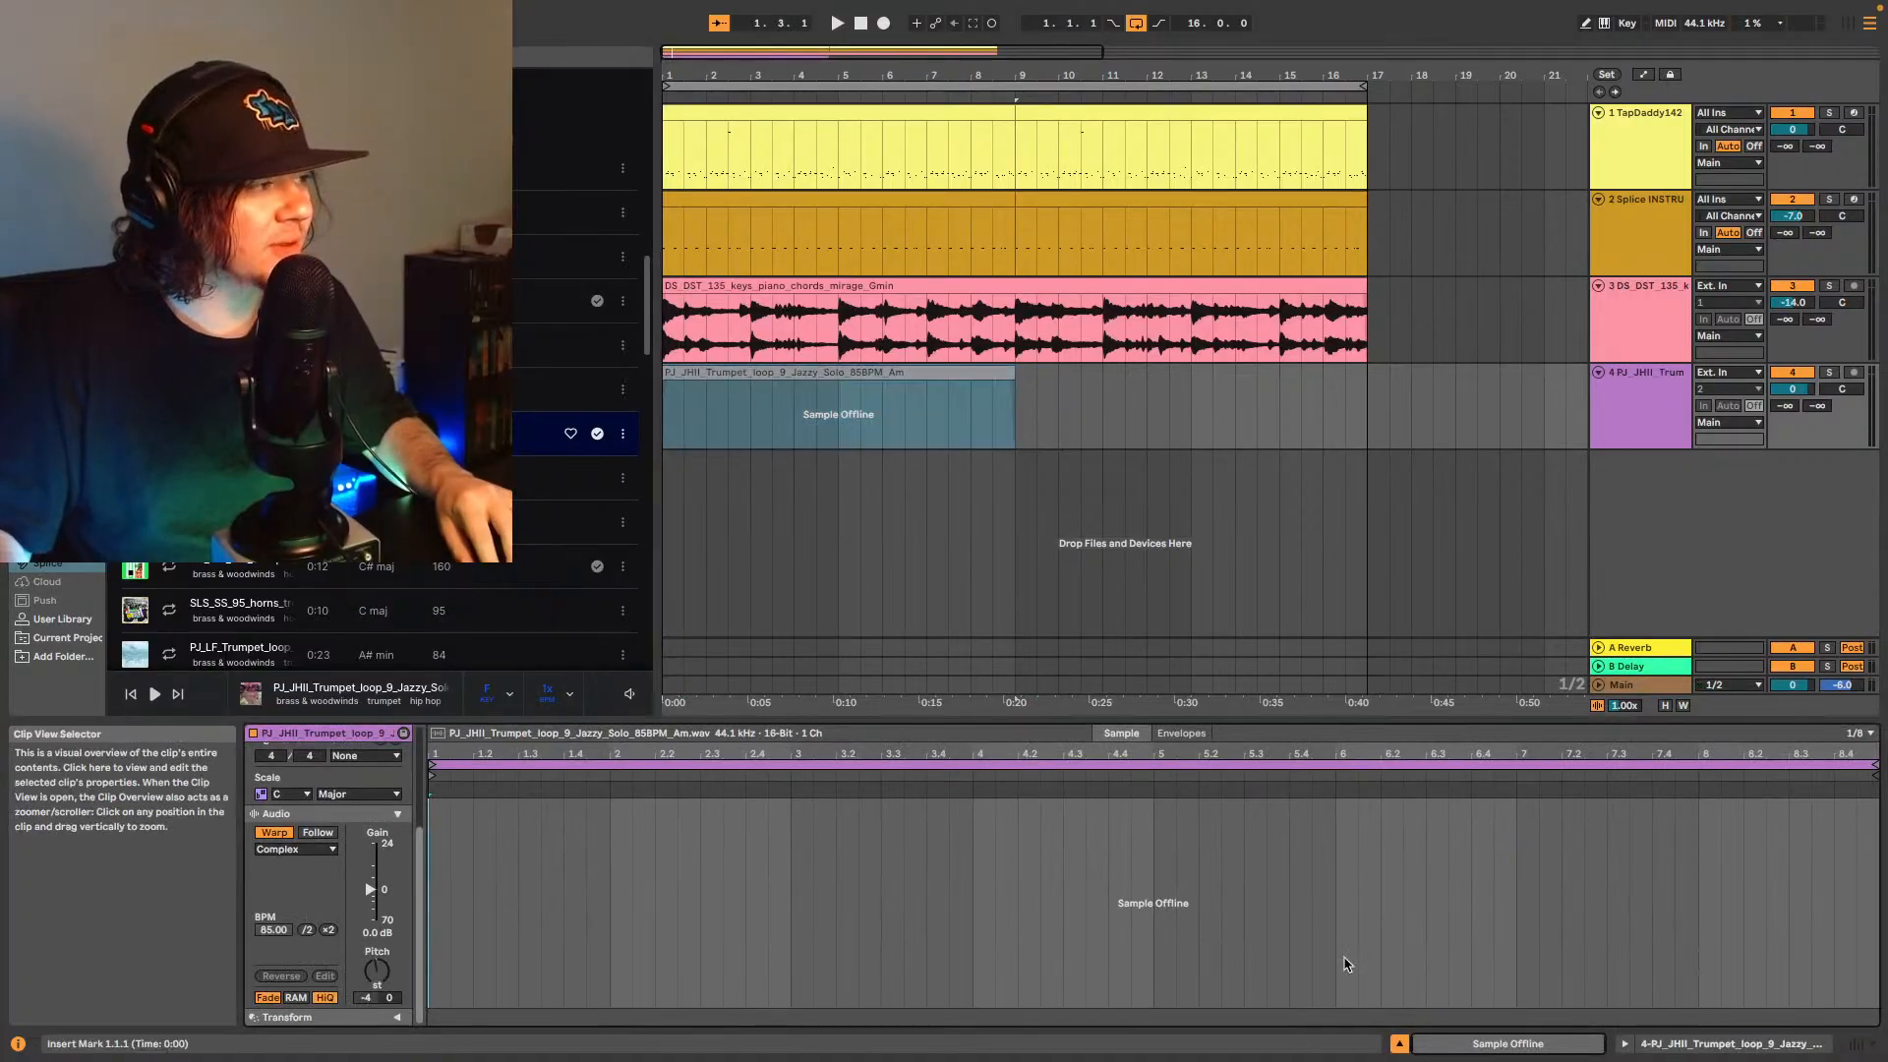
pyautogui.click(1146, 890)
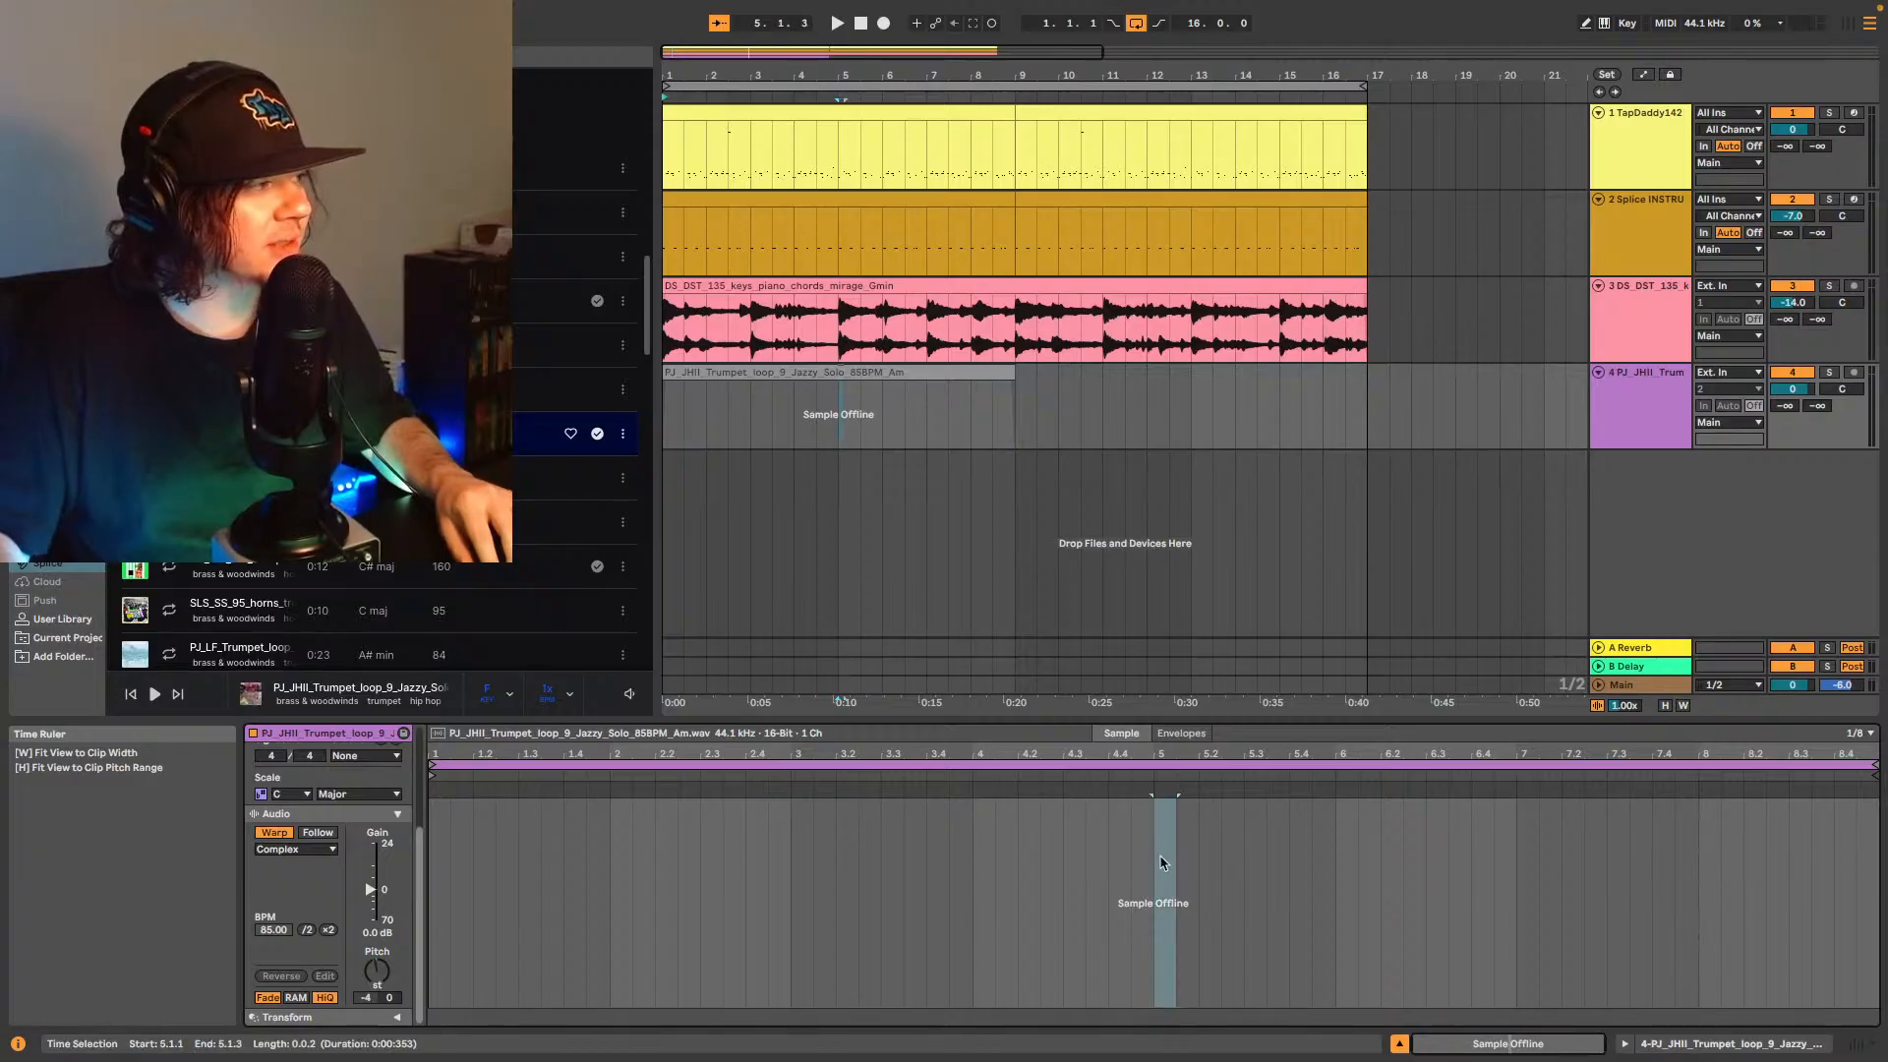
pyautogui.click(878, 398)
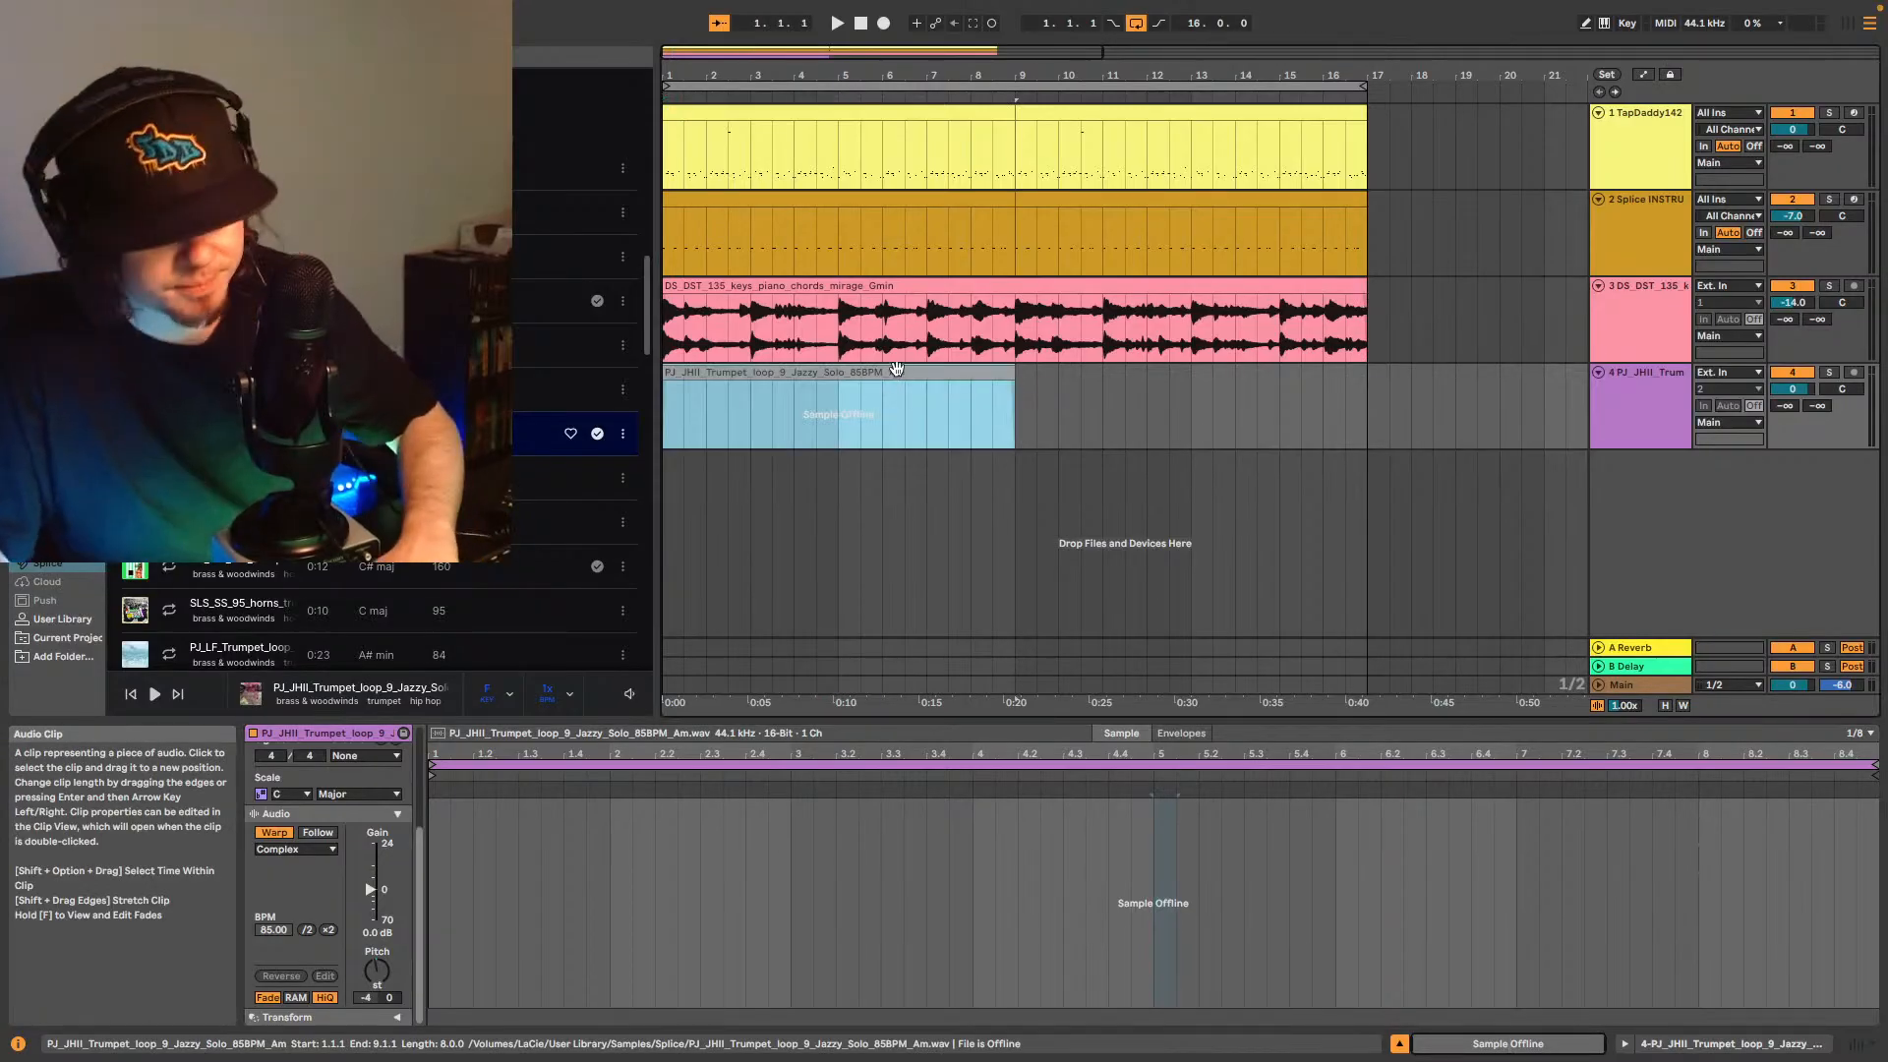
pyautogui.press('Delete')
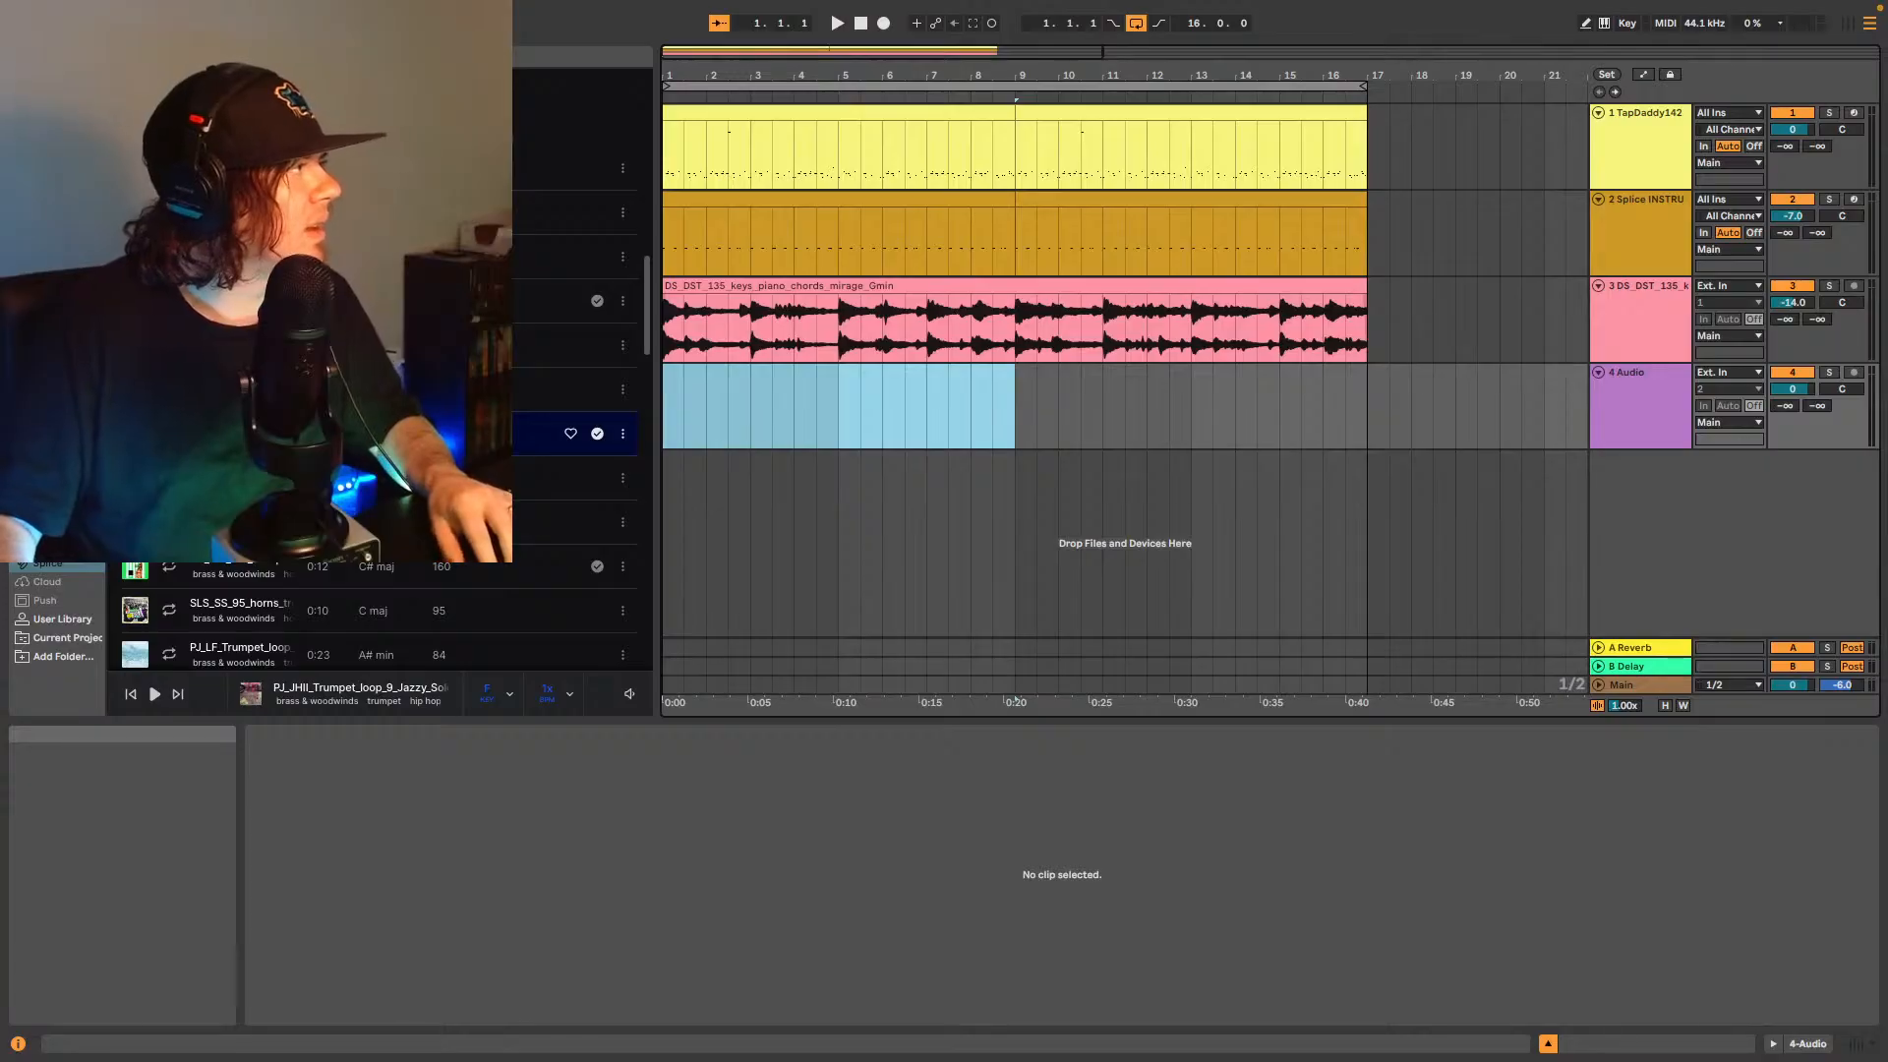
# - Like the jazzy solo trumpet loop and place it from the liked Splice samples on track 4, starting at bar 1
pyautogui.click(571, 435)
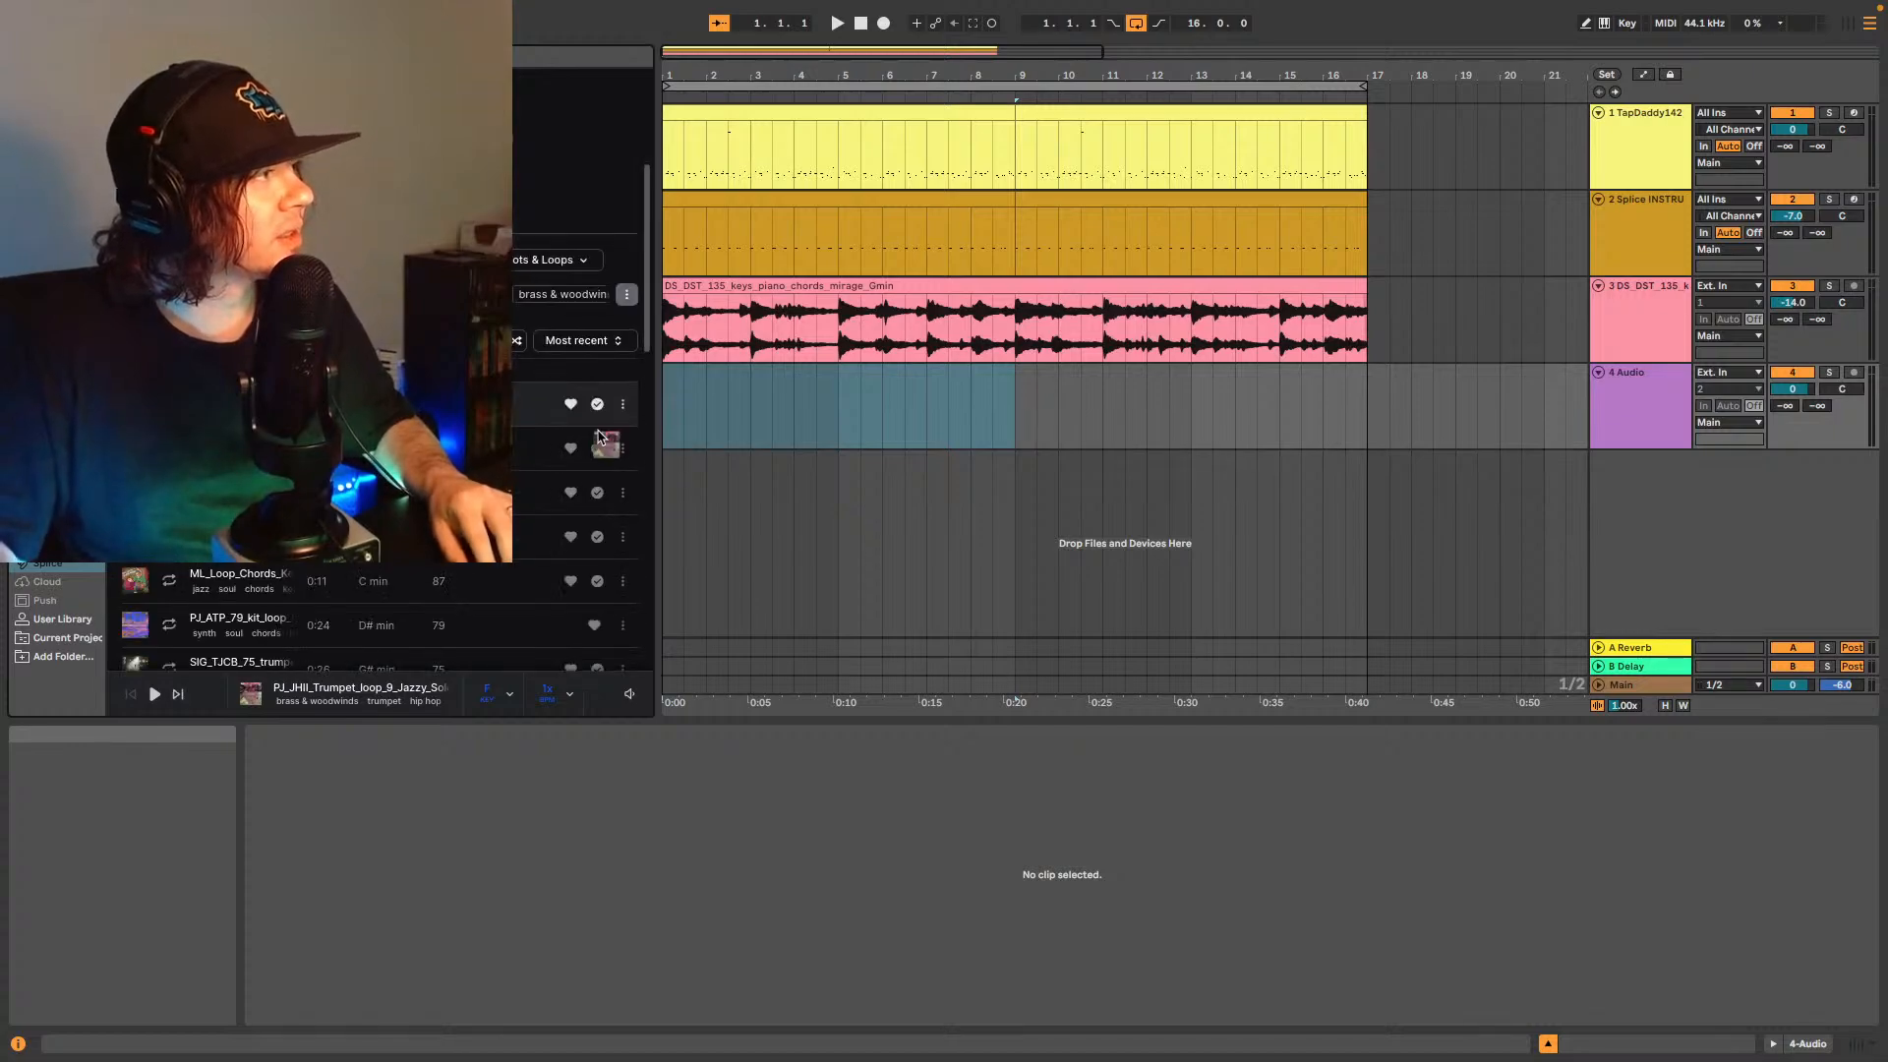
pyautogui.moveTo(600, 435); pyautogui.dragTo(738, 433)
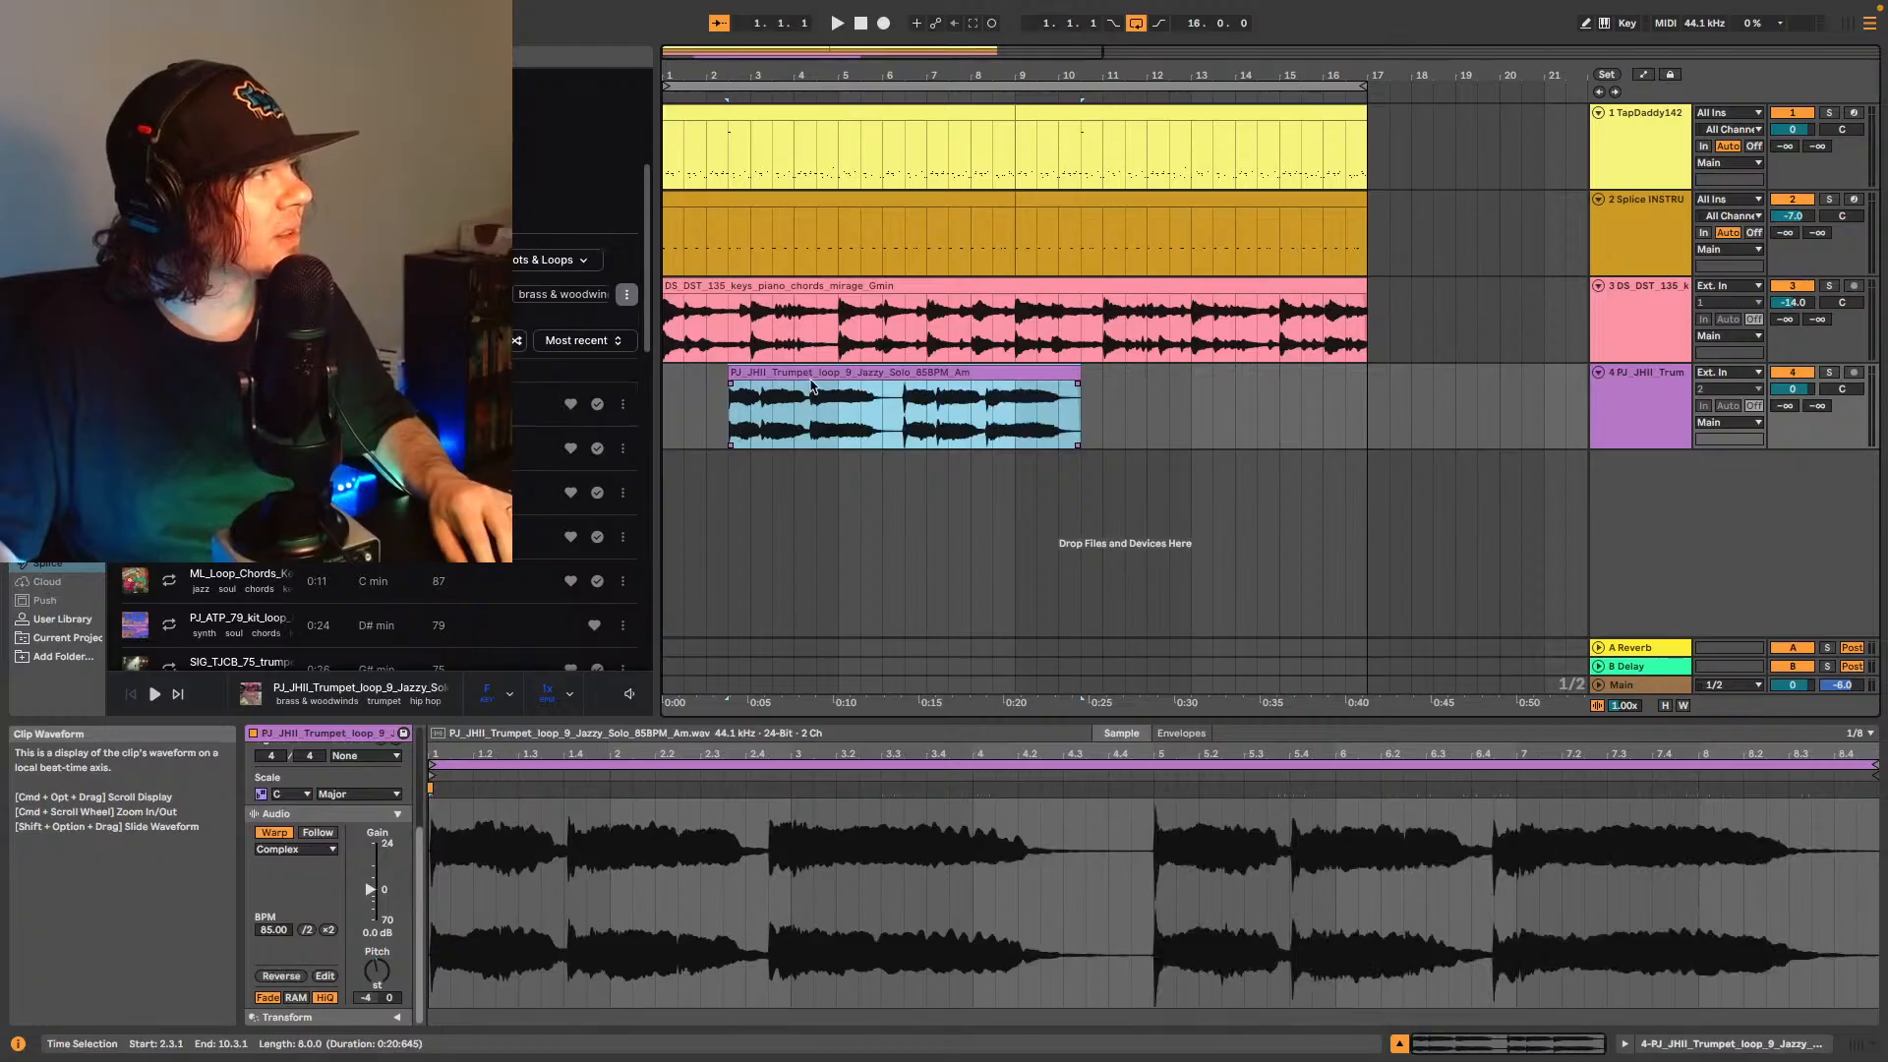
pyautogui.moveTo(829, 377); pyautogui.dragTo(764, 377)
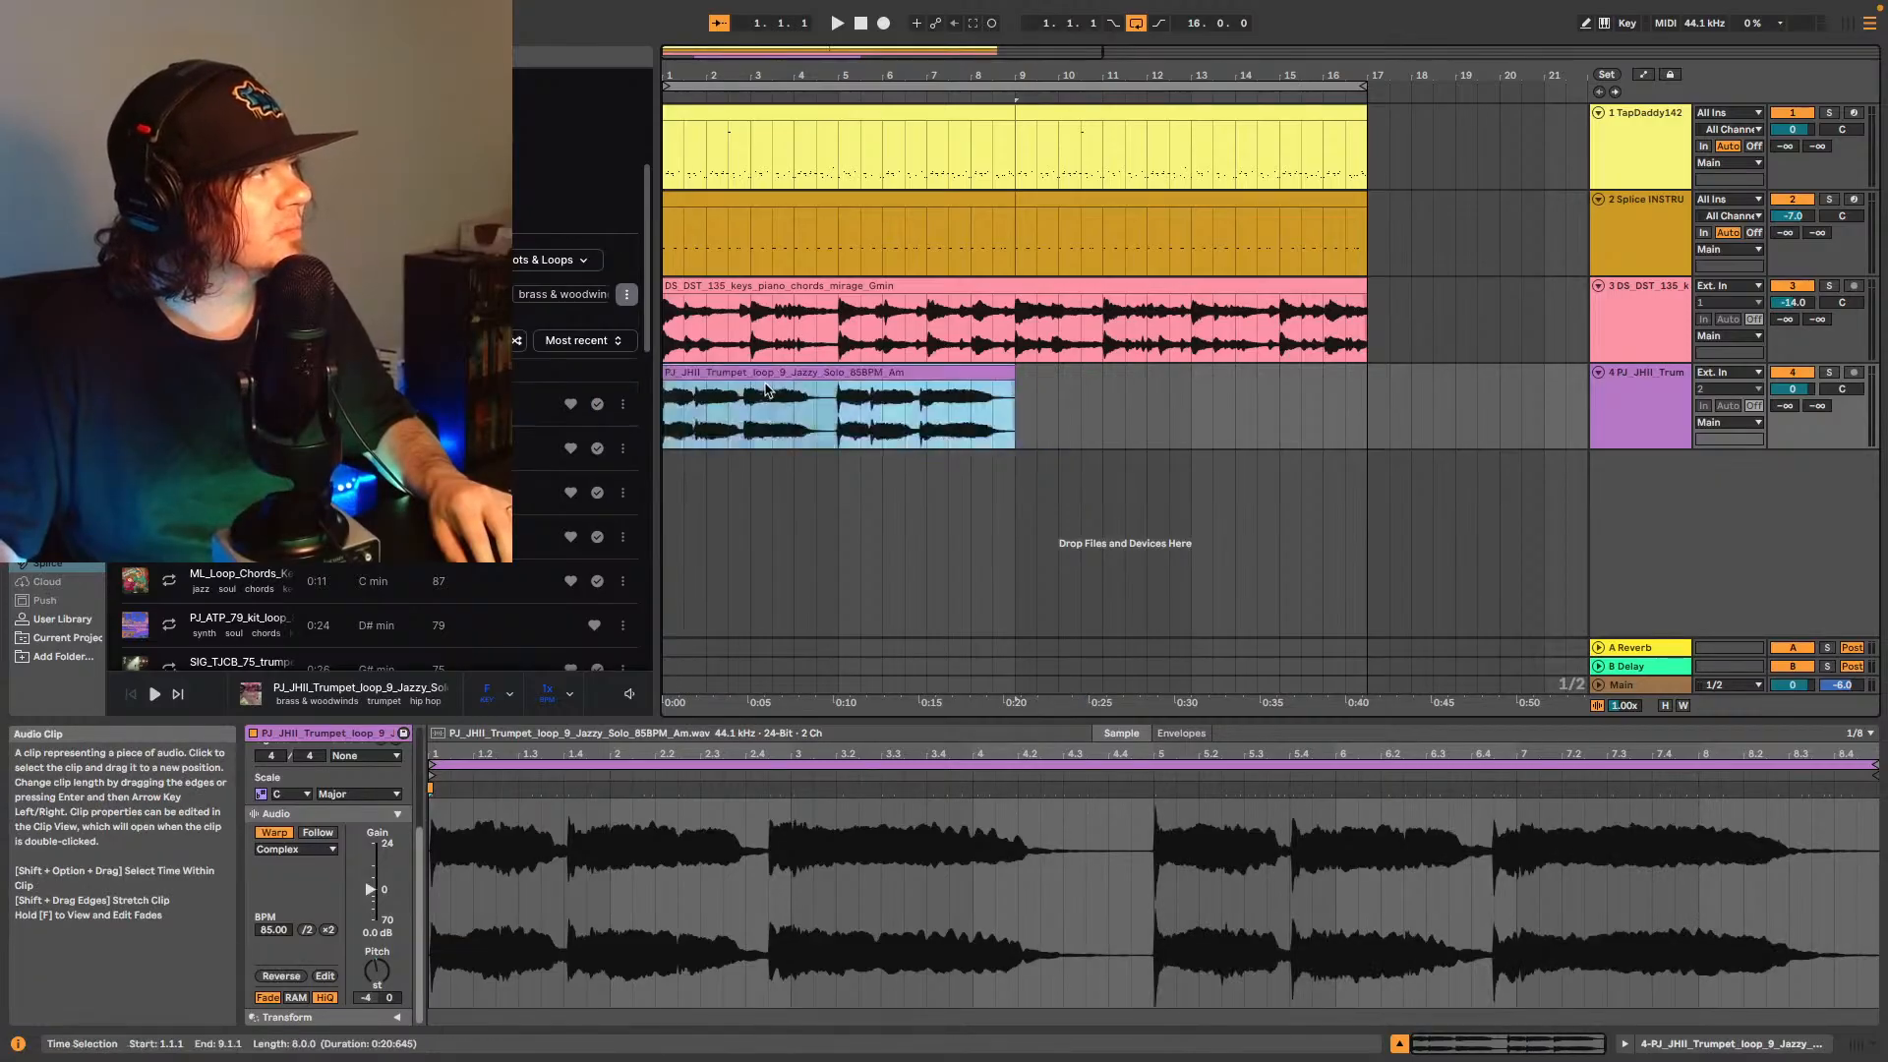
# - Set the trumpet track's volume to -19.0 dB while playing the arrangement
pyautogui.moveTo(1794, 389); pyautogui.dragTo(1803, 397)
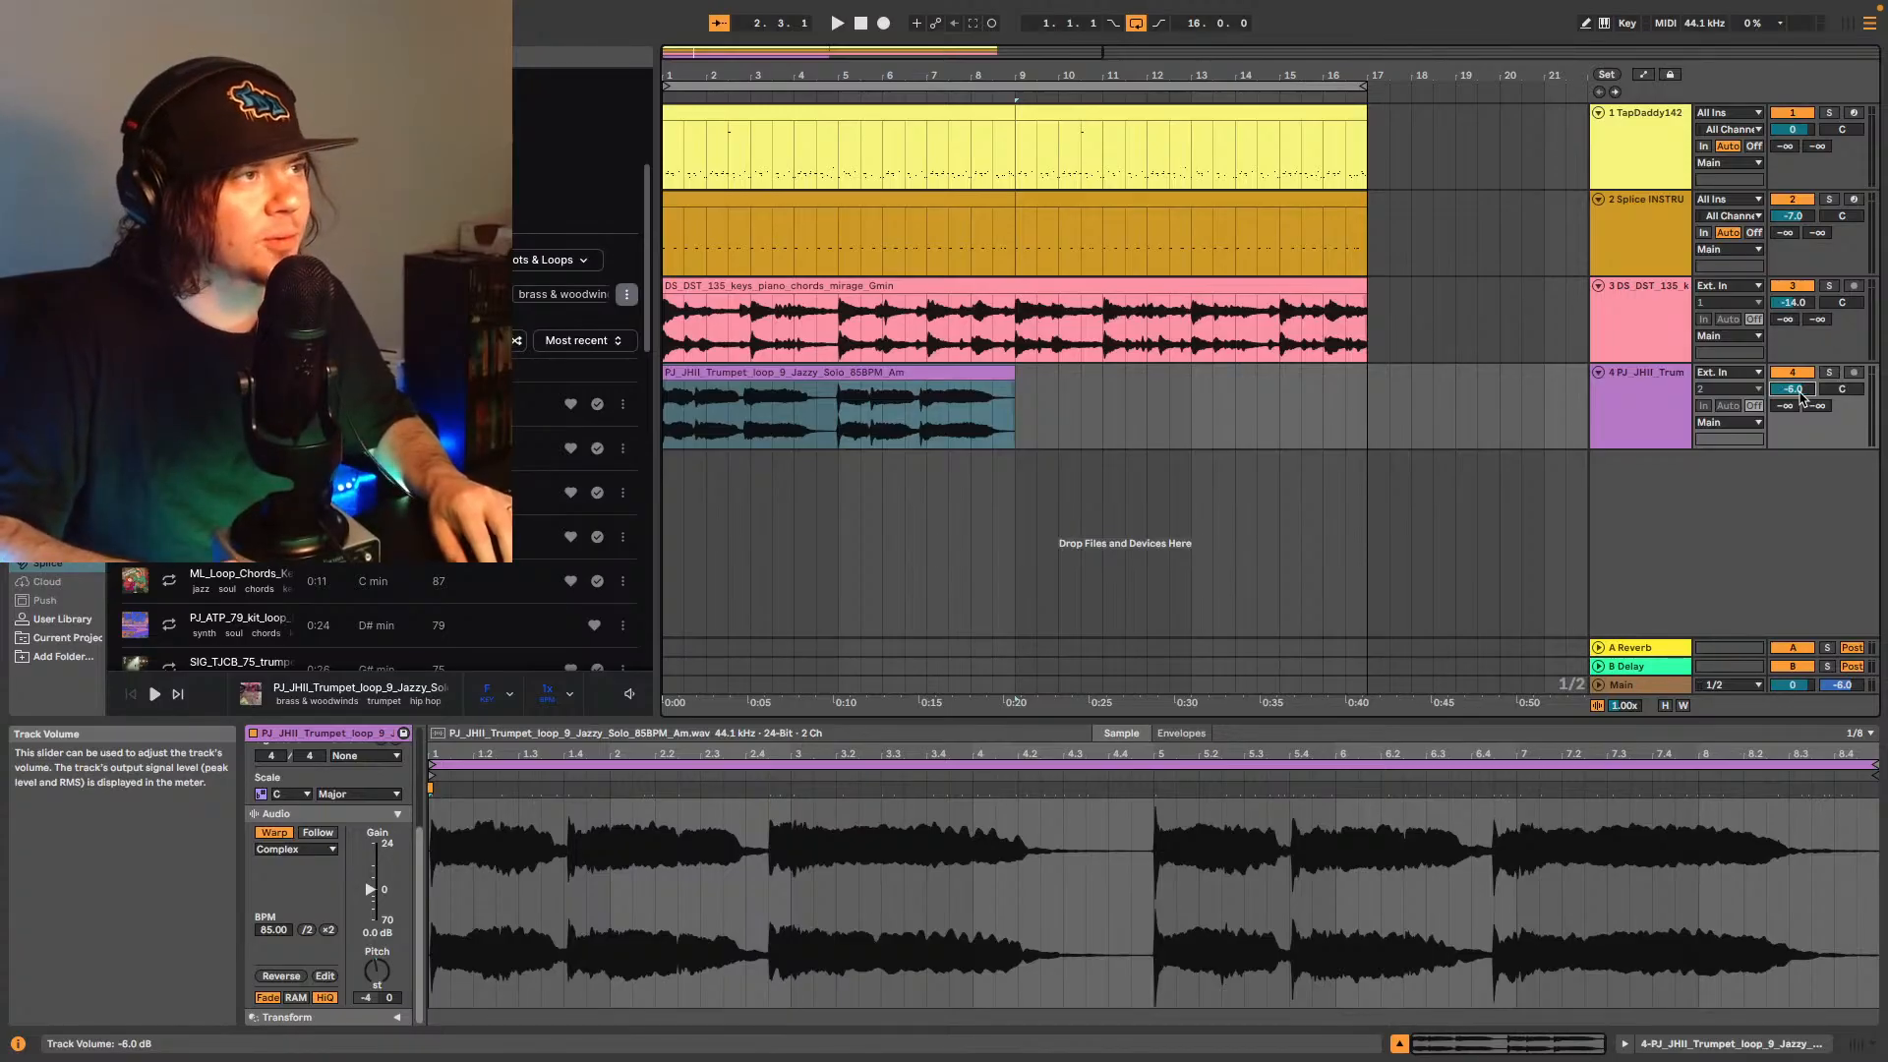
pyautogui.press('space')
pyautogui.moveTo(1803, 398); pyautogui.dragTo(1802, 397)
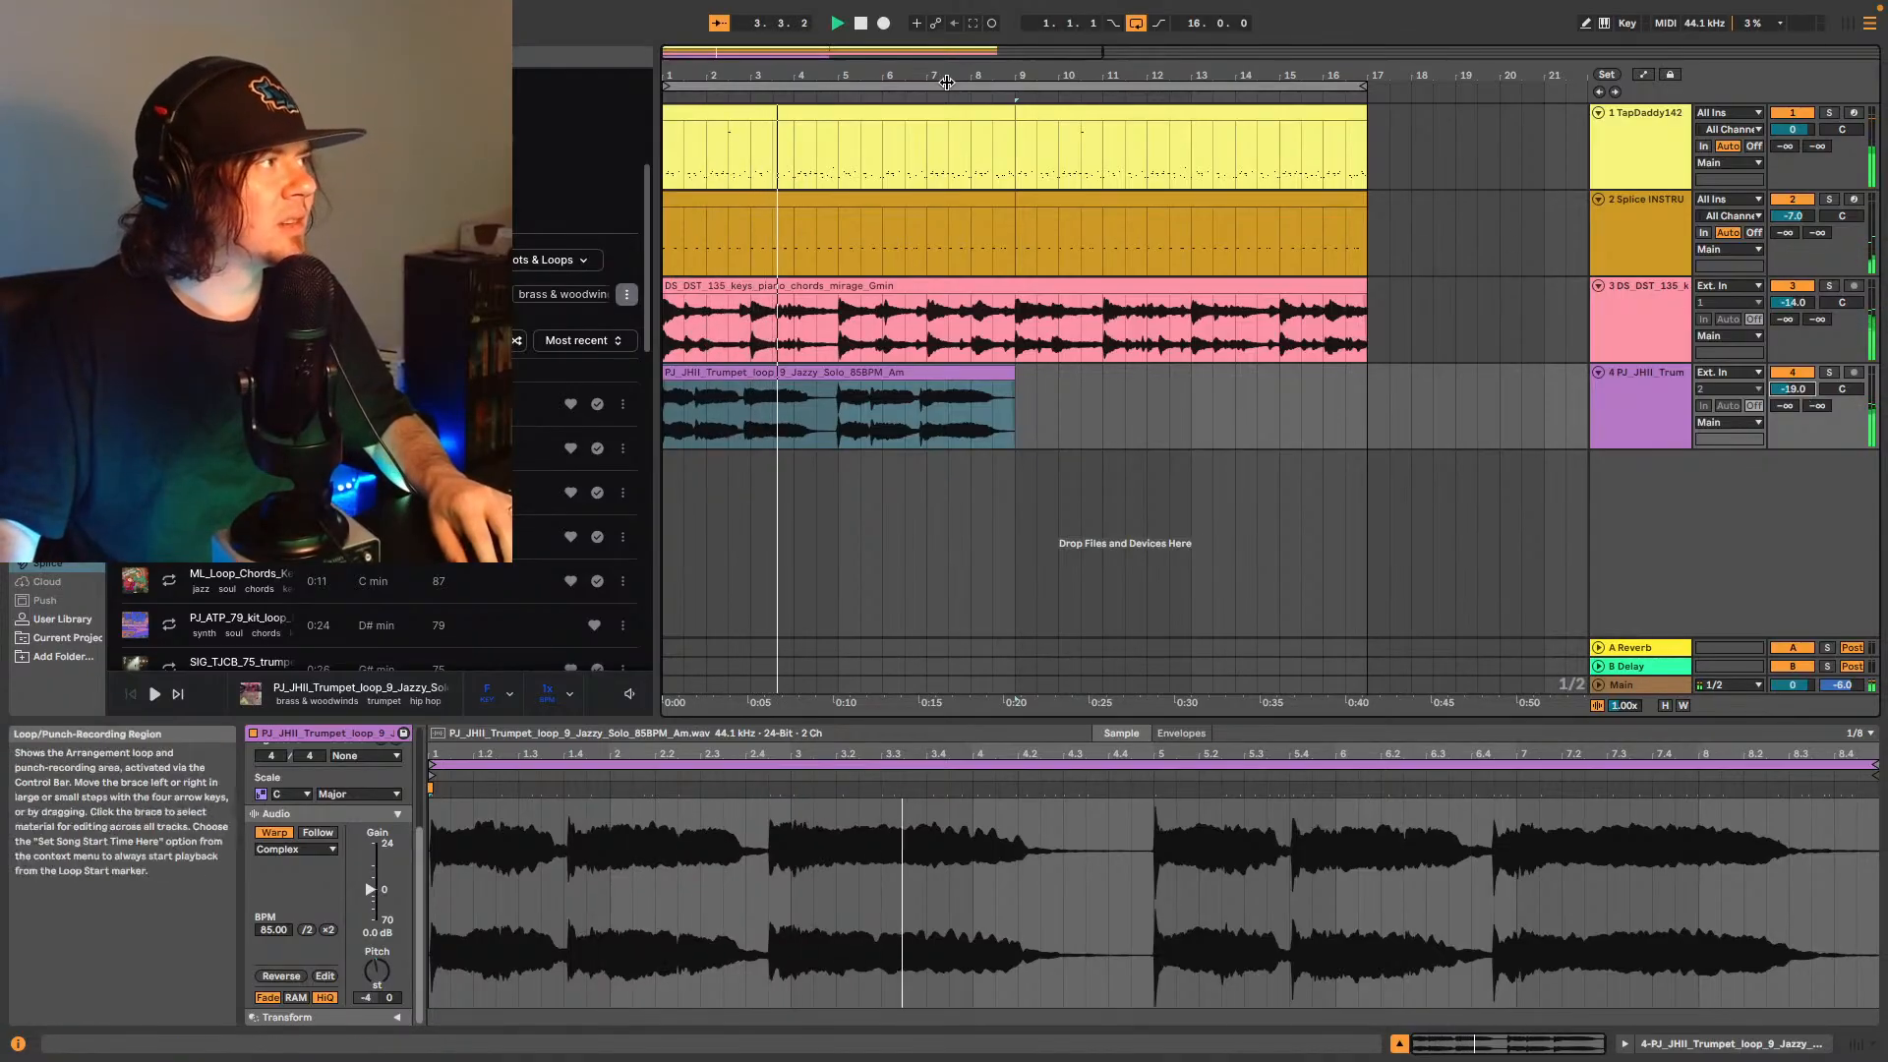
# - Split the trumpet clip at bar 5 and move its second half to start at bar 9
pyautogui.click(836, 423)
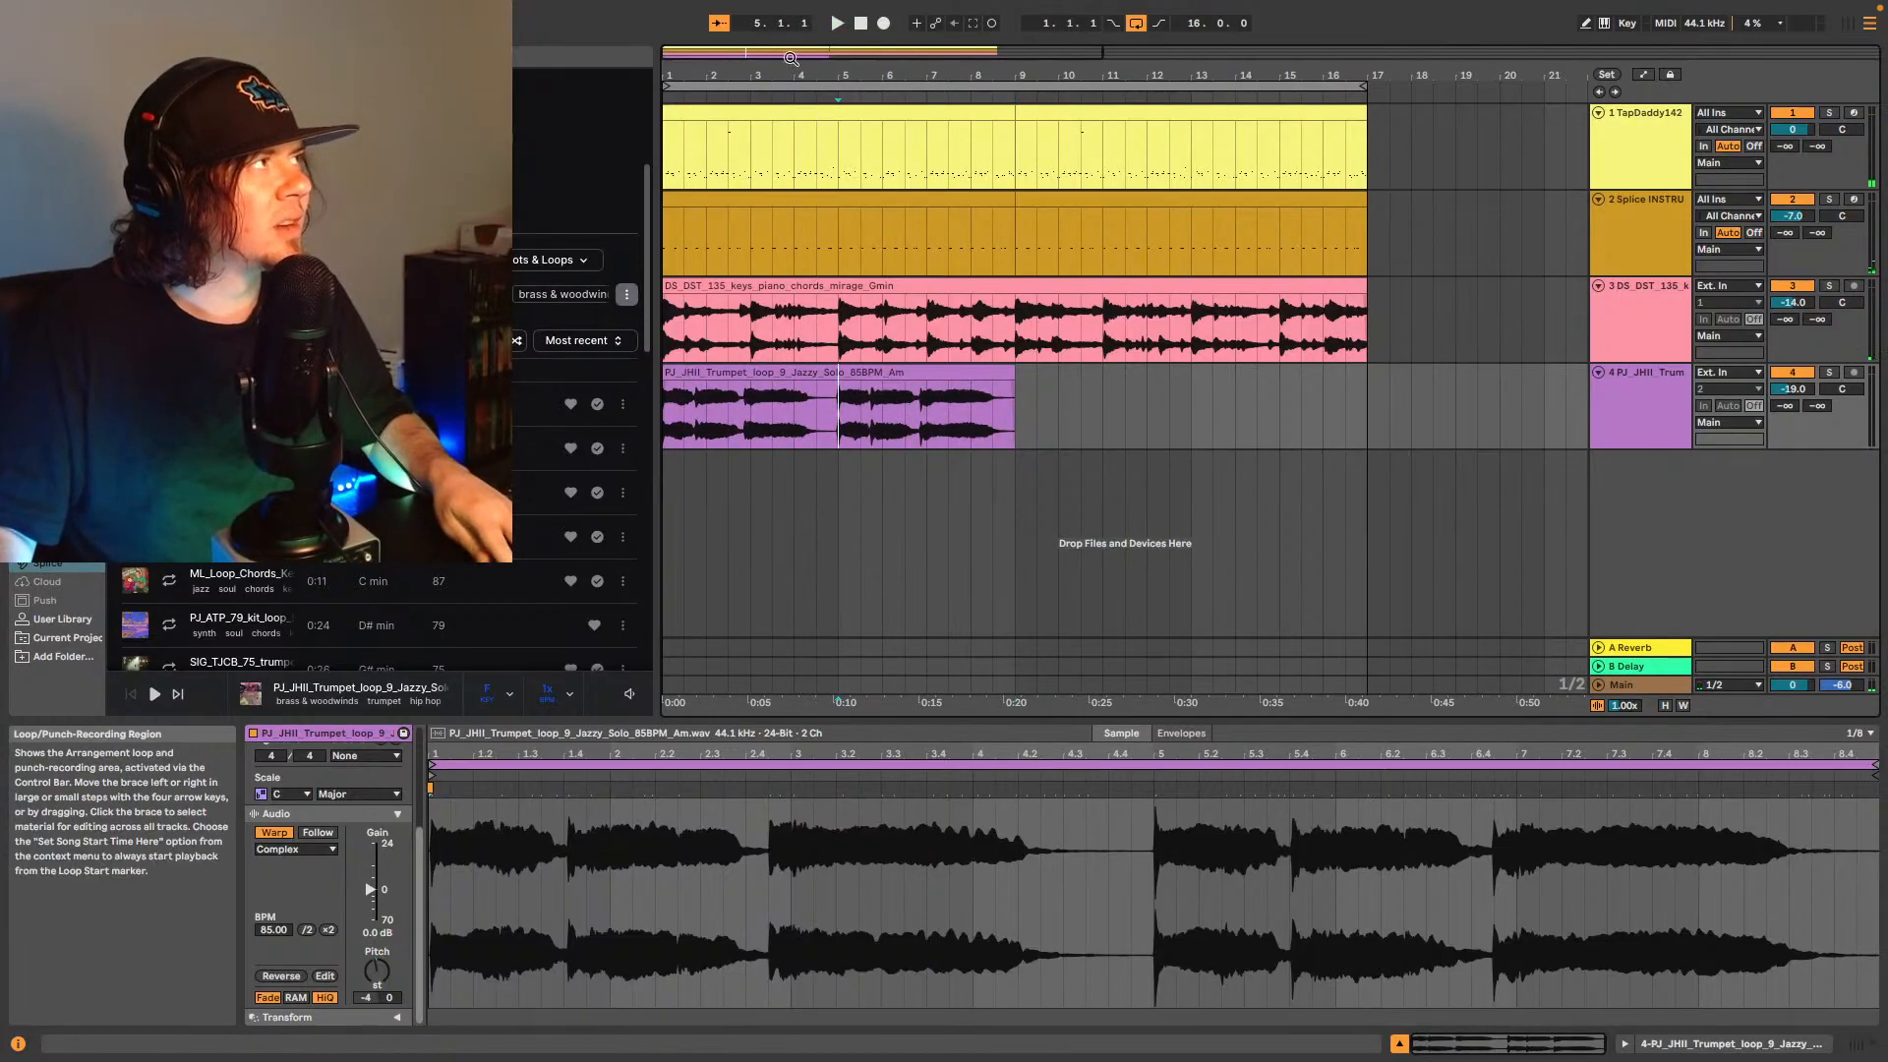
pyautogui.press('+')
pyautogui.press('+')
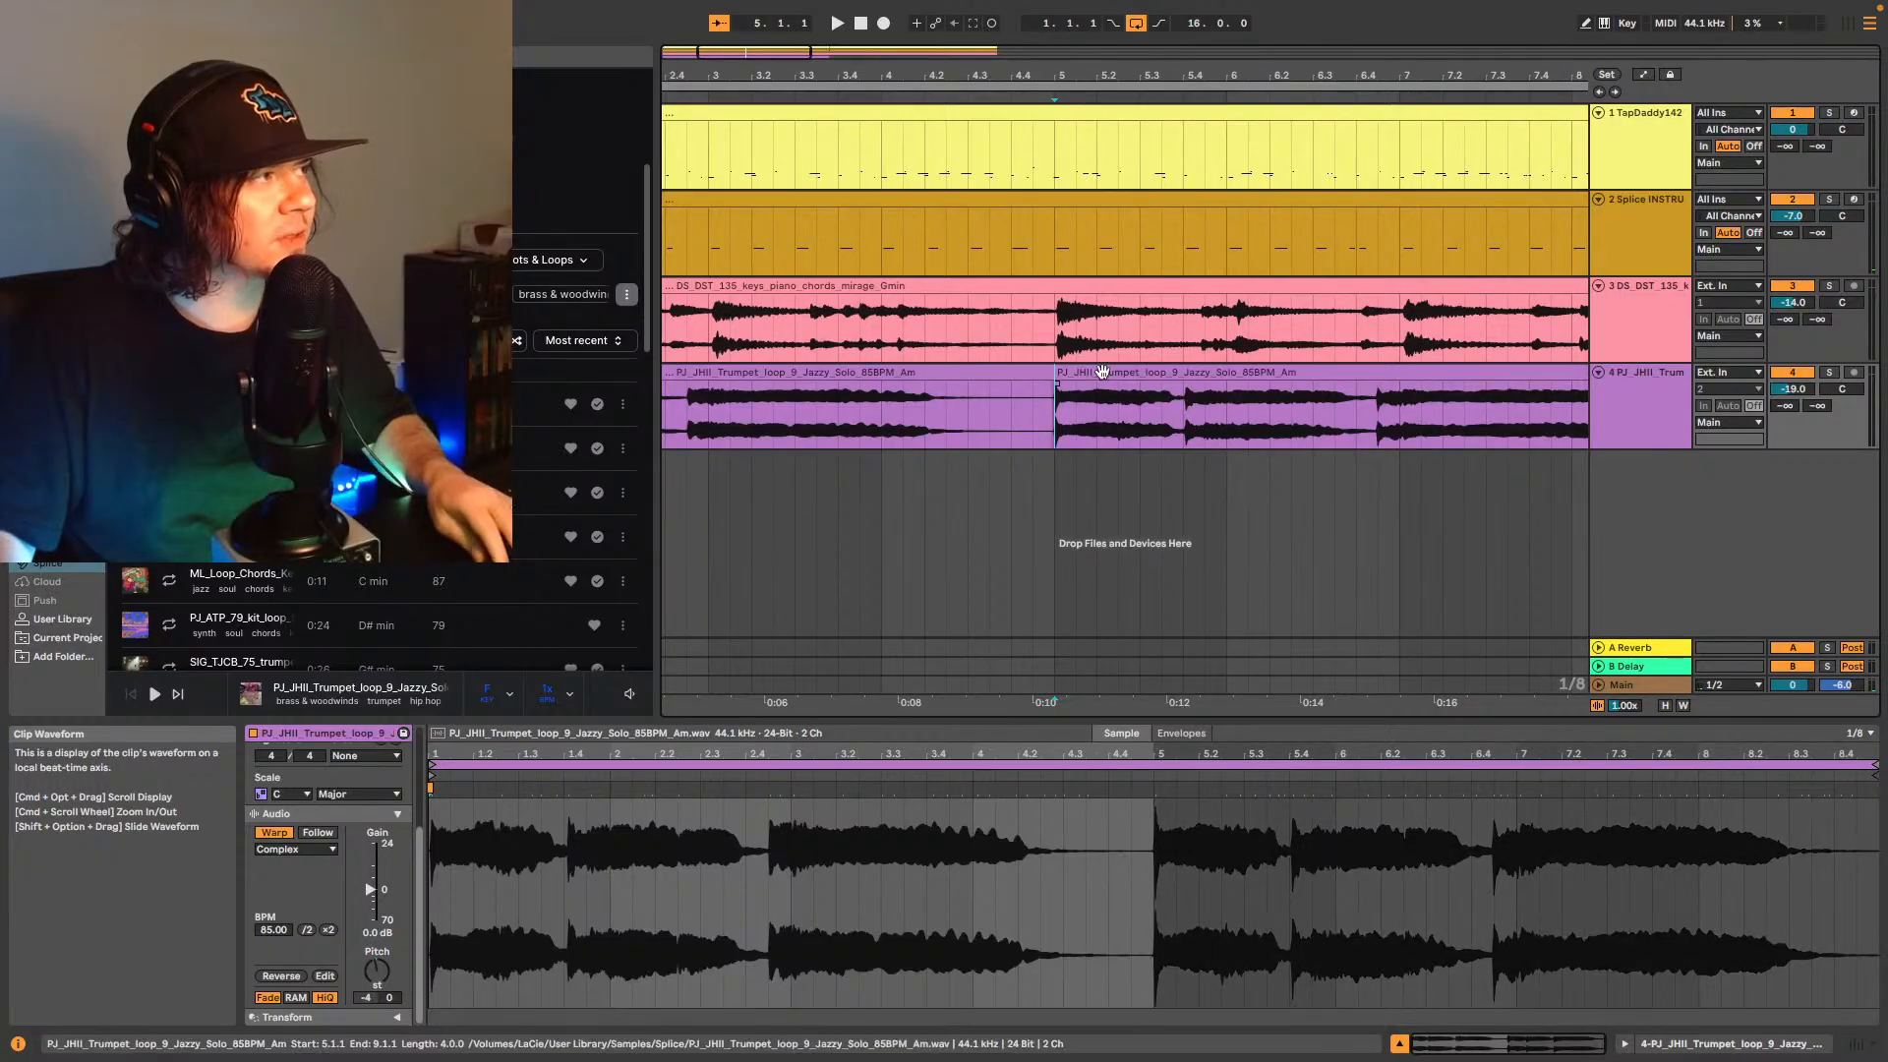
pyautogui.press('super+e')
pyautogui.moveTo(1092, 413); pyautogui.dragTo(1307, 413)
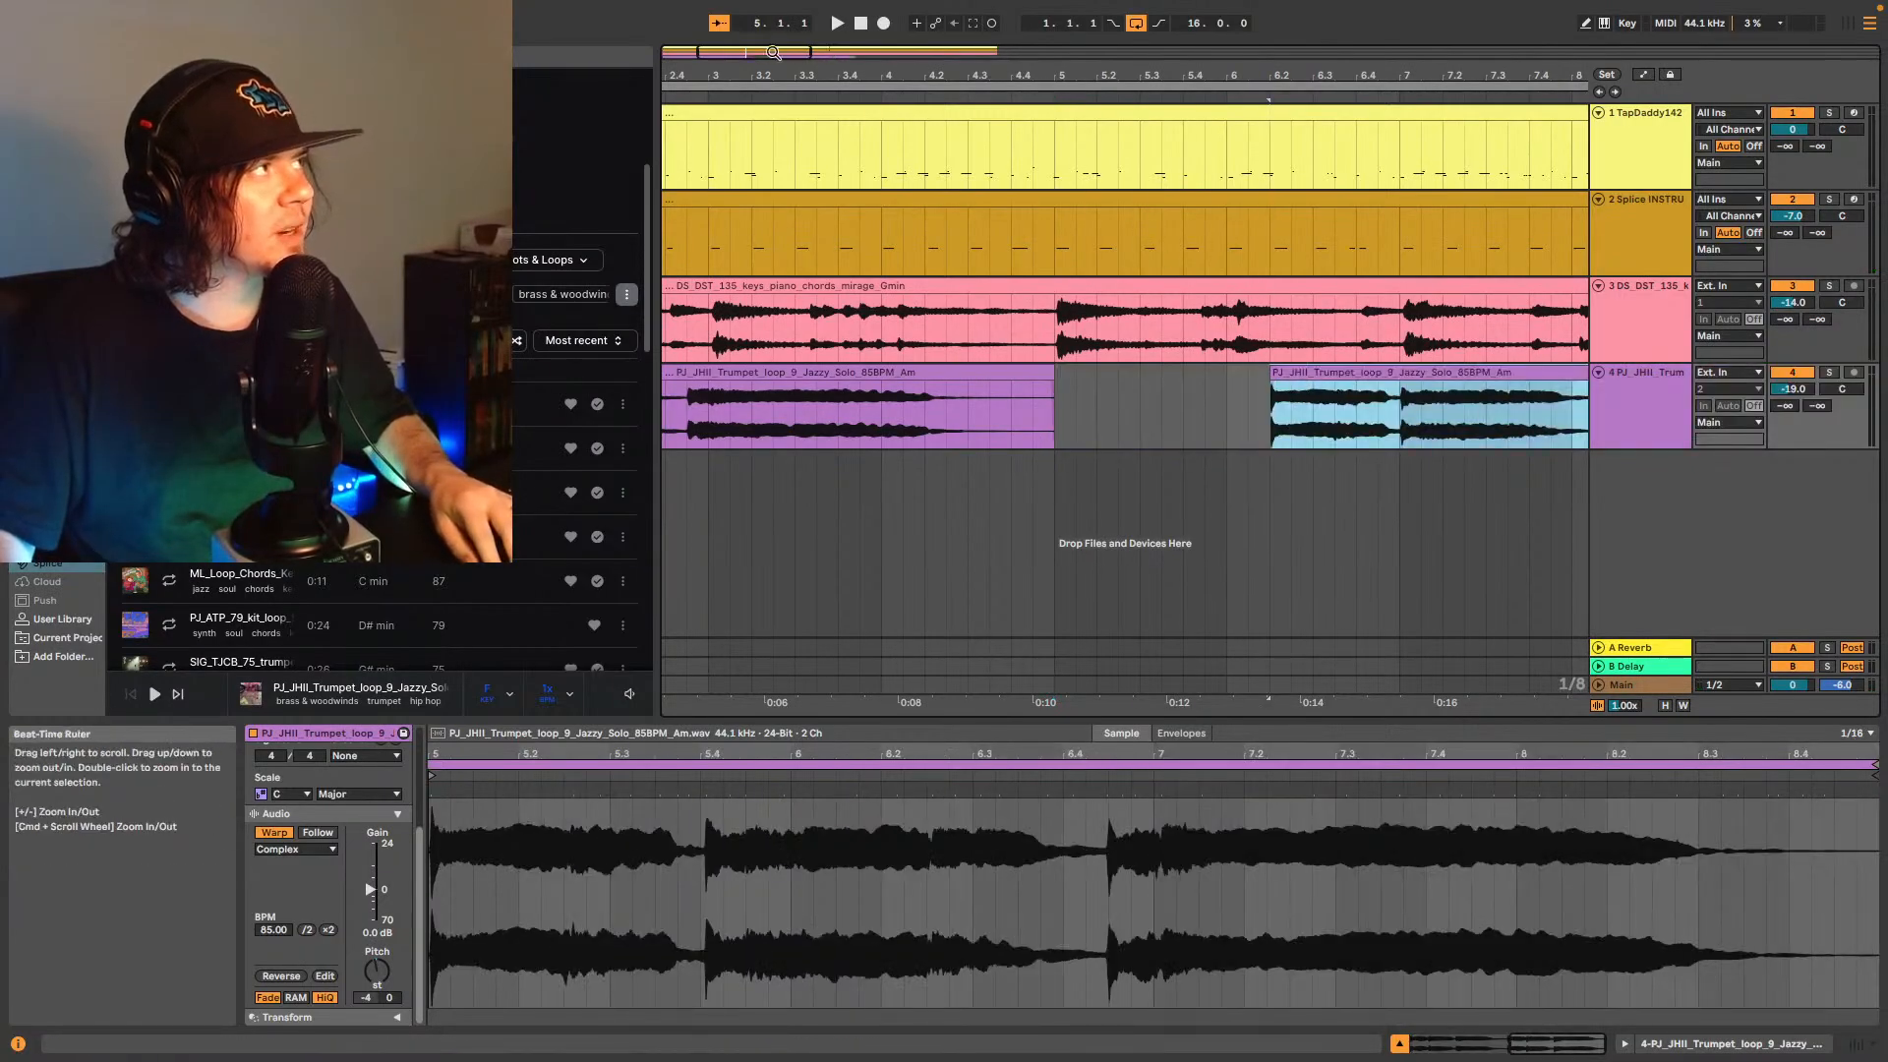
pyautogui.press('-')
pyautogui.press('-')
pyautogui.moveTo(1126, 372); pyautogui.dragTo(1307, 383)
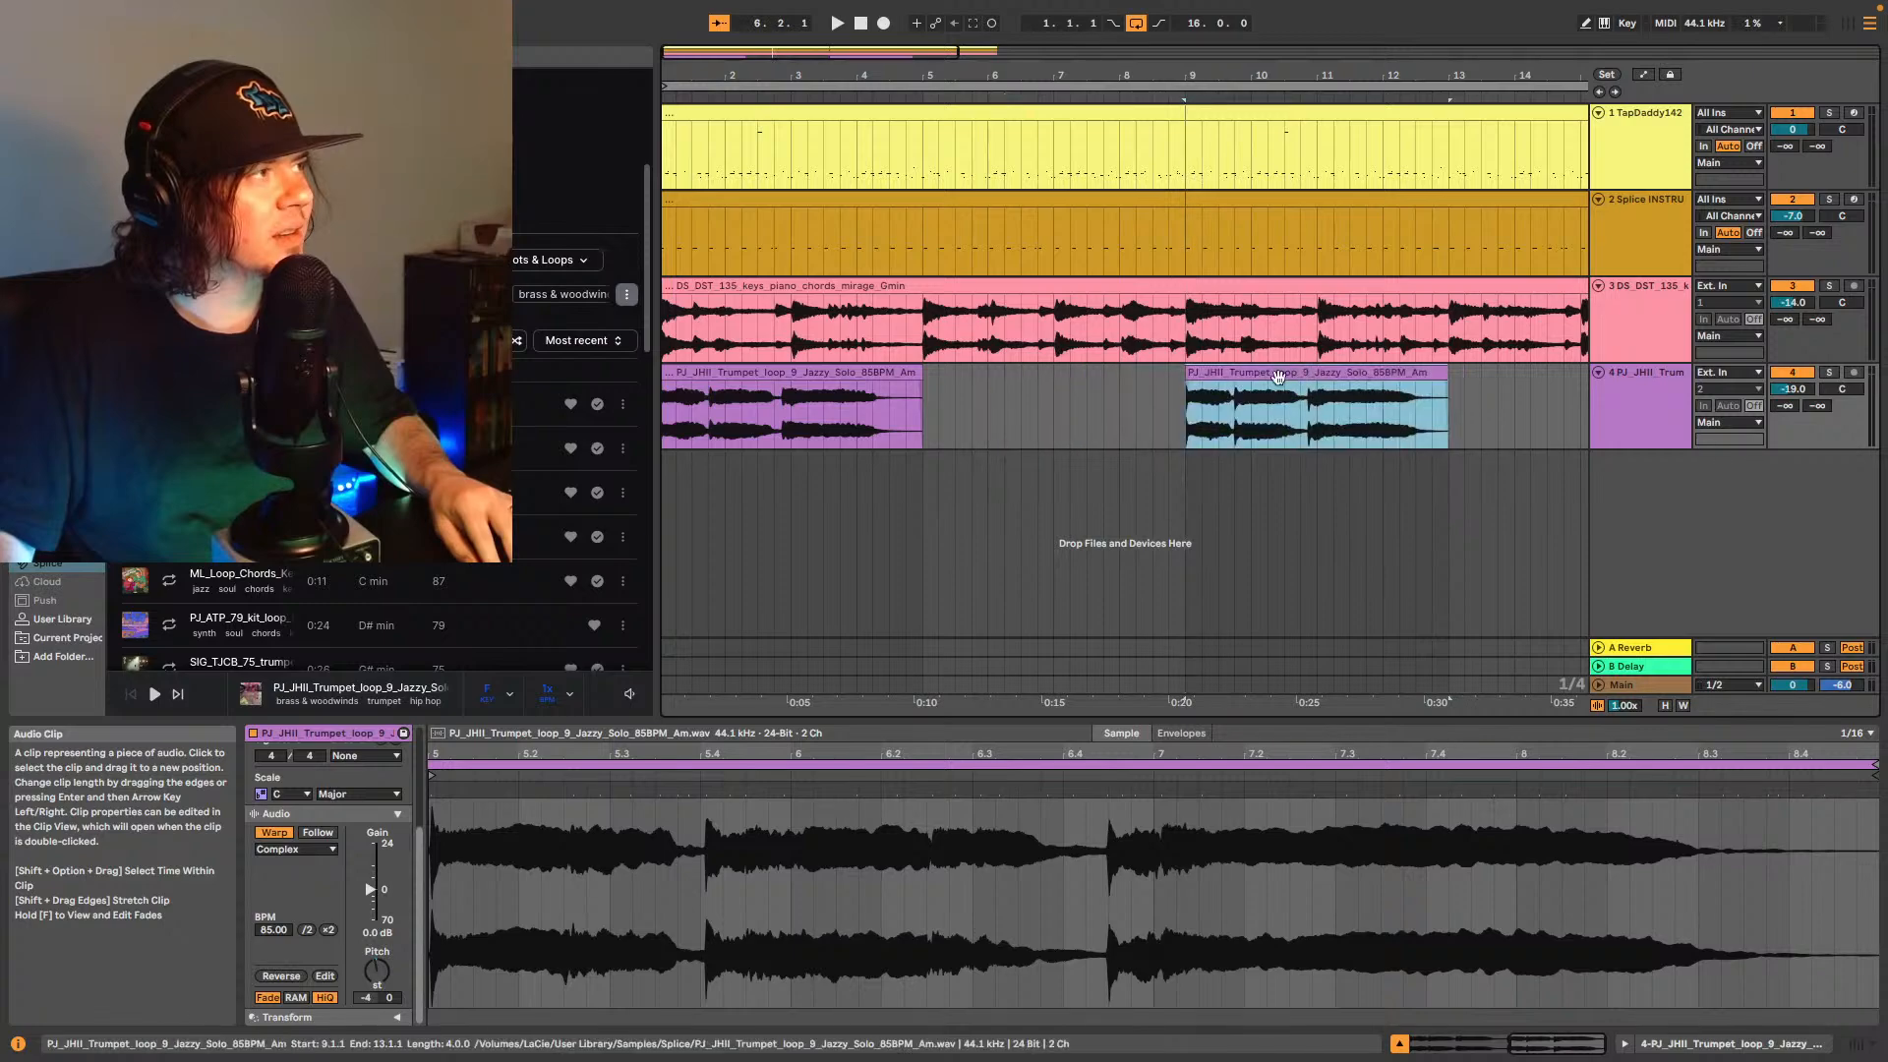
# - Play the arrangement from the start and insert a new MIDI track below the trumpet track
pyautogui.click(671, 425)
pyautogui.press('space')
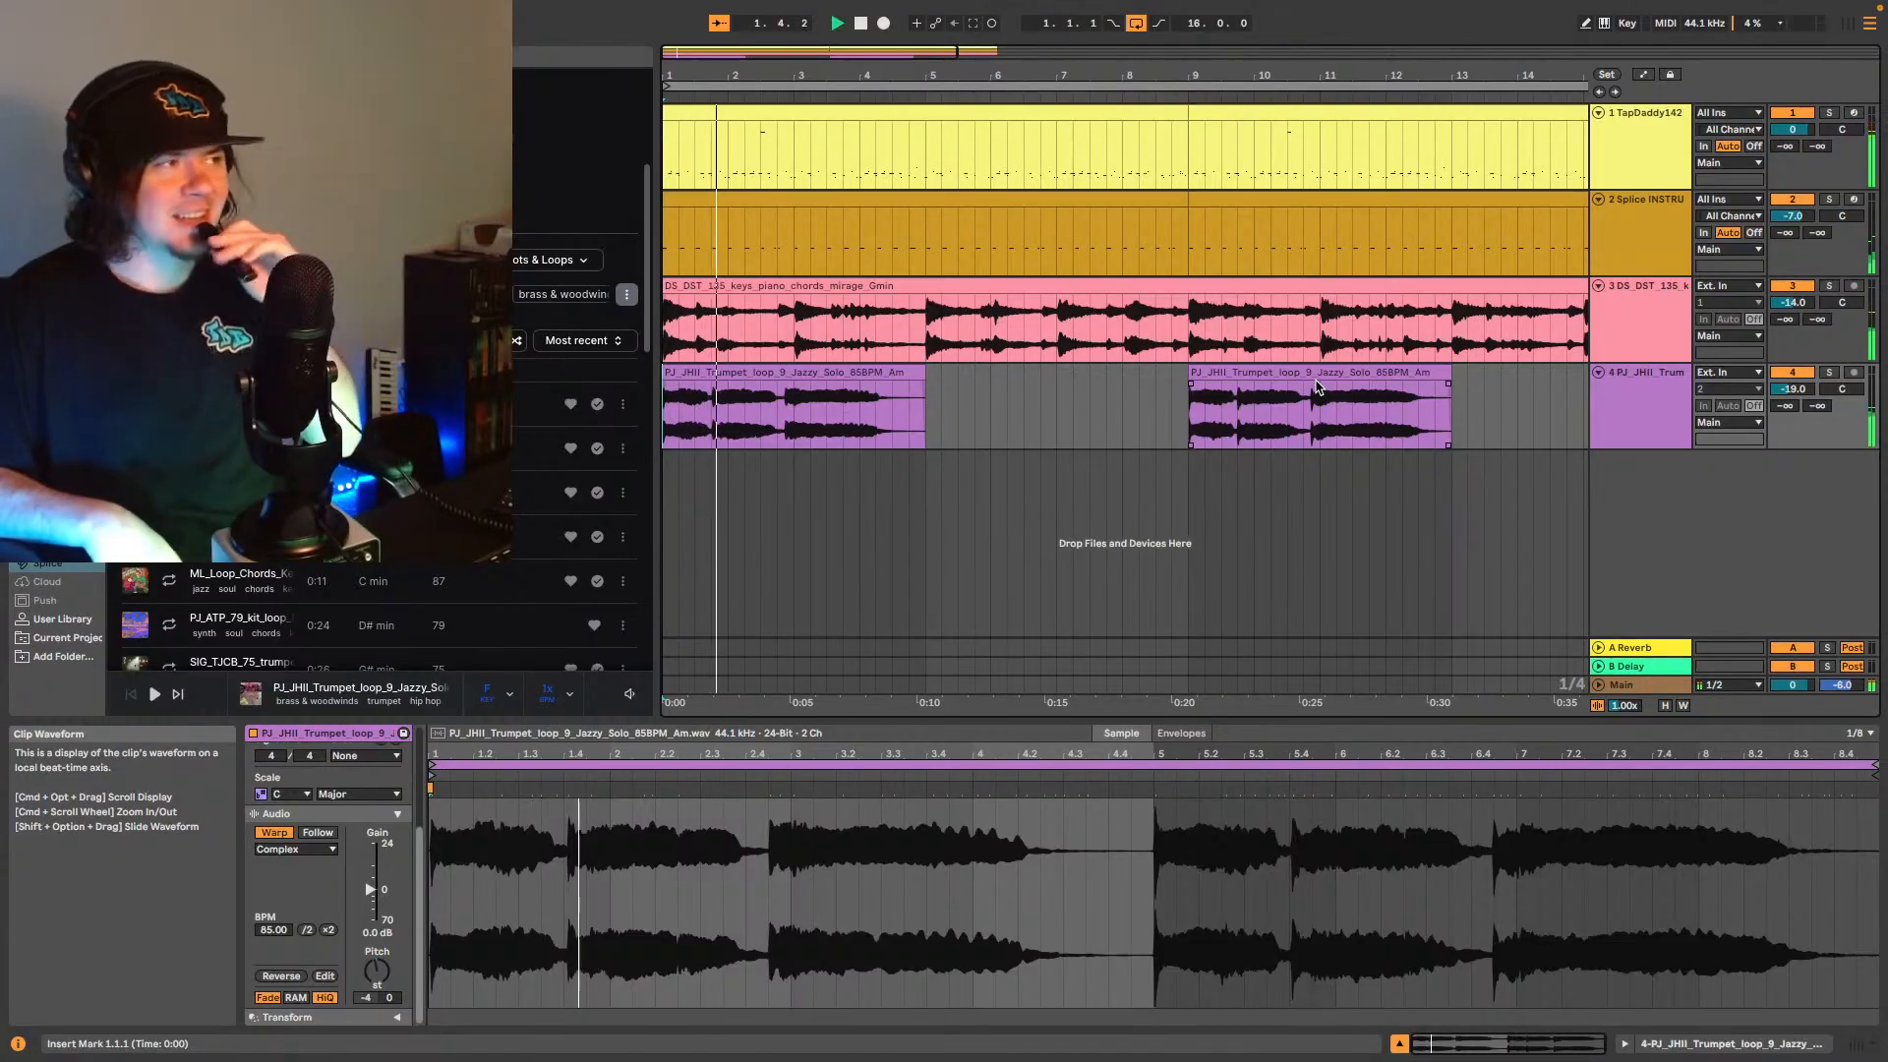
pyautogui.click(1643, 413)
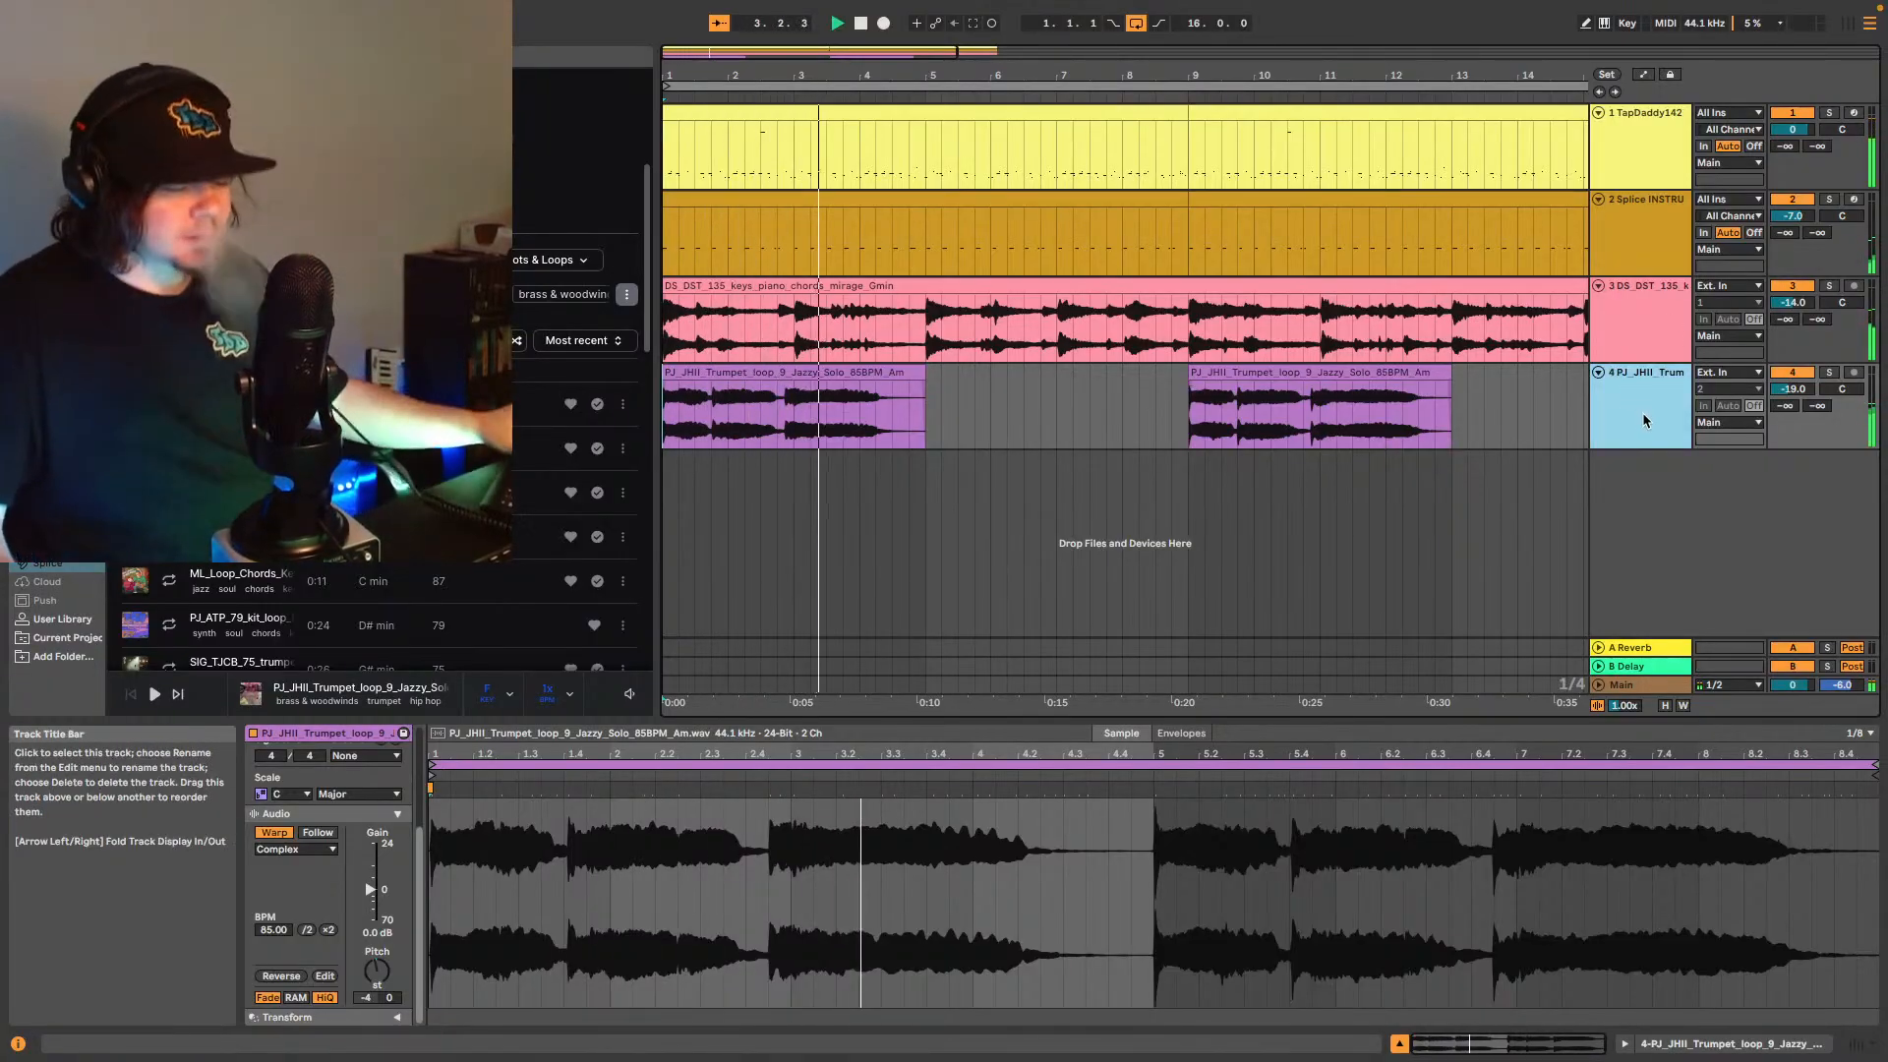
pyautogui.hotkey('ctrl', 'shift', 't')
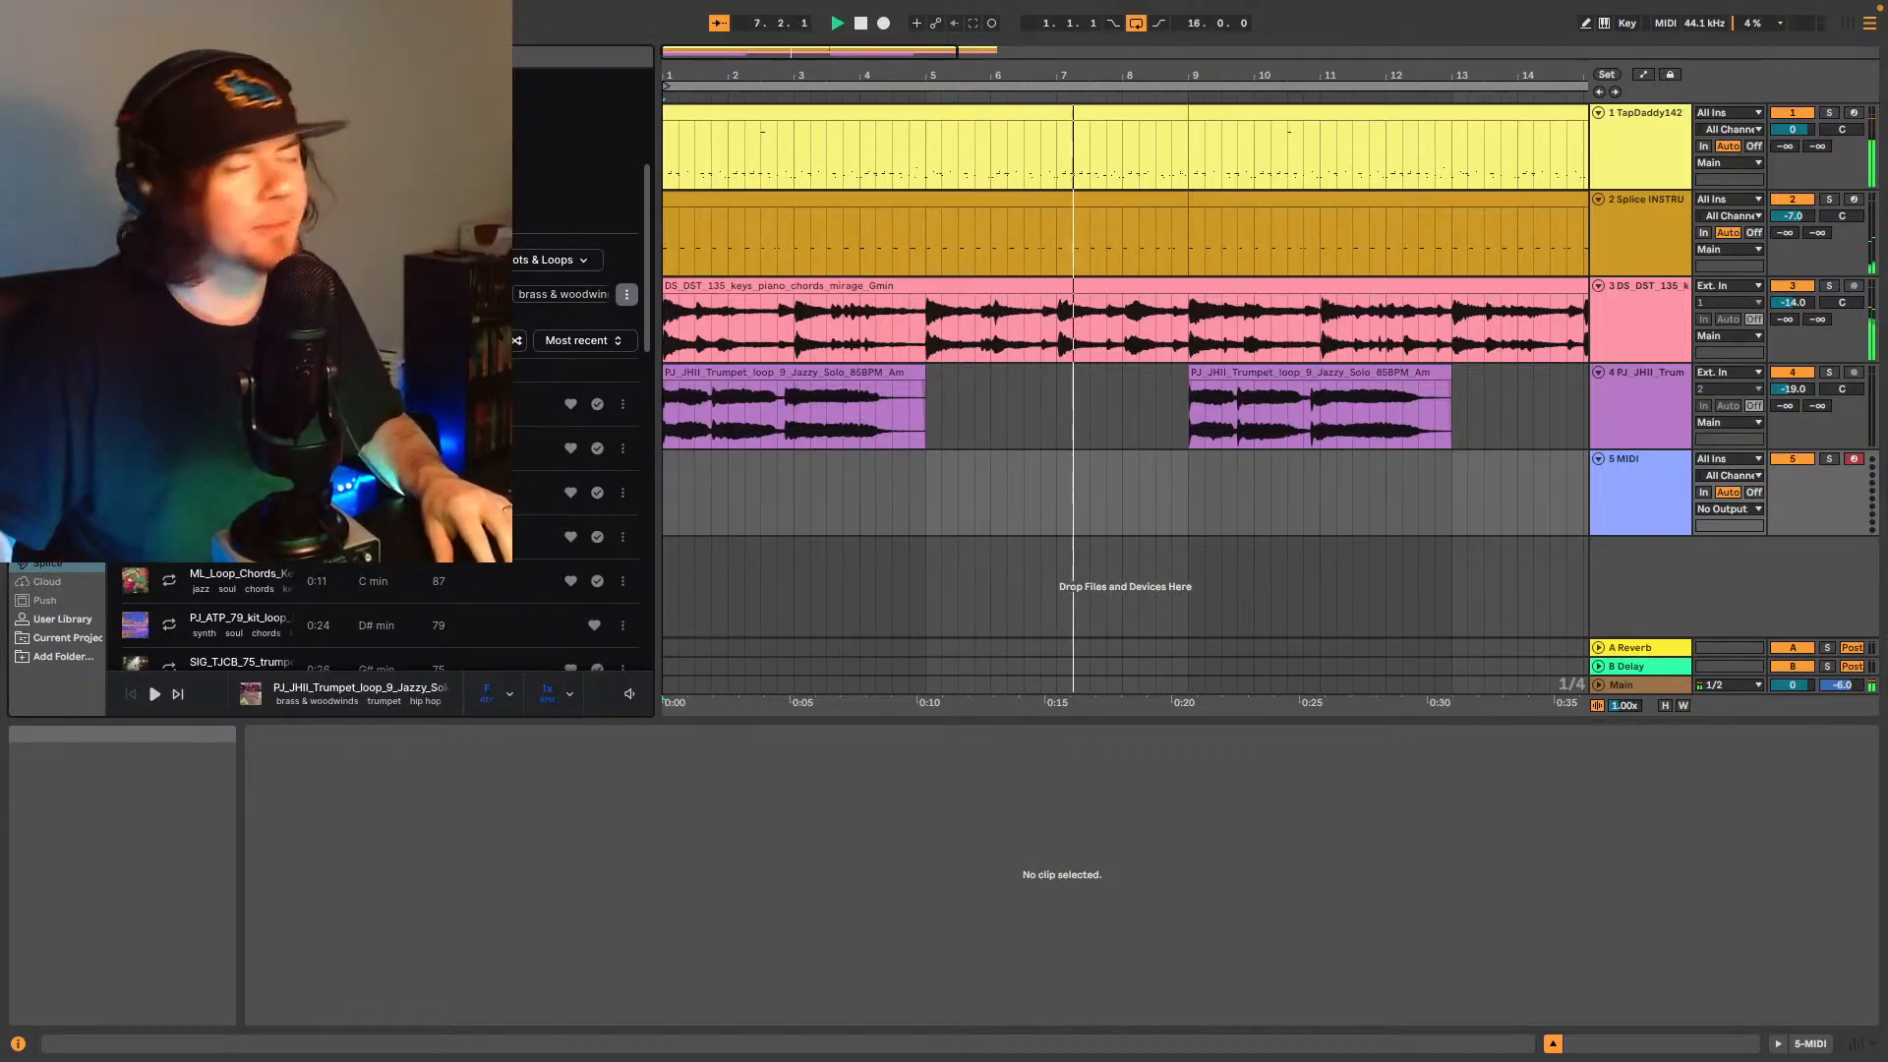
# - Browse the Splice instrument categories and open the saxophone samples
pyautogui.click(324, 99)
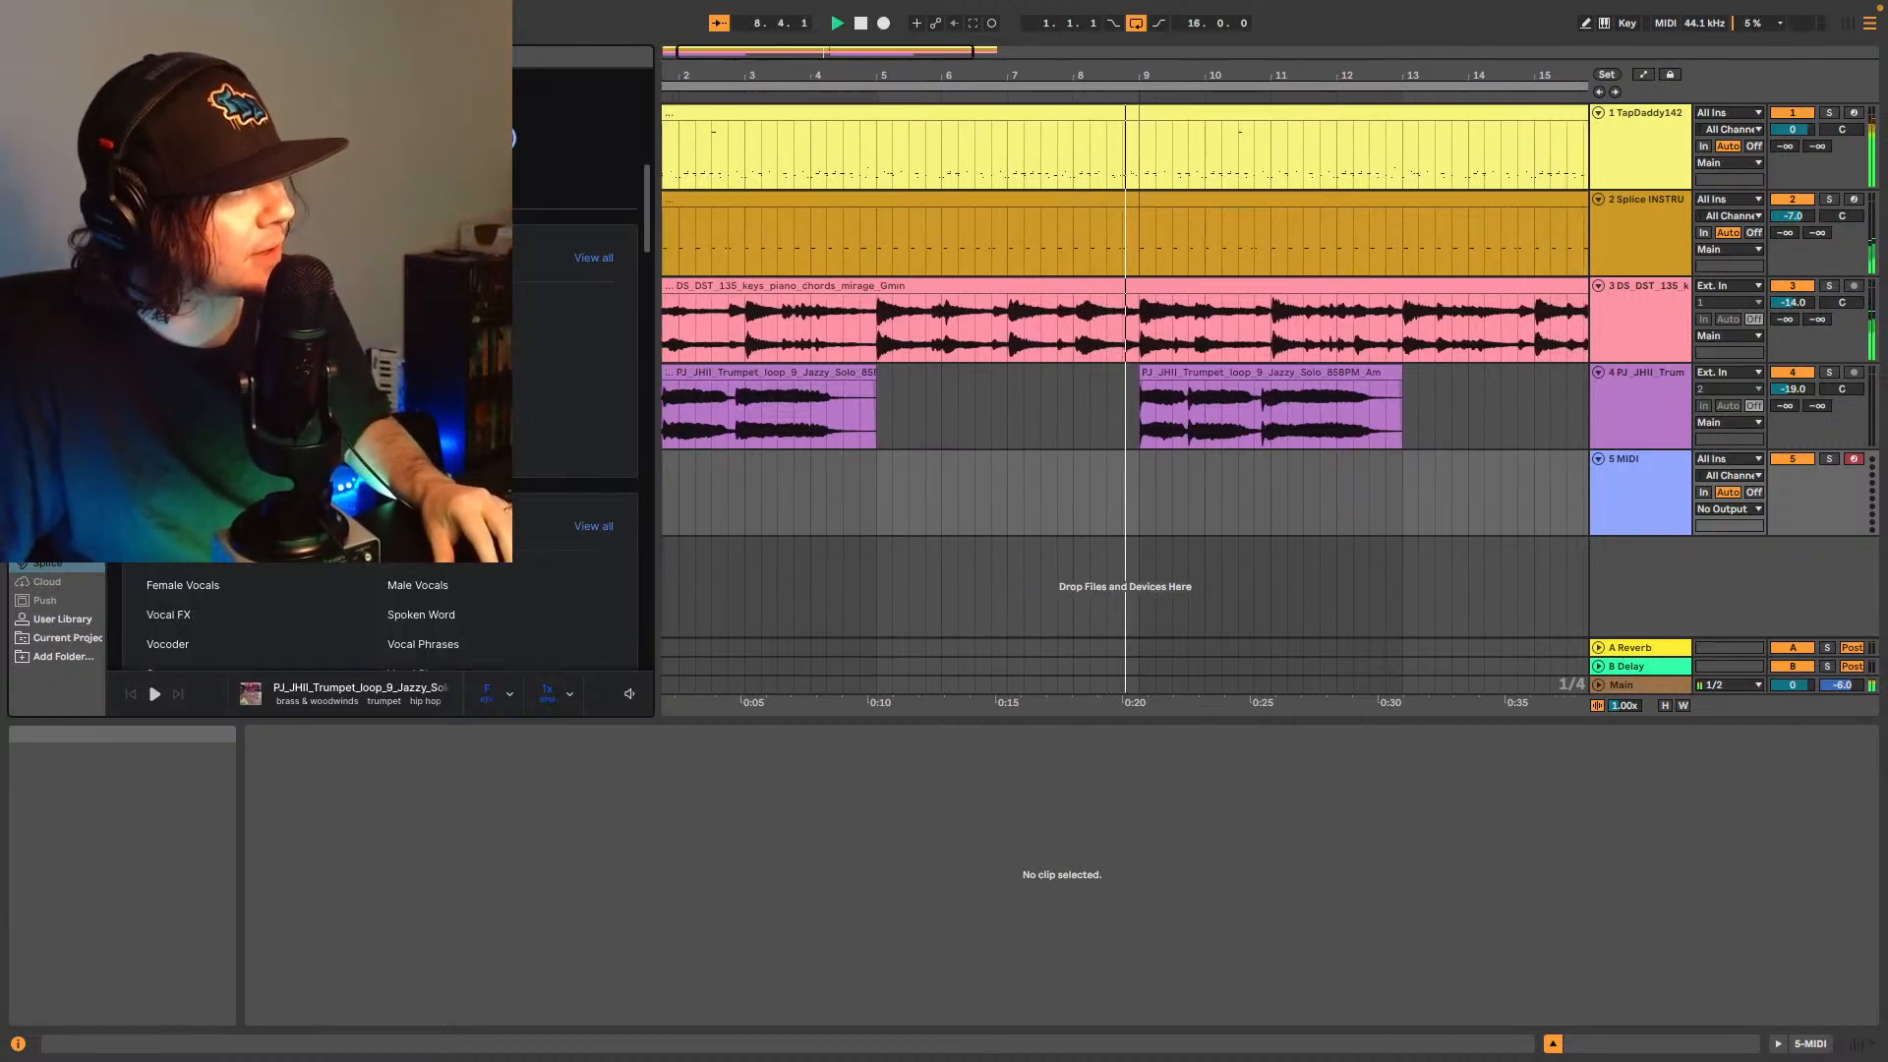
pyautogui.scroll(-3, 379, 609)
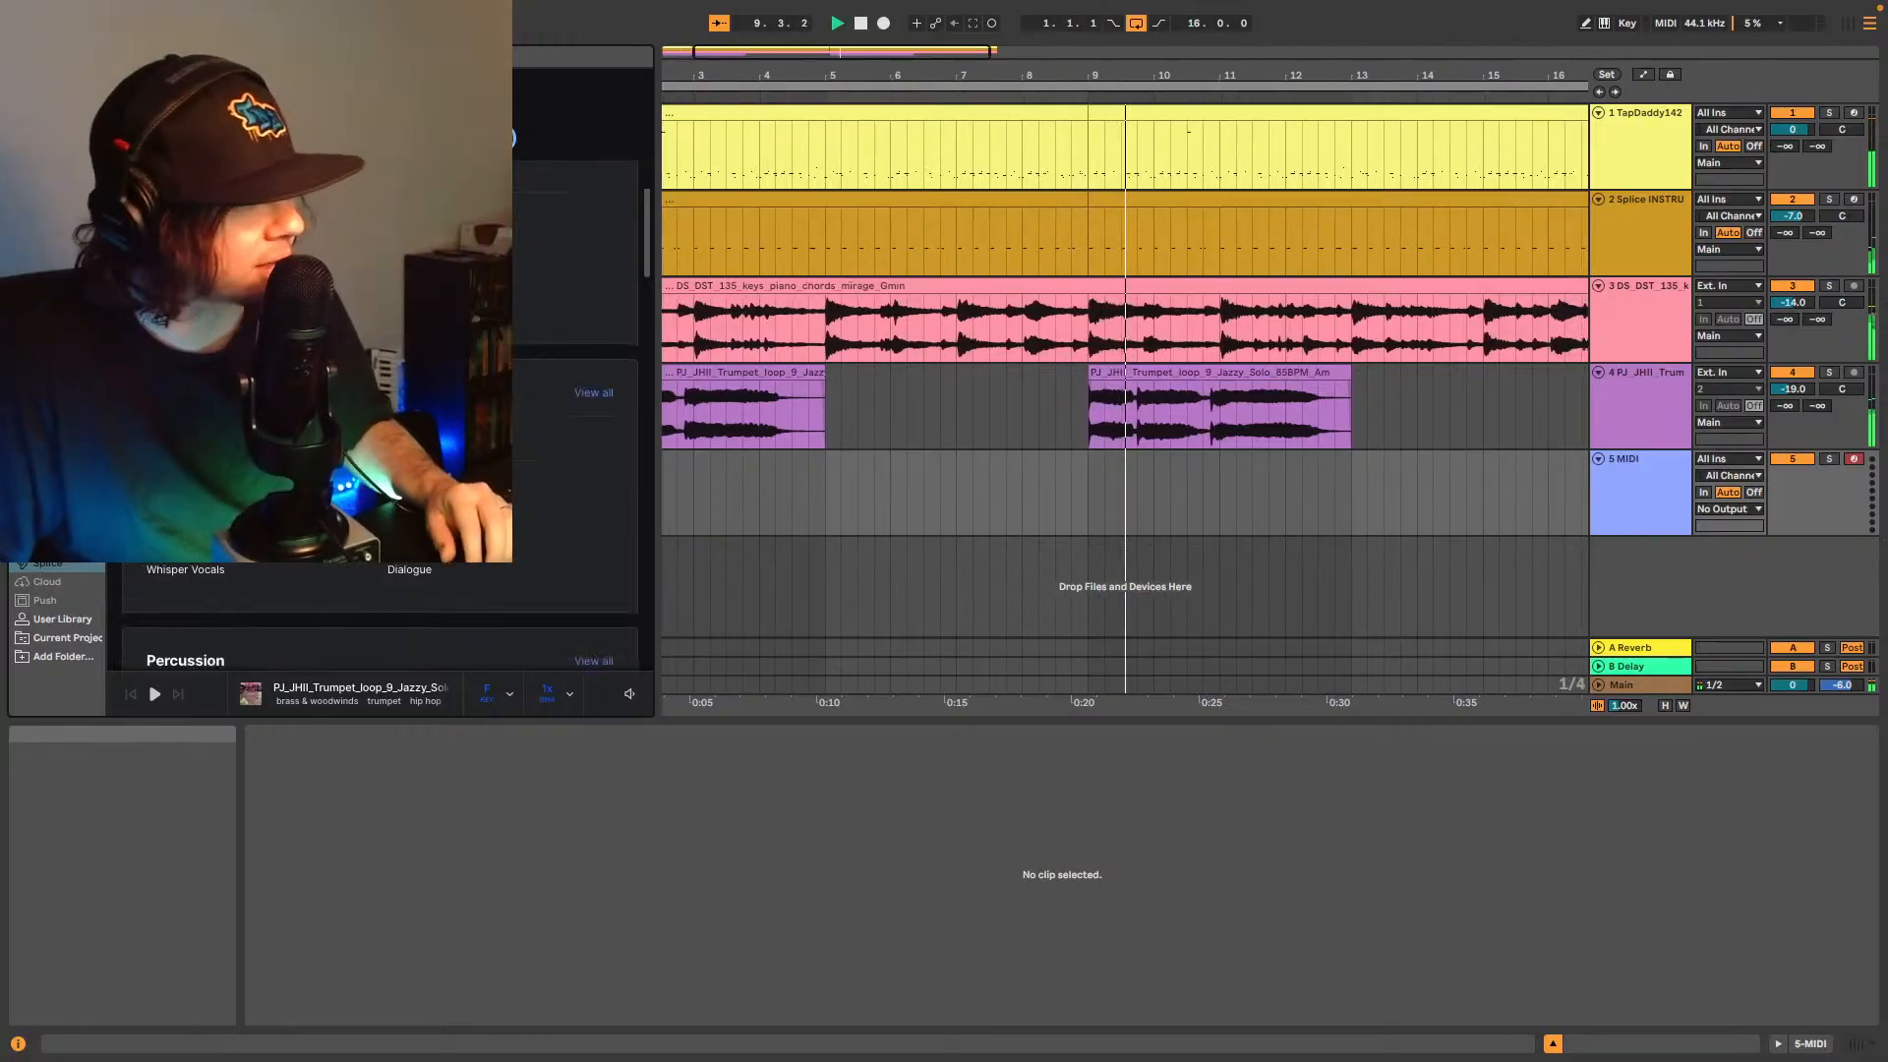
pyautogui.scroll(-5, 379, 610)
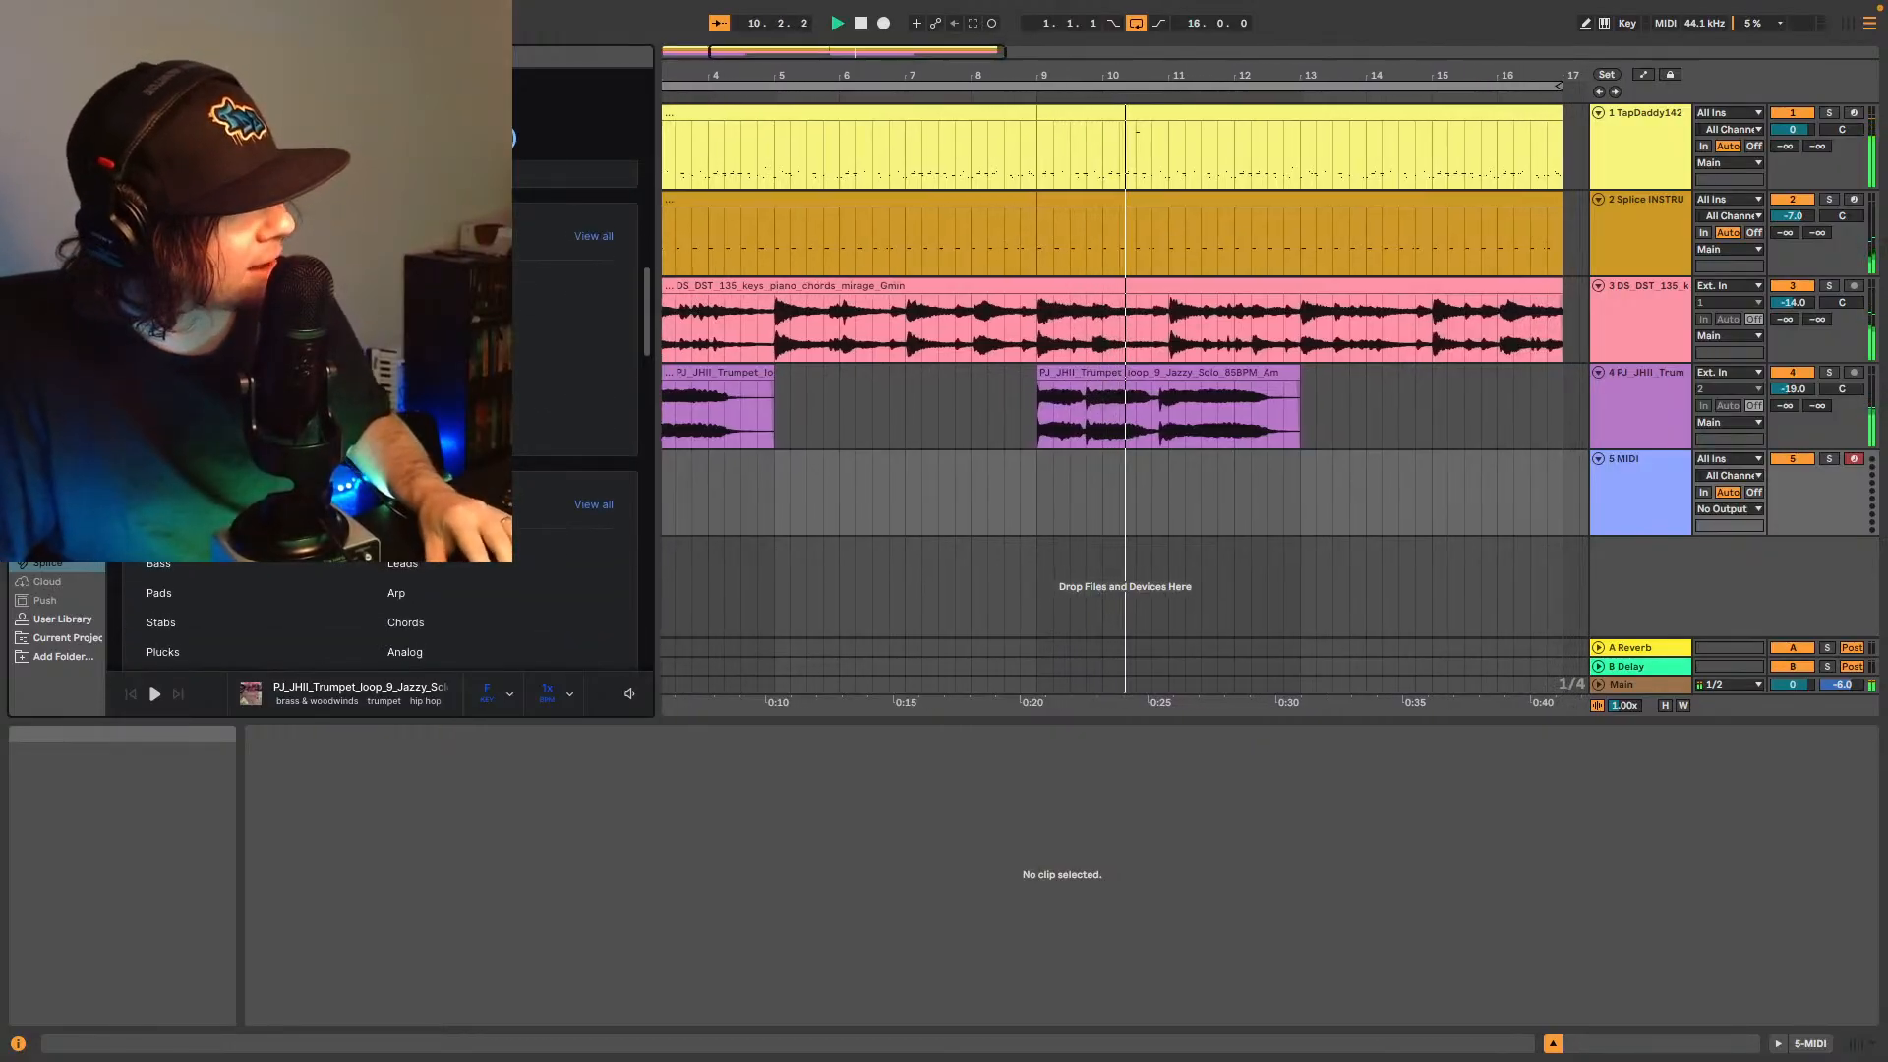
pyautogui.scroll(-6, 379, 609)
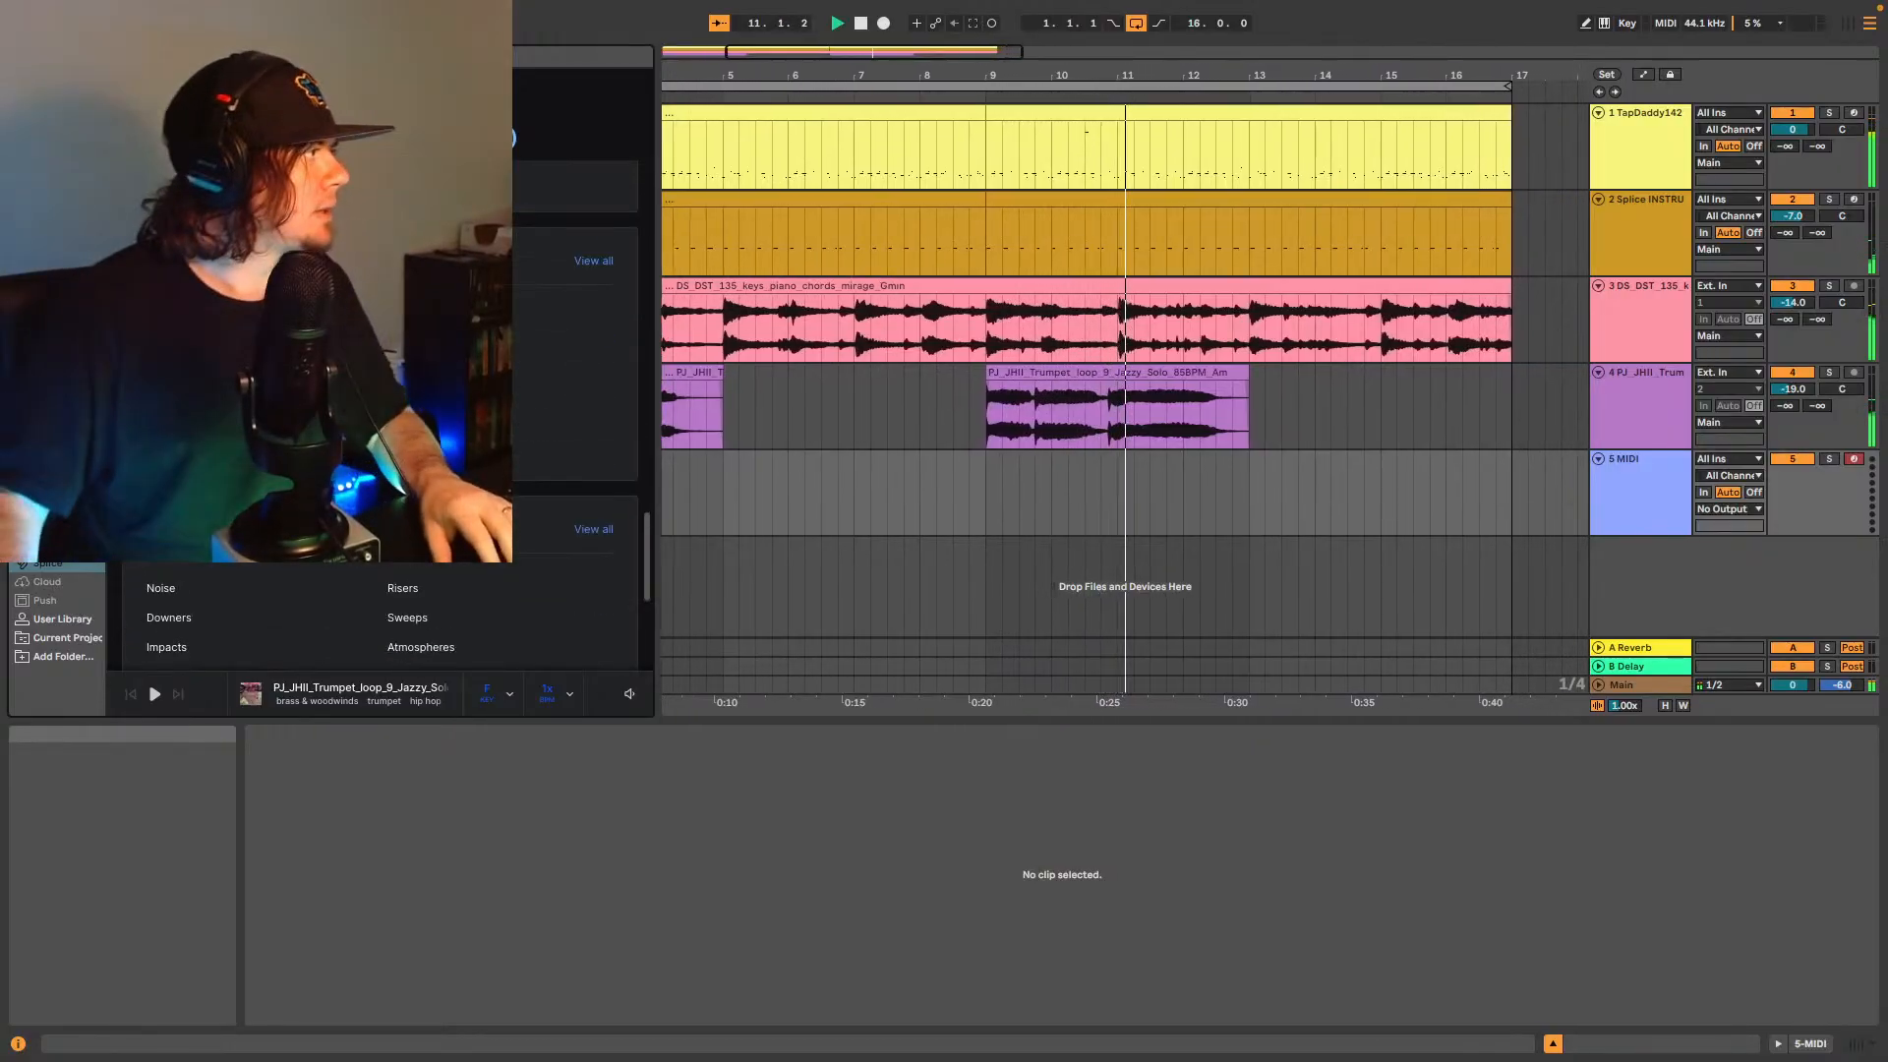
pyautogui.scroll(-5, 379, 610)
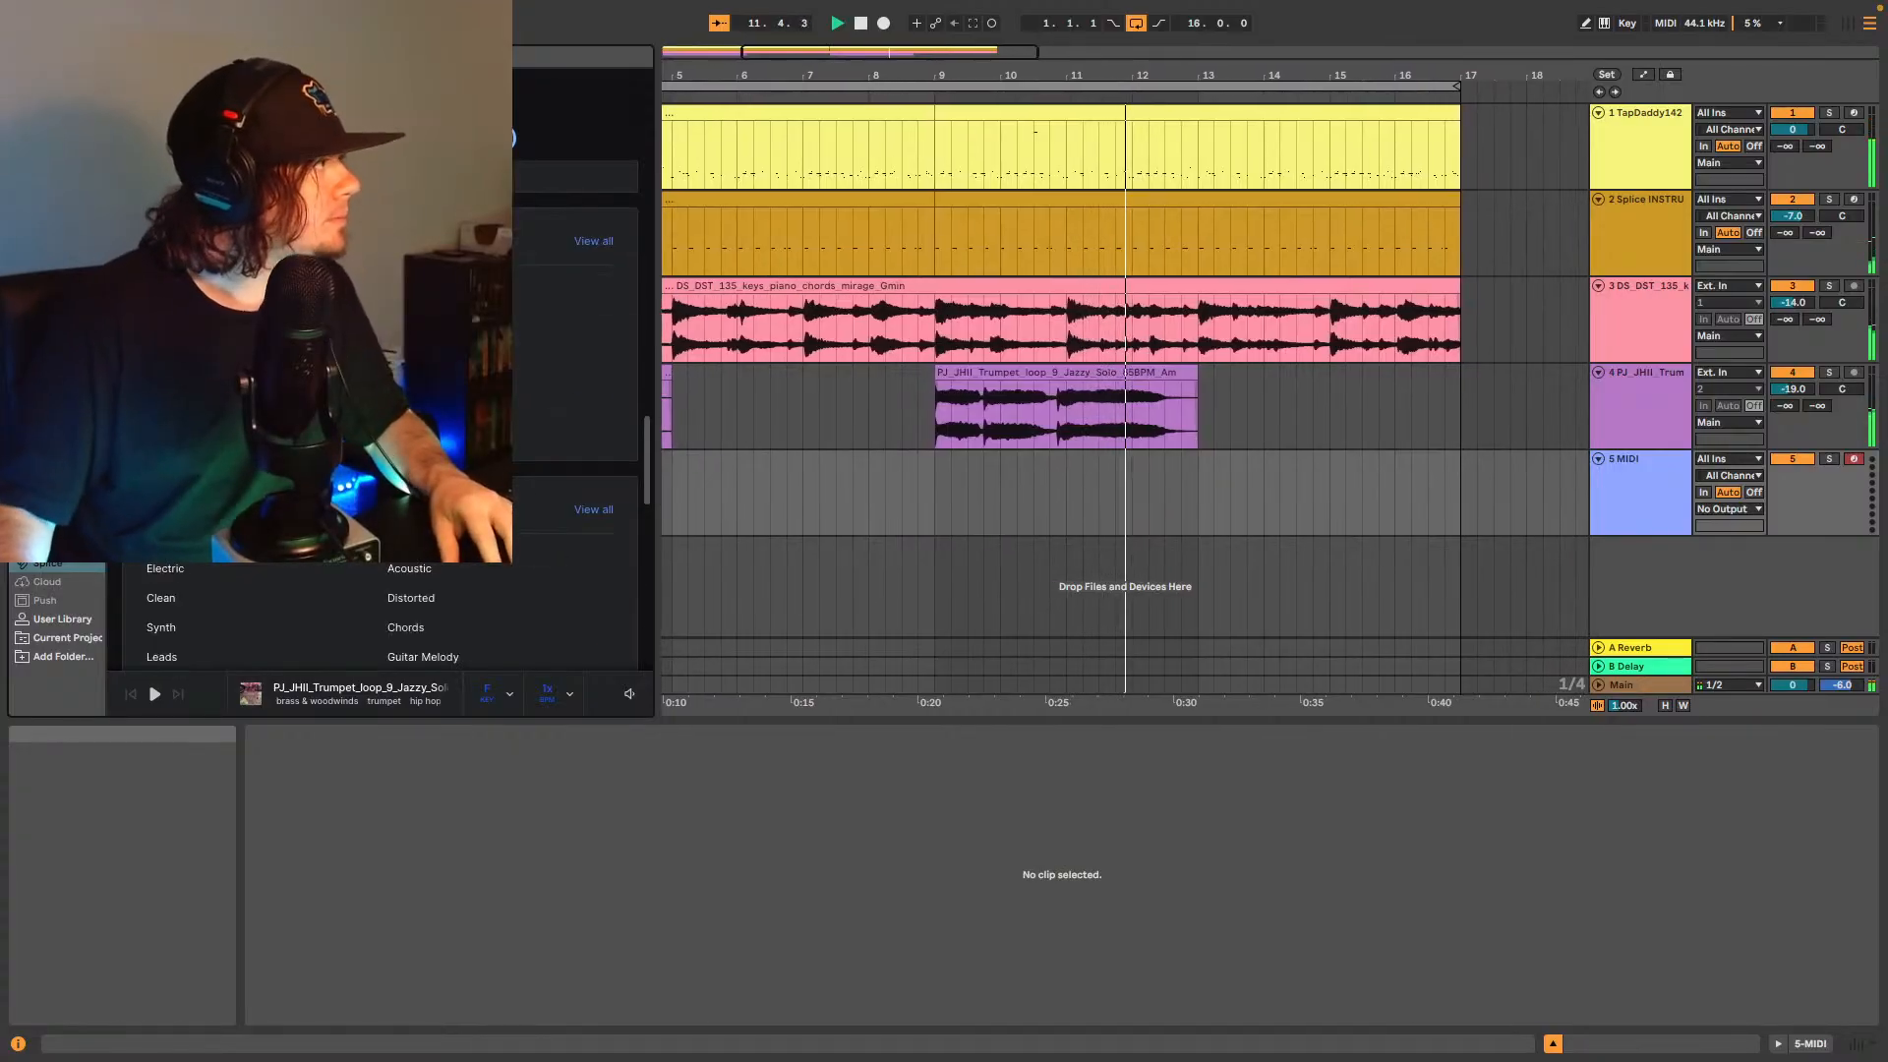
pyautogui.scroll(-5, 378, 610)
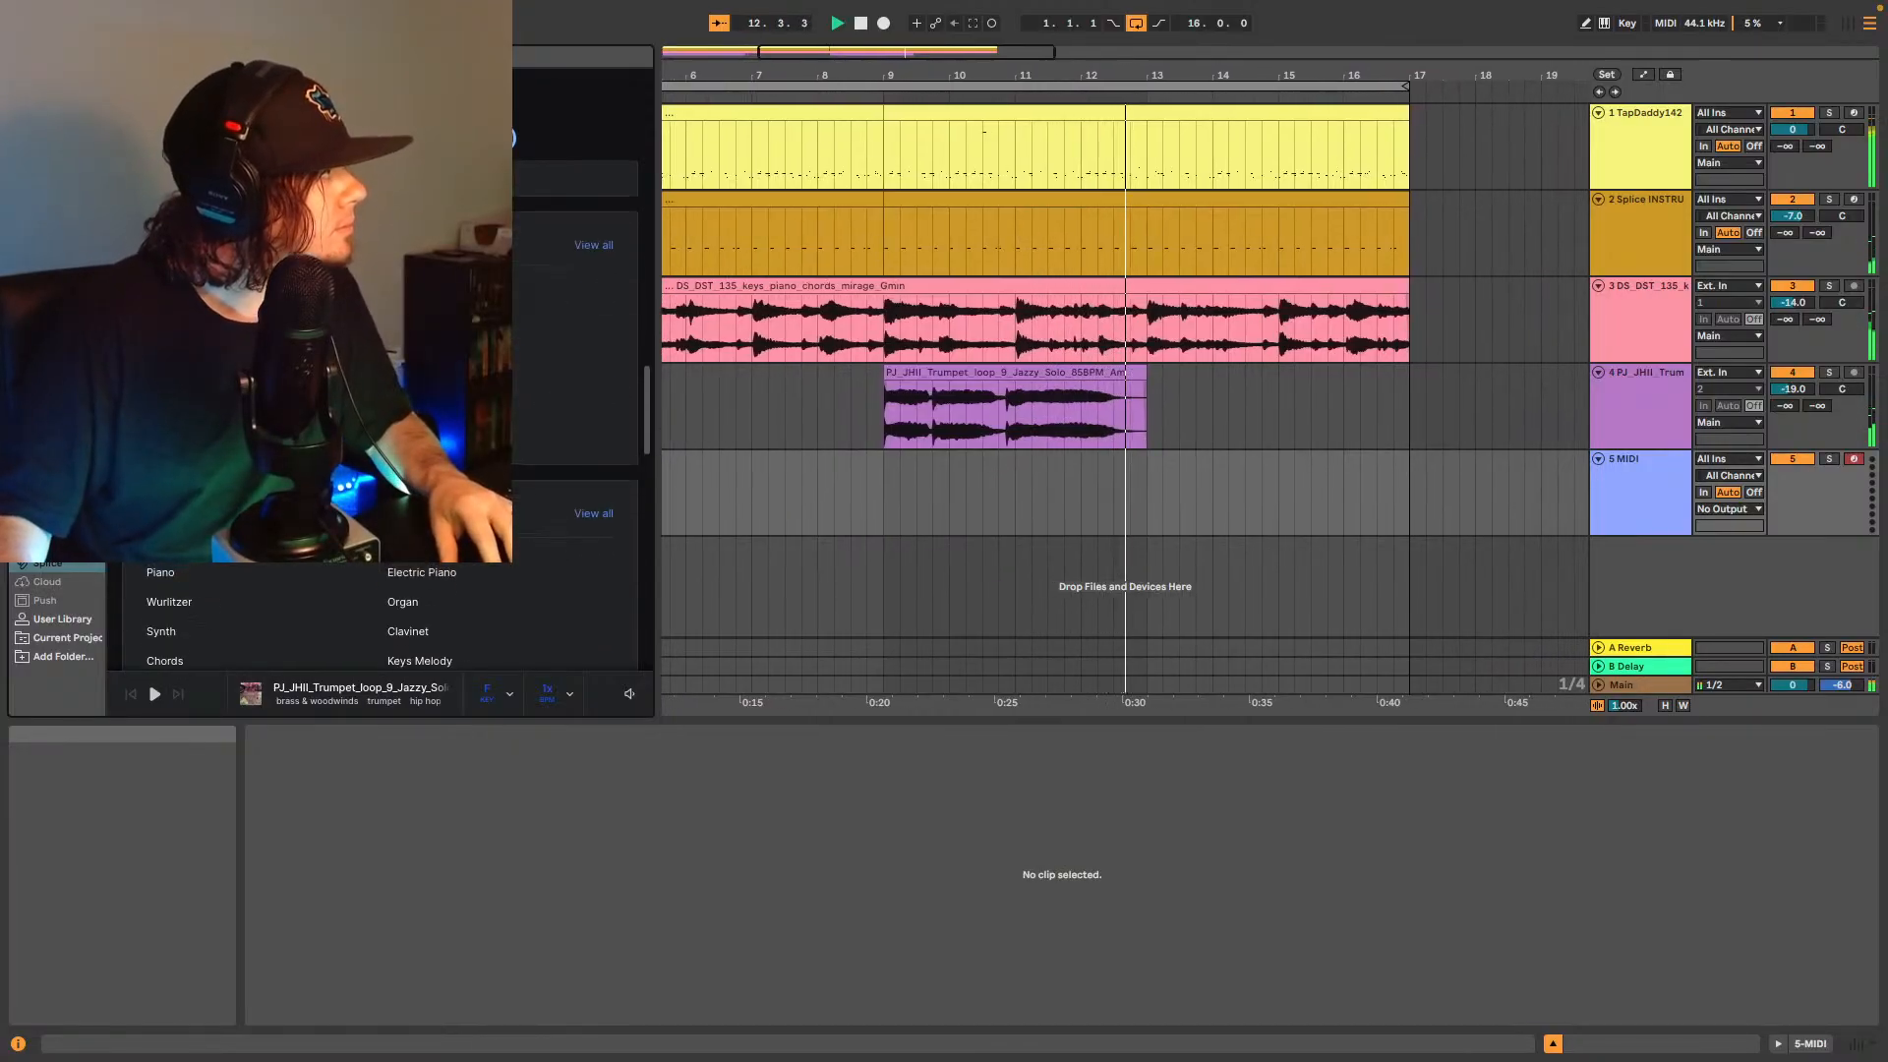
pyautogui.click(197, 394)
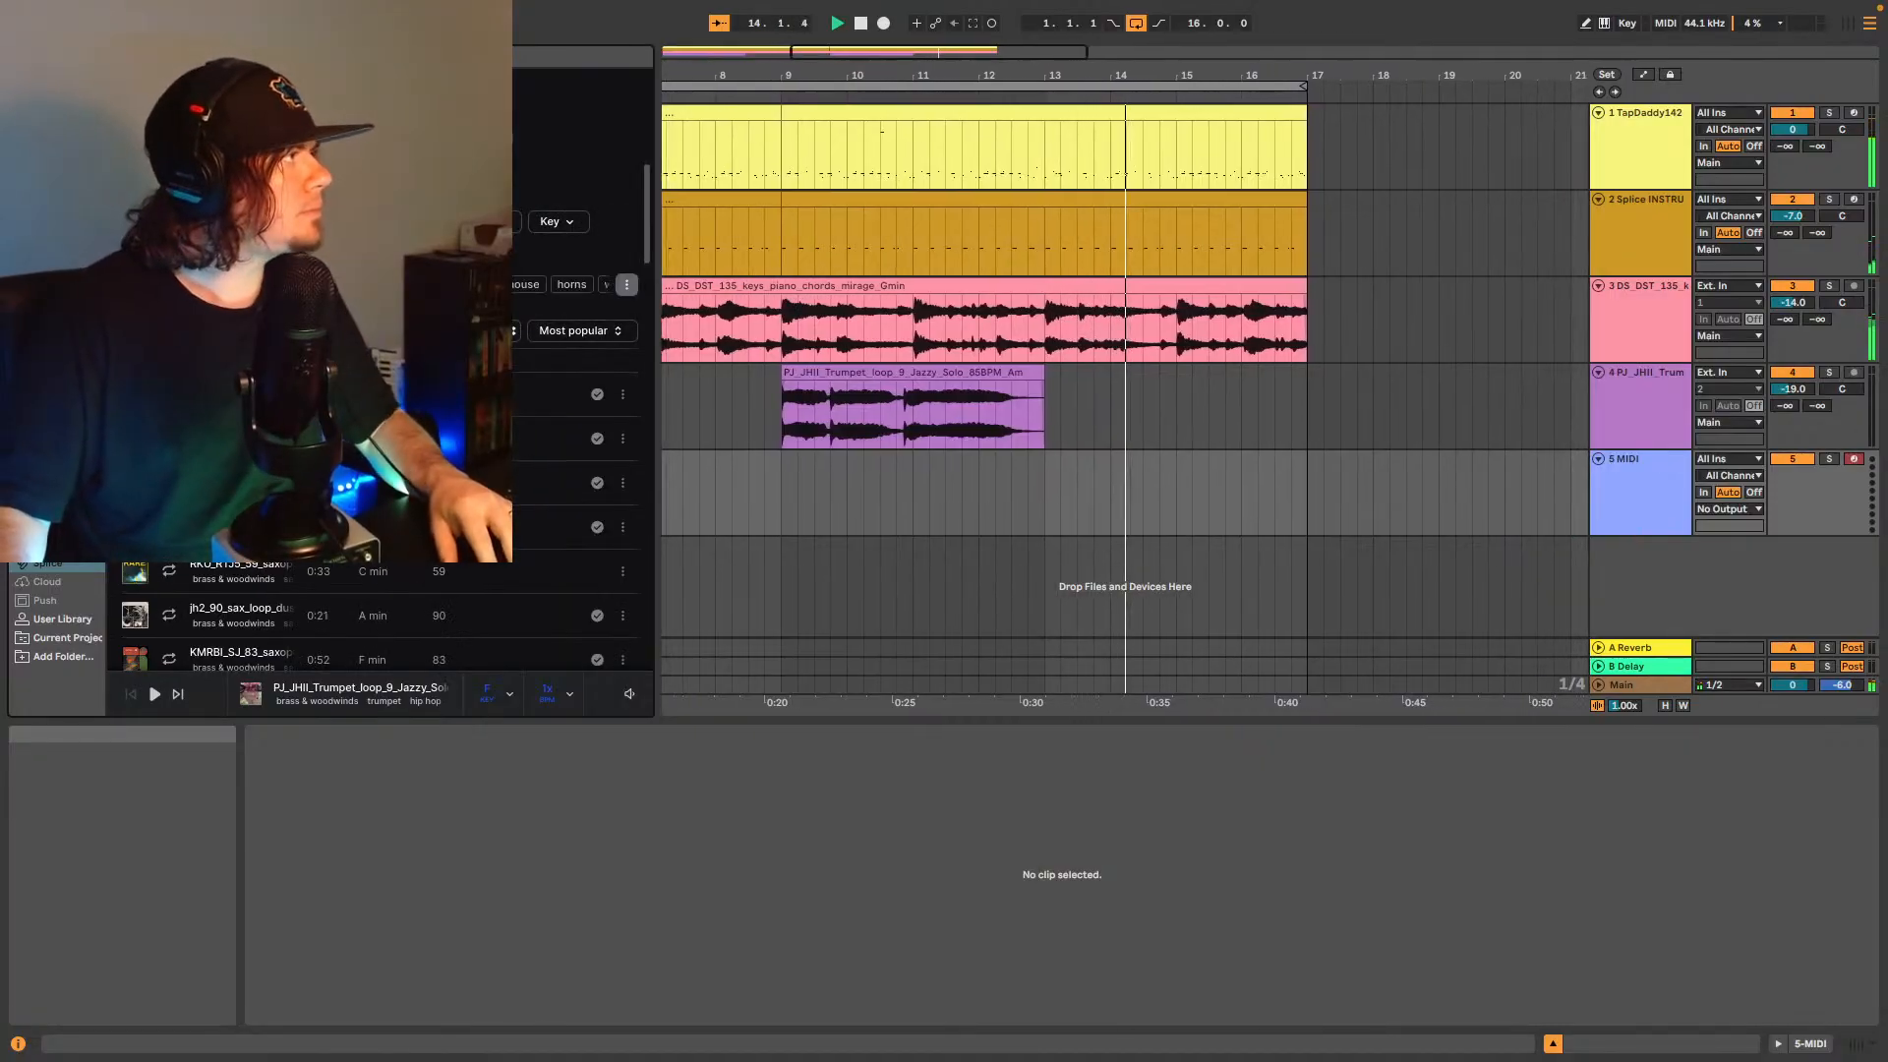
# - Filter the saxophone samples, audition JTB_CT_85_sax_old_daze_F#m and place it on track 5, starting at bar 1
pyautogui.click(627, 284)
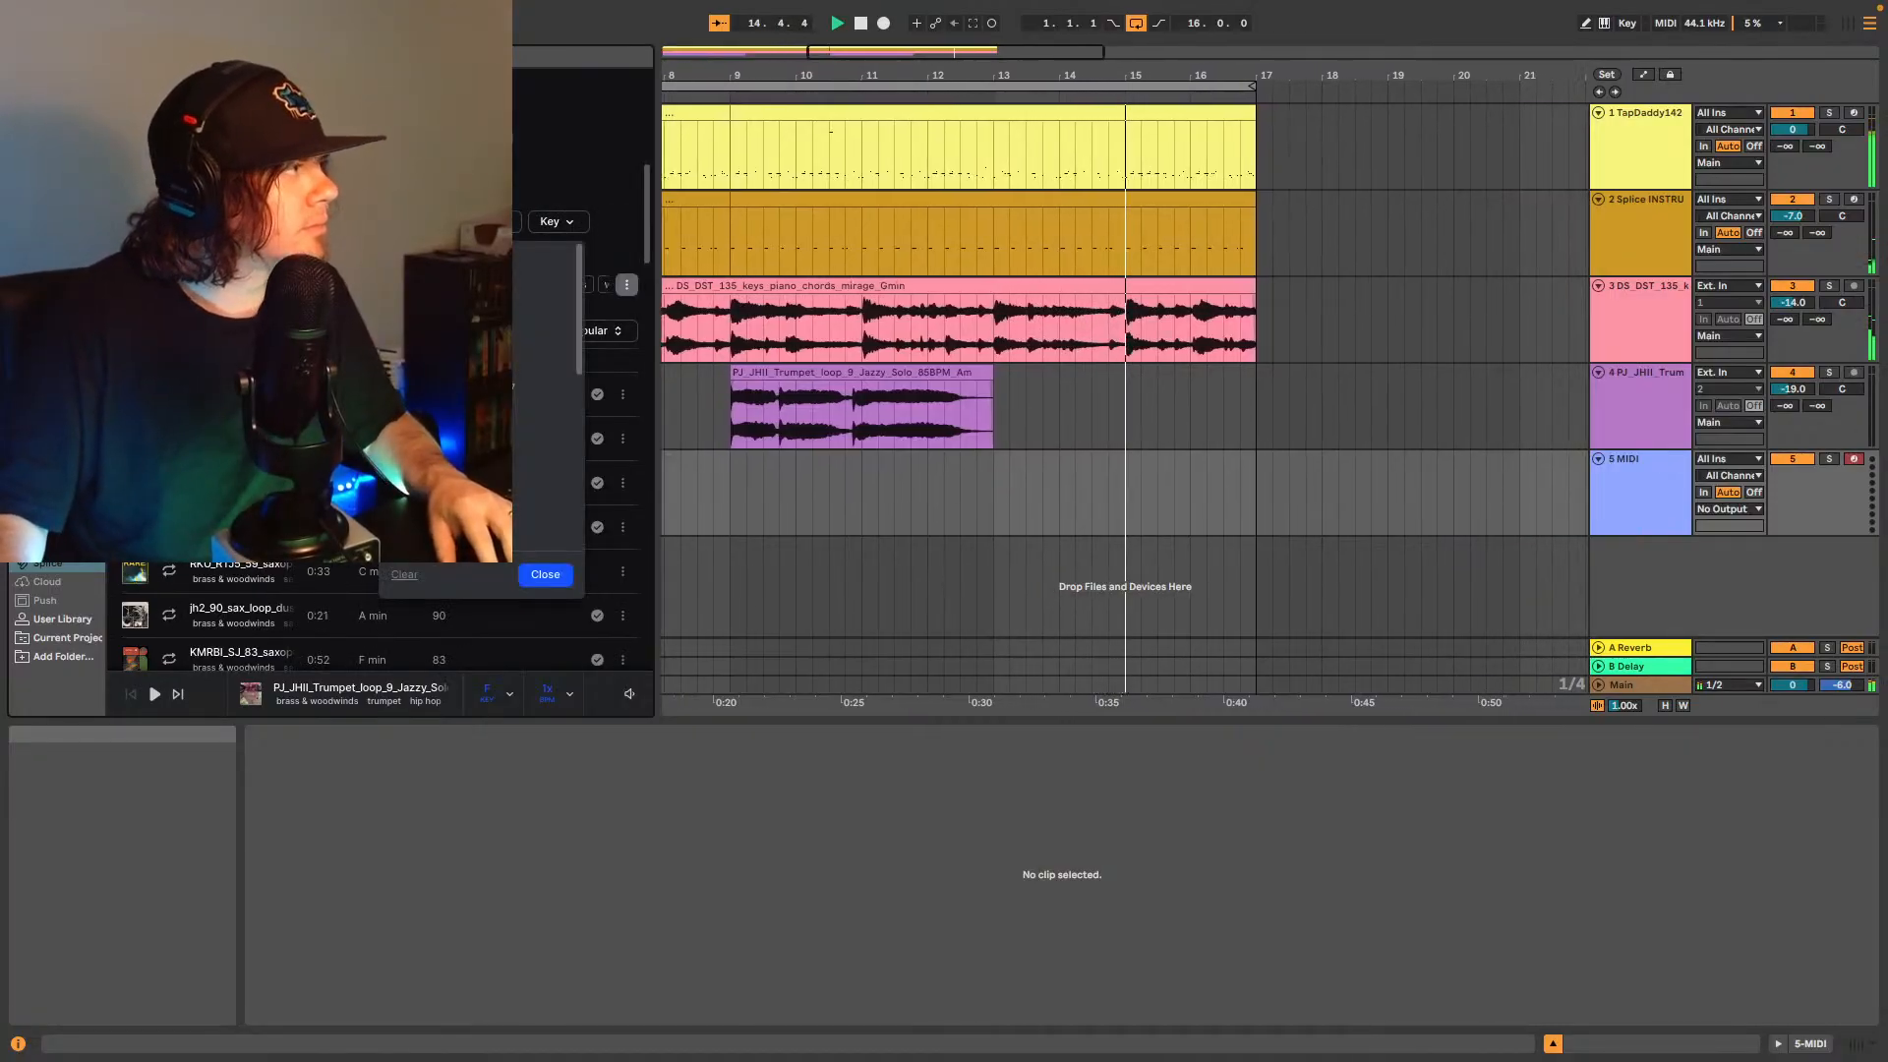
pyautogui.click(505, 379)
pyautogui.click(545, 575)
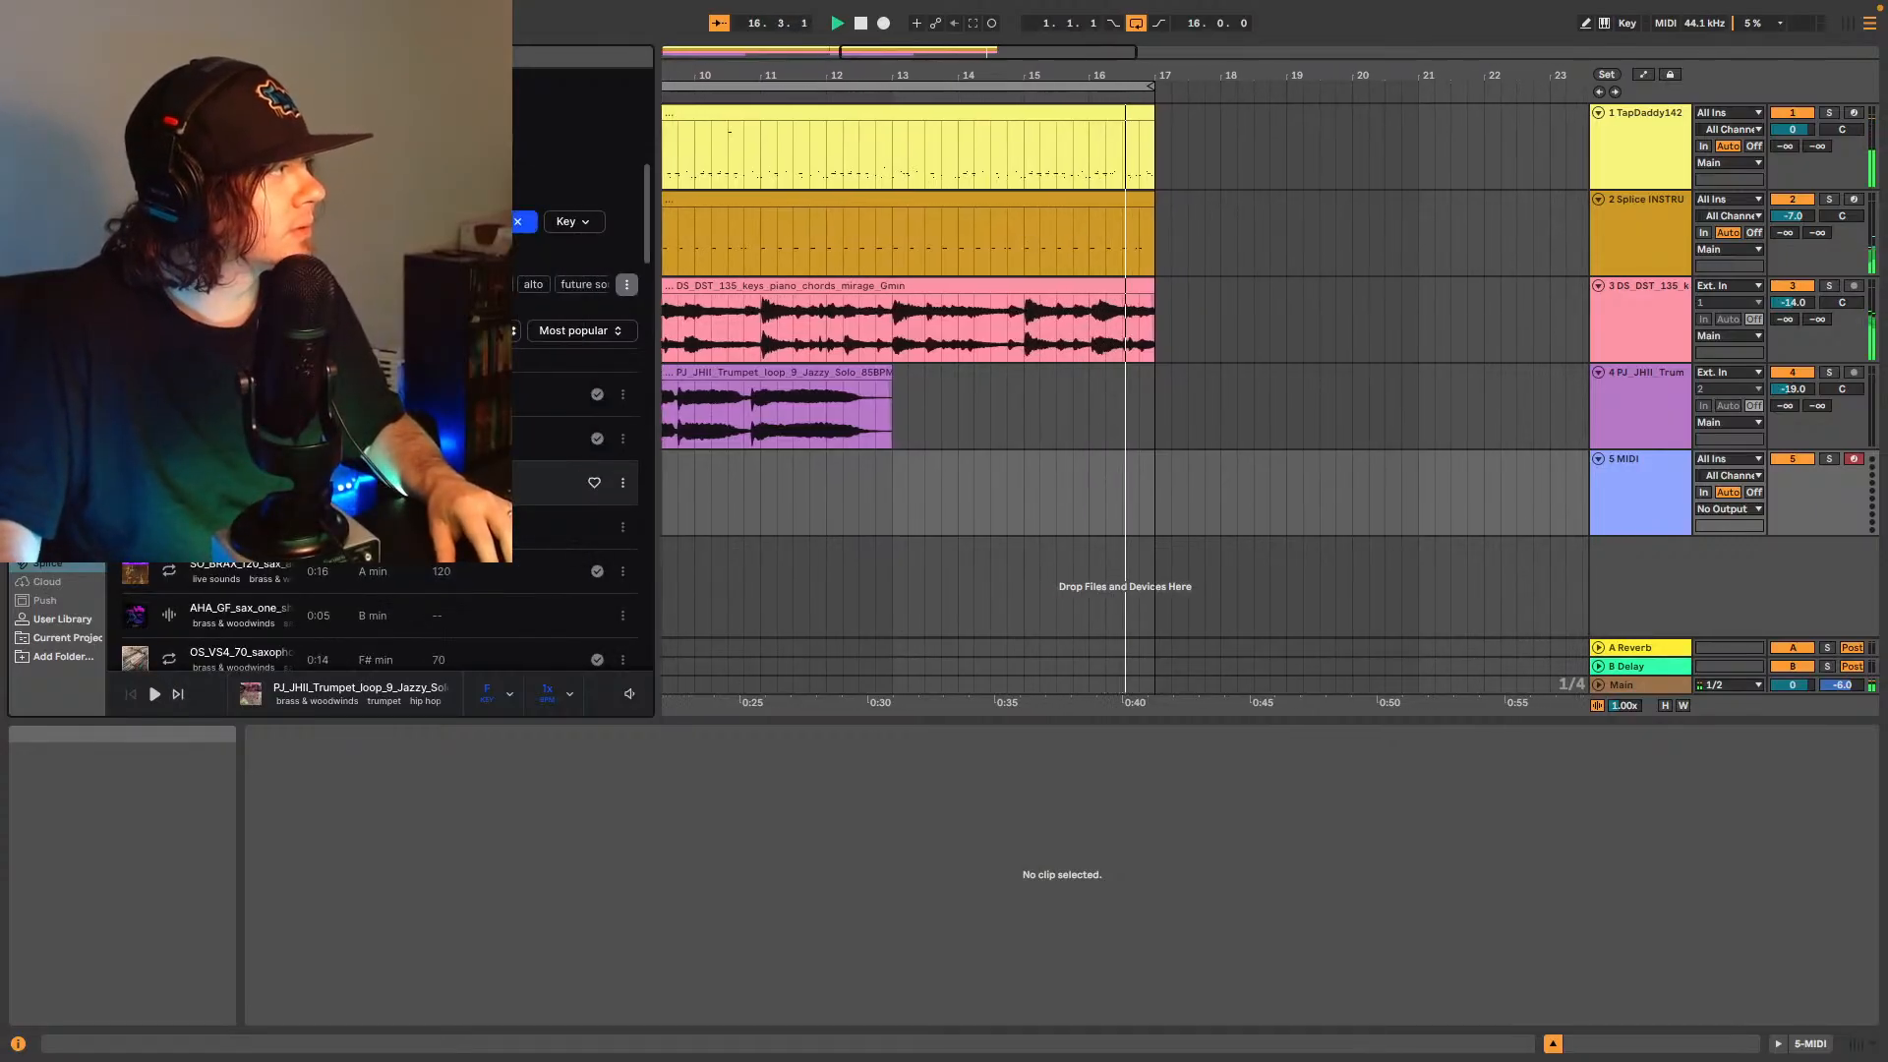
pyautogui.click(550, 483)
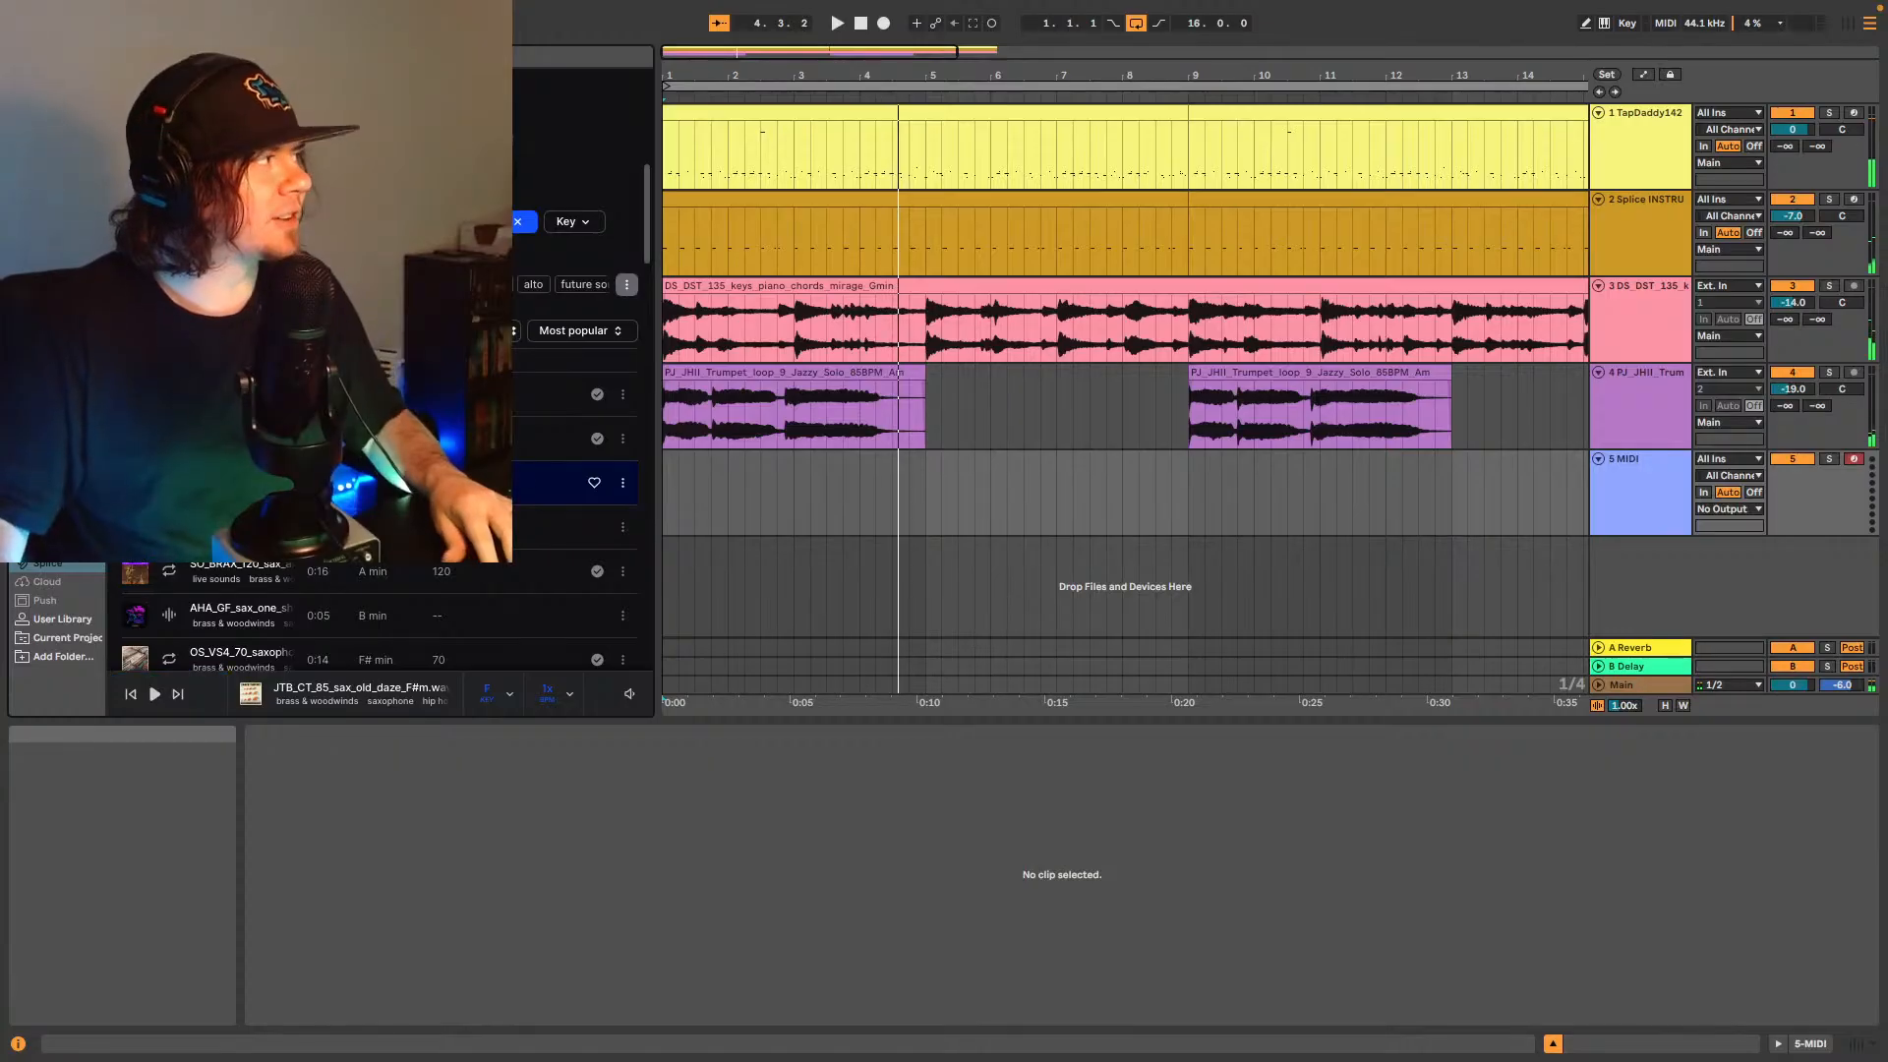
pyautogui.moveTo(585, 489); pyautogui.dragTo(669, 485)
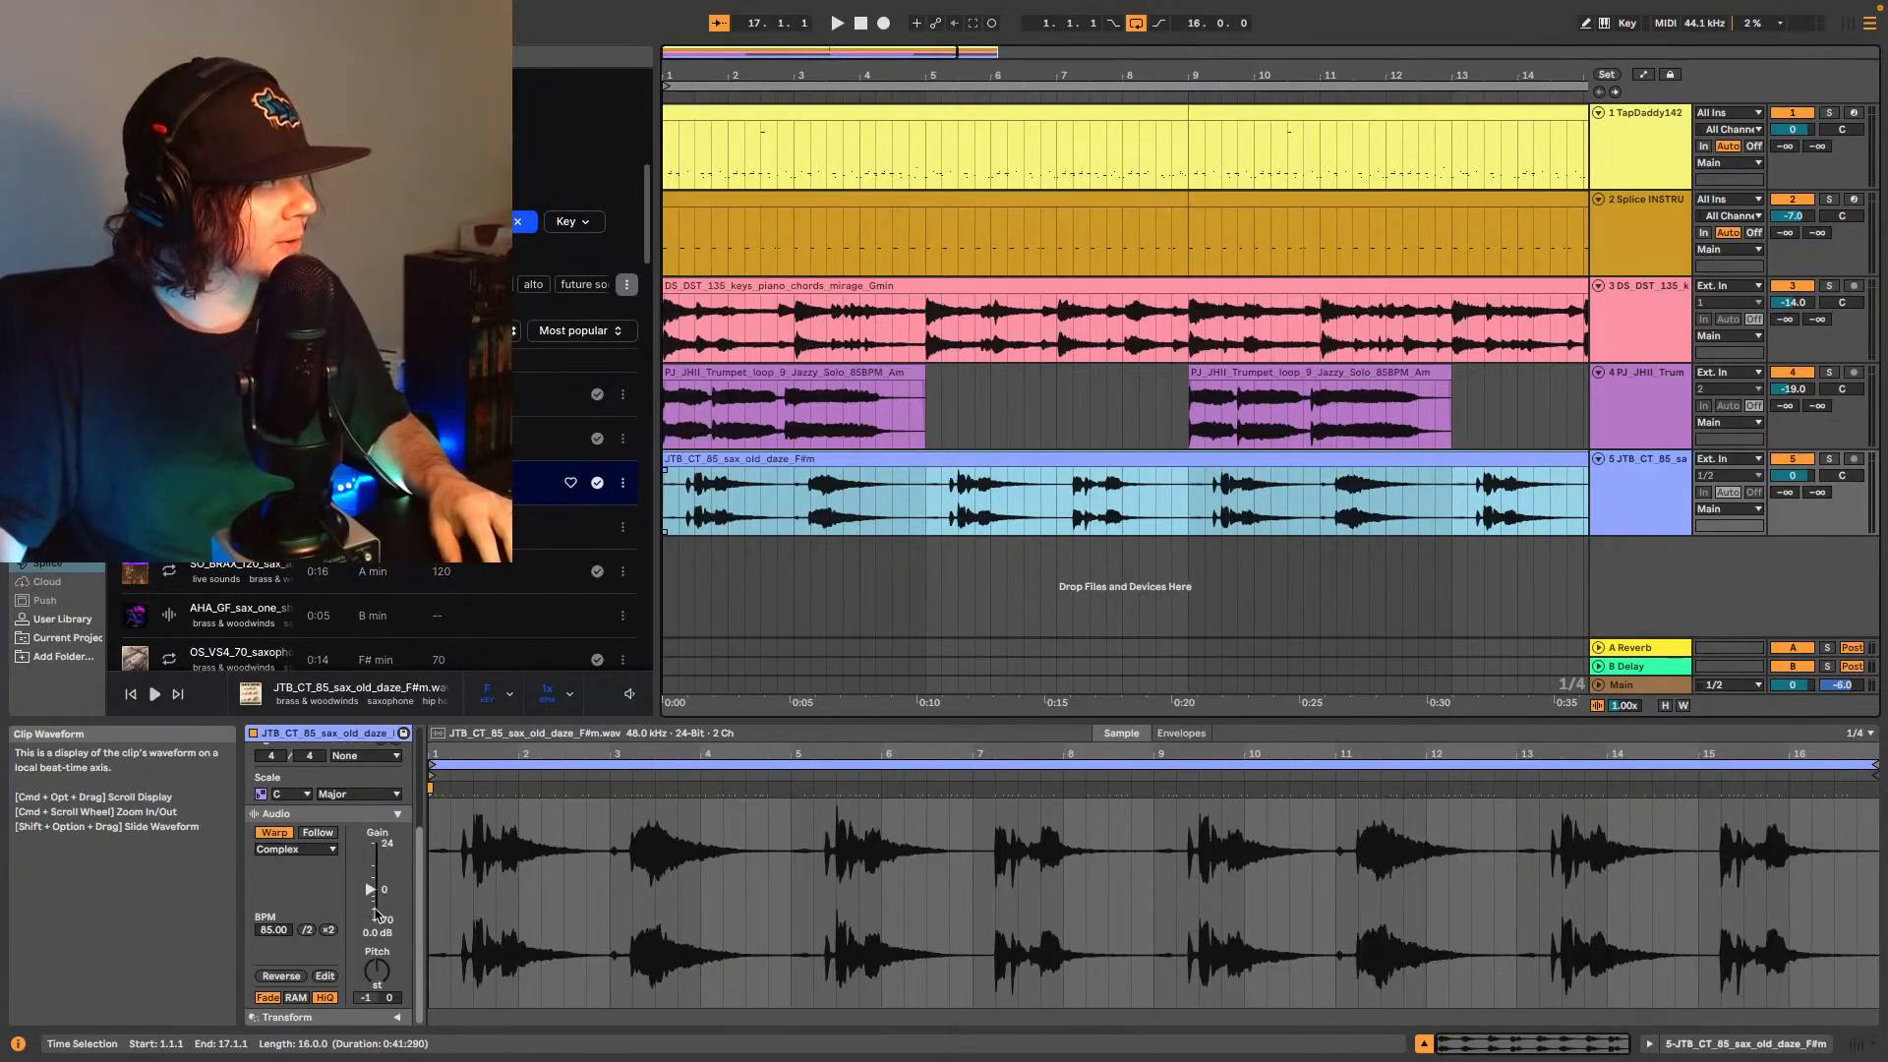
# - Set the saxophone clip's gain to -3.7 dB and its track volume to -8.0 dB while playing the arrangement
pyautogui.press('space')
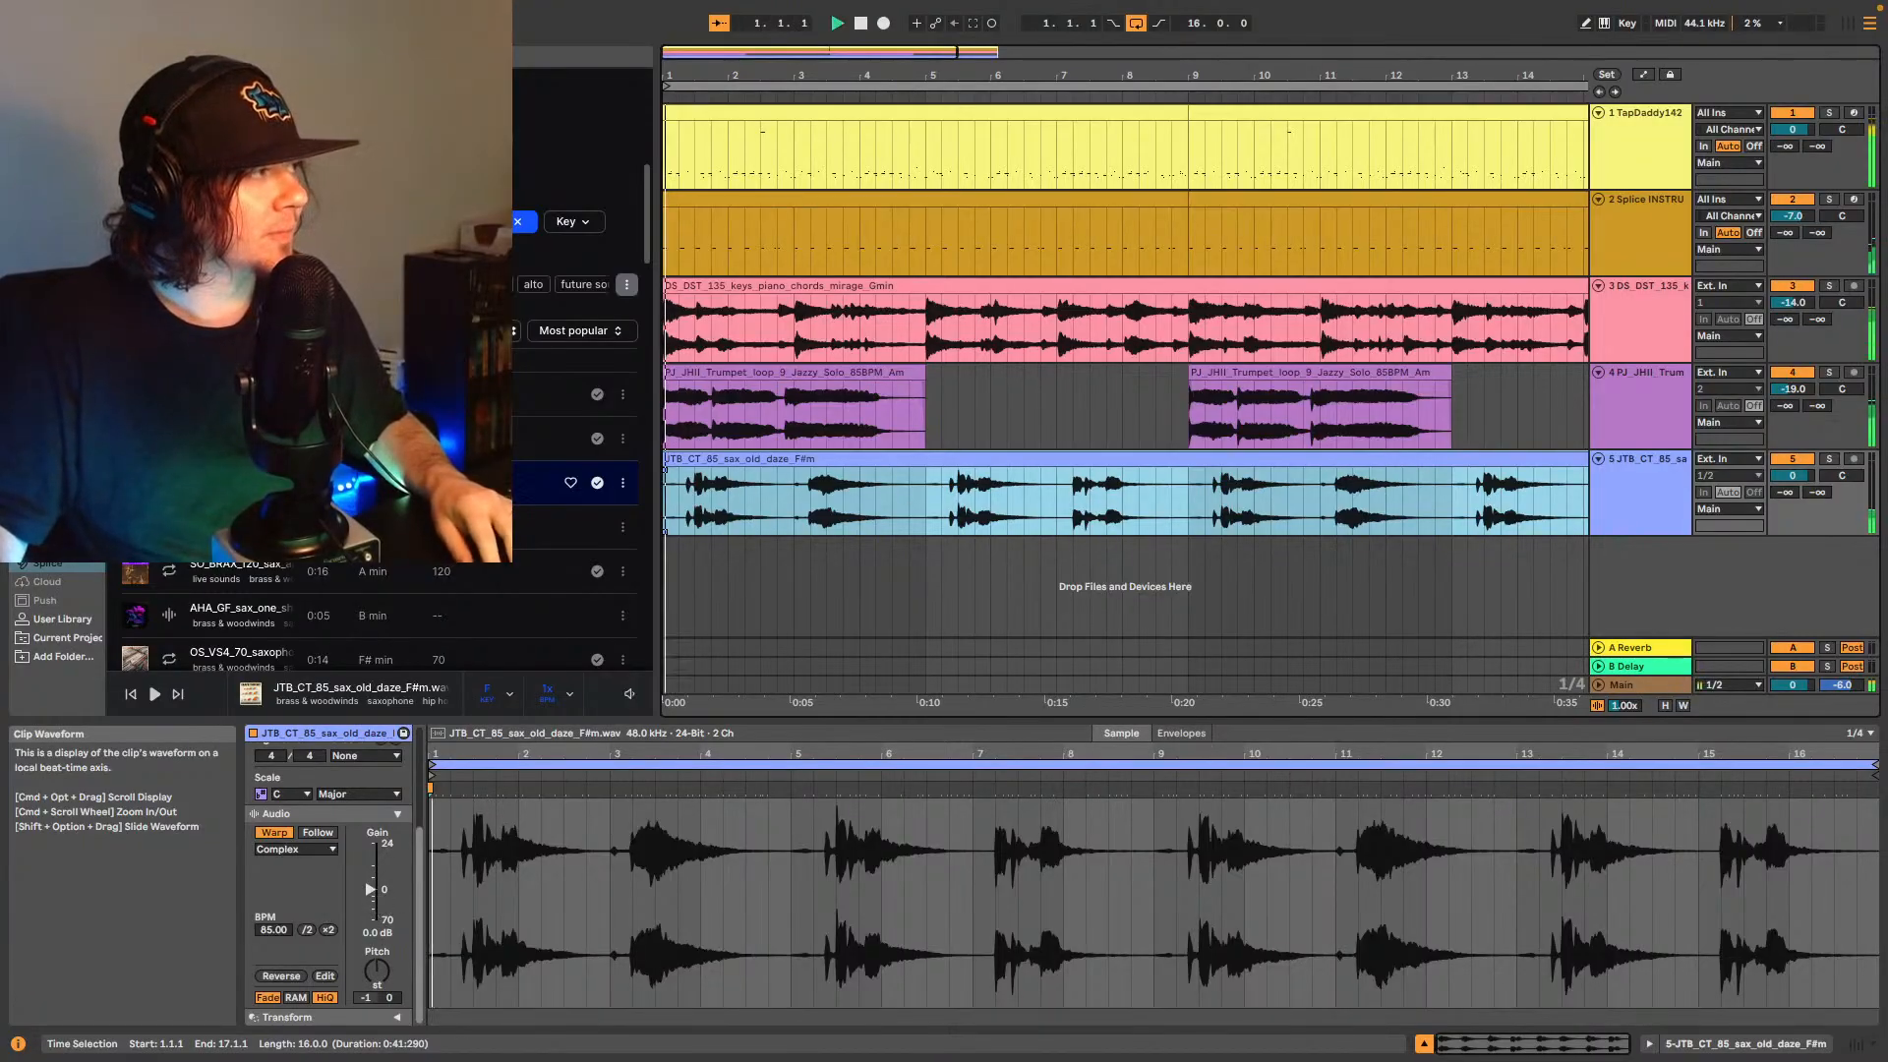
pyautogui.moveTo(370, 890); pyautogui.dragTo(370, 900)
pyautogui.moveTo(1790, 476); pyautogui.dragTo(1783, 484)
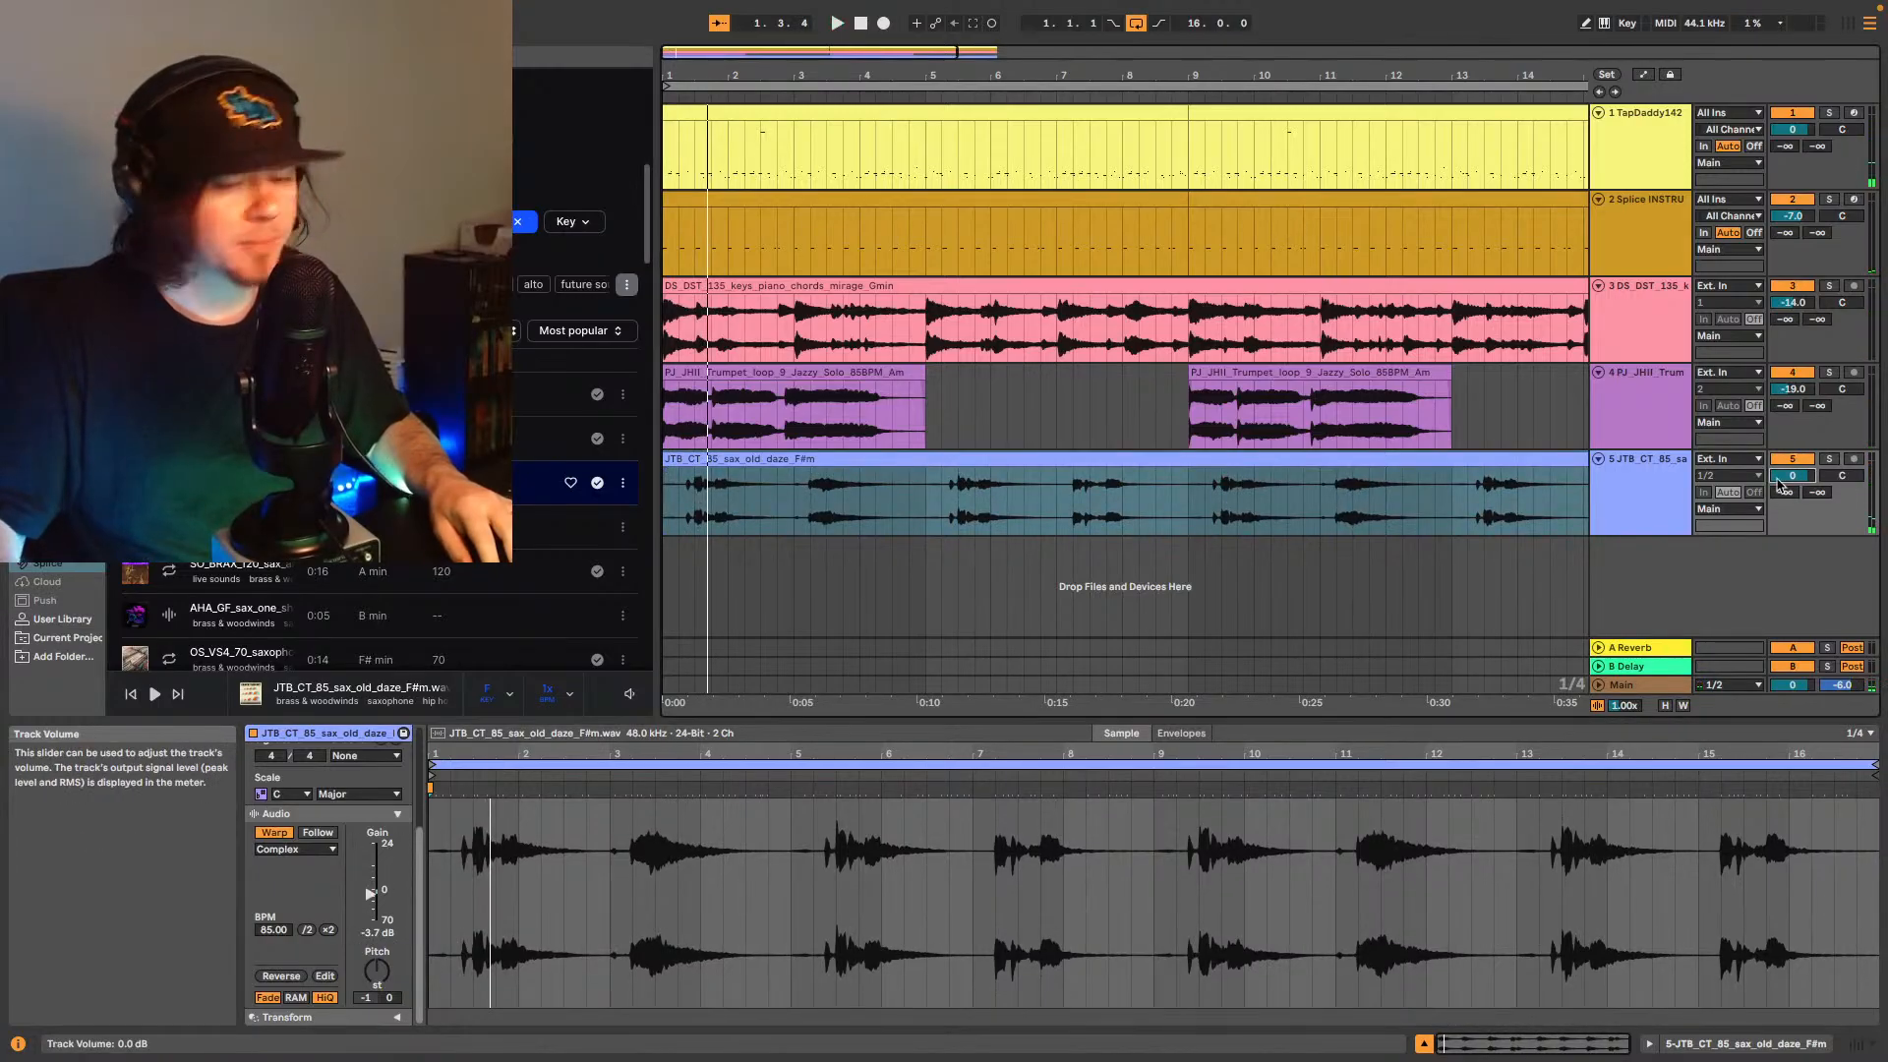
pyautogui.scroll(-3, 1782, 484)
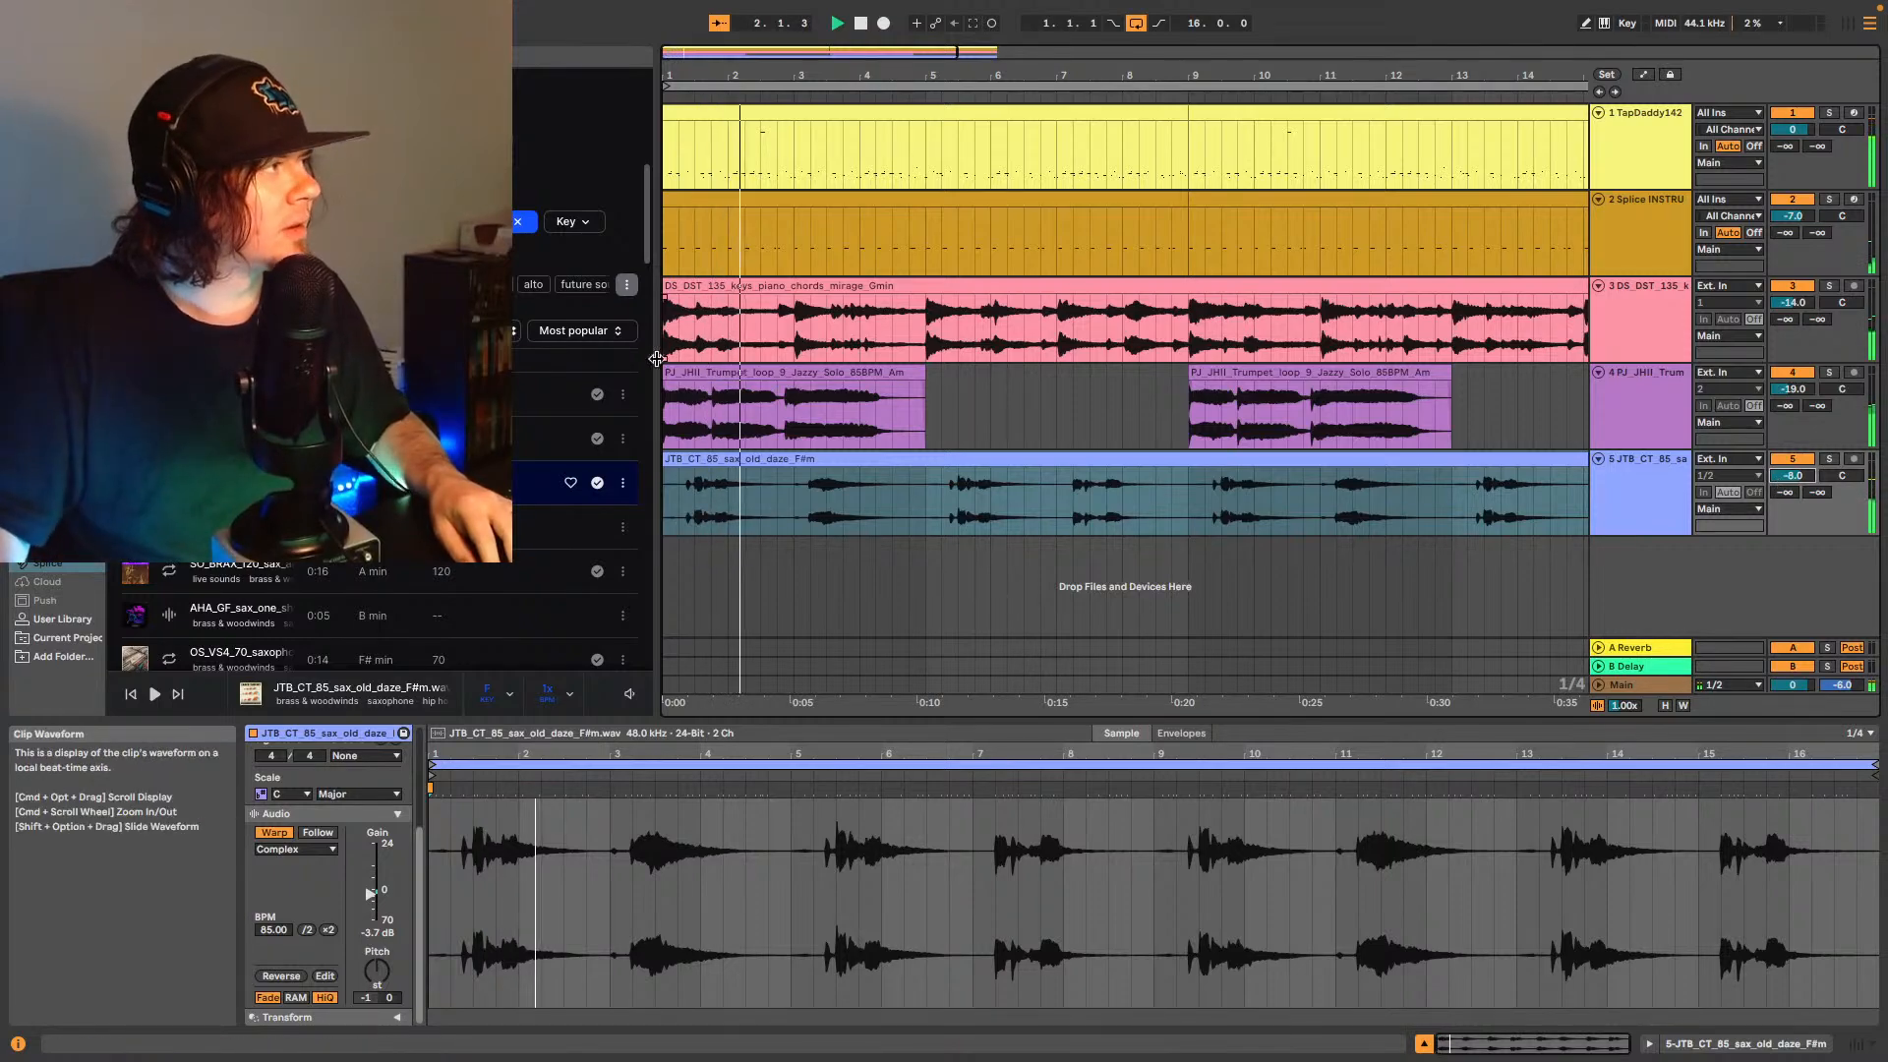
# - Trim the beginning of the saxophone clip so that it starts at bar 3
pyautogui.moveTo(664, 458); pyautogui.dragTo(792, 469)
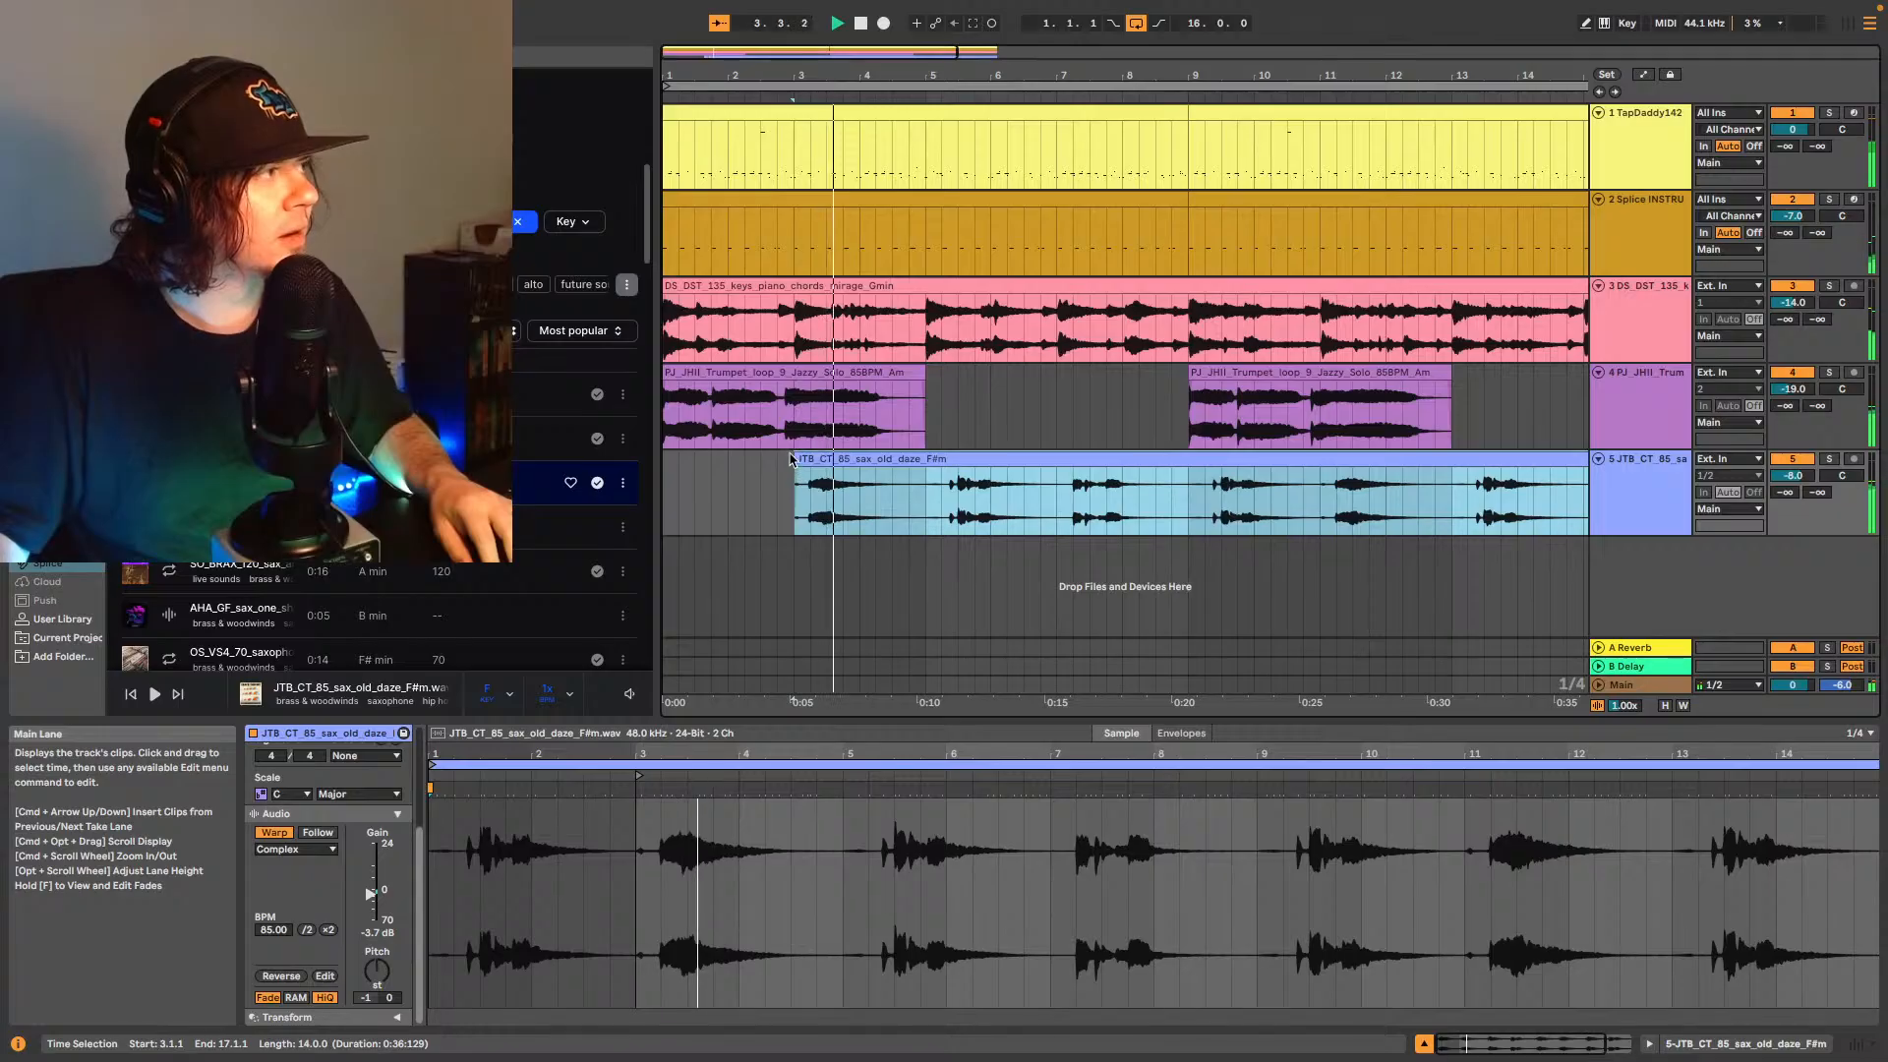
pyautogui.moveTo(774, 55); pyautogui.dragTo(781, 226)
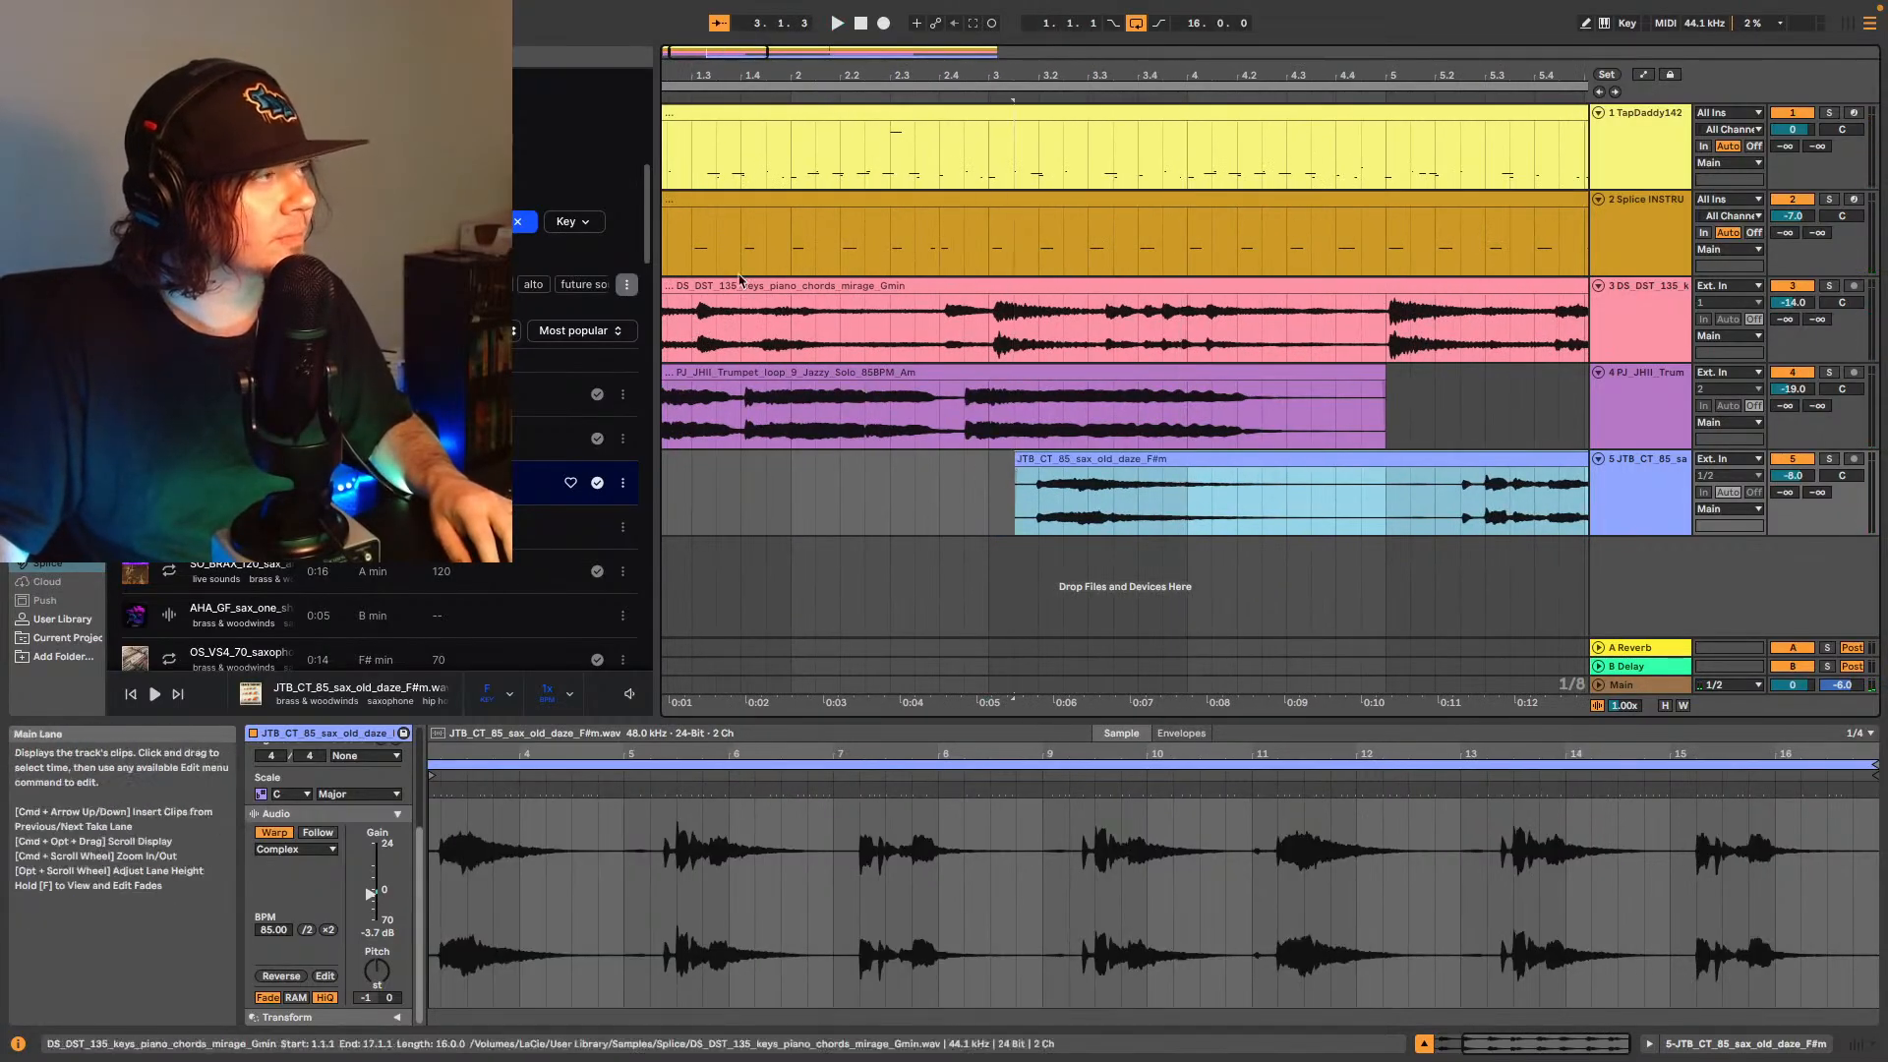
pyautogui.doubleClick(1430, 51)
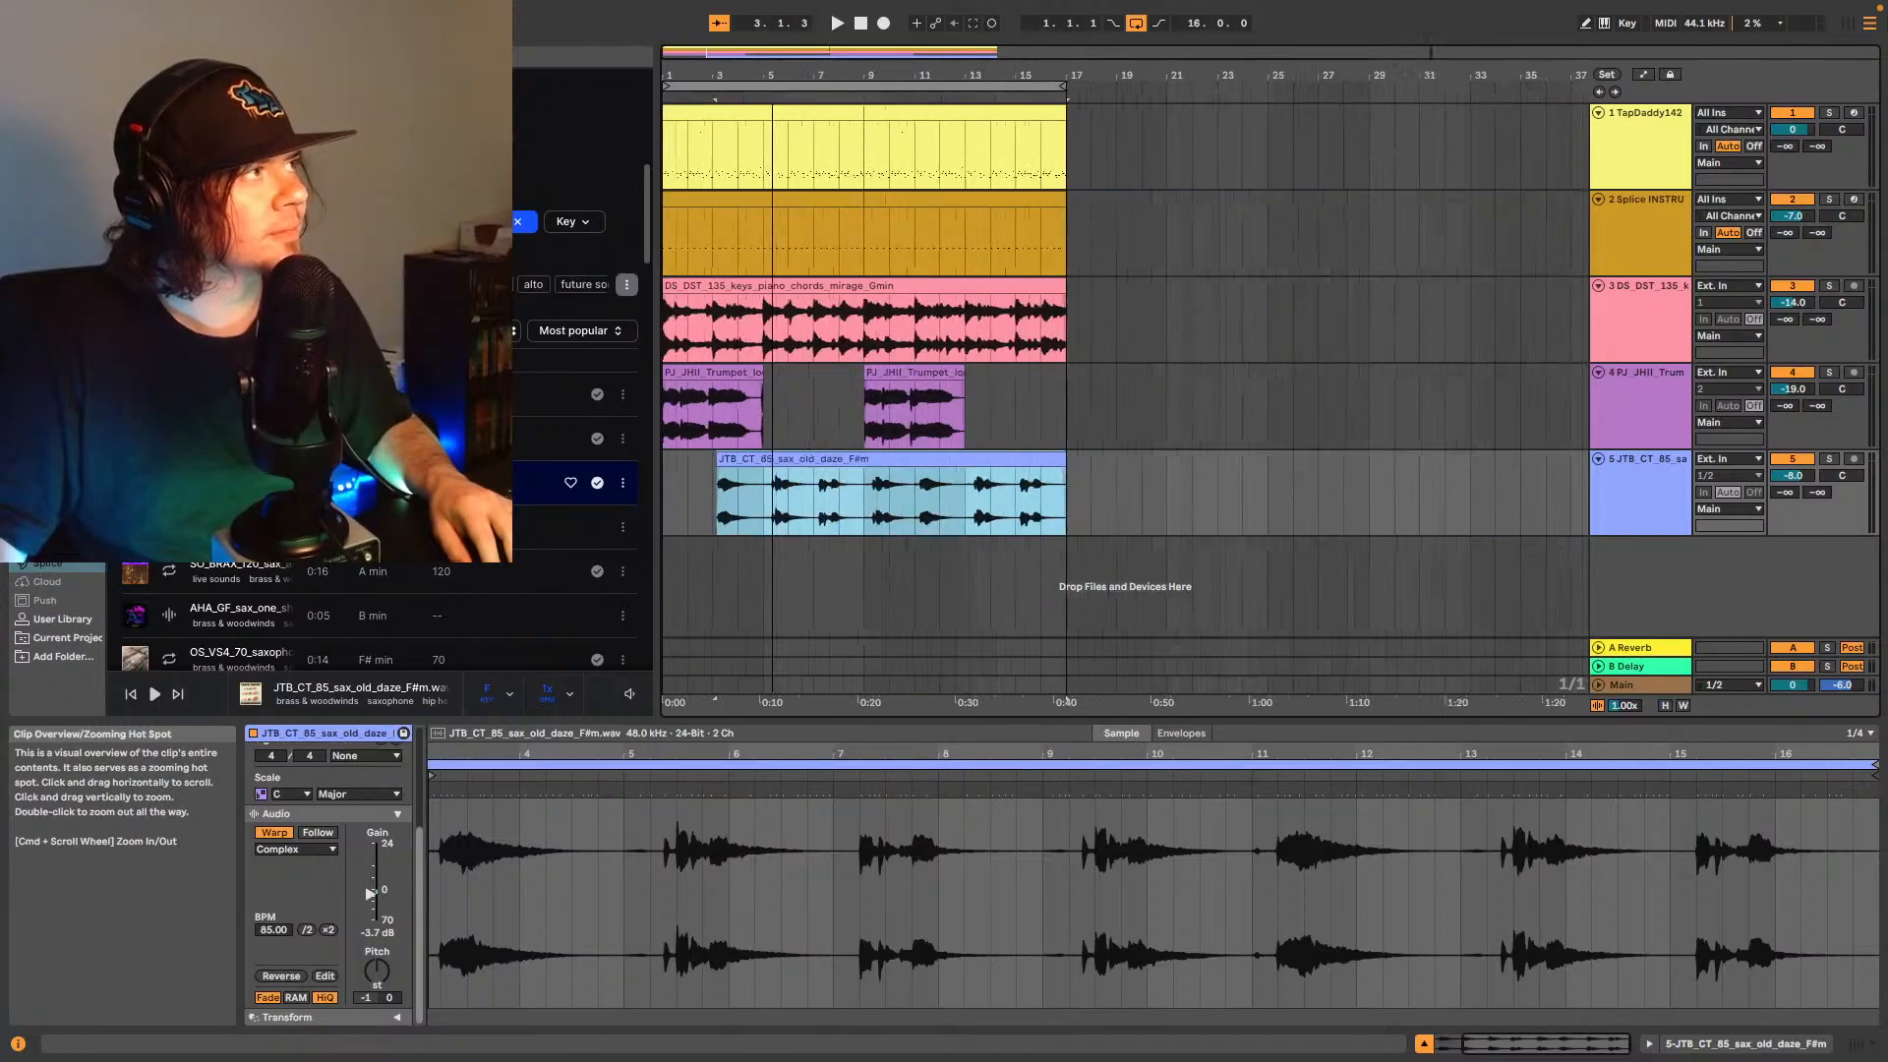
pyautogui.click(1600, 93)
# - Play the arrangement and pan the trumpet track slightly left and the saxophone track to 5R
pyautogui.press('space')
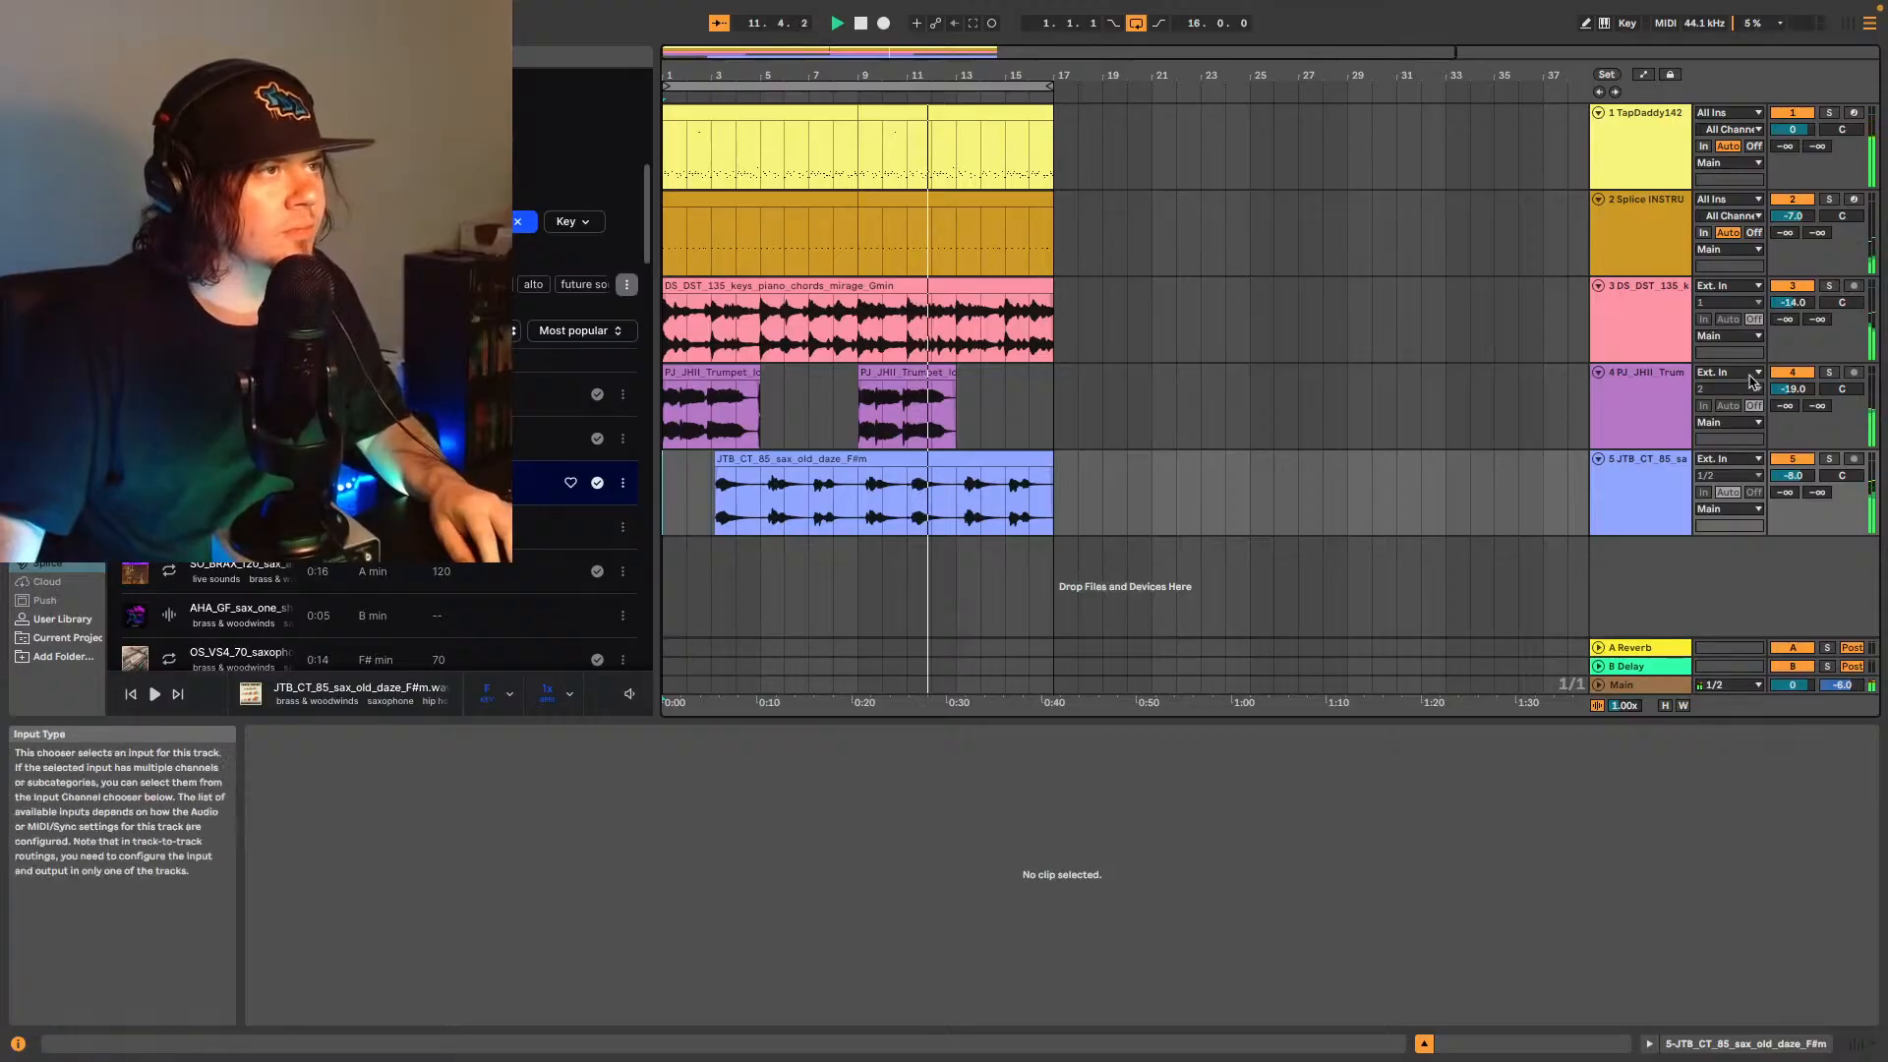
pyautogui.moveTo(1848, 394); pyautogui.dragTo(1847, 397)
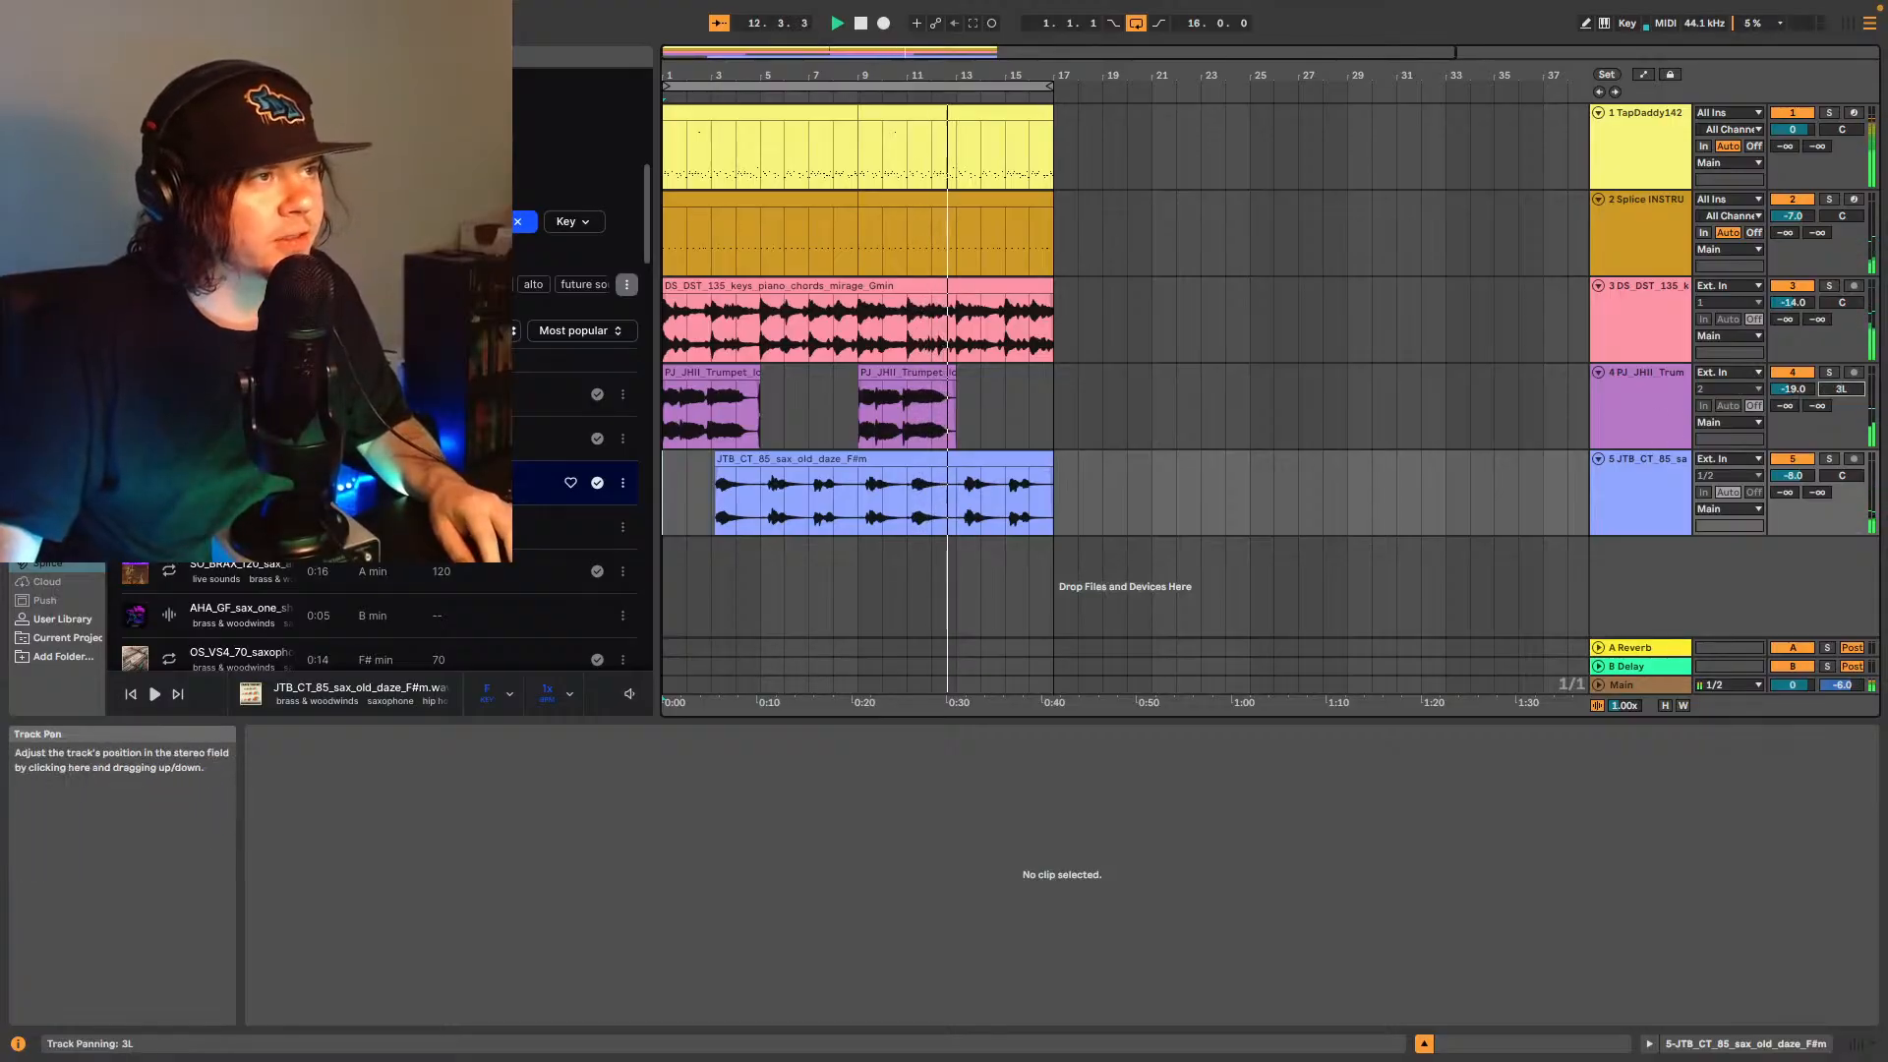
pyautogui.moveTo(1842, 475); pyautogui.dragTo(1842, 471)
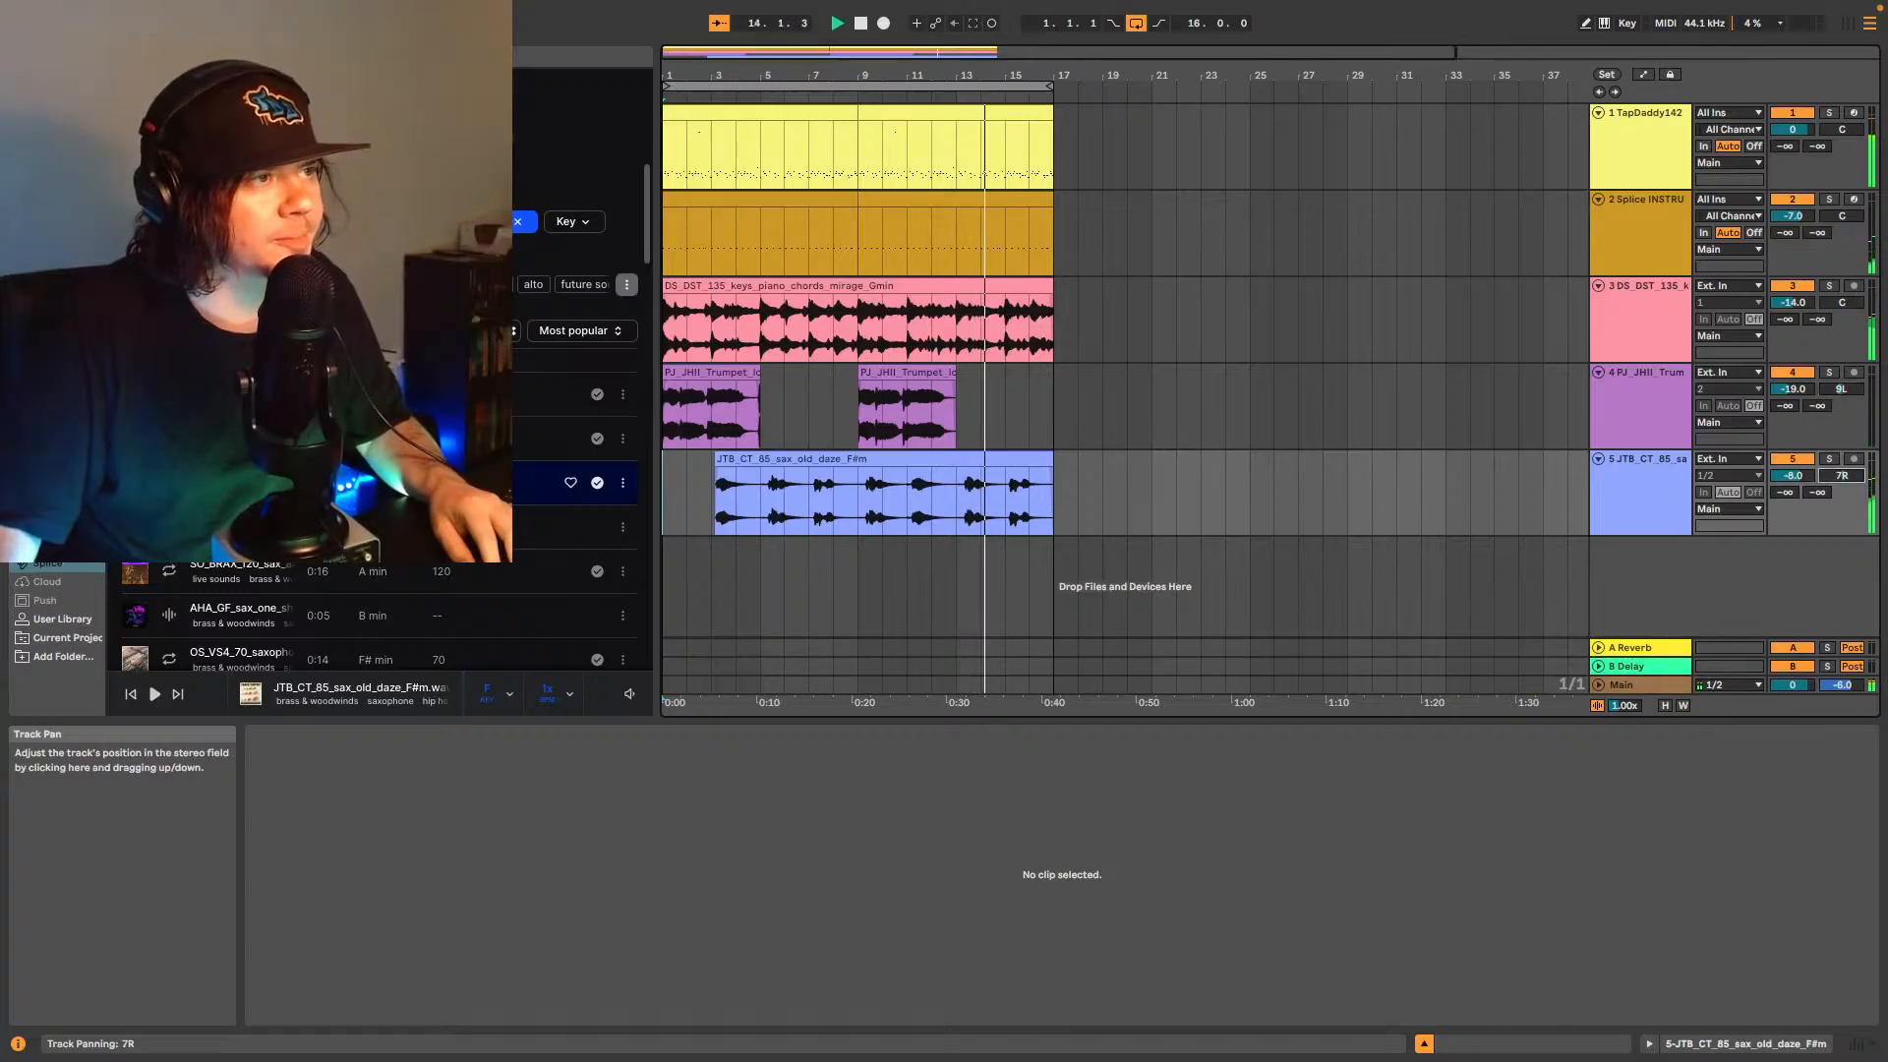
pyautogui.click(1839, 391)
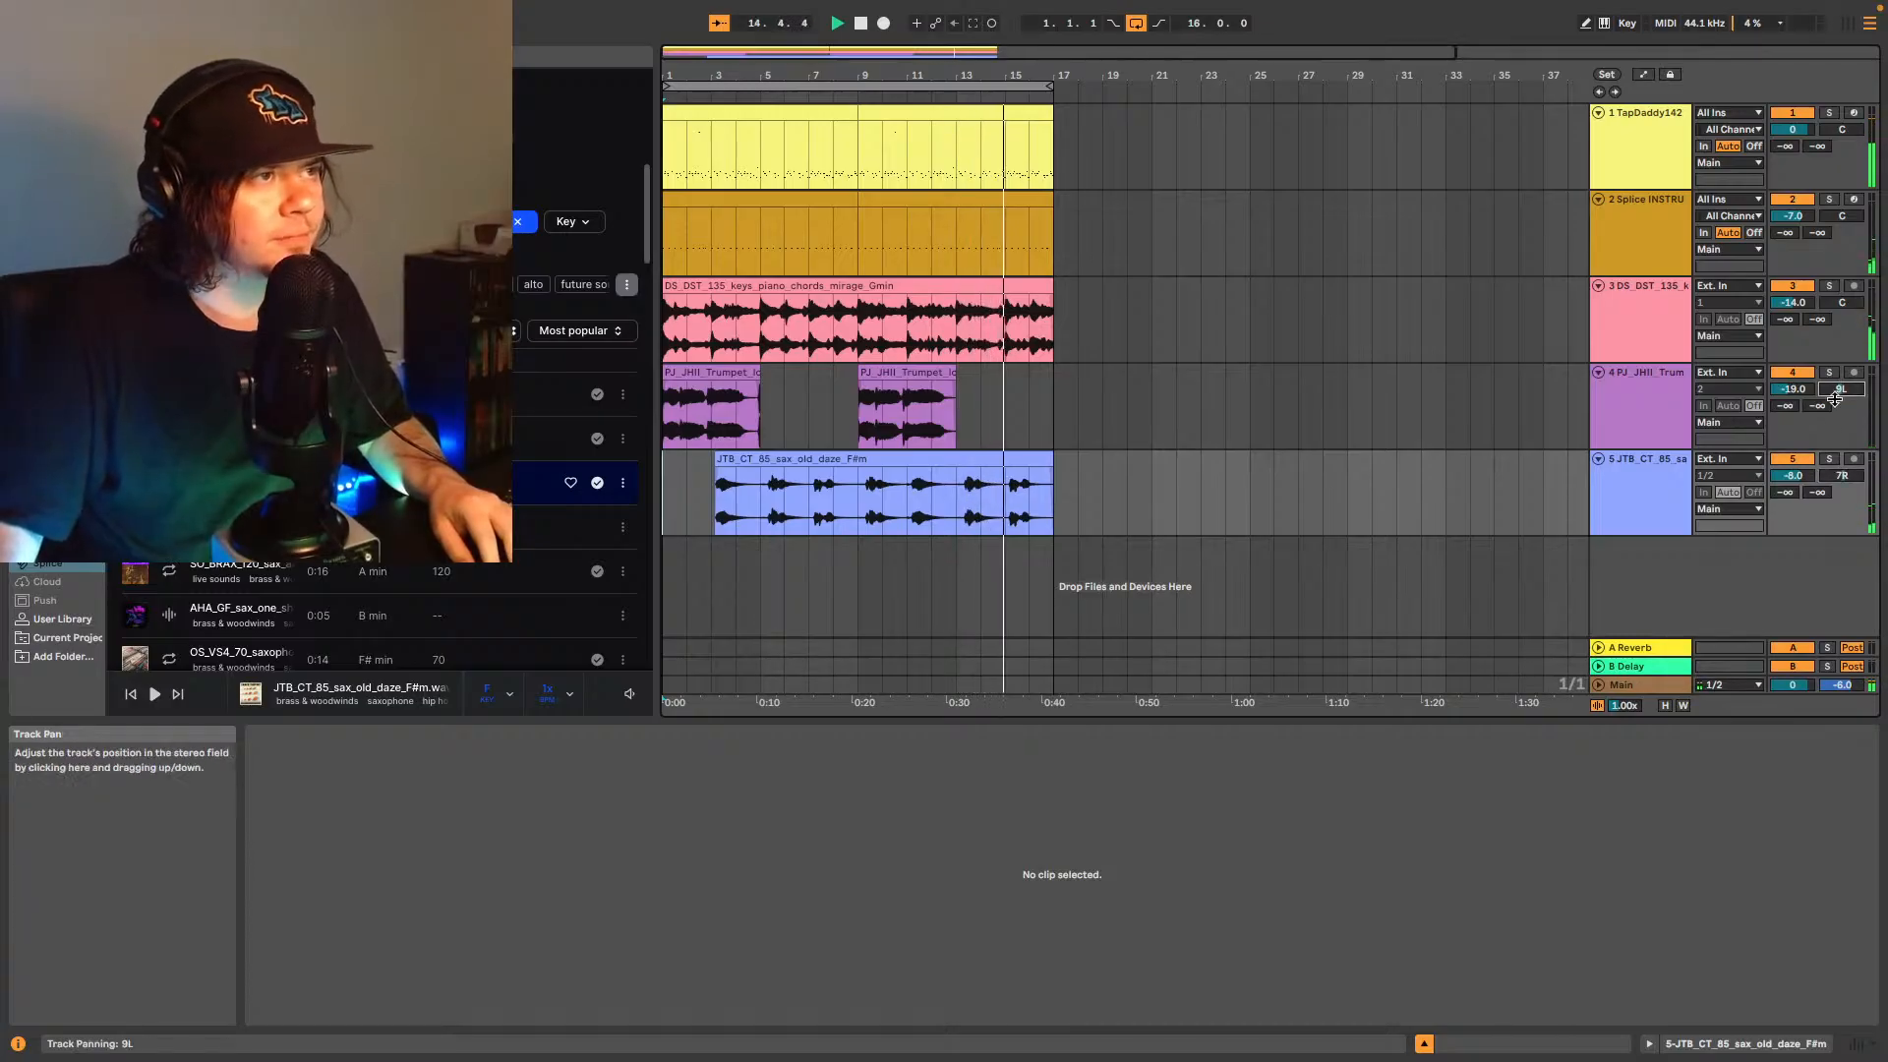
pyautogui.moveTo(1842, 475); pyautogui.dragTo(1842, 477)
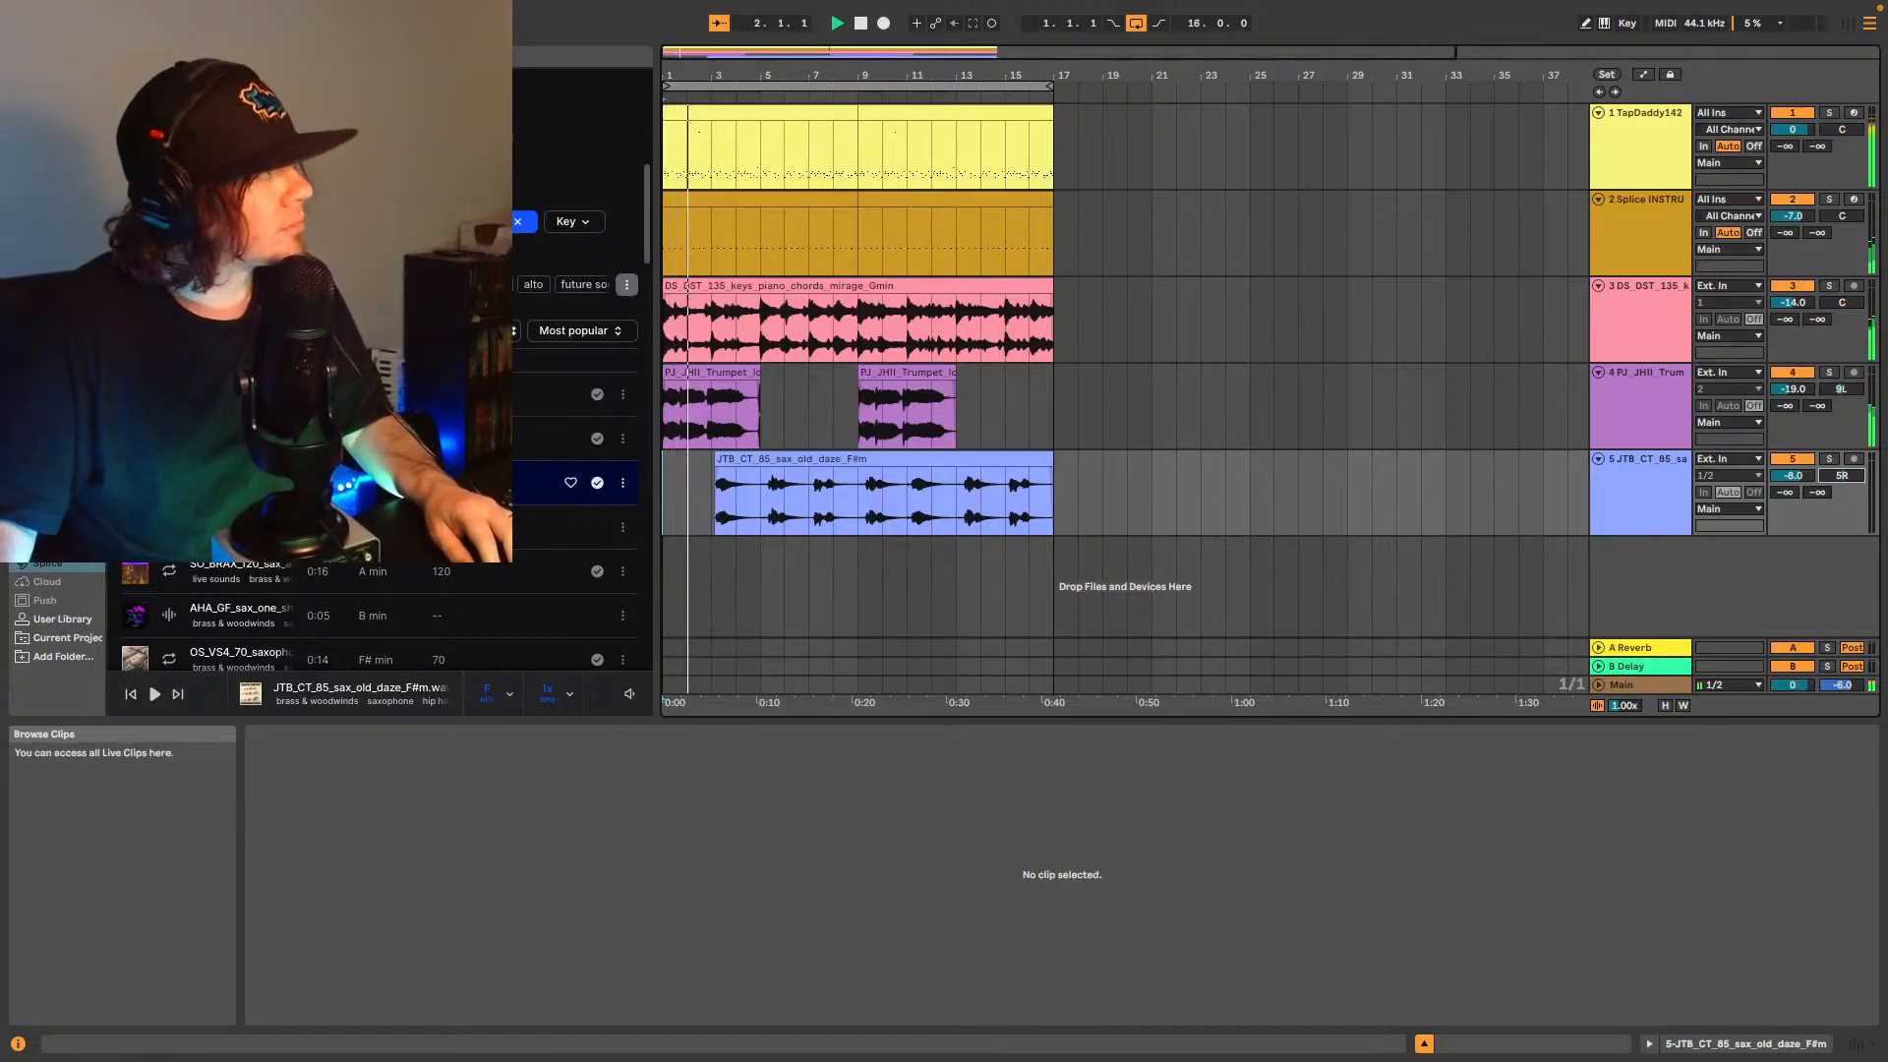
# - Set the saxophone track's volume to -10.0 dB while browsing more saxophone samples
pyautogui.scroll(-1, 442, 523)
pyautogui.scroll(-3, 443, 522)
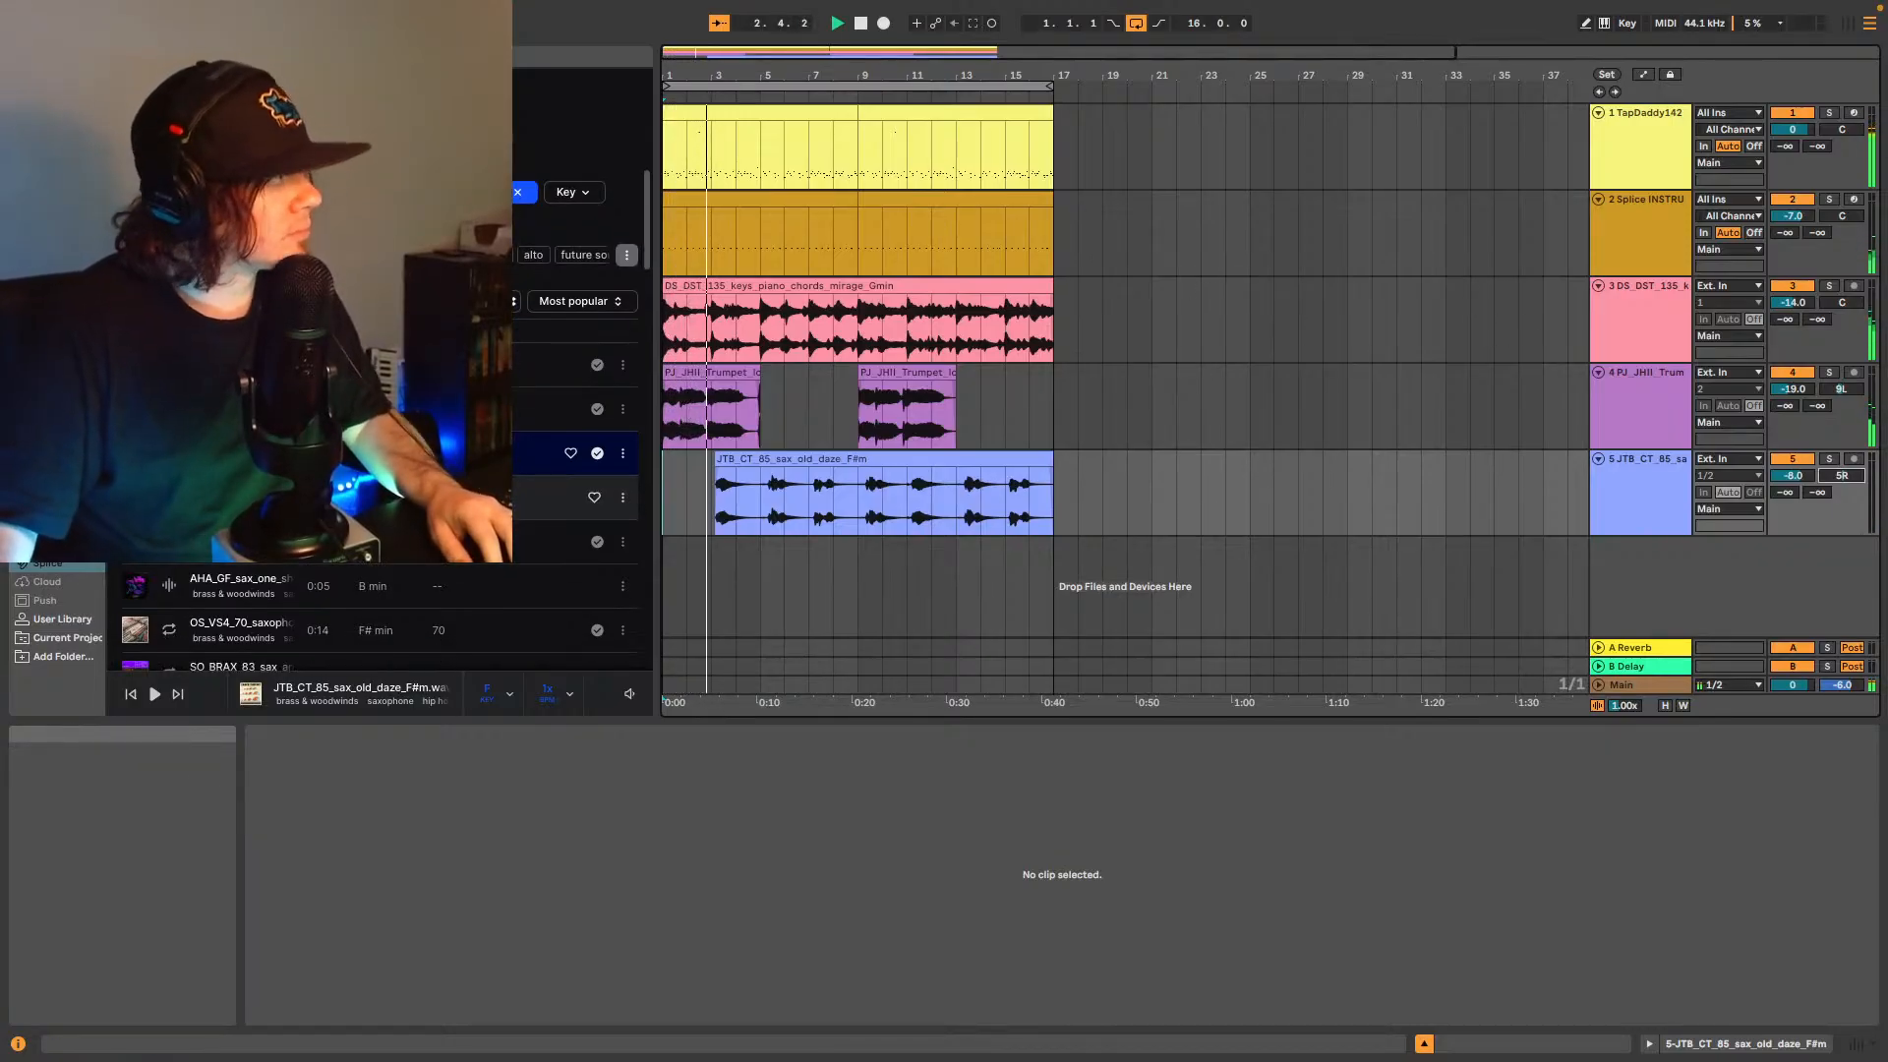
pyautogui.scroll(-5, 443, 522)
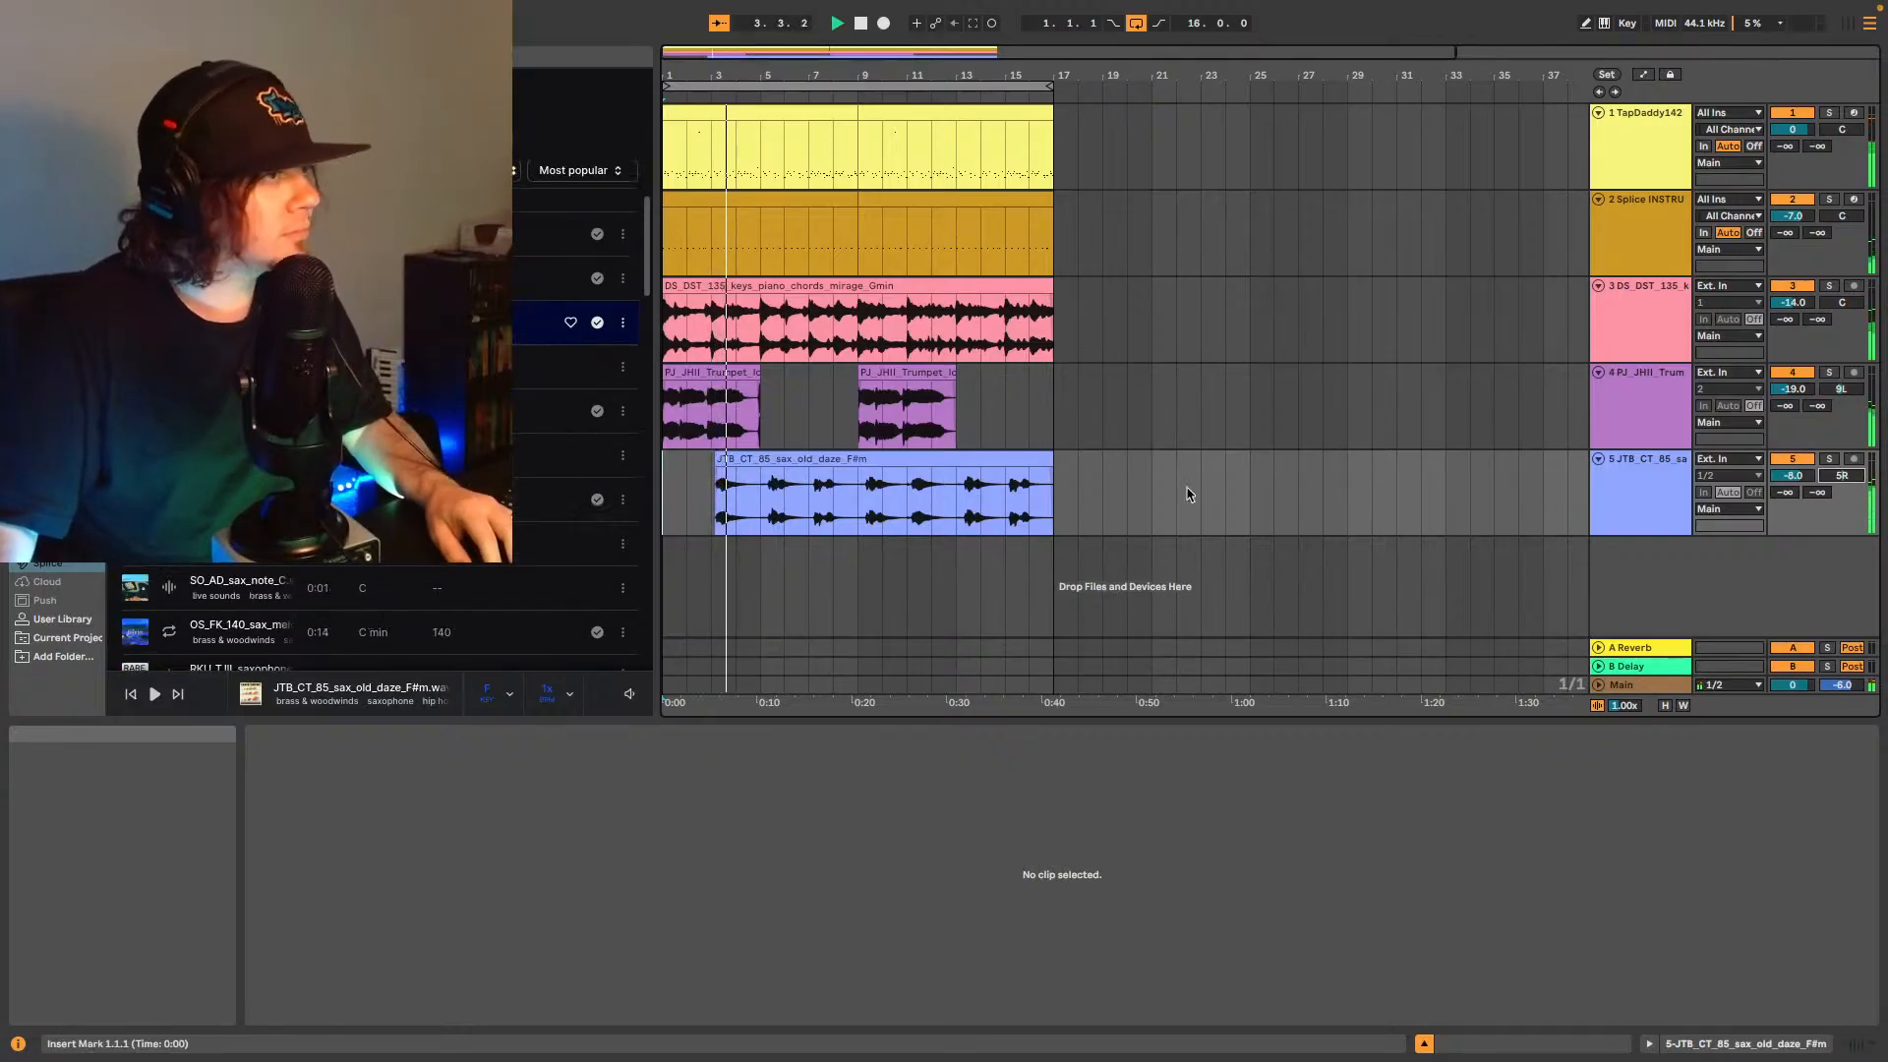
pyautogui.scroll(-2, 1794, 476)
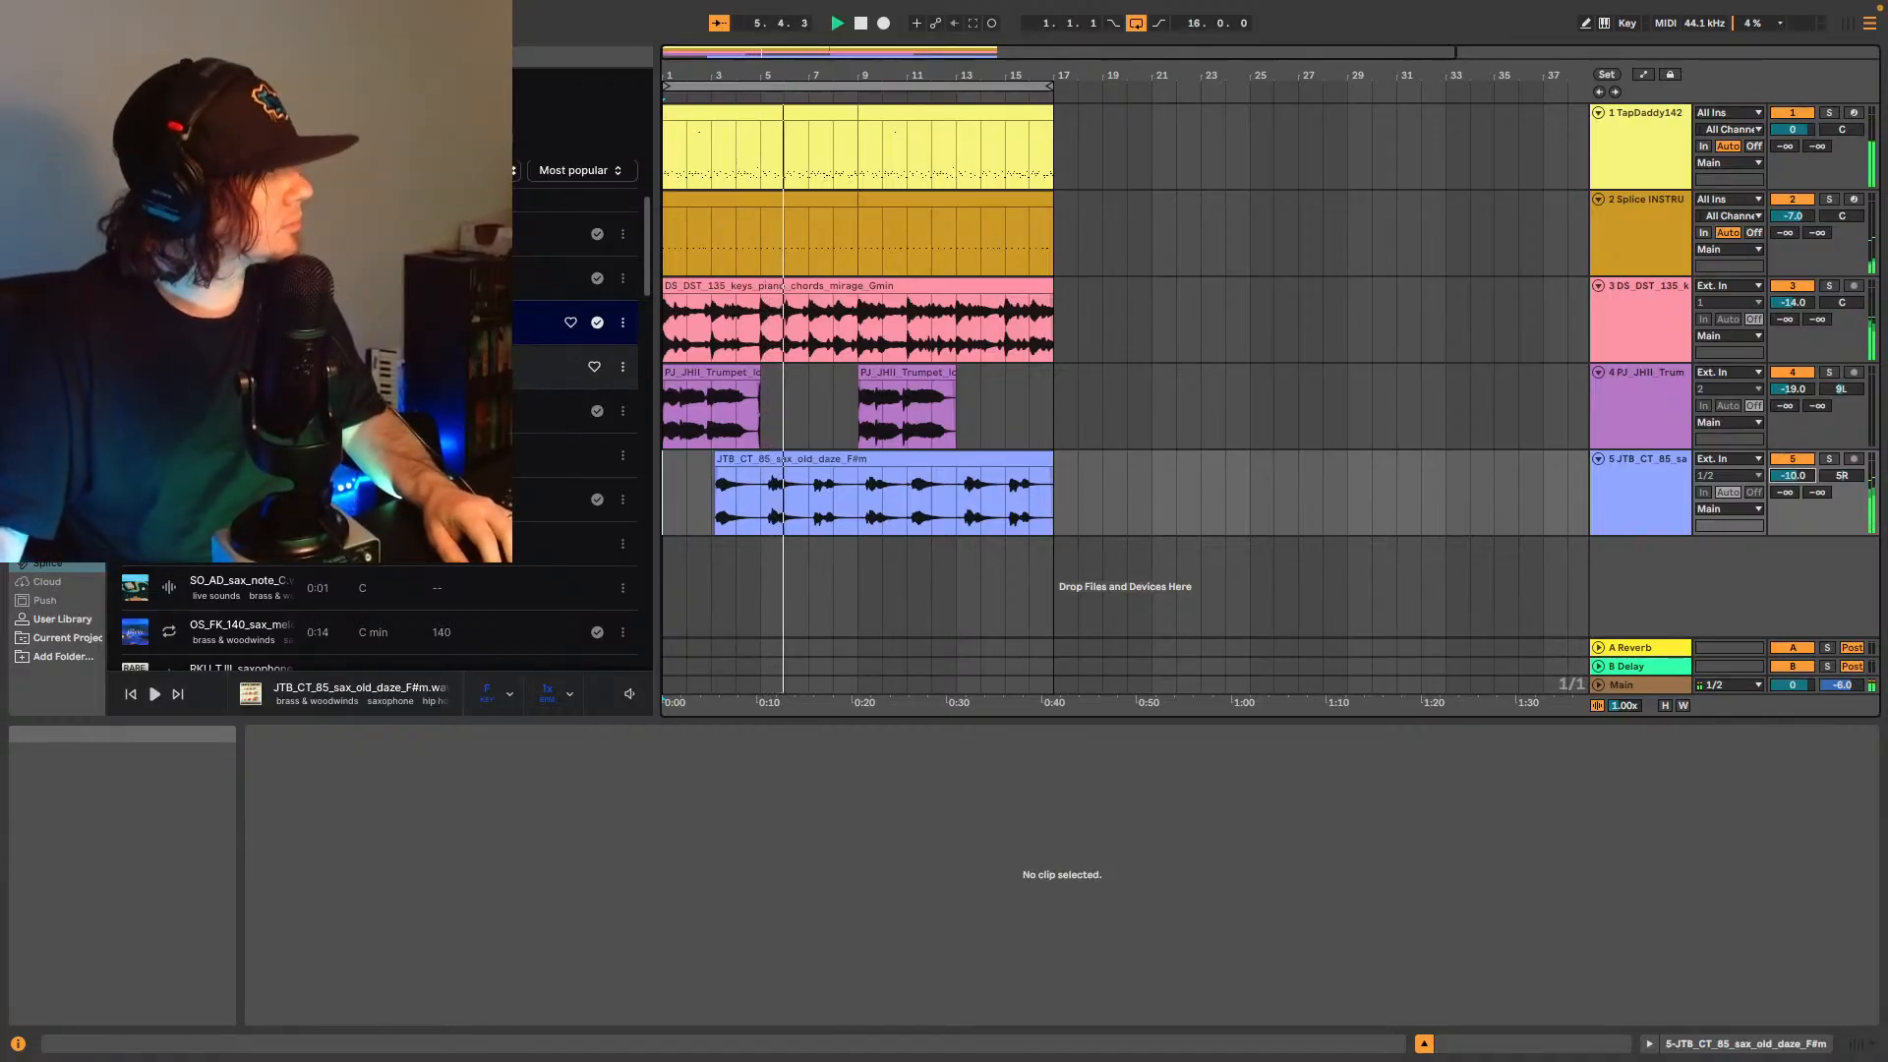
# - Return to the Splice instrument categories, open Strings Melody and narrow its results with a filter
pyautogui.scroll(3, 576, 443)
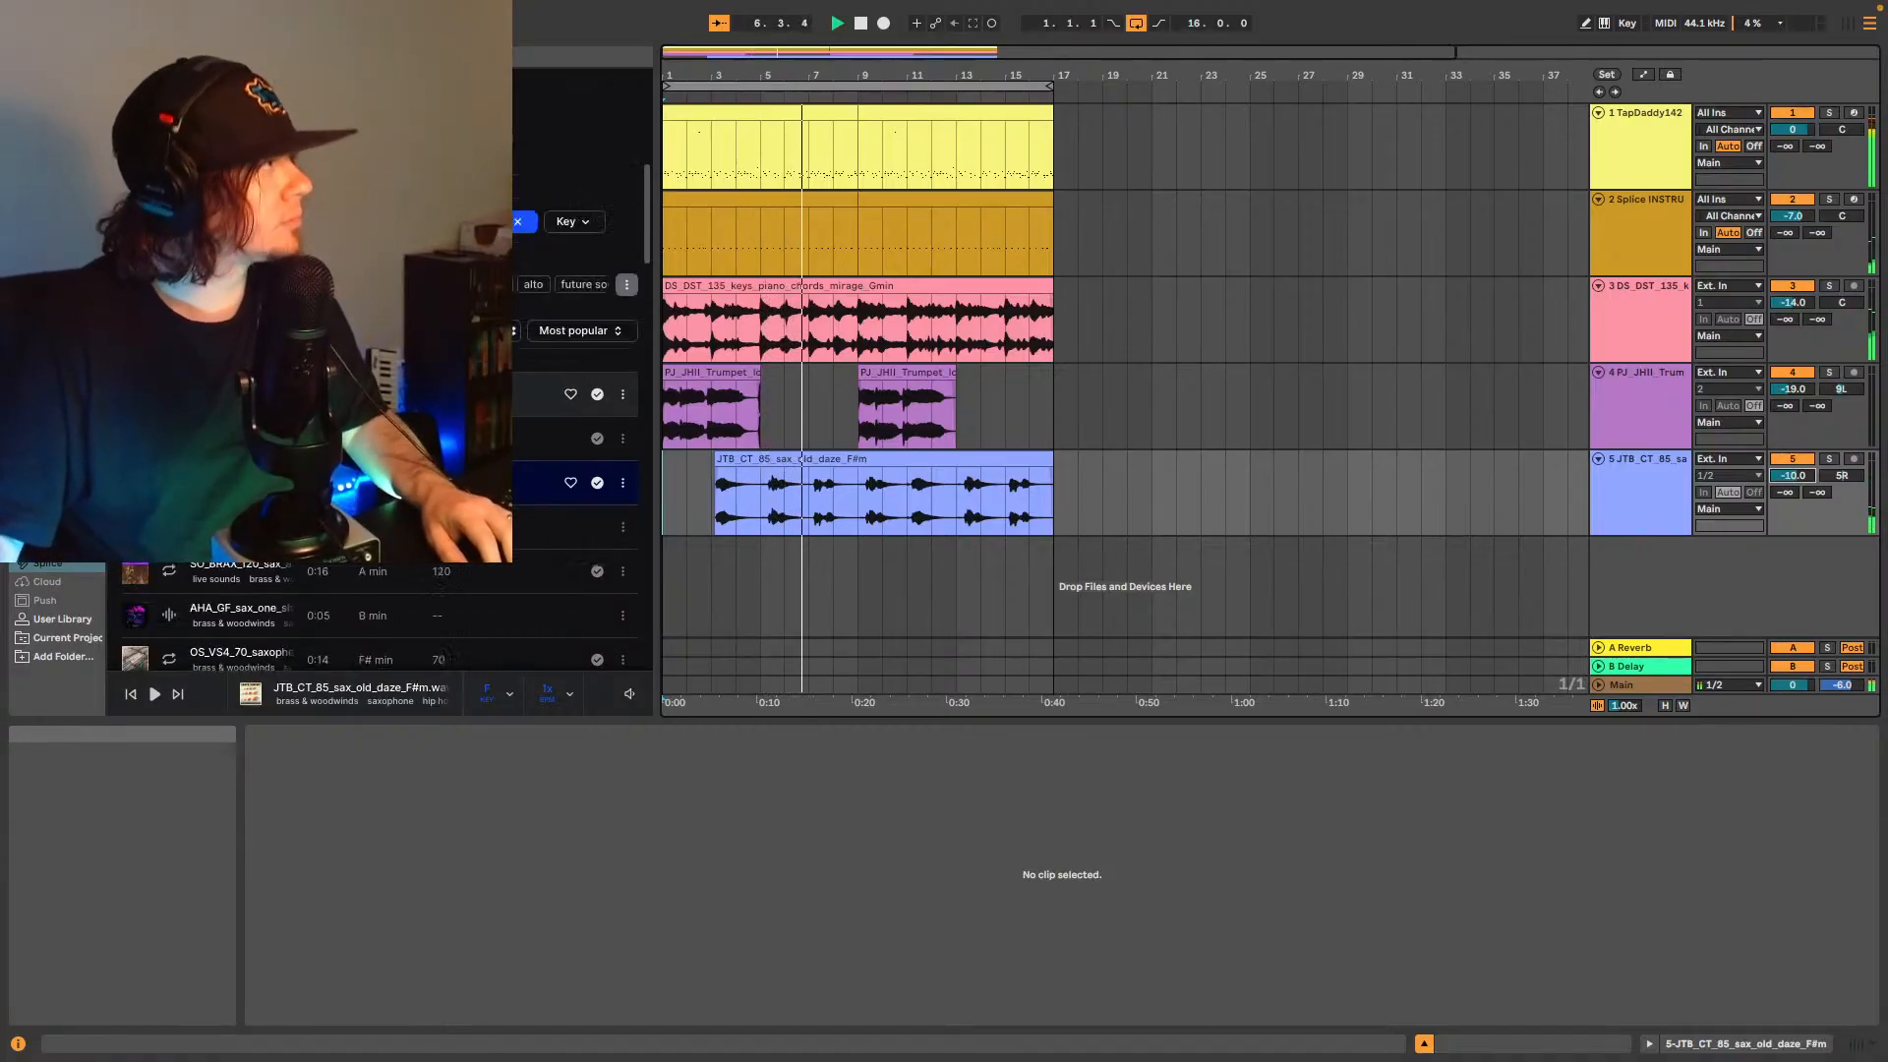
pyautogui.scroll(-5, 575, 443)
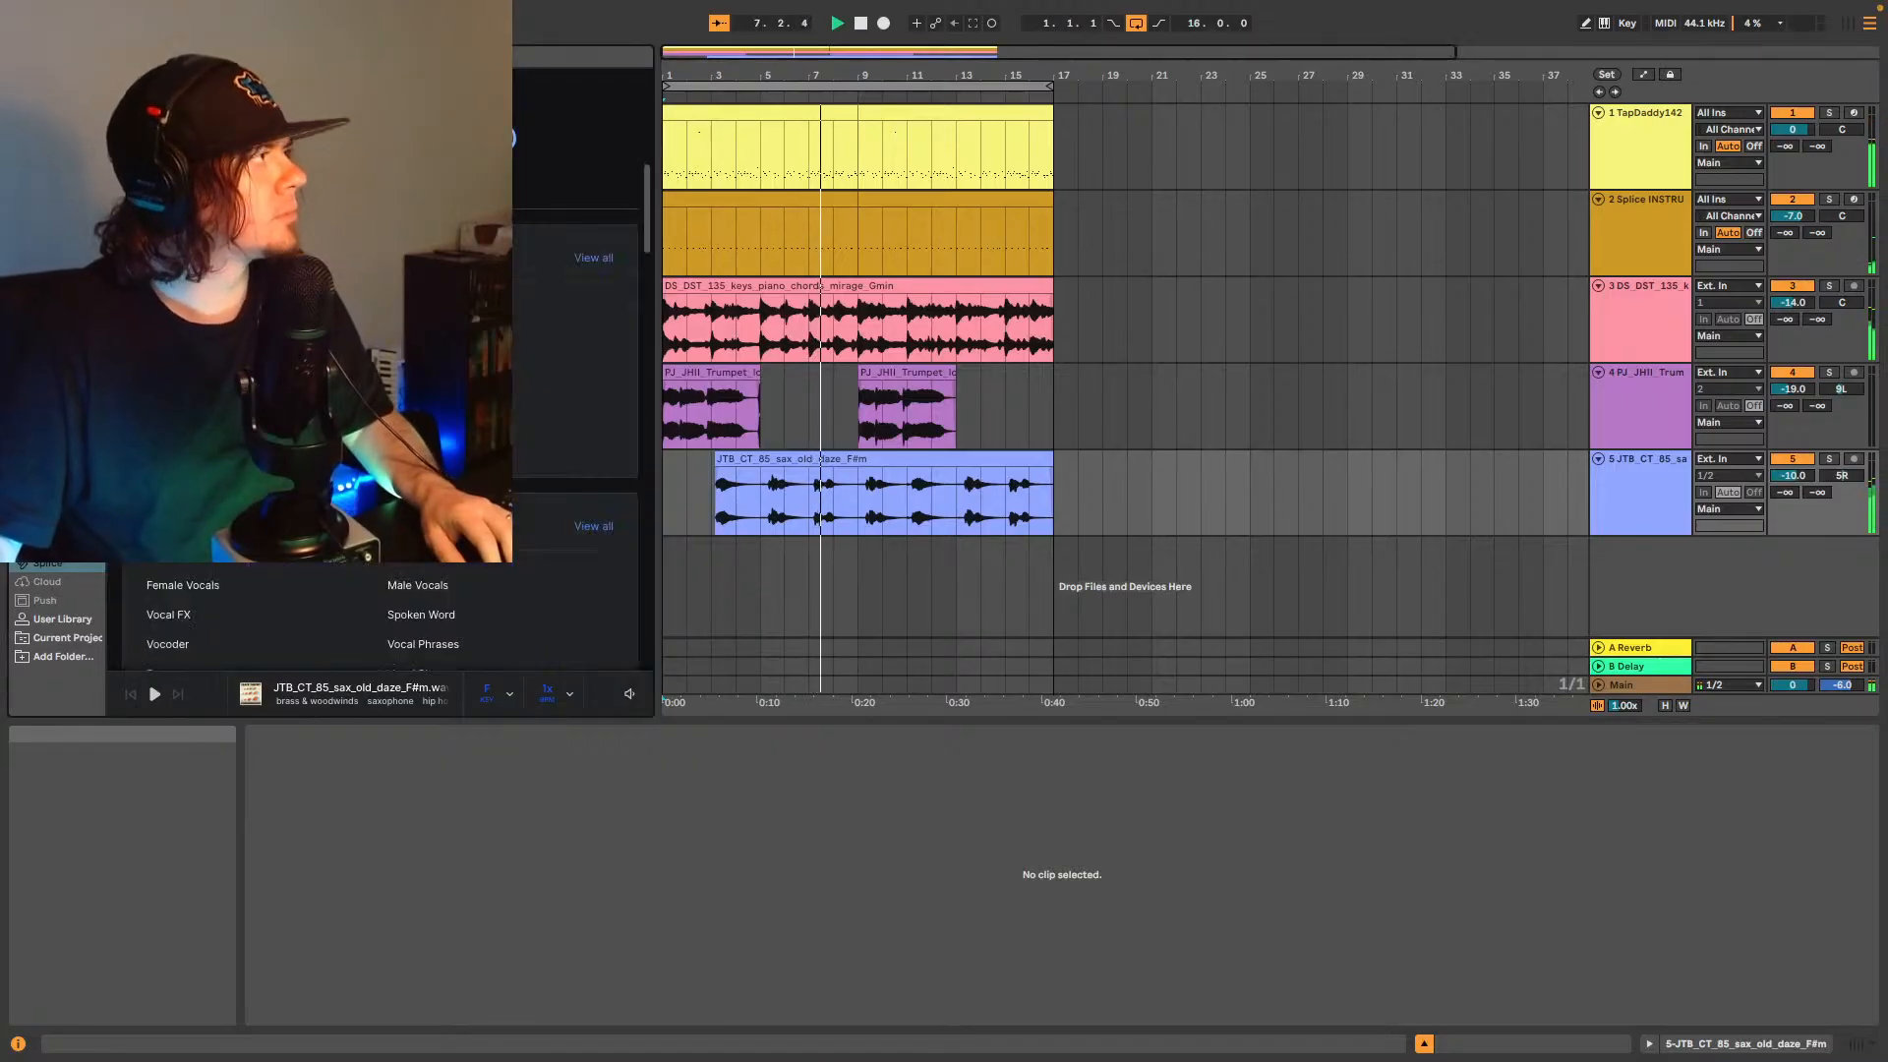
pyautogui.scroll(-5, 576, 442)
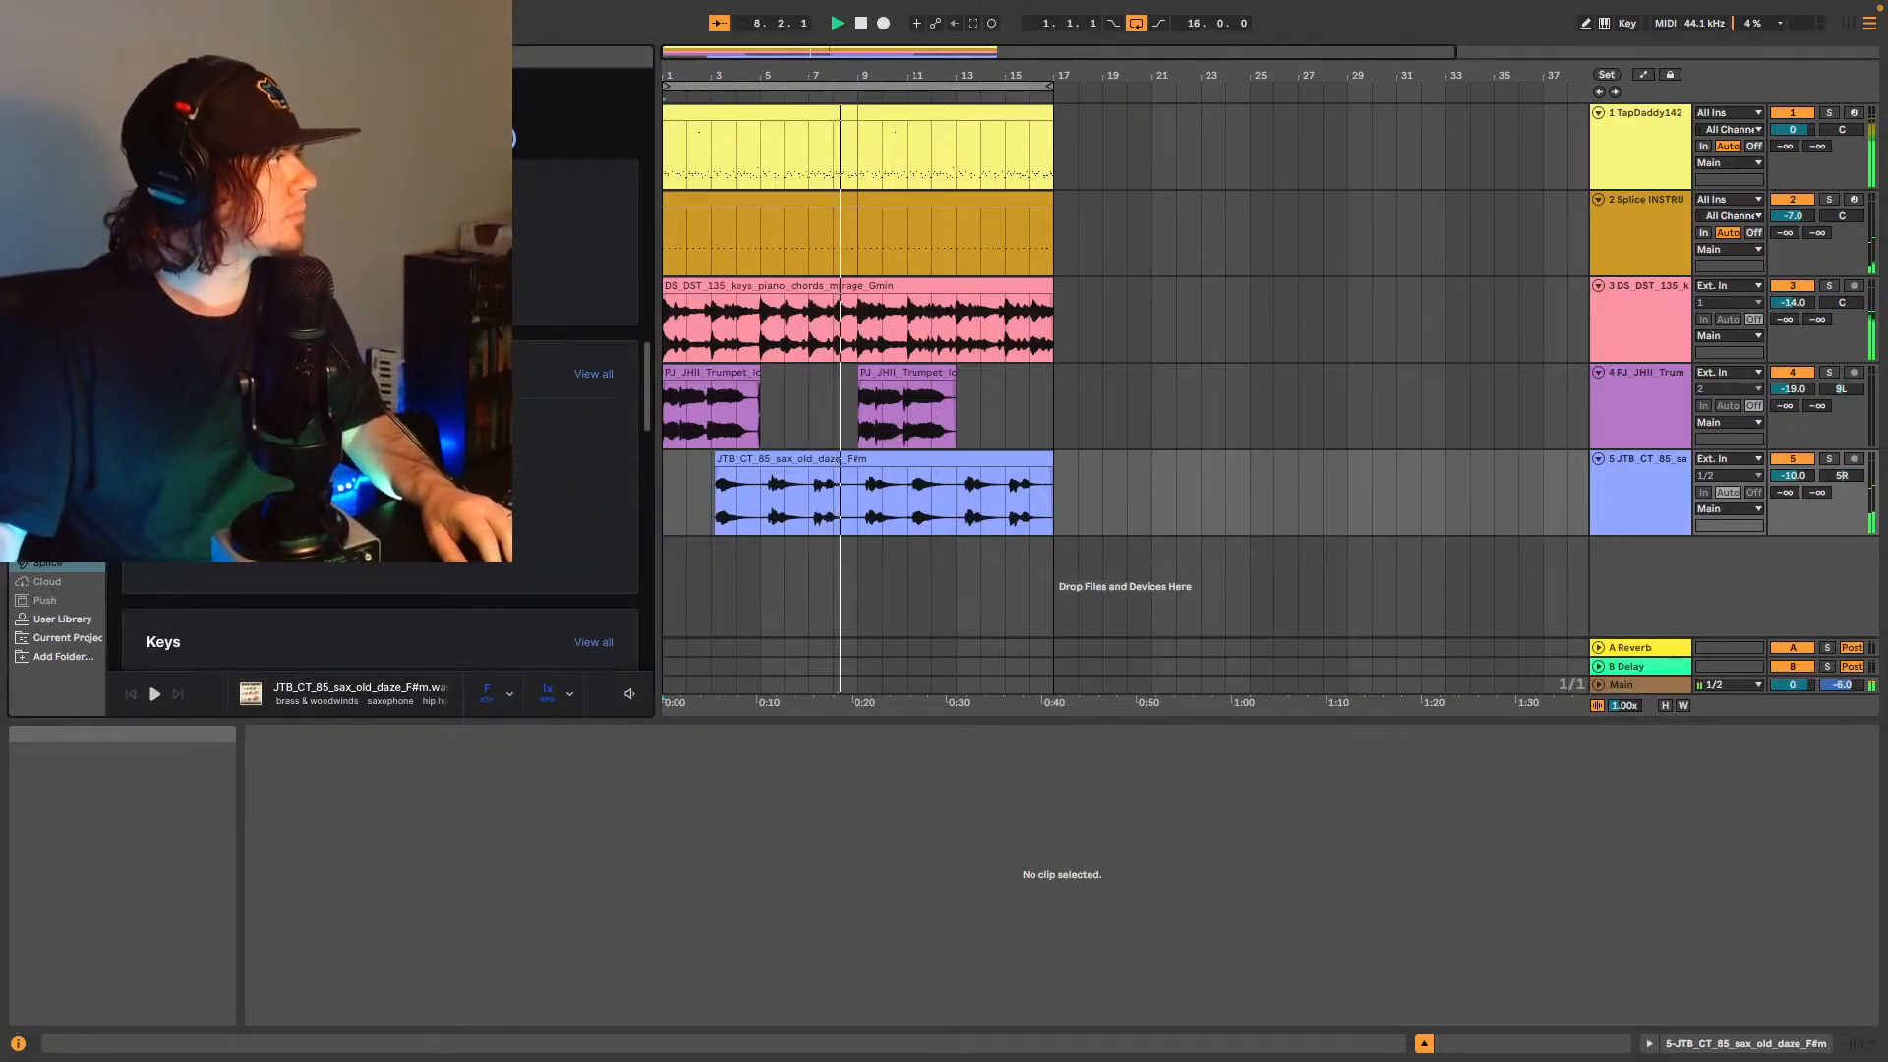
pyautogui.scroll(-3, 575, 442)
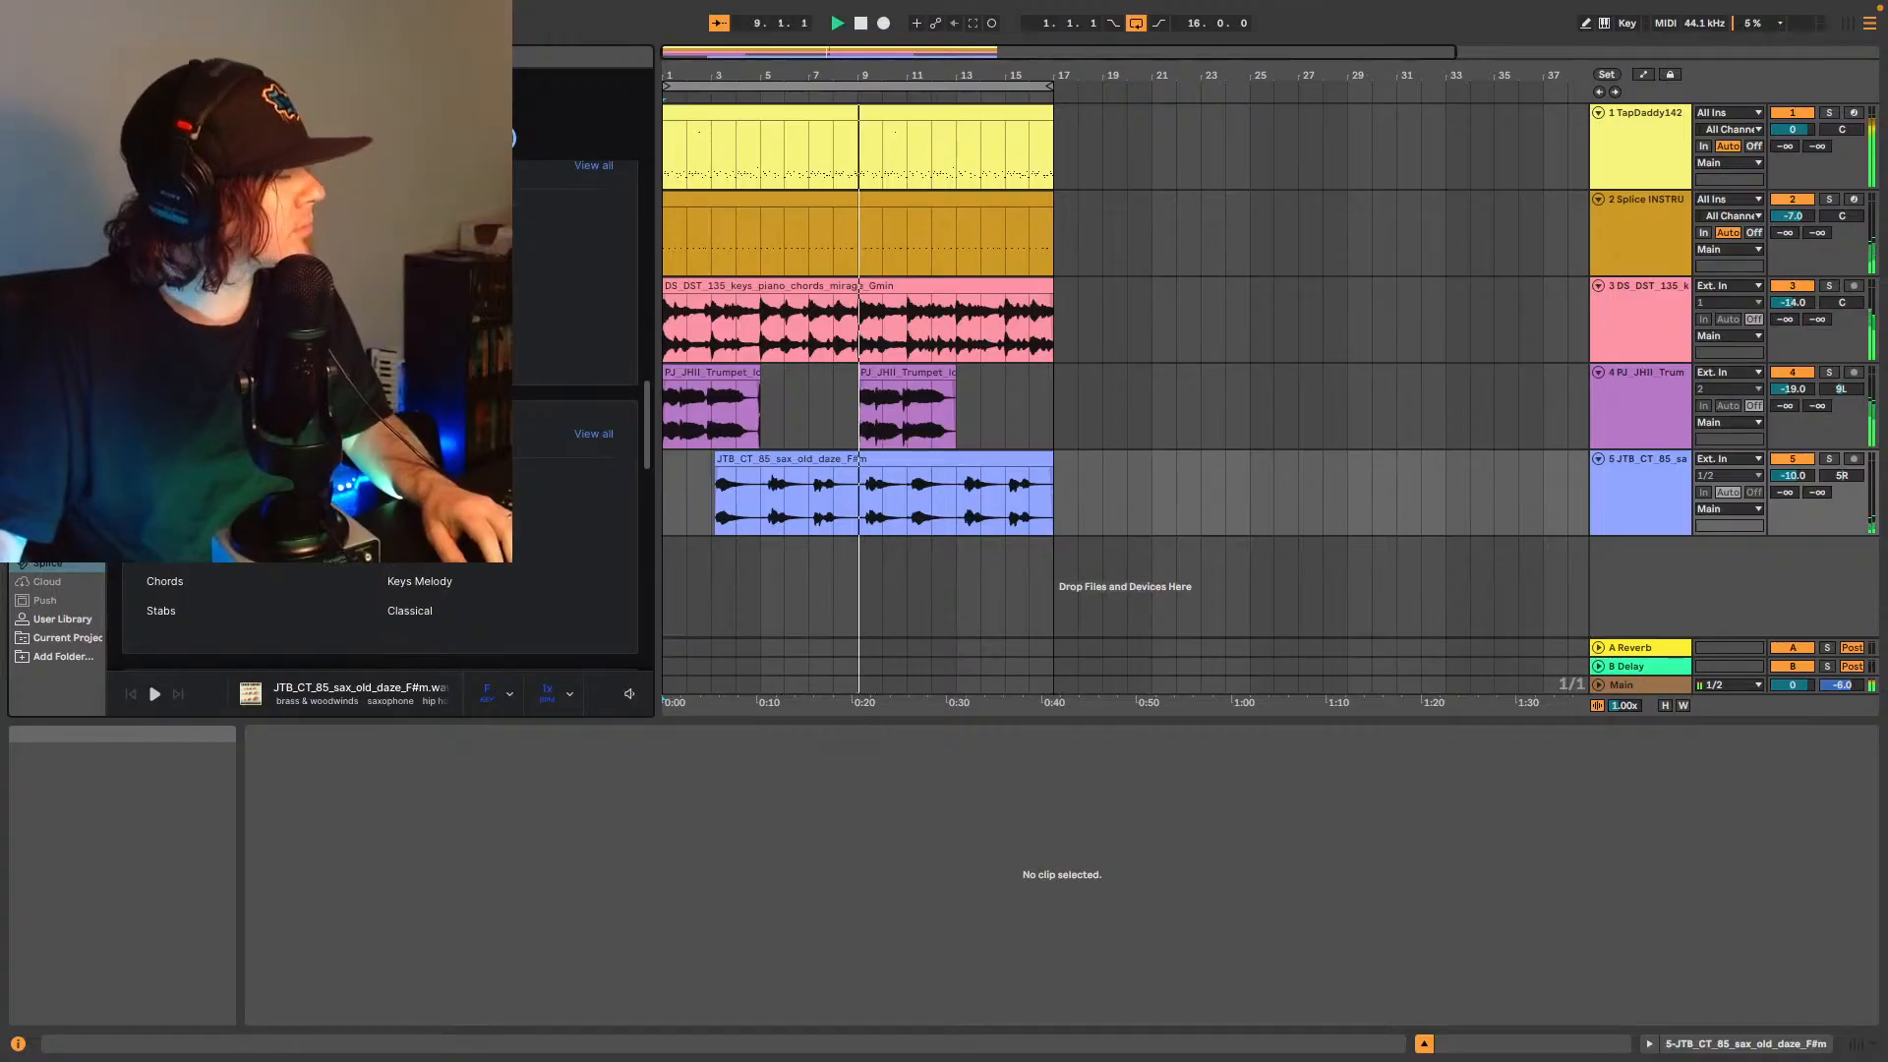
pyautogui.scroll(-3, 576, 443)
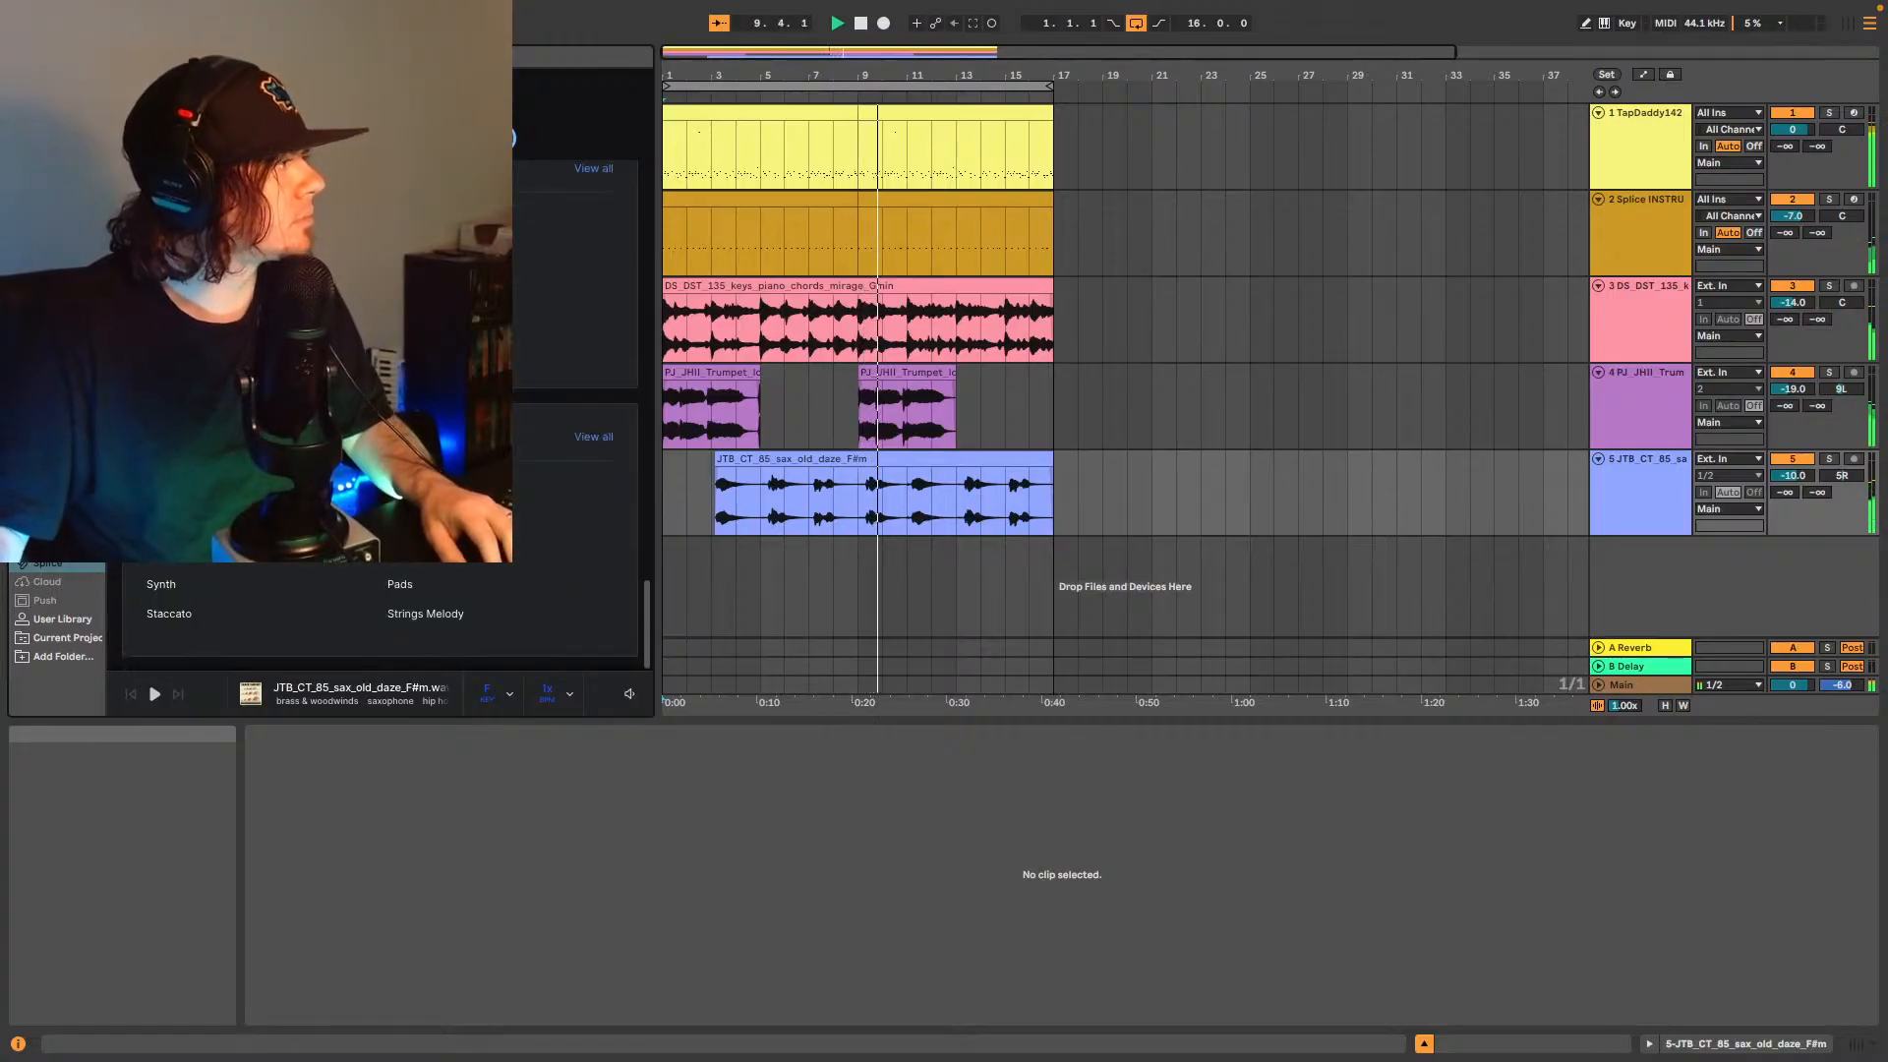
pyautogui.click(418, 615)
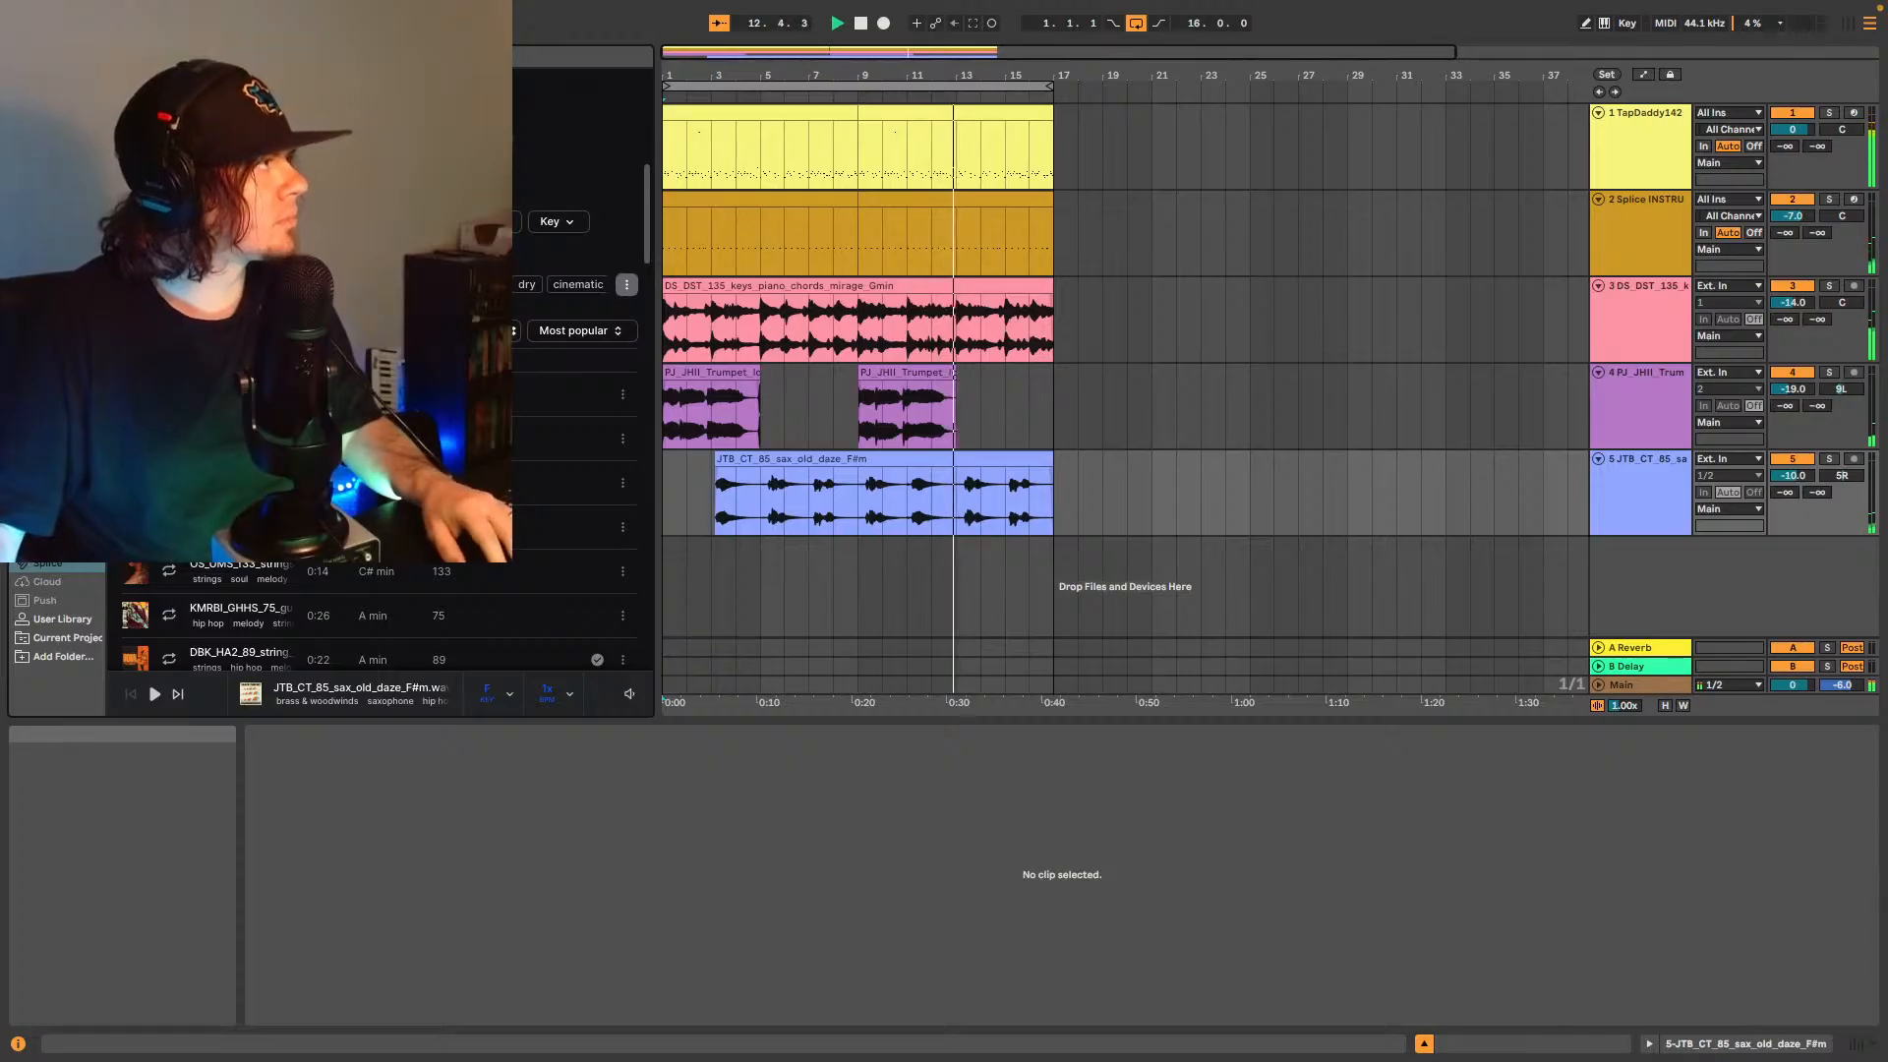
pyautogui.click(557, 222)
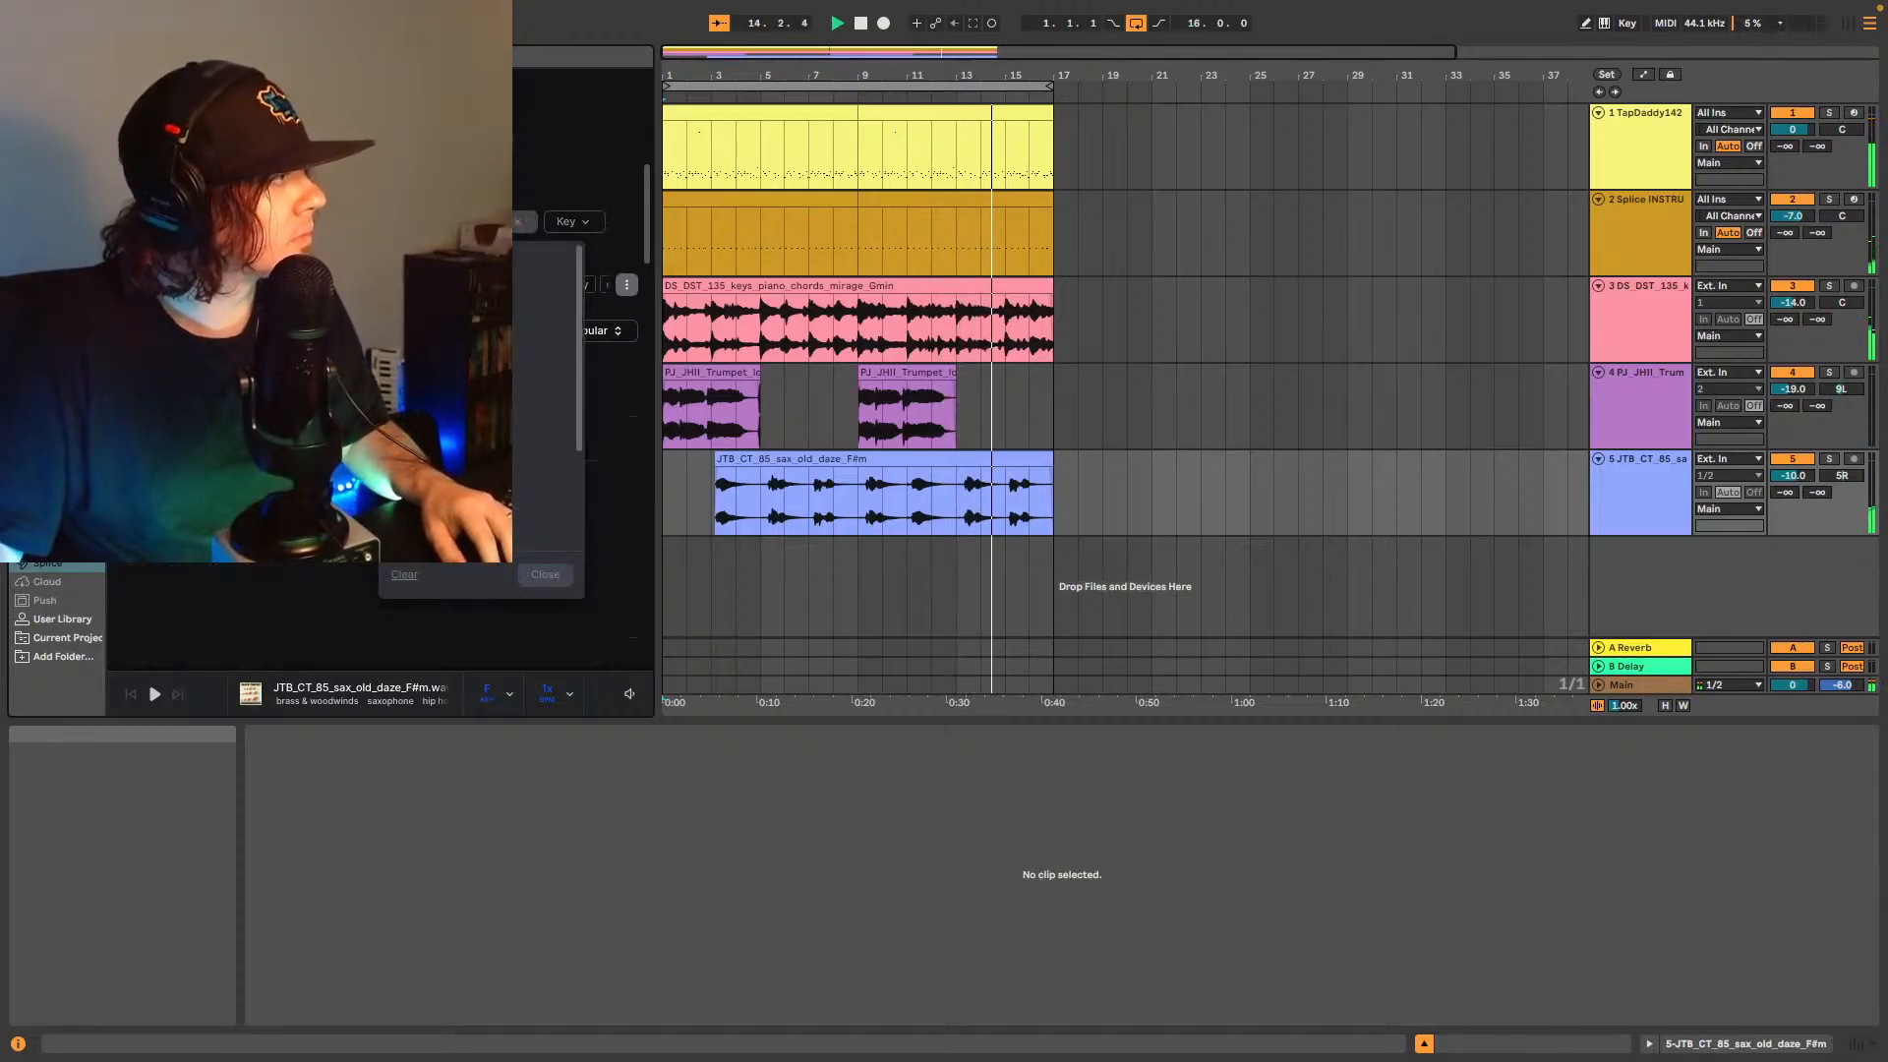
pyautogui.click(544, 574)
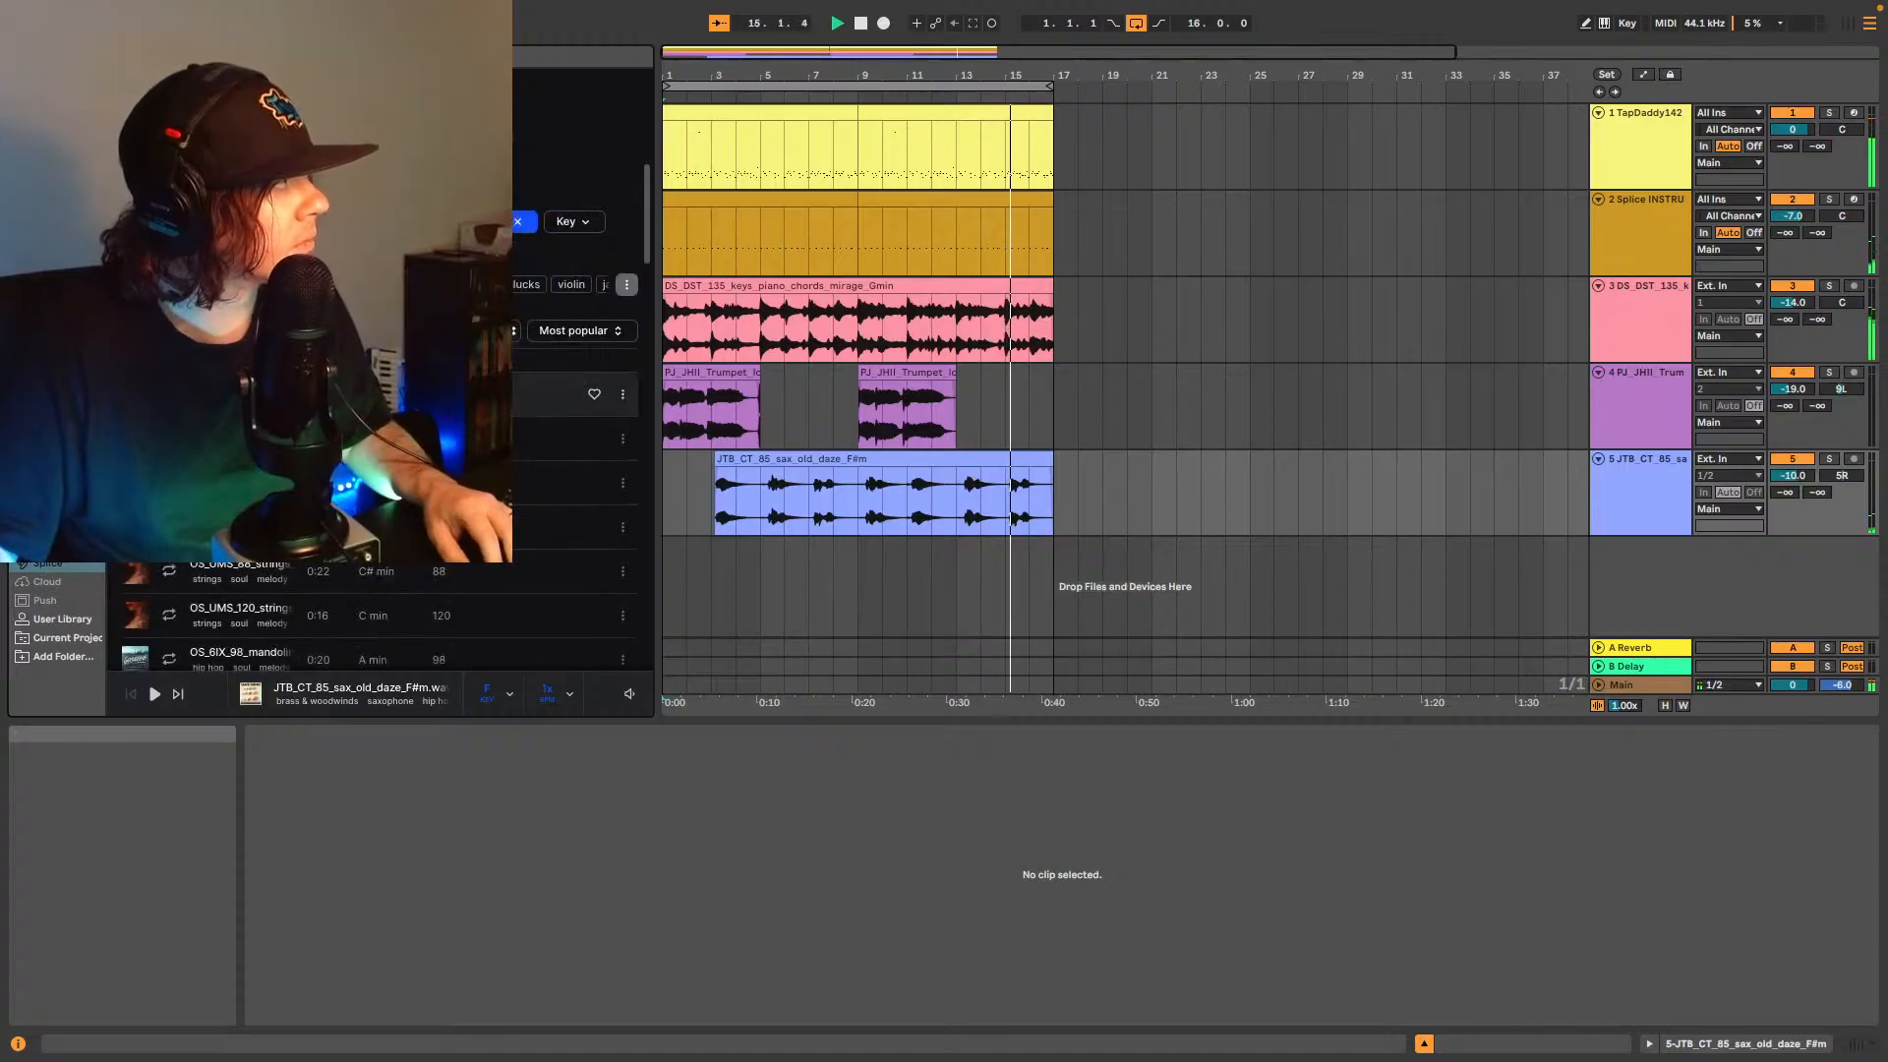
# - Preview the DS_DST_133 violin melody loop and place it at bar 1 on a new audio track below the sax
pyautogui.click(560, 393)
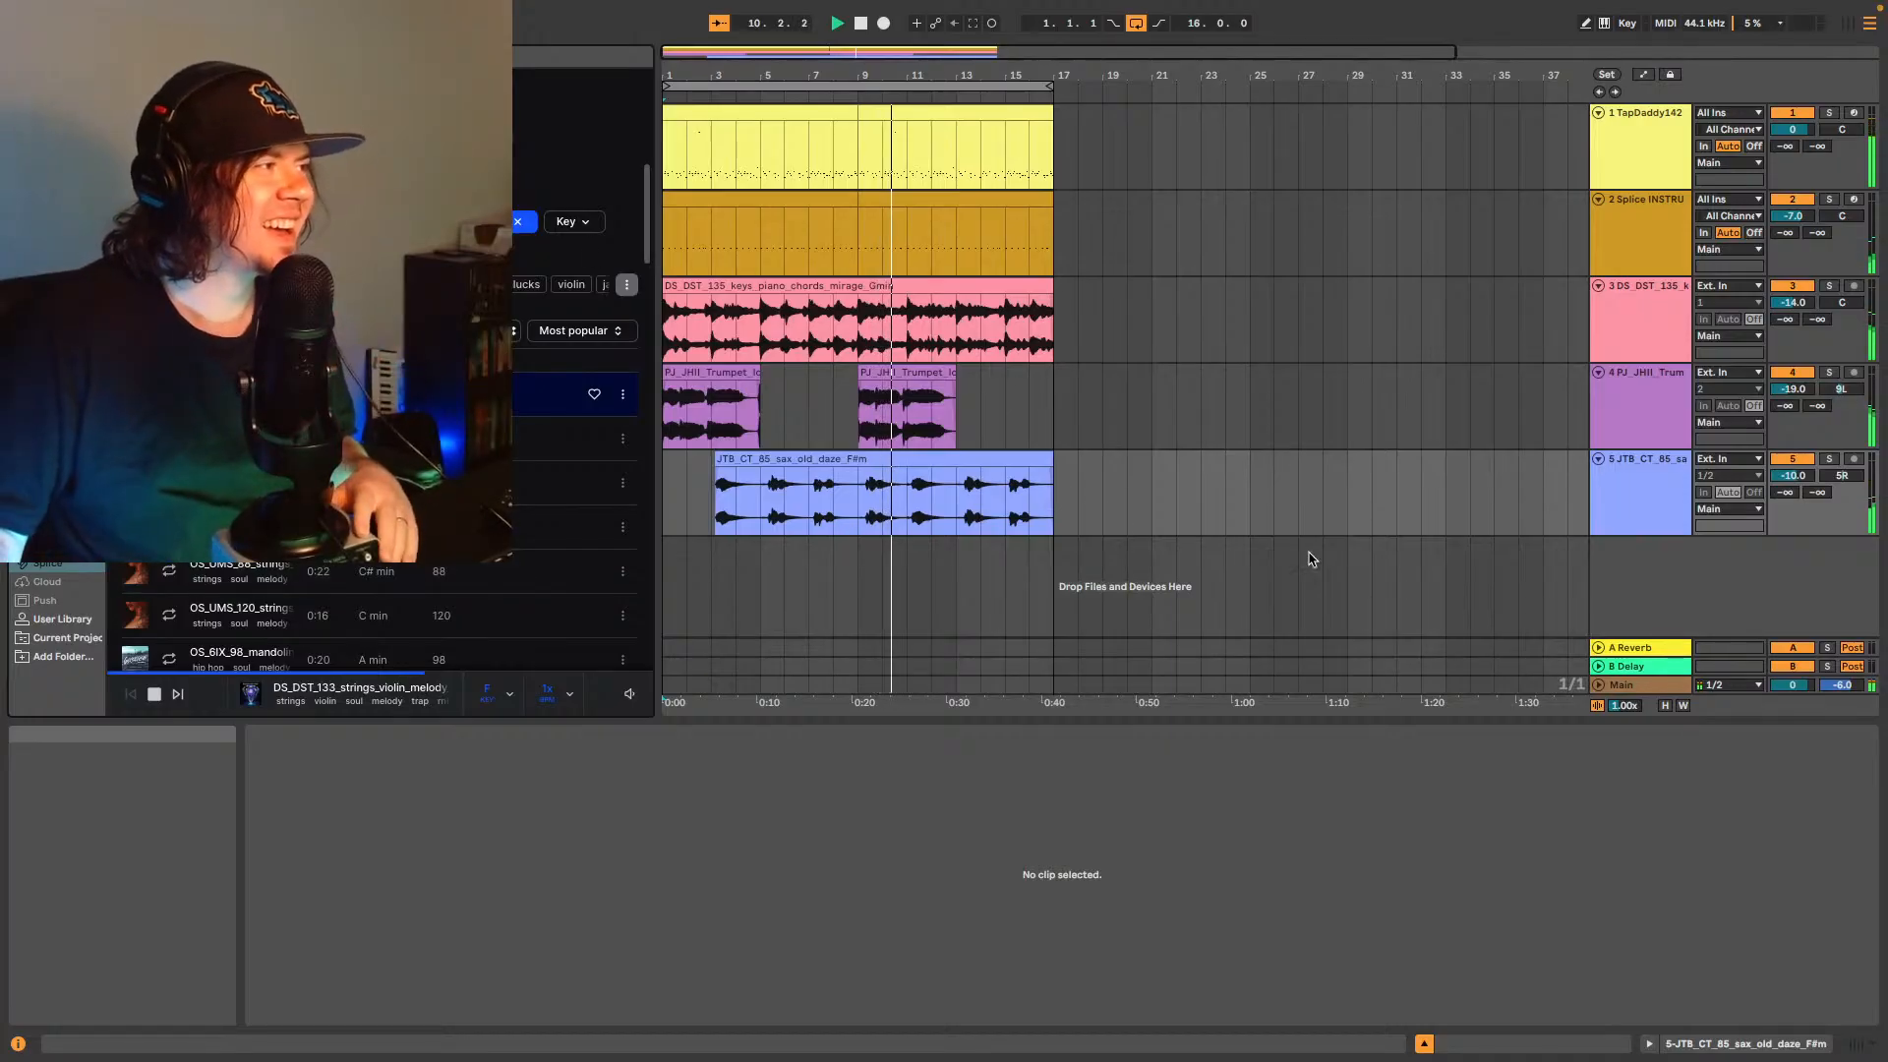
pyautogui.click(1633, 488)
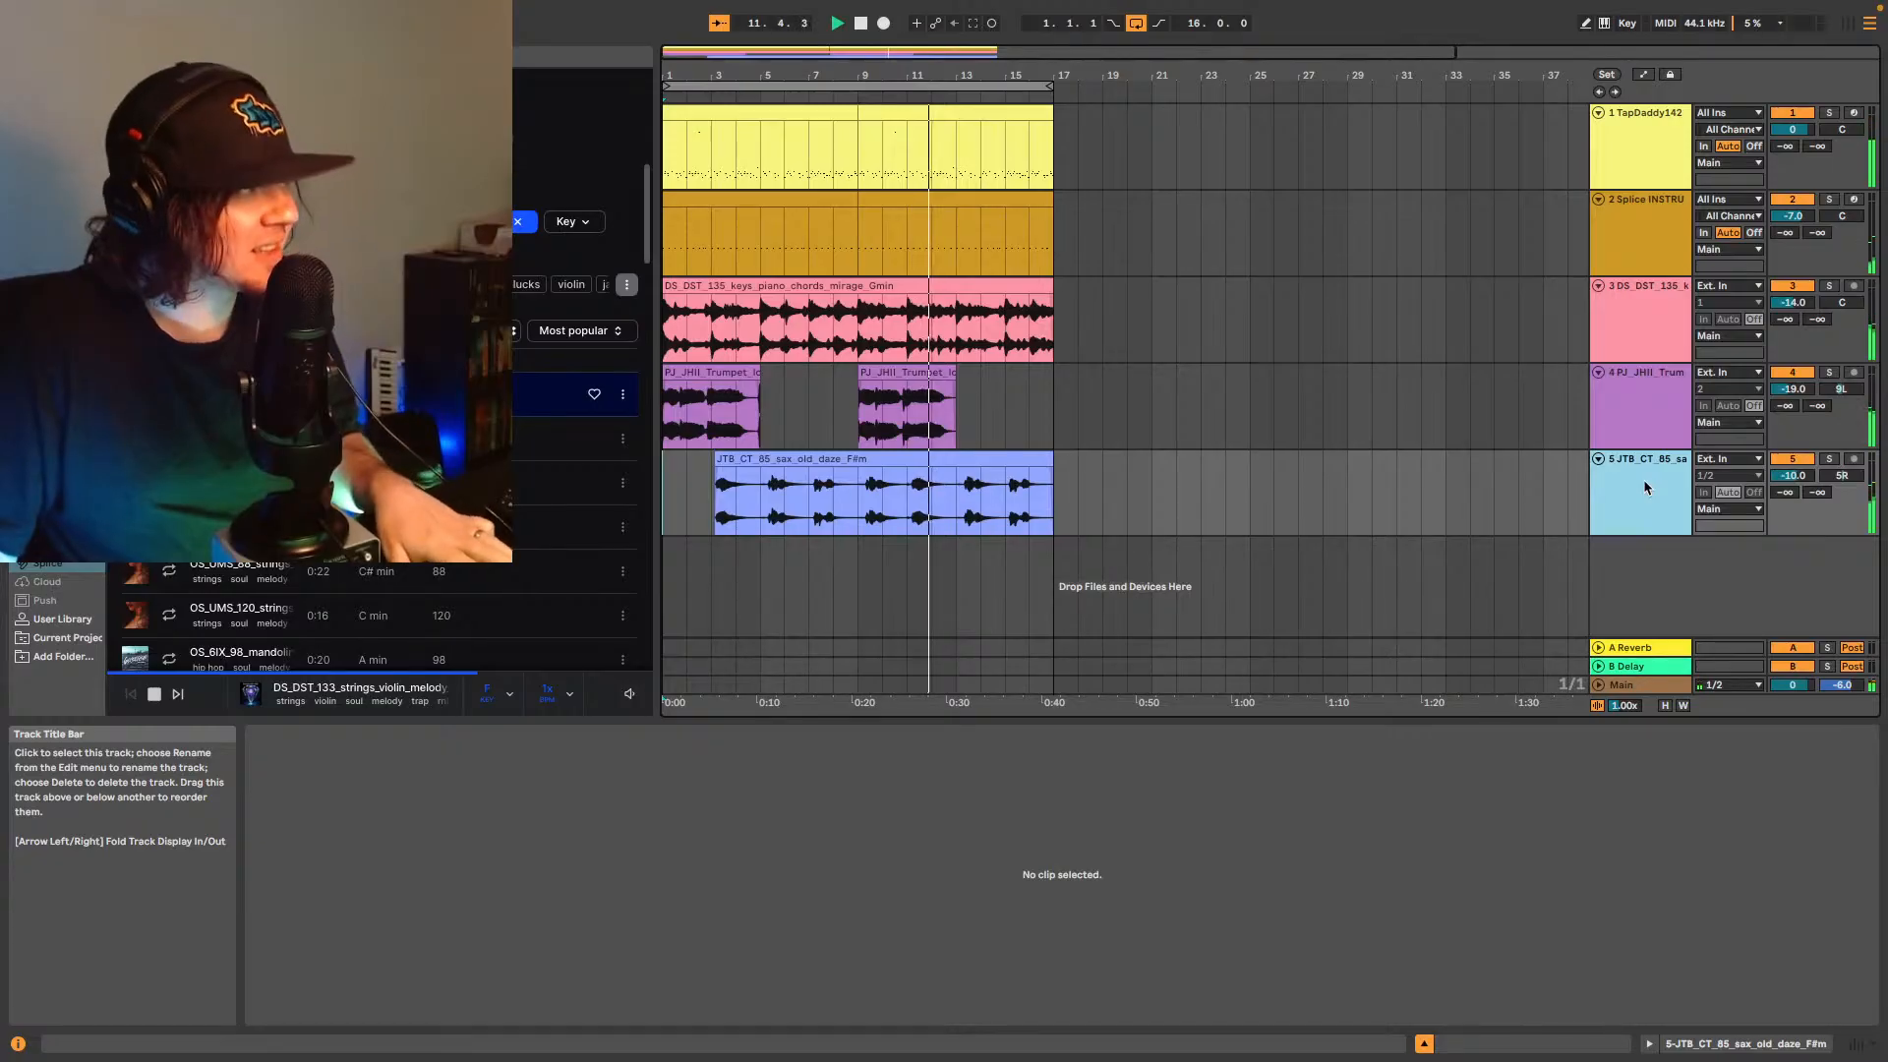
pyautogui.hotkey('ctrl', 't')
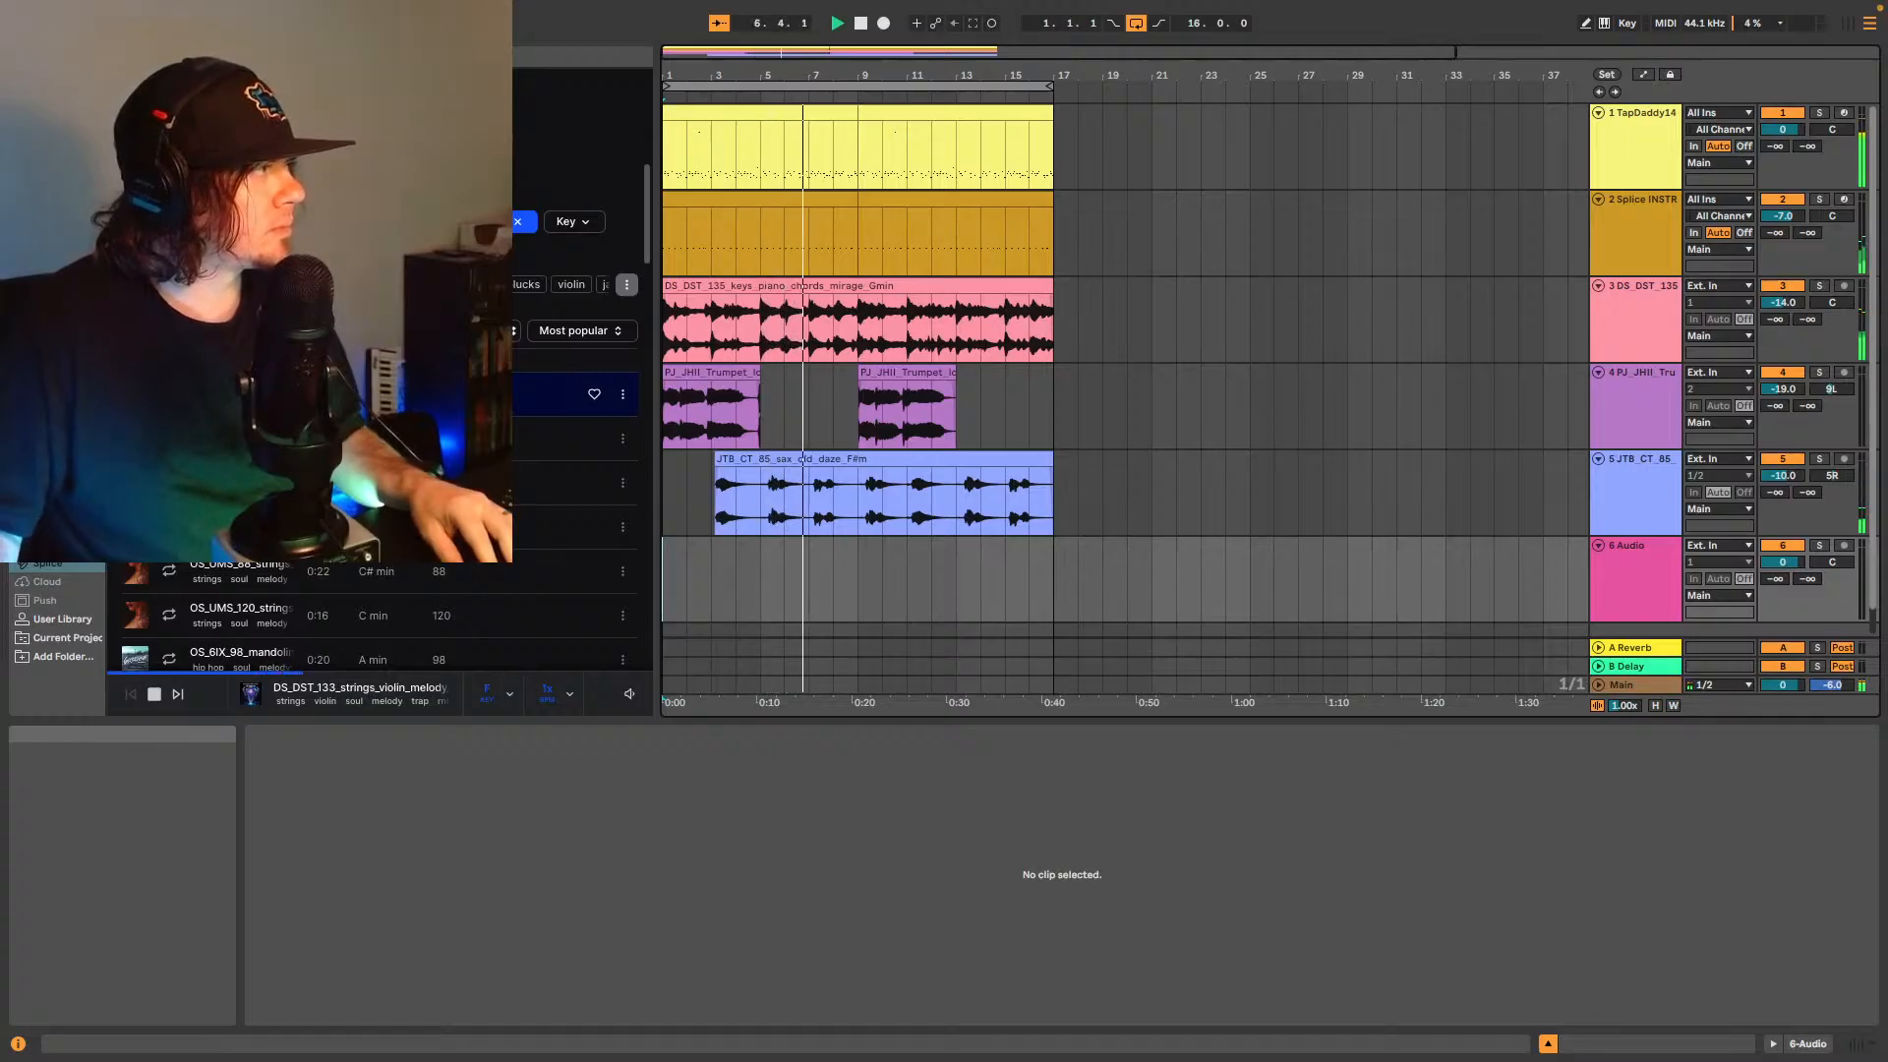
pyautogui.moveTo(551, 394); pyautogui.dragTo(671, 580)
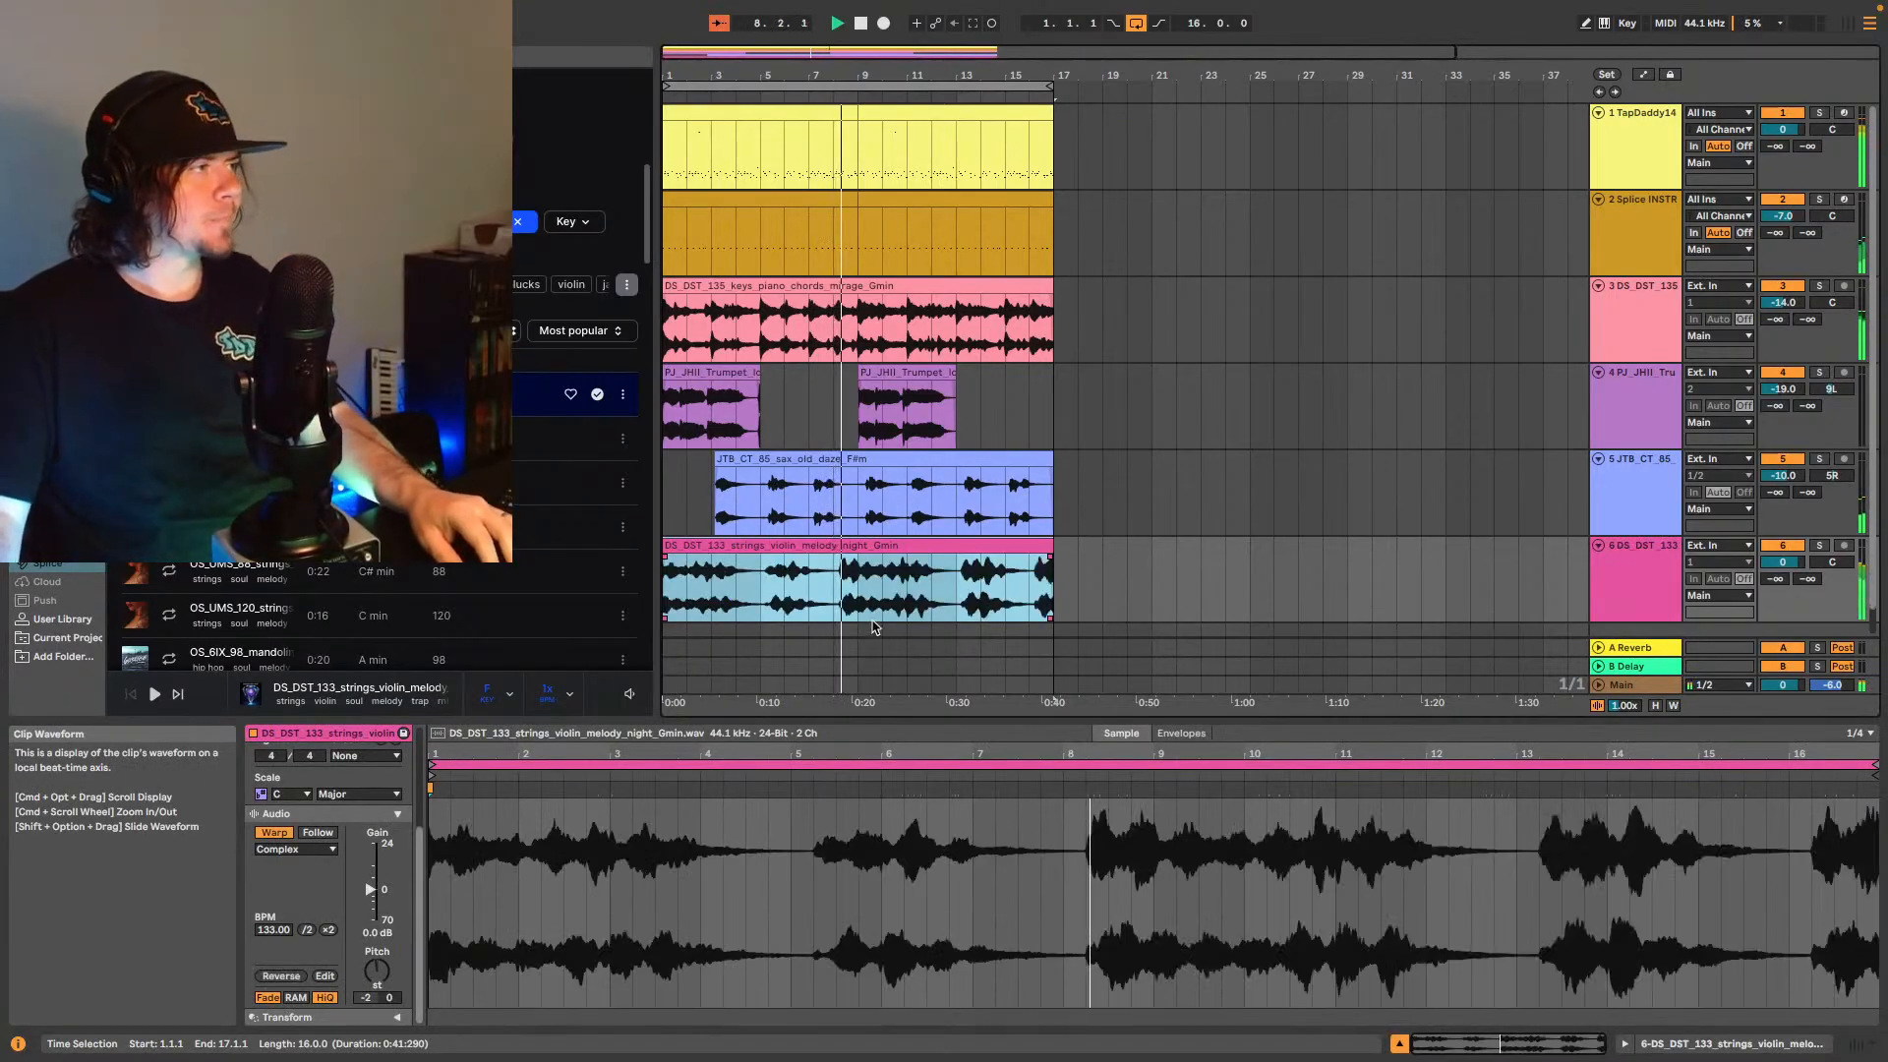
# - Set the violin track's volume to -21 dB while playing the arrangement
pyautogui.moveTo(1781, 569); pyautogui.dragTo(1781, 567)
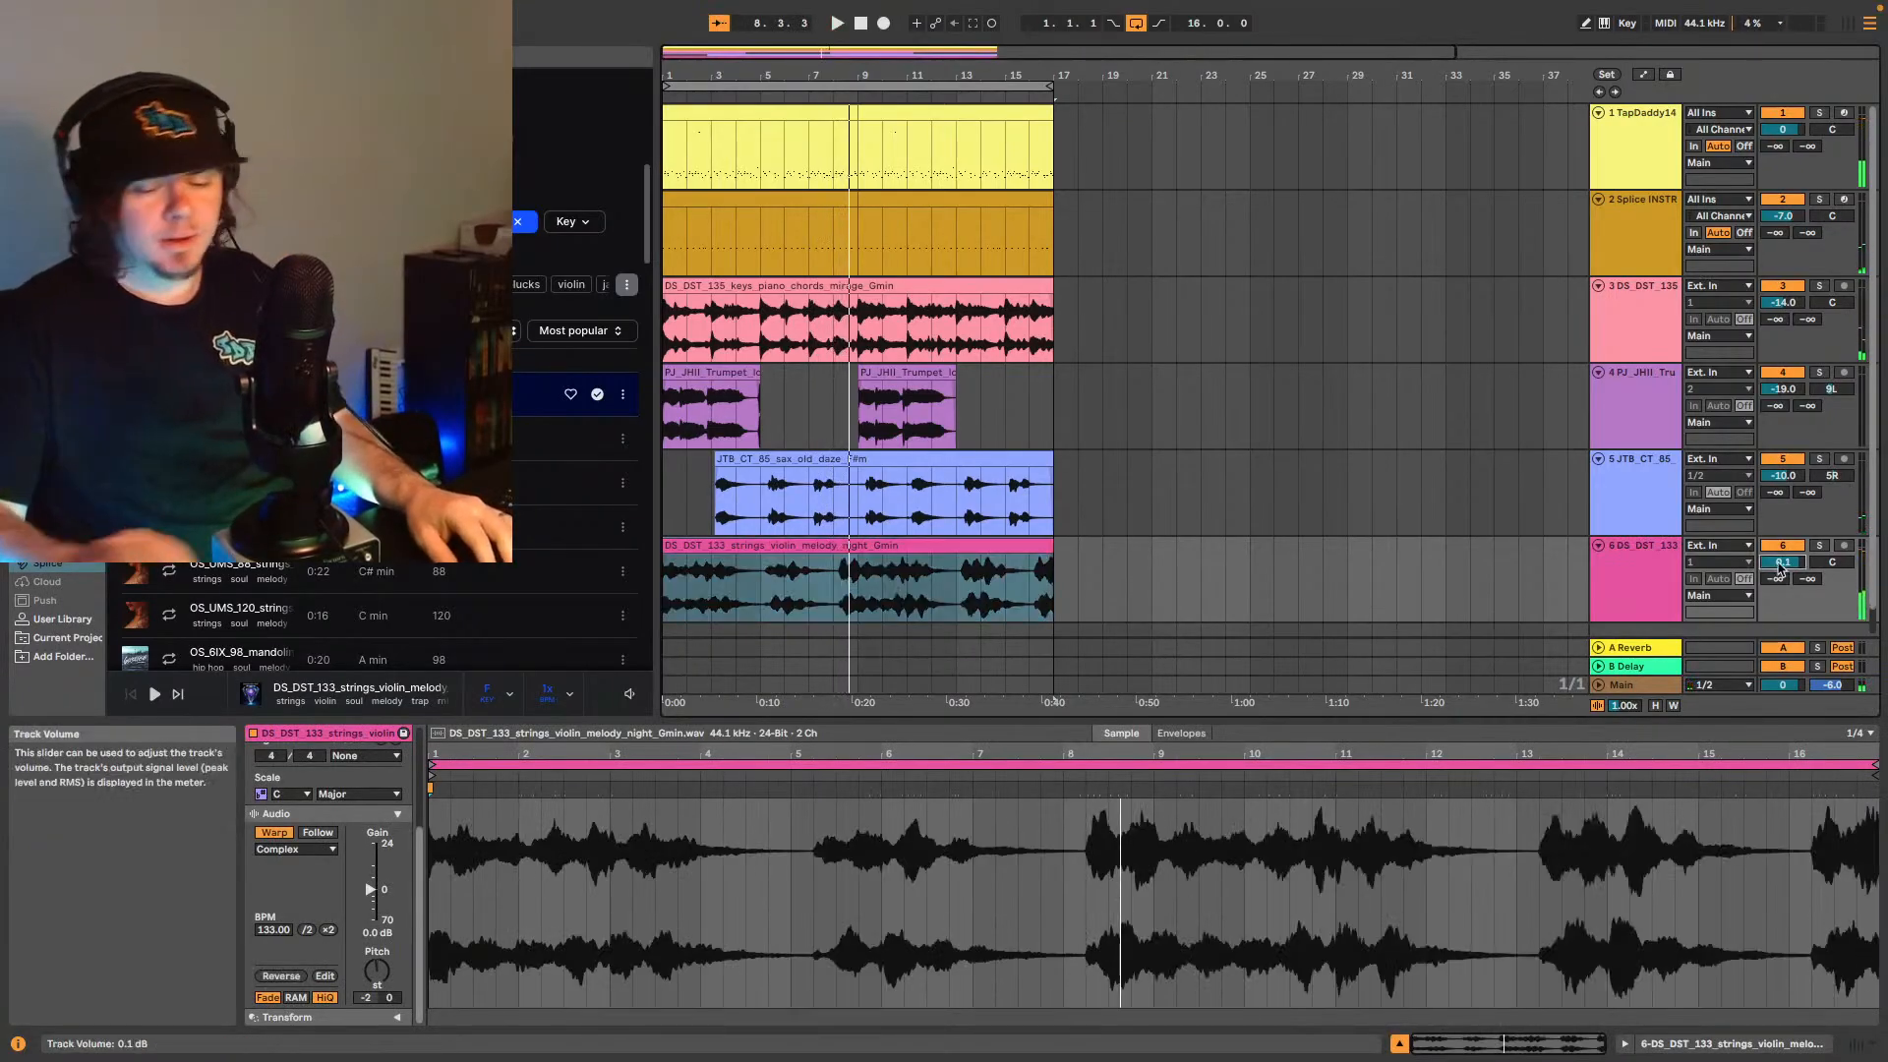
pyautogui.write('-10')
pyautogui.press('Return')
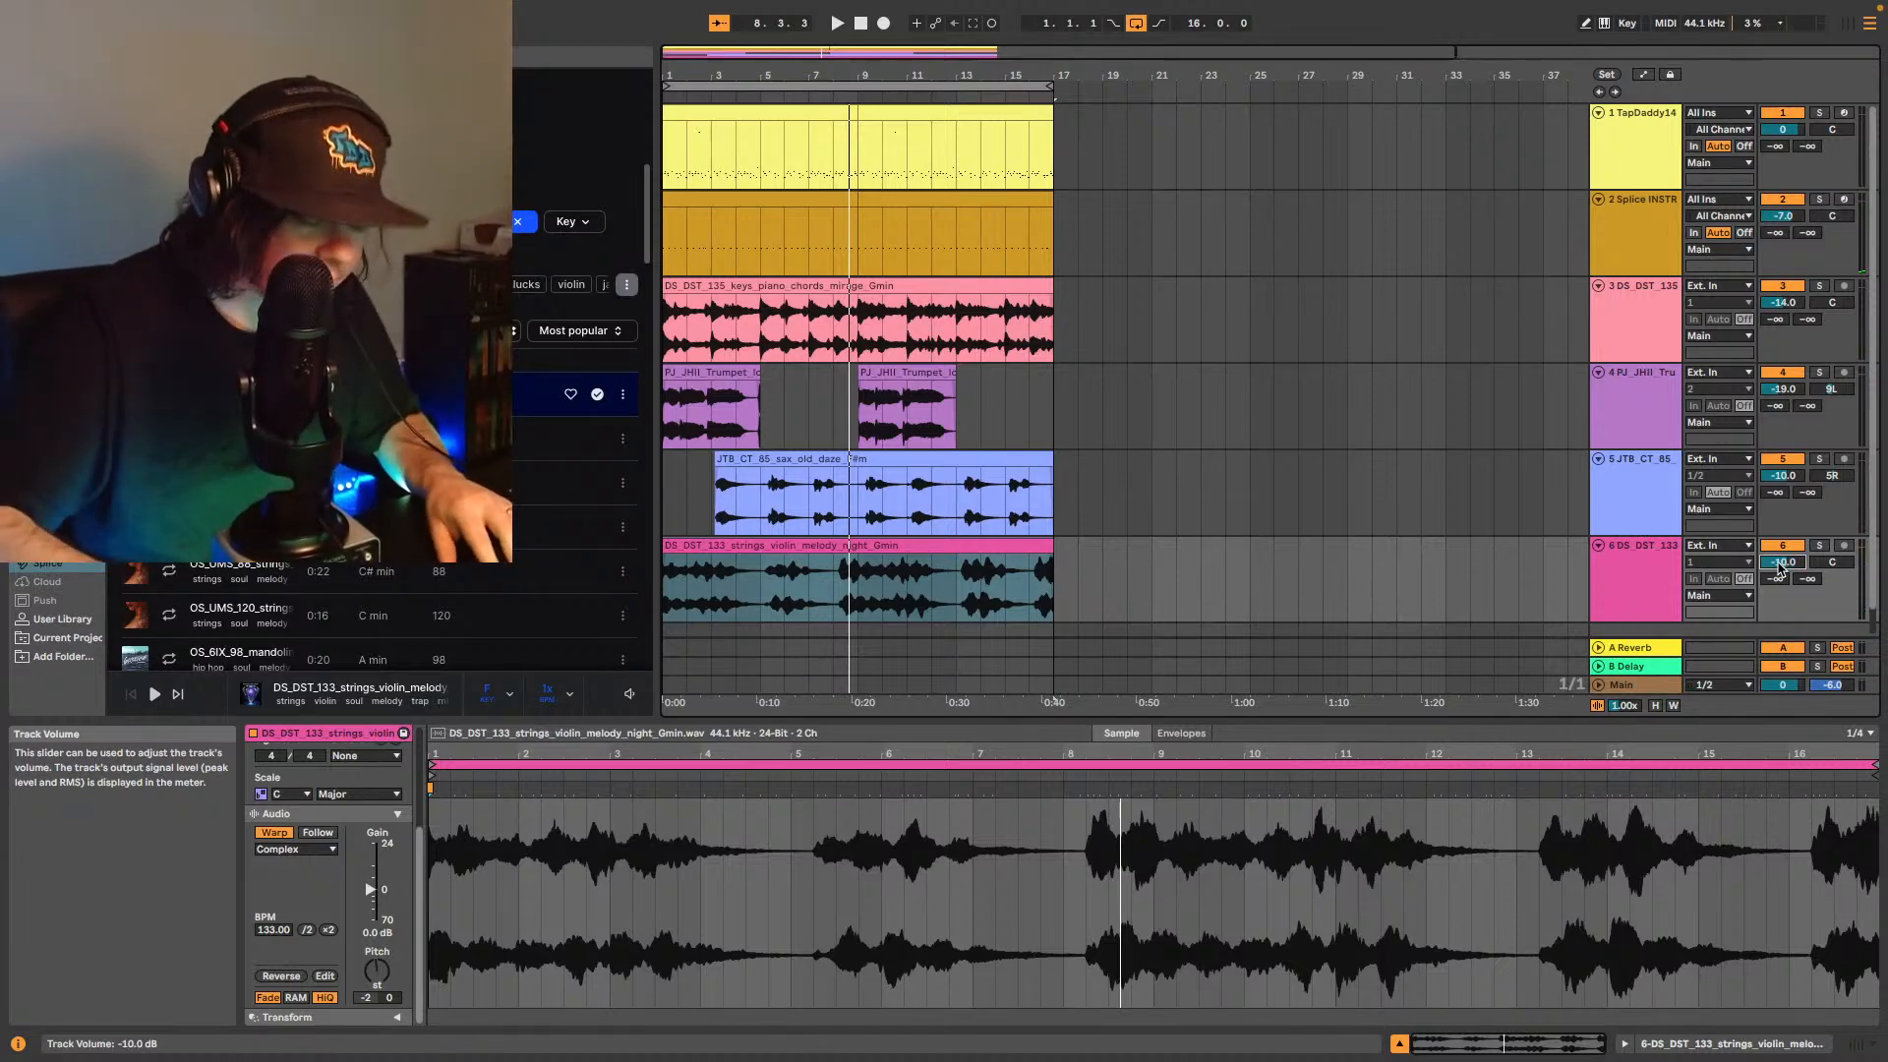
pyautogui.press('space')
pyautogui.write('-22')
pyautogui.press('Return')
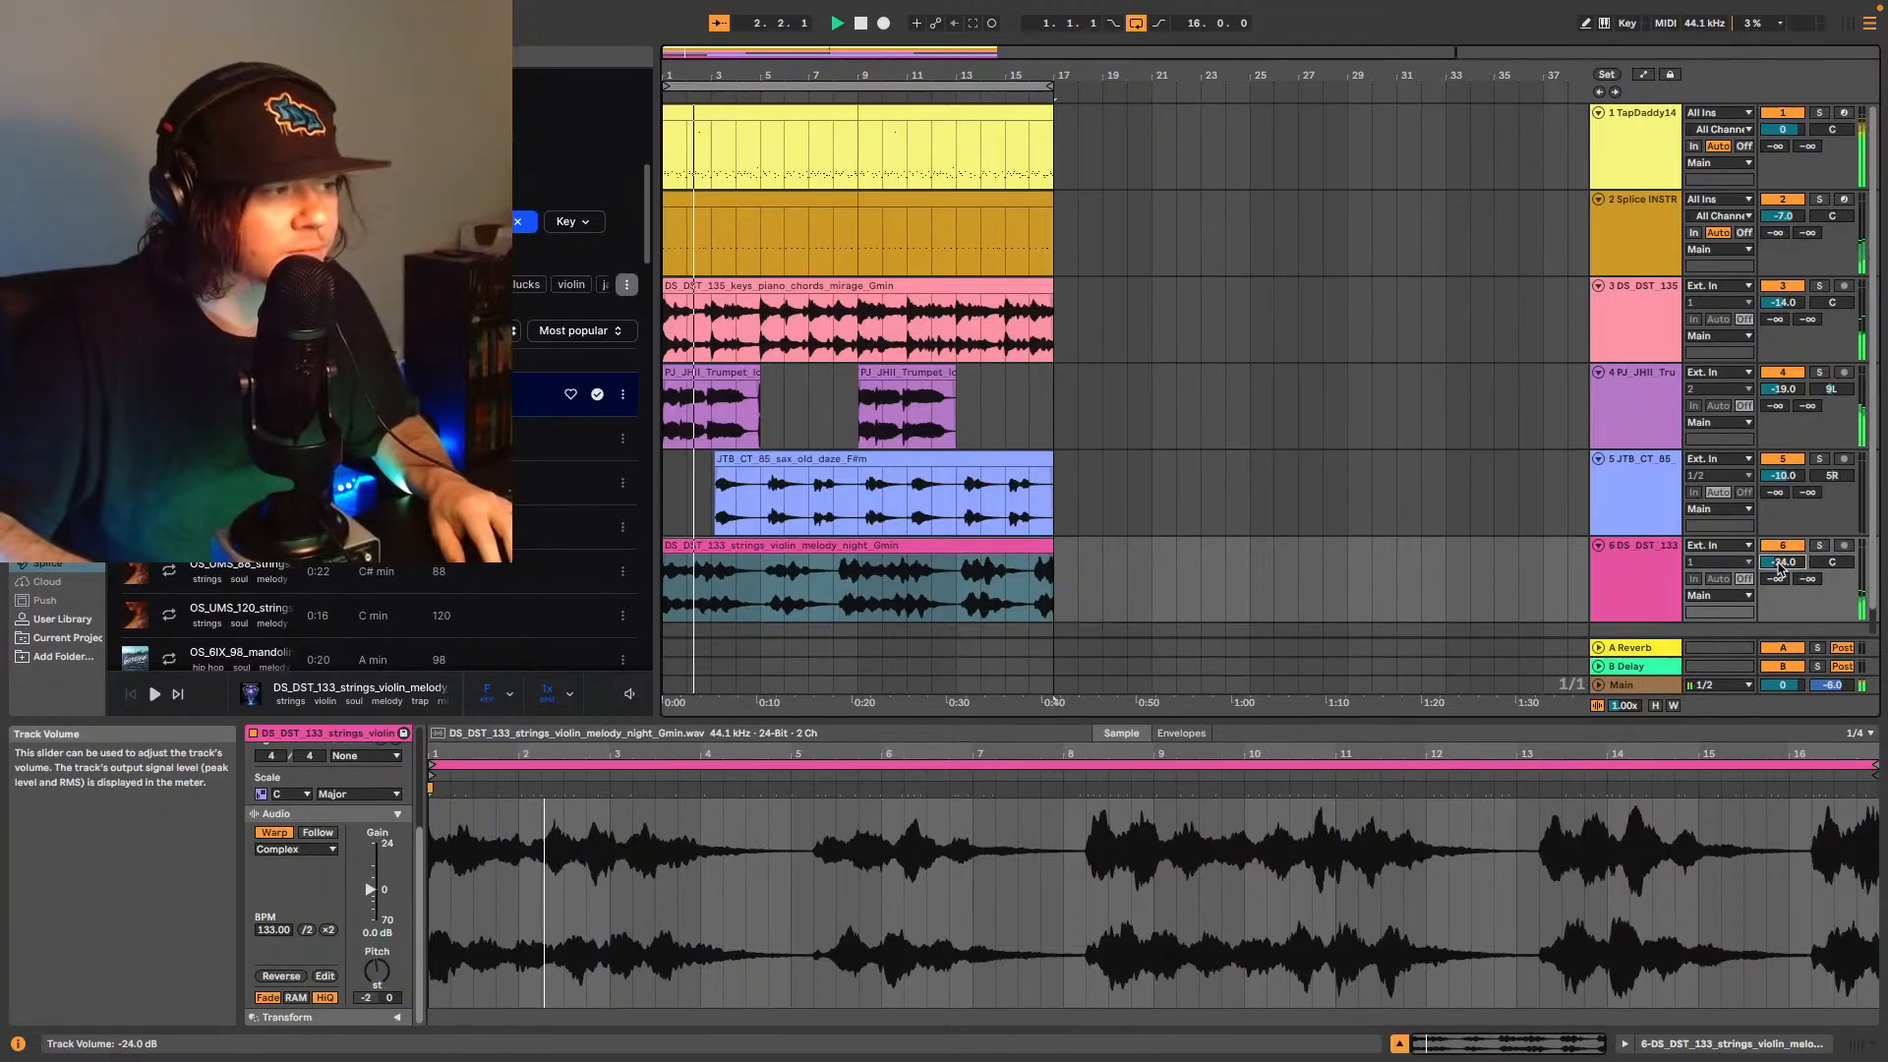
pyautogui.press('Up')
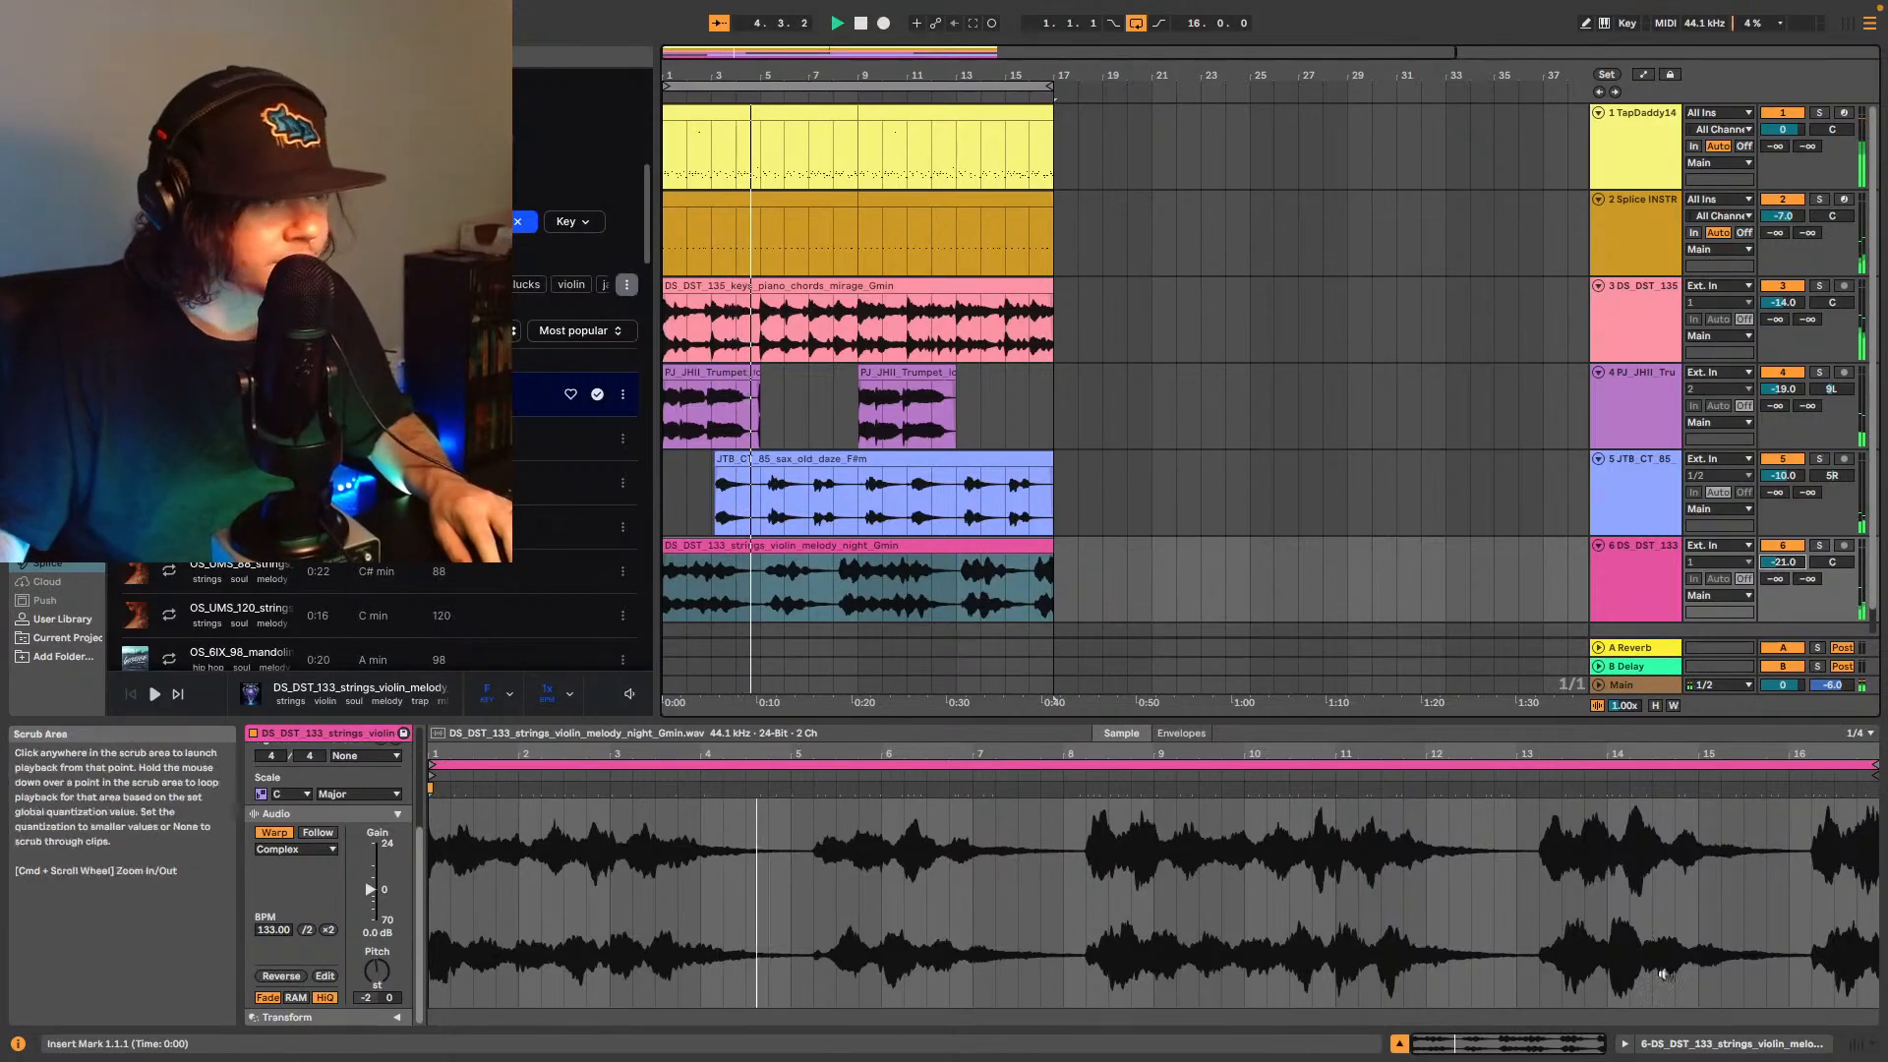
# - Add a Utility effect to the violin track and make its signal mono
pyautogui.click(1749, 1045)
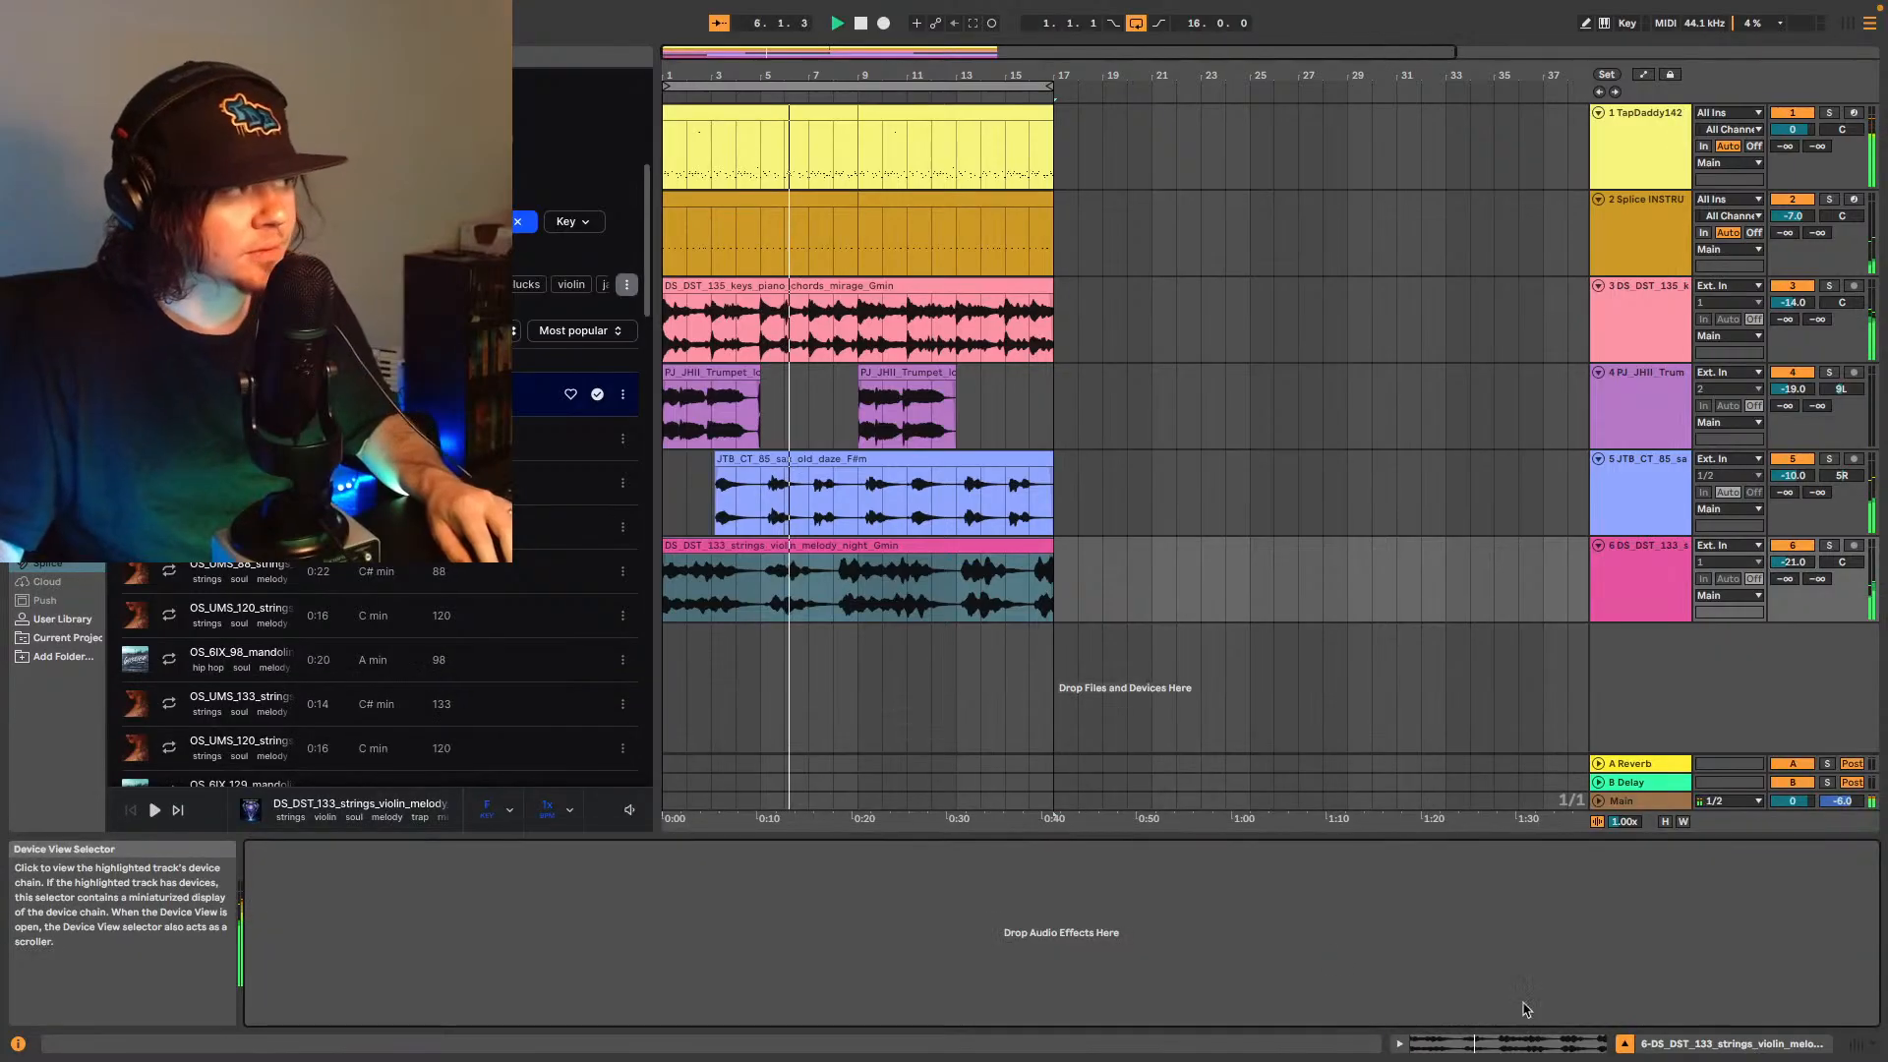
pyautogui.click(57, 351)
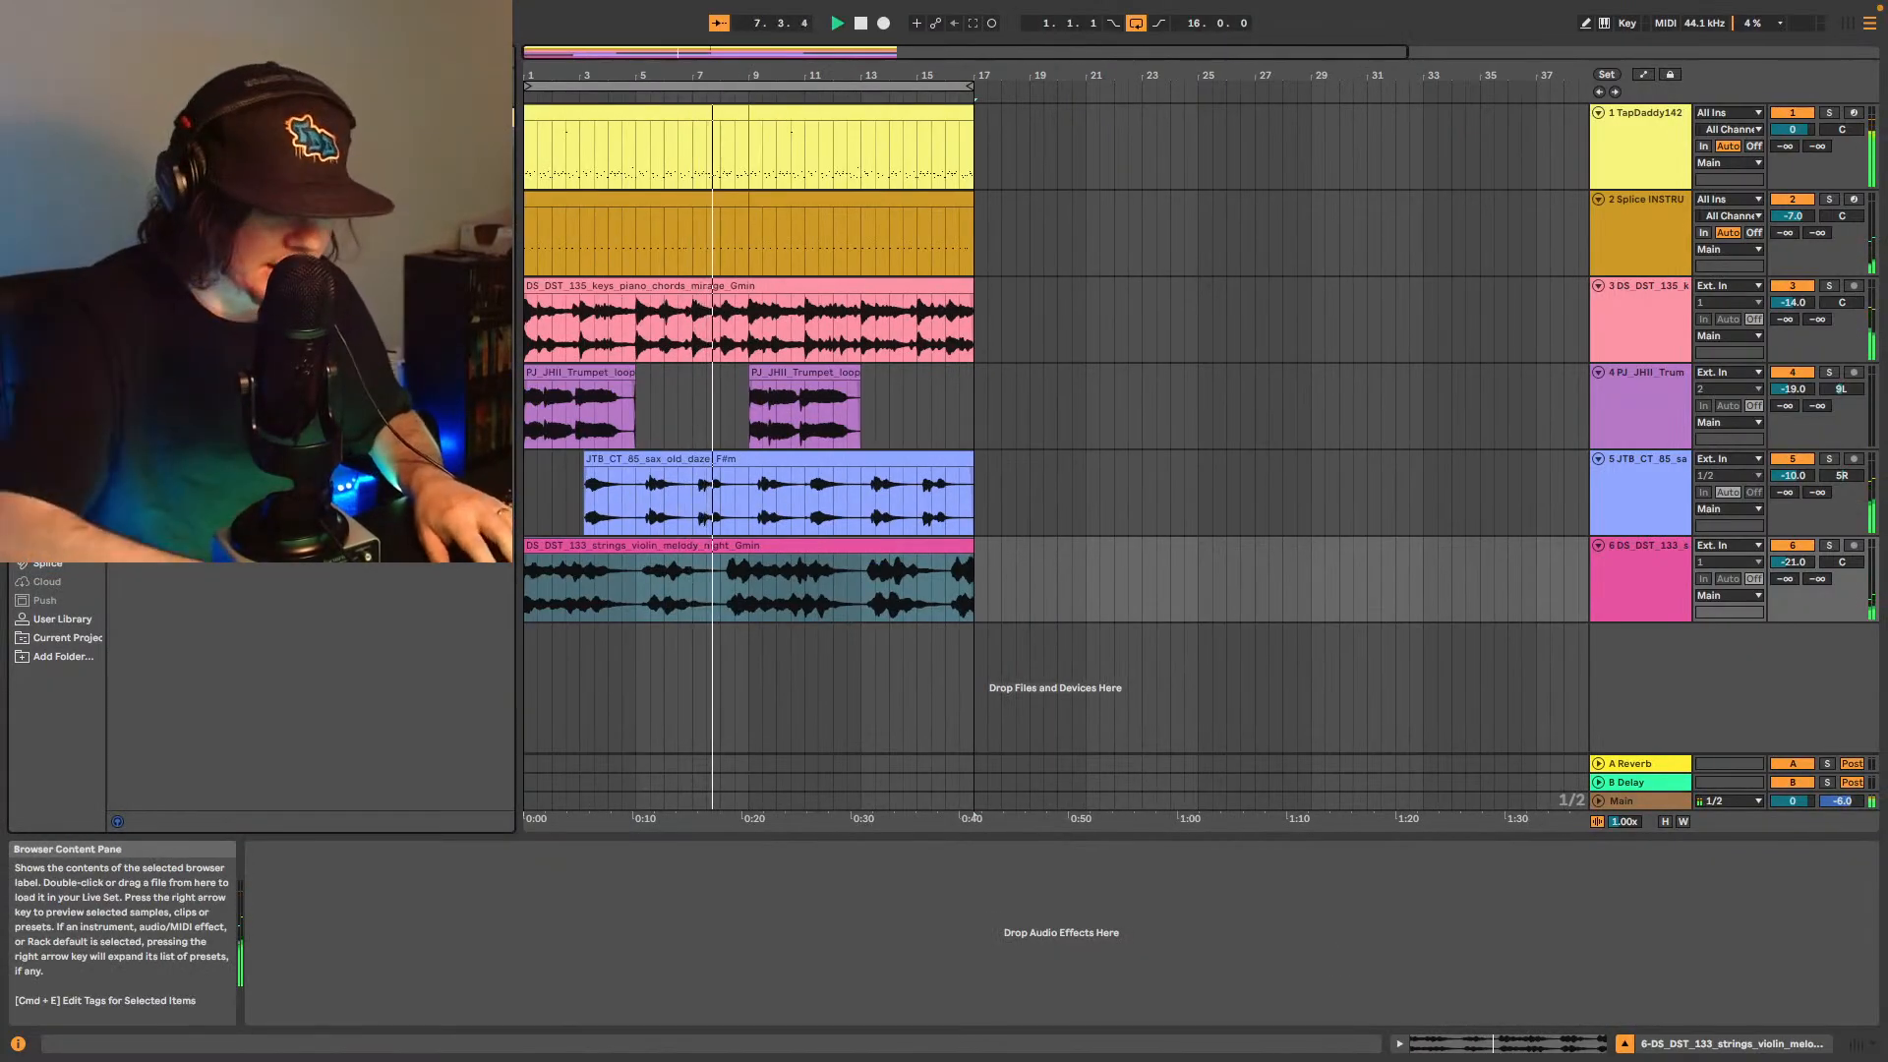
pyautogui.moveTo(197, 174); pyautogui.dragTo(770, 575)
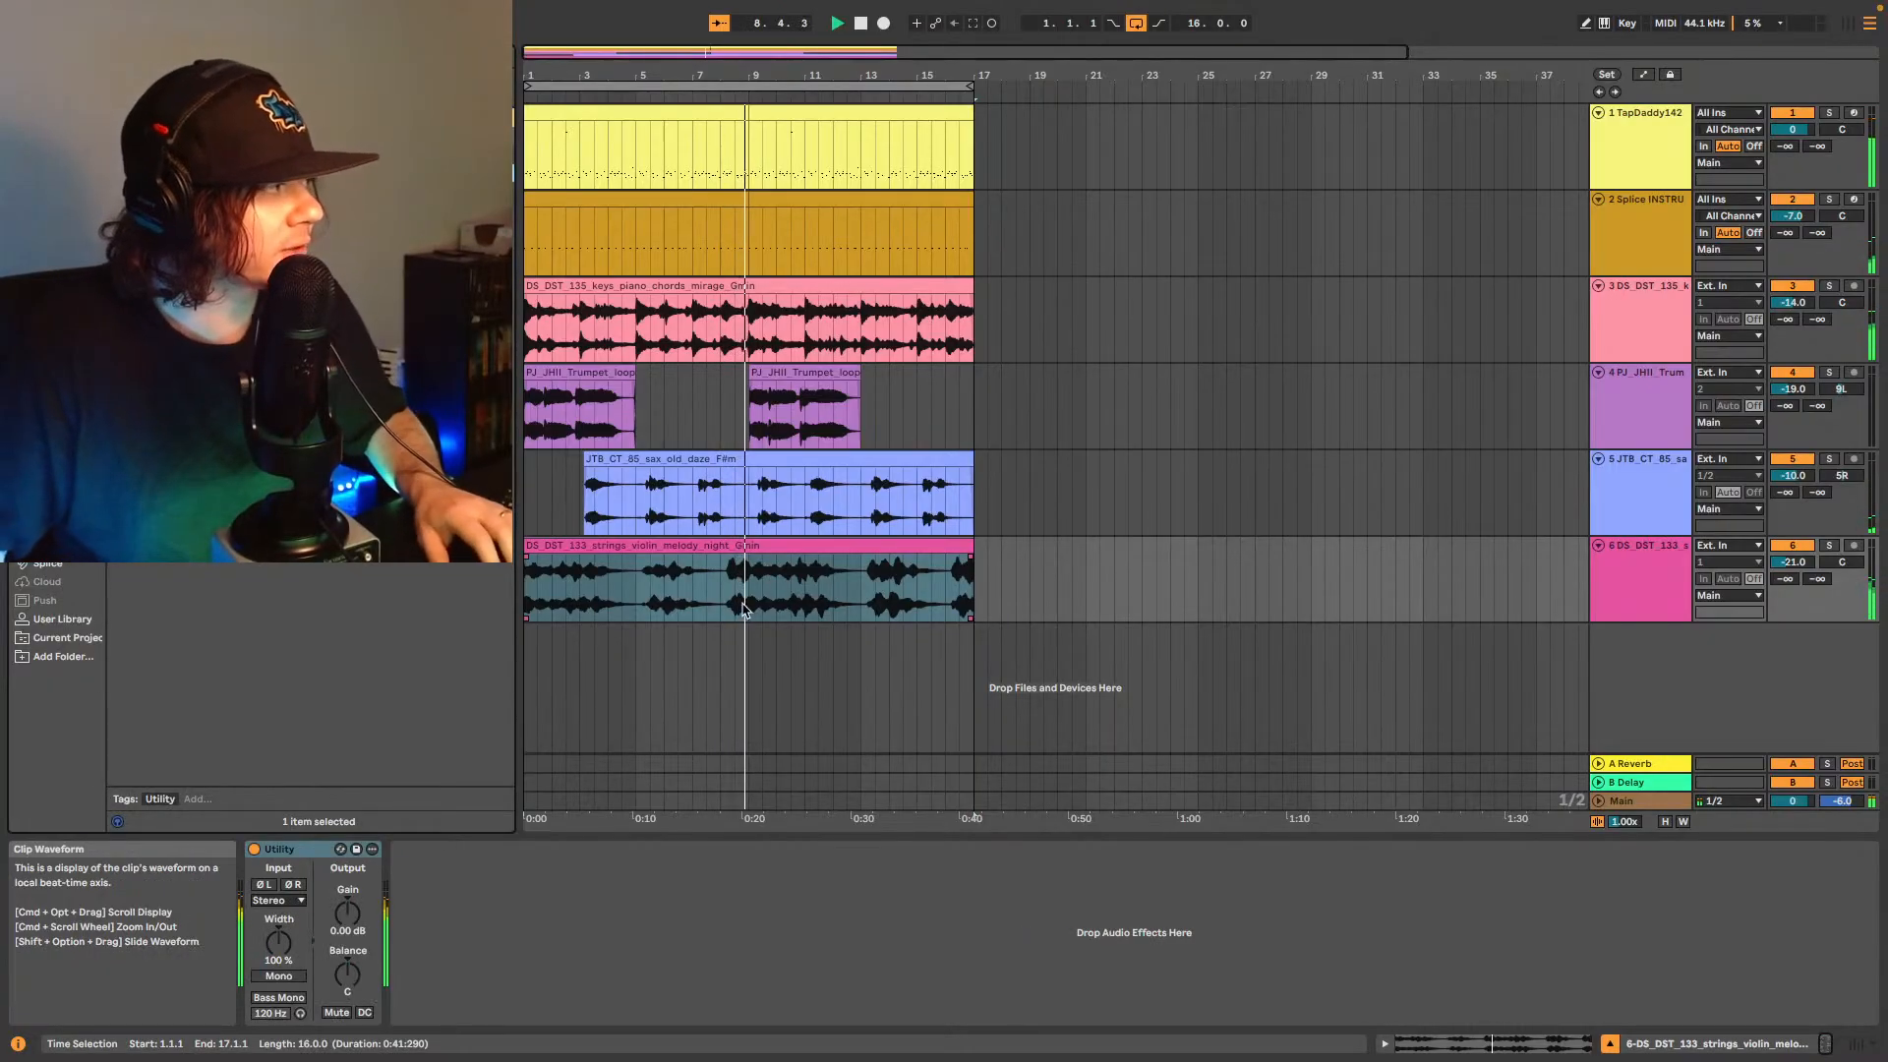
pyautogui.click(279, 975)
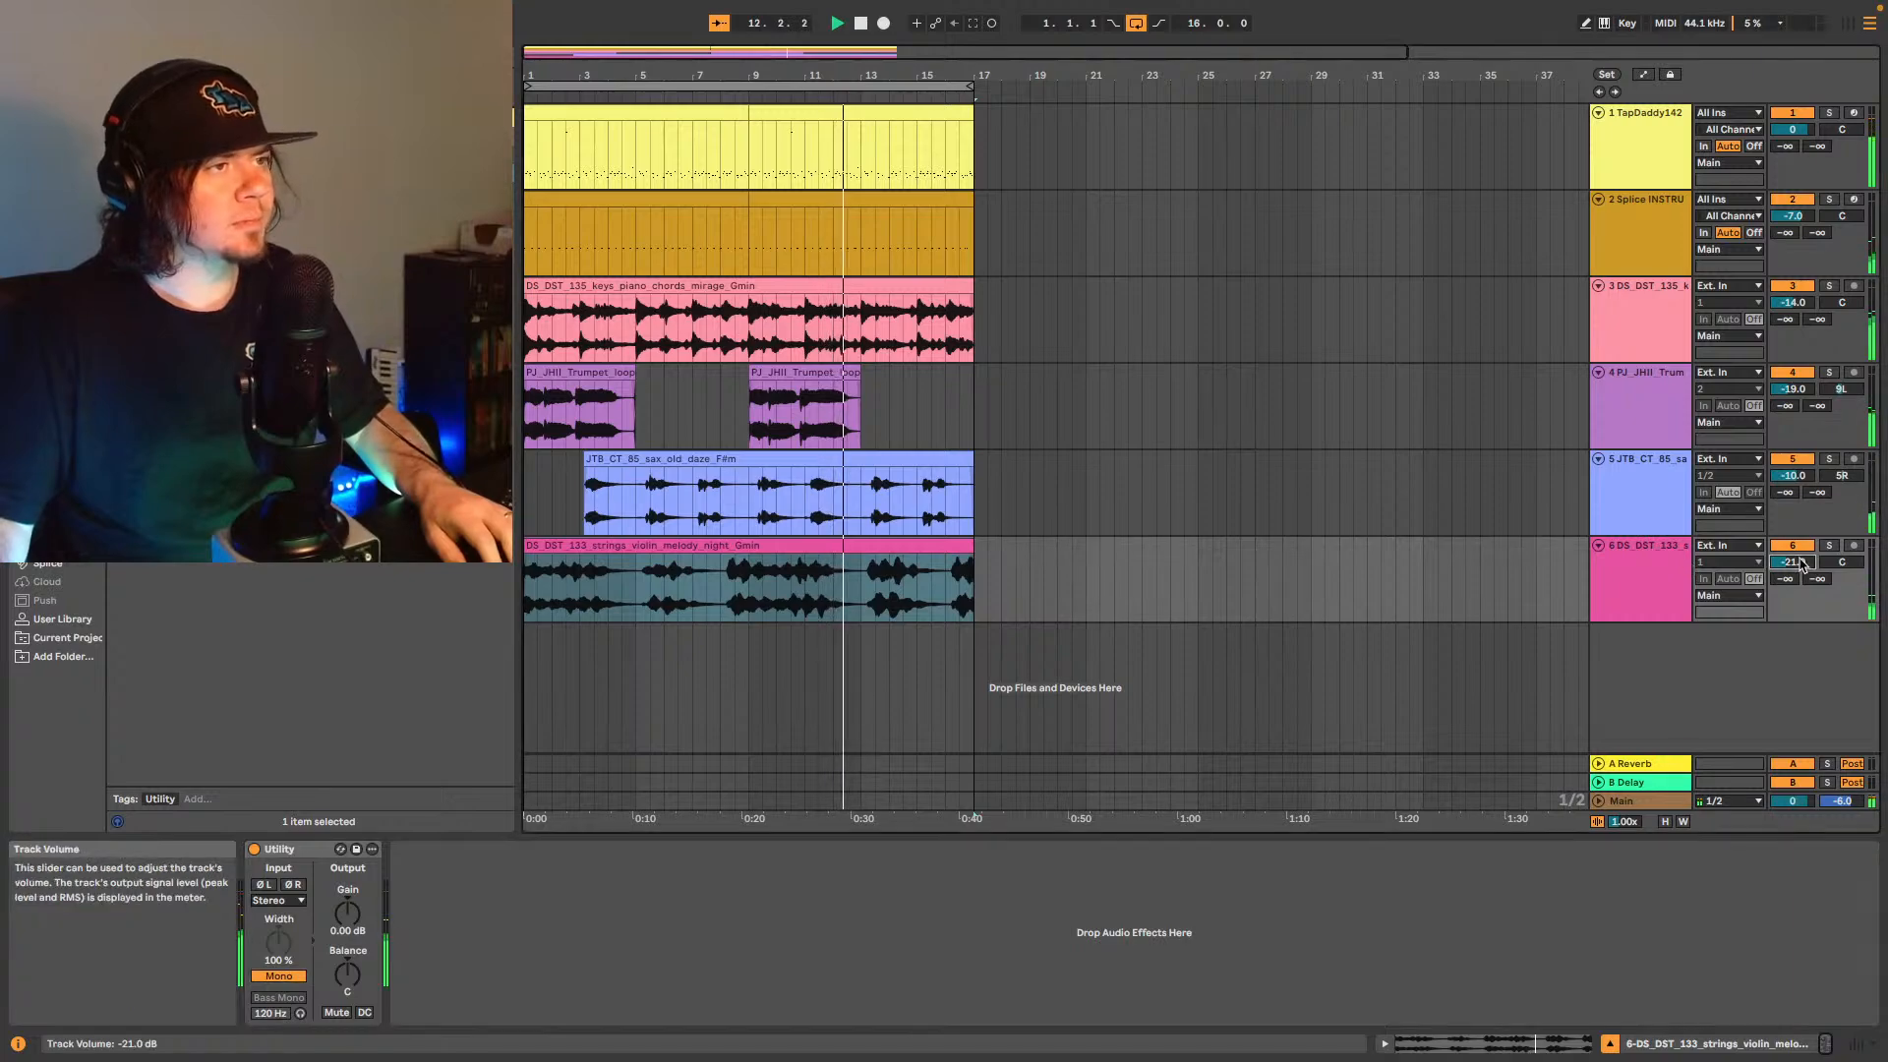
# - Set the violin track's volume to -19 dB and pan it slightly left
pyautogui.scroll(6, 1801, 565)
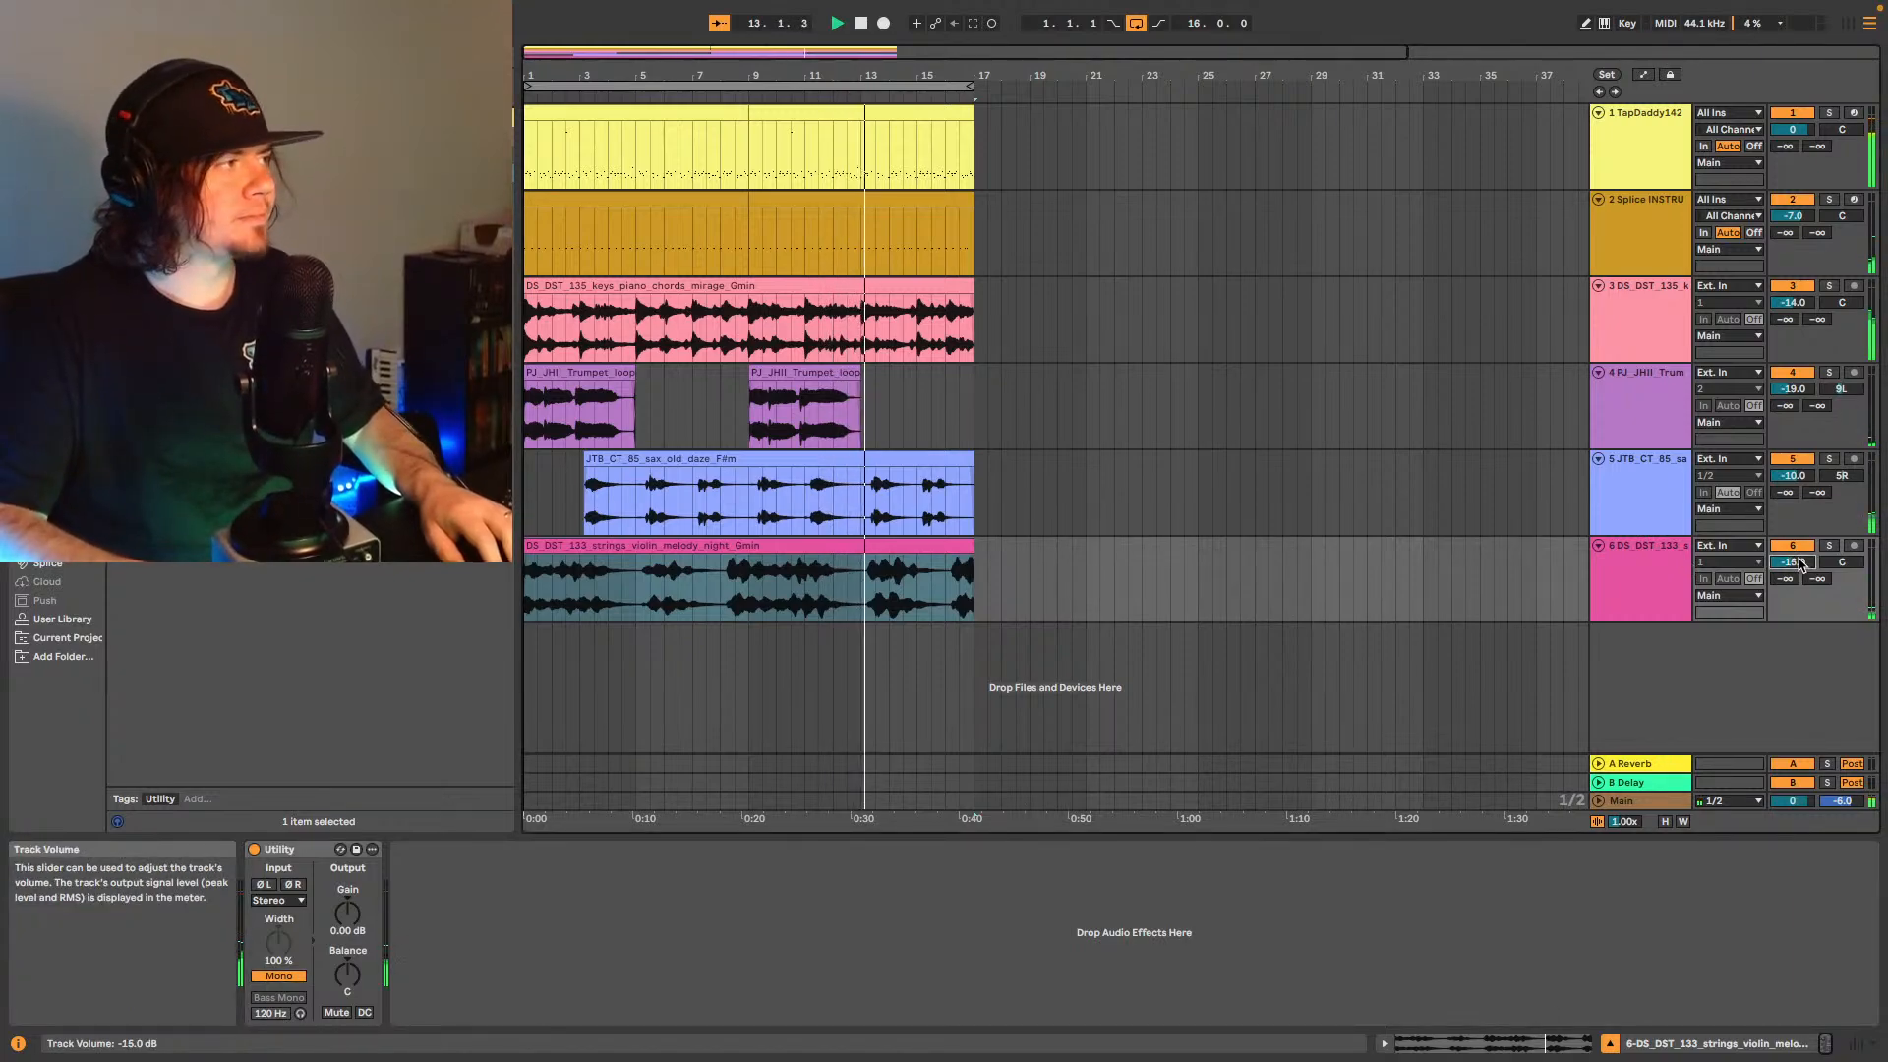
pyautogui.scroll(-2, 1801, 565)
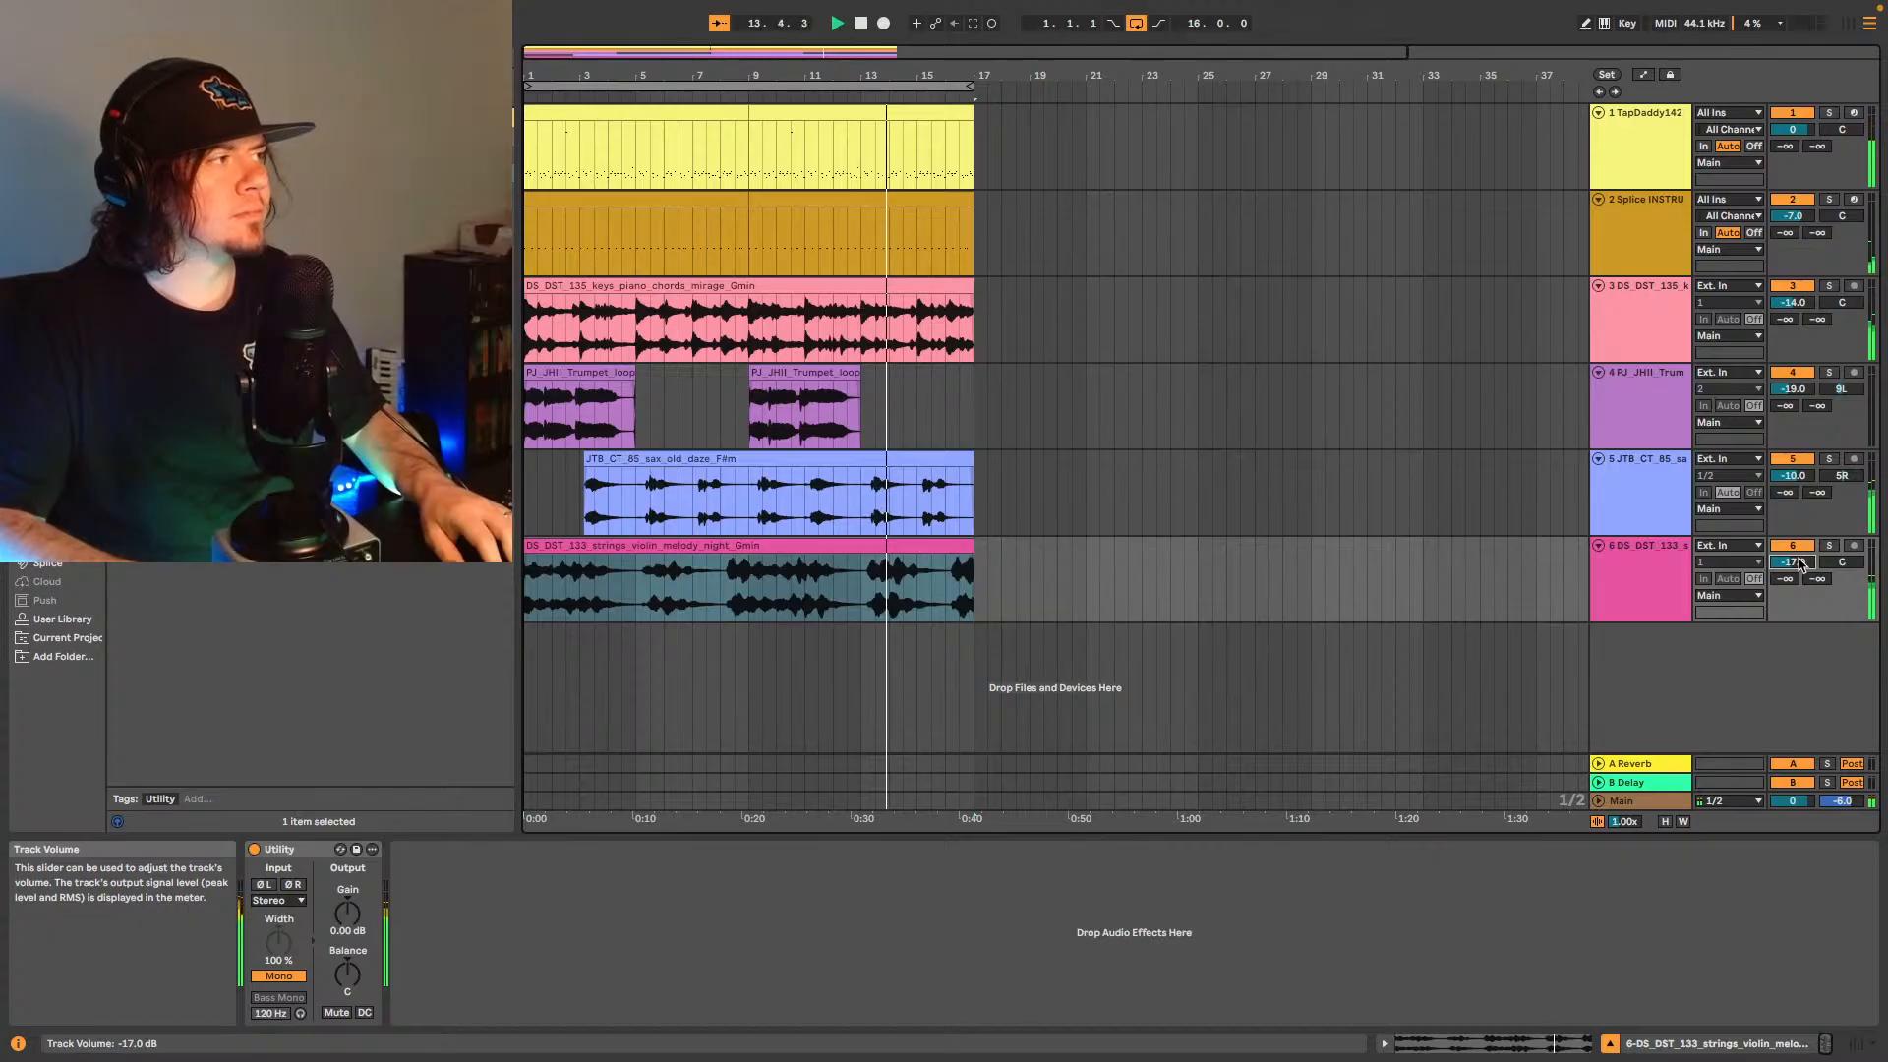
pyautogui.scroll(-2, 1801, 565)
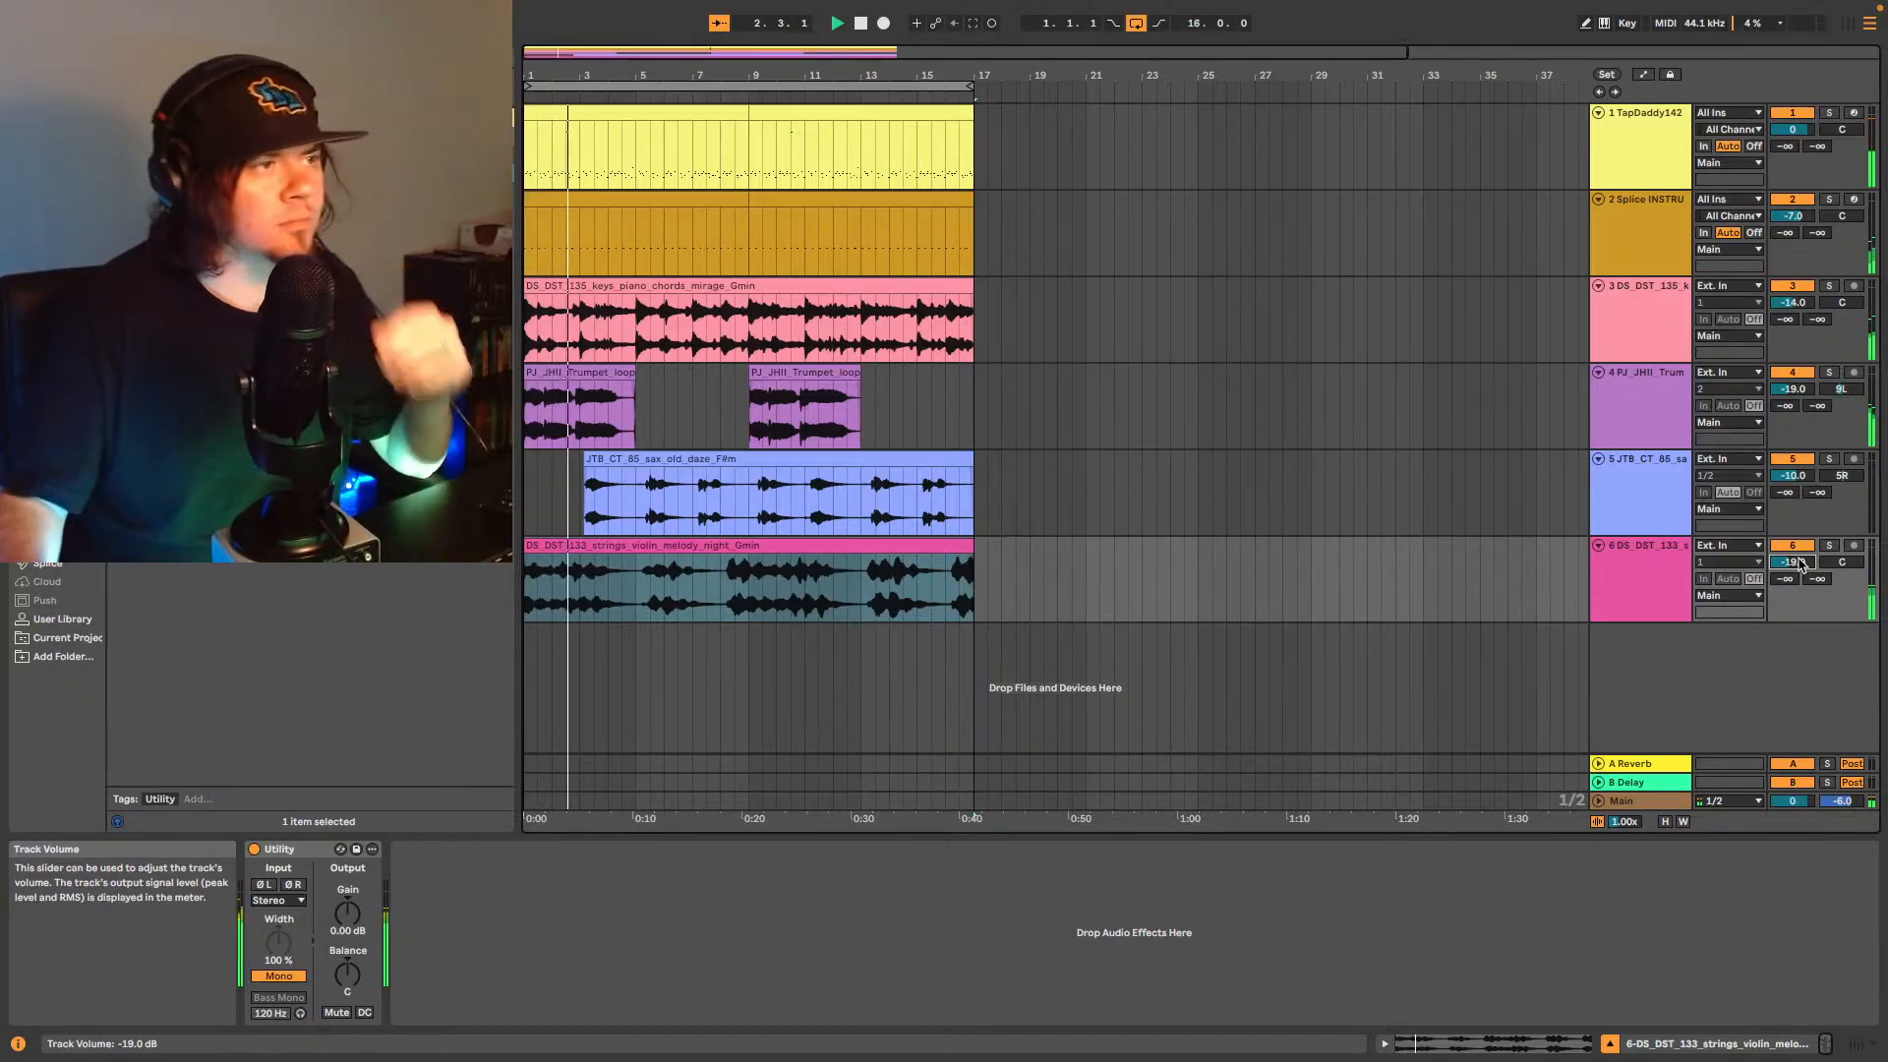
pyautogui.moveTo(1840, 563); pyautogui.dragTo(1840, 538)
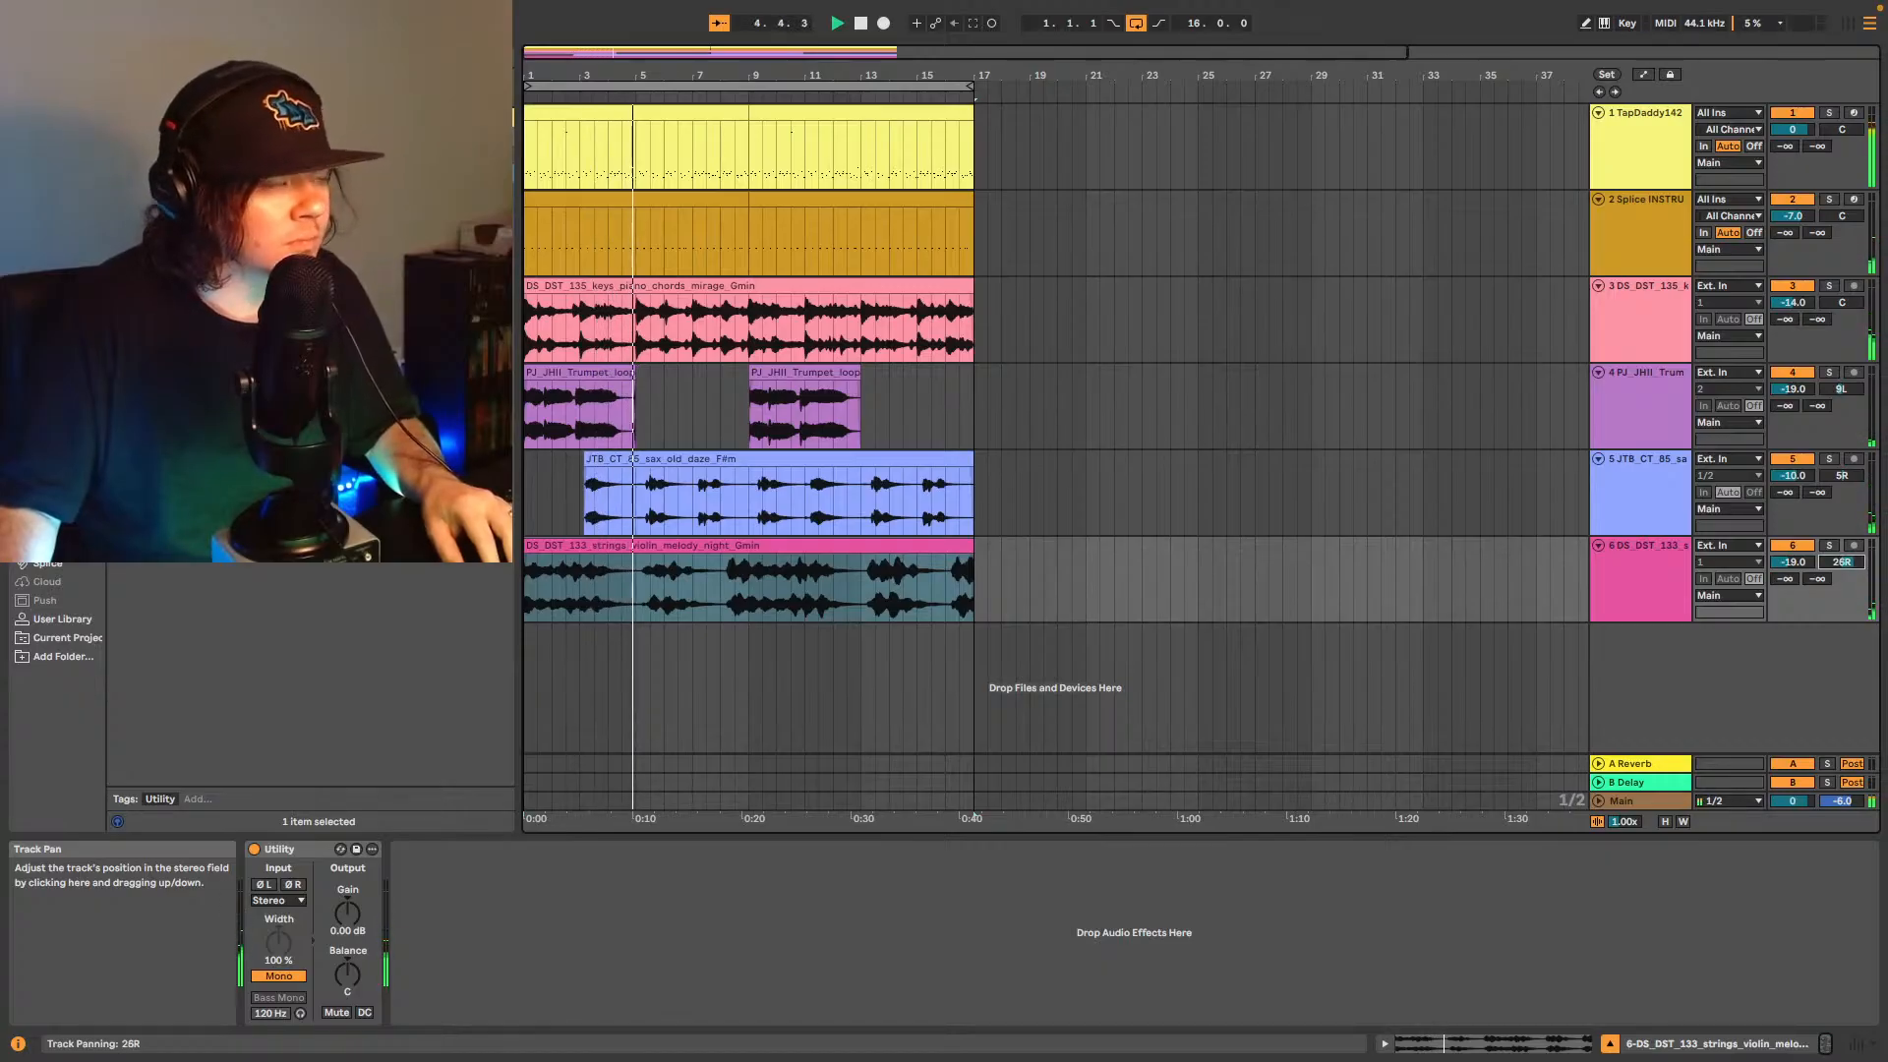
pyautogui.moveTo(1840, 538); pyautogui.dragTo(1840, 579)
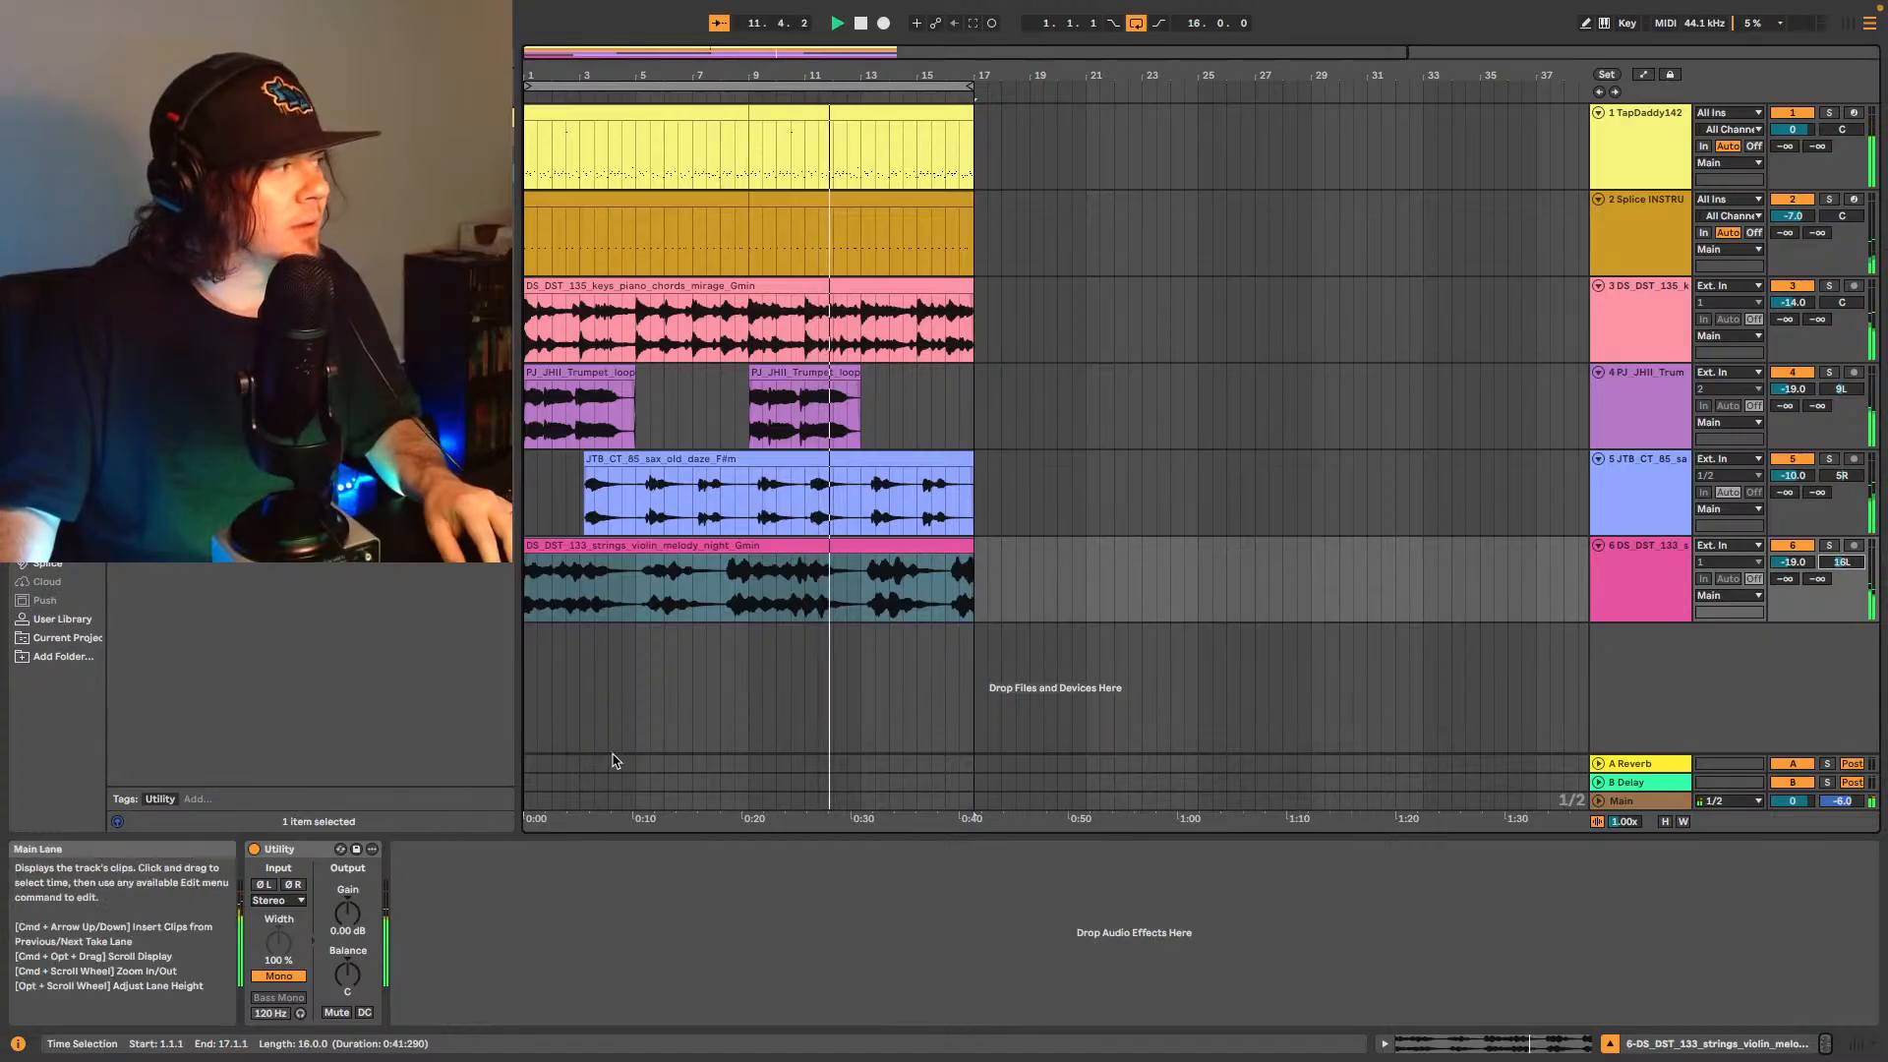
# - Deactivate the violin track's Utility effect and return the track to centre pan with its volume at -22 dB
pyautogui.click(253, 851)
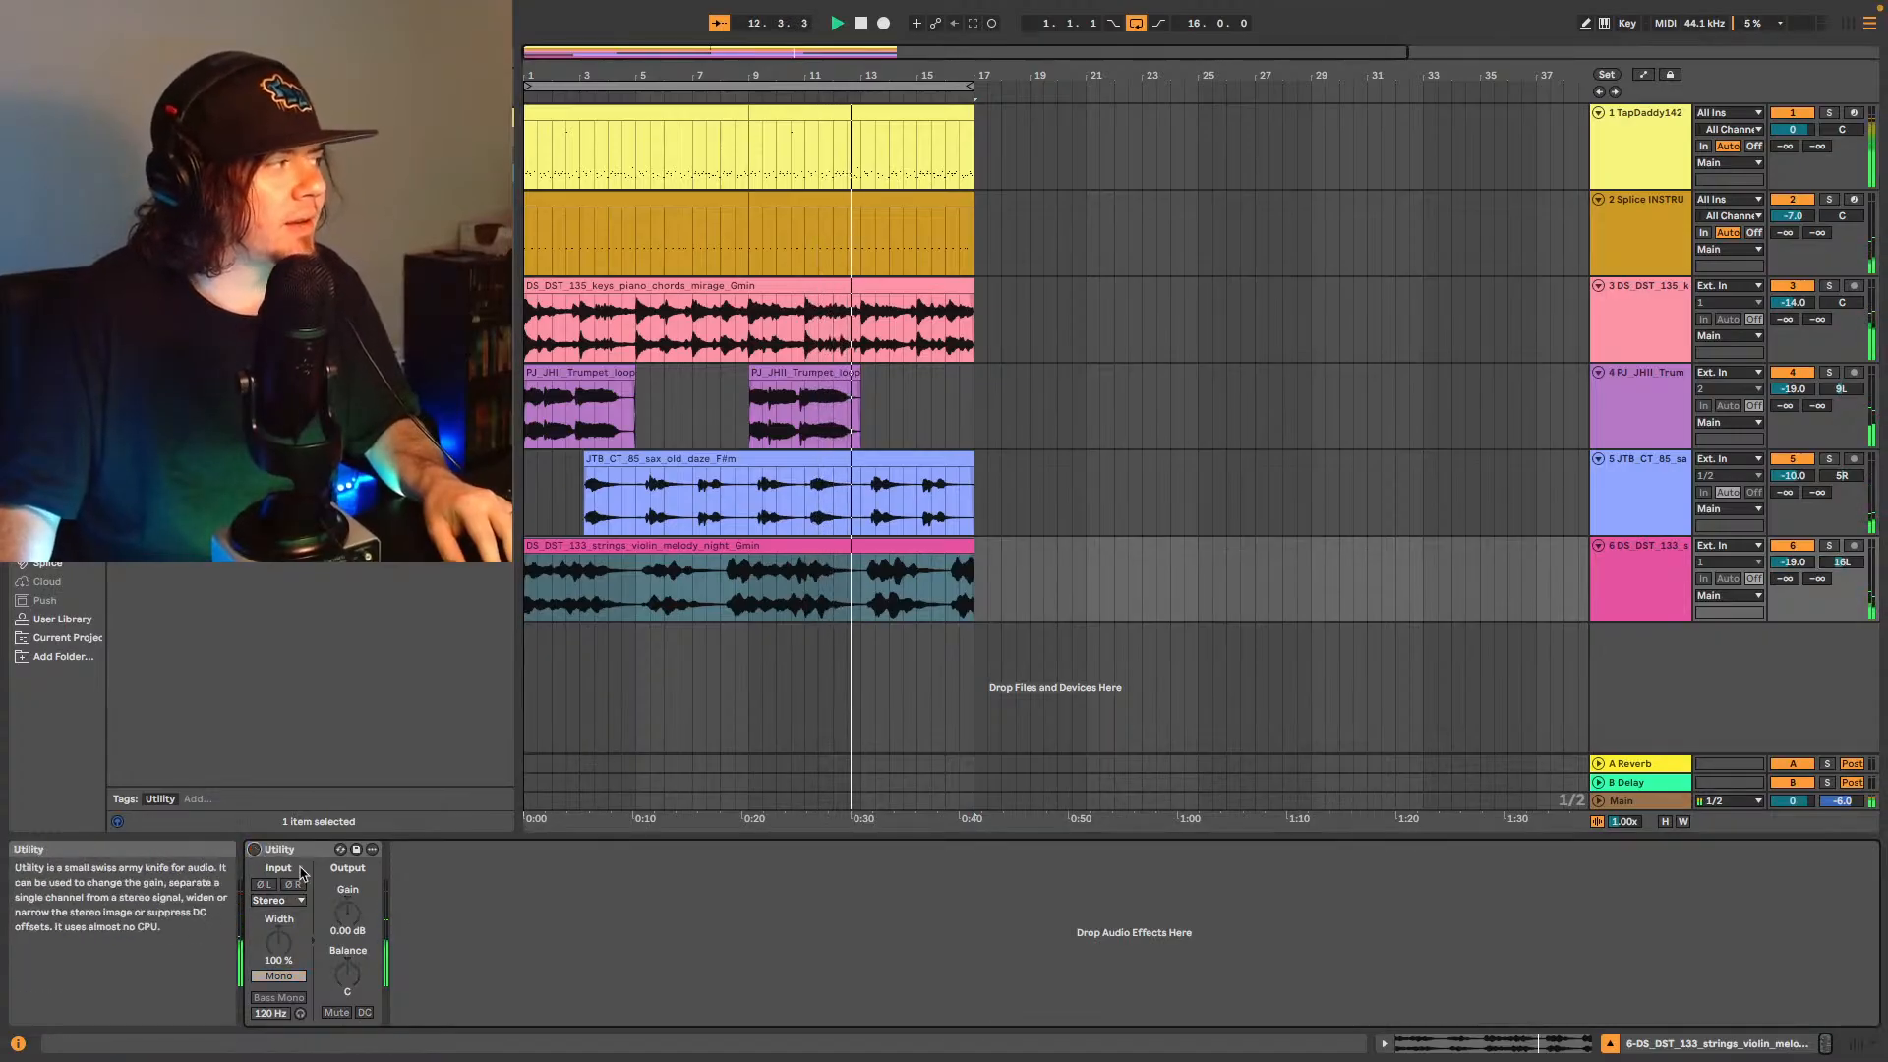
pyautogui.click(1842, 563)
pyautogui.write('0')
pyautogui.press('Return')
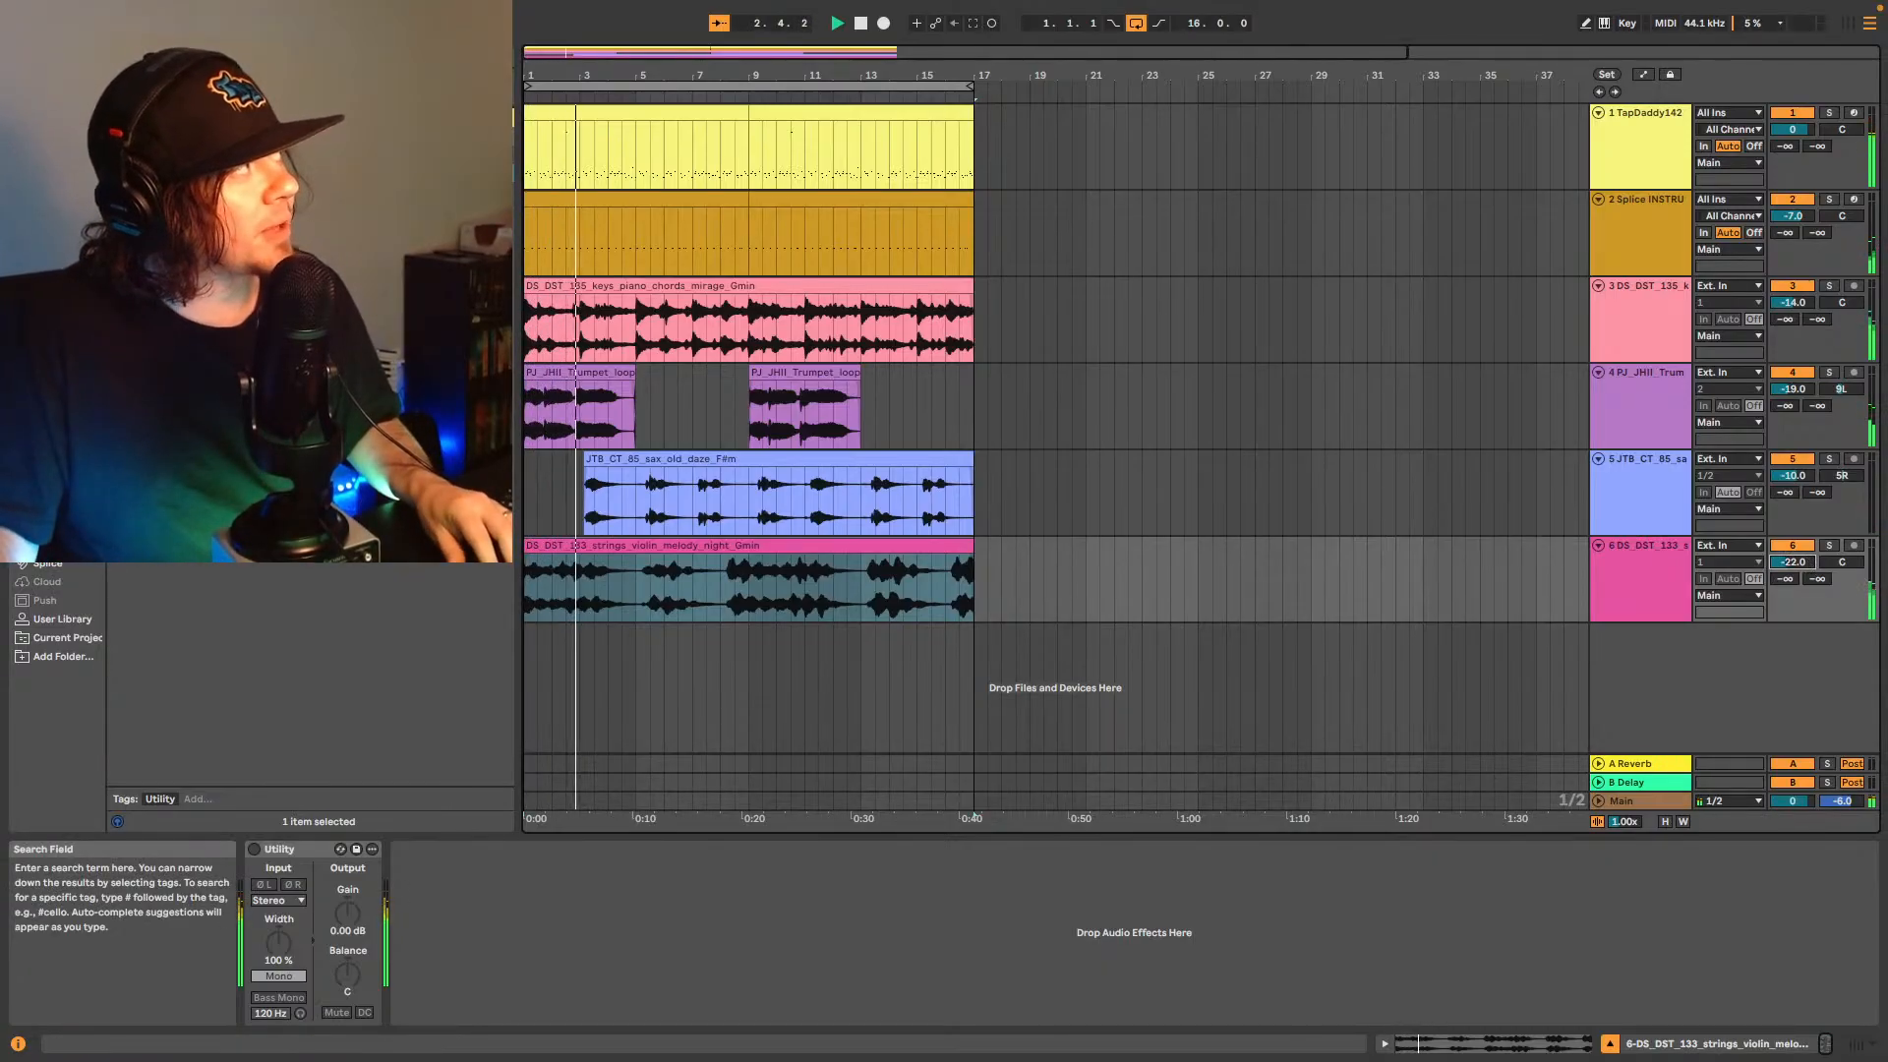
# - Add the Soundtoys SuperPlate reverb to the violin track and load its 05 Goldfoil preset
pyautogui.click(197, 56)
pyautogui.write('eq')
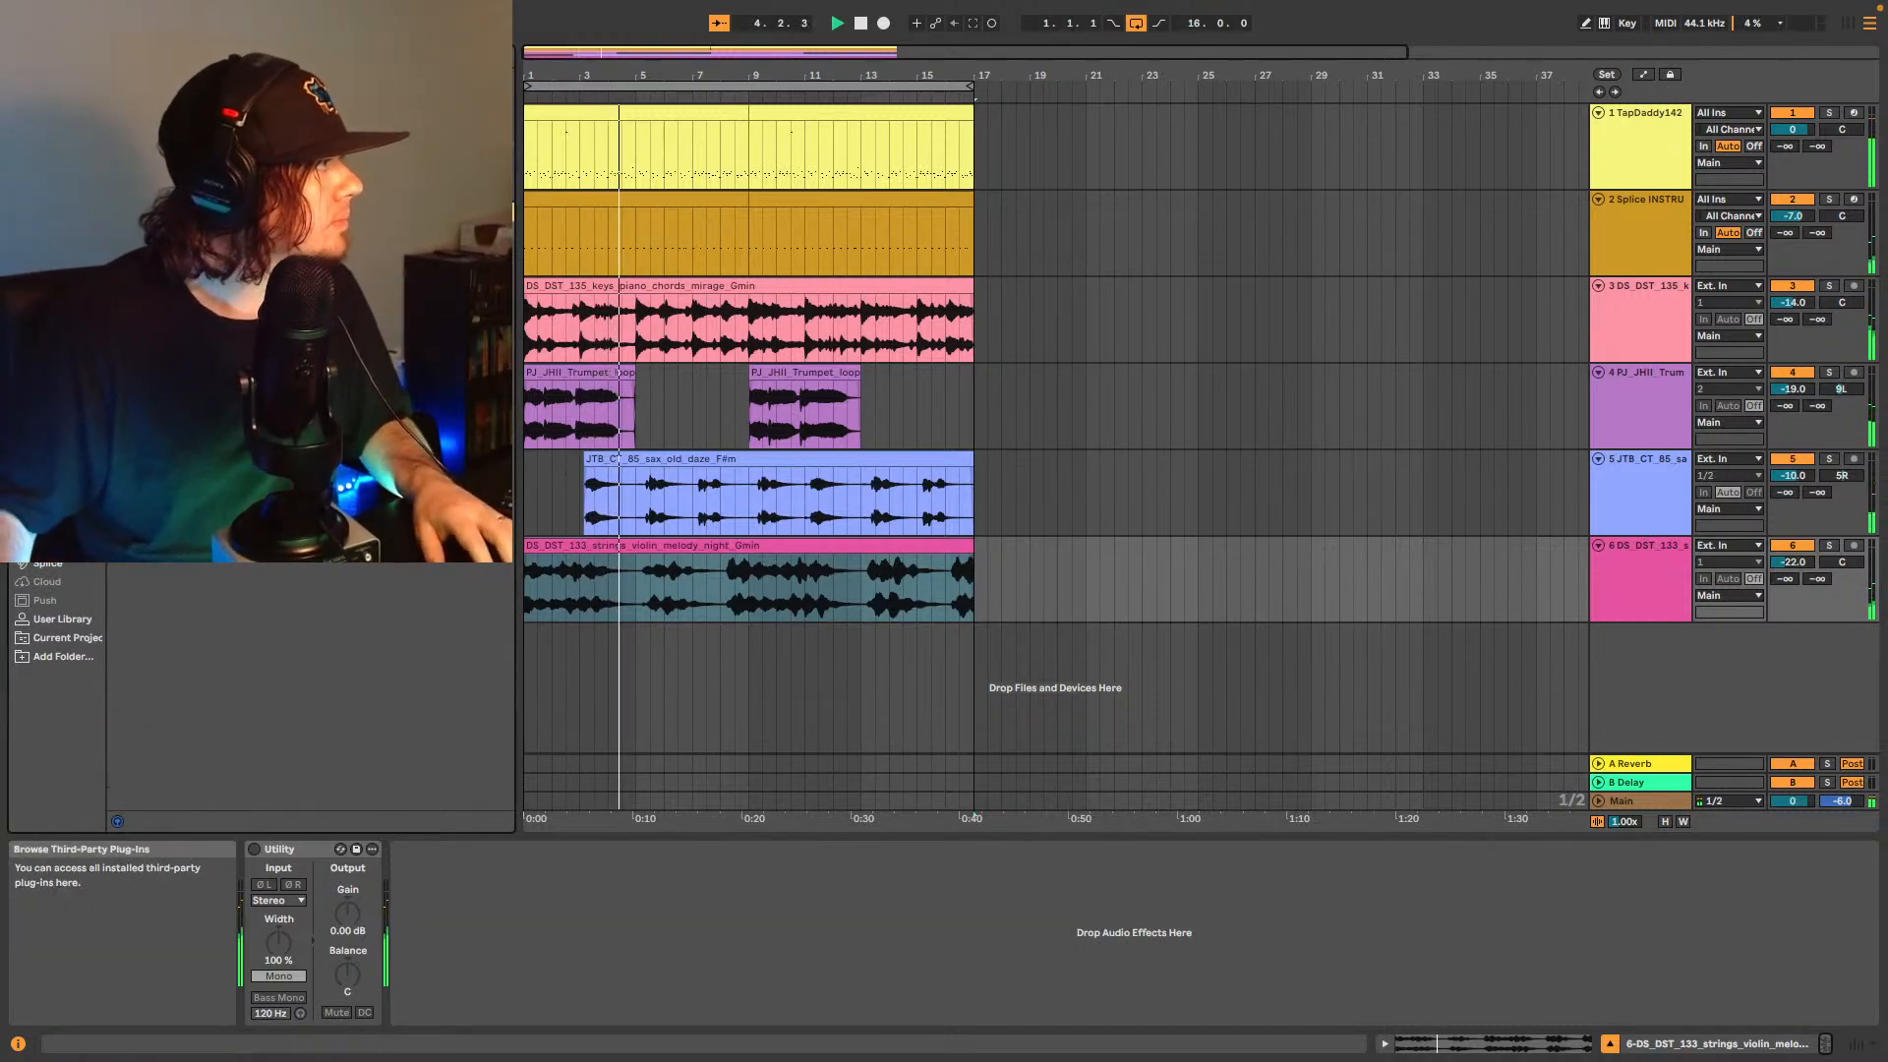
pyautogui.moveTo(295, 443); pyautogui.dragTo(665, 934)
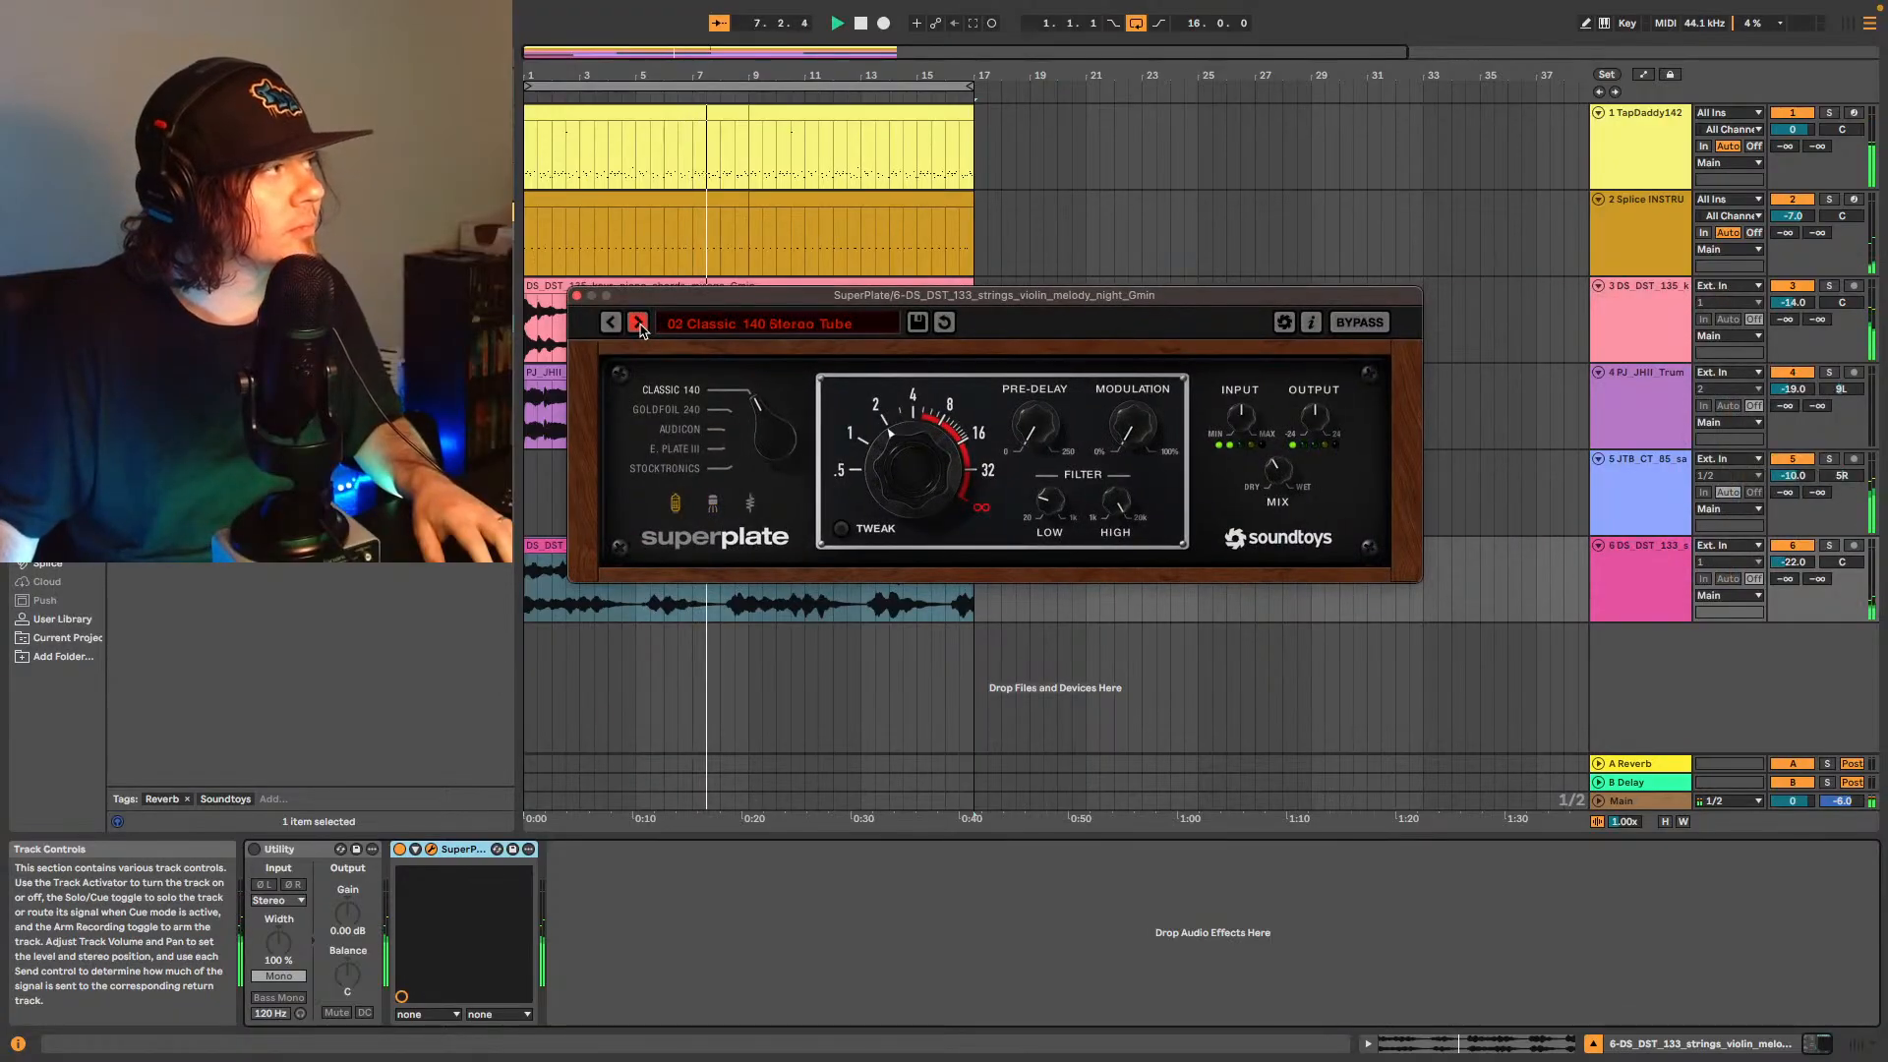
pyautogui.click(638, 324)
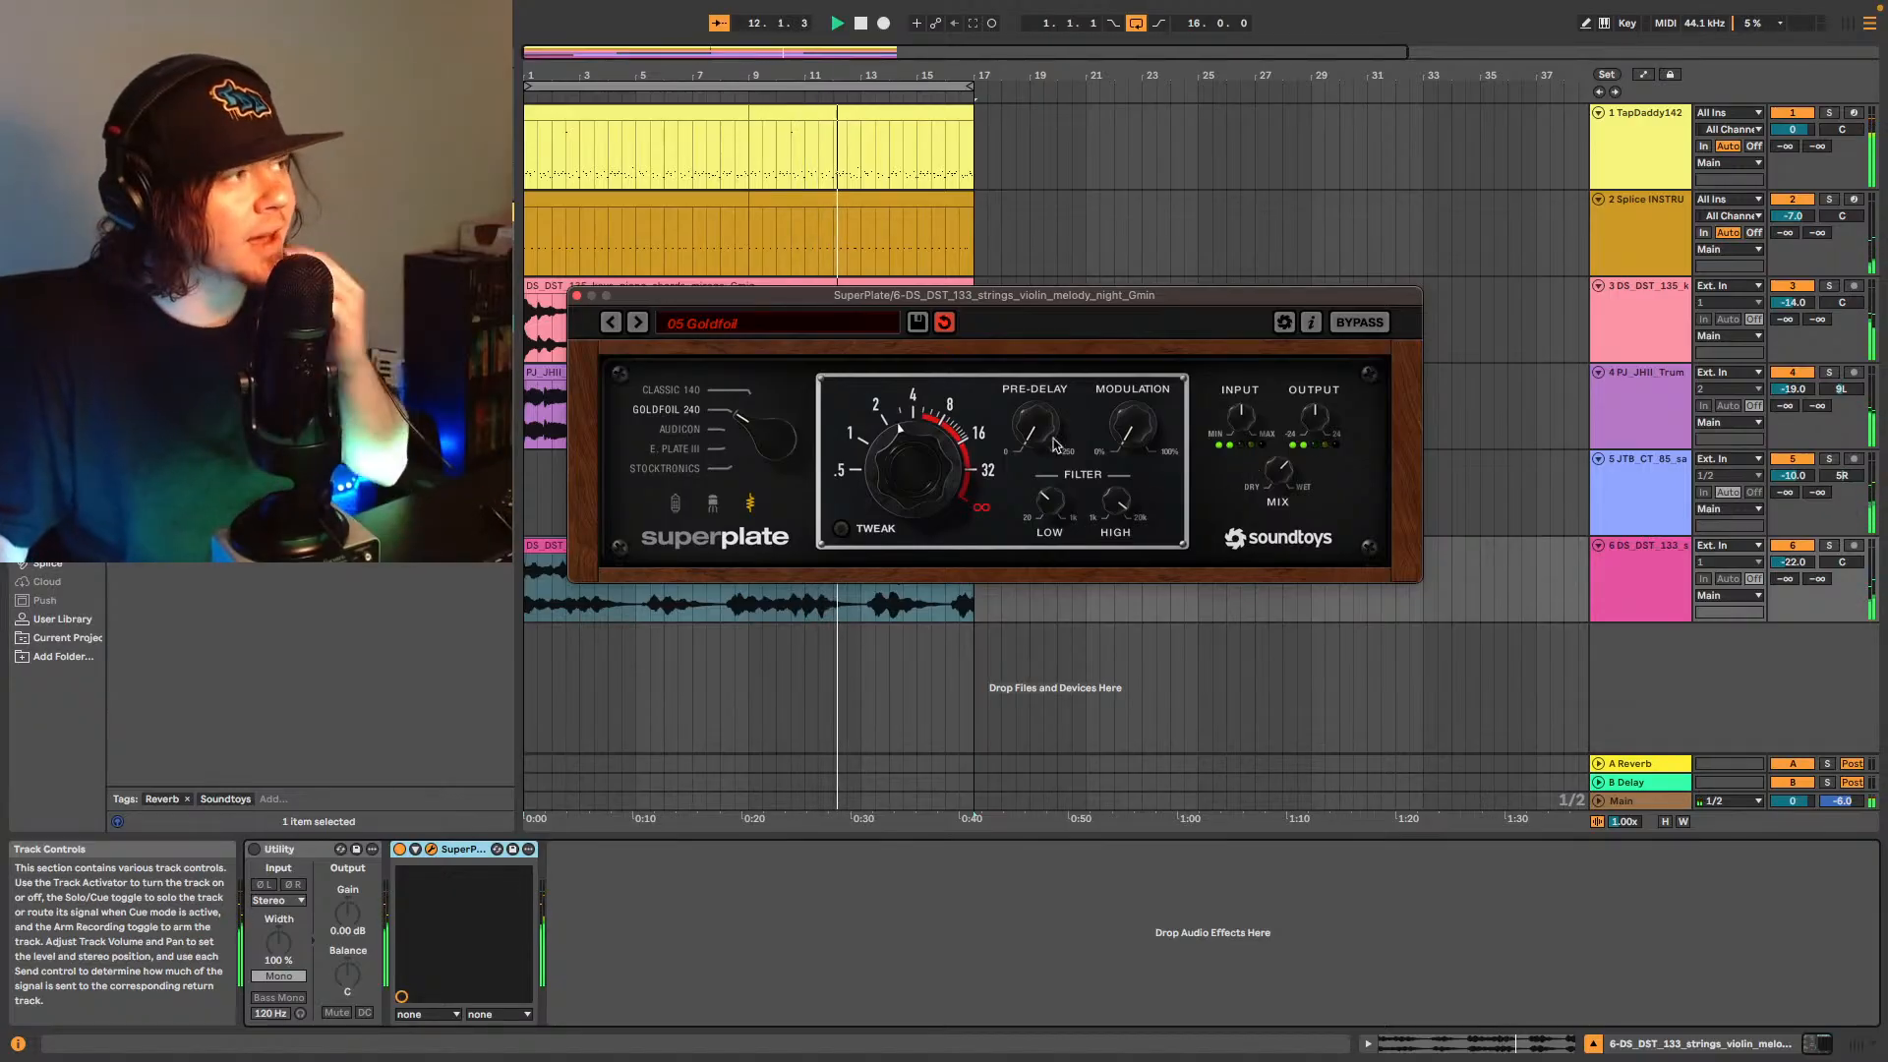
pyautogui.click(578, 295)
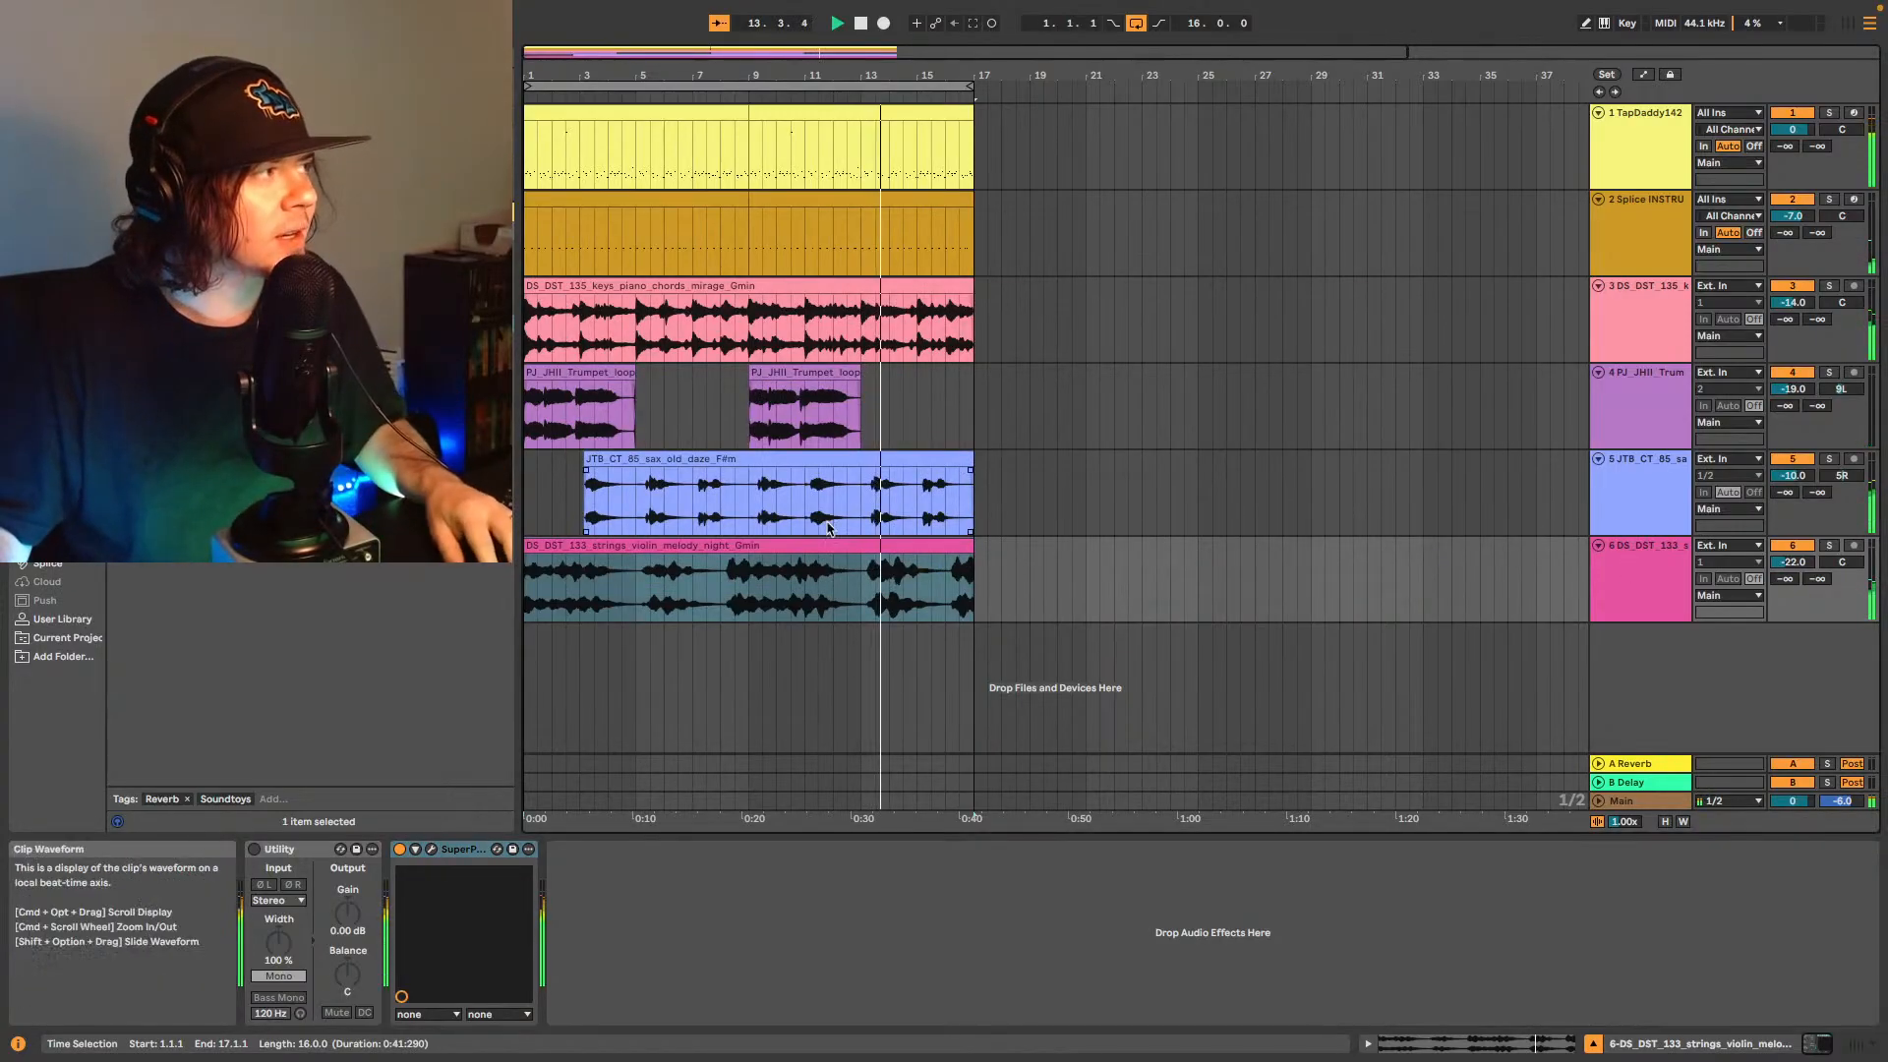
# - Check the violin clip's settings and lower the violin track's volume to -24 dB
pyautogui.click(1441, 1035)
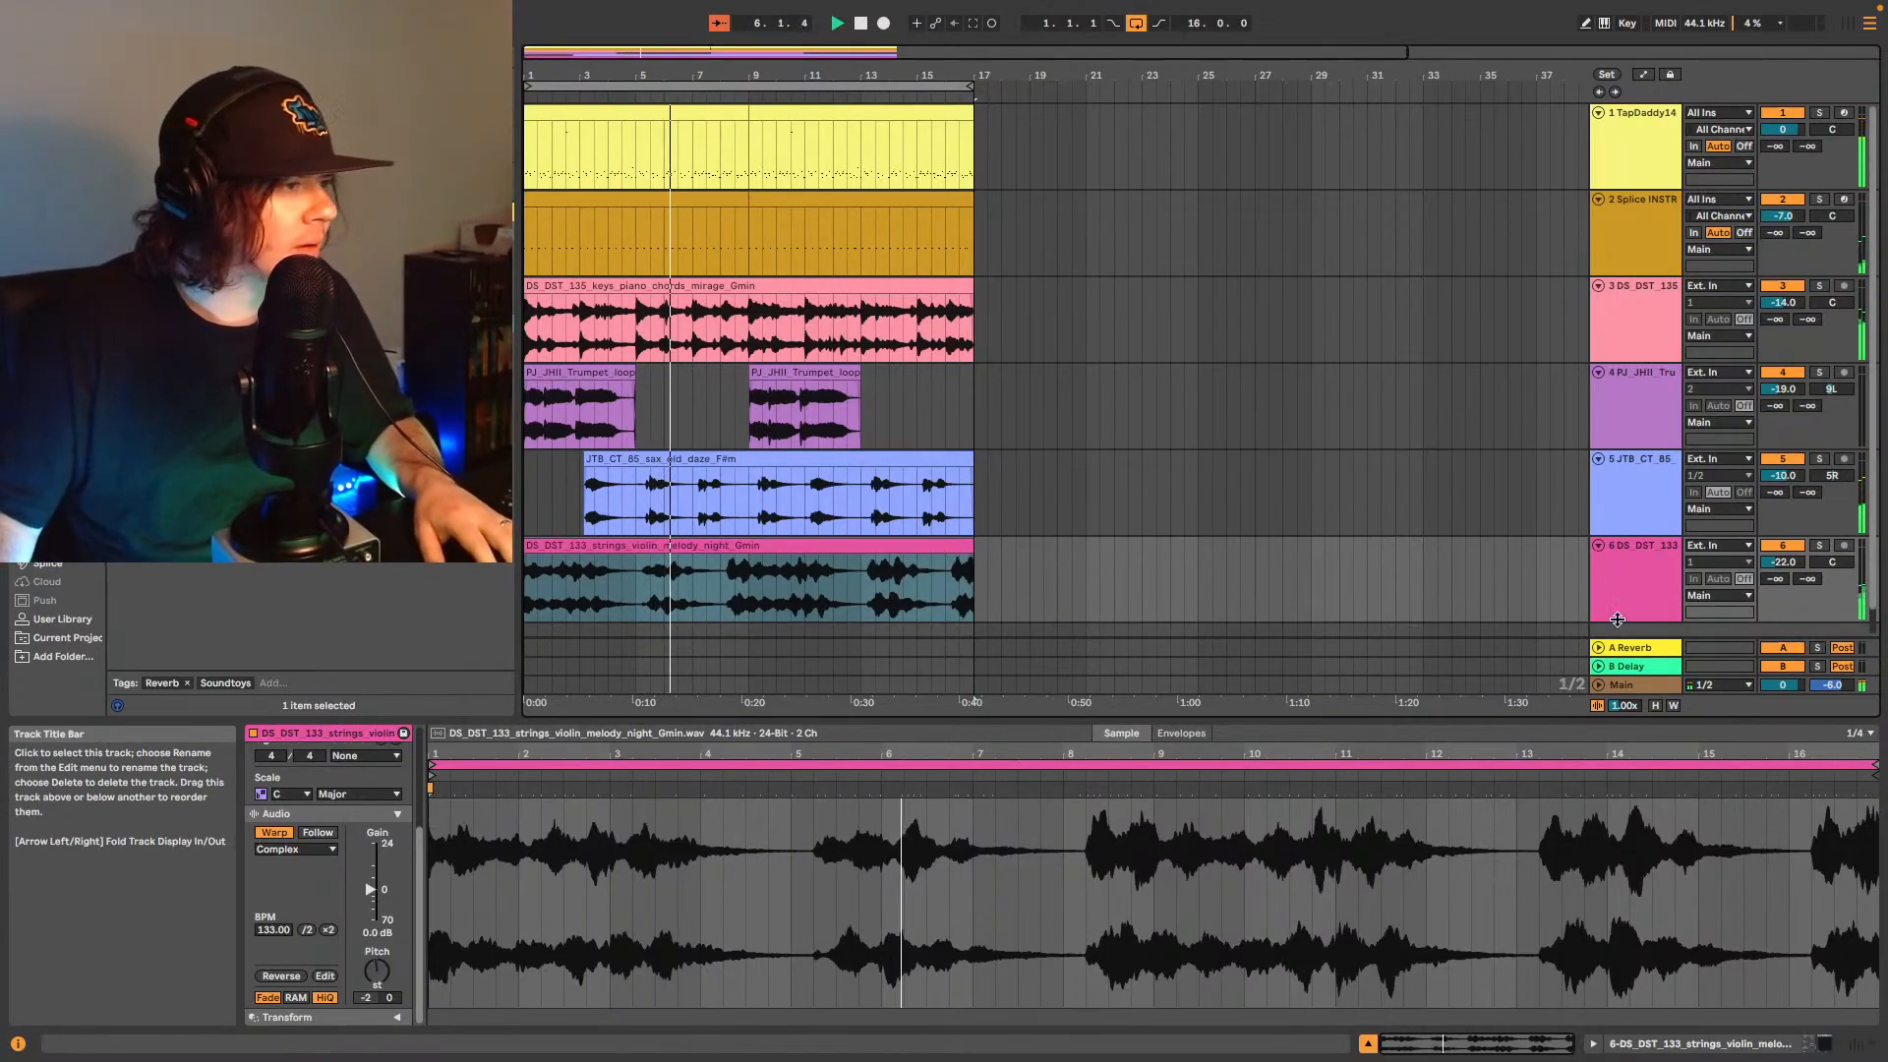
pyautogui.hotkey('shift', 'Tab')
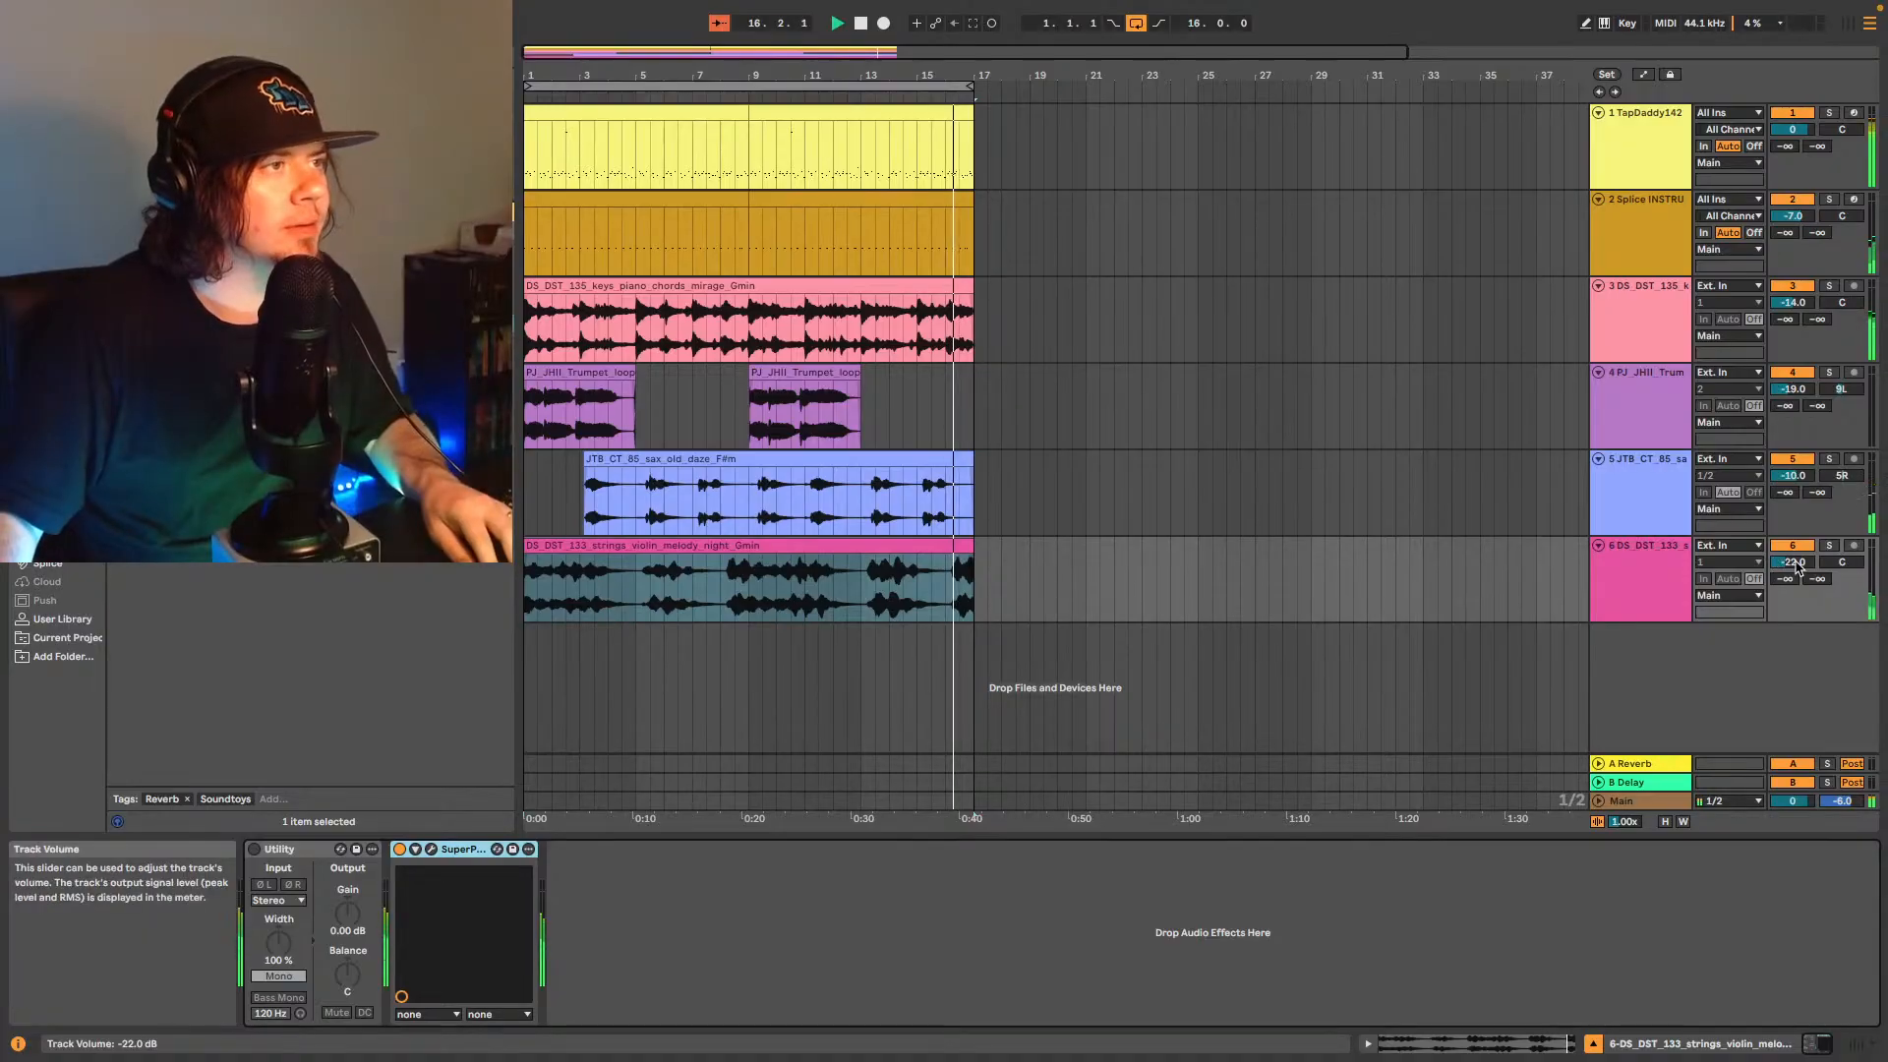
pyautogui.moveTo(1794, 559); pyautogui.dragTo(1798, 564)
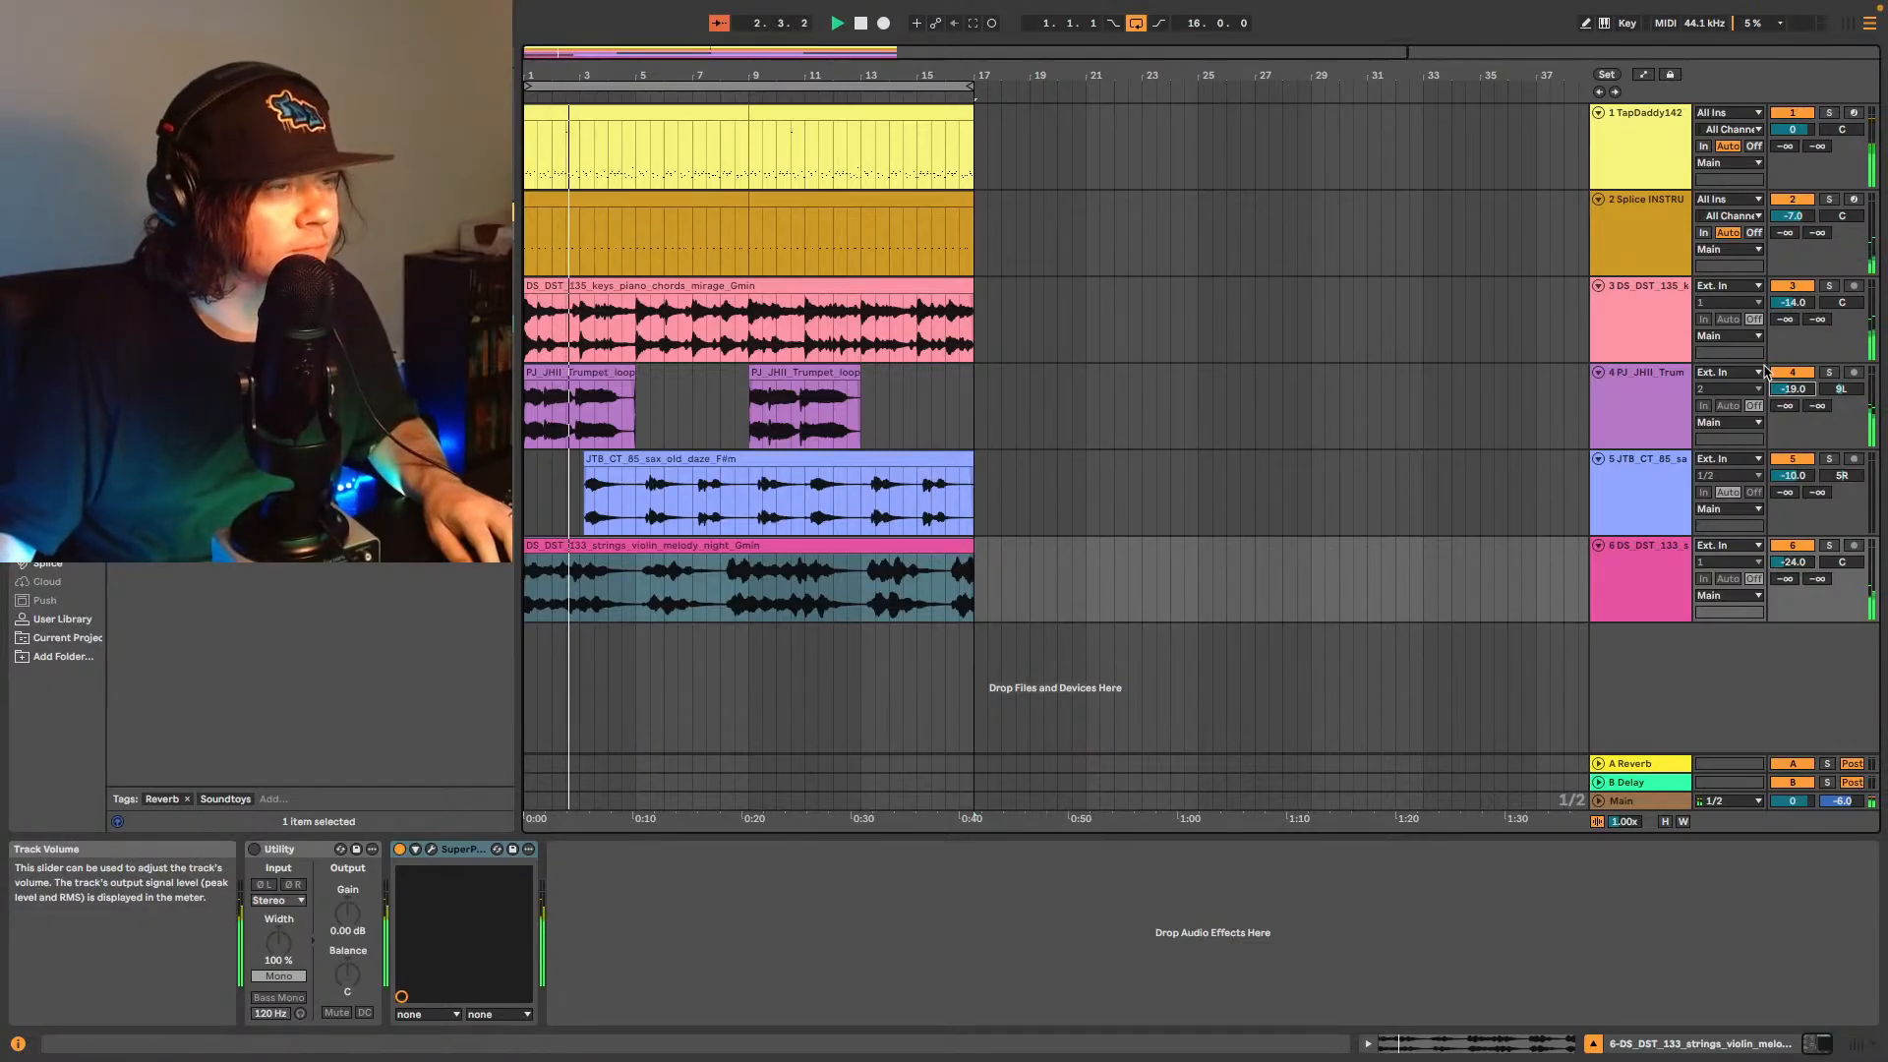
# - Raise the trumpet track's volume to -17 dB and the piano chords track's volume to -13 dB
pyautogui.moveTo(1788, 389); pyautogui.dragTo(1806, 392)
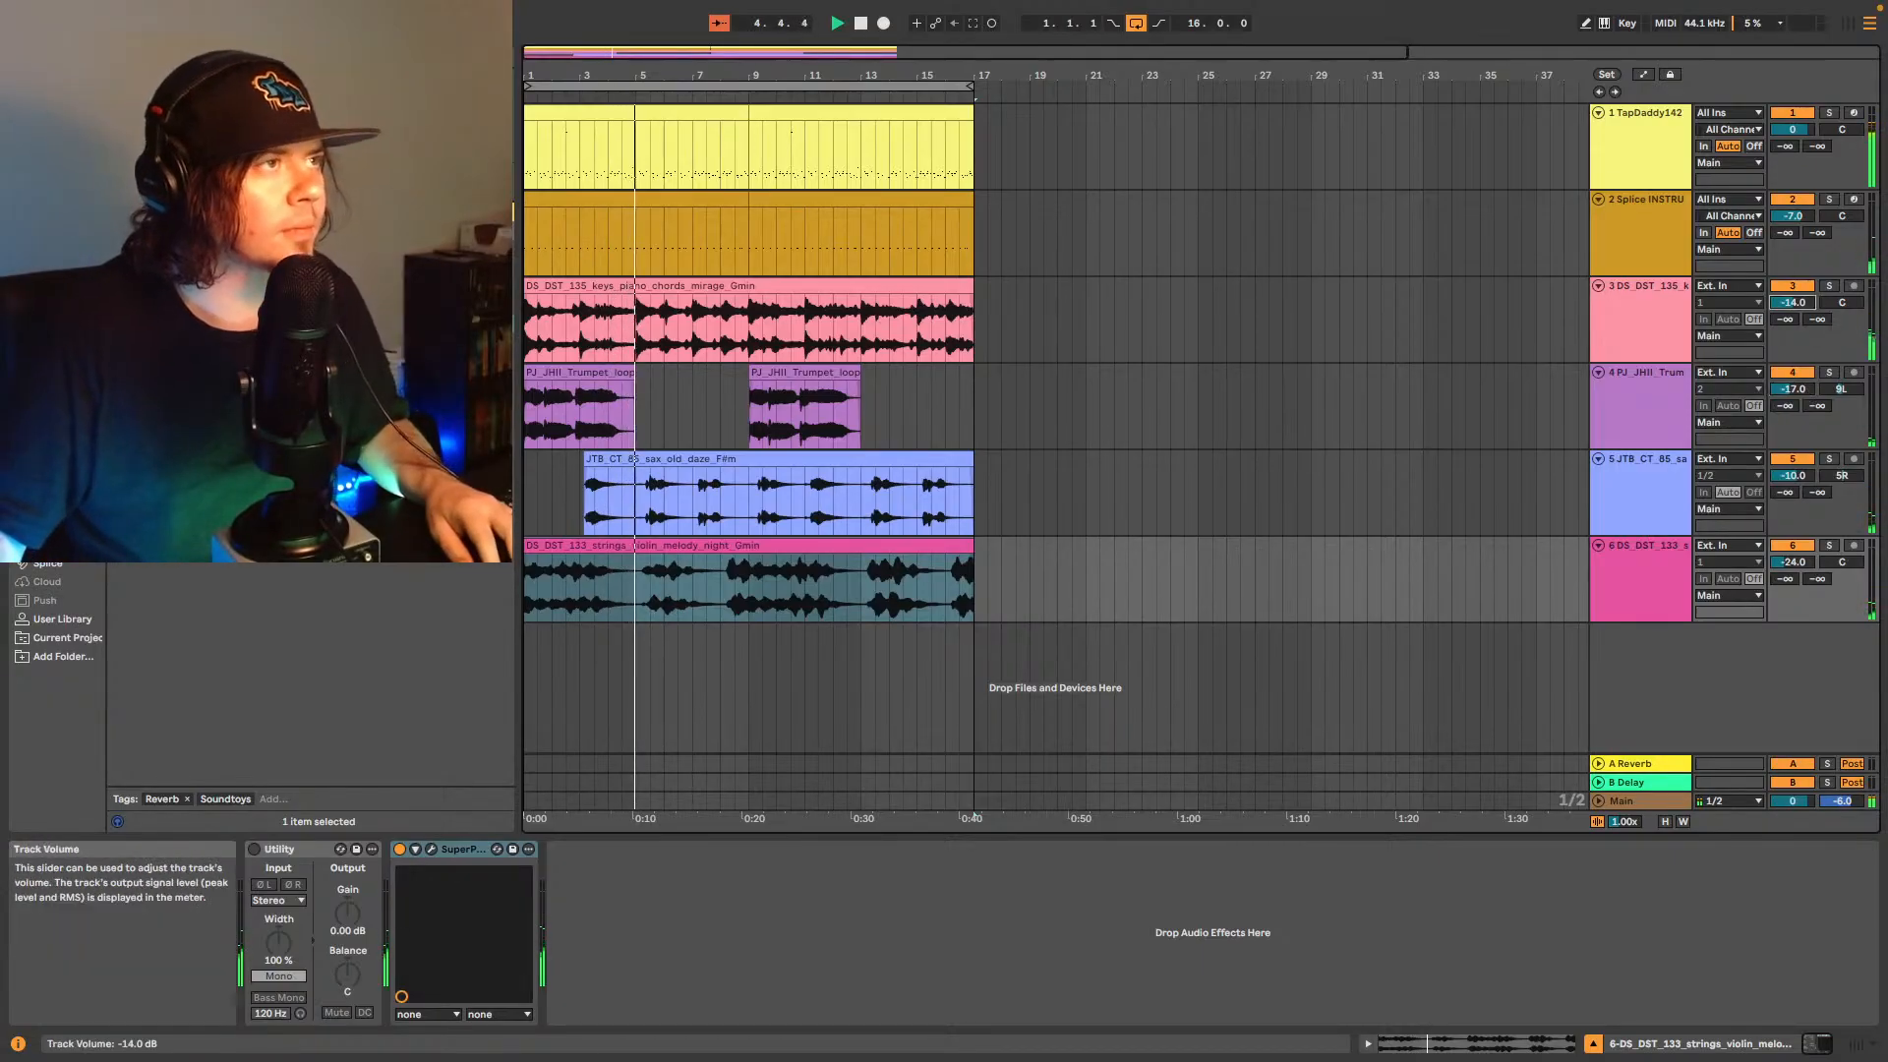
pyautogui.moveTo(1810, 306); pyautogui.dragTo(1810, 302)
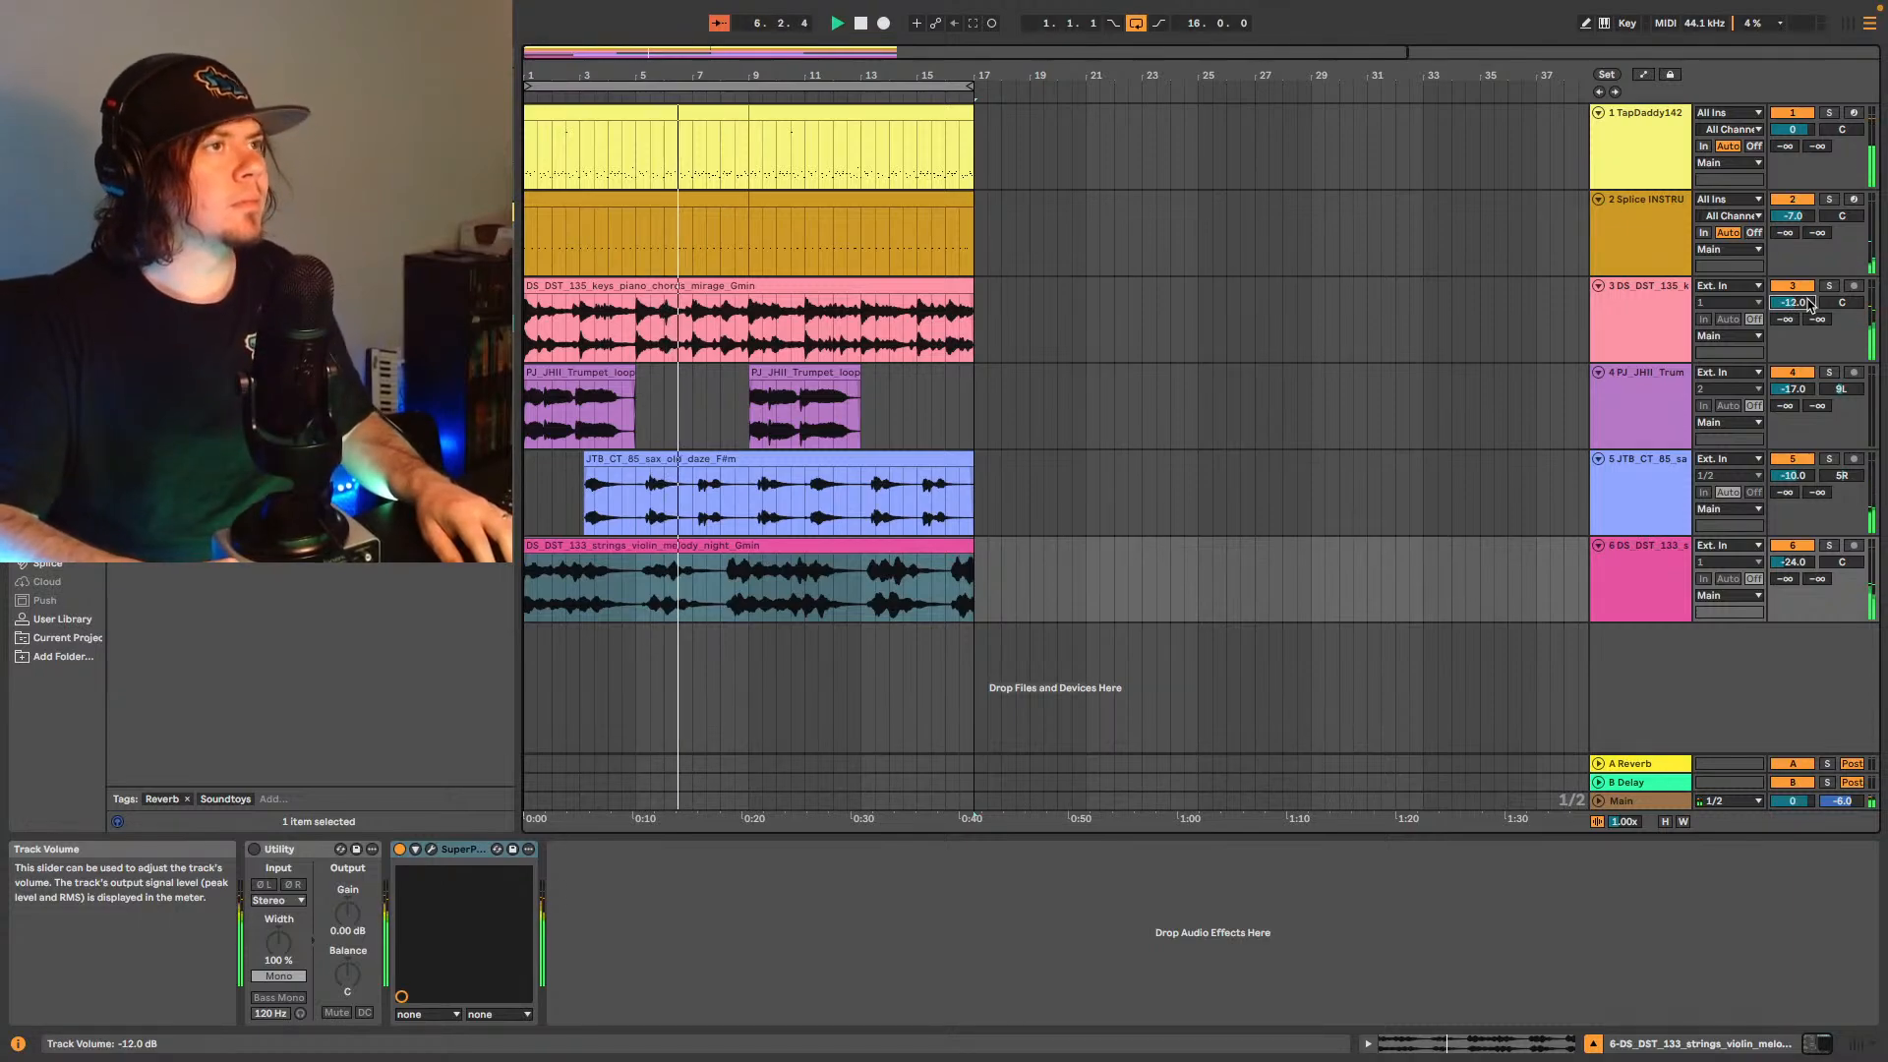
pyautogui.moveTo(1810, 301); pyautogui.dragTo(1810, 304)
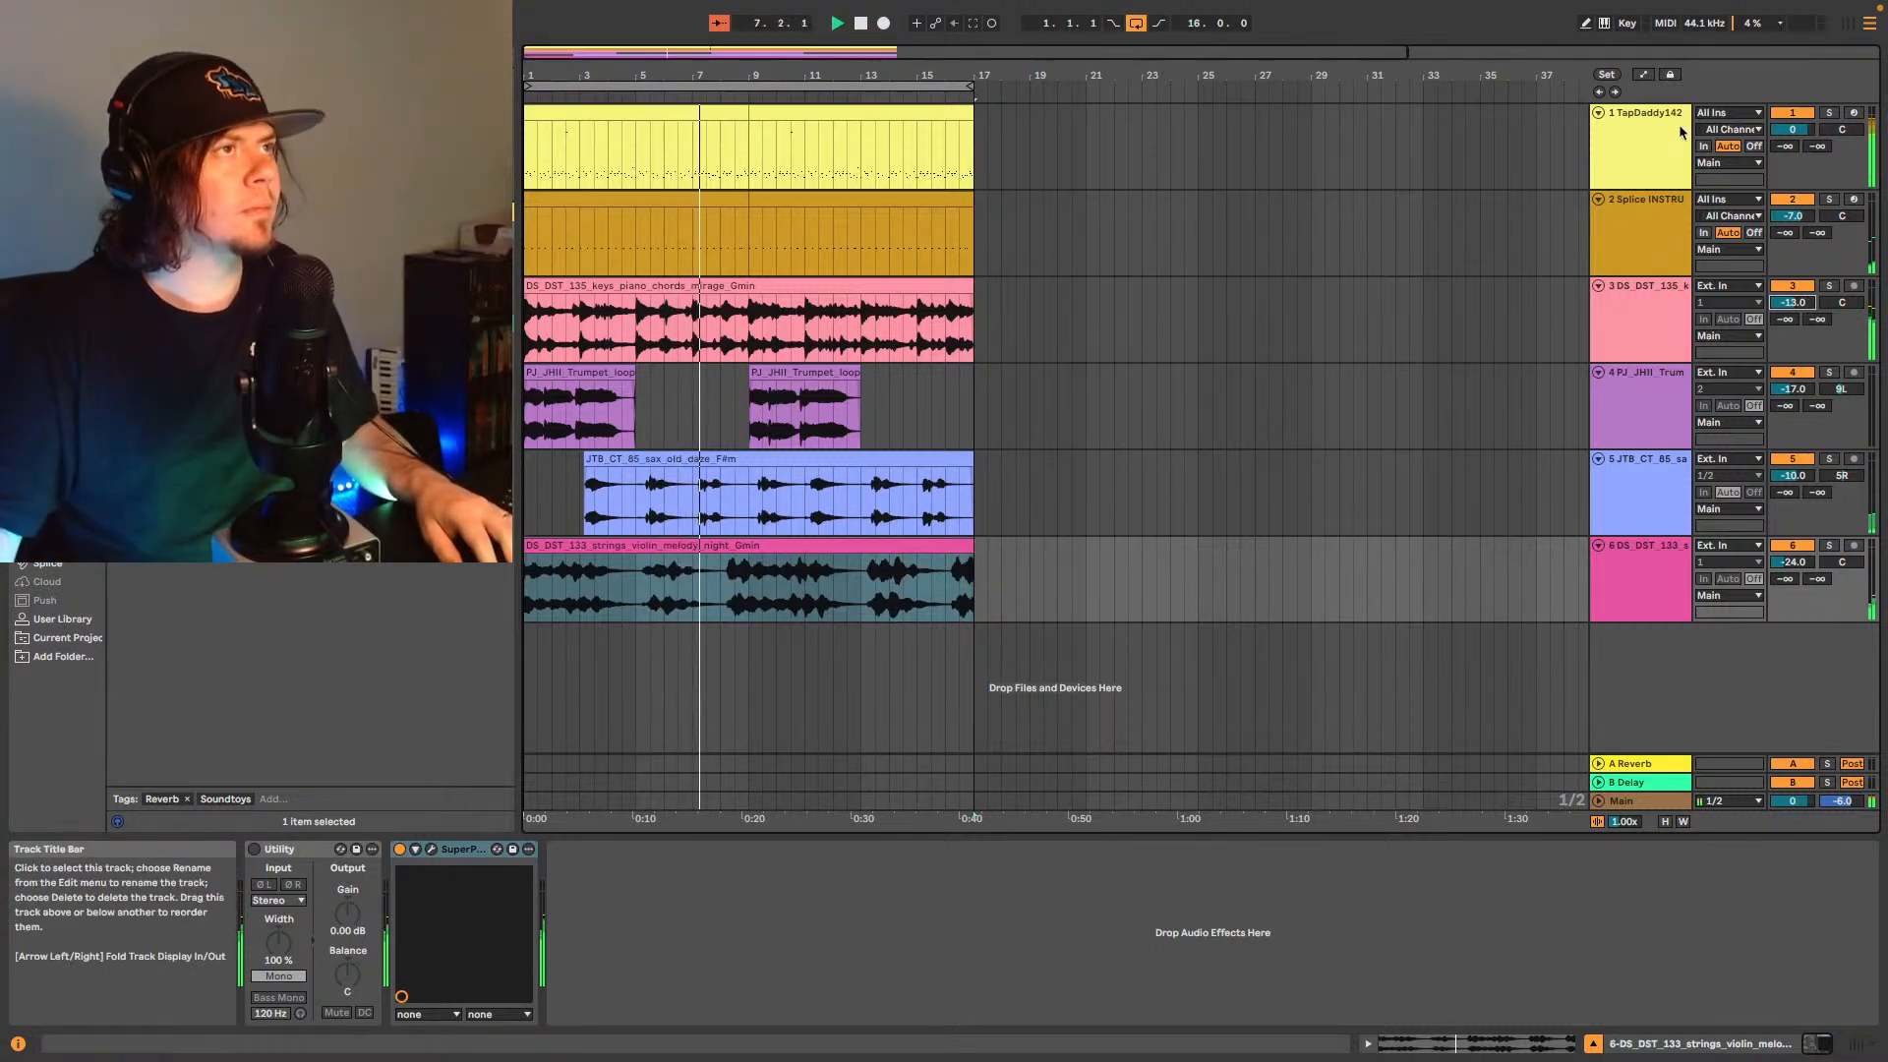
# - Lower the TapDaddy142 track's volume to -3 dB and the Splice INSTRU track's volume to -9 dB
pyautogui.moveTo(1787, 123); pyautogui.dragTo(1788, 128)
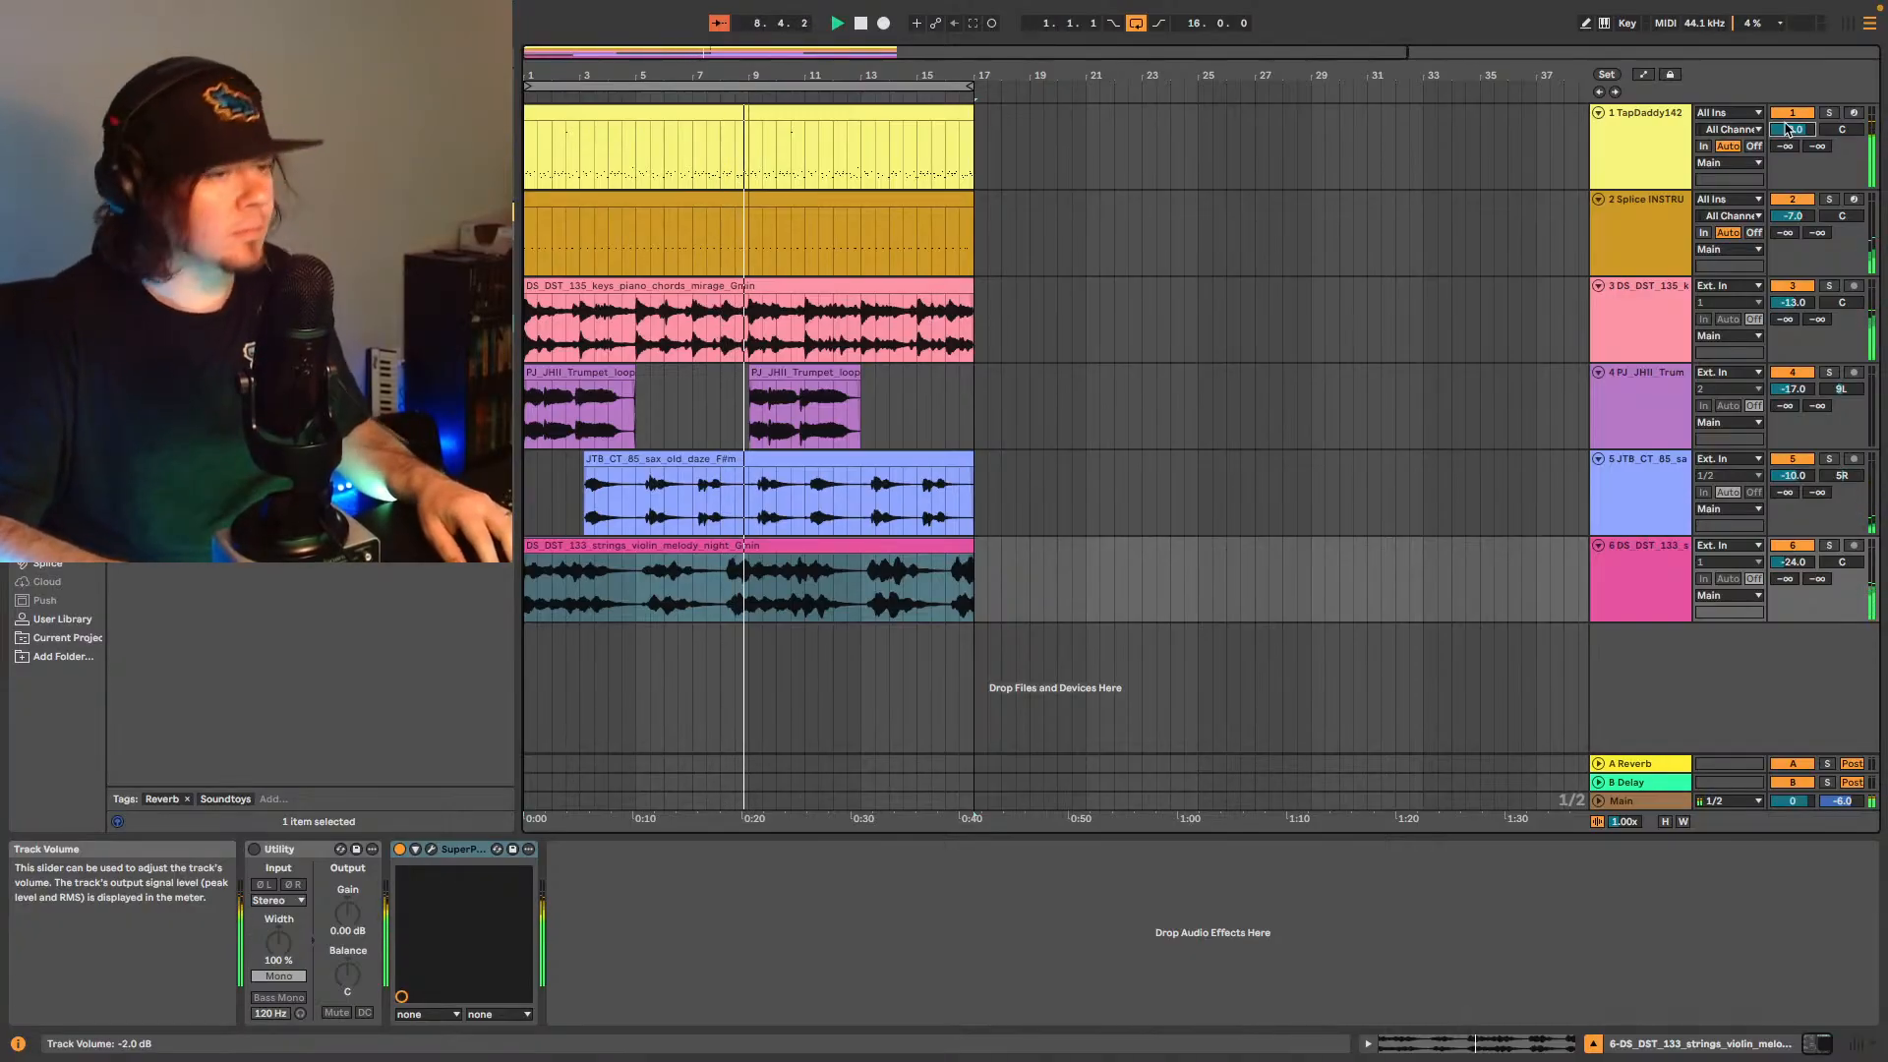
pyautogui.moveTo(1788, 128); pyautogui.dragTo(1788, 130)
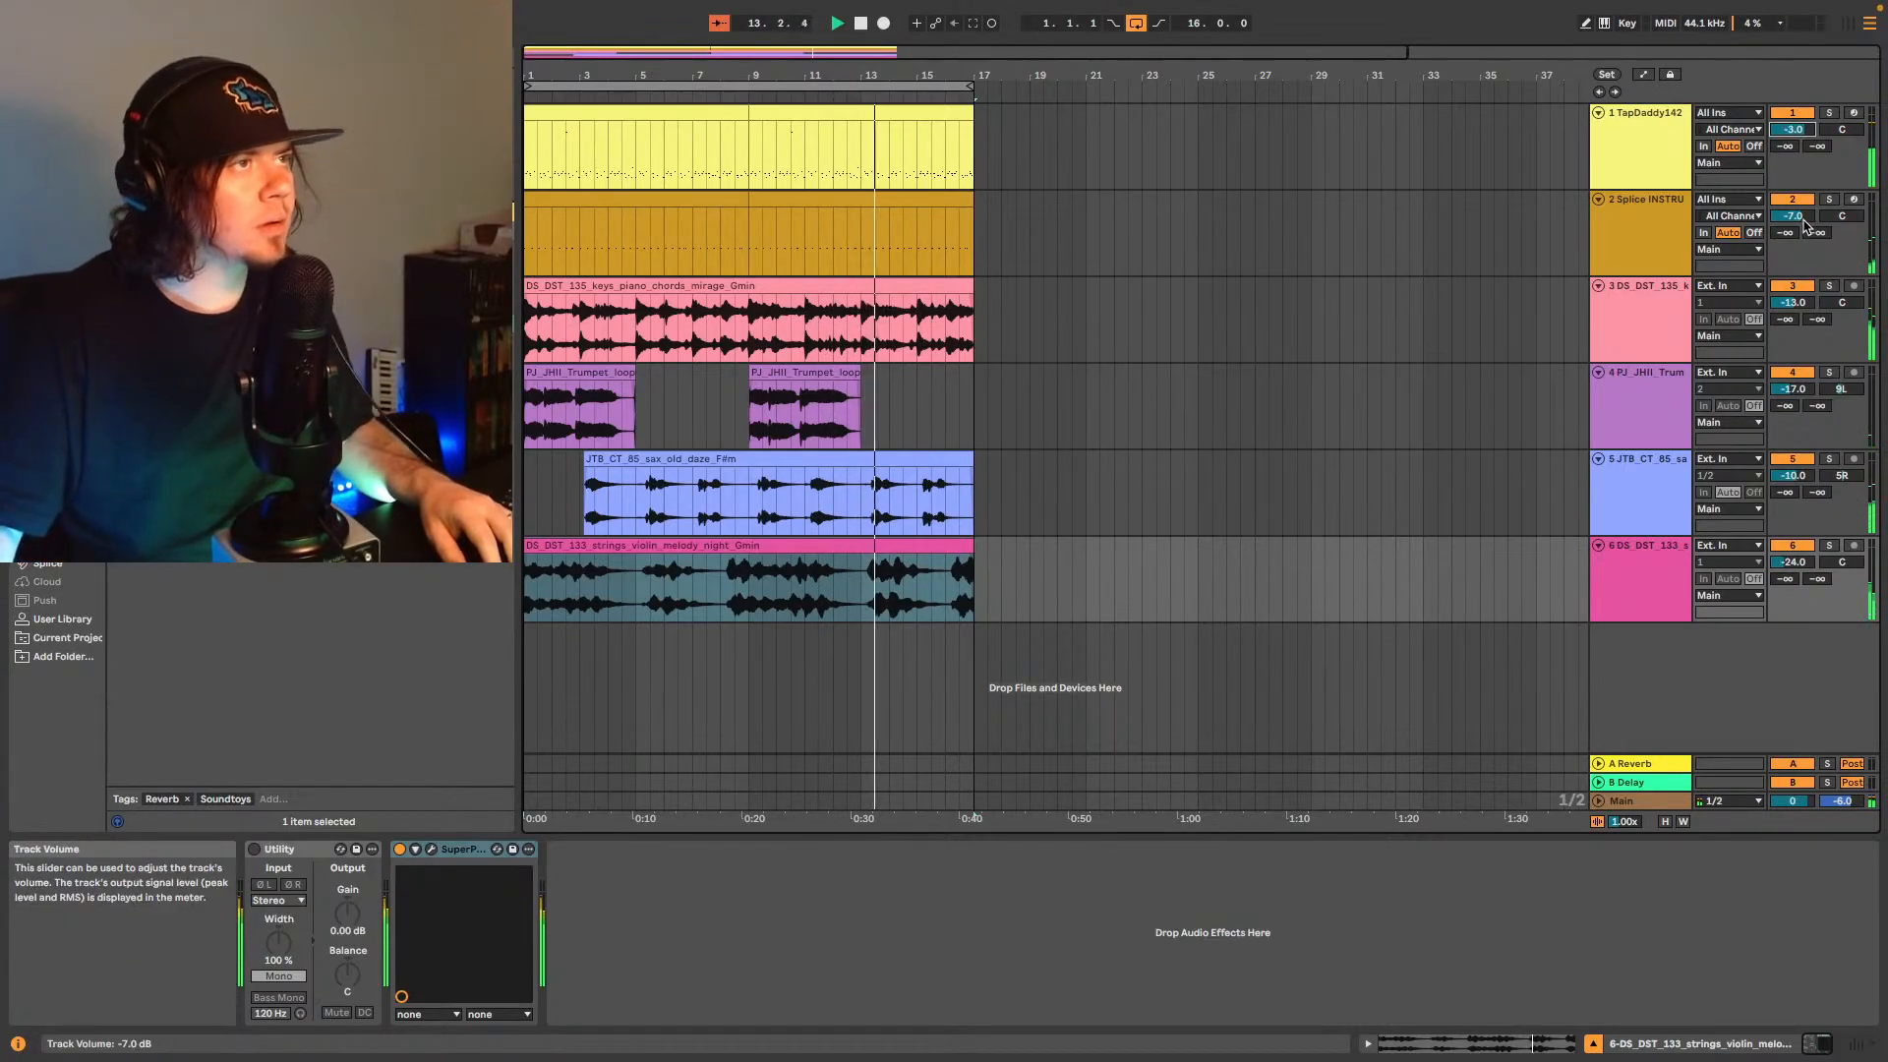
pyautogui.scroll(-2, 1804, 224)
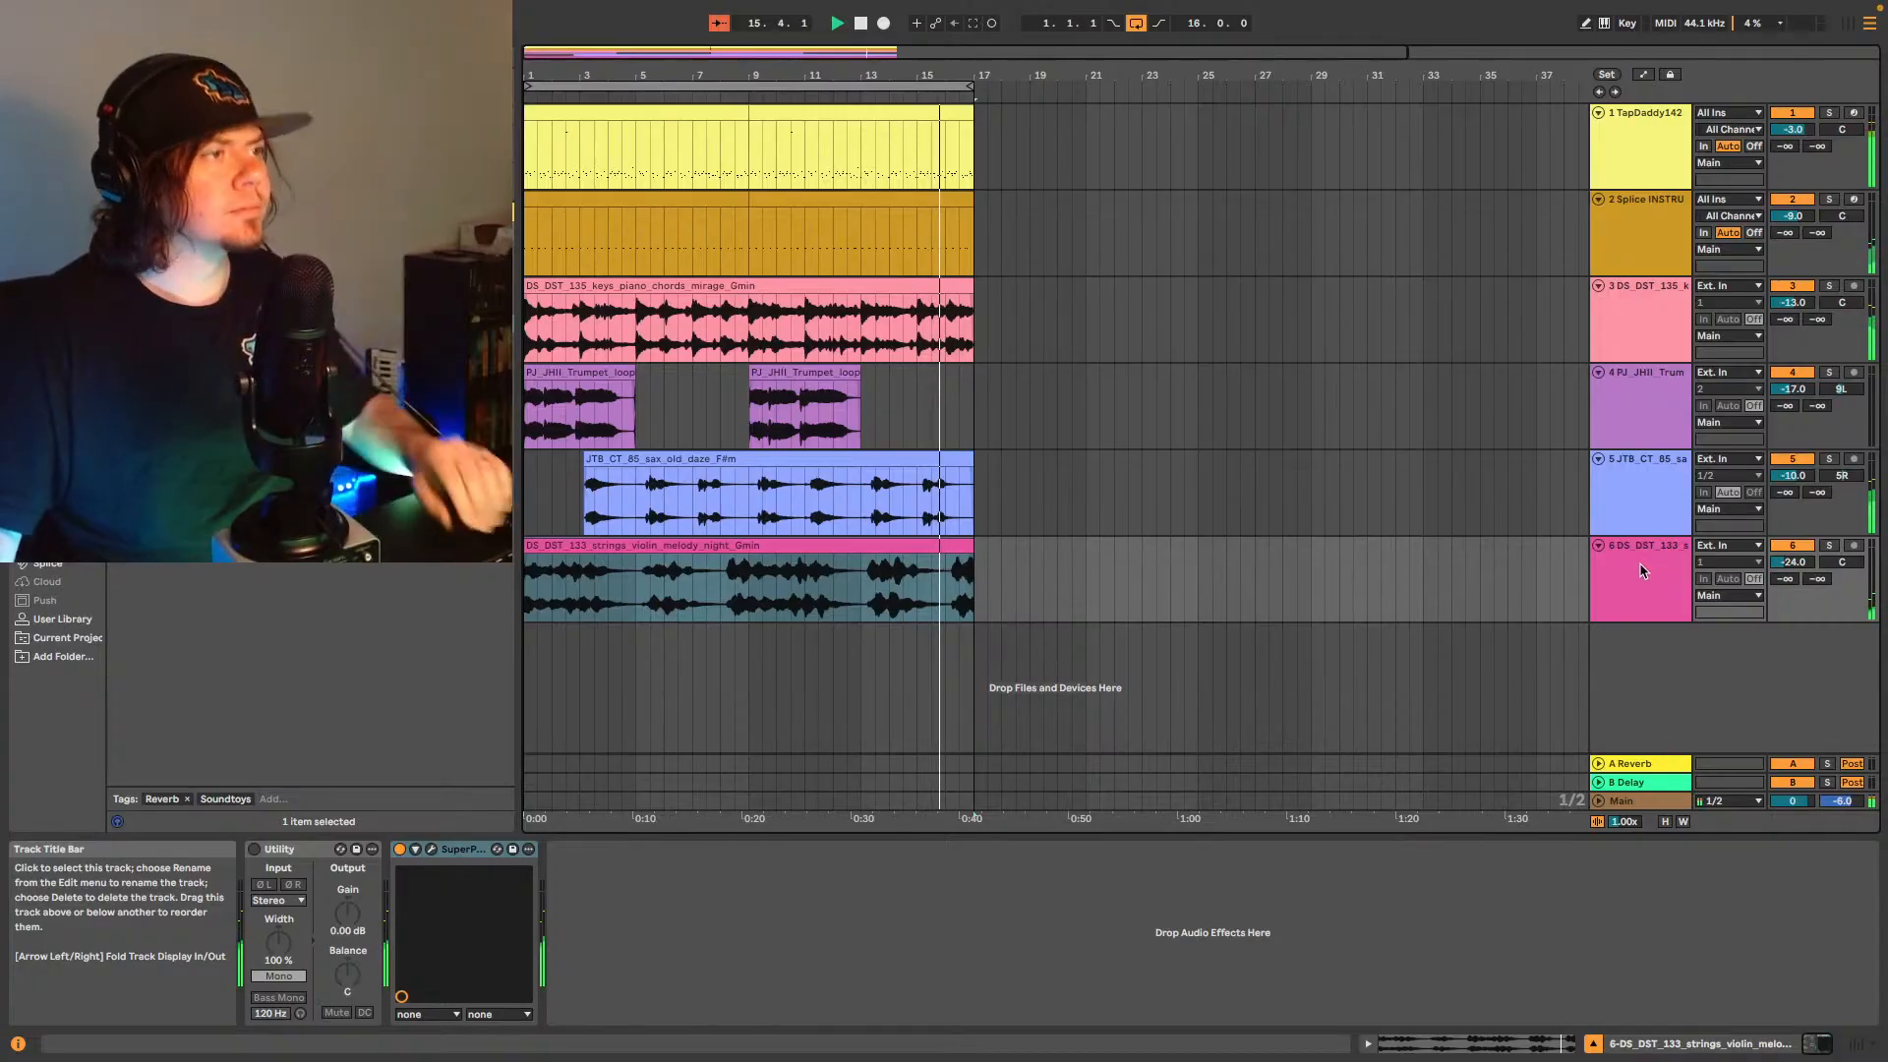
# - Create a MIDI track with Komplete Kontrol below the violin and choose the Upright Bass preset
pyautogui.hotkey('ctrl', 'shift', 't')
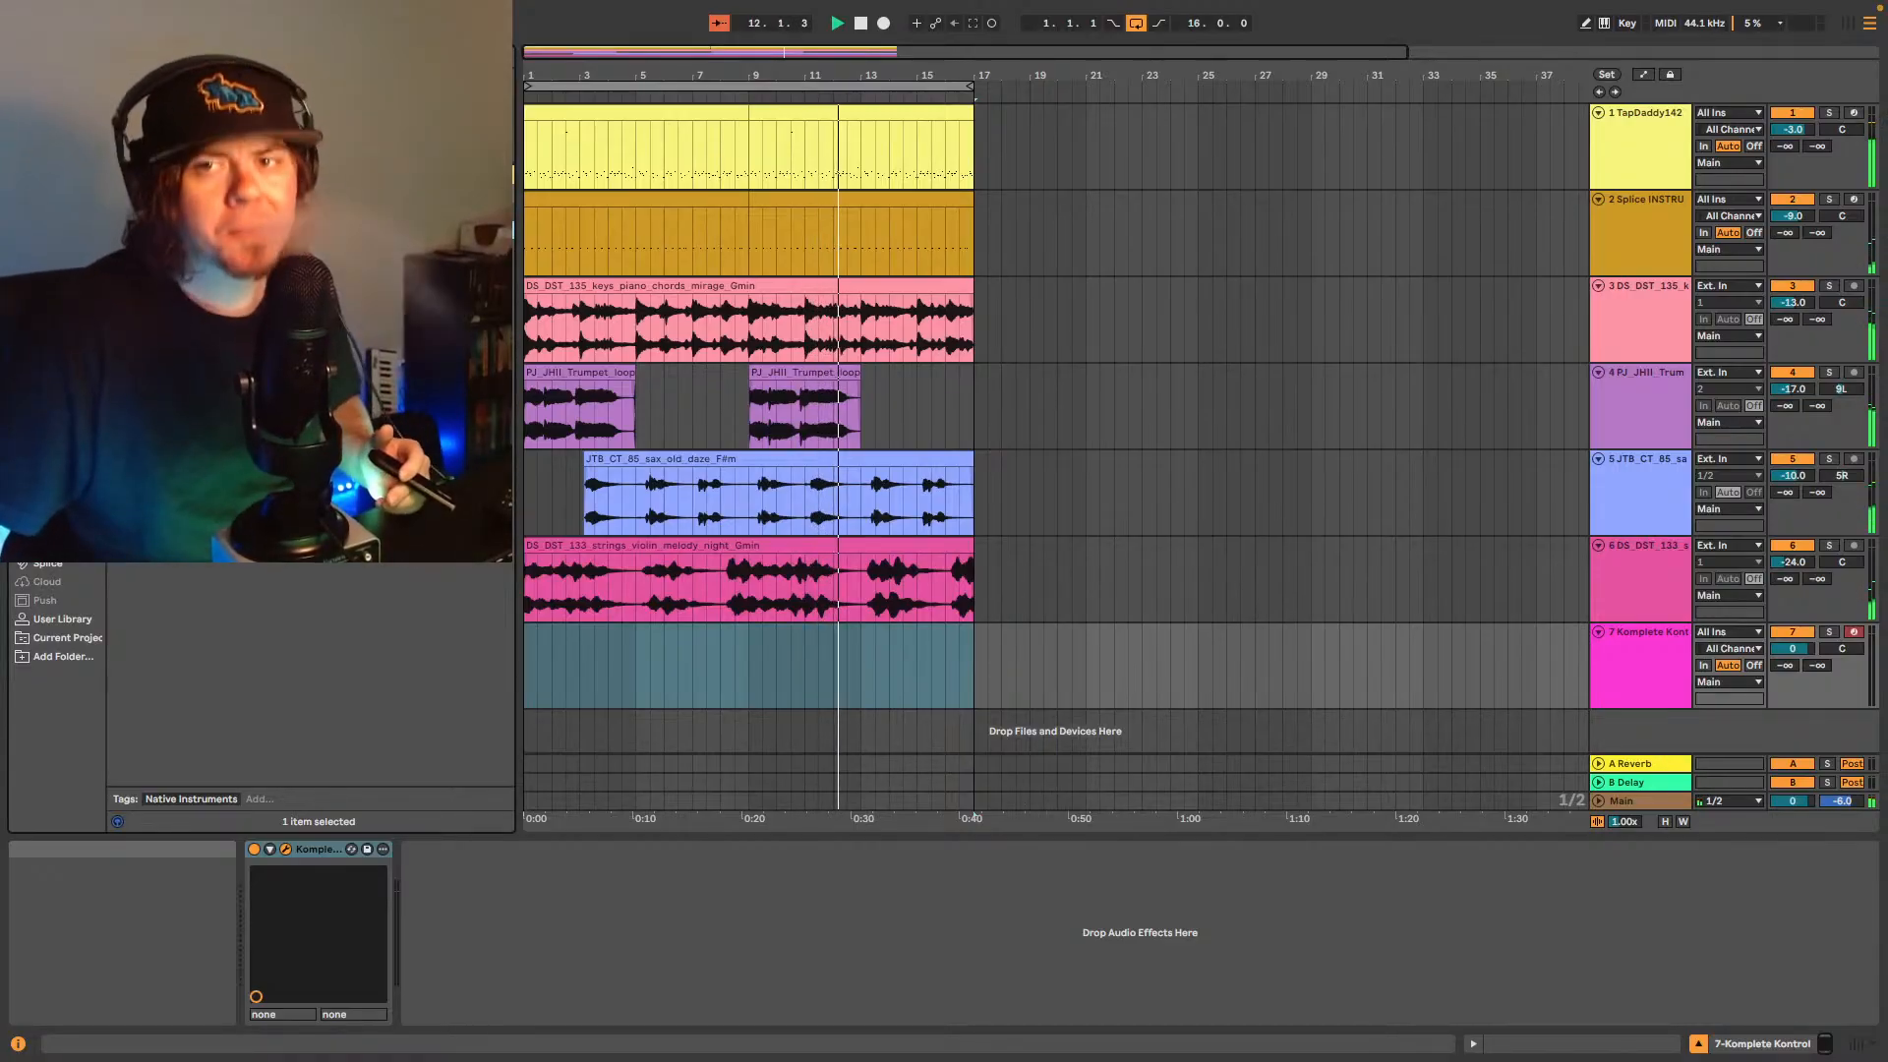
pyautogui.scroll(-3, 1302, 721)
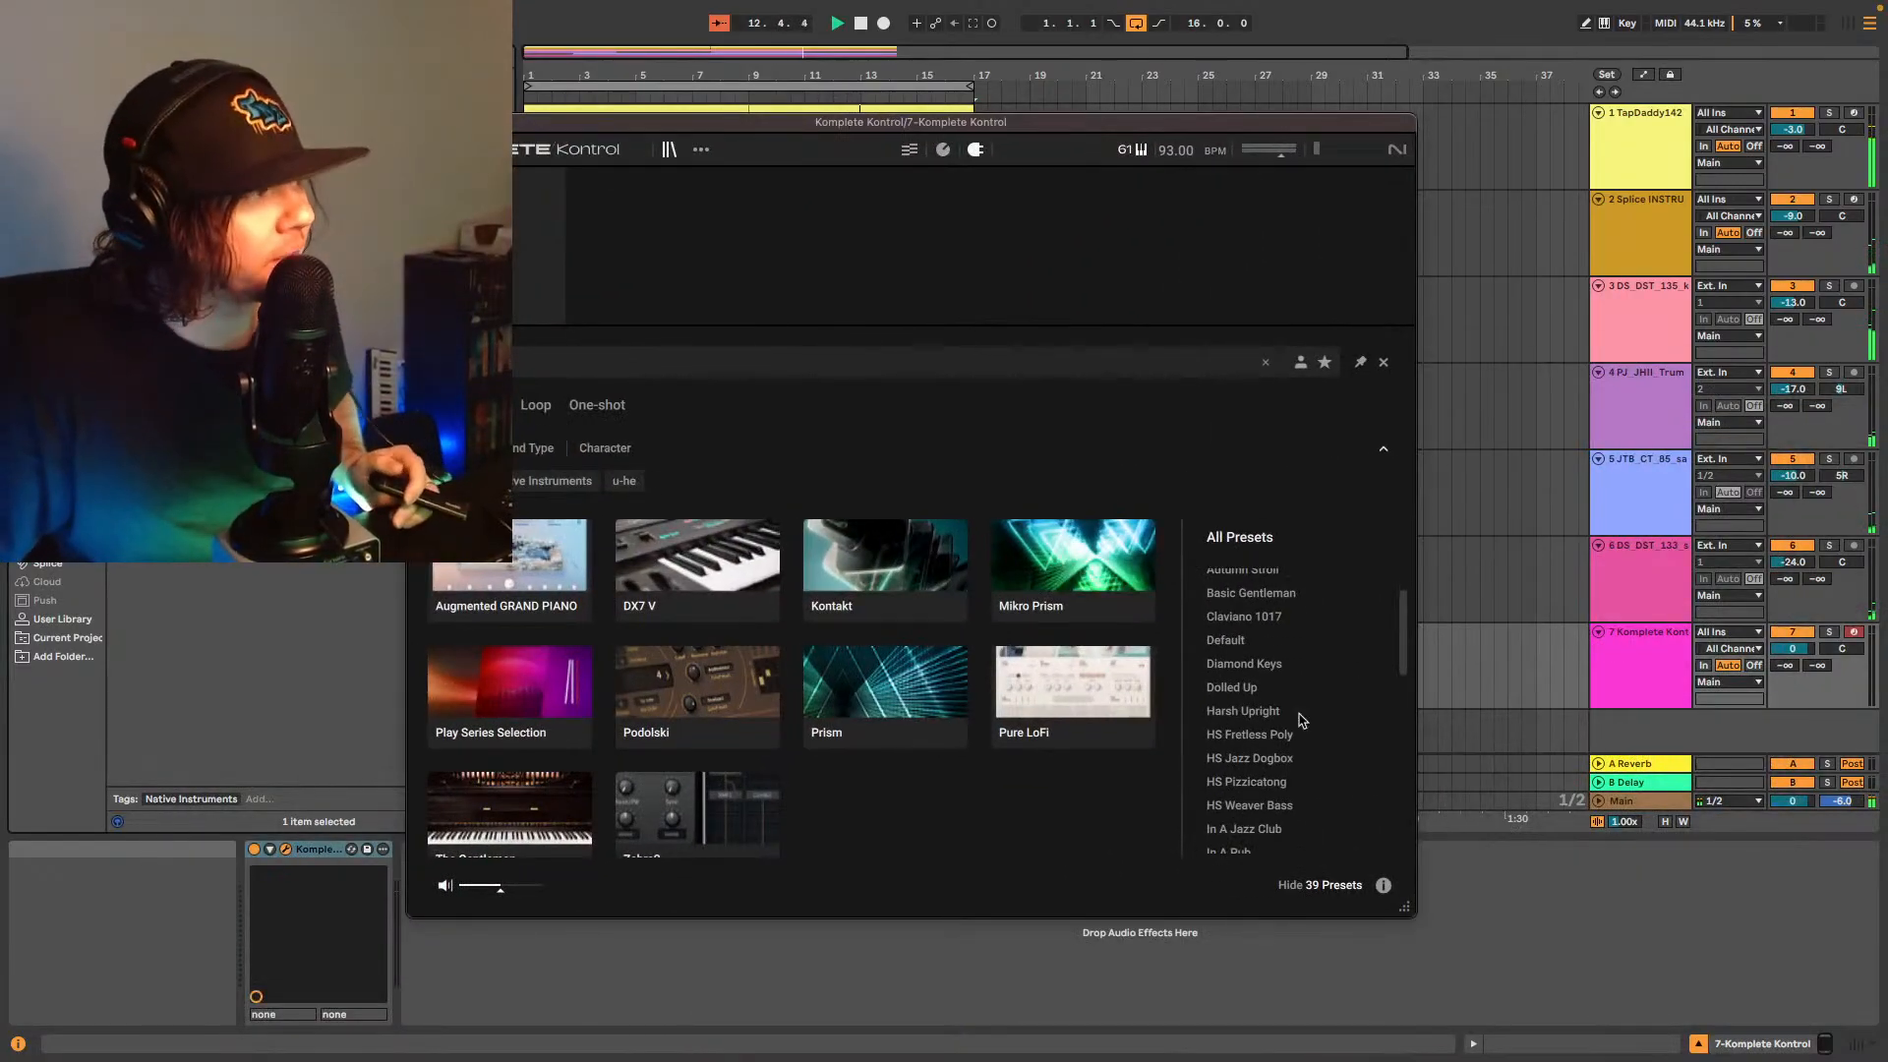
pyautogui.scroll(1, 1301, 721)
pyautogui.moveTo(1403, 626); pyautogui.dragTo(1392, 824)
pyautogui.click(1268, 774)
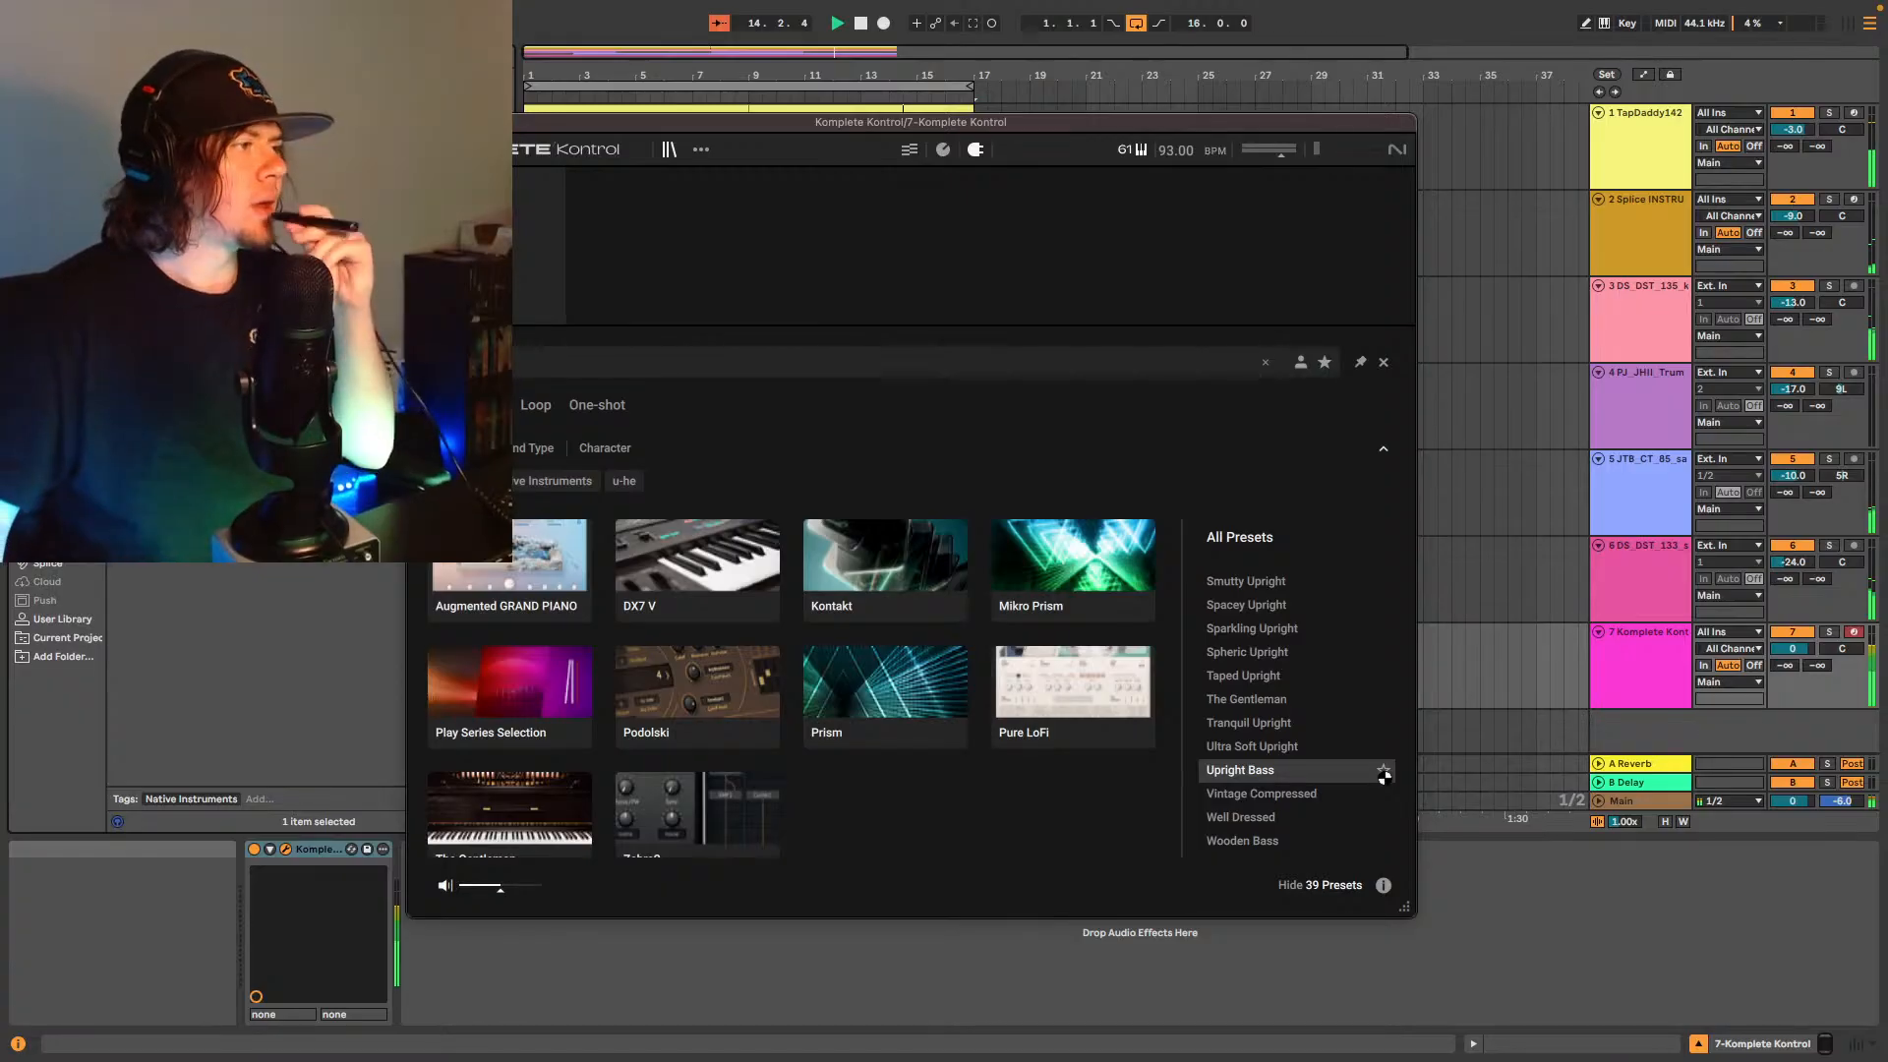
# - Turn down the Tone of the Upright Bass instrument to about midway and close its window
pyautogui.click(1457, 734)
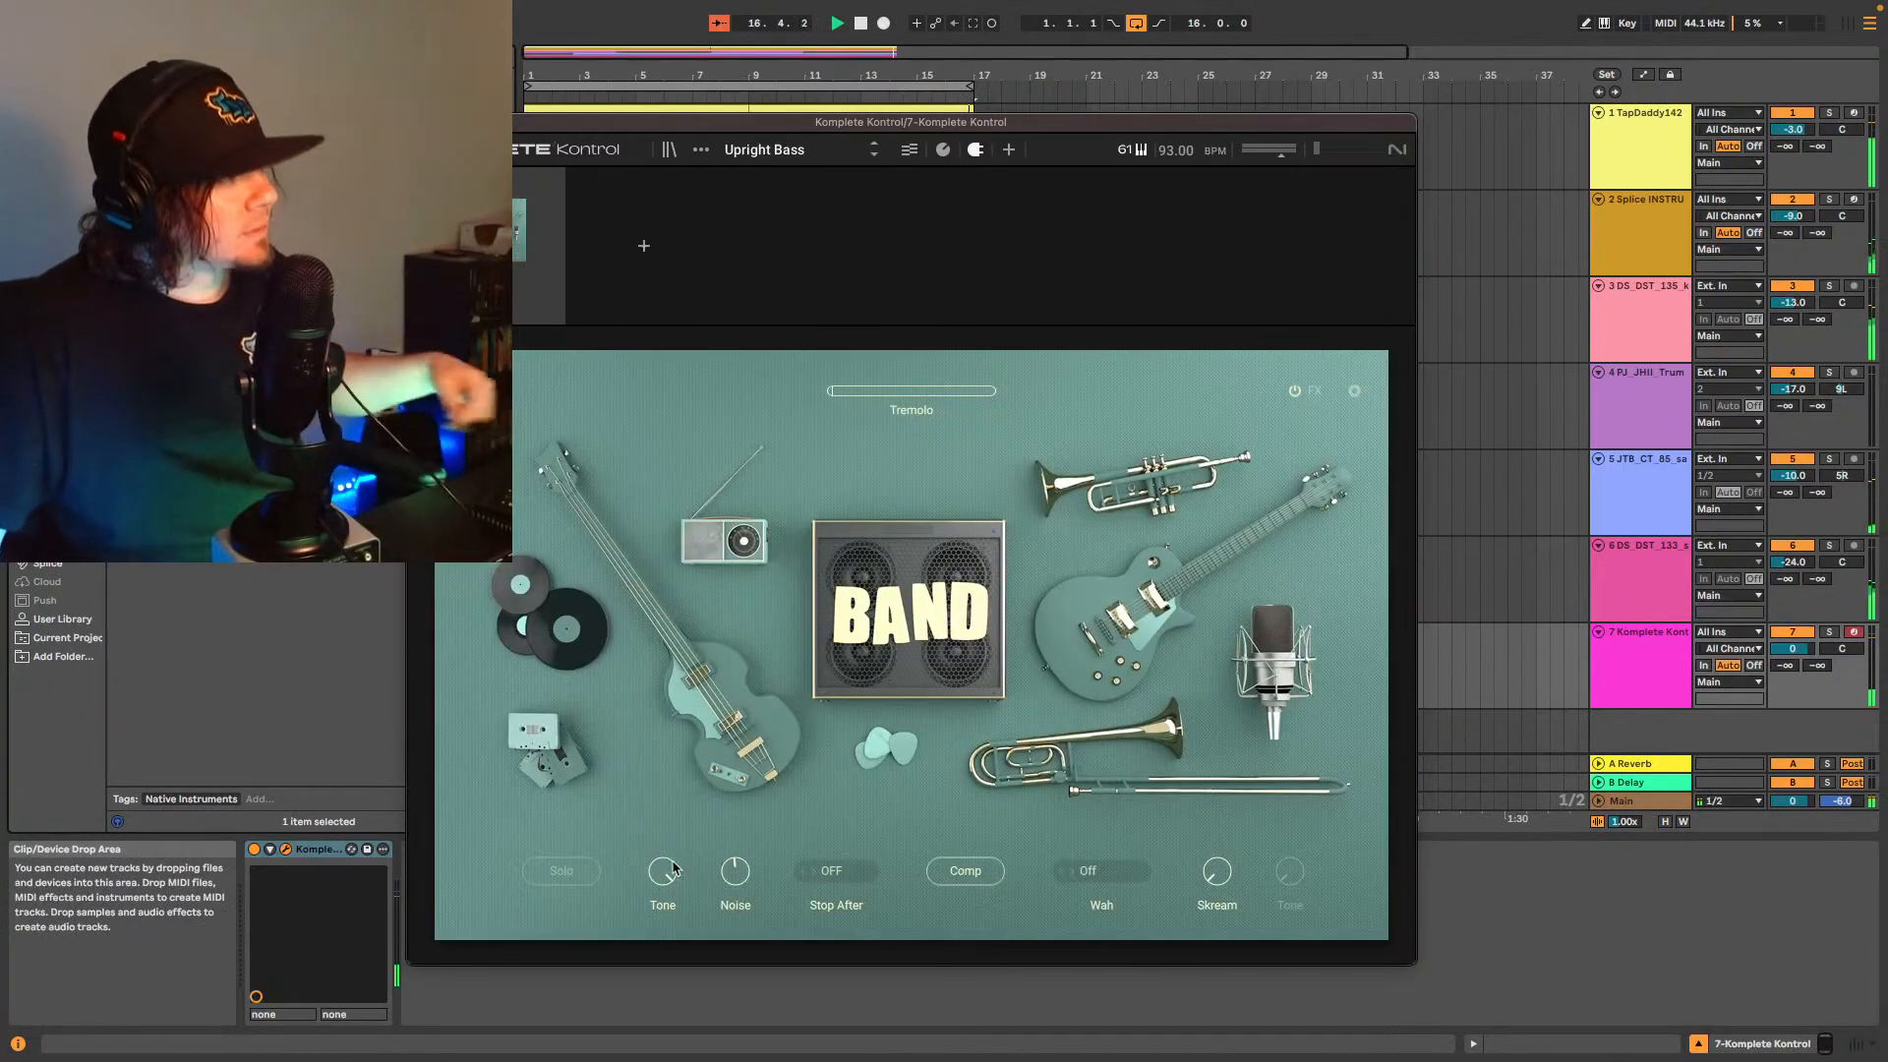
pyautogui.moveTo(669, 871); pyautogui.dragTo(670, 901)
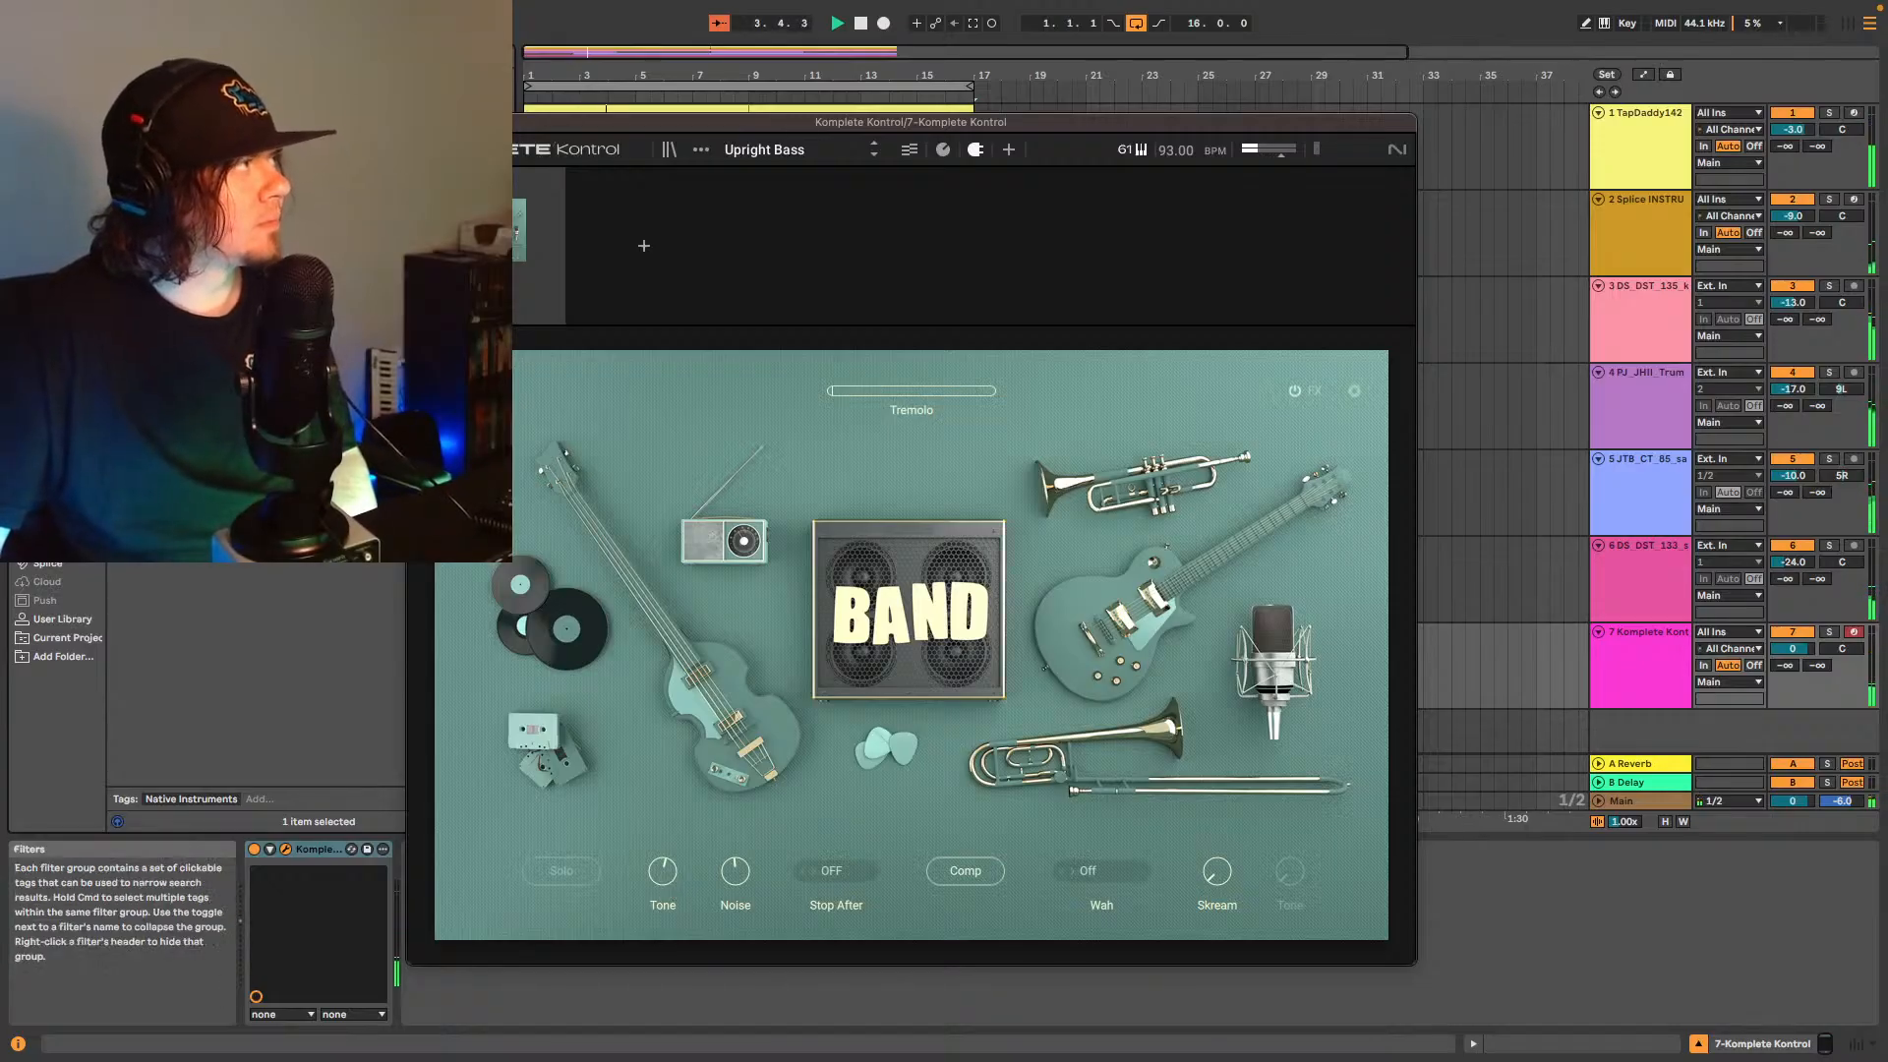
pyautogui.click(418, 122)
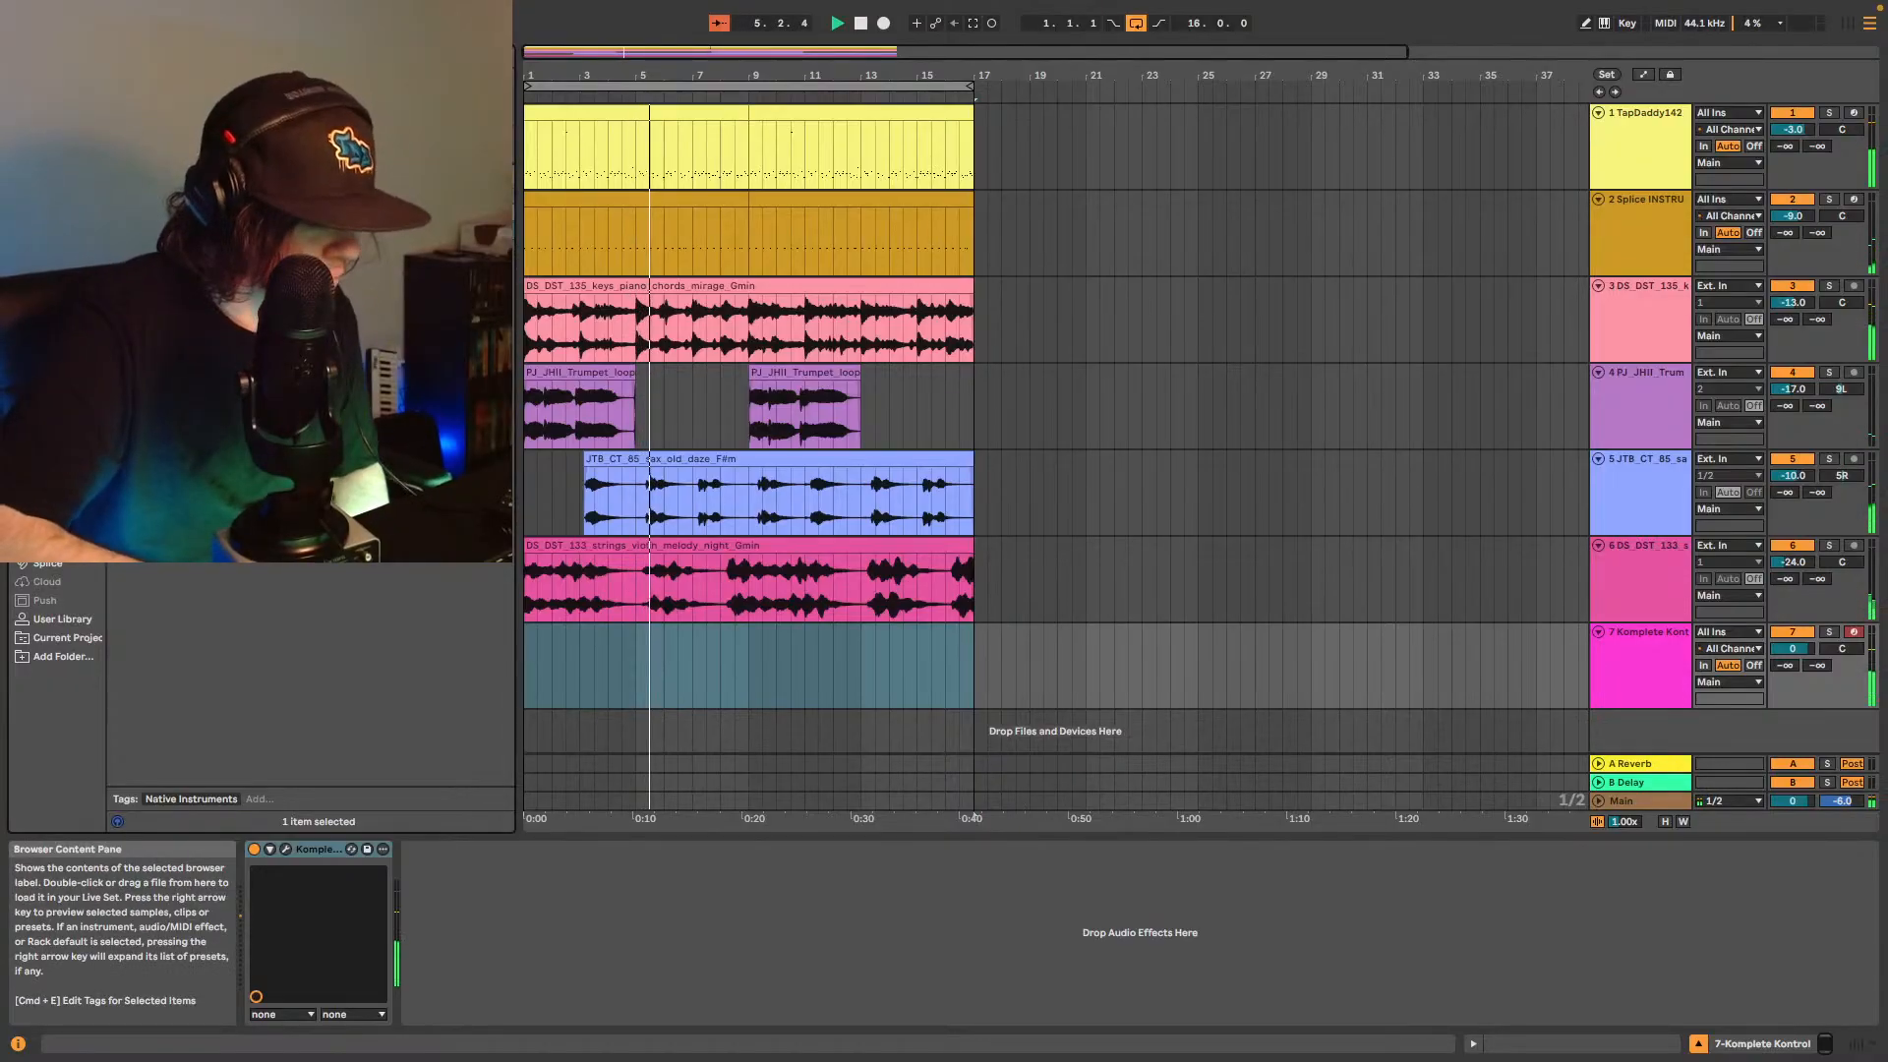
# - Add the UADx LA-2A Tube Compressor to the bass track and raise its Peak Reduction to about 50
pyautogui.click(295, 147)
pyautogui.click(295, 148)
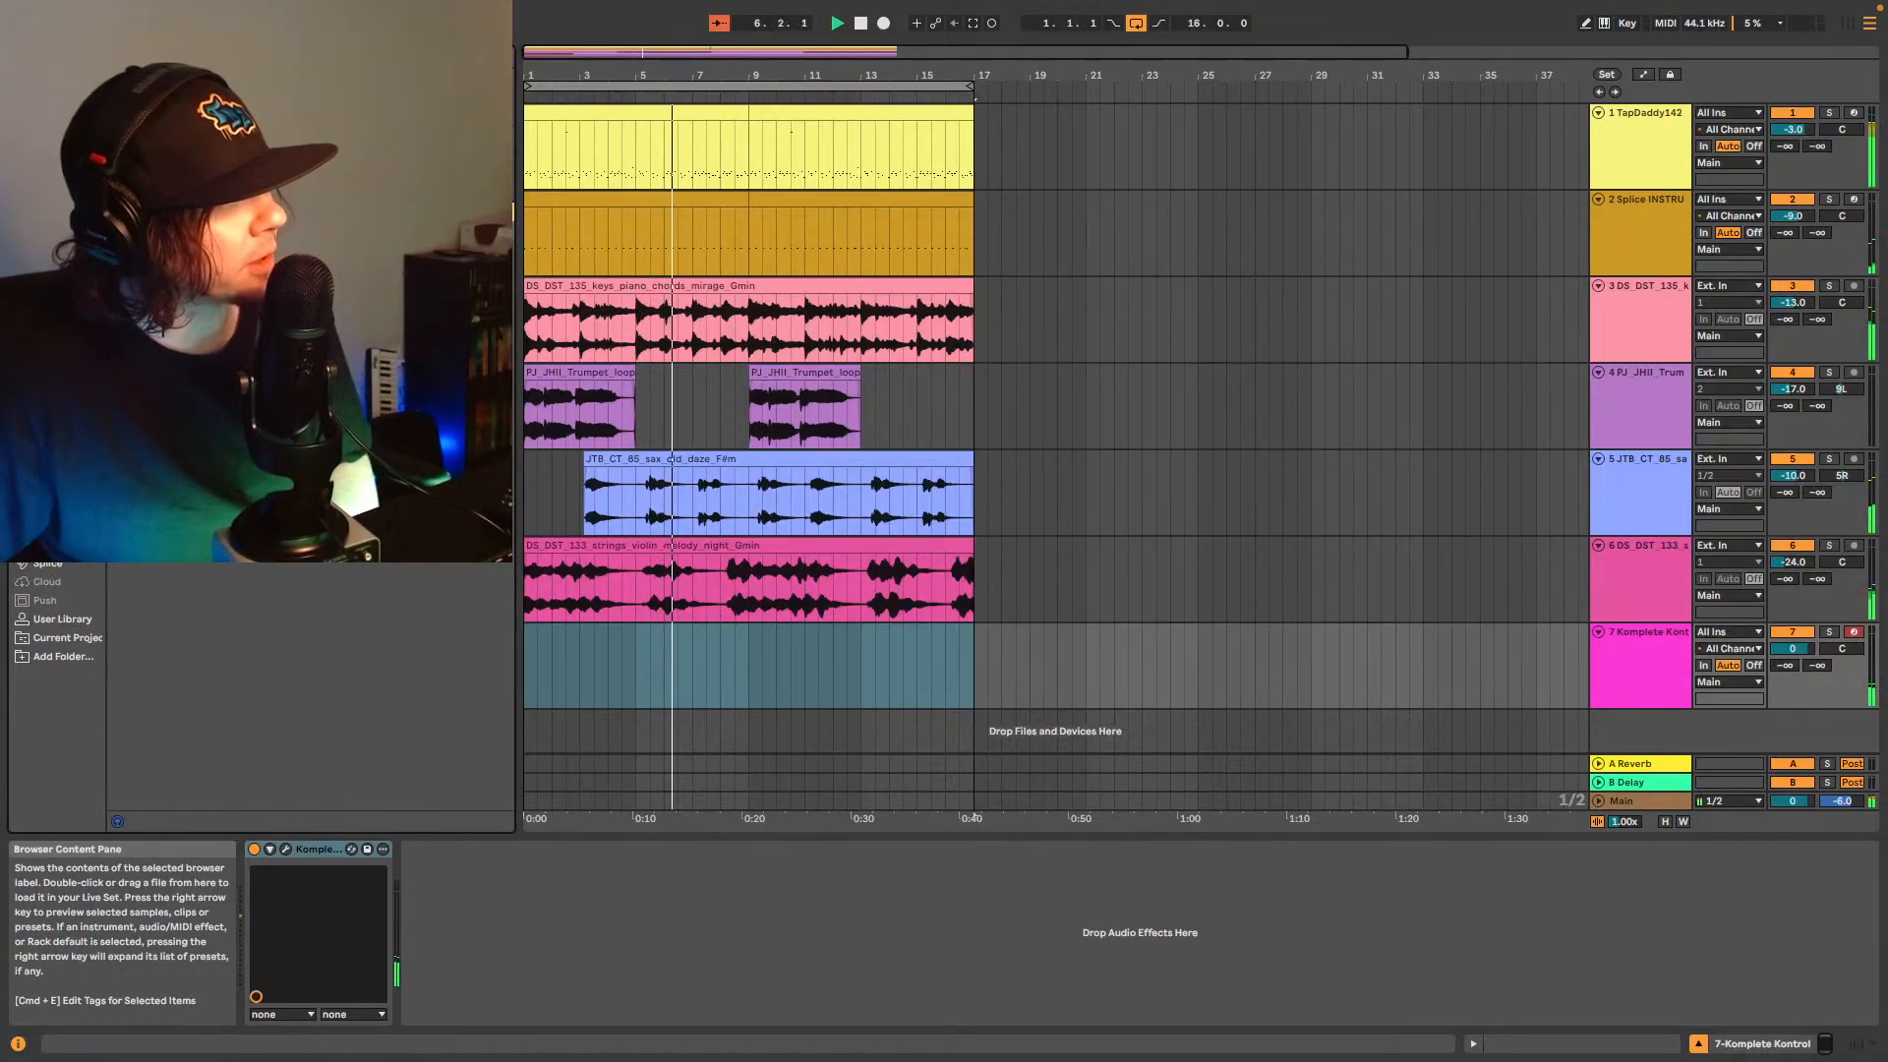
pyautogui.moveTo(392, 717); pyautogui.dragTo(820, 838)
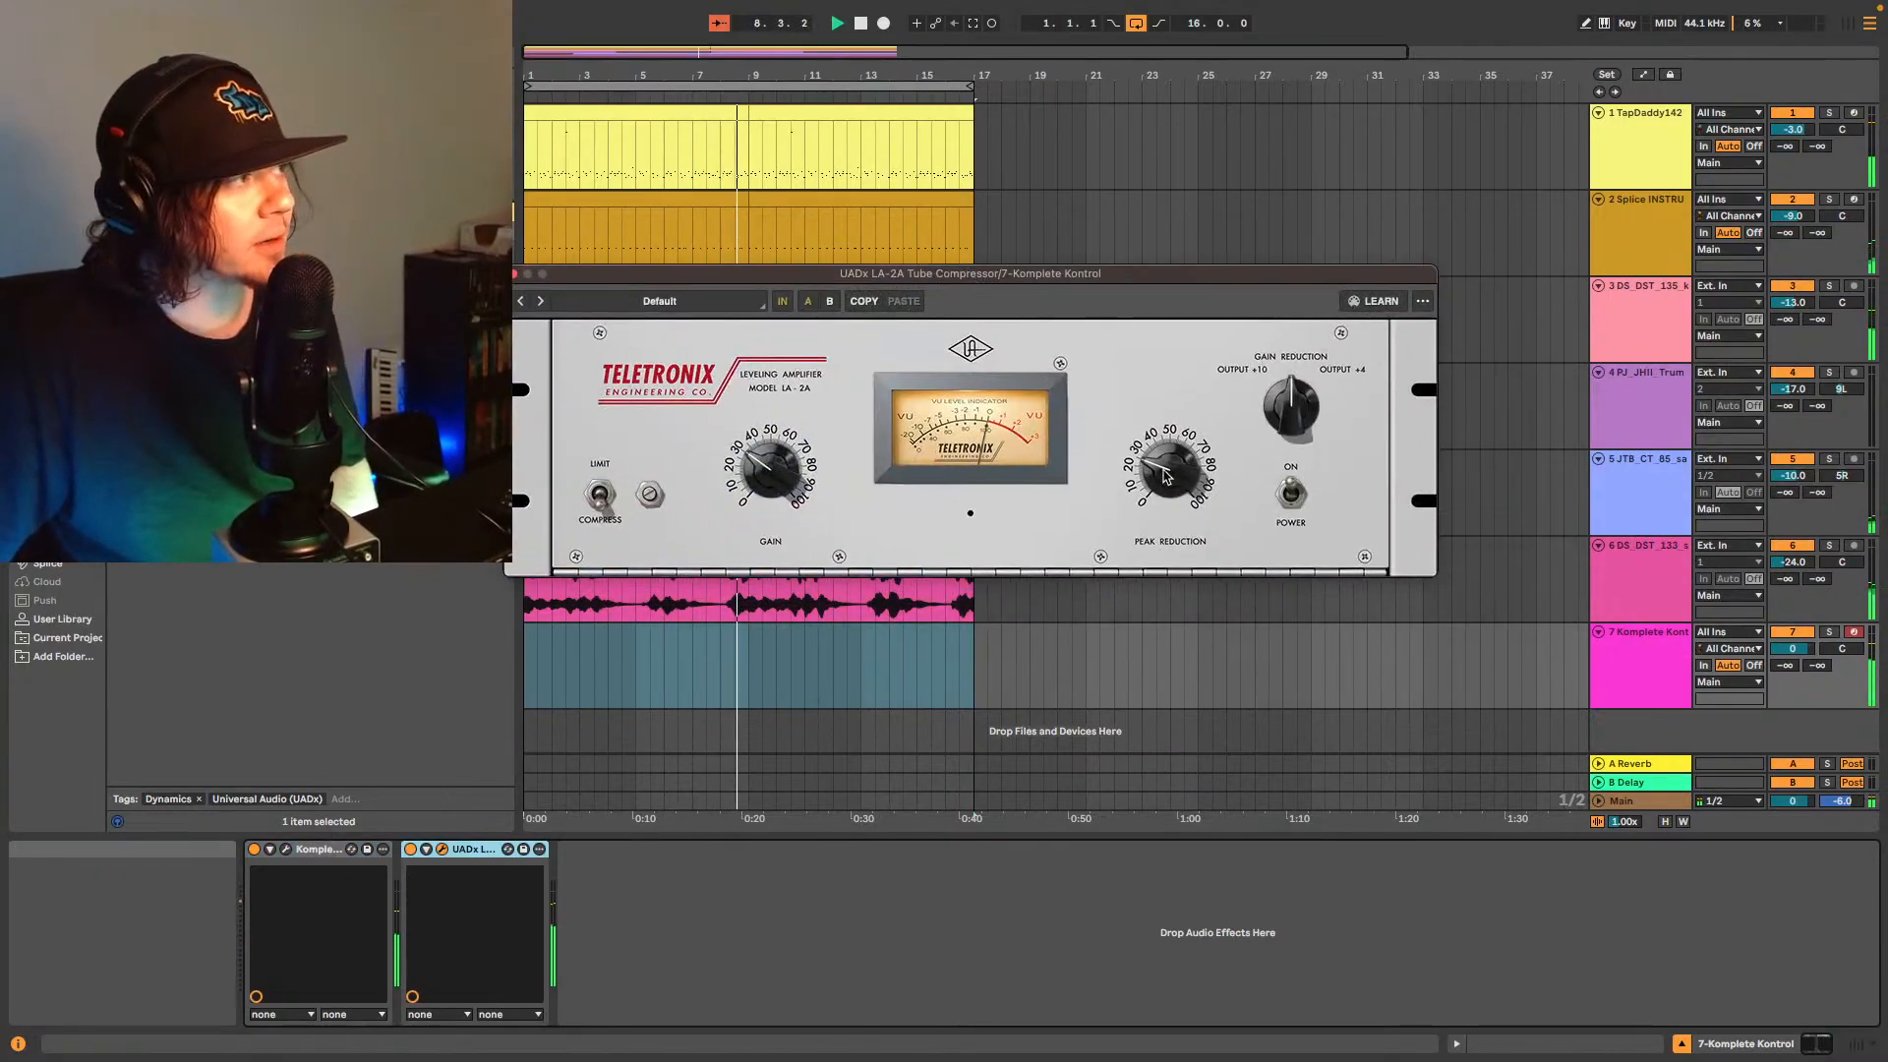
pyautogui.moveTo(1163, 467); pyautogui.dragTo(1185, 434)
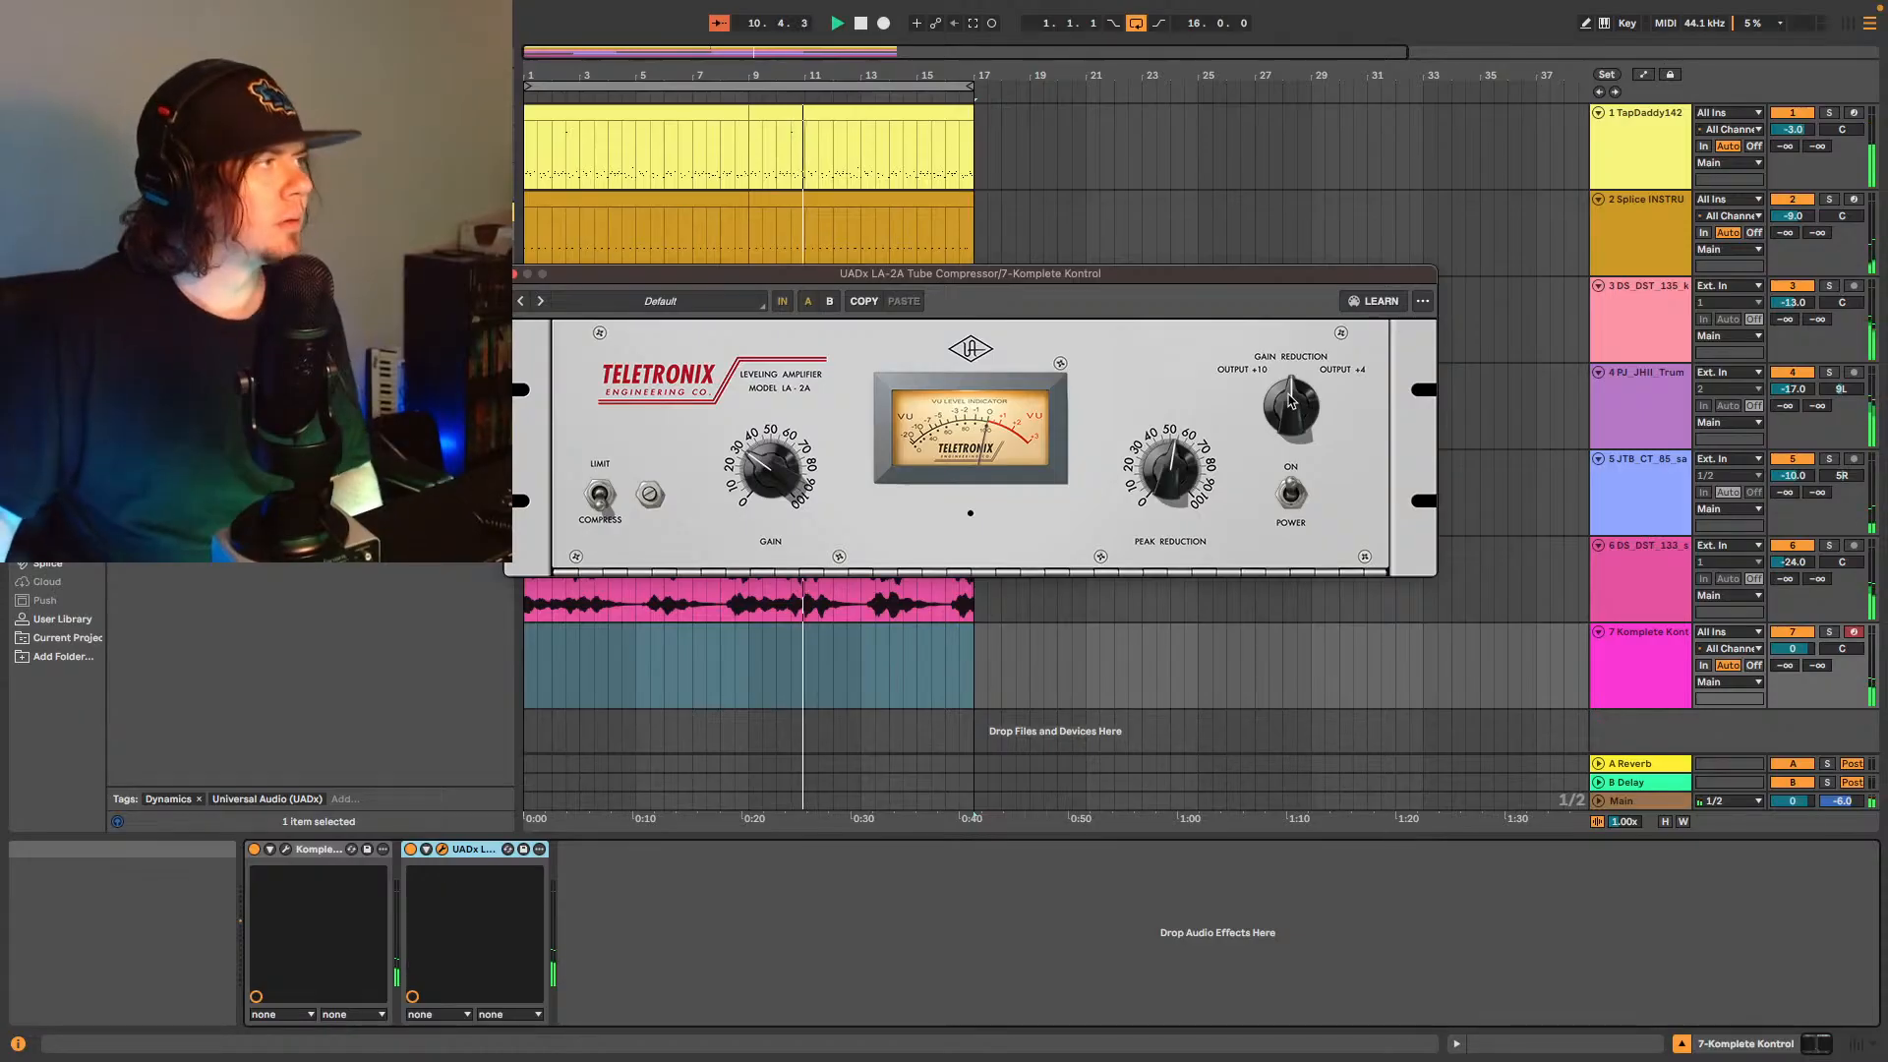
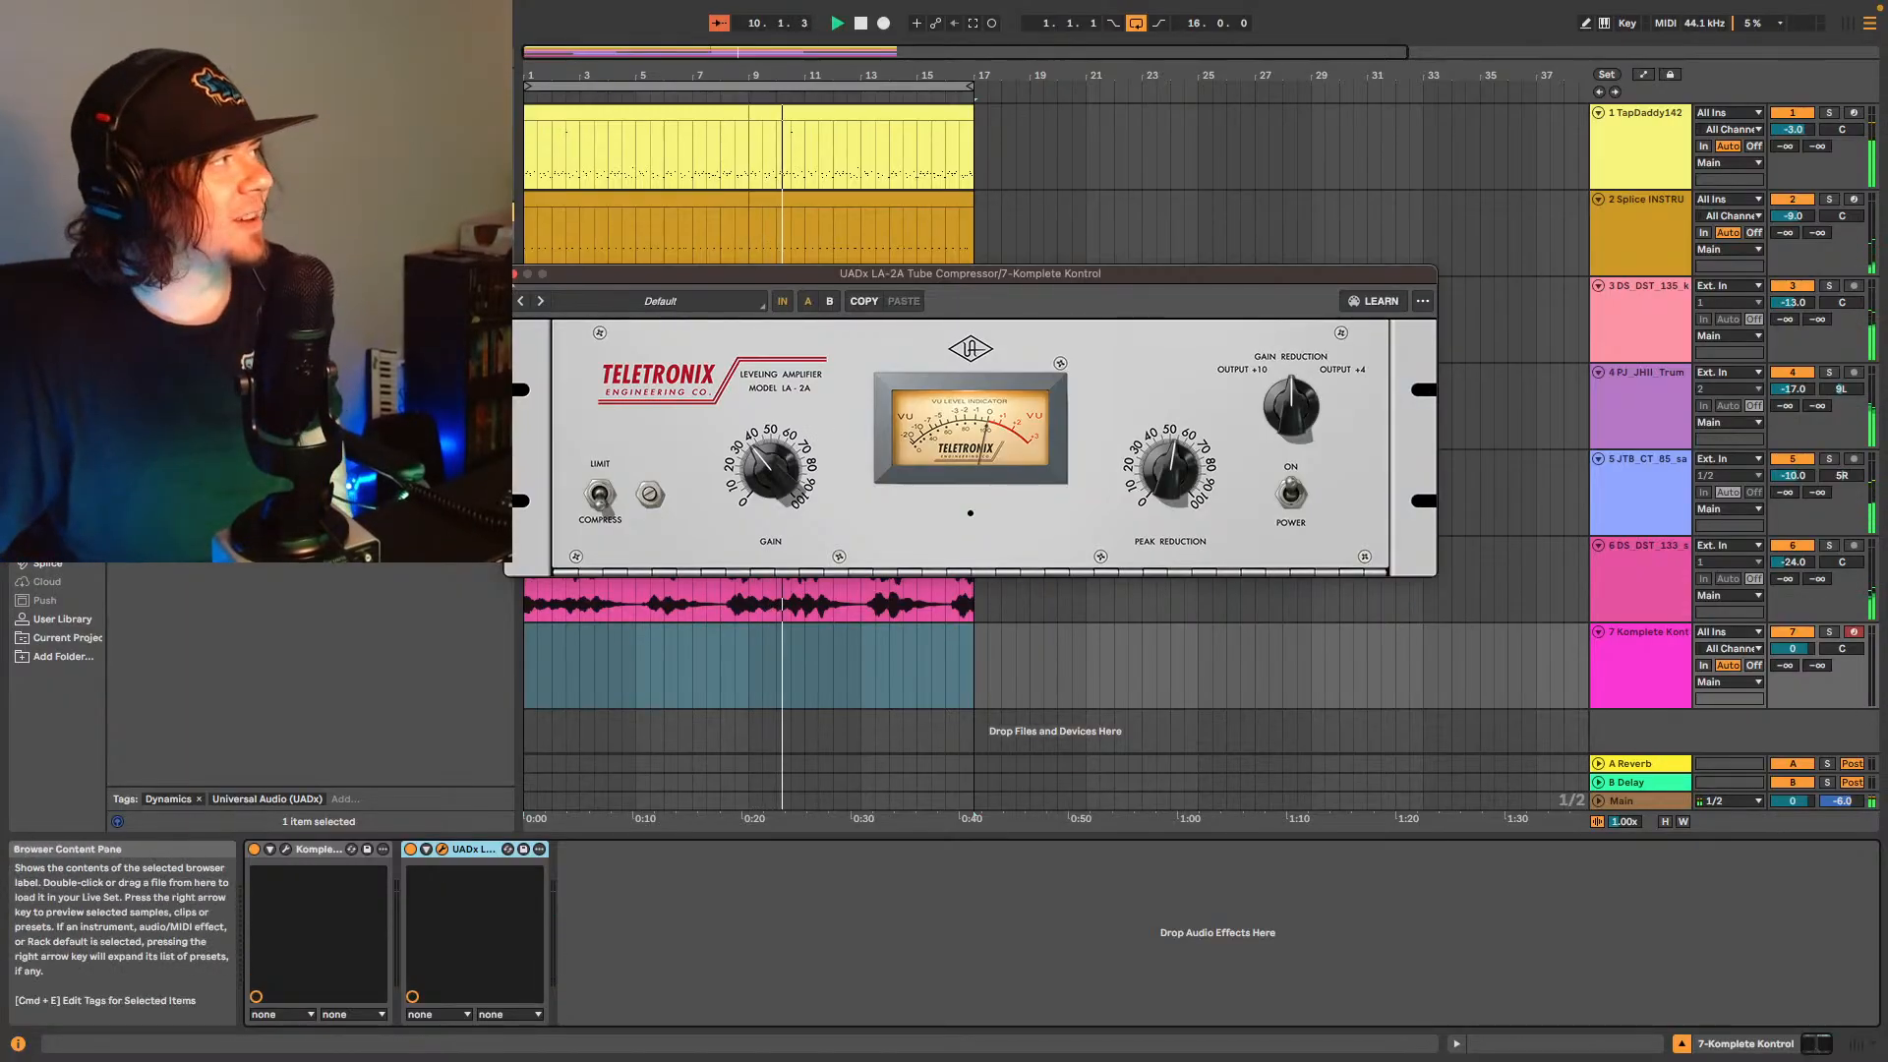
# - Capture the played bass line as an eight-bar clip, duplicate it to fill bars 9 to 17, and play from the start
pyautogui.click(514, 275)
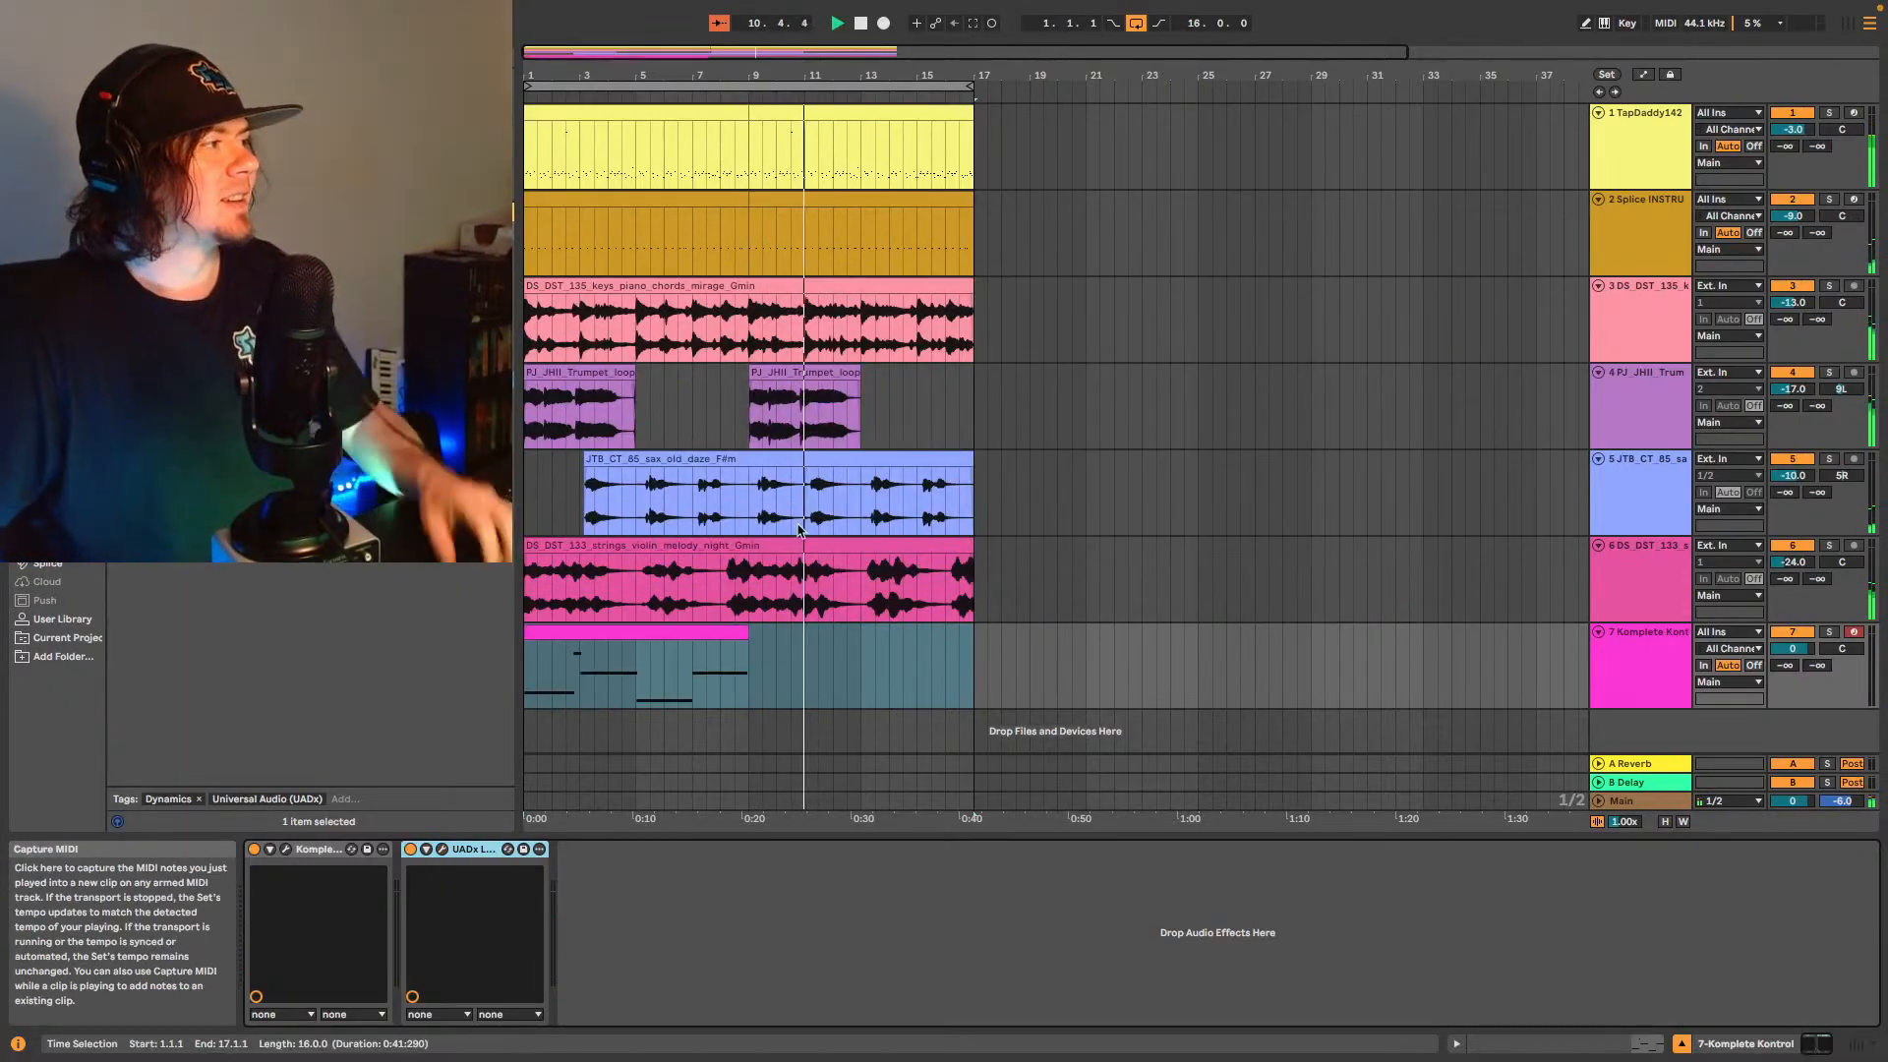
pyautogui.click(715, 672)
pyautogui.press('space')
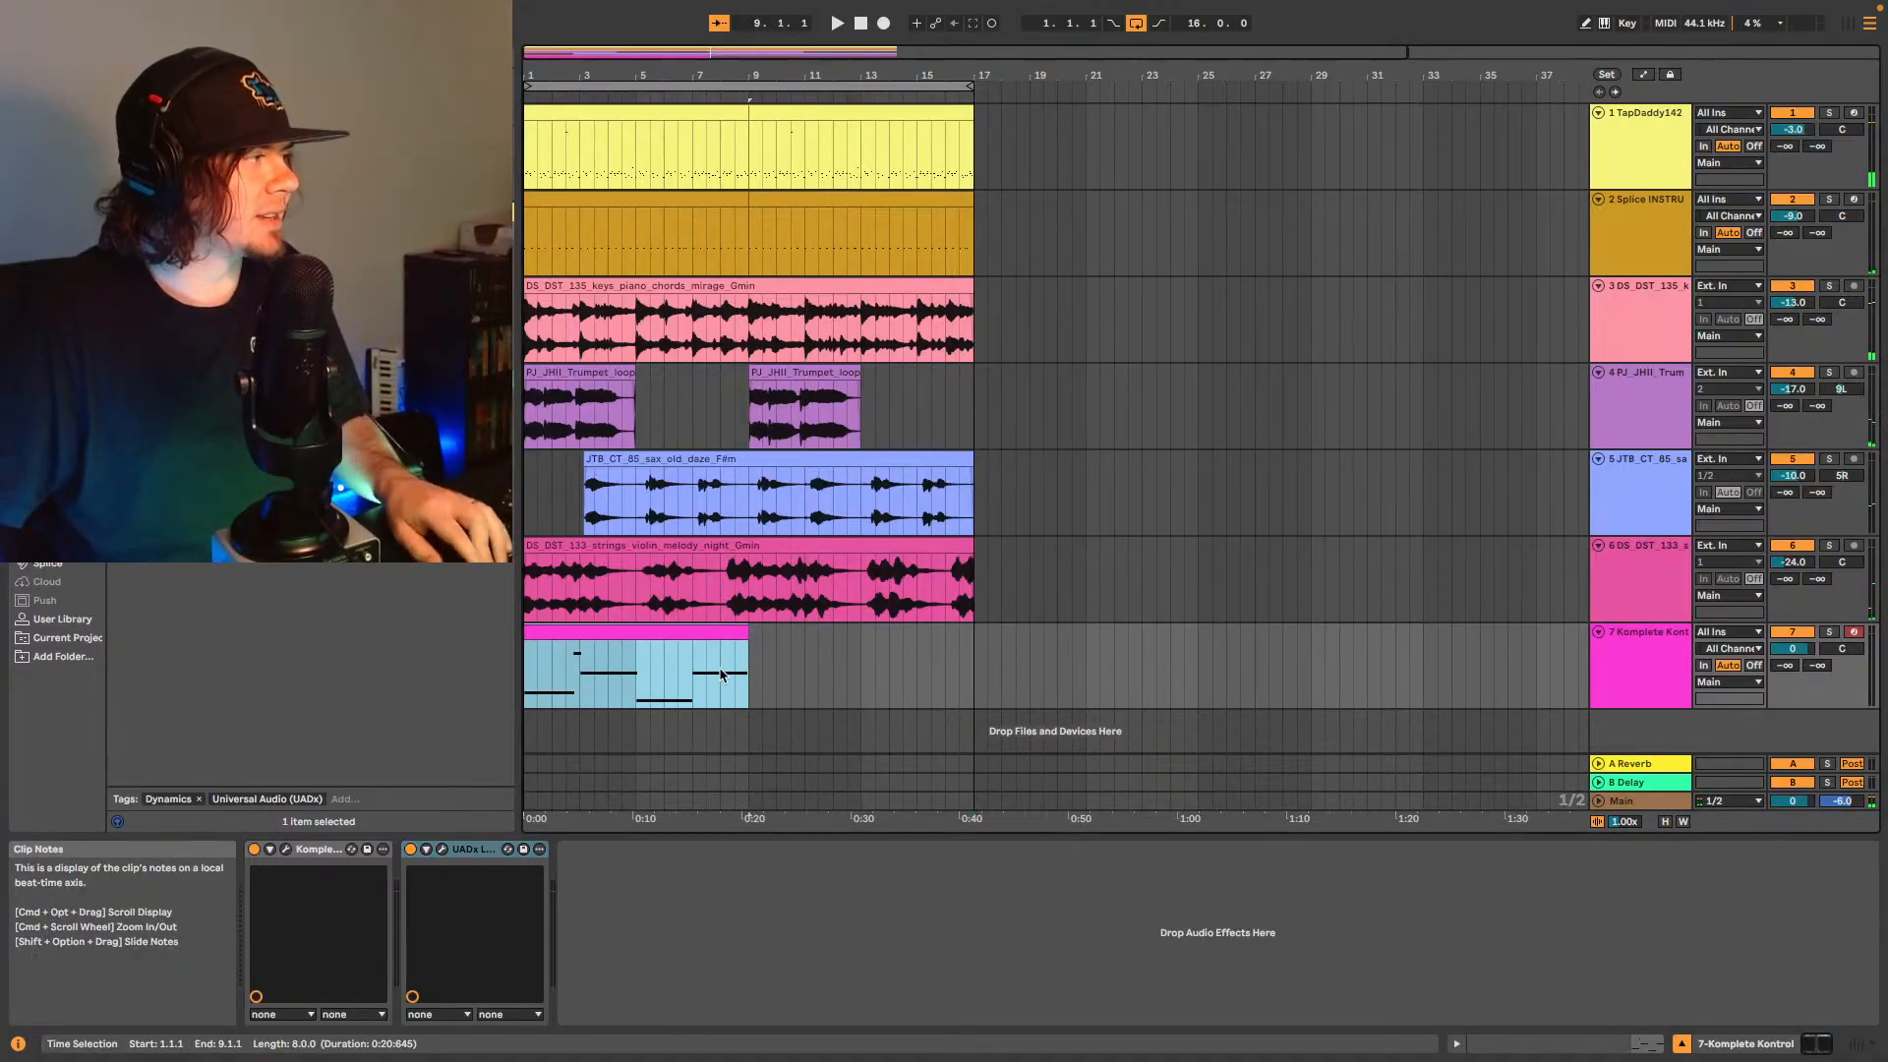
pyautogui.press('super+d')
pyautogui.press('space')
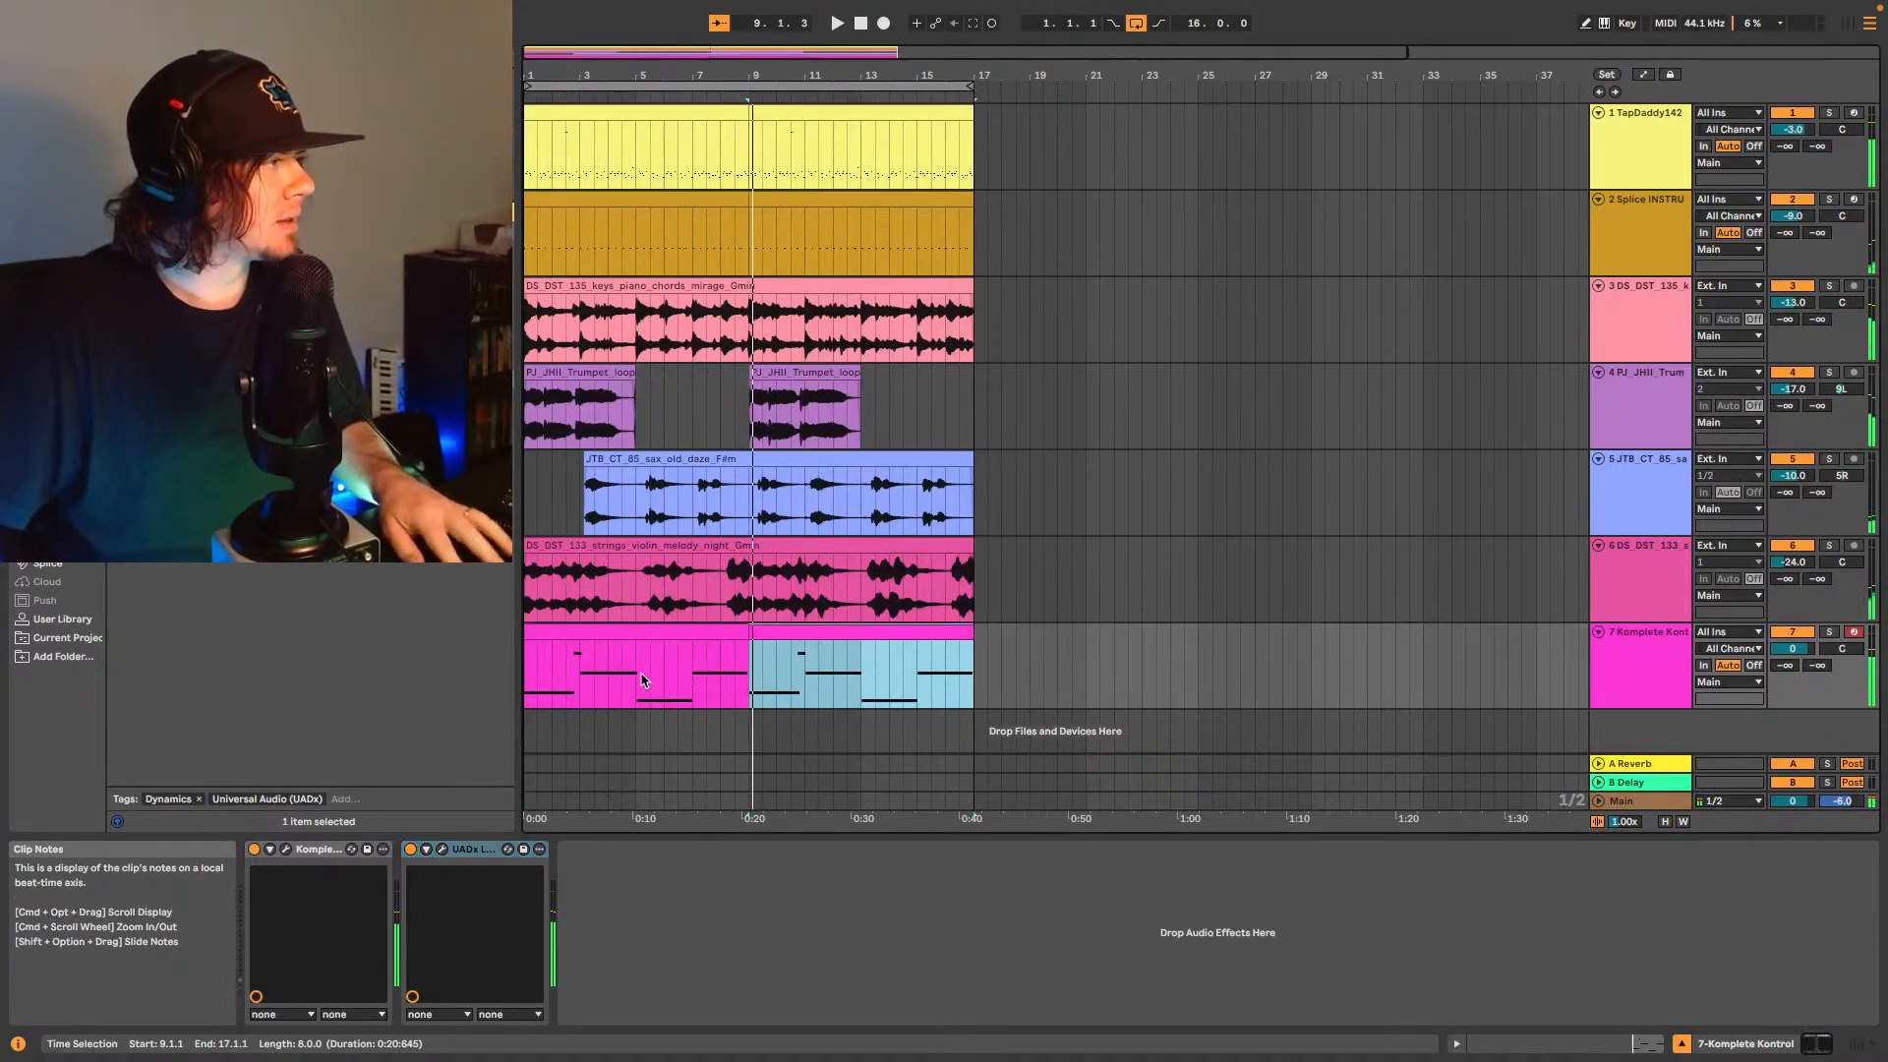
pyautogui.click(528, 677)
pyautogui.press('space')
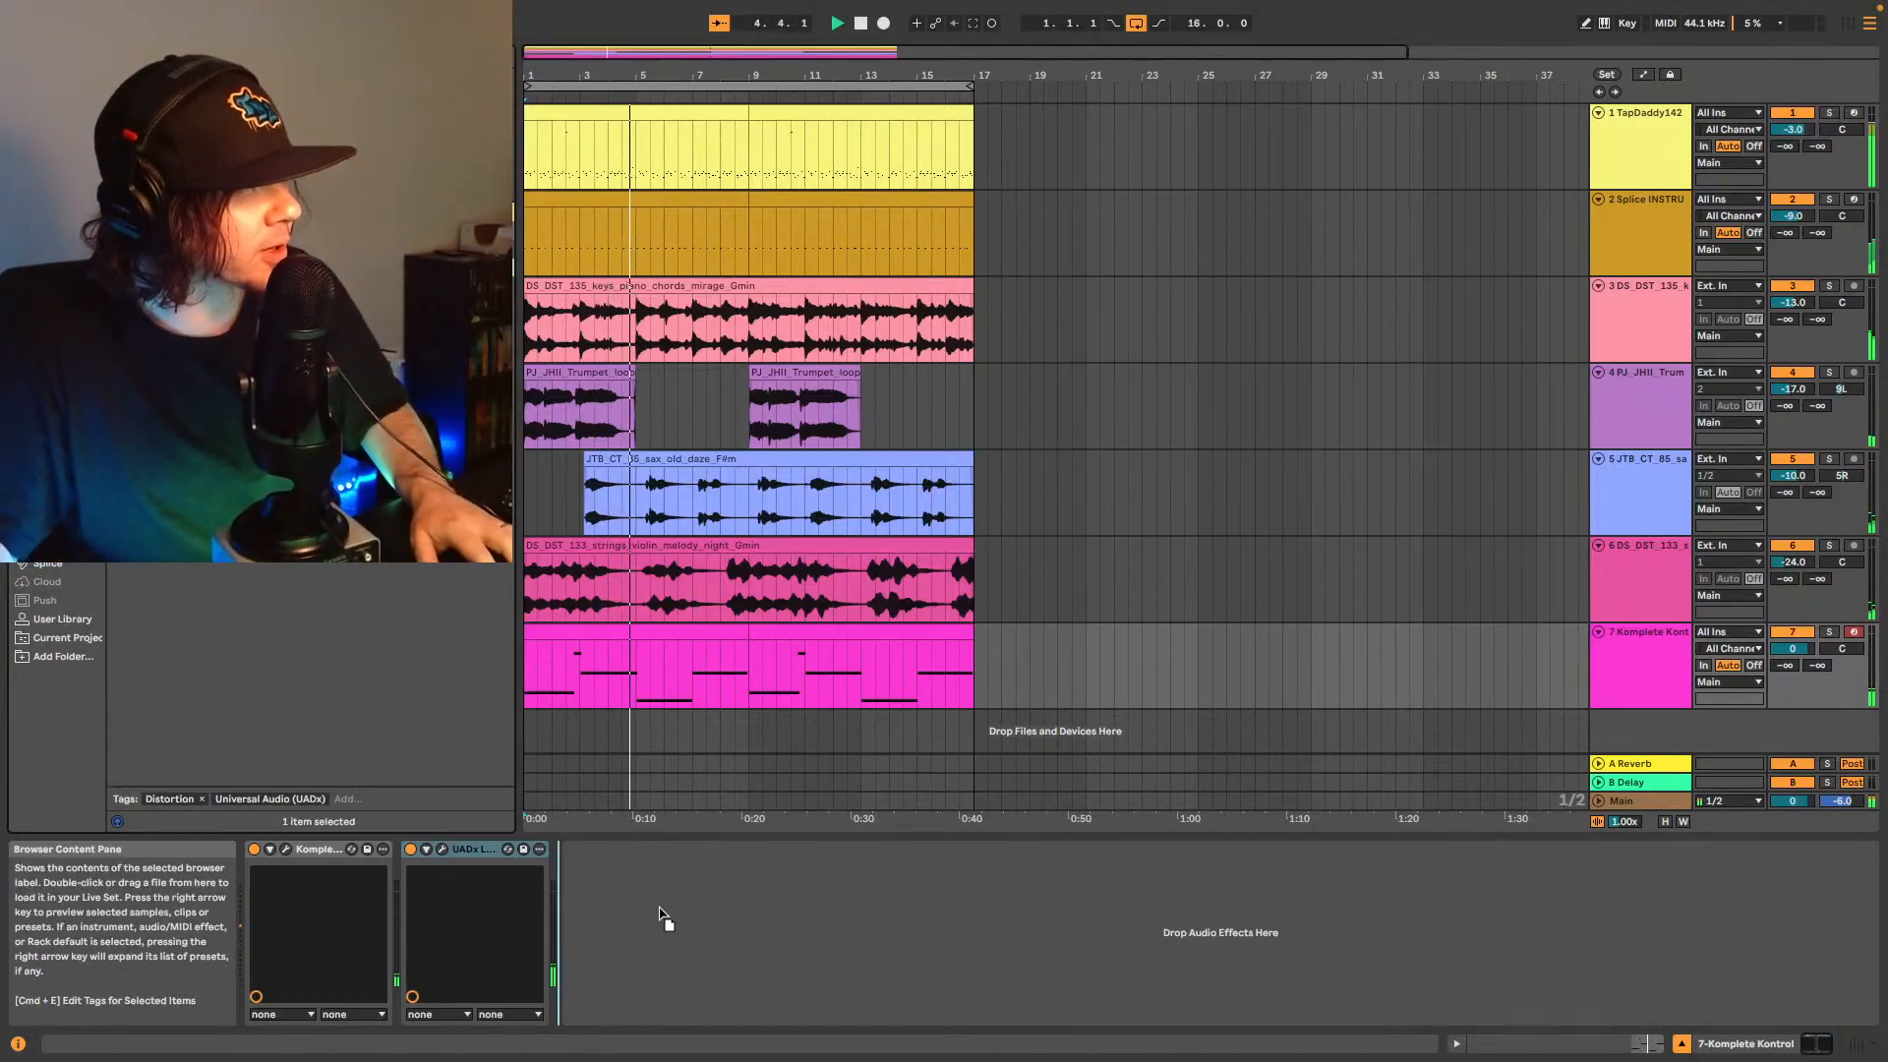
# - Add the UADx Oxide Tape Recorder after the compressor on the bass track and toggle its EQ switch
pyautogui.moveTo(661, 918); pyautogui.dragTo(862, 920)
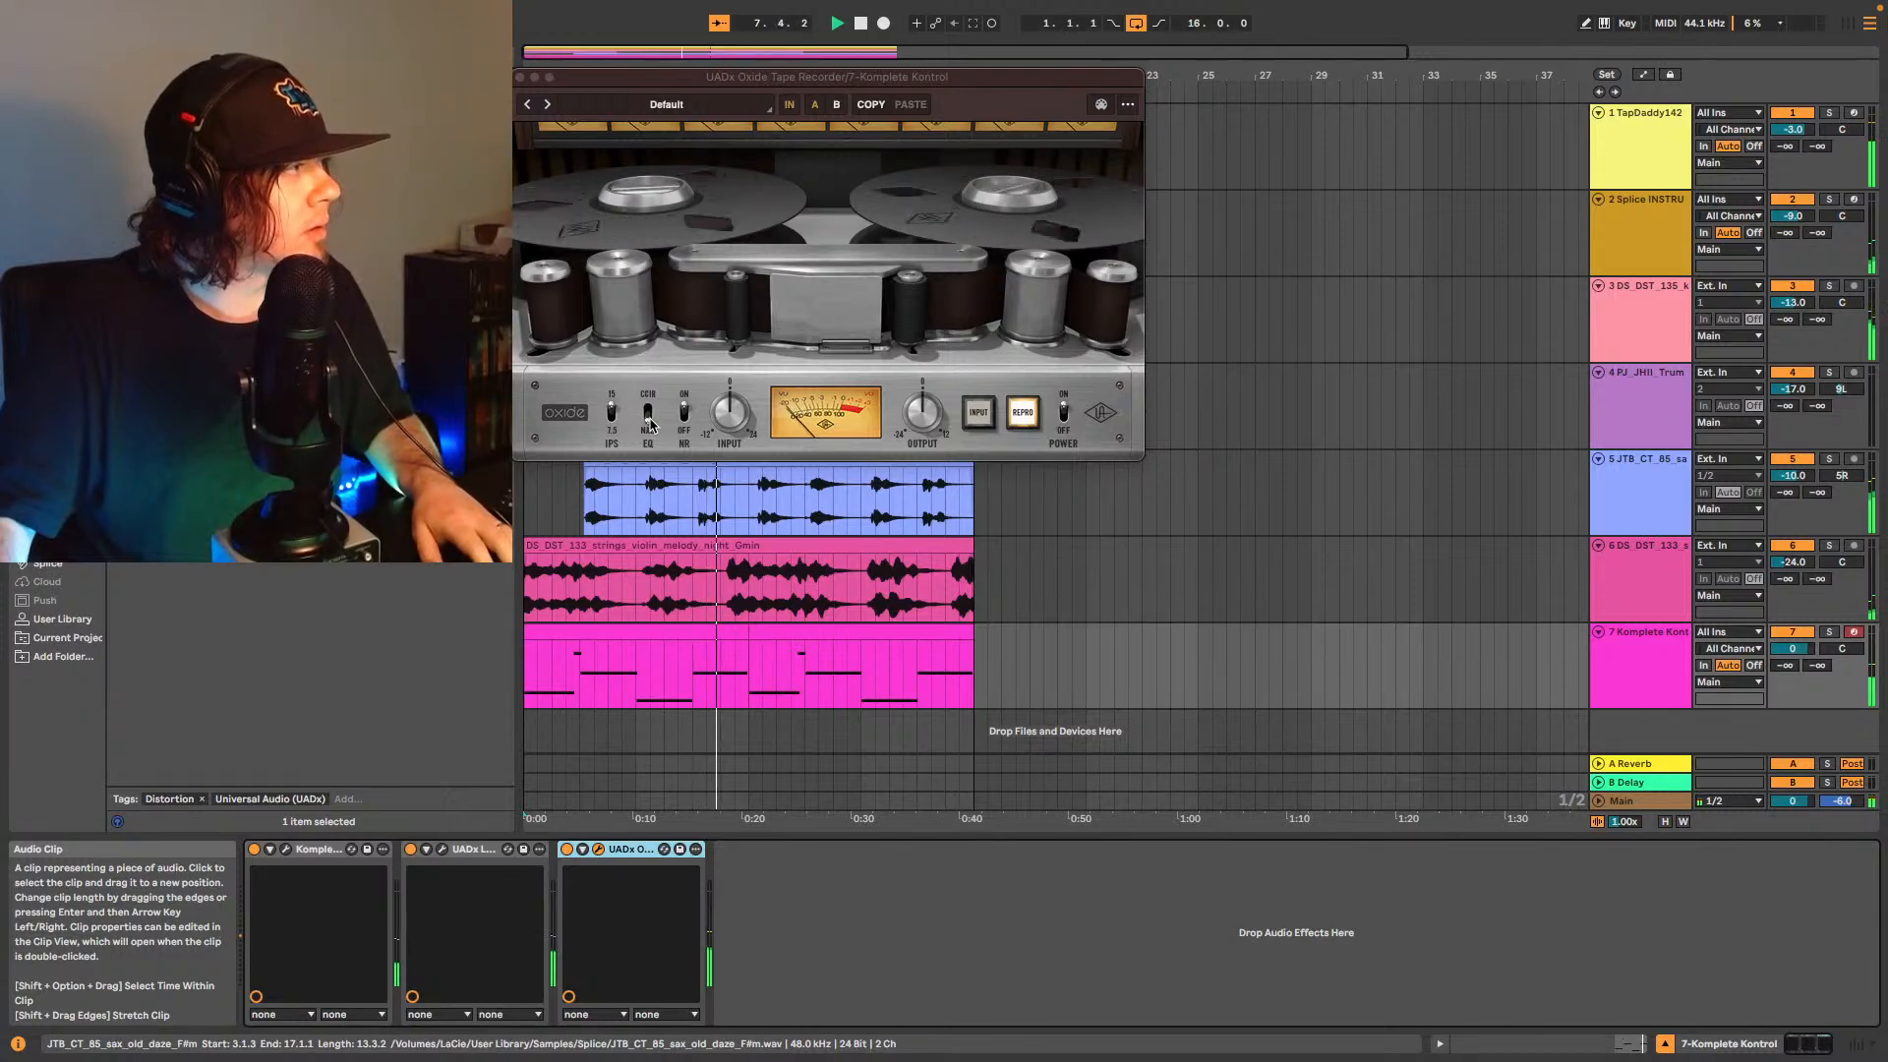
pyautogui.click(648, 413)
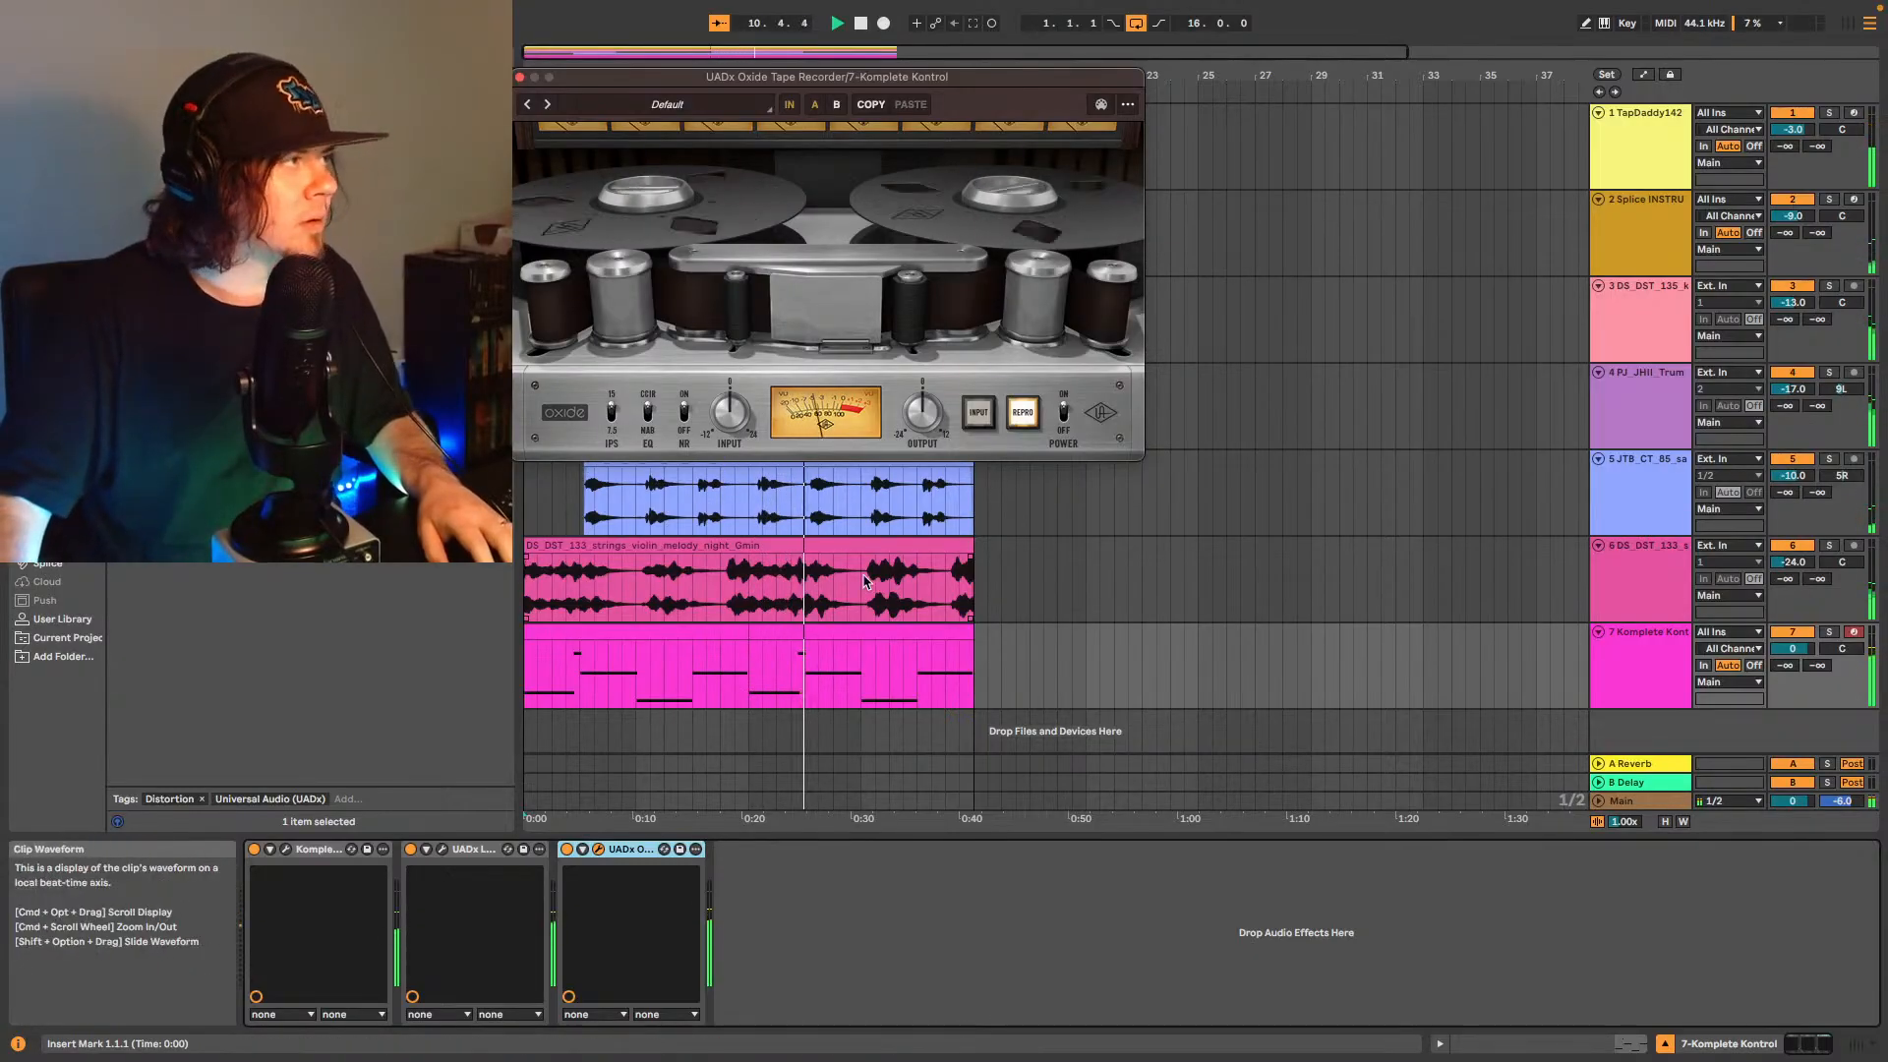
# - Lower the bass track's volume to -13 dB, checking the LA-2A compressor alongside, and close both effect windows
pyautogui.click(1788, 651)
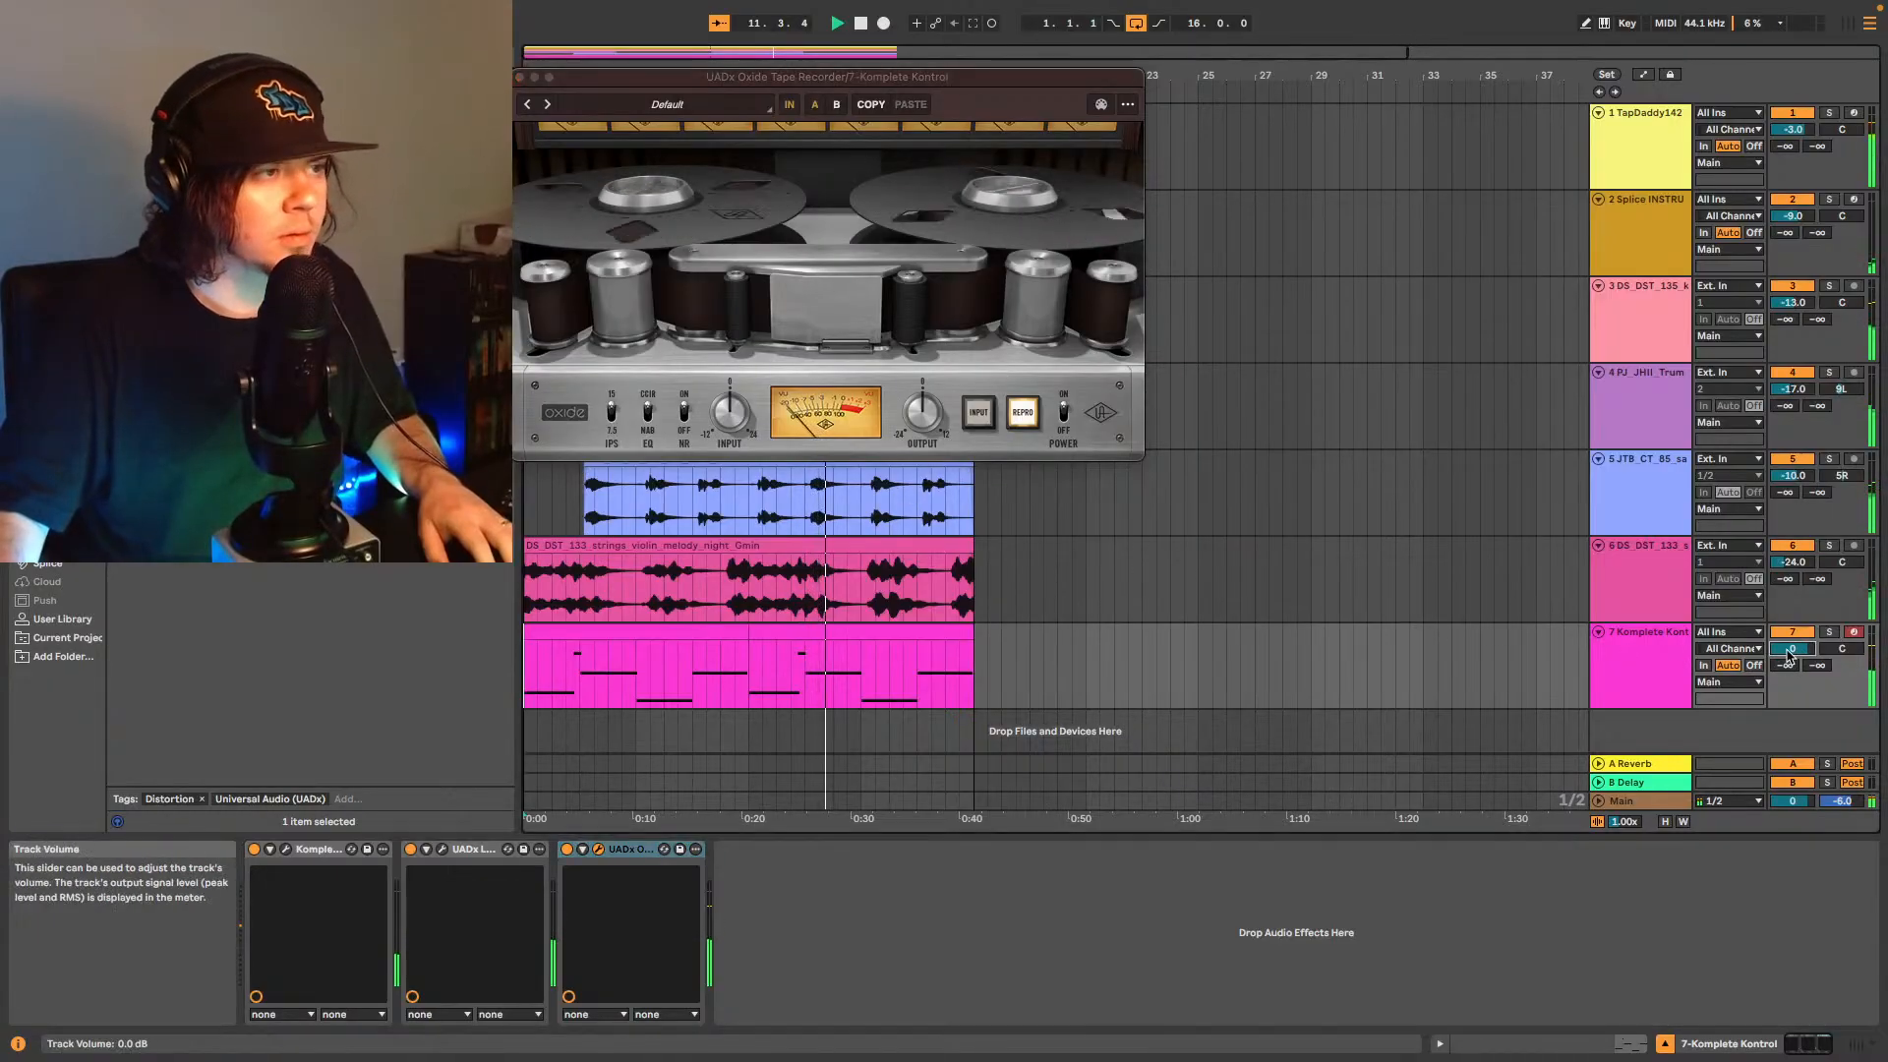
pyautogui.moveTo(1788, 651); pyautogui.dragTo(1785, 650)
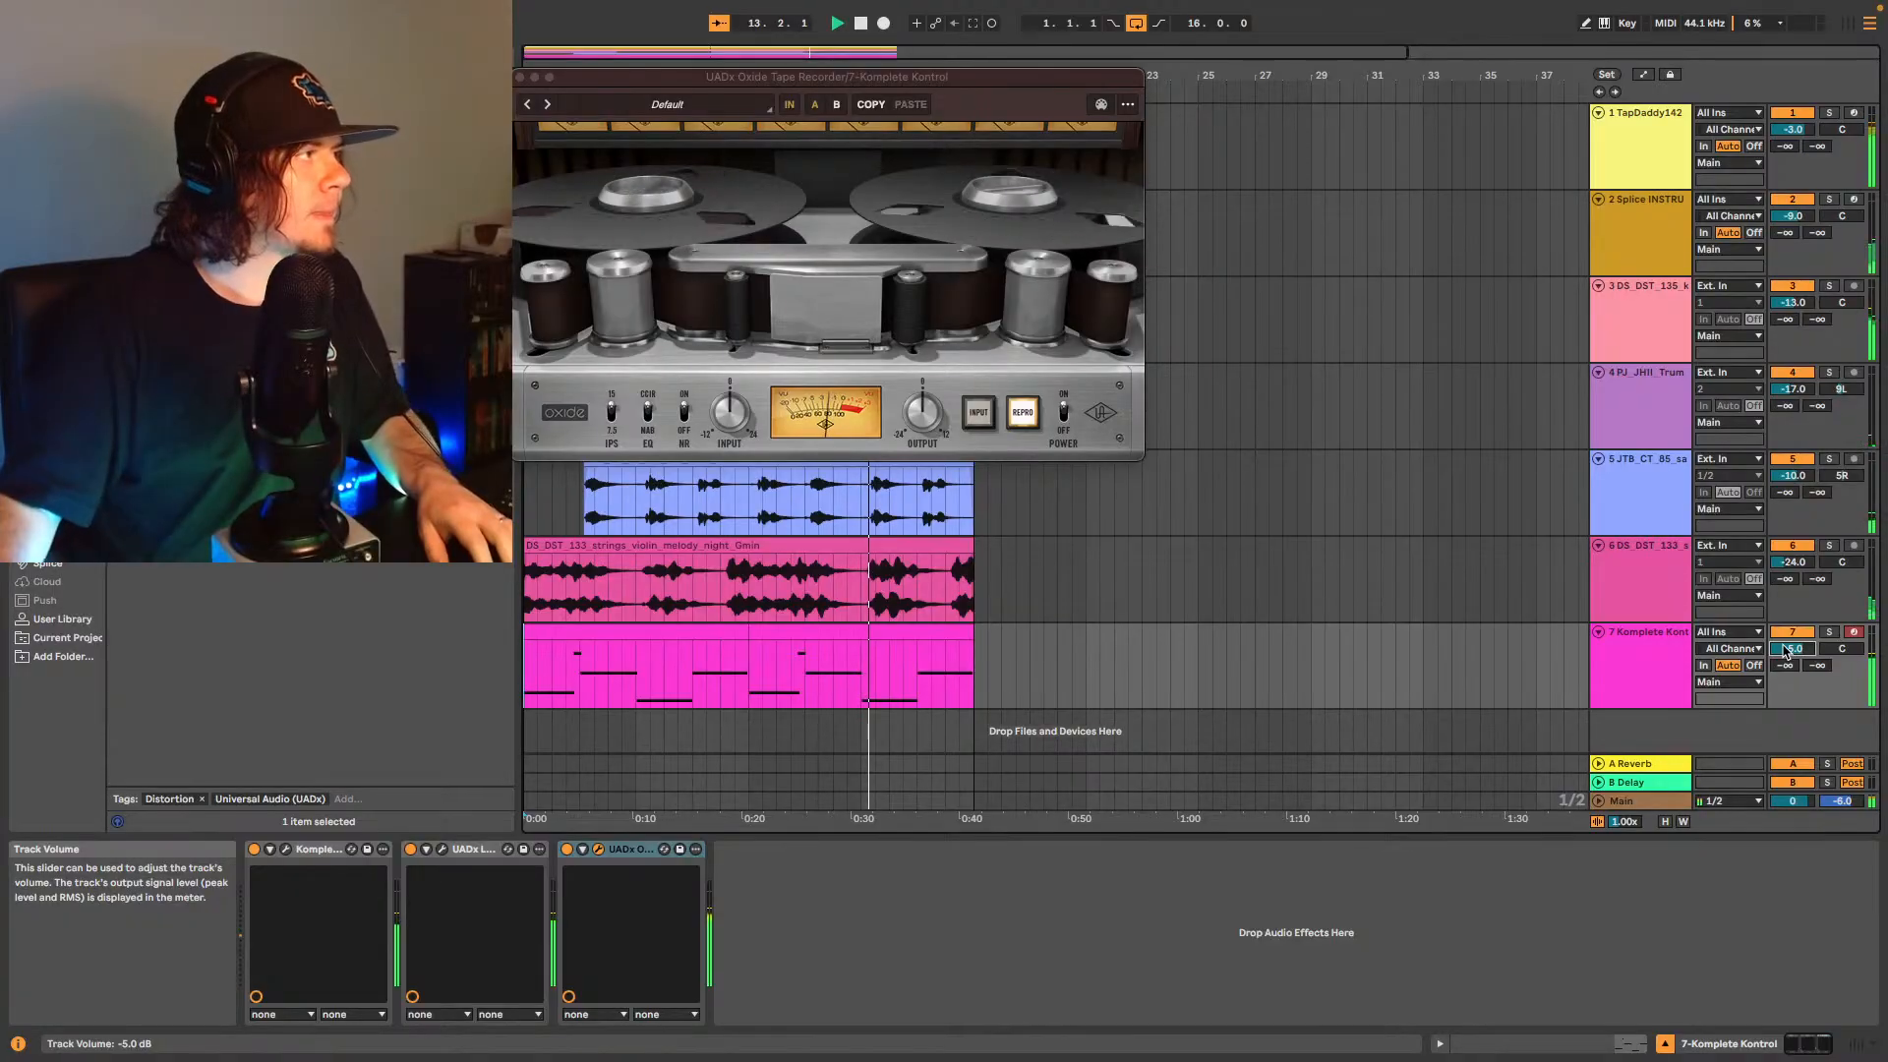
pyautogui.click(441, 852)
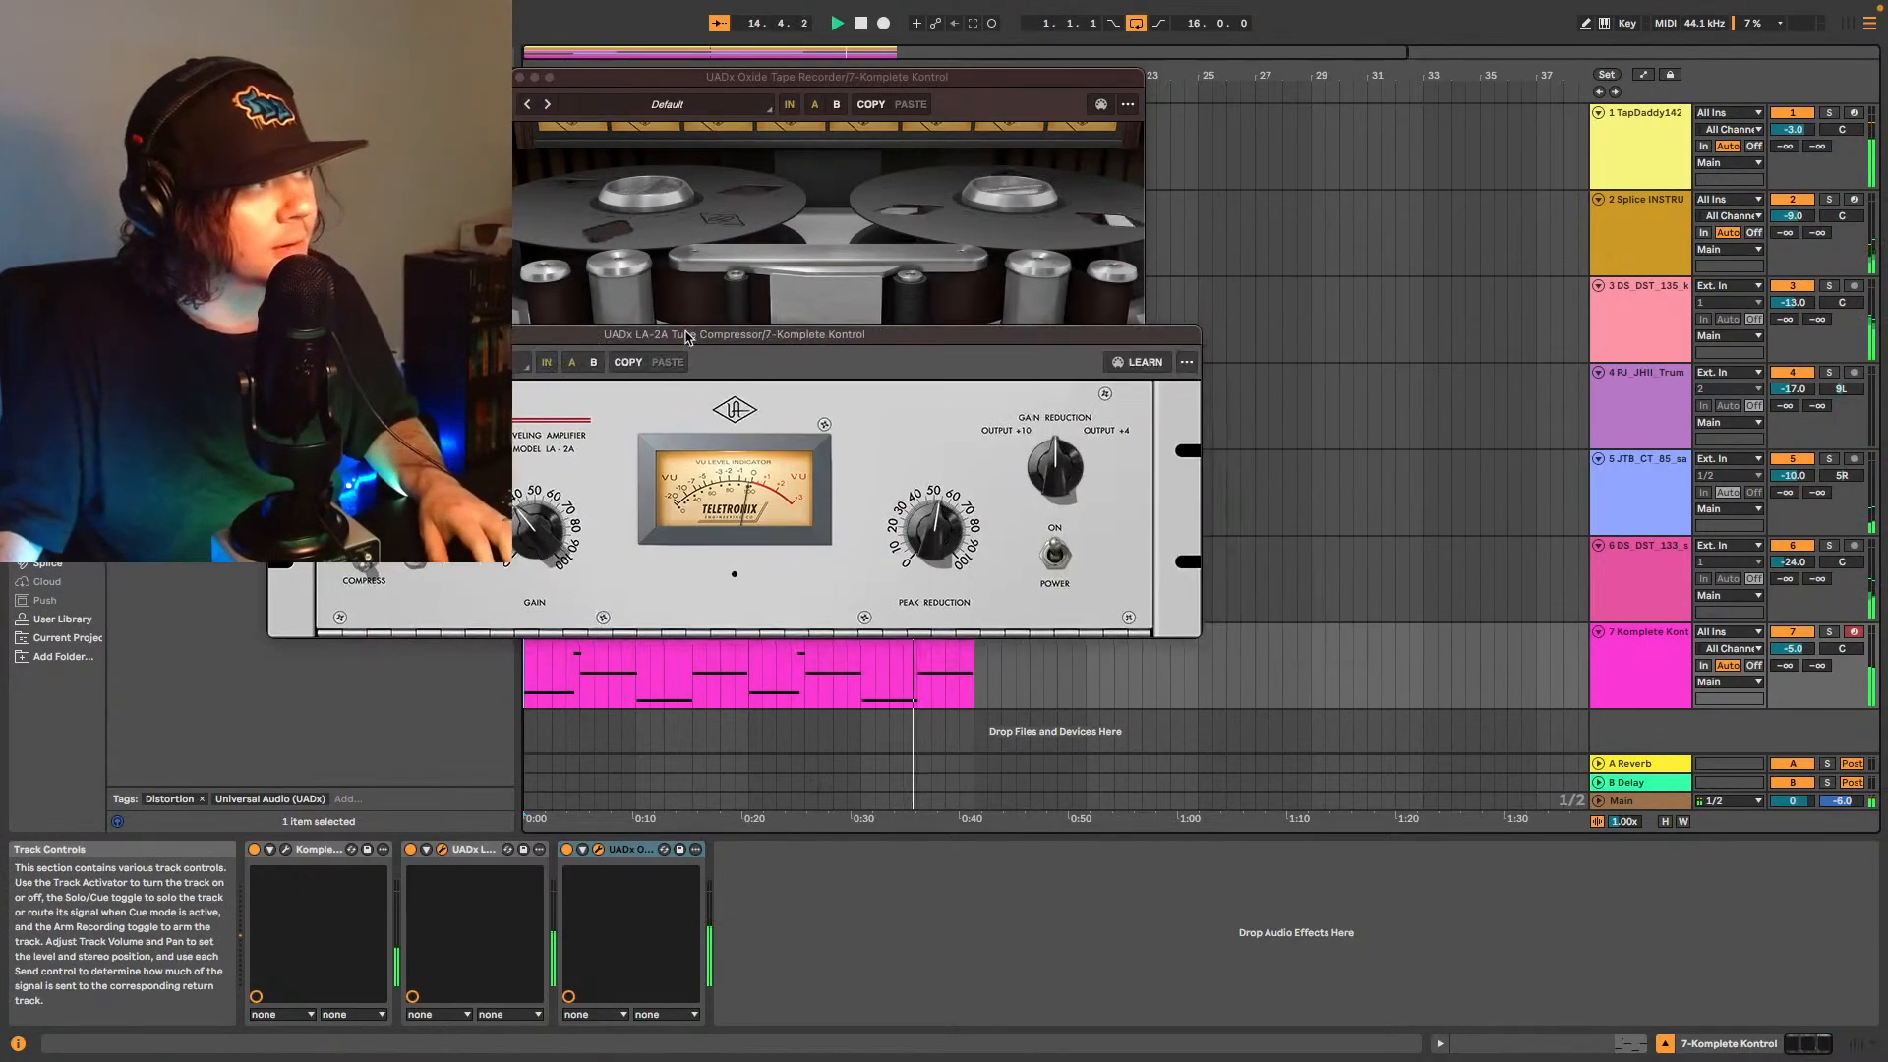
pyautogui.moveTo(687, 337); pyautogui.dragTo(862, 483)
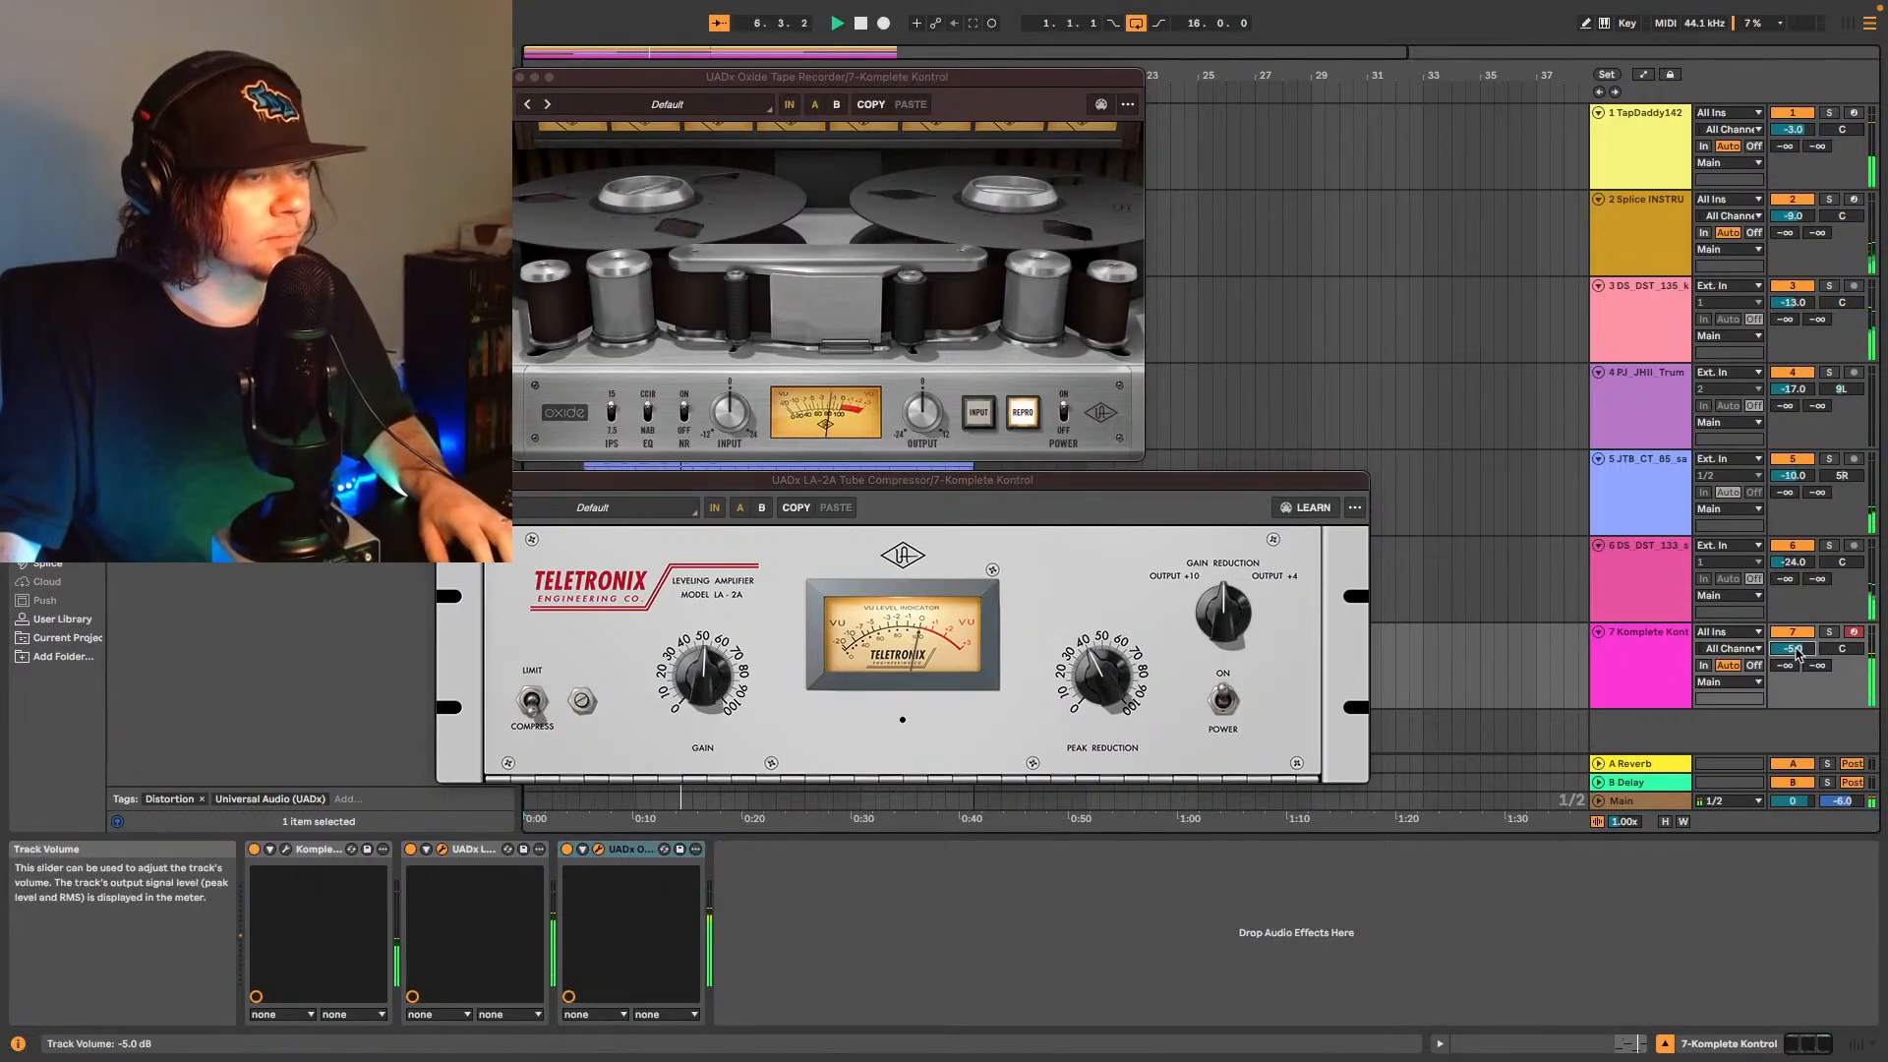
pyautogui.scroll(-4, 1790, 657)
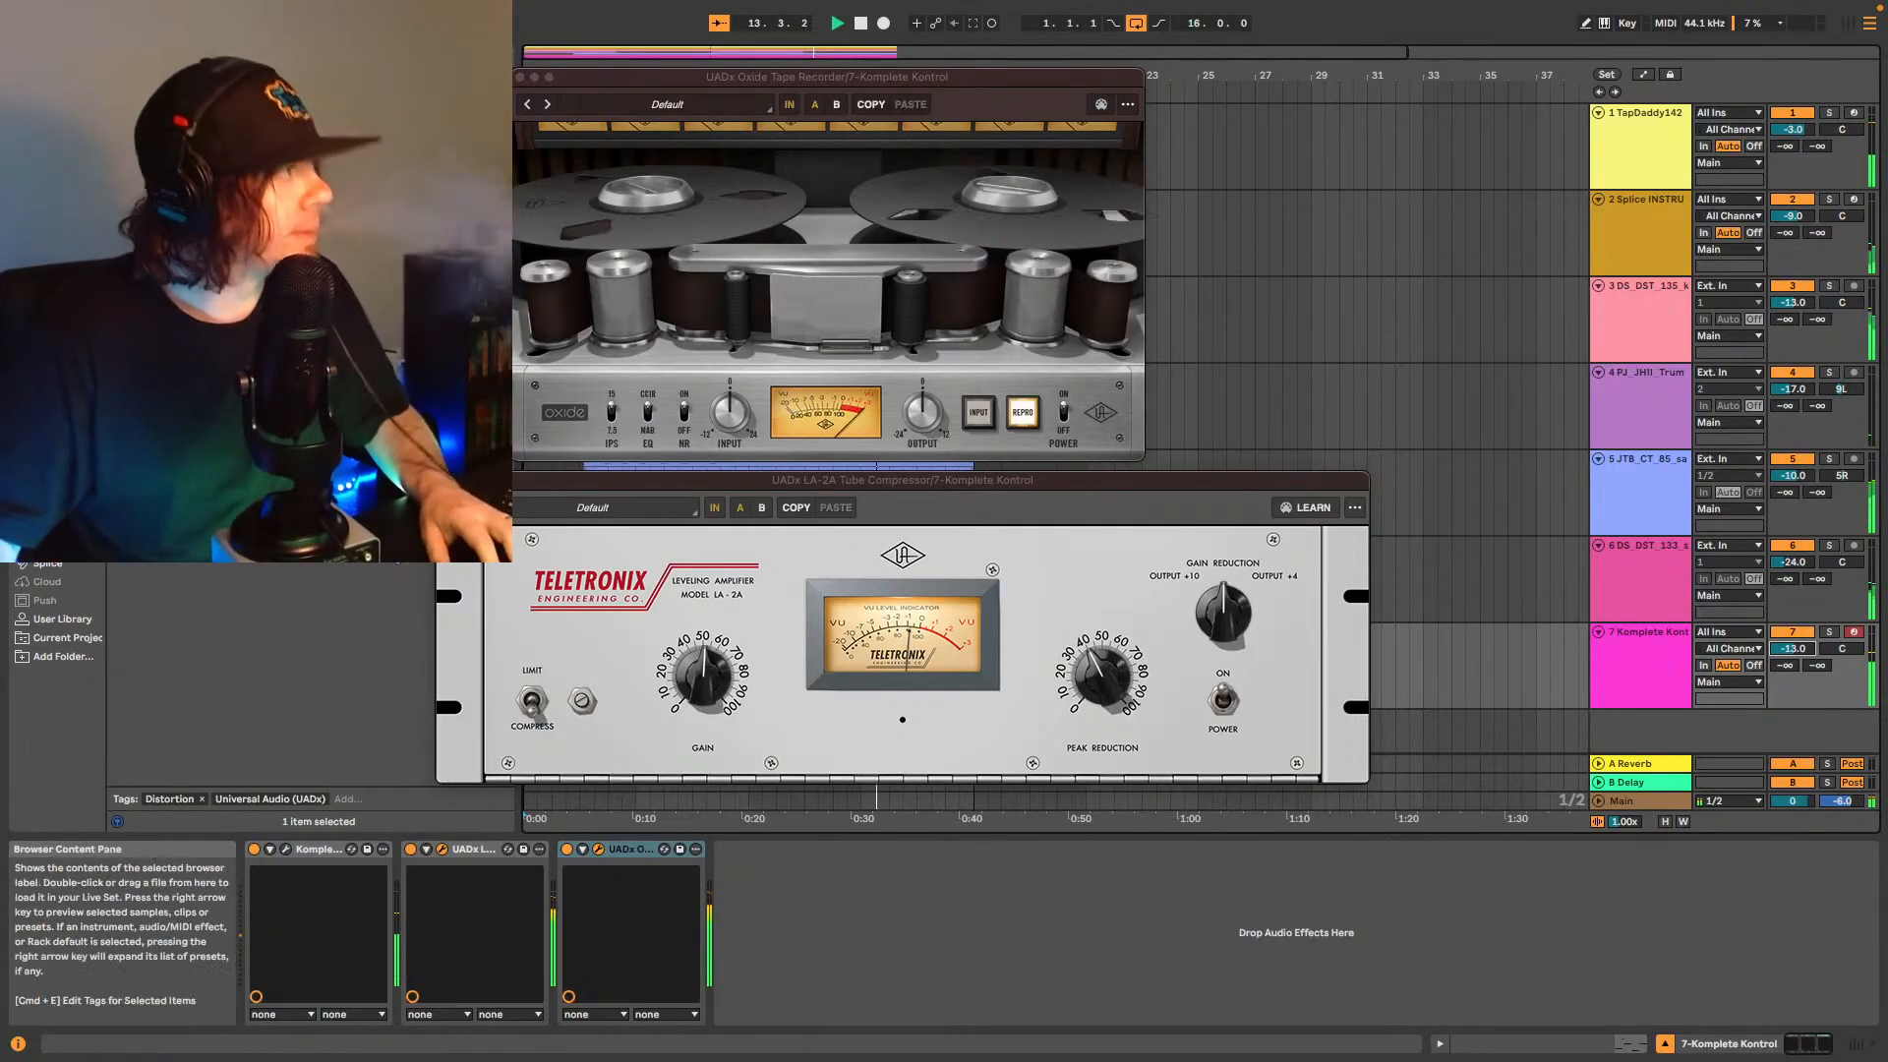
pyautogui.press('super+w')
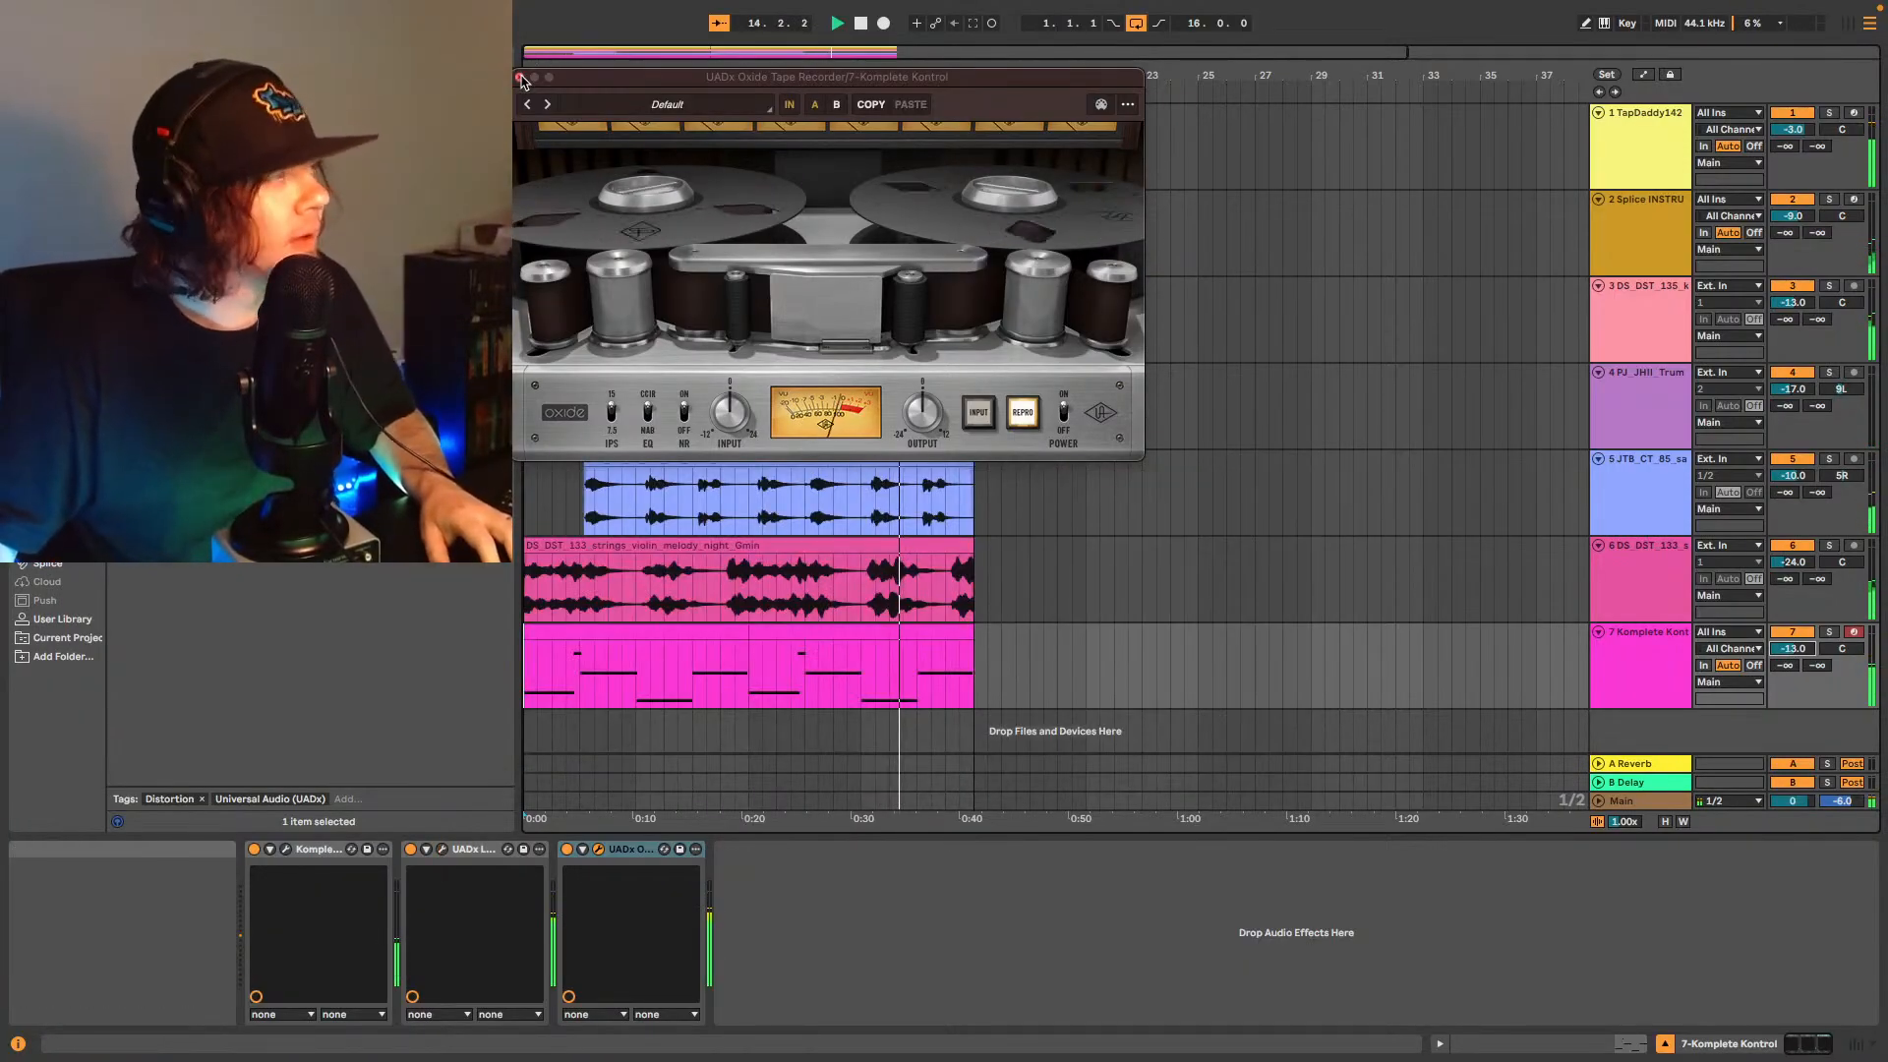
pyautogui.press('super+w')
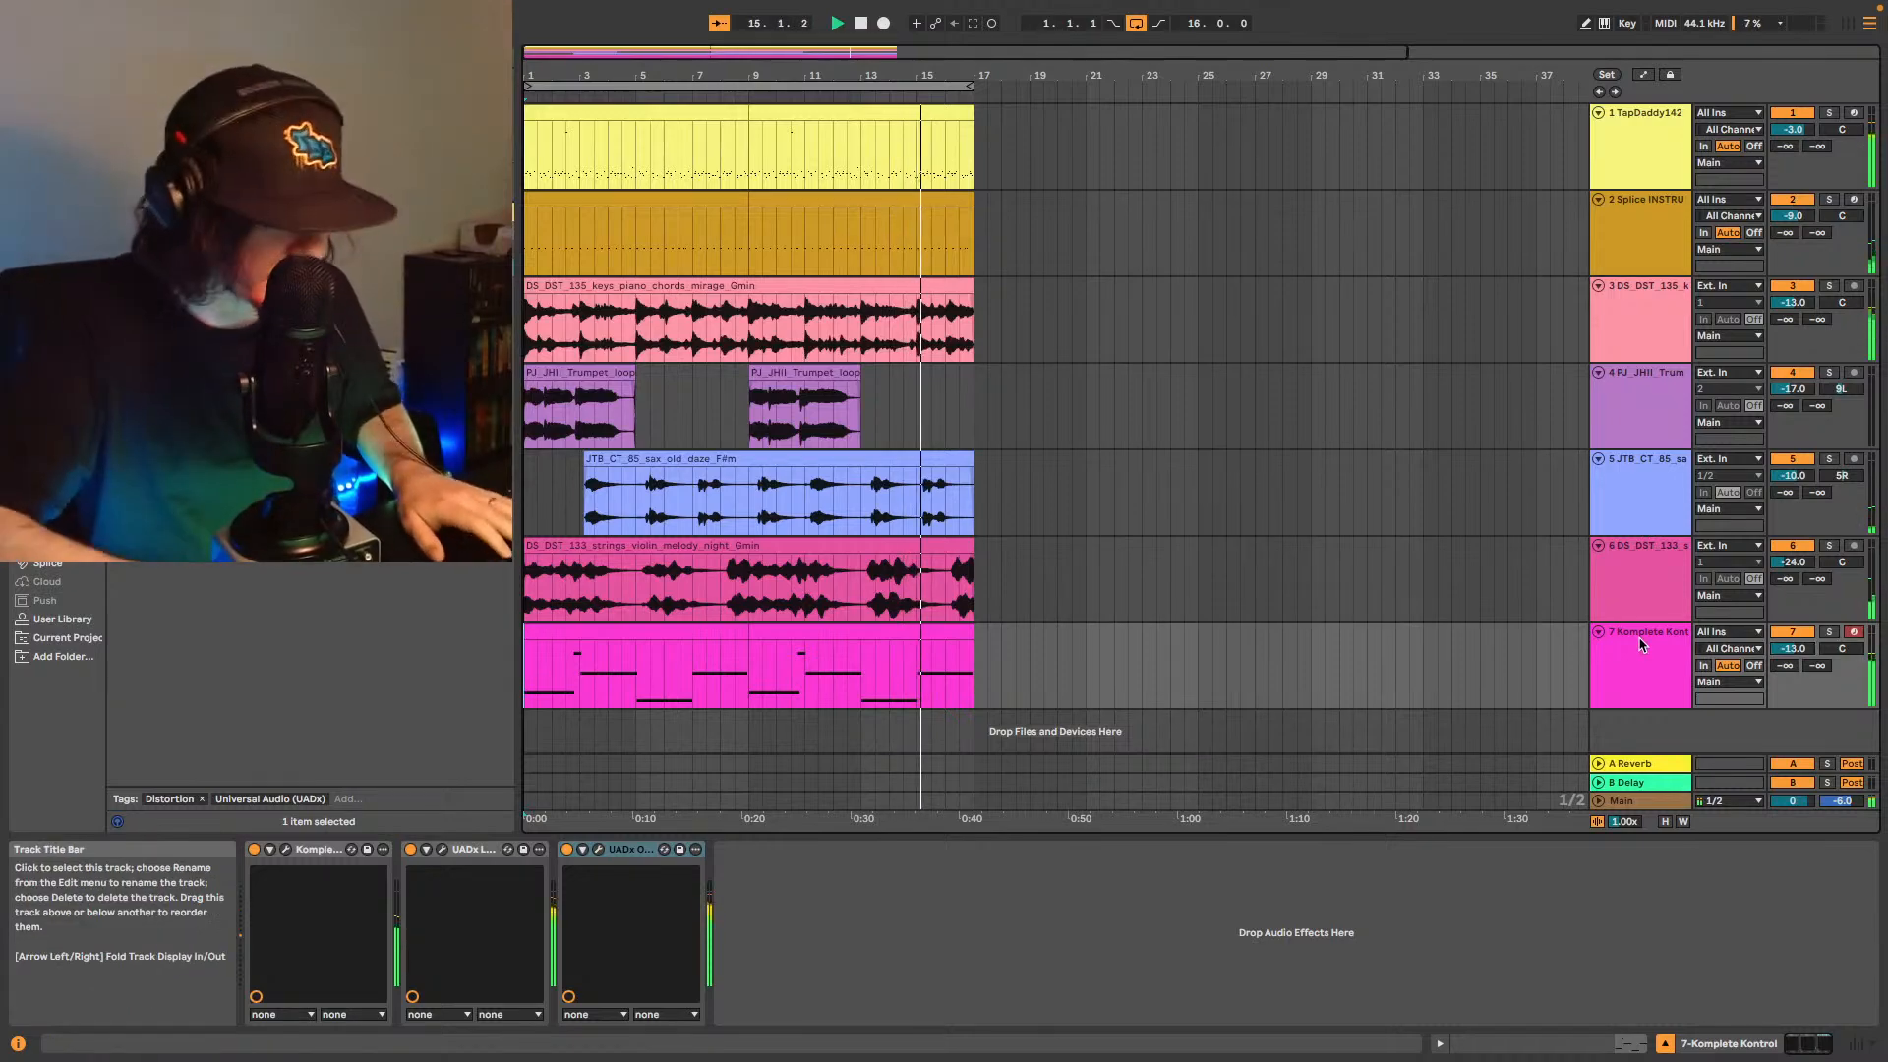
# - Create a MIDI track below the bass and load the TapDaddy Vibraphone instrument on it
pyautogui.press('super+shift+t')
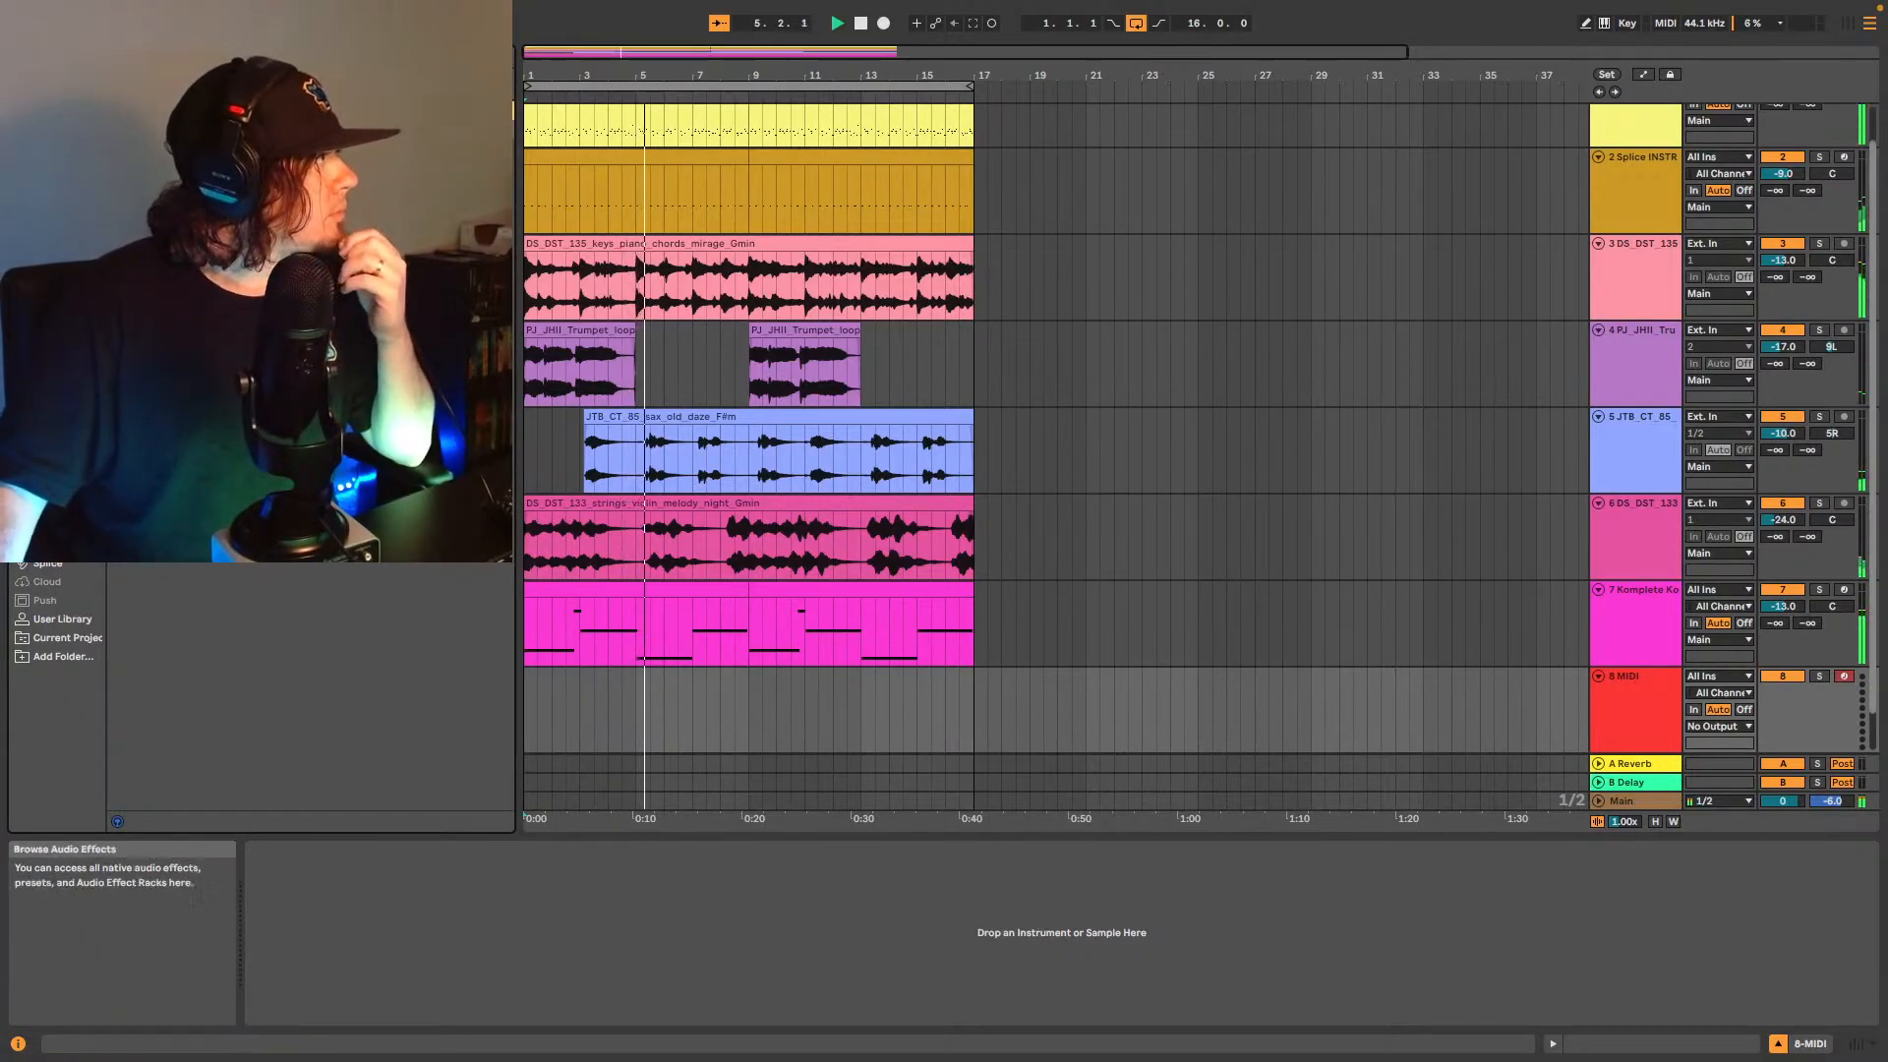
pyautogui.click(59, 310)
pyautogui.scroll(-5, 295, 453)
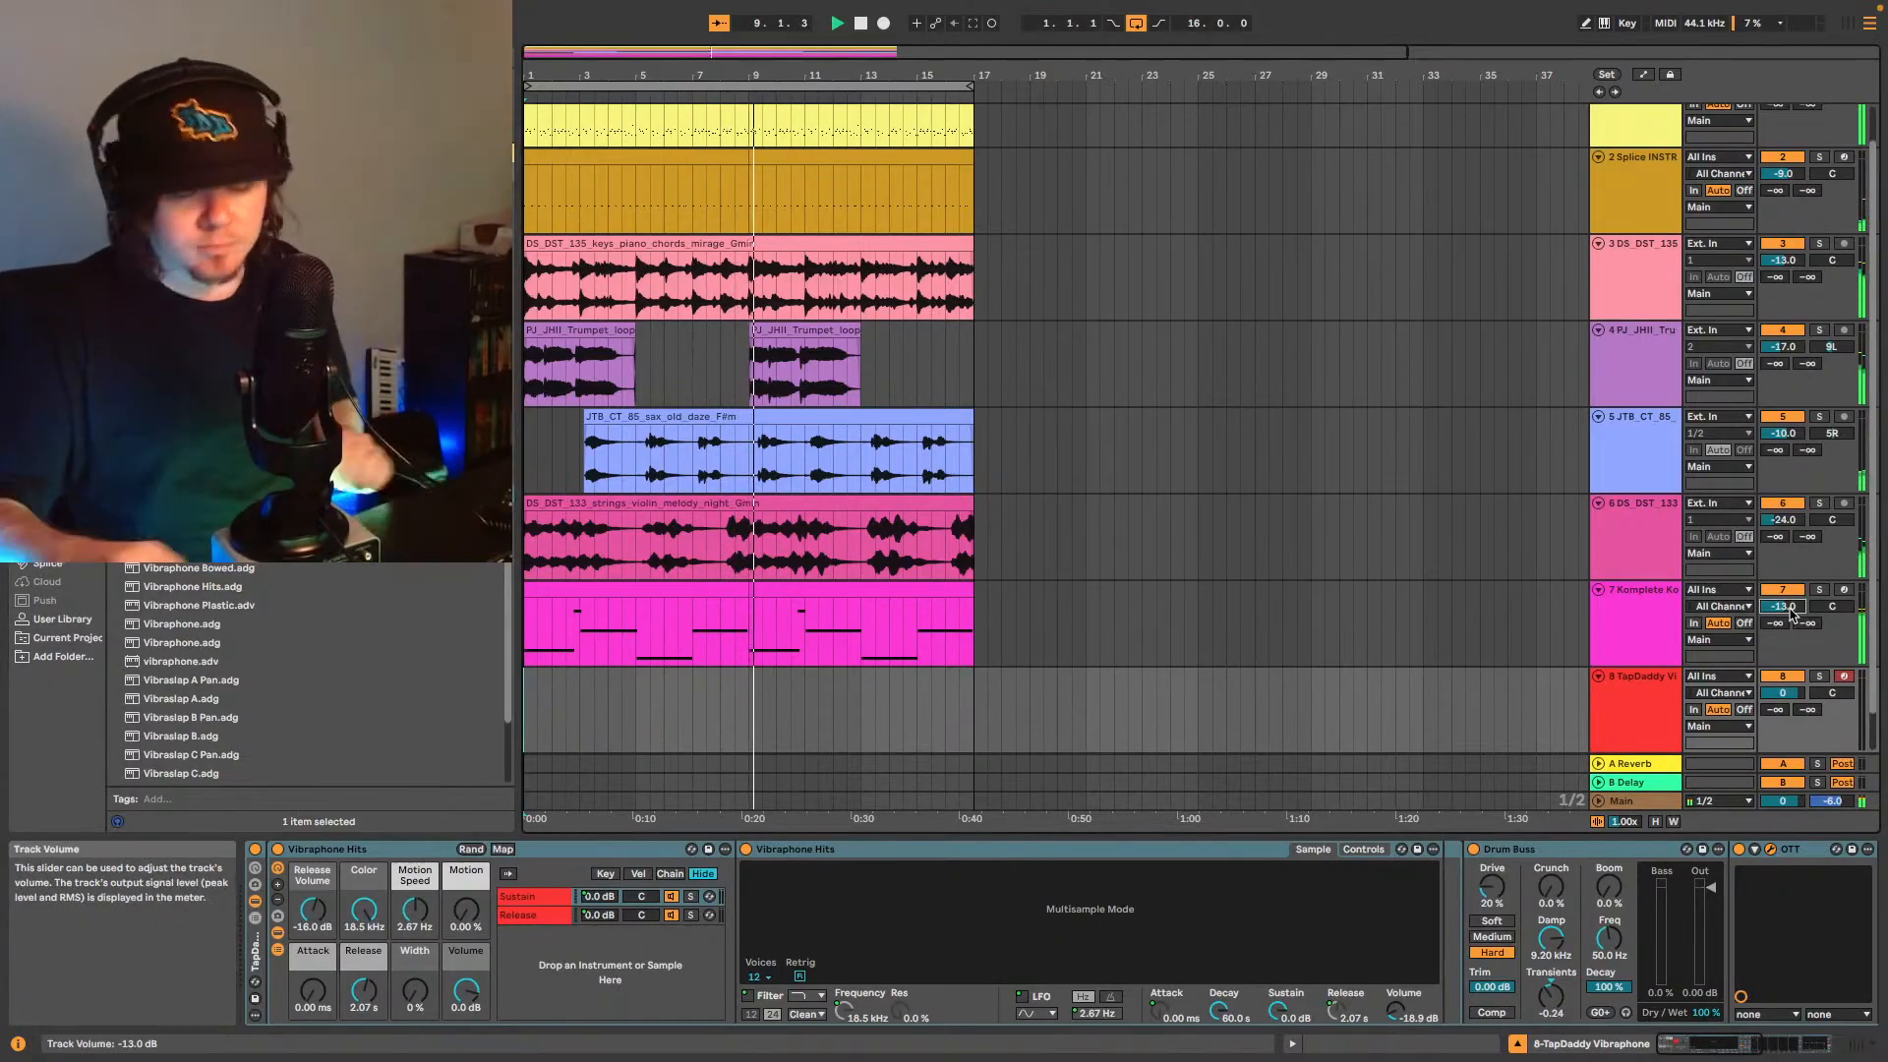
# - Lower the volumes of the bass track and the vibraphone track to -17 dB each
pyautogui.scroll(-4, 1789, 611)
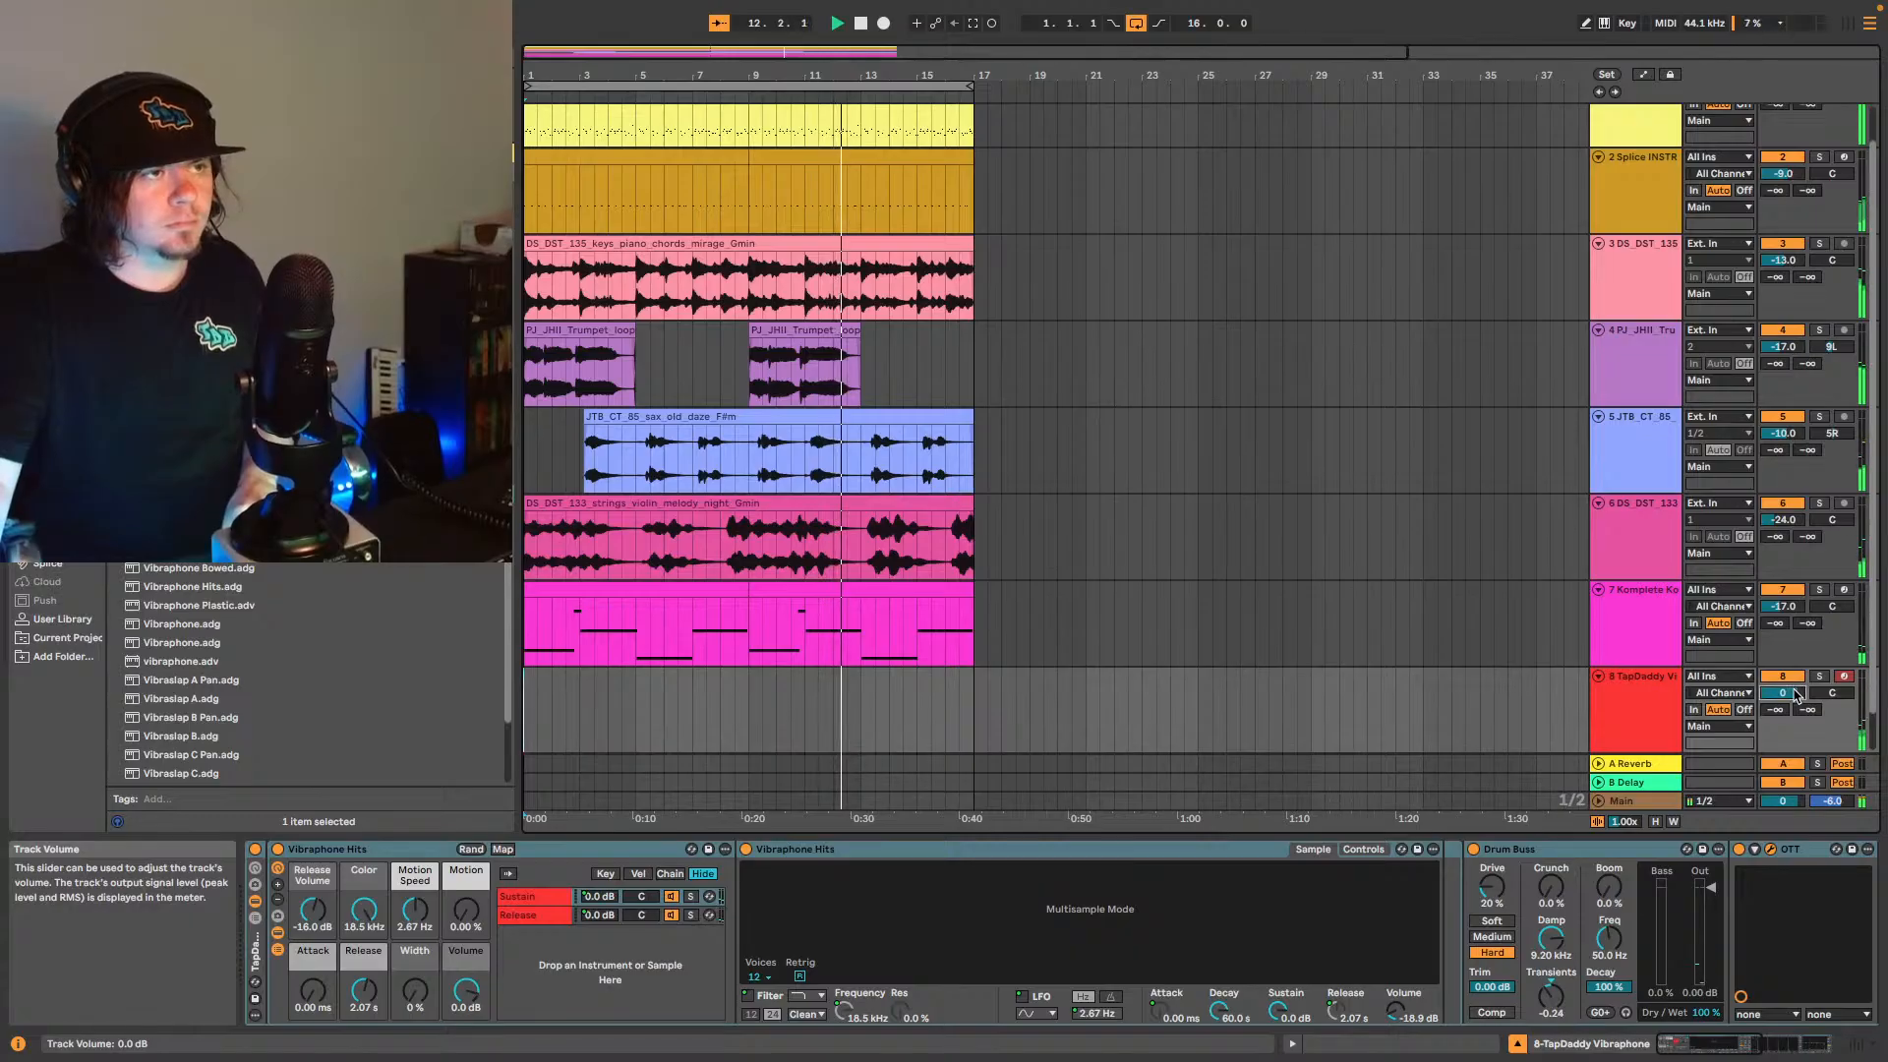
pyautogui.moveTo(1796, 694); pyautogui.dragTo(1796, 720)
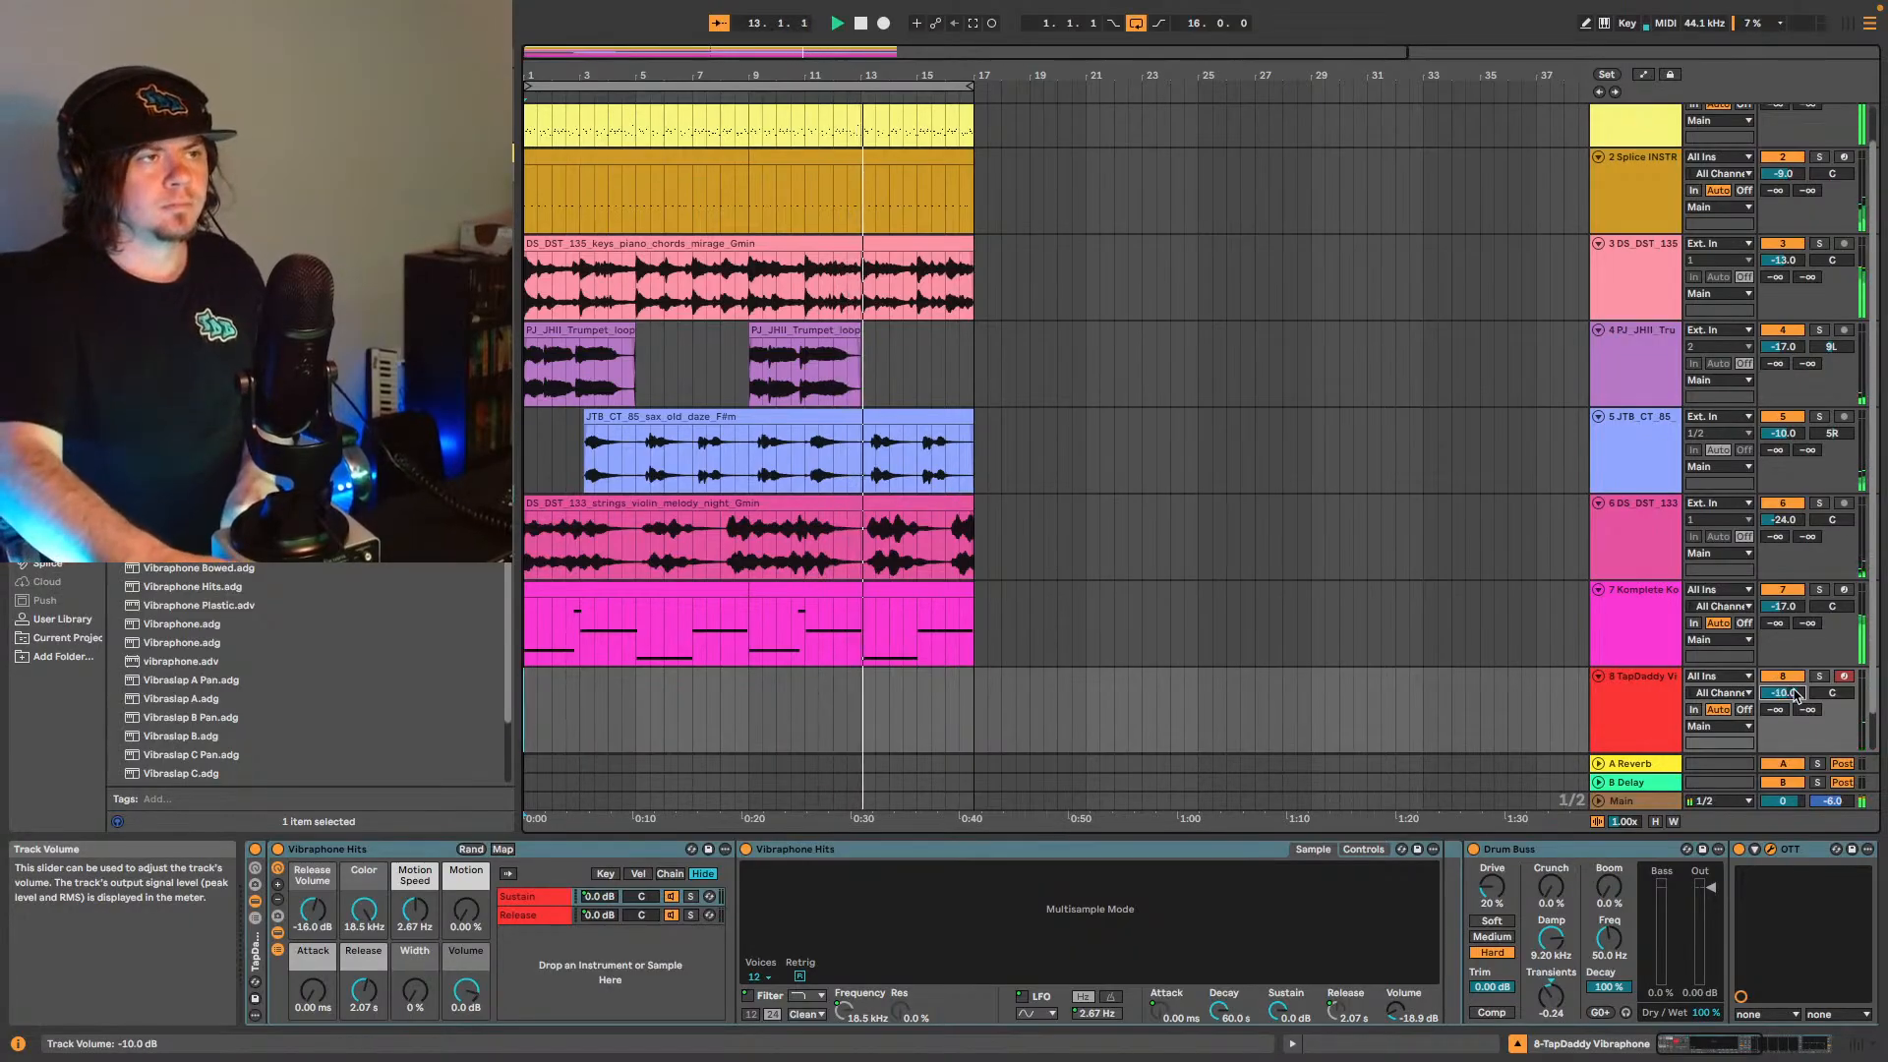
pyautogui.scroll(-2, 1795, 694)
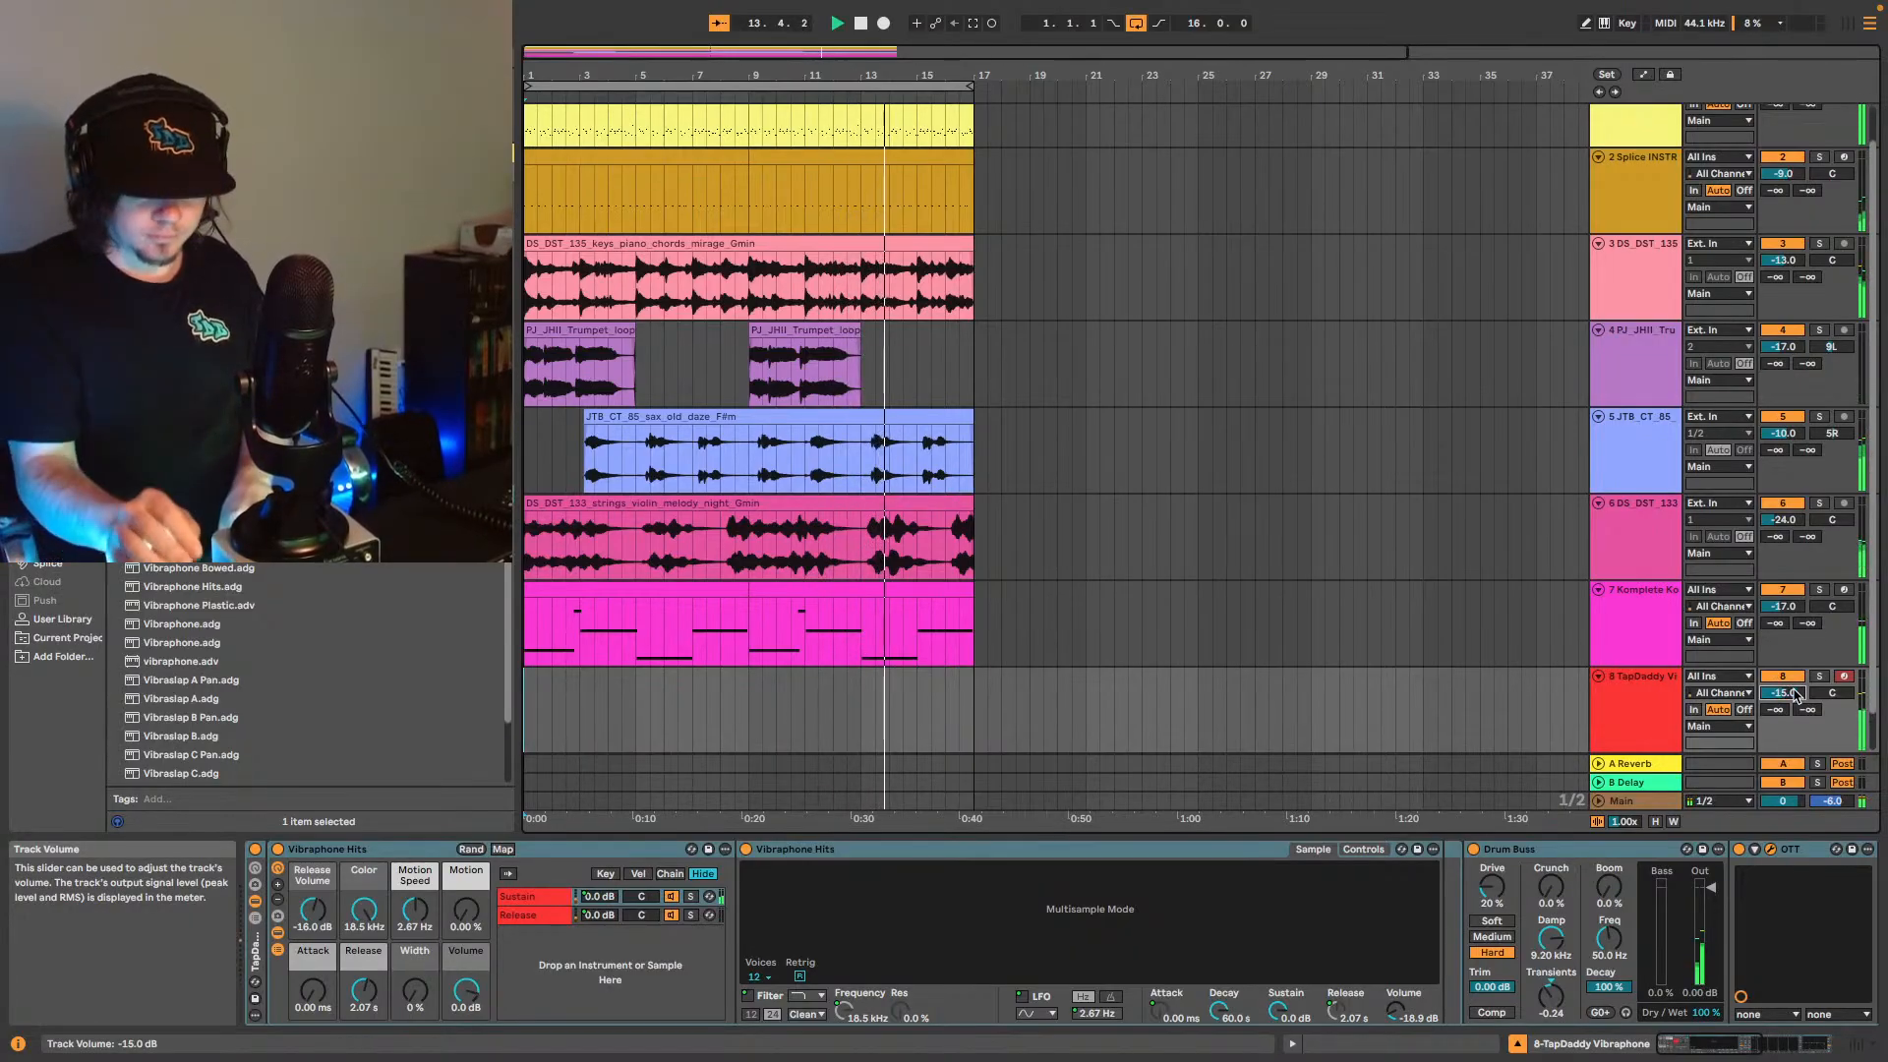
pyautogui.scroll(-4, 1796, 694)
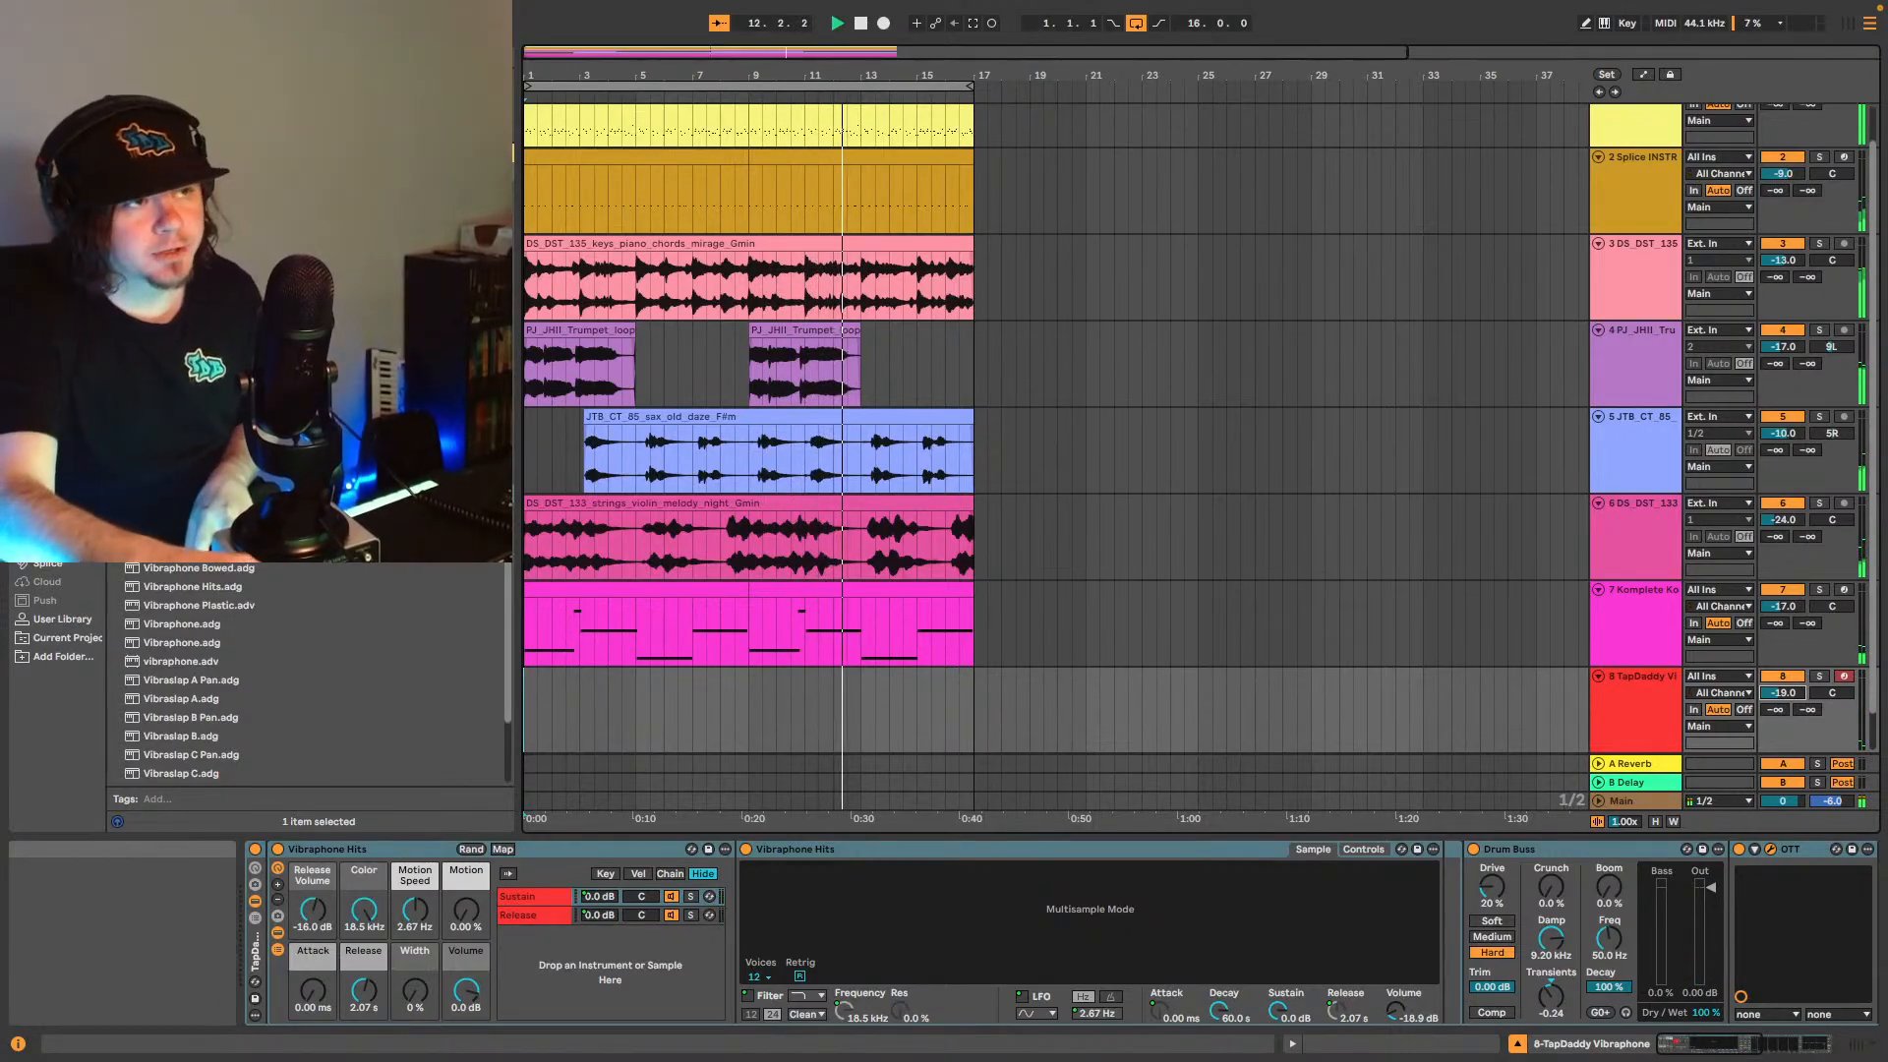
pyautogui.doubleClick(1785, 693)
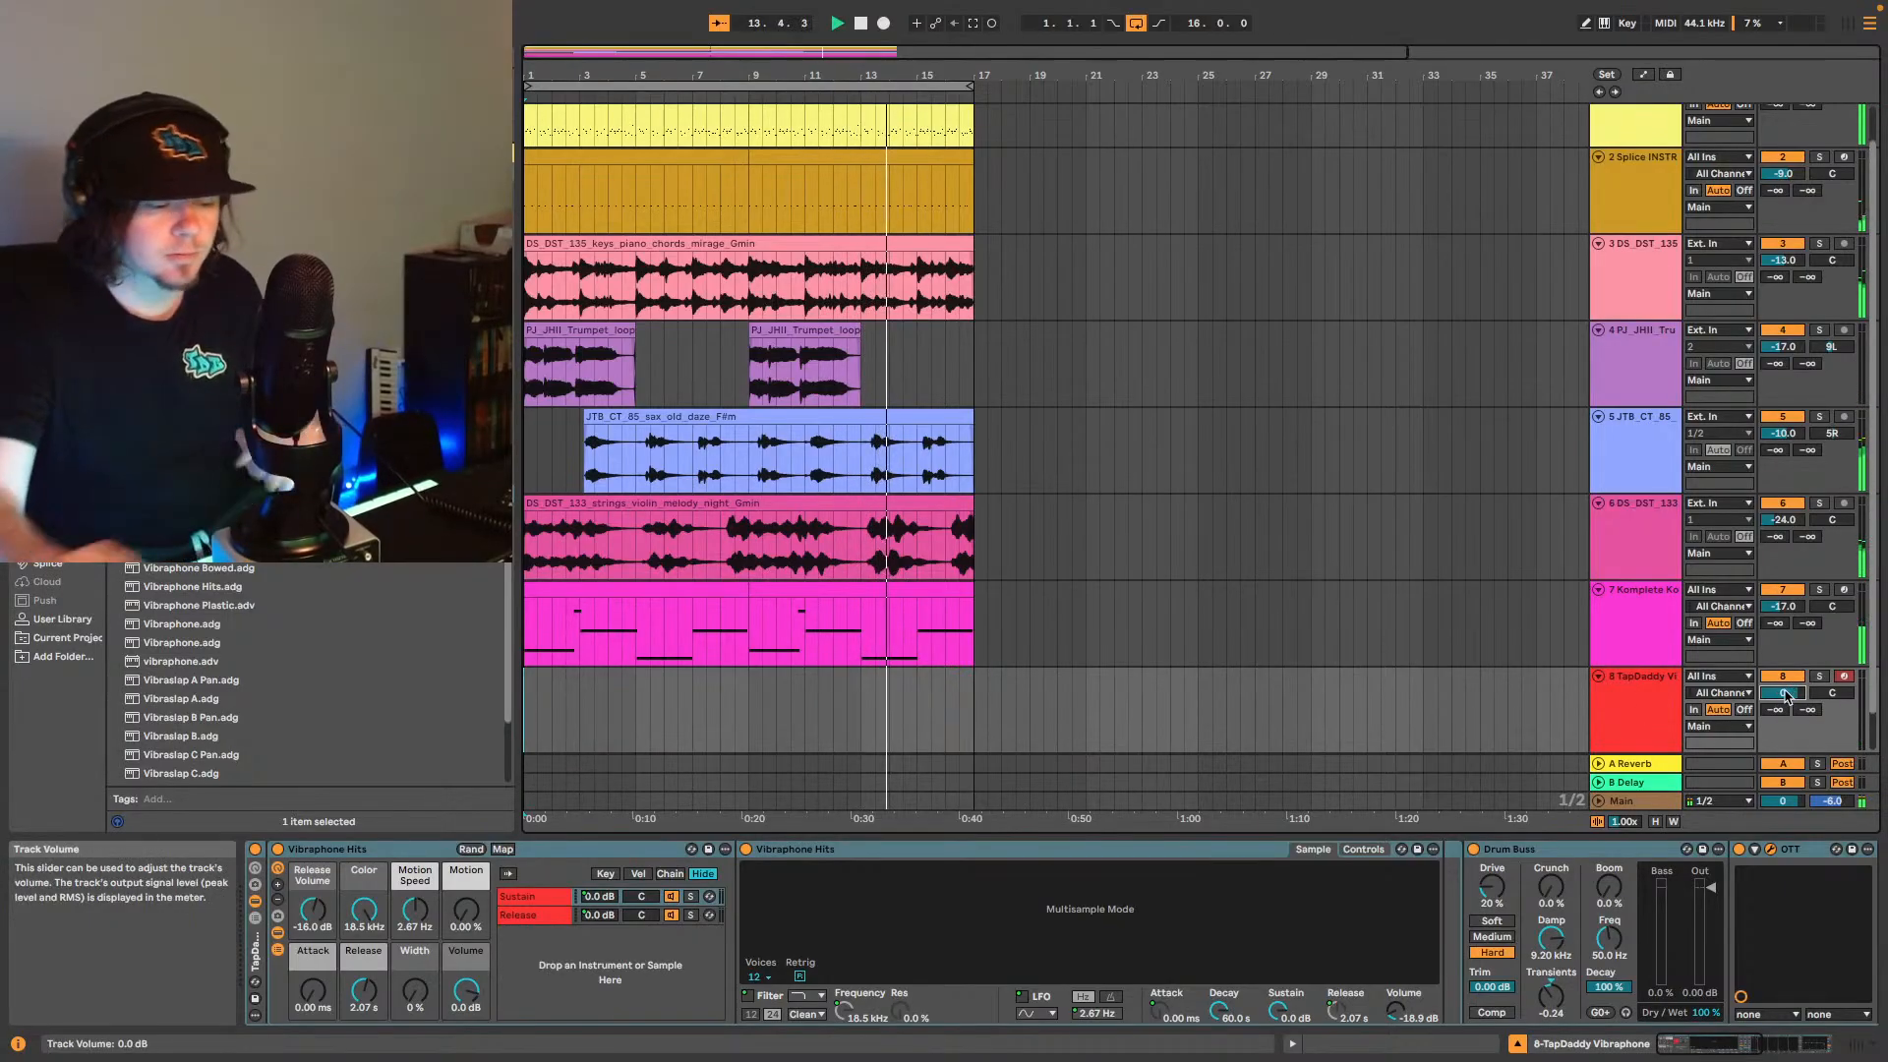
pyautogui.write('-17')
pyautogui.press('Return')
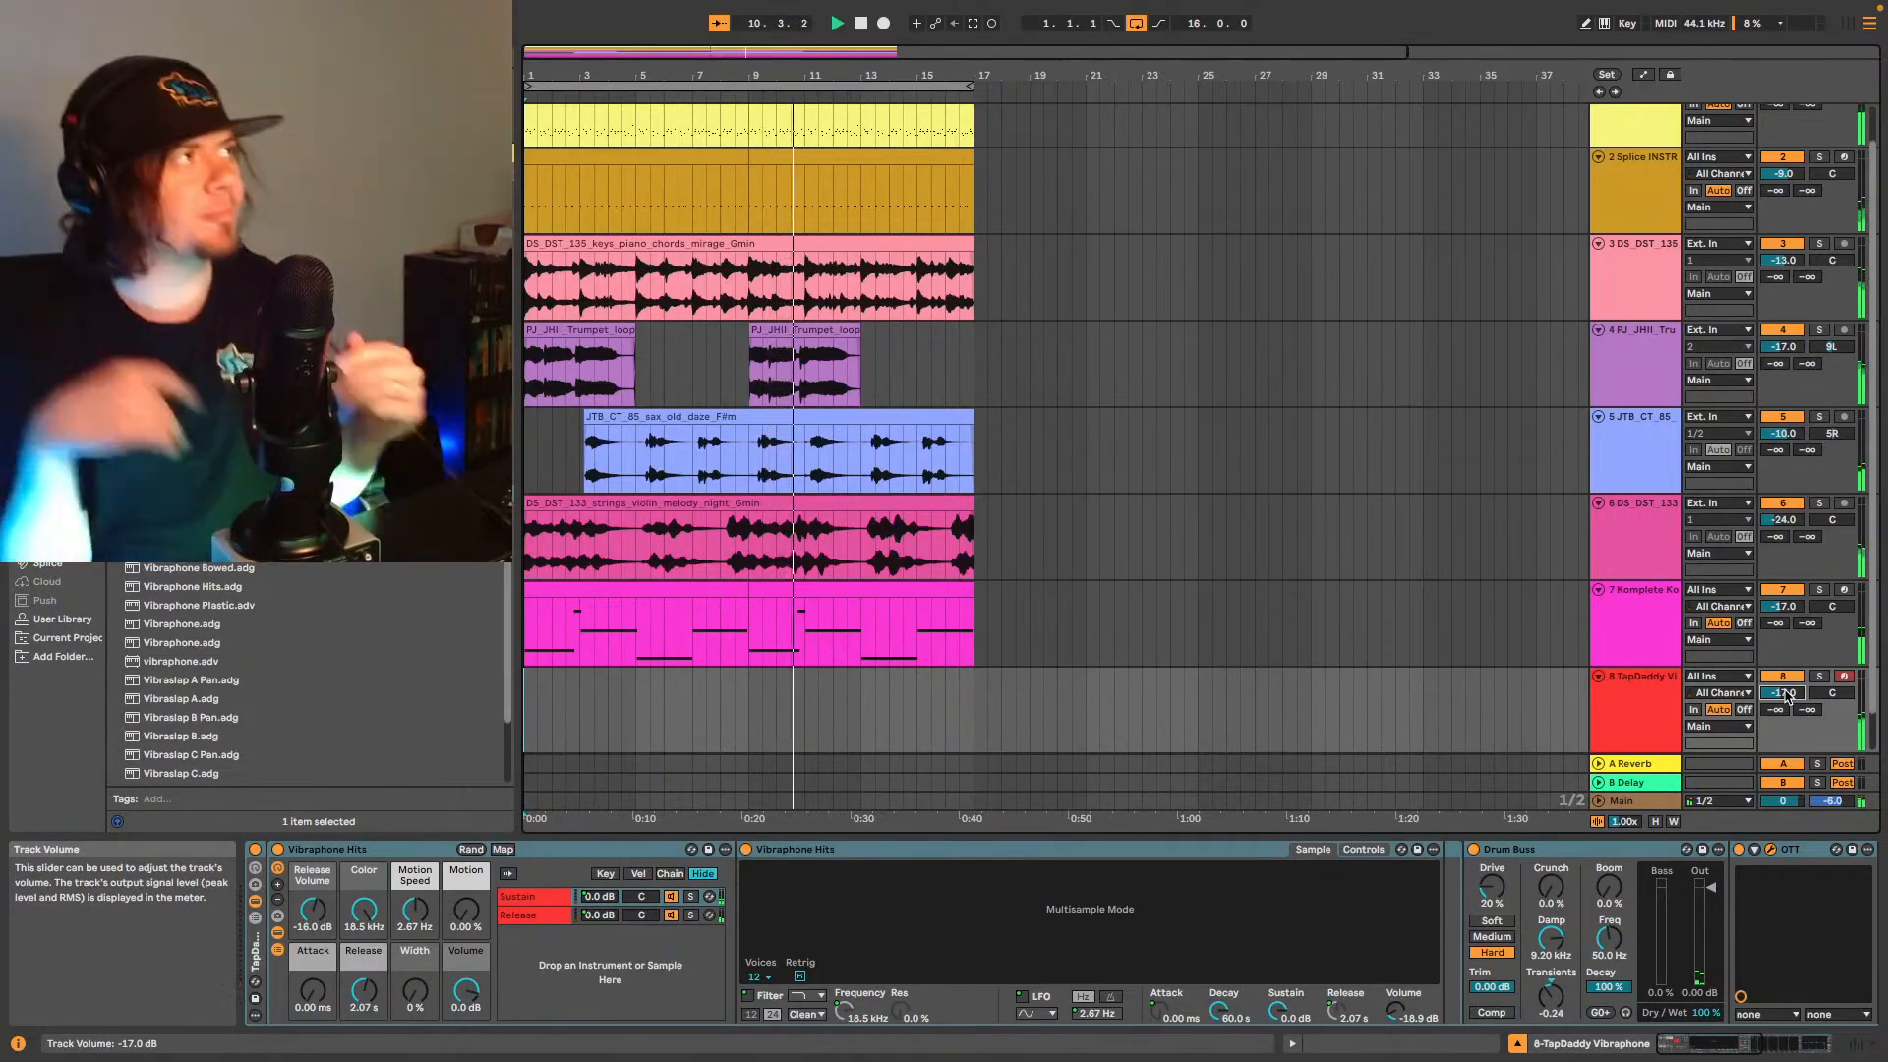
# - Capture the played vibraphone part as a ten-bar MIDI clip and play it back from bar 1
pyautogui.click(972, 23)
pyautogui.press('space')
pyautogui.click(582, 676)
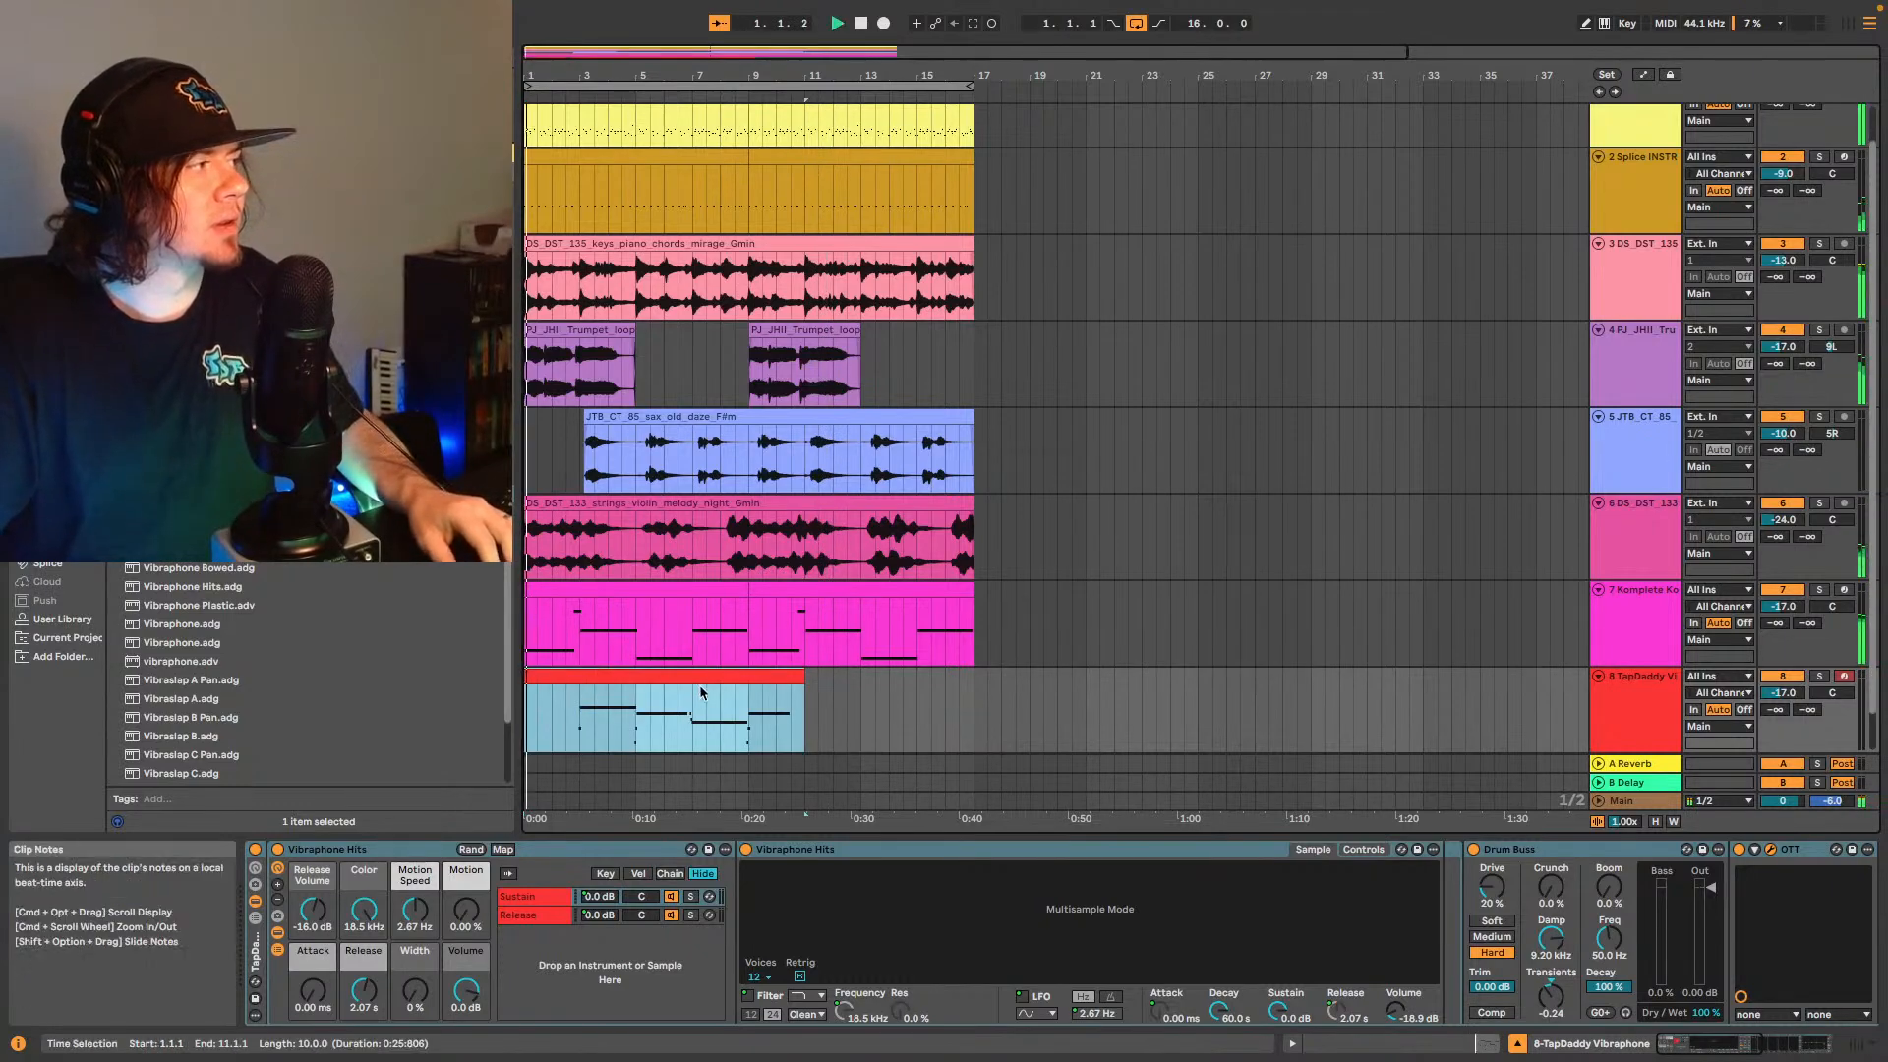
pyautogui.click(538, 708)
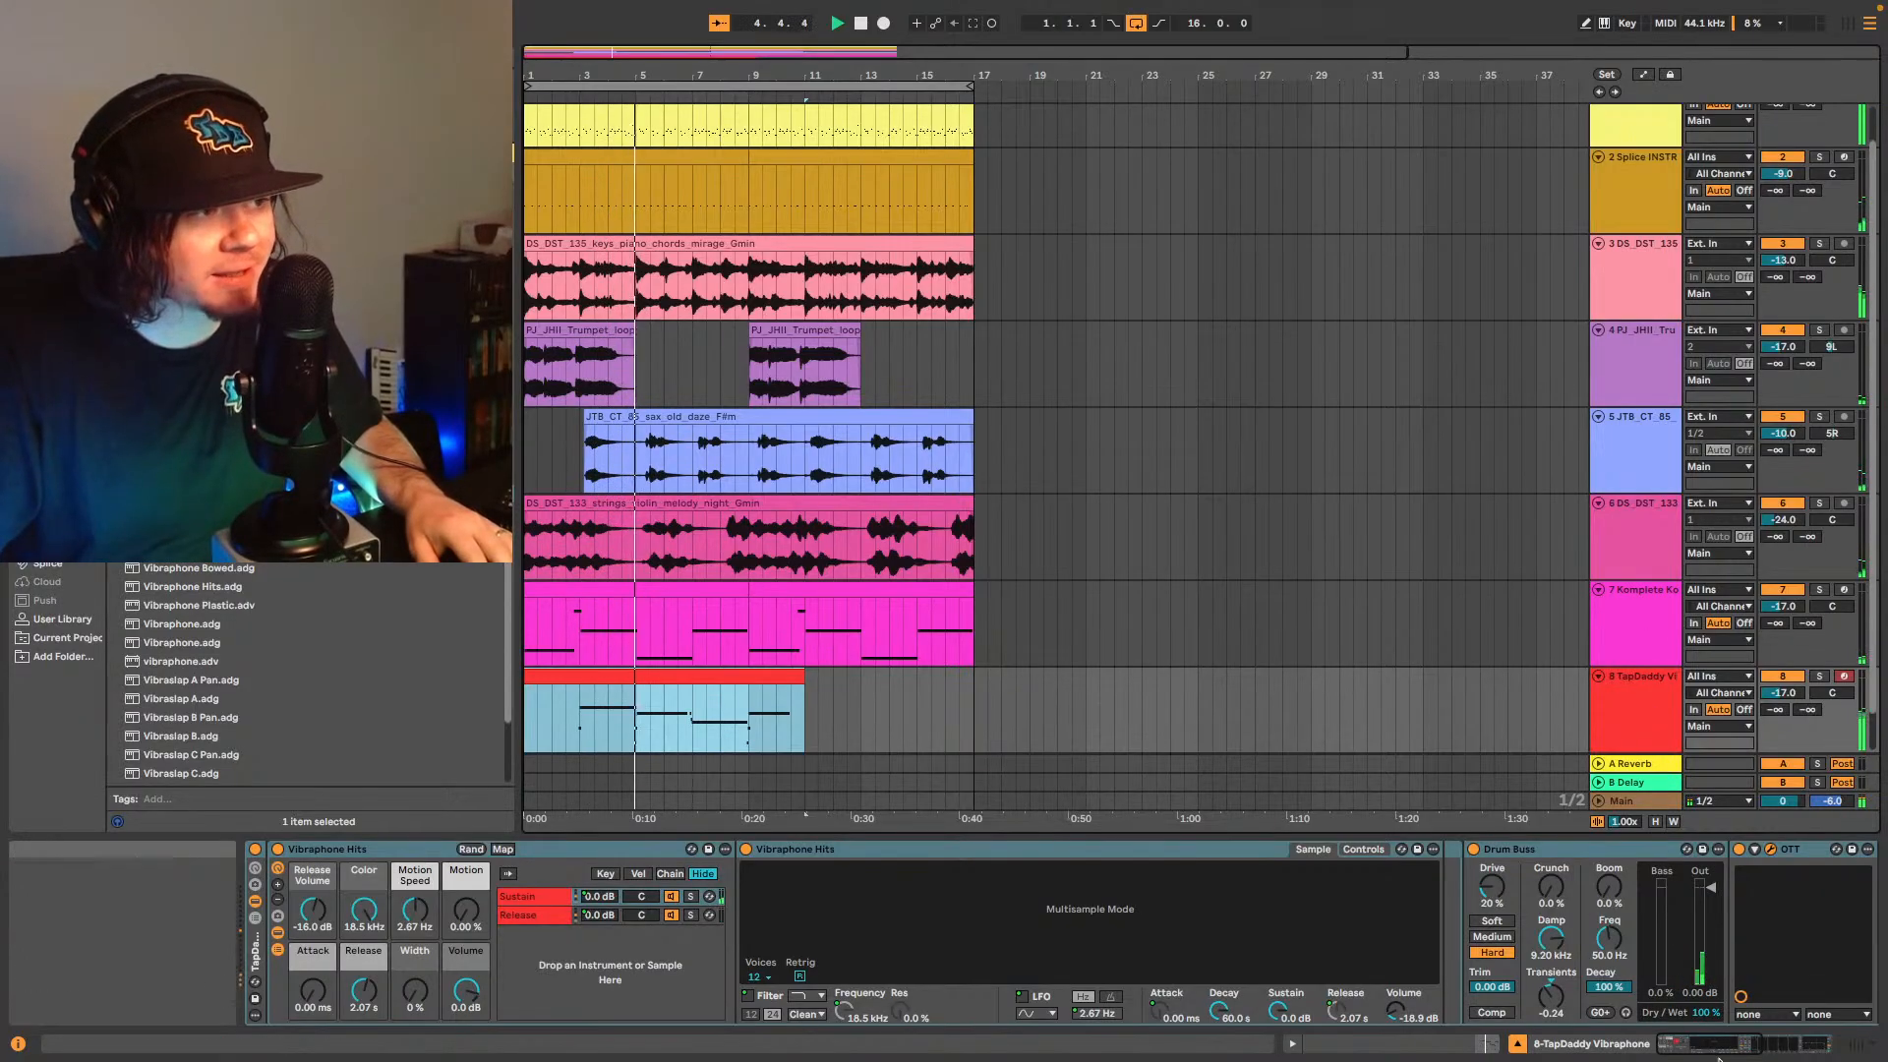
# - Solo the vibraphone track and review its effects chain during playback, from Drum Buss, OTT and SketchCassette through the LA-2A and Vinyl to EQ Eight
pyautogui.moveTo(1736, 1043); pyautogui.dragTo(1792, 1042)
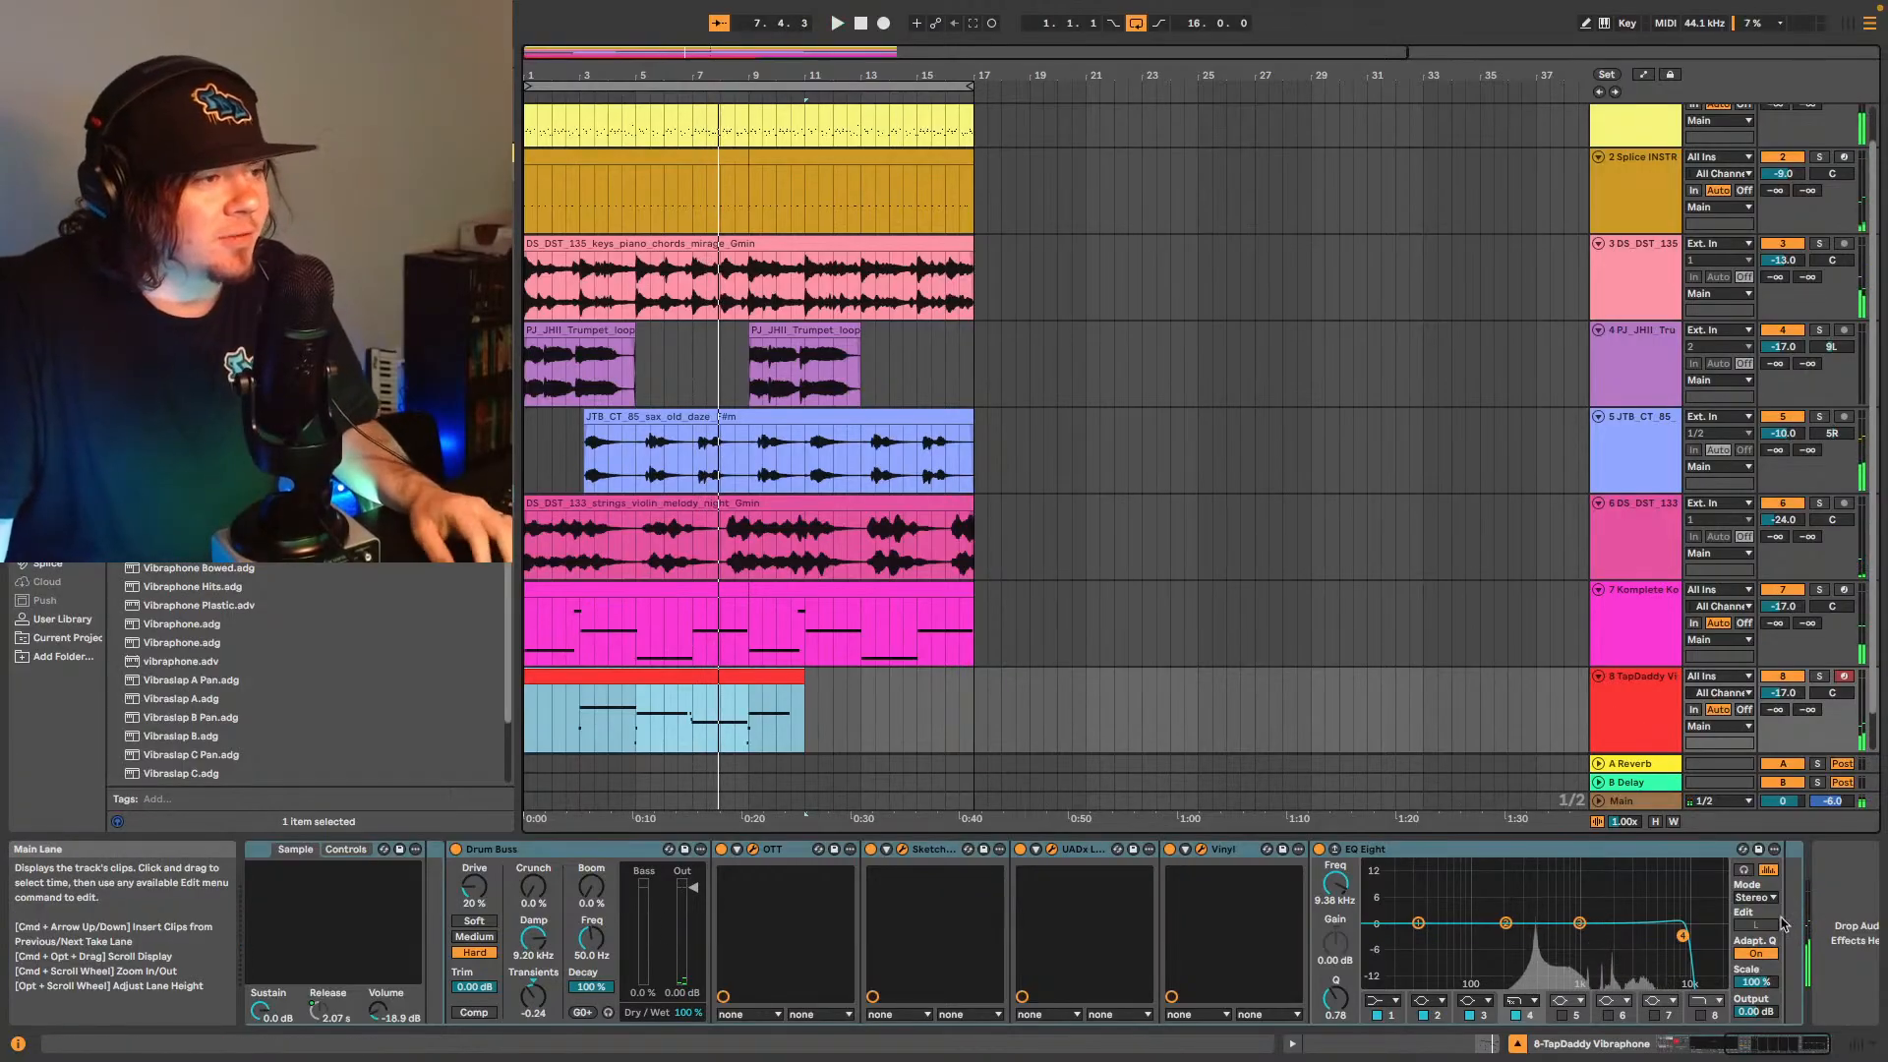
pyautogui.click(1819, 677)
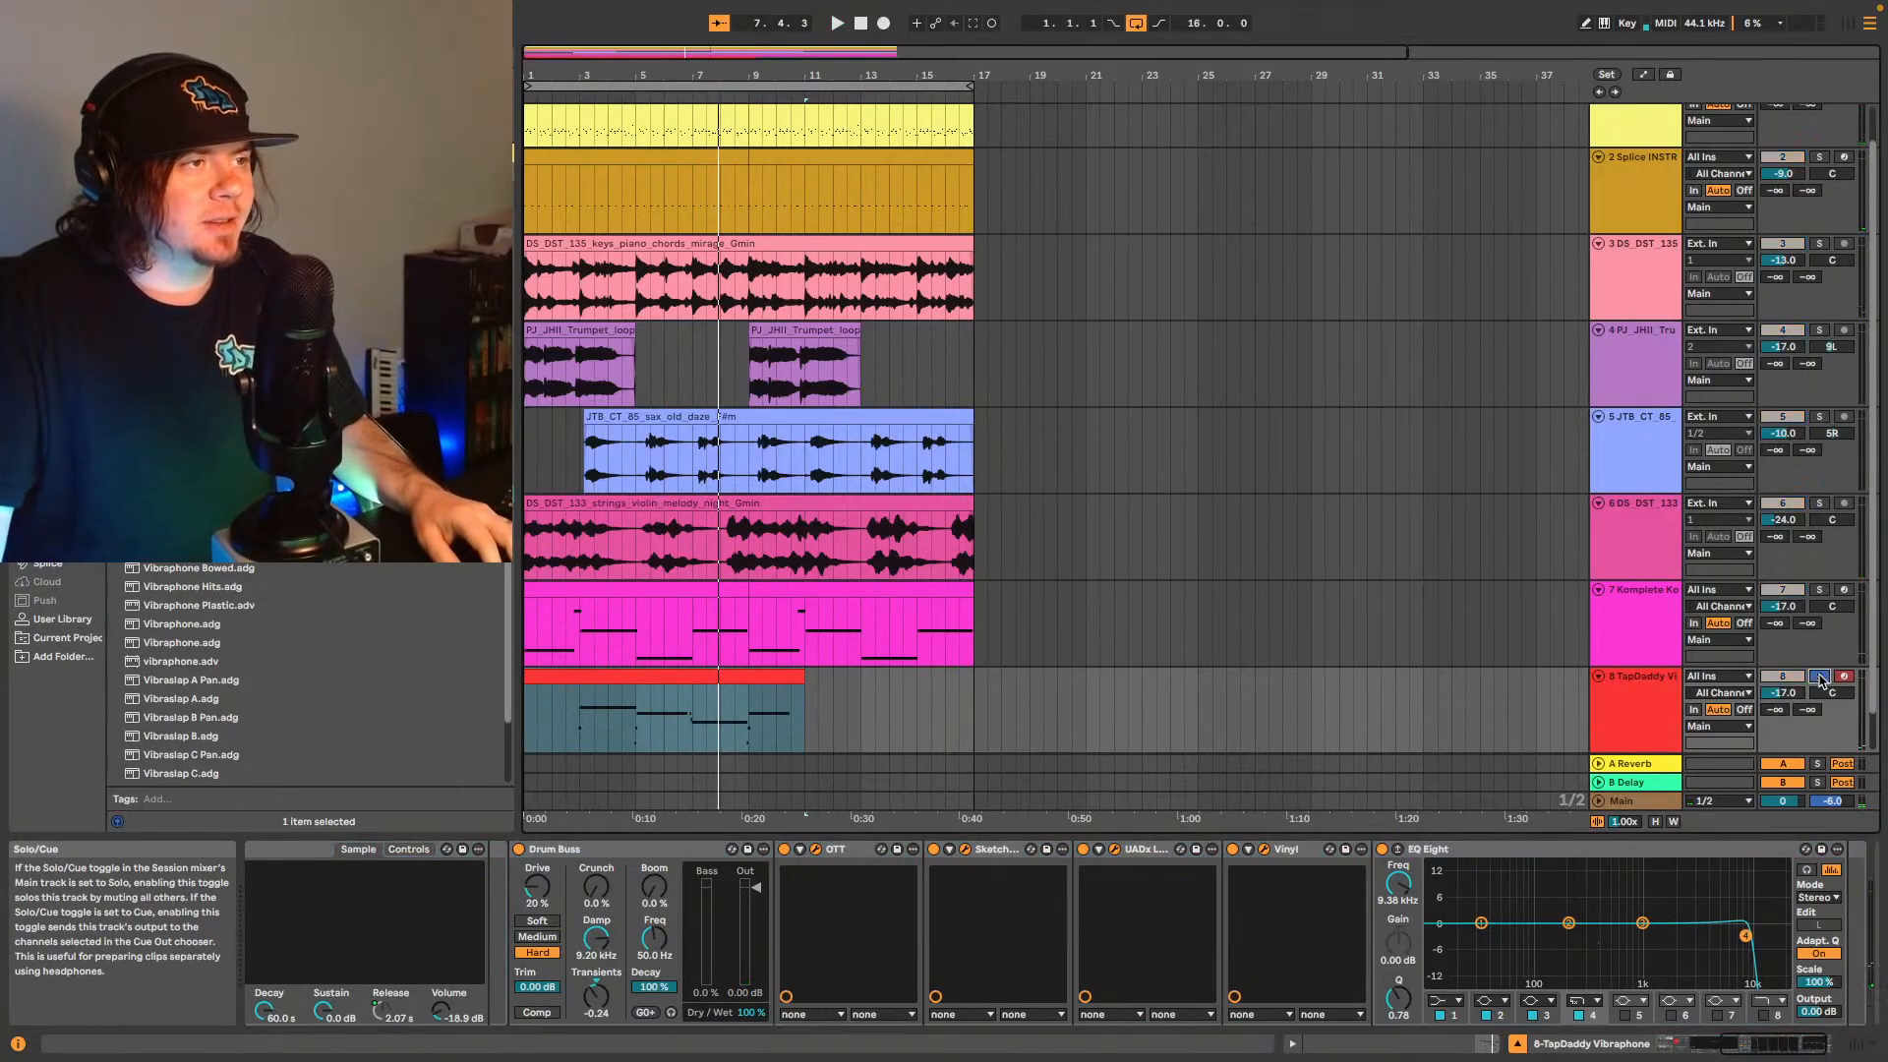
pyautogui.click(624, 730)
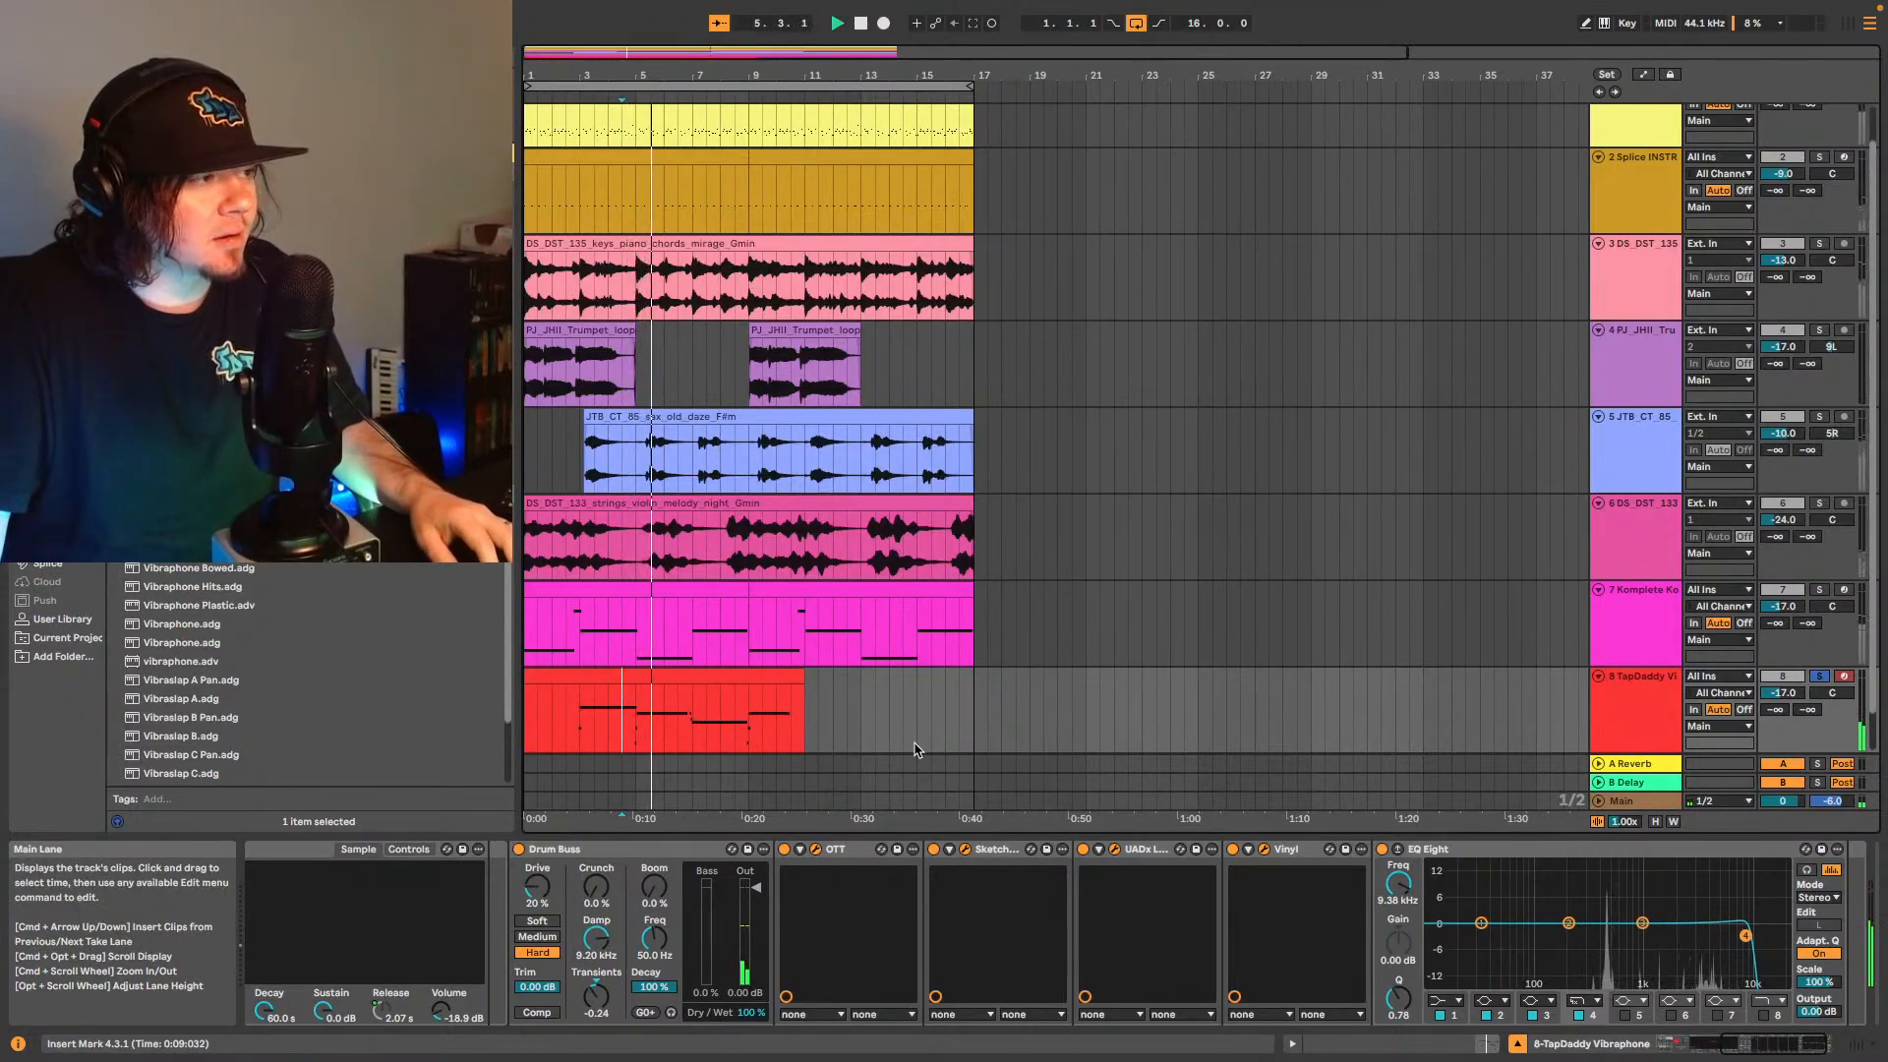
pyautogui.click(708, 849)
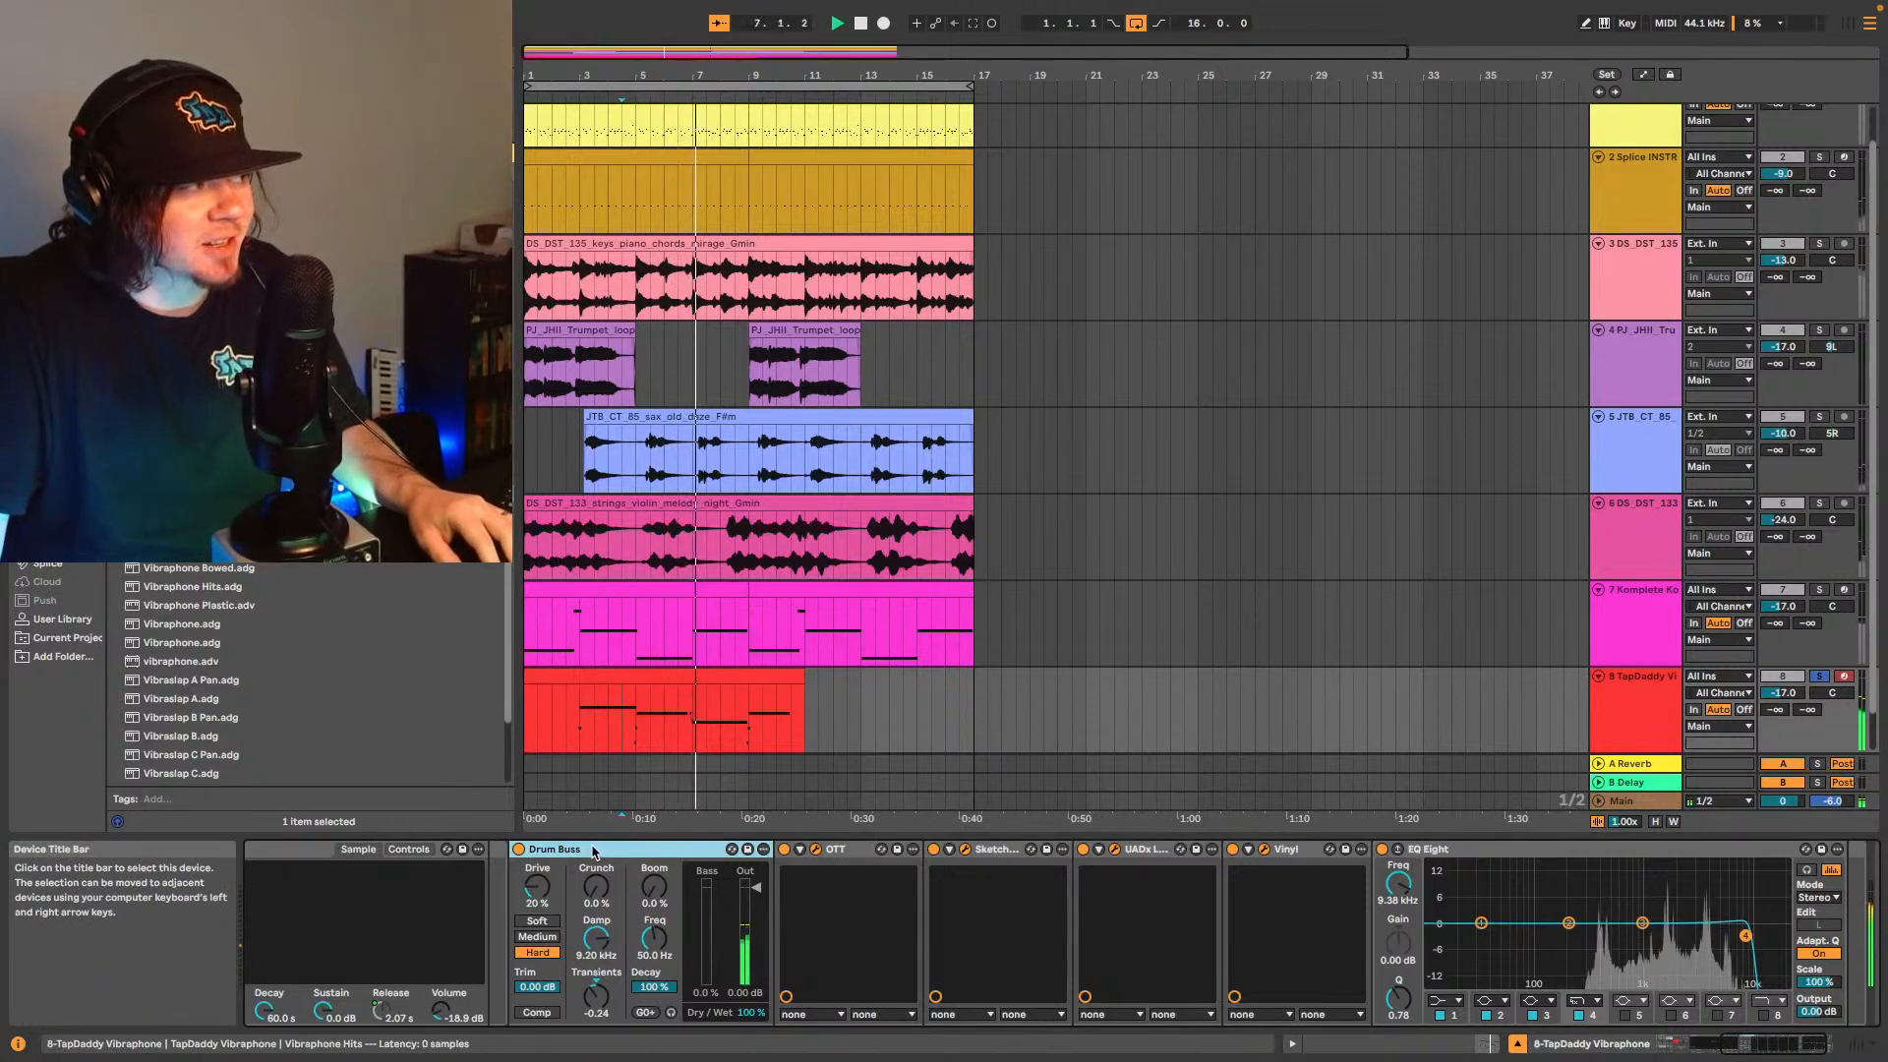
pyautogui.click(880, 853)
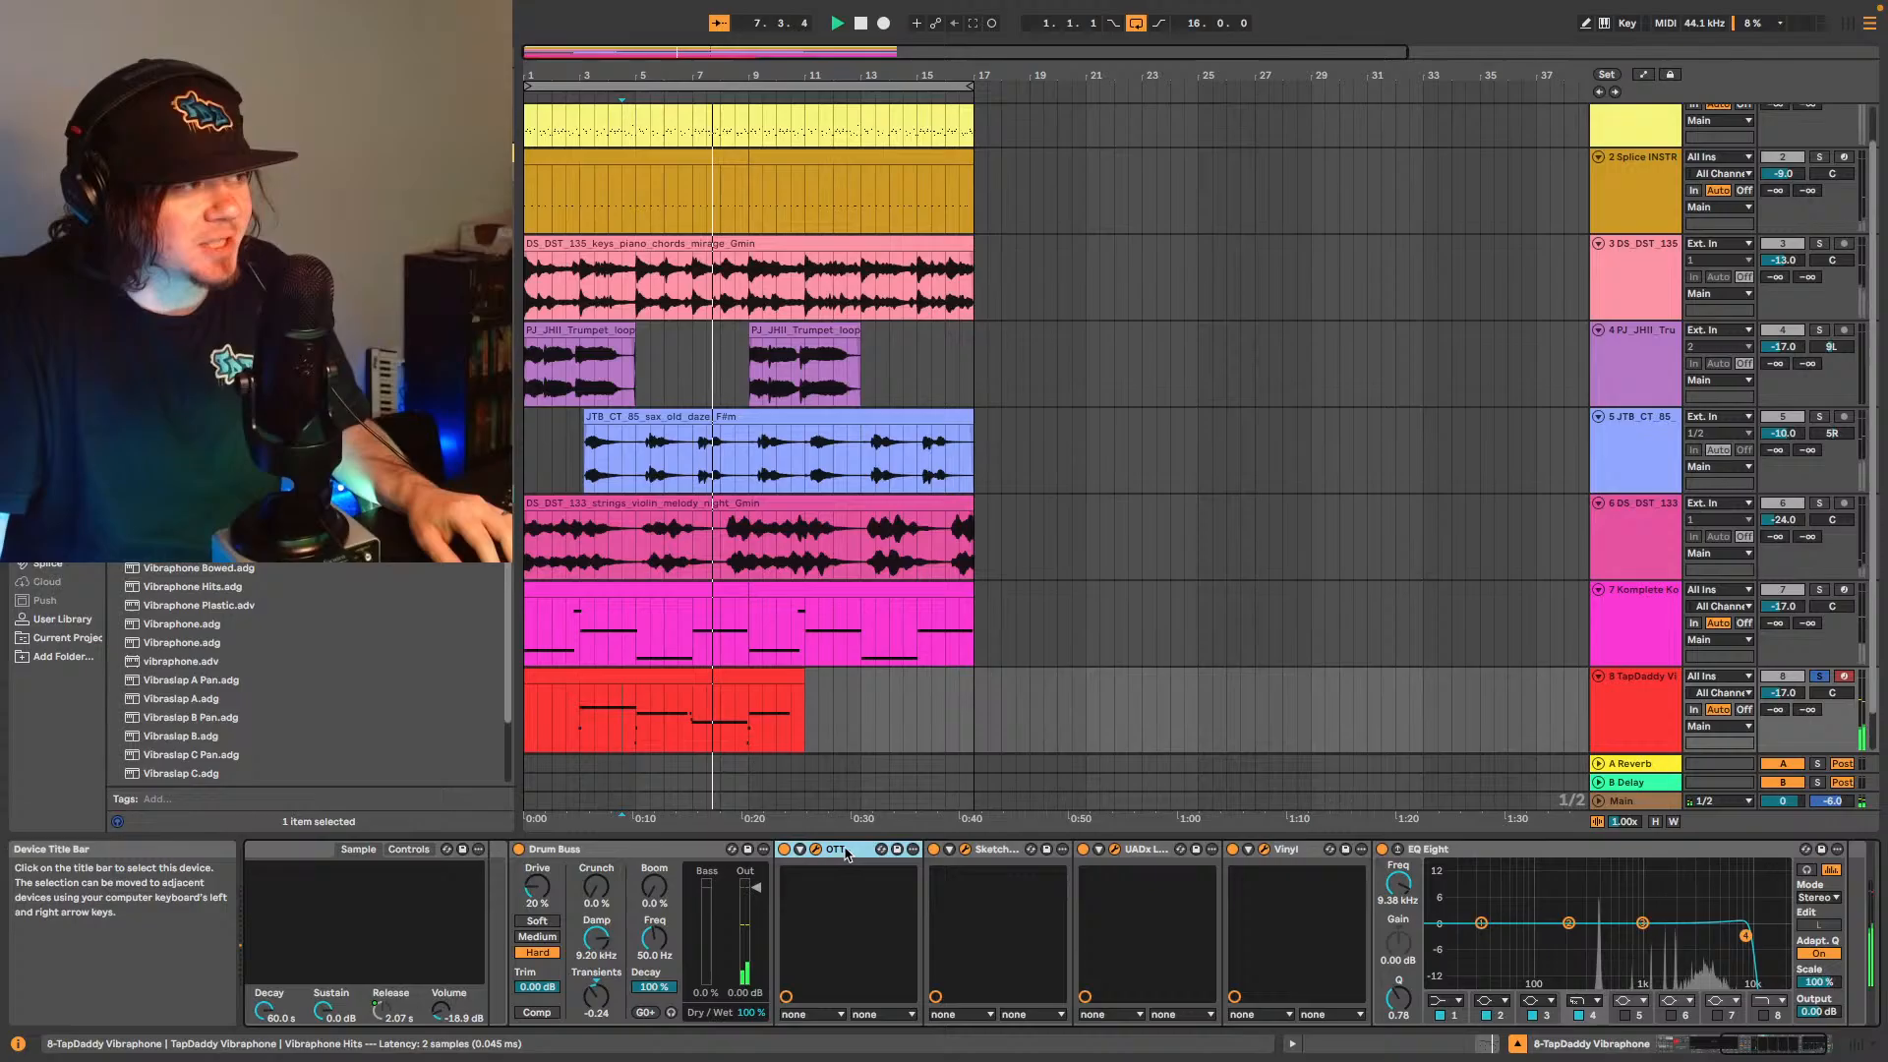
pyautogui.click(965, 852)
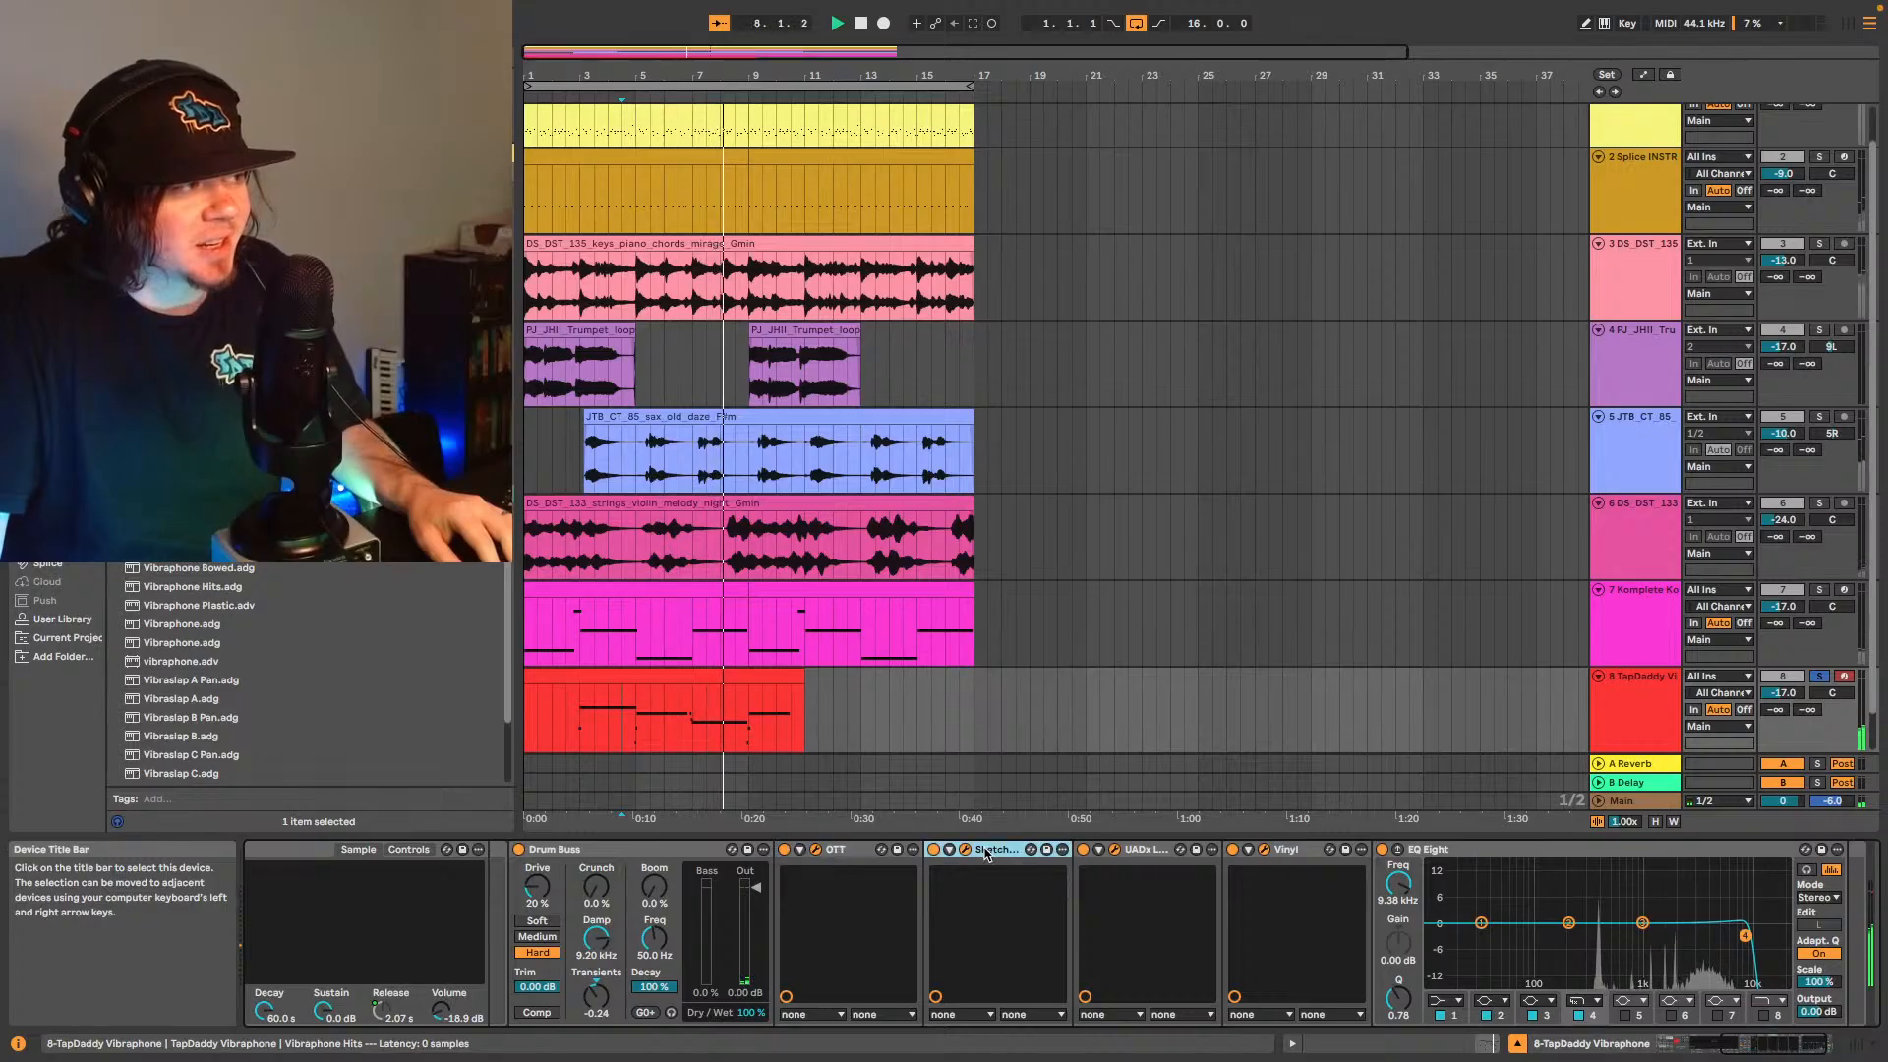
pyautogui.click(1117, 852)
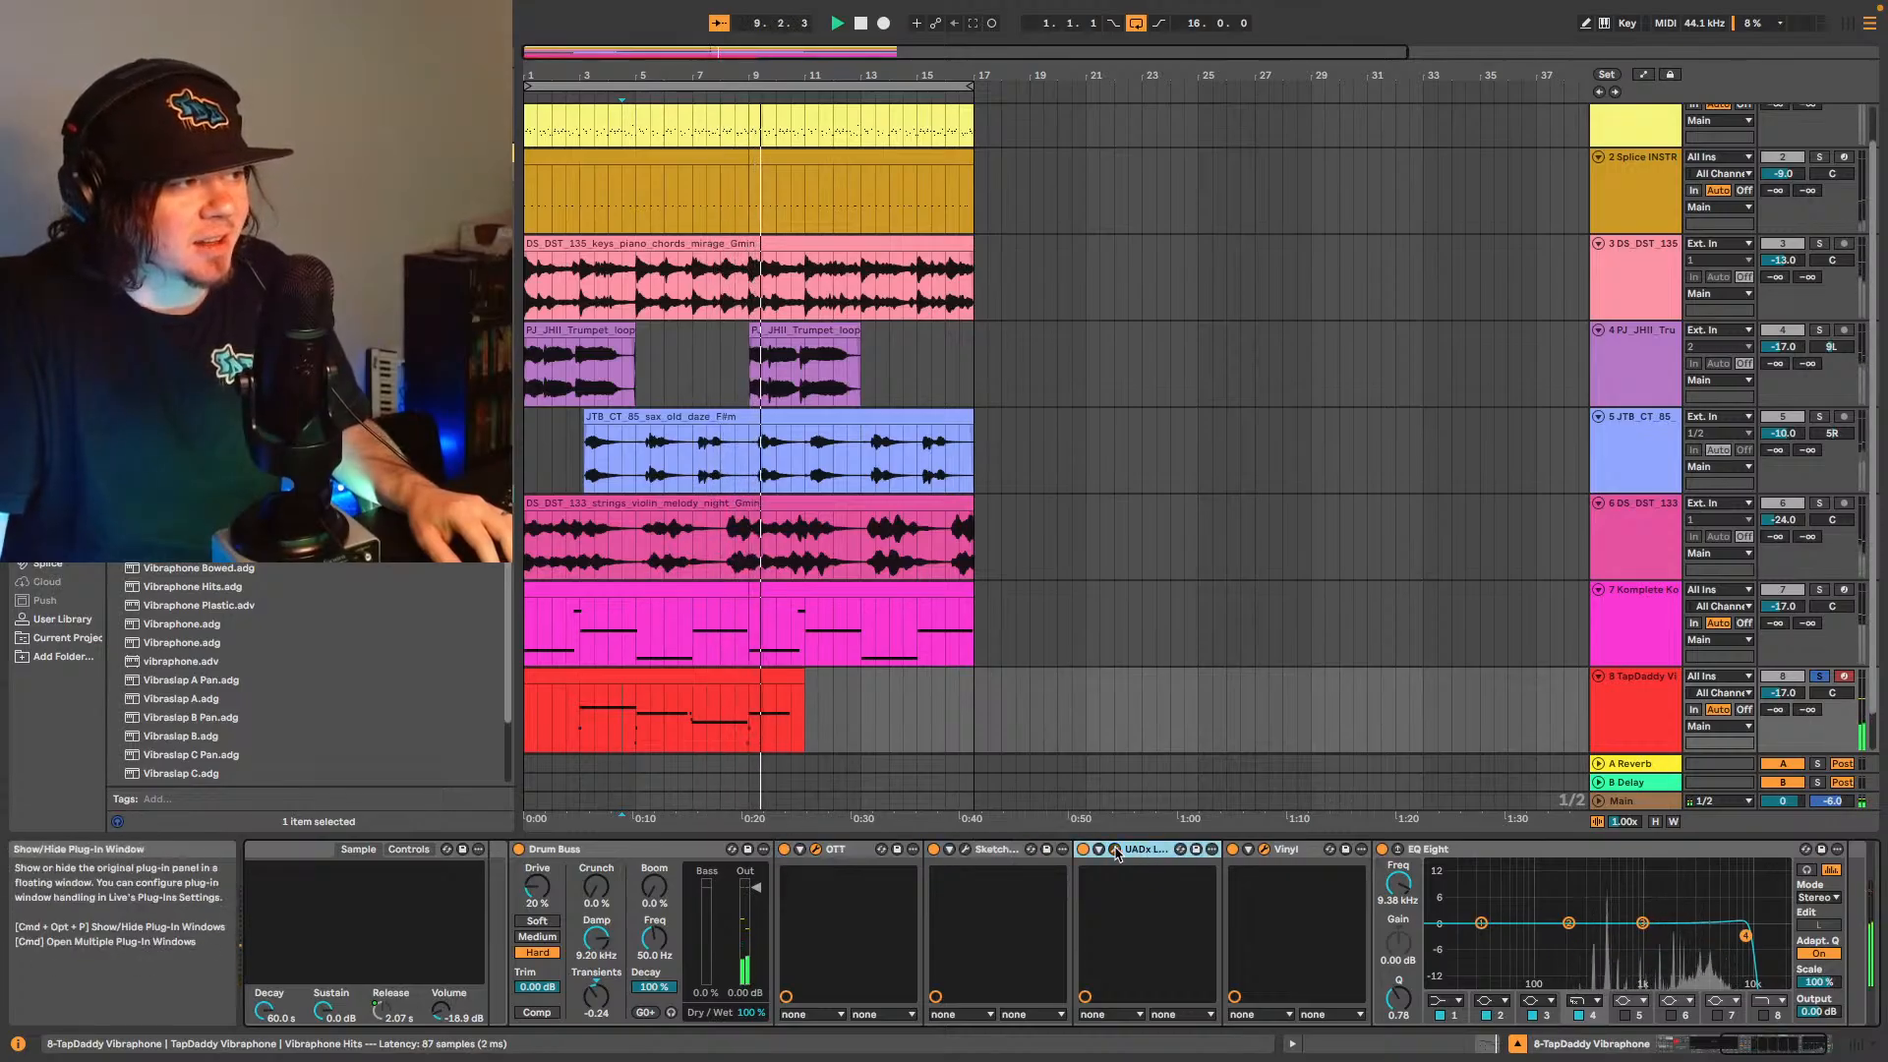
pyautogui.click(1286, 850)
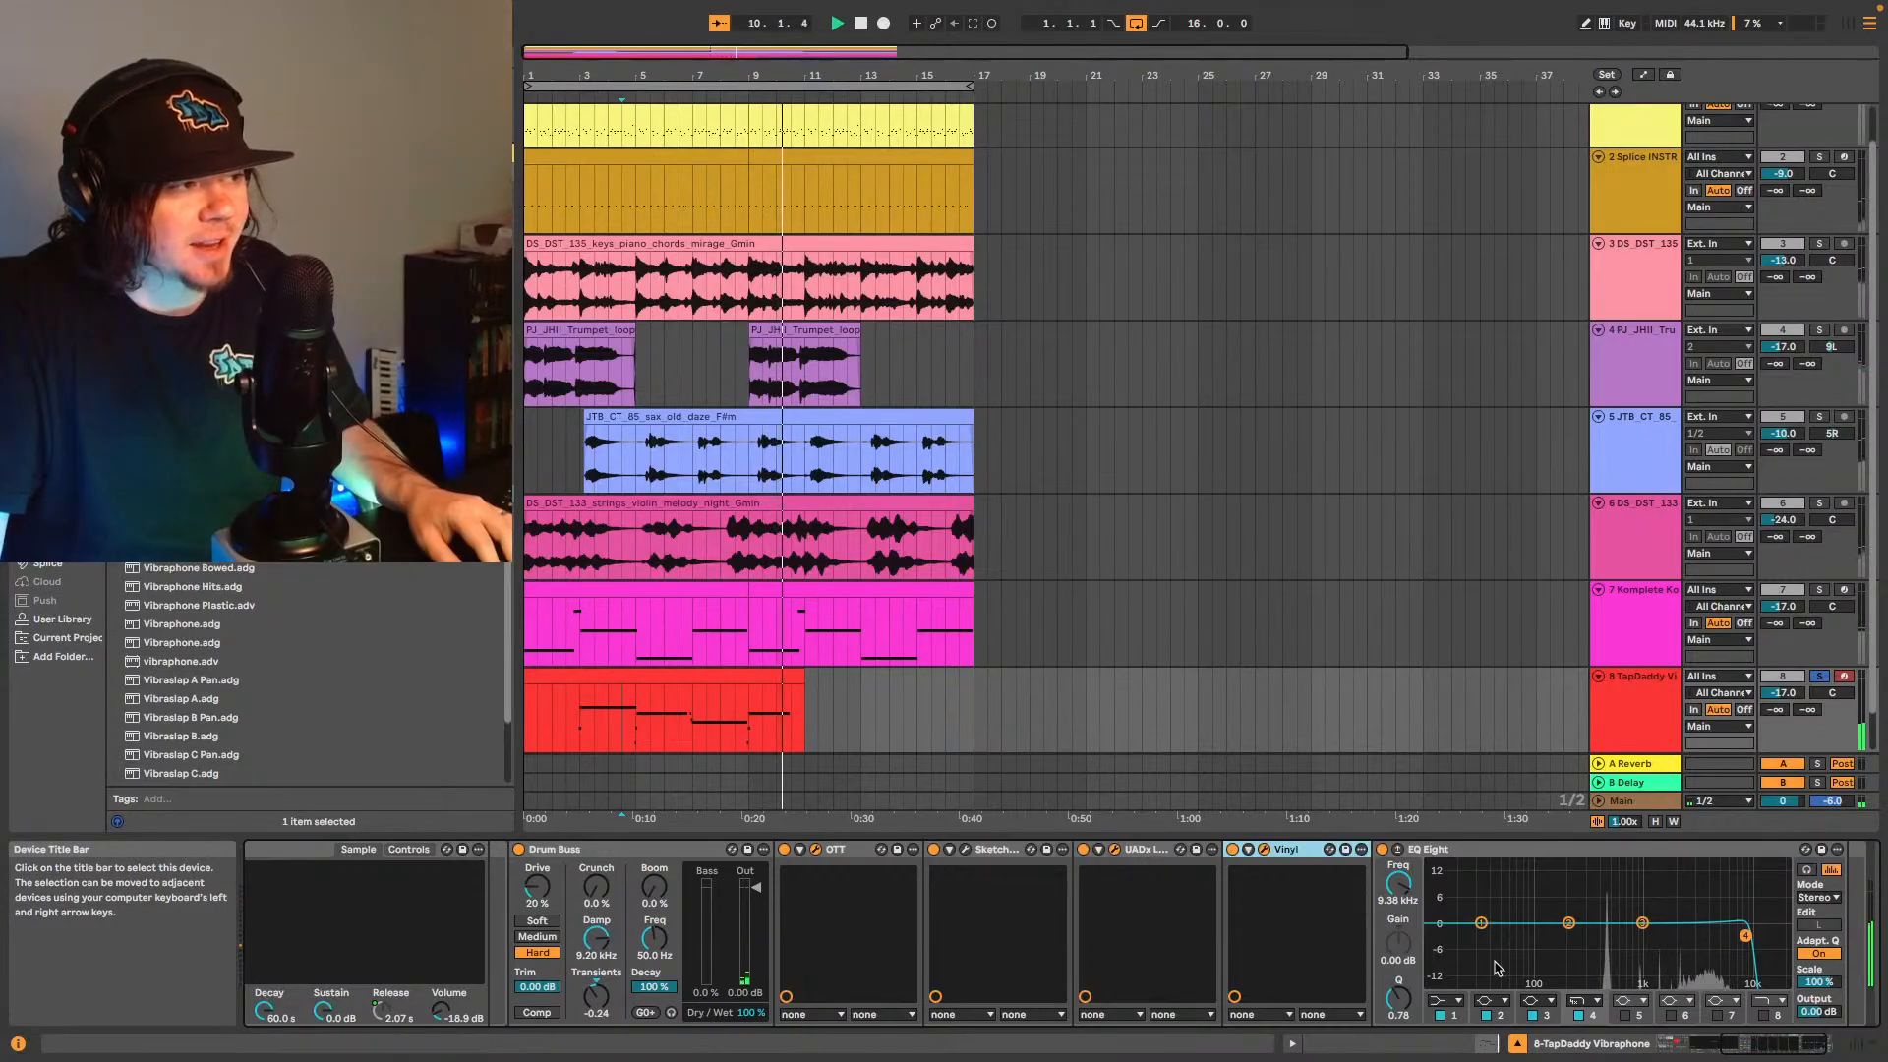
pyautogui.hscroll(3, 1623, 914)
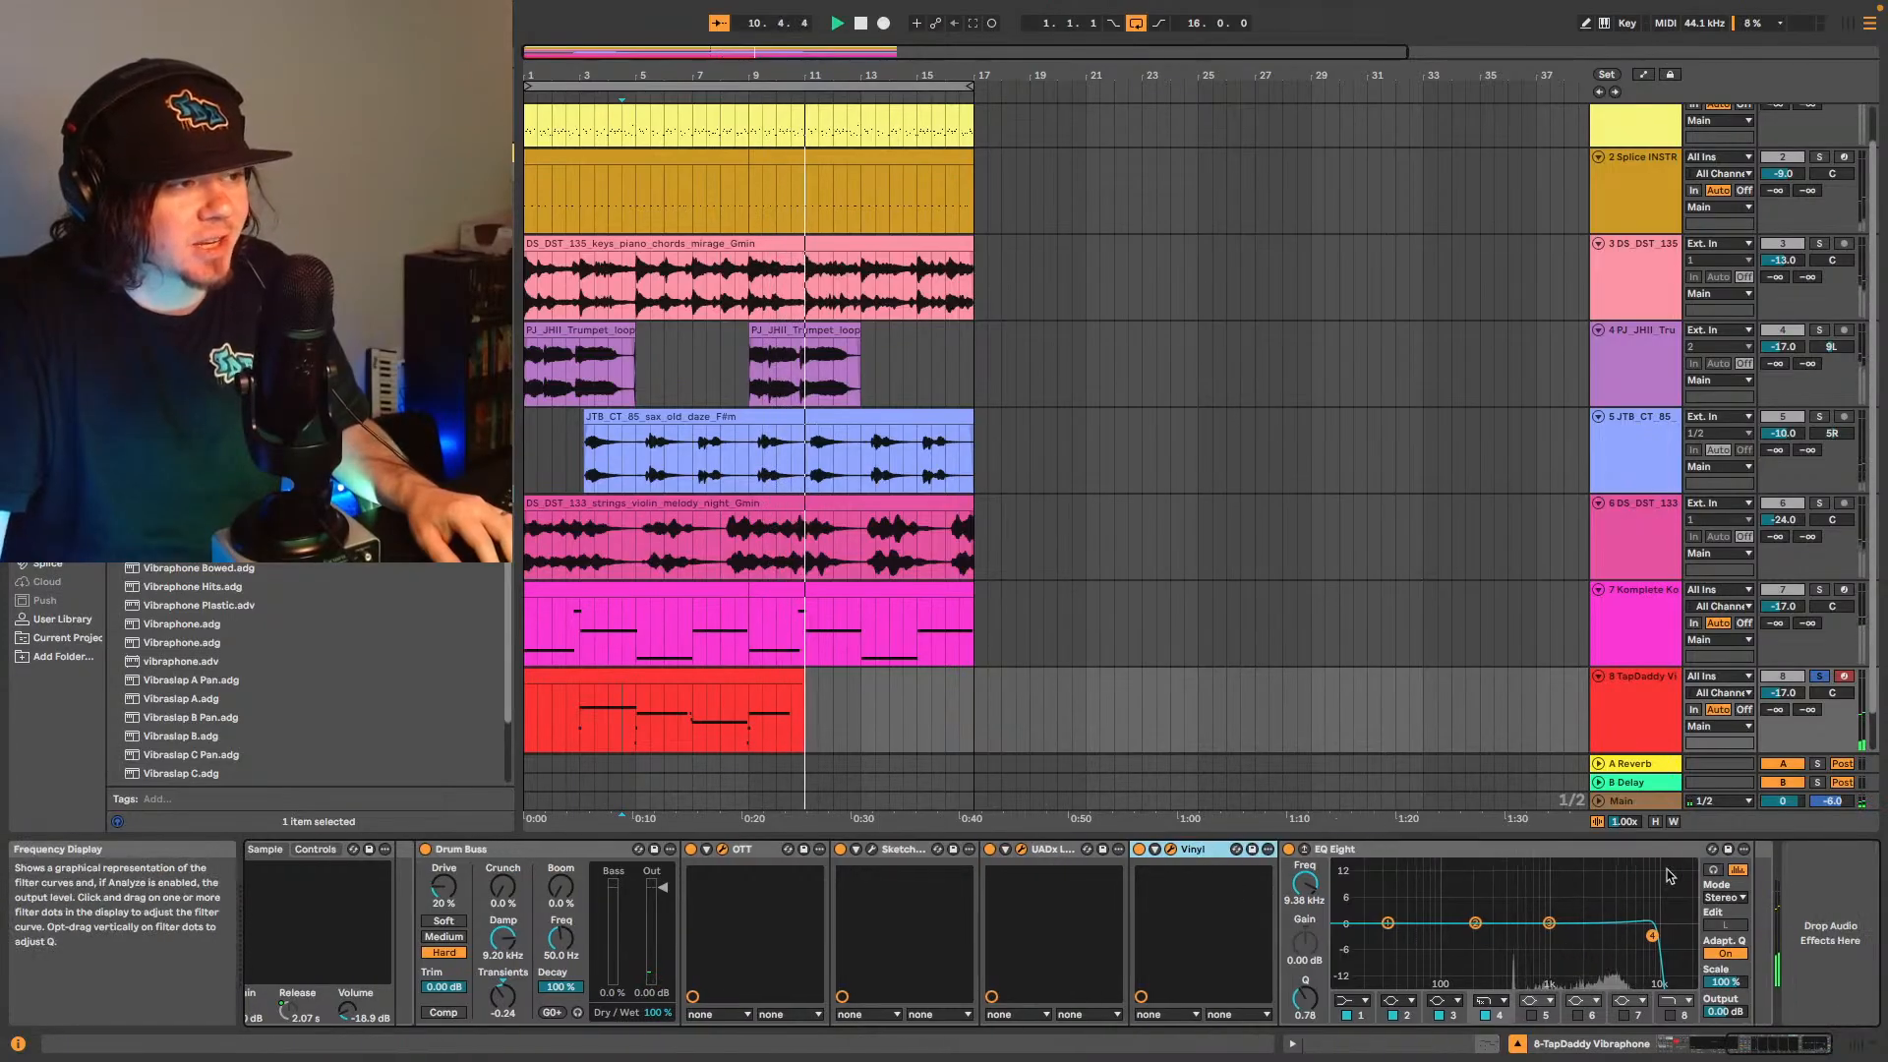
pyautogui.click(1445, 865)
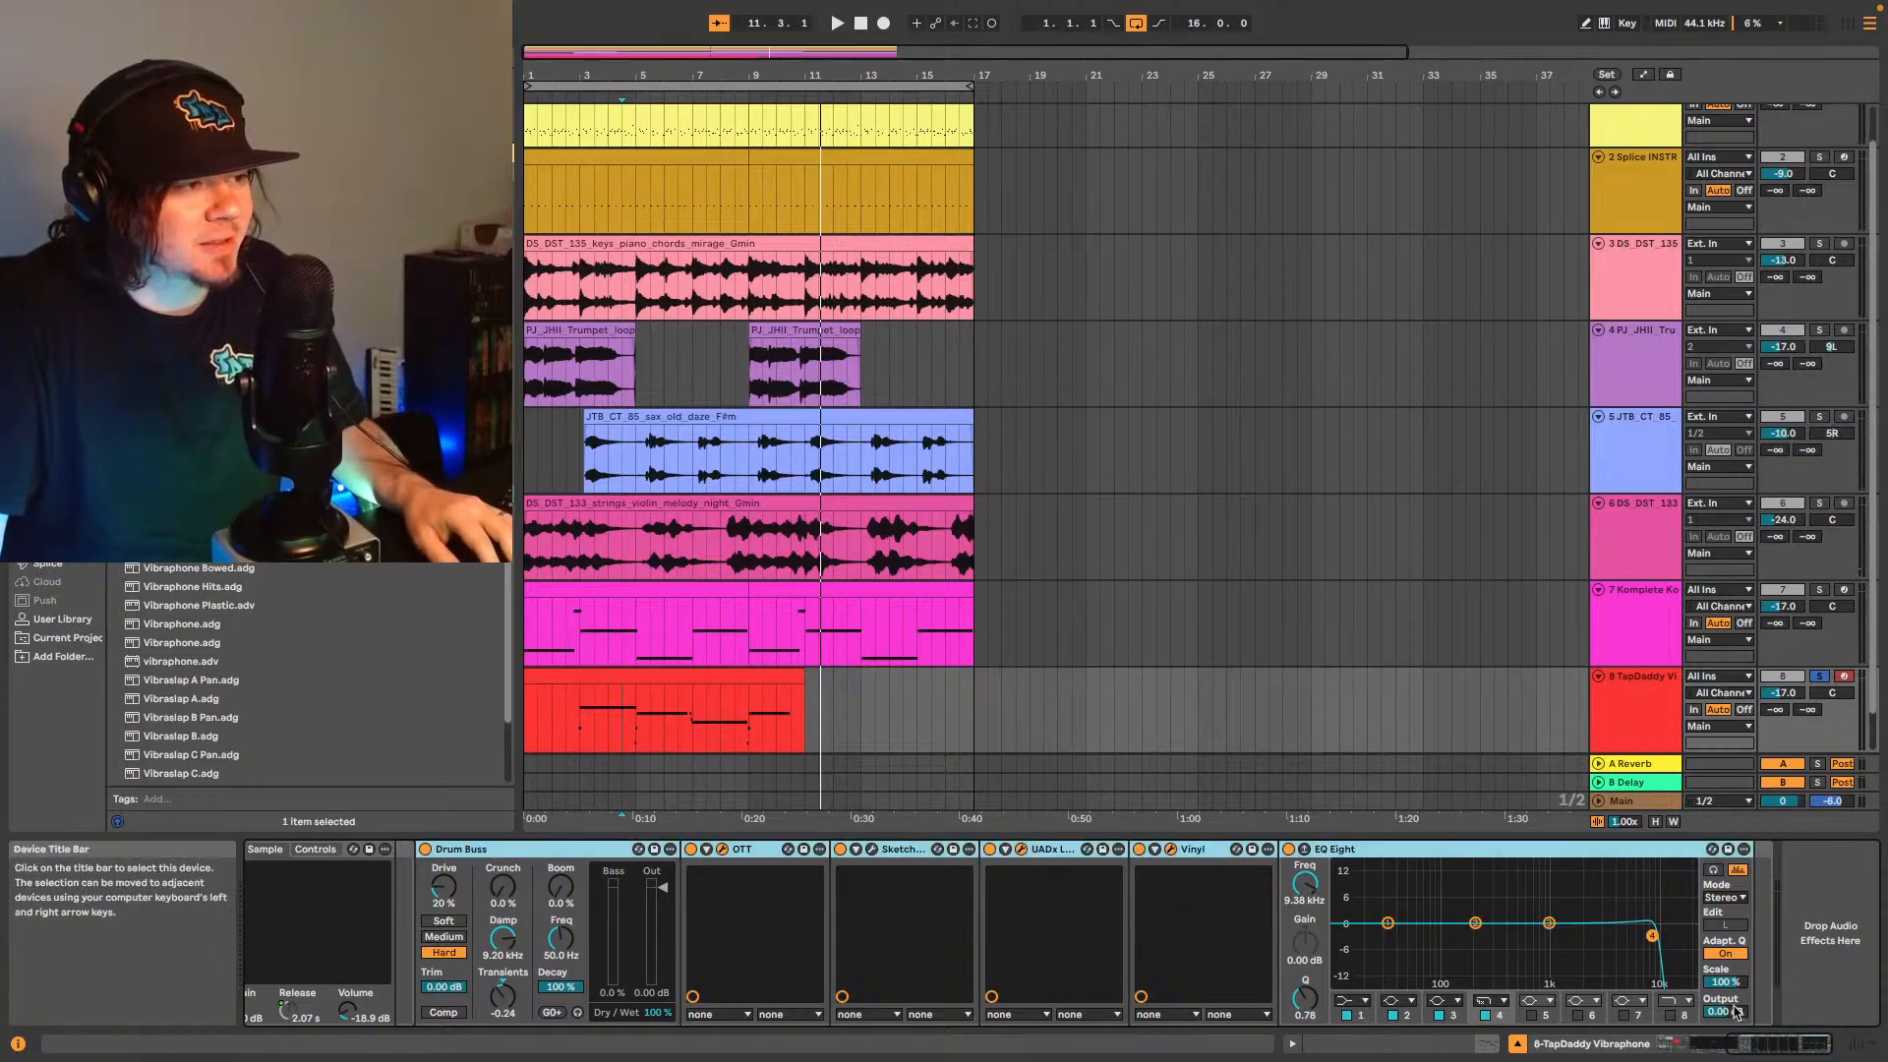
# - Compare the soloed vibraphone without and with its effects by bypassing the whole effects chain during playback and re-enabling it
pyautogui.click(1703, 1046)
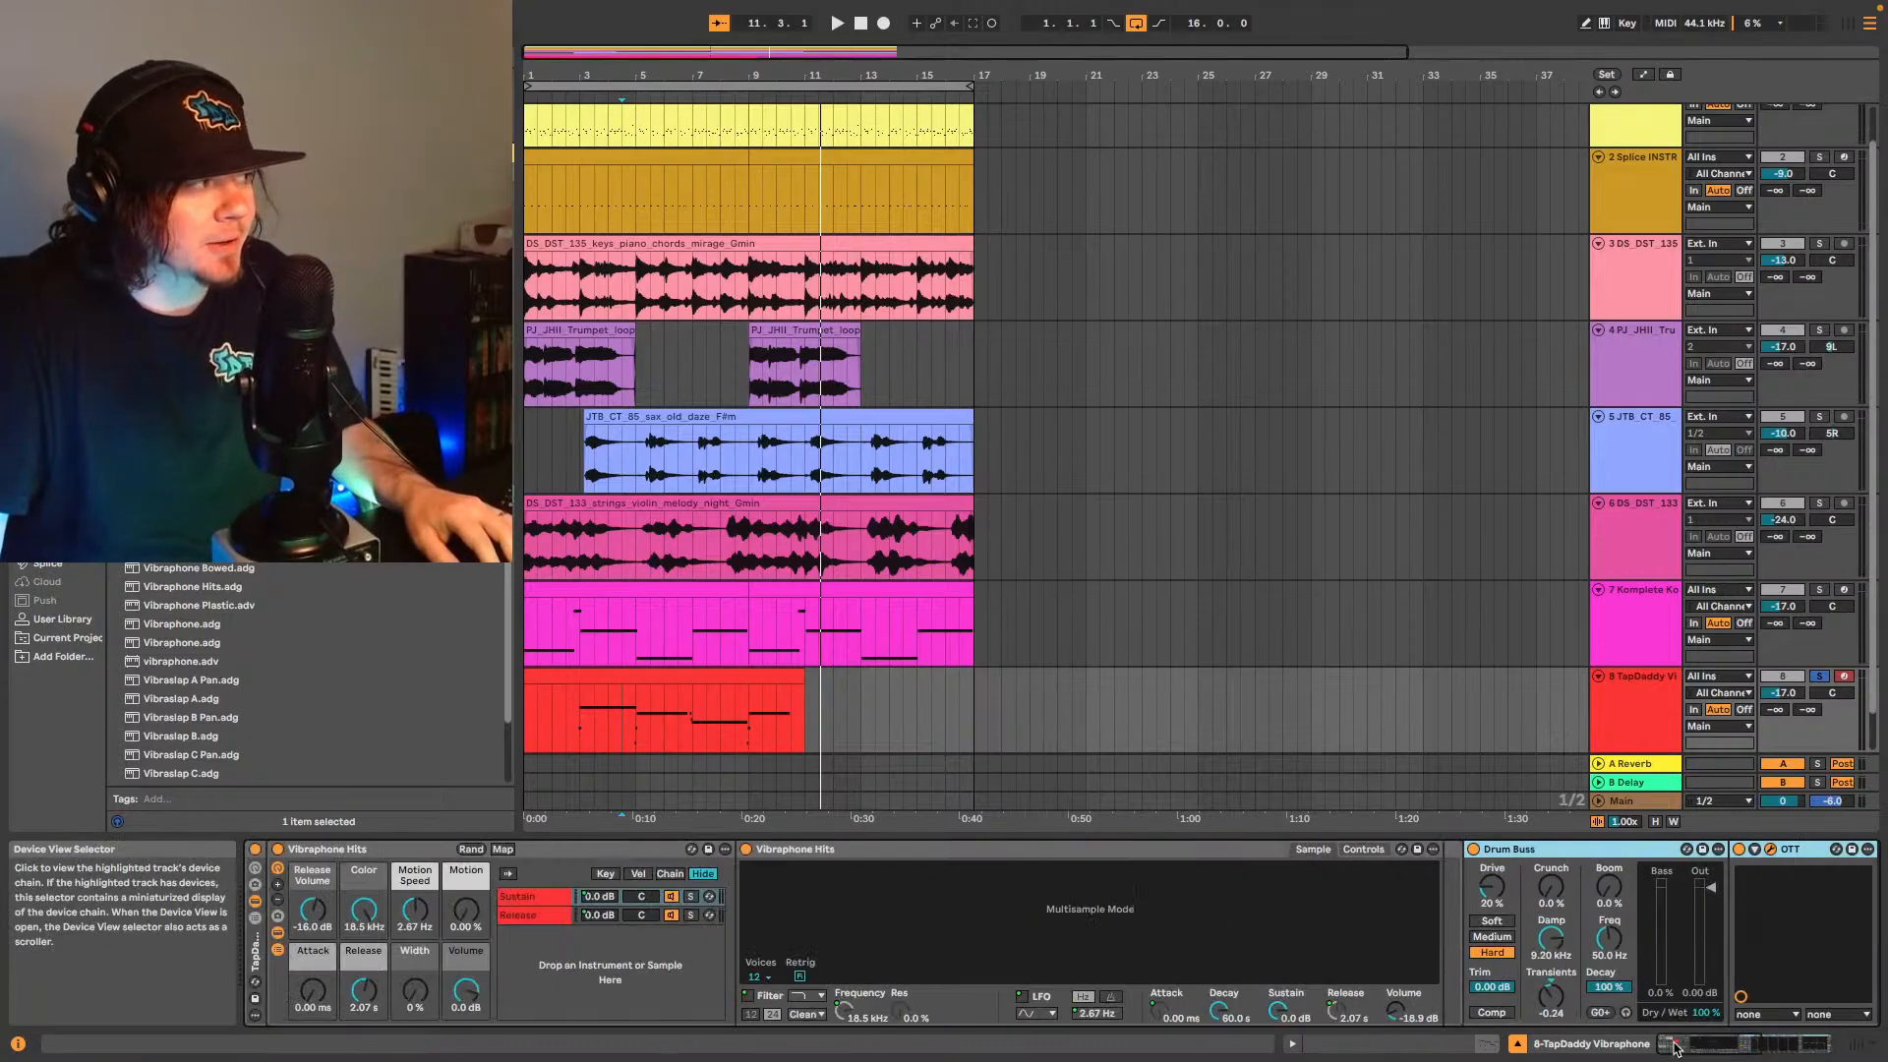
pyautogui.click(1796, 1051)
pyautogui.scroll(2, 1574, 935)
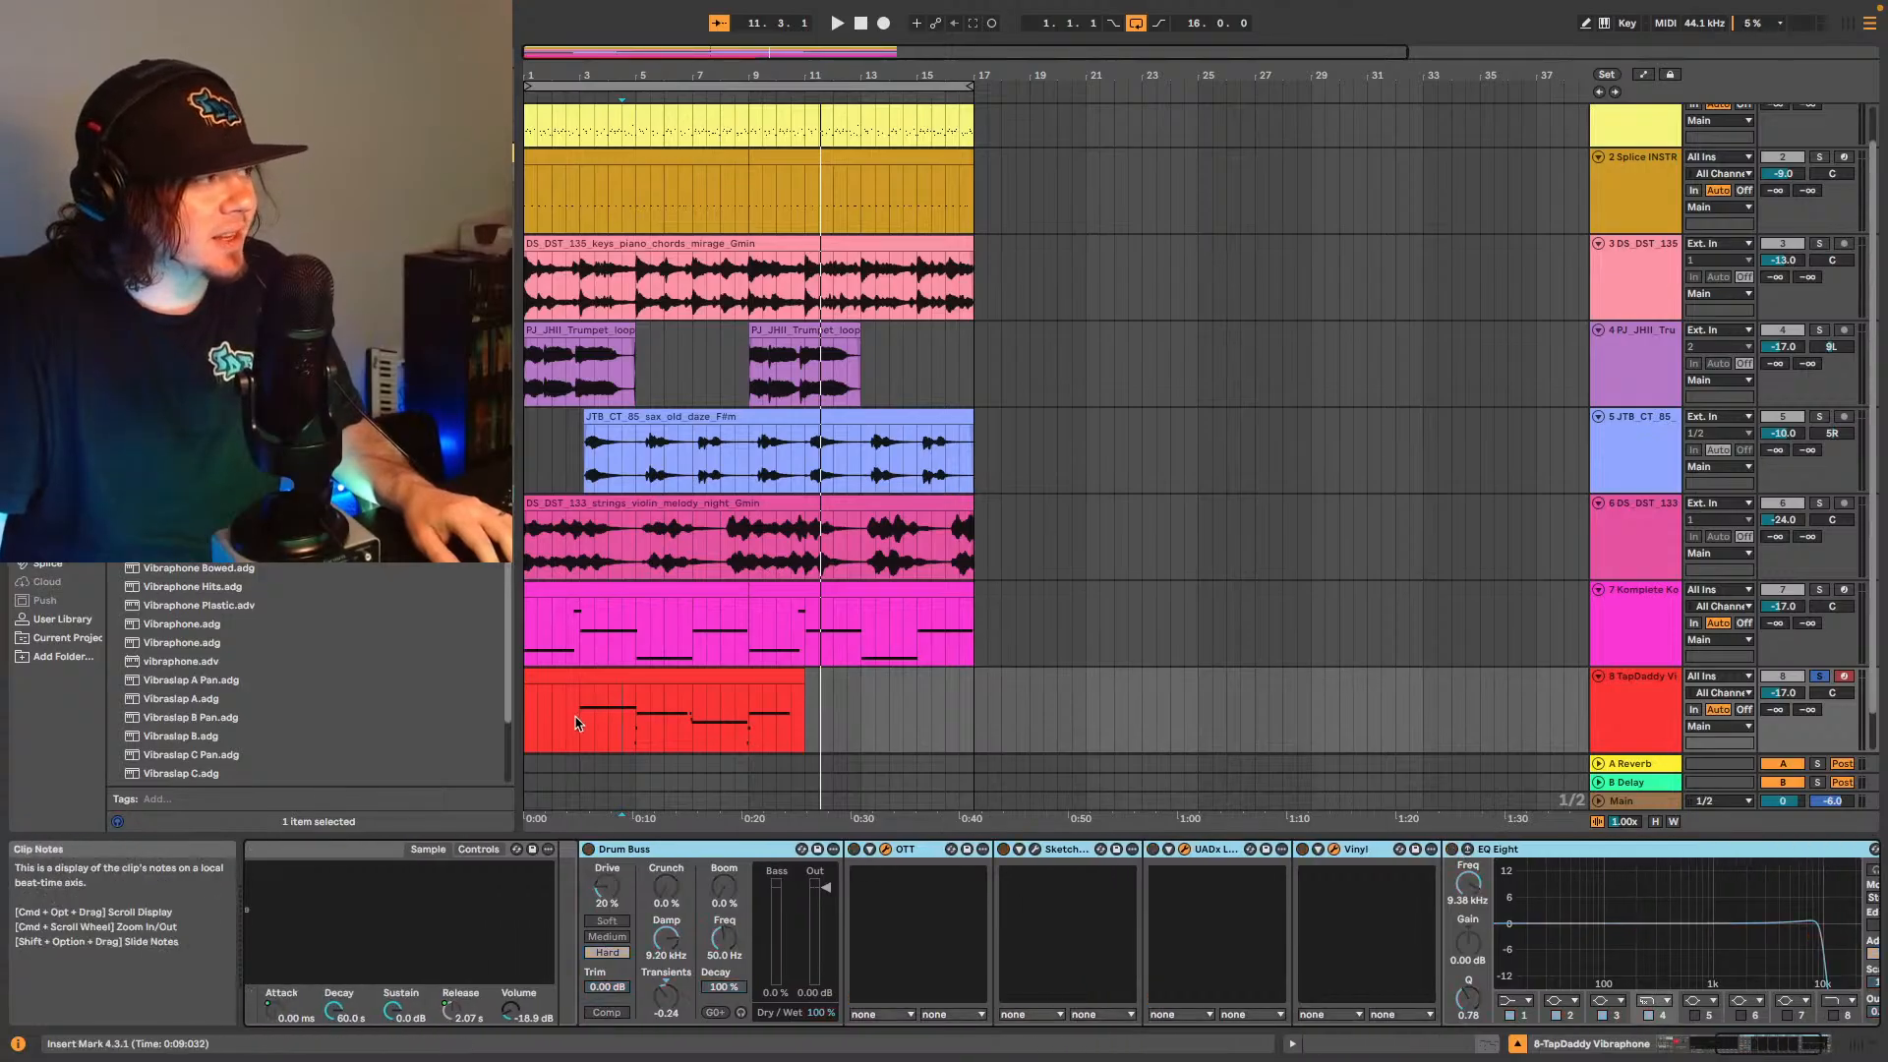
pyautogui.press('space')
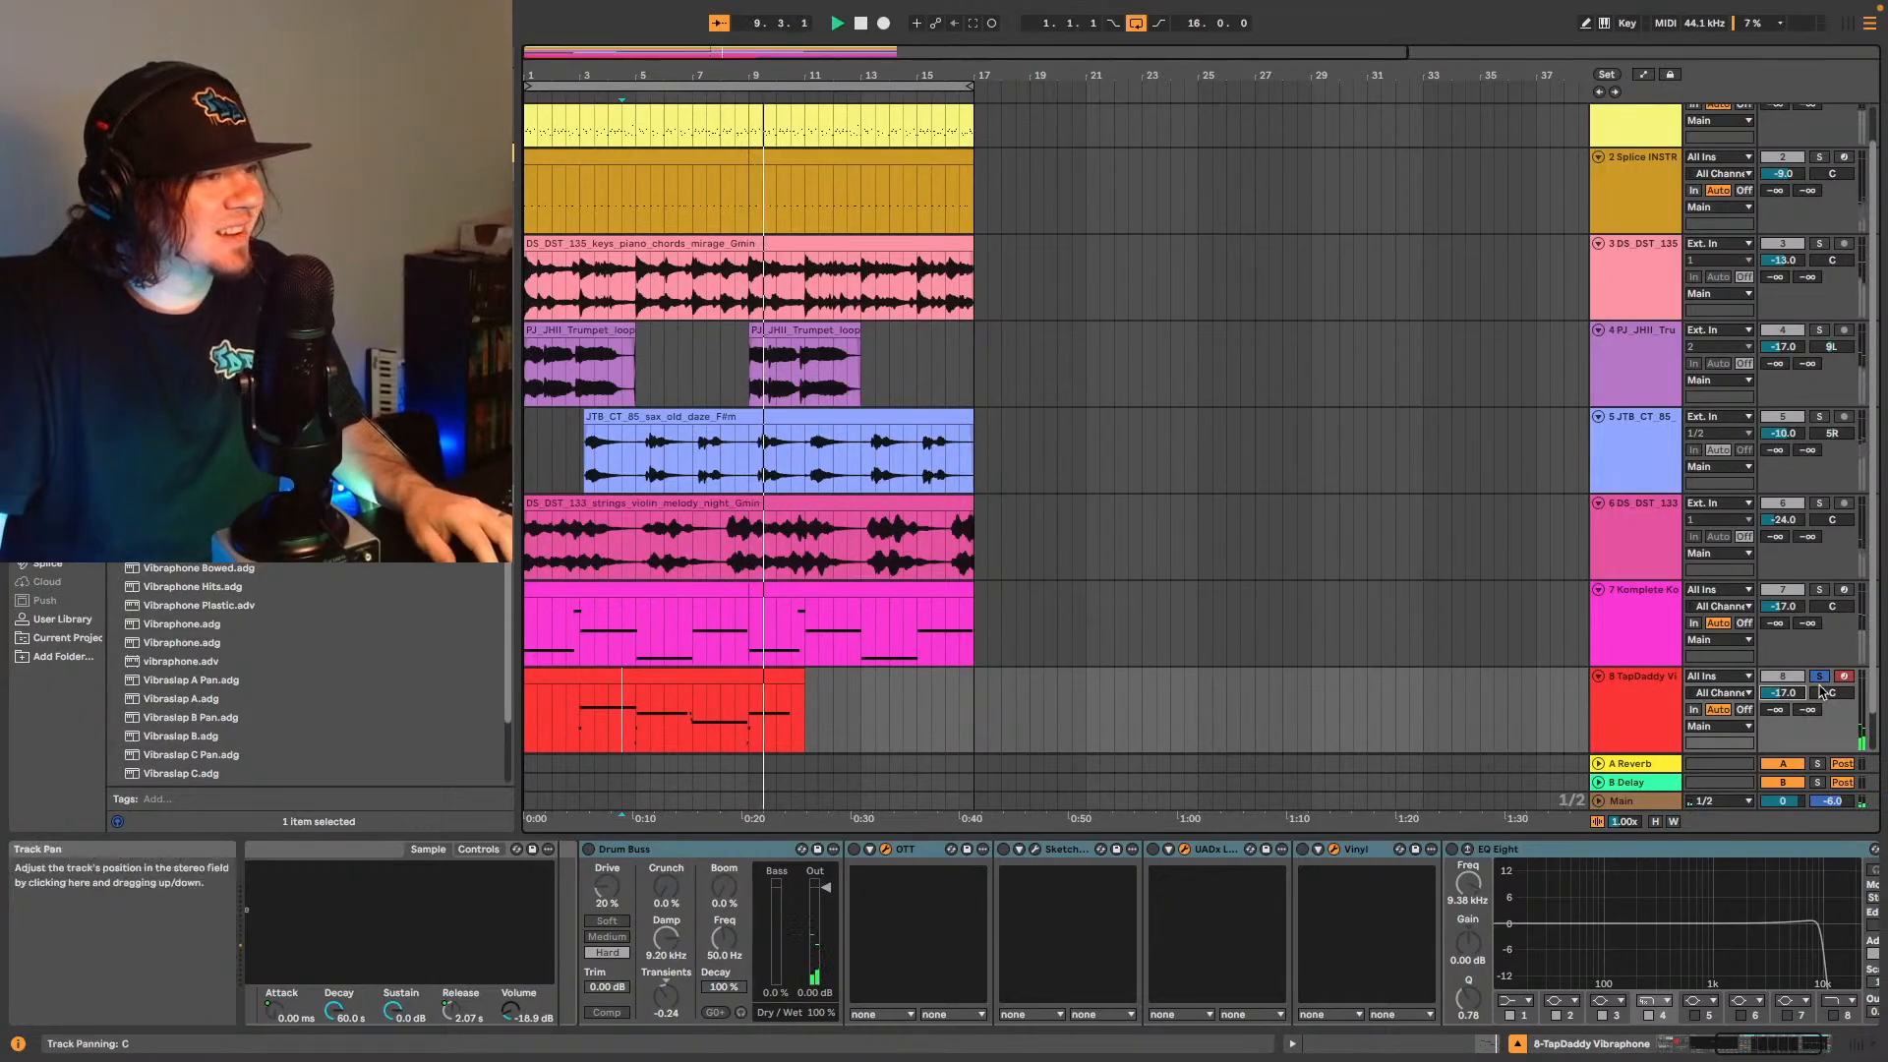
pyautogui.click(1454, 851)
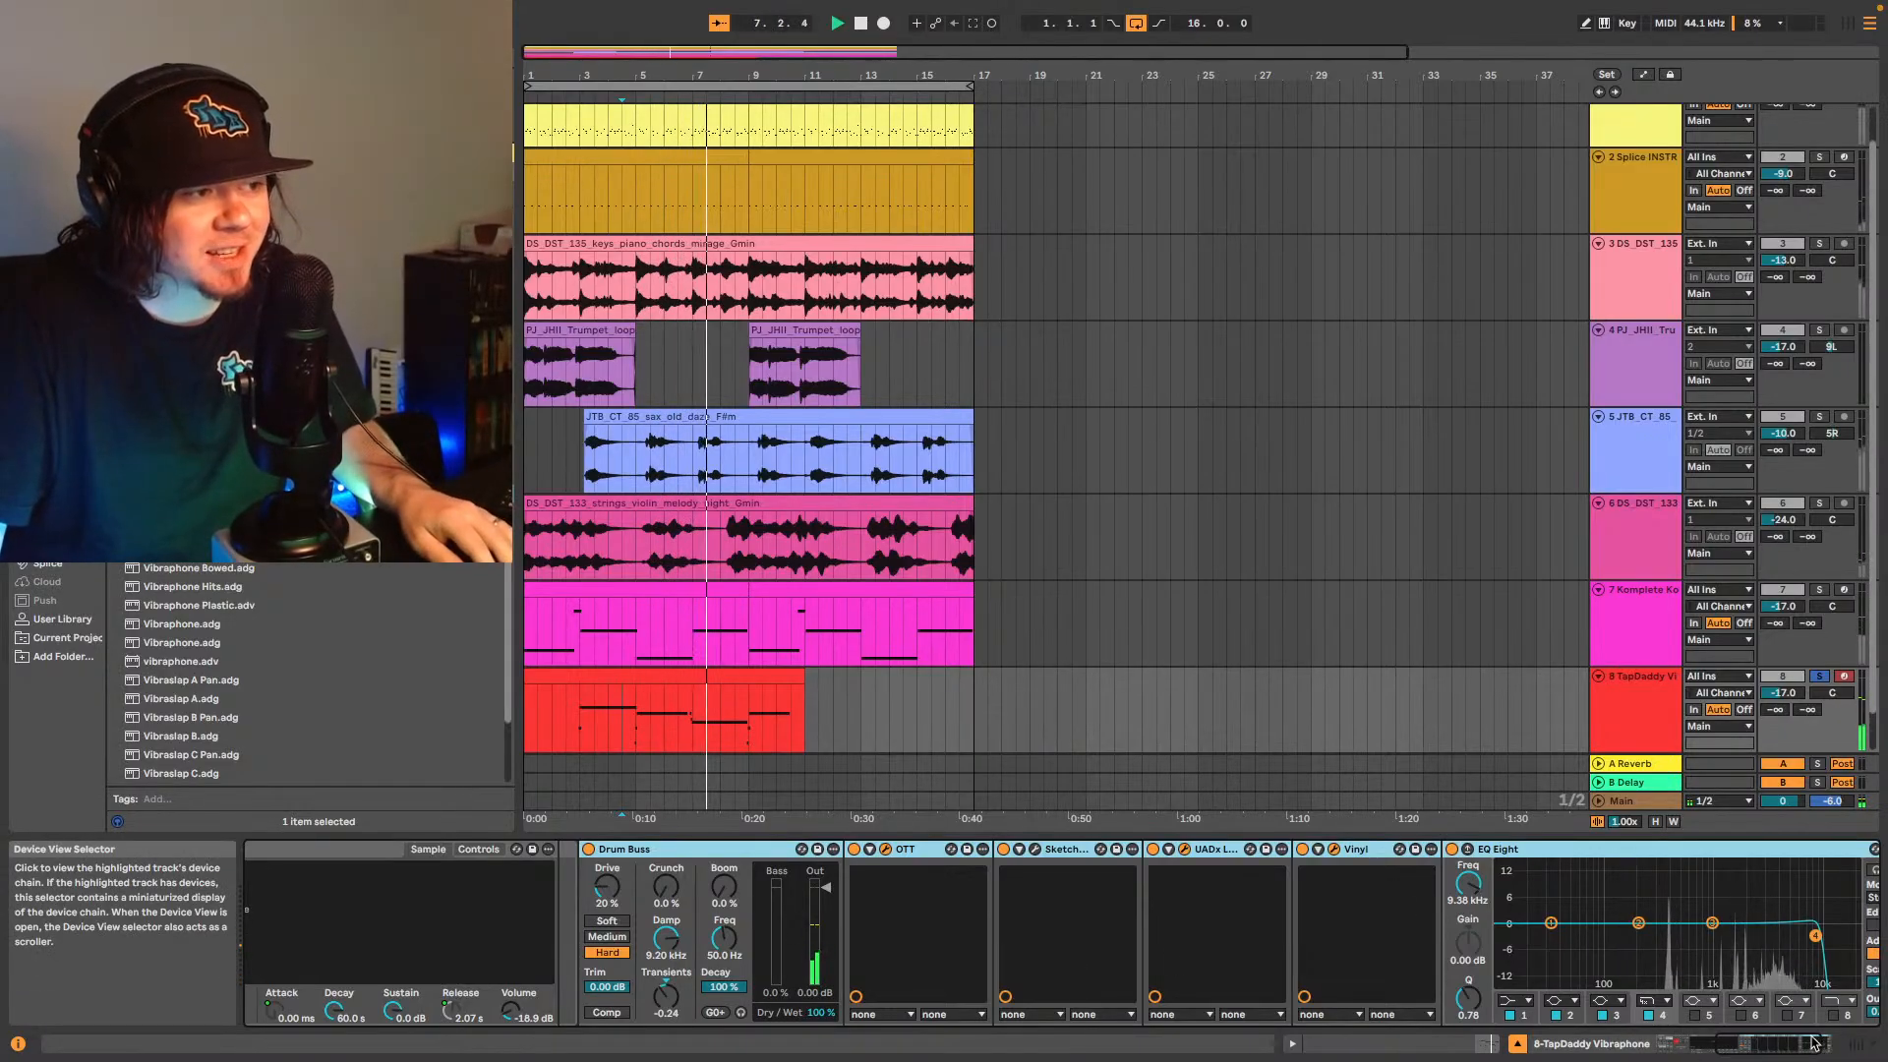
pyautogui.moveTo(1800, 1043); pyautogui.dragTo(1384, 994)
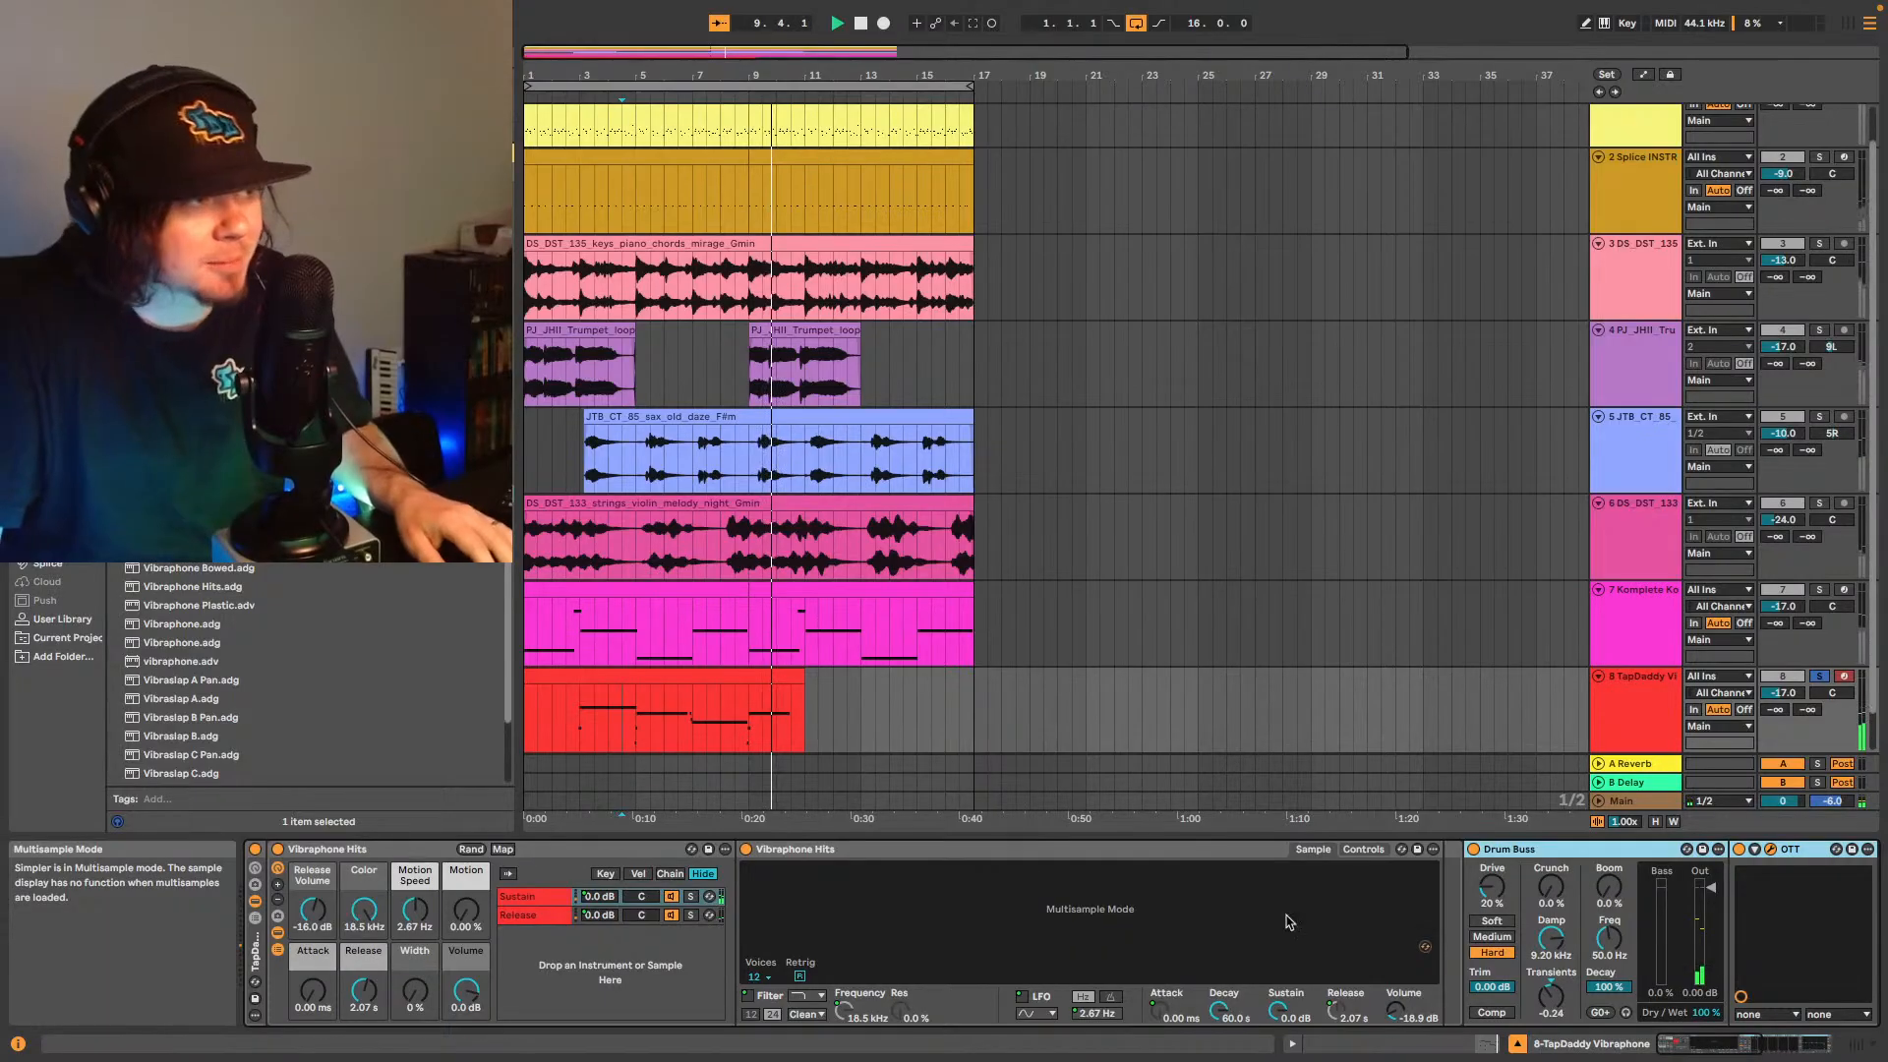
pyautogui.hscroll(5, 1704, 1018)
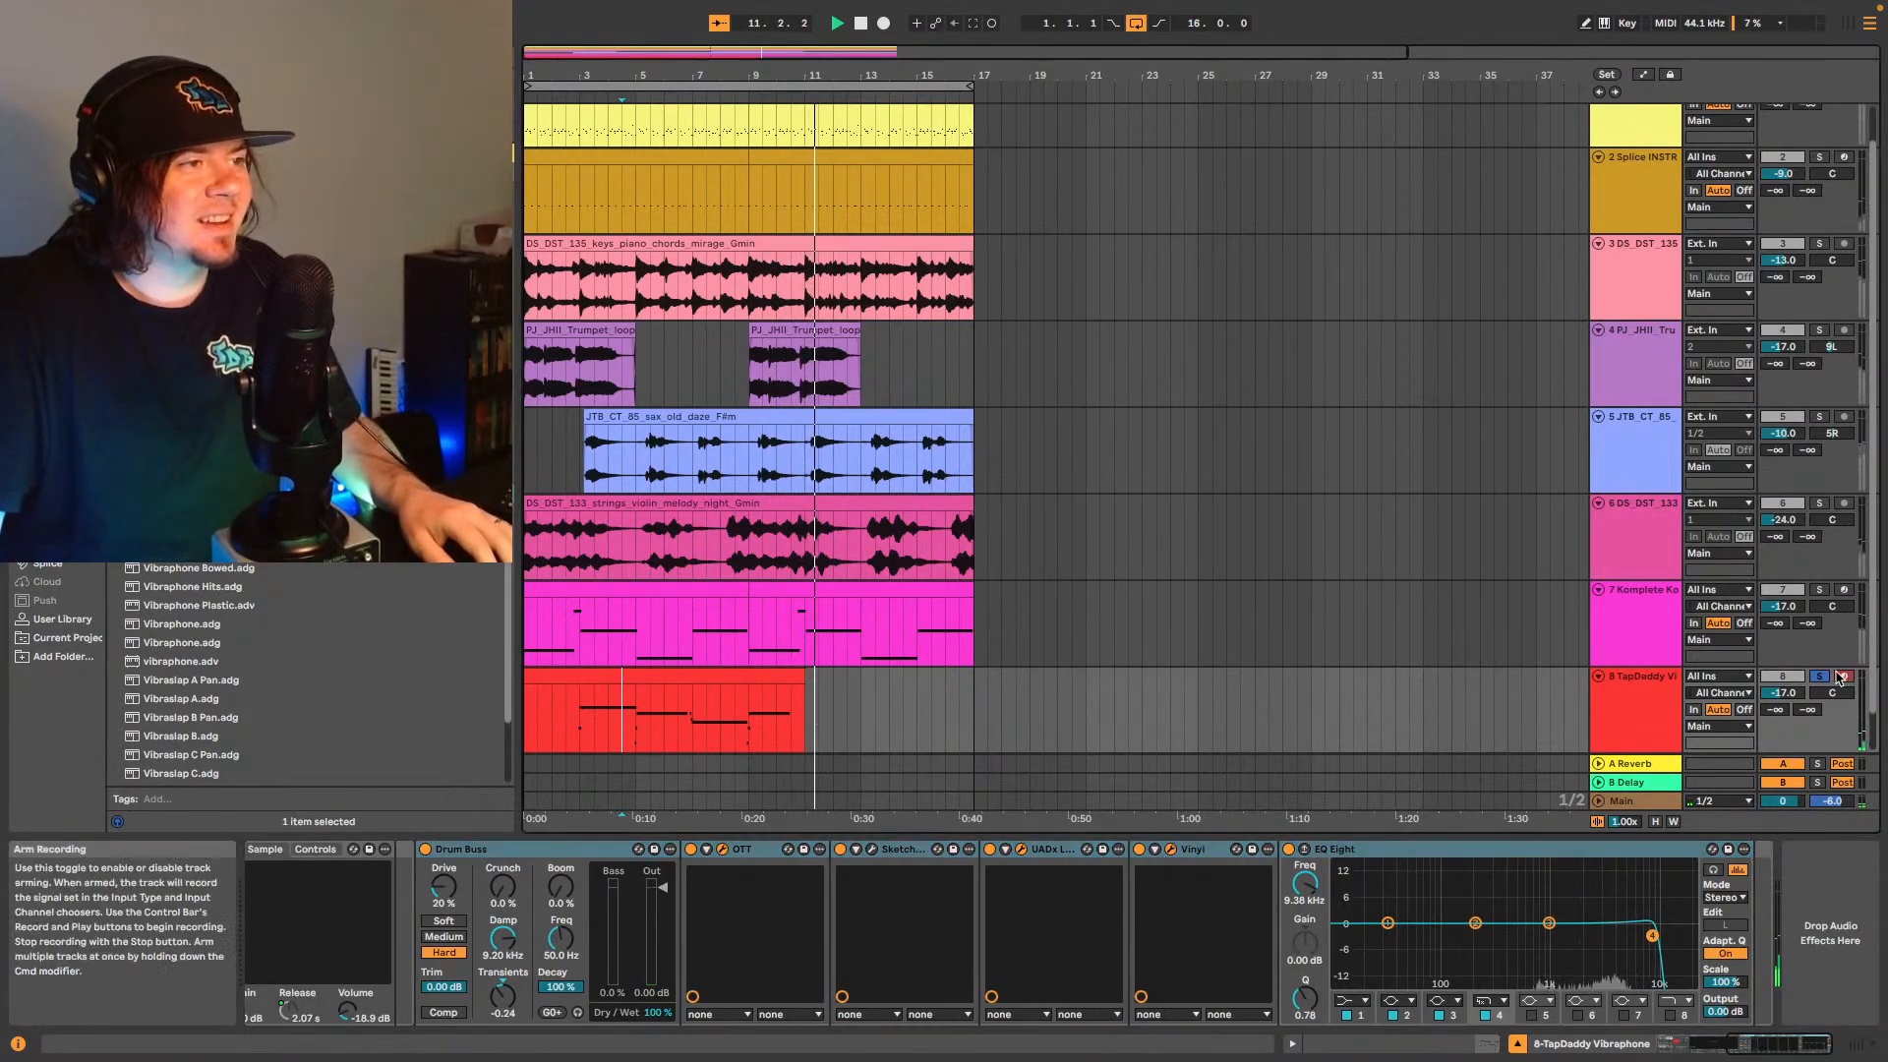
# - Listen to the full mix with the vibraphone unsoloed and check its SketchCassette II settings, closing the plug-in window
pyautogui.press('space')
pyautogui.press('space')
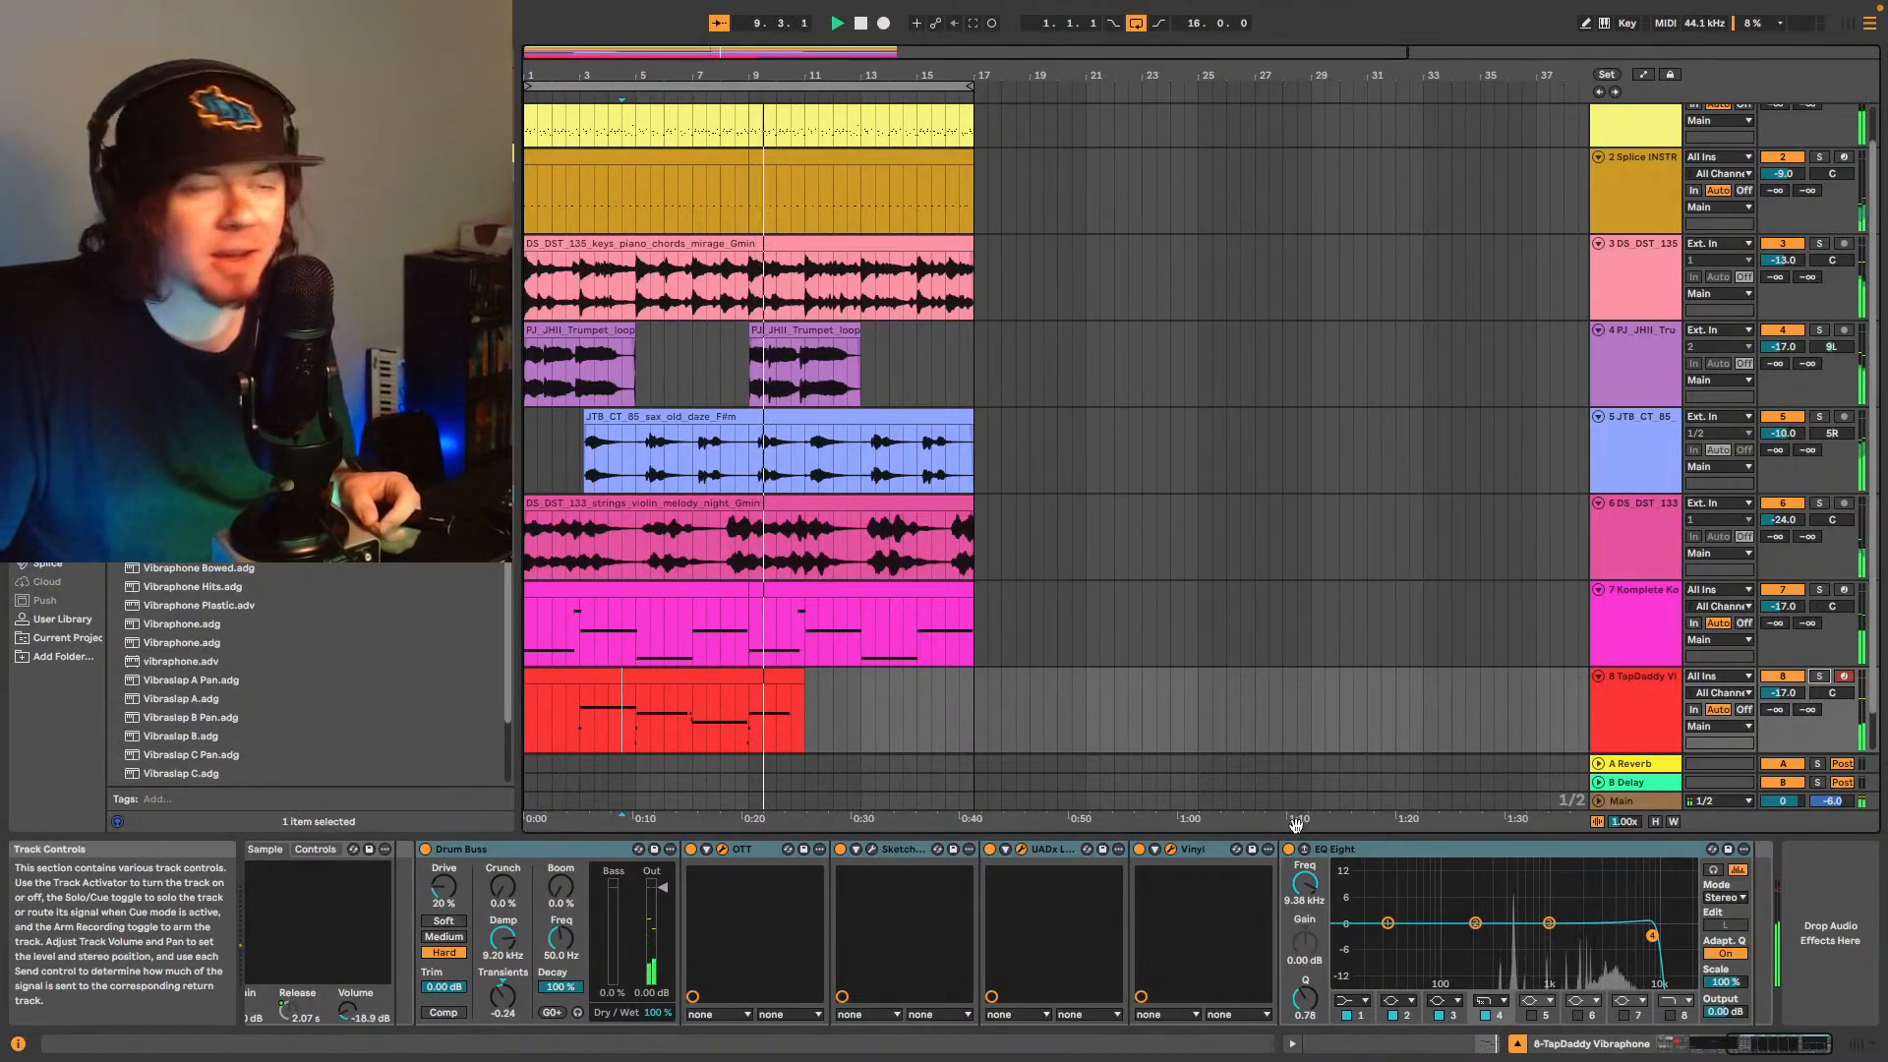
pyautogui.click(871, 848)
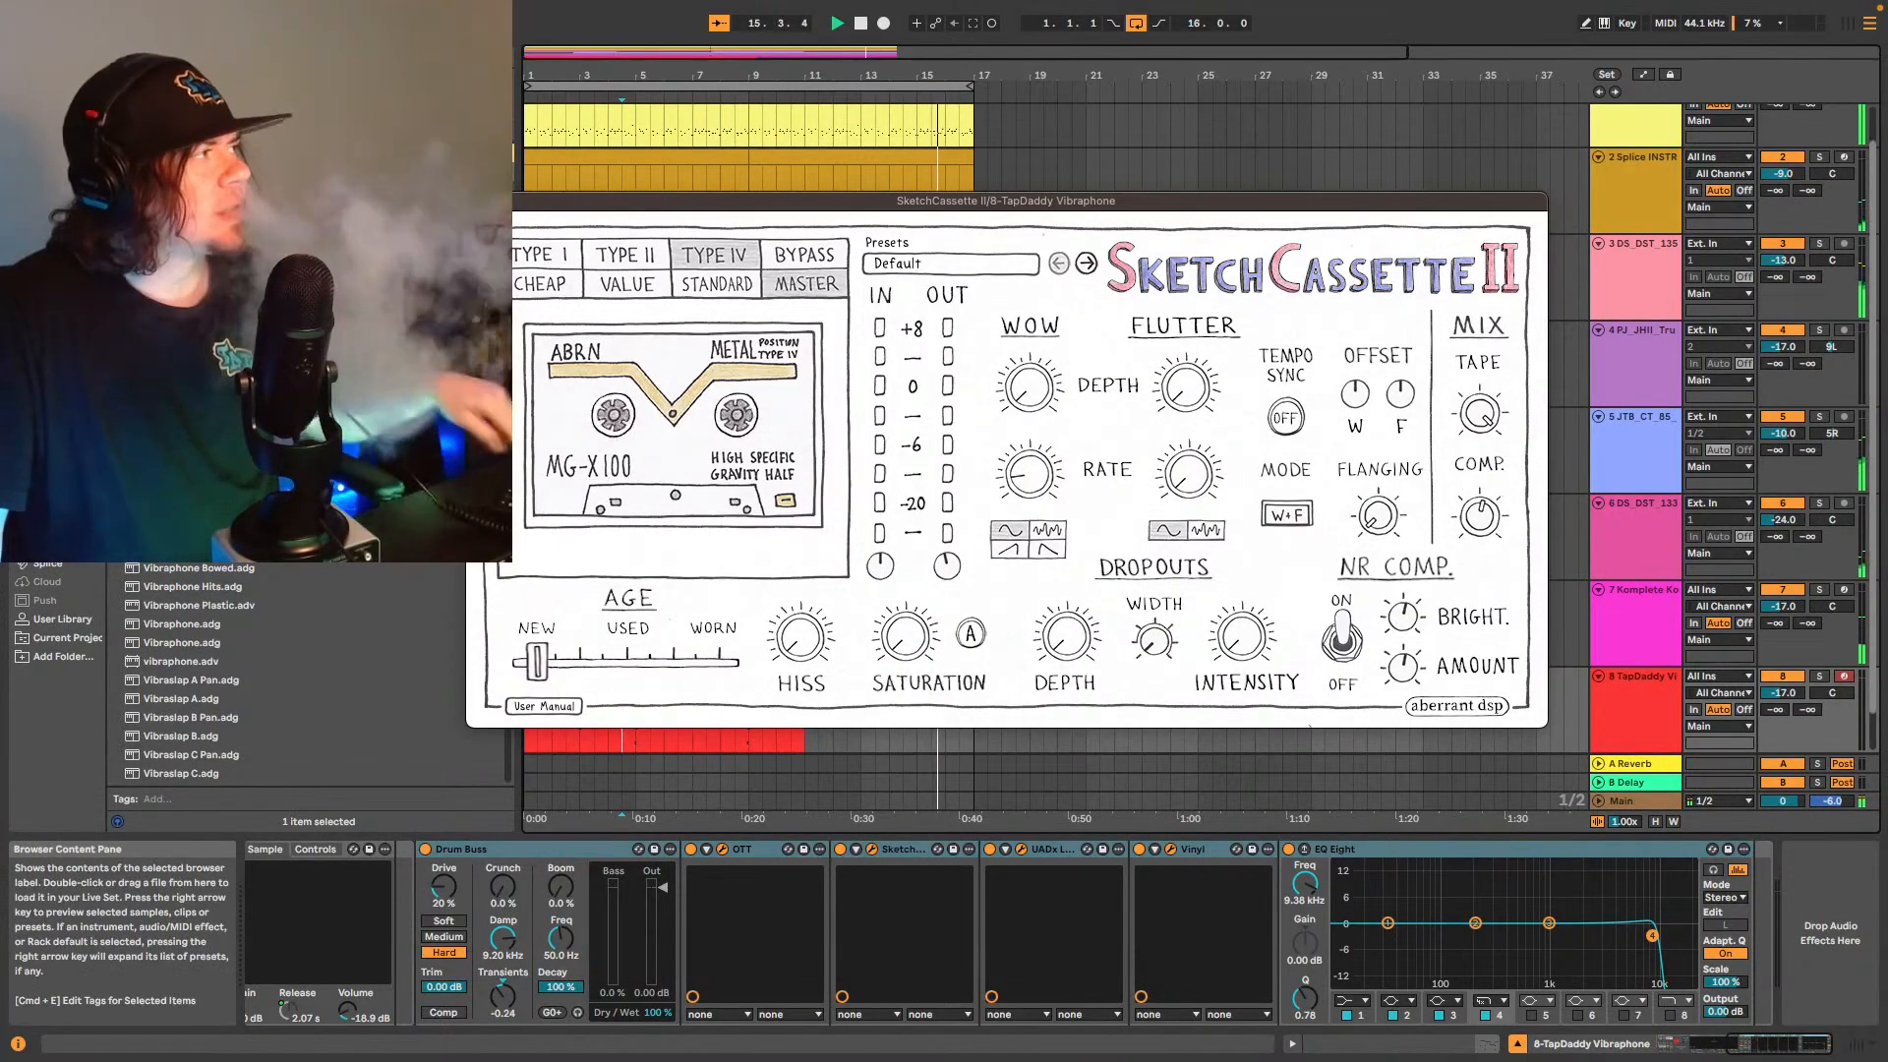
pyautogui.press('super+alt+p')
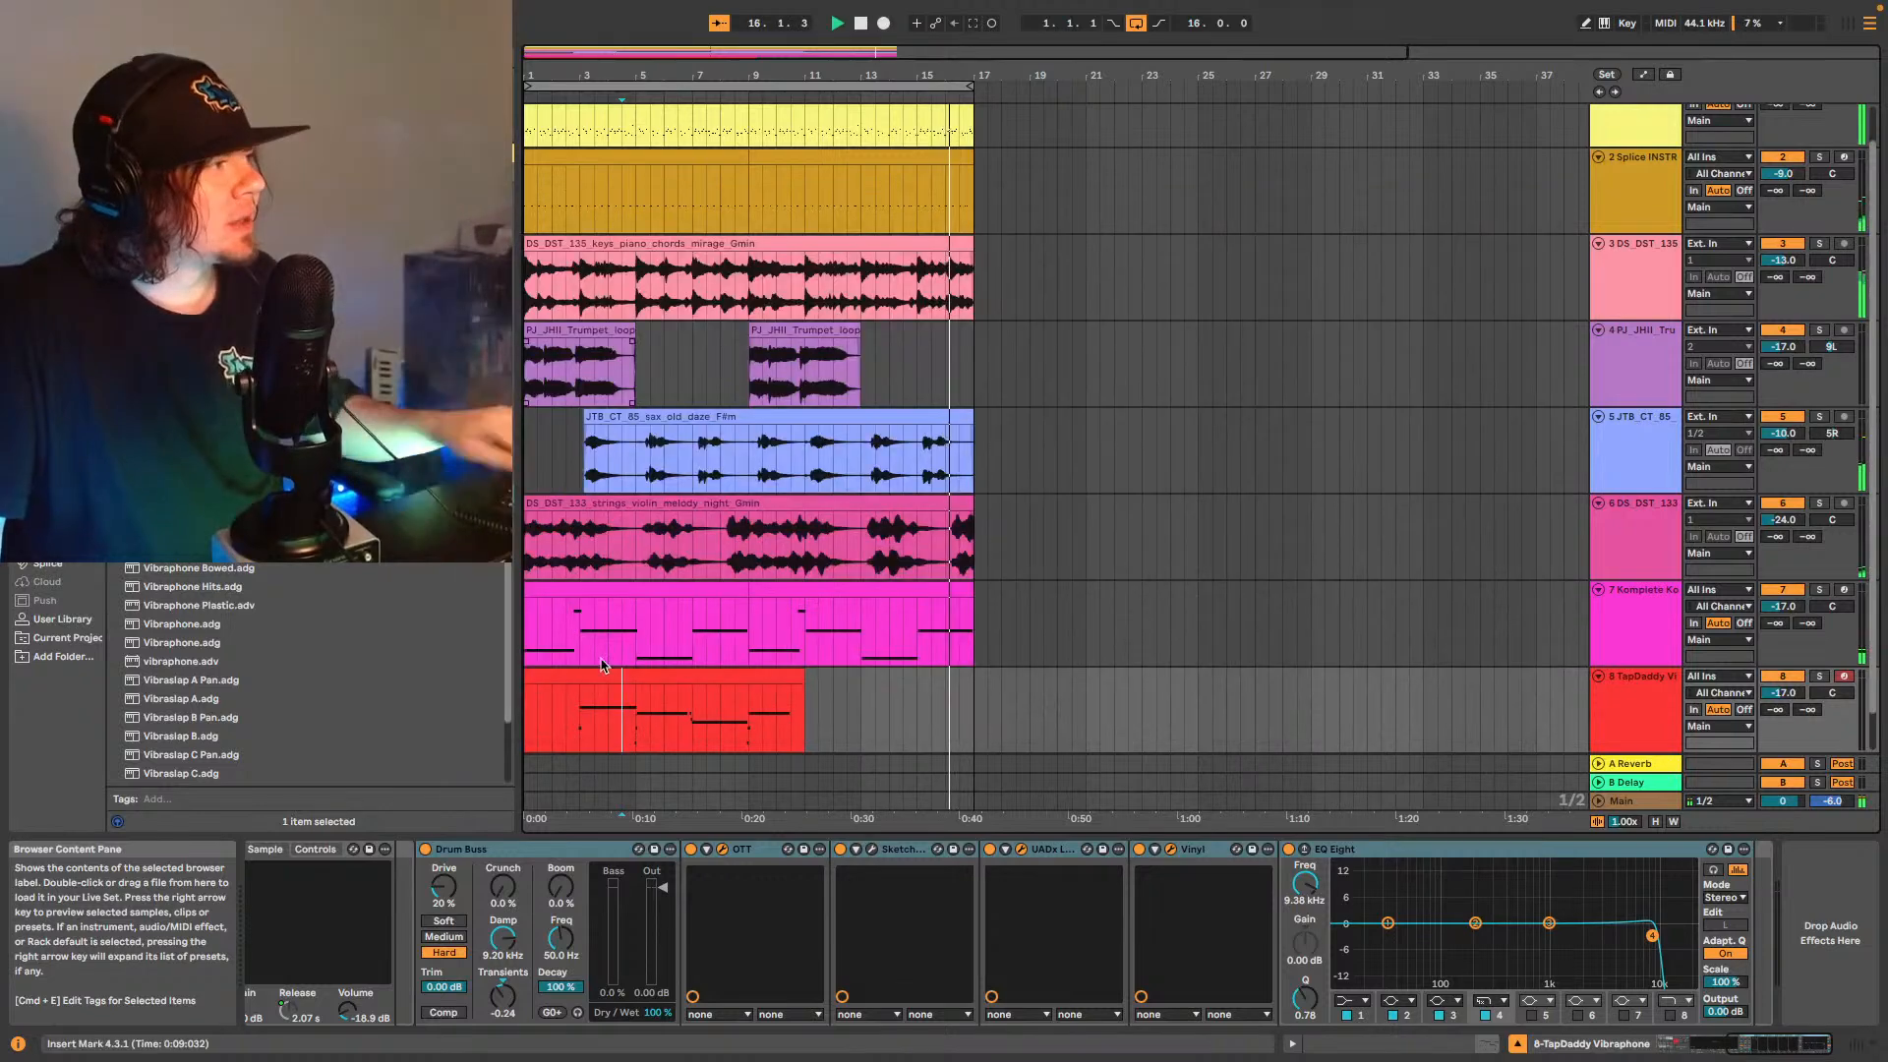
# - Paste a copy of the ten-bar vibraphone clip at bar 9 on the same track
pyautogui.click(683, 679)
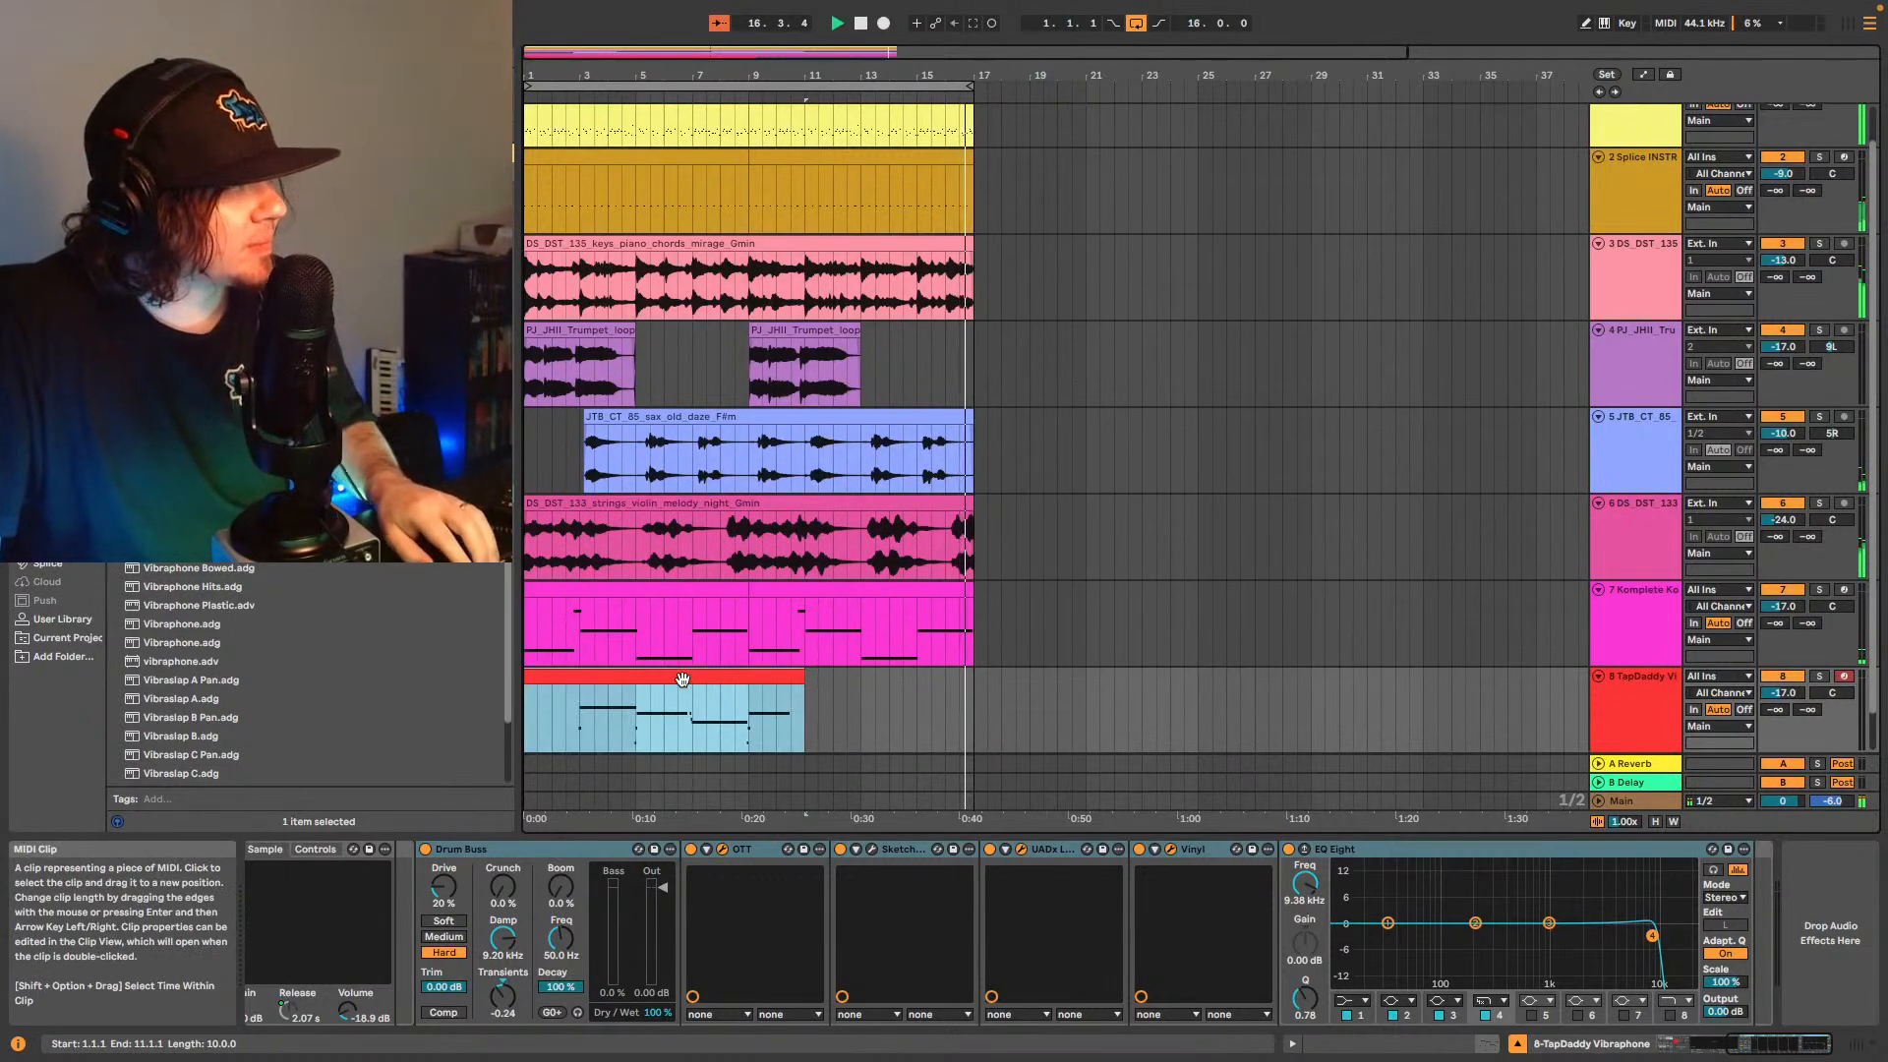
pyautogui.click(750, 725)
pyautogui.press('super+v')
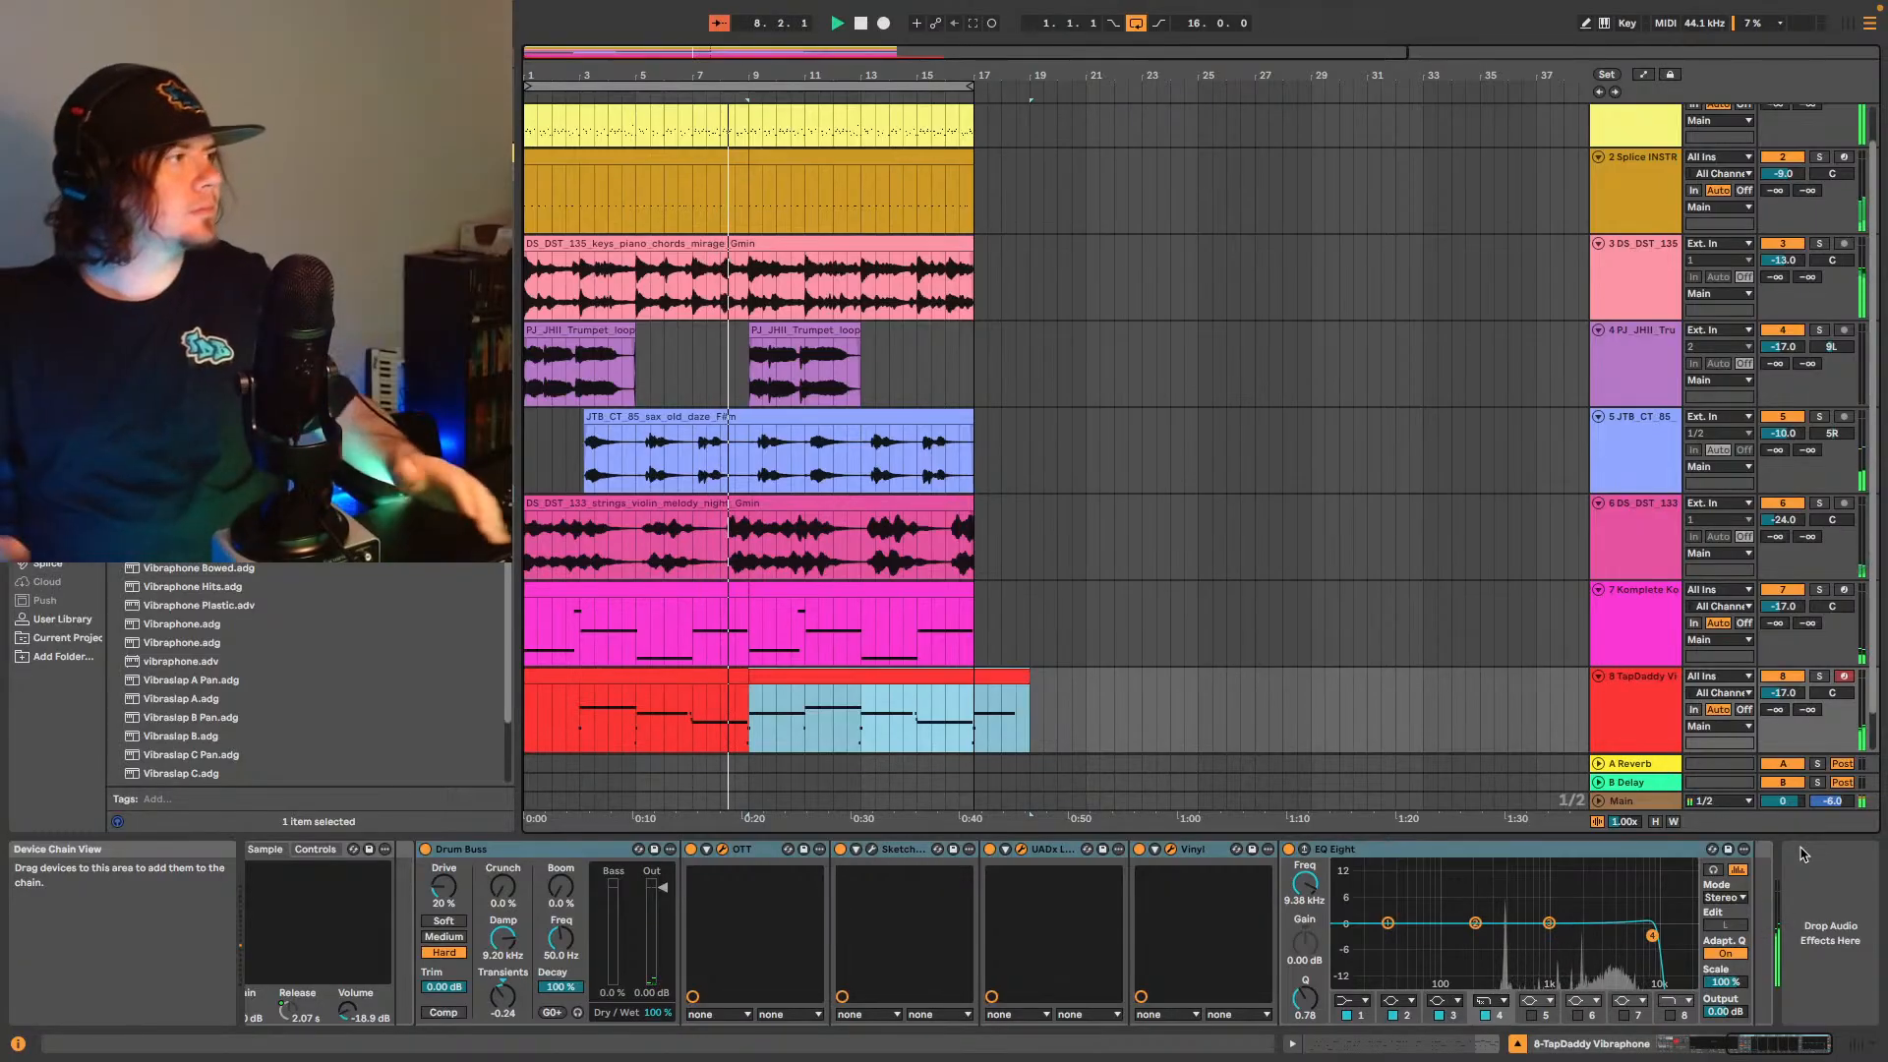
# - Duplicate the piano chords clip to fill bars 17 to 33, and repeat bars 9 to 17 of the first two tracks twice up to bar 33
pyautogui.scroll(1, 861, 413)
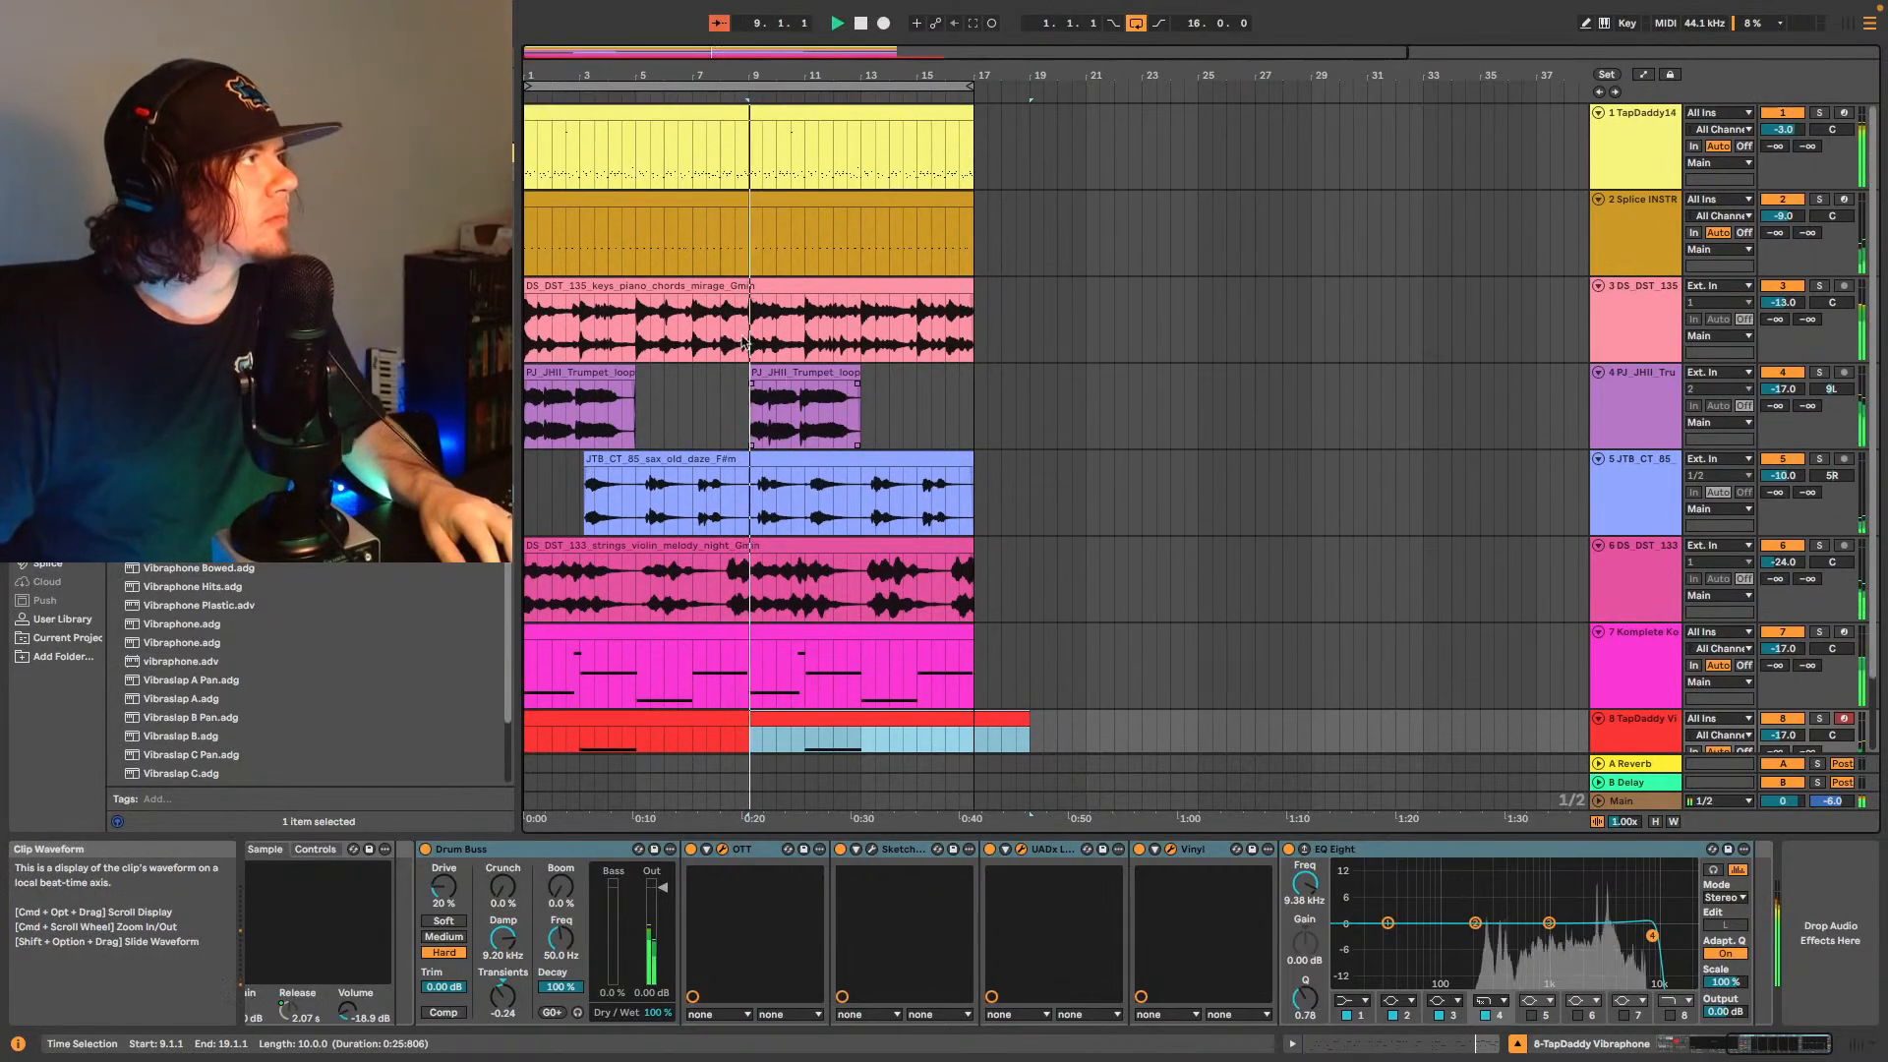
pyautogui.click(741, 287)
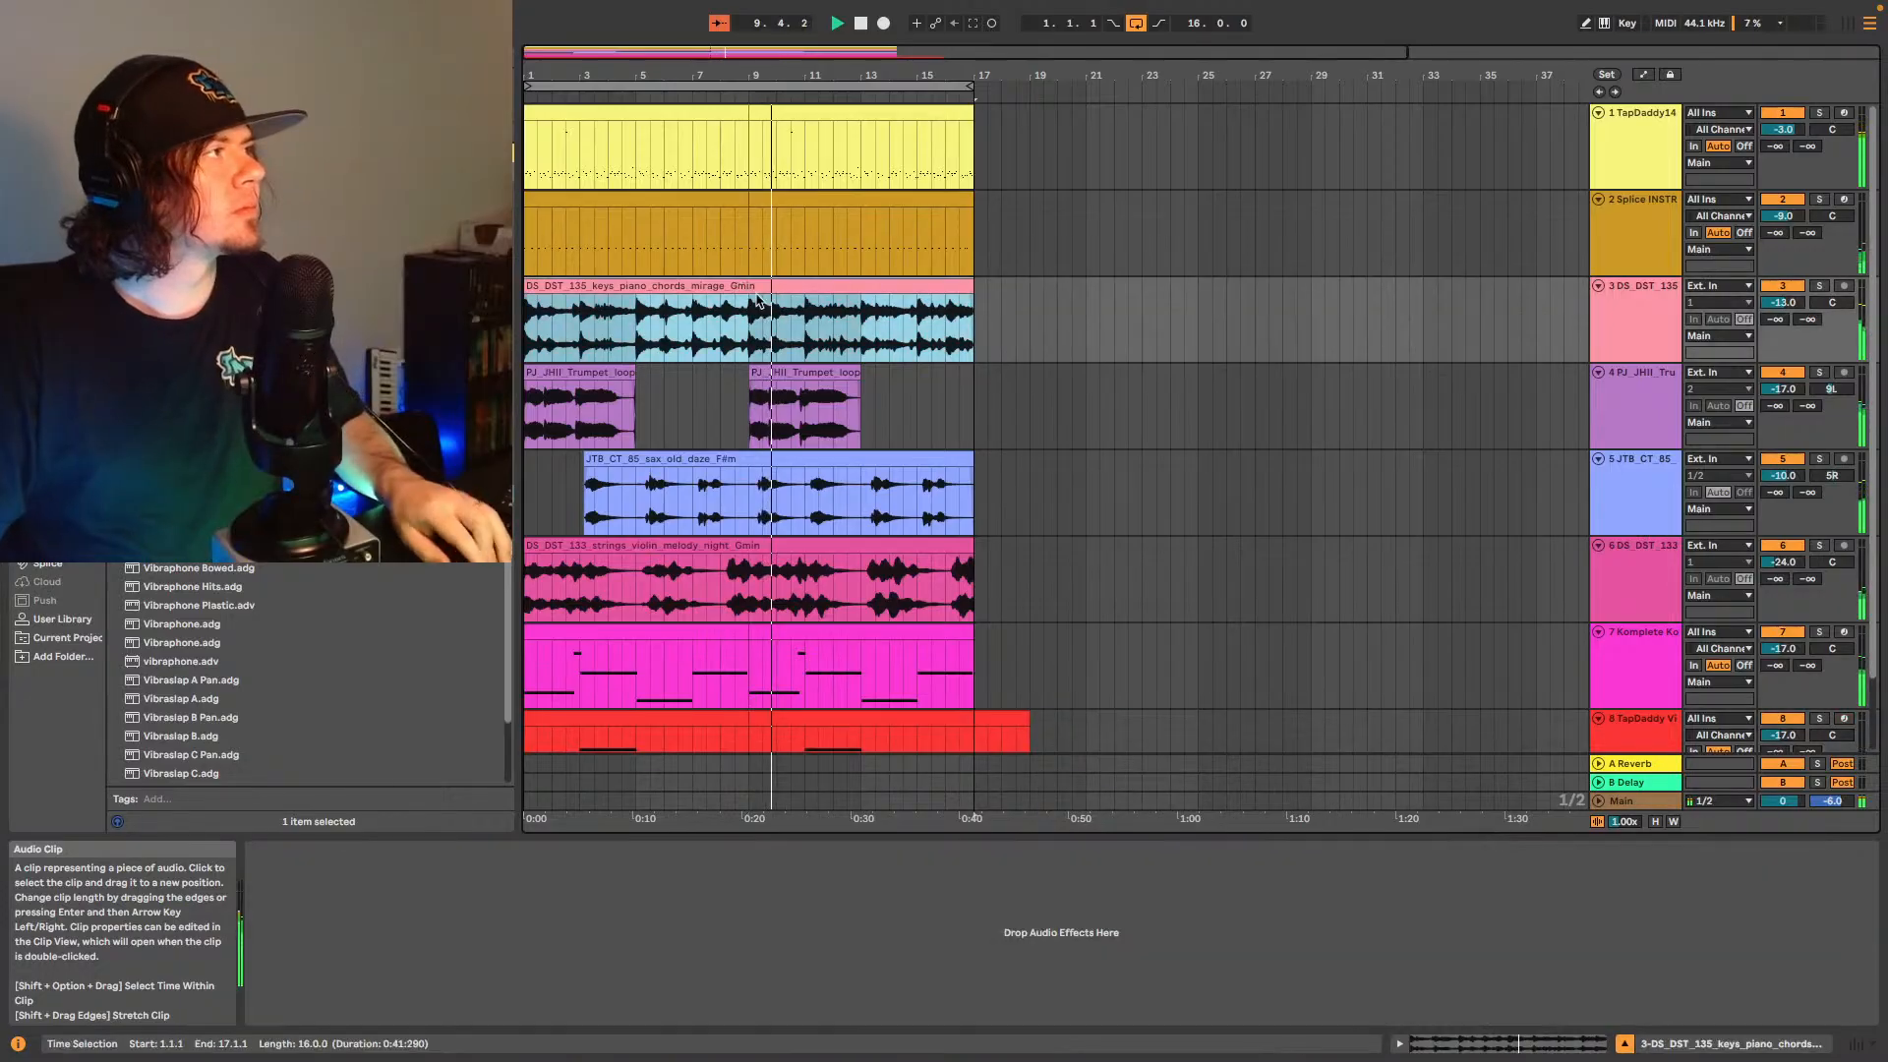
pyautogui.press('super+d')
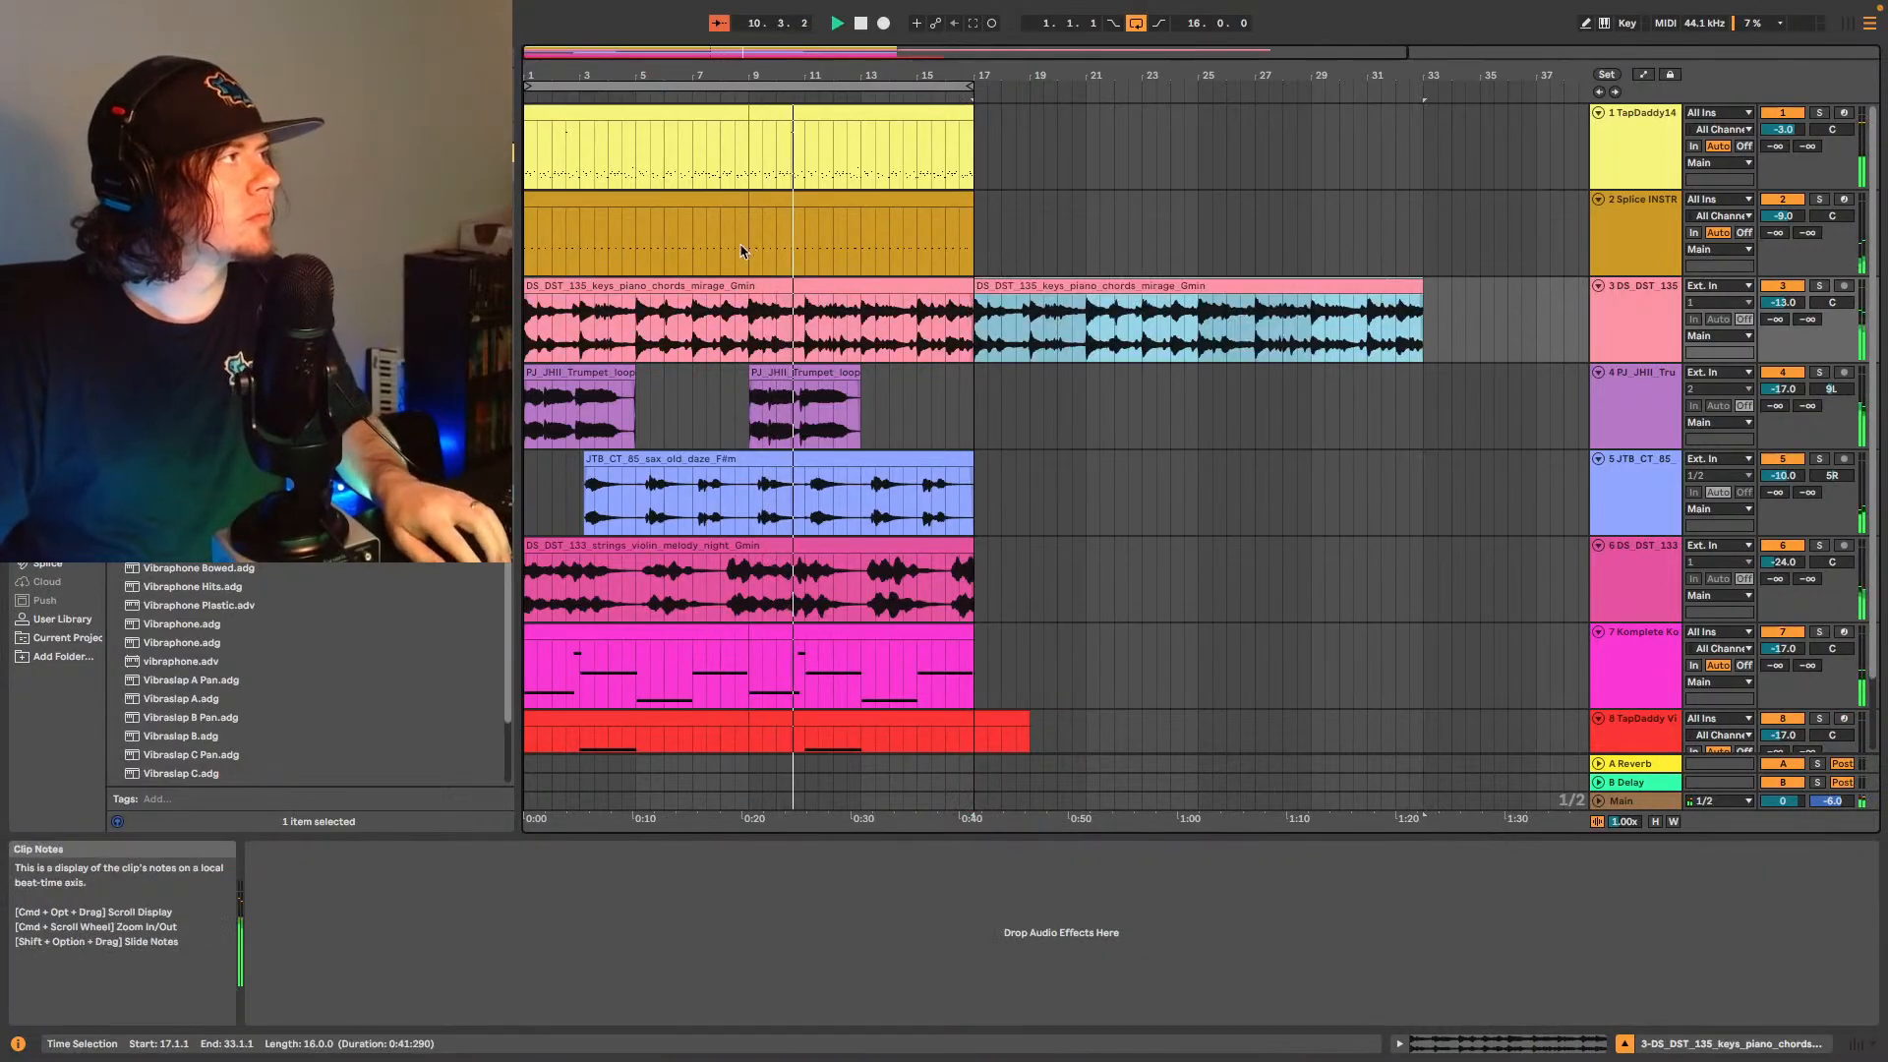
pyautogui.moveTo(750, 241); pyautogui.dragTo(969, 113)
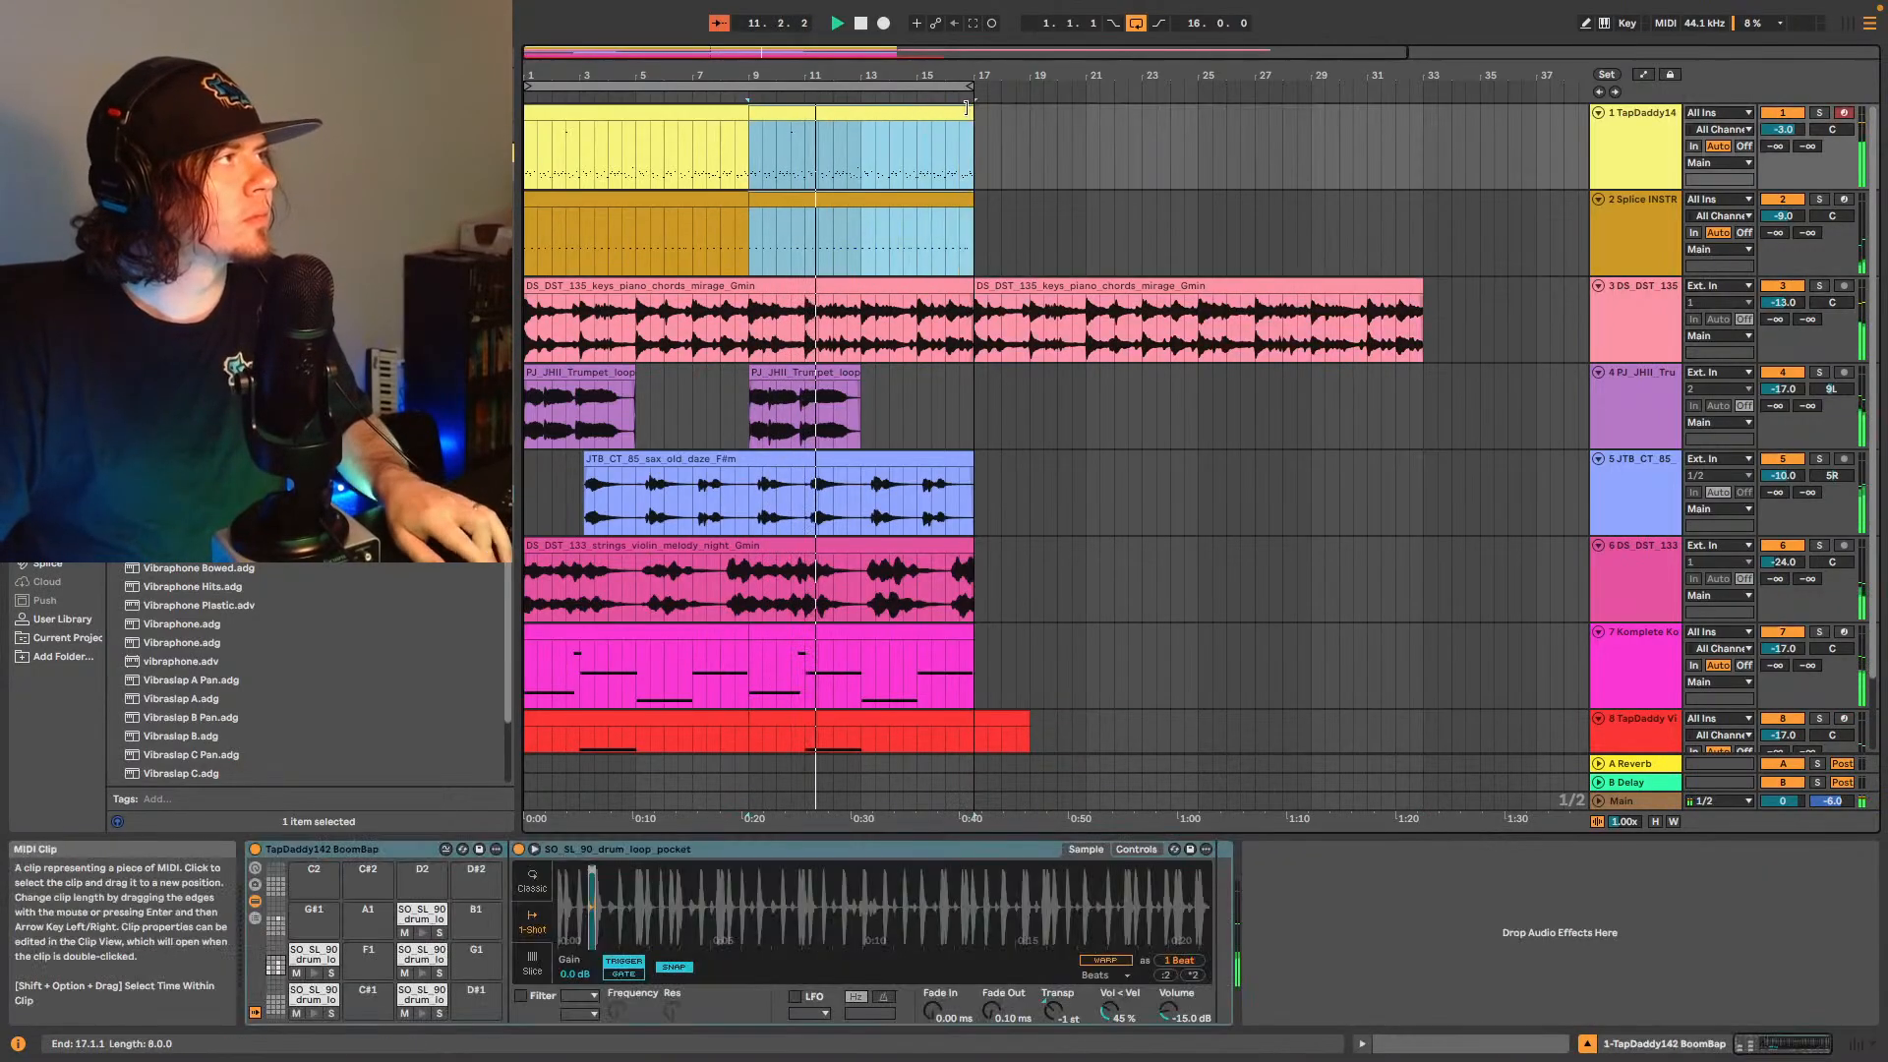
pyautogui.press('super+d')
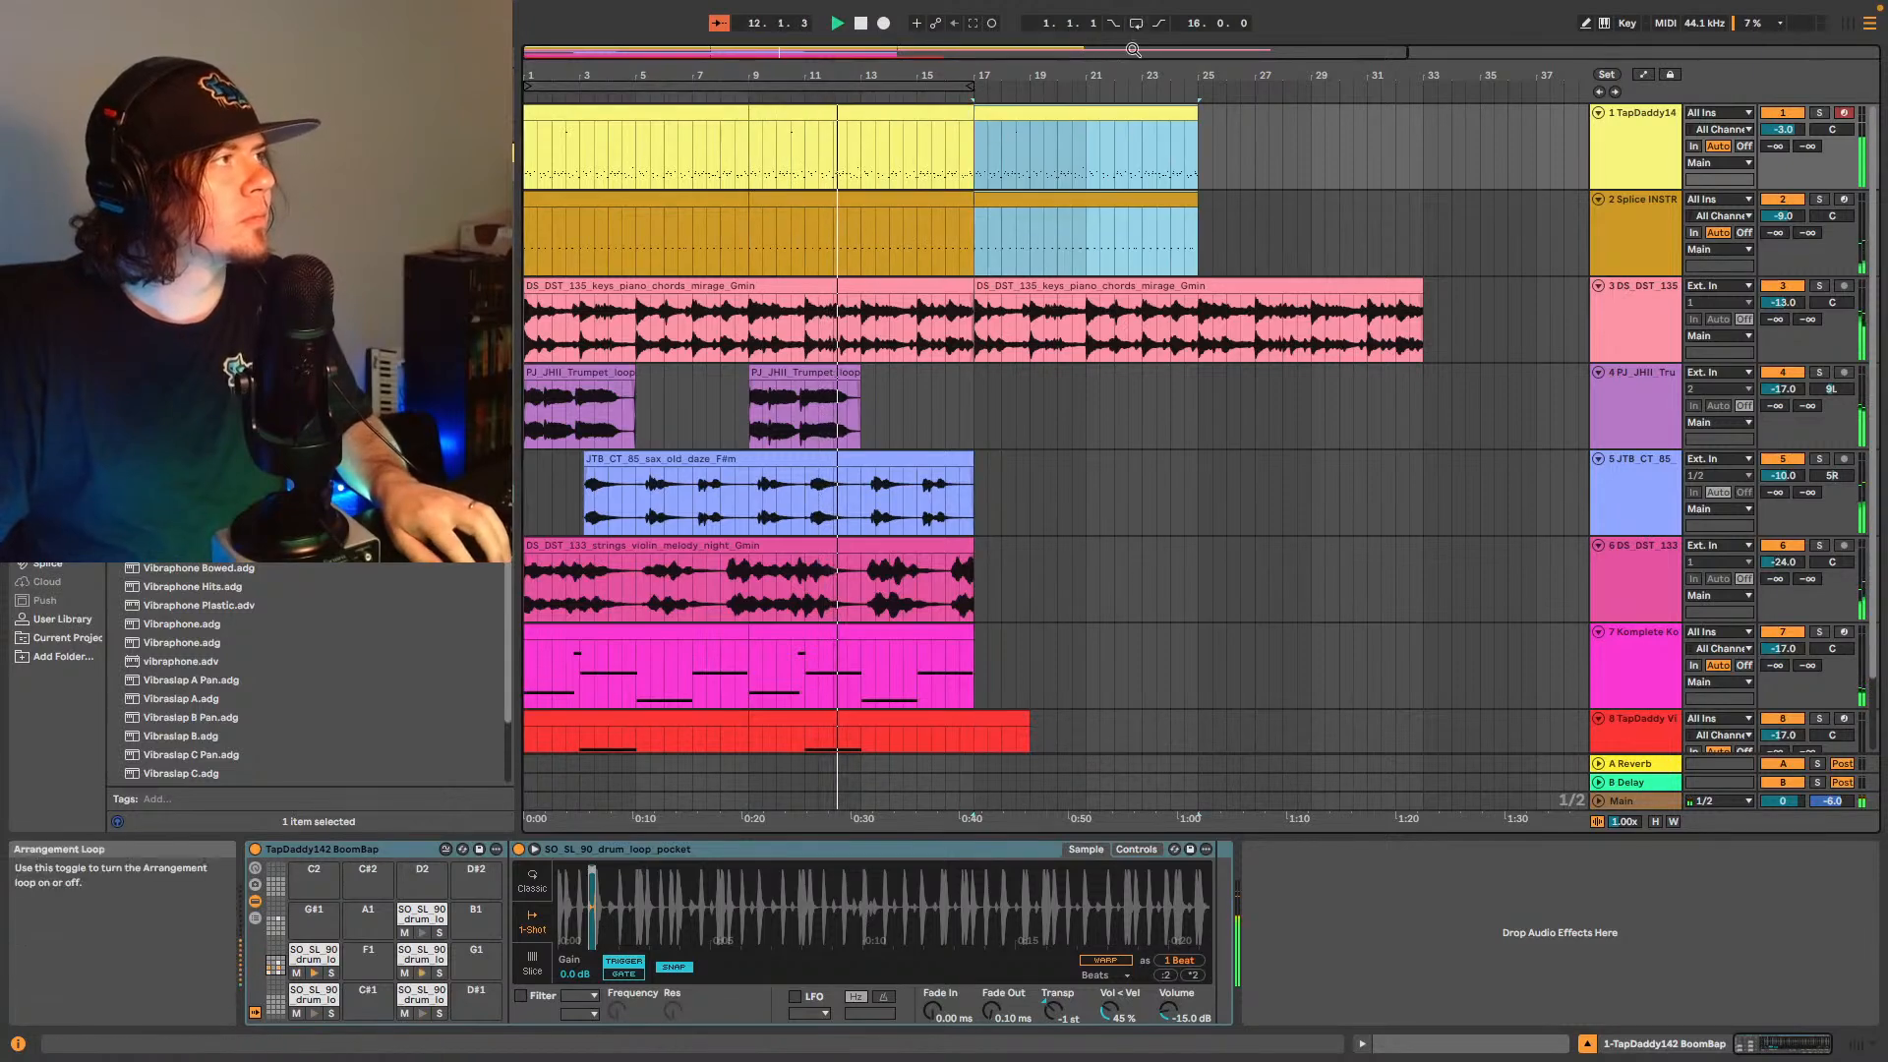
pyautogui.press('super+d')
# - Extend the arrangement loop to 32 bars, ending at bar 33, and turn looping on
pyautogui.scroll(-2, 1160, 275)
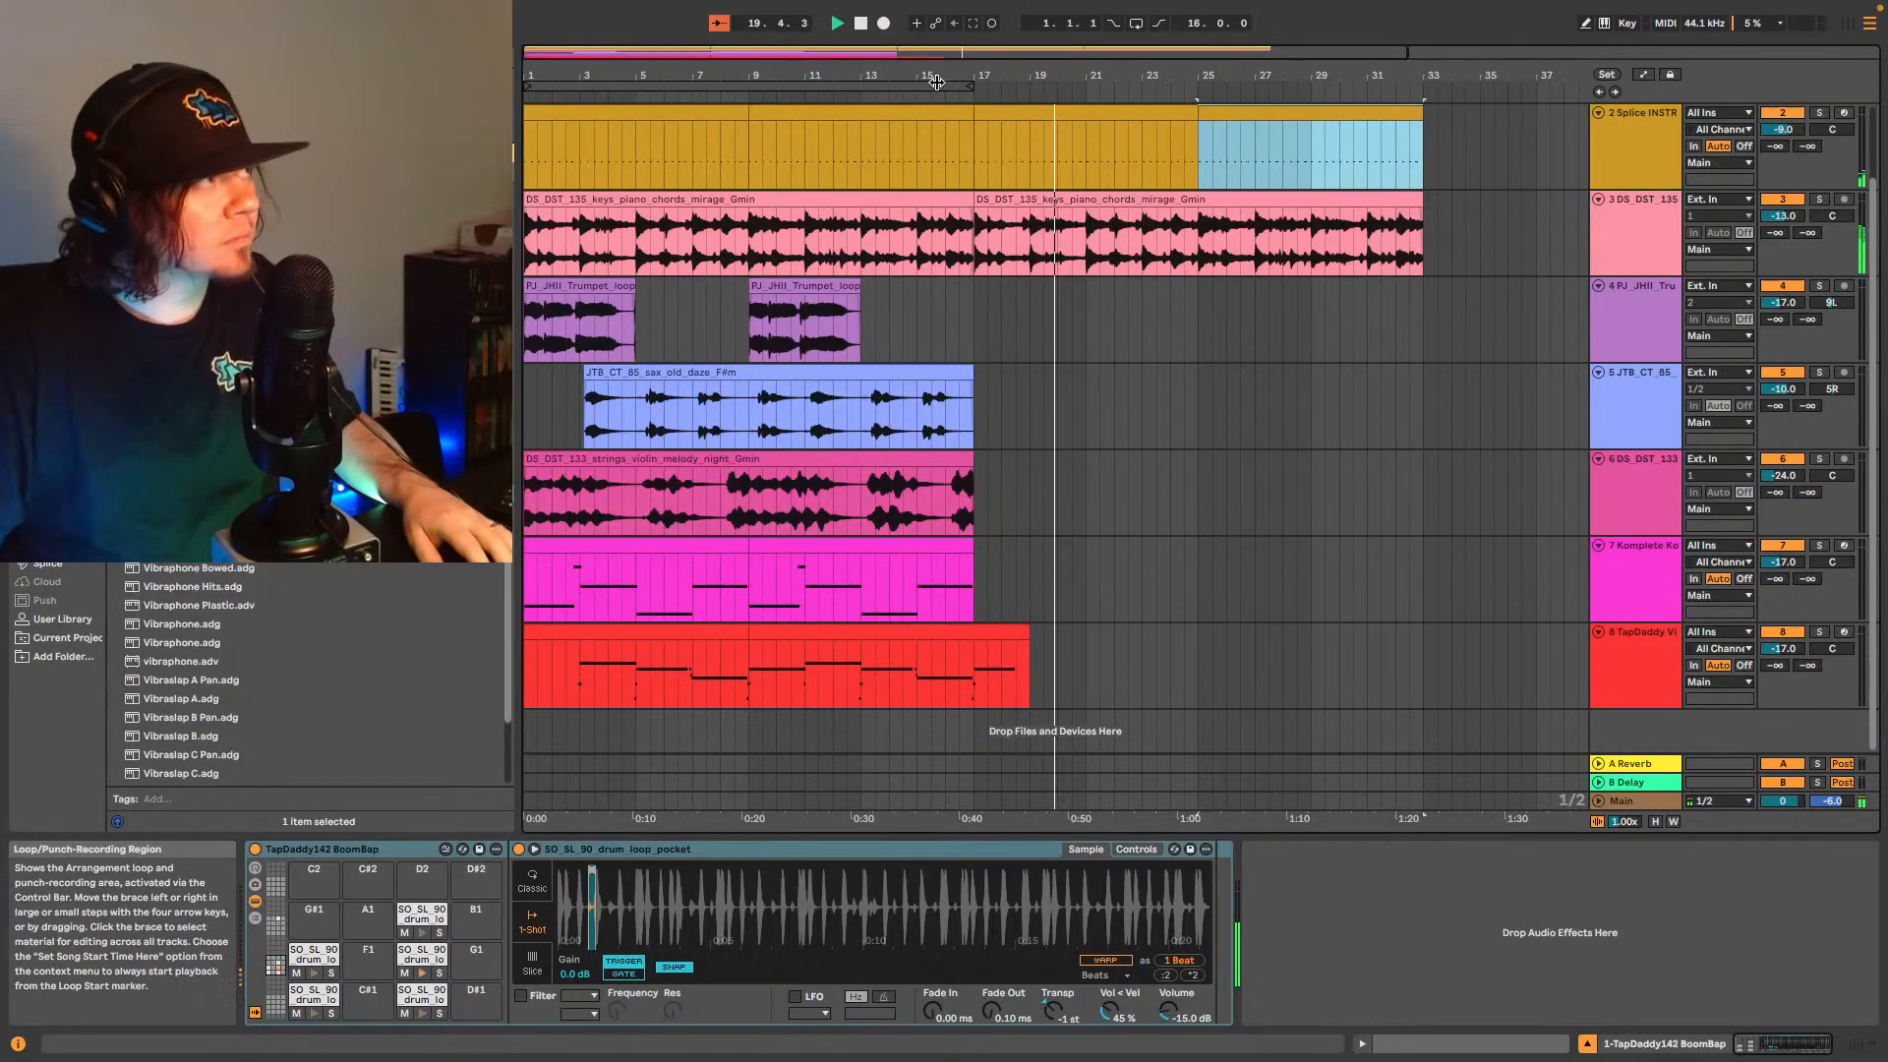
pyautogui.moveTo(972, 87); pyautogui.dragTo(1422, 94)
pyautogui.click(1138, 24)
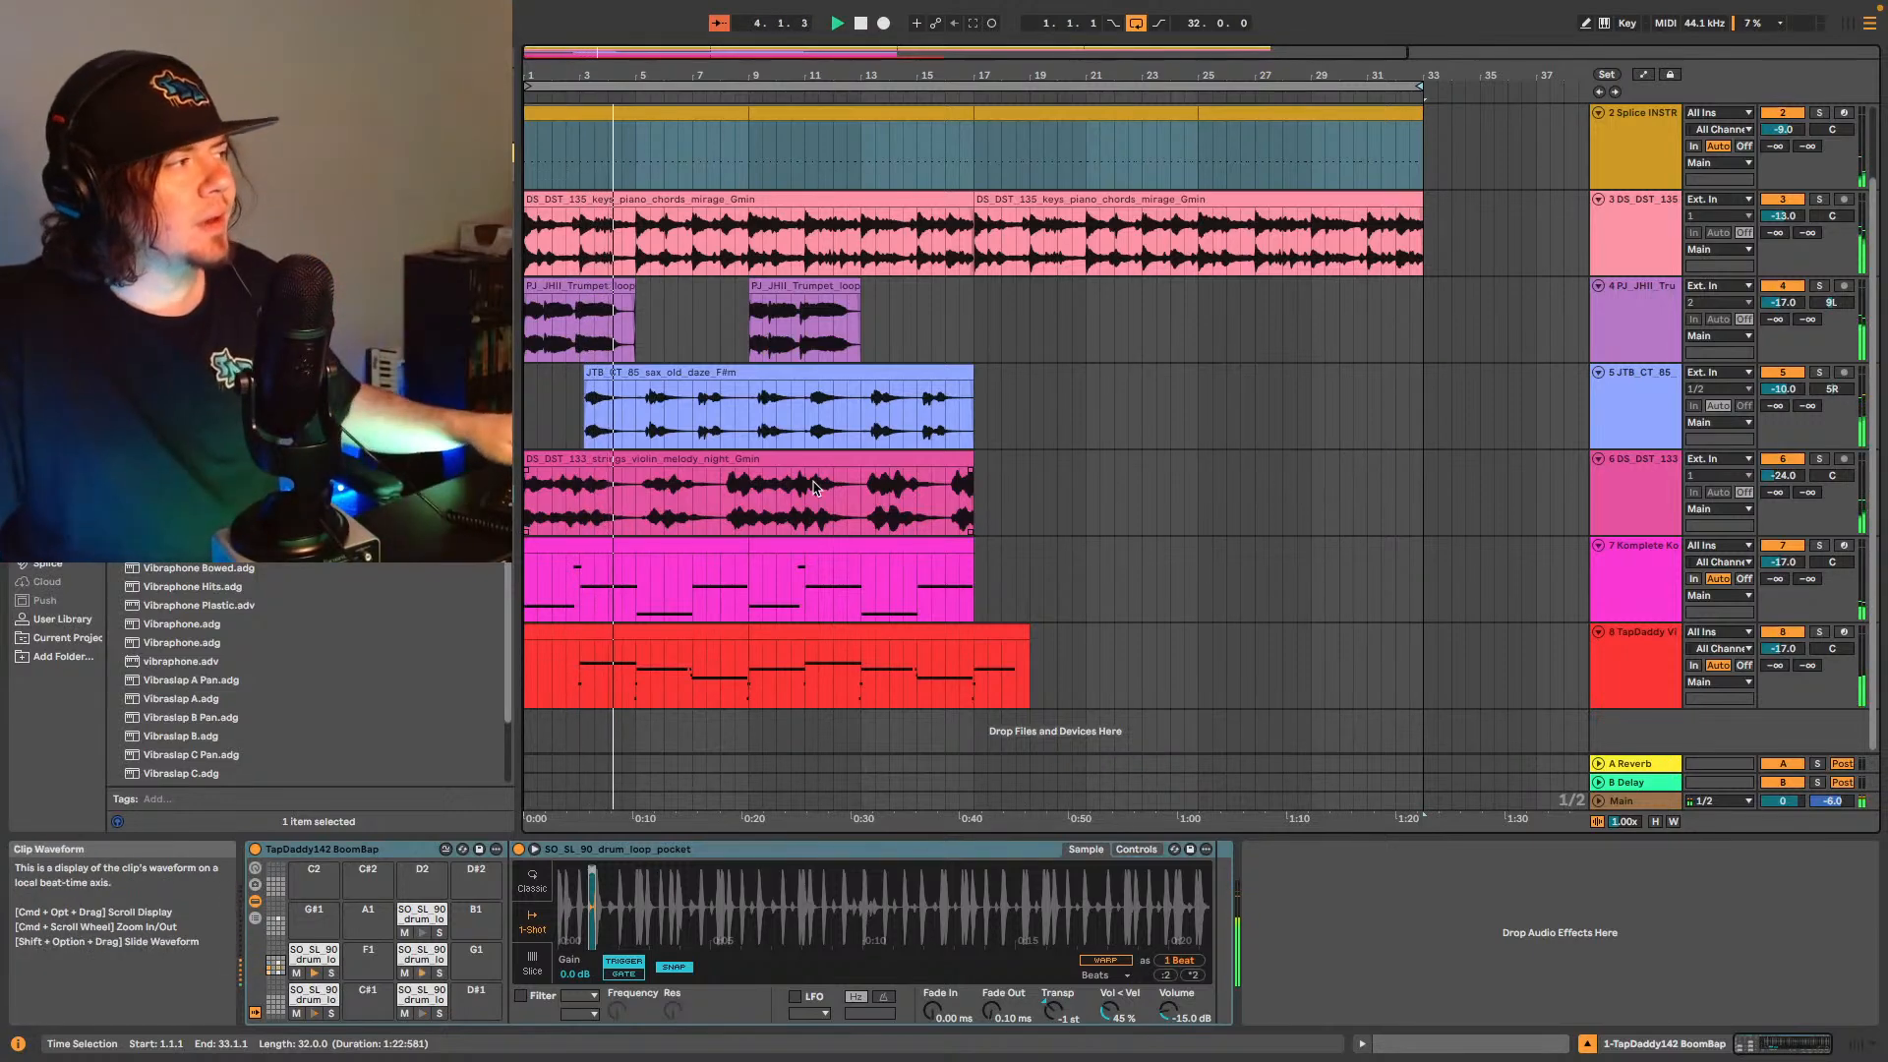
# - Move all clips on every track eight bars later so that the arrangement starts at bar 9
pyautogui.moveTo(531, 689); pyautogui.dragTo(1424, 61)
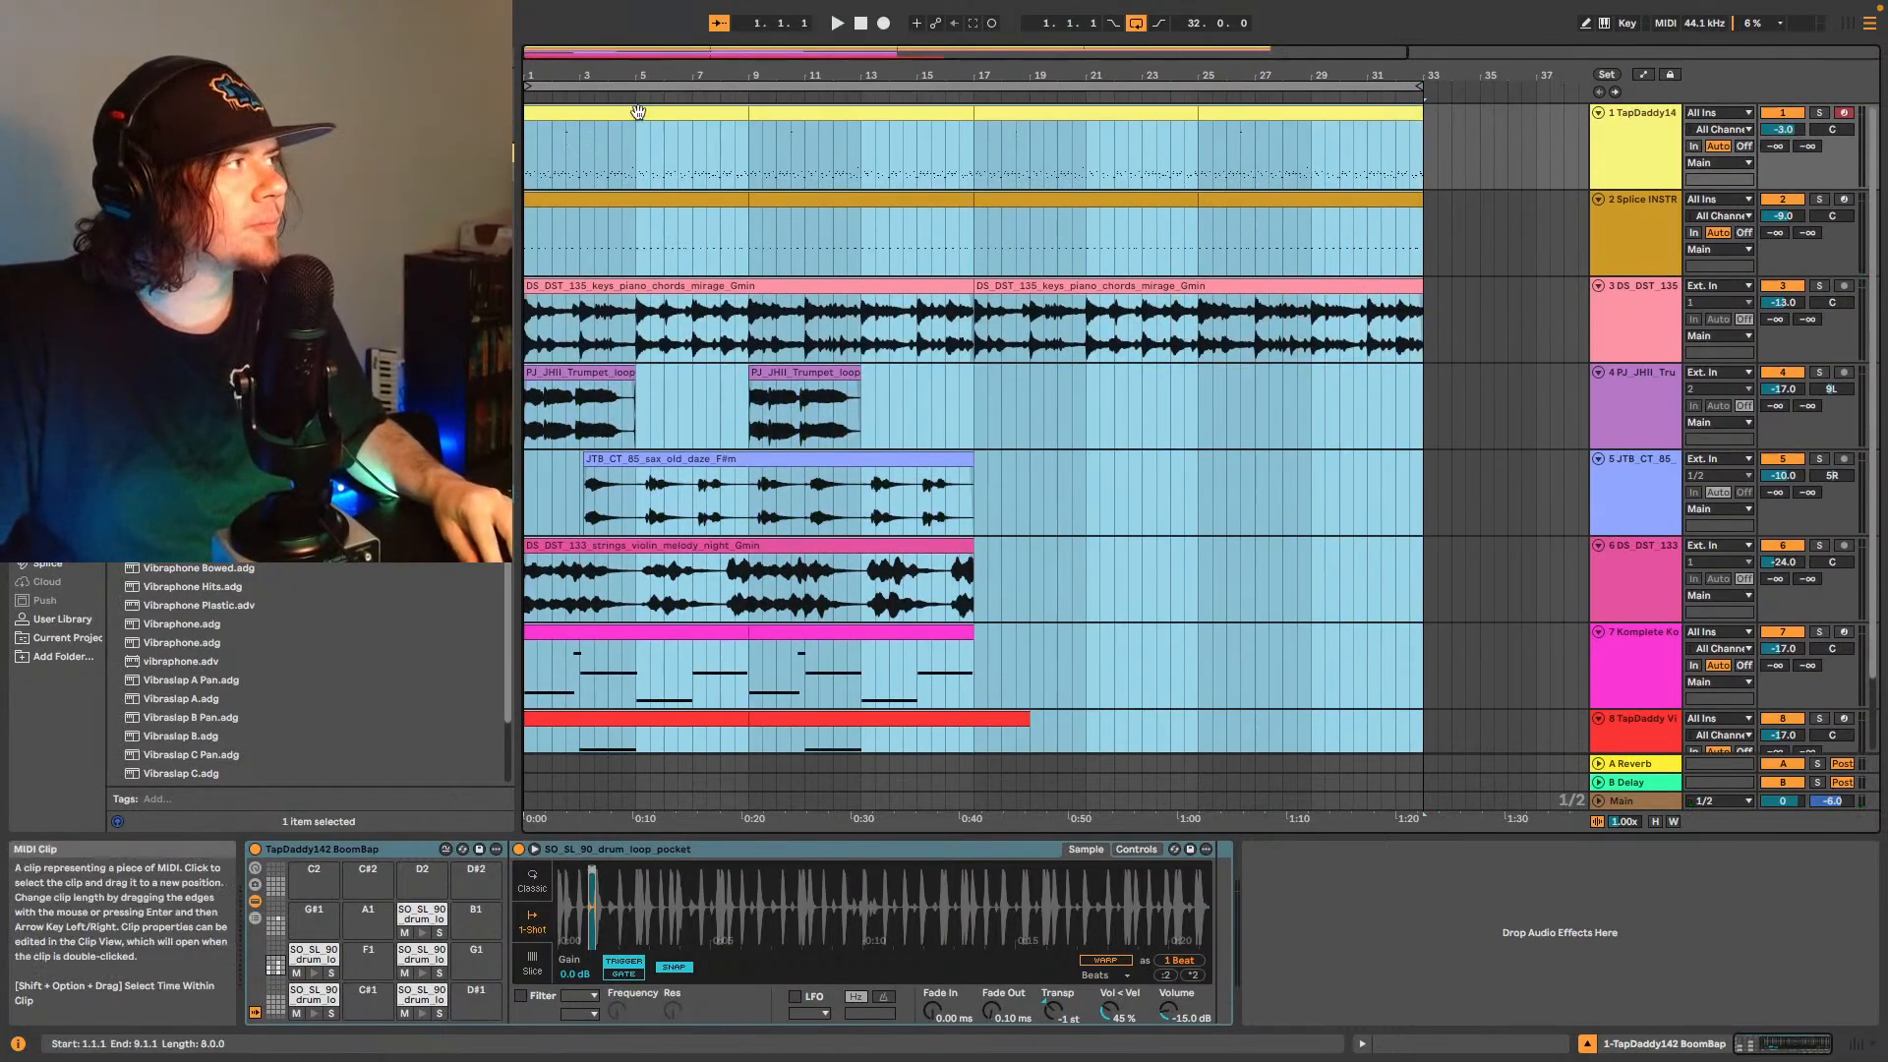
pyautogui.moveTo(638, 111); pyautogui.dragTo(859, 150)
pyautogui.click(859, 150)
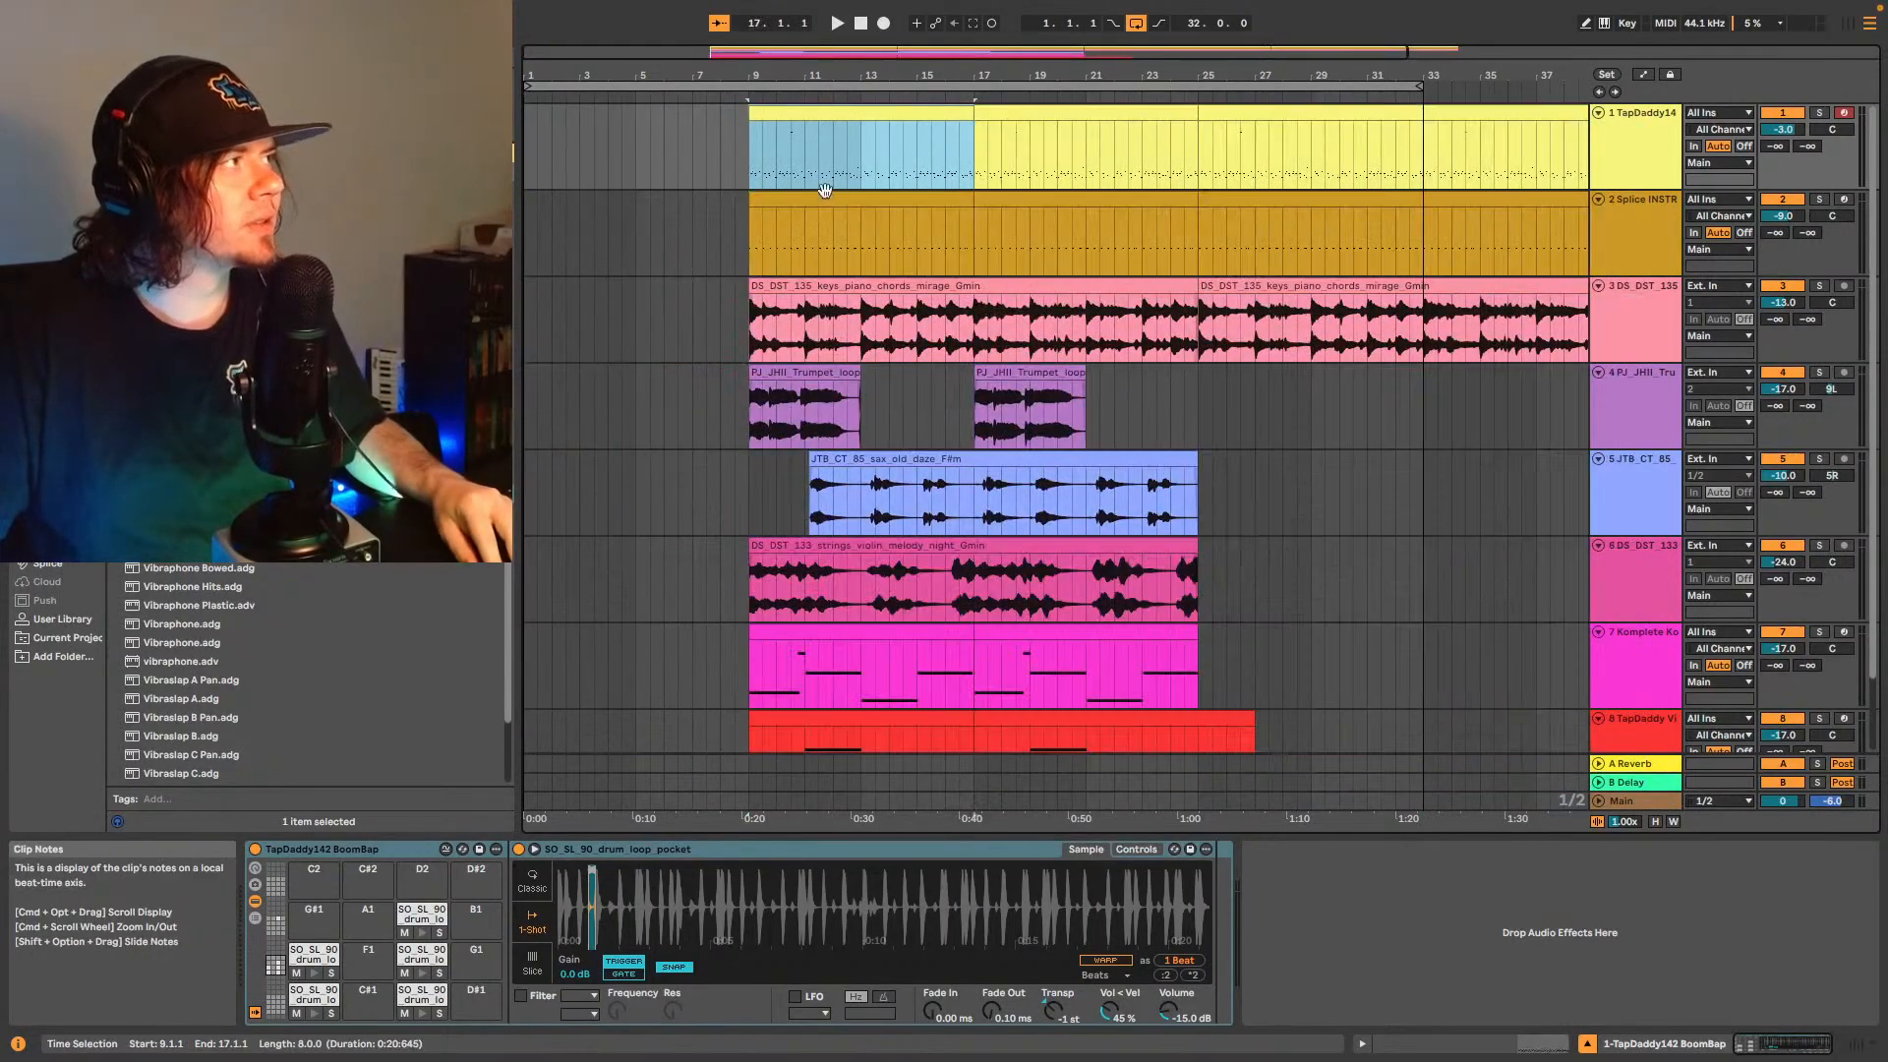
# - Copy eight bars of the piano chords from bar 17 and paste them at bar 1 as an intro
pyautogui.click(837, 286)
pyautogui.moveTo(976, 329); pyautogui.dragTo(1183, 281)
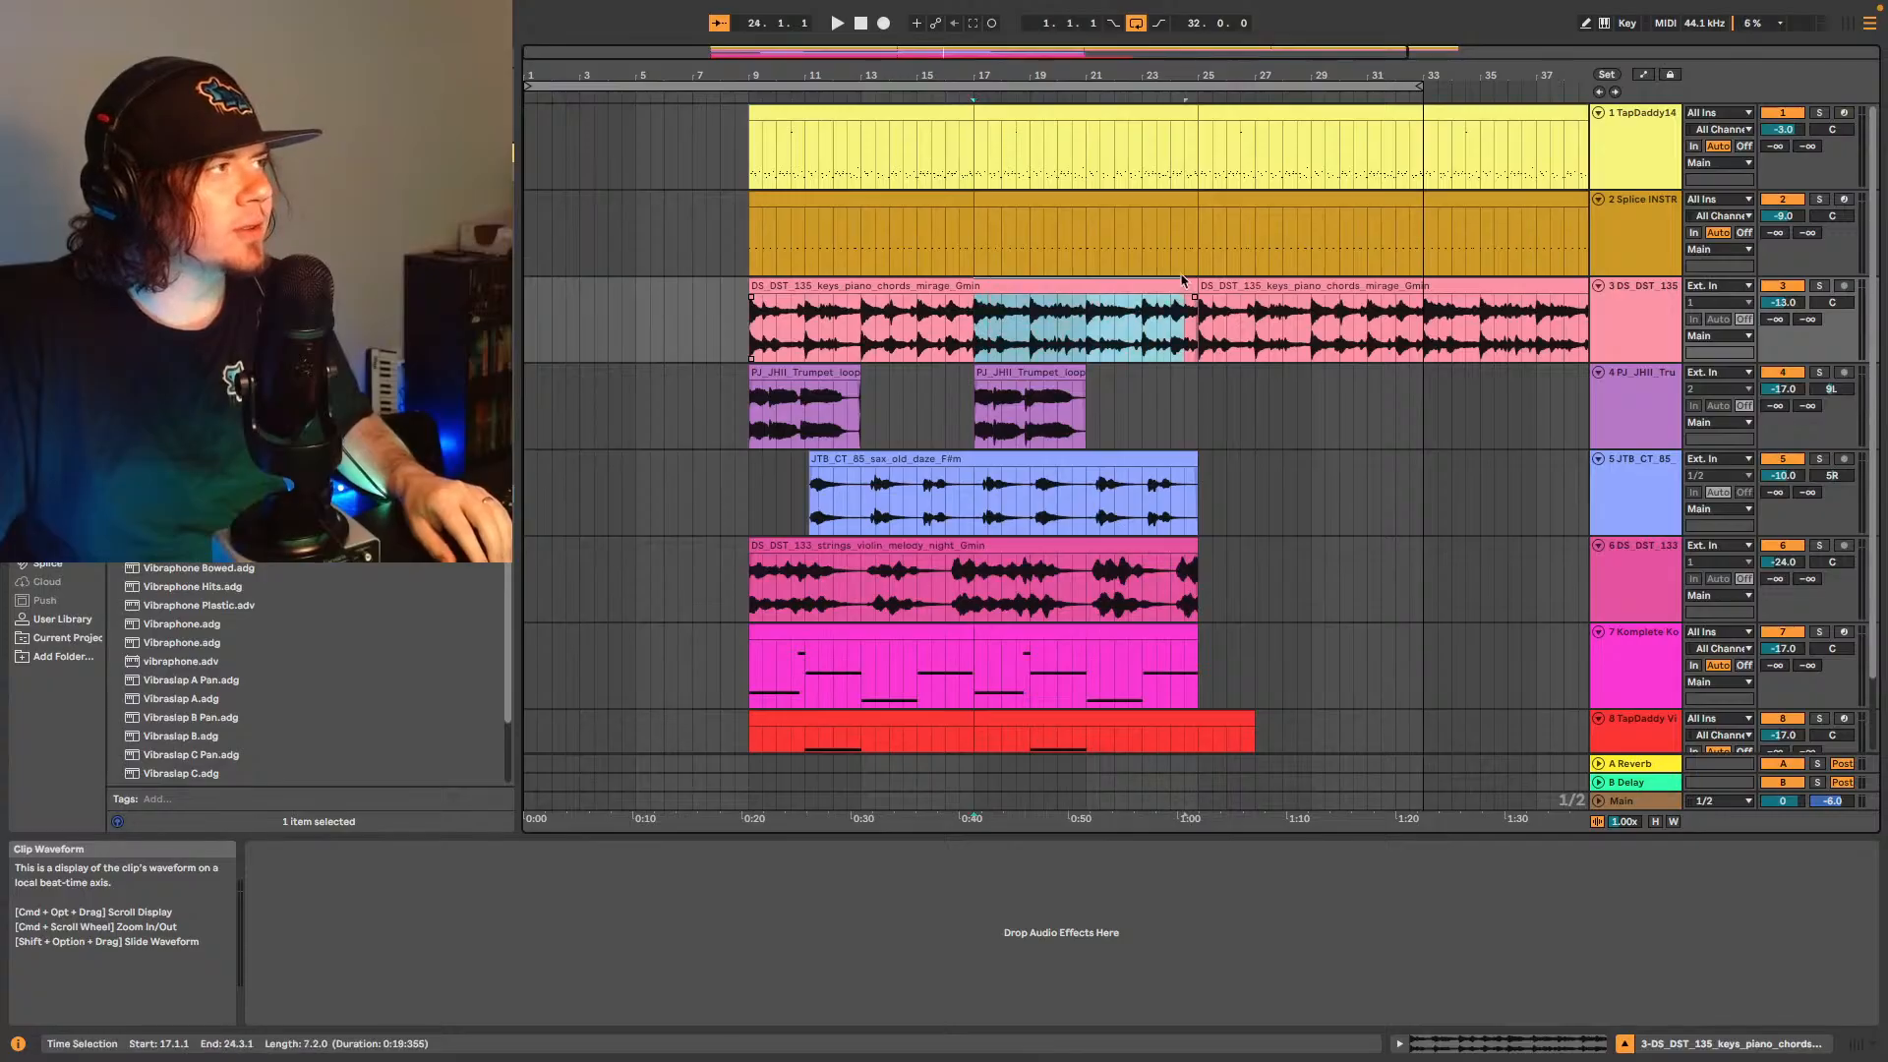
pyautogui.click(527, 308)
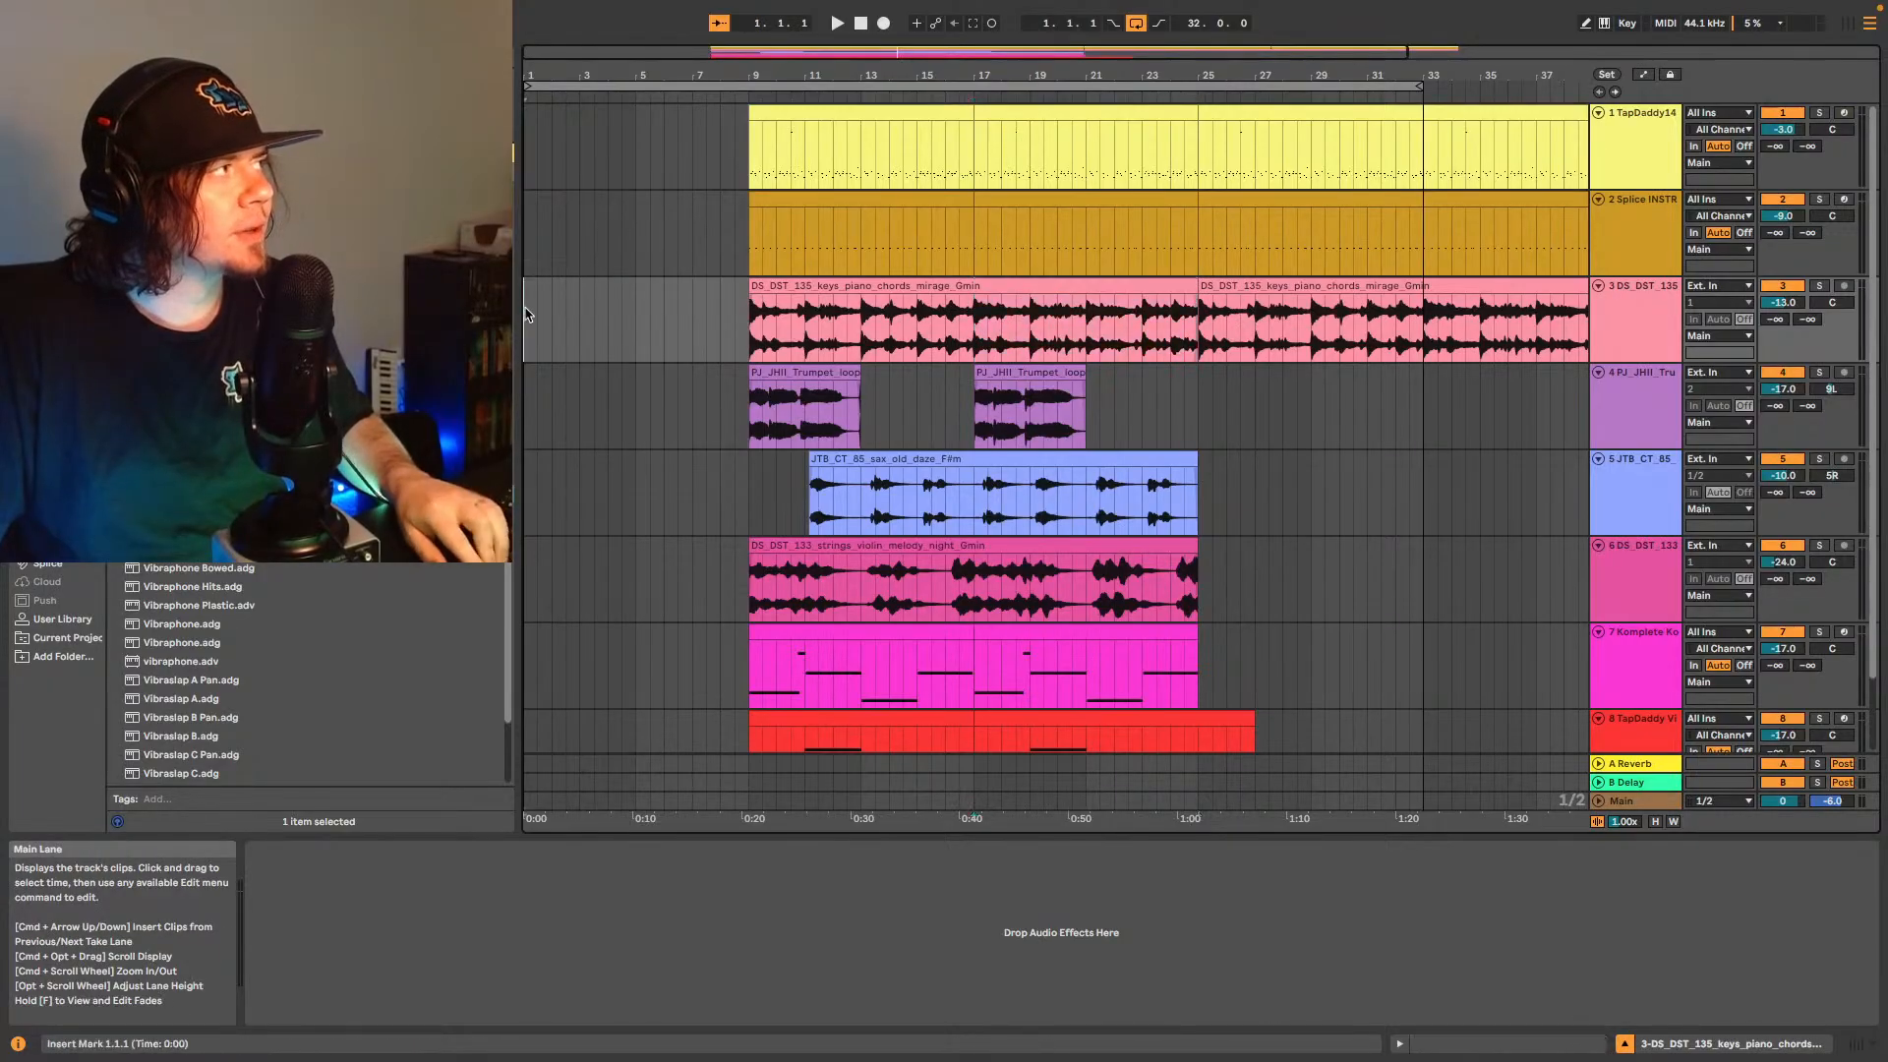
pyautogui.press('super+v')
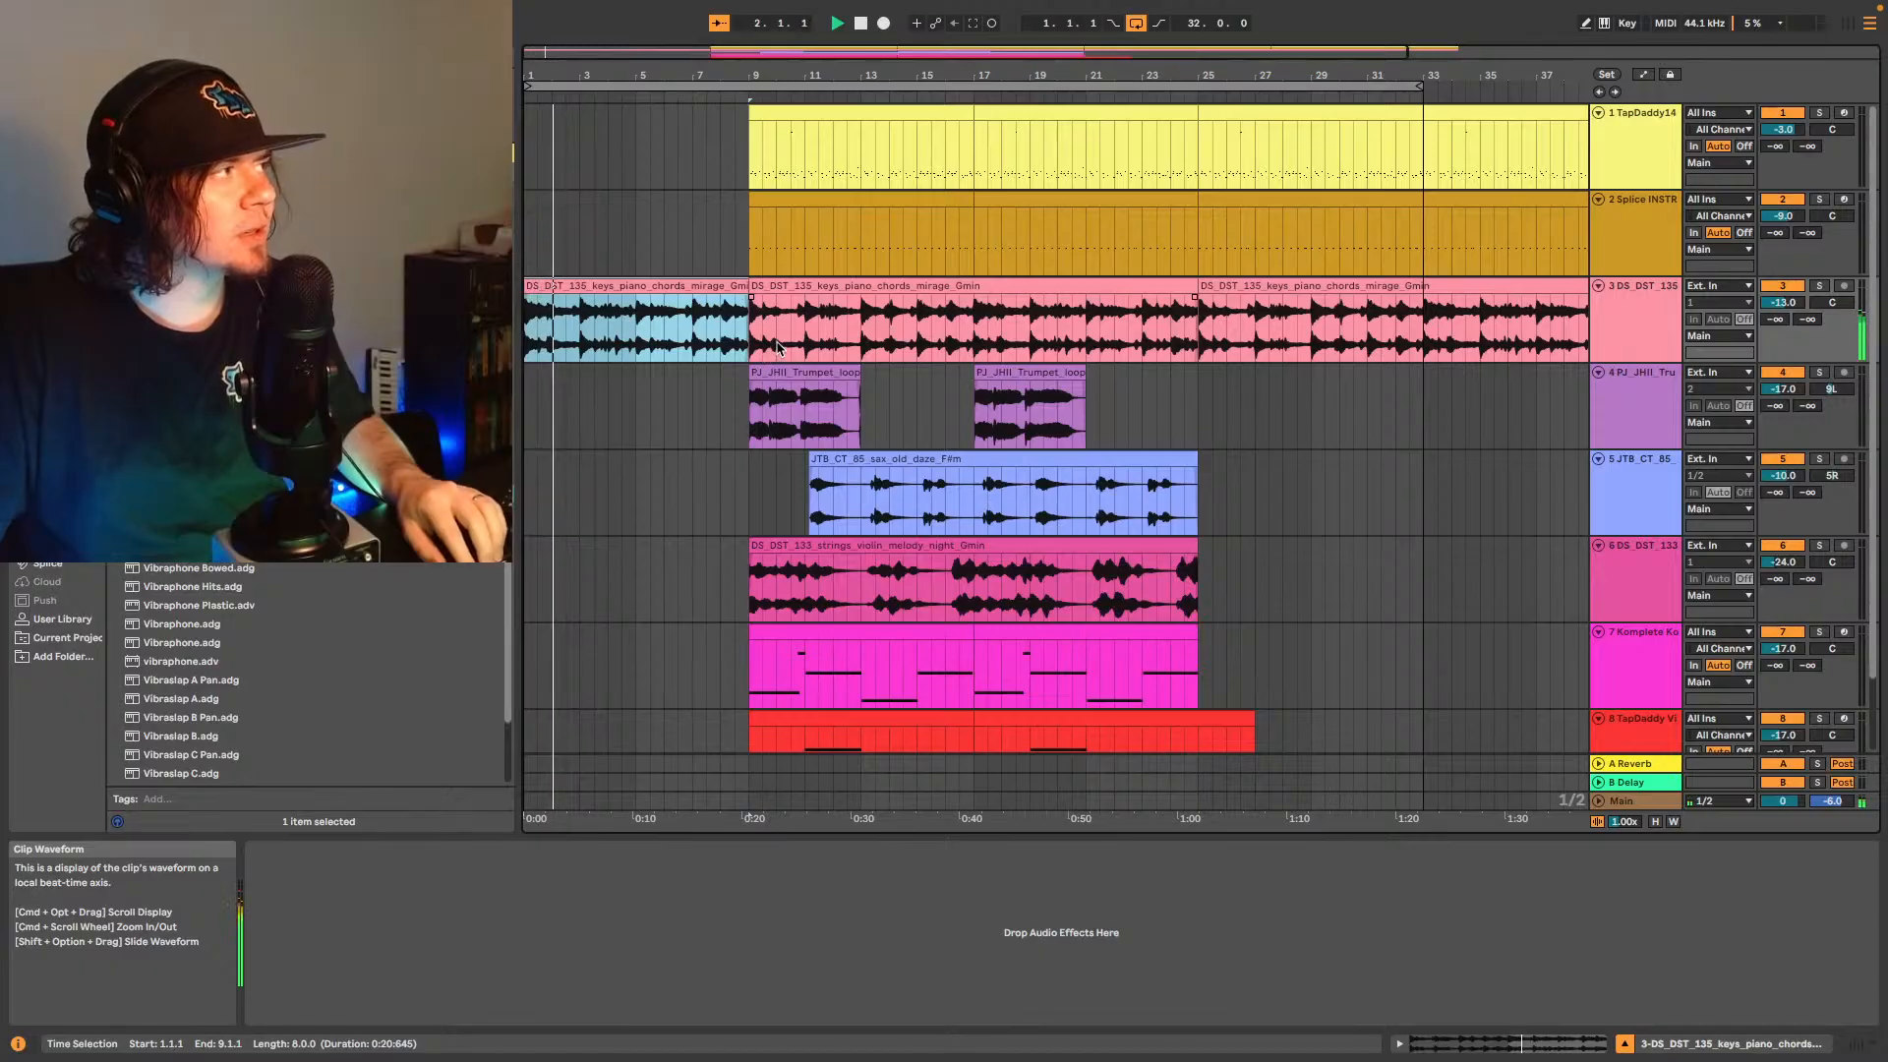
# - Extend the start of the violin melody clip one bar earlier to bar 8
pyautogui.scroll(-2, 853, 412)
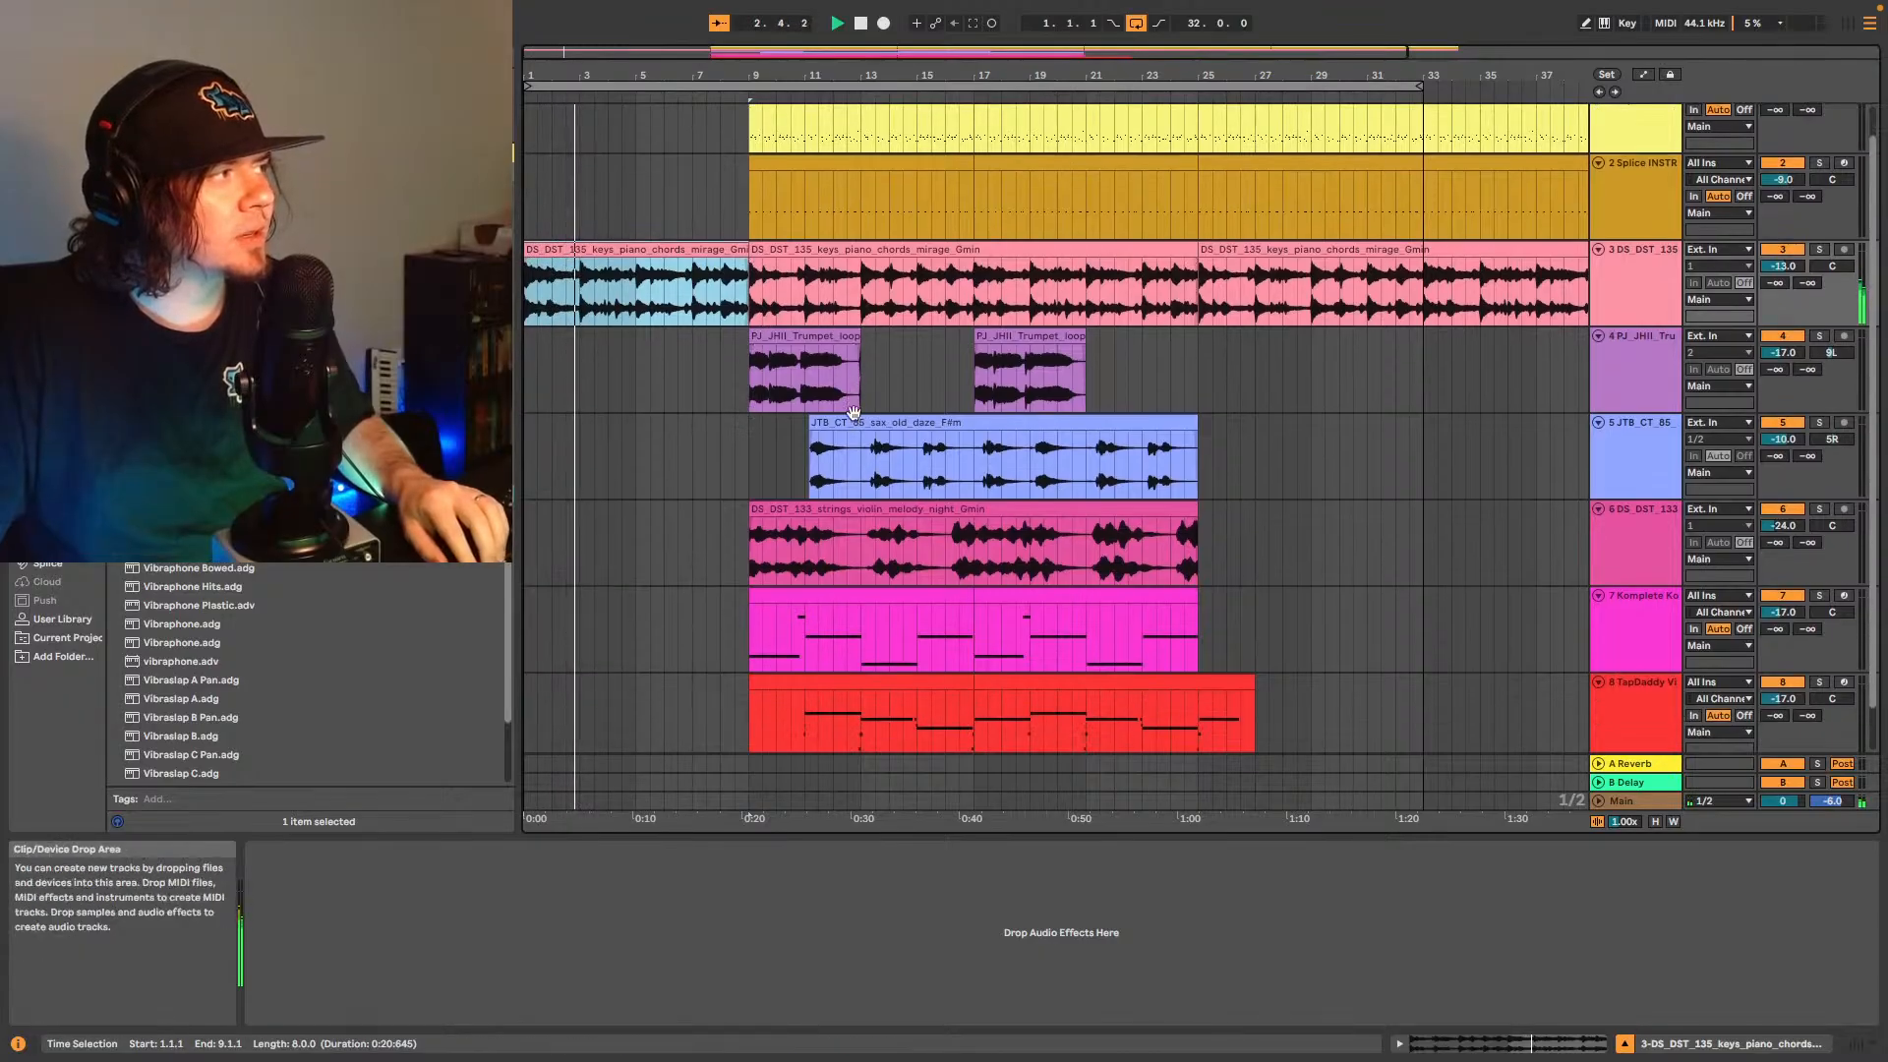
pyautogui.moveTo(750, 510)
pyautogui.mouseDown()
pyautogui.moveTo(691, 510)
pyautogui.moveTo(719, 511)
pyautogui.mouseUp()
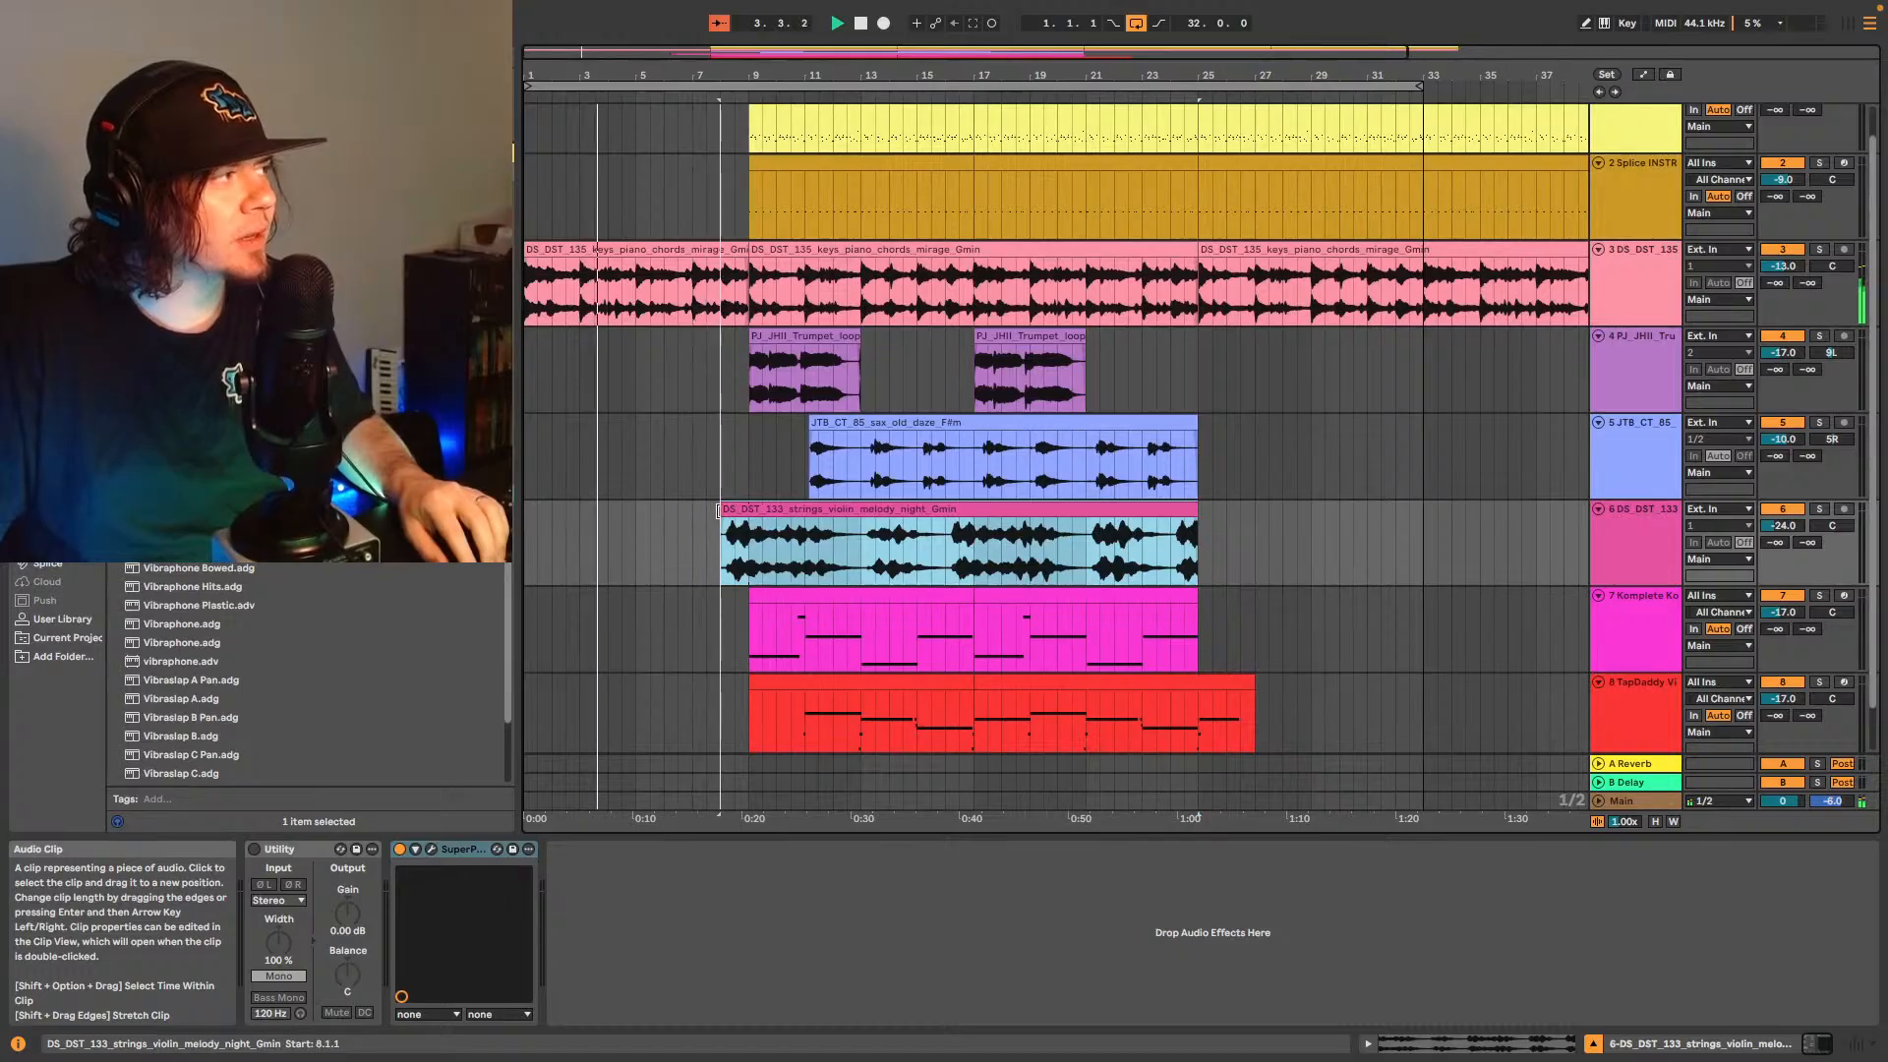
# - Extend the start of the first vibraphone clip to 8.3 and set the vibraphone track's volume to -19 dB
pyautogui.moveTo(600, 51); pyautogui.dragTo(600, 83)
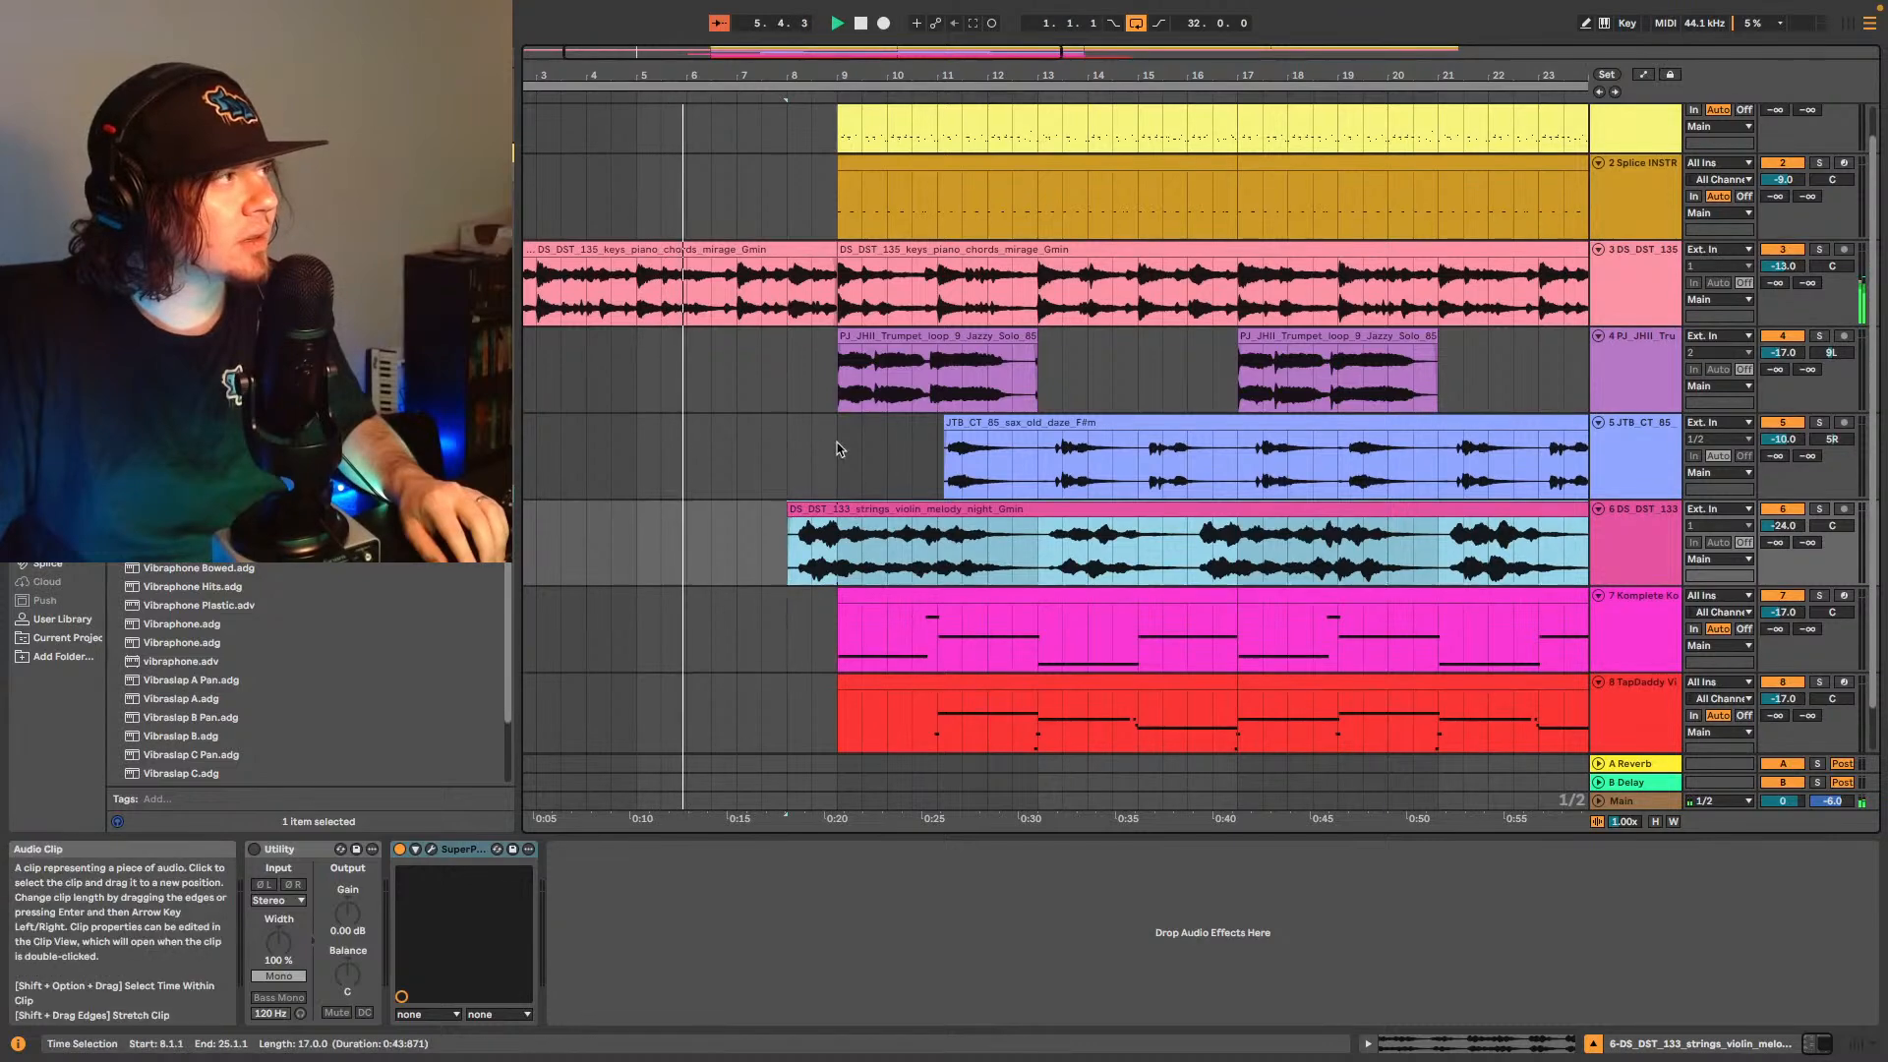
pyautogui.click(838, 340)
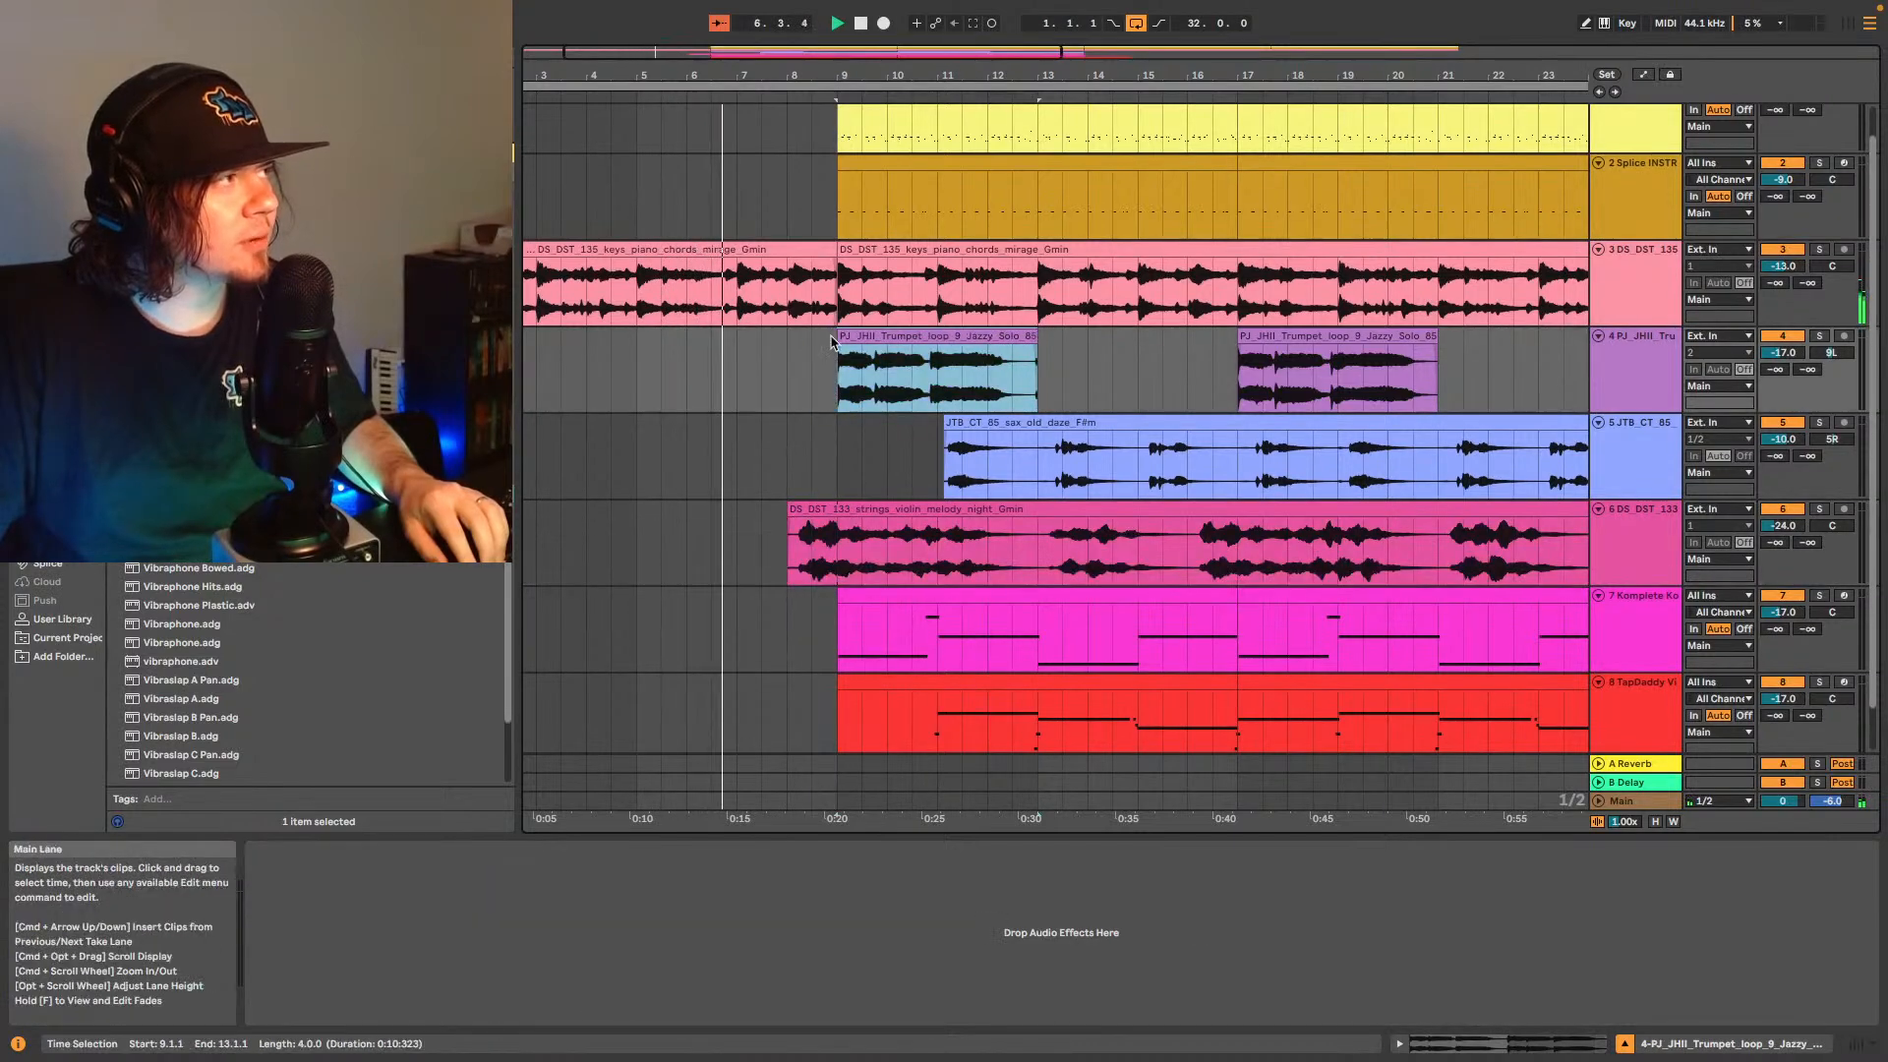
pyautogui.scroll(-2, 816, 422)
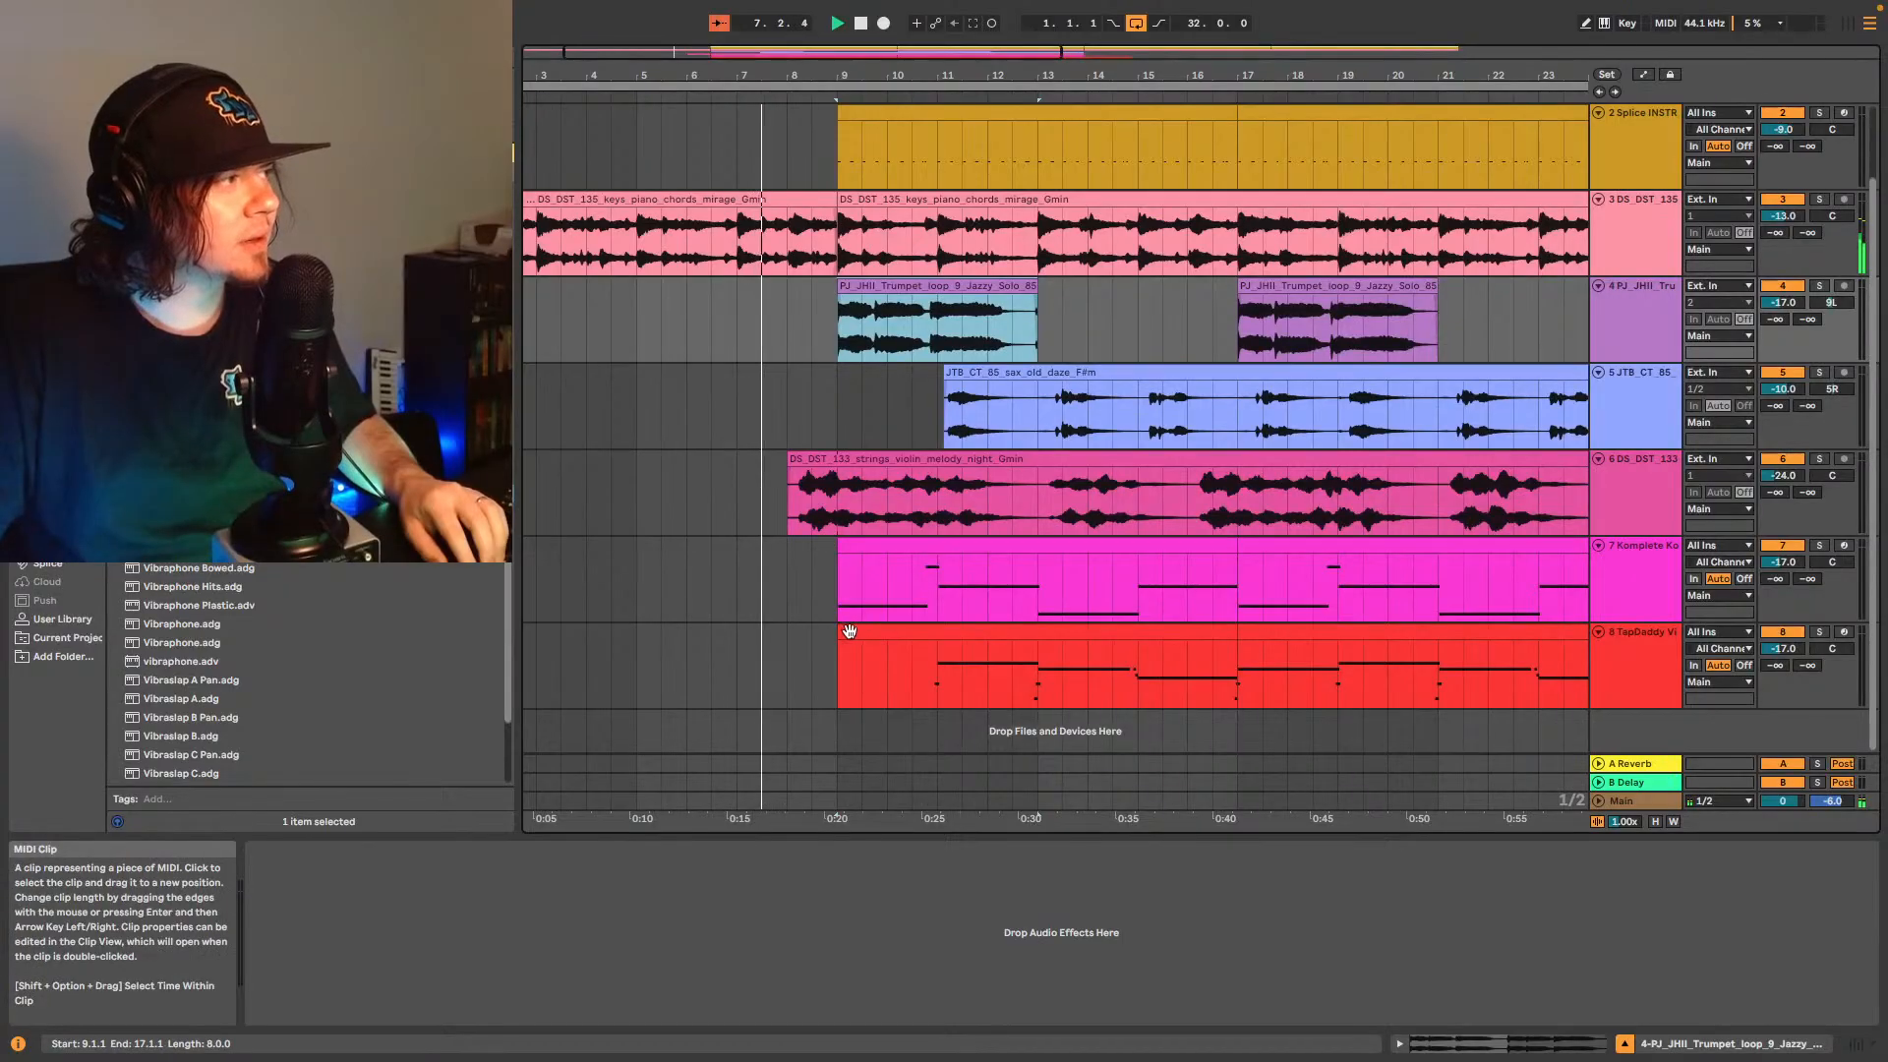
pyautogui.click(850, 631)
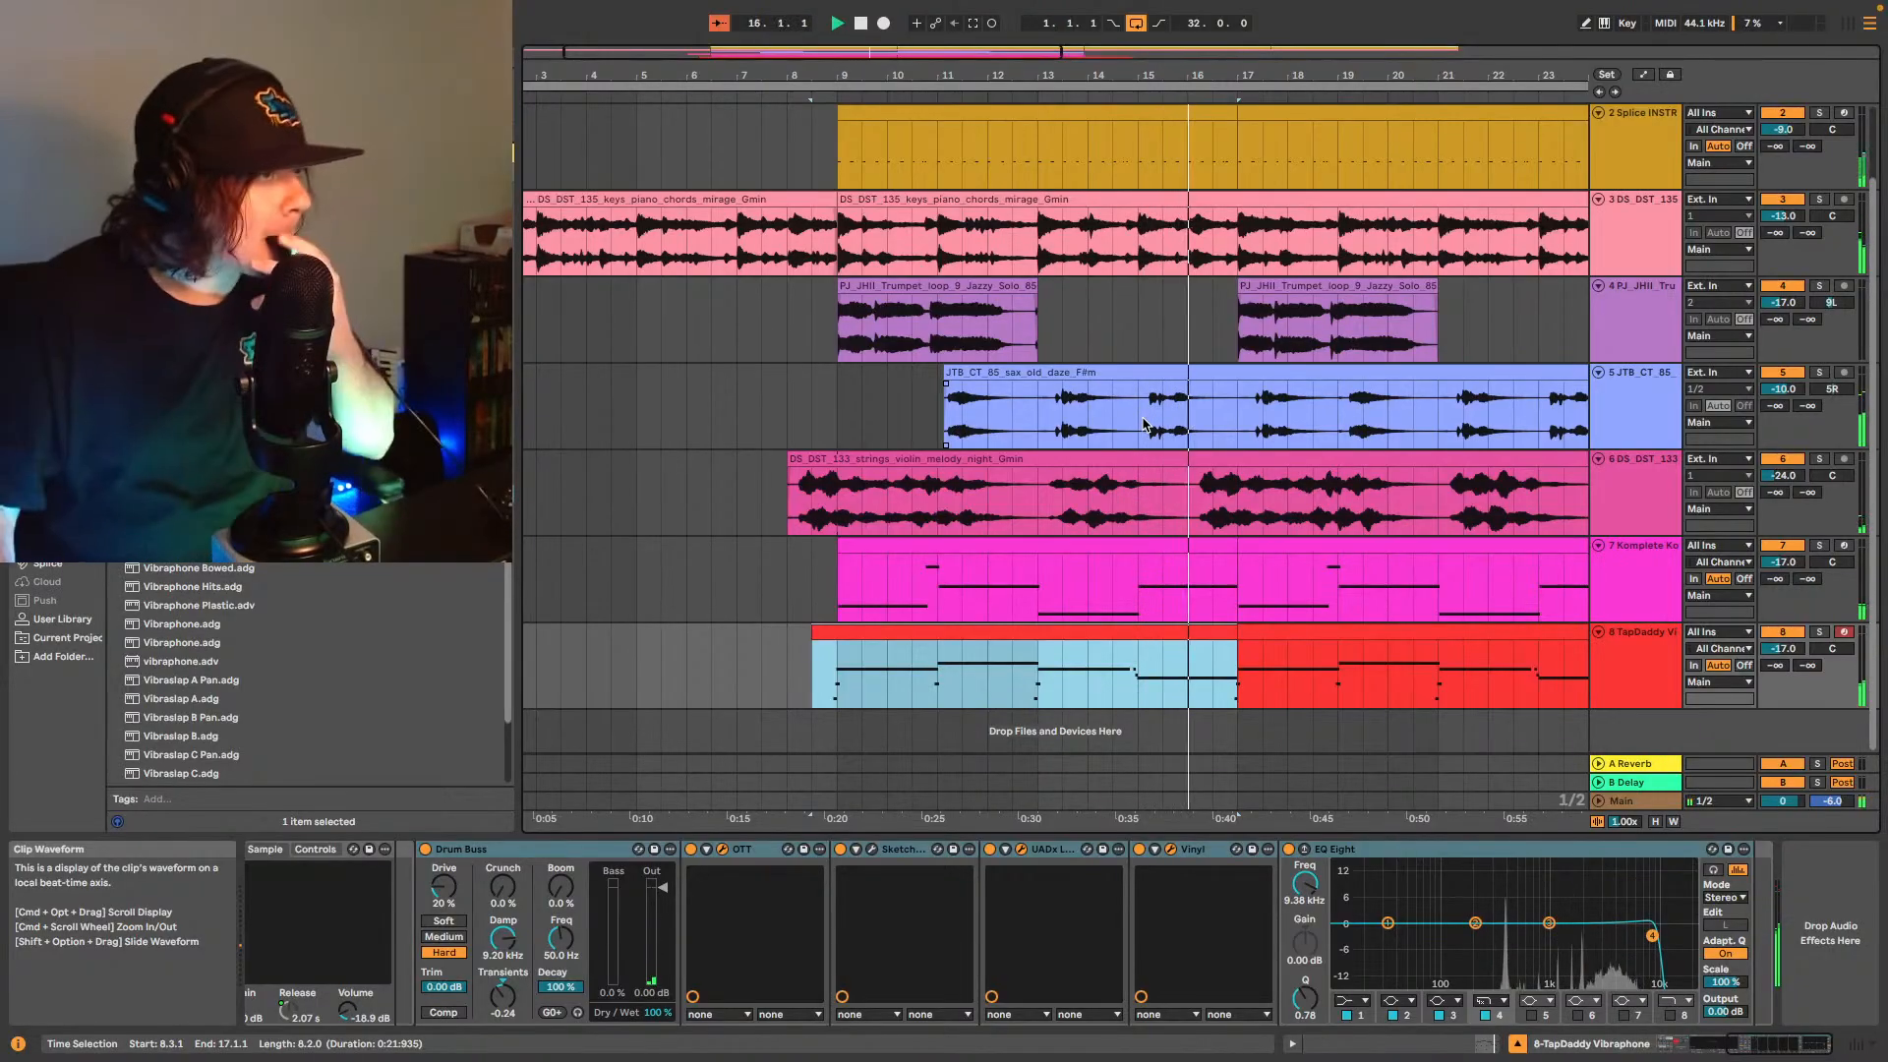
pyautogui.moveTo(1782, 649); pyautogui.dragTo(1782, 656)
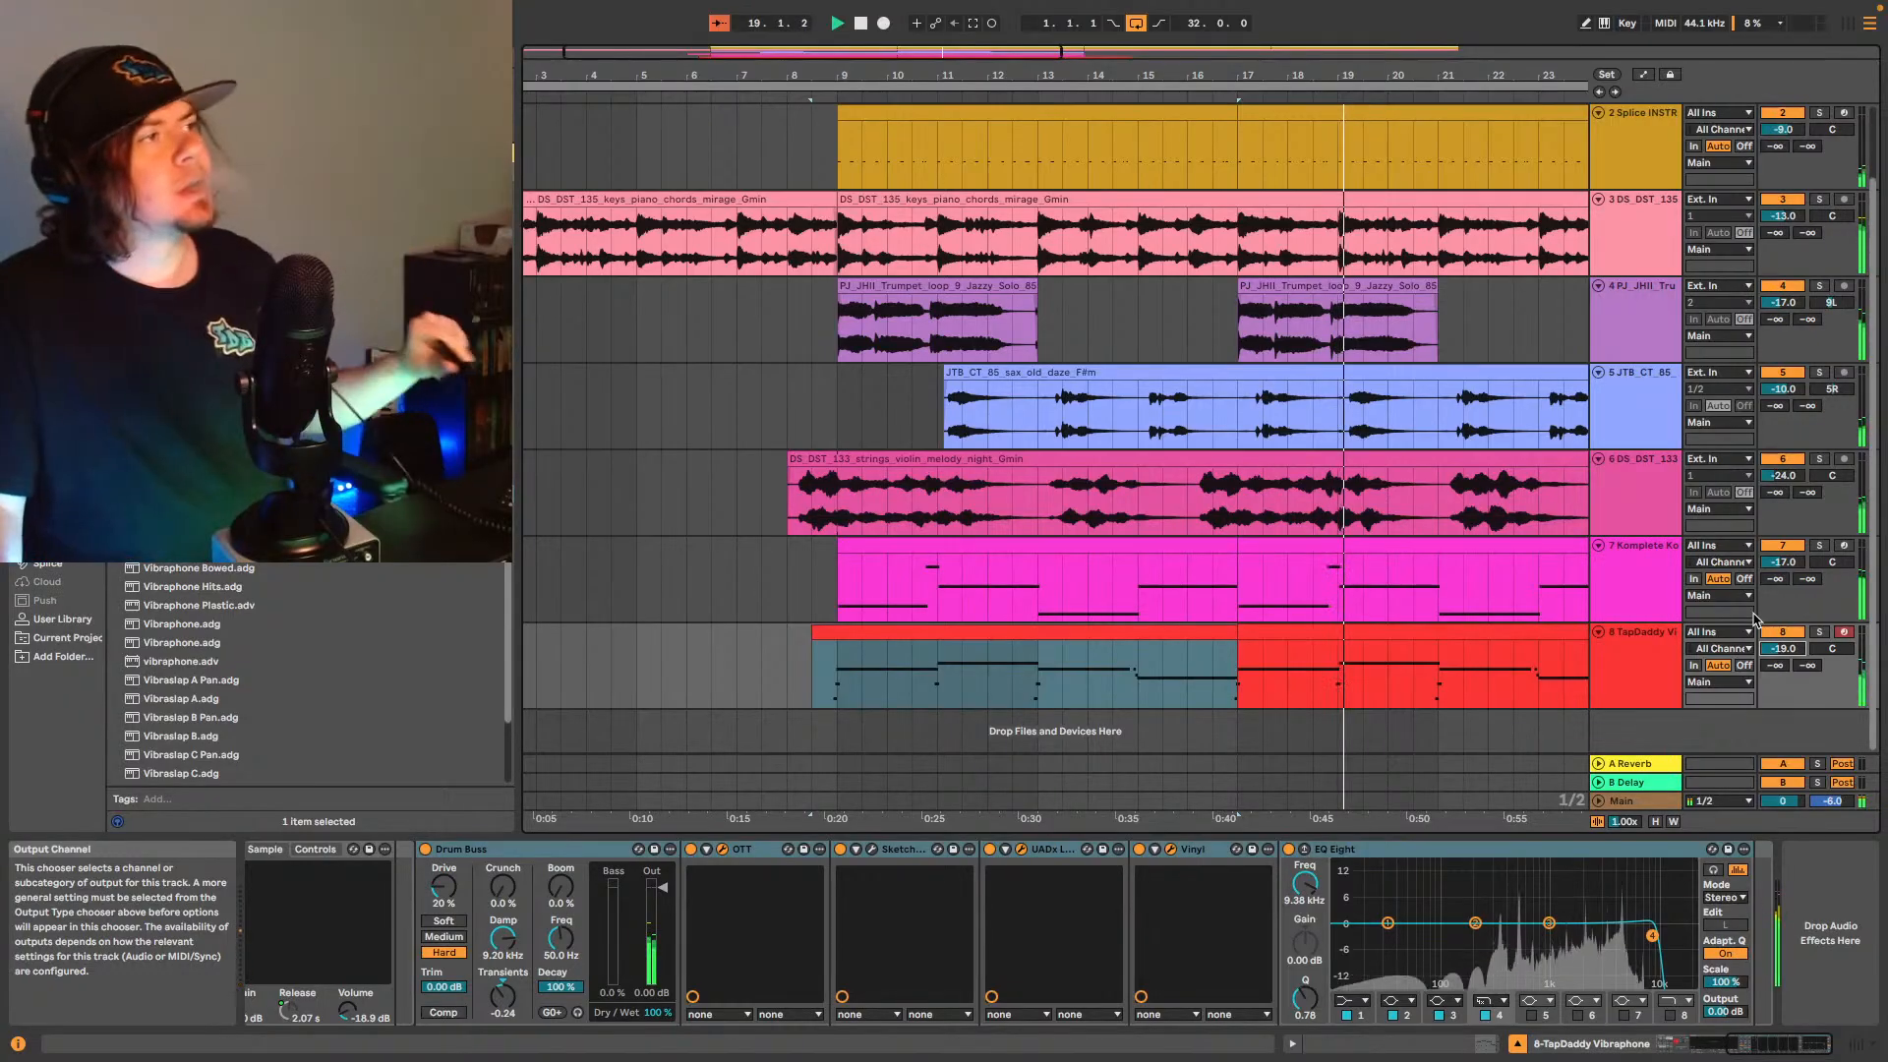
# - Move the 32-bar arrangement loop so that it runs from bar 9 to bar 41
pyautogui.scroll(-3, 999, 59)
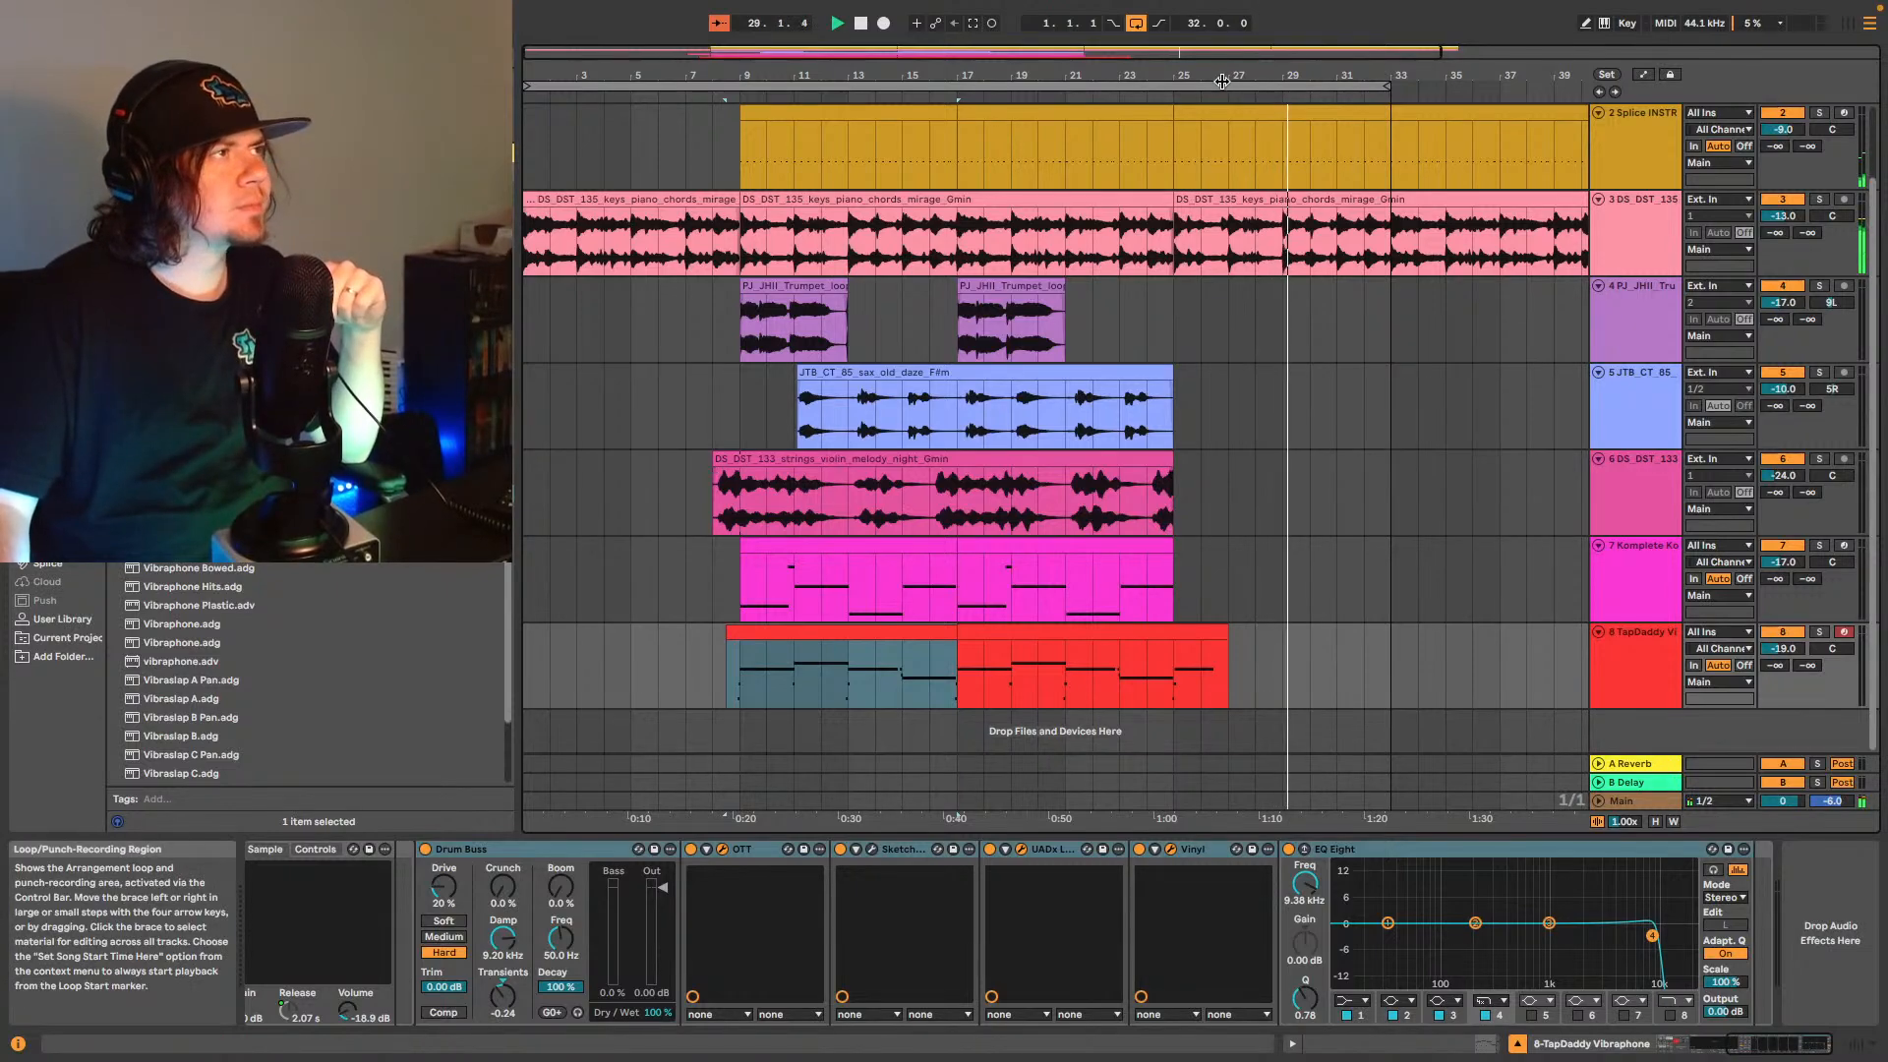
pyautogui.moveTo(1221, 80); pyautogui.dragTo(1438, 85)
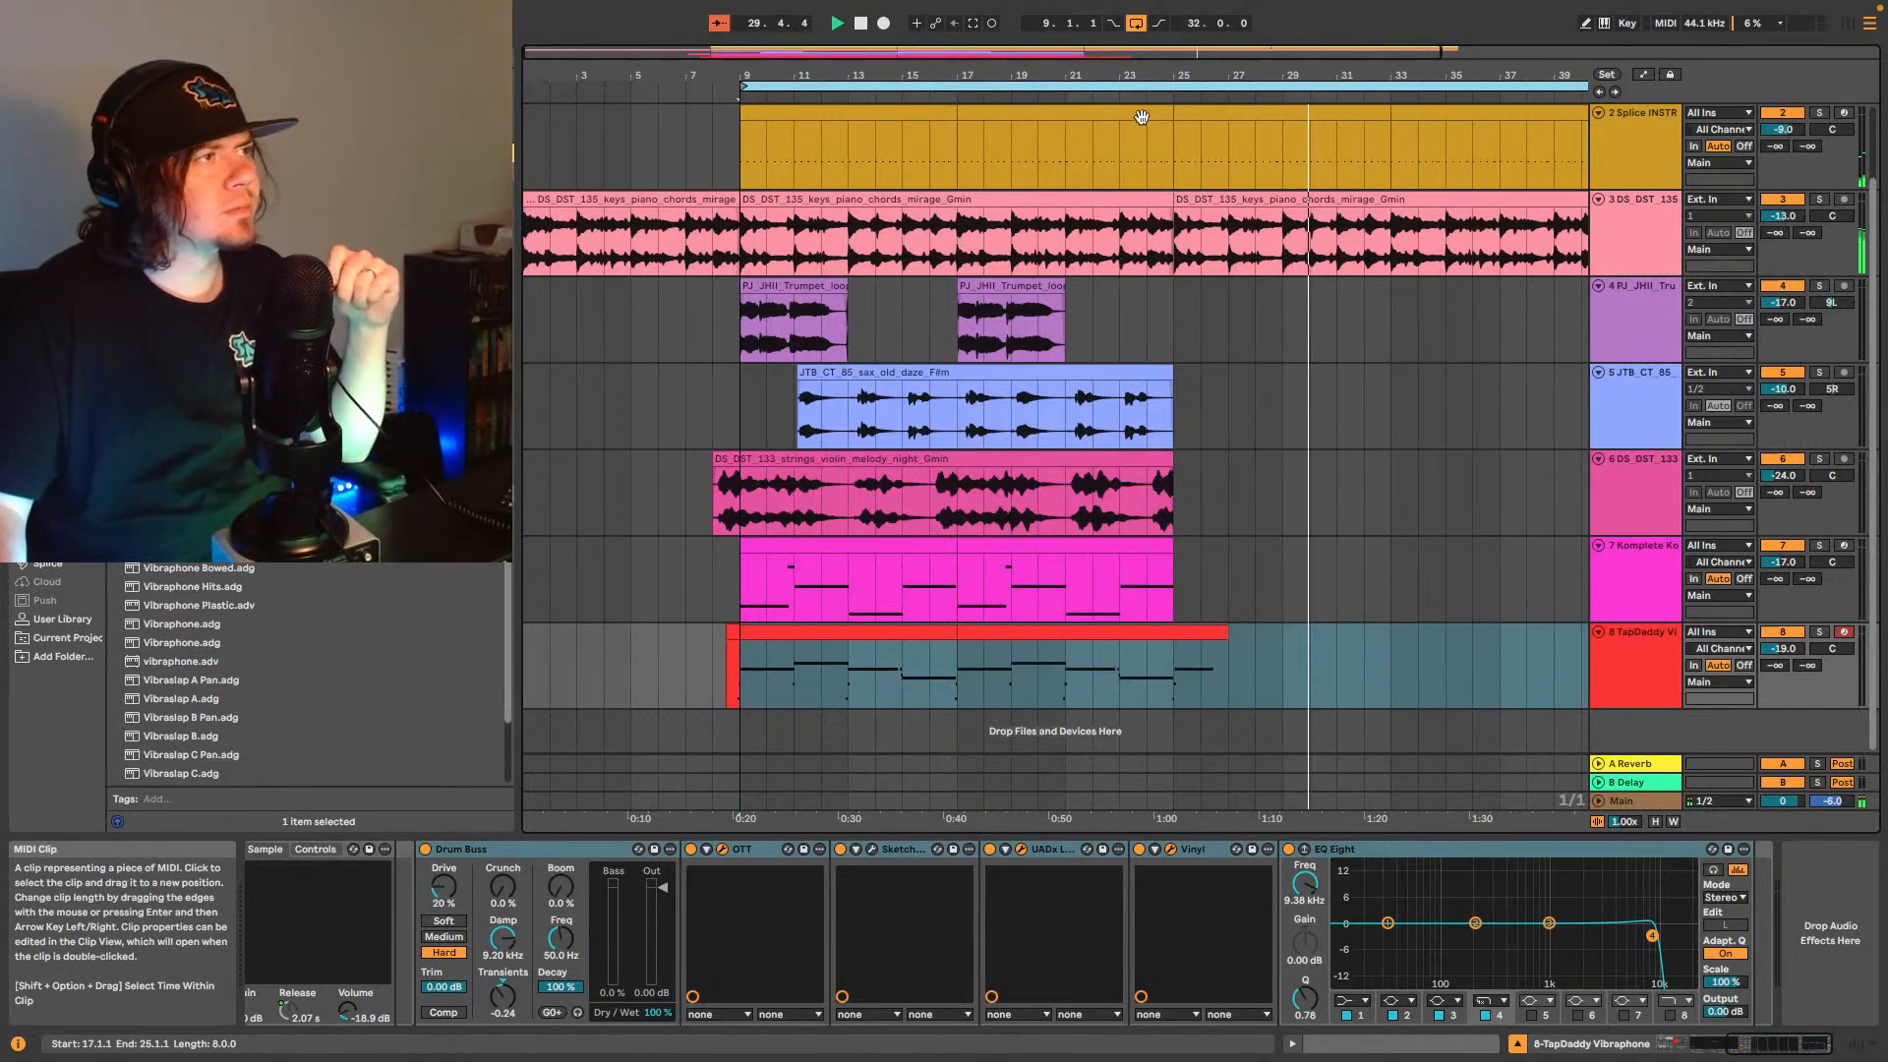
pyautogui.moveTo(1141, 51); pyautogui.dragTo(1141, 35)
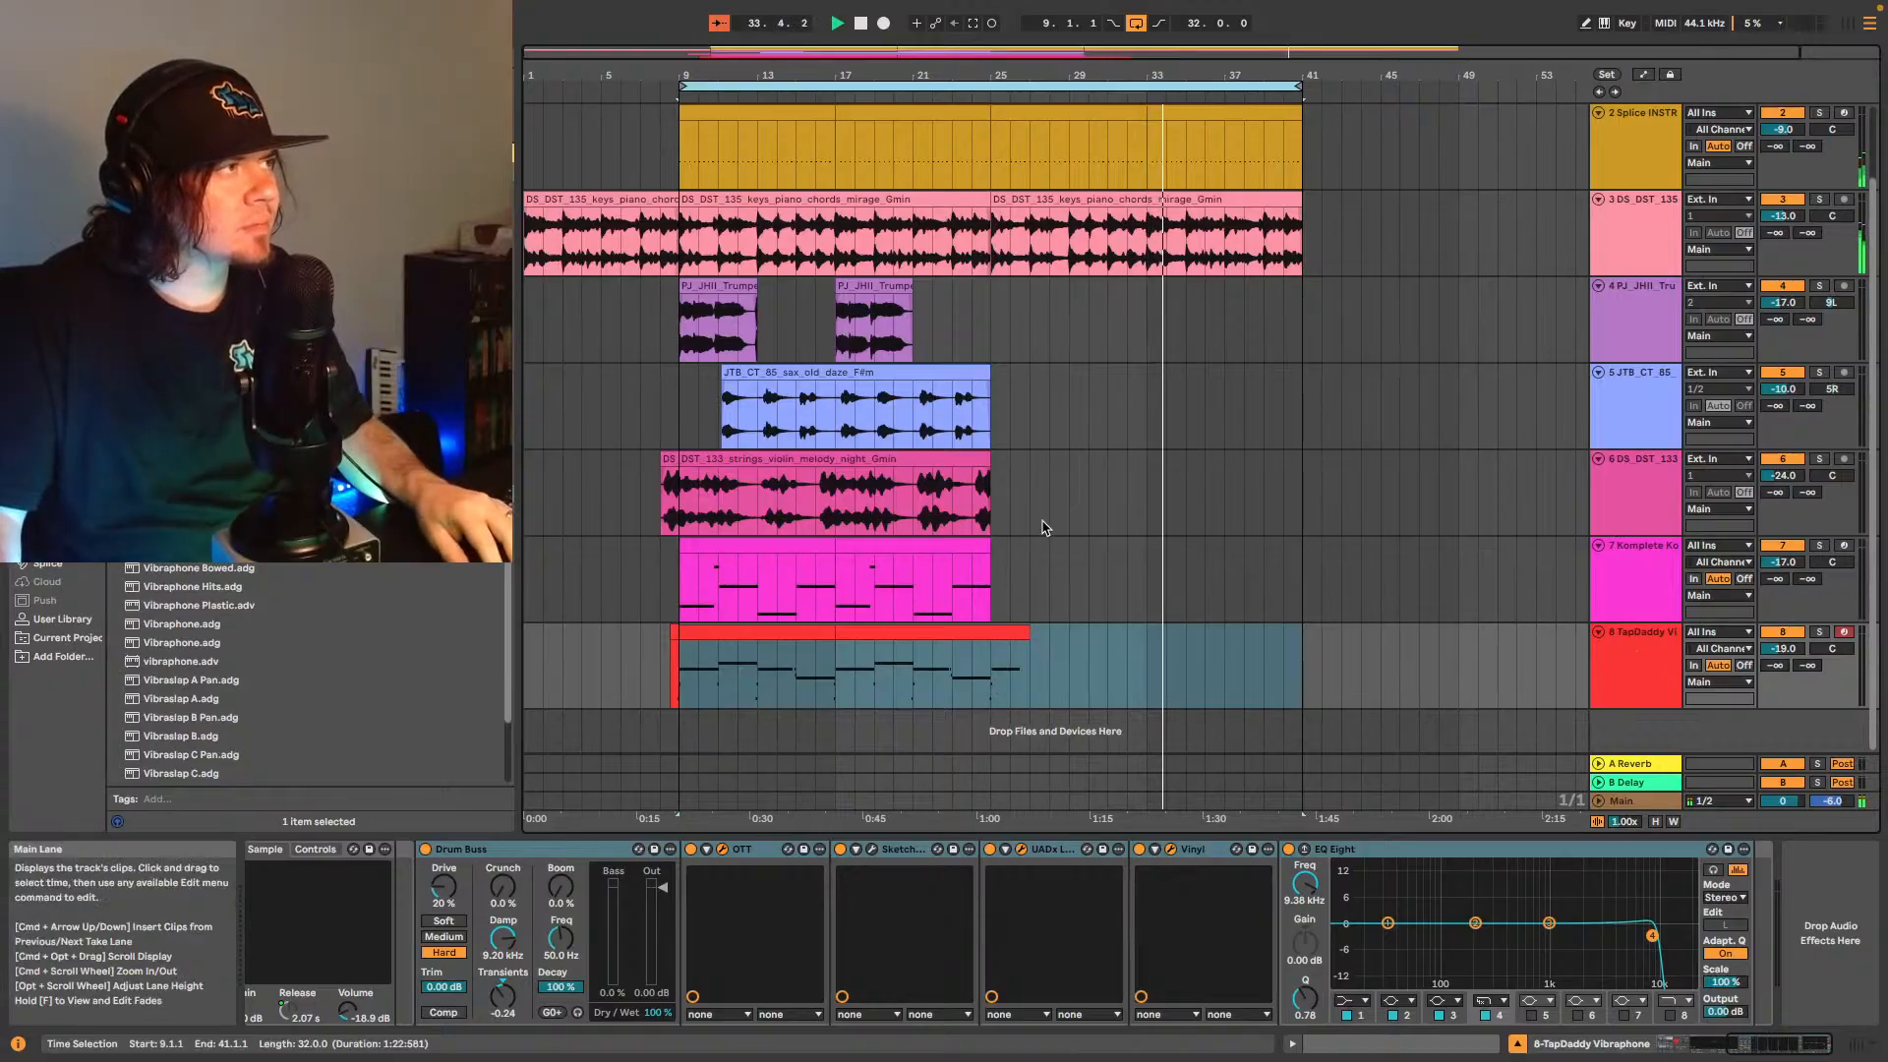
# - Try a copy of the violin melody's bars 8 to 17 at bar 32, listen to it and delete it
pyautogui.press('space')
pyautogui.moveTo(660, 502); pyautogui.dragTo(754, 492)
pyautogui.press('super+c')
pyautogui.click(1133, 492)
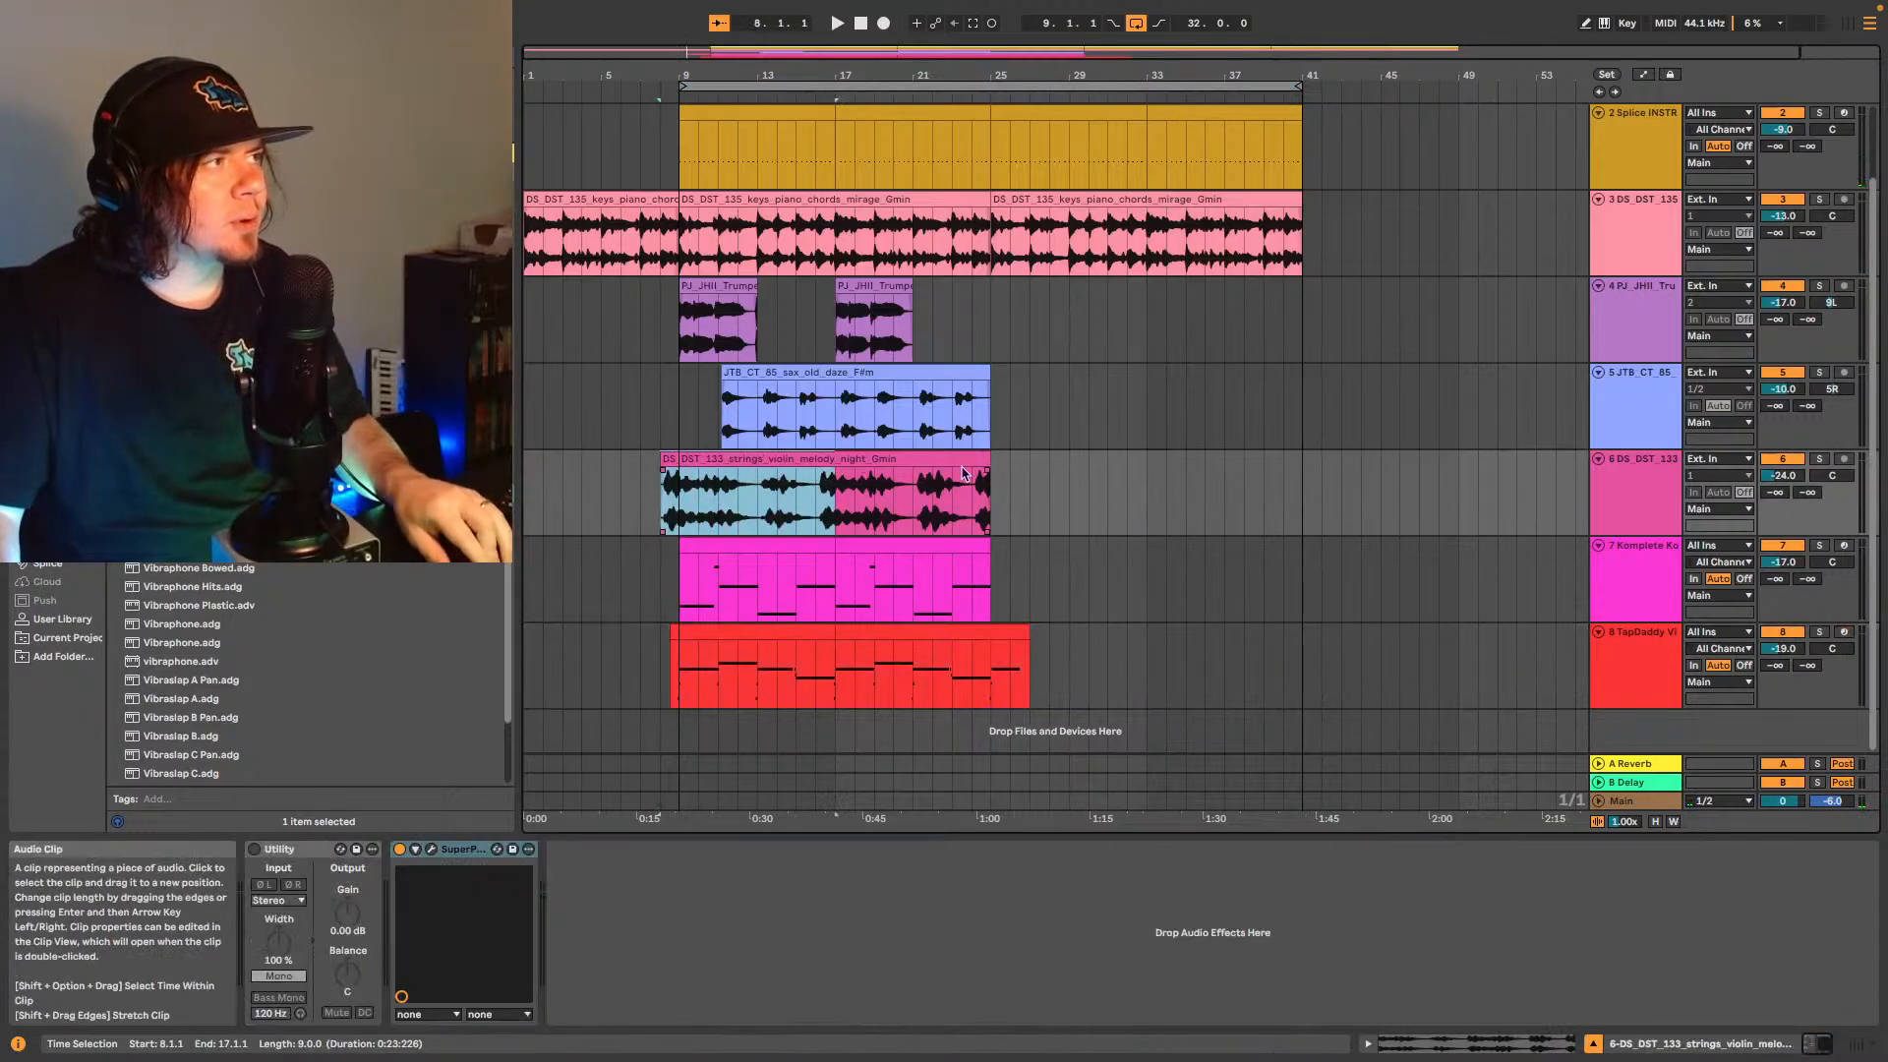
pyautogui.press('super+v')
pyautogui.press('space')
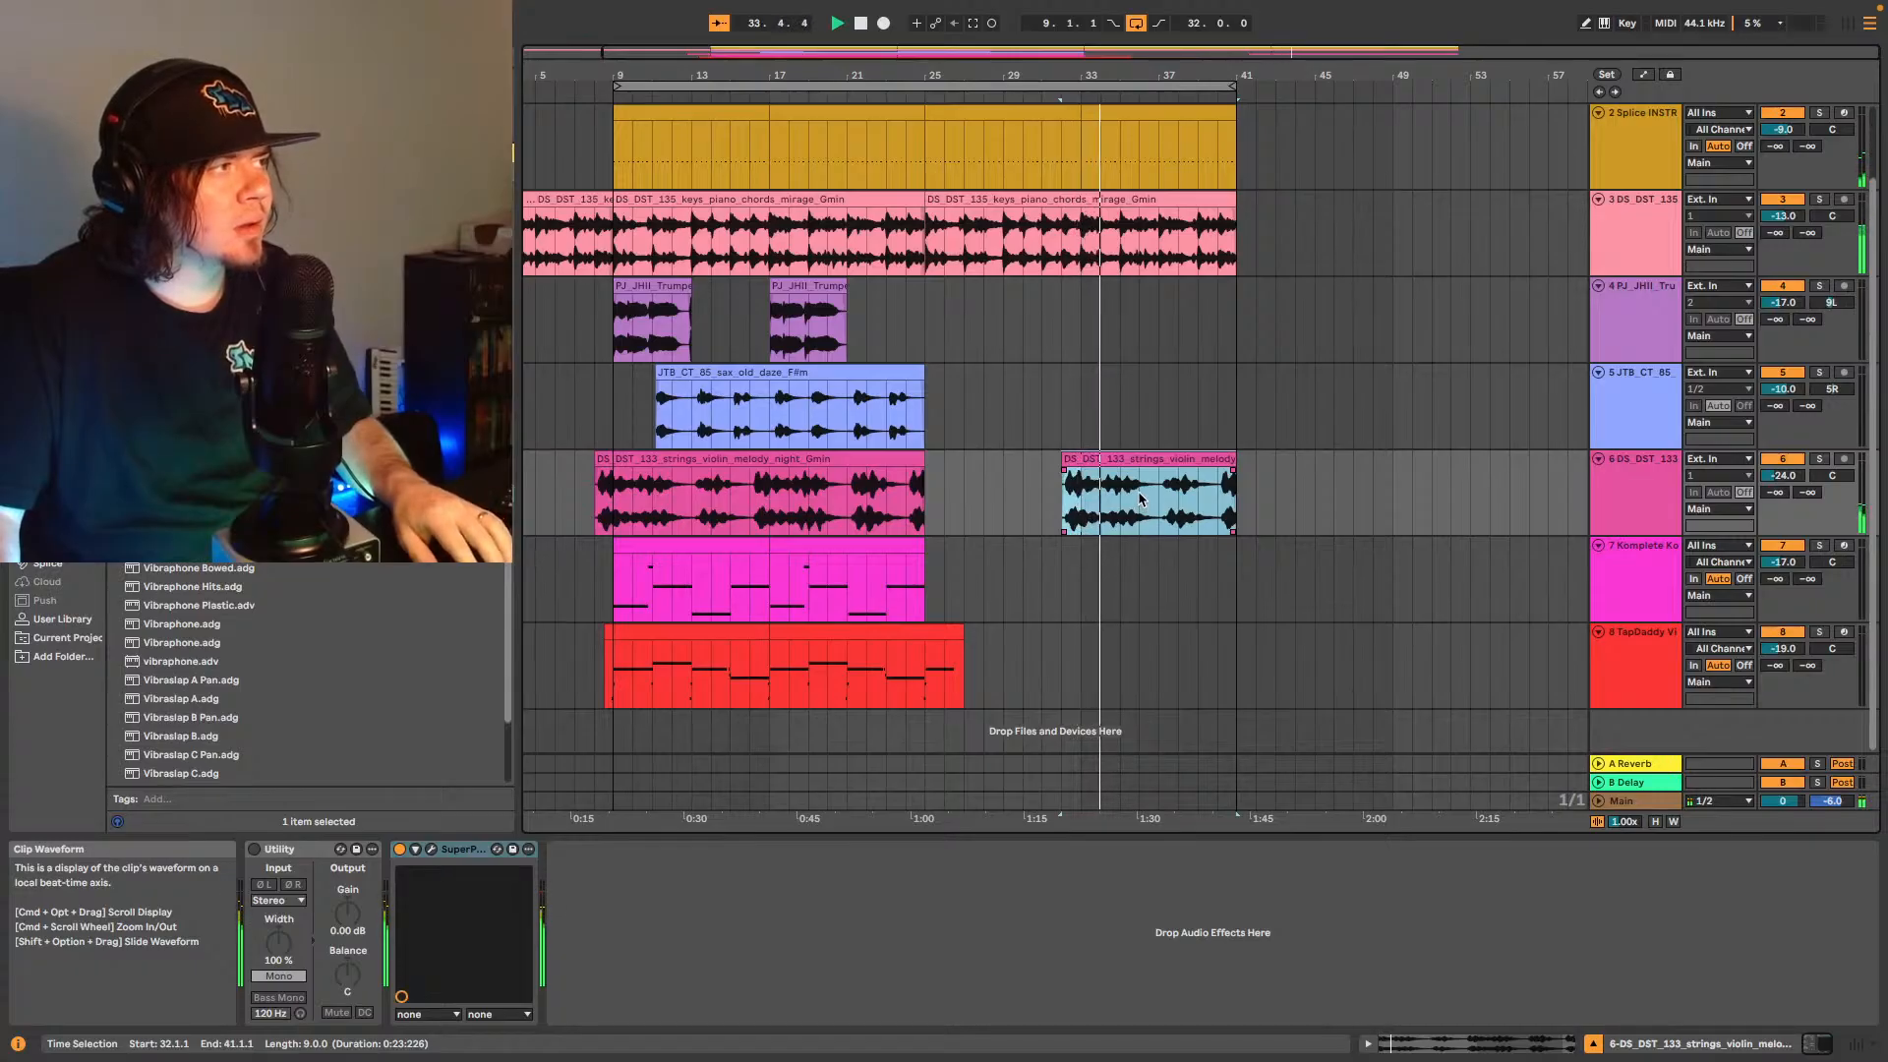
pyautogui.click(1159, 457)
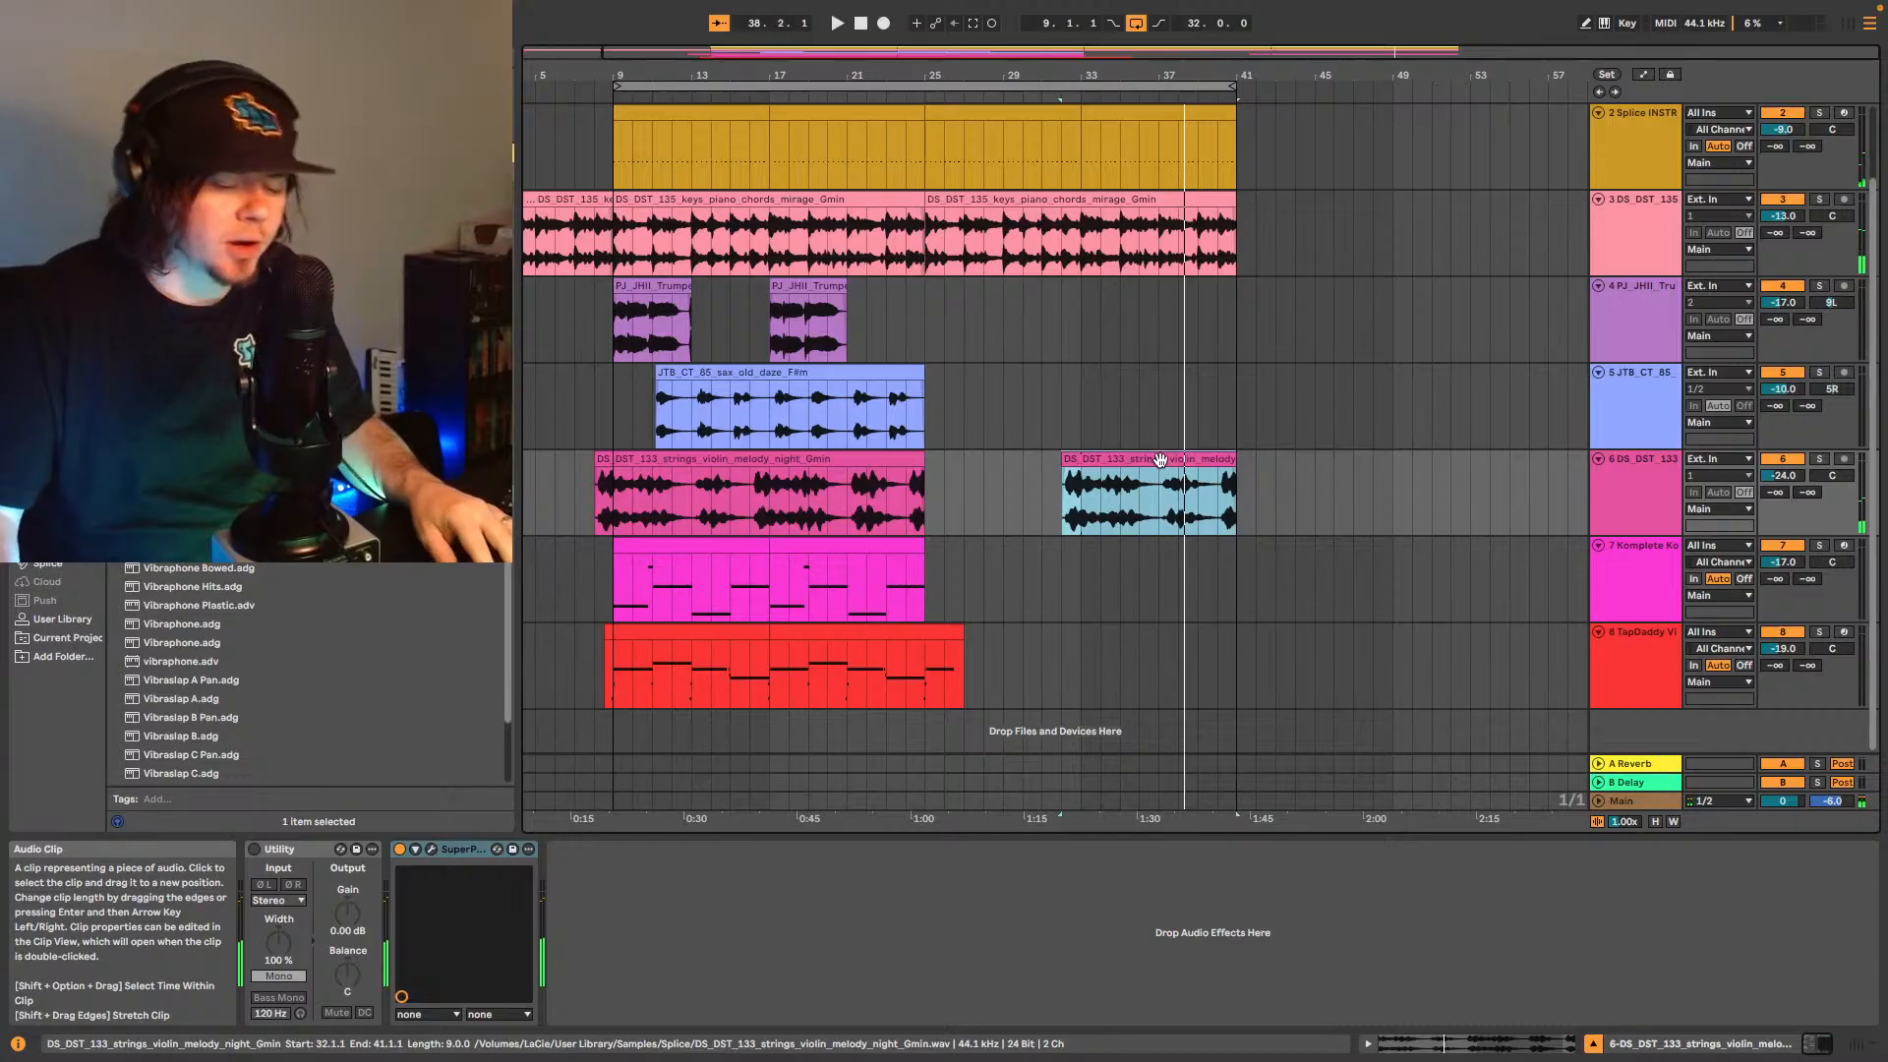
pyautogui.press('Delete')
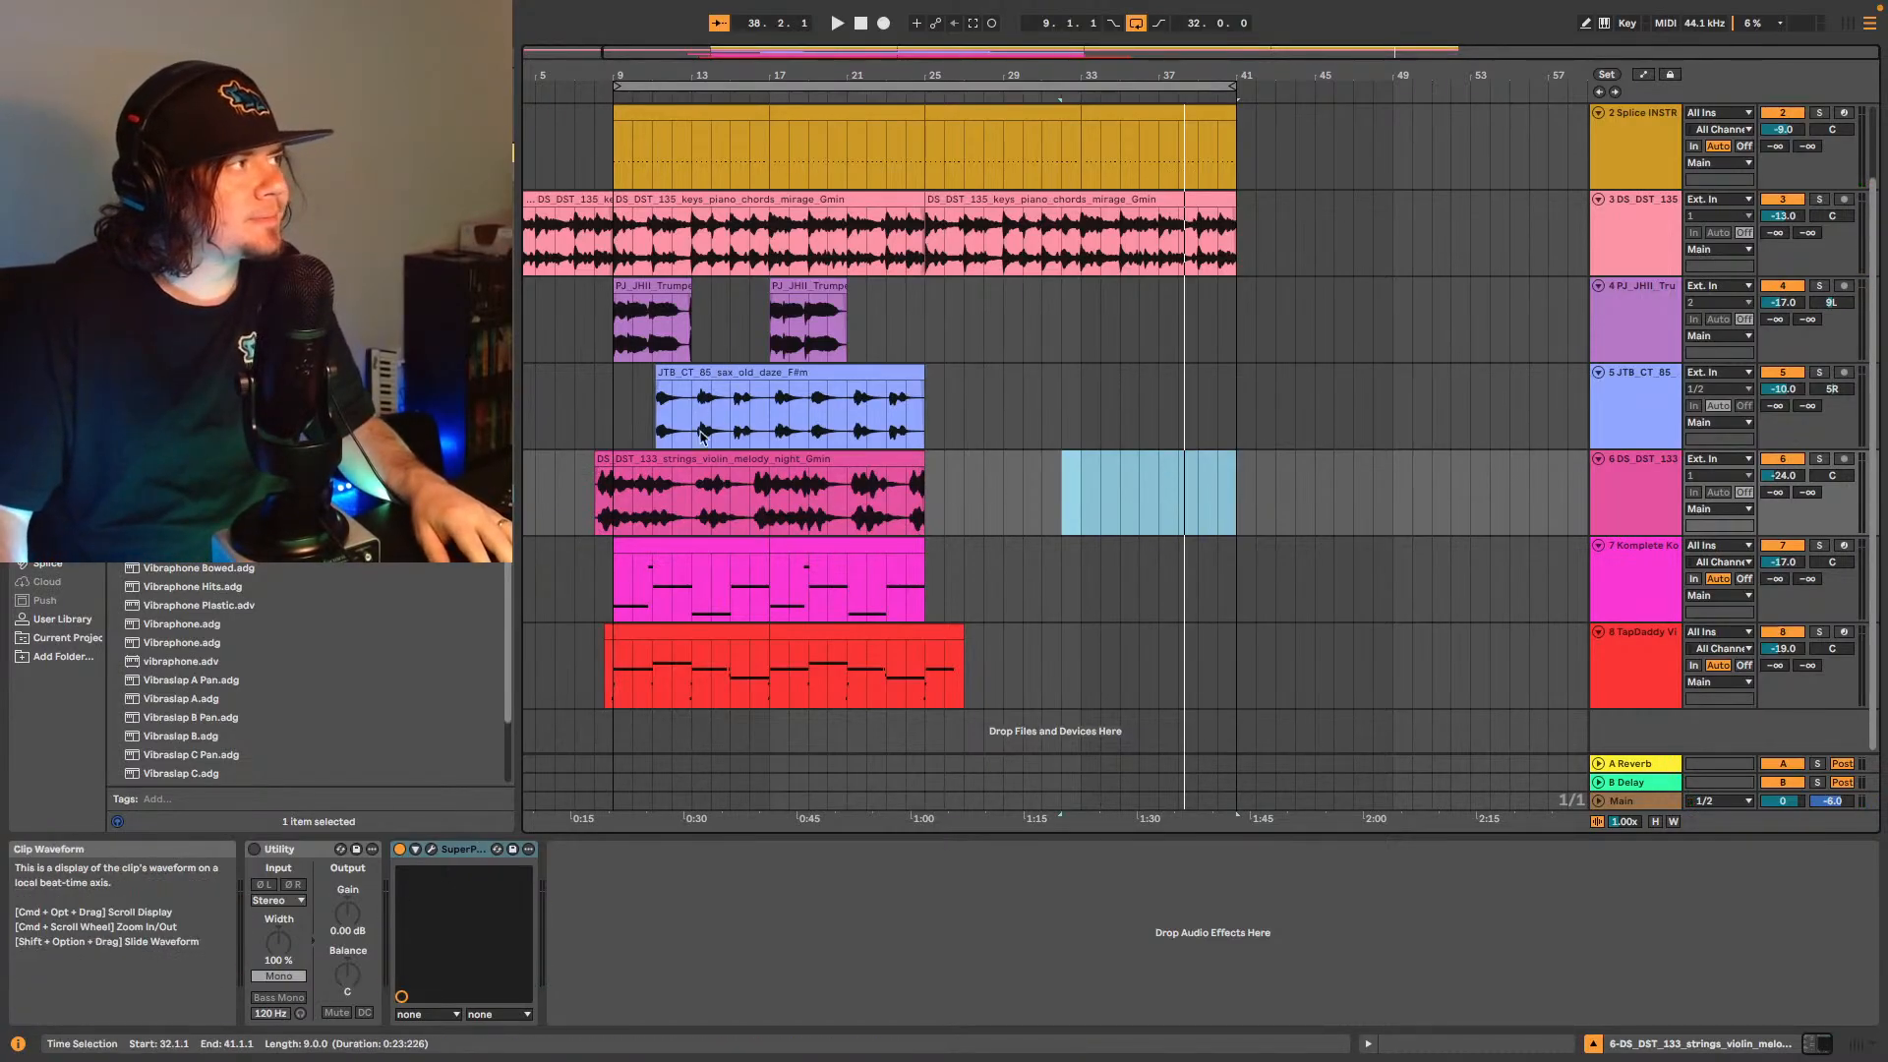
# - Play the arrangement from bar 1 while looking through the vibraphone presets and the plug-in list for another sound
pyautogui.moveTo(828, 54); pyautogui.dragTo(768, 58)
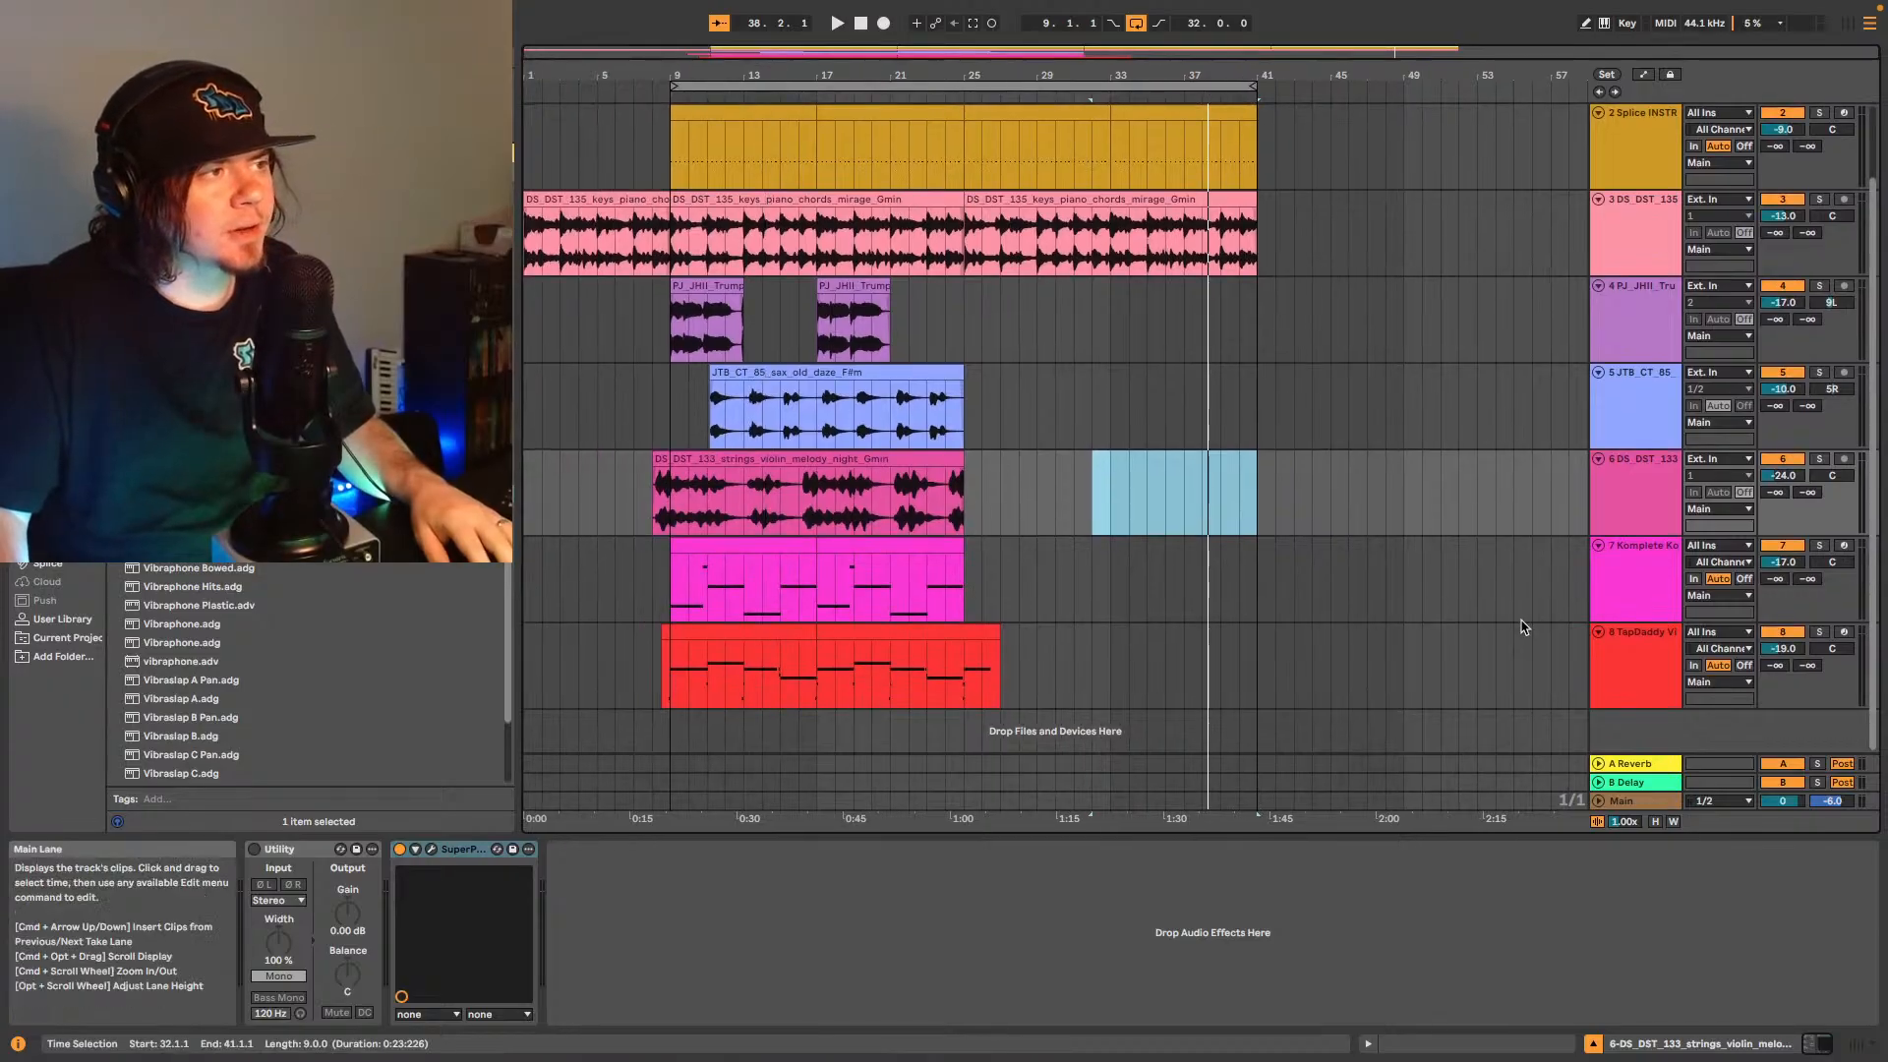
pyautogui.press('Home')
pyautogui.press('space')
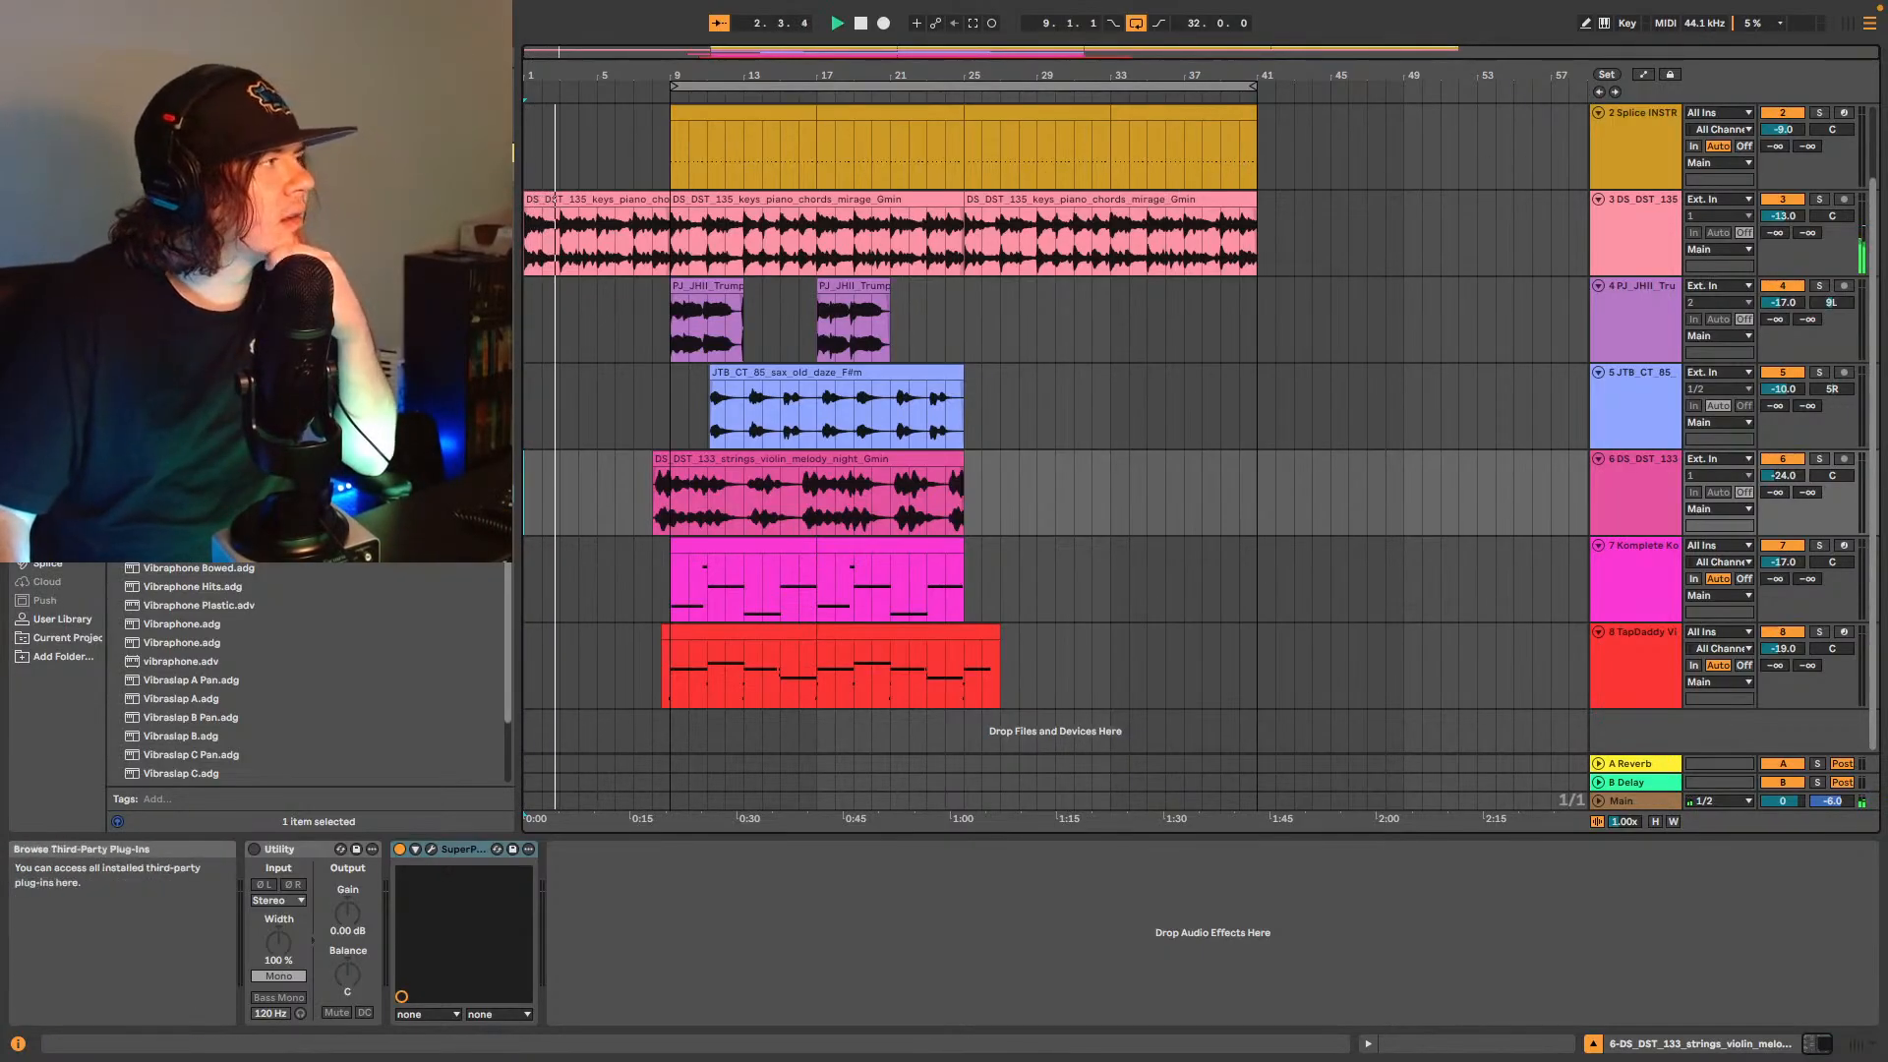
pyautogui.scroll(-5, 305, 679)
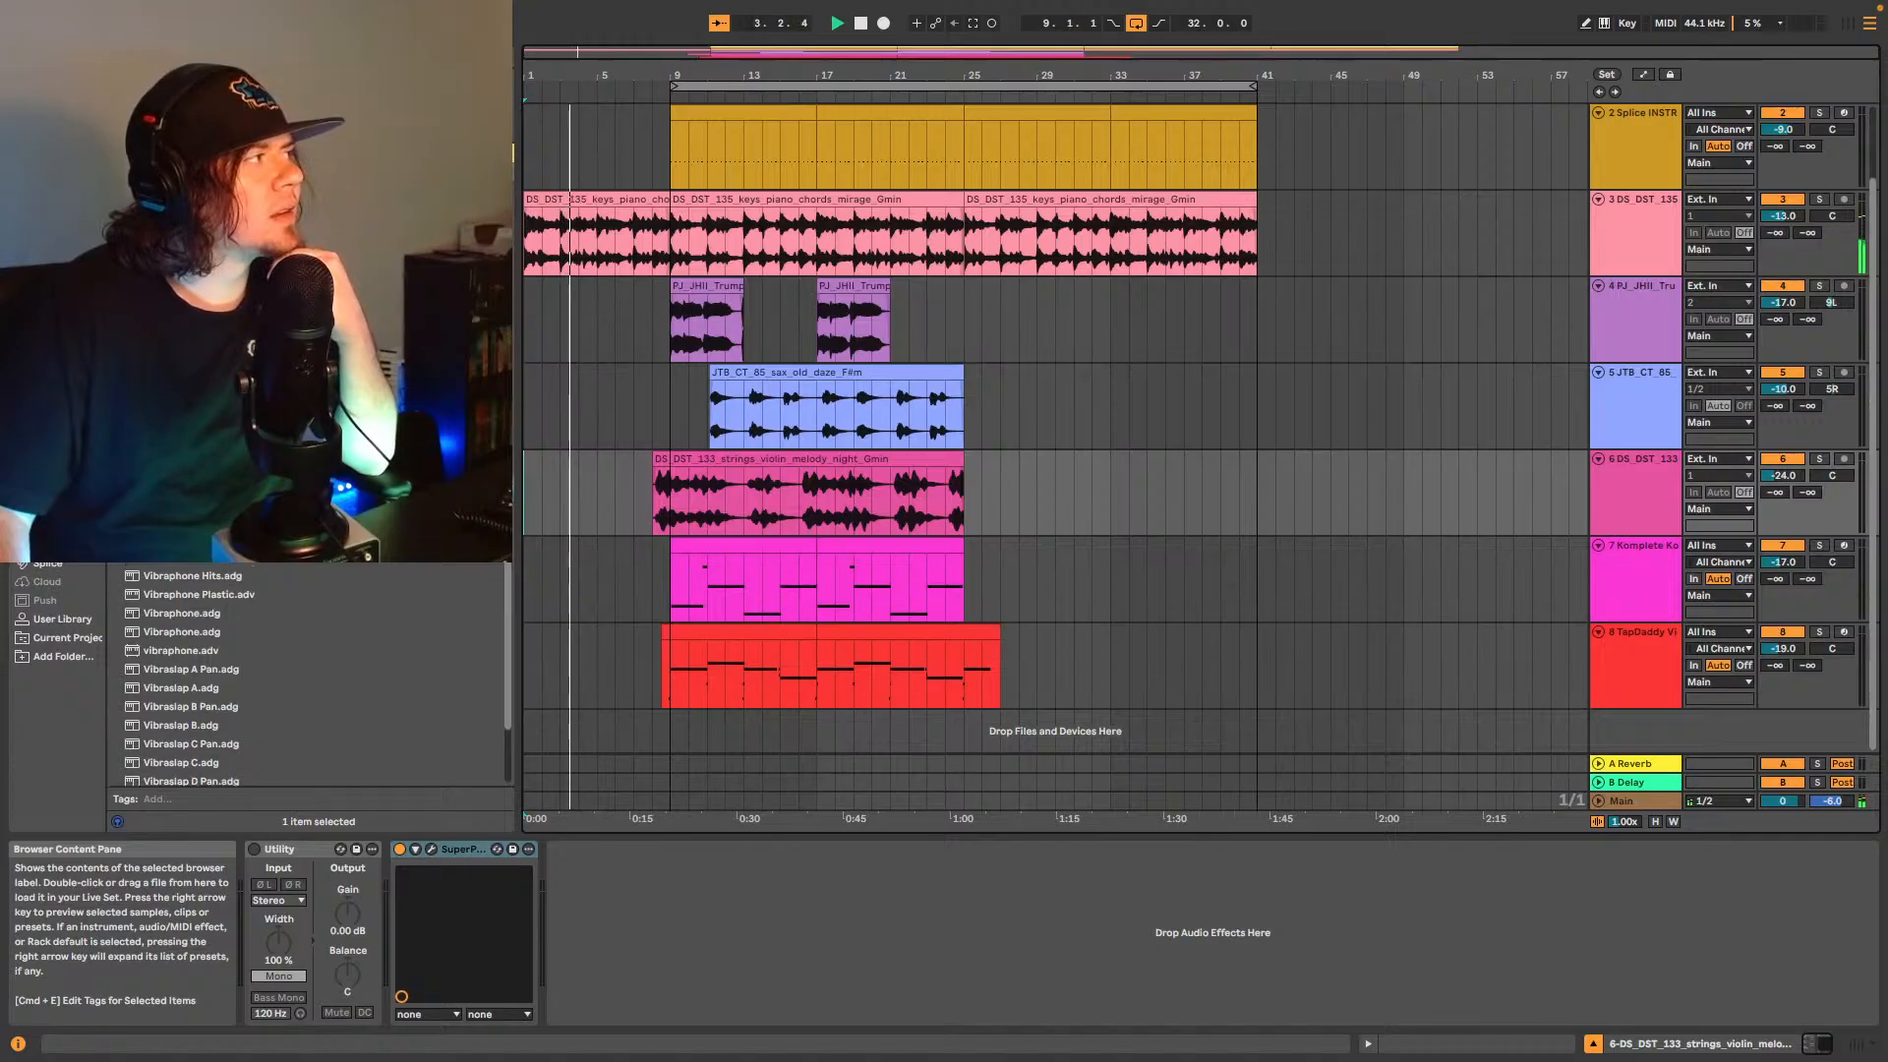
pyautogui.scroll(-1, 305, 679)
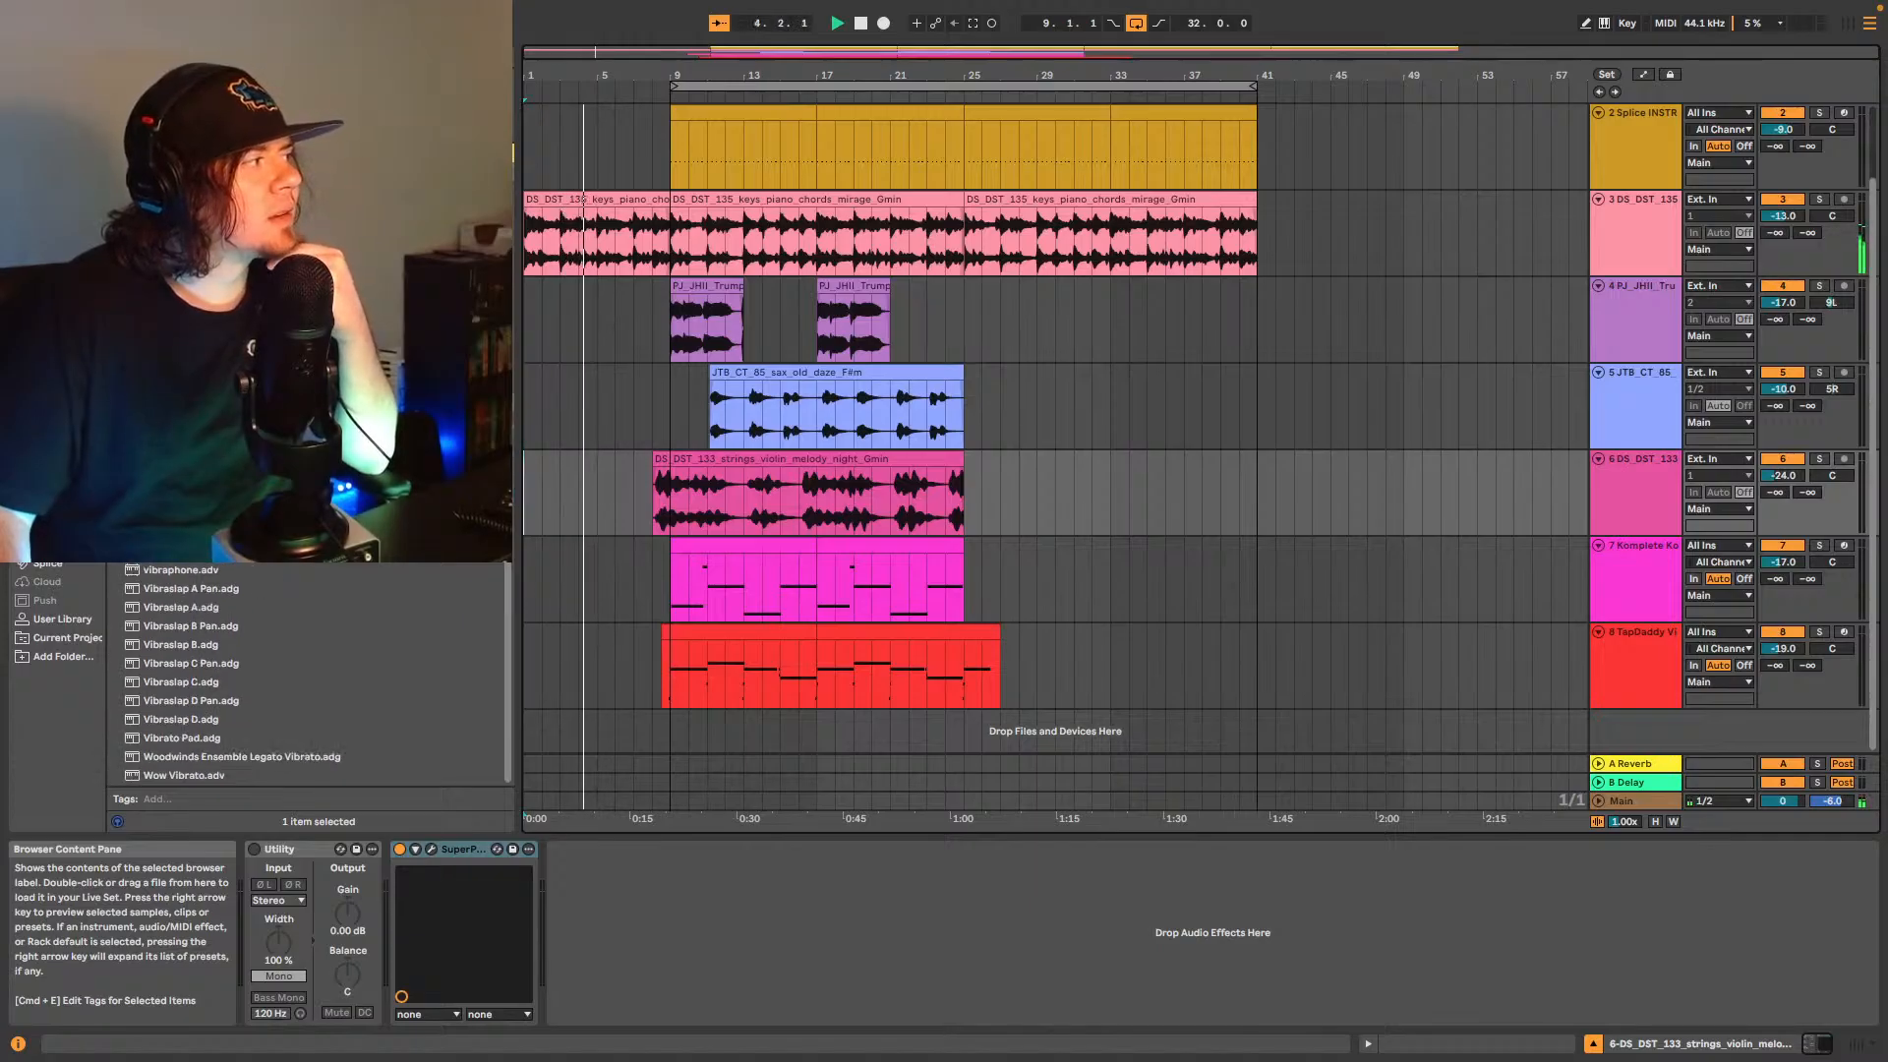
pyautogui.scroll(4, 305, 678)
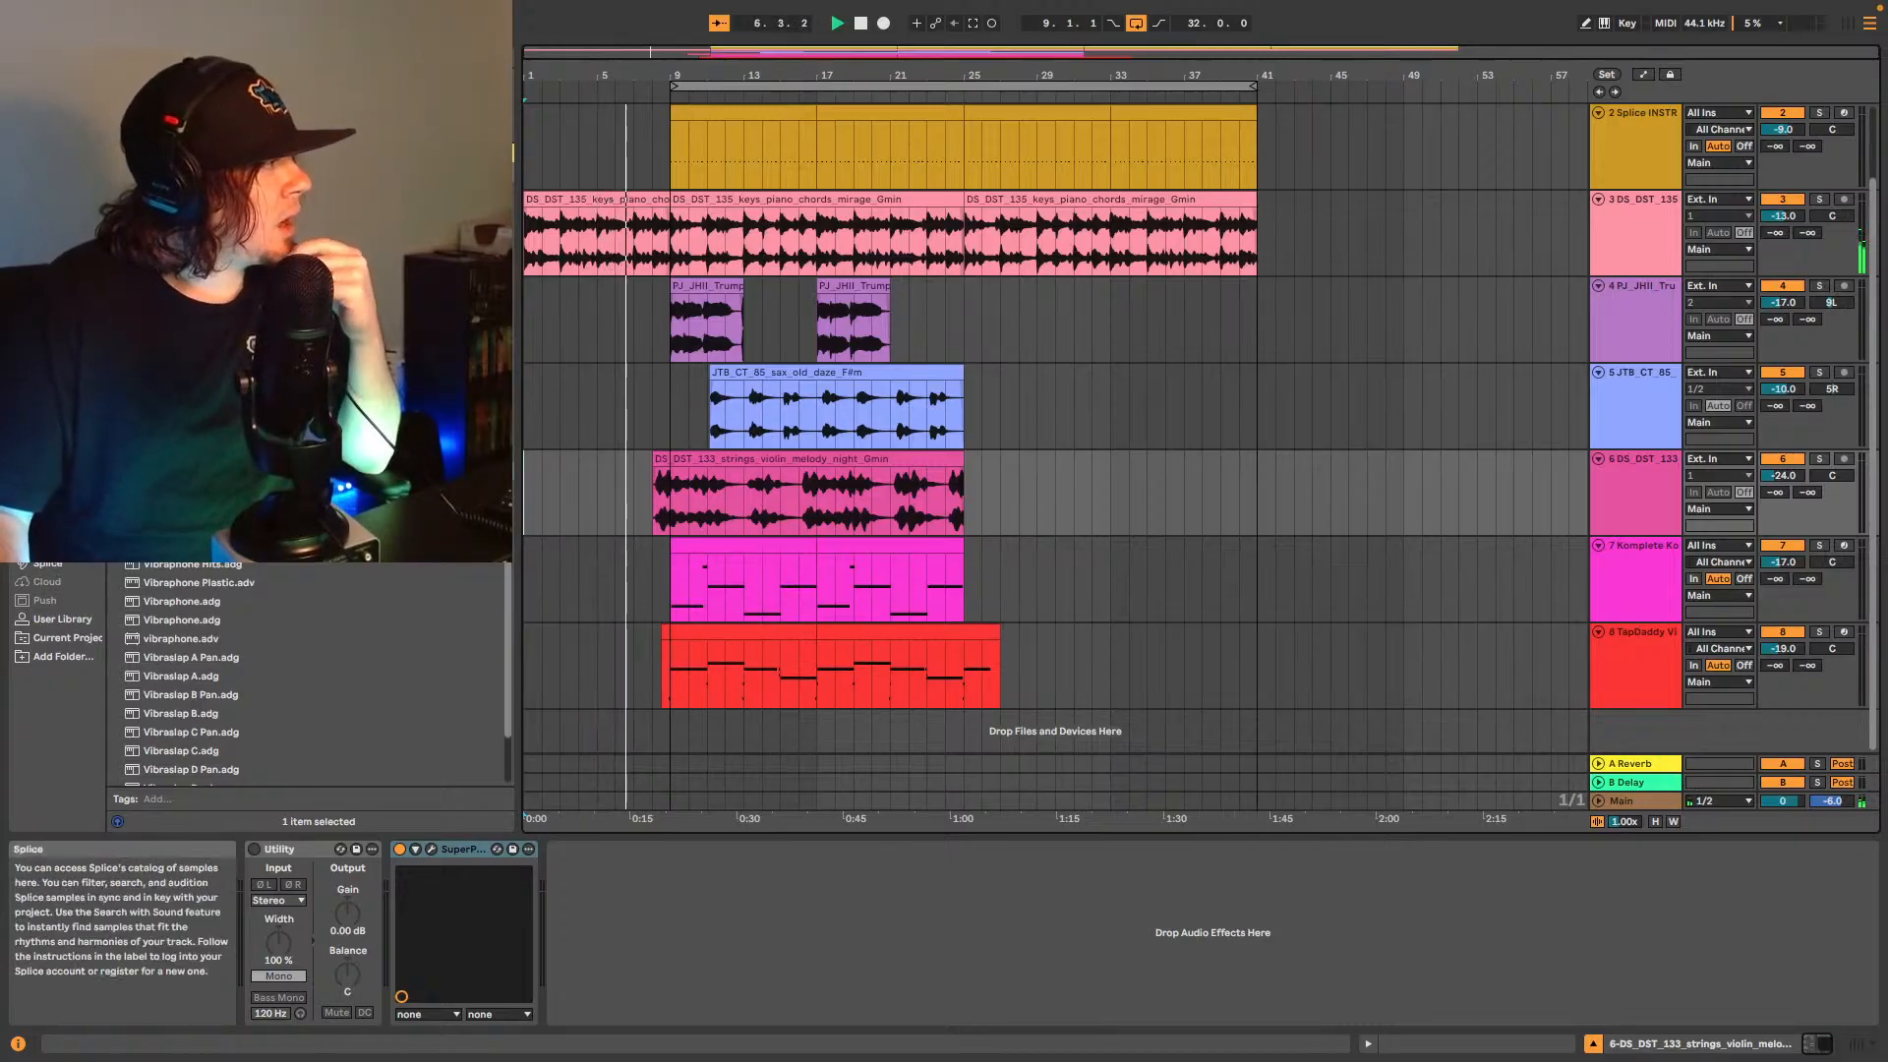
pyautogui.click(50, 409)
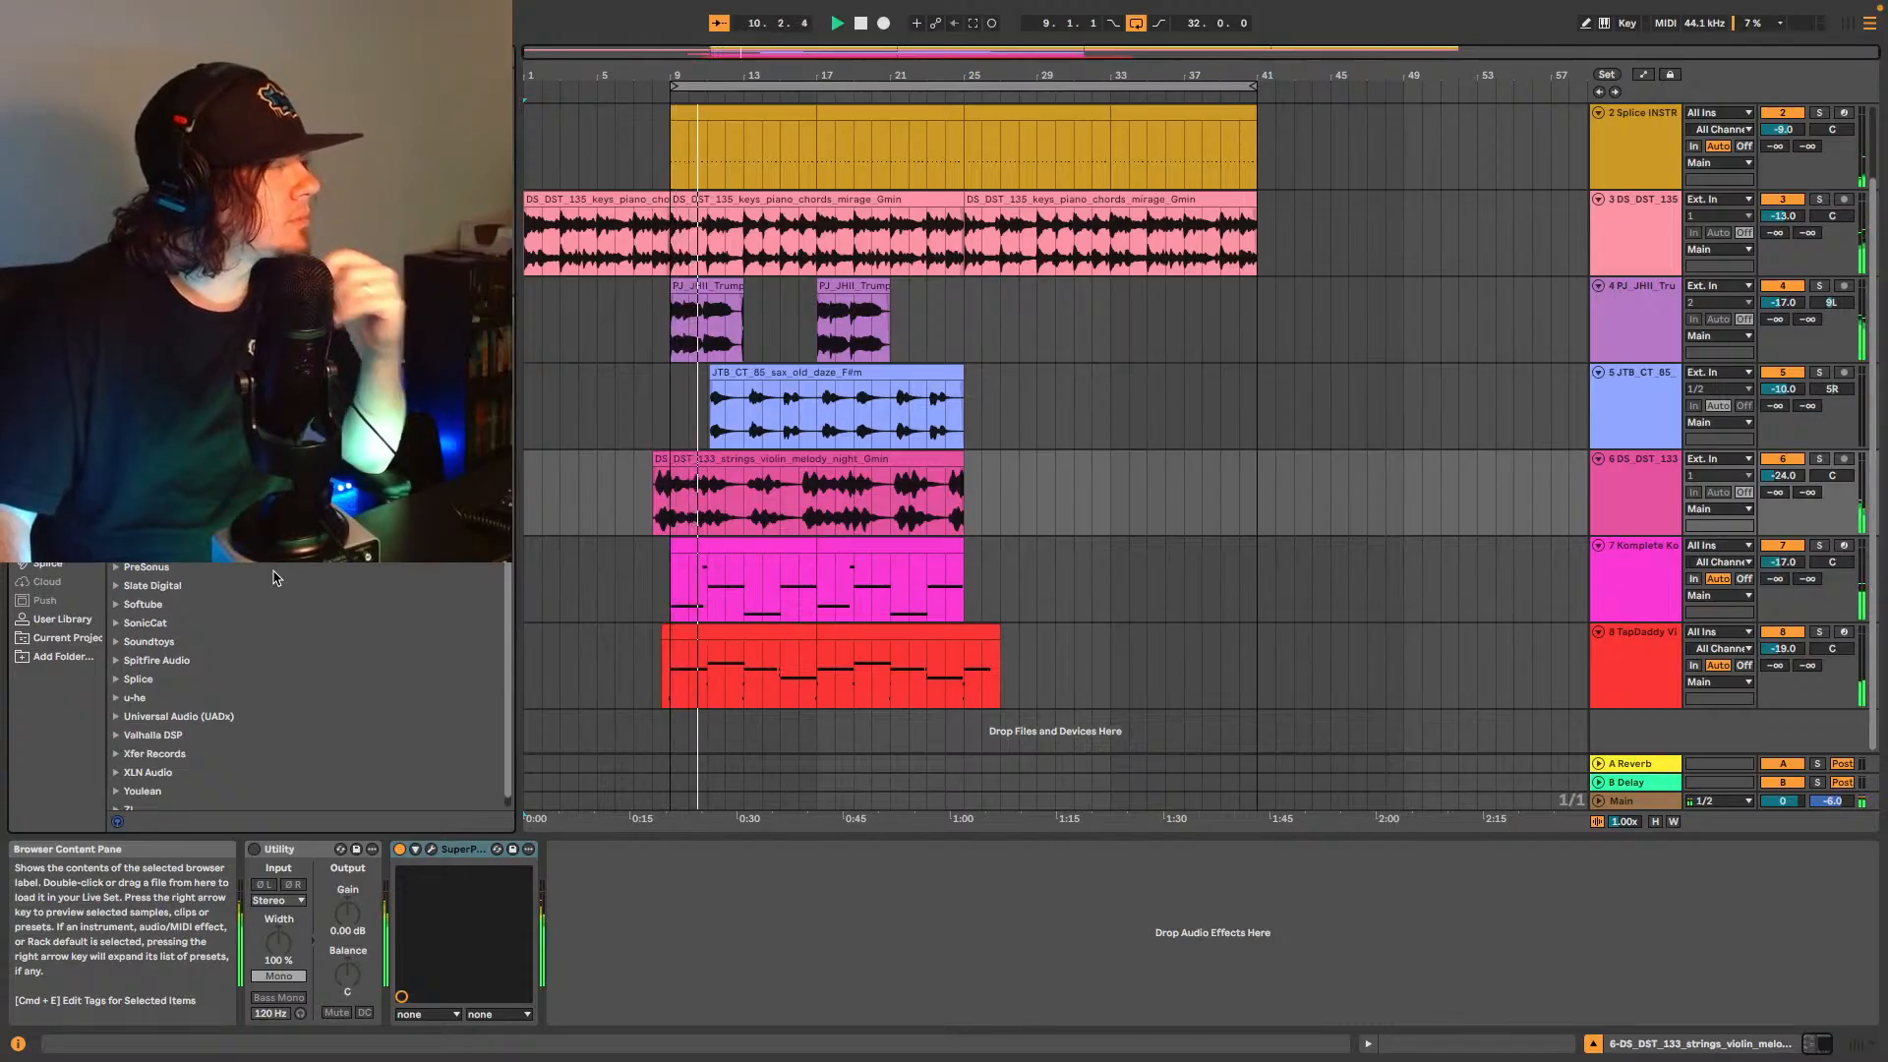
pyautogui.scroll(-1, 274, 578)
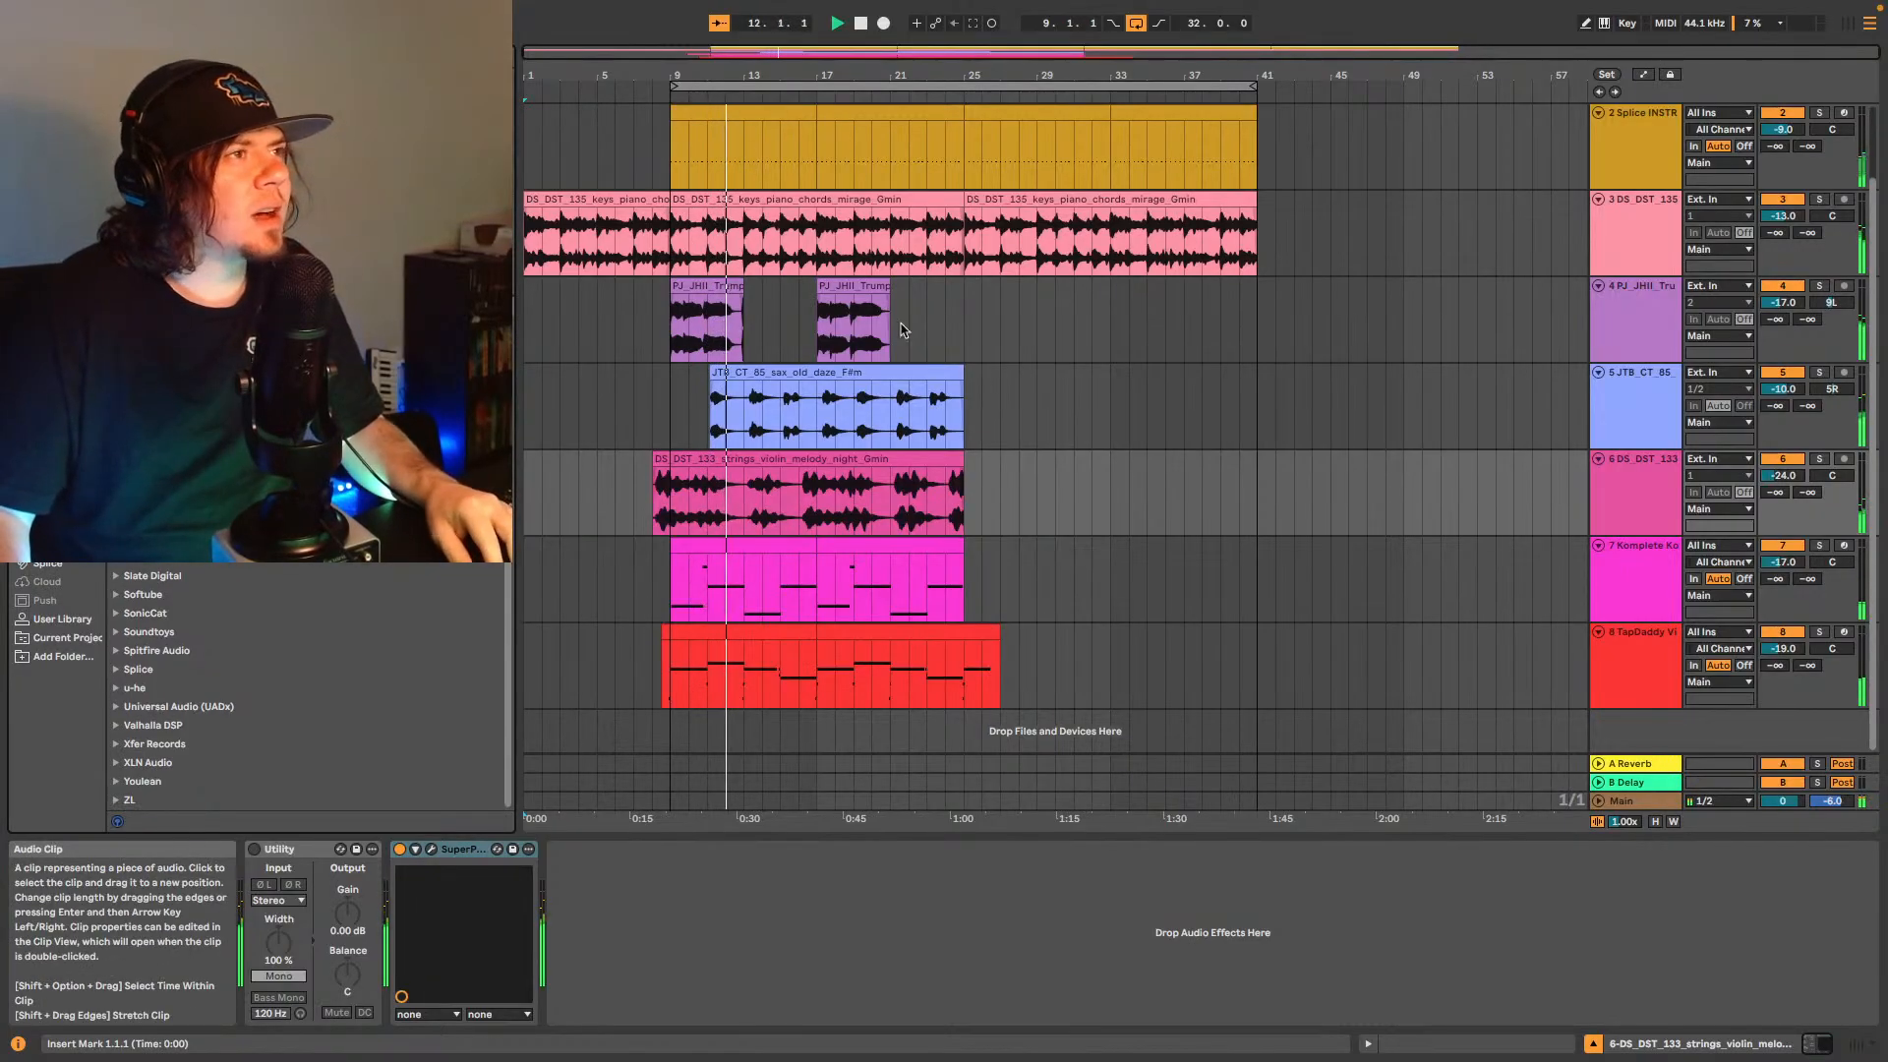
pyautogui.press('space')
# - Insert a new audio track below the vibraphone track and list the Cymatics sample packs in the User Library
pyautogui.click(1621, 664)
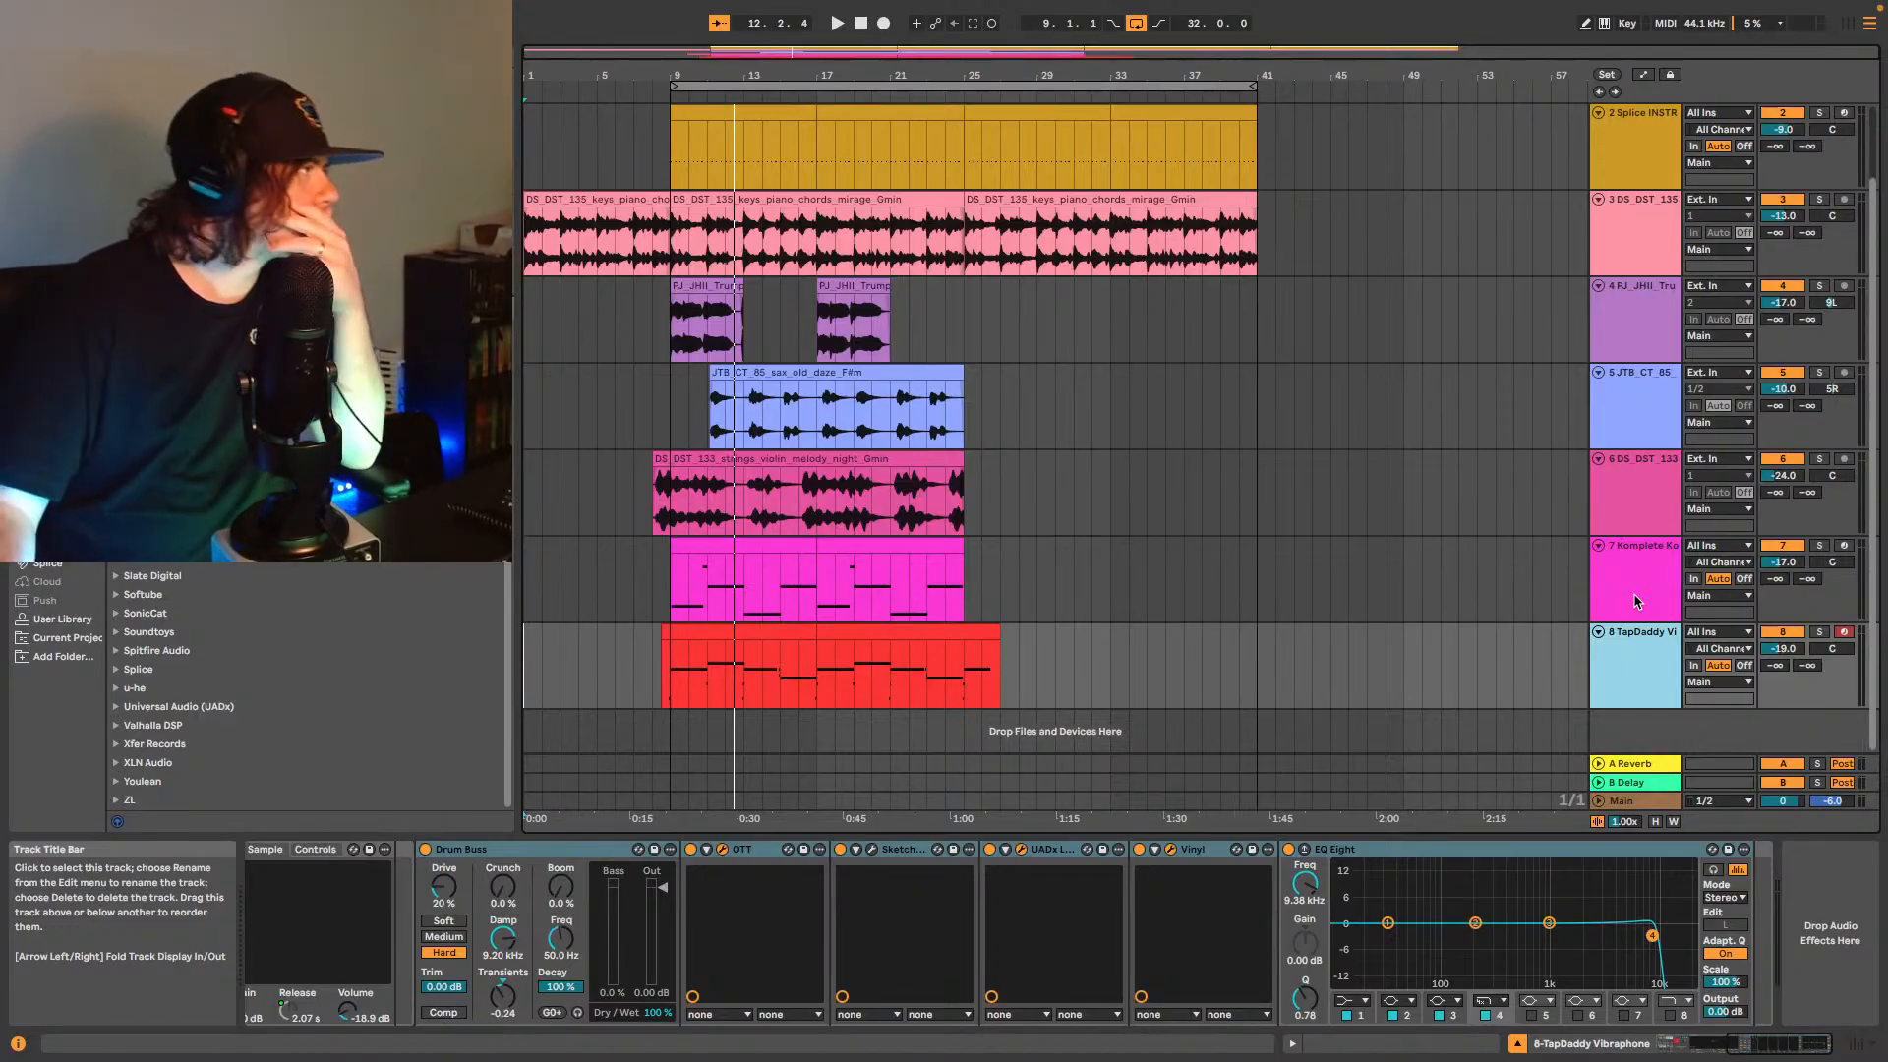
pyautogui.scroll(1, 295, 689)
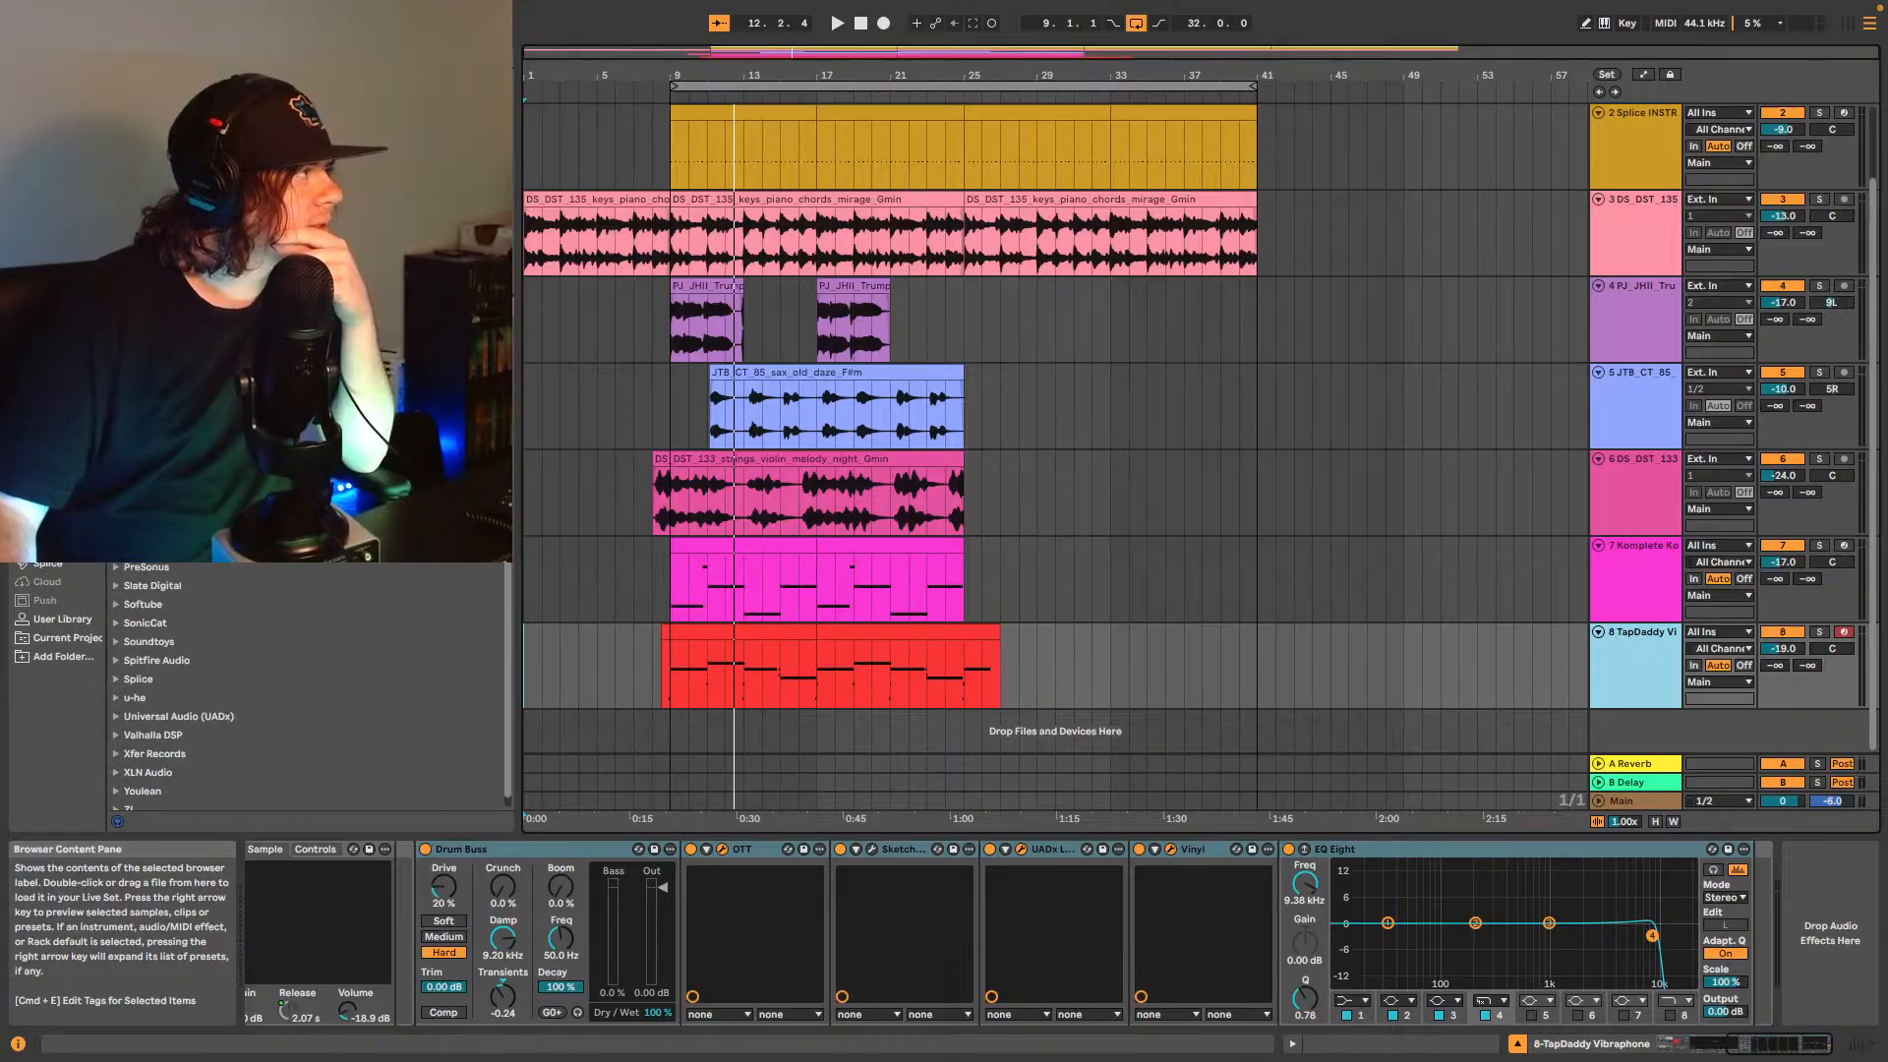
pyautogui.click(530, 247)
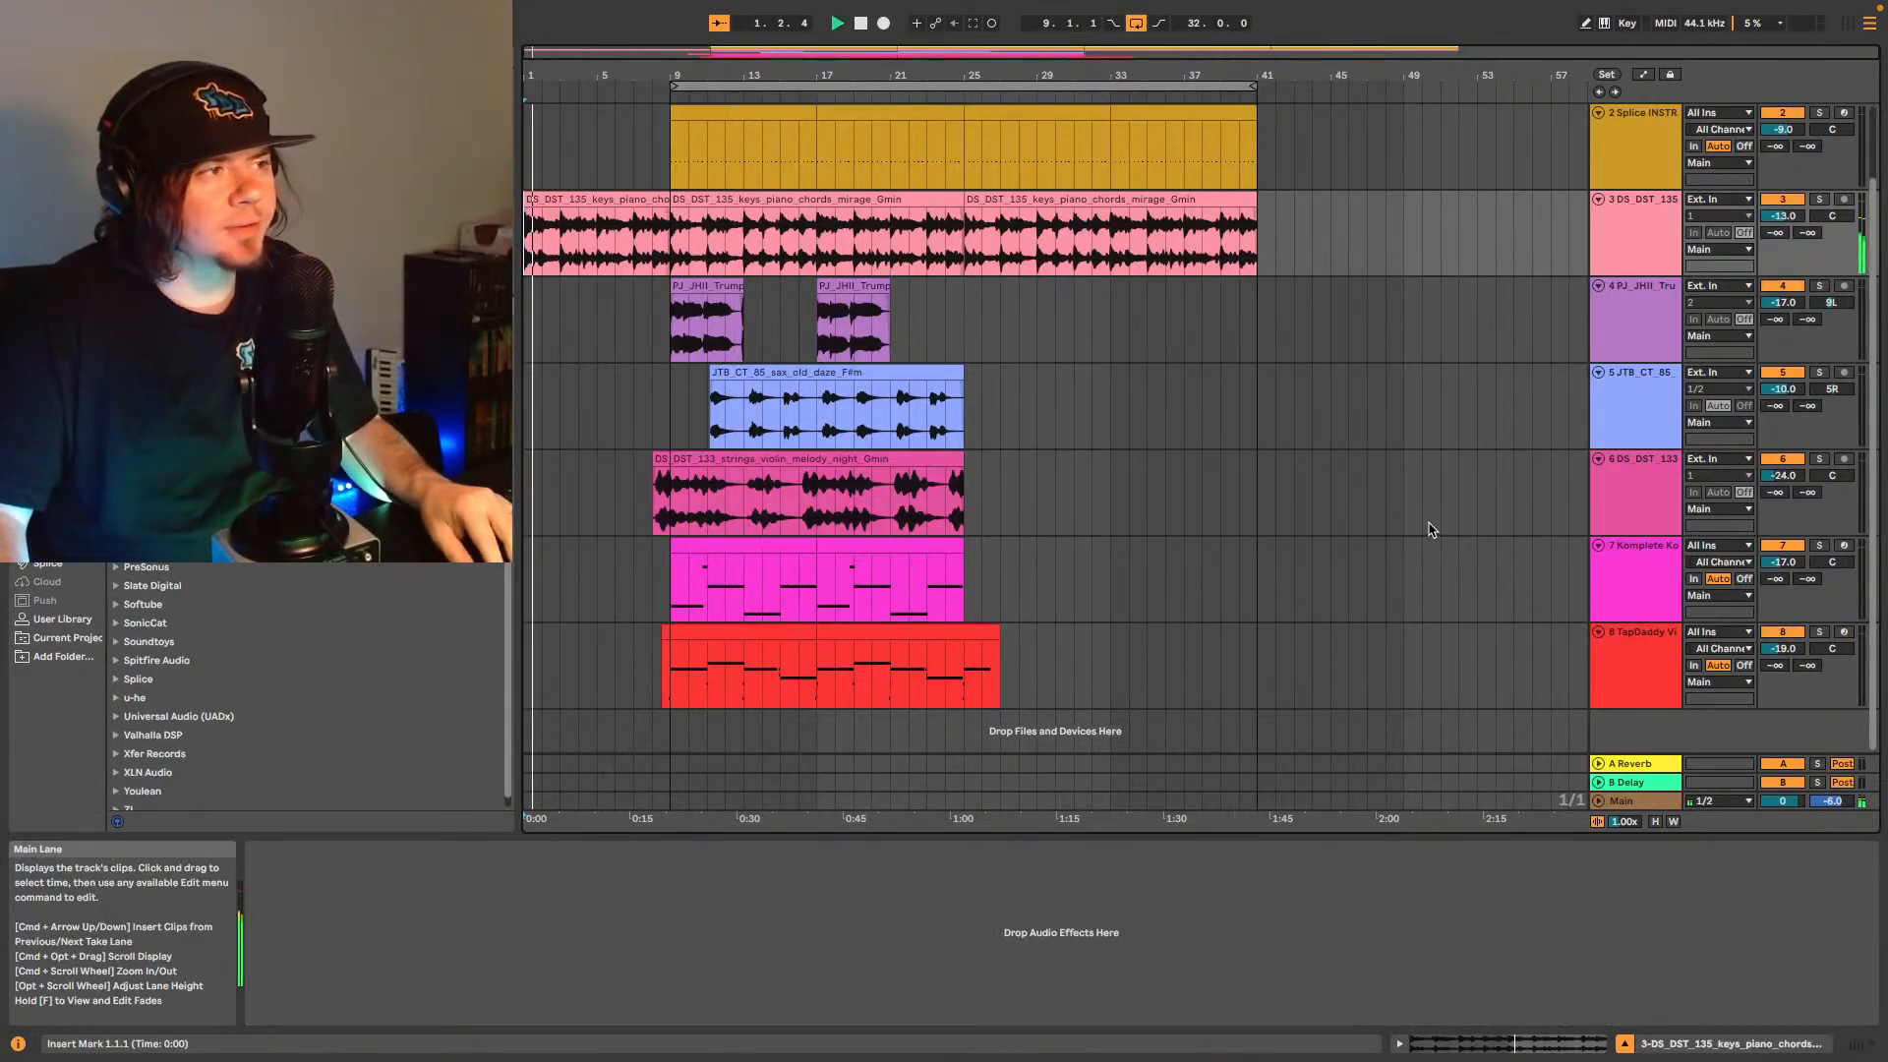
pyautogui.click(1637, 669)
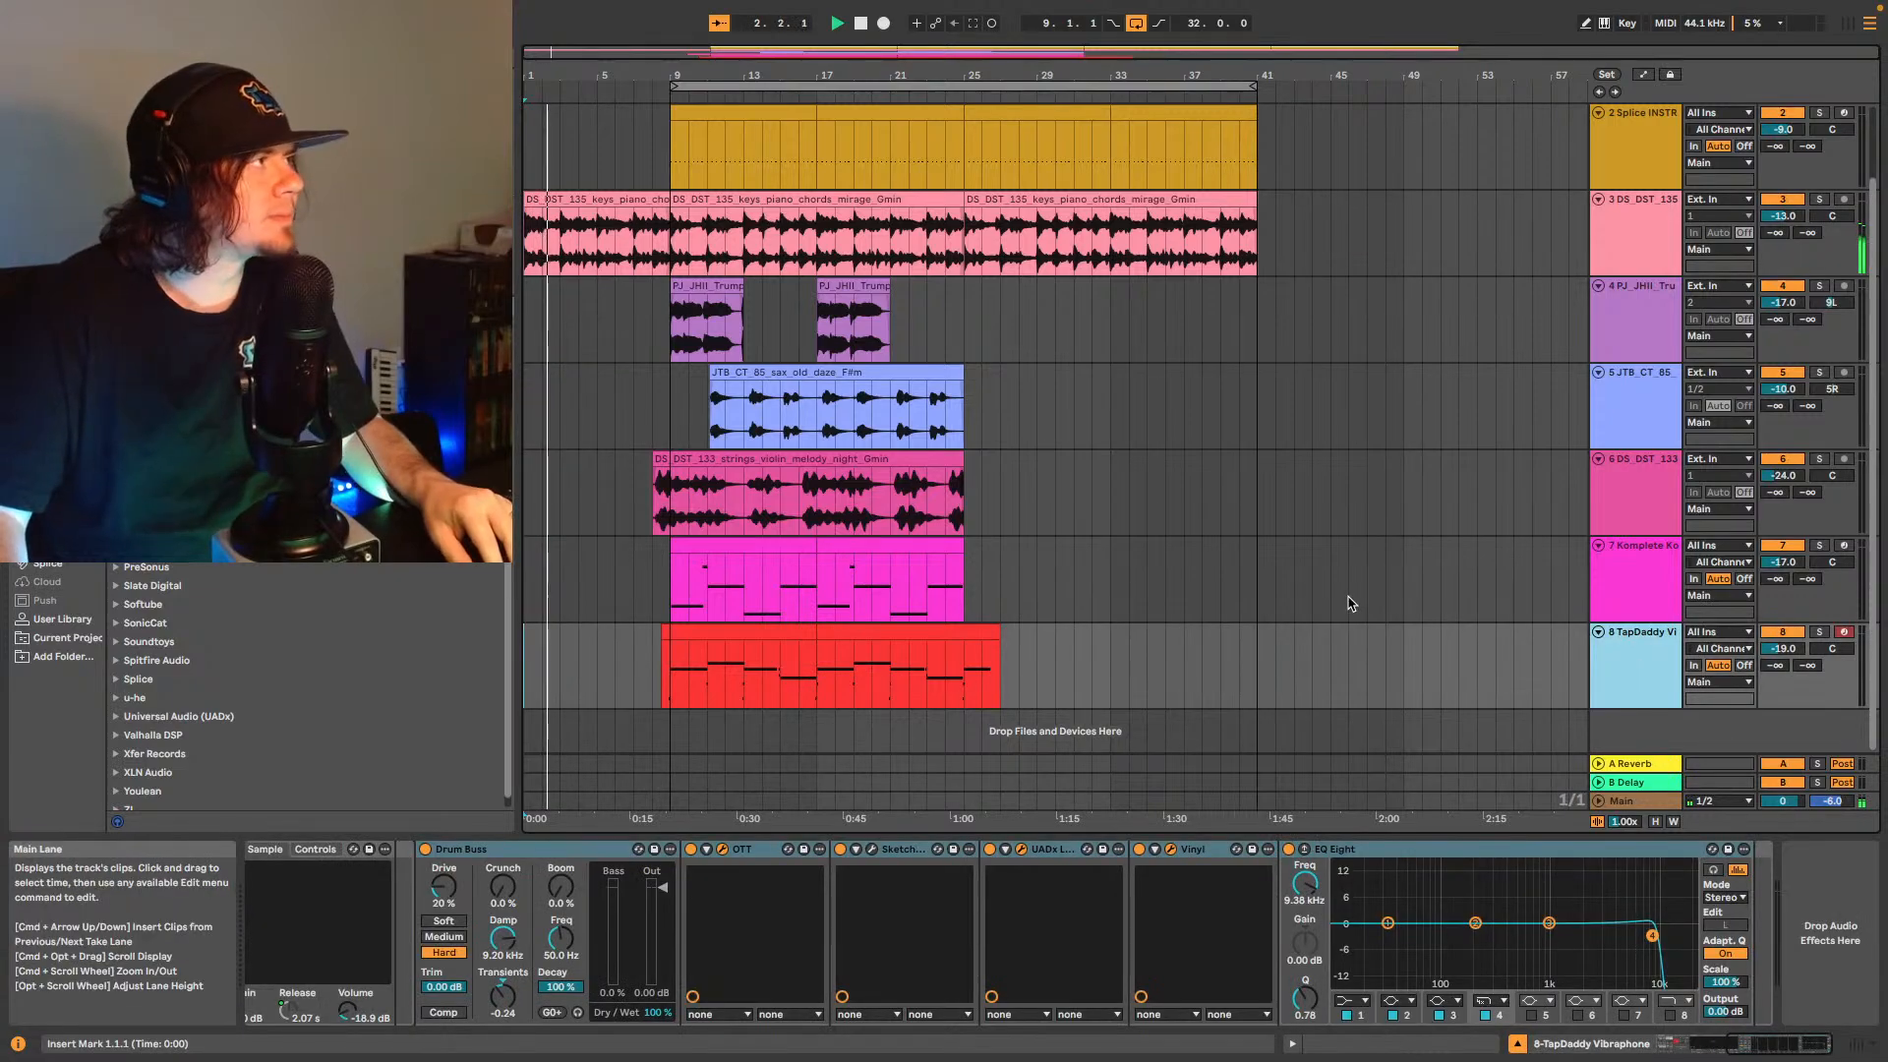
pyautogui.press('super+t')
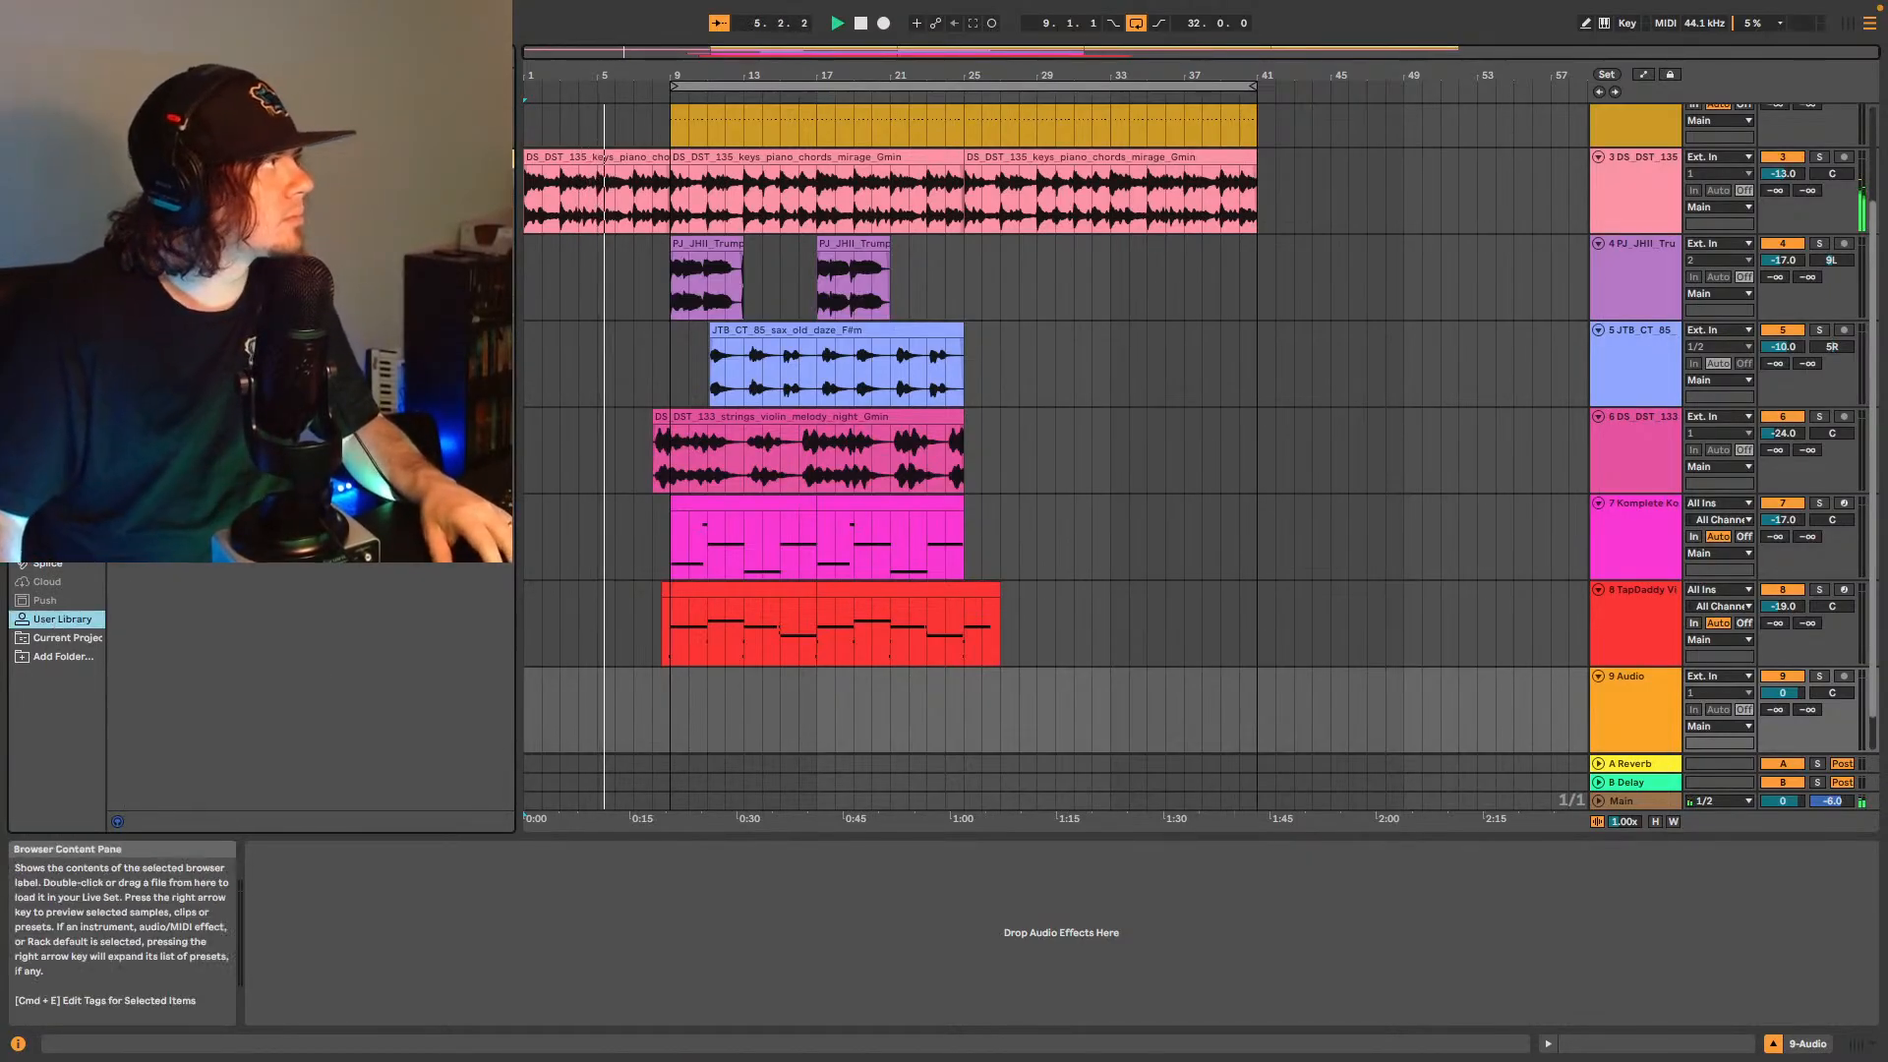
pyautogui.click(295, 195)
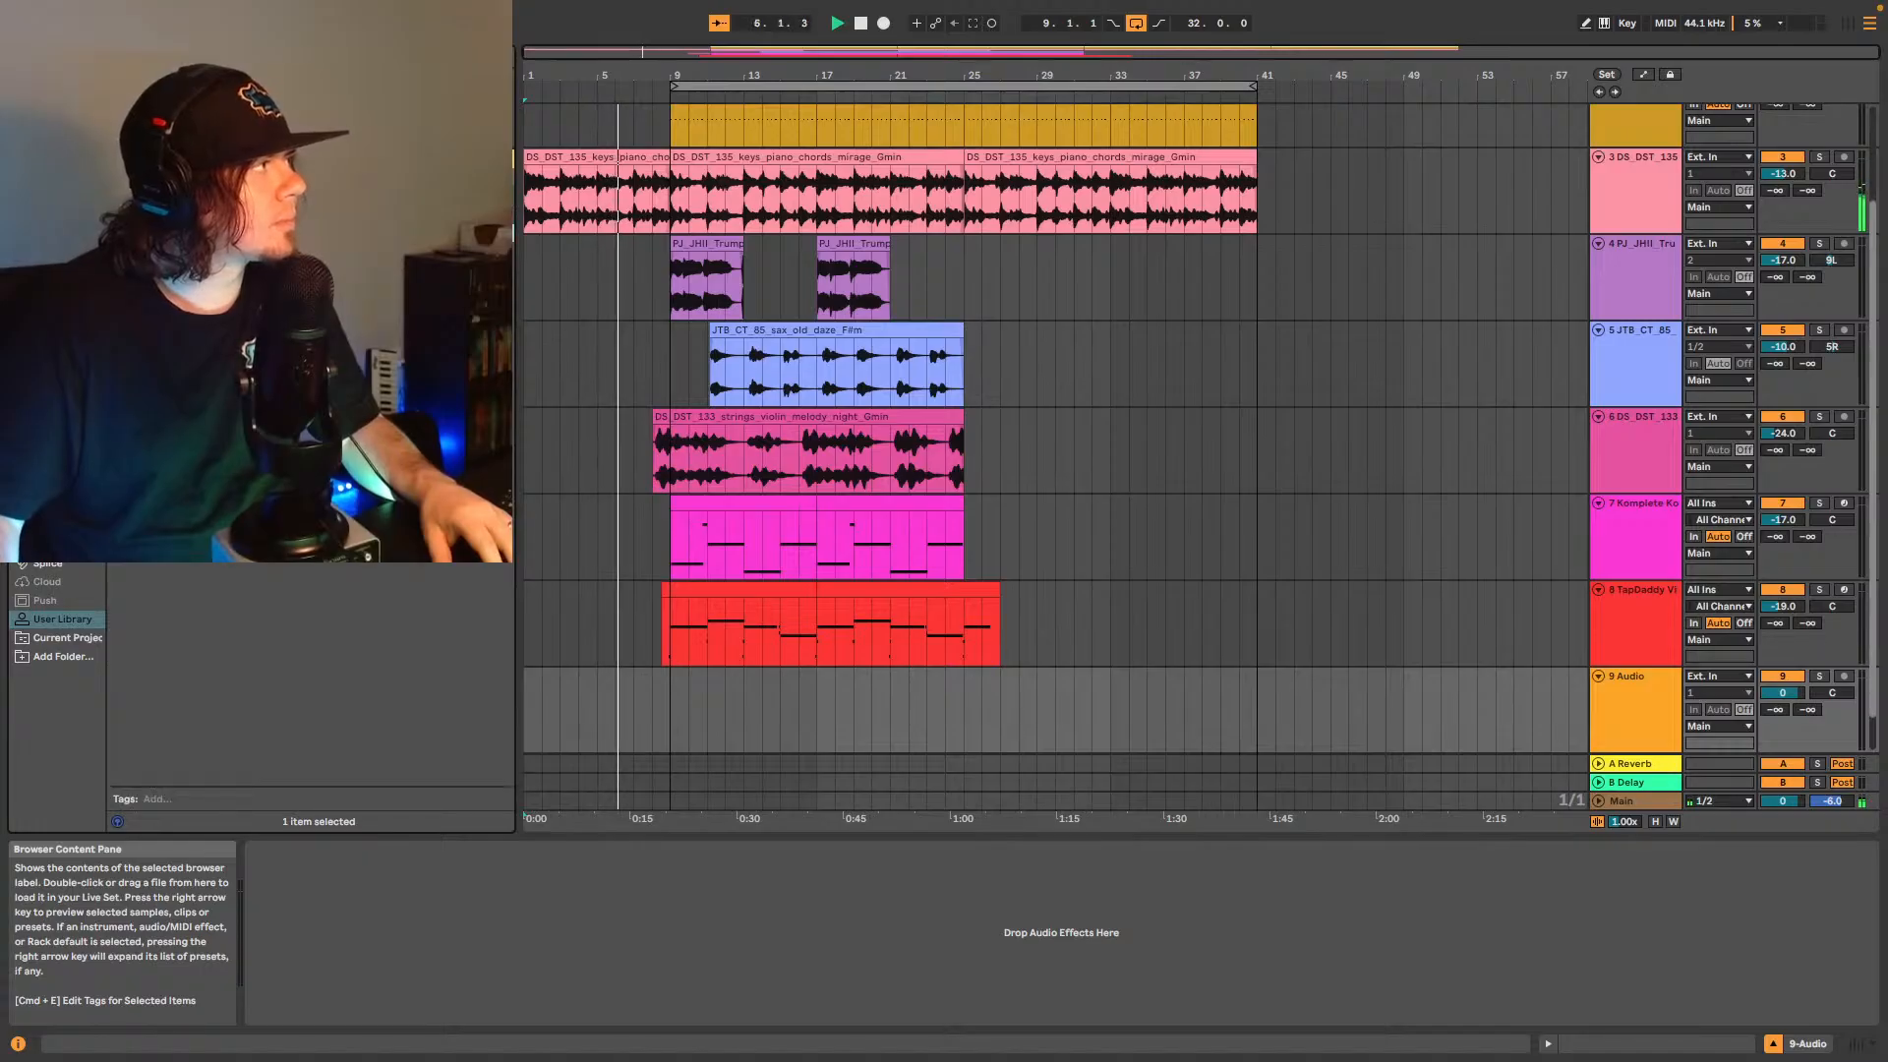
pyautogui.click(163, 346)
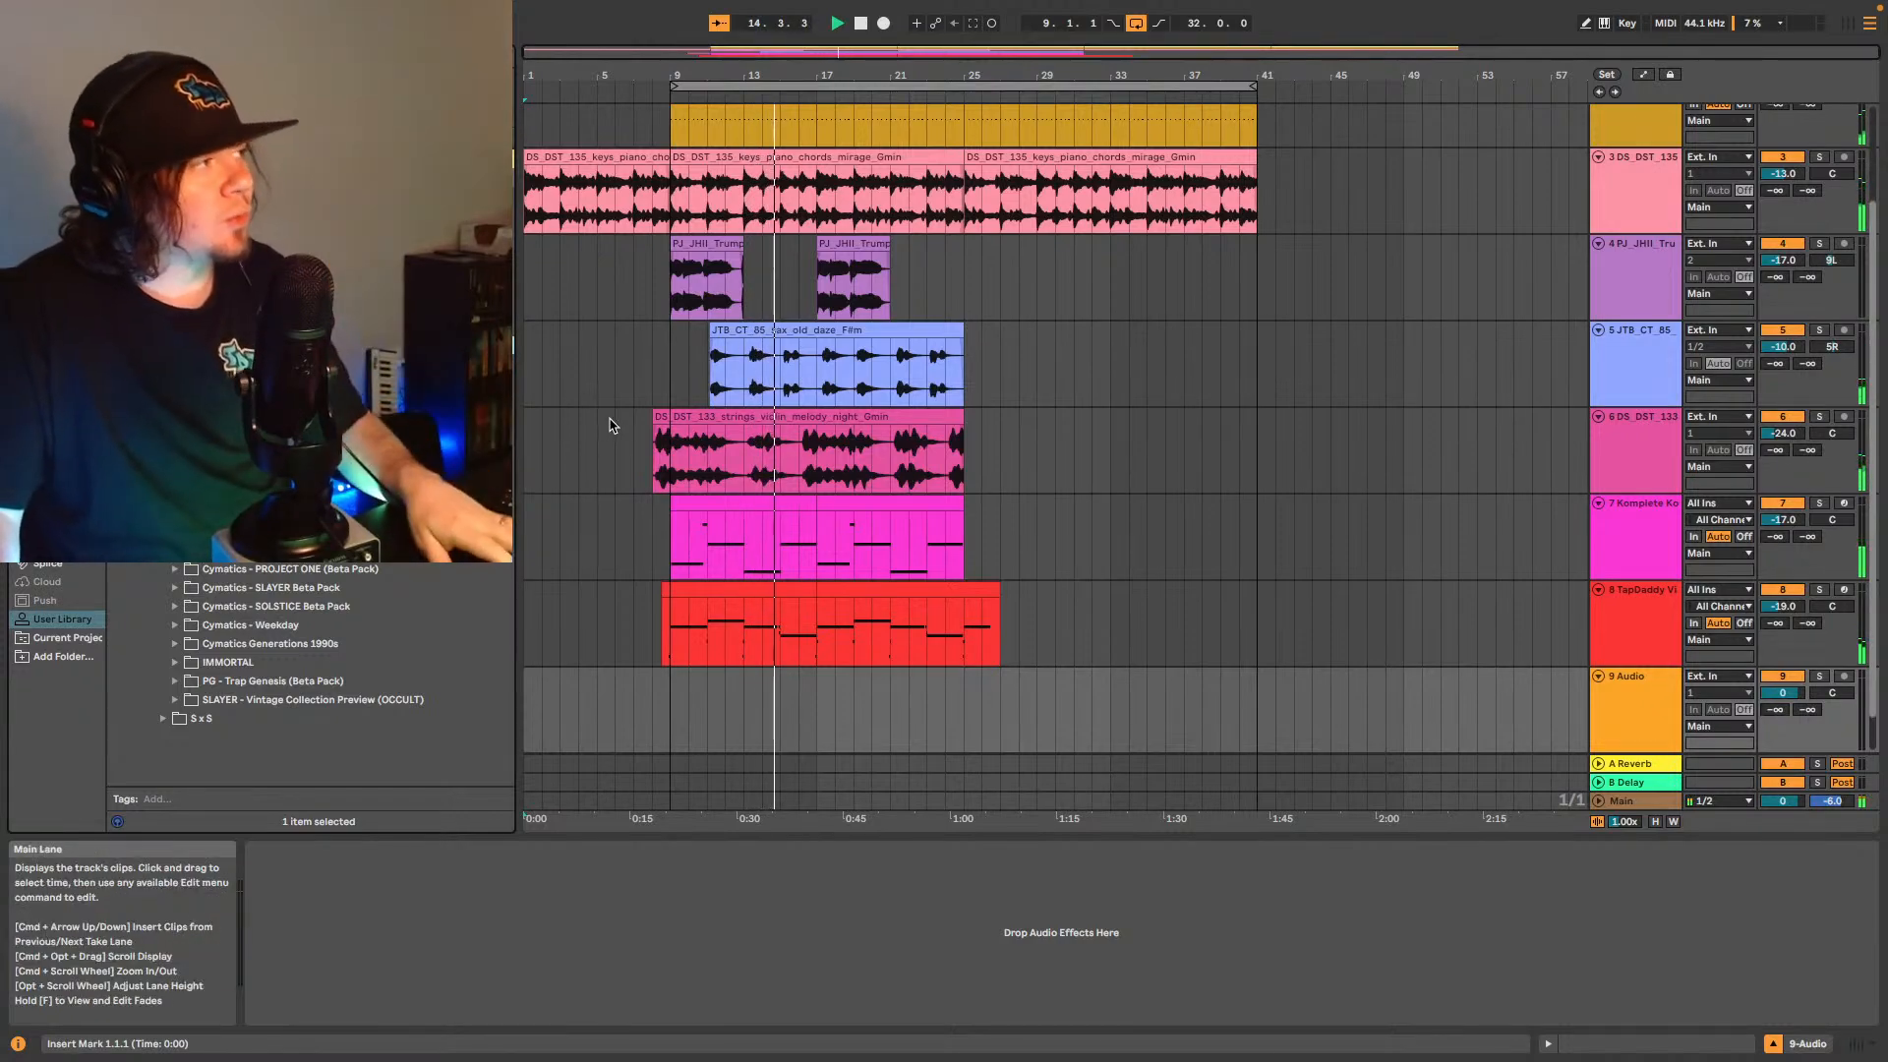
# - Trim the start of the violin melody clip to bar 16 and listen from bar 7
pyautogui.moveTo(649, 417); pyautogui.dragTo(796, 428)
pyautogui.click(641, 445)
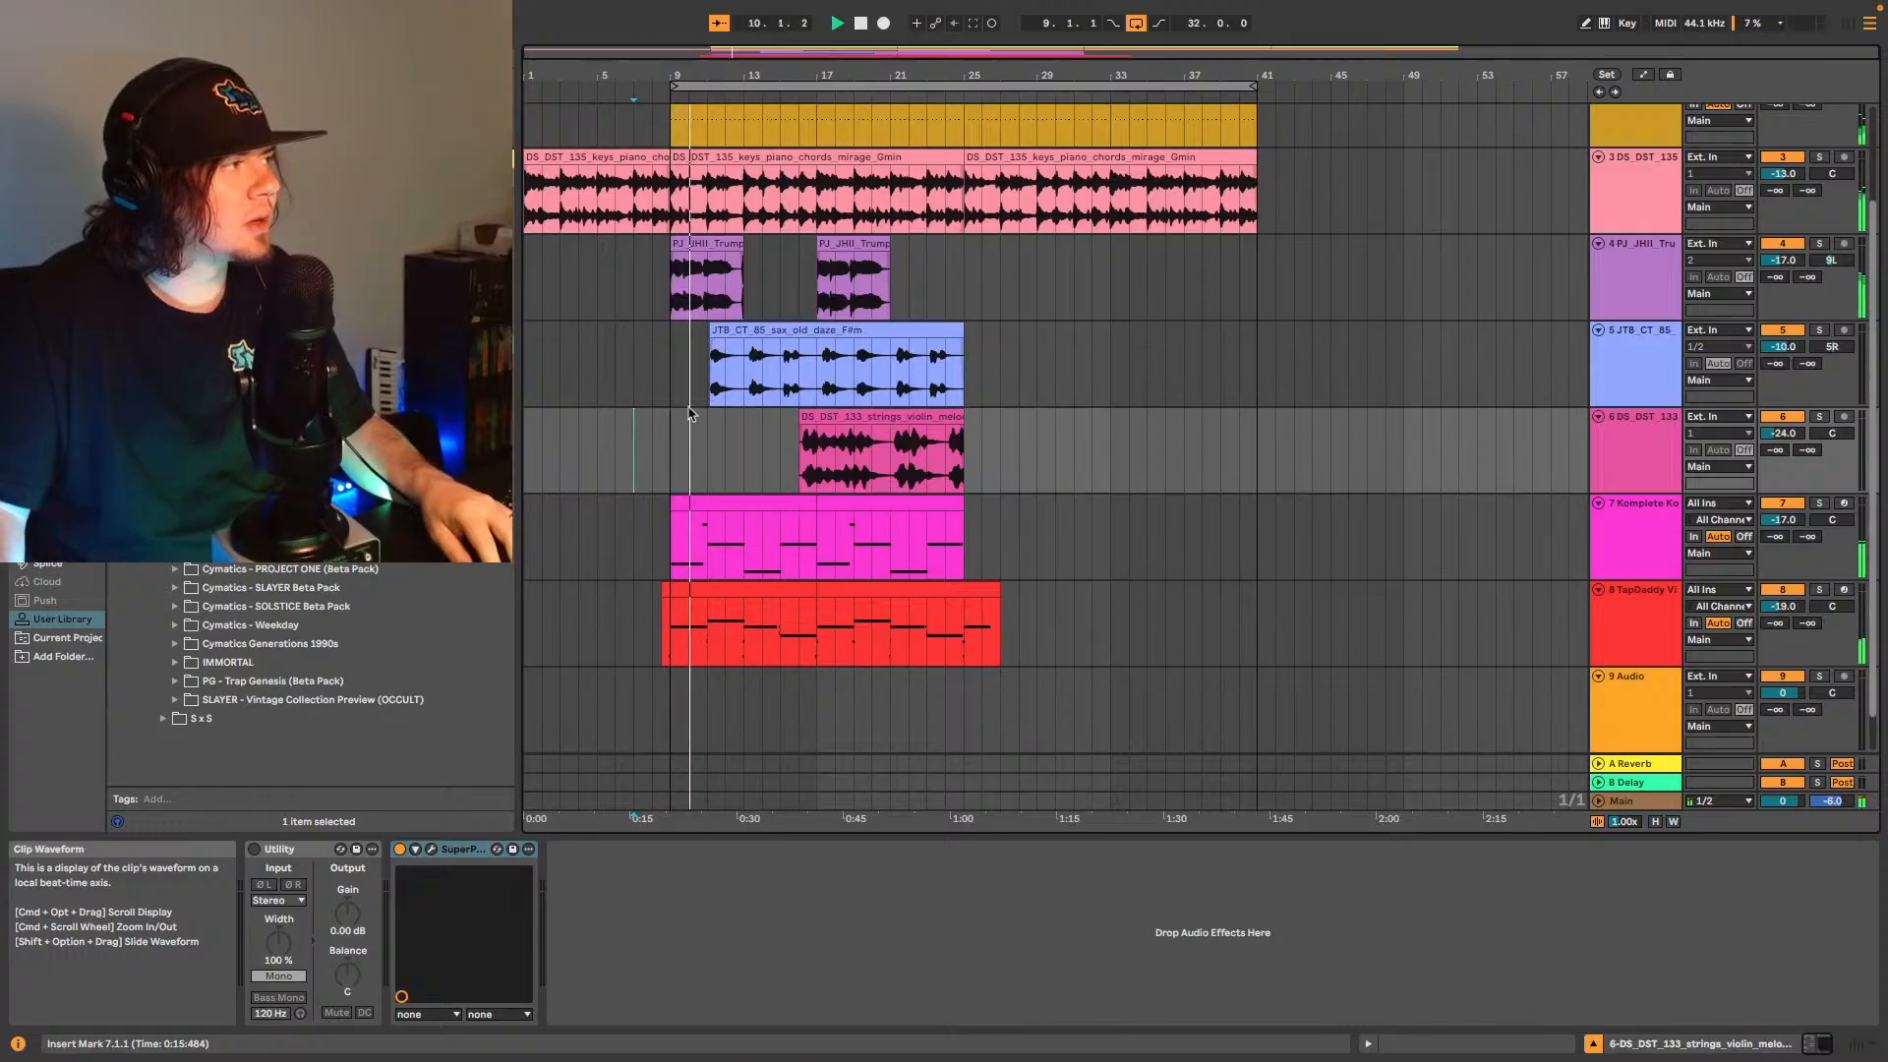
pyautogui.press('space')
# - Delete the first vibraphone clip before bar 17 and extend the start of the remaining clip to bar 16
pyautogui.click(732, 590)
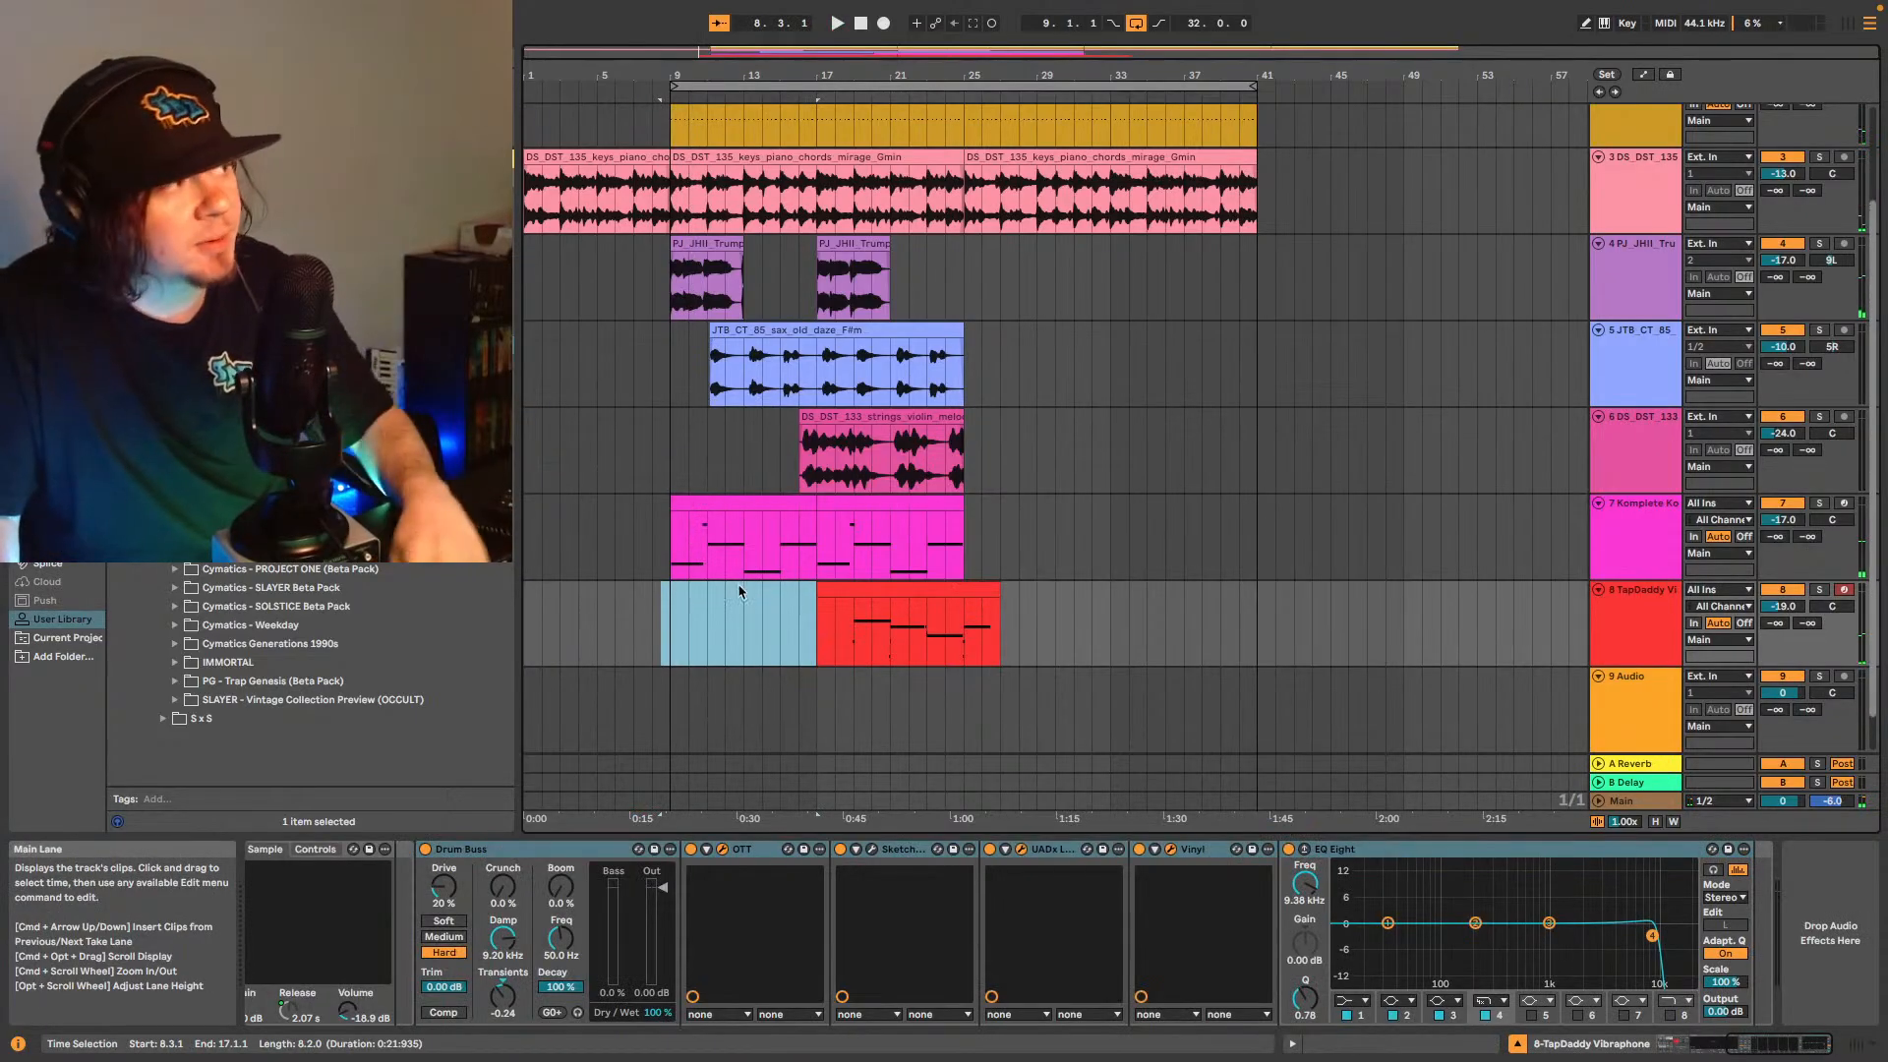
pyautogui.press('Delete')
pyautogui.click(817, 591)
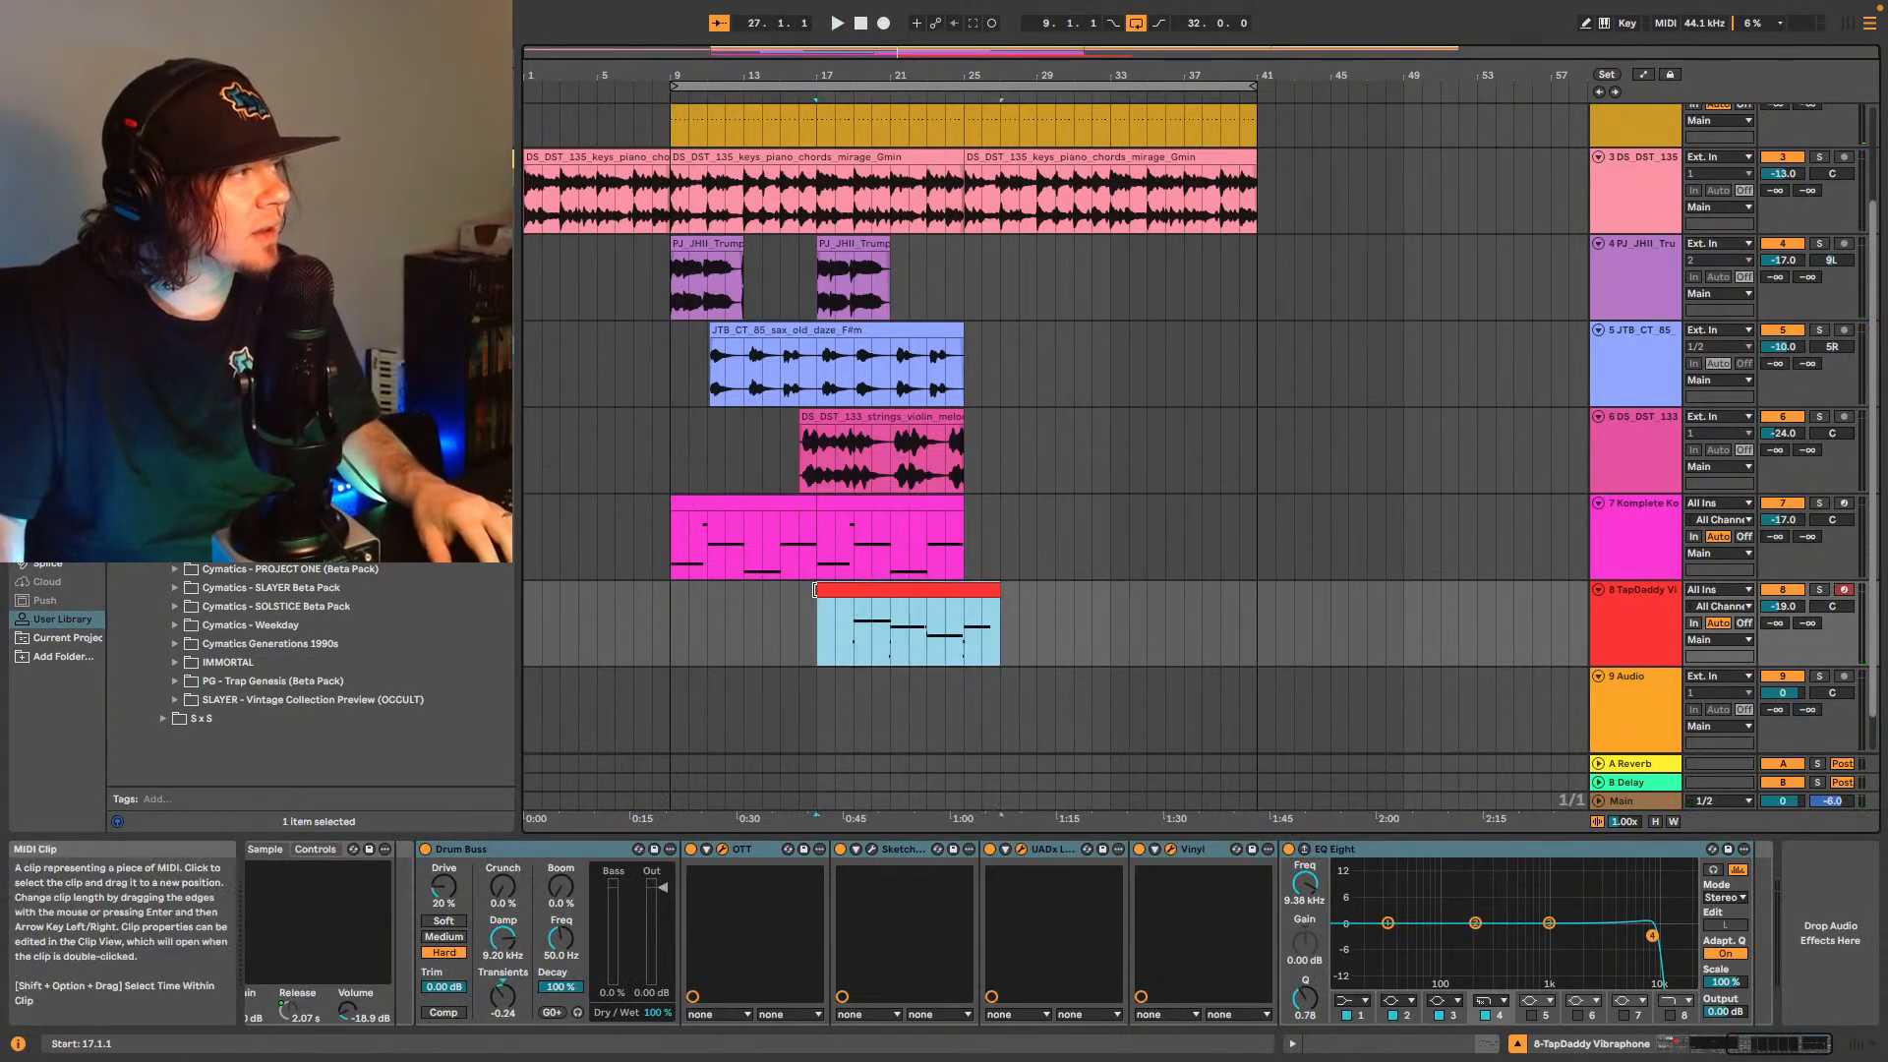
# - Play the arrangement from bar 9 to check the violin and vibraphone entries while browsing the Cymatics sample packs
pyautogui.click(676, 543)
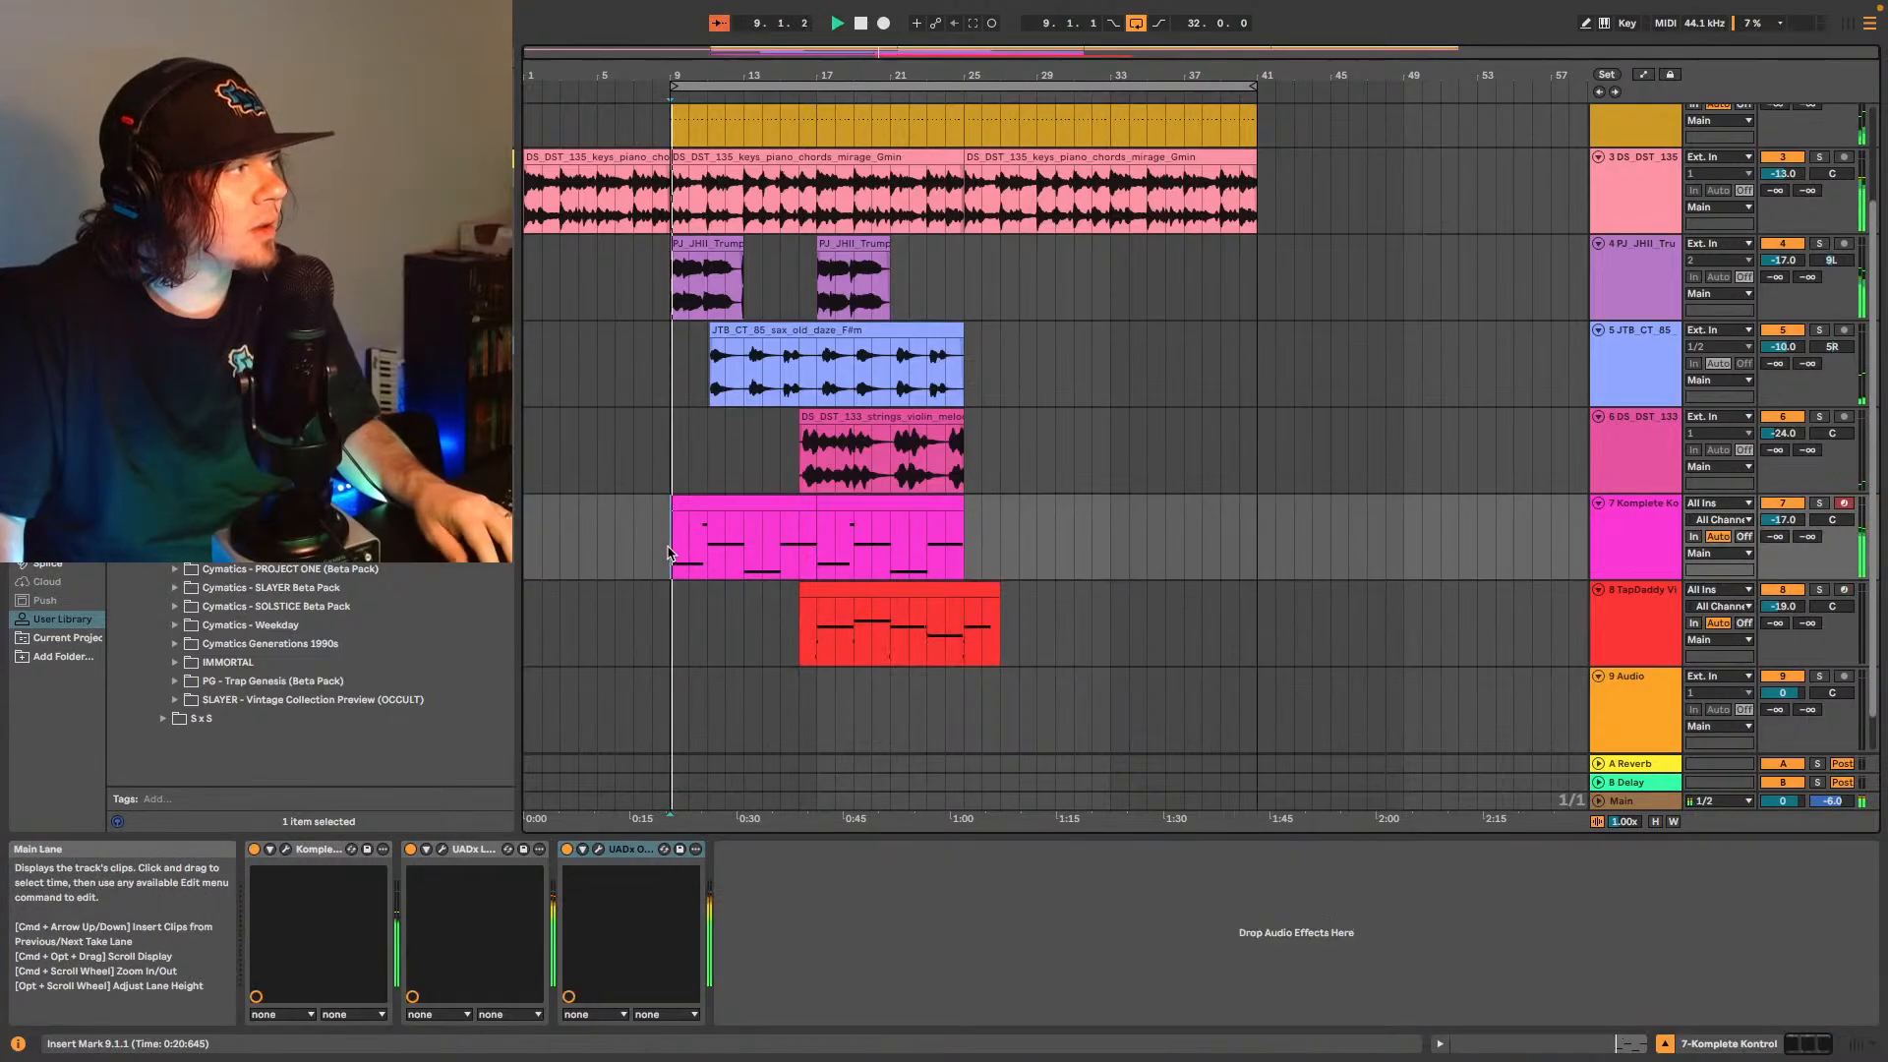
pyautogui.press('space')
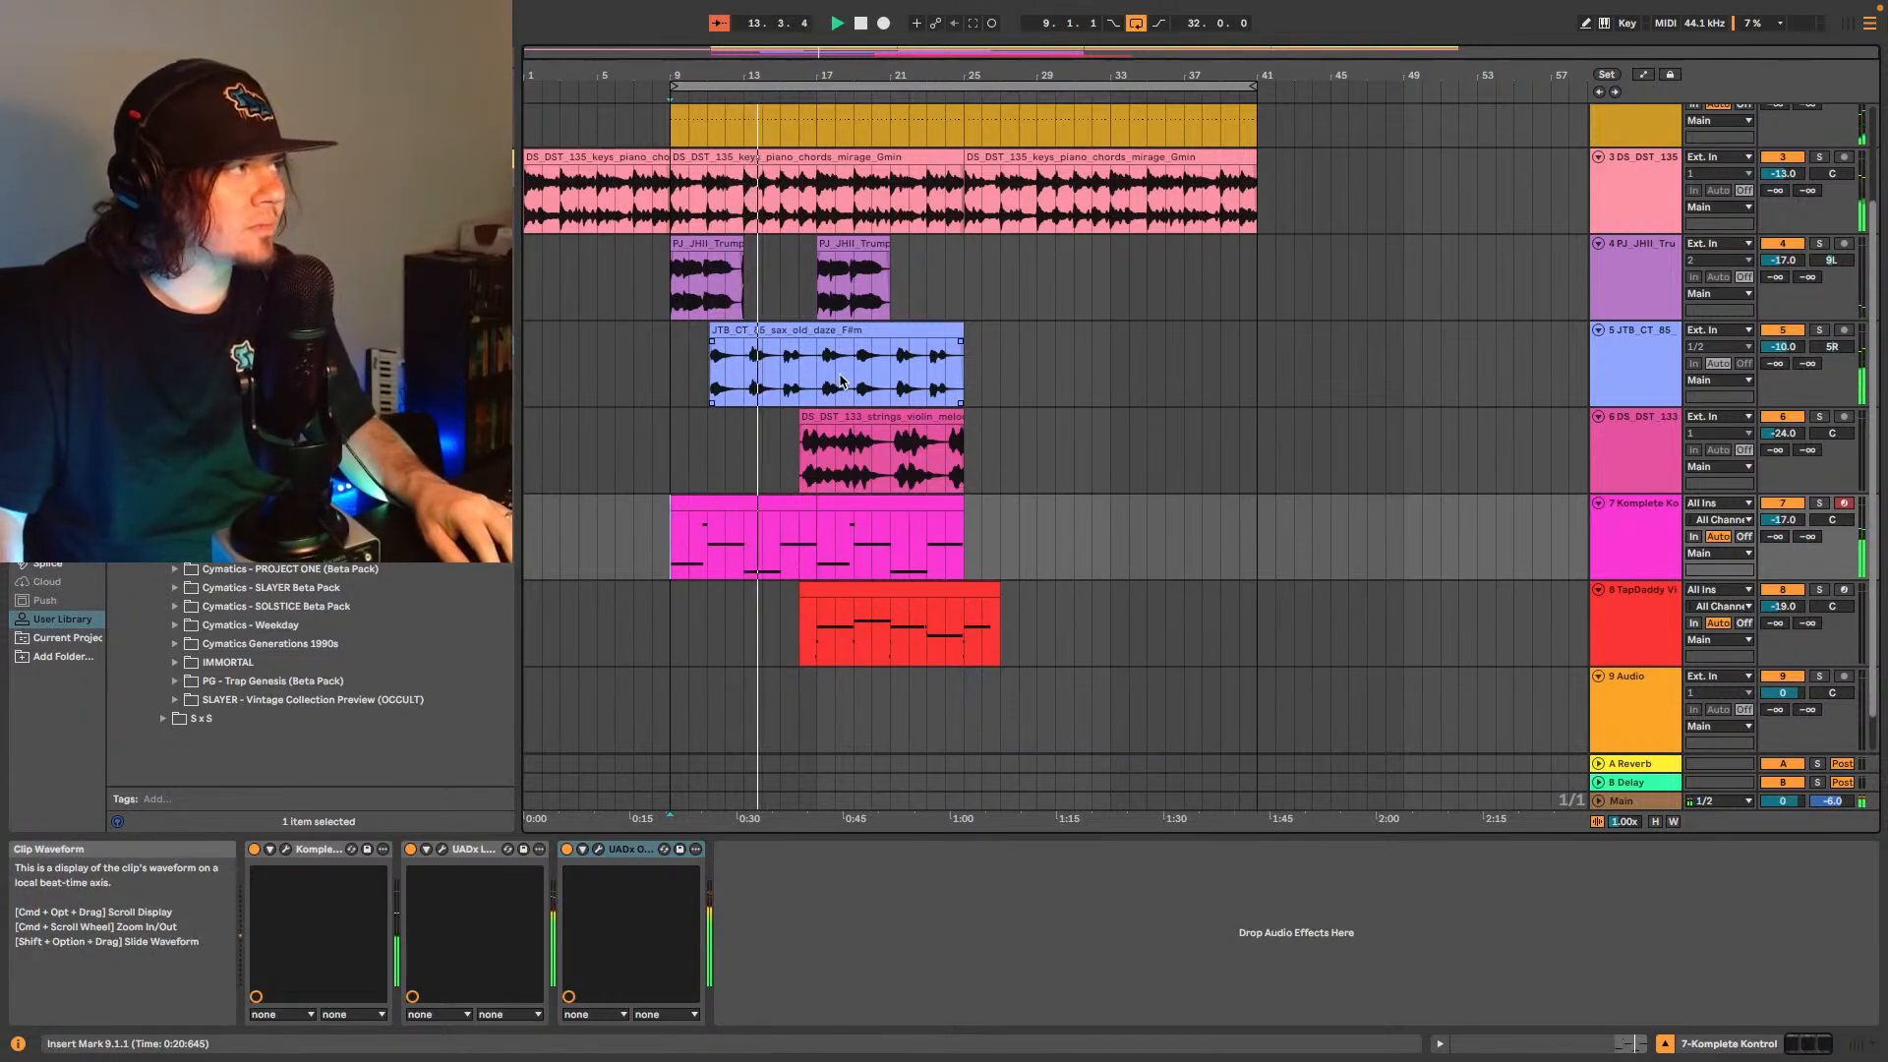
pyautogui.click(857, 441)
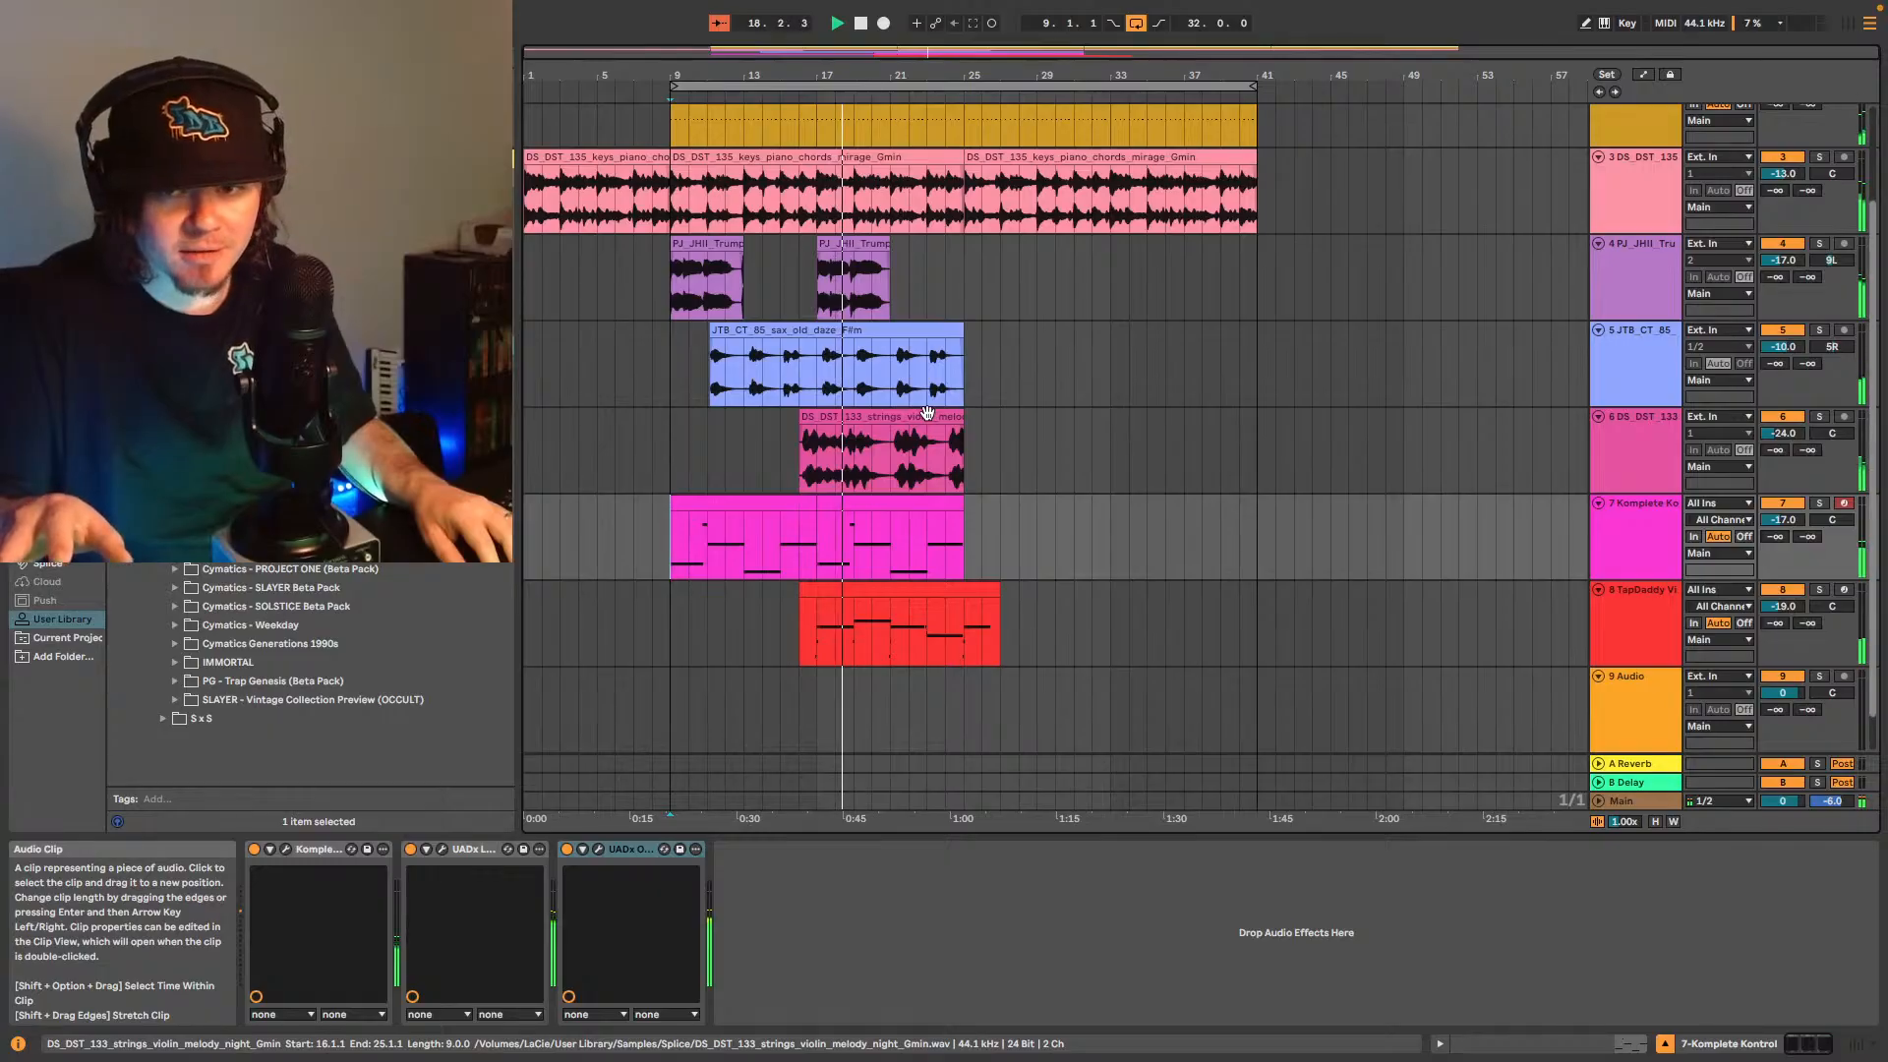
pyautogui.moveTo(931, 393)
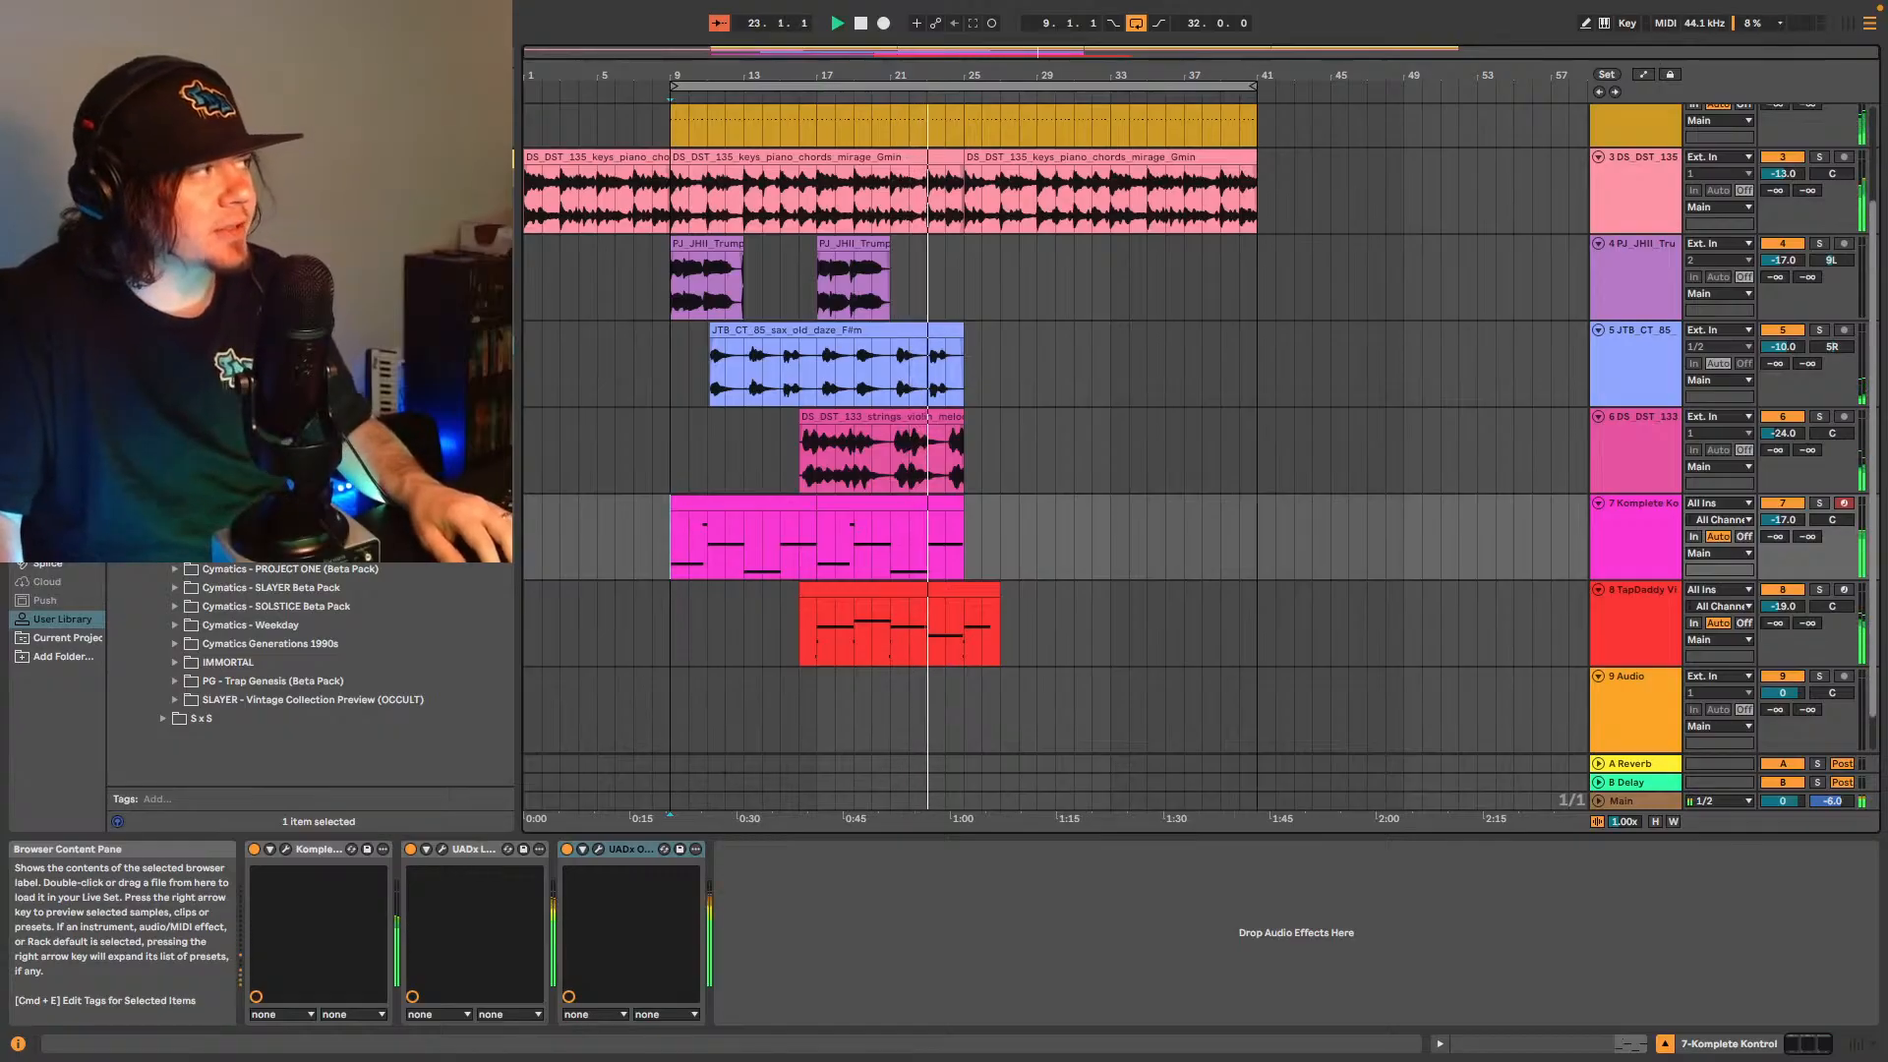
pyautogui.scroll(1, 295, 649)
pyautogui.scroll(3, 295, 649)
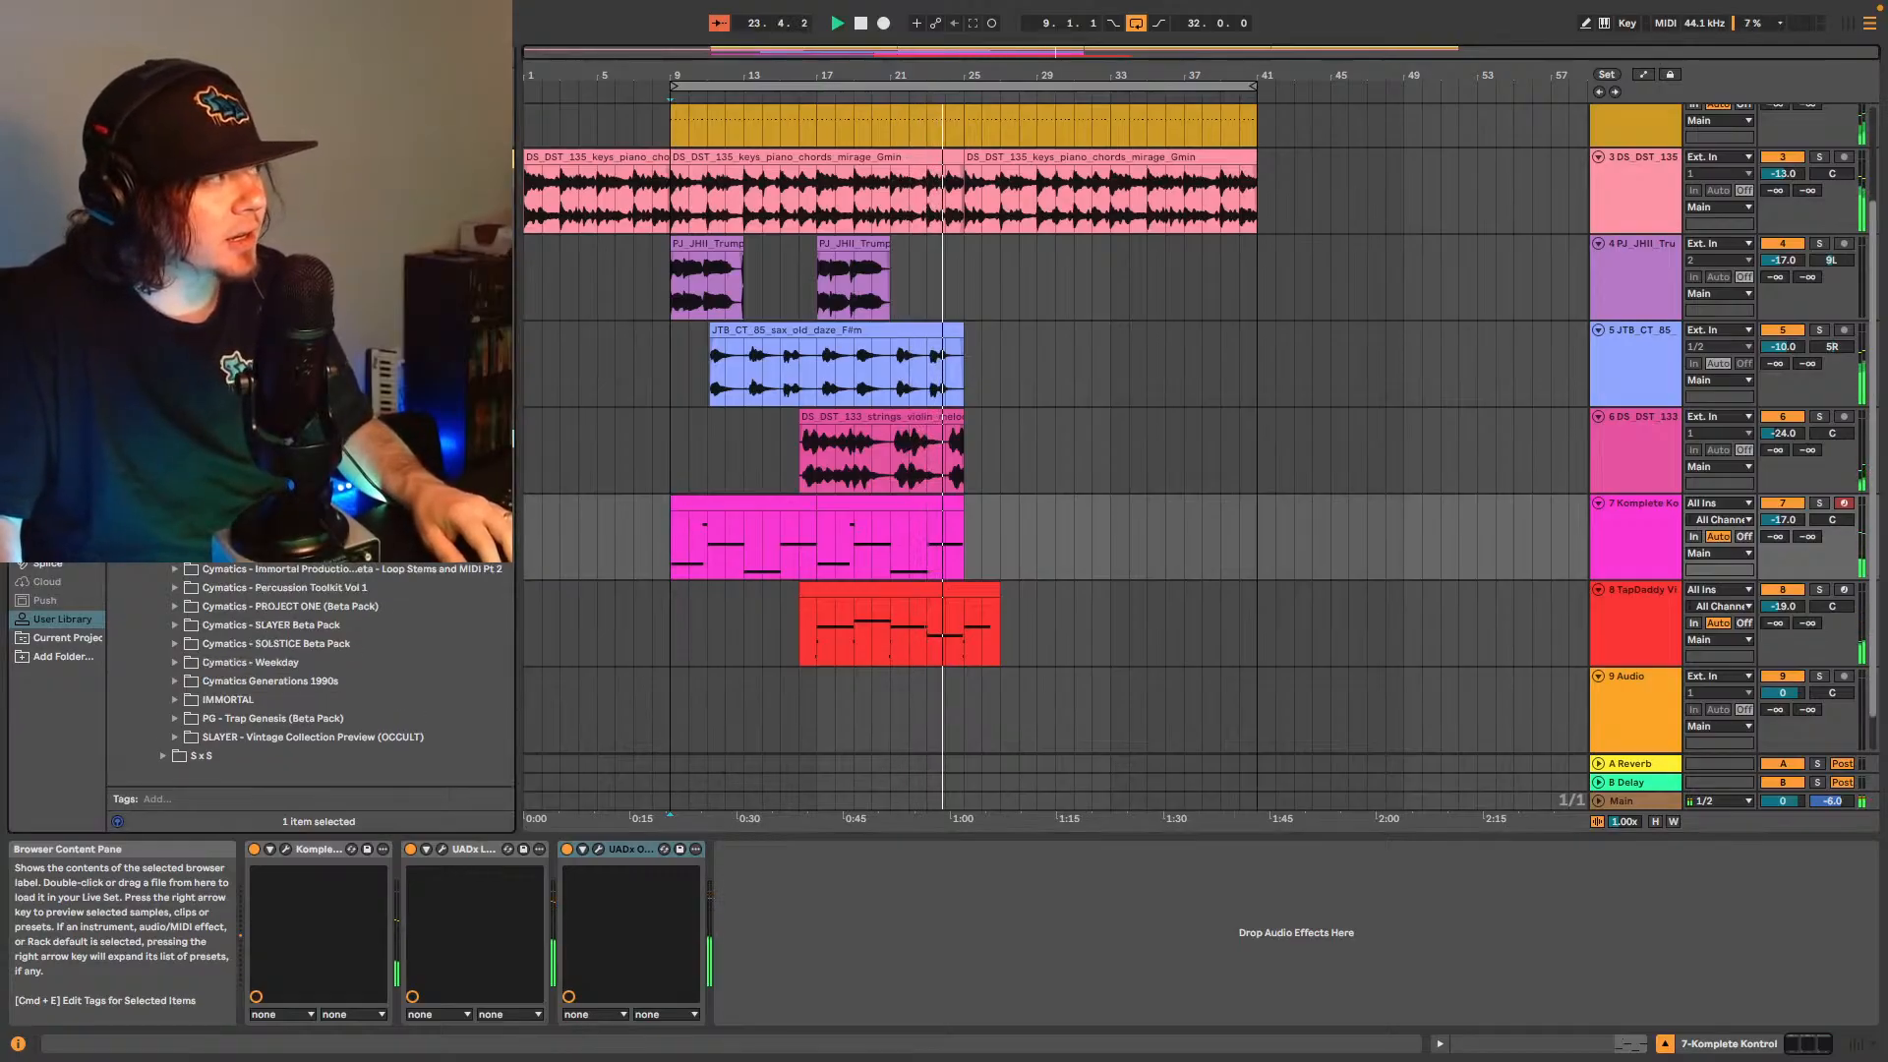
pyautogui.scroll(1, 295, 669)
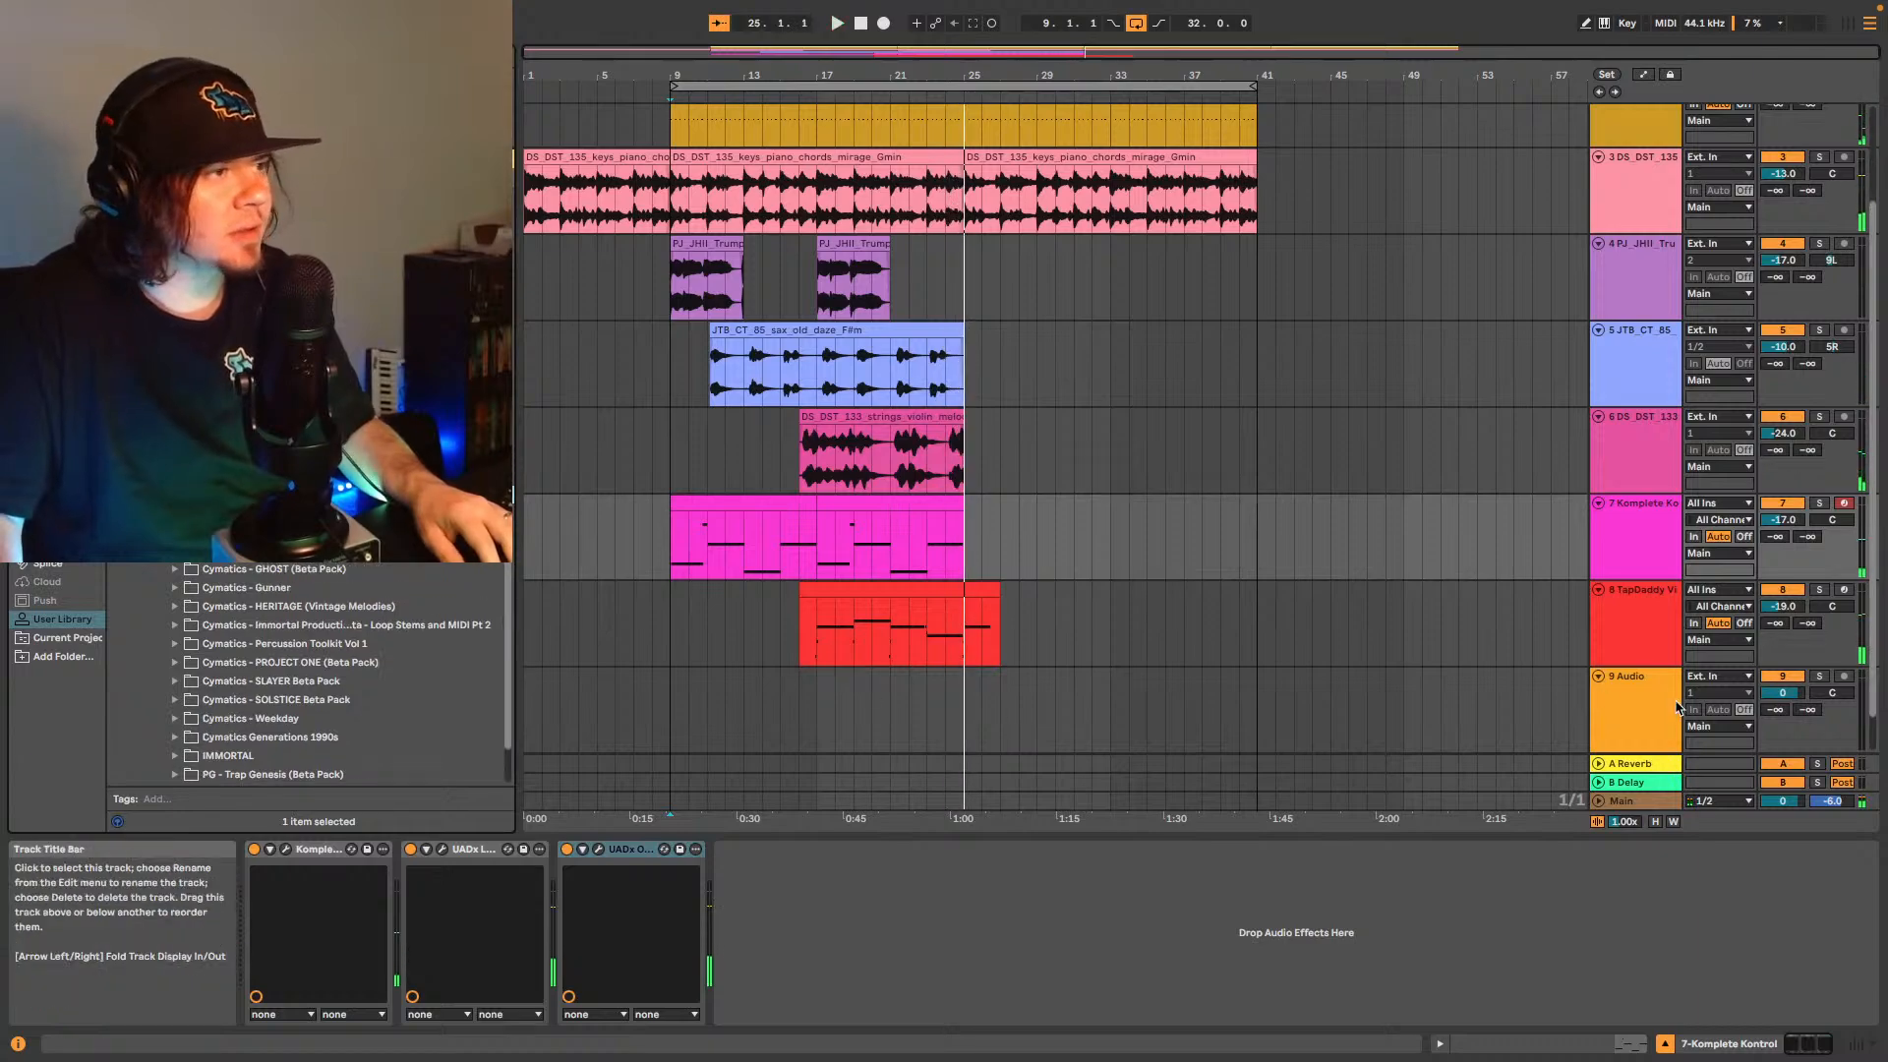
# - Add the Cymatics - Day Dream - 76 BPM G Maj Chimes sample to the empty audio track at bar 2 and turn off its warping
pyautogui.click(1642, 700)
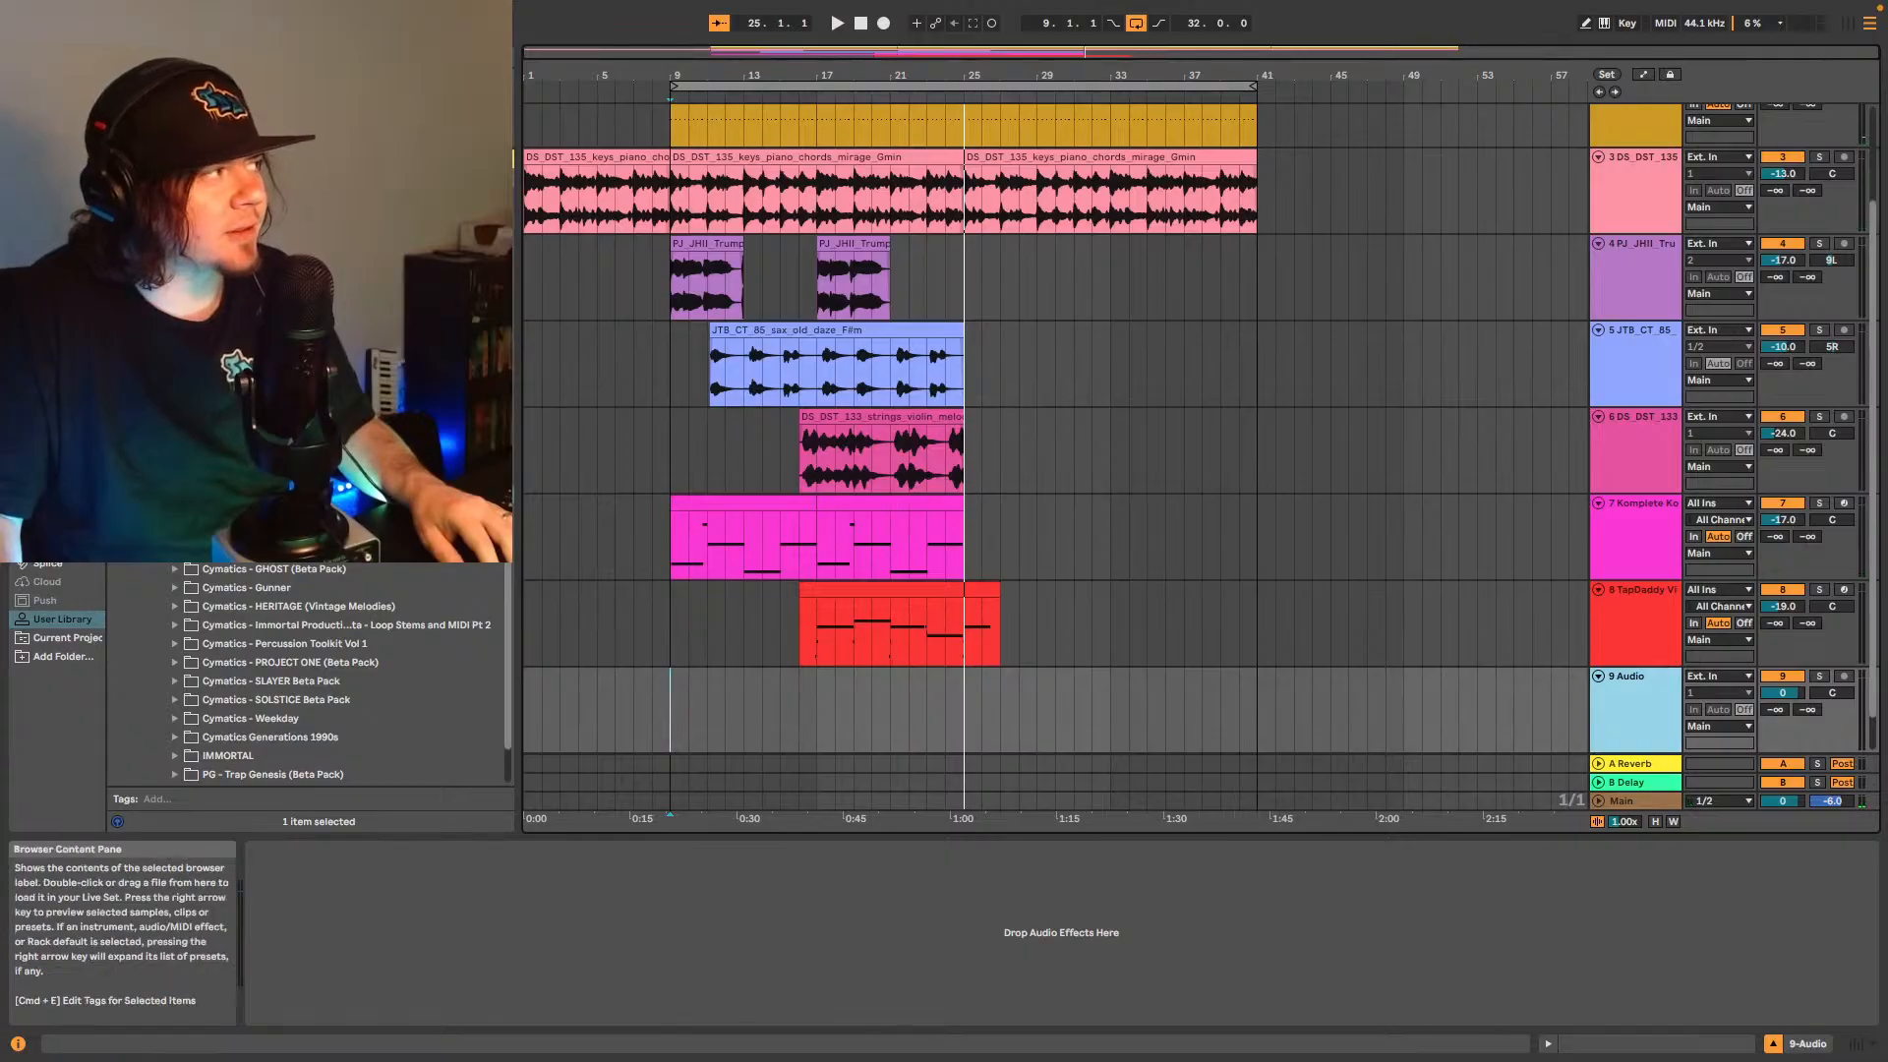
pyautogui.click(532, 702)
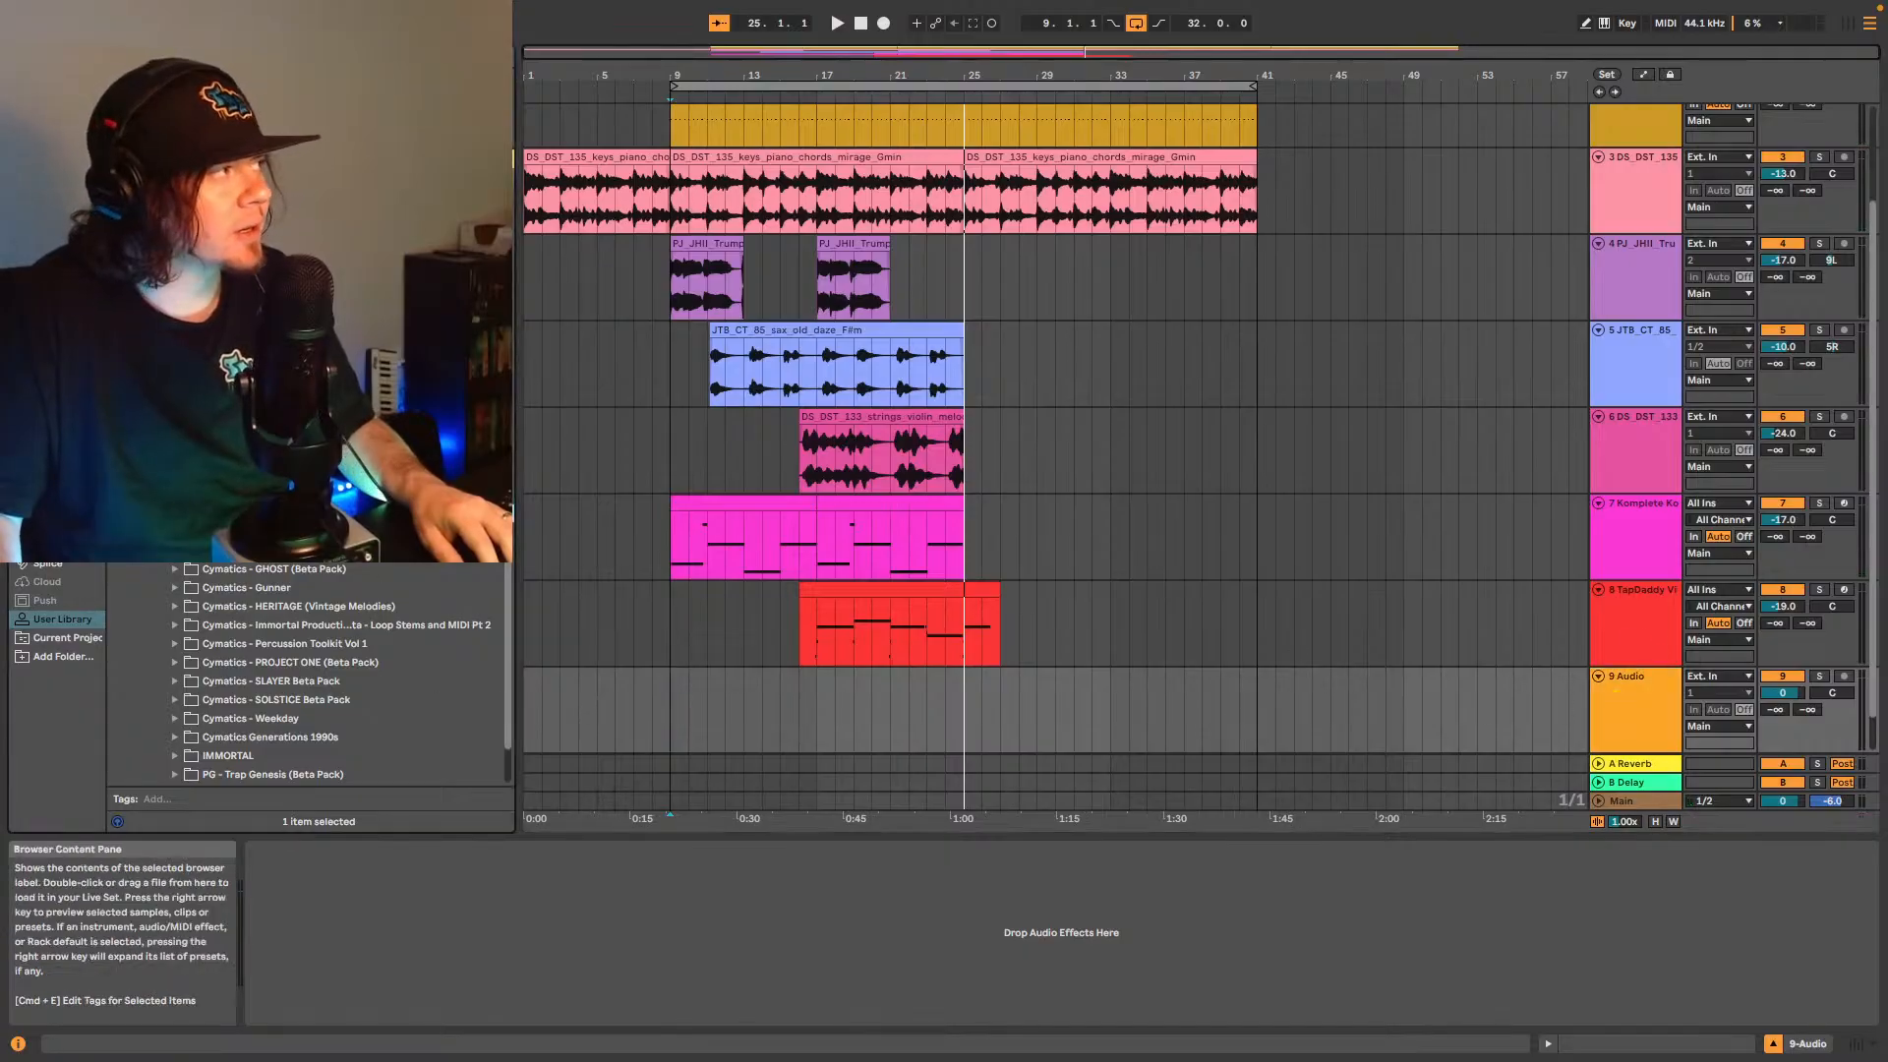
pyautogui.moveTo(466, 627); pyautogui.dragTo(542, 706)
pyautogui.hotkey('shift', 'Tab')
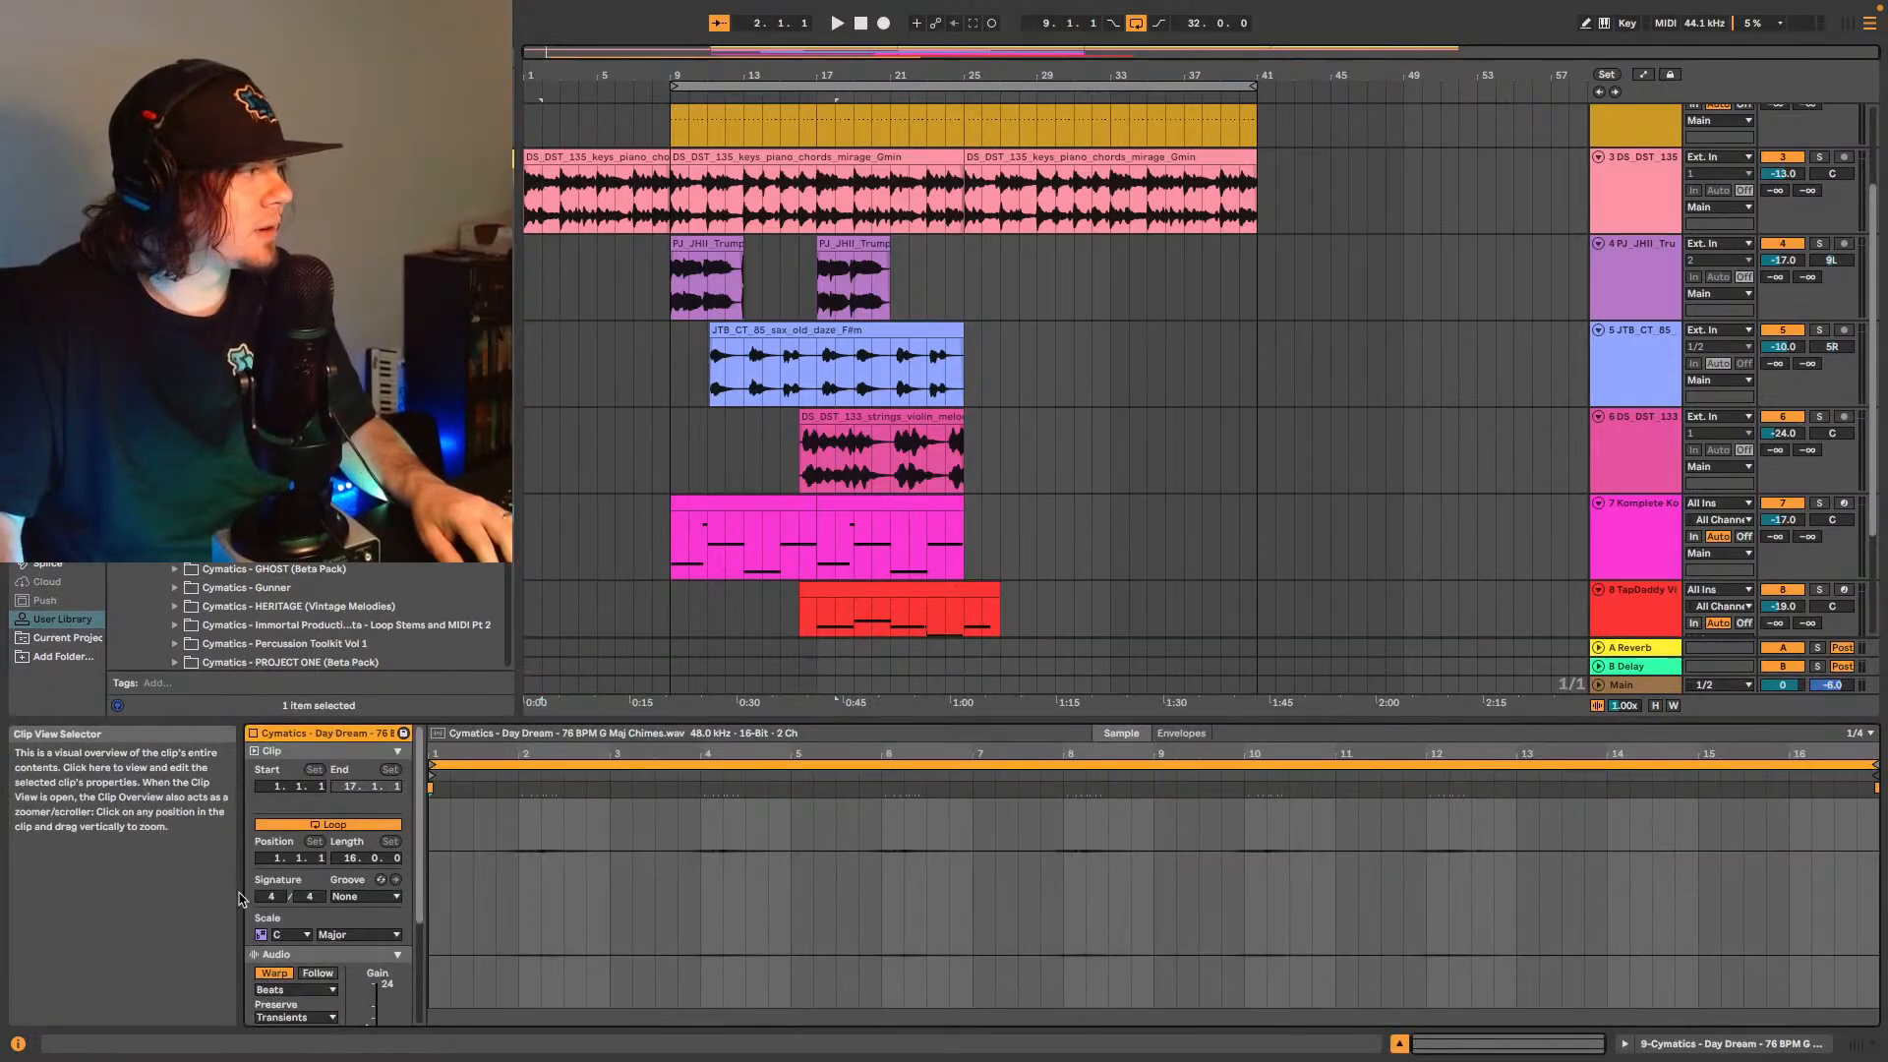
pyautogui.click(274, 973)
# - Play the chimes clip from its beginning at 2.3.1
pyautogui.scroll(-2, 736, 521)
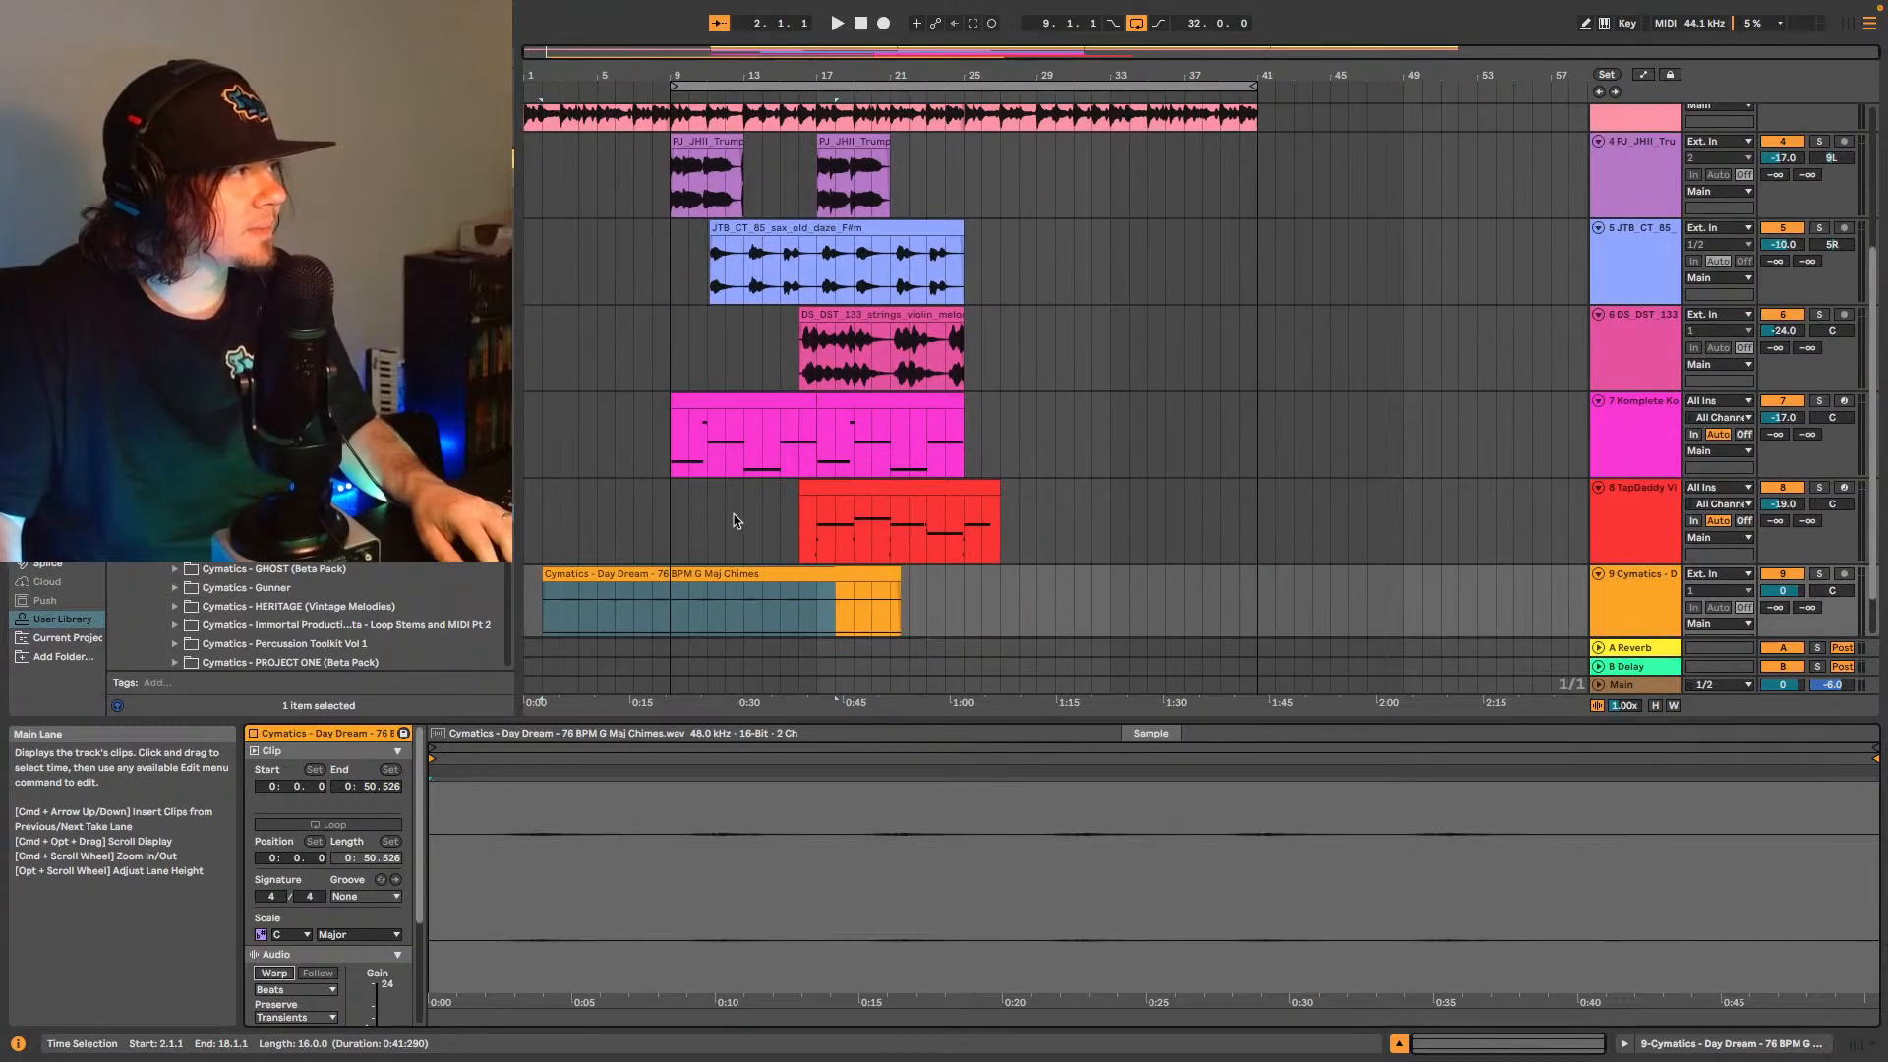
pyautogui.scroll(-2, 736, 519)
pyautogui.click(786, 515)
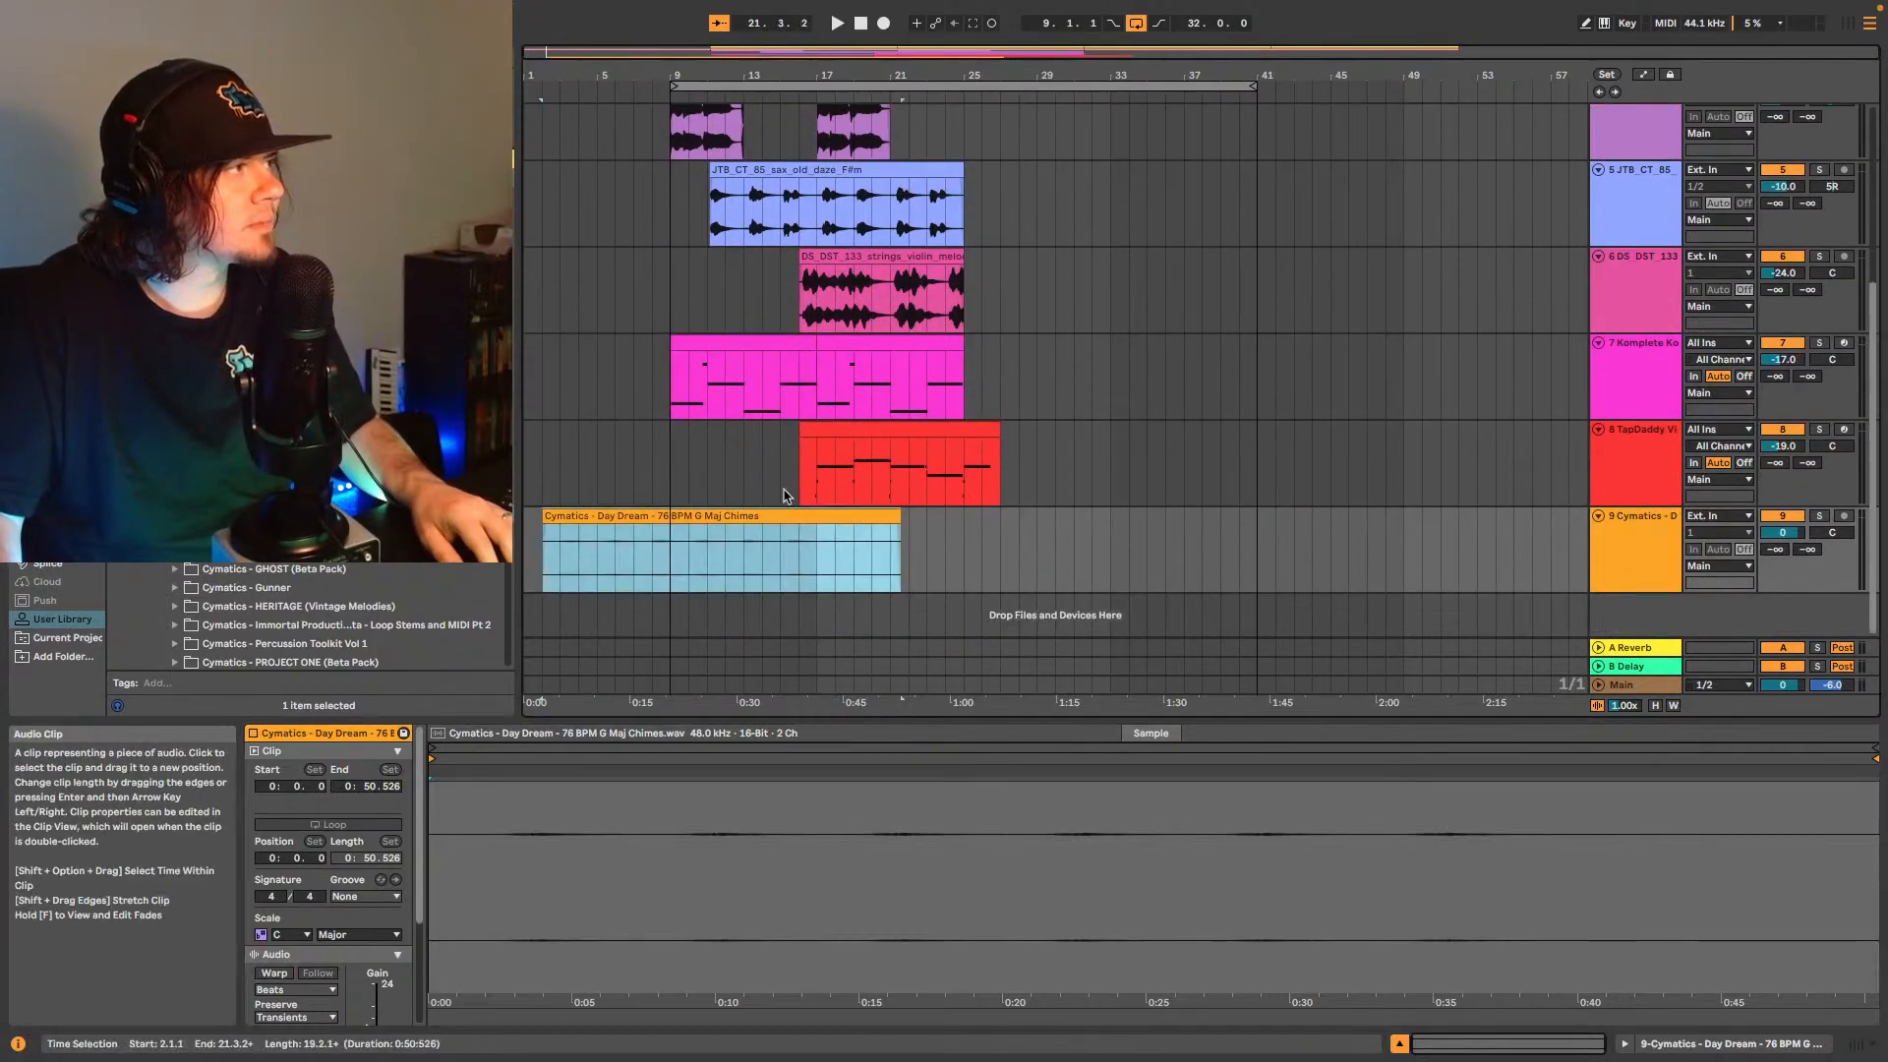
pyautogui.press('z')
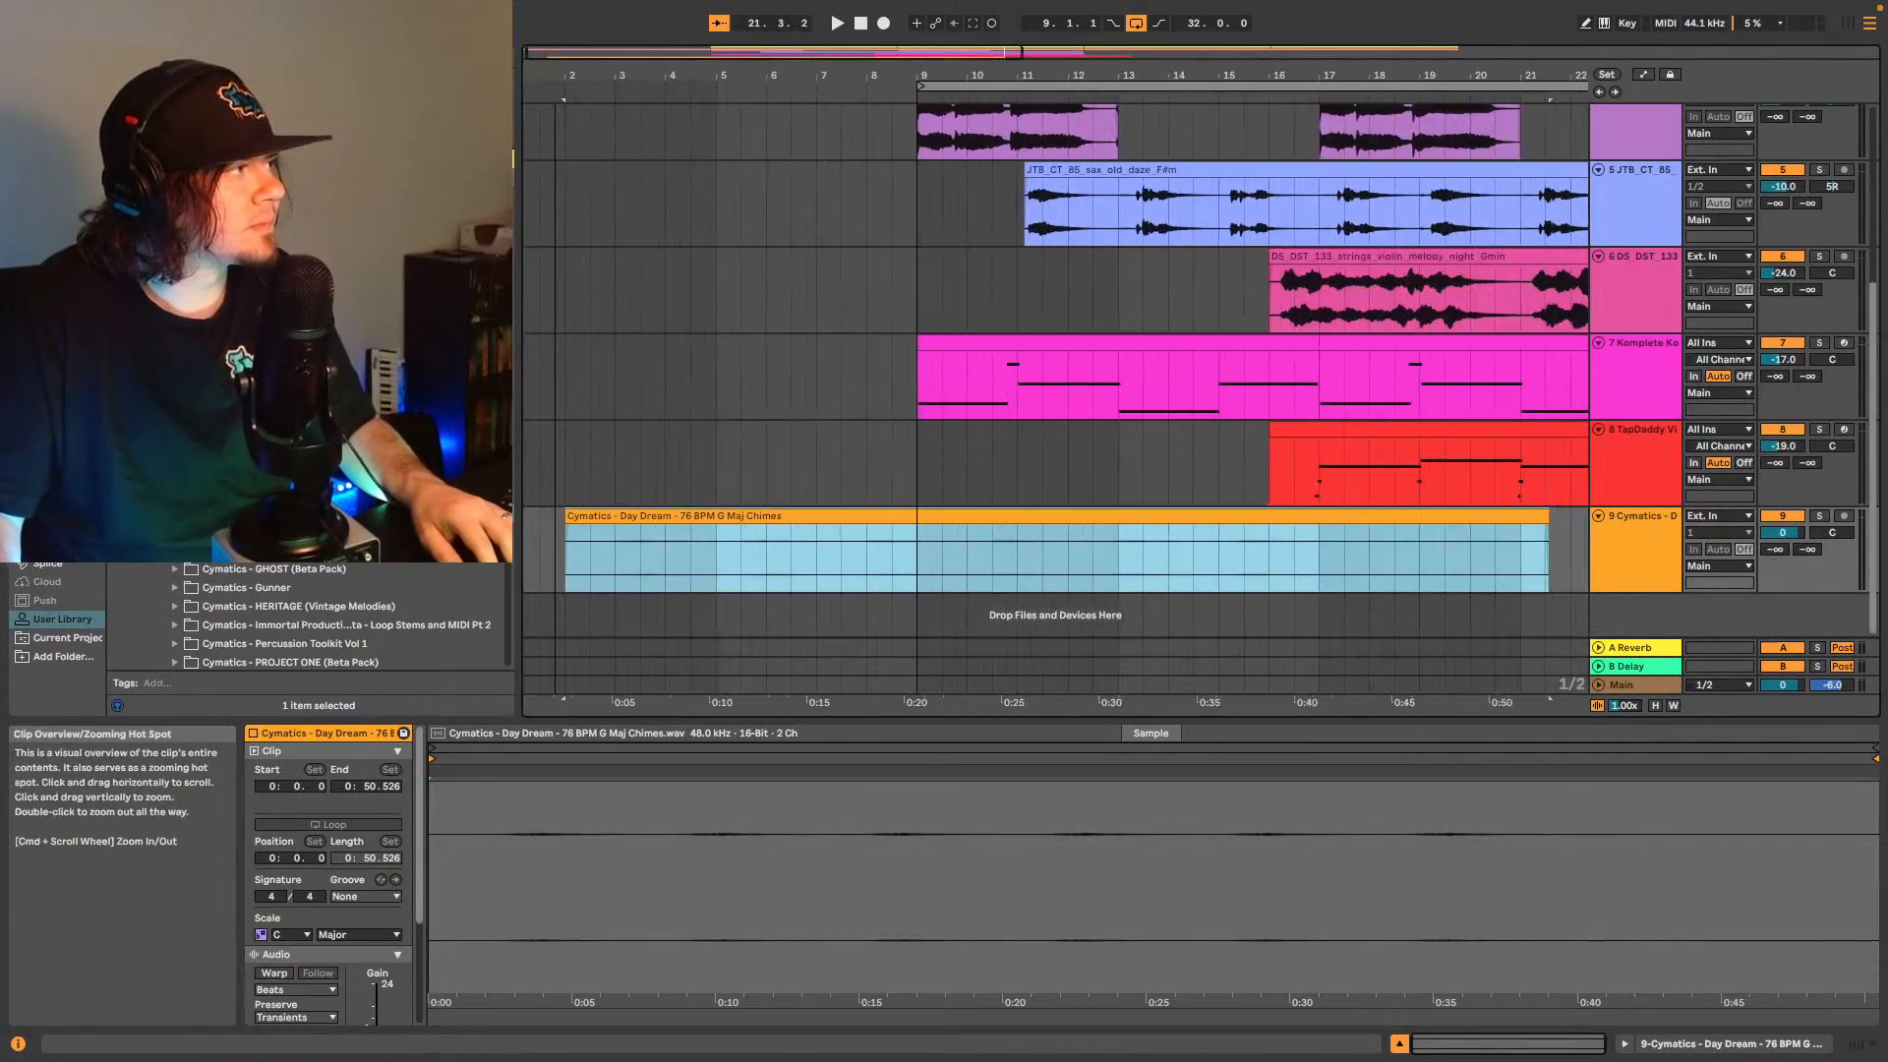
pyautogui.click(599, 560)
pyautogui.press('space')
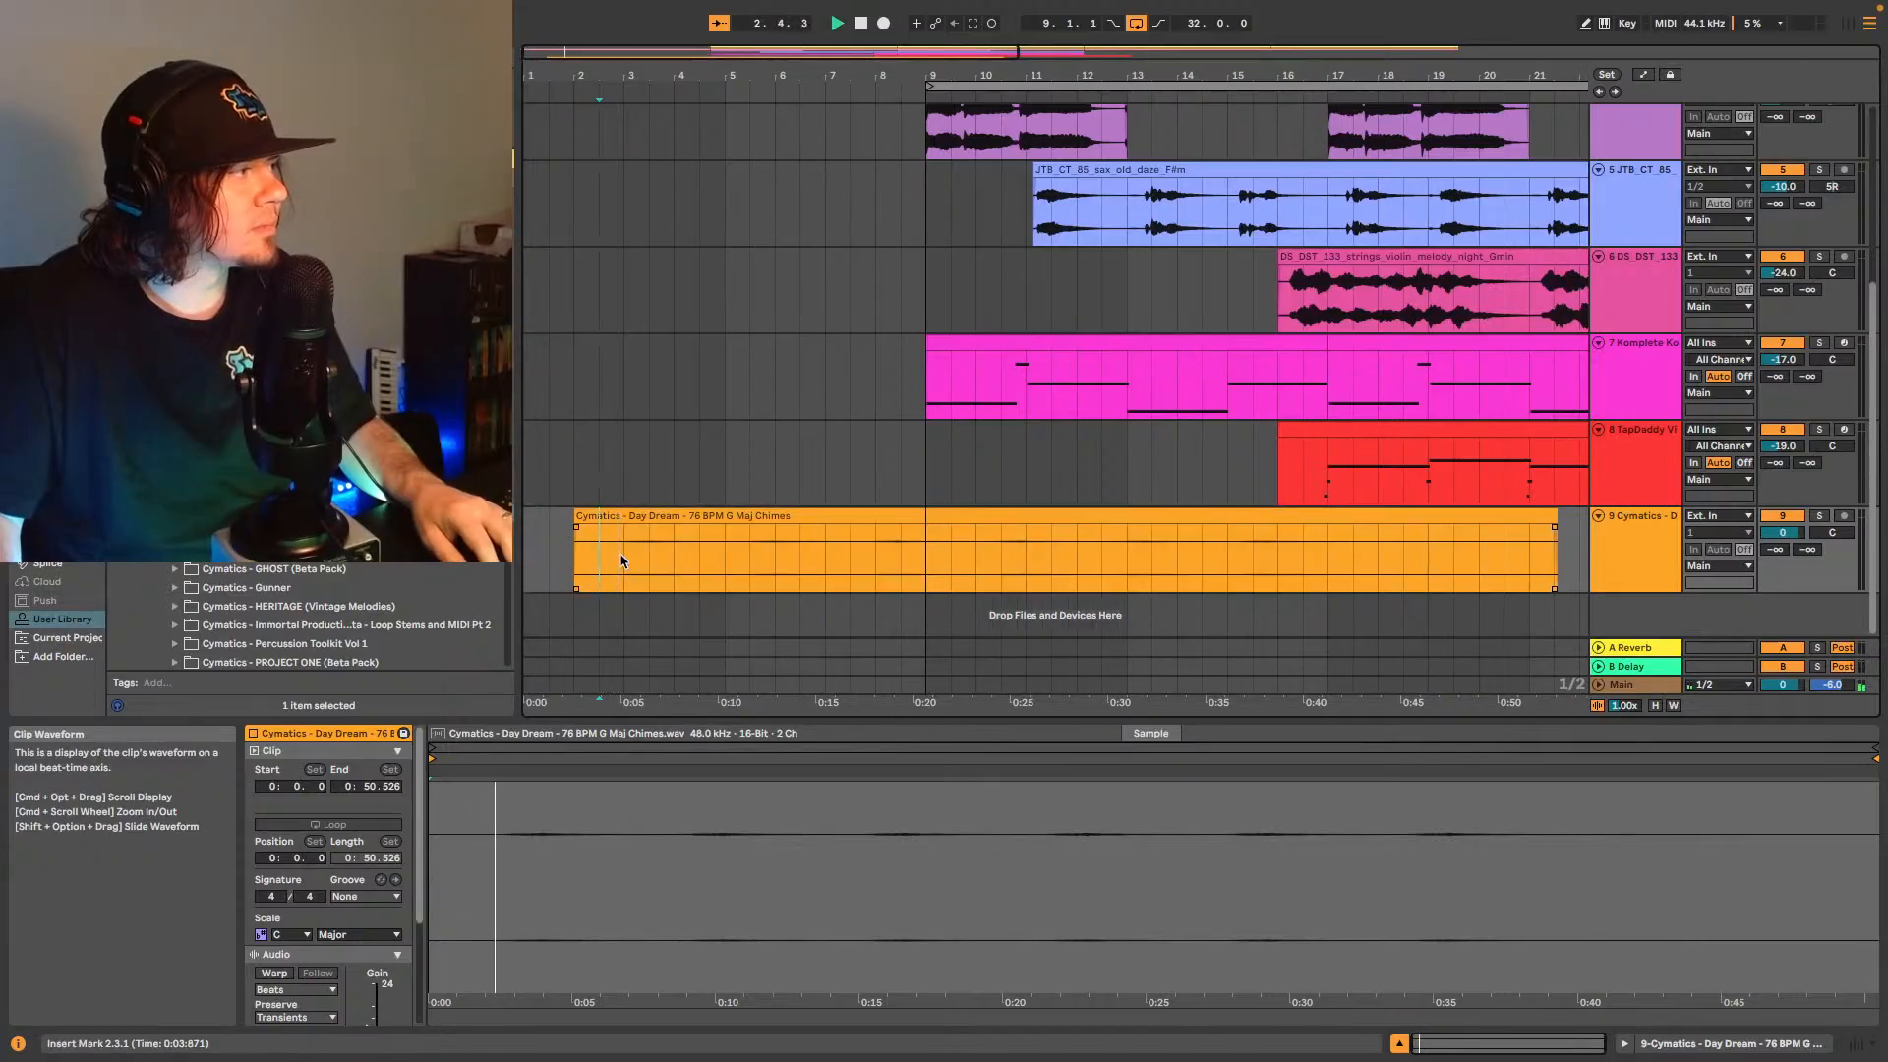
# - Split the chimes clip at 5.3.1, delete everything after the split, and listen to its end from bar 5
pyautogui.click(741, 568)
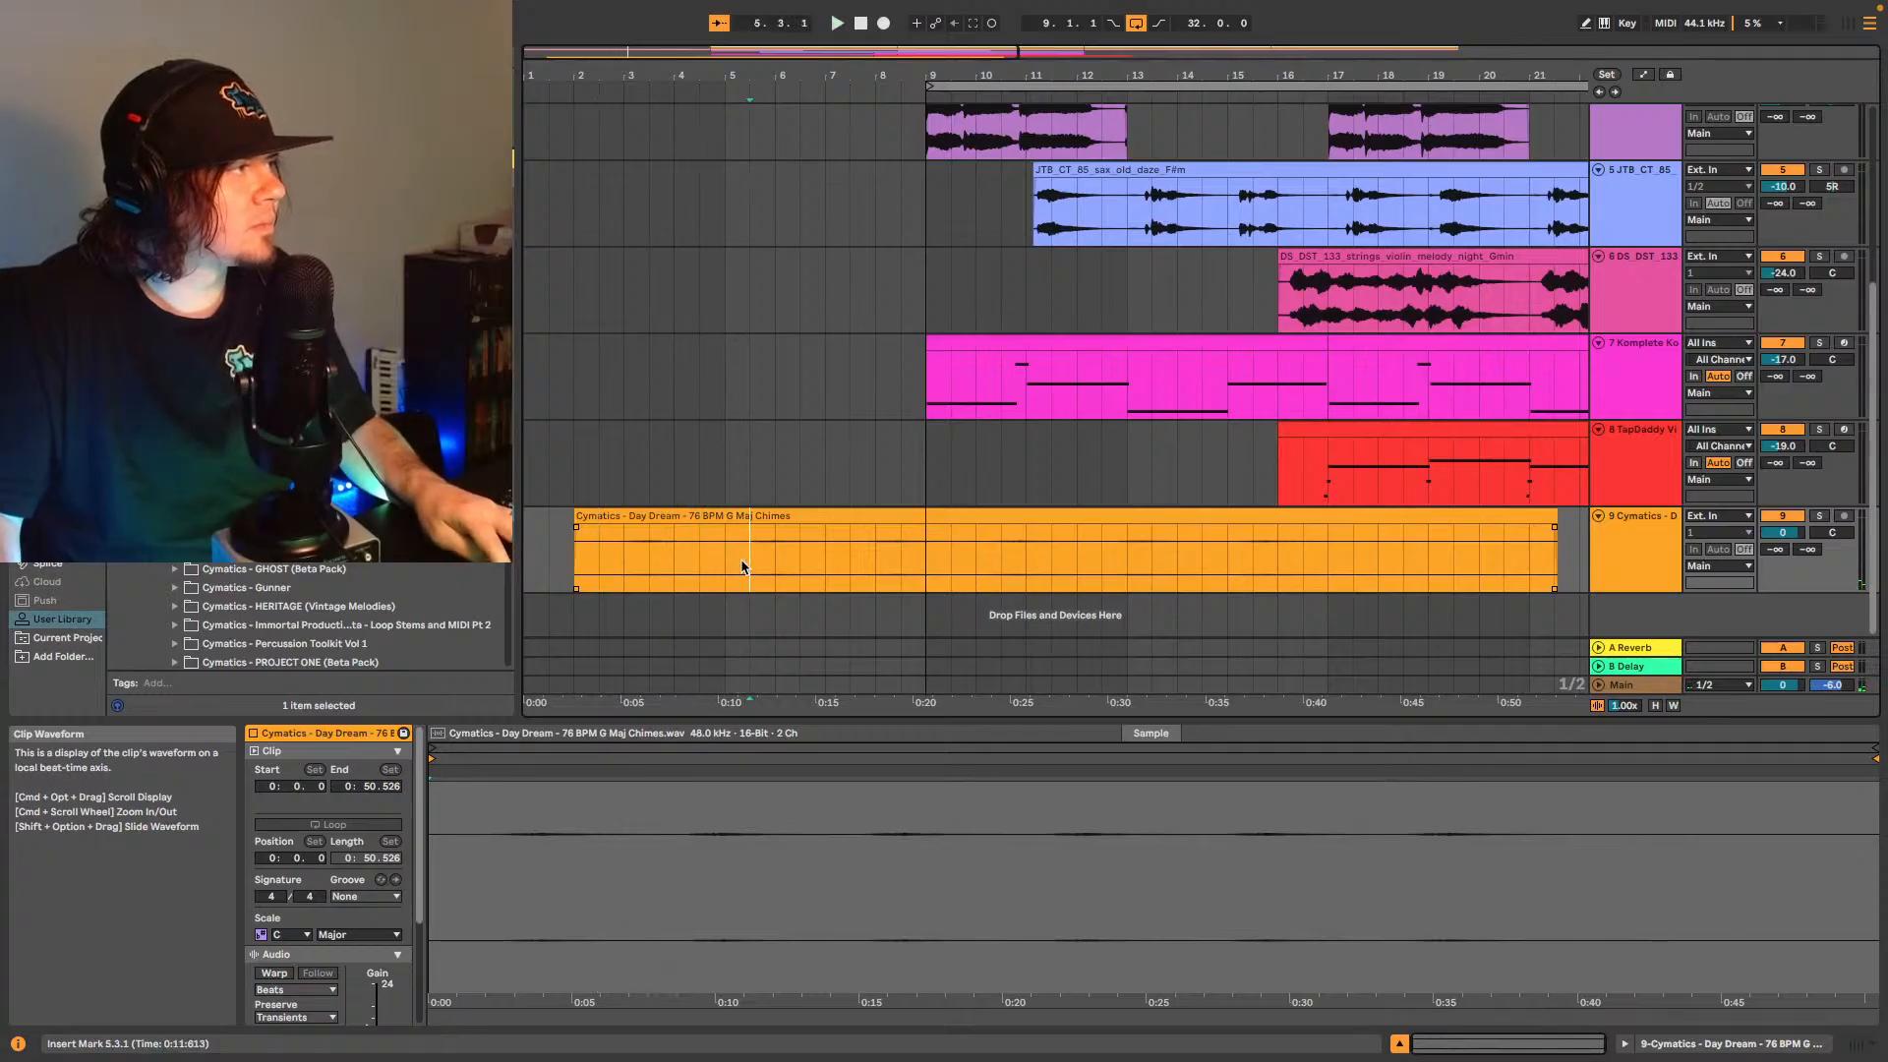
pyautogui.press('+')
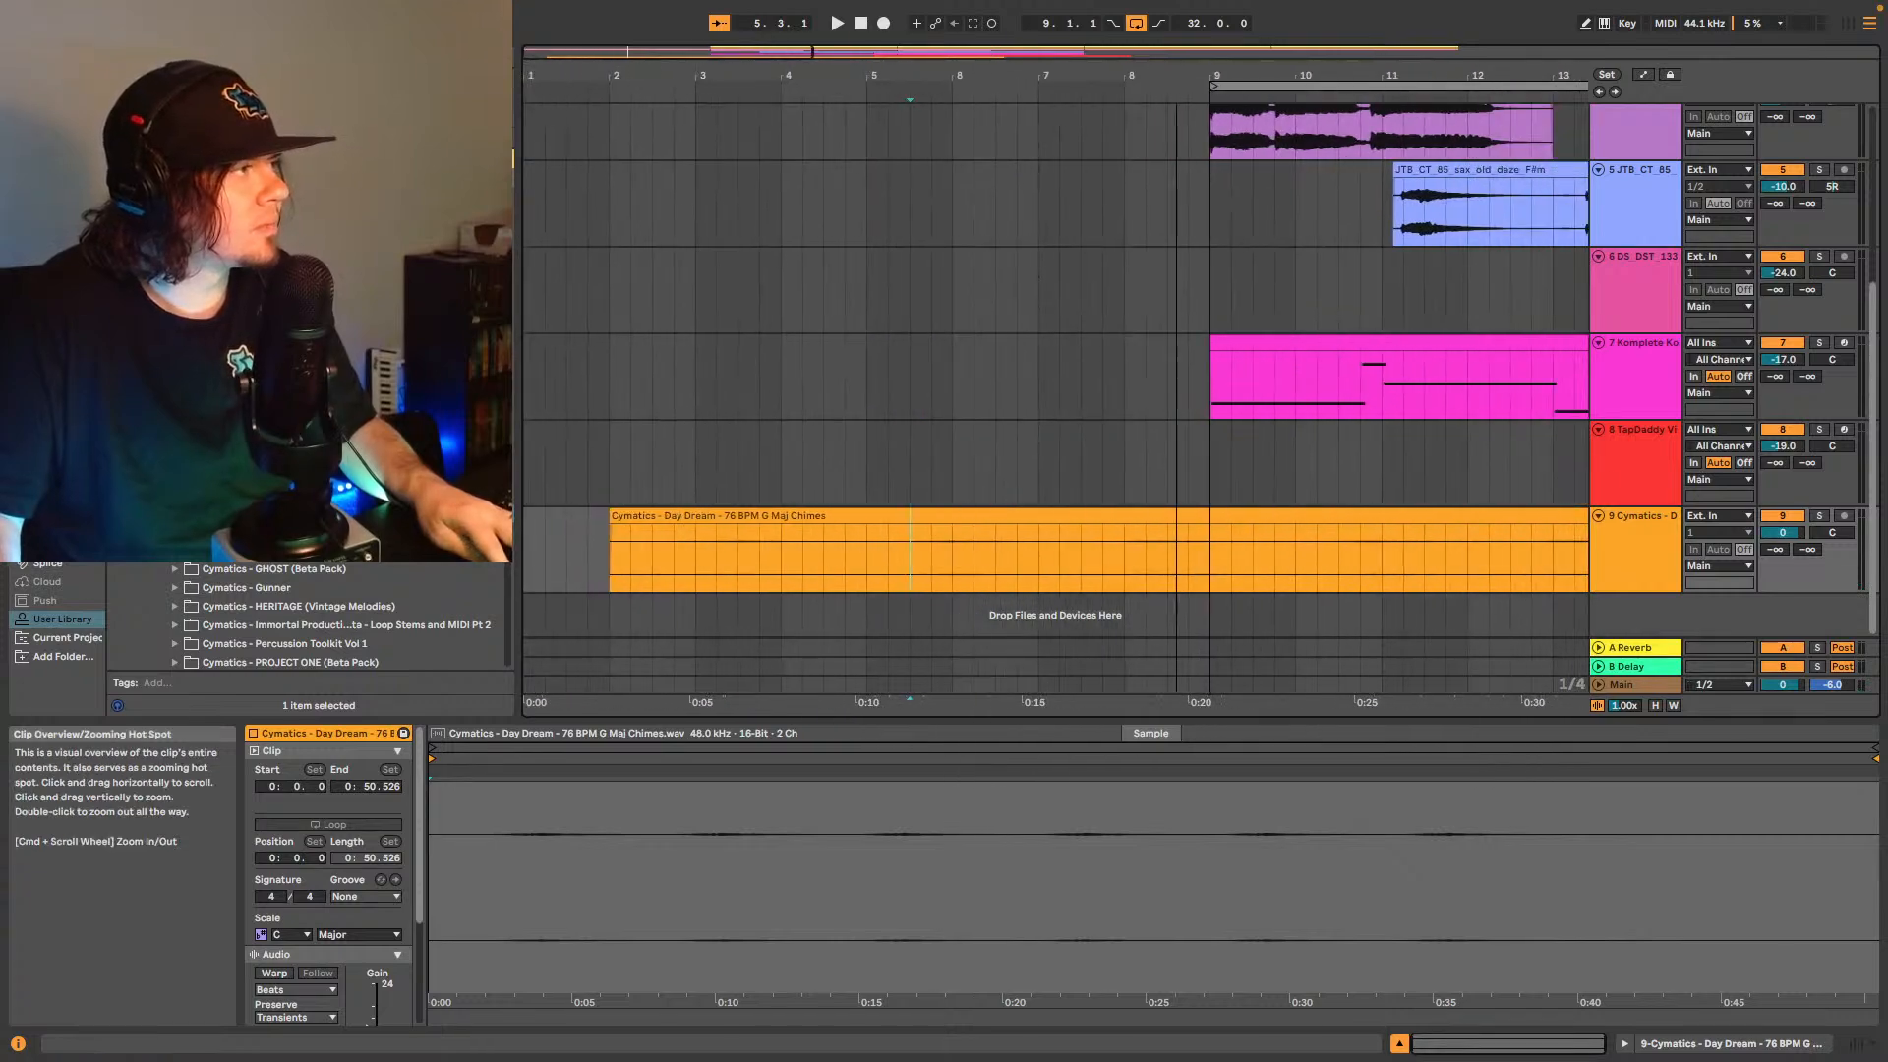
pyautogui.hotkey('shift', 'End')
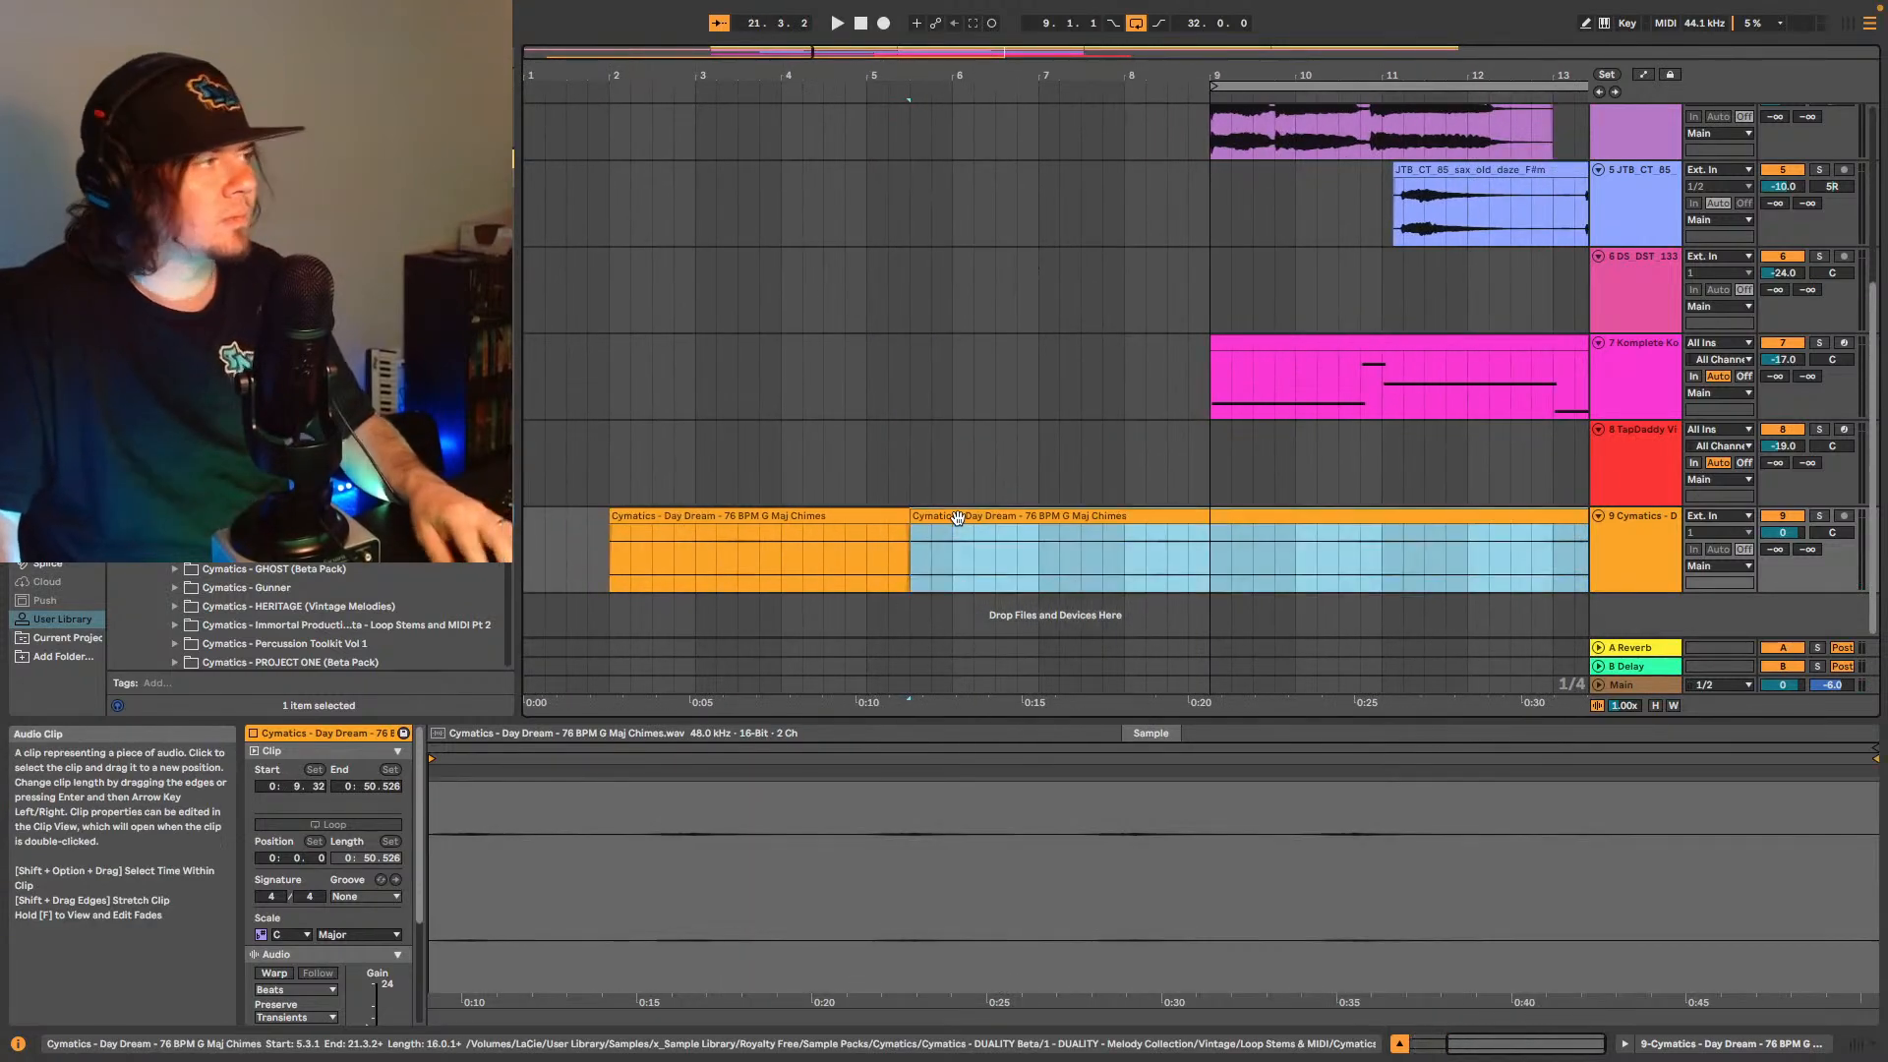
pyautogui.click(910, 557)
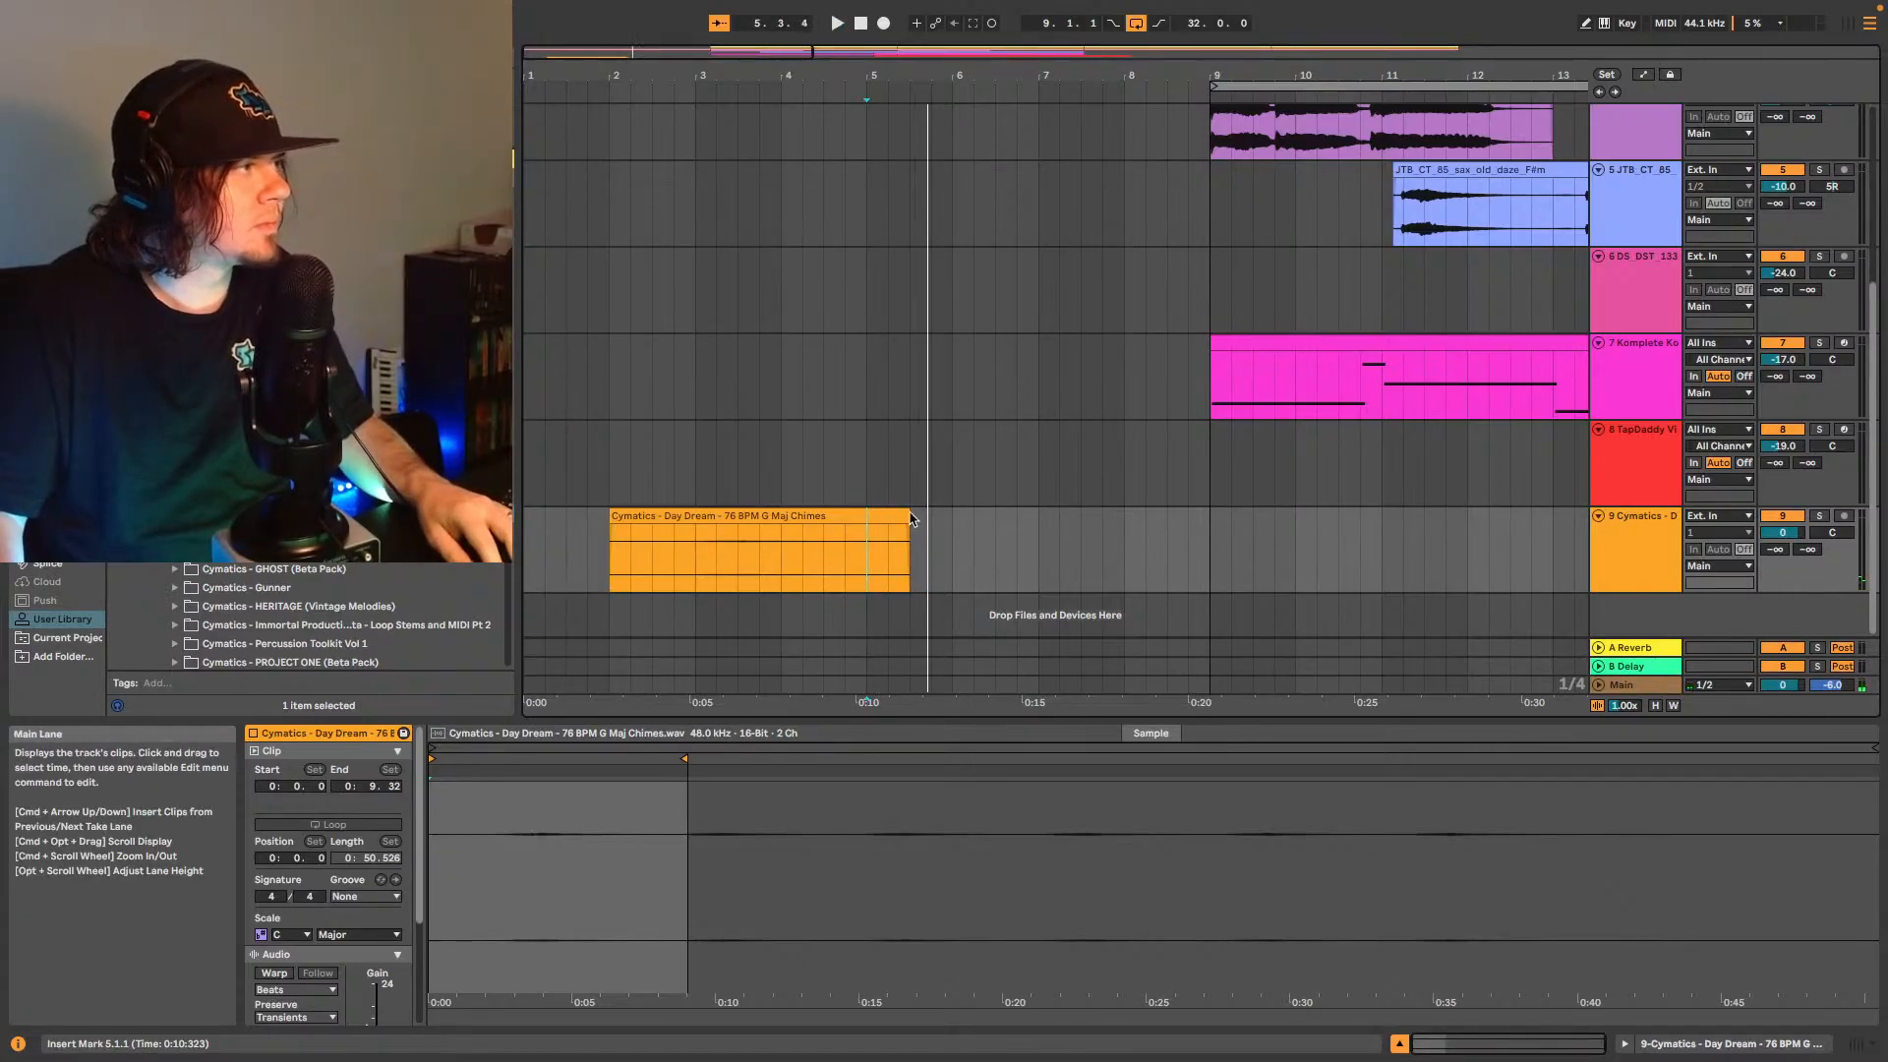
# - Trim the end of the chimes clip back to 5.2.3 and listen to the shortened ending
pyautogui.moveTo(730, 49)
pyautogui.mouseDown()
pyautogui.moveTo(730, 77)
pyautogui.moveTo(712, 71)
pyautogui.mouseUp()
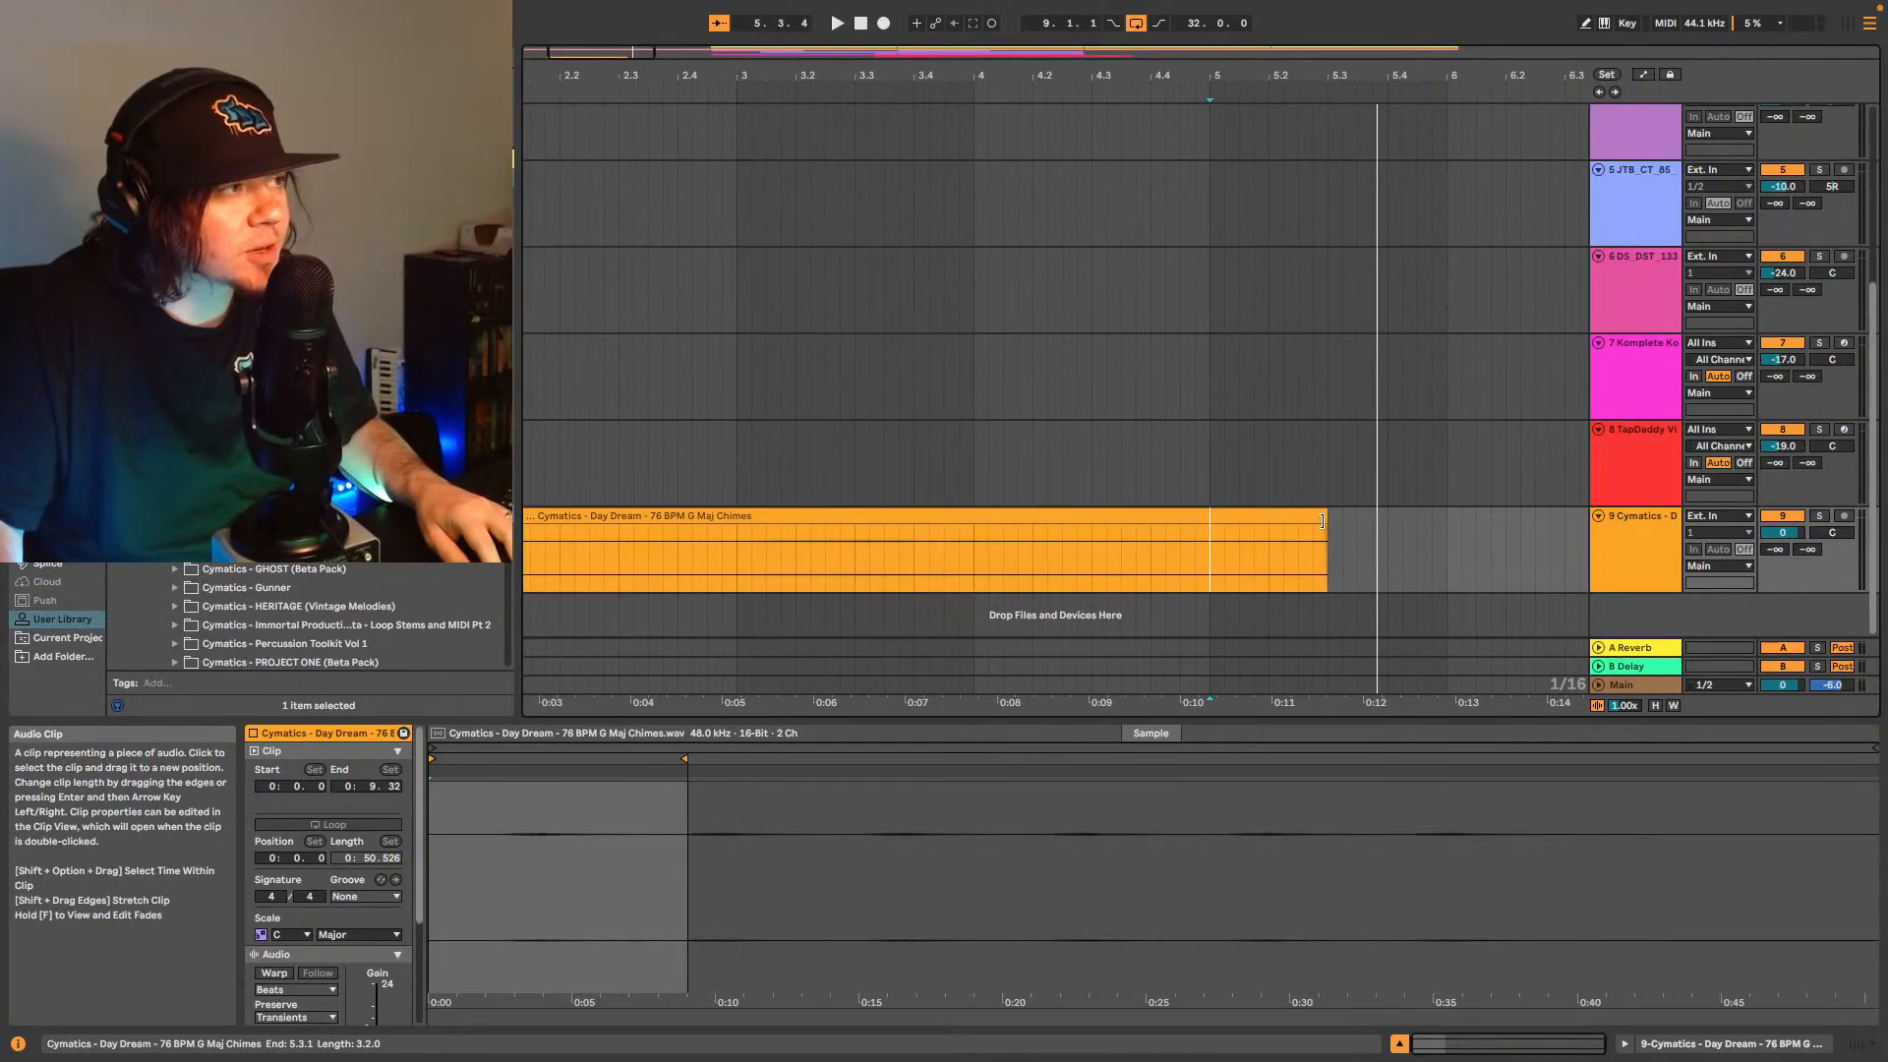
pyautogui.moveTo(1320, 521); pyautogui.dragTo(1290, 521)
pyautogui.click(1239, 561)
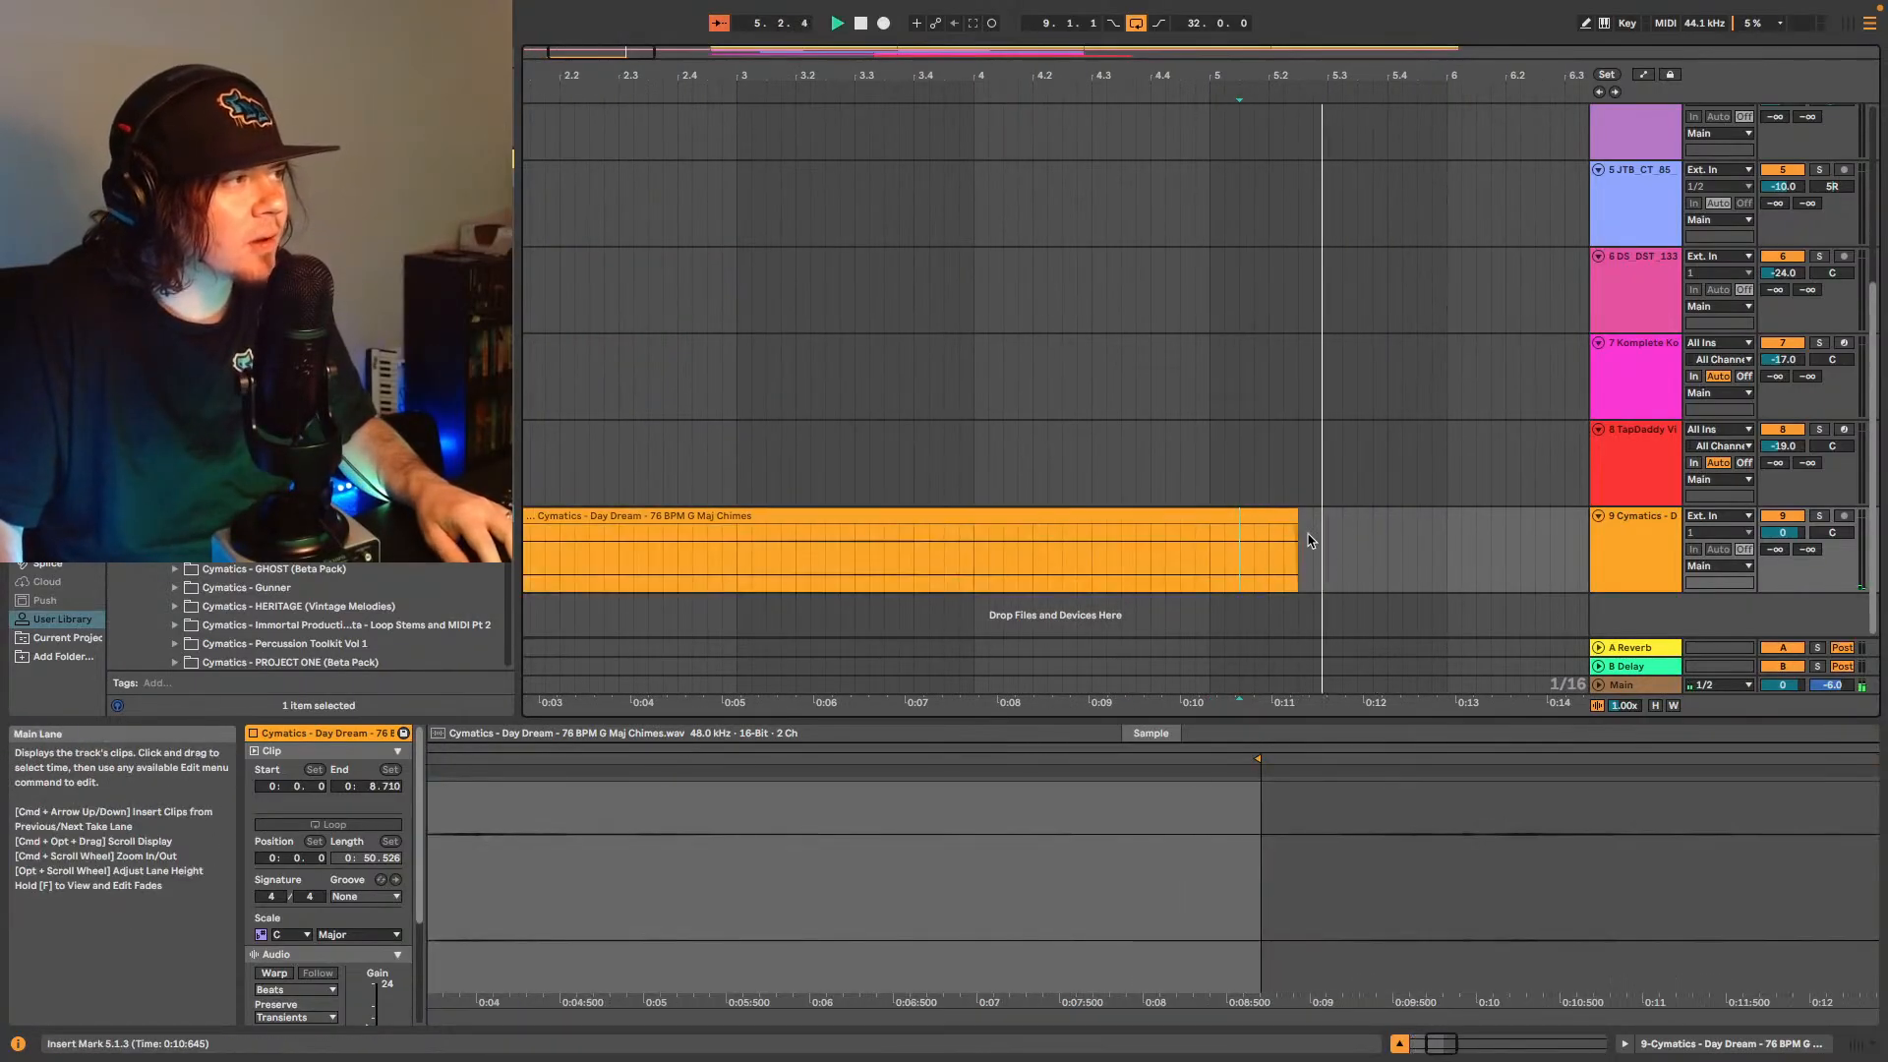
# - Move the chimes clip so it starts at 2.4.1 and play it in the intro
pyautogui.press('-')
pyautogui.press('-')
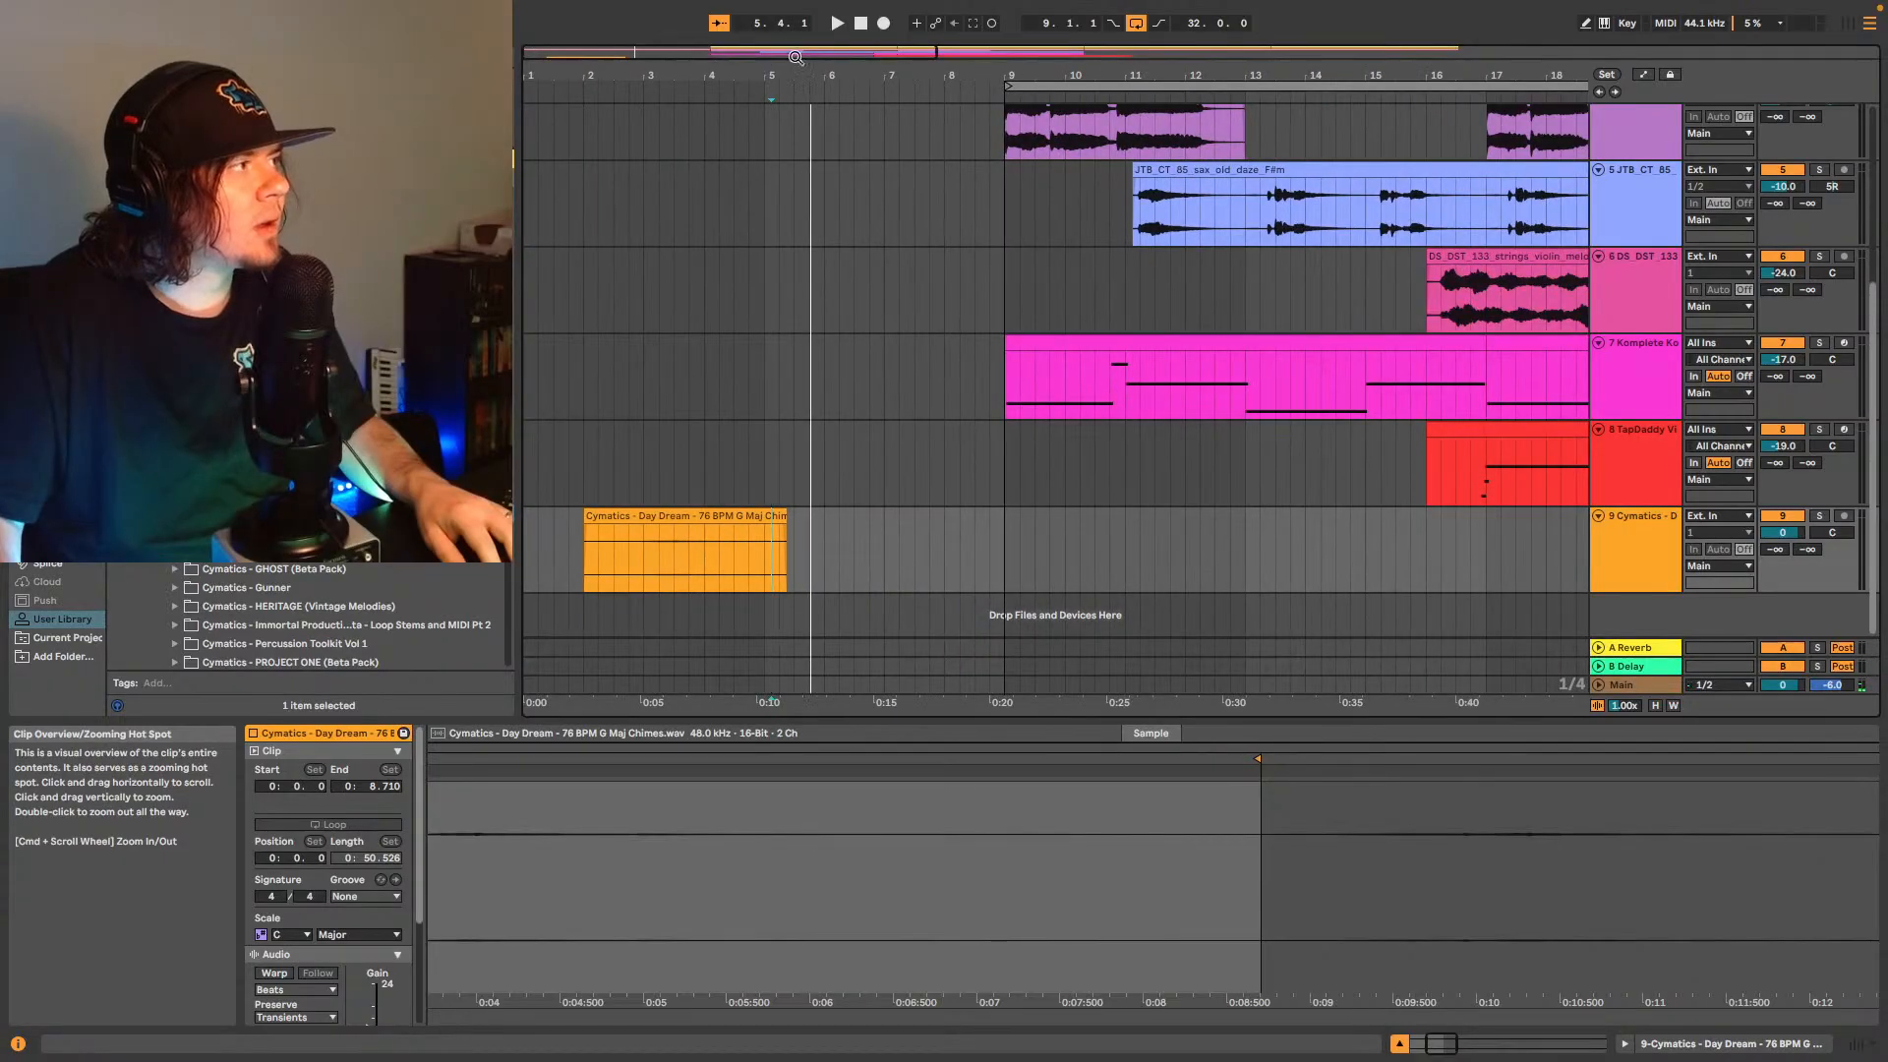
pyautogui.moveTo(695, 577); pyautogui.dragTo(731, 517)
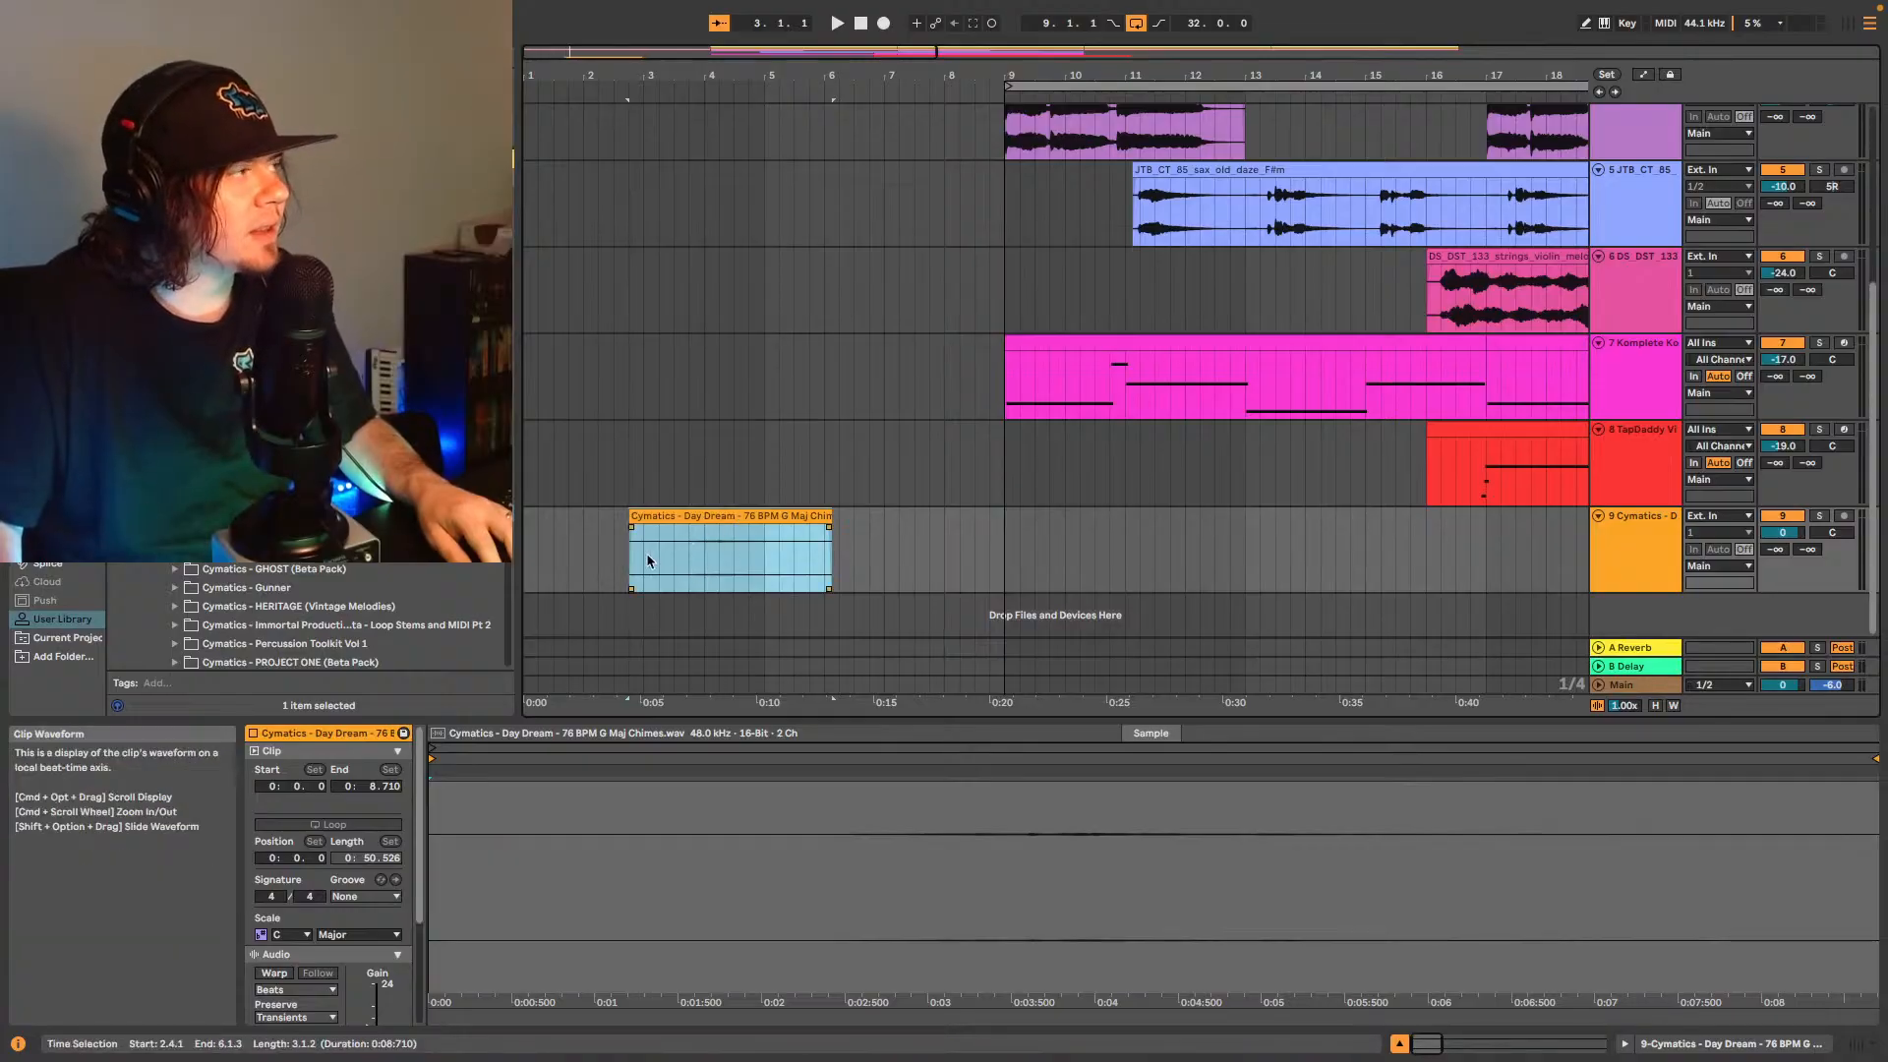
pyautogui.click(659, 546)
pyautogui.press('space')
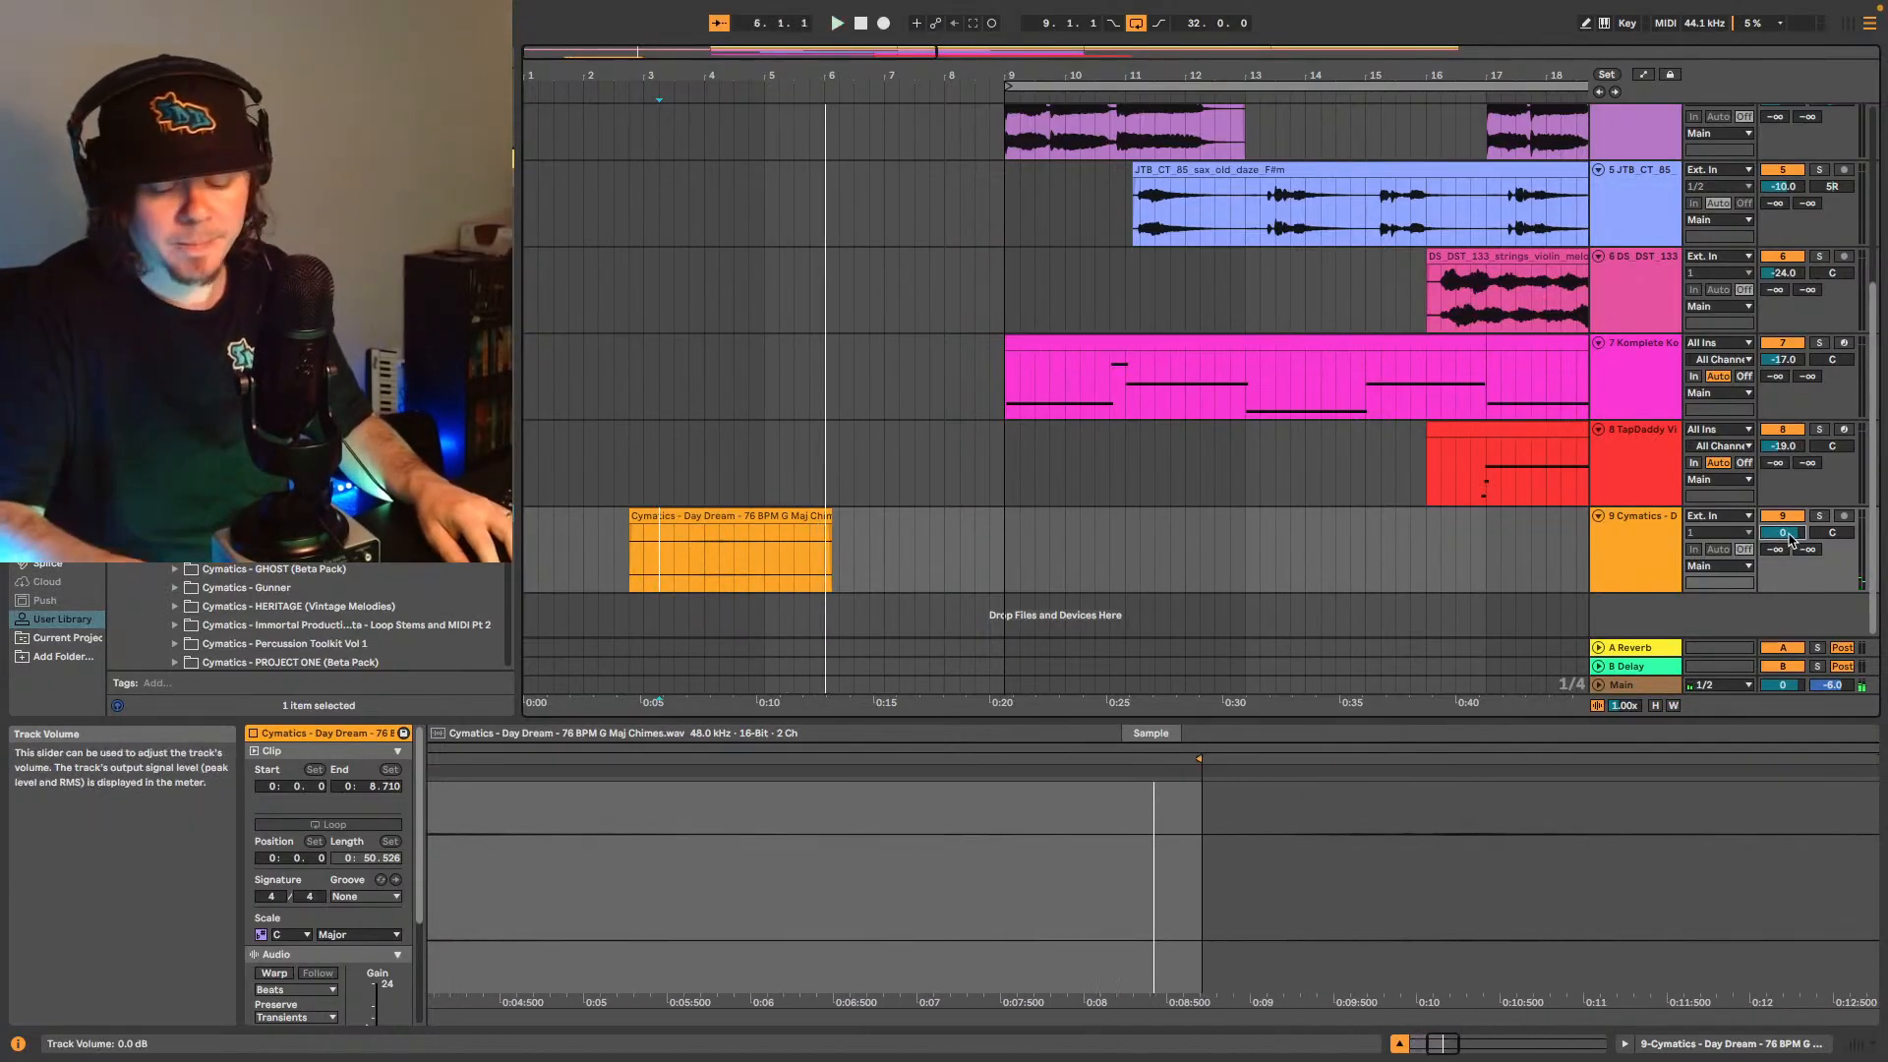
# - Lower the chimes track's volume to -4.0 dB while replaying the intro
pyautogui.press('space')
pyautogui.press('space')
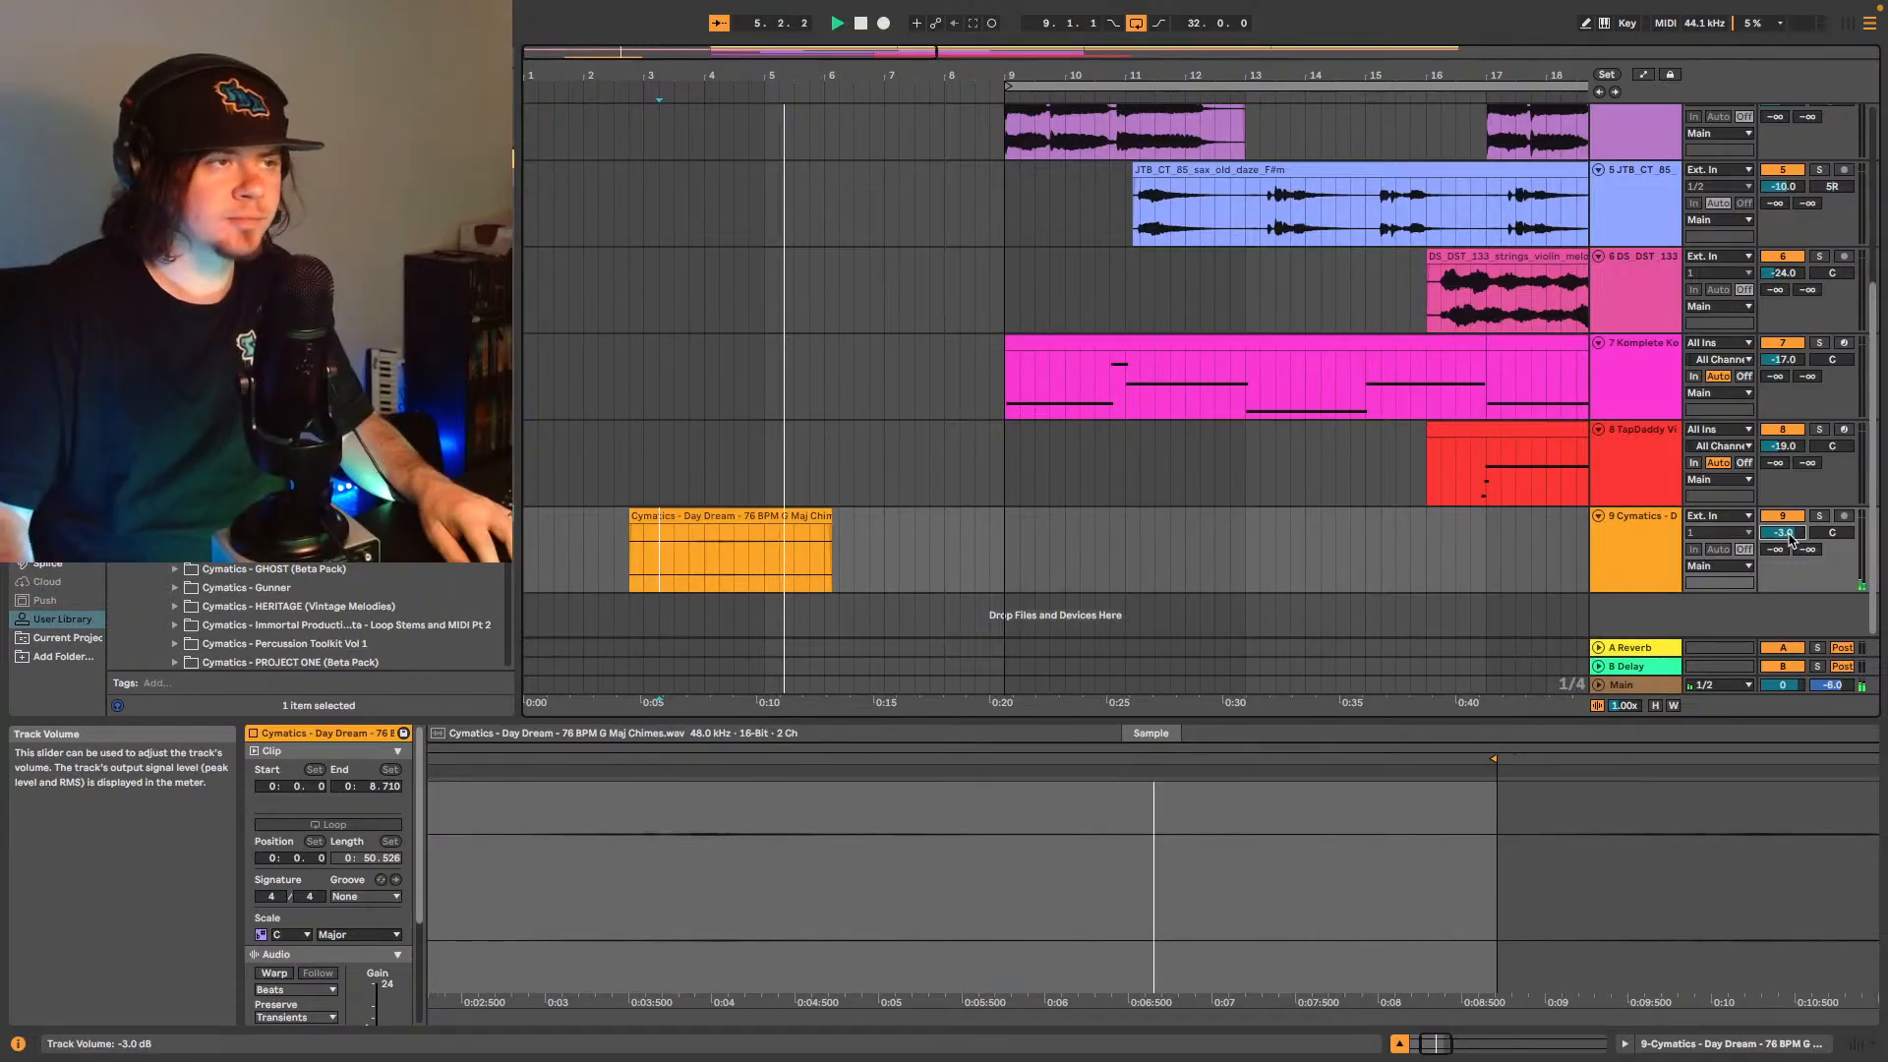
pyautogui.scroll(-1, 1790, 536)
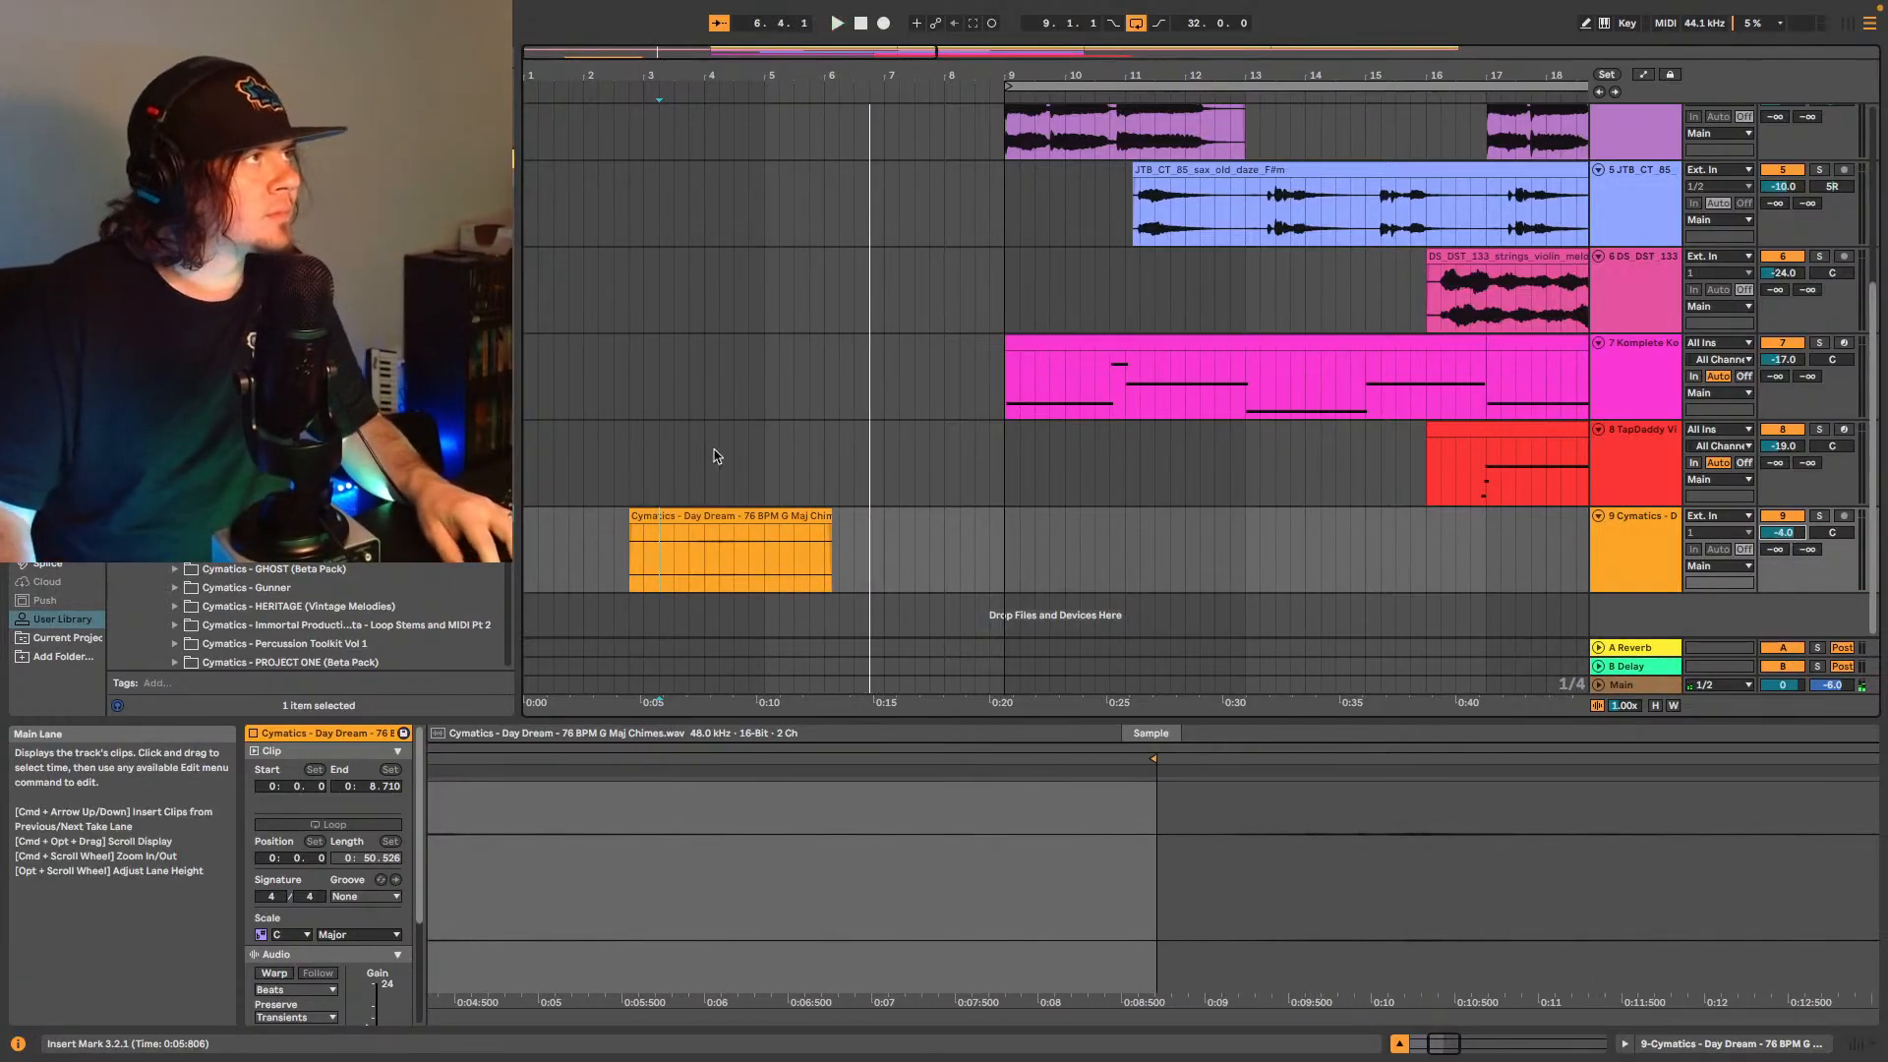
# - Insert a new MIDI track below the chimes track
pyautogui.scroll(3, 859, 465)
pyautogui.scroll(5, 860, 465)
pyautogui.scroll(-8, 855, 463)
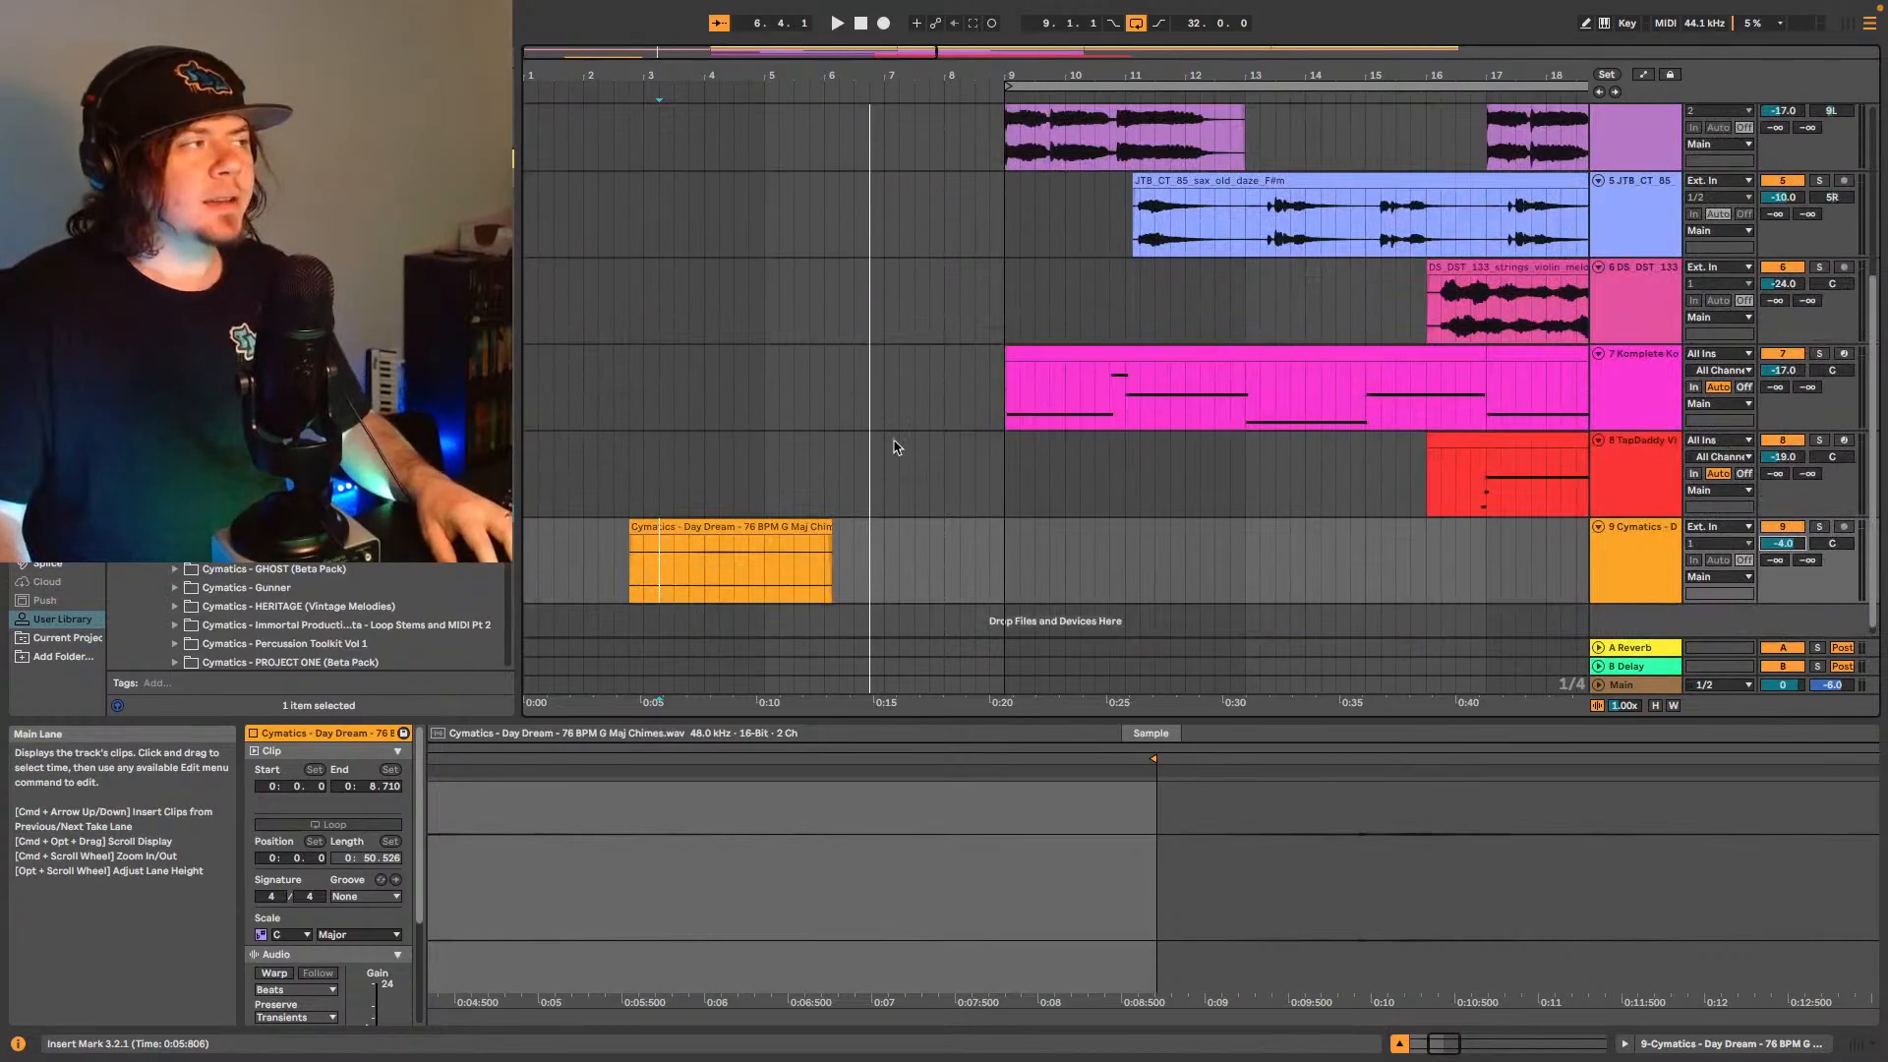
pyautogui.scroll(1, 964, 447)
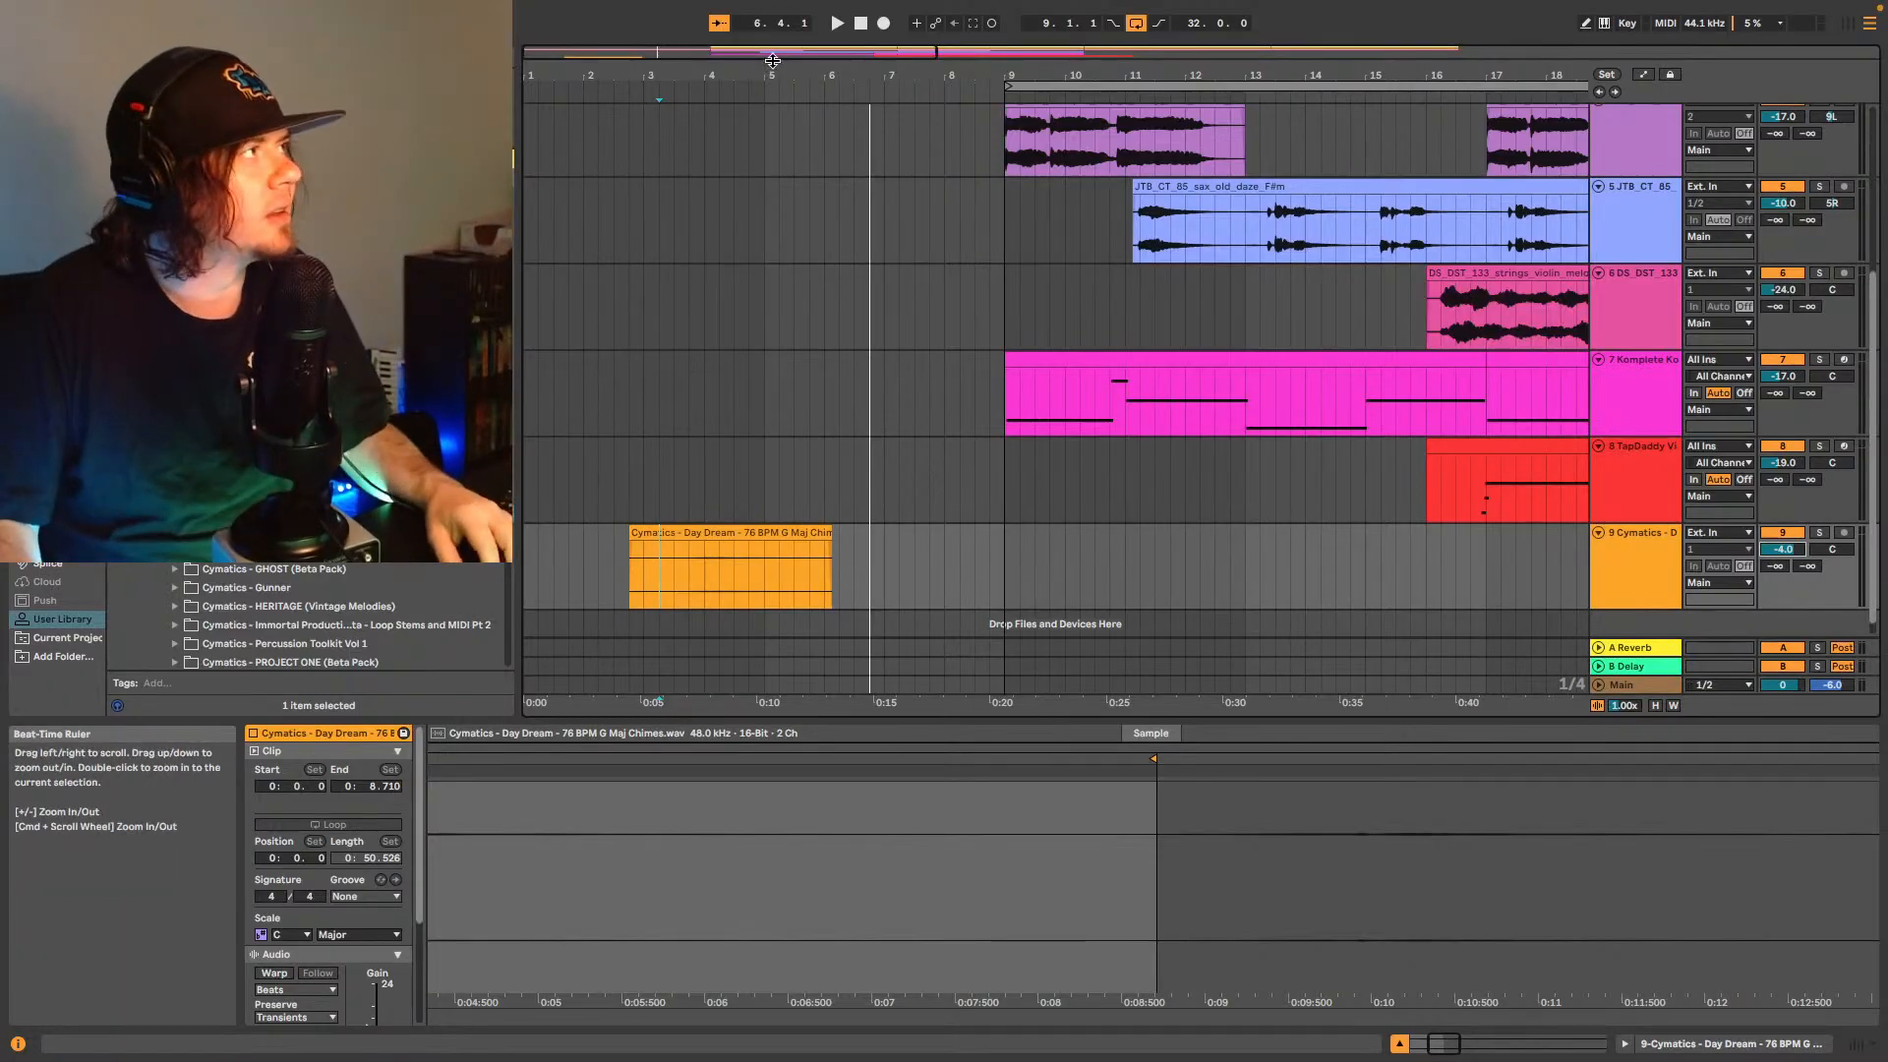
pyautogui.moveTo(772, 54); pyautogui.dragTo(772, 8)
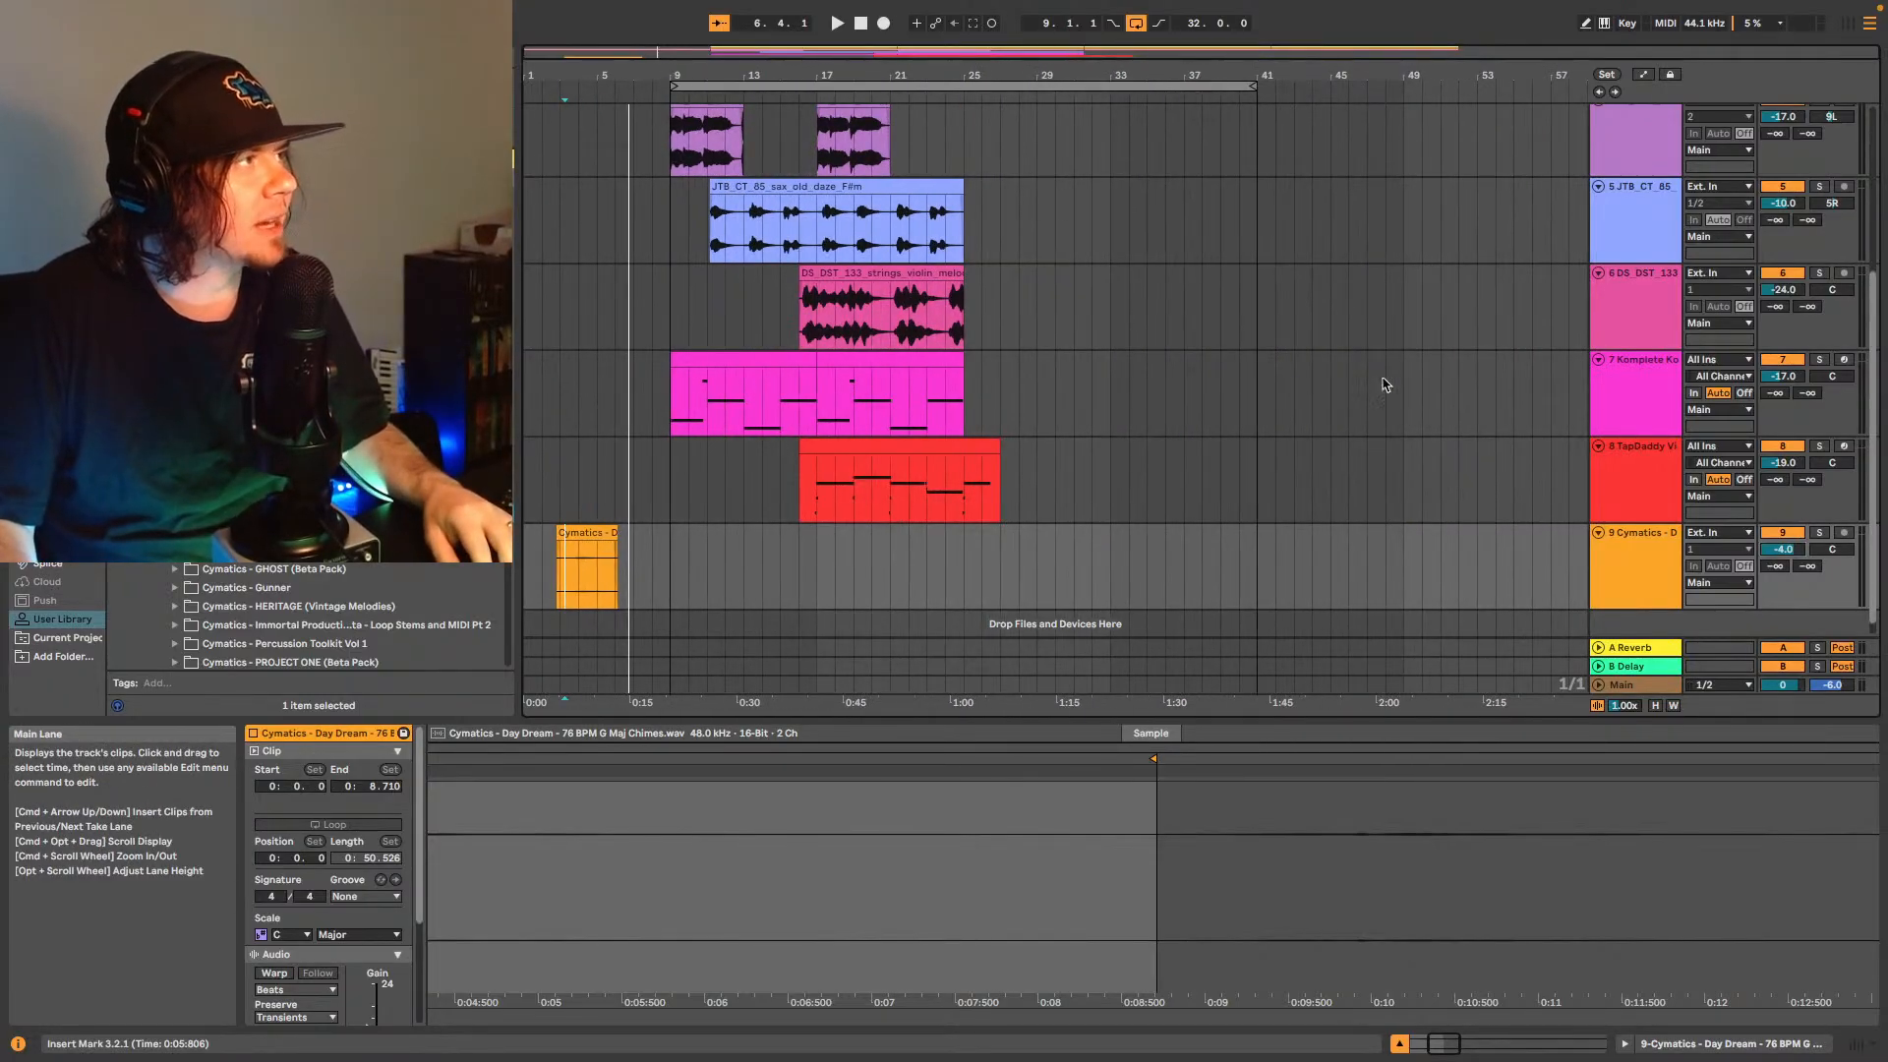
pyautogui.scroll(-1, 962, 528)
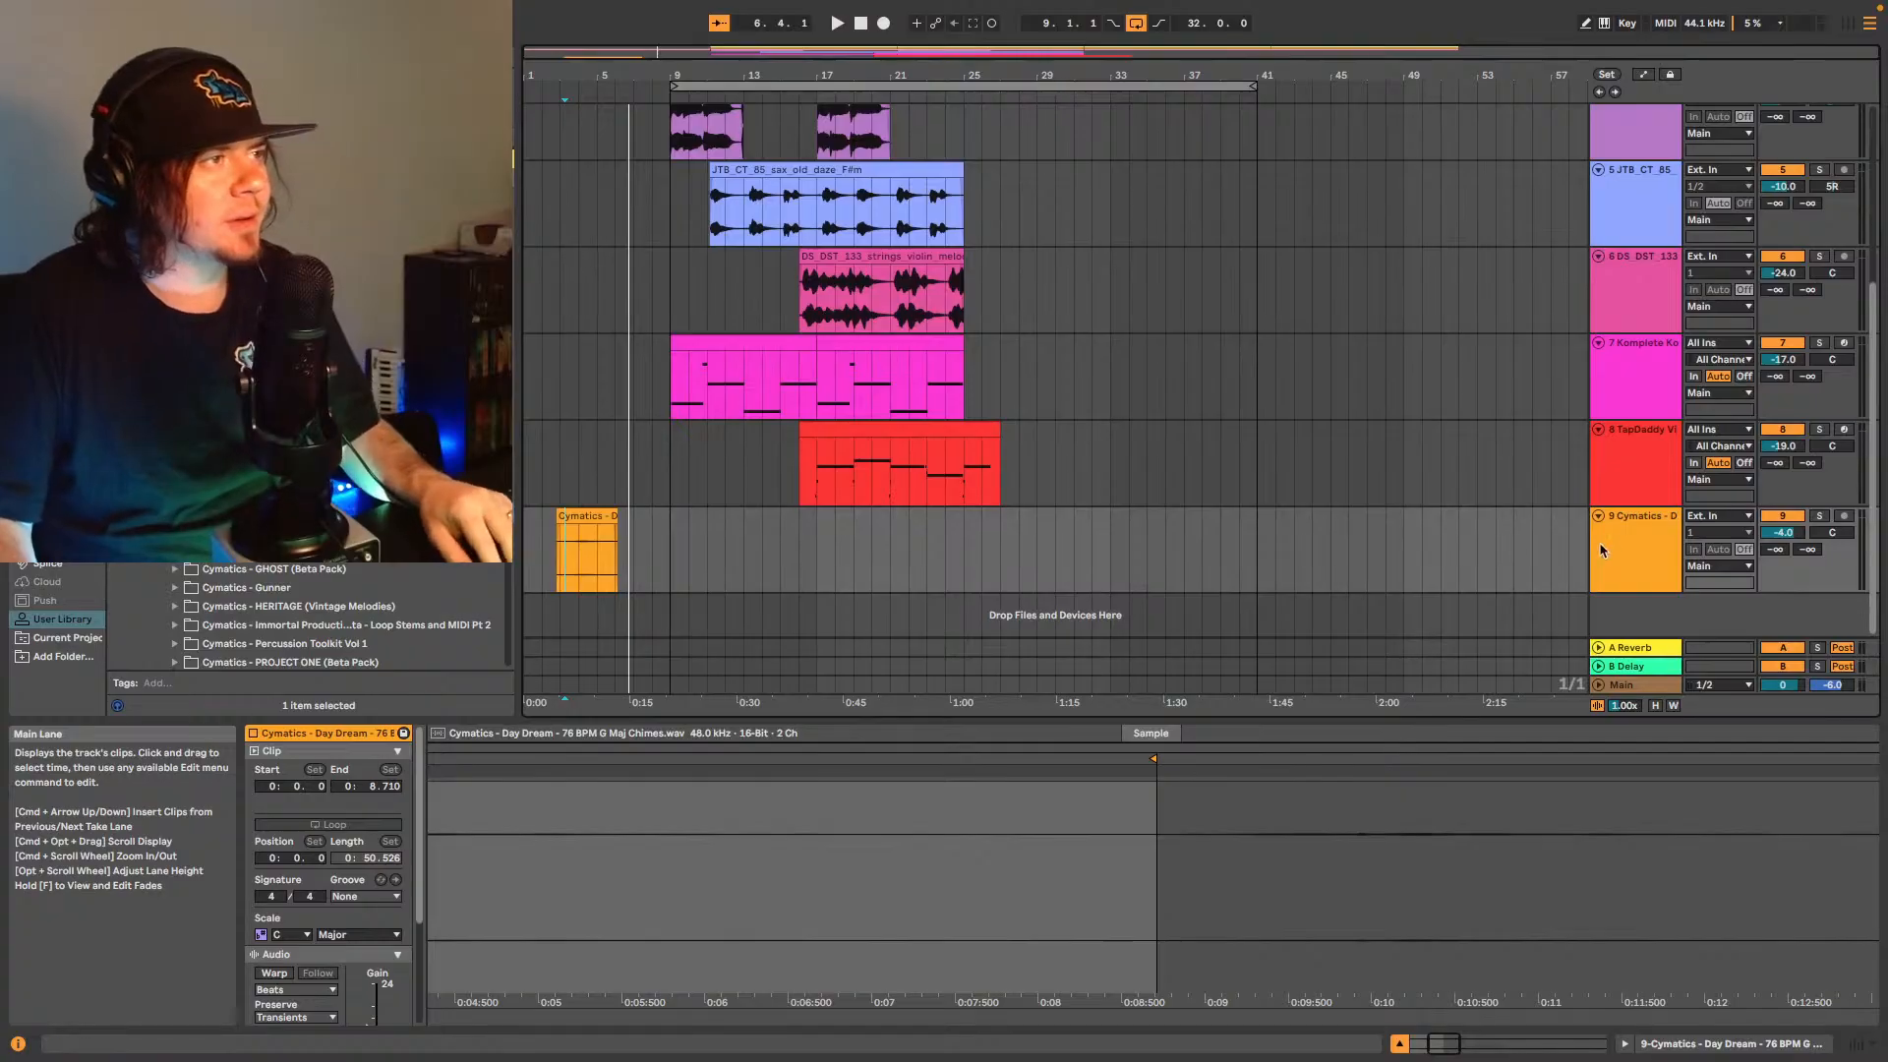
pyautogui.click(1629, 544)
pyautogui.hotkey('ctrl', 'shift', 't')
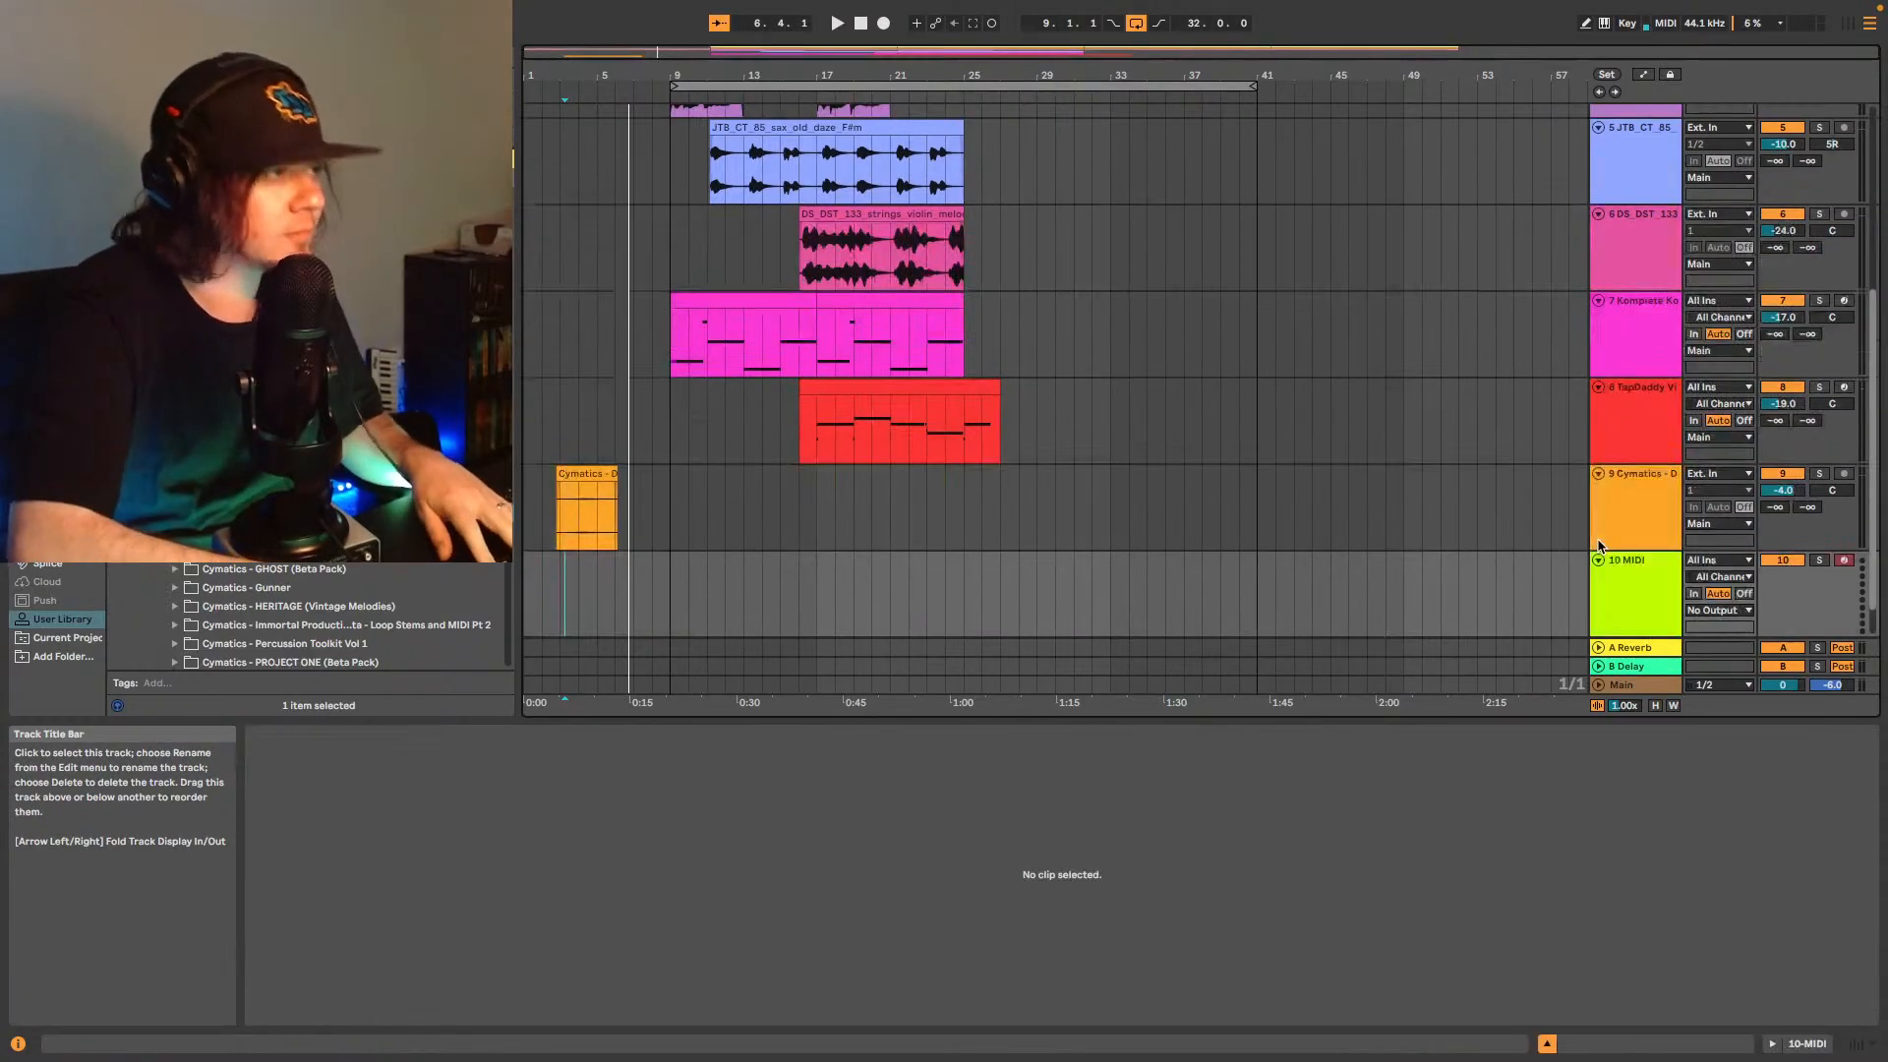
# - Browse the Cymatics sample packs, including the loops and folders of HERITAGE (Vintage Melodies), for another sample to add
pyautogui.scroll(-1, 334, 615)
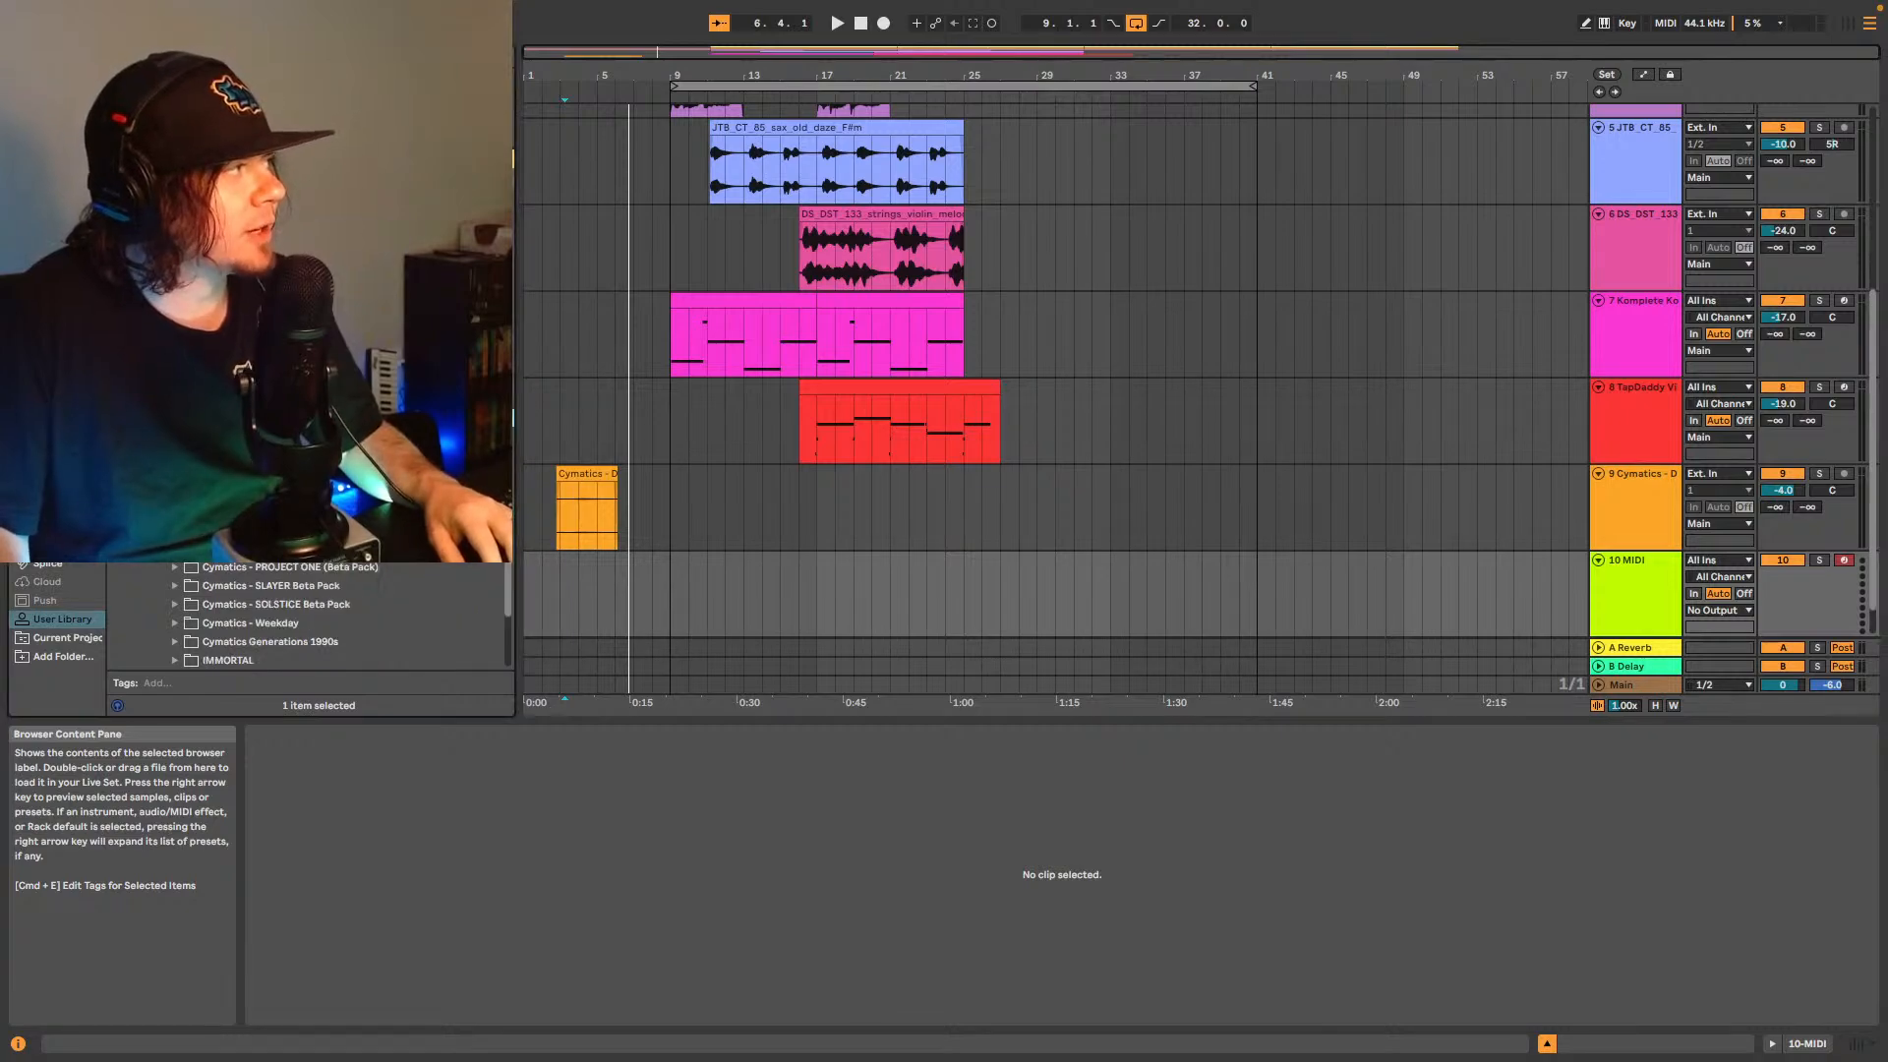
pyautogui.scroll(-5, 334, 615)
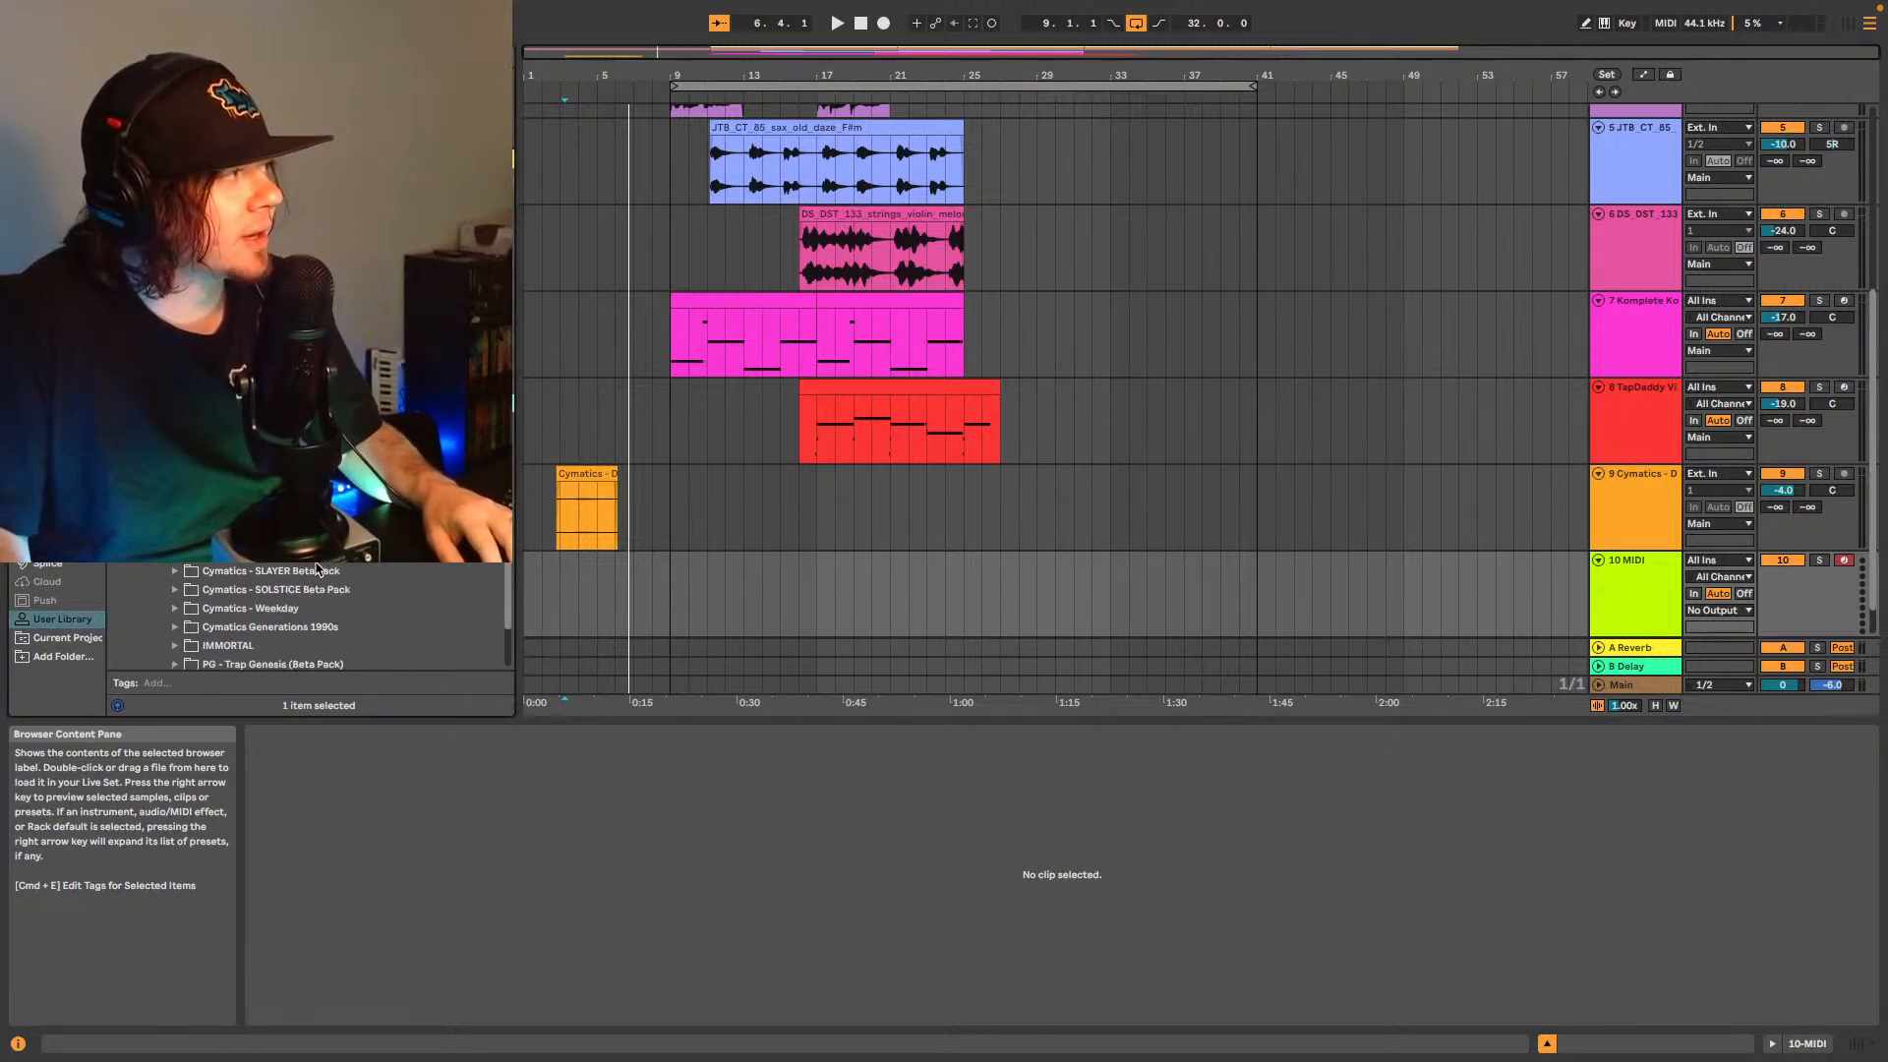
pyautogui.scroll(-2, 317, 568)
pyautogui.scroll(1, 334, 615)
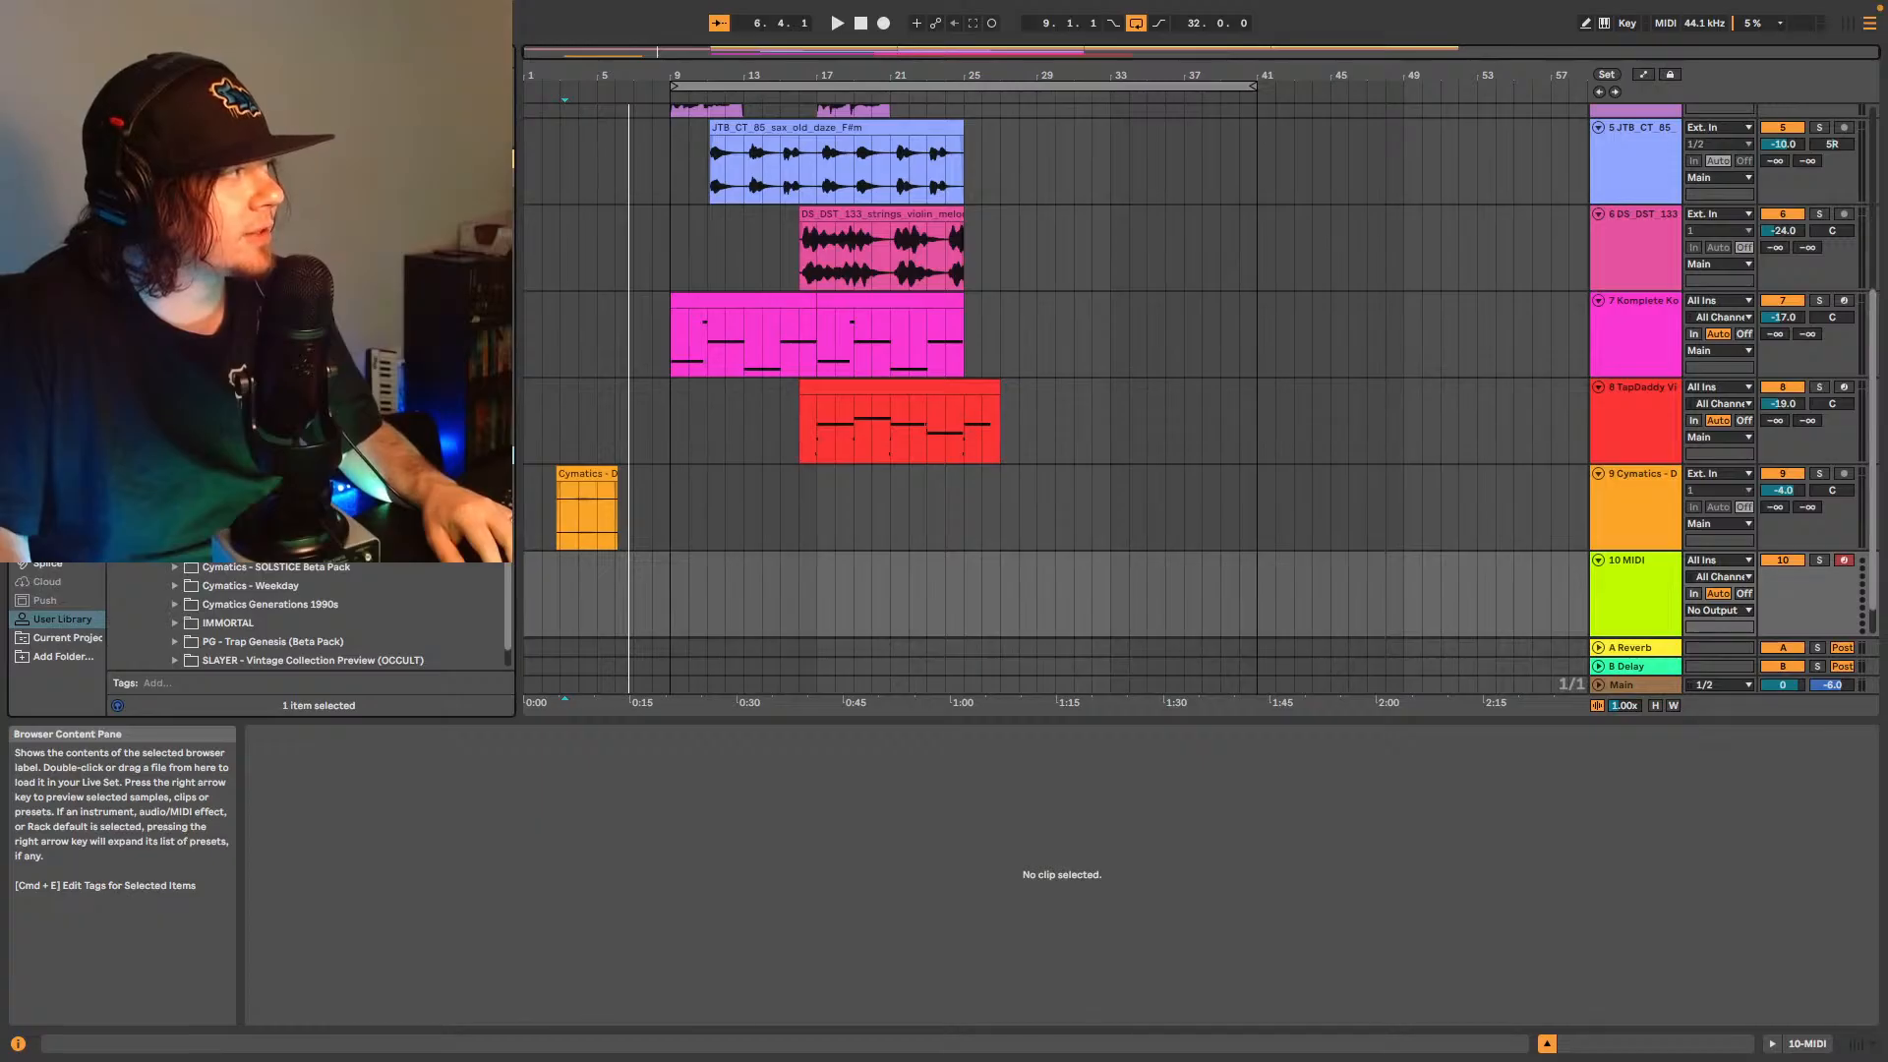
pyautogui.scroll(5, 335, 615)
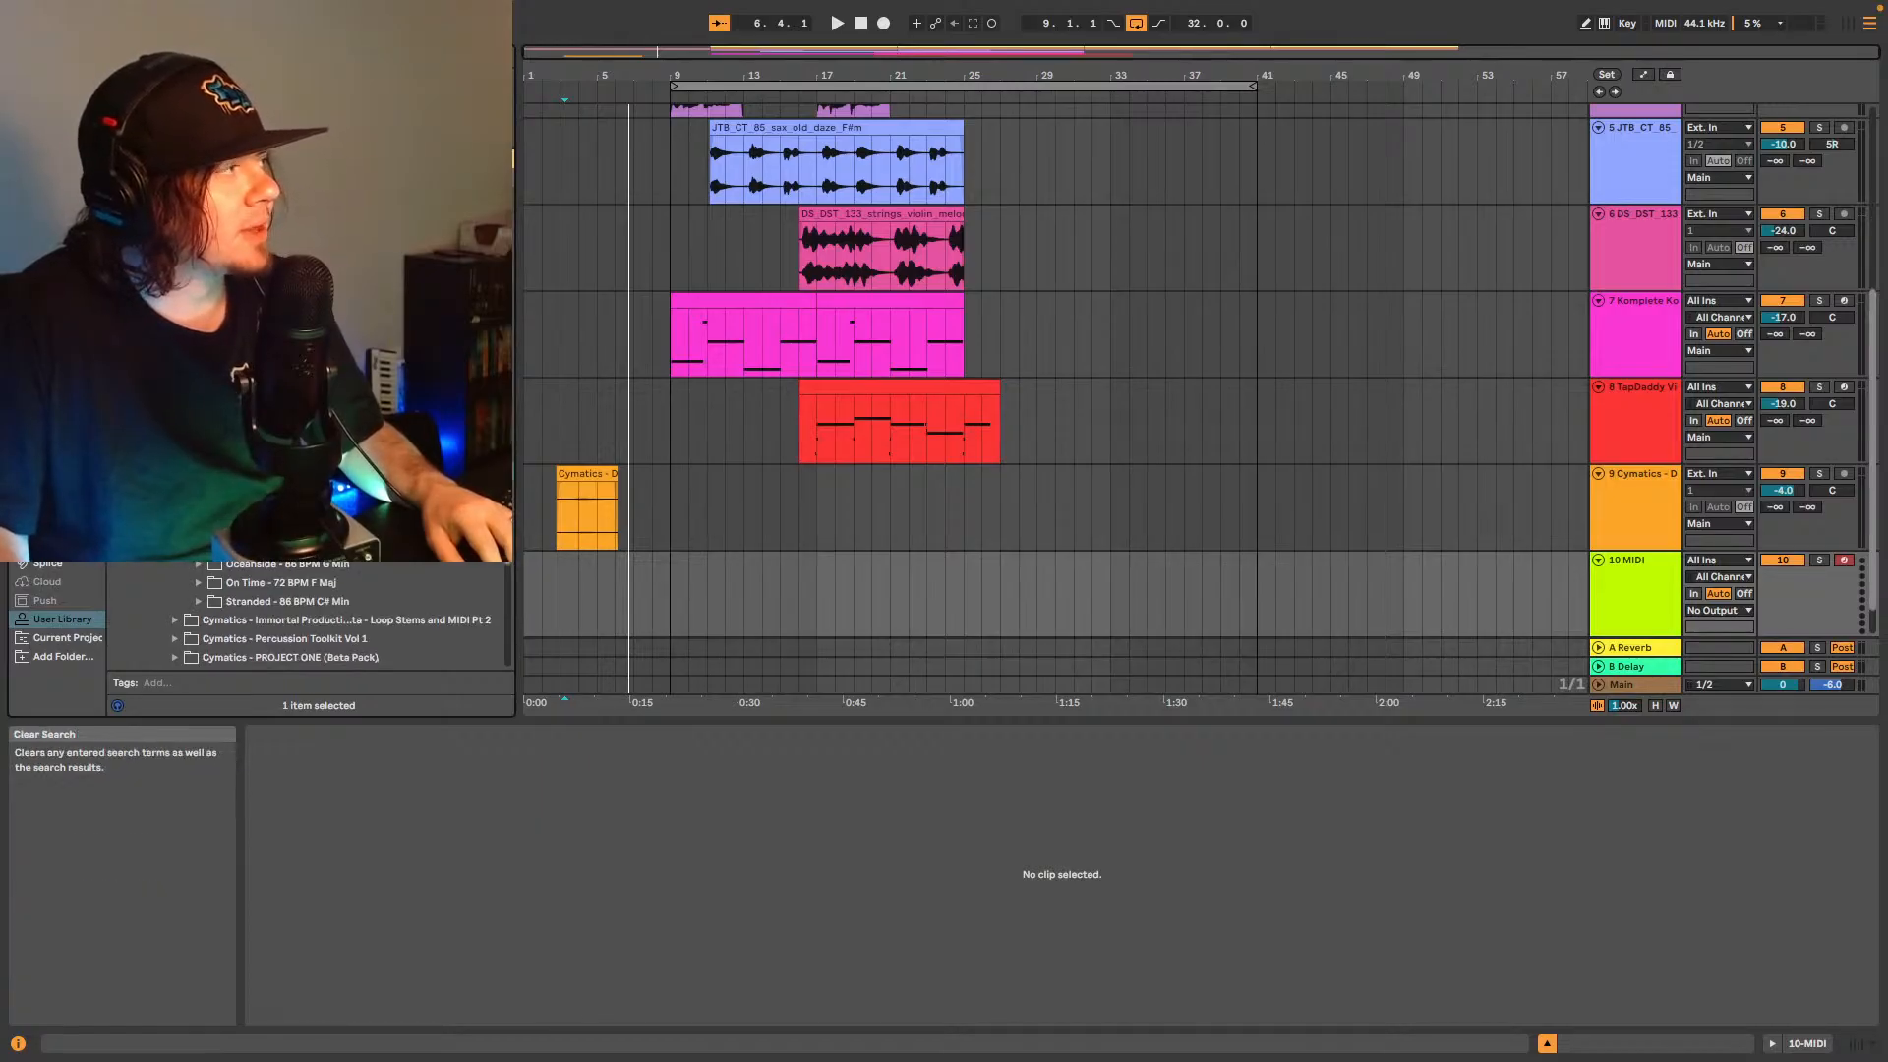
pyautogui.scroll(5, 209, 636)
pyautogui.scroll(-10, 295, 617)
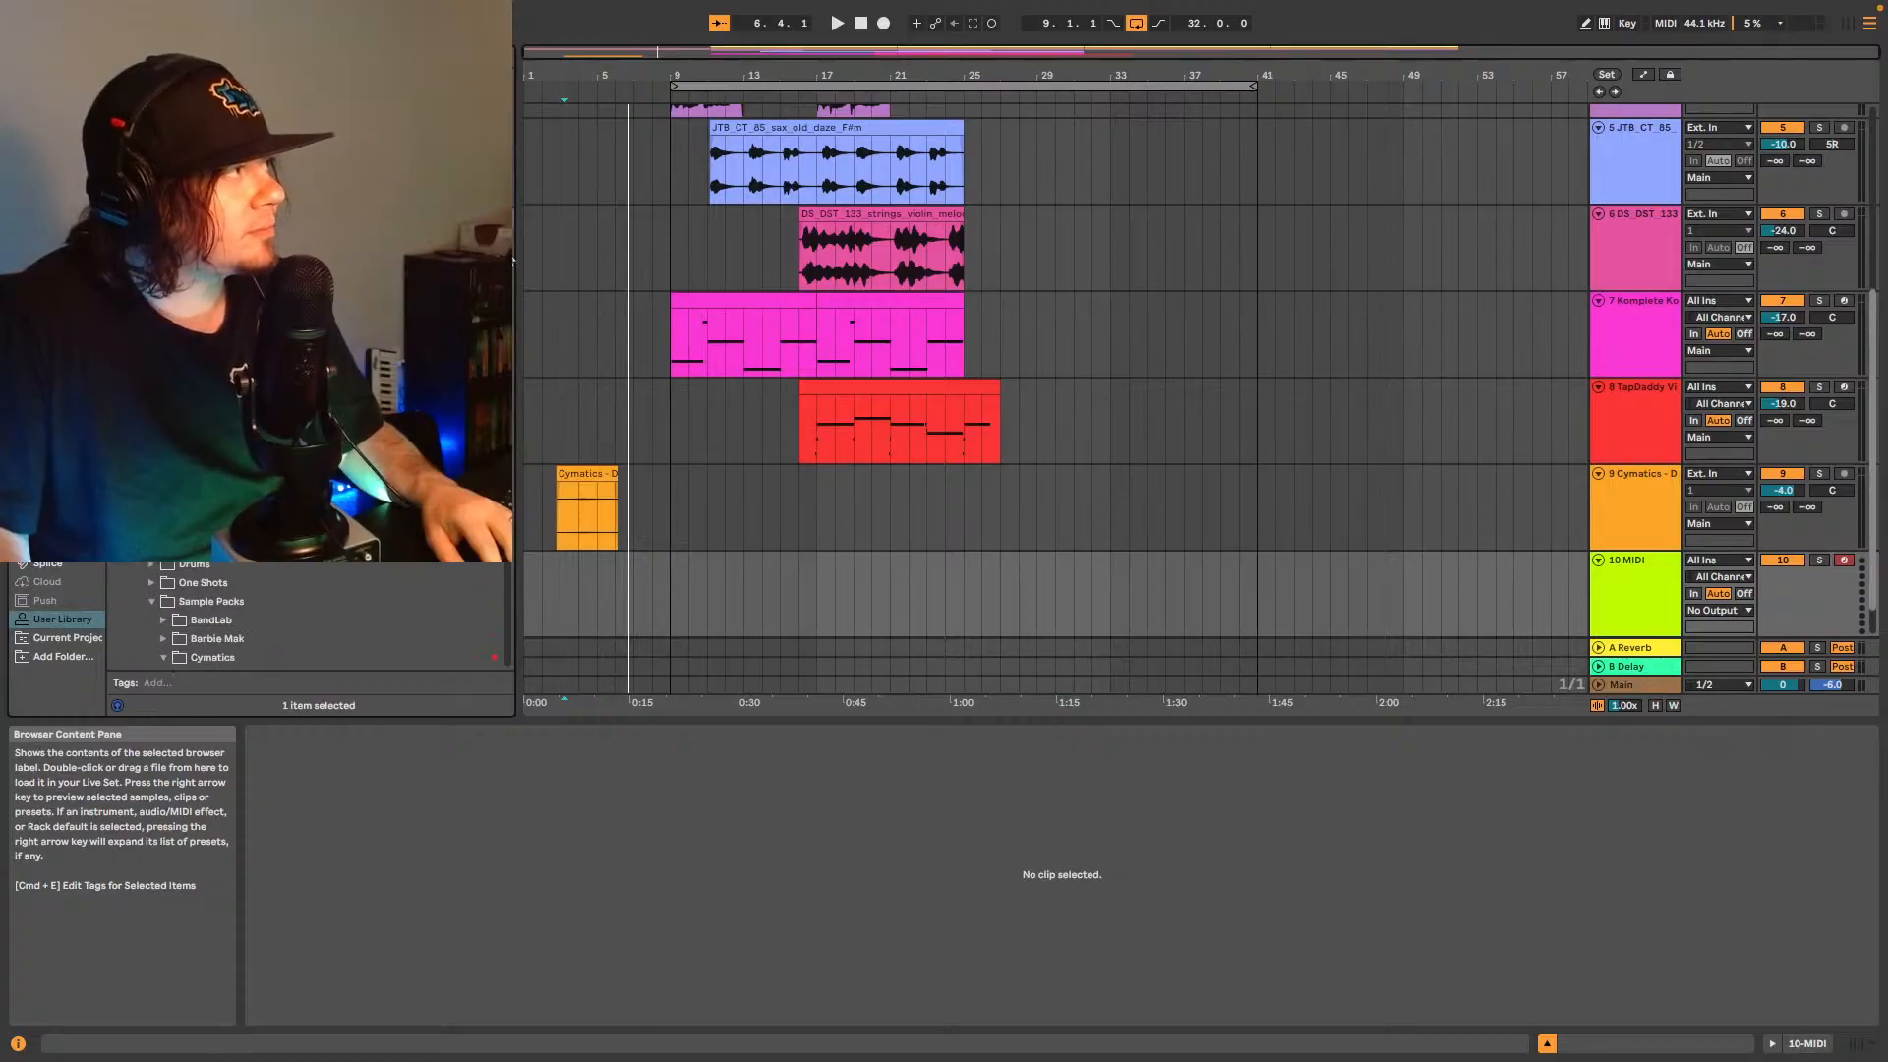
pyautogui.scroll(-15, 295, 616)
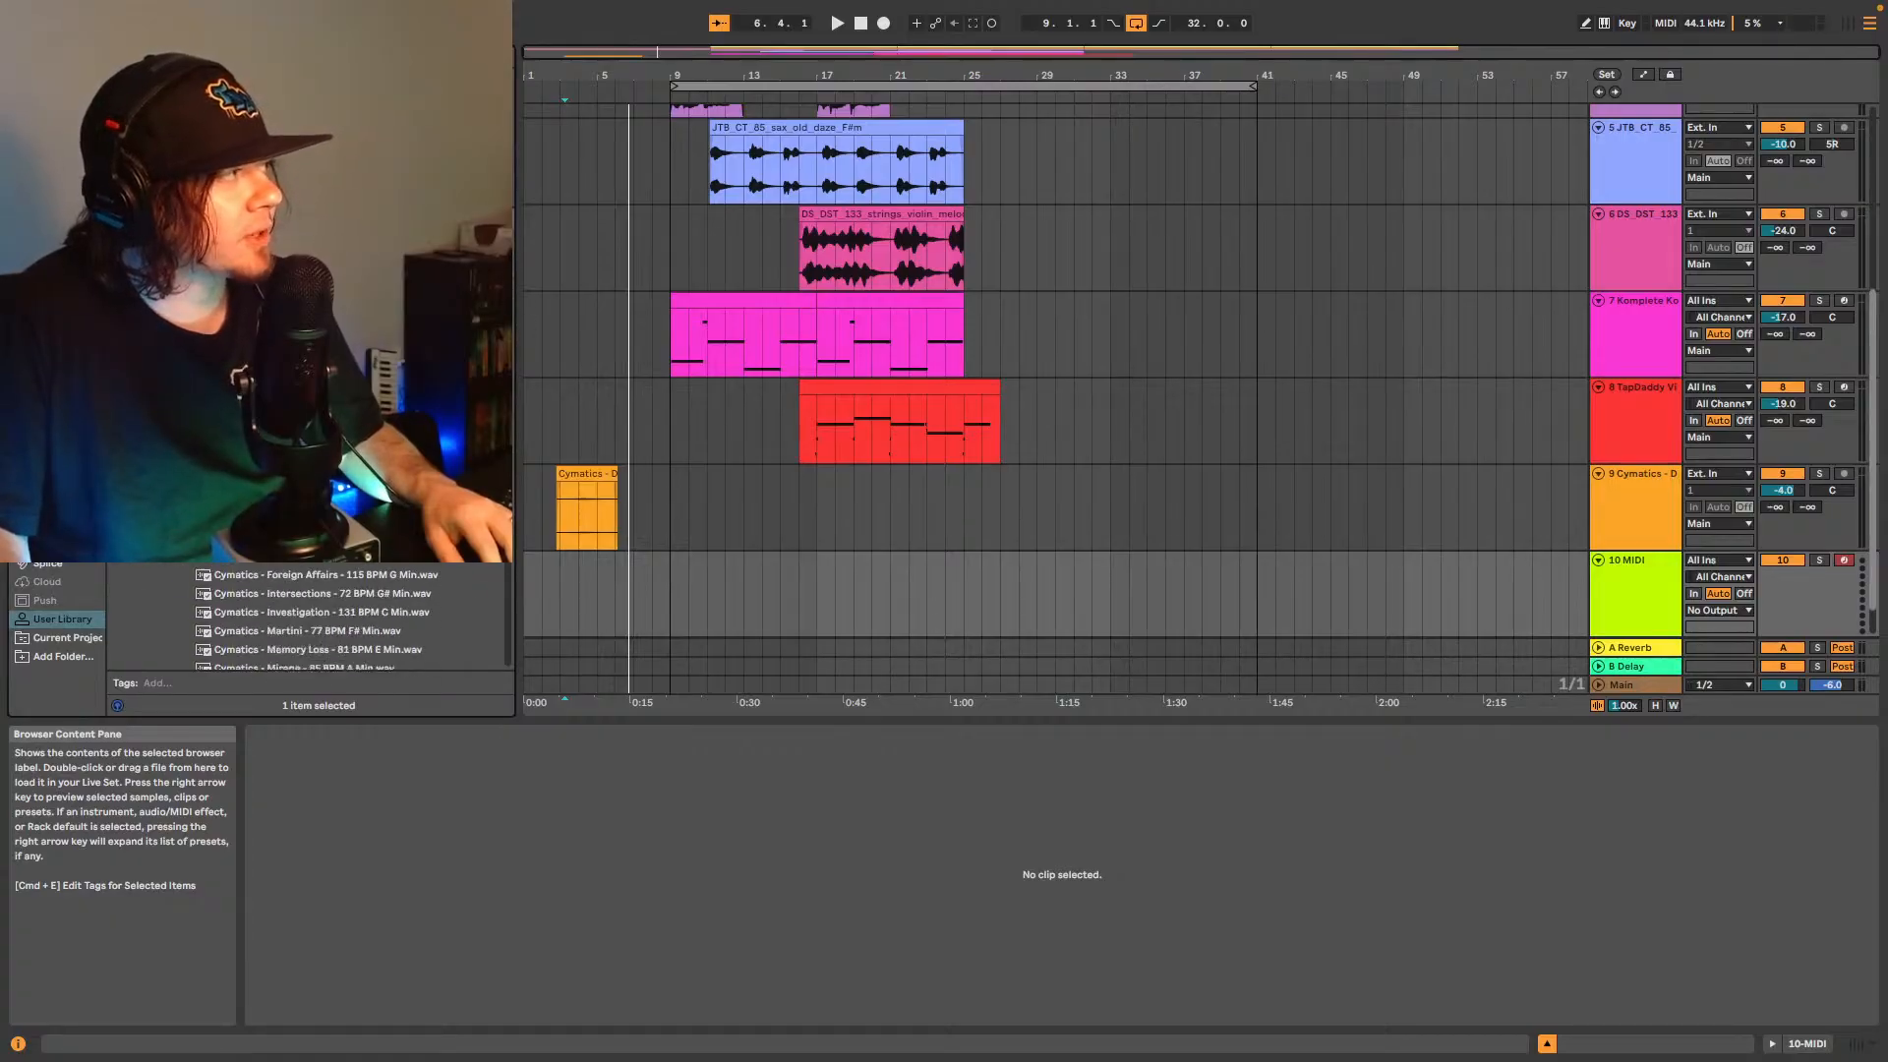
pyautogui.scroll(3, 307, 617)
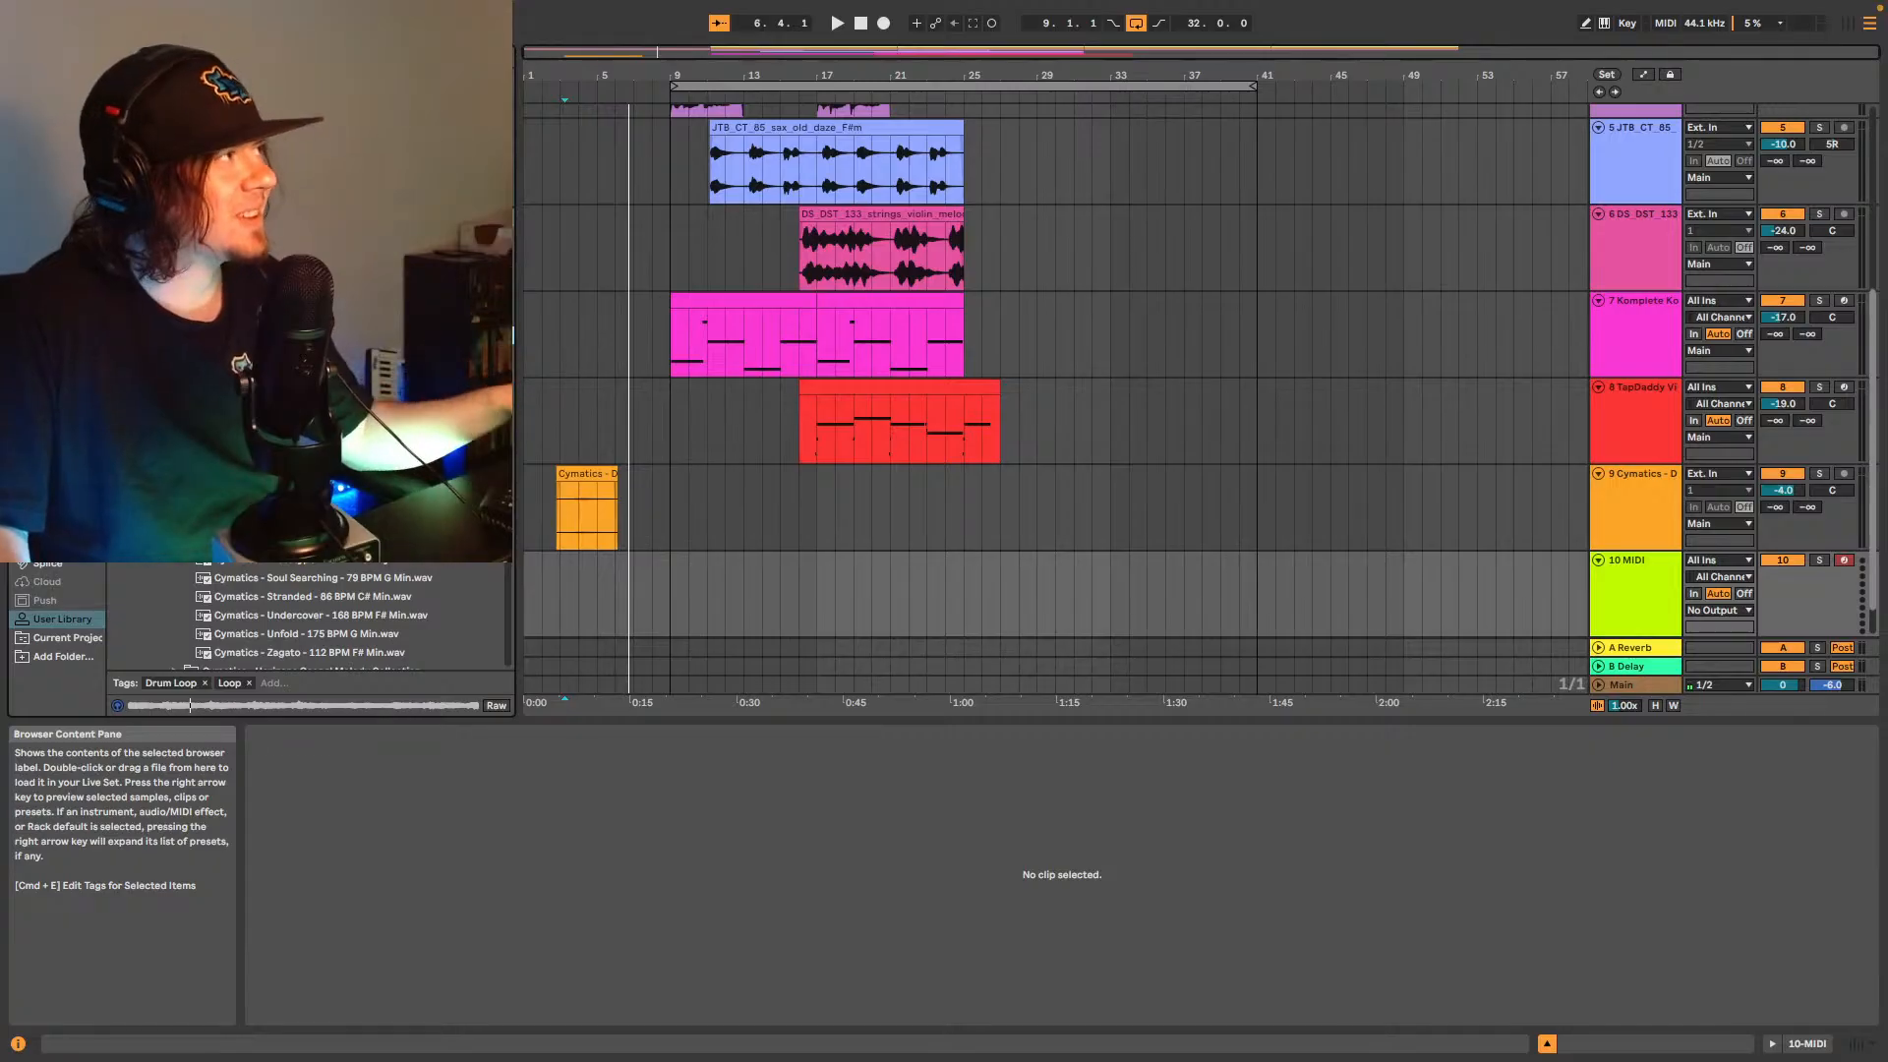
pyautogui.scroll(9, 315, 614)
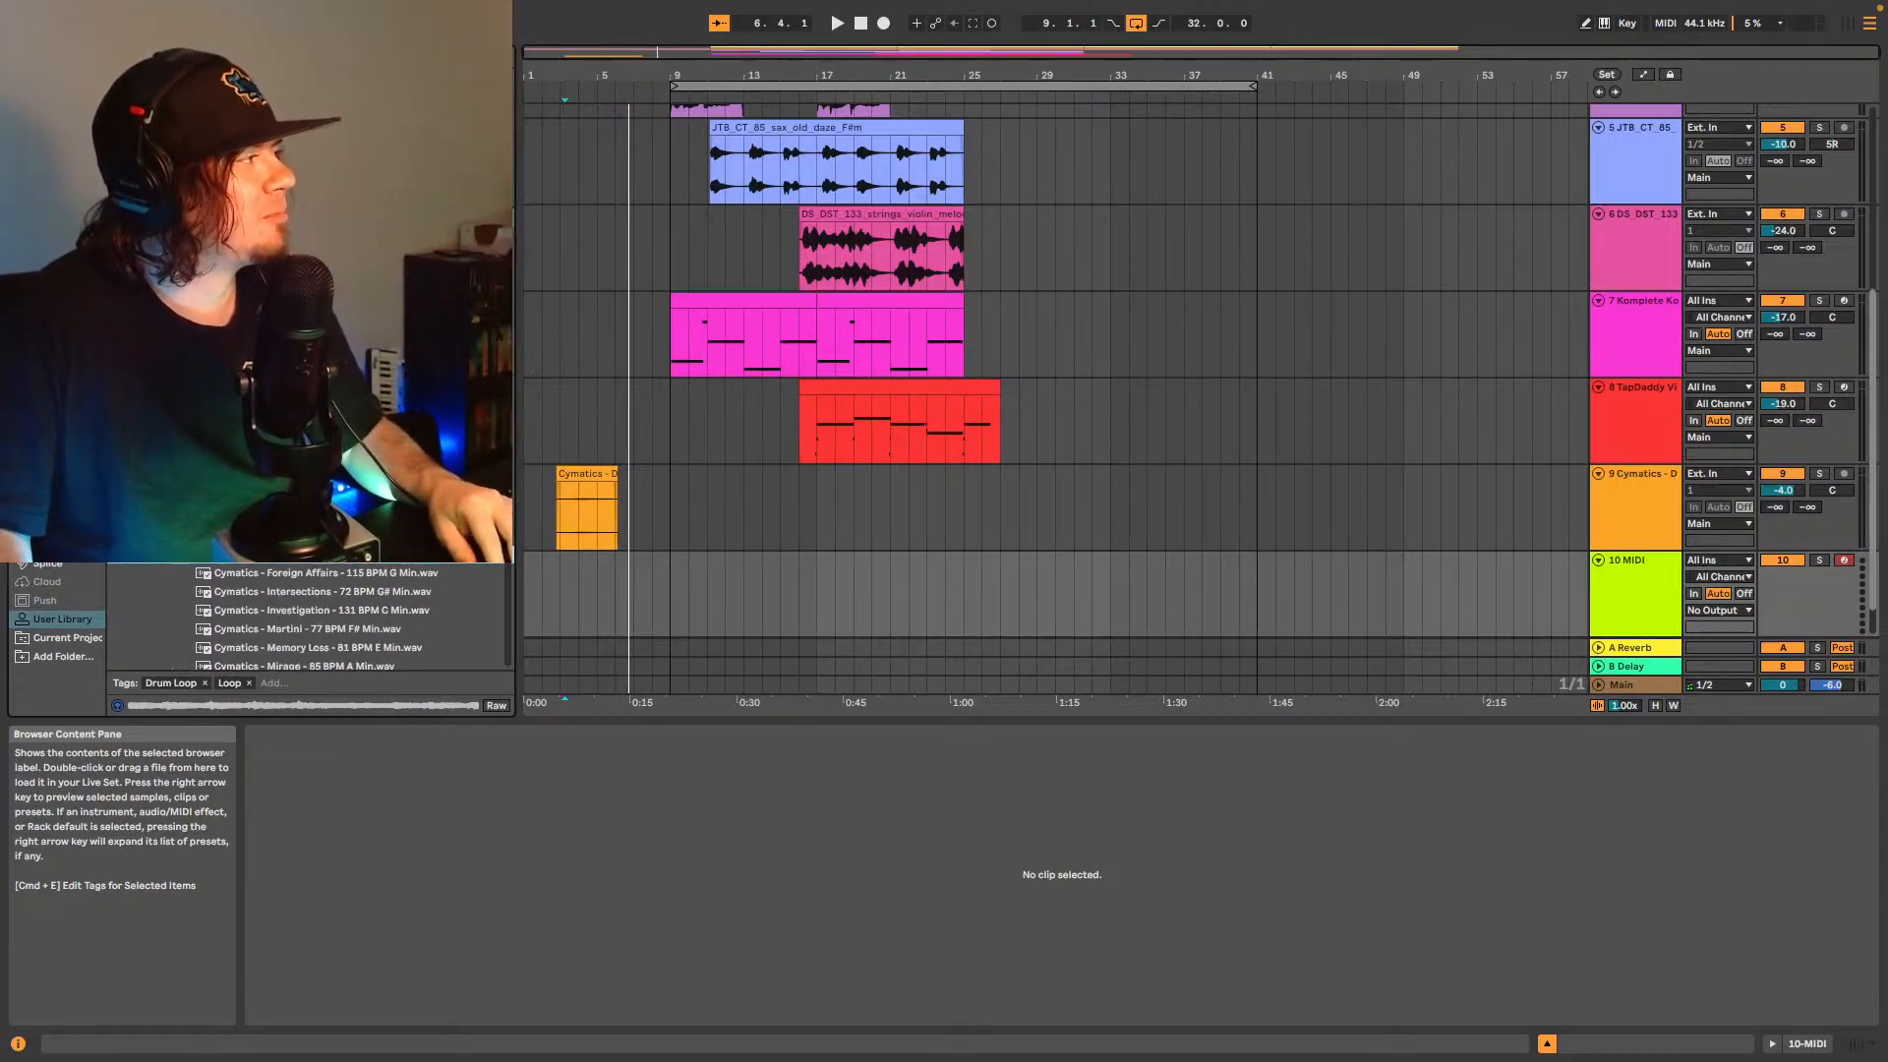
pyautogui.scroll(-8, 315, 614)
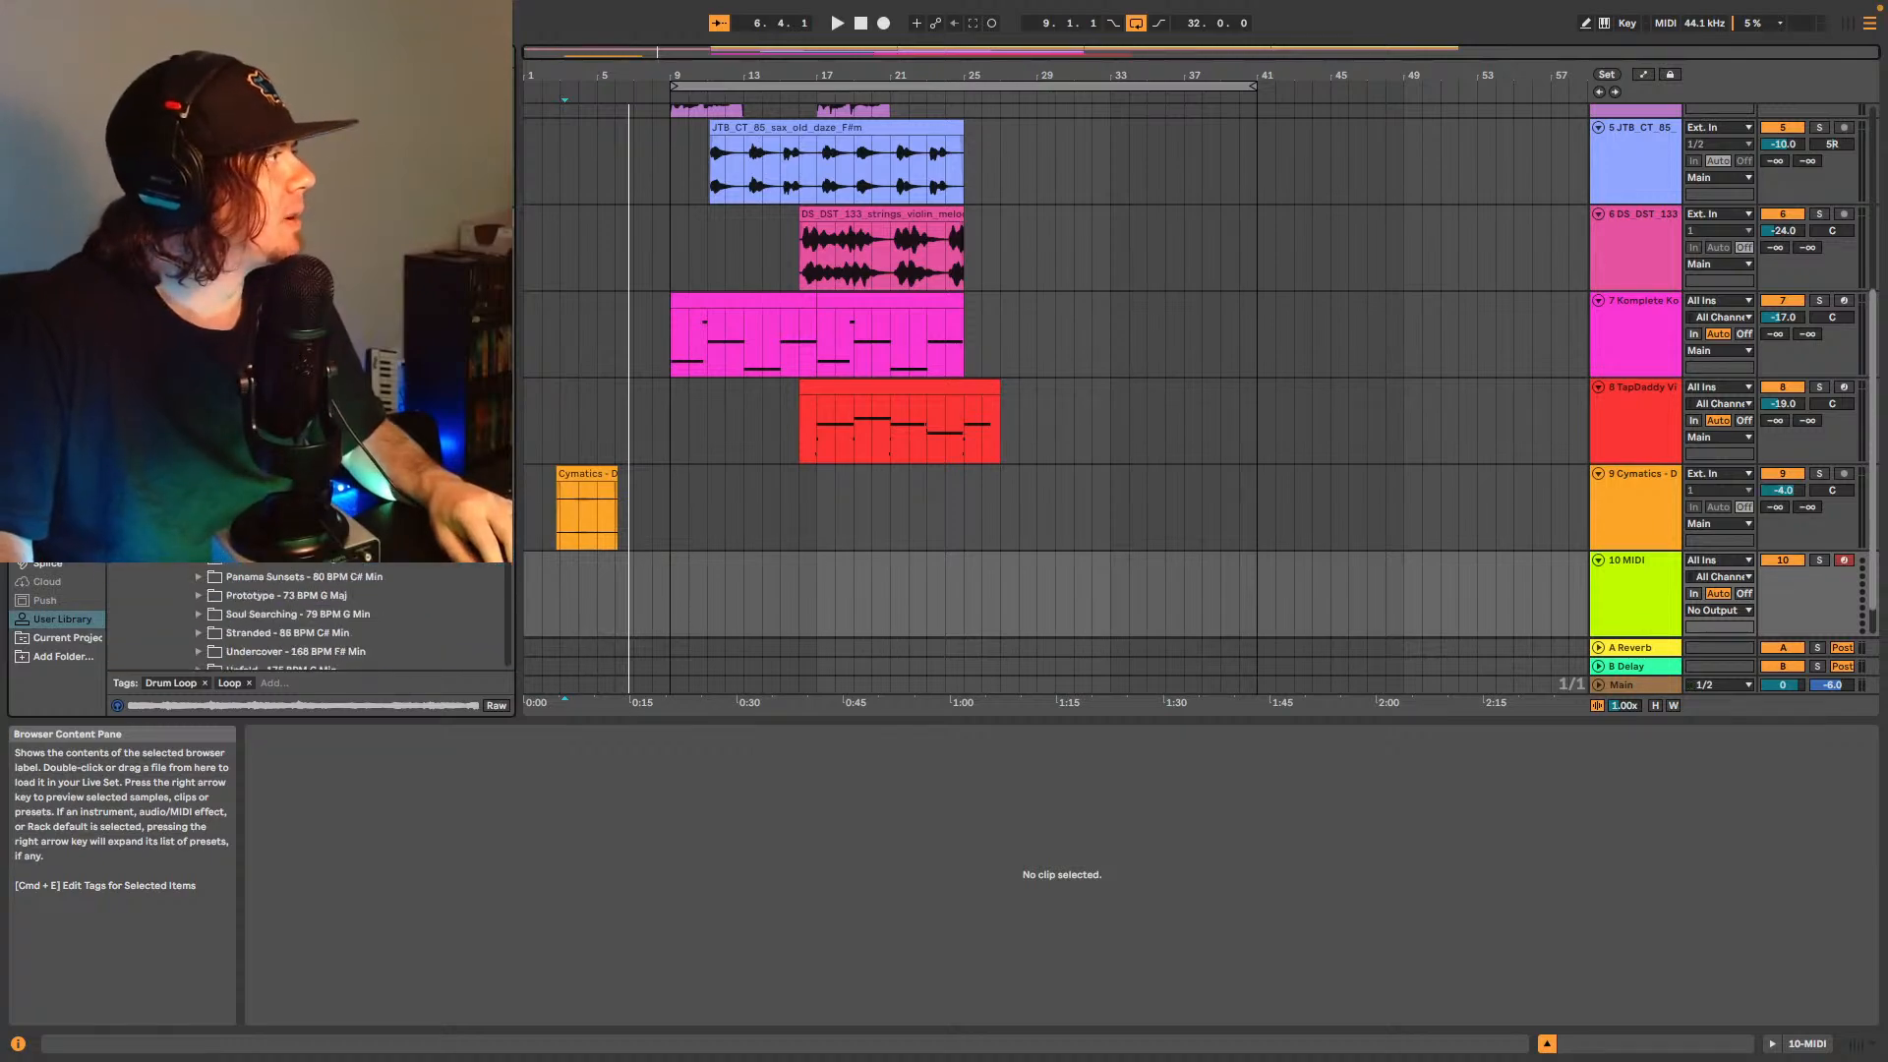
pyautogui.scroll(5, 315, 615)
pyautogui.scroll(-1, 314, 615)
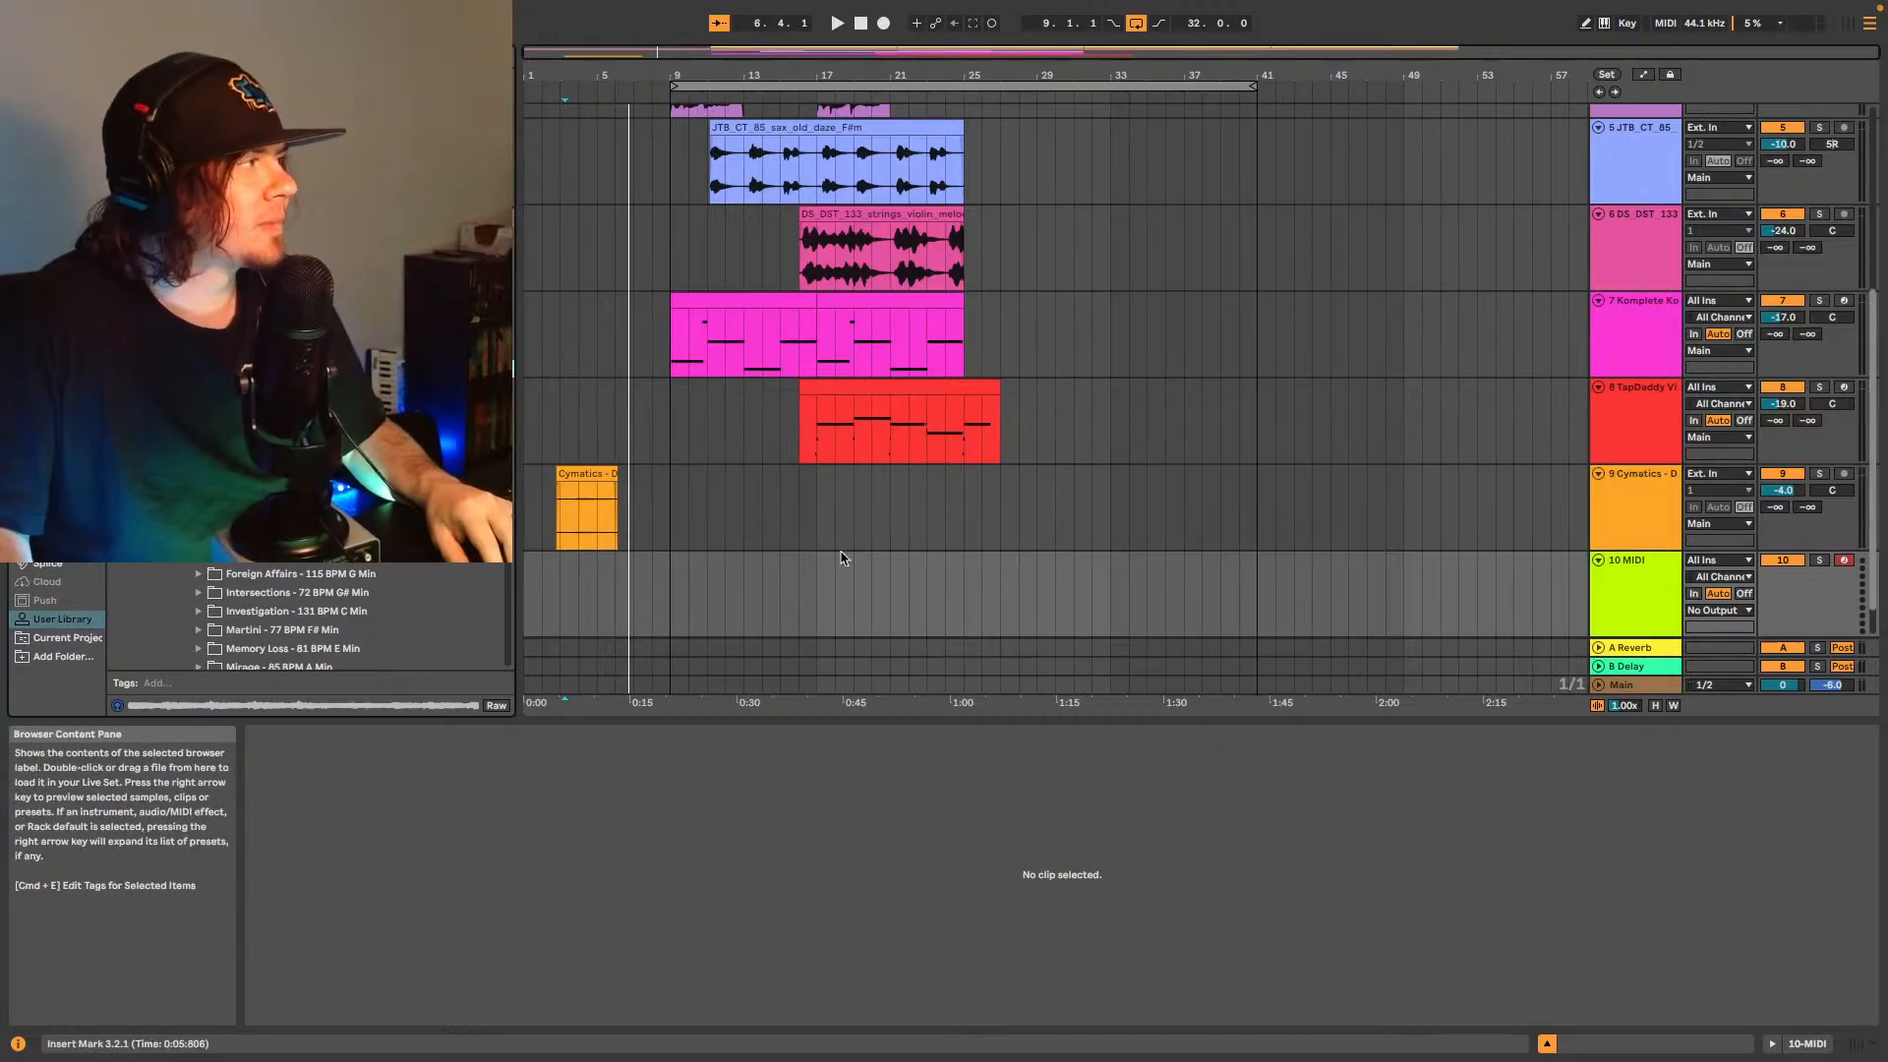
# - Insert a new audio track below the empty MIDI track and preview a loop from the sample library
pyautogui.scroll(-1, 885, 550)
pyautogui.press('super+t')
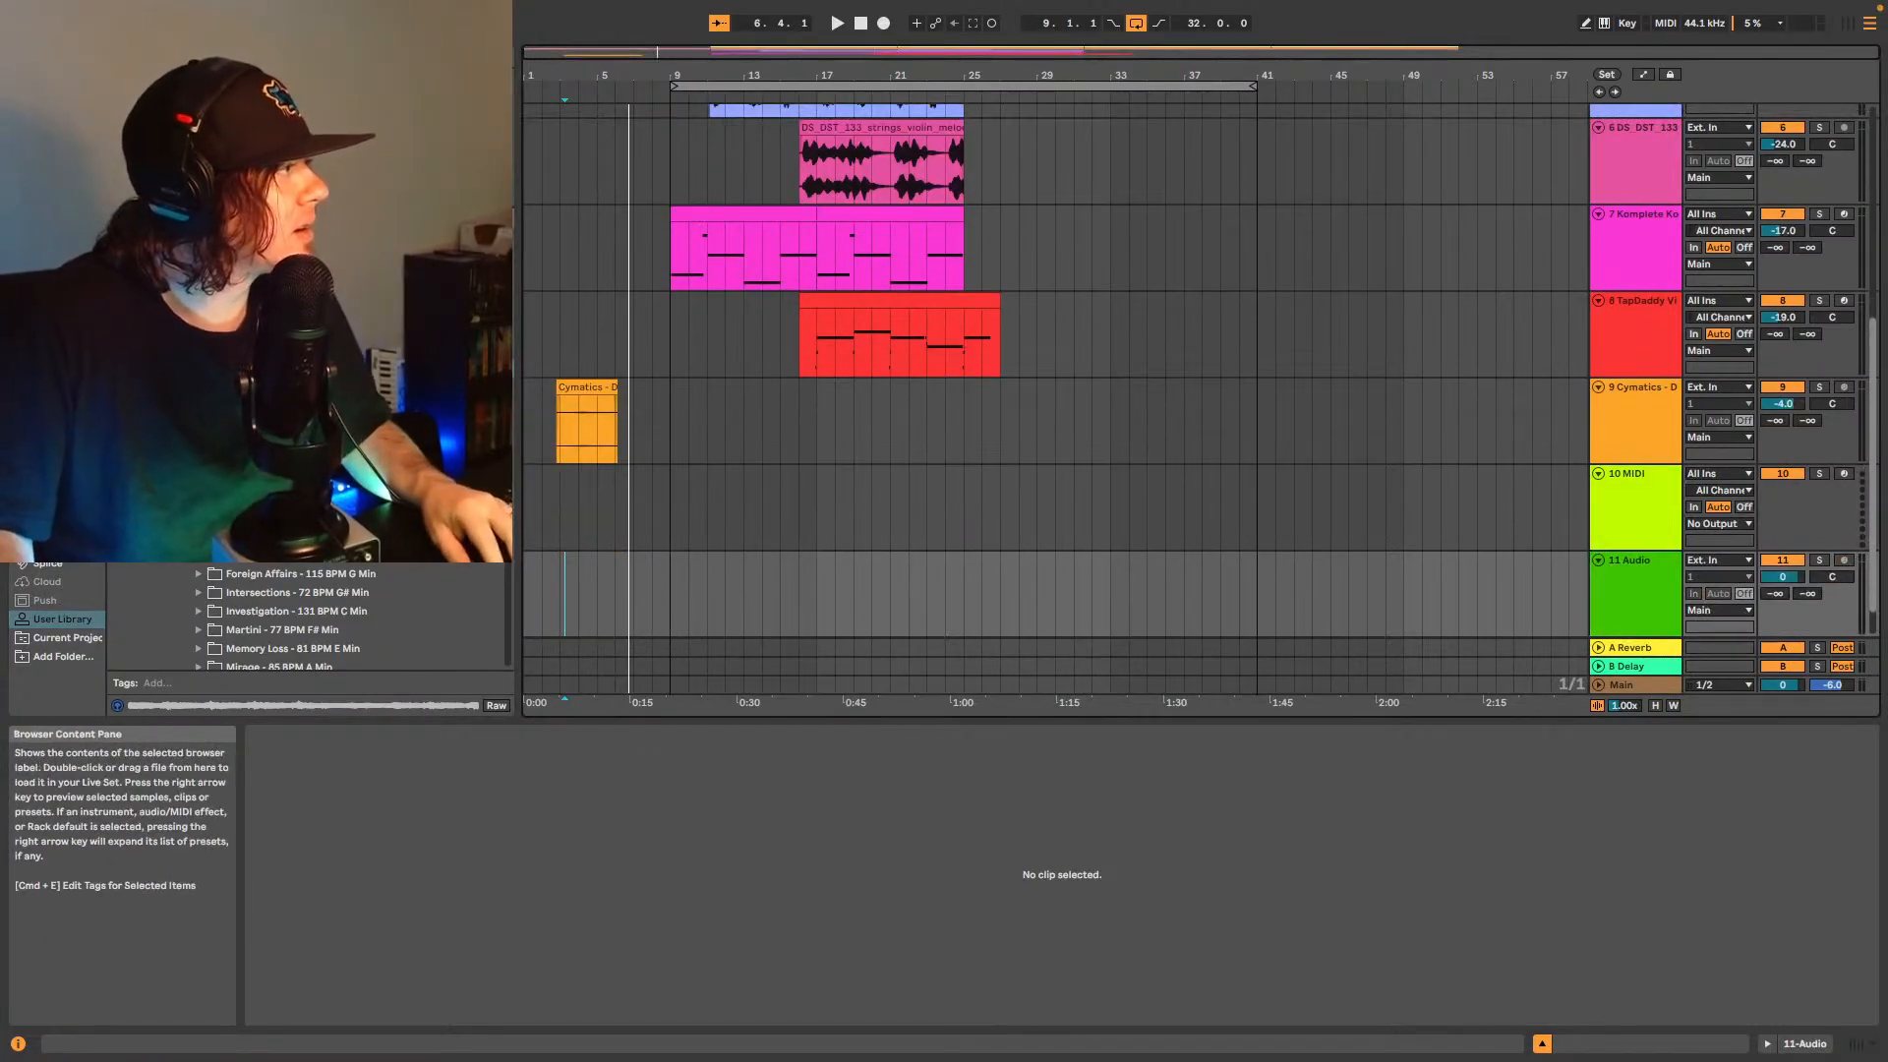
pyautogui.click(314, 424)
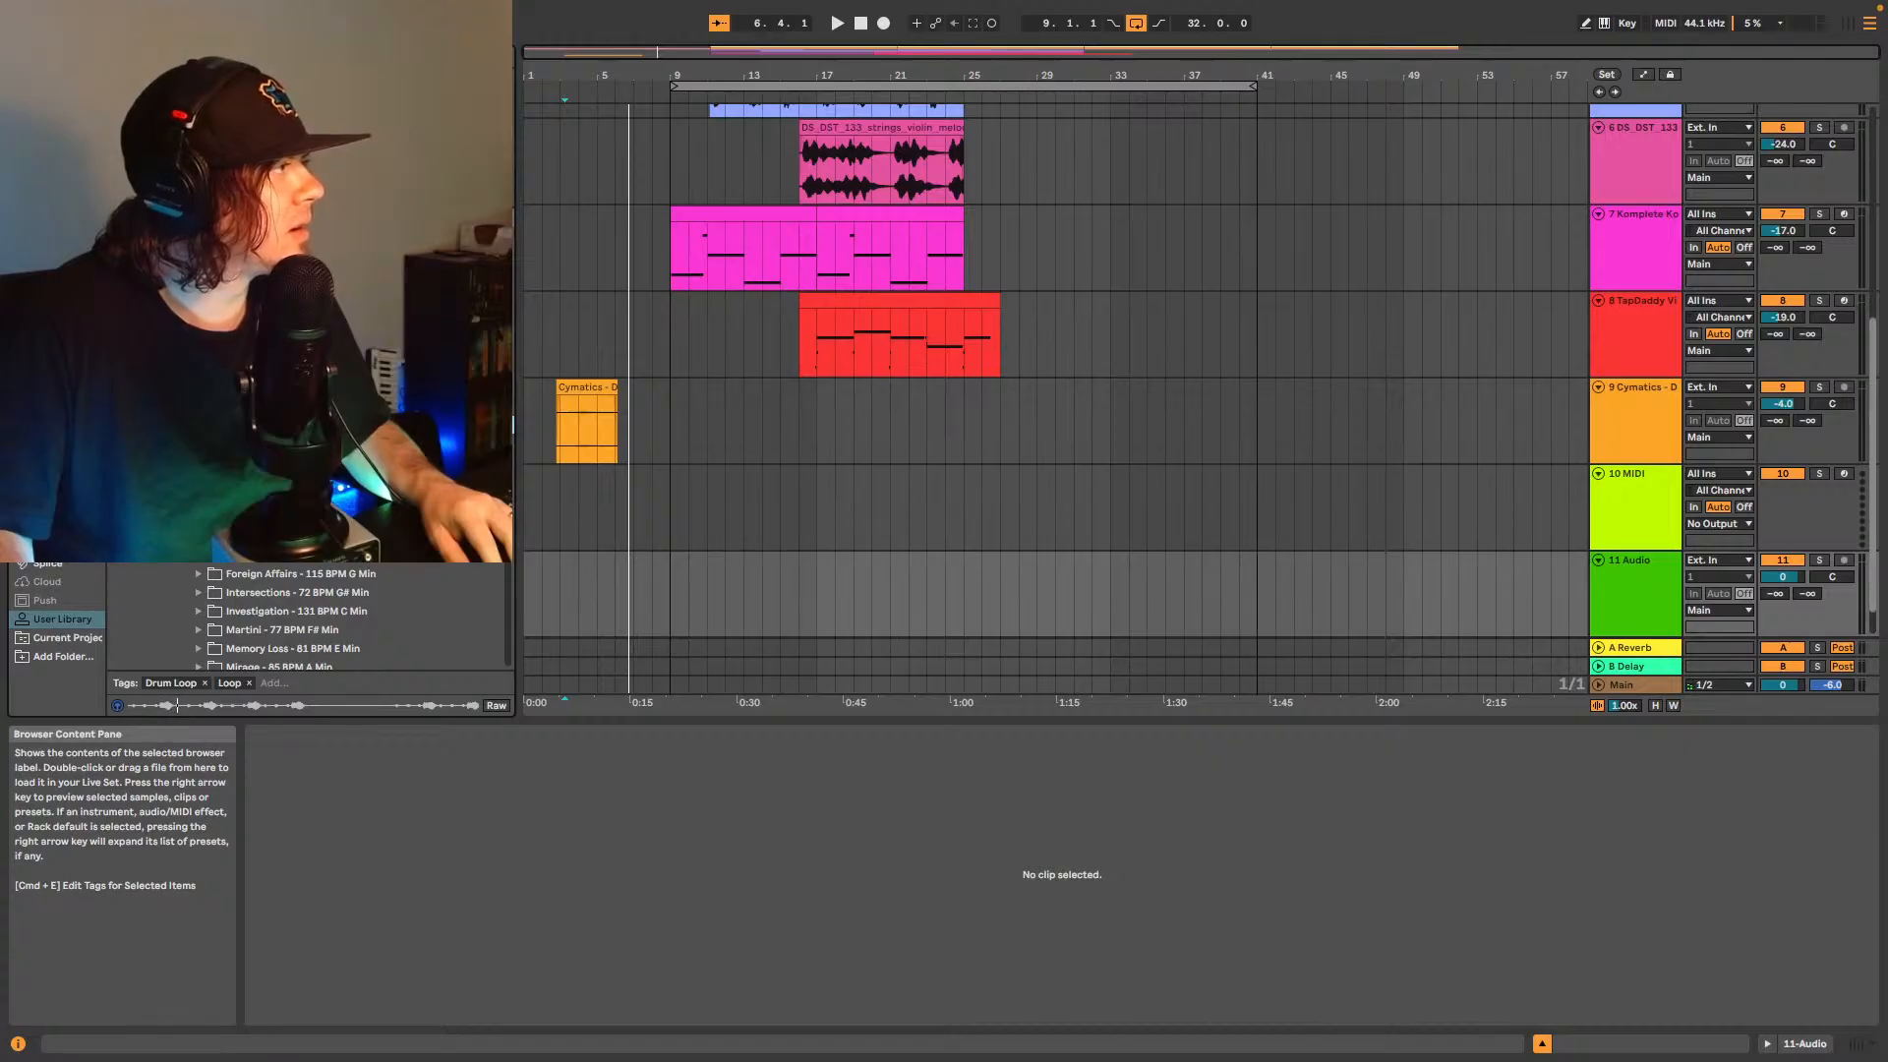
# - Place the Cymatics Factory 76 BPM F Maj Drums loop on the new audio track and trim its start to bar 8
pyautogui.moveTo(526, 571); pyautogui.dragTo(531, 590)
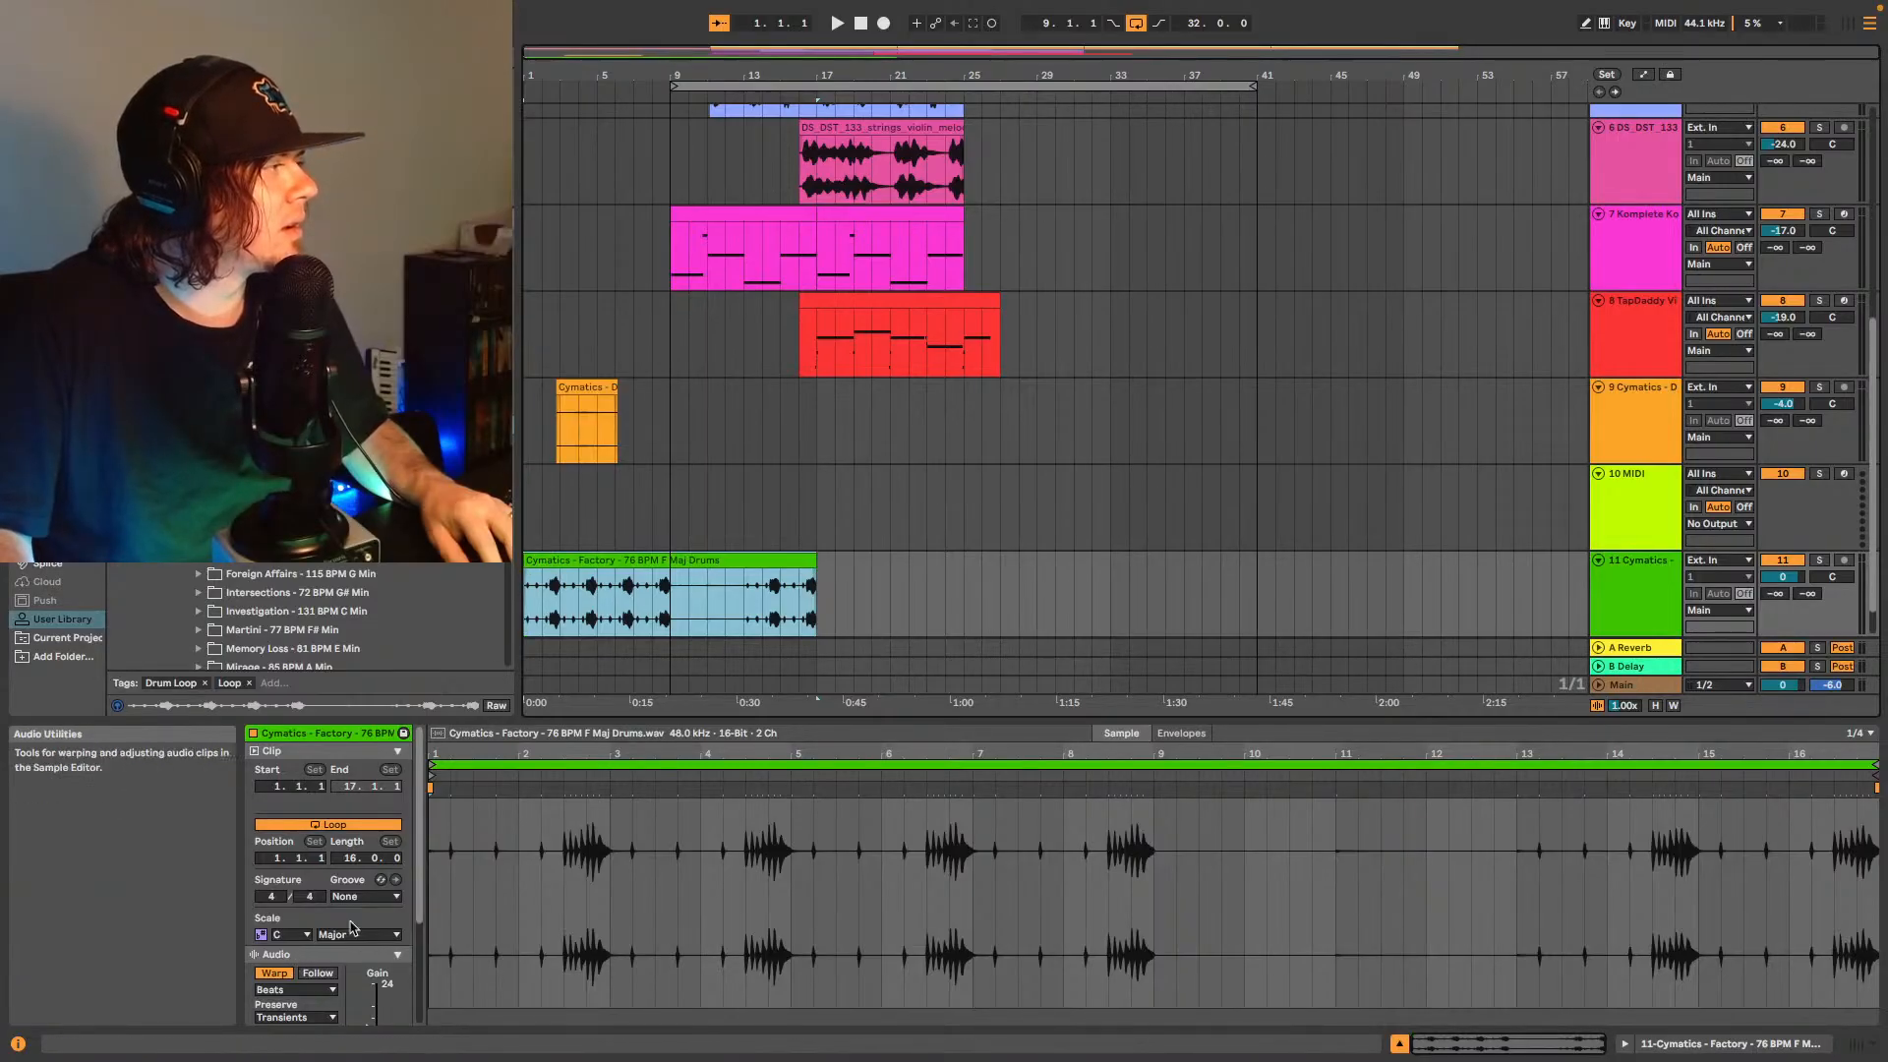
pyautogui.moveTo(525, 566); pyautogui.dragTo(630, 570)
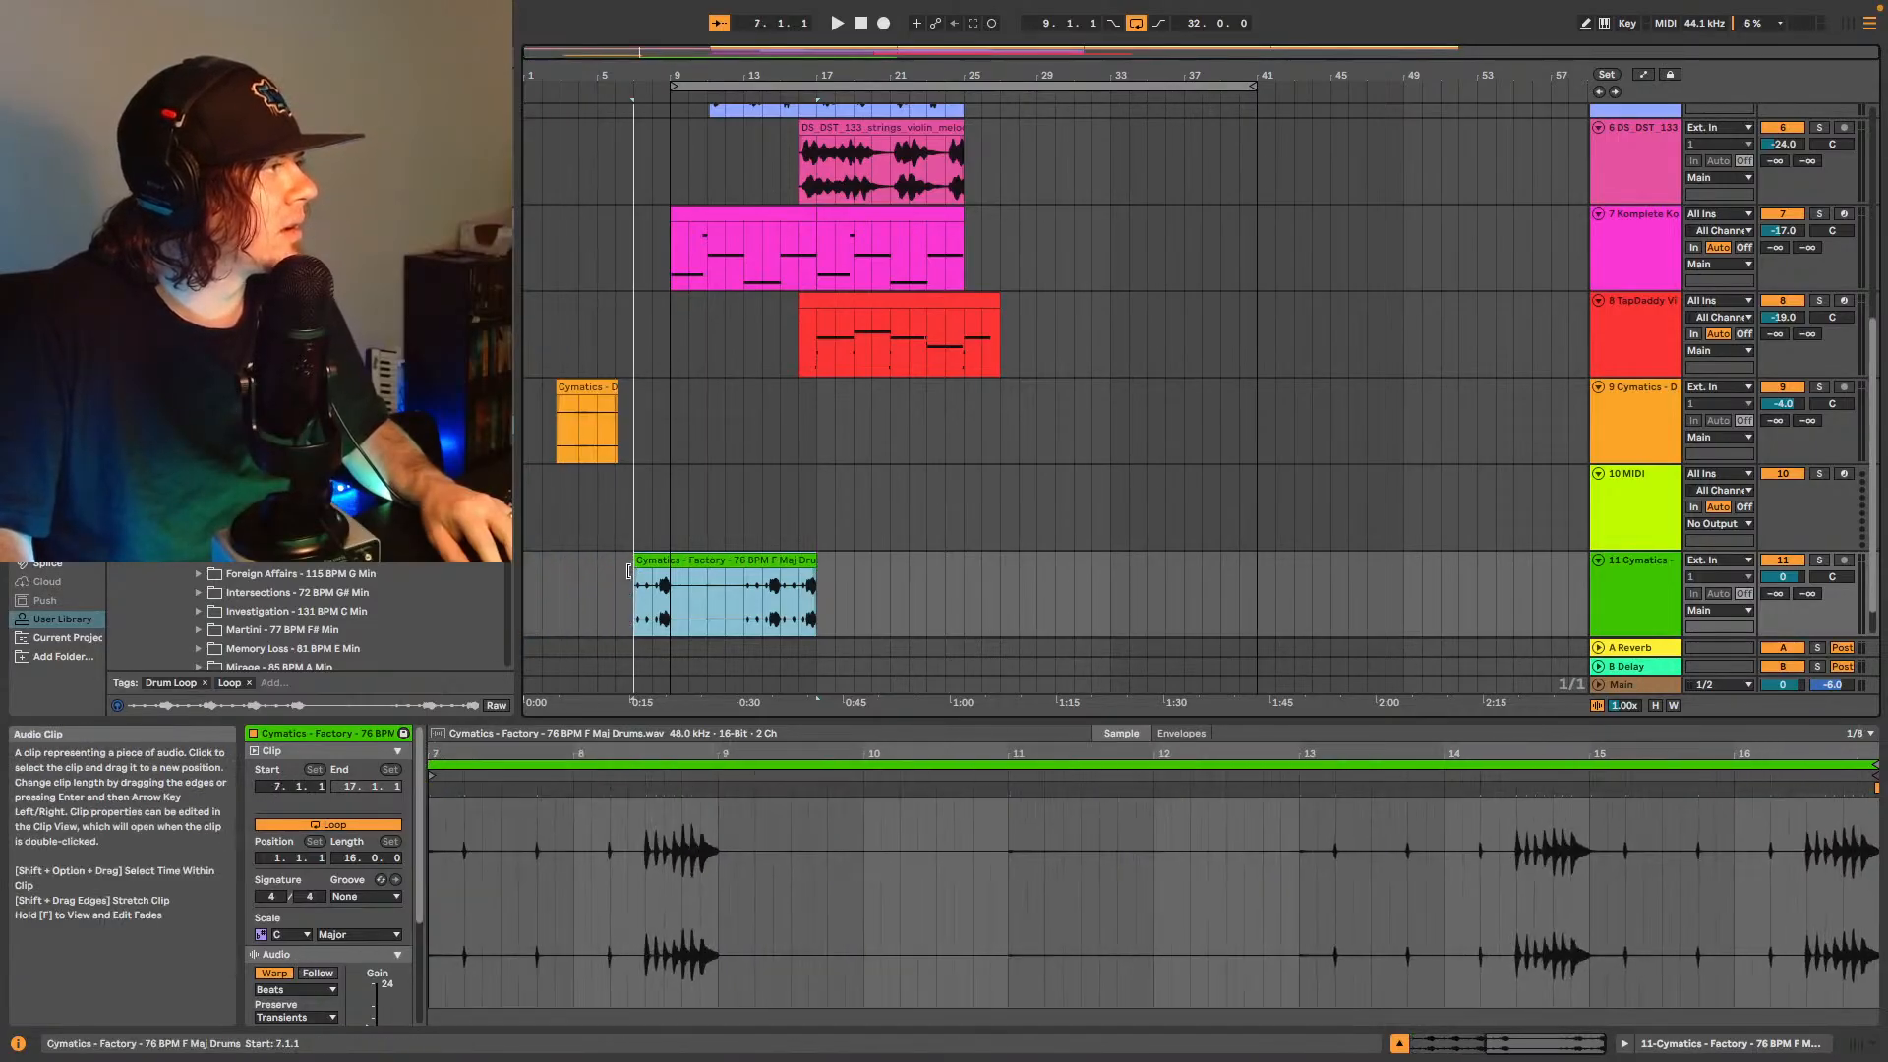
pyautogui.press('space')
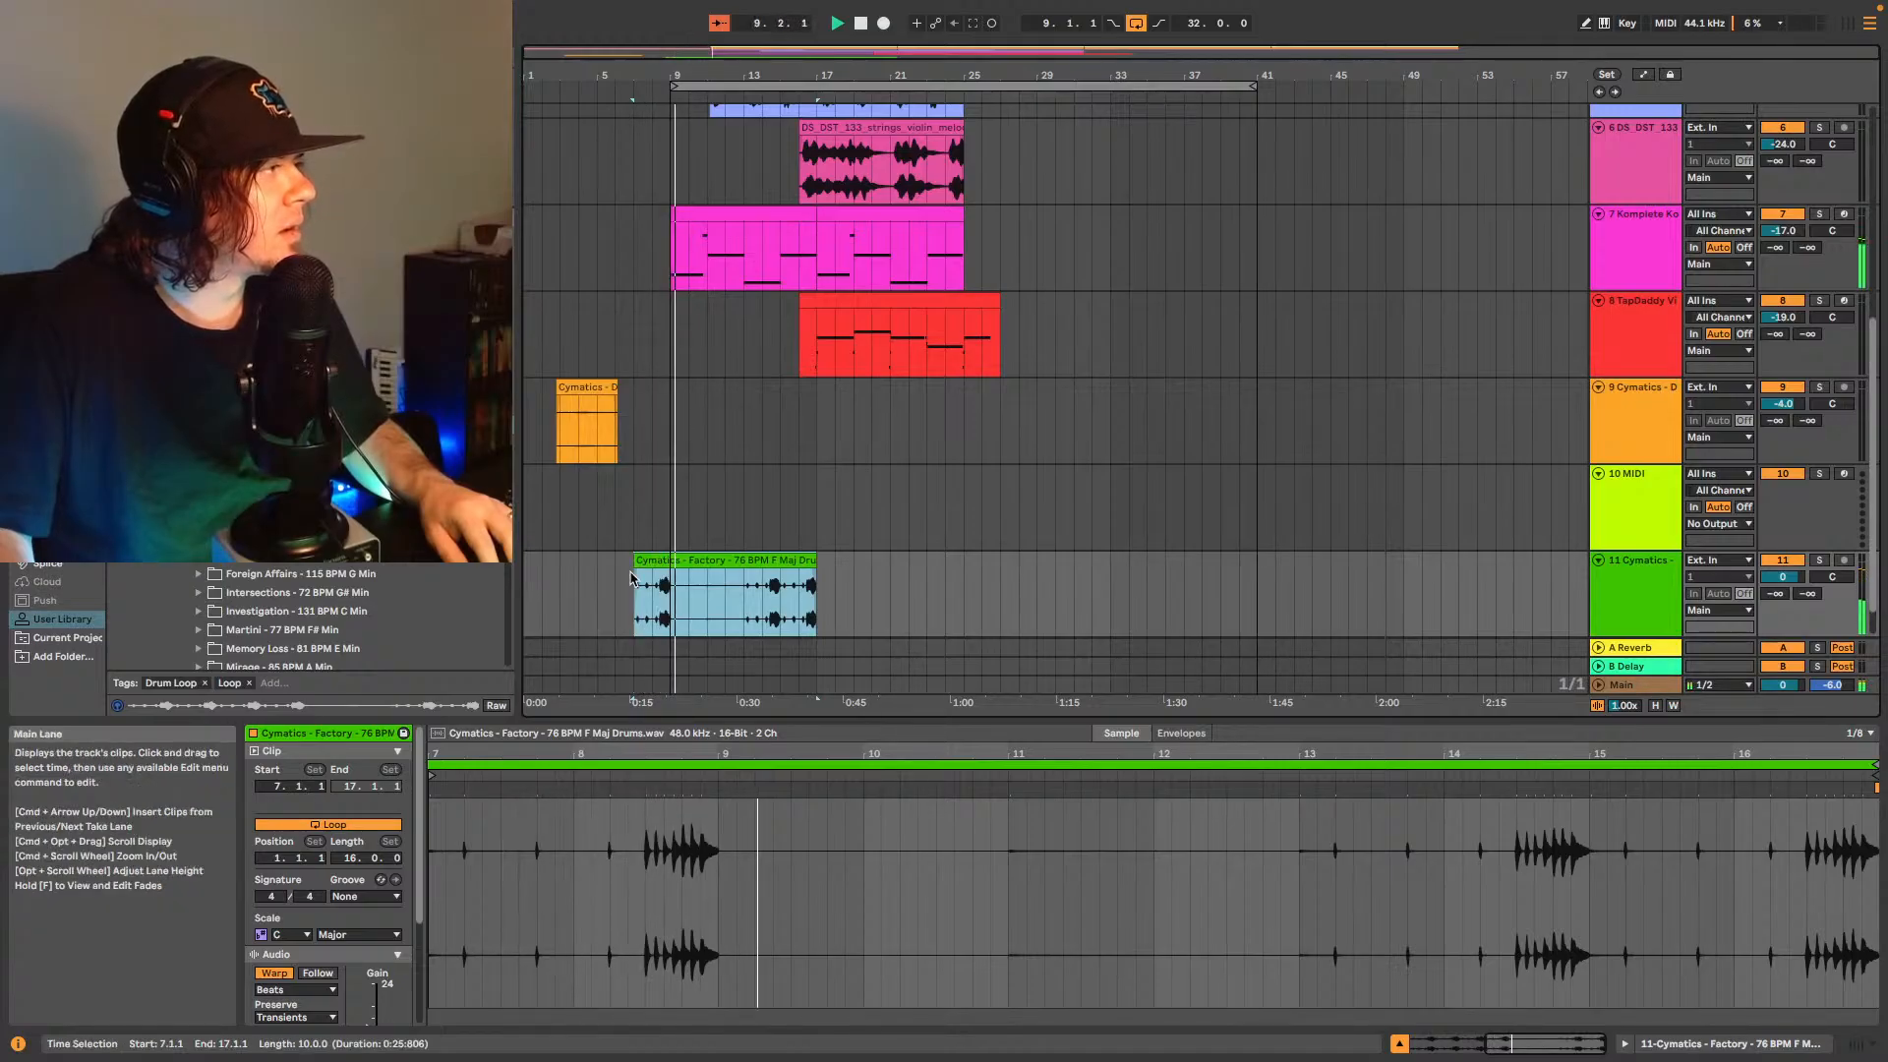
pyautogui.moveTo(632, 576); pyautogui.dragTo(653, 563)
pyautogui.press('space')
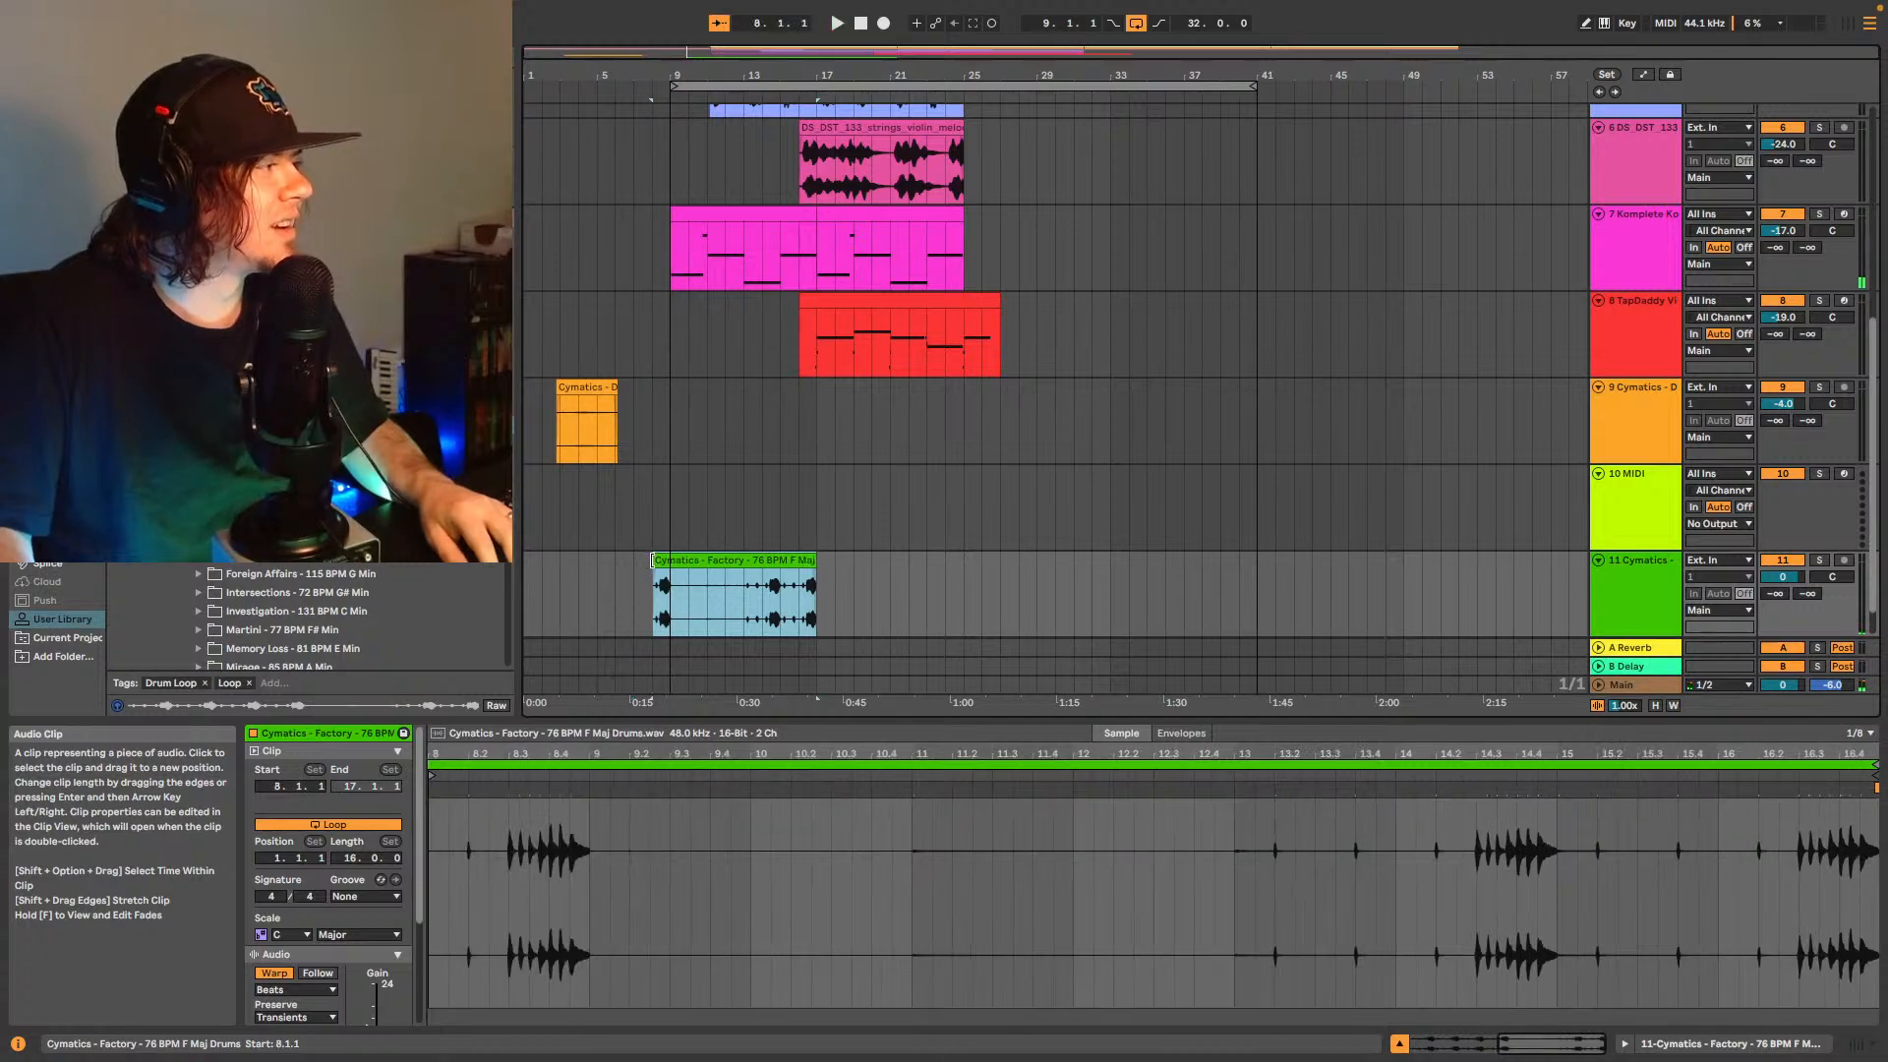
# - Trim the drum clip's start to just before the fill leading into bar 9 and play it back from bar 8
pyautogui.scroll(5, 653, 561)
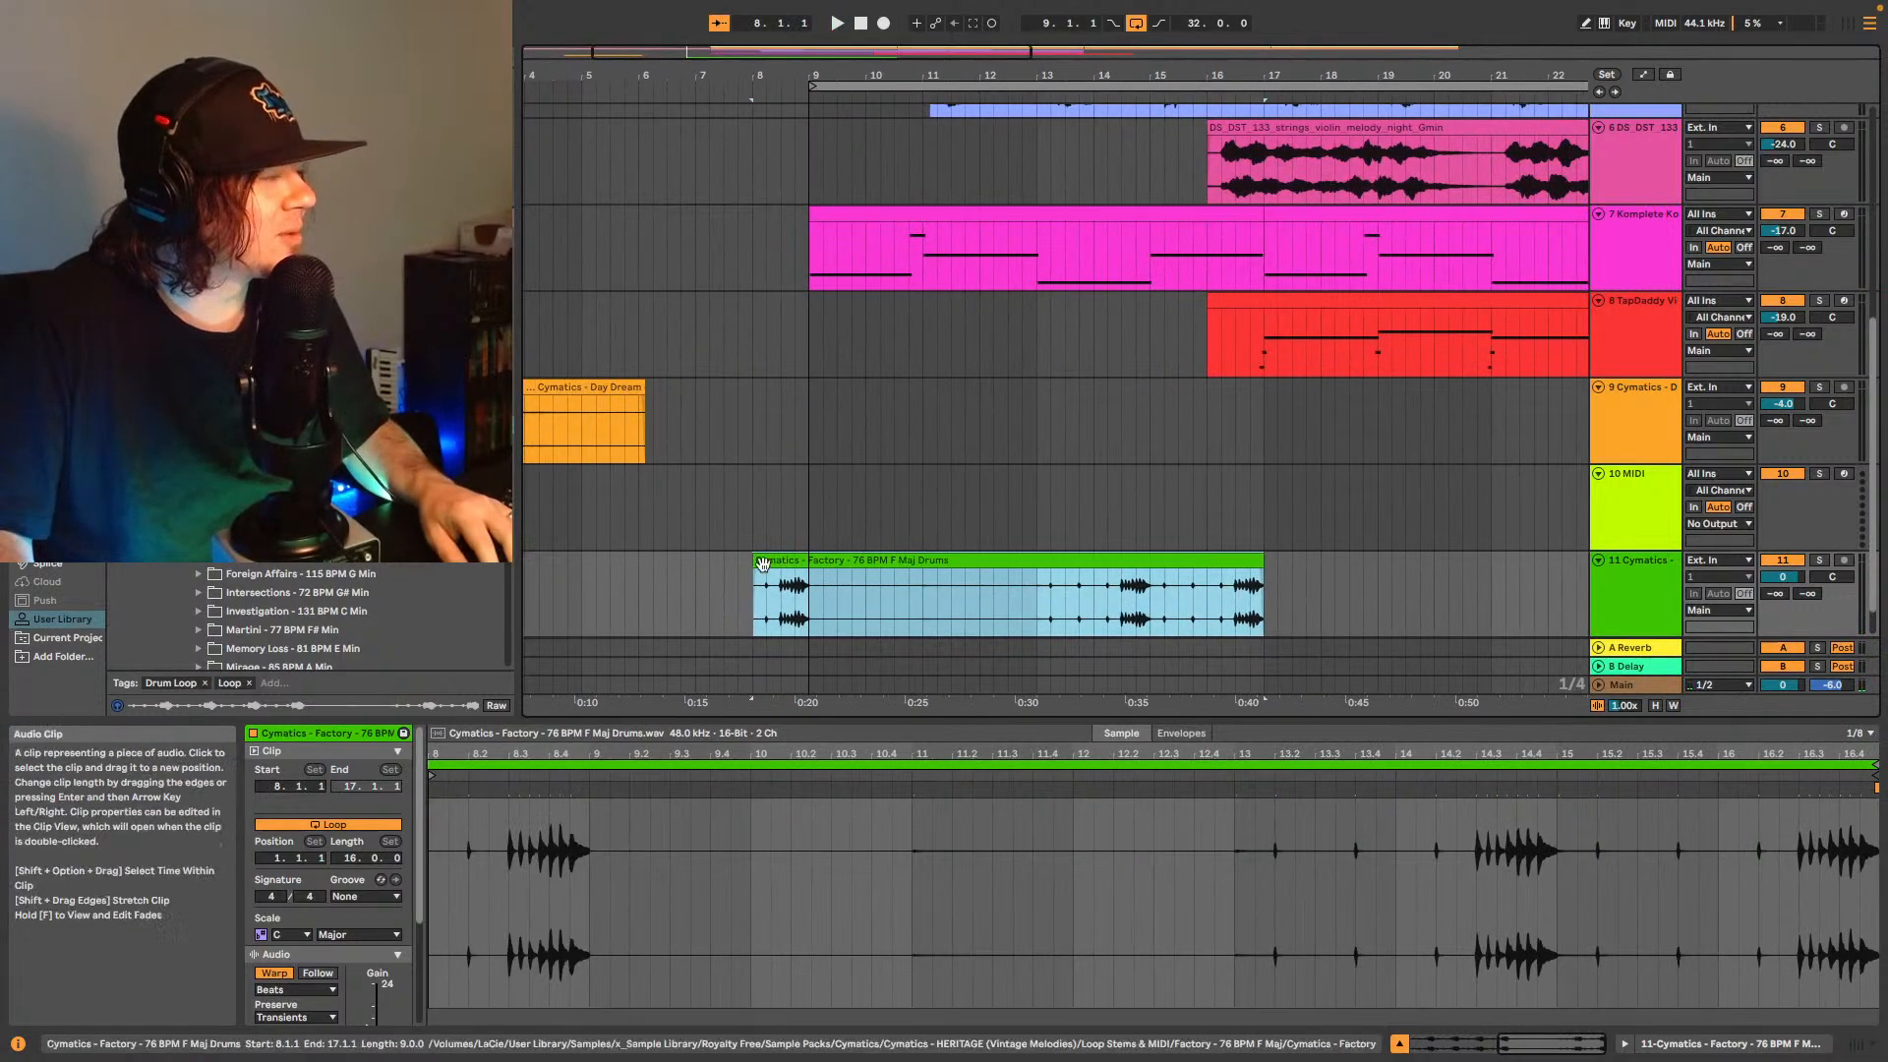
pyautogui.scroll(5, 846, 575)
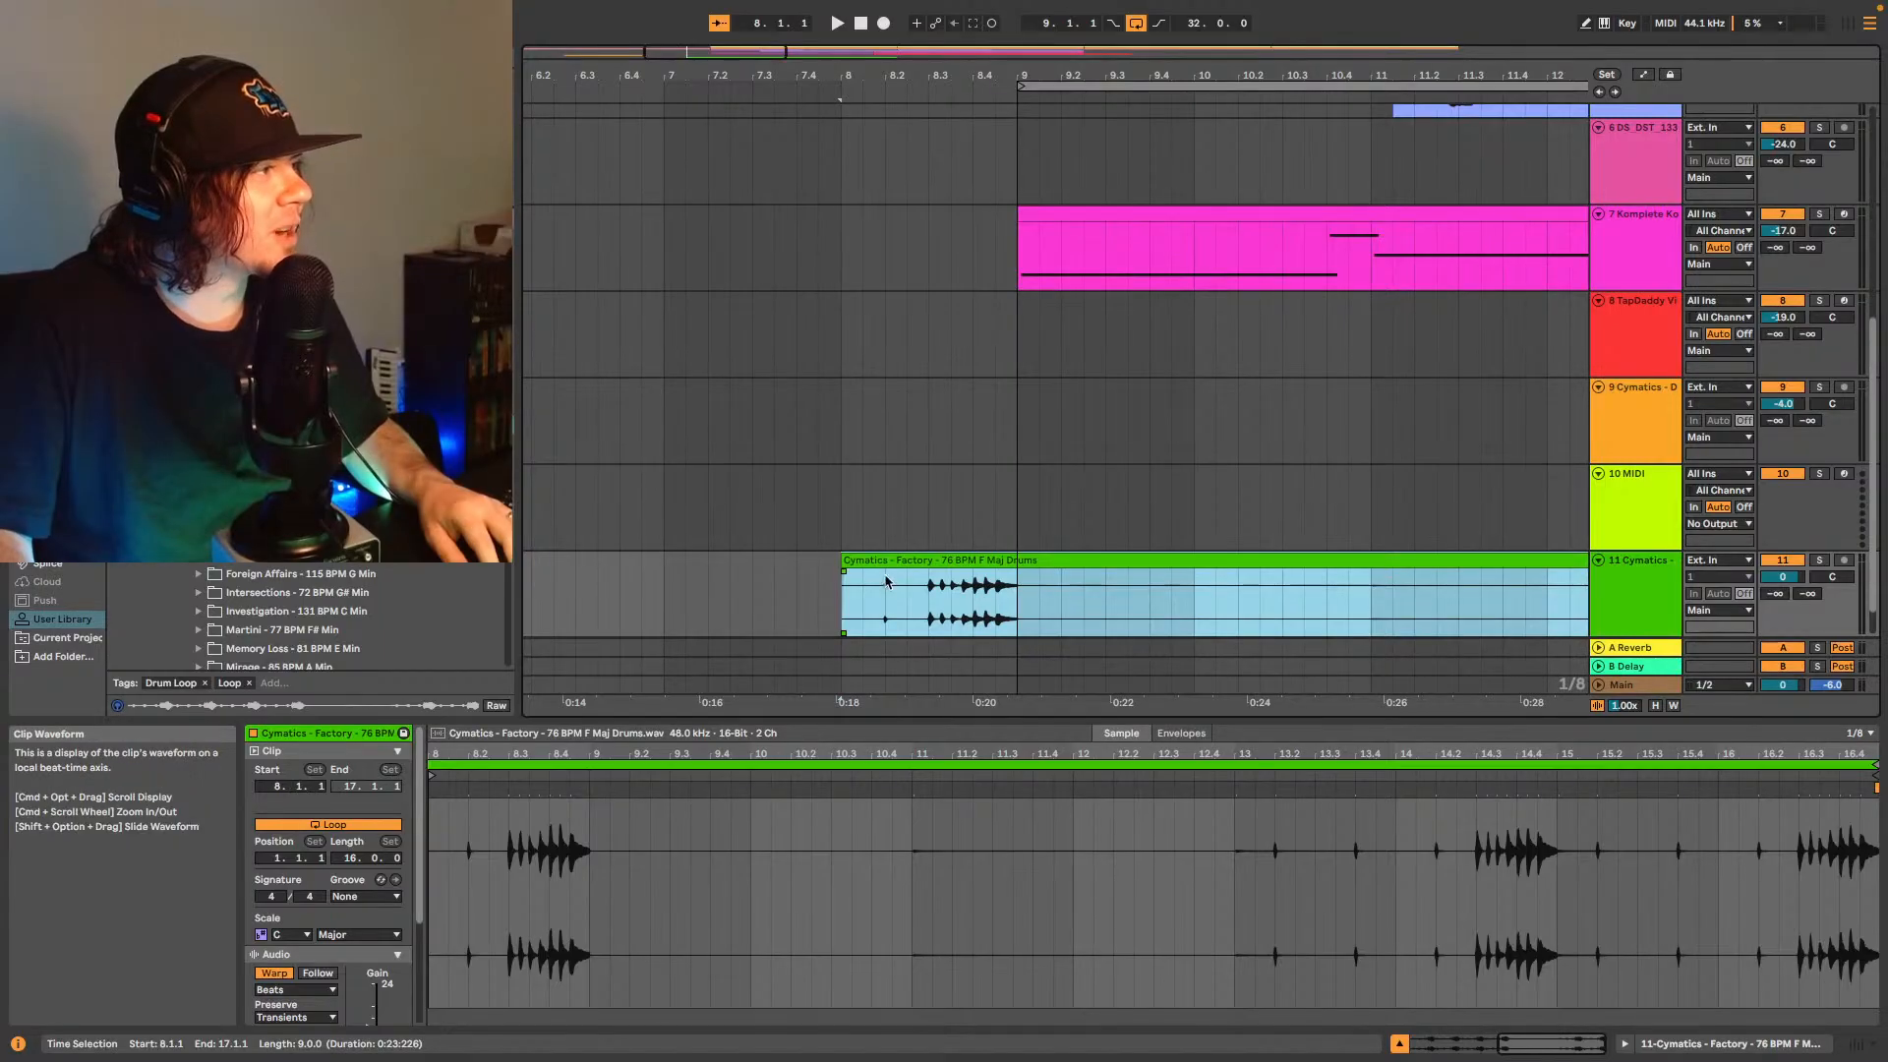
pyautogui.moveTo(842, 580); pyautogui.dragTo(905, 580)
pyautogui.click(836, 607)
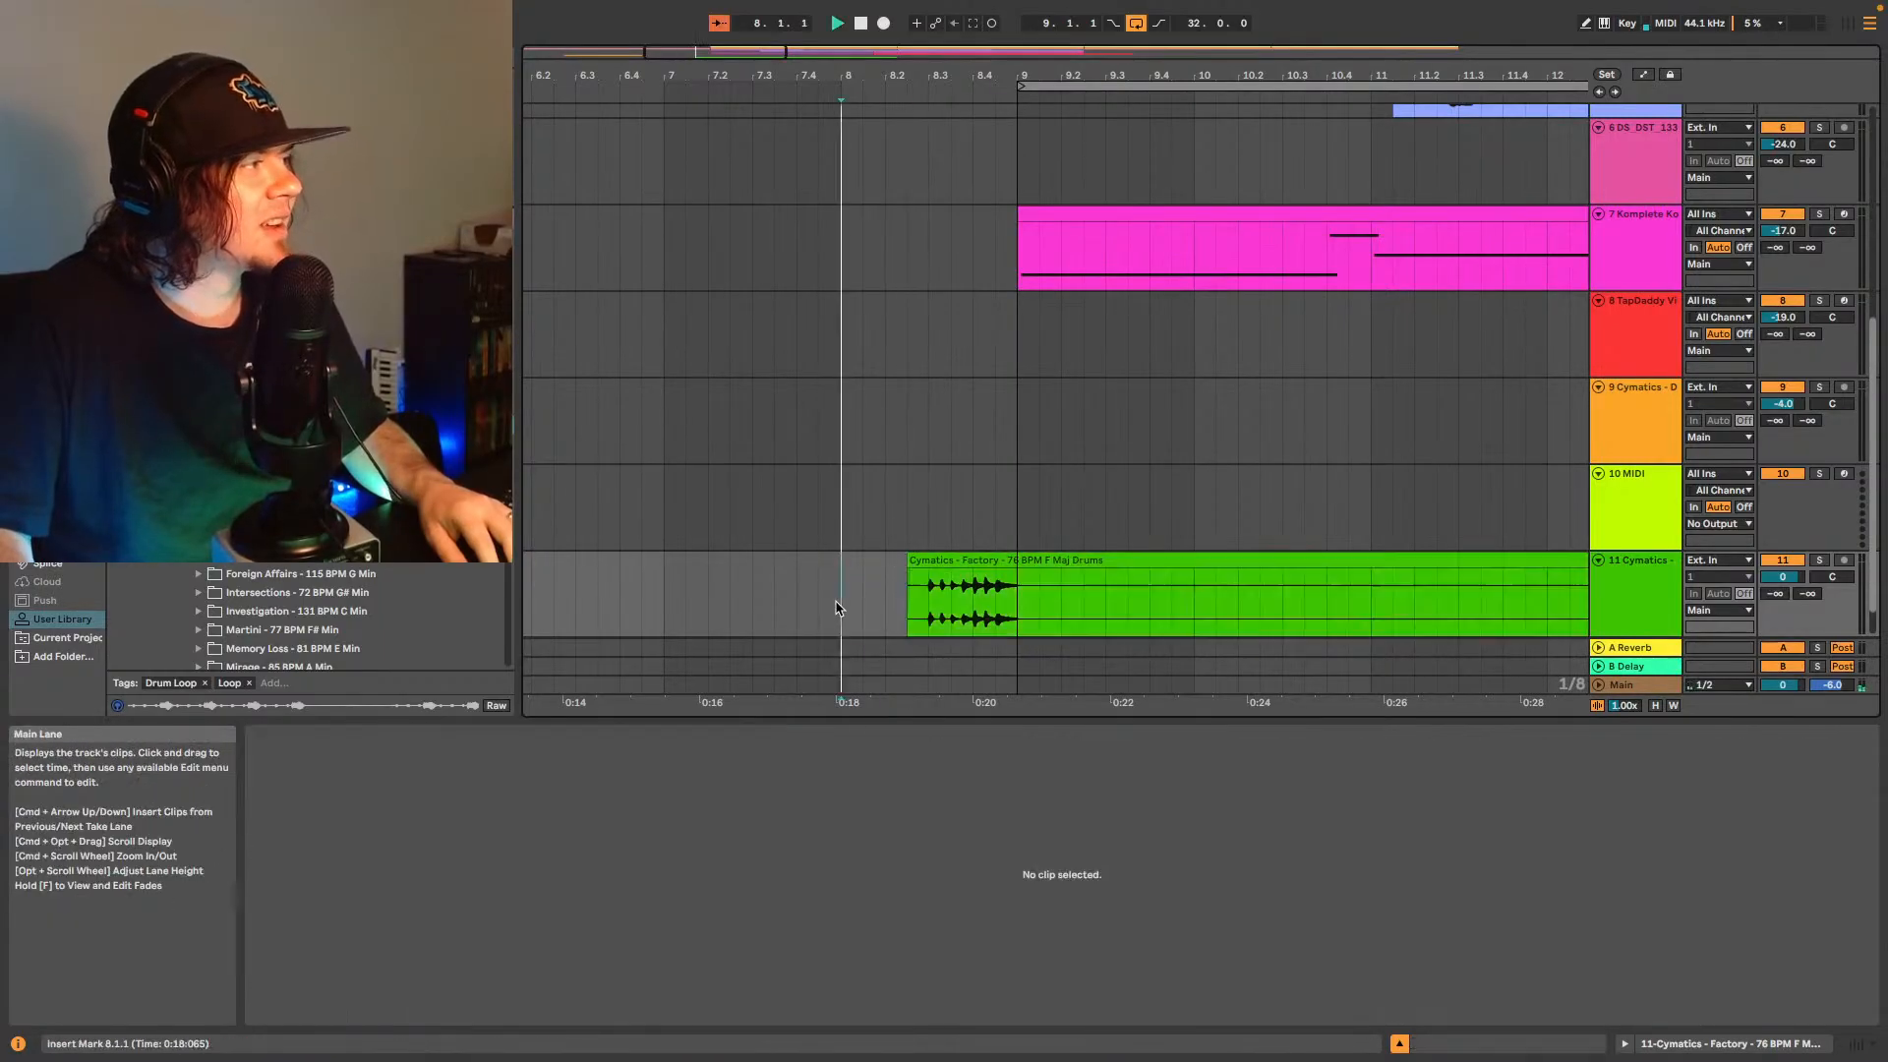
pyautogui.press('space')
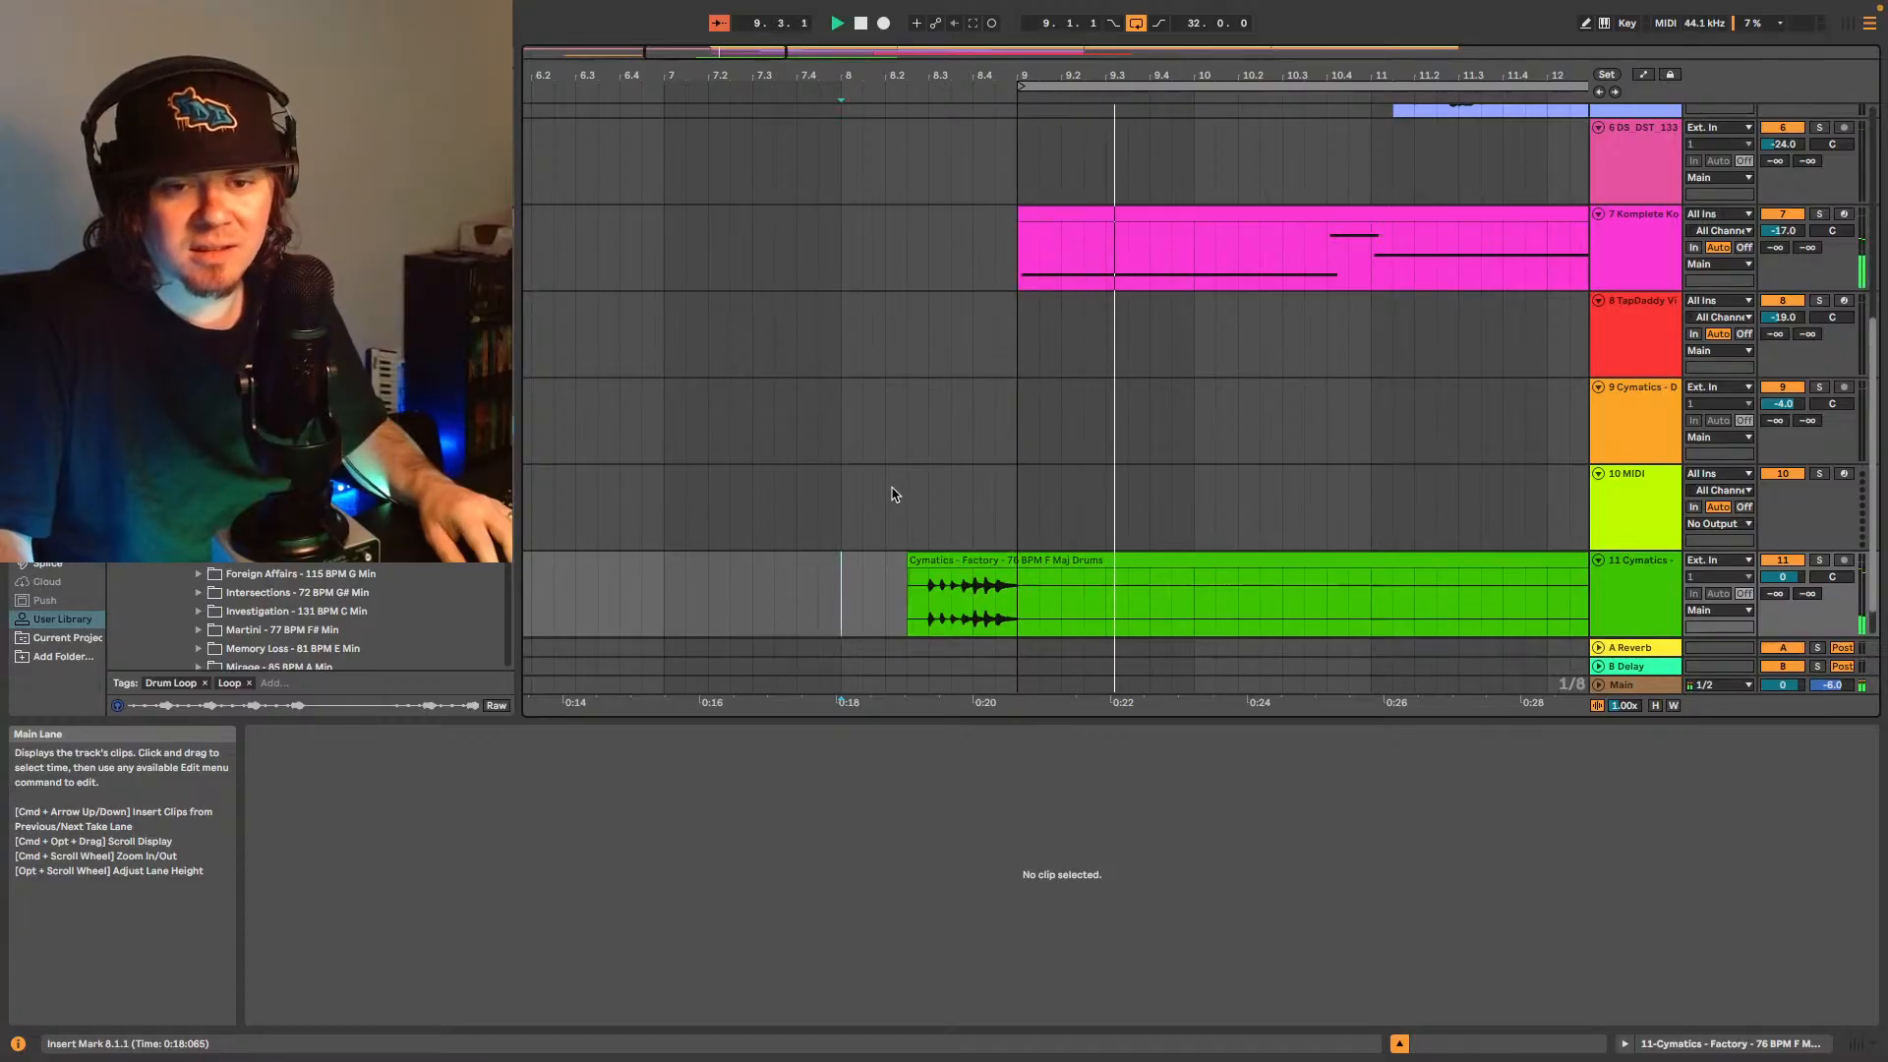
pyautogui.press('space')
# - Shorten the drum clip's end to about half a bar past bar 9 and replay the transition
pyautogui.moveTo(771, 50); pyautogui.dragTo(771, 14)
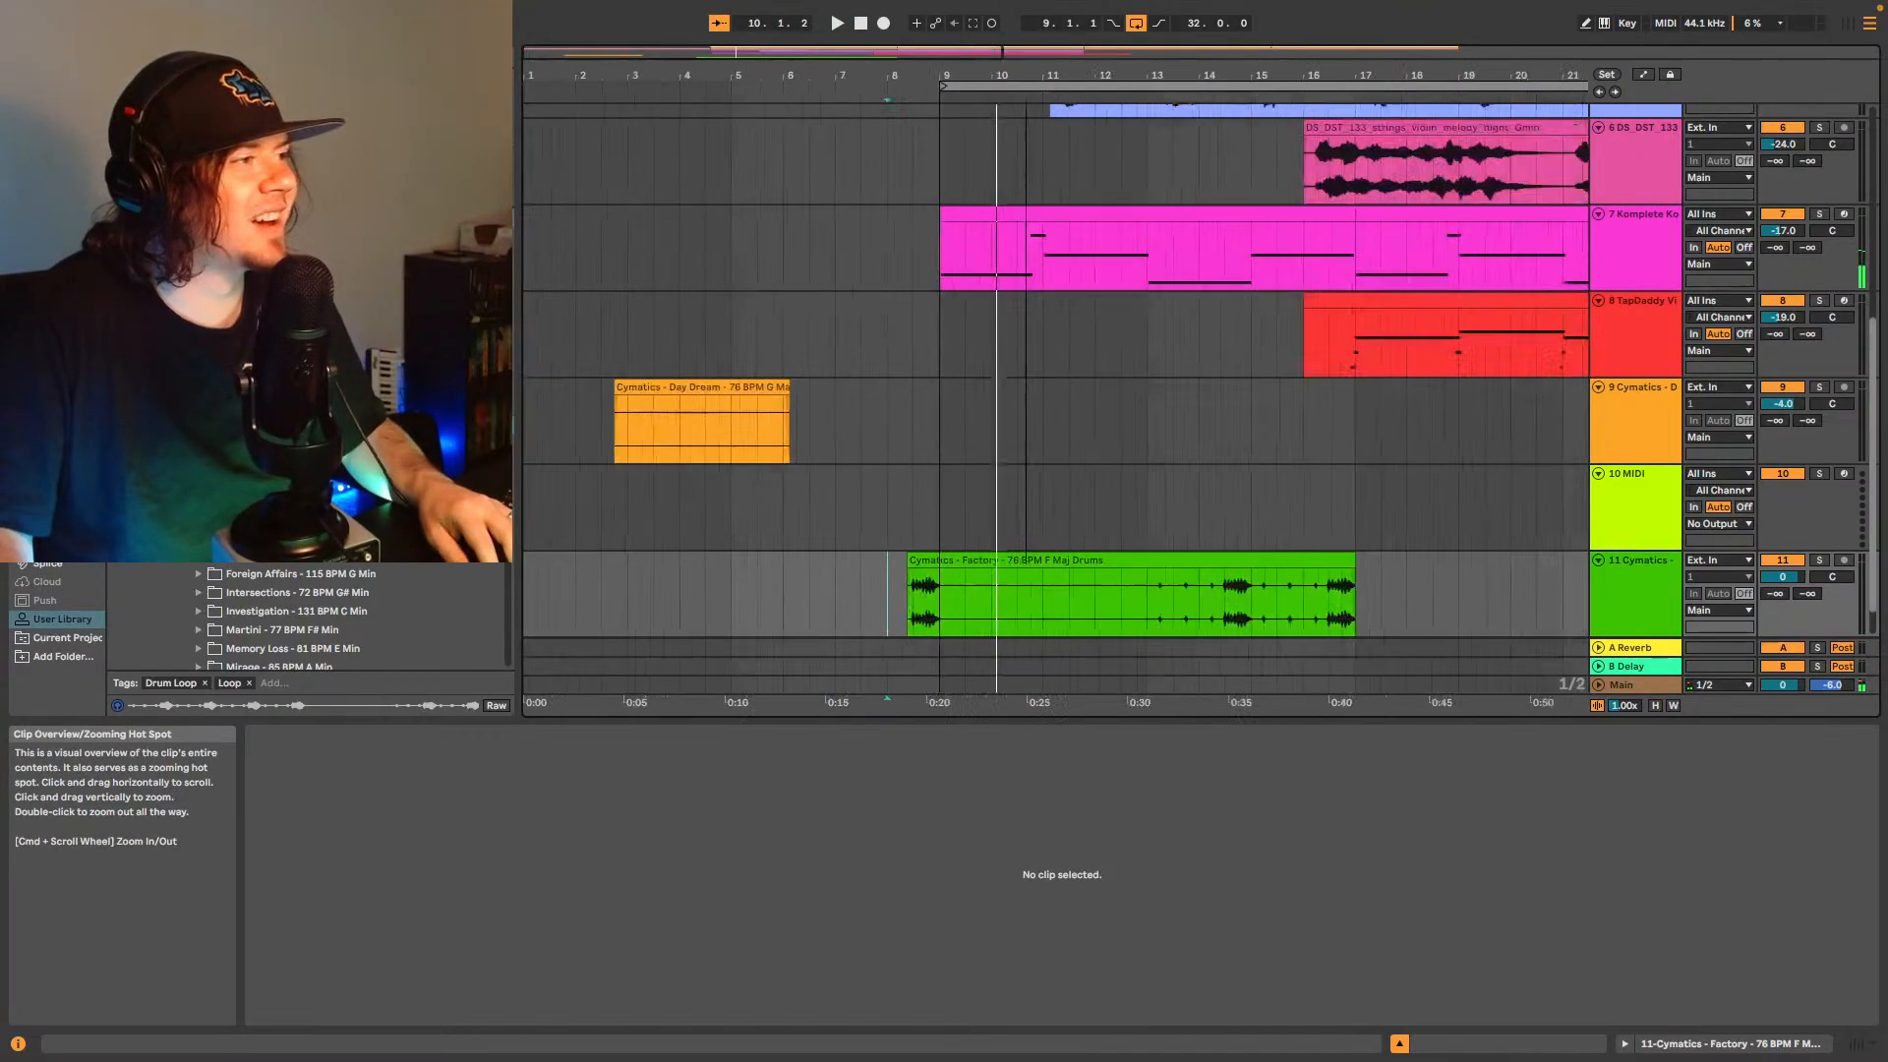
pyautogui.moveTo(1044, 561); pyautogui.dragTo(801, 563)
pyautogui.click(806, 565)
pyautogui.press('space')
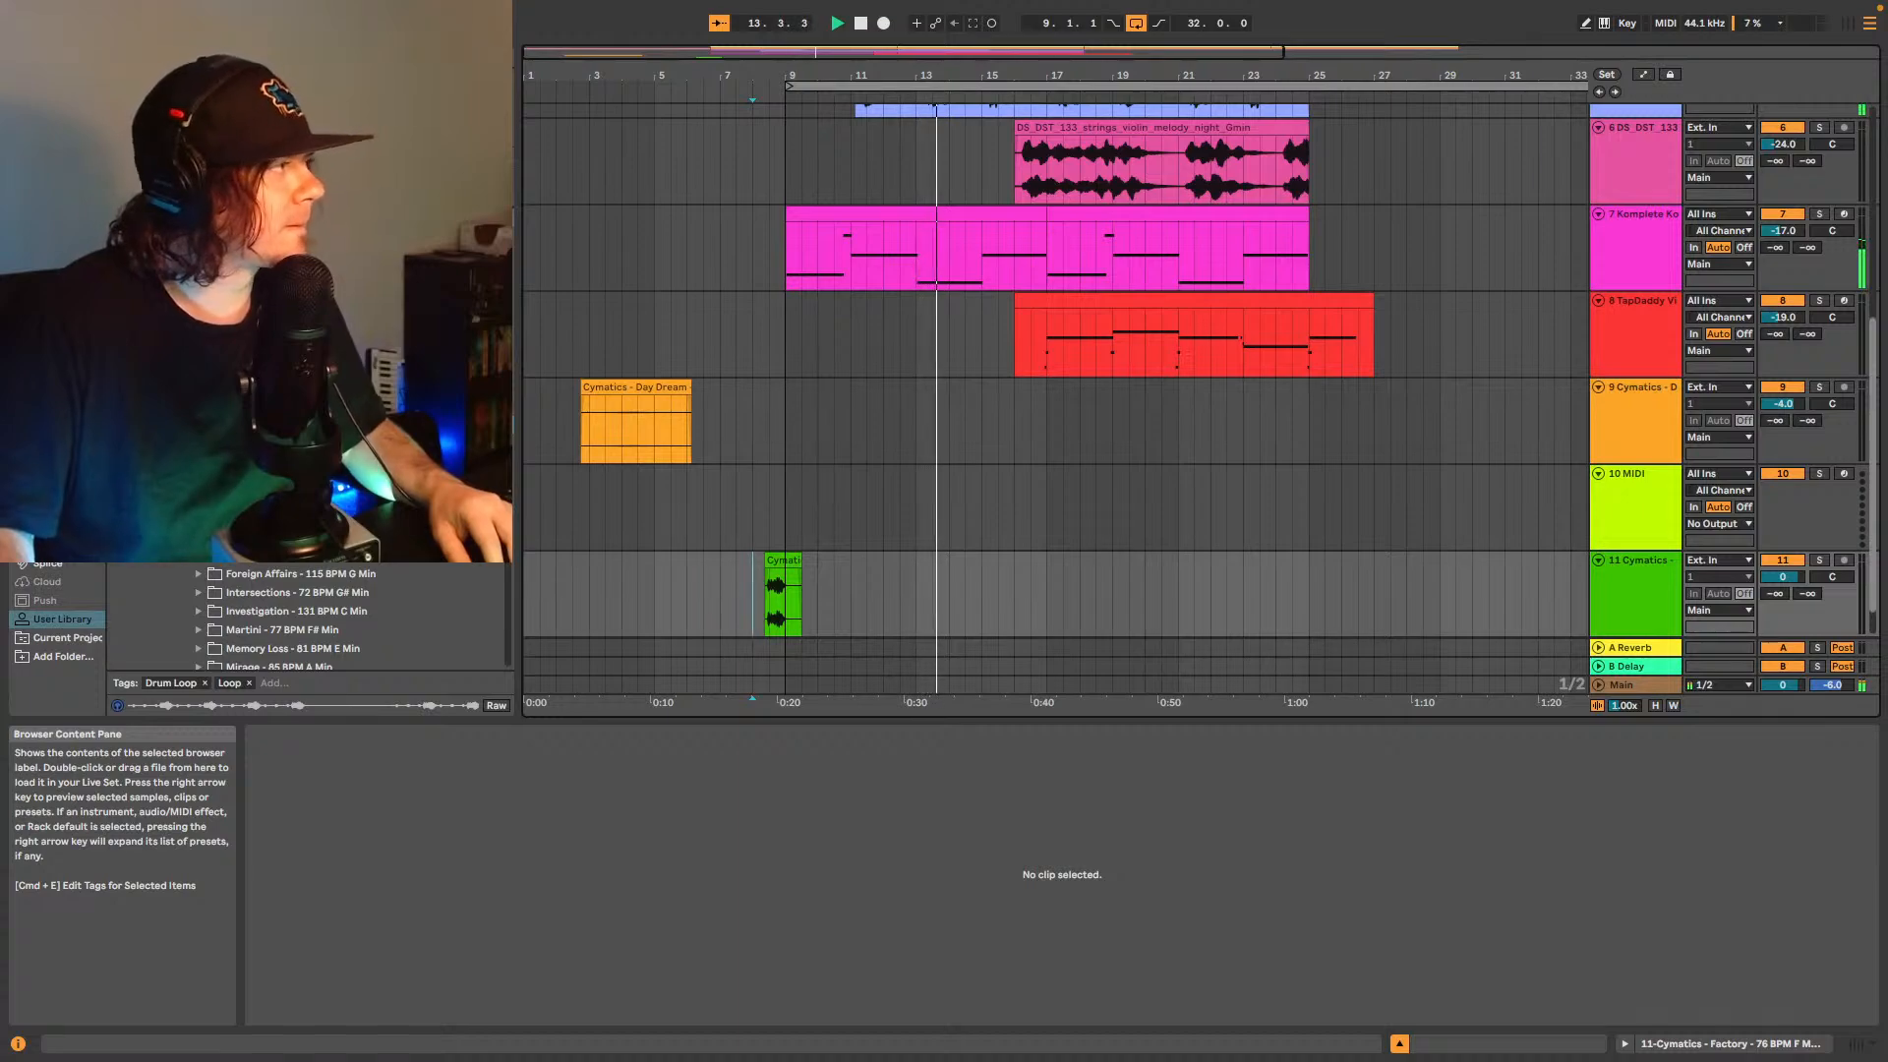
# - Browse the Cymatics HERITAGE loops and stem folders for another melodic sample, listening to the arrangement alongside
pyautogui.scroll(-3, 293, 614)
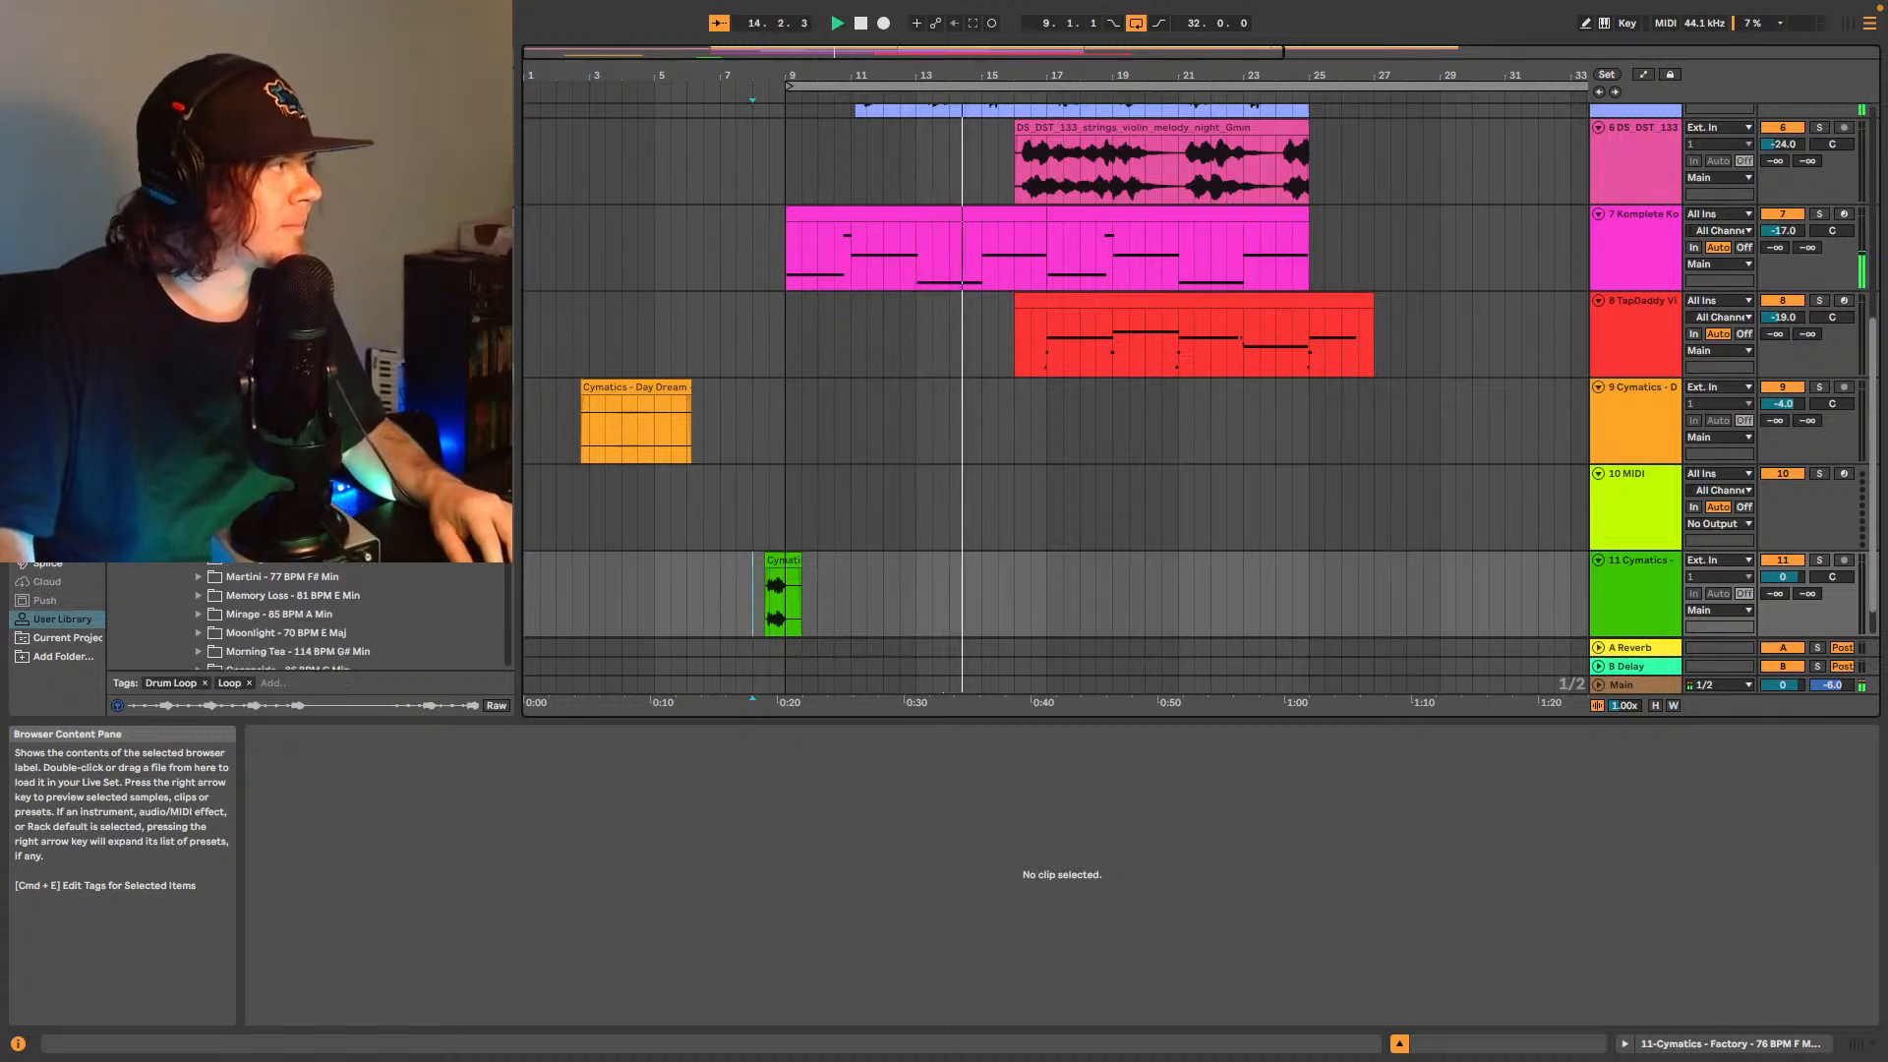
pyautogui.scroll(-10, 292, 615)
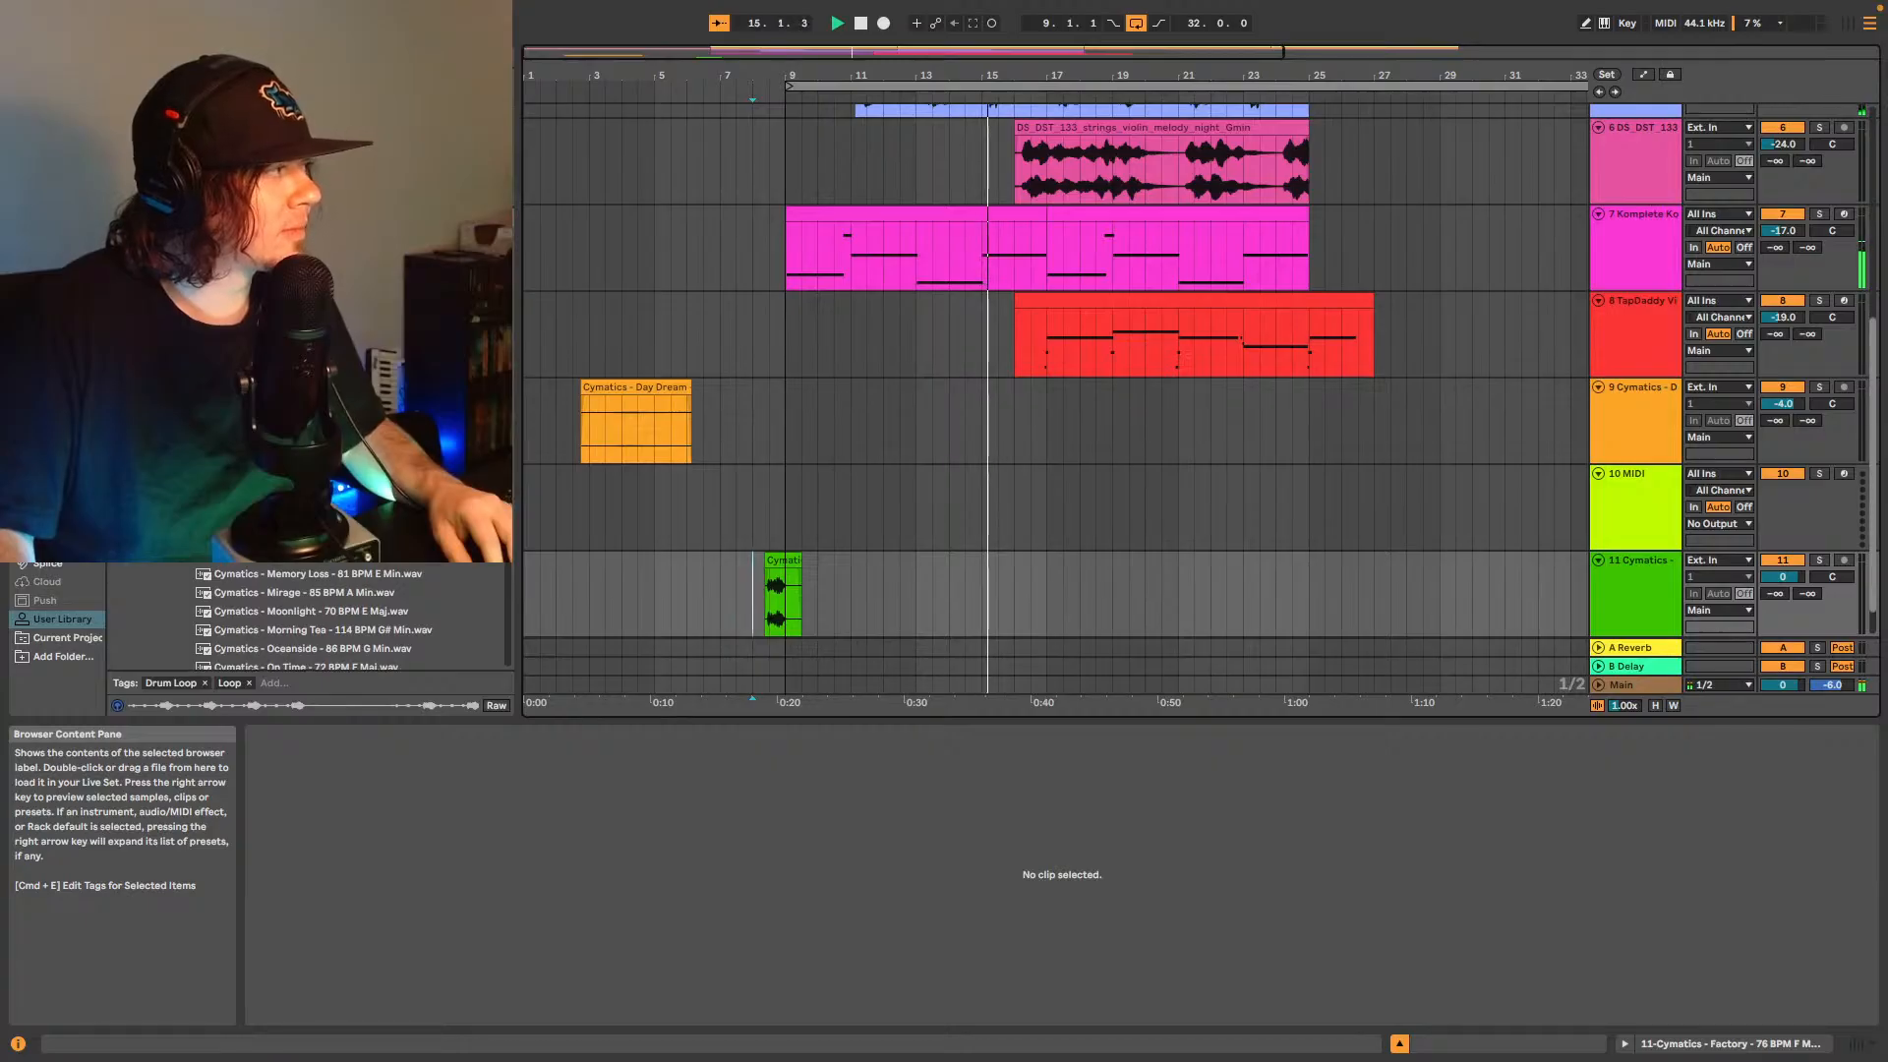
pyautogui.scroll(-5, 292, 615)
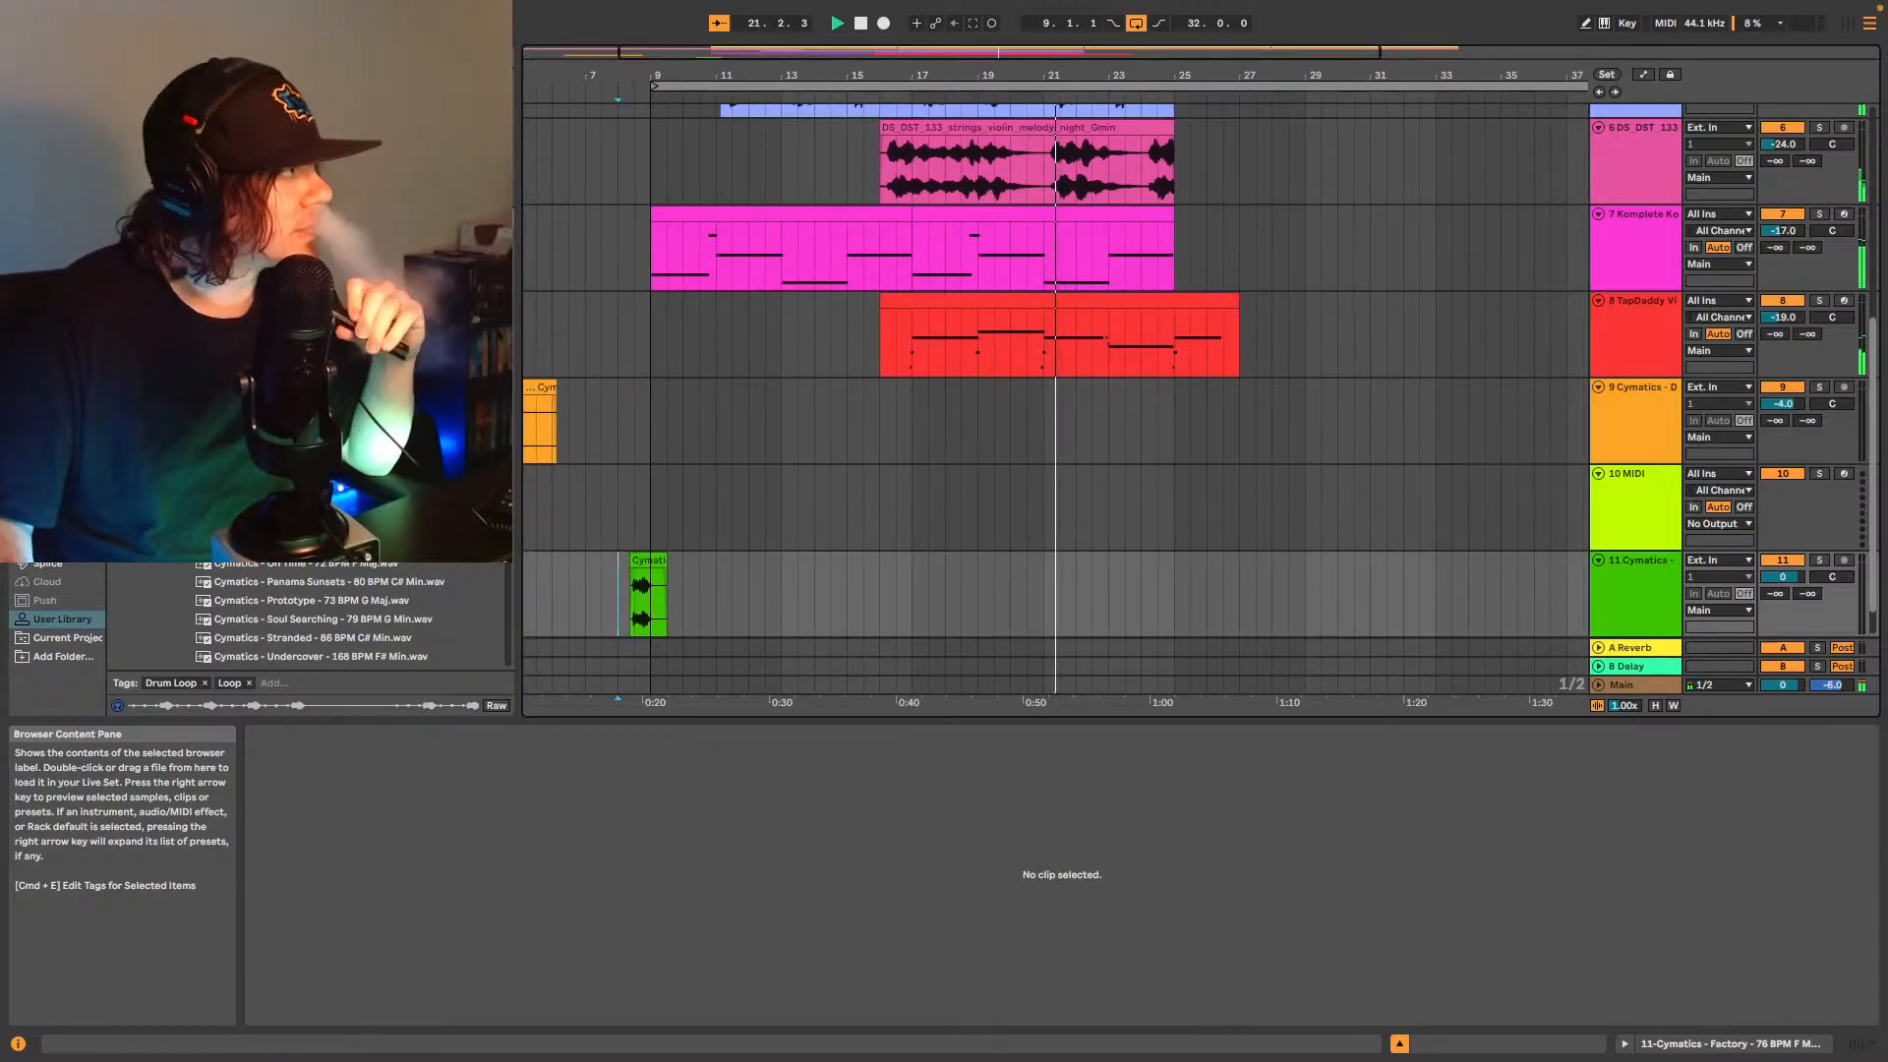
pyautogui.scroll(-3, 383, 562)
pyautogui.scroll(1, 382, 563)
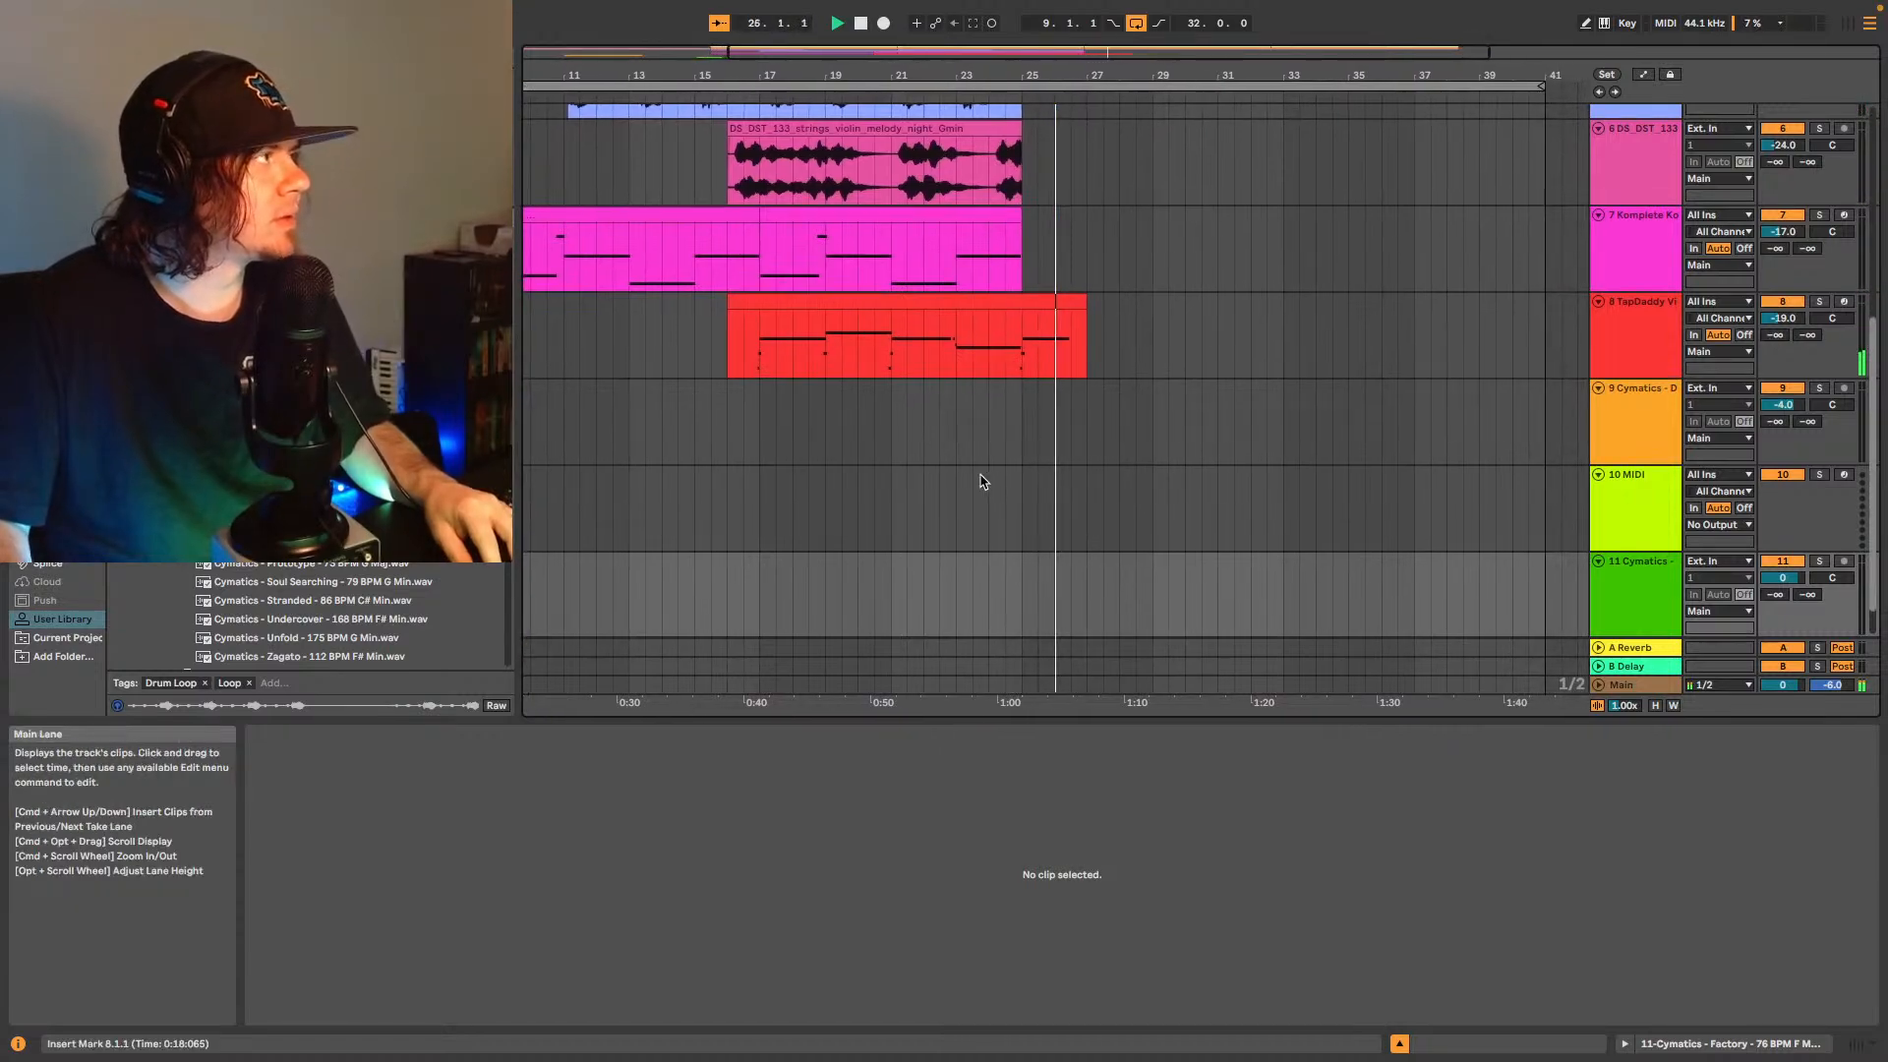
pyautogui.scroll(1, 853, 445)
pyautogui.scroll(-1, 830, 443)
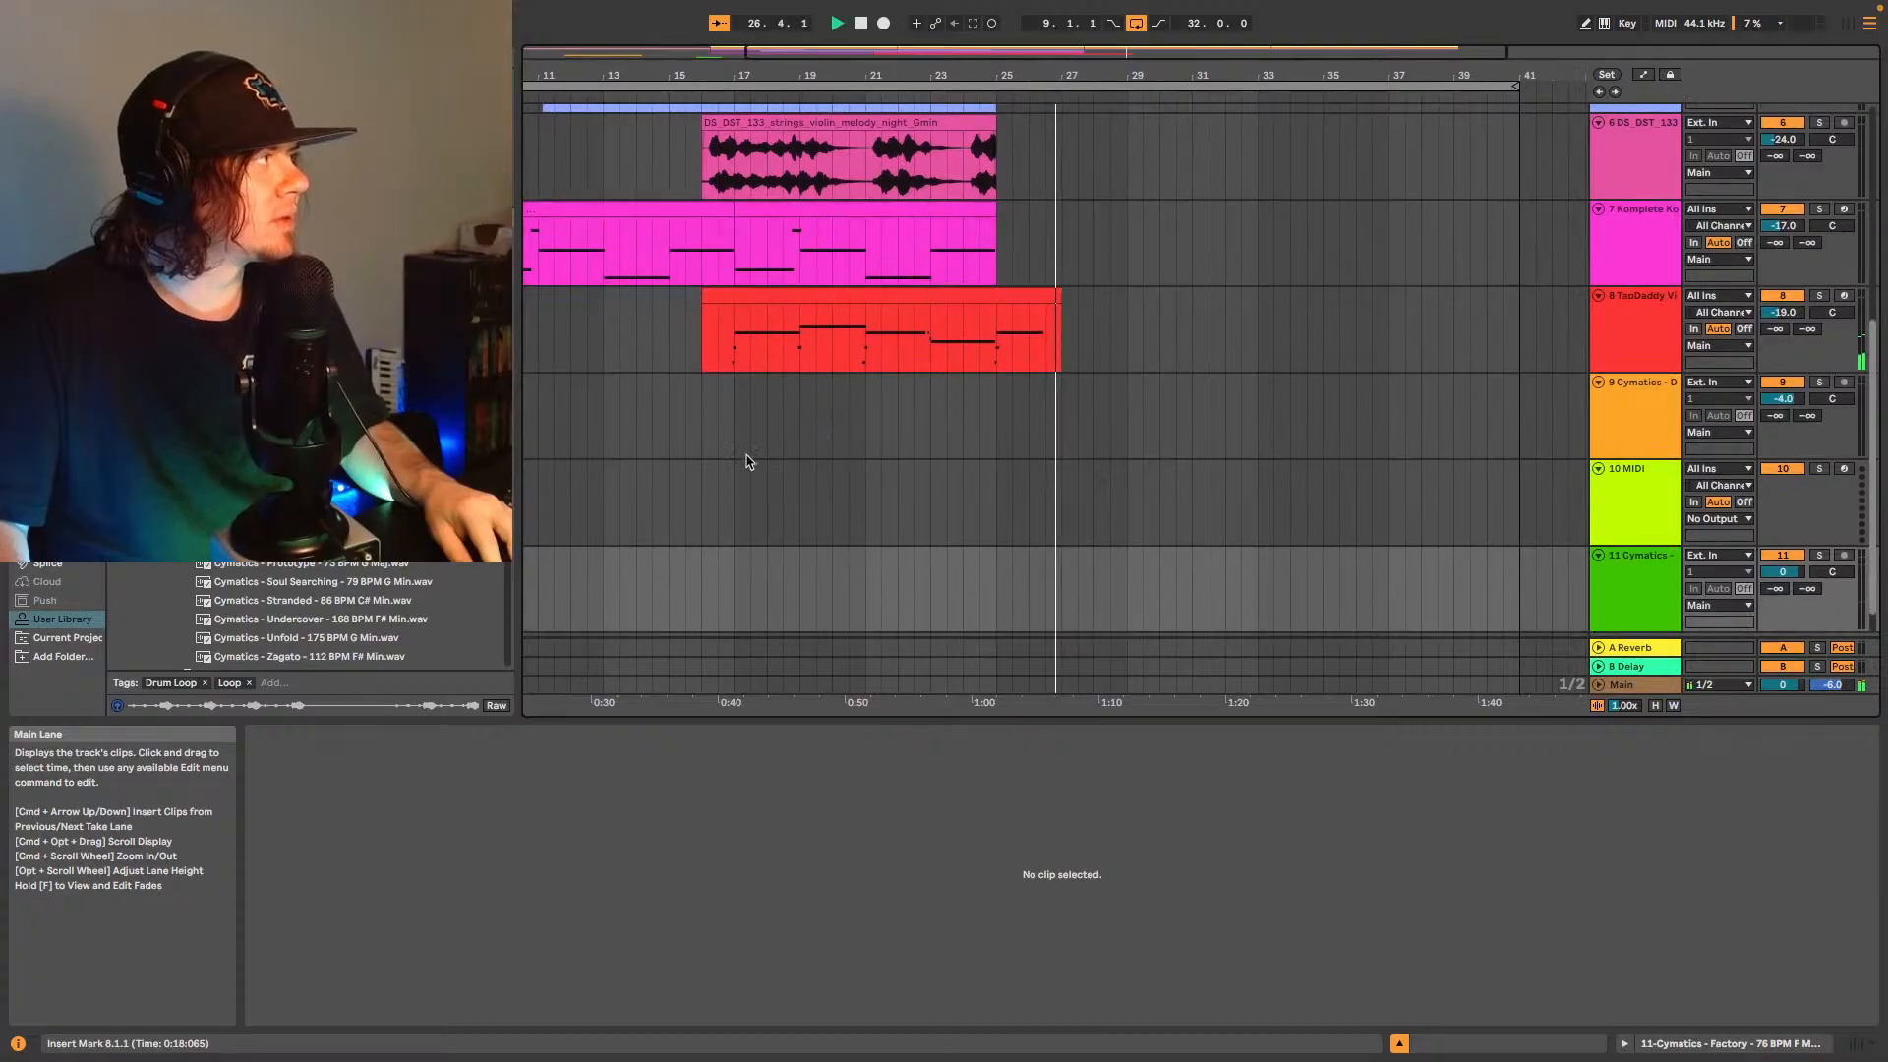
pyautogui.scroll(-3, 344, 615)
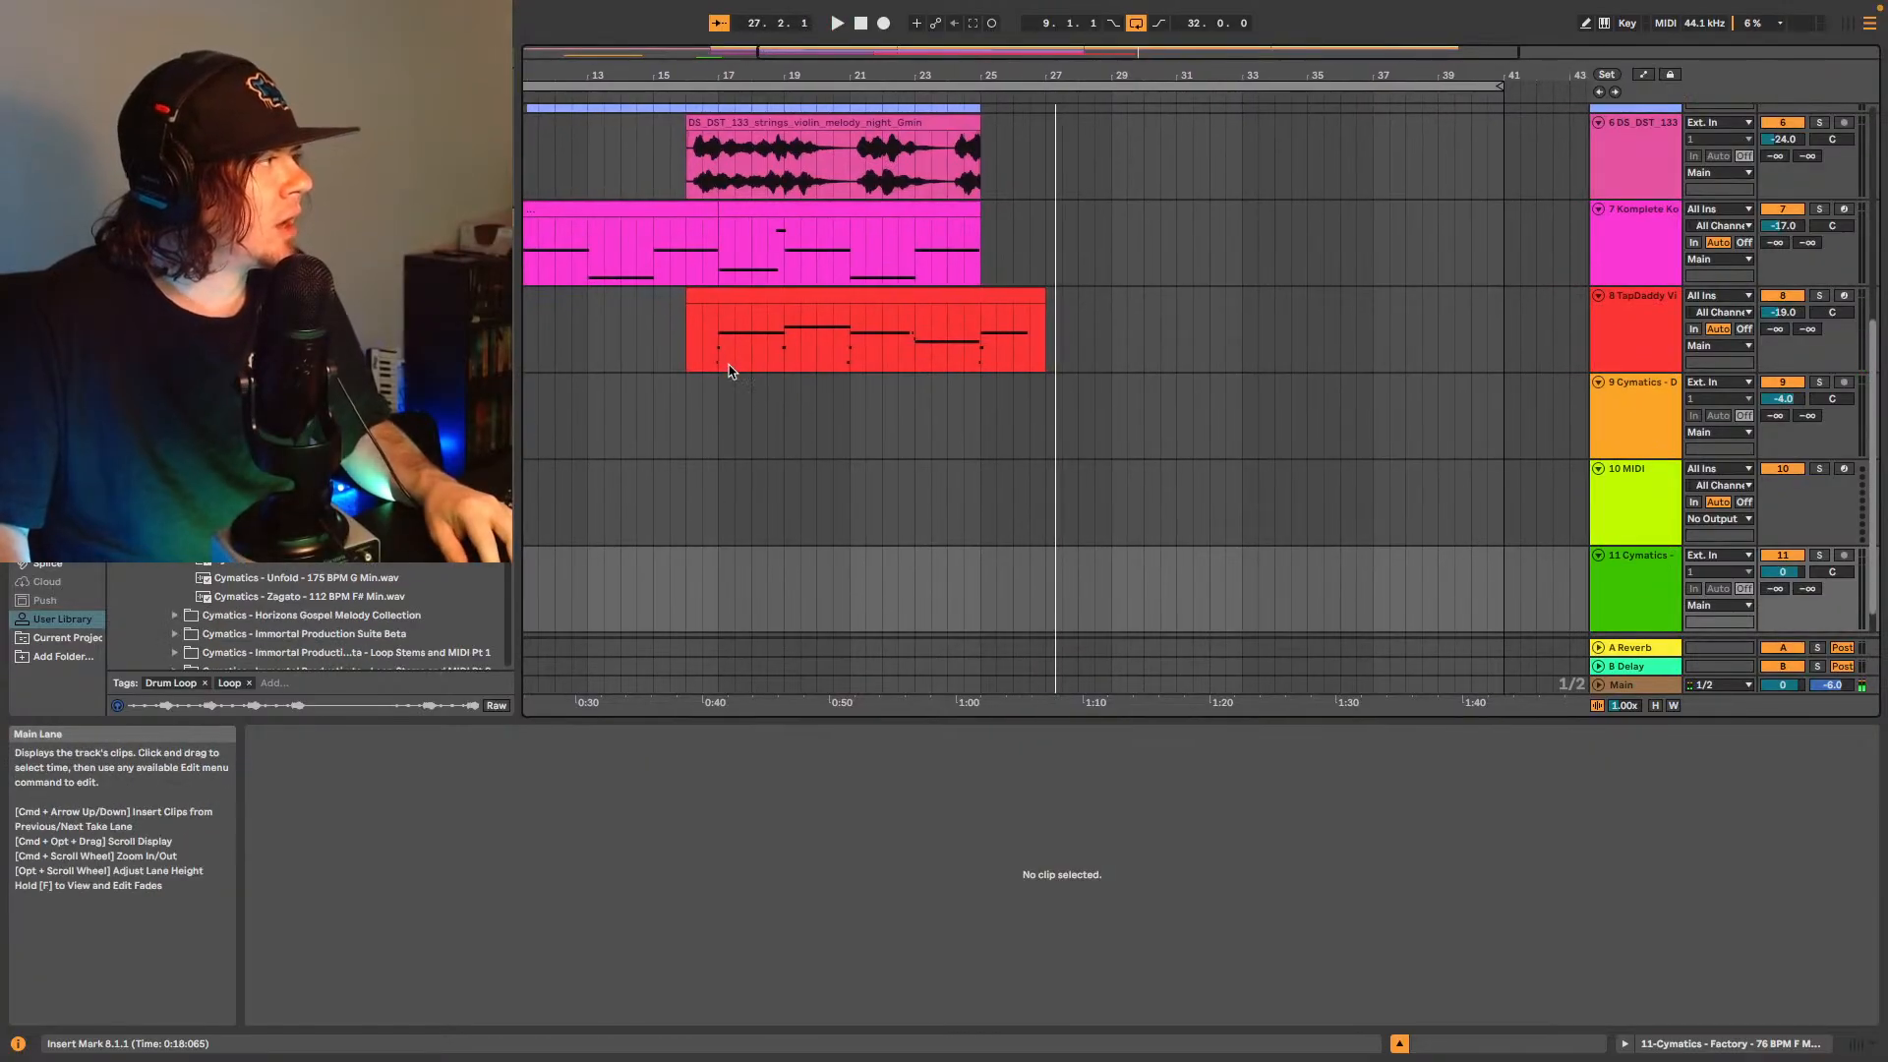
pyautogui.scroll(3, 305, 615)
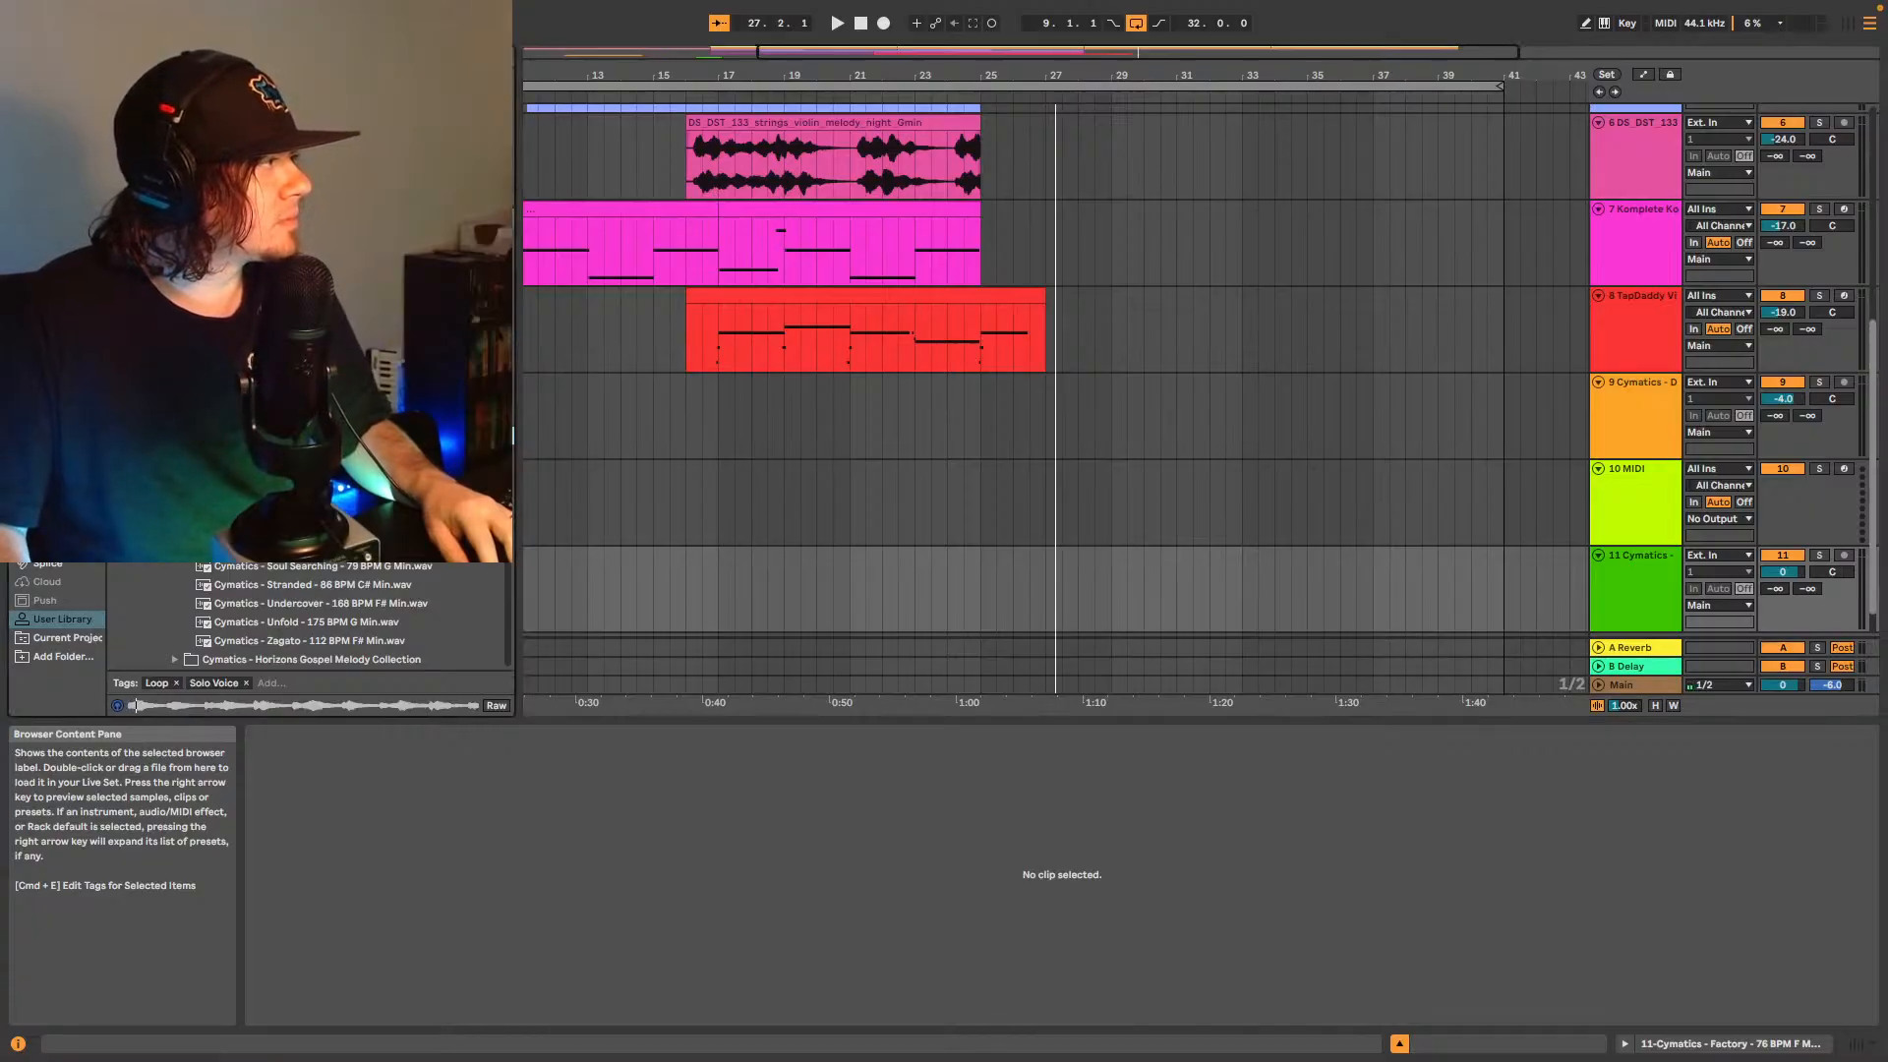
pyautogui.press('Down')
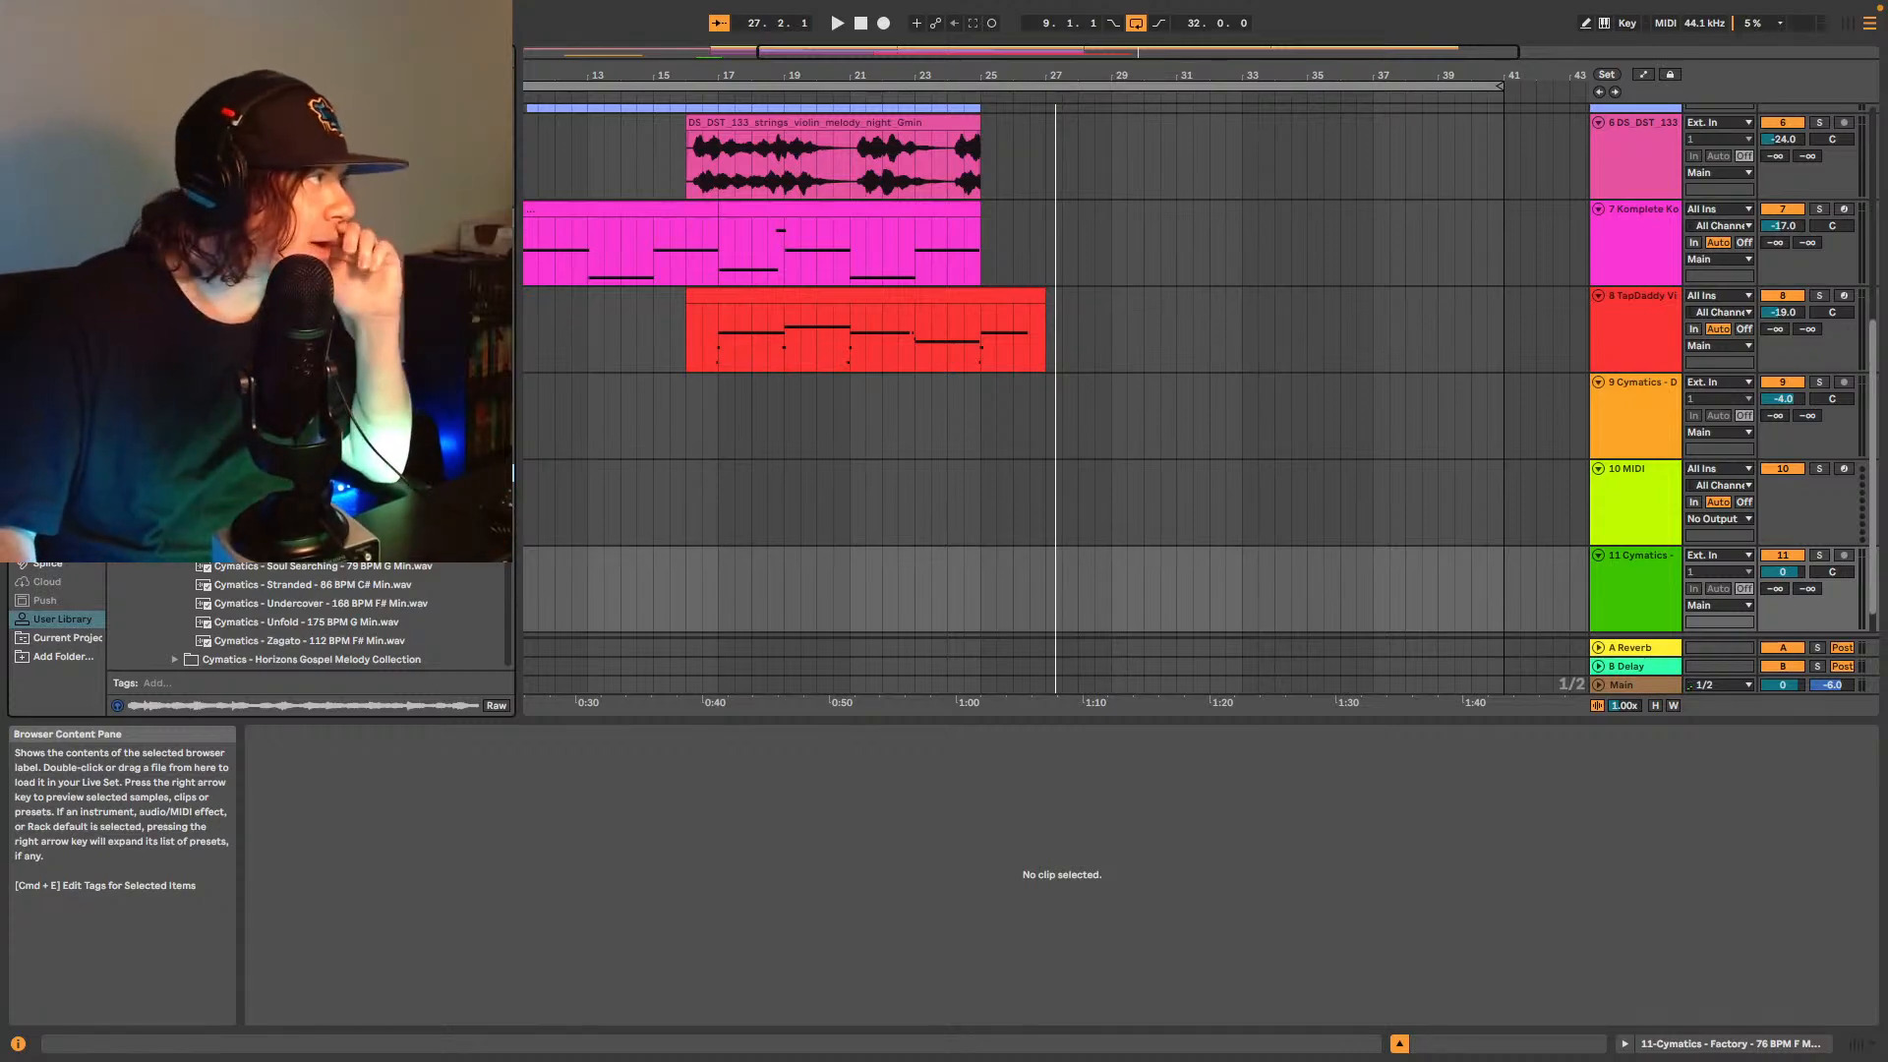
pyautogui.scroll(5, 310, 617)
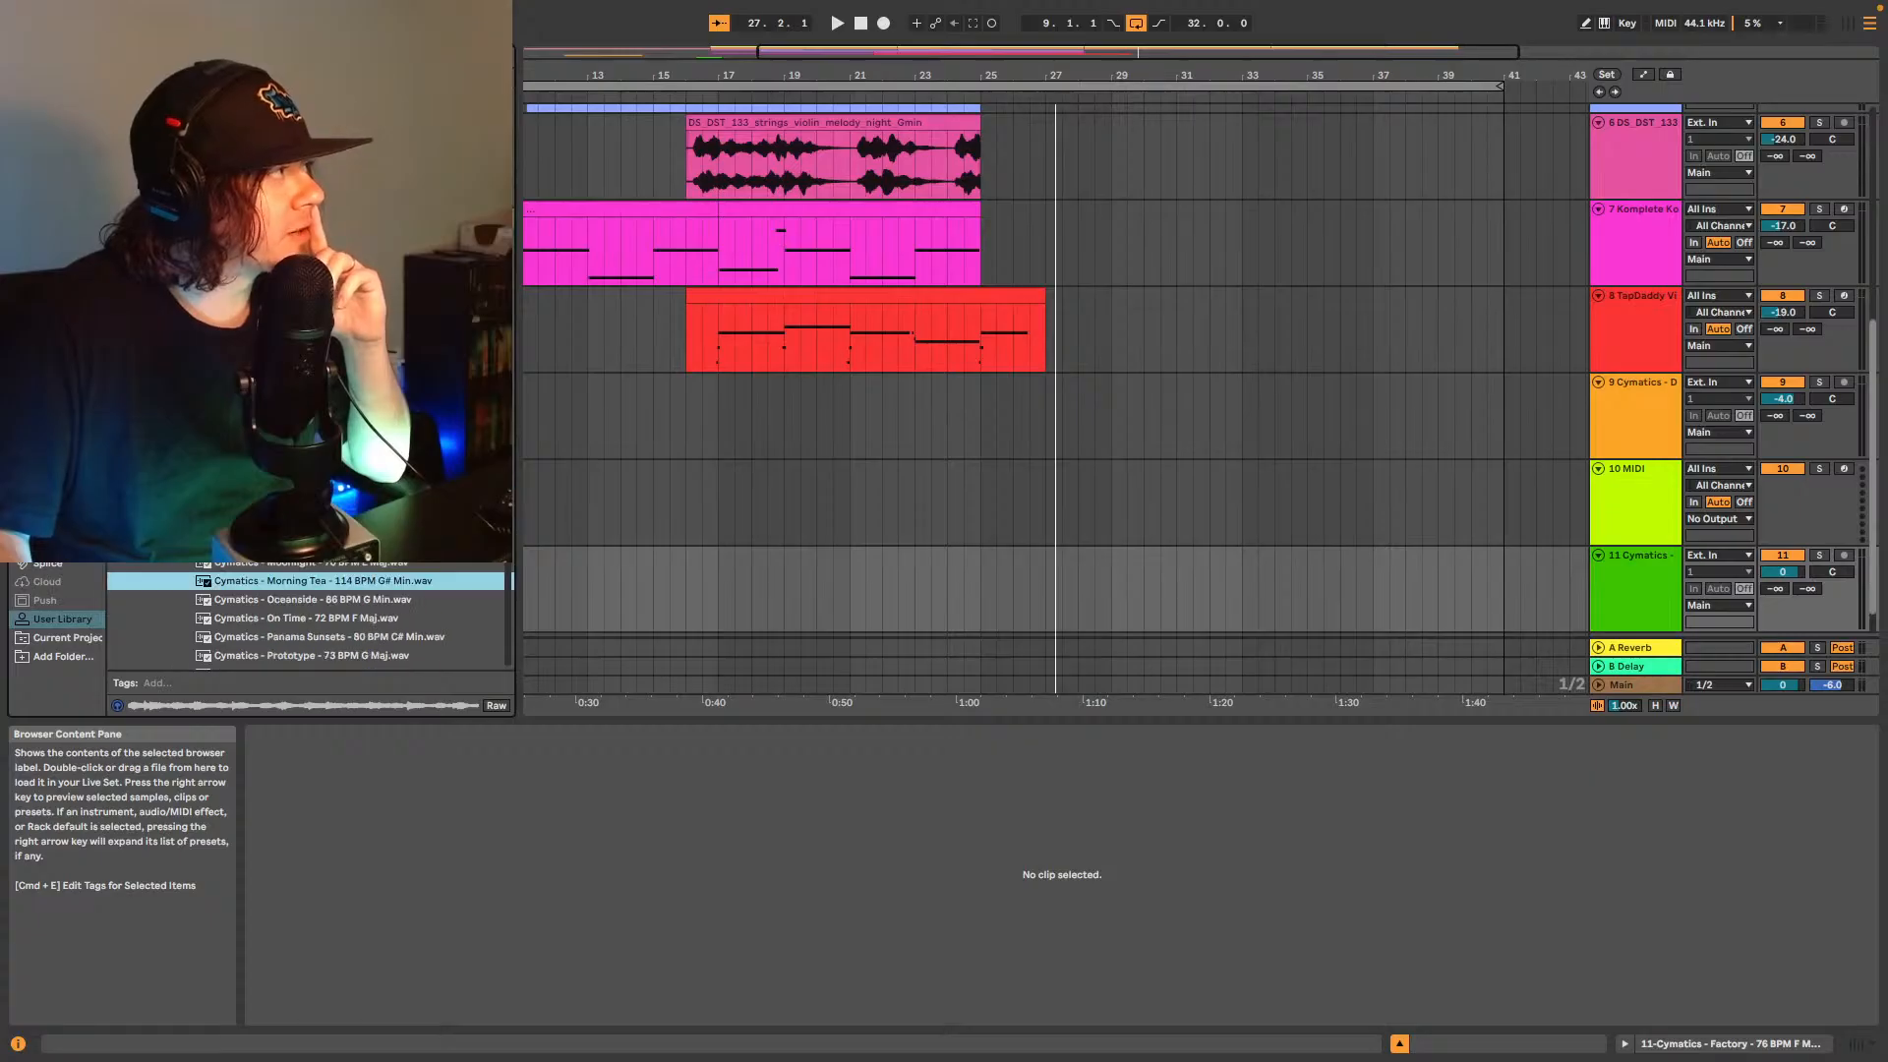
pyautogui.scroll(1, 310, 618)
pyautogui.scroll(1, 305, 614)
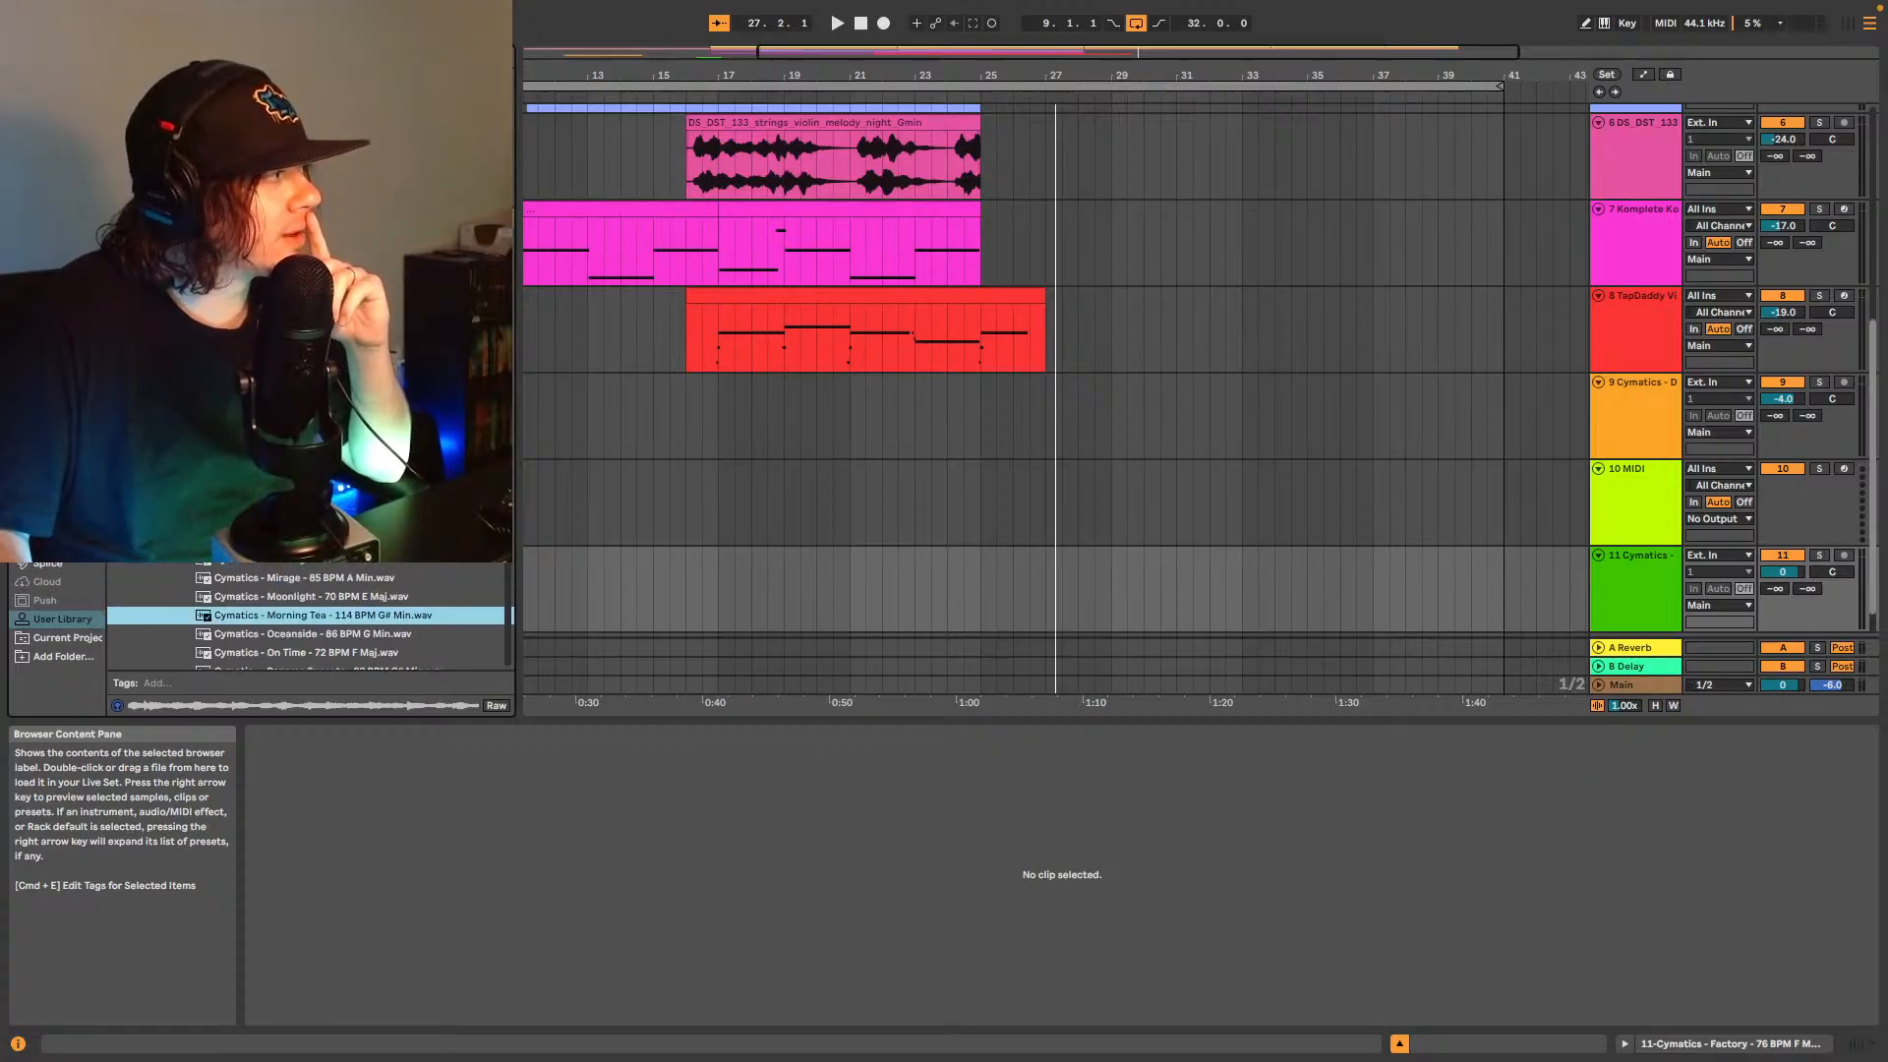
pyautogui.scroll(1, 310, 617)
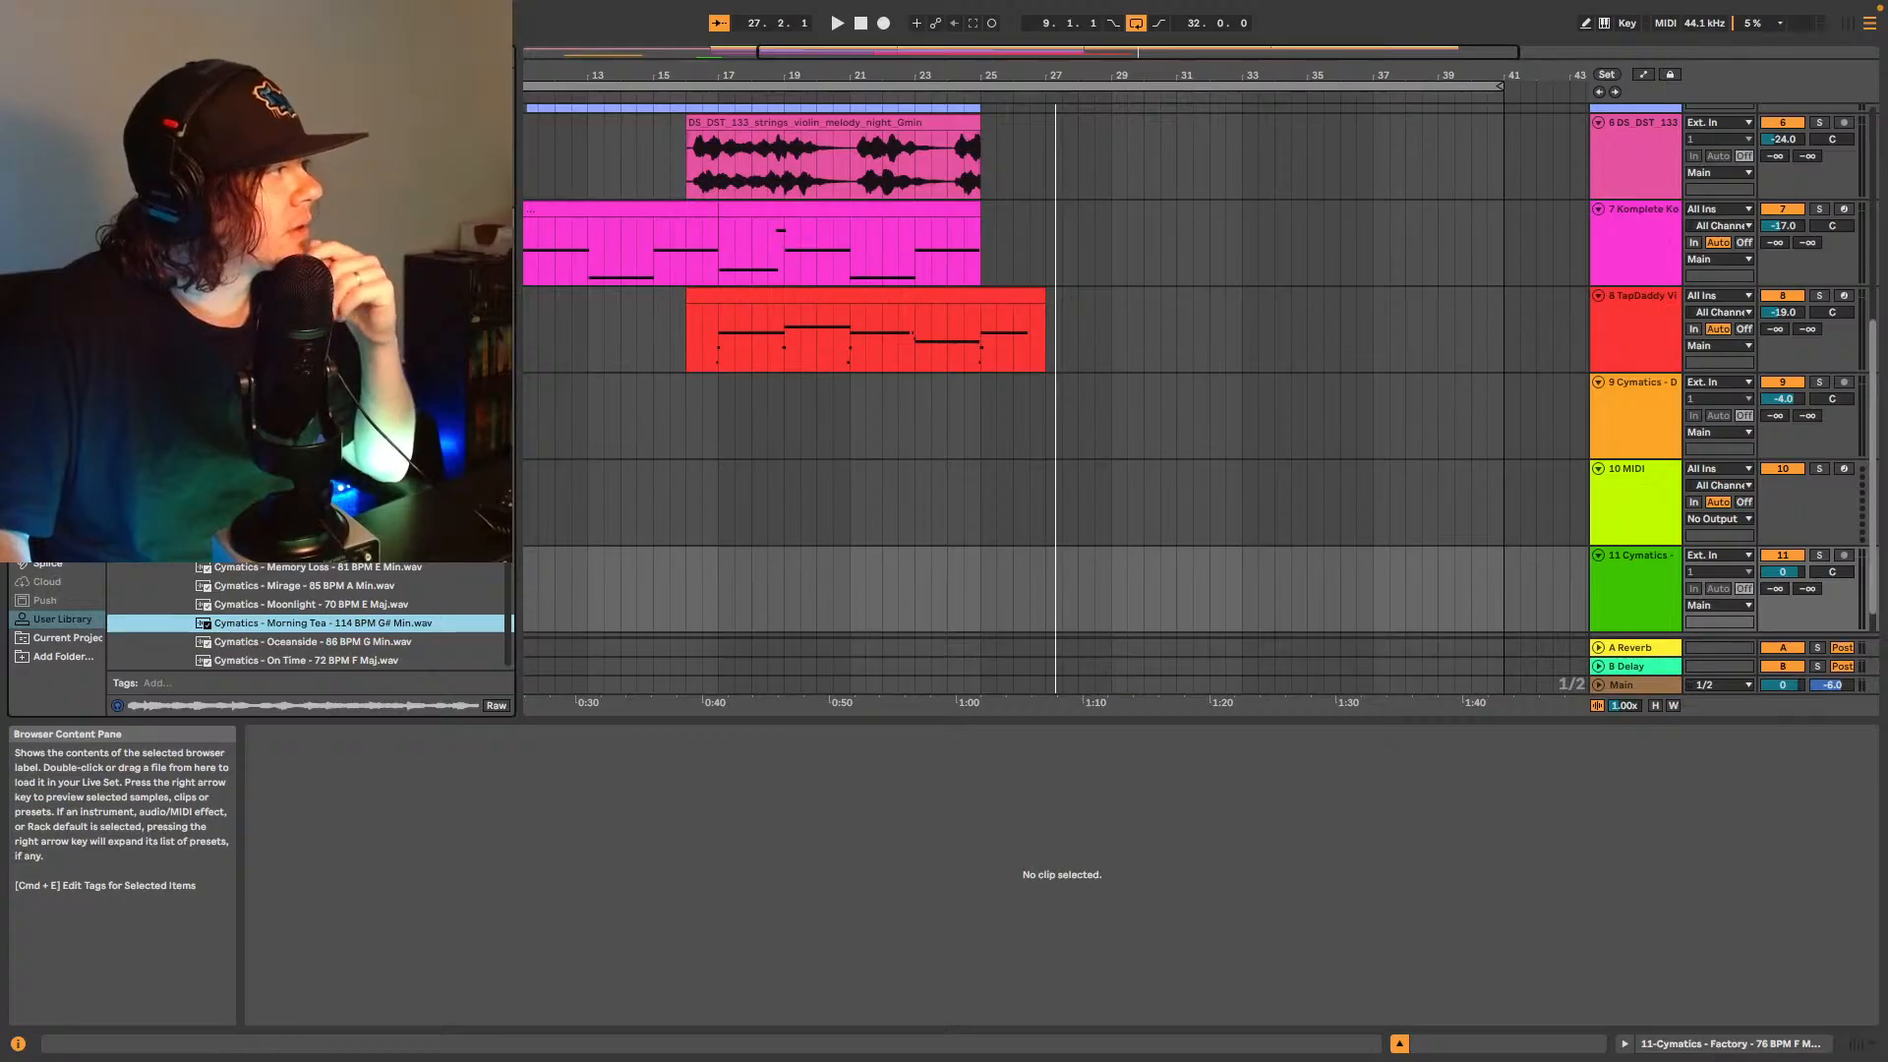
pyautogui.scroll(1, 310, 618)
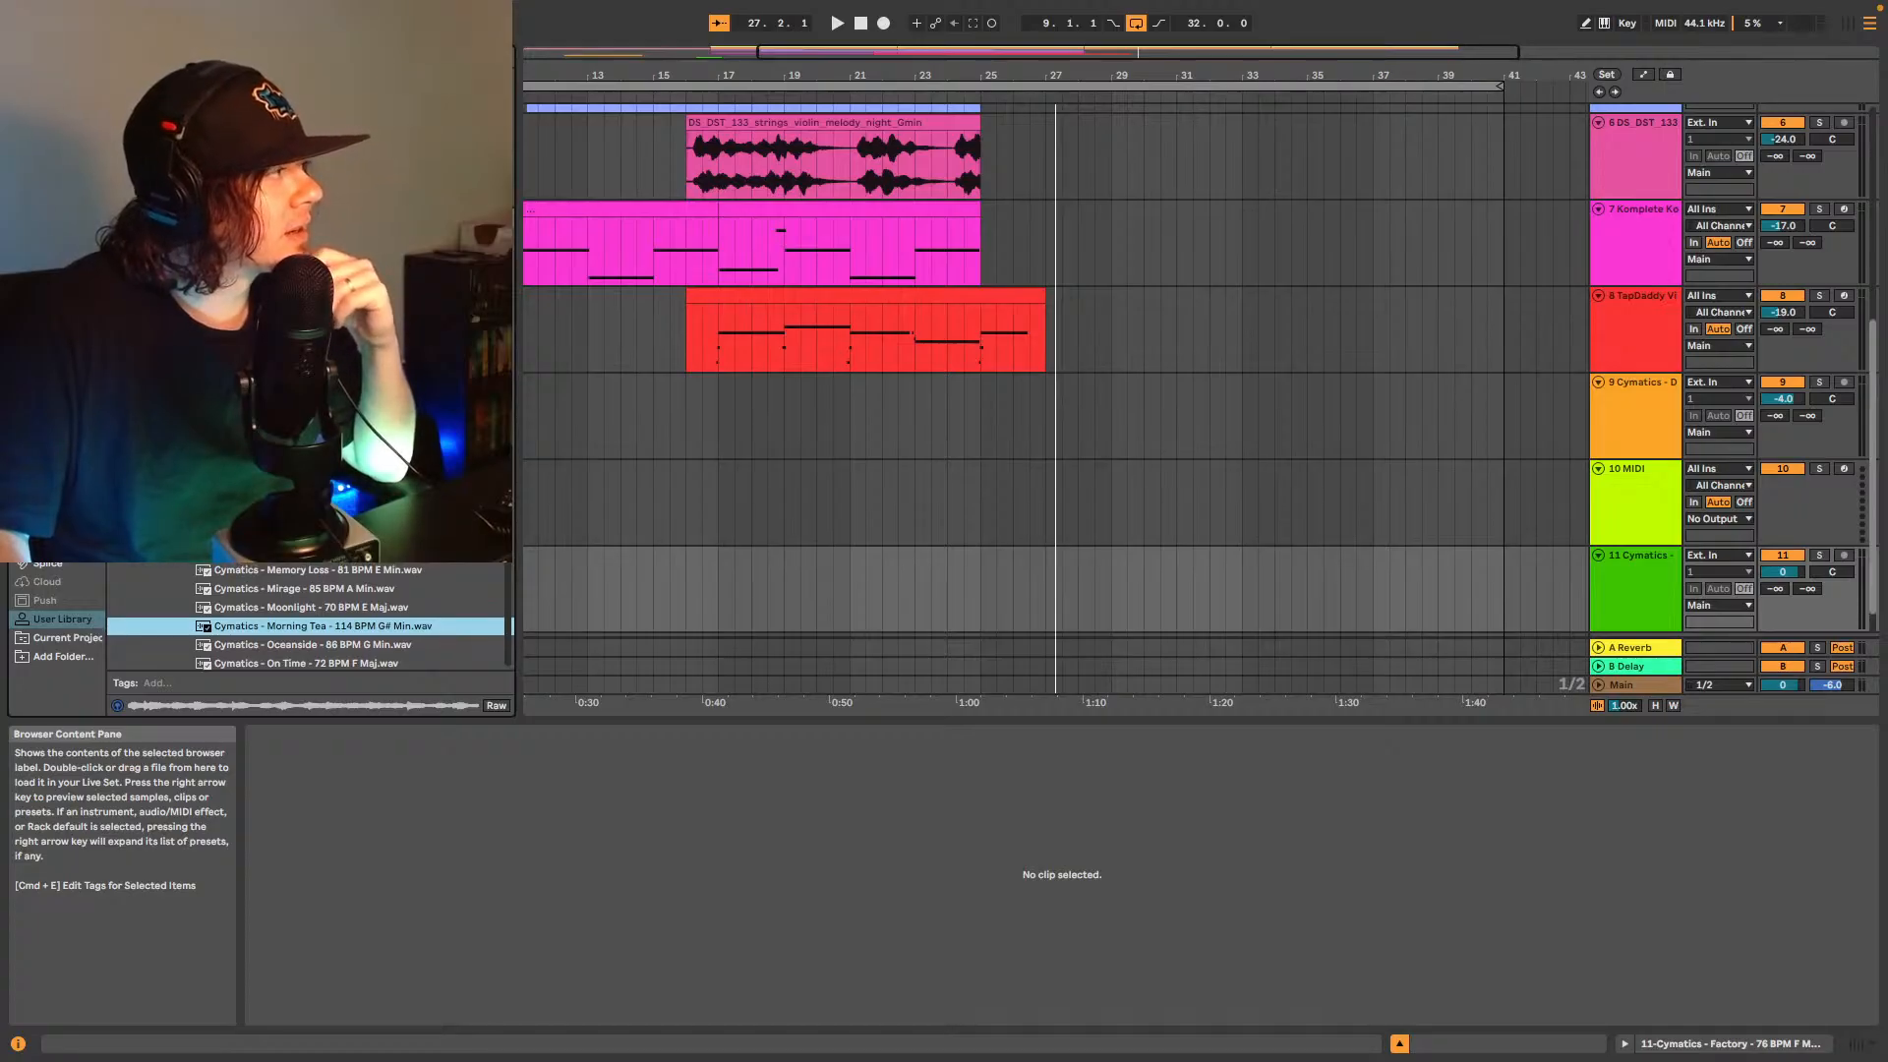
pyautogui.scroll(1, 309, 618)
pyautogui.scroll(10, 310, 617)
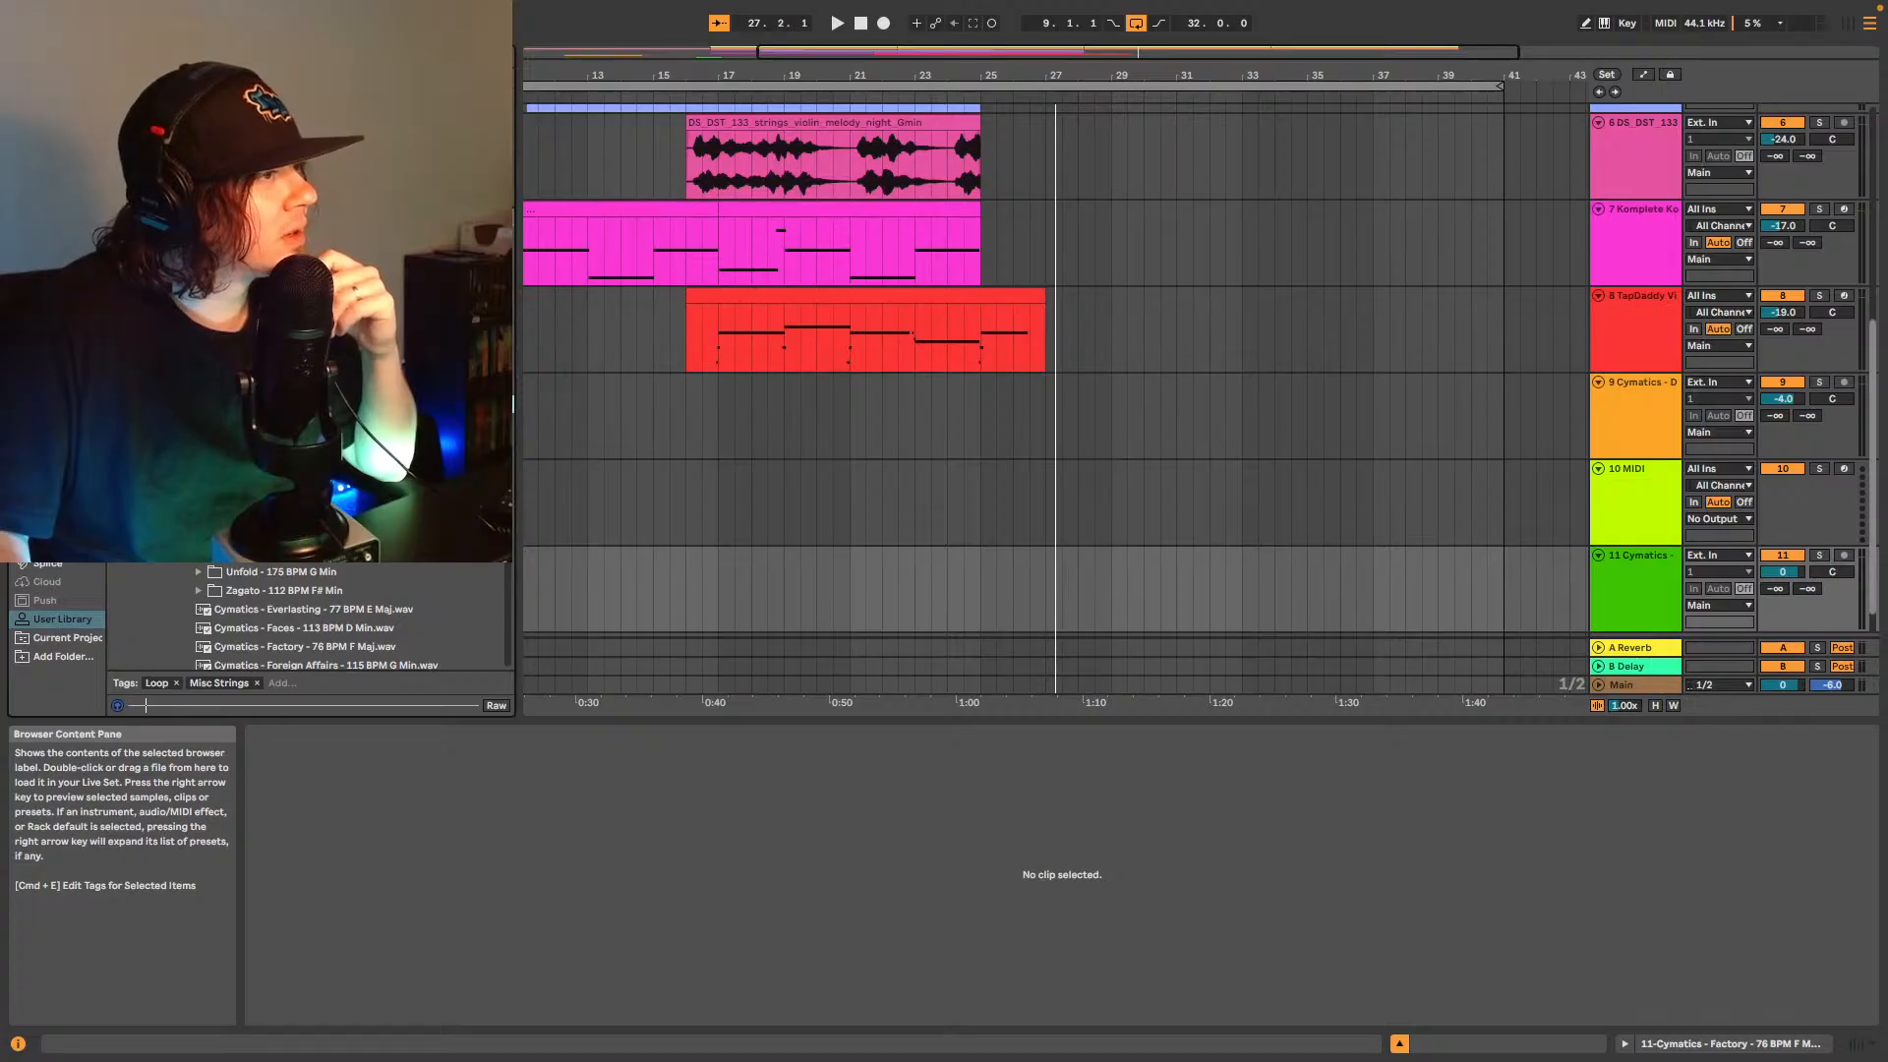
# - Load the Cymatics Morning Tea 114 BPM G# Min String sample into Simpler on the empty MIDI track
pyautogui.click(1621, 532)
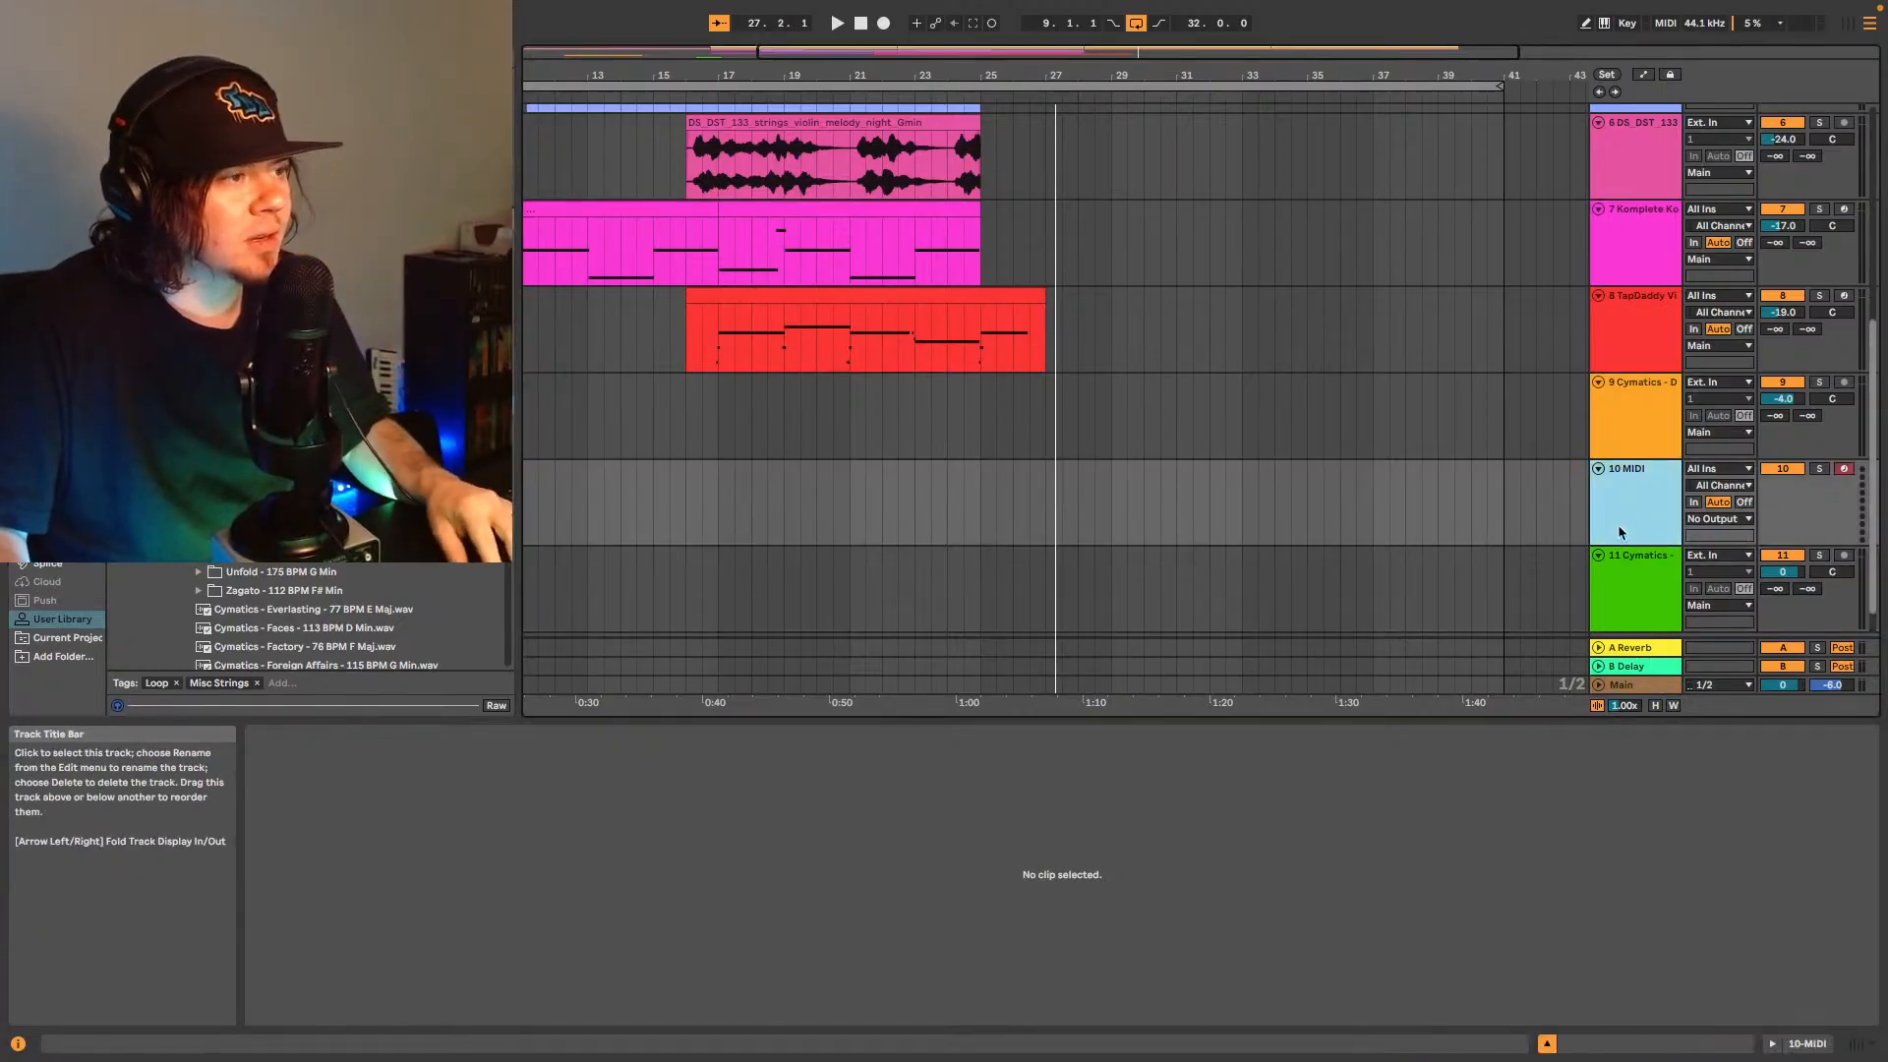
pyautogui.moveTo(295, 491); pyautogui.dragTo(554, 905)
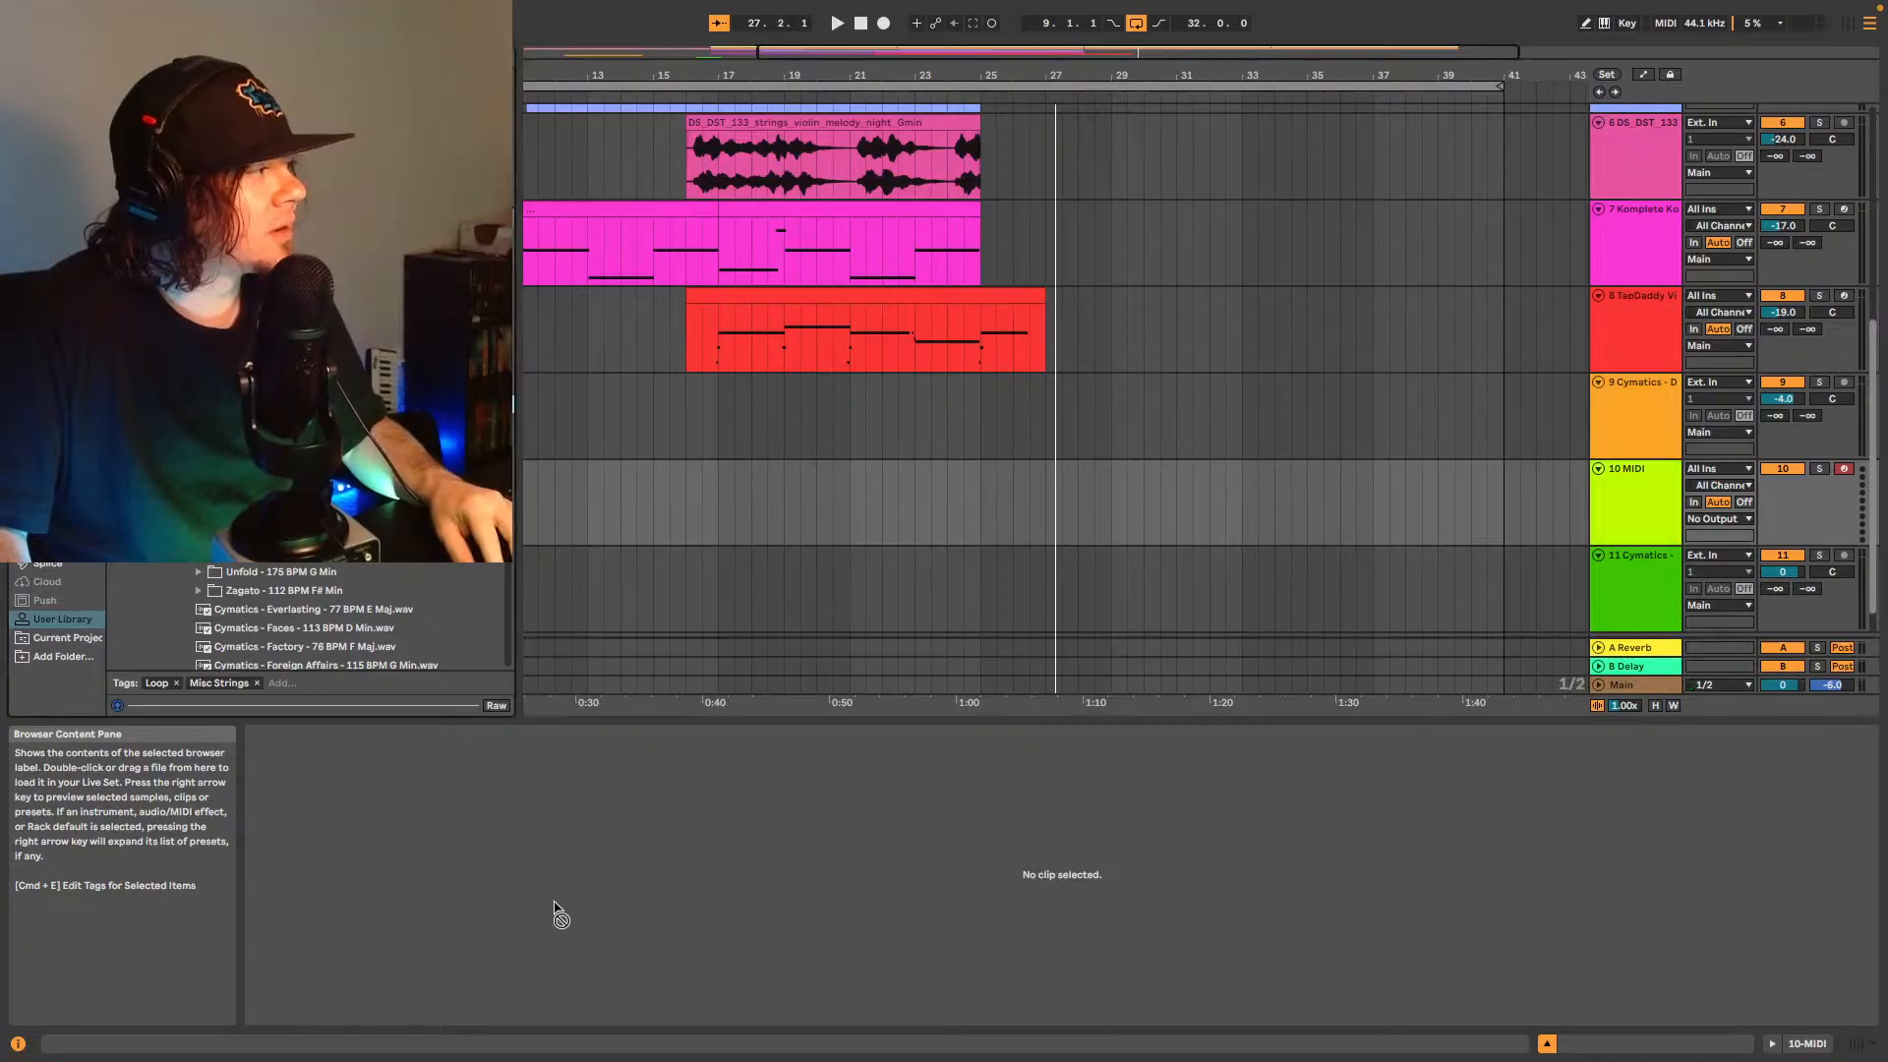
pyautogui.moveTo(1560, 1058); pyautogui.dragTo(1630, 1010)
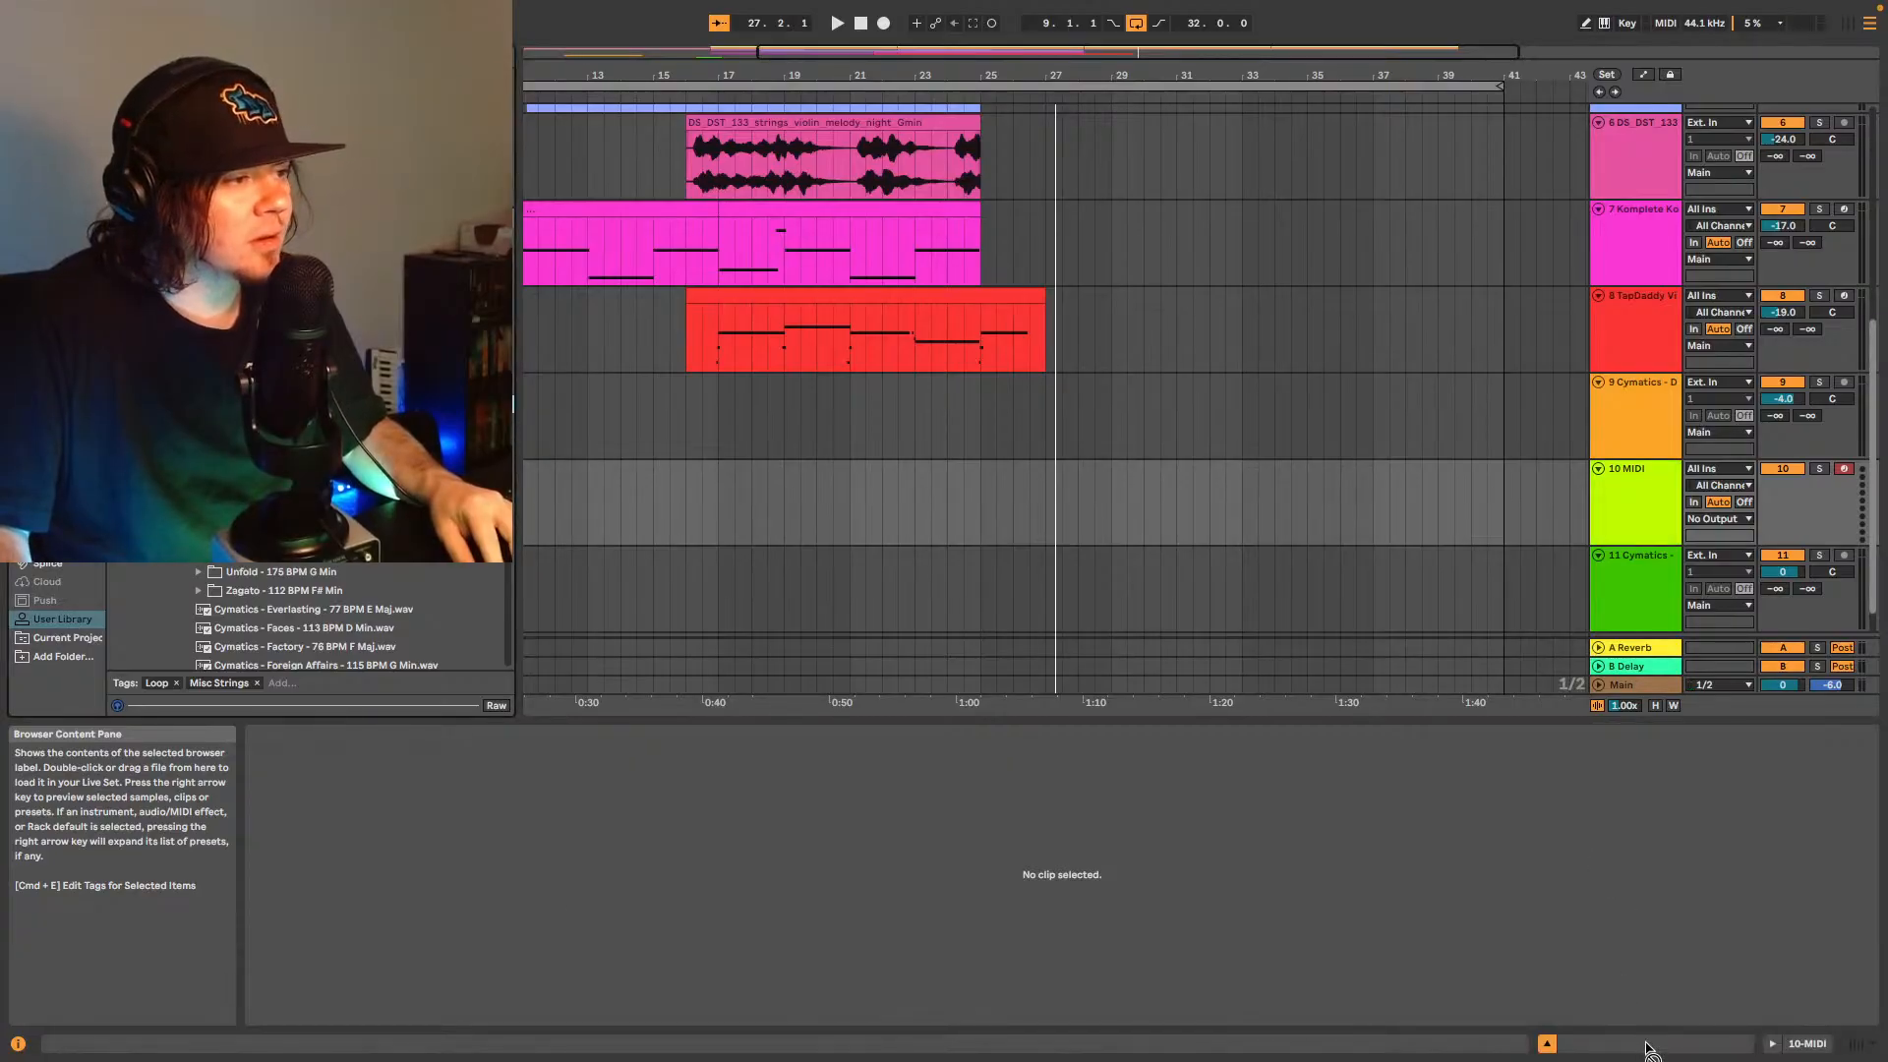
pyautogui.moveTo(1754, 1047); pyautogui.dragTo(1801, 1049)
pyautogui.moveTo(1377, 910); pyautogui.dragTo(1276, 881)
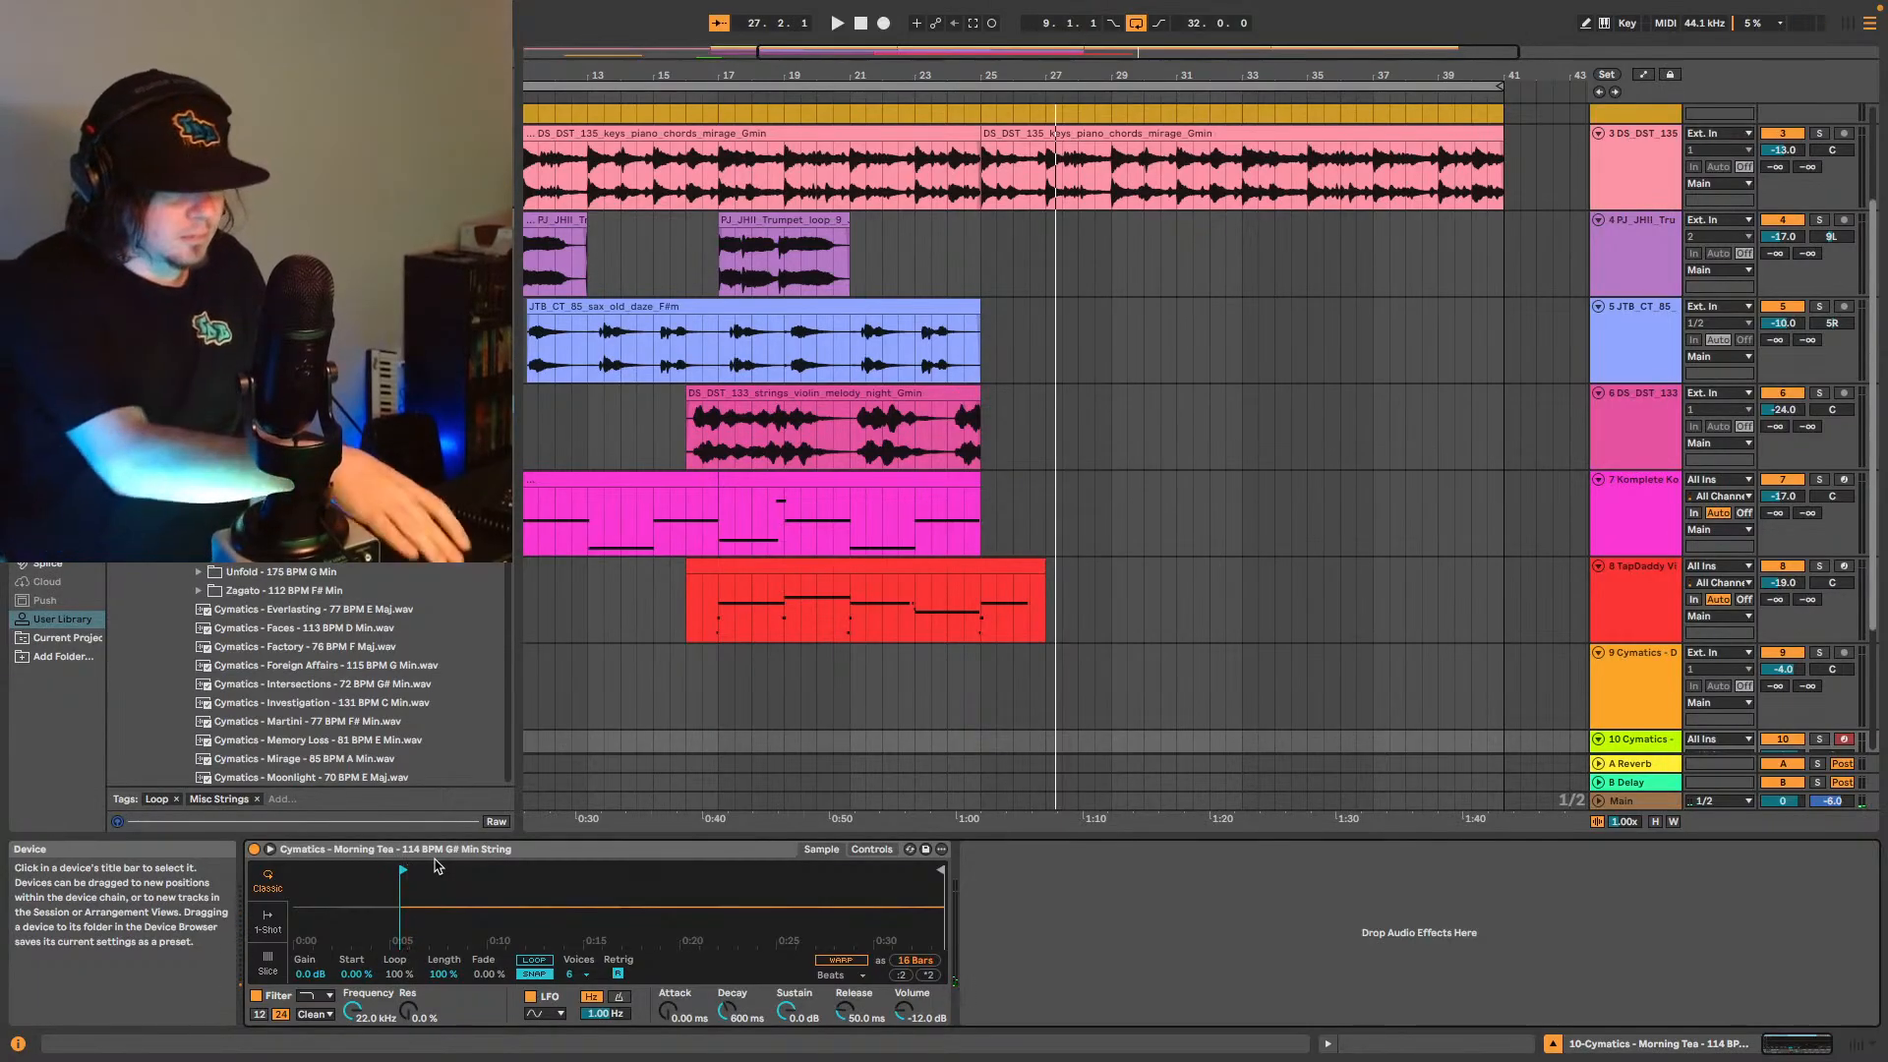
# - Raise the string Simpler's volume to -3 dB during playback and restart the arrangement from the beginning
pyautogui.press('space')
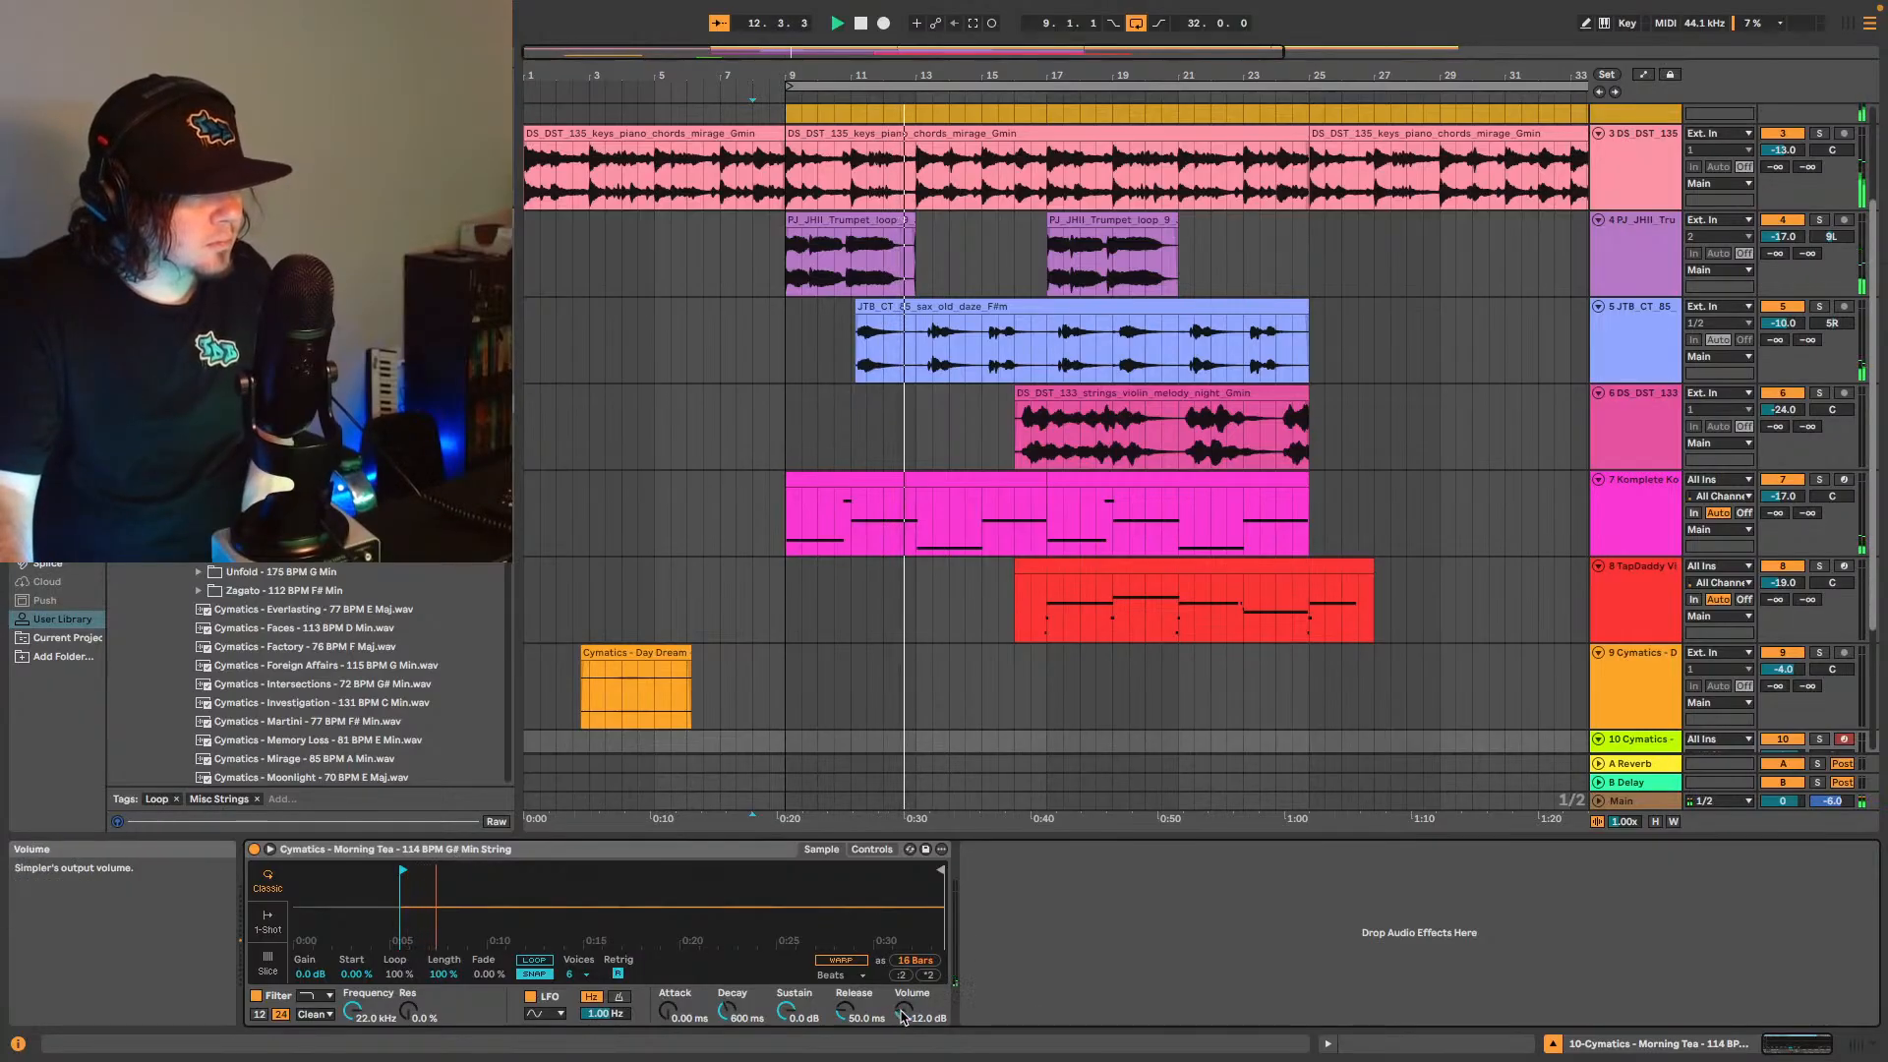
pyautogui.moveTo(902, 1016); pyautogui.dragTo(903, 1002)
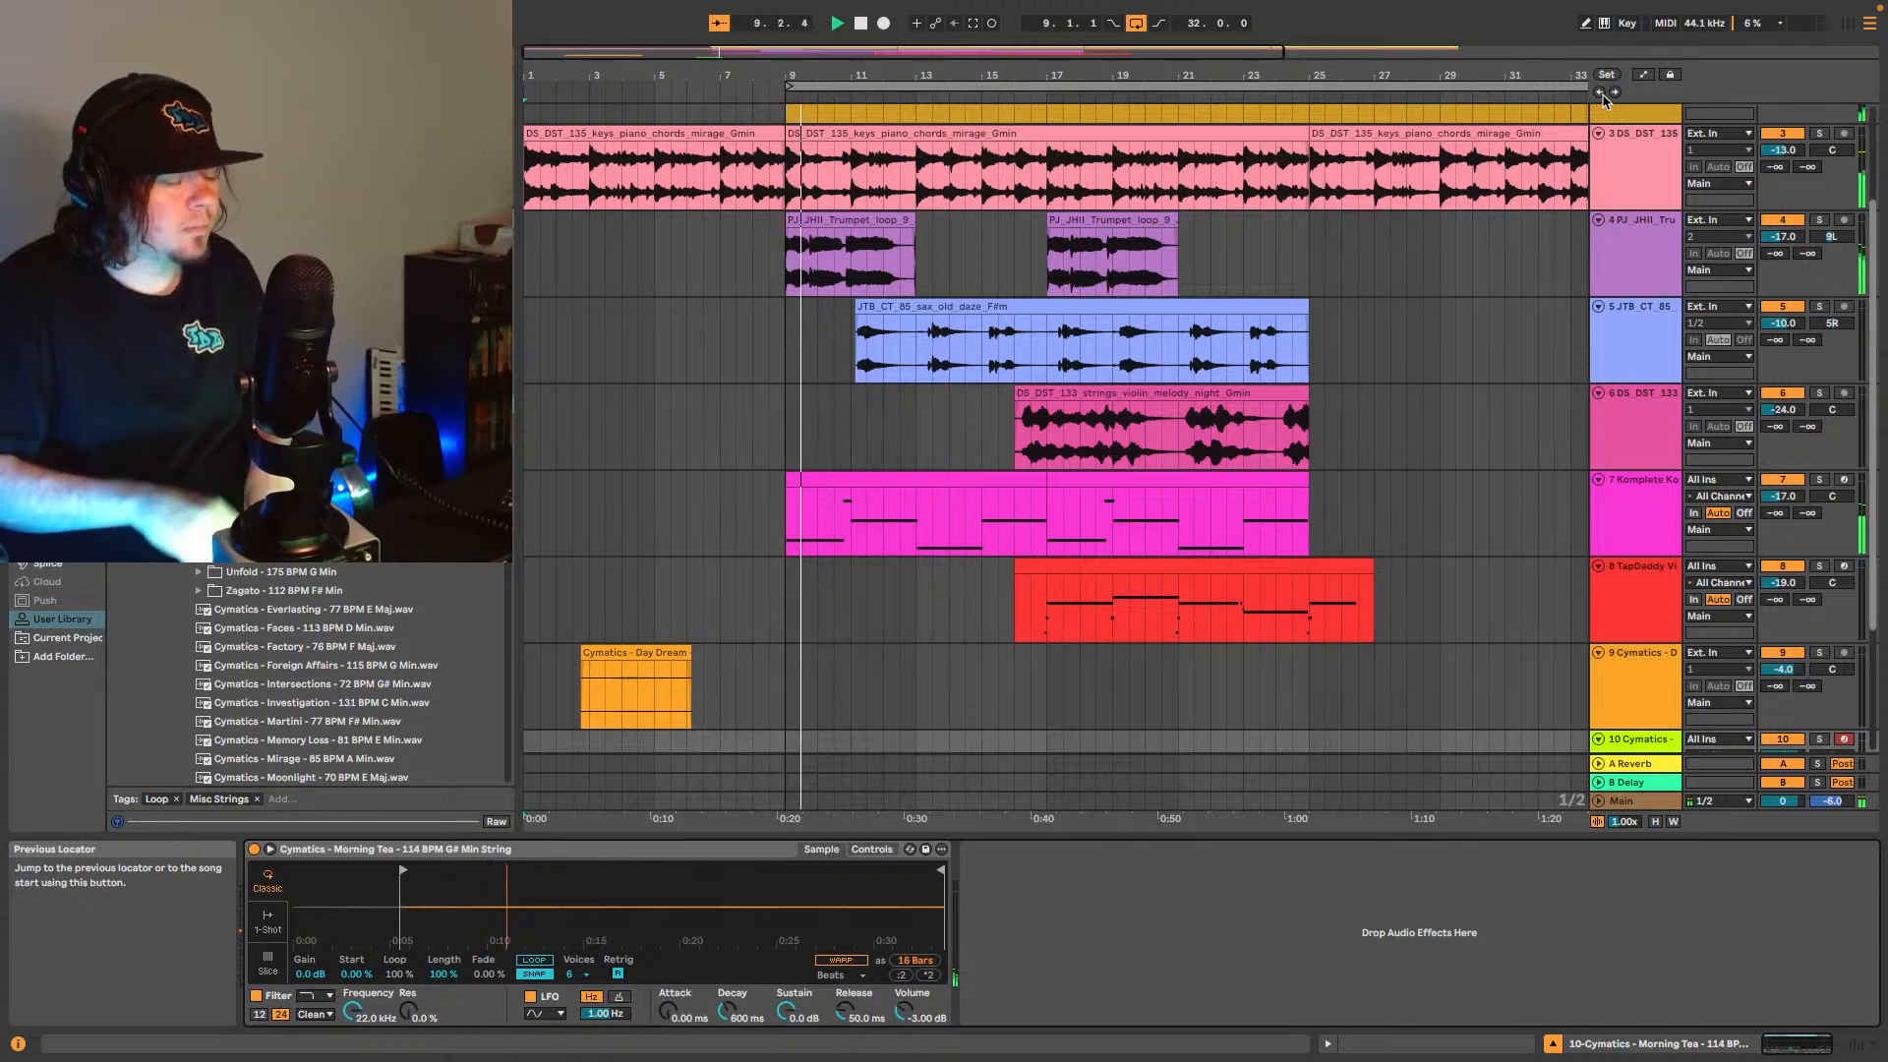
pyautogui.press('Home')
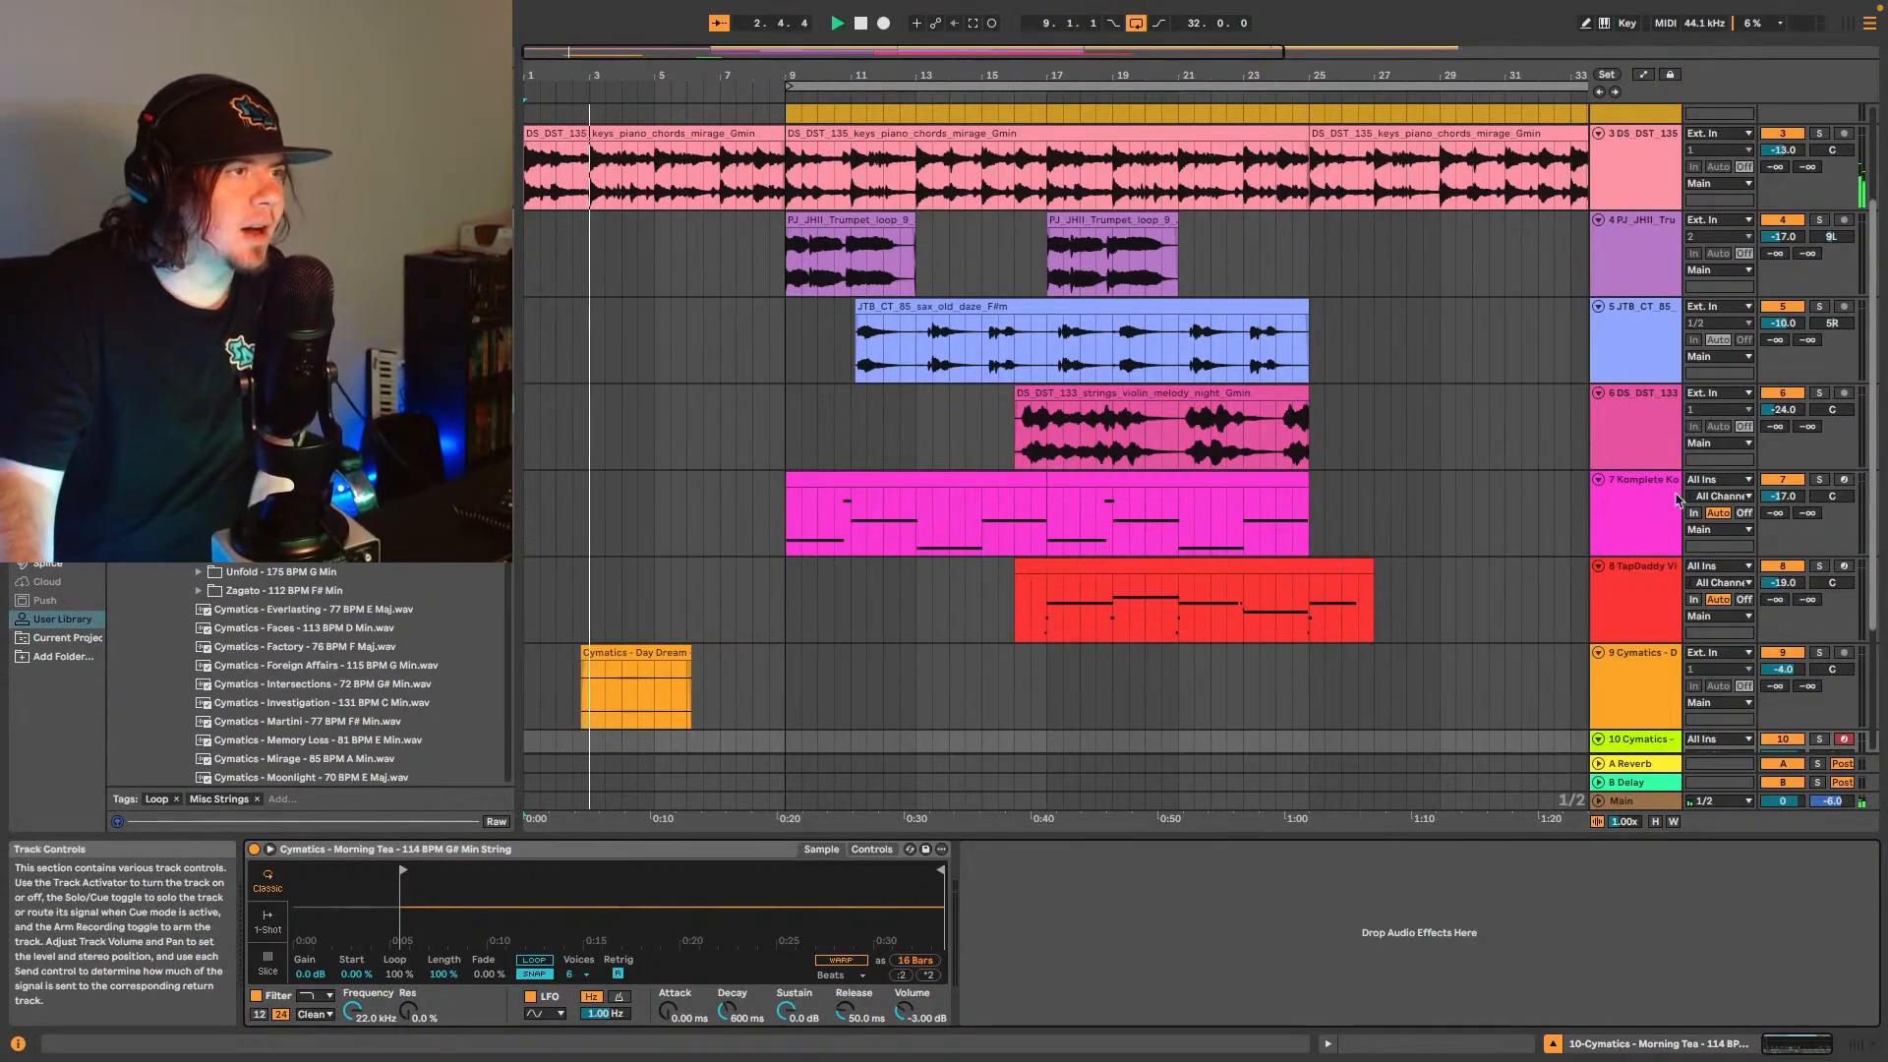
# - Set the volume of the Simpler on the string track to -1 dB and audition the sample against the arrangement
pyautogui.click(1605, 661)
pyautogui.scroll(-5, 1681, 575)
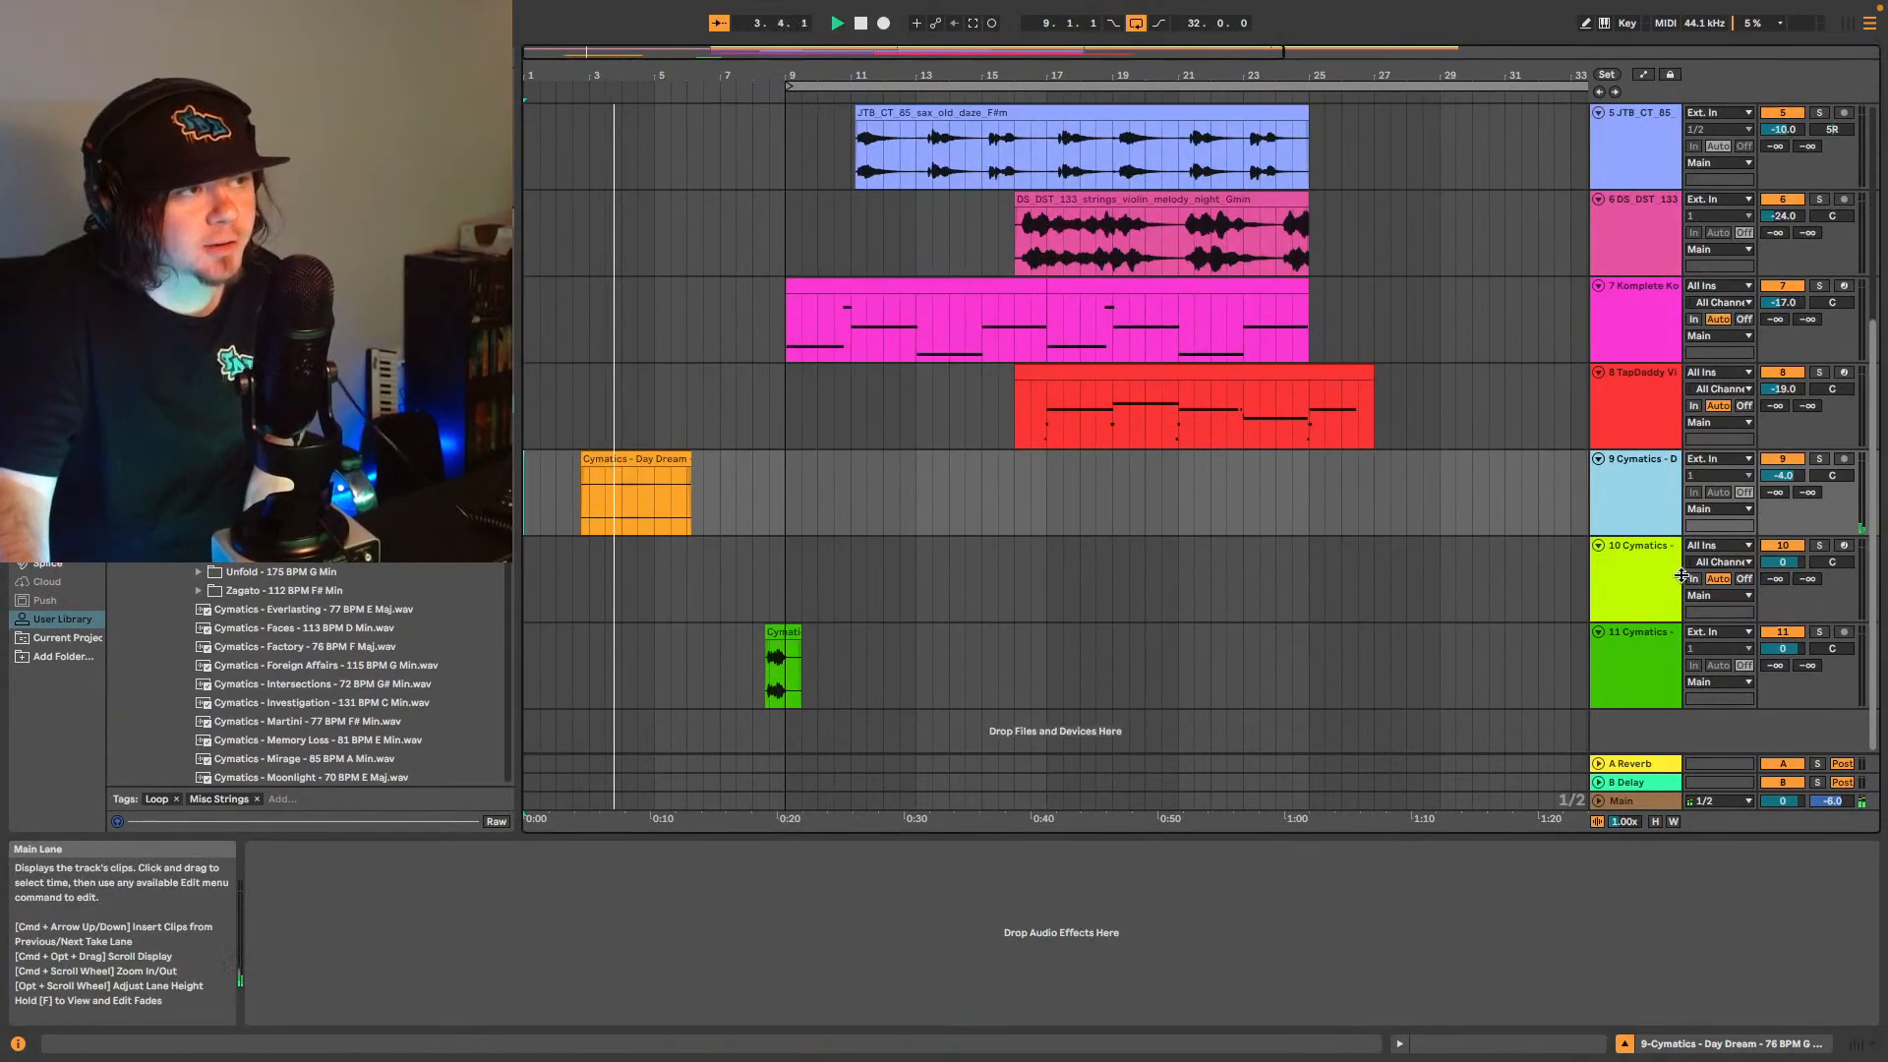
pyautogui.click(1681, 575)
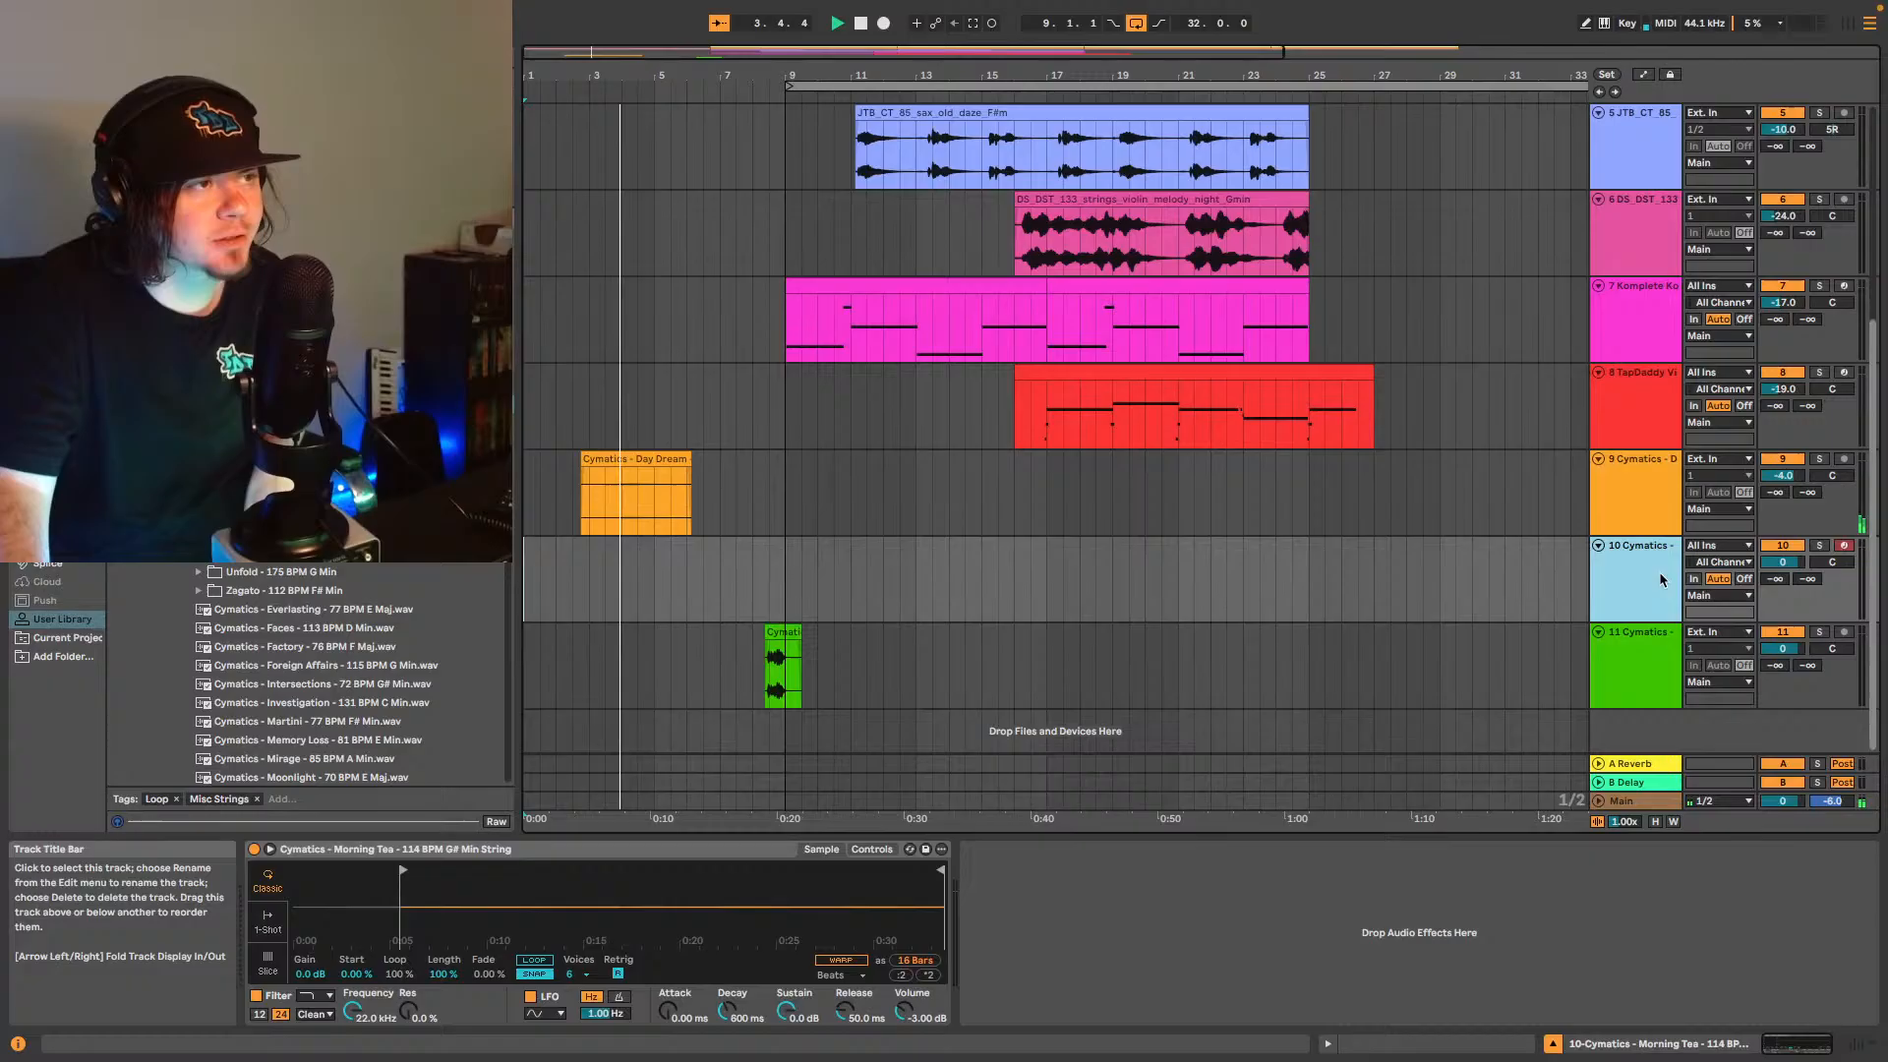
pyautogui.click(910, 1020)
pyautogui.press('Up')
pyautogui.press('Up')
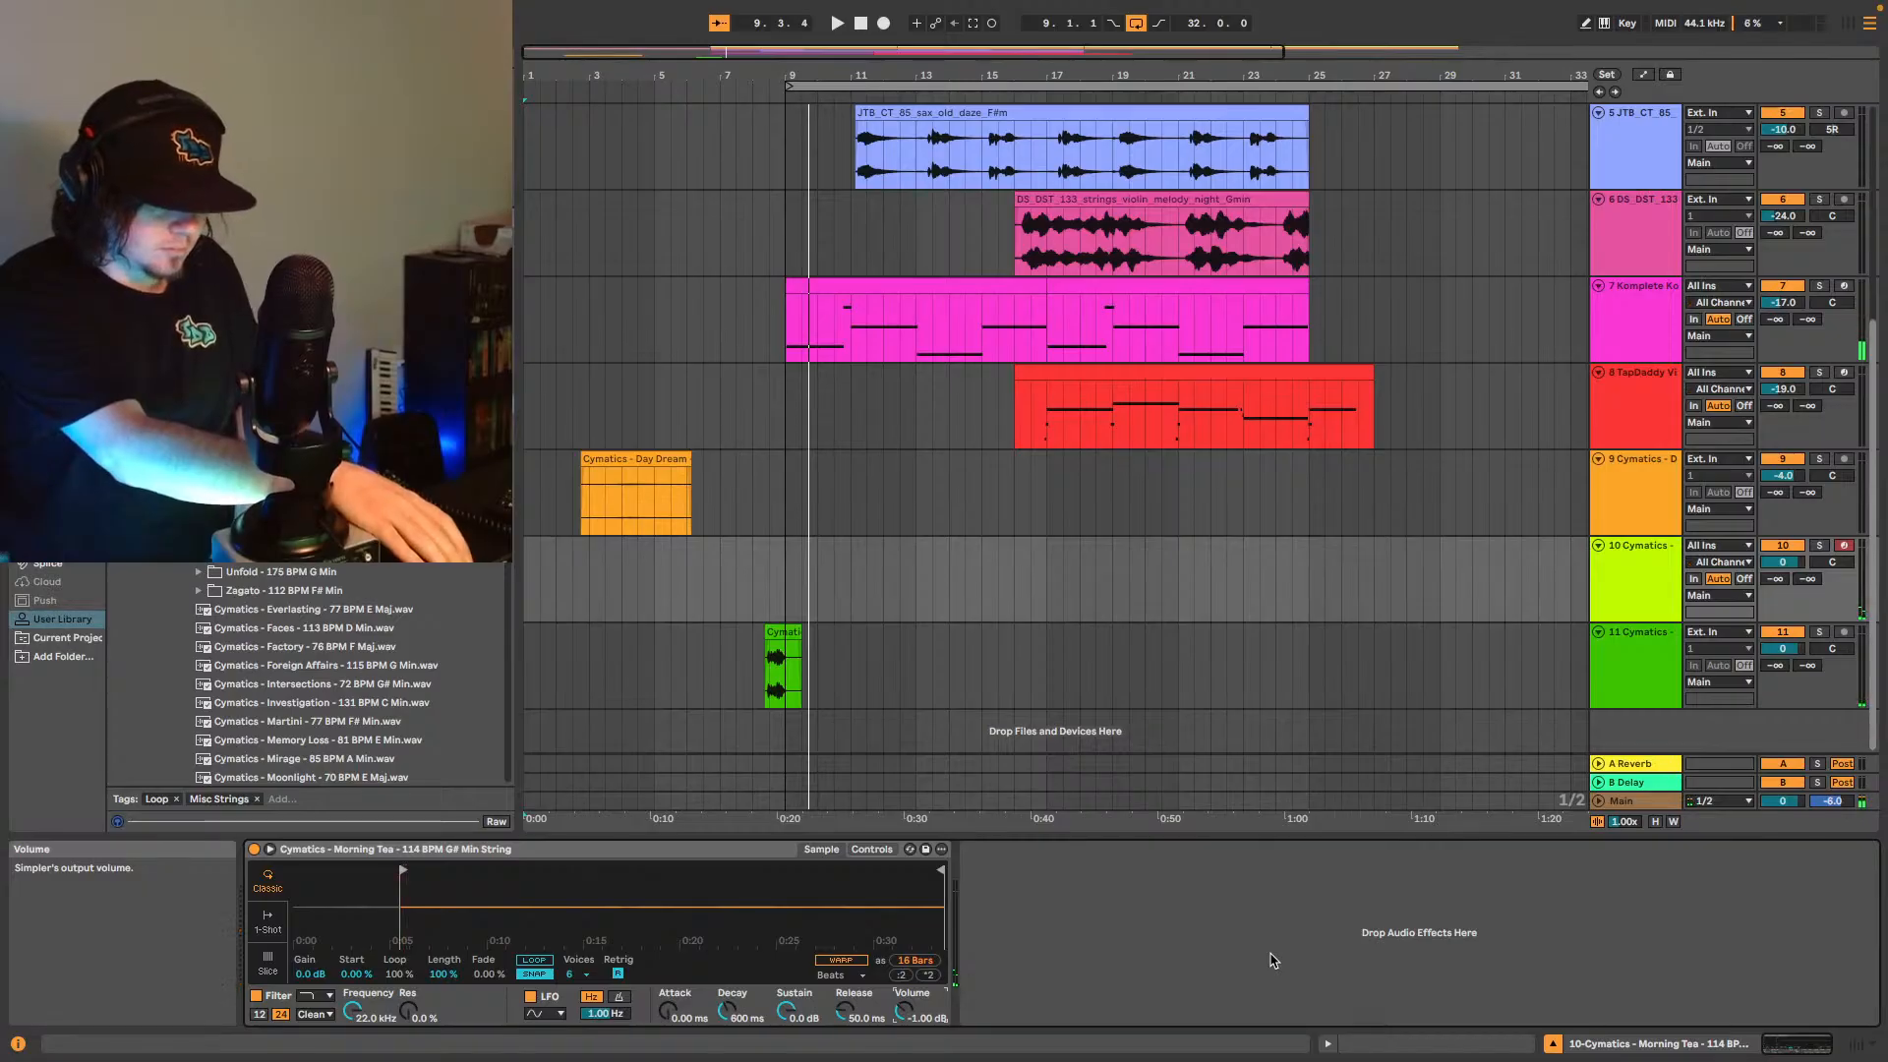
pyautogui.press('space')
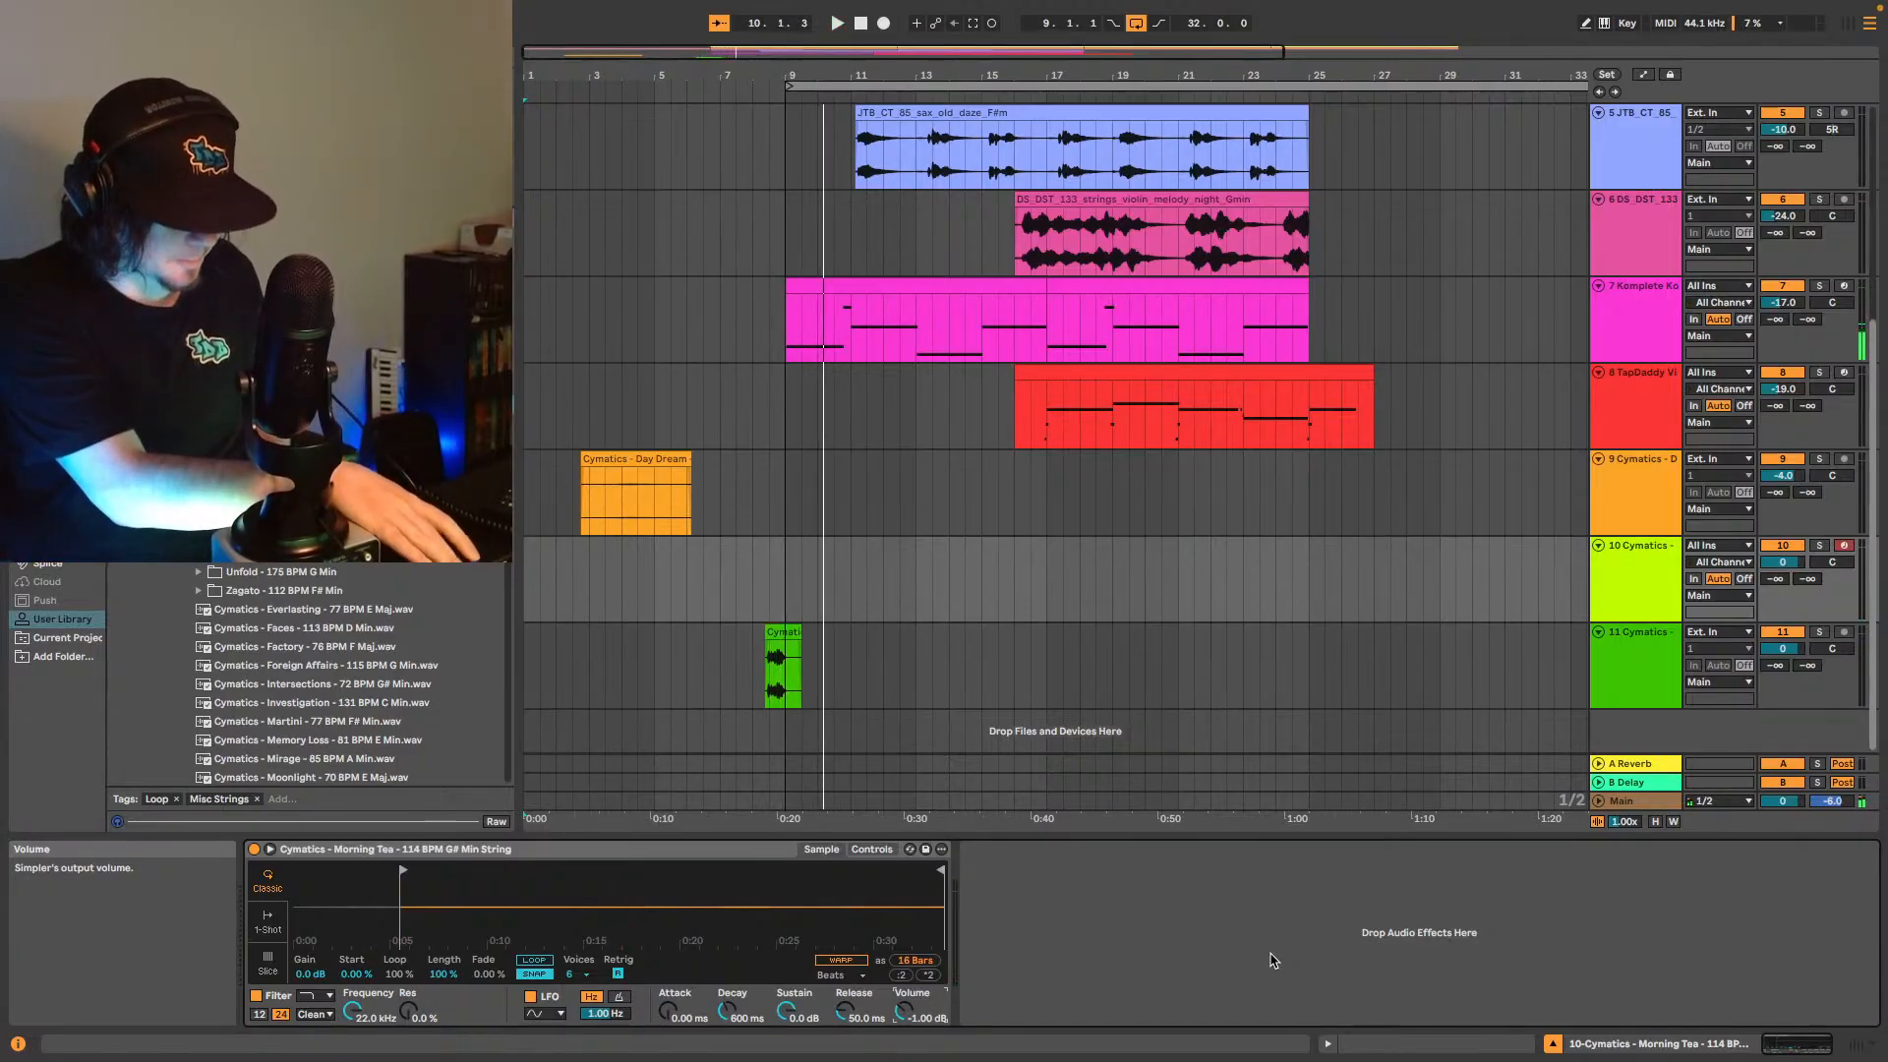
pyautogui.press('space')
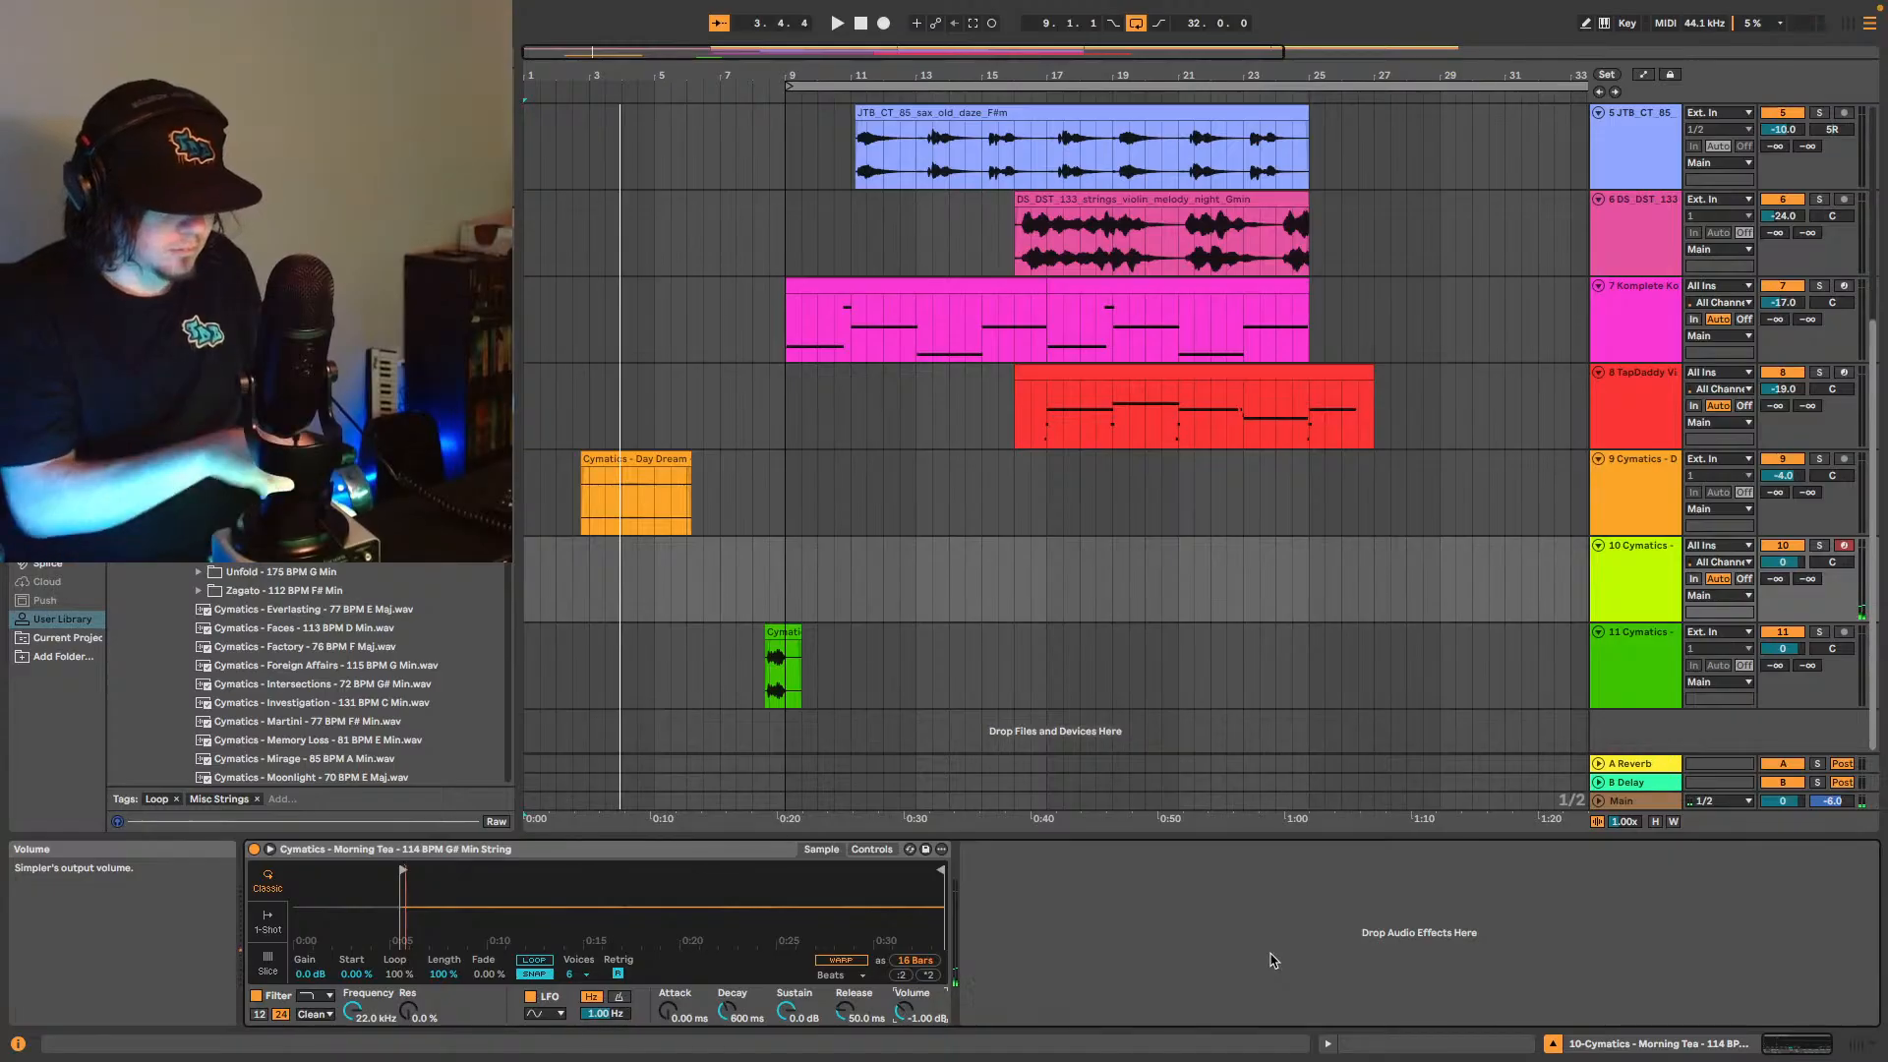
# - Play the string sample along with the arrangement, capture the performance as a MIDI clip on track 10, and show its notes
pyautogui.press('space')
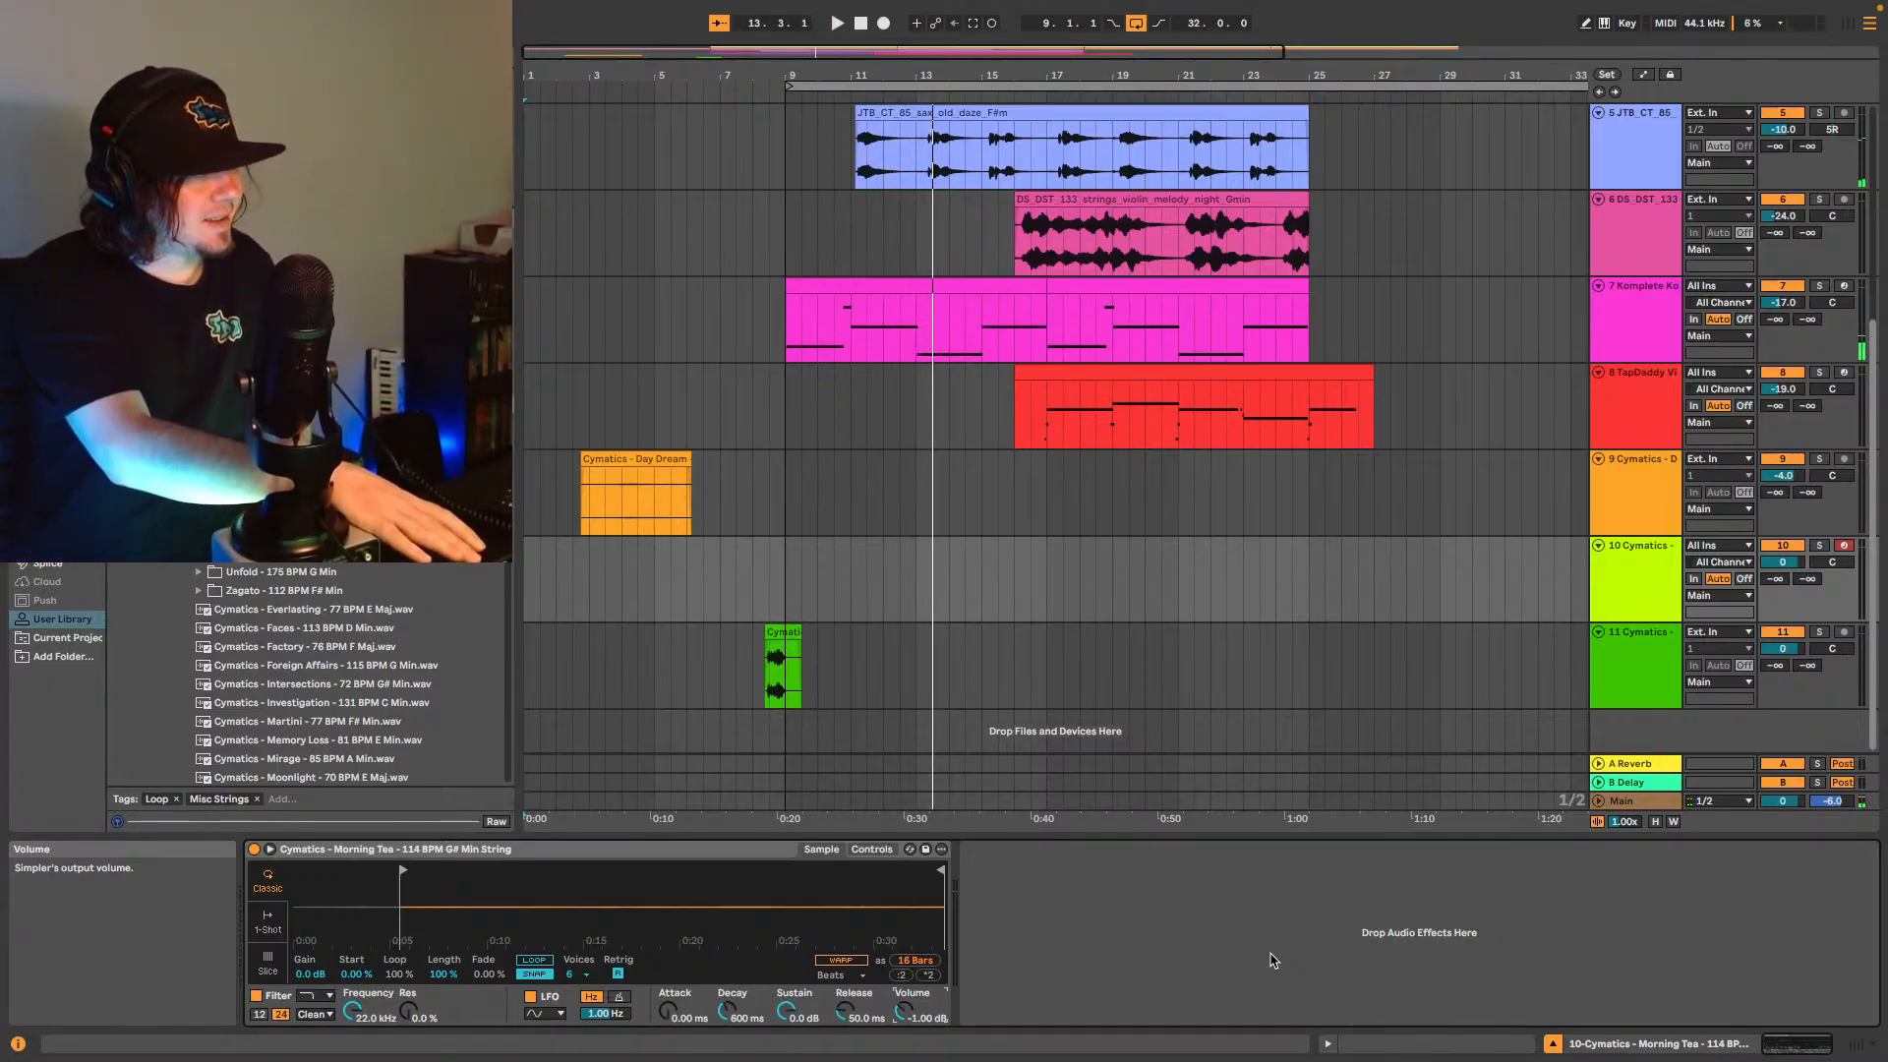
pyautogui.press('Home')
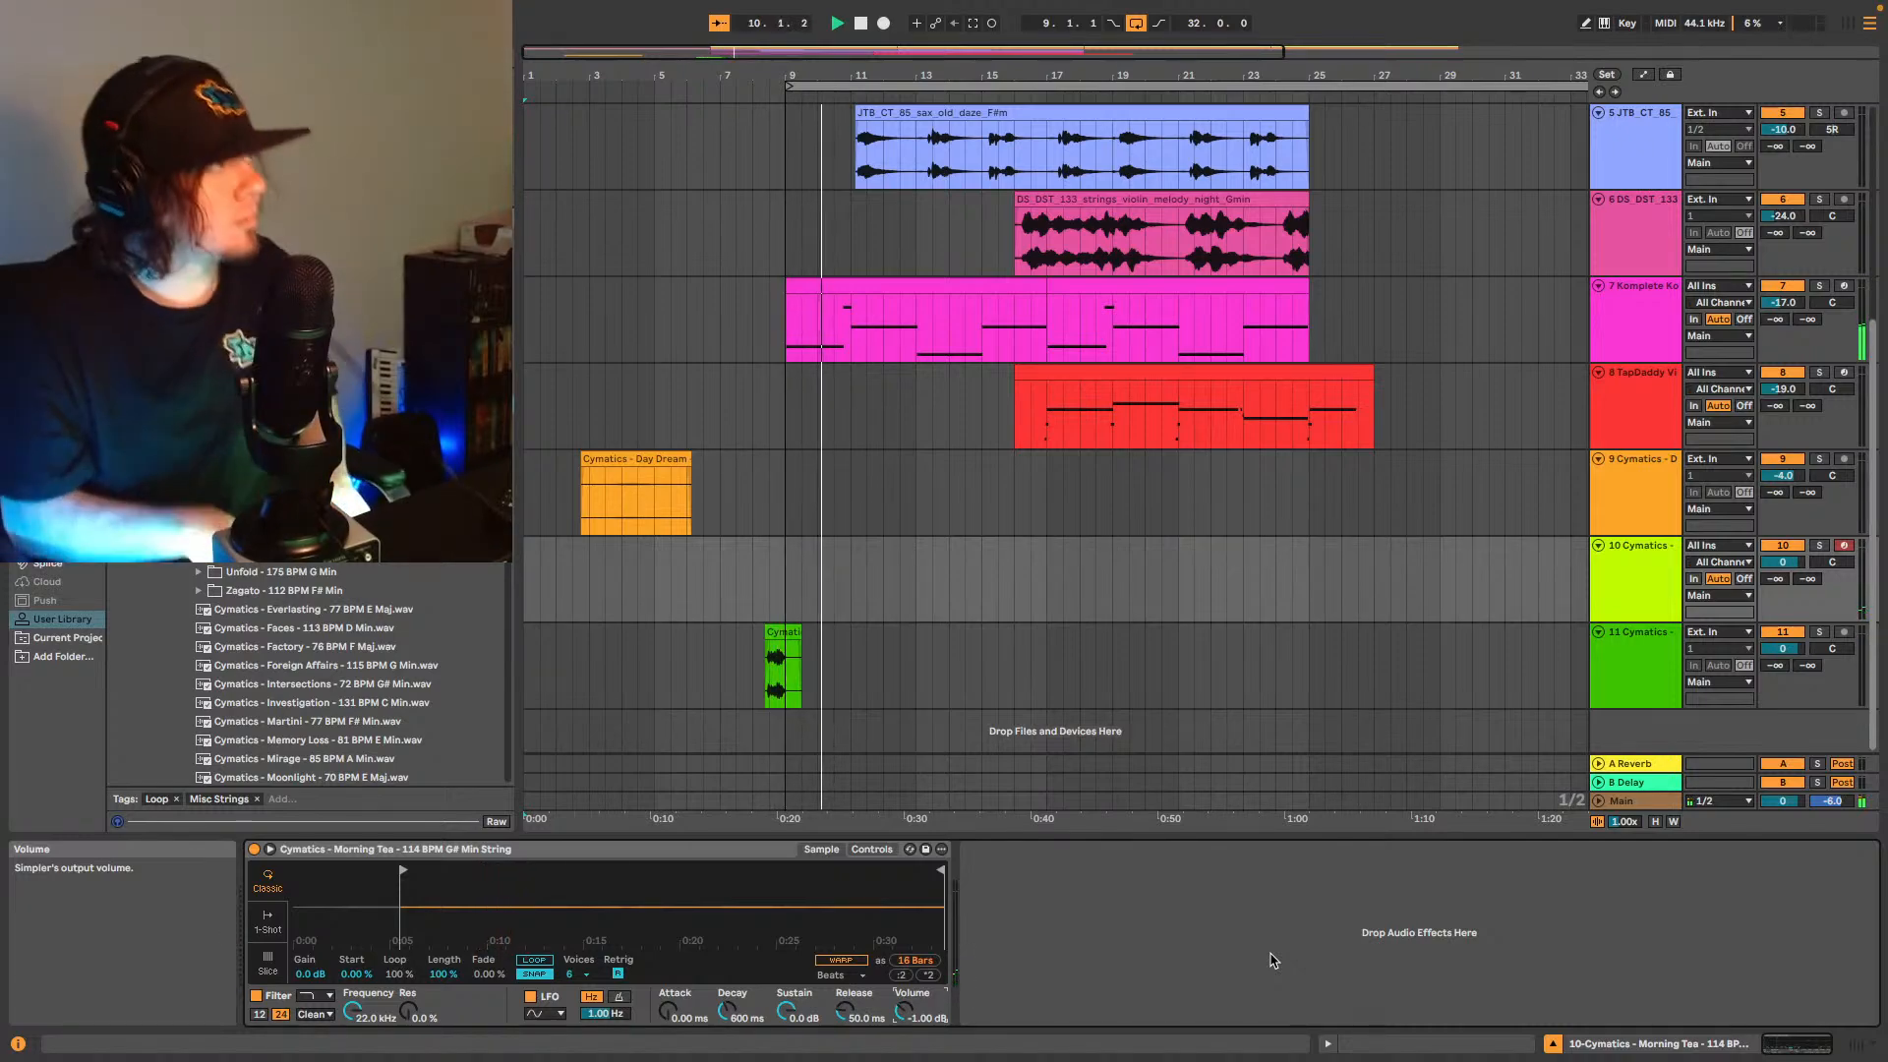
pyautogui.click(973, 23)
pyautogui.click(570, 586)
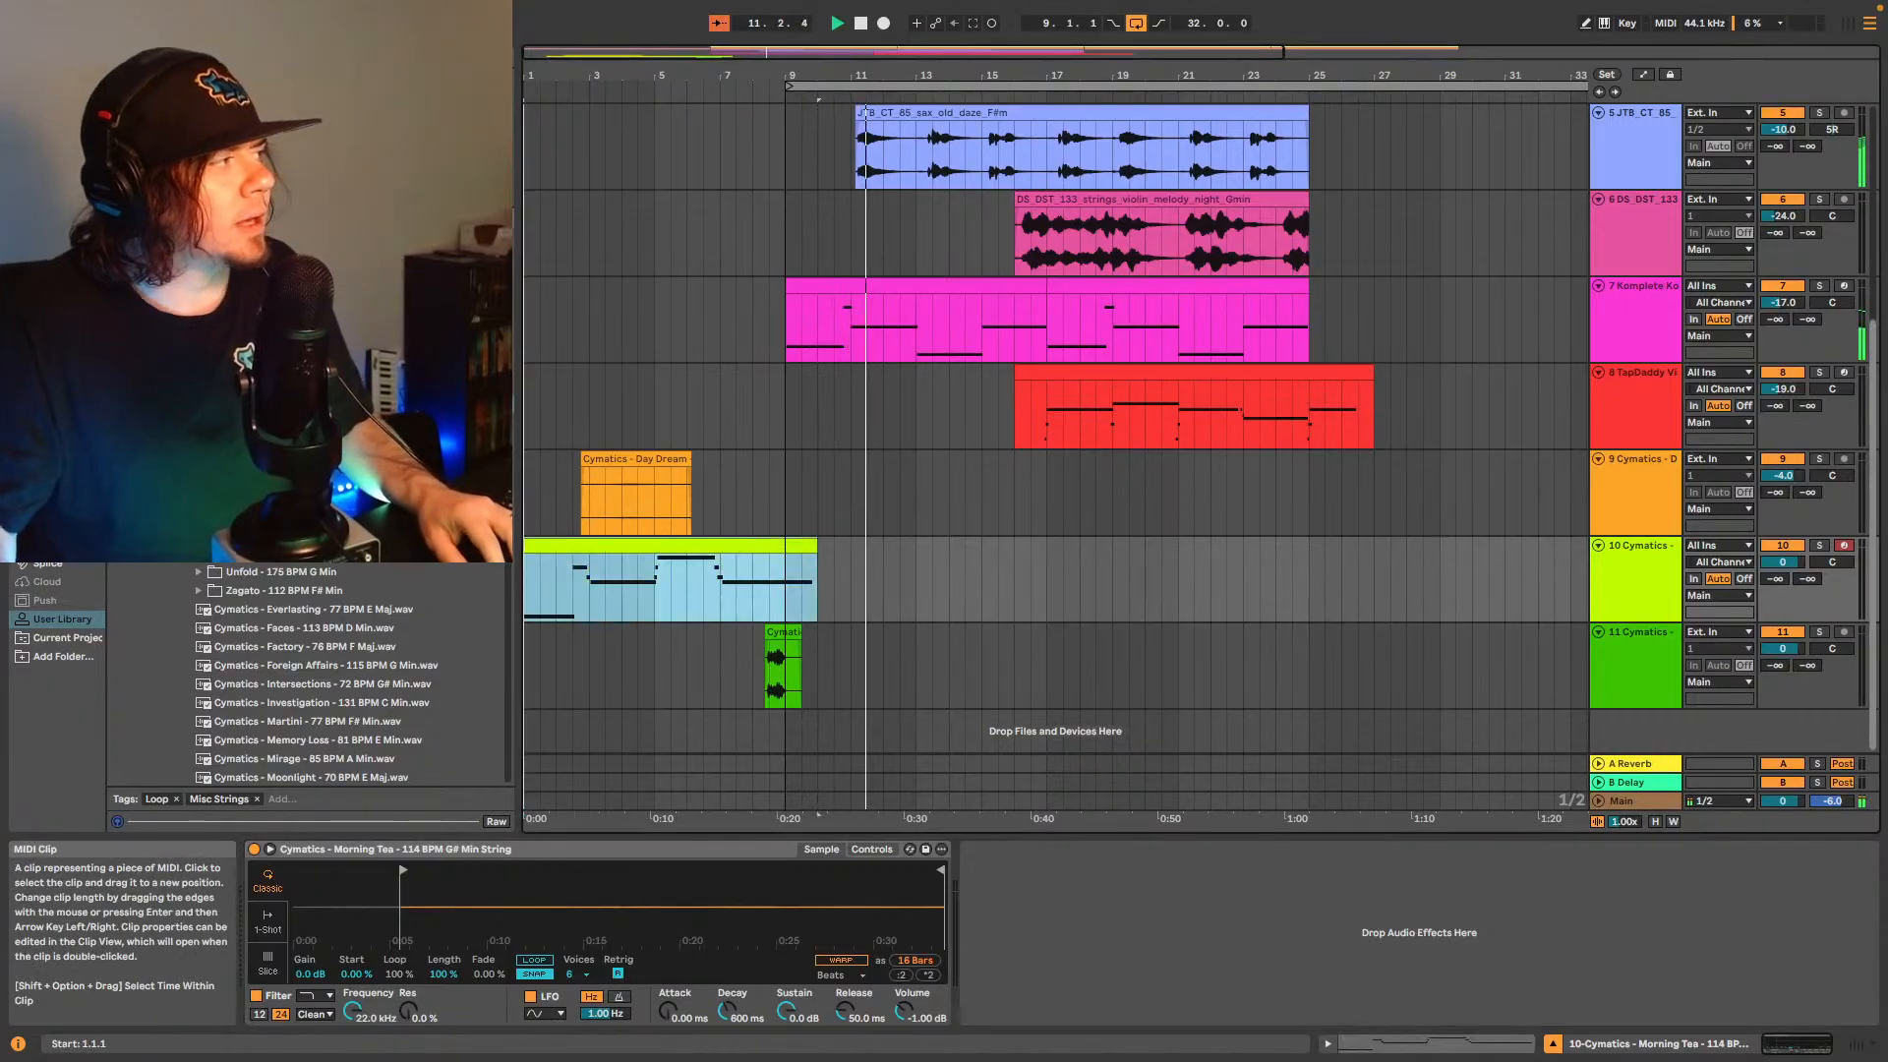
pyautogui.click(570, 586)
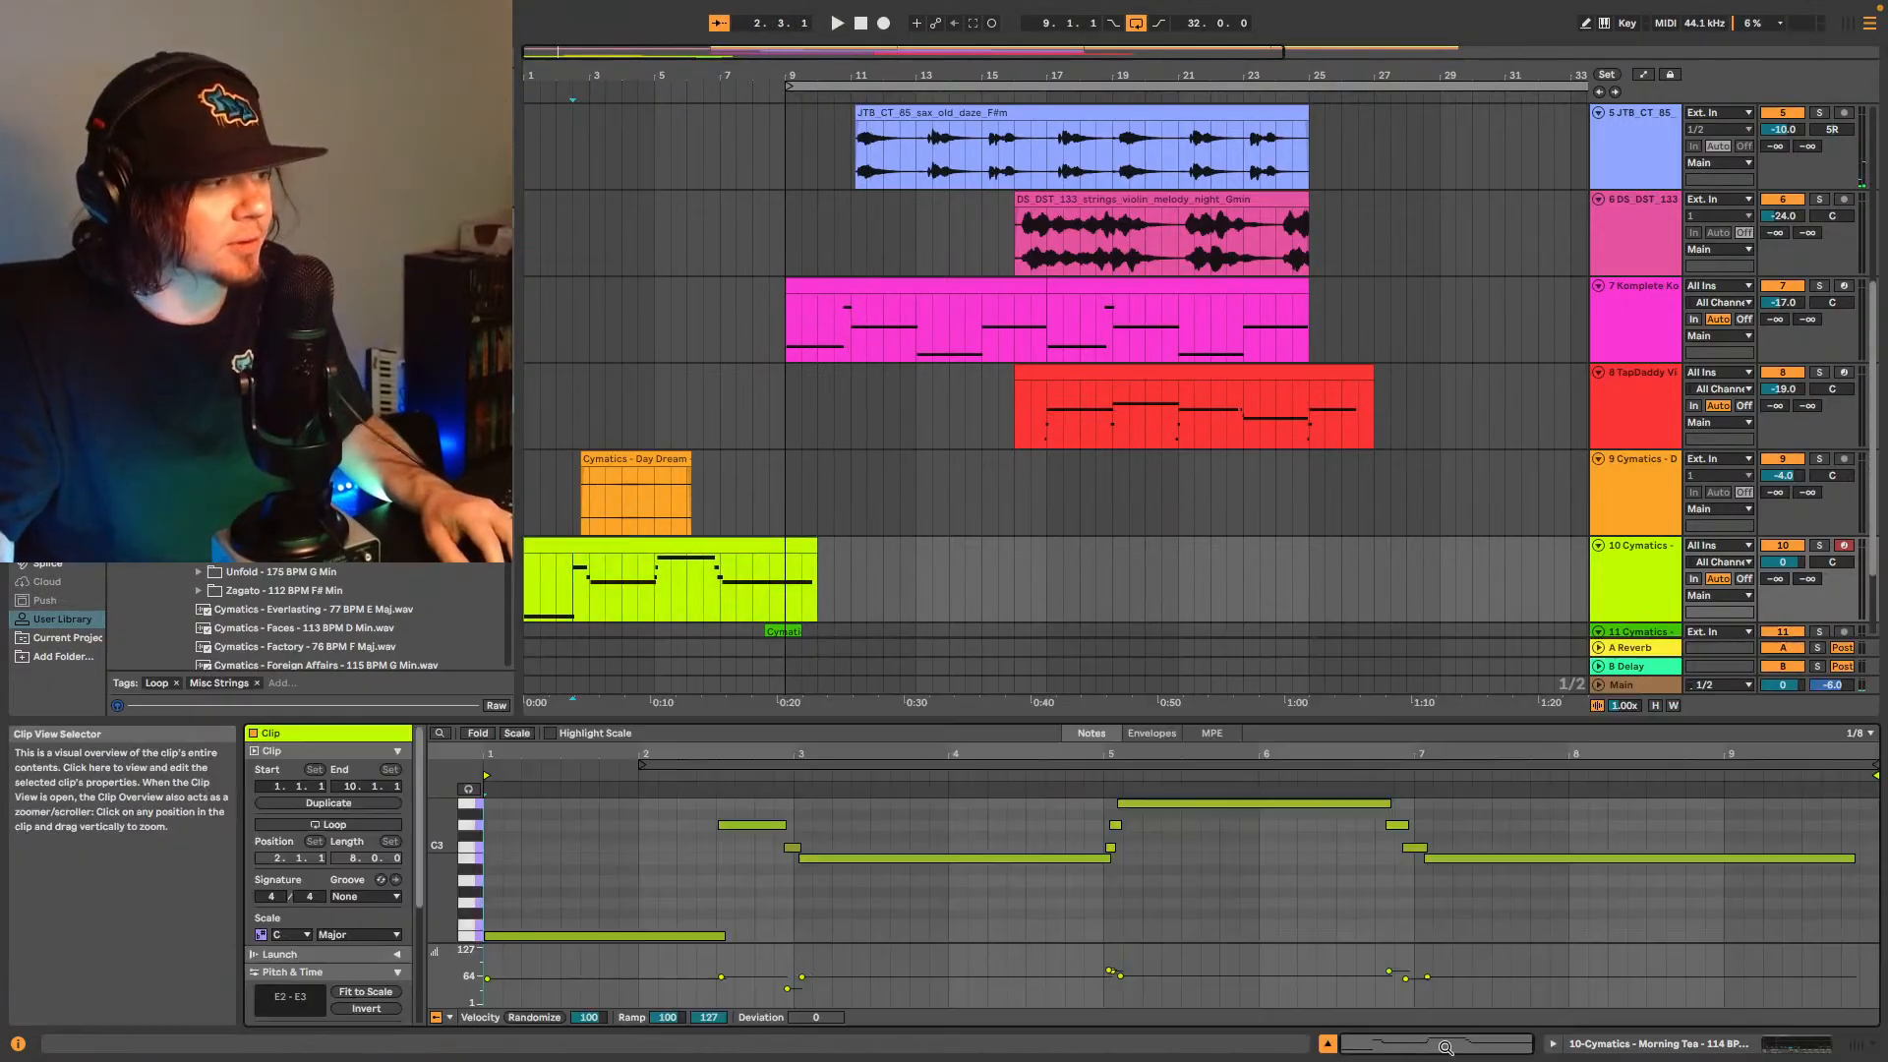
pyautogui.hotkey('shift', 'Tab')
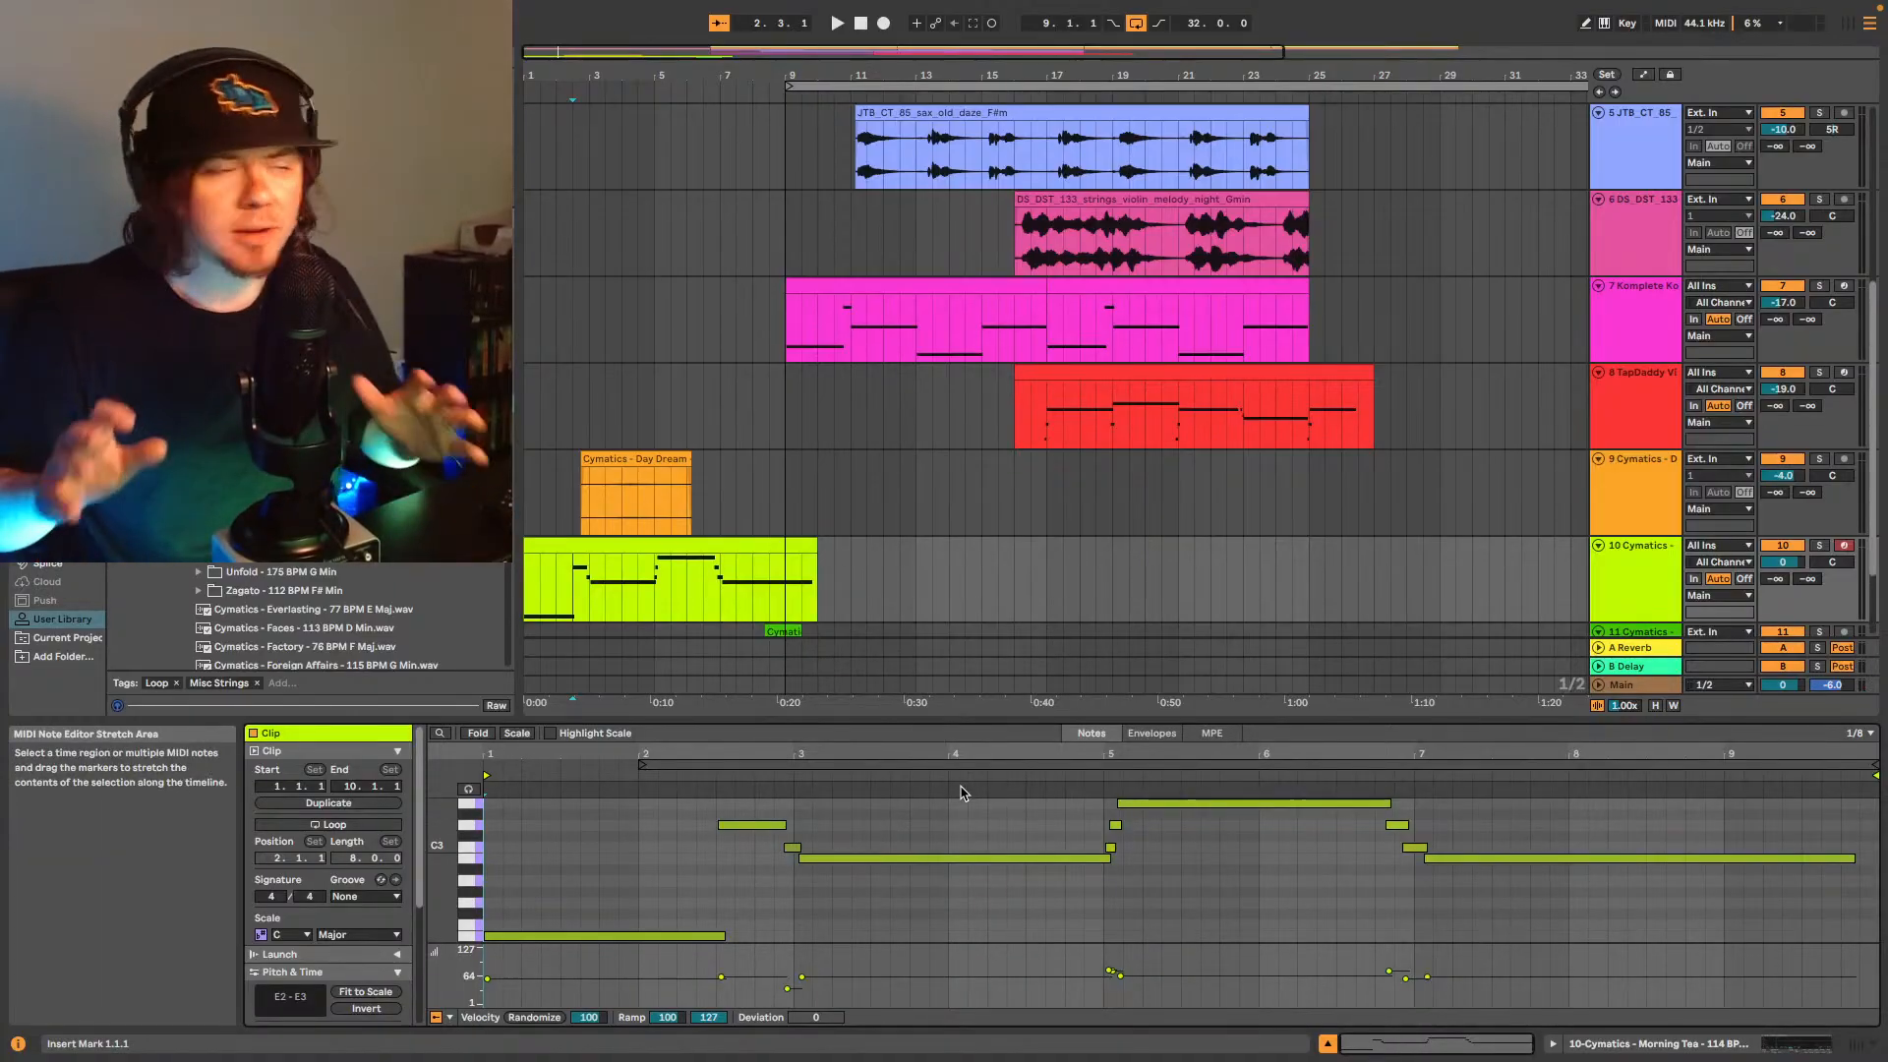
# - Tighten the string clip's timing by shortening the D3 note, moving the C3 note to 2.4.3, and starting the B2 note at 3.1.1
pyautogui.press('space')
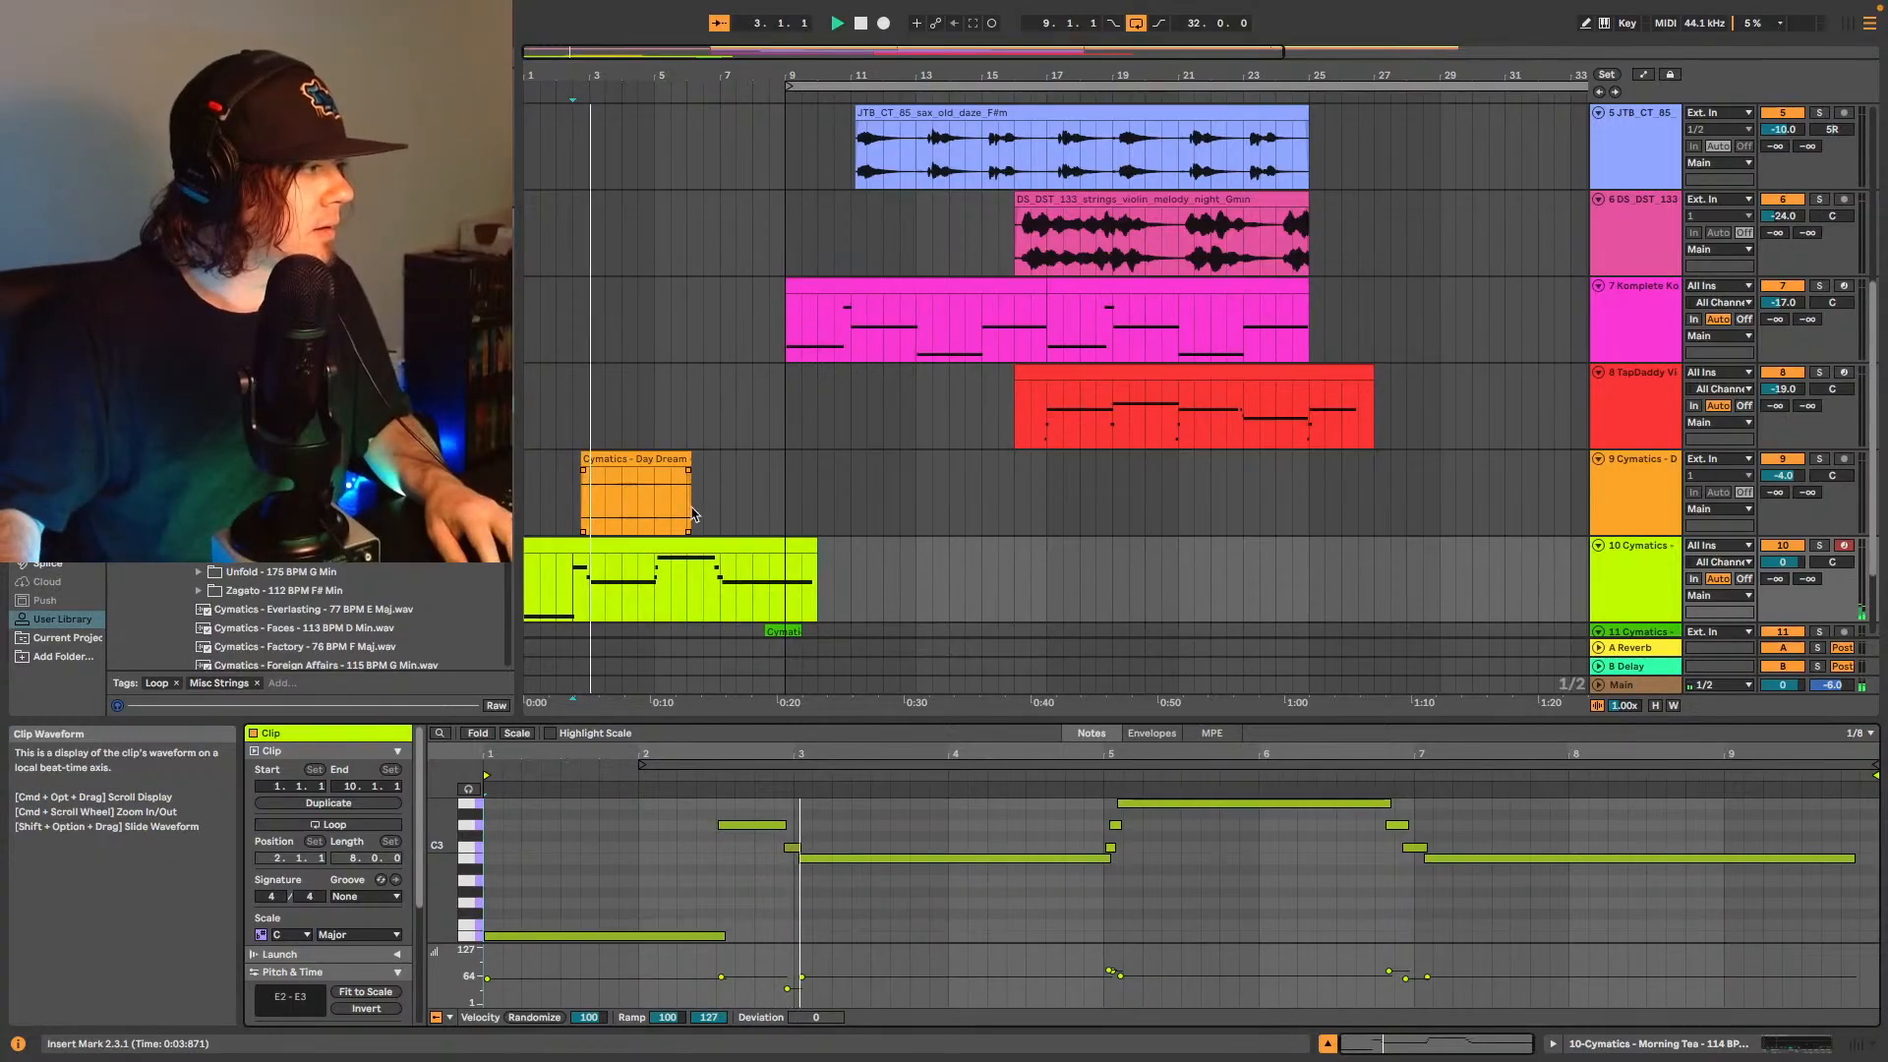
pyautogui.click(781, 823)
pyautogui.press('space')
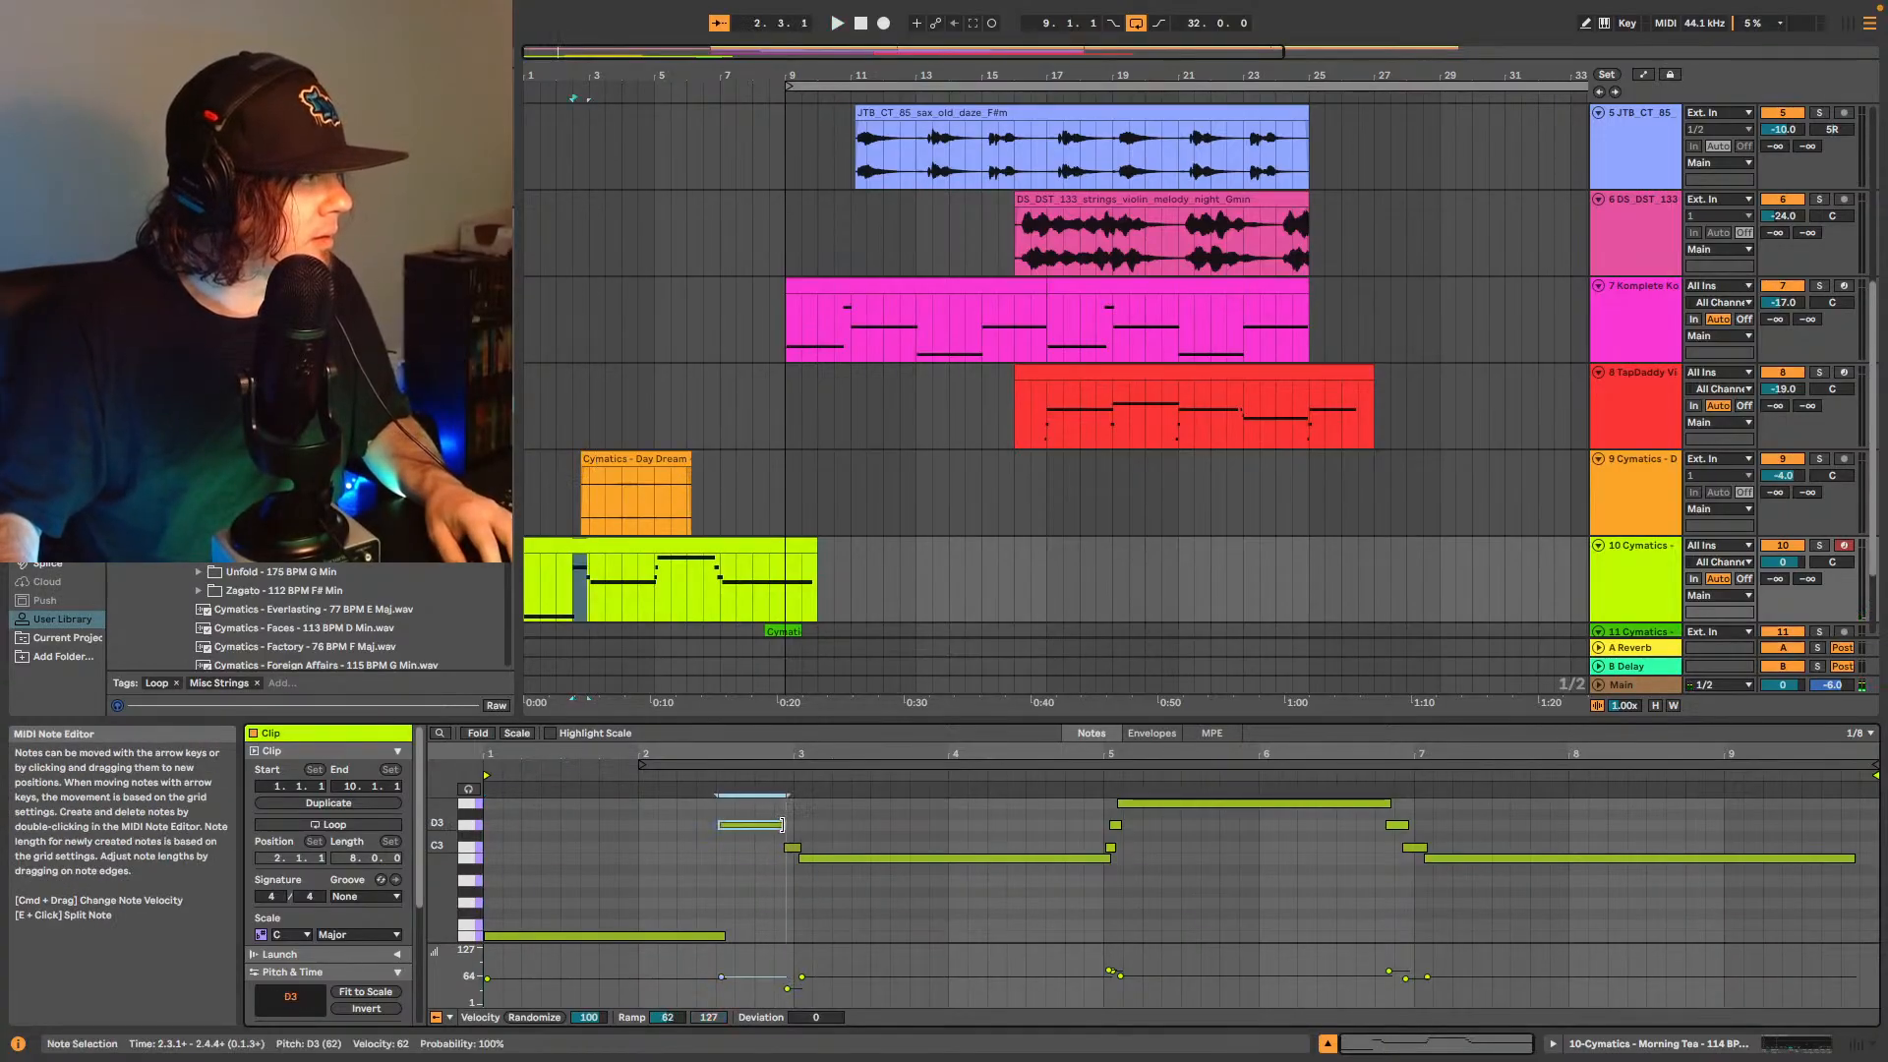
pyautogui.click(791, 848)
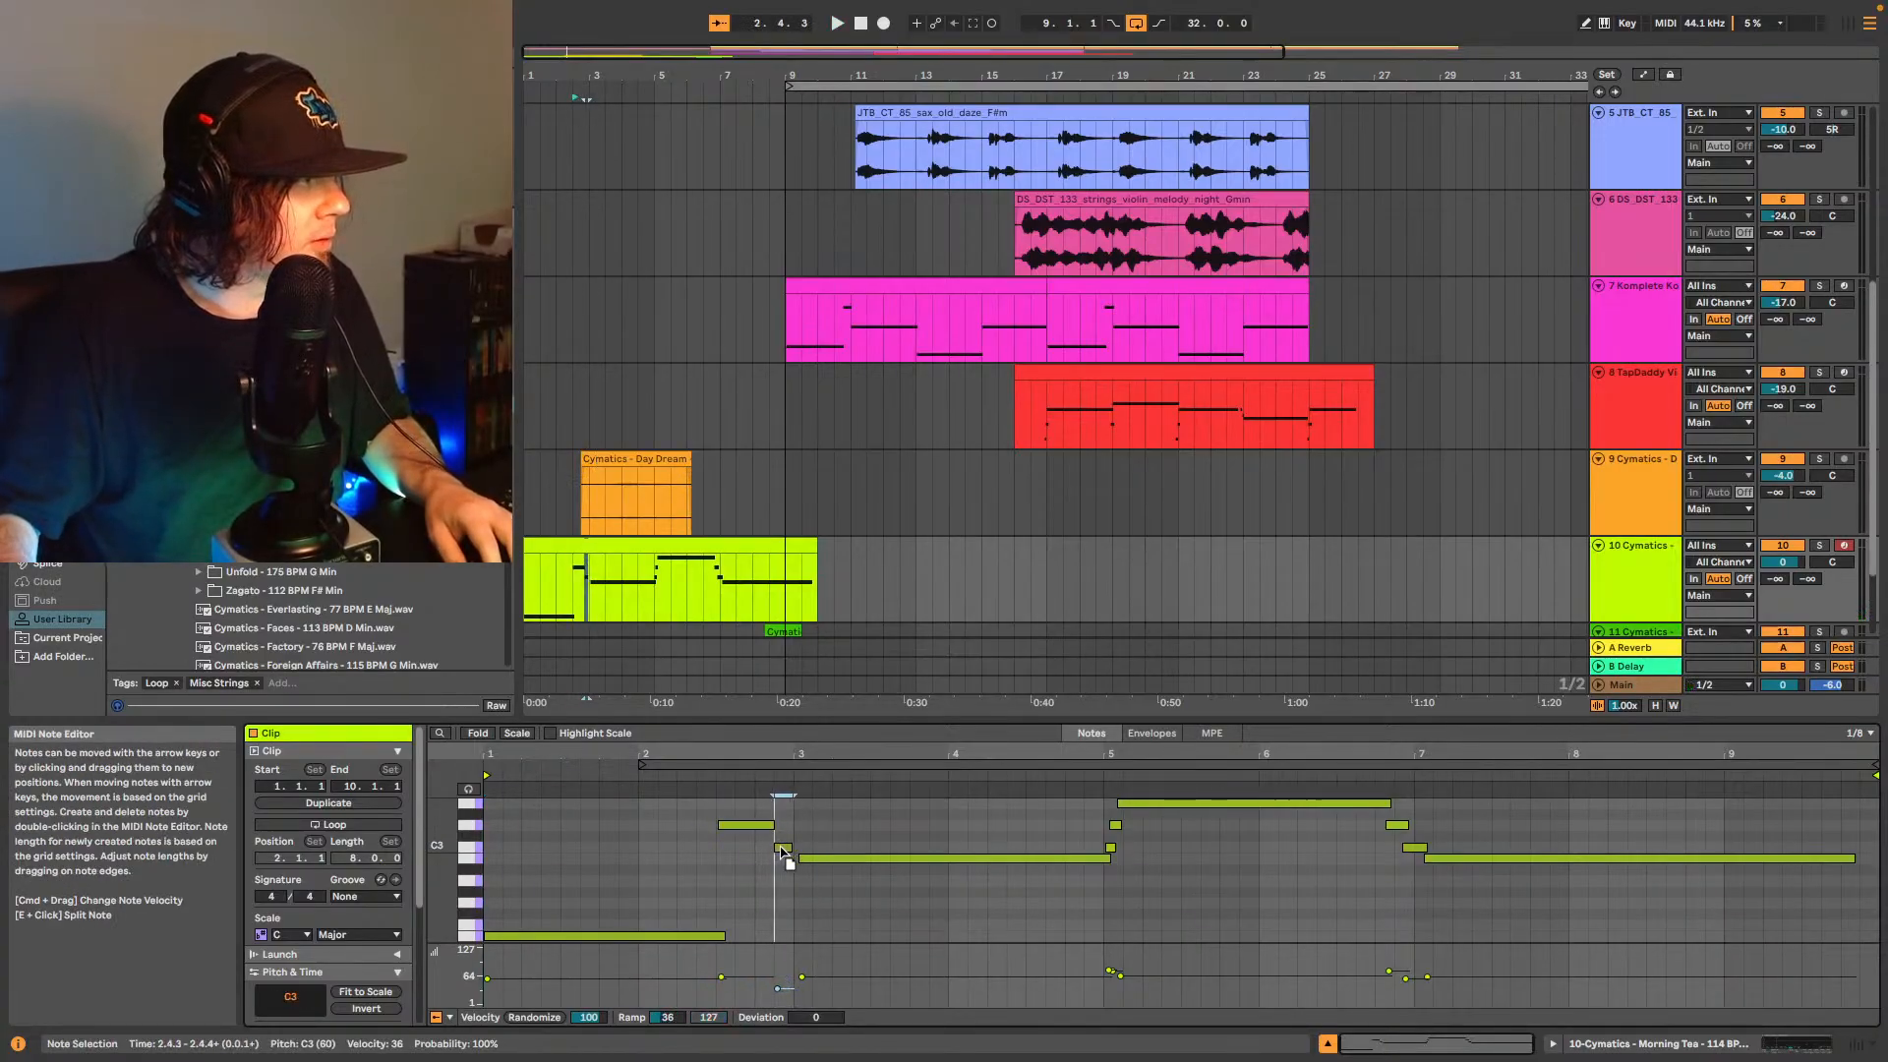
pyautogui.press('space')
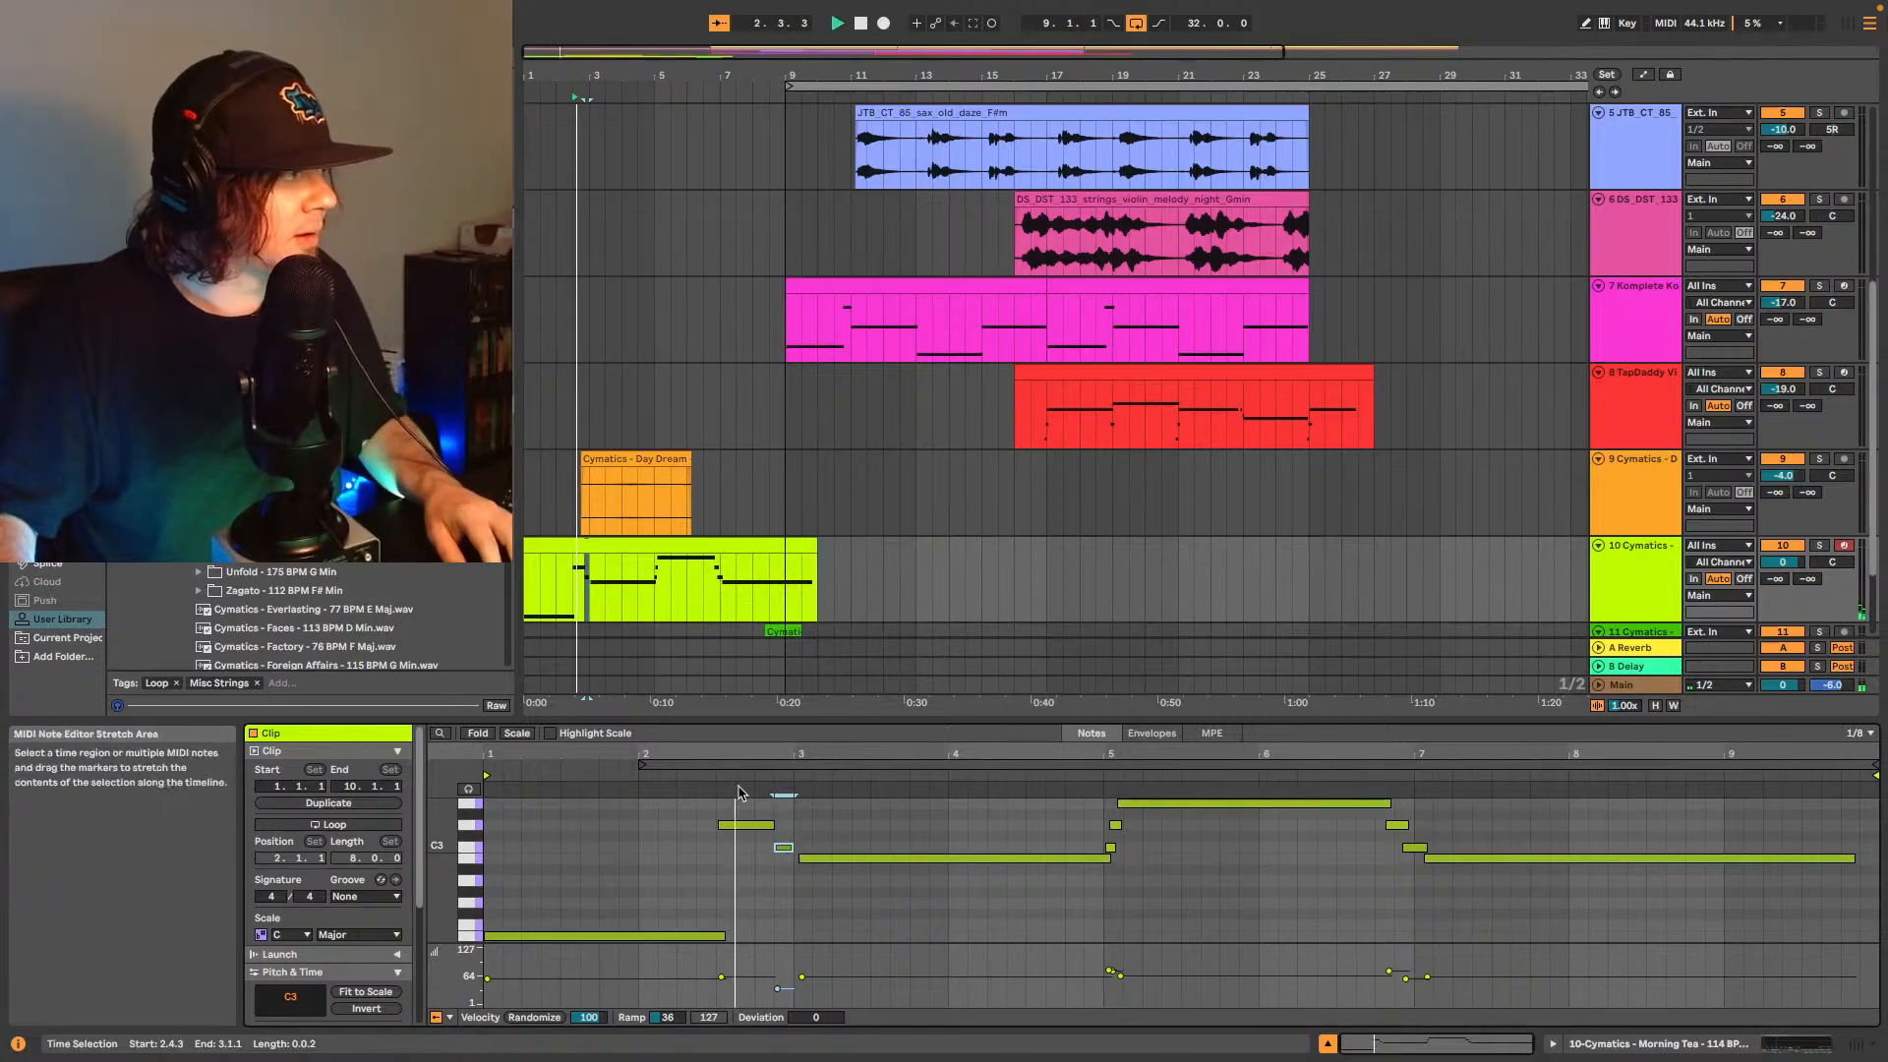
pyautogui.click(801, 859)
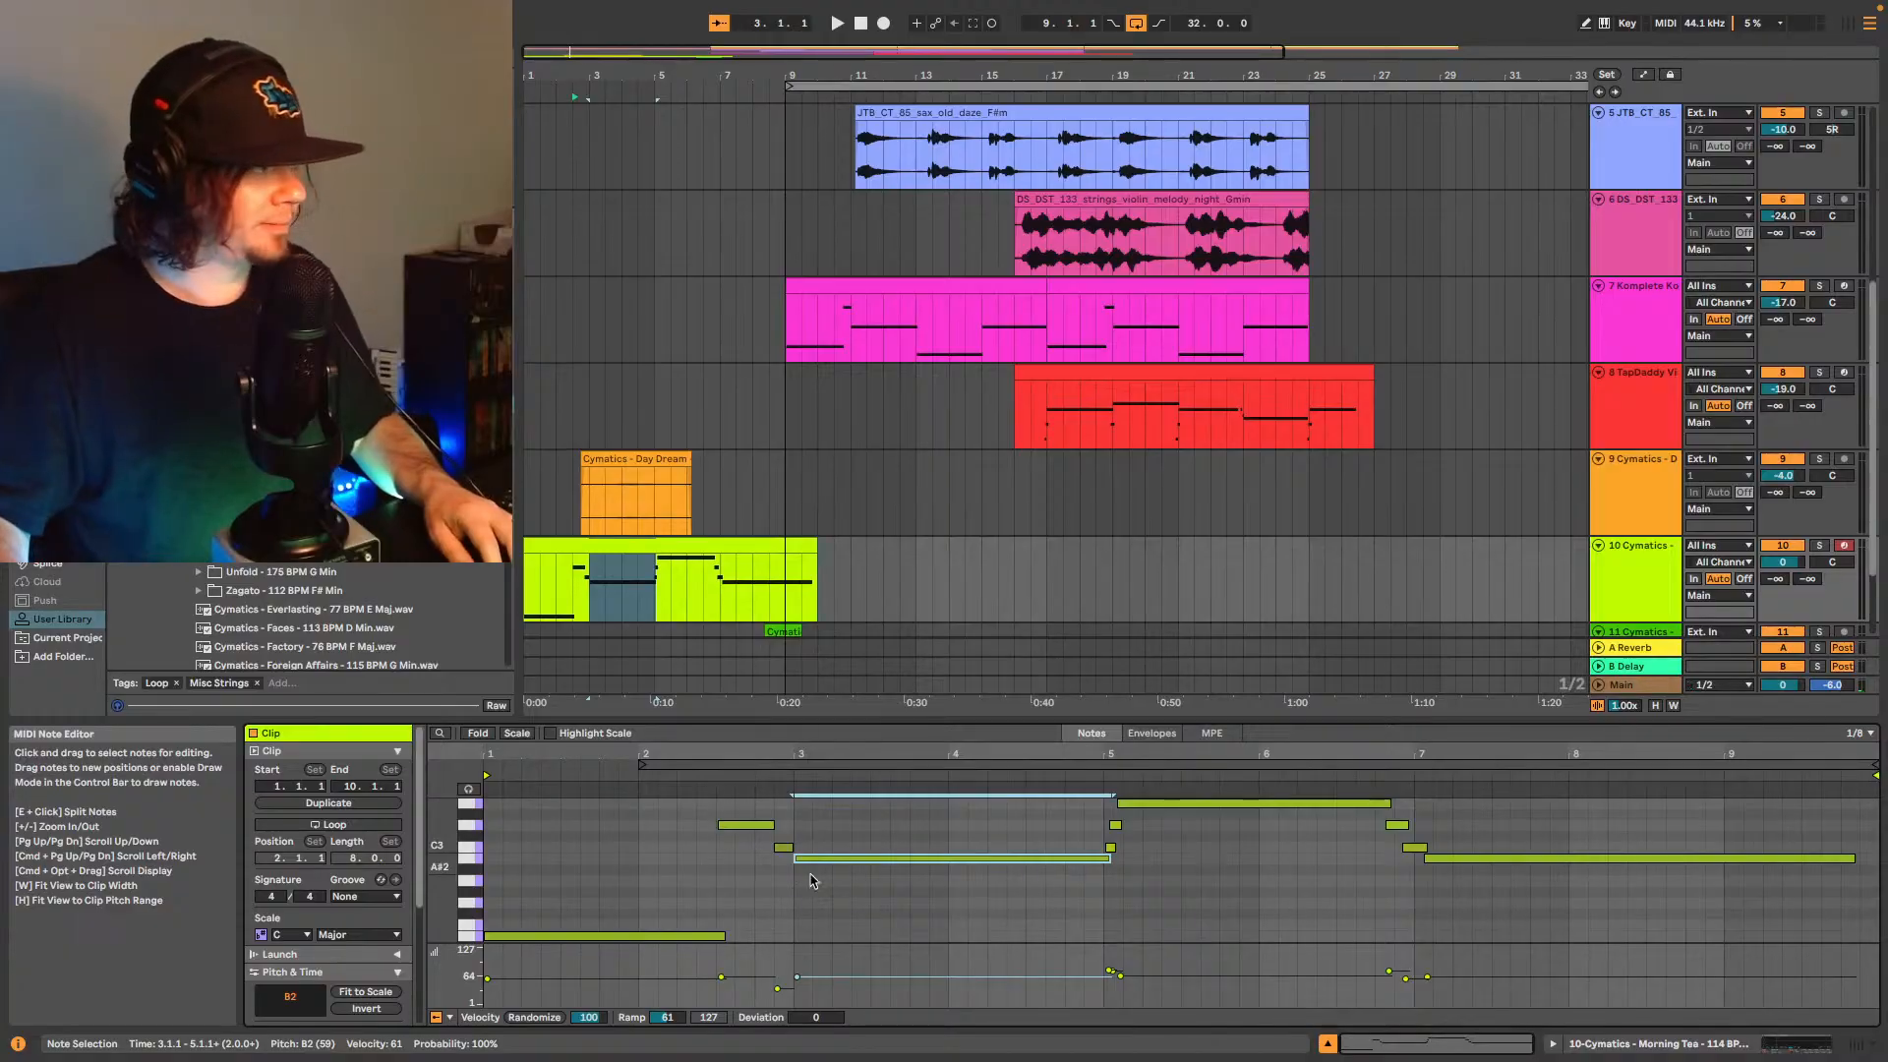
pyautogui.scroll(-3, 826, 875)
pyautogui.scroll(3, 855, 866)
pyautogui.press('space')
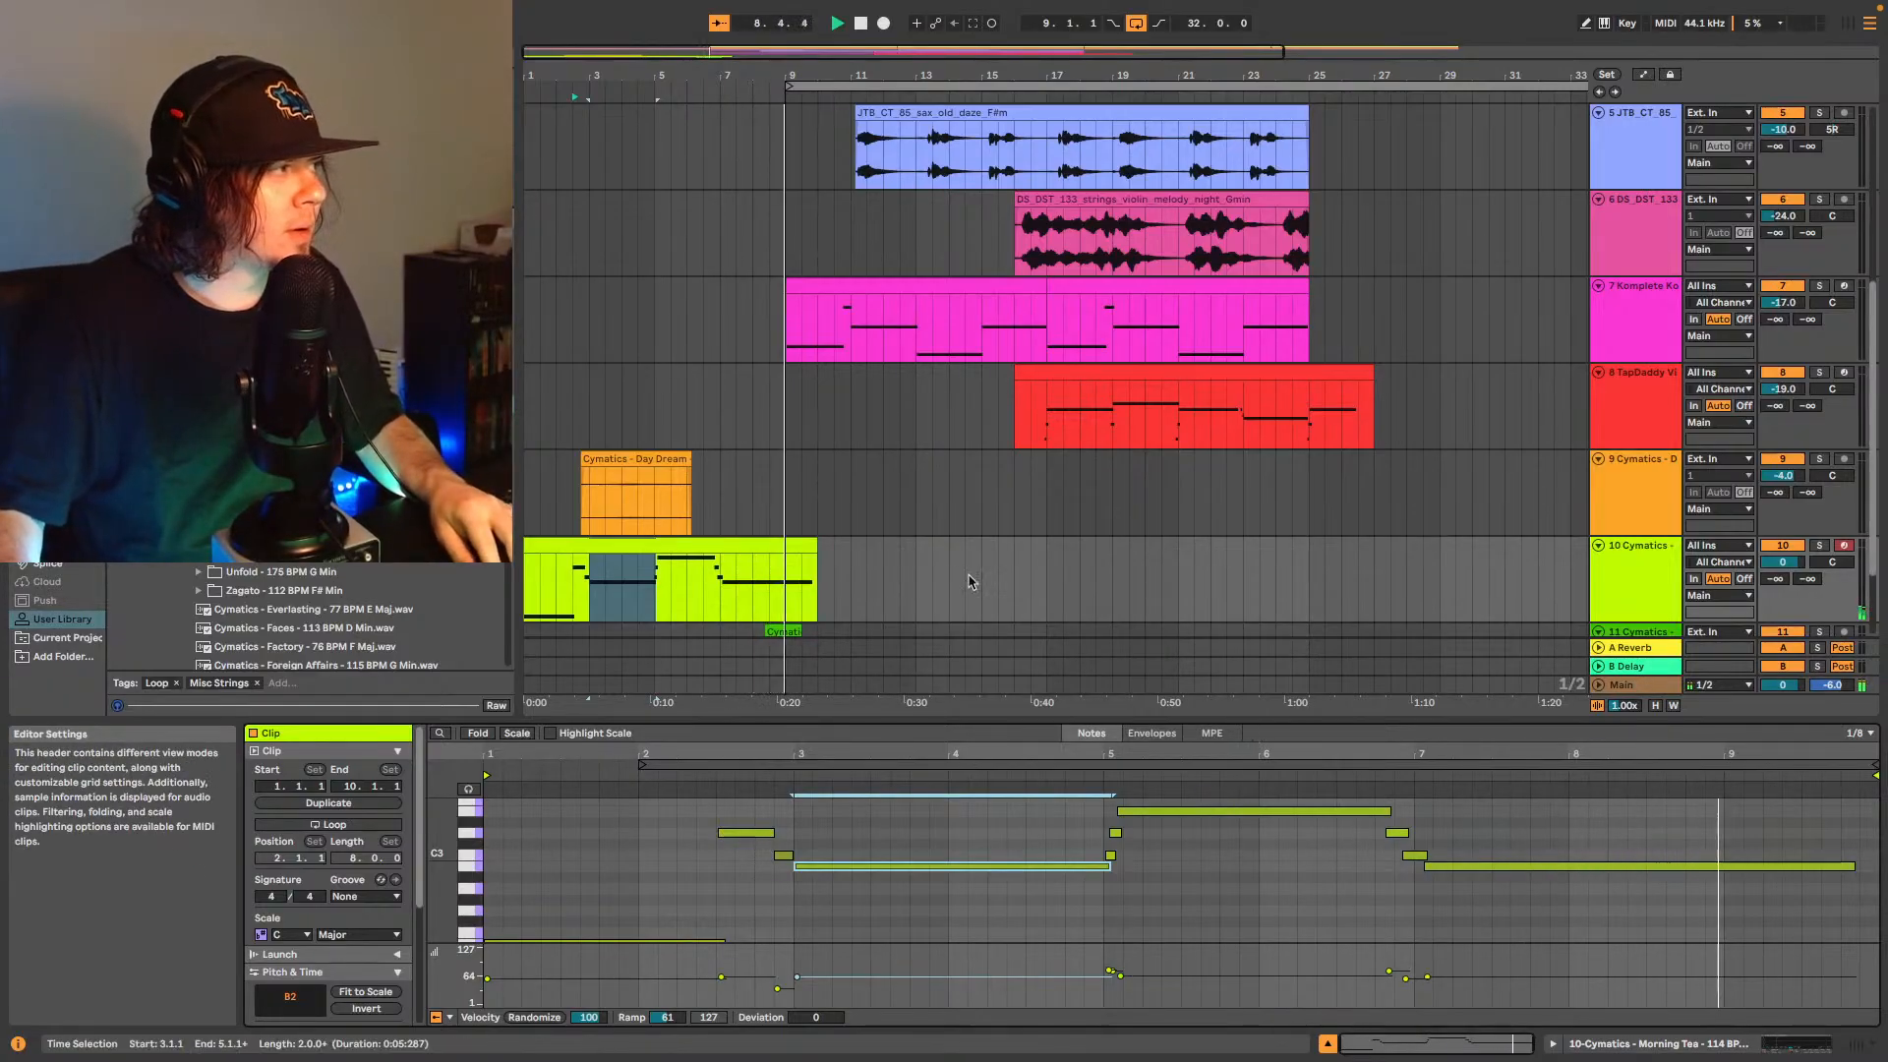
# - Trim the string MIDI clip on track 10 to end at bar 9 and listen through the arrangement
pyautogui.moveTo(815, 549); pyautogui.dragTo(783, 597)
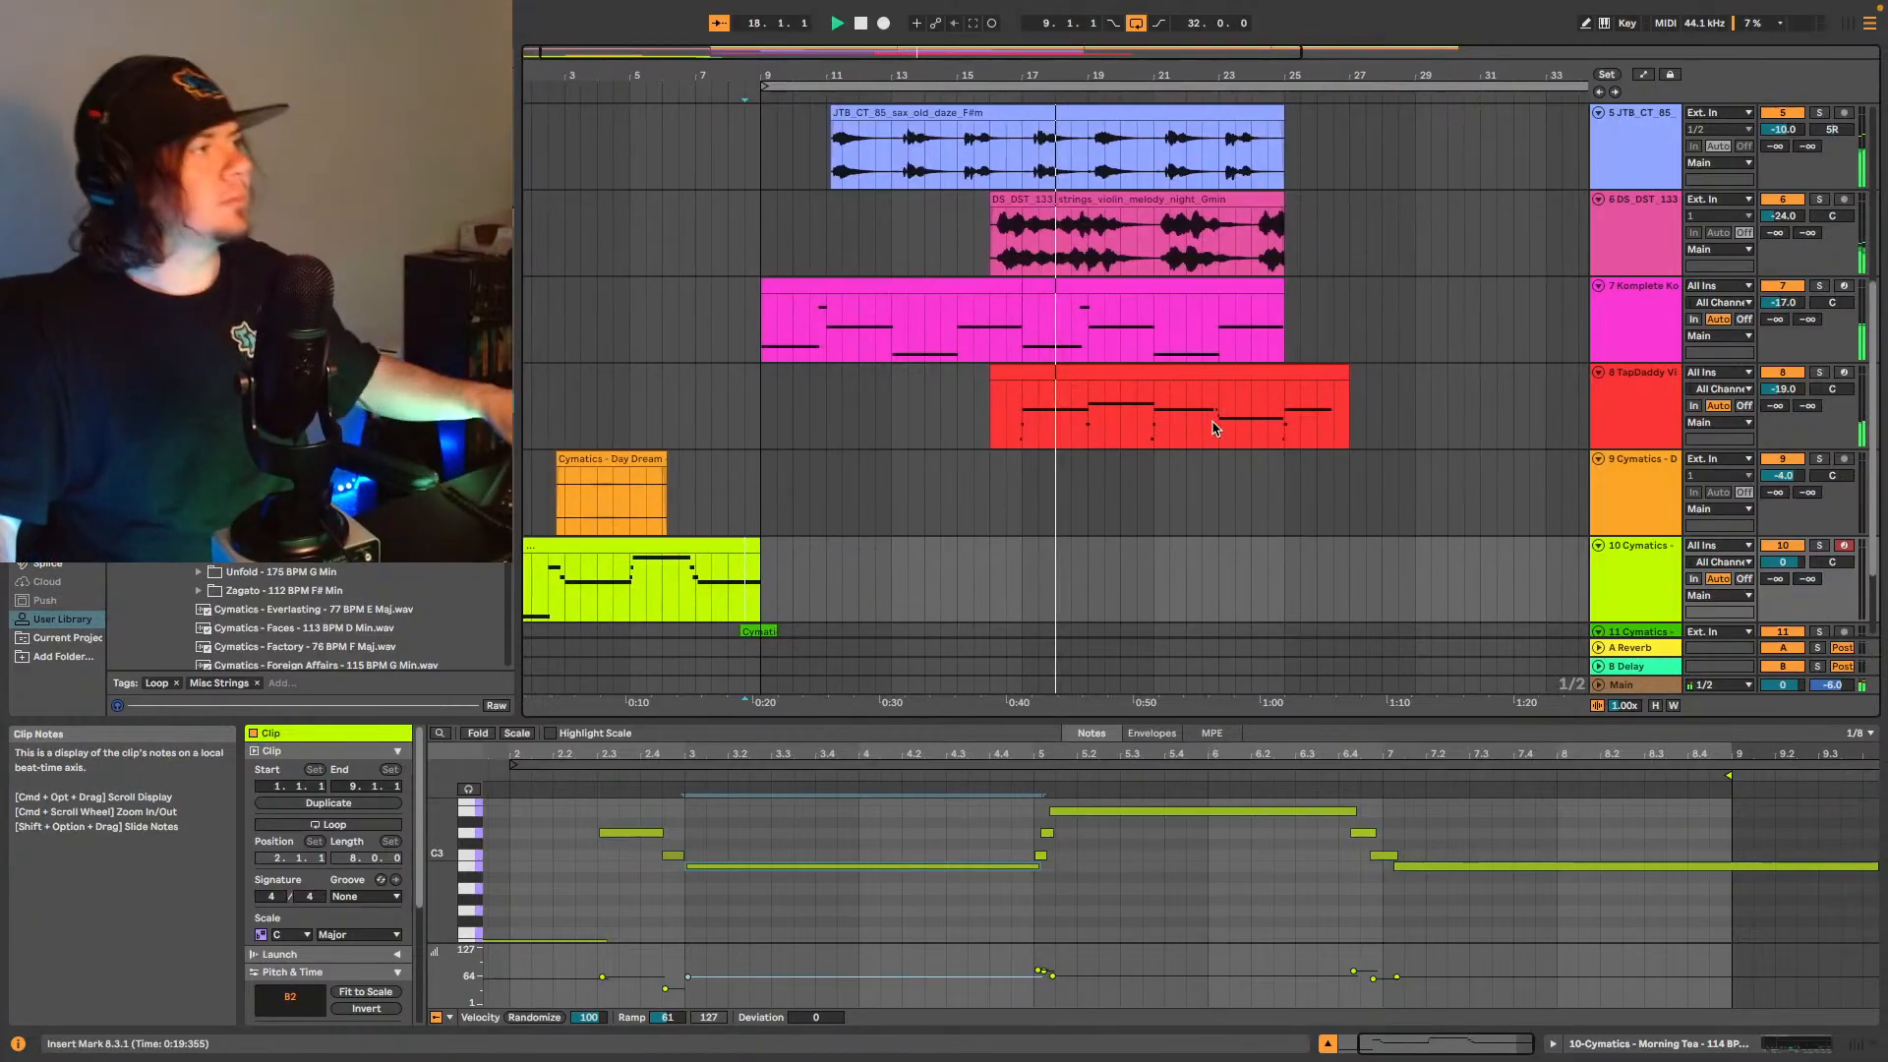
pyautogui.press('-')
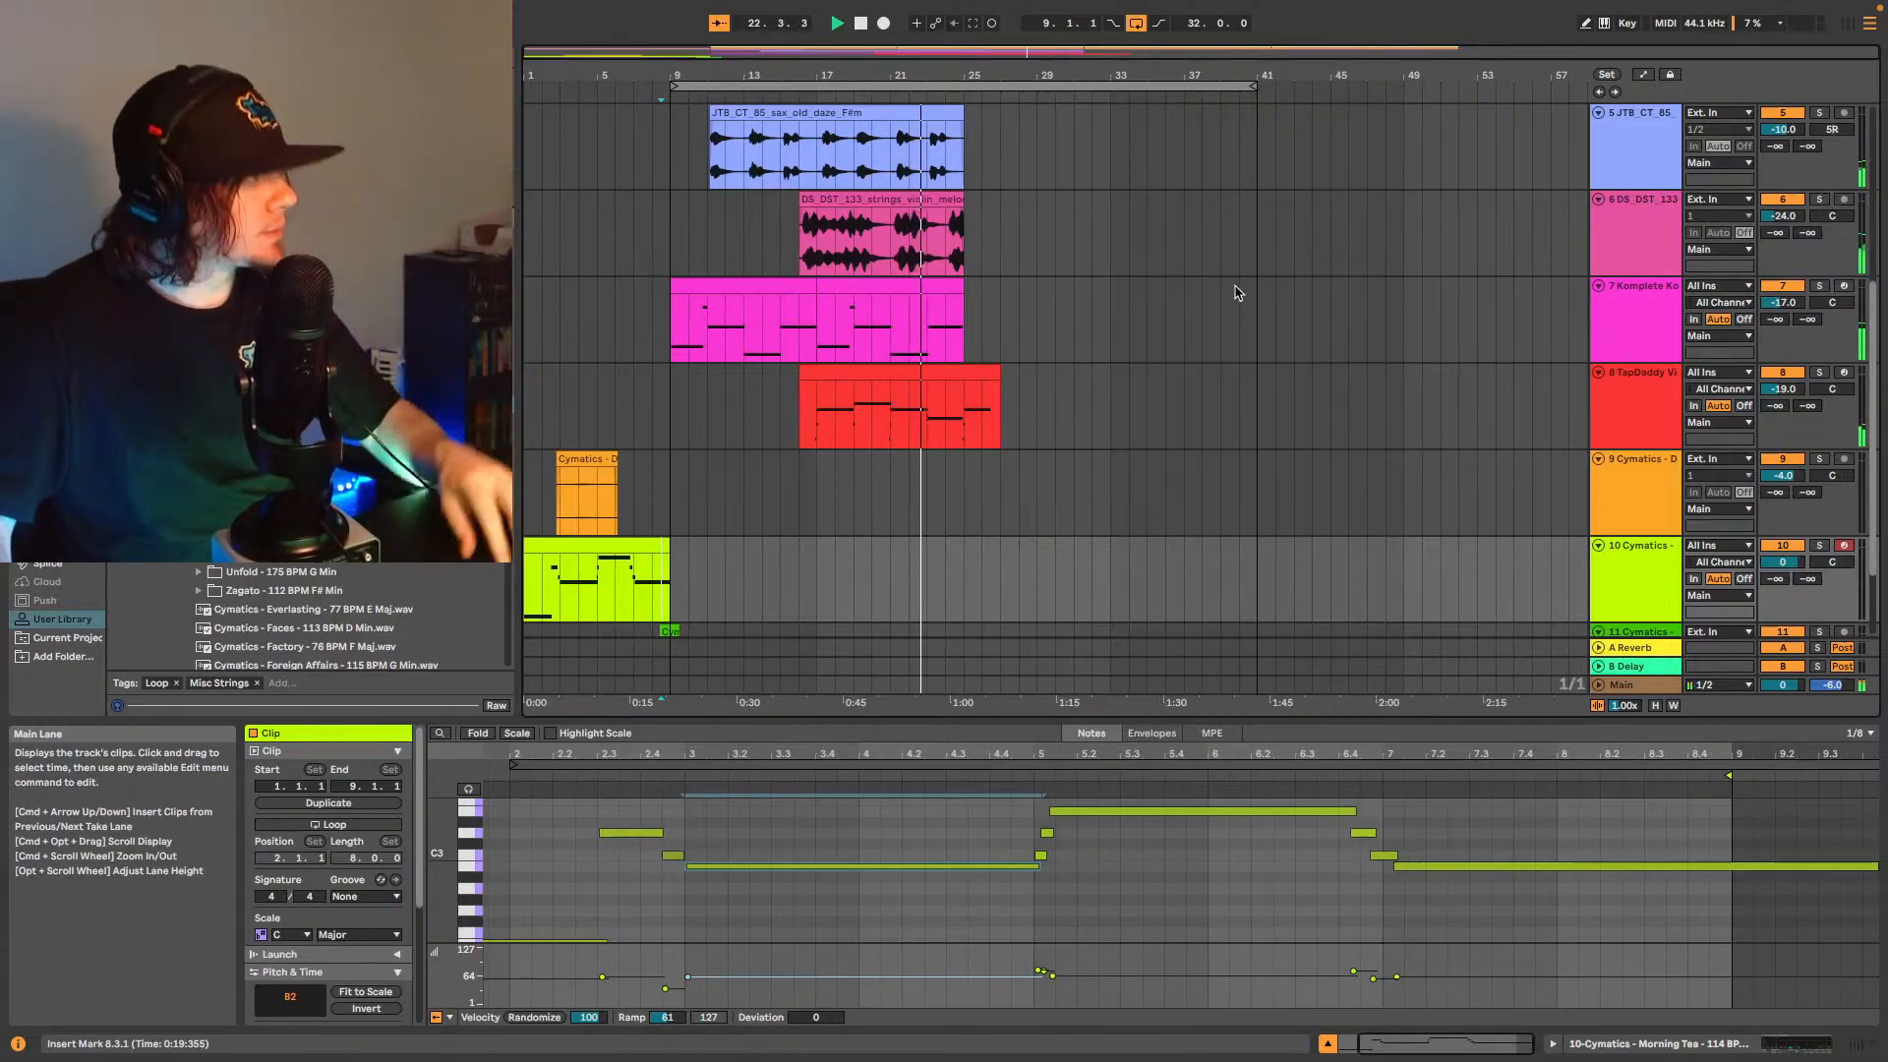
pyautogui.scroll(-3, 1235, 295)
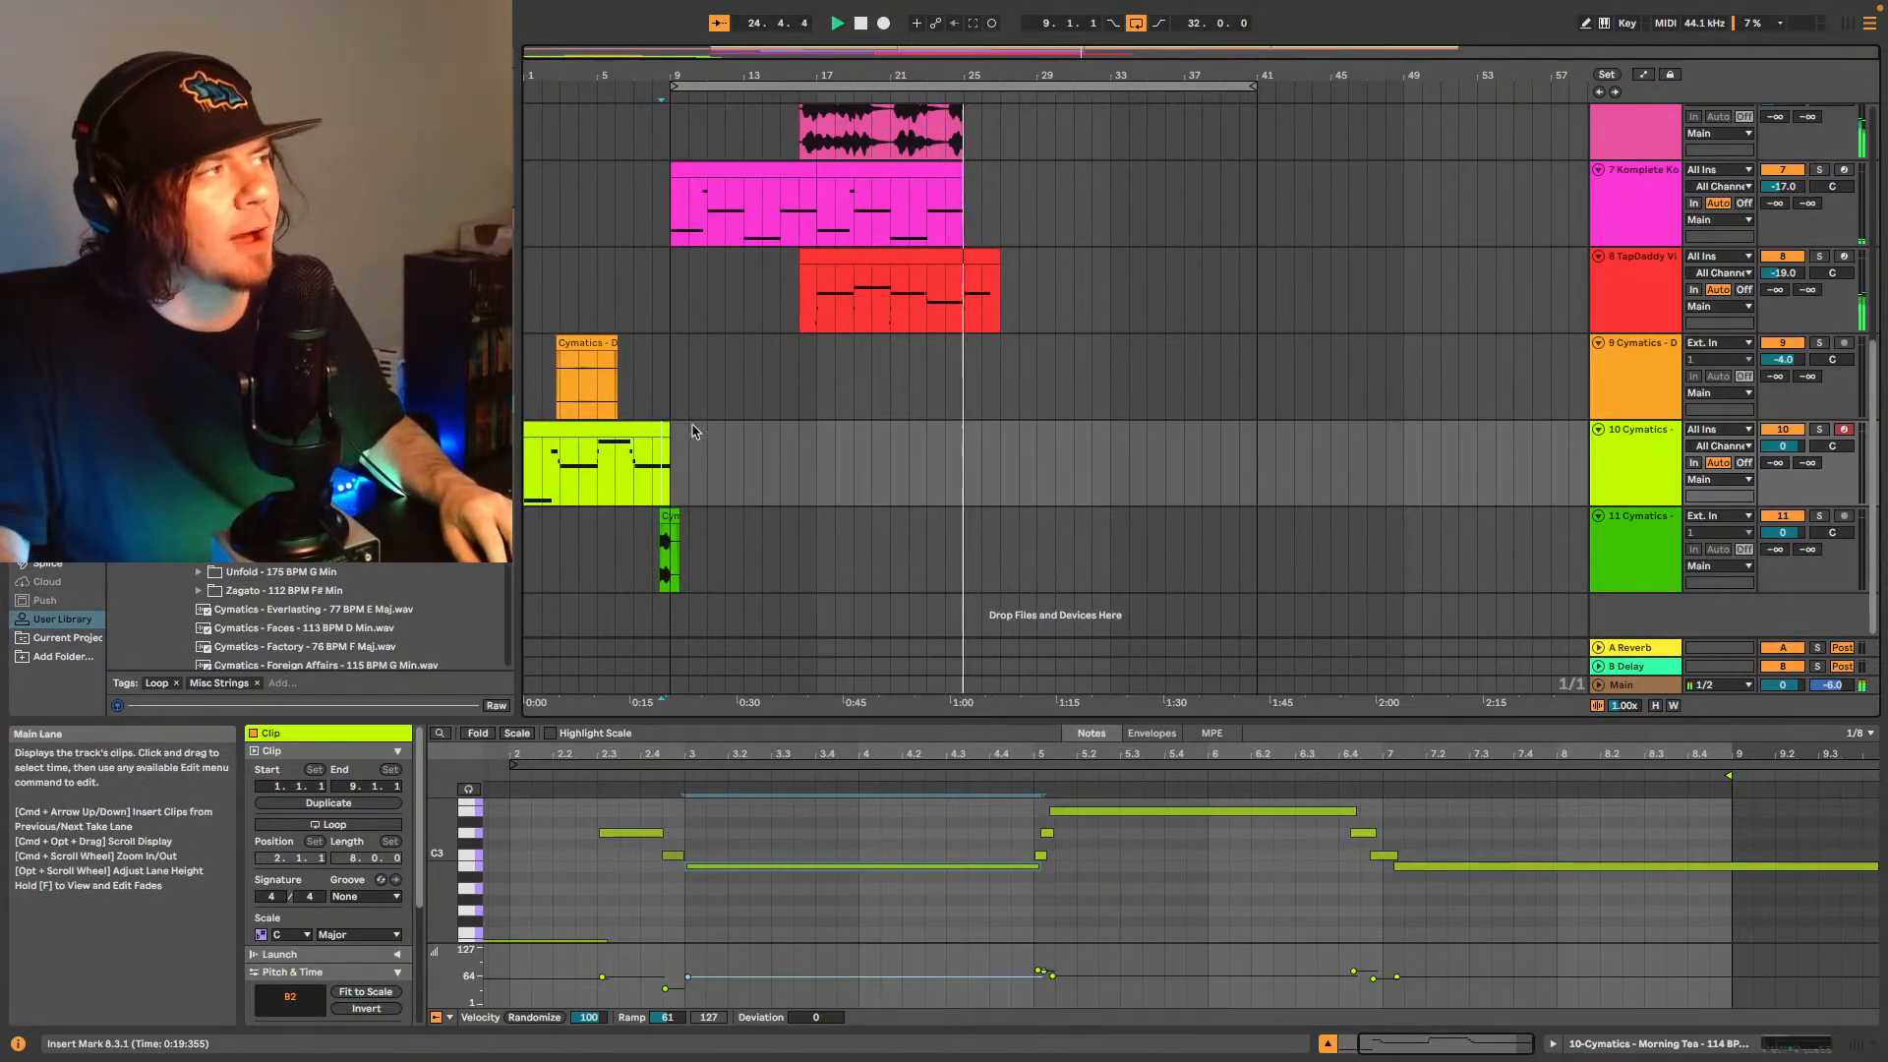
pyautogui.click(632, 436)
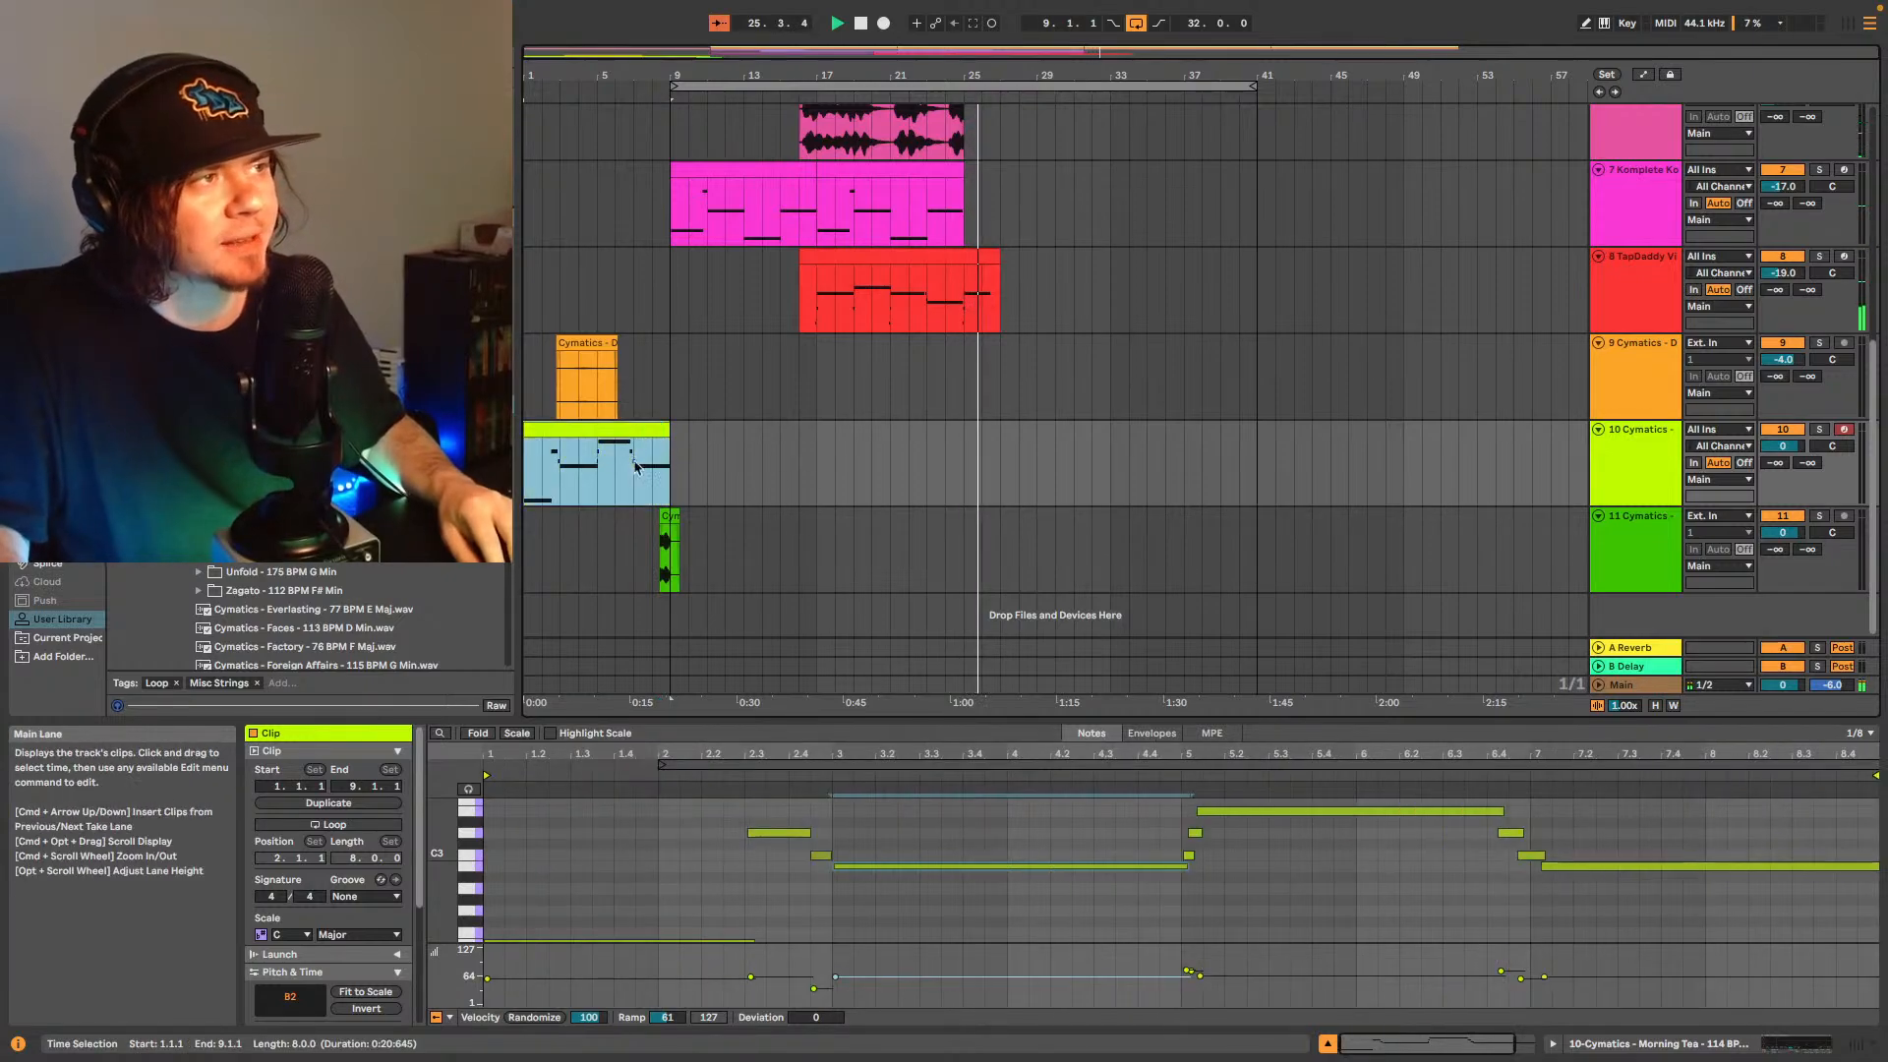
pyautogui.click(1632, 443)
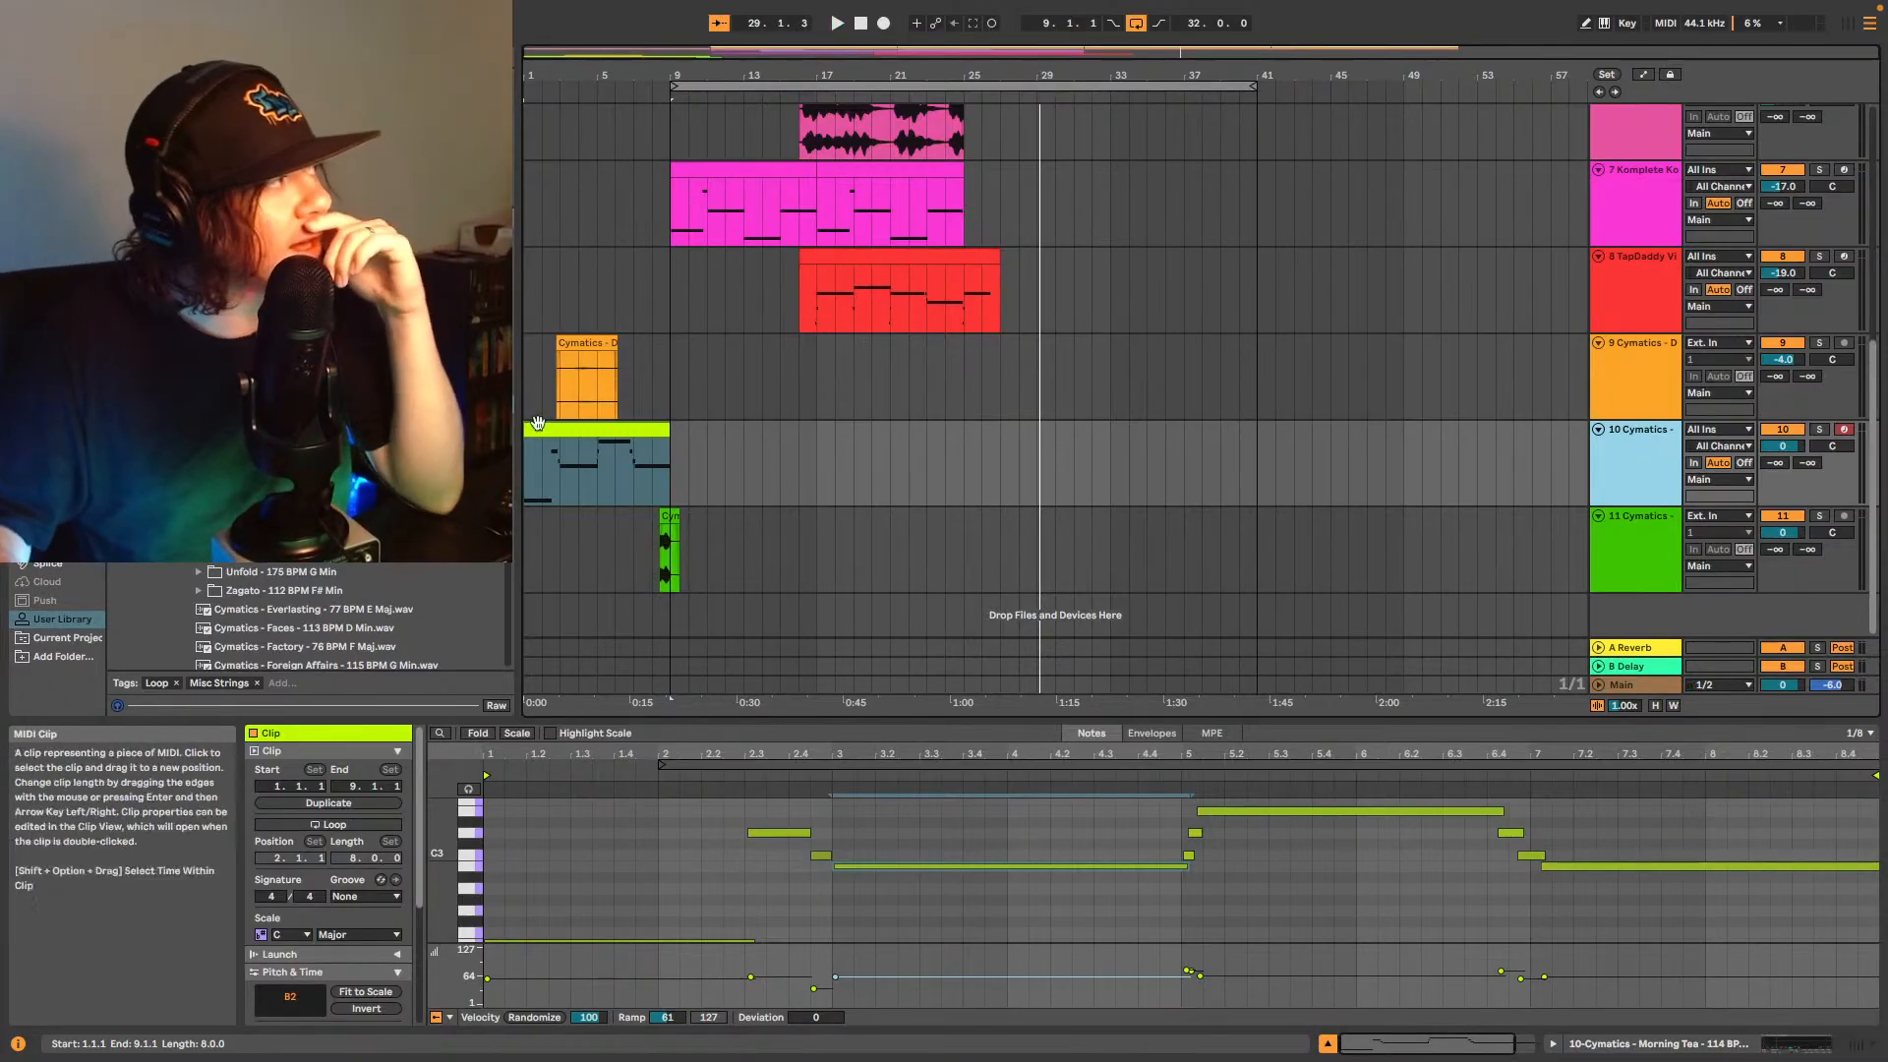
# - Switch the browser from the user library to Splice, clear the active search filter, and list the most recent samples
pyautogui.moveTo(508, 423); pyautogui.dragTo(522, 389)
pyautogui.scroll(-10, 295, 619)
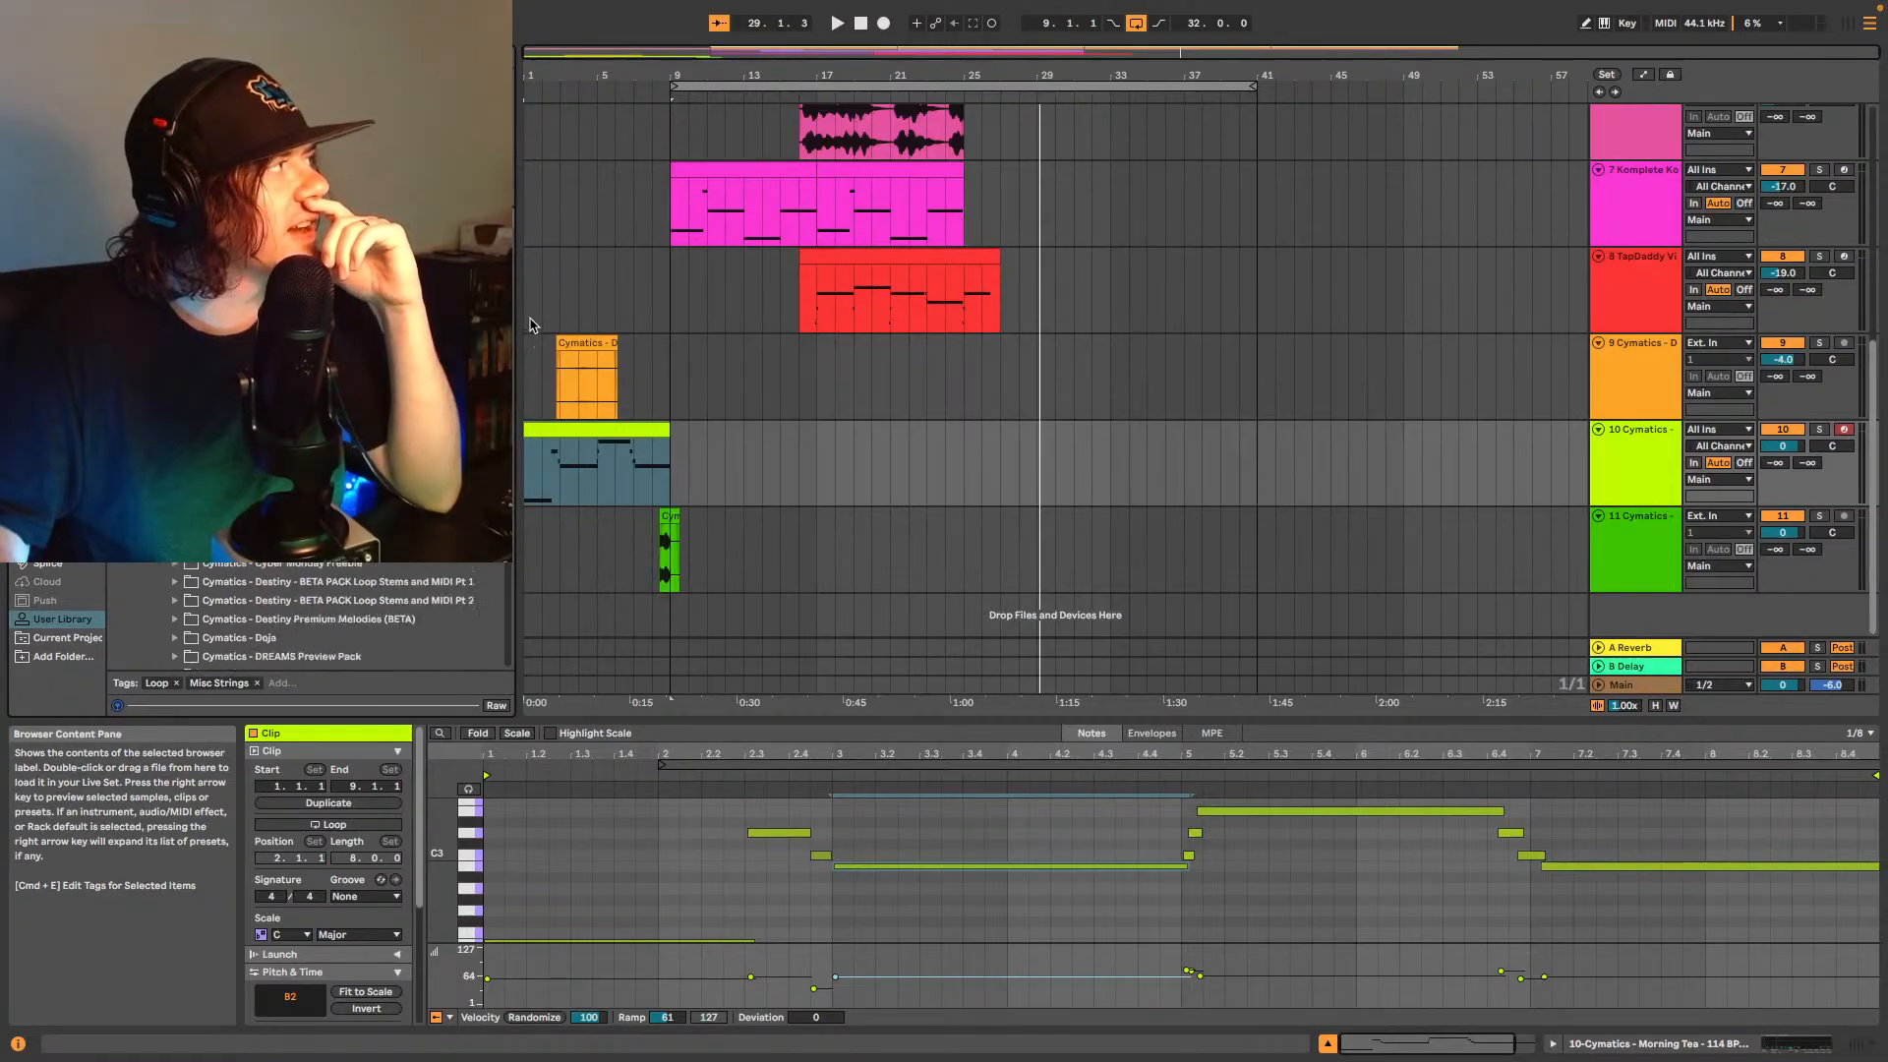
pyautogui.scroll(-10, 295, 620)
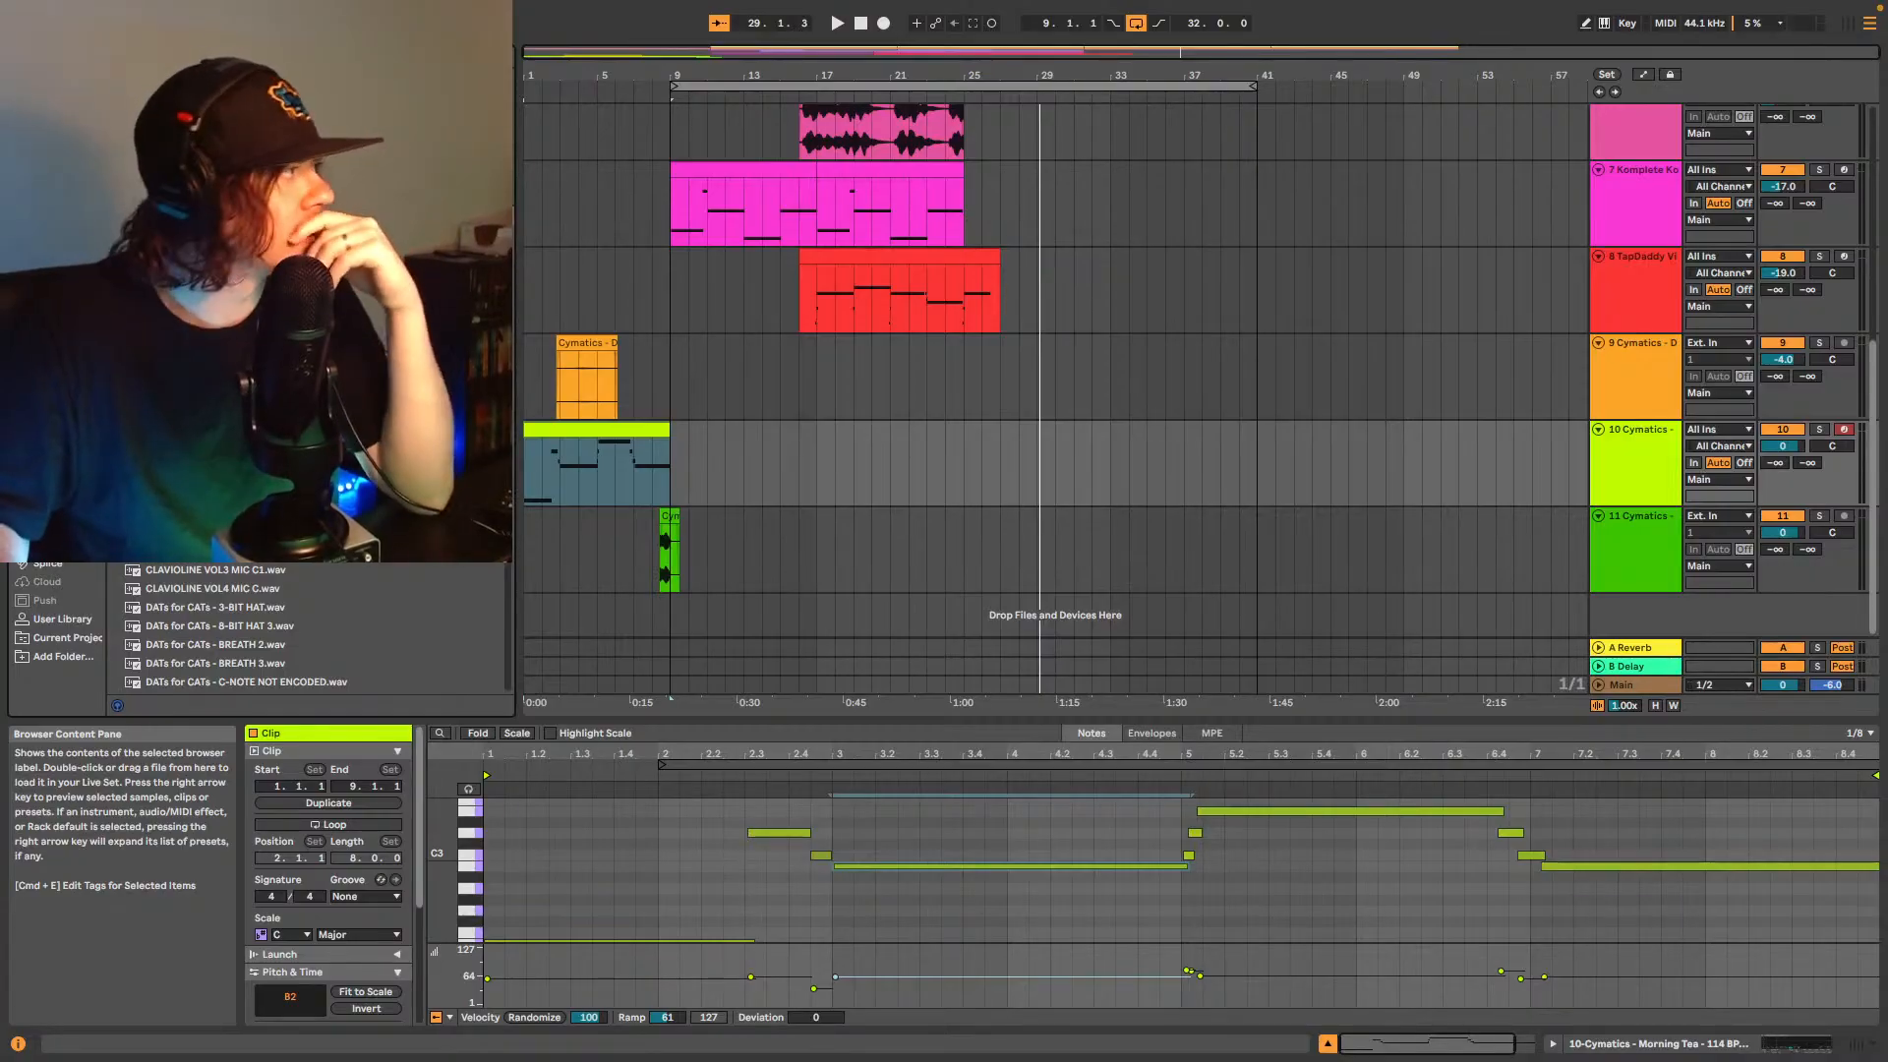
pyautogui.click(49, 566)
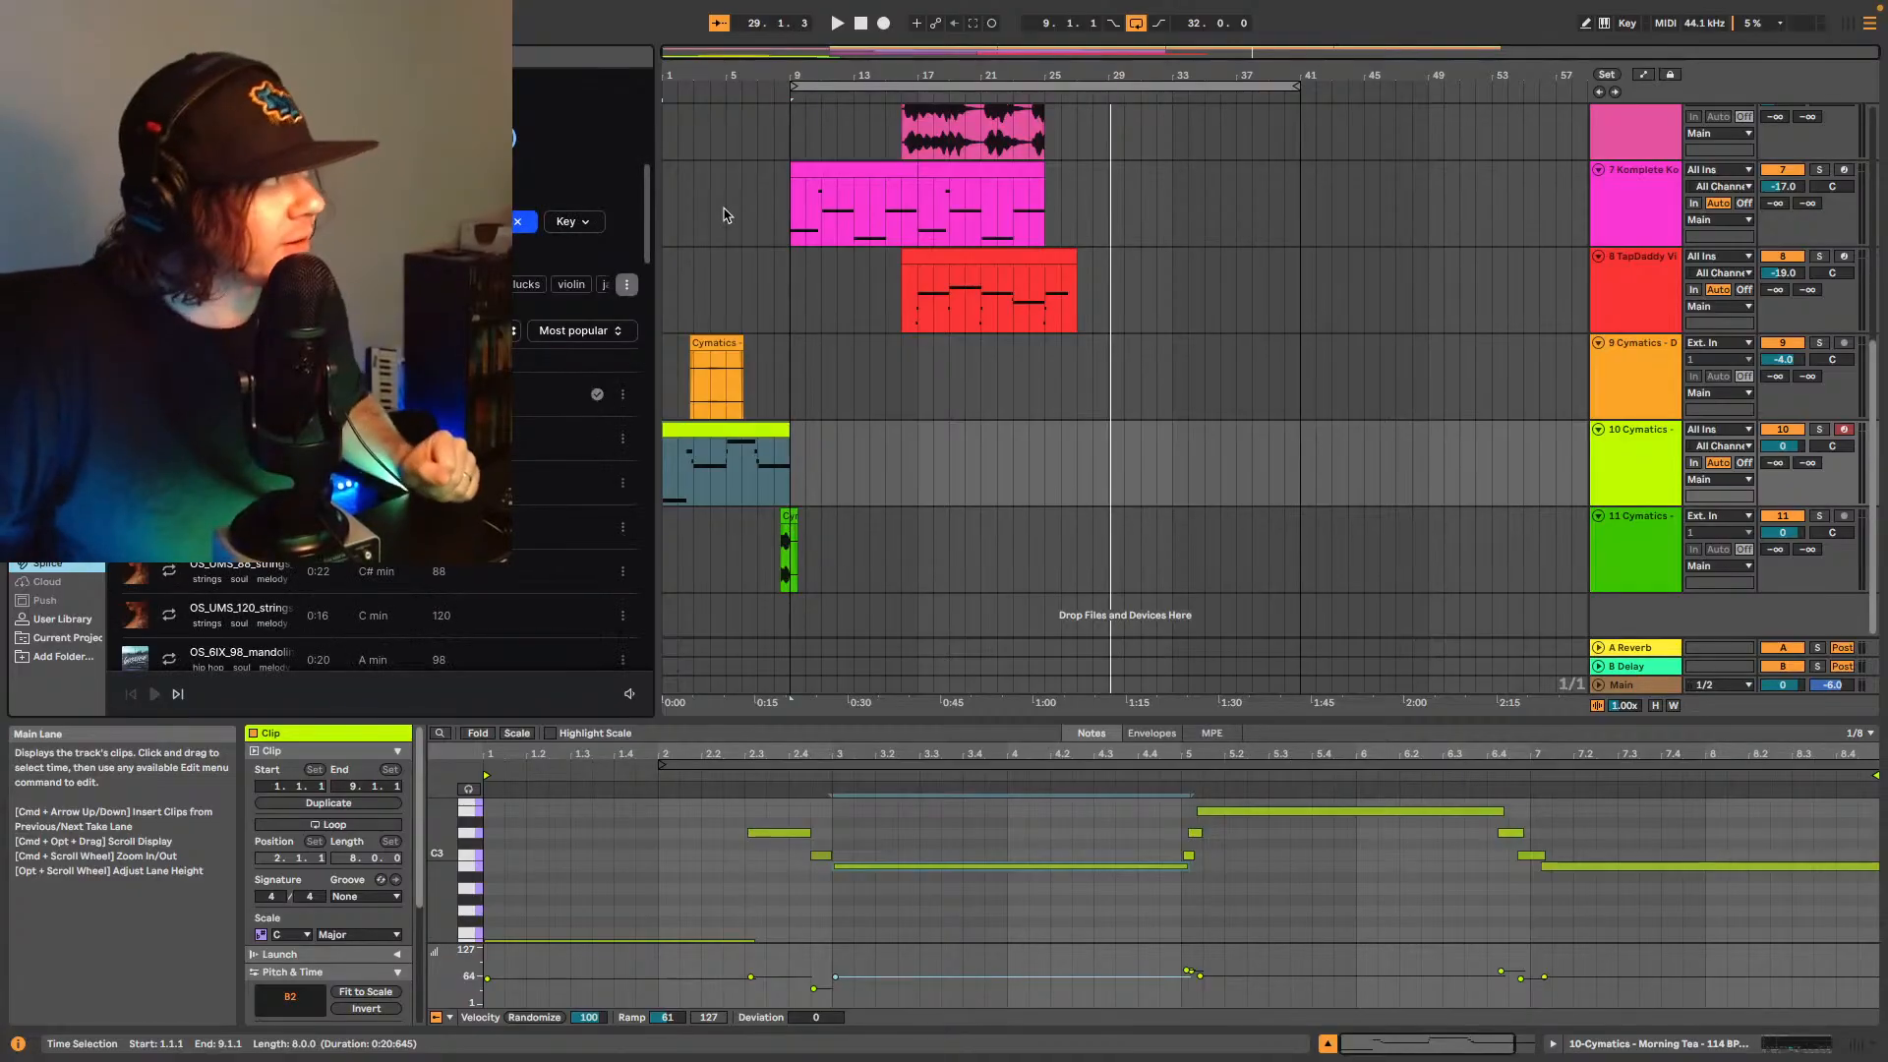
pyautogui.click(520, 228)
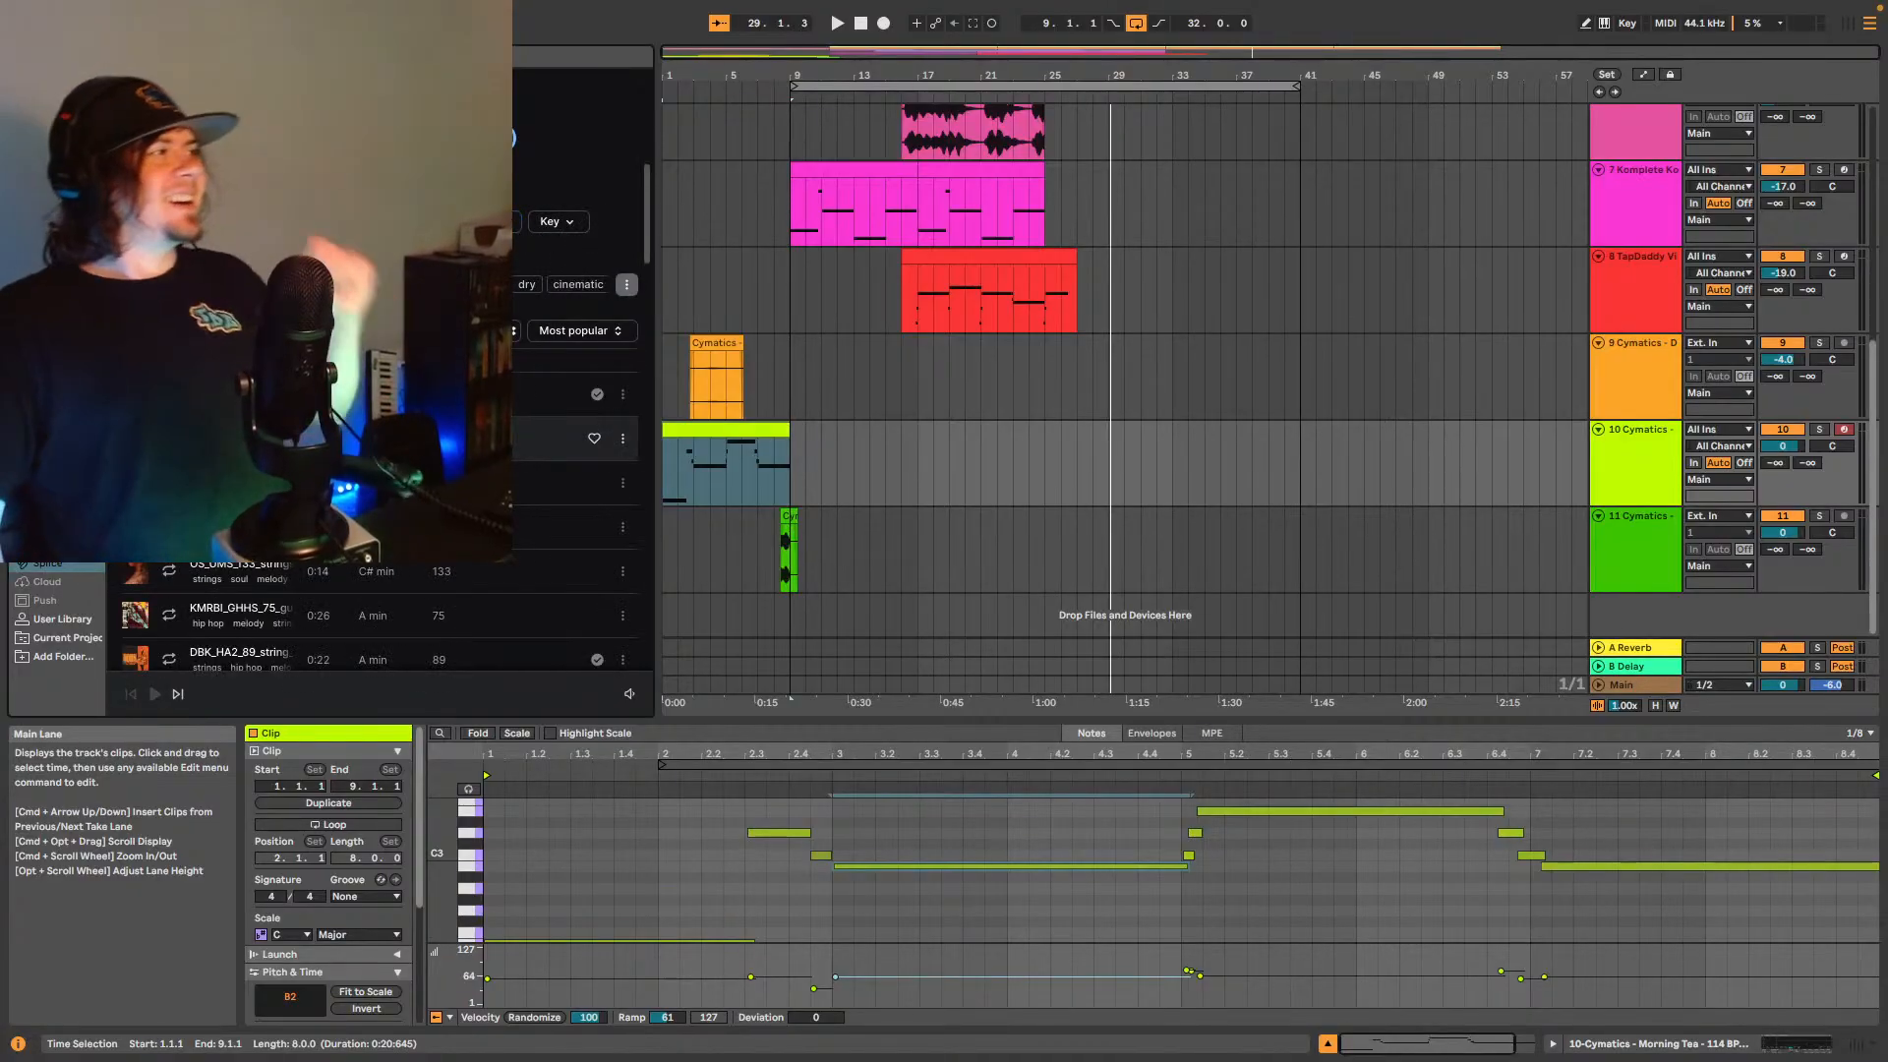
pyautogui.scroll(-1, 379, 394)
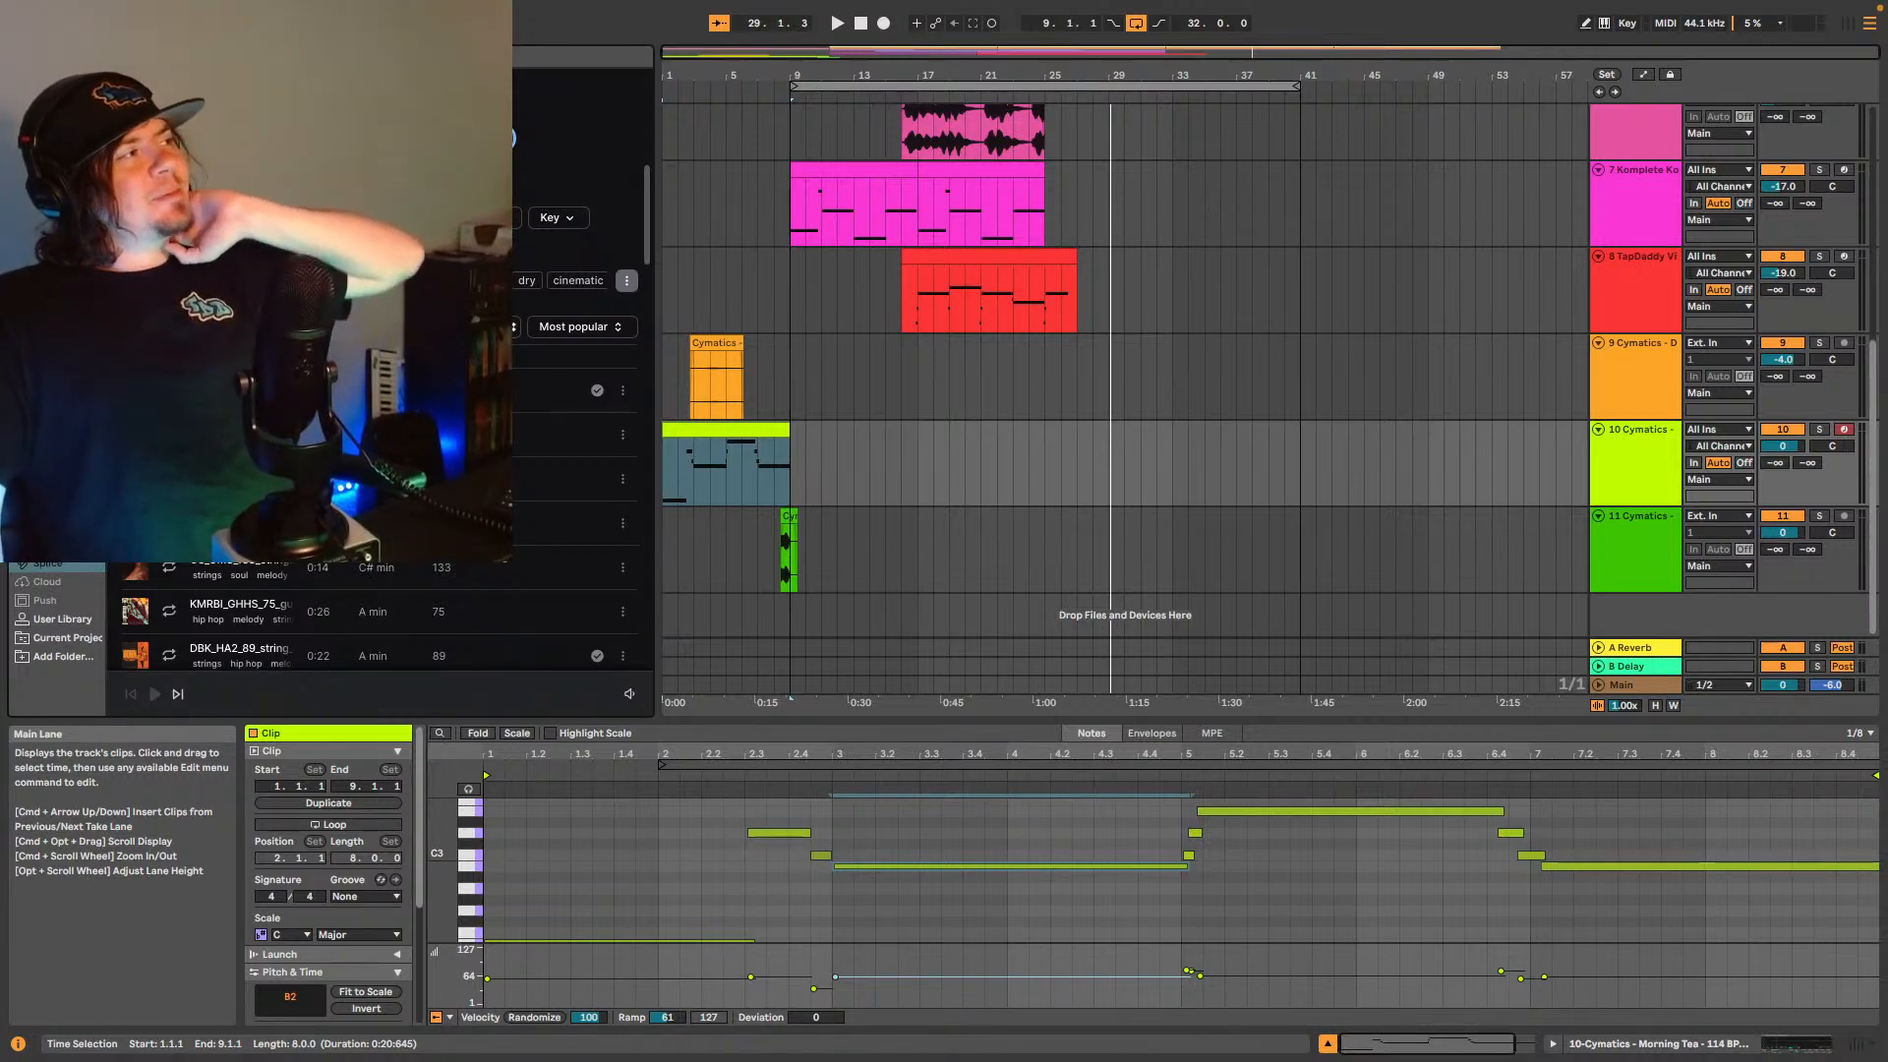
pyautogui.click(236, 92)
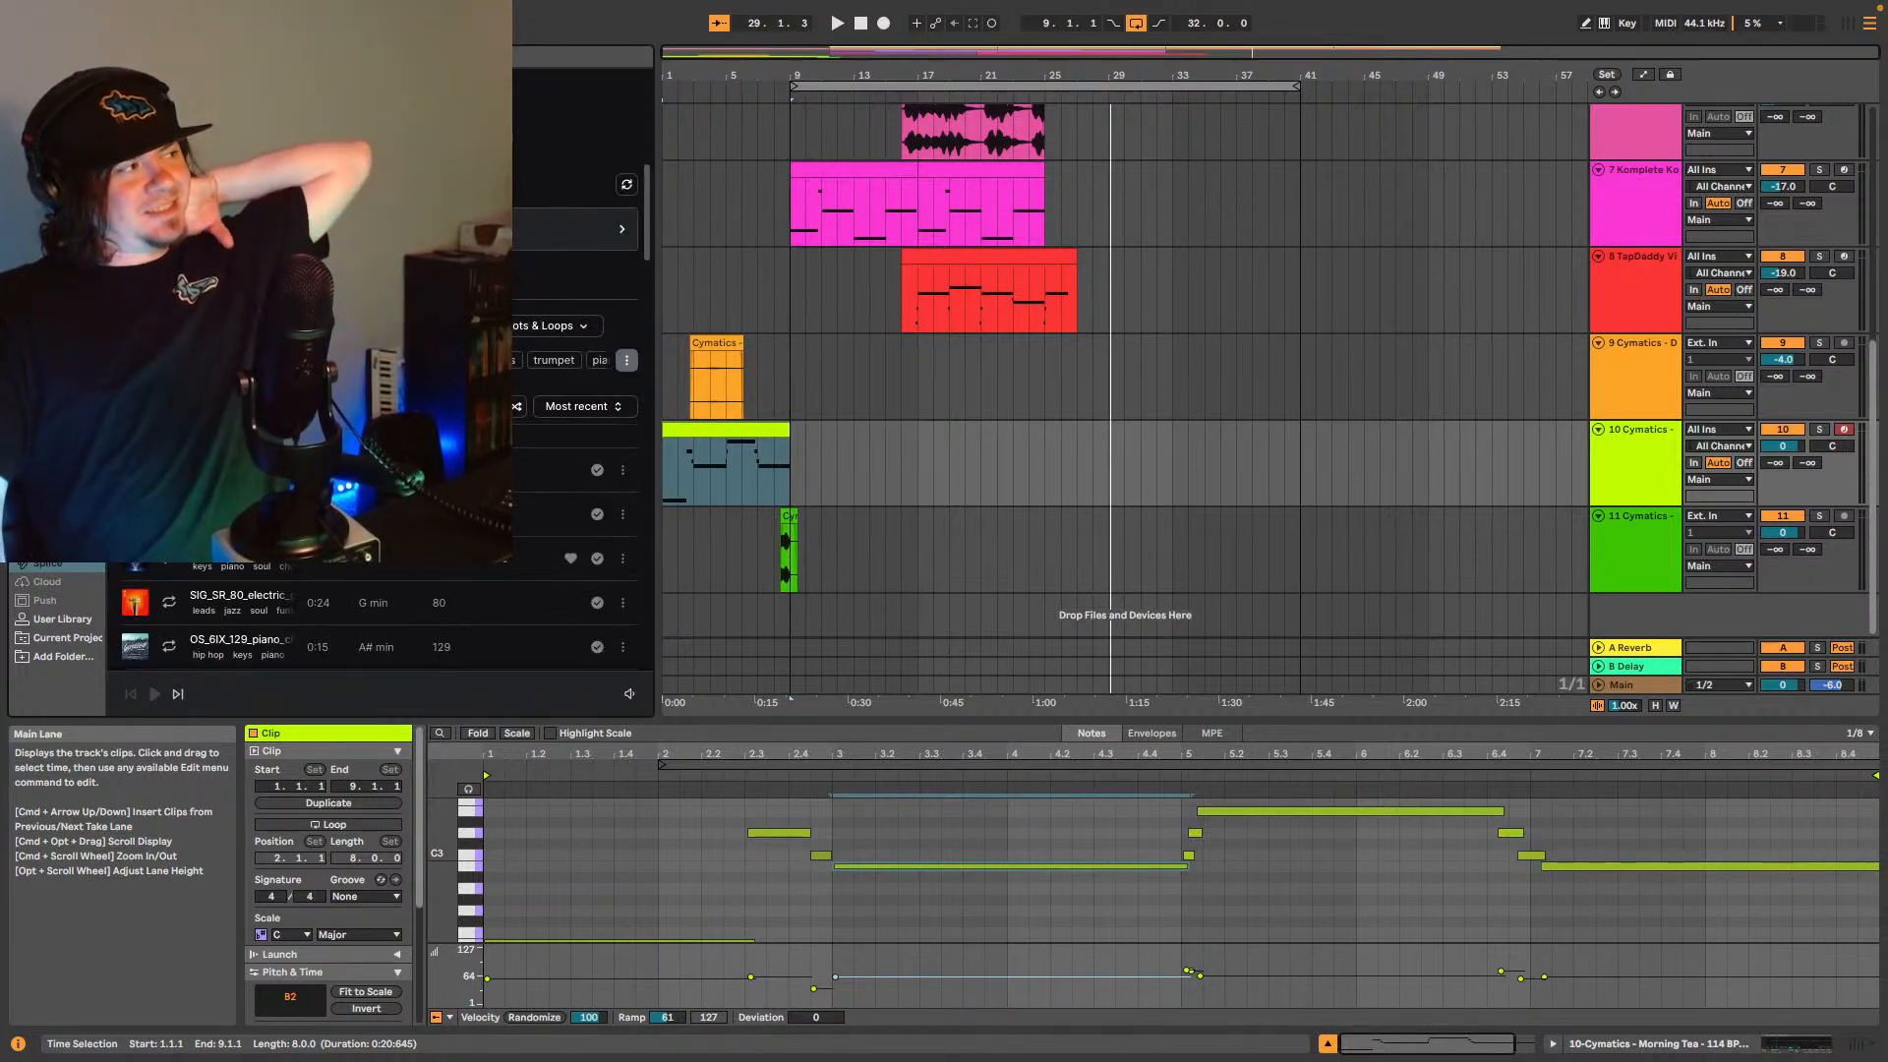
# - Audition the electric guitar, flute, female vocal and saxophone loops in the Splice sample list
pyautogui.click(197, 594)
pyautogui.scroll(-5, 186, 580)
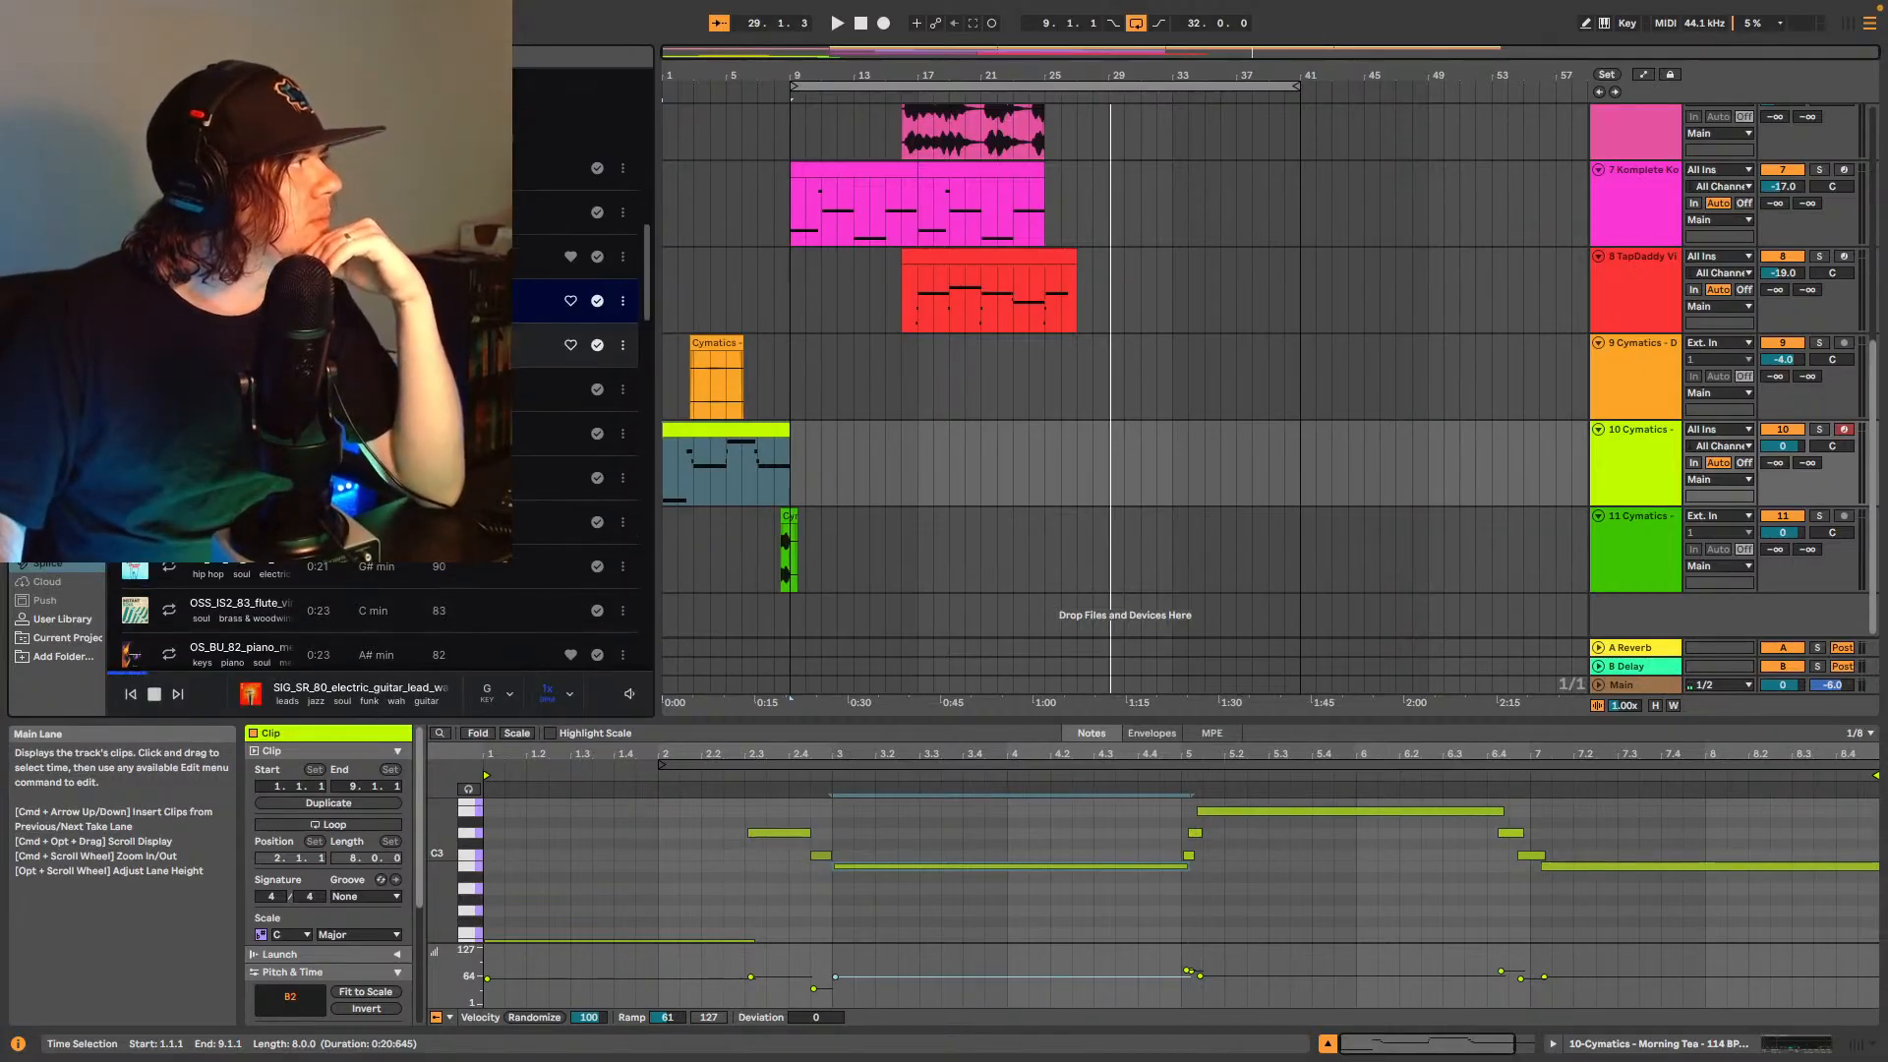
pyautogui.click(246, 344)
pyautogui.click(246, 389)
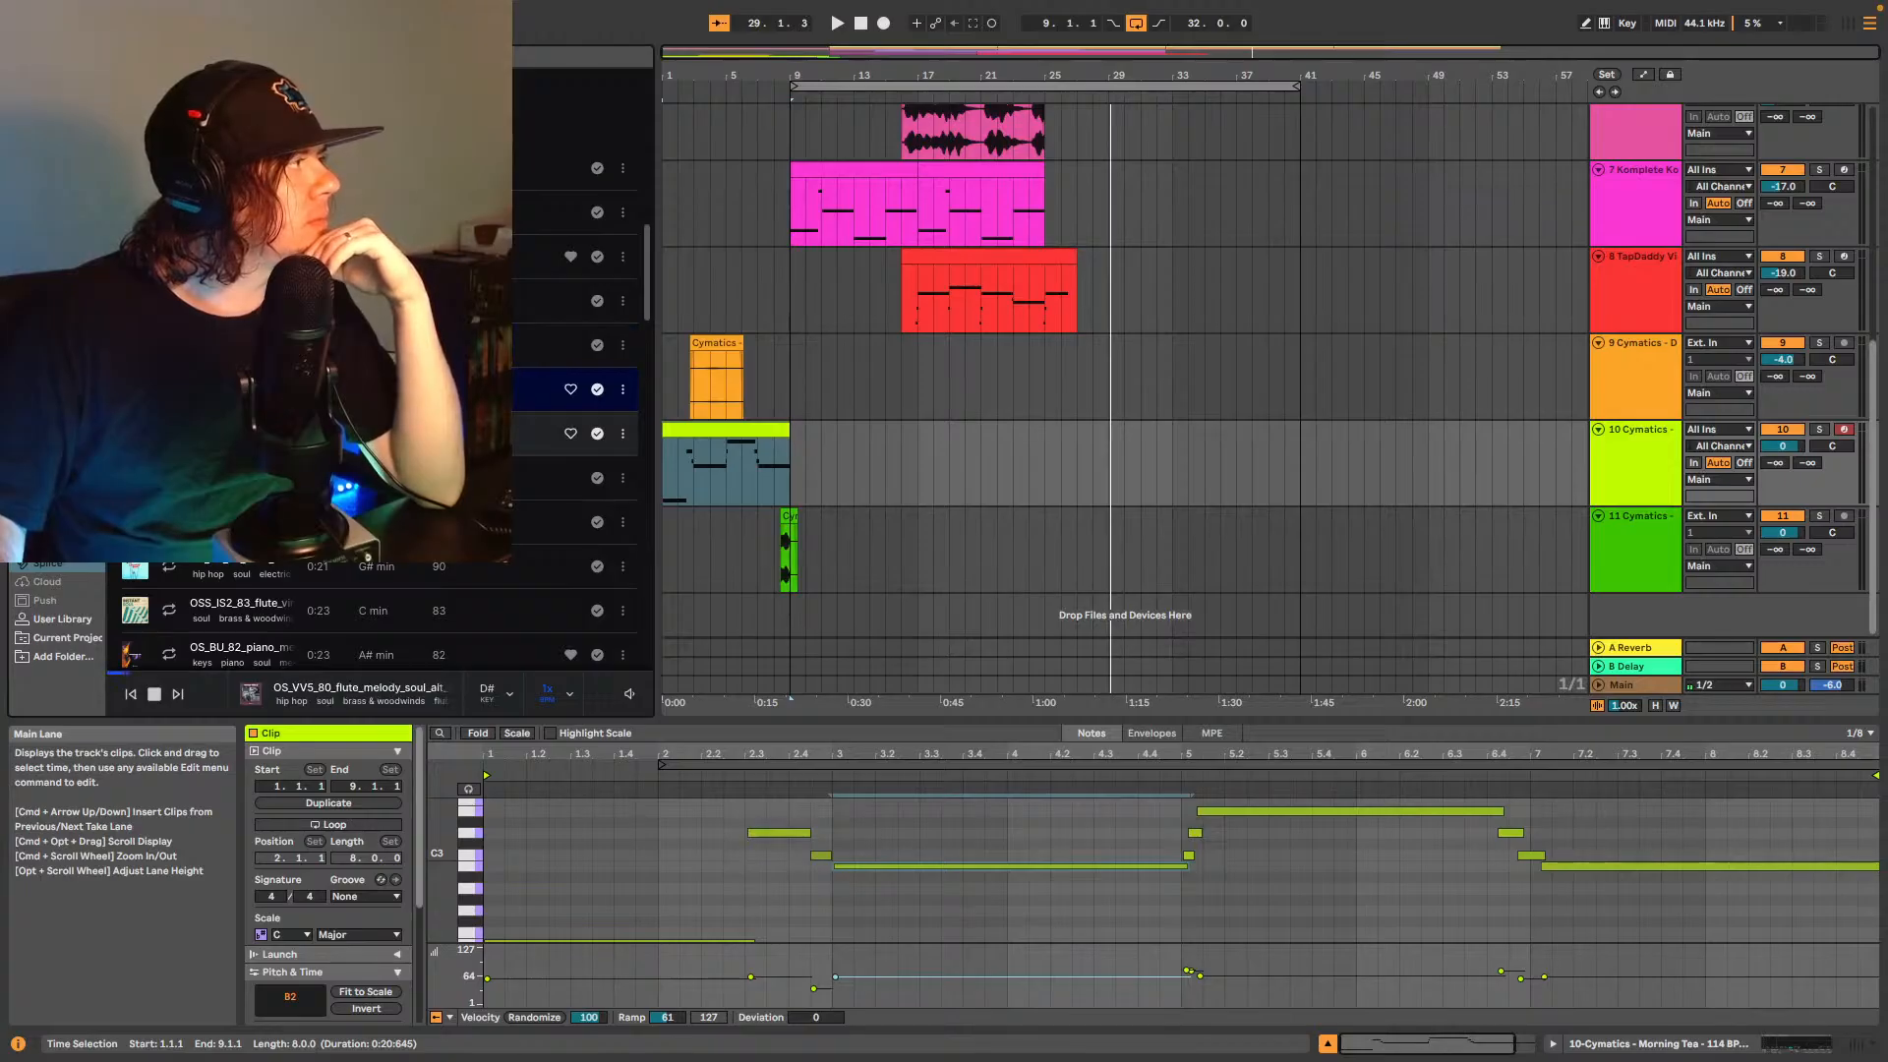
pyautogui.click(246, 433)
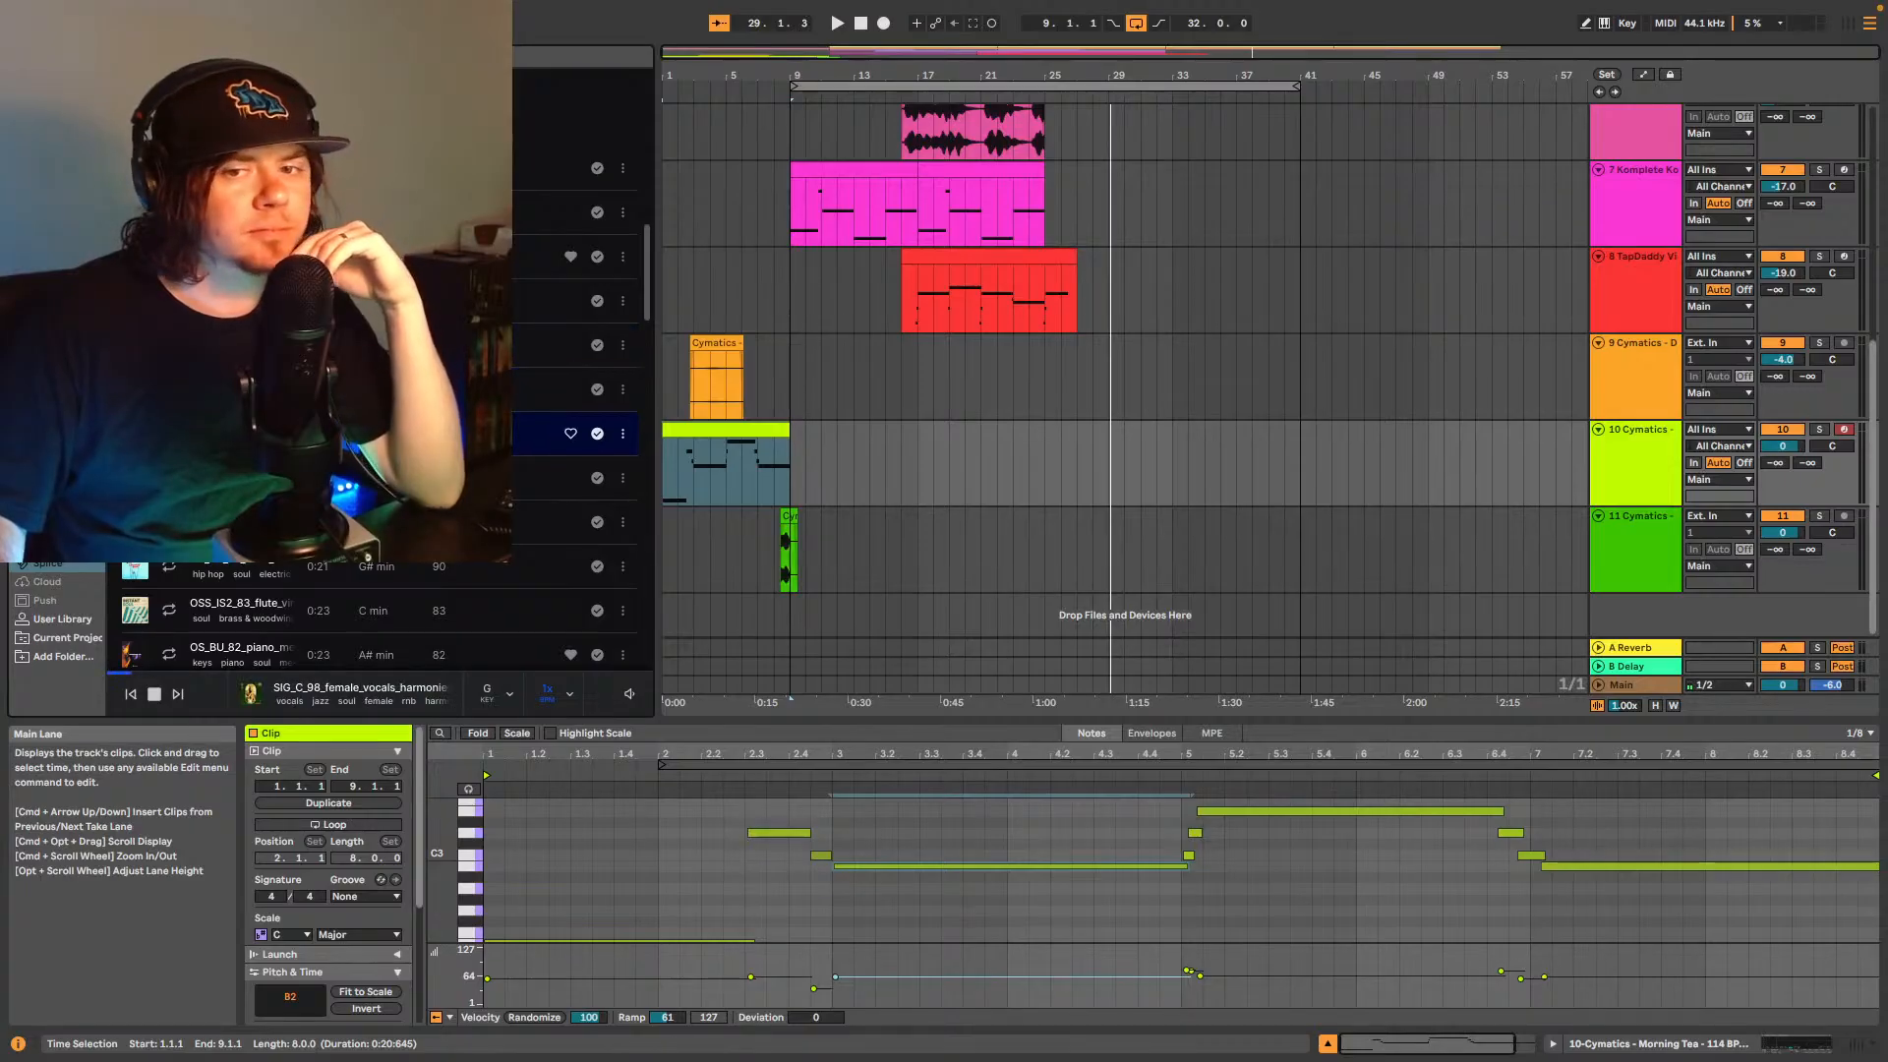
pyautogui.click(246, 477)
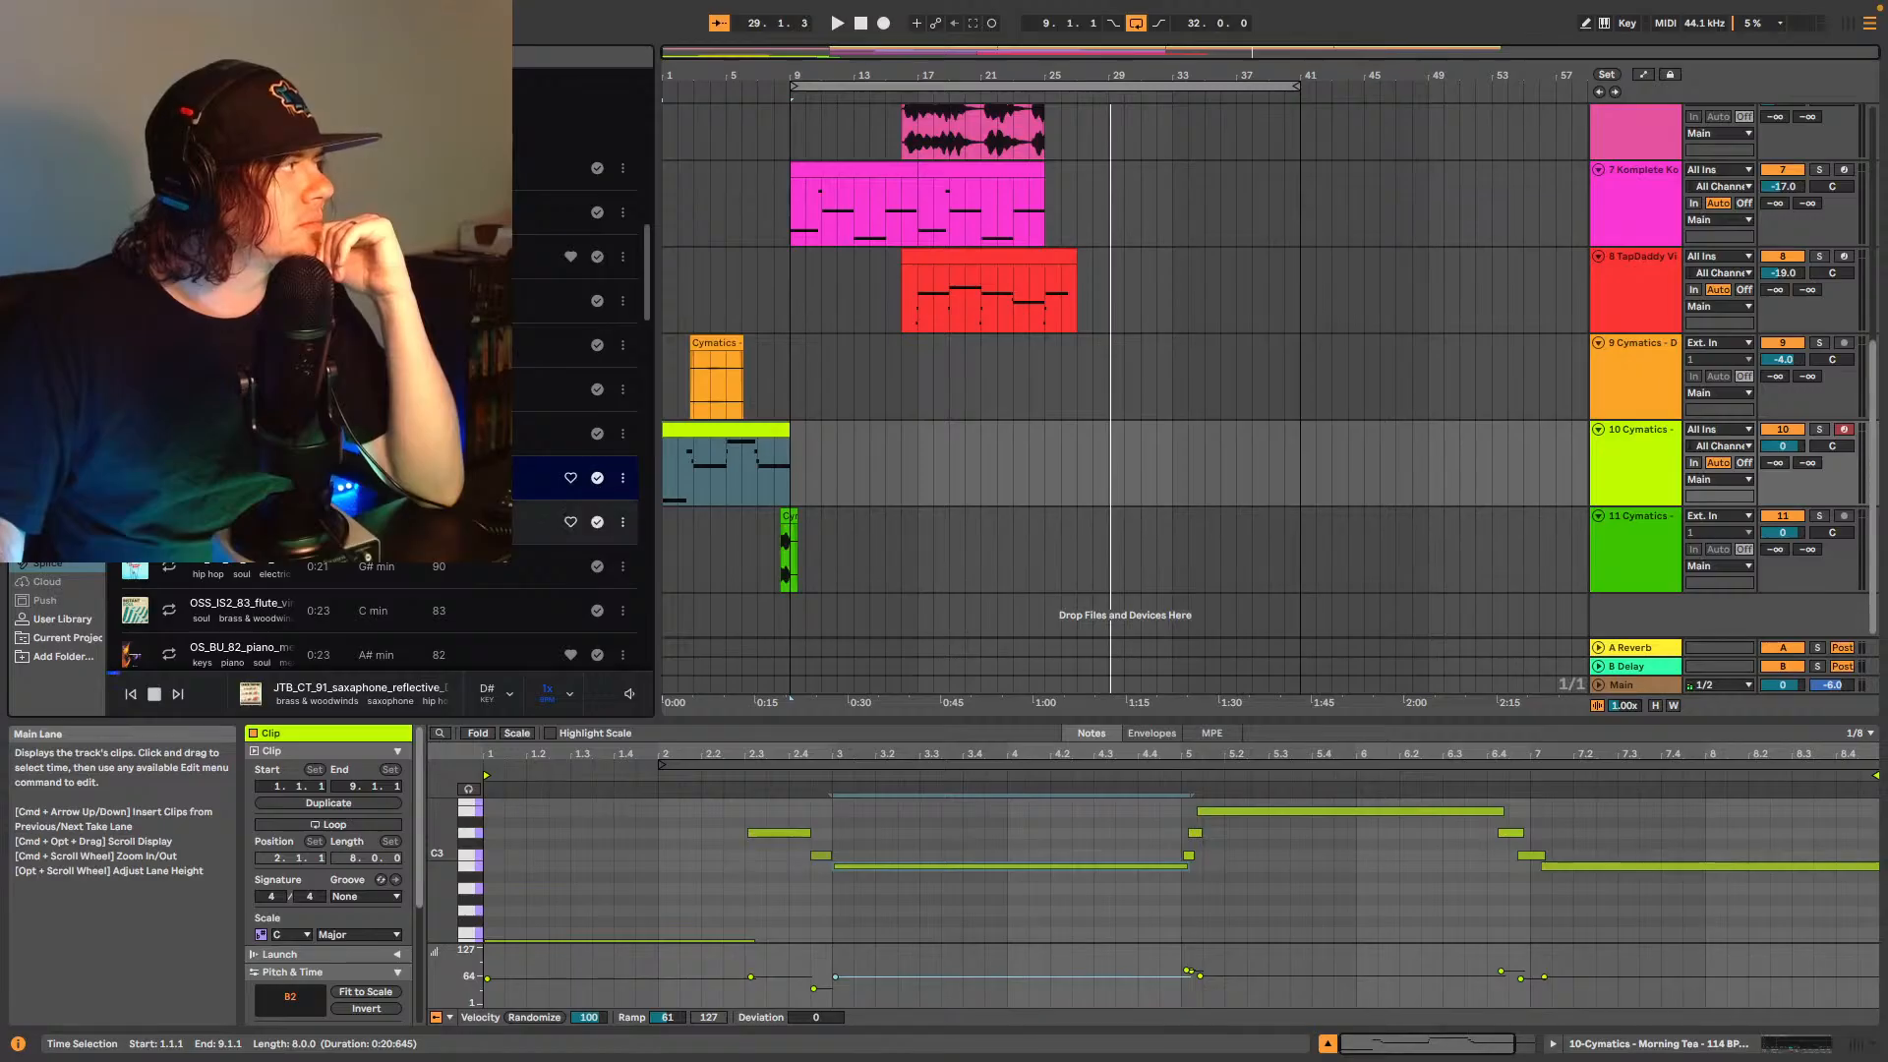
pyautogui.click(246, 521)
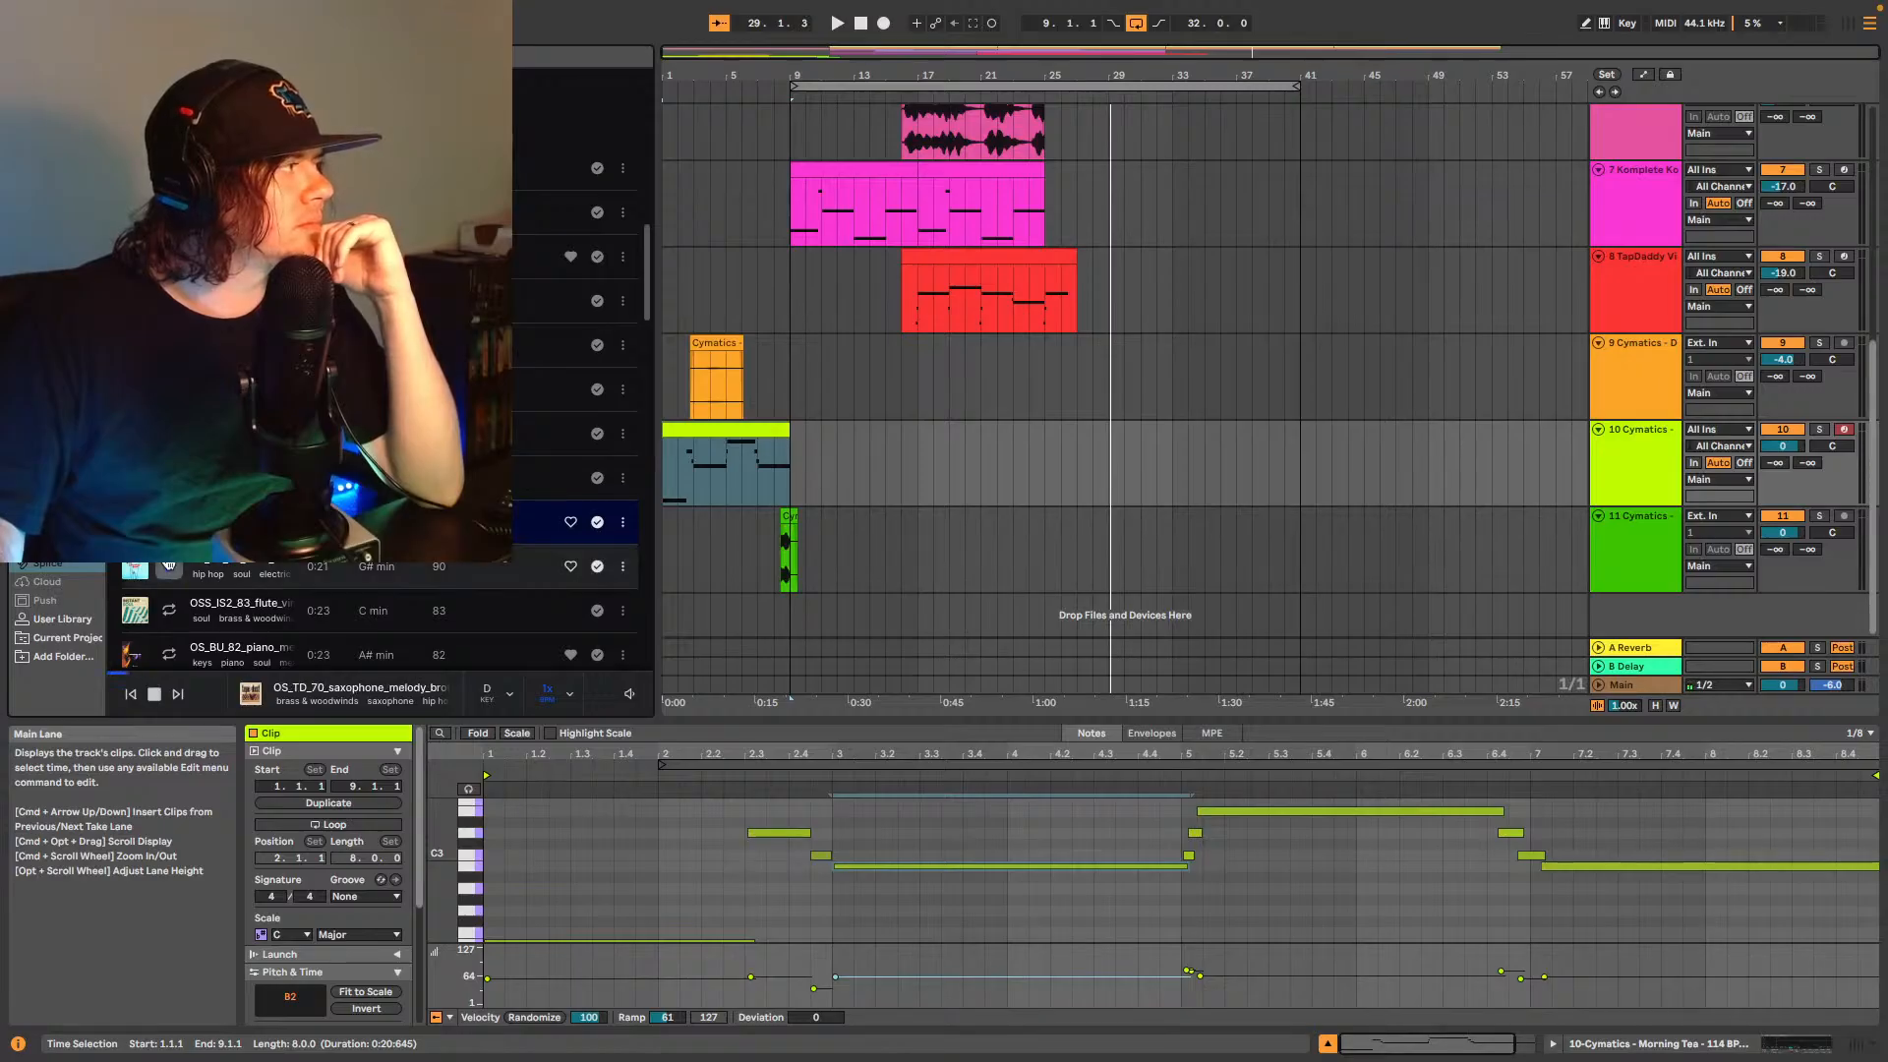
pyautogui.click(168, 567)
pyautogui.click(177, 614)
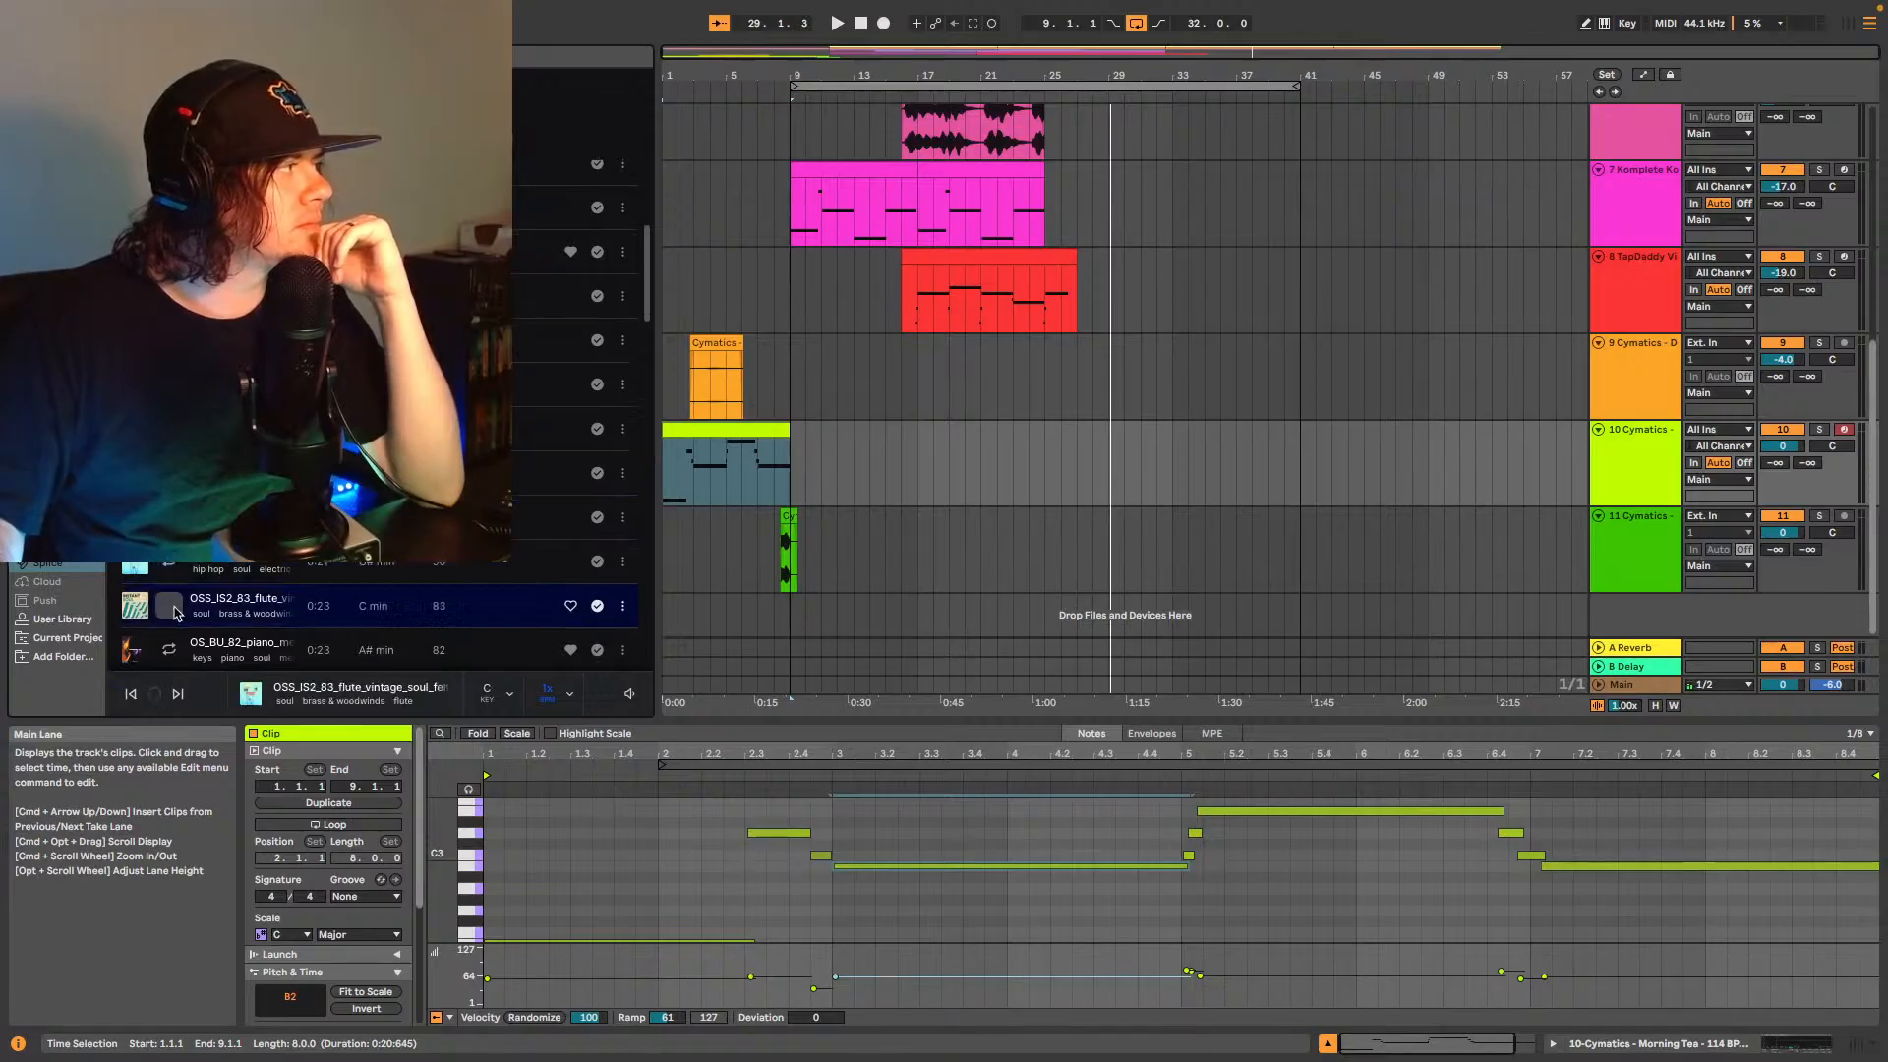
# - Audition the piano, saxophone and violin loops further down the Splice list, including OS_VV5_135_violin_pad_melody
pyautogui.scroll(-3, 173, 590)
pyautogui.click(295, 340)
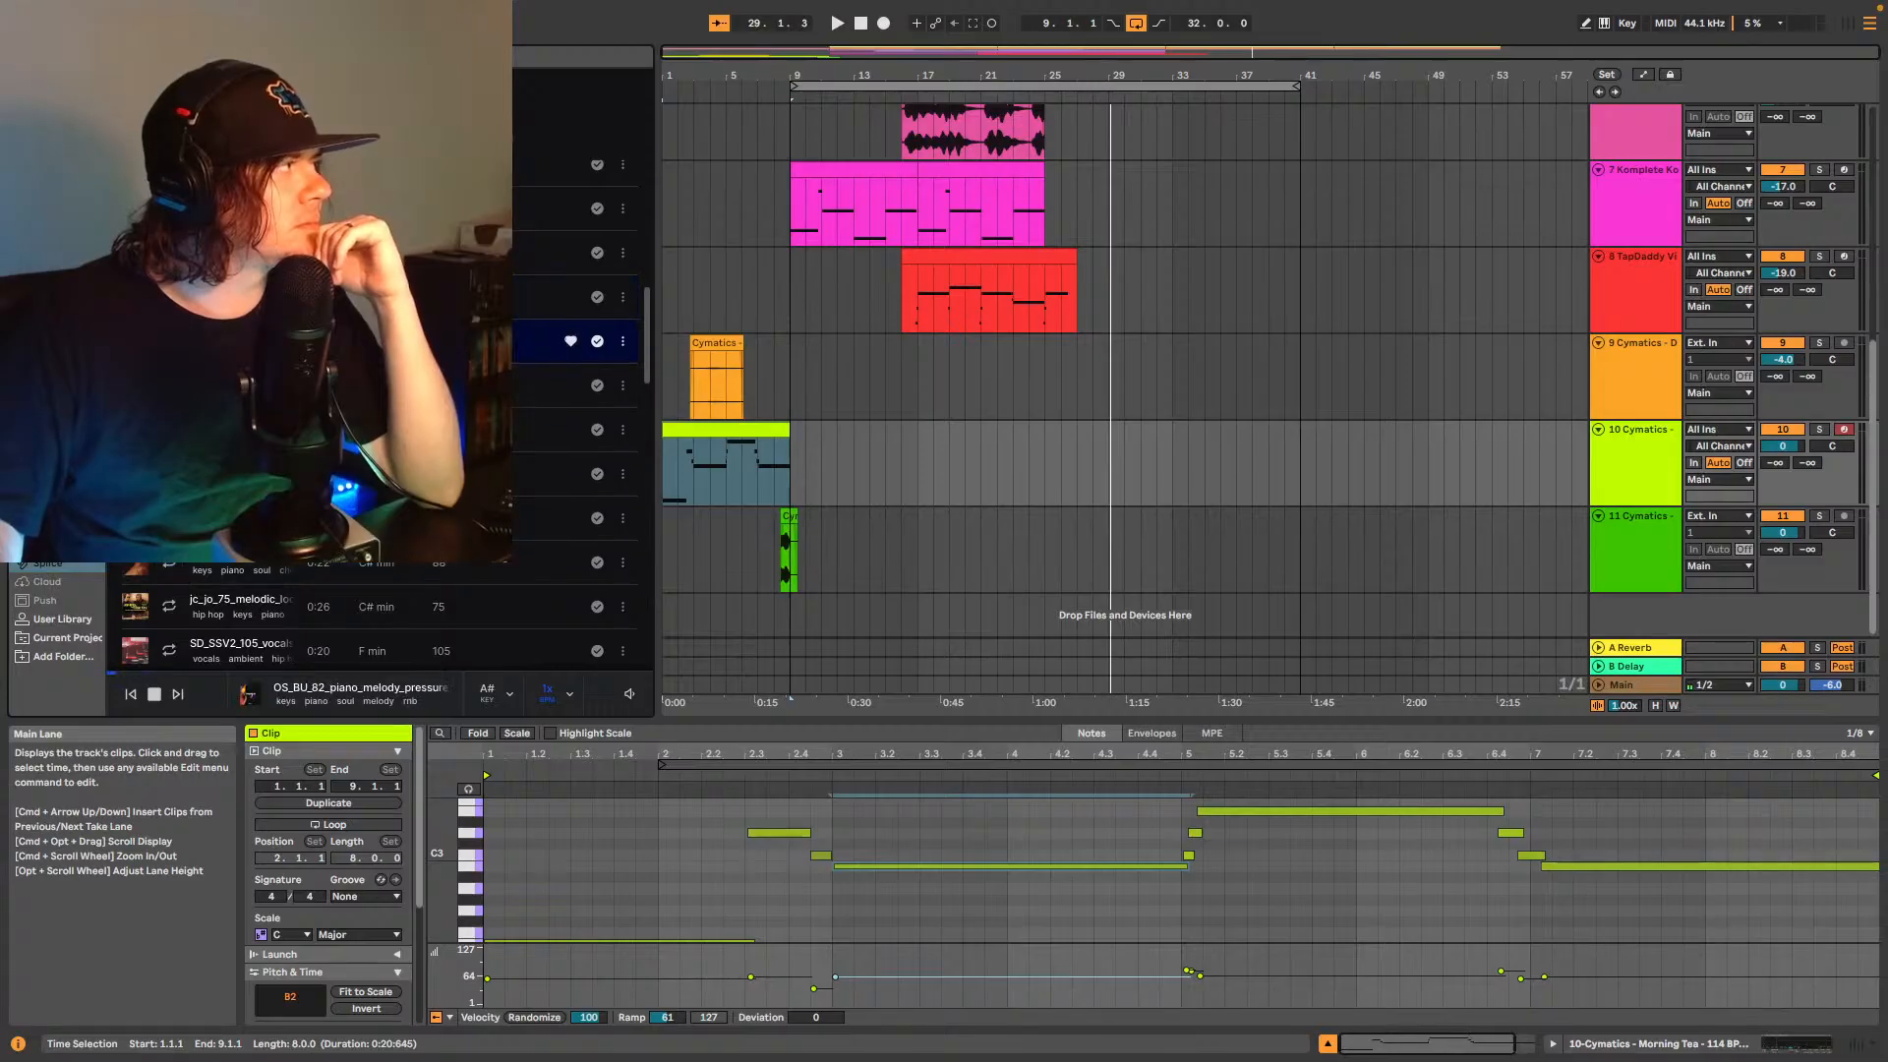
pyautogui.click(295, 385)
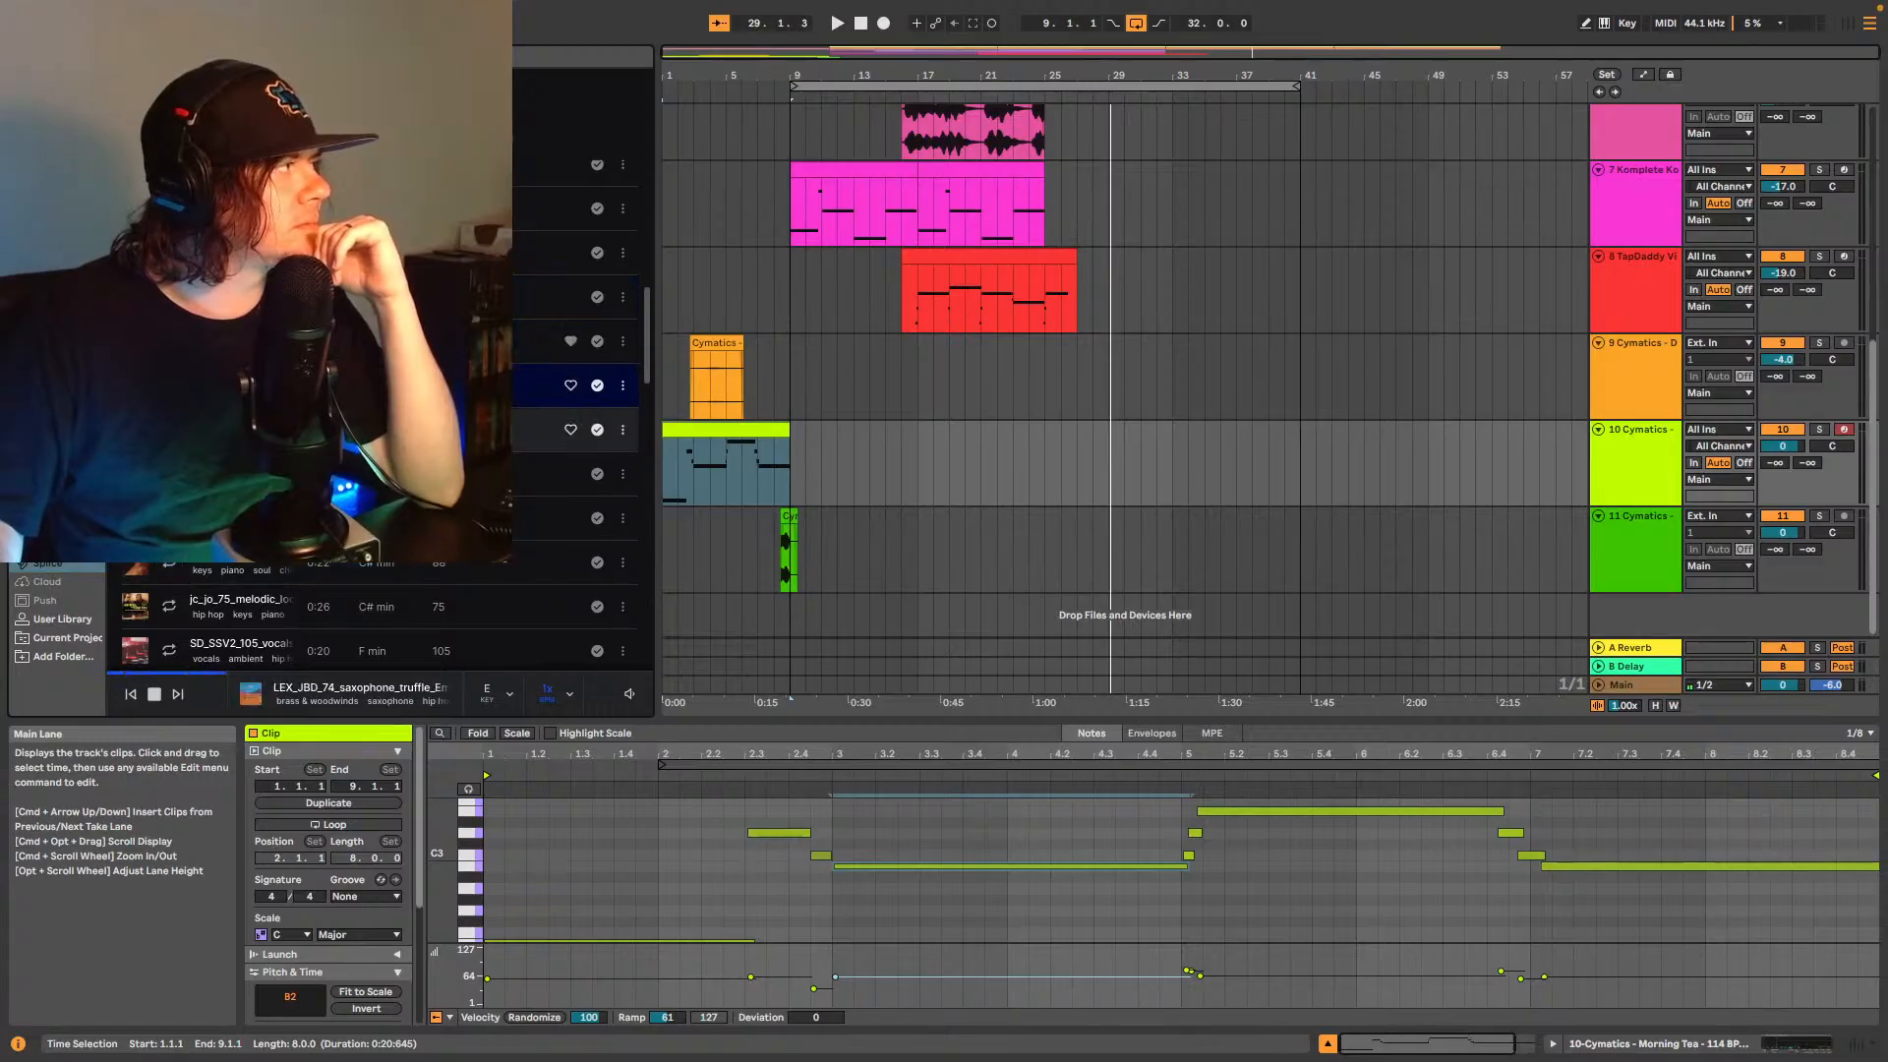
pyautogui.click(295, 429)
pyautogui.press('Down')
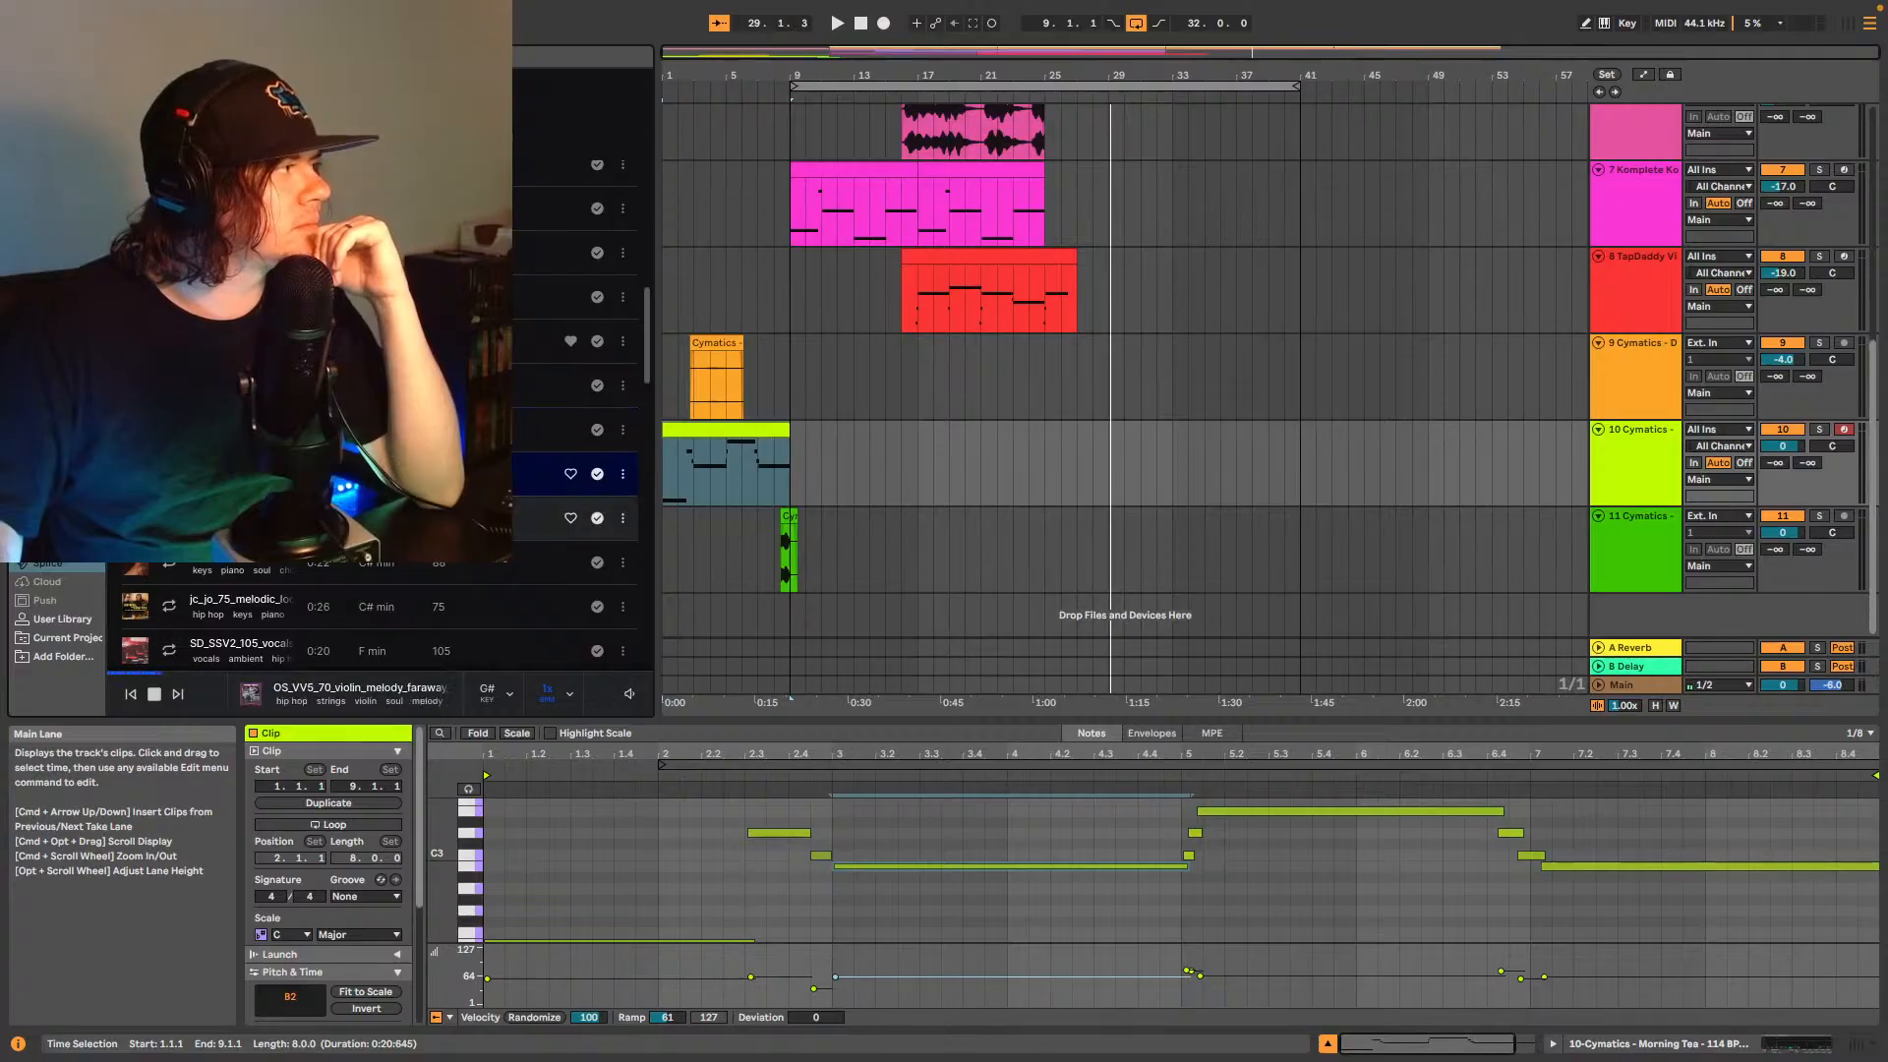
pyautogui.click(295, 518)
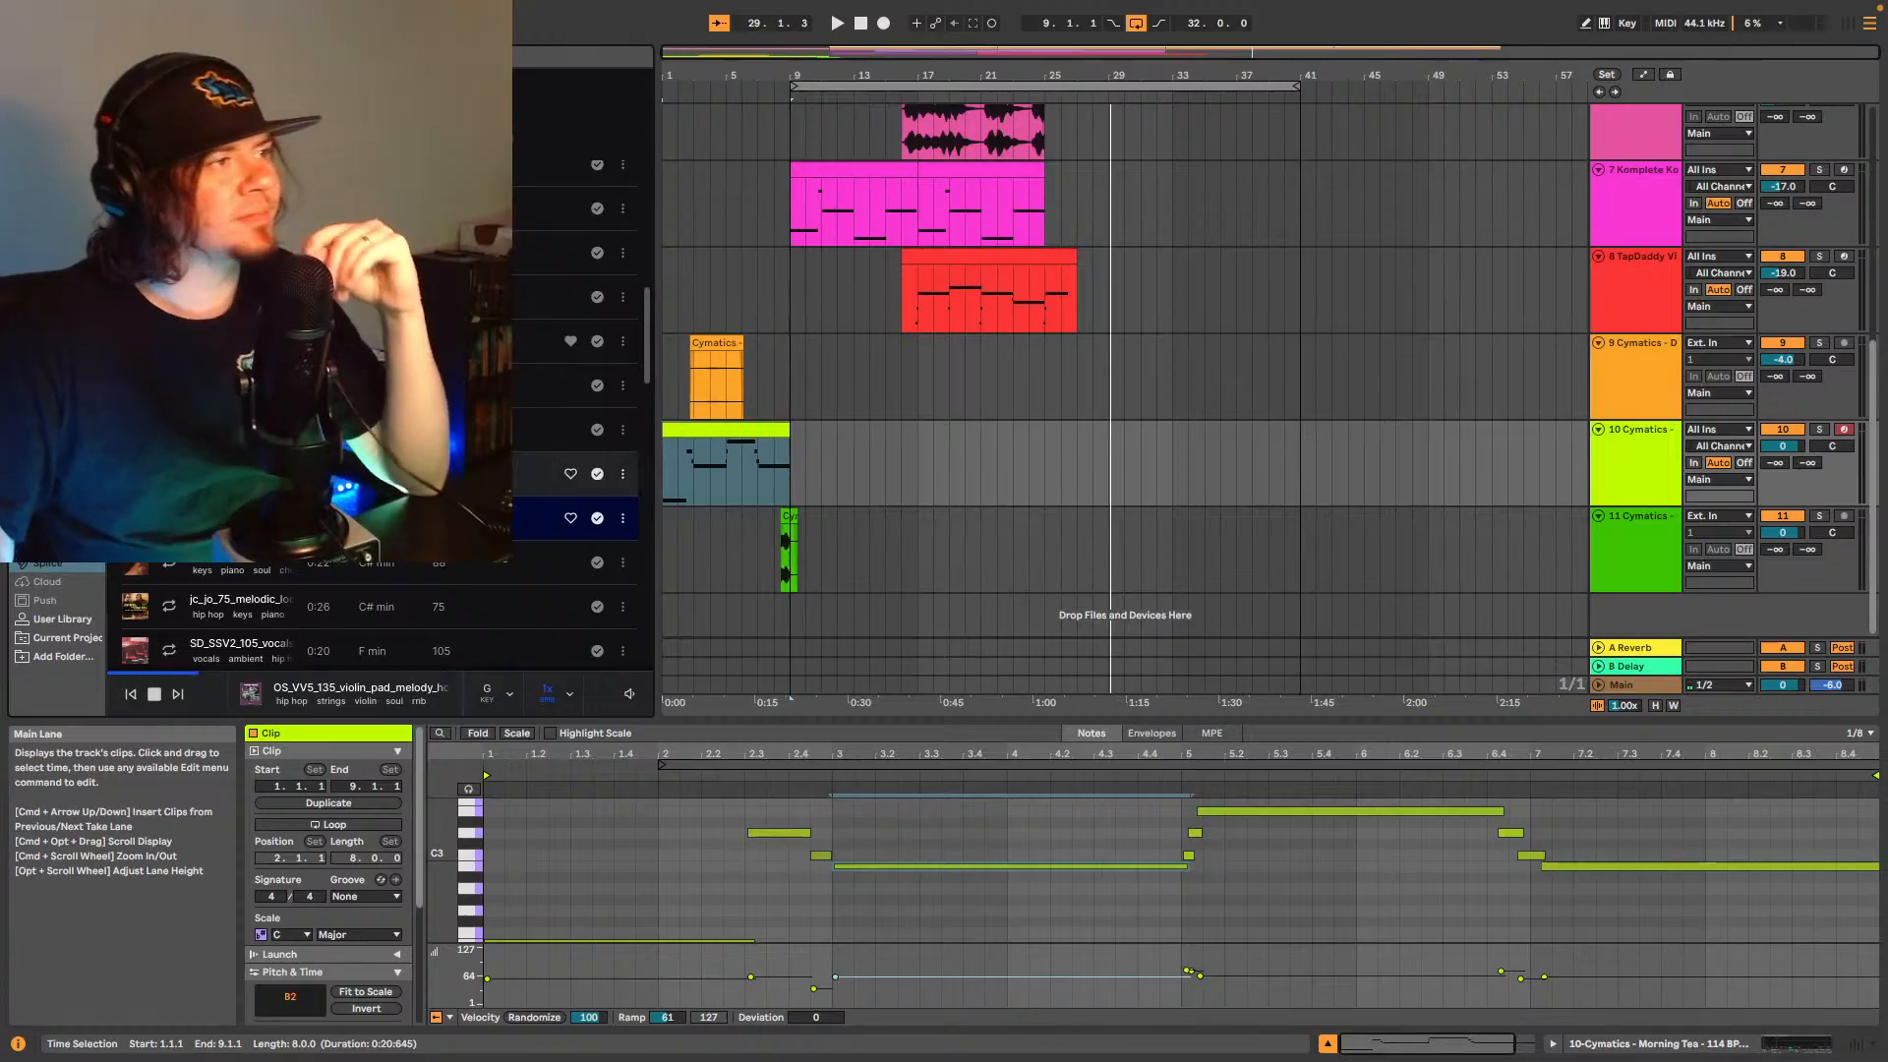
# - Insert a new MIDI track below track 11 and show its empty device chain
pyautogui.click(1630, 539)
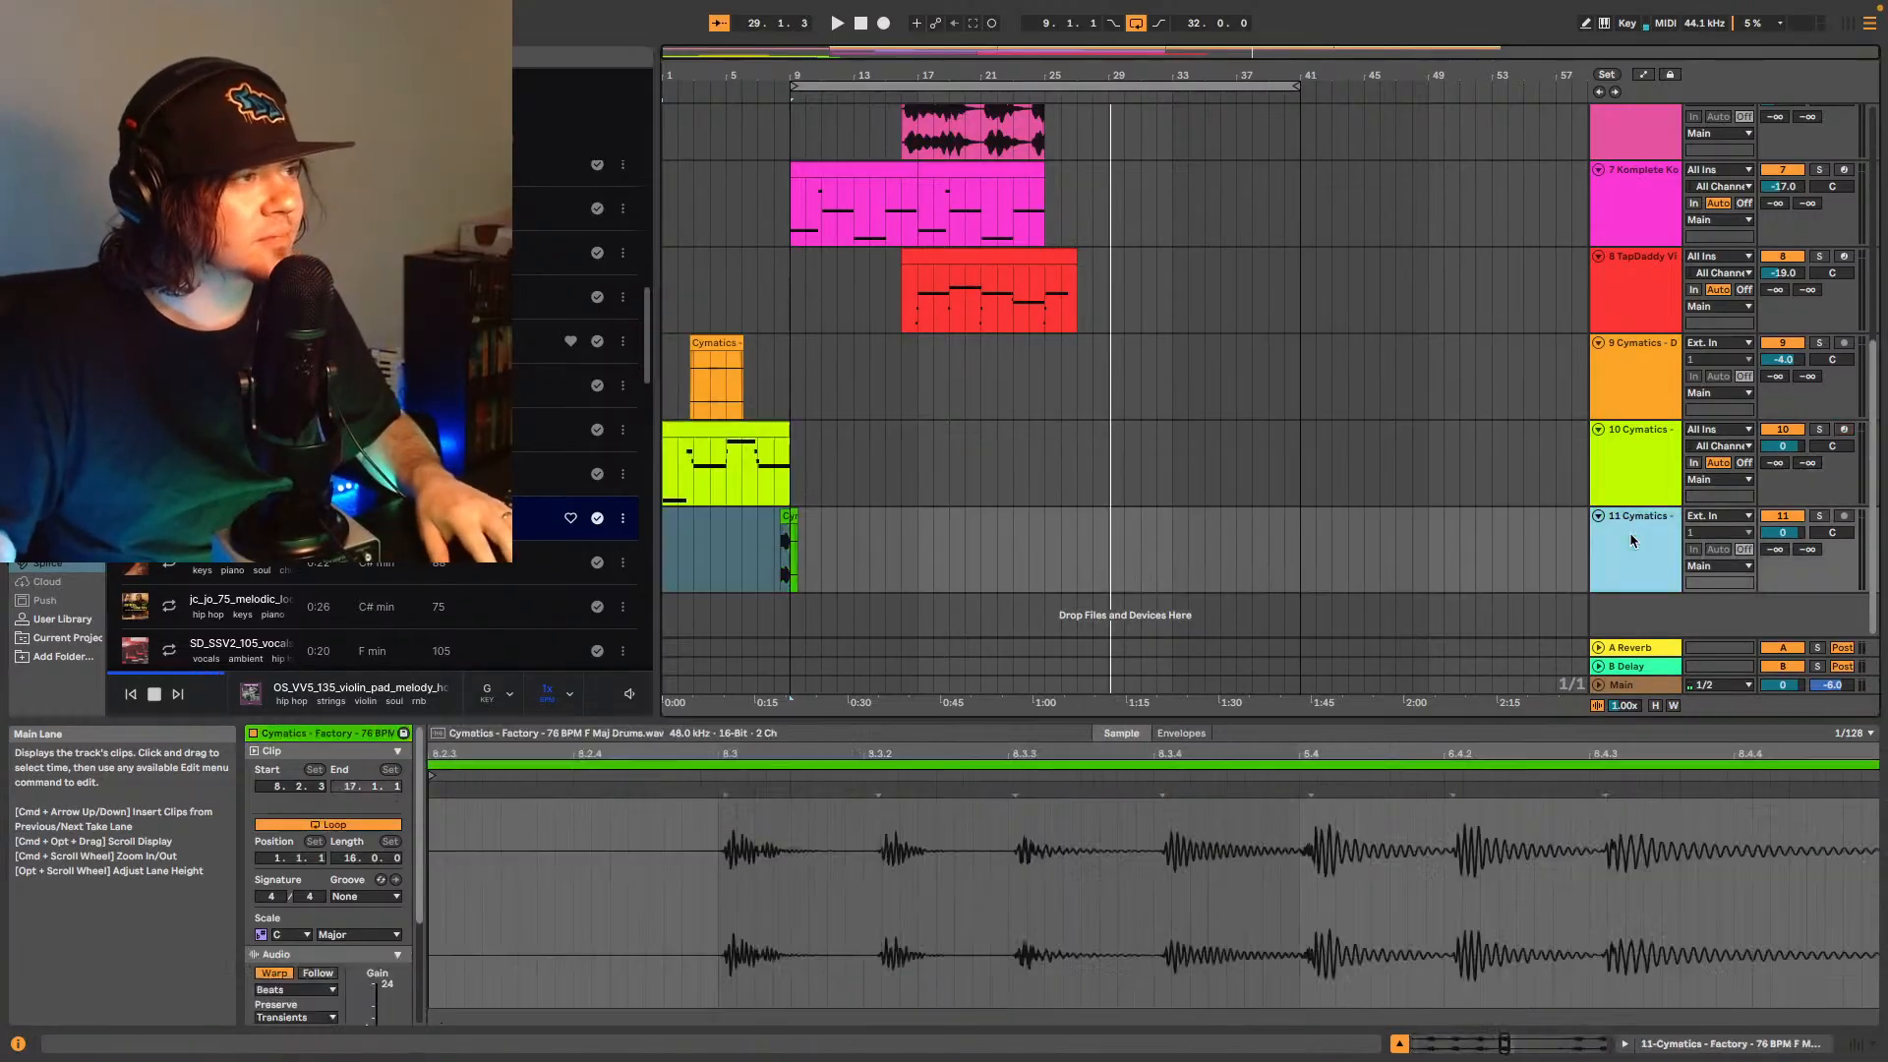
pyautogui.hotkey('ctrl', 'shift', 't')
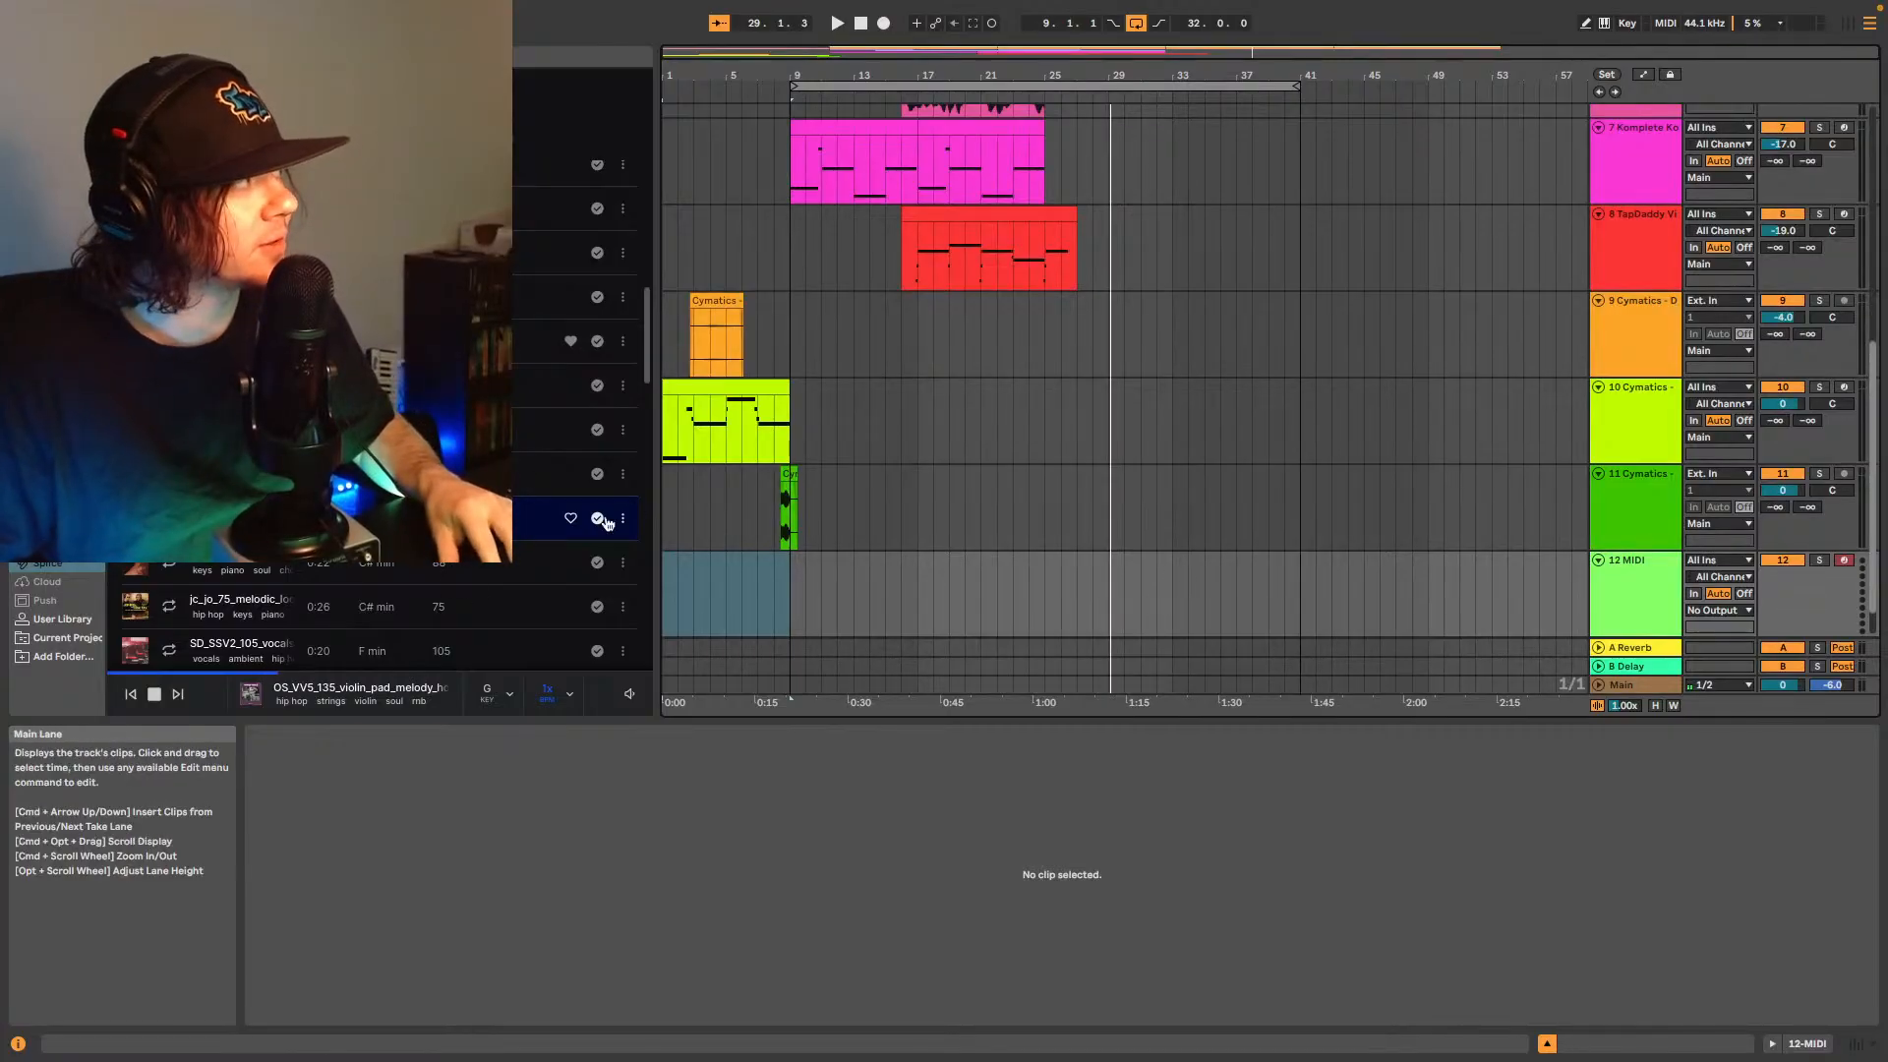
pyautogui.hotkey('shift', 'Tab')
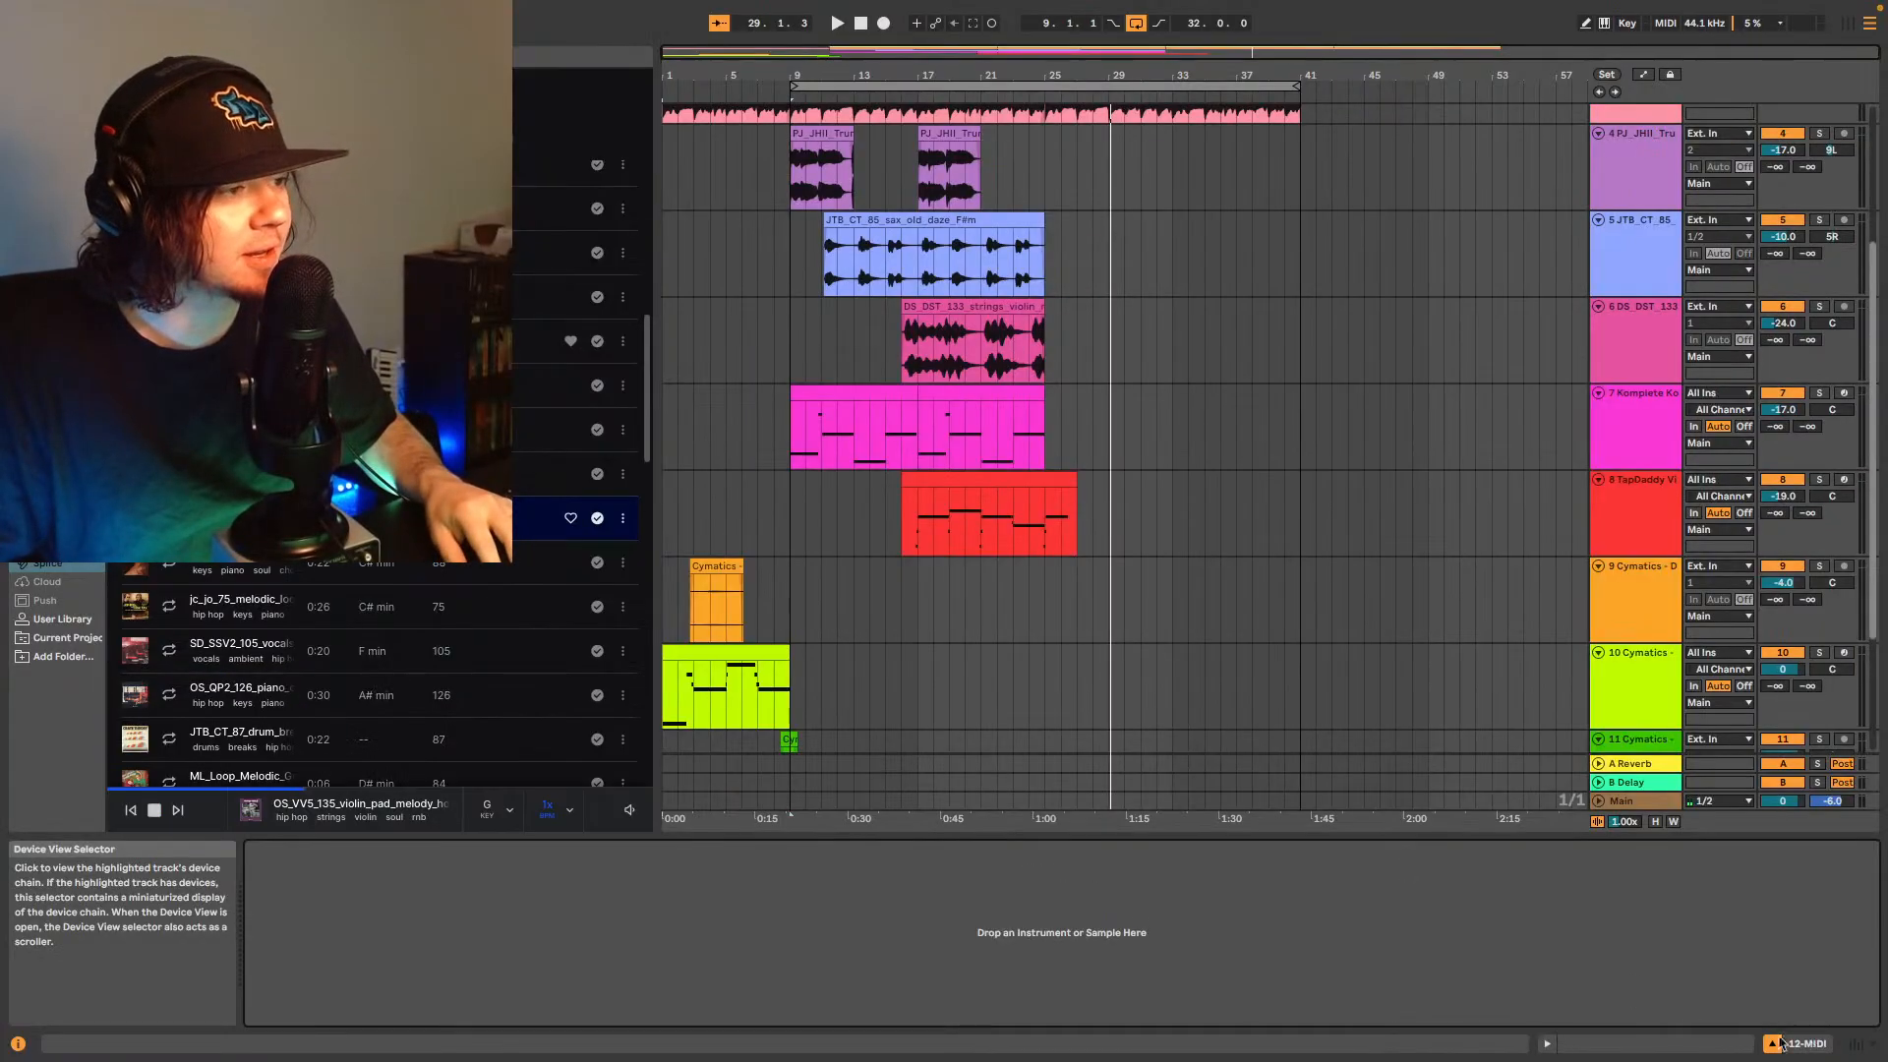
# - Load OS_VV5_135_violin_pad_melody into Simpler on track 12 and move the sample start in past its opening portion
pyautogui.moveTo(295, 518); pyautogui.dragTo(621, 910)
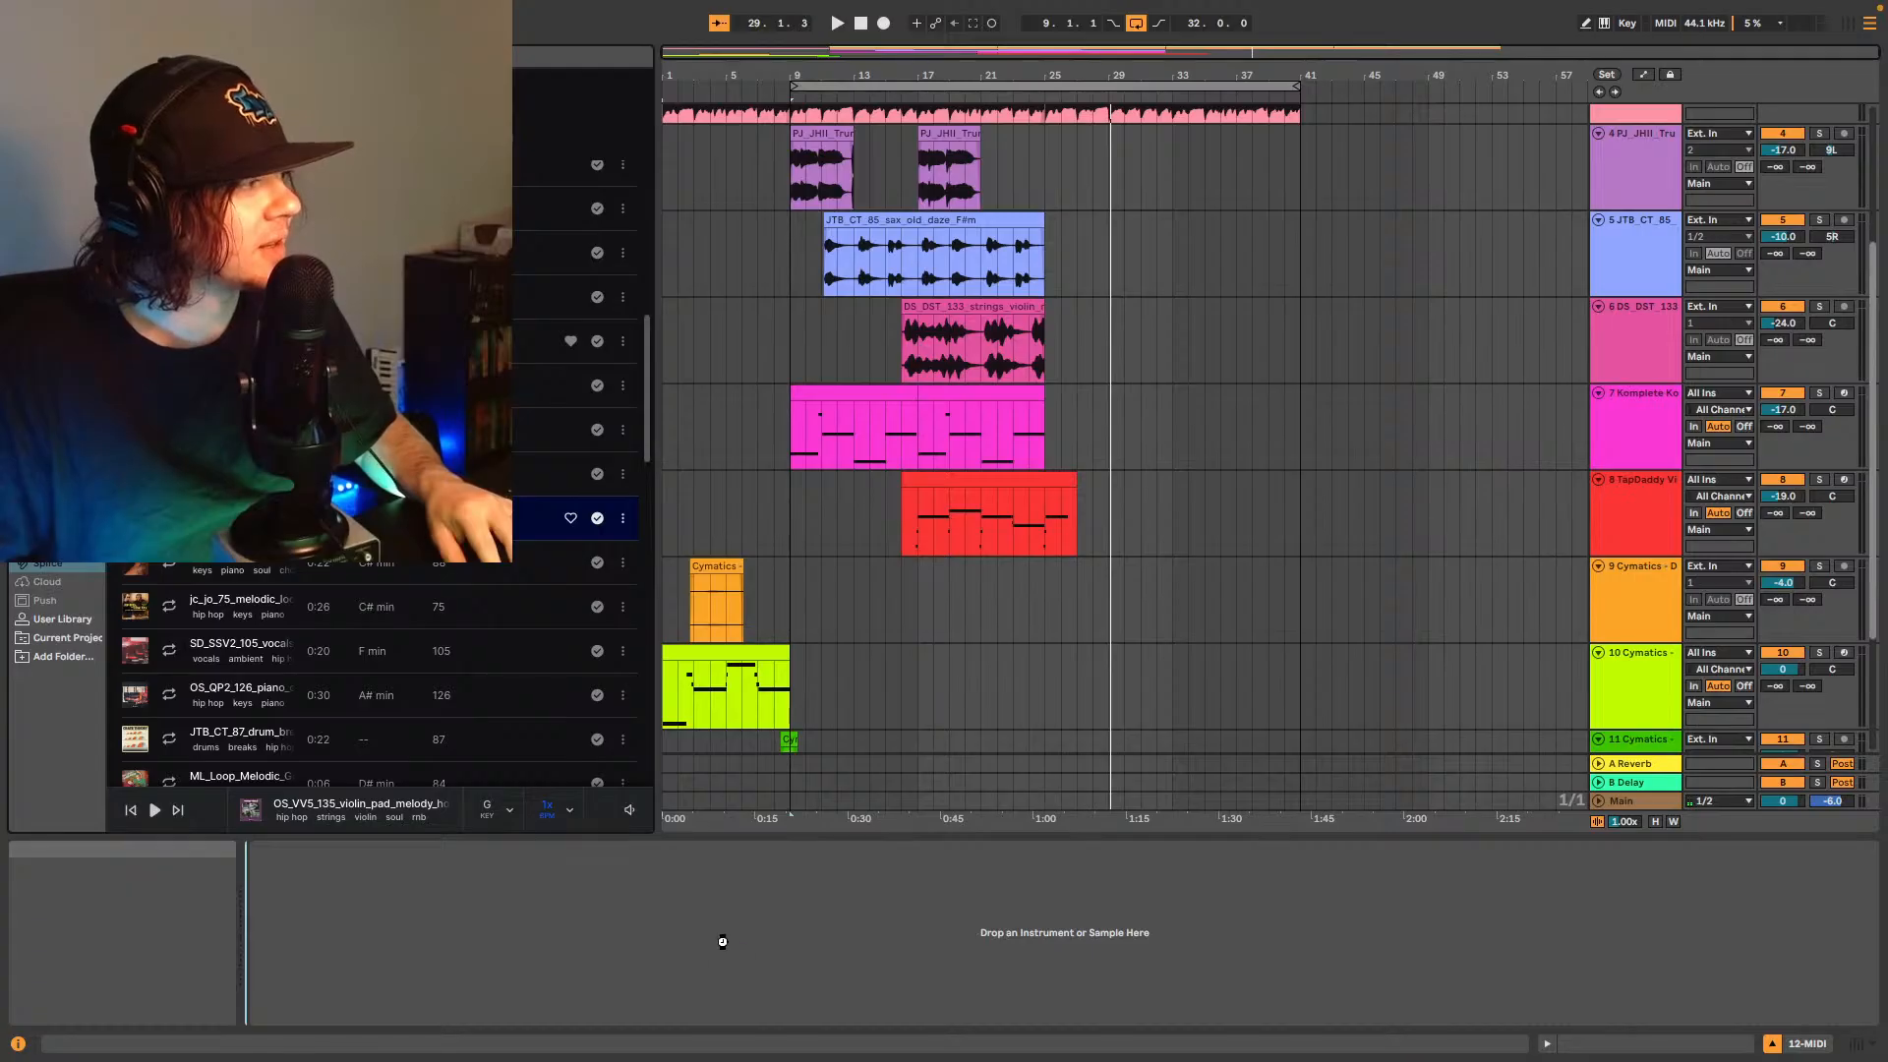
pyautogui.moveTo(723, 941); pyautogui.dragTo(724, 939)
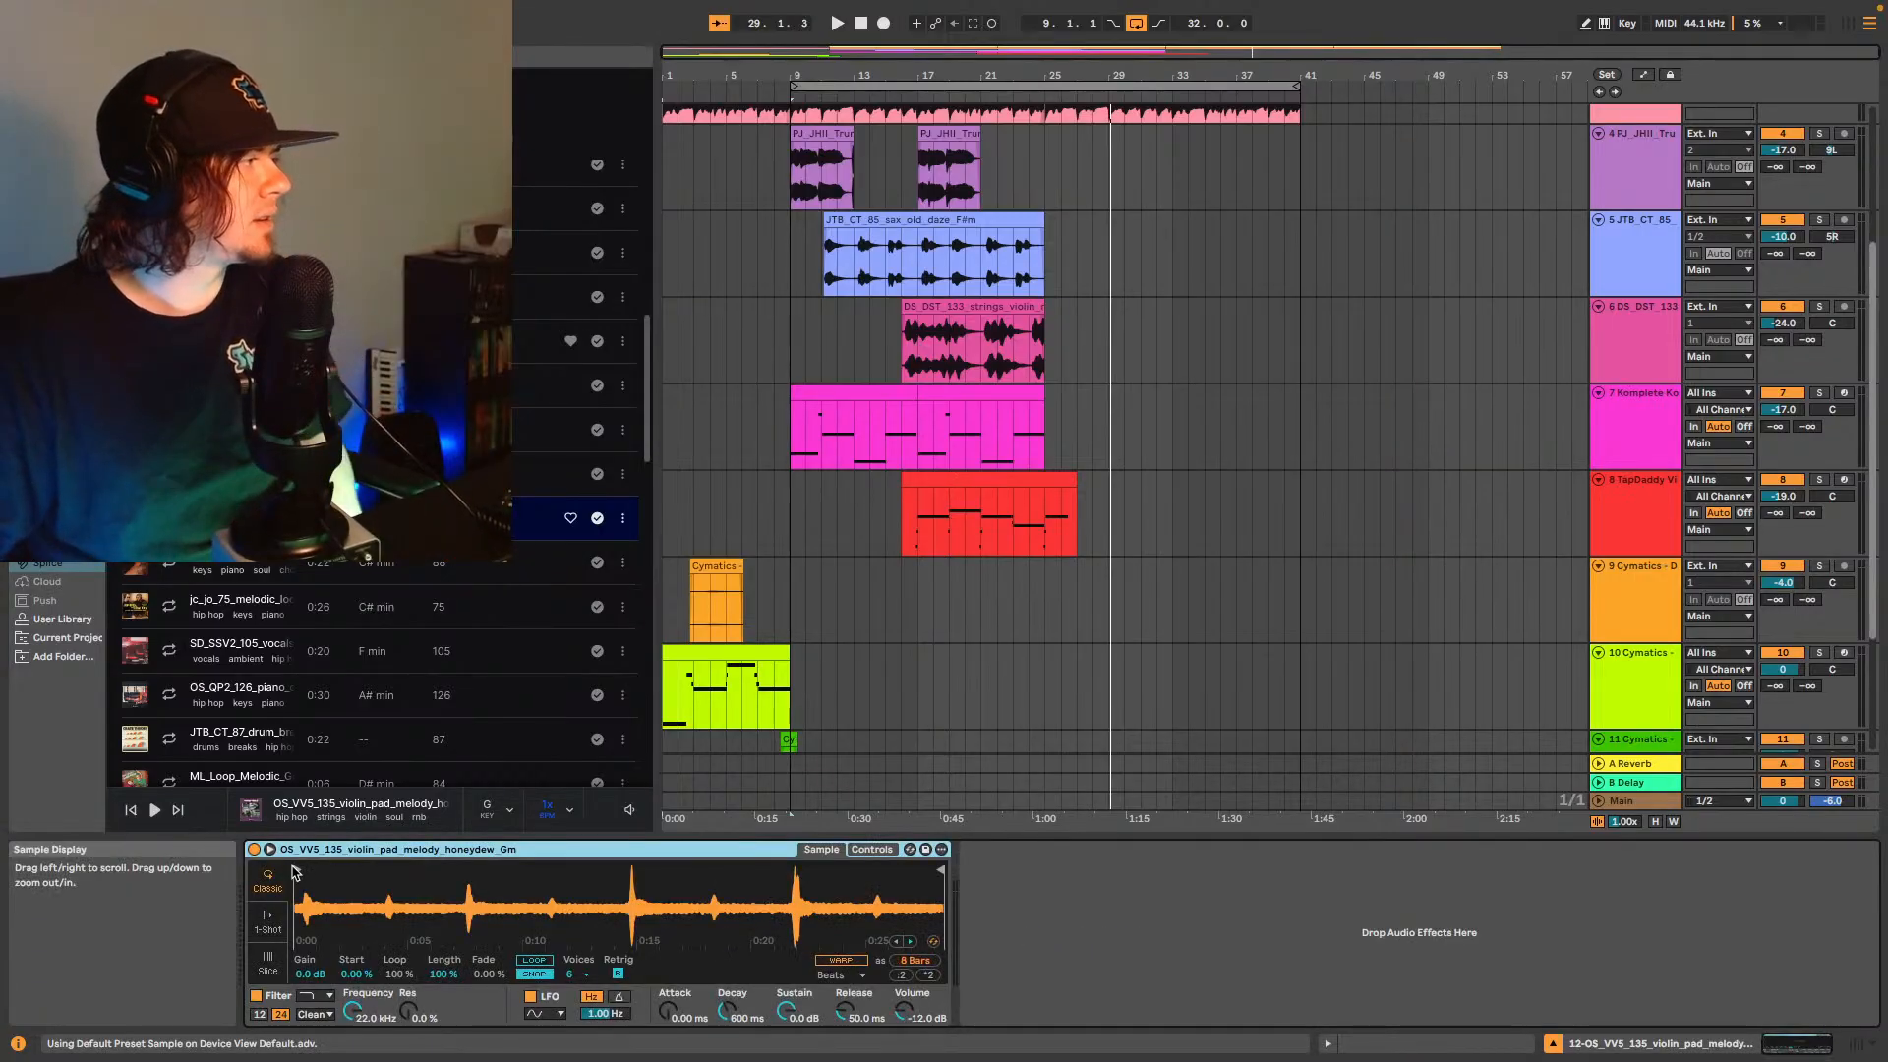
pyautogui.moveTo(296, 871); pyautogui.dragTo(301, 871)
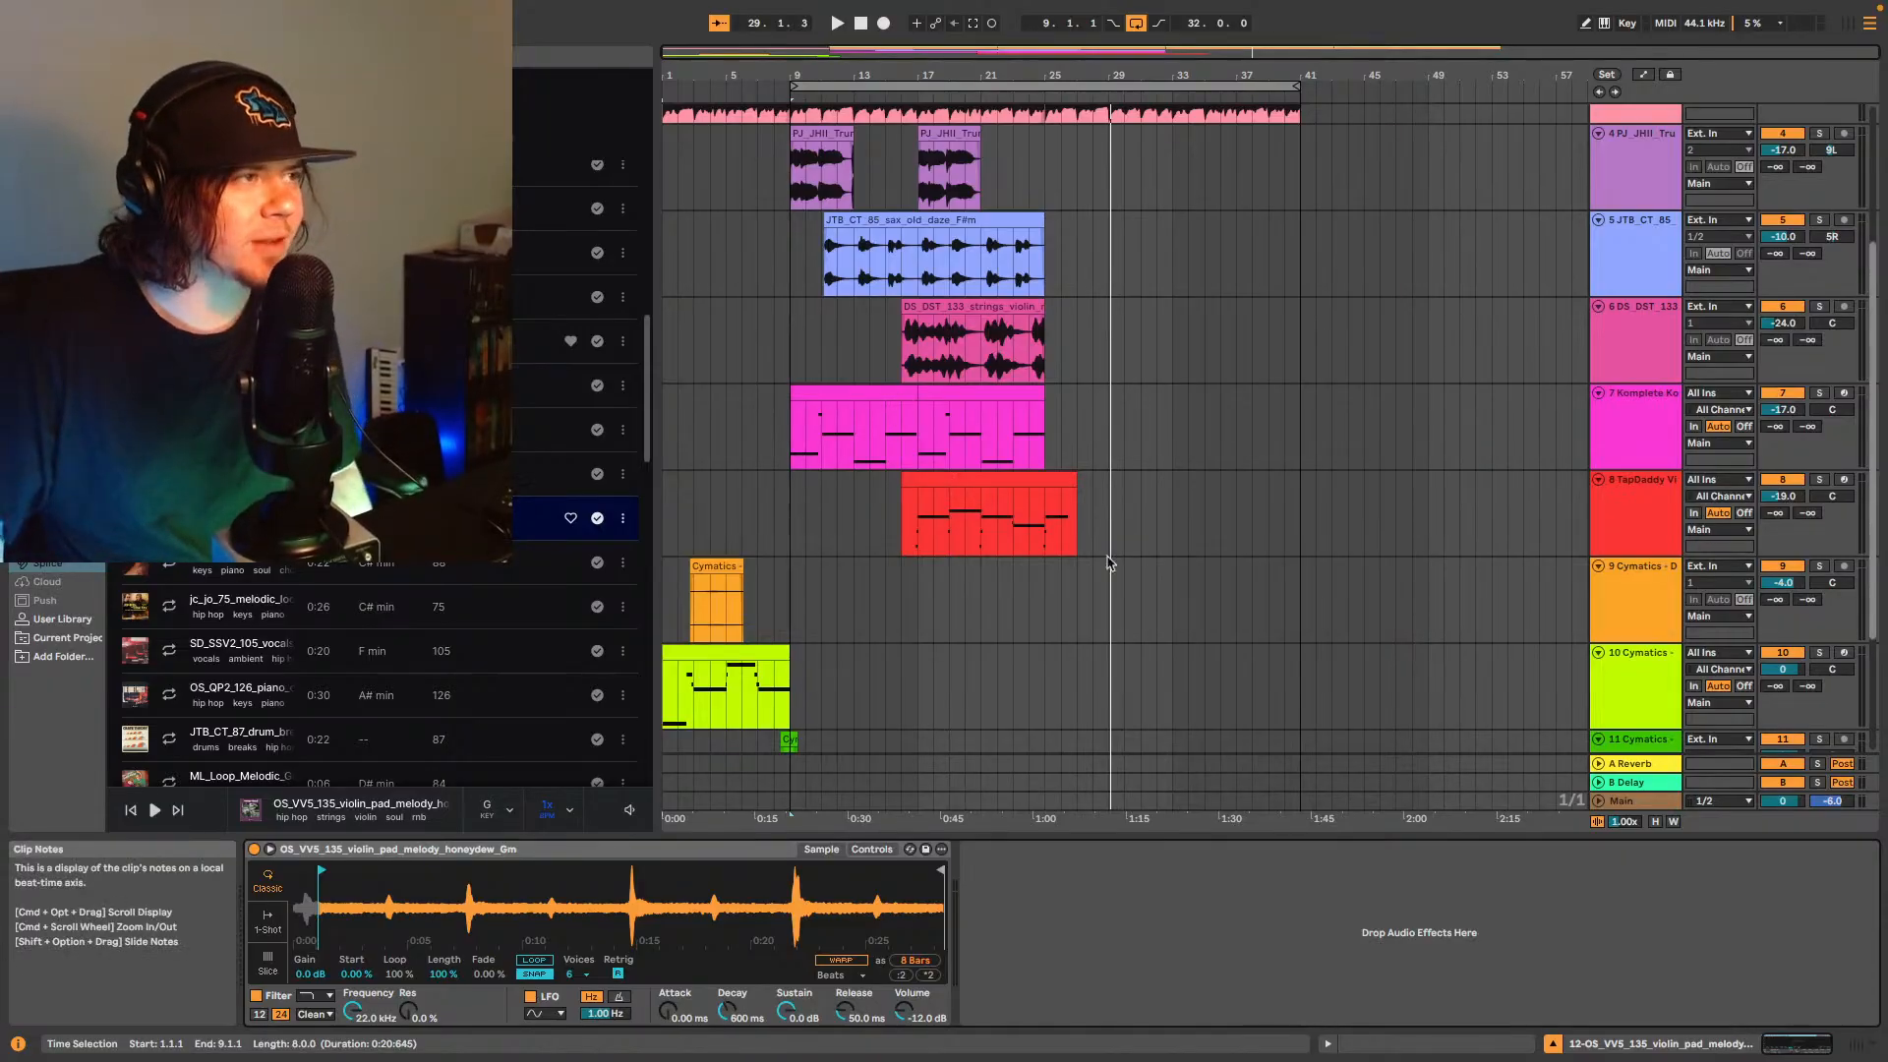
# - Play along with the arrangement from bar 17, capture the performance as a clip on track 12, and move it to bar 25
pyautogui.scroll(-5, 1243, 574)
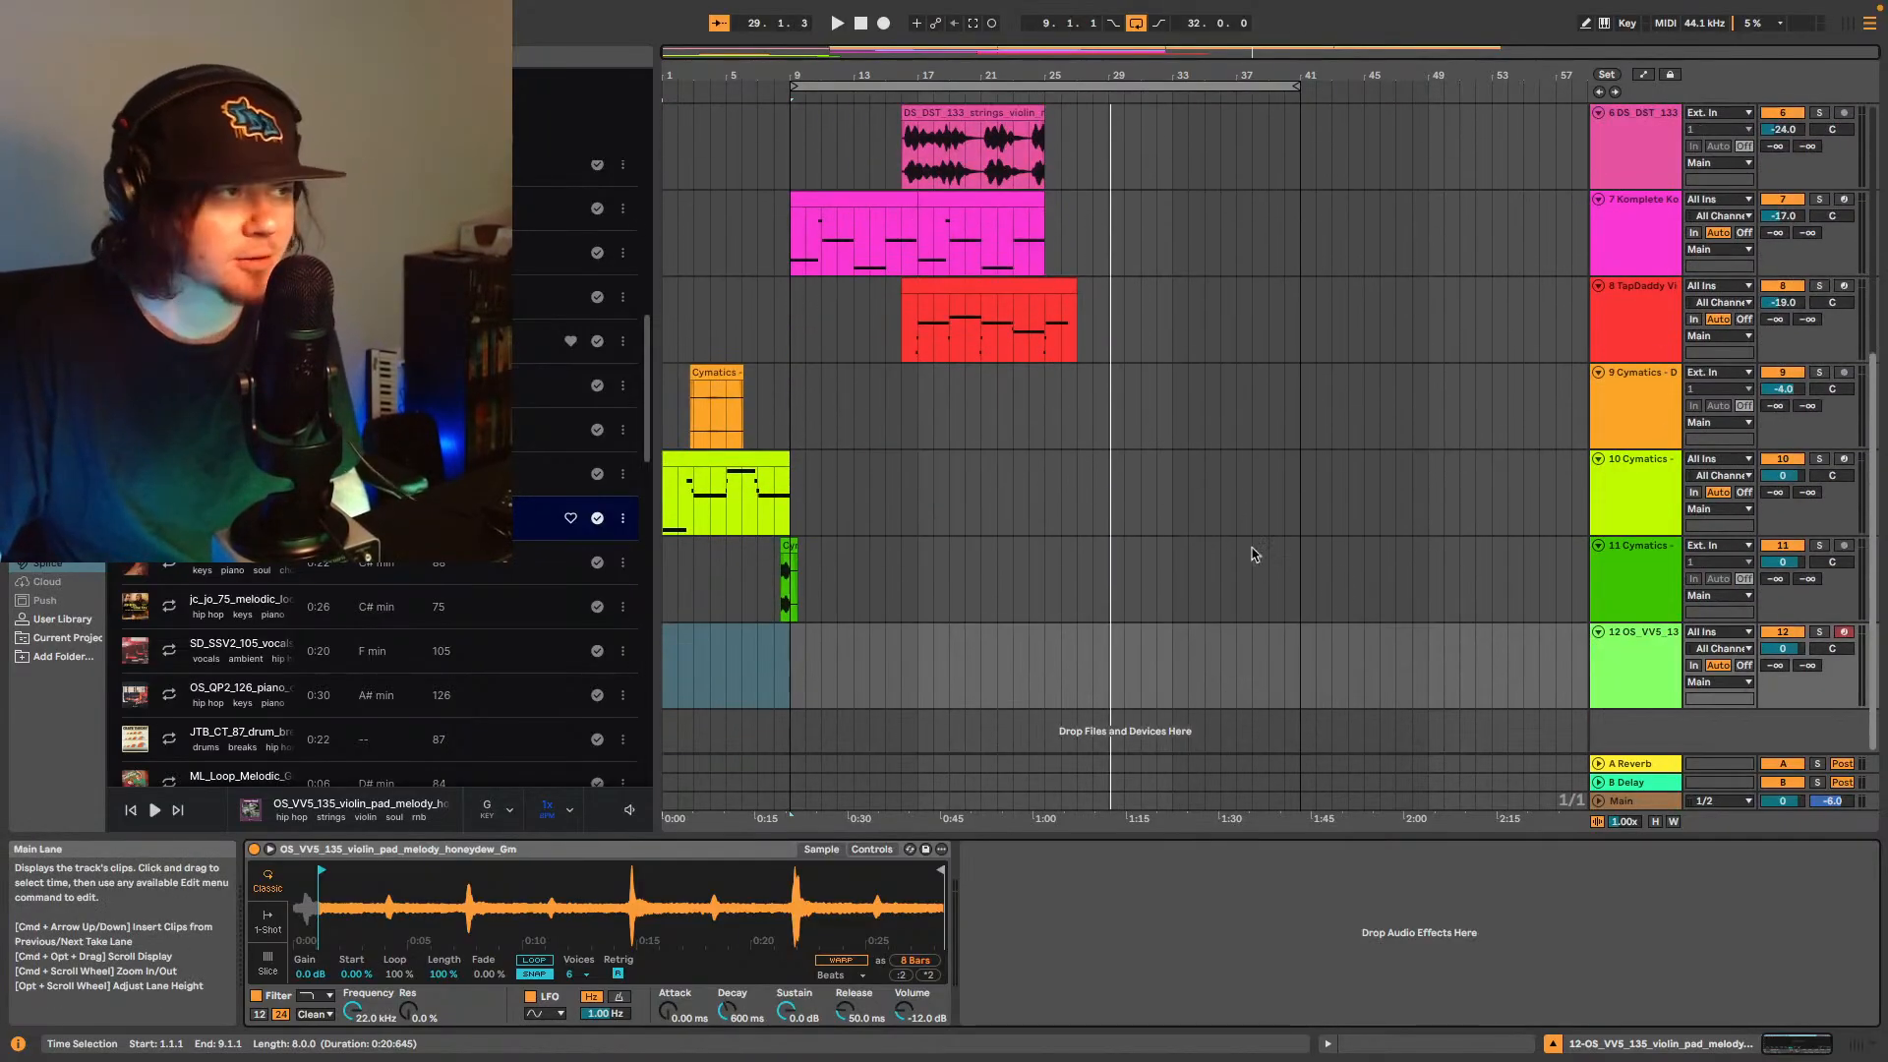
pyautogui.click(791, 649)
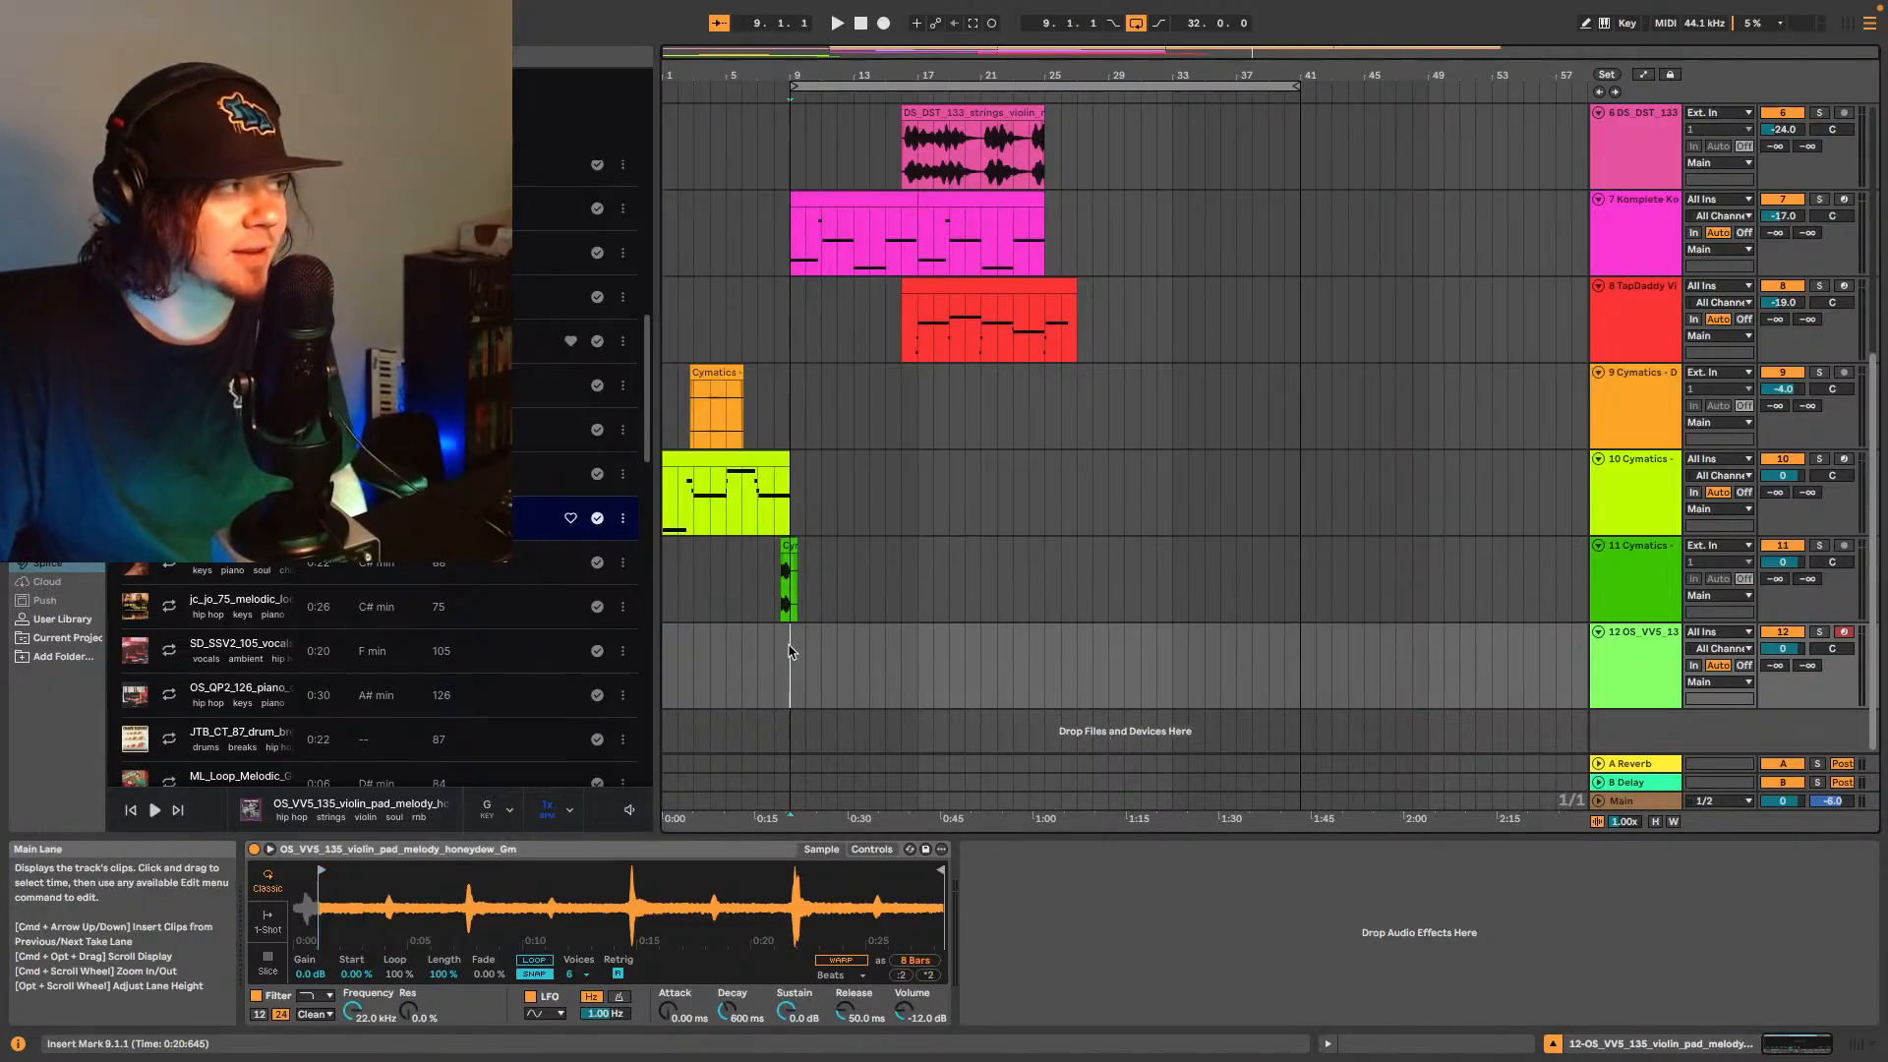
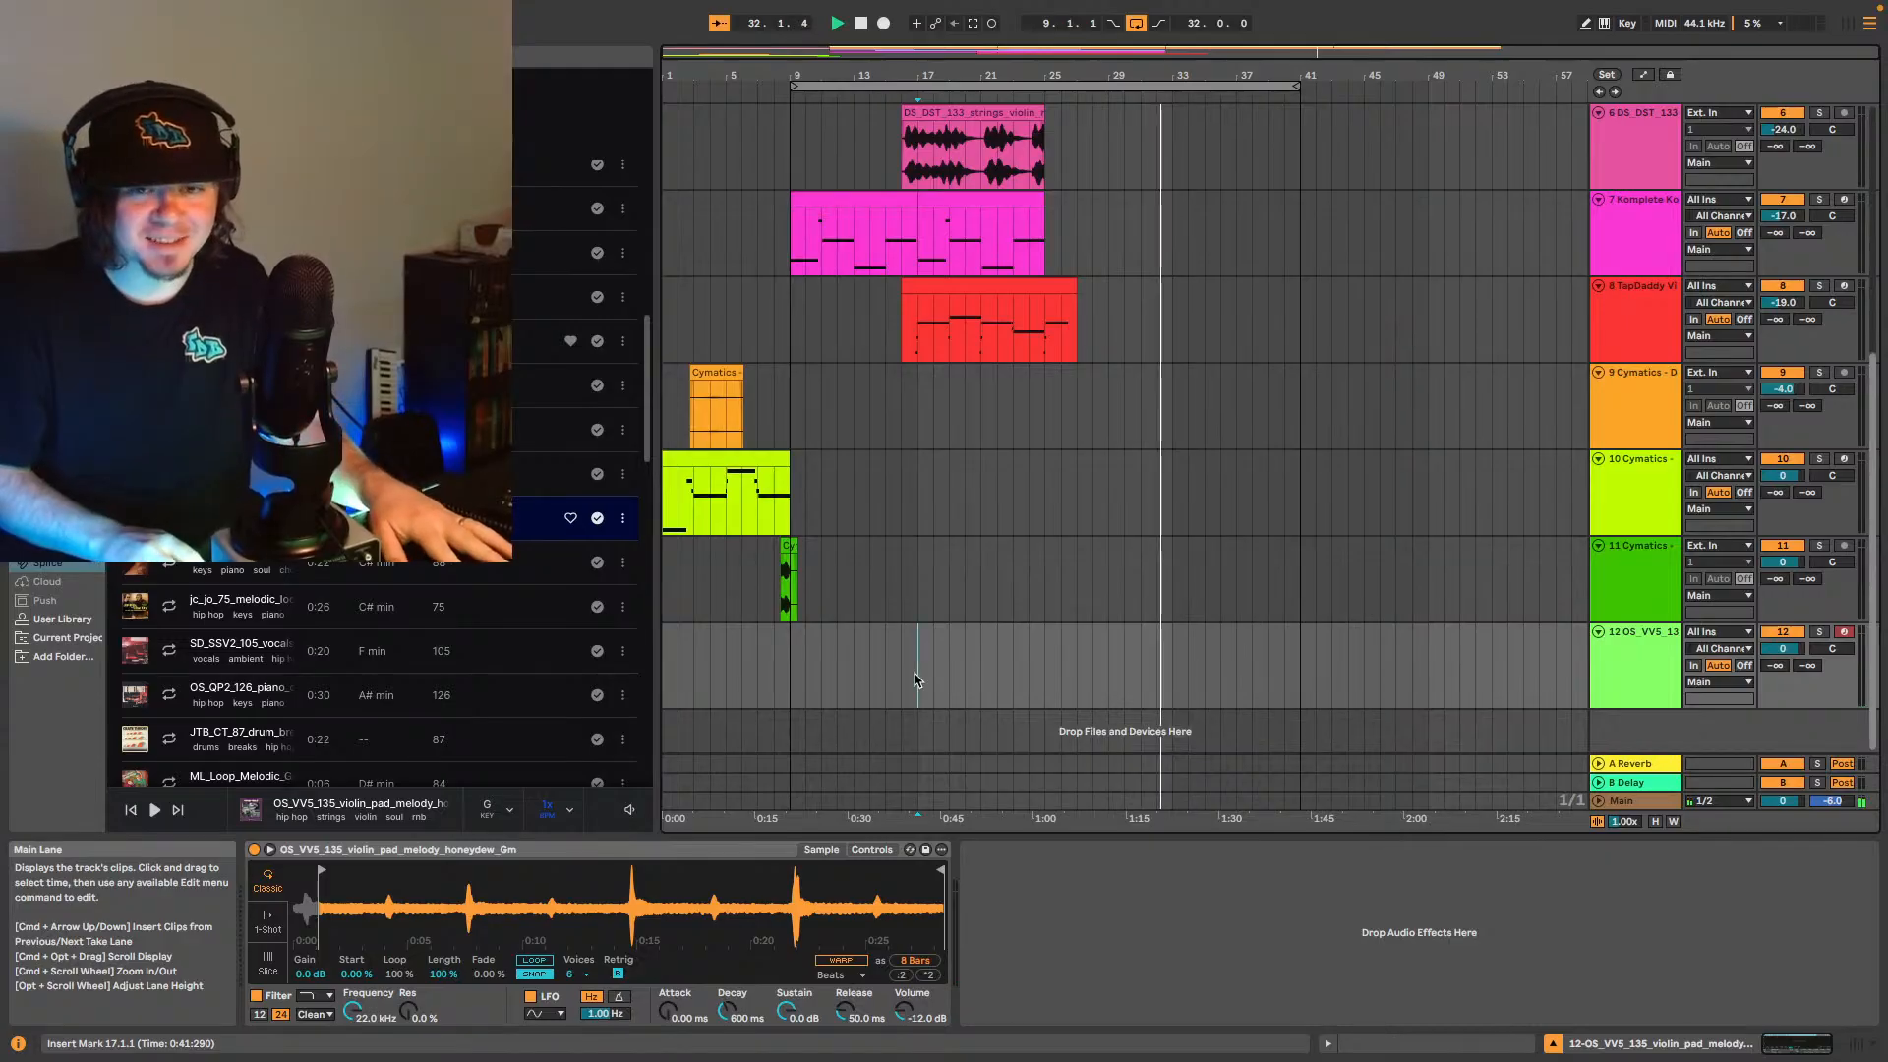
pyautogui.click(915, 678)
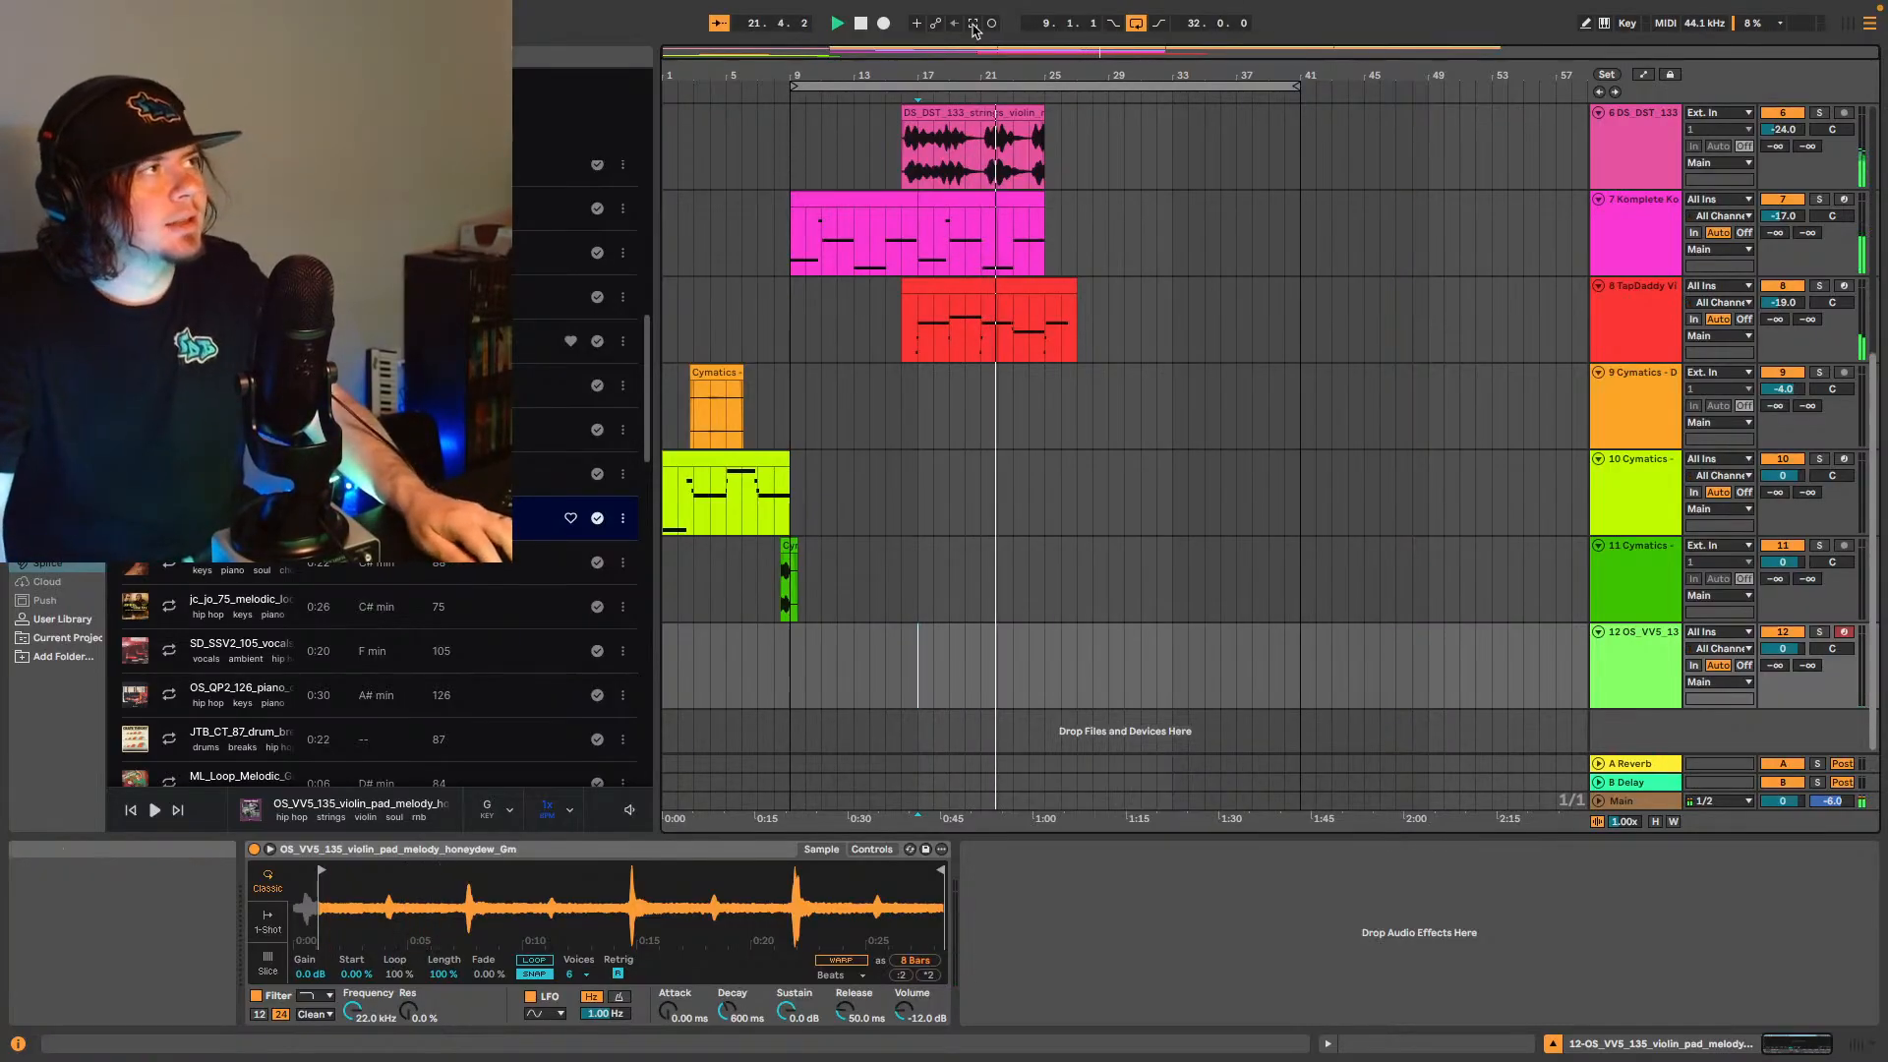
pyautogui.press('super+v')
pyautogui.moveTo(946, 632); pyautogui.dragTo(1082, 649)
pyautogui.press('space')
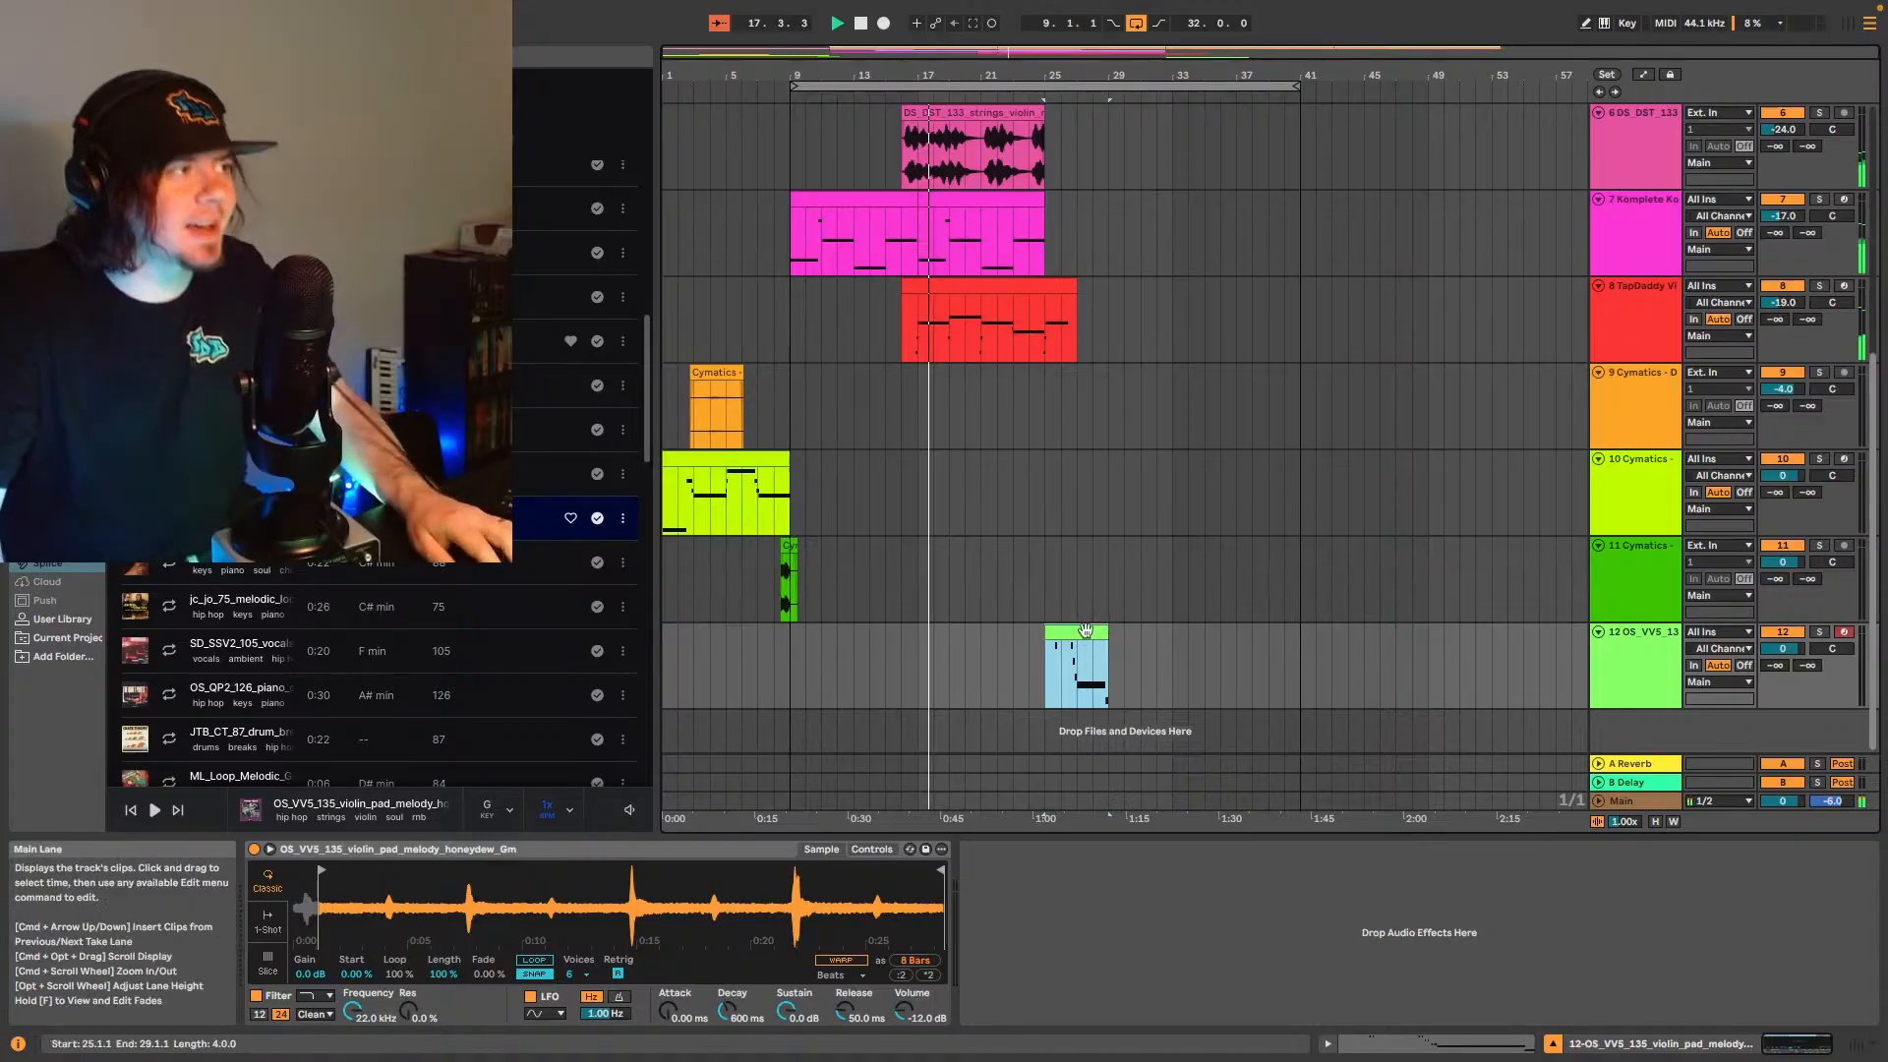
pyautogui.click(1035, 608)
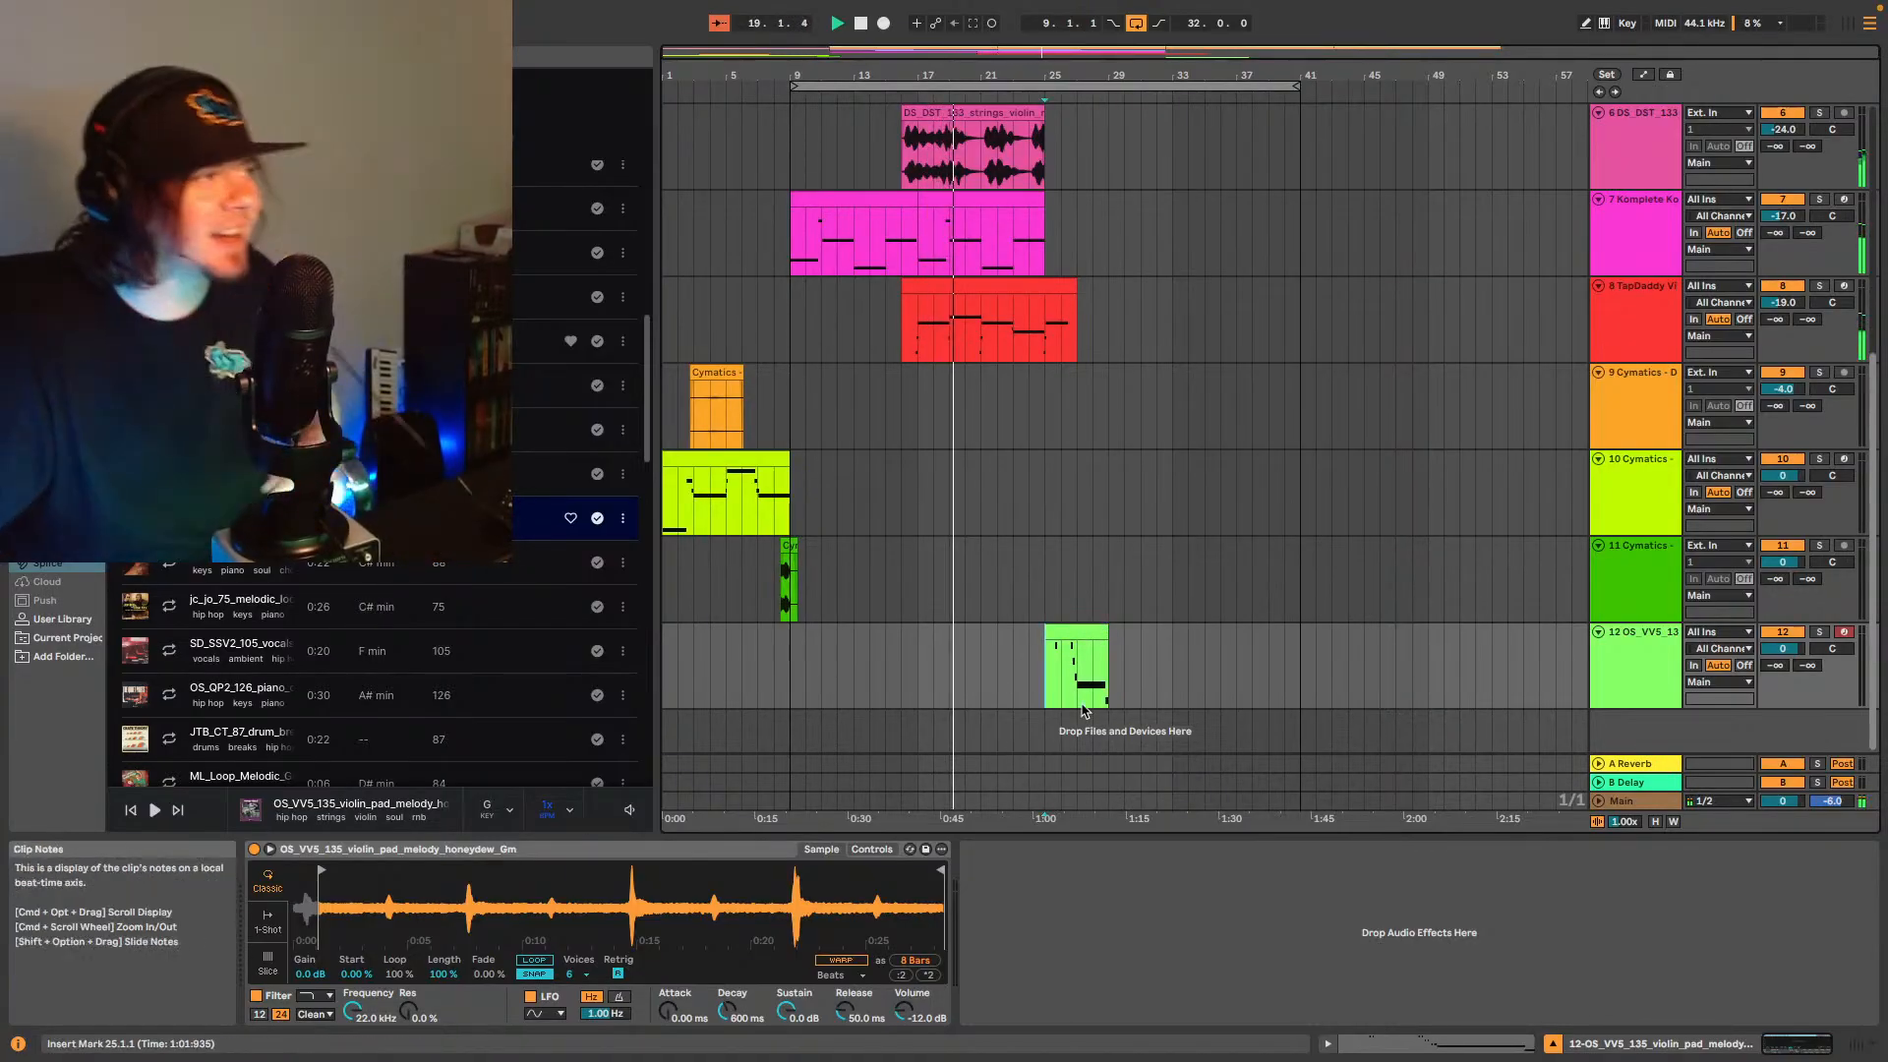
# - Audition the captured clip, open its notes, and nudge the G#3 pair, second F#3 note and later A#3 pair slightly earlier
pyautogui.press('space')
pyautogui.press('space')
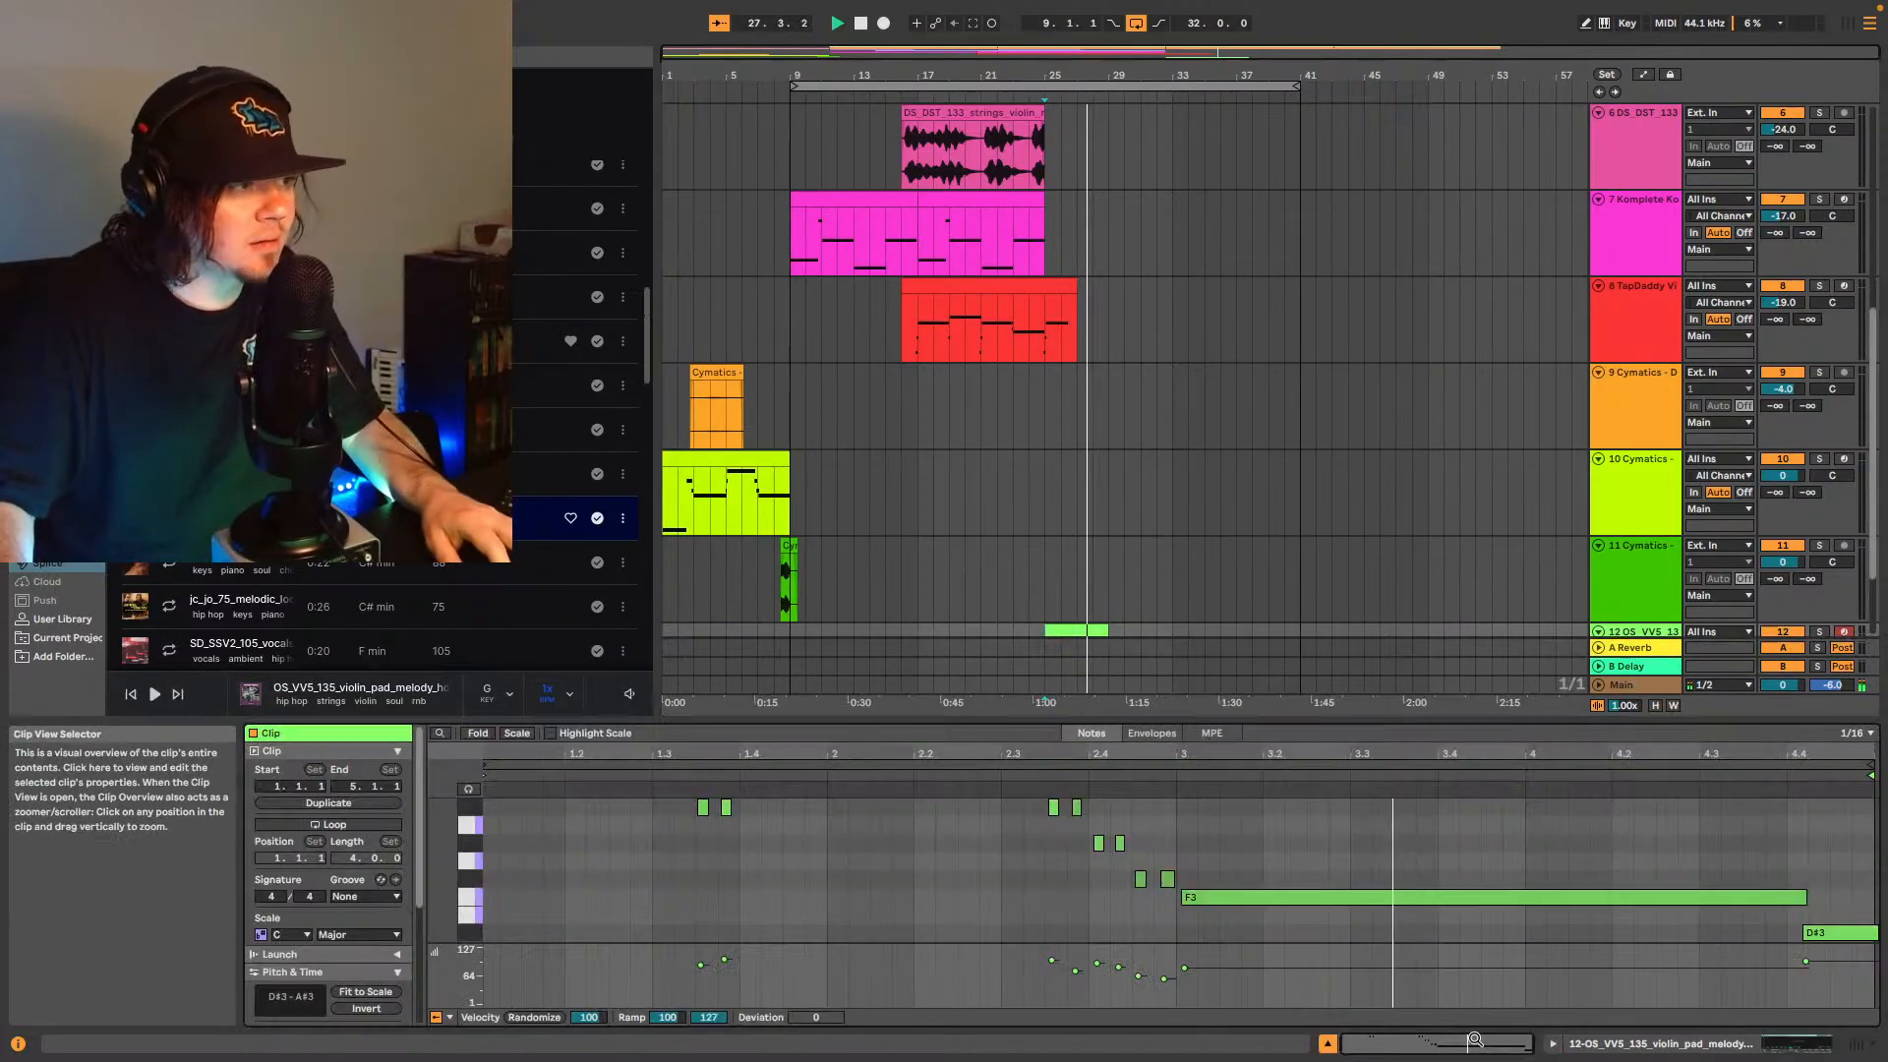
pyautogui.click(1431, 1038)
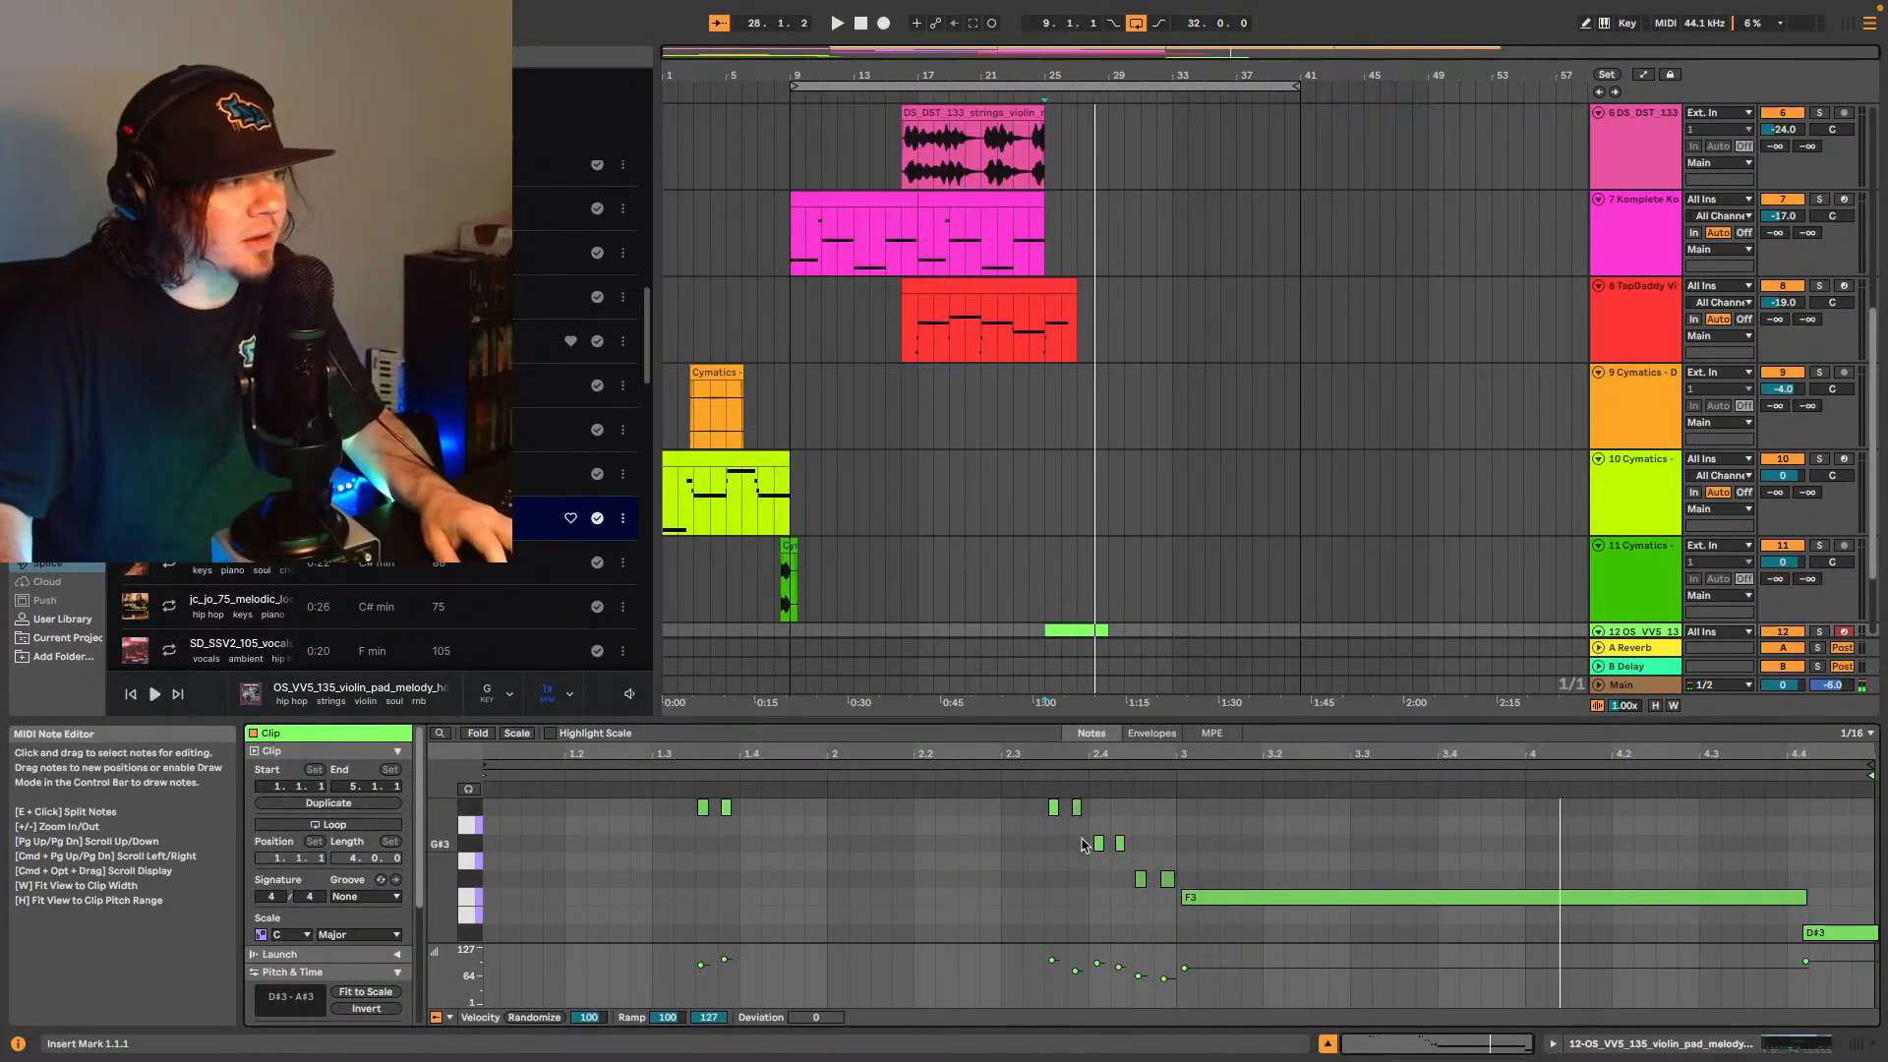
pyautogui.moveTo(1087, 859); pyautogui.dragTo(1133, 834)
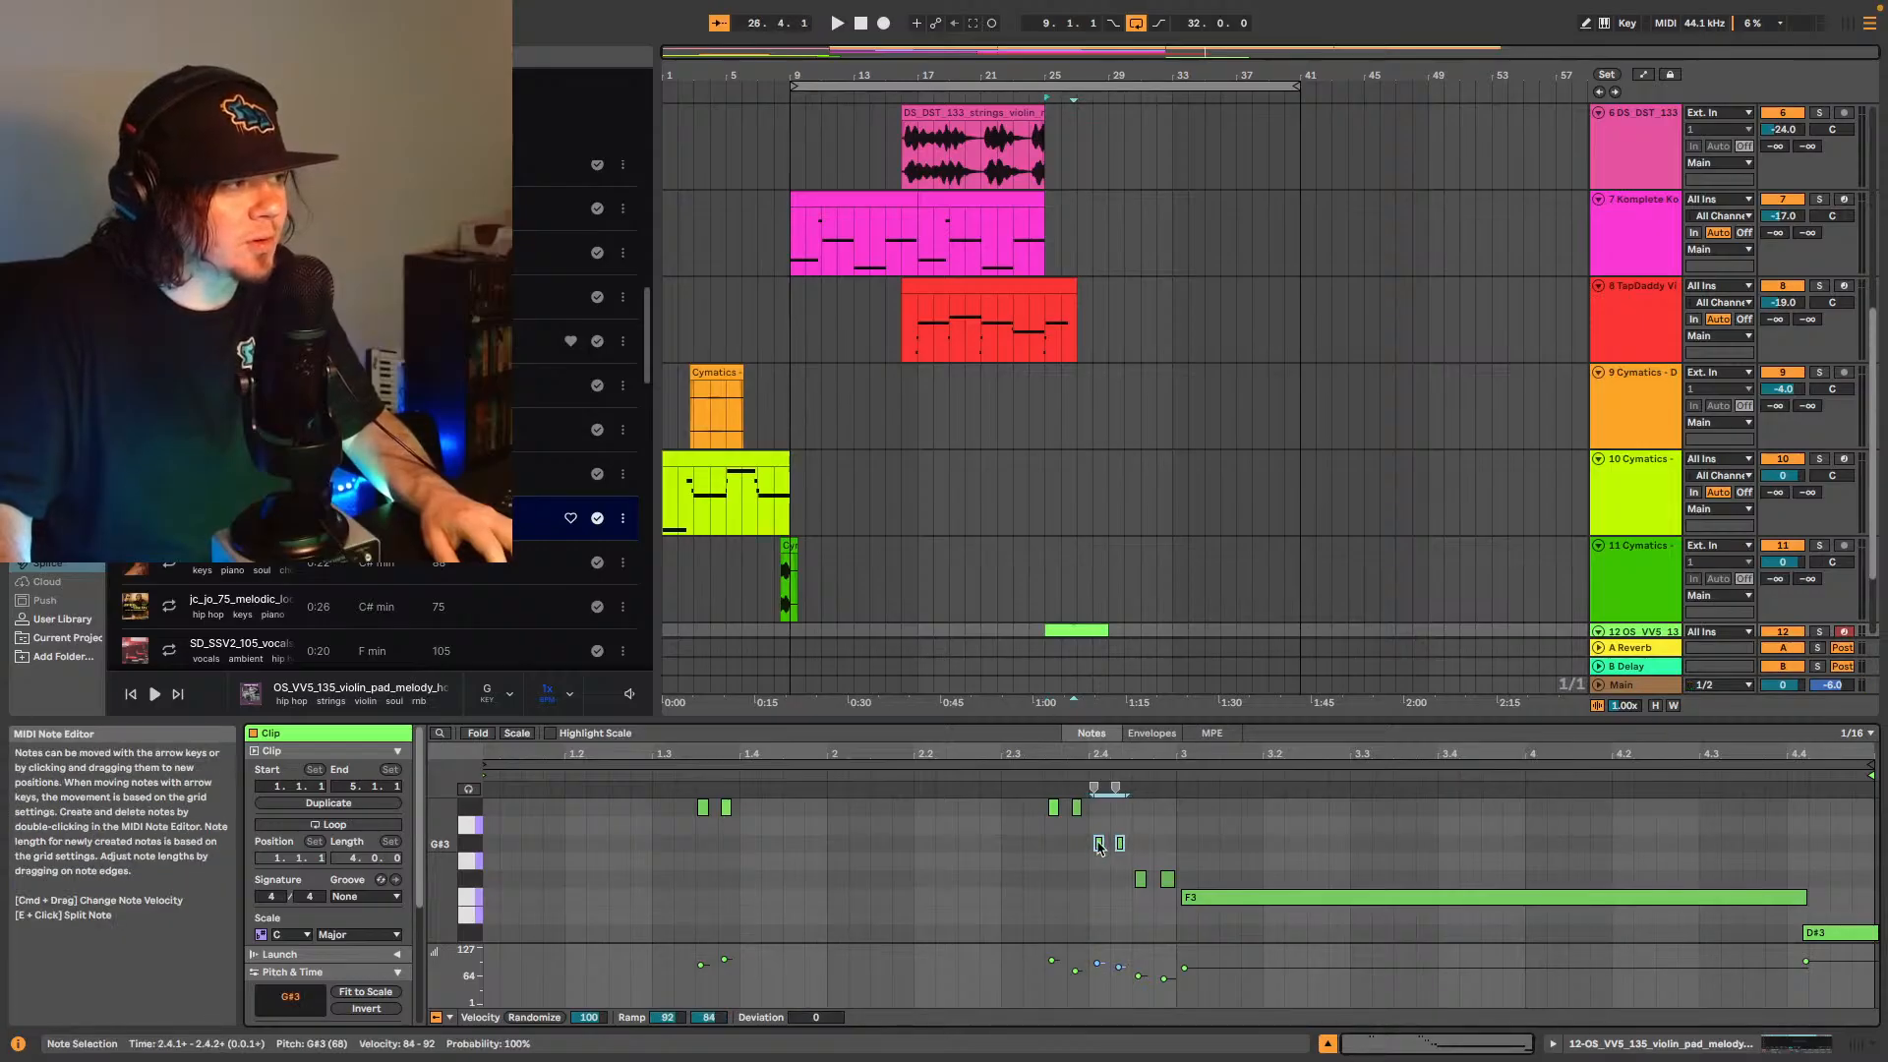
pyautogui.click(1164, 882)
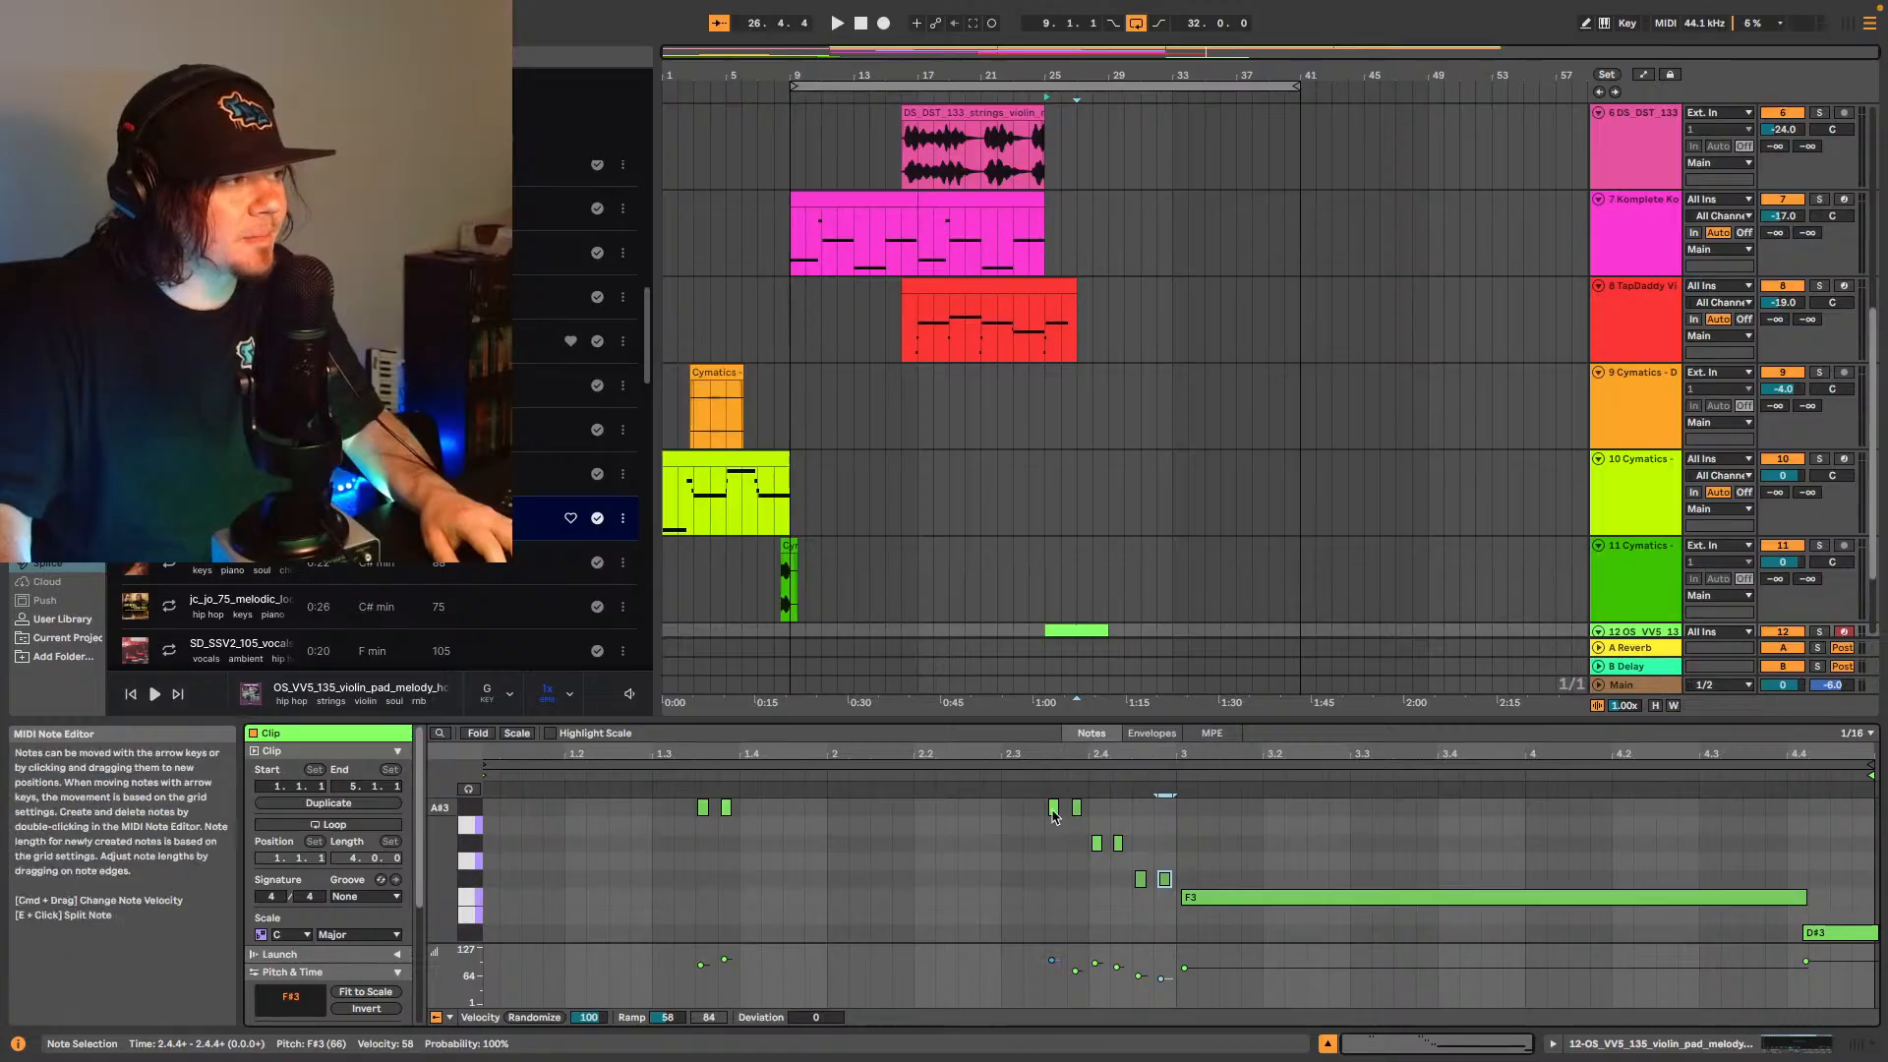
pyautogui.moveTo(1083, 818); pyautogui.dragTo(1051, 808)
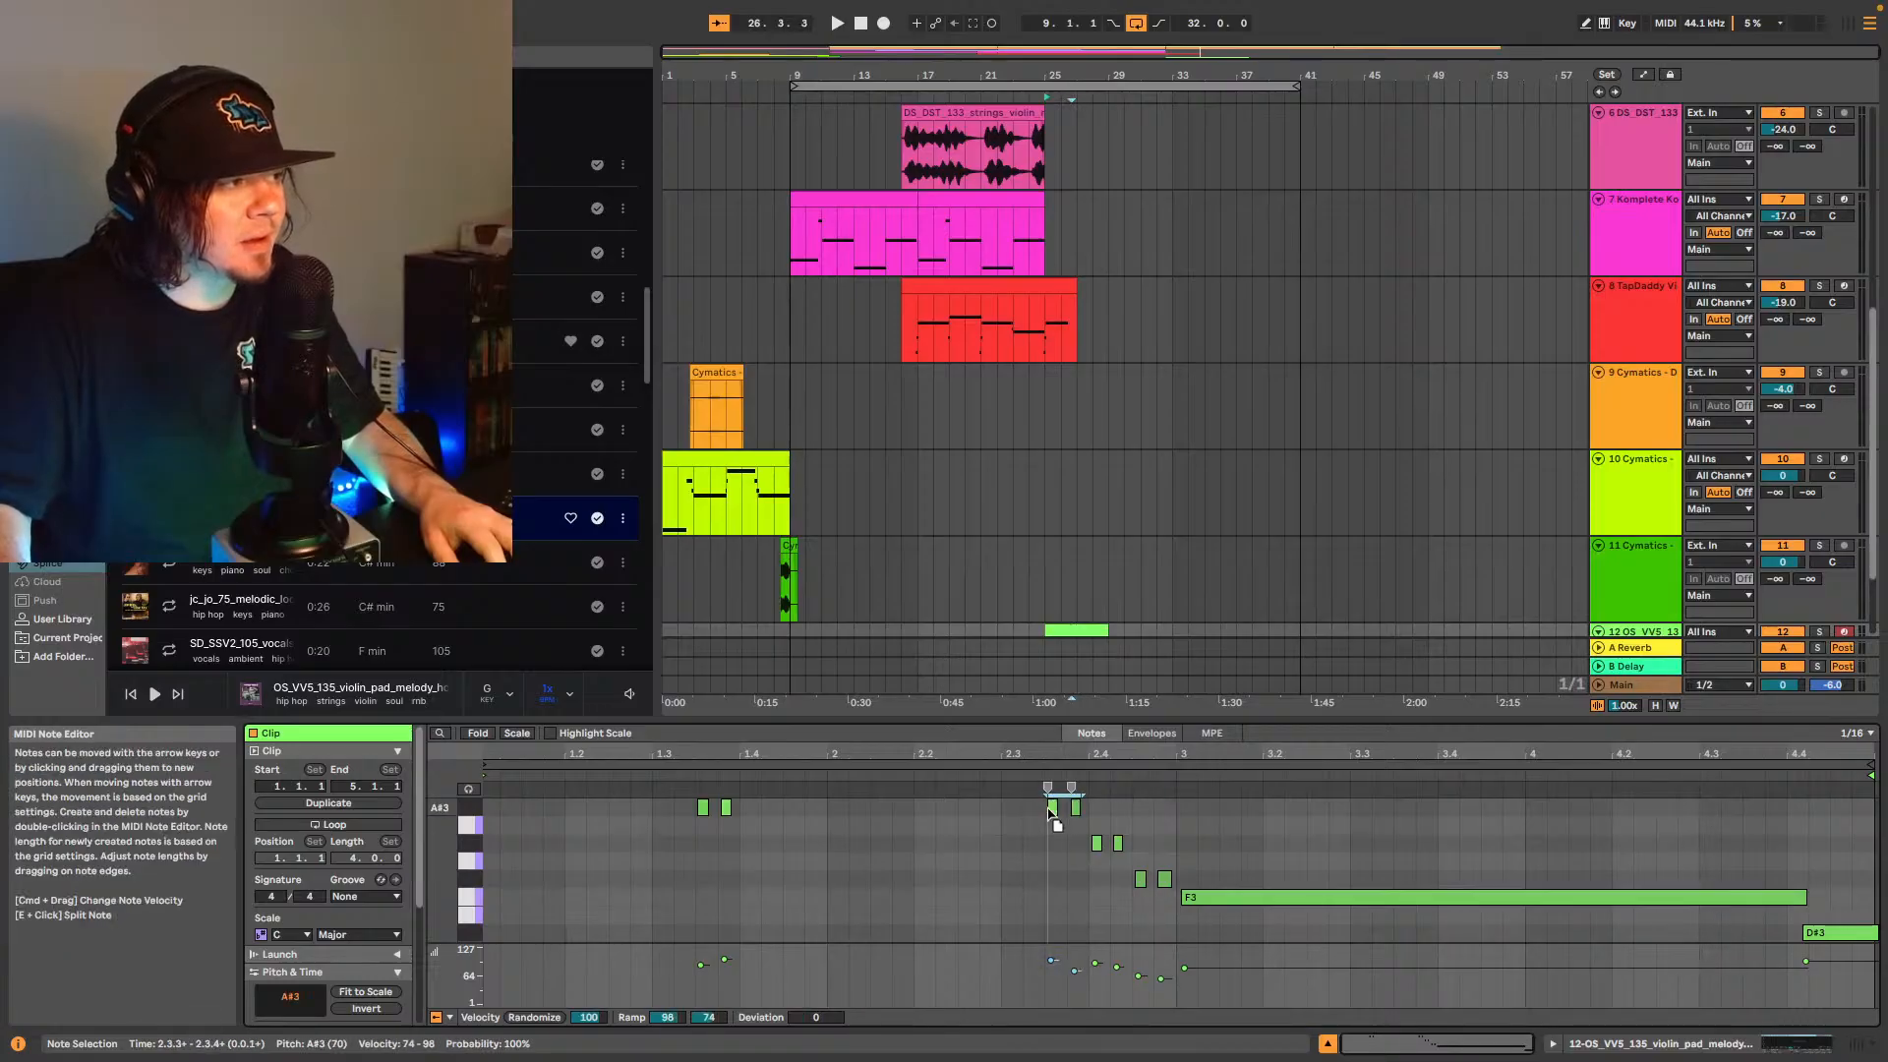
pyautogui.click(1069, 855)
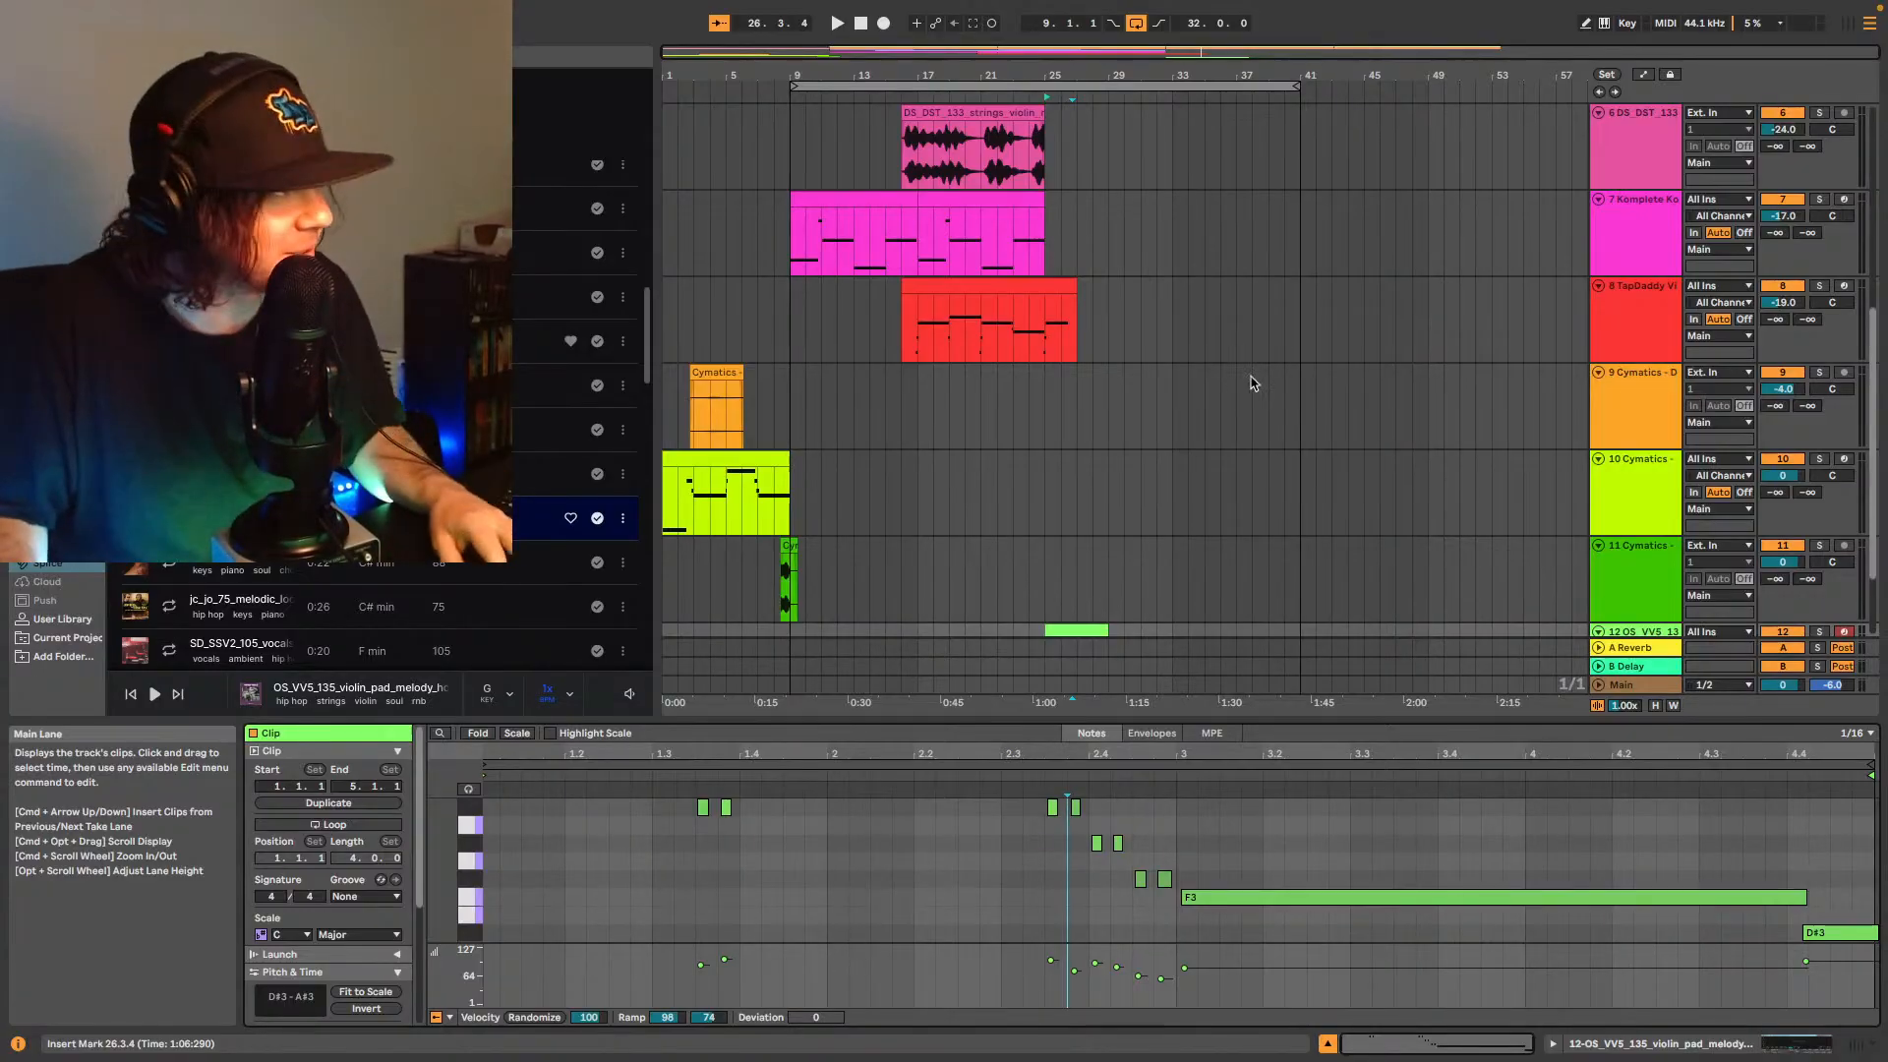
# - Trim the end of the long F3 note slightly in the captured clip on track 12
pyautogui.press('u')
pyautogui.click(927, 813)
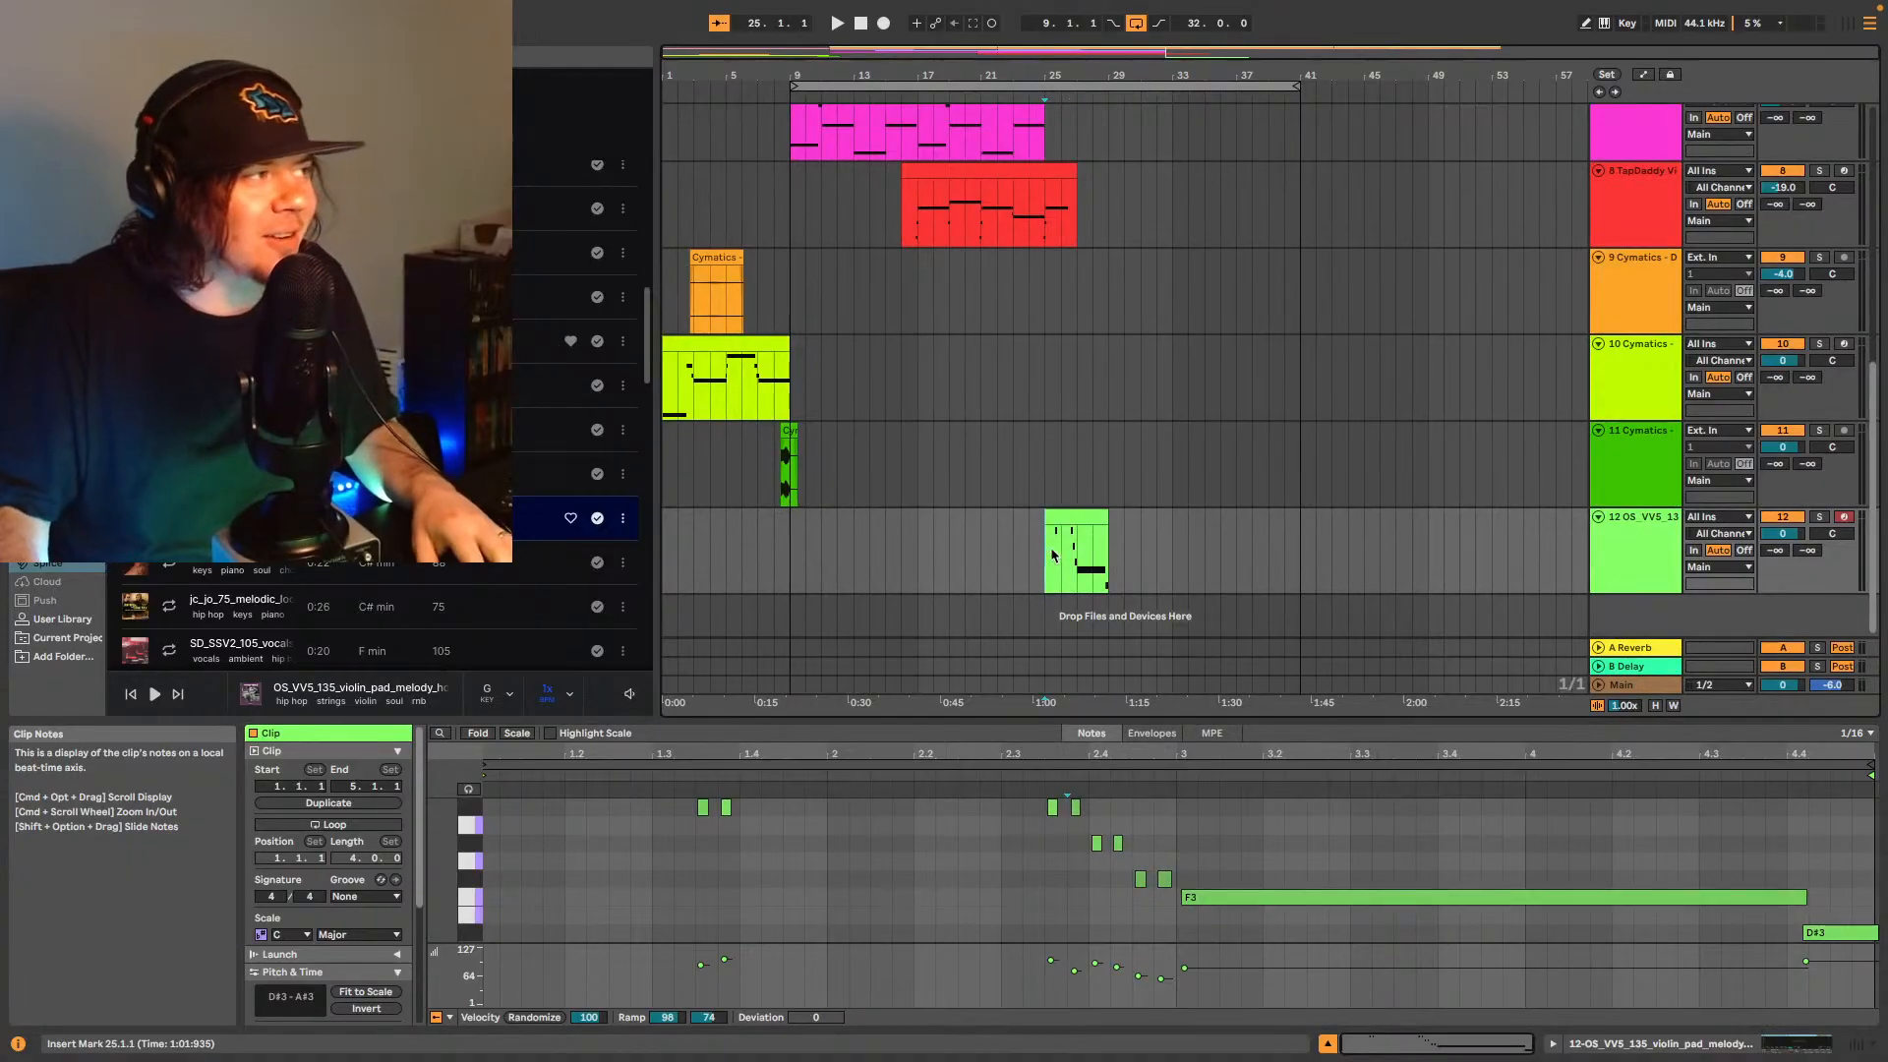
pyautogui.click(822, 809)
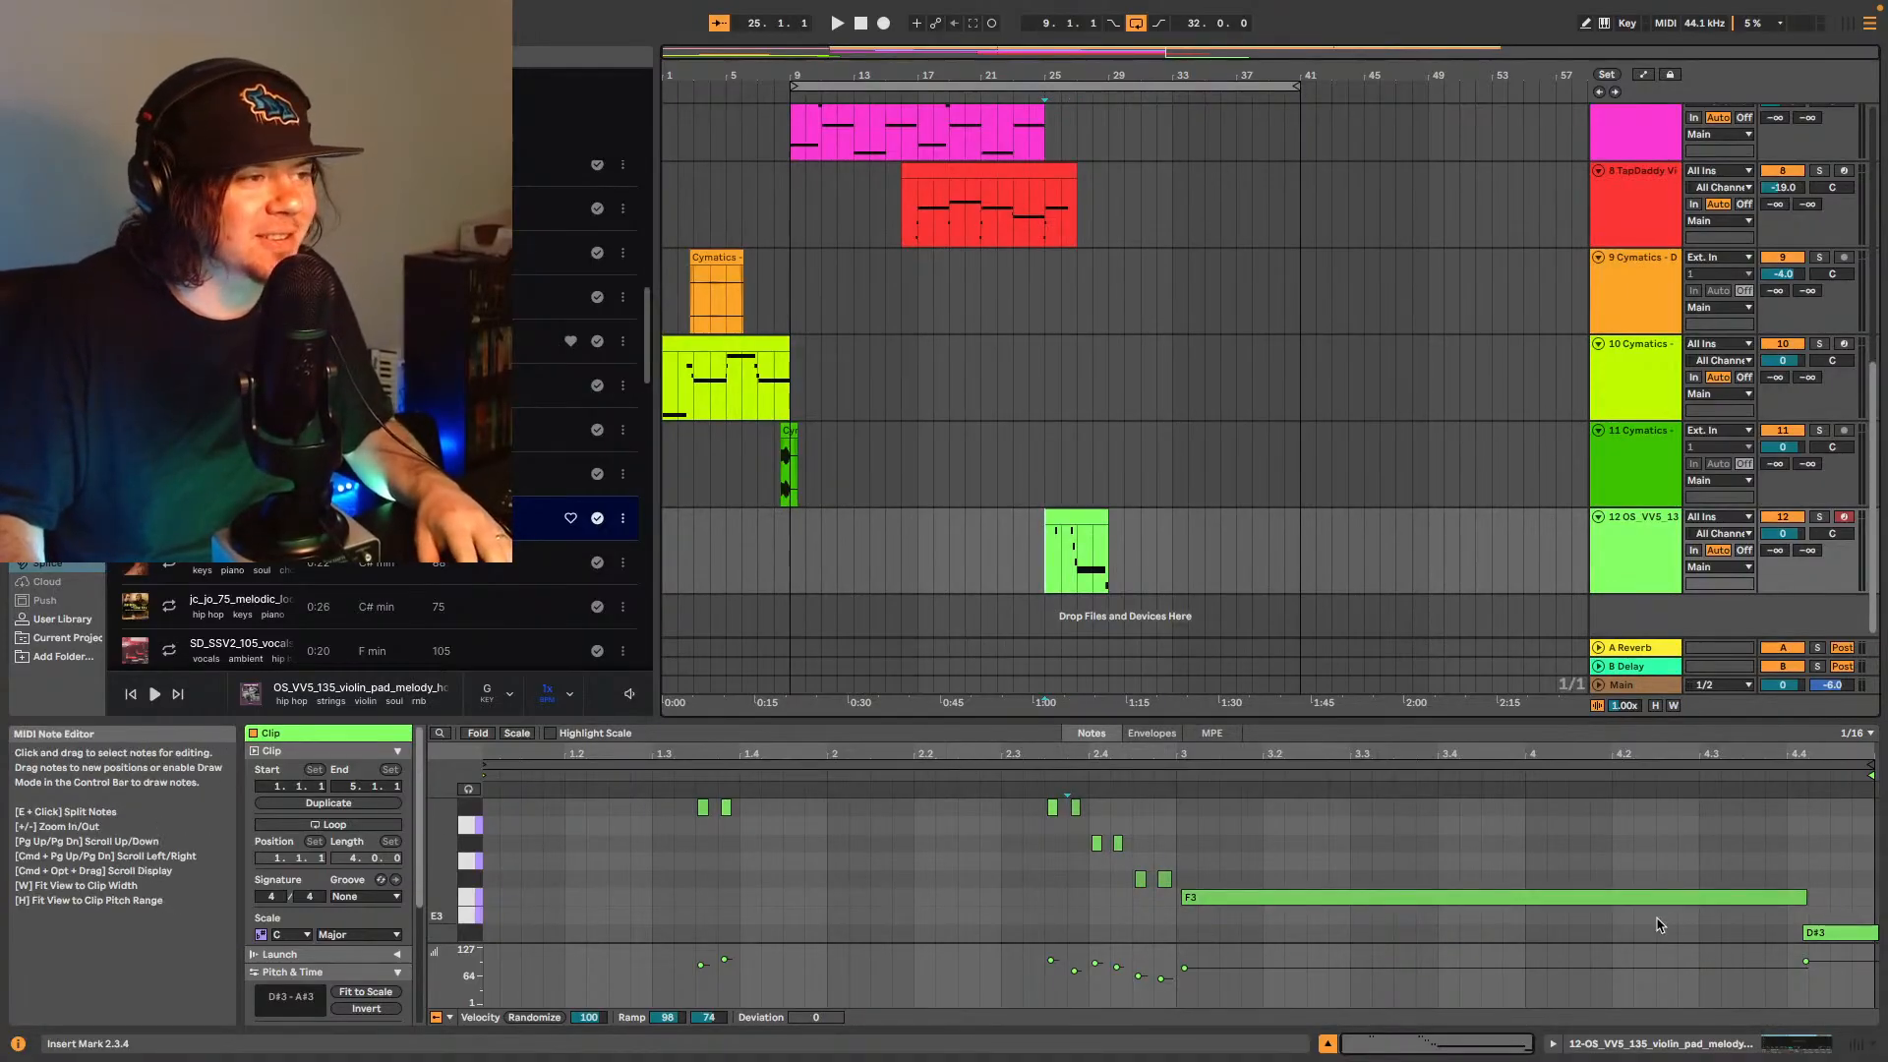
pyautogui.click(1804, 893)
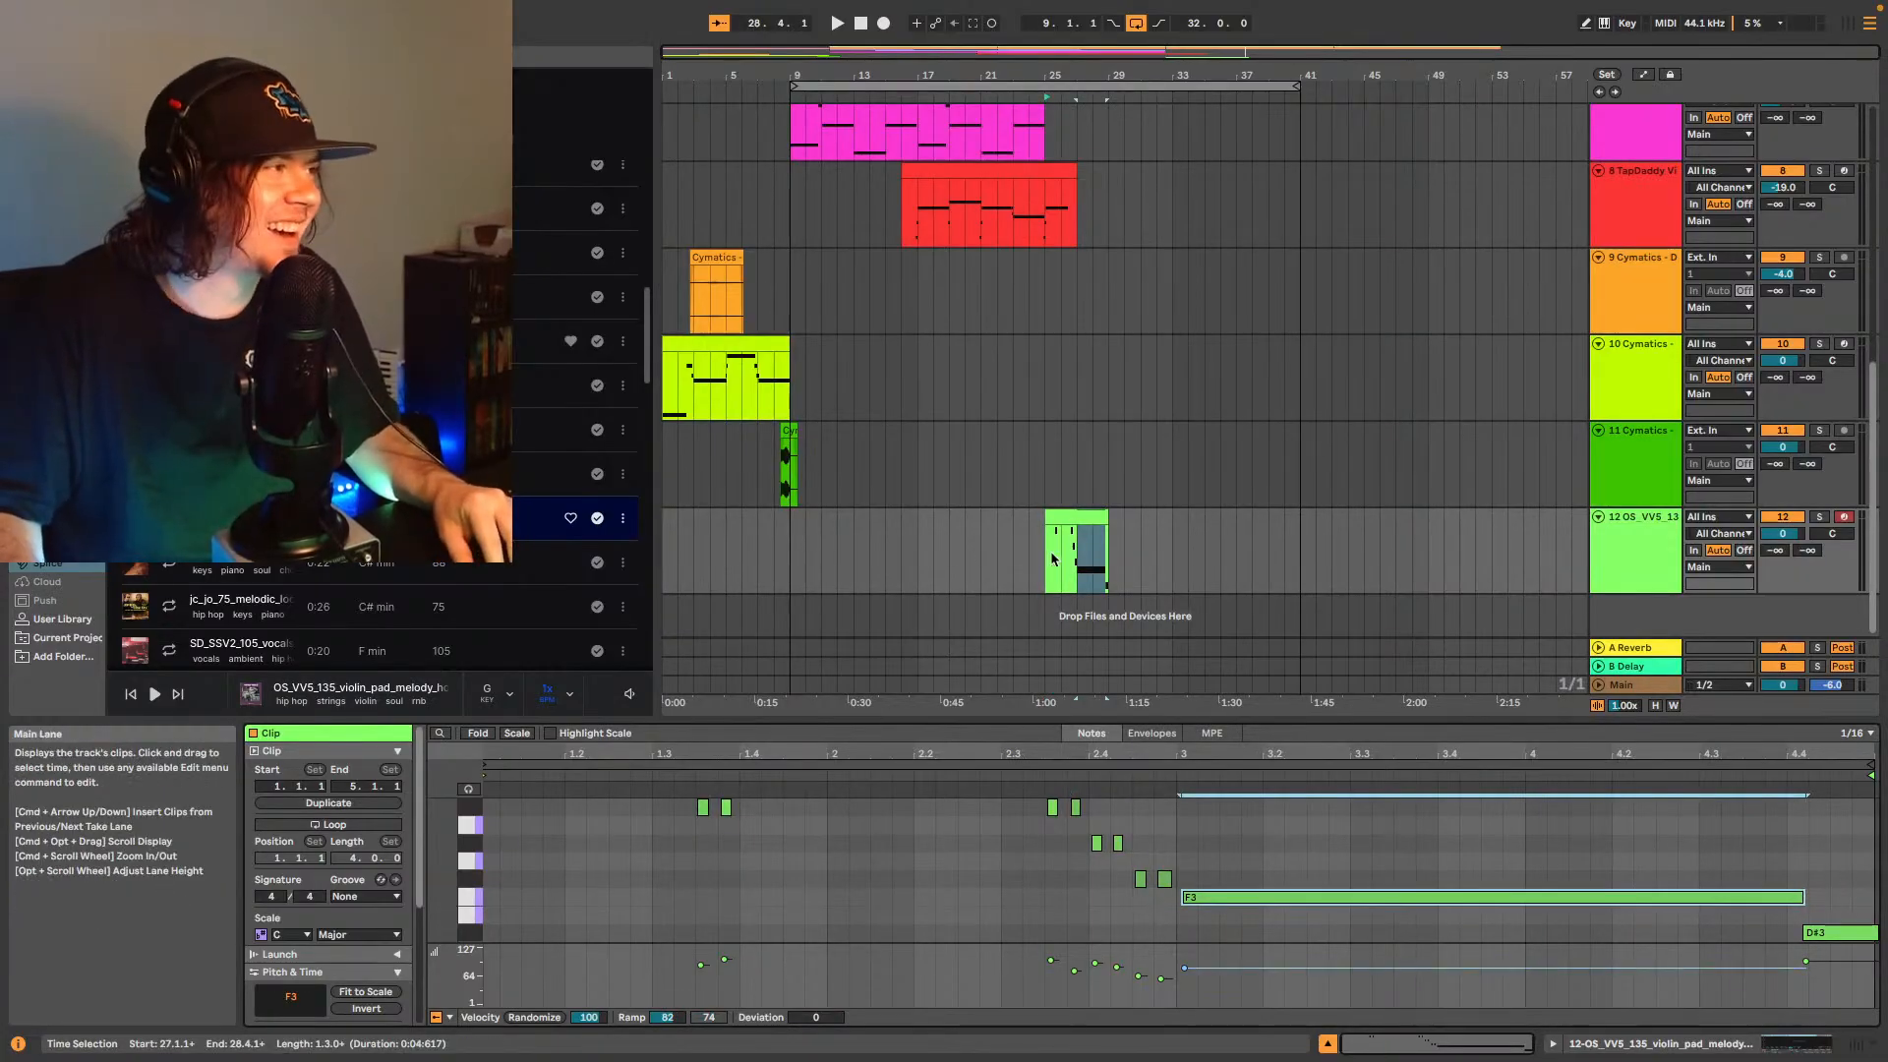
# - Play the clip from bar 25 and set track 12's volume to -10 dB
pyautogui.press('space')
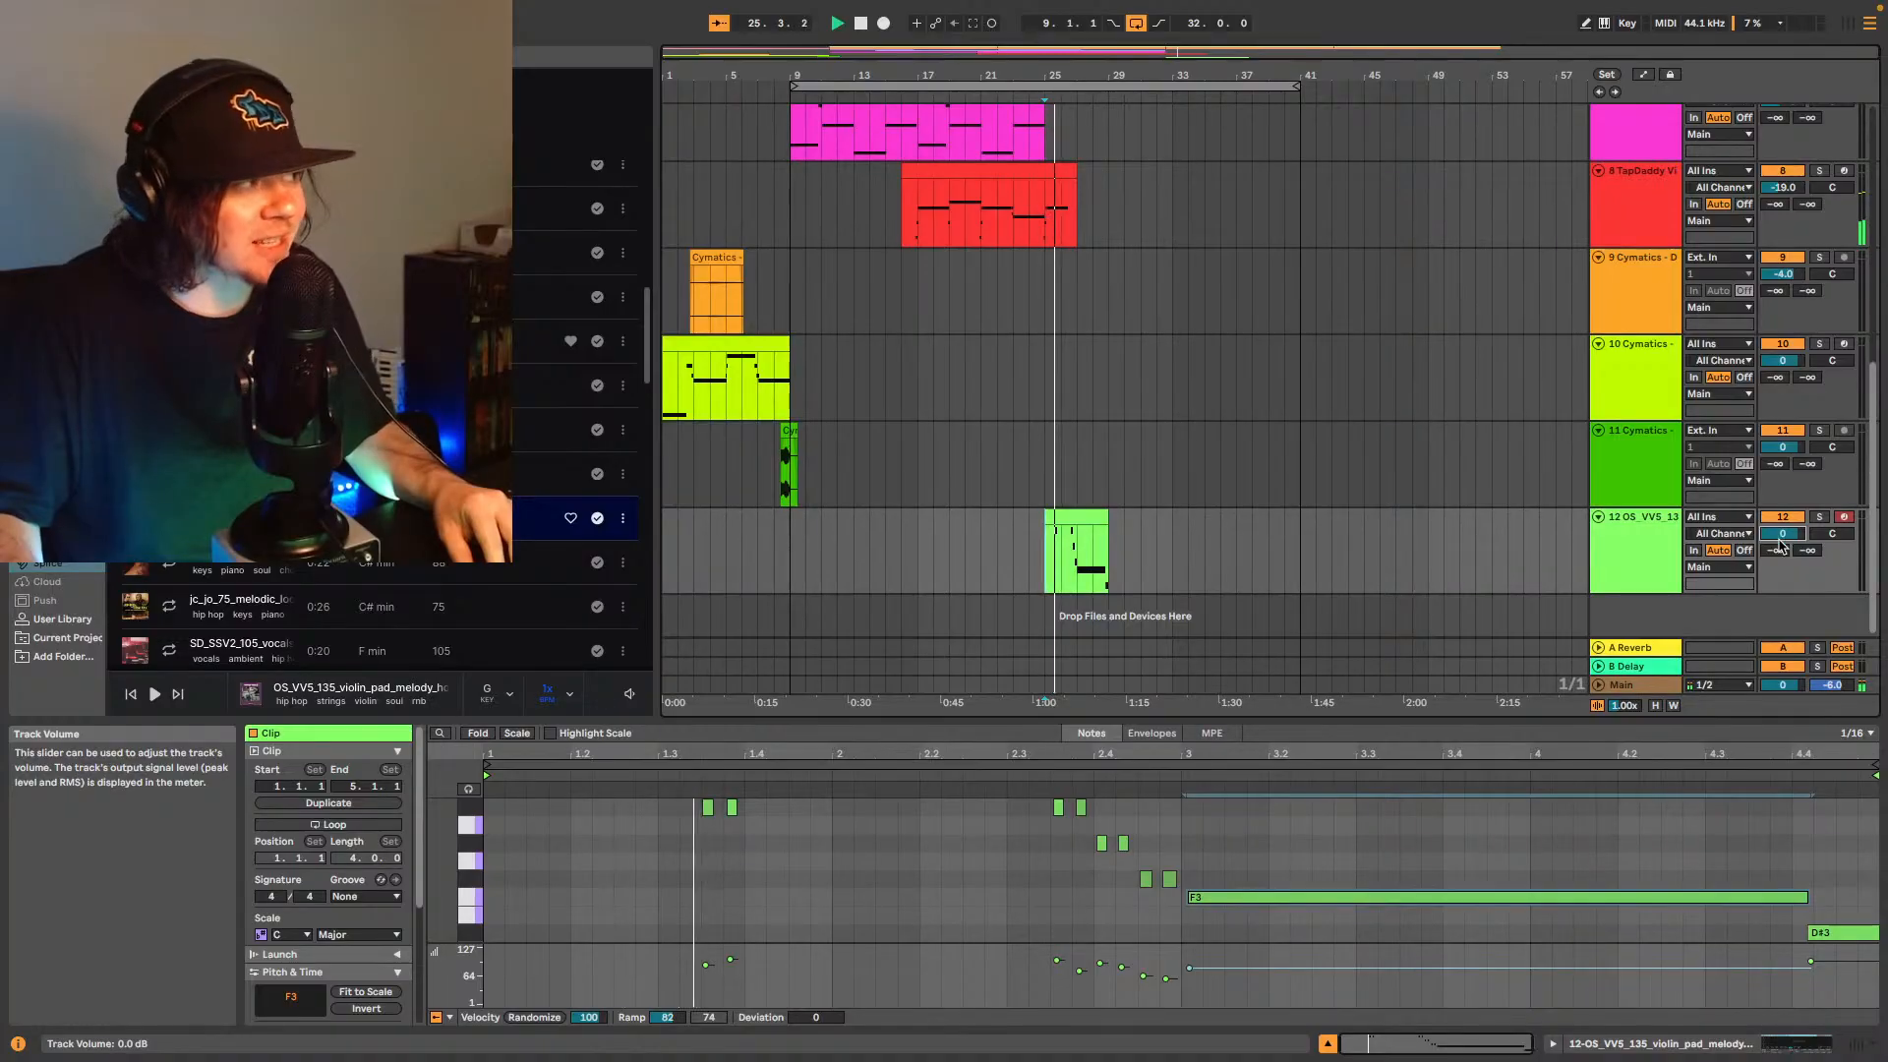
pyautogui.scroll(-1, 1776, 540)
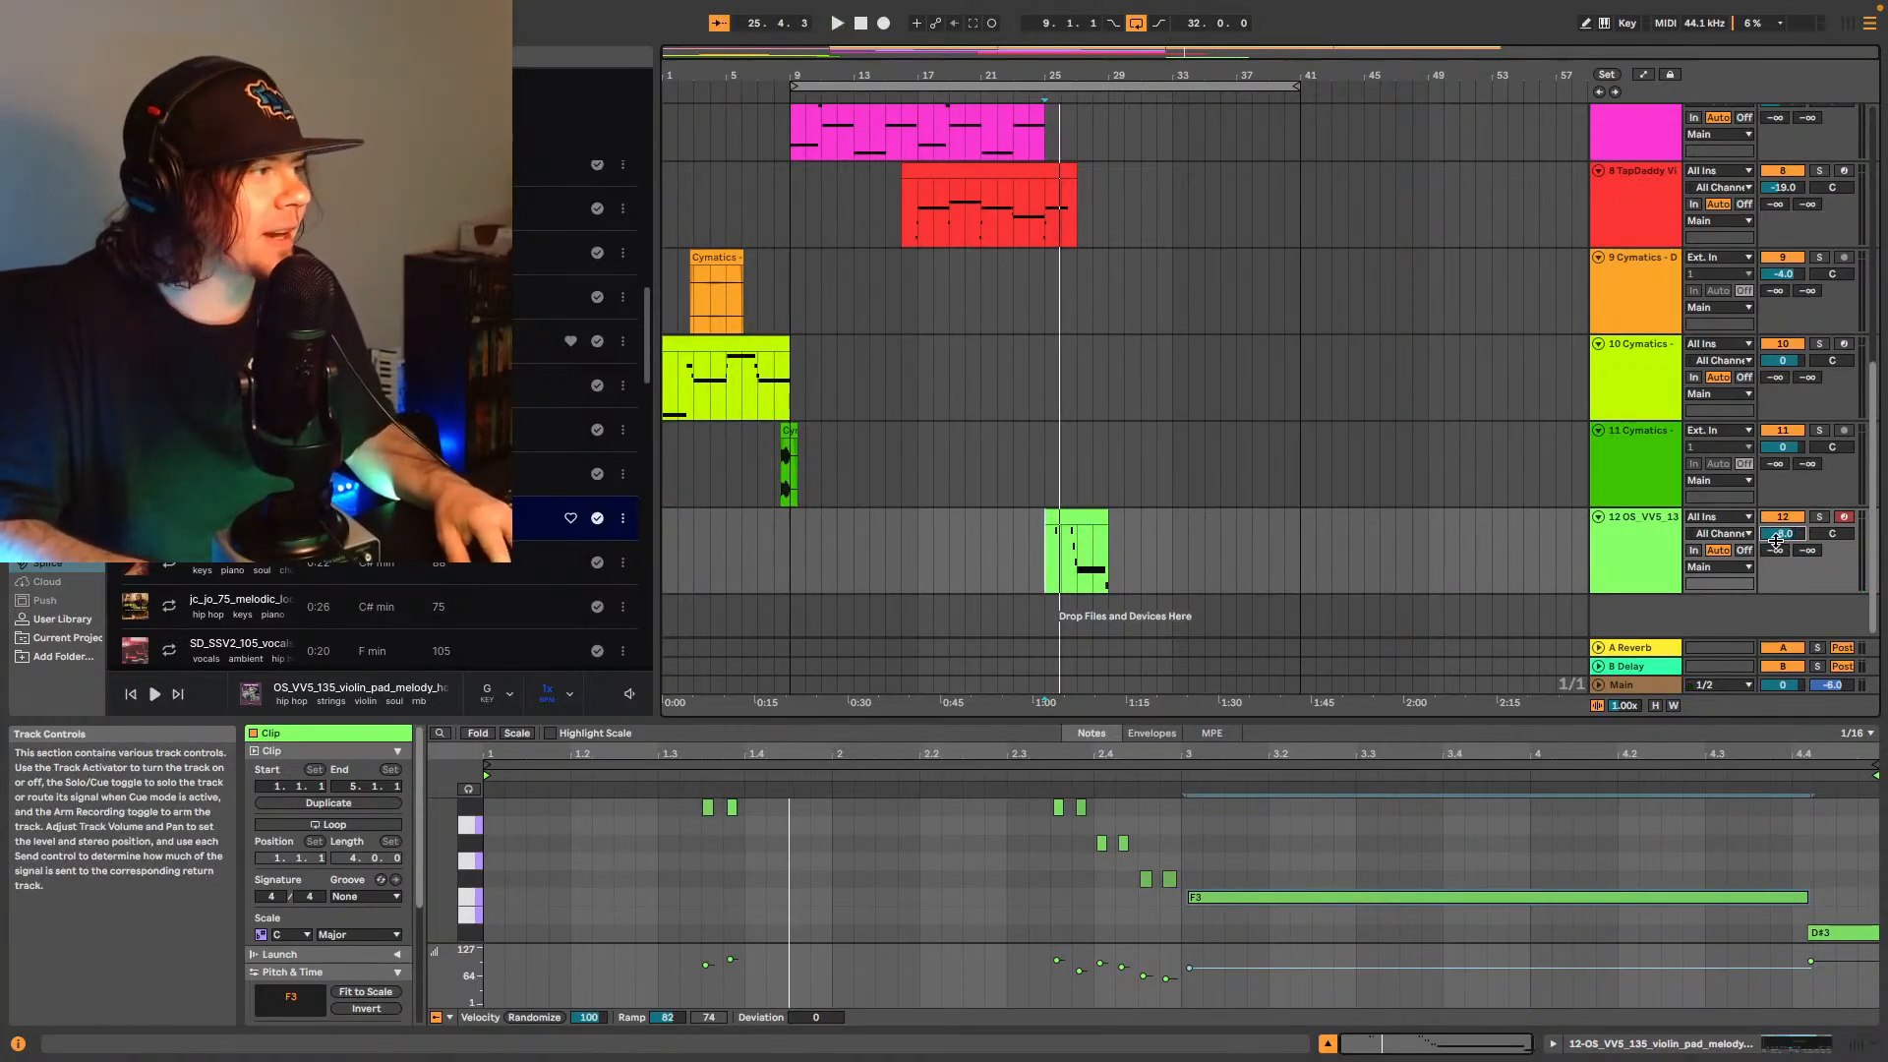
pyautogui.press('space')
pyautogui.scroll(-2, 1776, 540)
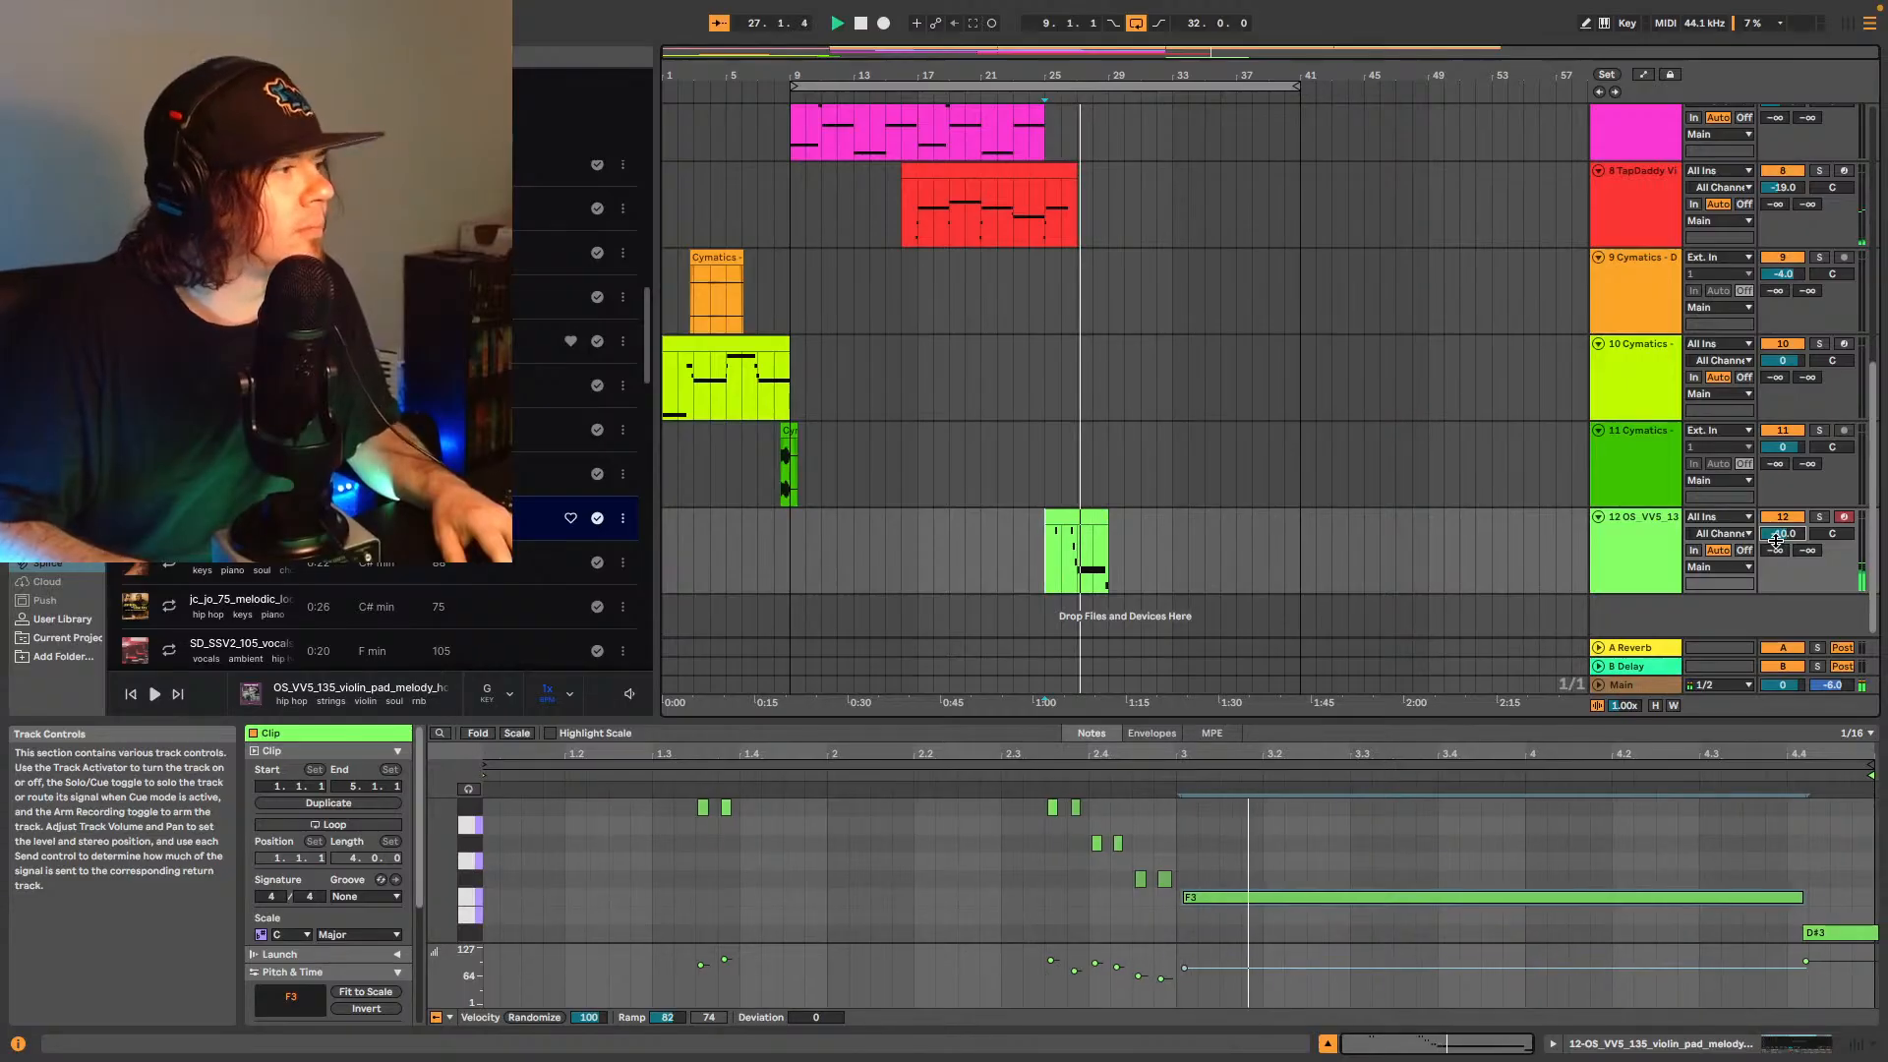
pyautogui.press('space')
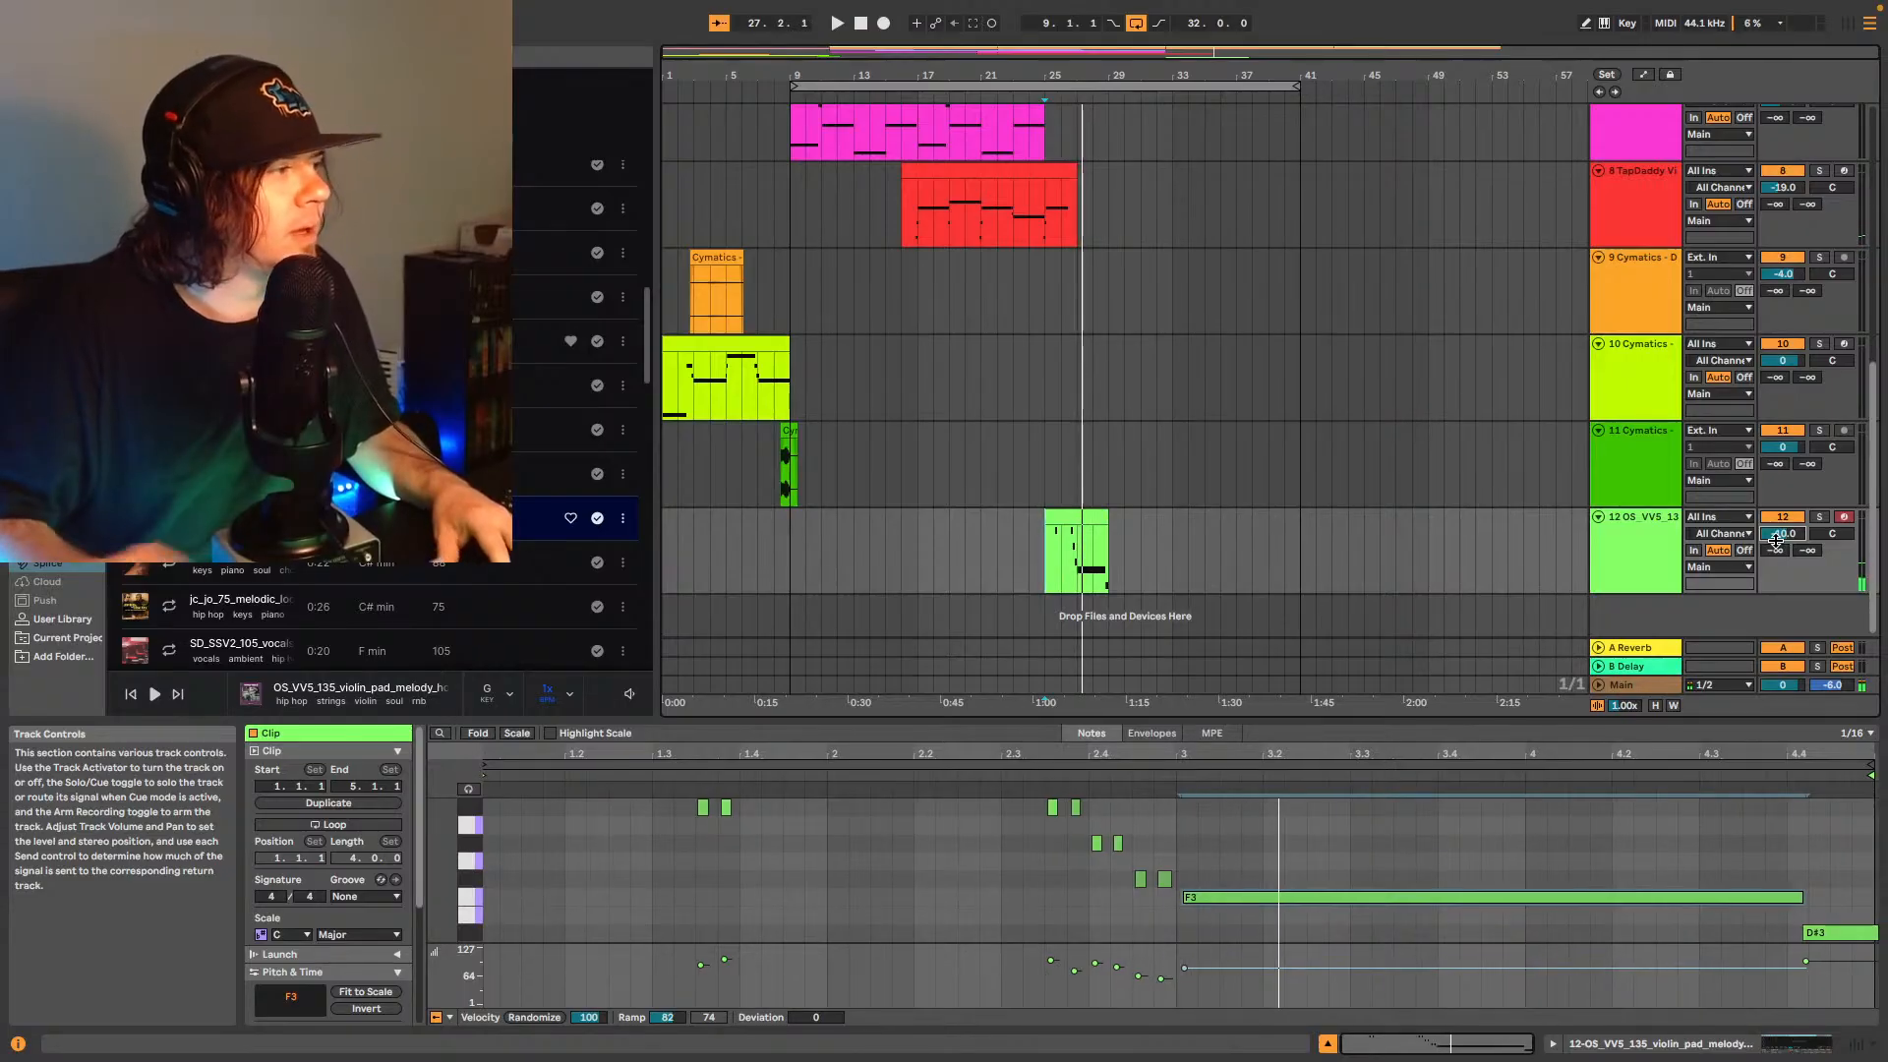
pyautogui.click(1181, 898)
pyautogui.click(1771, 826)
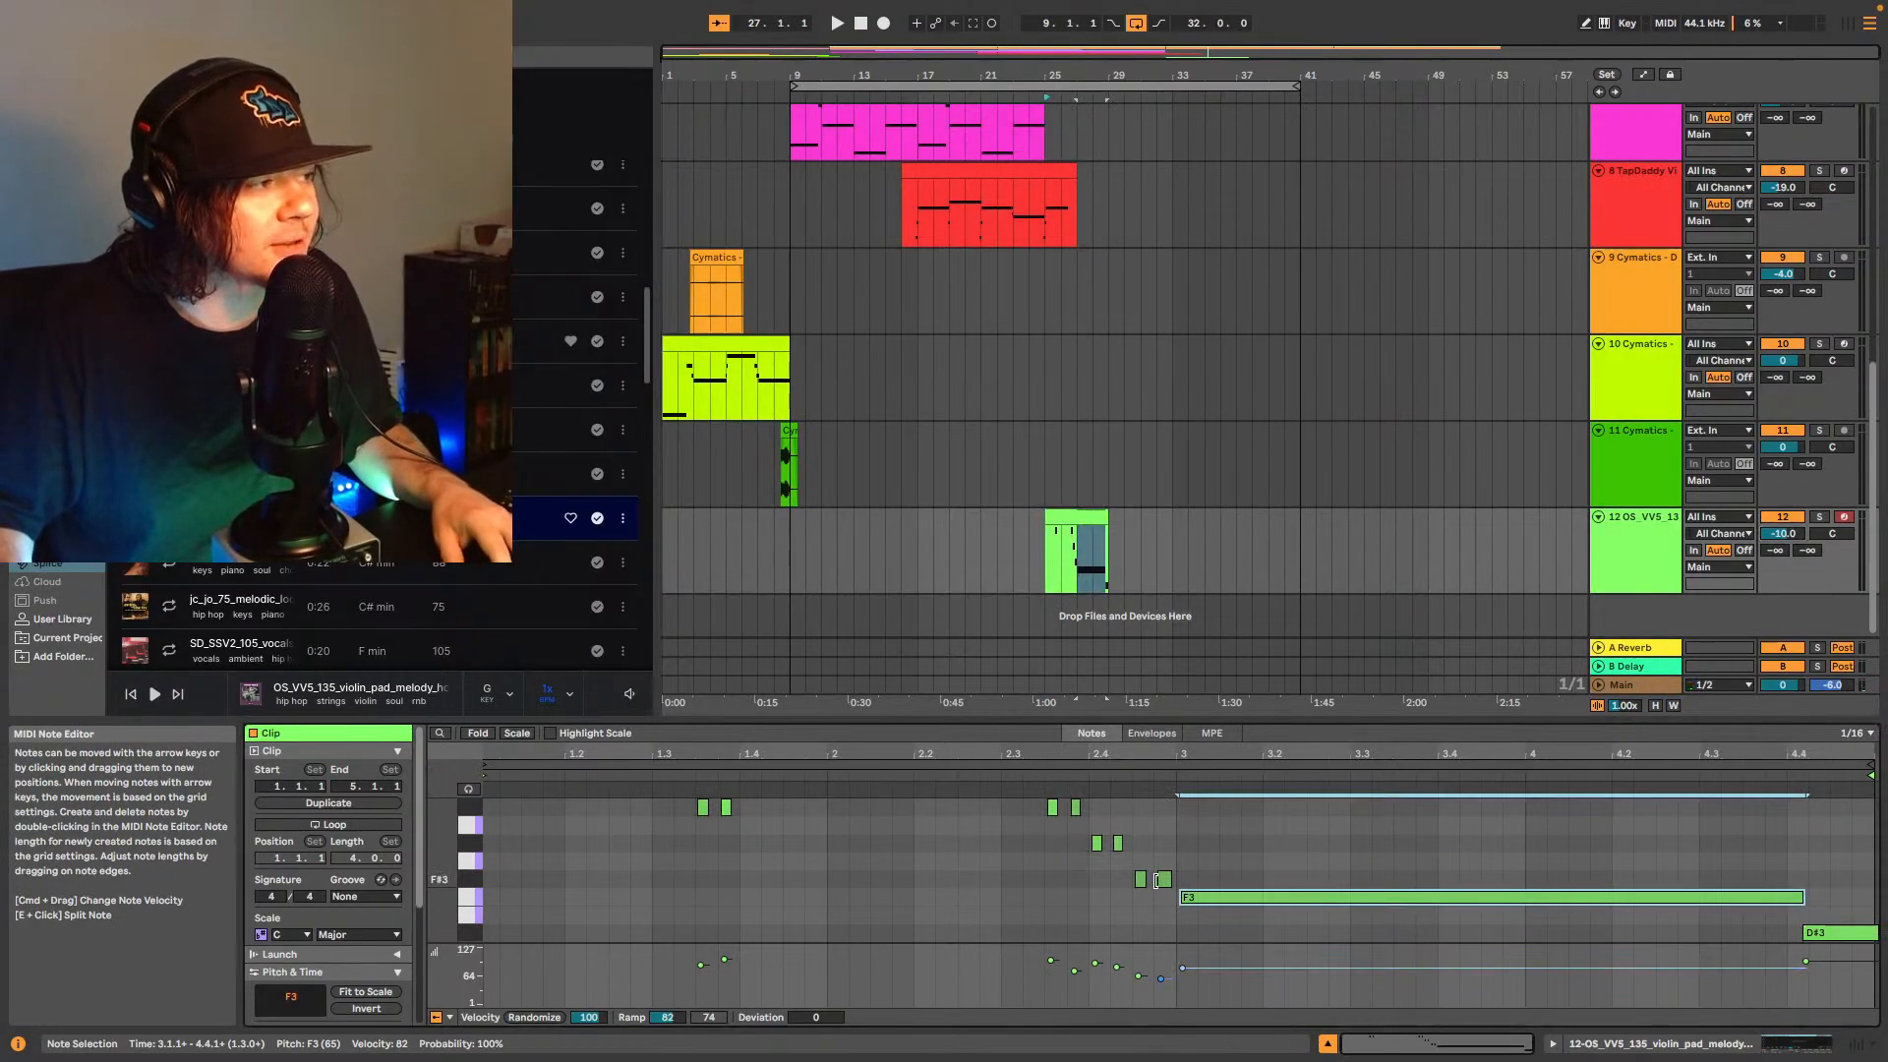
# - Show track 12's device chain, find the Soundtoys SuperPlate reverb among the plug-ins, and add it after Simpler
pyautogui.hotkey('shift', 'Tab')
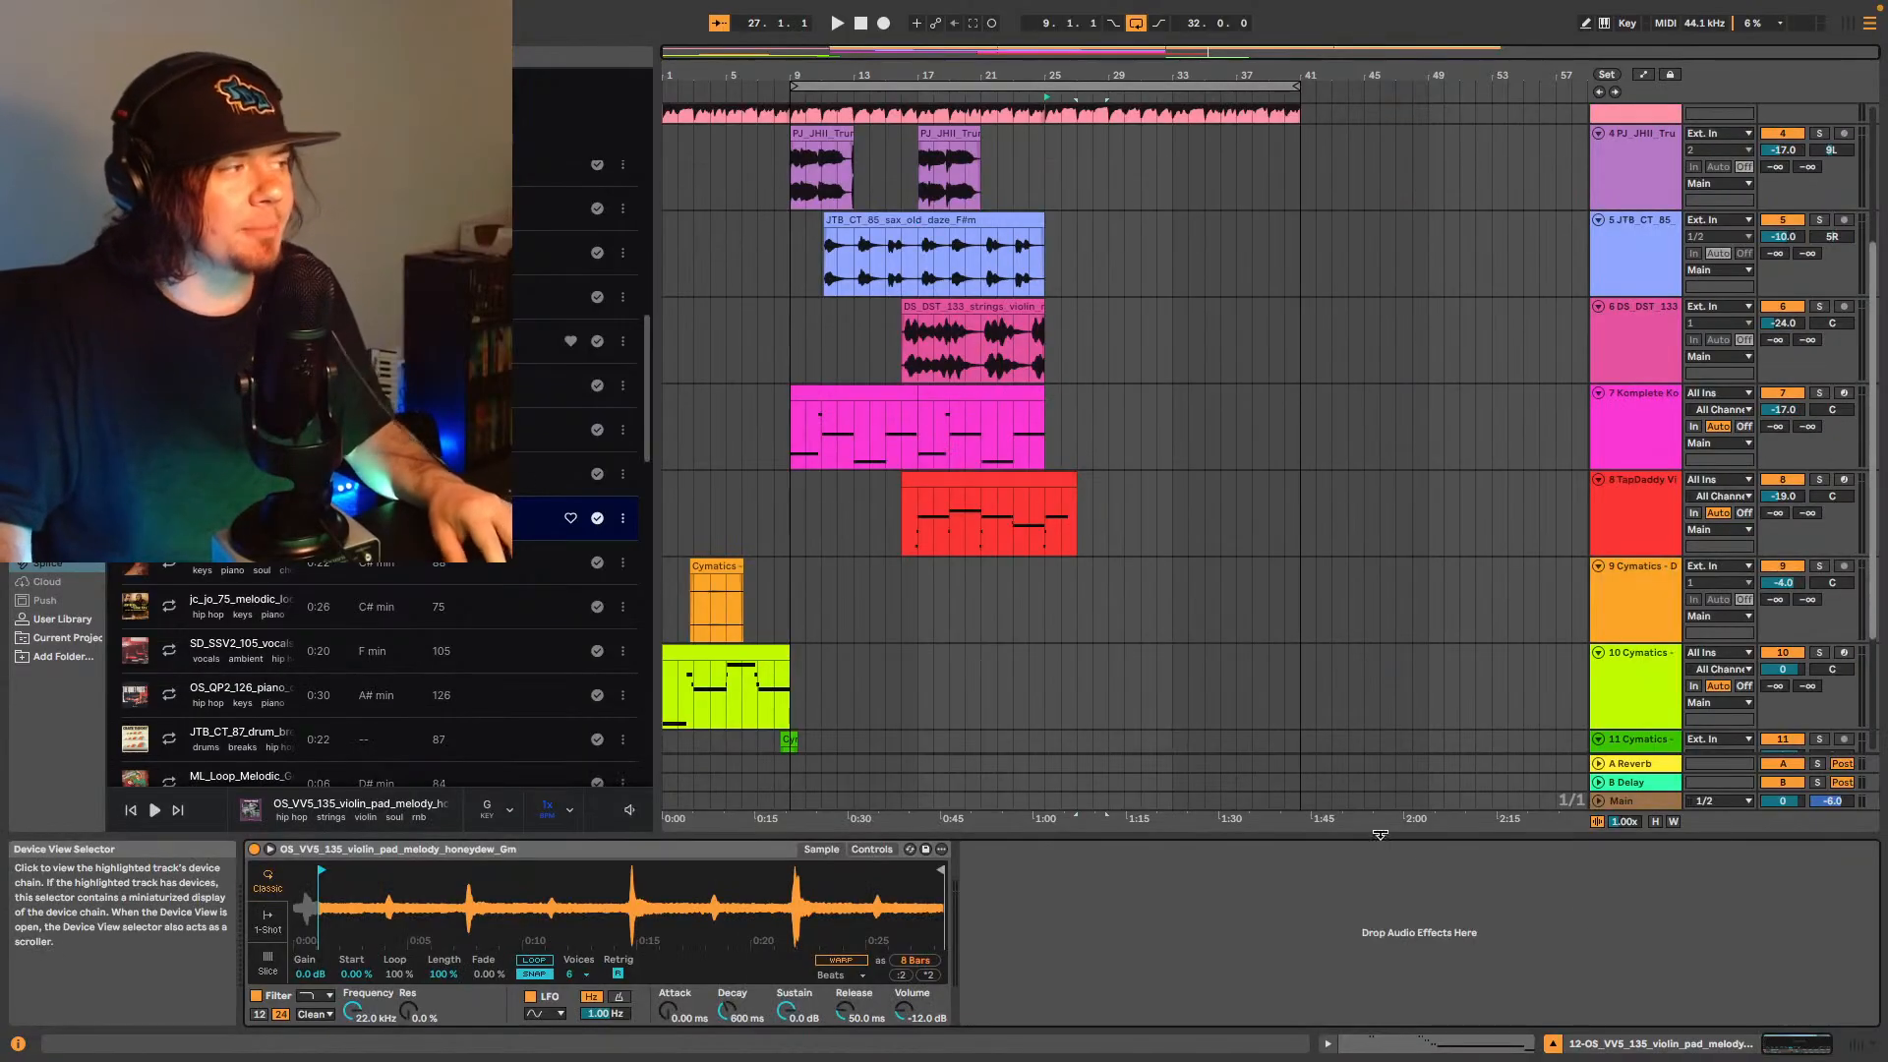
pyautogui.click(57, 401)
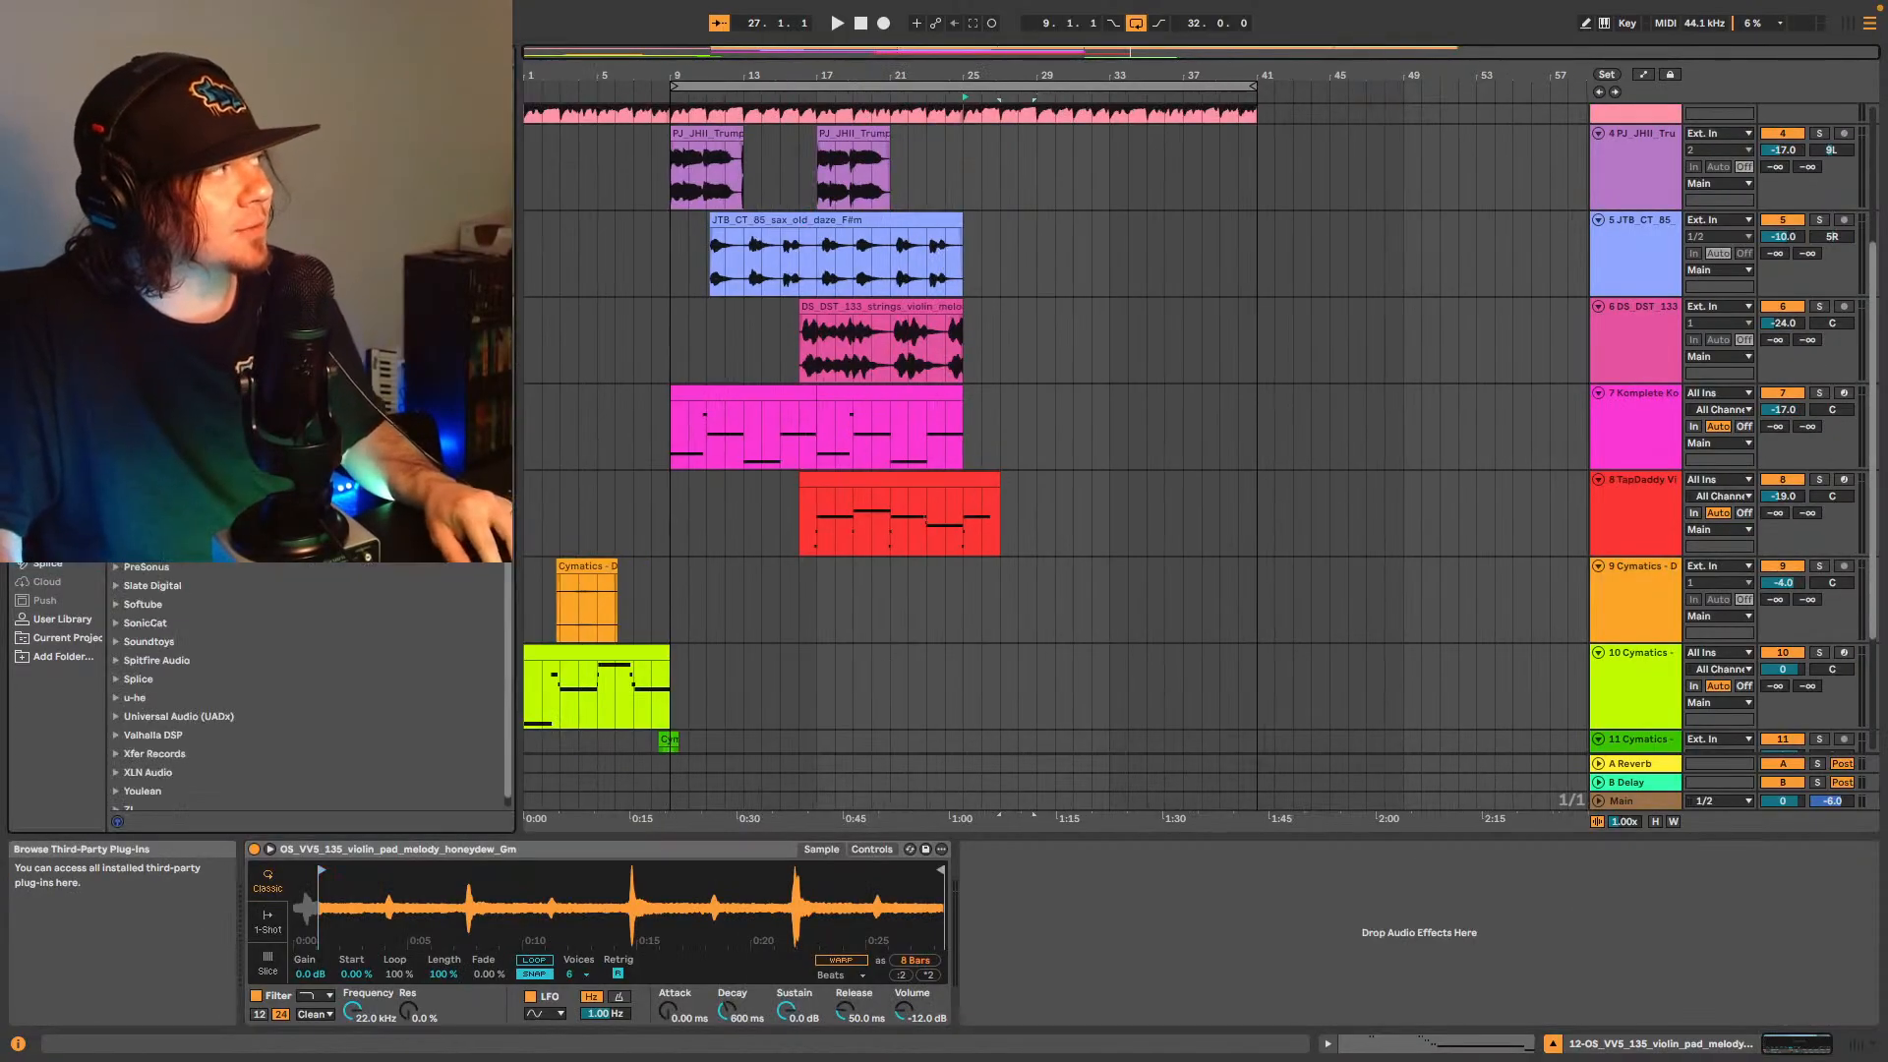
pyautogui.press('super+f')
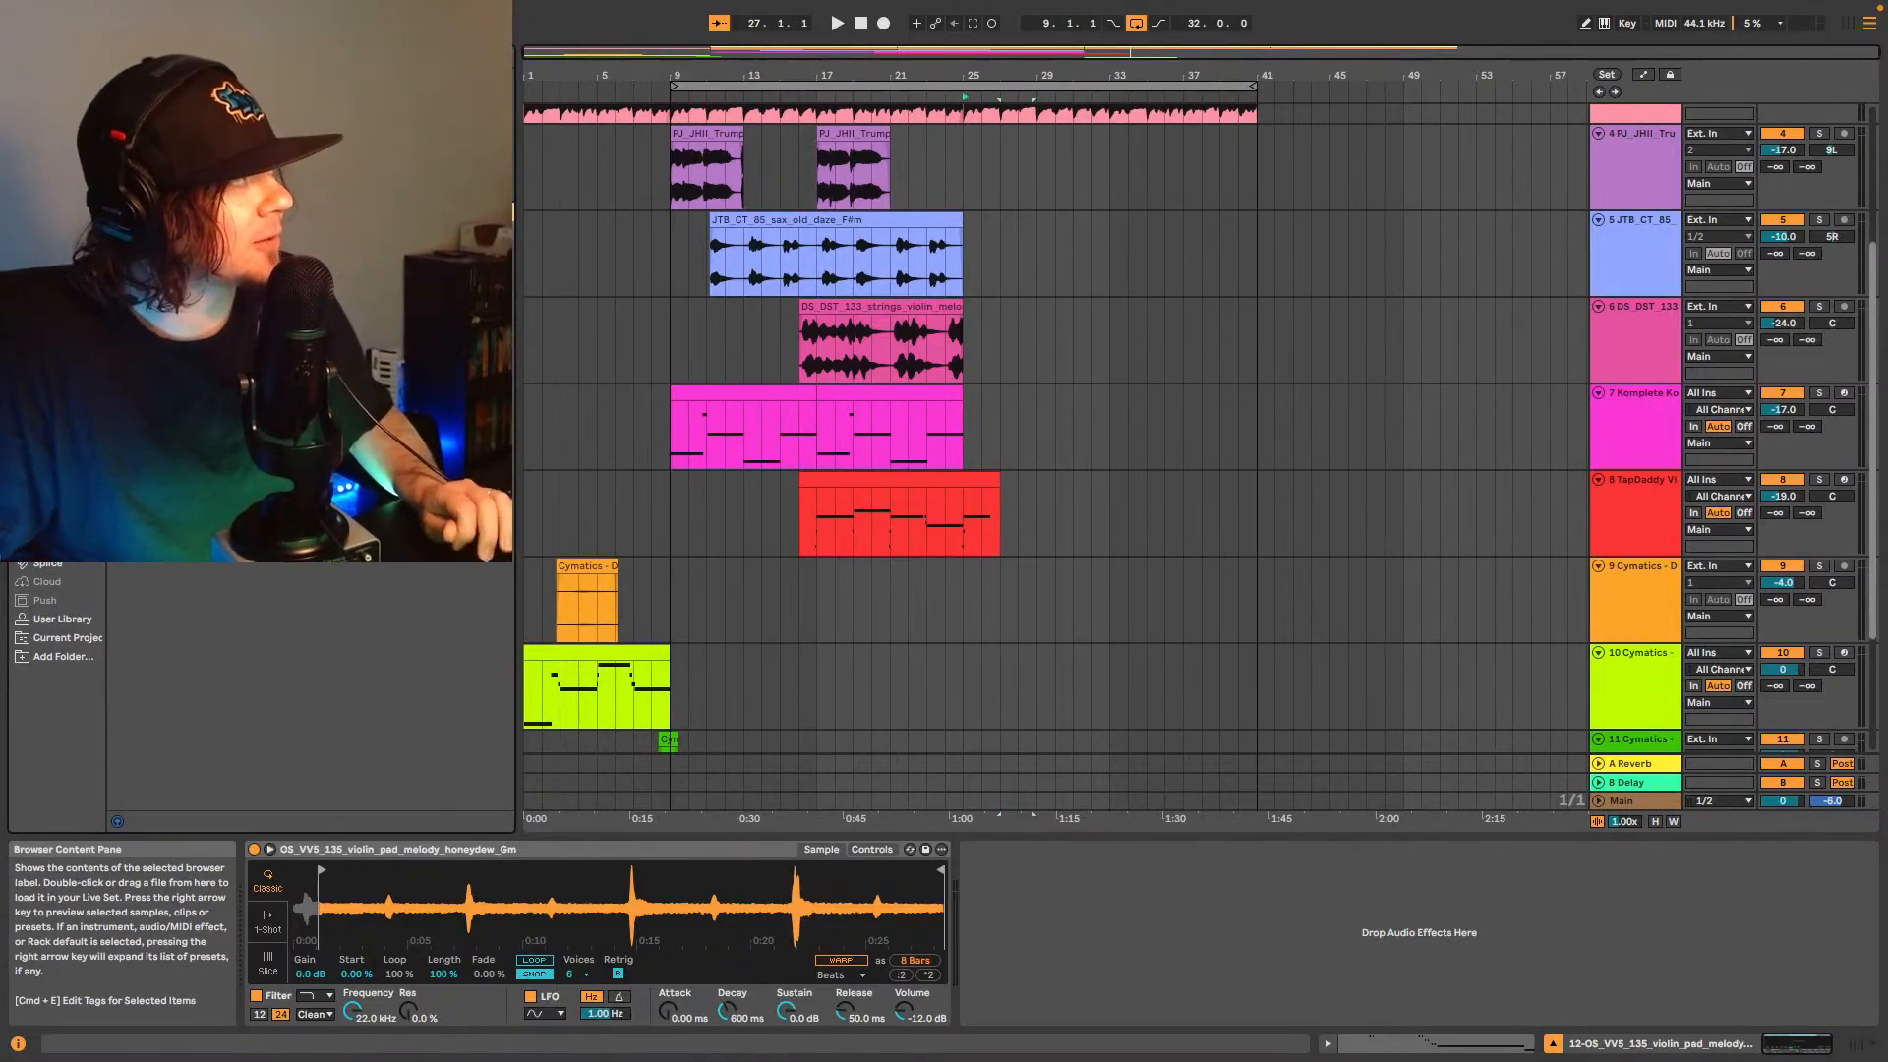
pyautogui.moveTo(843, 489); pyautogui.dragTo(768, 627)
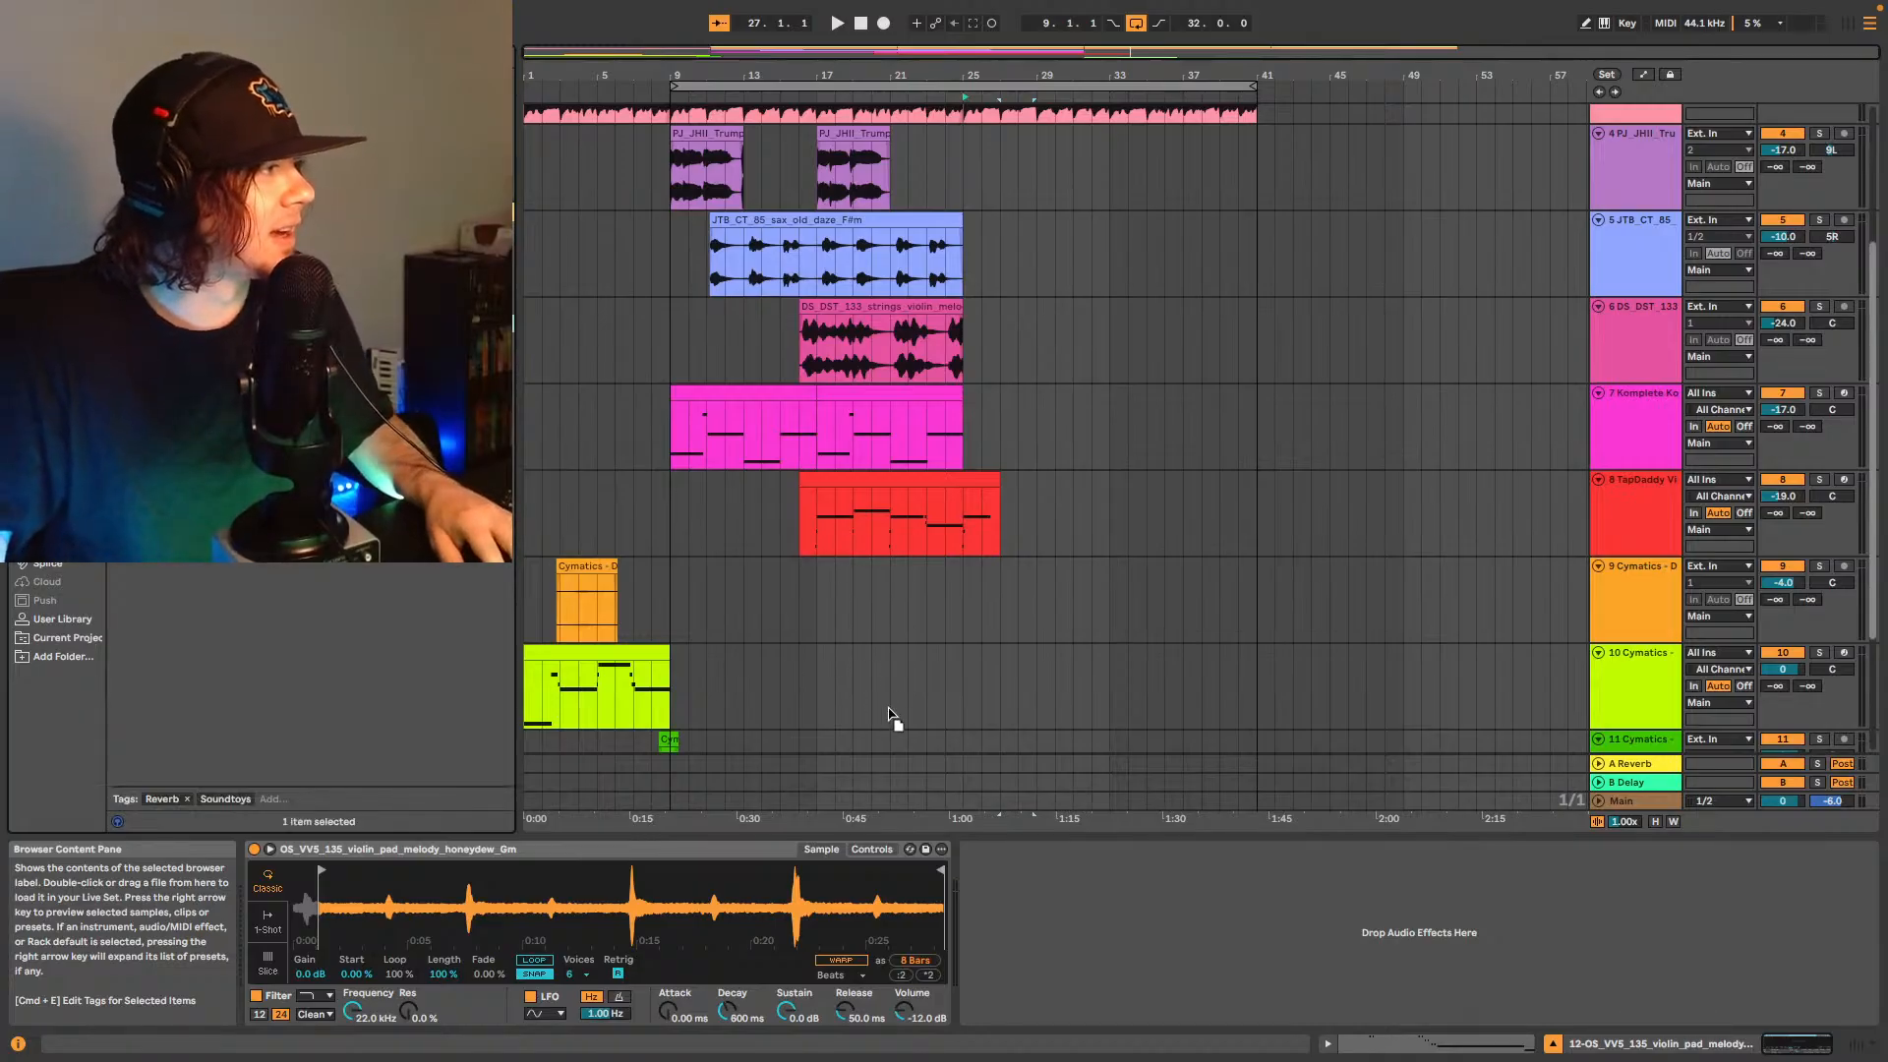
pyautogui.scroll(-4, 1230, 485)
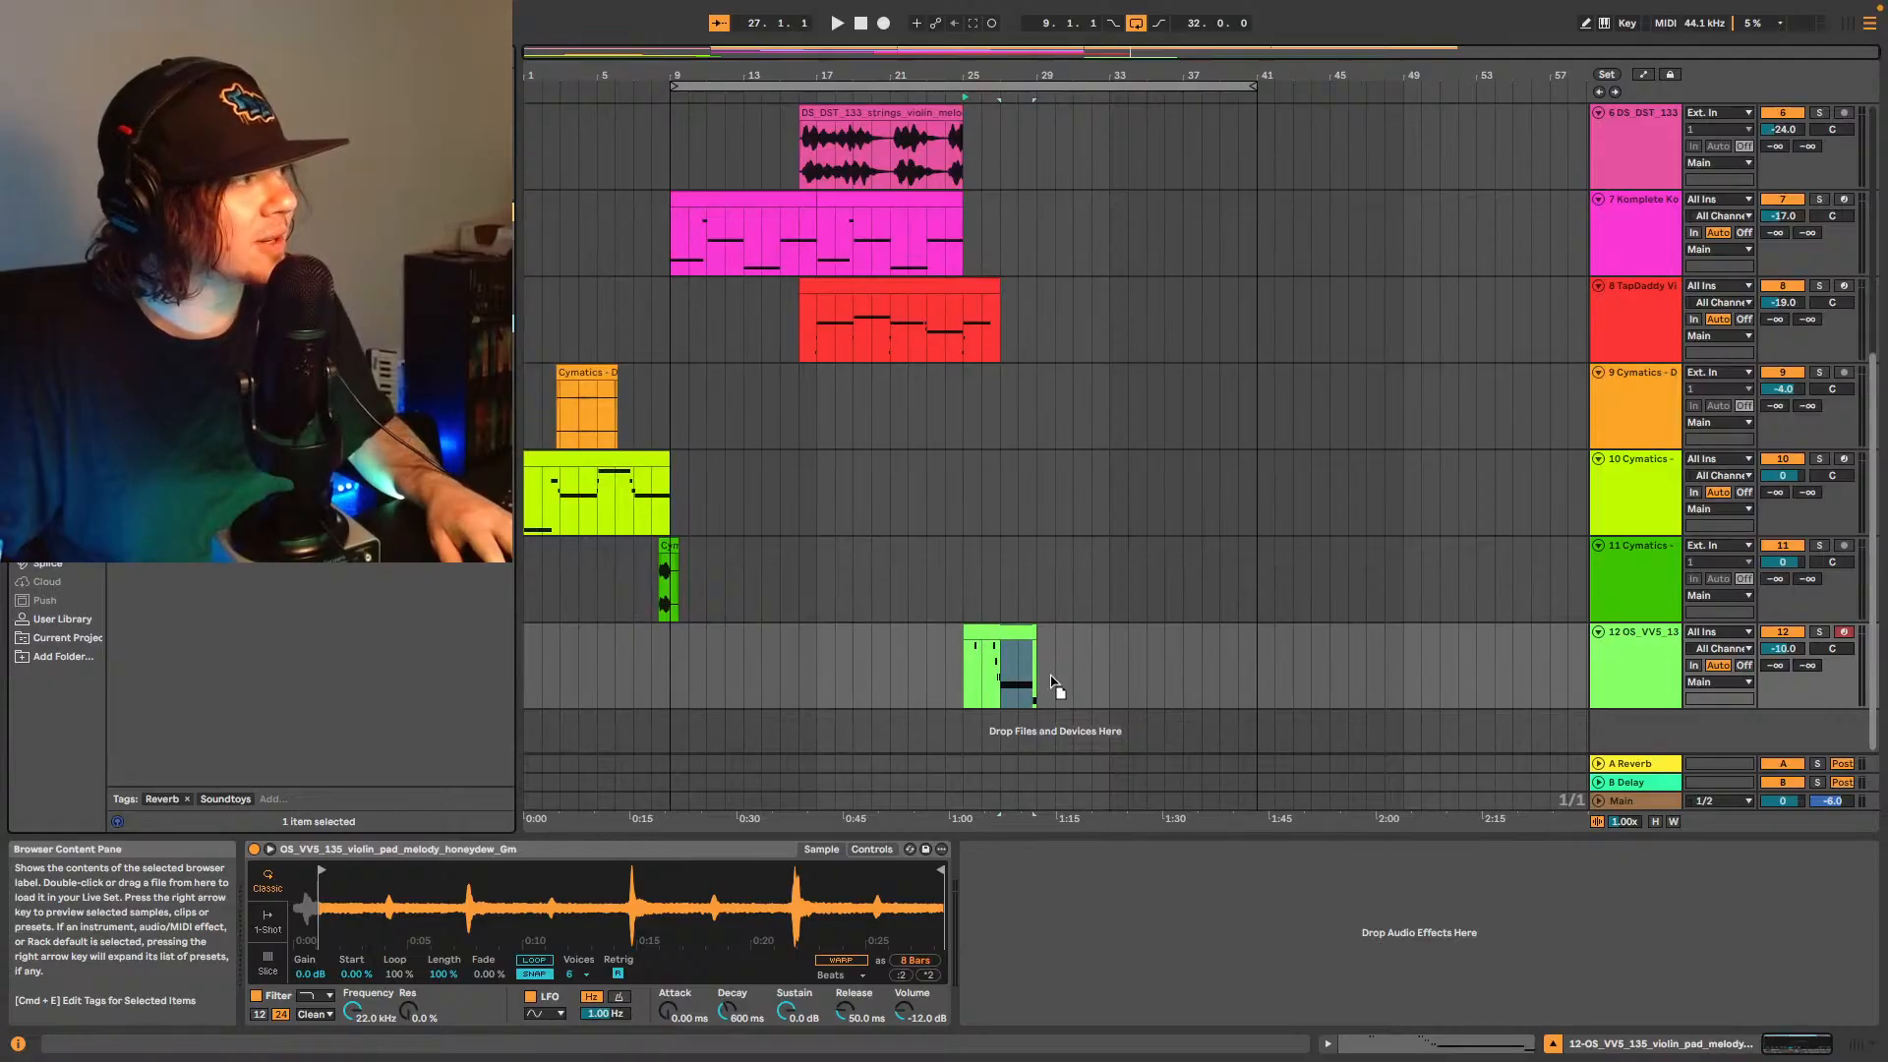
pyautogui.moveTo(1041, 669); pyautogui.dragTo(1045, 671)
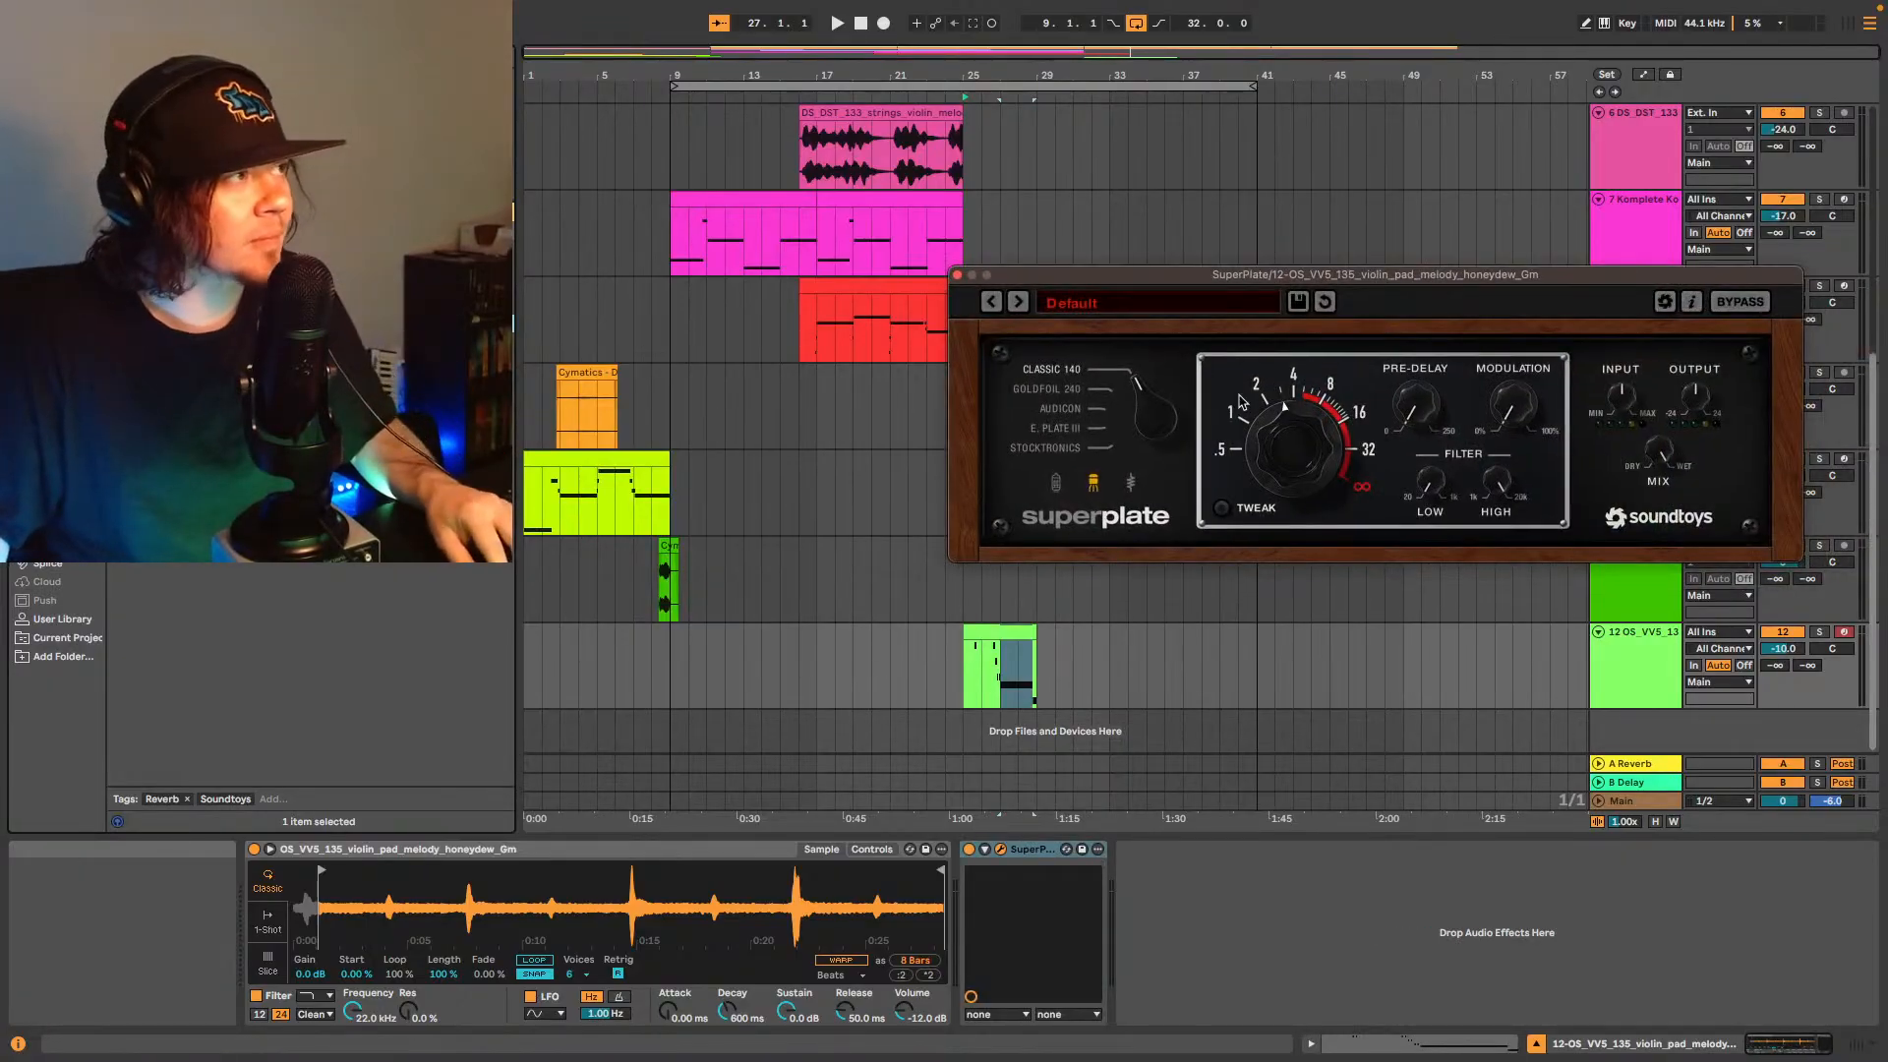
# - Load SuperPlate's Long Choir 140 preset from 03 Spaces, close the plug-in window, and set track 12's volume to -7 dB during playback
pyautogui.click(1018, 305)
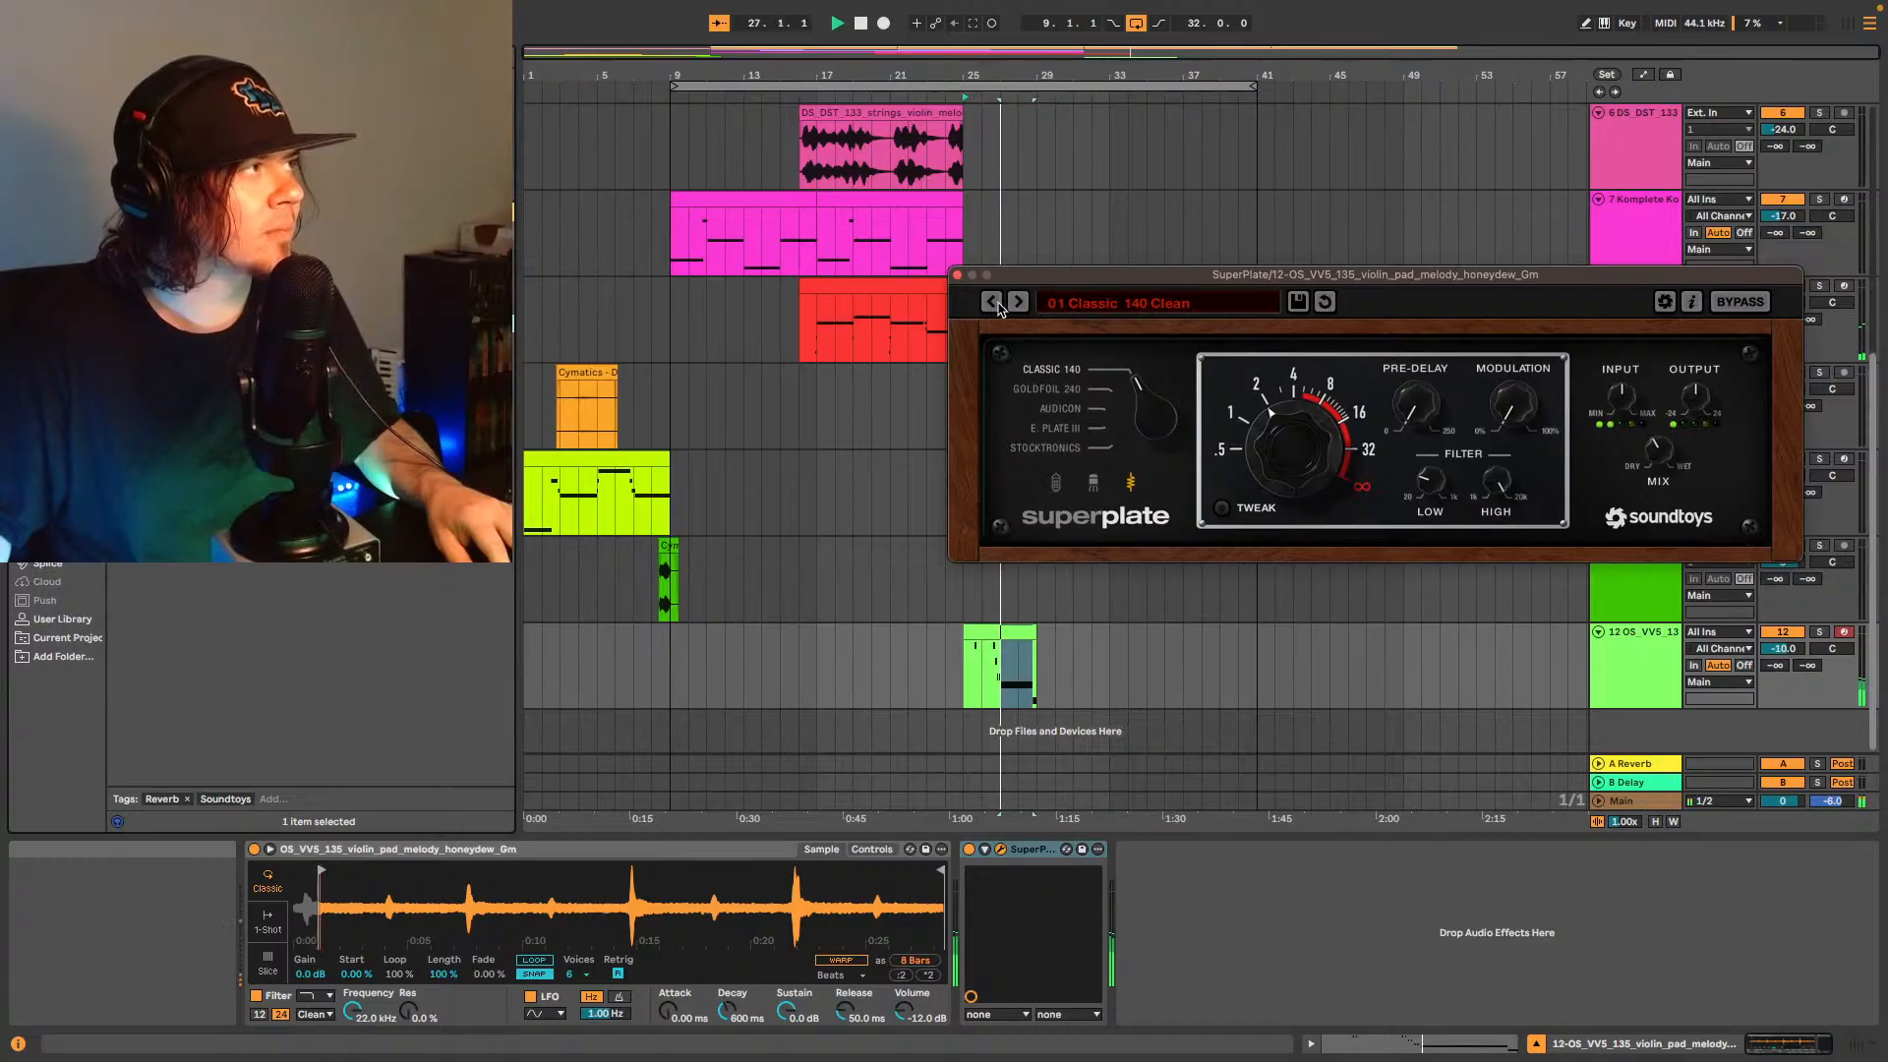
pyautogui.click(1075, 306)
pyautogui.moveTo(1116, 344)
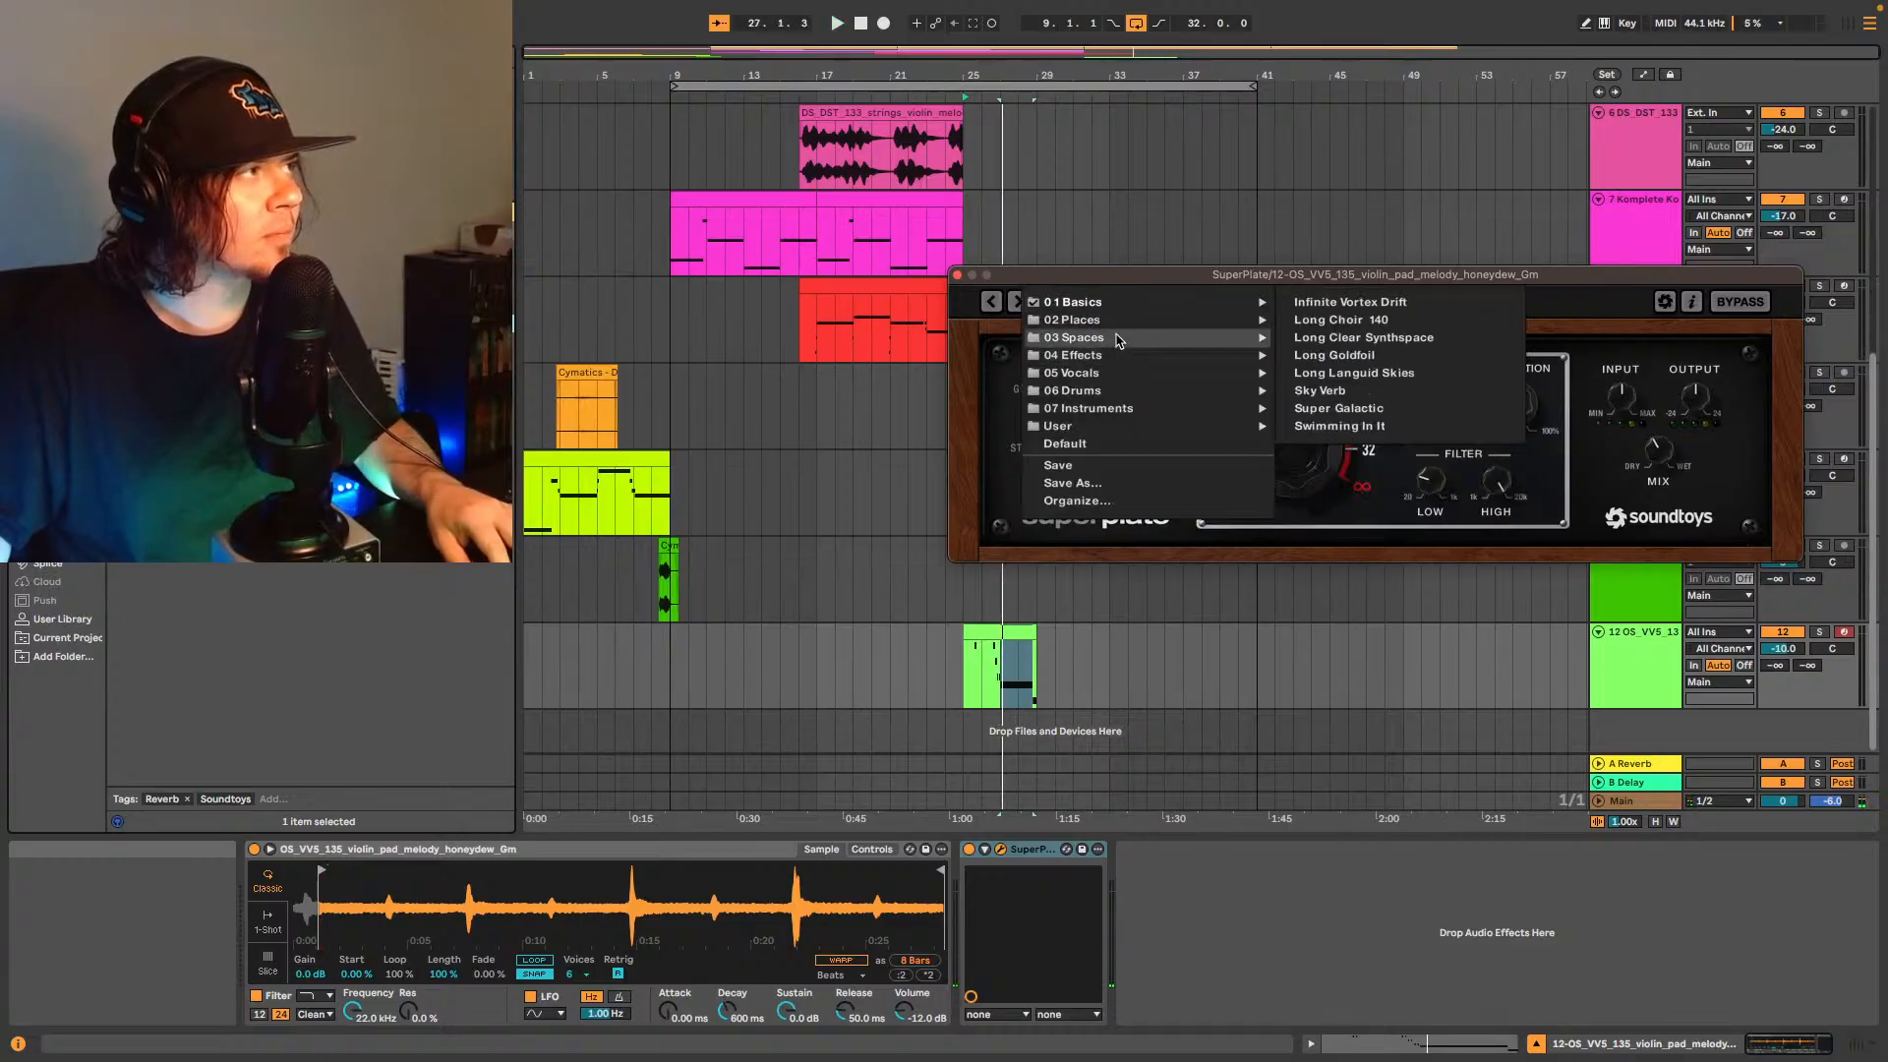
pyautogui.click(1388, 323)
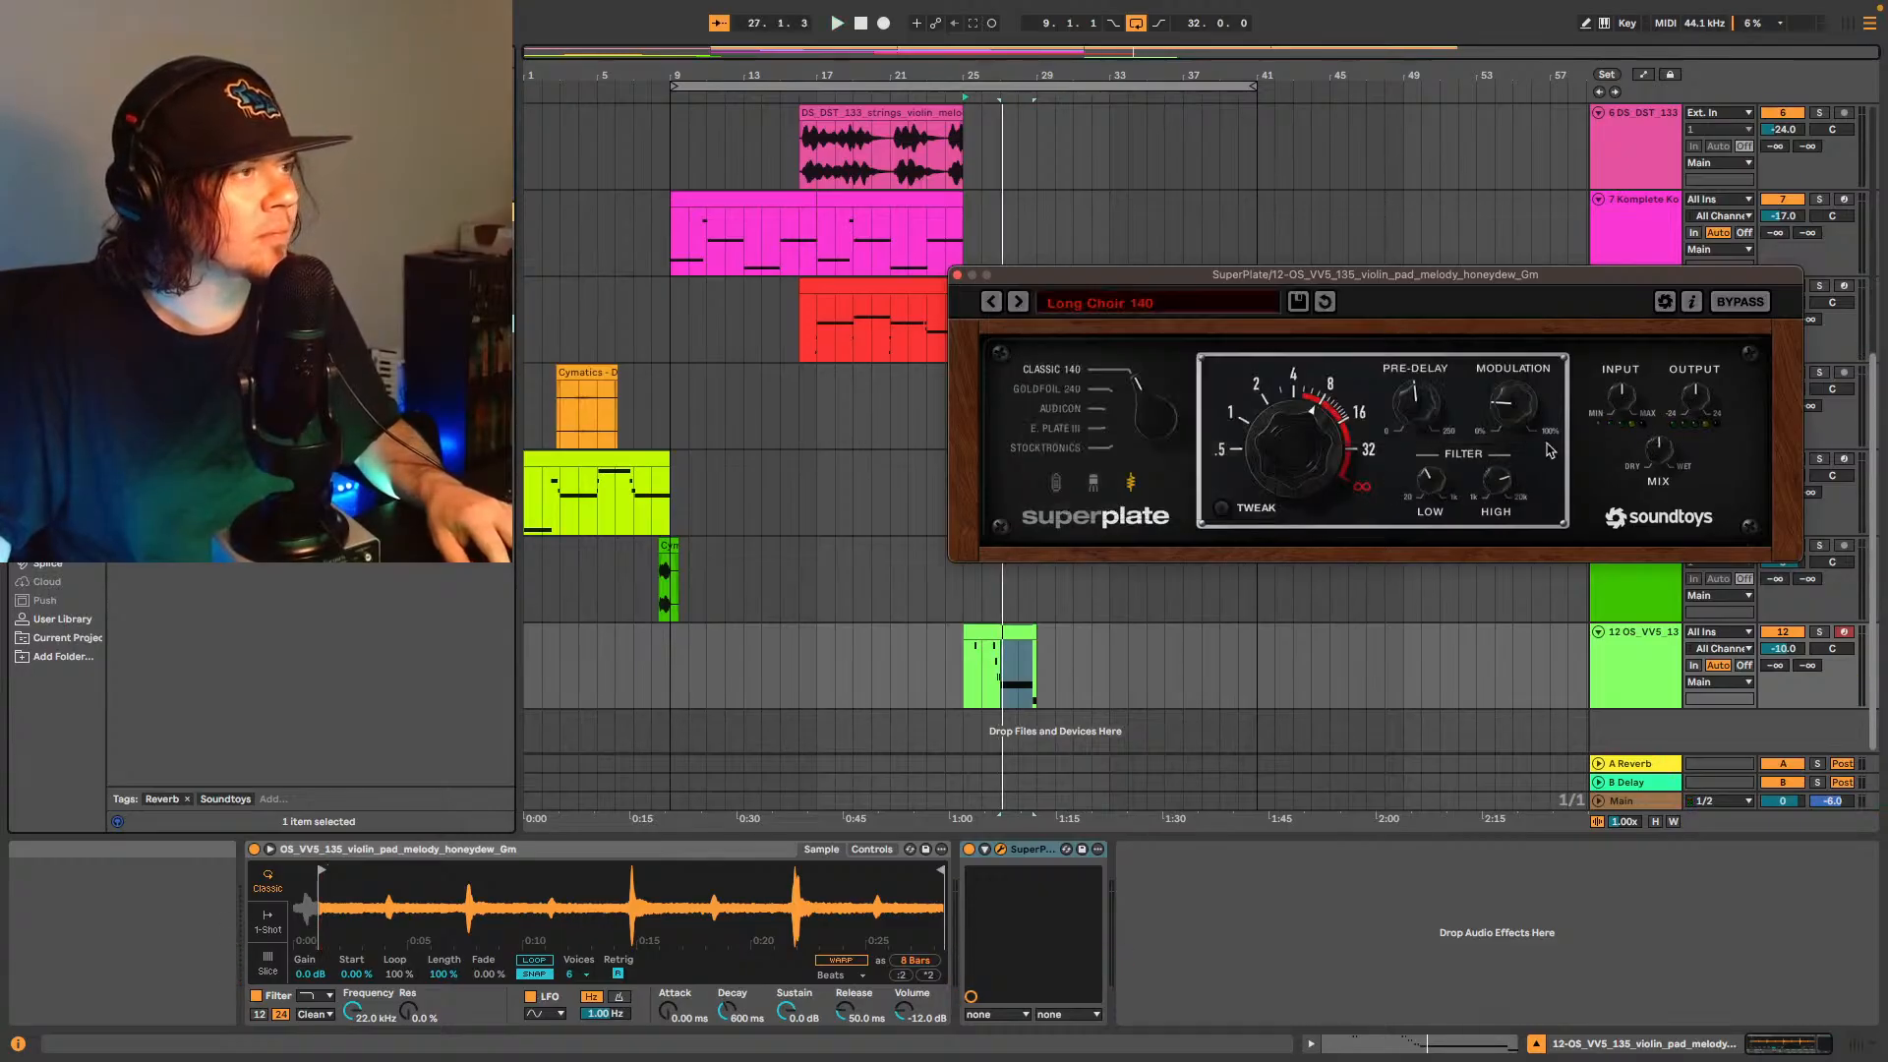
pyautogui.click(959, 276)
pyautogui.press('space')
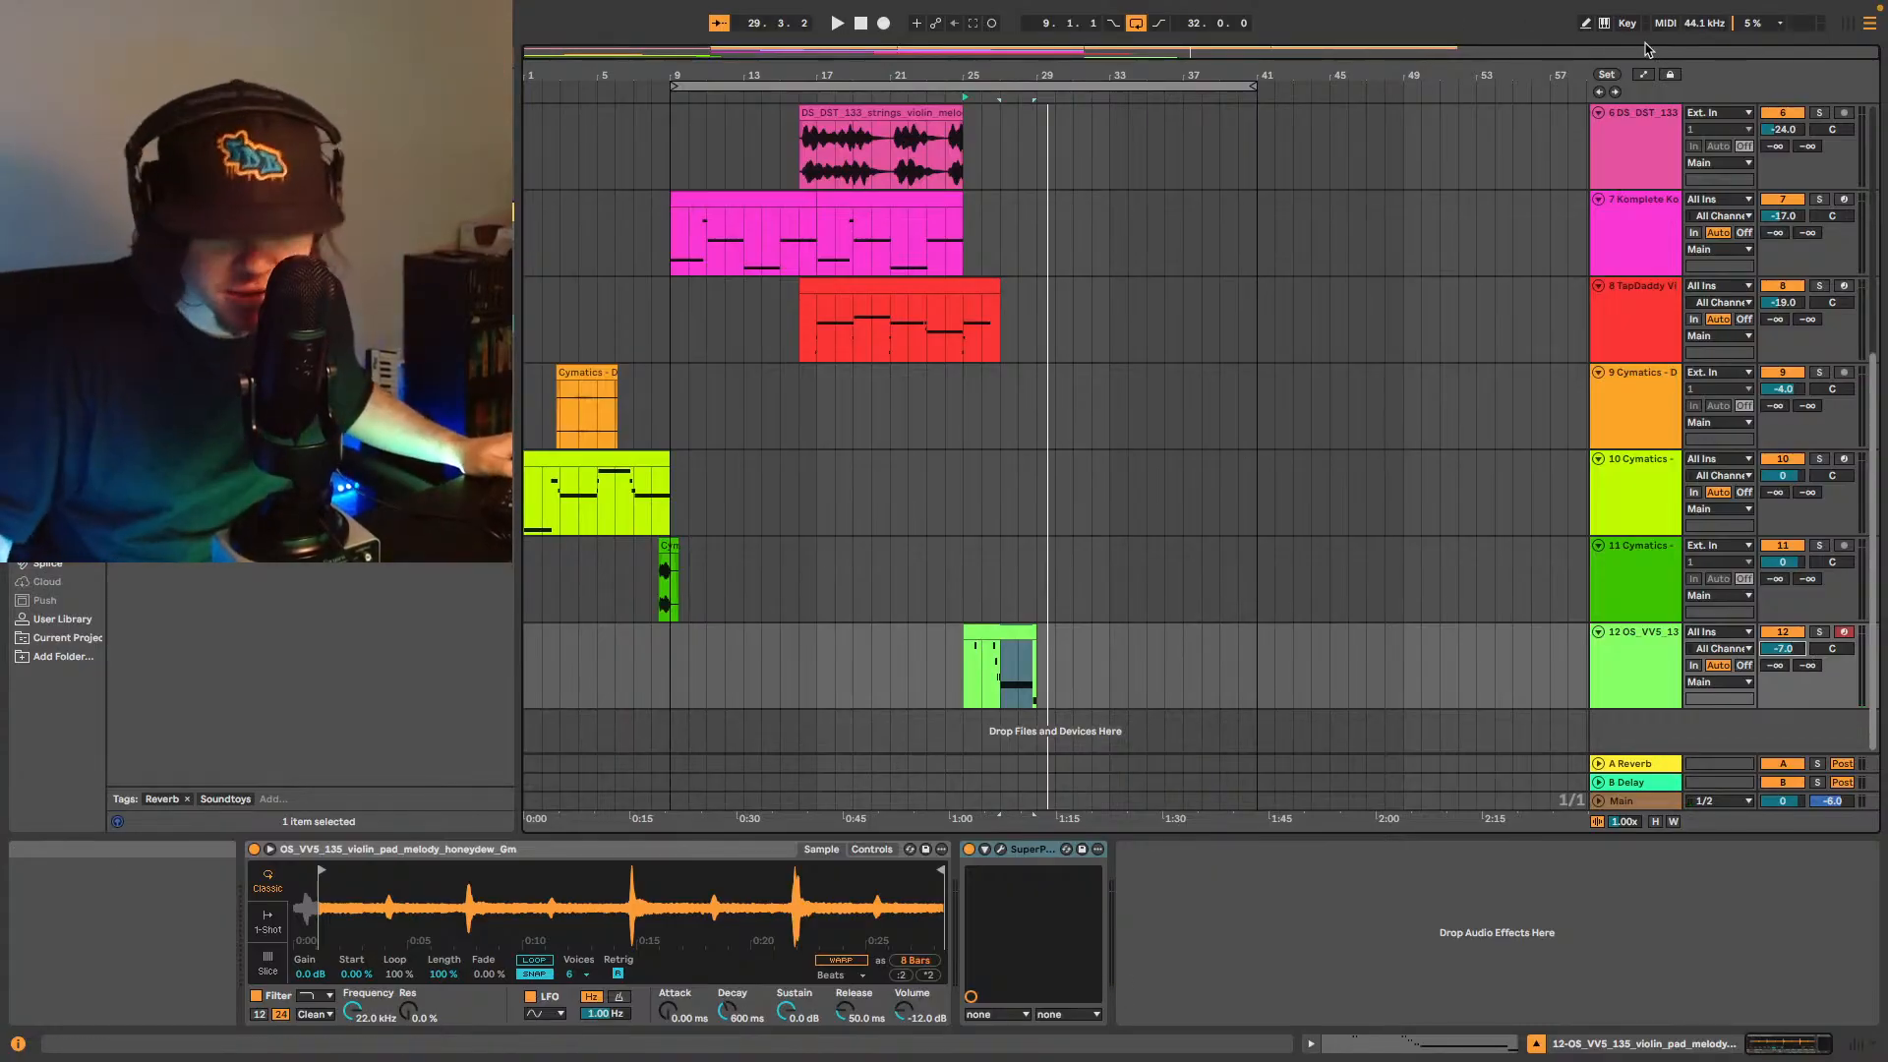
pyautogui.moveTo(990, 5)
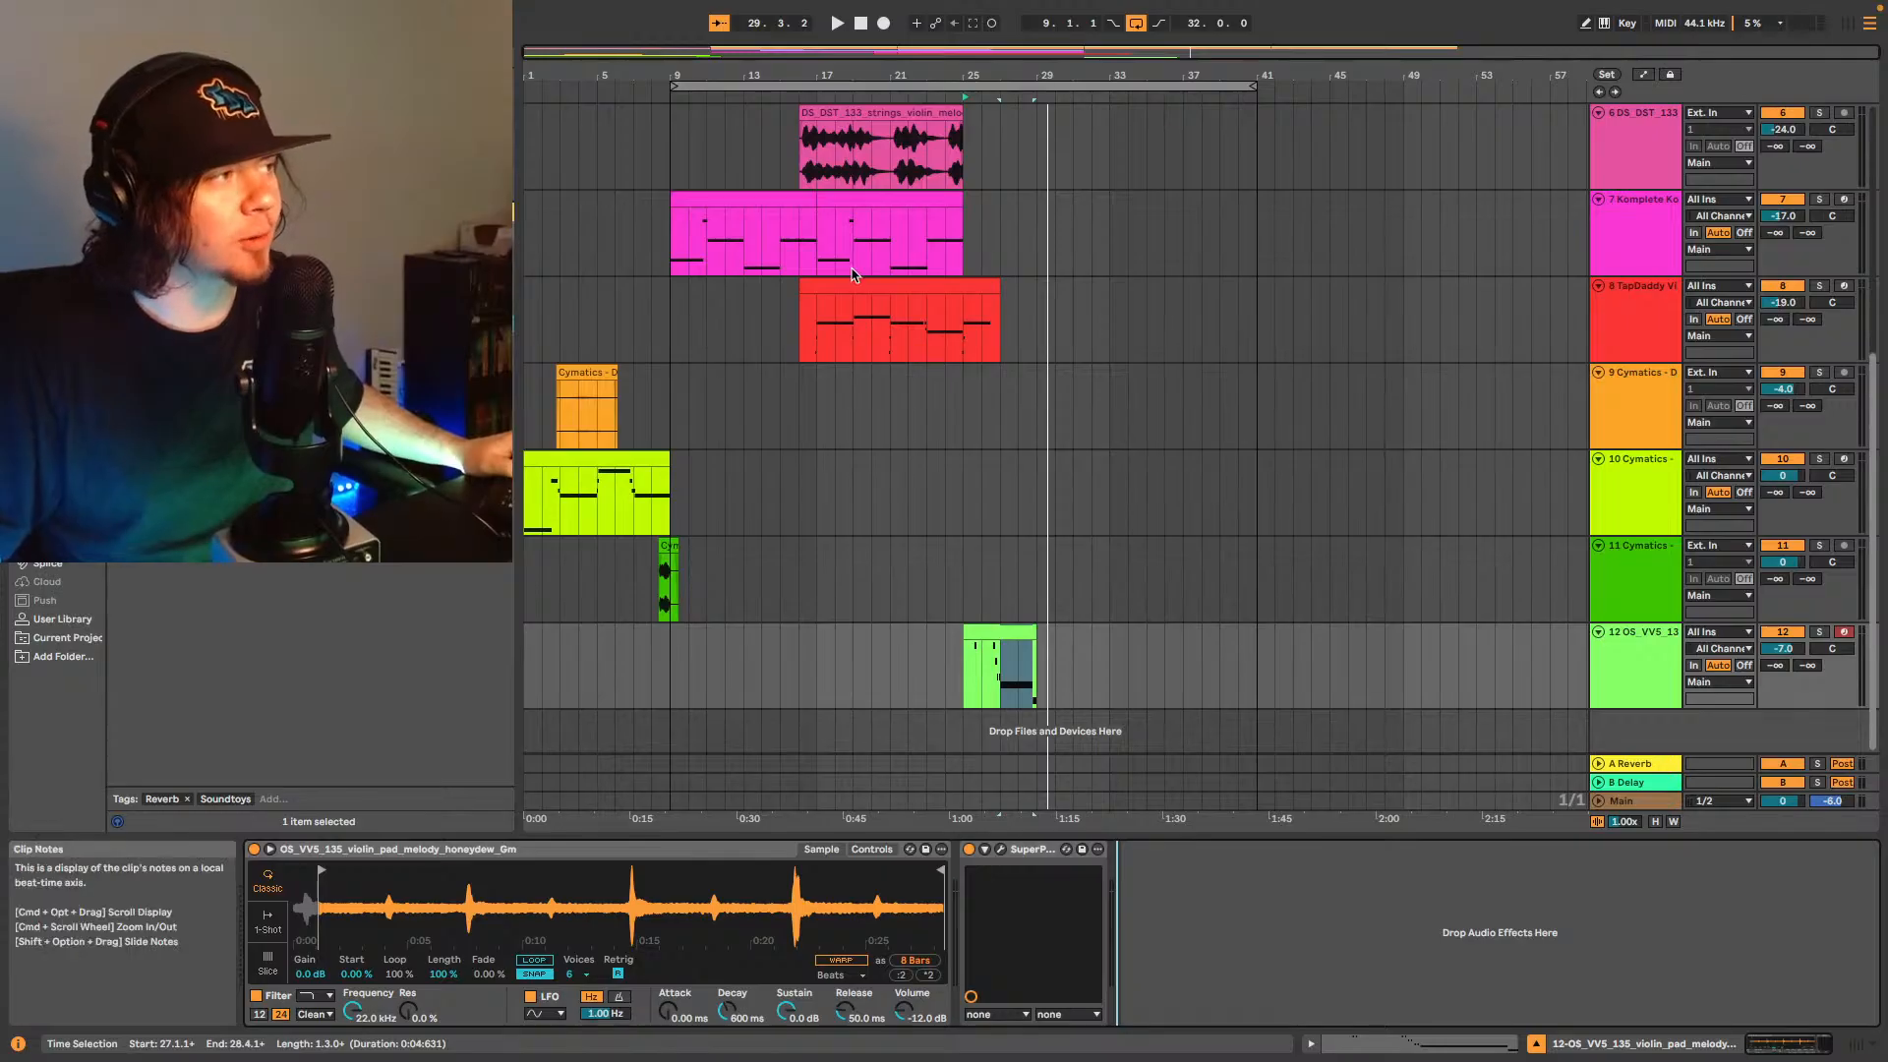
pyautogui.moveTo(295, 8)
pyautogui.click(102, 12)
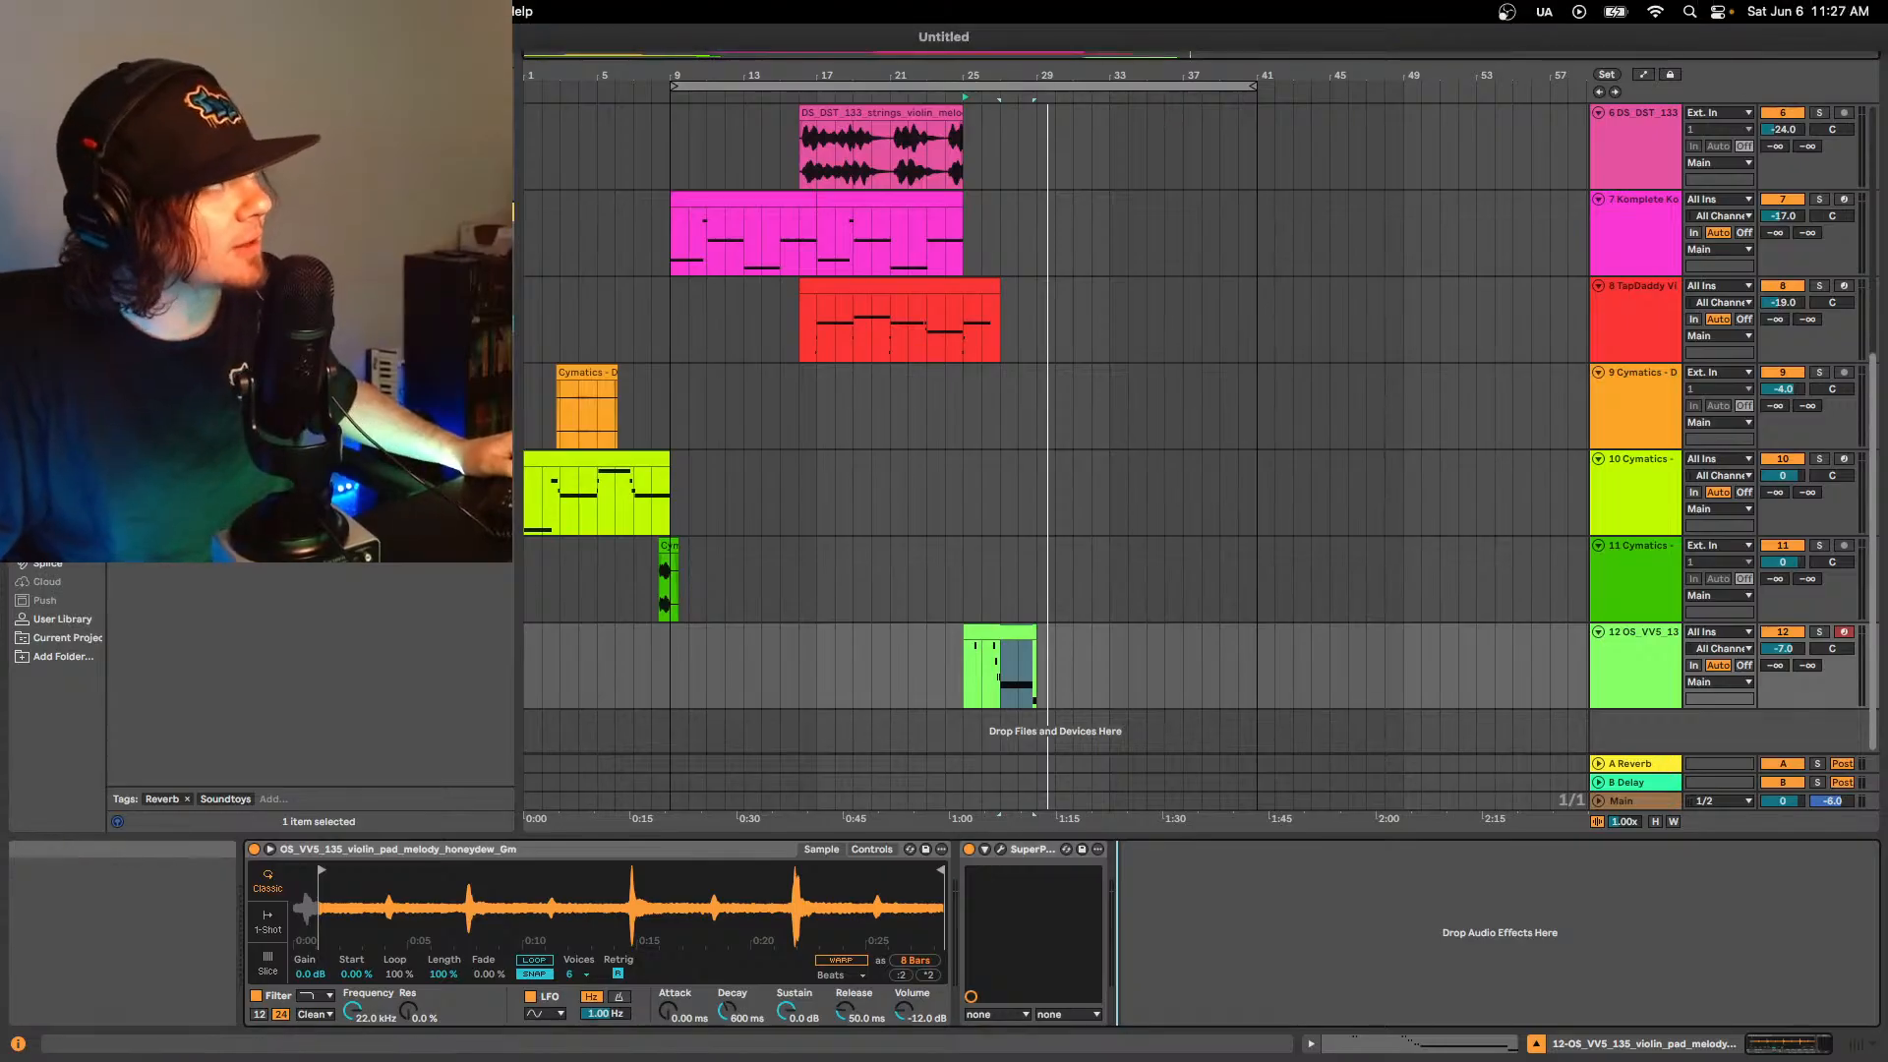
# - Check the recent sets list for the previous song names, and save the Live Set as Song1145 in the Song13 Project folder
pyautogui.moveTo(157, 84)
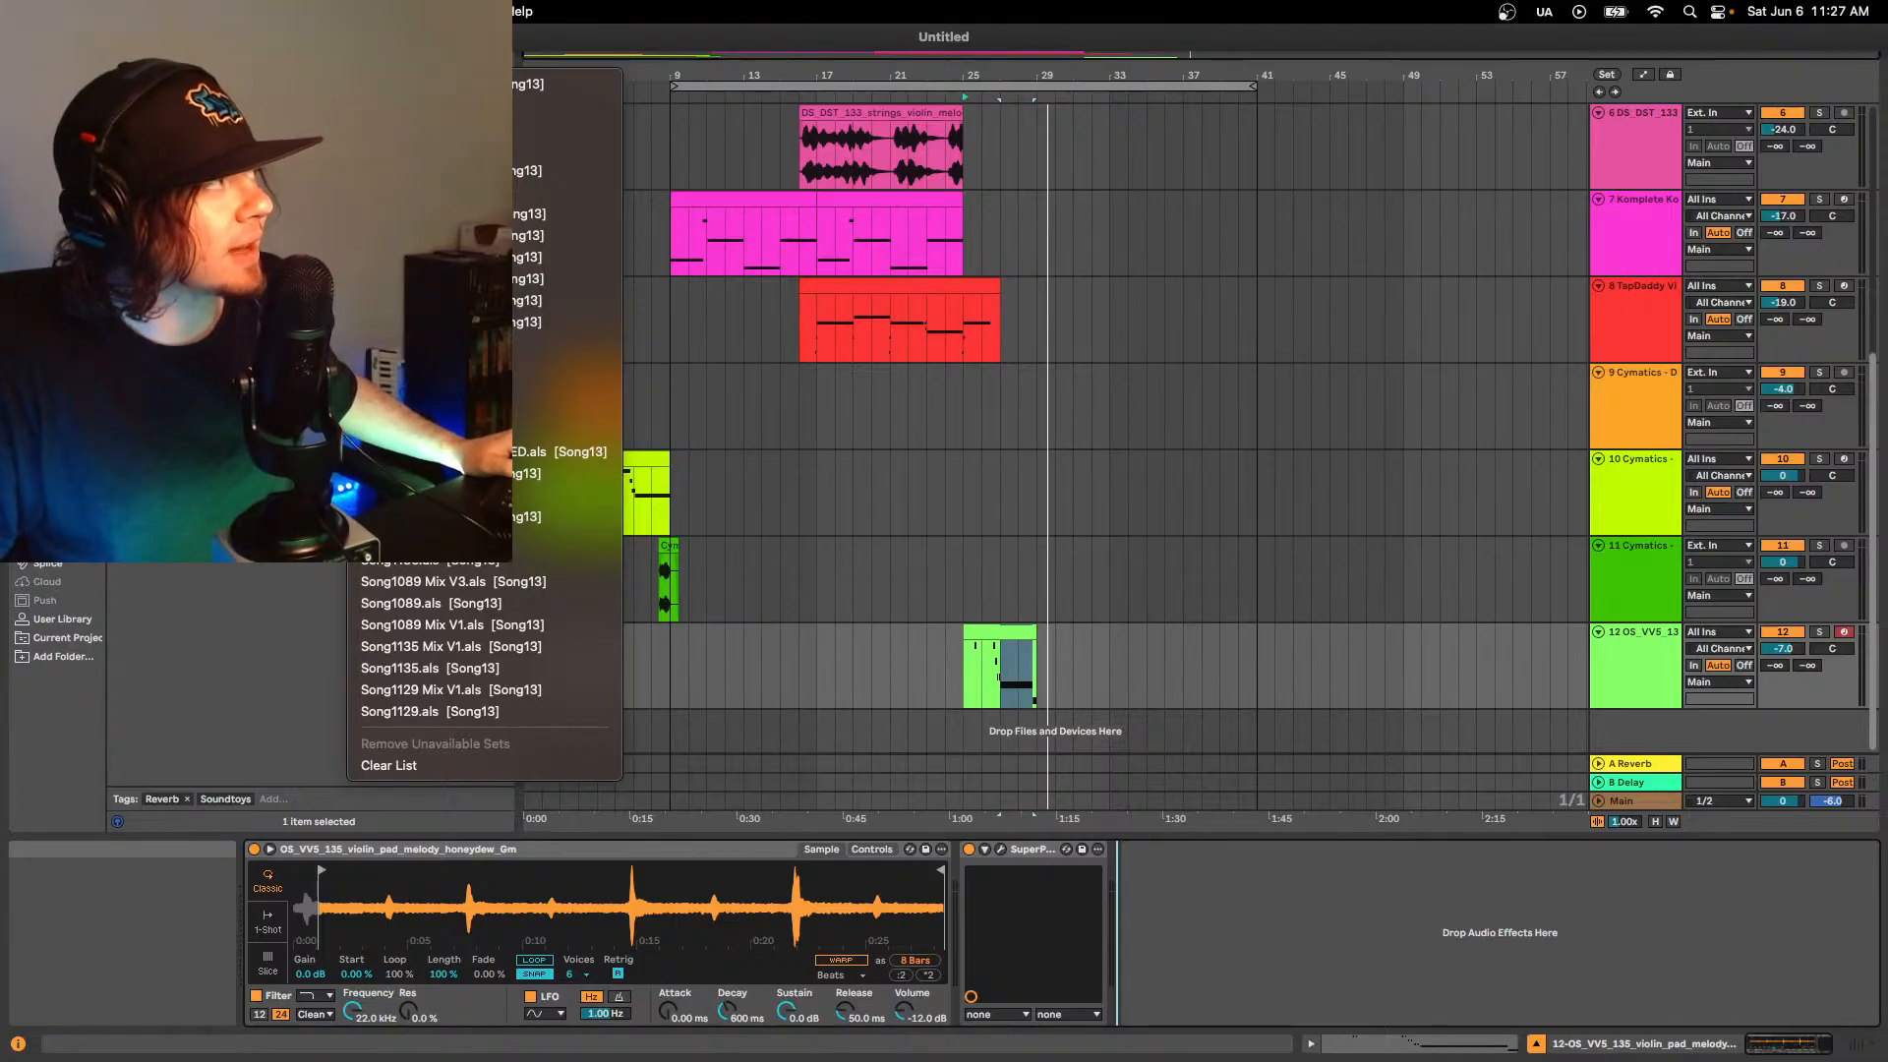
pyautogui.press('Escape')
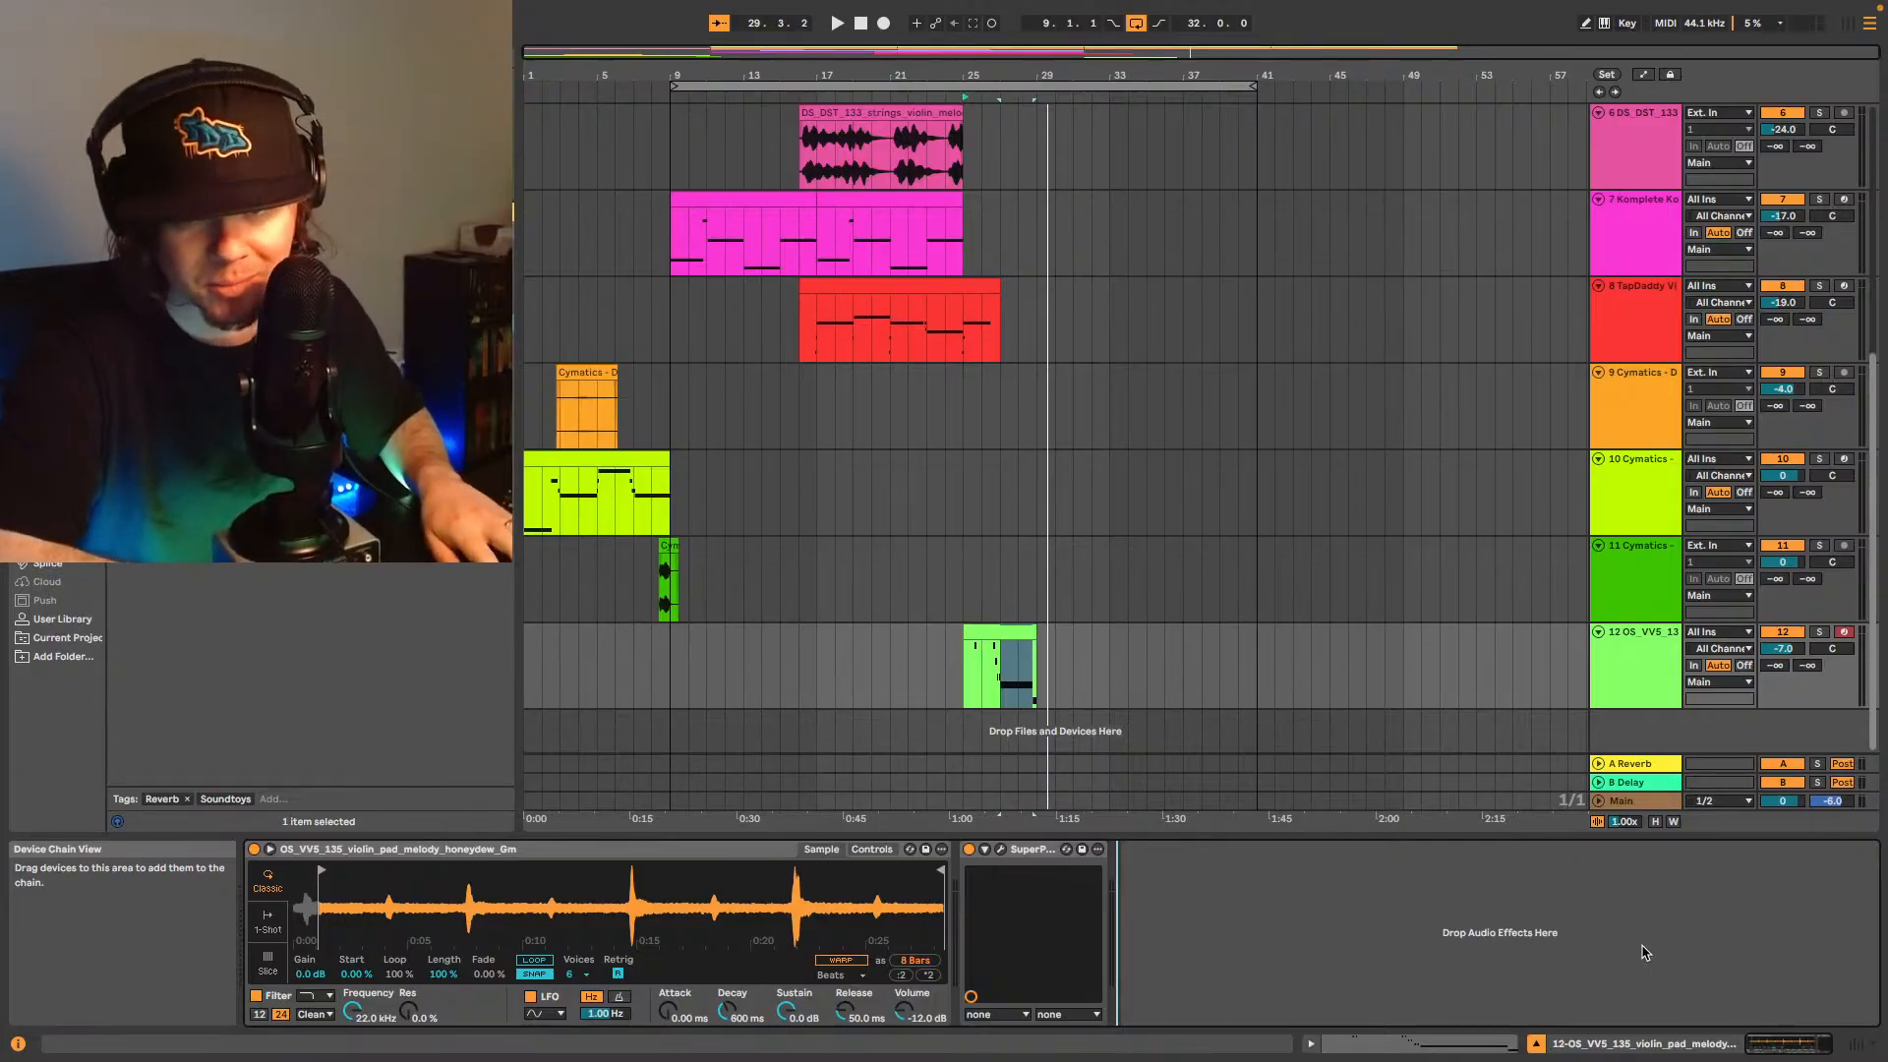
pyautogui.press('super+s')
pyautogui.write('Song1145')
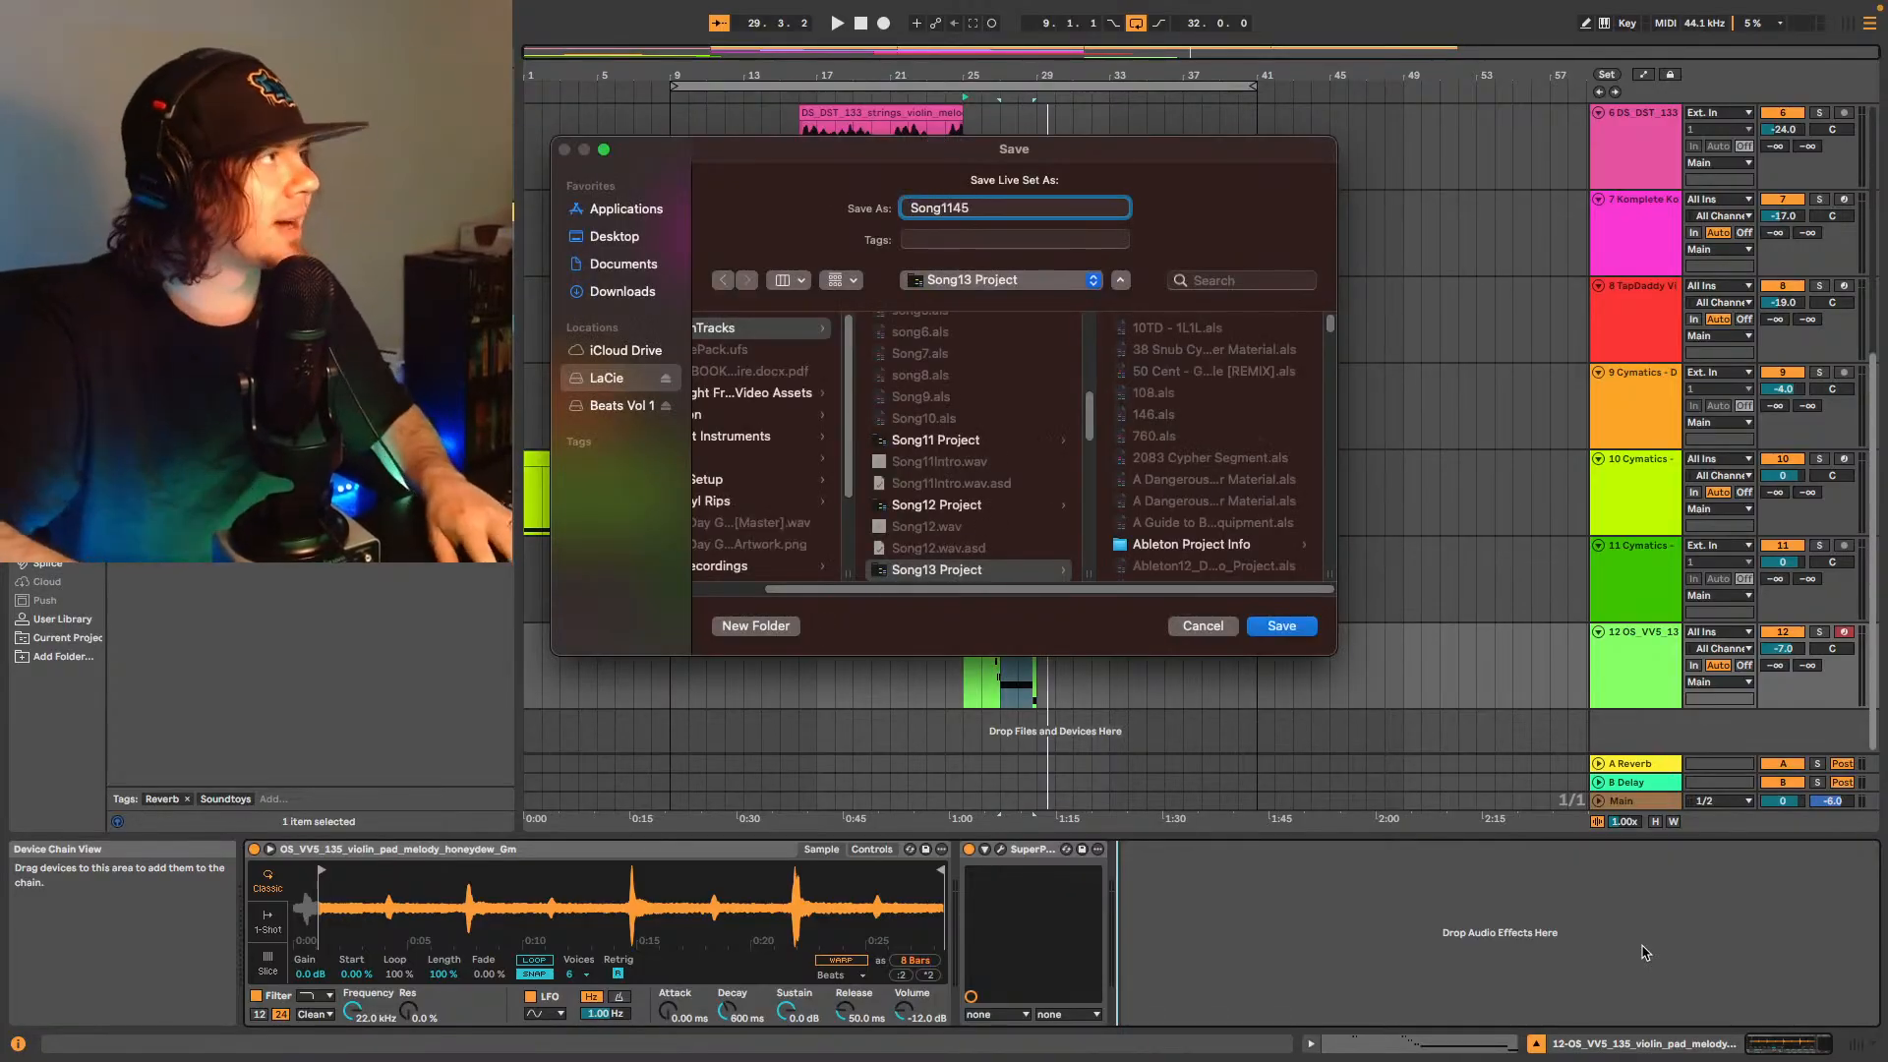
pyautogui.press('Return')
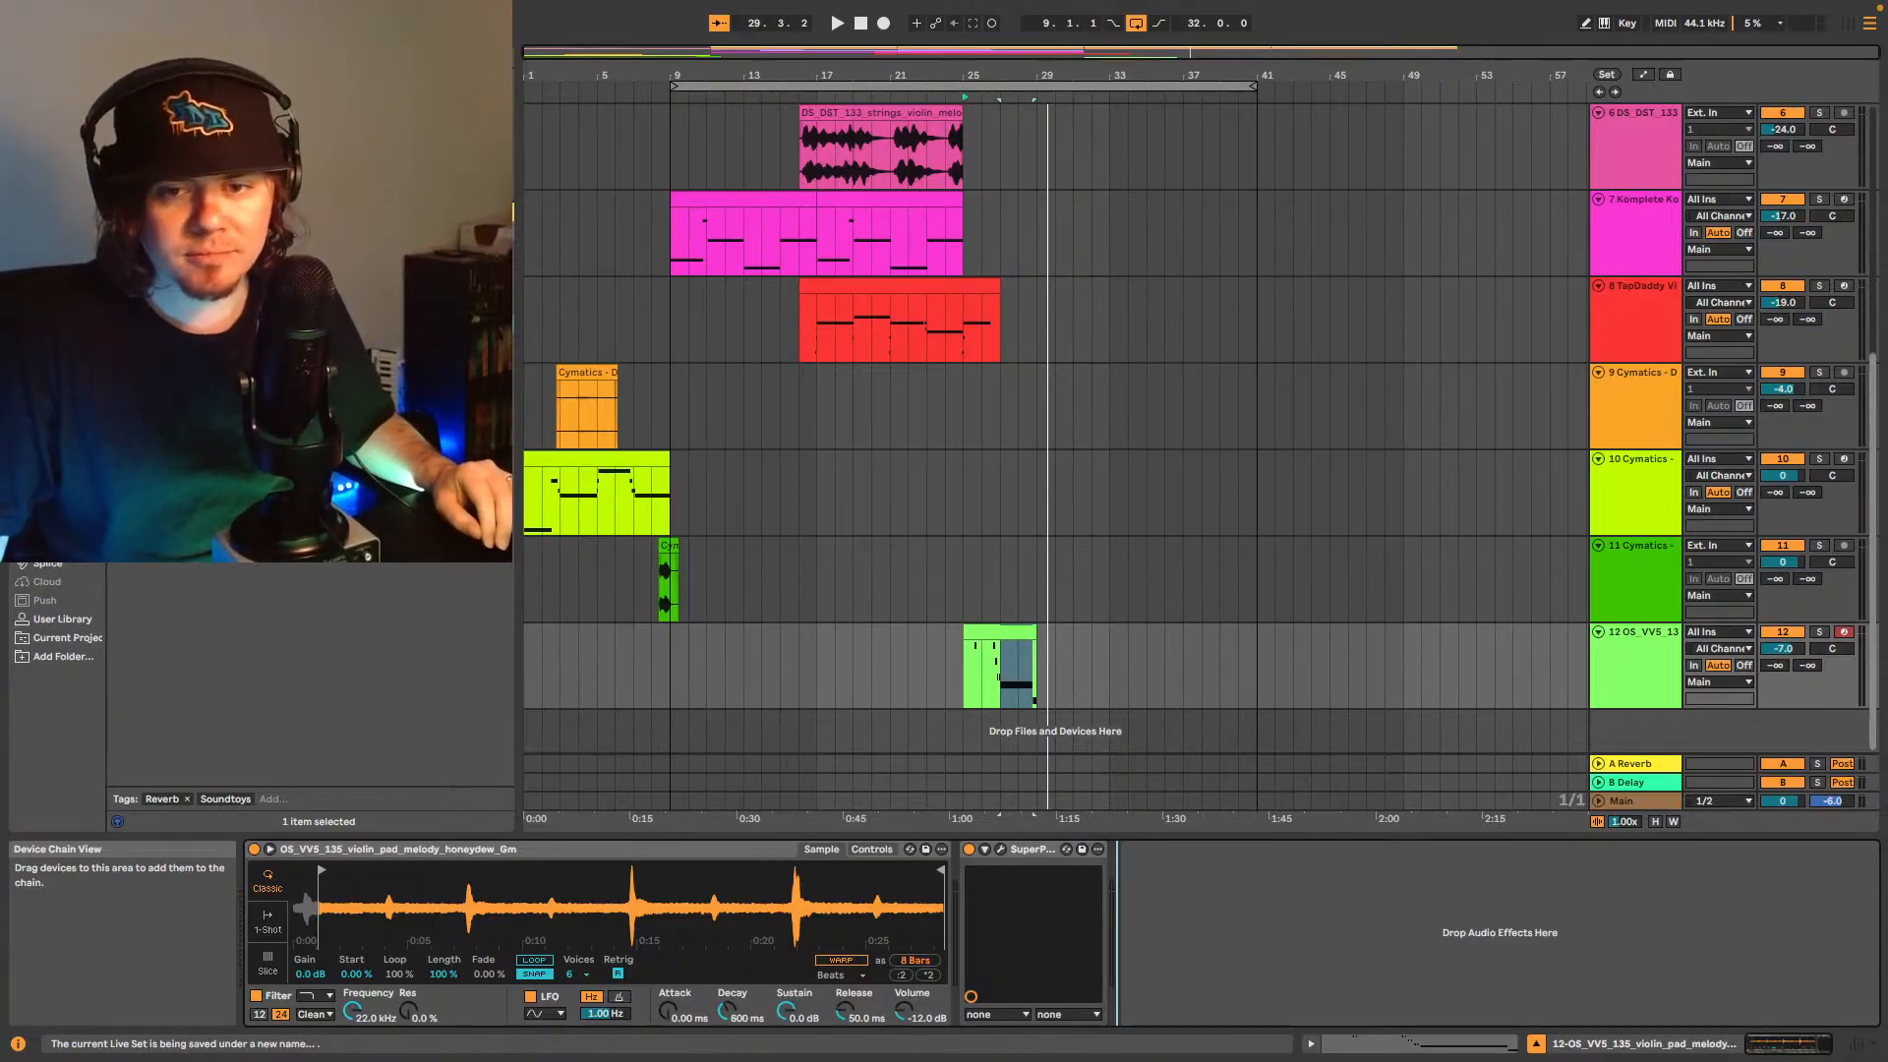
# - Switch to Spotify, listen to Lady Moon from TapDaddy's Popular list, and pause playback
pyautogui.press('super+Tab')
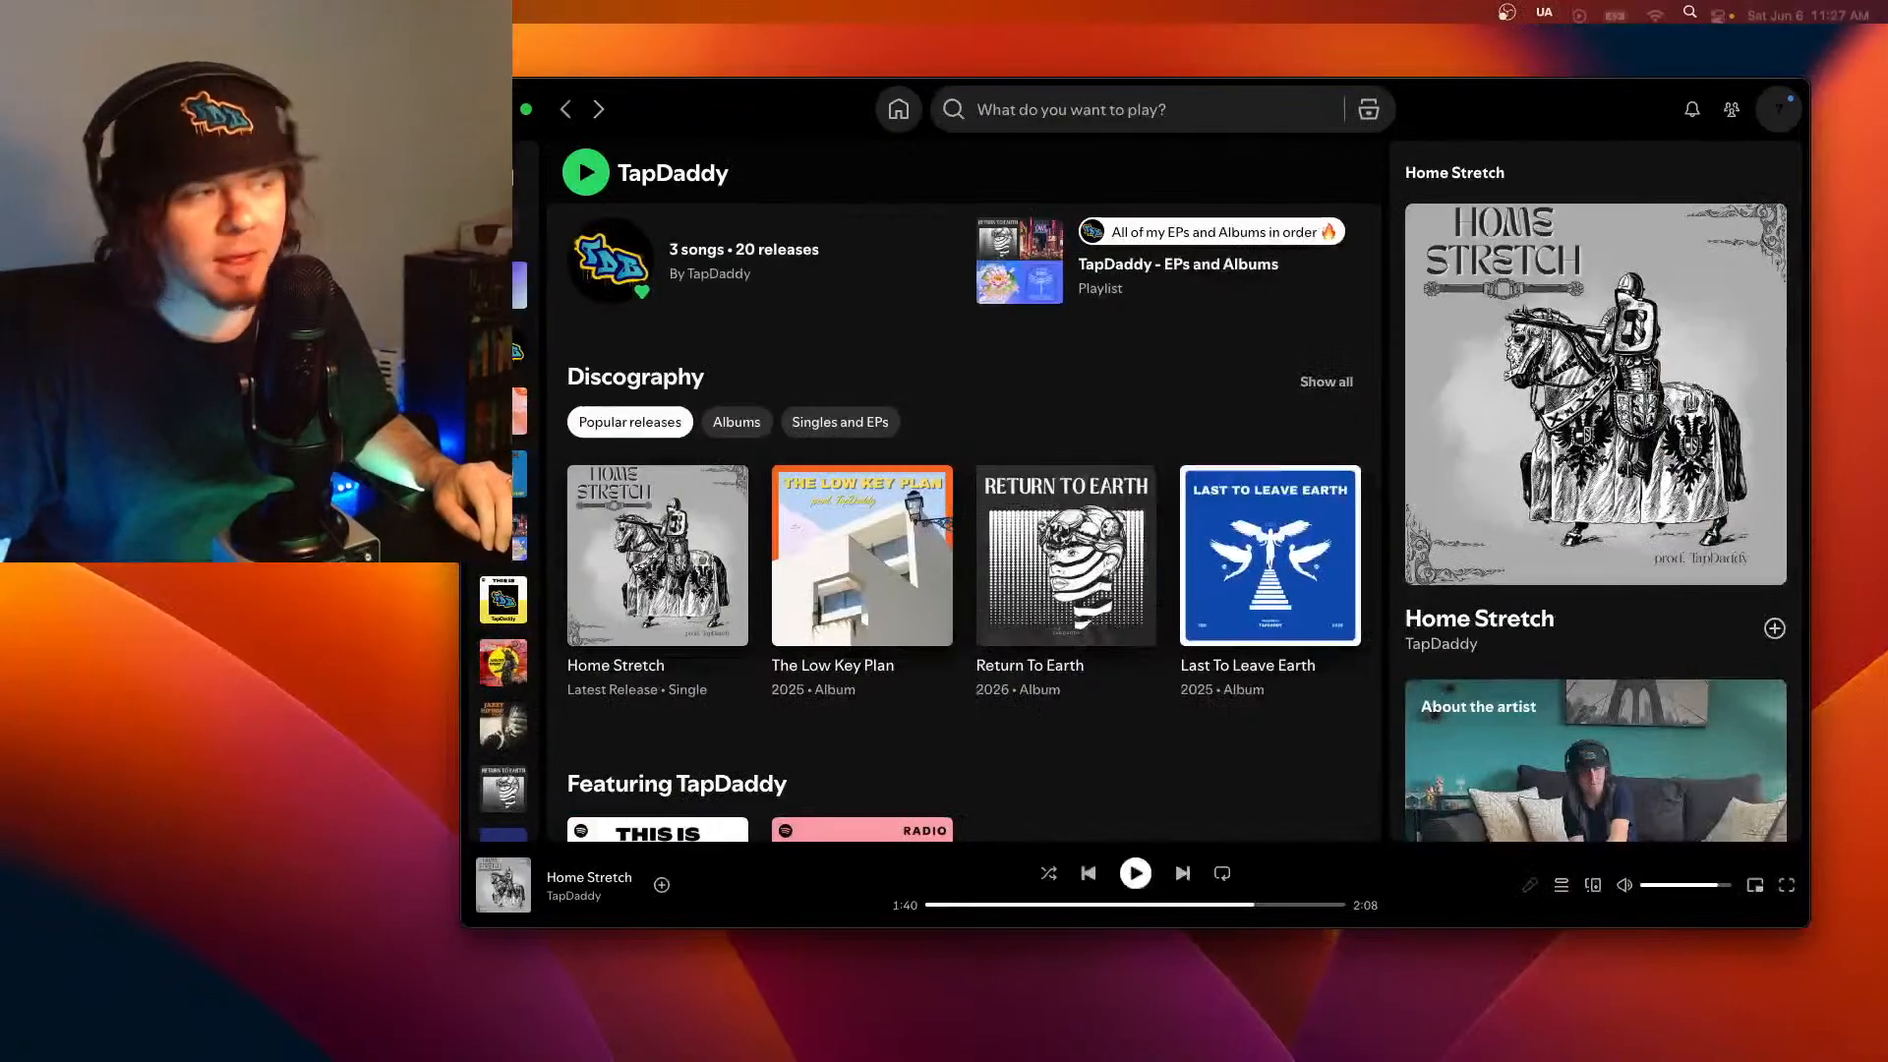
pyautogui.scroll(6, 1013, 483)
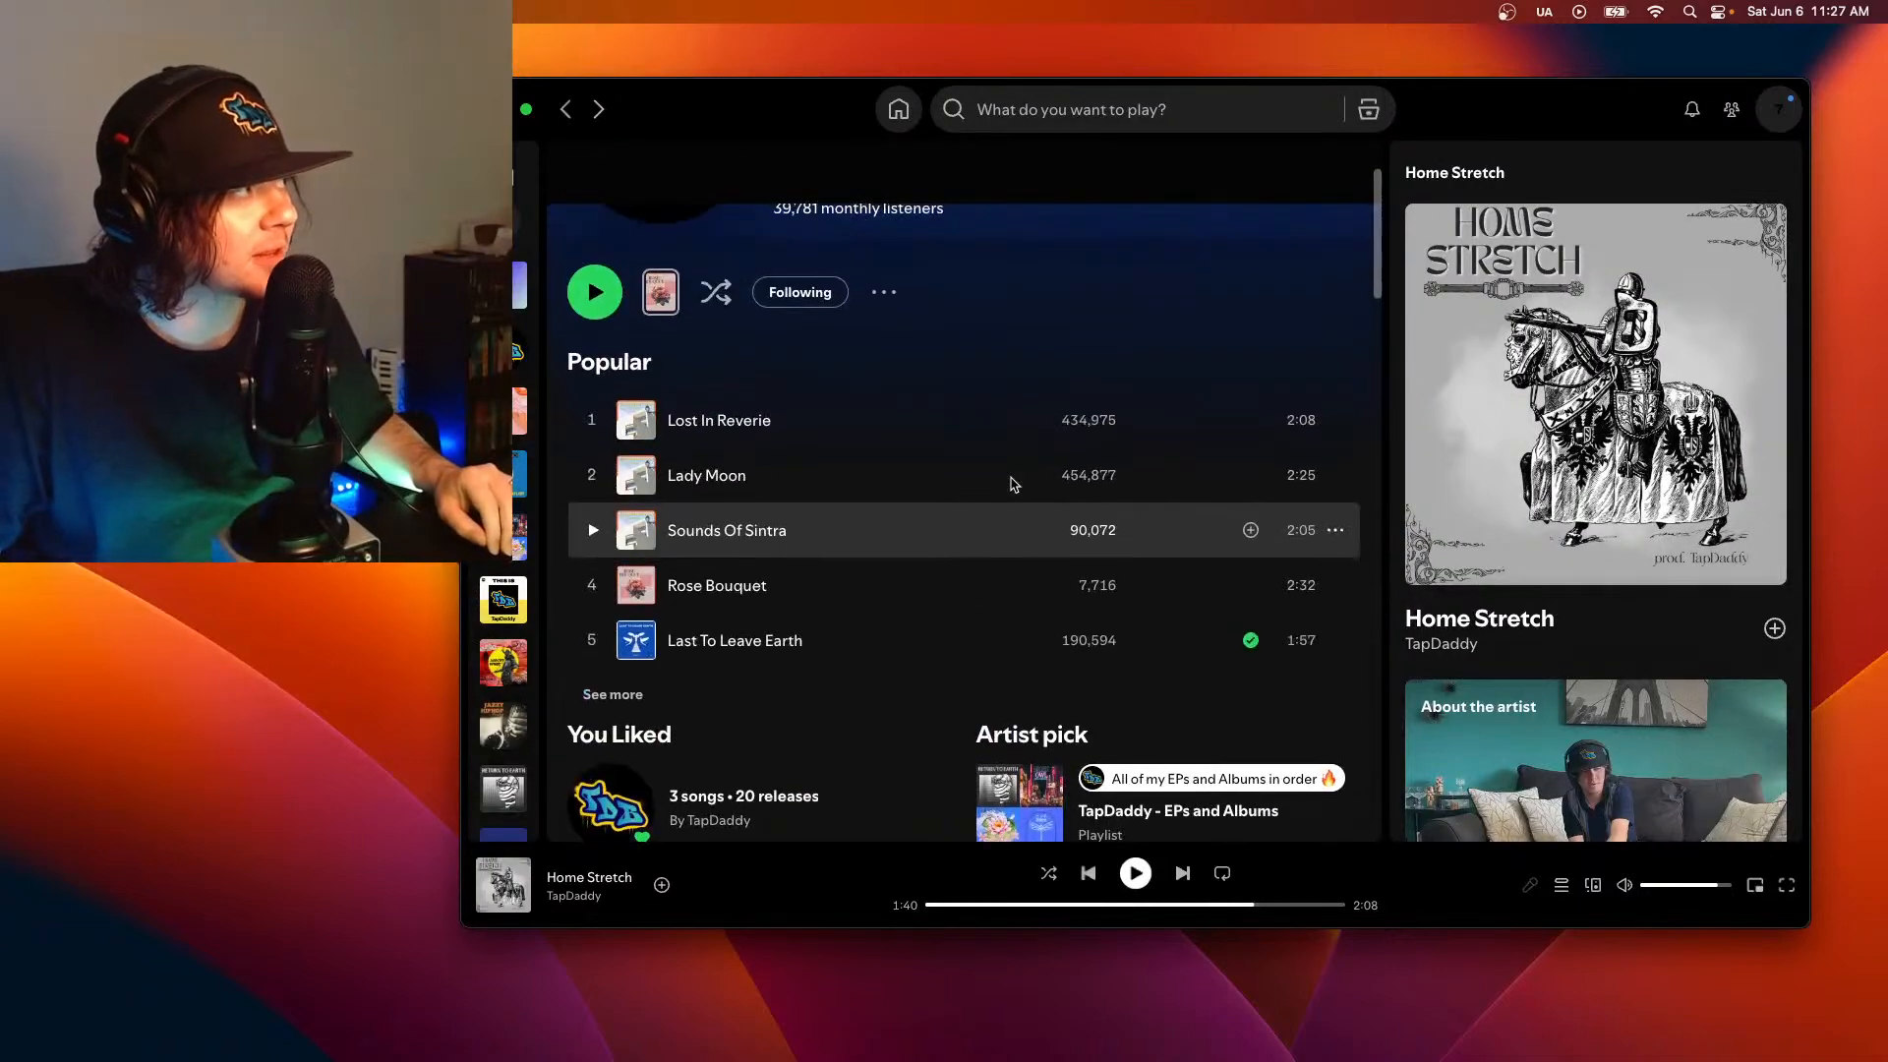
pyautogui.scroll(1, 1013, 483)
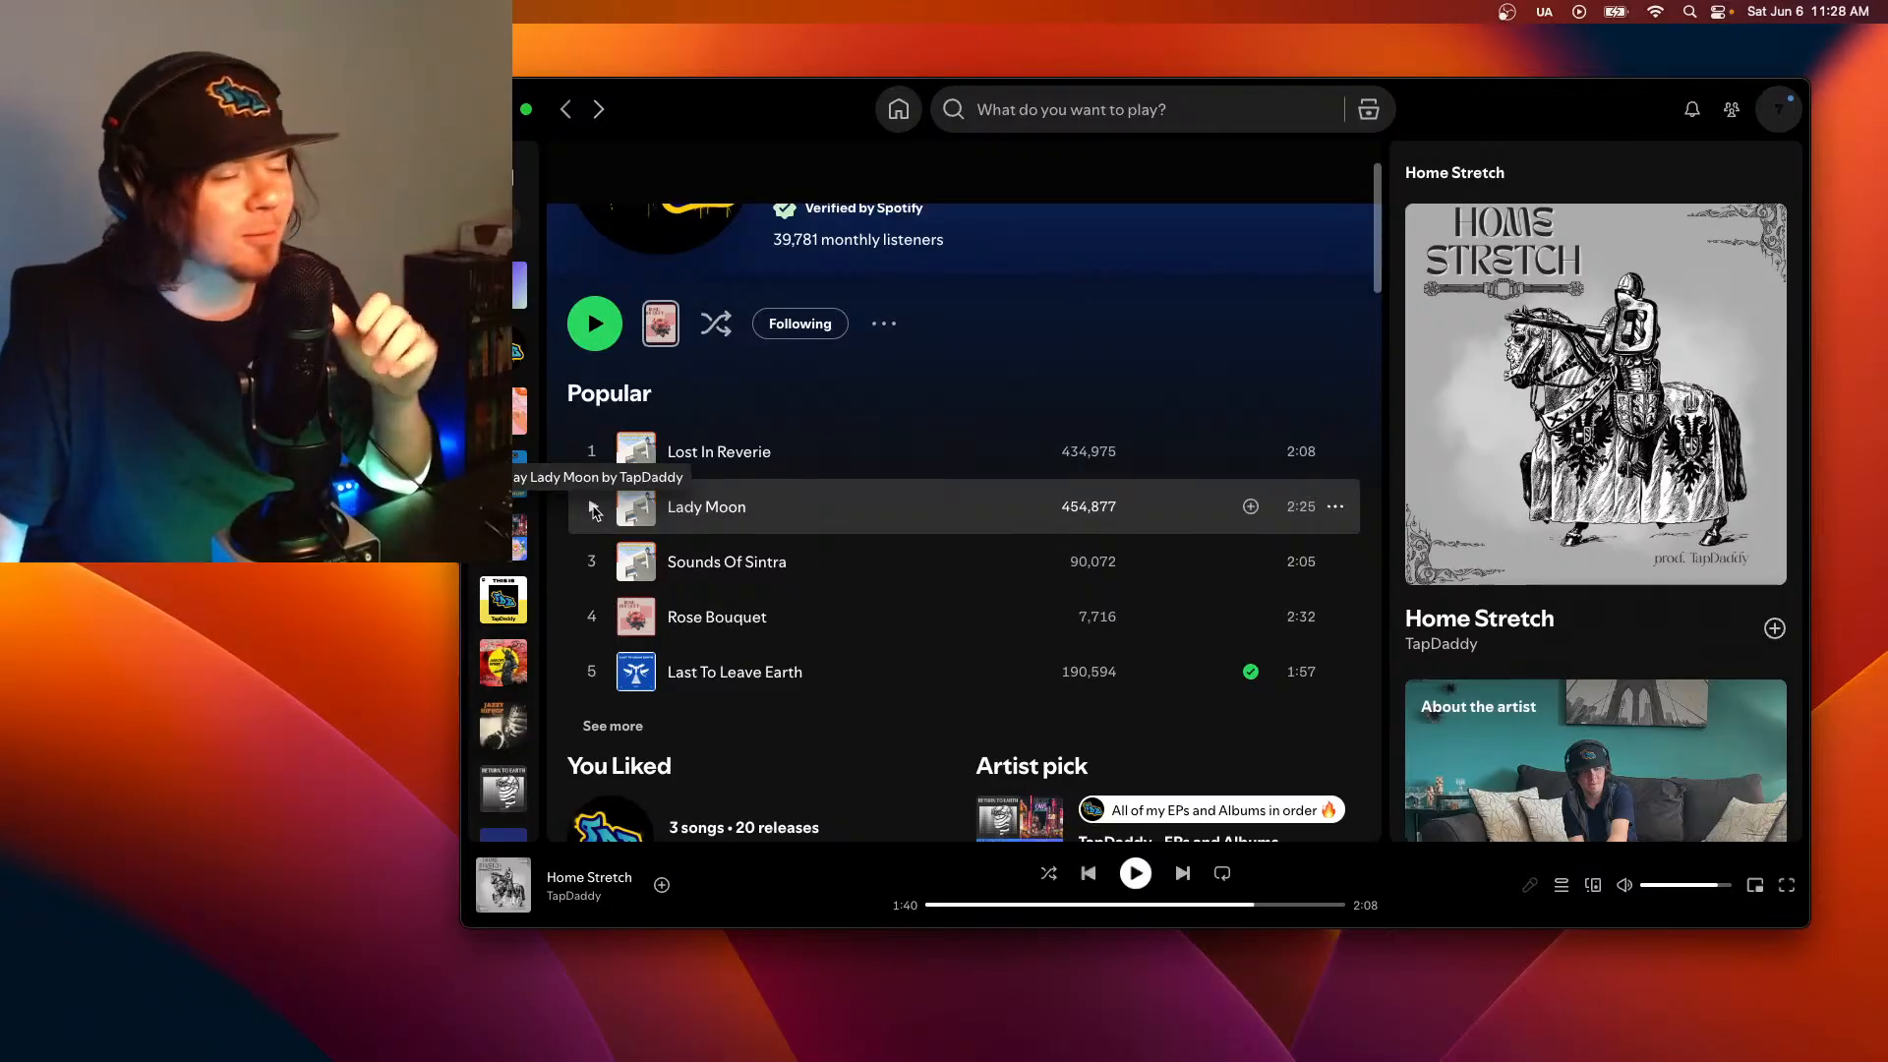
pyautogui.click(594, 508)
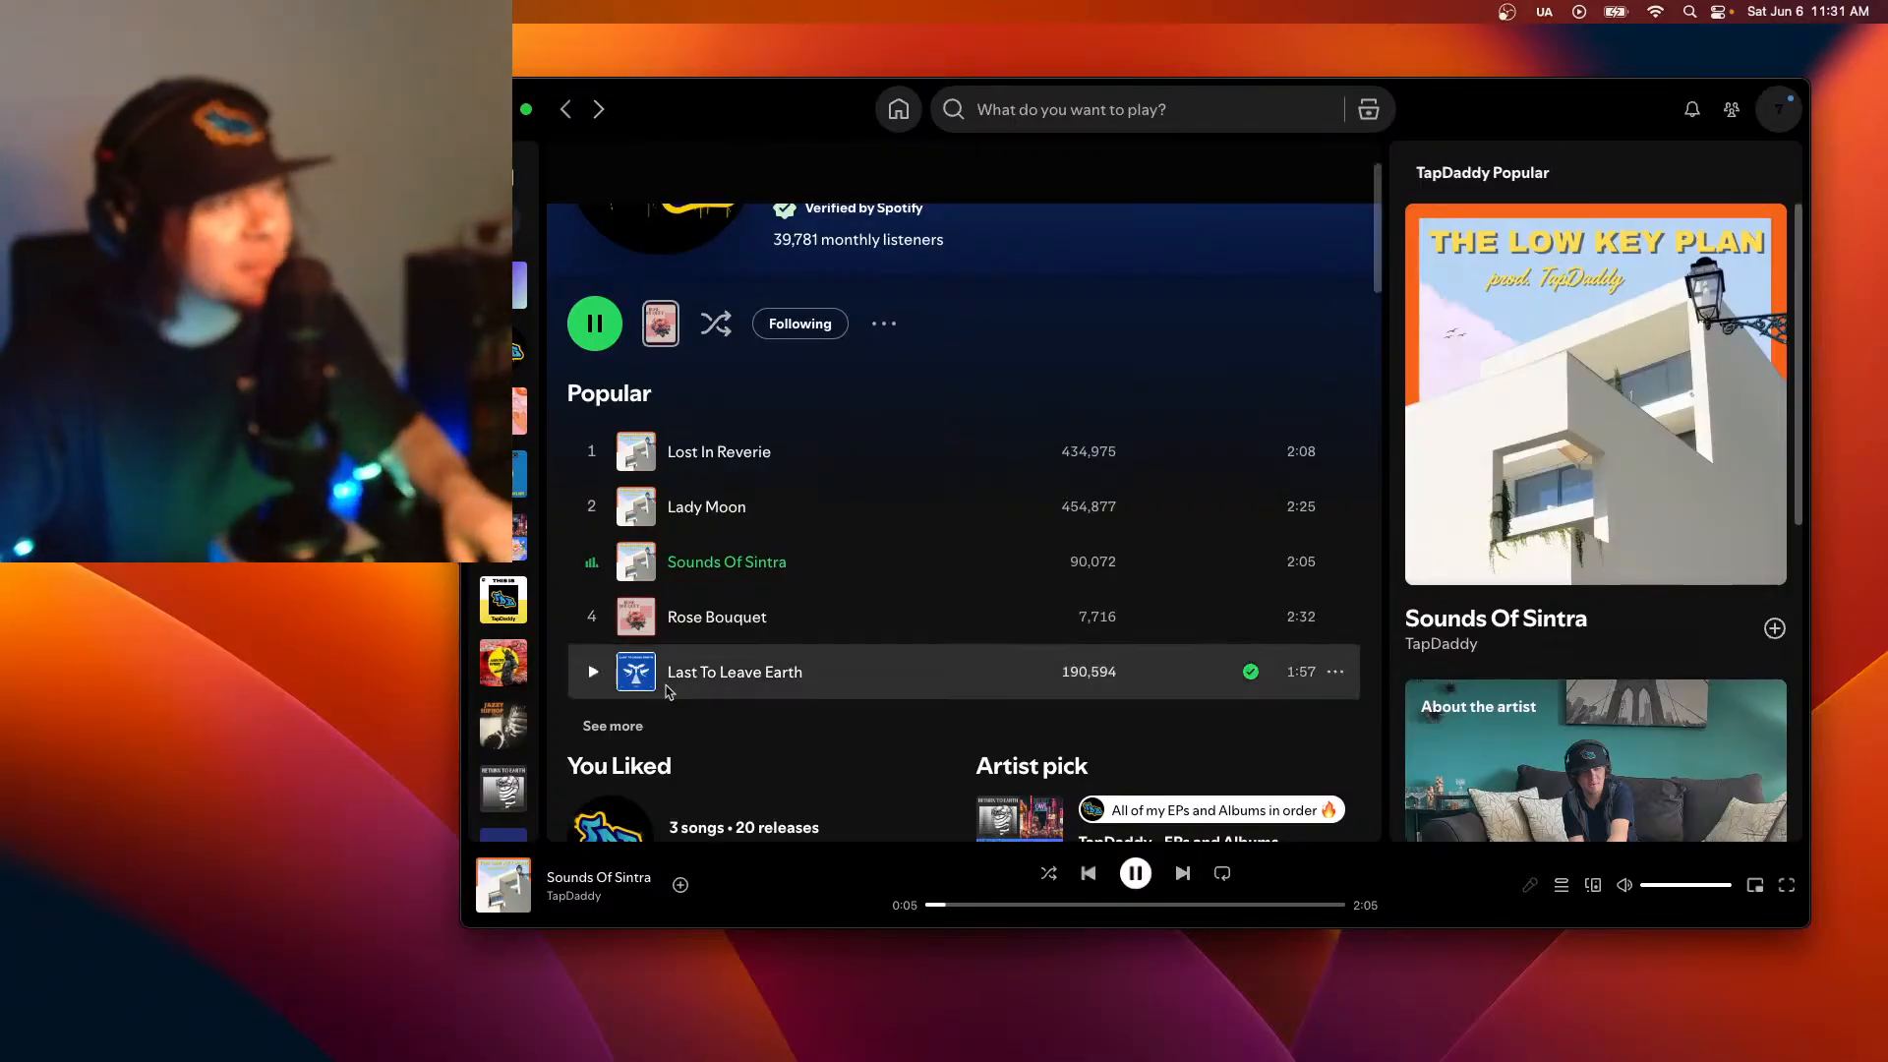
pyautogui.click(1135, 872)
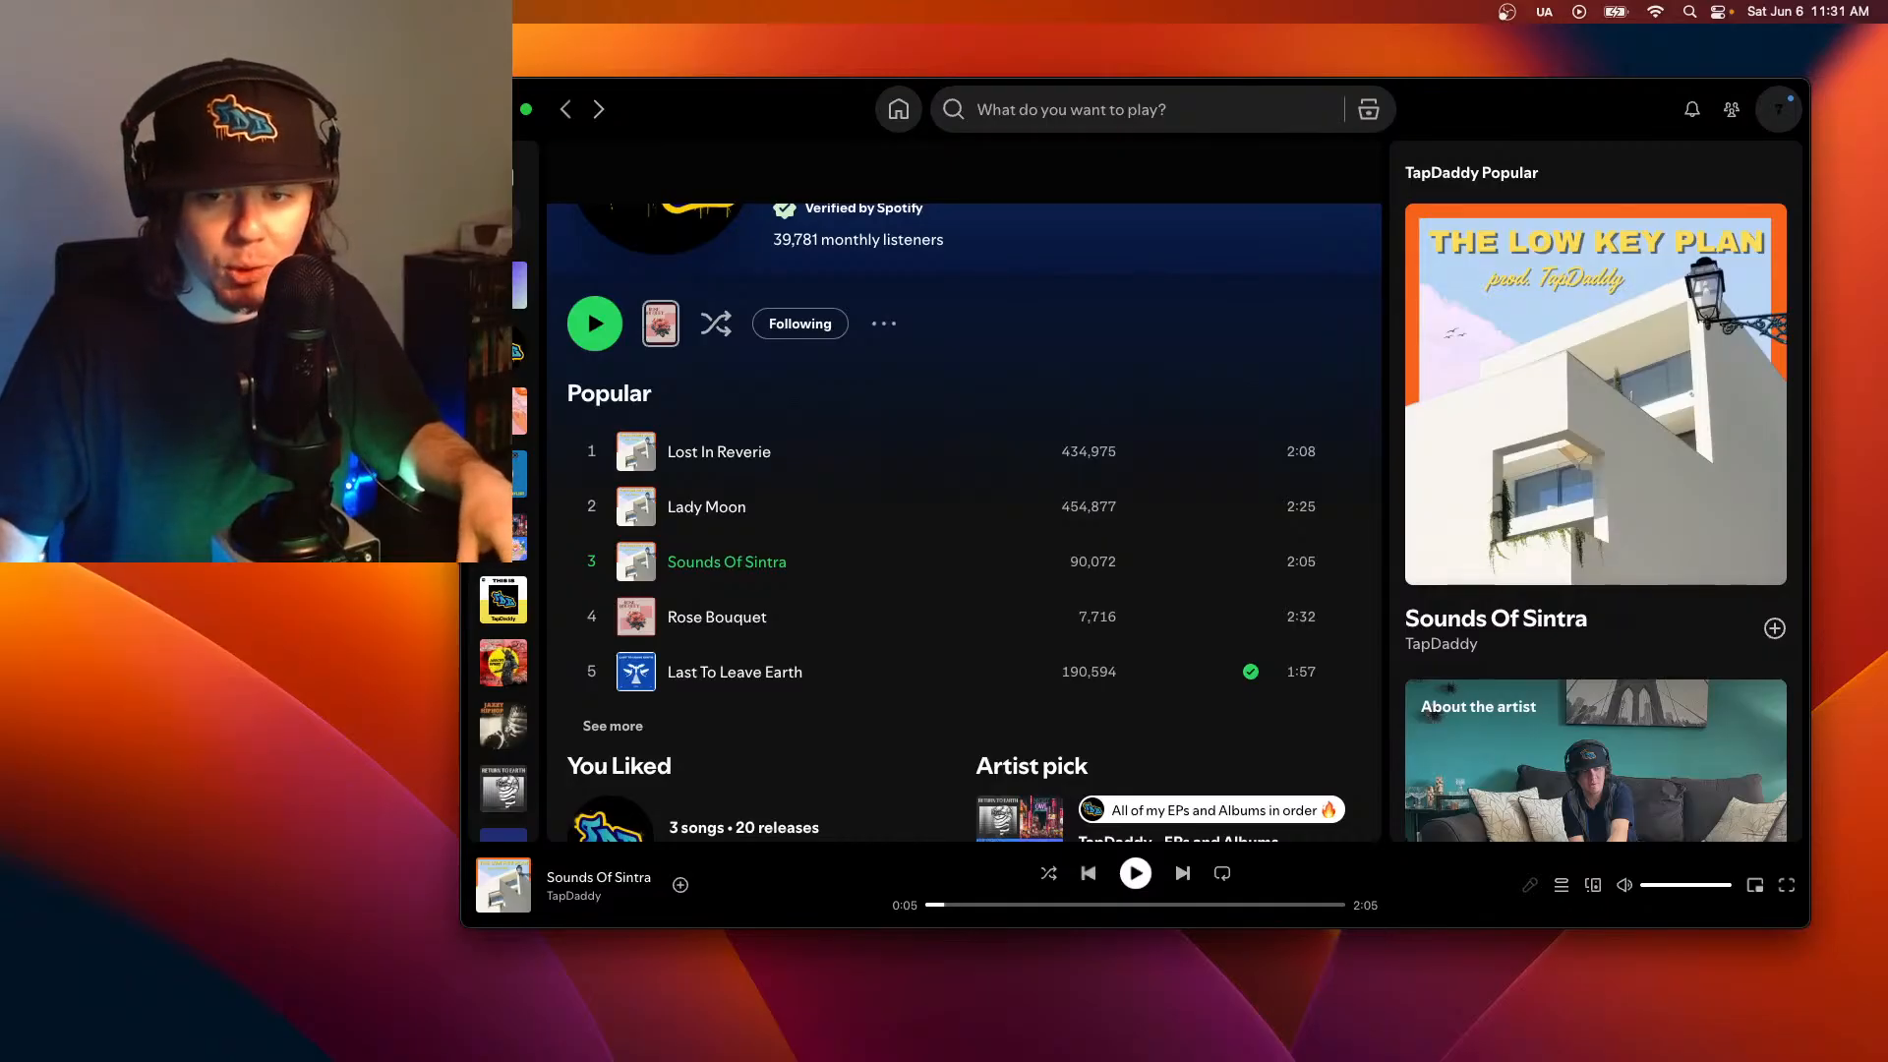
# - Return to Ableton Live and play the whole arrangement from bar 1
pyautogui.hotkey('ctrl', 'Right')
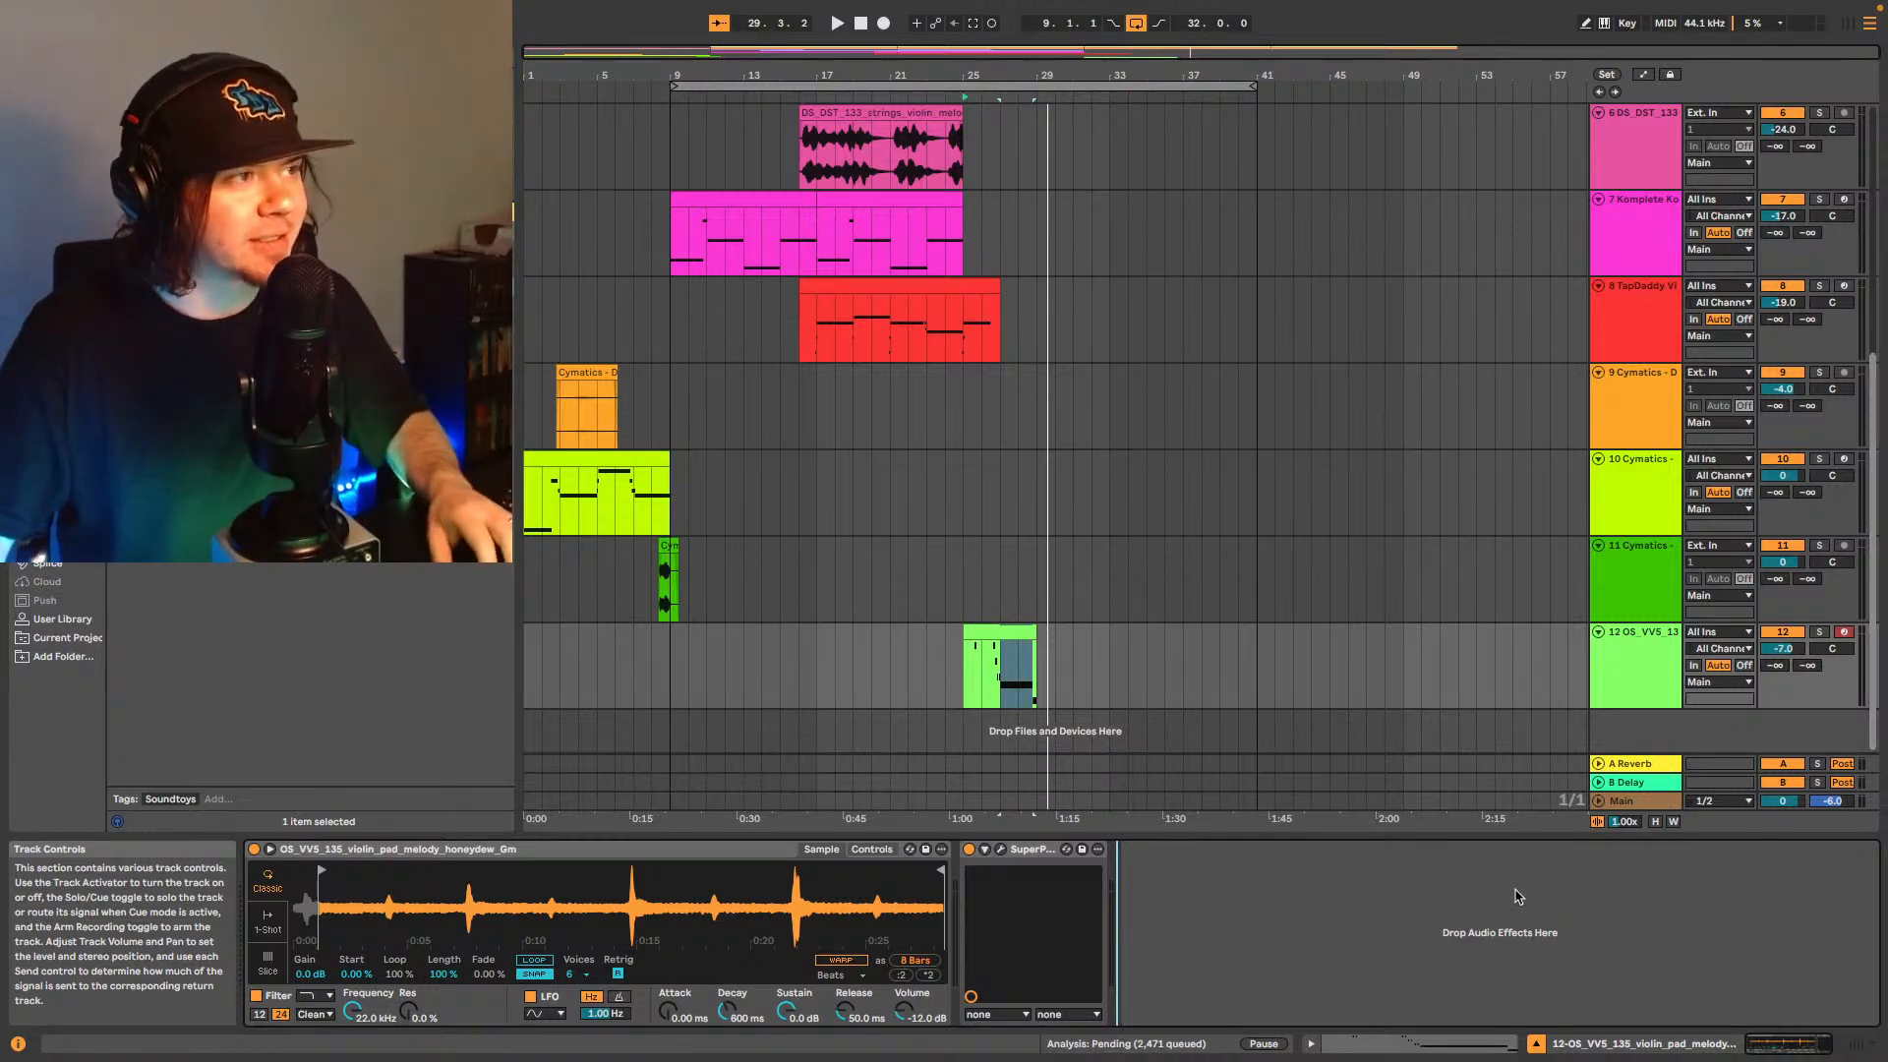
pyautogui.scroll(6, 1127, 511)
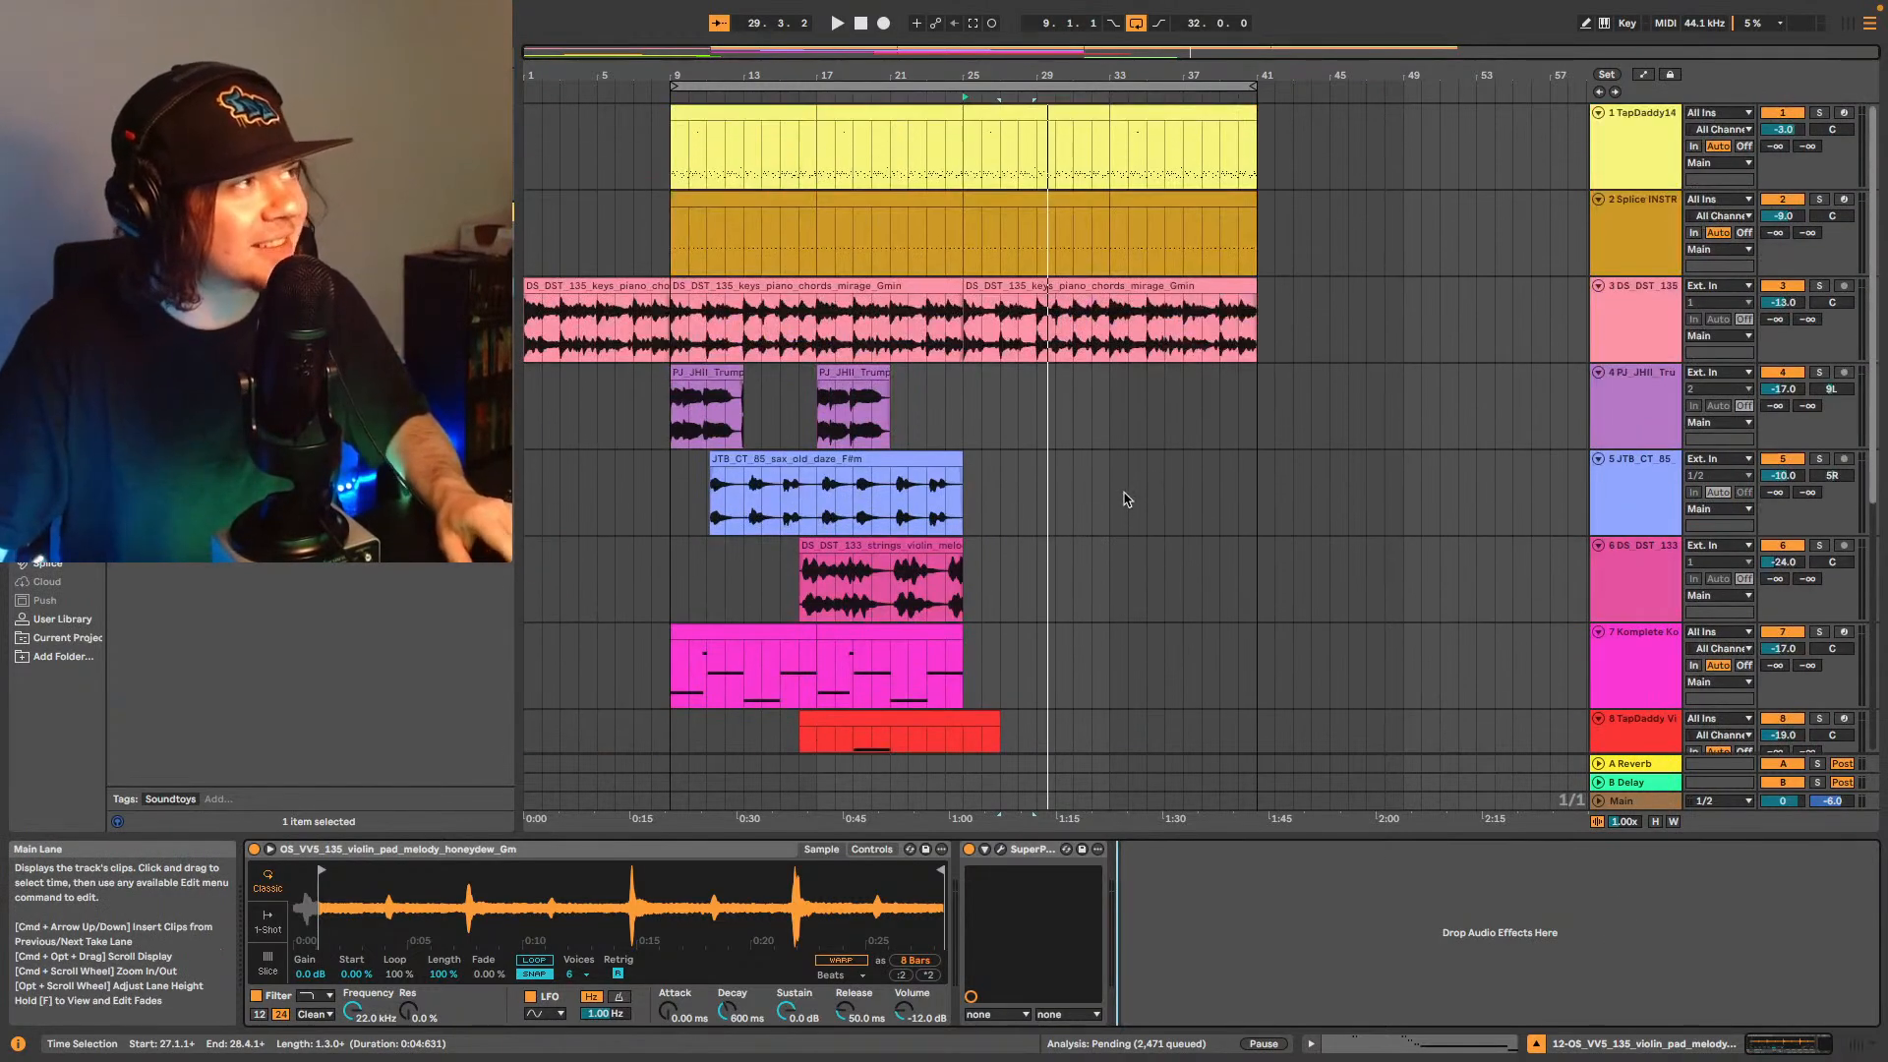
pyautogui.click(1600, 92)
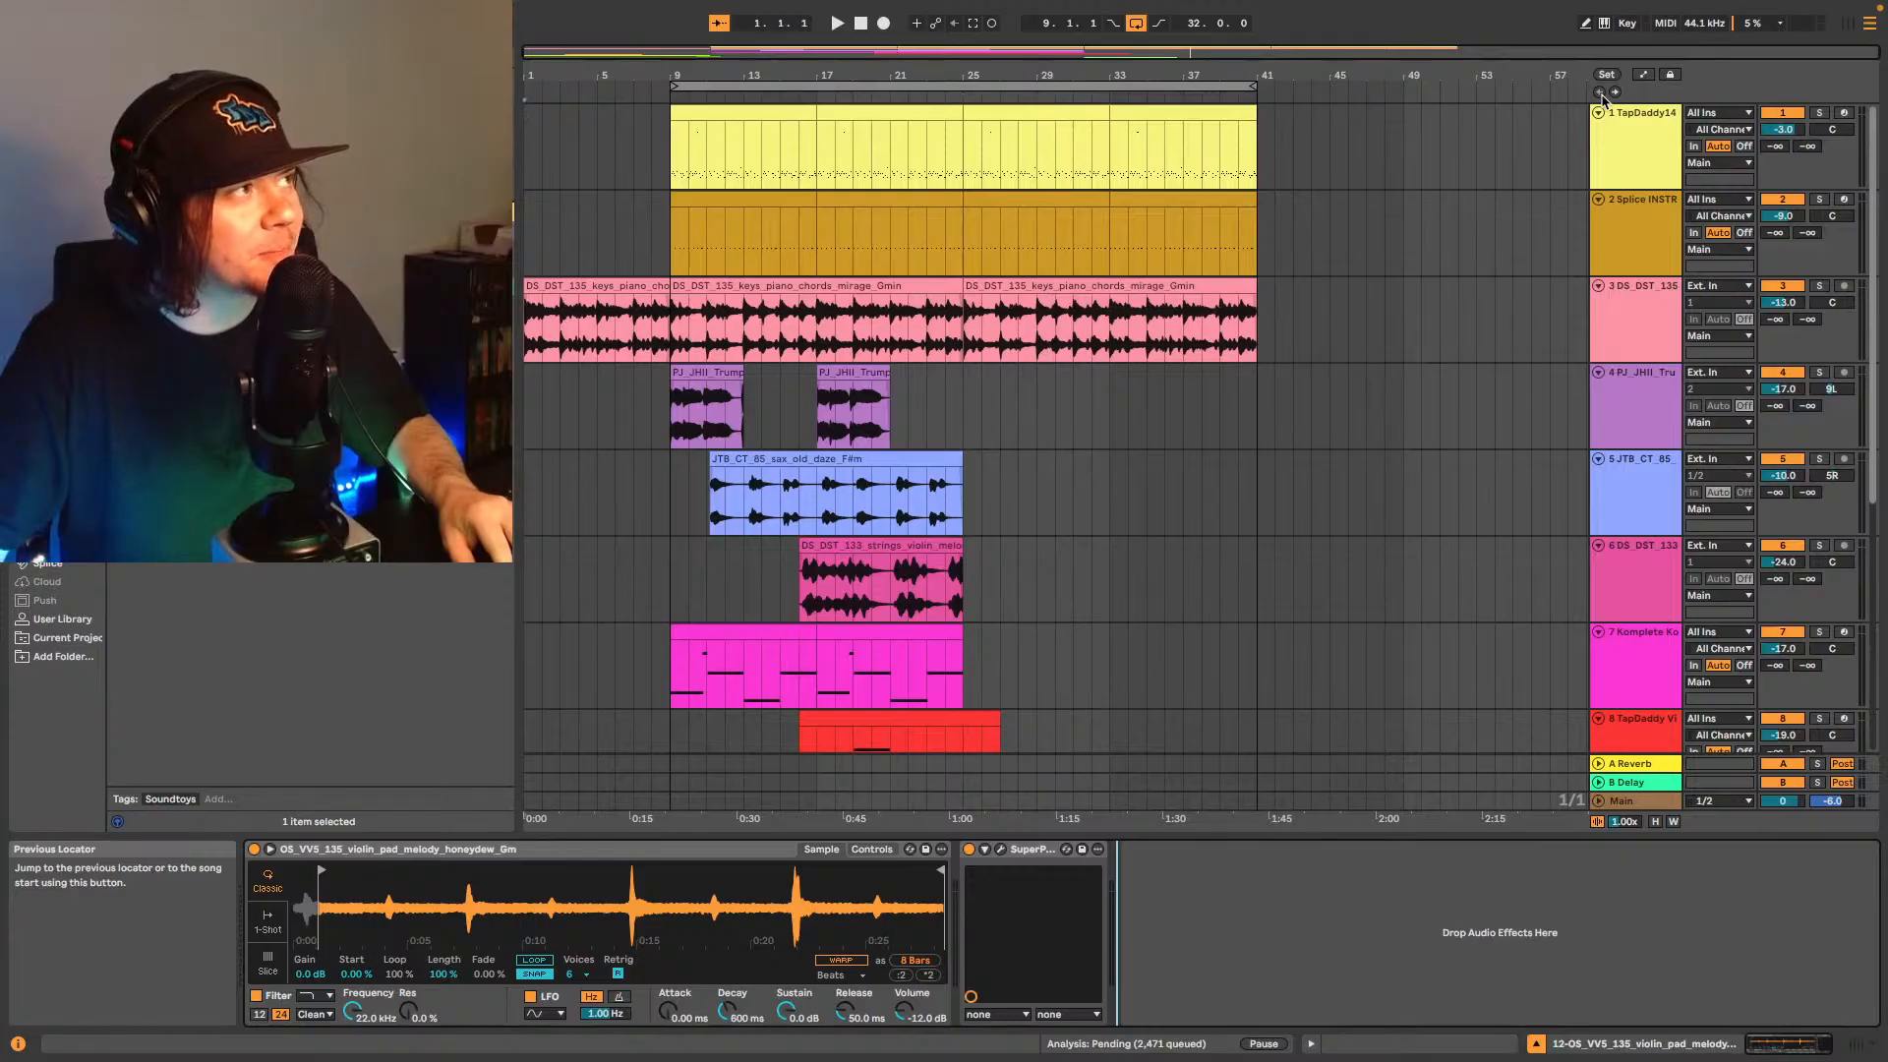
pyautogui.click(671, 333)
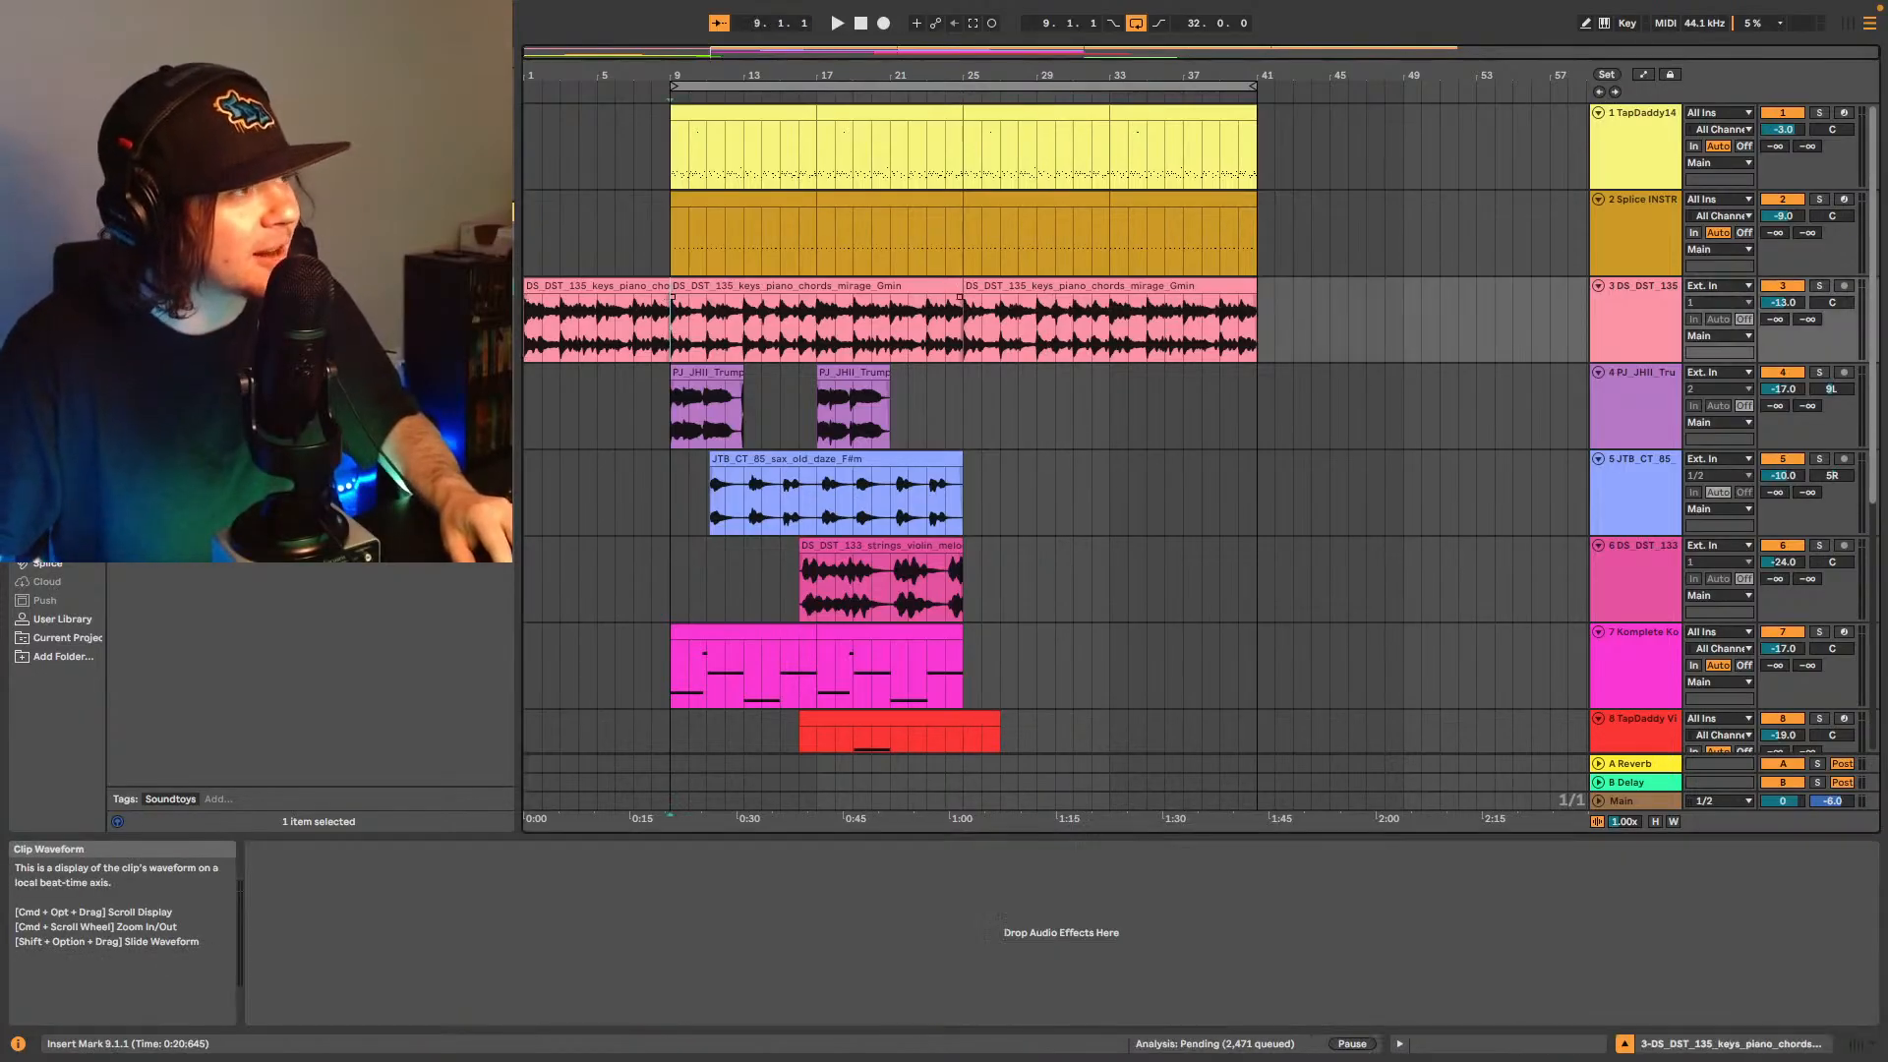
pyautogui.click(1599, 94)
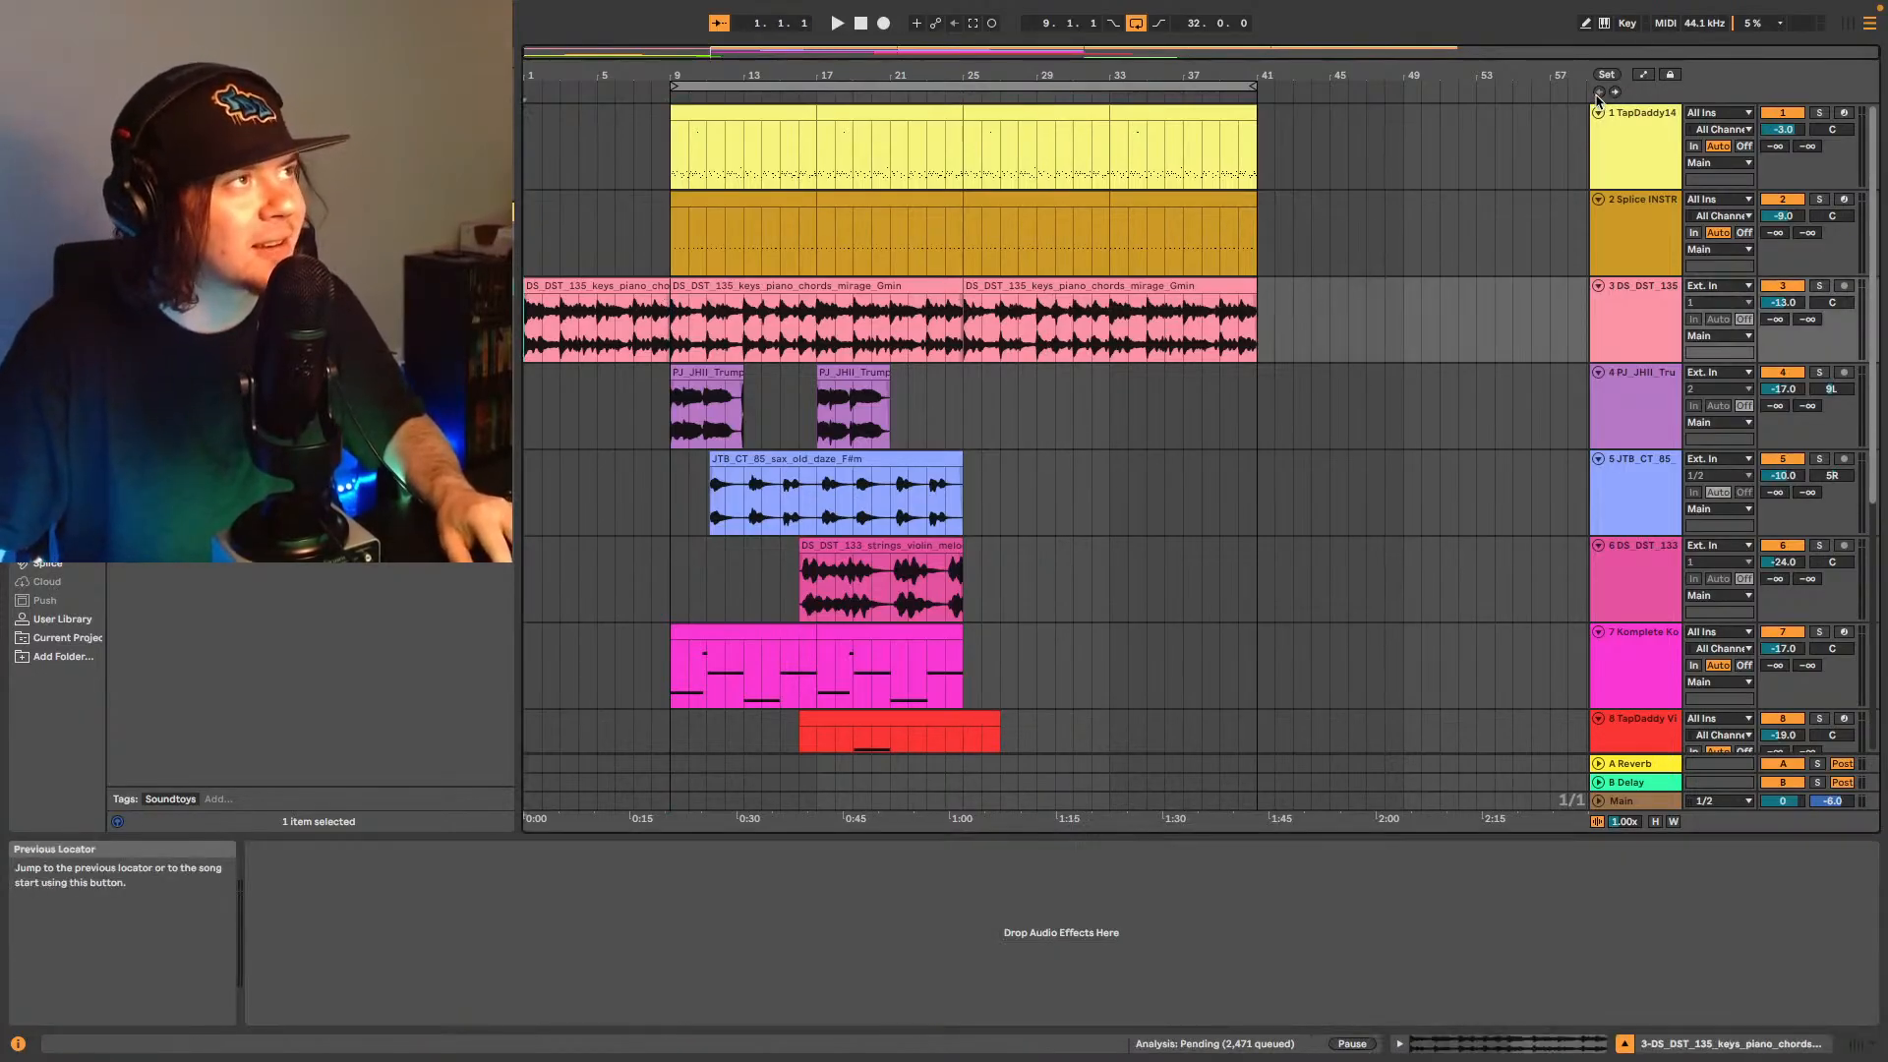
pyautogui.press('space')
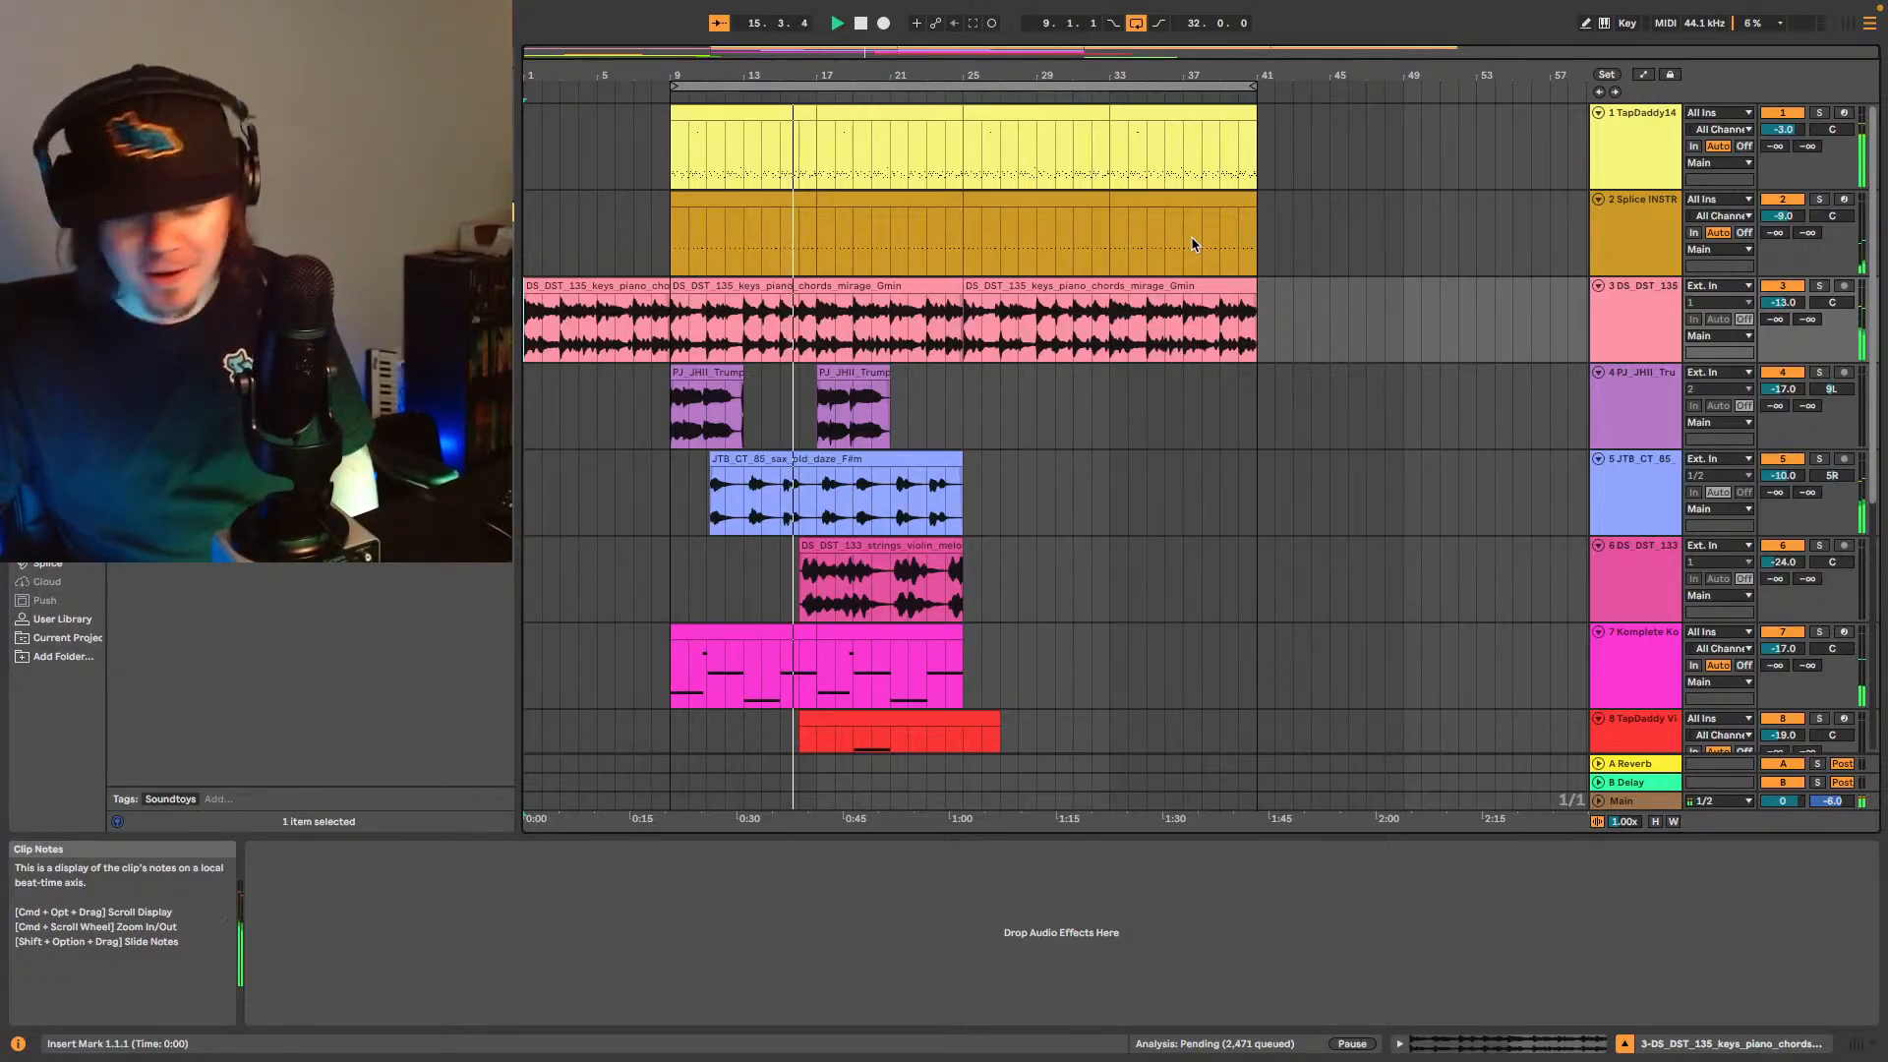
# - Add a new MIDI track directly below track 12 while the arrangement plays
pyautogui.scroll(-6, 611, 424)
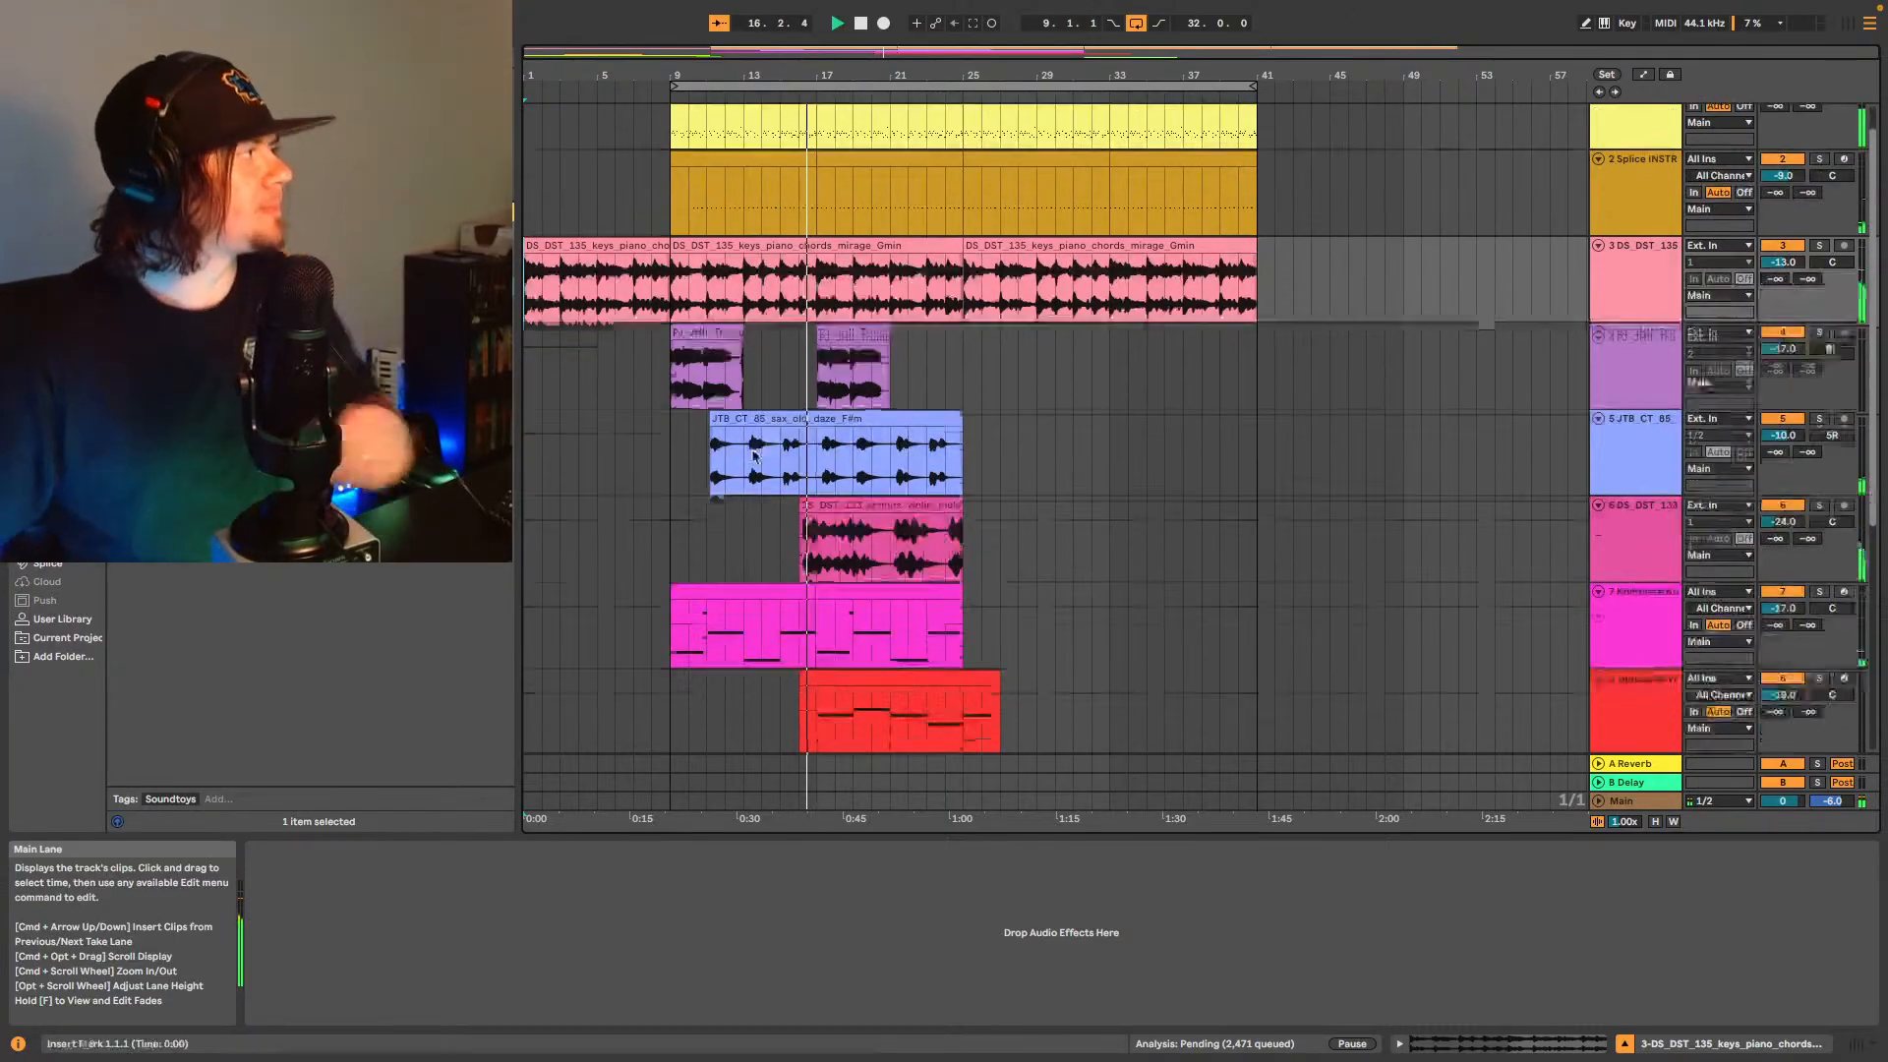
pyautogui.scroll(-2, 1145, 518)
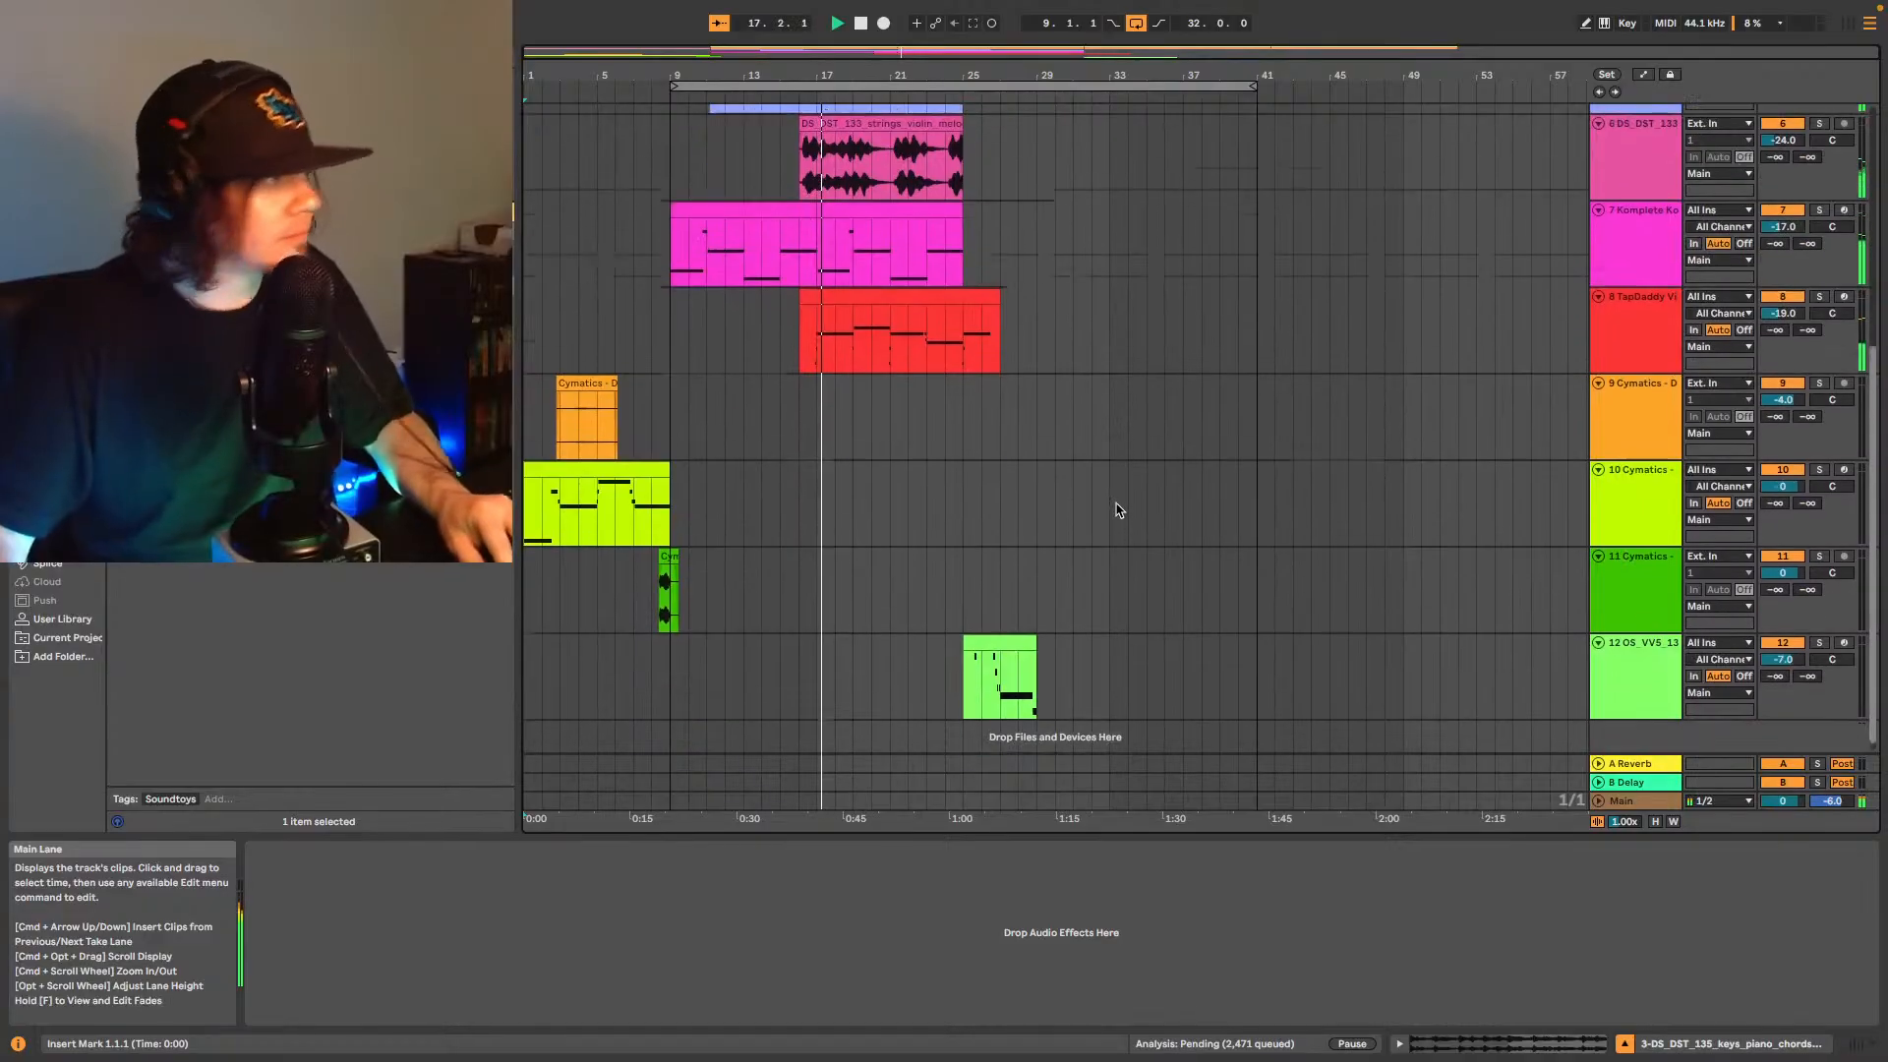
pyautogui.click(1617, 663)
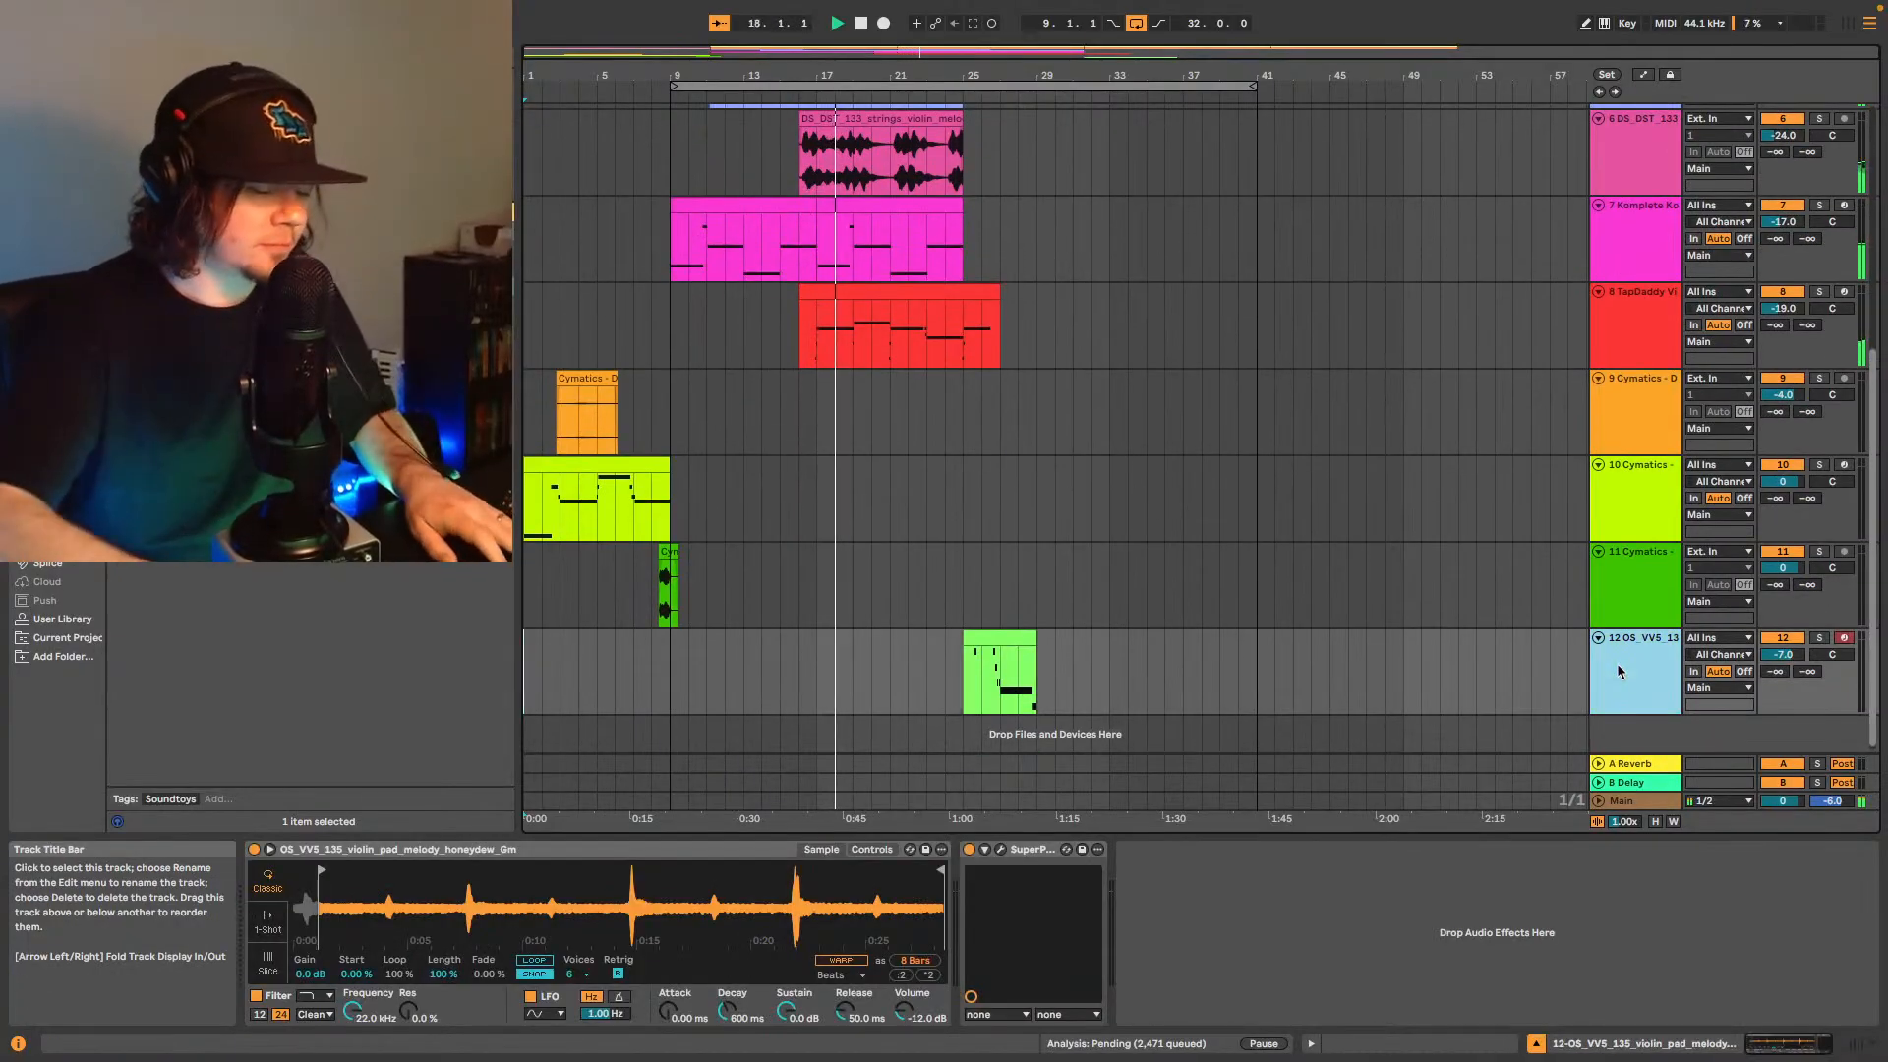
pyautogui.hotkey('ctrl', 'shift', 't')
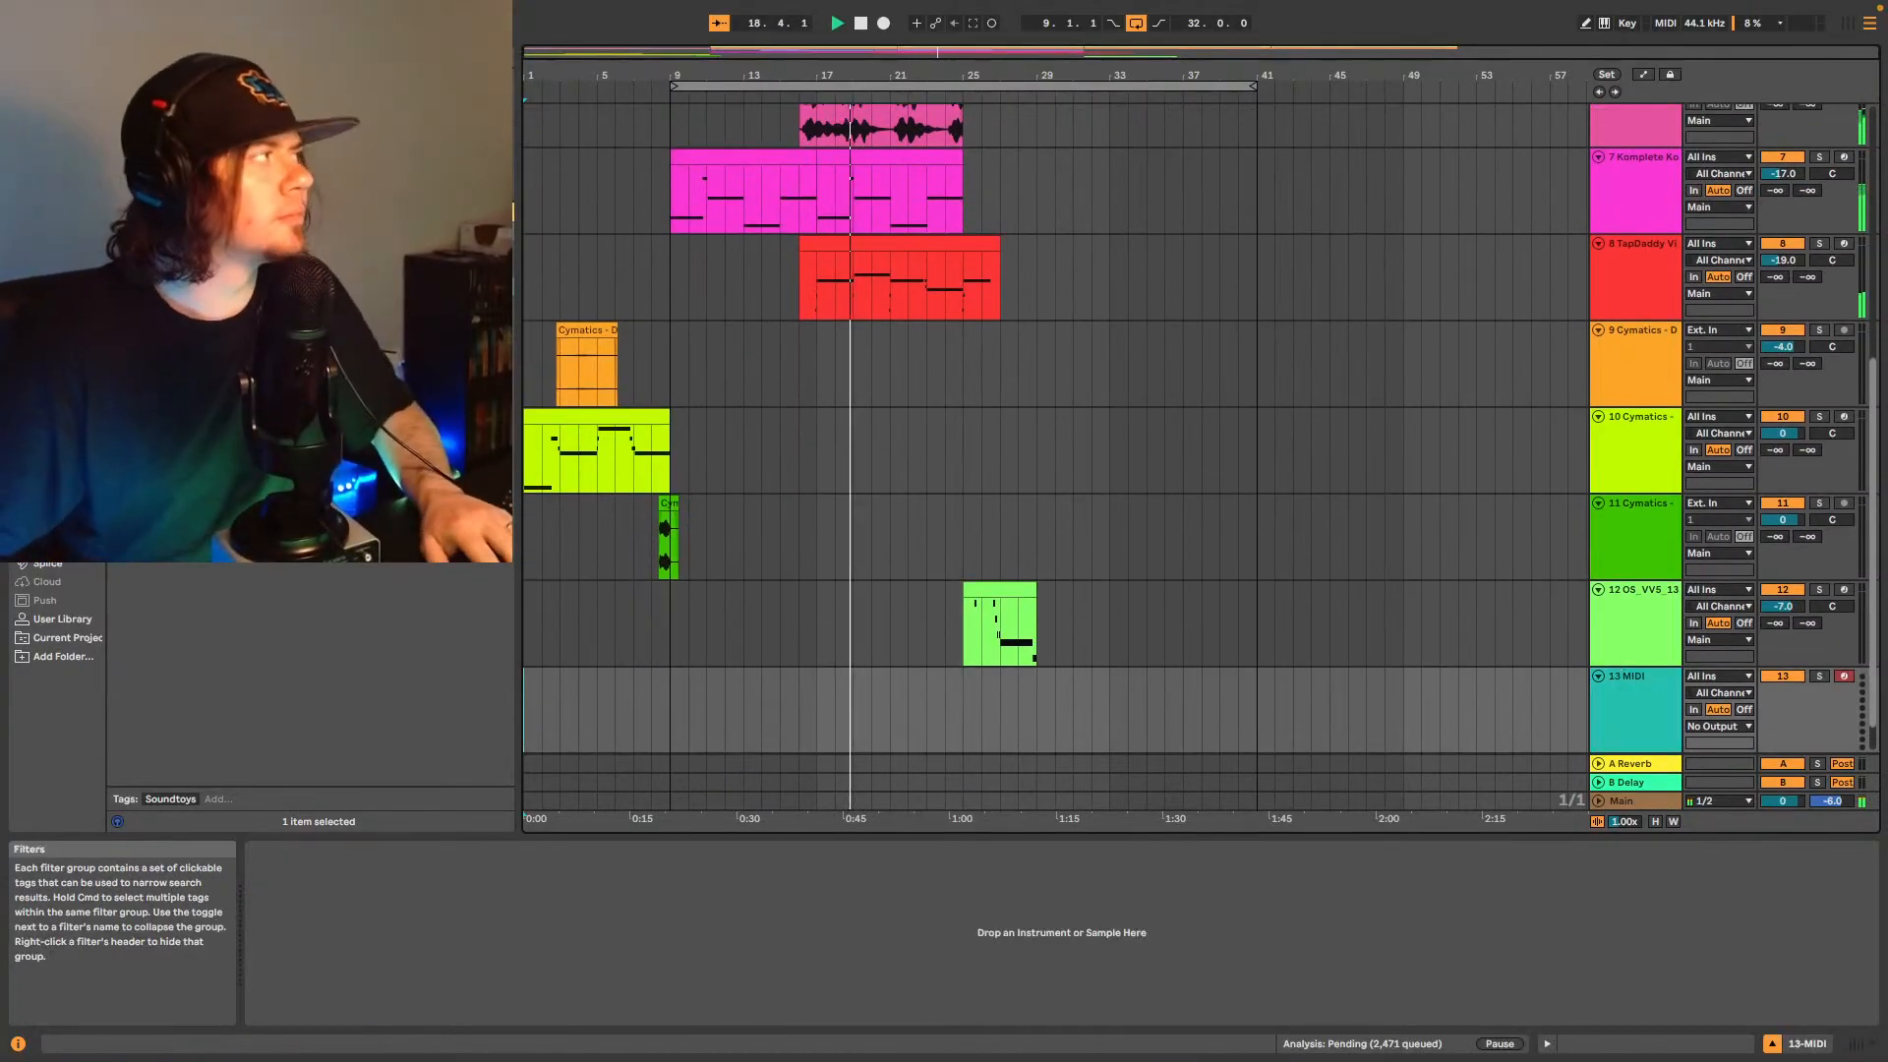
# - Open the Splice browser and look through its sample categories from vocals down to Brass and Woodwinds
pyautogui.click(54, 566)
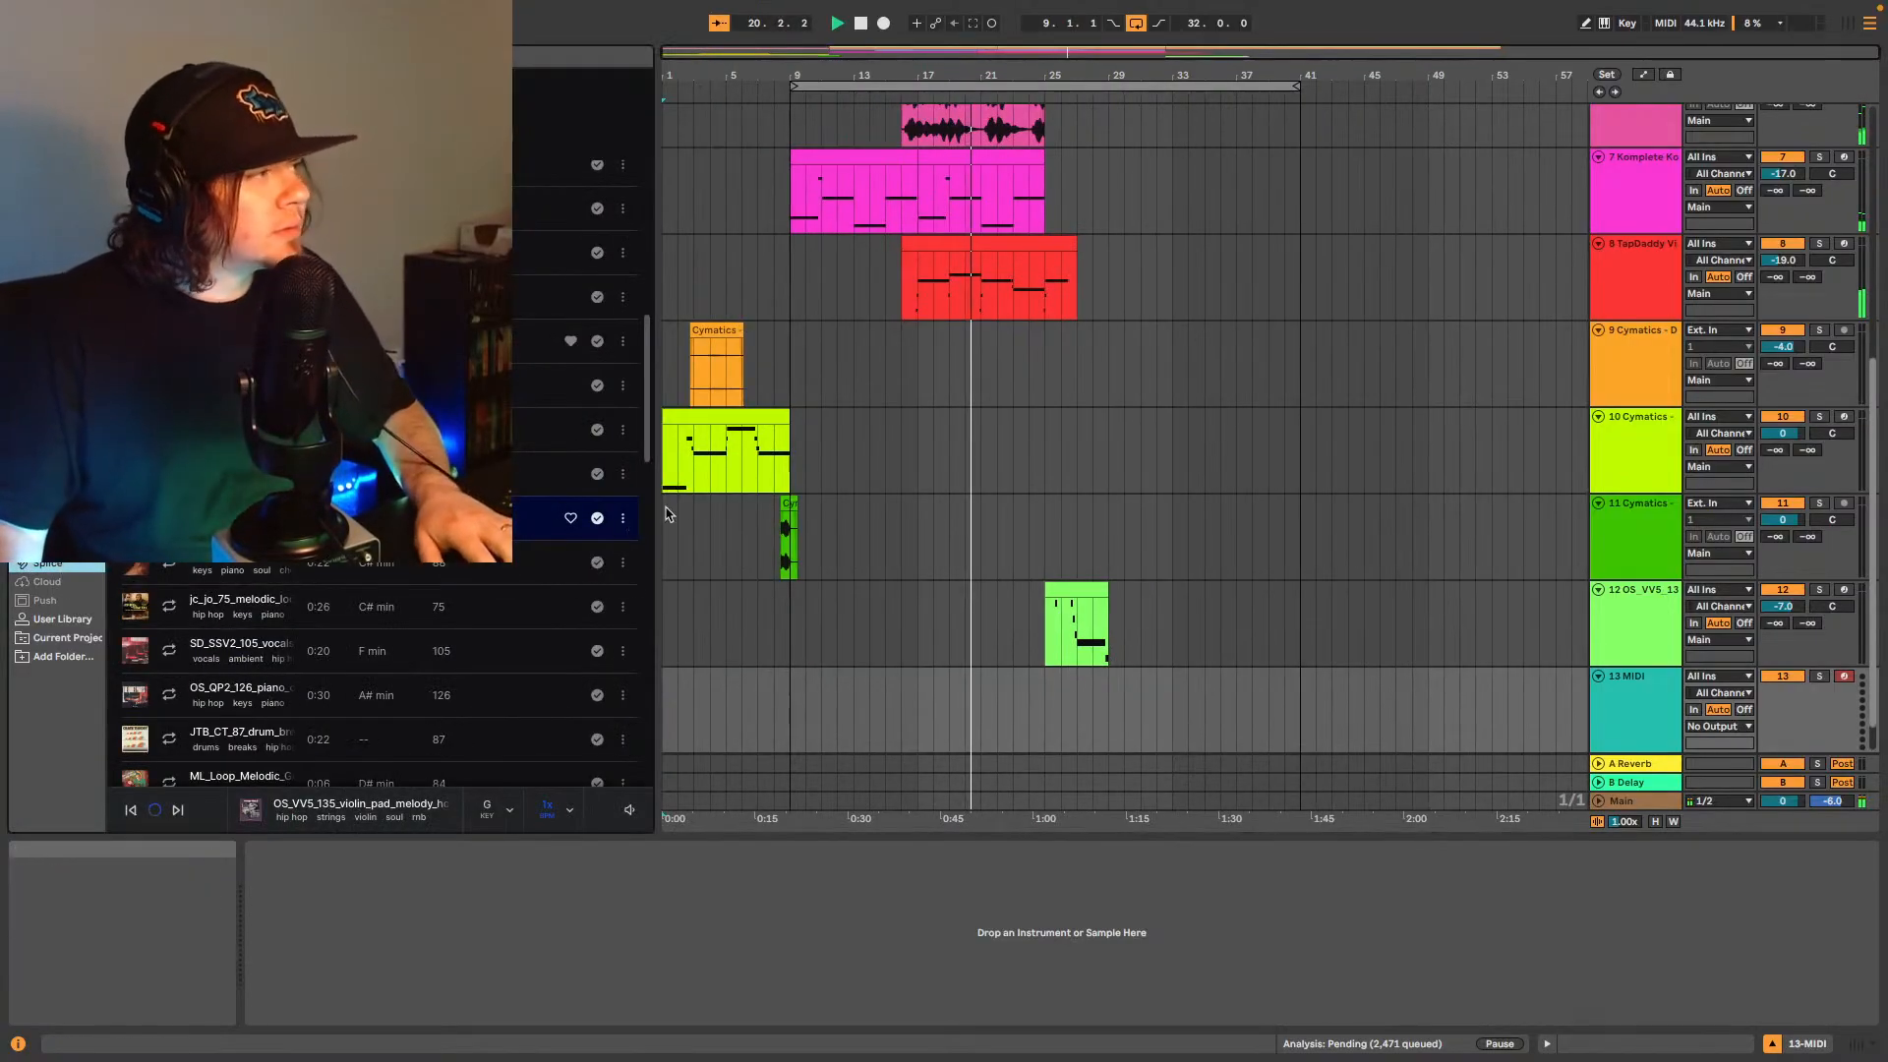
pyautogui.click(603, 443)
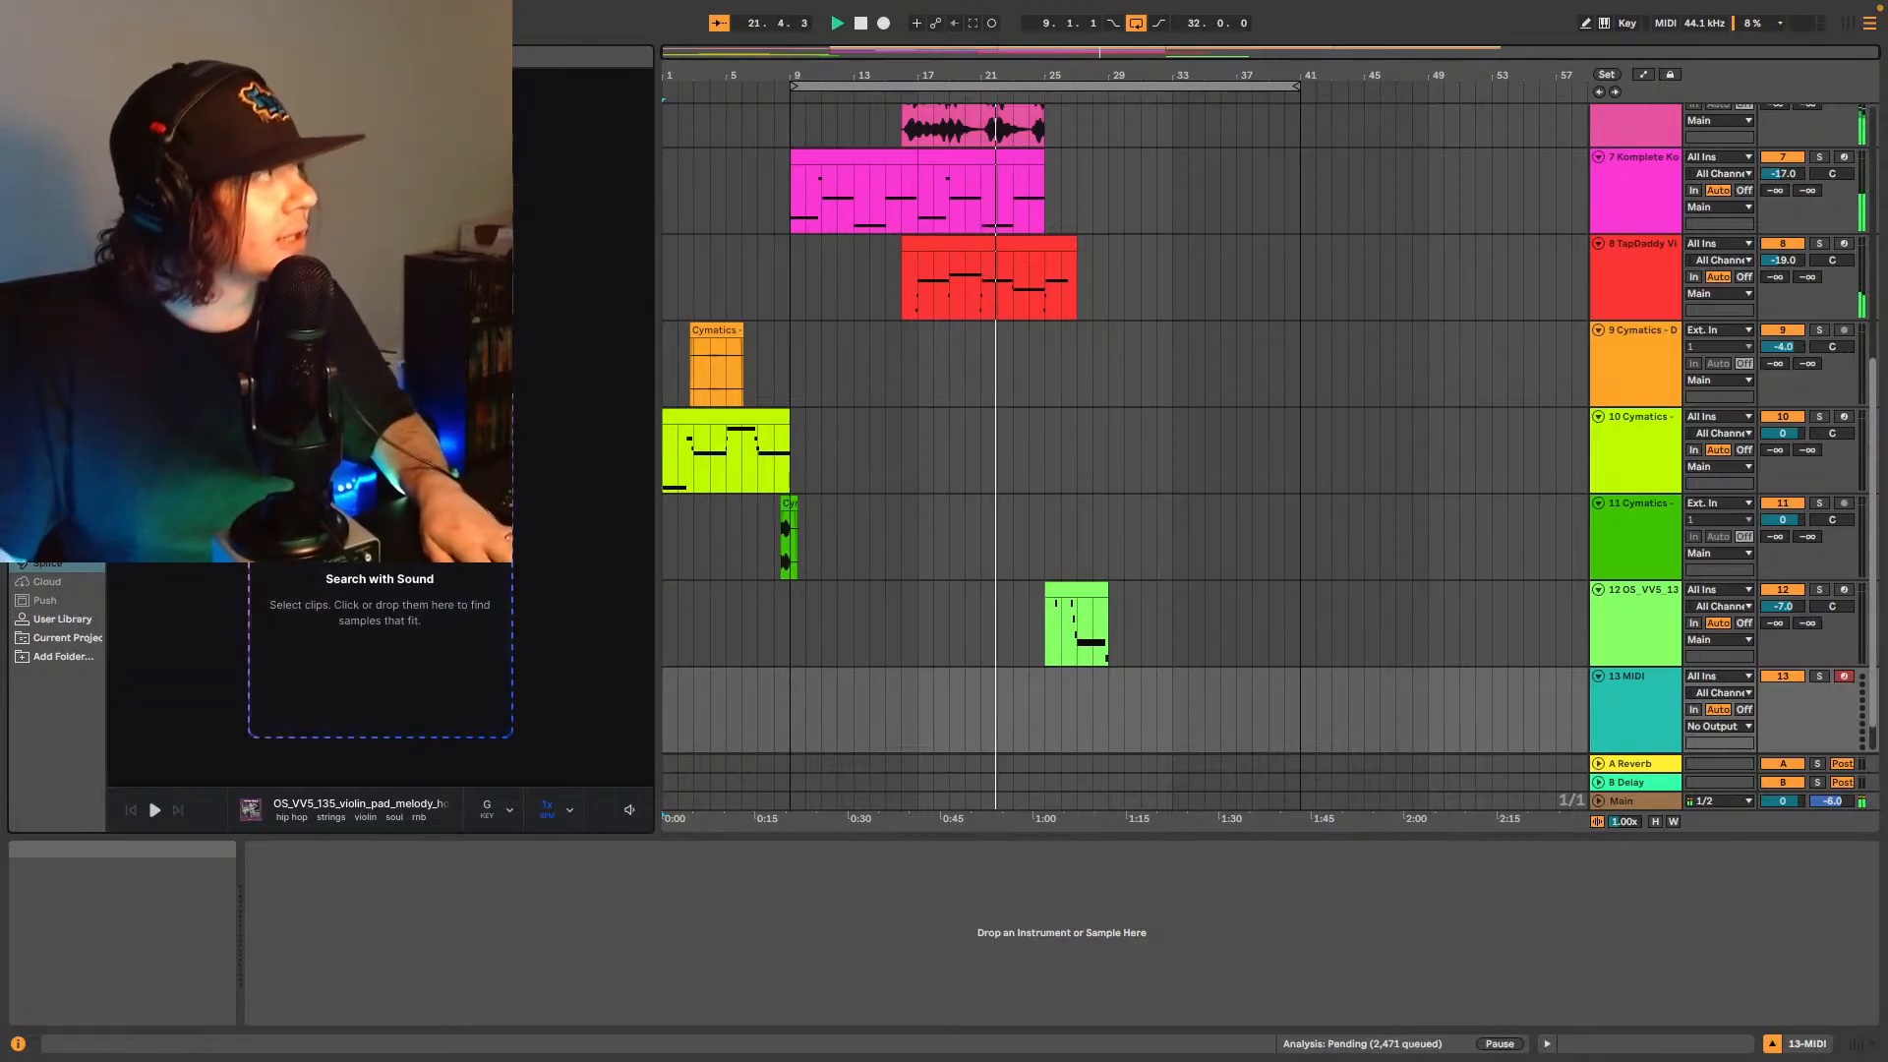
pyautogui.click(481, 563)
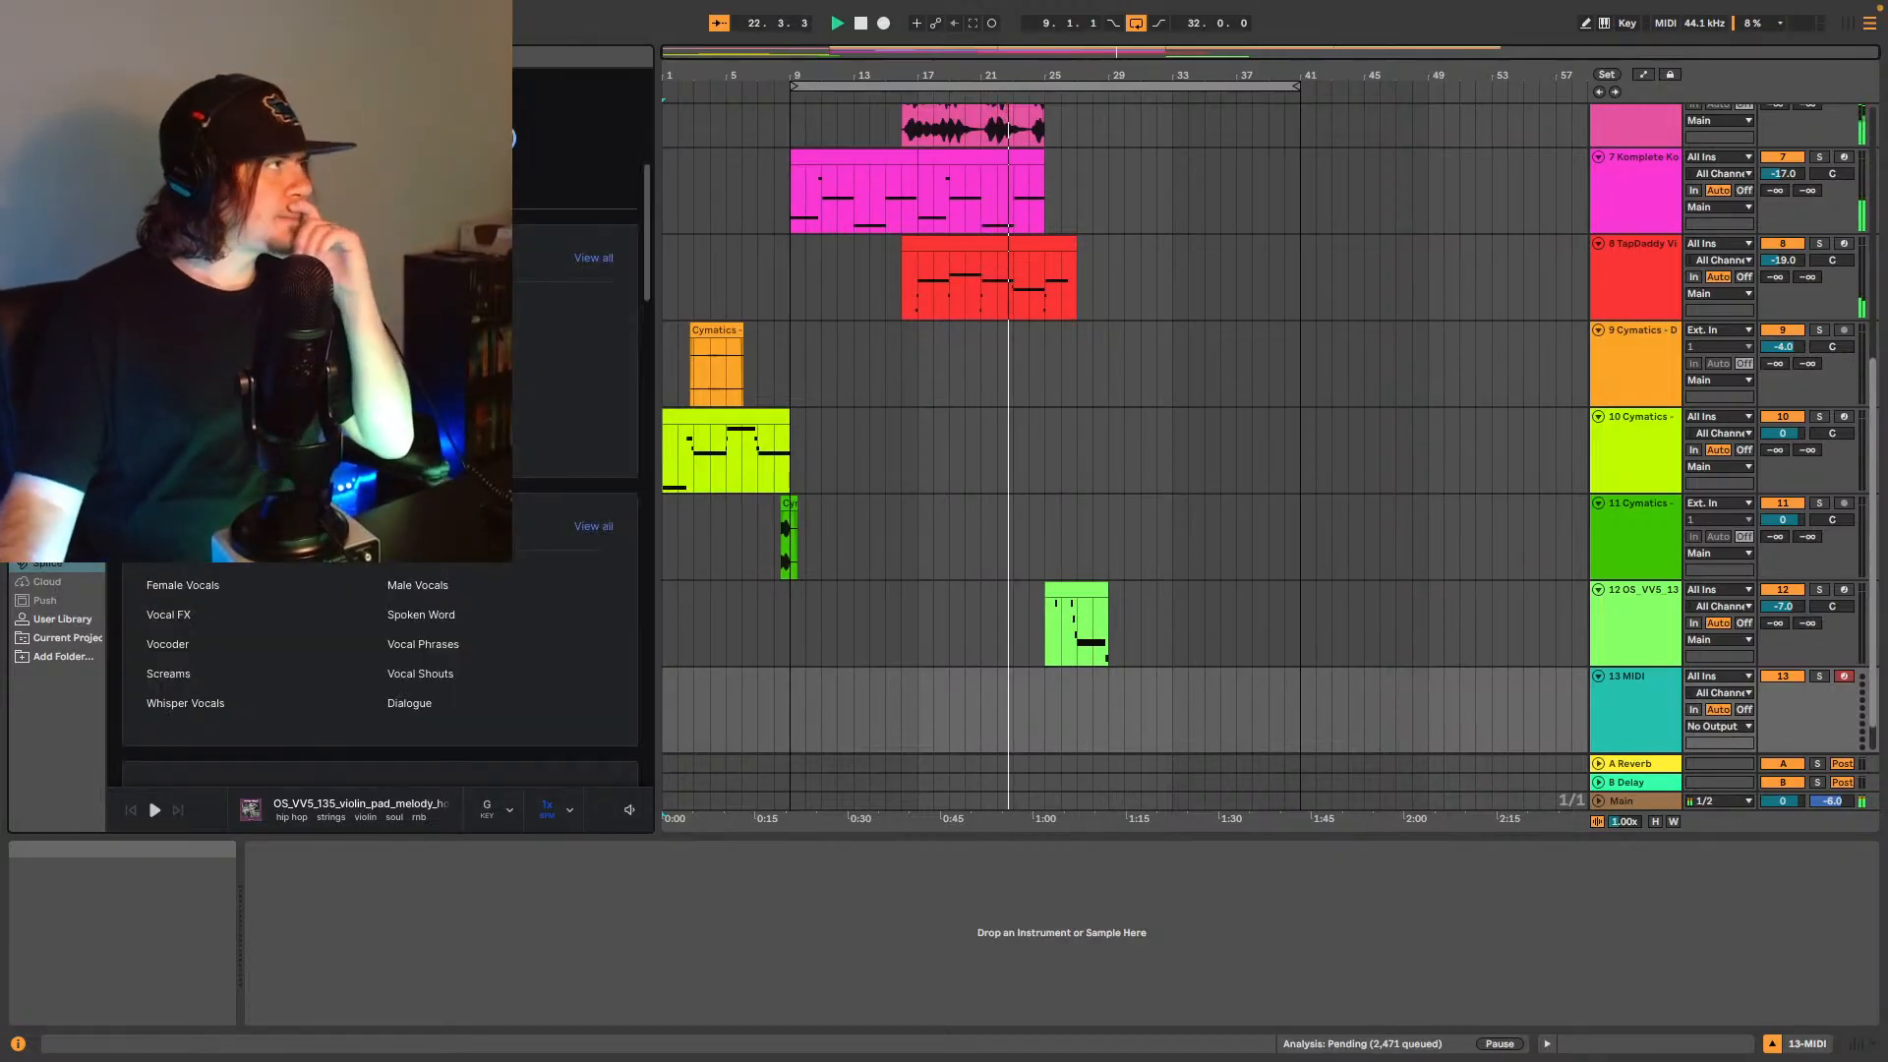
pyautogui.scroll(-8, 477, 590)
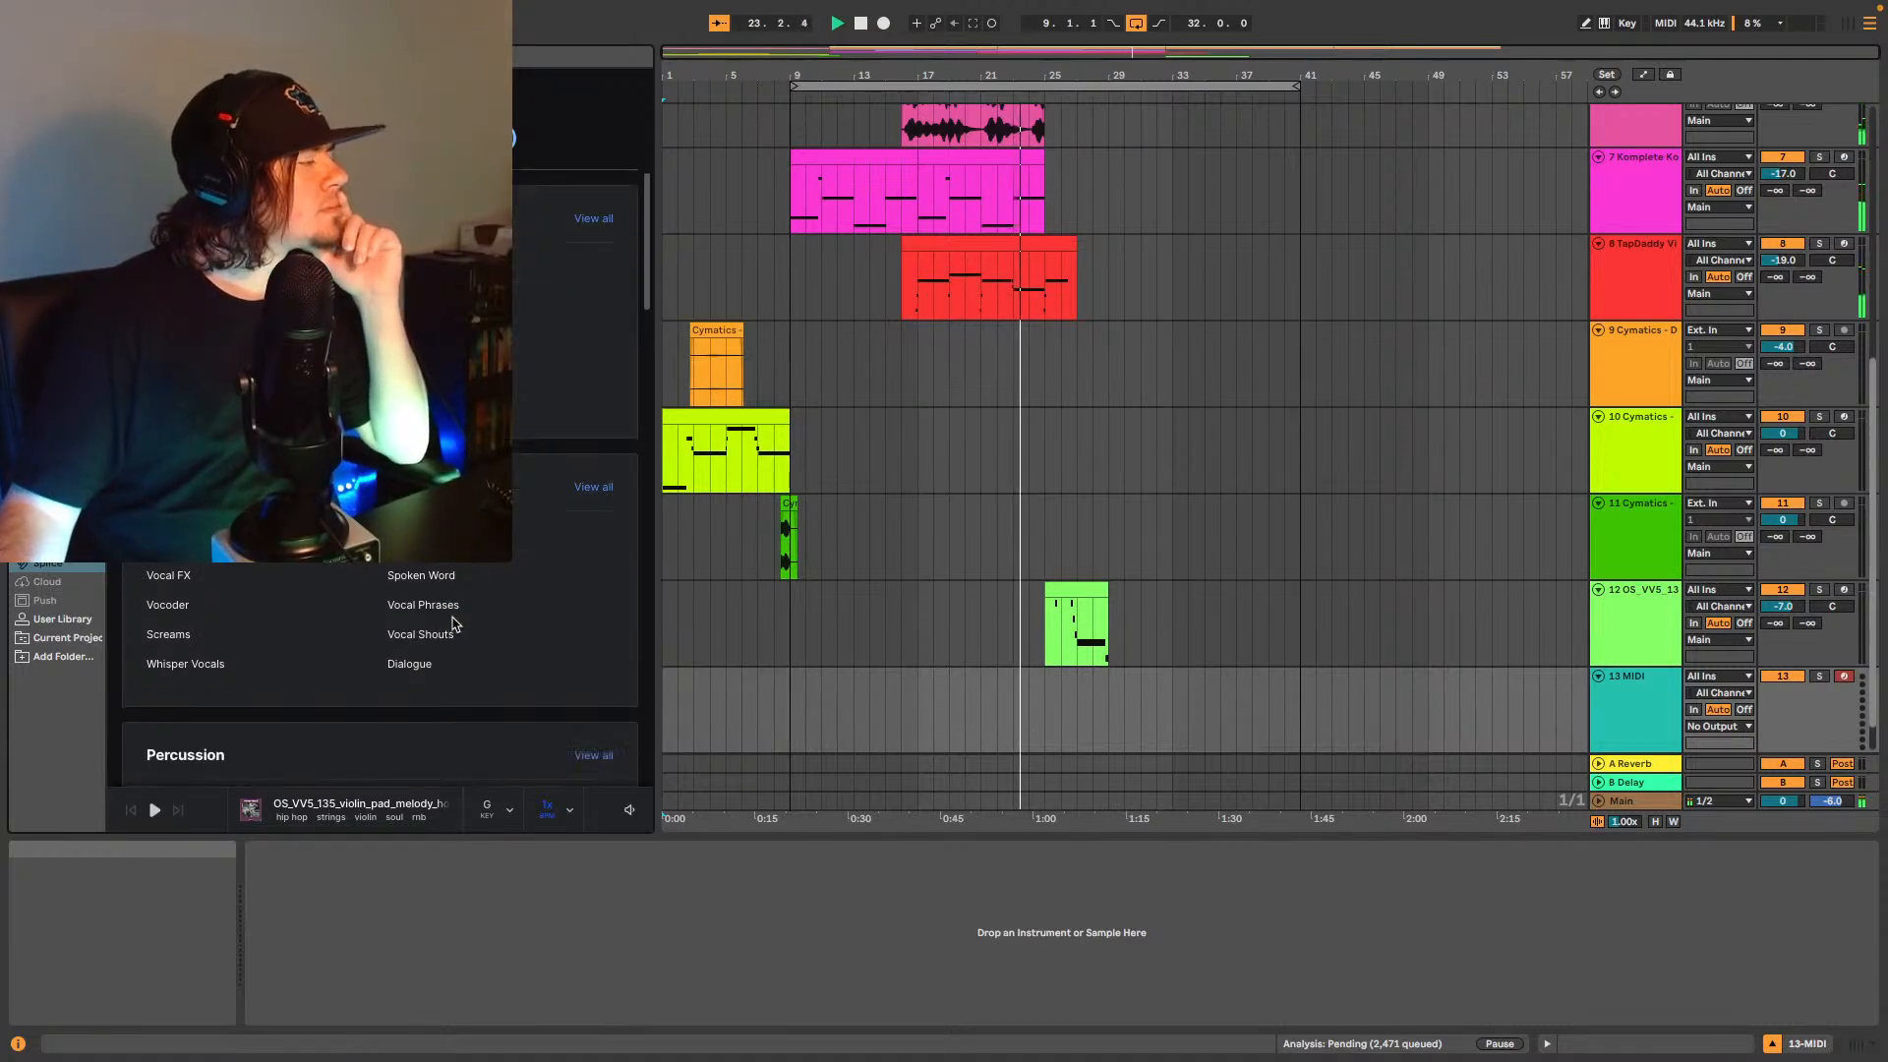
pyautogui.scroll(-3, 472, 618)
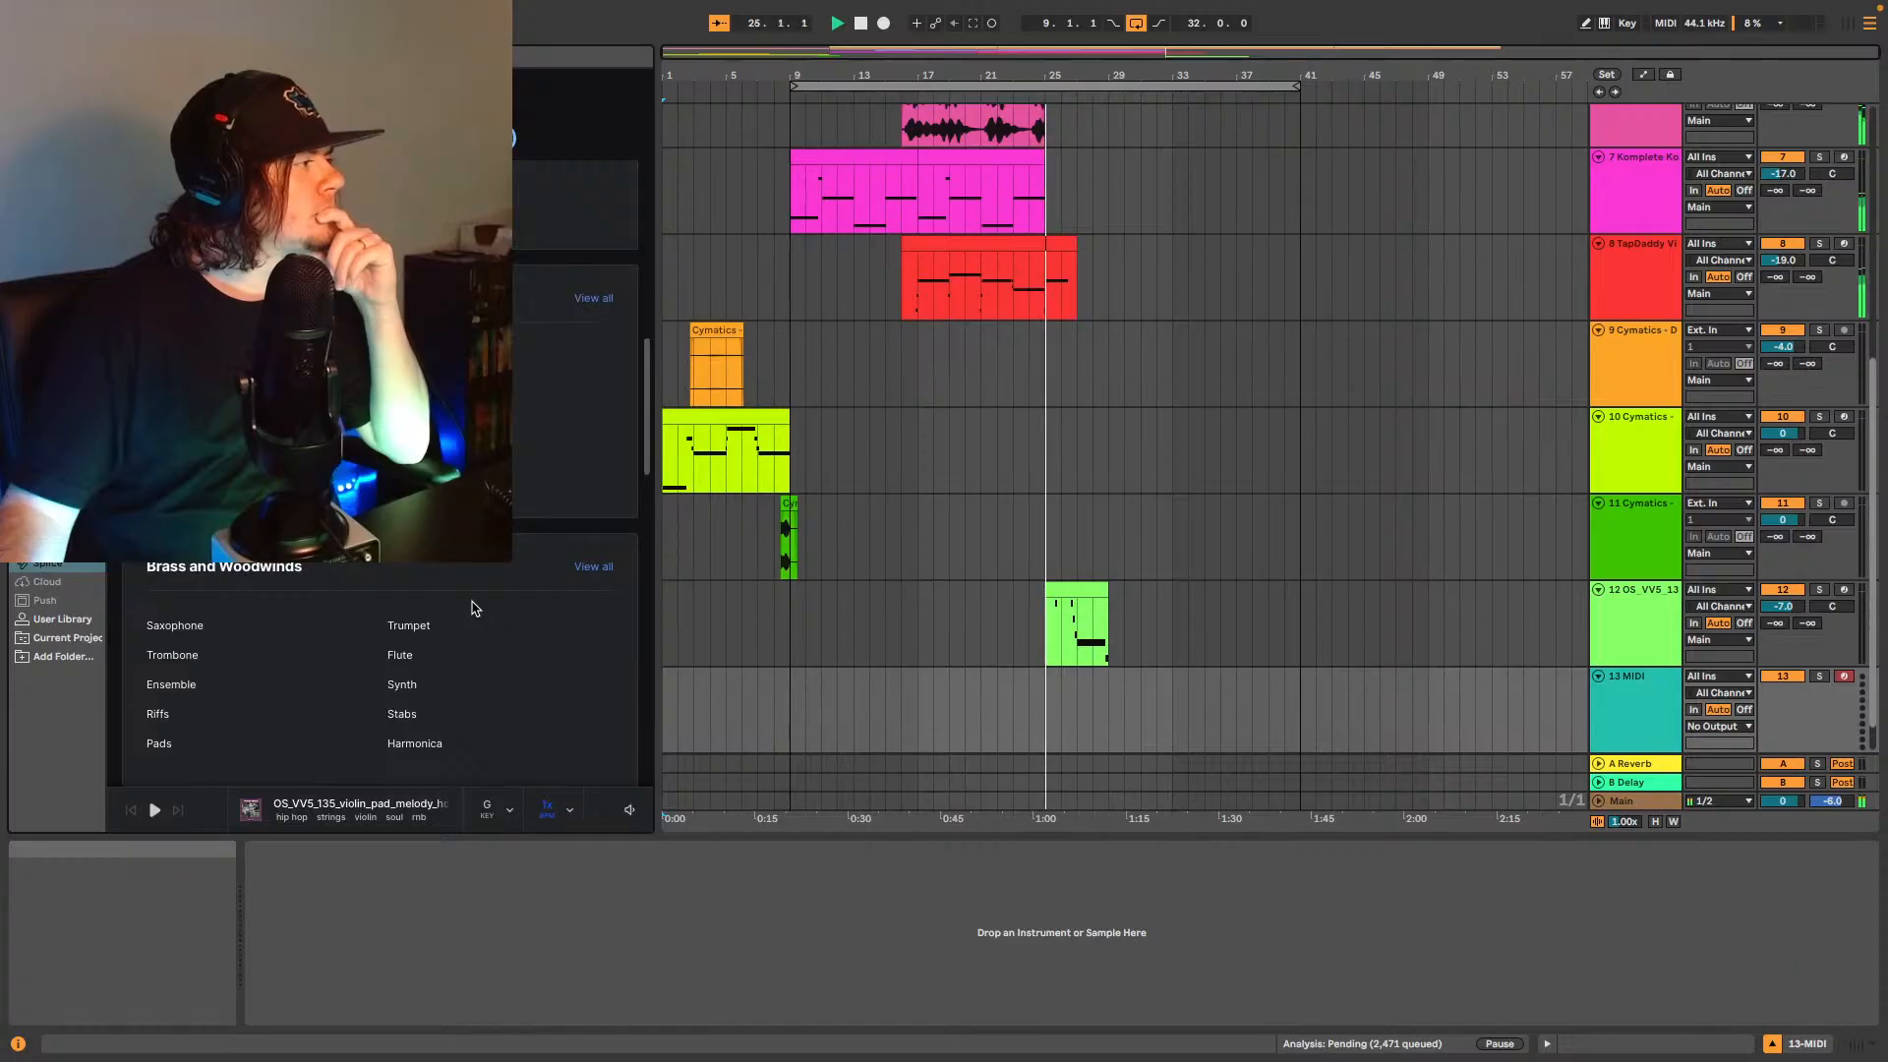
# - Open the notes of track 12's violin pad clip and shift the short A#3, G#3 and F#3 notes before the long F3 slightly earlier
pyautogui.scroll(1, 796, 593)
pyautogui.scroll(6, 796, 593)
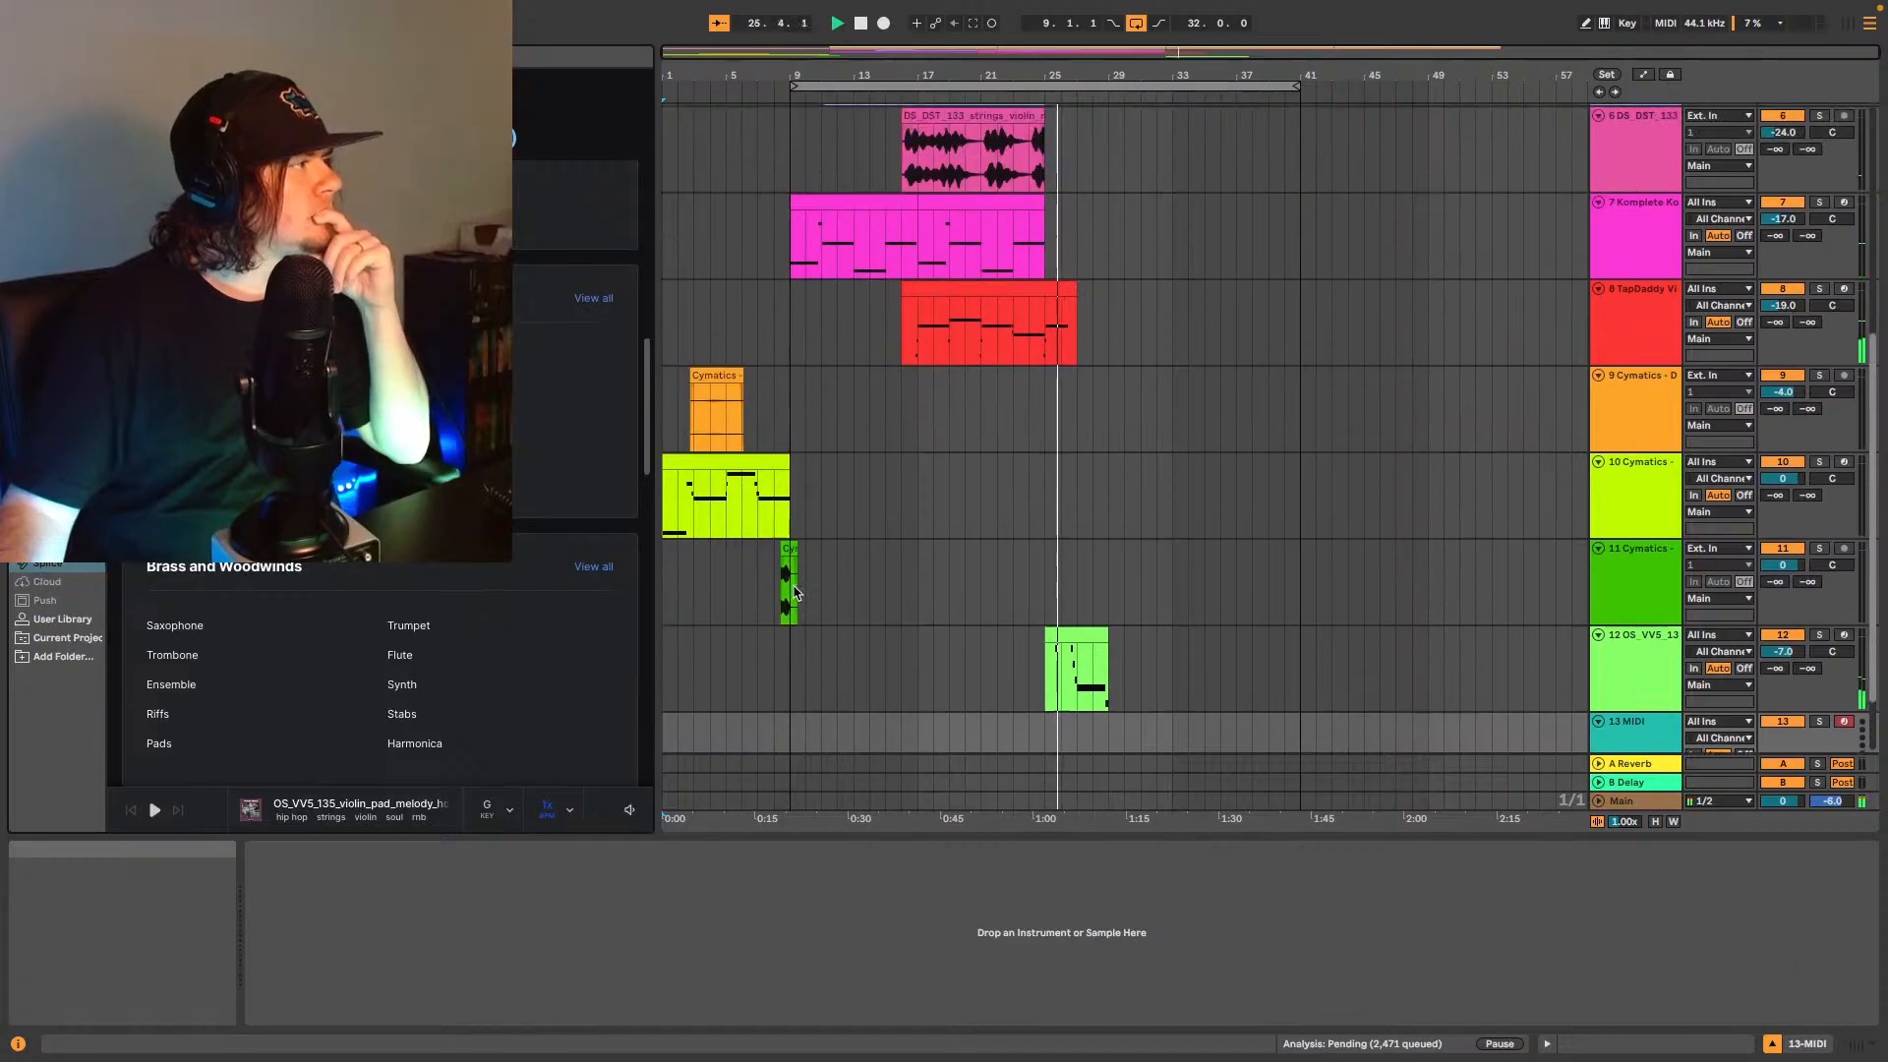
pyautogui.scroll(-2, 718, 669)
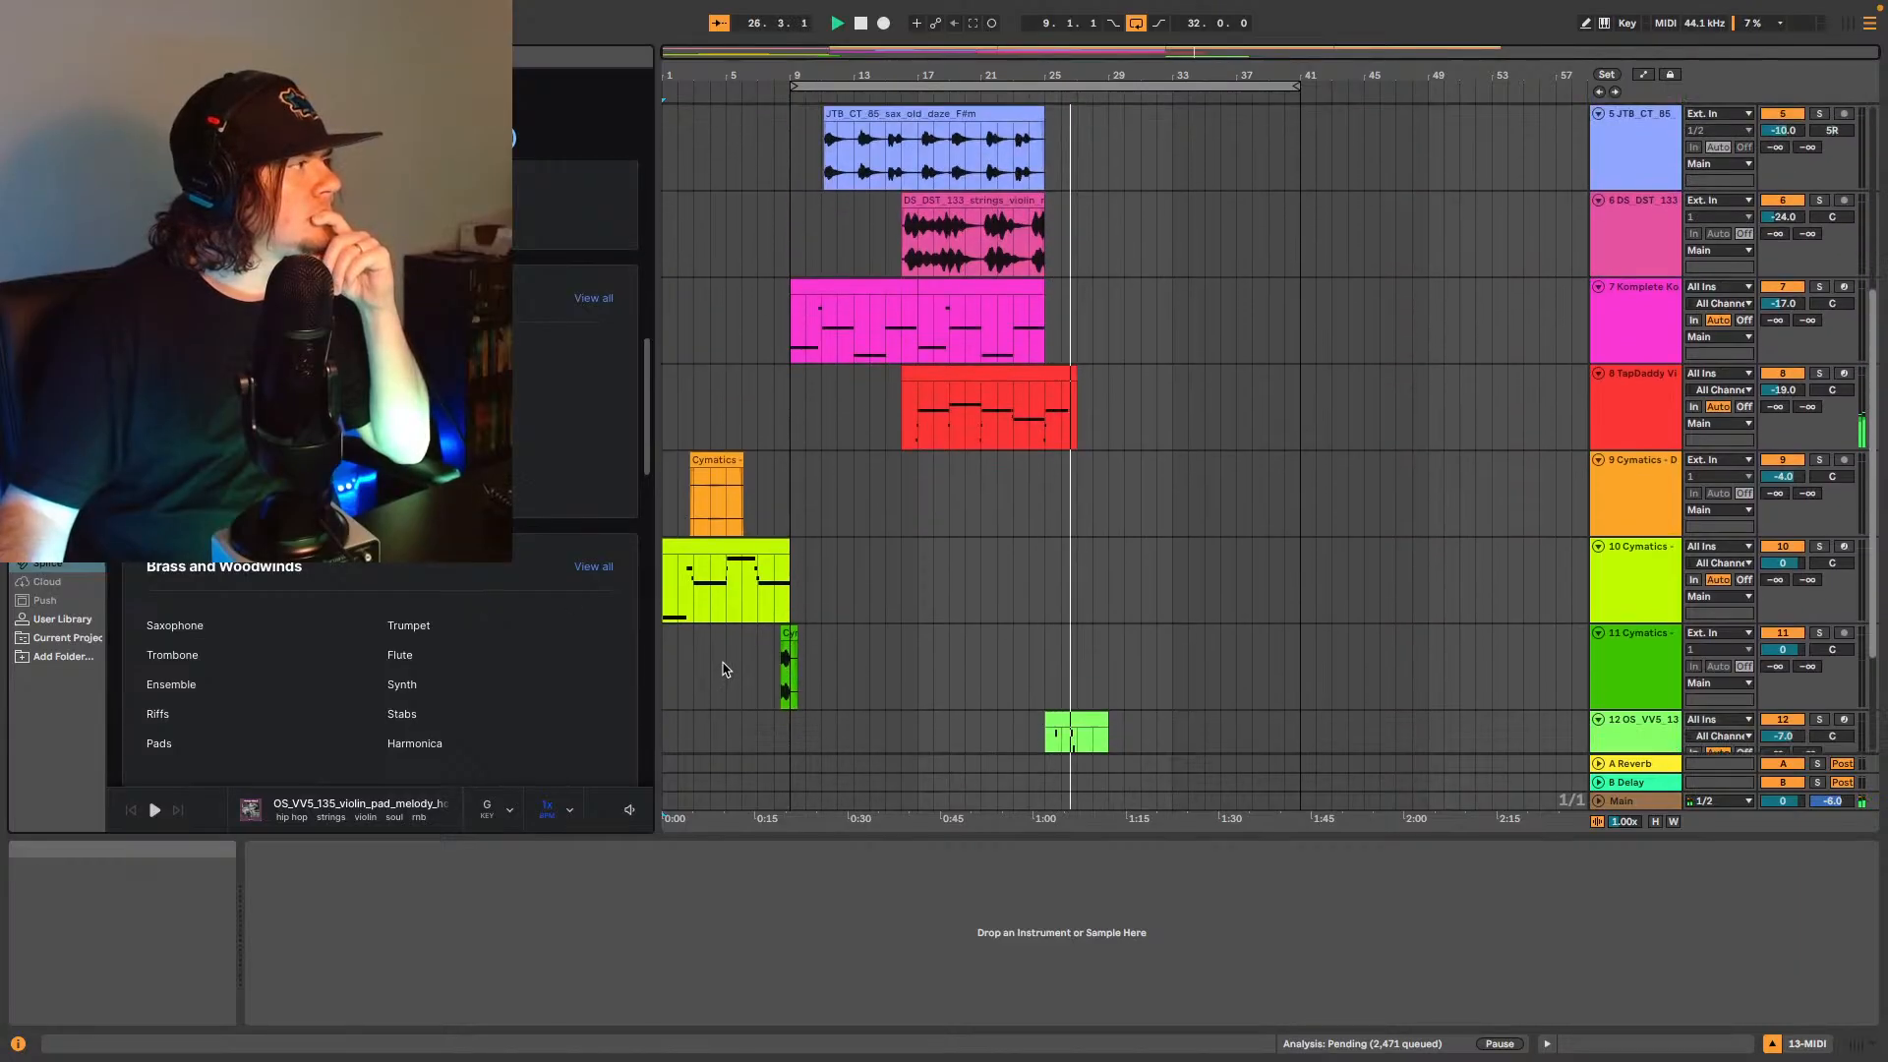
pyautogui.scroll(-3, 1087, 620)
pyautogui.click(1085, 620)
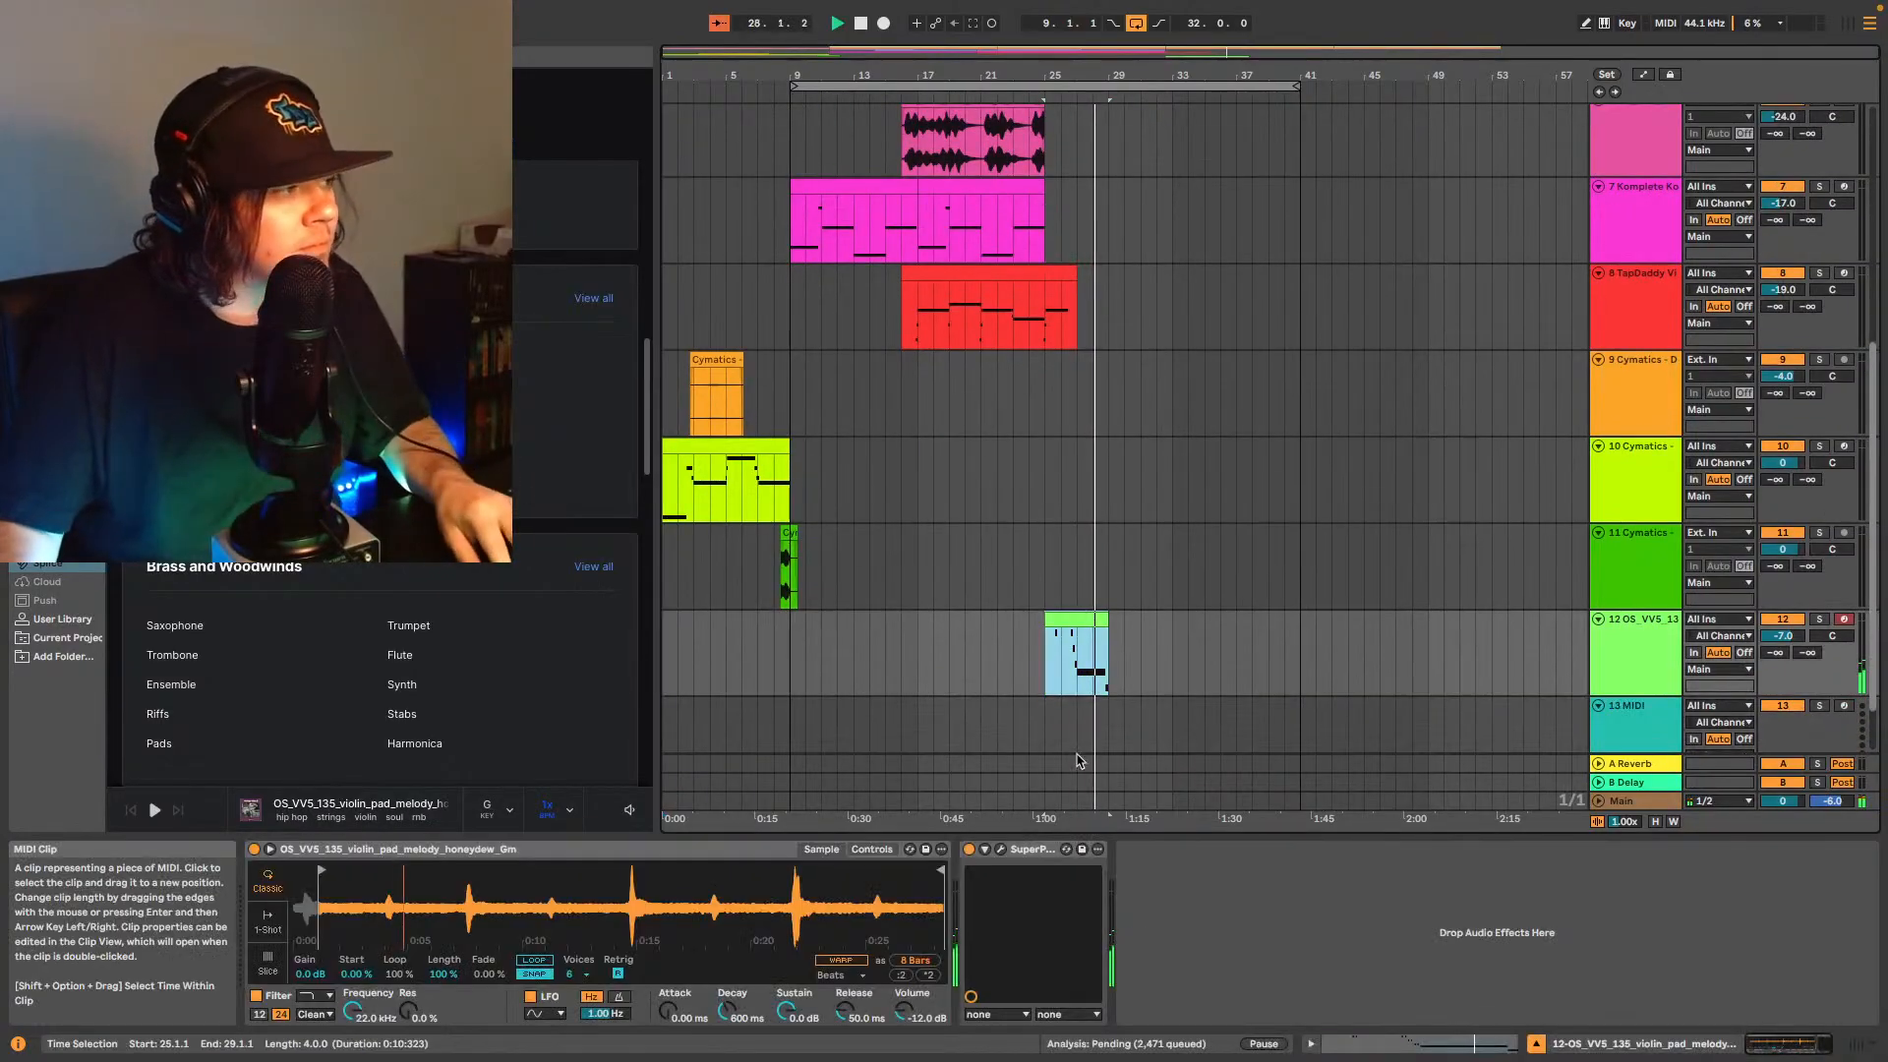
pyautogui.click(1515, 1045)
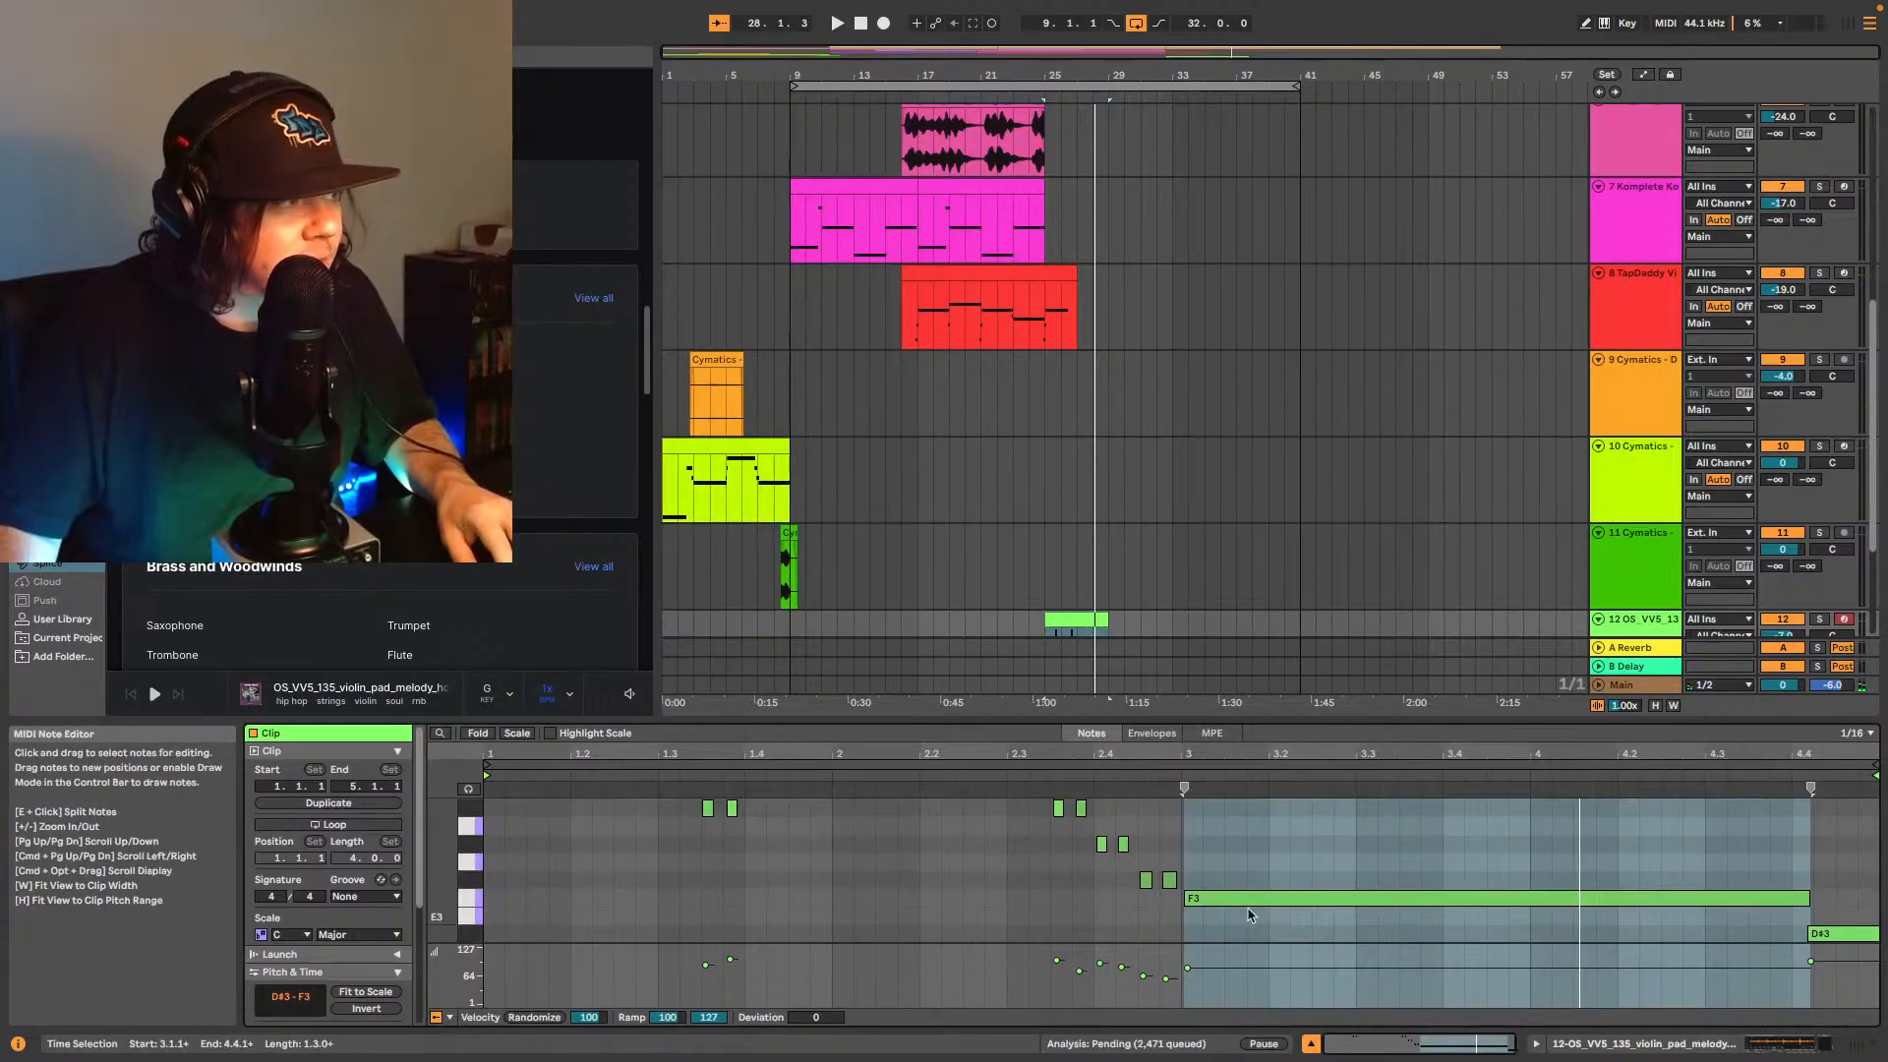
pyautogui.scroll(2, 1045, 870)
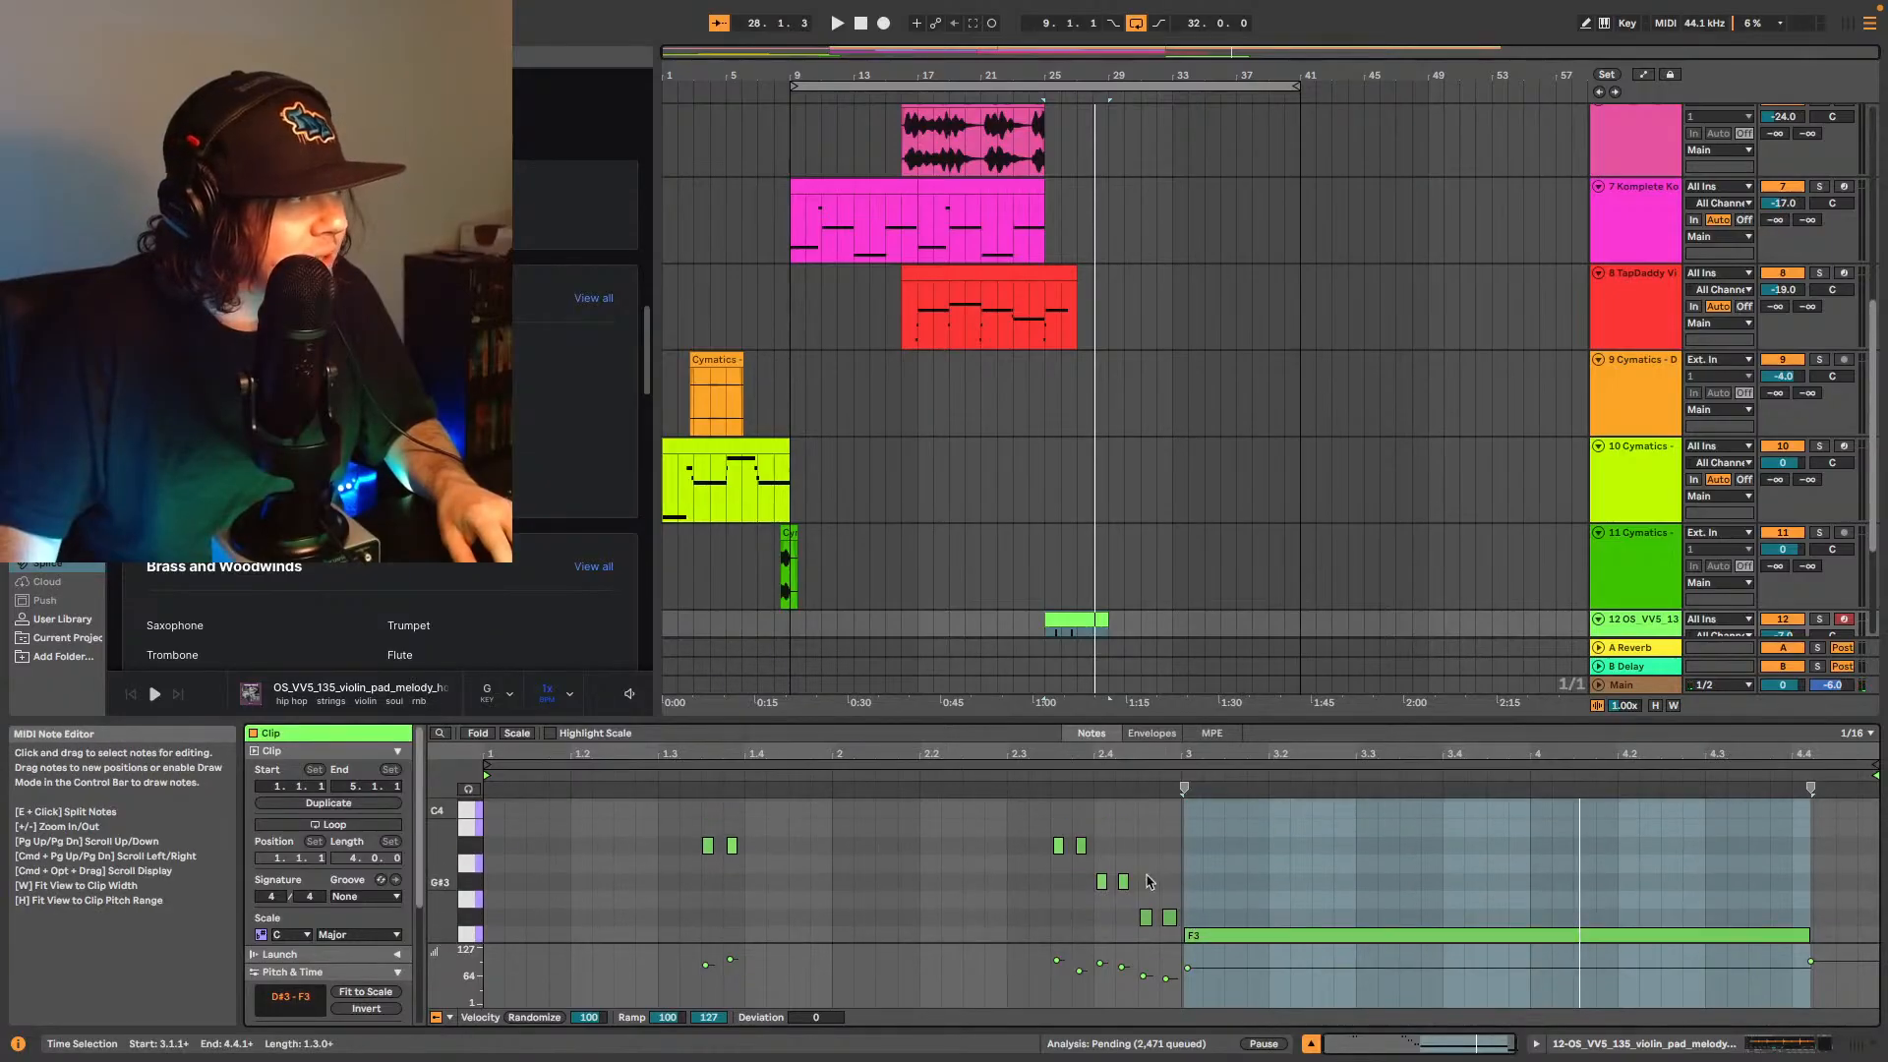
pyautogui.click(1055, 850)
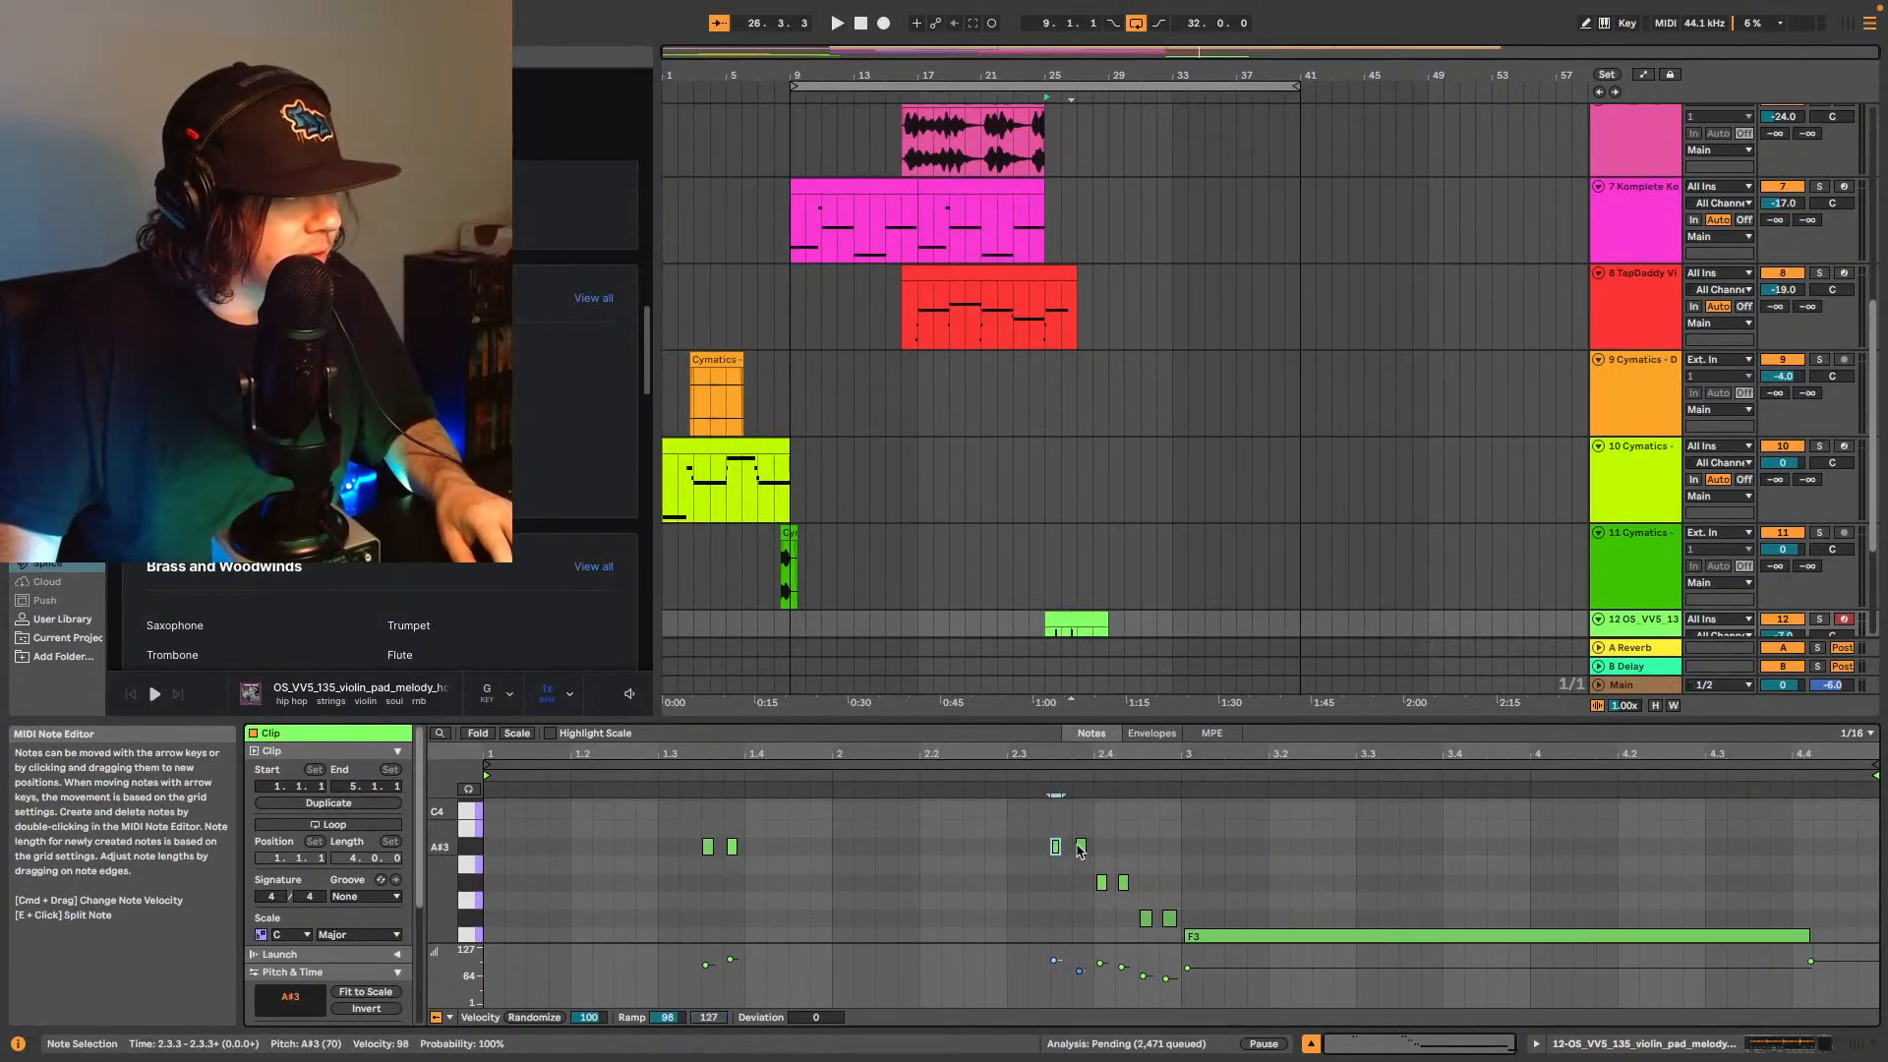
pyautogui.click(1078, 849)
pyautogui.click(1102, 883)
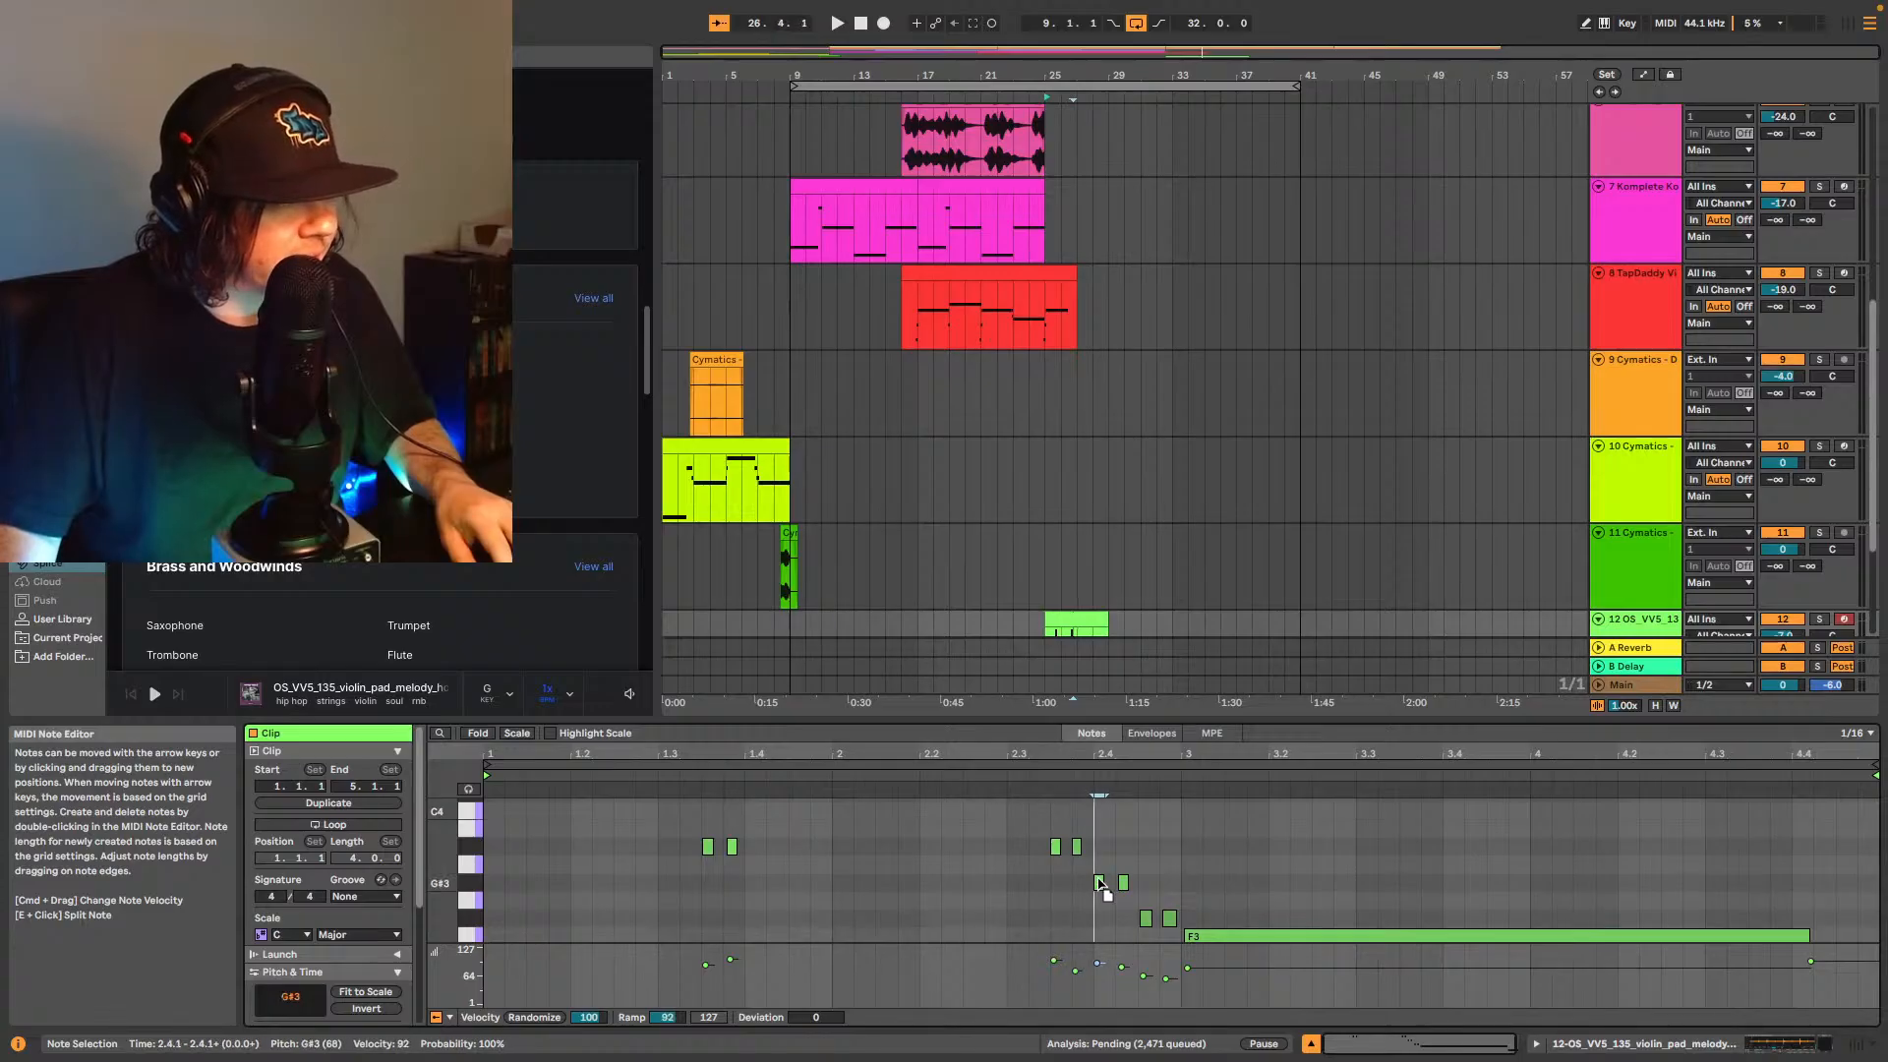
pyautogui.click(1145, 918)
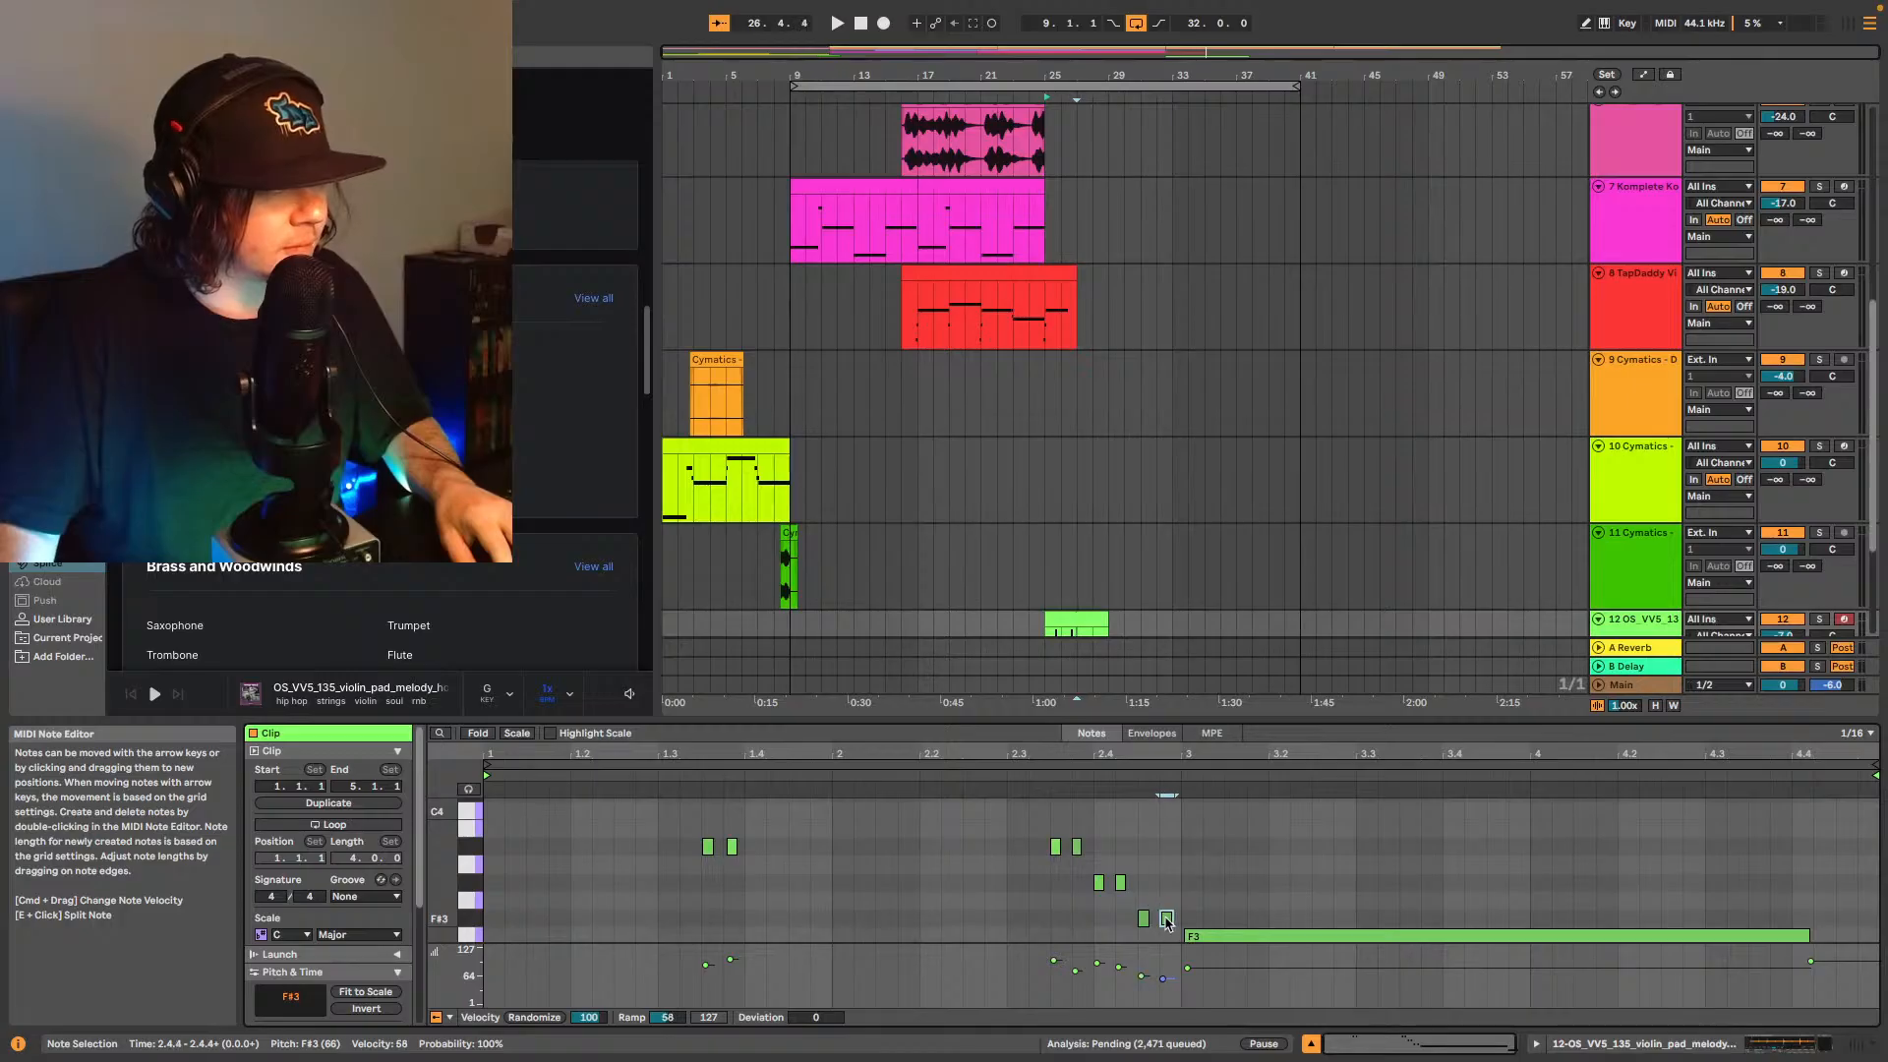
# - Nudge the six short notes before the long F3 slightly earlier as a group, and play the clip from just before them
pyautogui.moveTo(1178, 917); pyautogui.dragTo(1035, 843)
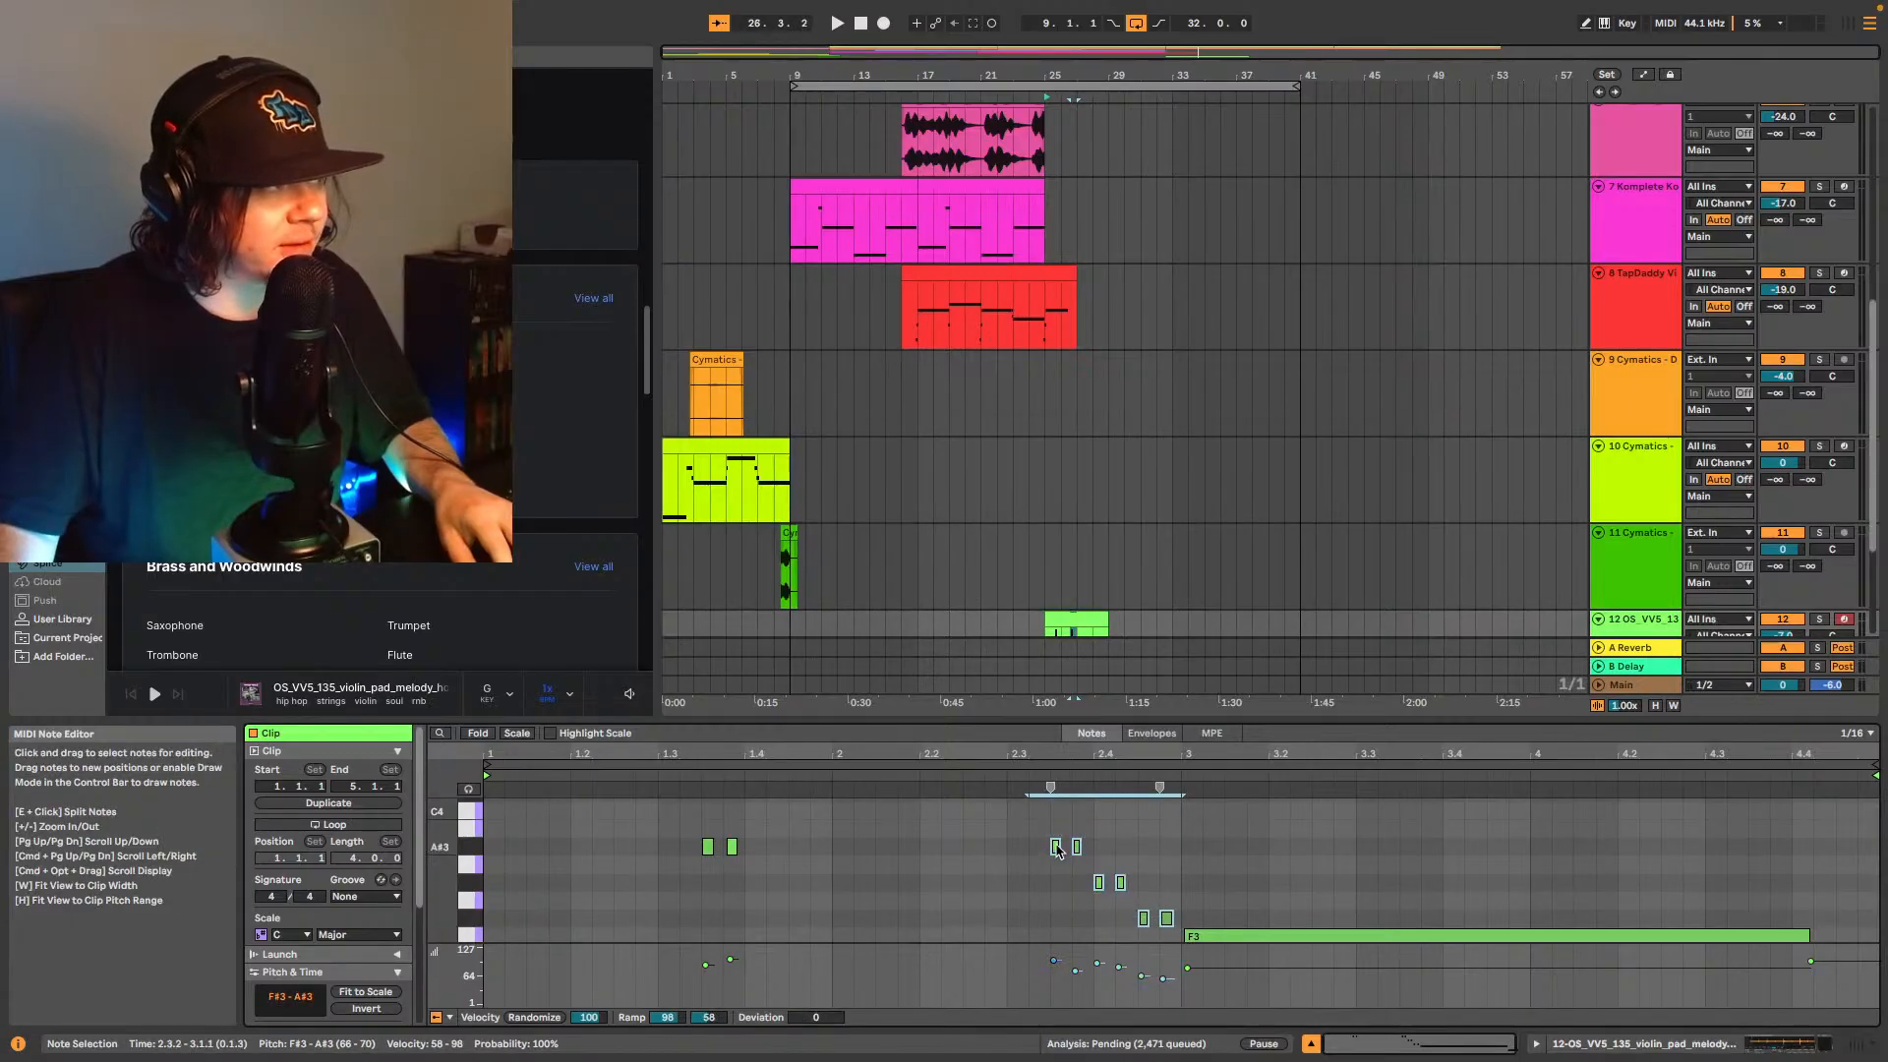
pyautogui.click(1077, 847)
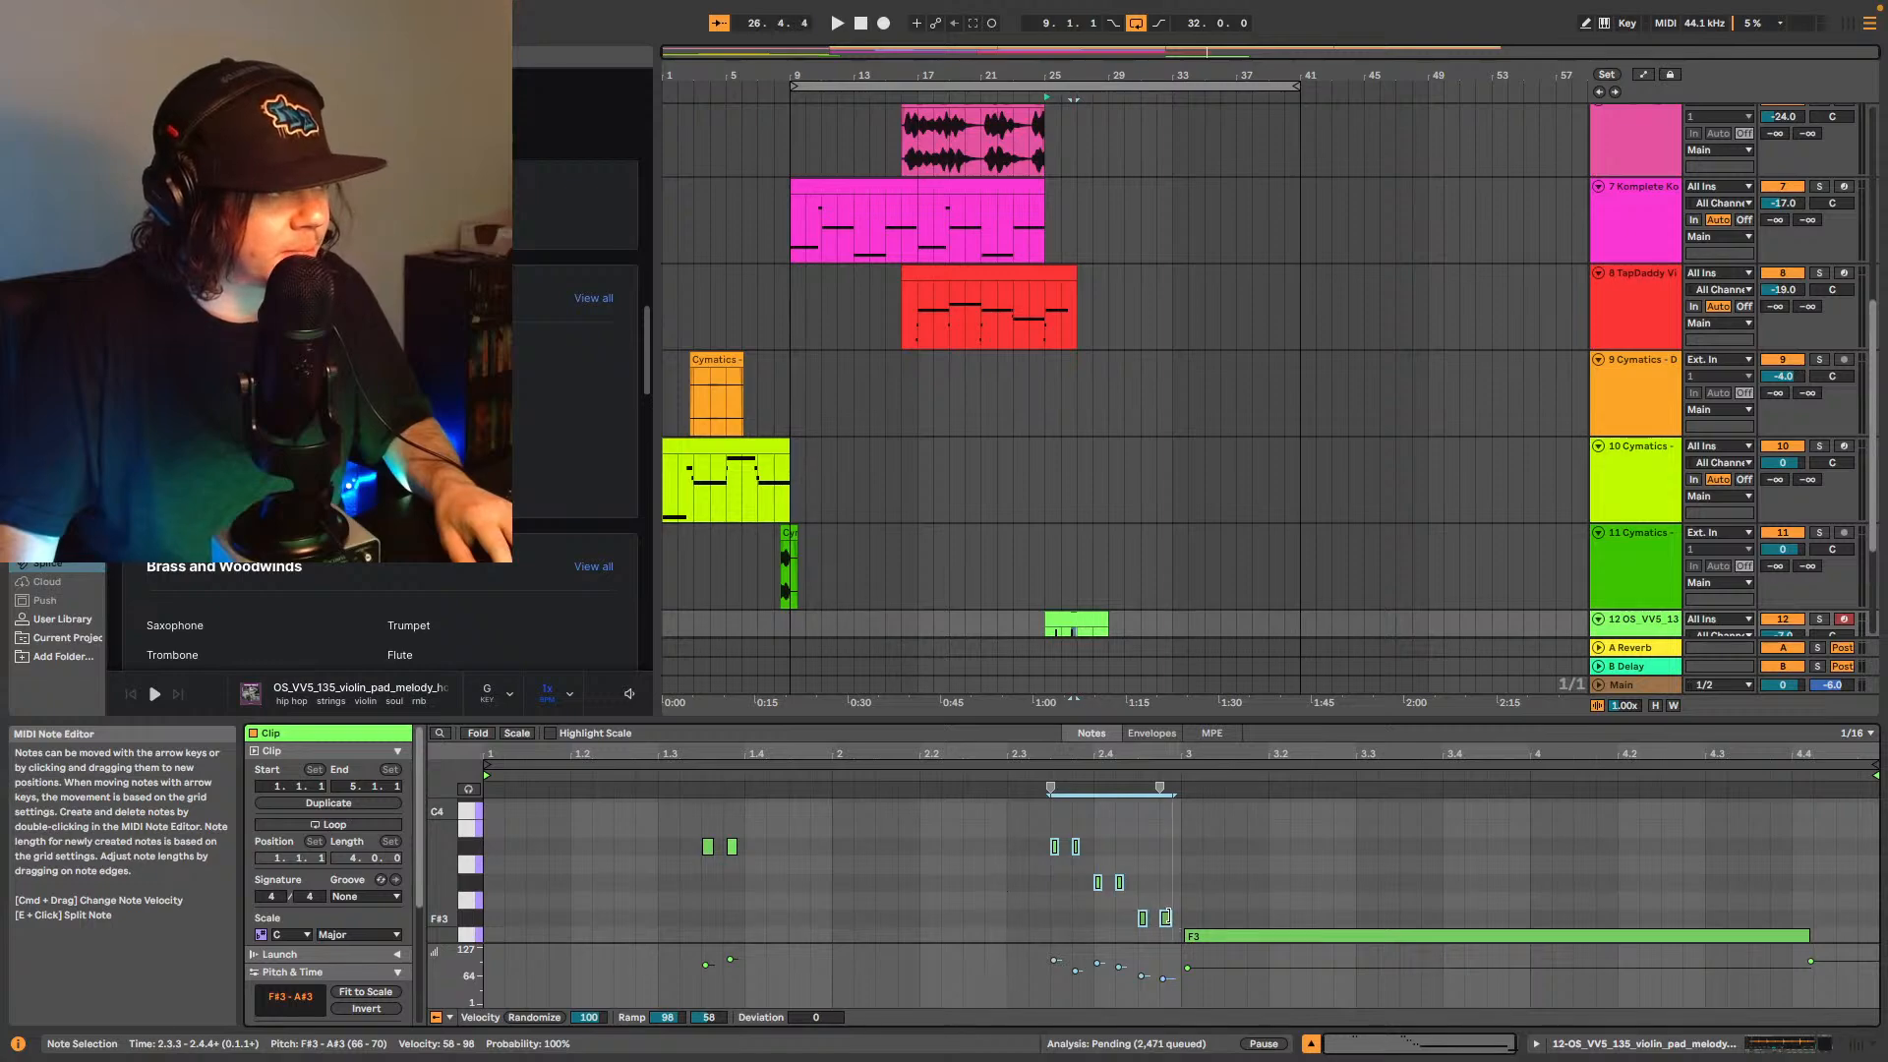
pyautogui.click(1009, 775)
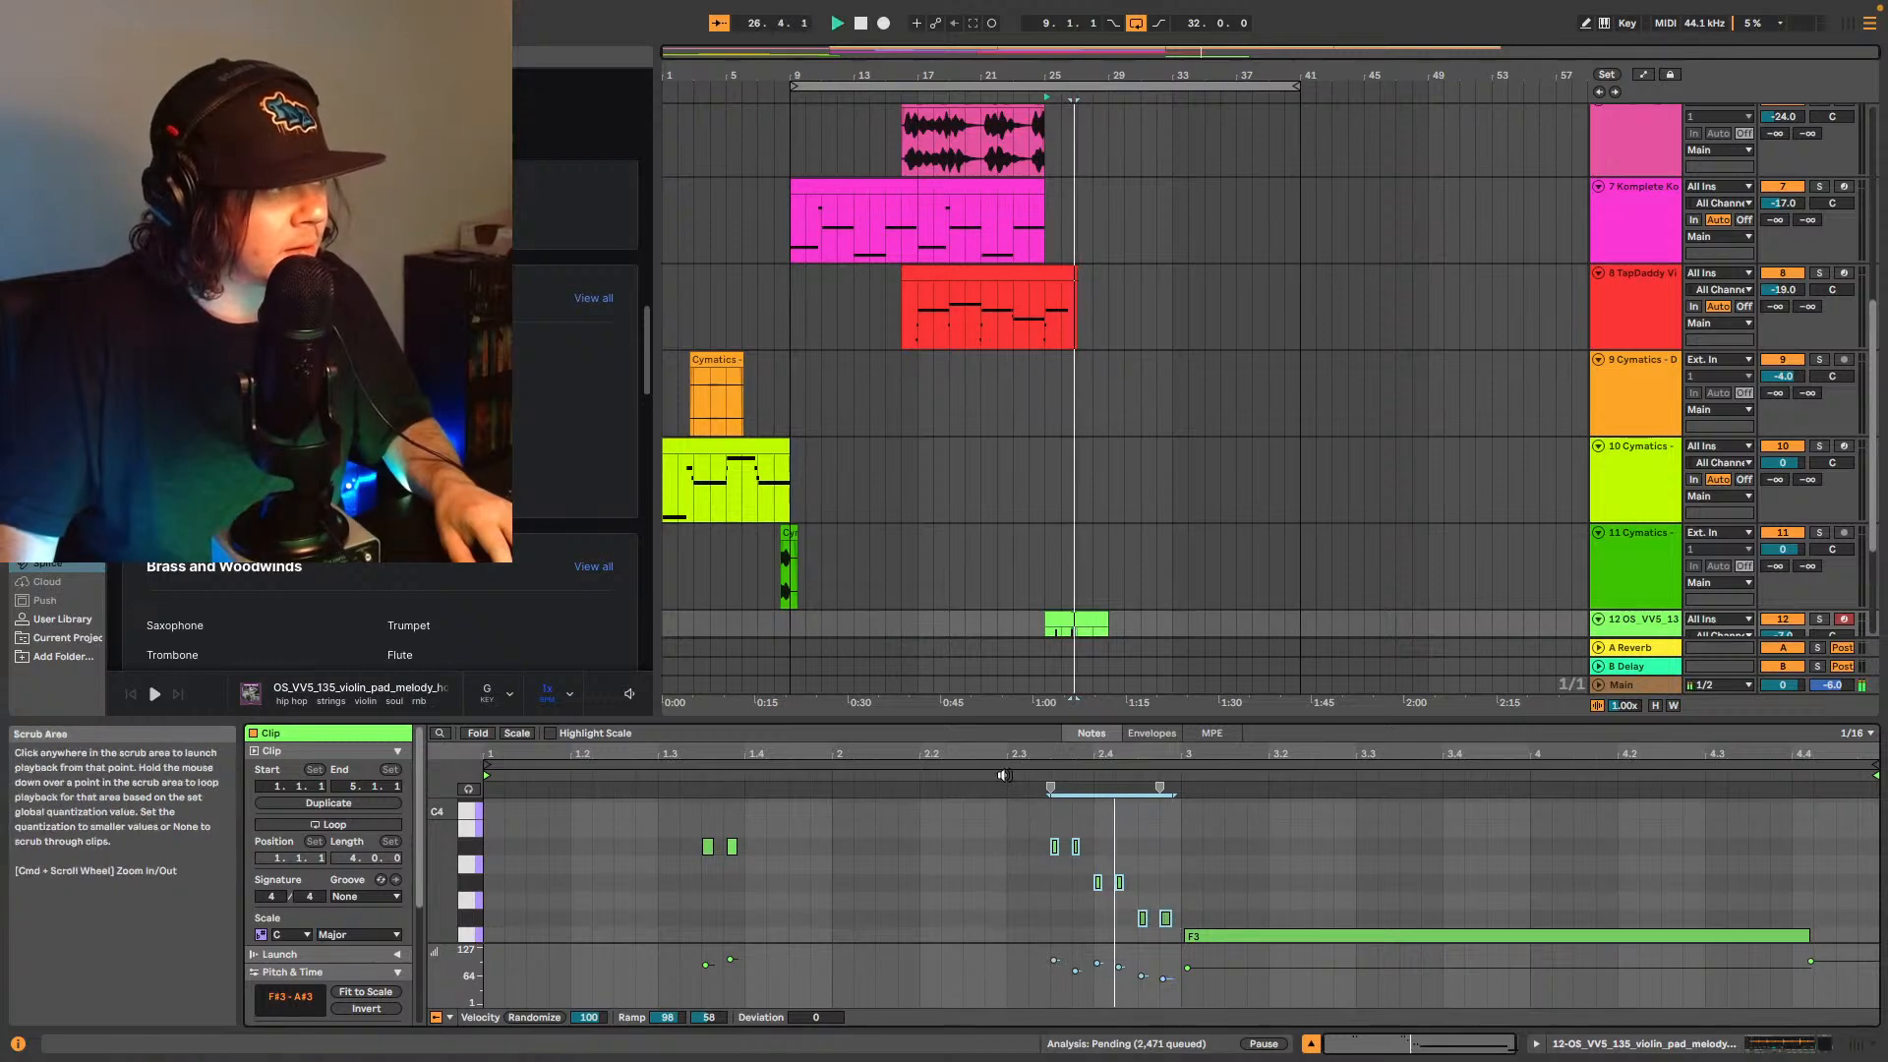
# - Shift the second A#3, G#3 and F#3 note of each pair before the long F3 slightly later and play the clip
pyautogui.press('space')
pyautogui.click(1131, 875)
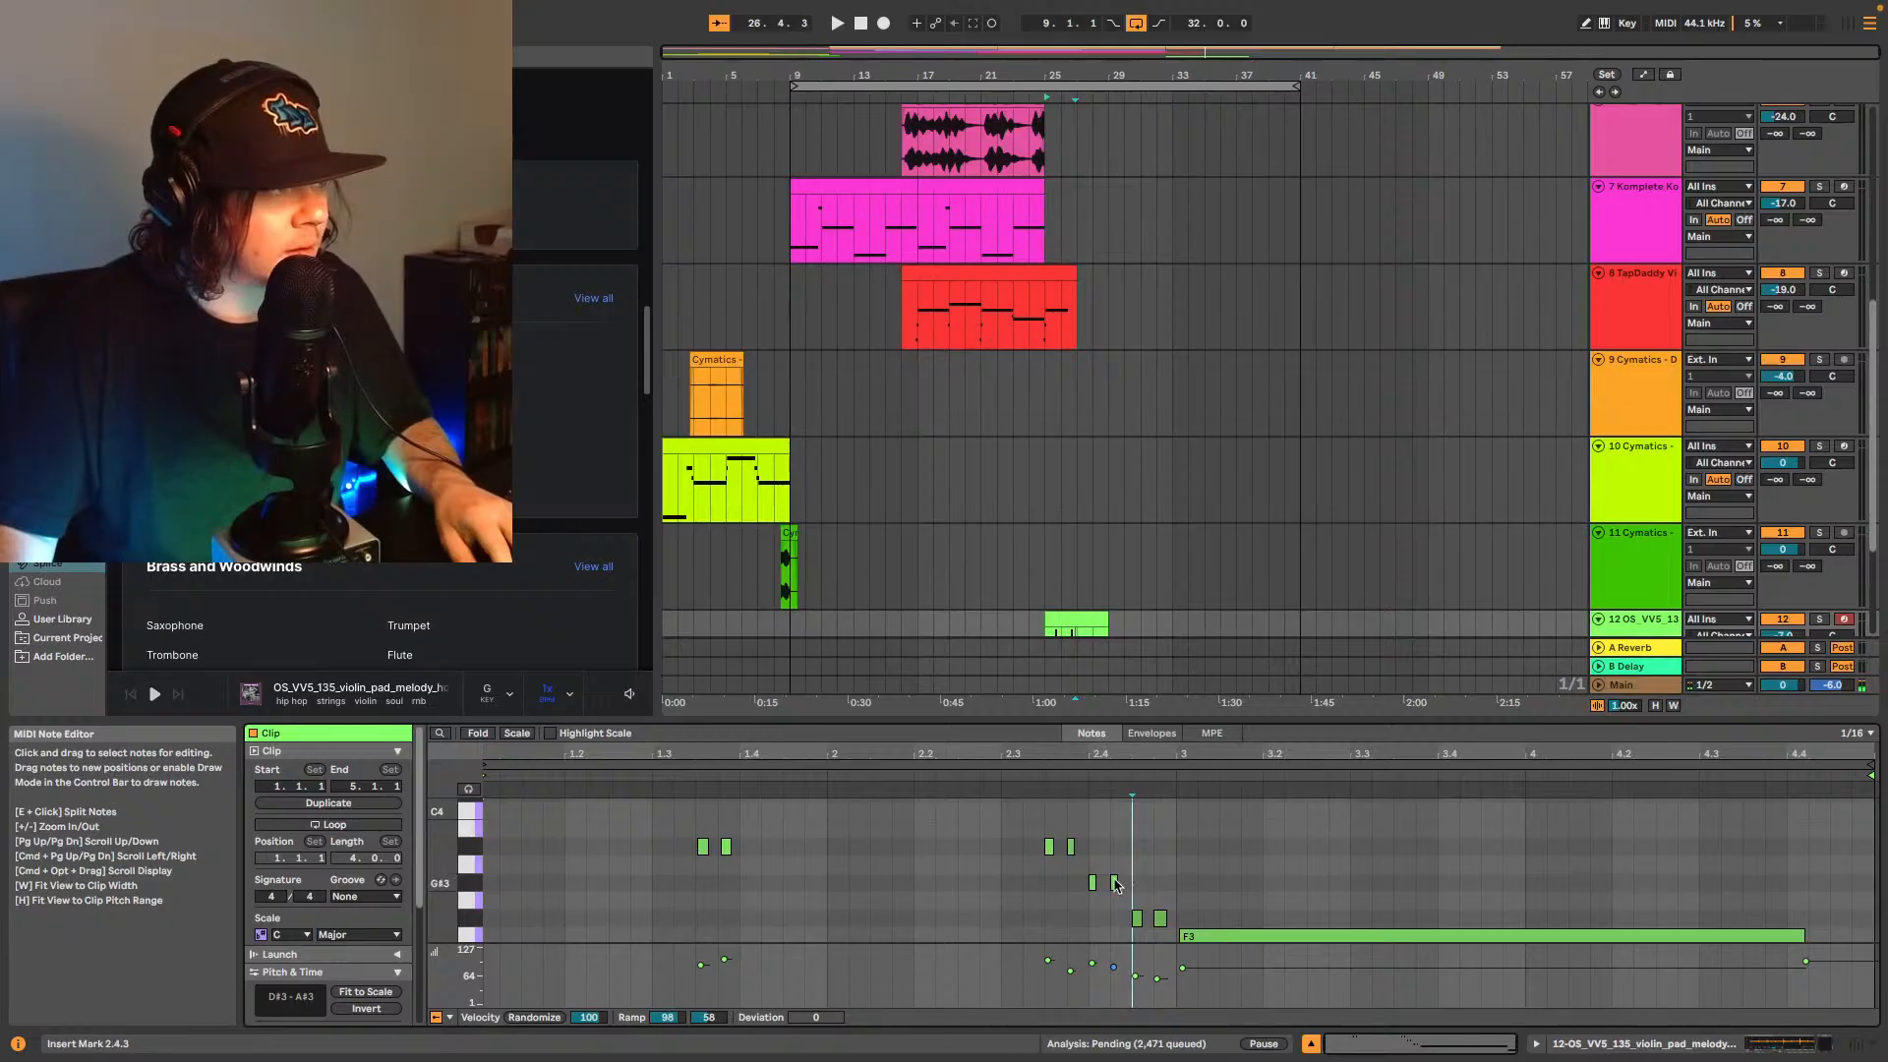
pyautogui.click(1072, 848)
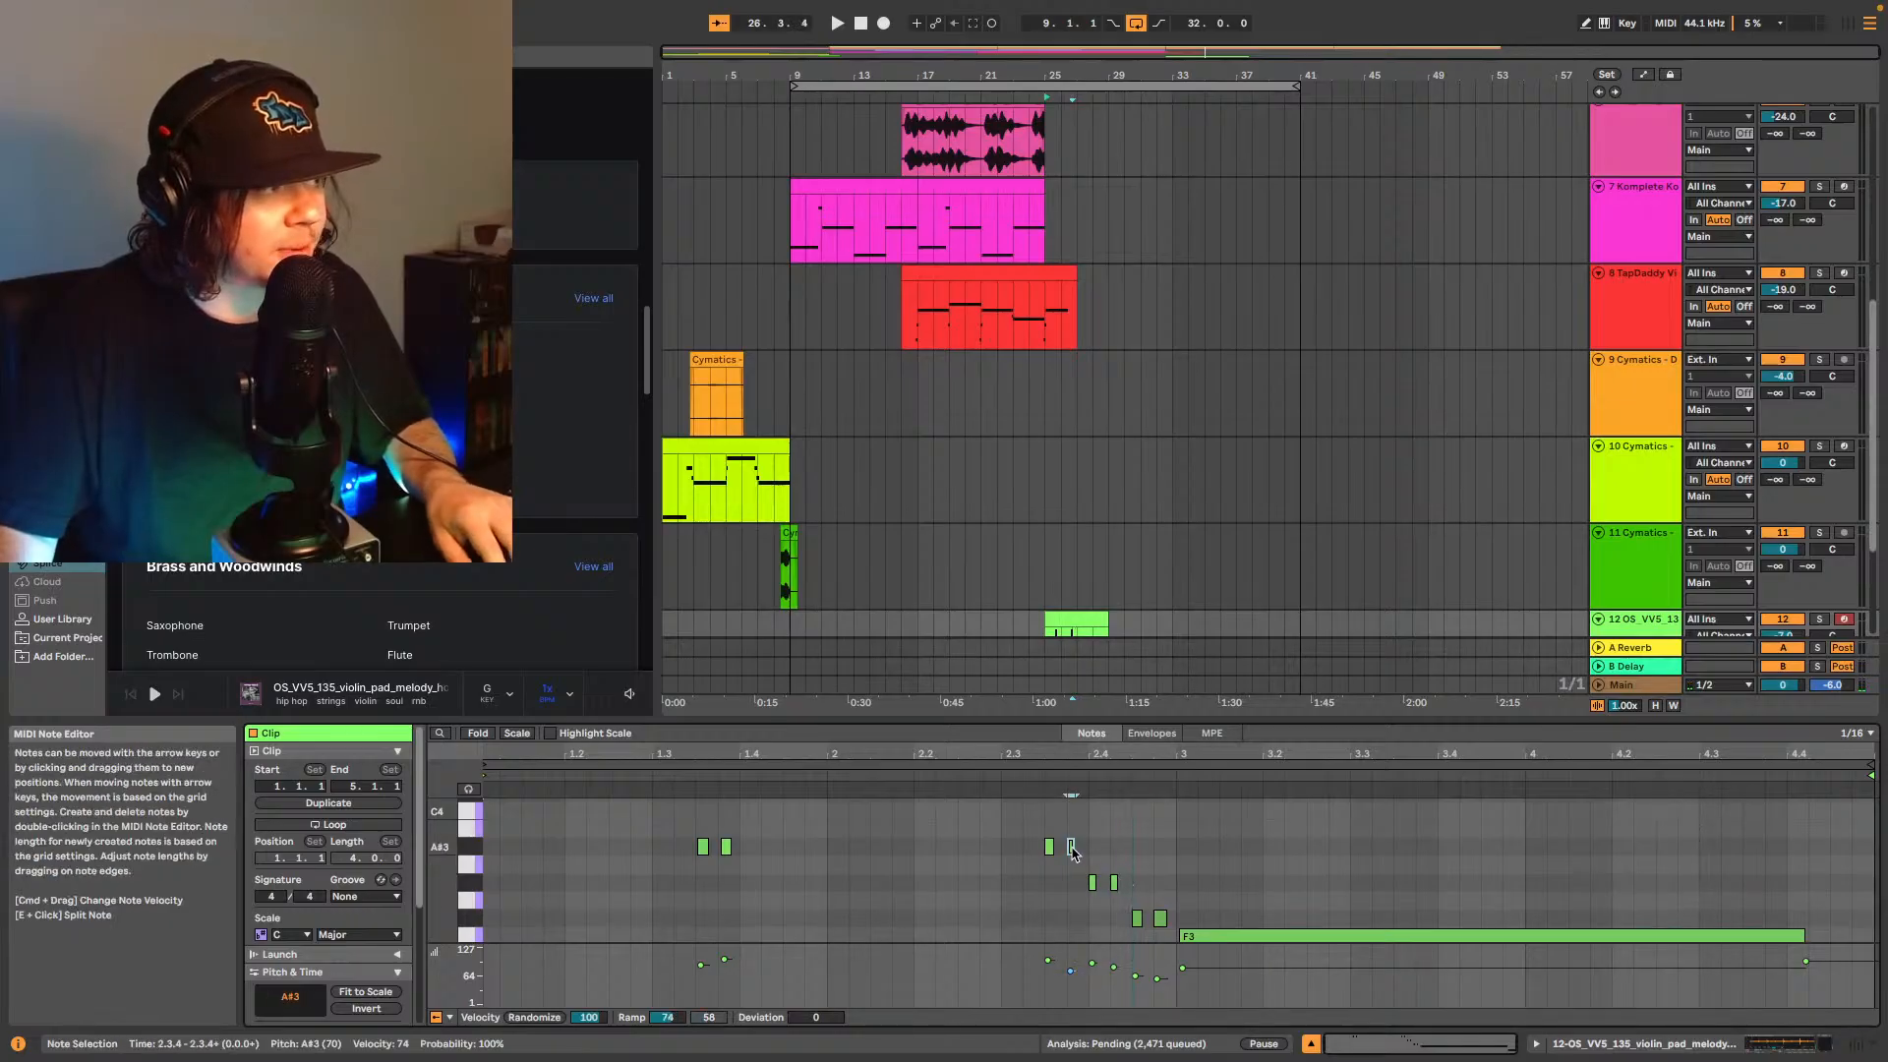
pyautogui.keyDown('shift'); pyautogui.click(1115, 882); pyautogui.keyUp('shift')
pyautogui.keyDown('shift'); pyautogui.click(1160, 917); pyautogui.keyUp('shift')
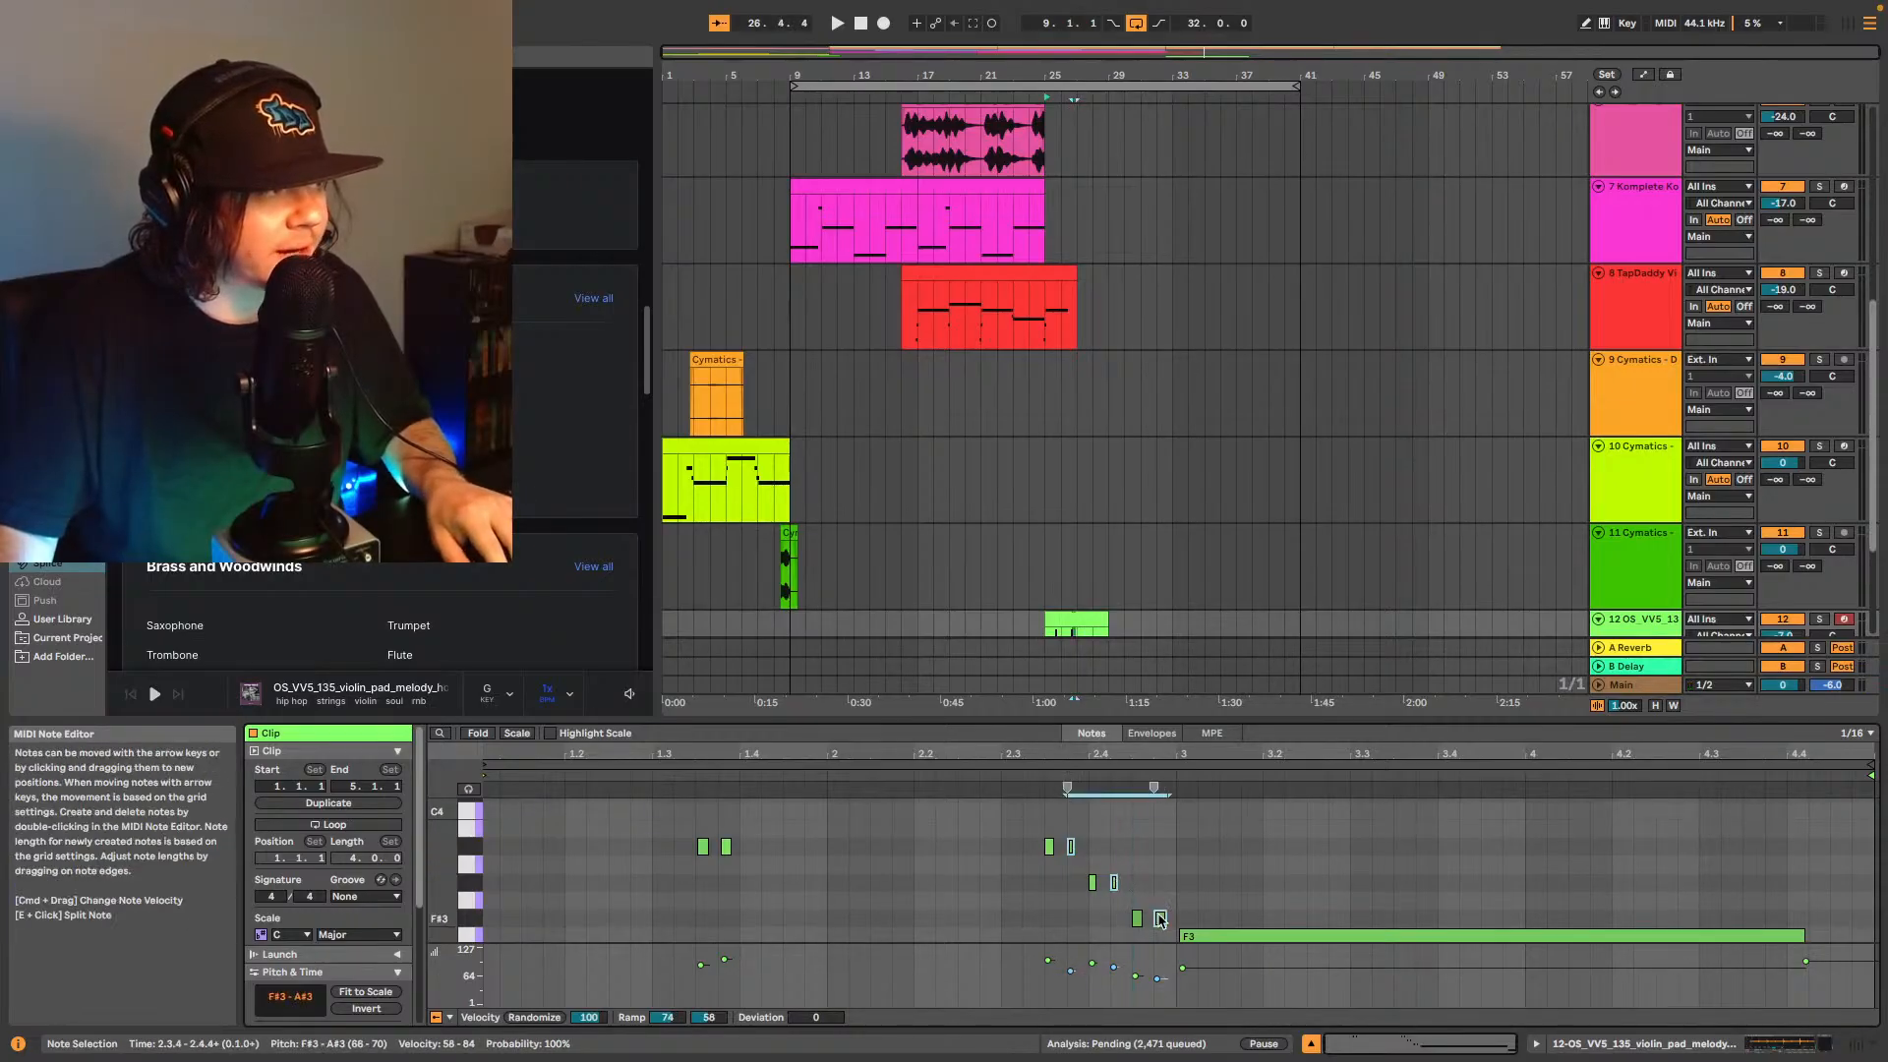
pyautogui.moveTo(1160, 919); pyautogui.dragTo(1162, 921)
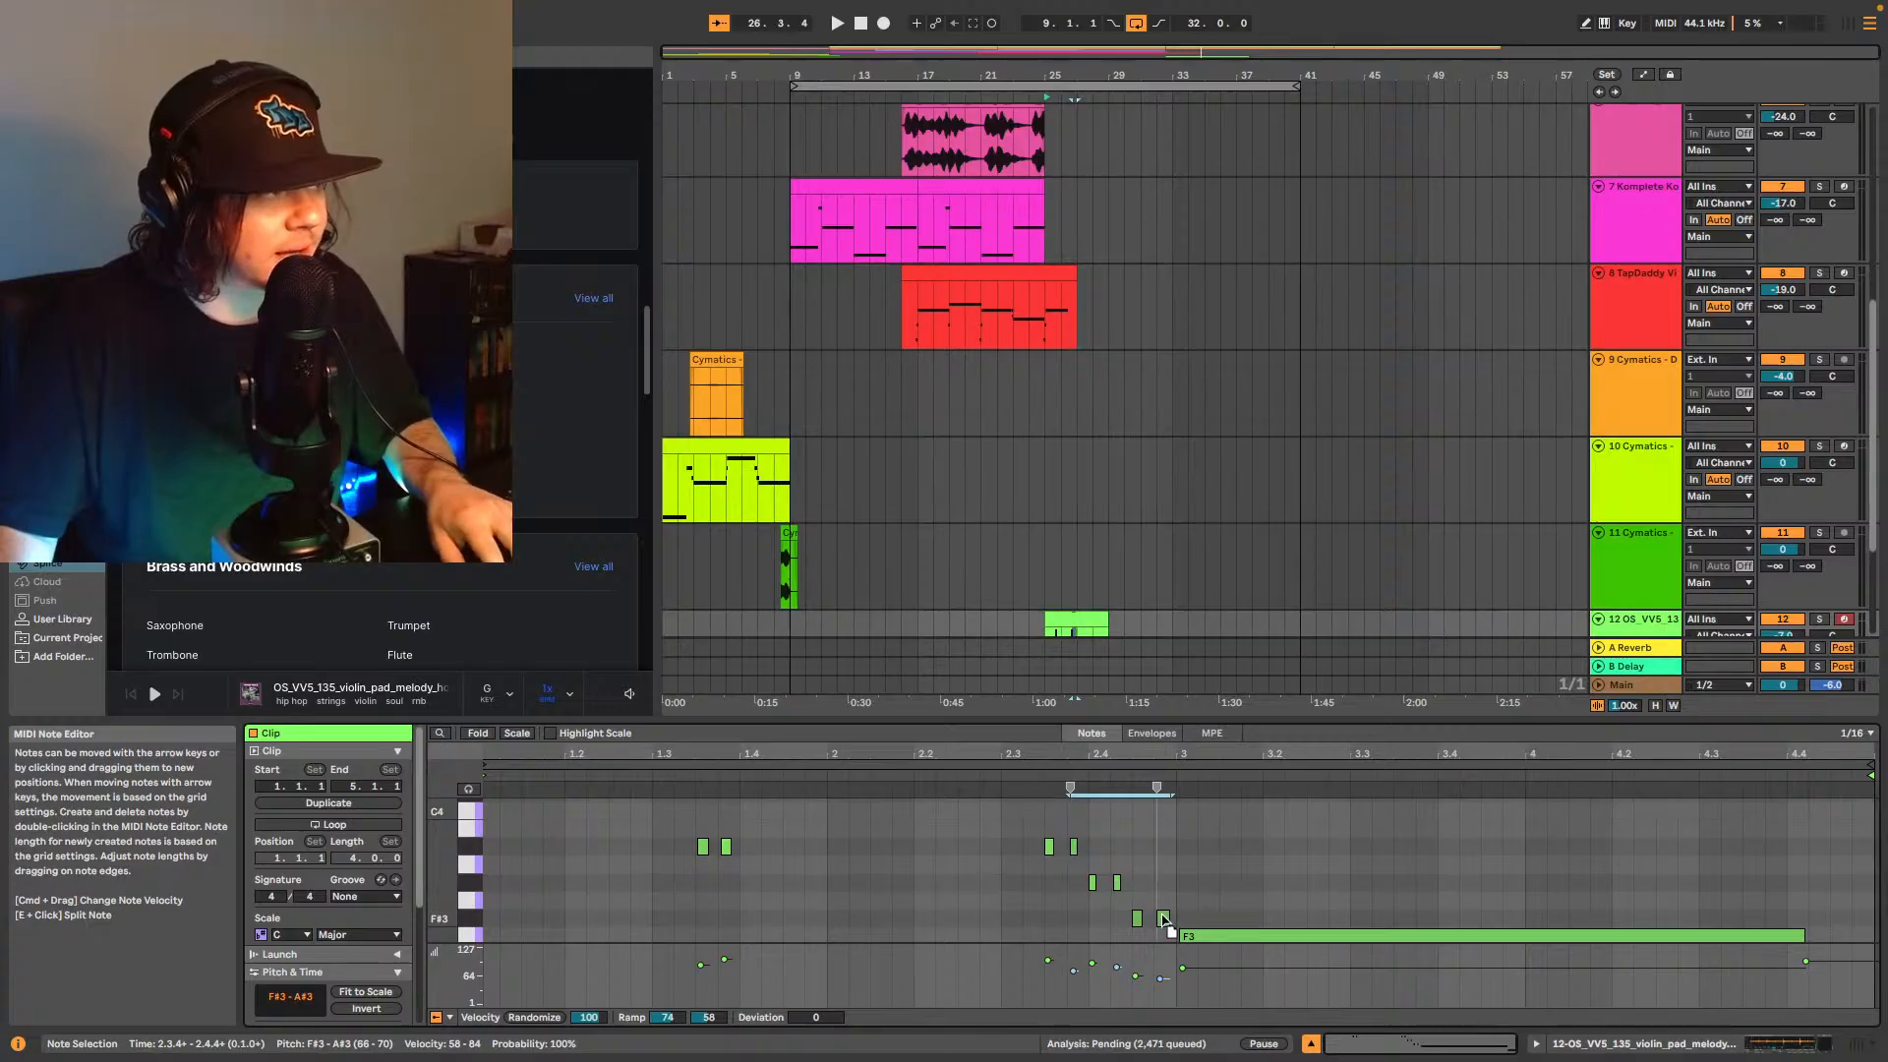
pyautogui.press('space')
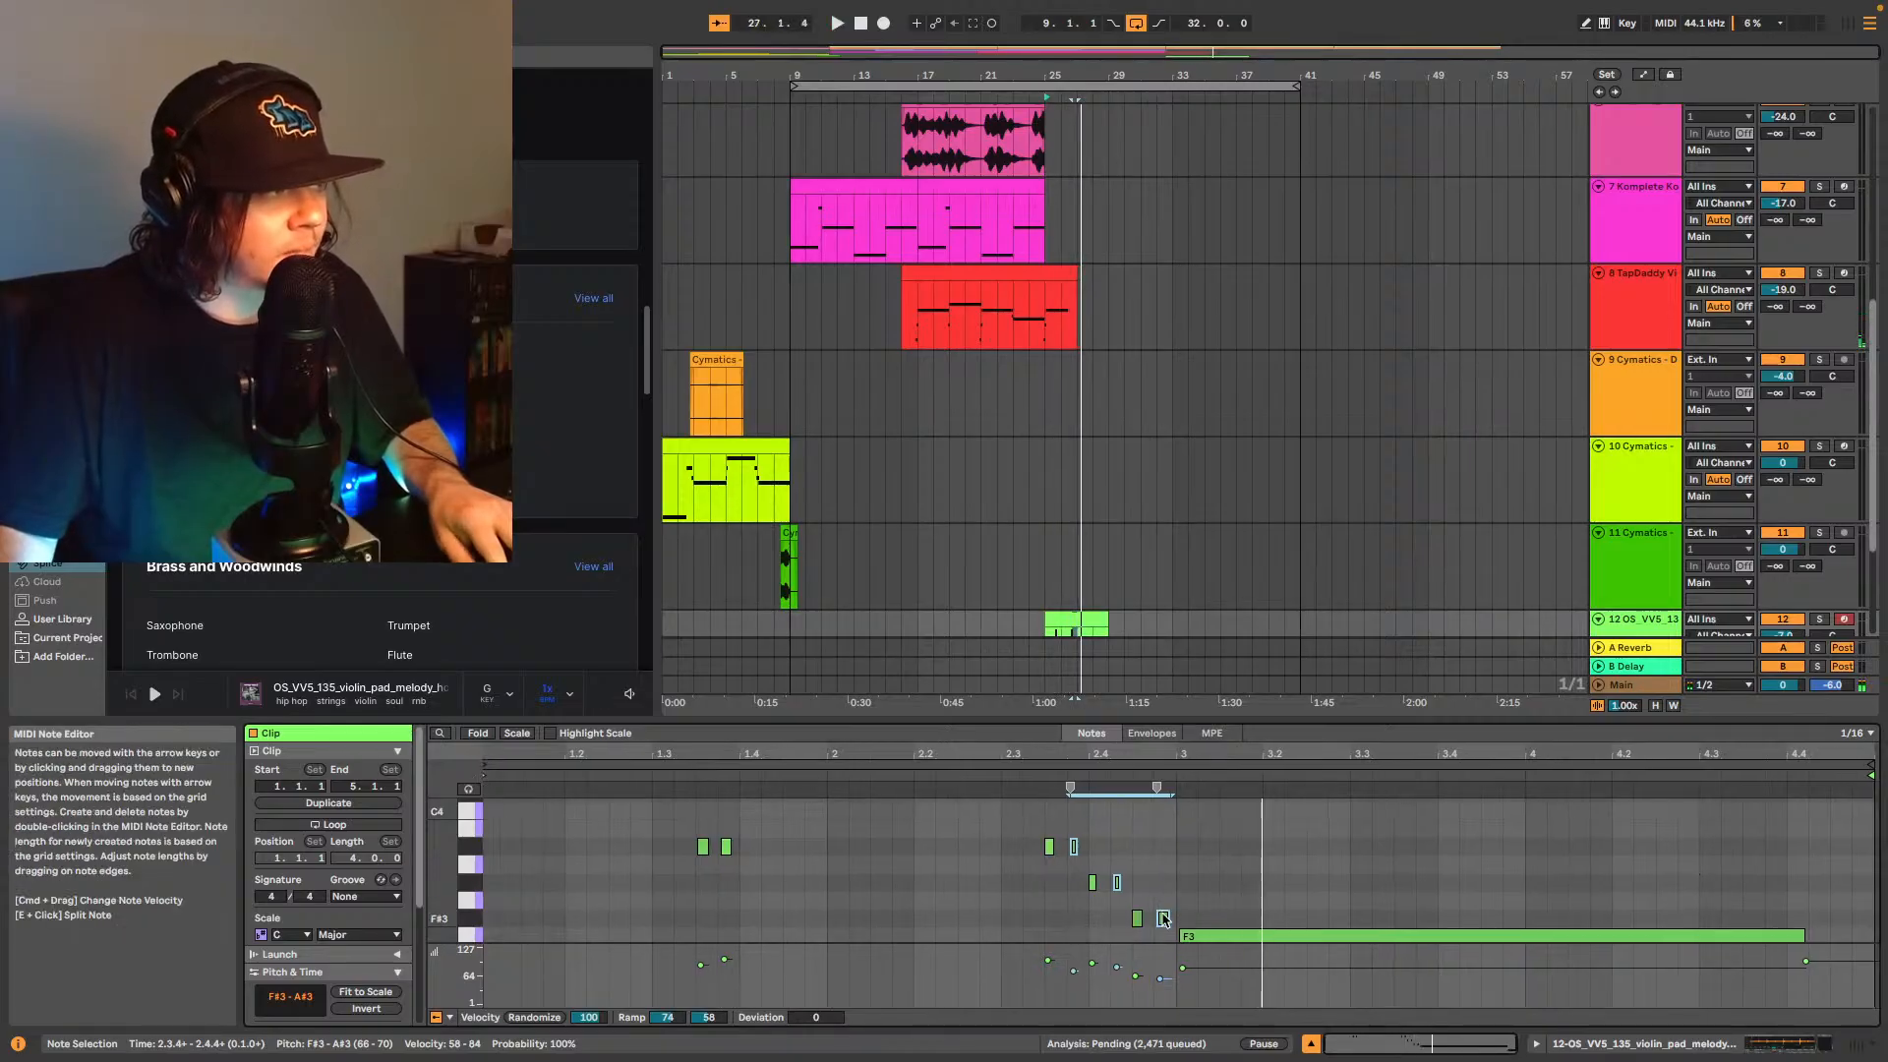
pyautogui.press('space')
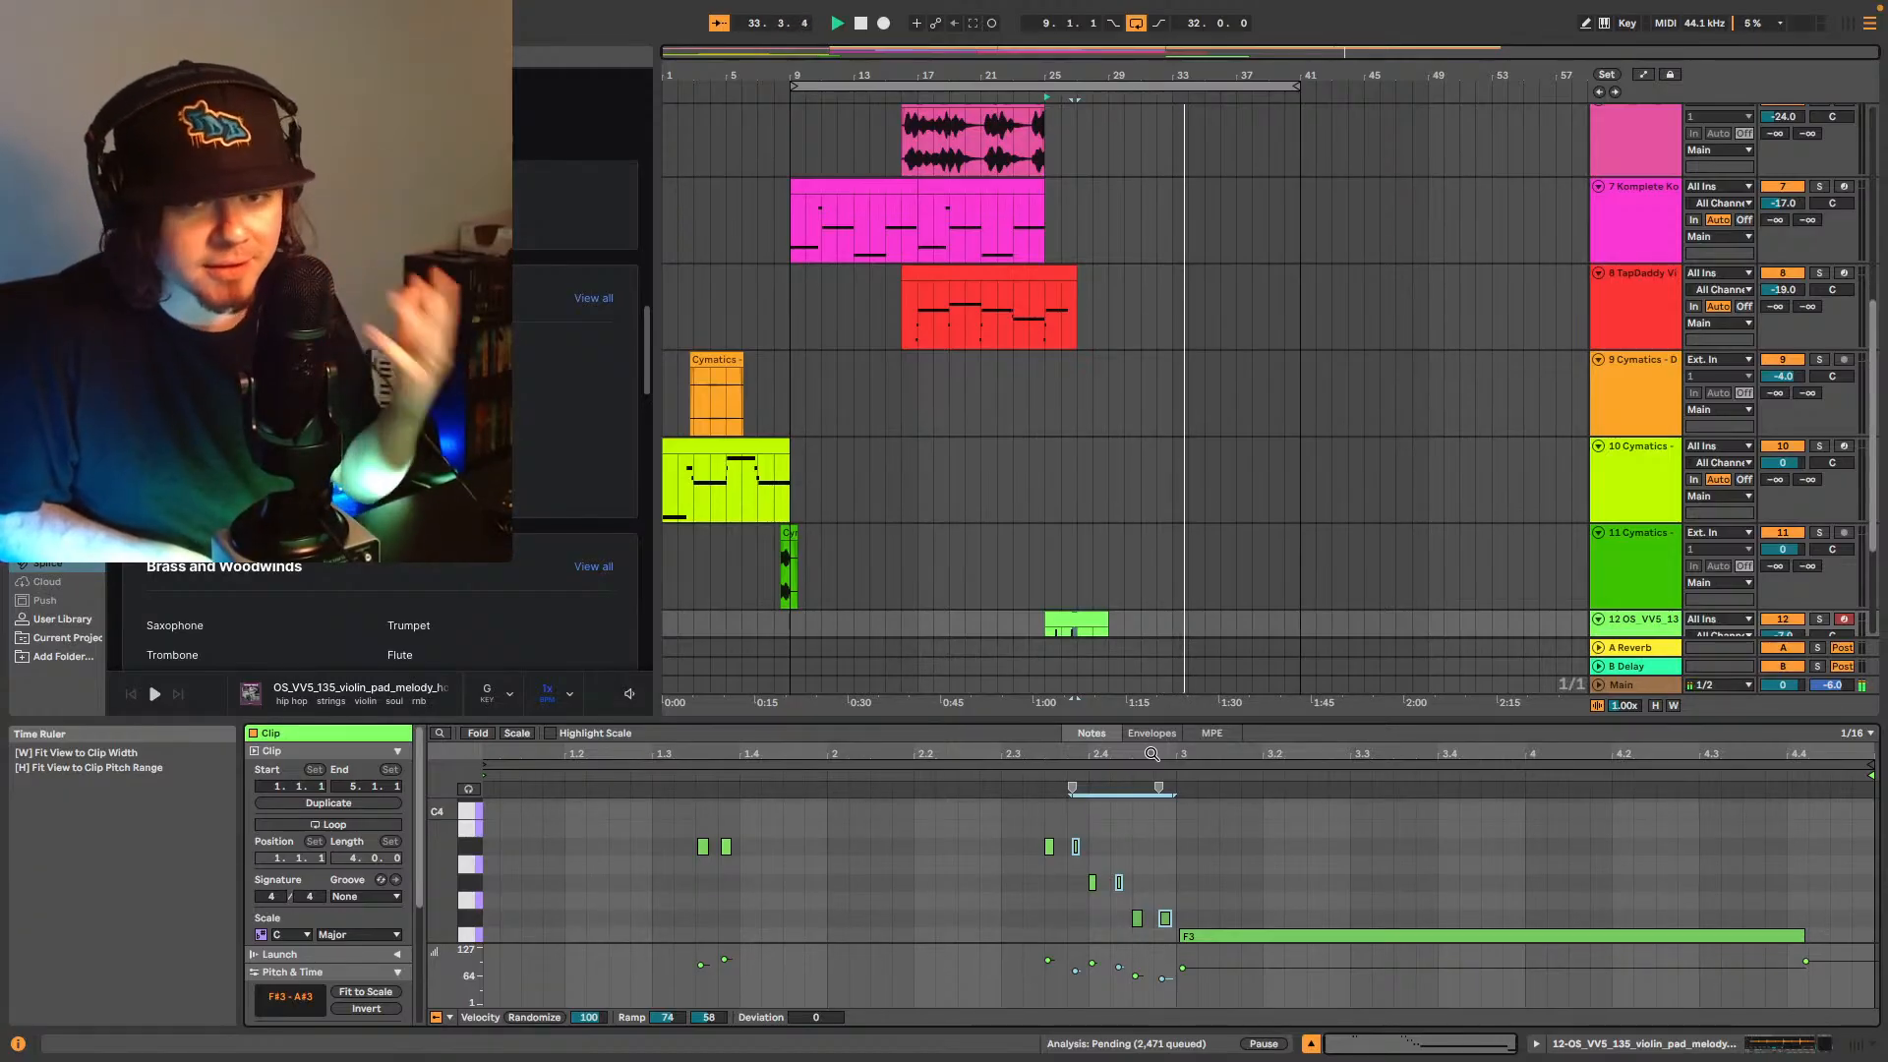
# - Take the Song1145 window out of full screen, switch to Spotify to view the TapDaddy artist page, and return to Ableton Live
pyautogui.moveTo(39, 3)
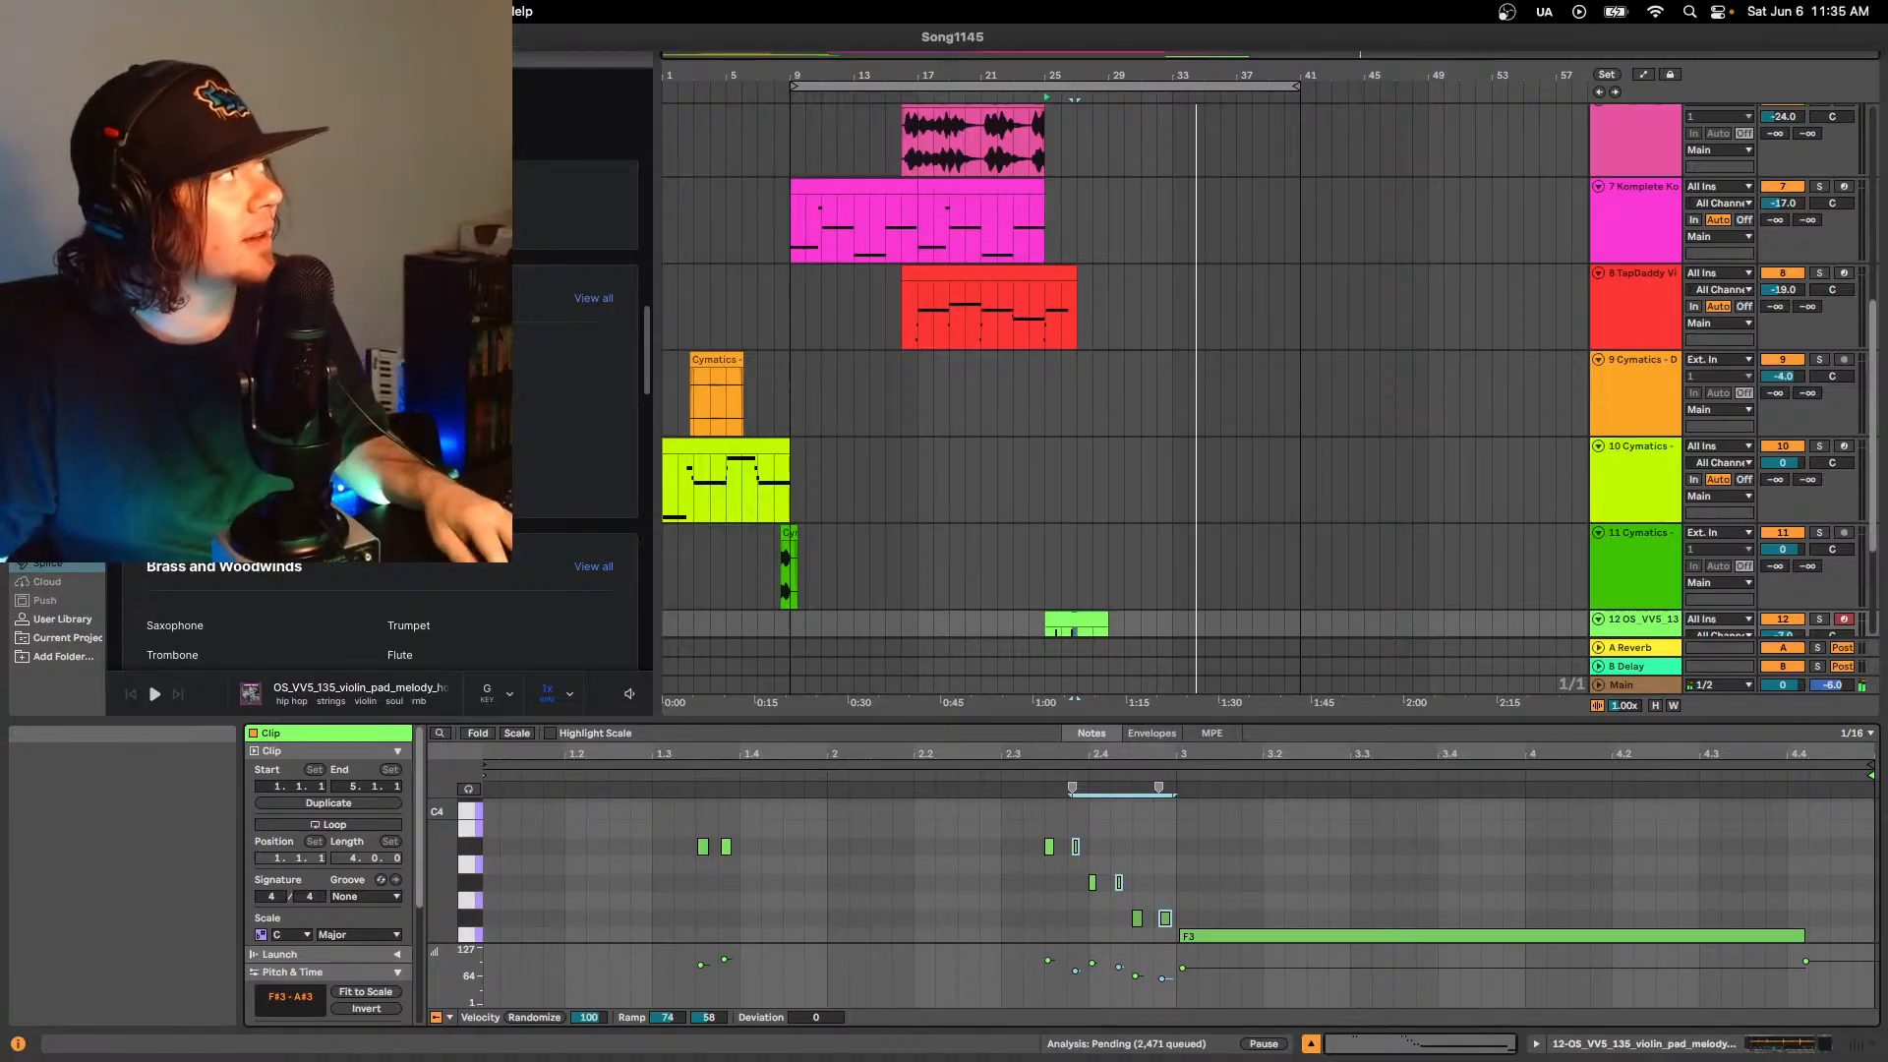
pyautogui.click(56, 37)
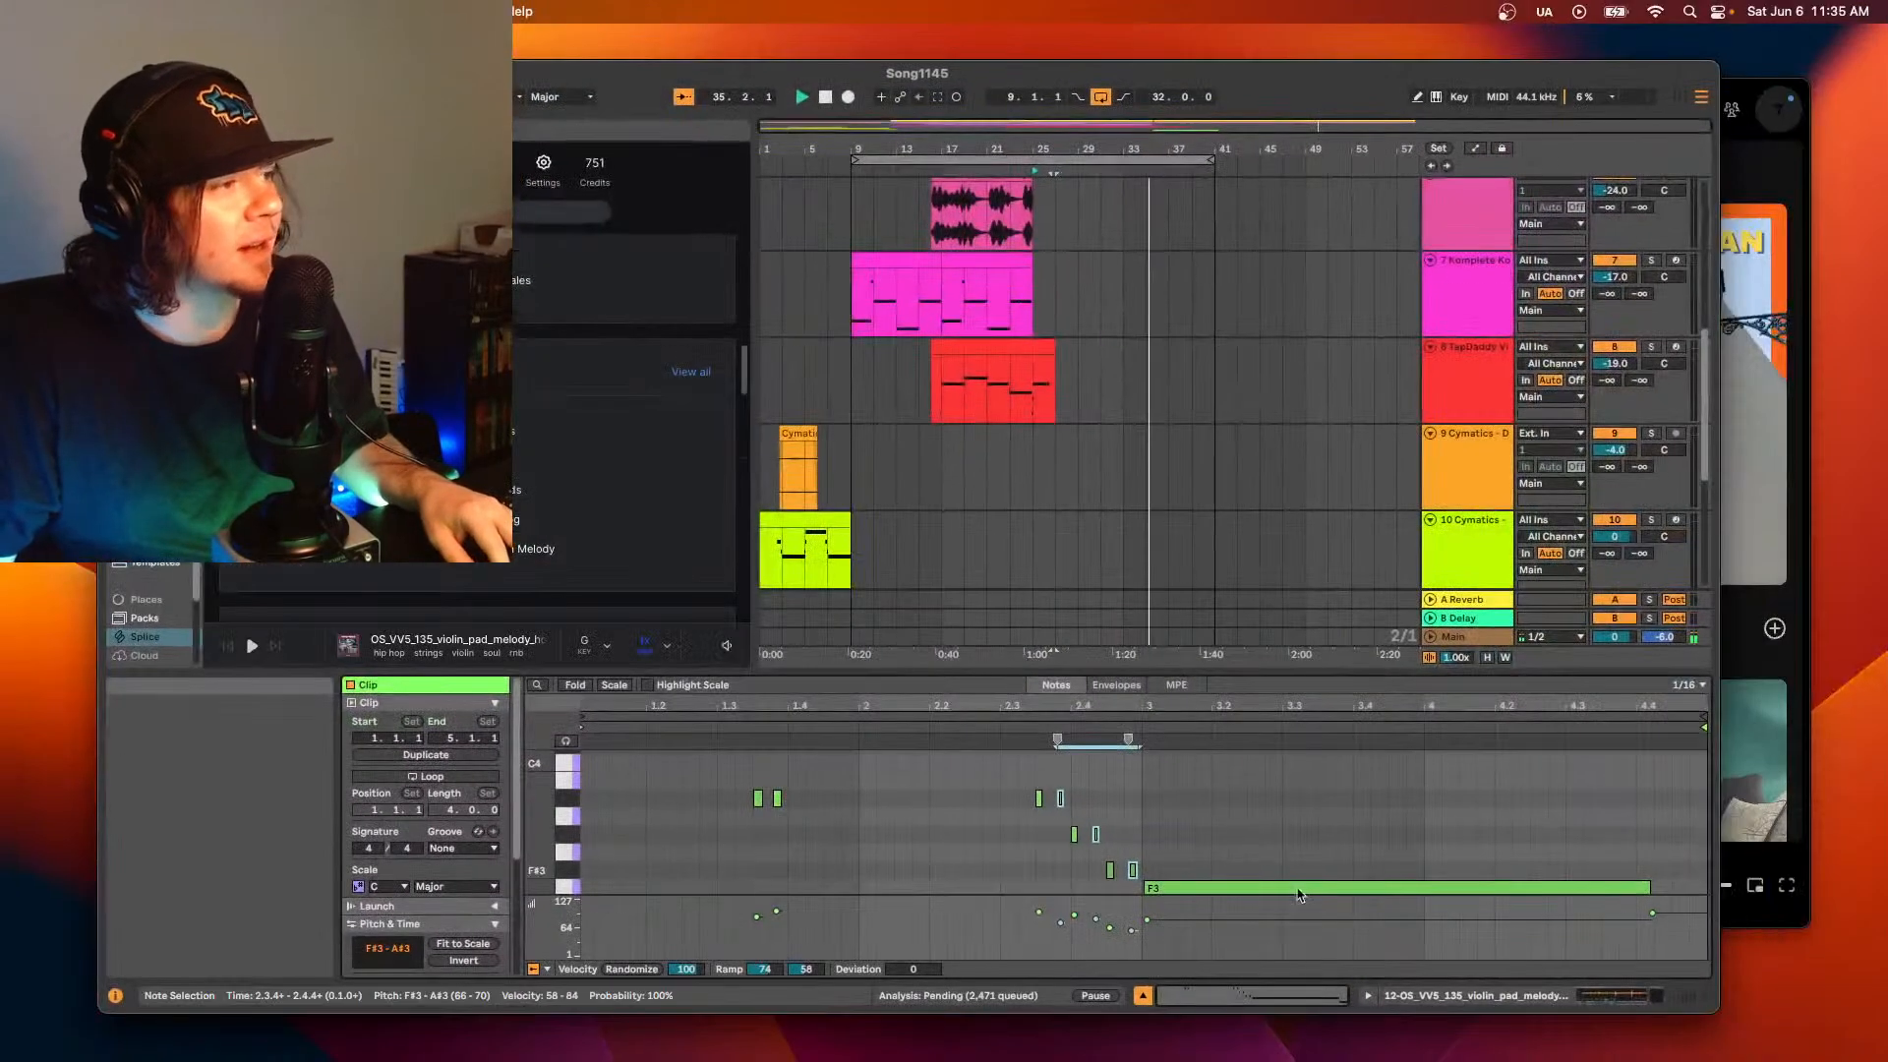
pyautogui.click(1806, 866)
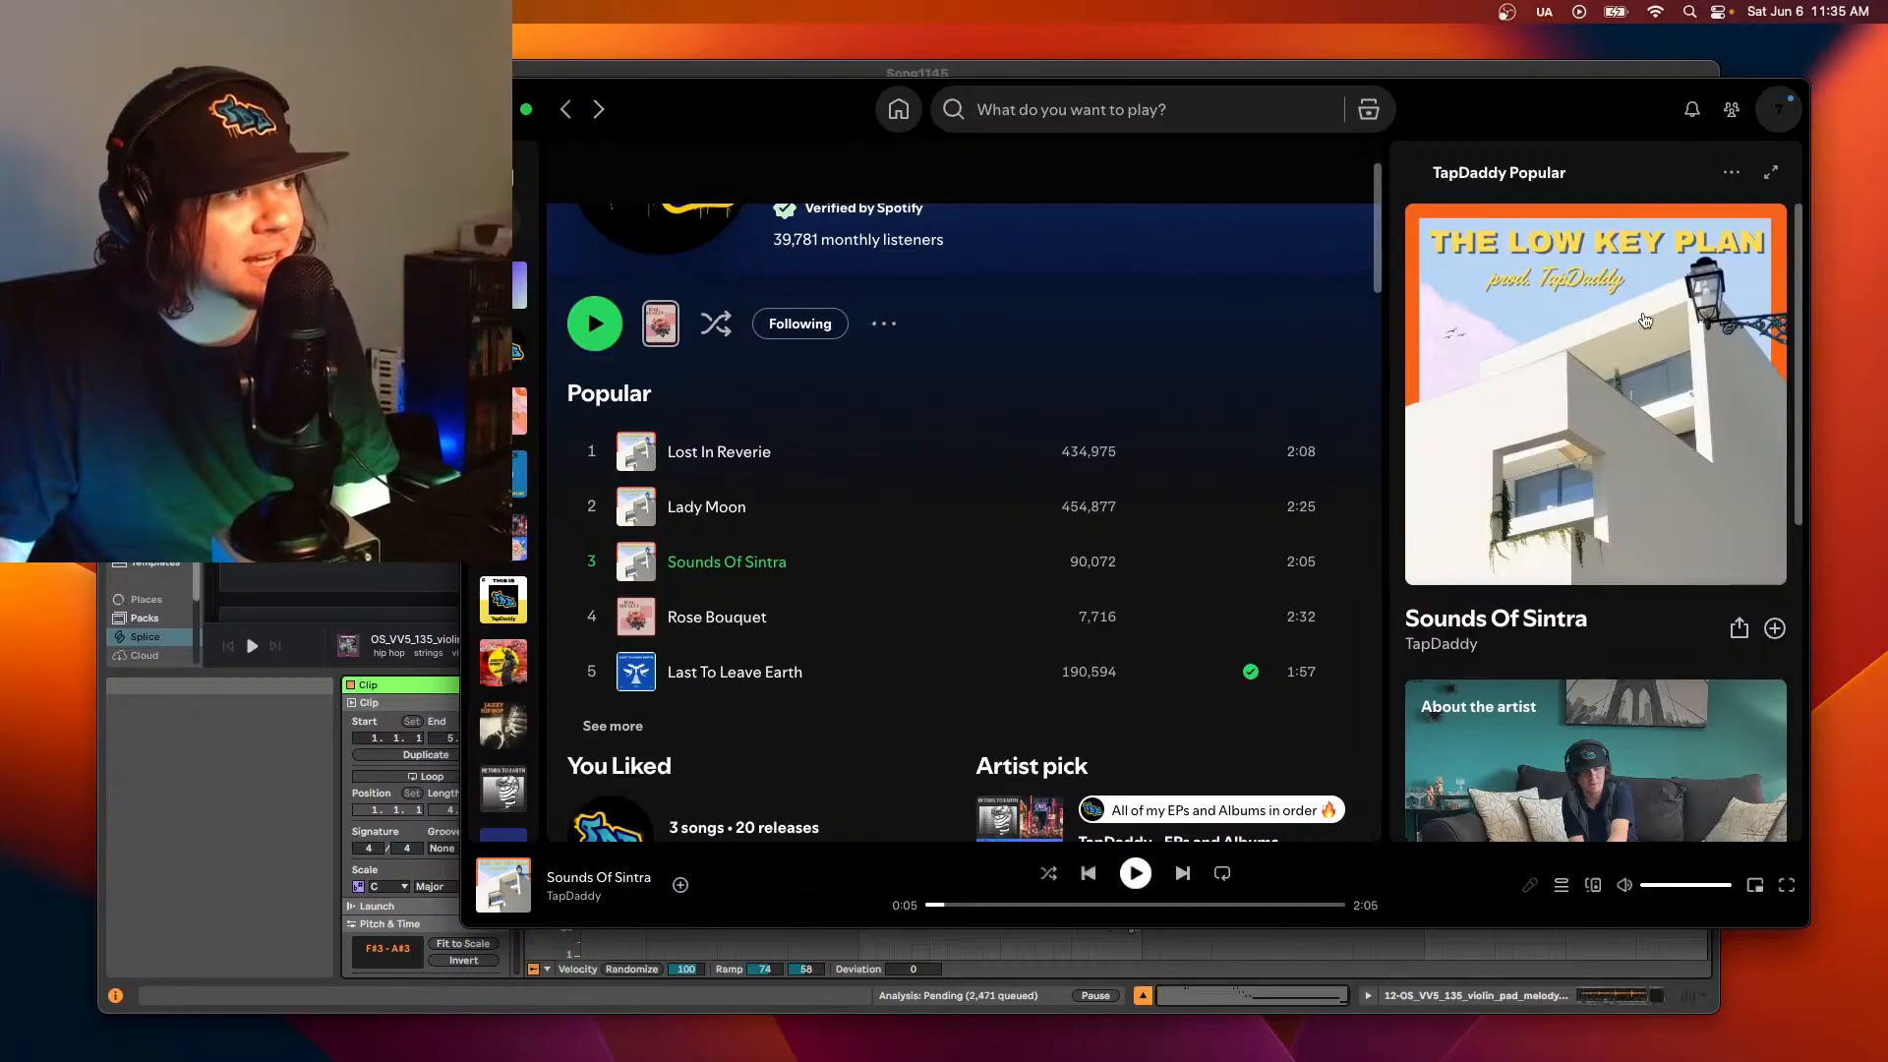
pyautogui.click(1114, 70)
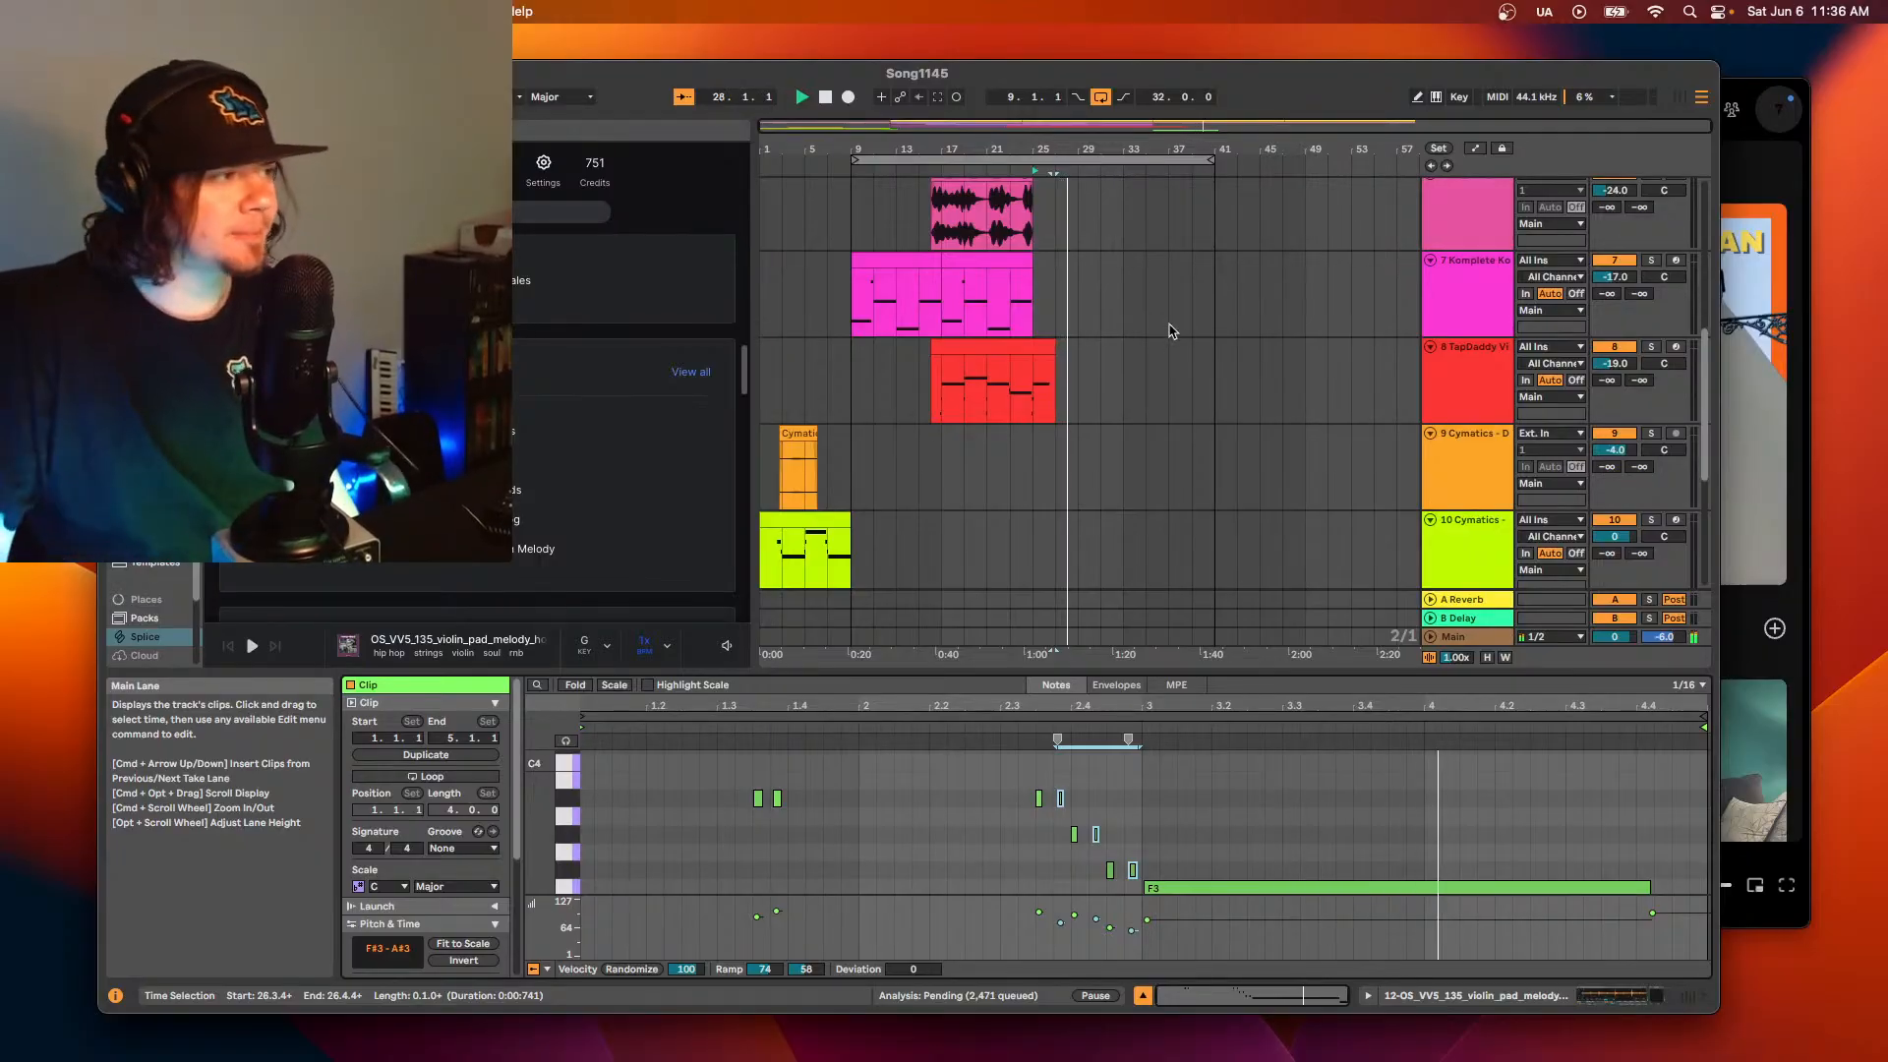
# - Find the Brass and Woodwinds category in the Splice browser and open its Flute samples
pyautogui.scroll(-2, 1249, 793)
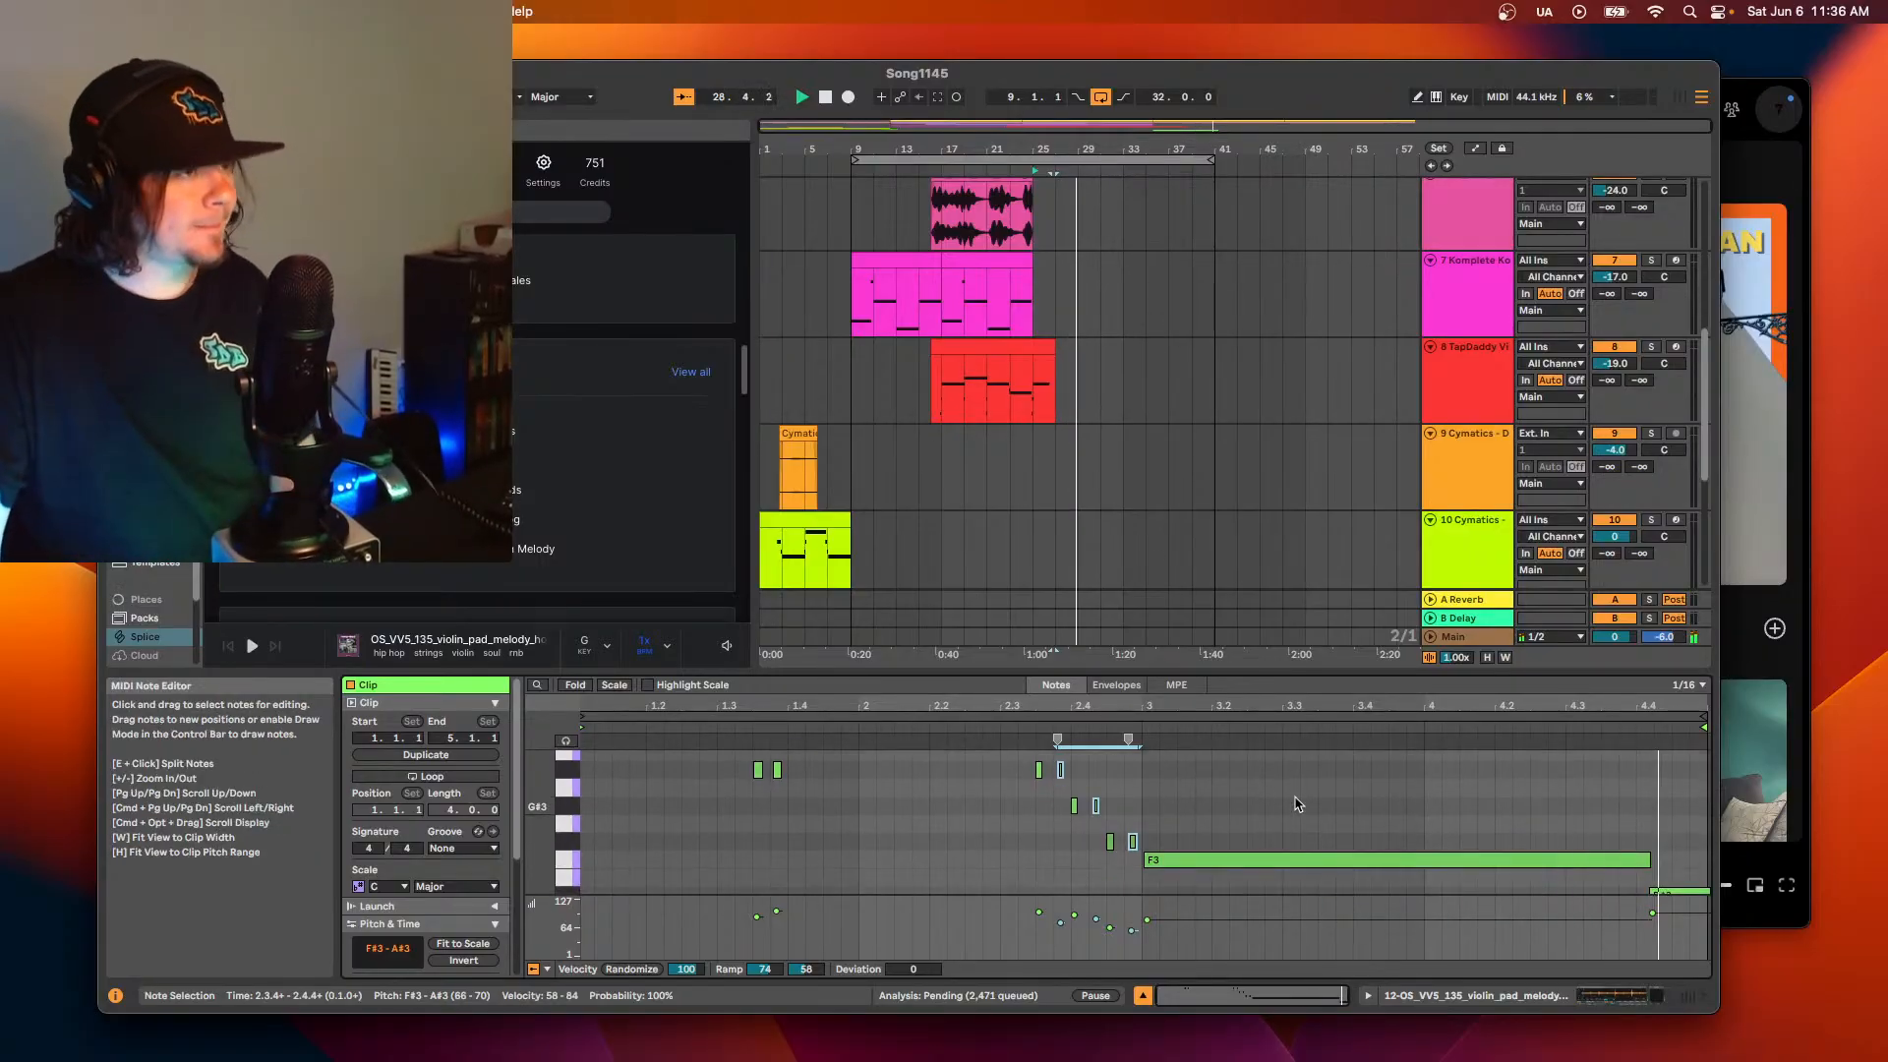
pyautogui.scroll(-2, 1190, 363)
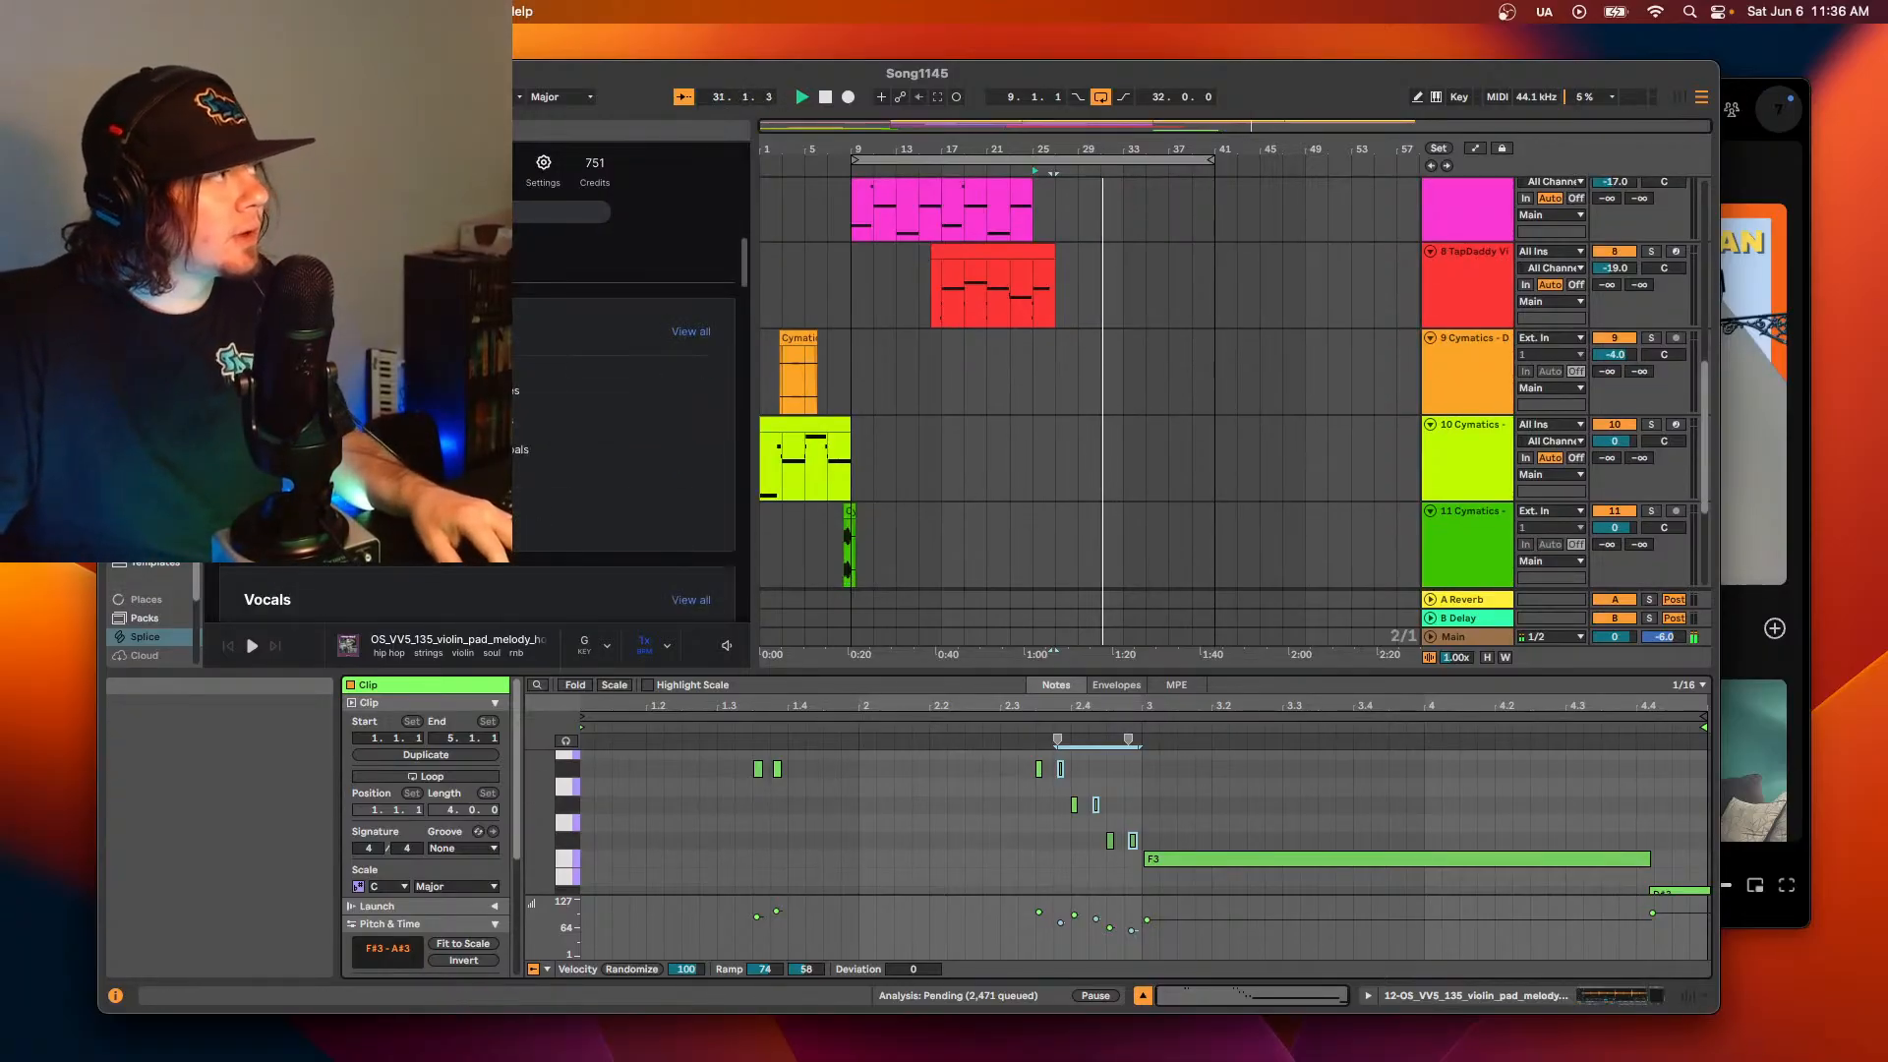
pyautogui.scroll(-10, 629, 413)
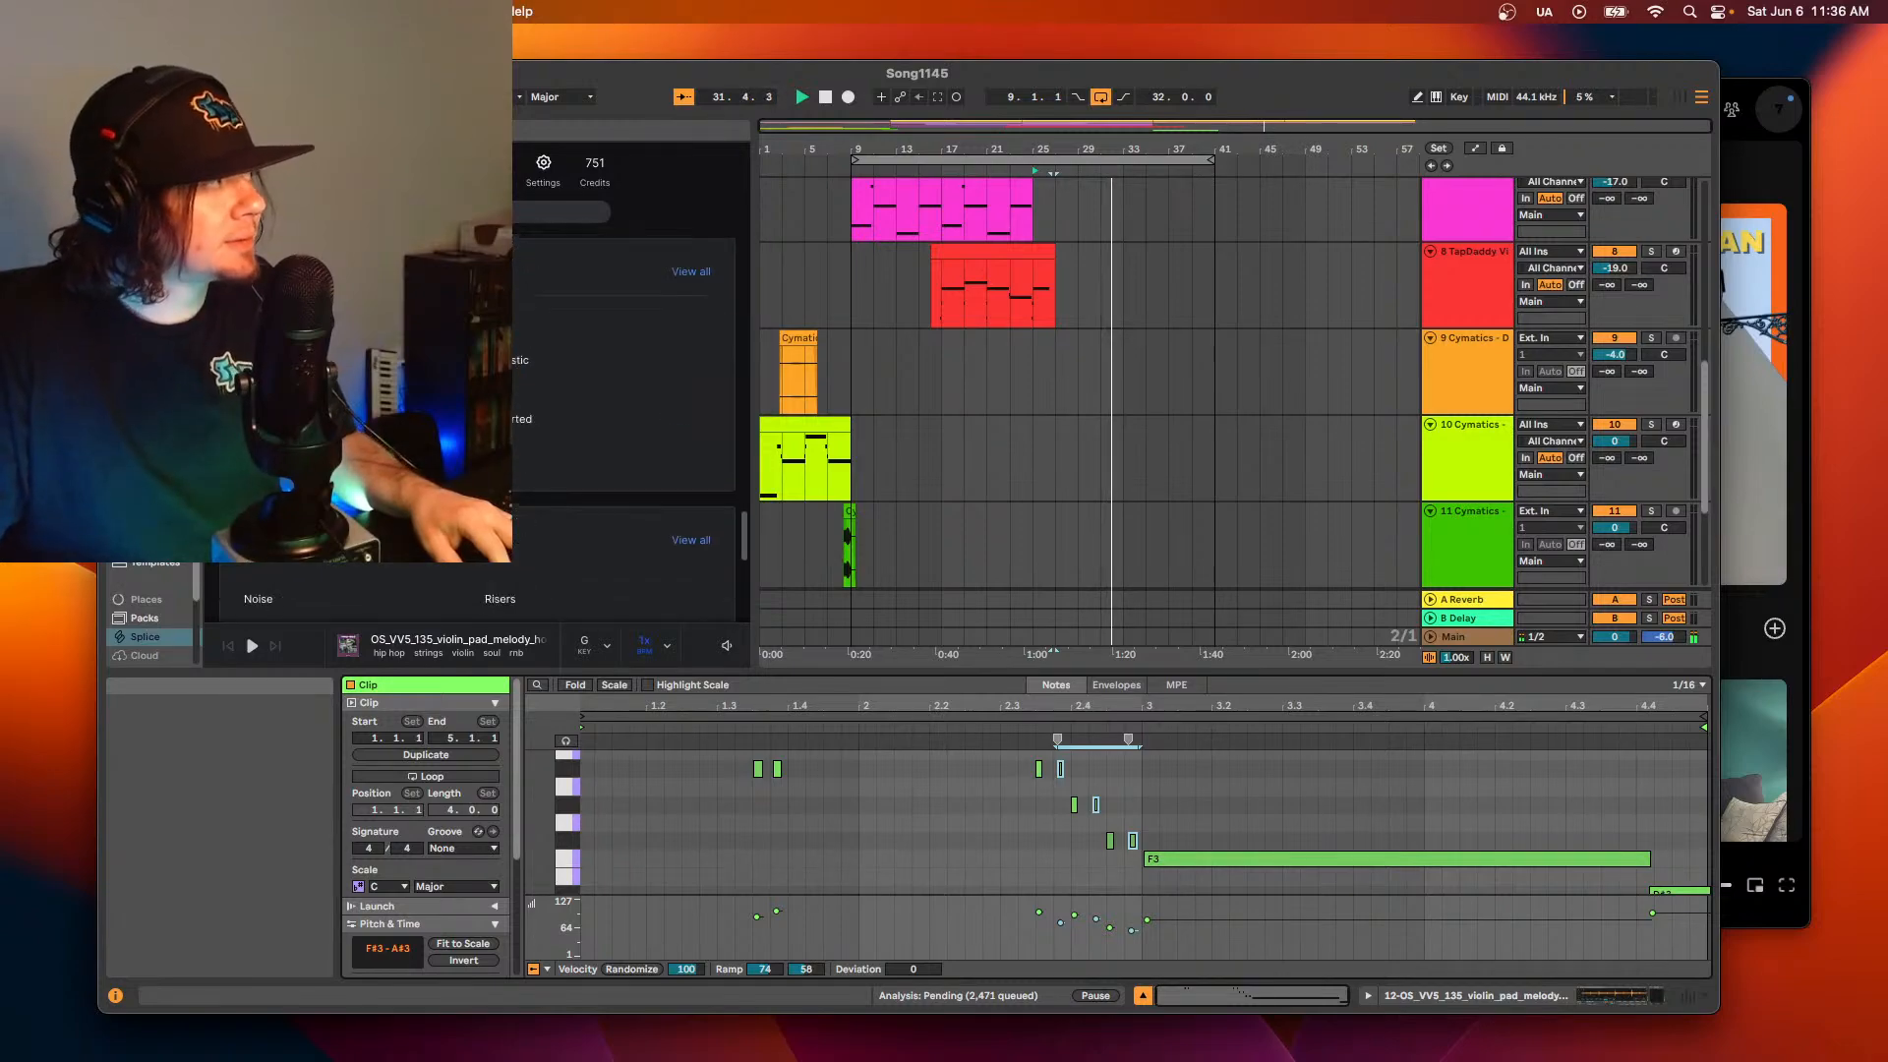
pyautogui.scroll(-5, 629, 413)
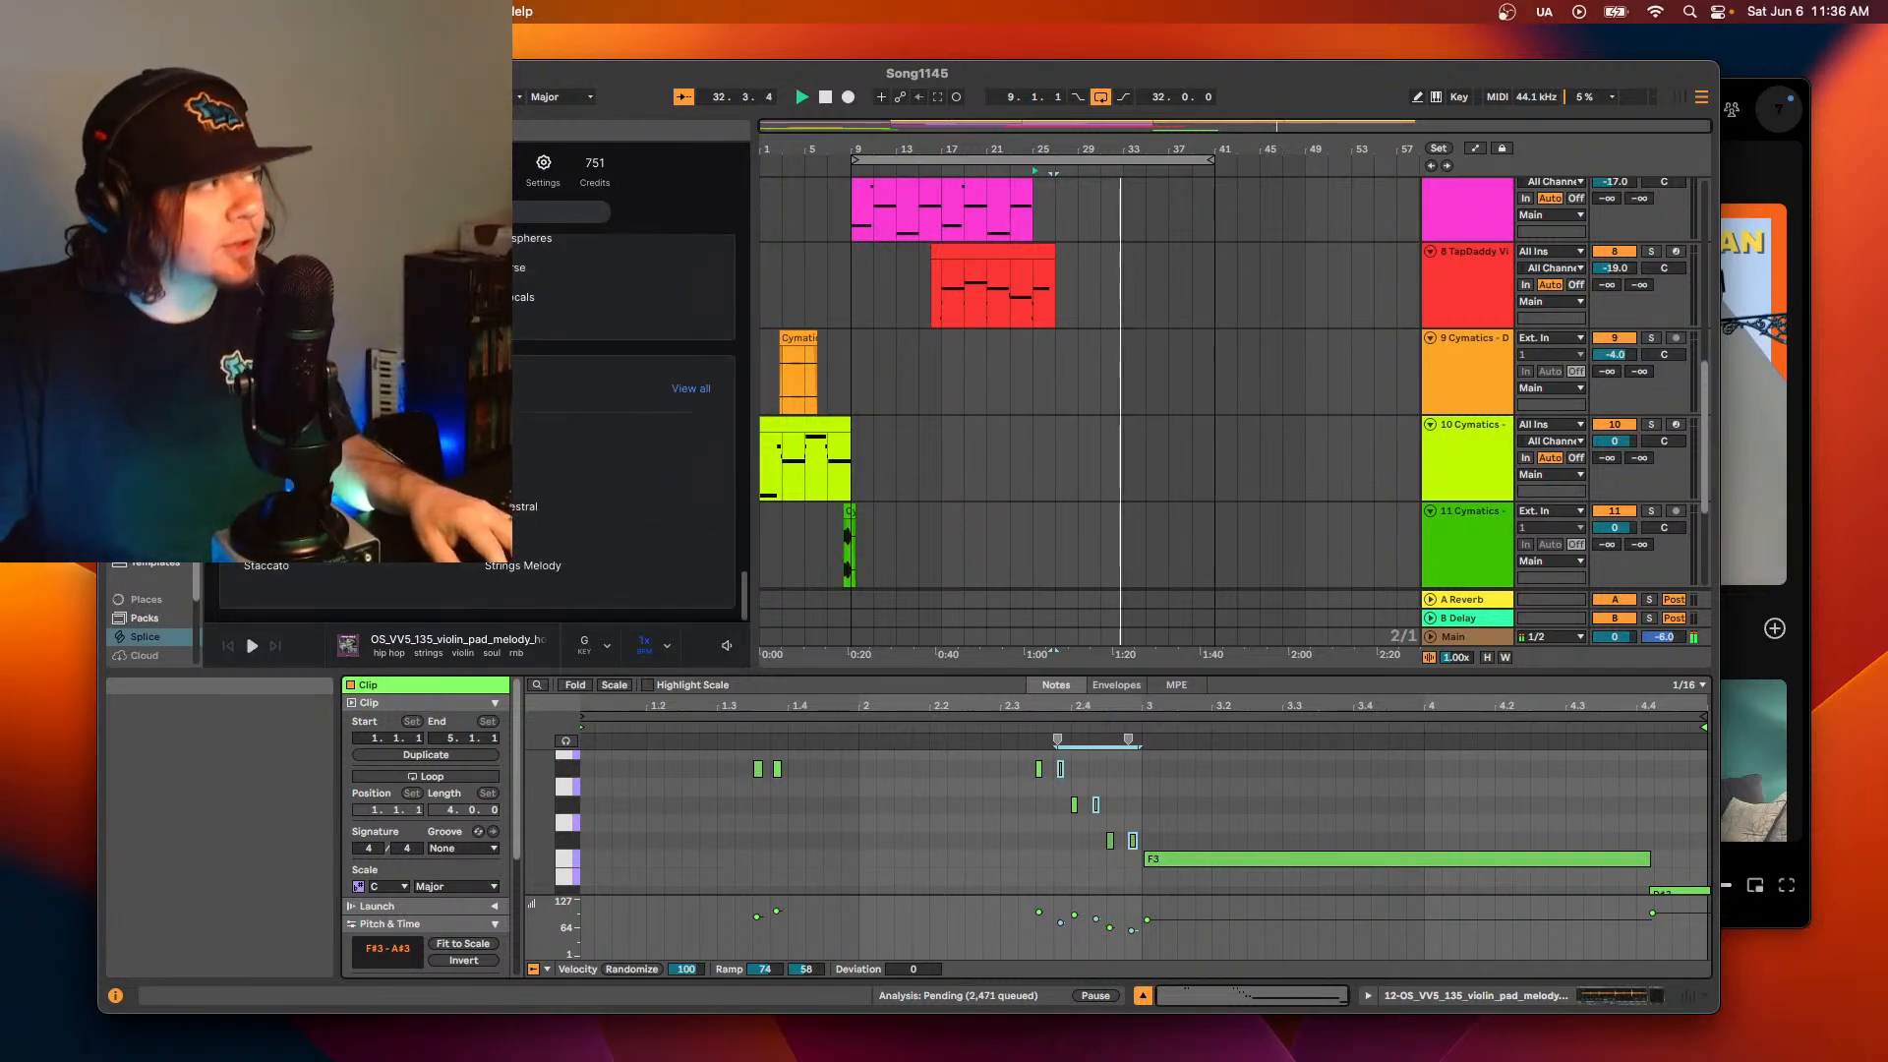
pyautogui.scroll(-6, 630, 413)
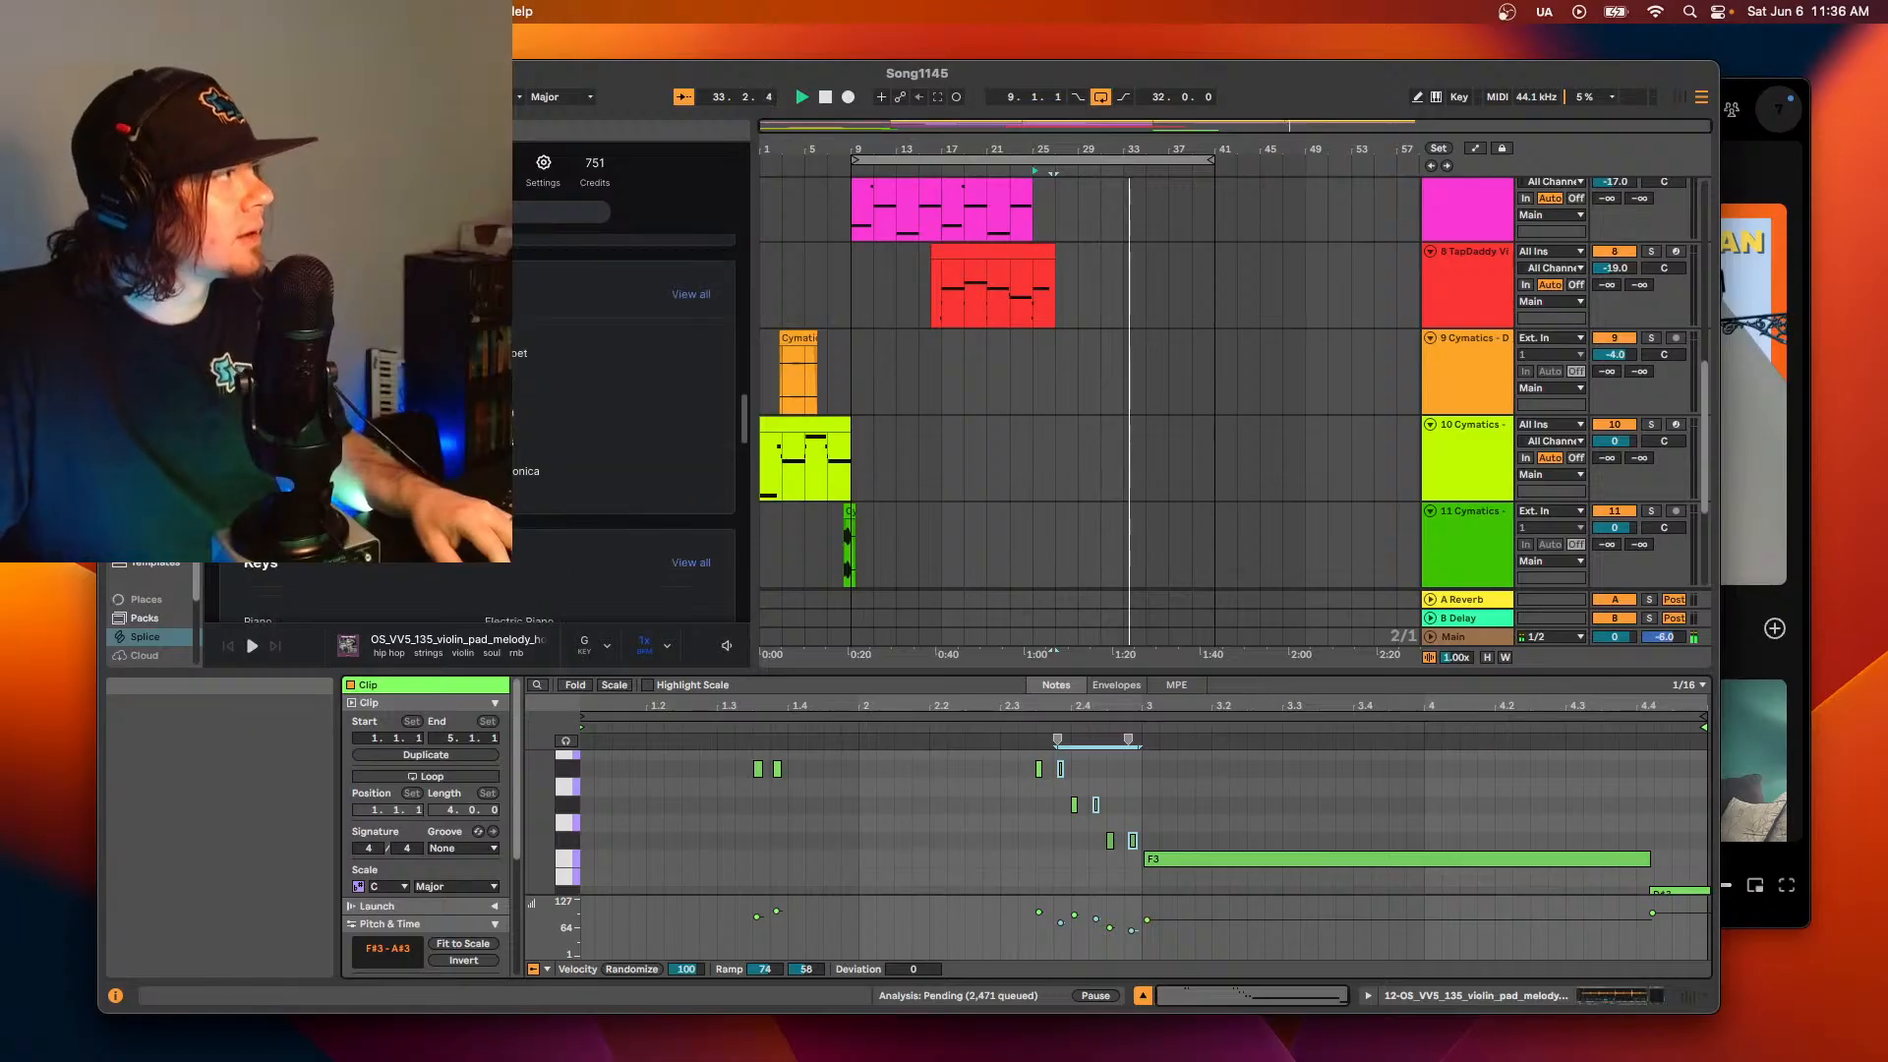
pyautogui.click(512, 395)
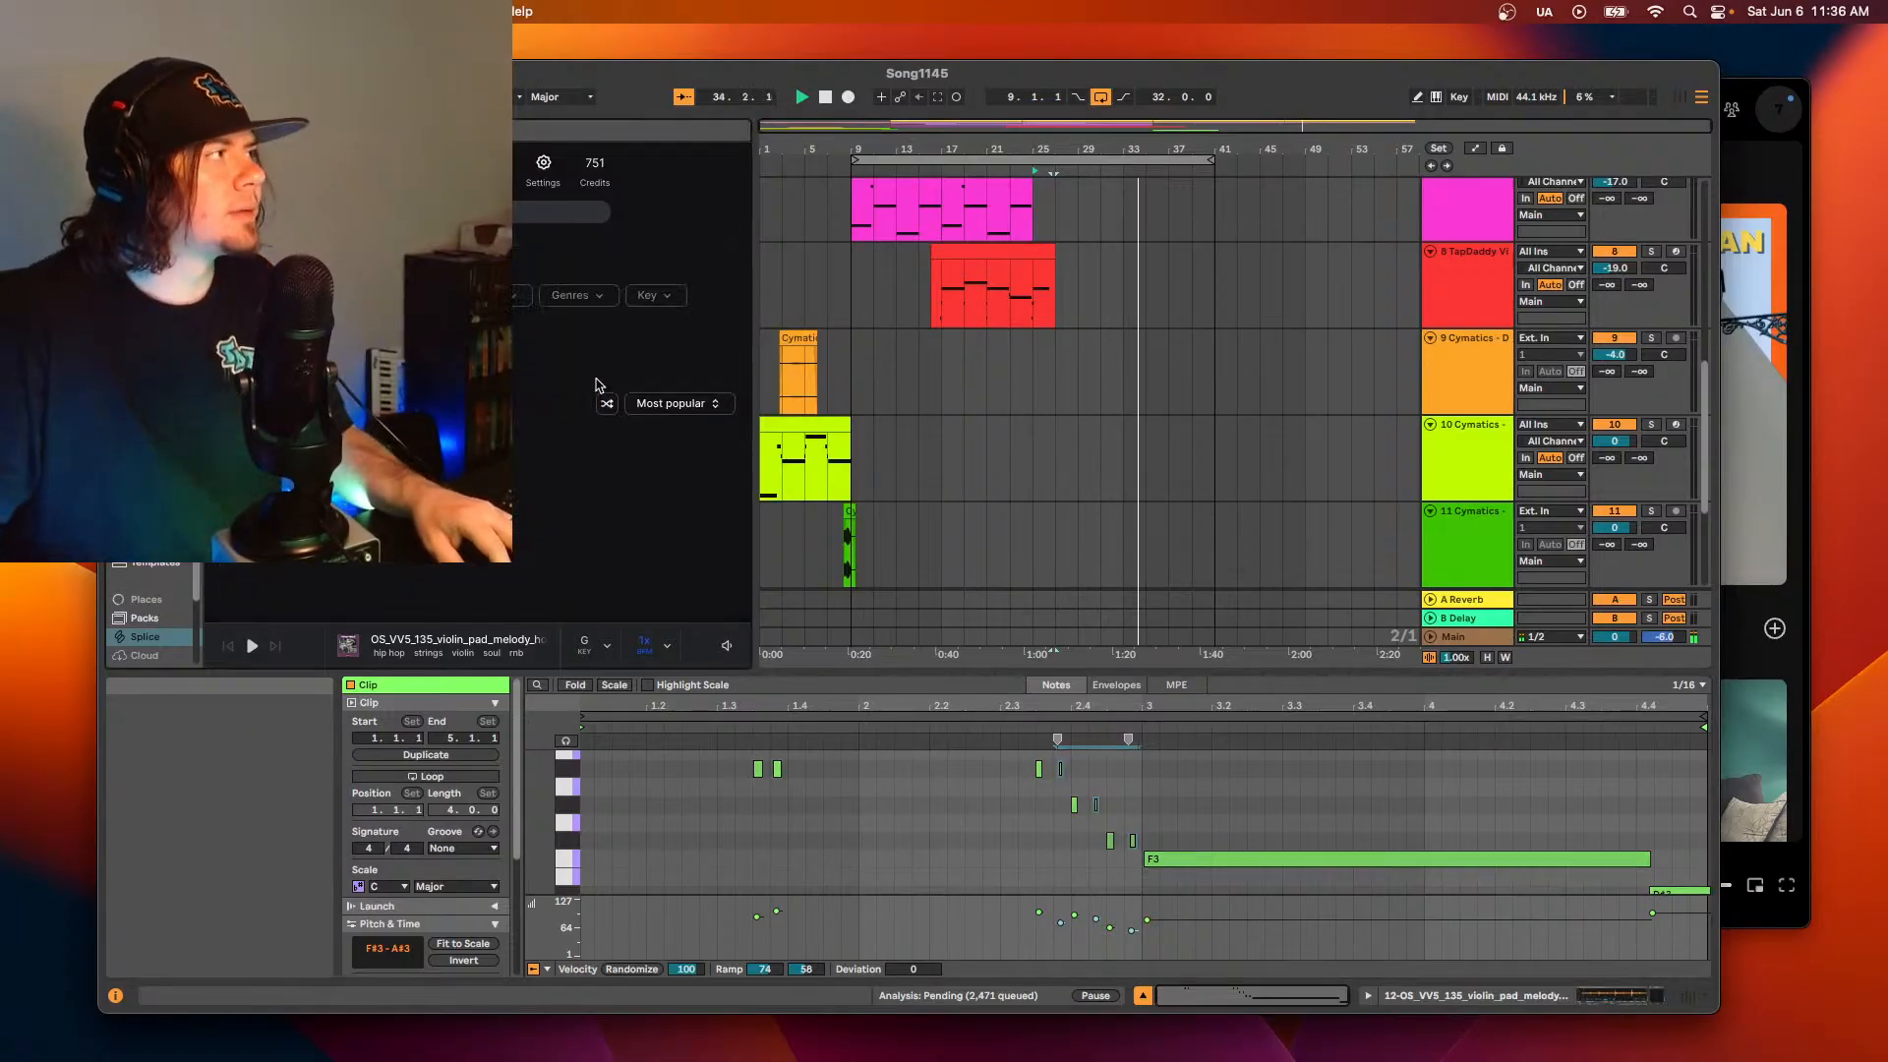
# - Look through the genre filters for the flute samples and restrict the list to rnb
pyautogui.click(594, 297)
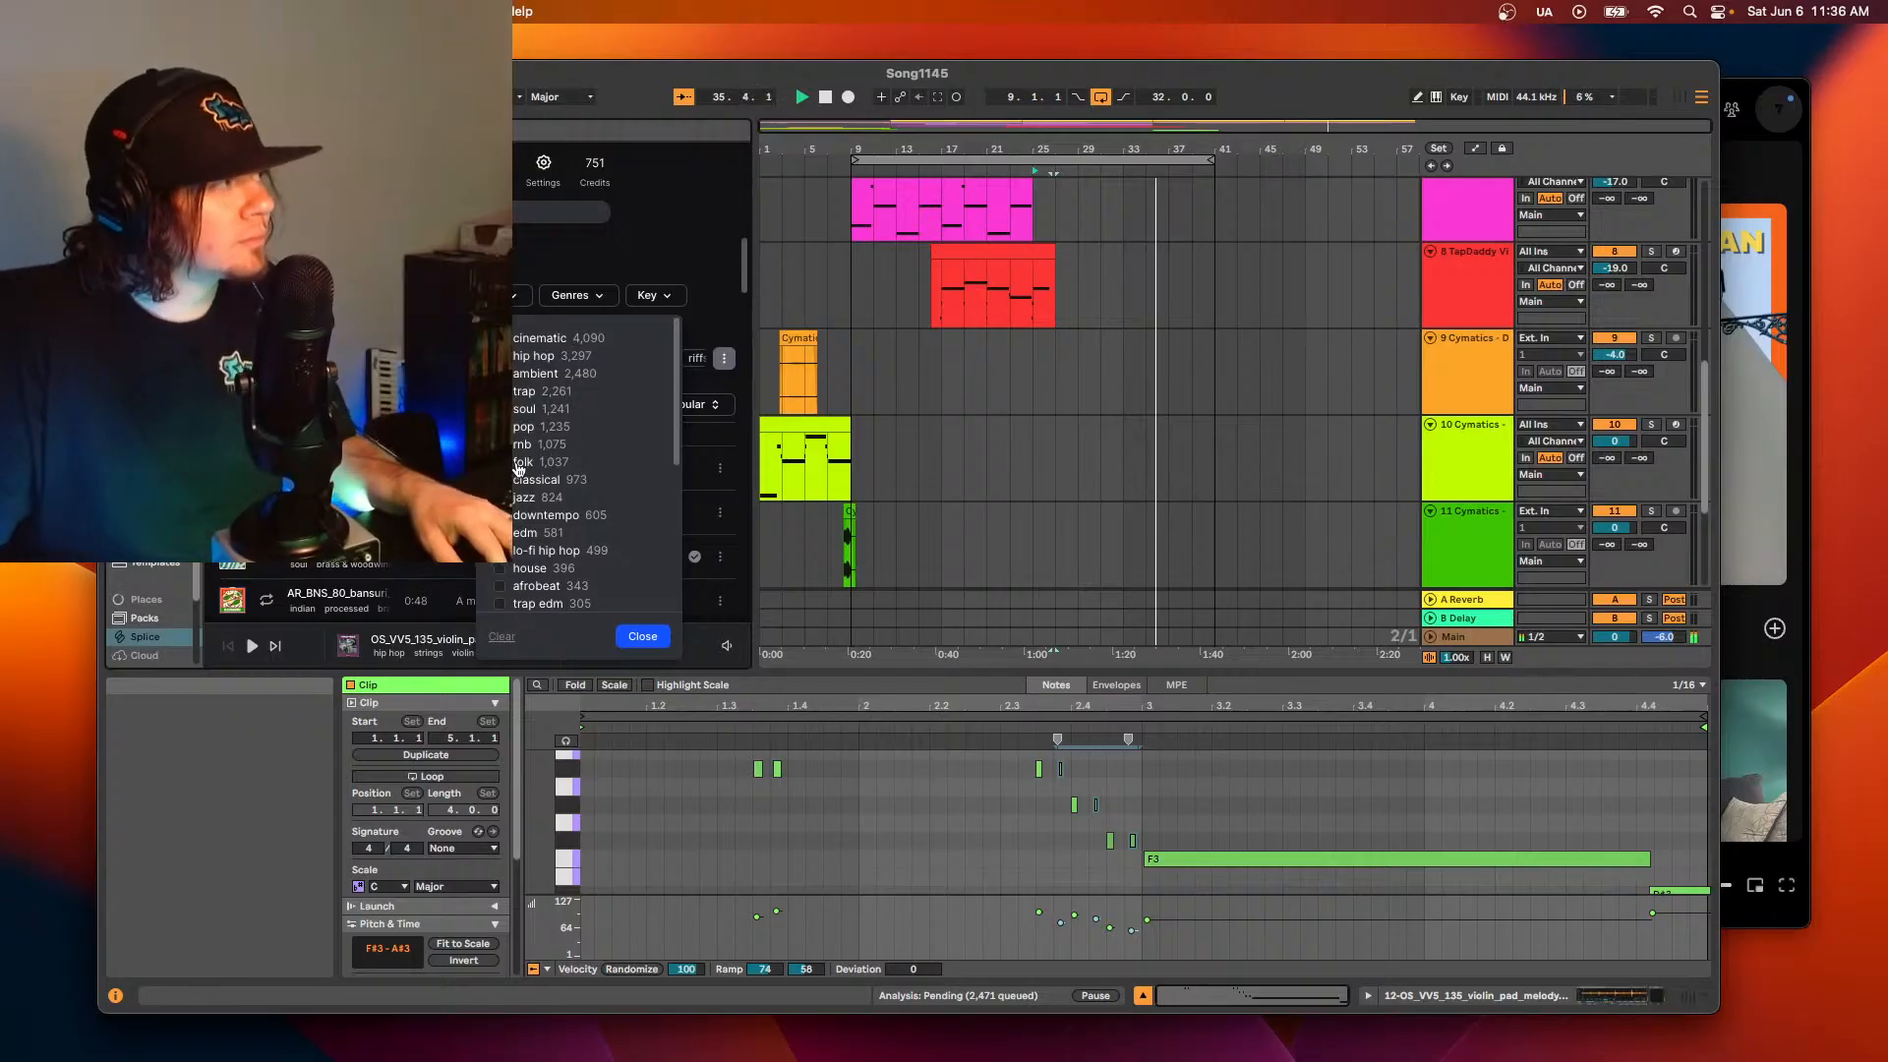
pyautogui.scroll(-3, 518, 469)
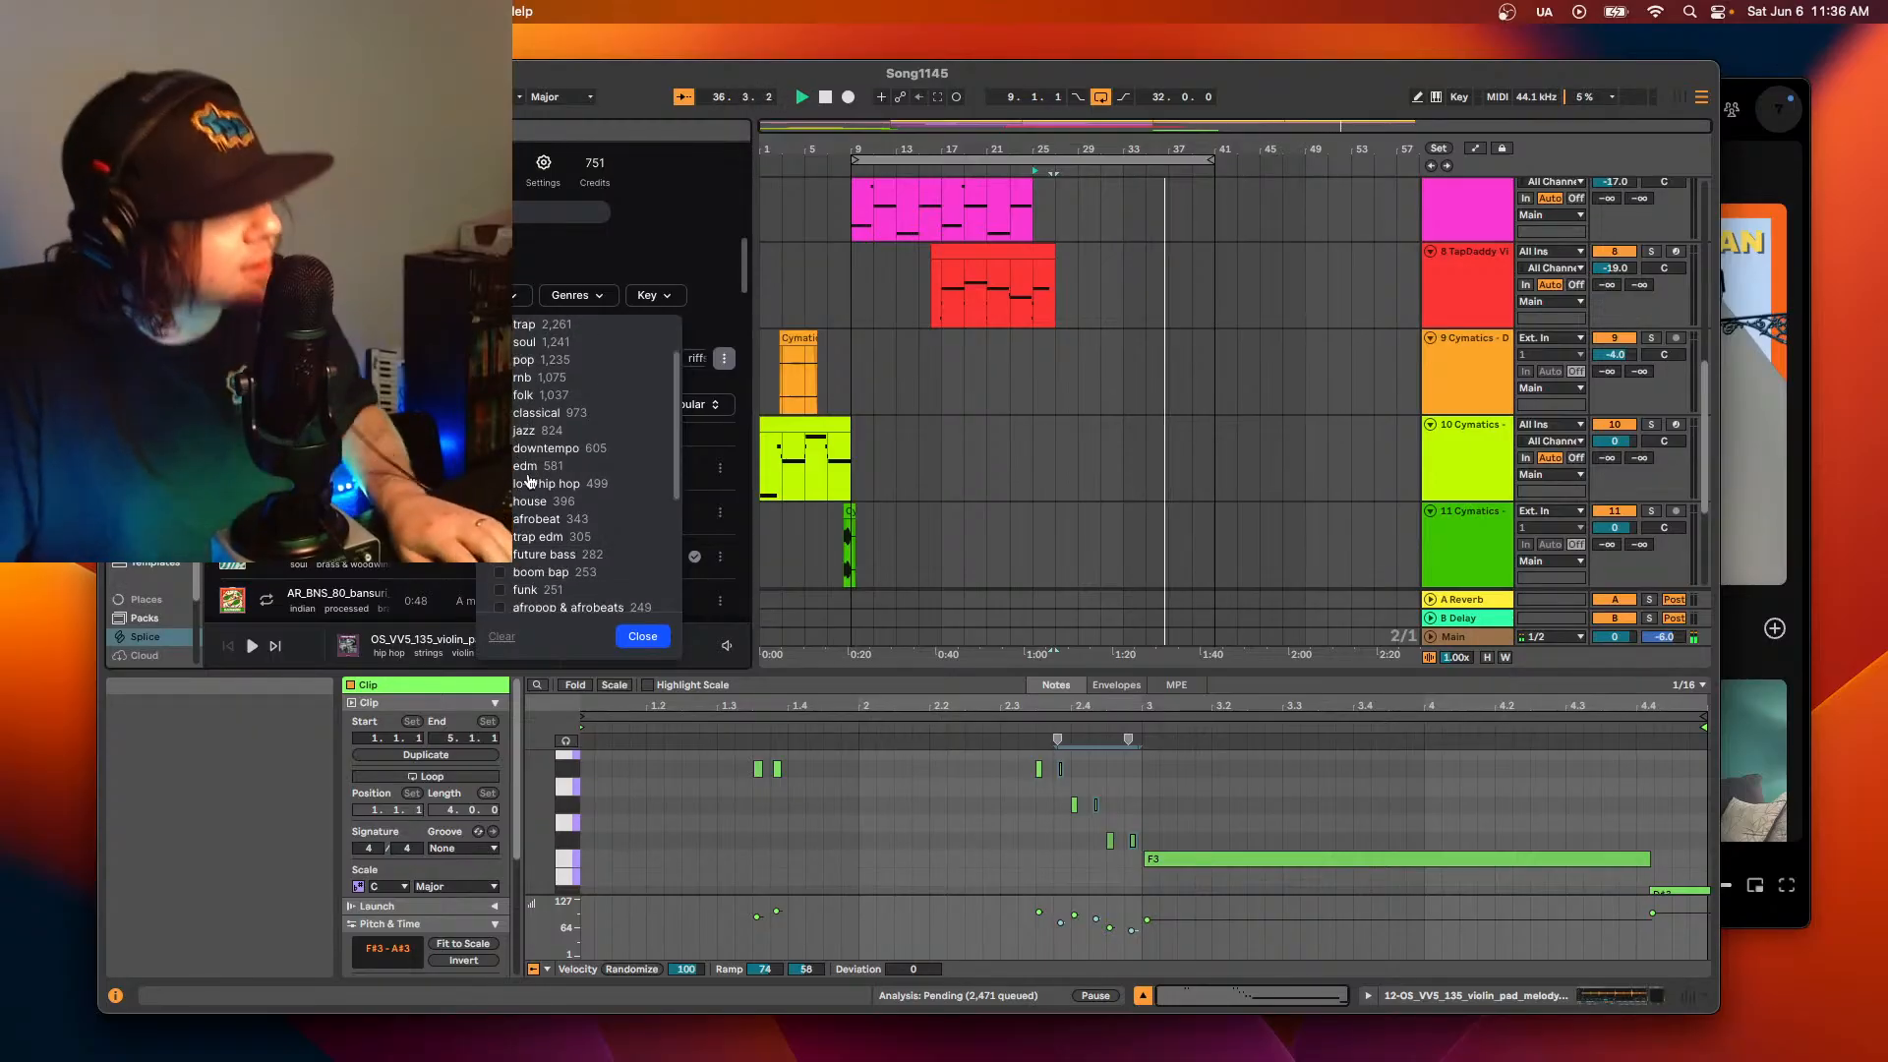
pyautogui.scroll(-4, 550, 482)
pyautogui.scroll(-3, 578, 472)
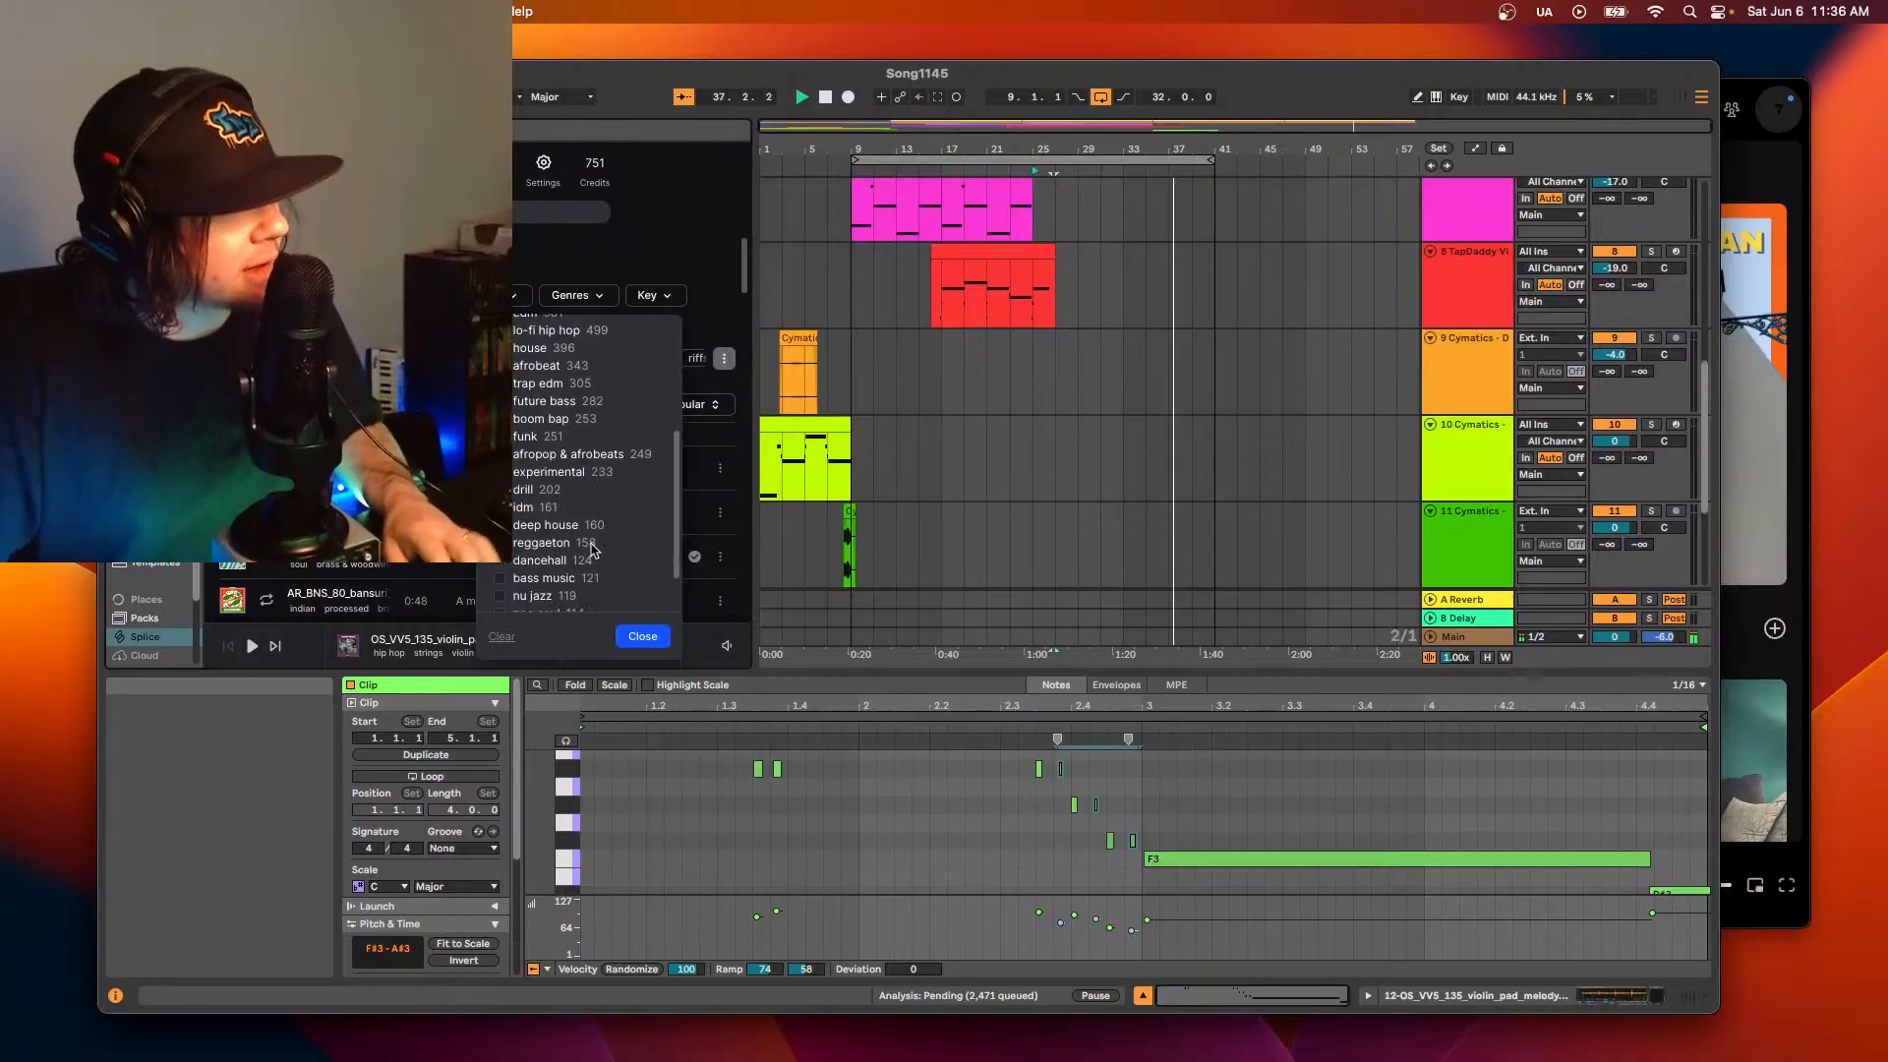
pyautogui.scroll(8, 570, 442)
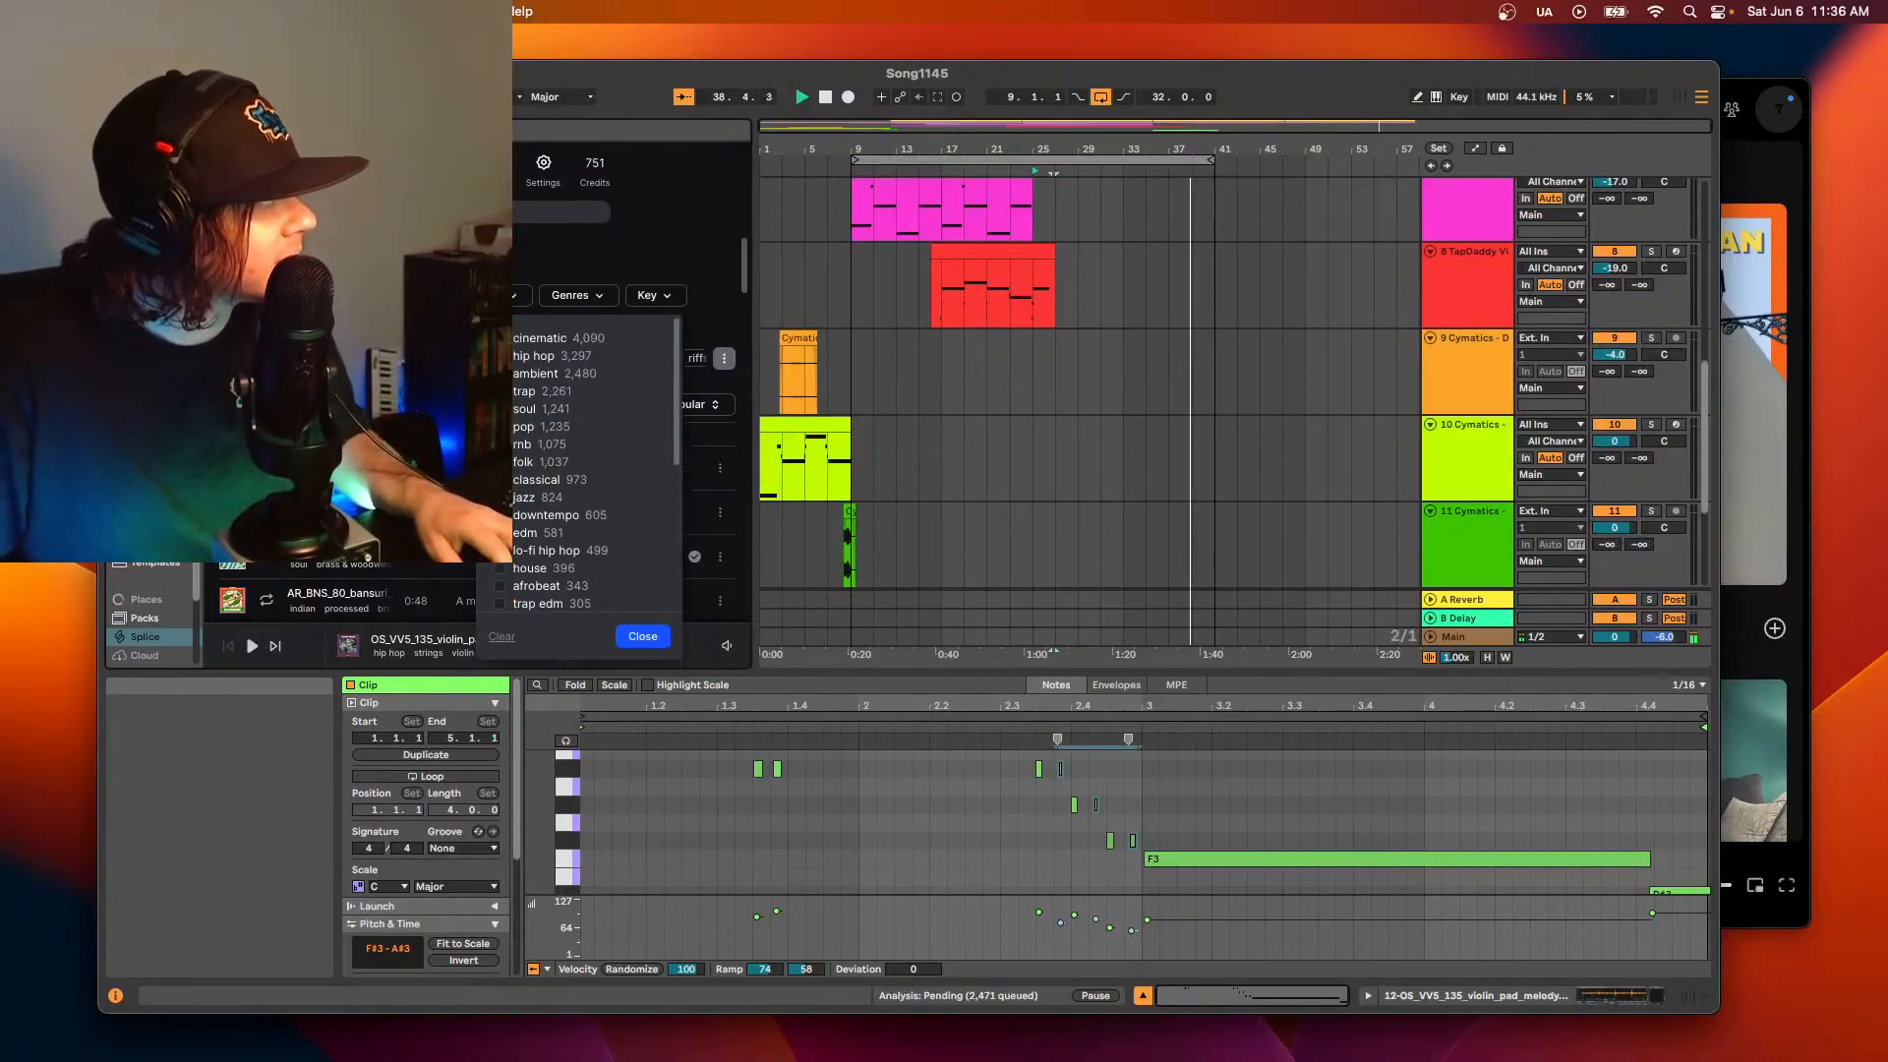
pyautogui.click(500, 445)
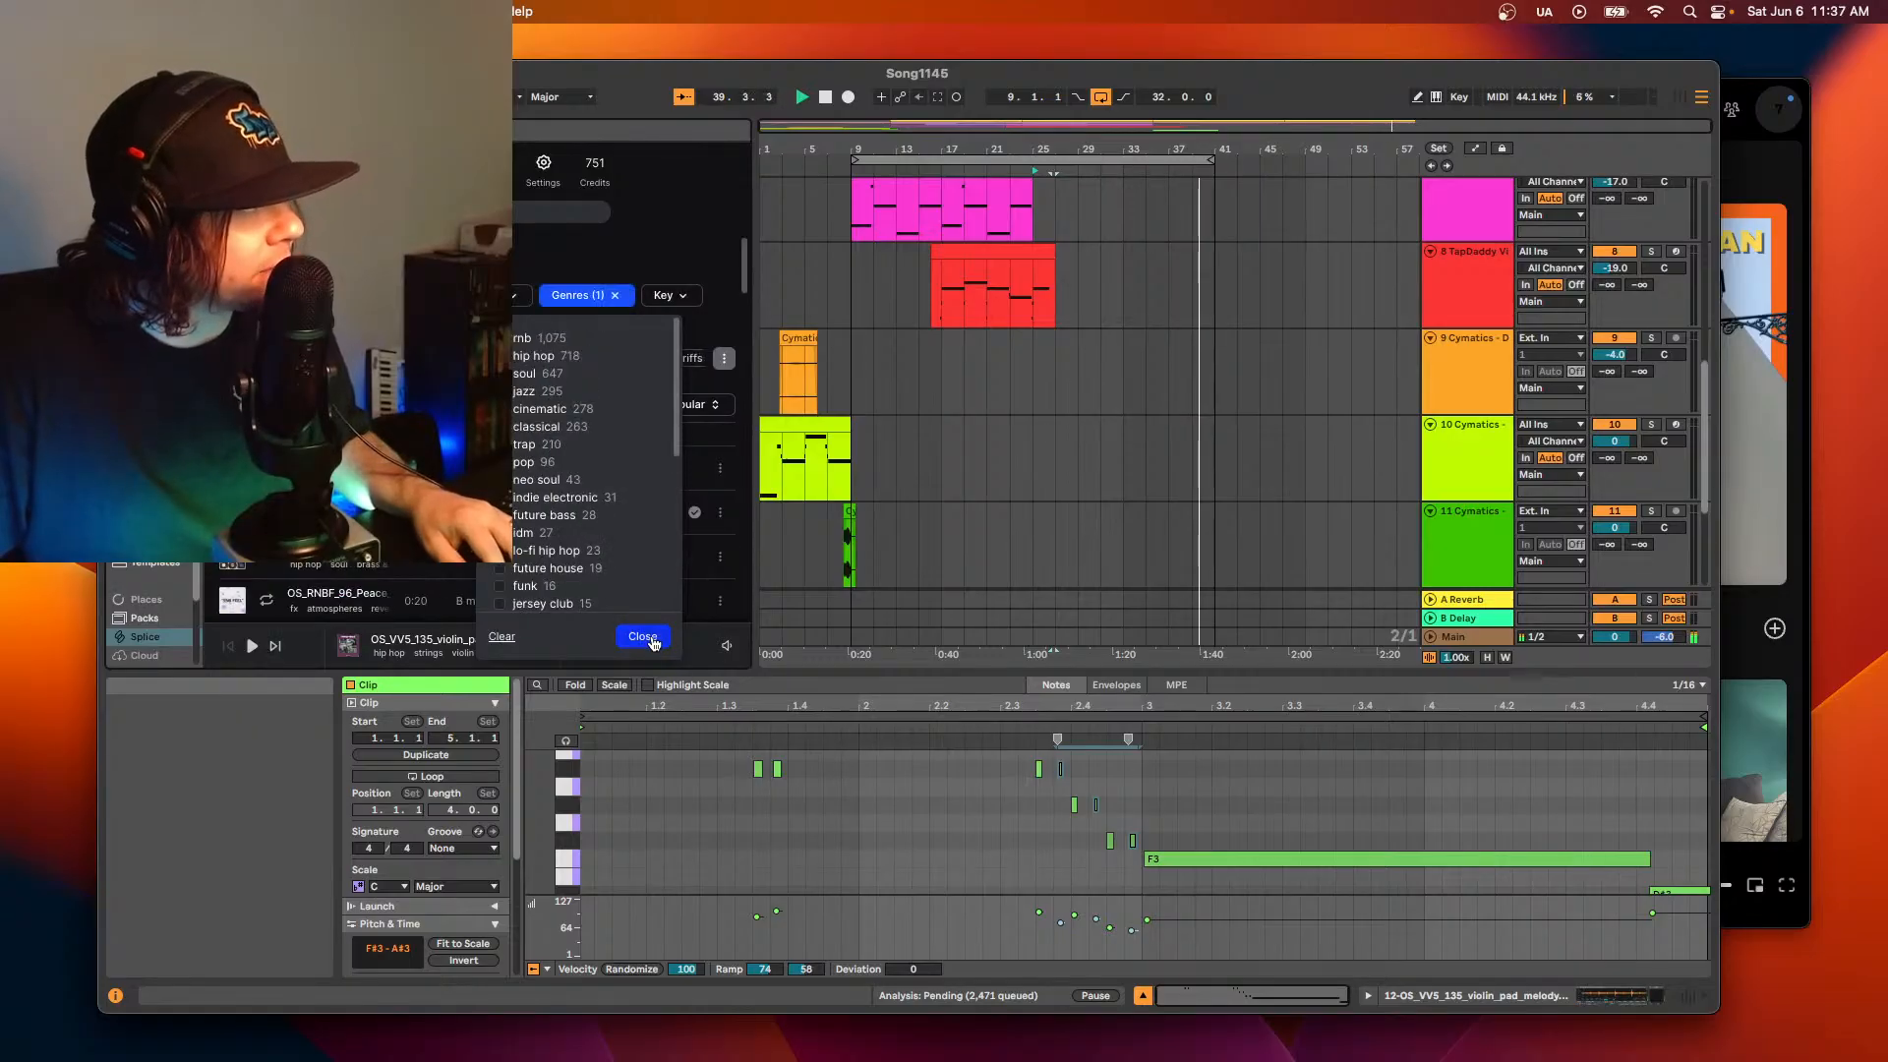
pyautogui.click(652, 639)
# - Preview the 108 BPM TRKTRN_ENIGMABEATS flute loop and set the Splice transposition key to F
pyautogui.click(443, 468)
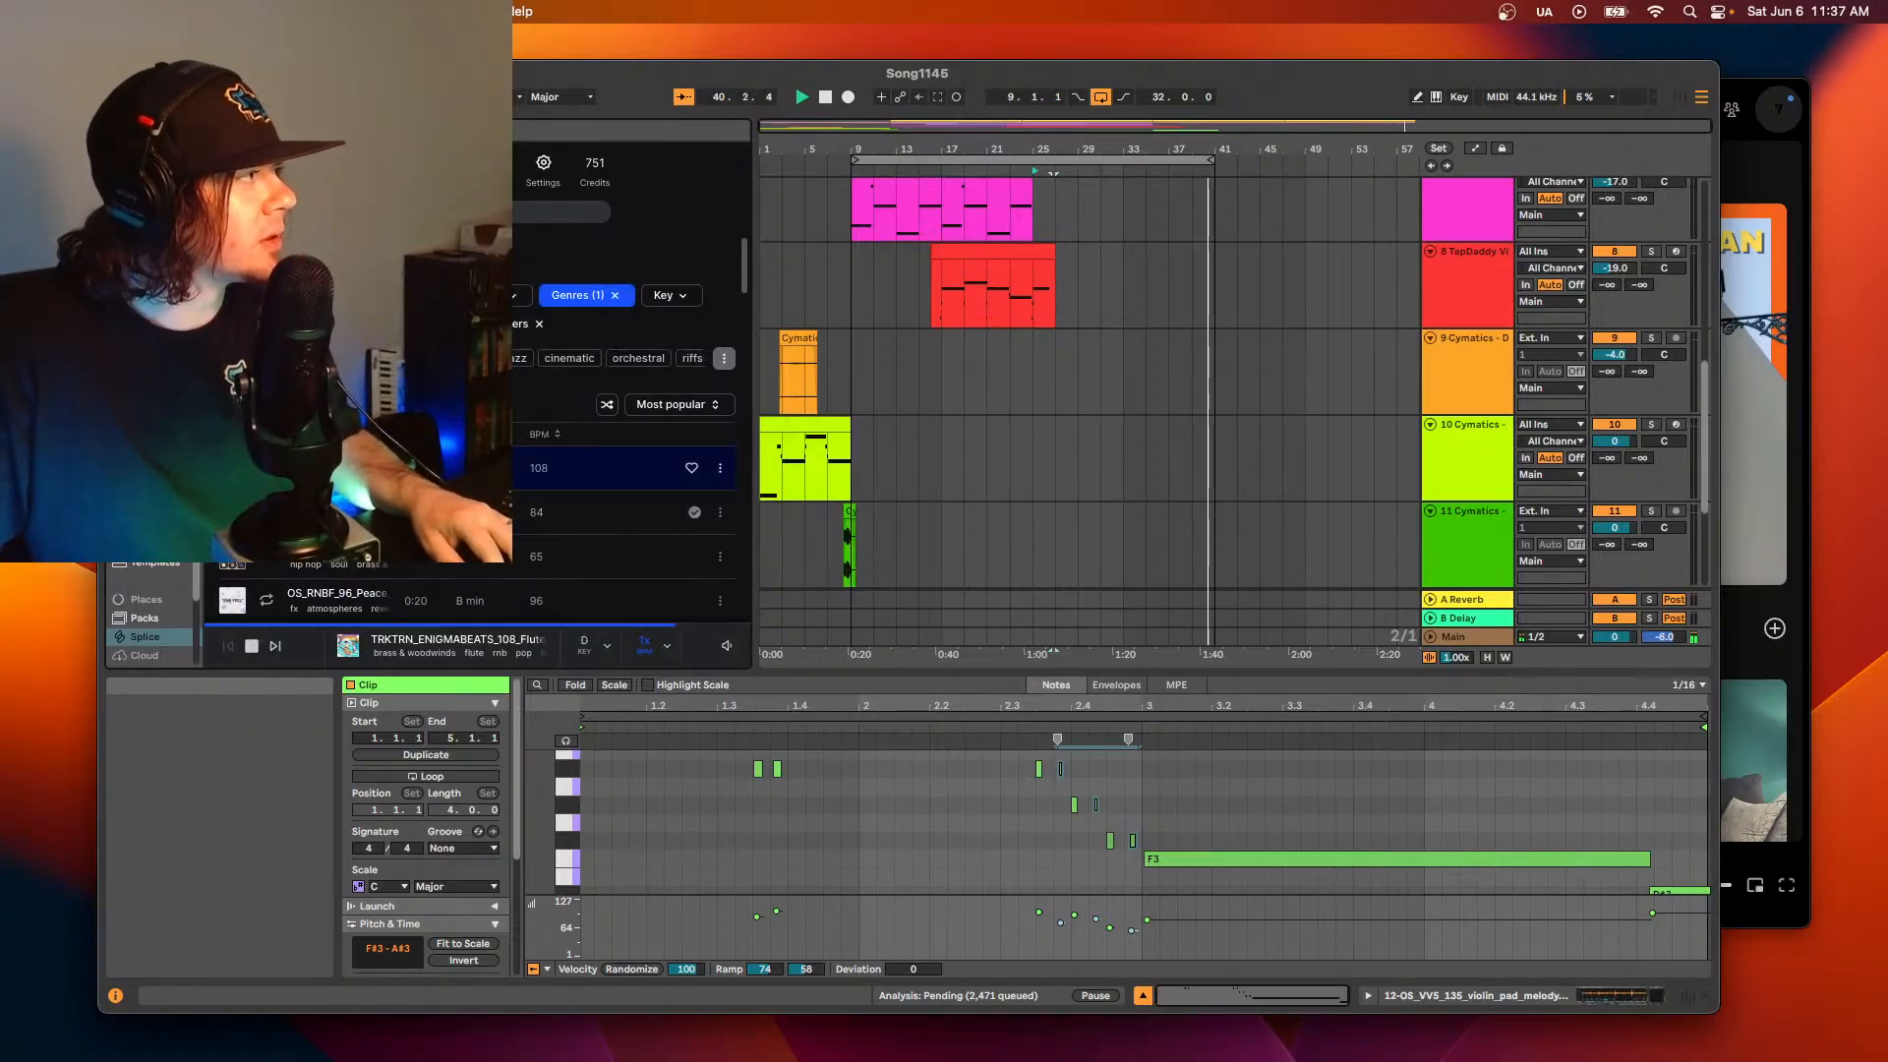
pyautogui.scroll(10, 1072, 348)
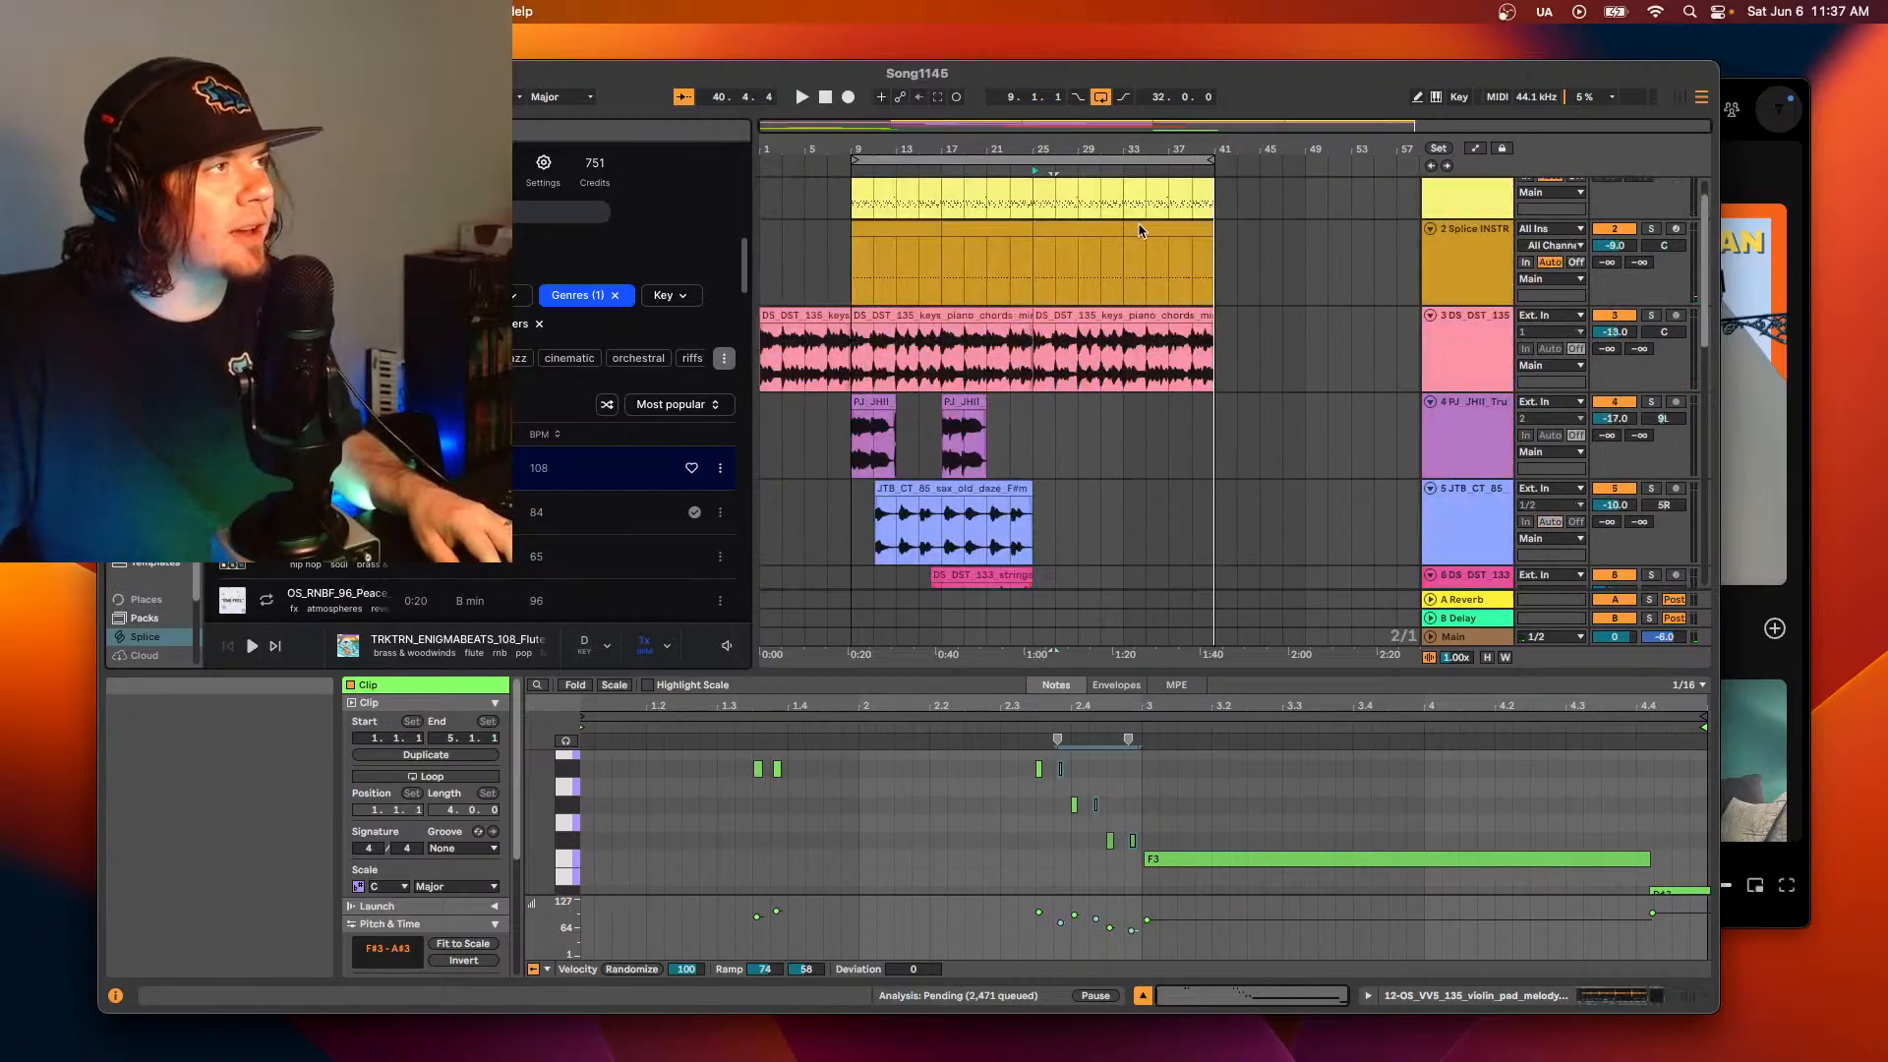
pyautogui.click(598, 646)
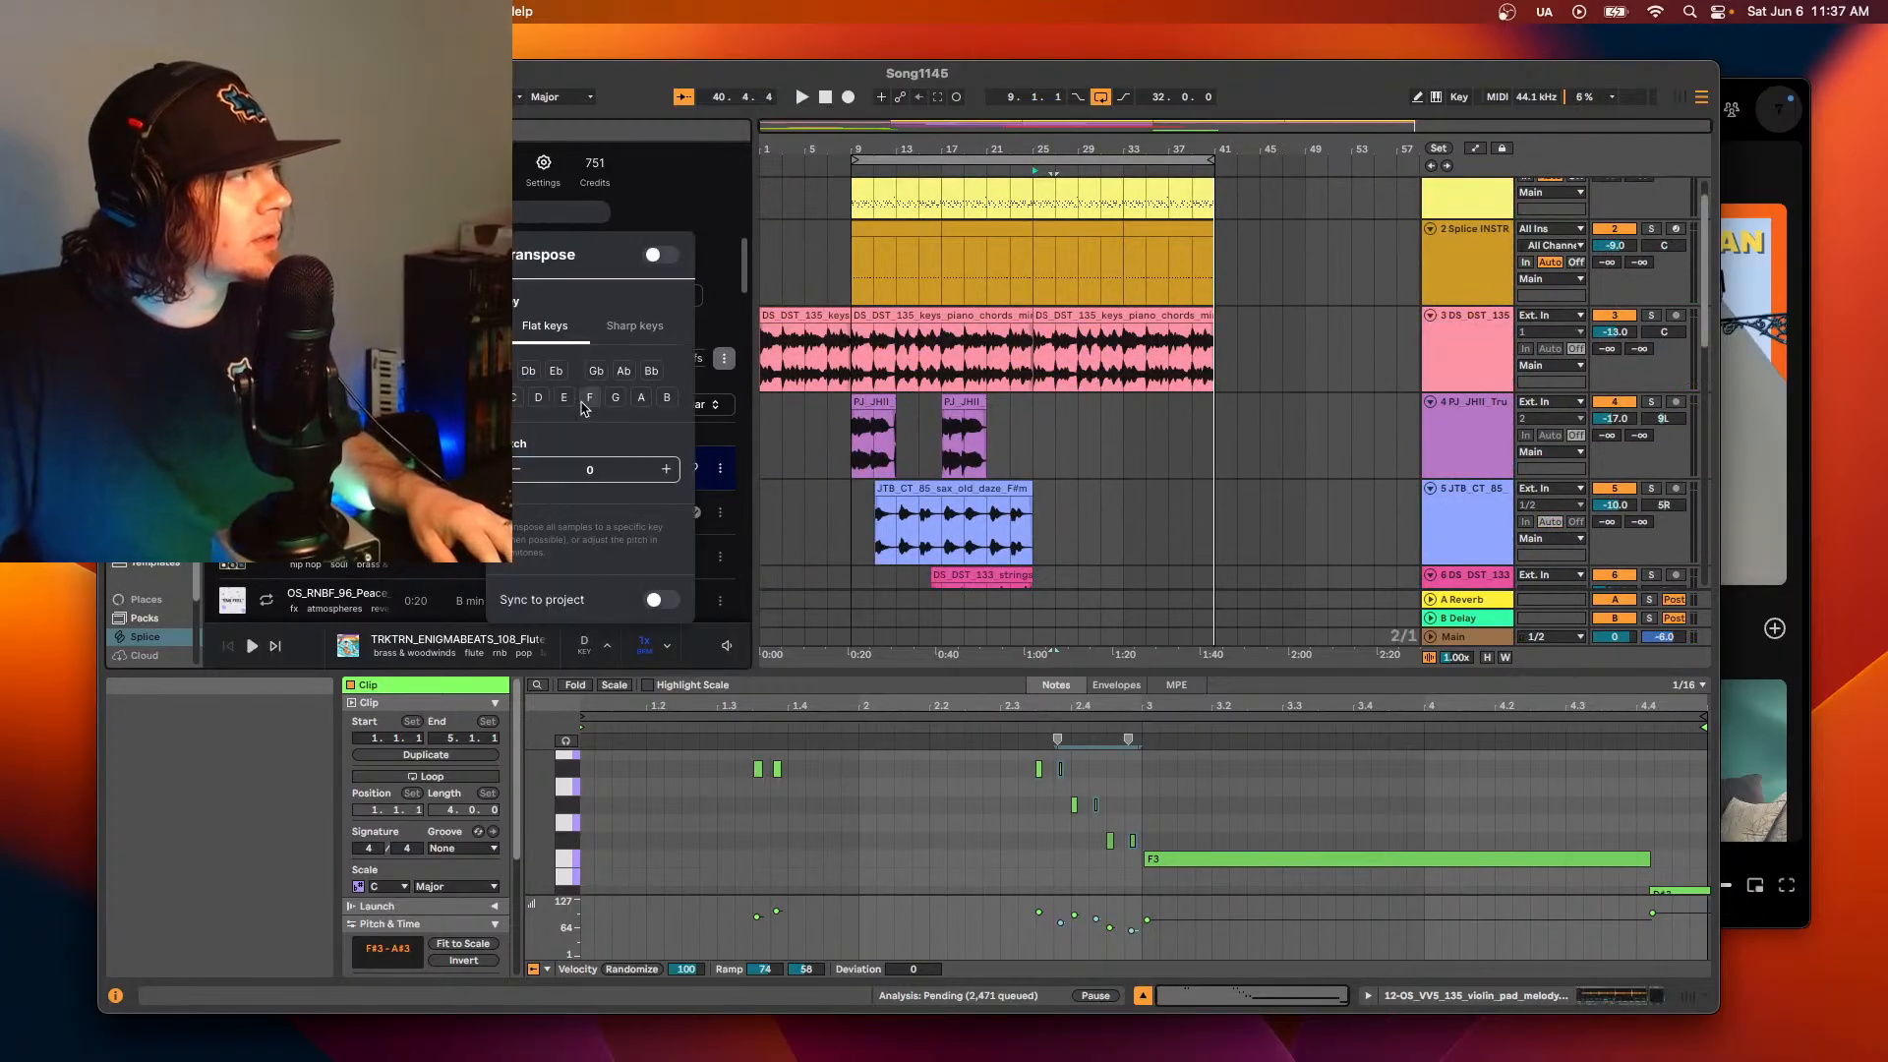
# - Play the arrangement from bar 25 and audition the 108 BPM flute, 84 BPM woodwind and 65 BPM flute harmony loops over it
pyautogui.press('space')
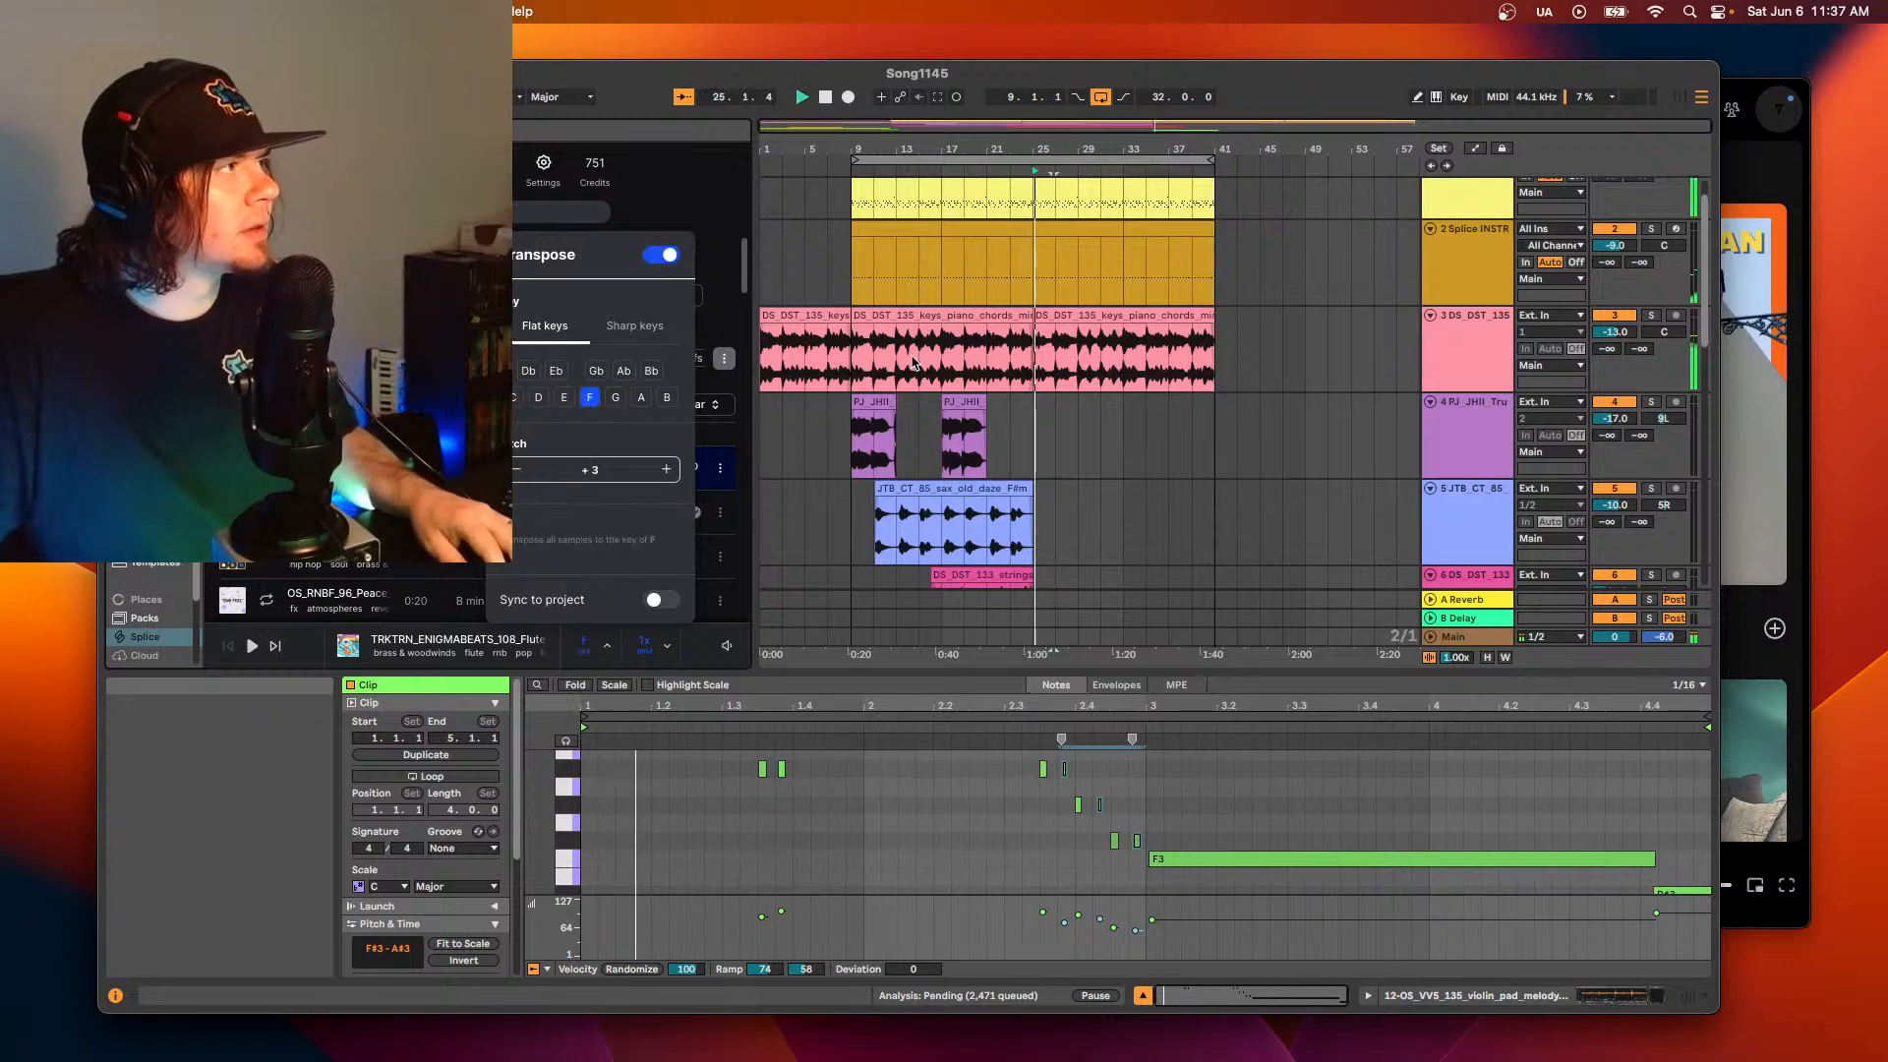
pyautogui.click(252, 645)
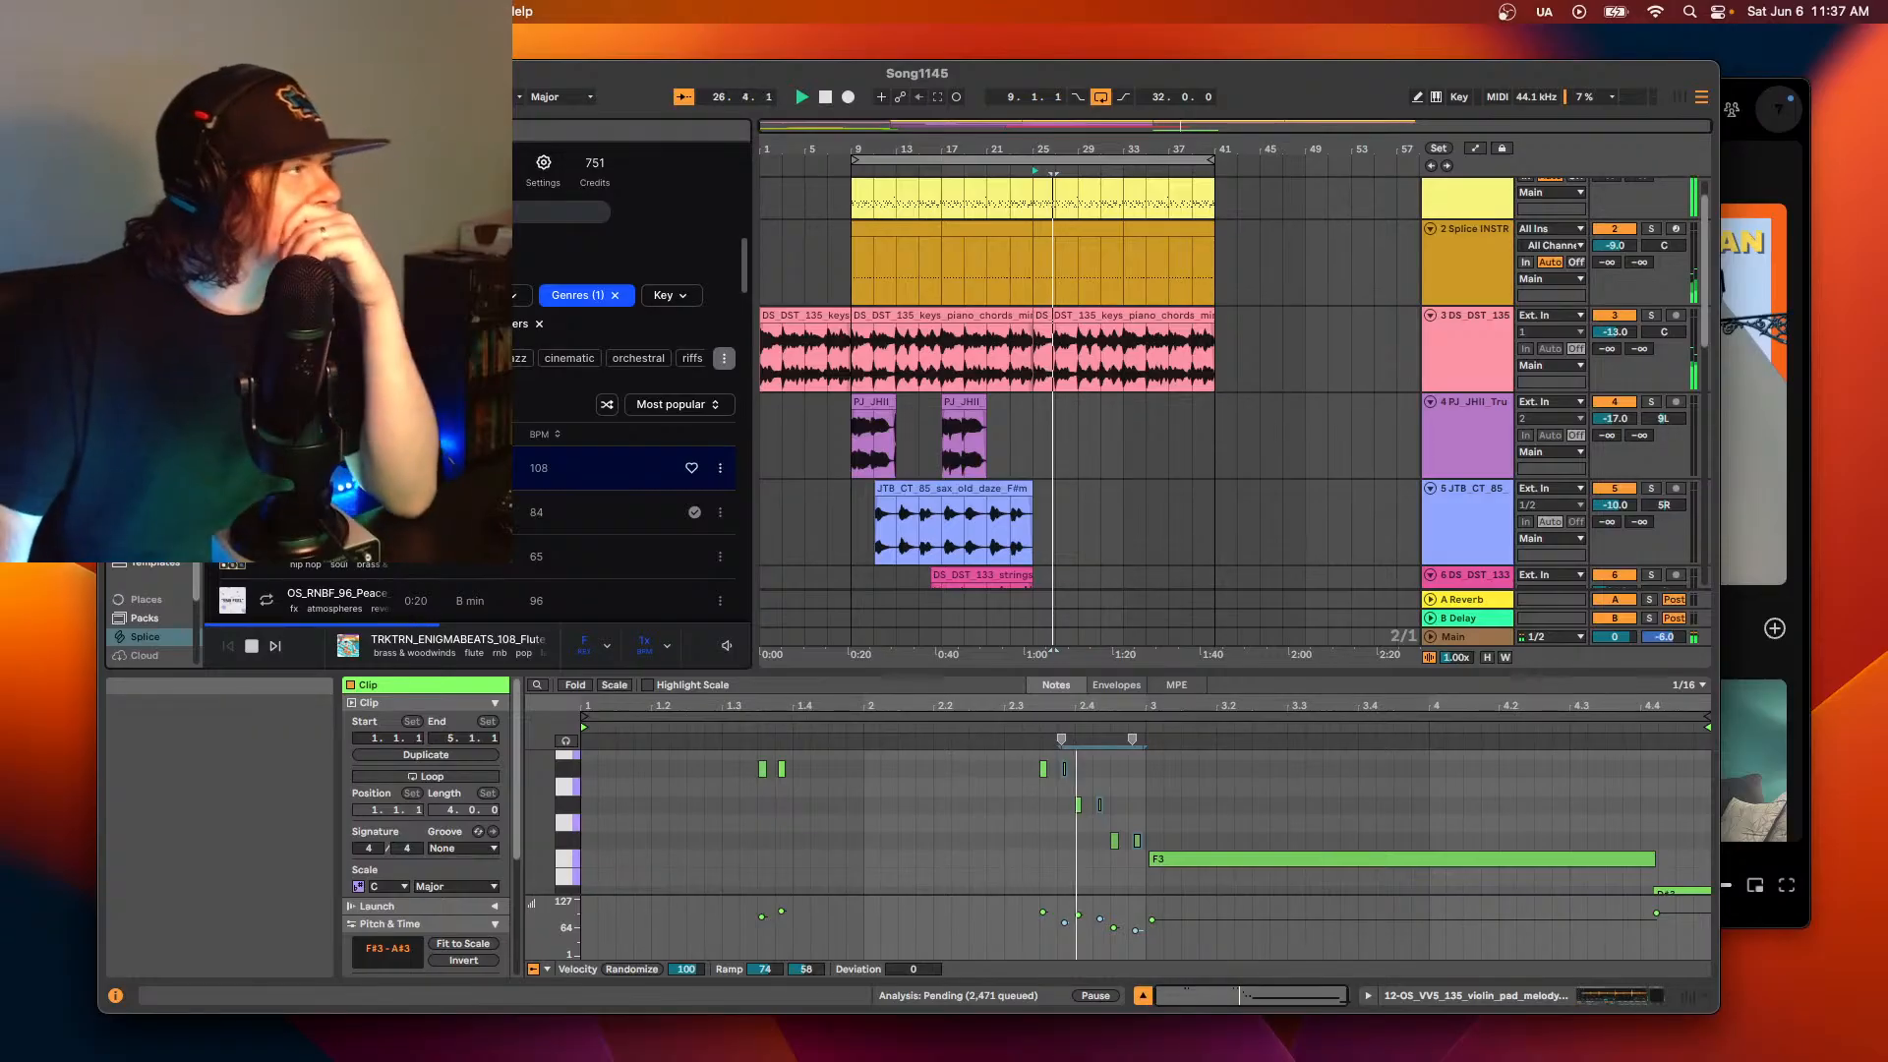
pyautogui.click(590, 513)
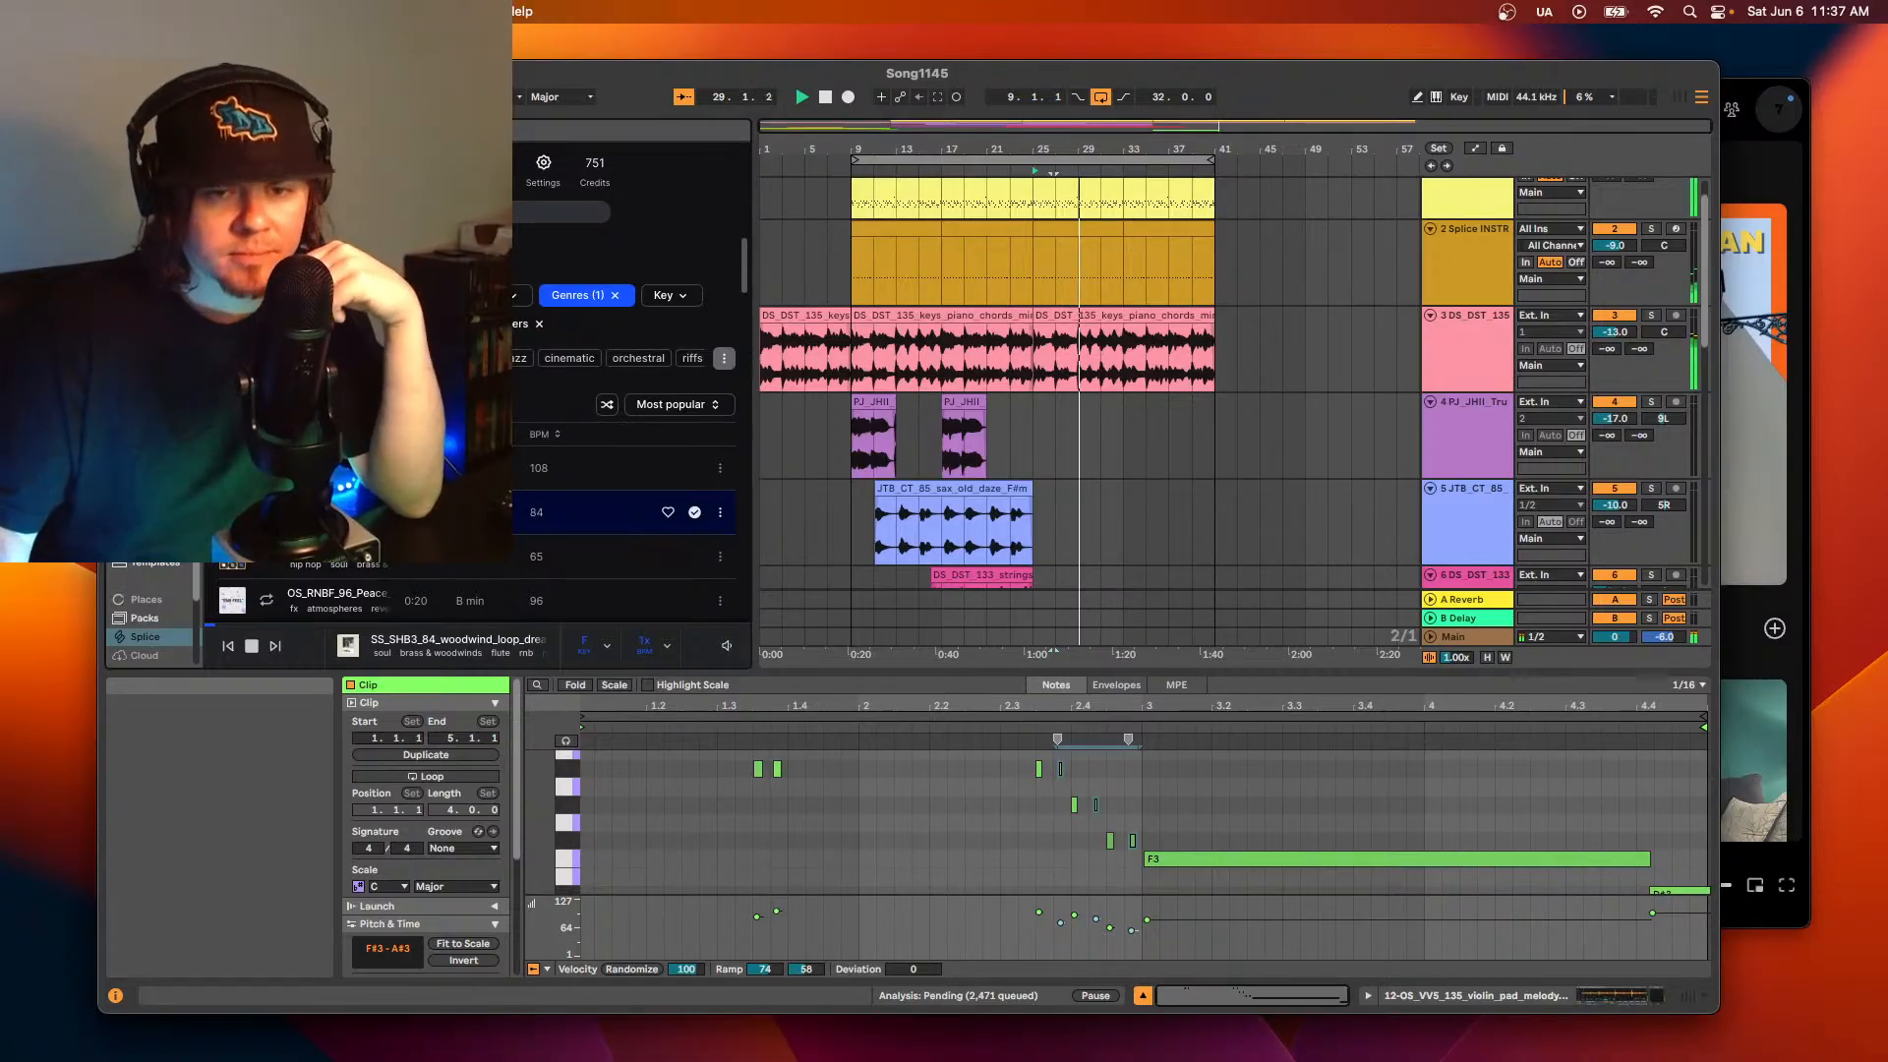
pyautogui.click(266, 563)
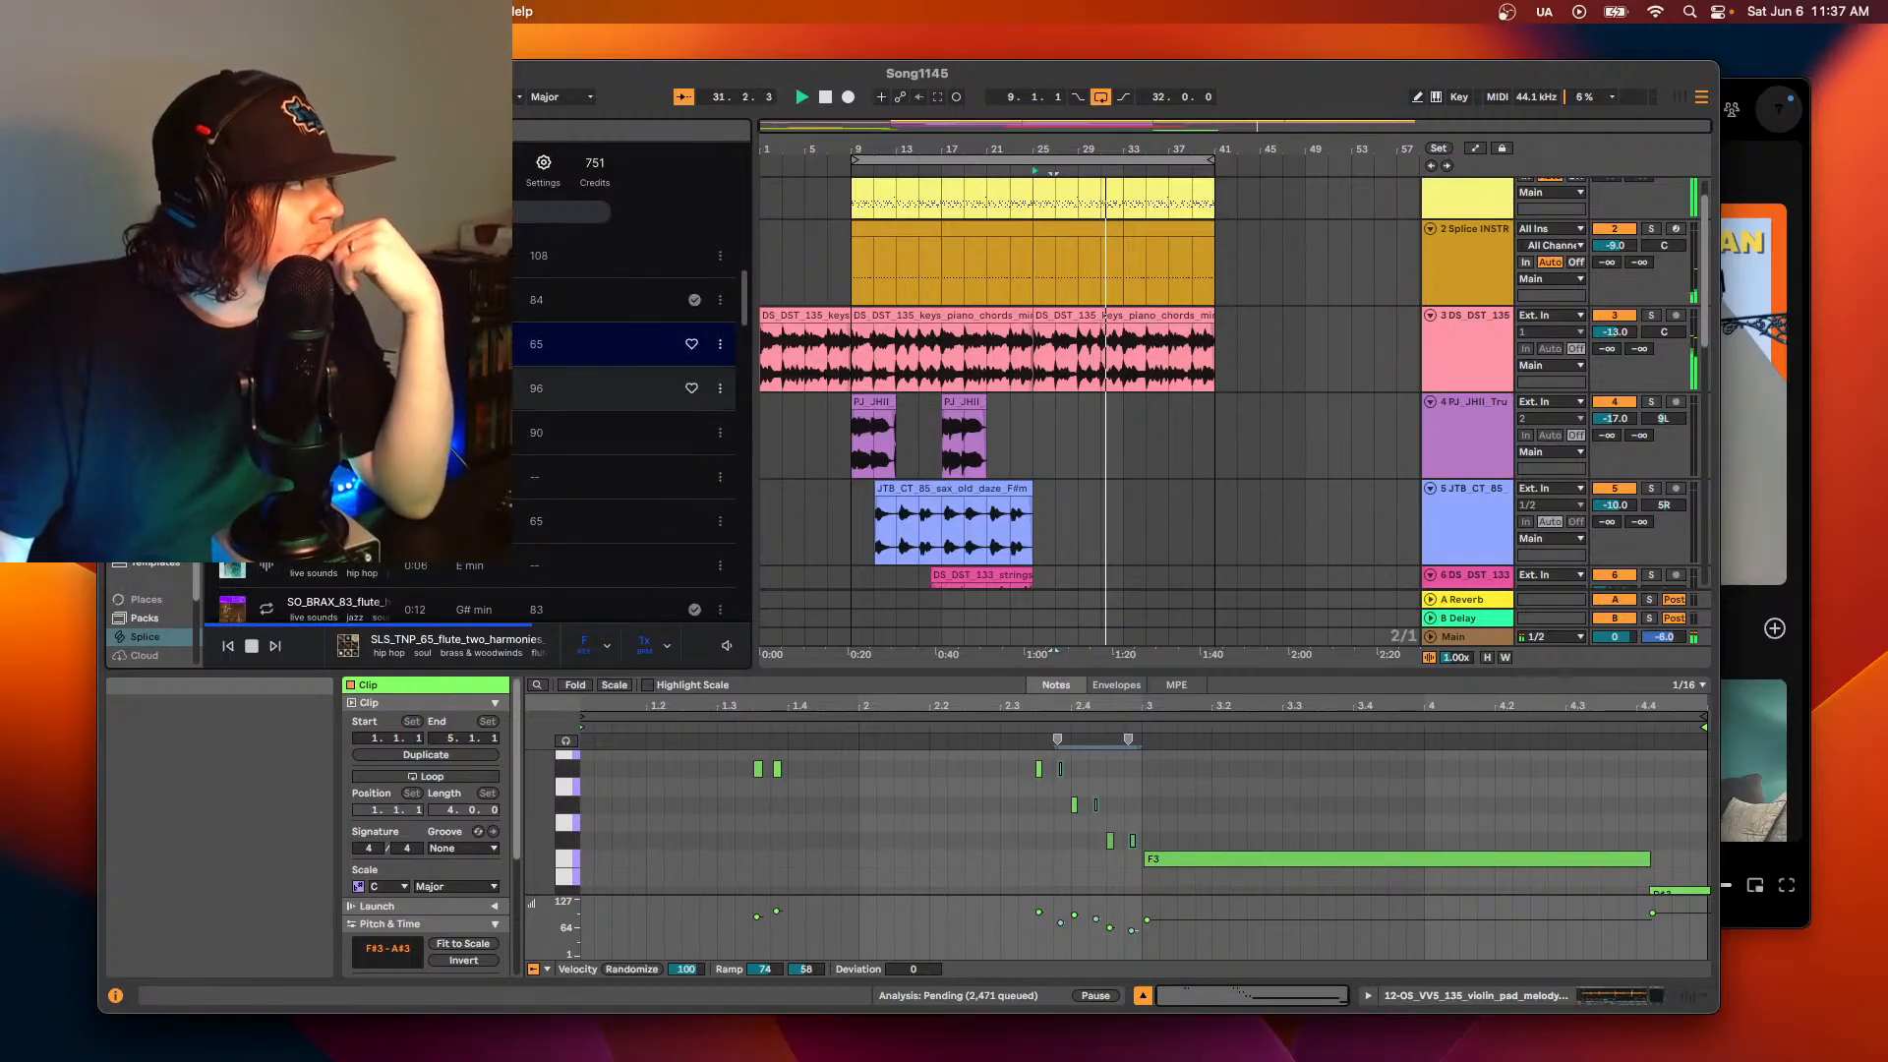
# - Audition the flute samples in the Splice list against the arrangement, ending with RKU_TJ1_65_flute_loop_knots played from bar 9
pyautogui.click(609, 389)
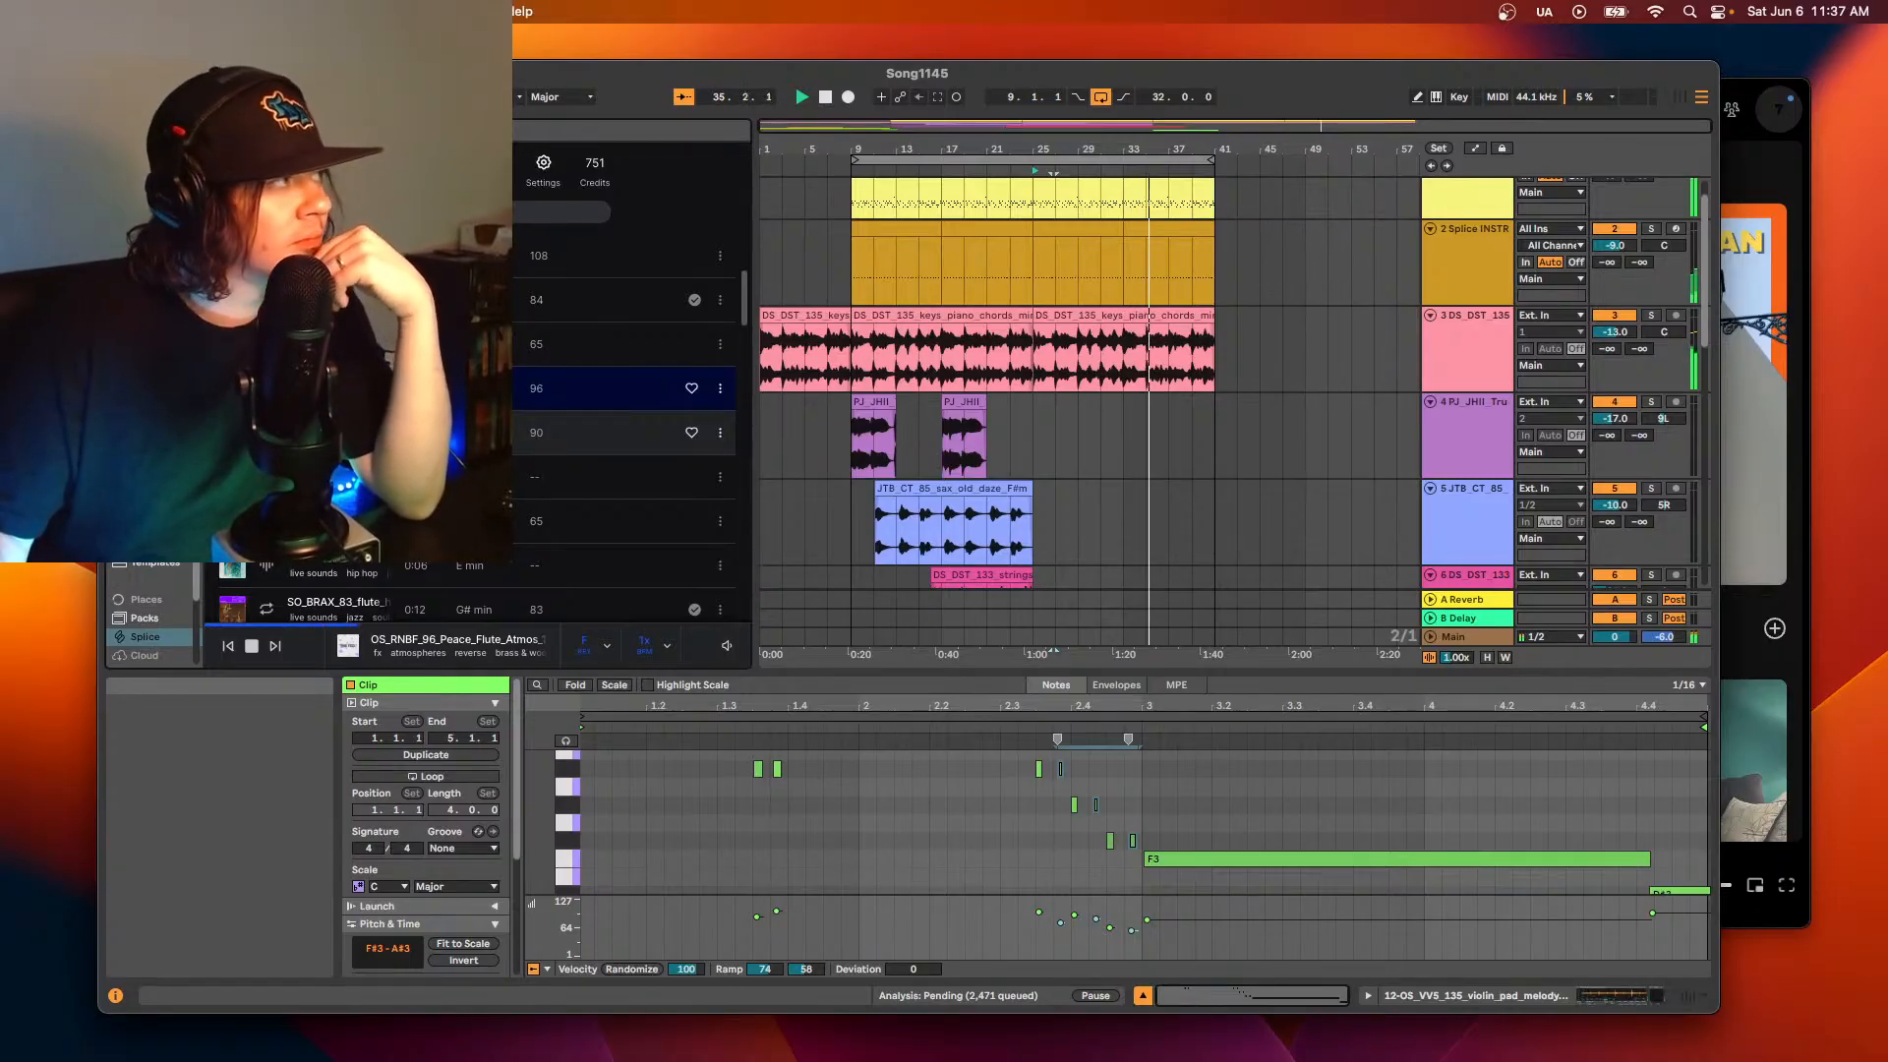
pyautogui.click(591, 433)
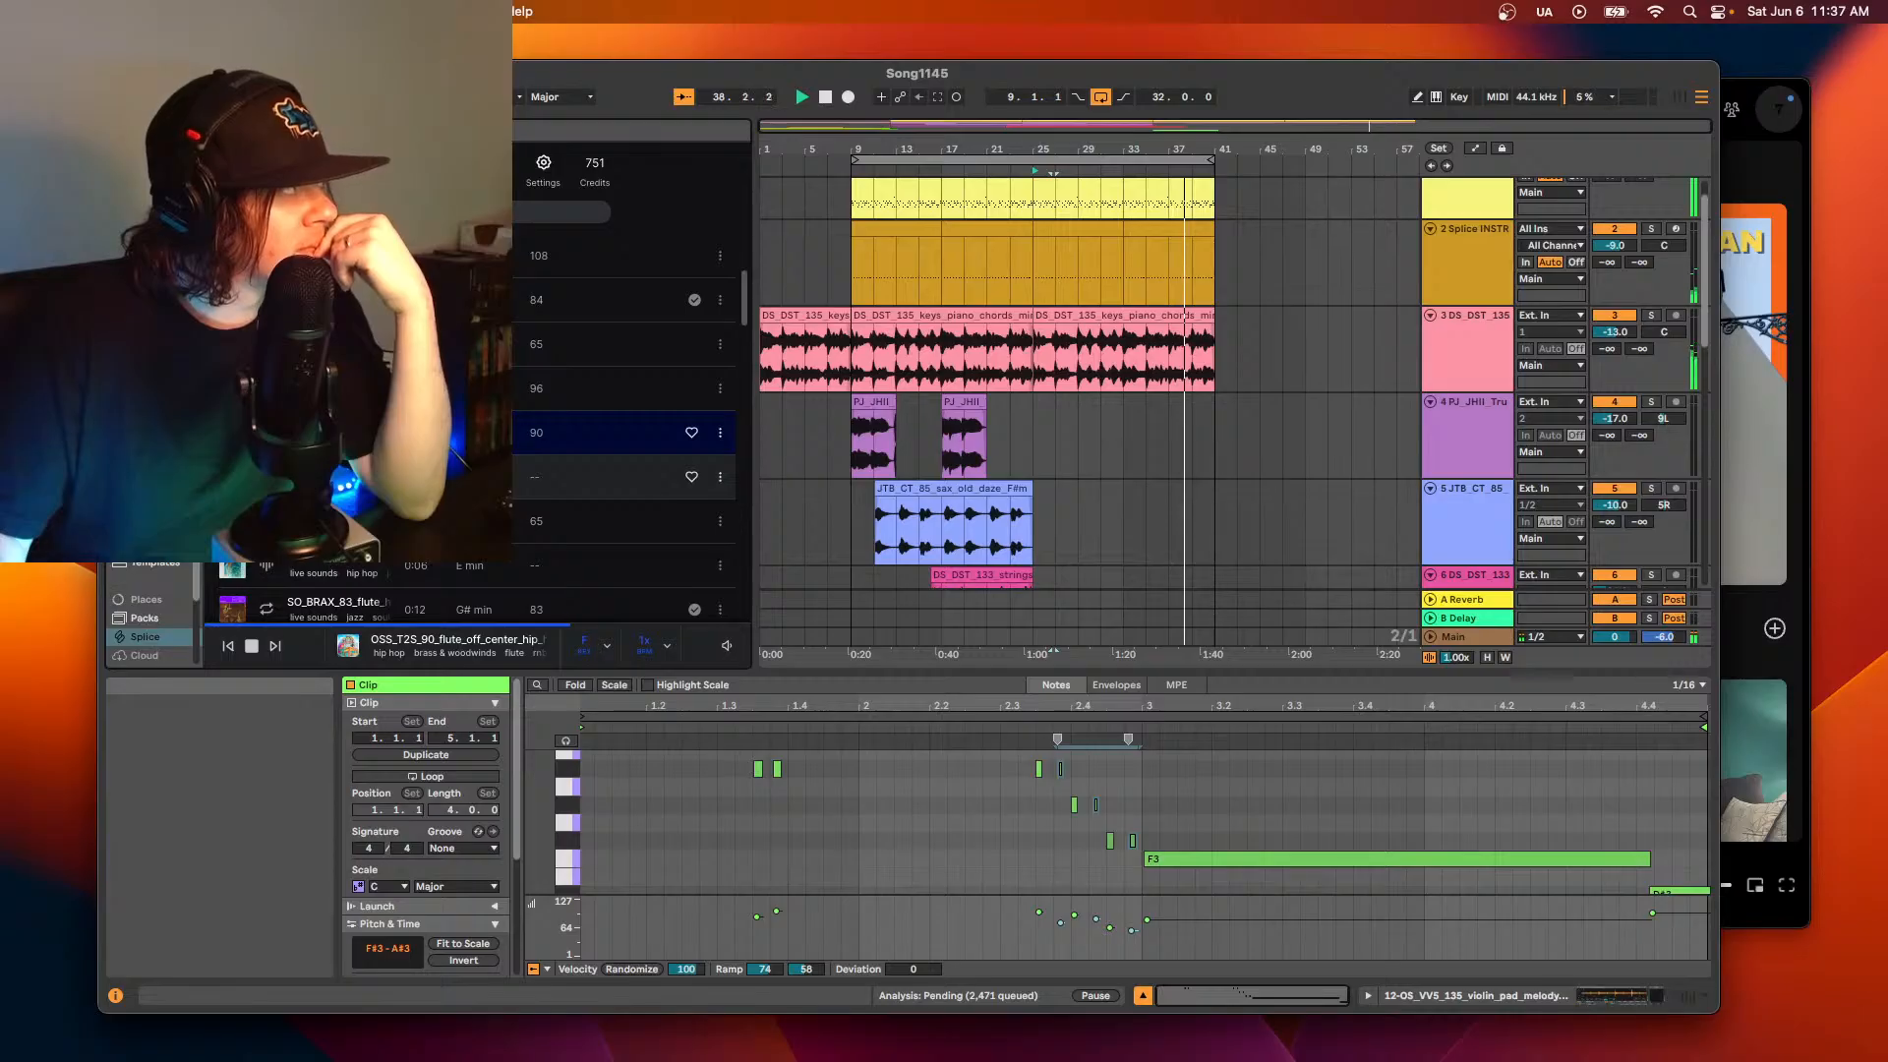
pyautogui.click(590, 476)
pyautogui.click(590, 521)
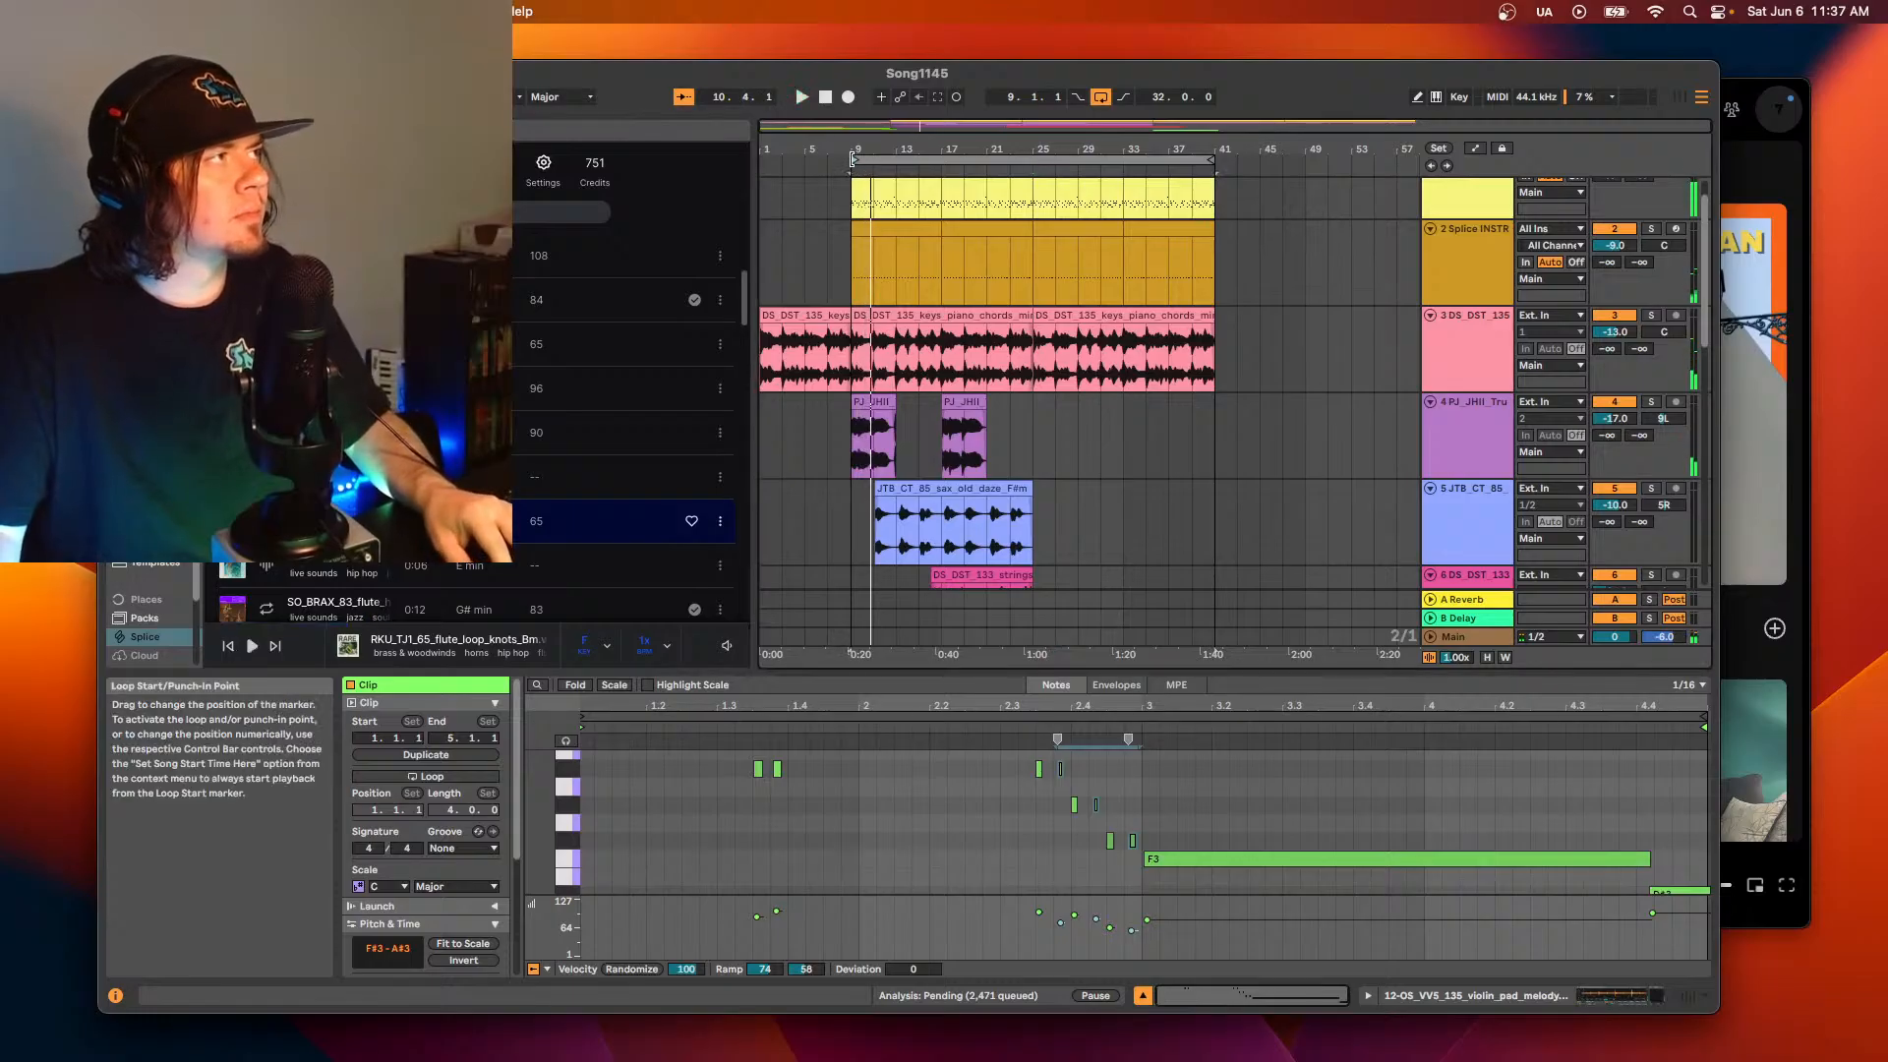
pyautogui.moveTo(853, 160)
pyautogui.mouseDown()
pyautogui.moveTo(925, 166)
pyautogui.moveTo(861, 156)
pyautogui.mouseUp()
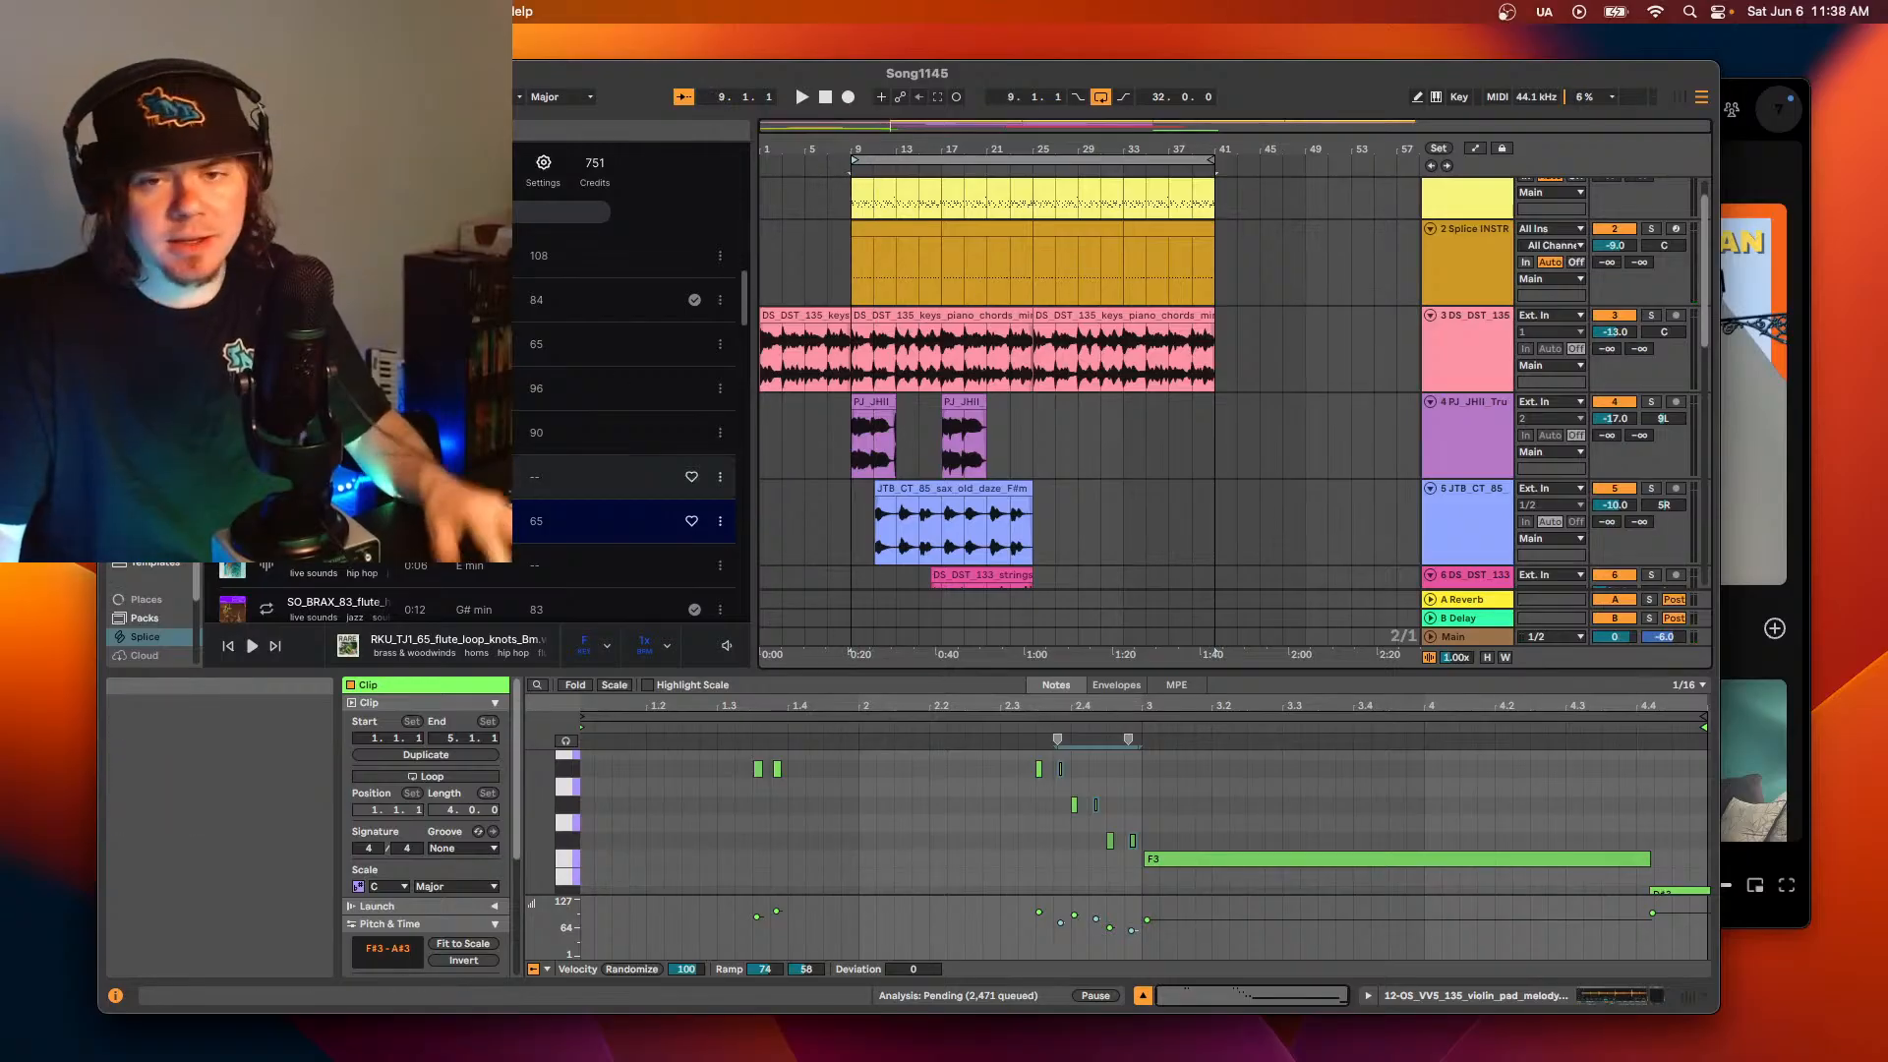
pyautogui.click(295, 521)
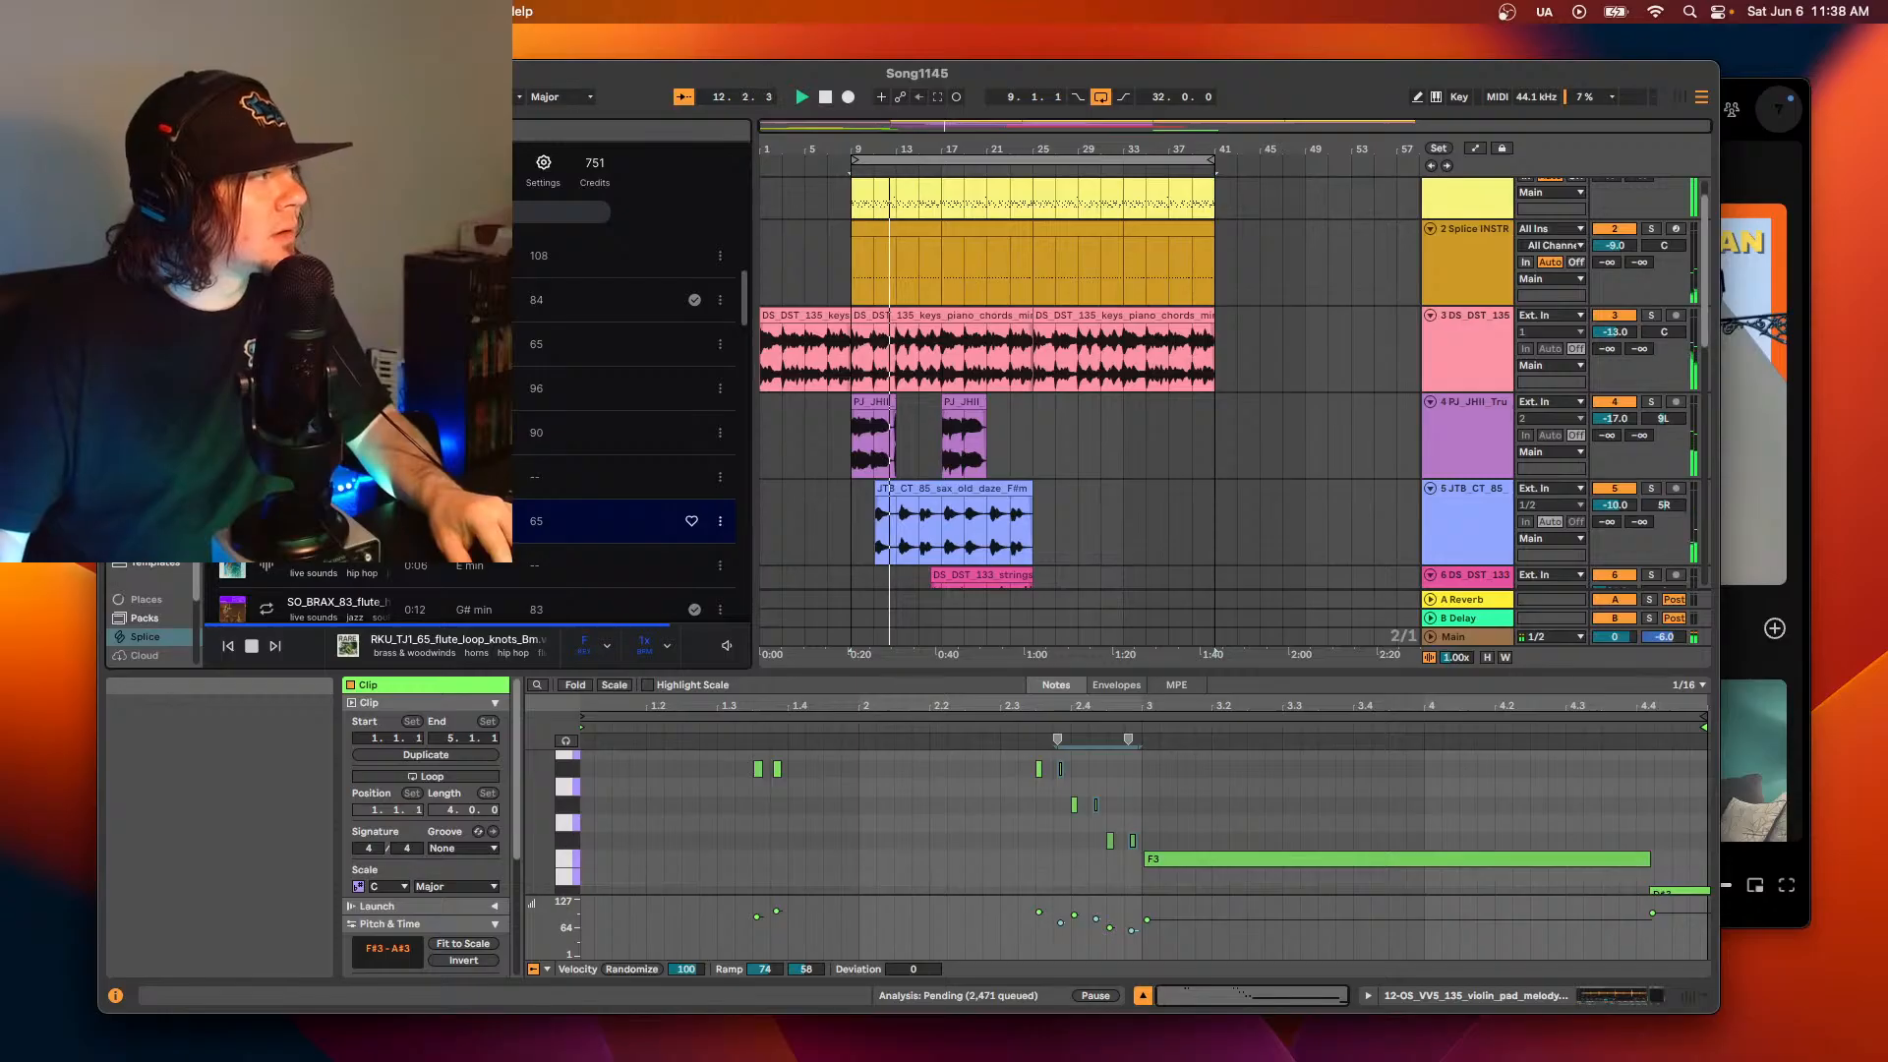
# - Add an audio track below track 12, place the RKU_TJ1_65_flute_loop_knots loop on it at bar 17 and play it
pyautogui.scroll(-1, 1246, 436)
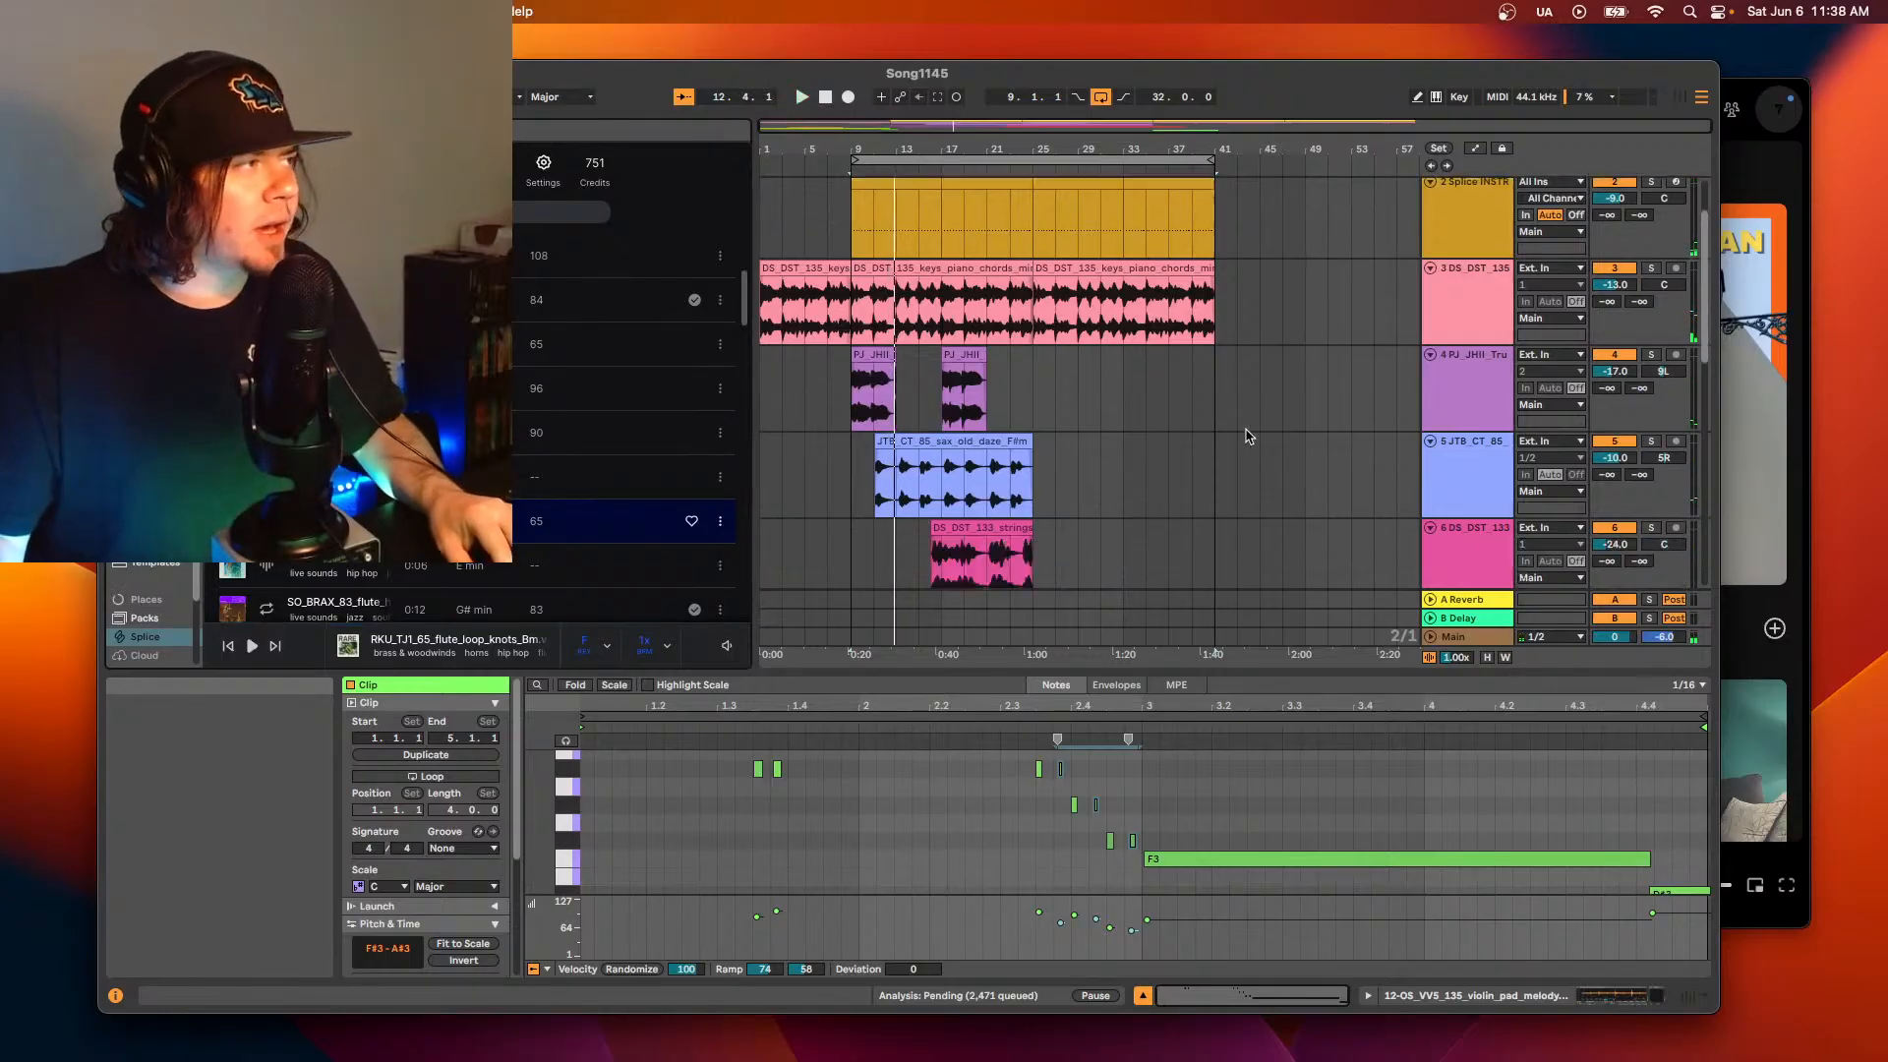
pyautogui.scroll(-12, 1245, 436)
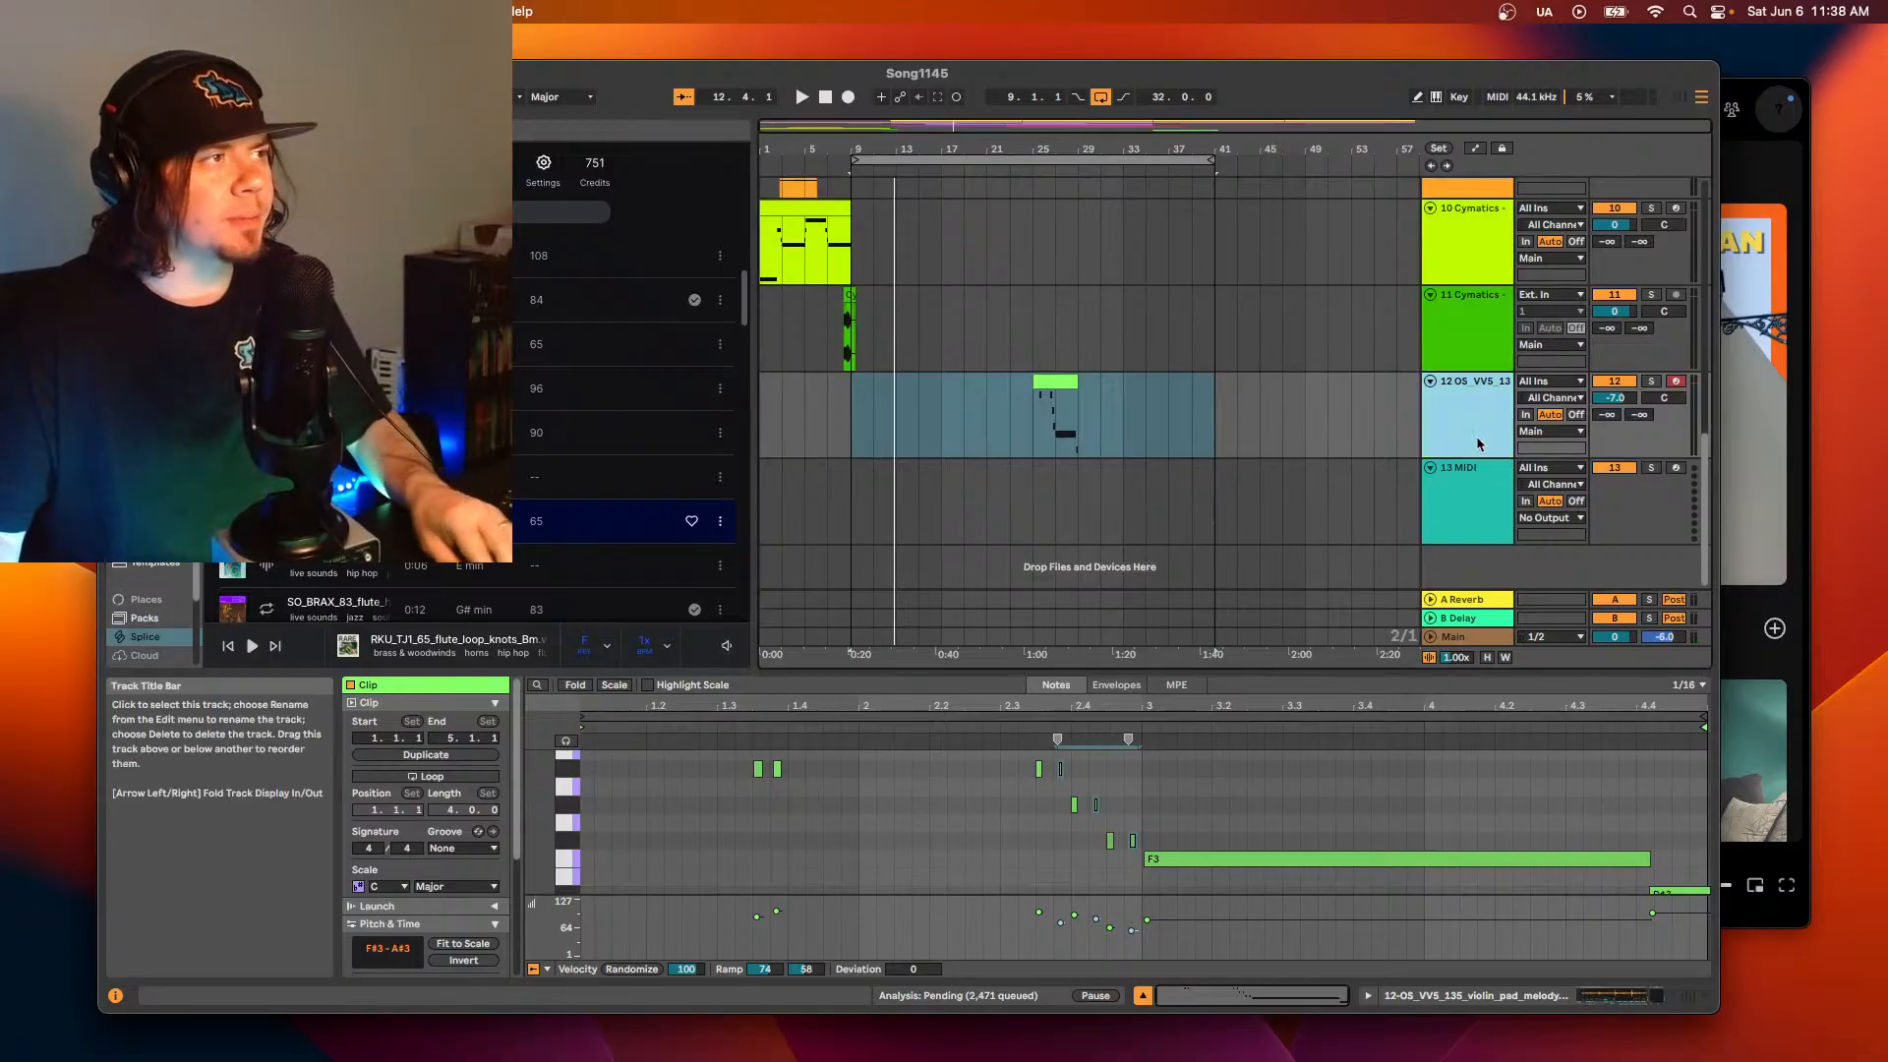
pyautogui.press('super+t')
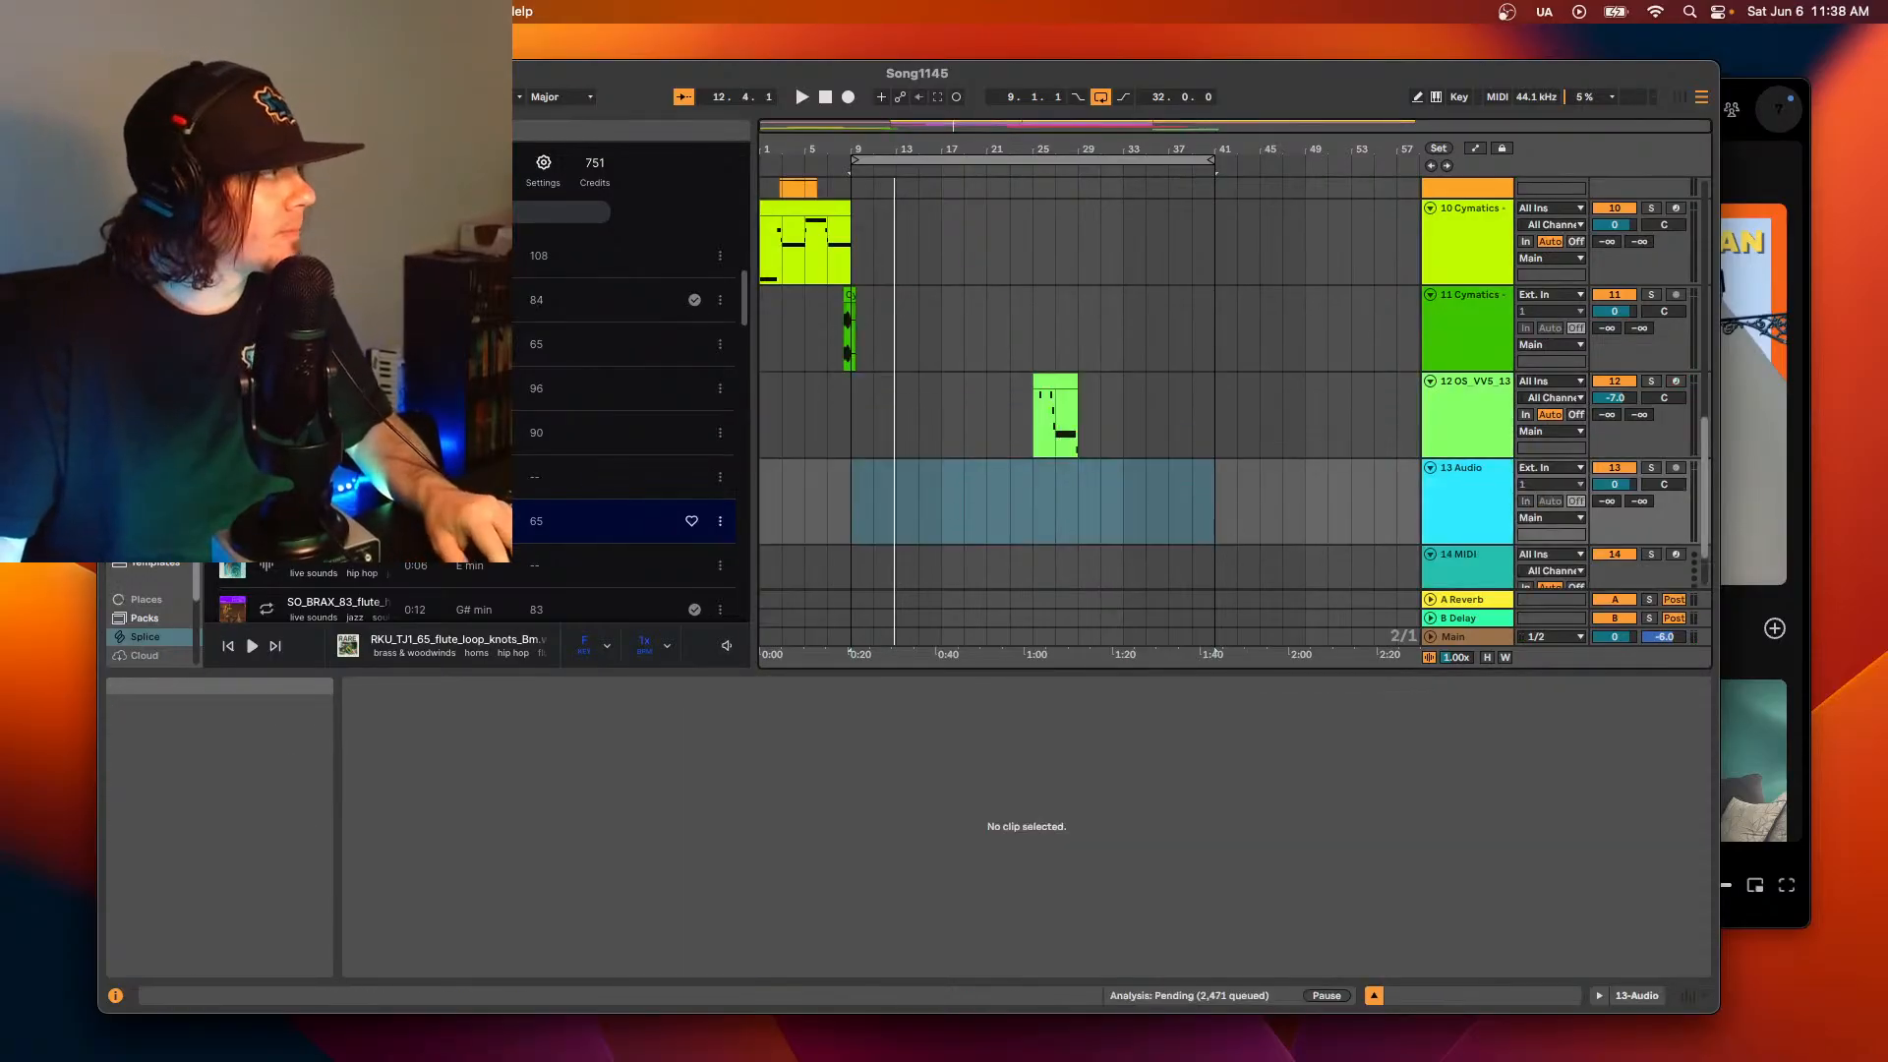
pyautogui.moveTo(550, 521); pyautogui.dragTo(947, 512)
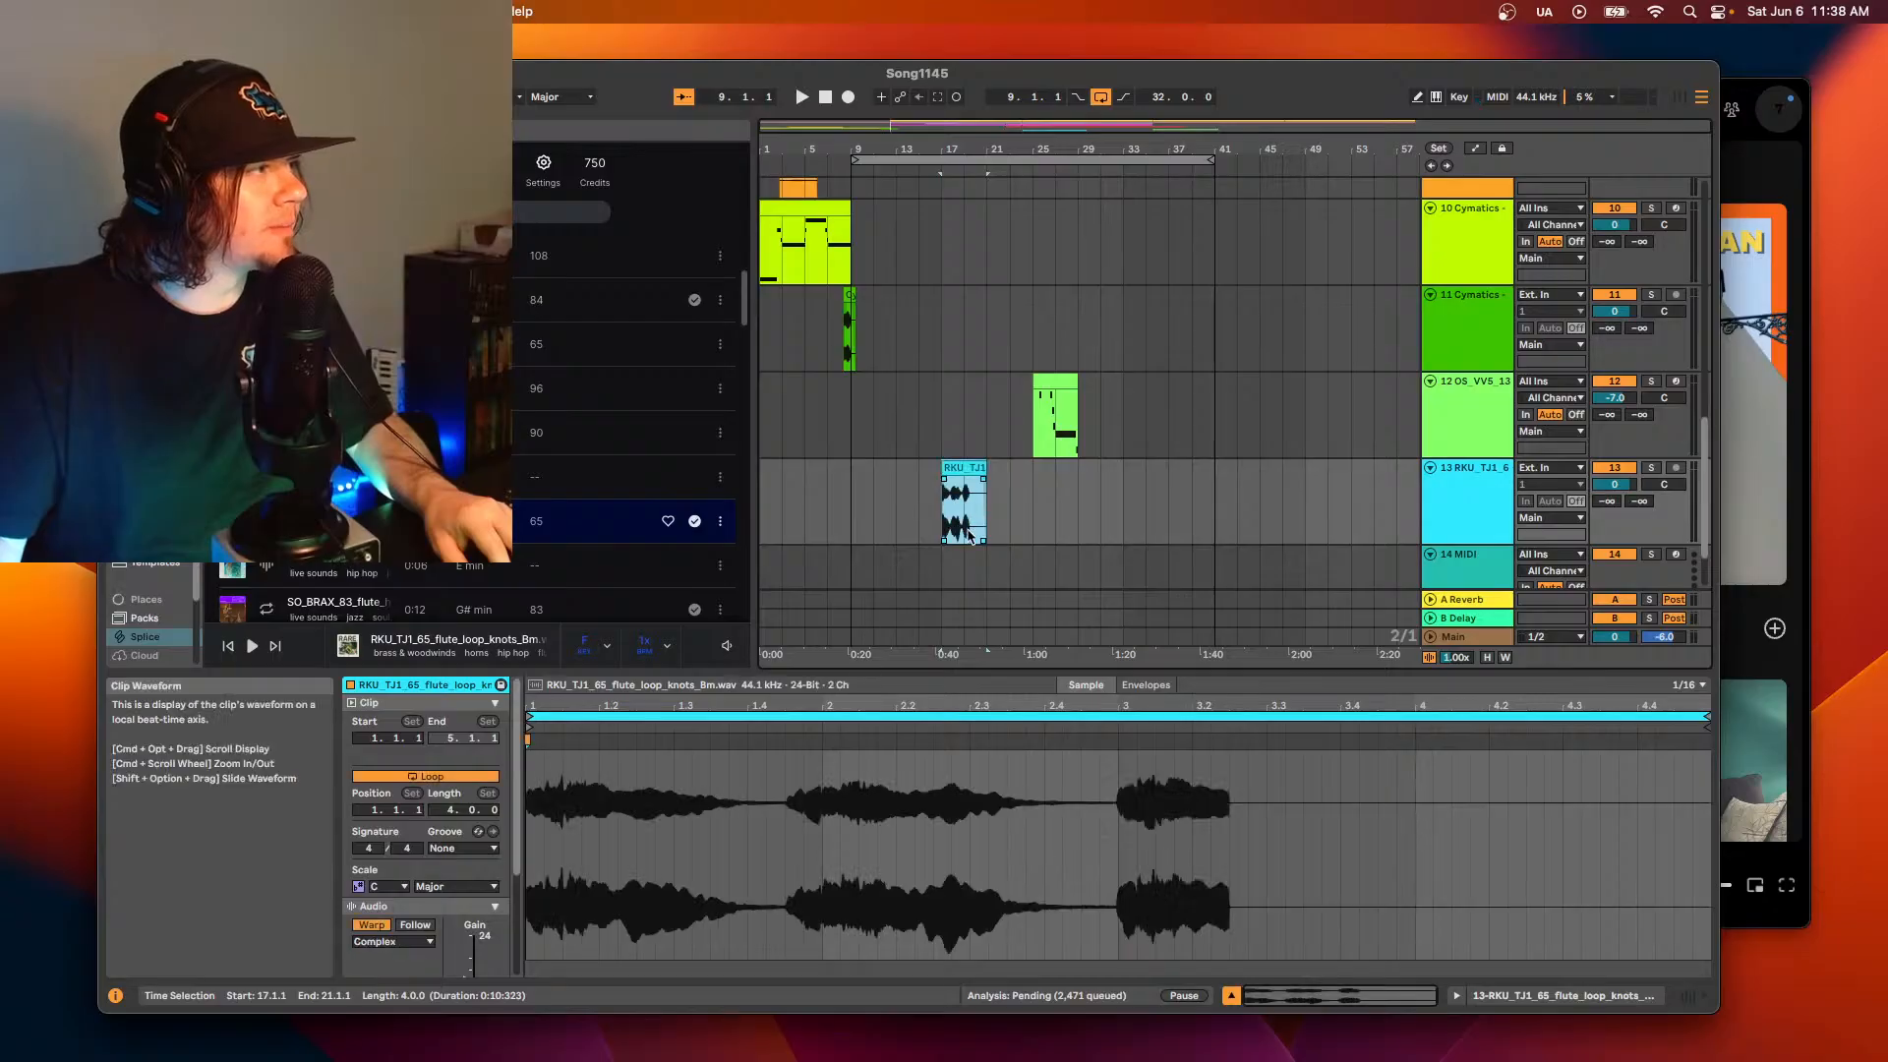
pyautogui.press('space')
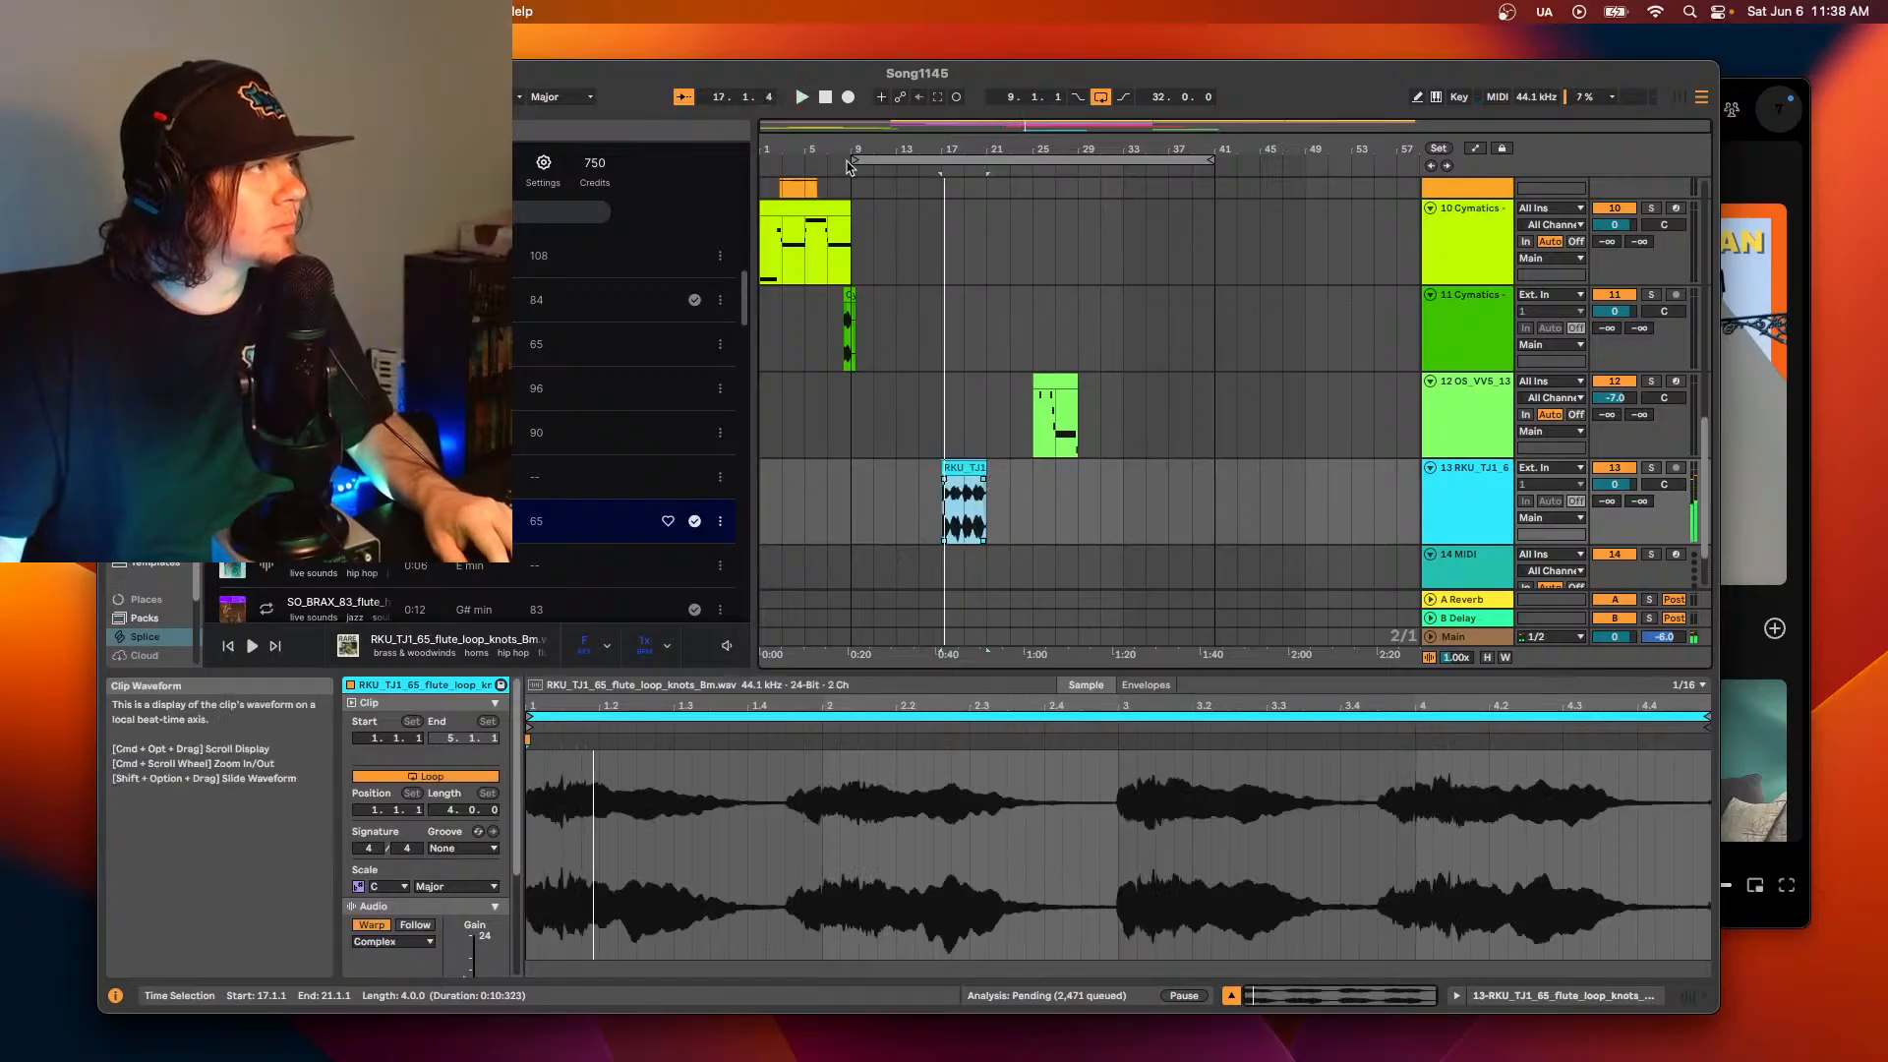
# - Shorten the flute clip so that it runs from bar 17 to 17.4.3
pyautogui.moveTo(867, 126); pyautogui.dragTo(945, 305)
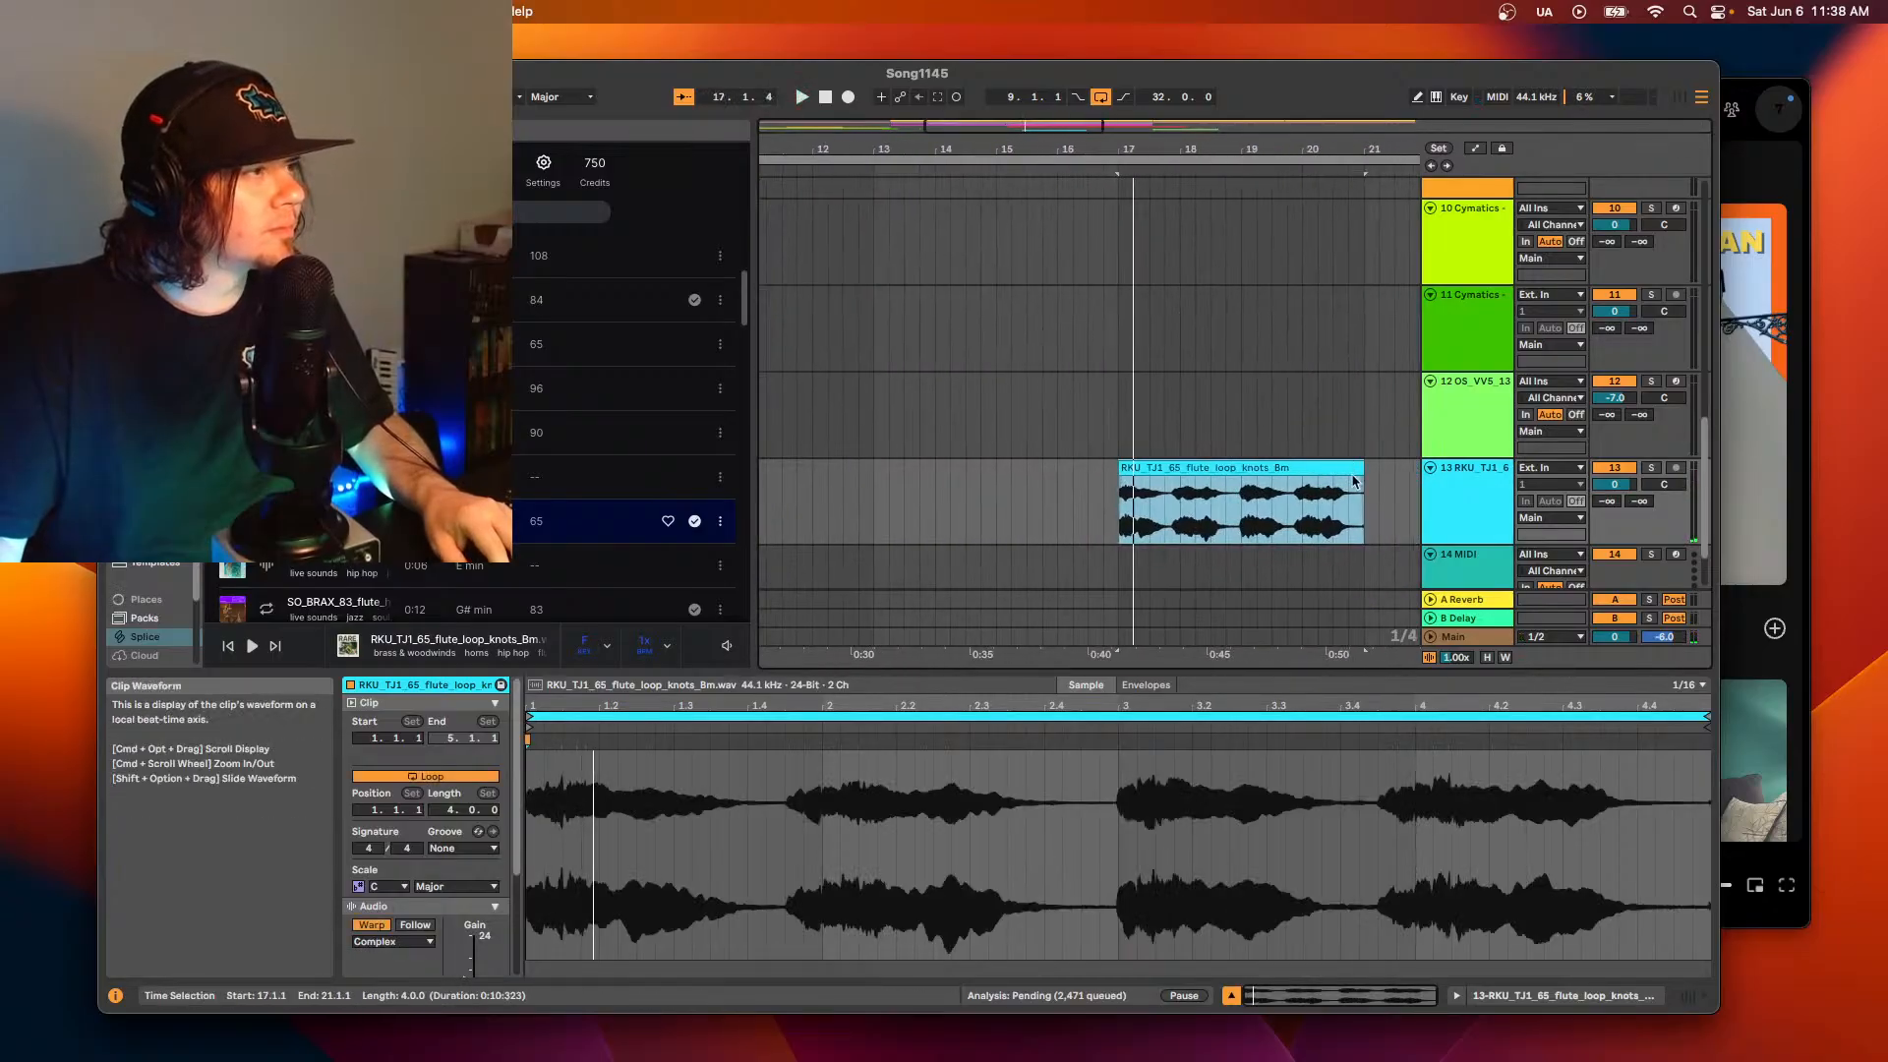
pyautogui.moveTo(1360, 474); pyautogui.dragTo(1176, 468)
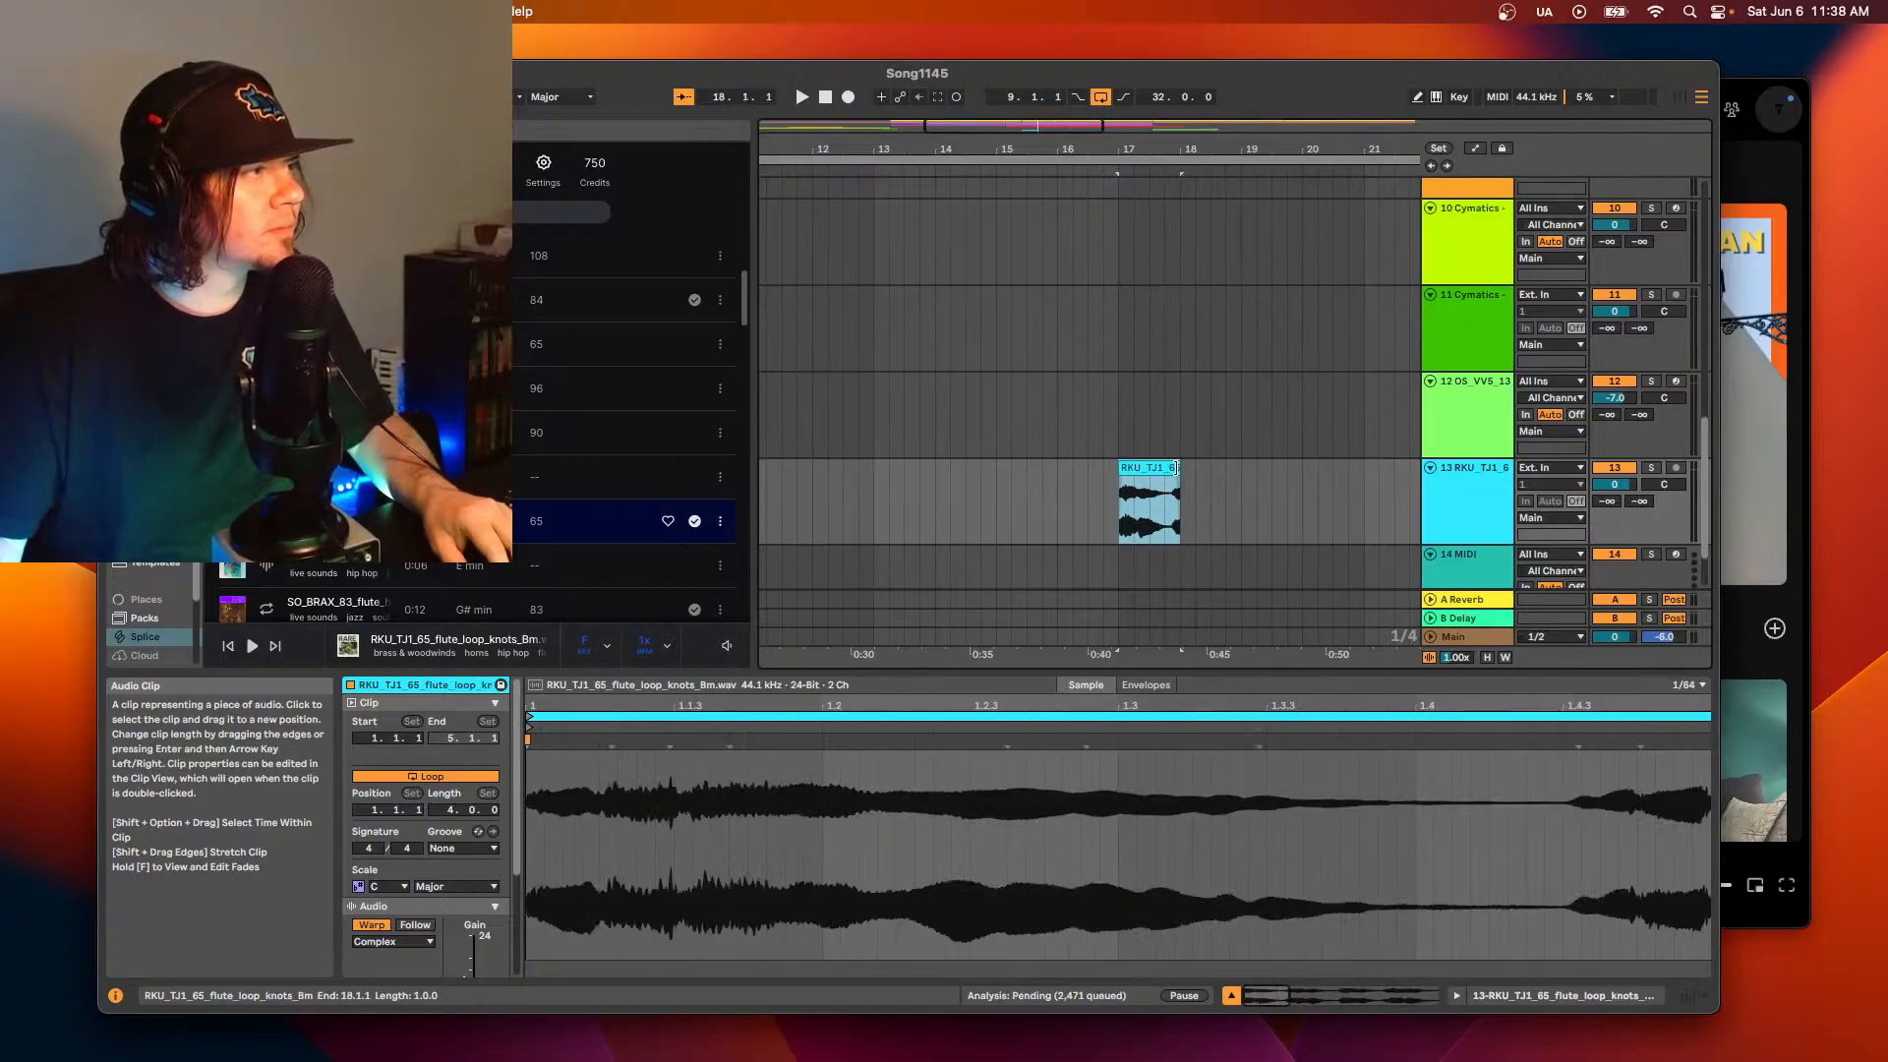
pyautogui.press('z')
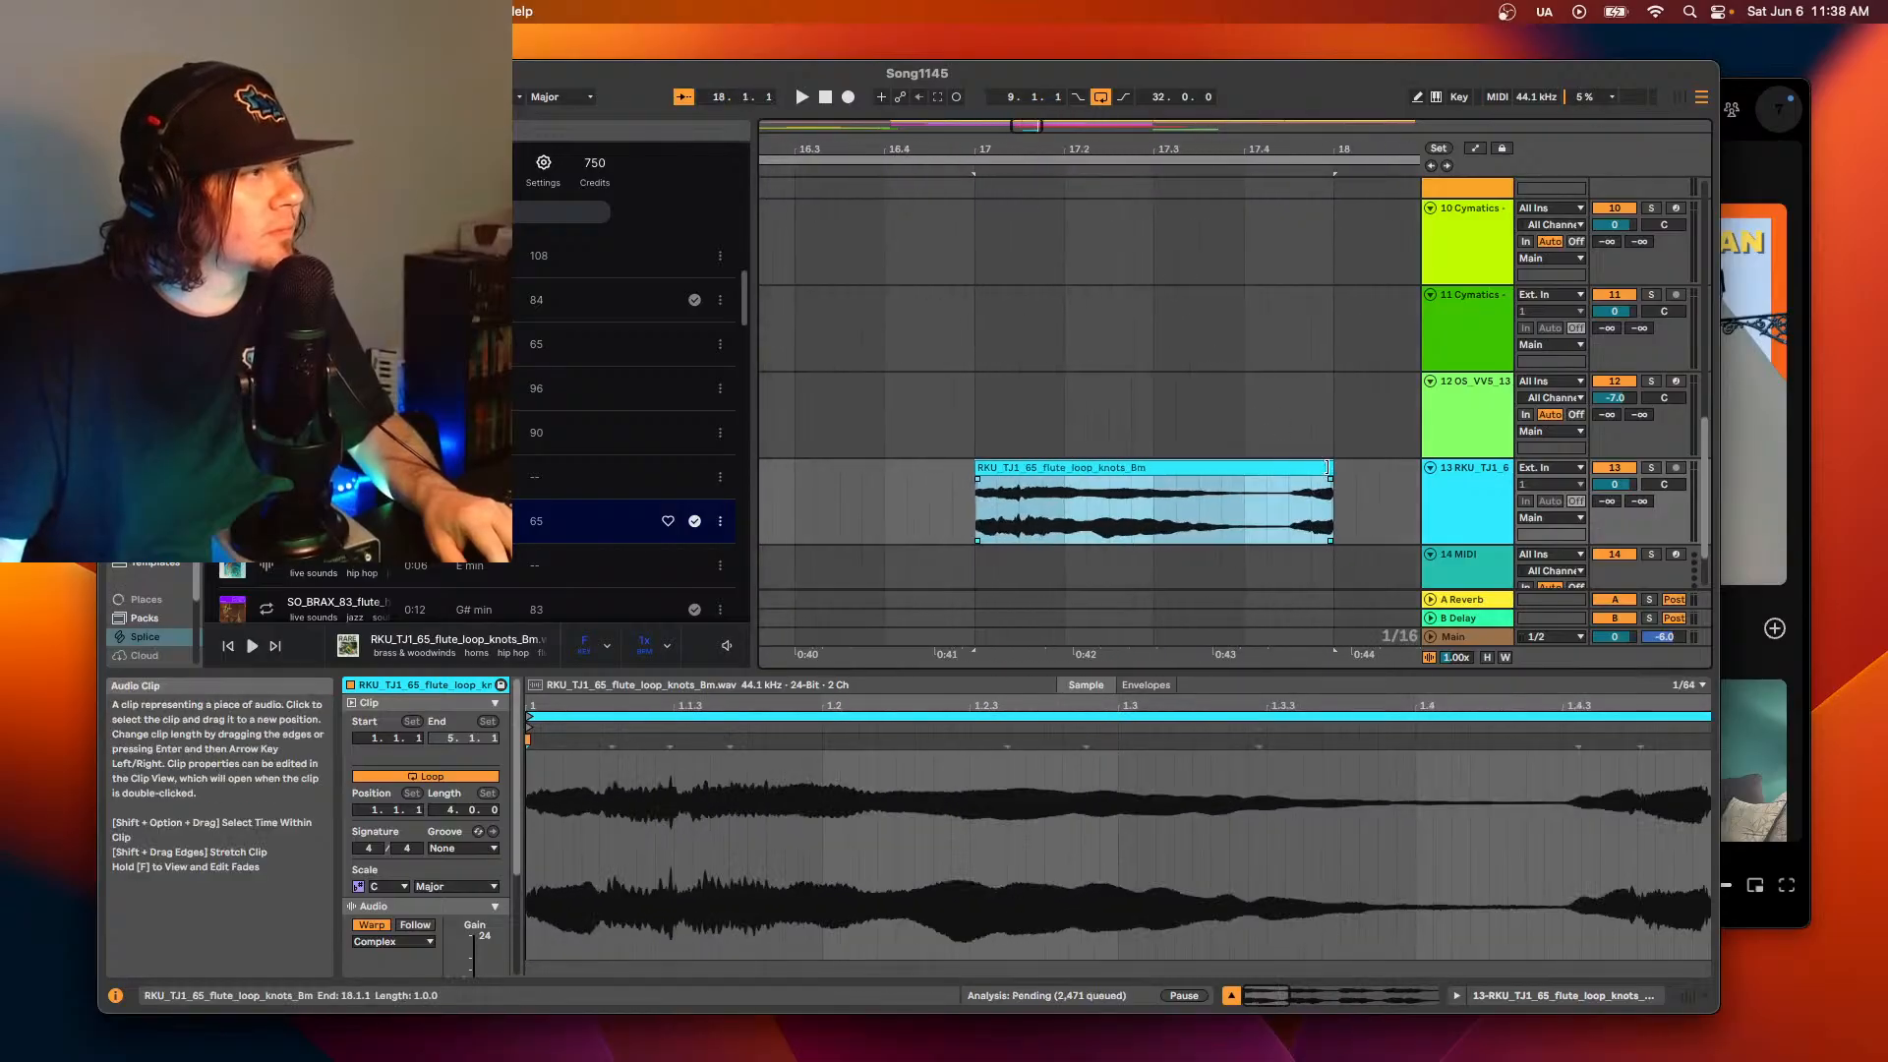
pyautogui.moveTo(1328, 468); pyautogui.dragTo(1288, 469)
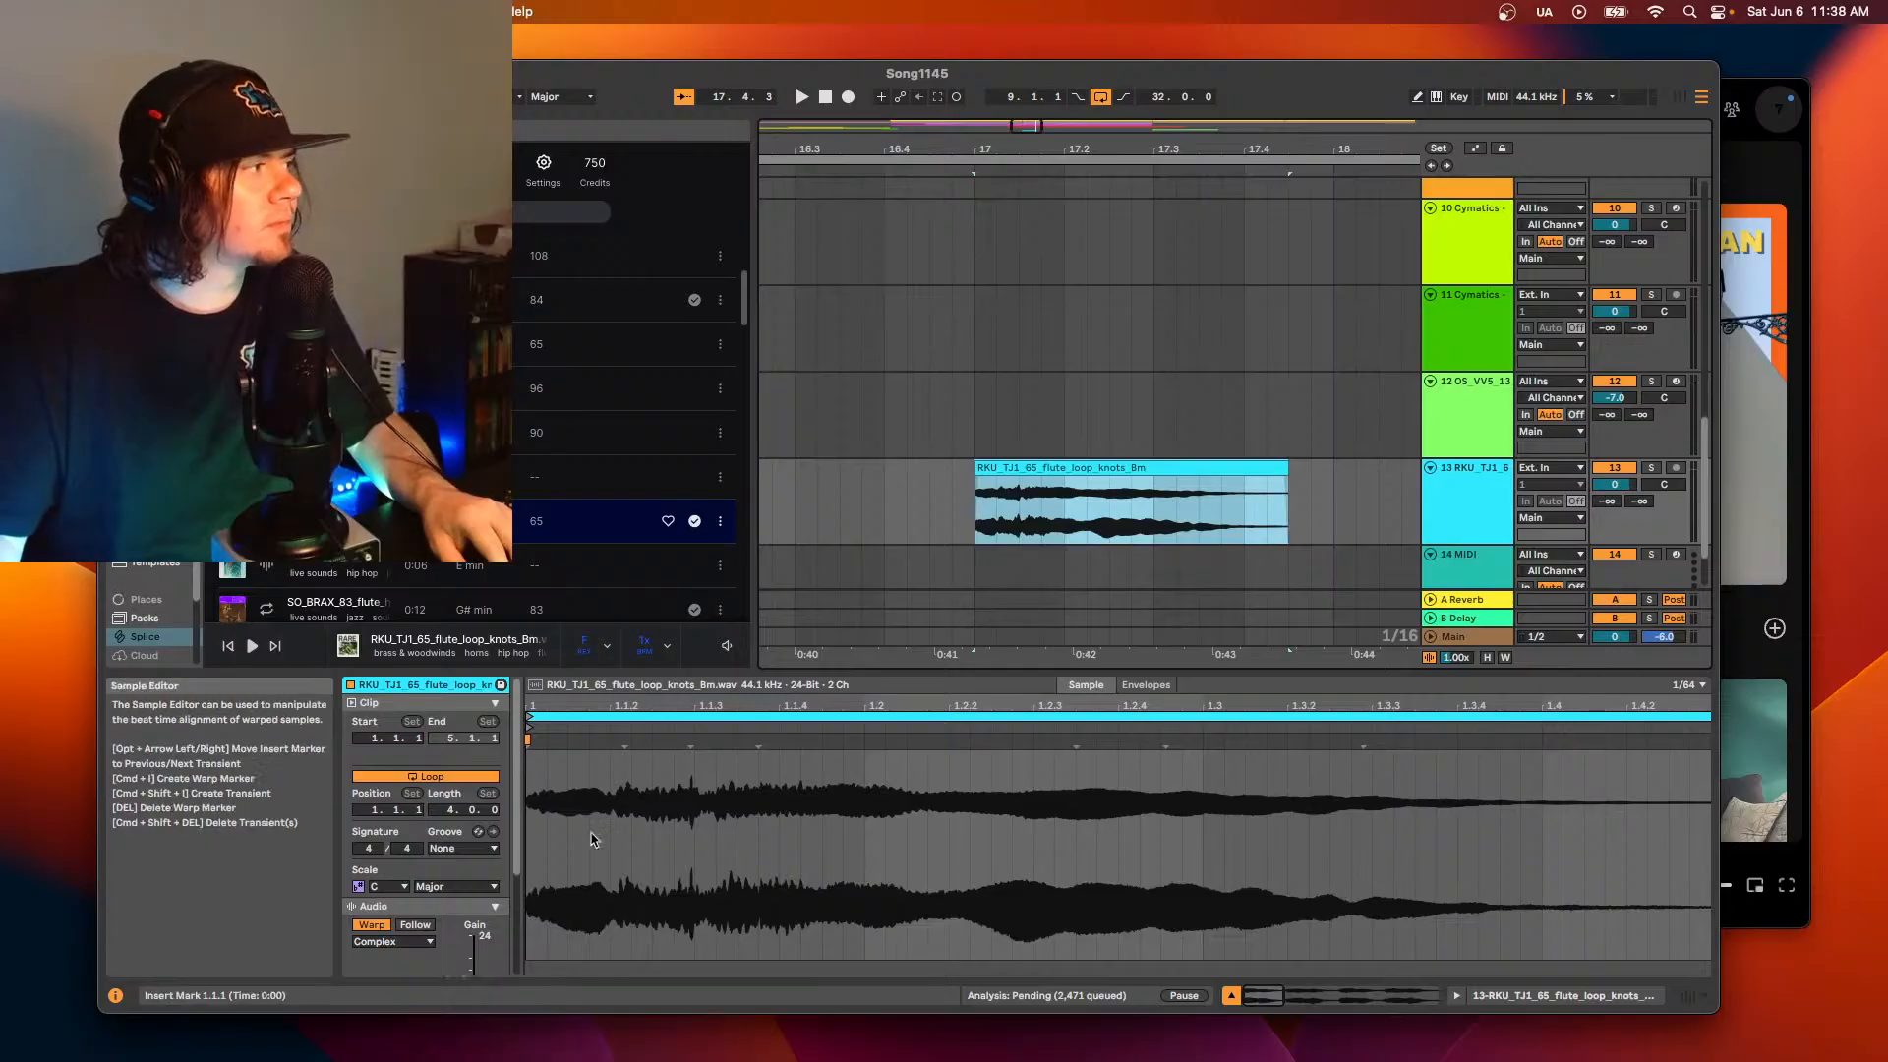
# - Lower the flute clip's gain to -2.6 dB
pyautogui.scroll(-3, 473, 885)
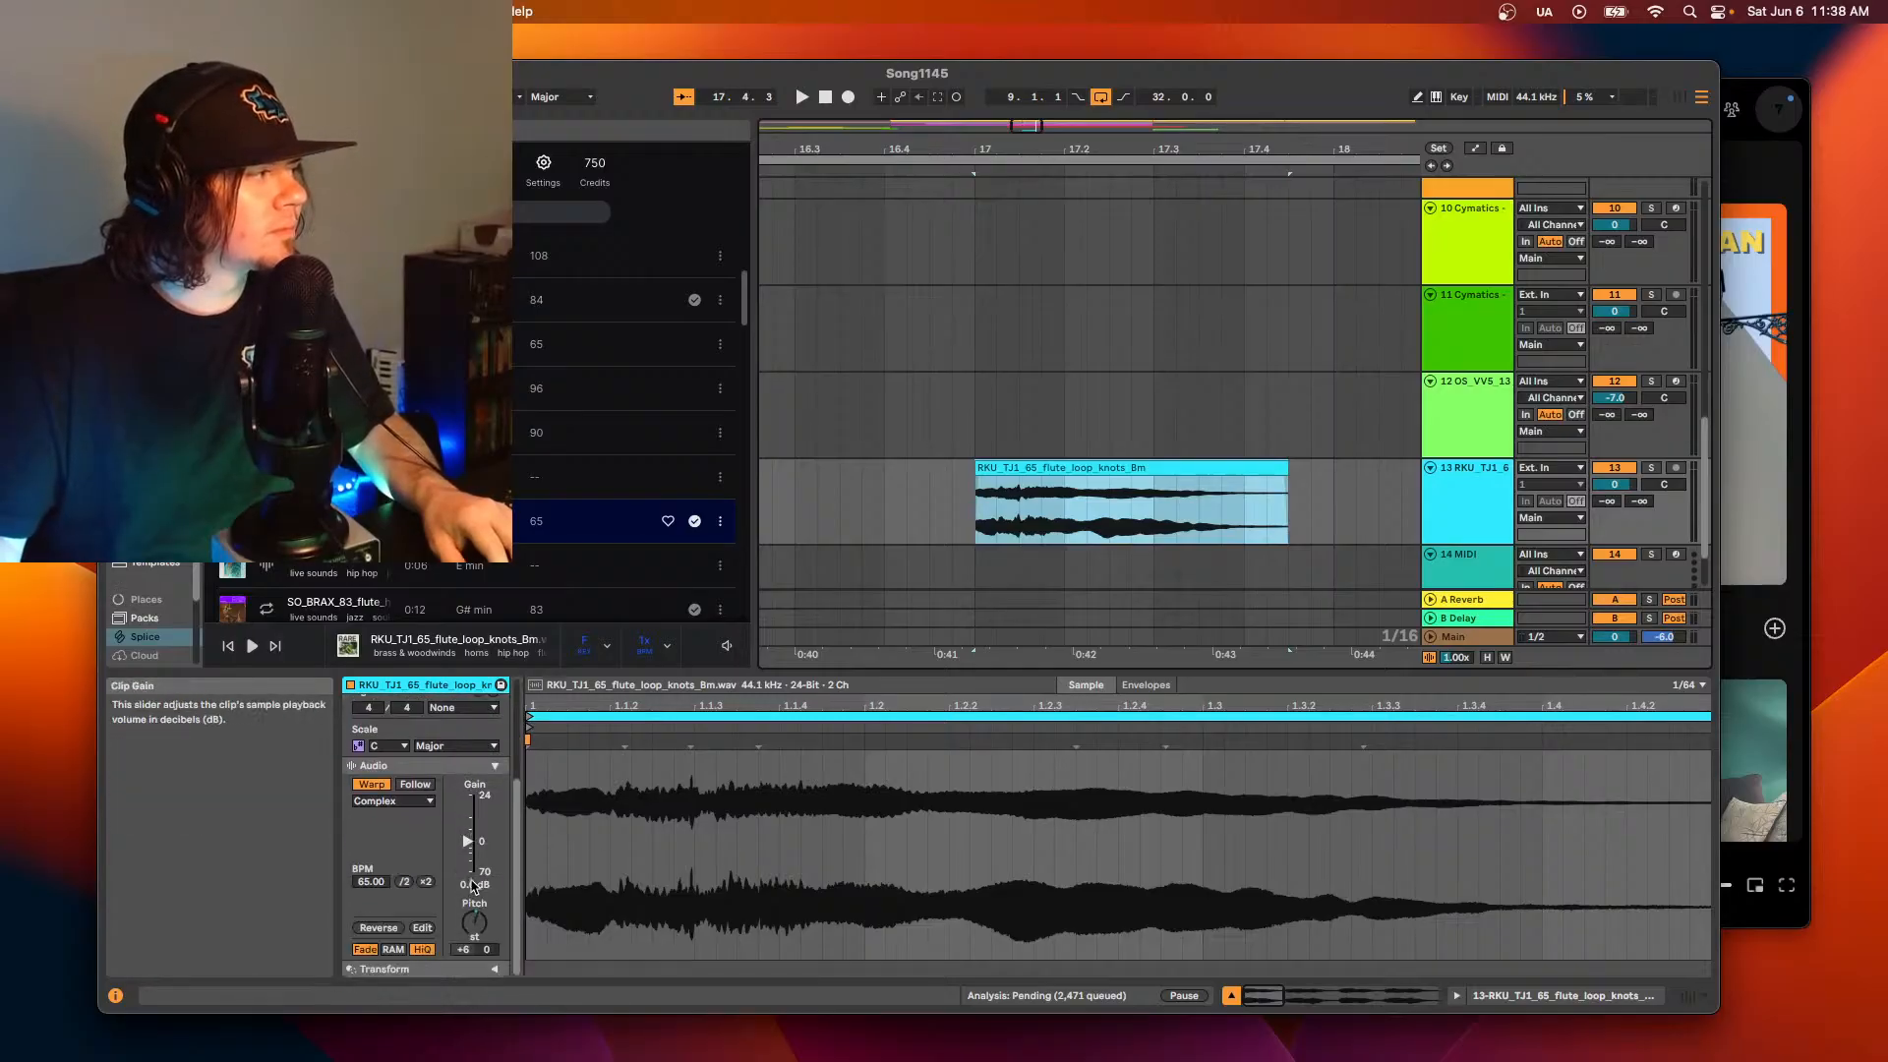
pyautogui.click(473, 885)
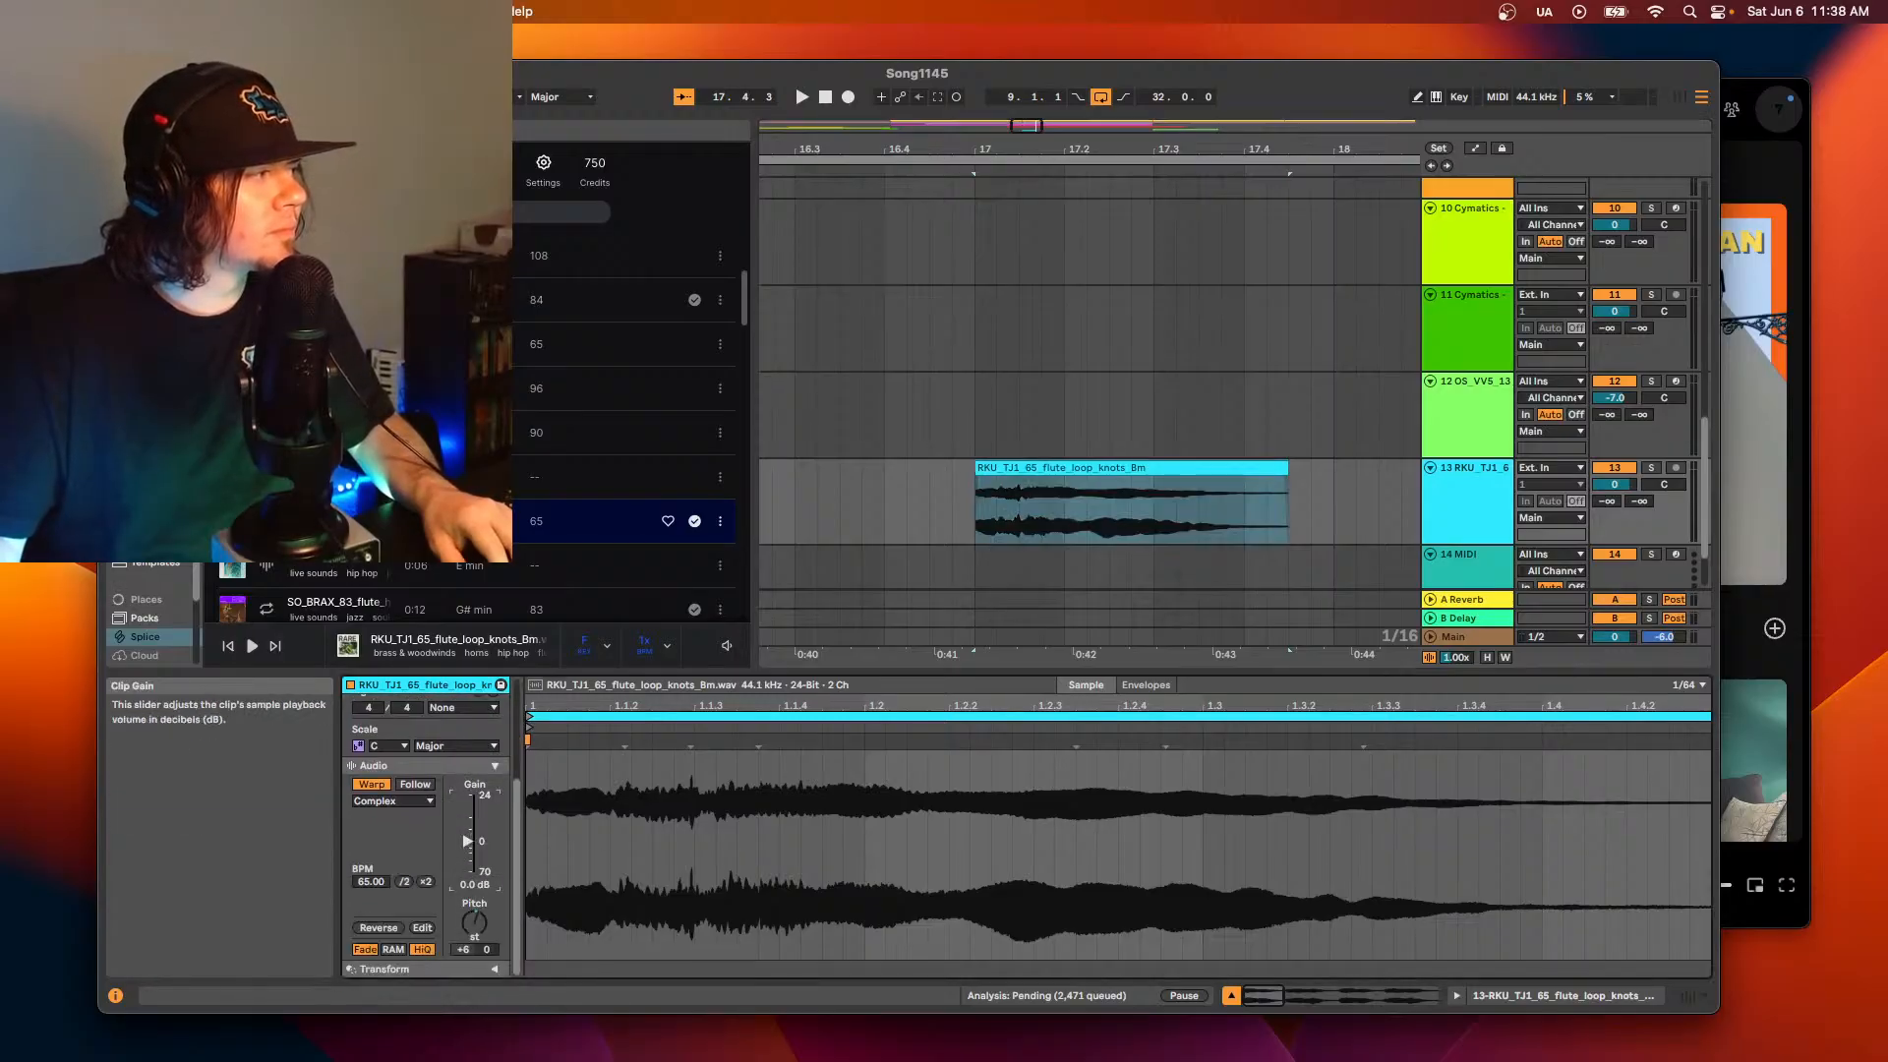
pyautogui.moveTo(473, 885); pyautogui.dragTo(470, 850)
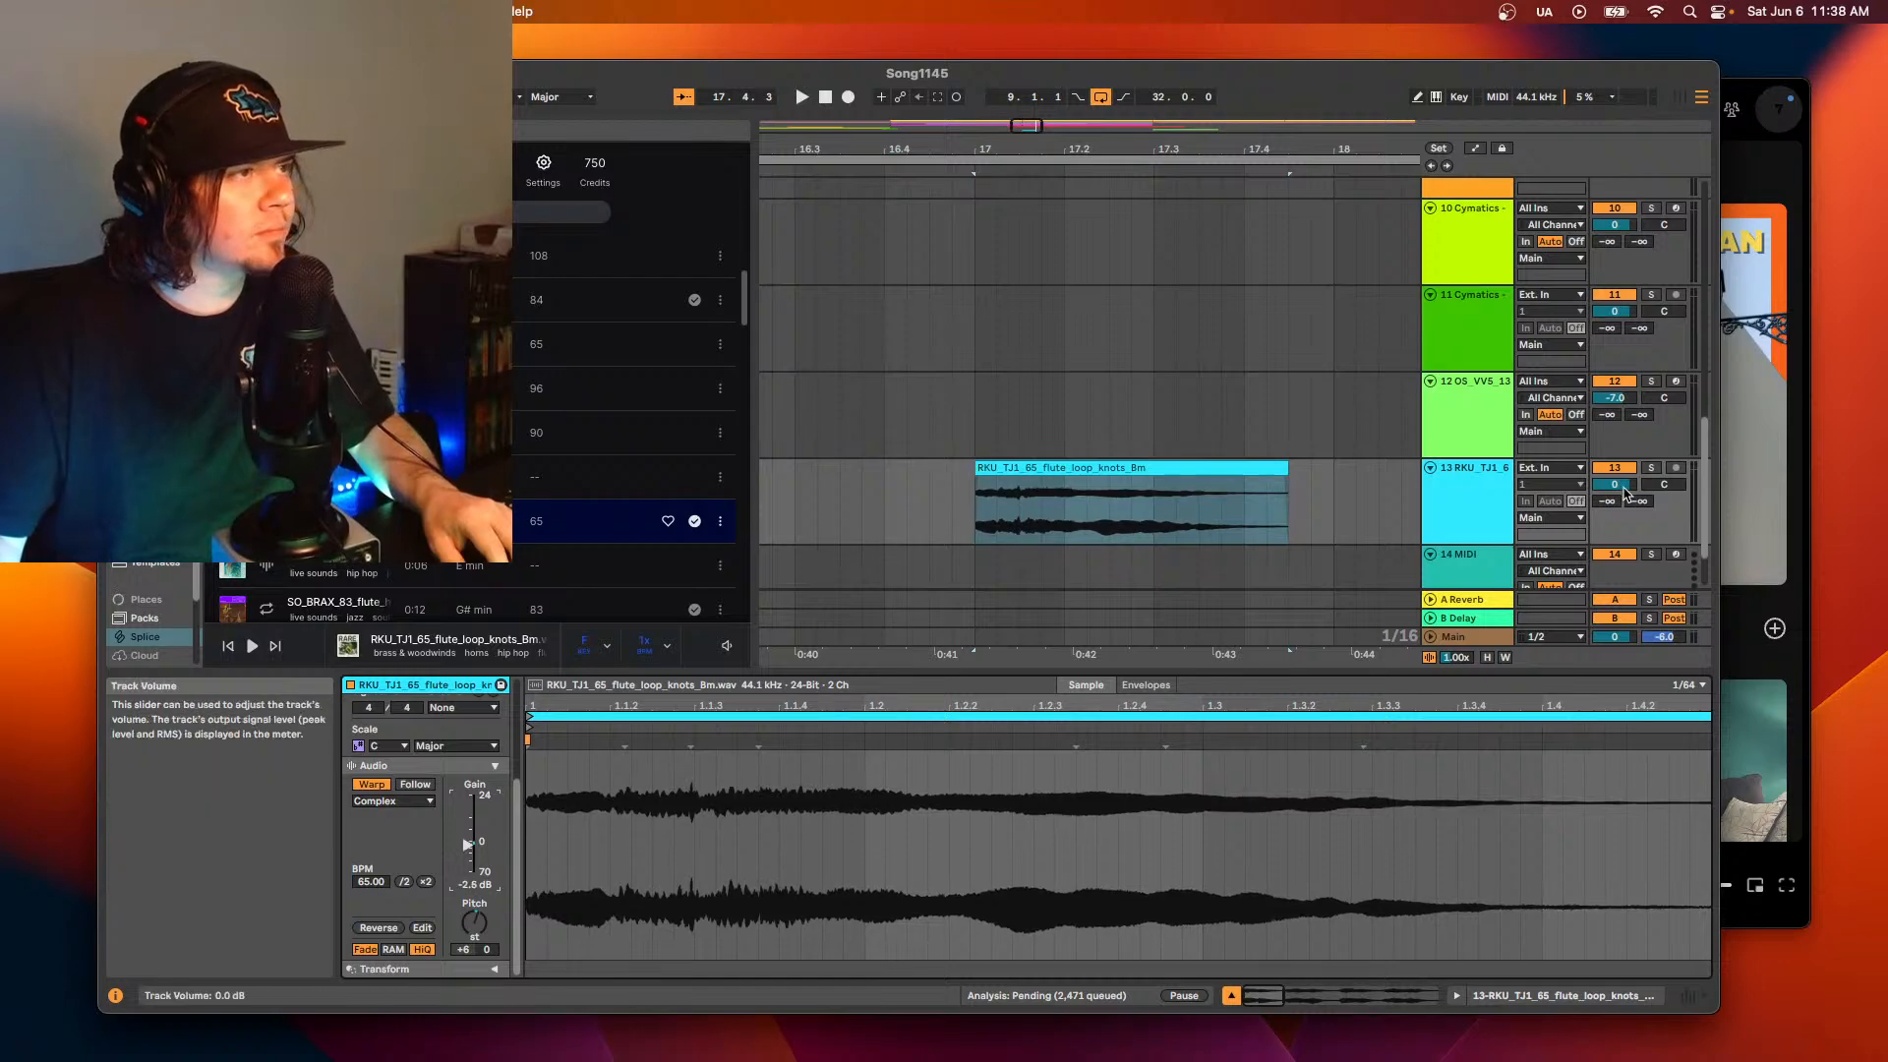
# - Lower the flute track's volume to -16 dB during playback and set the playback start to bar 16
pyautogui.moveTo(1622, 484); pyautogui.dragTo(1629, 491)
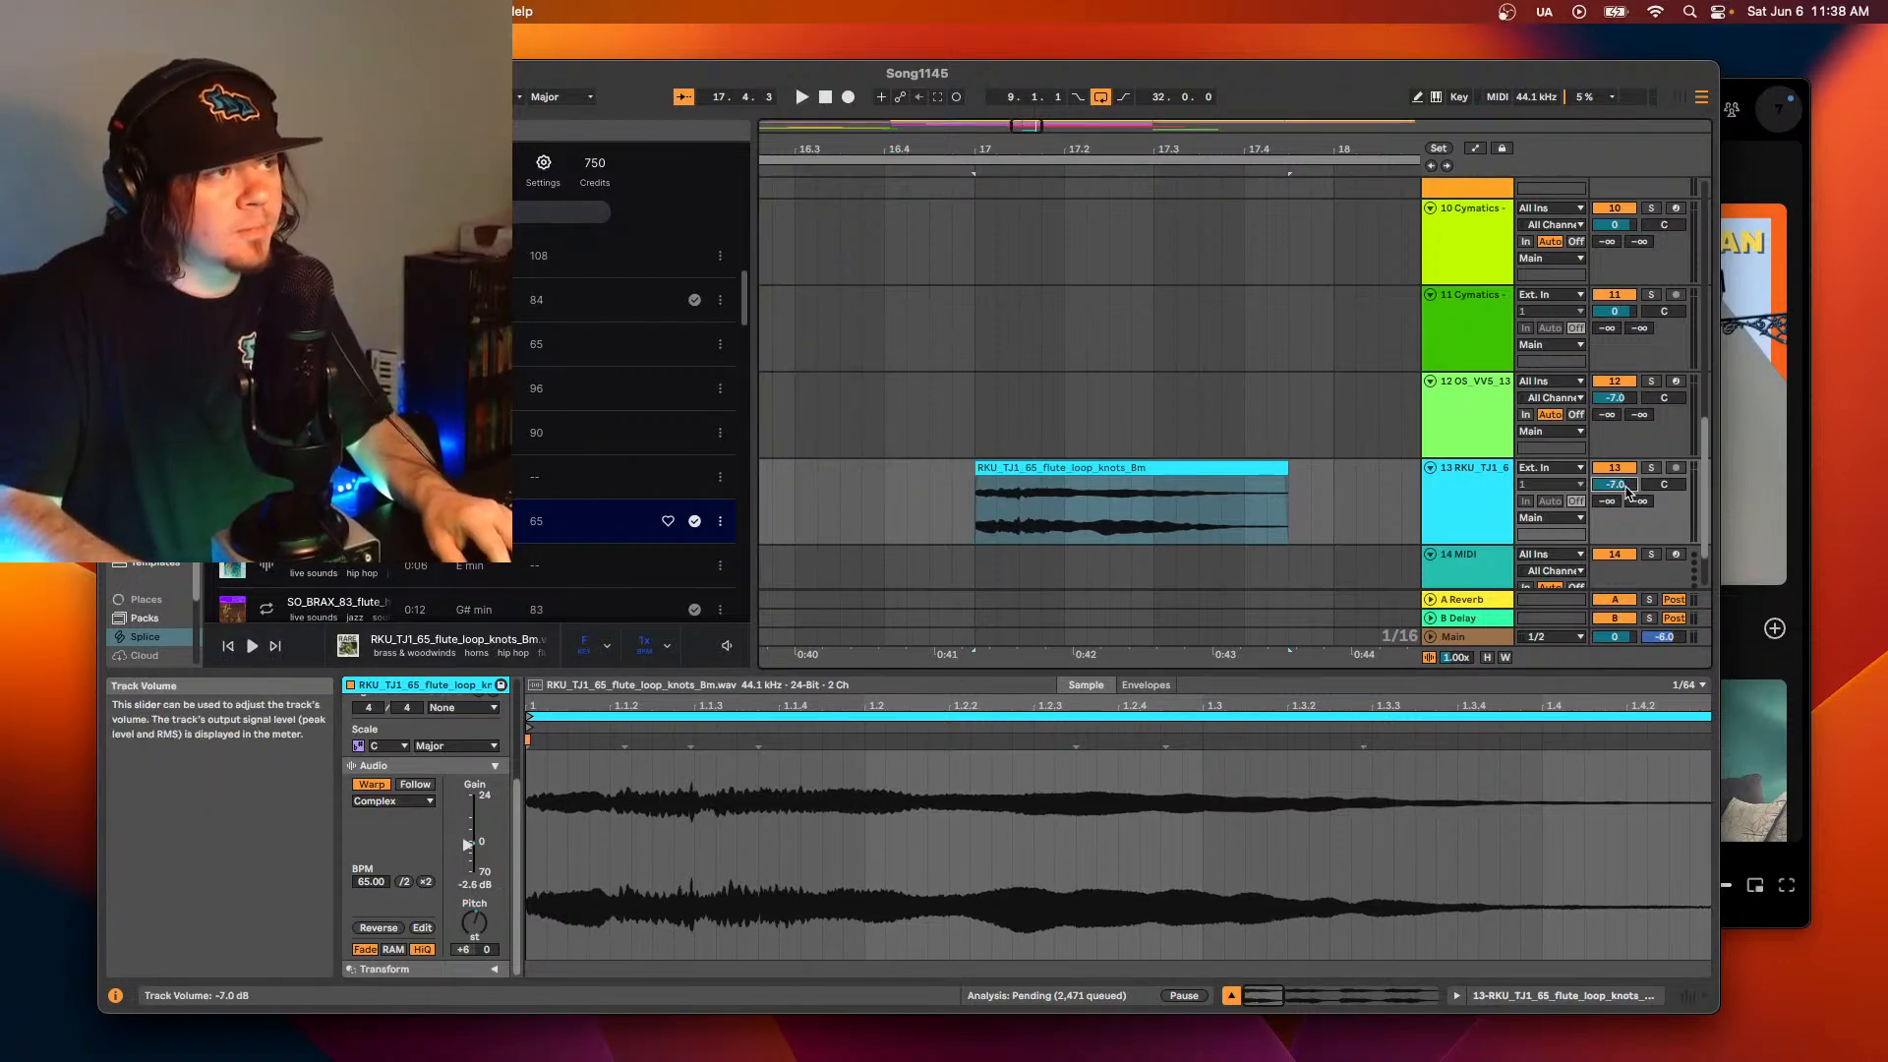
pyautogui.press('space')
pyautogui.scroll(-9, 1630, 492)
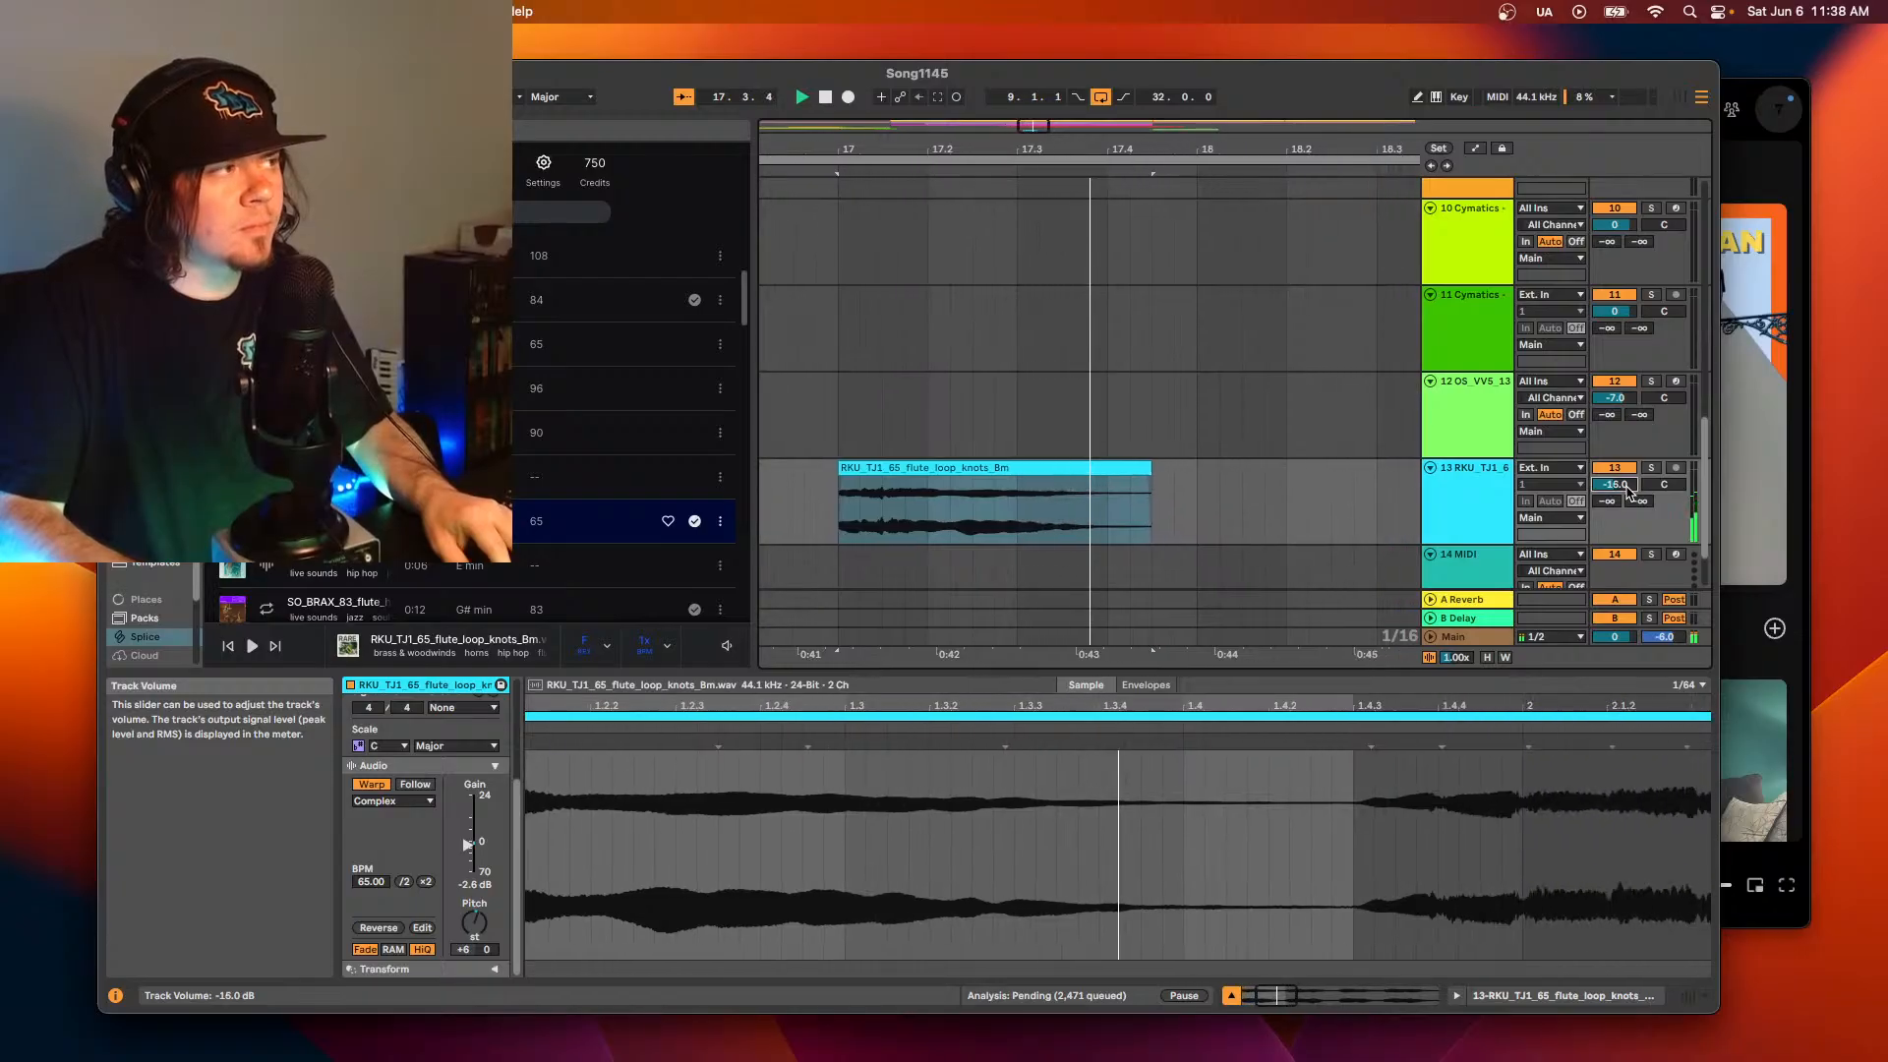
pyautogui.moveTo(1212, 149); pyautogui.dragTo(1213, 65)
pyautogui.click(1150, 523)
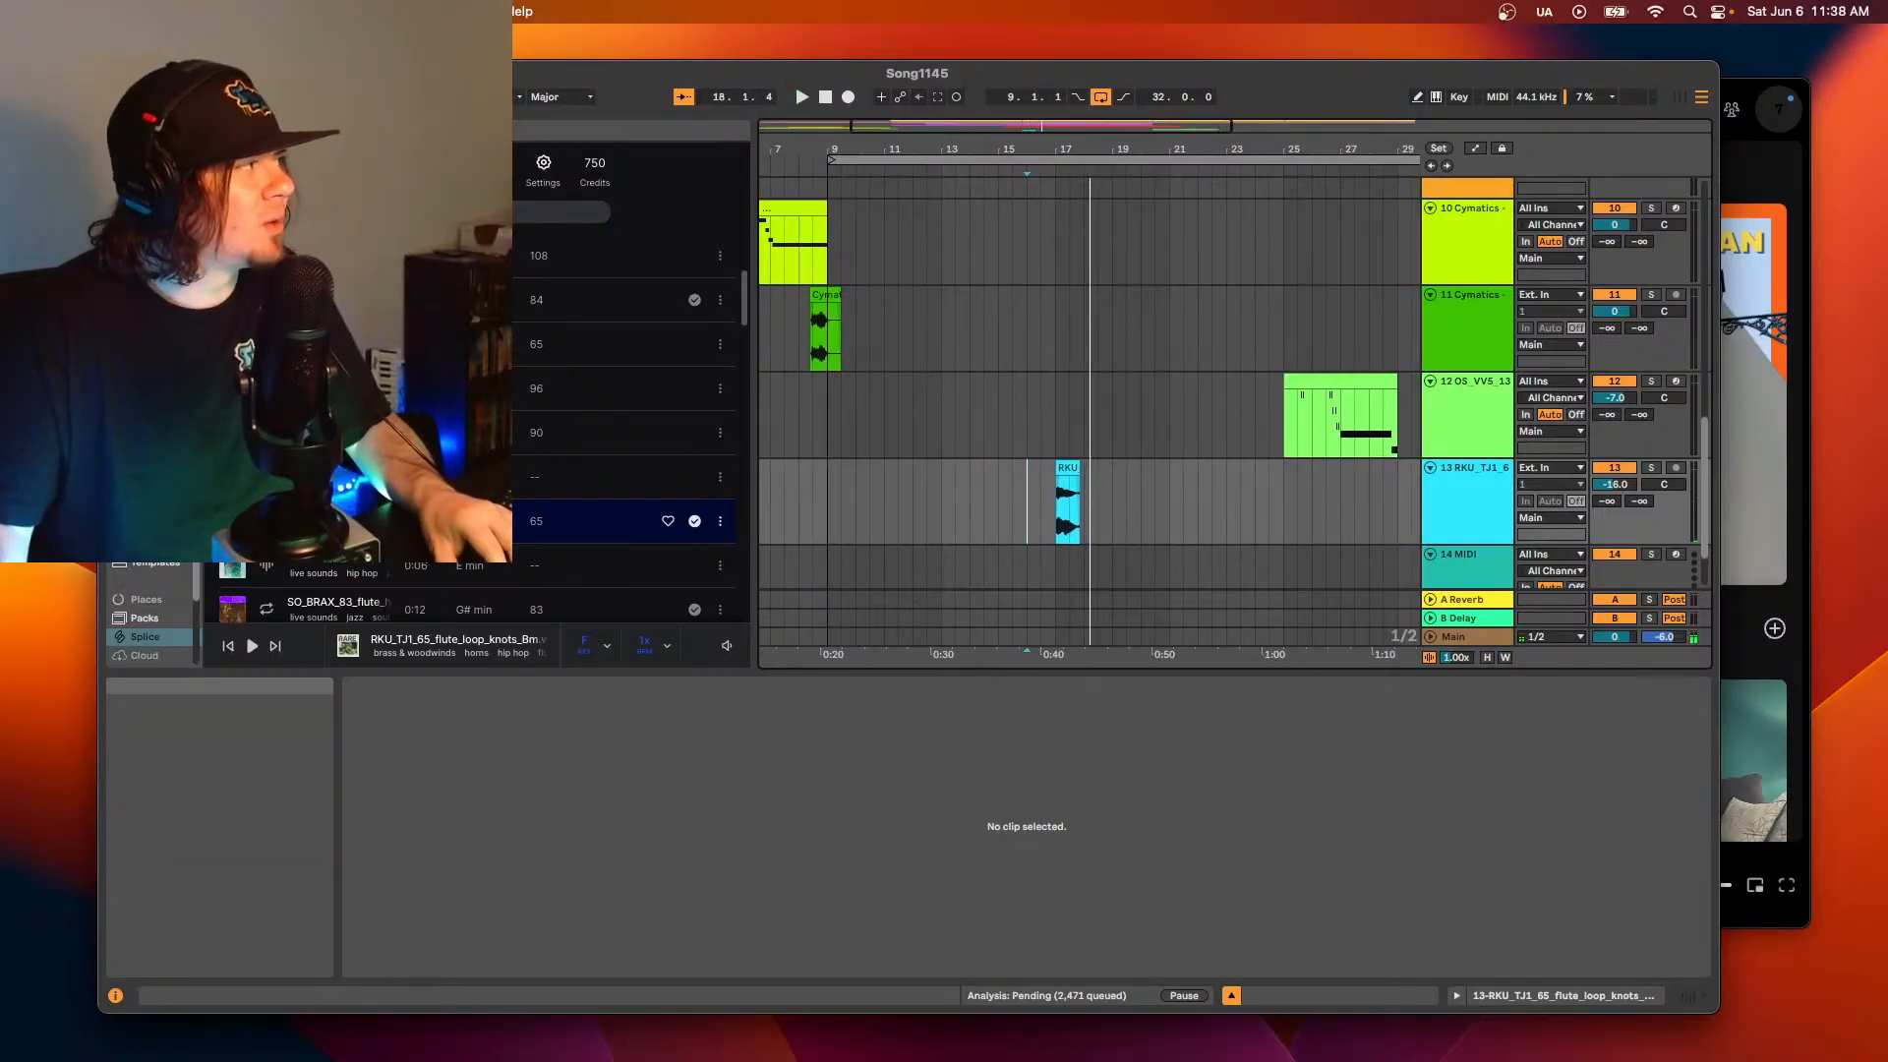
# - Switch to full screen and add the default Delay effect to the flute track
pyautogui.click(153, 395)
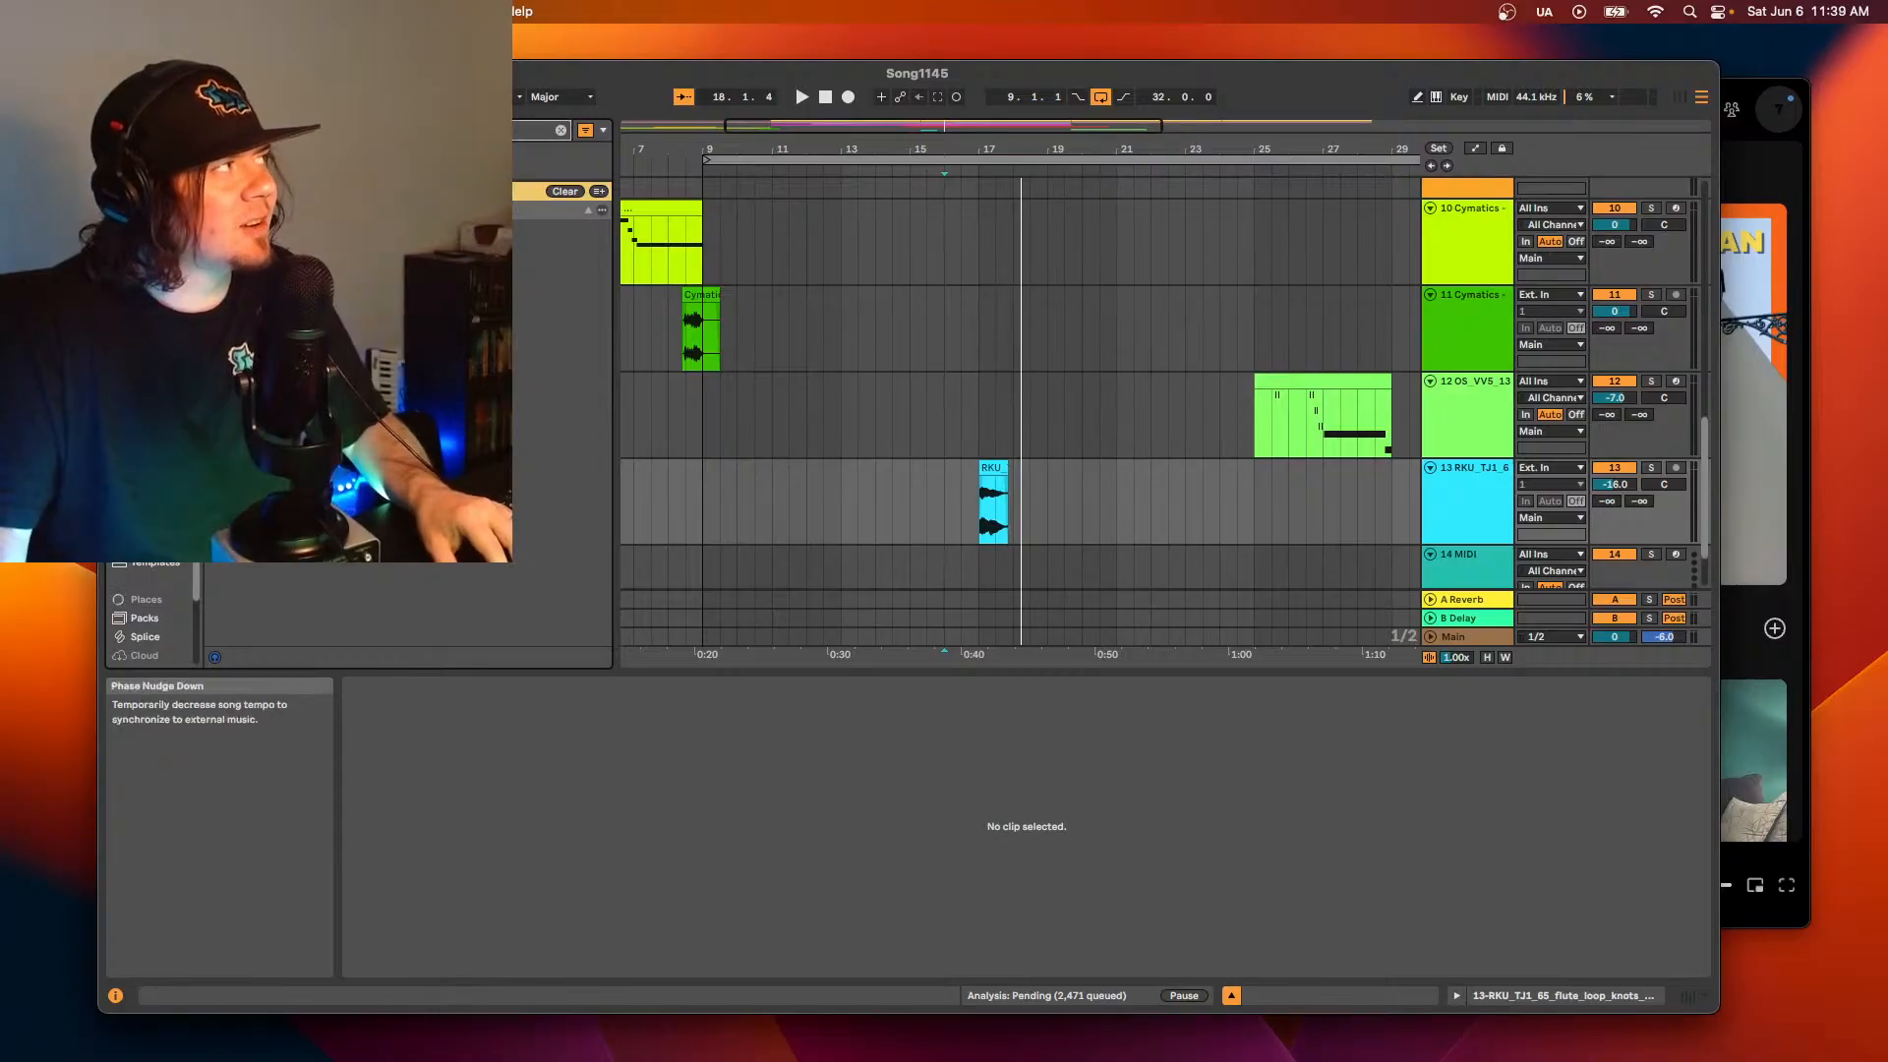
pyautogui.press('ctrl+super+f')
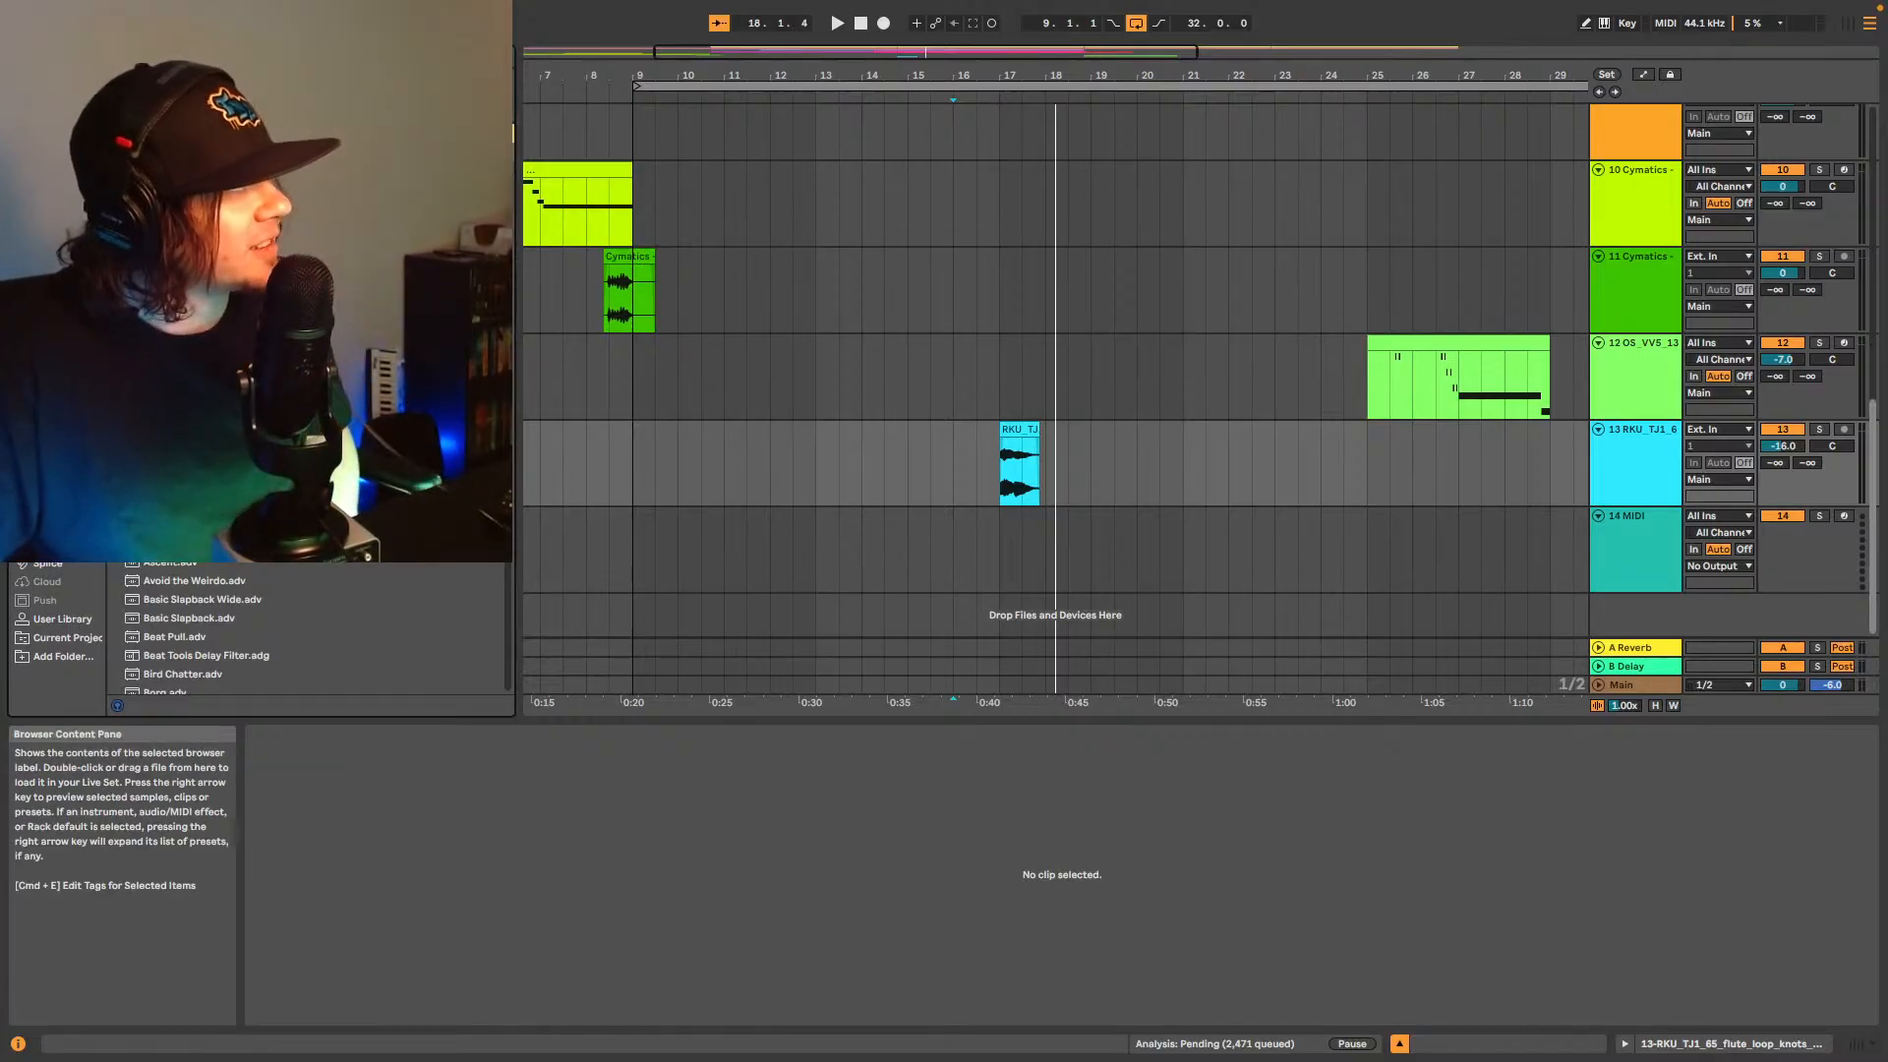
pyautogui.moveTo(976, 506); pyautogui.dragTo(979, 503)
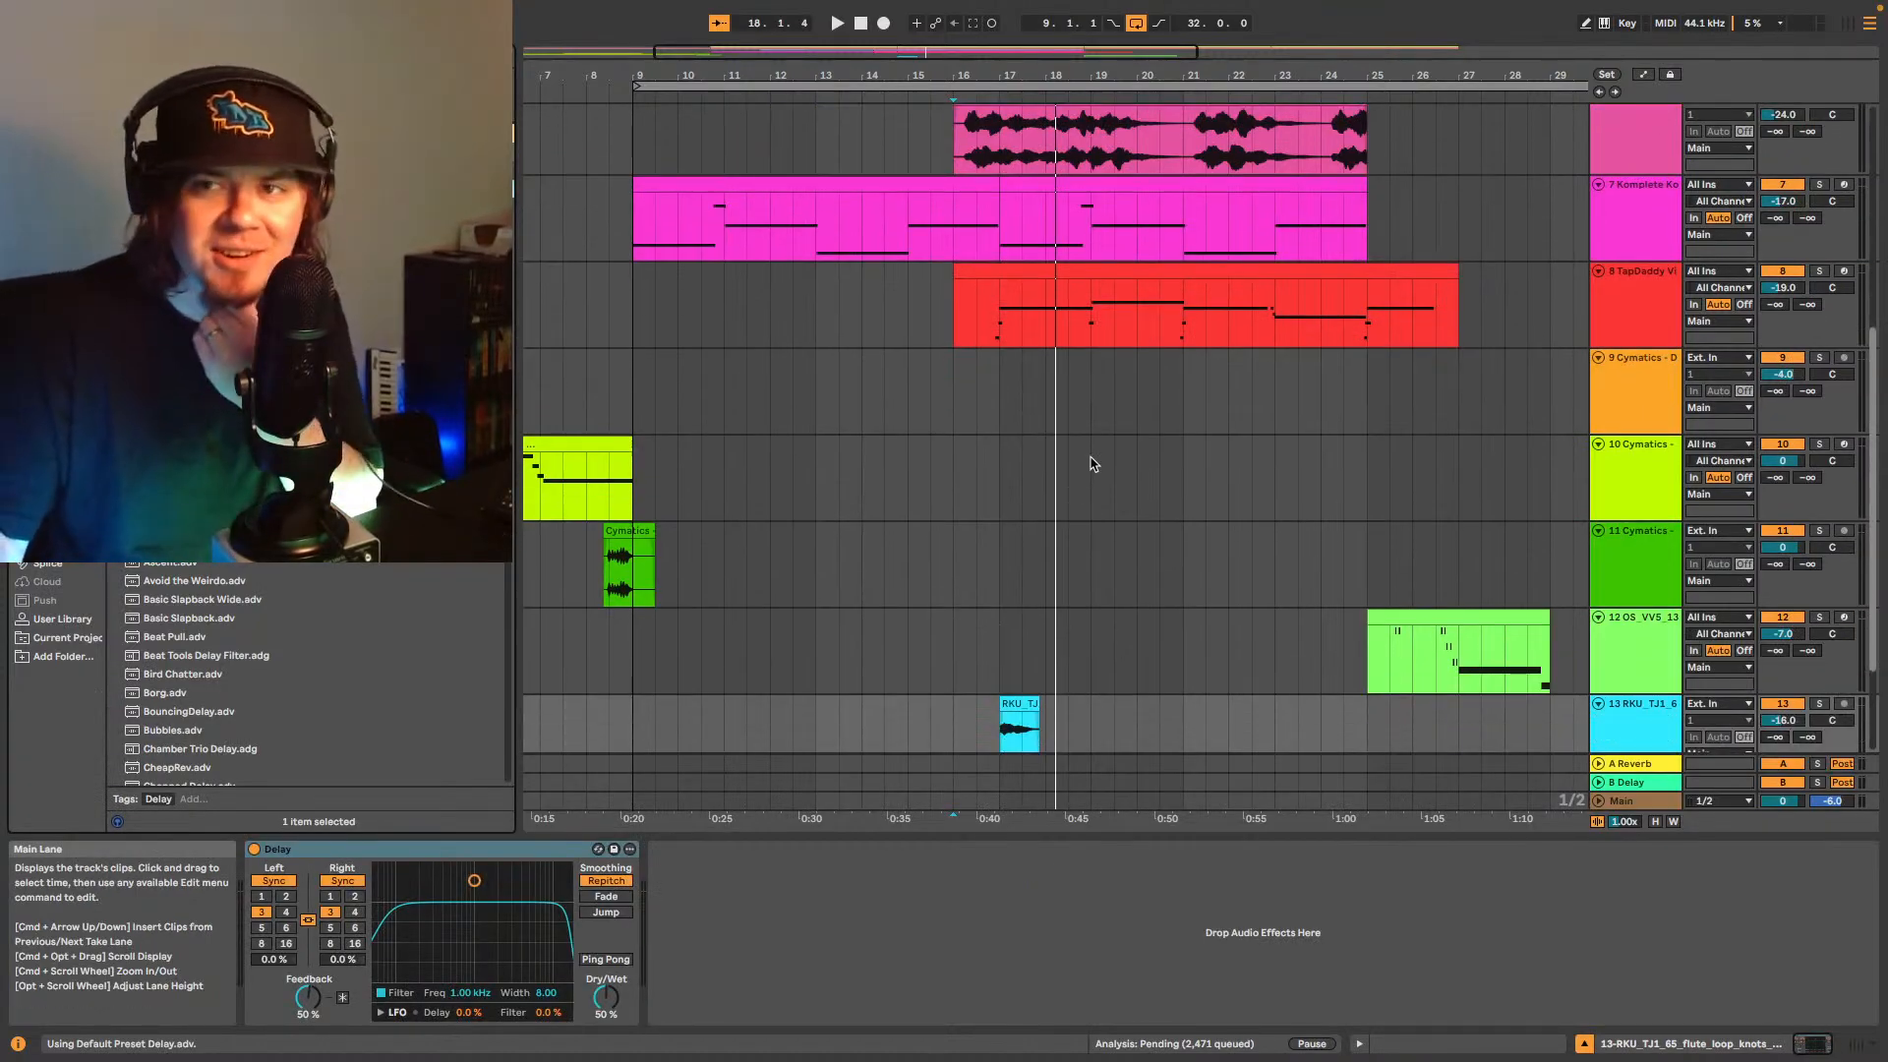
pyautogui.scroll(-4, 1070, 496)
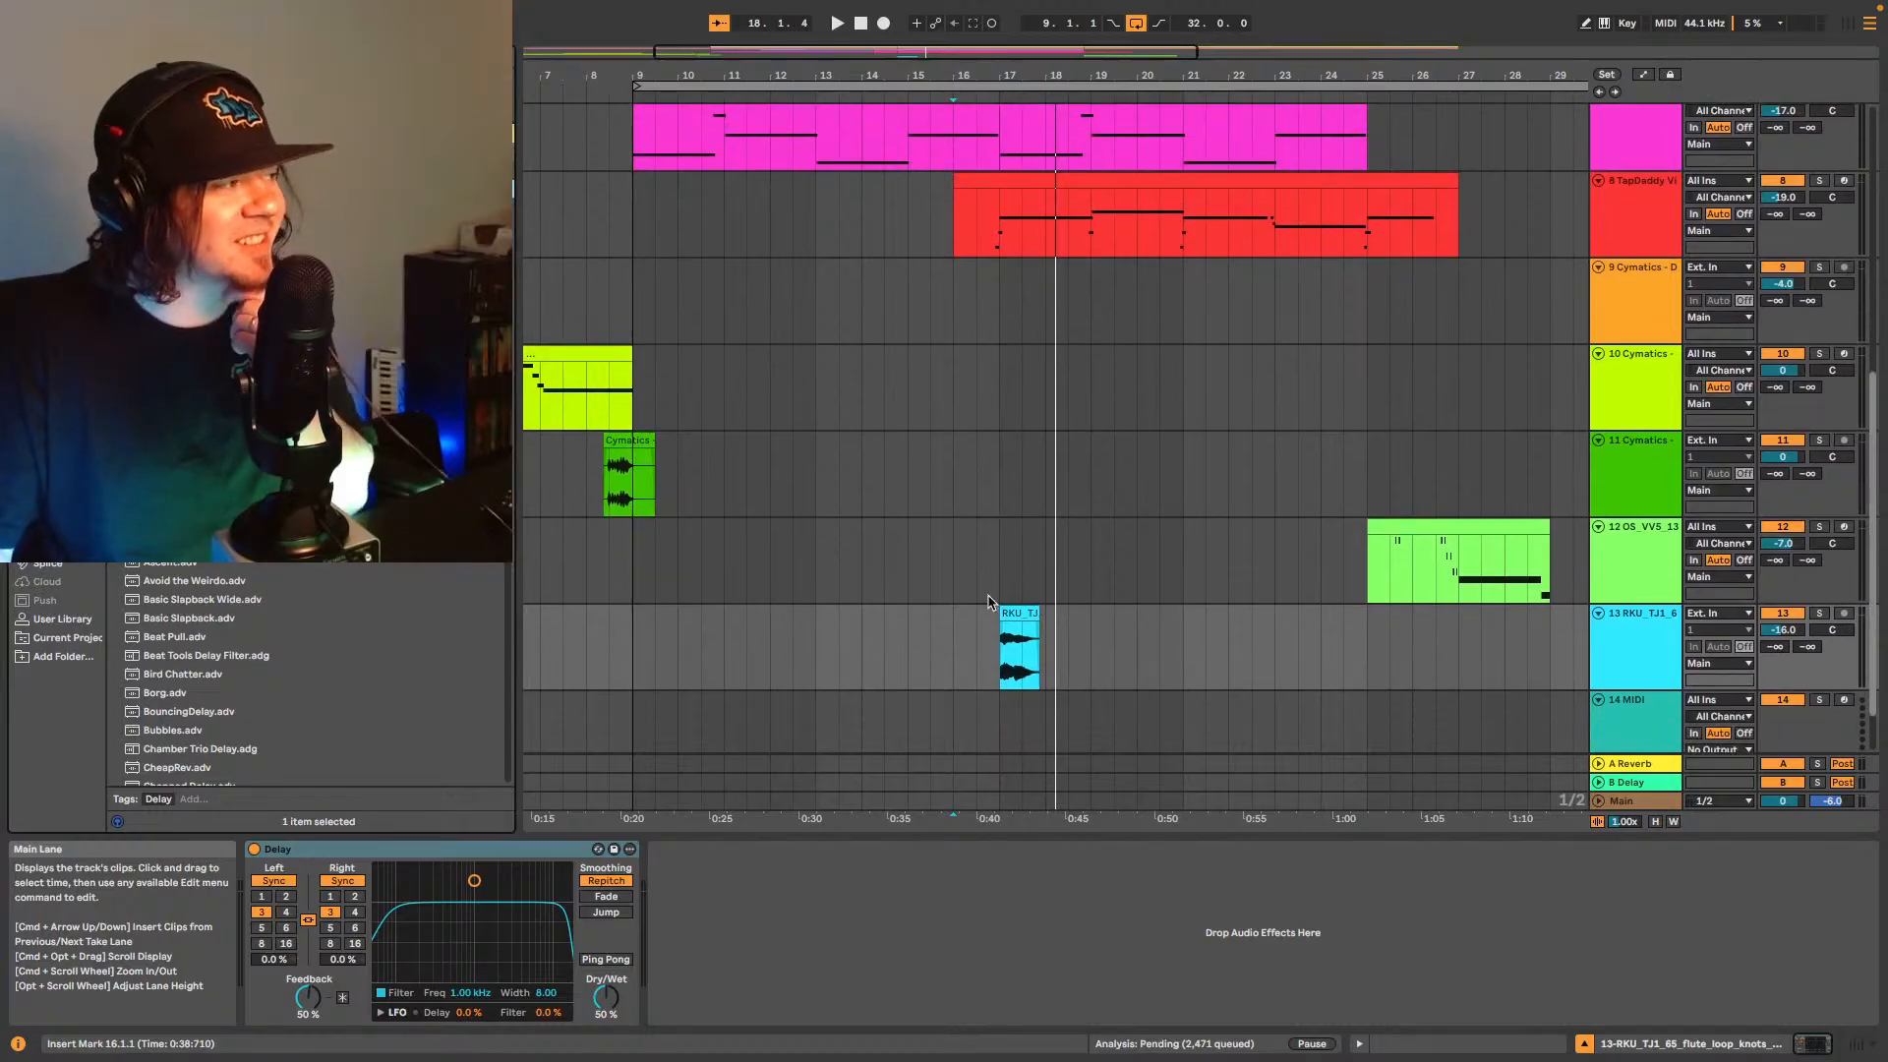
# - Keep the flute's Delay time at 4 sixteenths, enable Ping Pong and set Dry/Wet to 37%
pyautogui.click(286, 912)
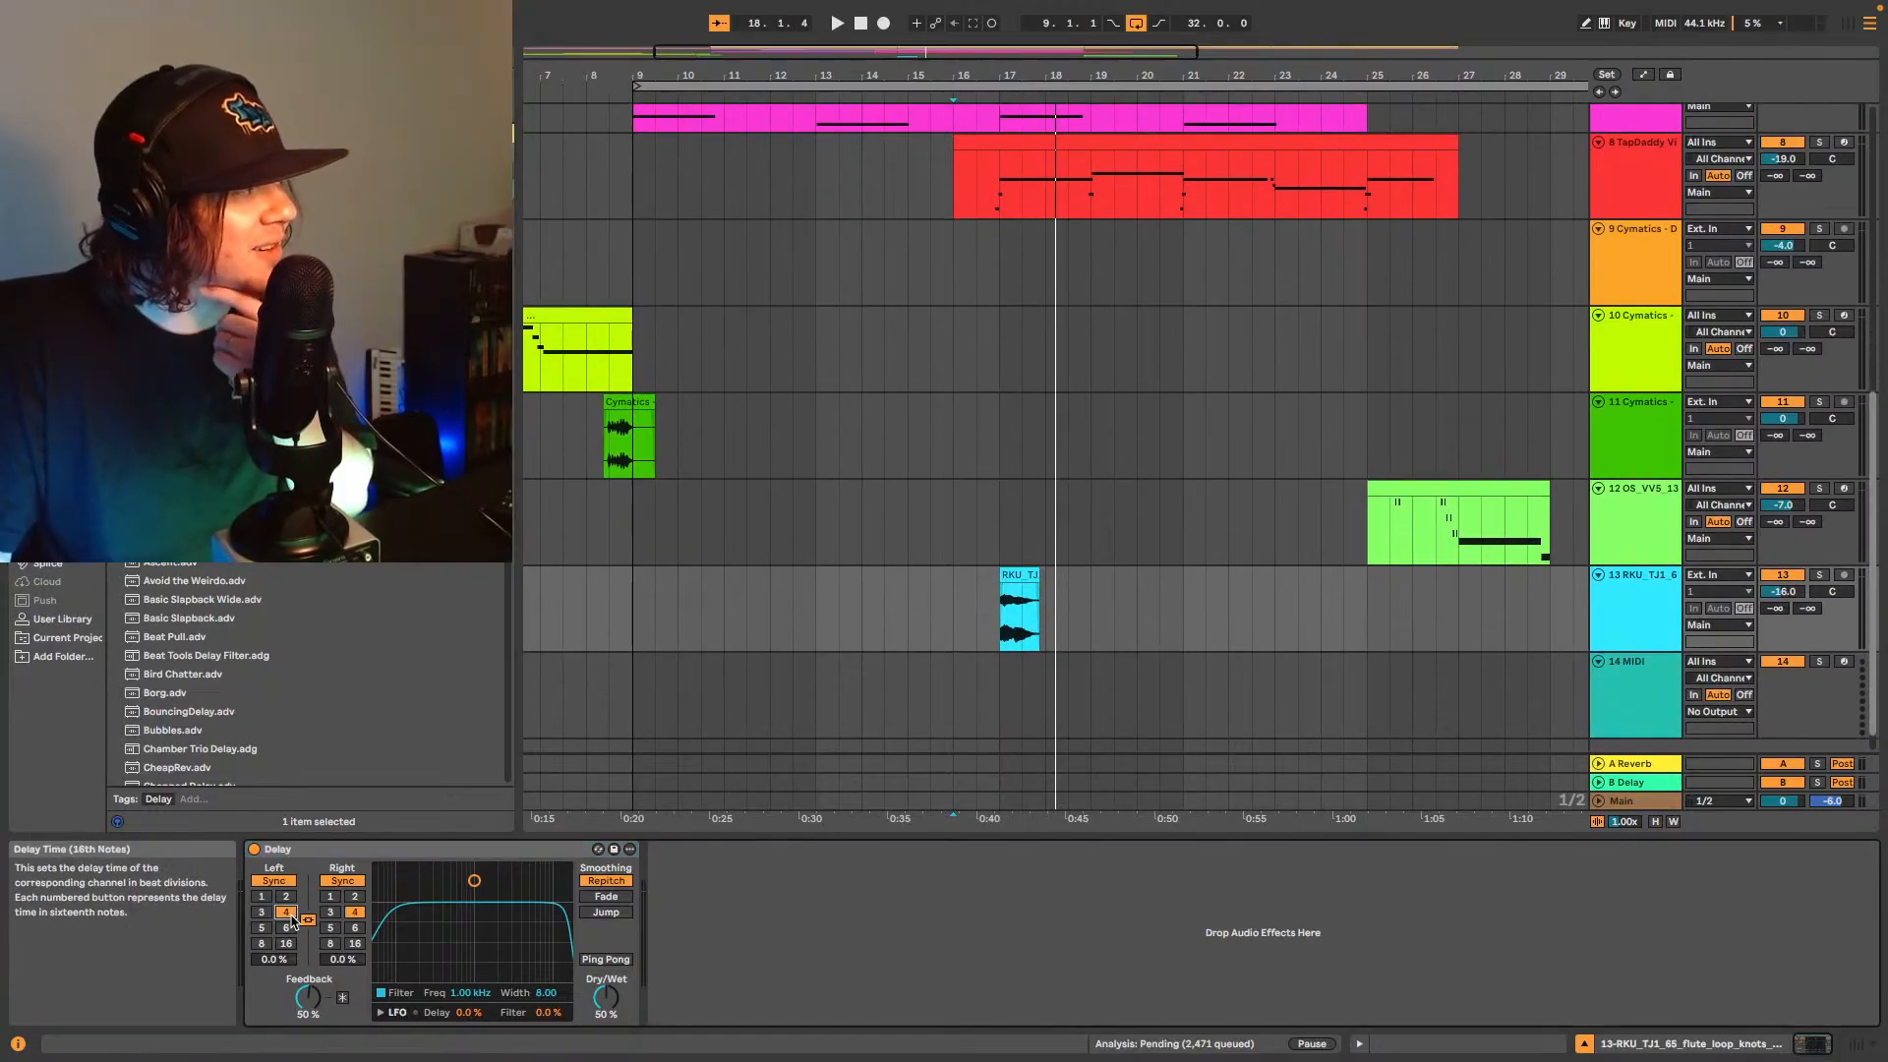
pyautogui.press('space')
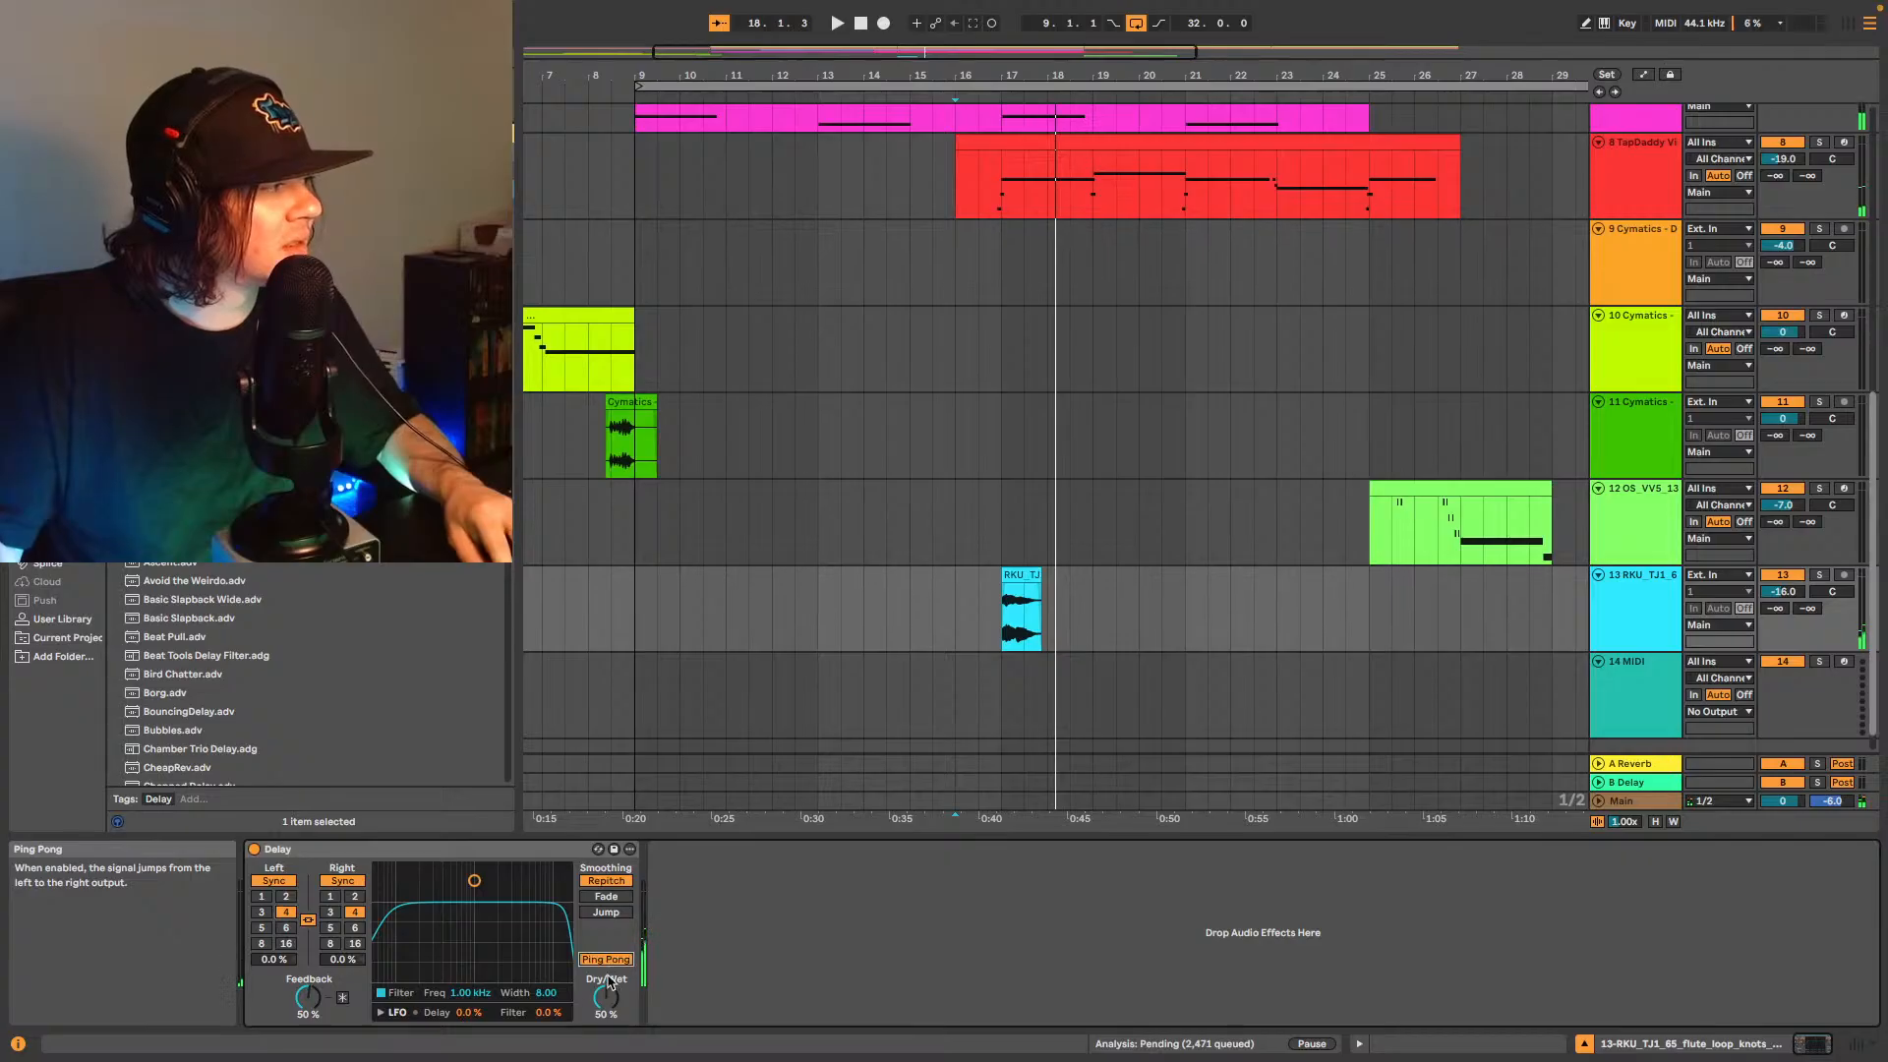
pyautogui.moveTo(610, 980); pyautogui.dragTo(609, 1004)
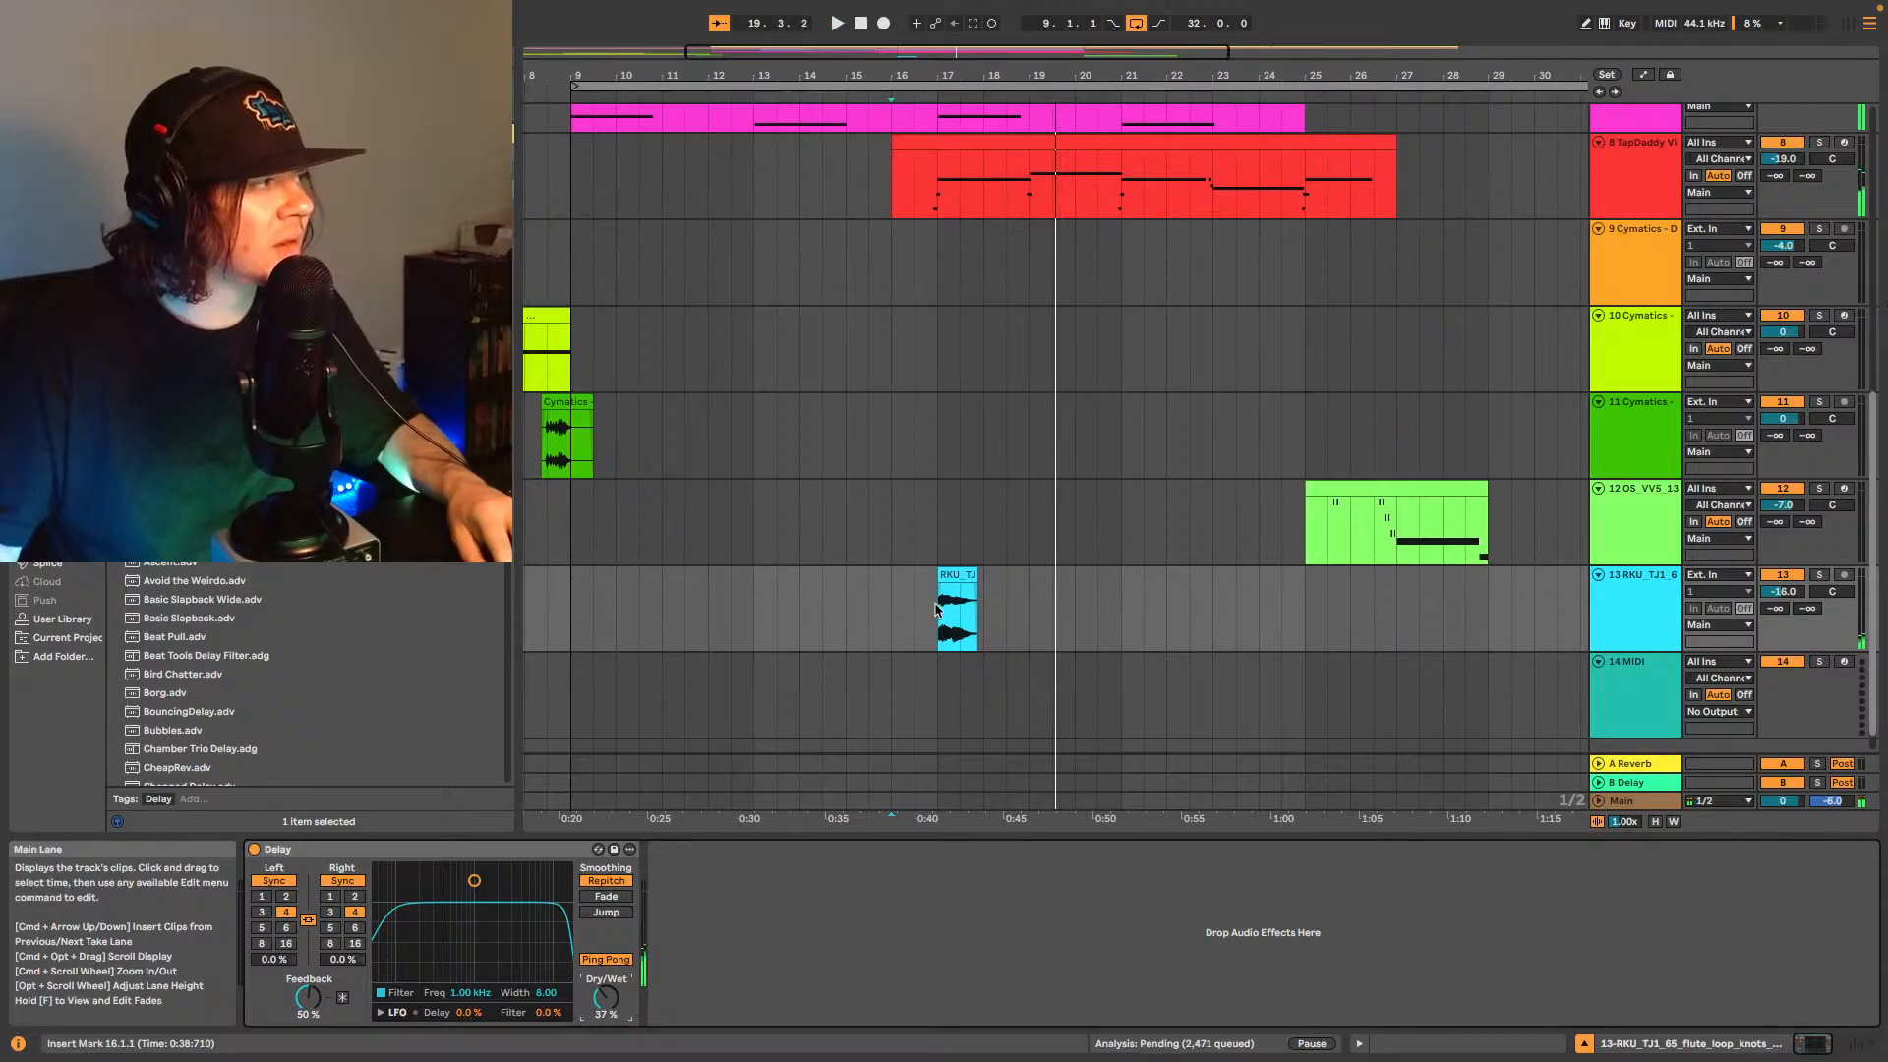
# - Play the arrangement from bar 16 and review how the delayed flute sits with the other tracks
pyautogui.press('space')
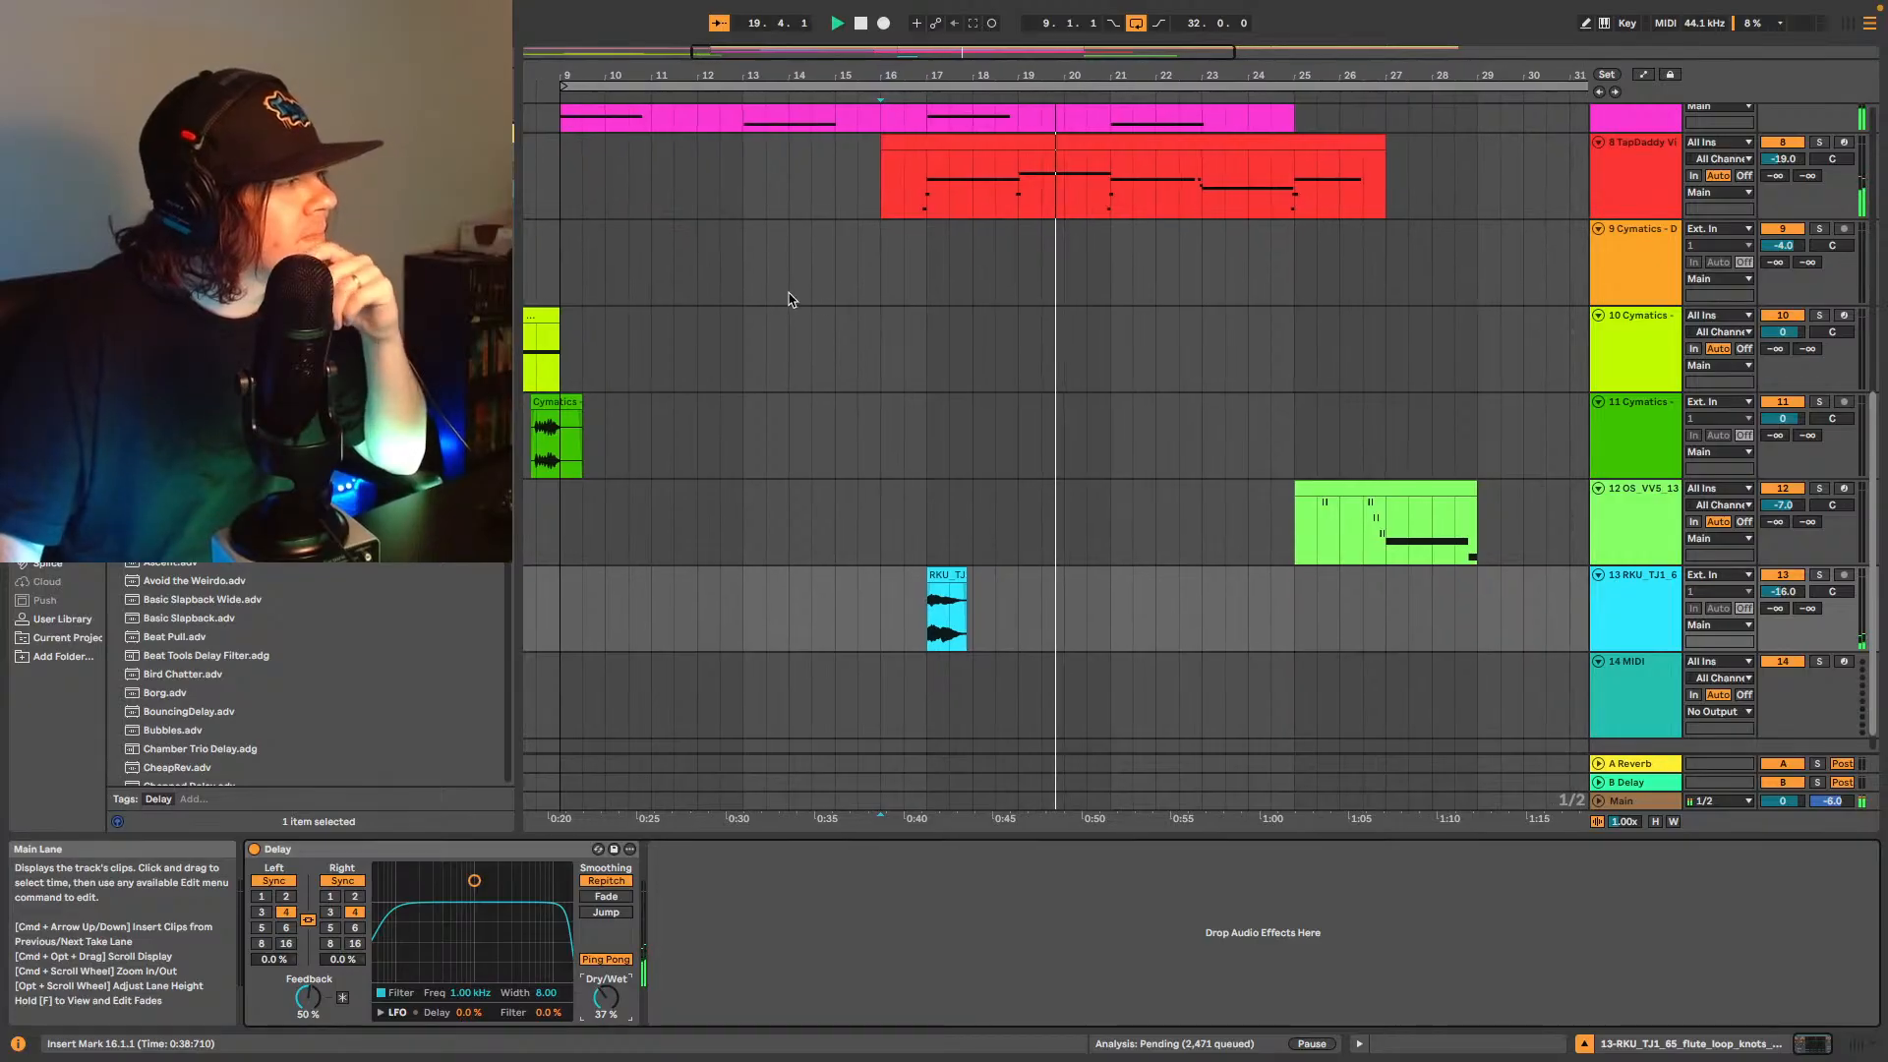
pyautogui.press('-')
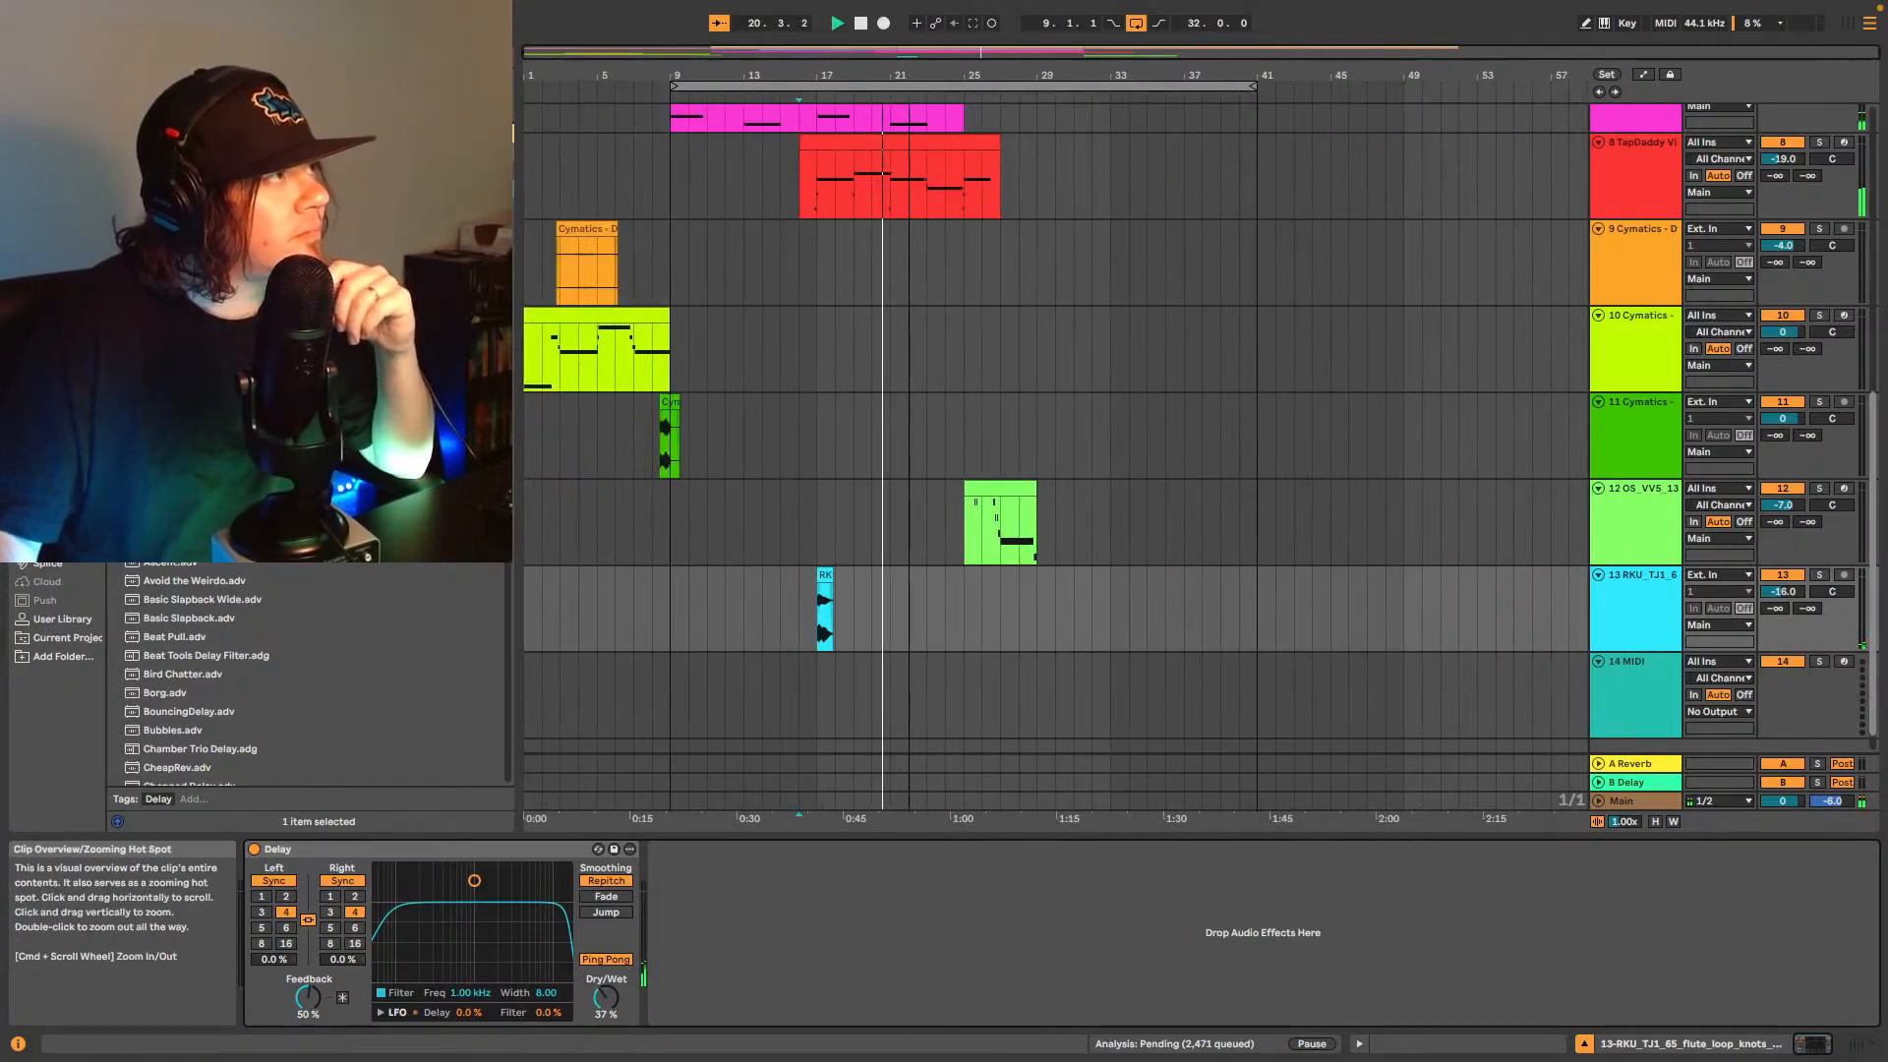
pyautogui.scroll(8, 881, 468)
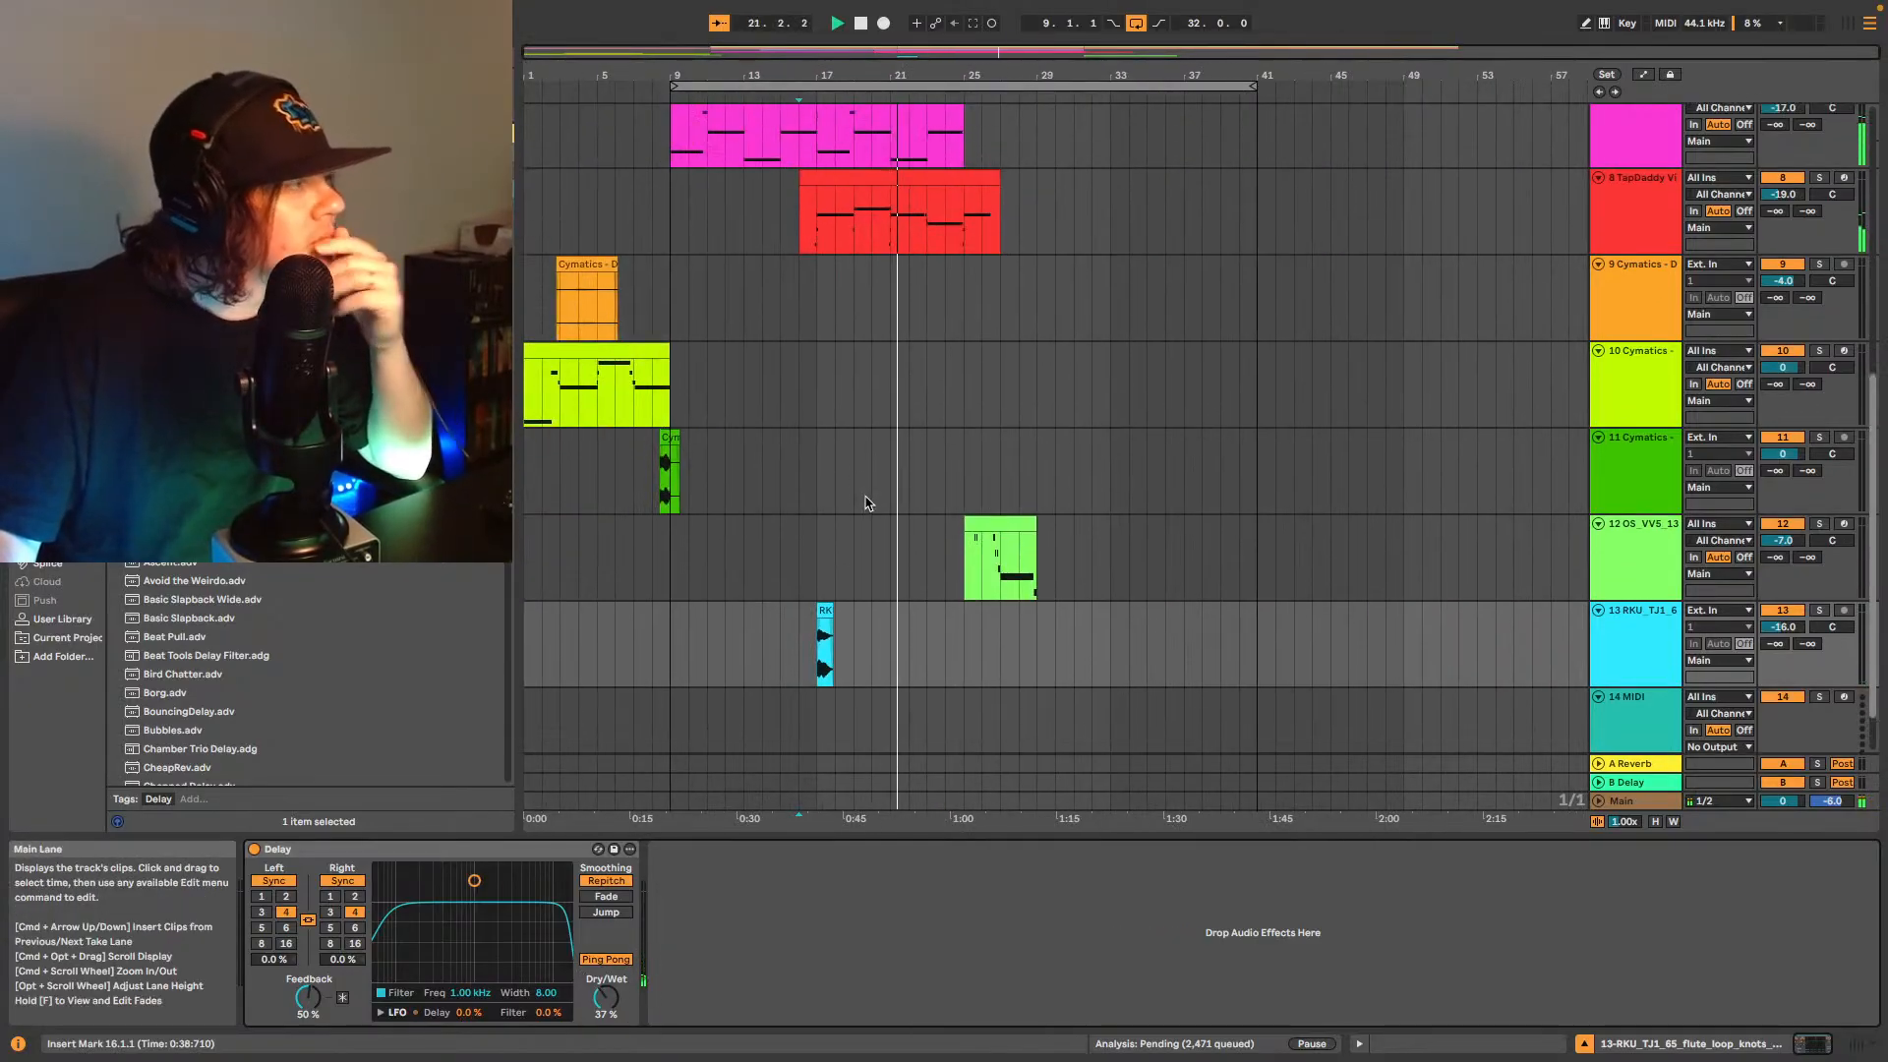
pyautogui.scroll(2, 802, 547)
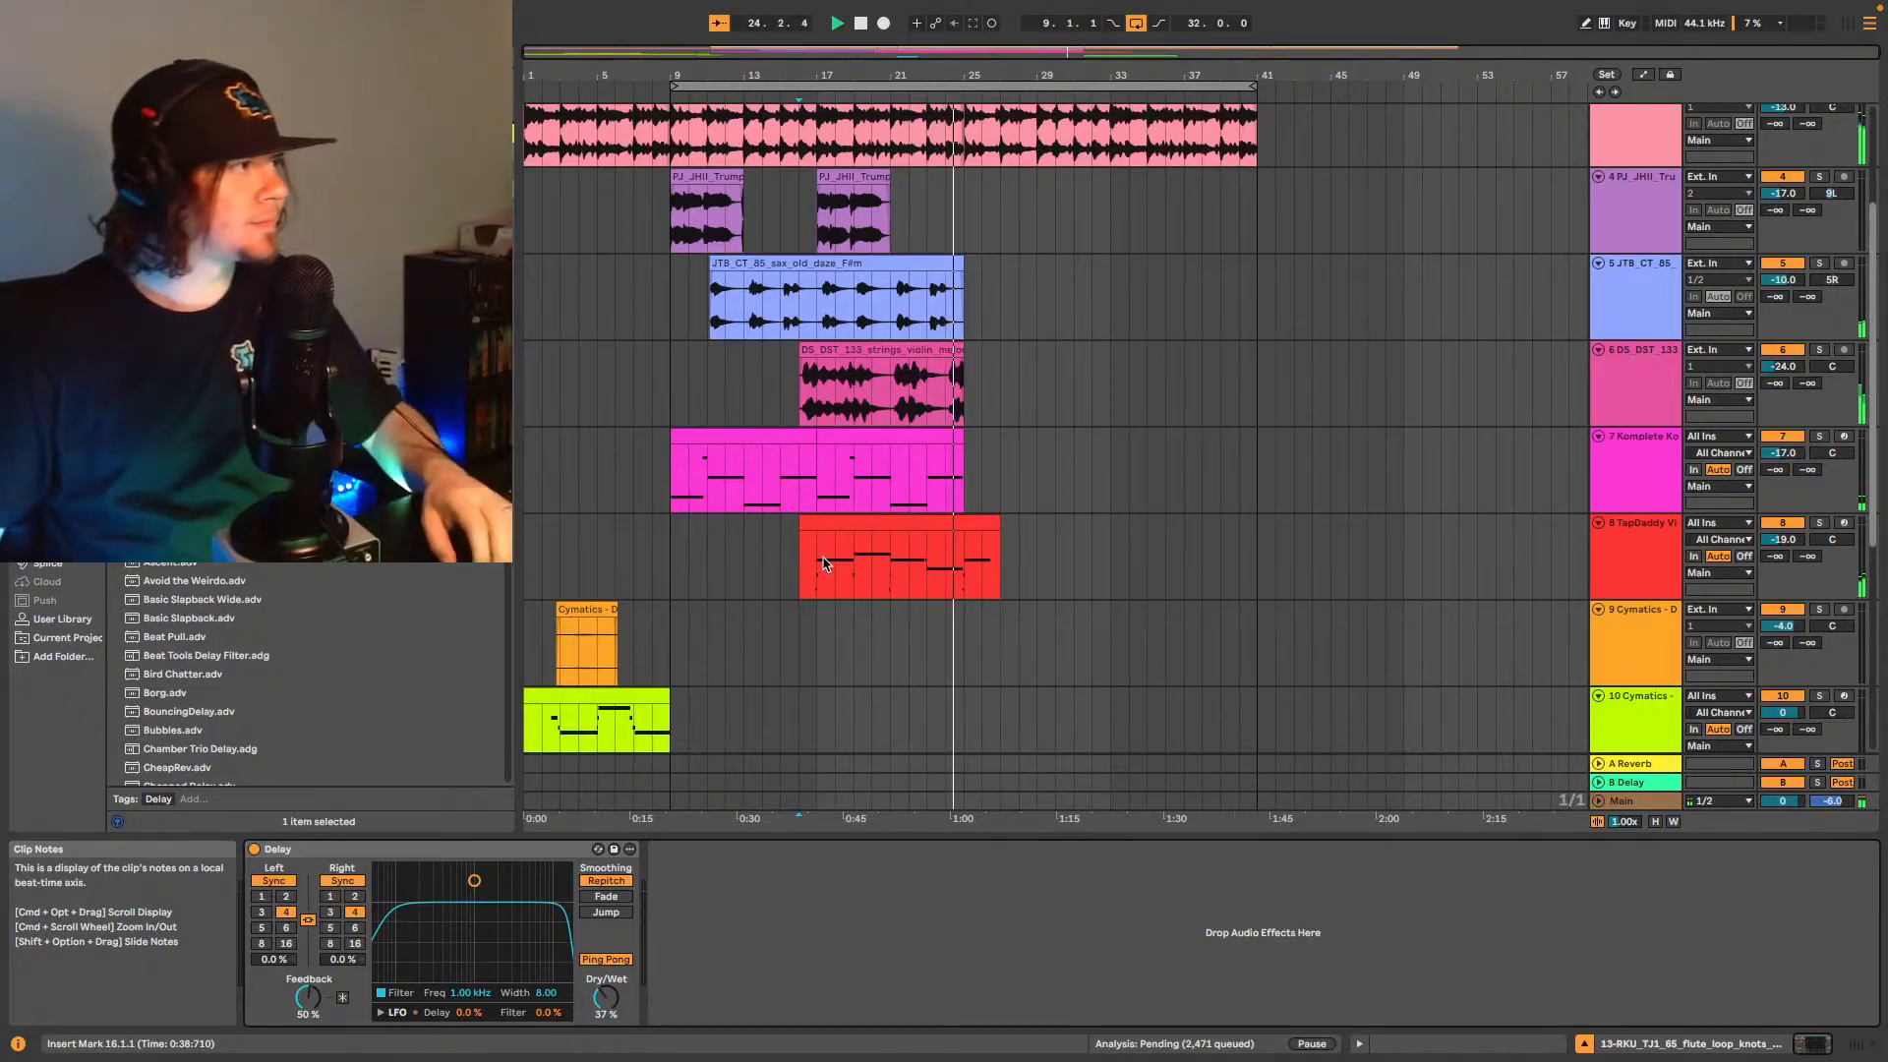
pyautogui.scroll(-18, 1233, 514)
pyautogui.scroll(-4, 1180, 531)
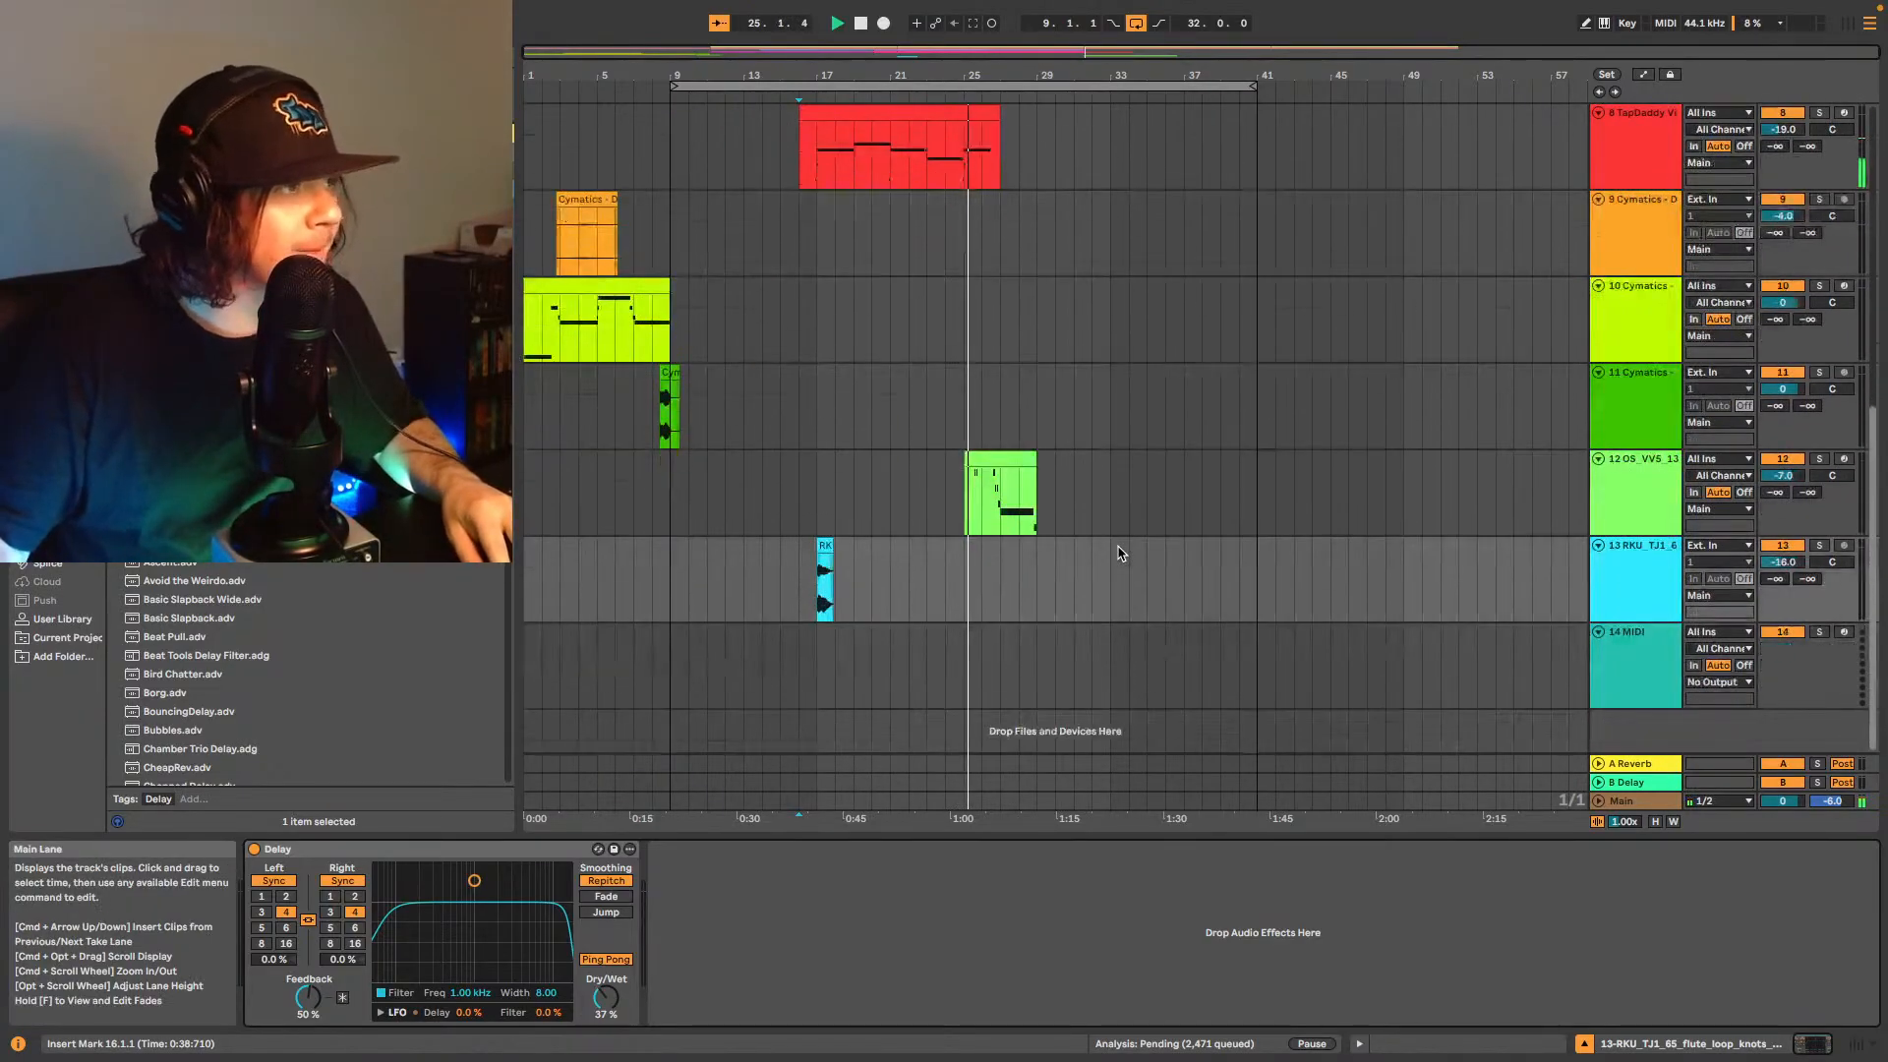
# - Open the violin clip's notes, align the long F3 note's start to 3.1.1 and play from about beat 2.3
pyautogui.click(1642, 655)
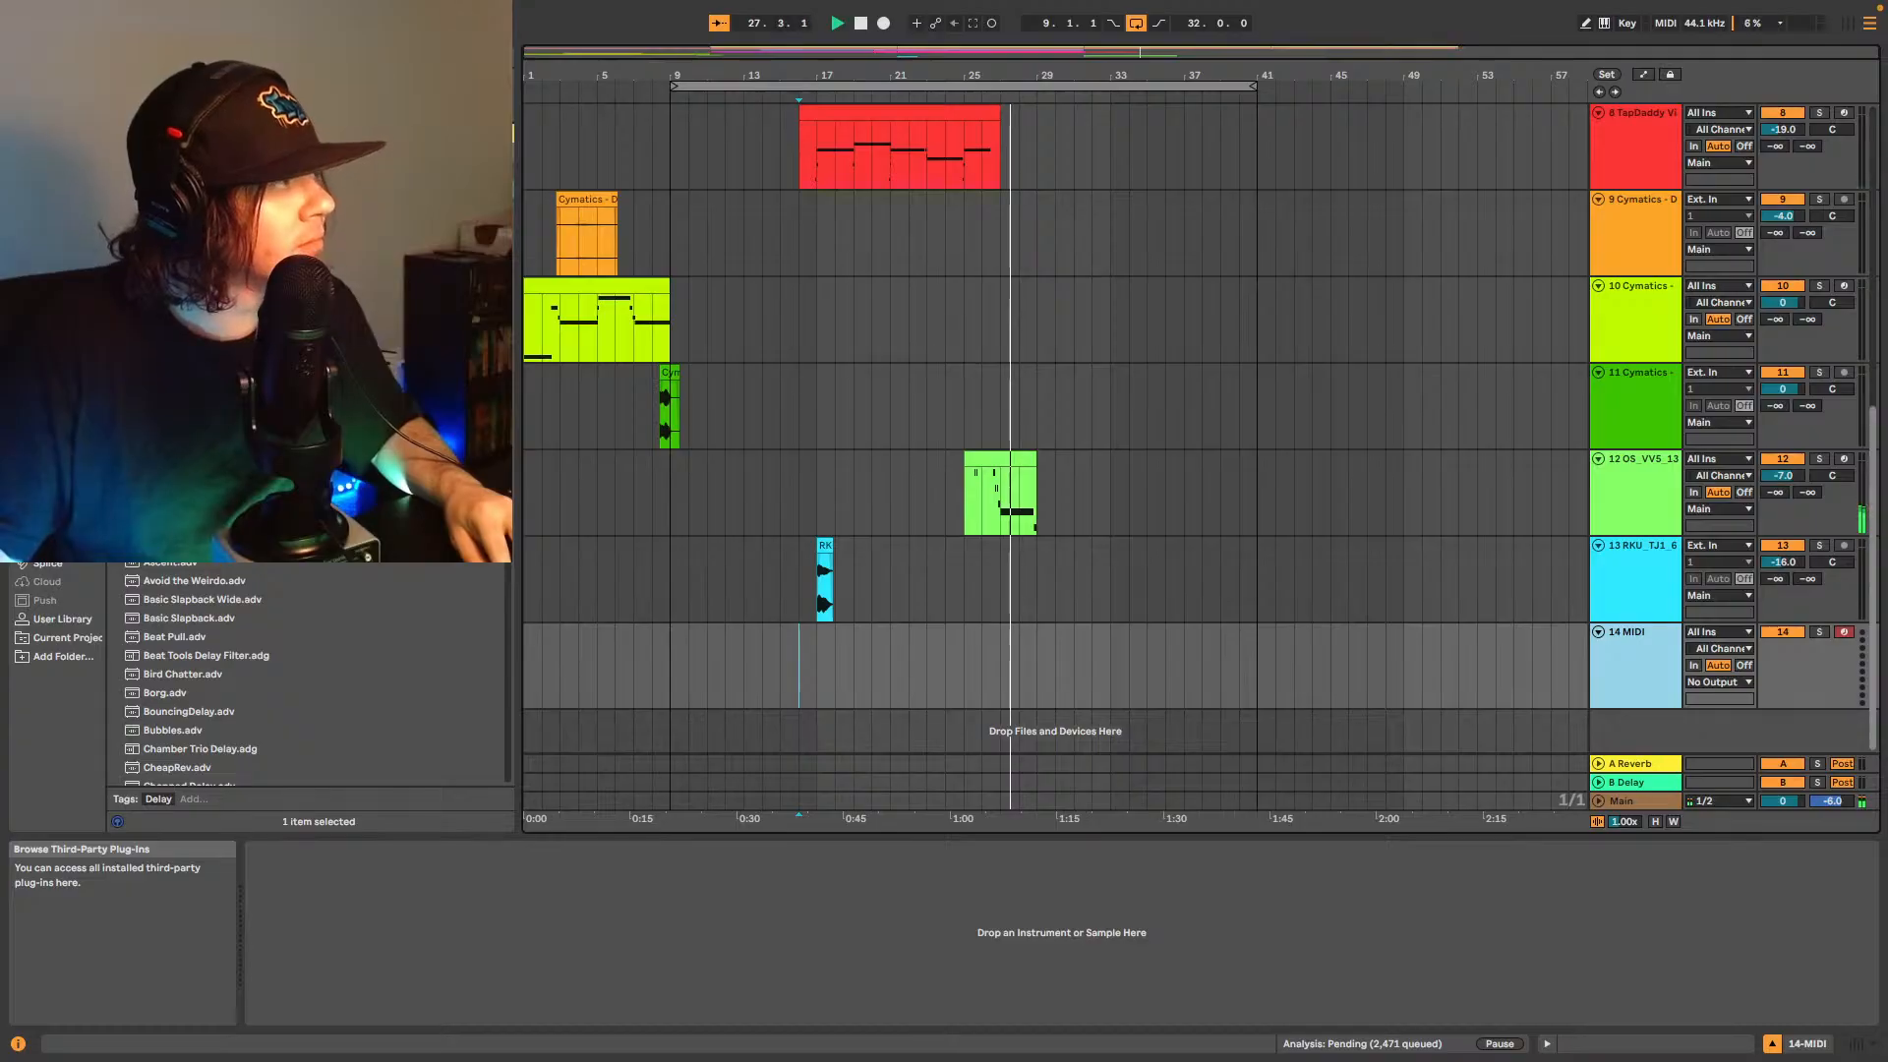
pyautogui.click(988, 491)
pyautogui.click(1483, 1047)
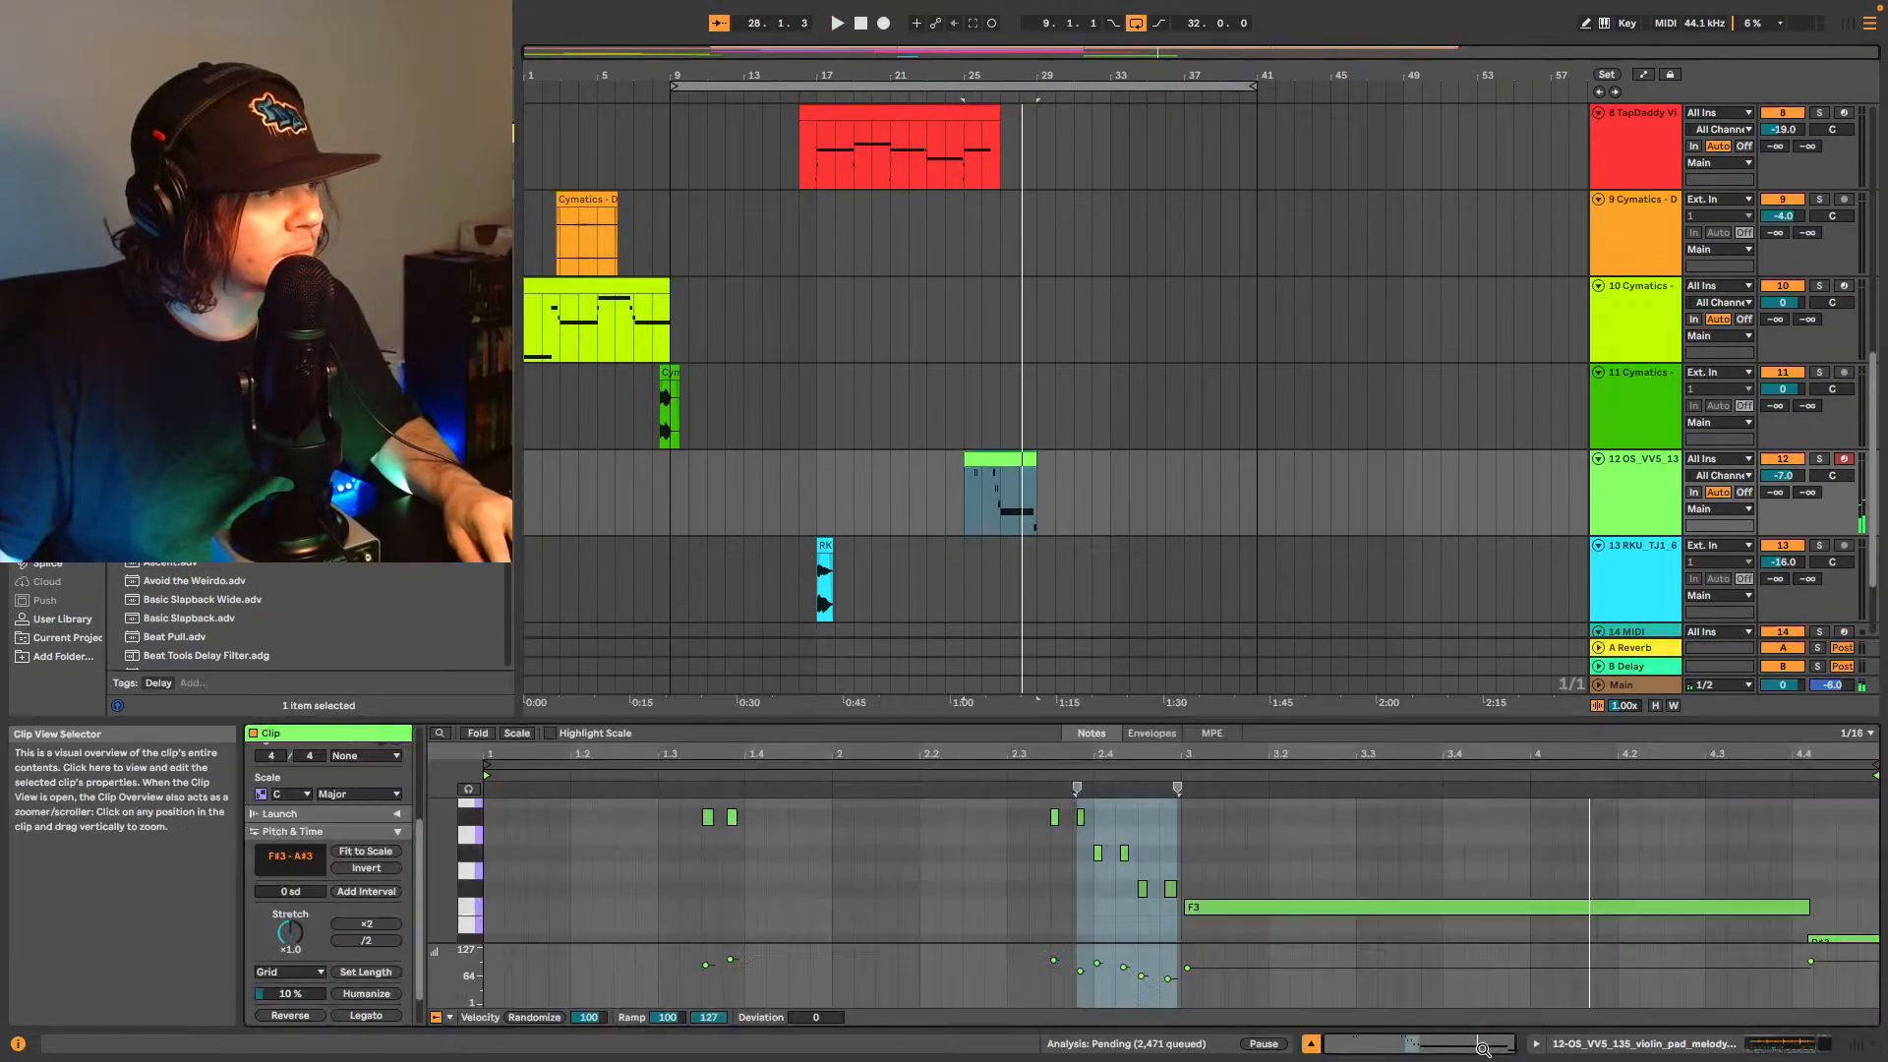
pyautogui.click(1184, 906)
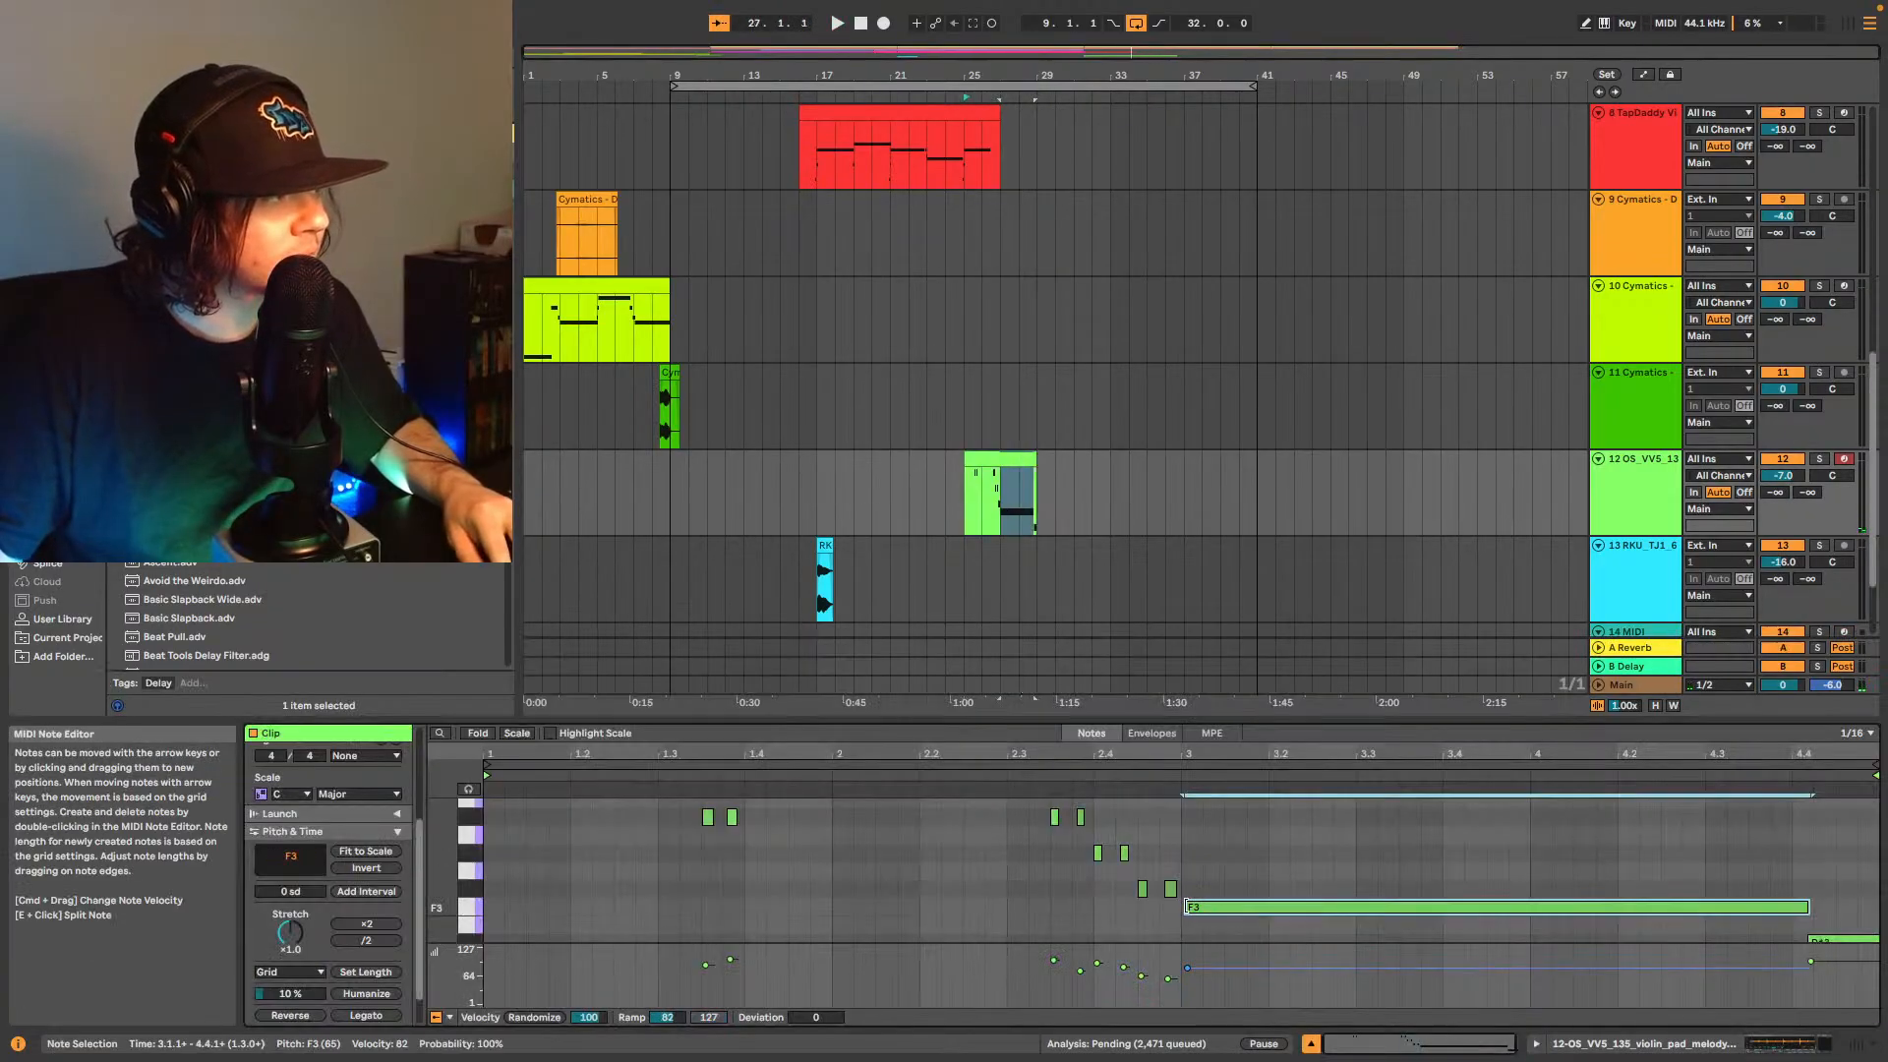
pyautogui.click(1046, 780)
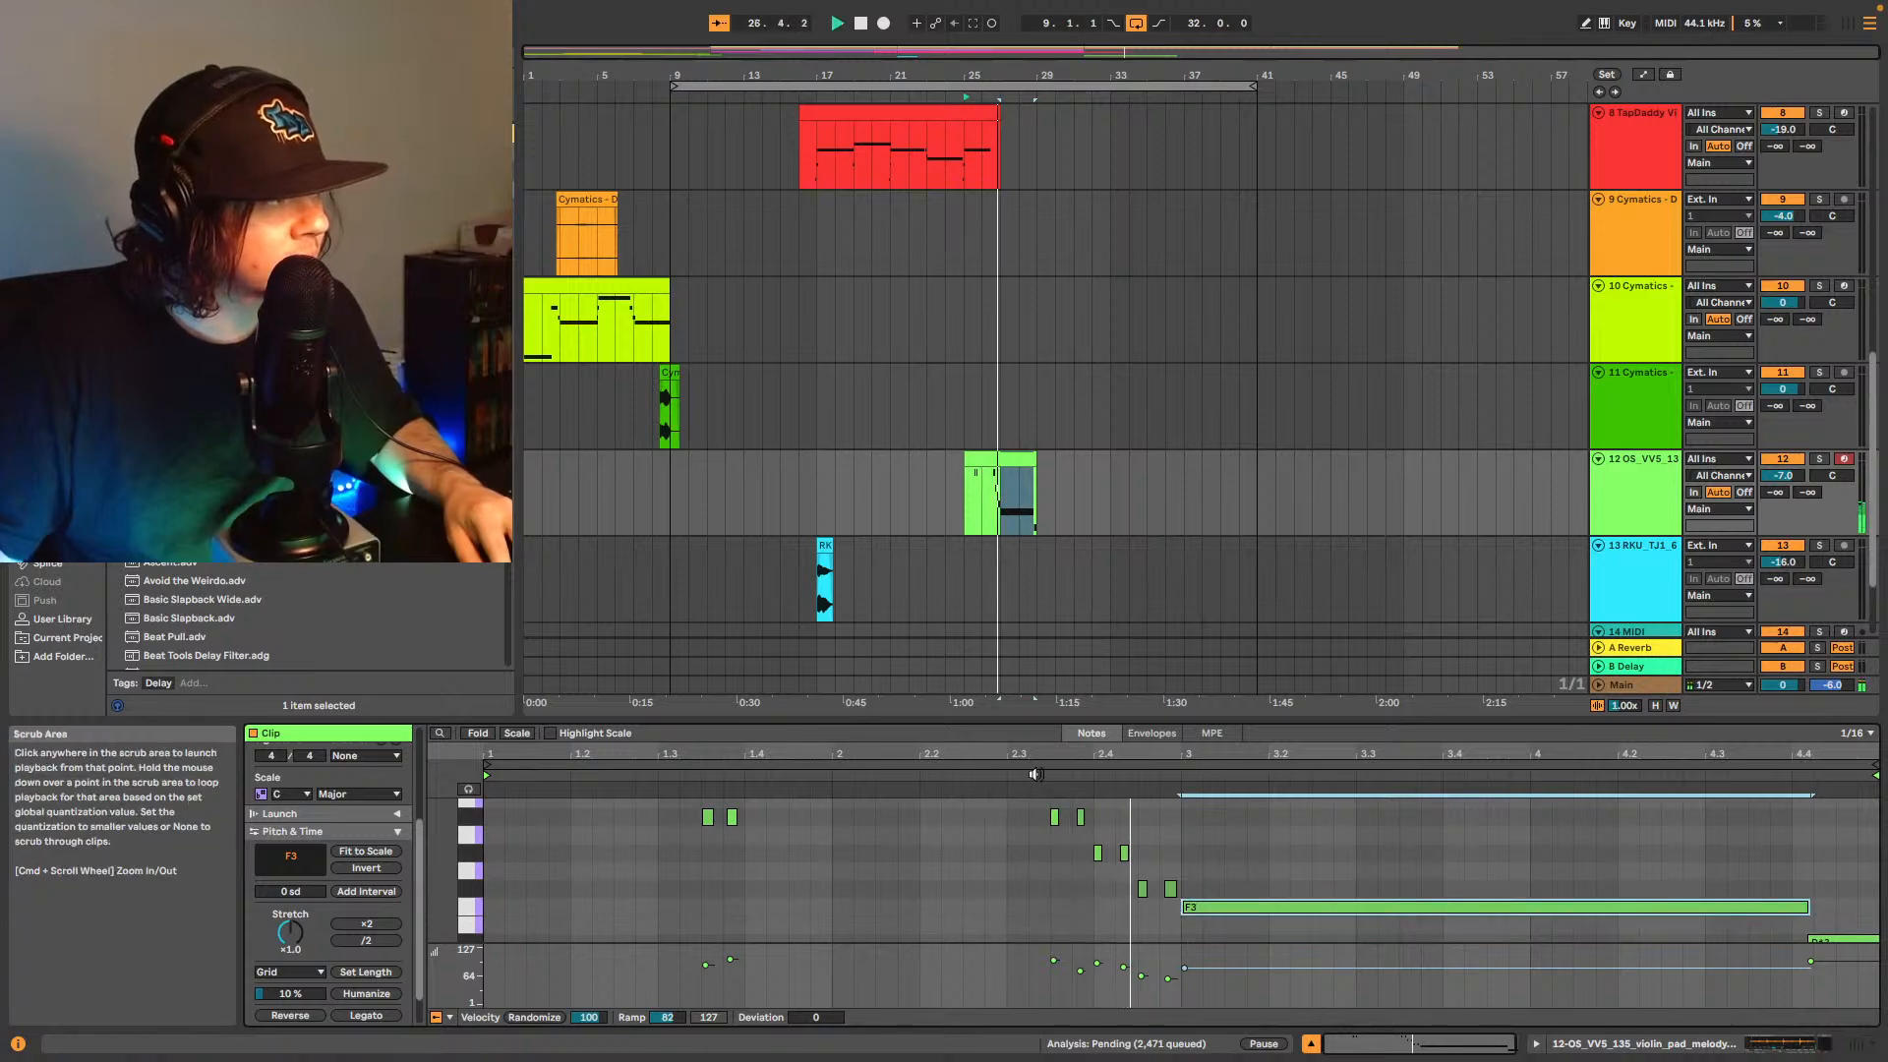
# - Move the boundary between the F3 and D#3 notes to 4.4.1 and play the violin clip from bar 25
pyautogui.scroll(-3, 1804, 931)
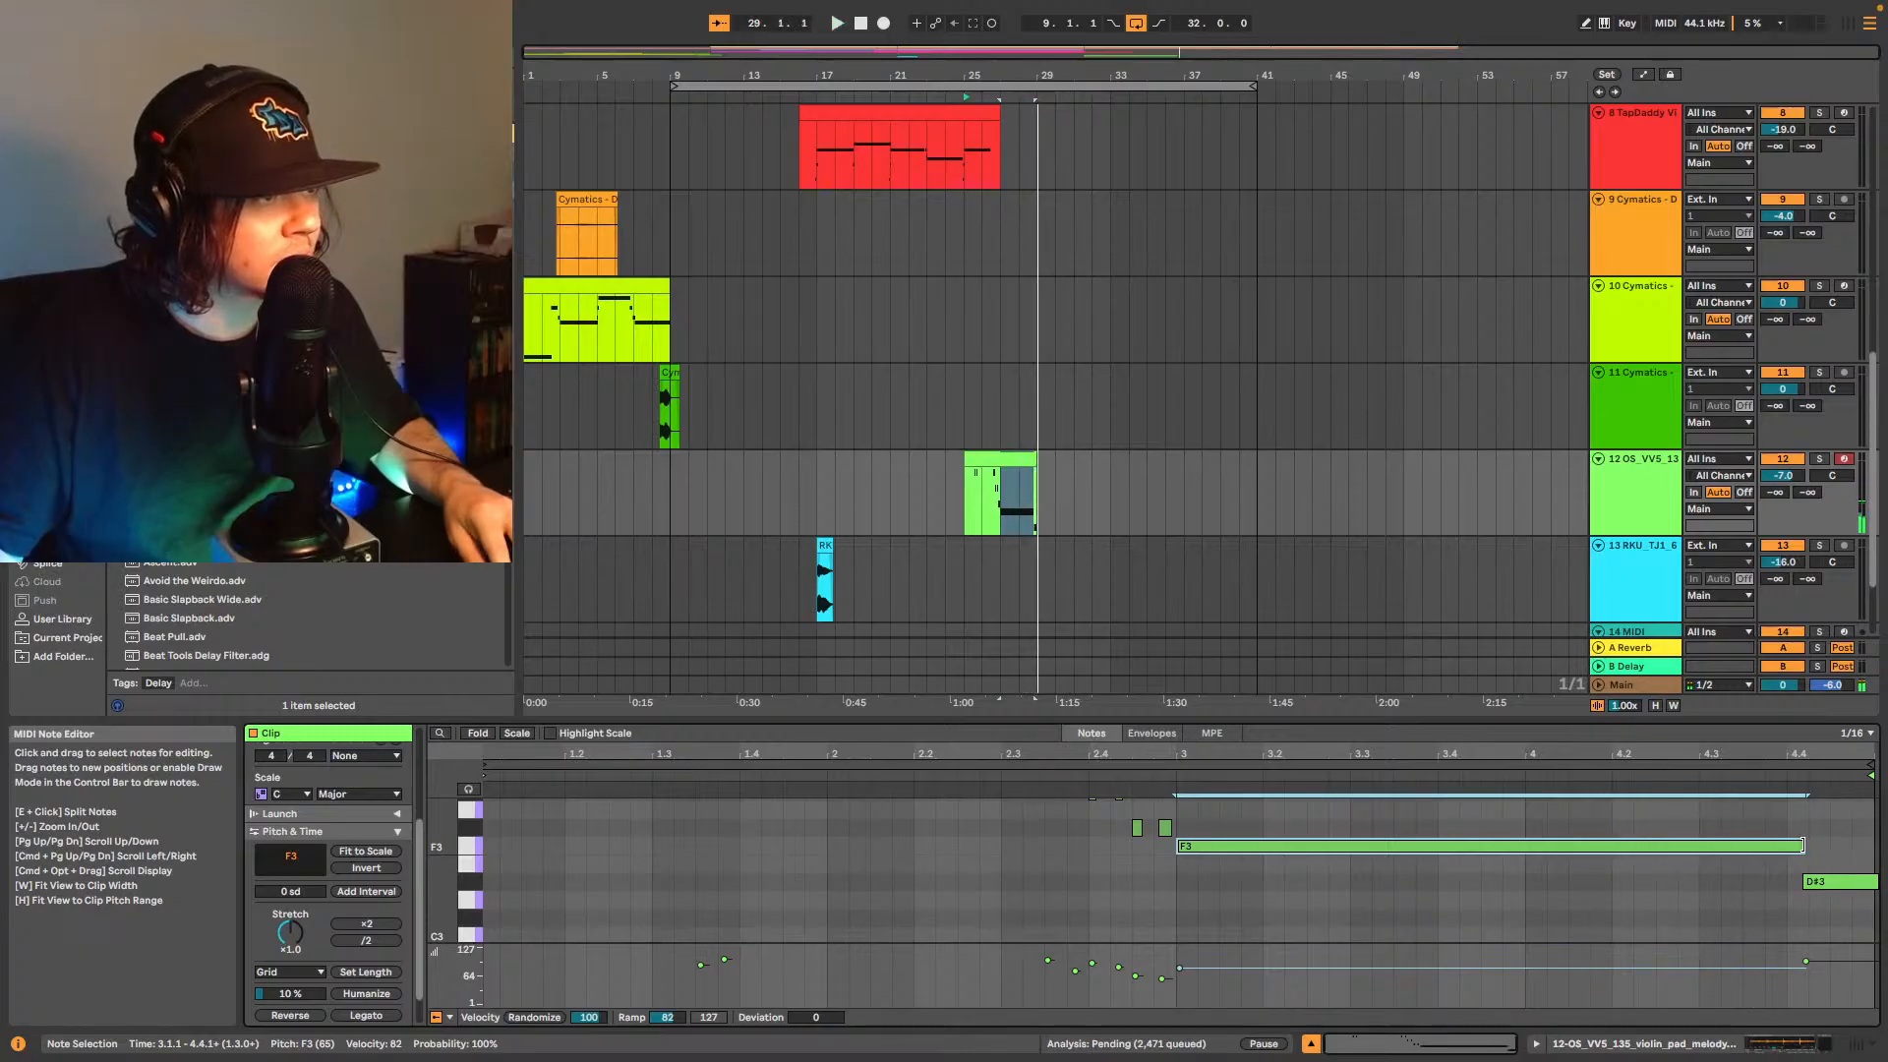
pyautogui.moveTo(1803, 846); pyautogui.dragTo(1787, 881)
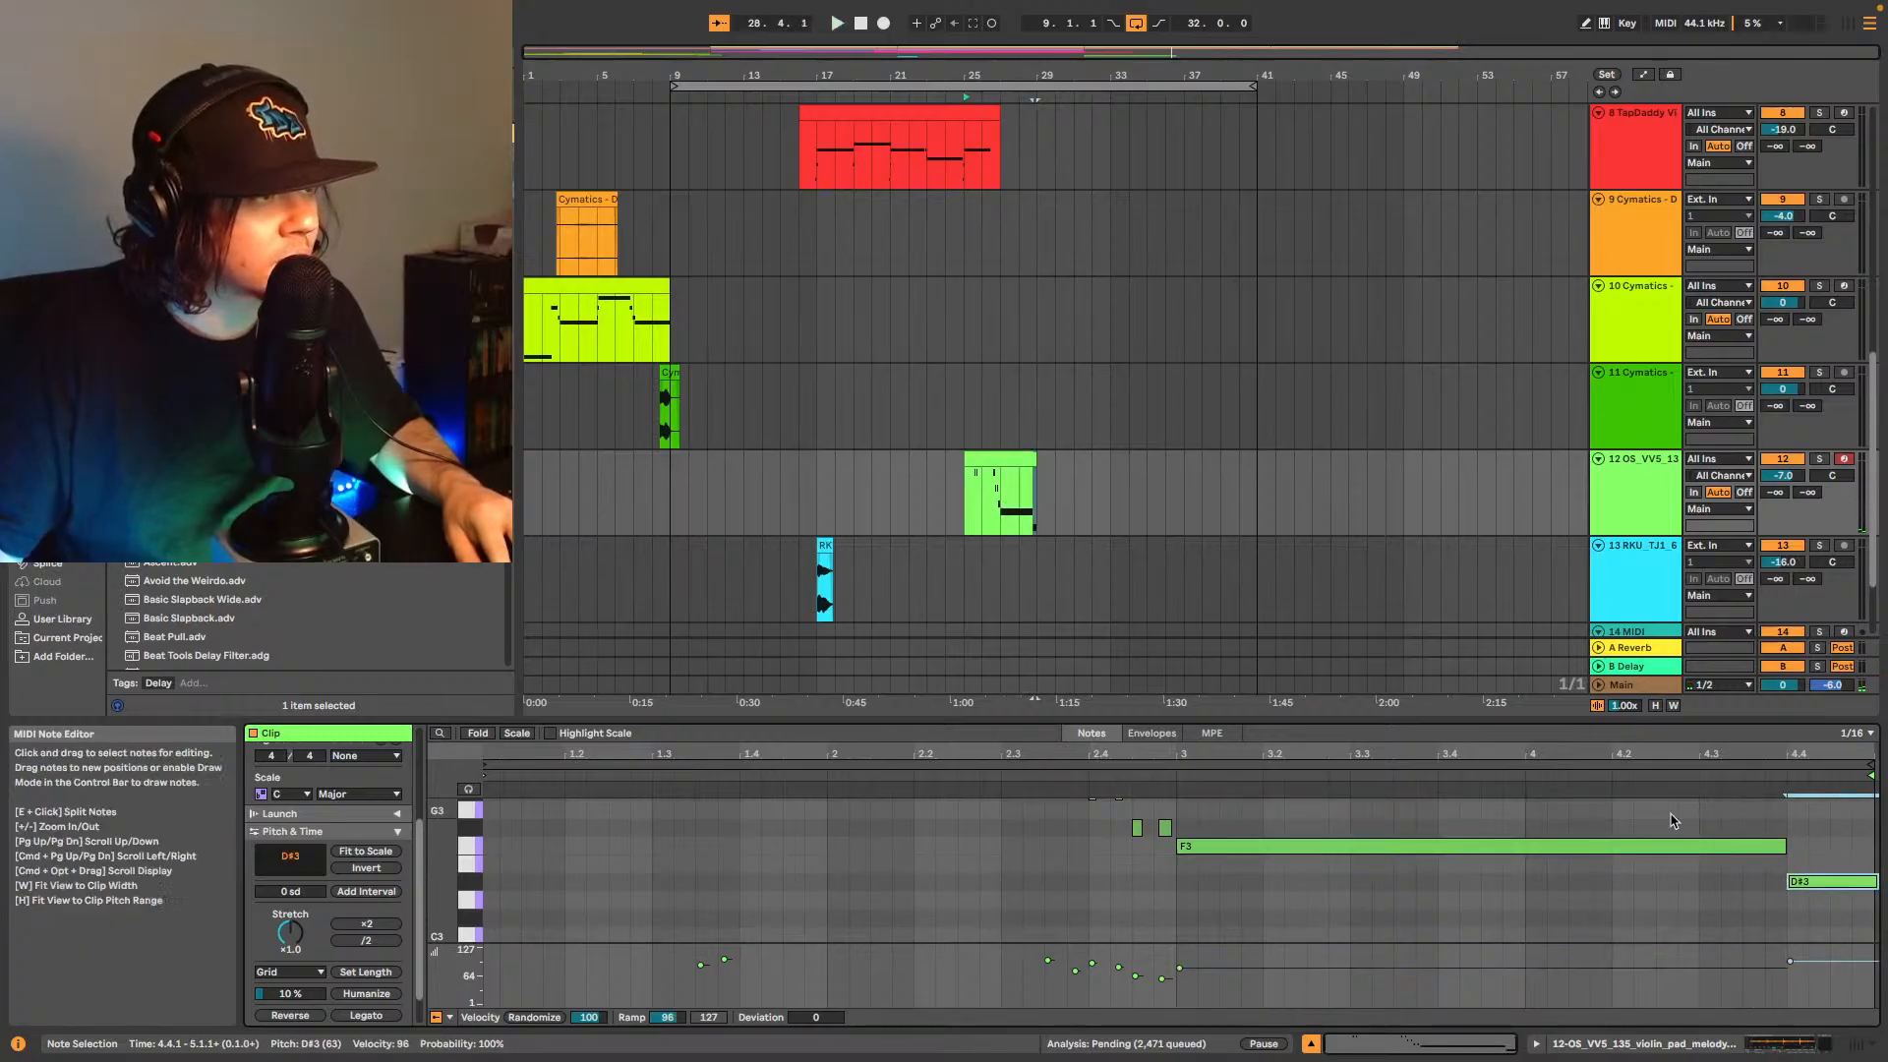
pyautogui.press('space')
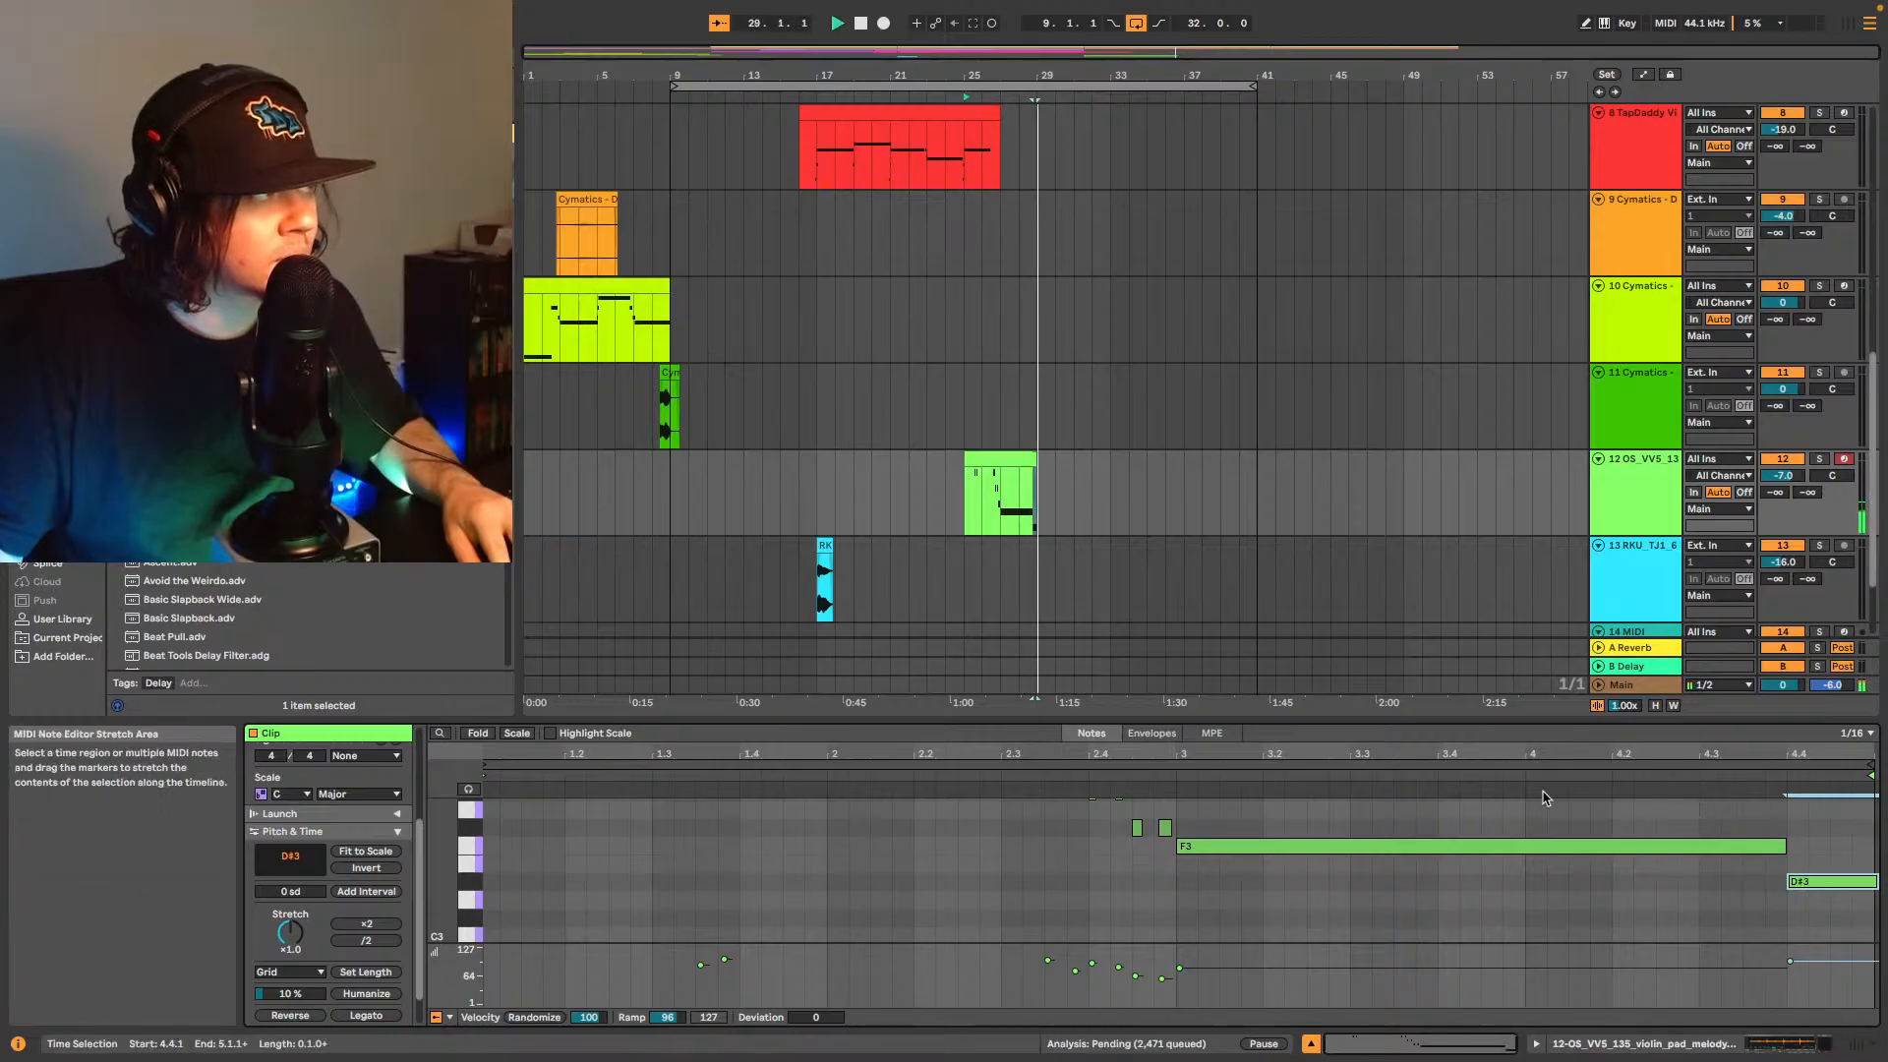
pyautogui.click(984, 489)
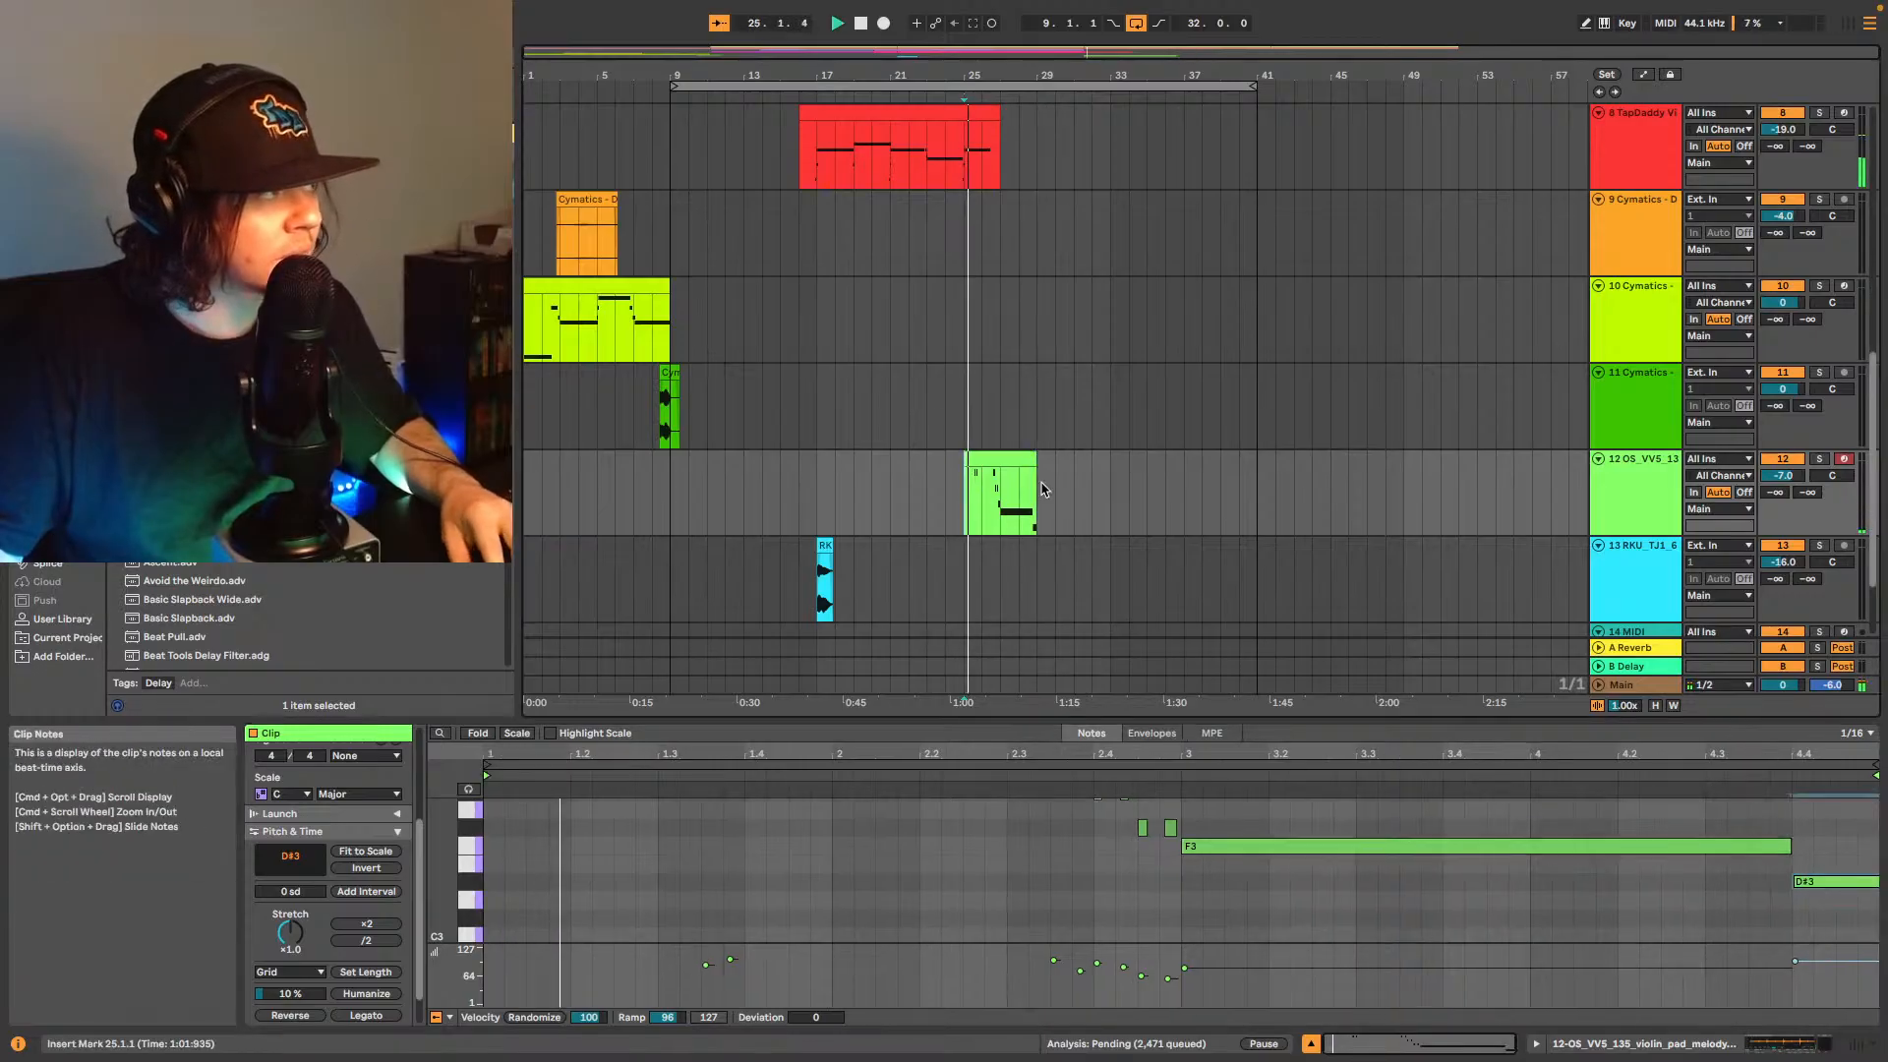
pyautogui.scroll(1, 1098, 893)
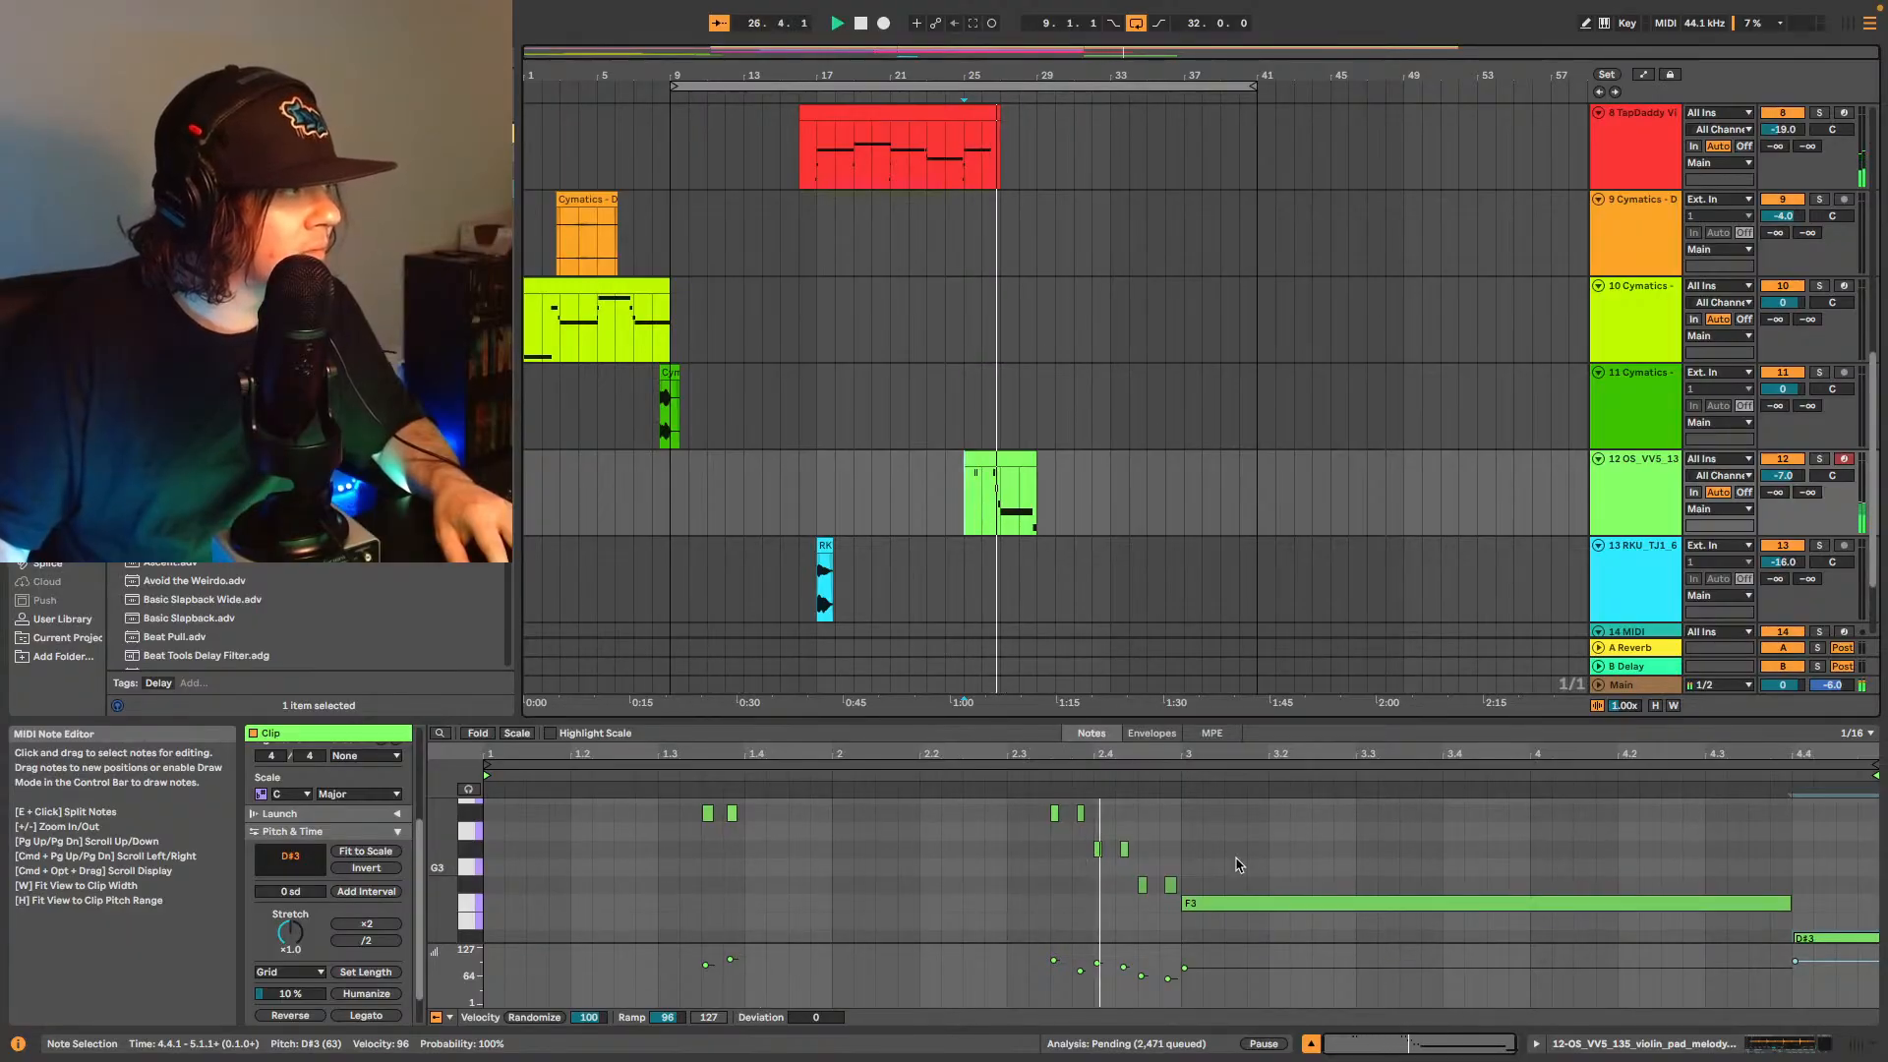
# - Nudge the second note of each of the three short descending pairs before F3 slightly later and replay the passage
pyautogui.press('space')
pyautogui.click(1076, 812)
pyautogui.keyDown('shift'); pyautogui.click(1119, 848); pyautogui.keyUp('shift')
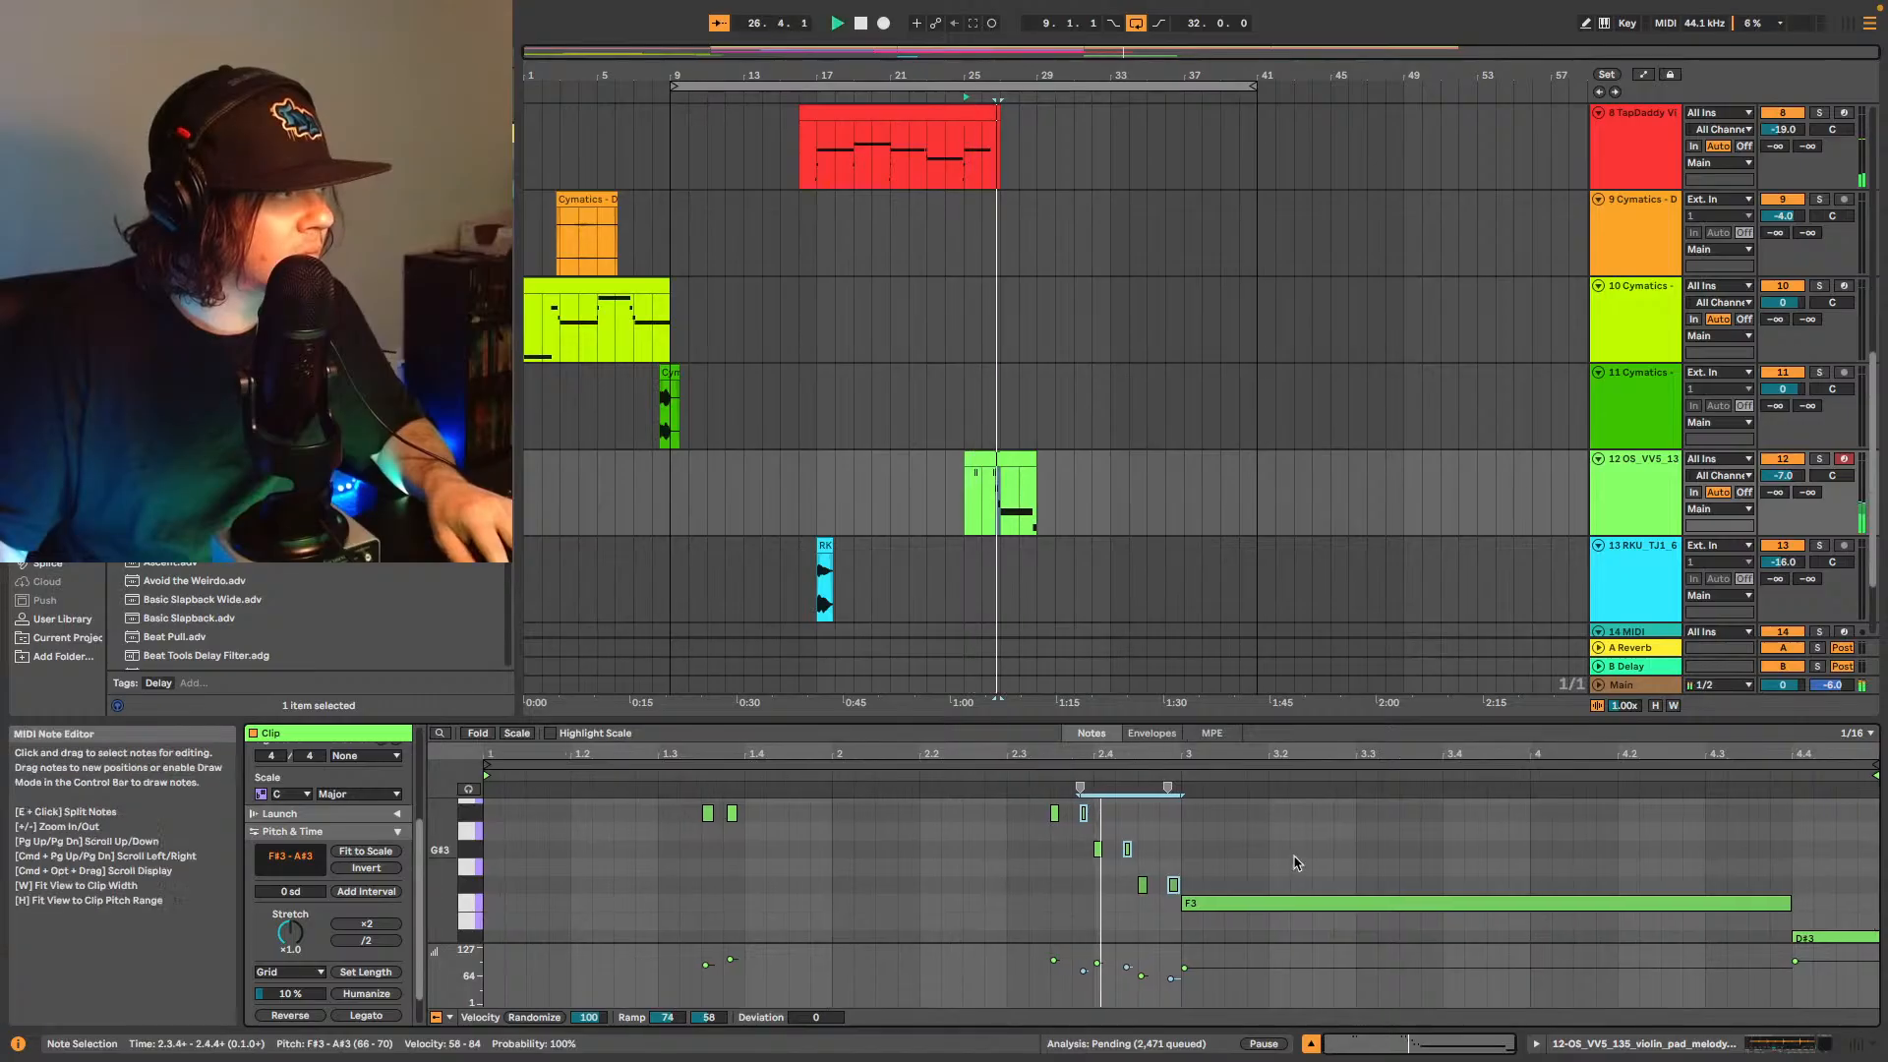
pyautogui.click(1030, 773)
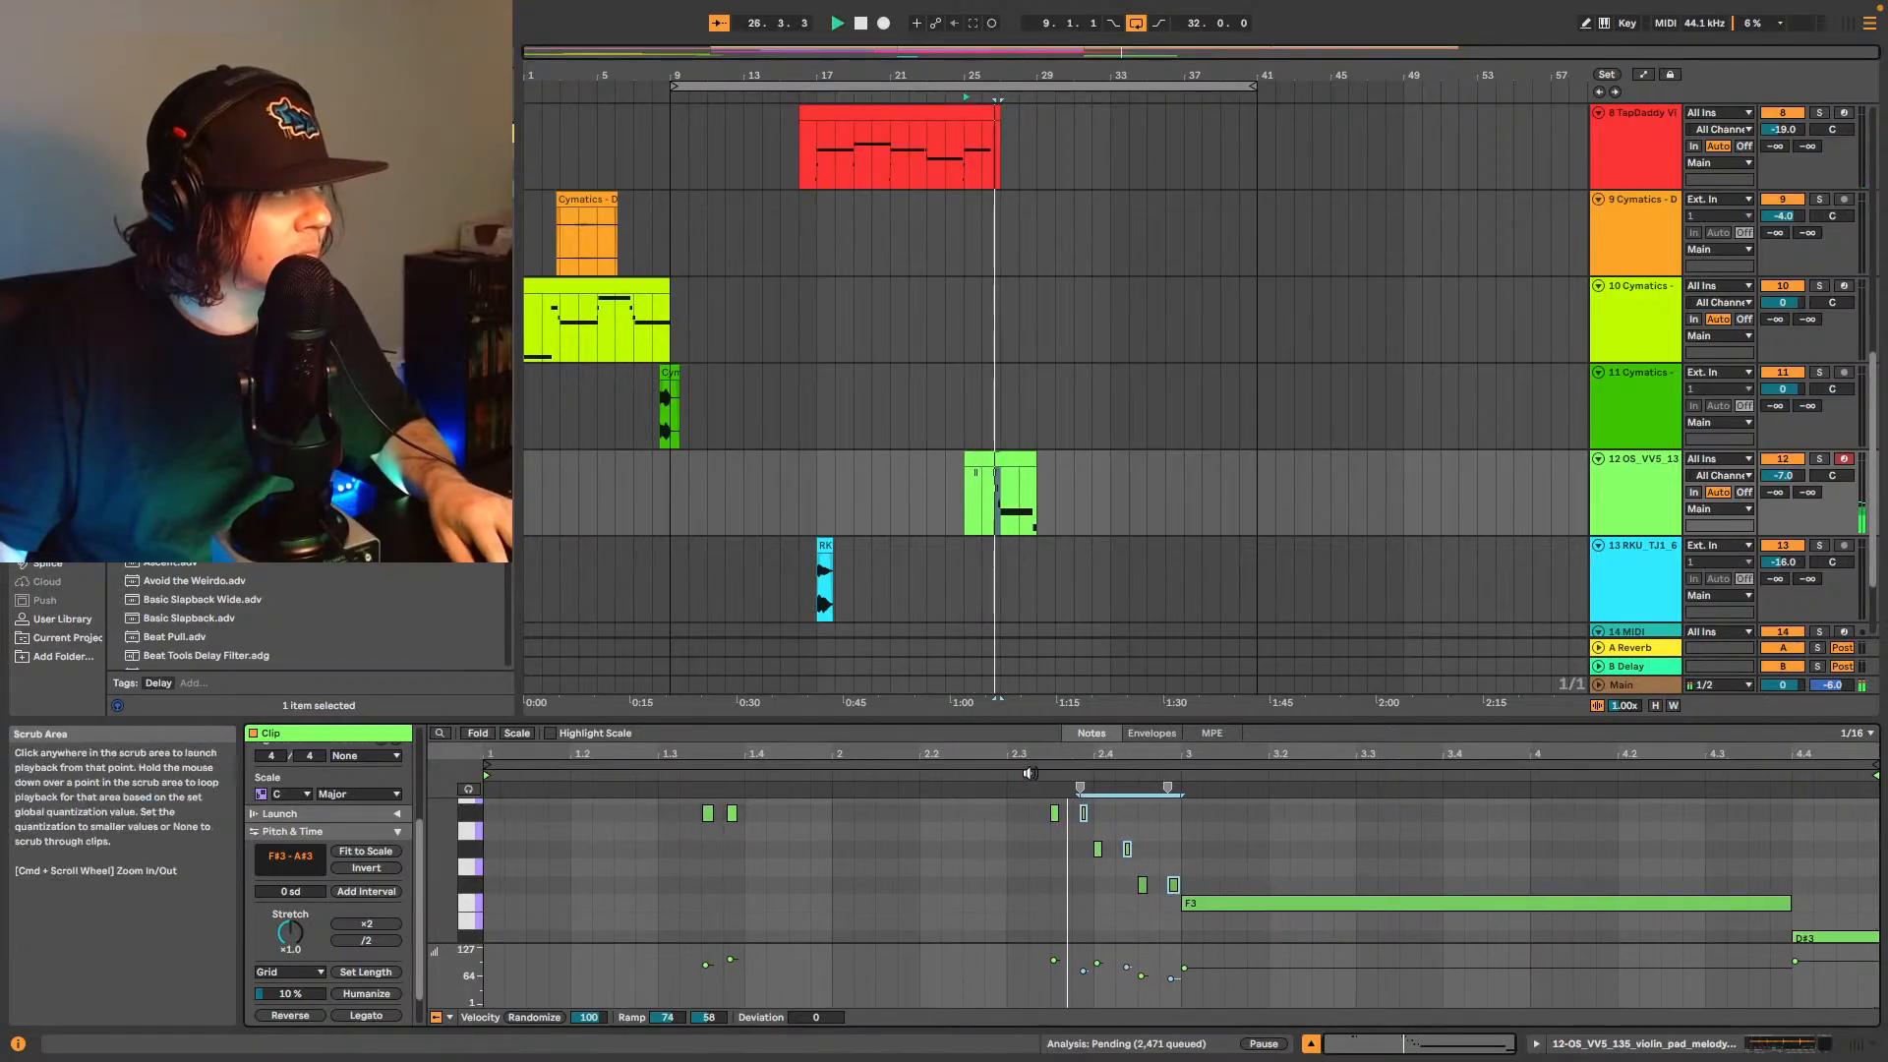
pyautogui.click(999, 512)
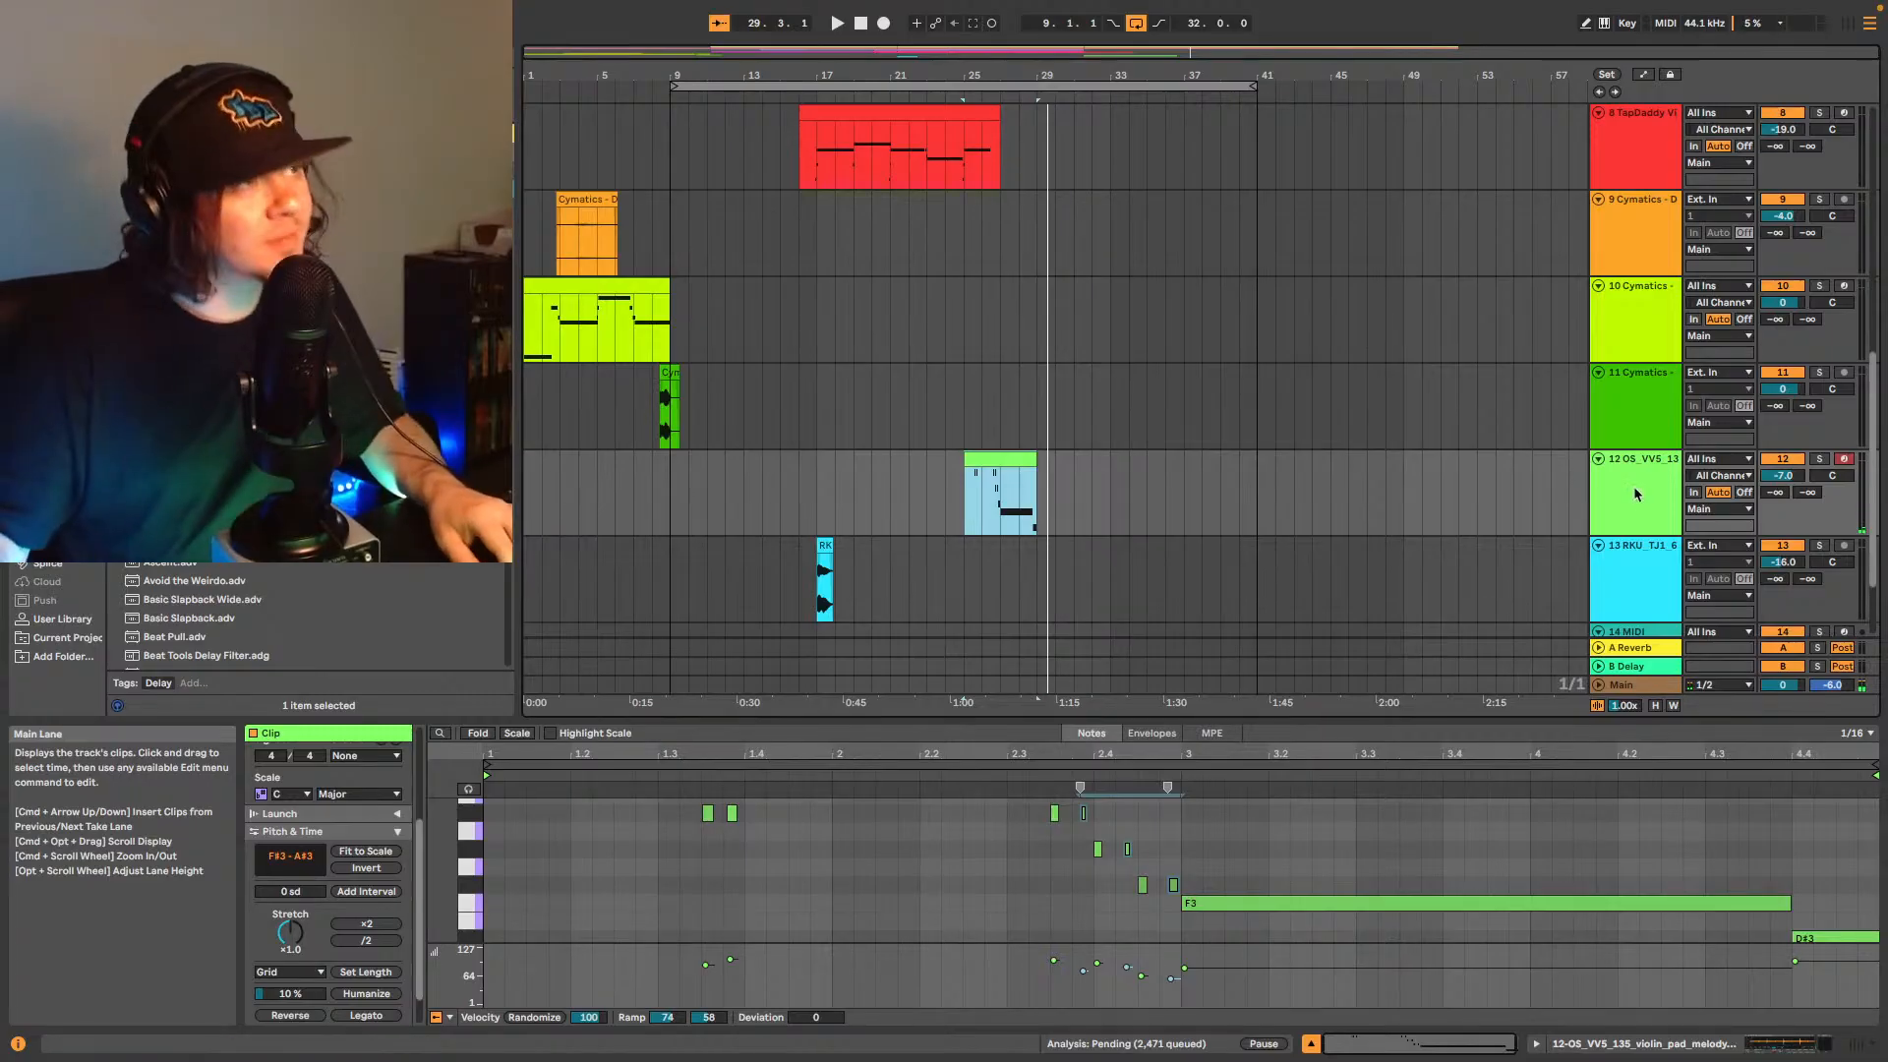
# - Move the flute track up so it sits directly below the strings violin track
pyautogui.scroll(-2, 1652, 472)
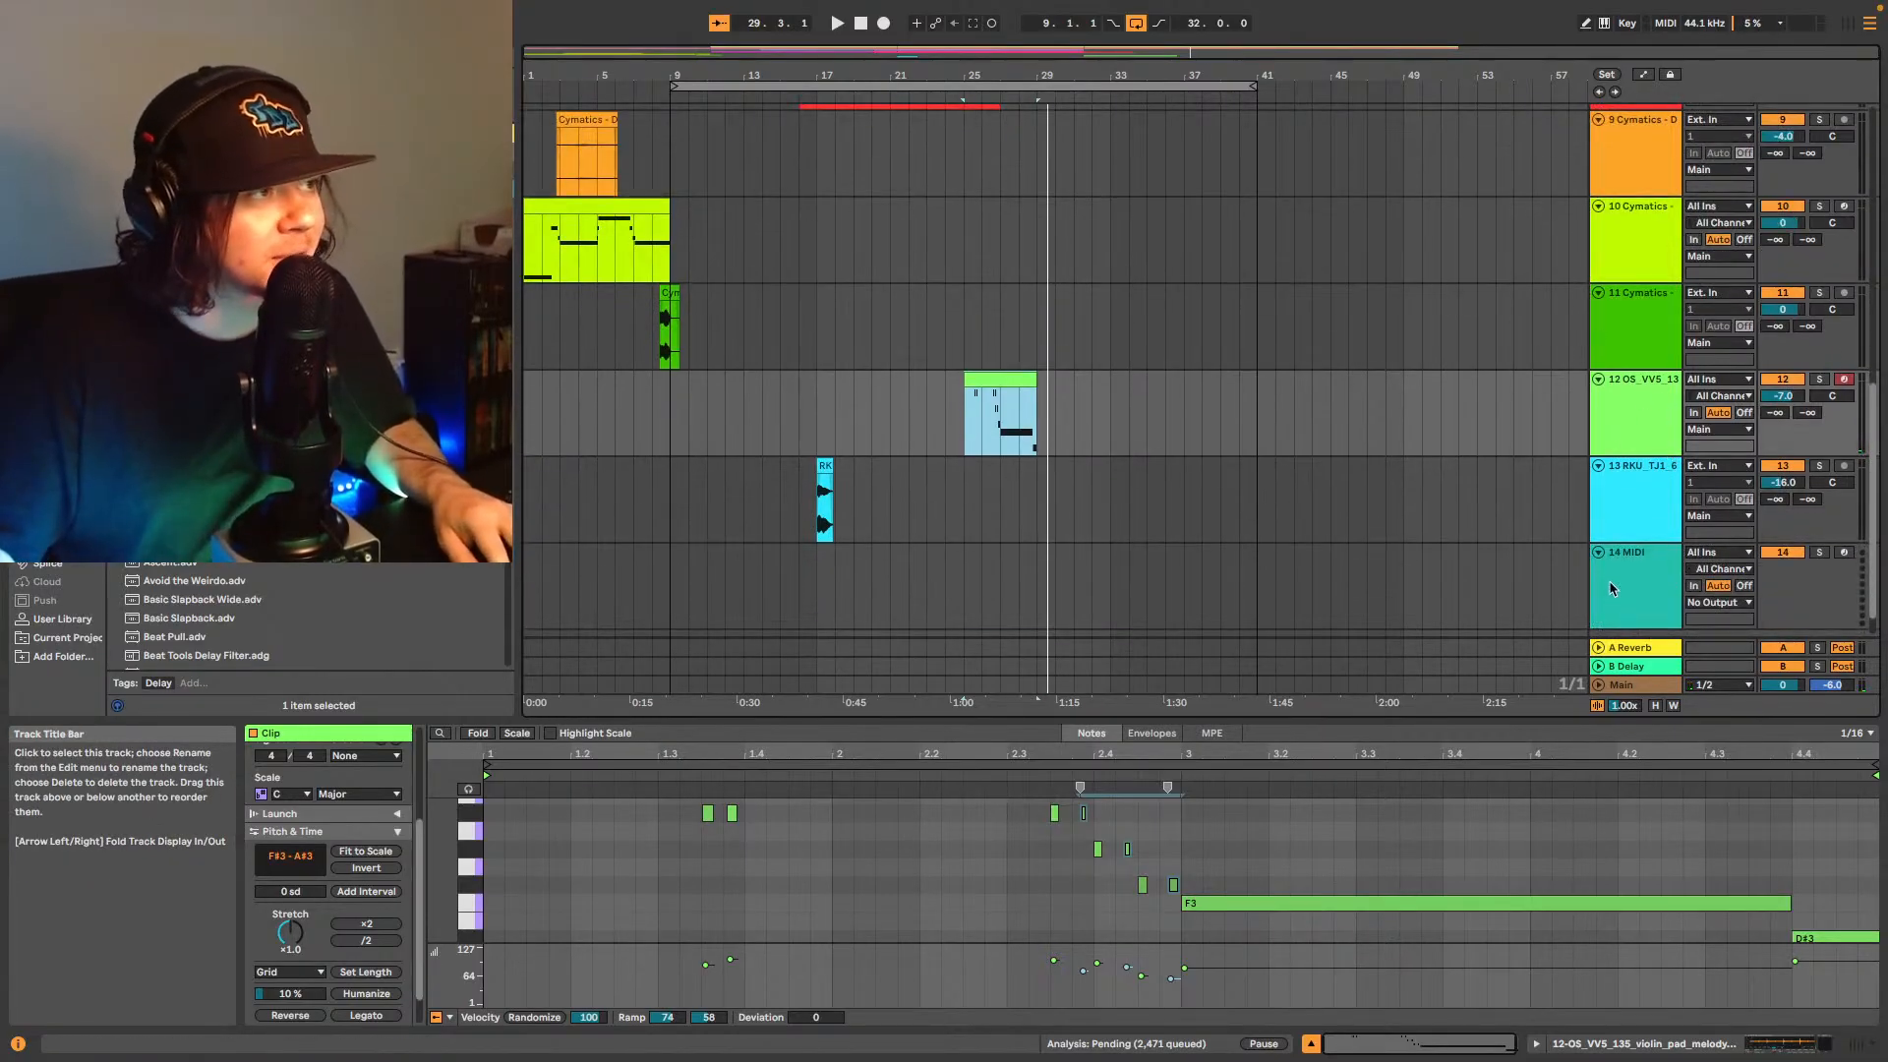
pyautogui.moveTo(1611, 588)
pyautogui.mouseDown()
pyautogui.moveTo(1612, 531)
pyautogui.moveTo(1627, 570)
pyautogui.mouseUp()
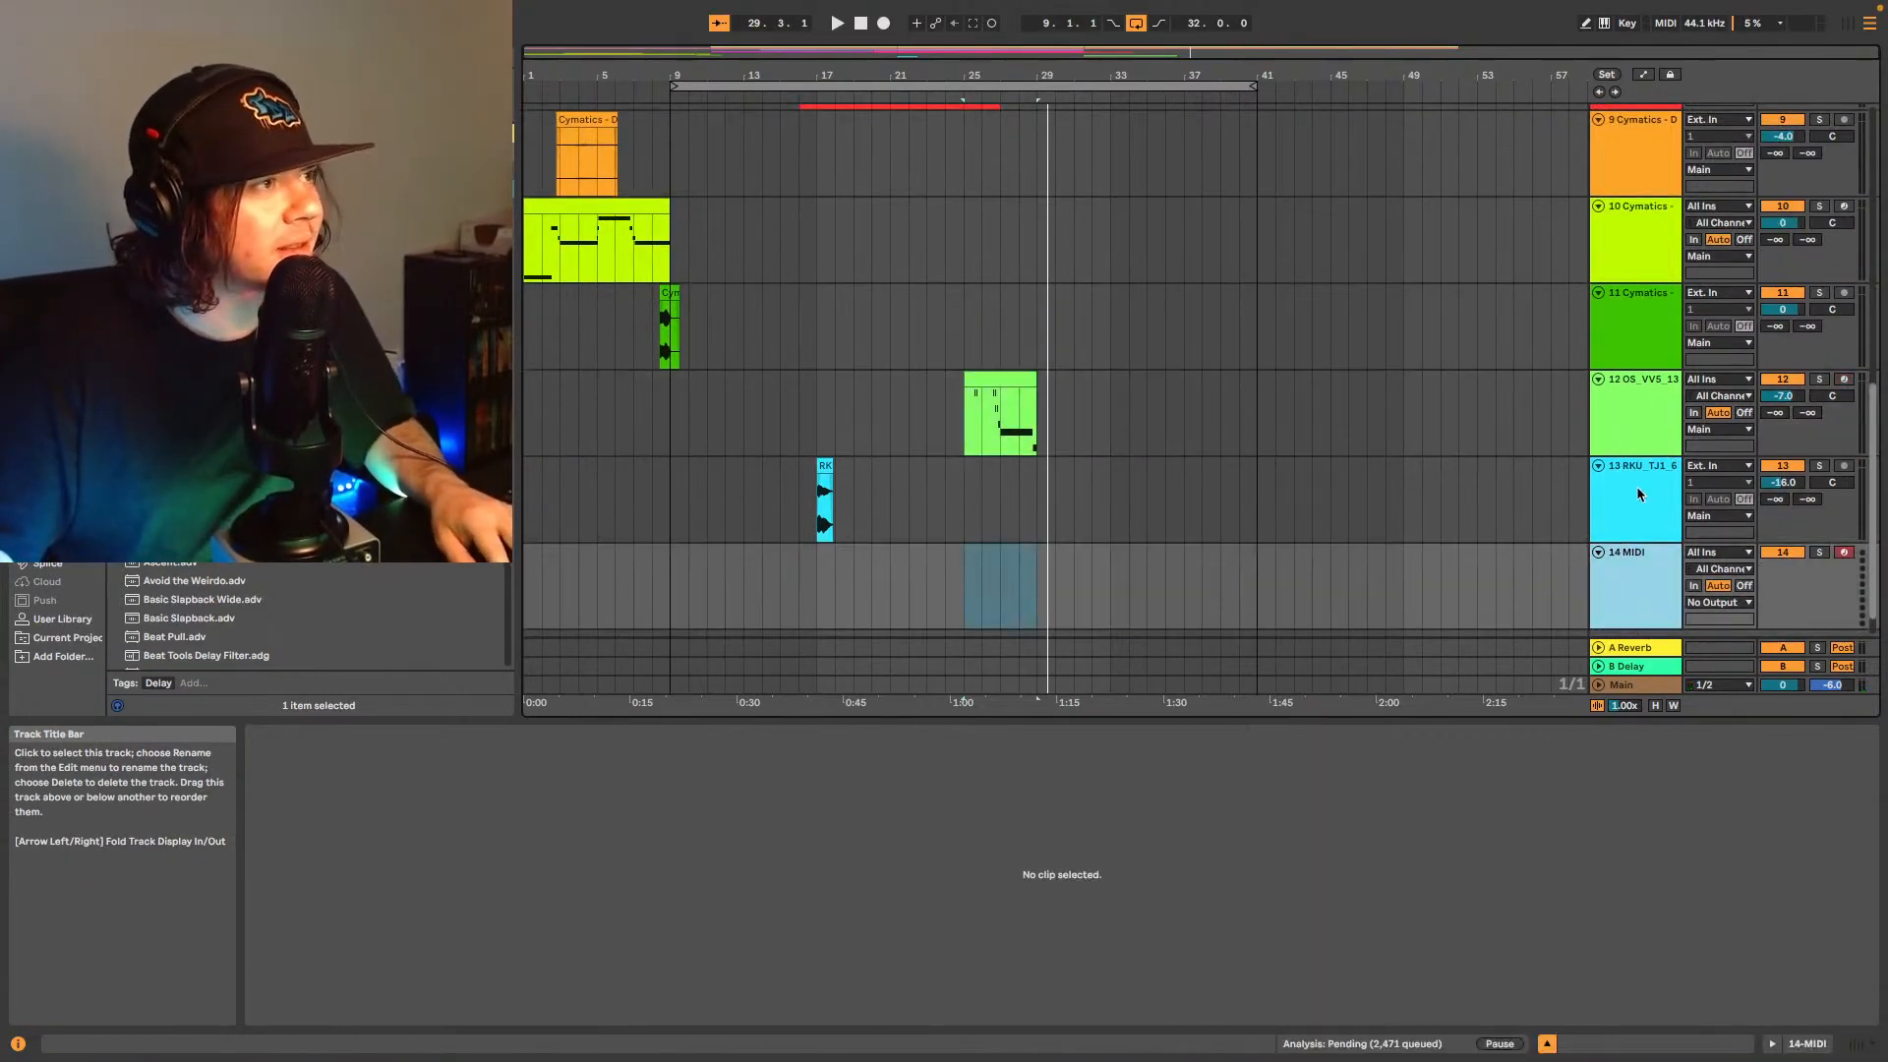
pyautogui.moveTo(1636, 492); pyautogui.dragTo(1640, 175)
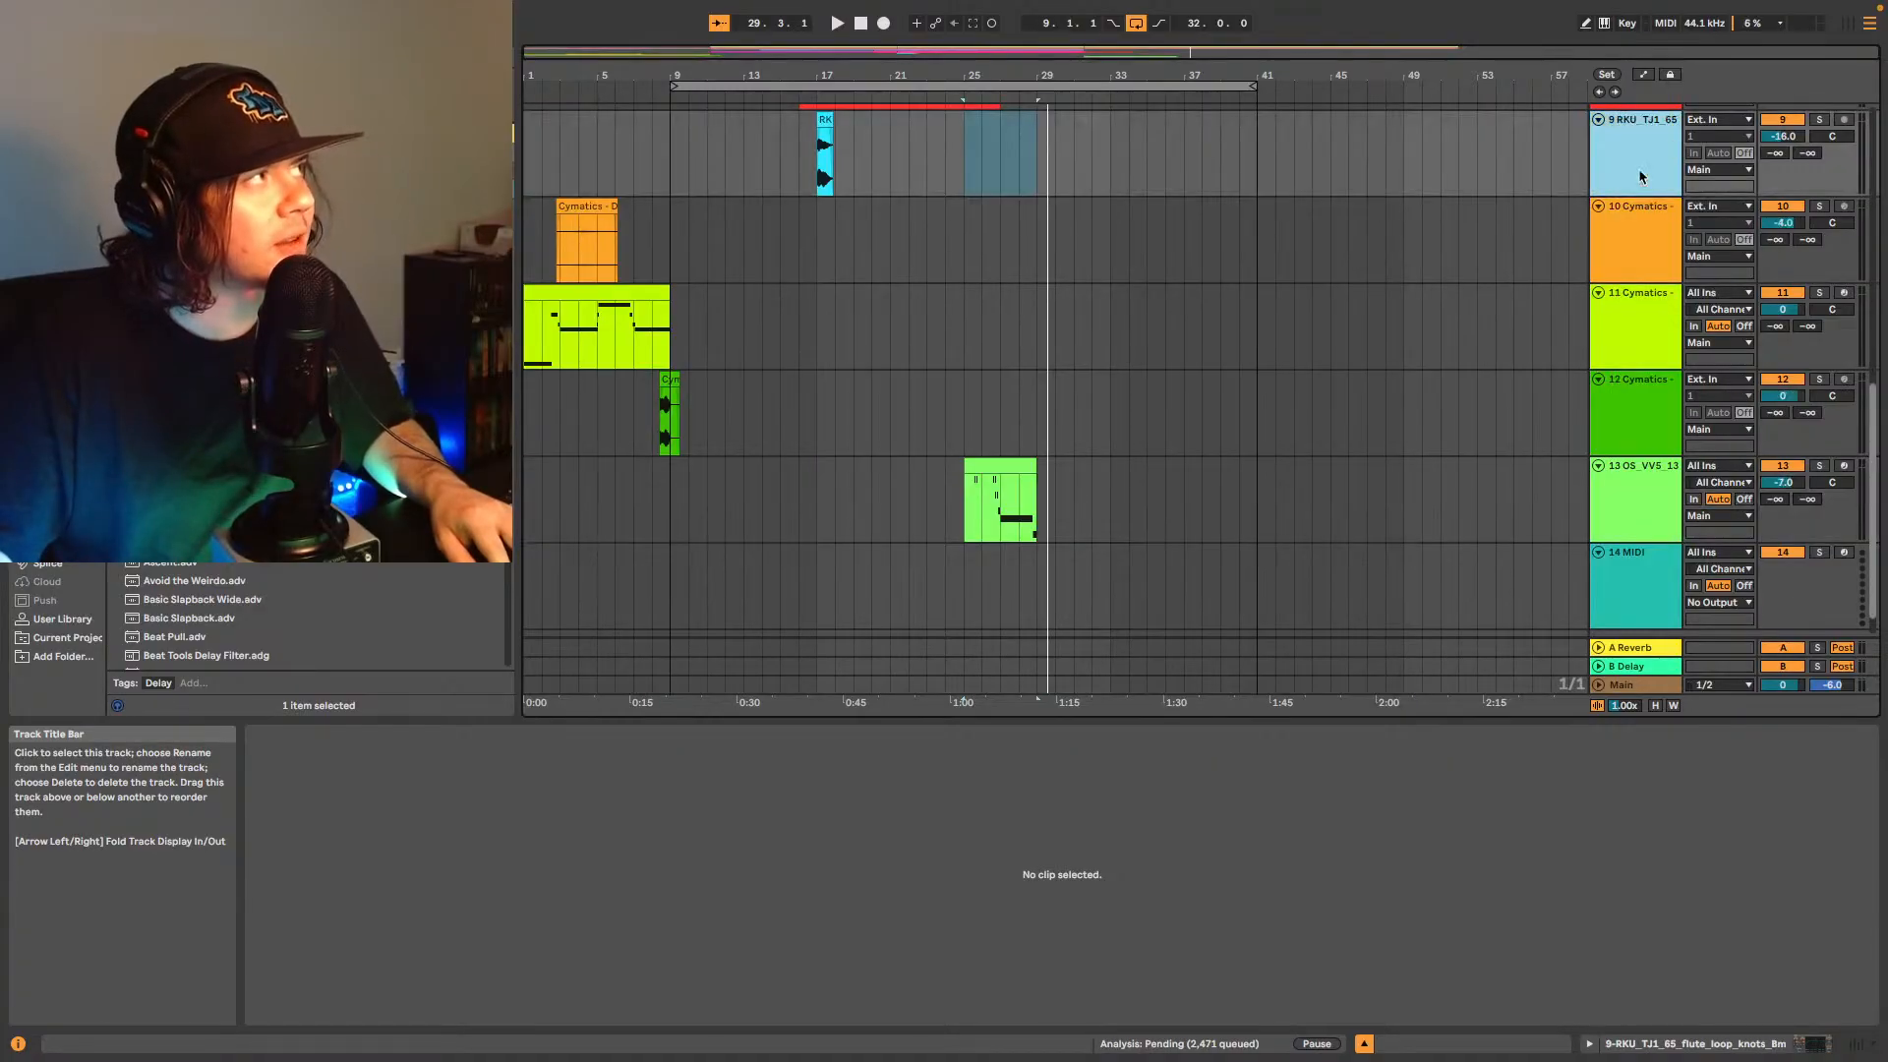
pyautogui.scroll(6, 1416, 408)
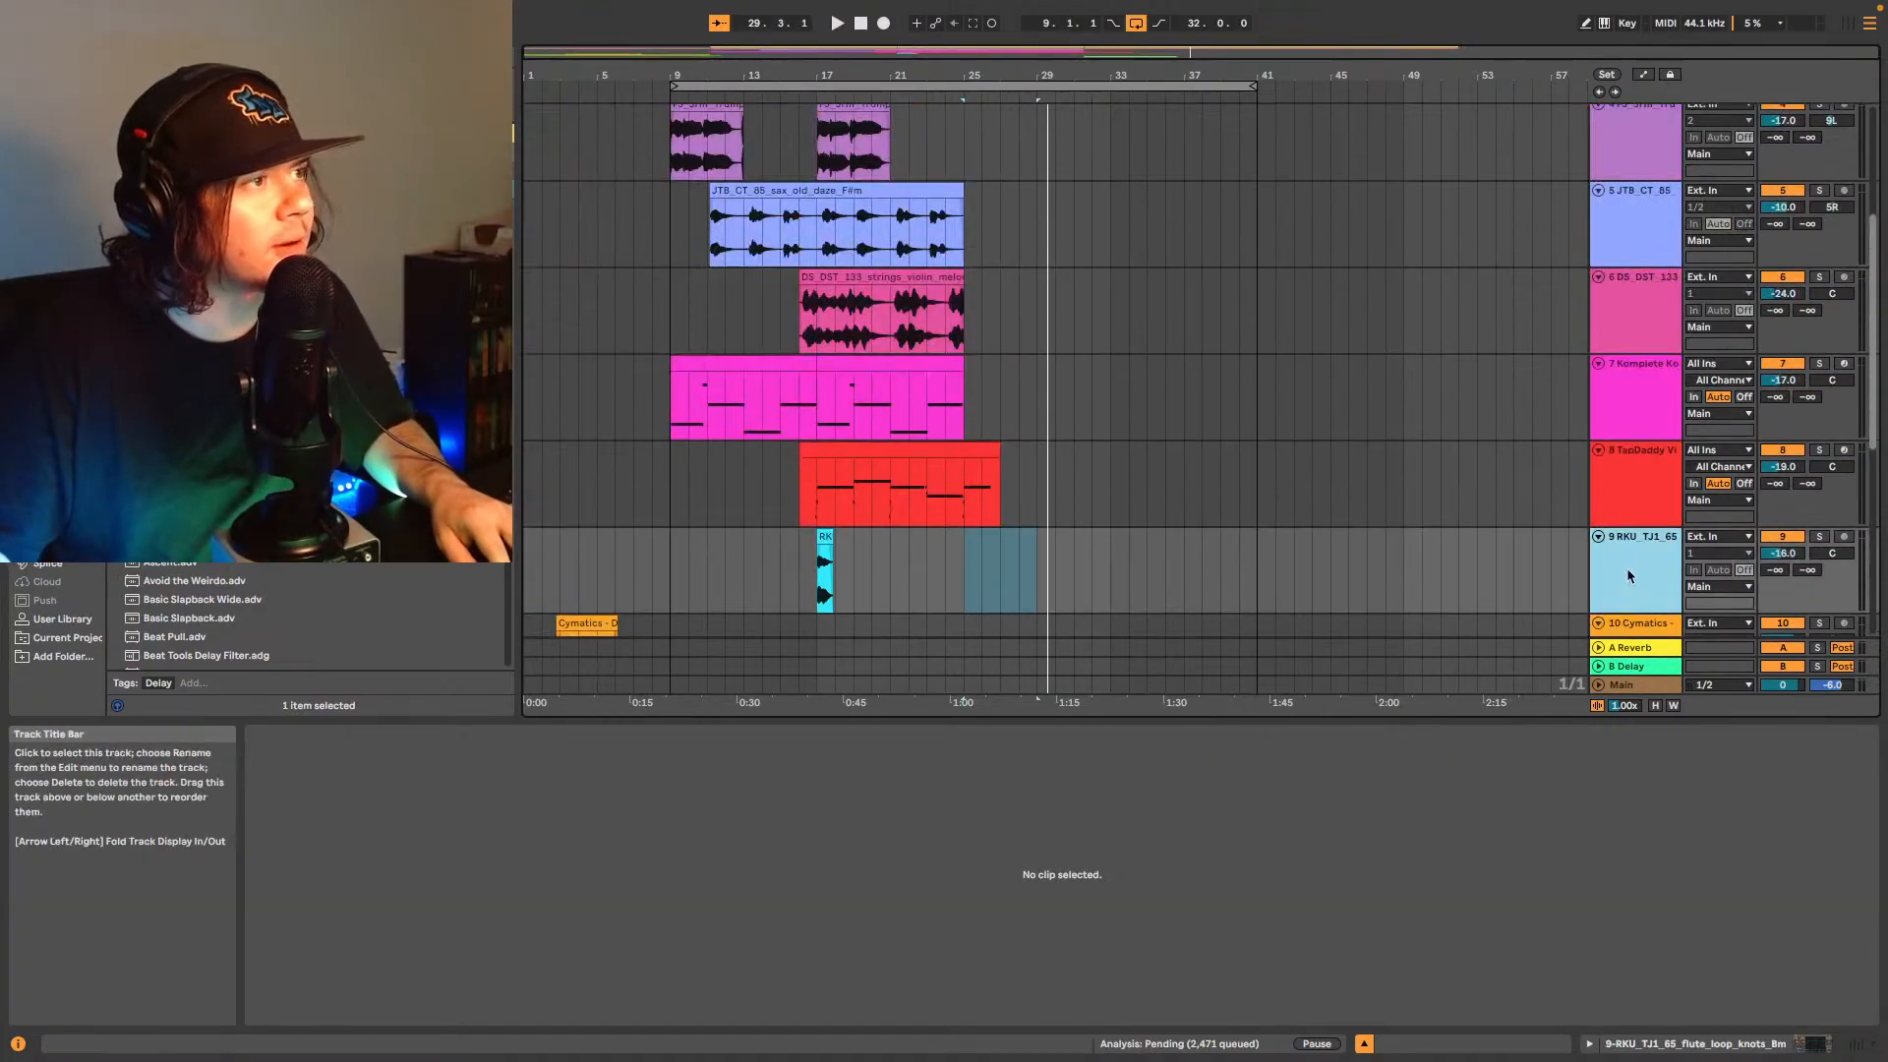
pyautogui.moveTo(1626, 568); pyautogui.dragTo(1618, 366)
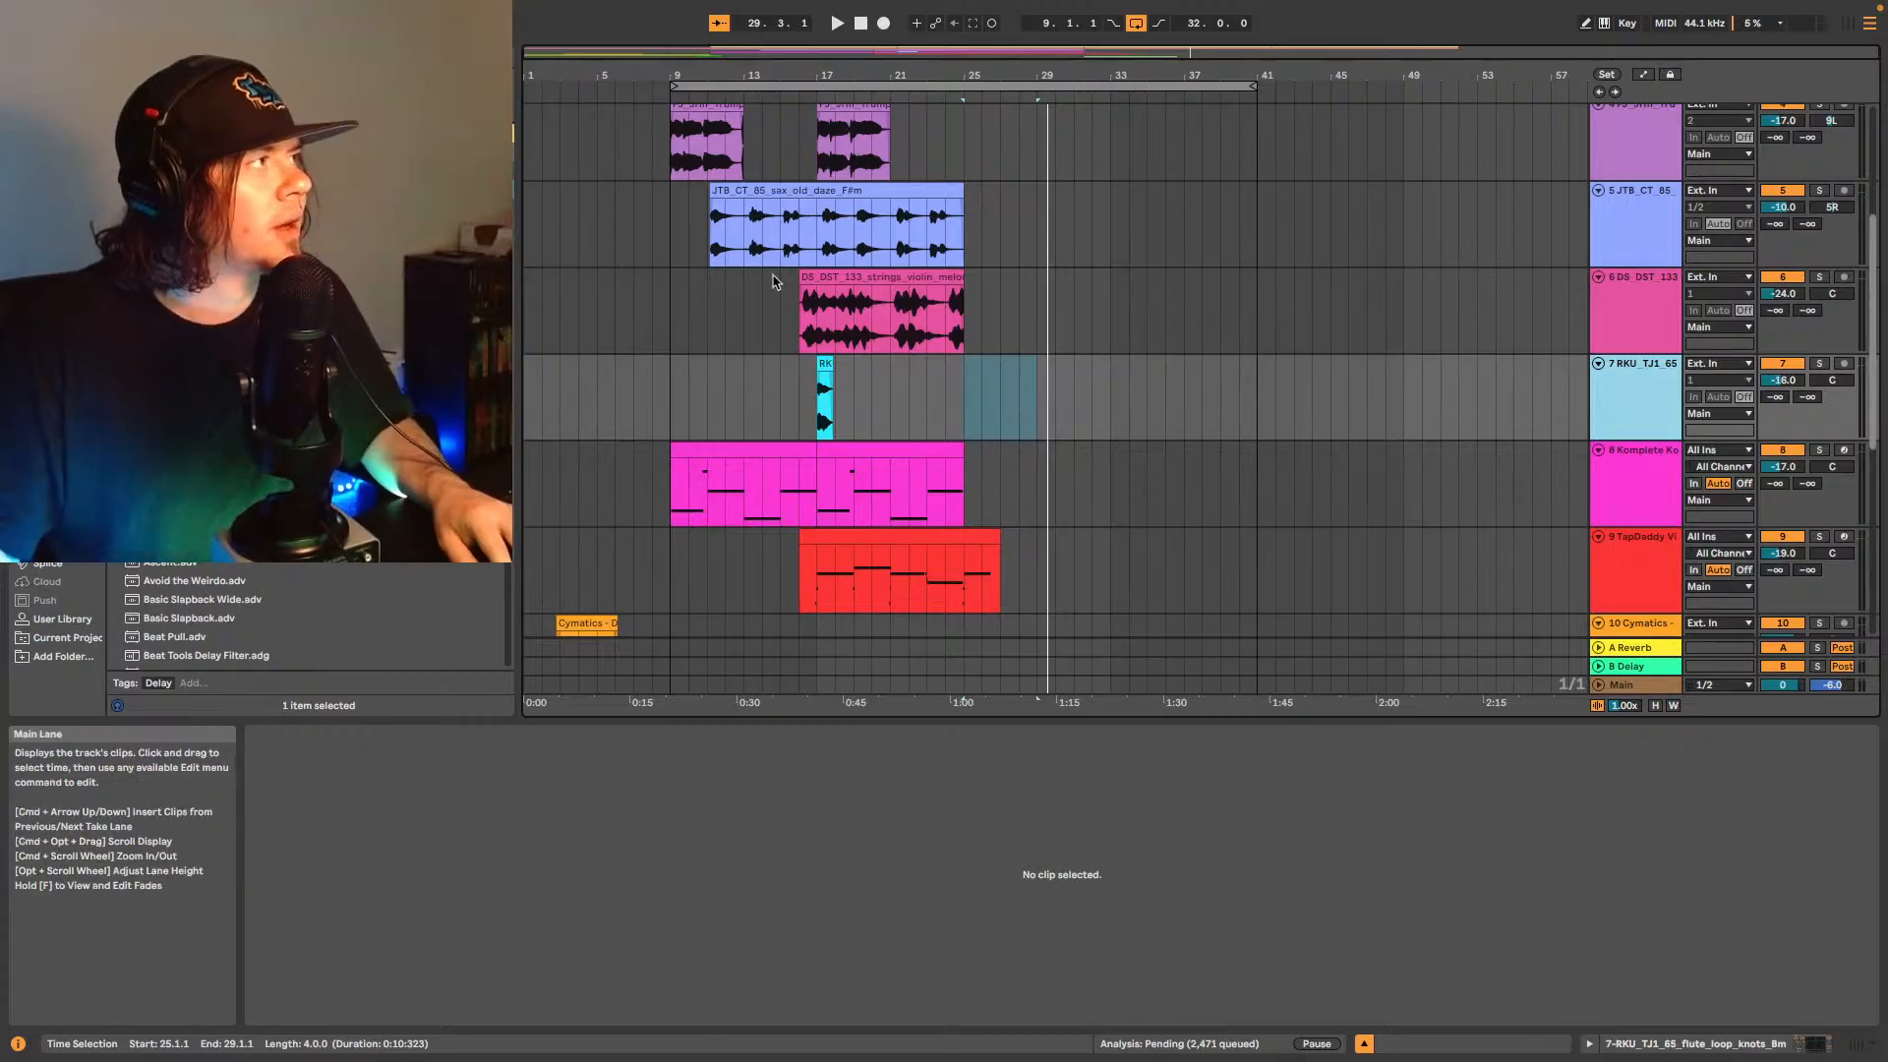
# - Play the arrangement from bar 9, where the first trumpet clip begins
pyautogui.scroll(2, 686, 207)
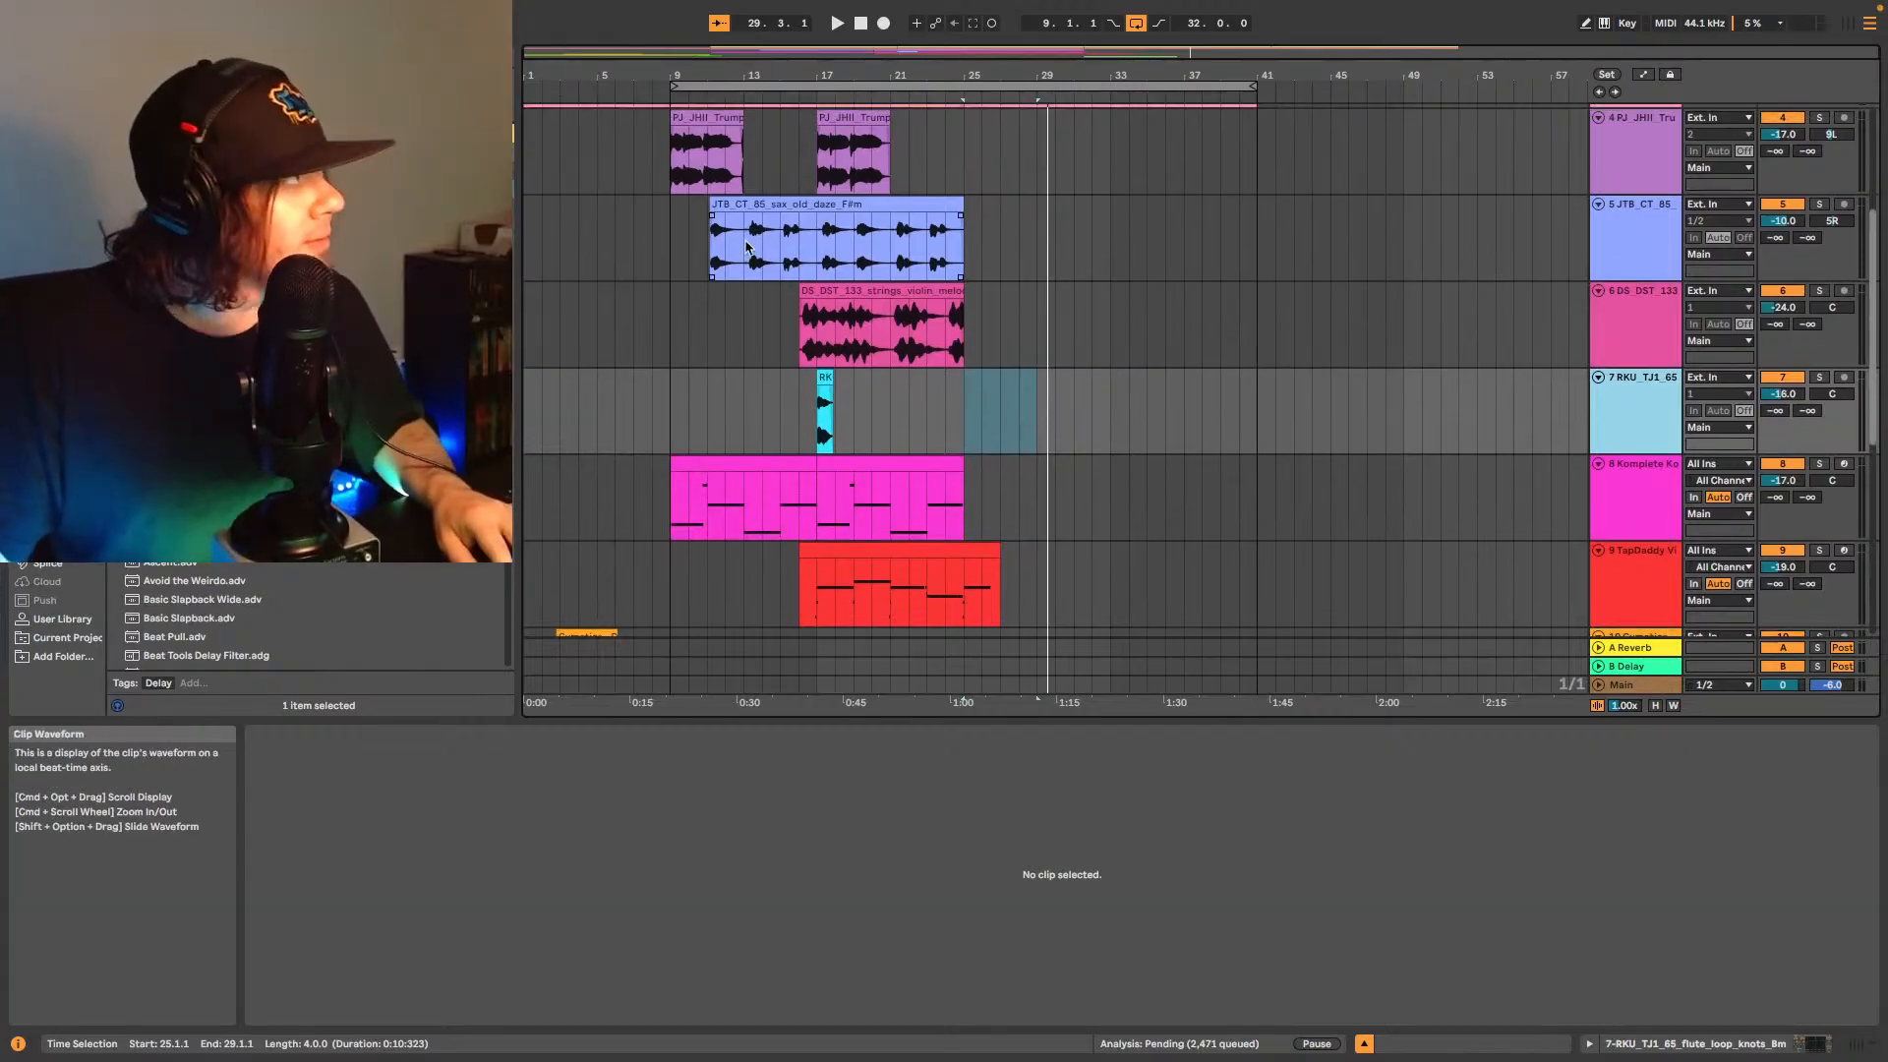
pyautogui.click(679, 172)
pyautogui.press('space')
# - Load the Arturia Analog Lab V instrument onto the empty MIDI track 14
pyautogui.scroll(-10, 1032, 540)
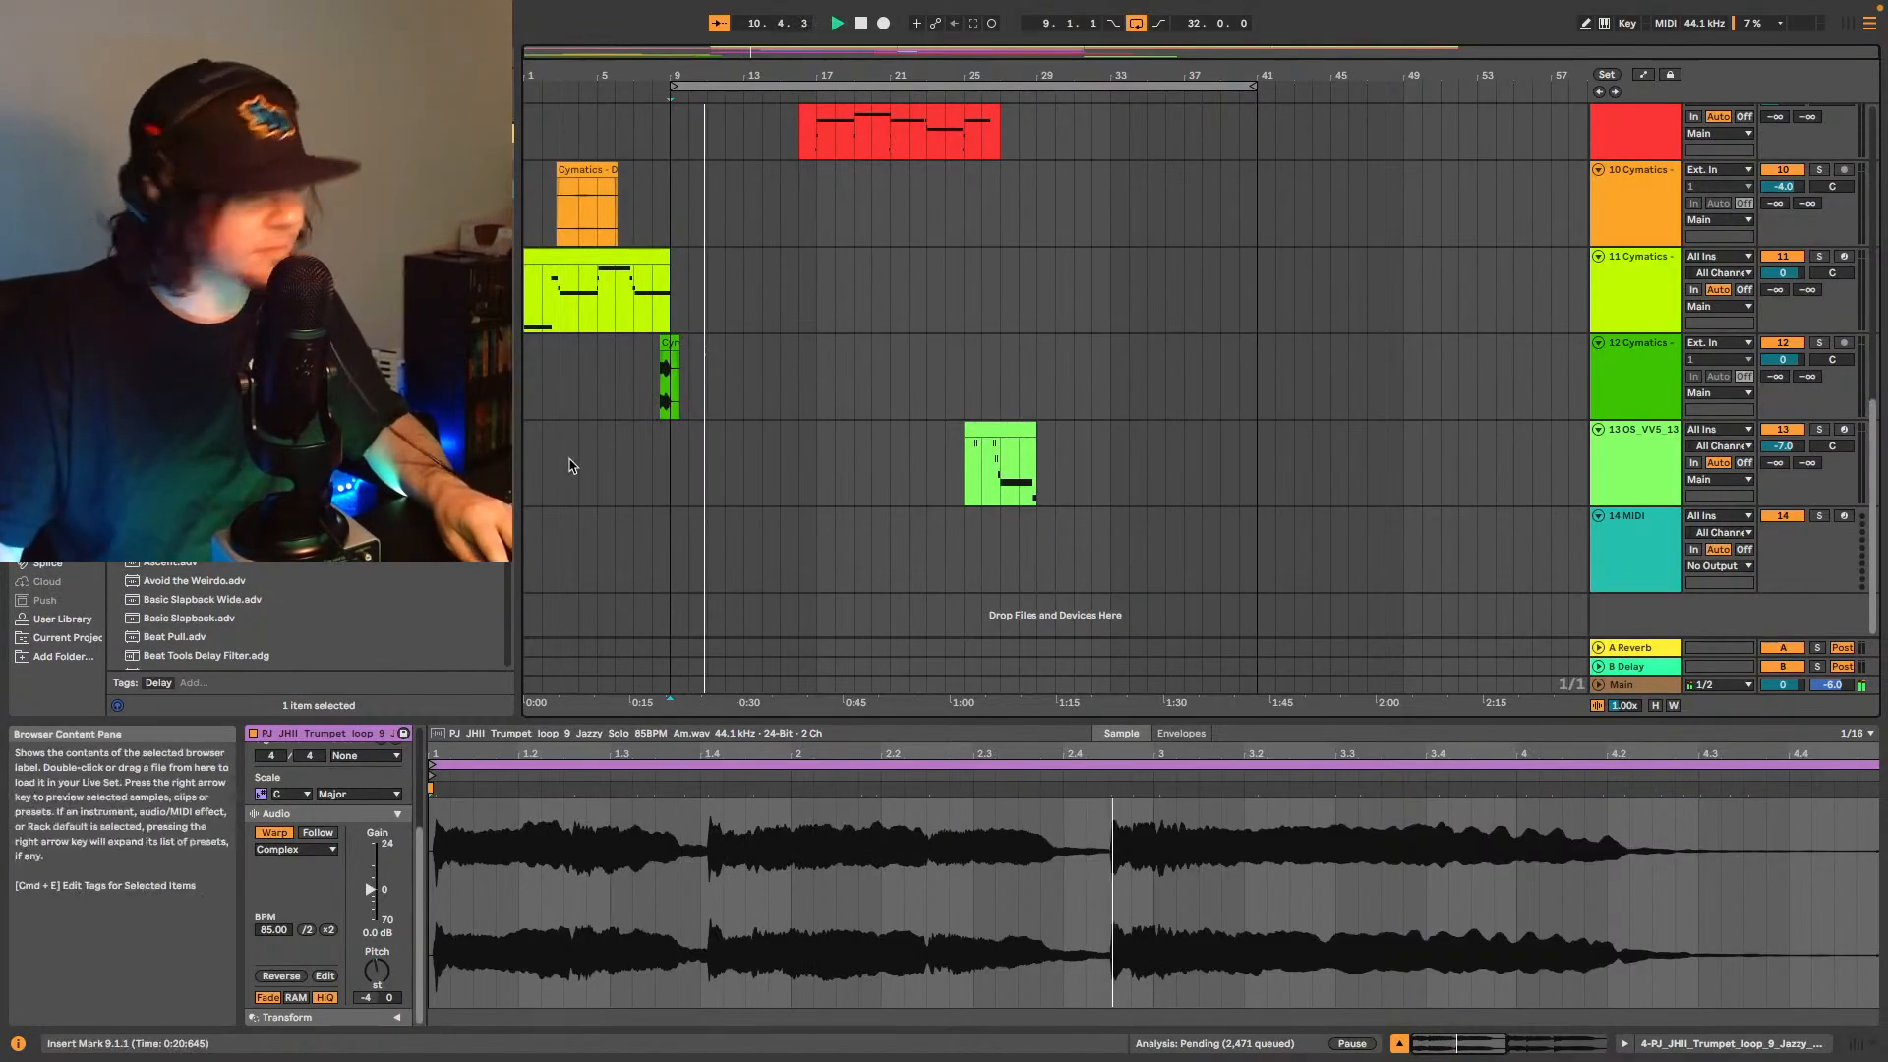
pyautogui.click(1613, 538)
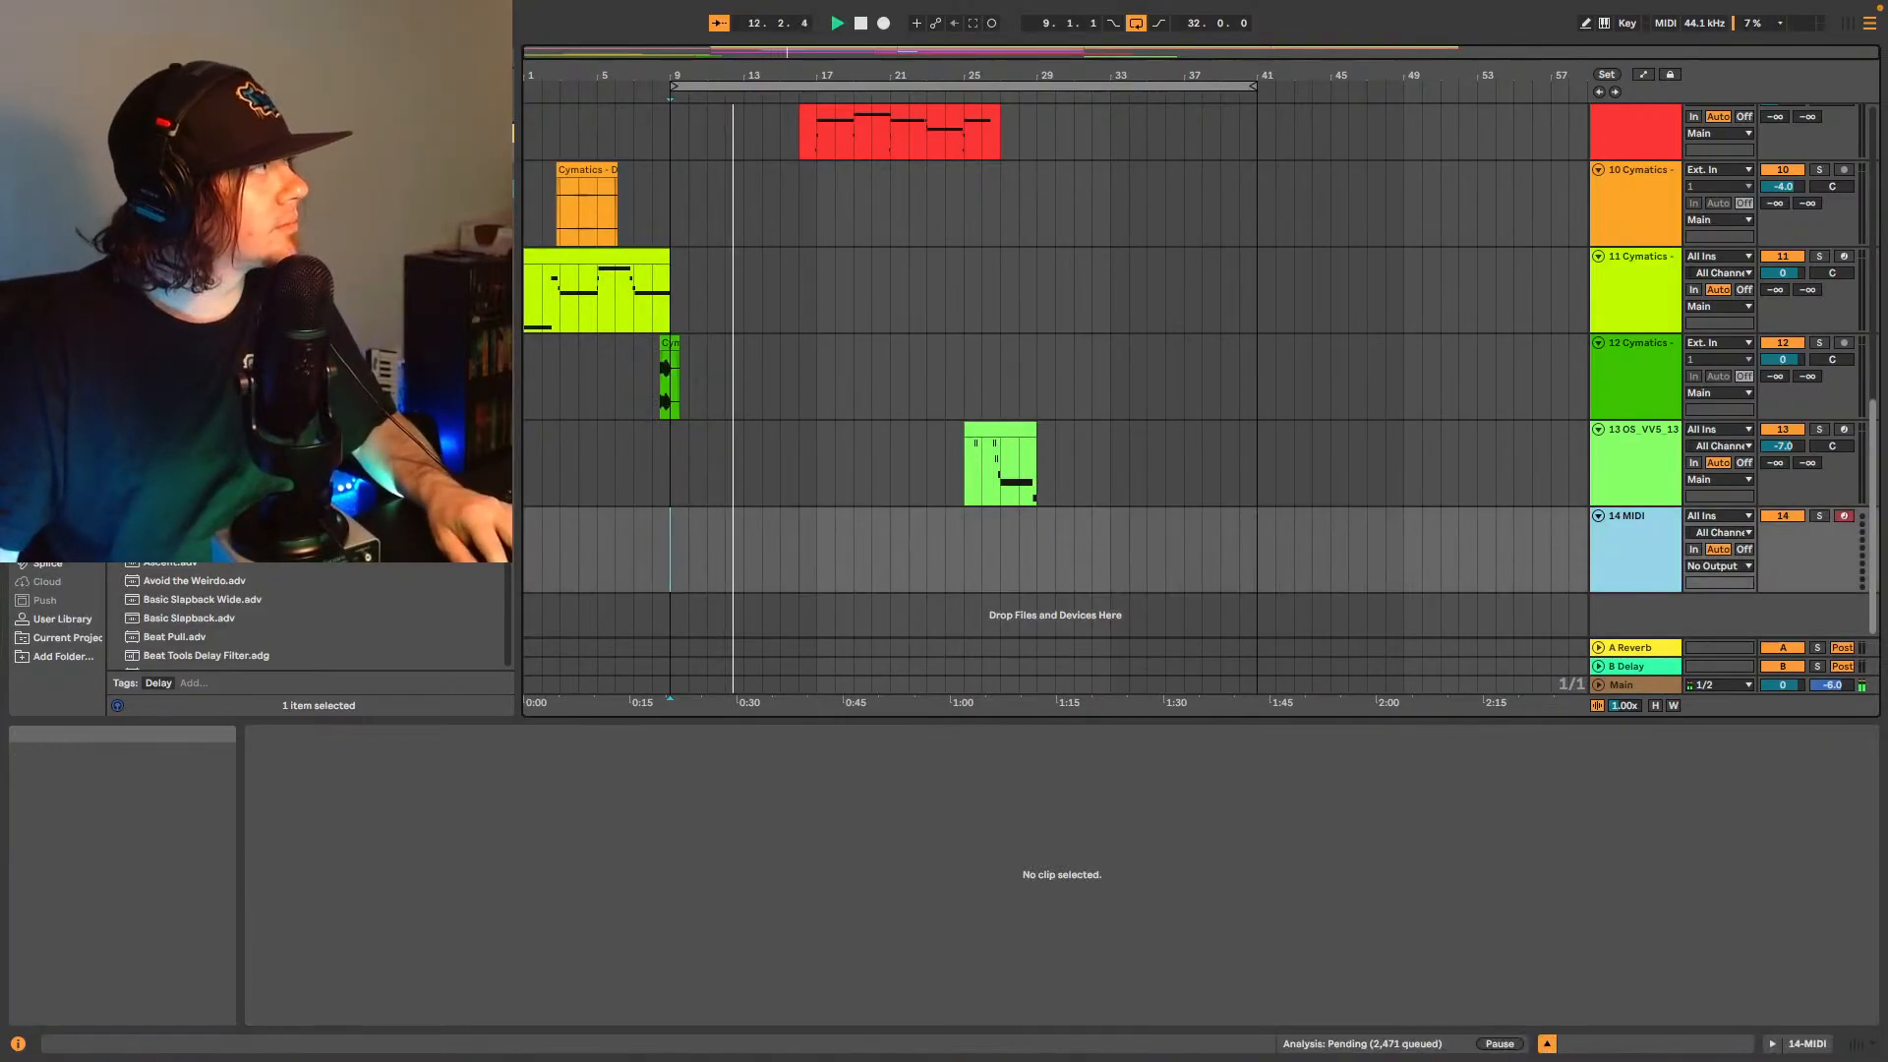
pyautogui.press('Left')
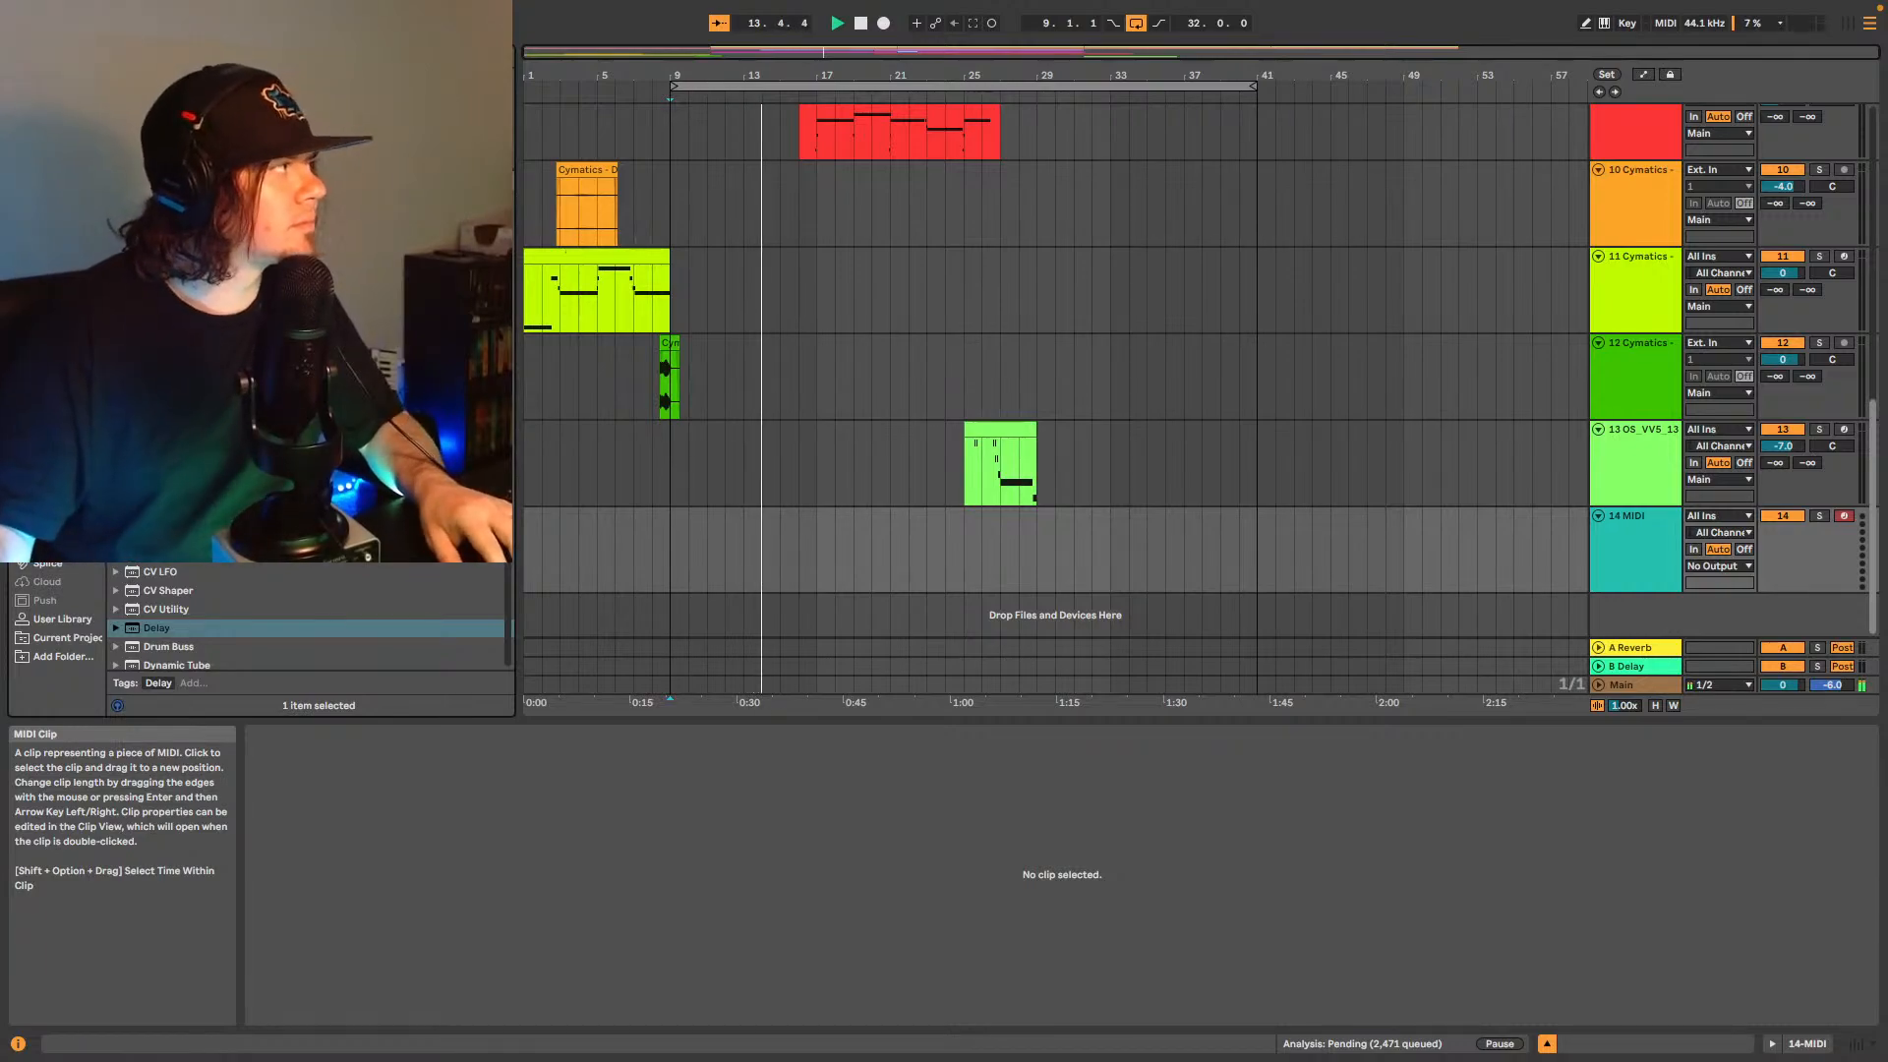
pyautogui.scroll(-8, 305, 618)
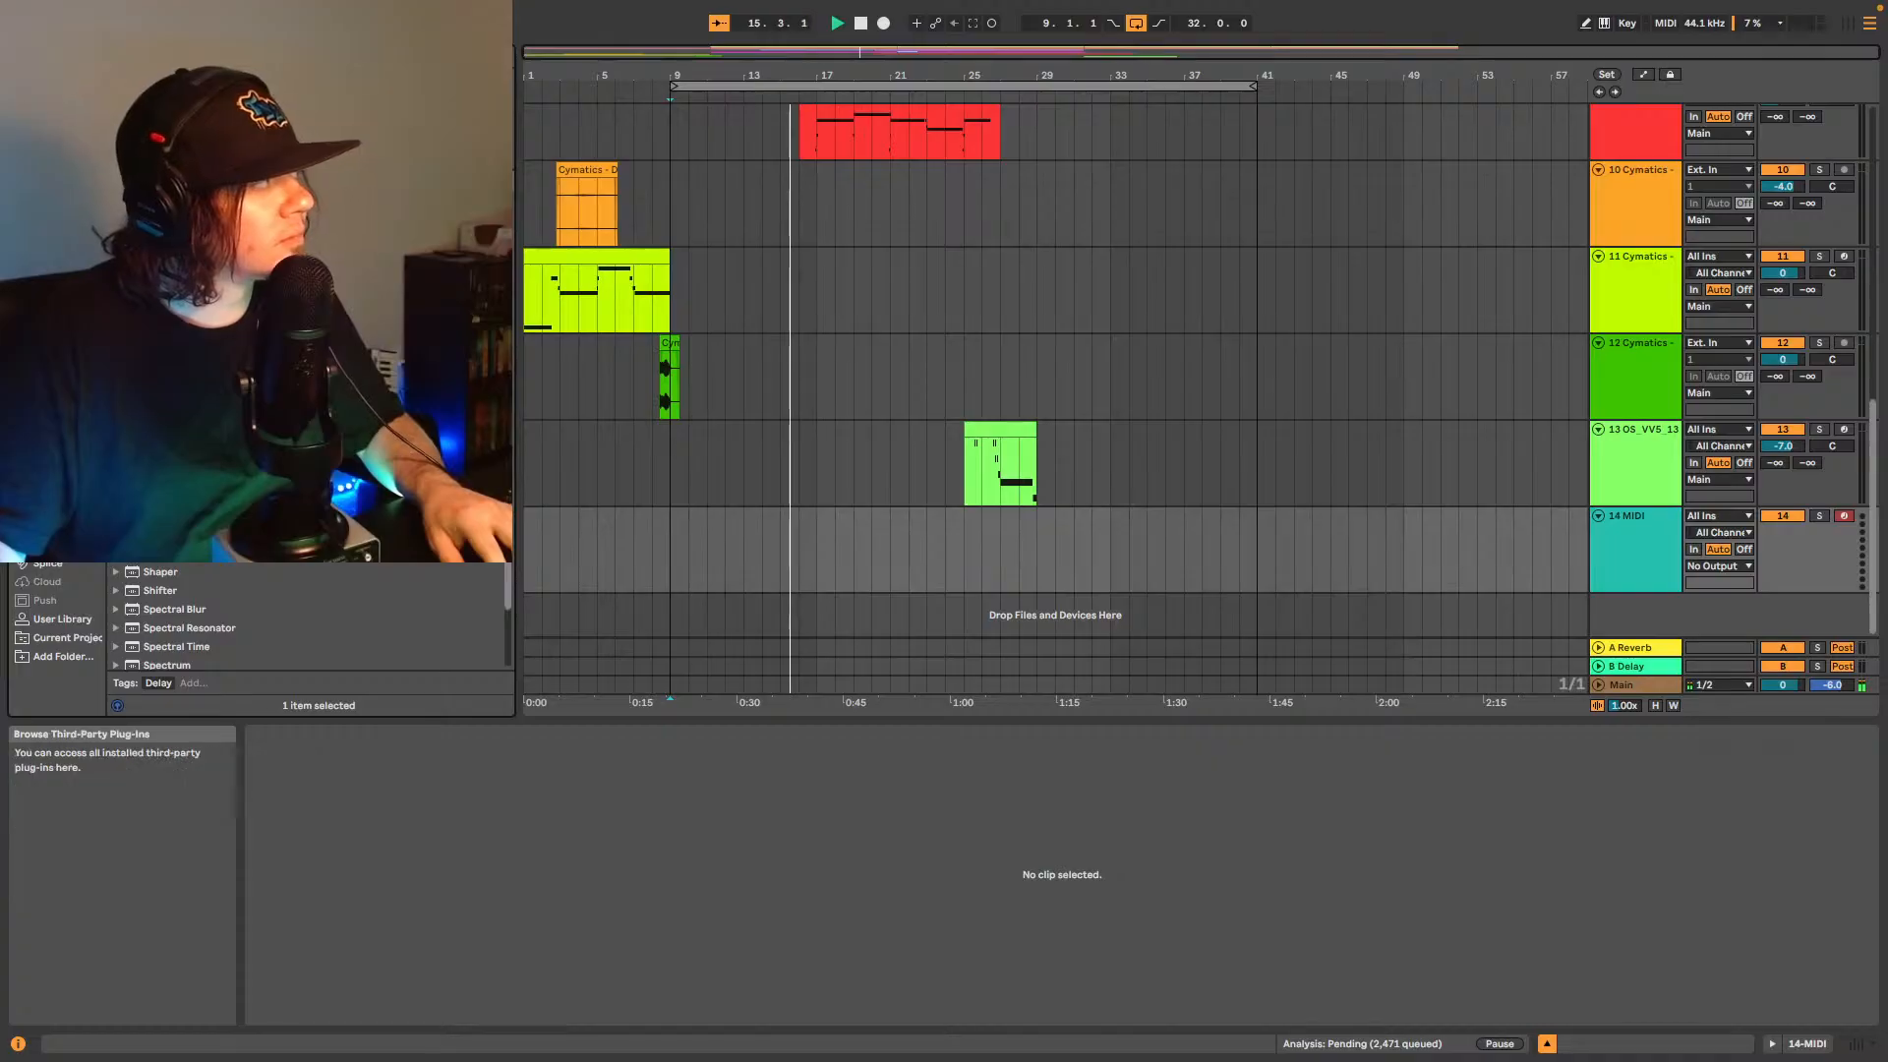
pyautogui.click(47, 405)
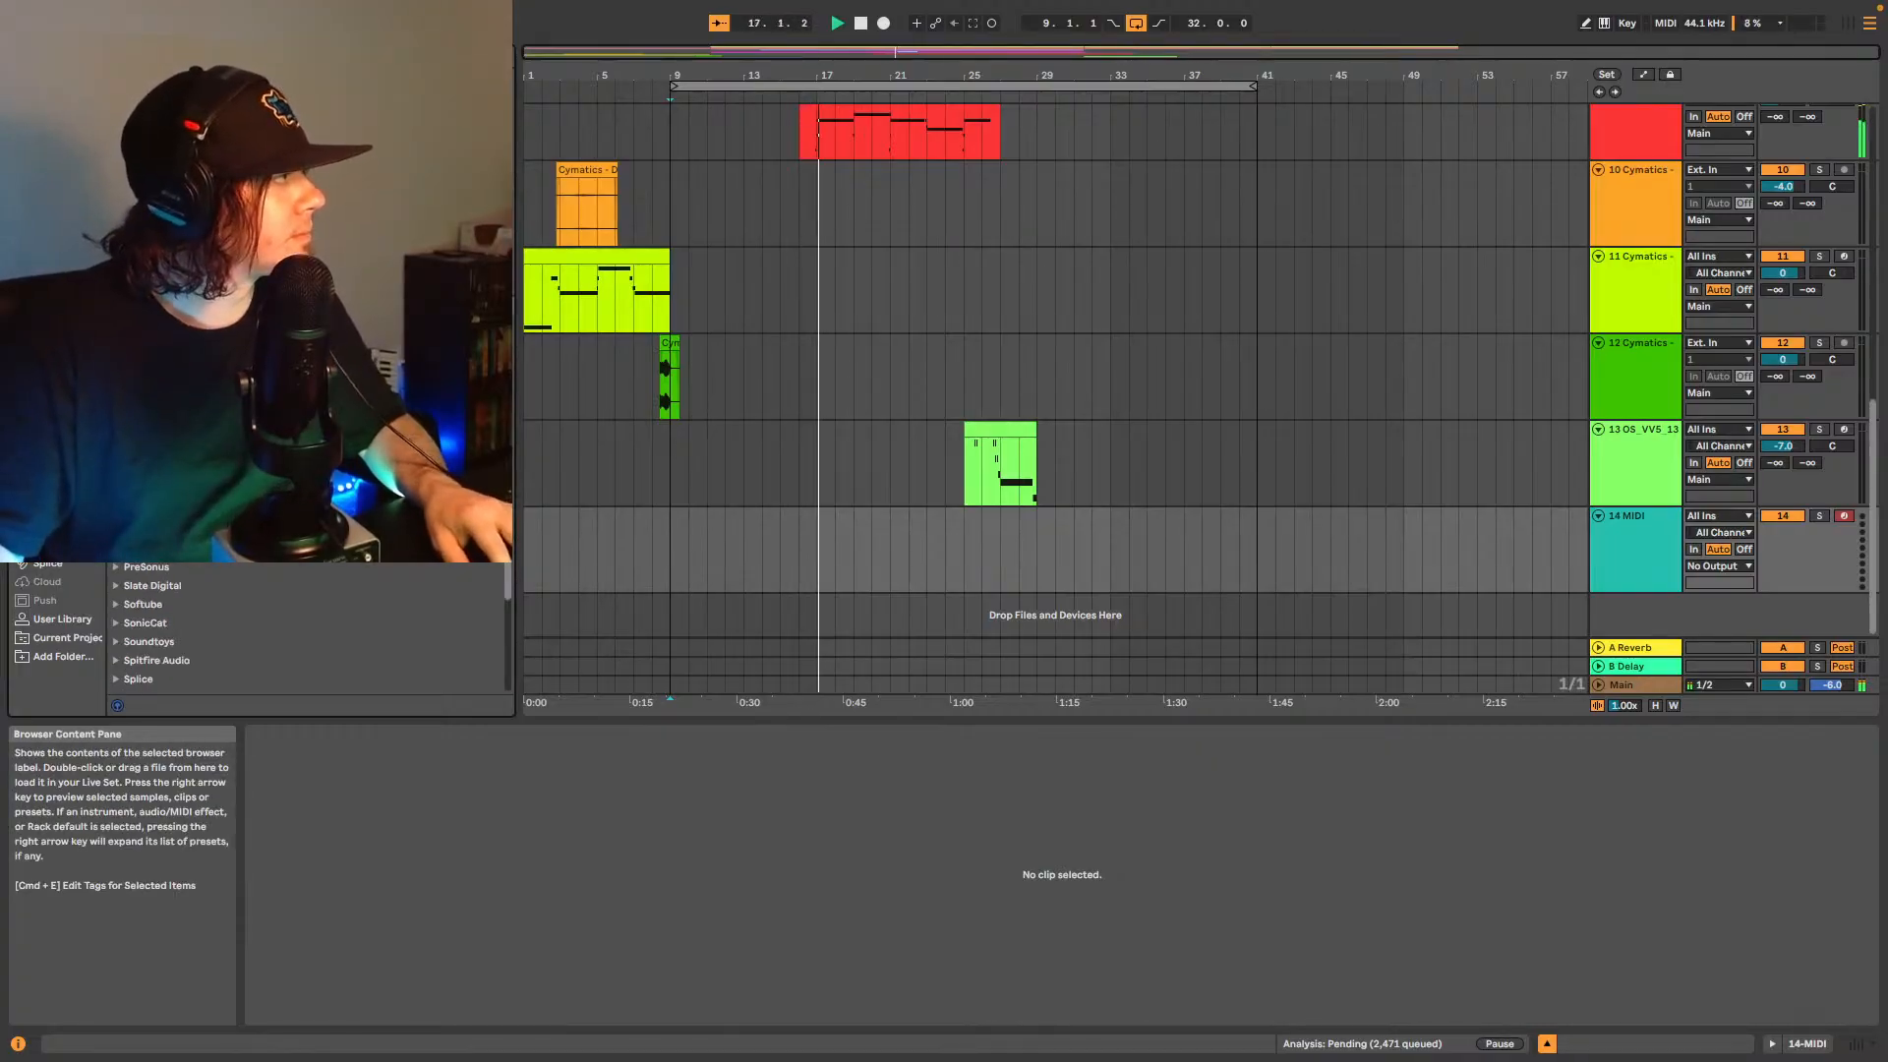
pyautogui.click(117, 399)
pyautogui.moveTo(1060, 536); pyautogui.dragTo(1063, 536)
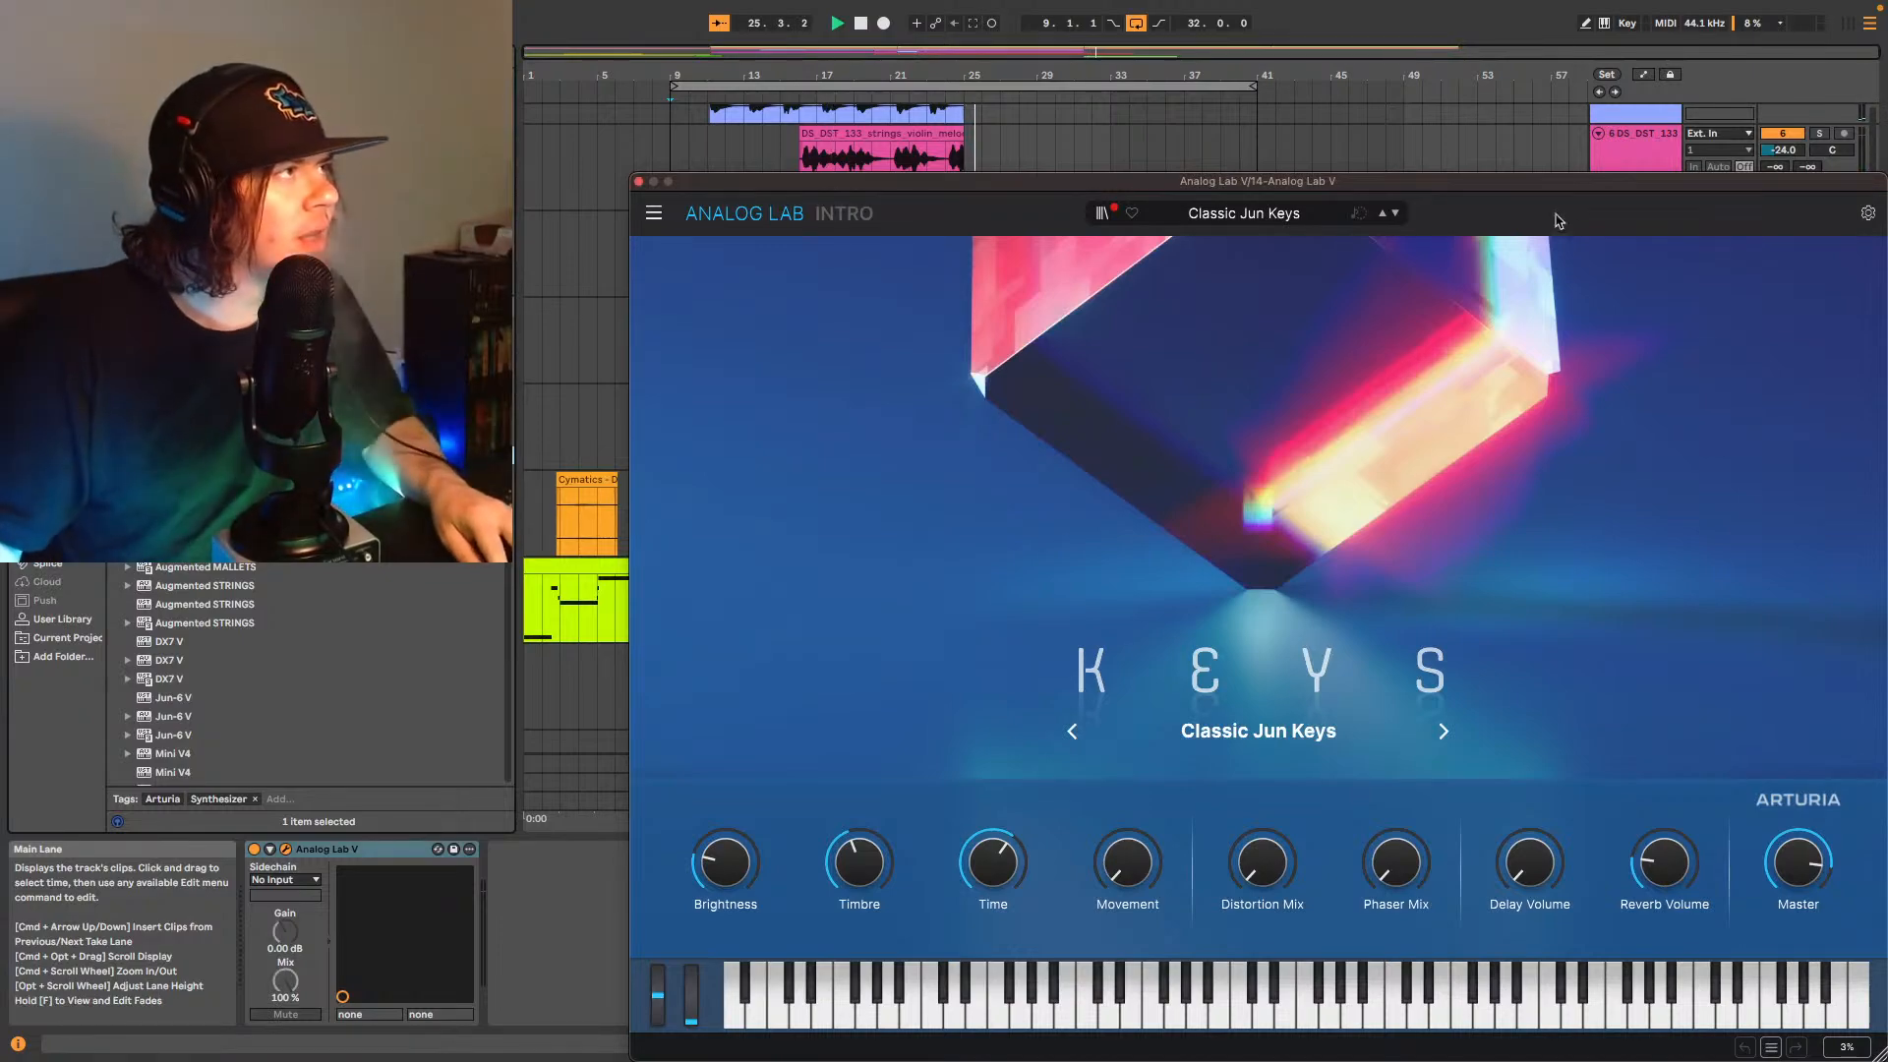
# - Load the Clean Jazz organ preset in Analog Lab and mark it as a favourite
pyautogui.click(1254, 218)
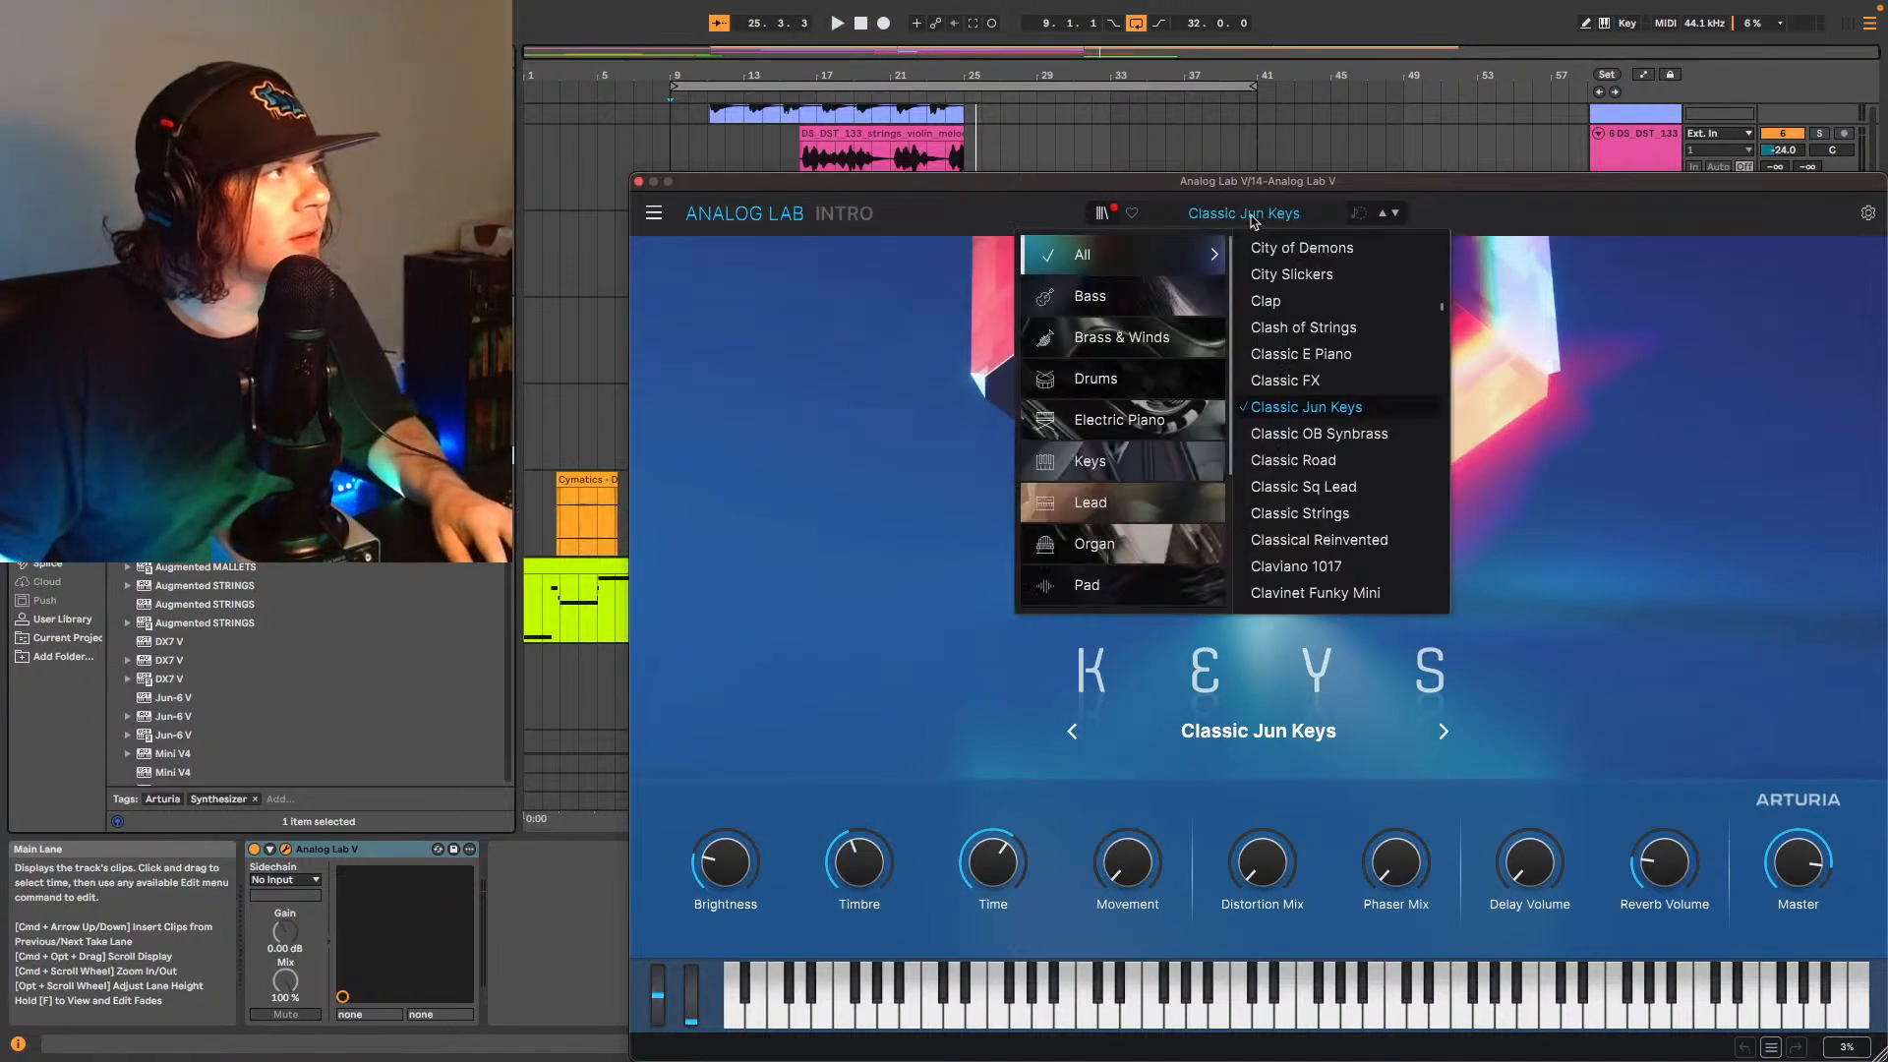
pyautogui.scroll(-2, 1351, 425)
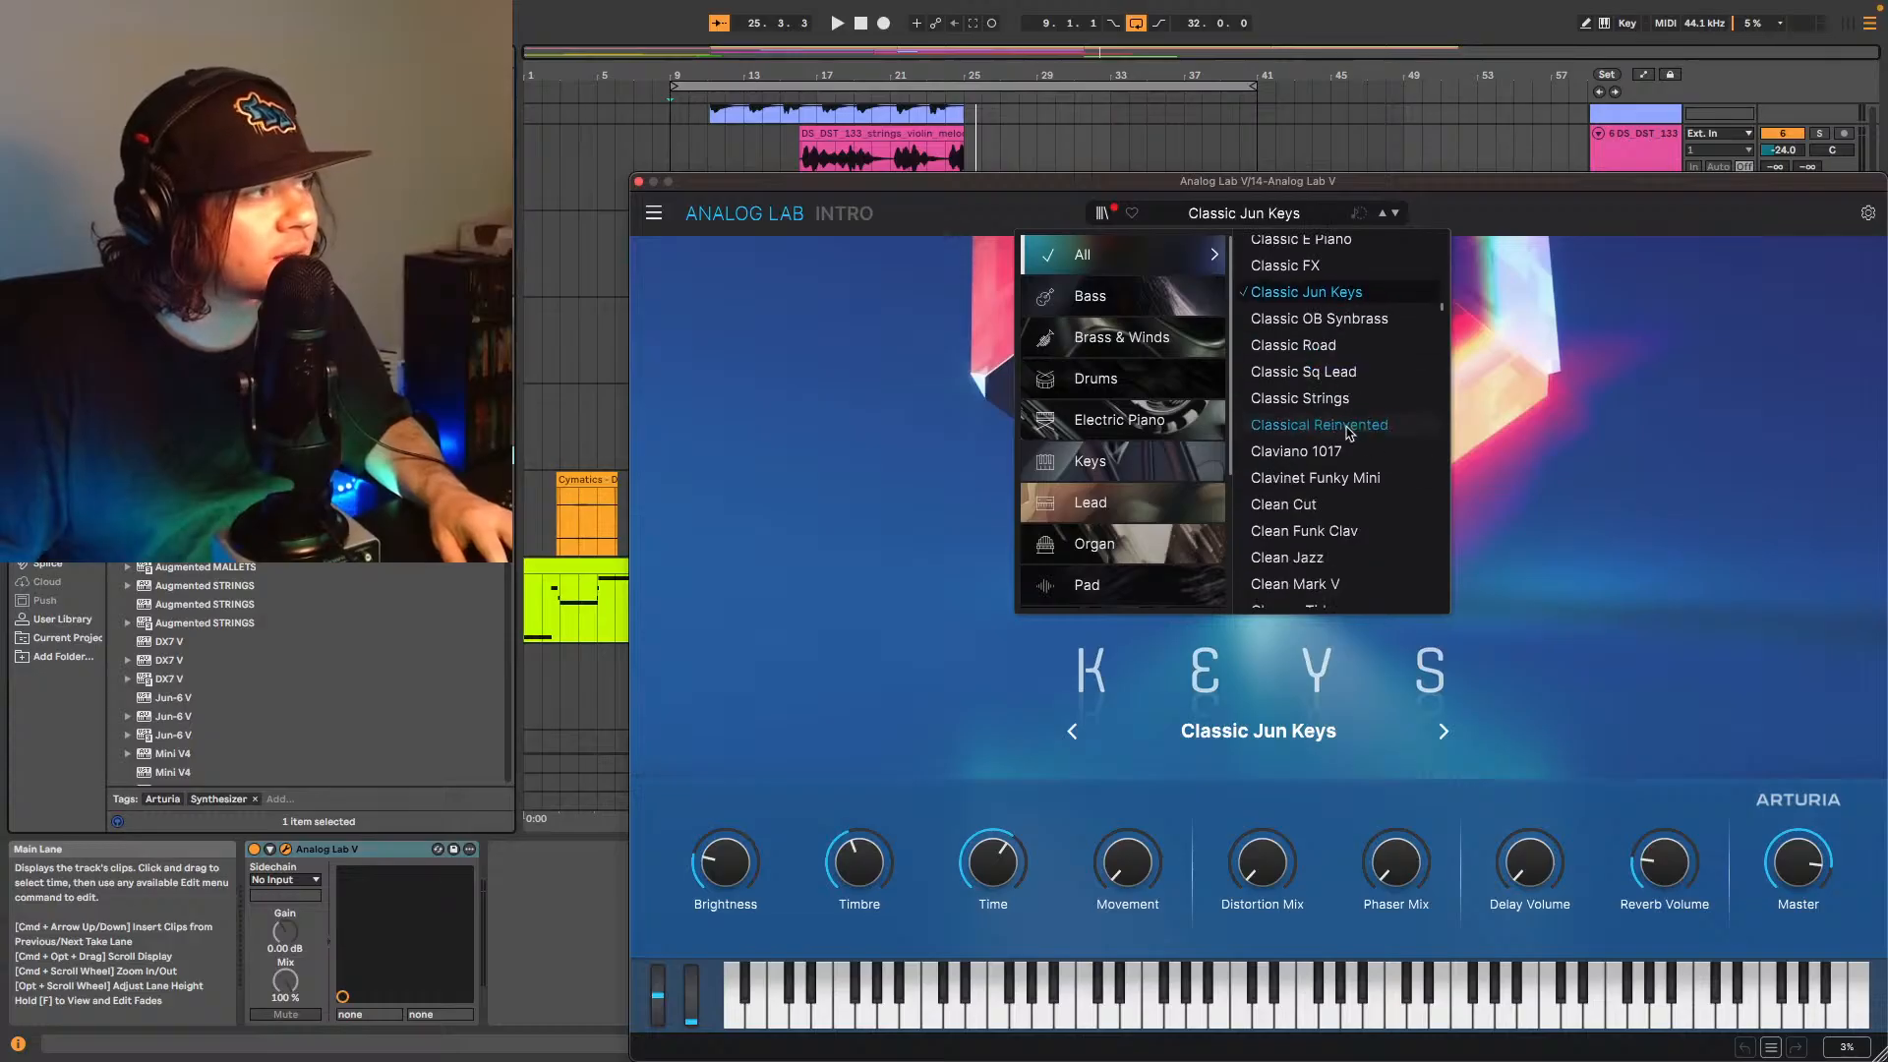
pyautogui.click(1281, 563)
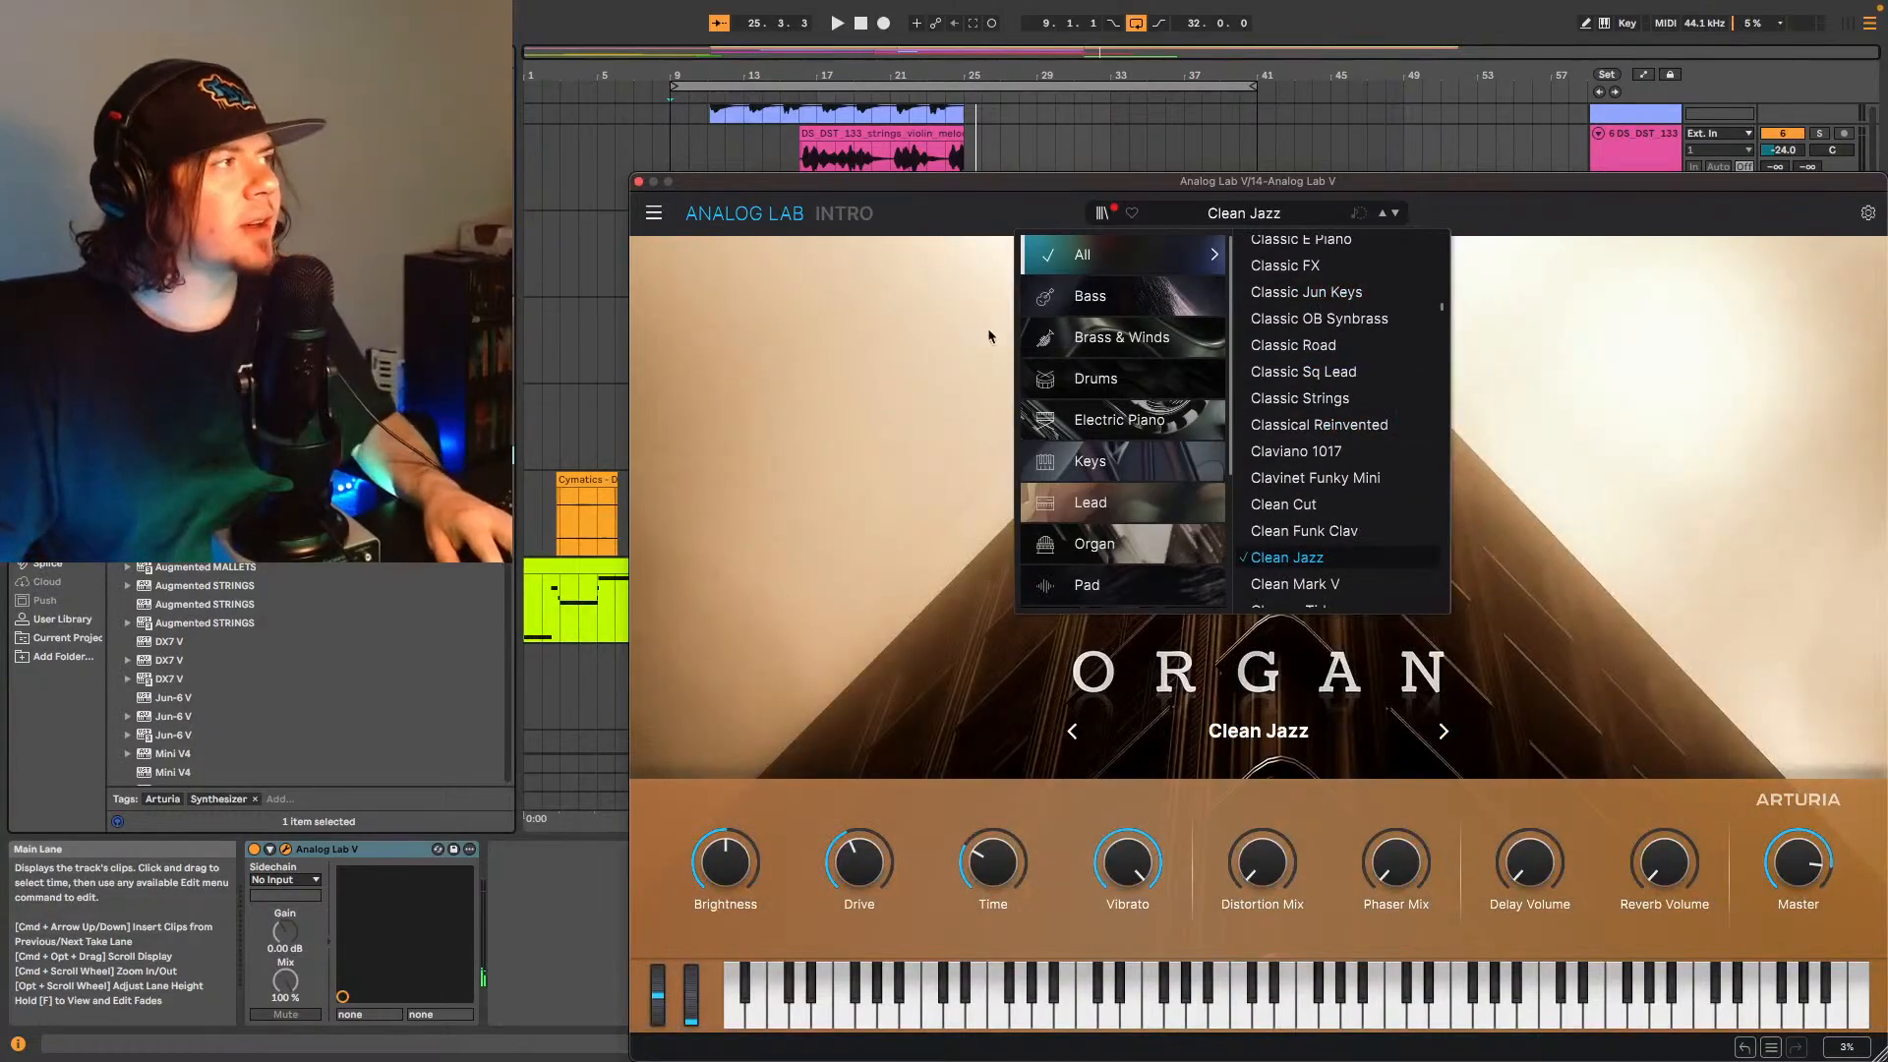
pyautogui.click(862, 532)
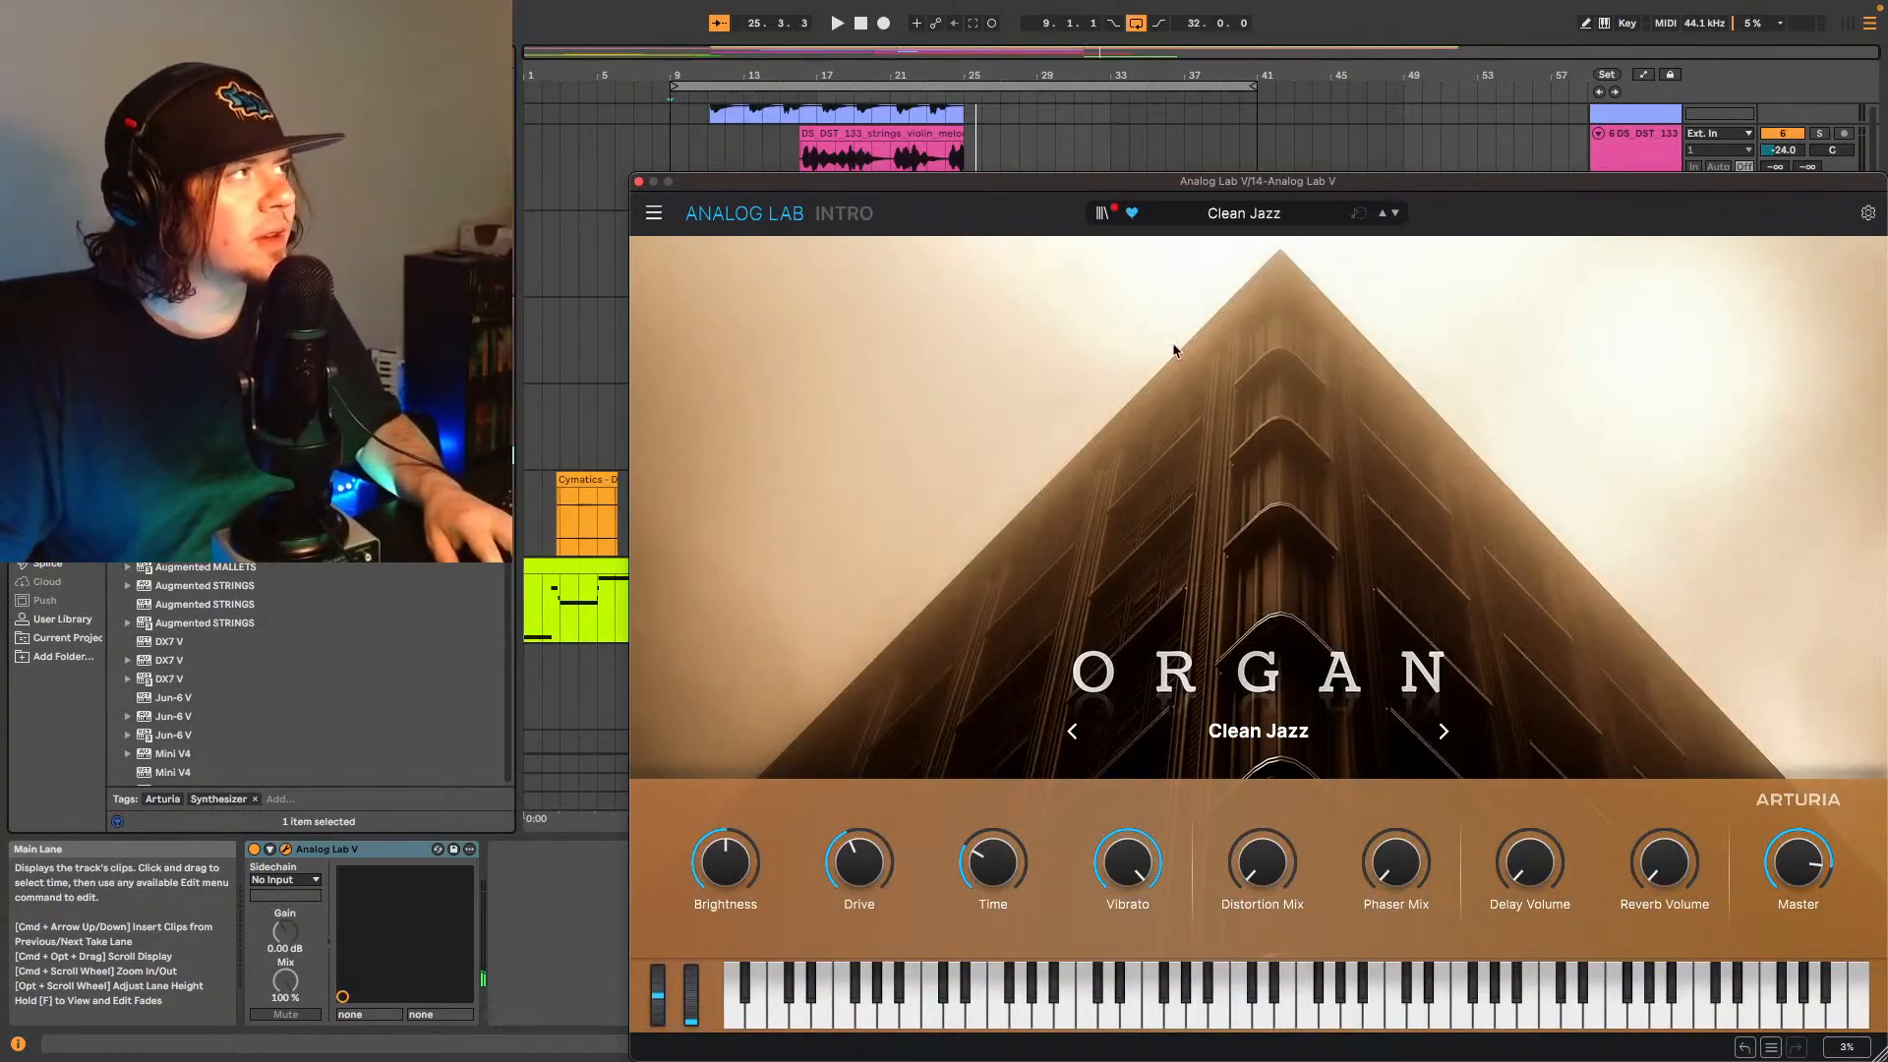
# - Close the Analog Lab window and play from bar 9 with the organ track's volume at -5 dB
pyautogui.moveTo(1425, 176); pyautogui.dragTo(1318, 118)
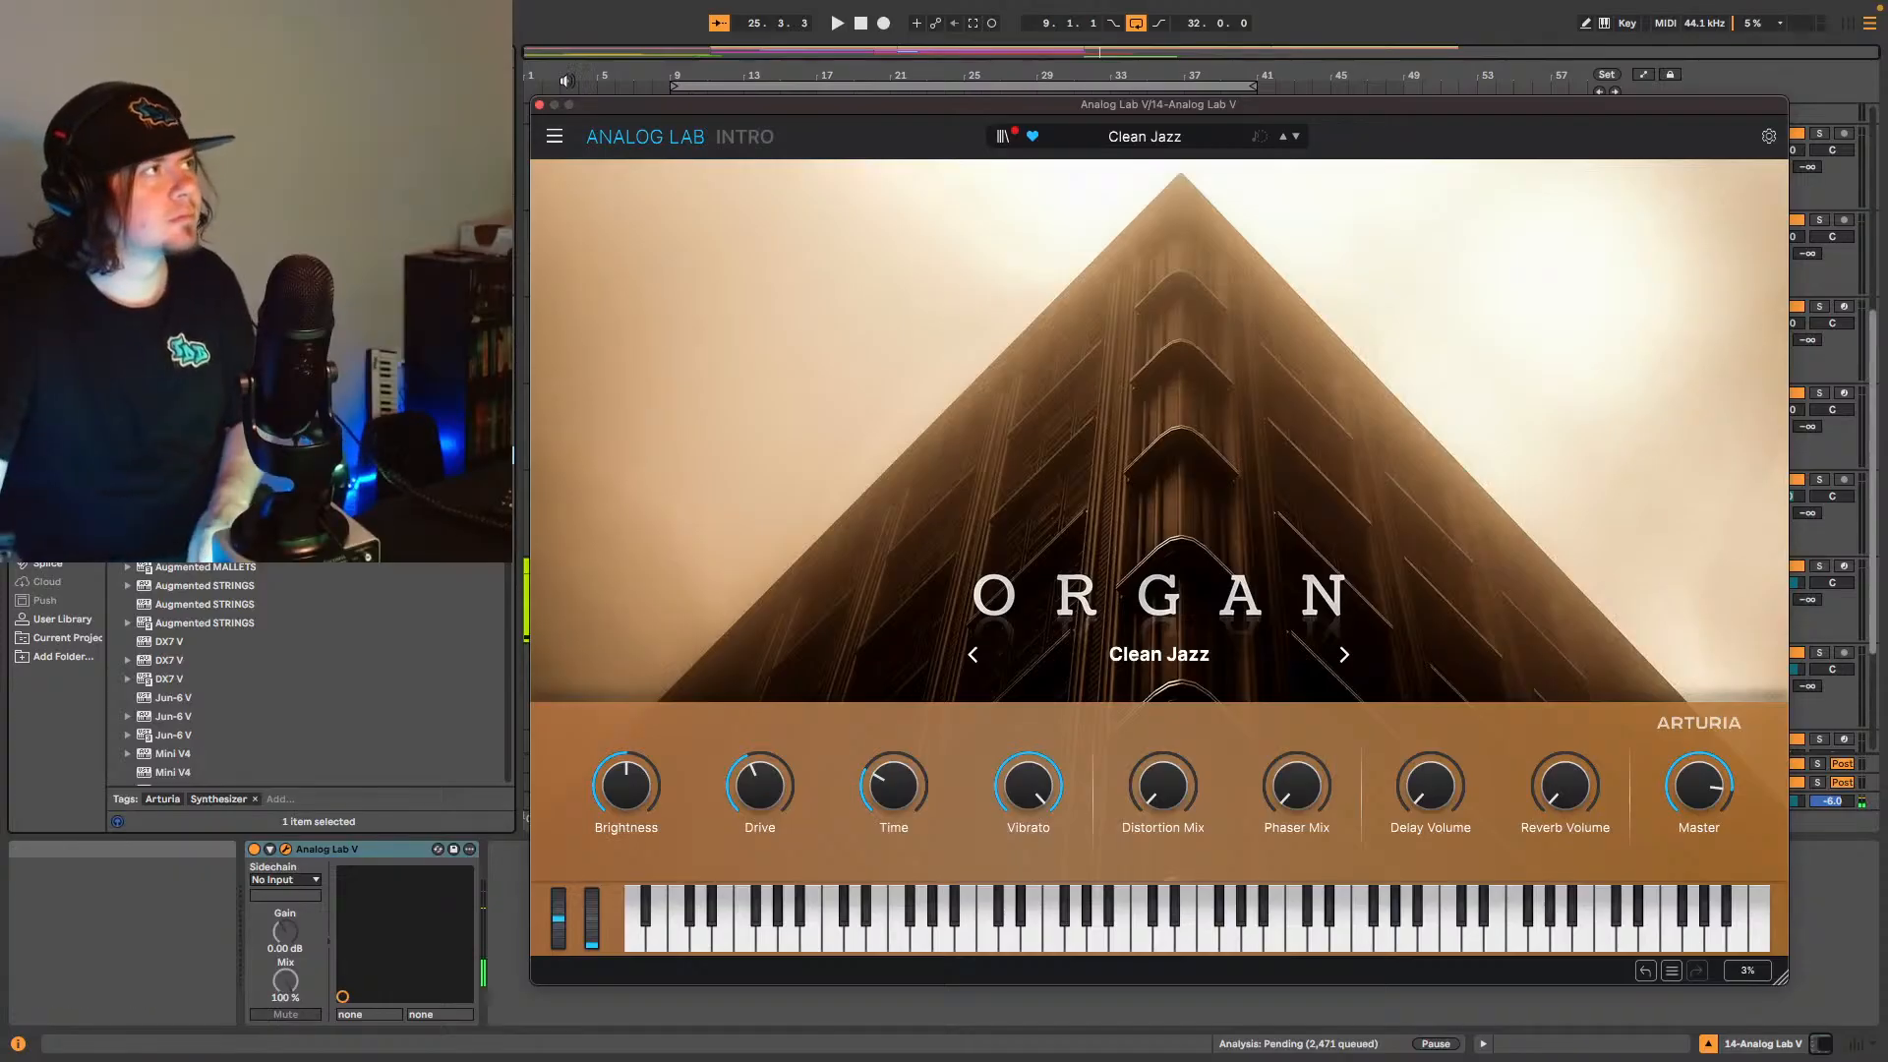
pyautogui.click(539, 104)
pyautogui.scroll(-5, 1426, 547)
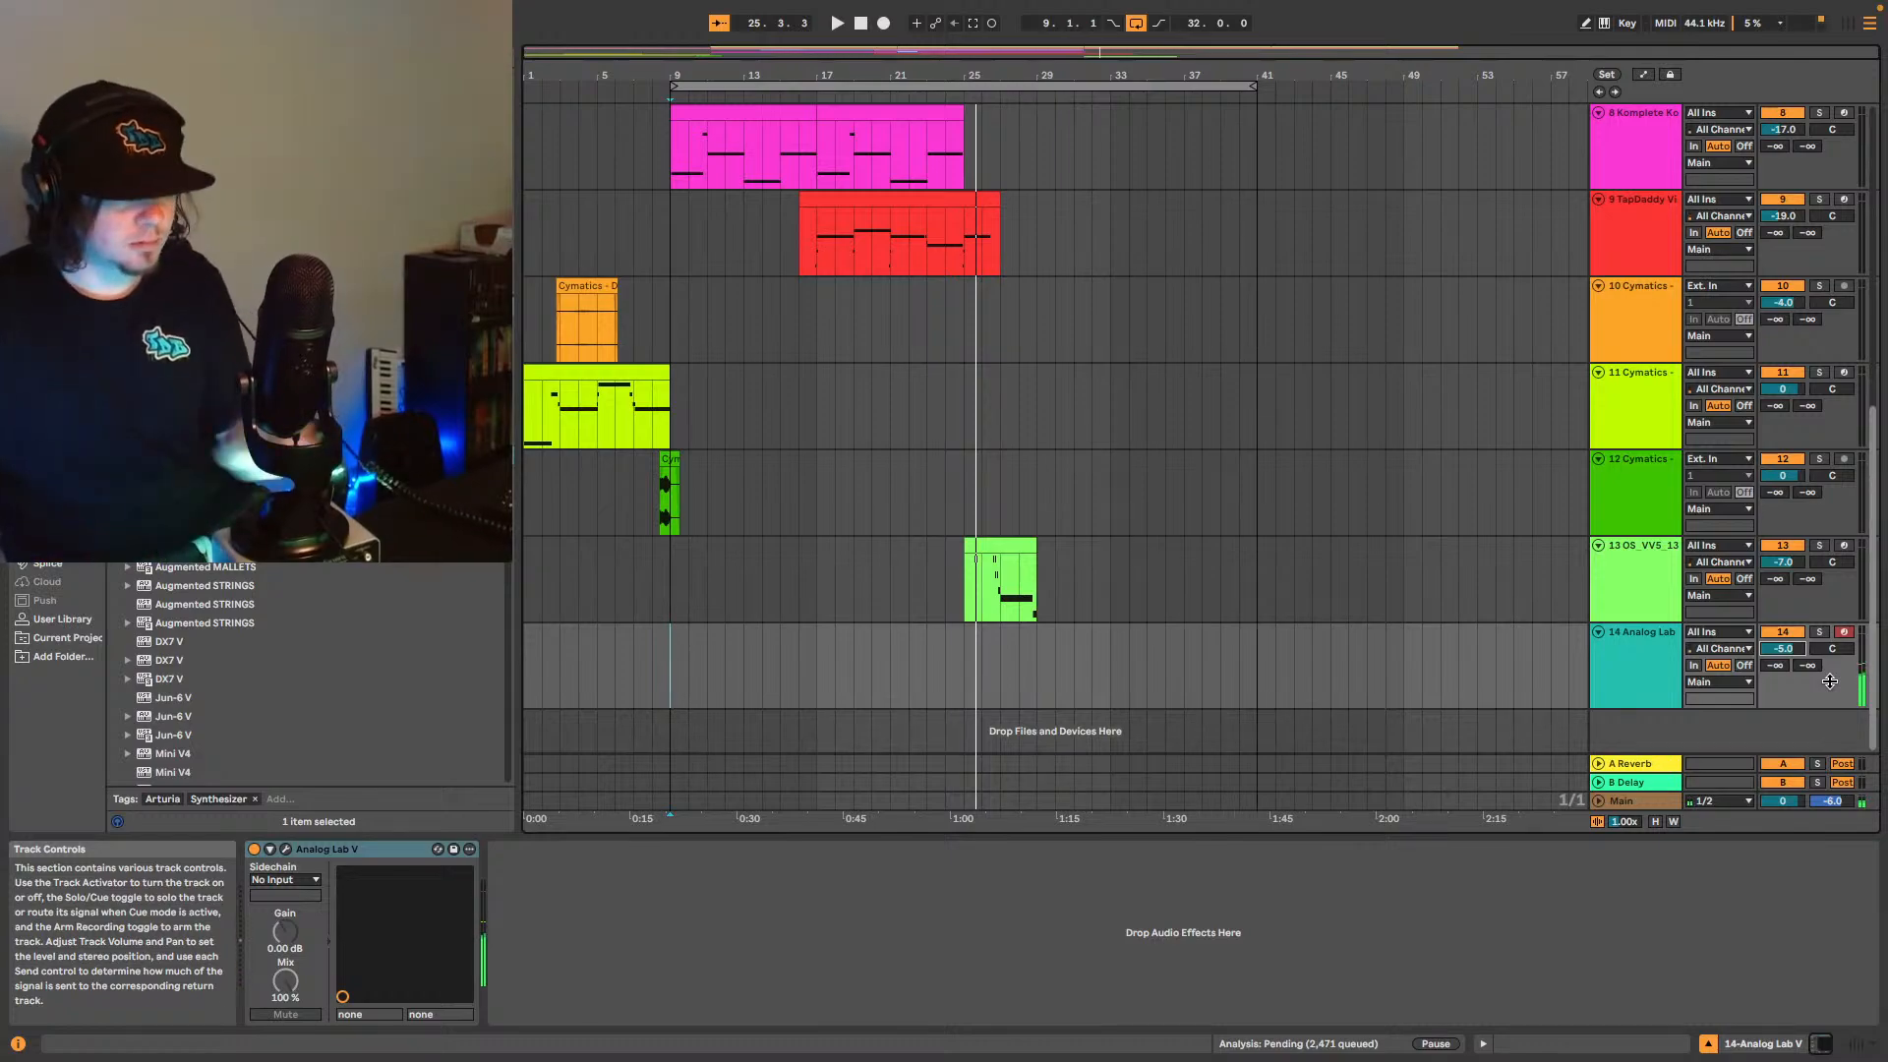
pyautogui.press('space')
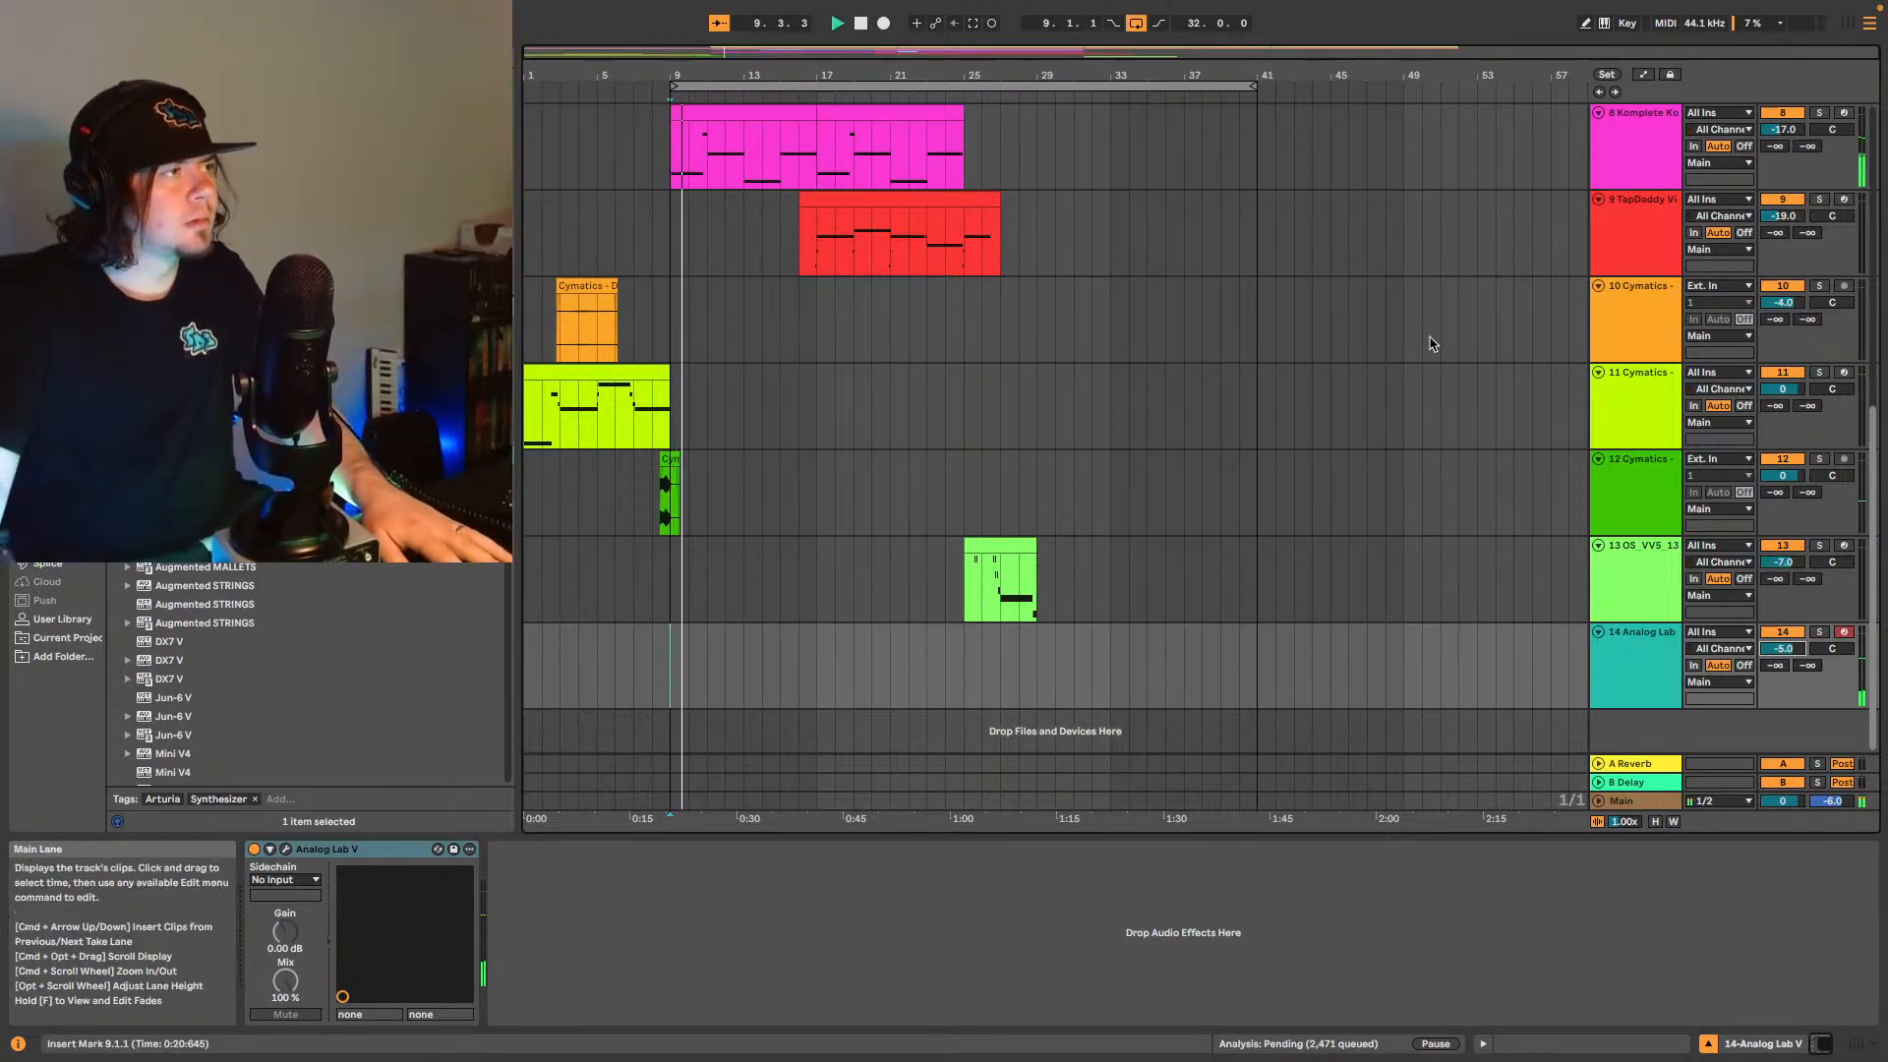
# - Capture the played organ part as a MIDI clip on the Analog Lab track and extend its start back to bar 24
pyautogui.click(944, 665)
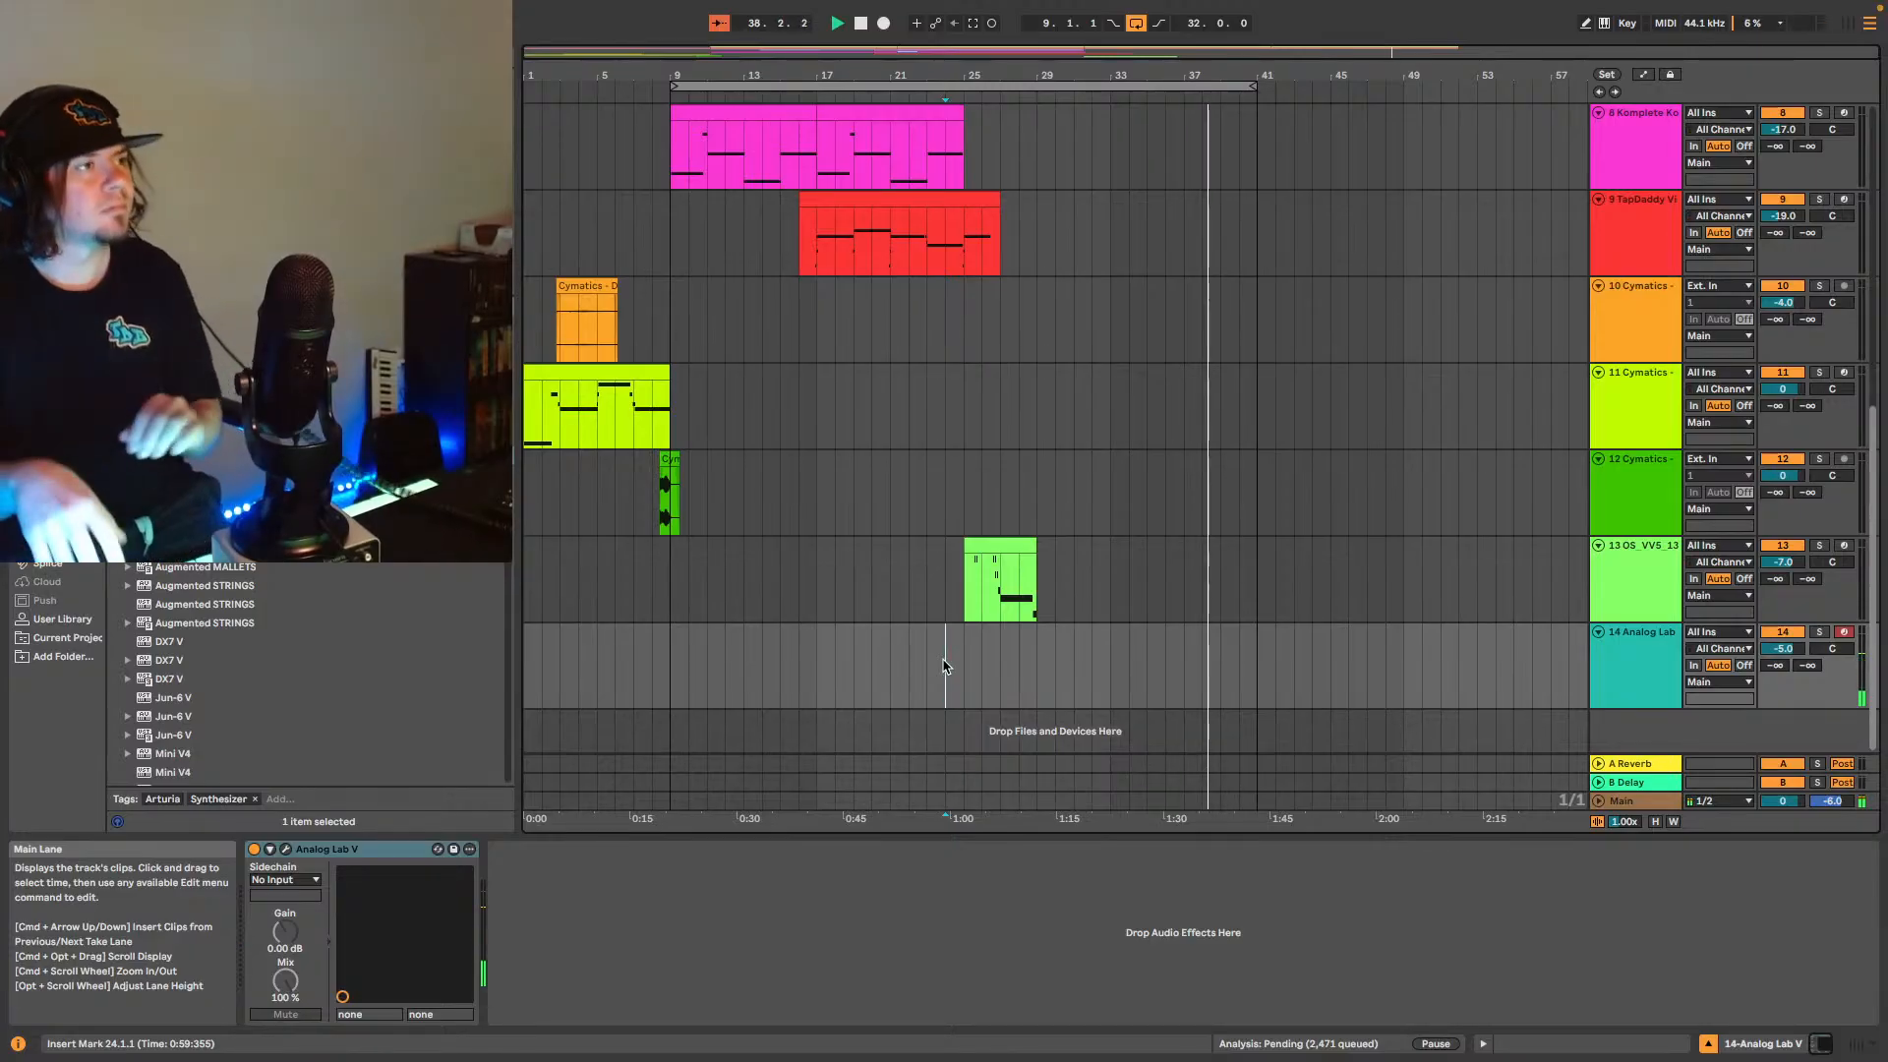
pyautogui.click(972, 23)
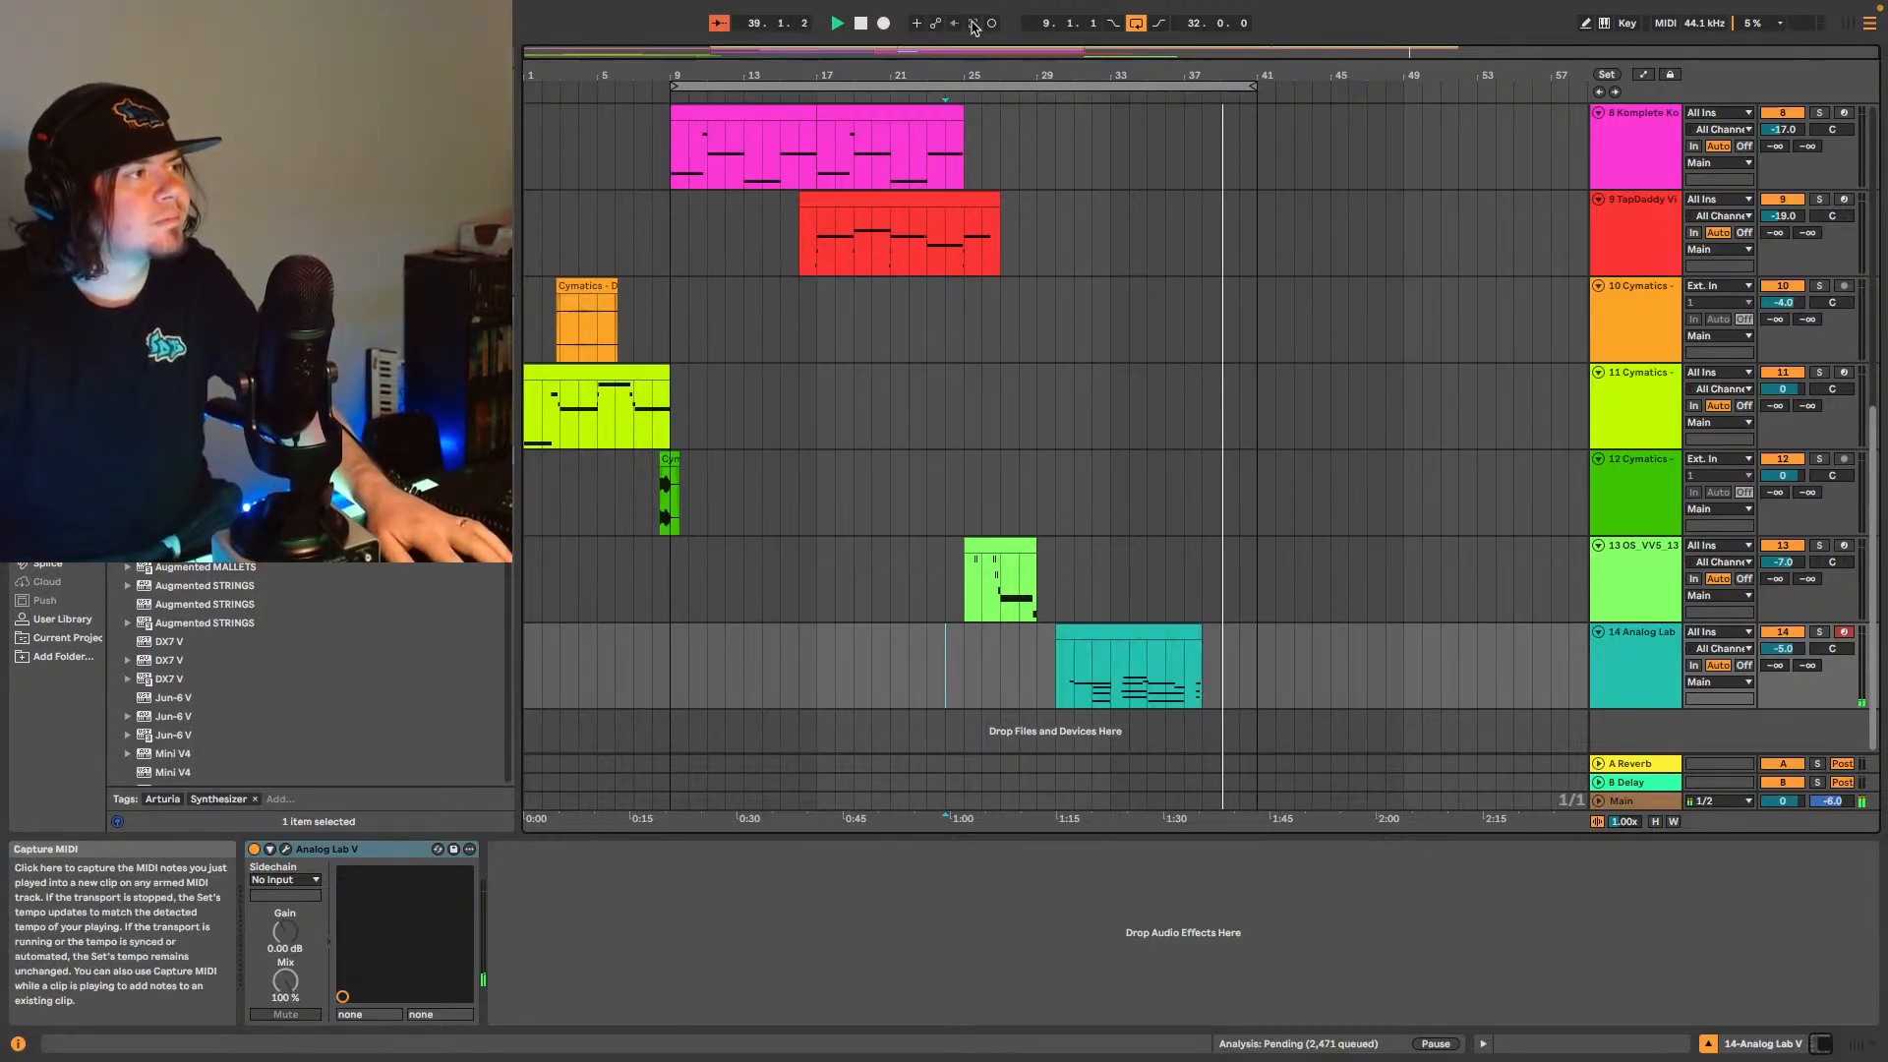
pyautogui.moveTo(1054, 629); pyautogui.dragTo(909, 631)
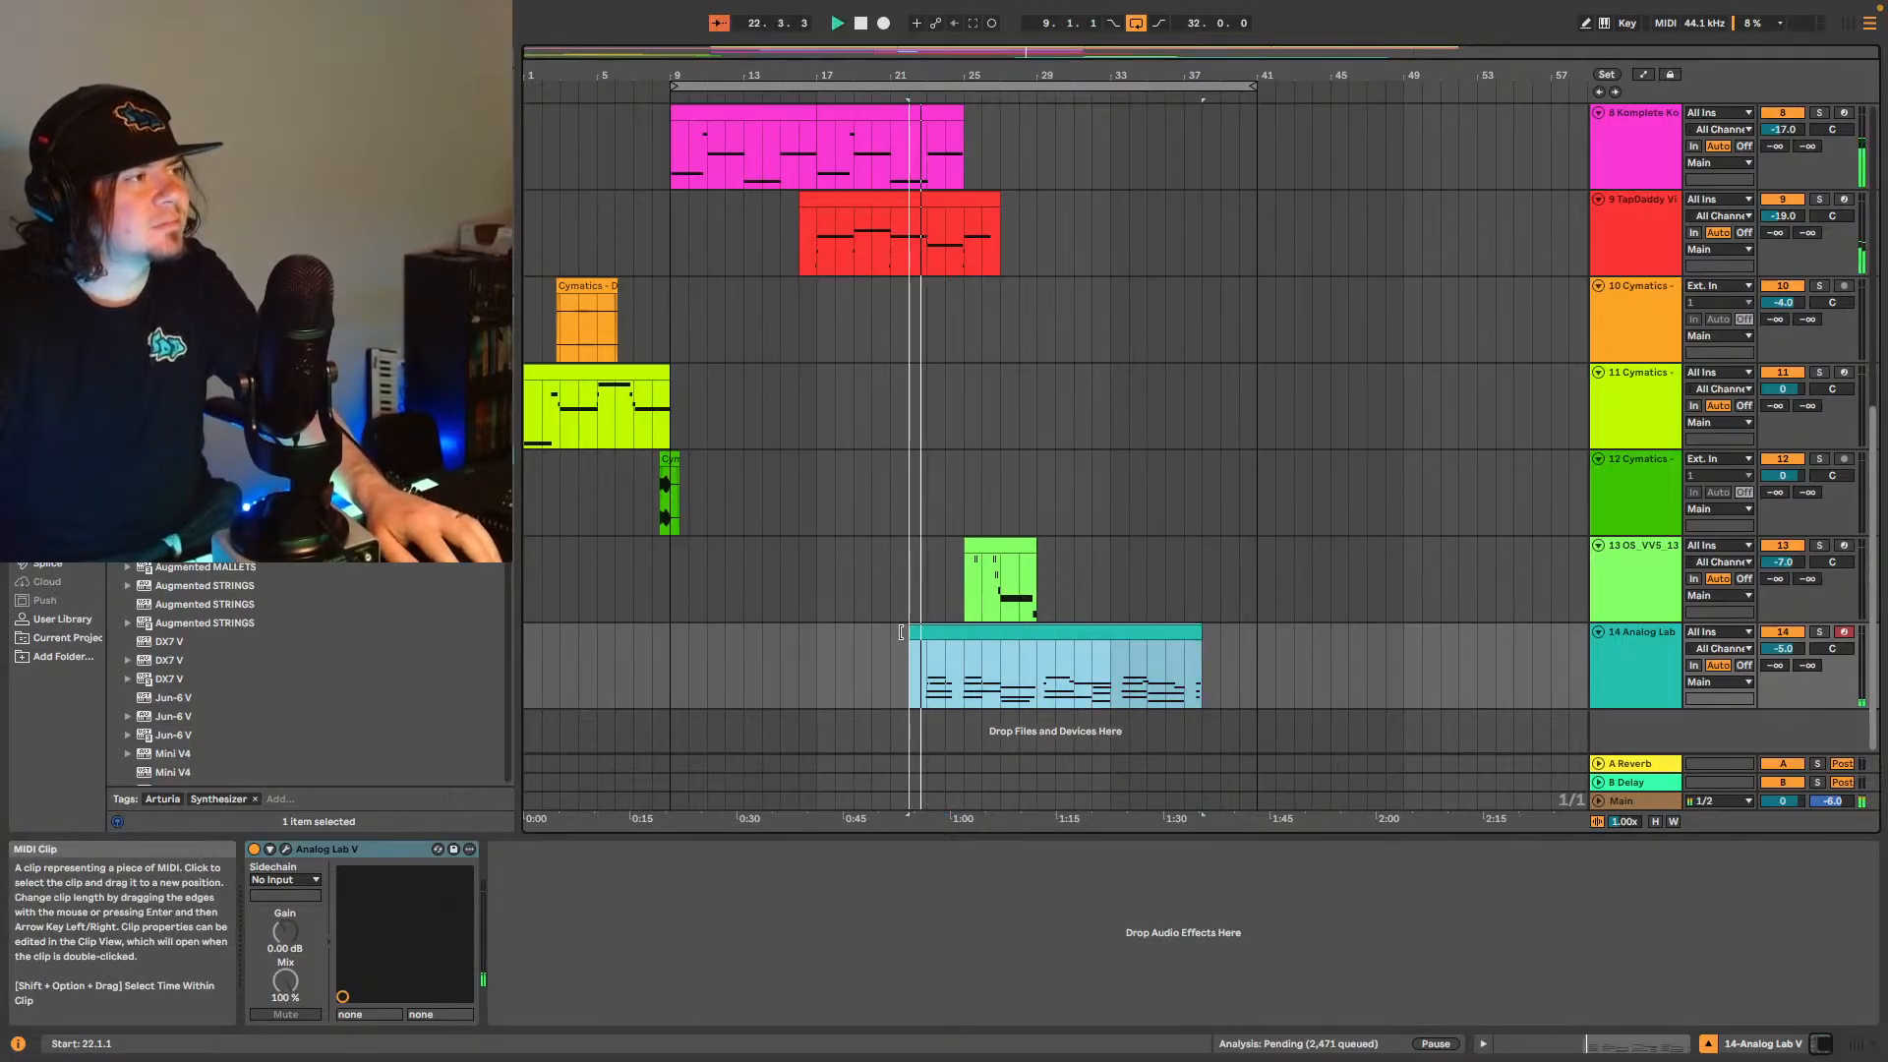
pyautogui.moveTo(903, 631); pyautogui.dragTo(950, 637)
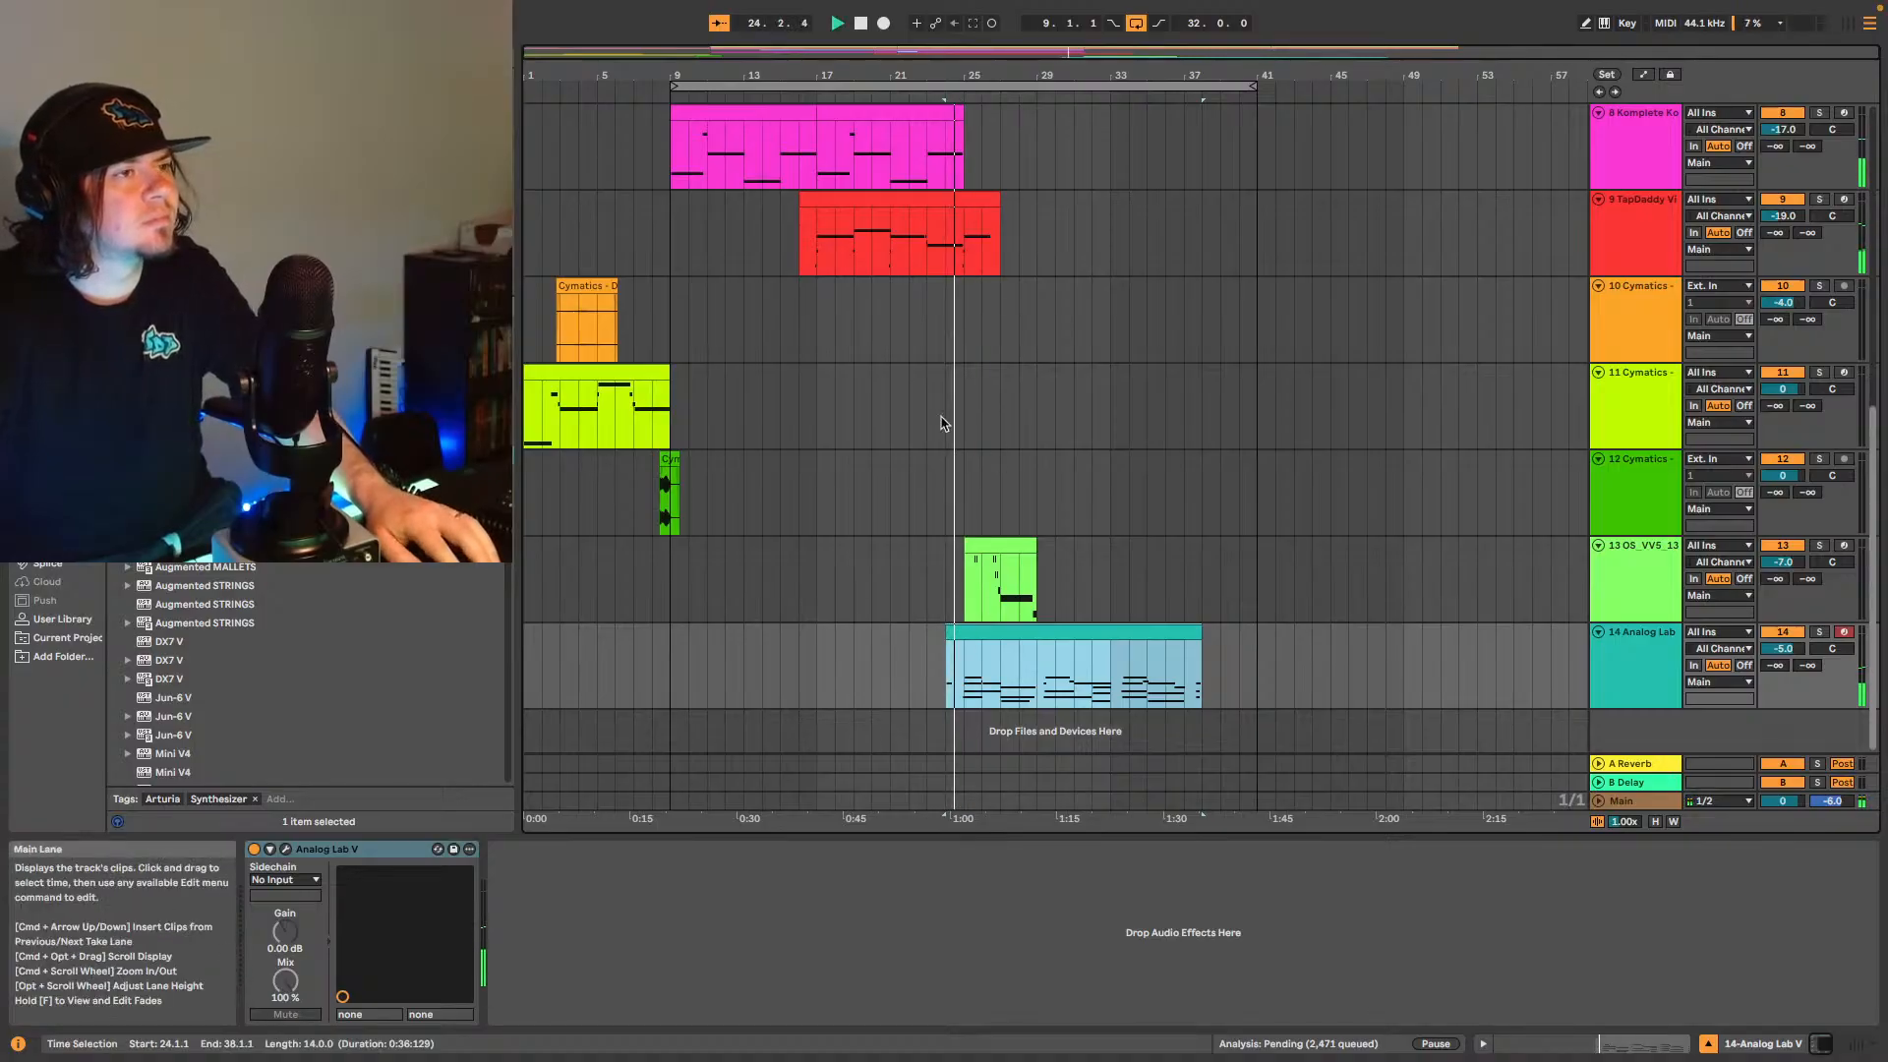
# - Stop playback and trim the start of the organ clip on the Analog Lab track to 24.4.1
pyautogui.scroll(5, 992, 645)
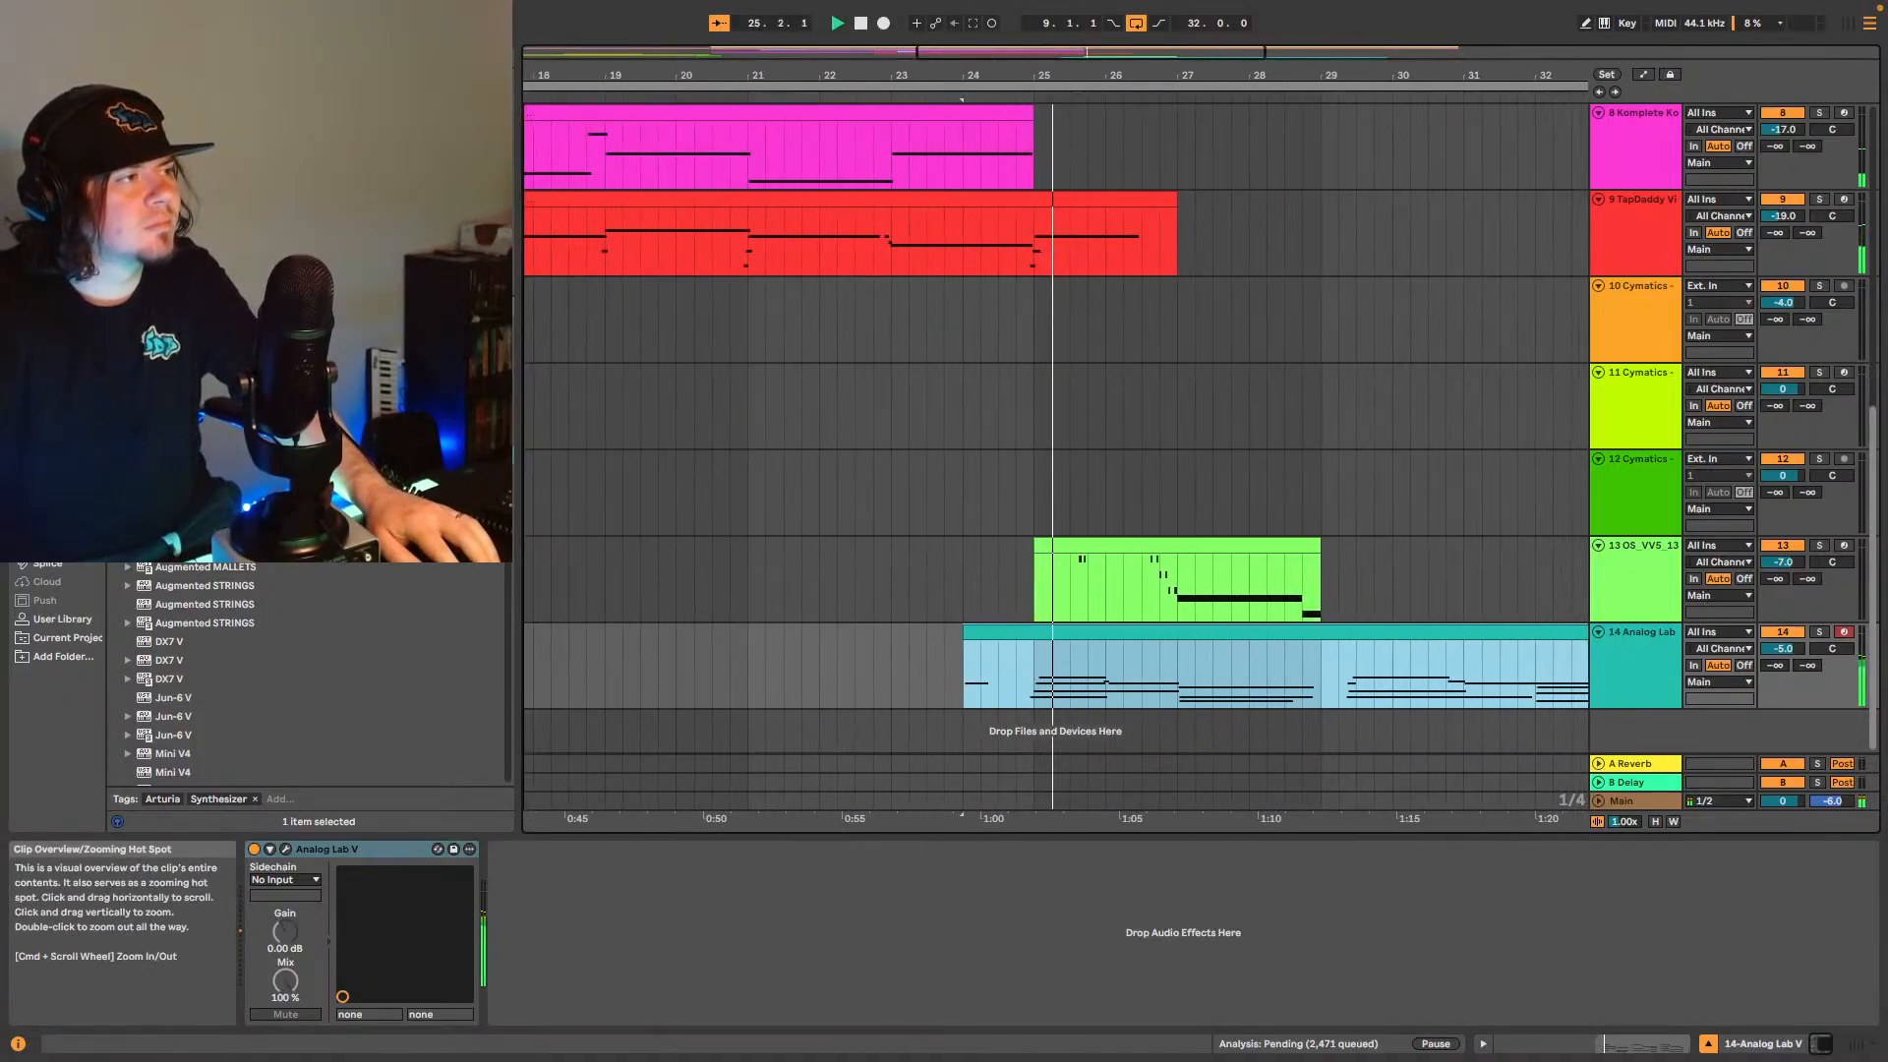
pyautogui.press('space')
pyautogui.moveTo(951, 645); pyautogui.dragTo(1003, 645)
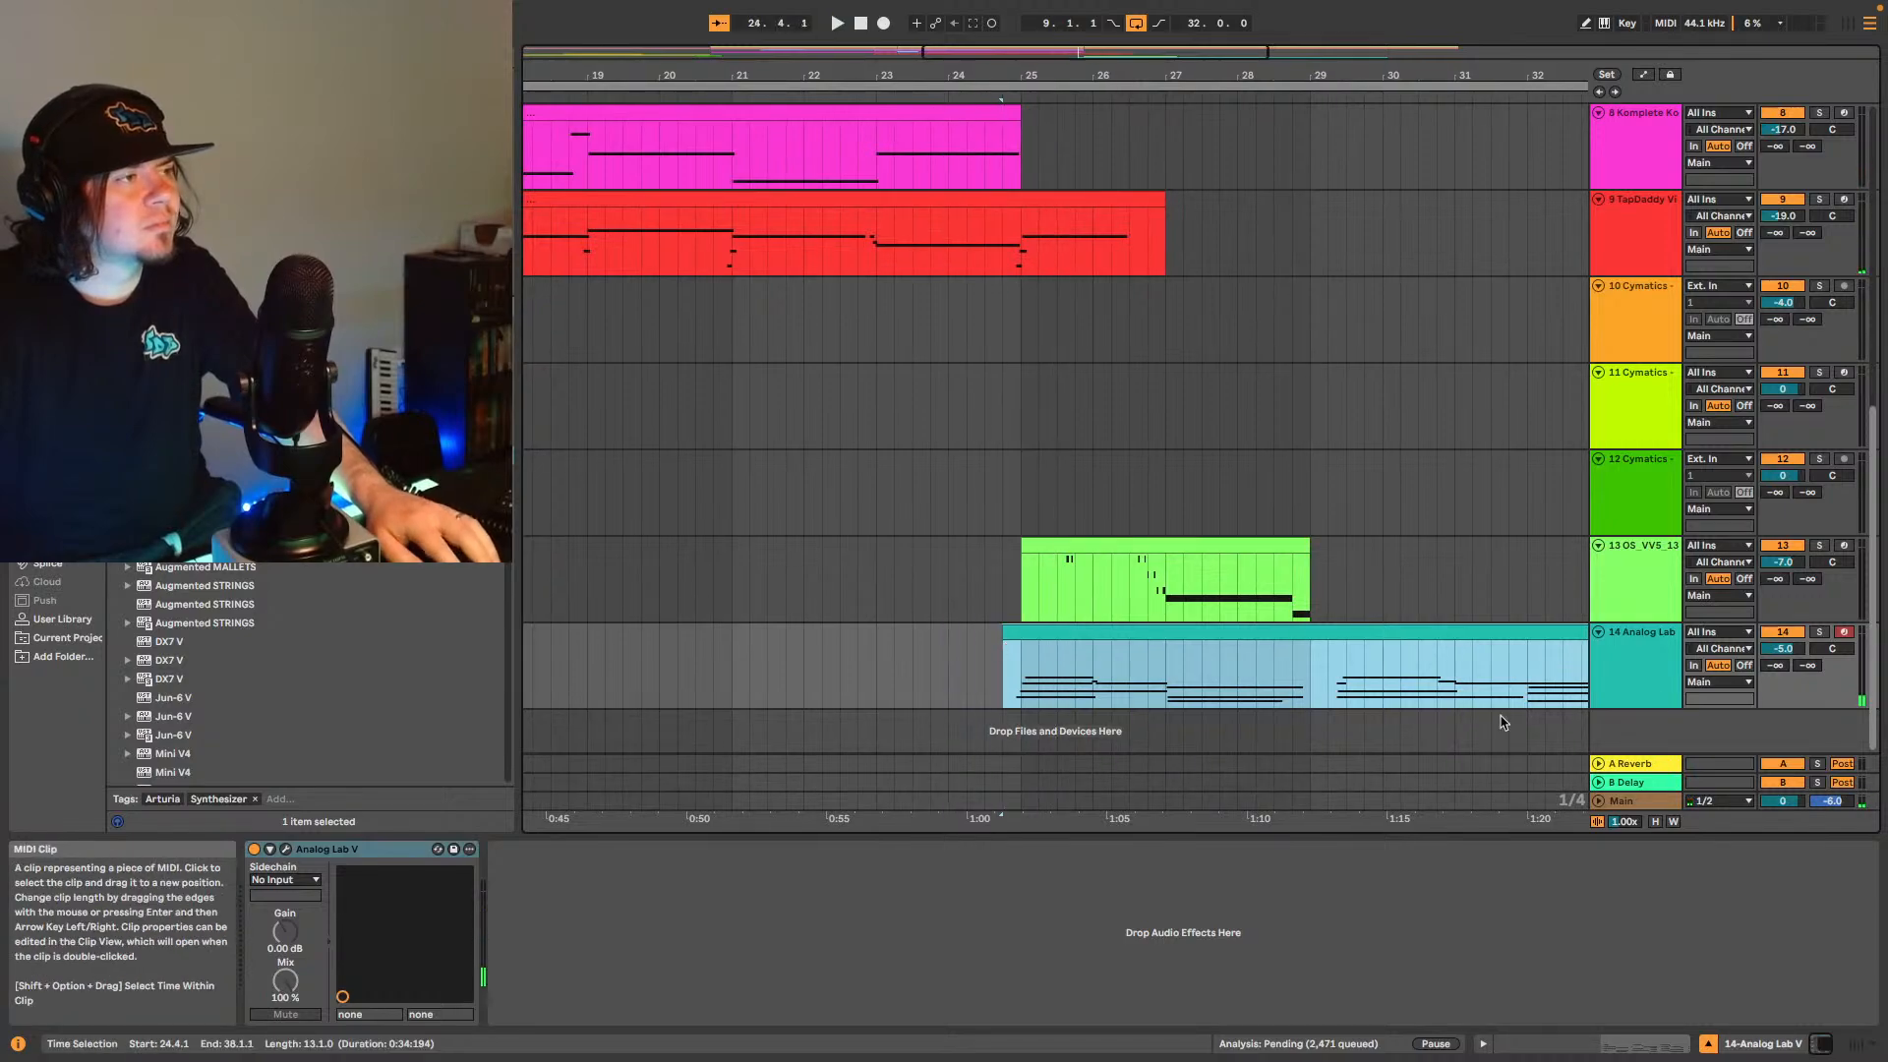
# - Lower the Analog Lab track's volume to -14 dB and play the arrangement to check the balance
pyautogui.moveTo(1769, 651); pyautogui.dragTo(1783, 654)
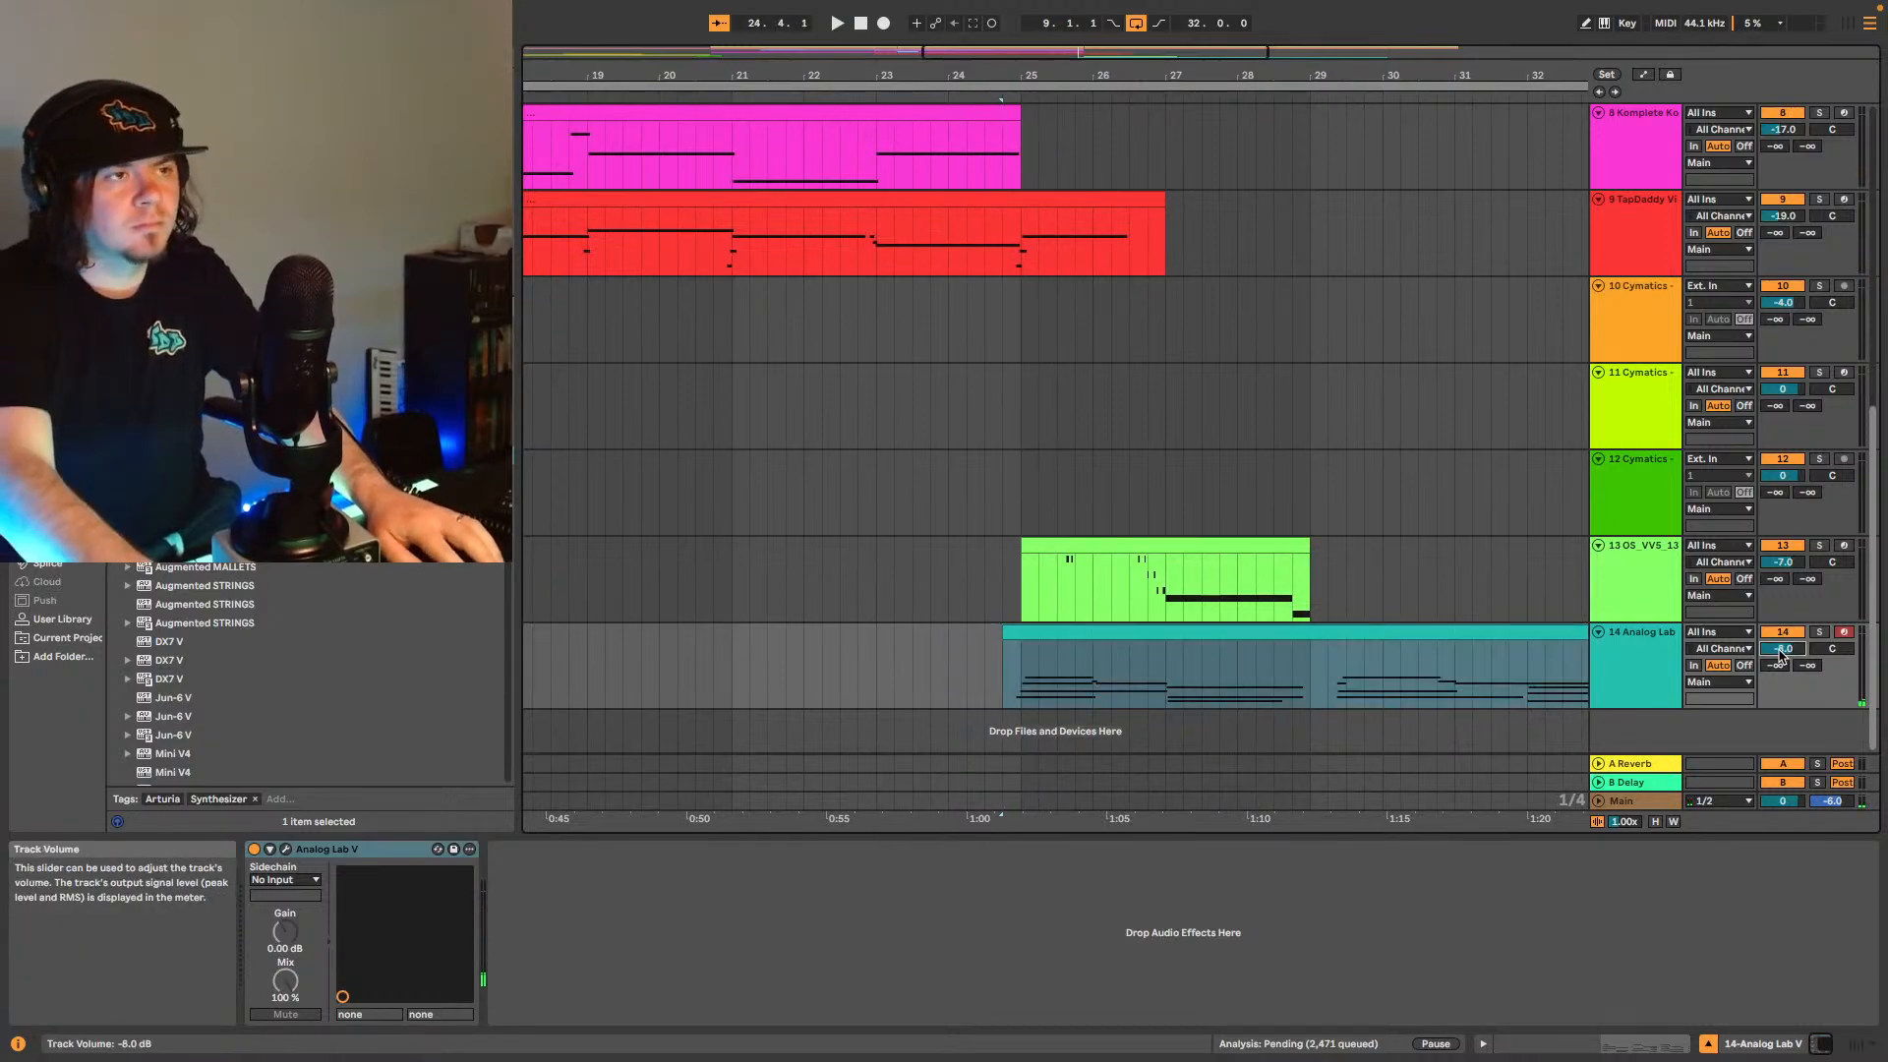
pyautogui.press('space')
pyautogui.scroll(-2, 1783, 654)
pyautogui.scroll(1, 1782, 654)
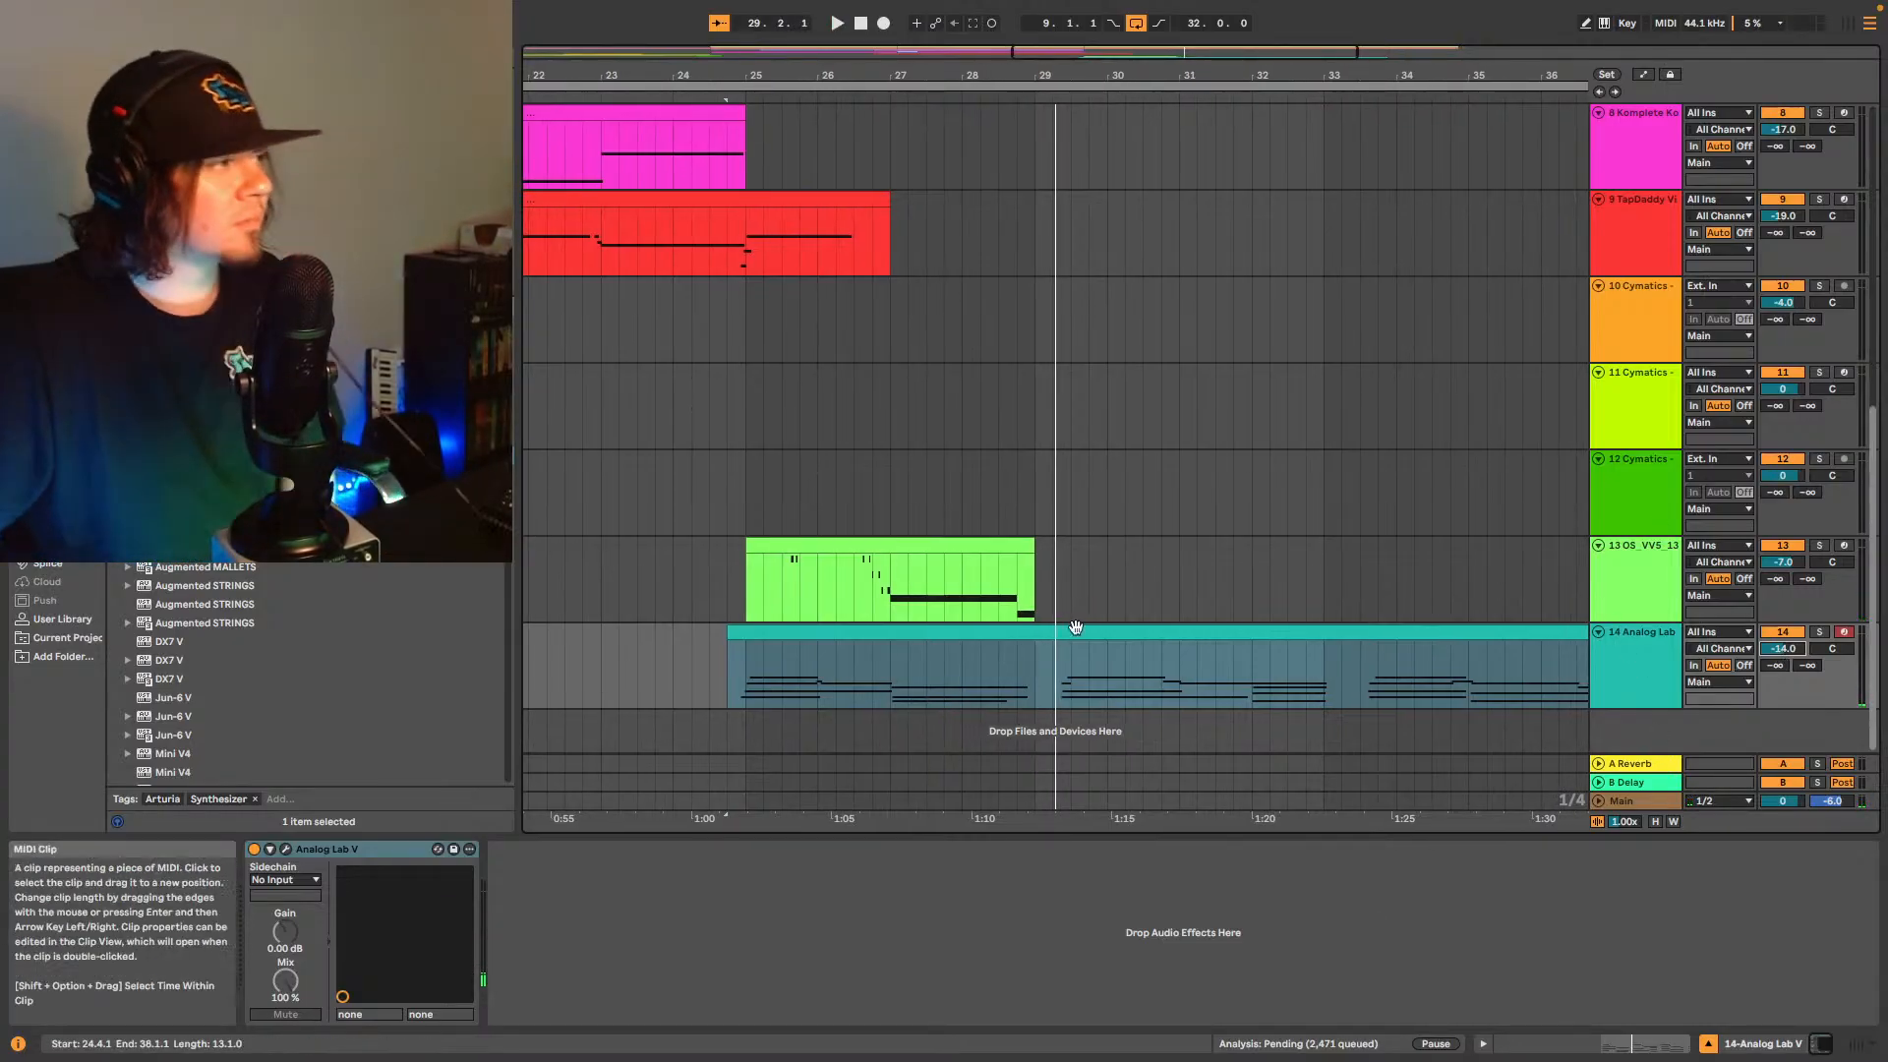
# - Open the organ clip's notes and extend the starts of the late chord near bar 21 back to 21.1.1 of the clip
pyautogui.click(1041, 657)
pyautogui.click(1644, 1044)
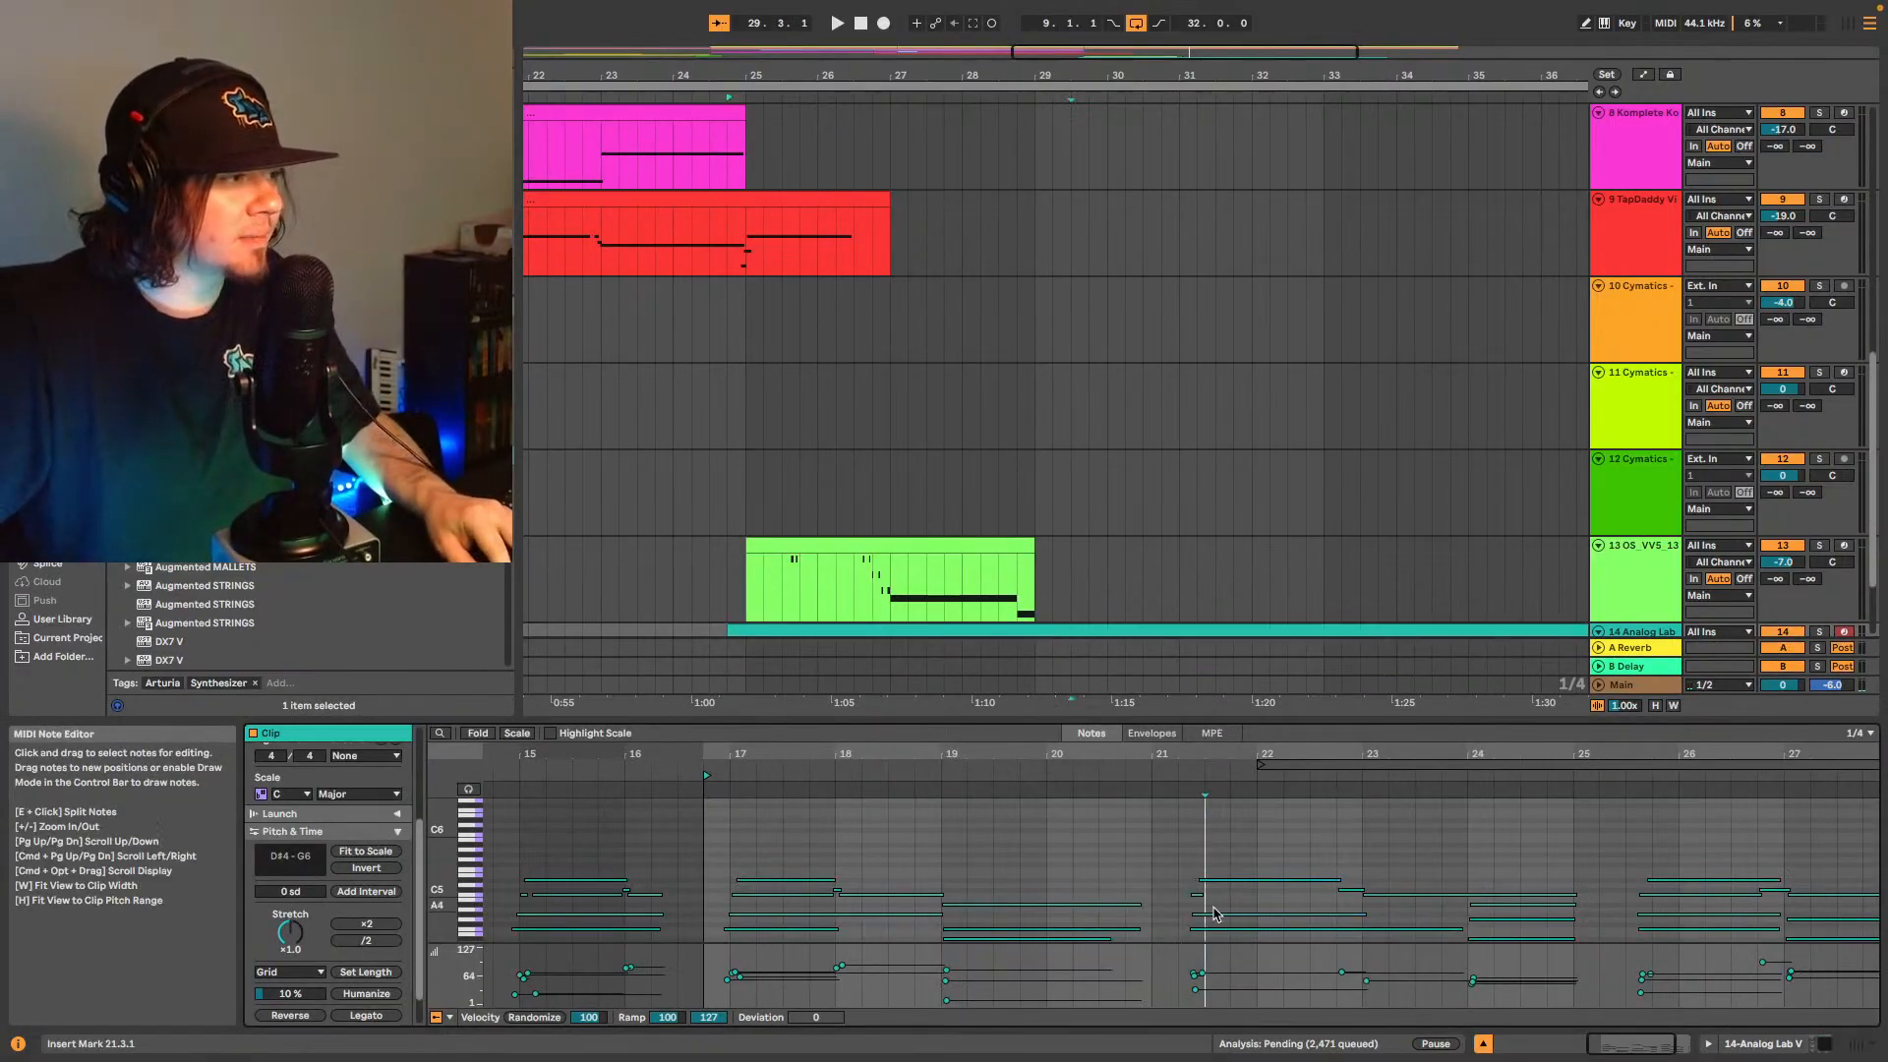
pyautogui.moveTo(1208, 903); pyautogui.dragTo(1330, 903)
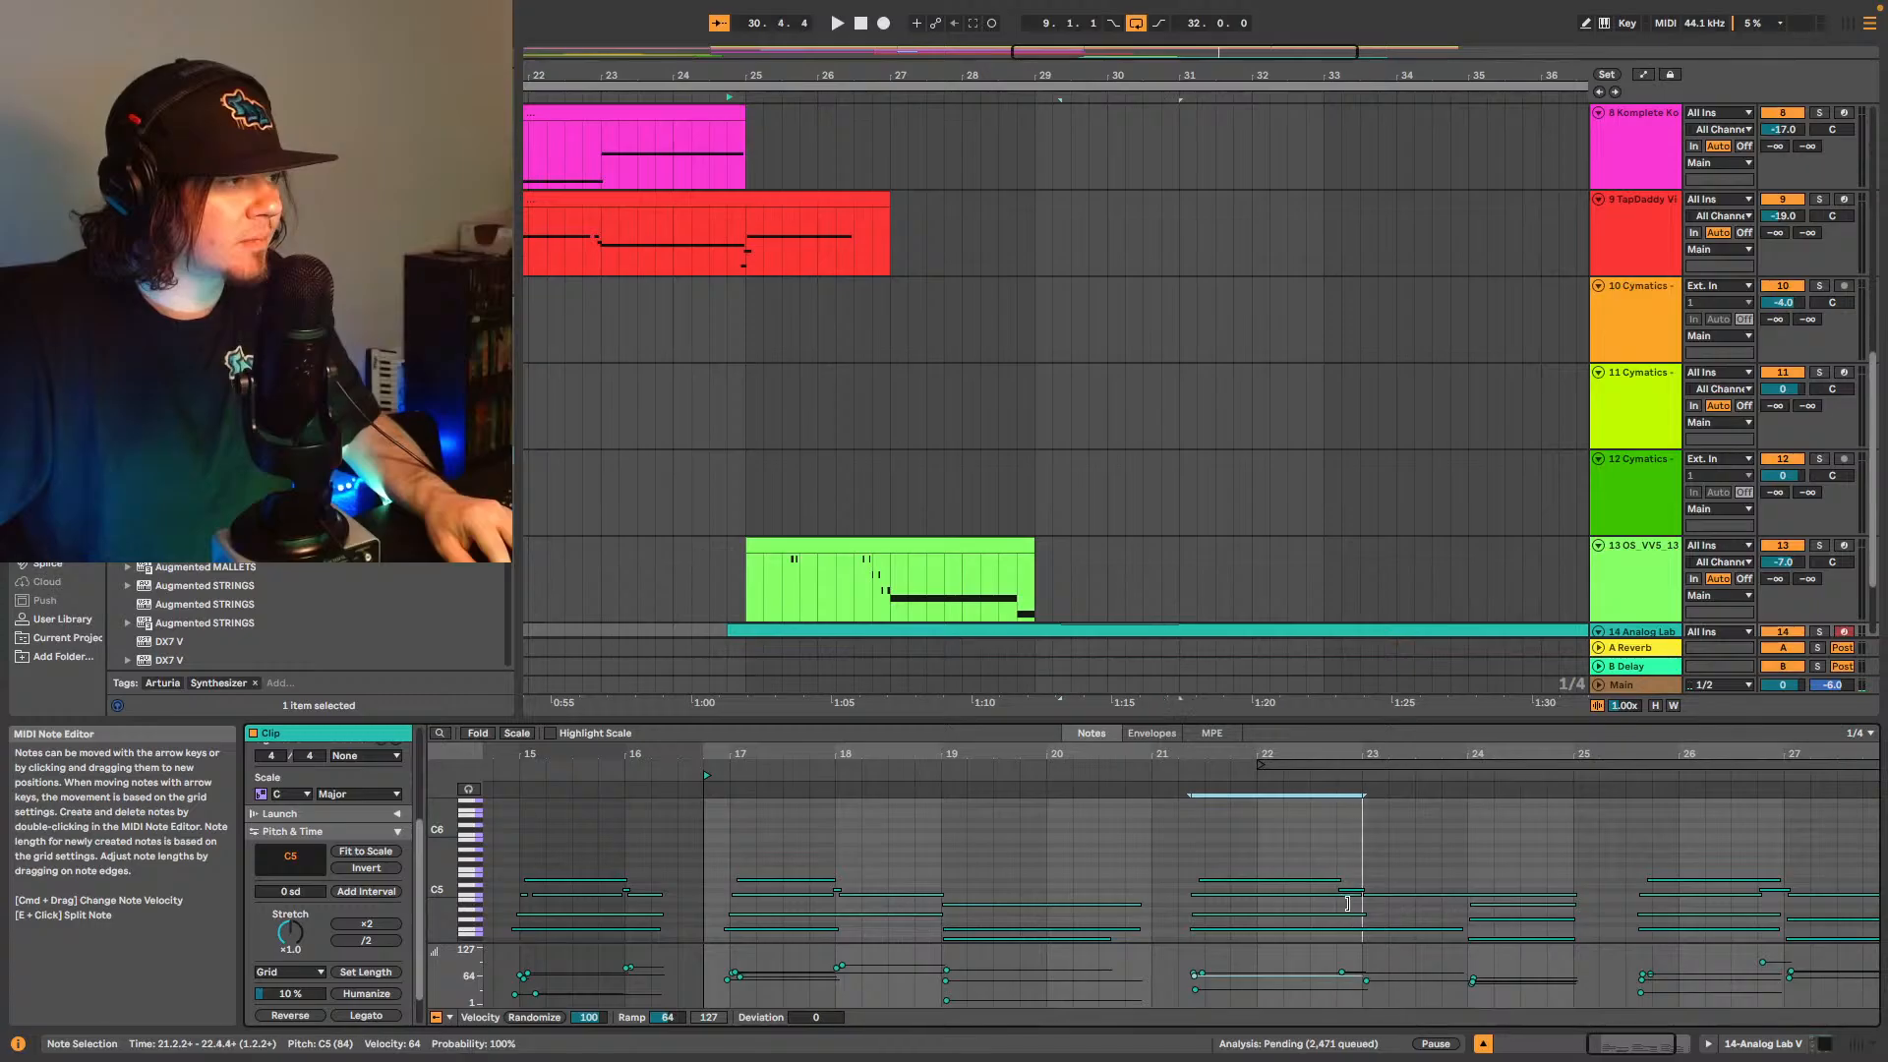
pyautogui.moveTo(1203, 859); pyautogui.dragTo(1153, 927)
pyautogui.press('space')
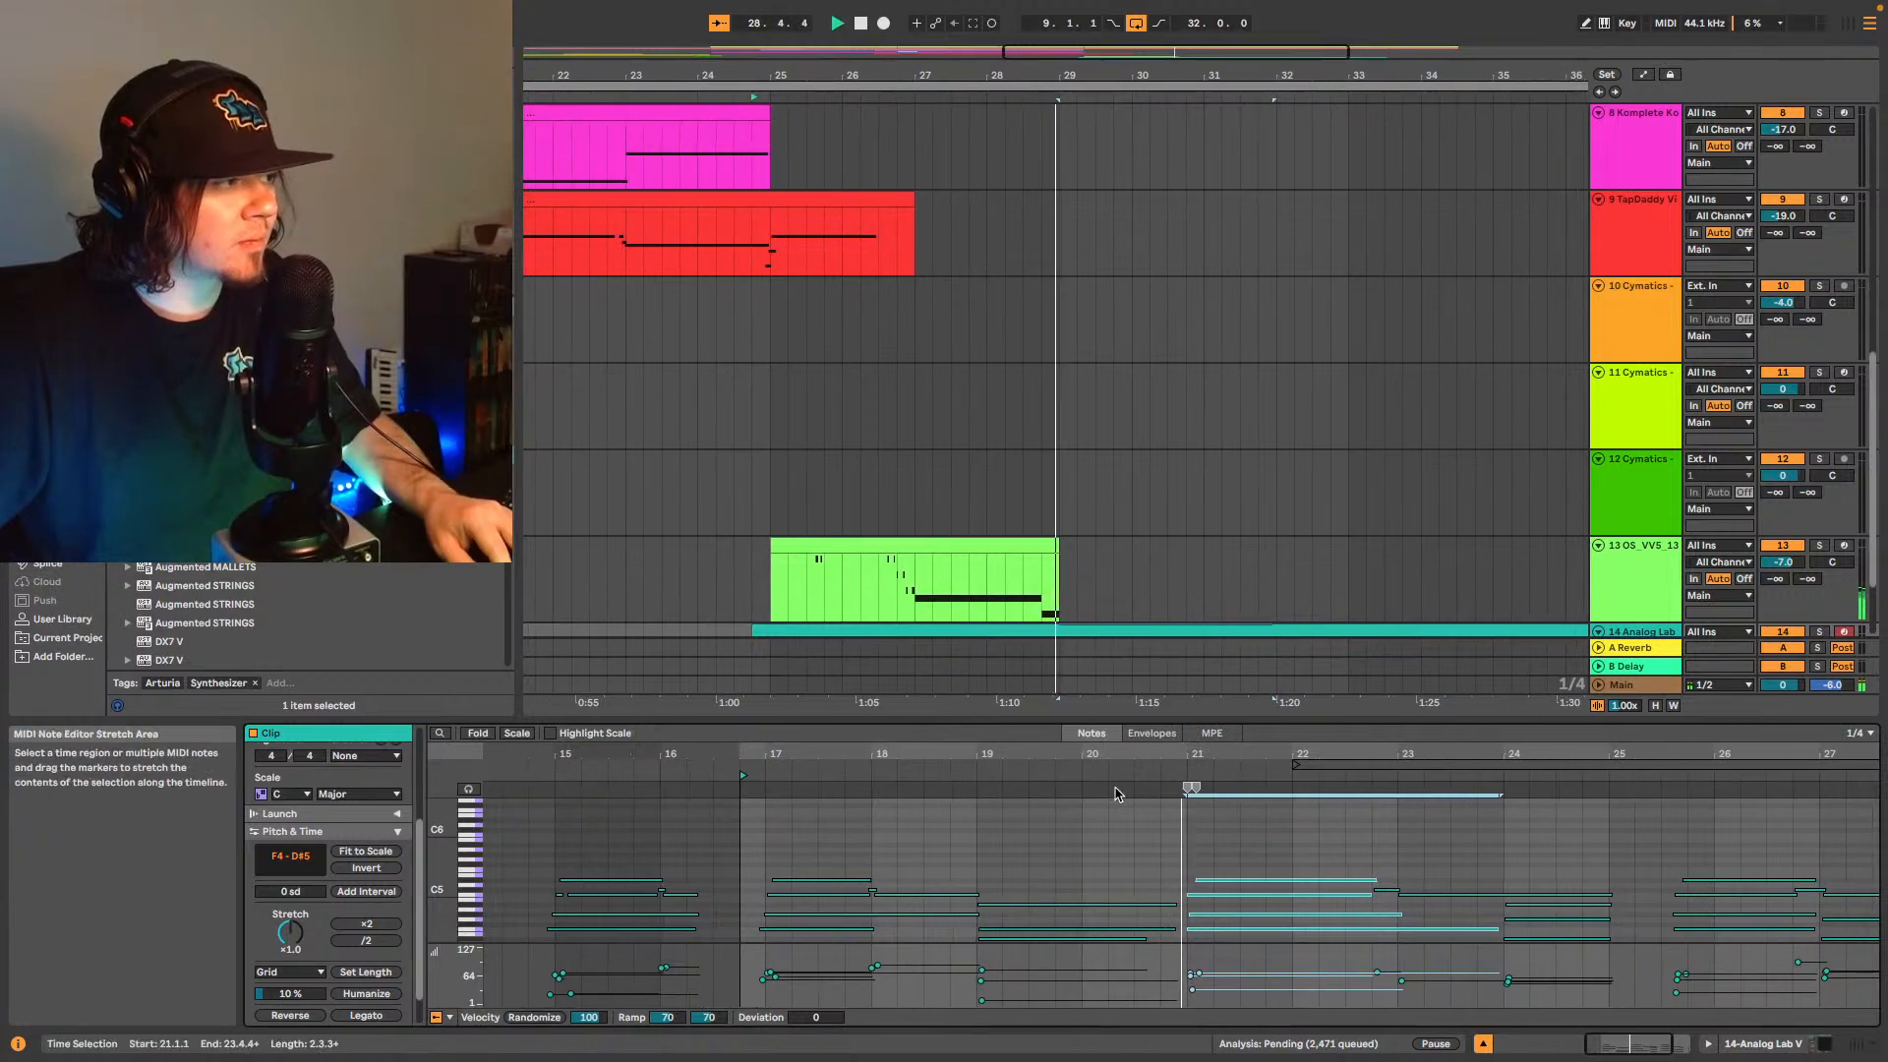
# - Lengthen the G#4 note of the bar 21 chord so that it ends at bar 24 of the organ clip
pyautogui.scroll(-3, 1135, 521)
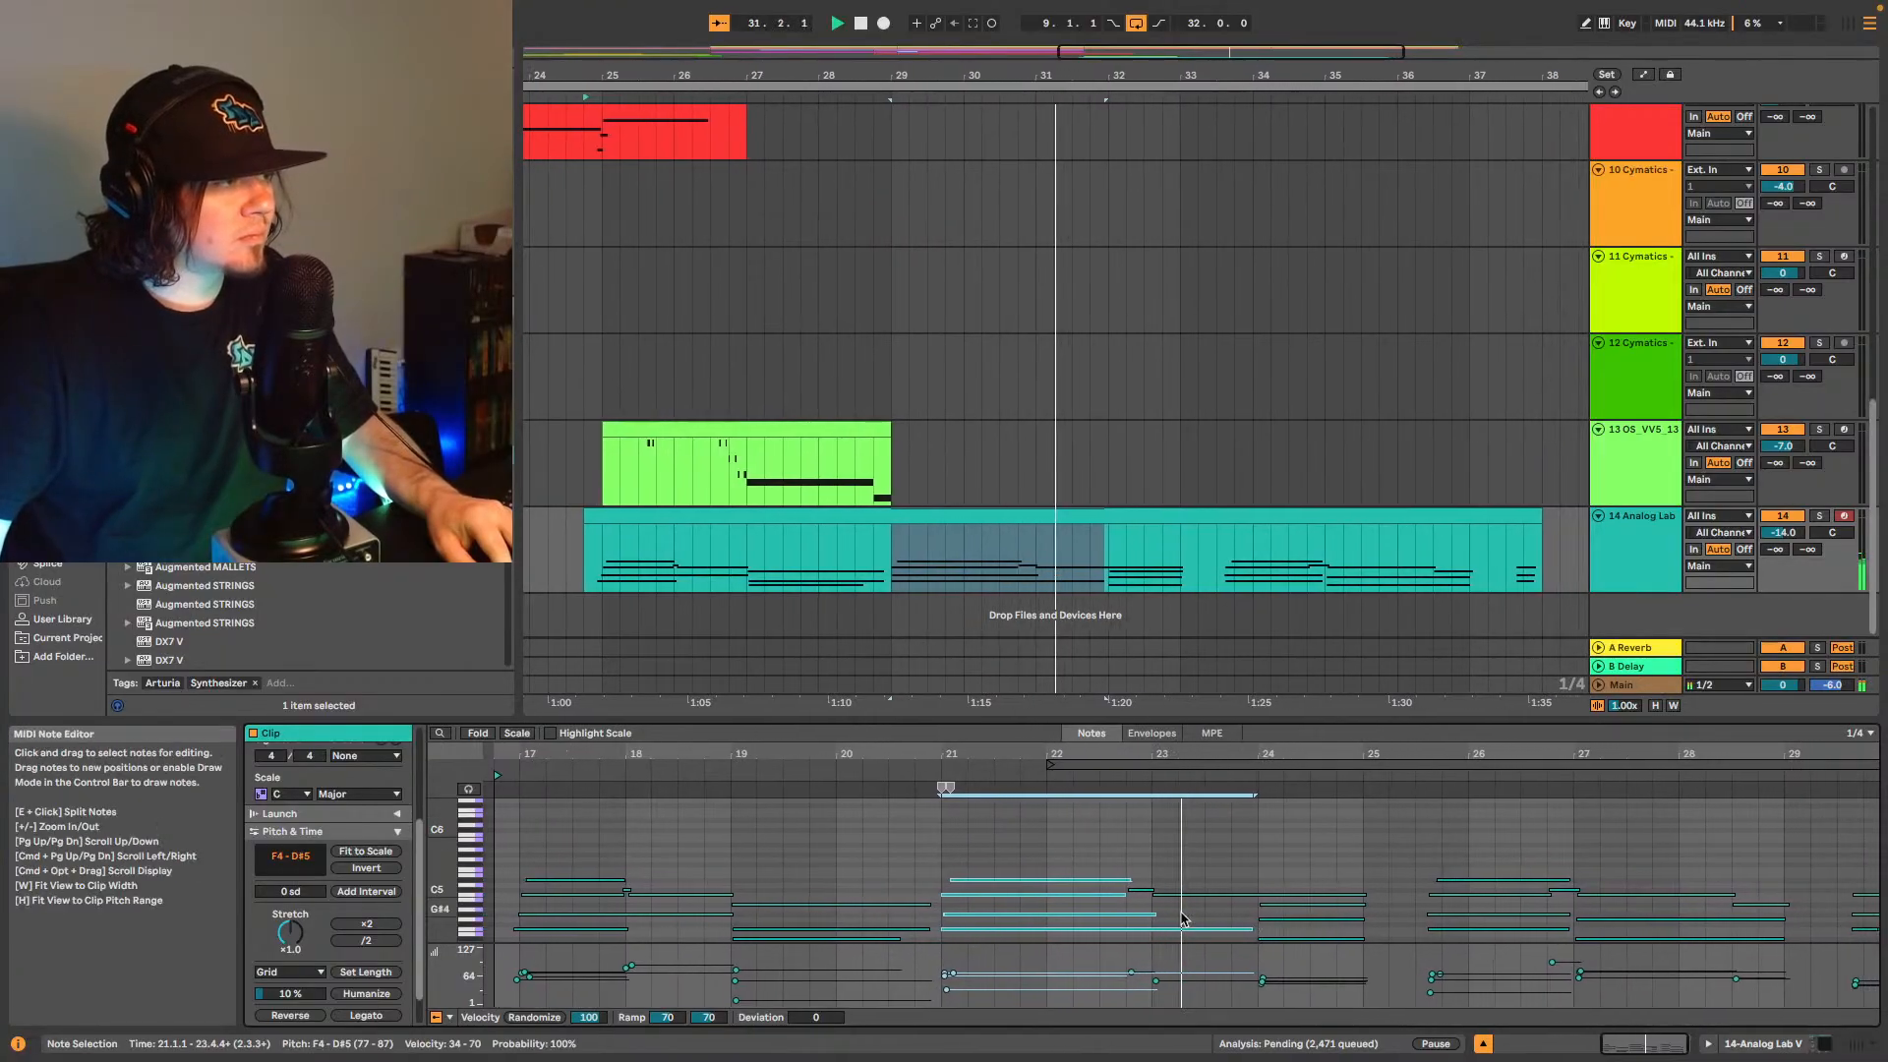
pyautogui.click(1134, 917)
pyautogui.click(1152, 920)
pyautogui.moveTo(1144, 914); pyautogui.dragTo(1247, 912)
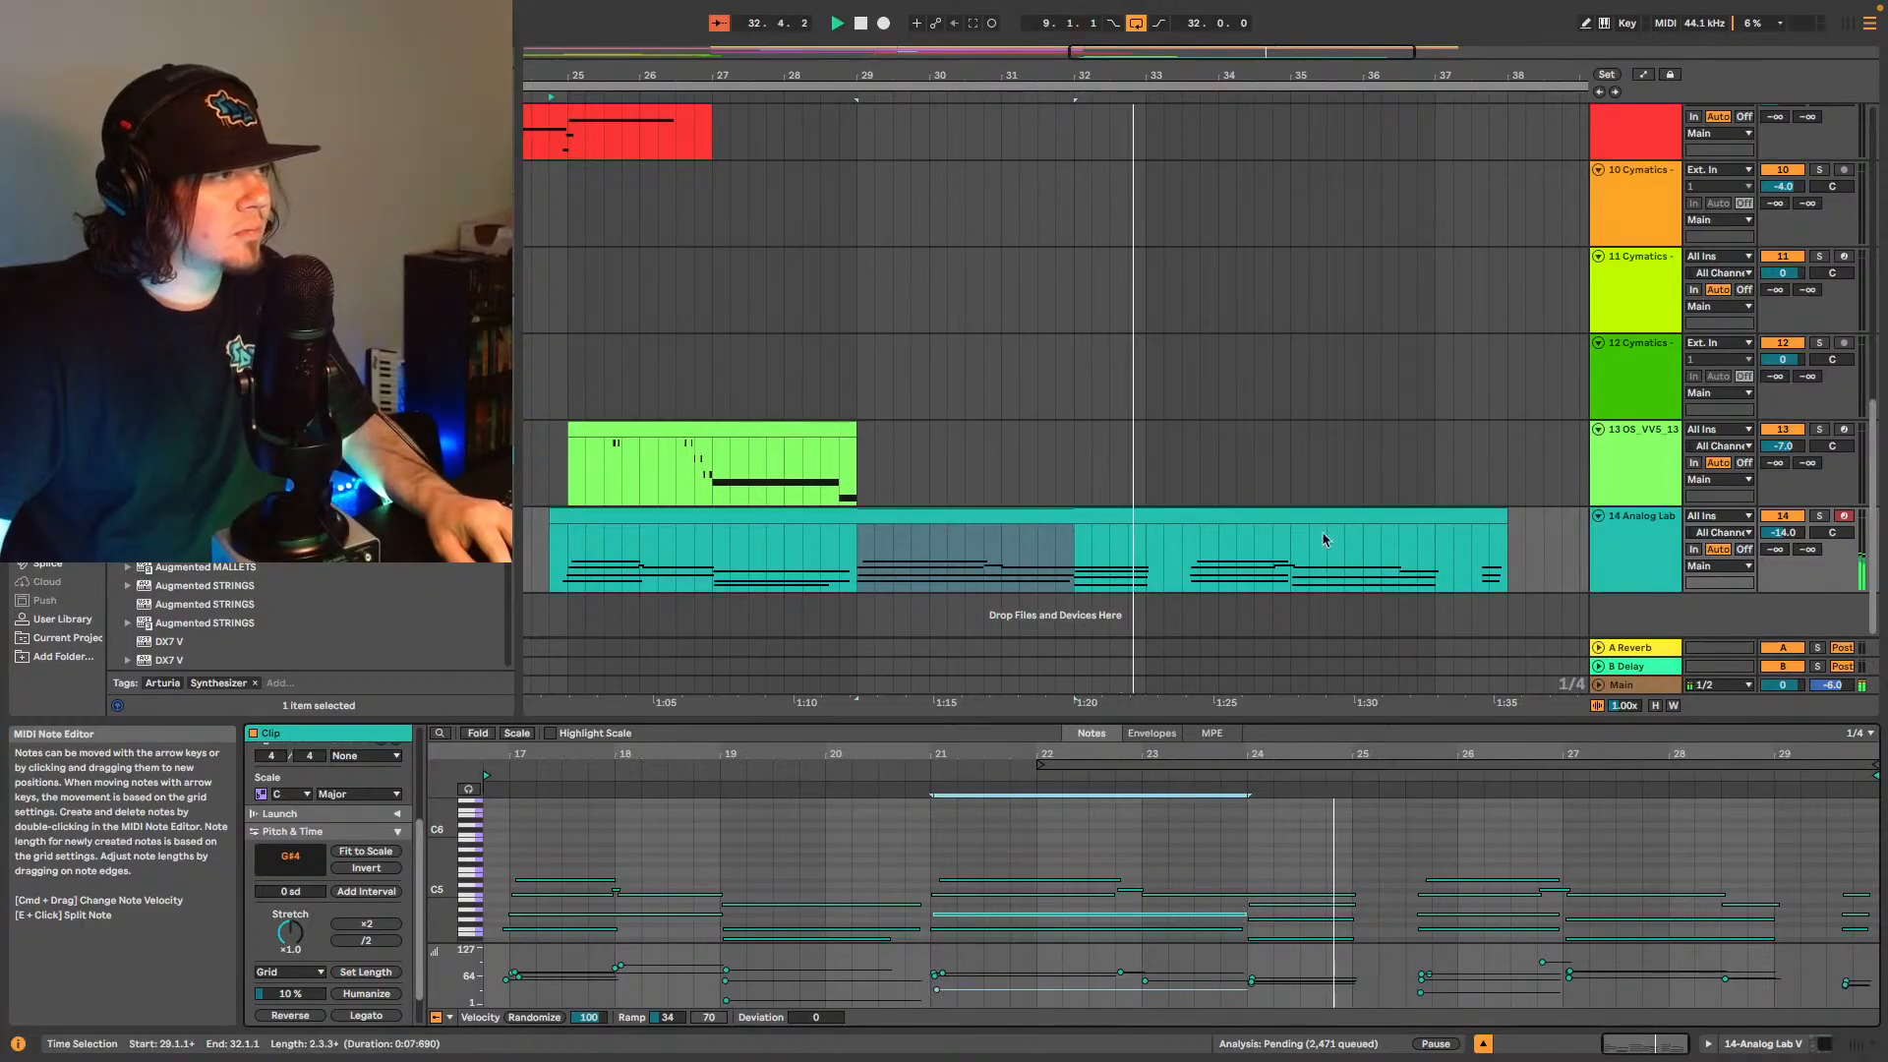
# - Trim the organ clip's end to 33.2.1 and set its track volume to -15 dB while playing from 24.3.1
pyautogui.moveTo(1507, 548); pyautogui.dragTo(1146, 547)
pyautogui.click(534, 548)
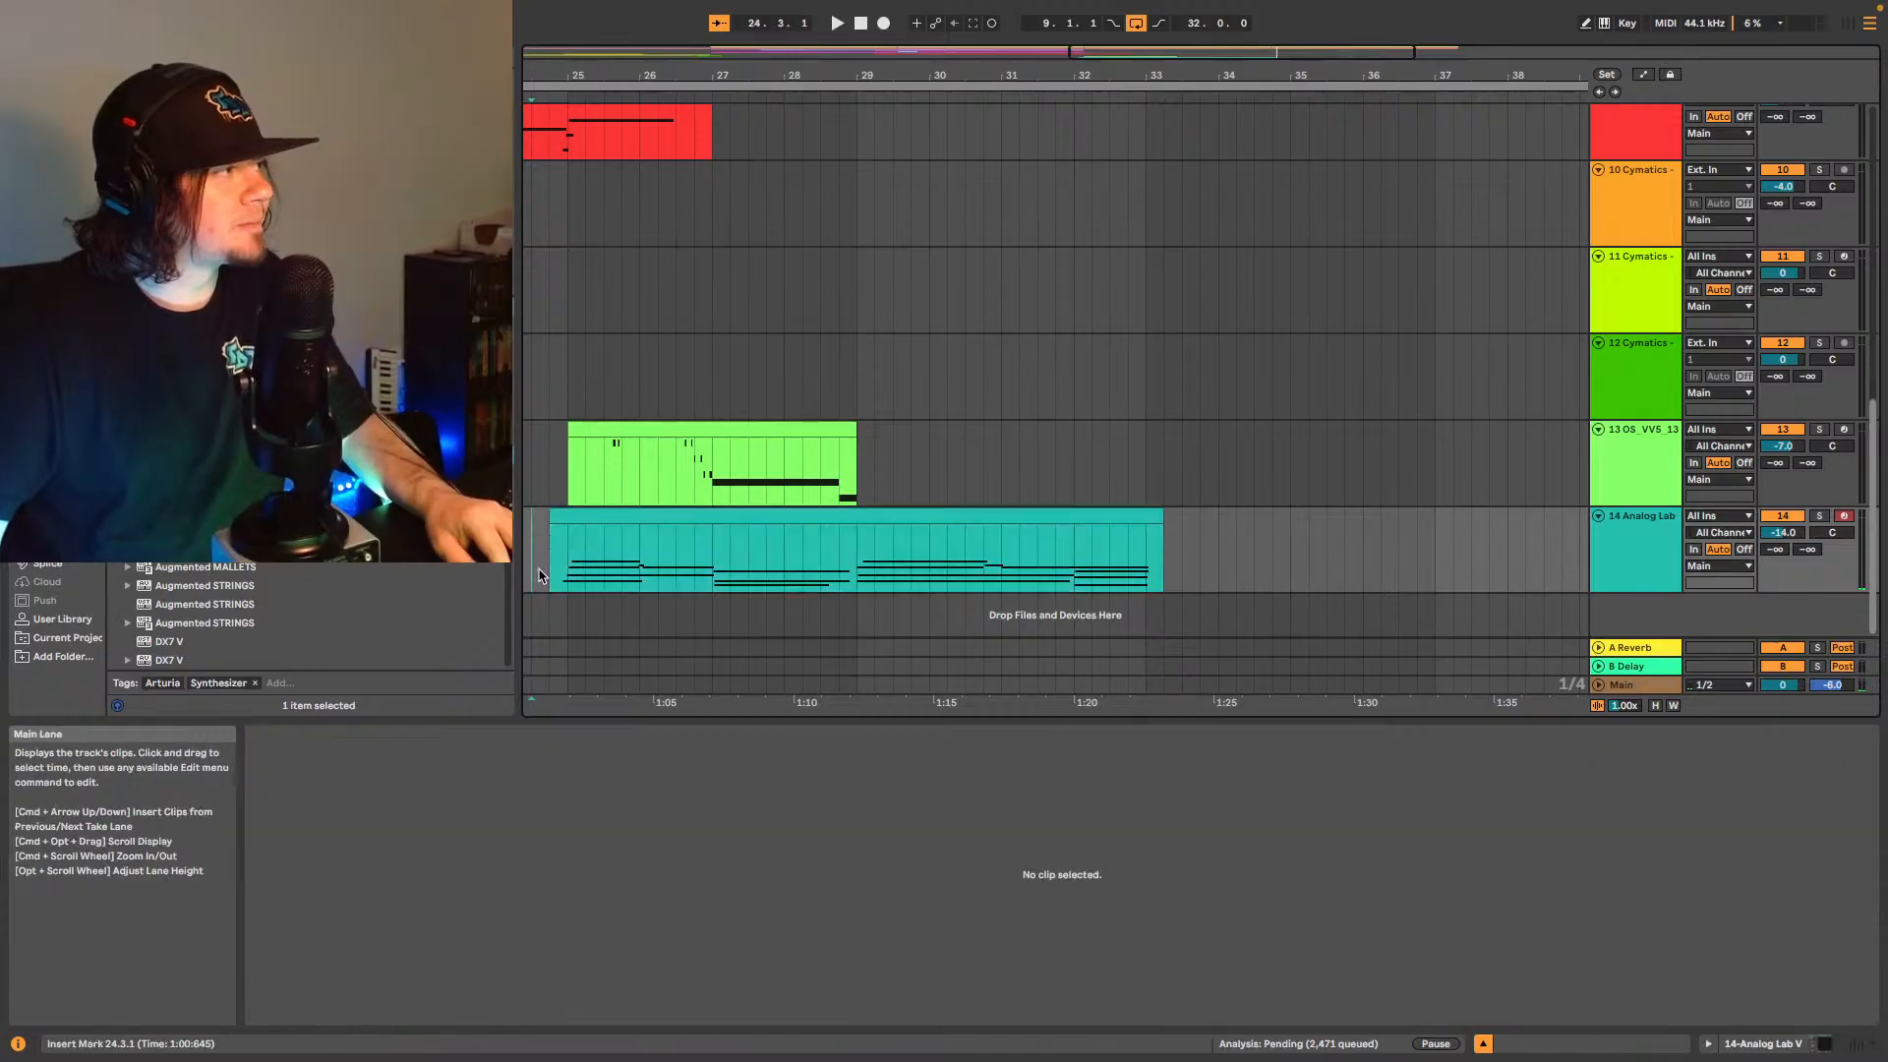
pyautogui.press('space')
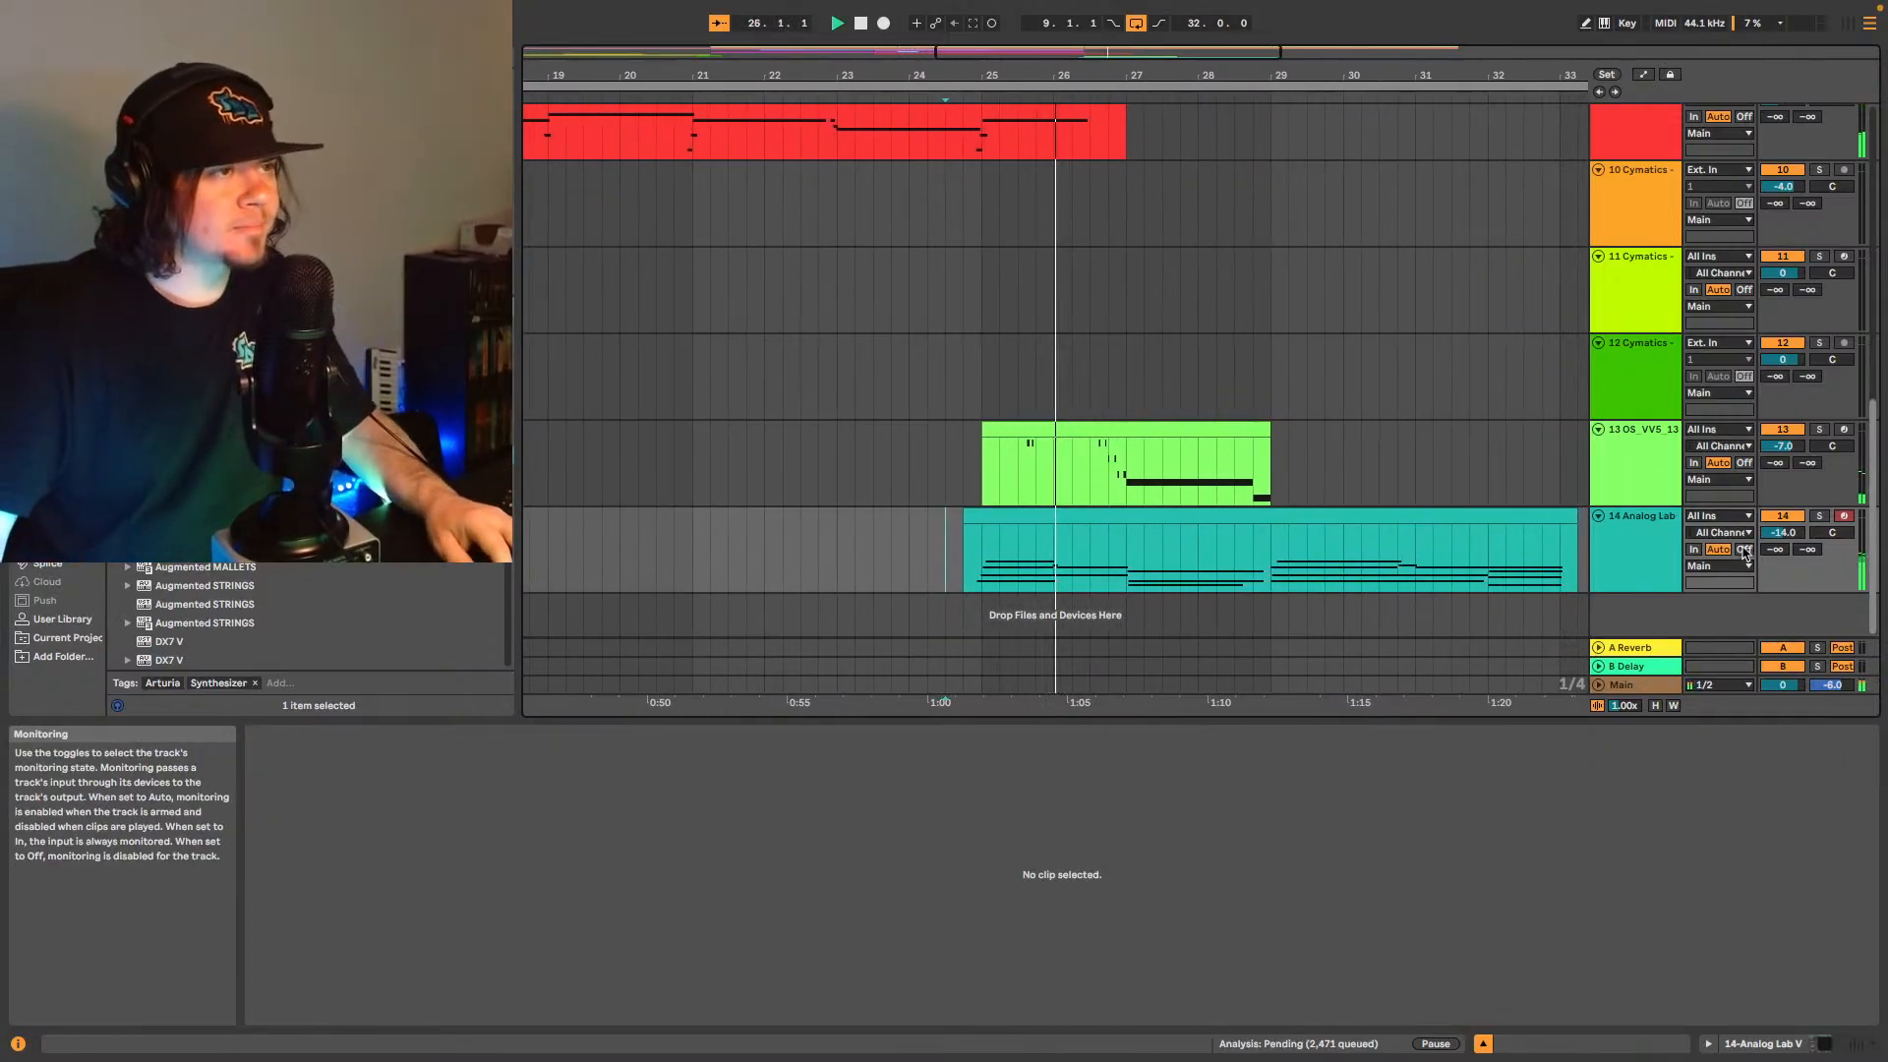
pyautogui.scroll(-1, 1779, 536)
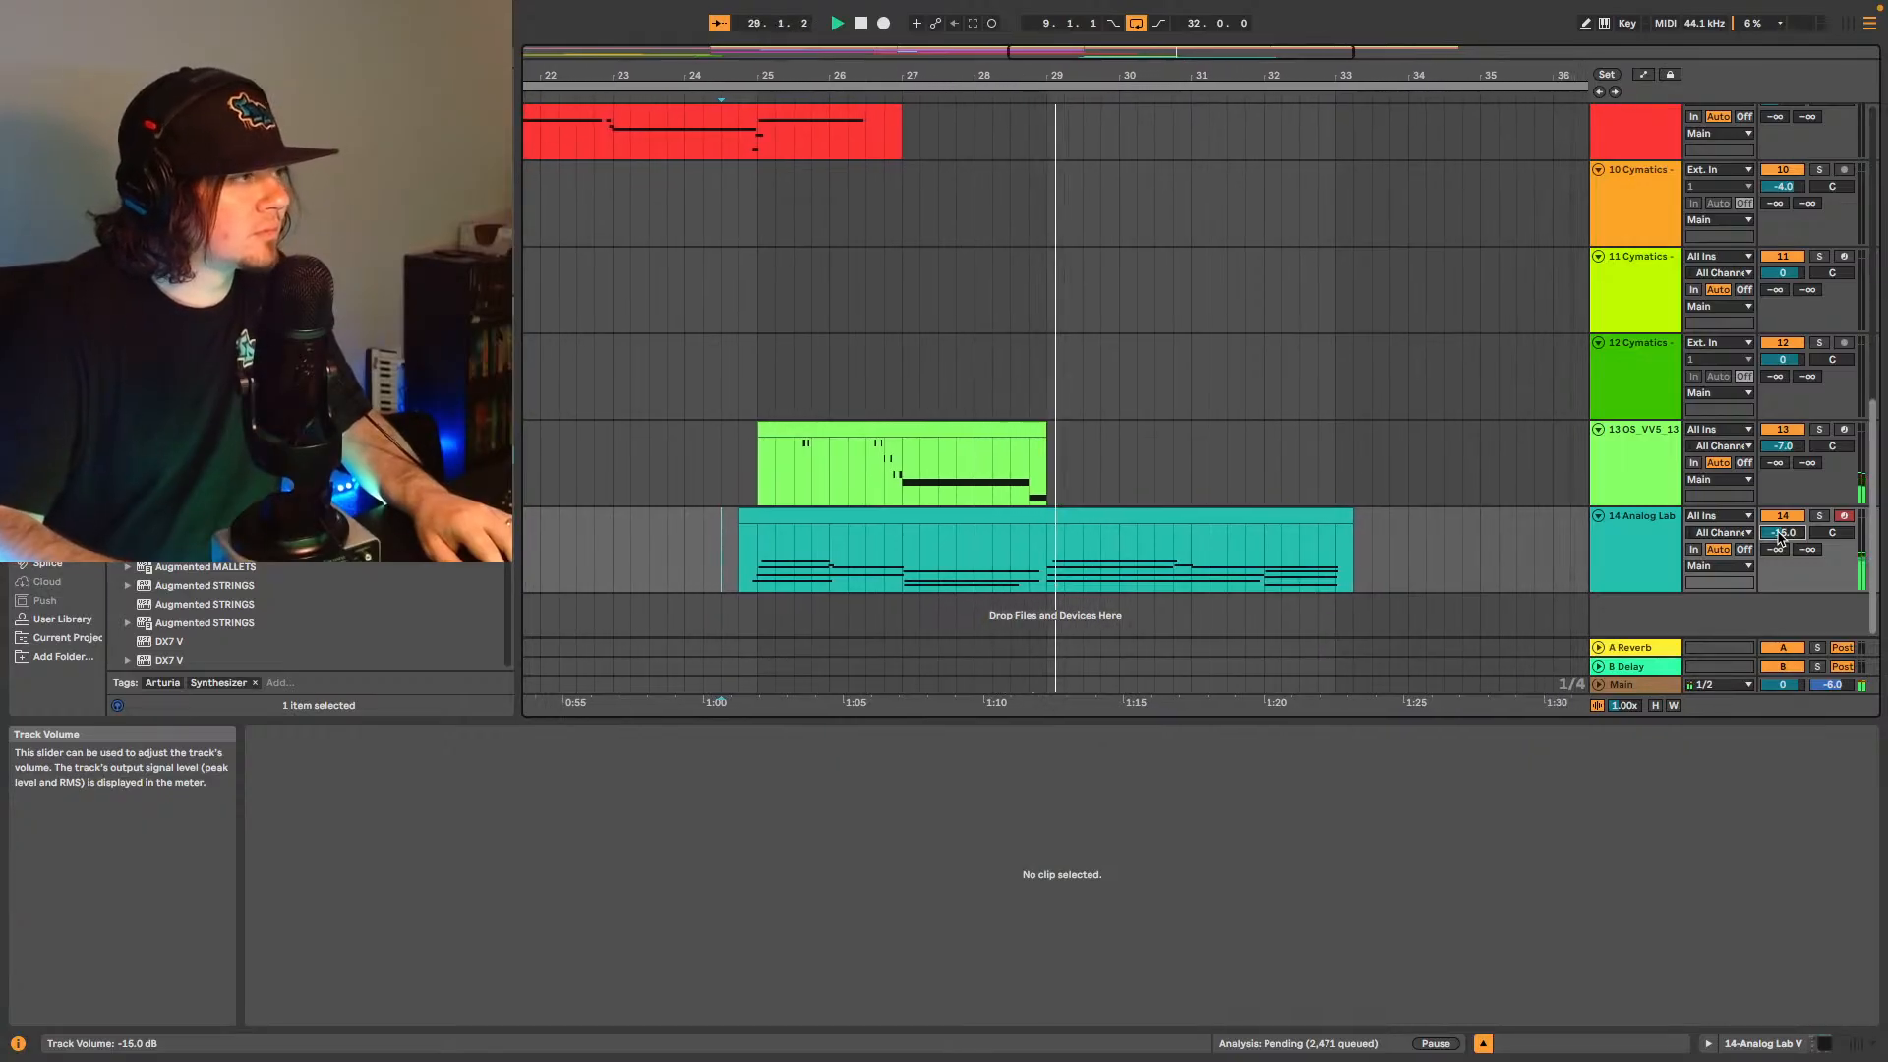
pyautogui.press('space')
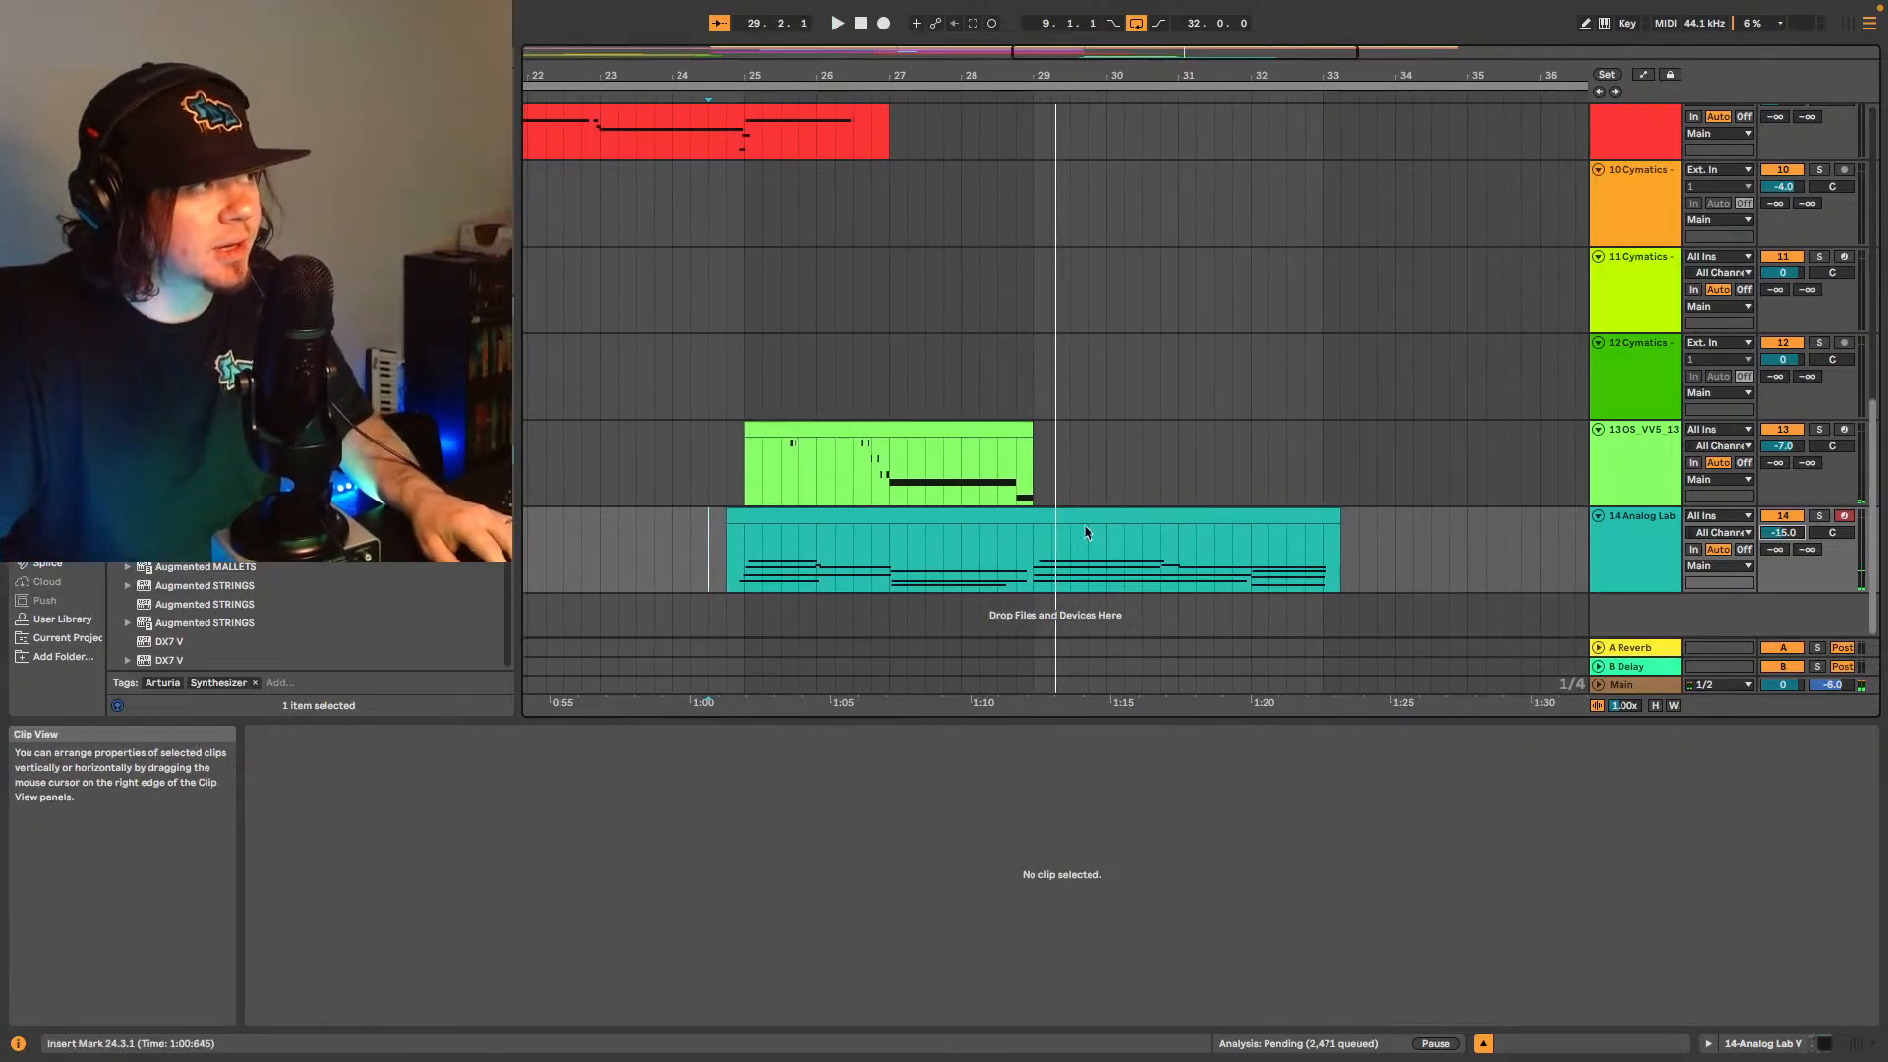
# - Lengthen the D#4, F4 and A#4 notes starting at bar 19 of the organ clip to reach bar 21, and play the result
pyautogui.click(1088, 533)
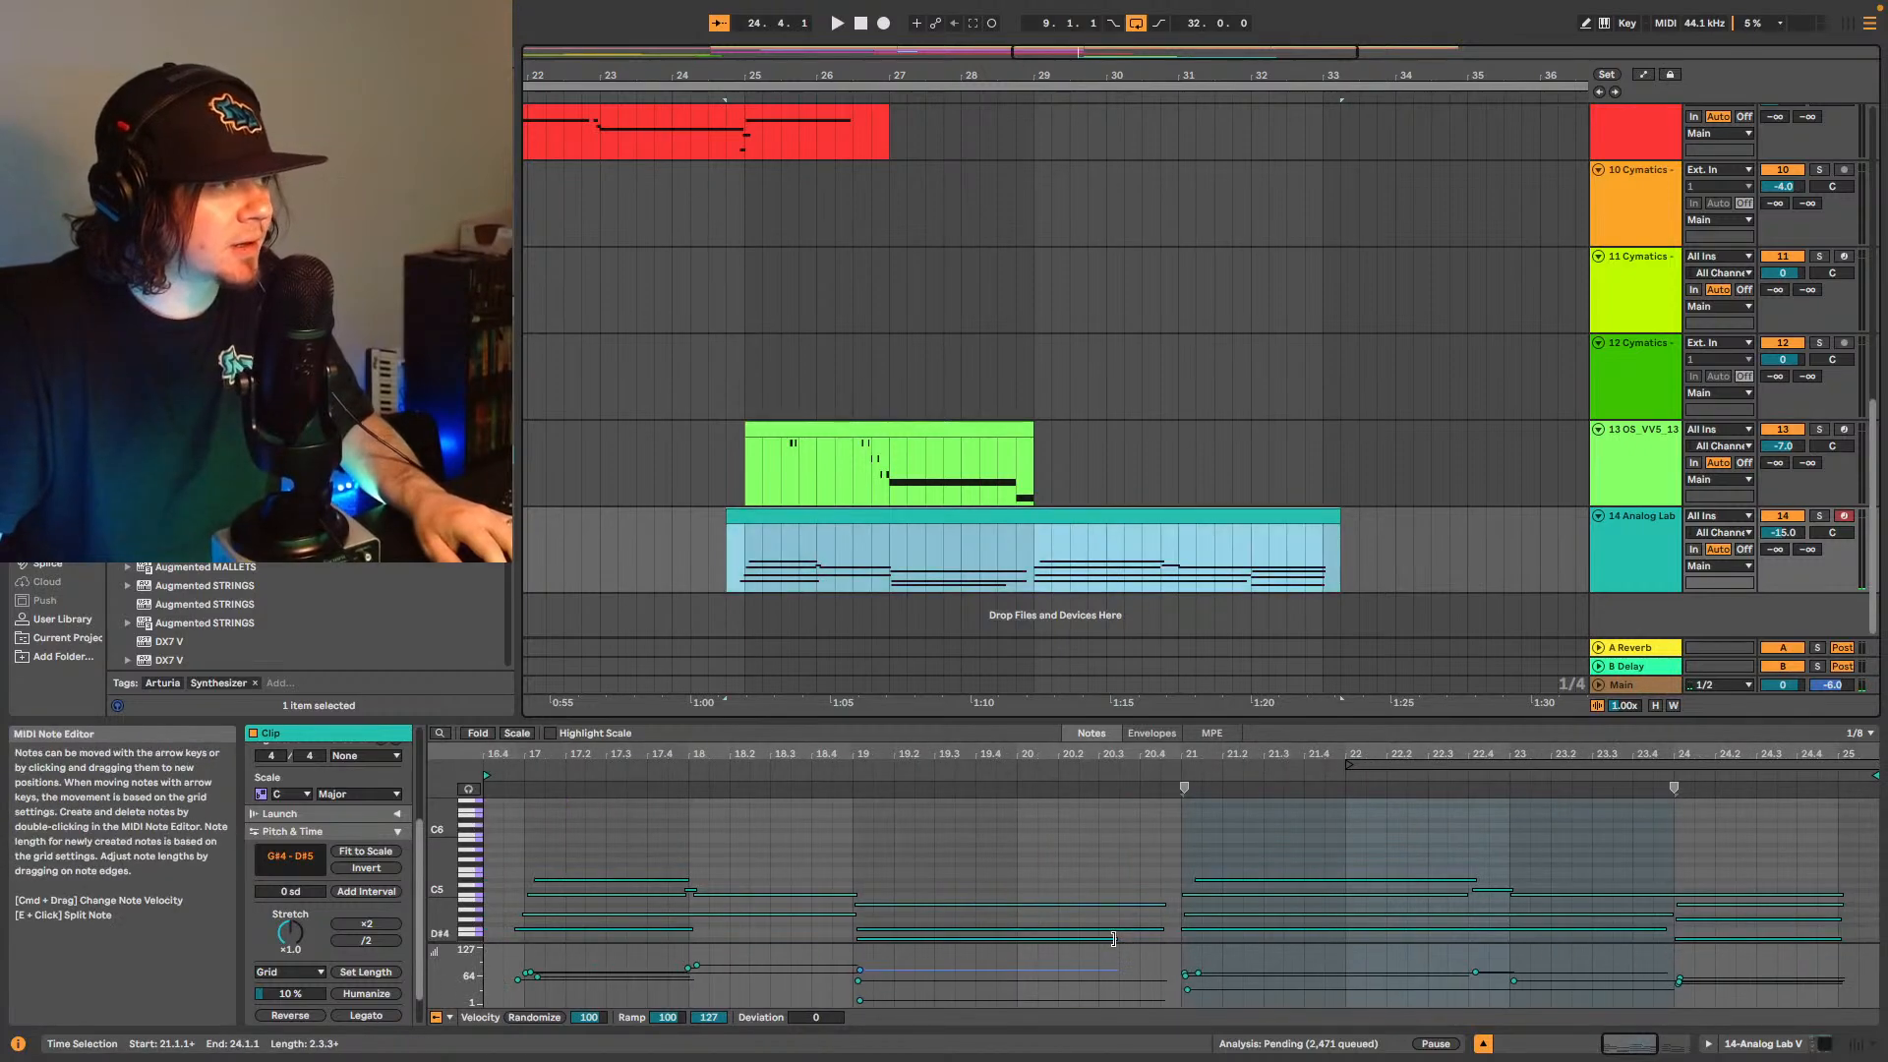
pyautogui.click(1163, 939)
pyautogui.scroll(-5, 1171, 925)
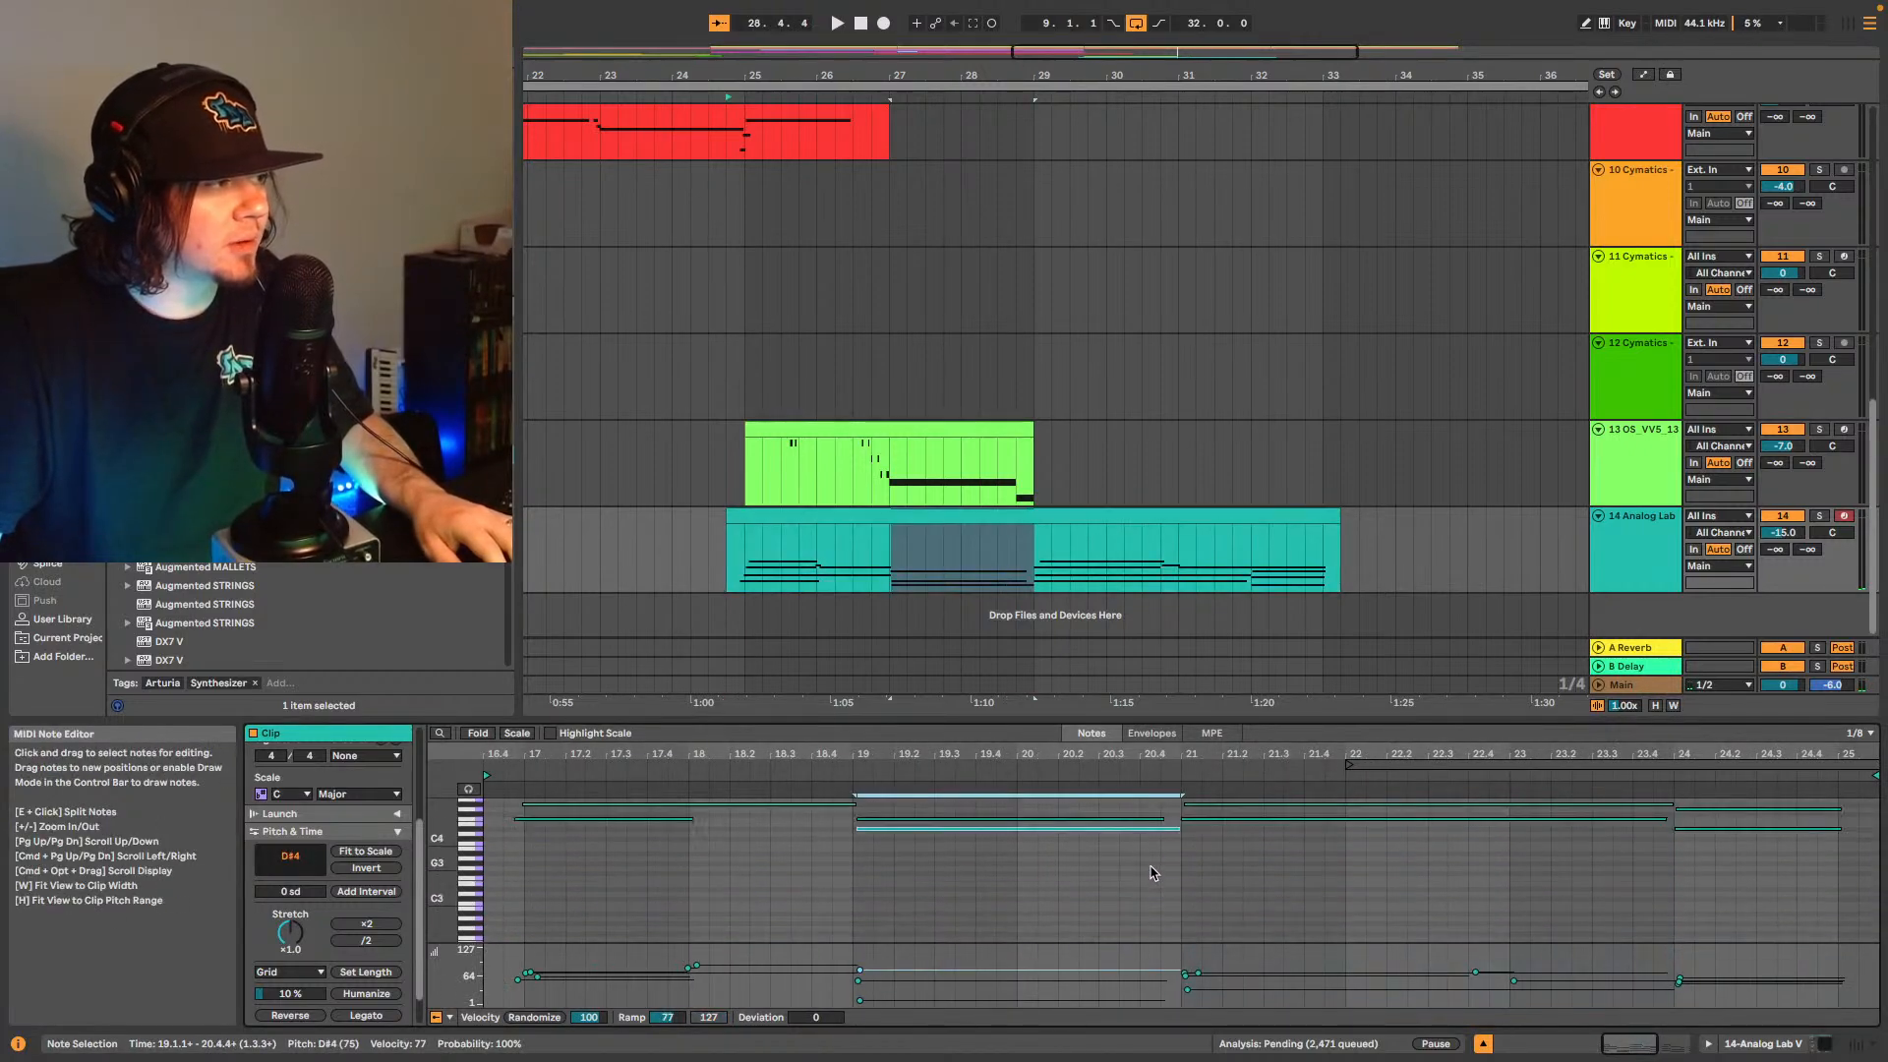
pyautogui.click(1165, 860)
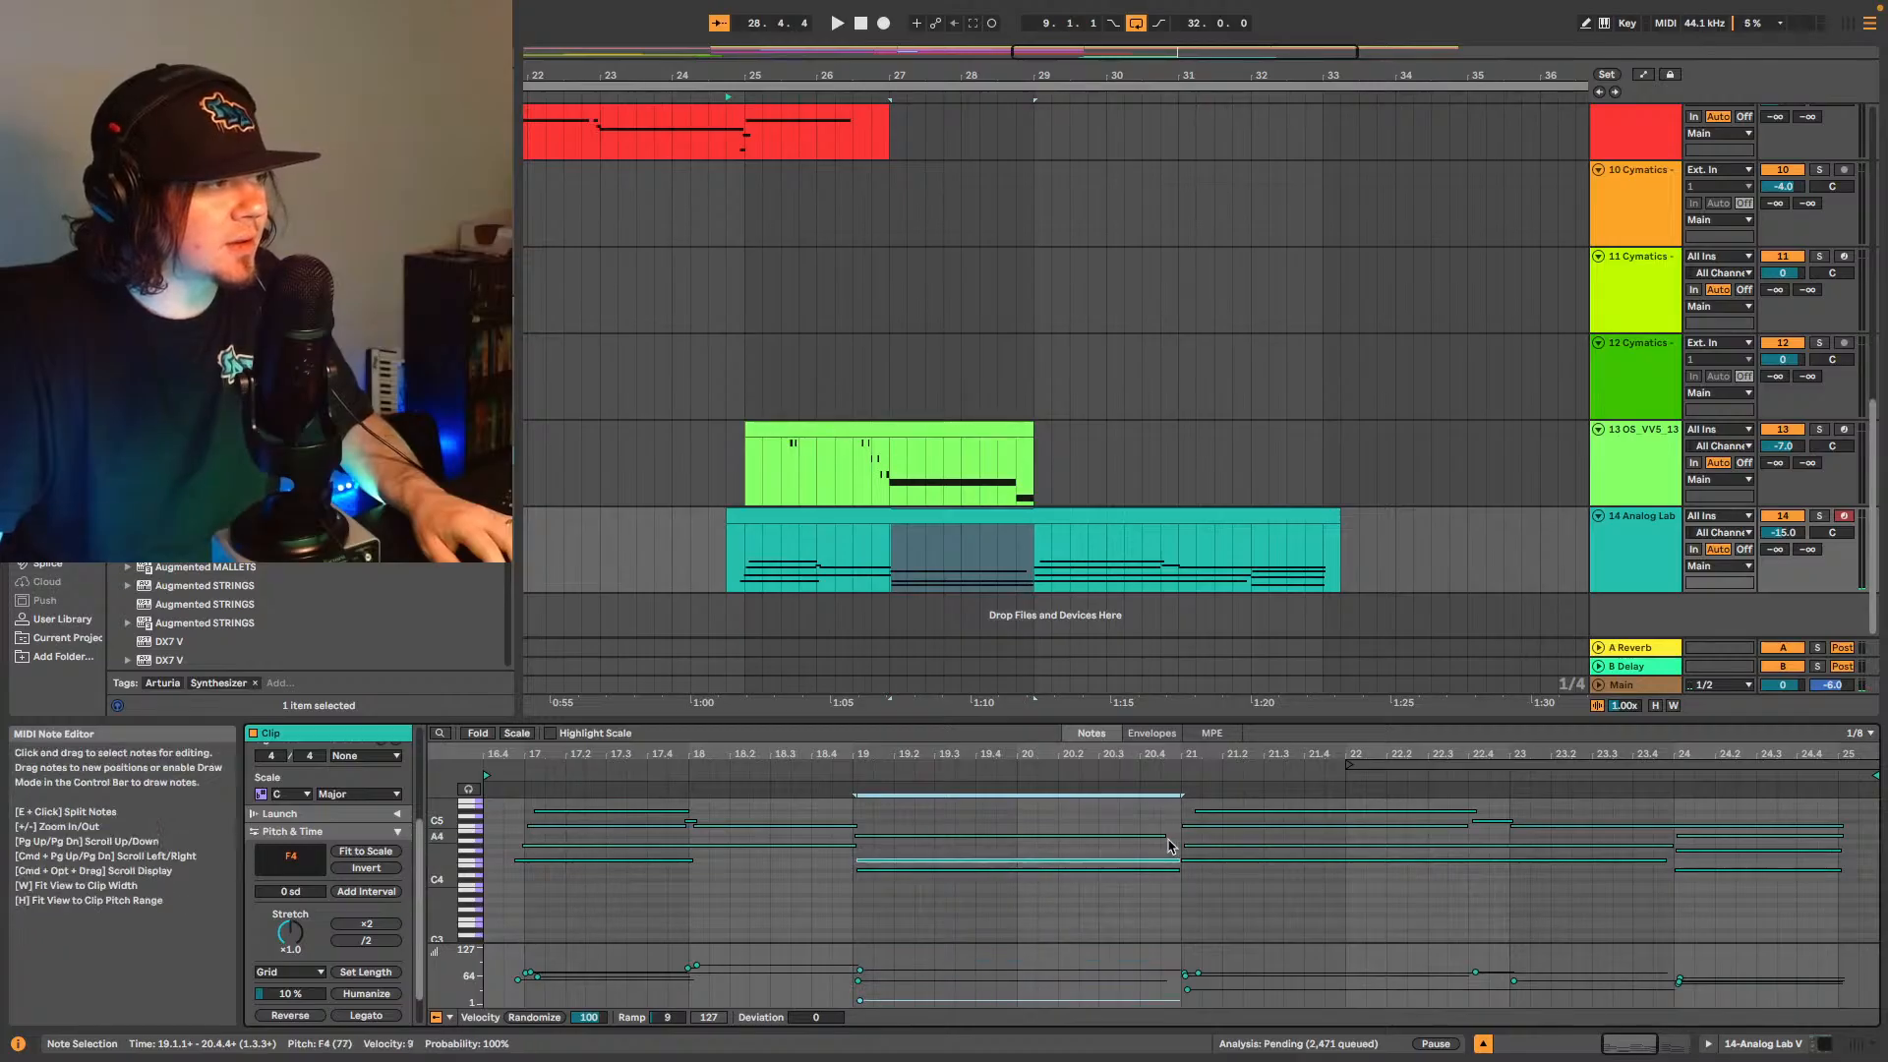
pyautogui.click(1163, 834)
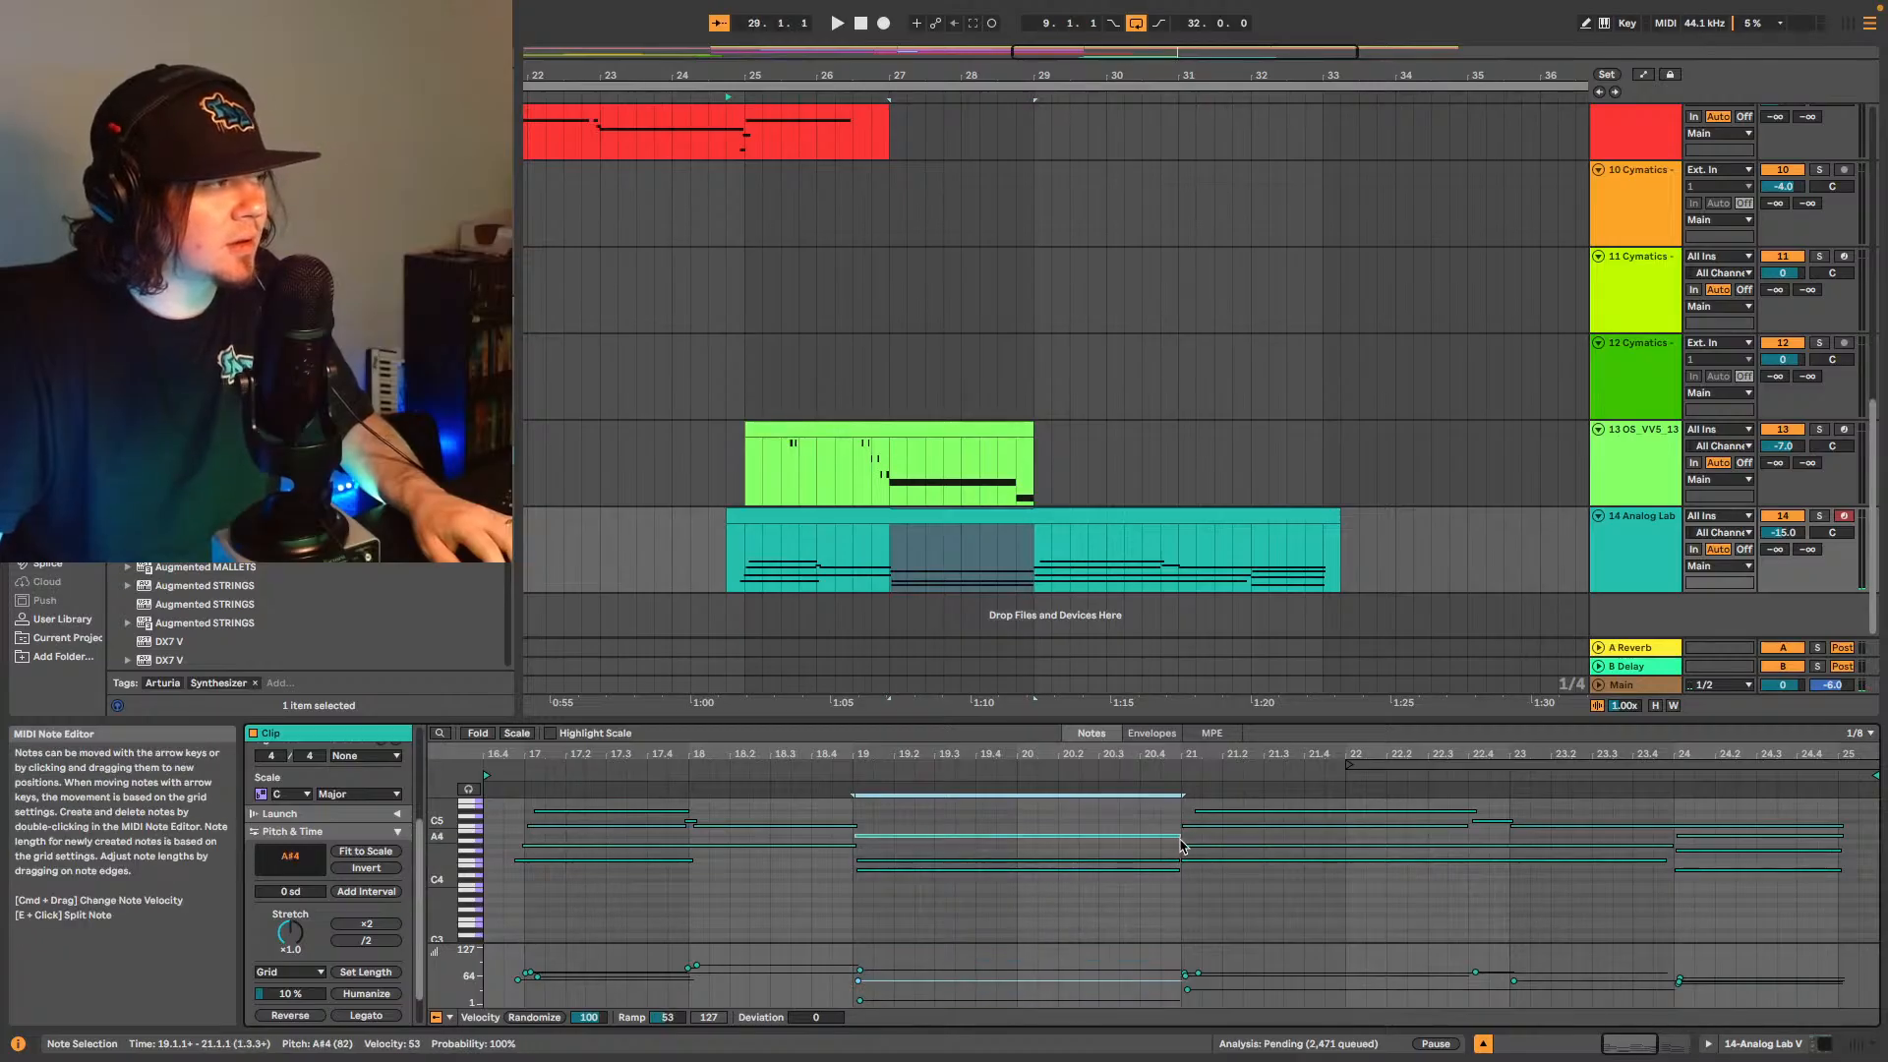
pyautogui.press('space')
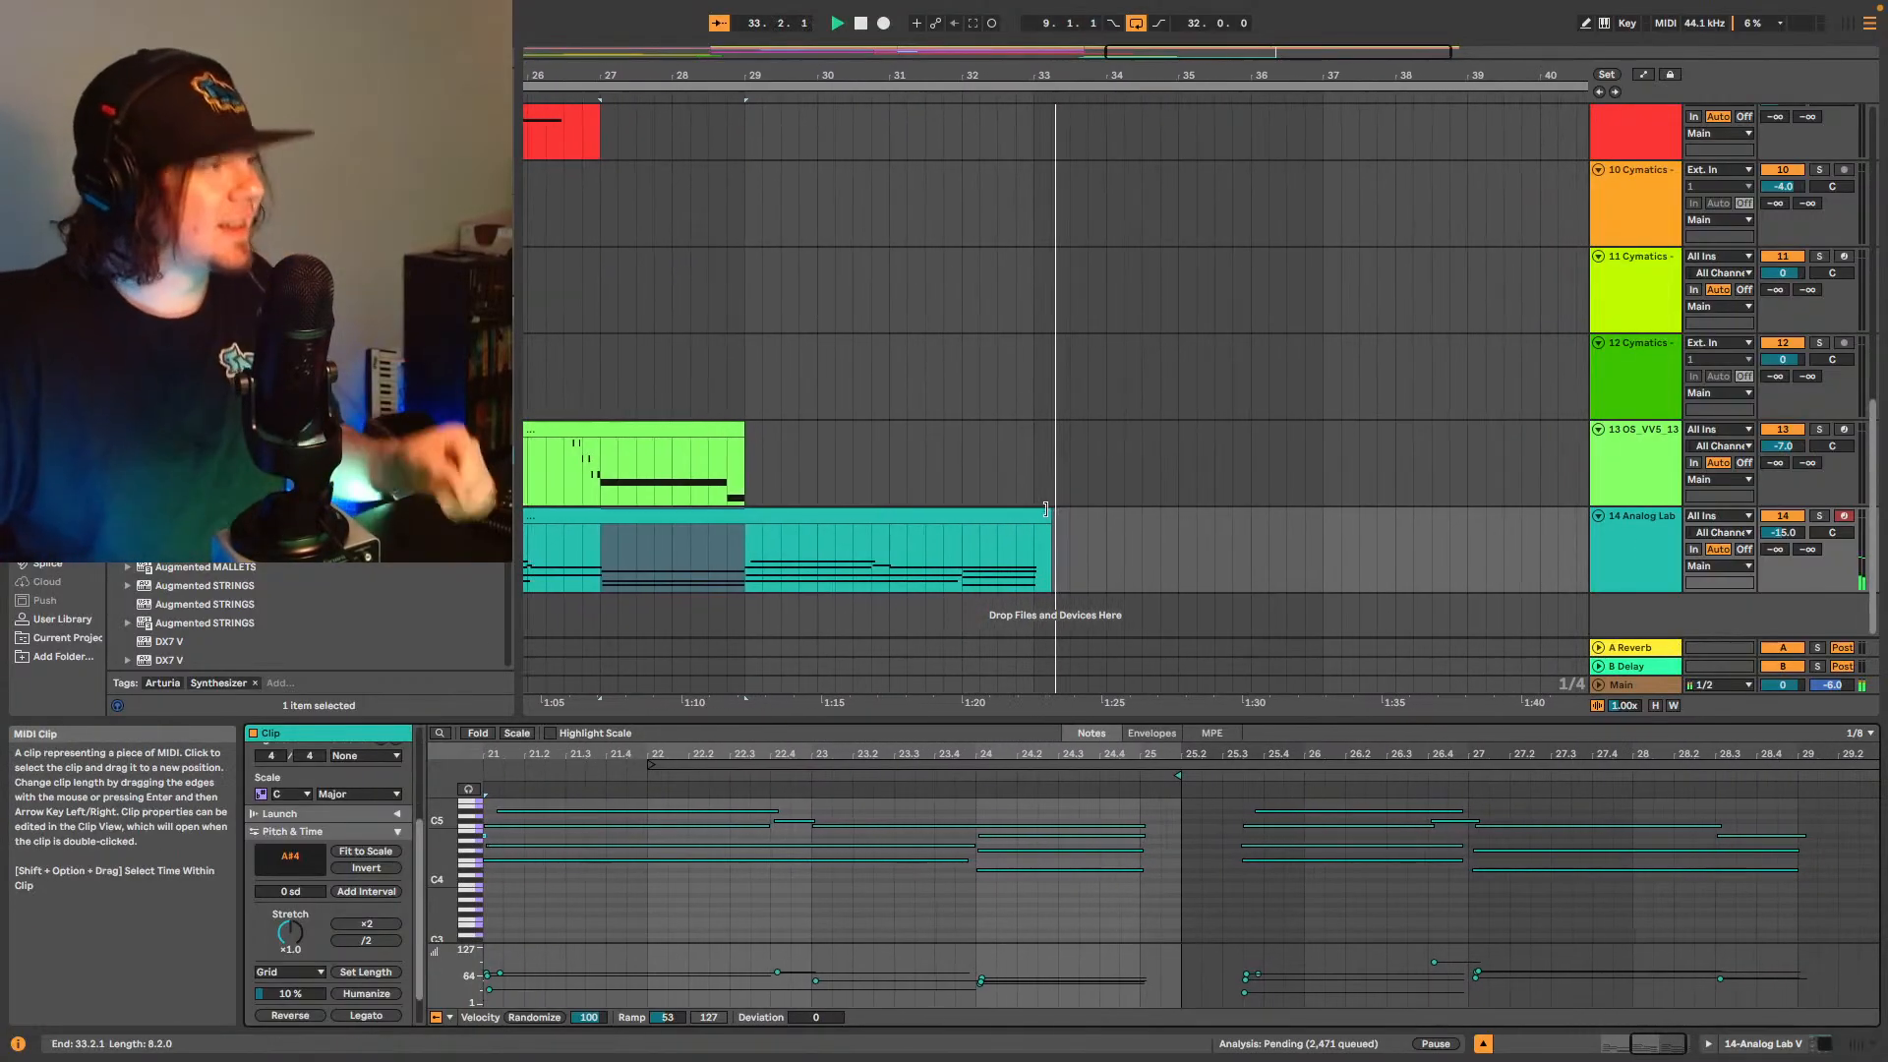
# - Stop playback, show the whole arrangement and listen to it from bar 1
pyautogui.click(971, 514)
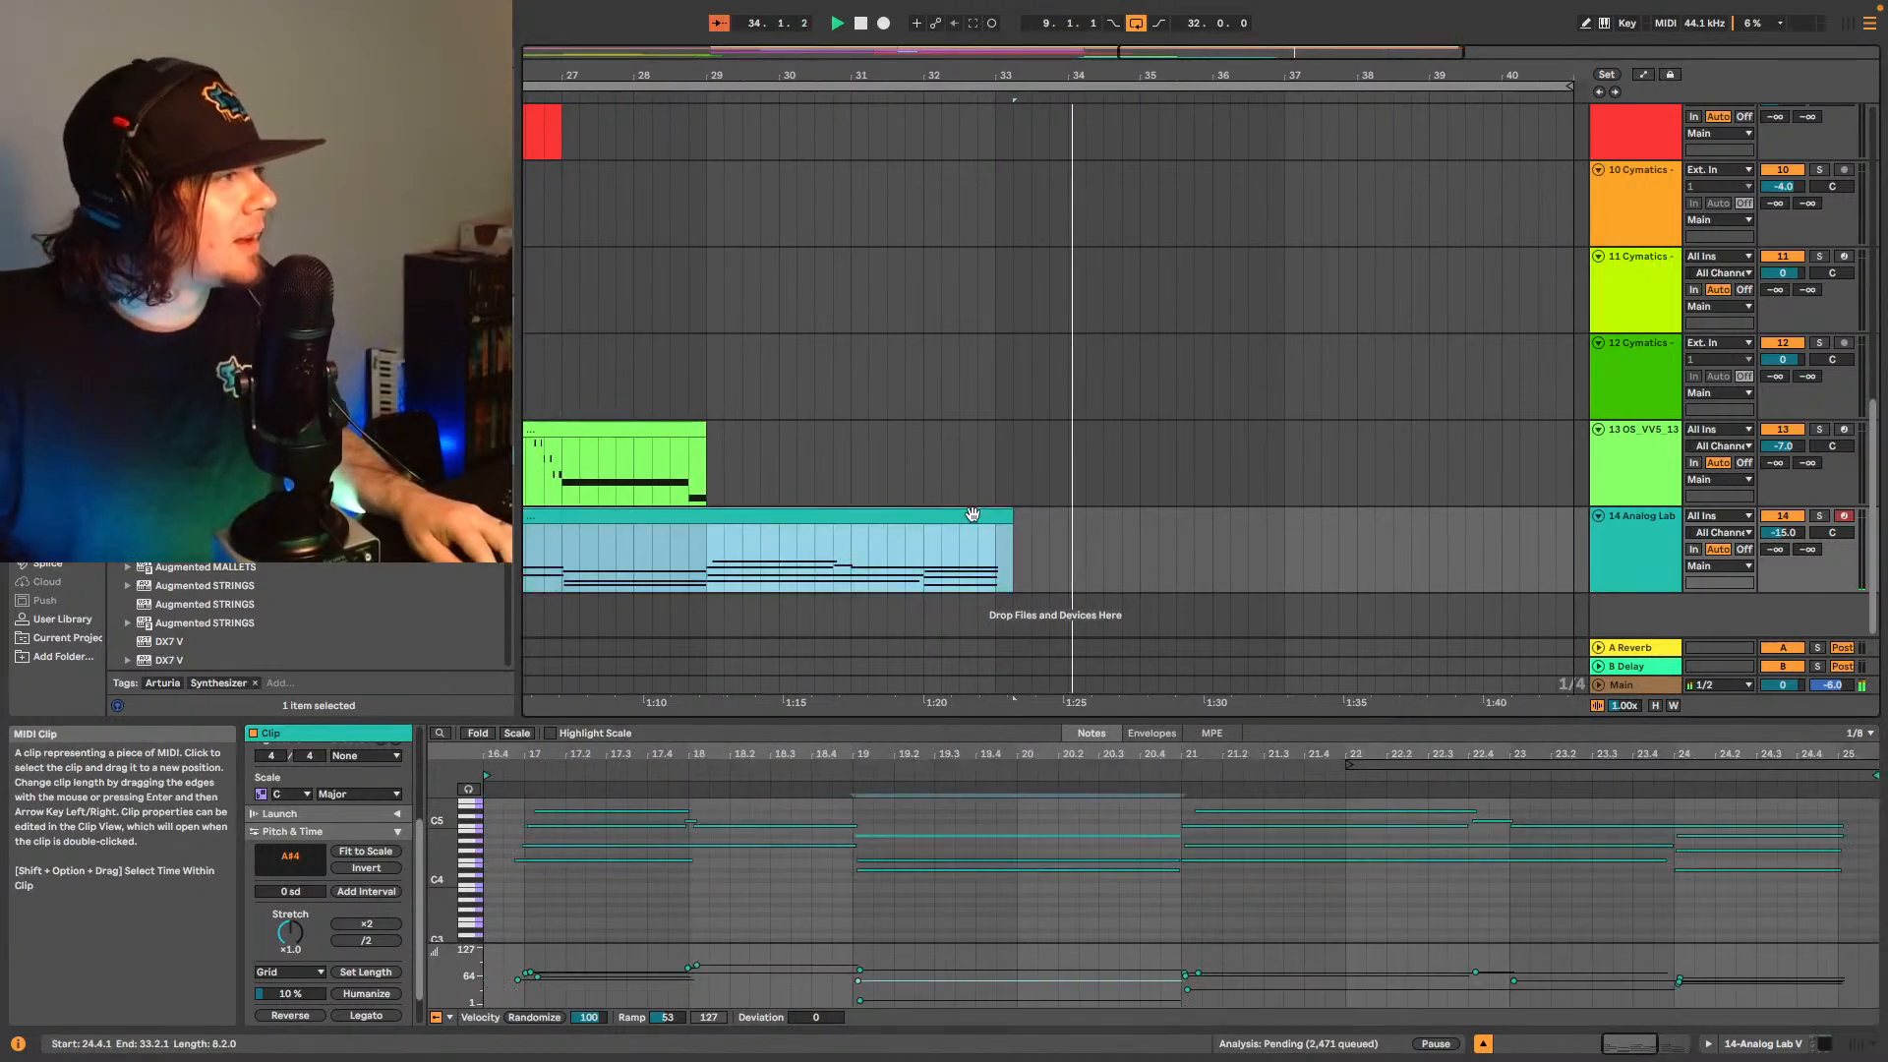
pyautogui.moveTo(978, 765); pyautogui.dragTo(1006, 336)
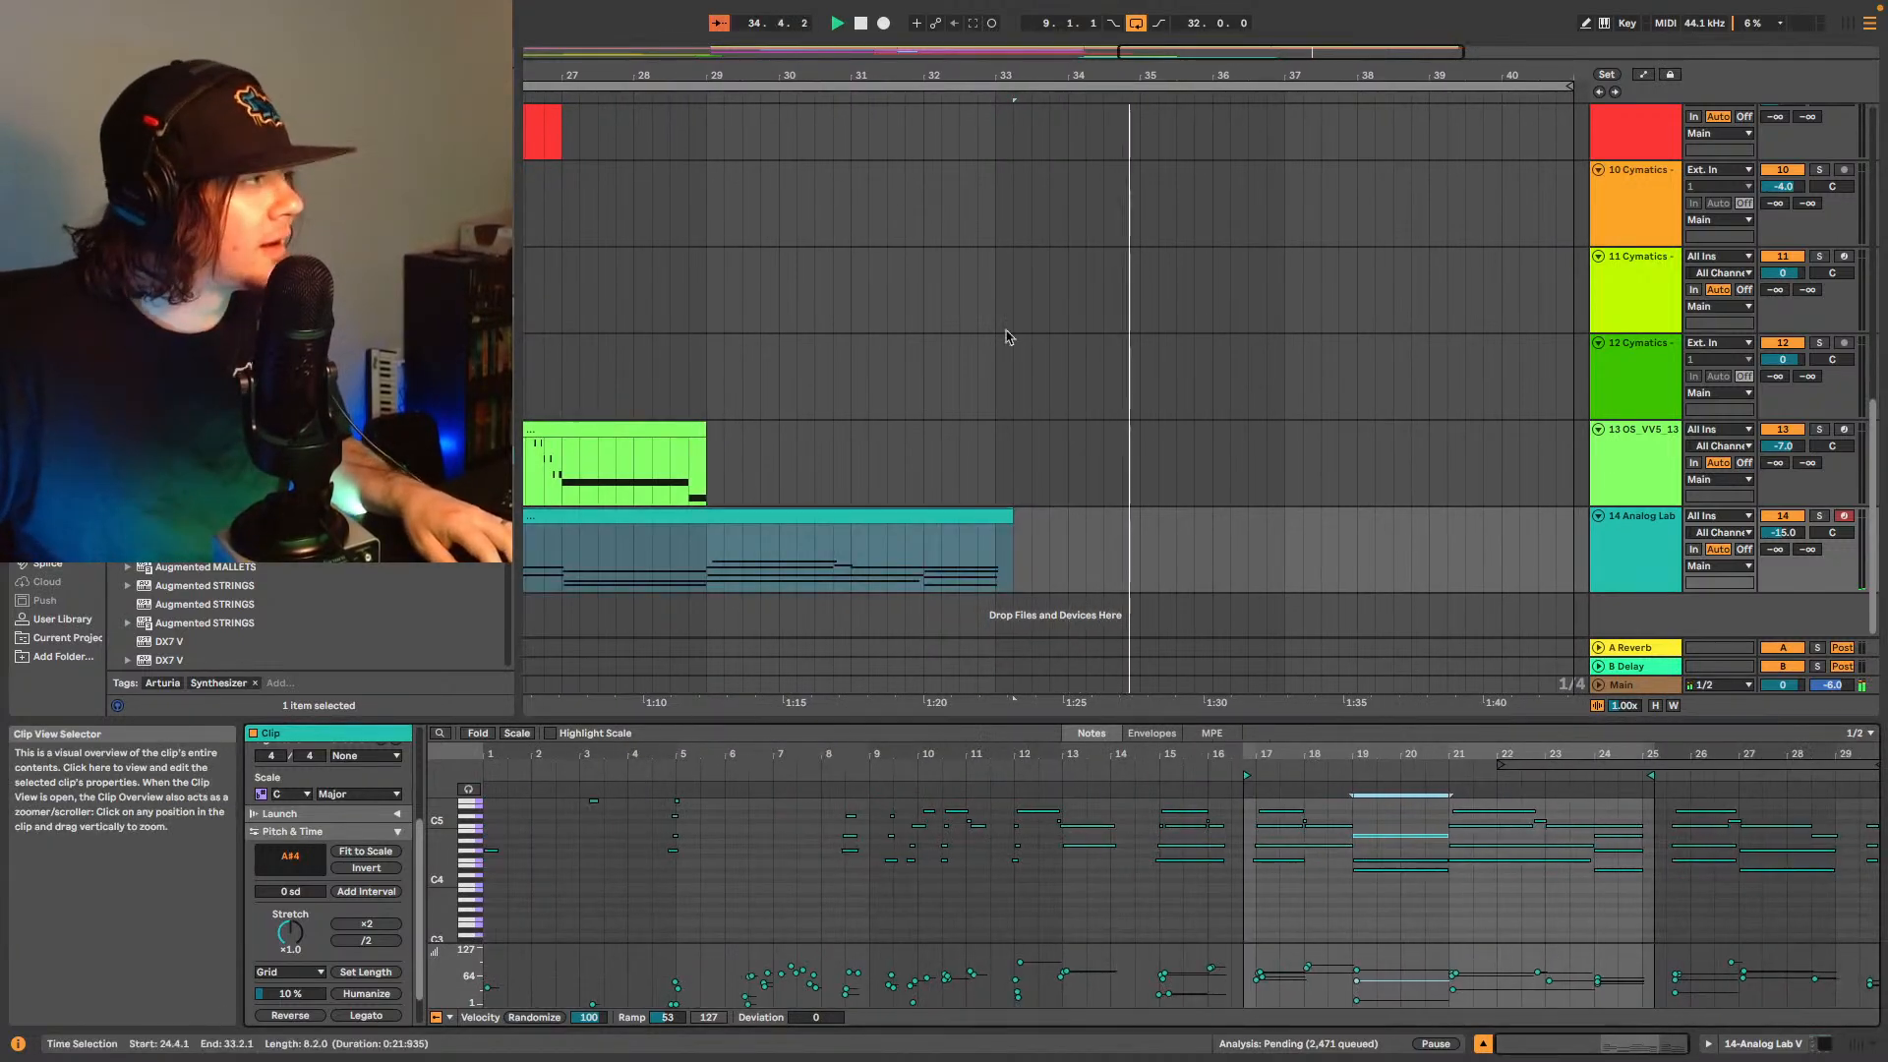
pyautogui.scroll(-8, 1007, 336)
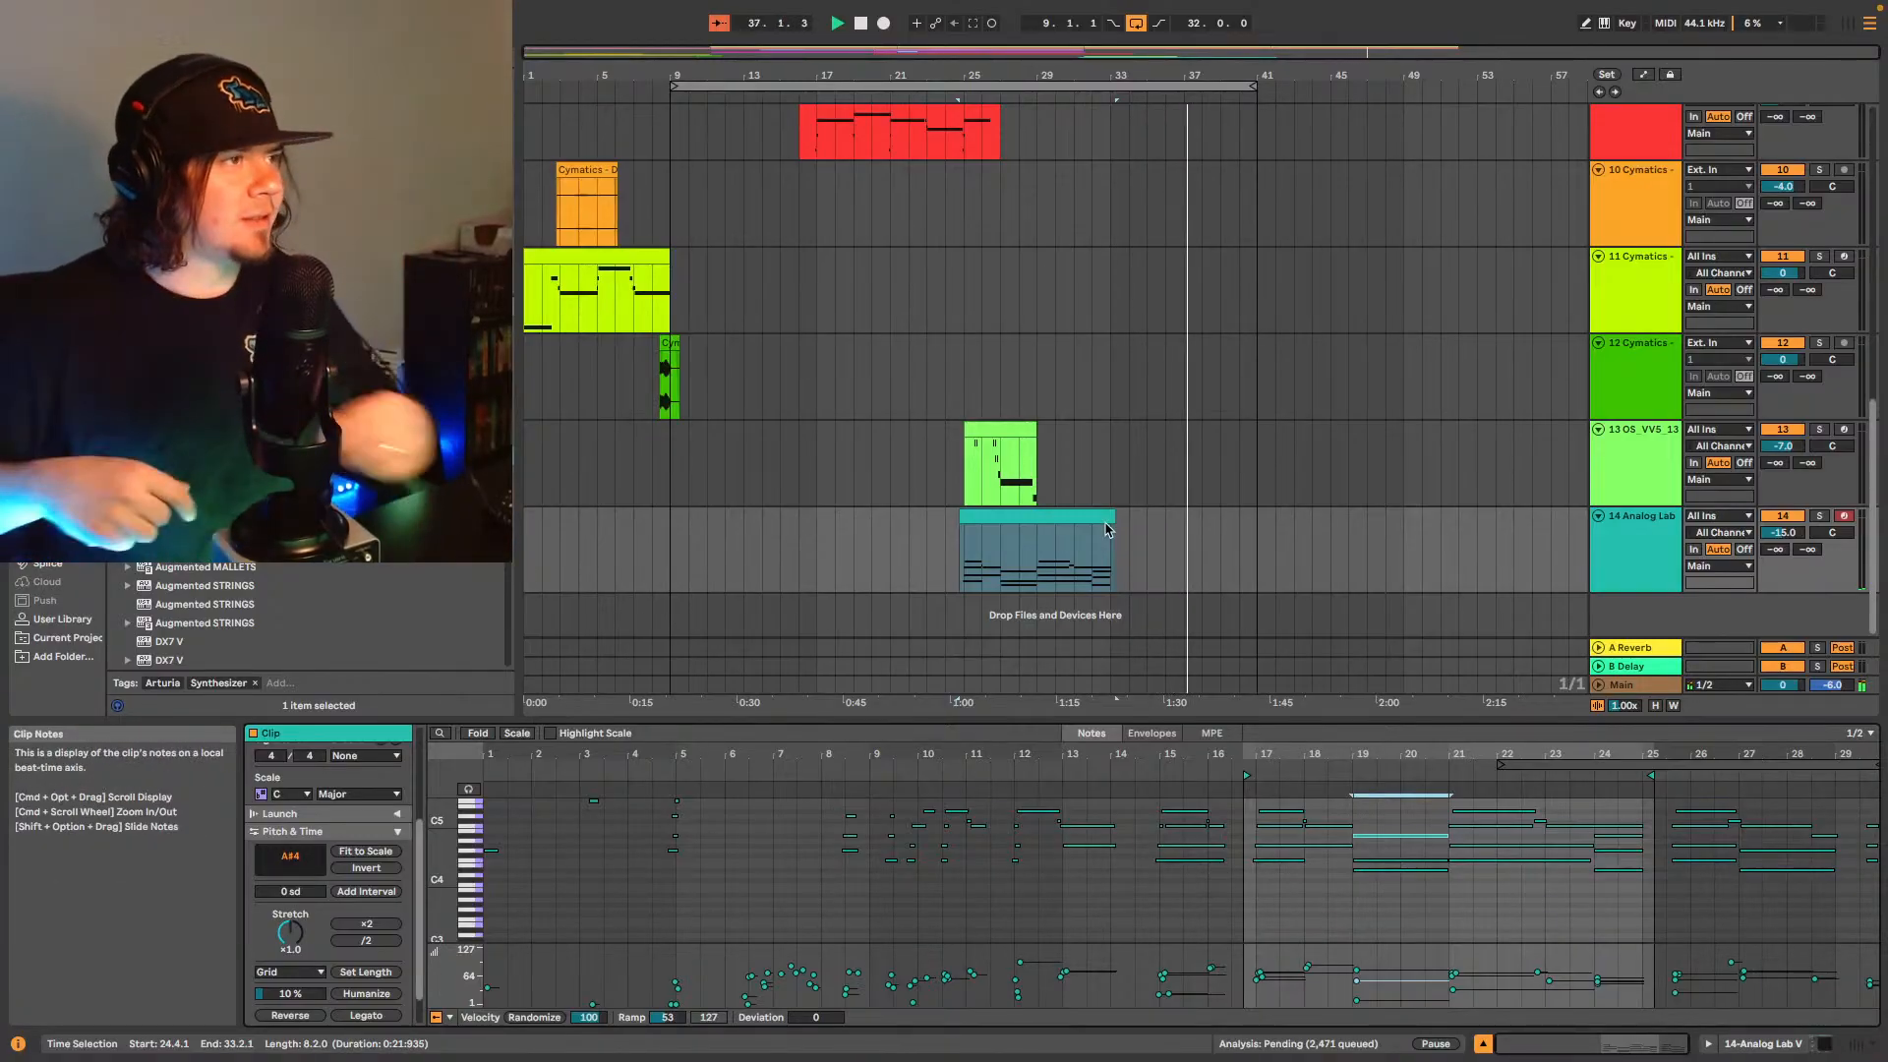
pyautogui.click(916, 536)
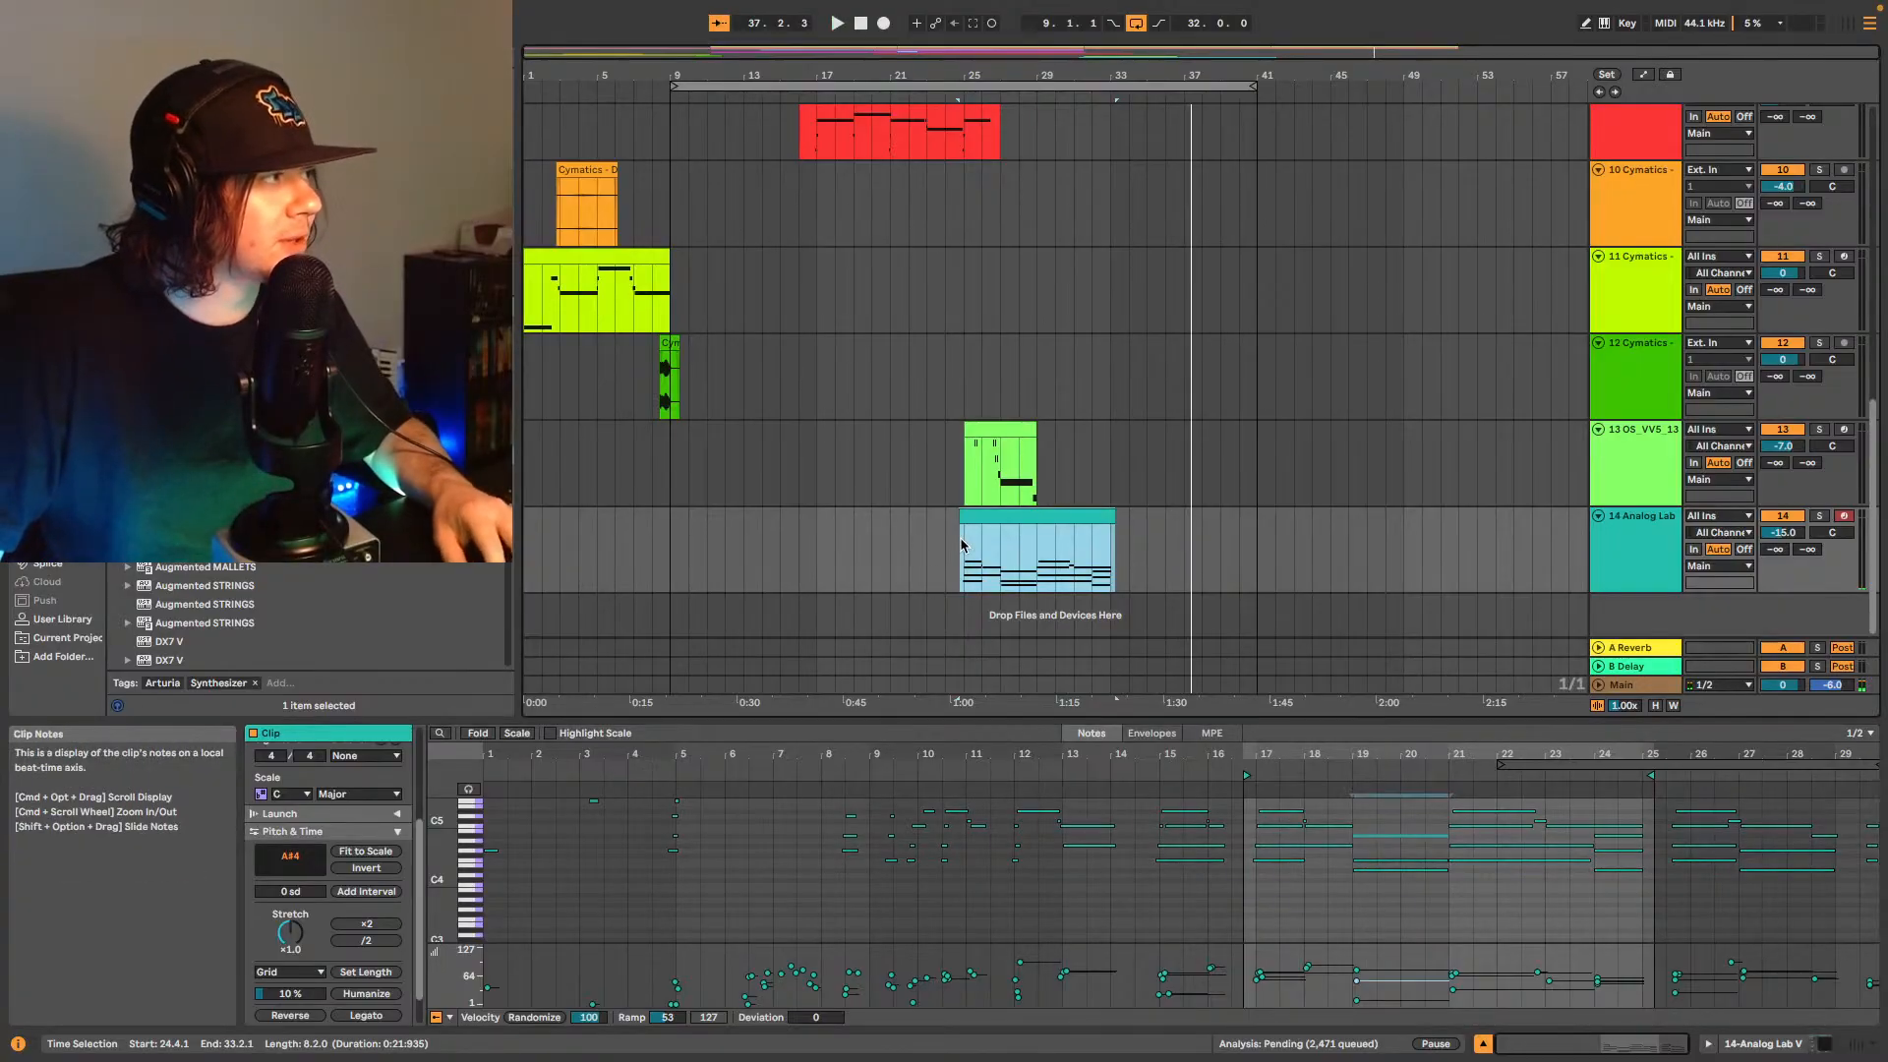
pyautogui.press('space')
pyautogui.click(526, 536)
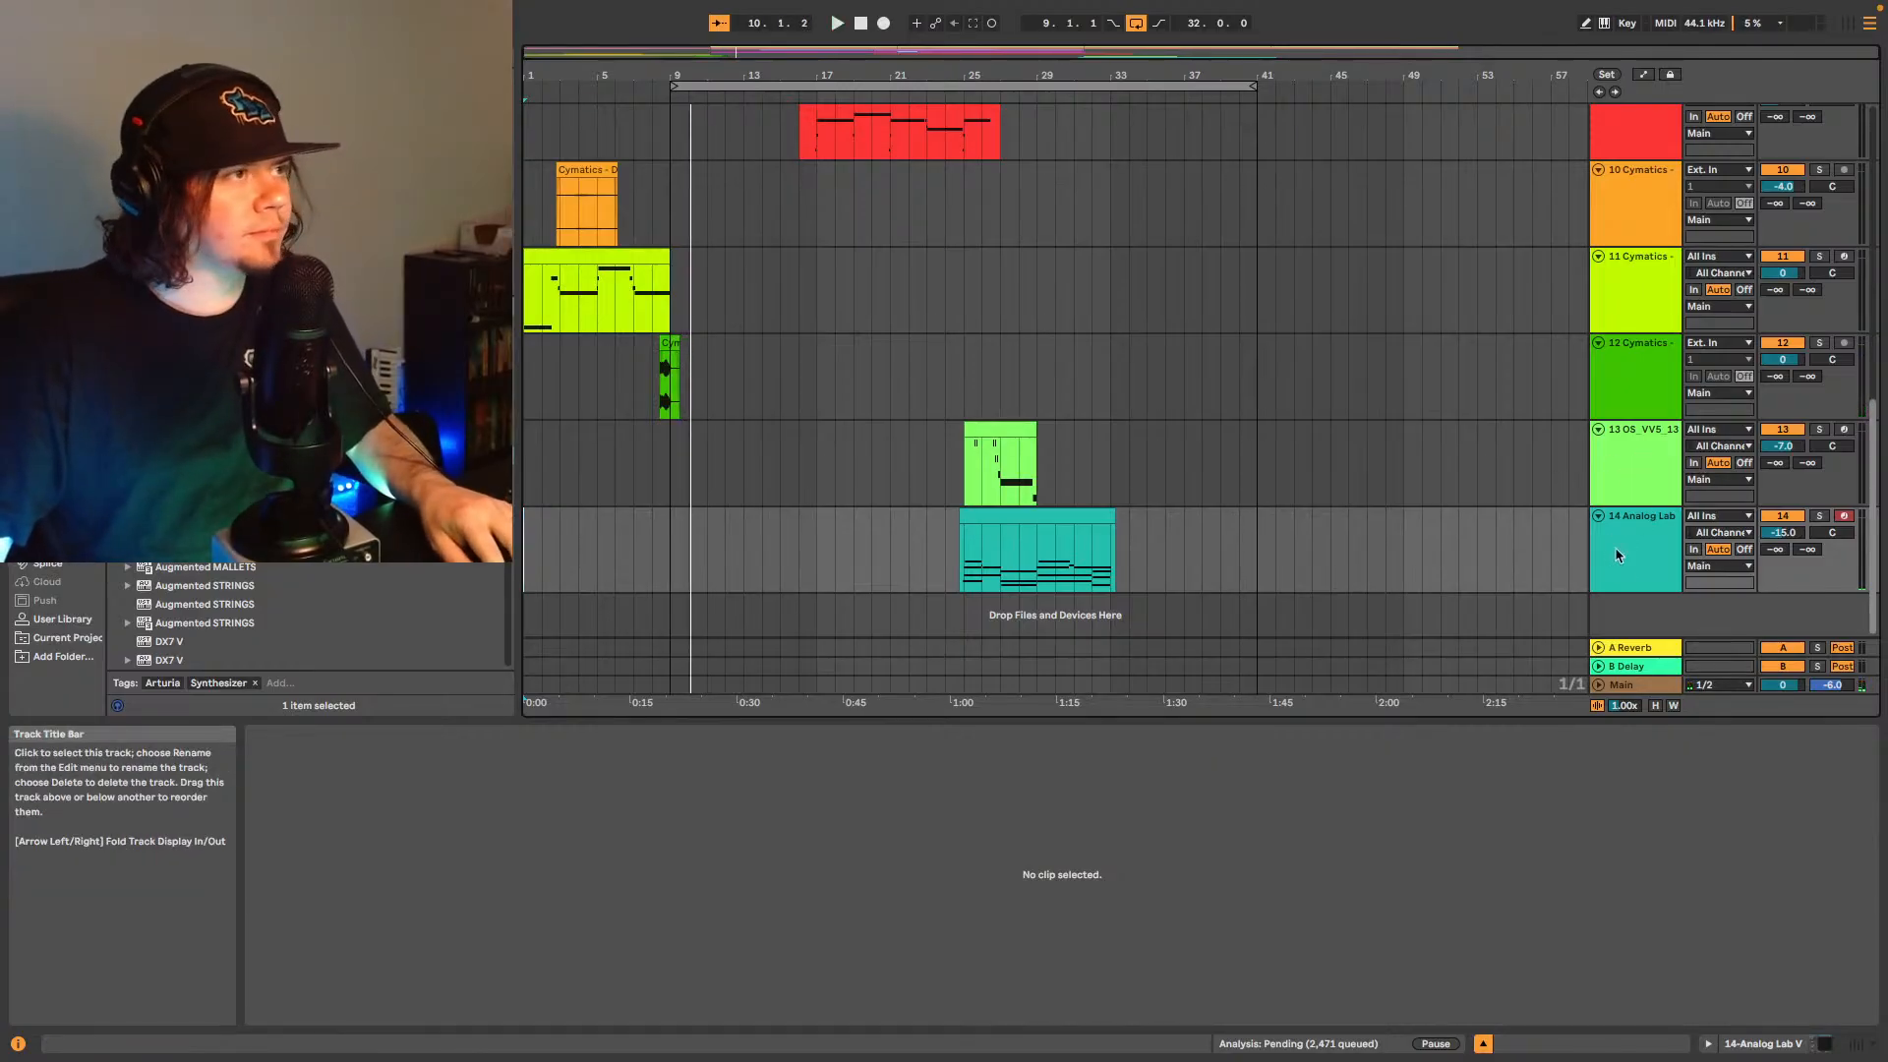
# - Move the violin pad melody track and the Analog Lab track above the Cymatics tracks, making them tracks 10 and 11
pyautogui.moveTo(1631, 474); pyautogui.dragTo(1633, 197)
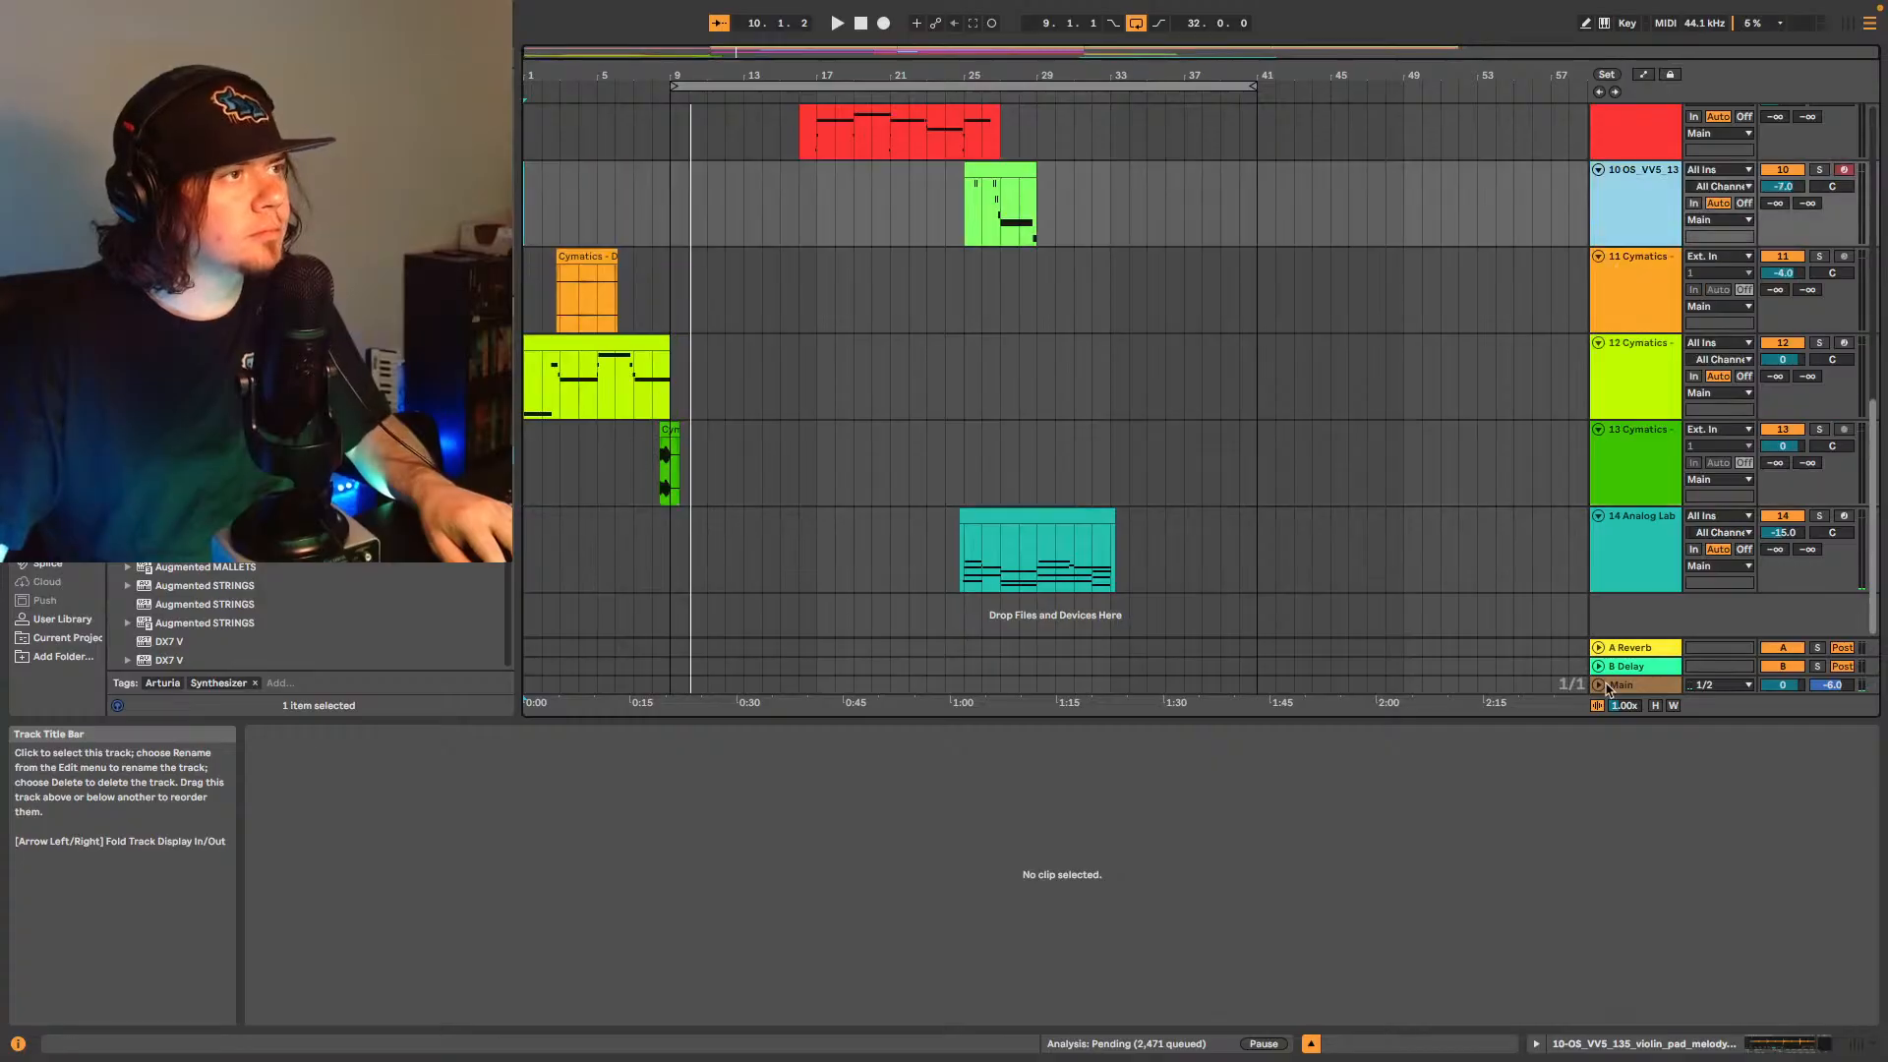
pyautogui.click(1647, 570)
pyautogui.moveTo(1646, 571); pyautogui.dragTo(1607, 261)
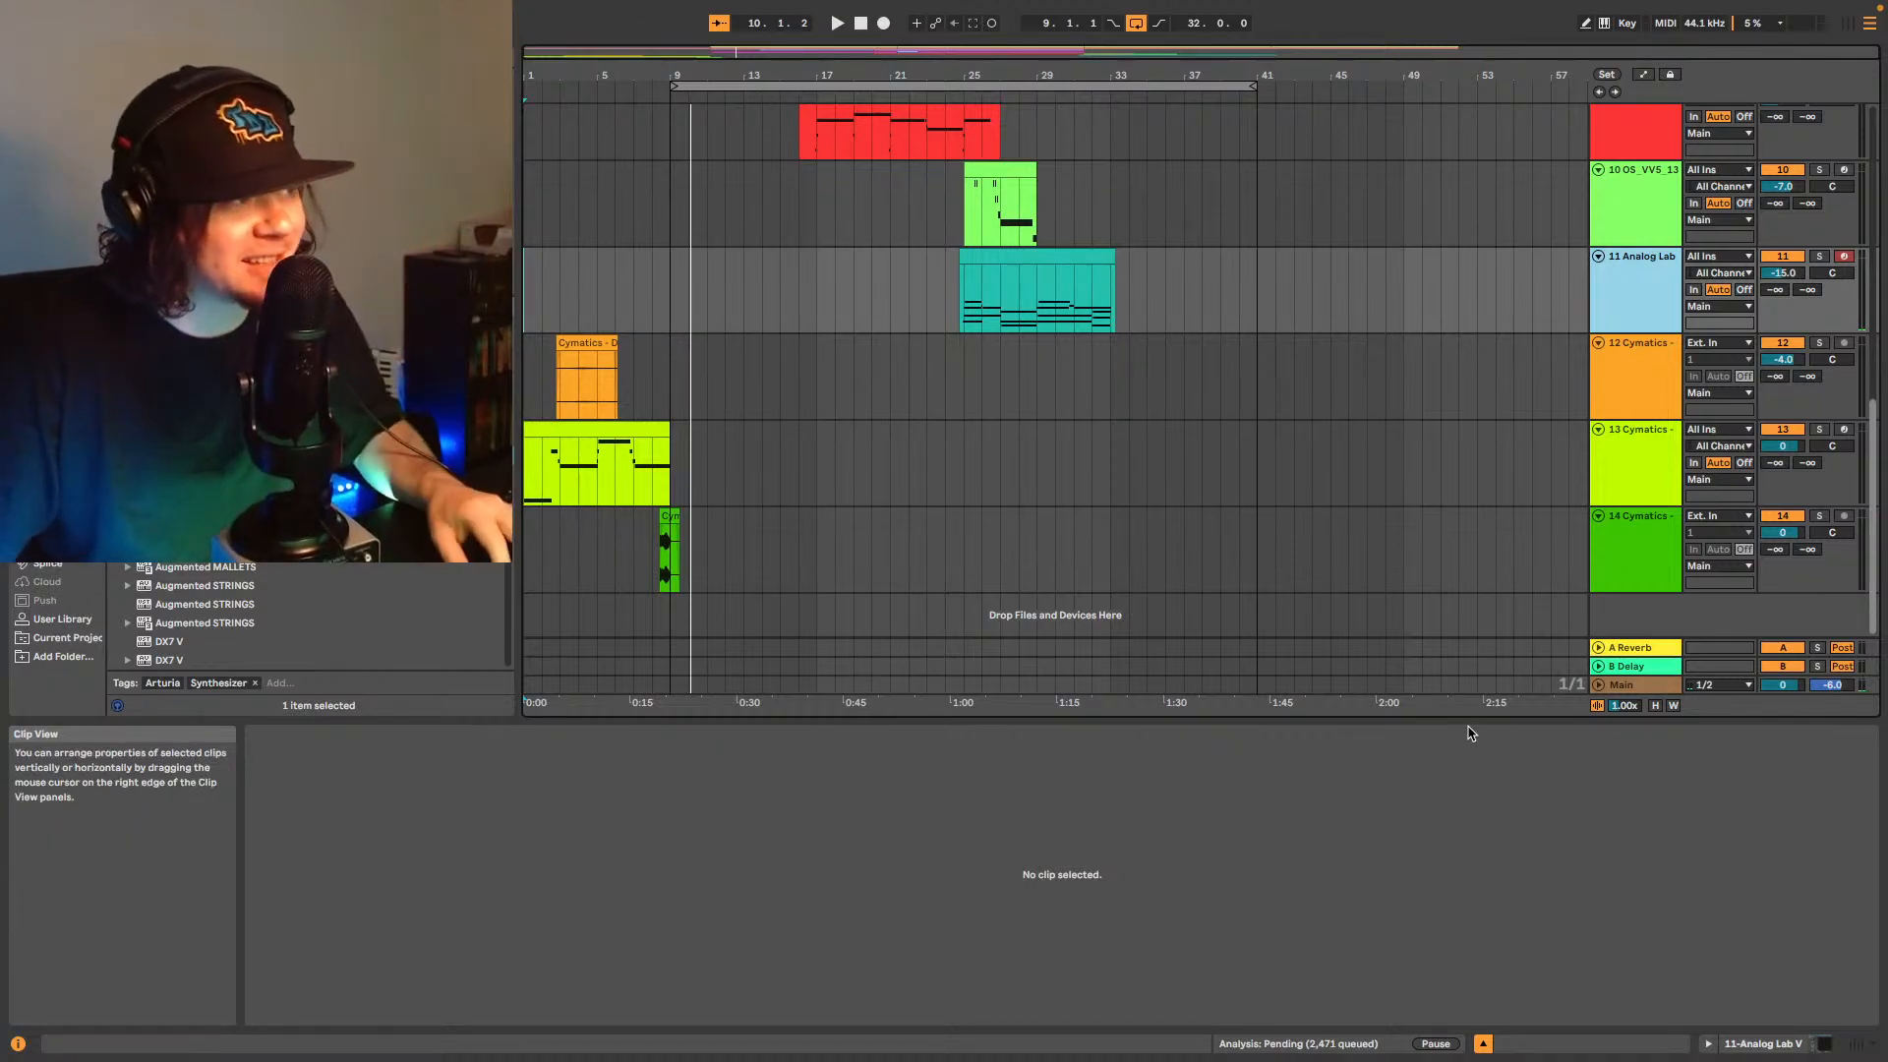
pyautogui.moveTo(1467, 721); pyautogui.dragTo(1465, 784)
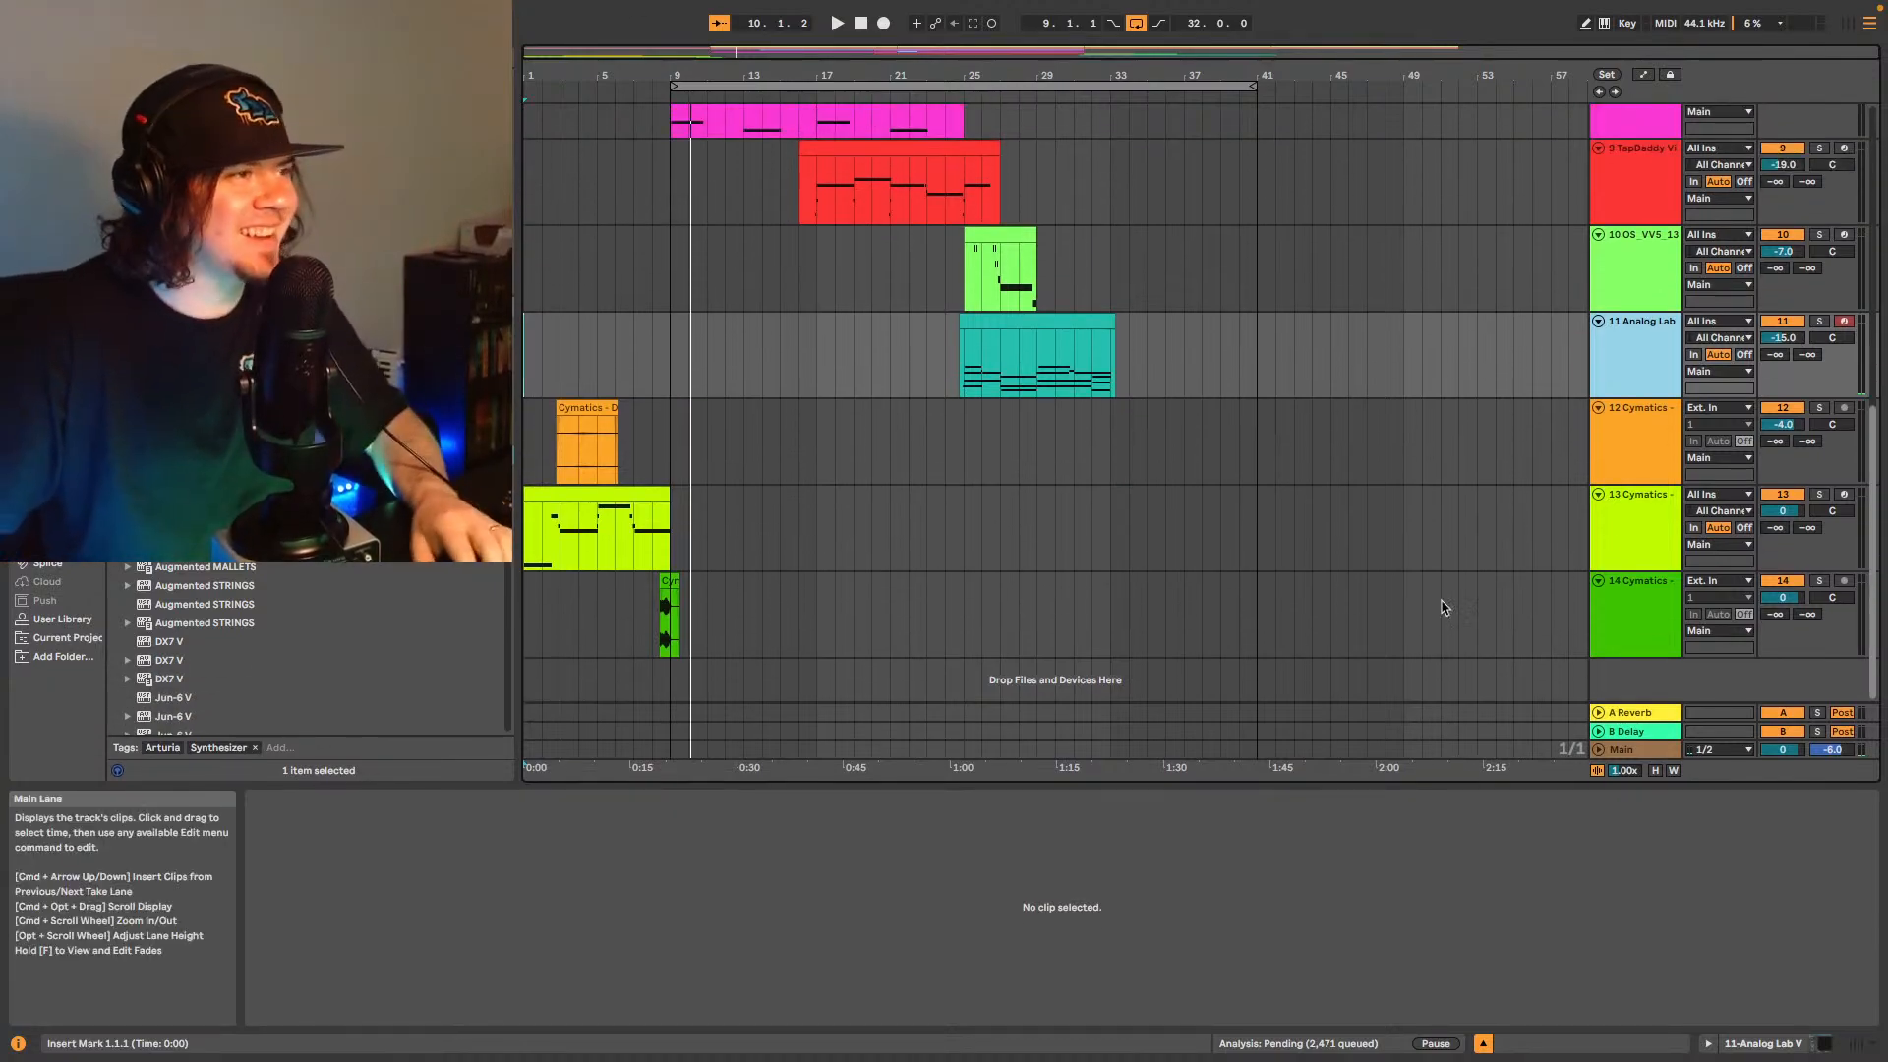
# - Insert a MIDI track below the last Cymatics track and play the arrangement from bar 1
pyautogui.click(1621, 629)
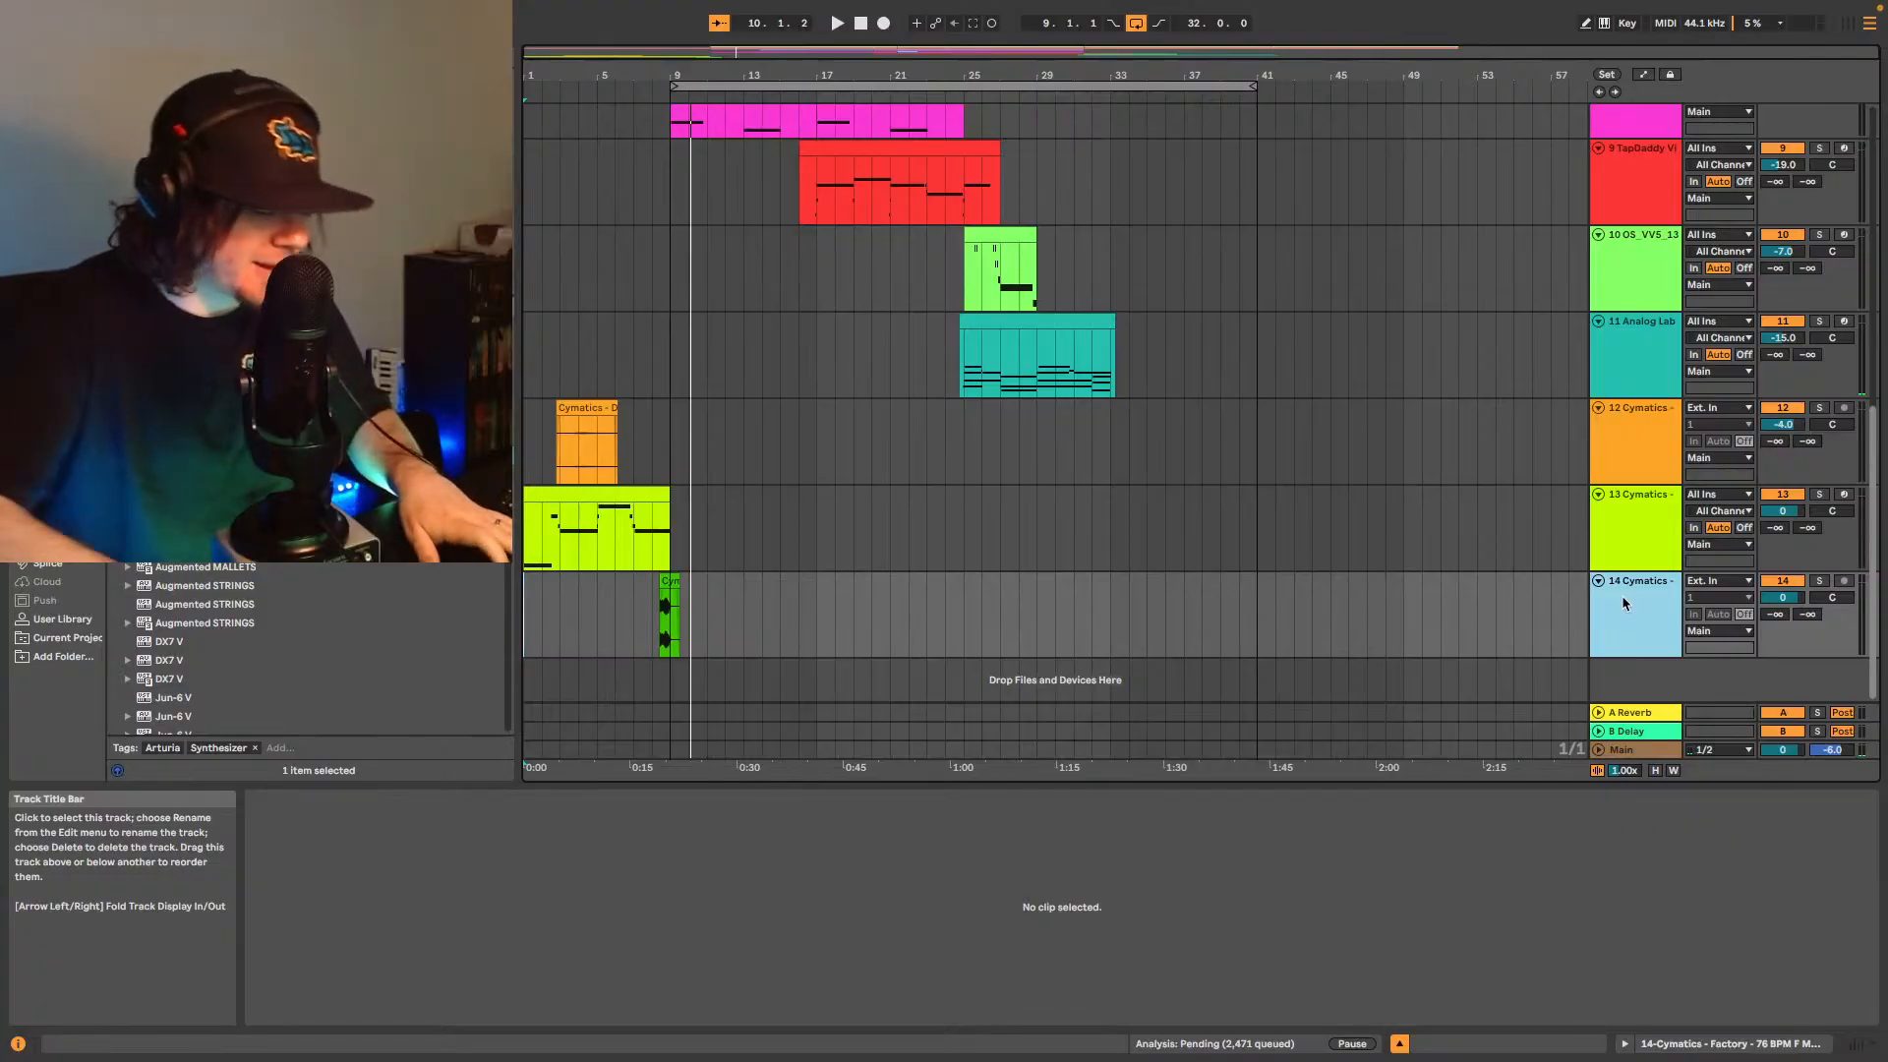
pyautogui.hotkey('ctrl', 'shift', 't')
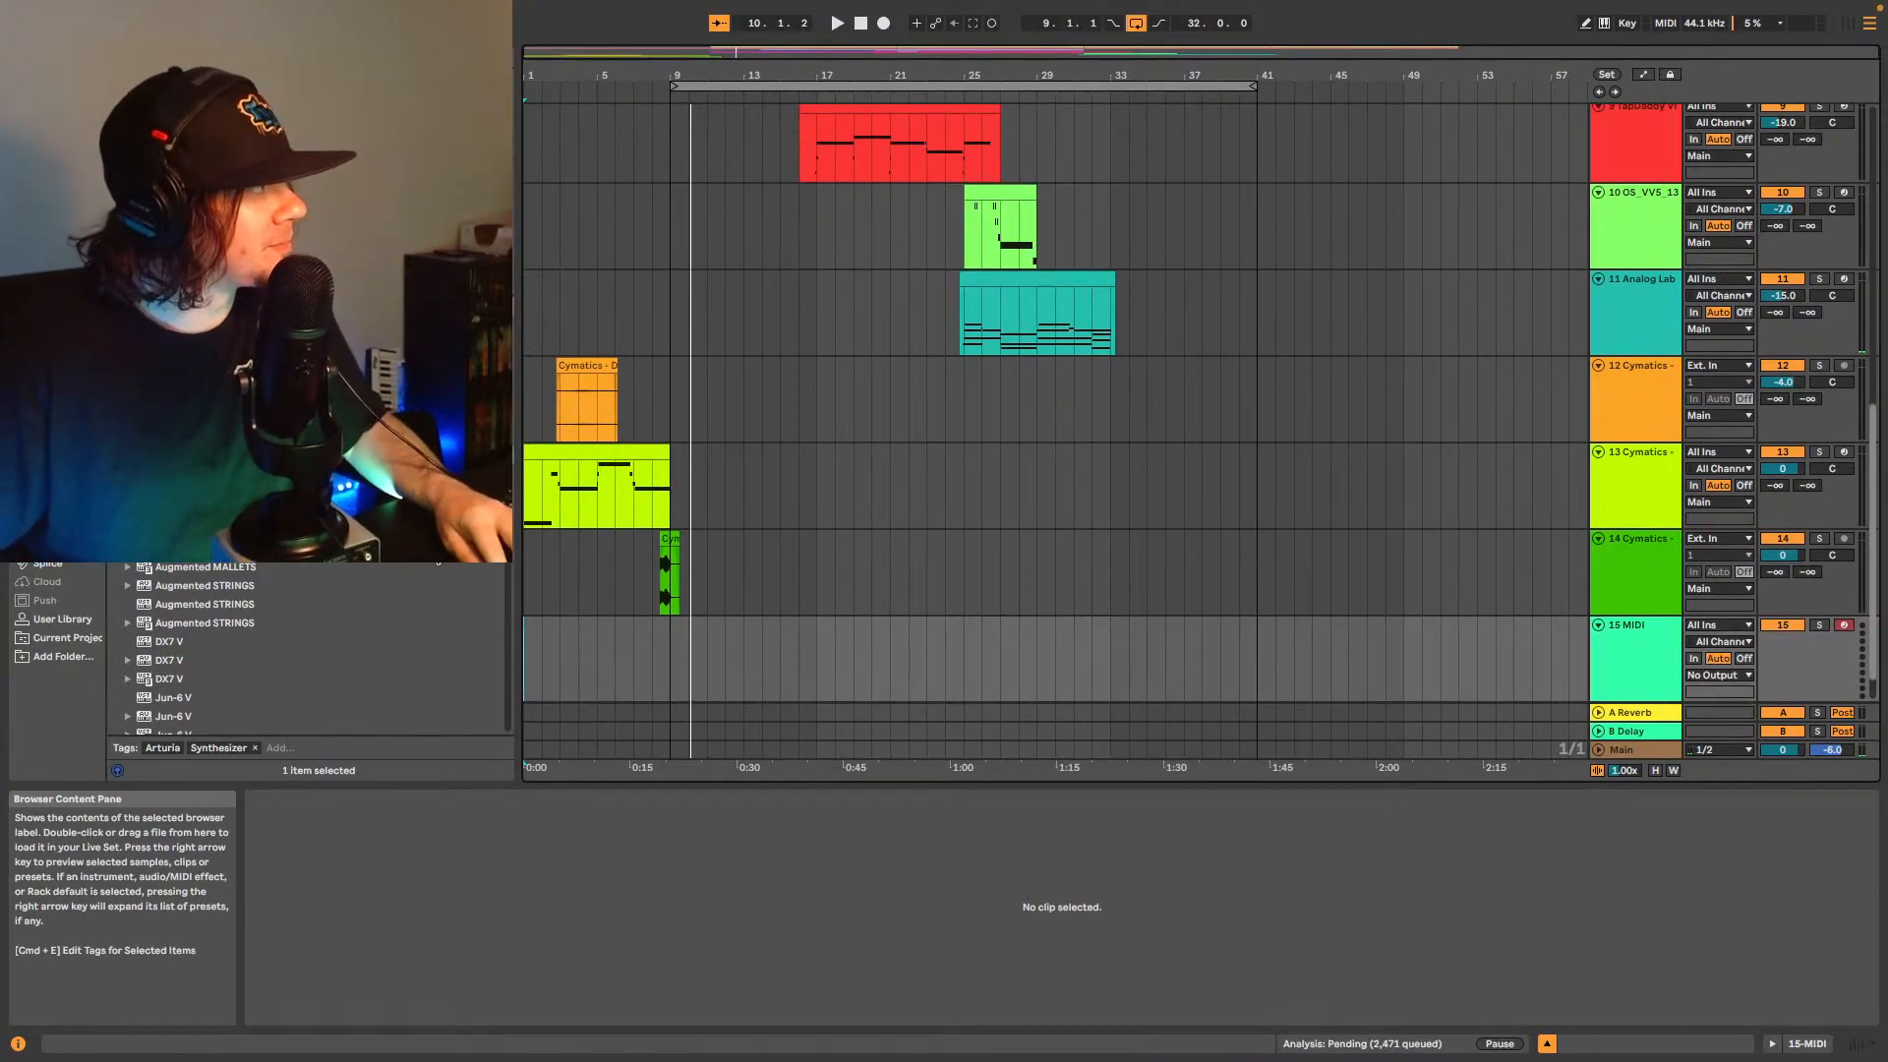
pyautogui.scroll(-1, 197, 649)
pyautogui.click(526, 675)
pyautogui.press('space')
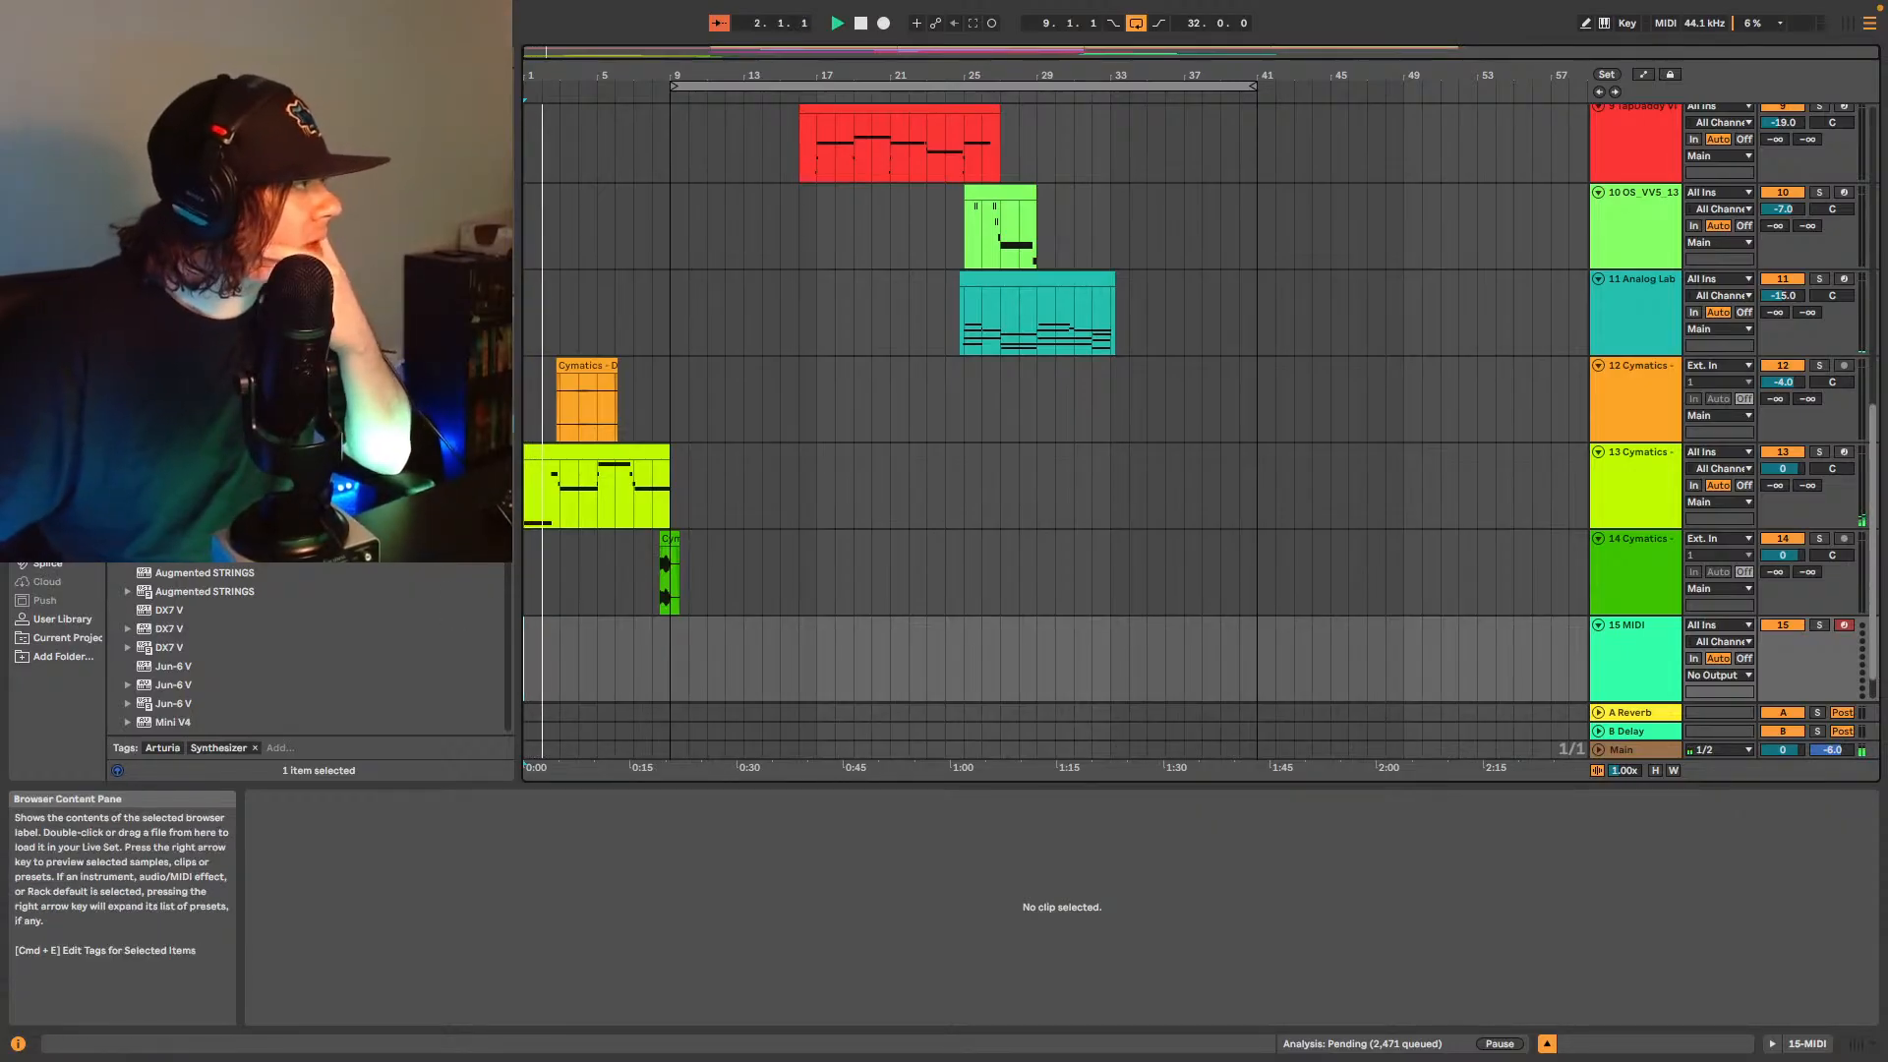
# - Load the Arturia Augmented STRINGS instrument onto MIDI track 15 and close its plug-in window
pyautogui.moveTo(224, 594); pyautogui.dragTo(330, 594)
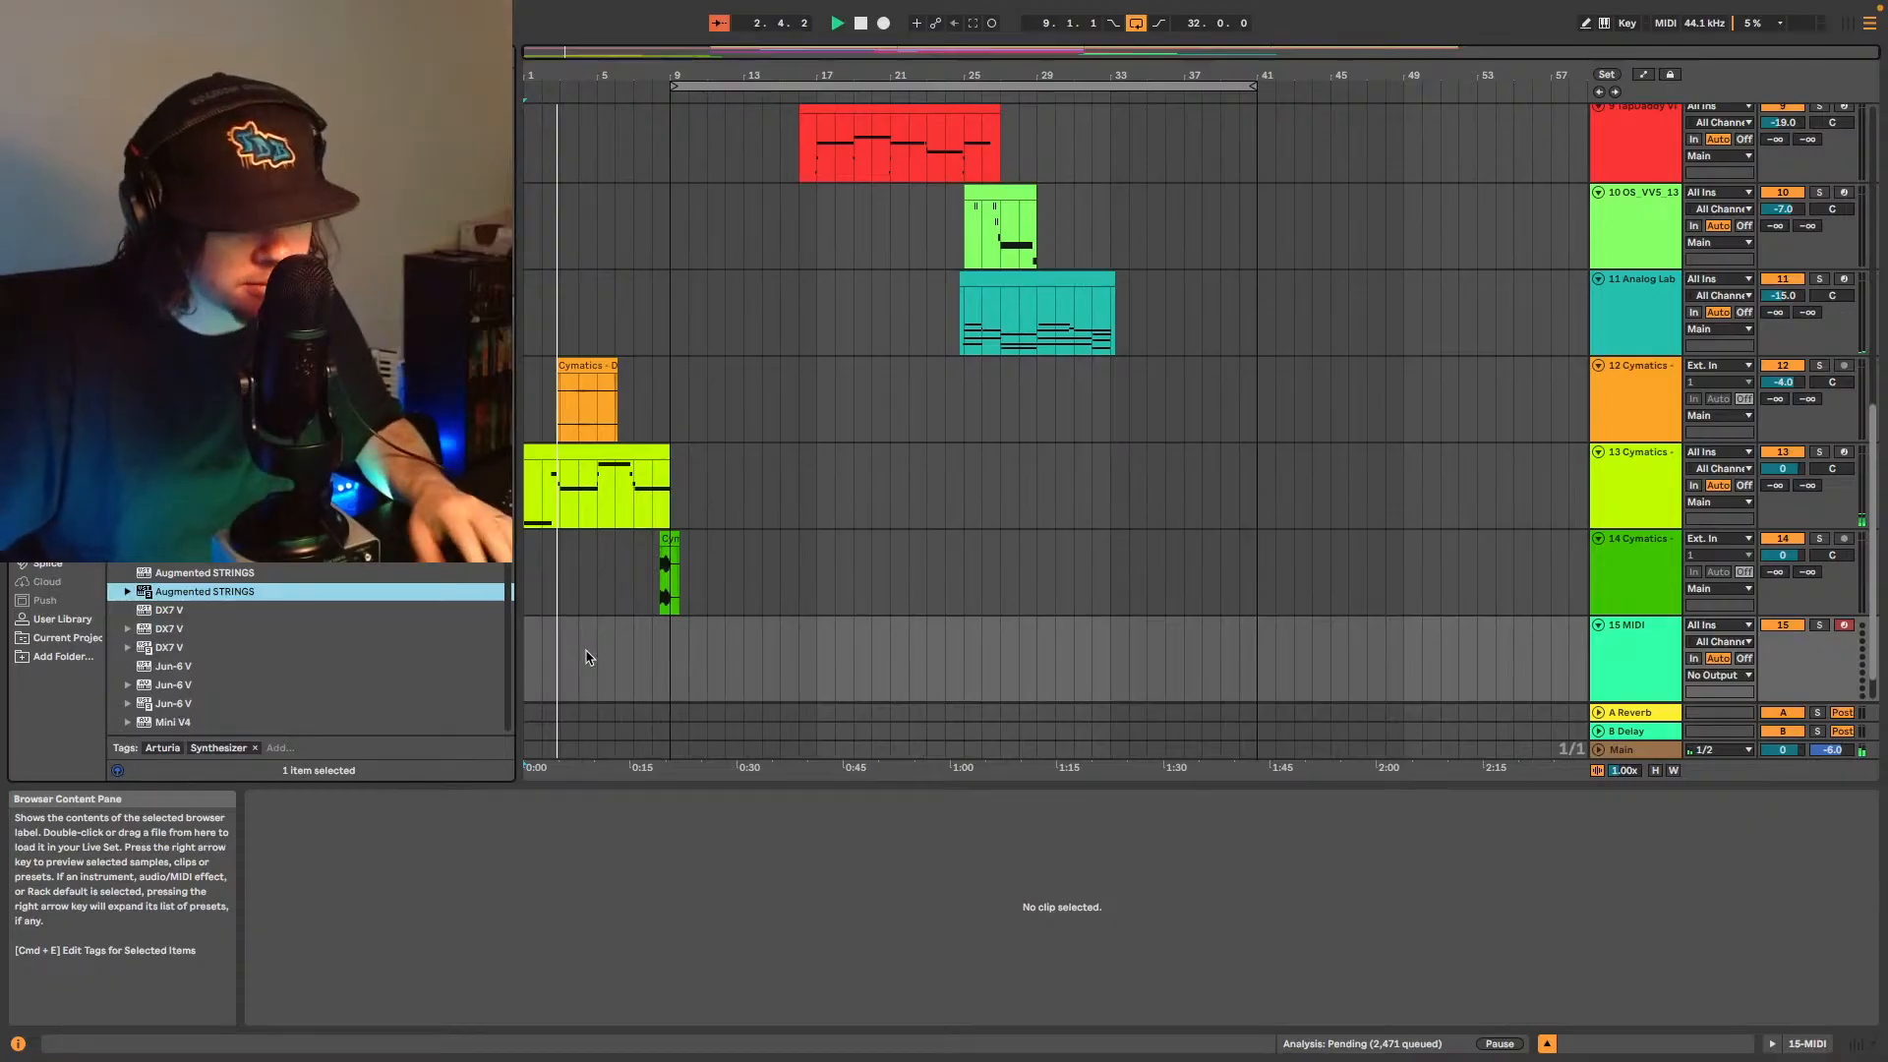
pyautogui.moveTo(586, 657); pyautogui.dragTo(585, 657)
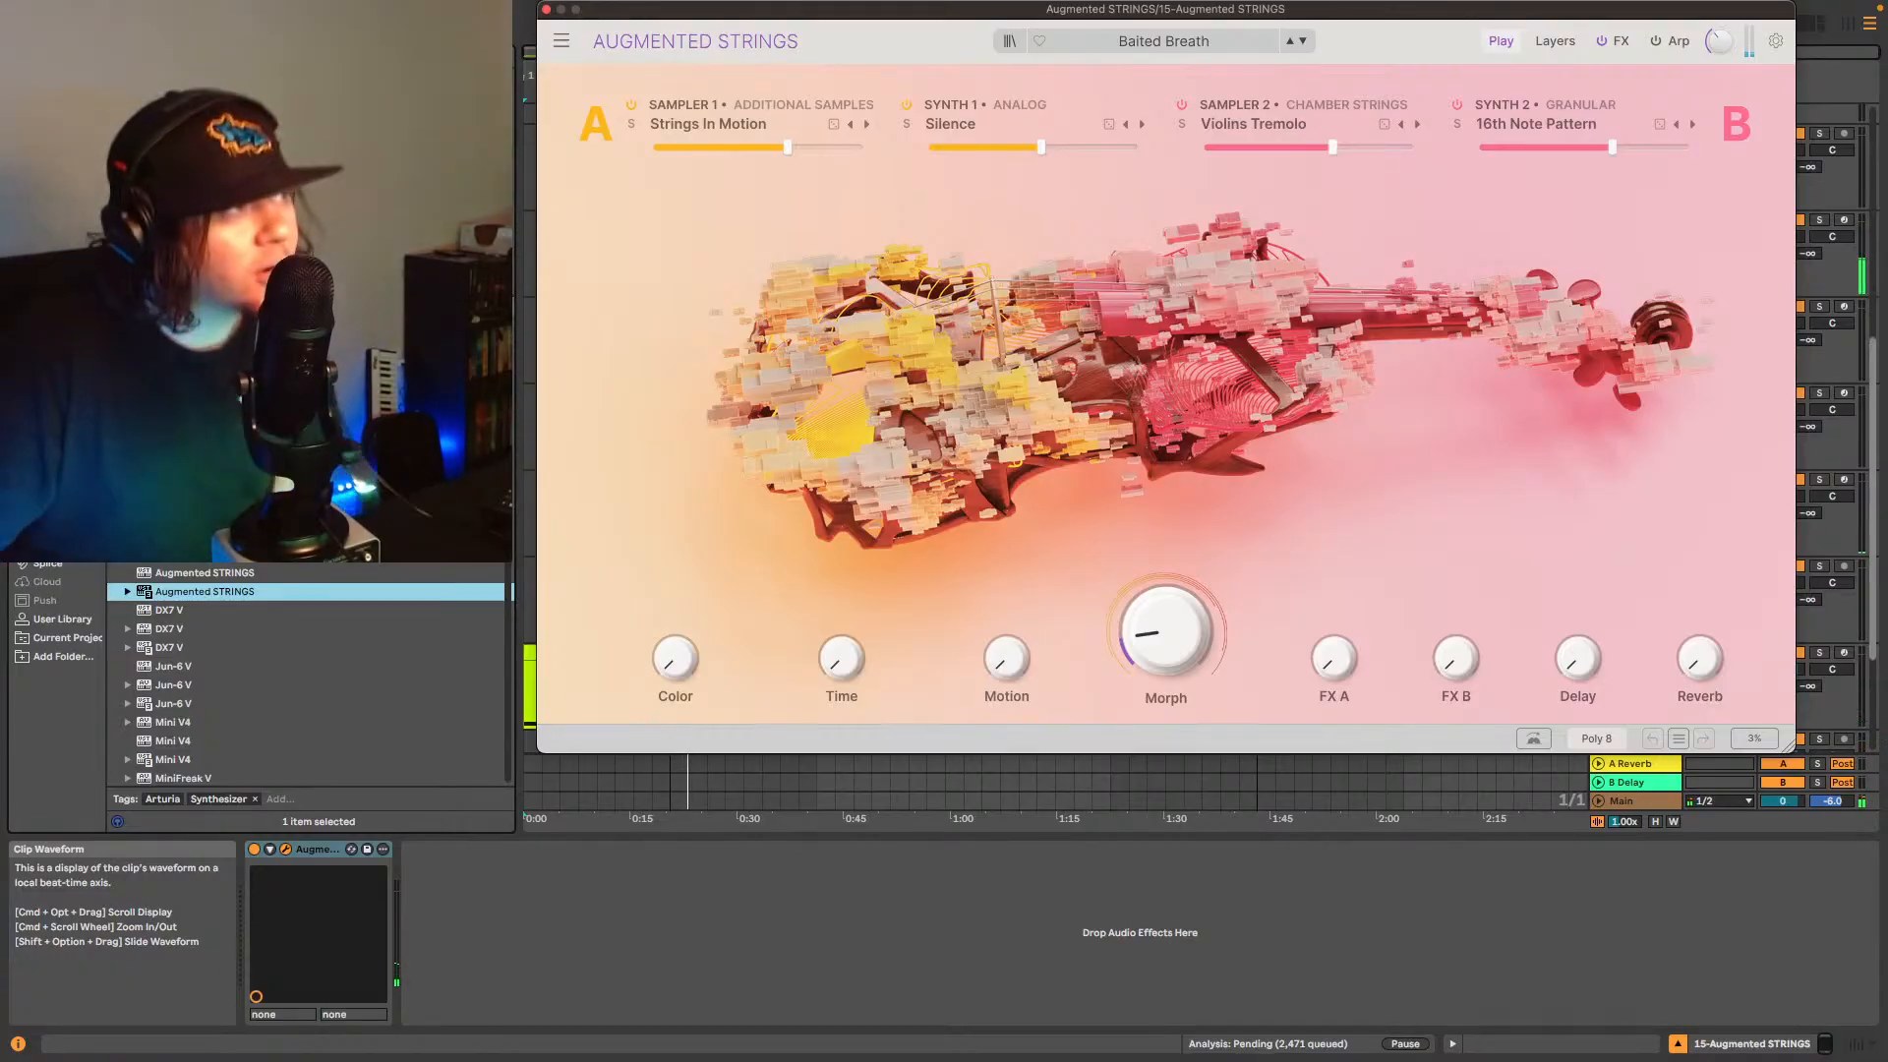
pyautogui.click(545, 10)
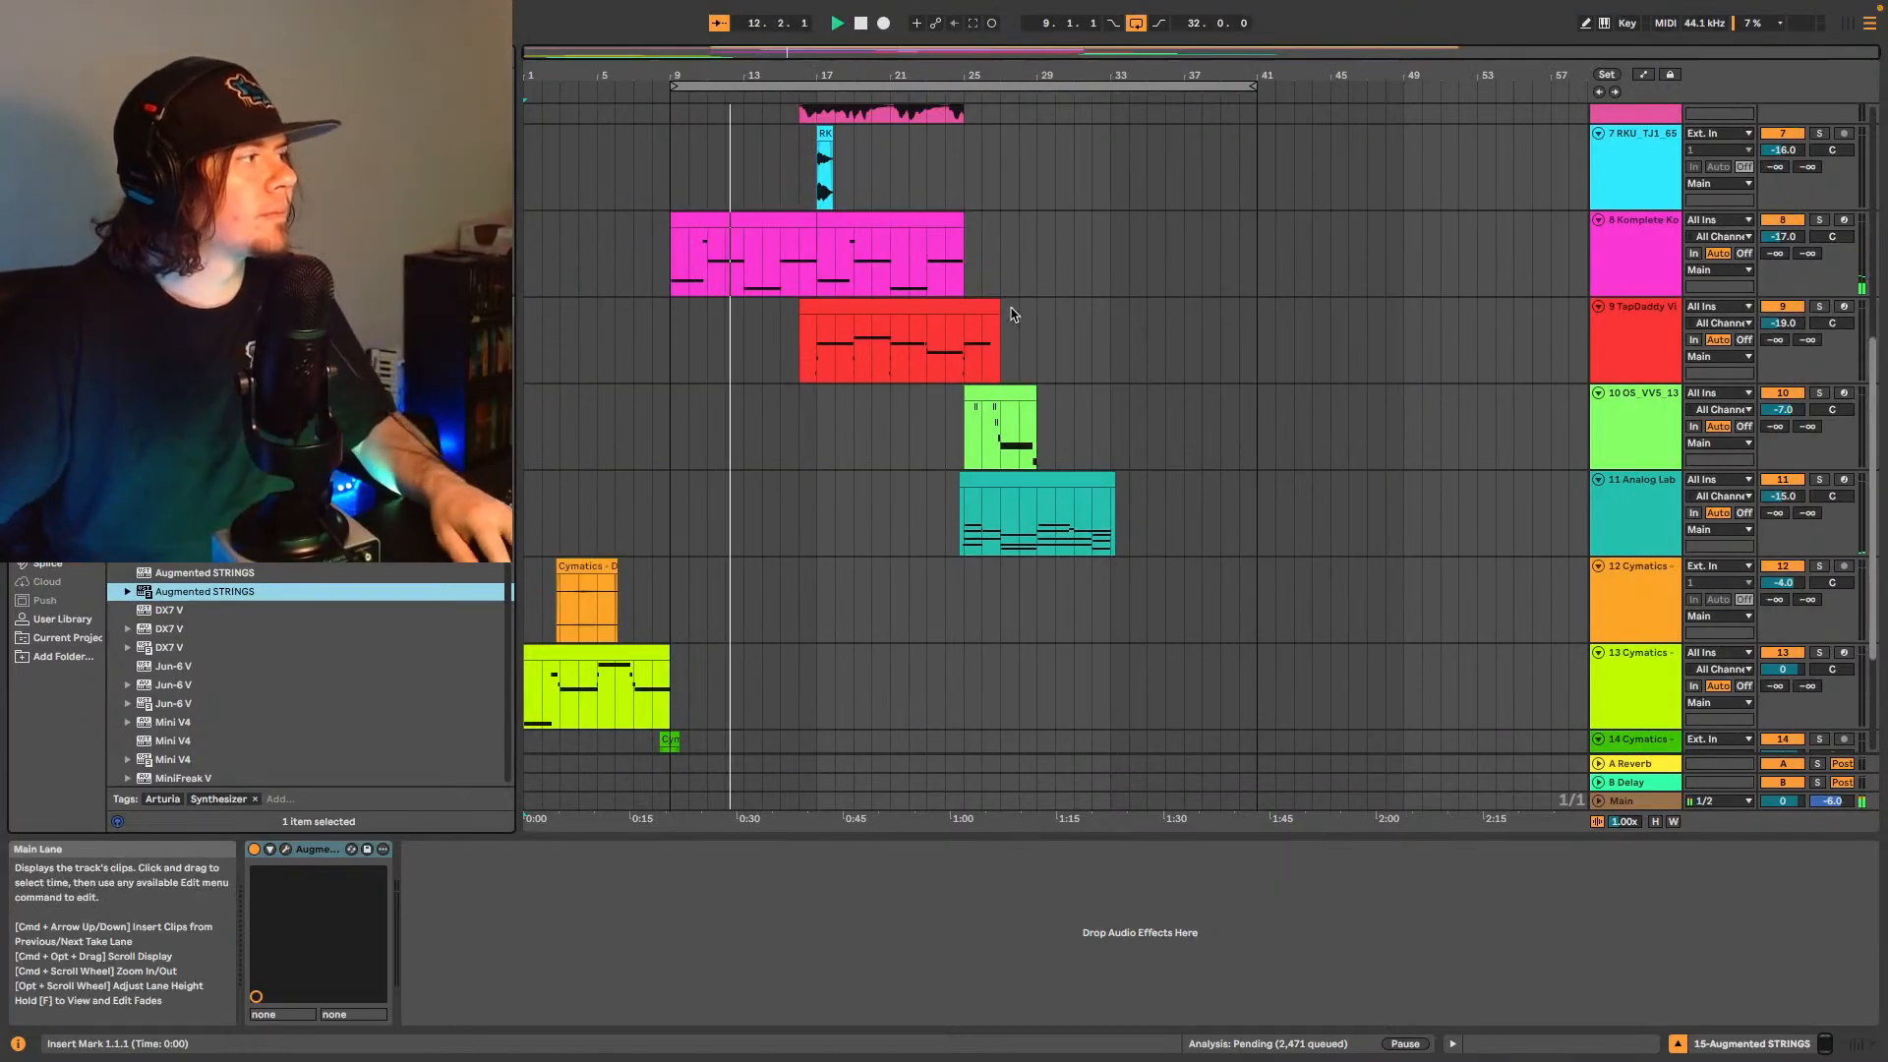
# - Capture the played strings part as a MIDI clip on the Augmented STRINGS track and set its volume to -5 dB
pyautogui.press('super+shift+c')
pyautogui.press('space')
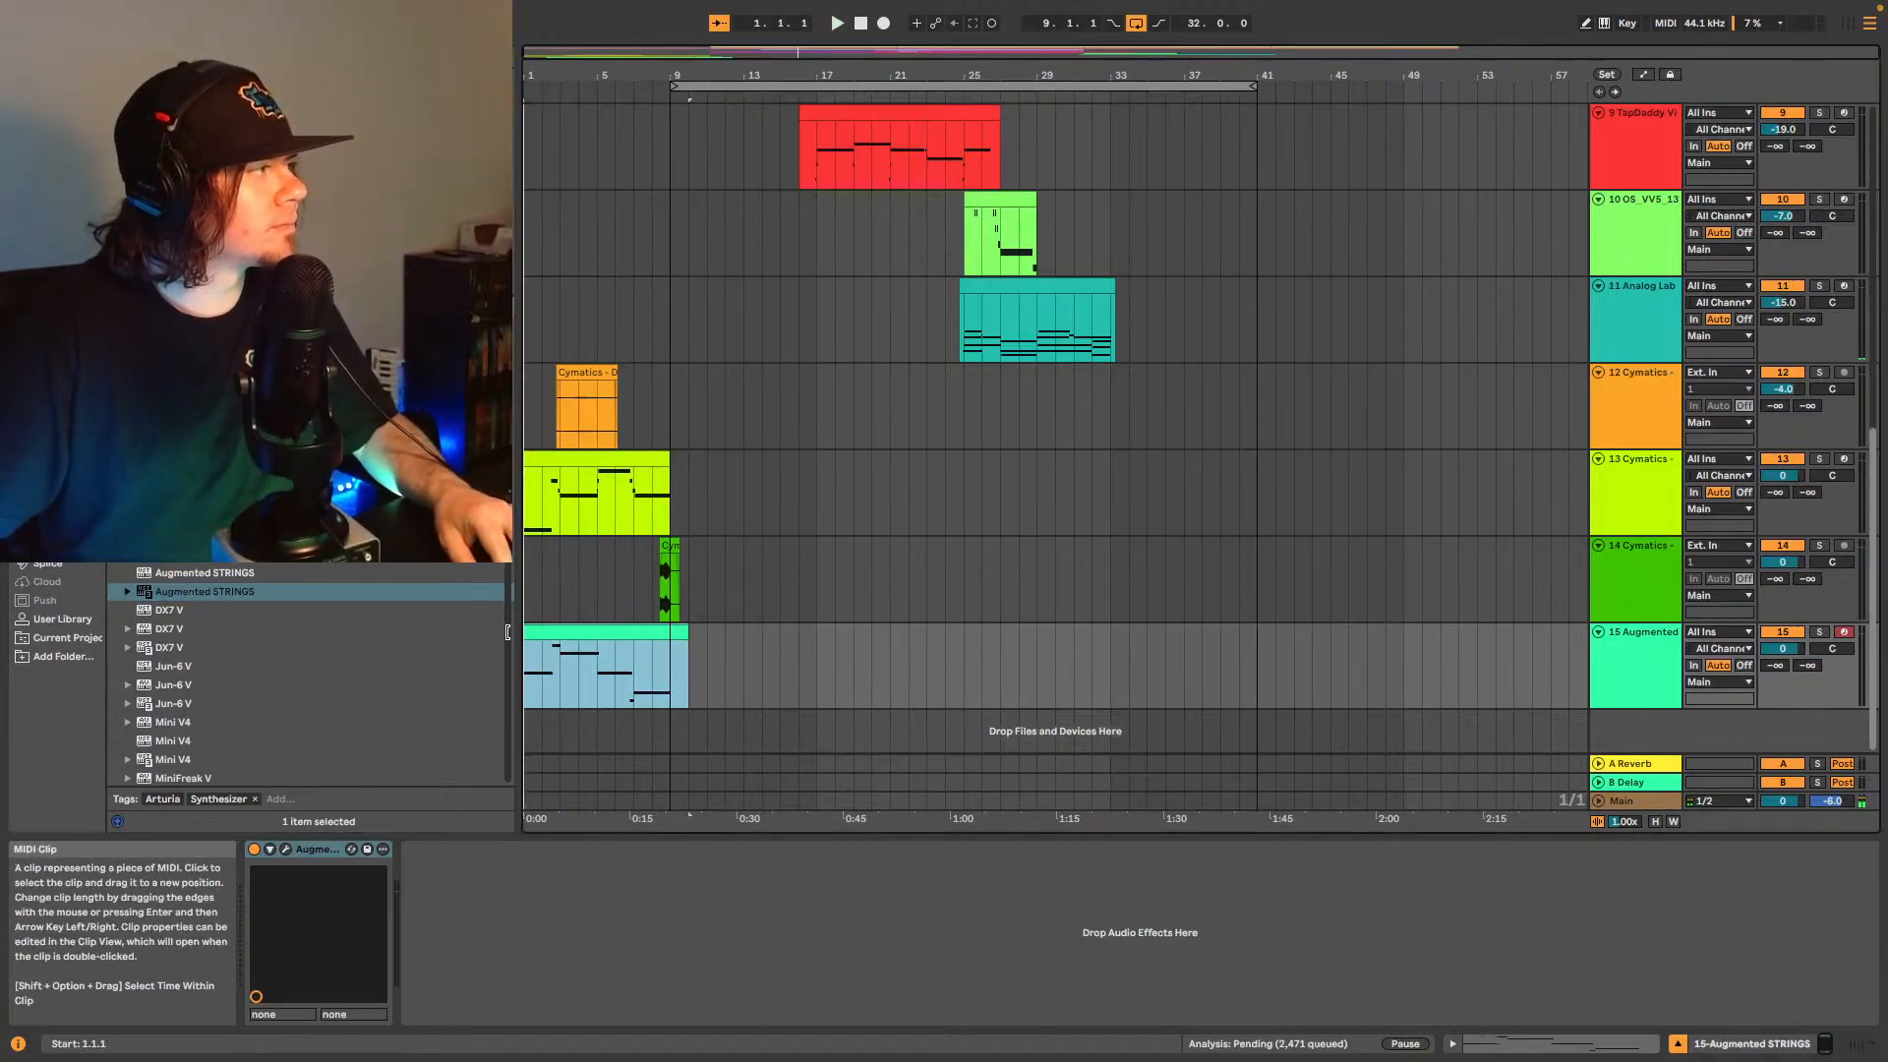
pyautogui.press('space')
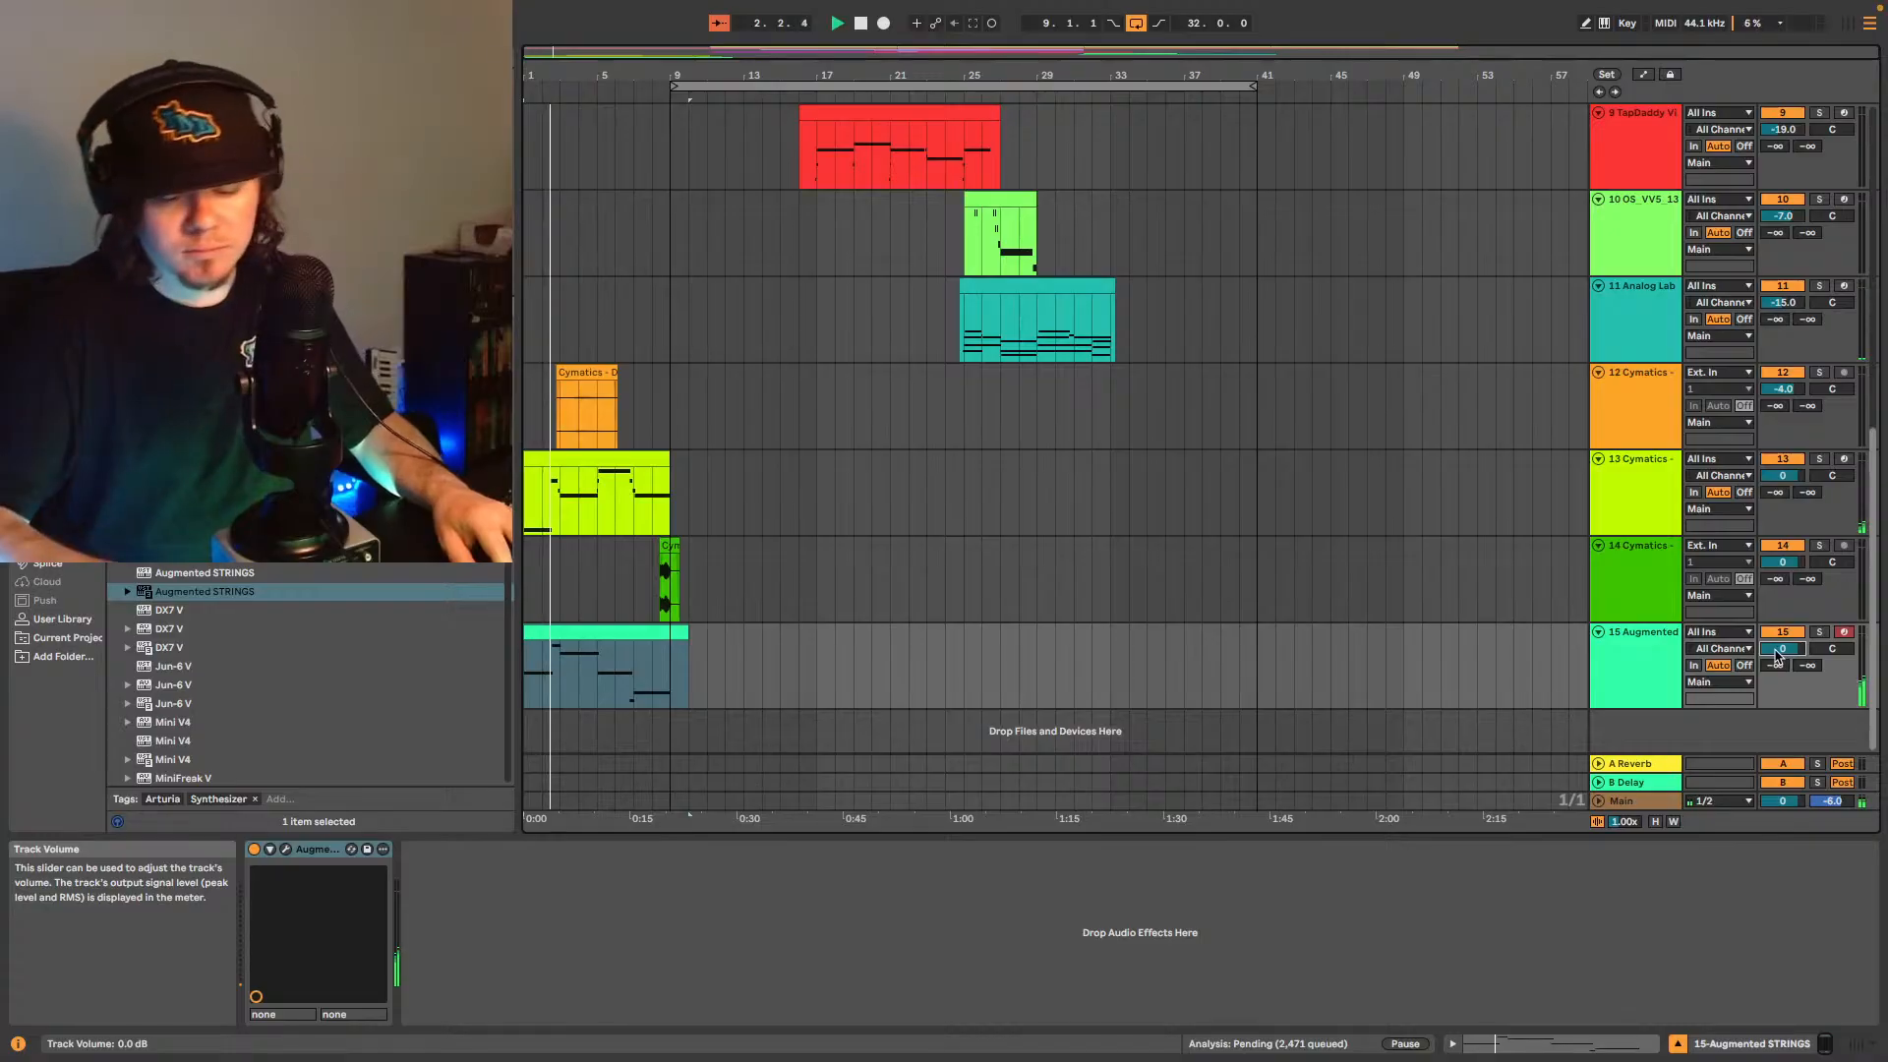
pyautogui.write('-5')
pyautogui.press('Return')
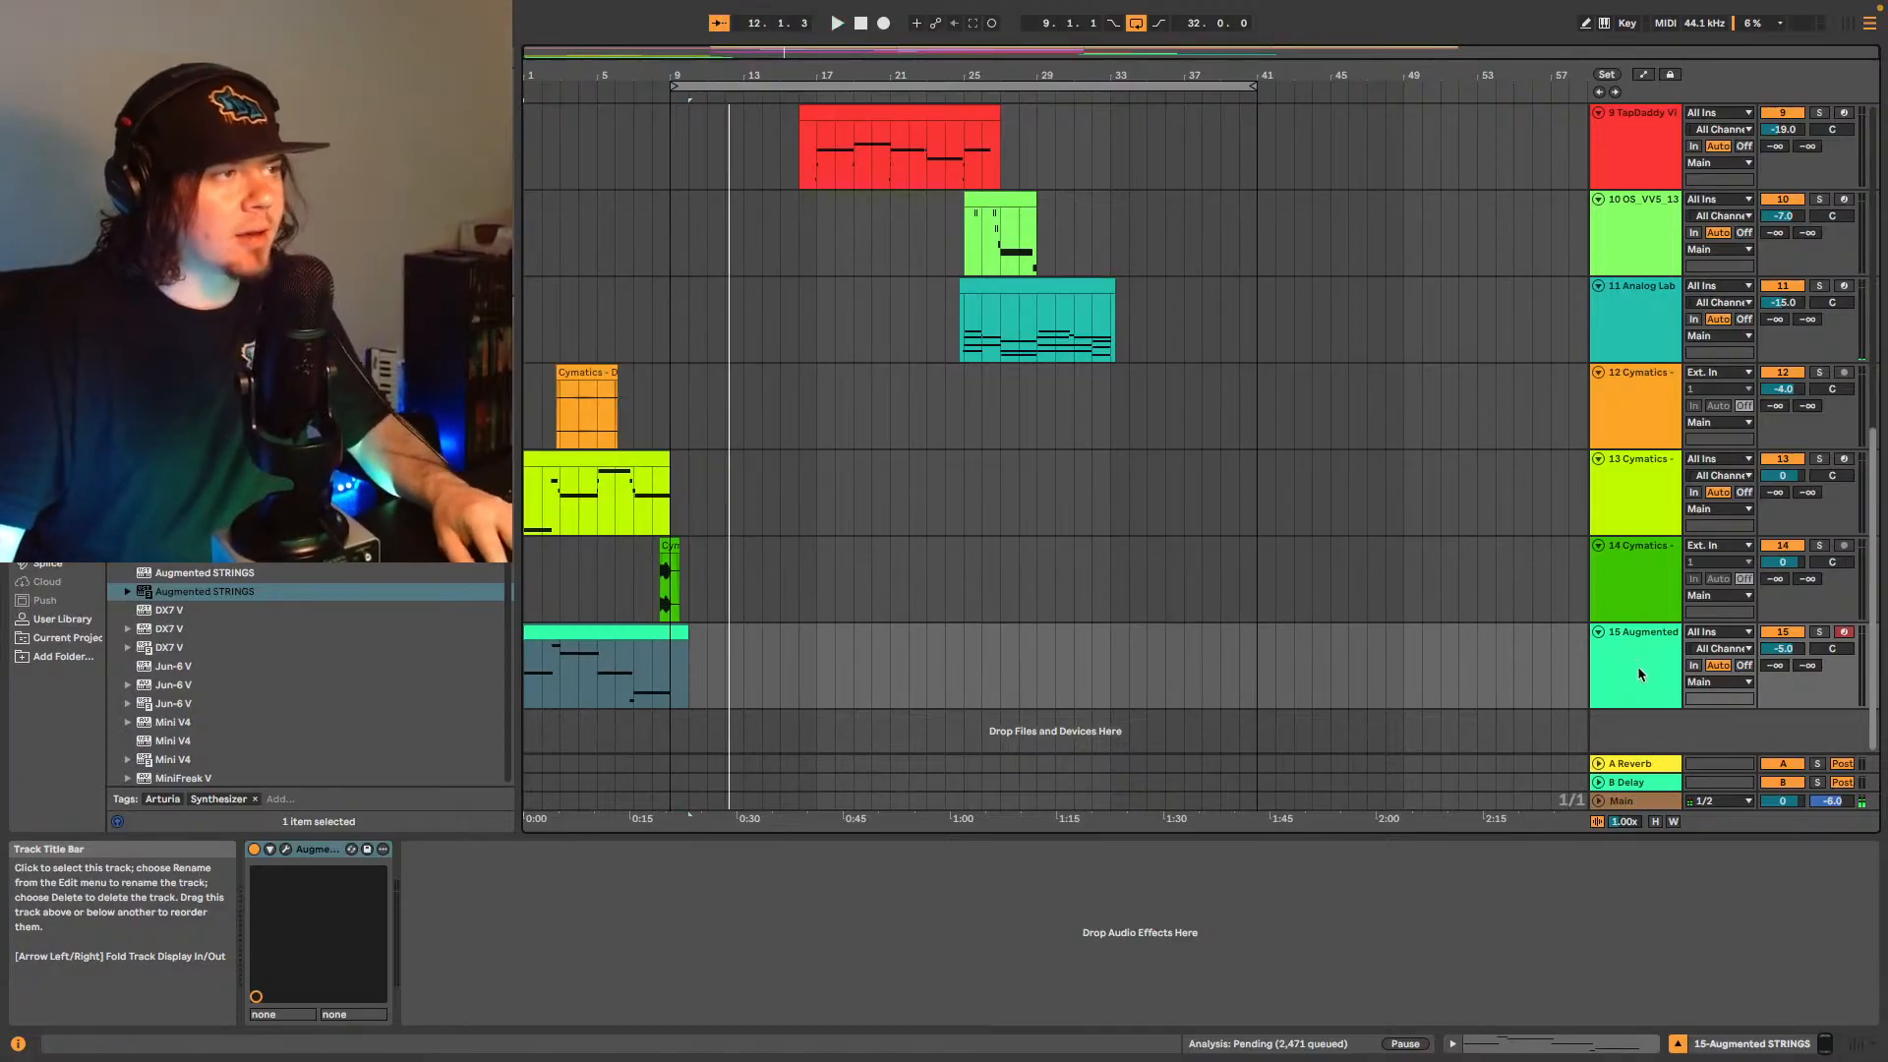
# - Insert a MIDI track below the Augmented STRINGS track and load the Xpand!2 instrument onto it
pyautogui.hotkey('ctrl', 'shift', 't')
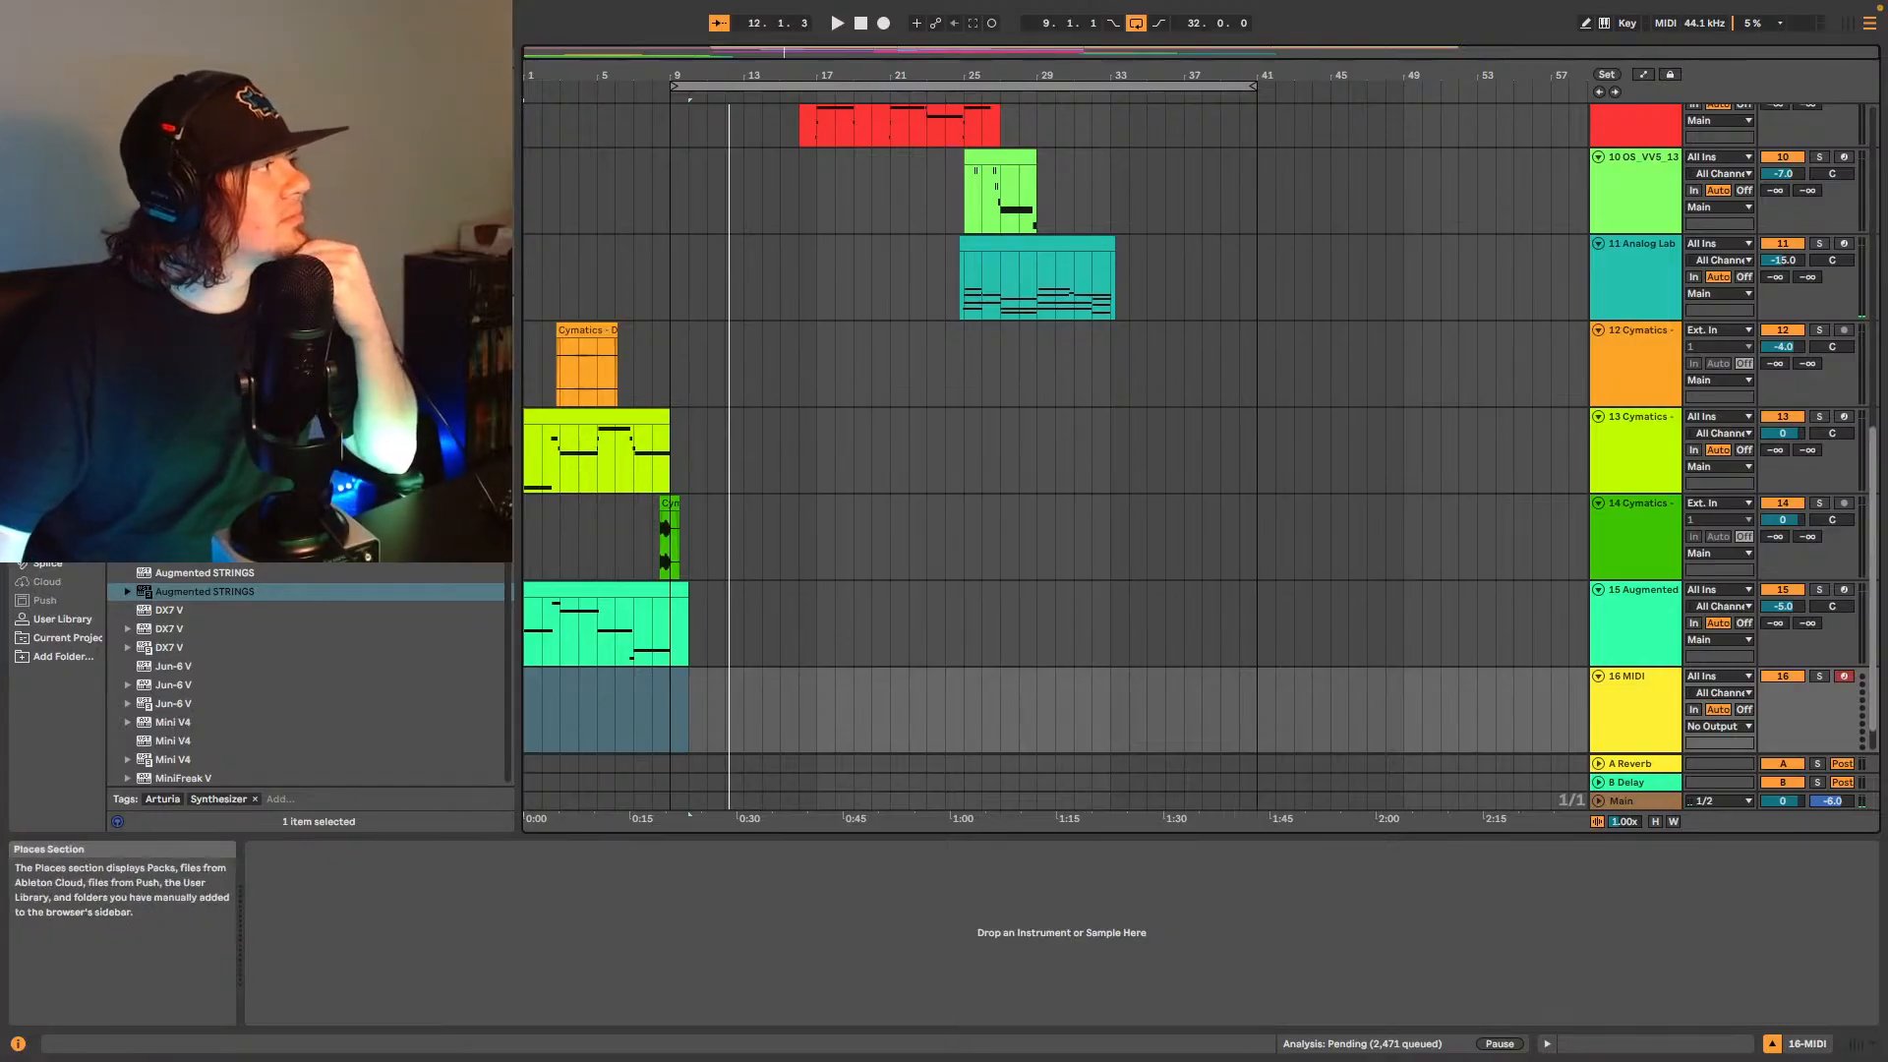
pyautogui.scroll(2, 290, 620)
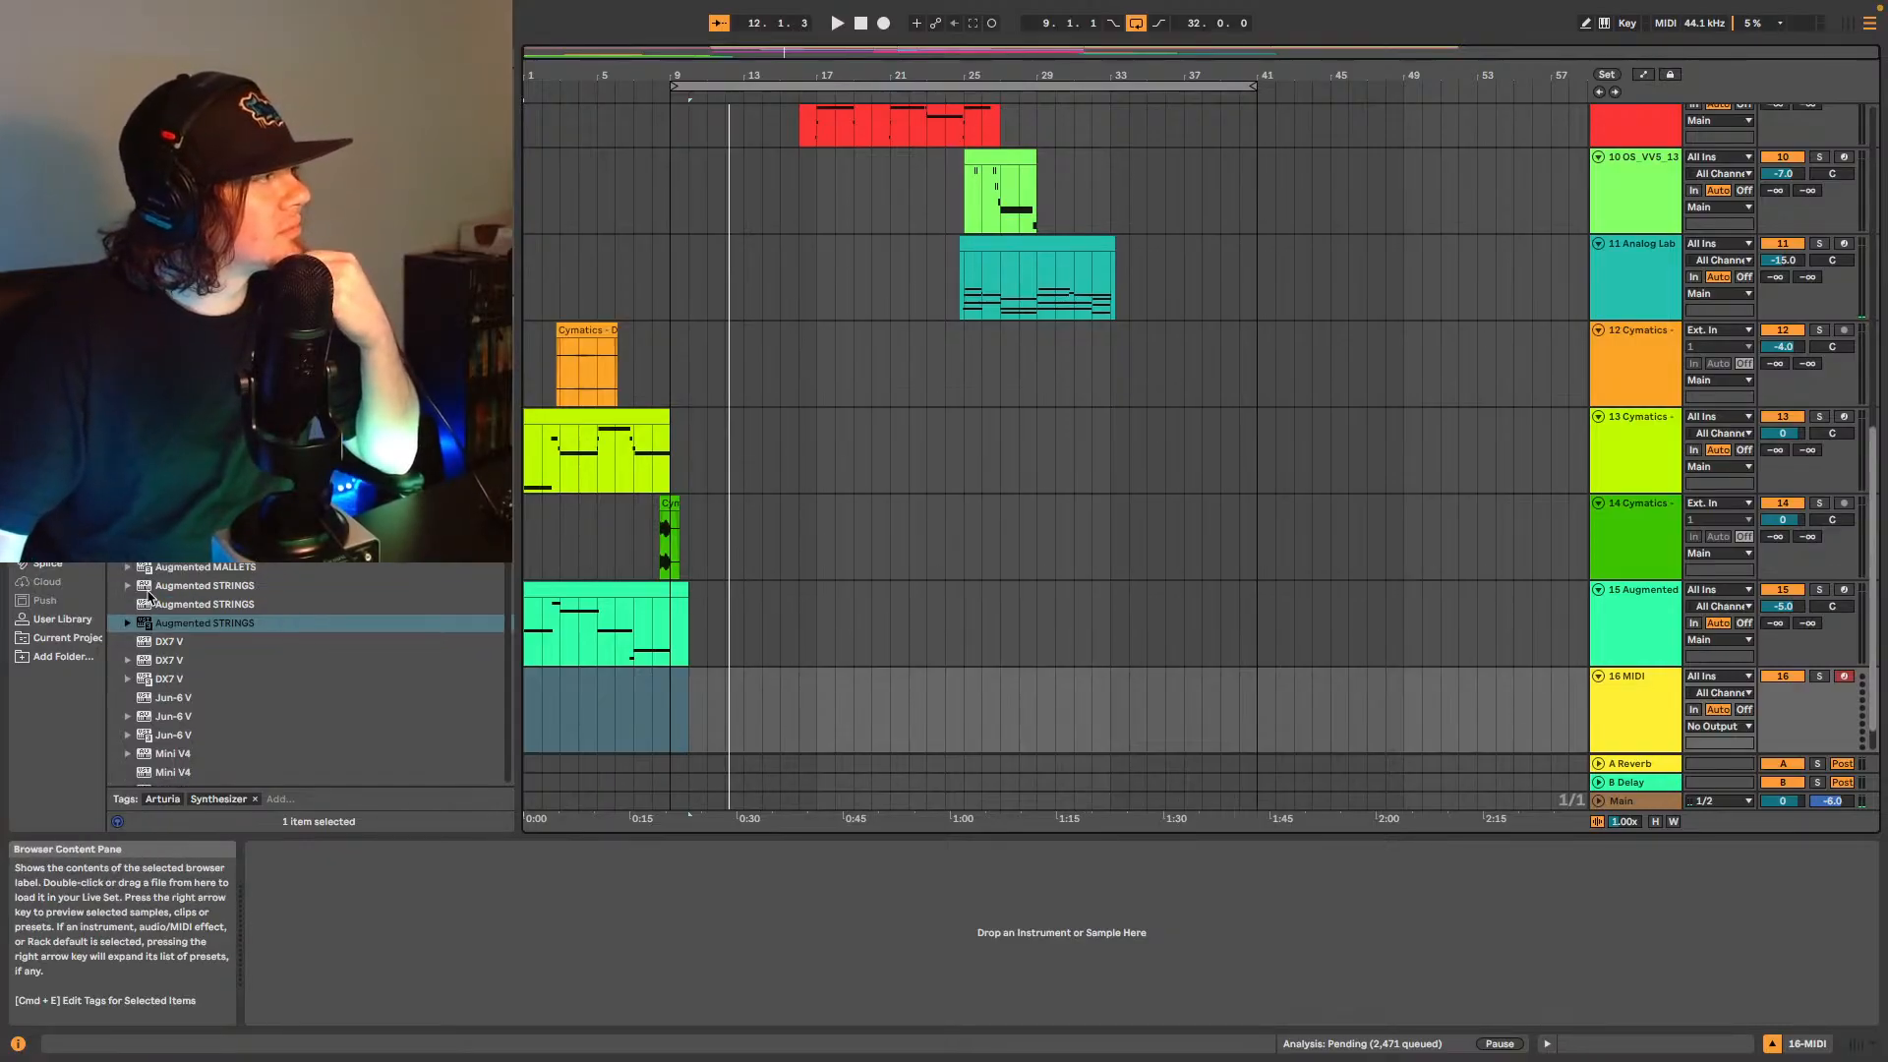
pyautogui.scroll(-5, 149, 595)
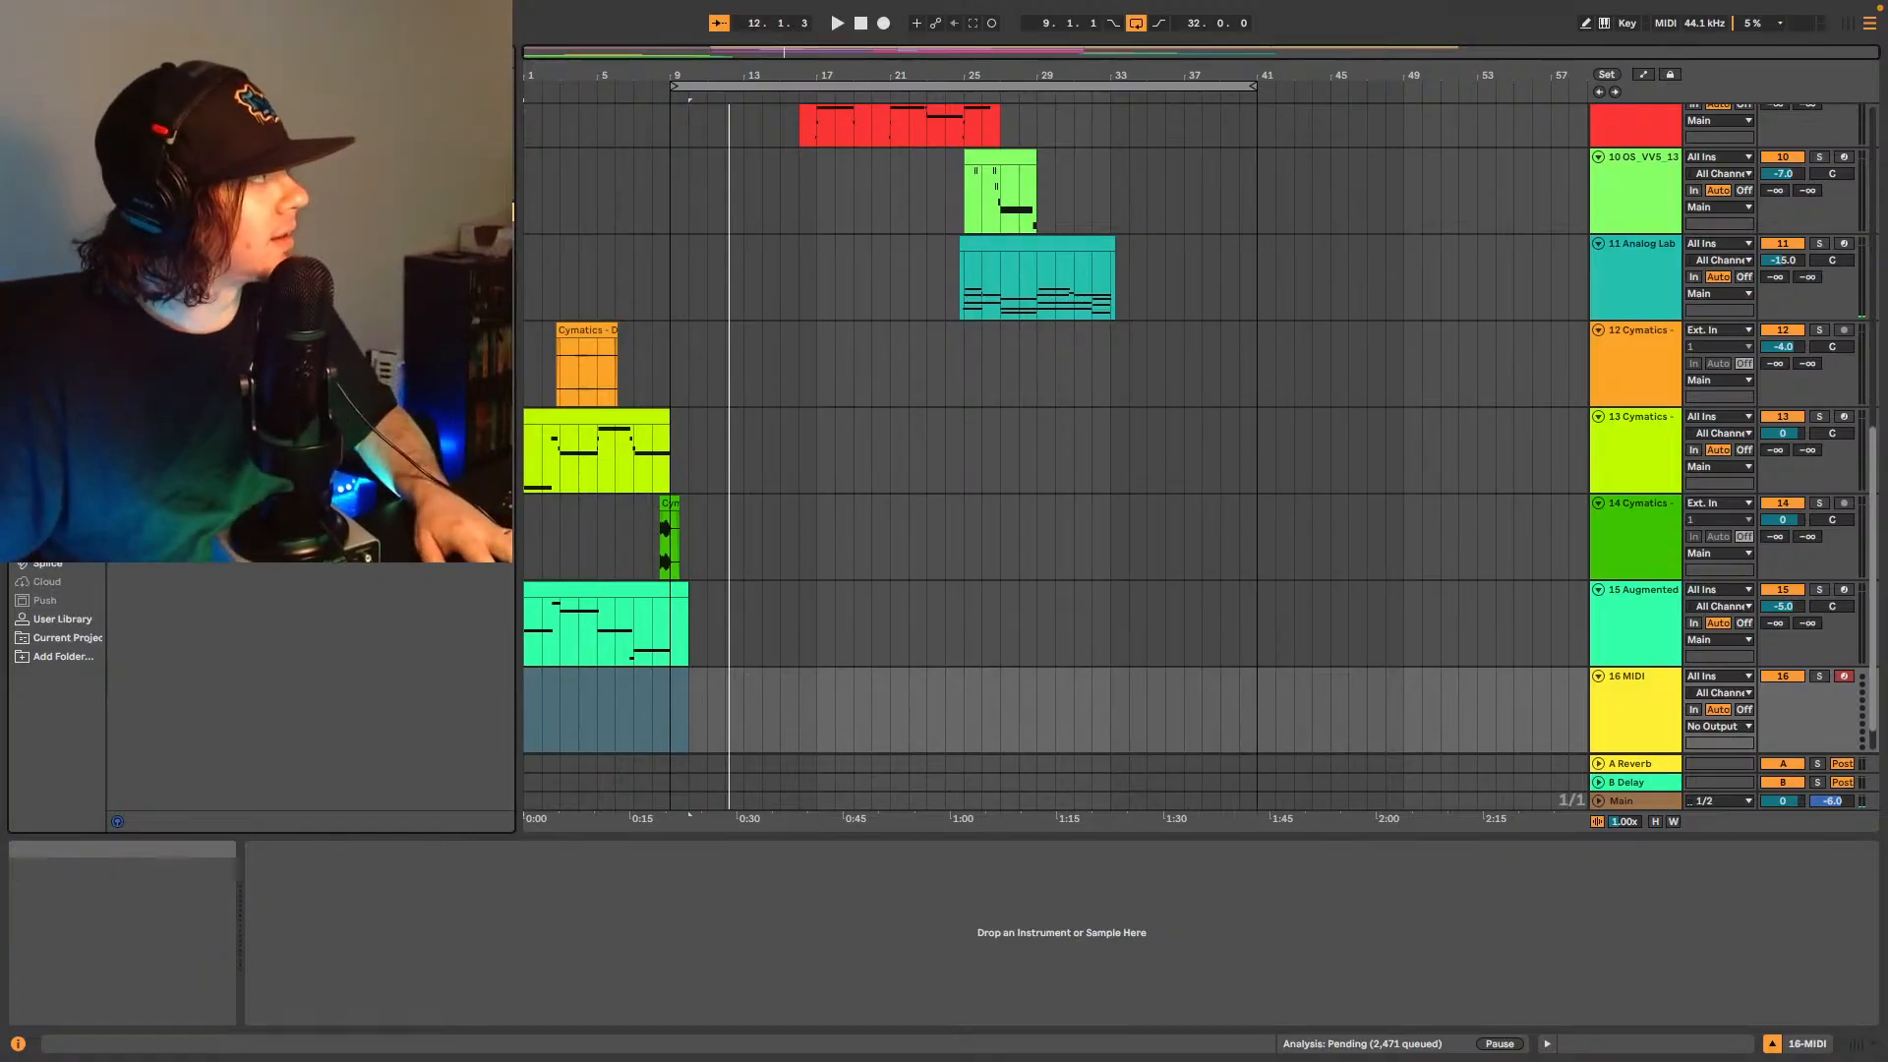
pyautogui.moveTo(541, 678); pyautogui.dragTo(584, 706)
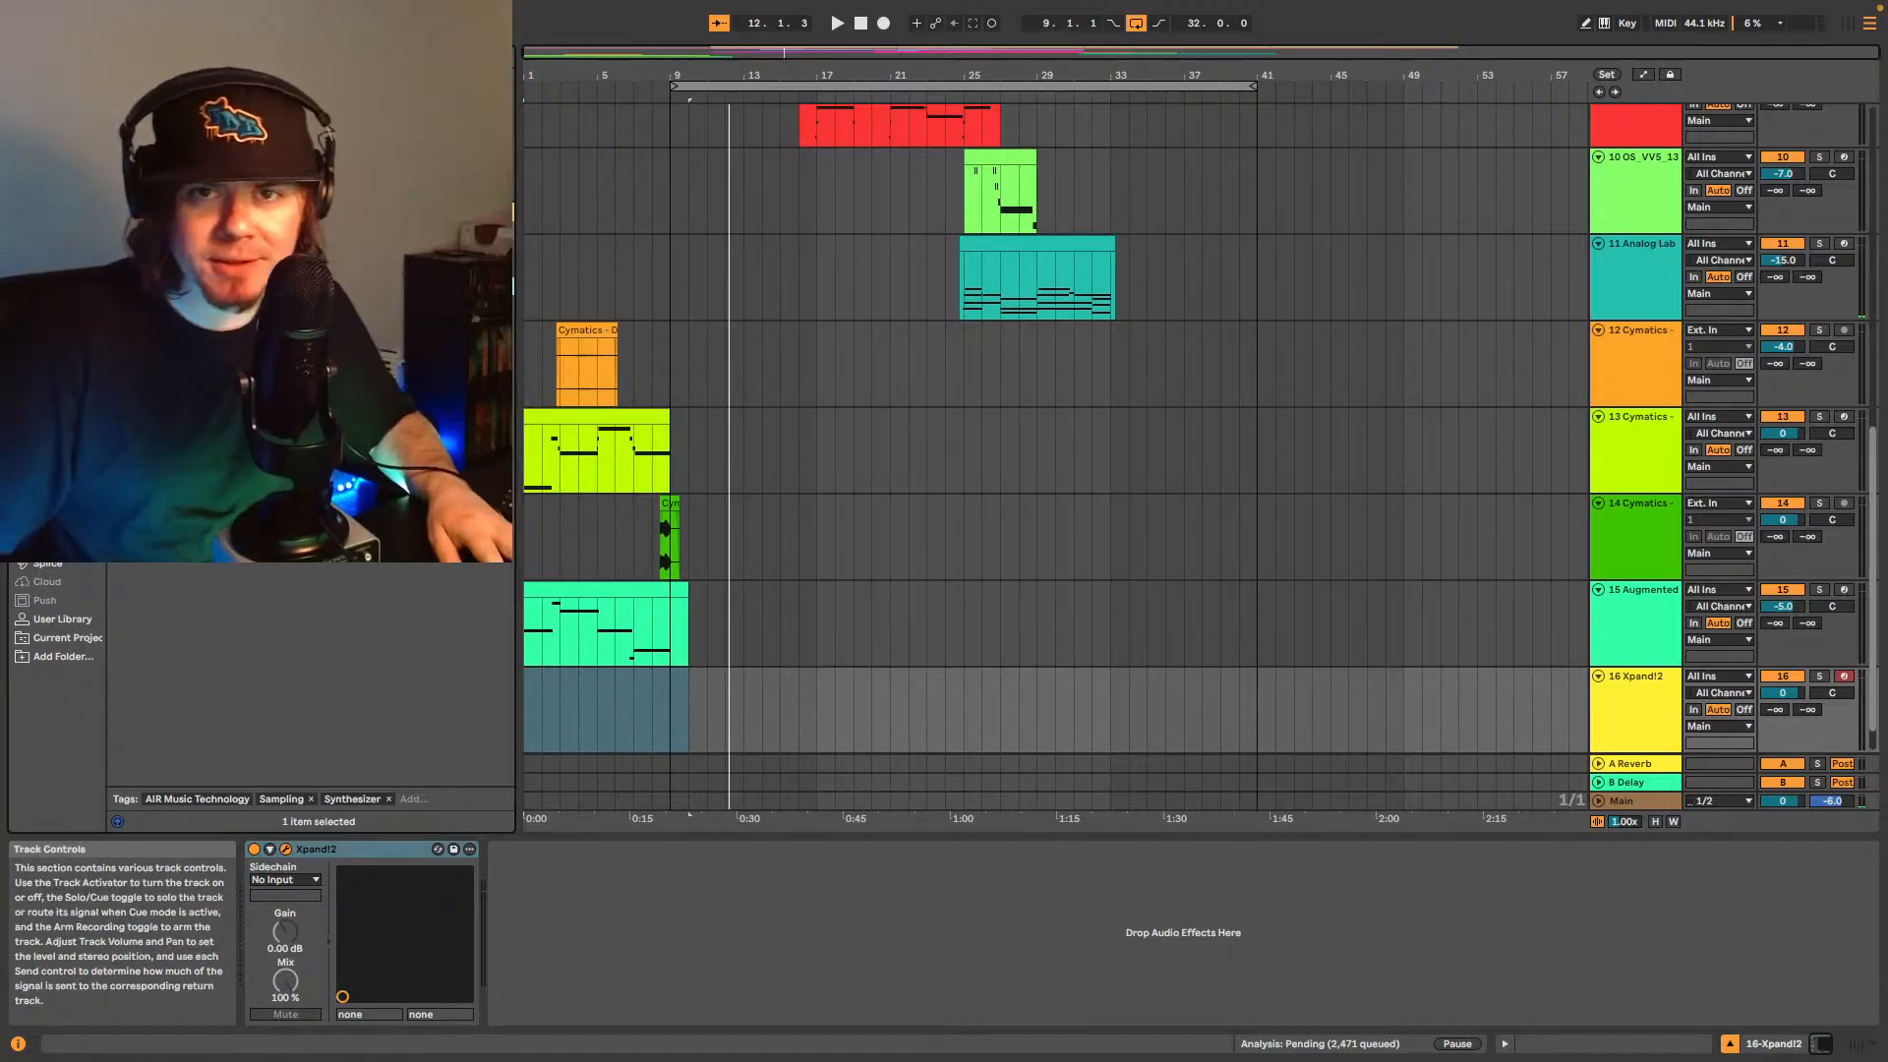
pyautogui.press('super+alt+p')
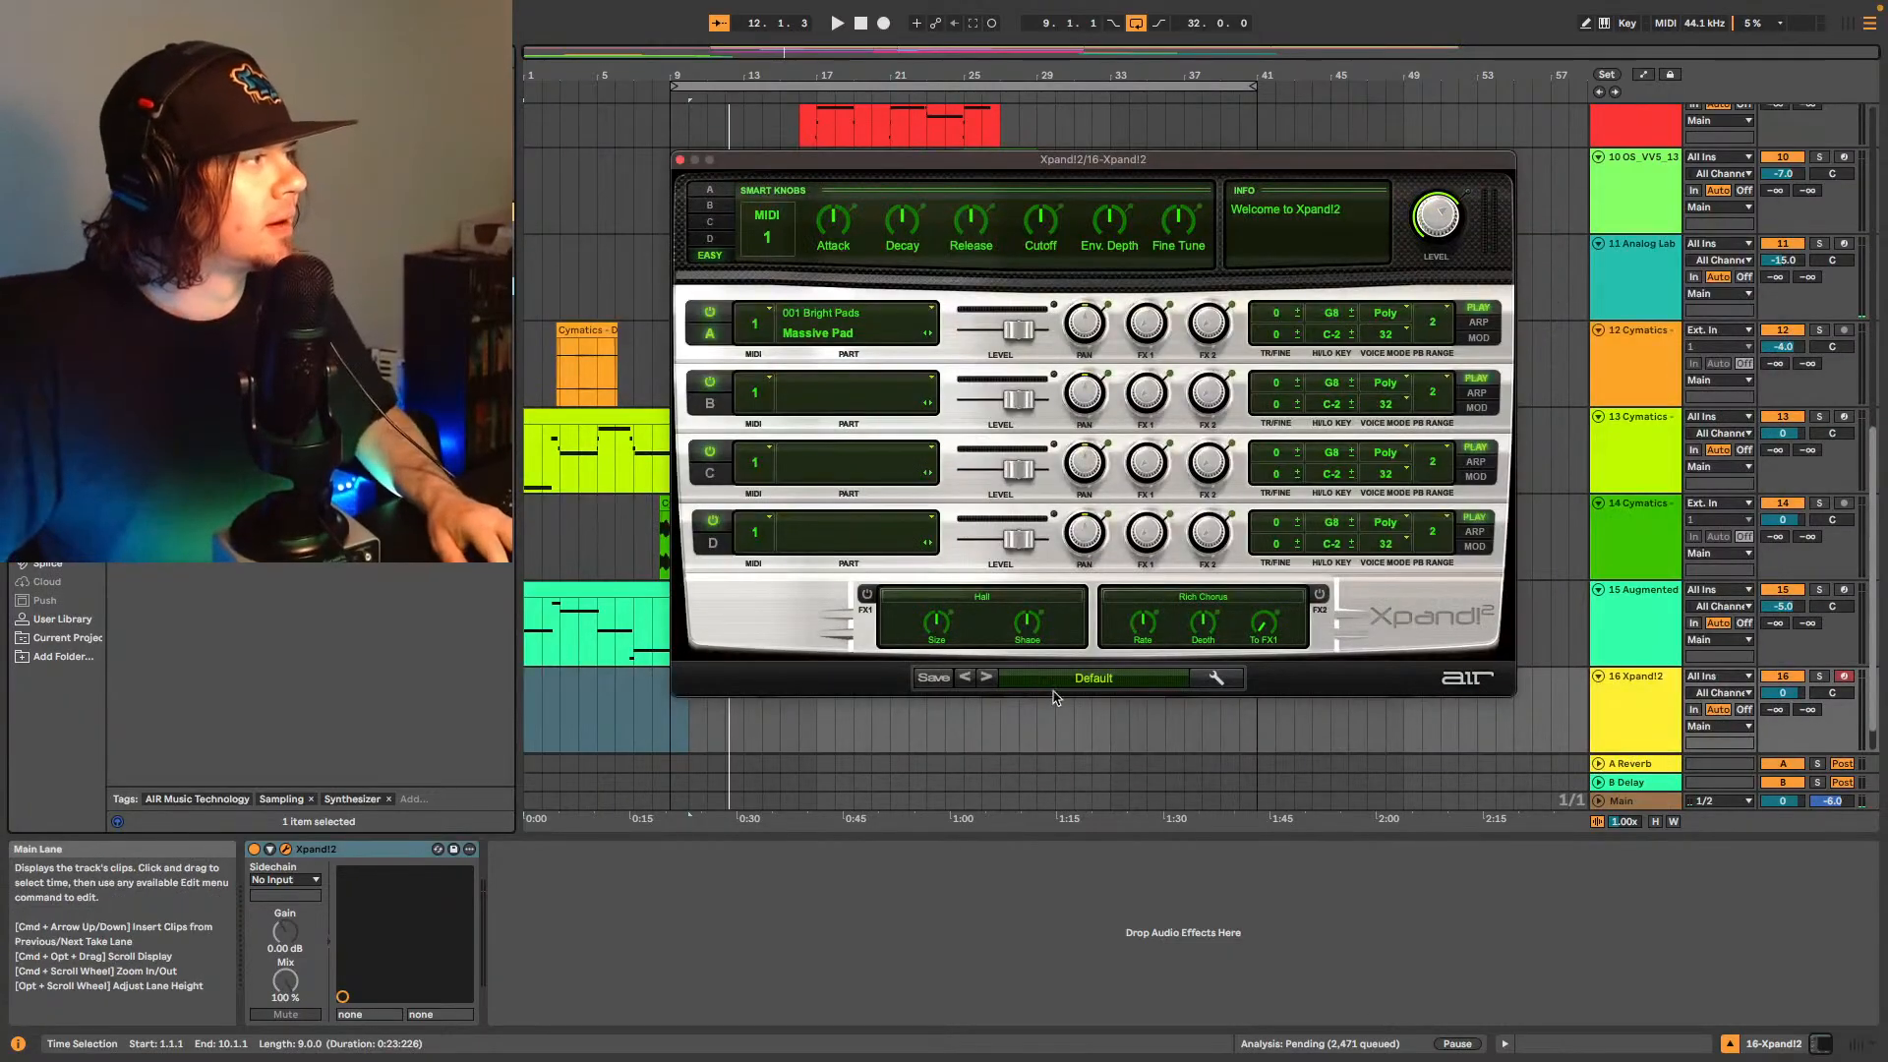
# - Load the Soft Leads preset +04 Air Phase One in Xpand!2 and play the arrangement from bar 1
pyautogui.click(1079, 681)
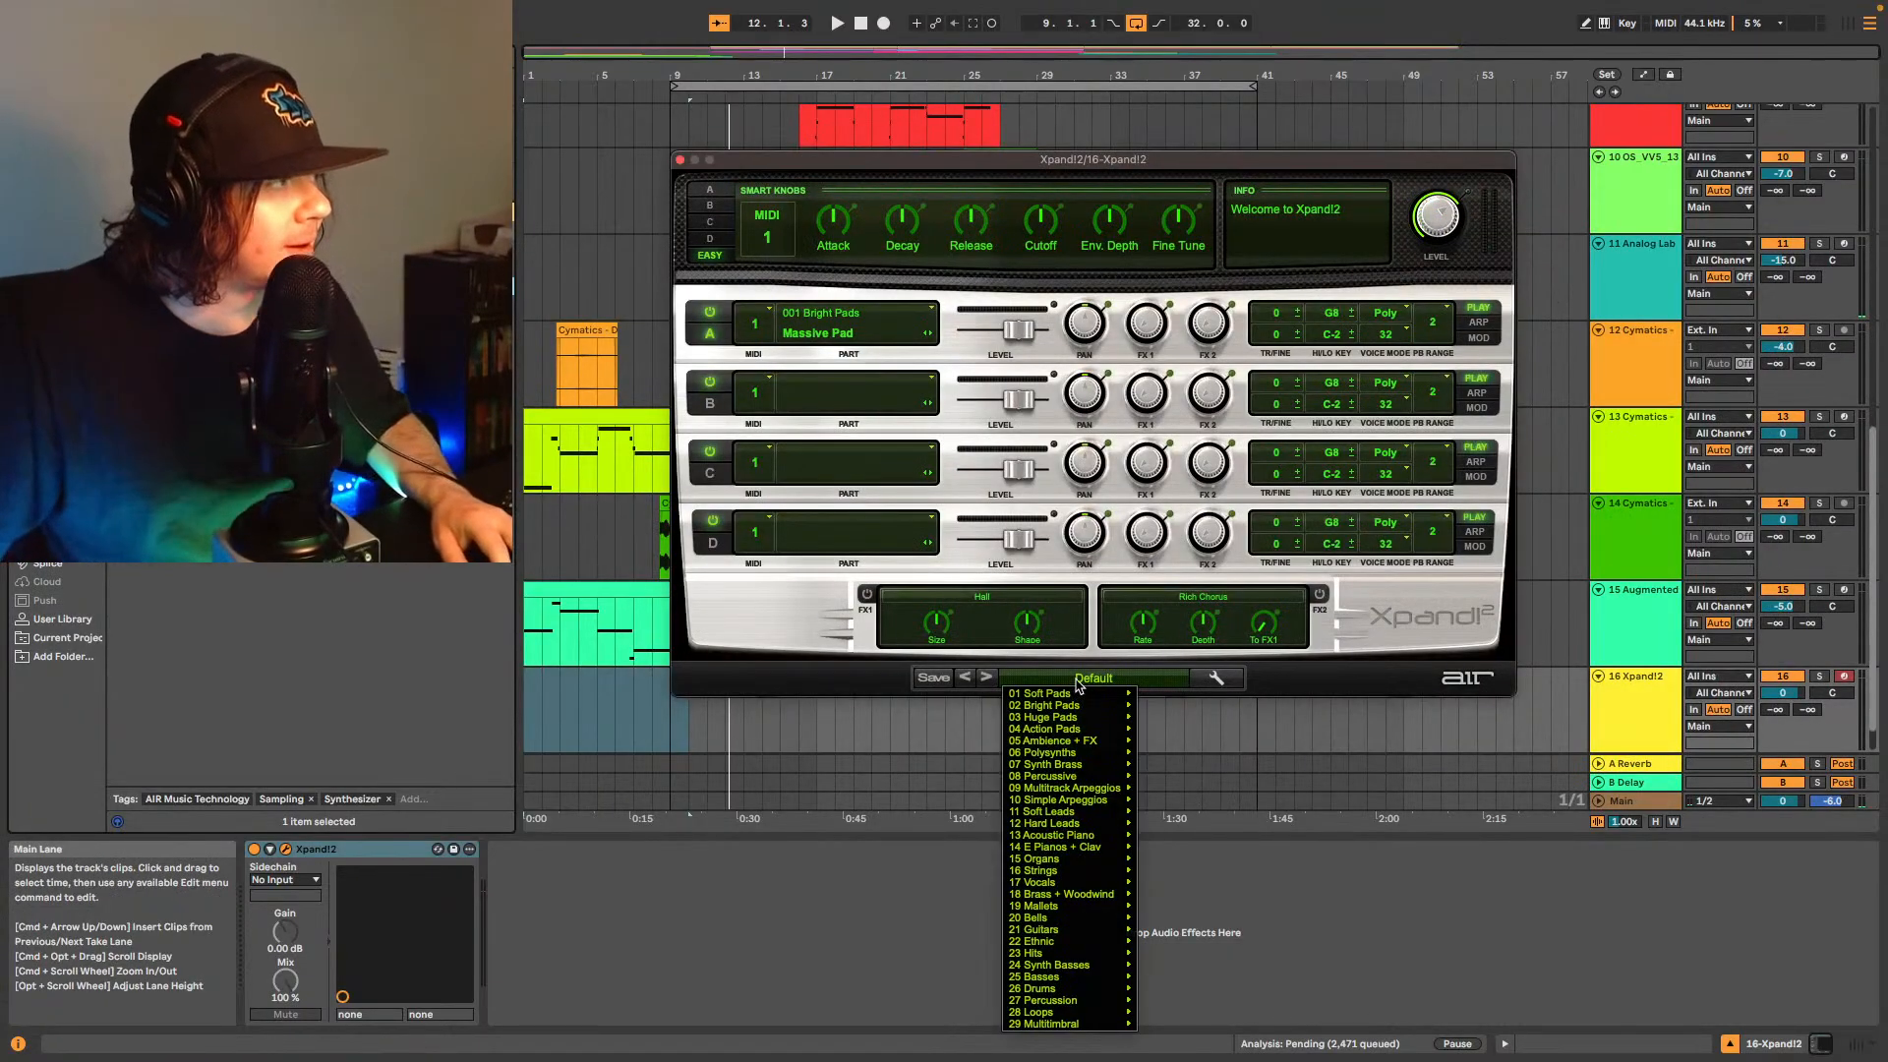
pyautogui.moveTo(1080, 696)
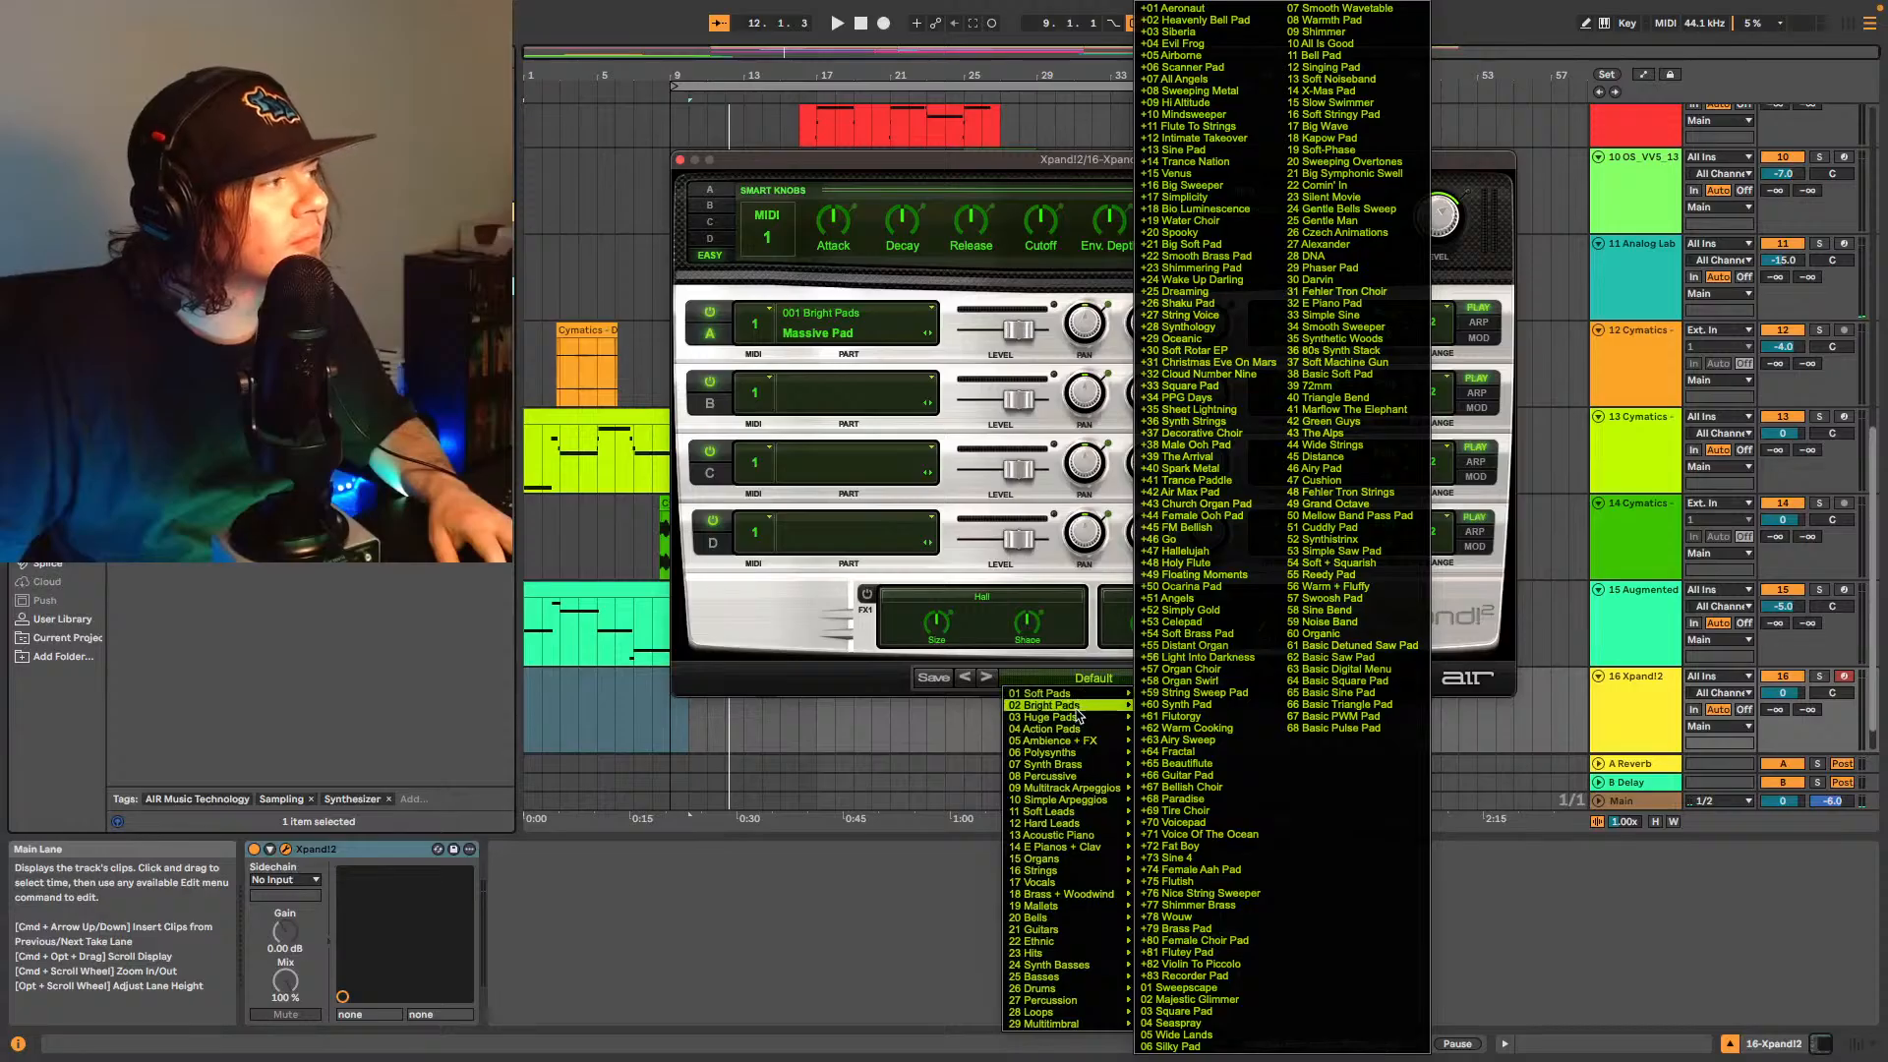
pyautogui.moveTo(1080, 817)
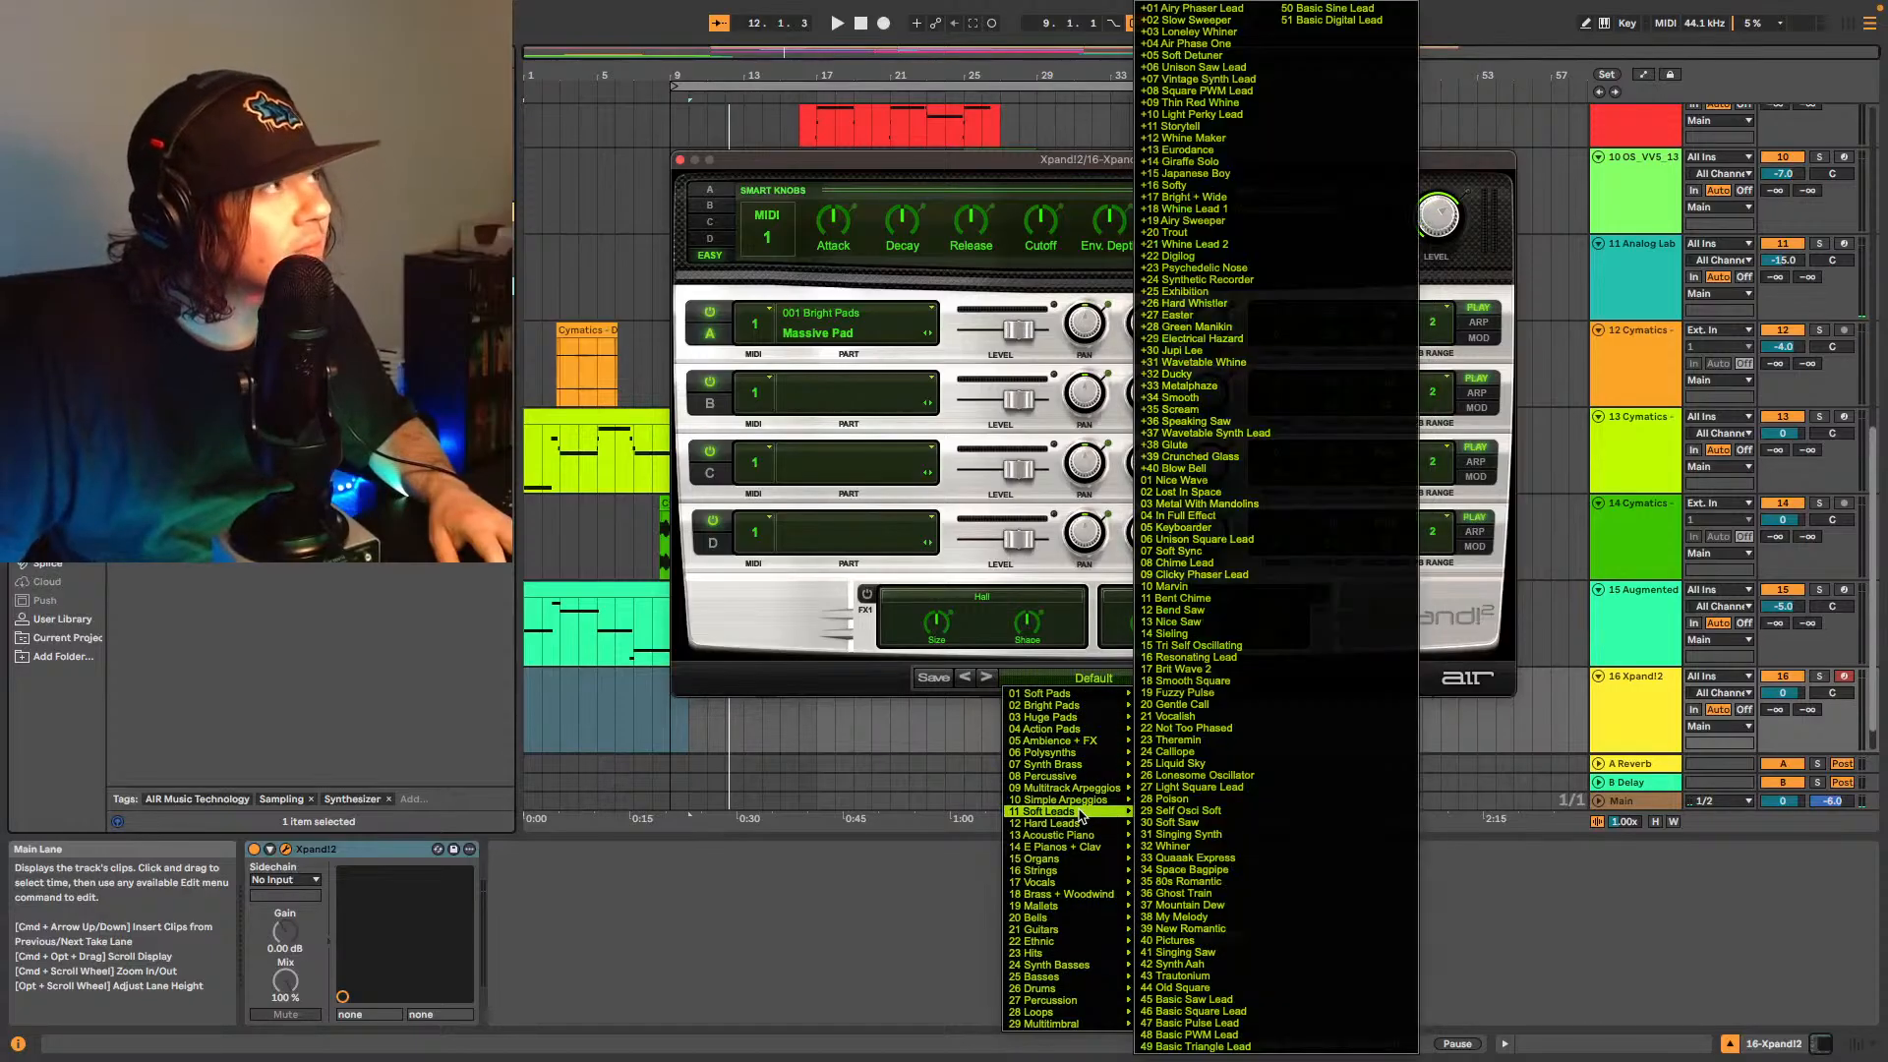
pyautogui.click(1185, 43)
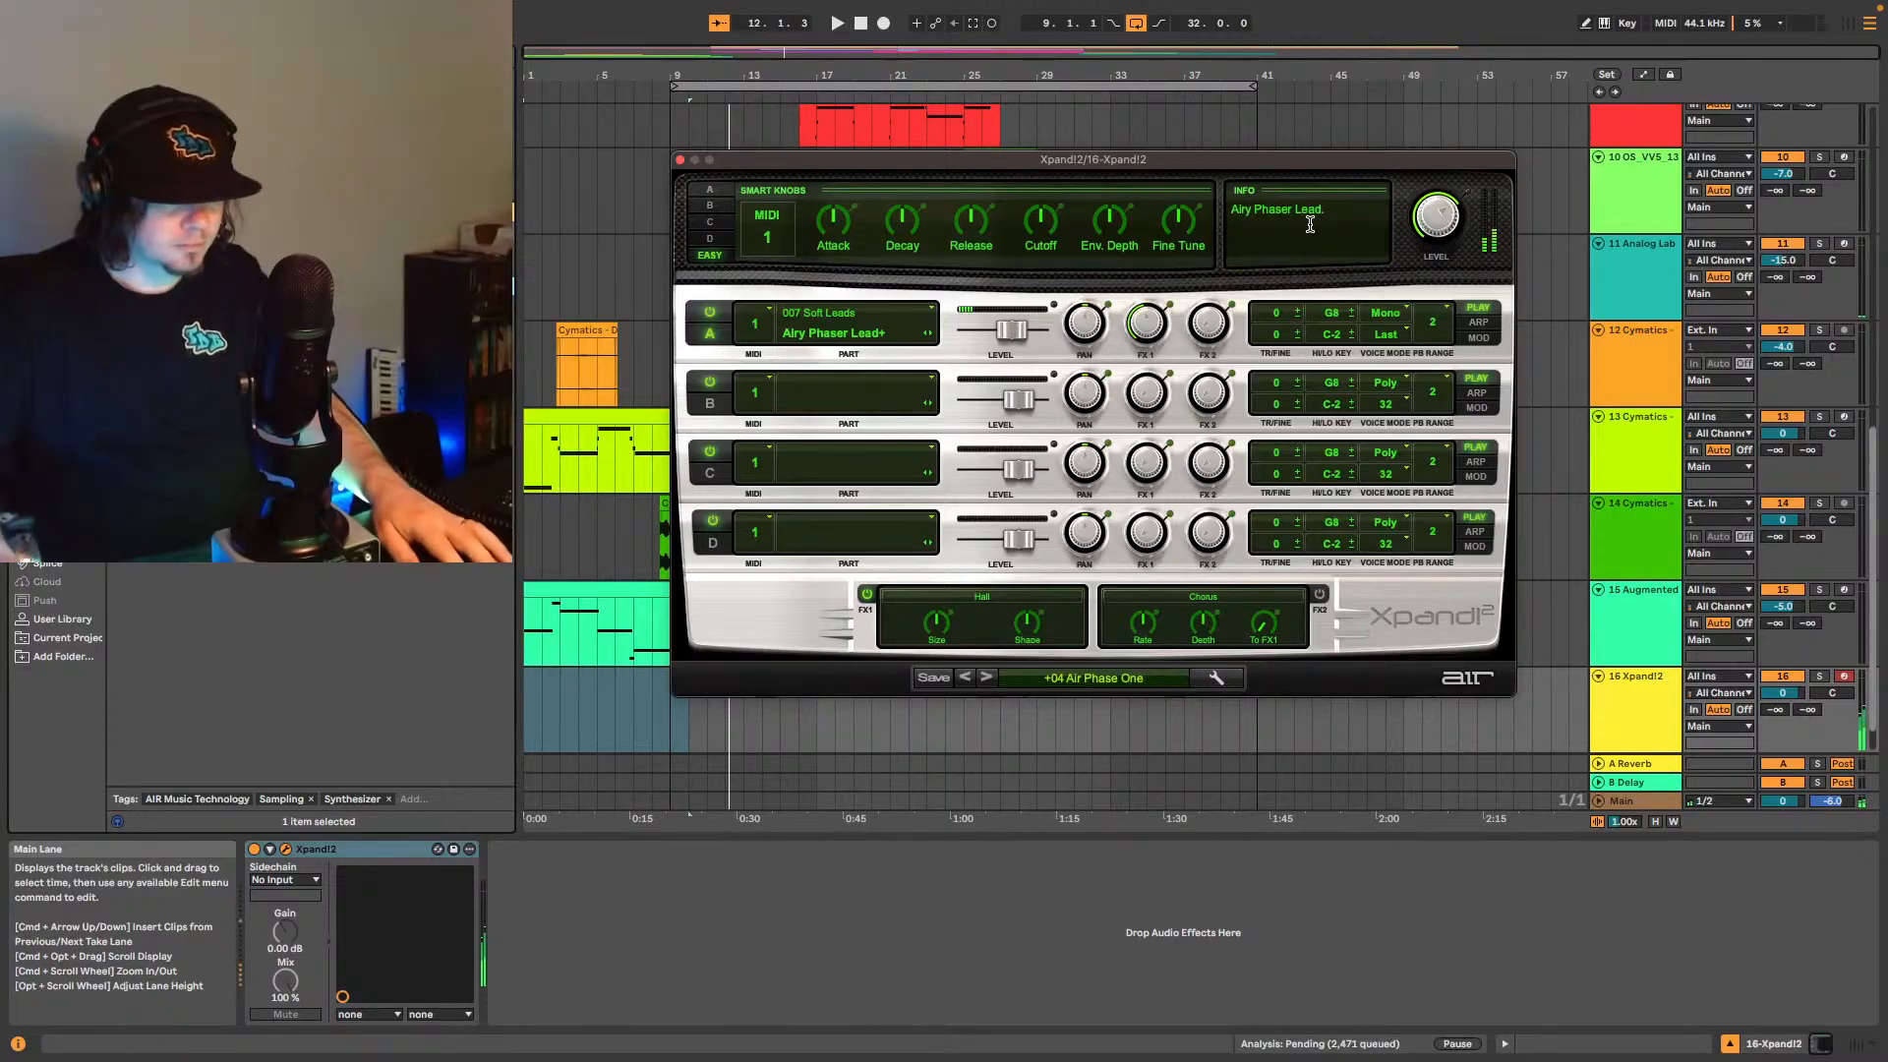
pyautogui.press('space')
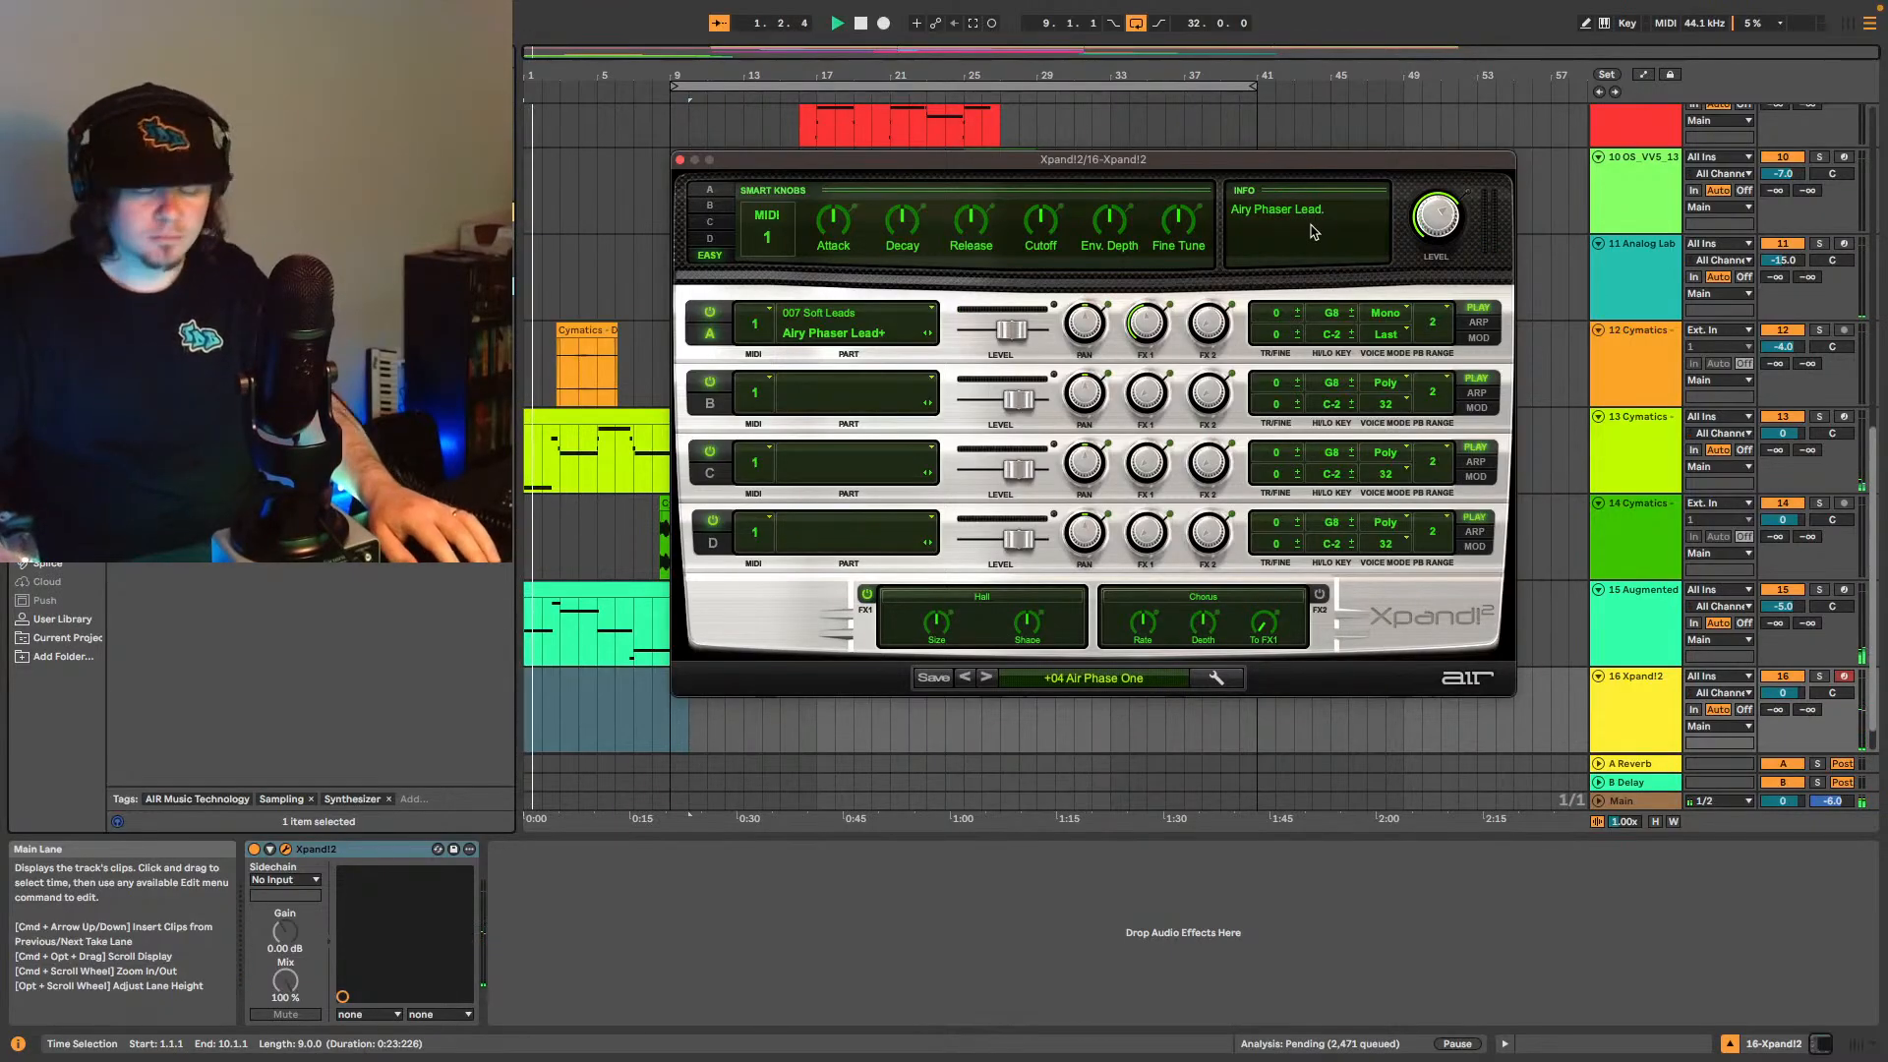
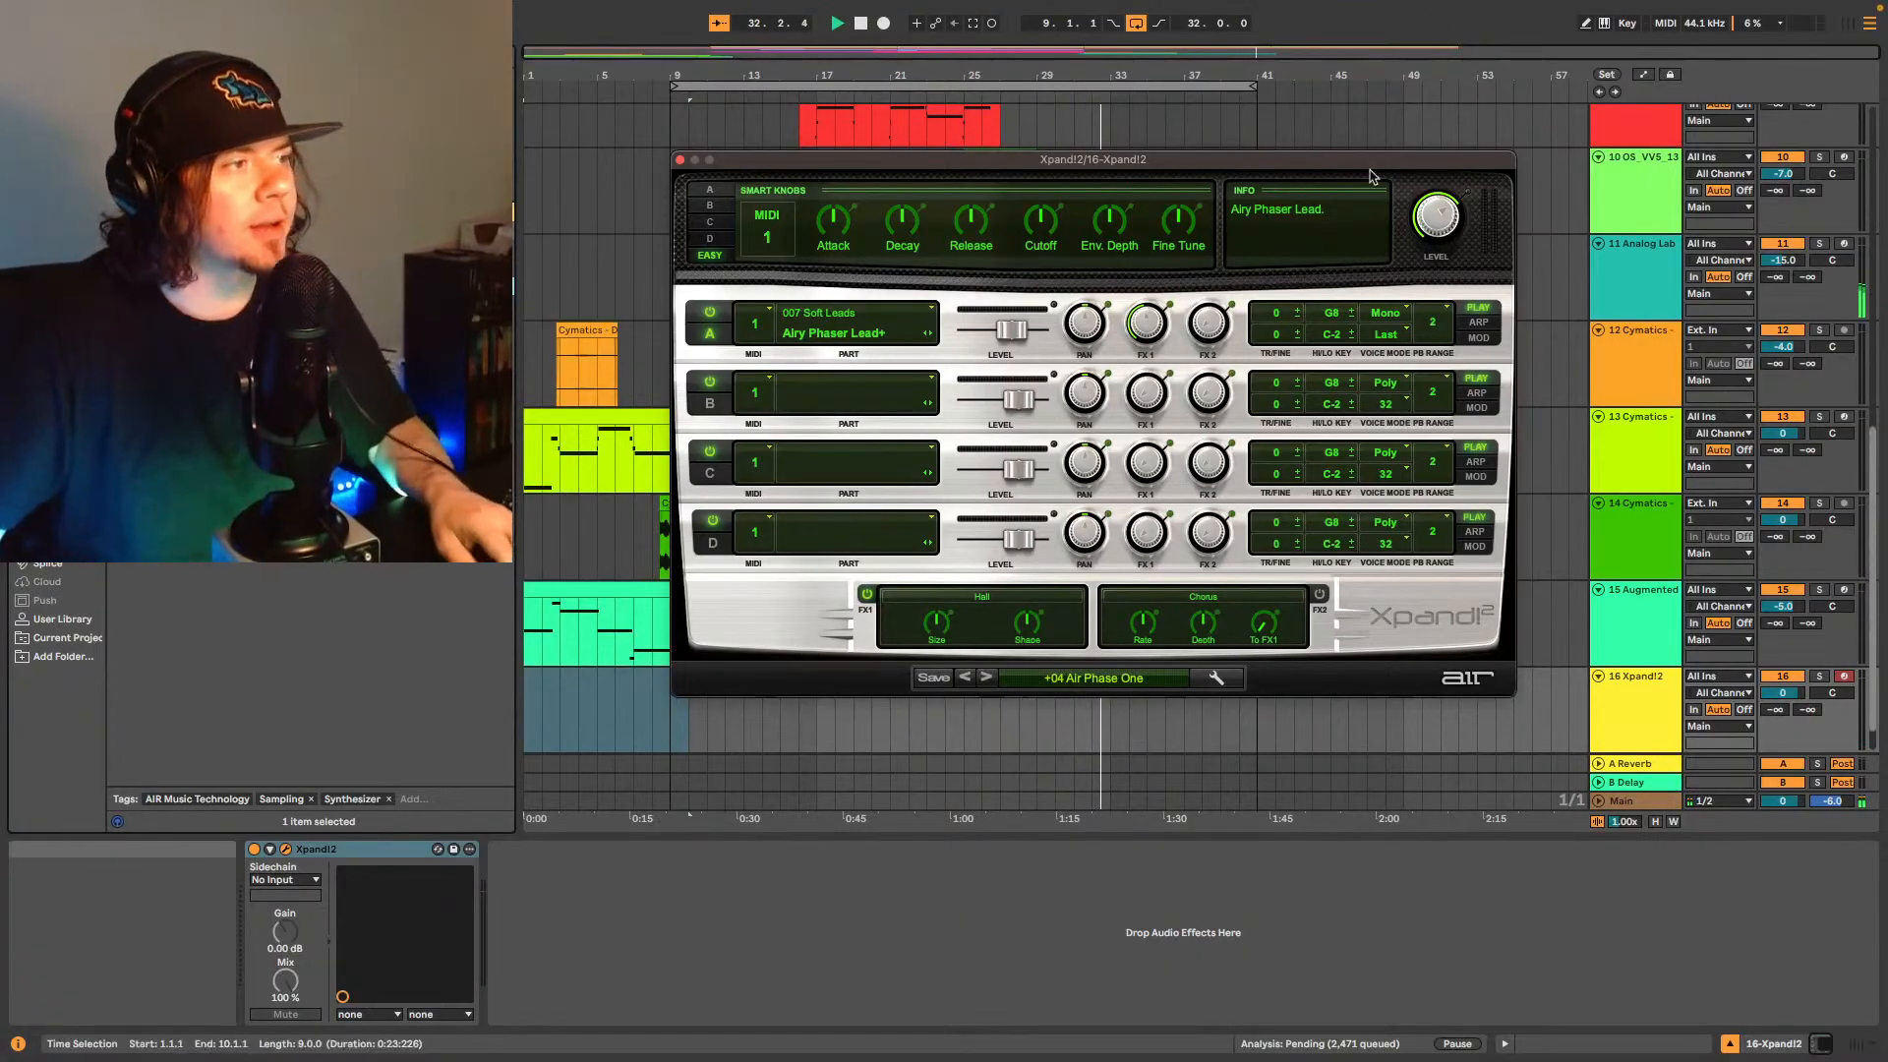
# - Insert another MIDI track directly below the Augmented STRINGS track and load a second Xpand!2 instance onto it
pyautogui.scroll(-1, 1672, 590)
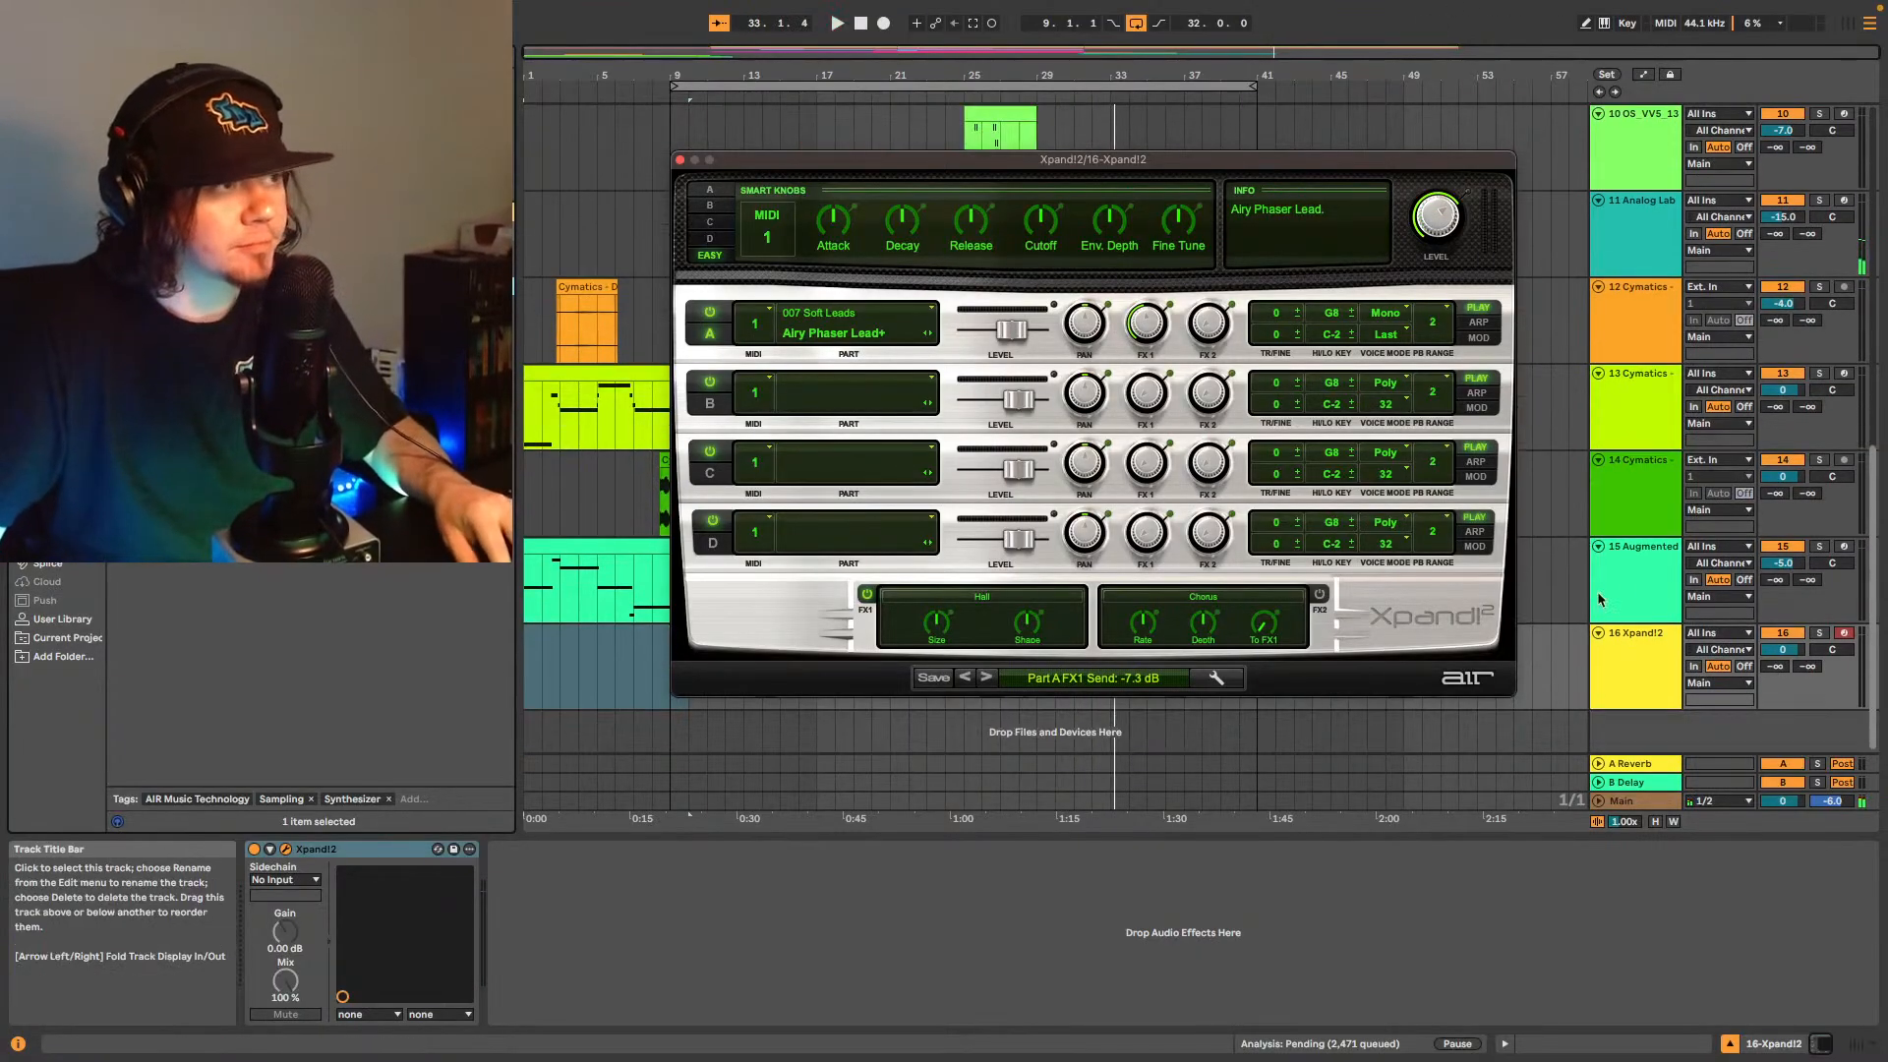
pyautogui.click(1637, 593)
pyautogui.press('super+shift+t')
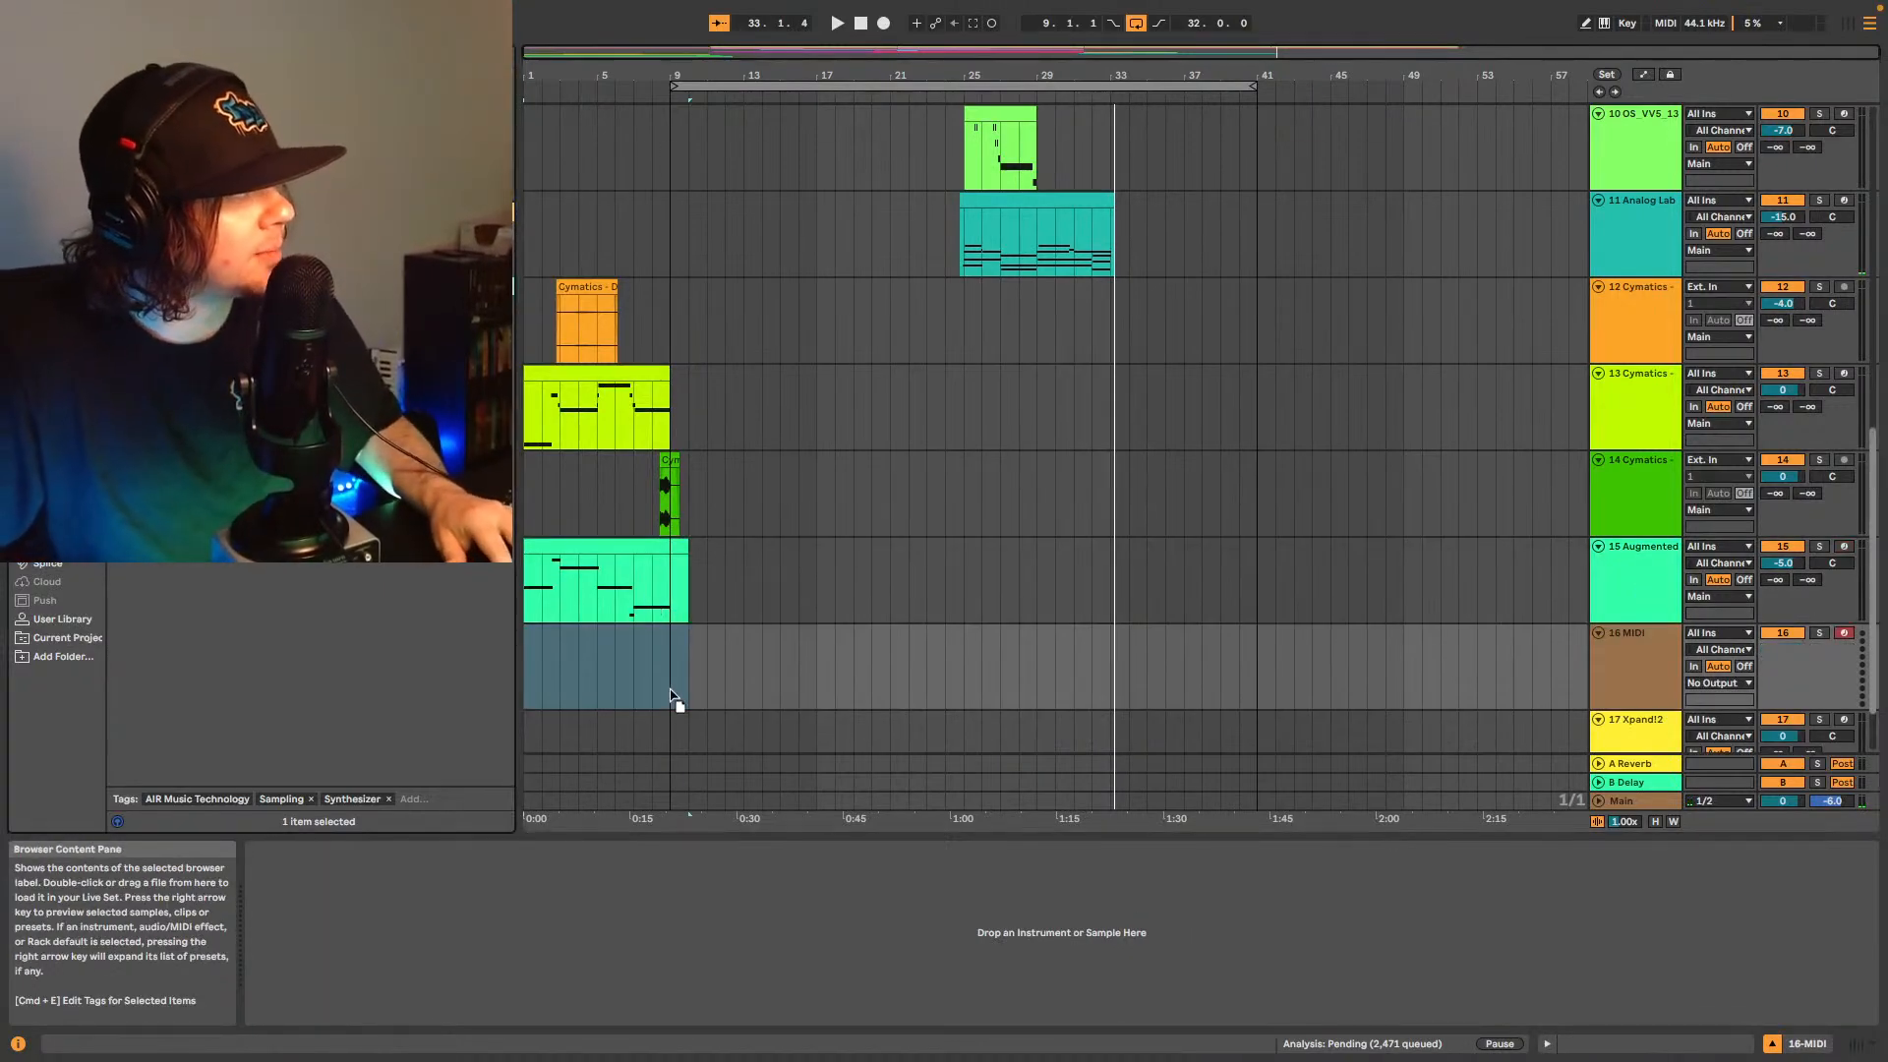
pyautogui.moveTo(668, 671); pyautogui.dragTo(669, 675)
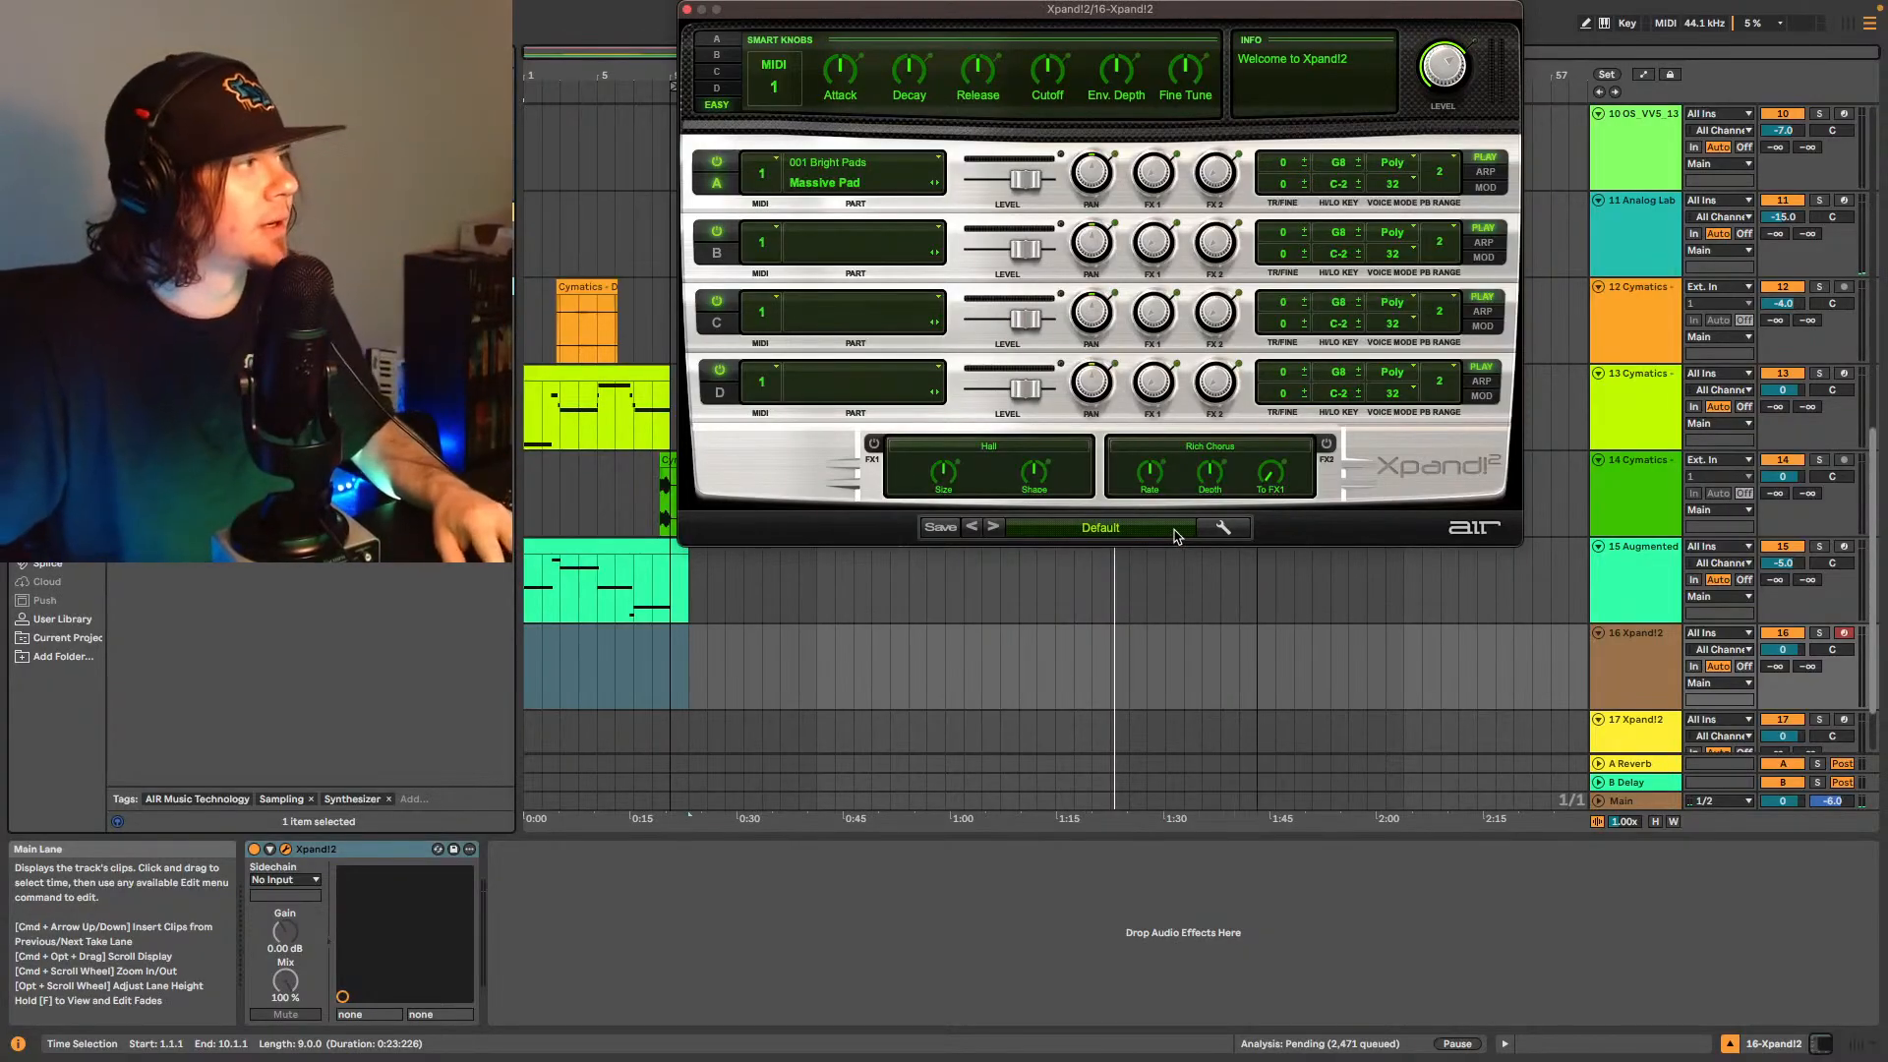
# - Load the Bright Pads preset +01 Belly Ving Pad in the second Xpand!2, step forward to +04 Rotisary and play the arrangement
pyautogui.click(1170, 533)
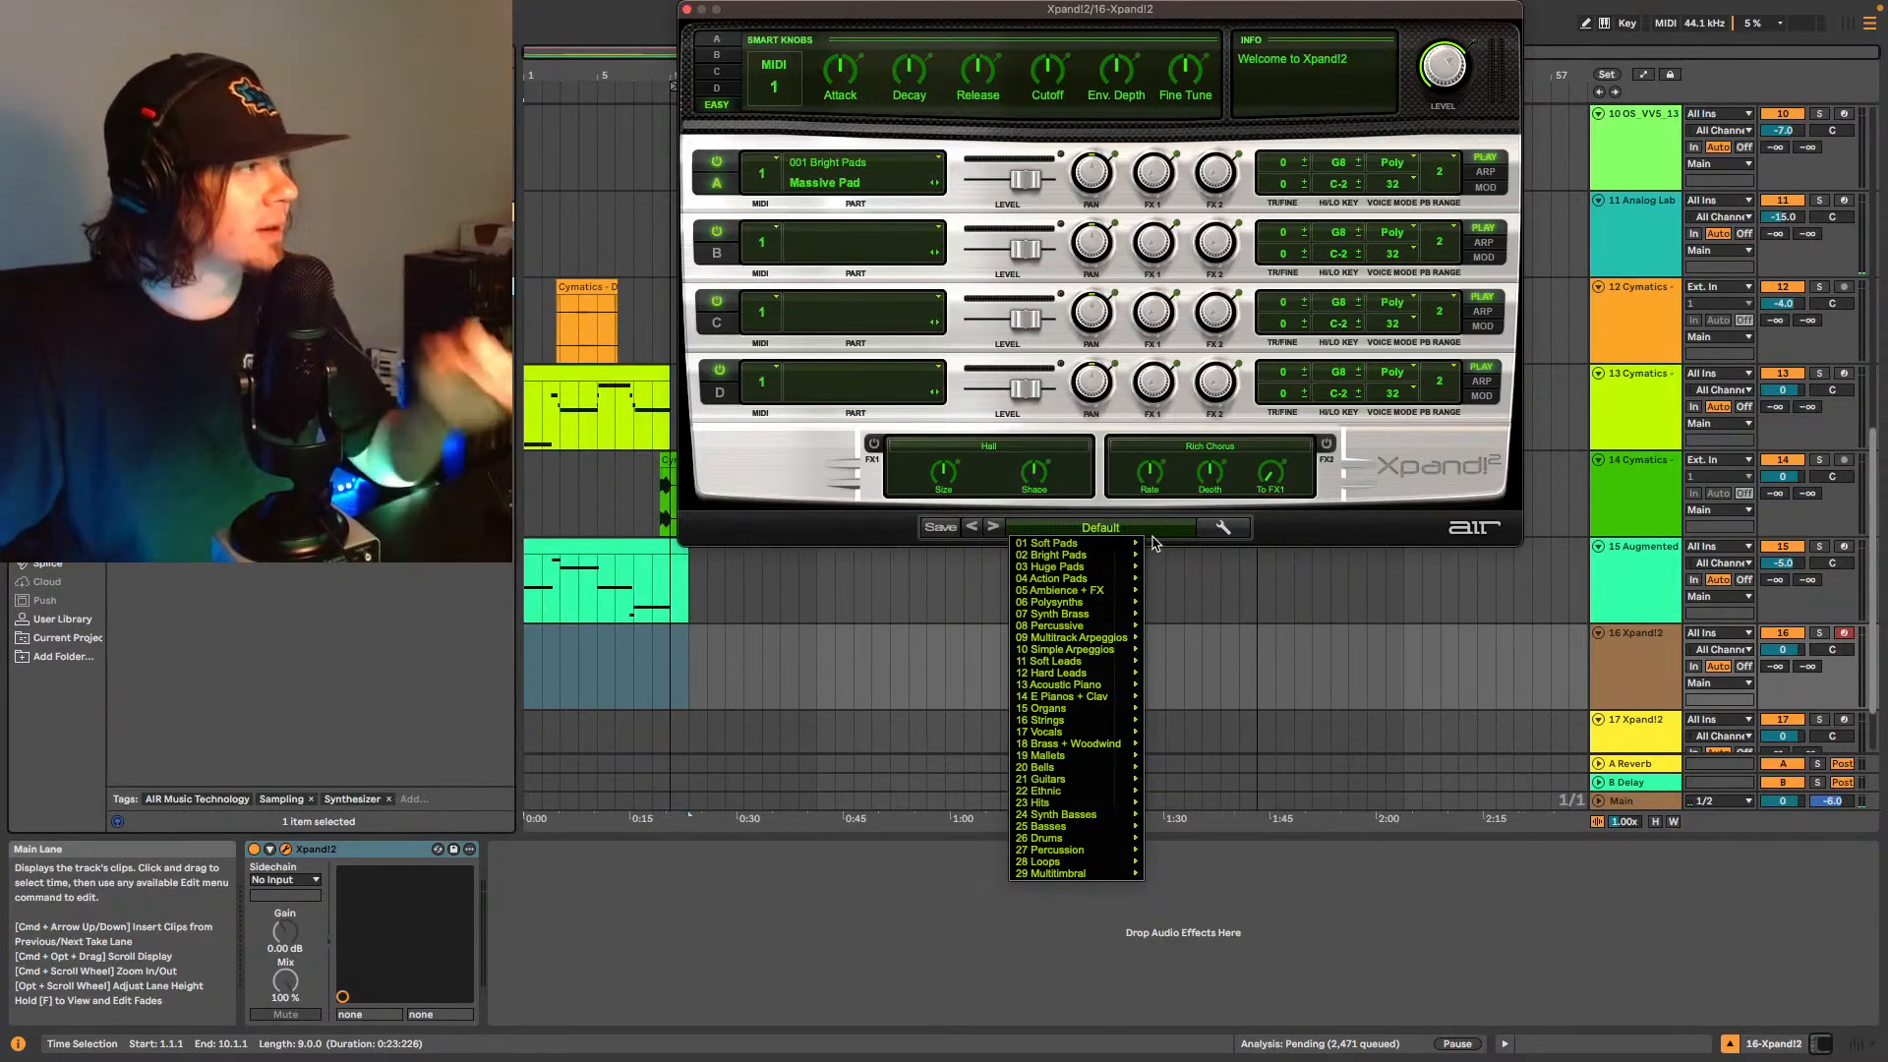
pyautogui.moveTo(1127, 560)
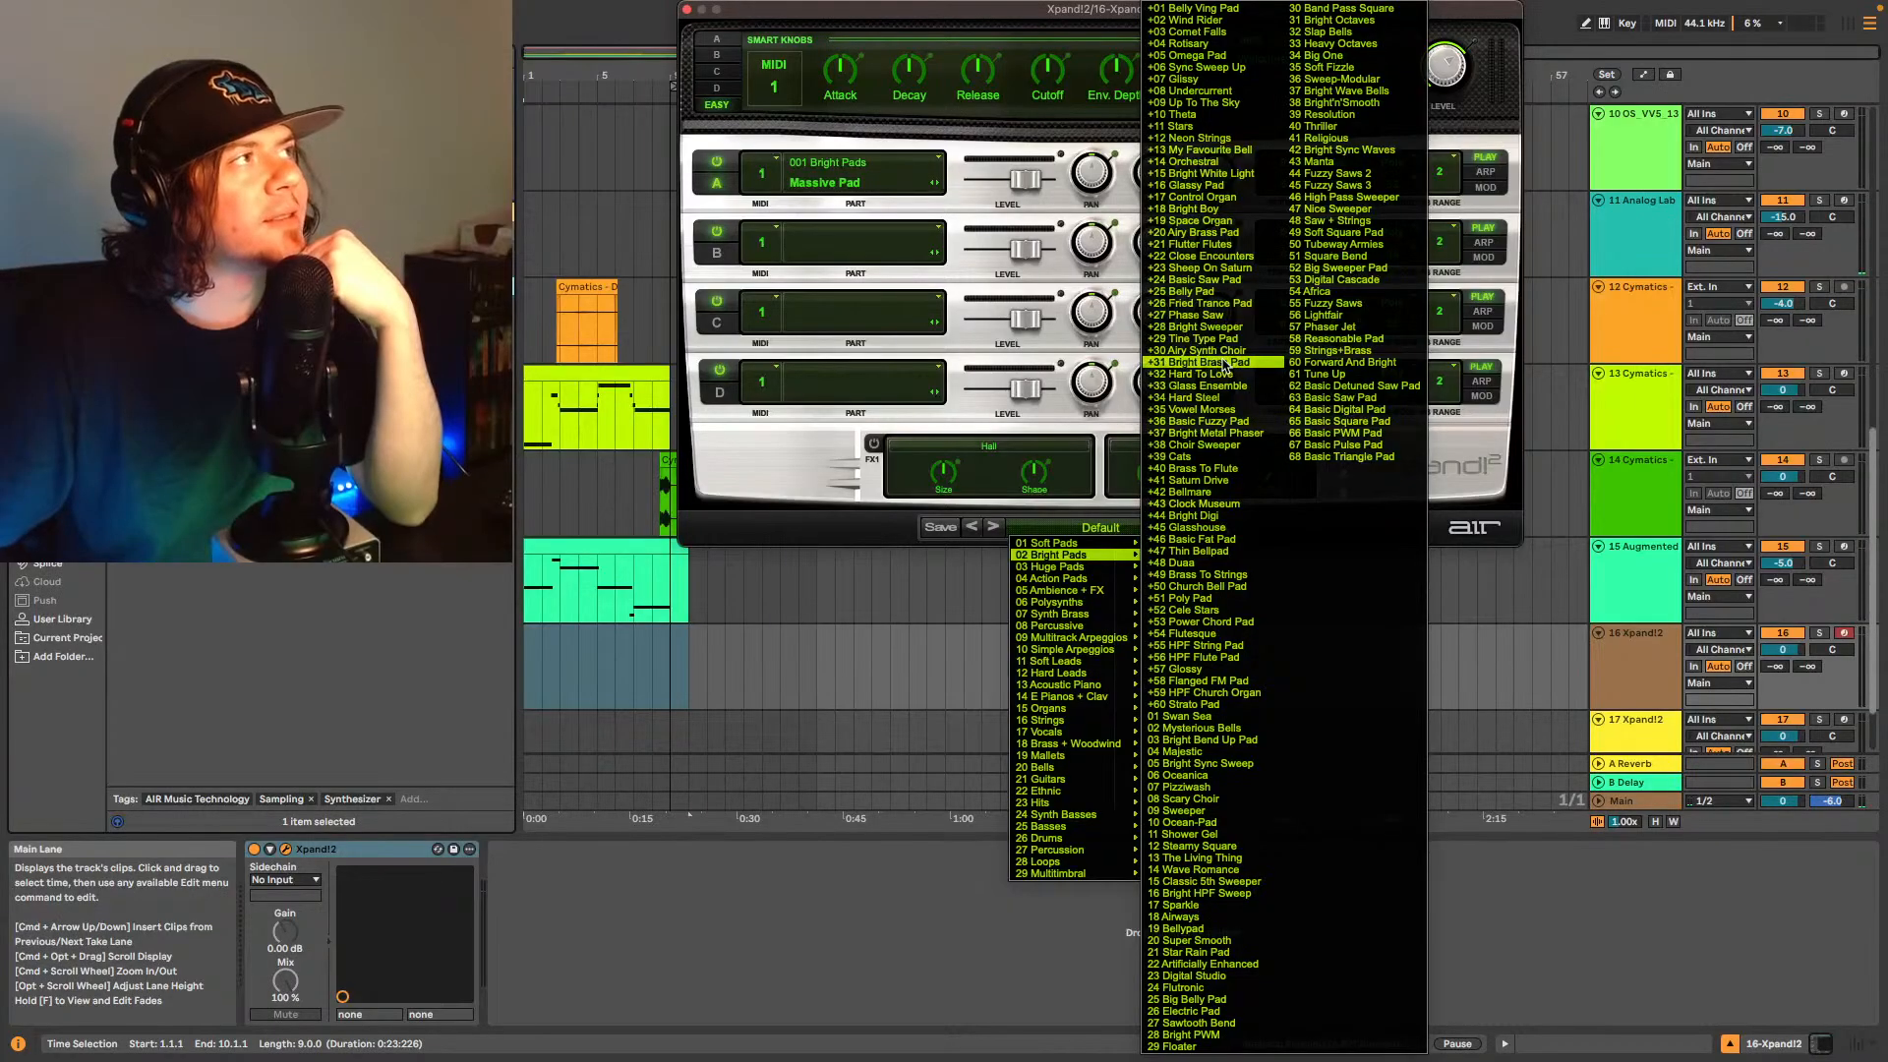
pyautogui.click(1200, 8)
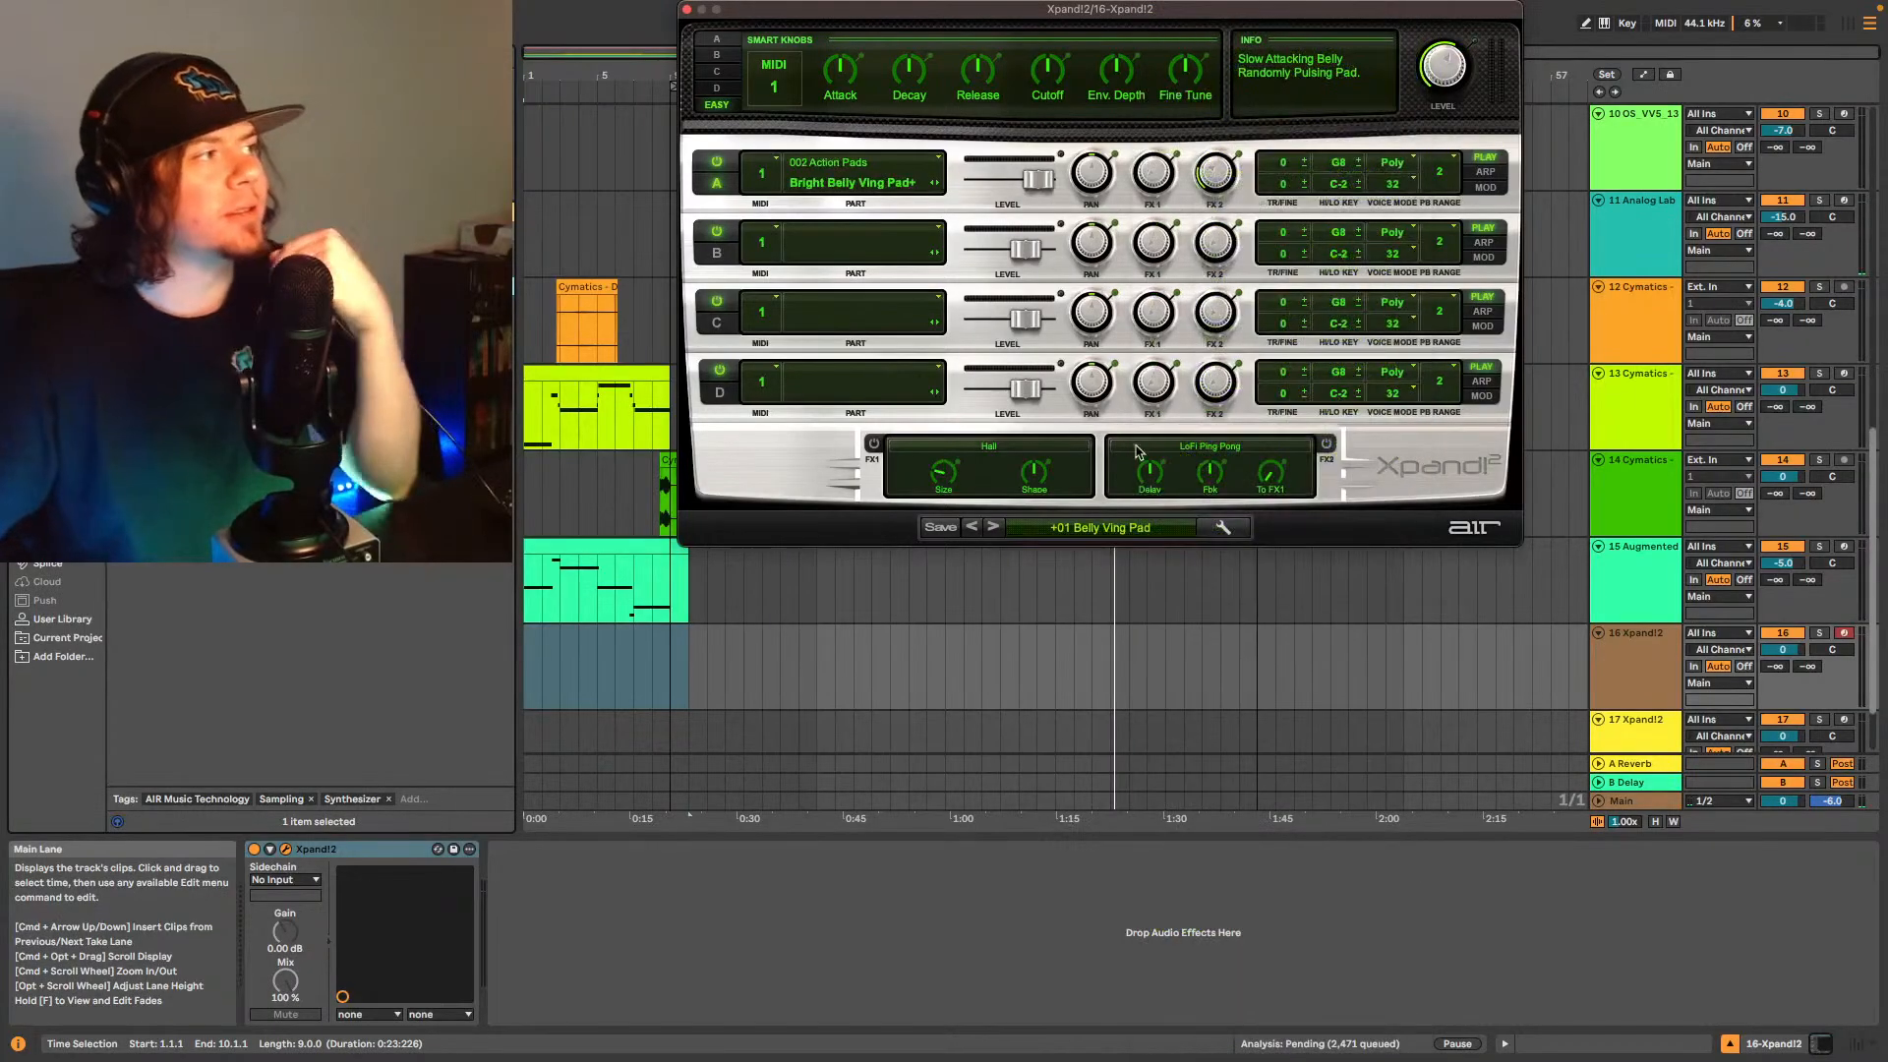
pyautogui.click(994, 528)
pyautogui.click(994, 529)
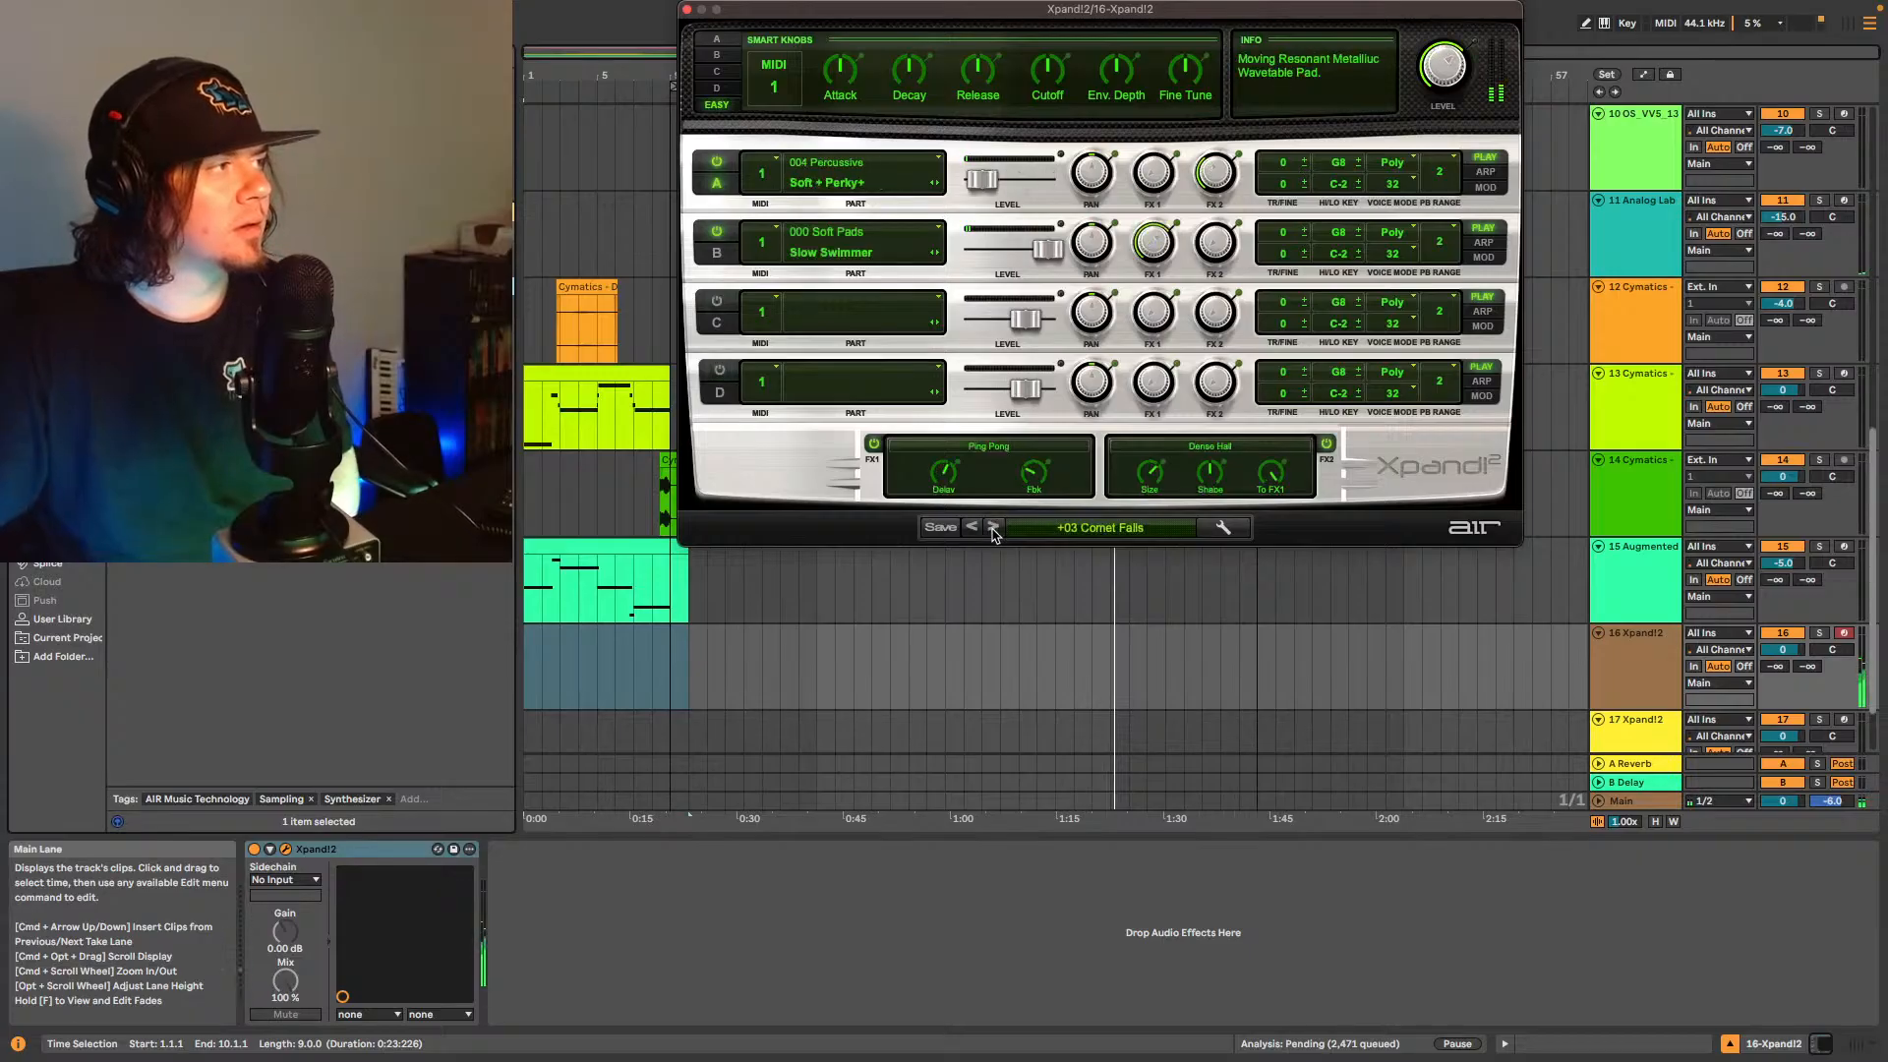
pyautogui.click(993, 529)
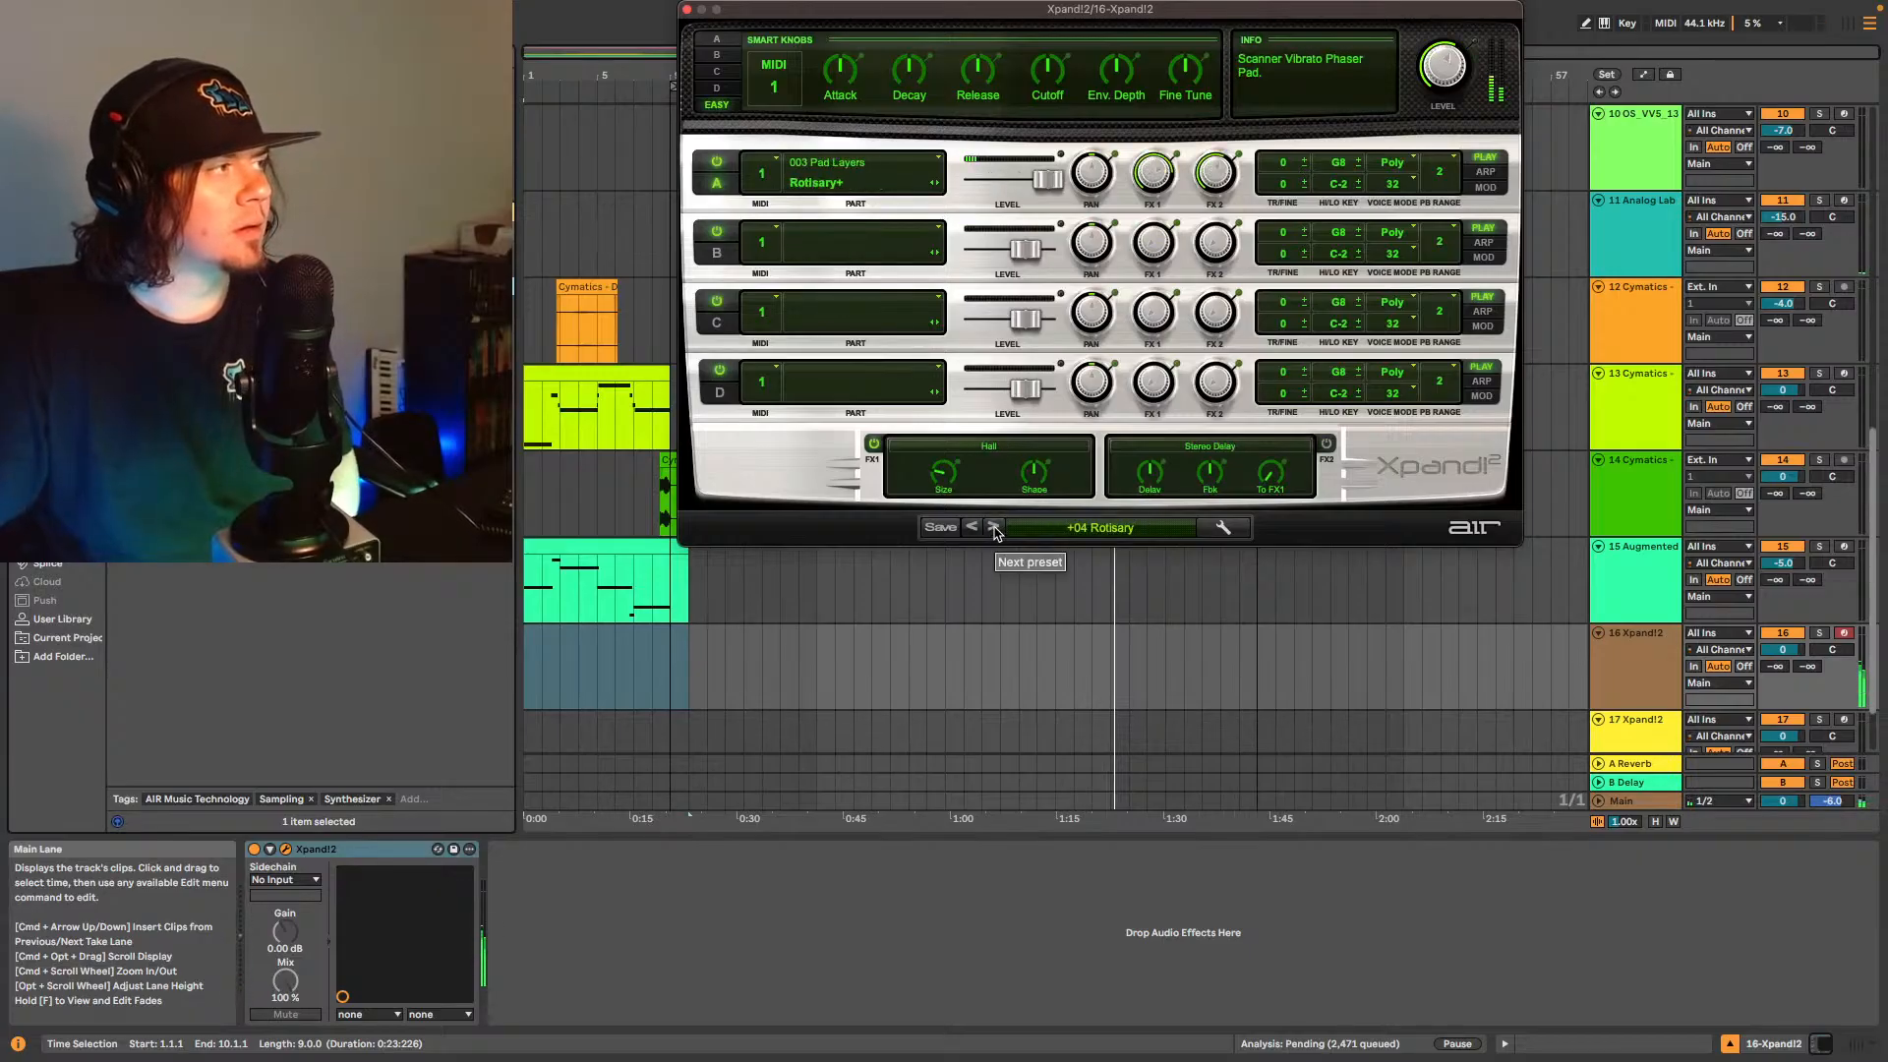
pyautogui.press('space')
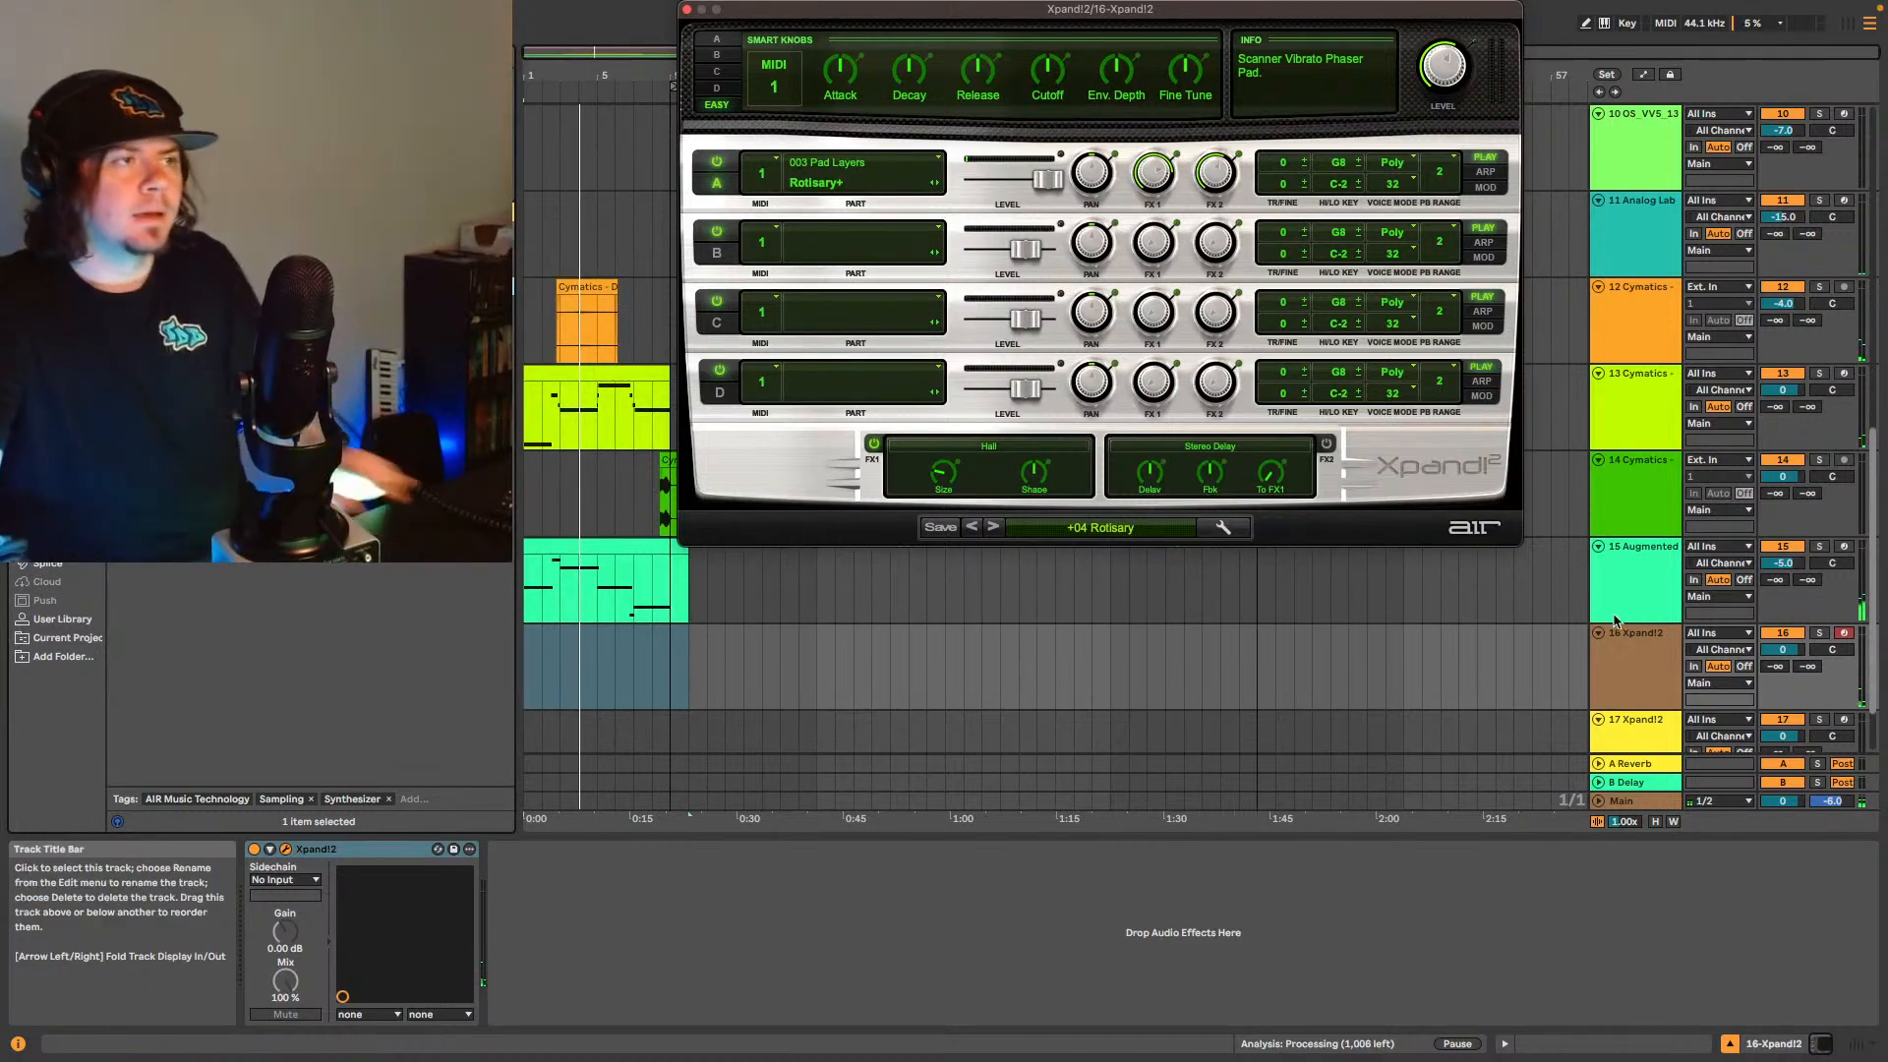
# - Insert a new MIDI track between Augmented STRINGS and the Xpand!2 tracks and load Splice INSTRUMENT onto it
pyautogui.click(1636, 654)
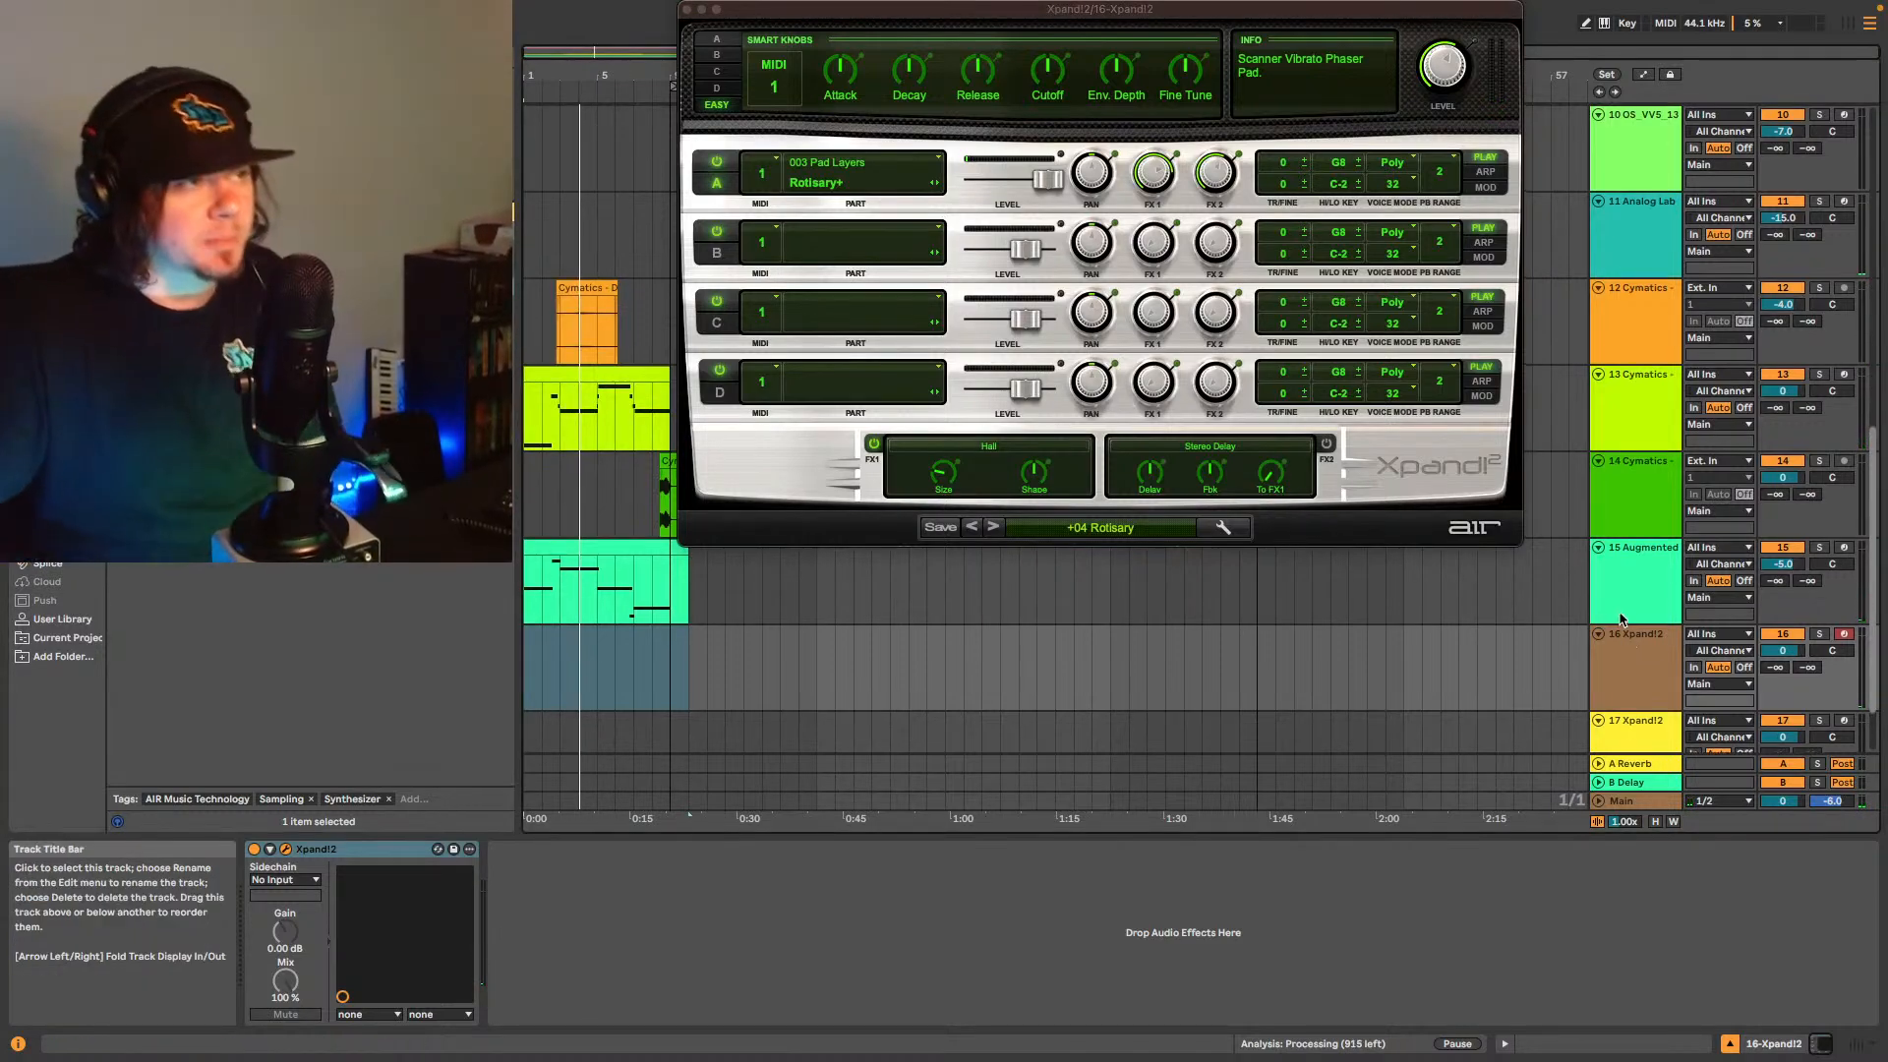
pyautogui.press('super+z')
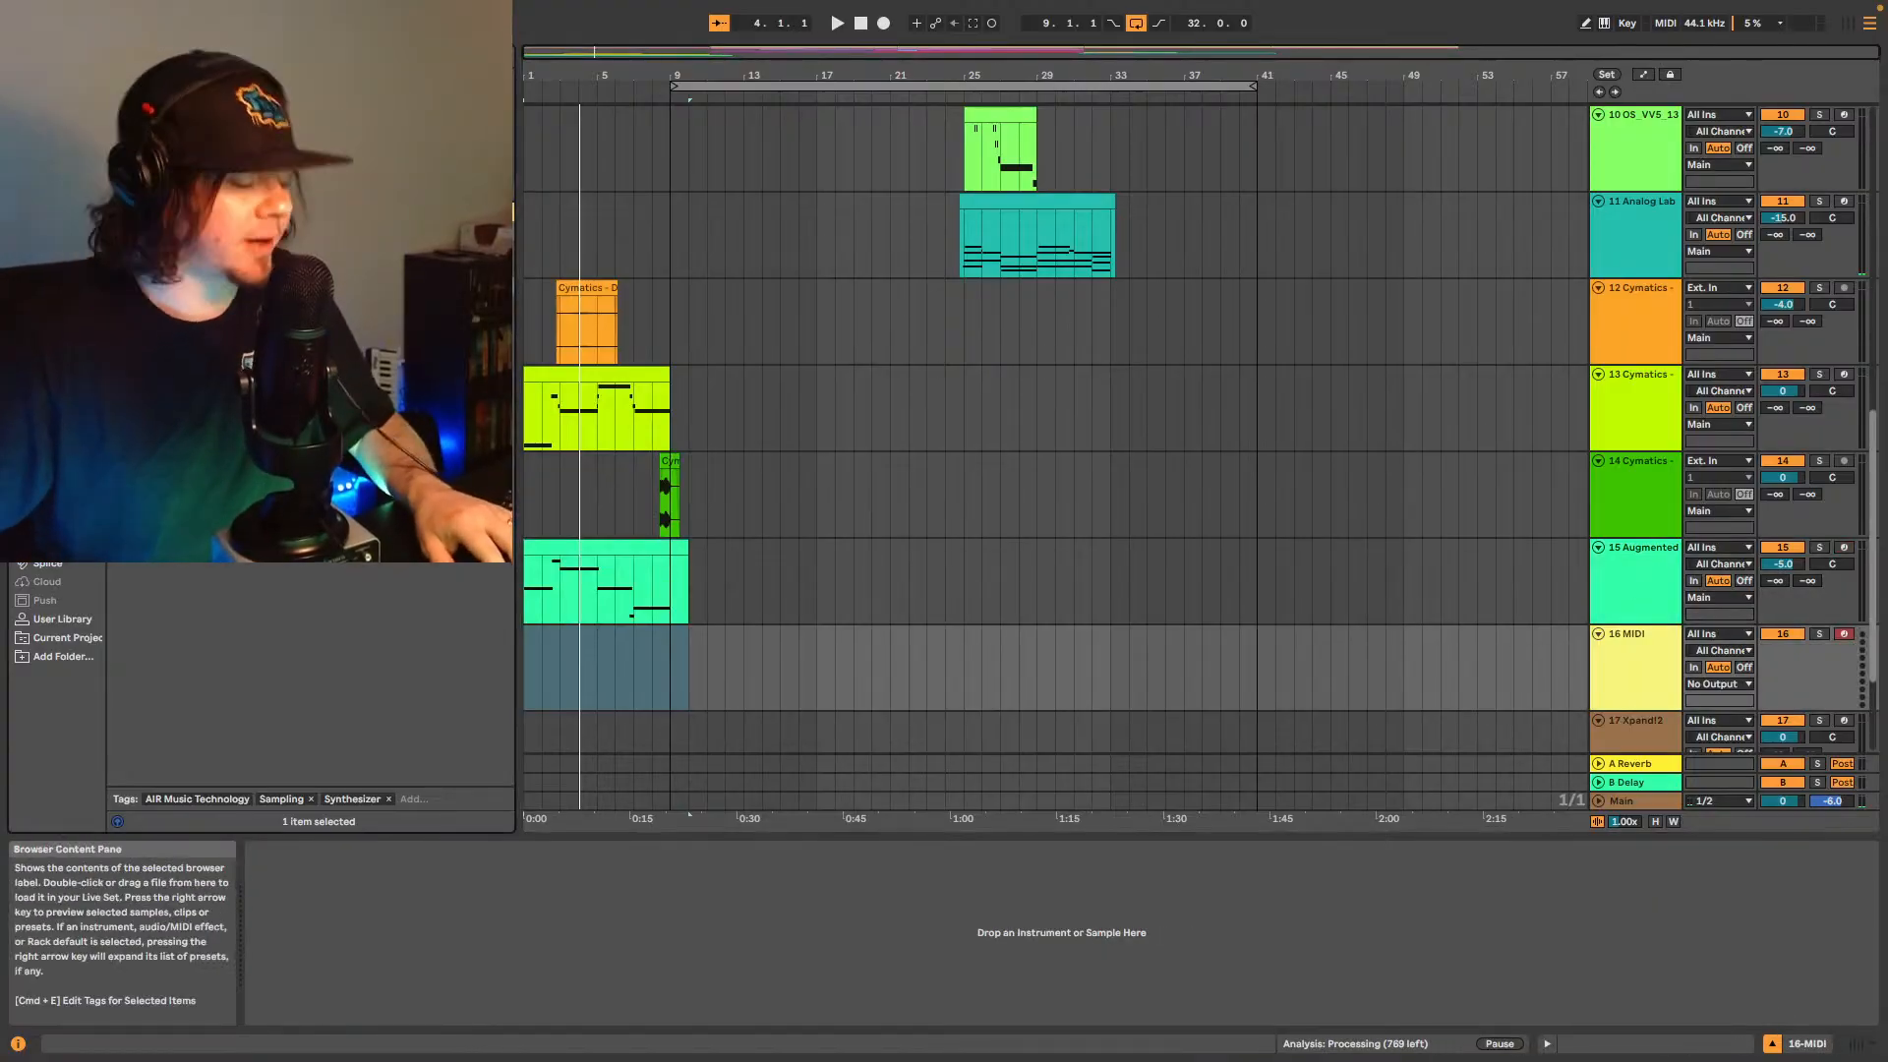
pyautogui.press('Escape')
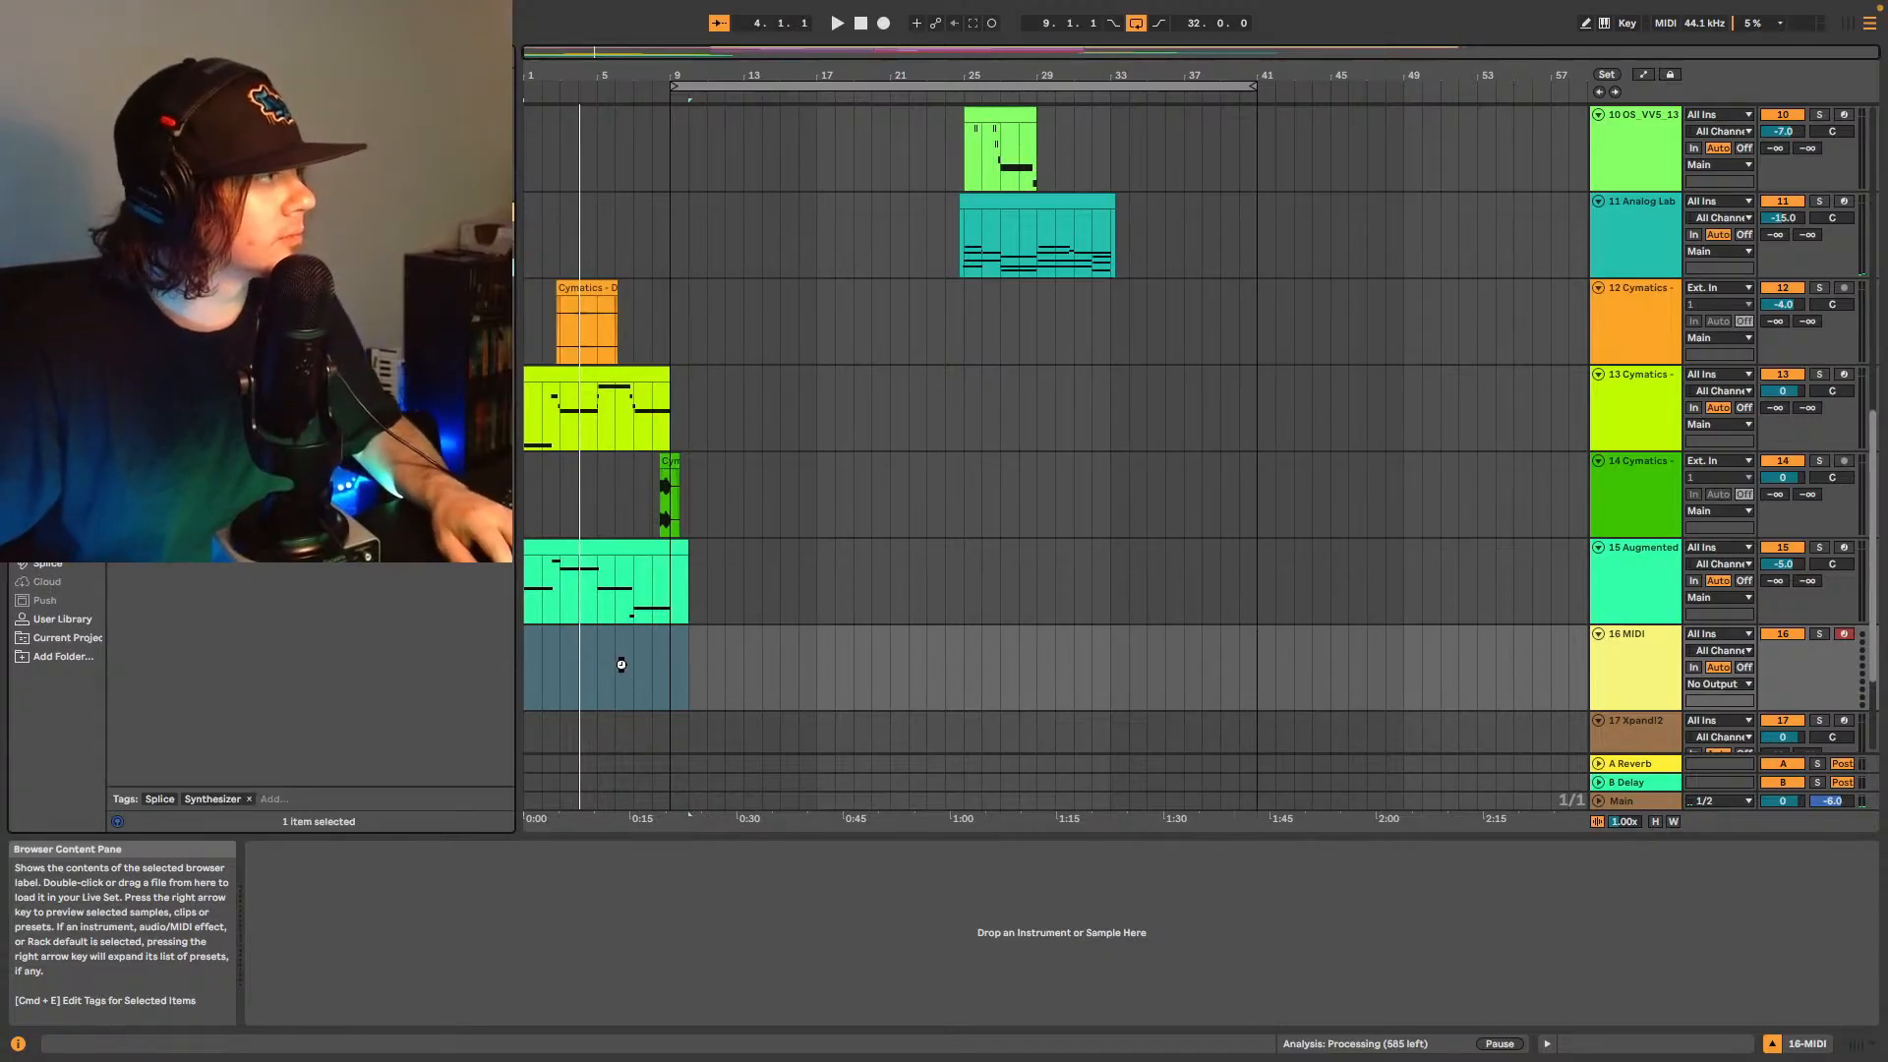
pyautogui.moveTo(620, 662); pyautogui.dragTo(621, 666)
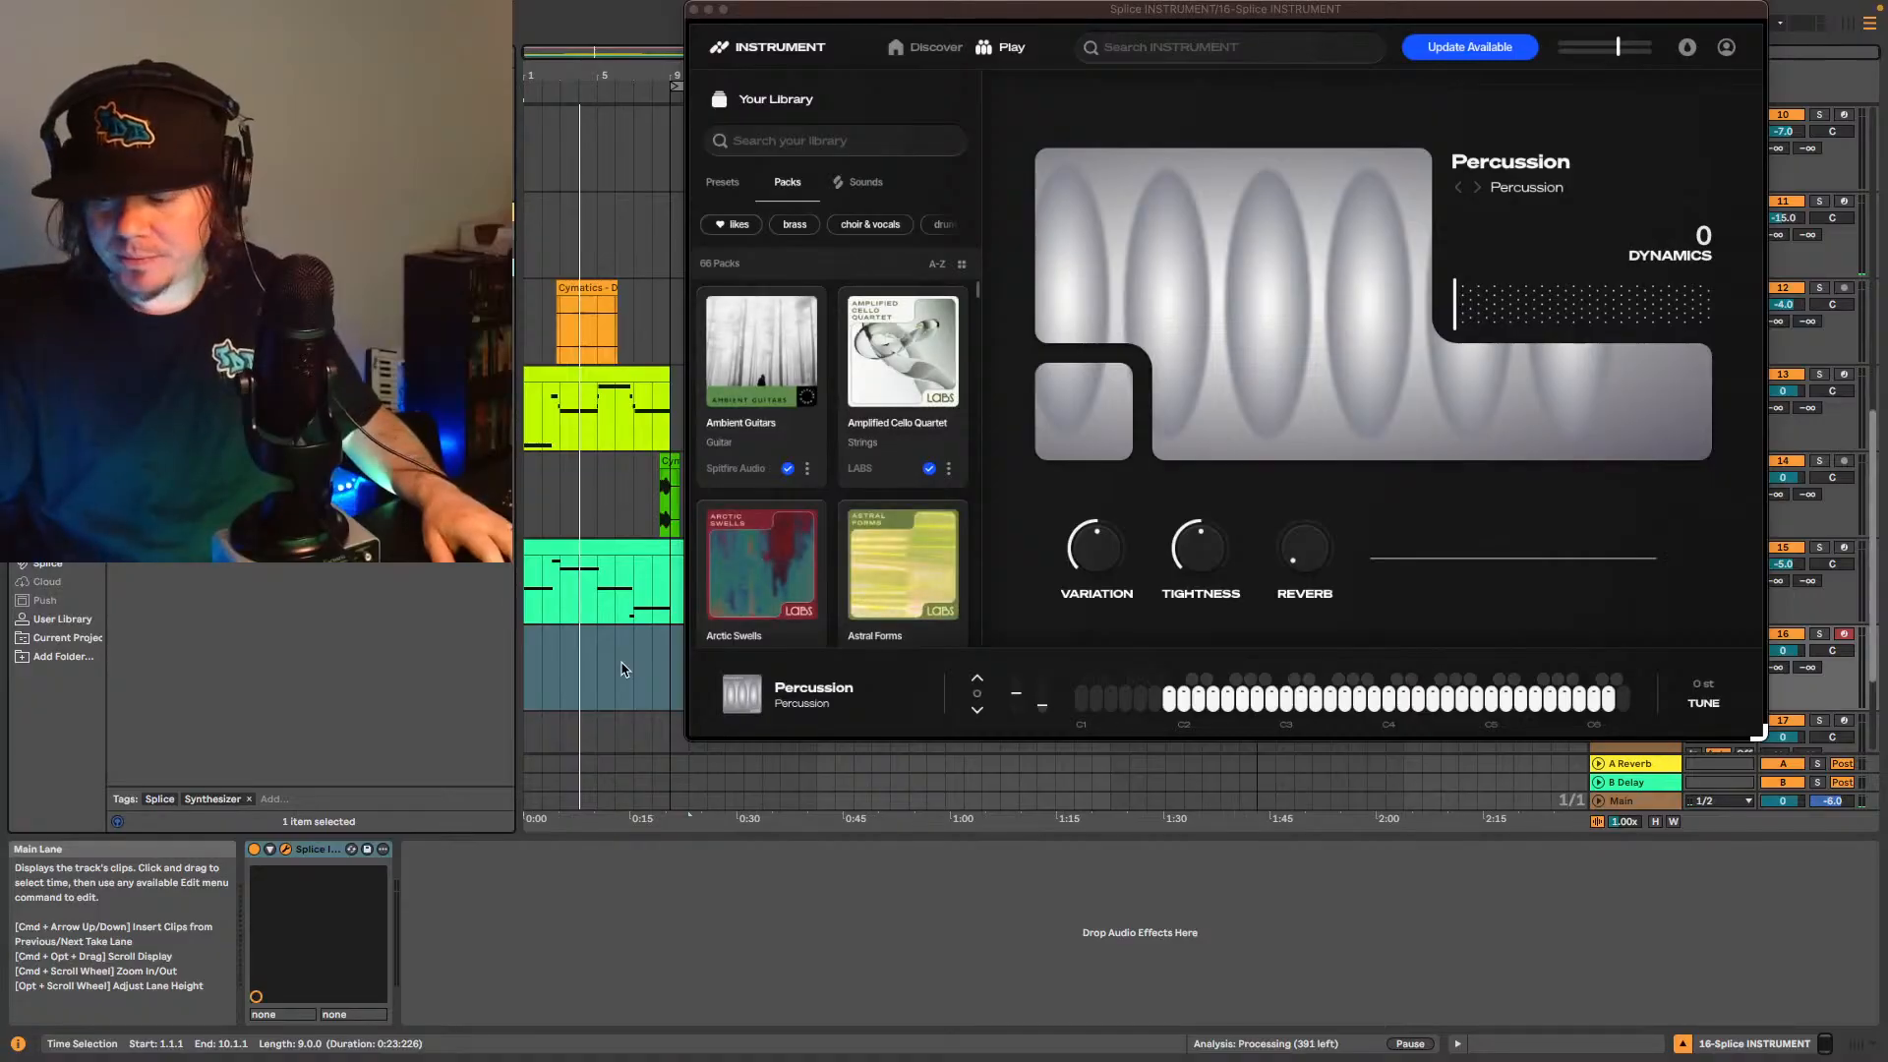
# - Load the Broken Prairie Organ preset from the Ambient Guitars pack in Splice INSTRUMENT
pyautogui.click(777, 413)
pyautogui.scroll(-3, 847, 519)
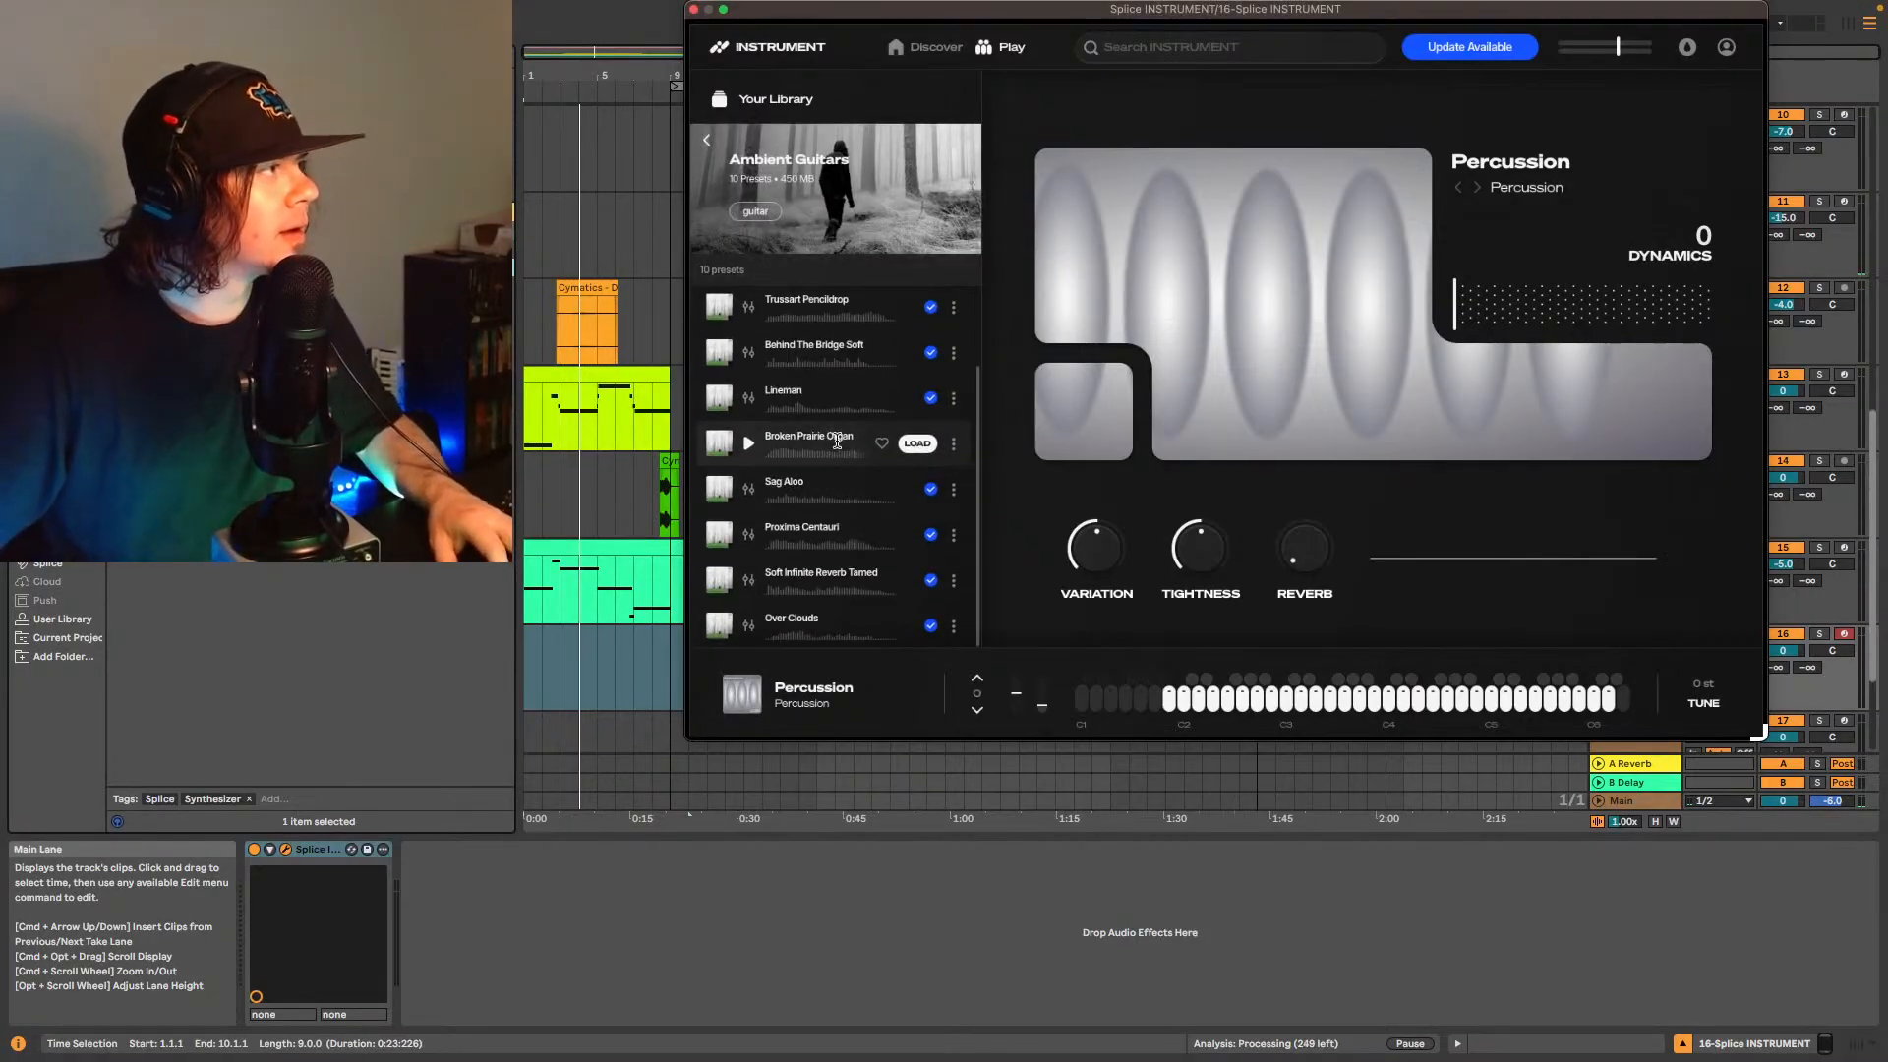
pyautogui.click(917, 444)
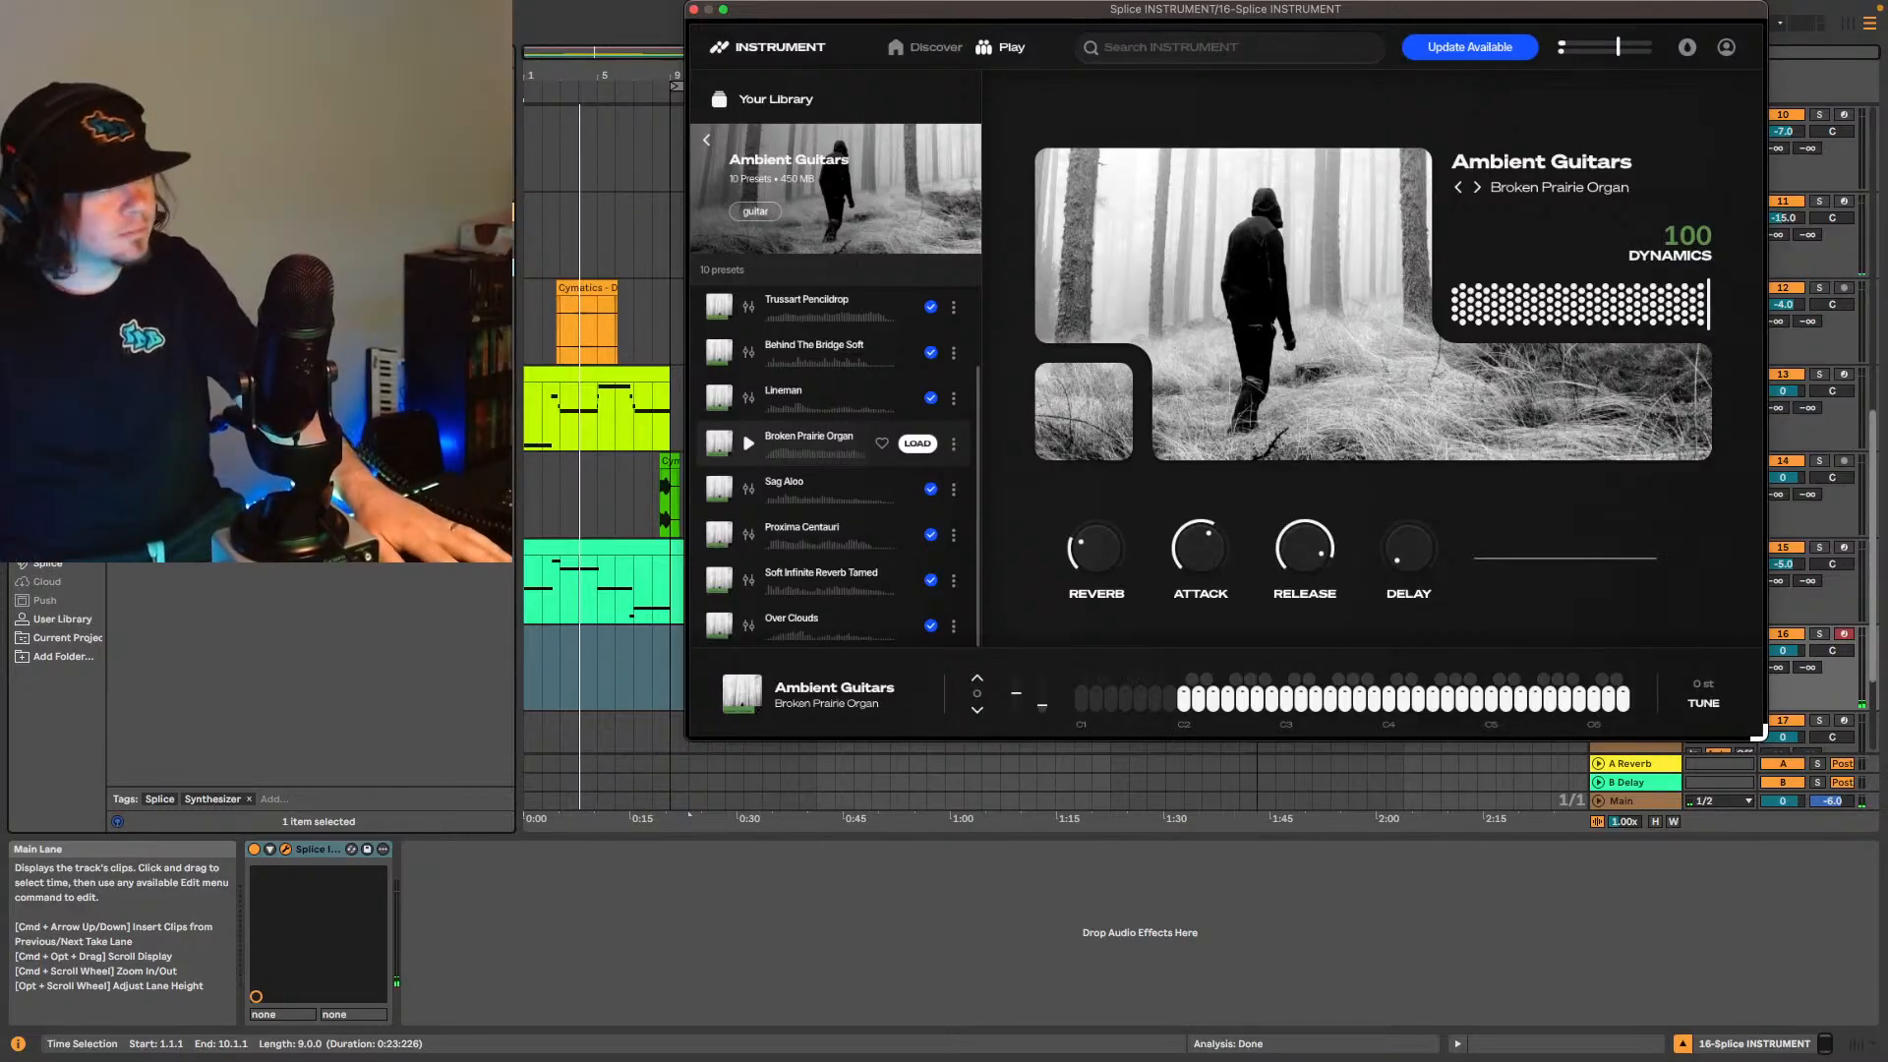
# - Capture the played part as a MIDI clip on the Splice INSTRUMENT track and close the plug-in window
pyautogui.click(531, 942)
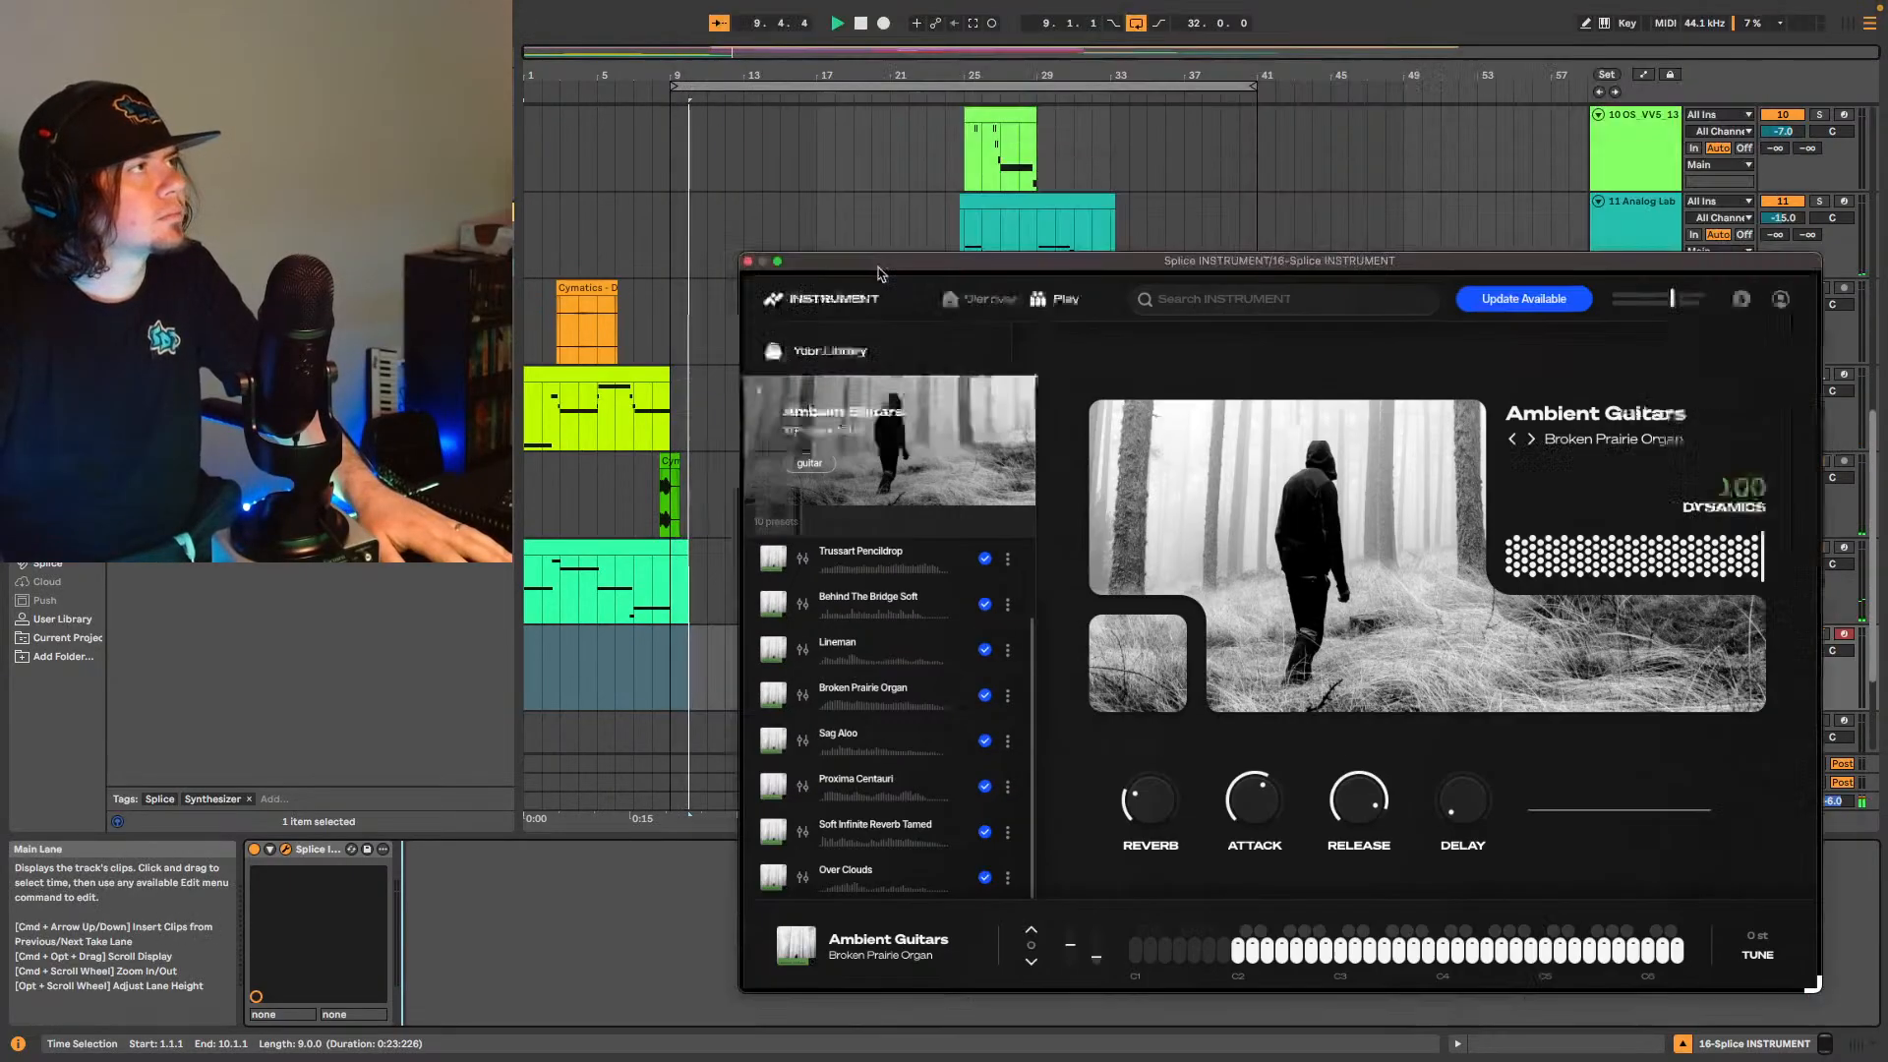
pyautogui.moveTo(820, 10); pyautogui.dragTo(923, 371)
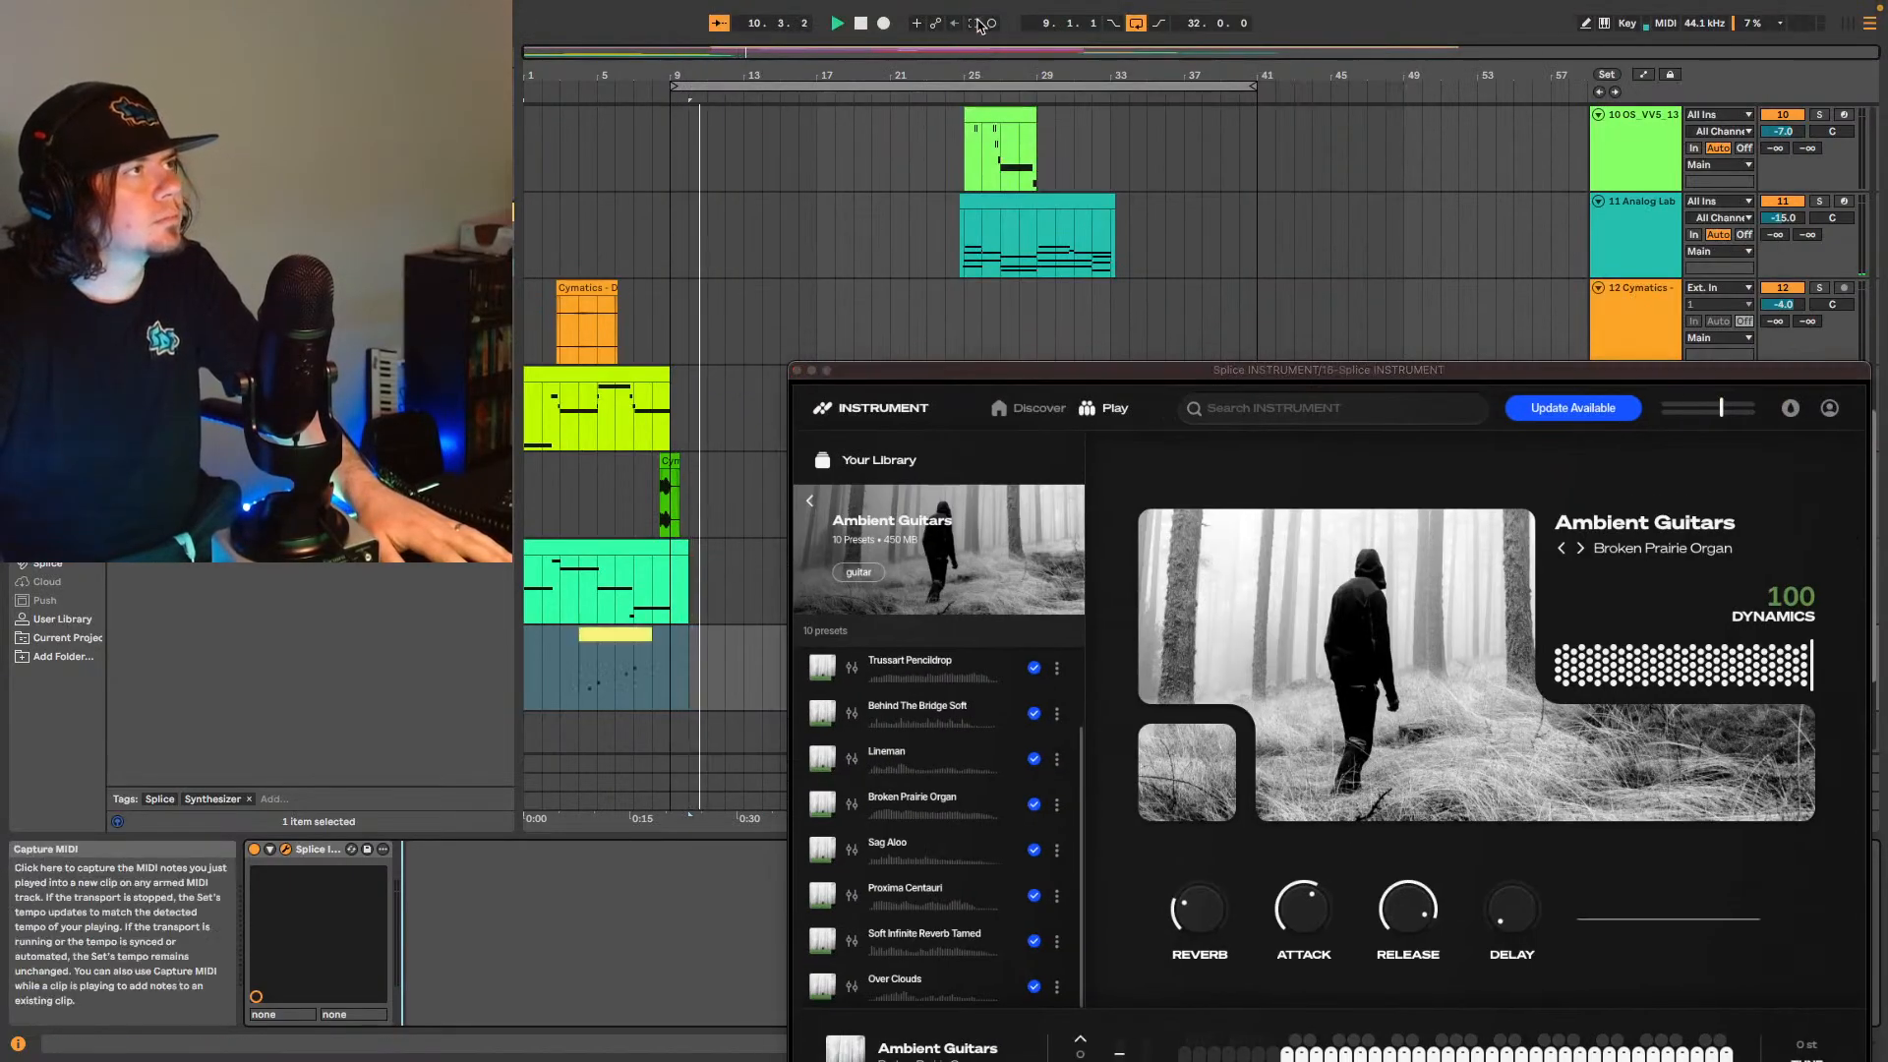
pyautogui.click(597, 621)
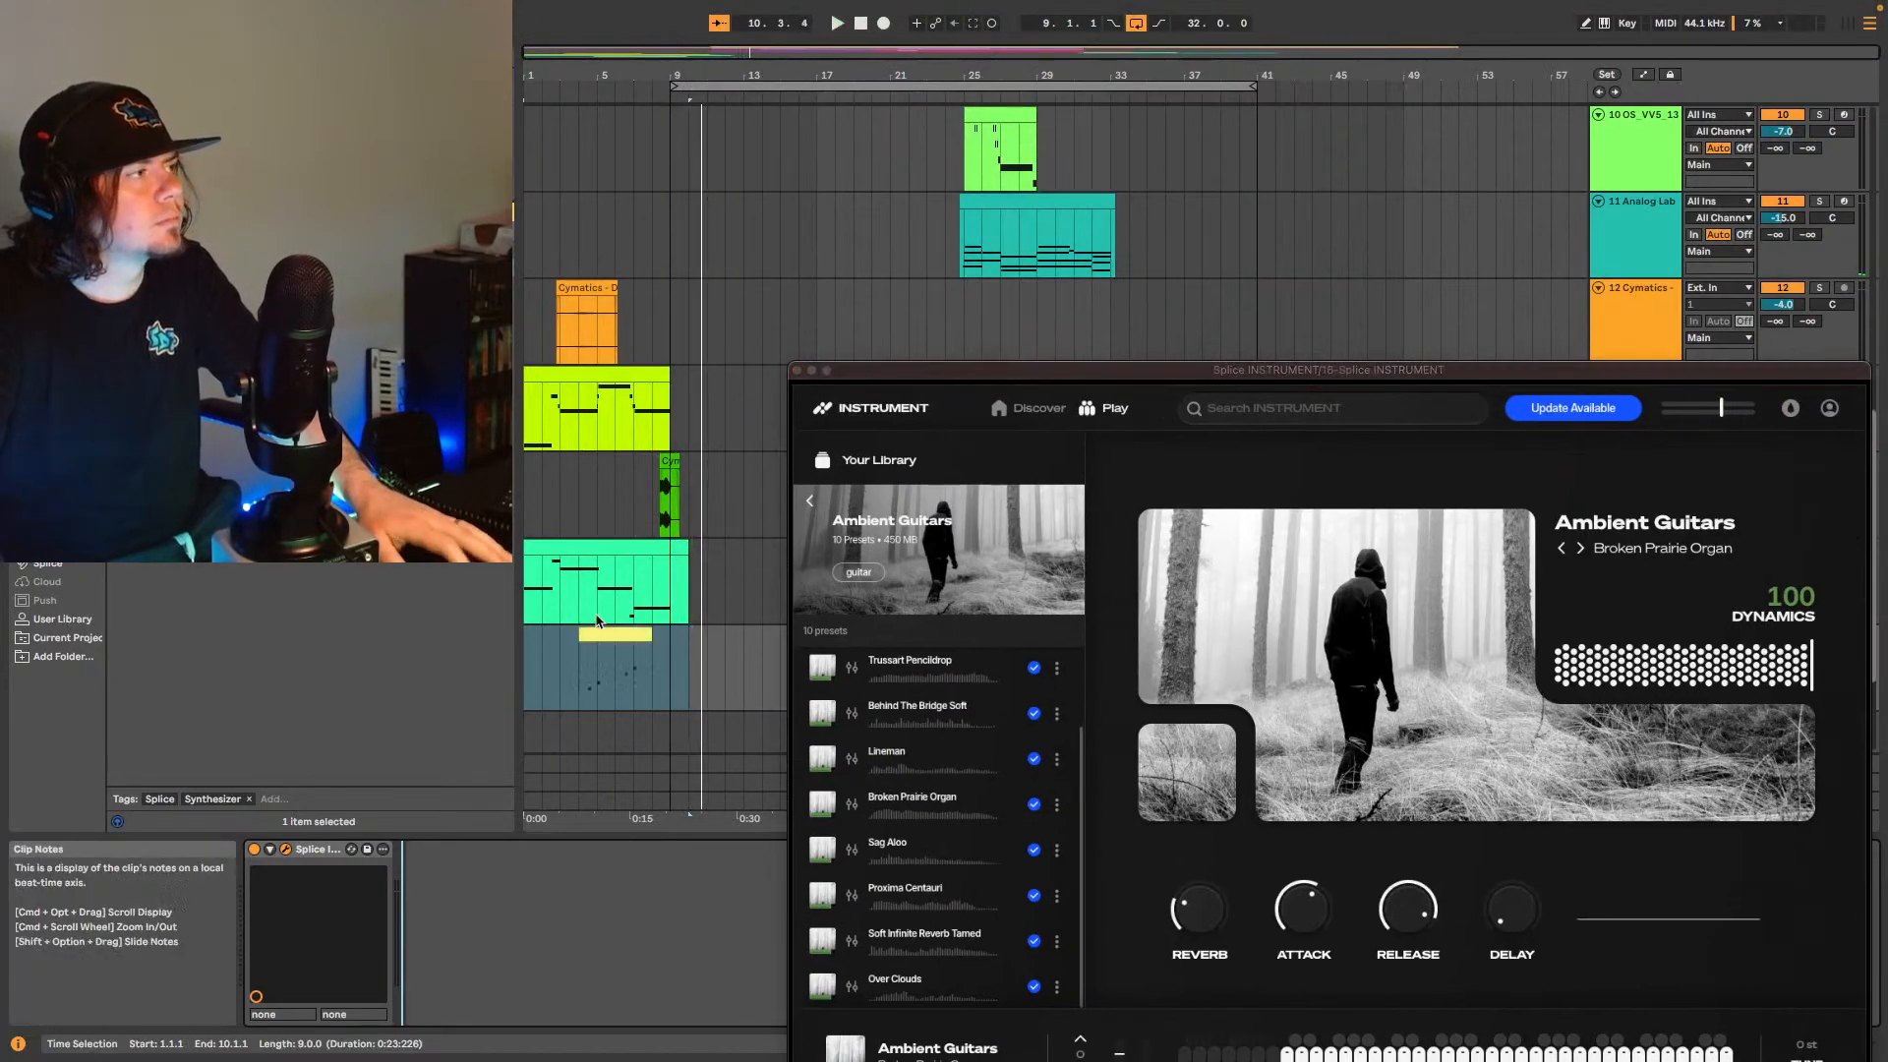
pyautogui.click(584, 676)
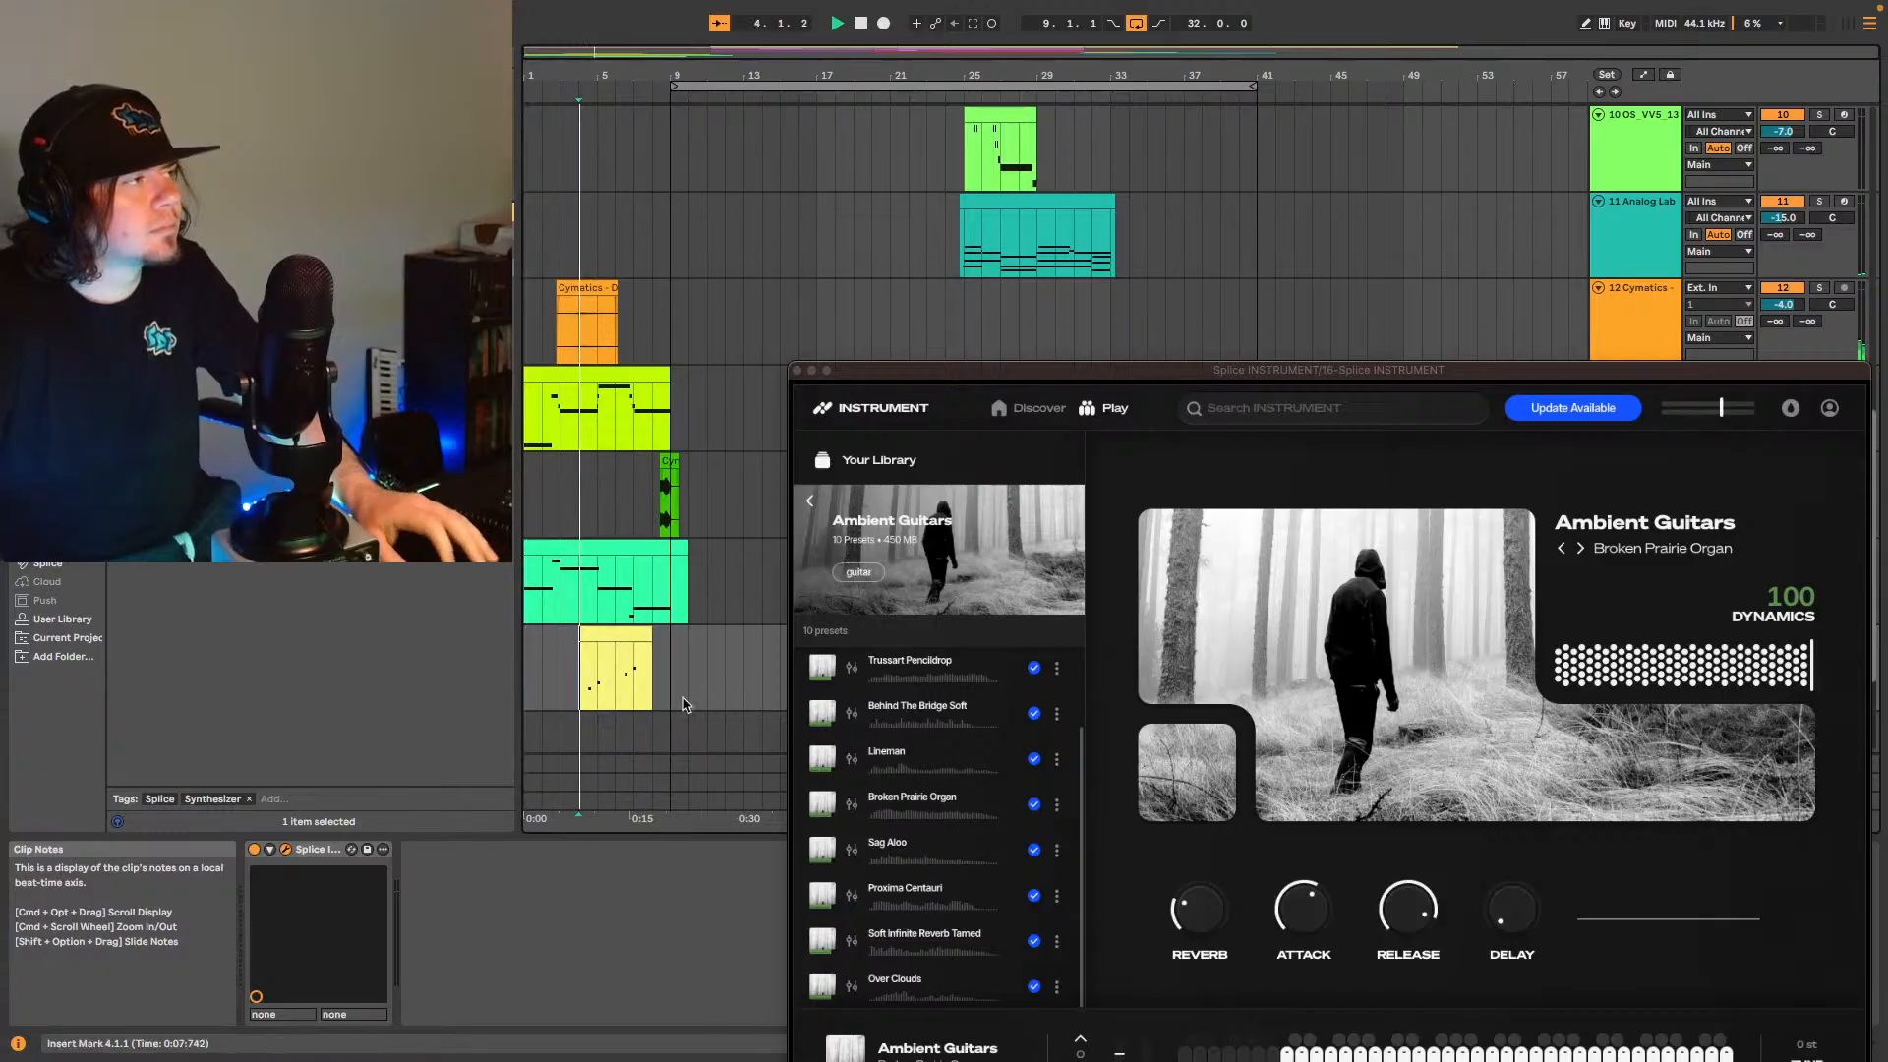
pyautogui.click(798, 371)
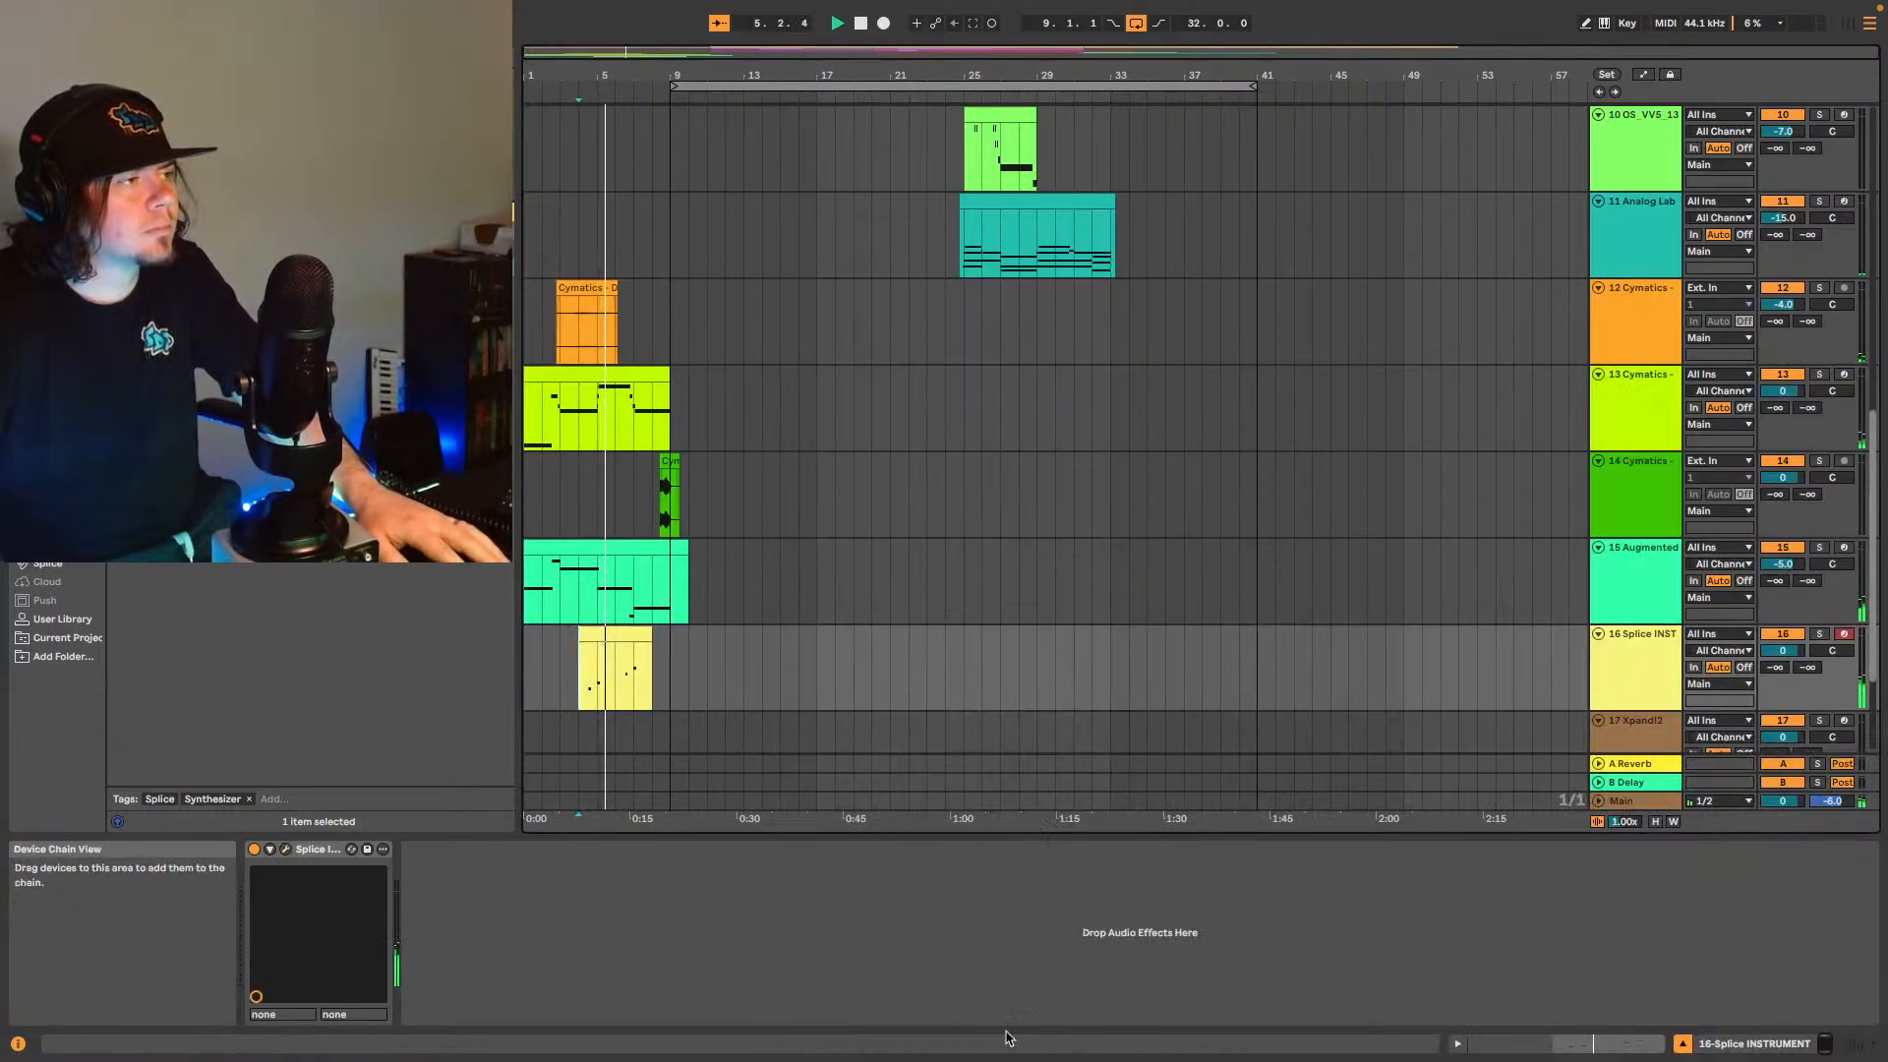
# - Trim the start of the captured Splice INSTRUMENT clip to bar 6 and set the track's volume to -7 dB
pyautogui.click(1584, 1044)
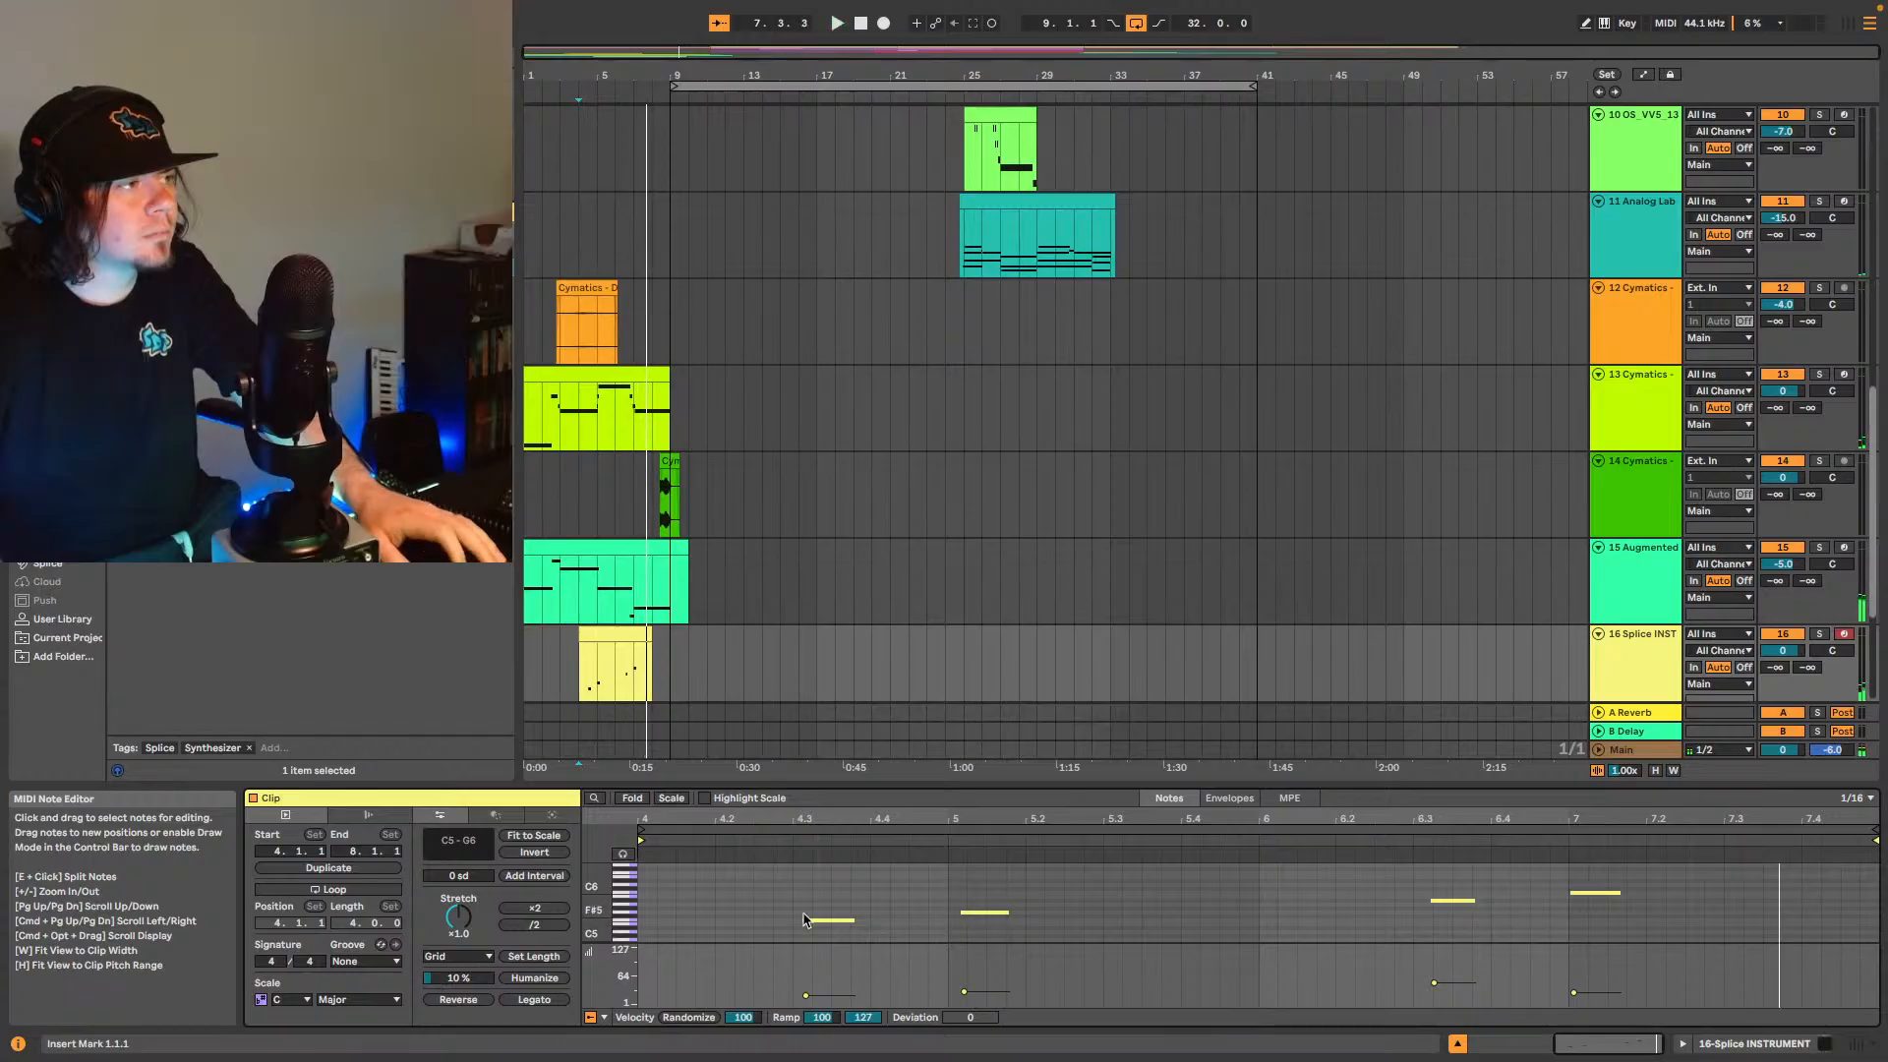
pyautogui.moveTo(587, 634); pyautogui.dragTo(616, 635)
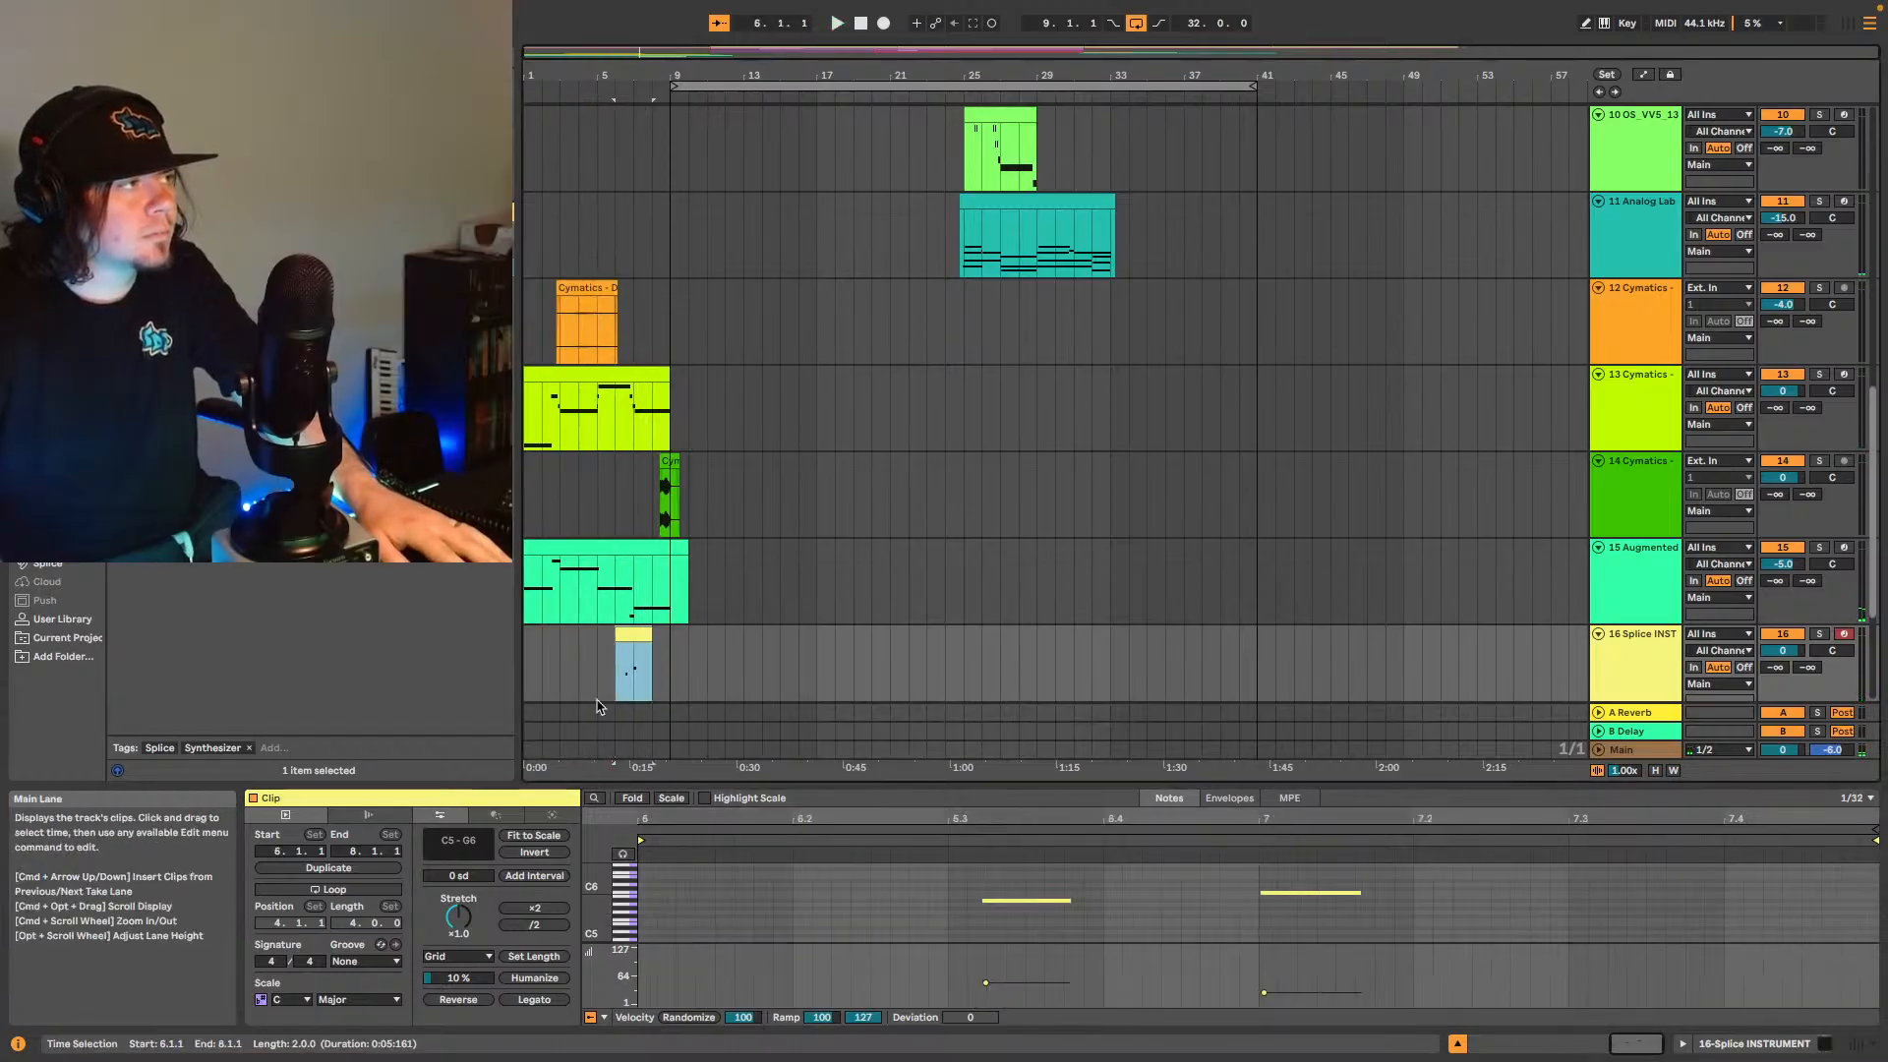
pyautogui.click(600, 658)
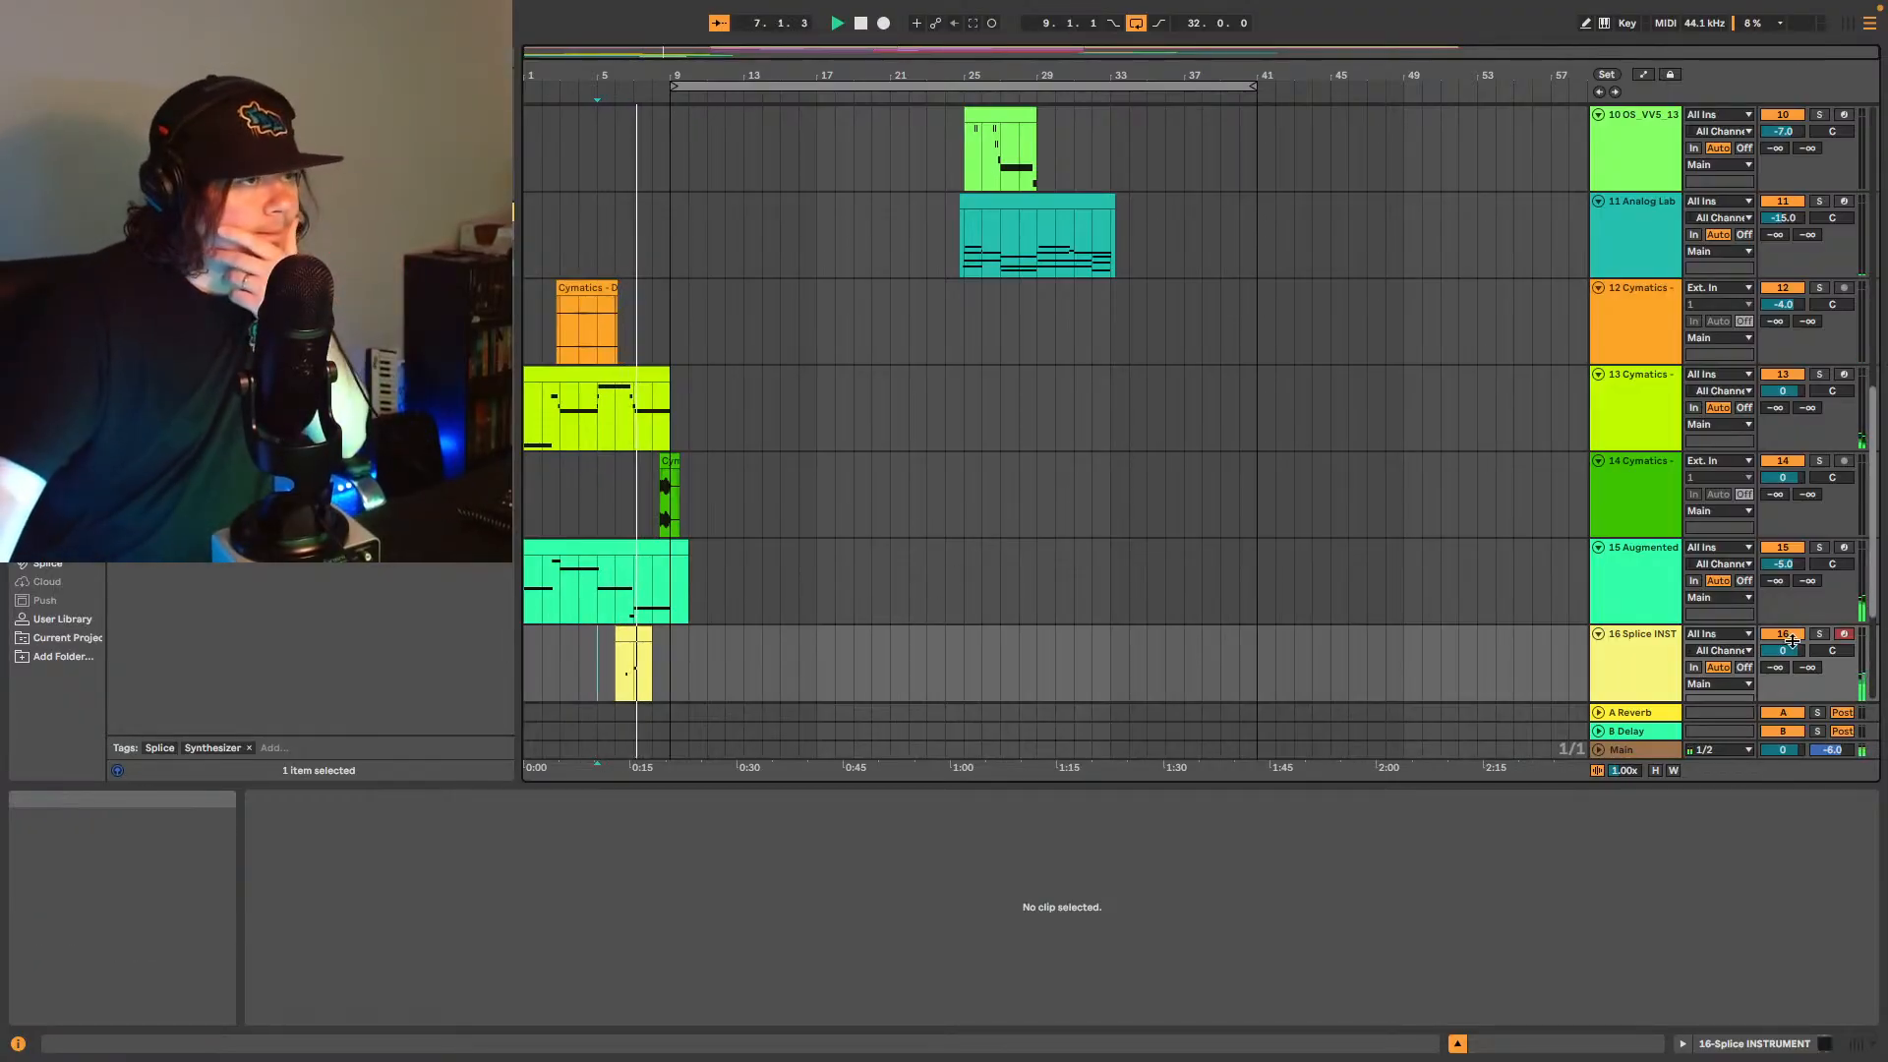
pyautogui.moveTo(1793, 657); pyautogui.dragTo(1795, 659)
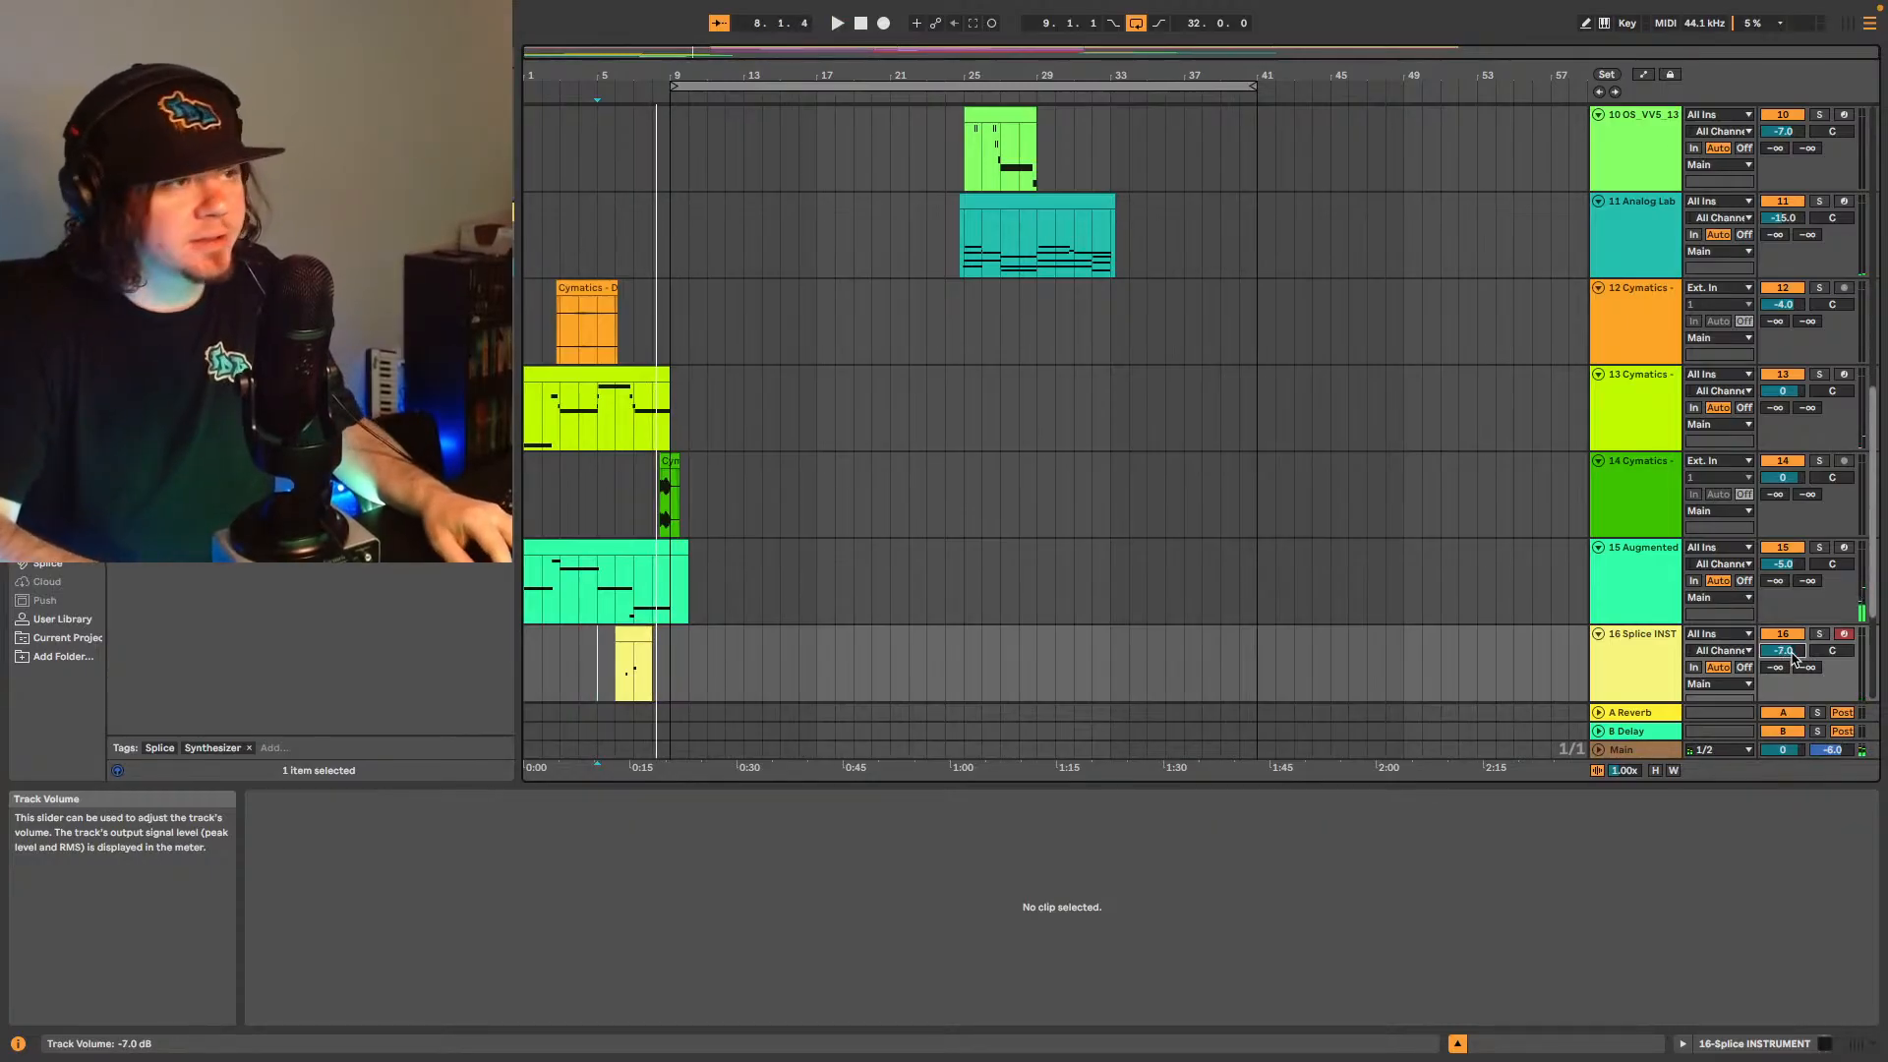
# - Set the Splice INSTRUMENT track's volume to -9 dB, select the first Xpand!2 track and close its plug-in window
pyautogui.click(634, 668)
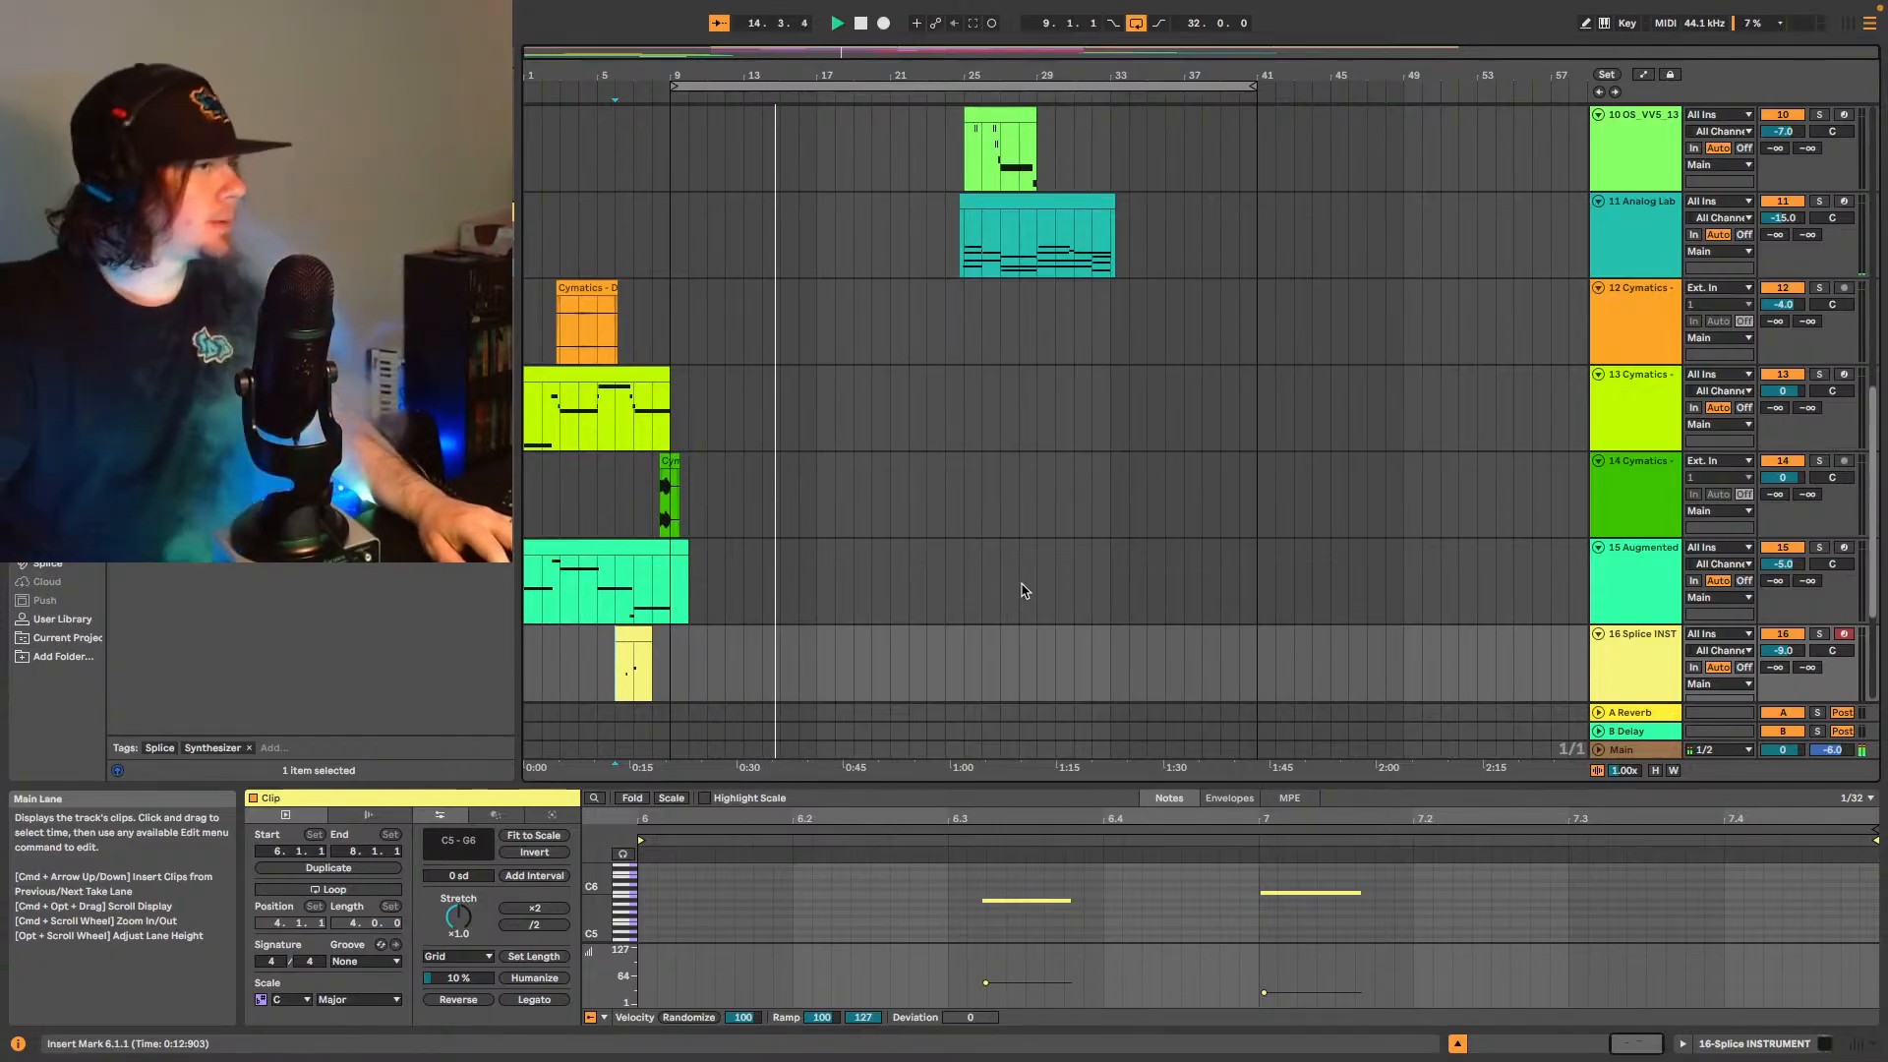
pyautogui.scroll(-3, 1287, 613)
pyautogui.click(1636, 586)
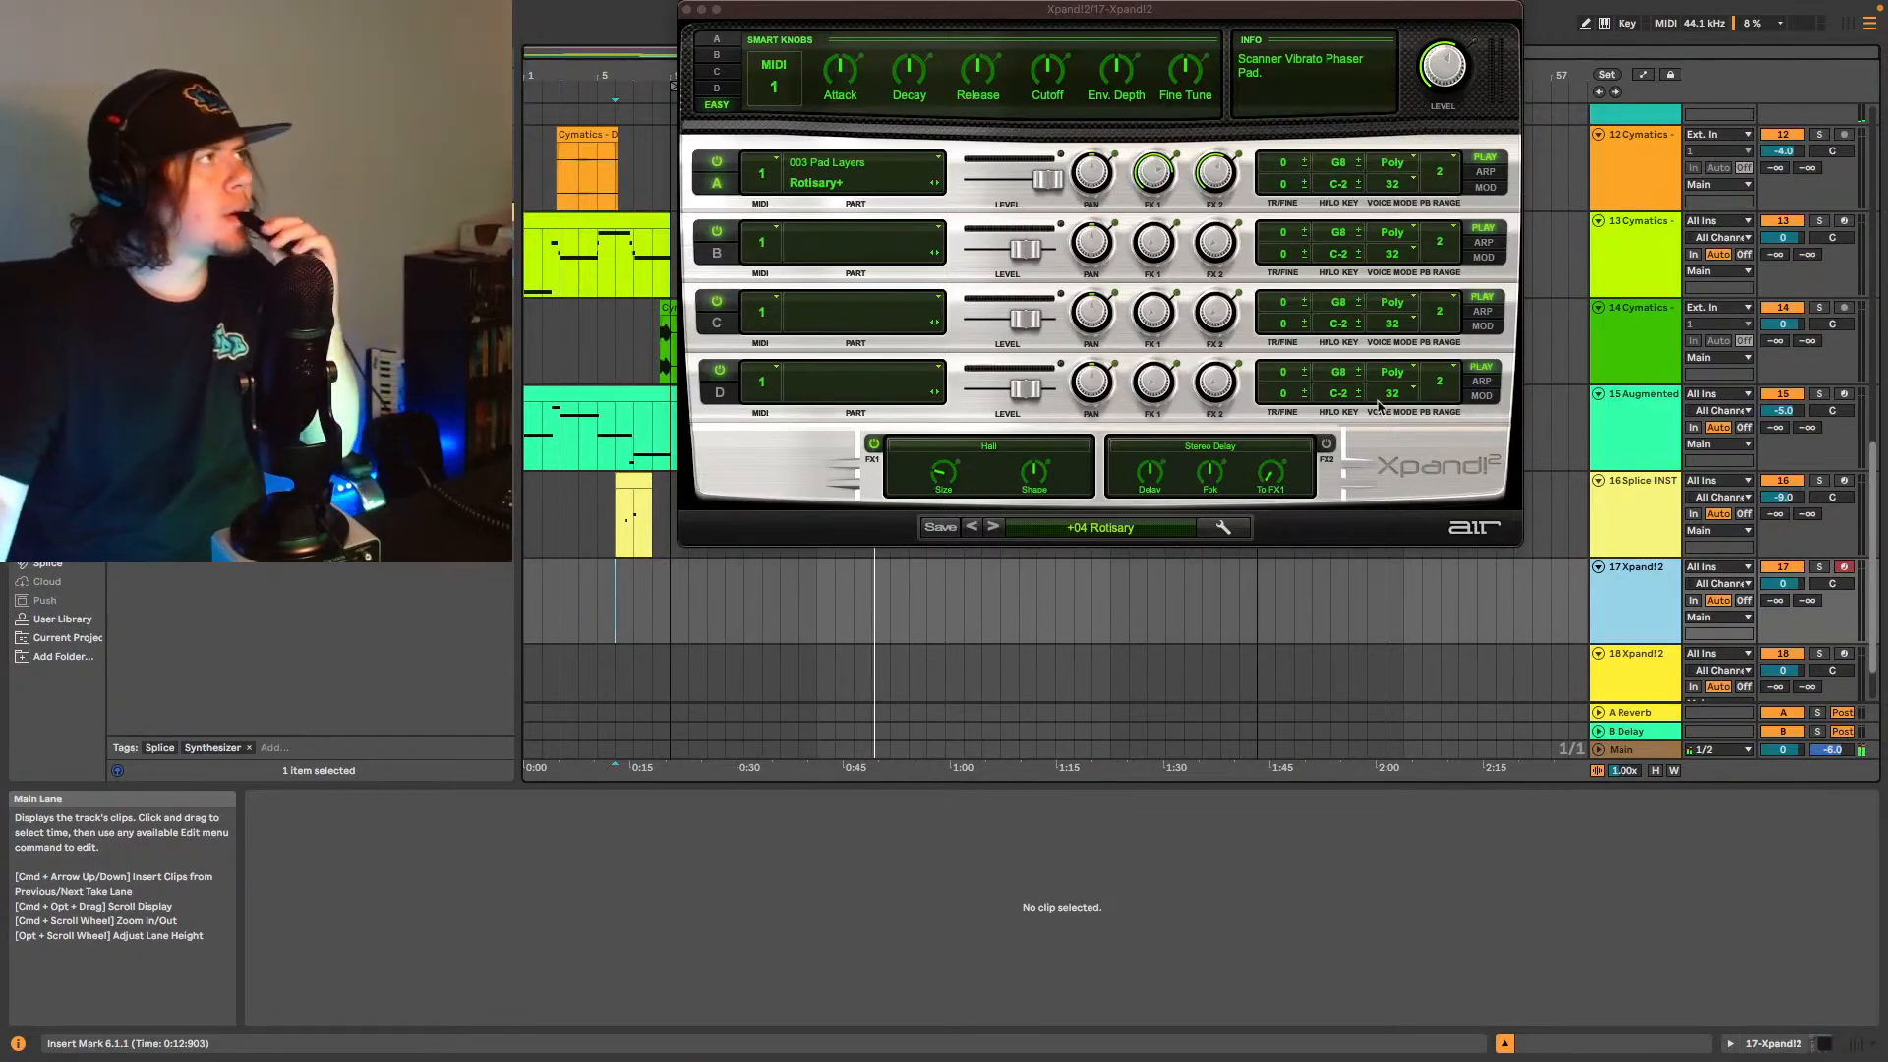
pyautogui.click(688, 10)
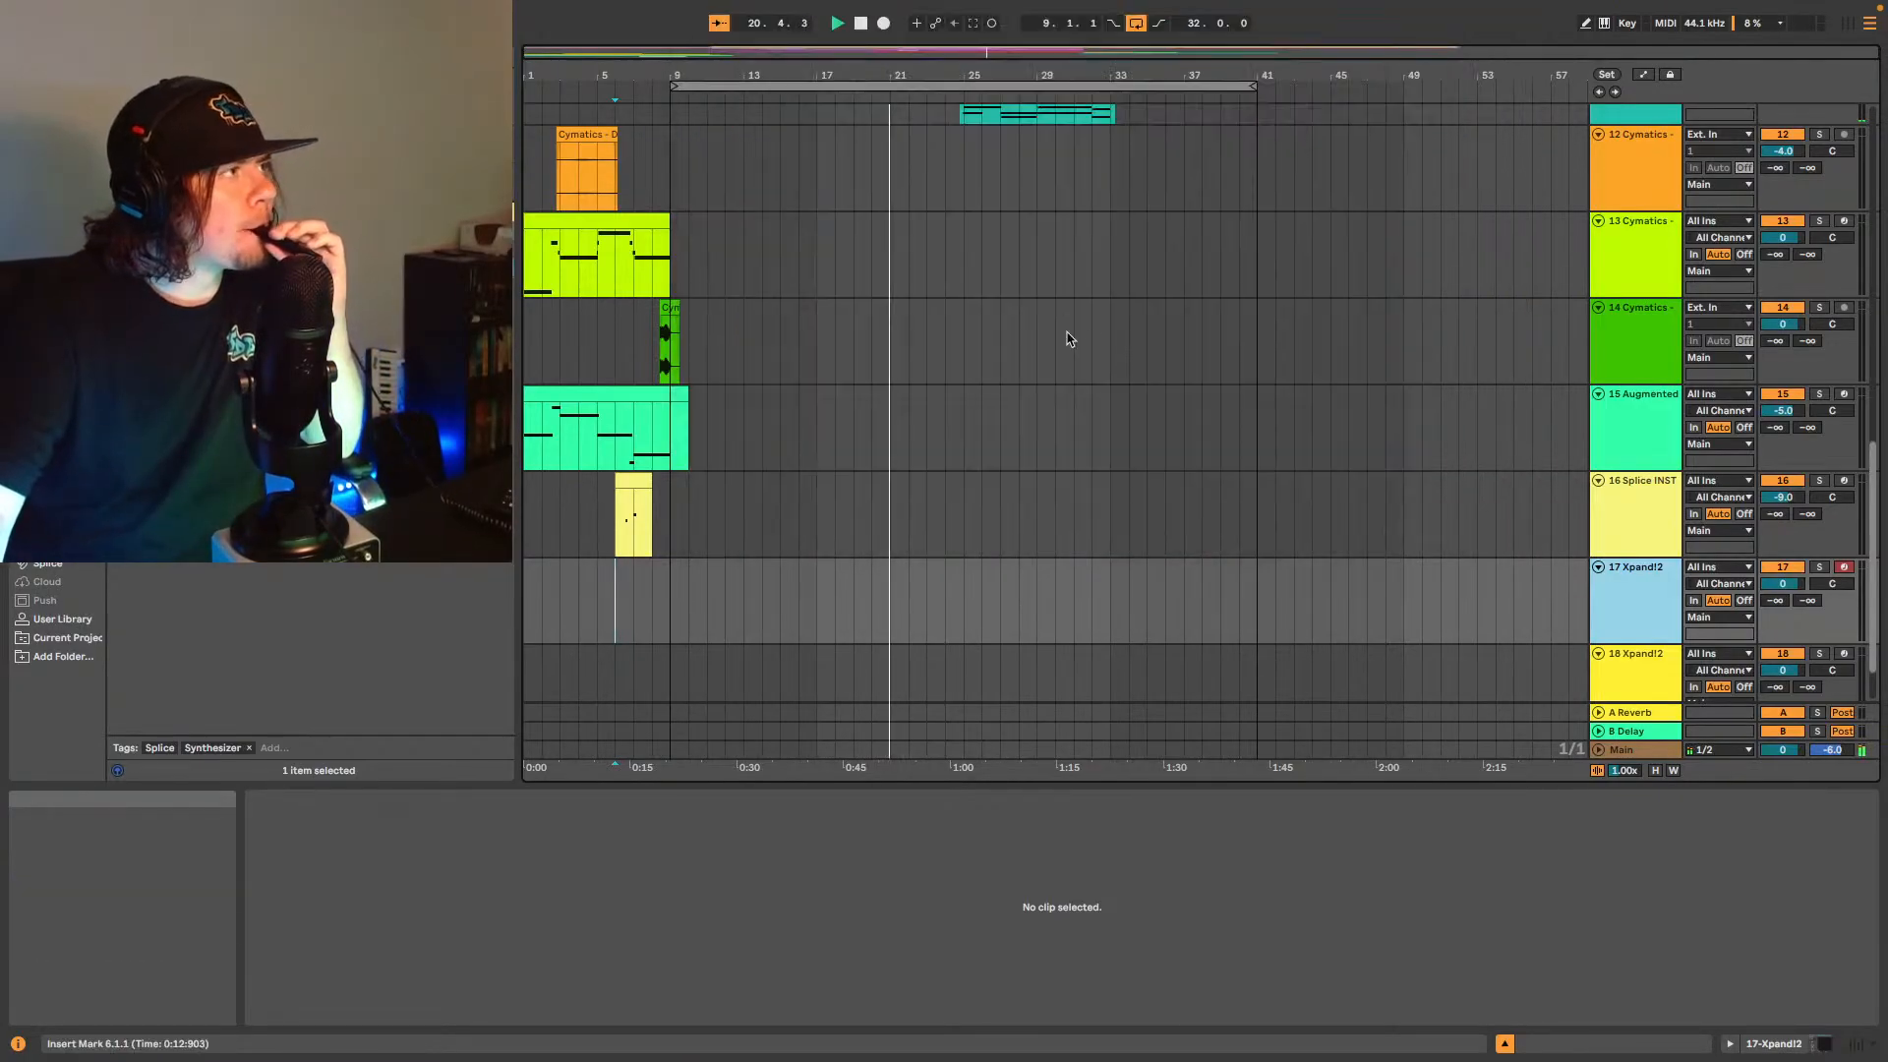
# - Set the strings violin track's volume to -21 dB and extend its clip's end to about bar 26 with a short fade-out
pyautogui.scroll(10, 1066, 337)
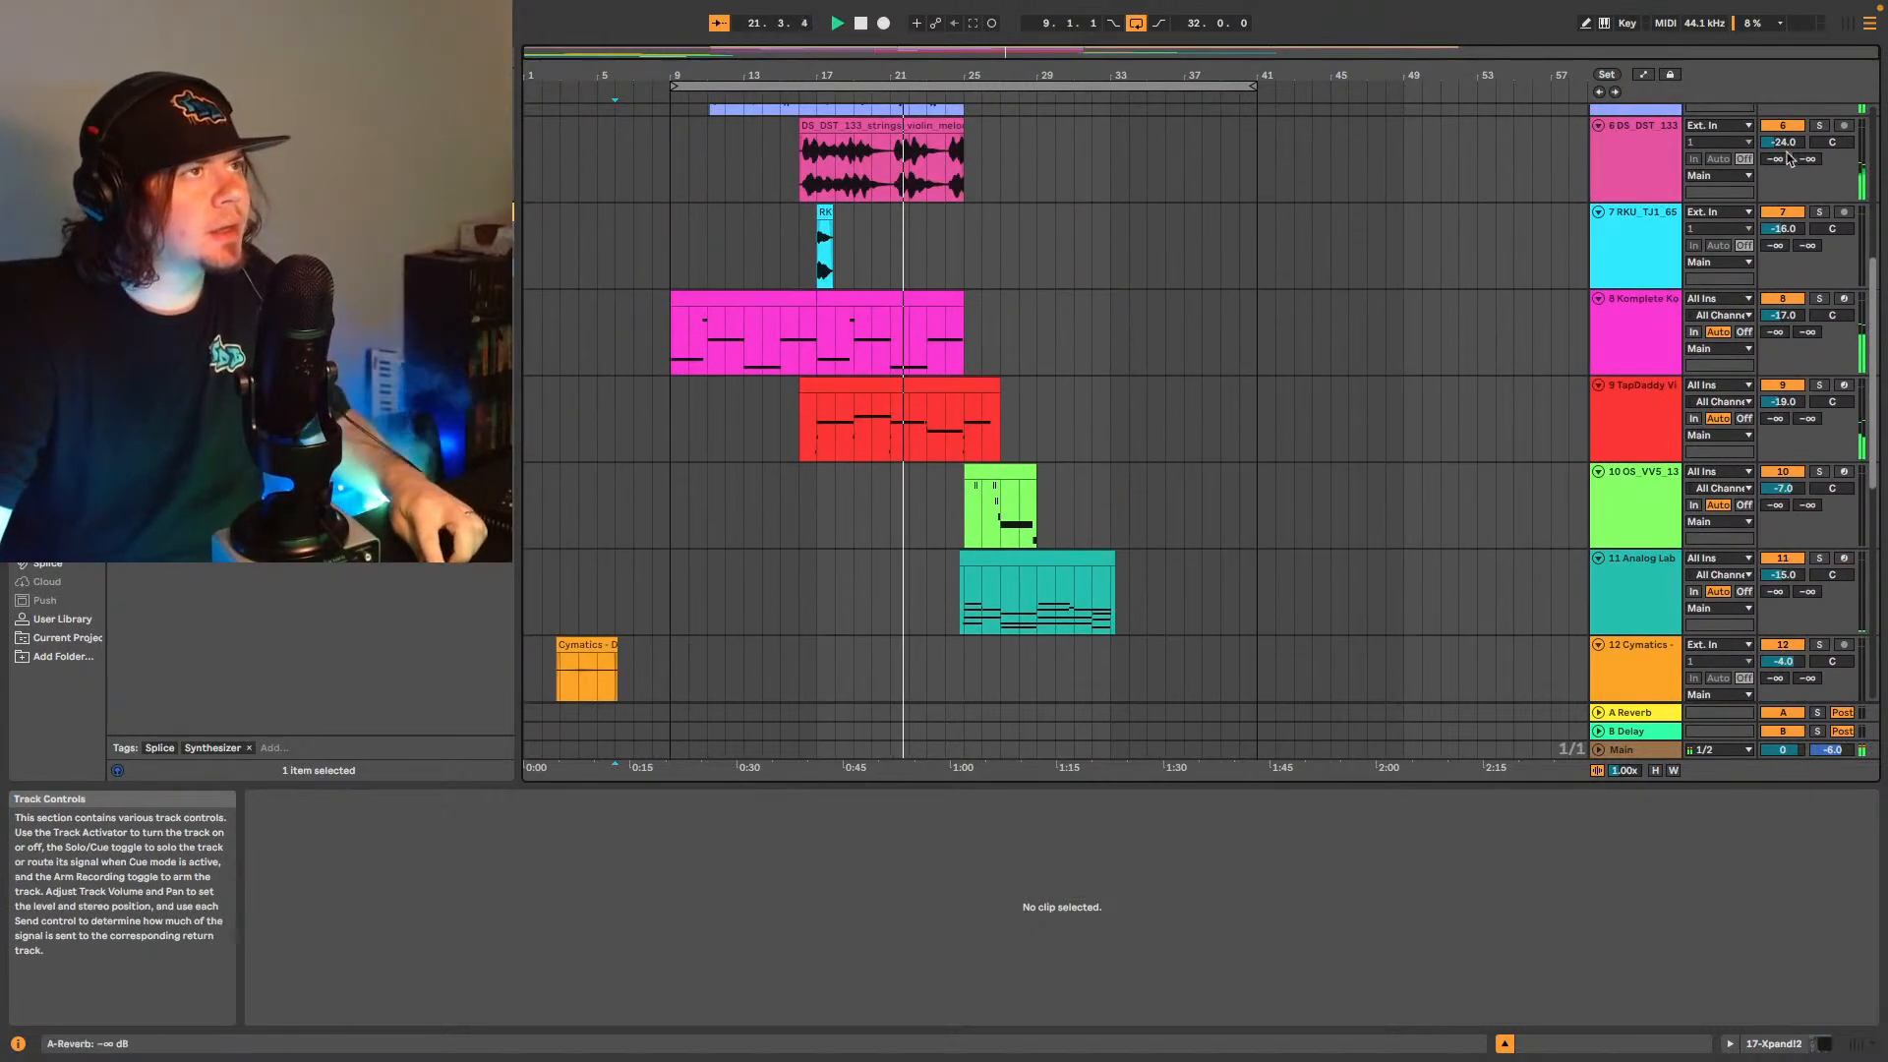
pyautogui.scroll(3, 1788, 148)
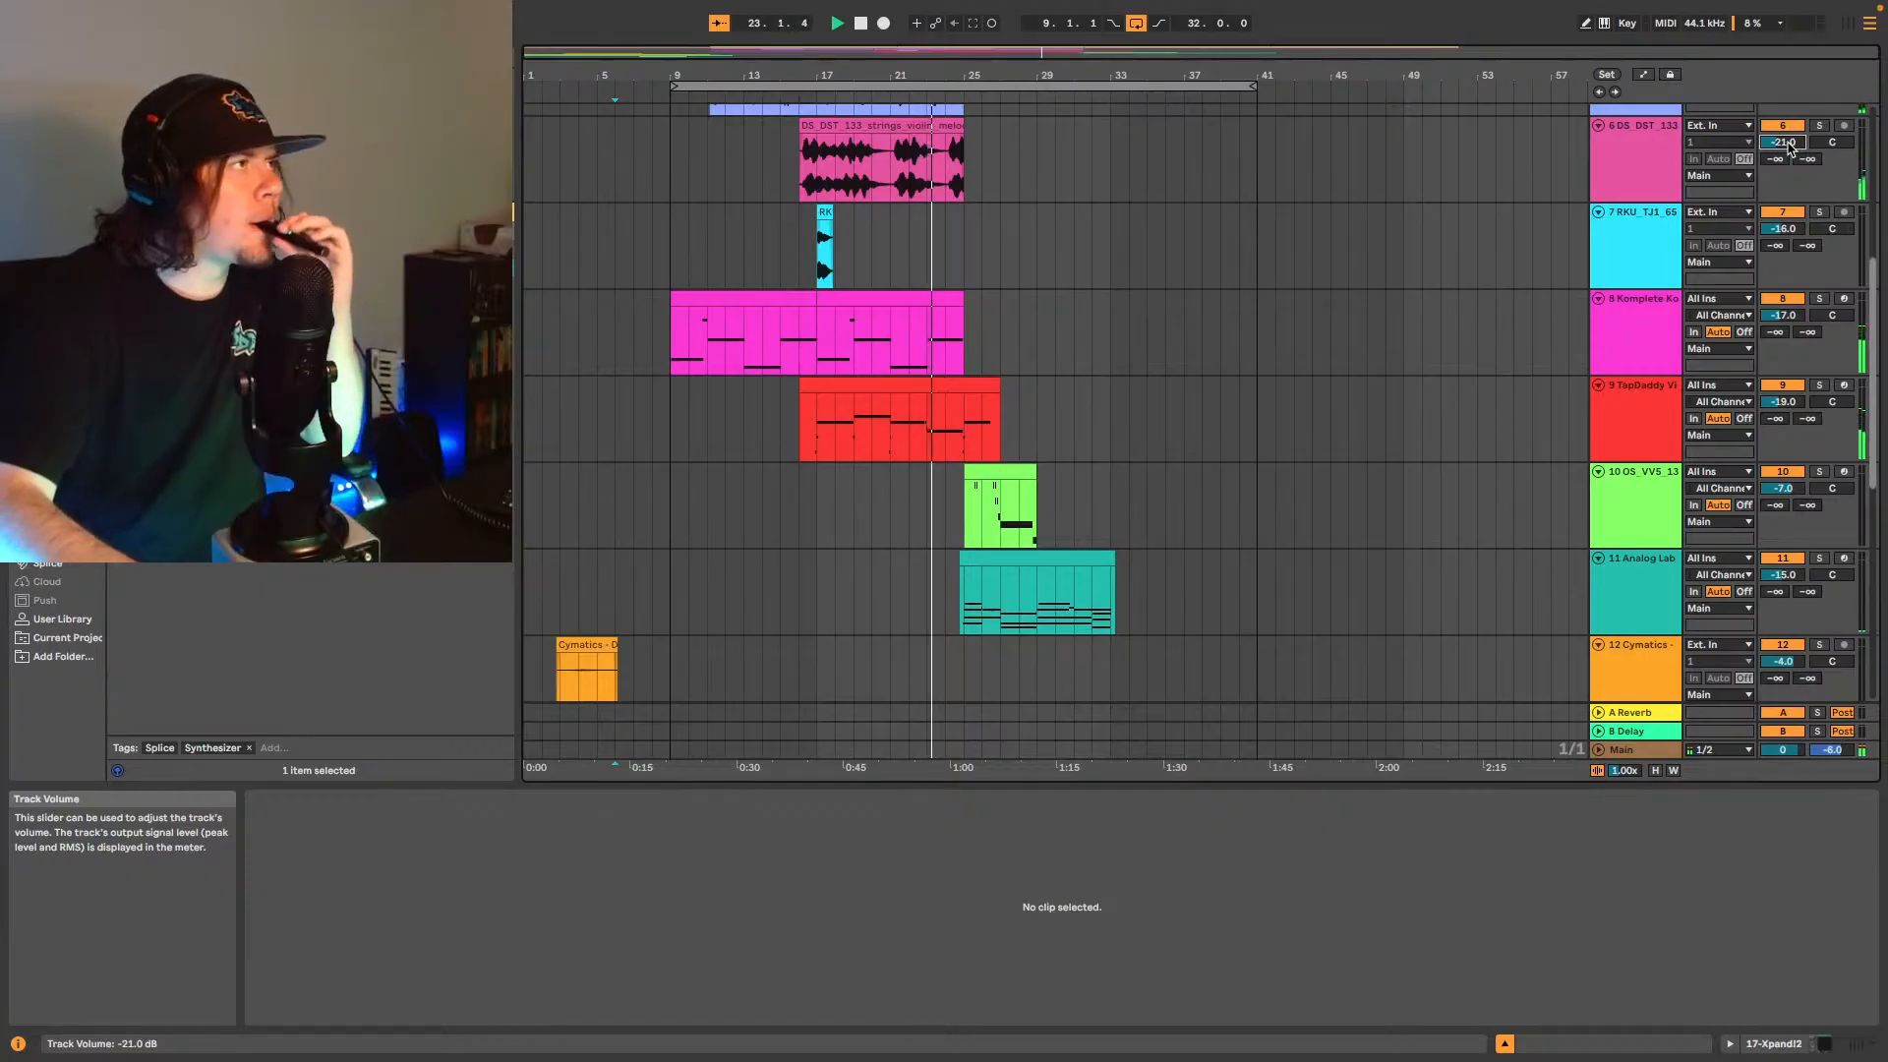
pyautogui.click(955, 125)
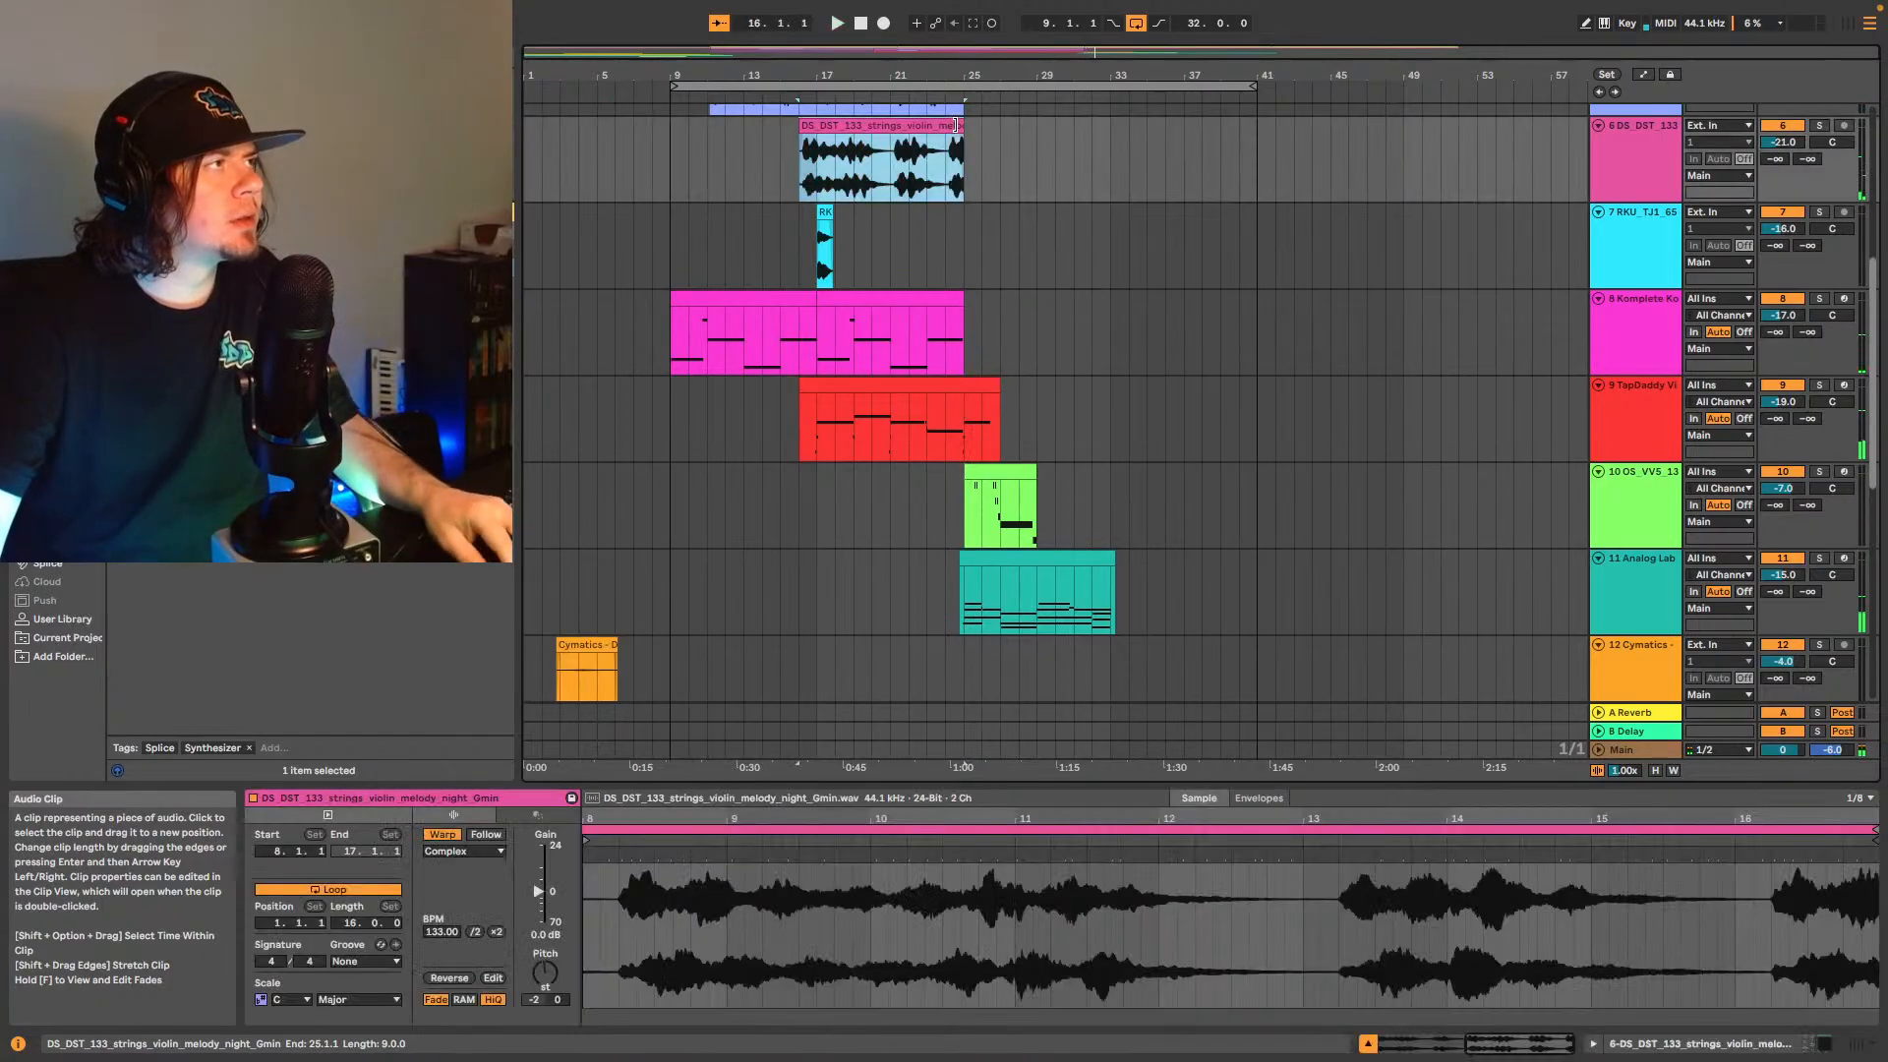
pyautogui.moveTo(955, 125); pyautogui.dragTo(981, 128)
pyautogui.click(969, 164)
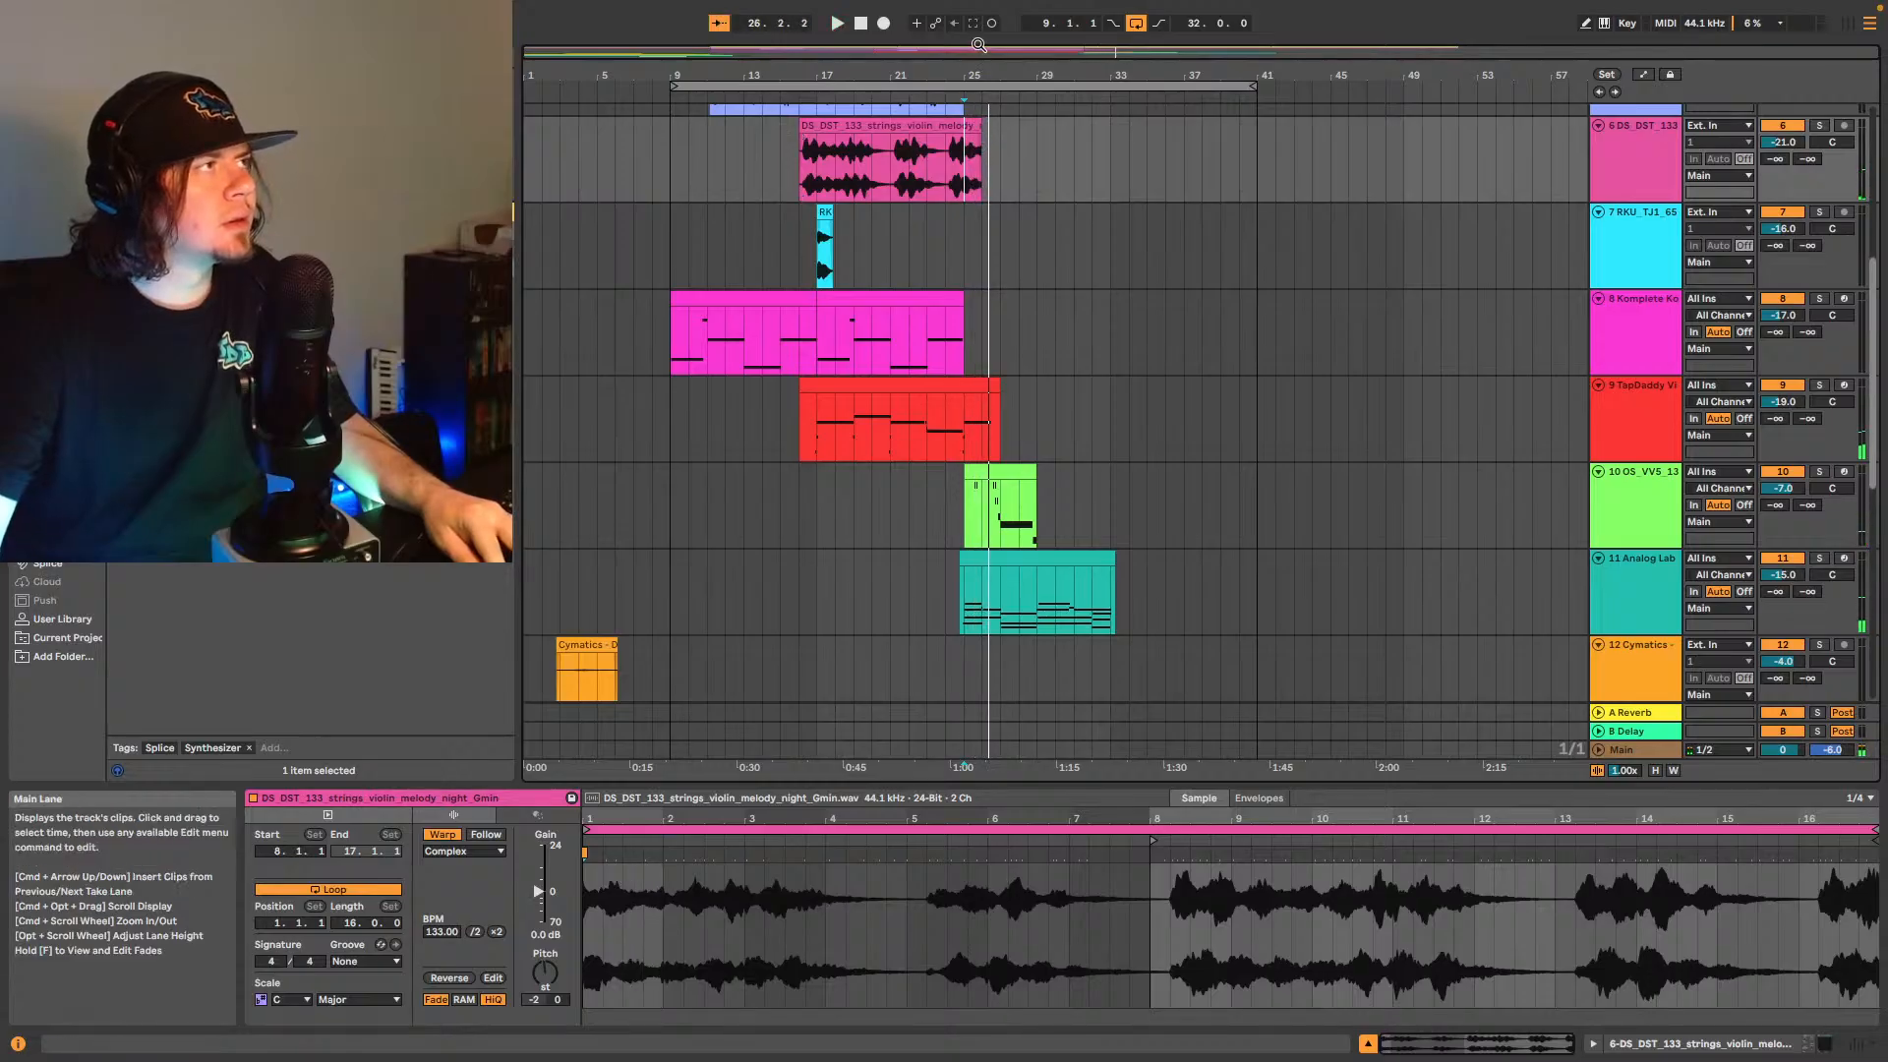
pyautogui.moveTo(979, 44); pyautogui.dragTo(1164, 164)
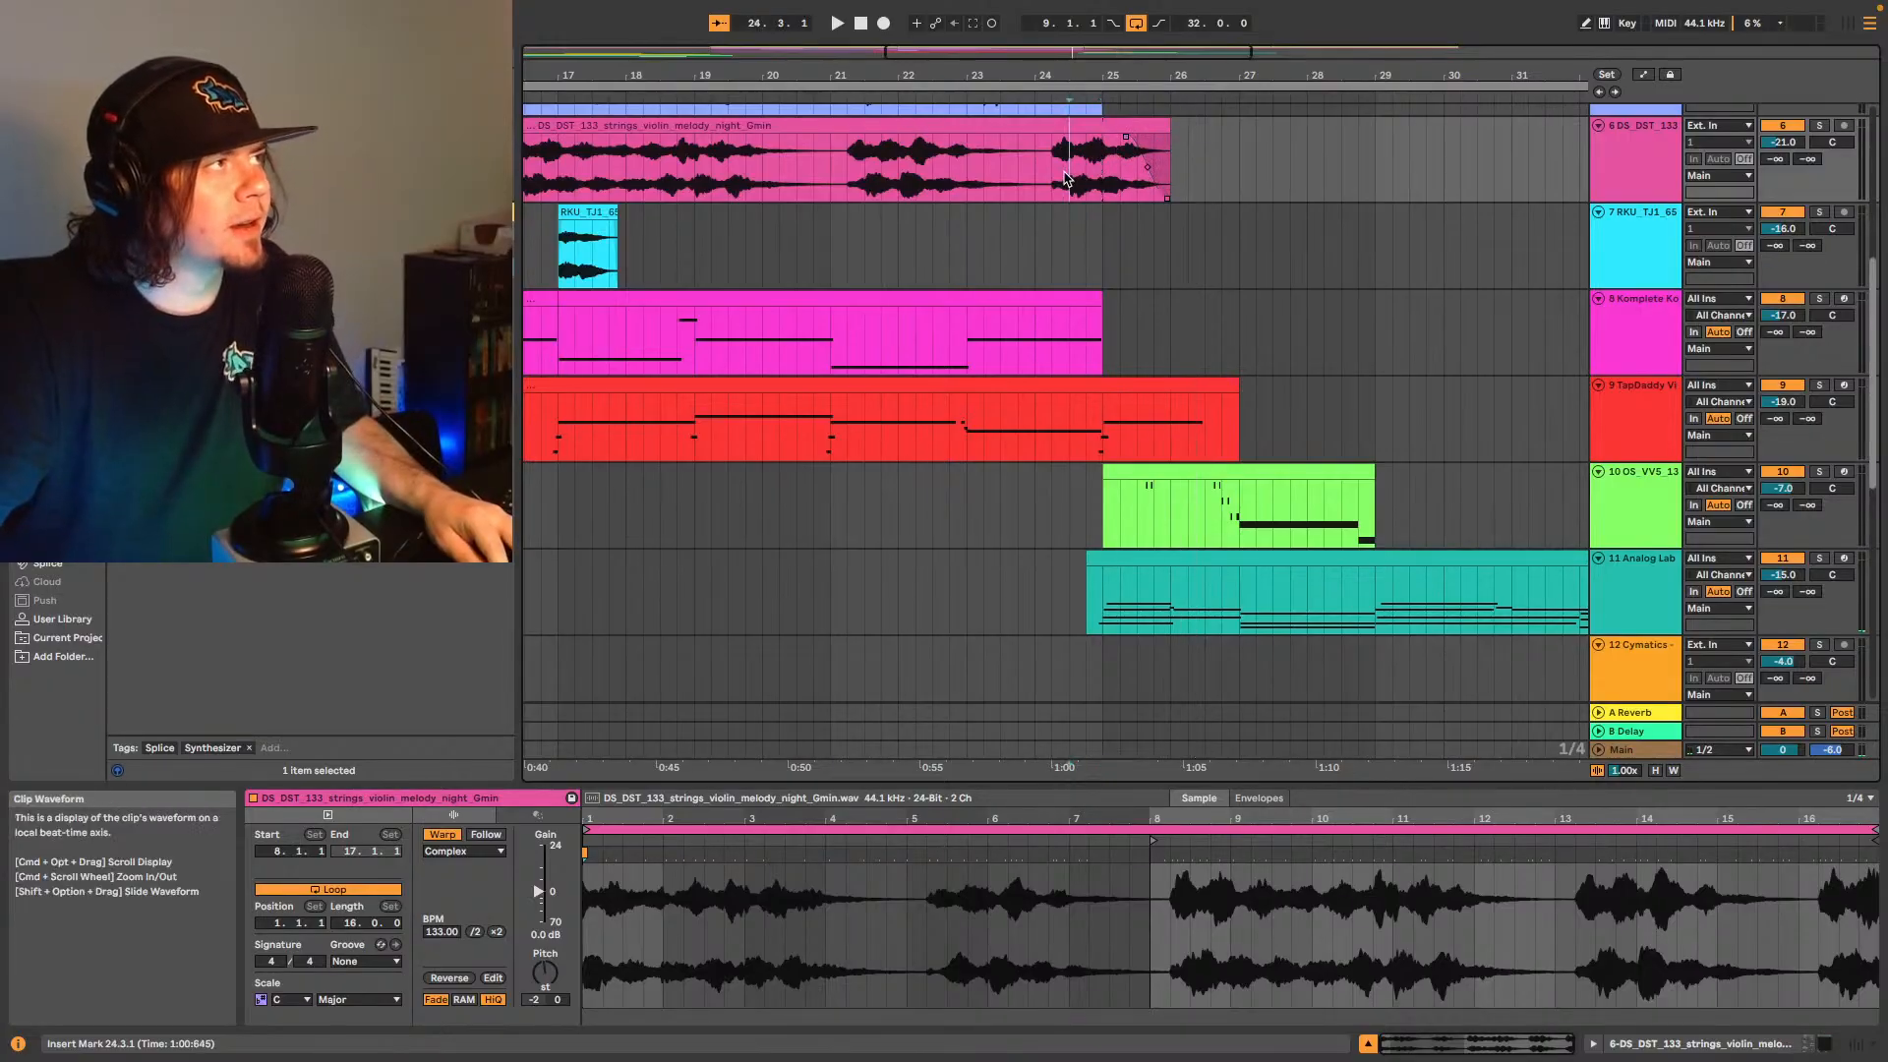
# - Play from bar 24.3 to review how the violin ending leads into the Analog Lab section
pyautogui.press('space')
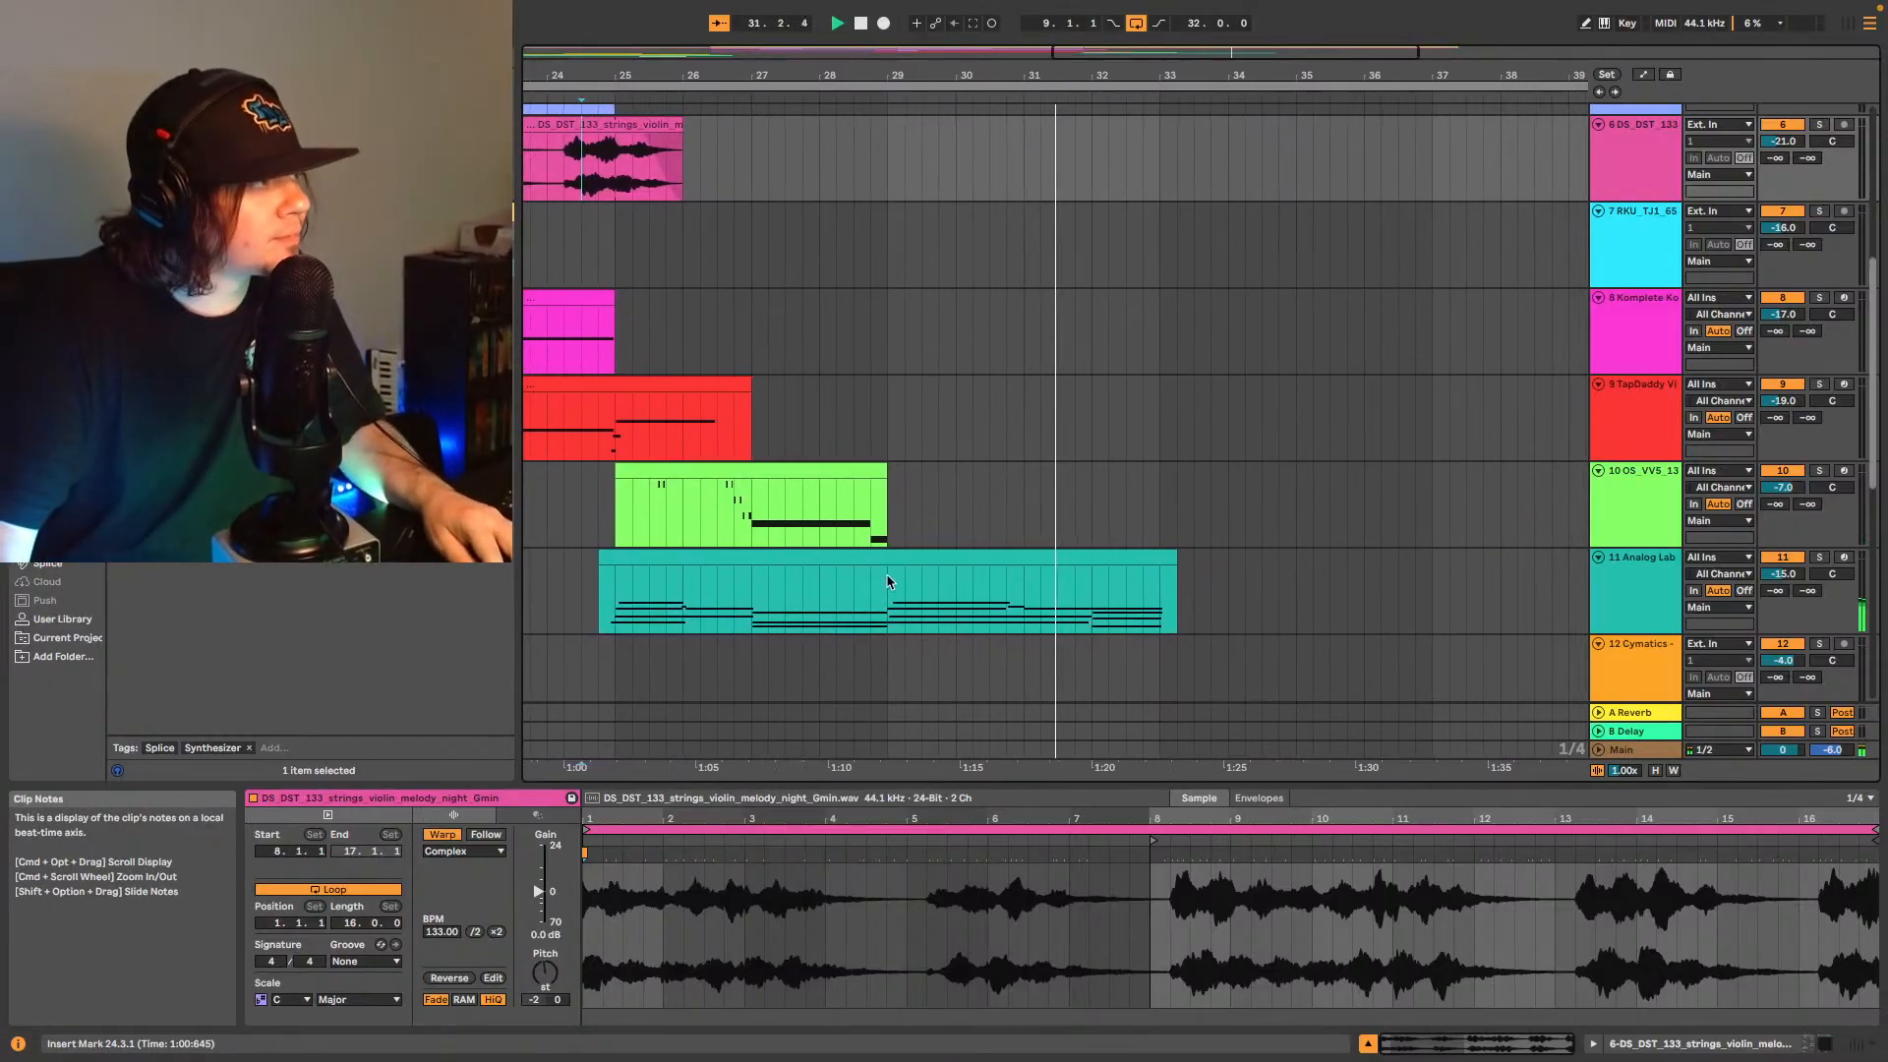
pyautogui.scroll(-2, 919, 303)
pyautogui.press('-')
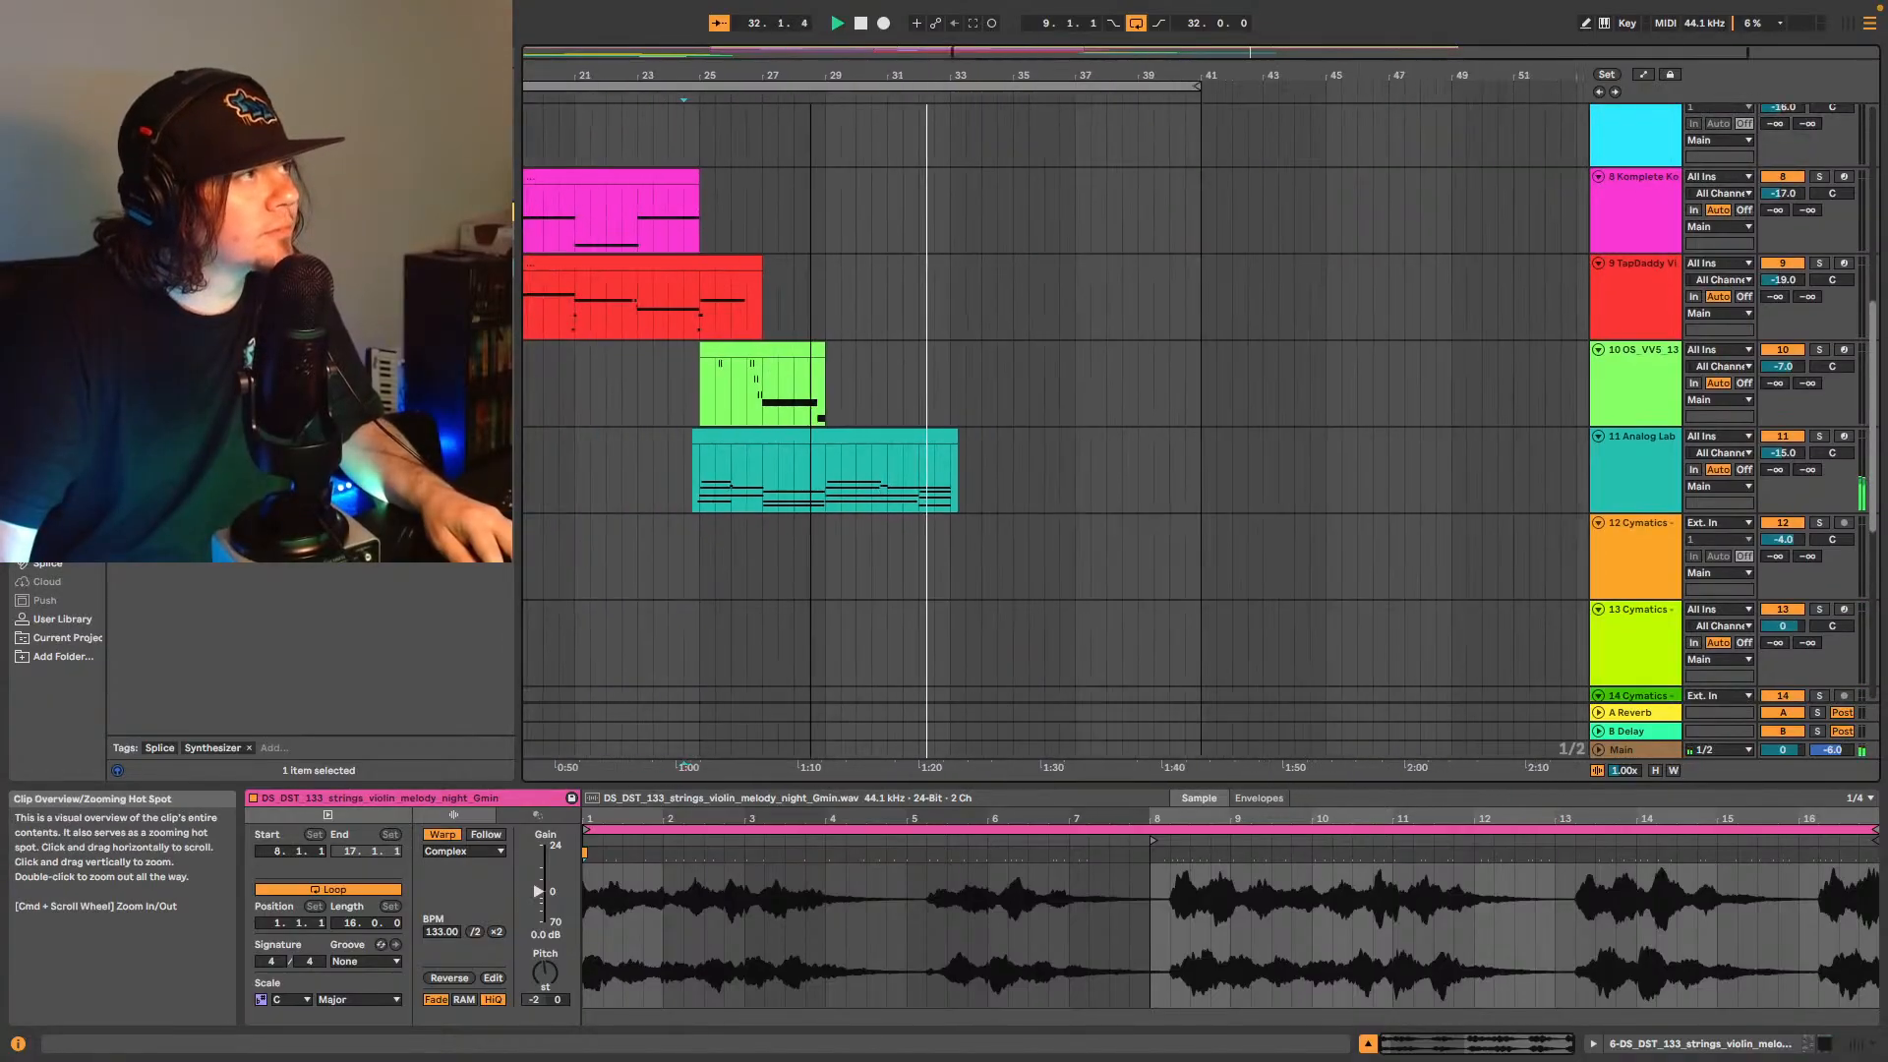
pyautogui.press('-')
pyautogui.scroll(6, 942, 389)
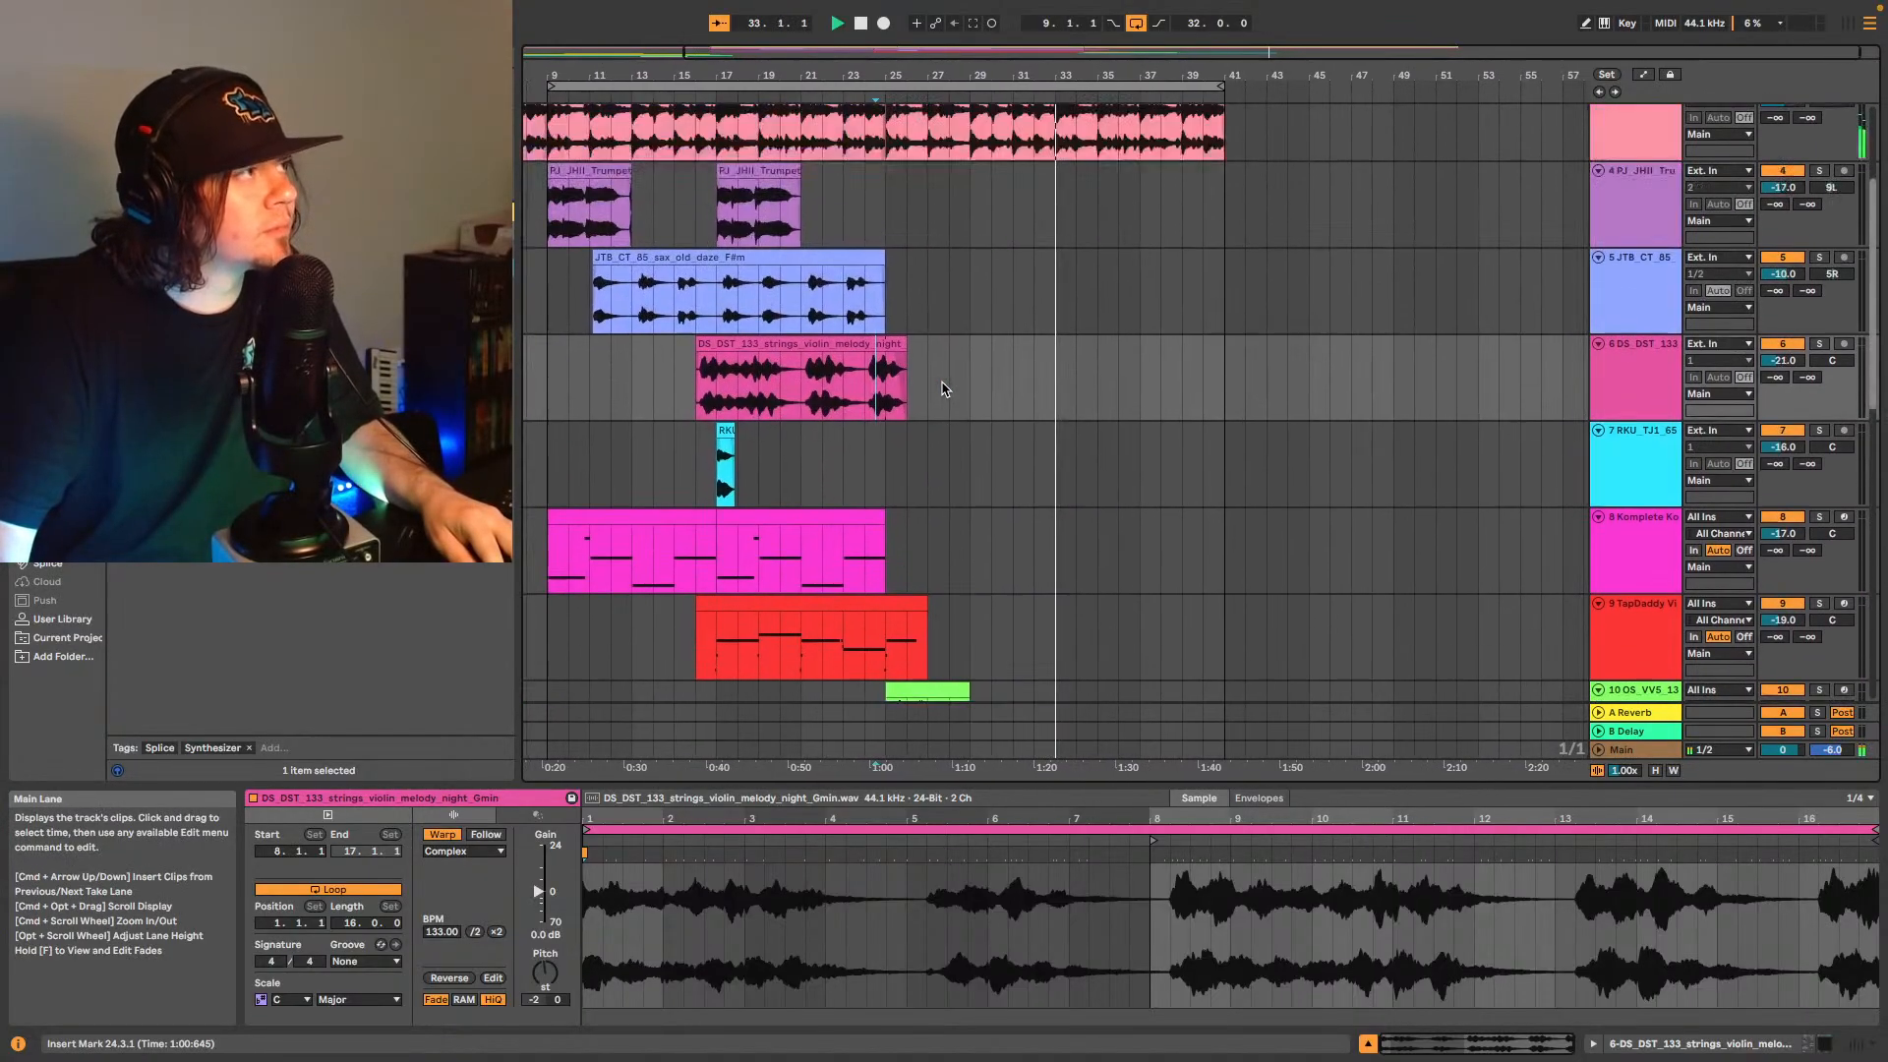
pyautogui.scroll(-4, 939, 399)
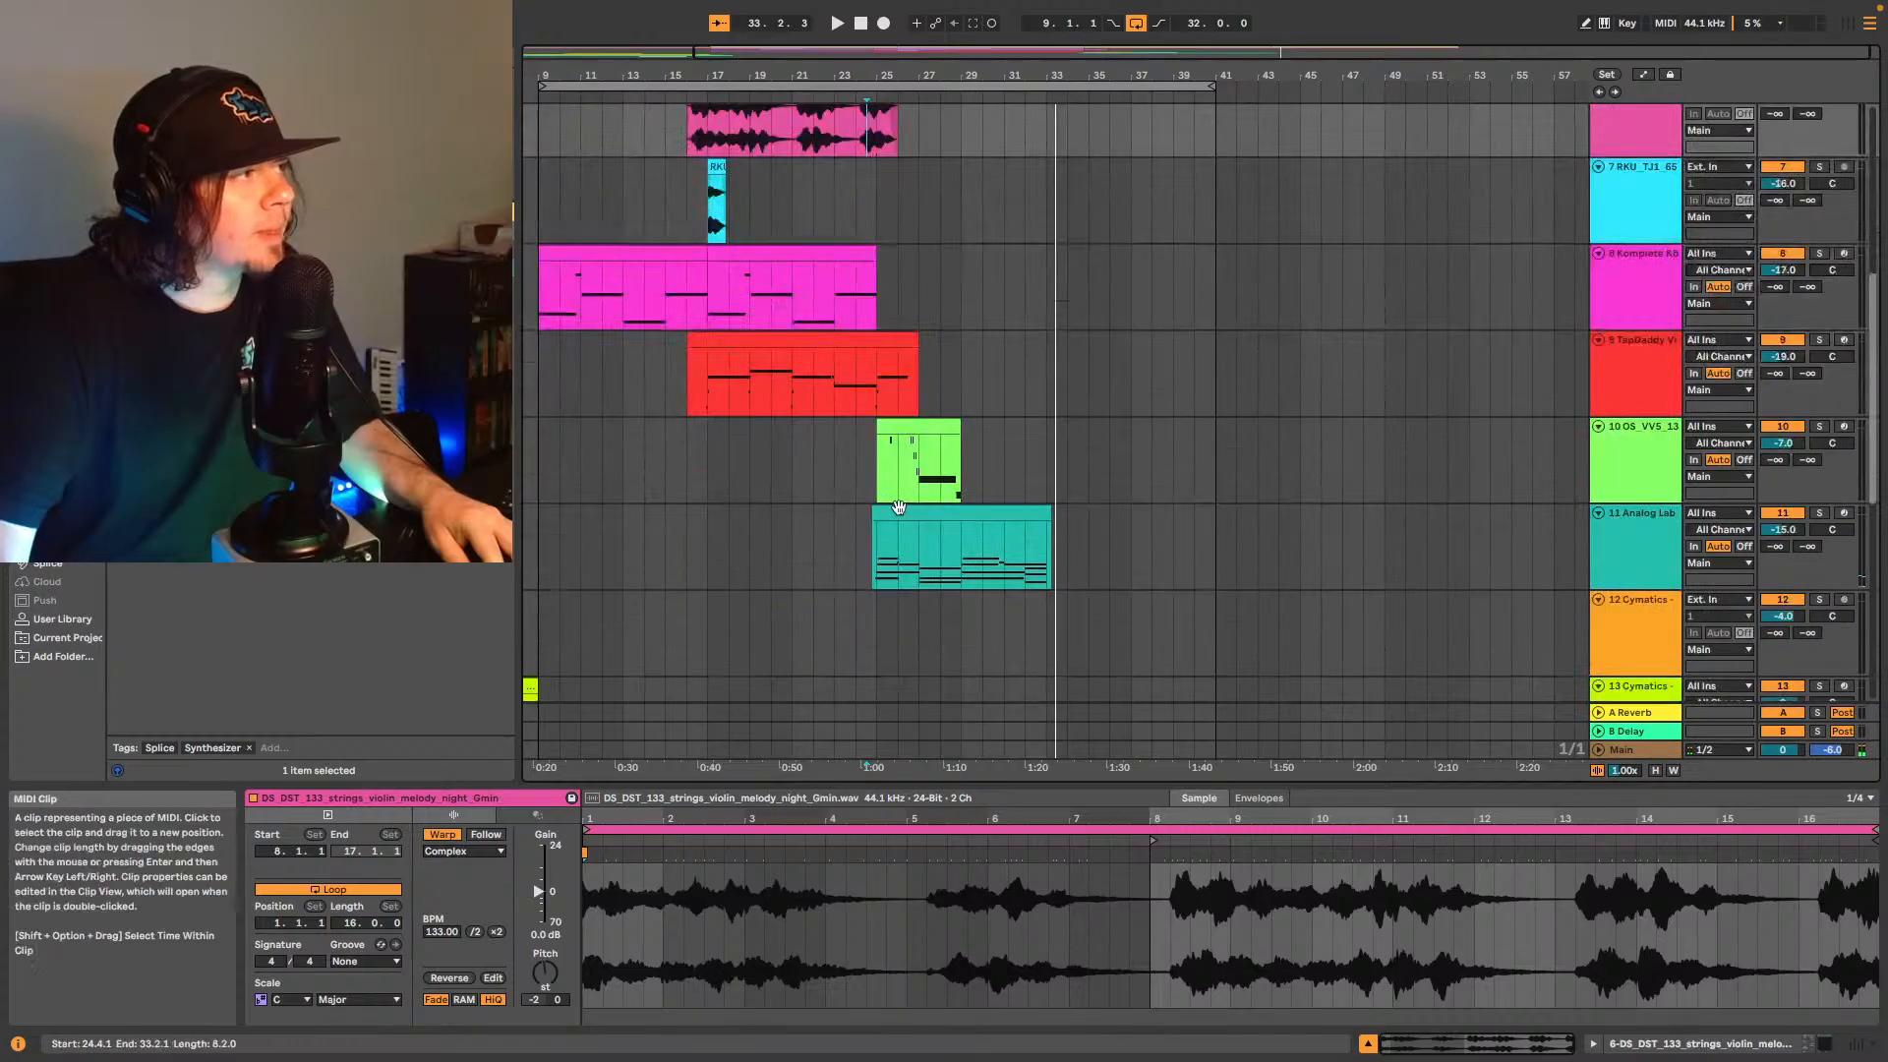
pyautogui.scroll(1, 898, 507)
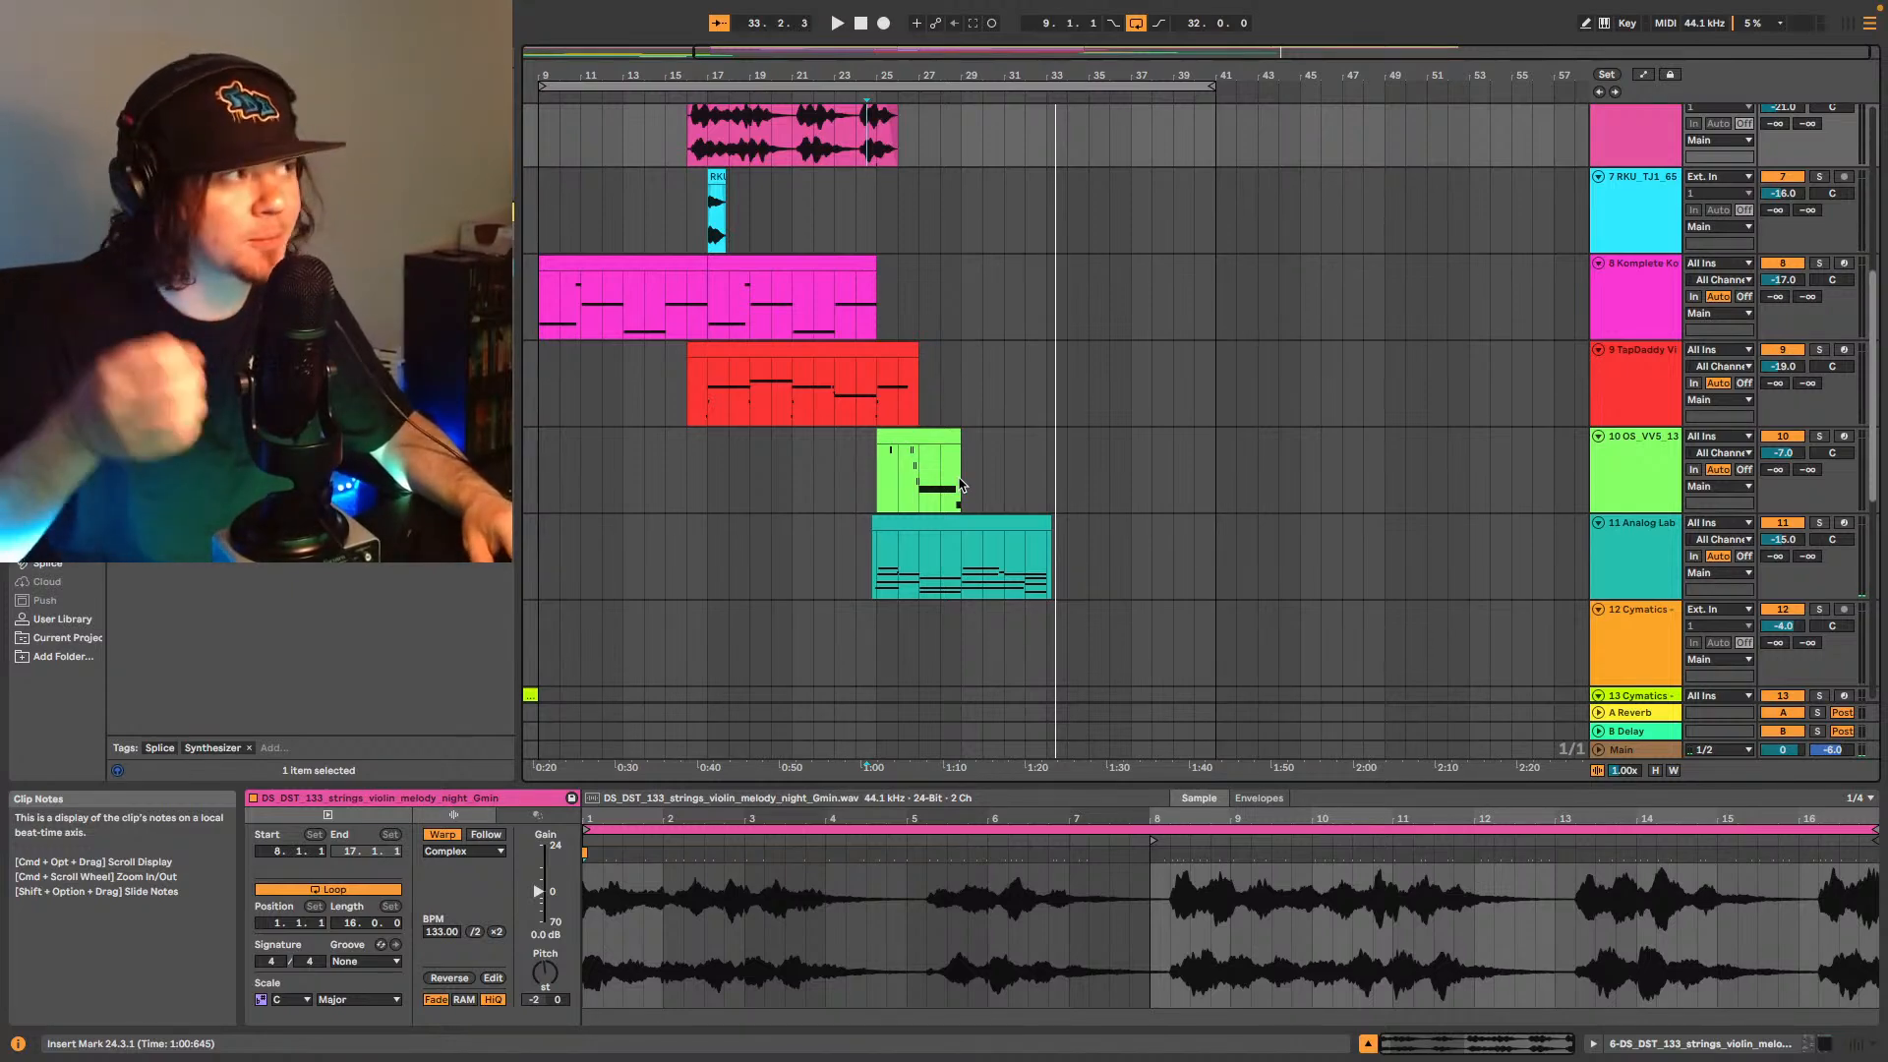
# - Select the Analog Lab clip's time range and open the Xpand!2 plug-in on track 17
pyautogui.click(939, 540)
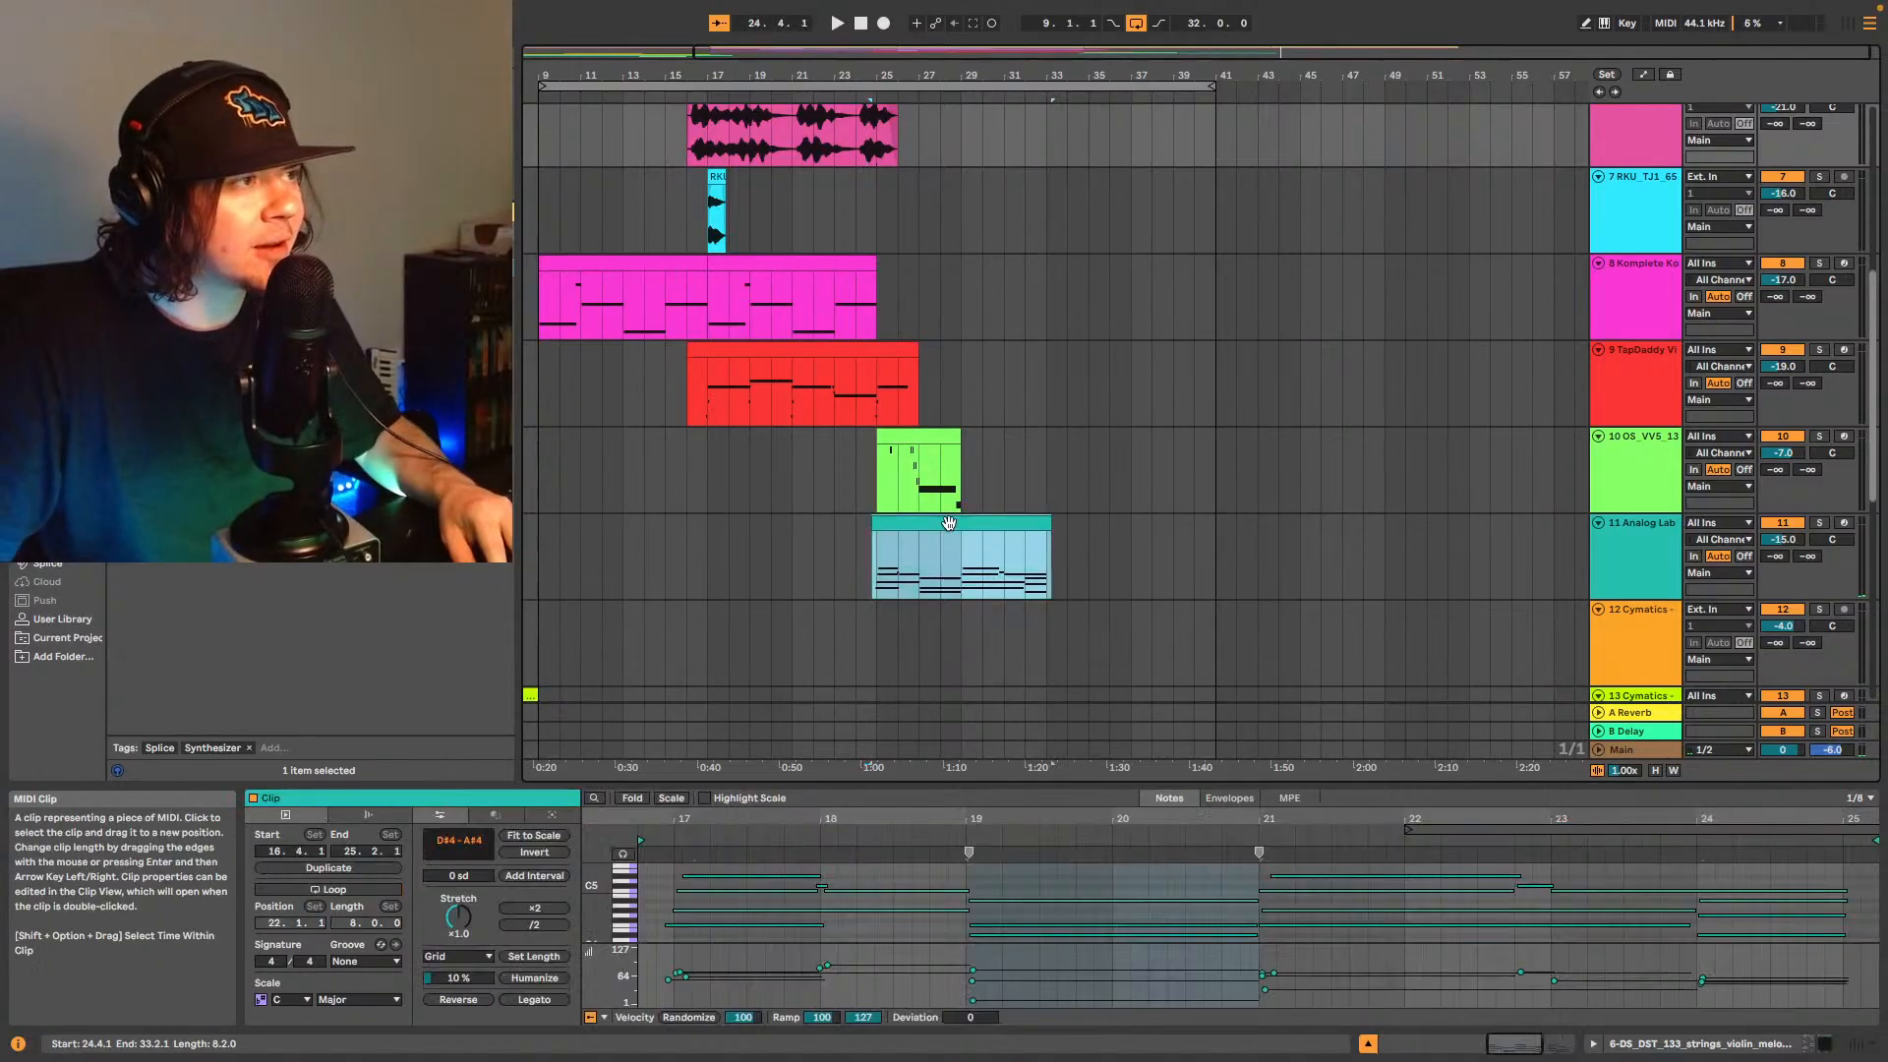
pyautogui.scroll(-3, 1033, 565)
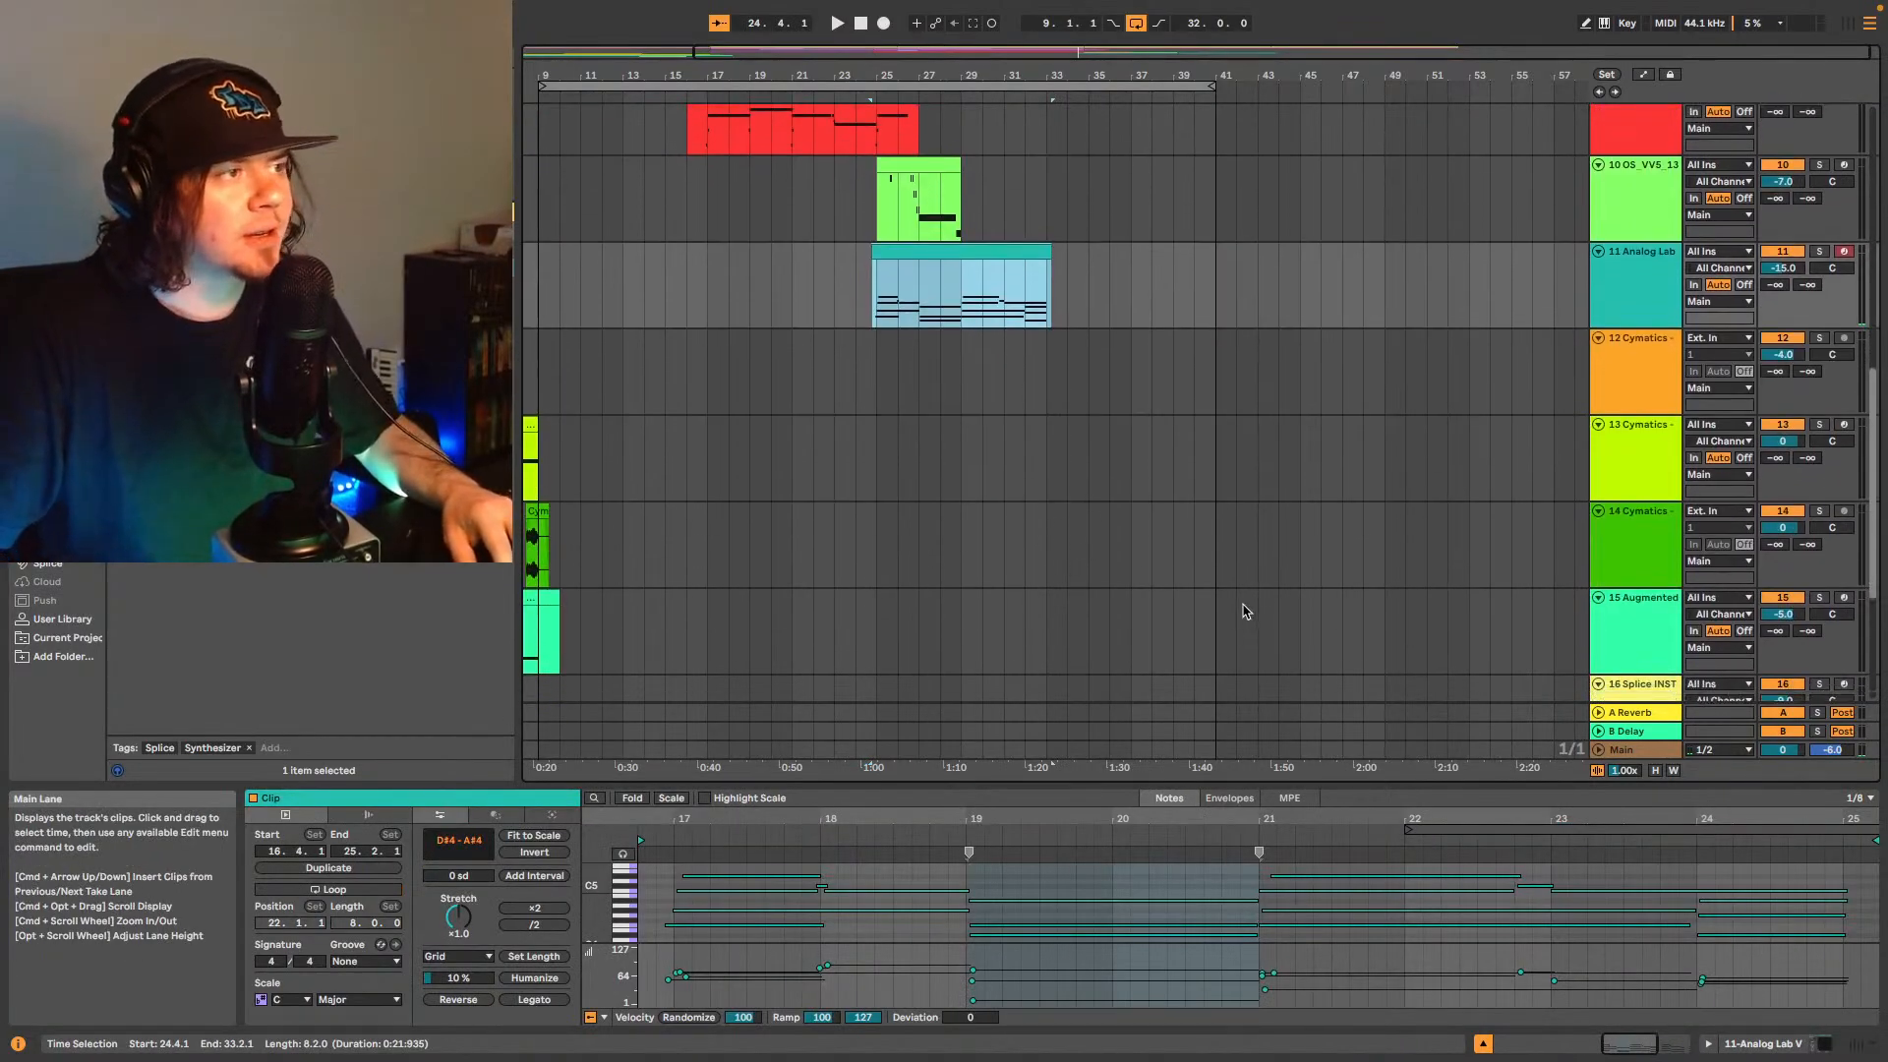
pyautogui.scroll(-3, 1256, 590)
pyautogui.scroll(1, 1515, 492)
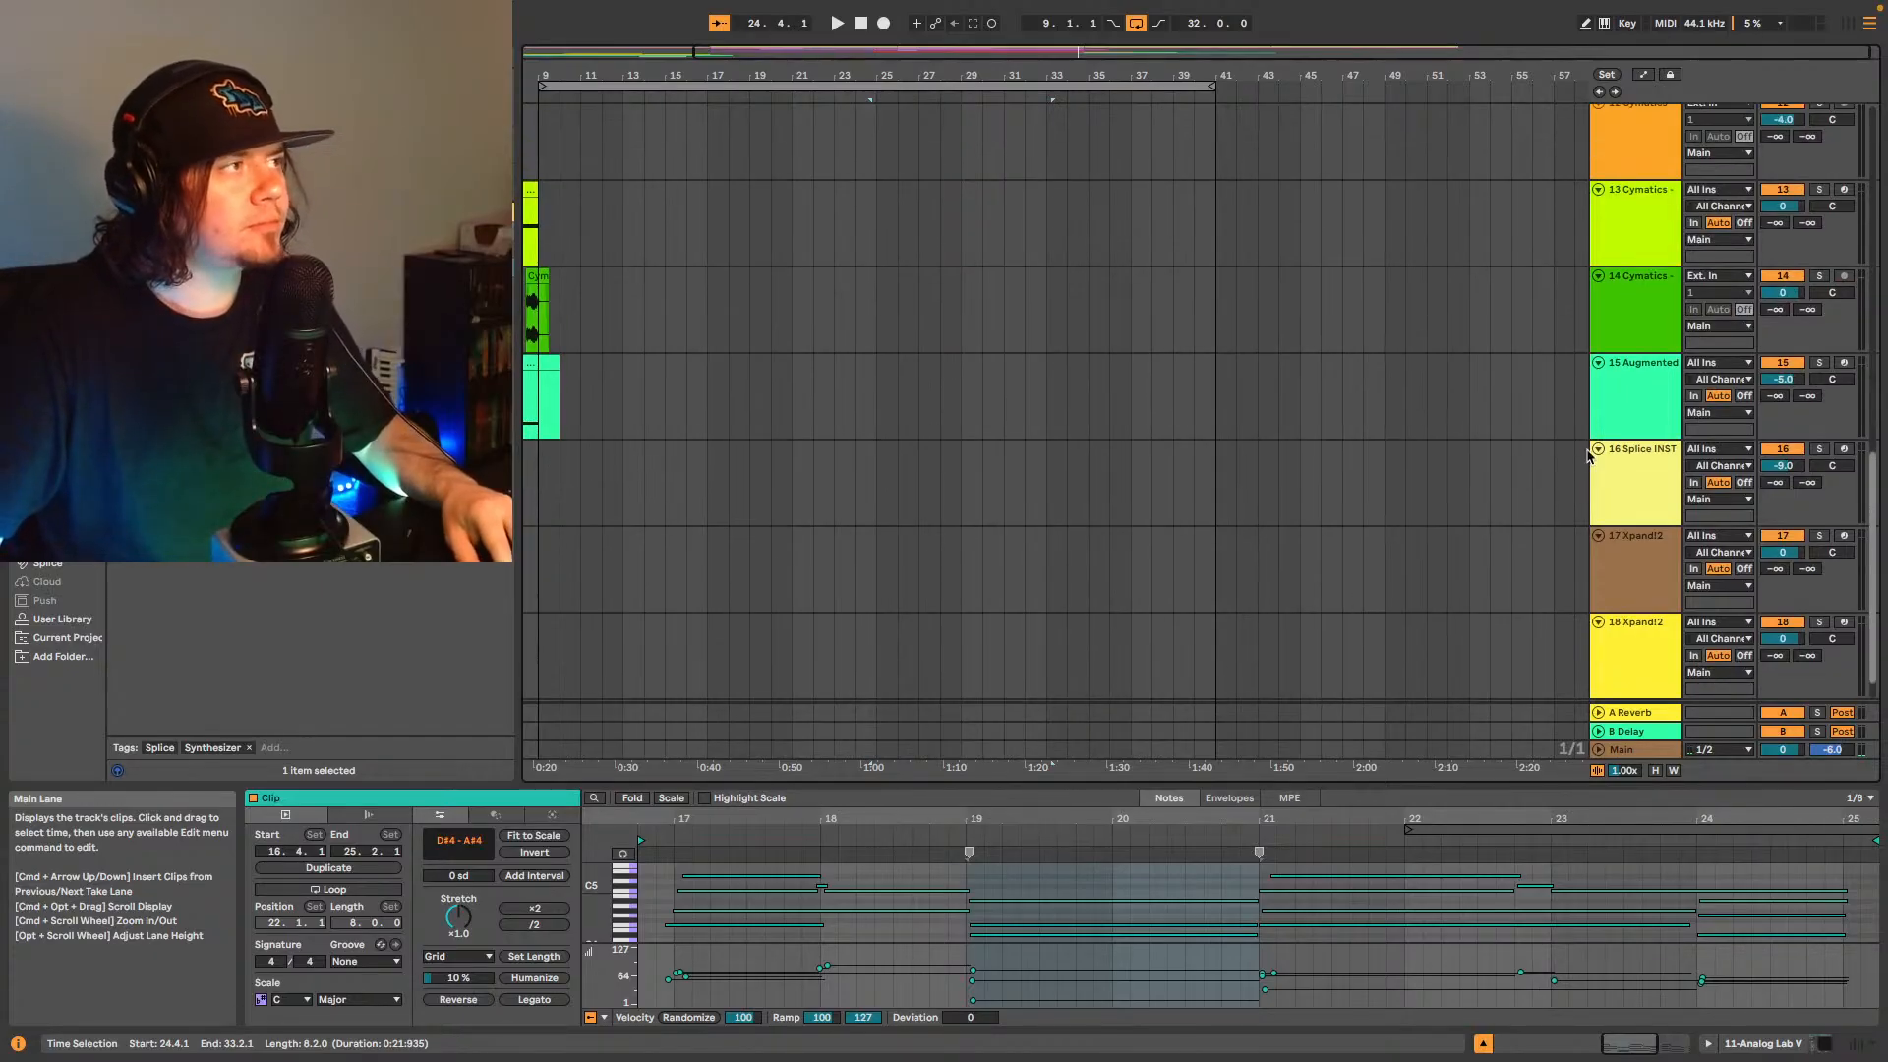
pyautogui.scroll(-2, 980, 99)
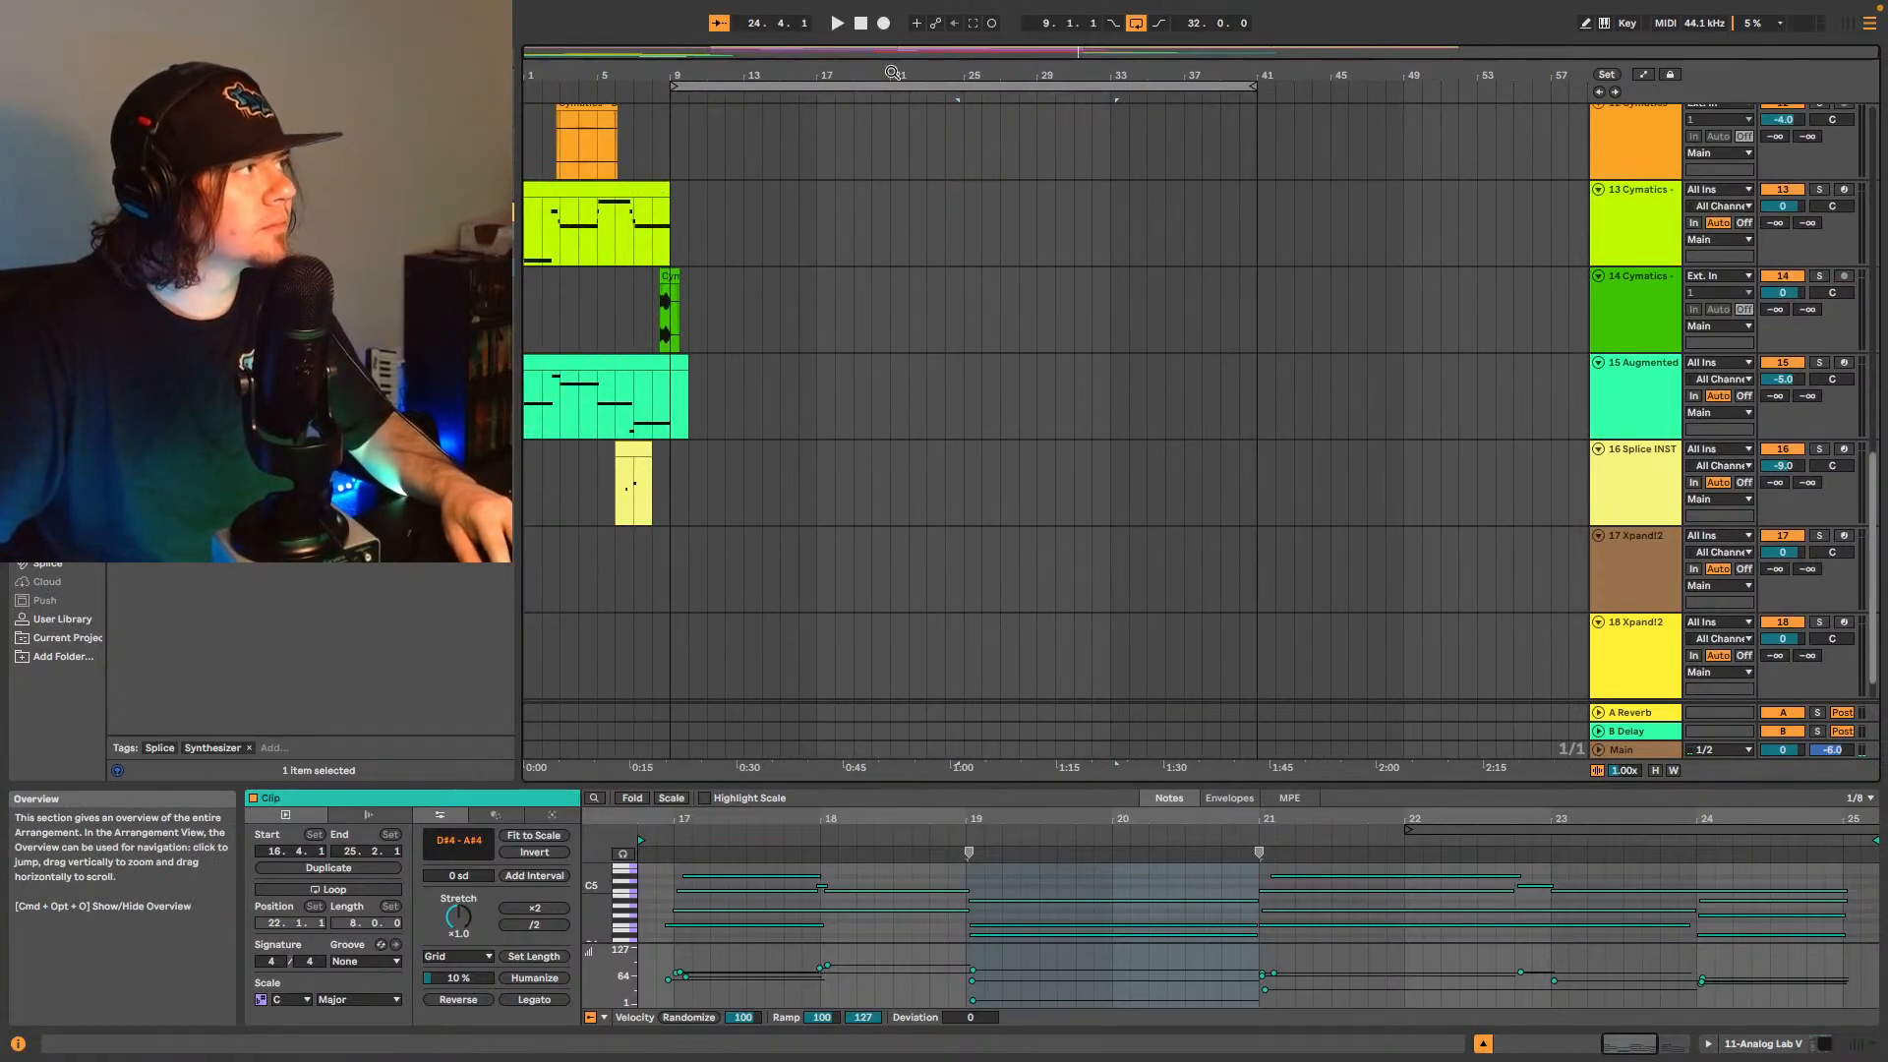
pyautogui.click(1616, 578)
pyautogui.click(1620, 649)
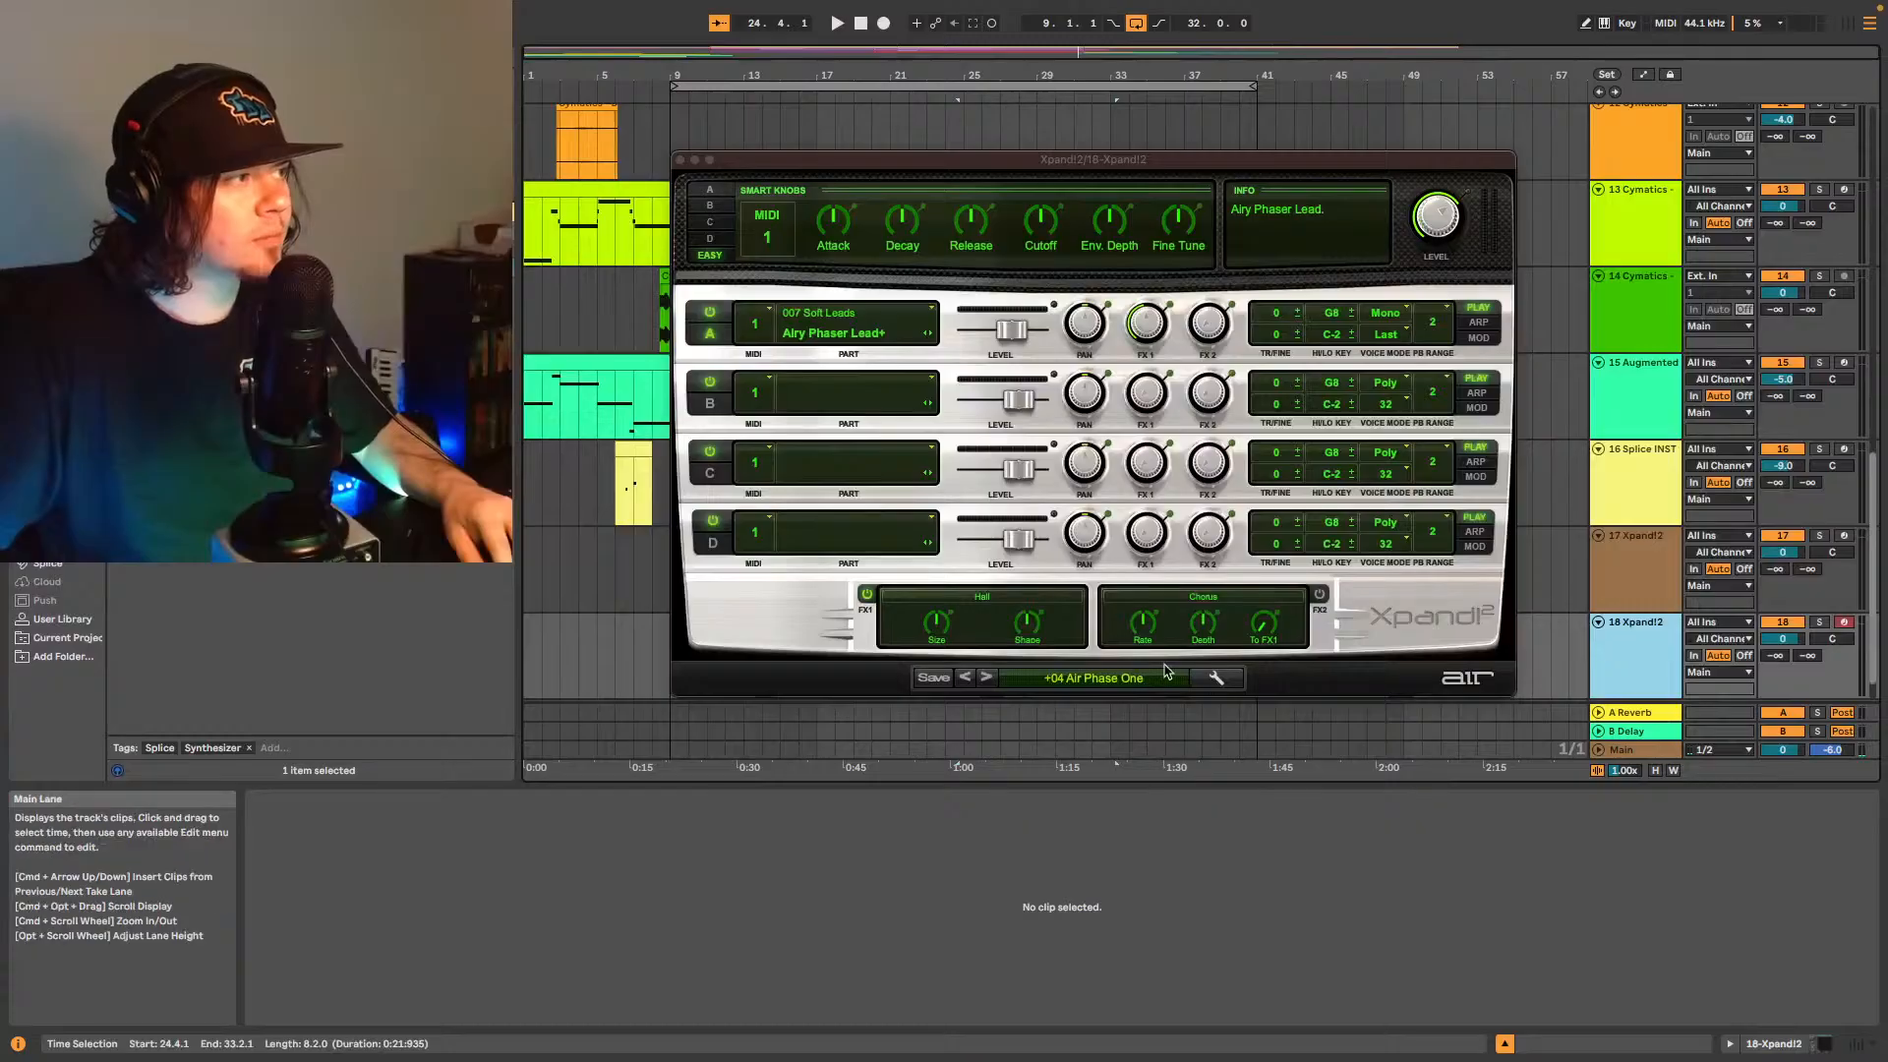
pyautogui.click(1654, 576)
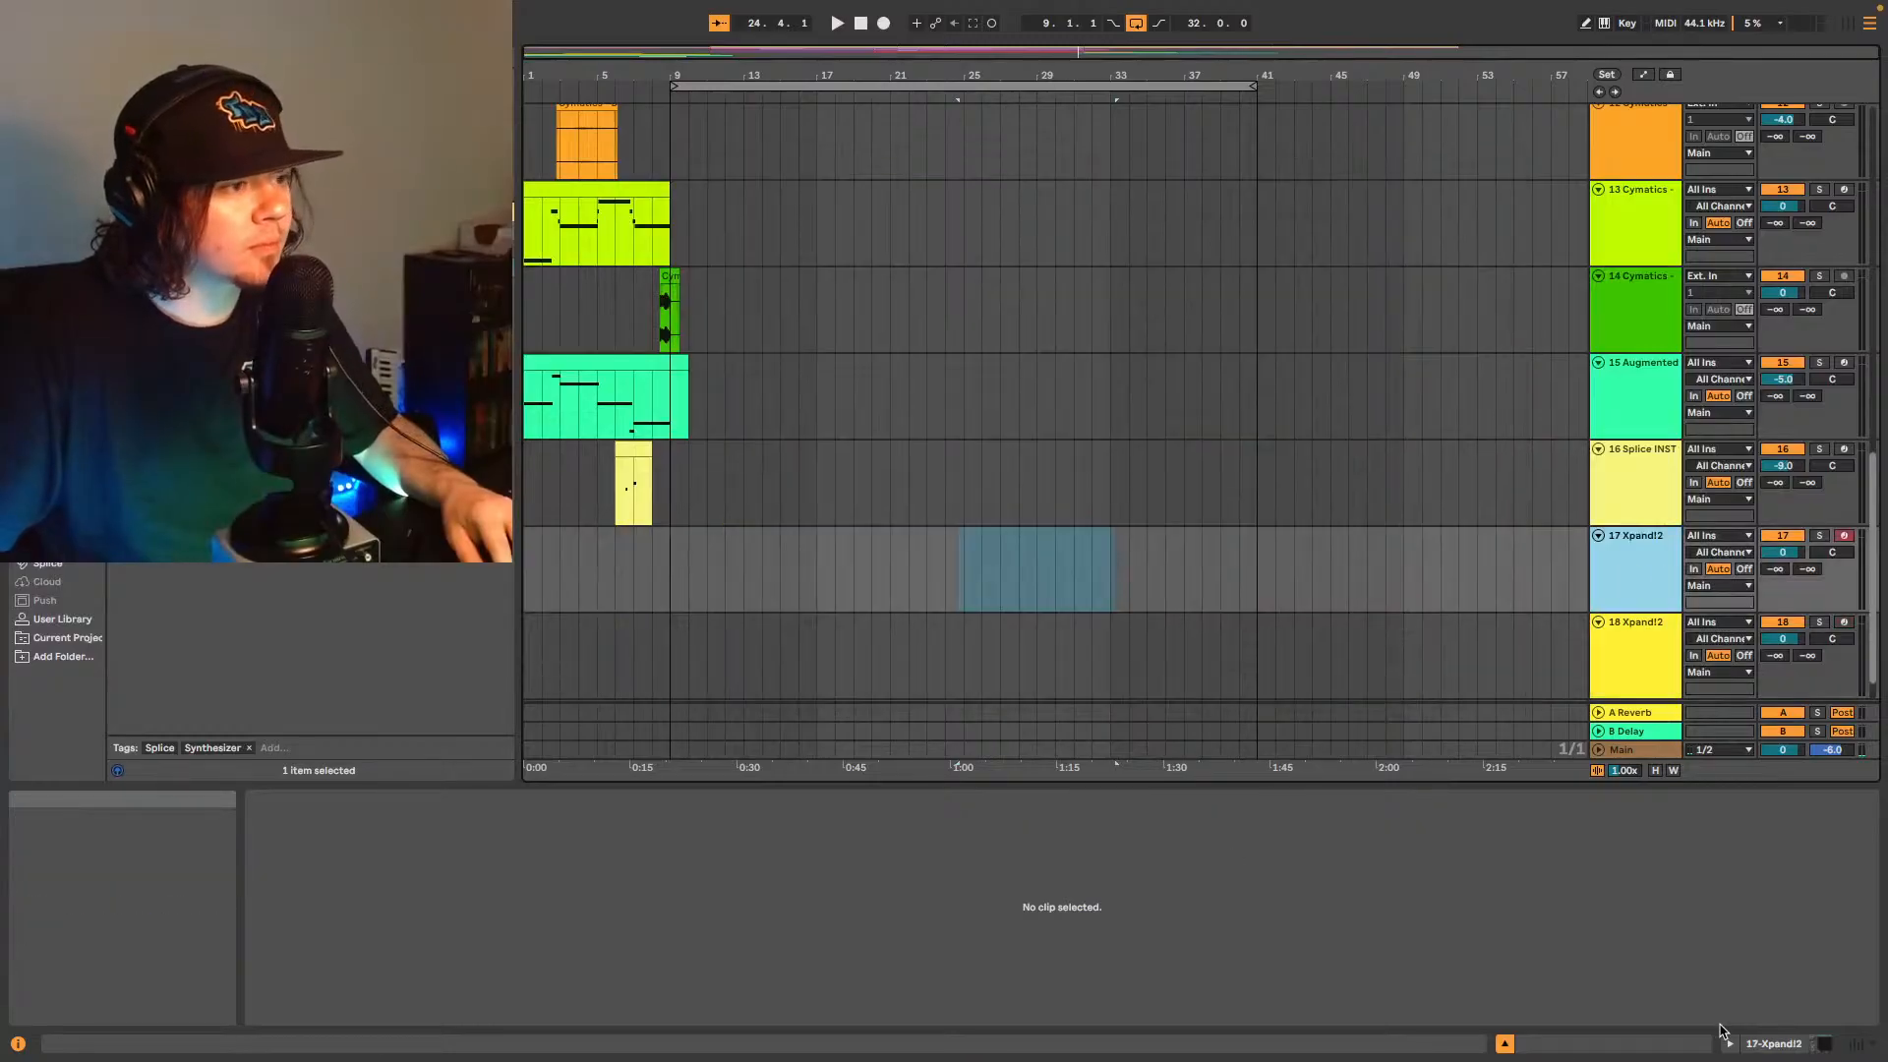
pyautogui.hotkey('shift', 'Tab')
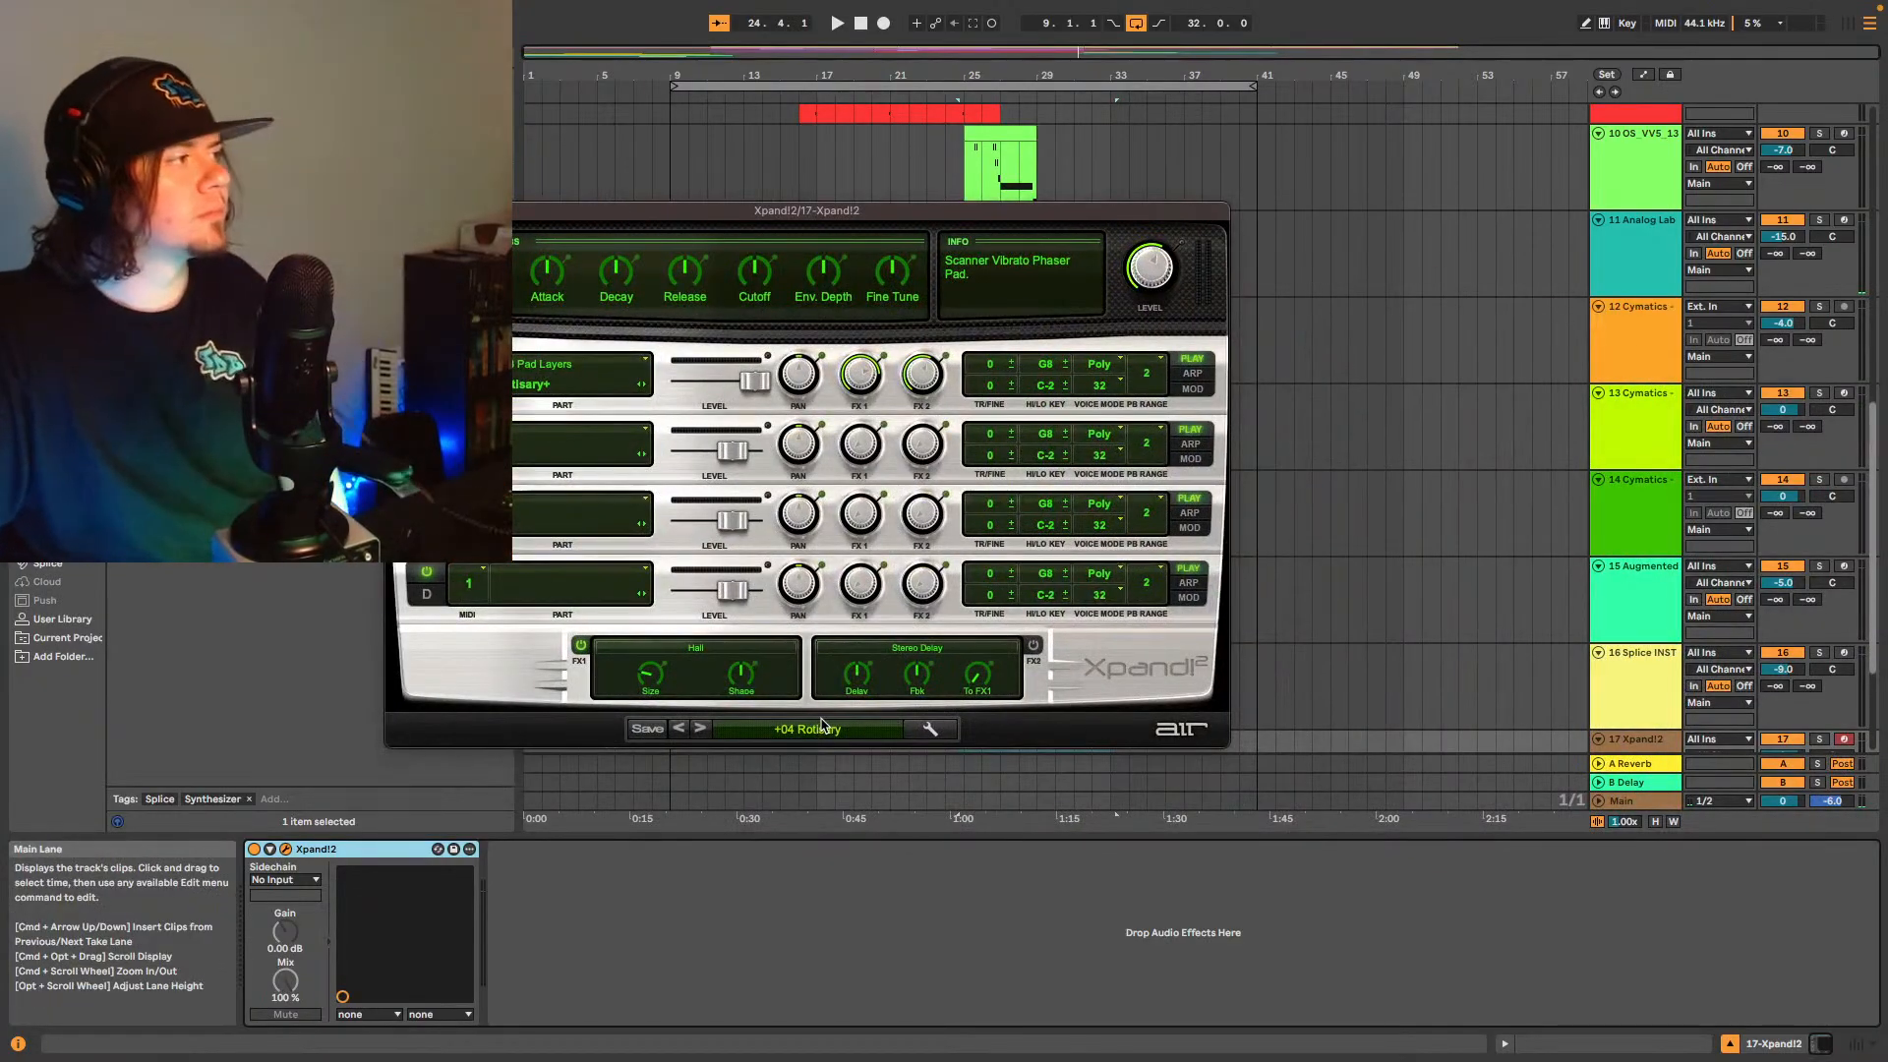
# - Audition Xpand!2 pad presets, load +09 Up To The Sky and move the plug-in window away from the arrangement clips
pyautogui.click(700, 729)
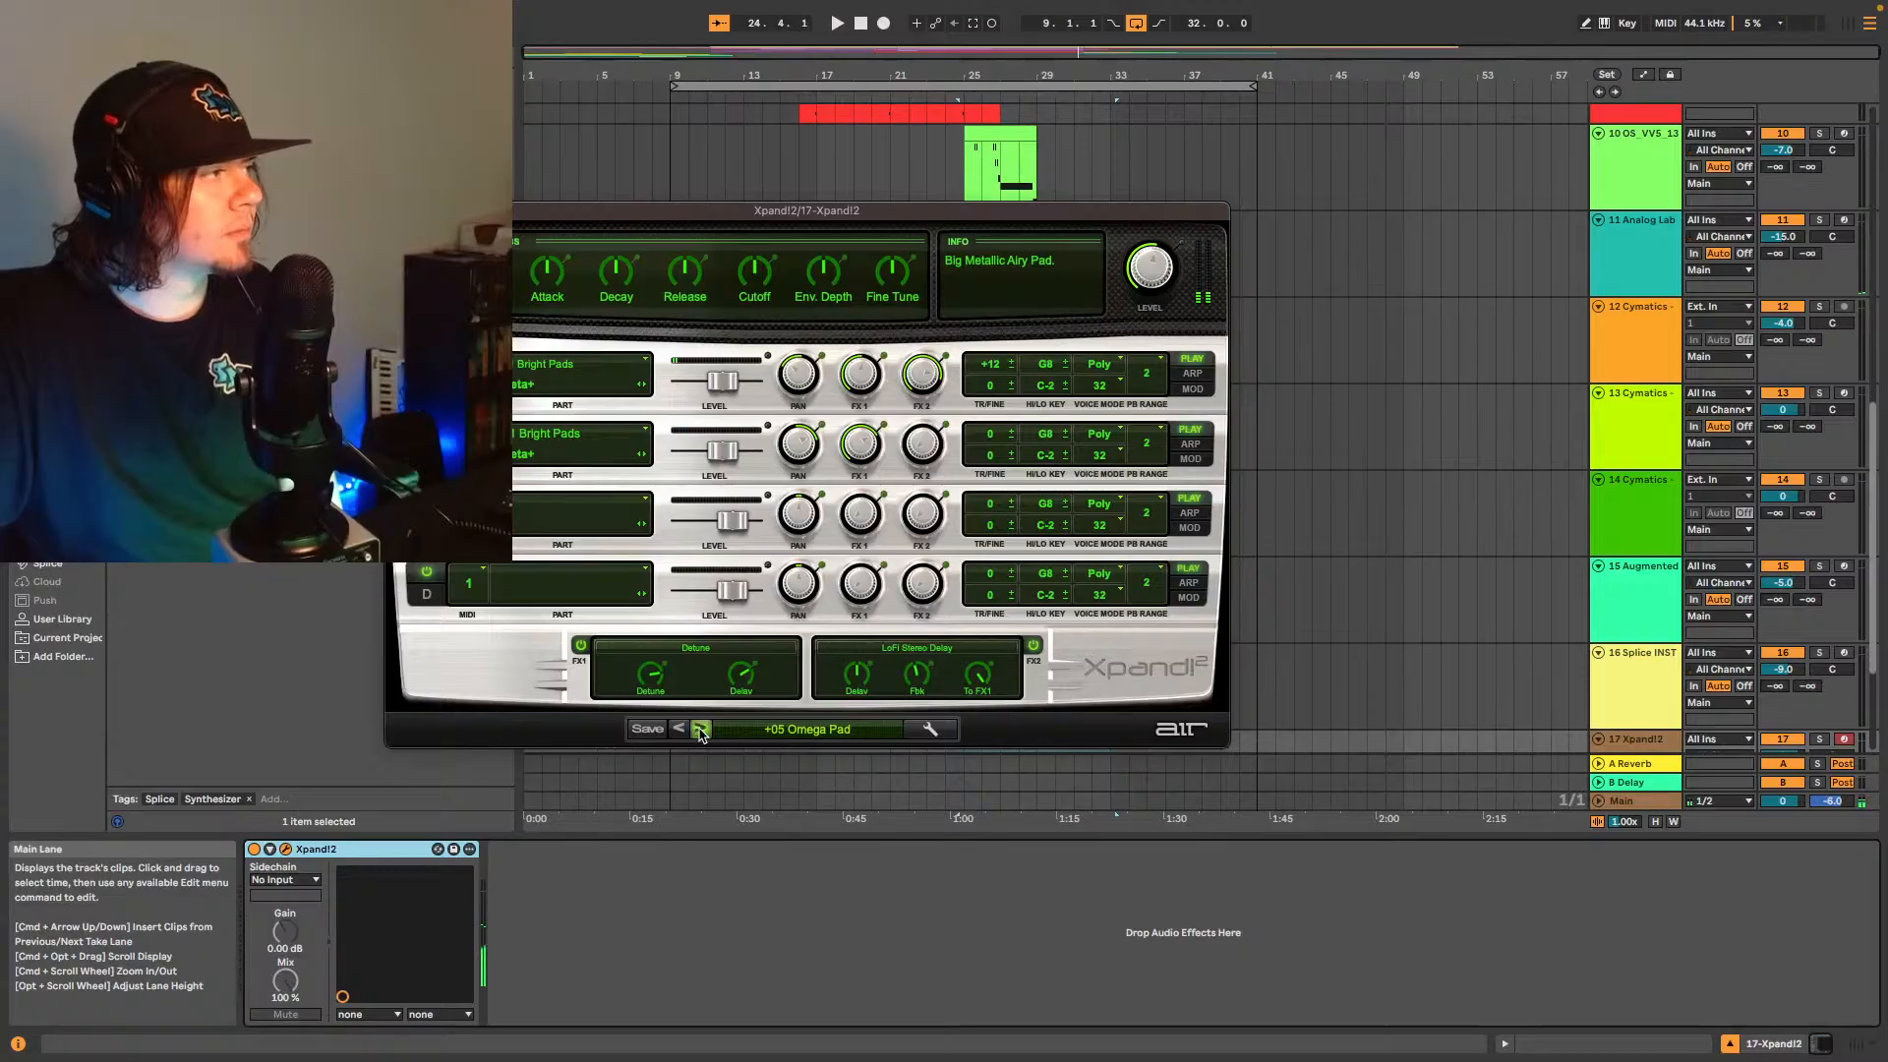
pyautogui.click(700, 728)
pyautogui.click(700, 728)
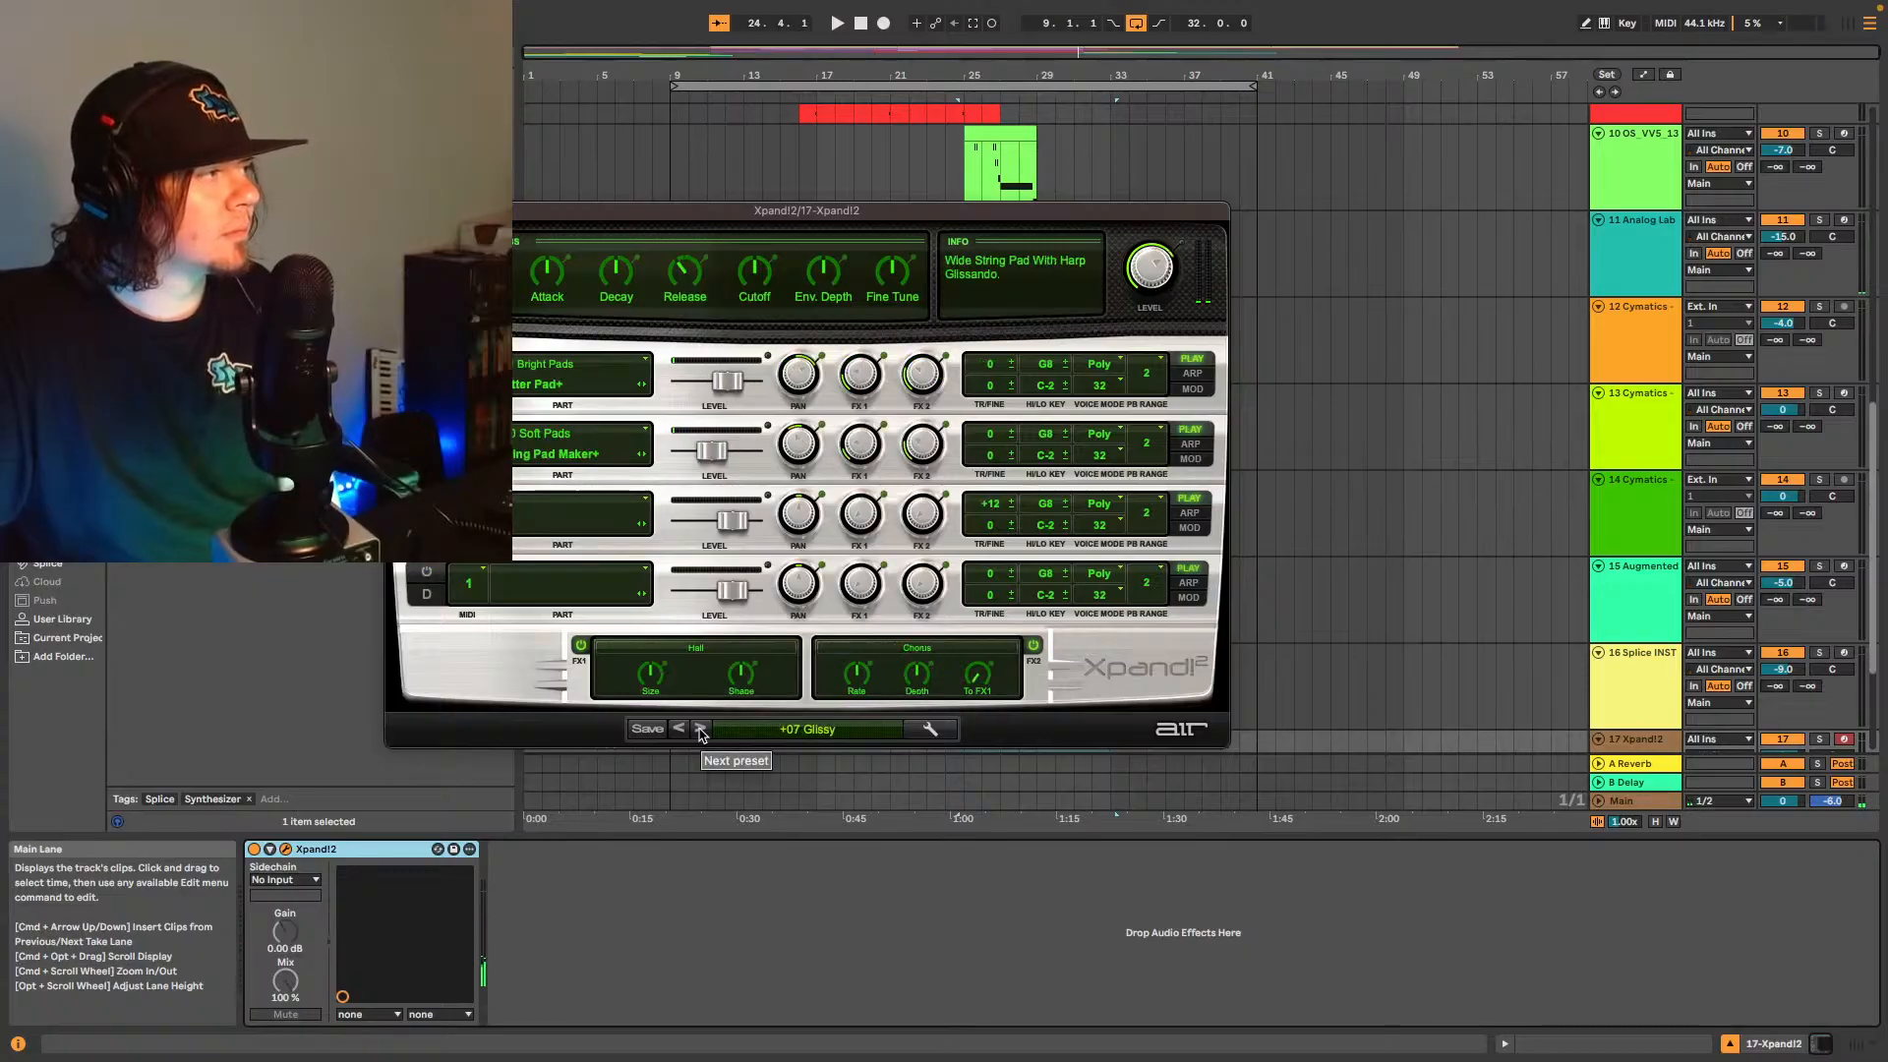
pyautogui.click(701, 729)
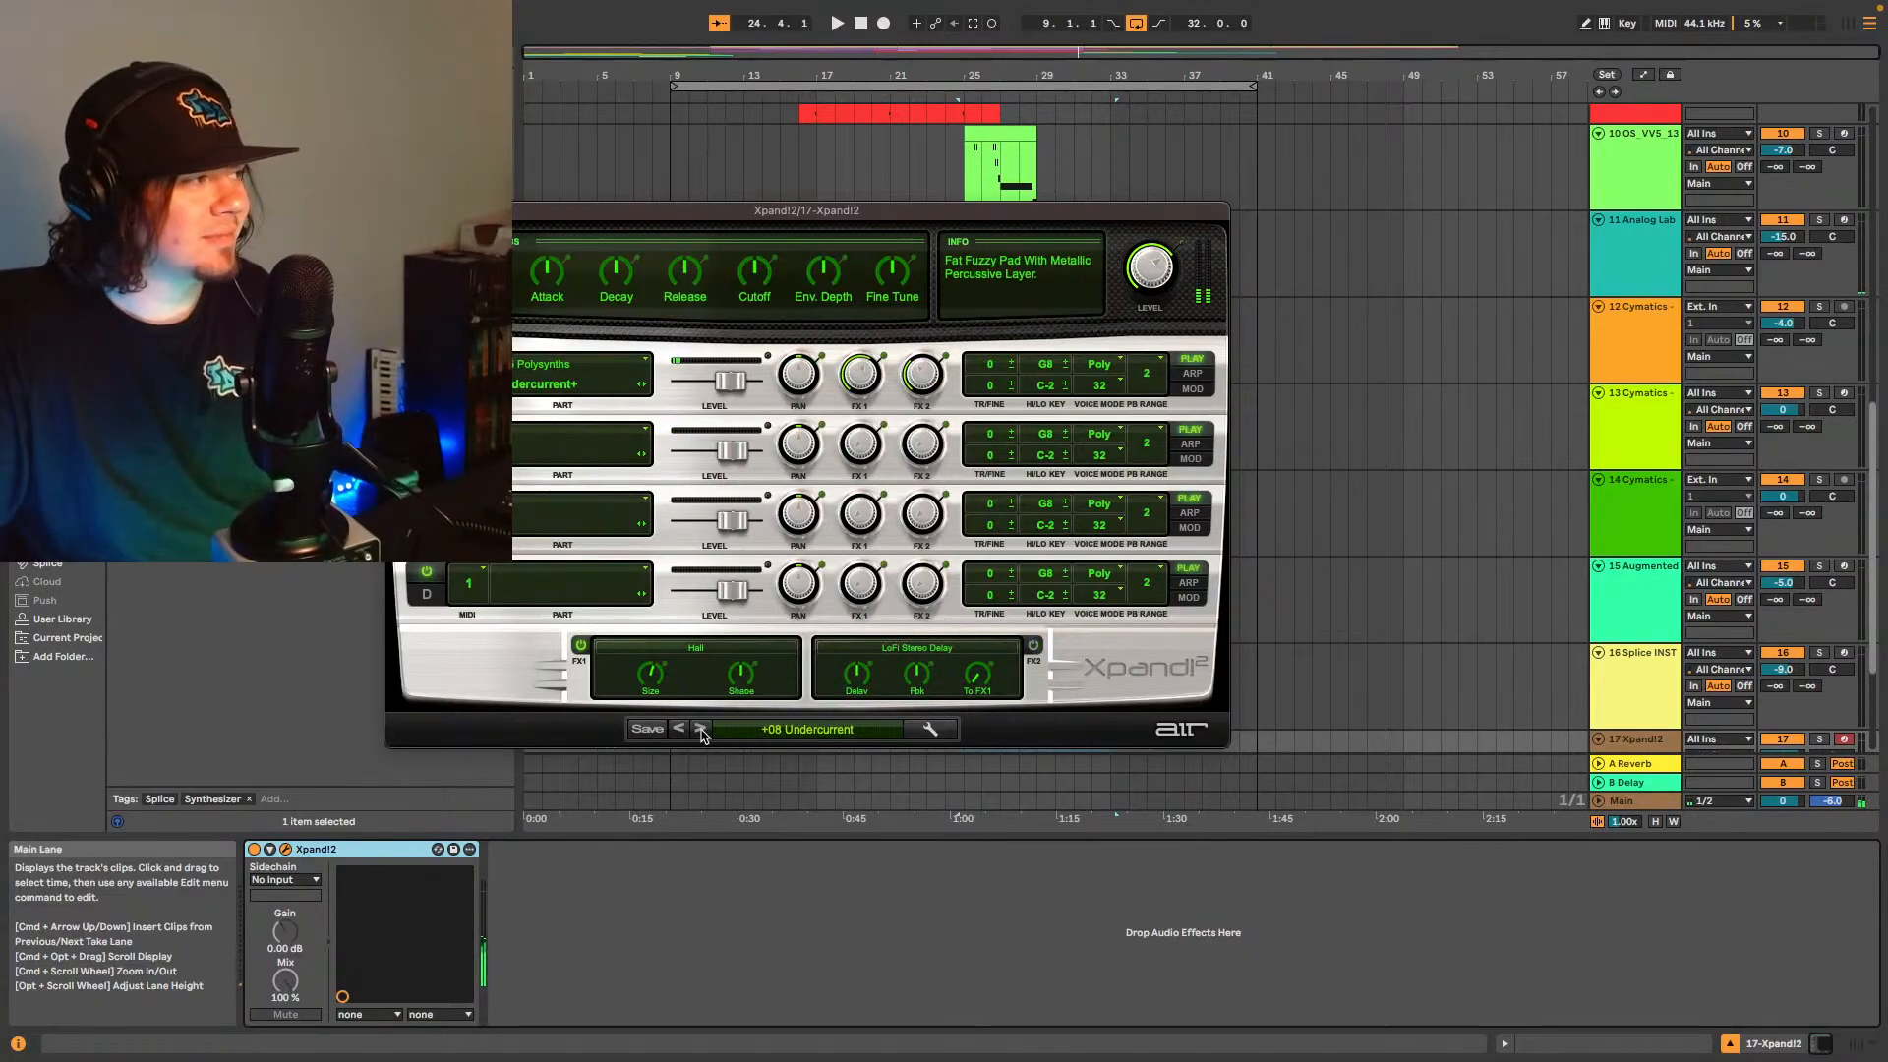
pyautogui.click(701, 729)
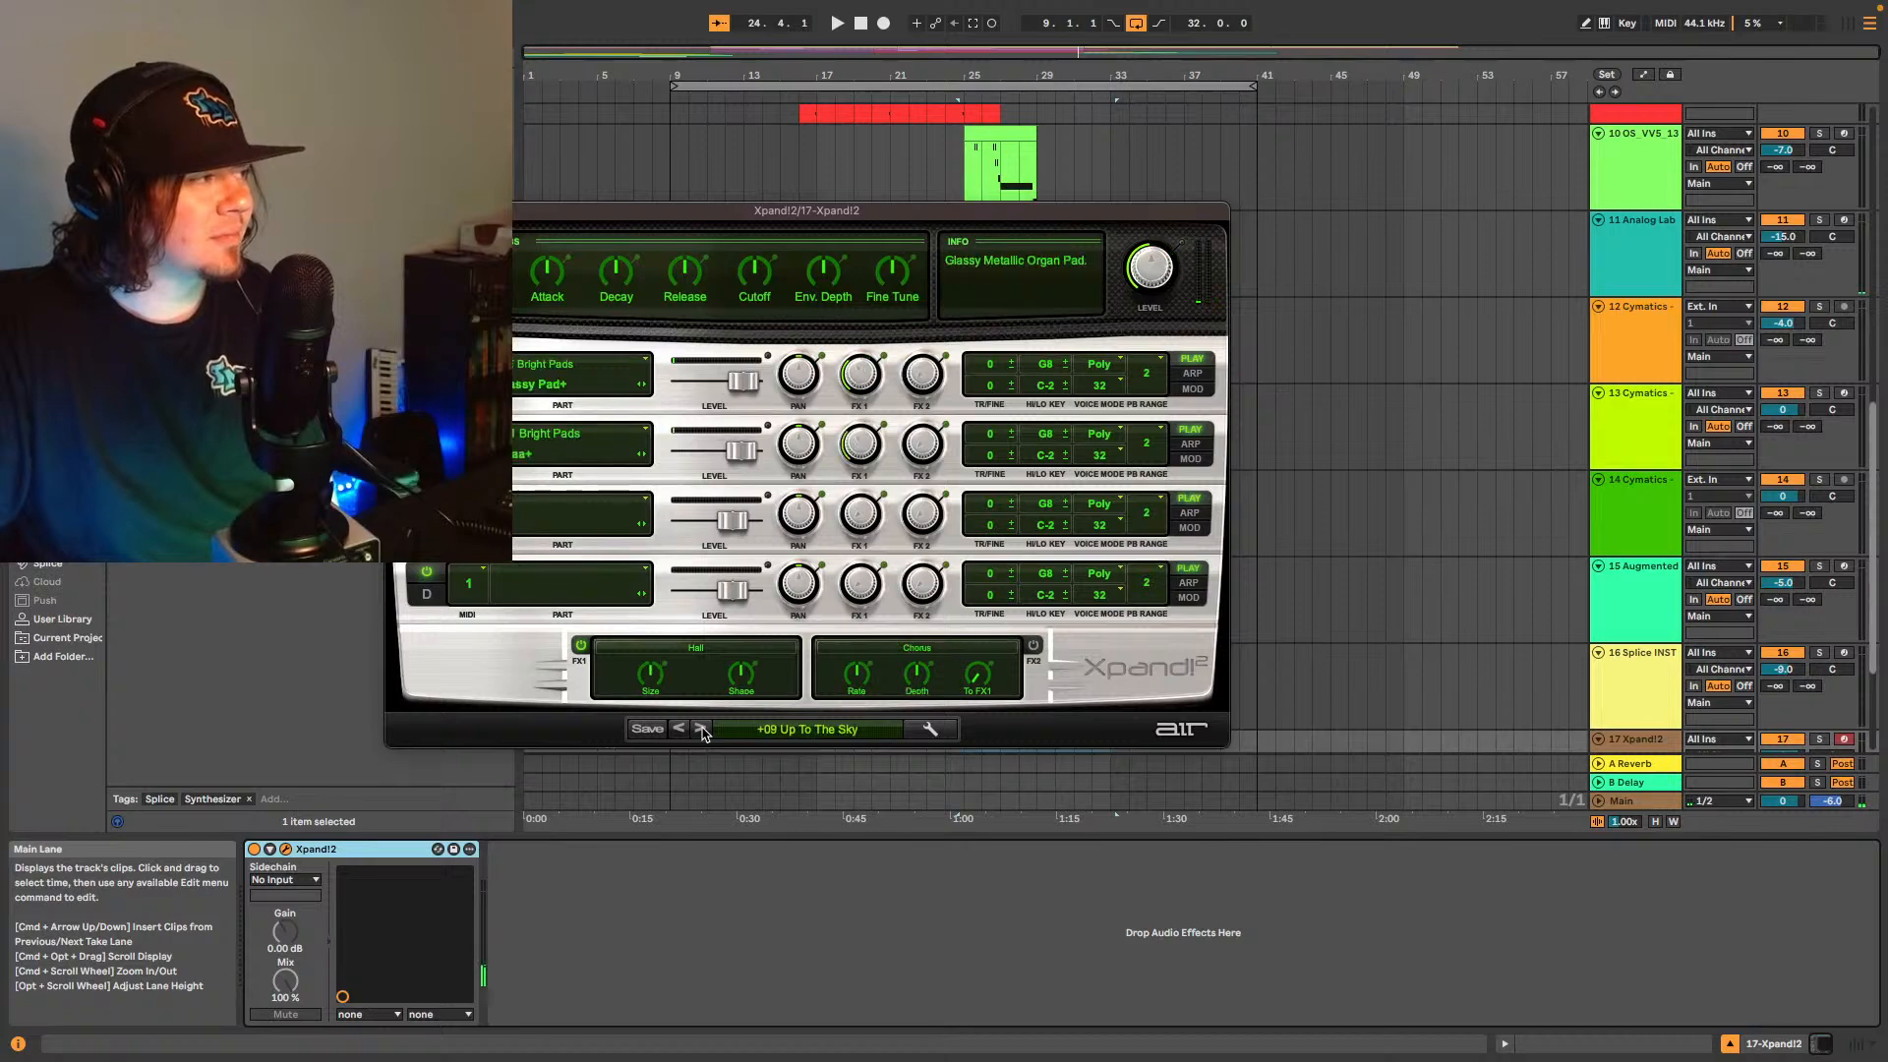
pyautogui.click(701, 730)
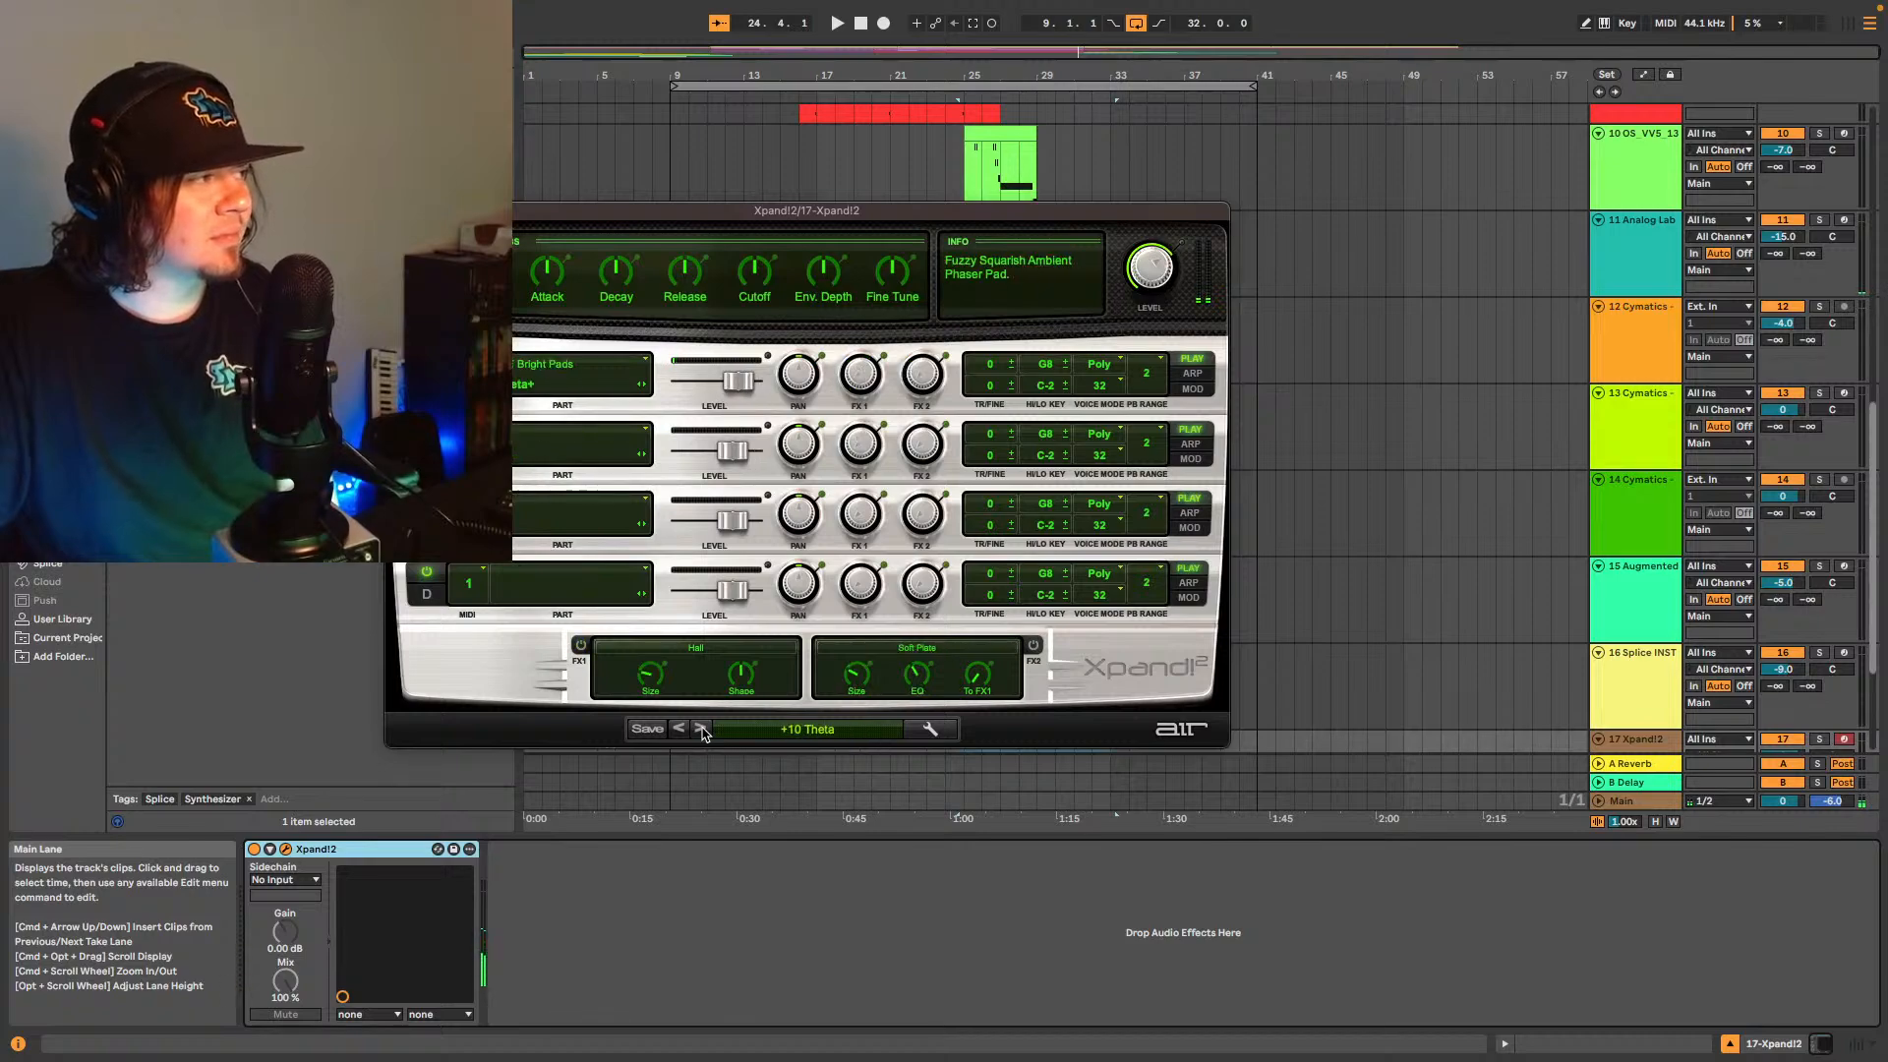
pyautogui.click(679, 729)
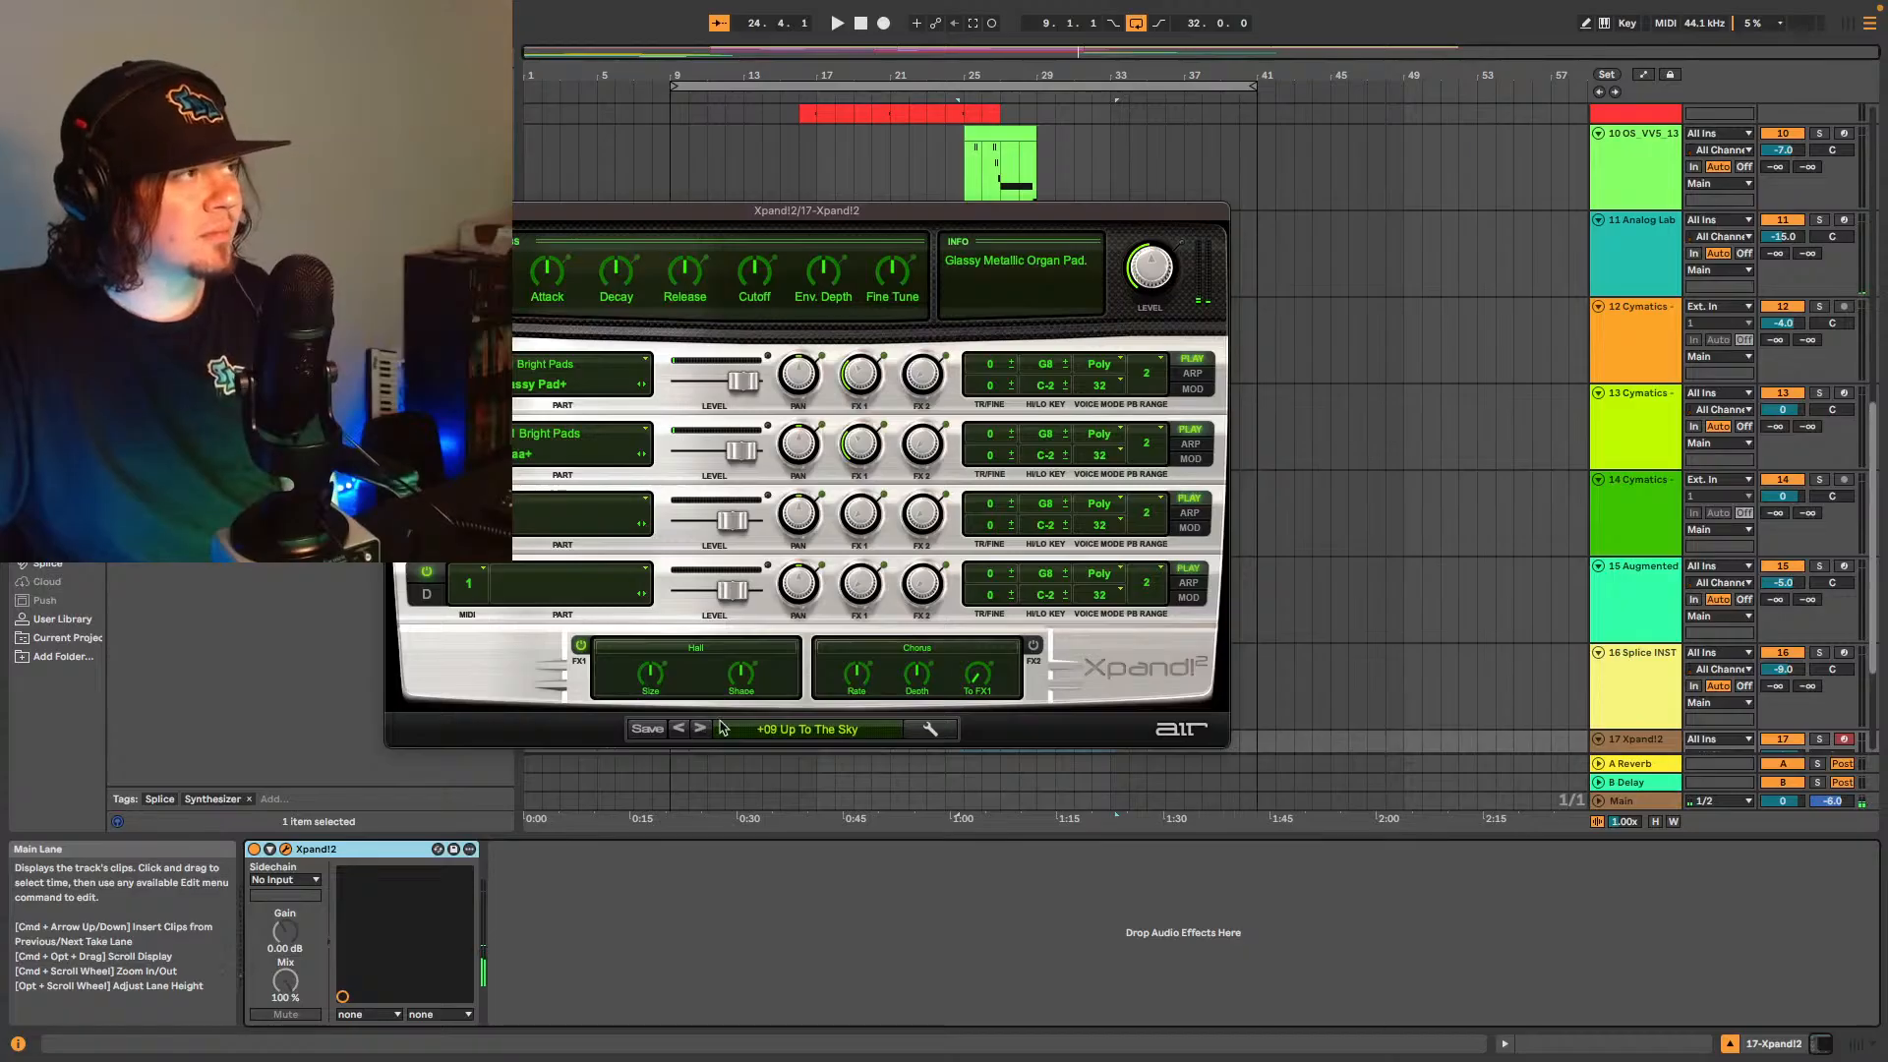
pyautogui.moveTo(885, 210); pyautogui.dragTo(1525, 269)
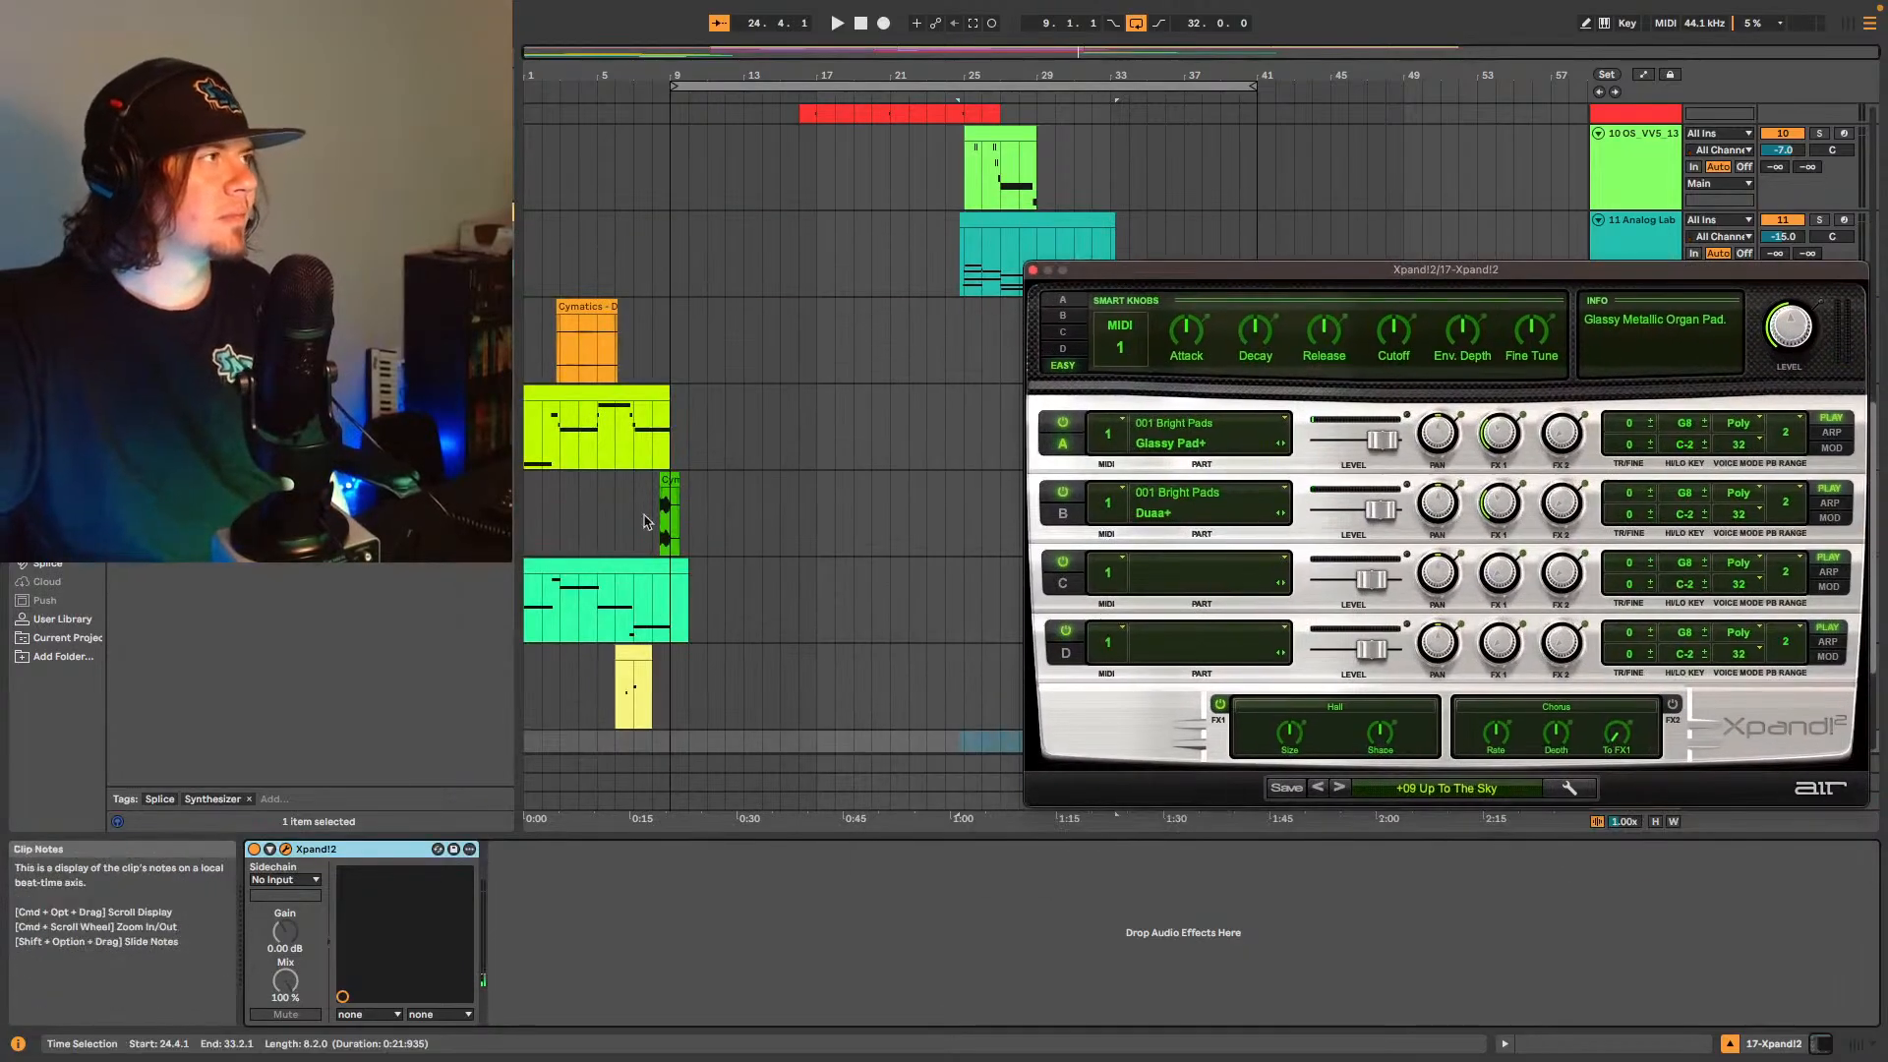
# - Play the section, close the Xpand!2 window and capture the played part as a MIDI clip on its track near bar 28
pyautogui.scroll(-3, 792, 455)
pyautogui.scroll(-1, 792, 455)
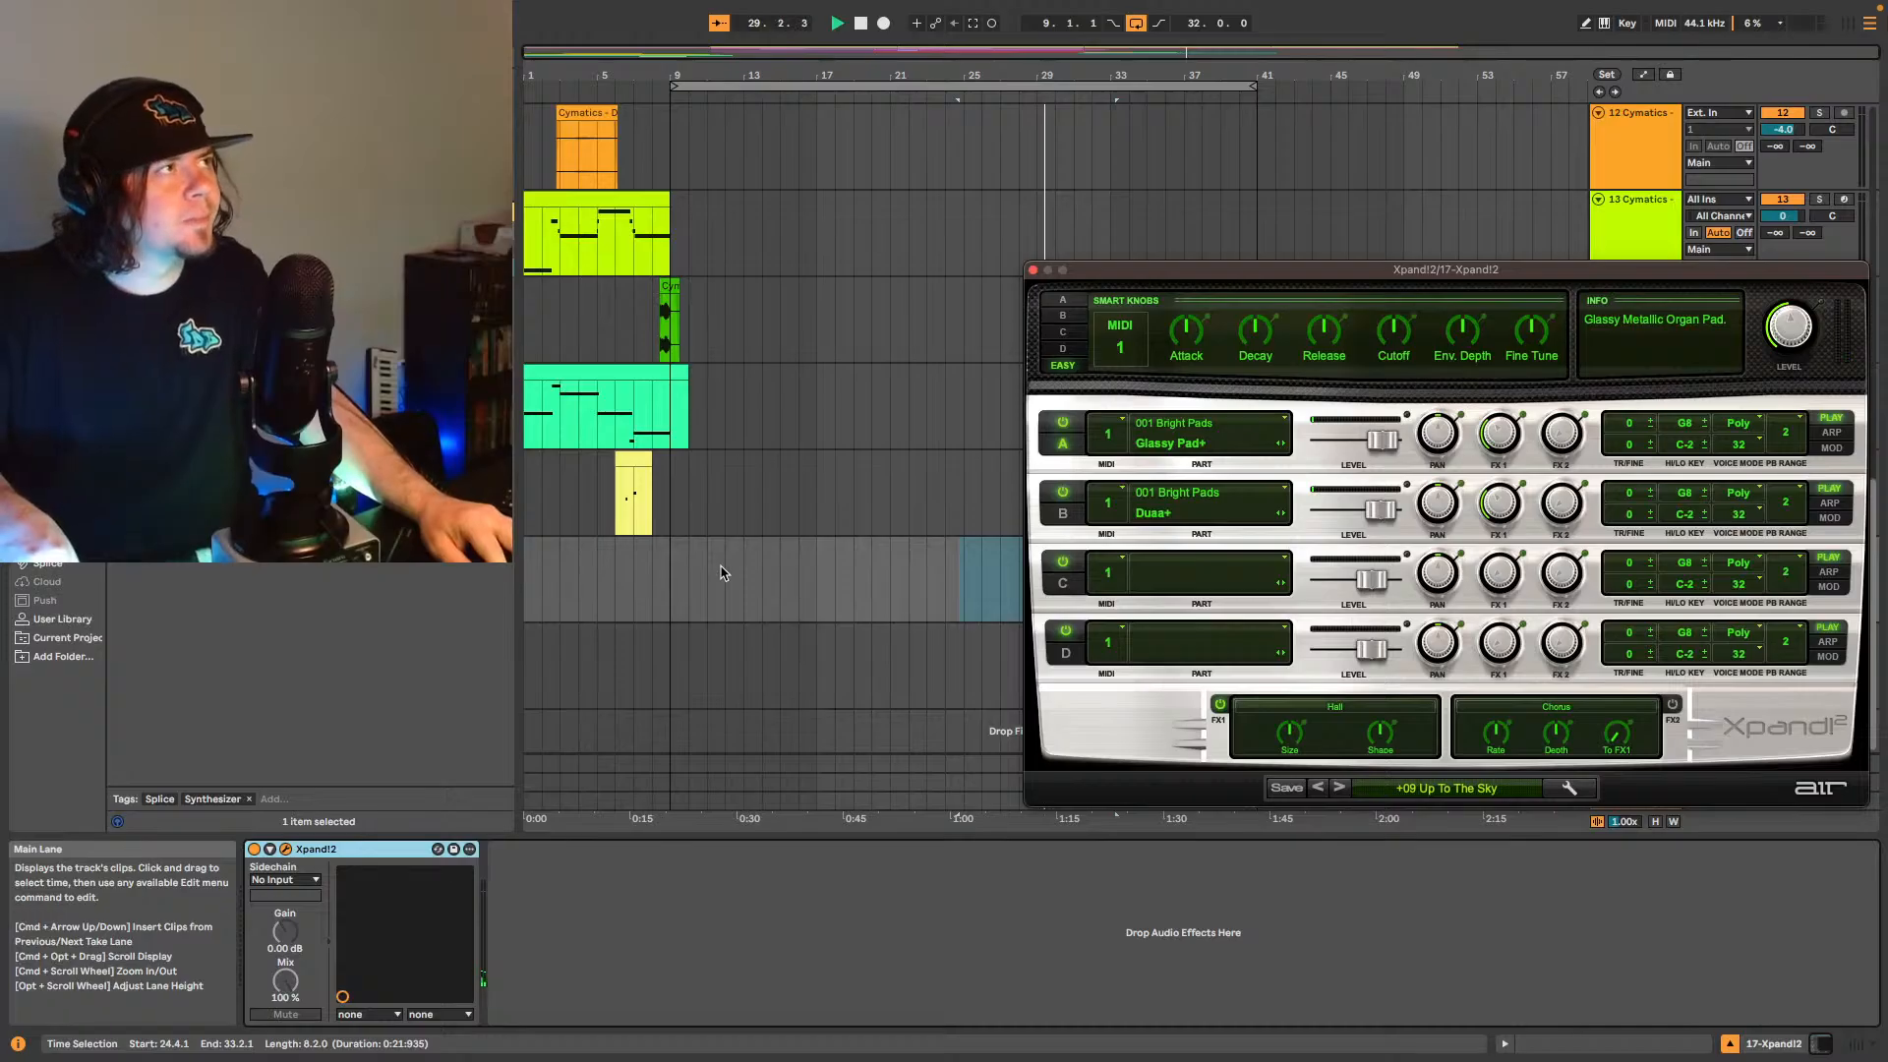
pyautogui.click(1032, 270)
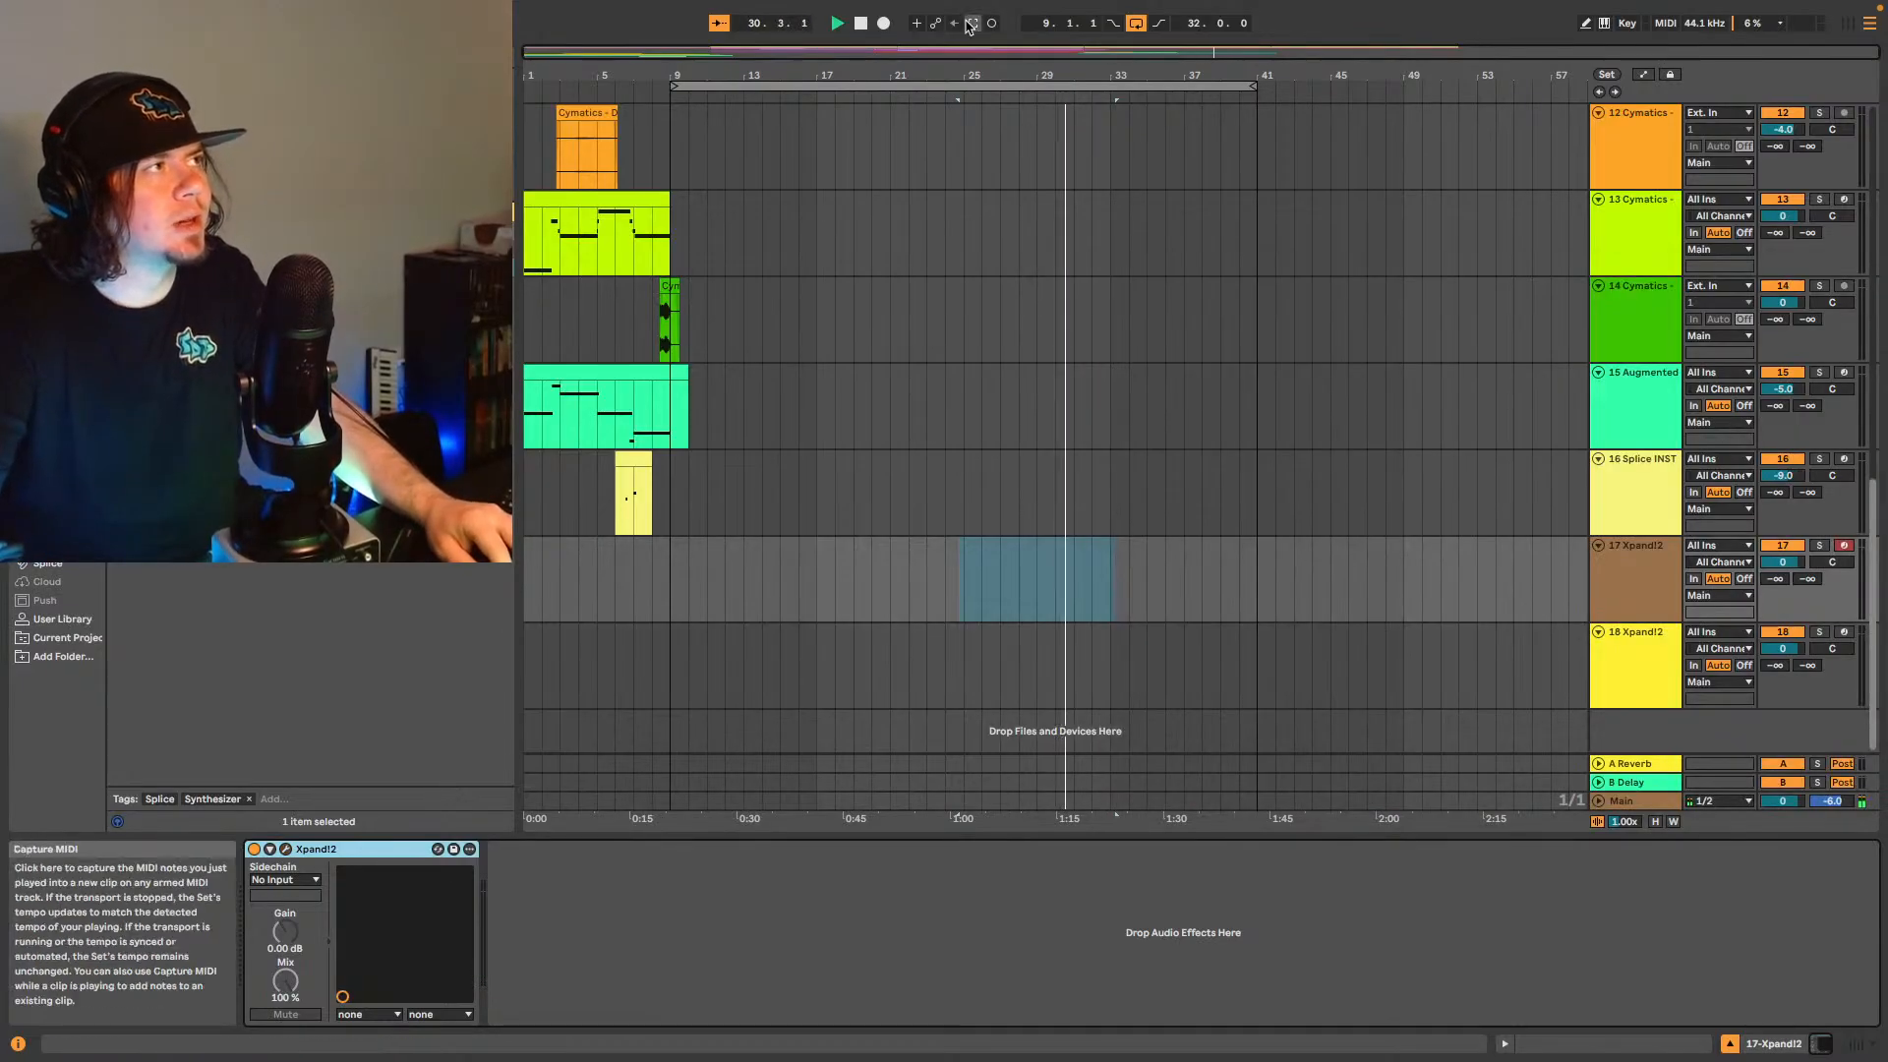
pyautogui.click(1013, 580)
# - Move the Xpand!2 track with the captured clip directly below the Analog Lab track and stop playback
pyautogui.click(1653, 580)
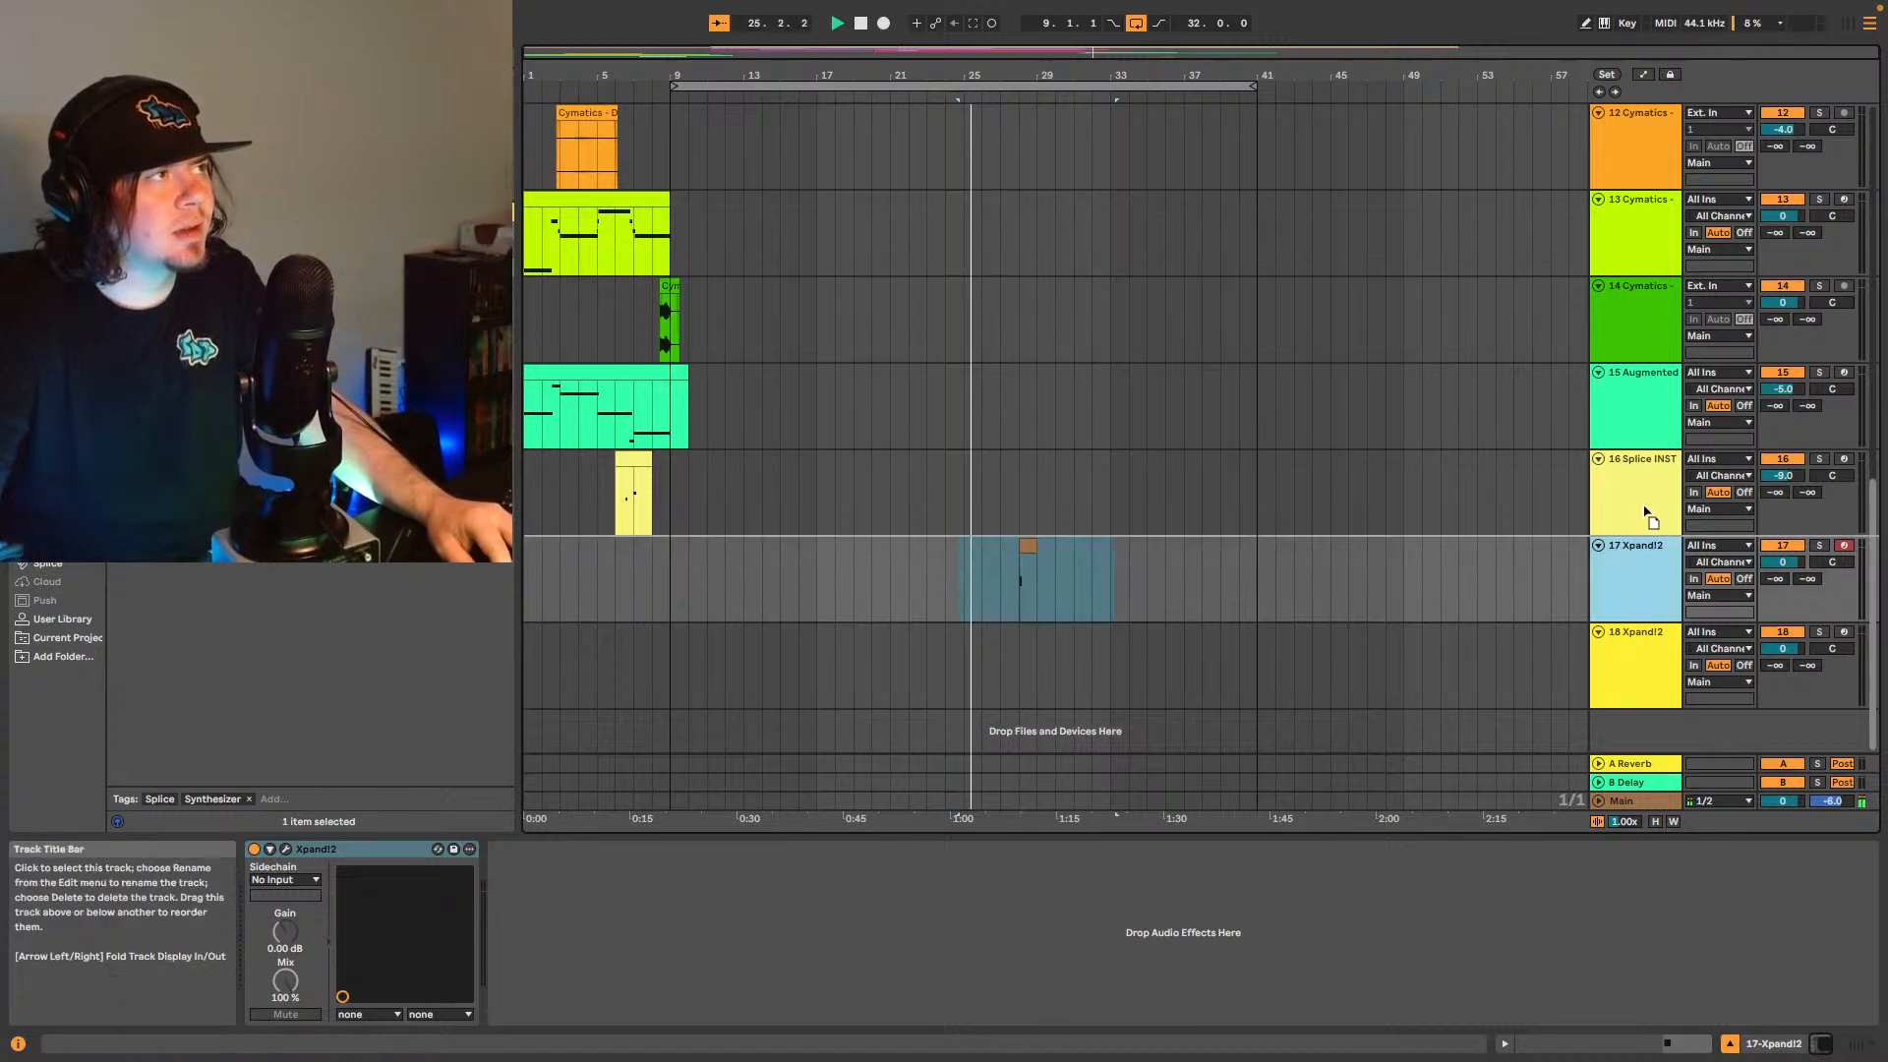
pyautogui.moveTo(1650, 137); pyautogui.dragTo(1647, 196)
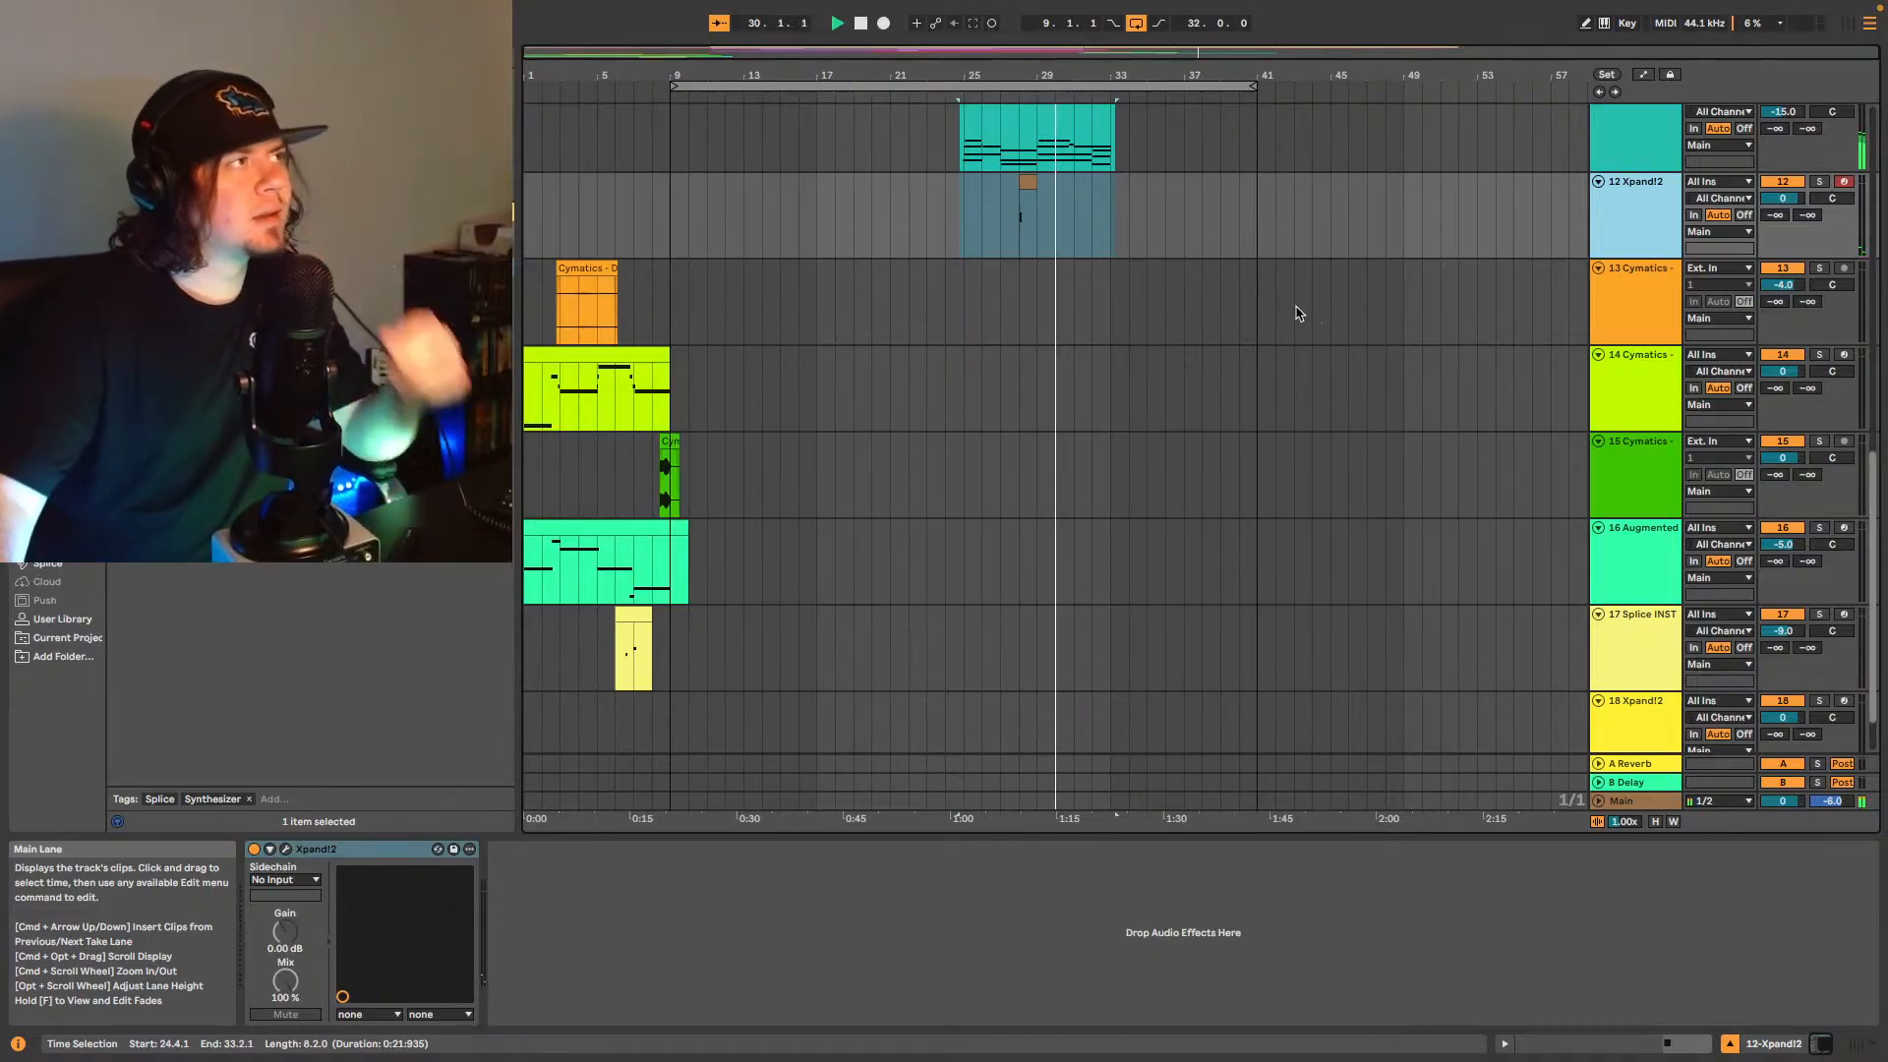
pyautogui.scroll(6, 953, 477)
pyautogui.scroll(2, 964, 468)
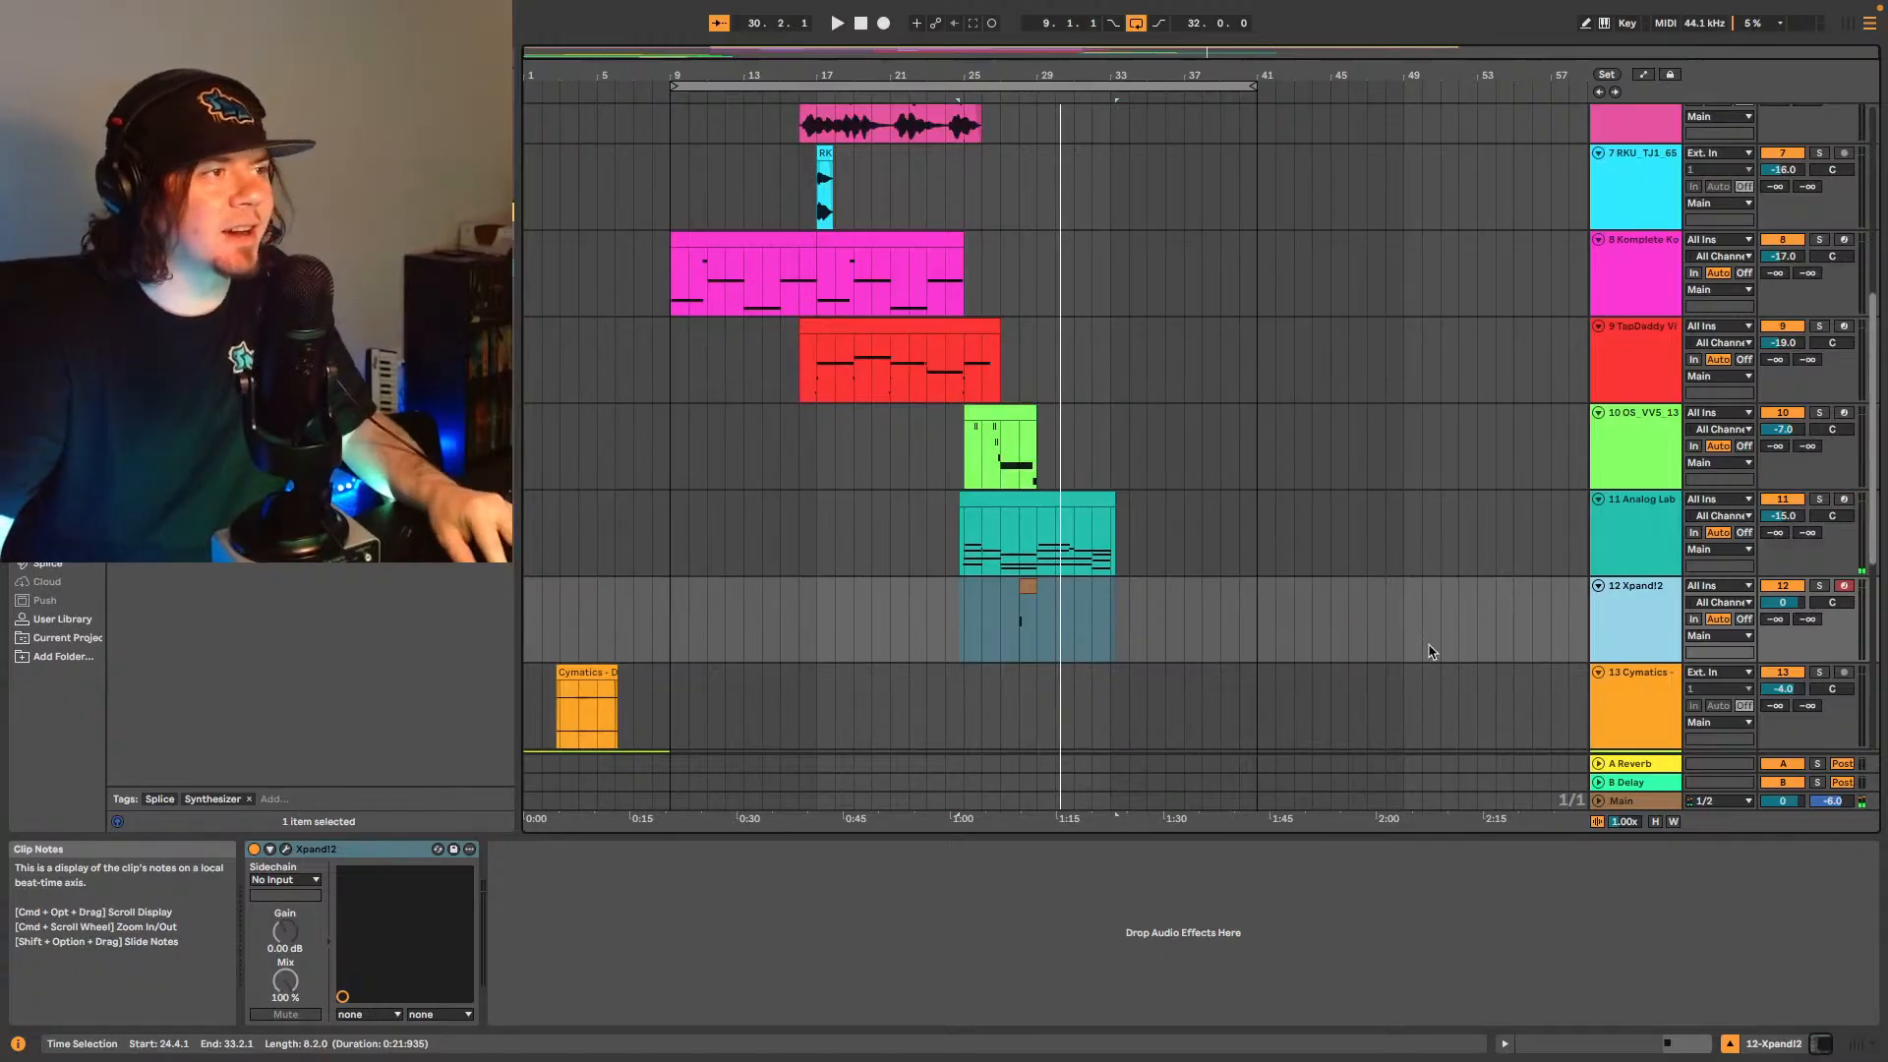
# - Insert a new MIDI track directly below the moved Xpand!2 track
pyautogui.scroll(-3, 1436, 634)
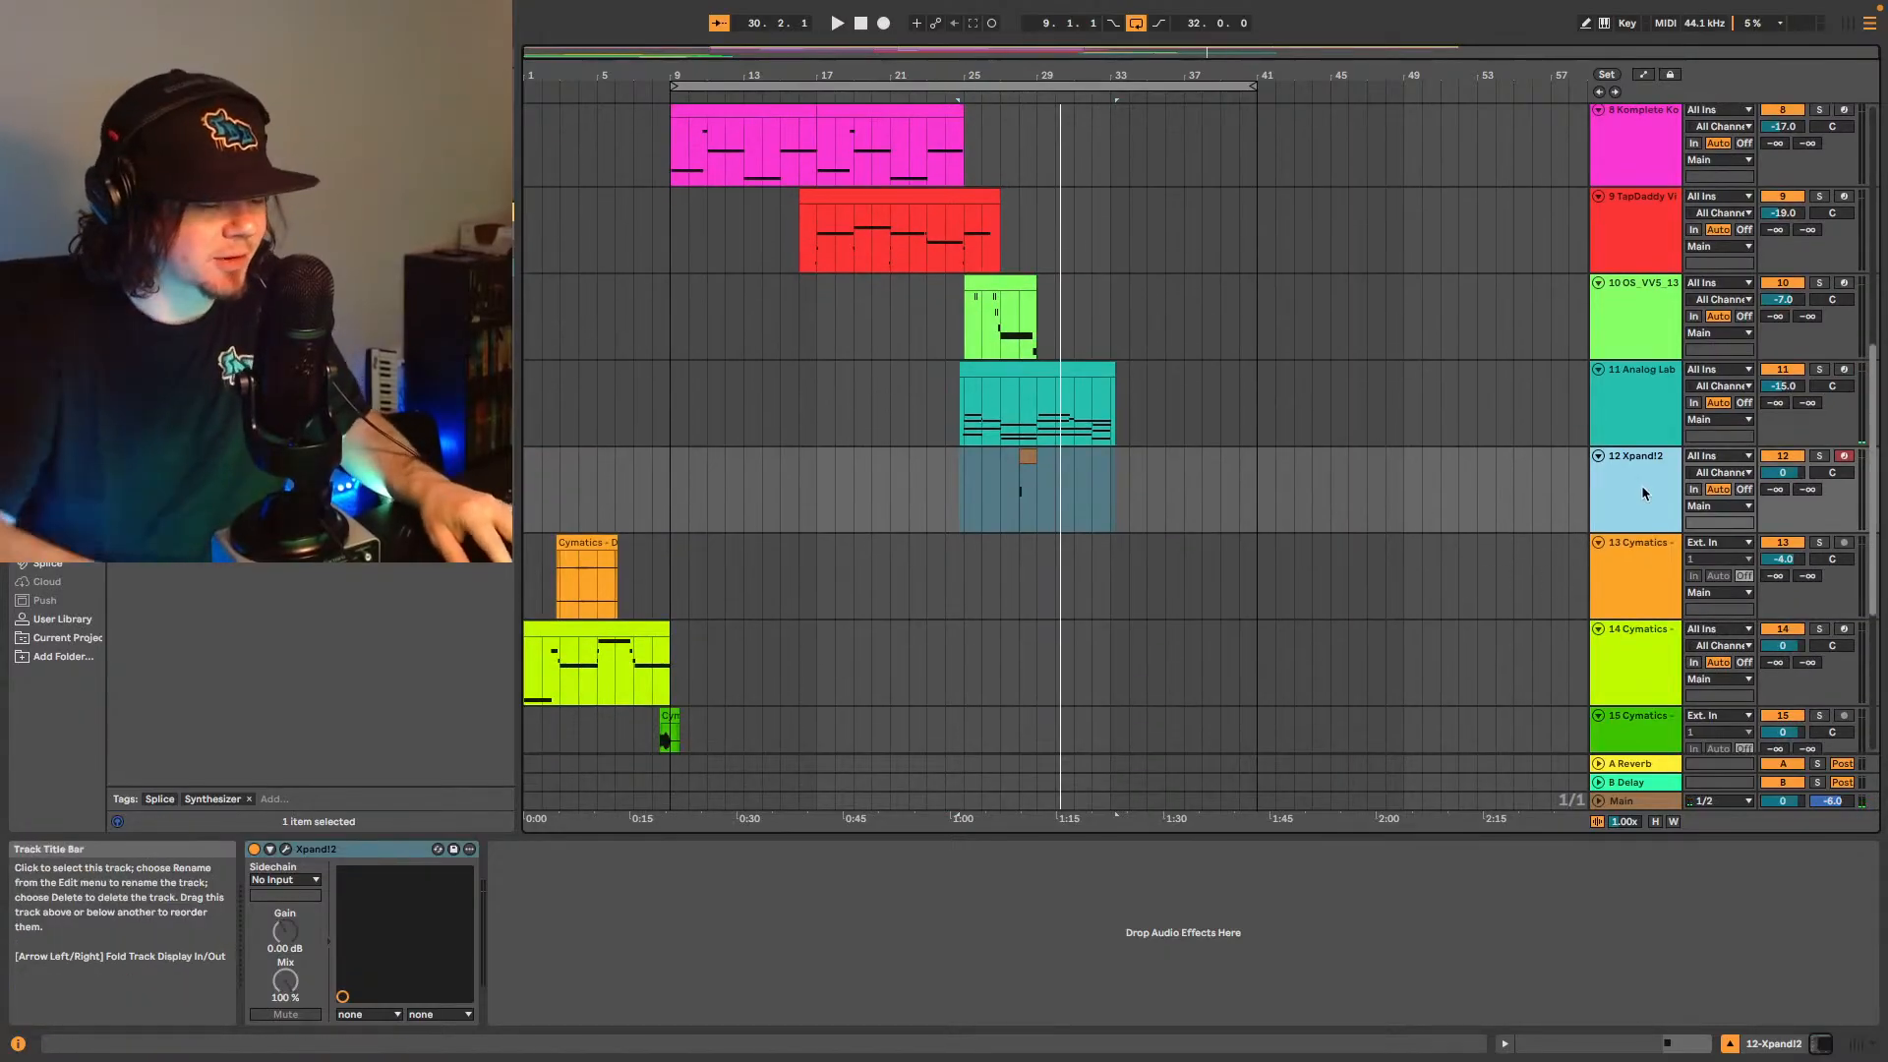
pyautogui.hotkey('ctrl', 'shift', 't')
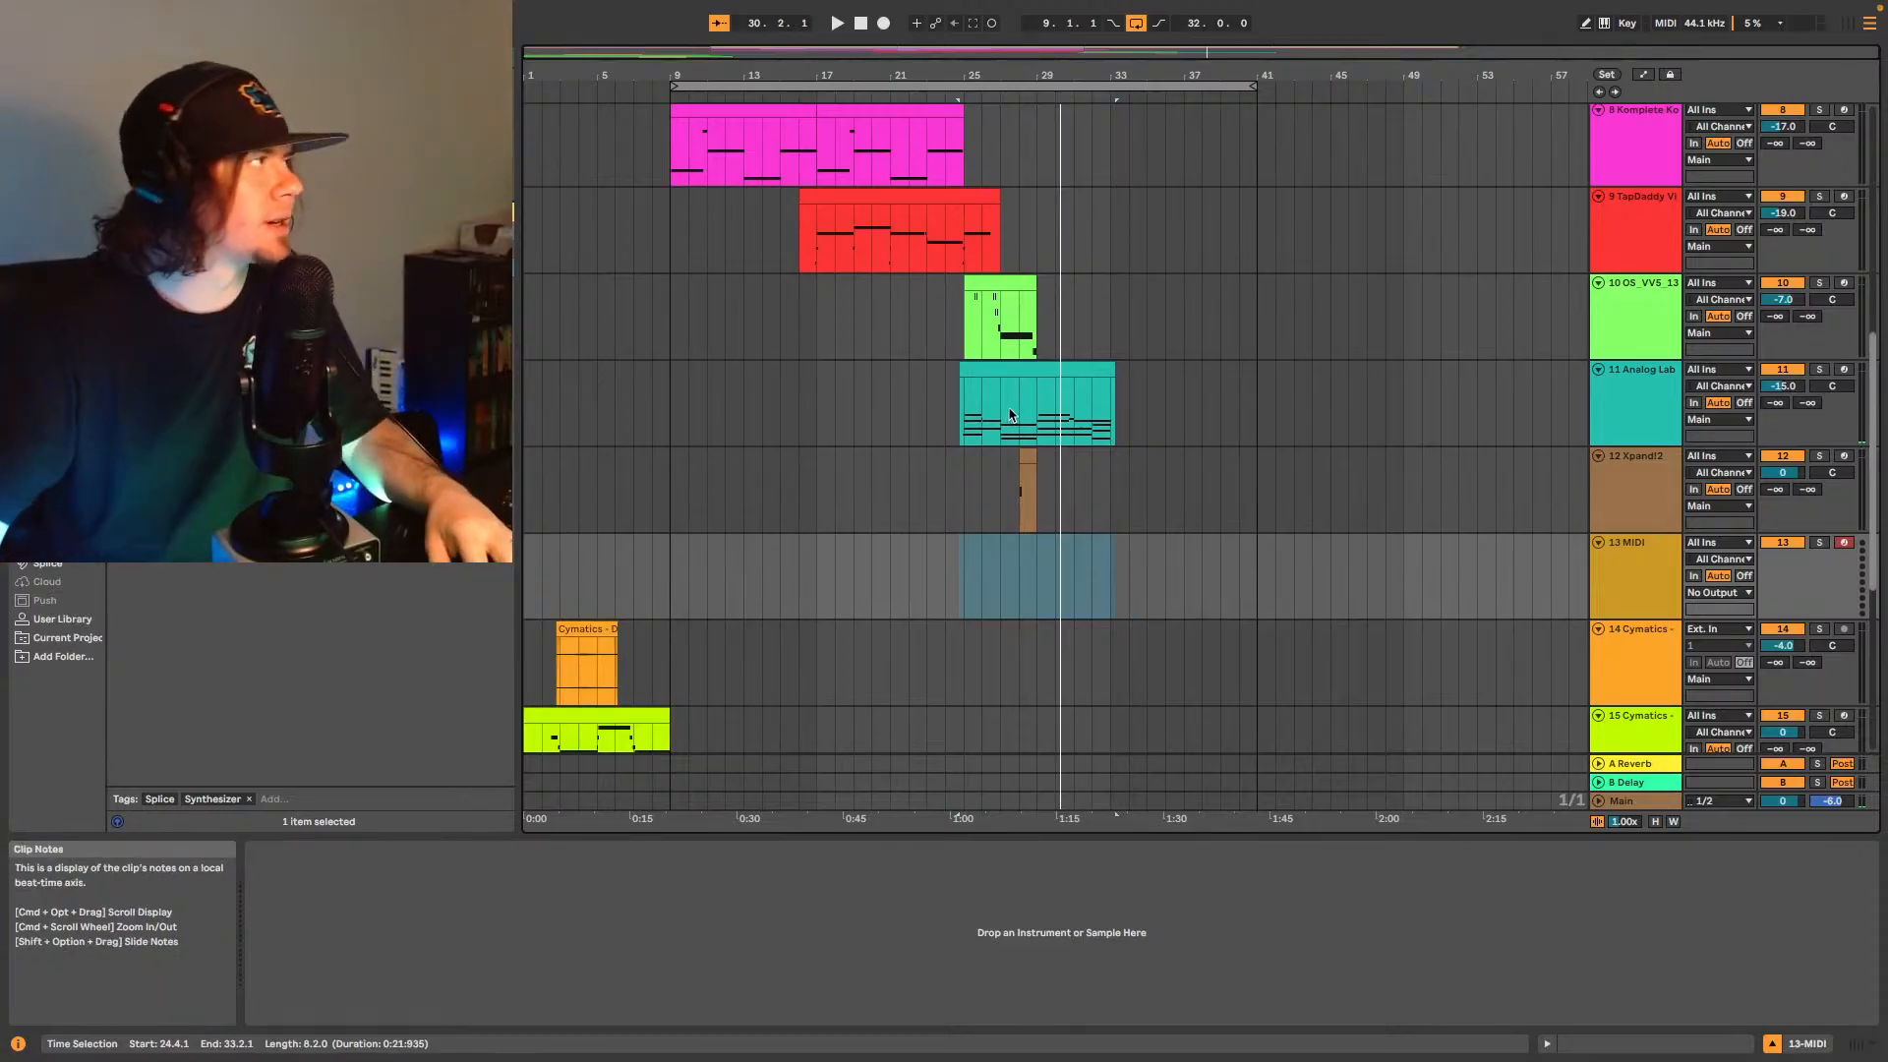
pyautogui.scroll(6, 1147, 611)
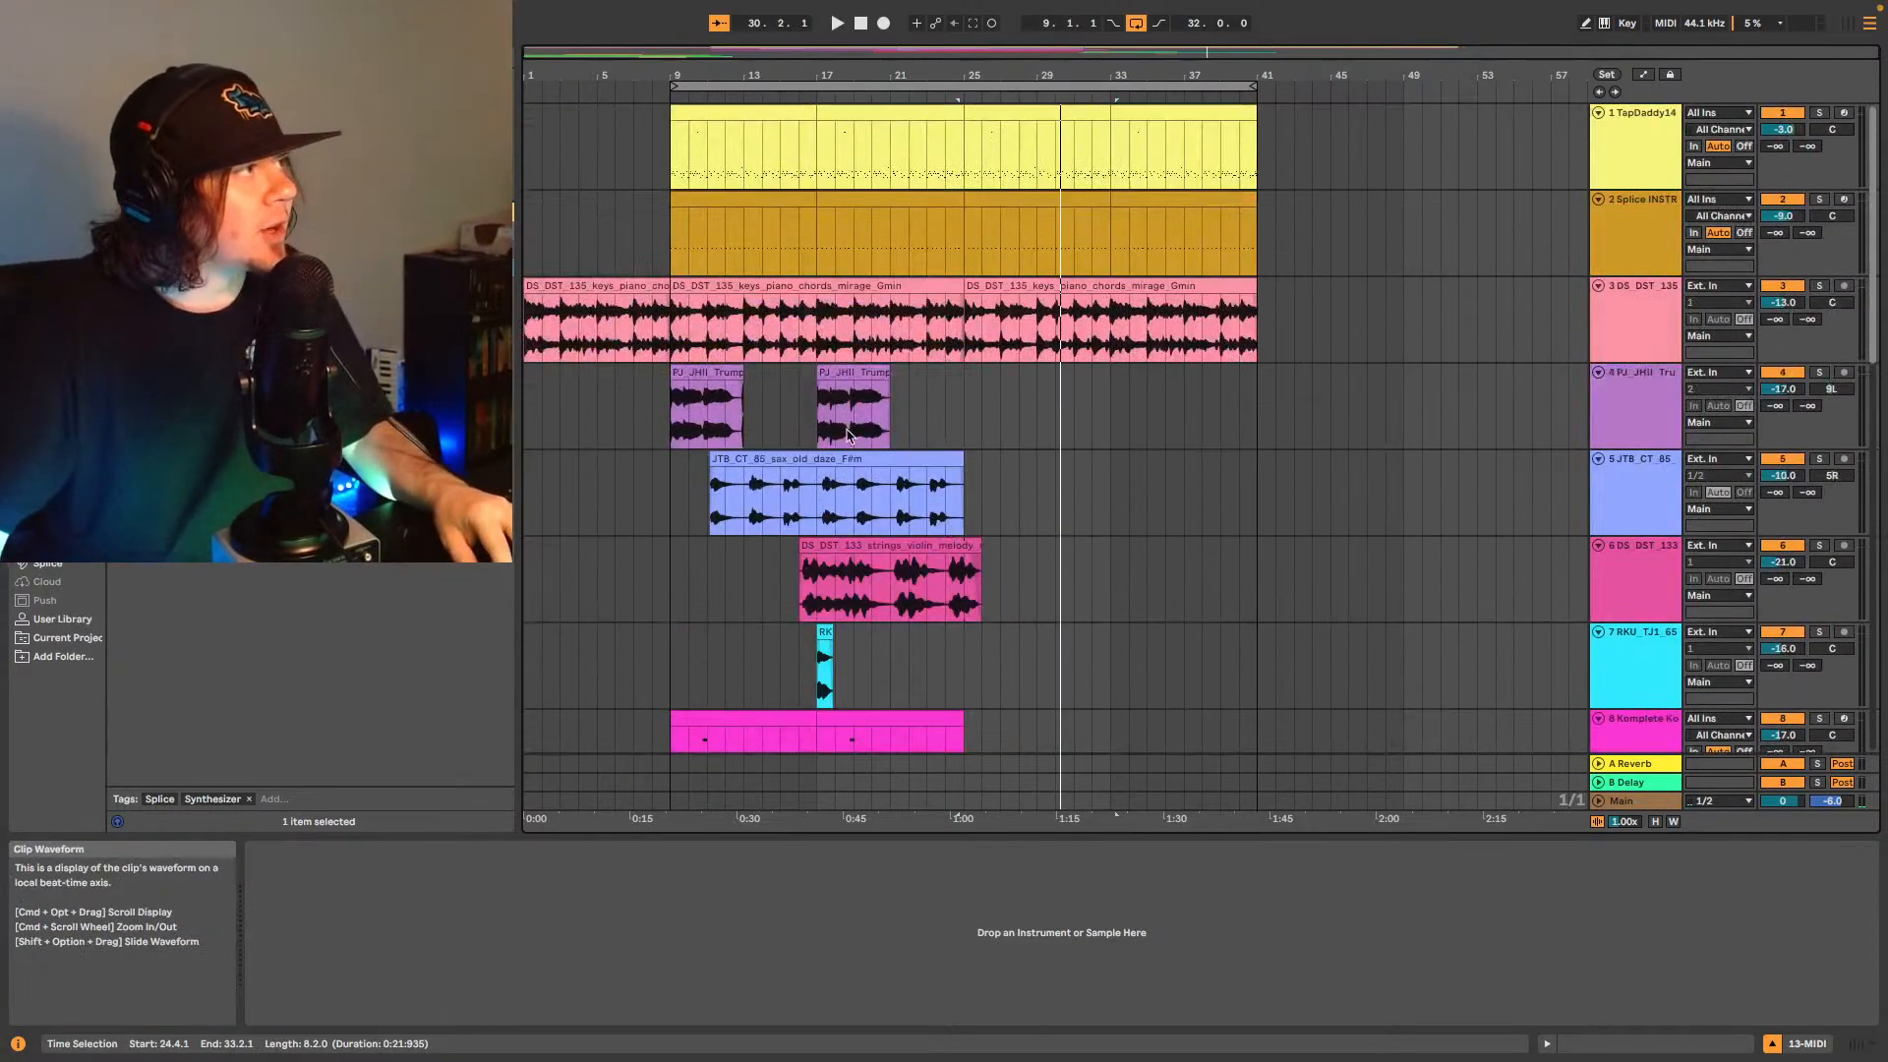
# - Copy bars 25 to 33 of the Xpand!2 track to bar 1 on the same track and play from bar 3
pyautogui.scroll(-7, 852, 434)
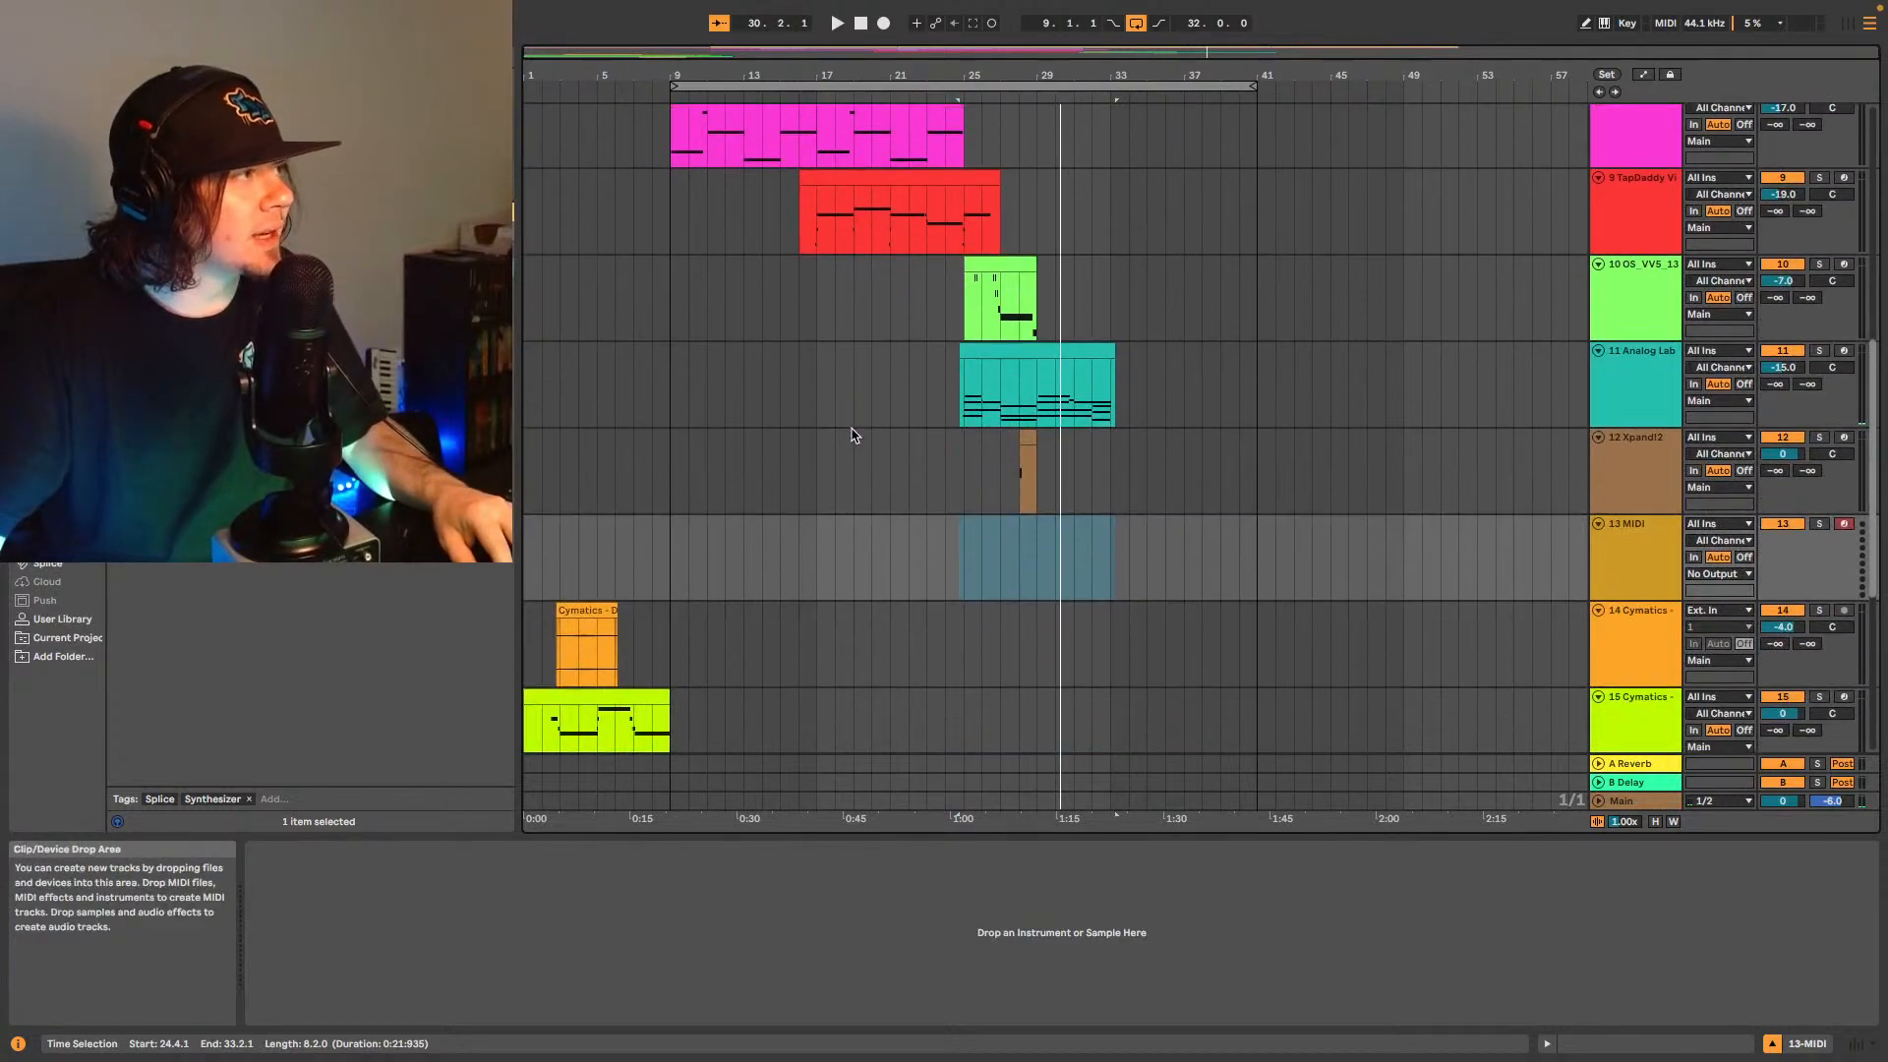
pyautogui.scroll(-4, 851, 434)
pyautogui.scroll(-1, 1007, 244)
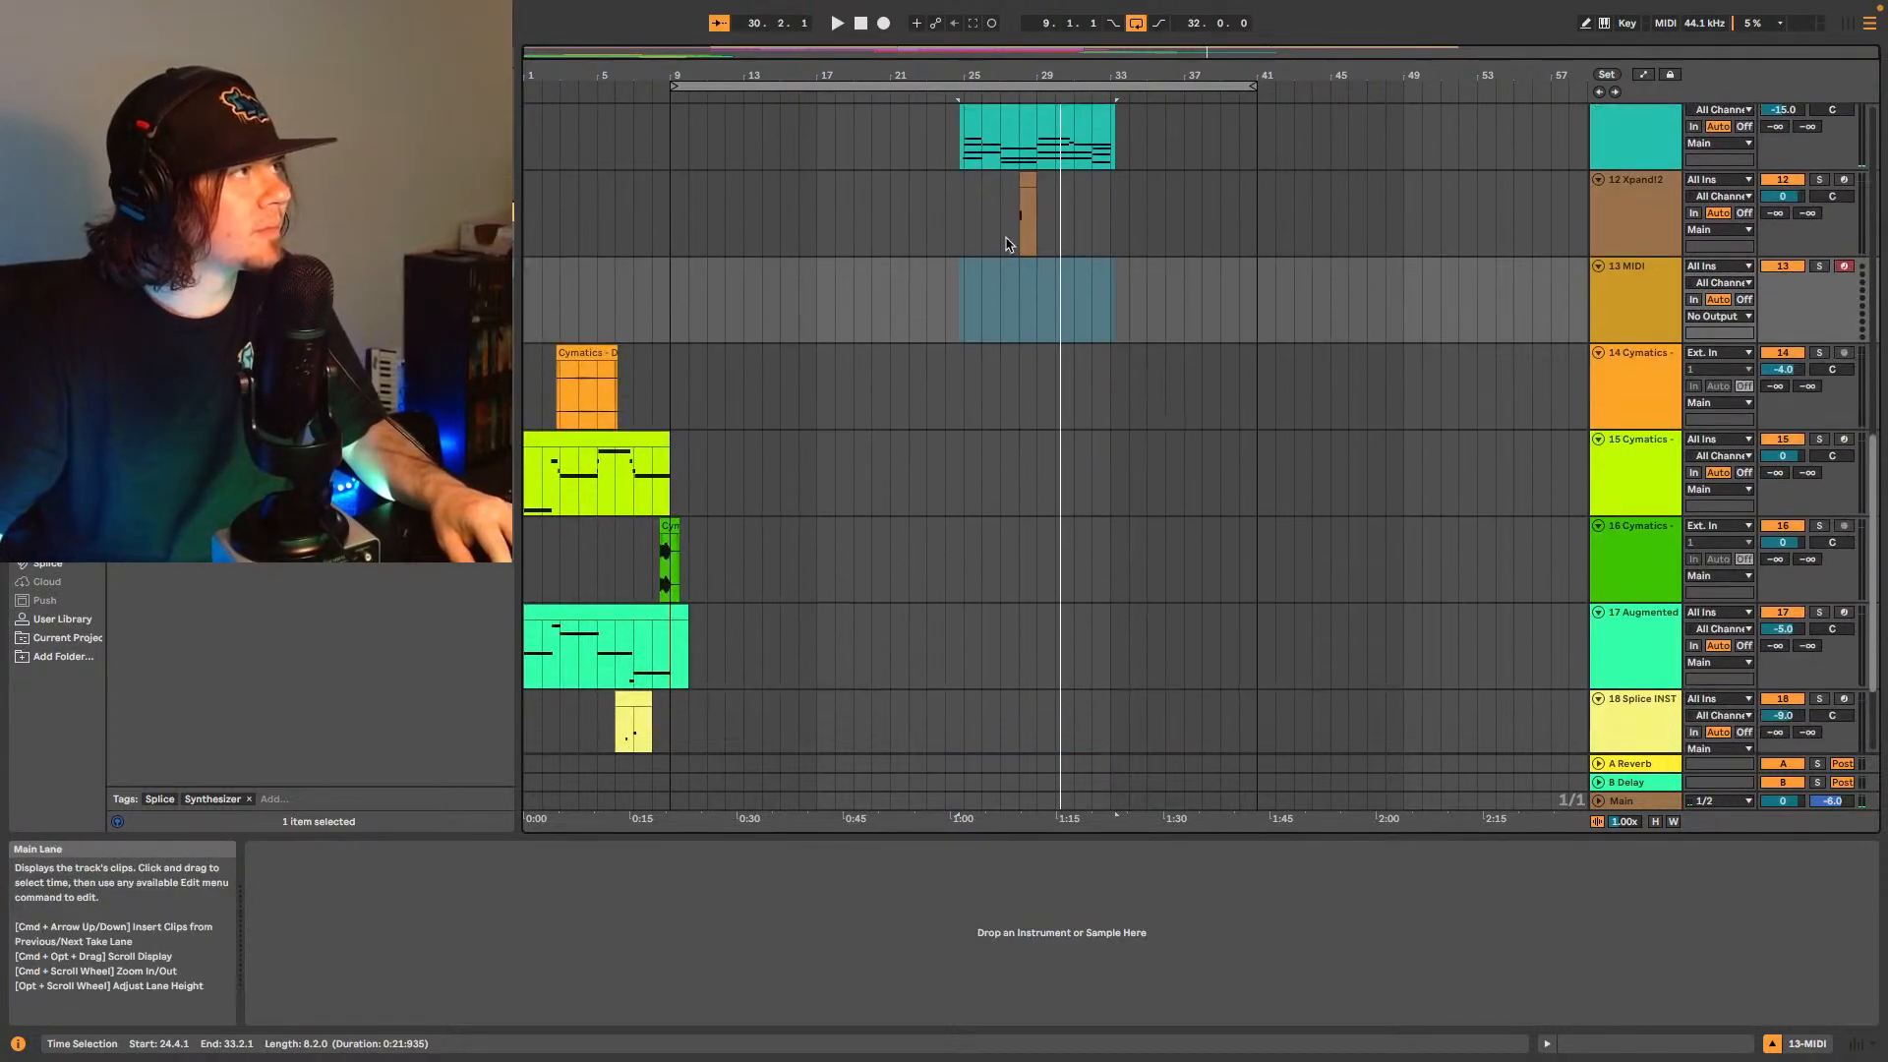
pyautogui.click(968, 226)
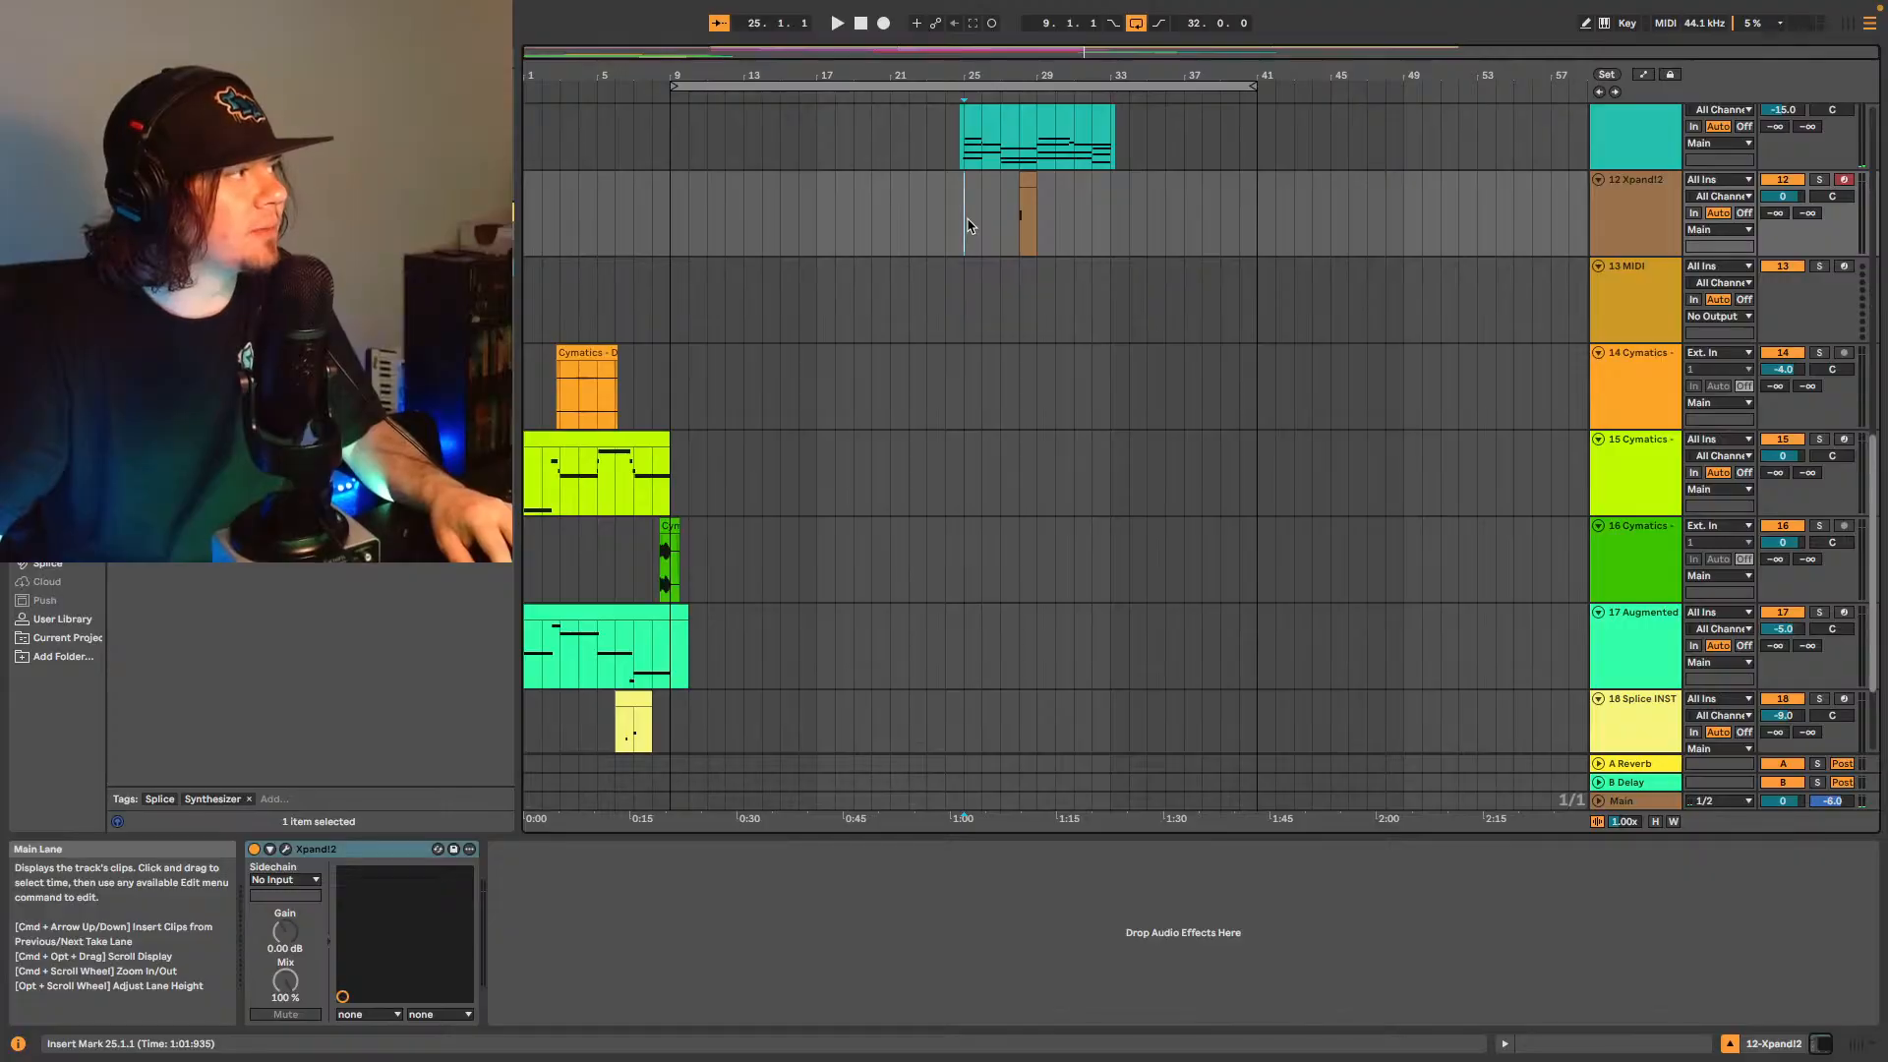
pyautogui.moveTo(968, 225); pyautogui.dragTo(1109, 200)
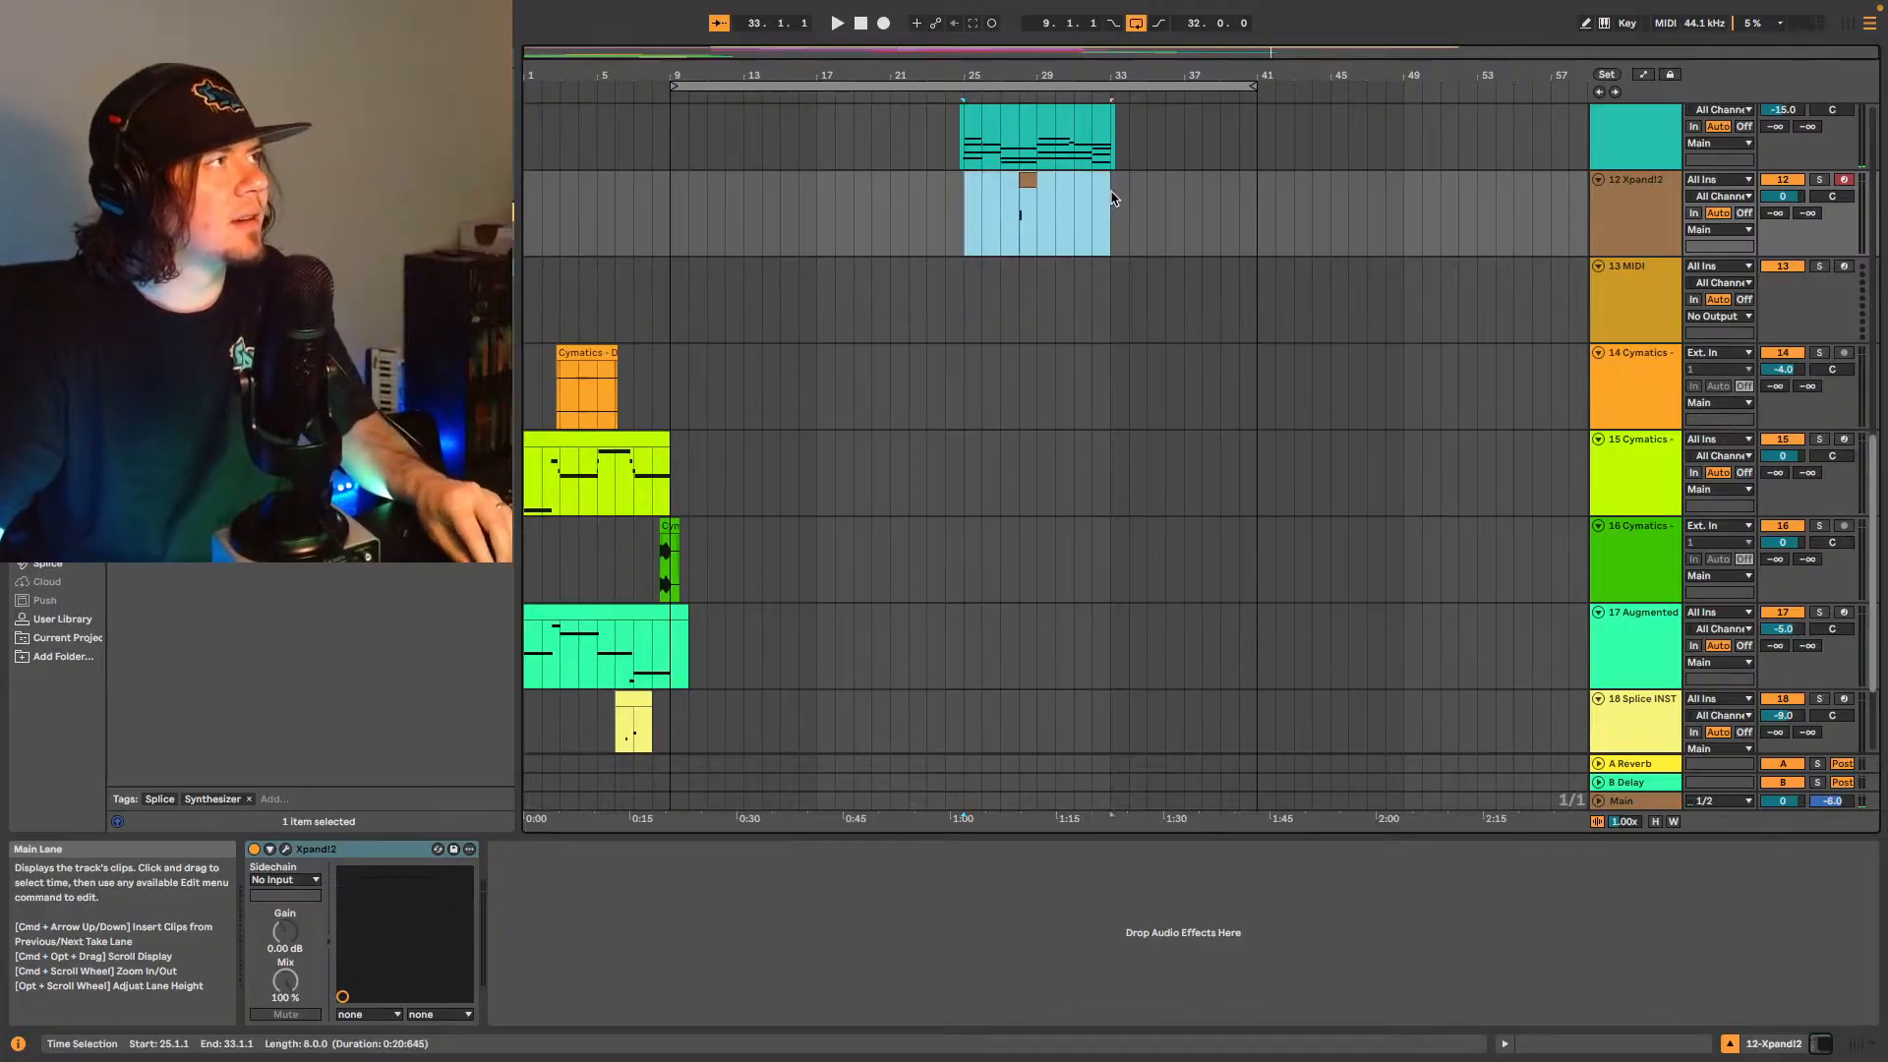
pyautogui.click(524, 232)
pyautogui.press('super+v')
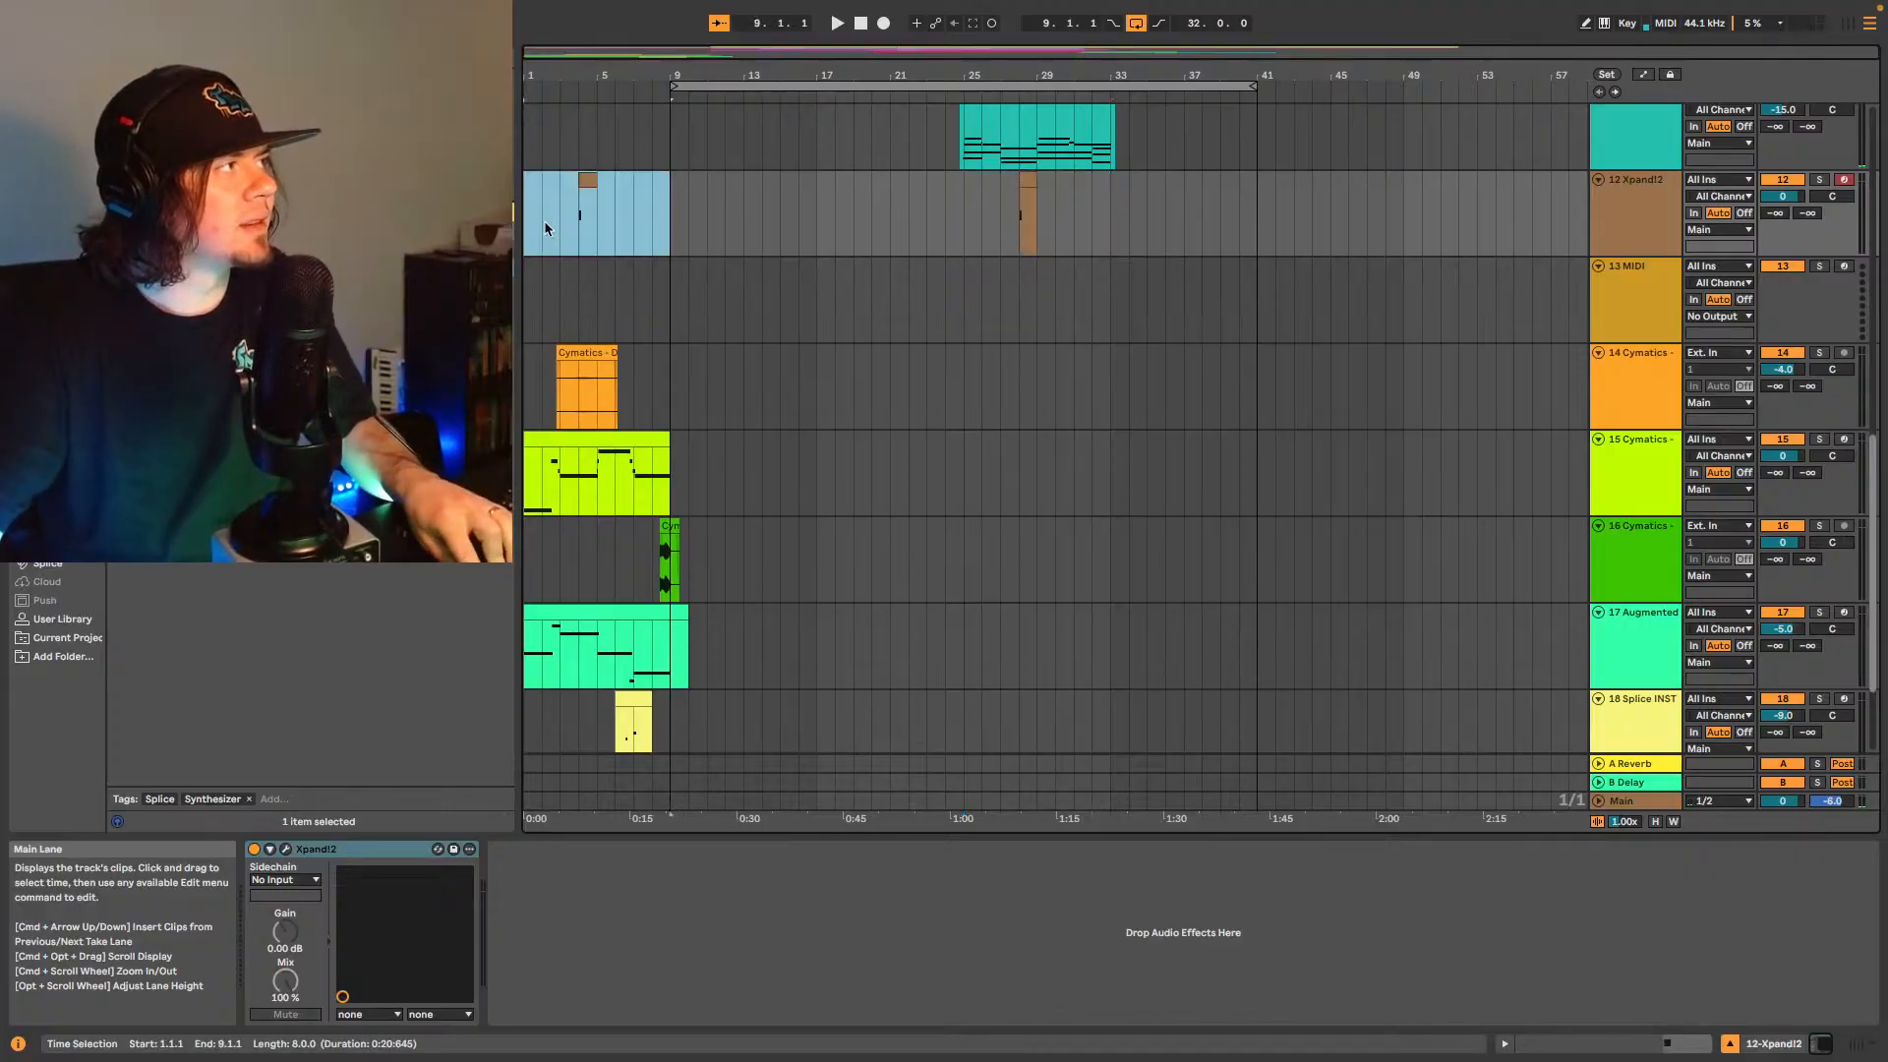
pyautogui.click(556, 226)
pyautogui.scroll(-3, 641, 293)
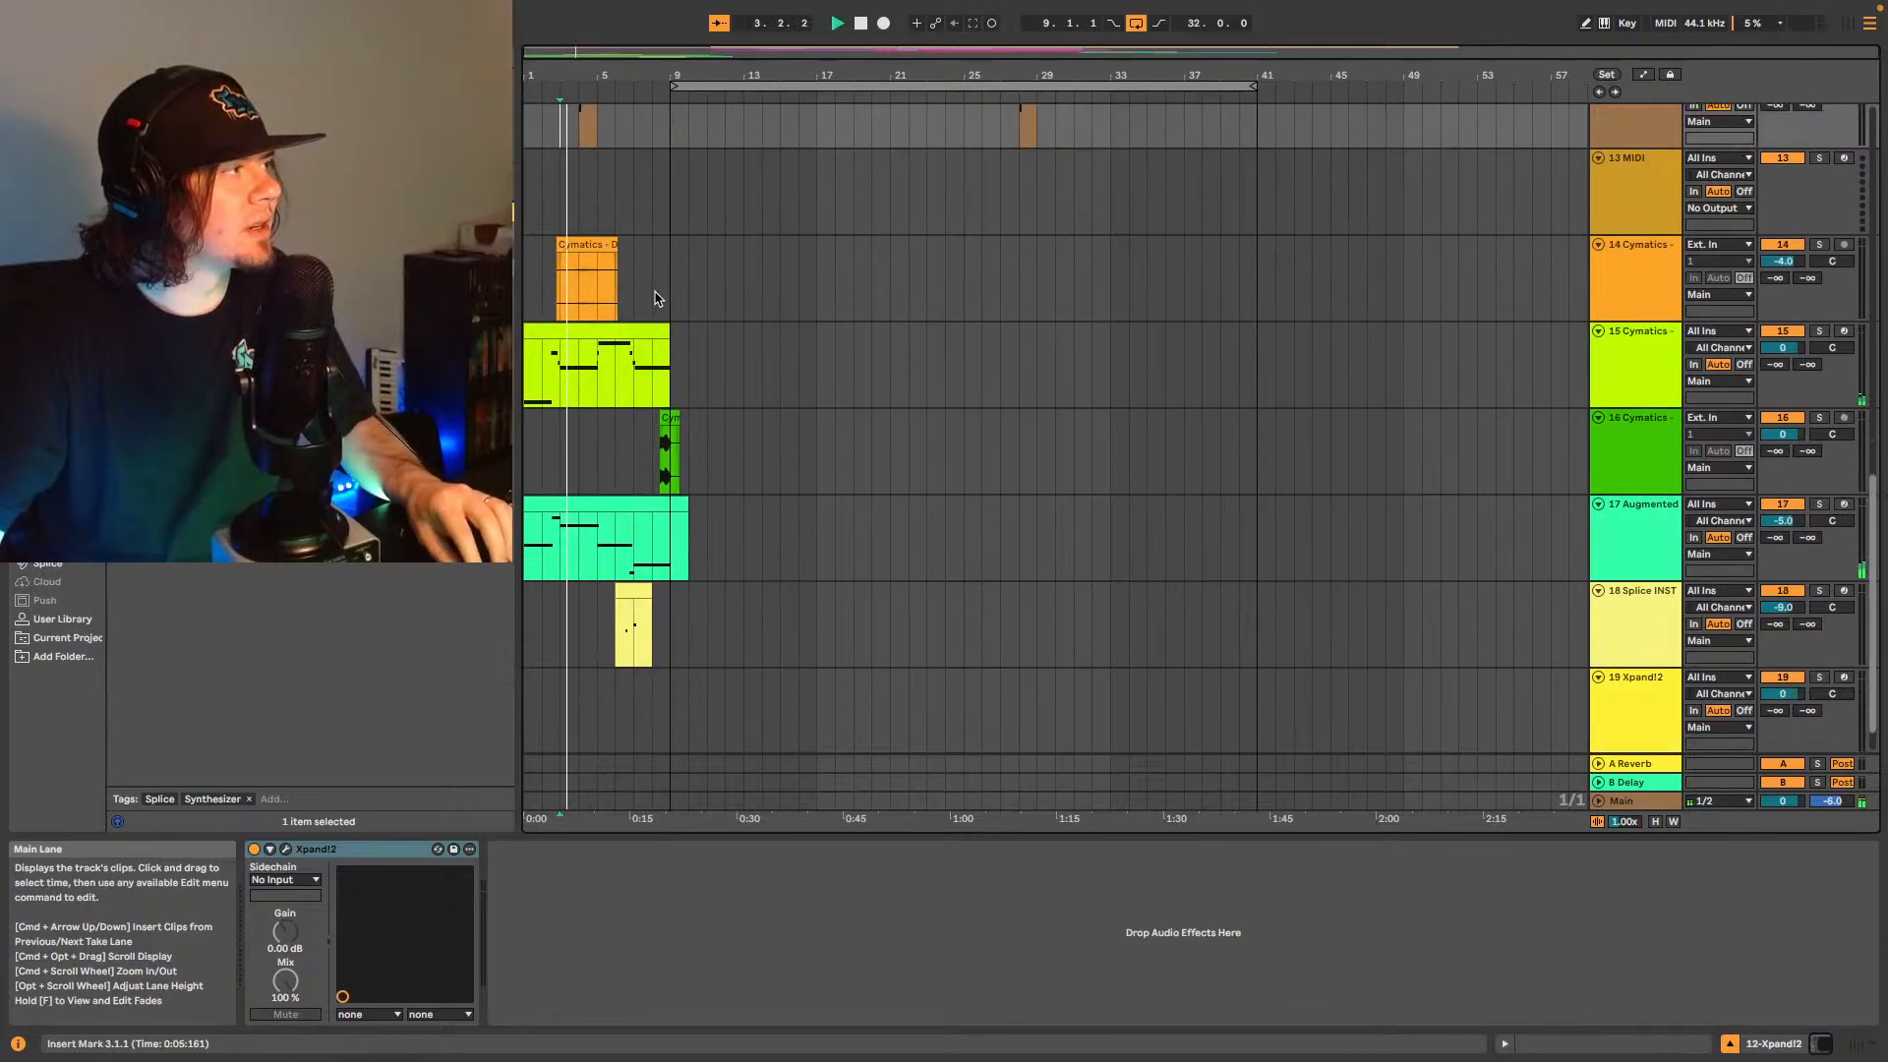
pyautogui.scroll(3, 660, 304)
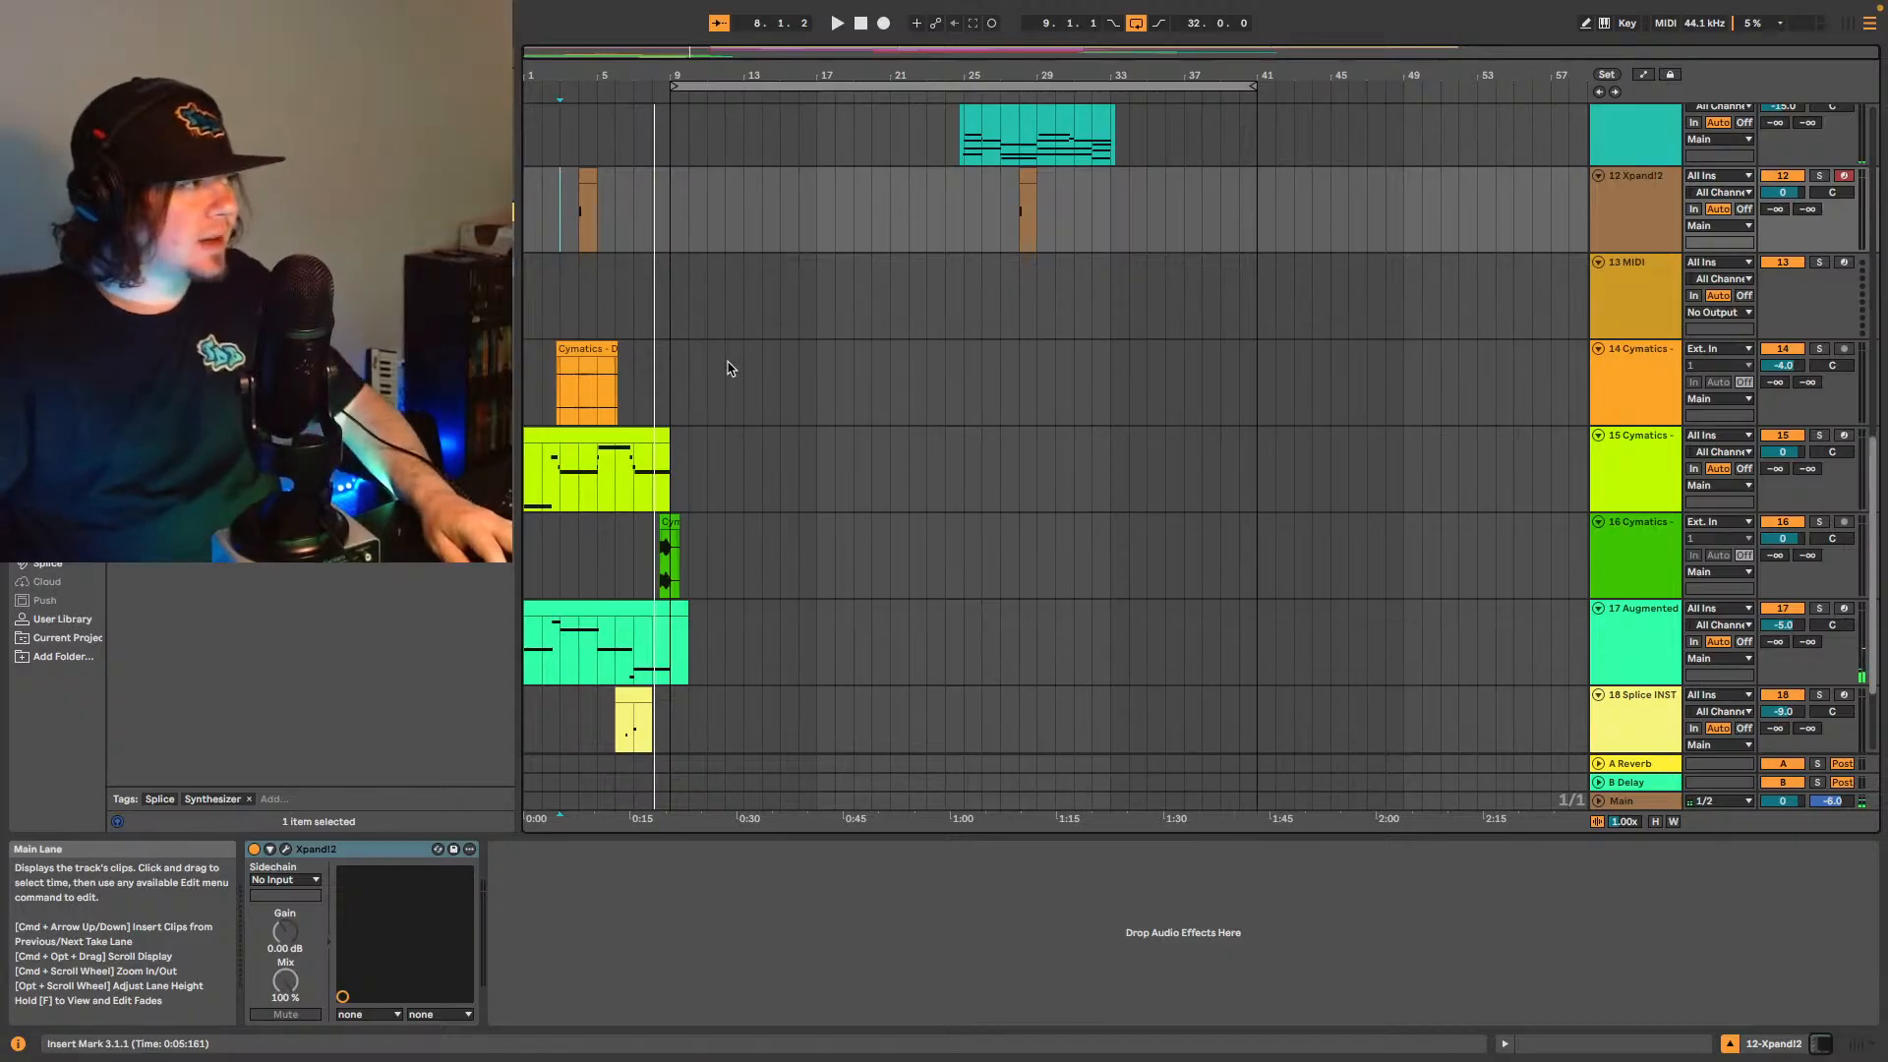
# - Open the notes of the Splice INSTRUMENT clip at bar 6 and play the arrangement from bar 1
pyautogui.scroll(-1, 633, 668)
pyautogui.click(634, 661)
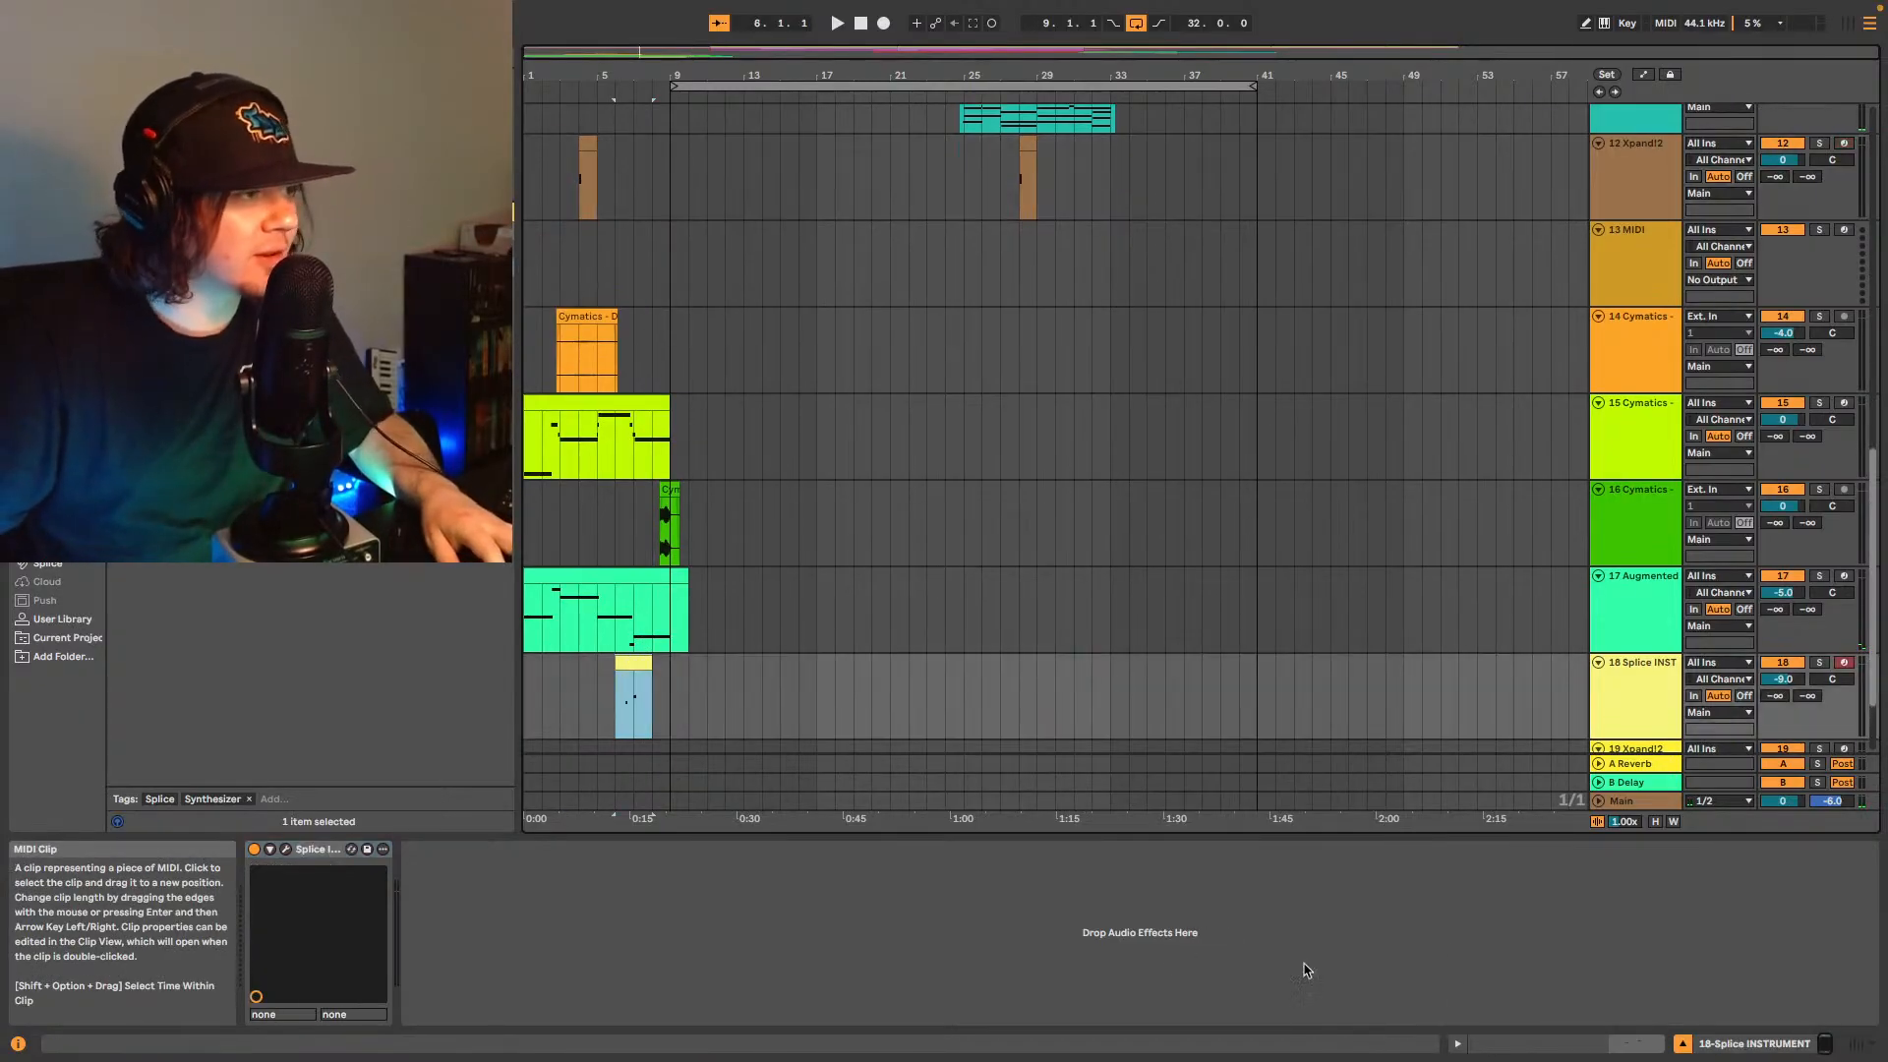
pyautogui.hotkey('shift', 'Tab')
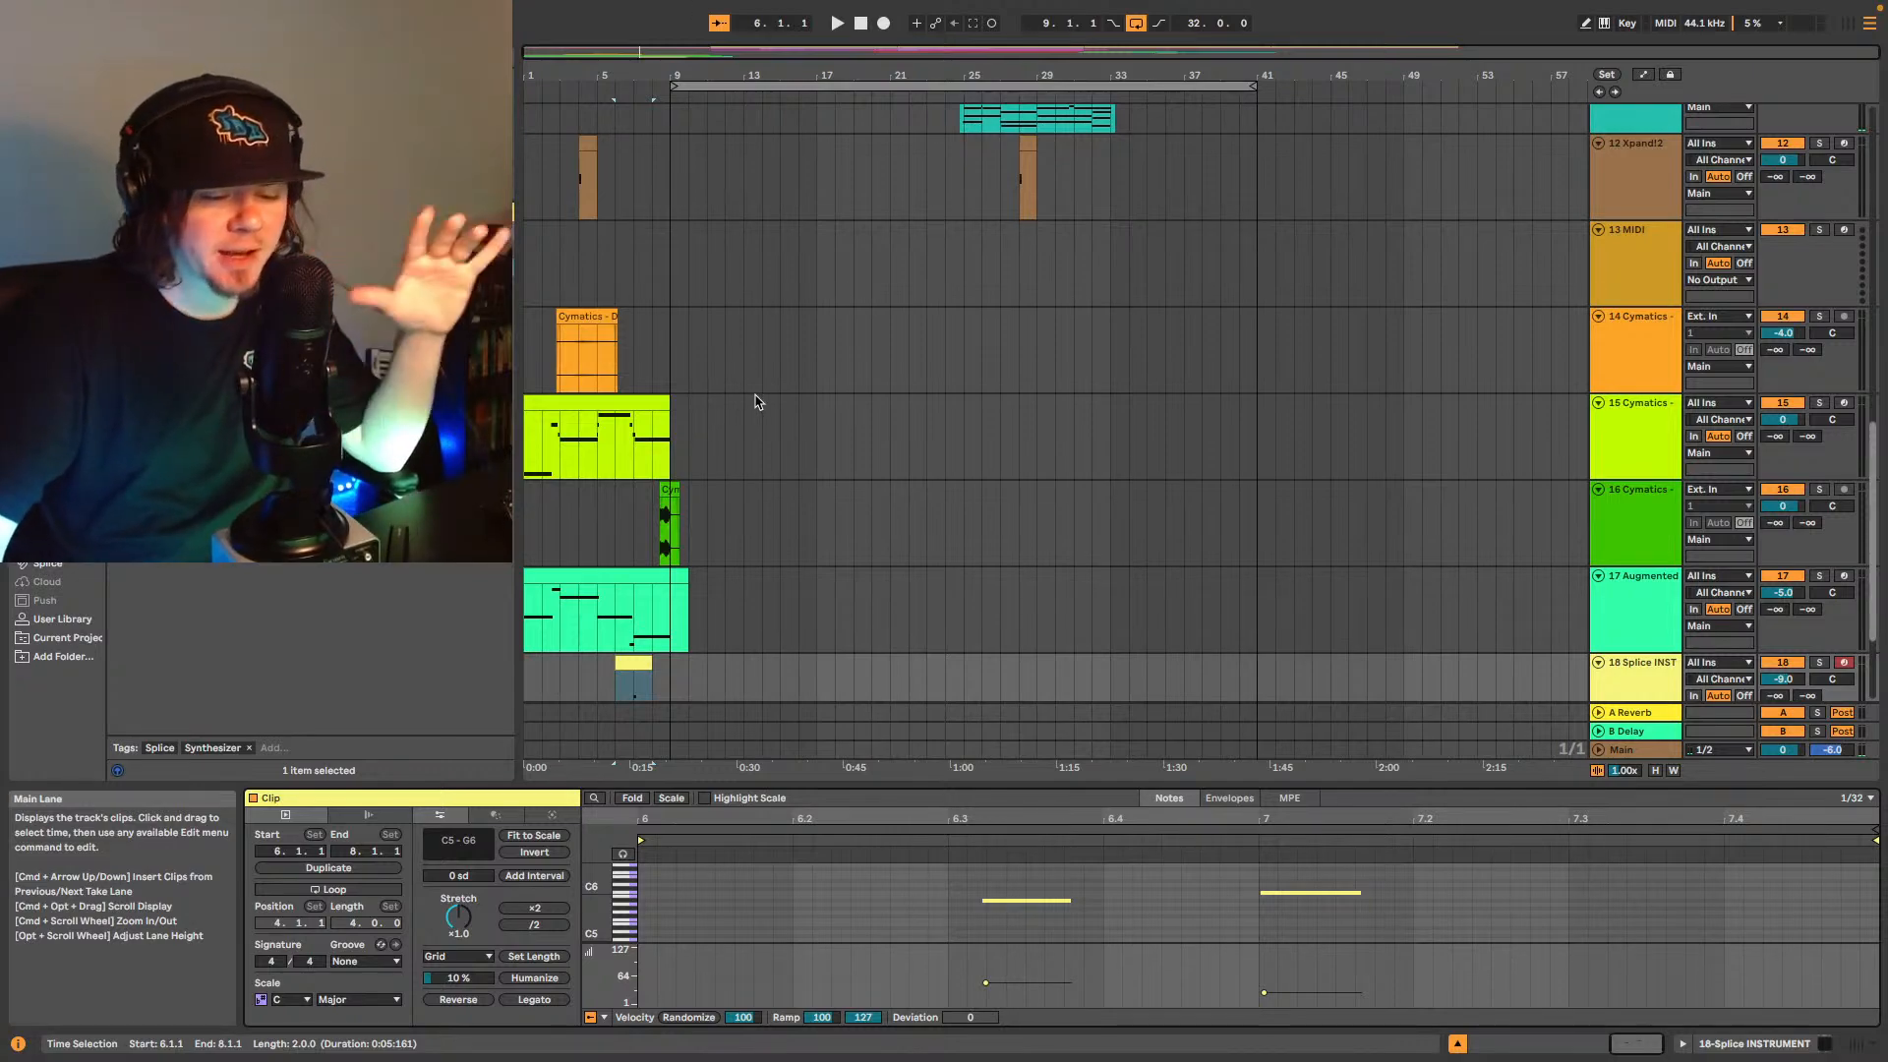
pyautogui.scroll(-1, 639, 550)
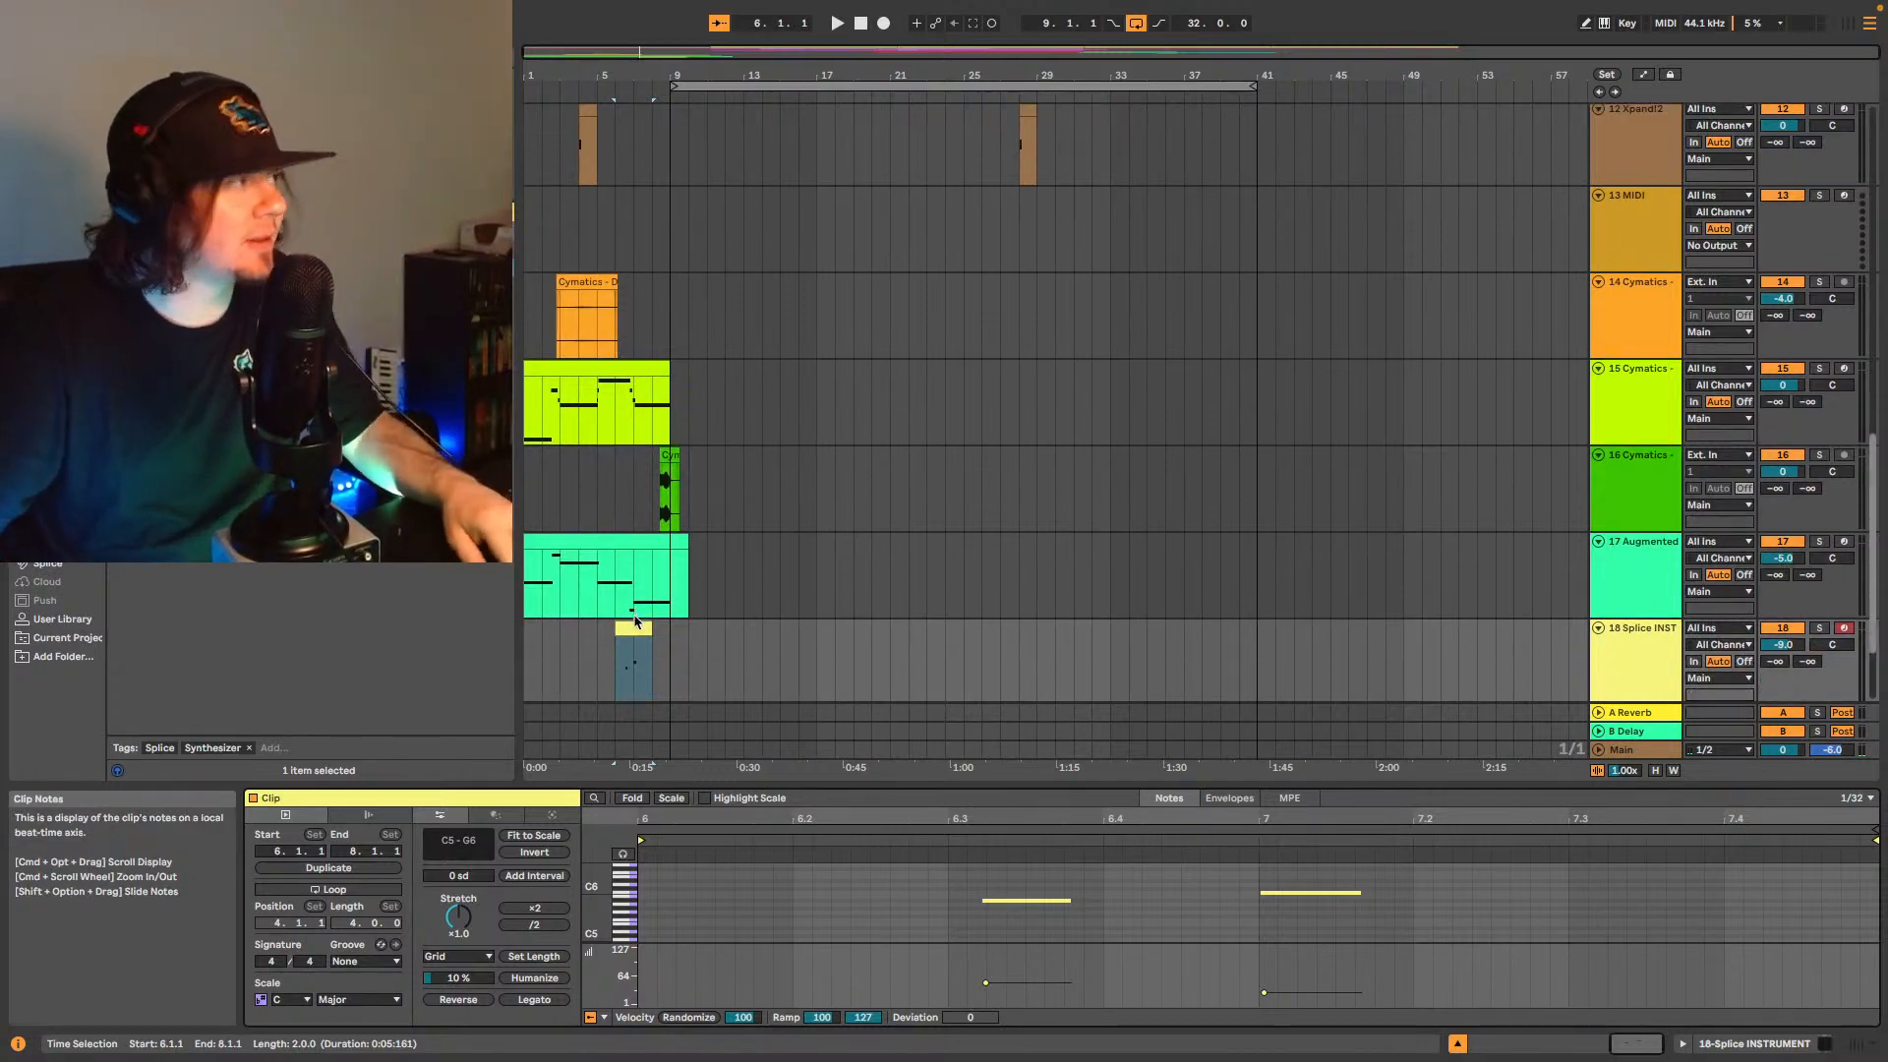
pyautogui.click(528, 591)
pyautogui.press('space')
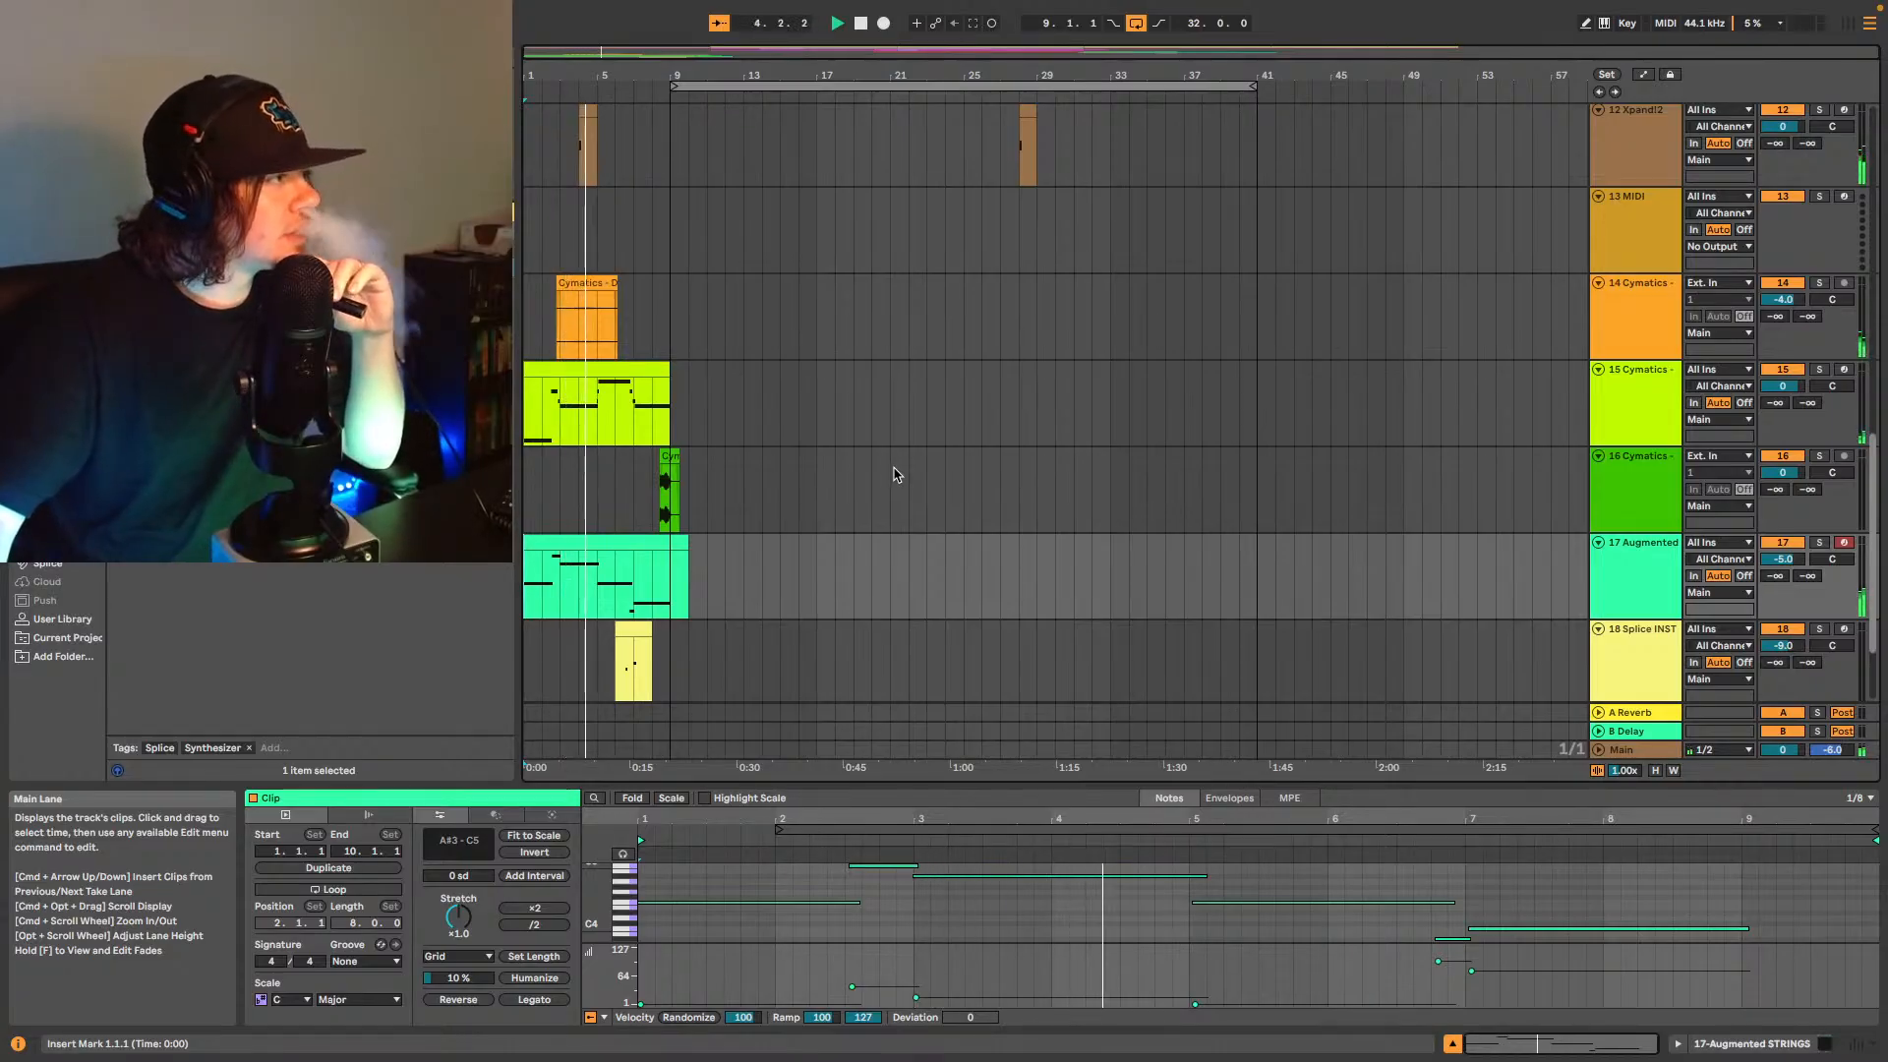
pyautogui.scroll(1, 897, 469)
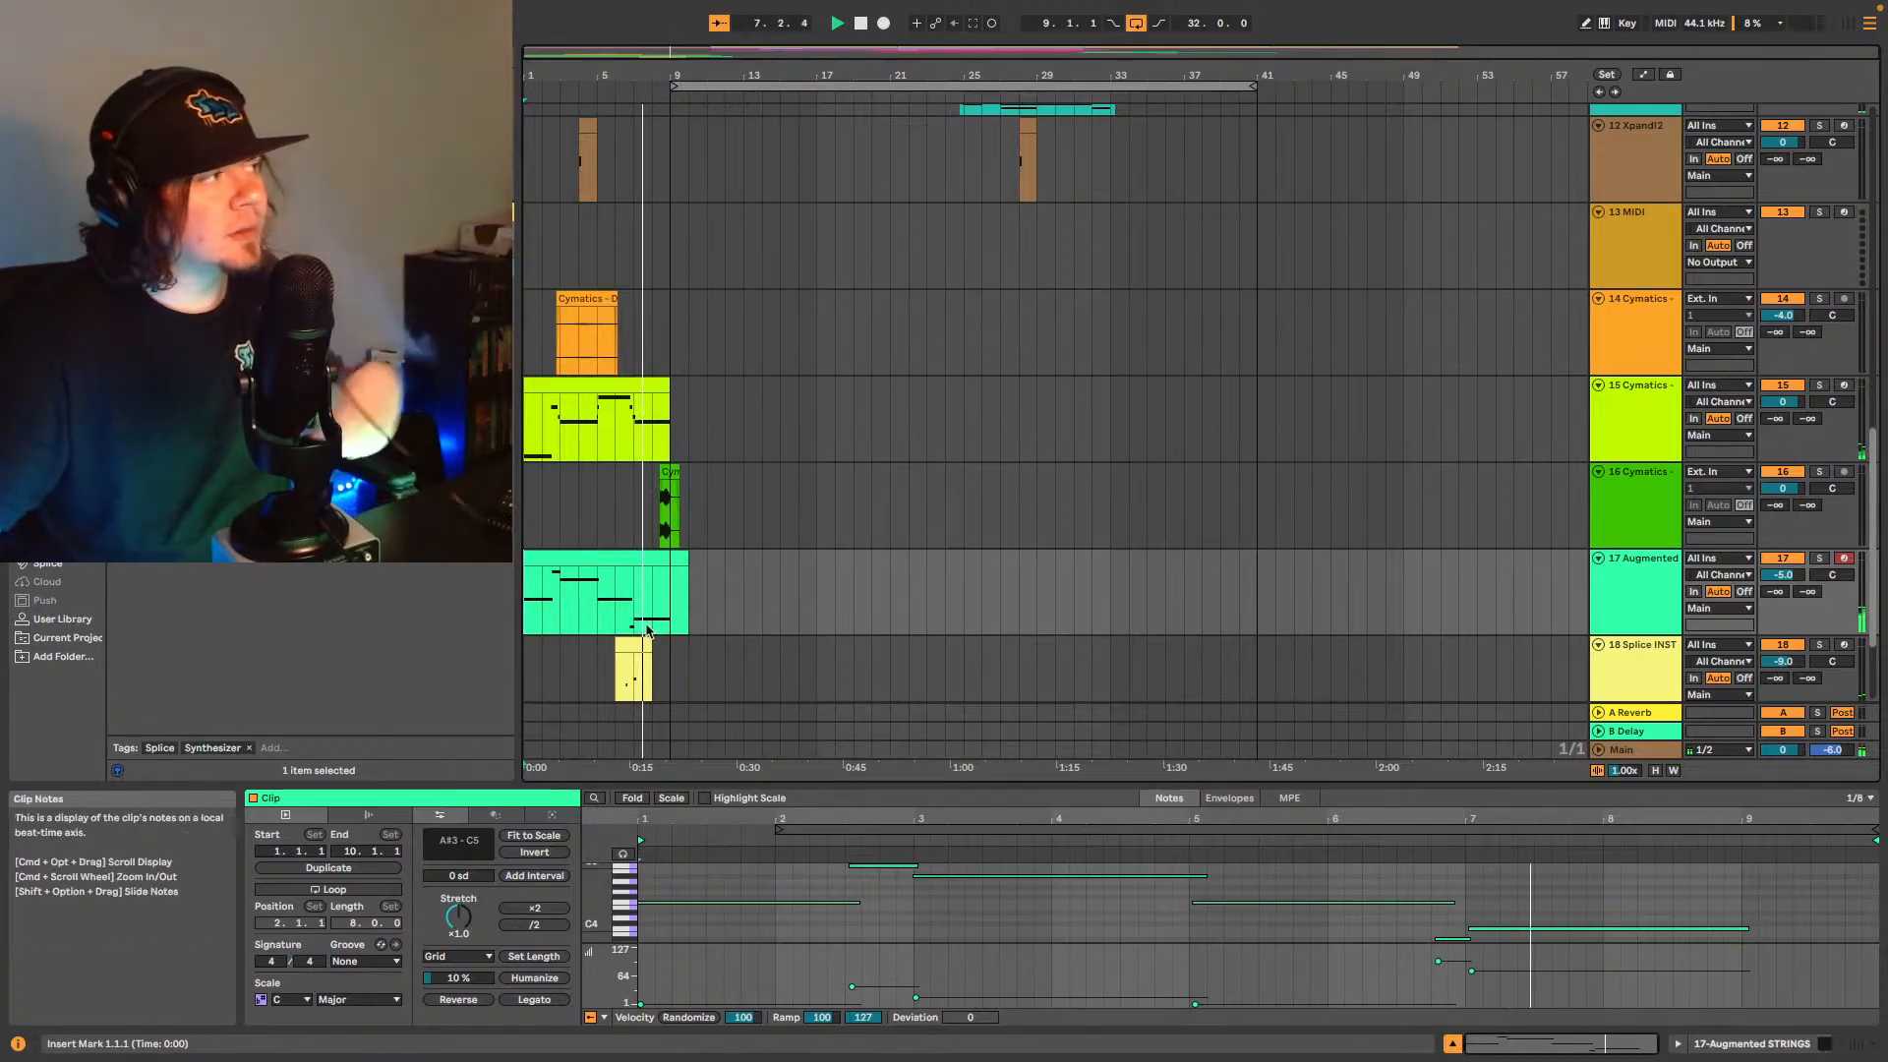
# - Move the Splice INSTRUMENT clip's second note at 7.1.1 down to G5 and set the insert mark to bar 6
pyautogui.click(624, 645)
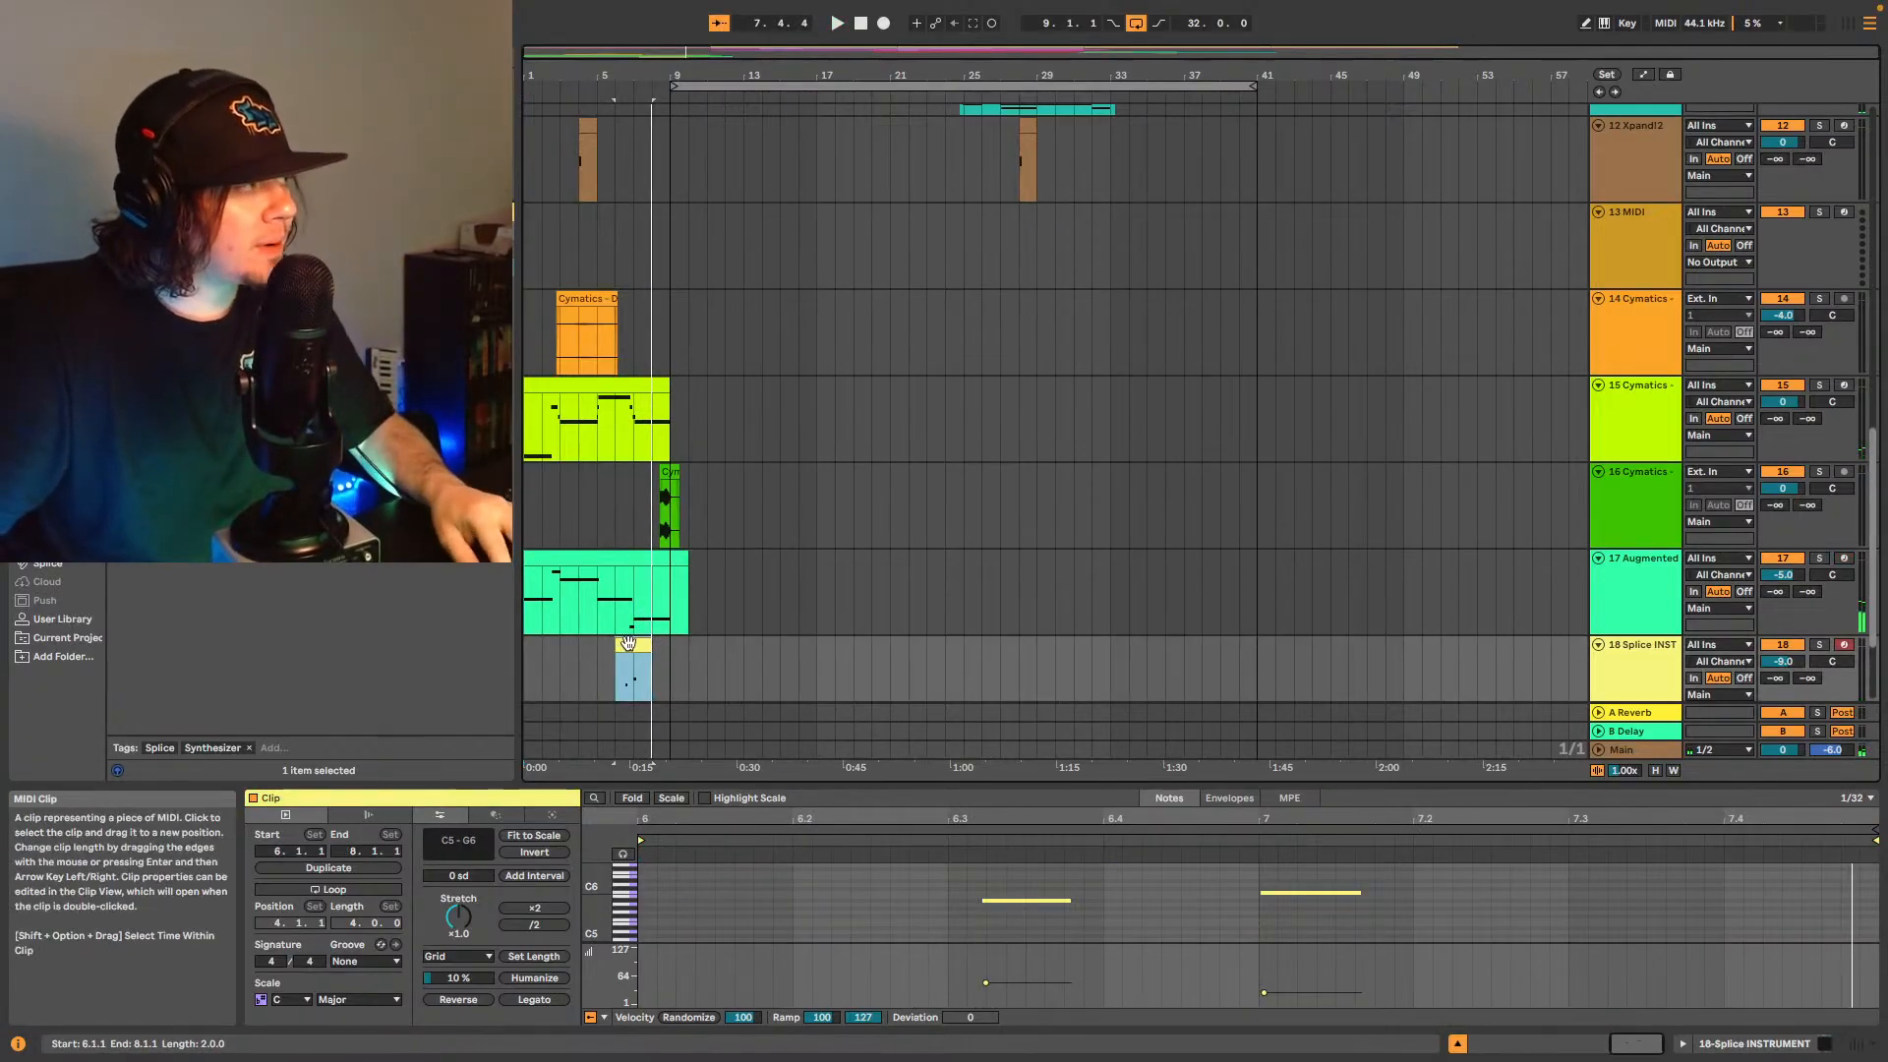
pyautogui.click(1294, 893)
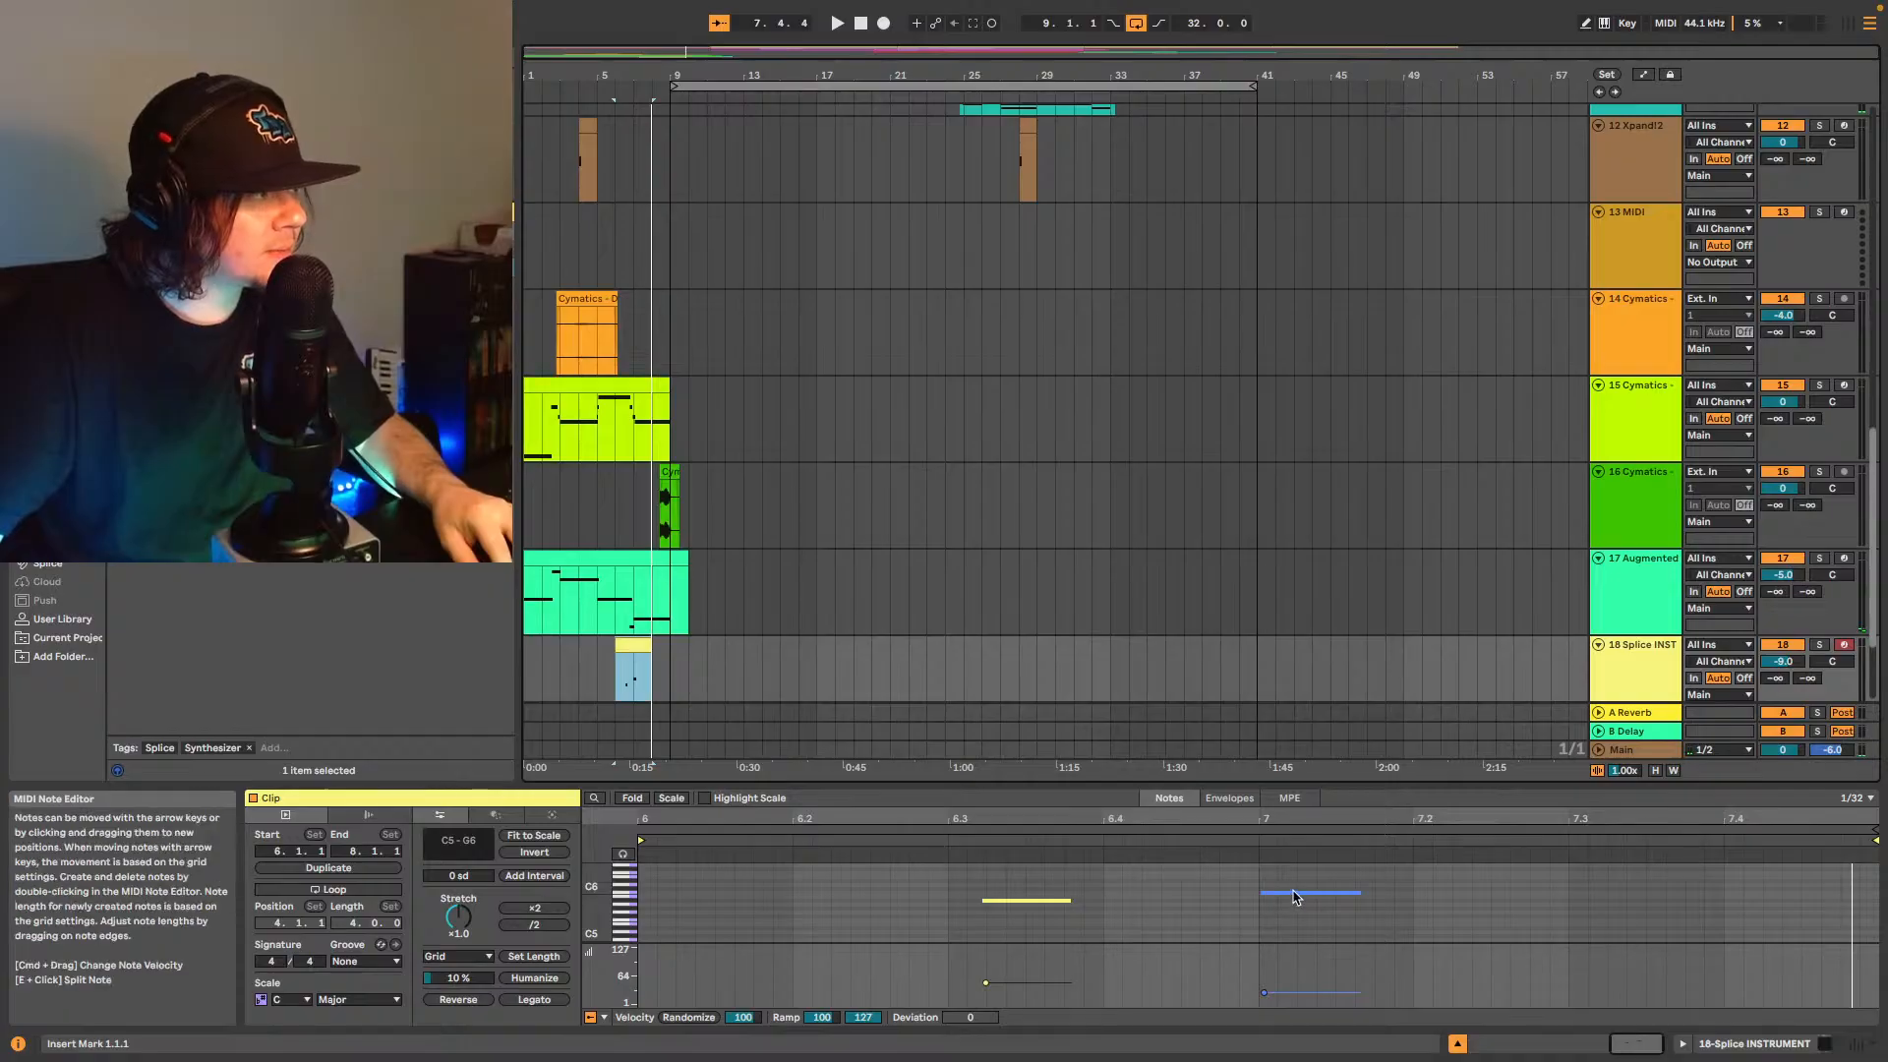
pyautogui.click(1295, 894)
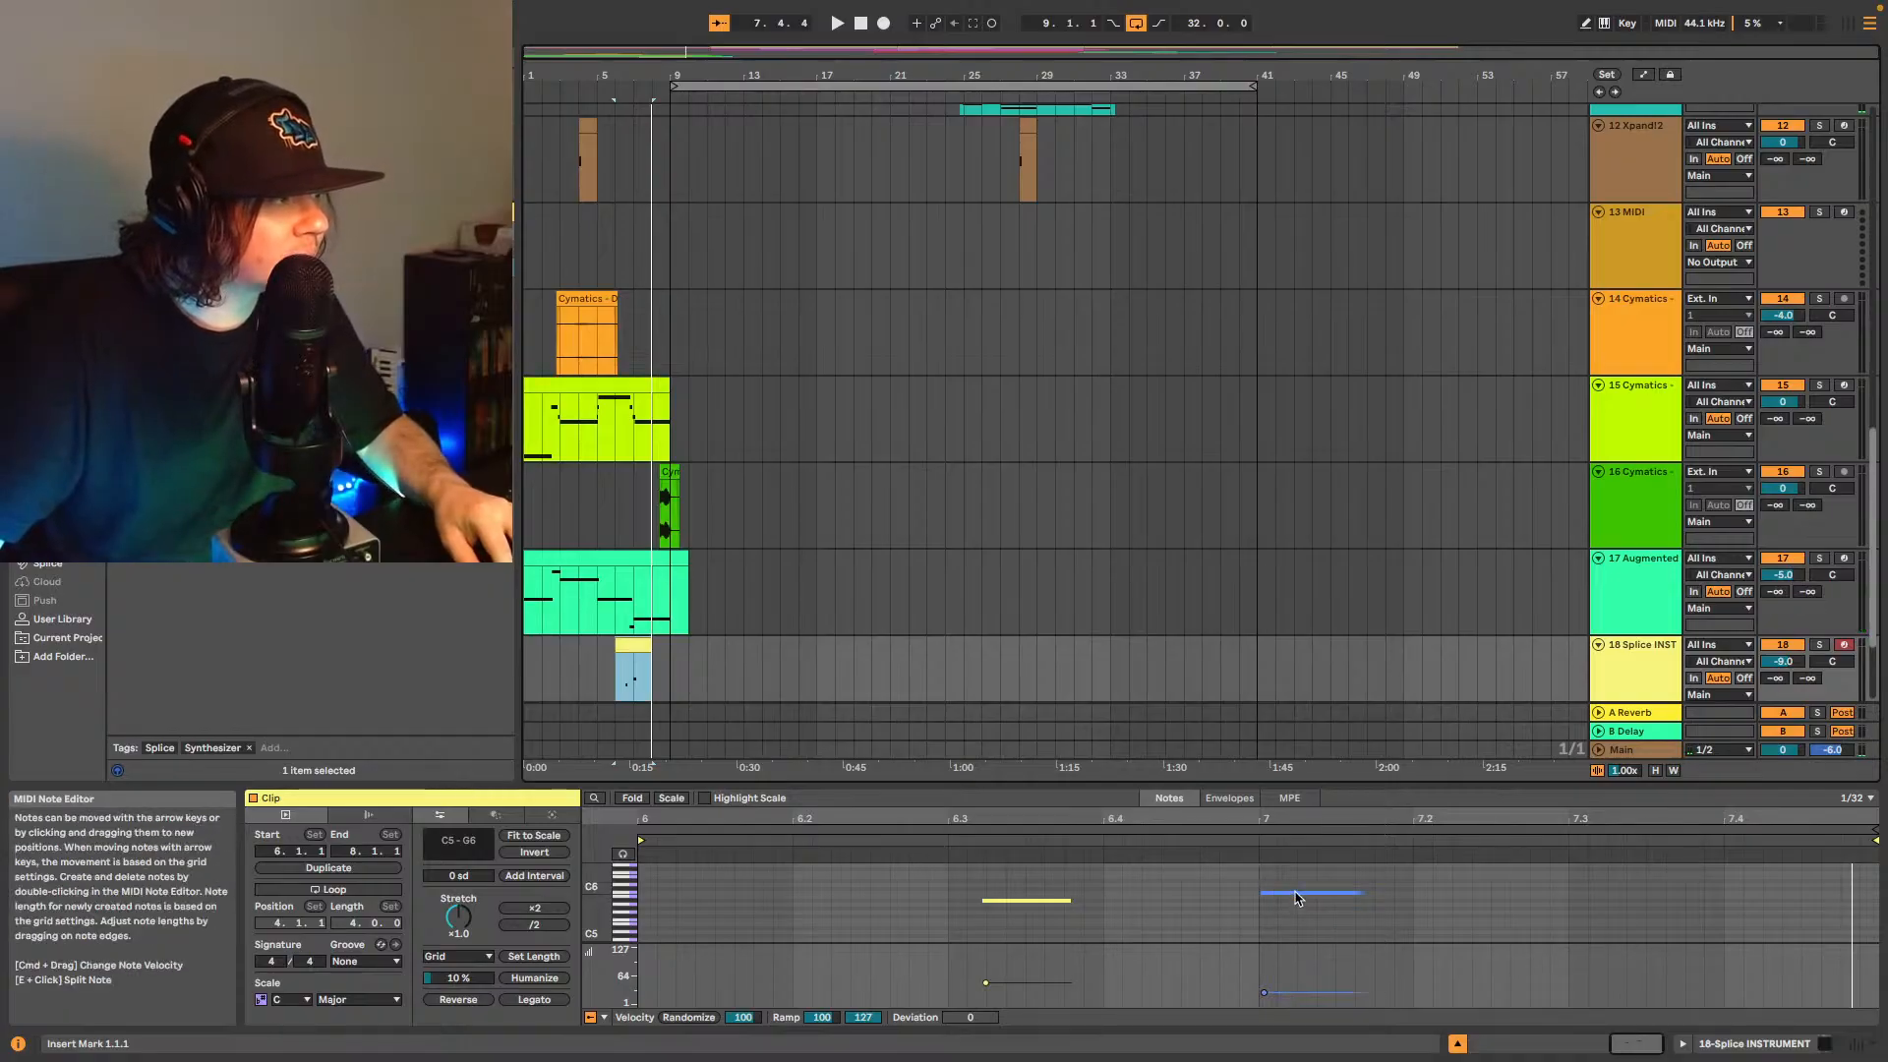
pyautogui.moveTo(1295, 893); pyautogui.dragTo(1297, 902)
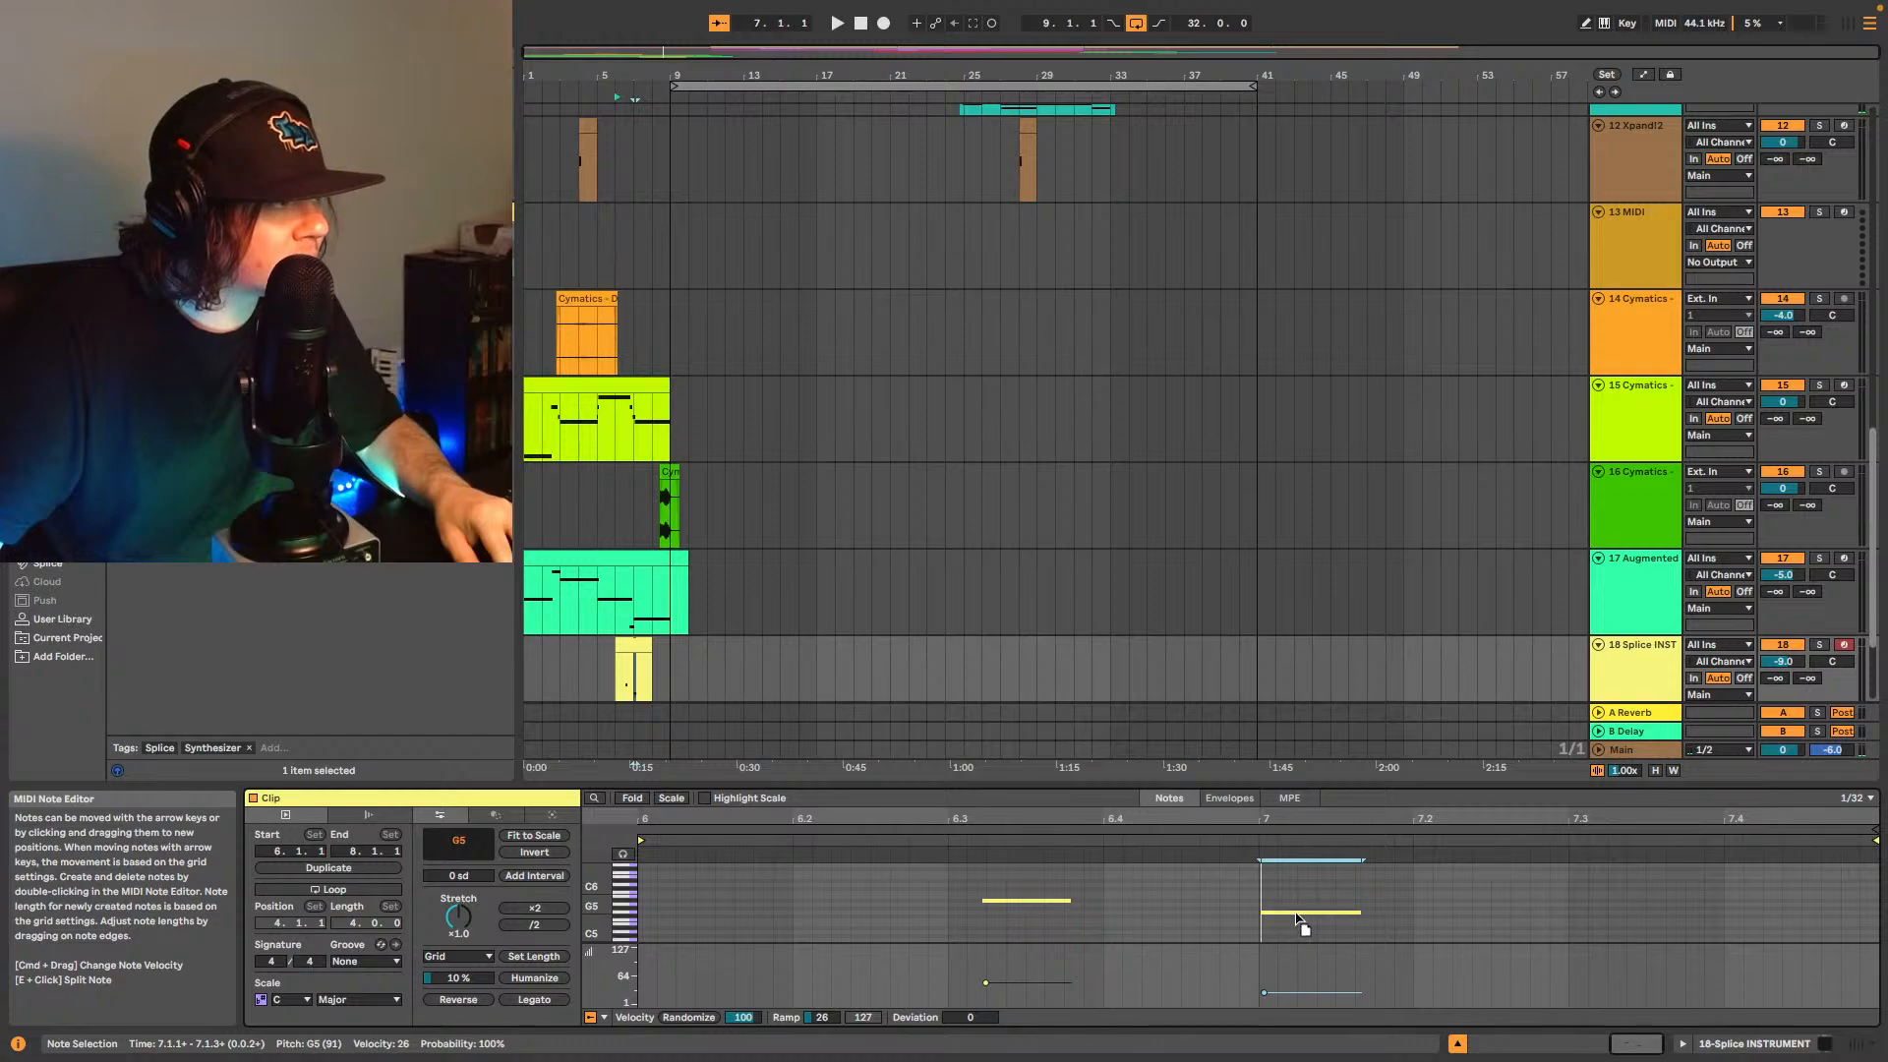
pyautogui.click(1205, 840)
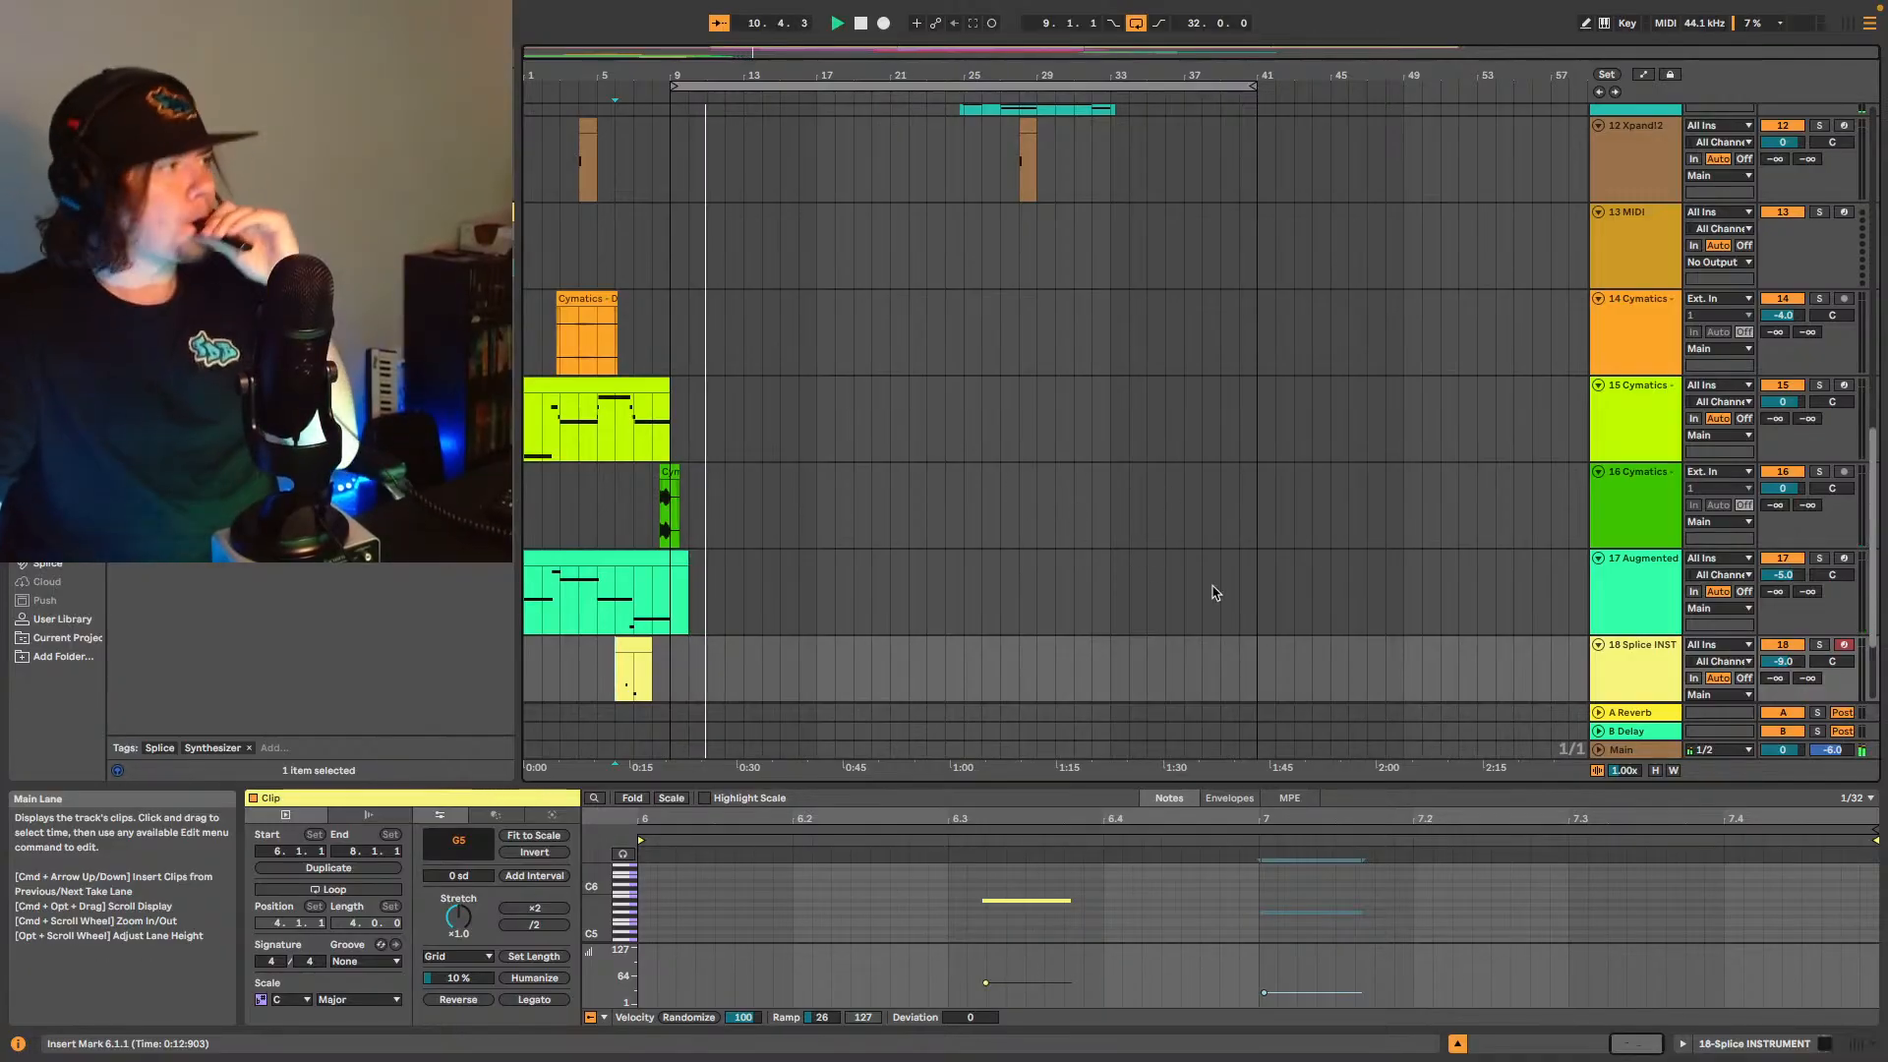
# - Listen through the arrangement up to about bar 29, reviewing all tracks and briefly checking the mixer levels
pyautogui.scroll(-1, 1435, 542)
pyautogui.scroll(-2, 1411, 542)
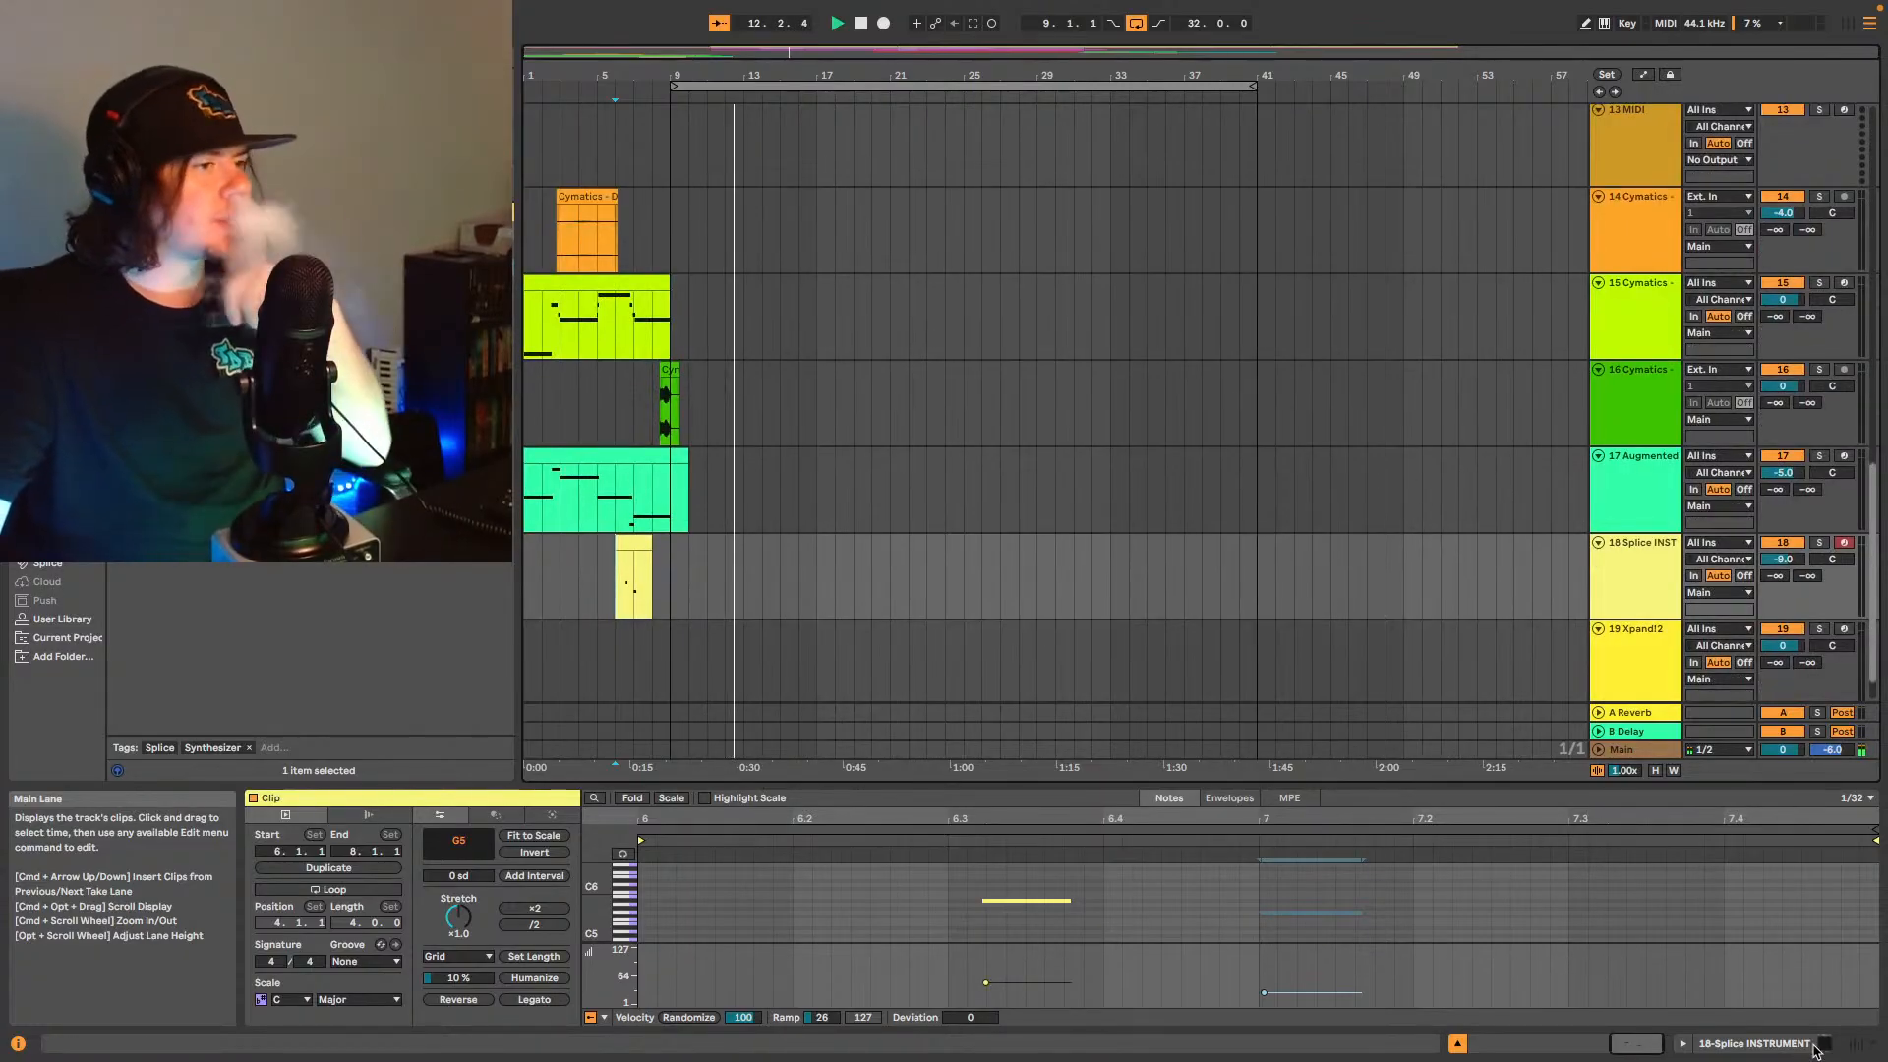
pyautogui.click(1855, 1043)
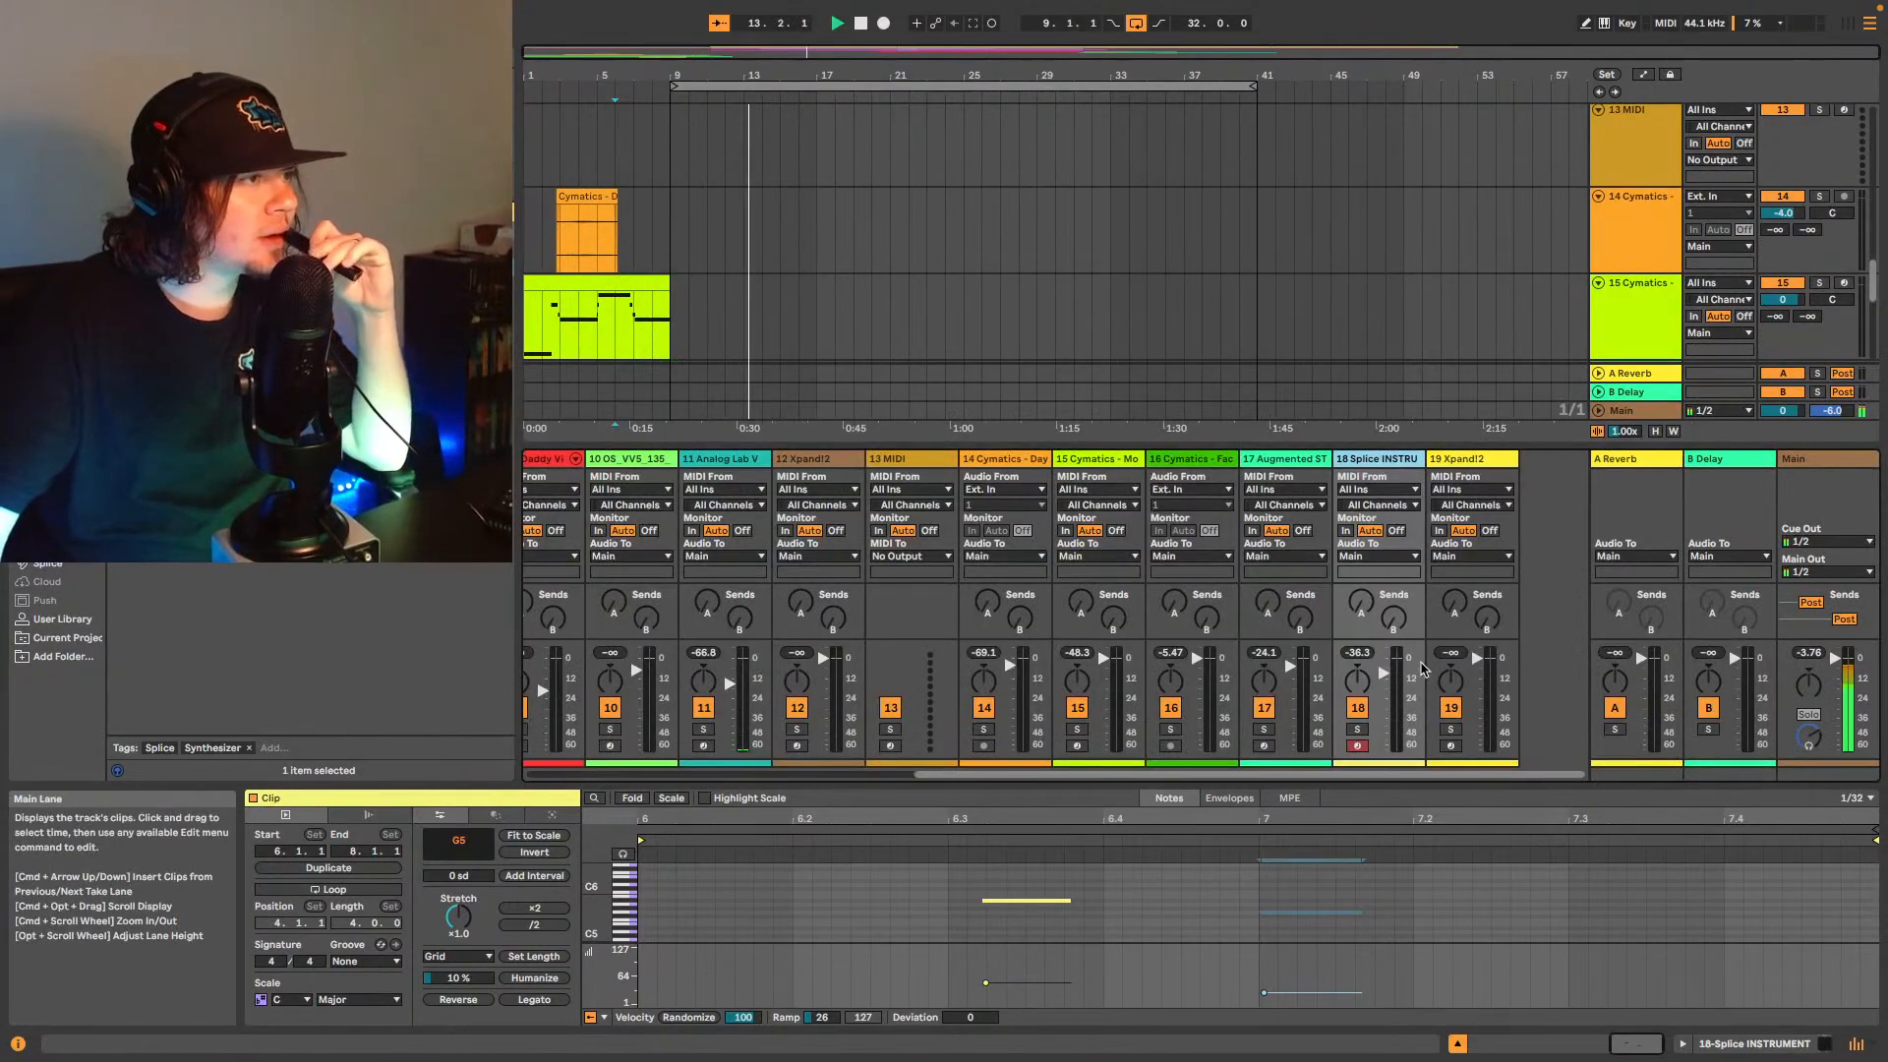
pyautogui.click(1856, 1043)
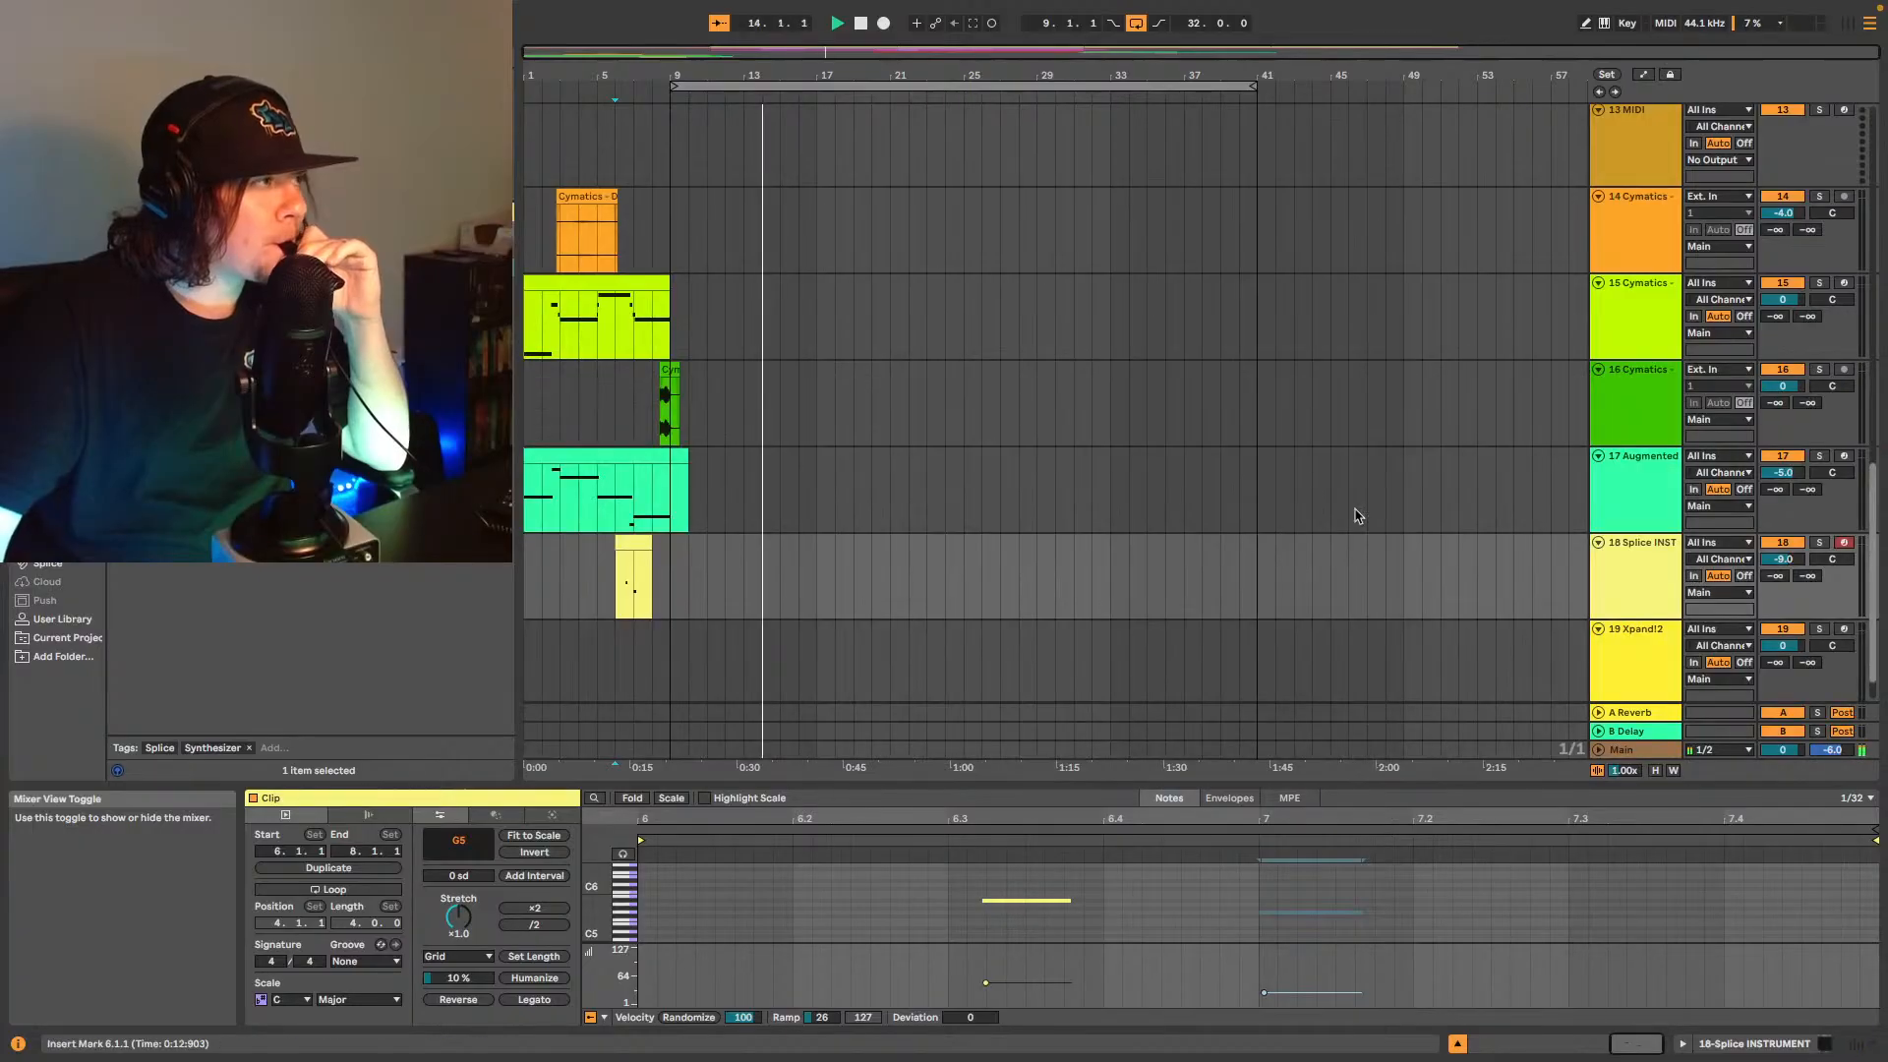
pyautogui.scroll(-2, 1158, 362)
pyautogui.scroll(12, 1157, 367)
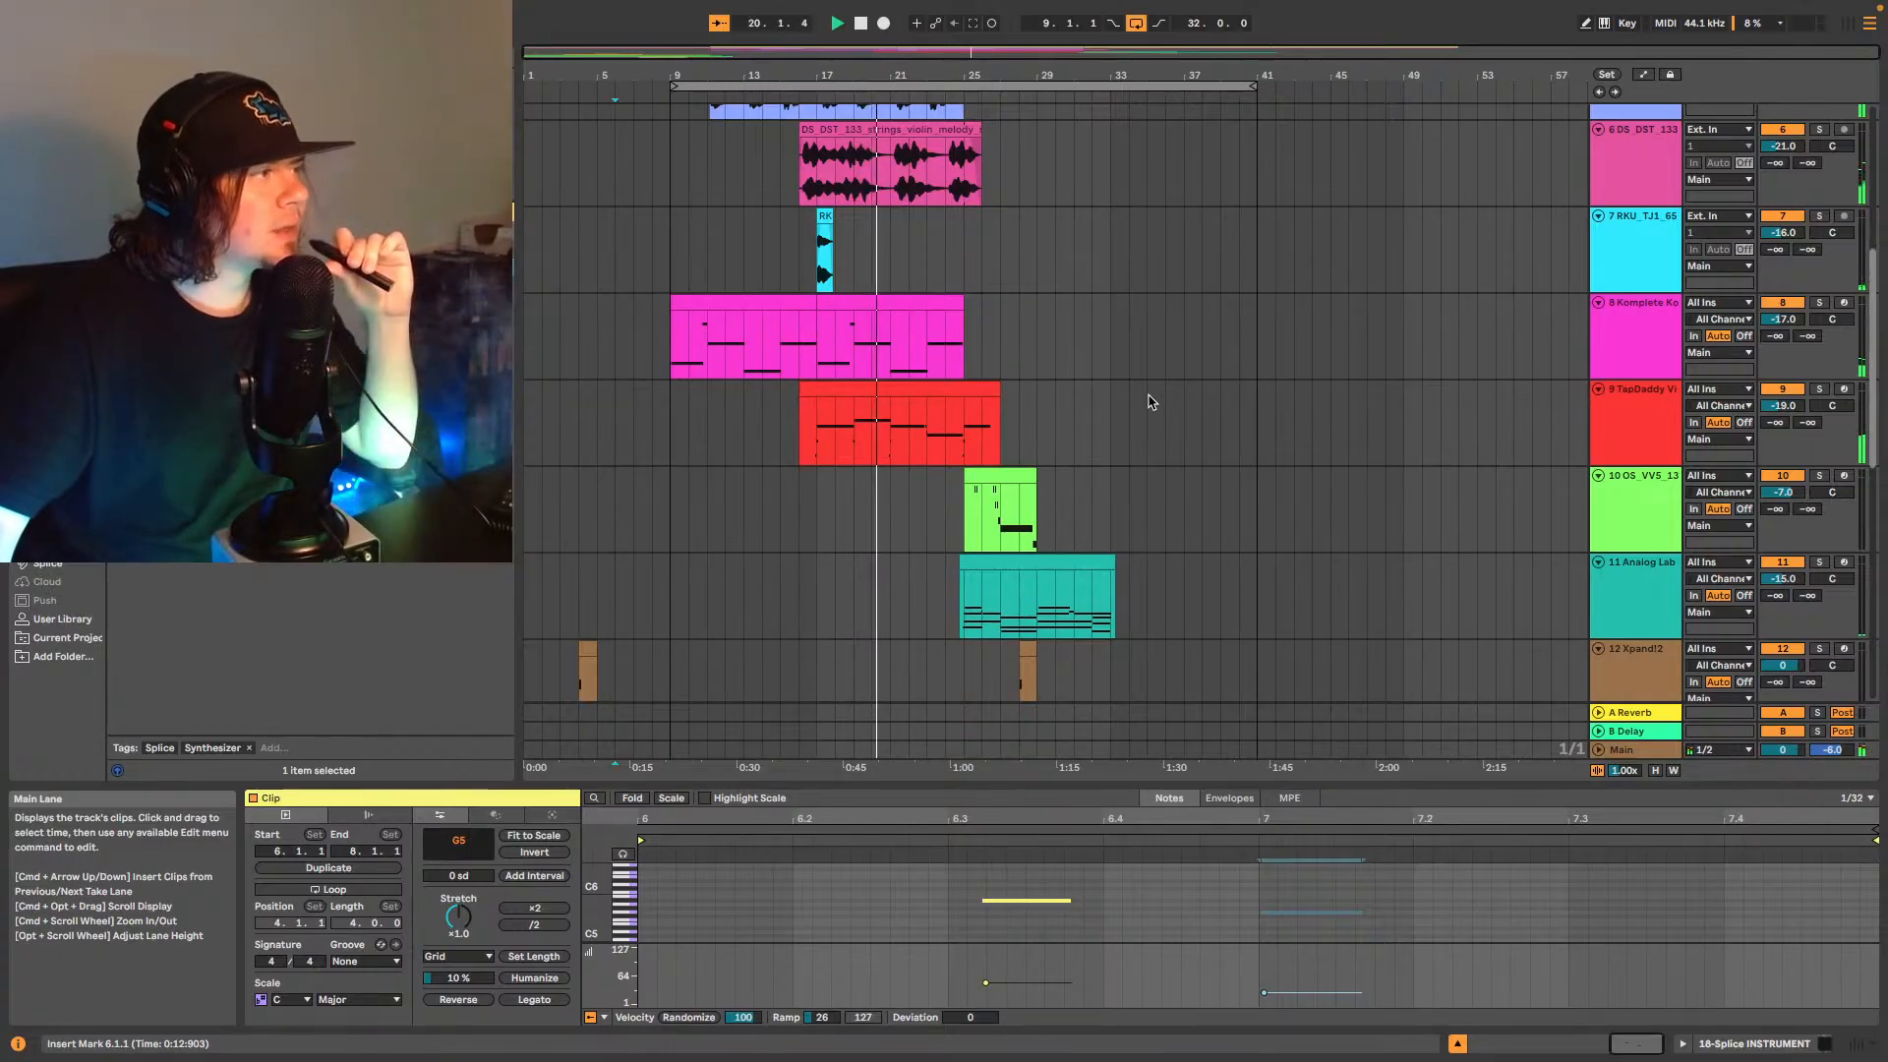
pyautogui.scroll(5, 1143, 404)
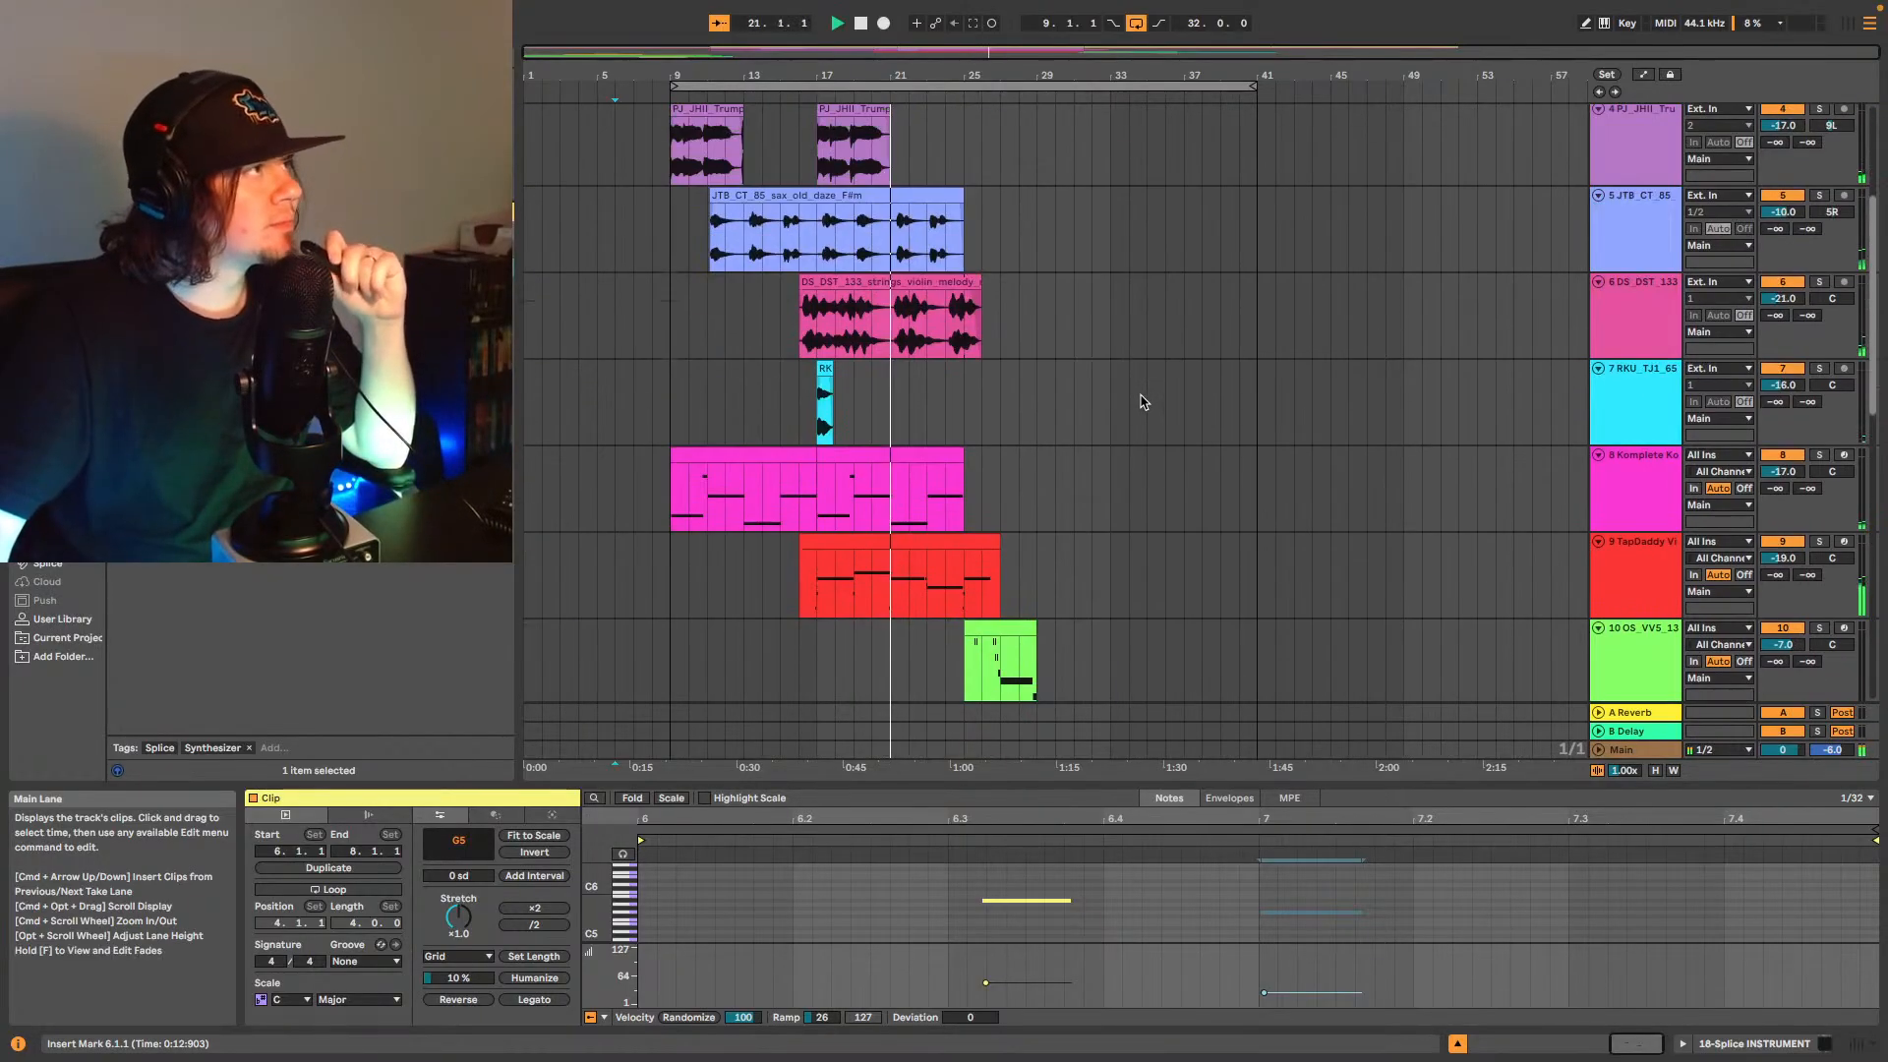
pyautogui.scroll(-3, 1141, 406)
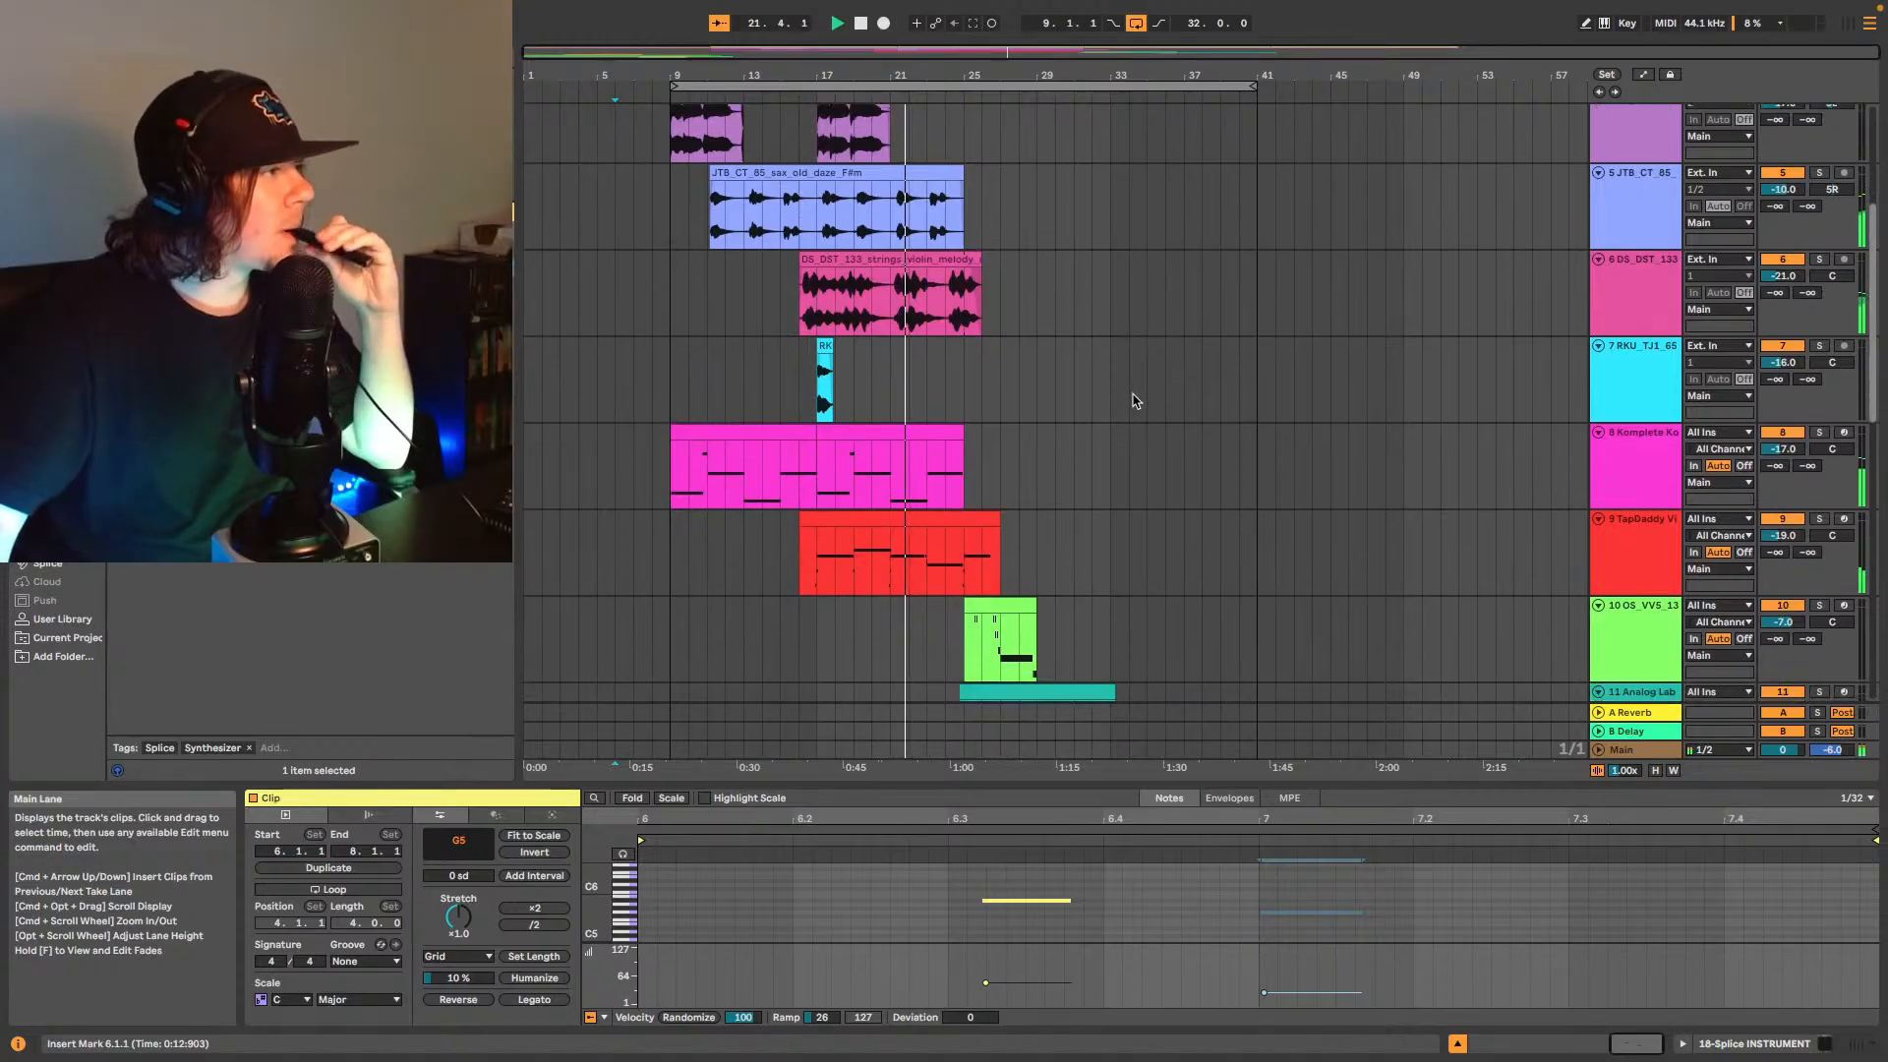
pyautogui.scroll(-1, 1137, 410)
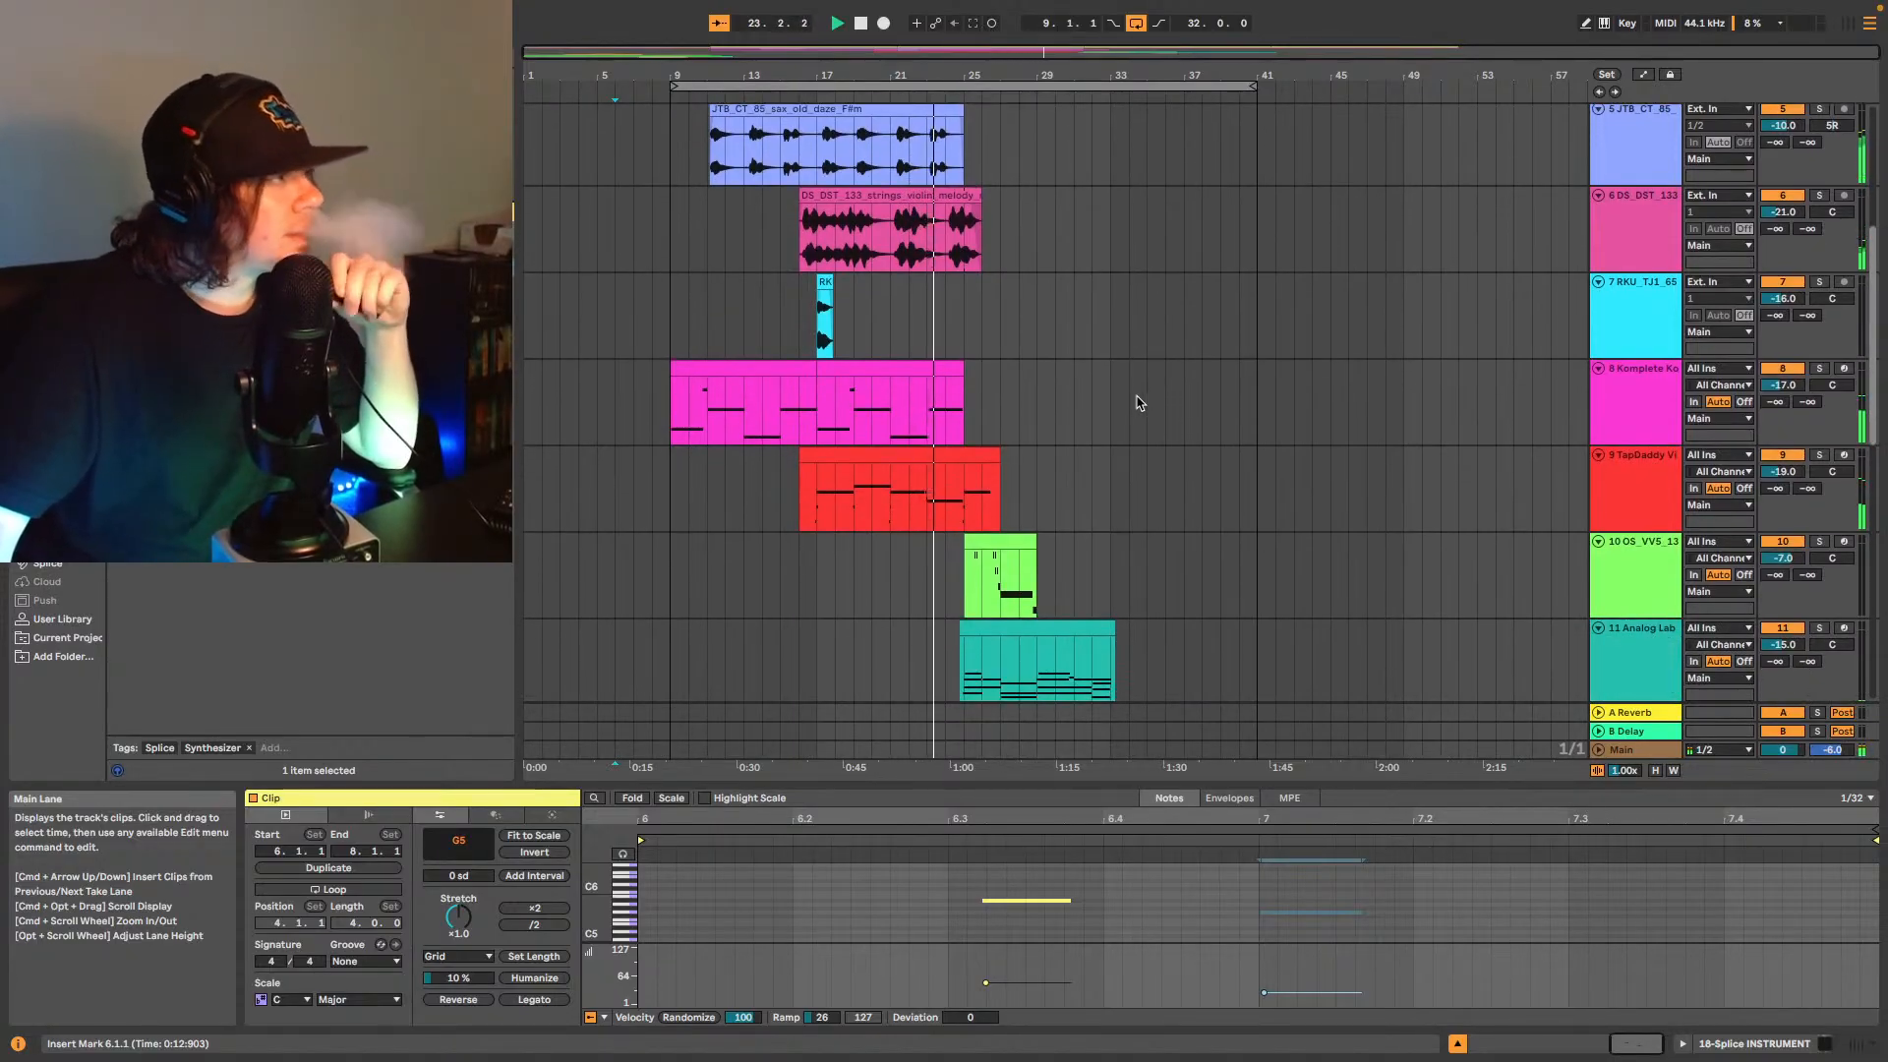
pyautogui.scroll(-6, 1052, 458)
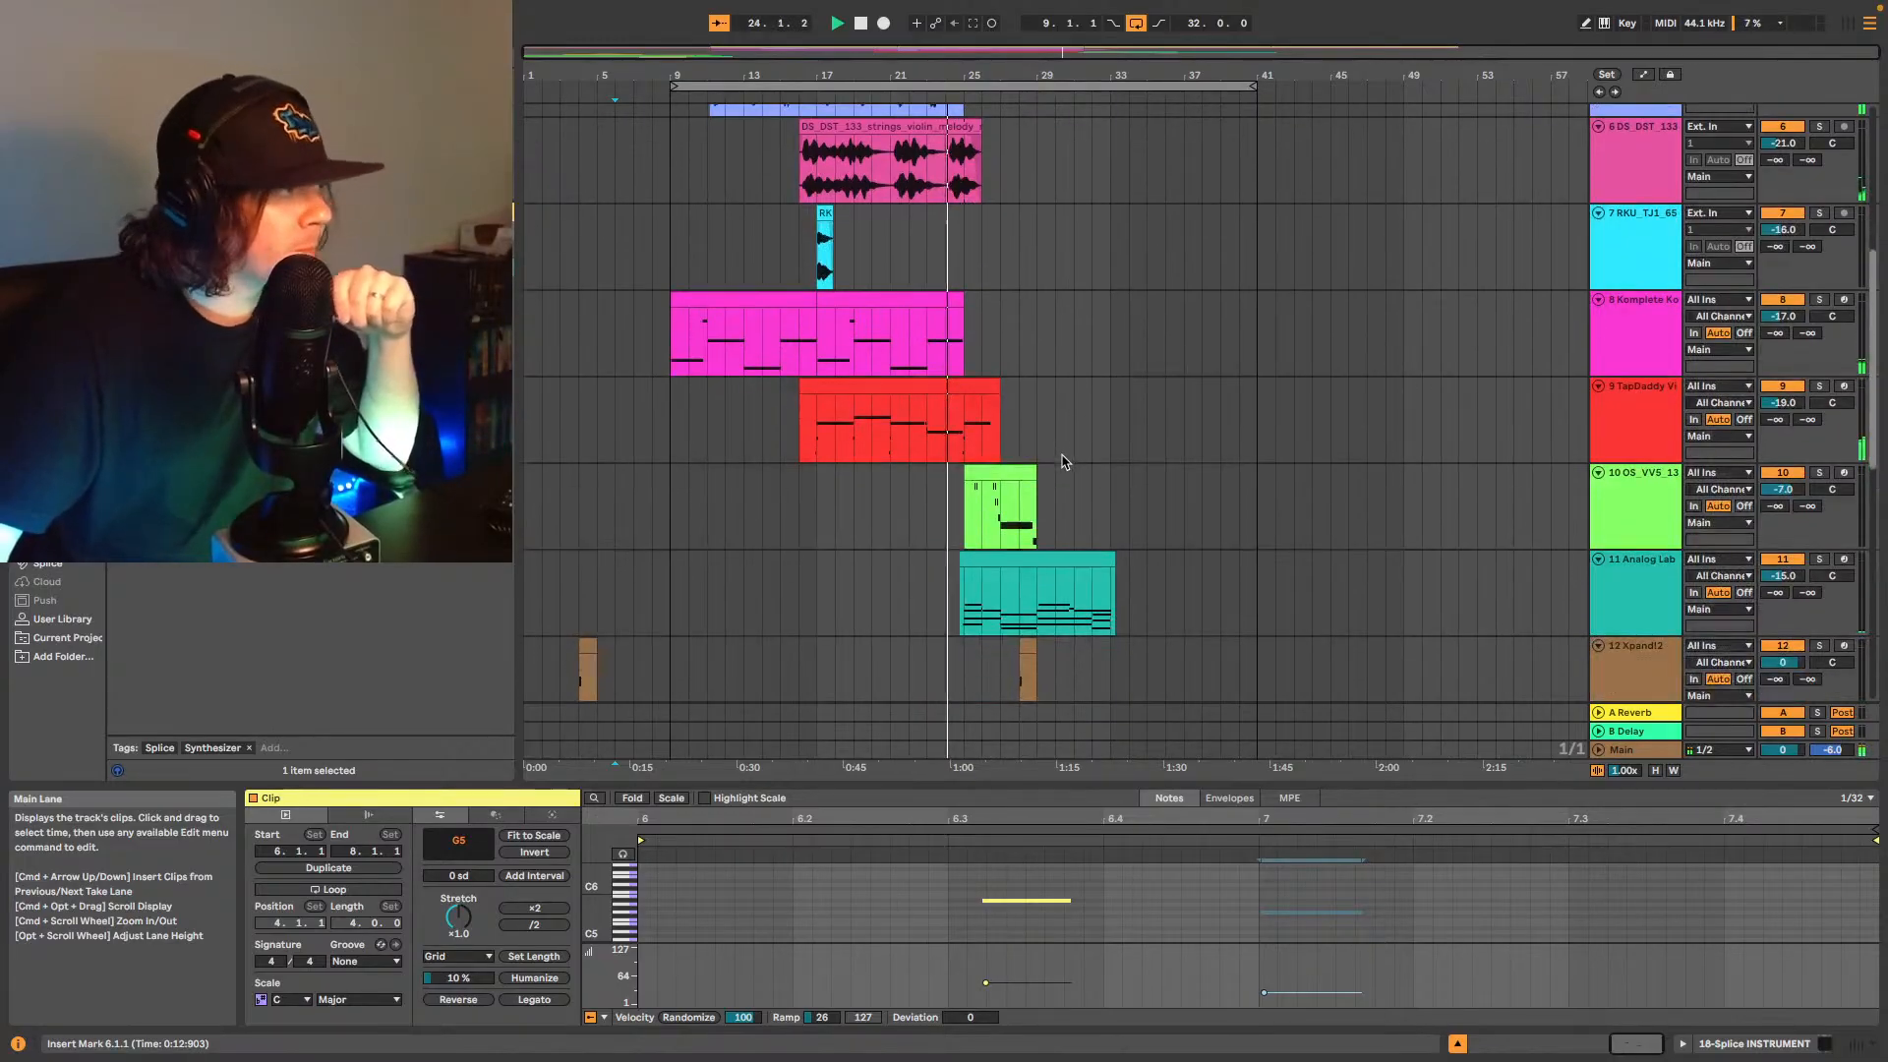
pyautogui.scroll(-4, 1085, 462)
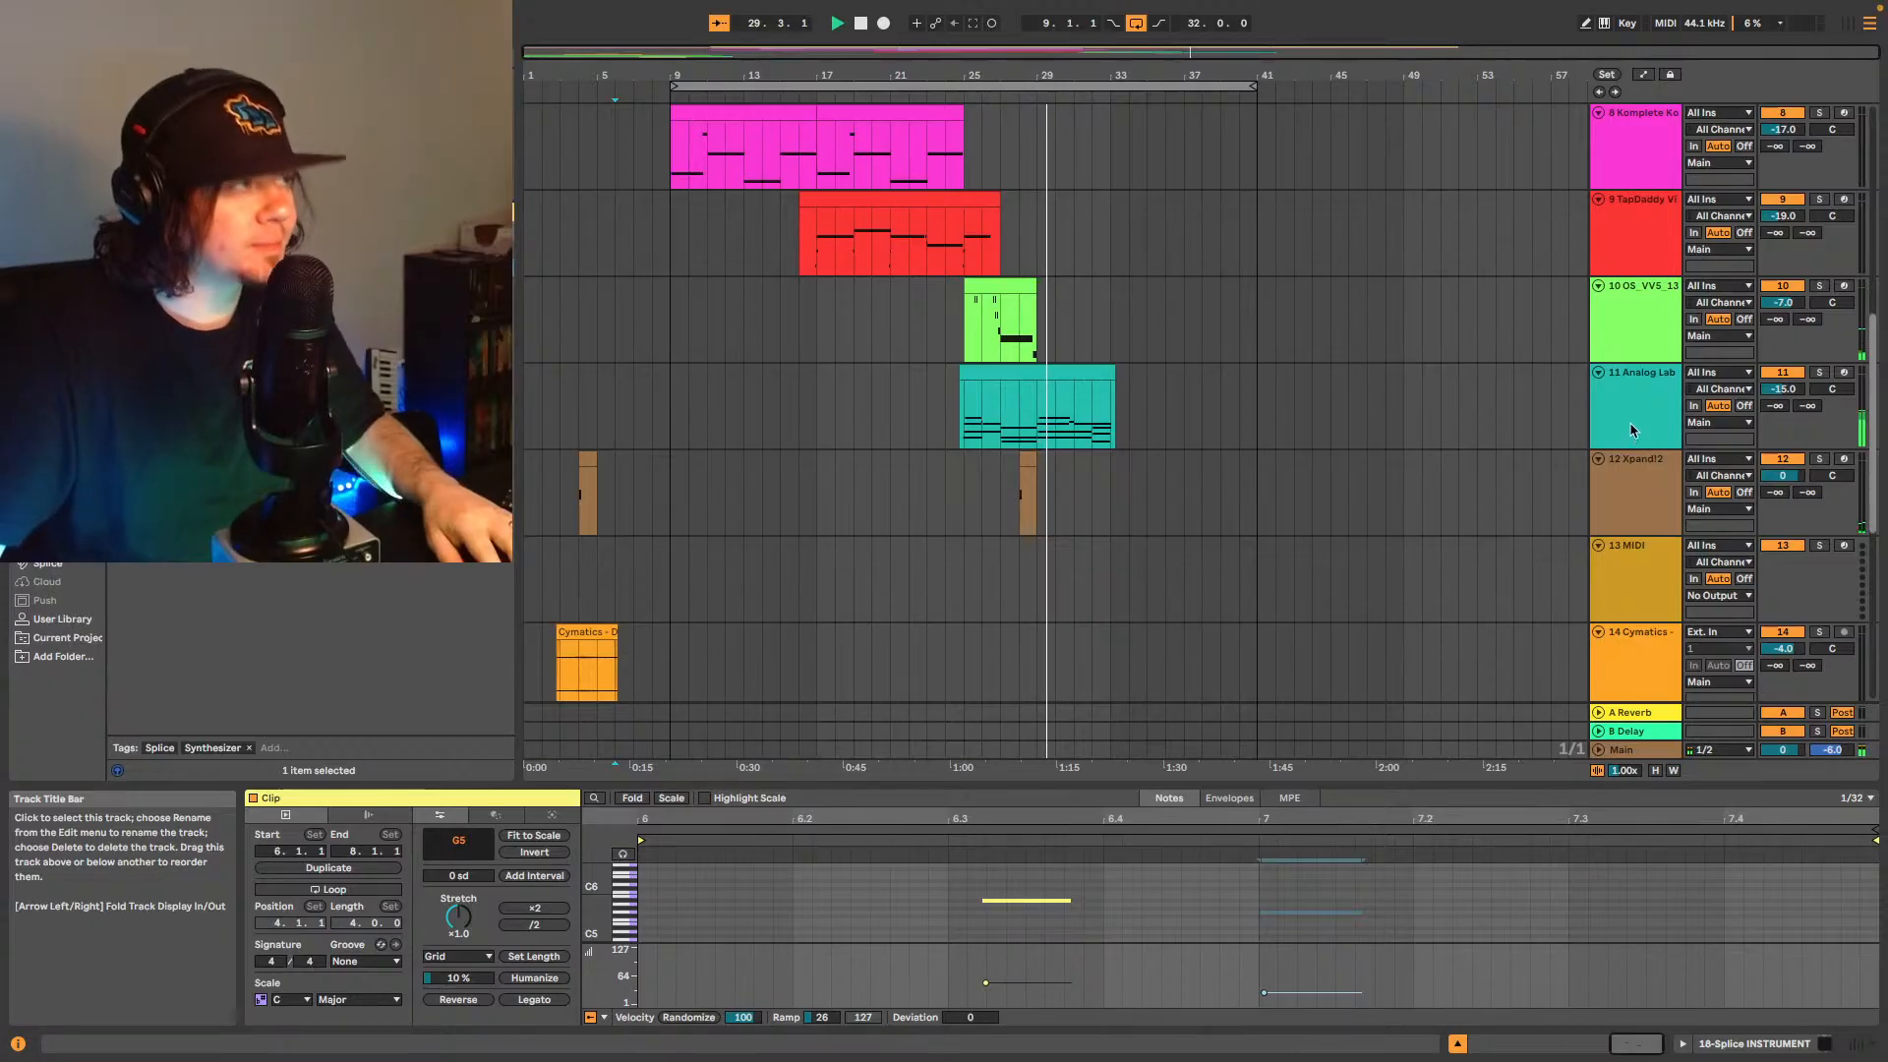
# - Select the Xpand!2 track below Analog Lab, stop playback and show the Splice sample library in the browser
pyautogui.click(1625, 492)
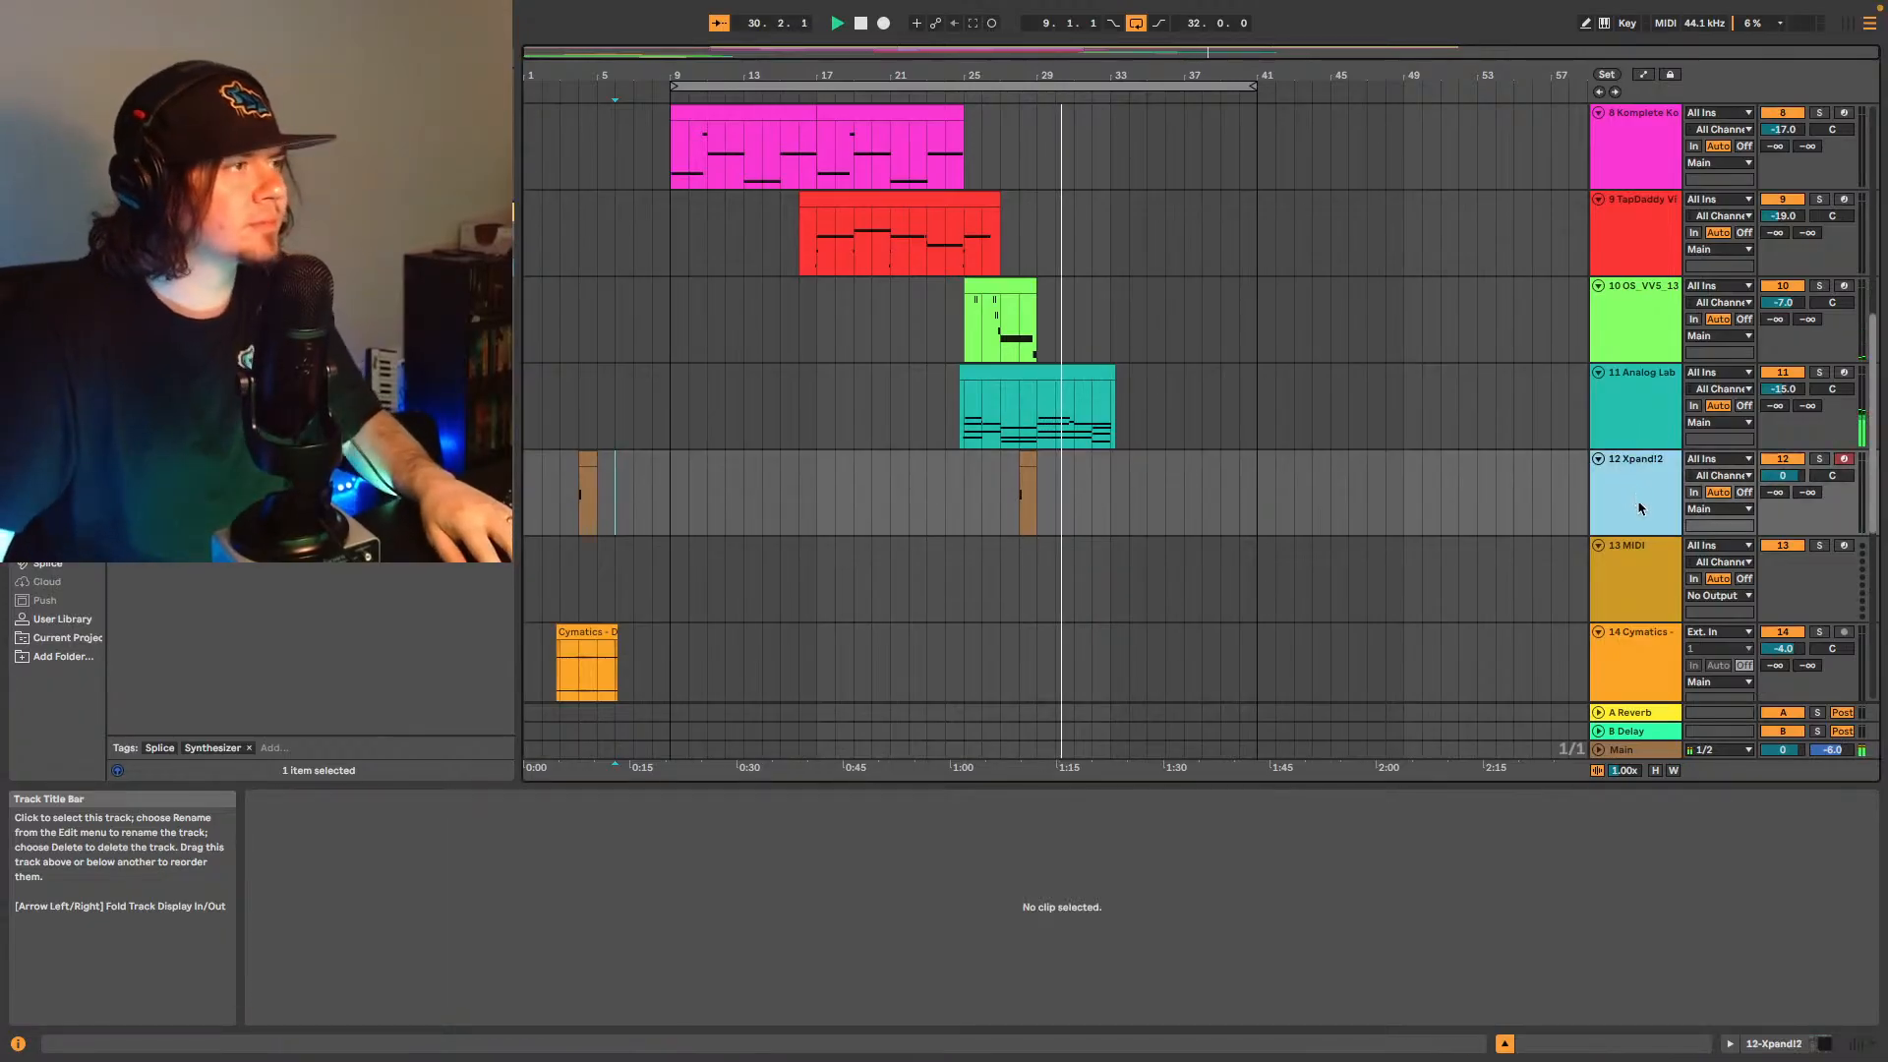
pyautogui.click(1657, 546)
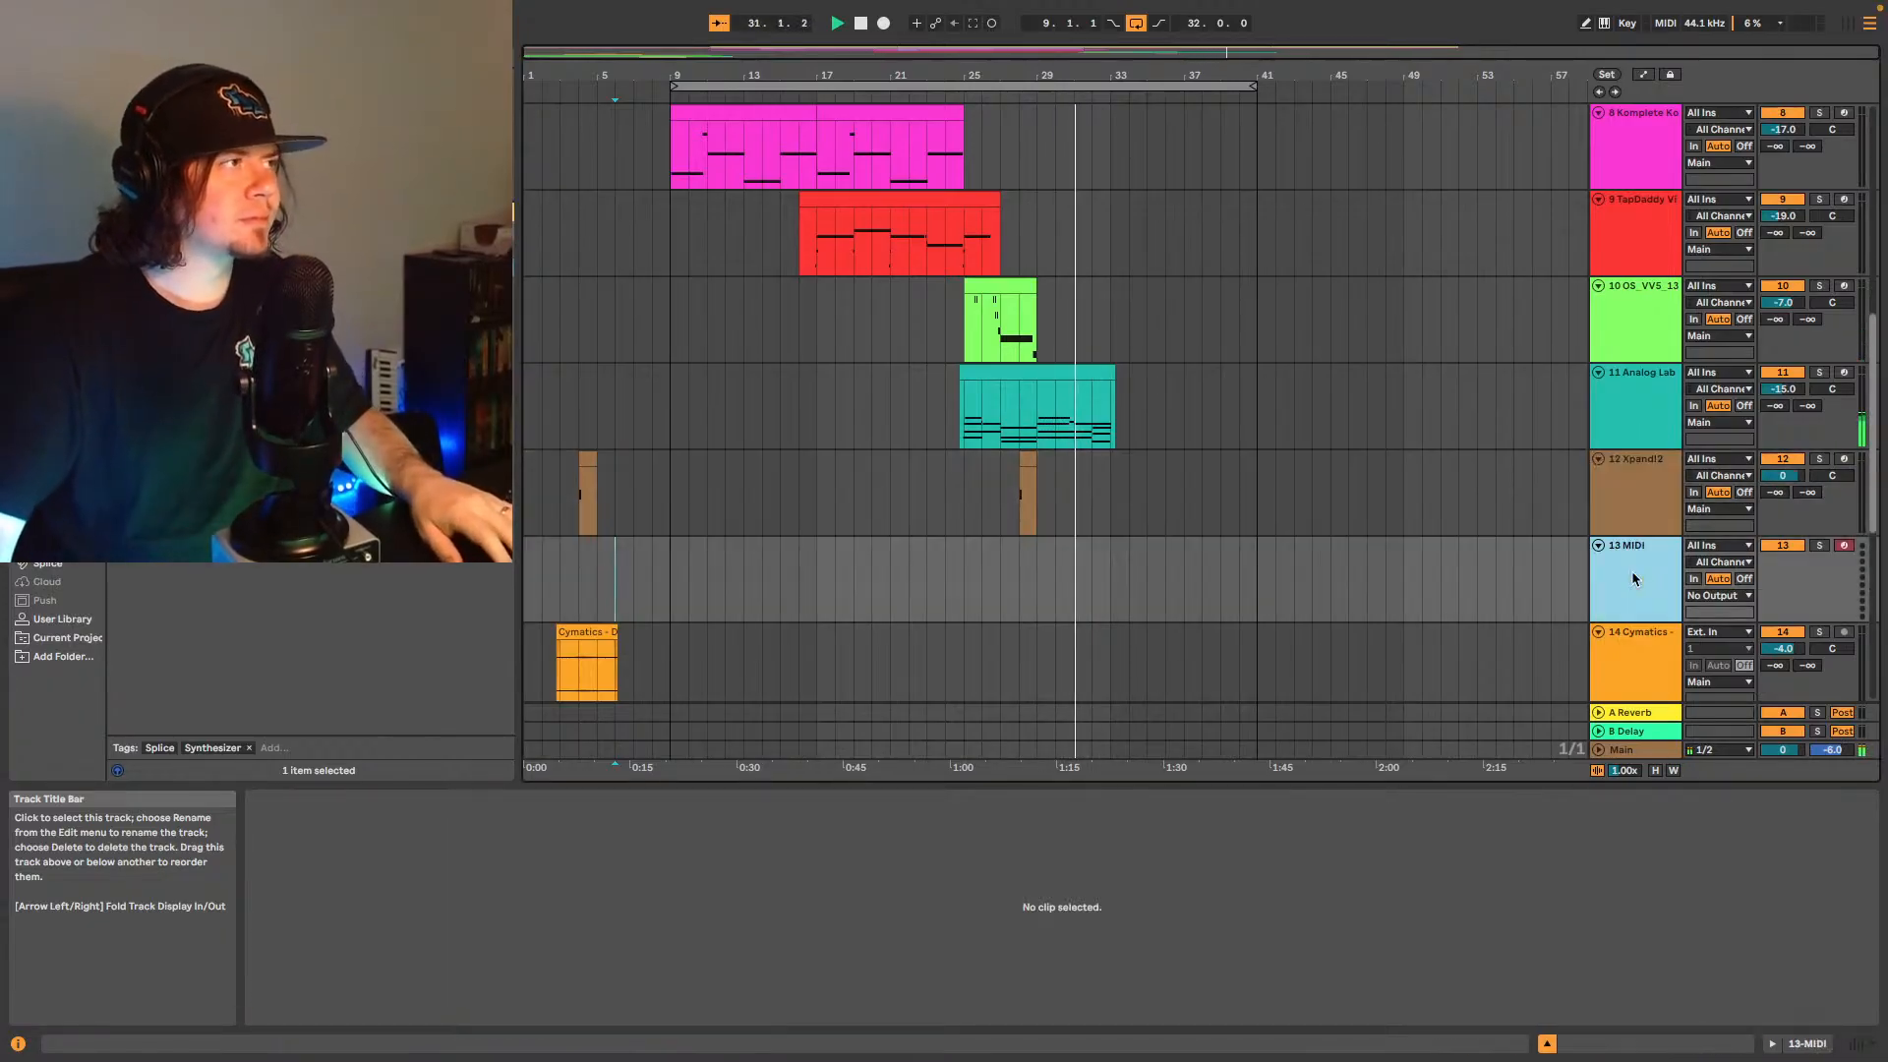
pyautogui.click(1625, 492)
pyautogui.click(48, 565)
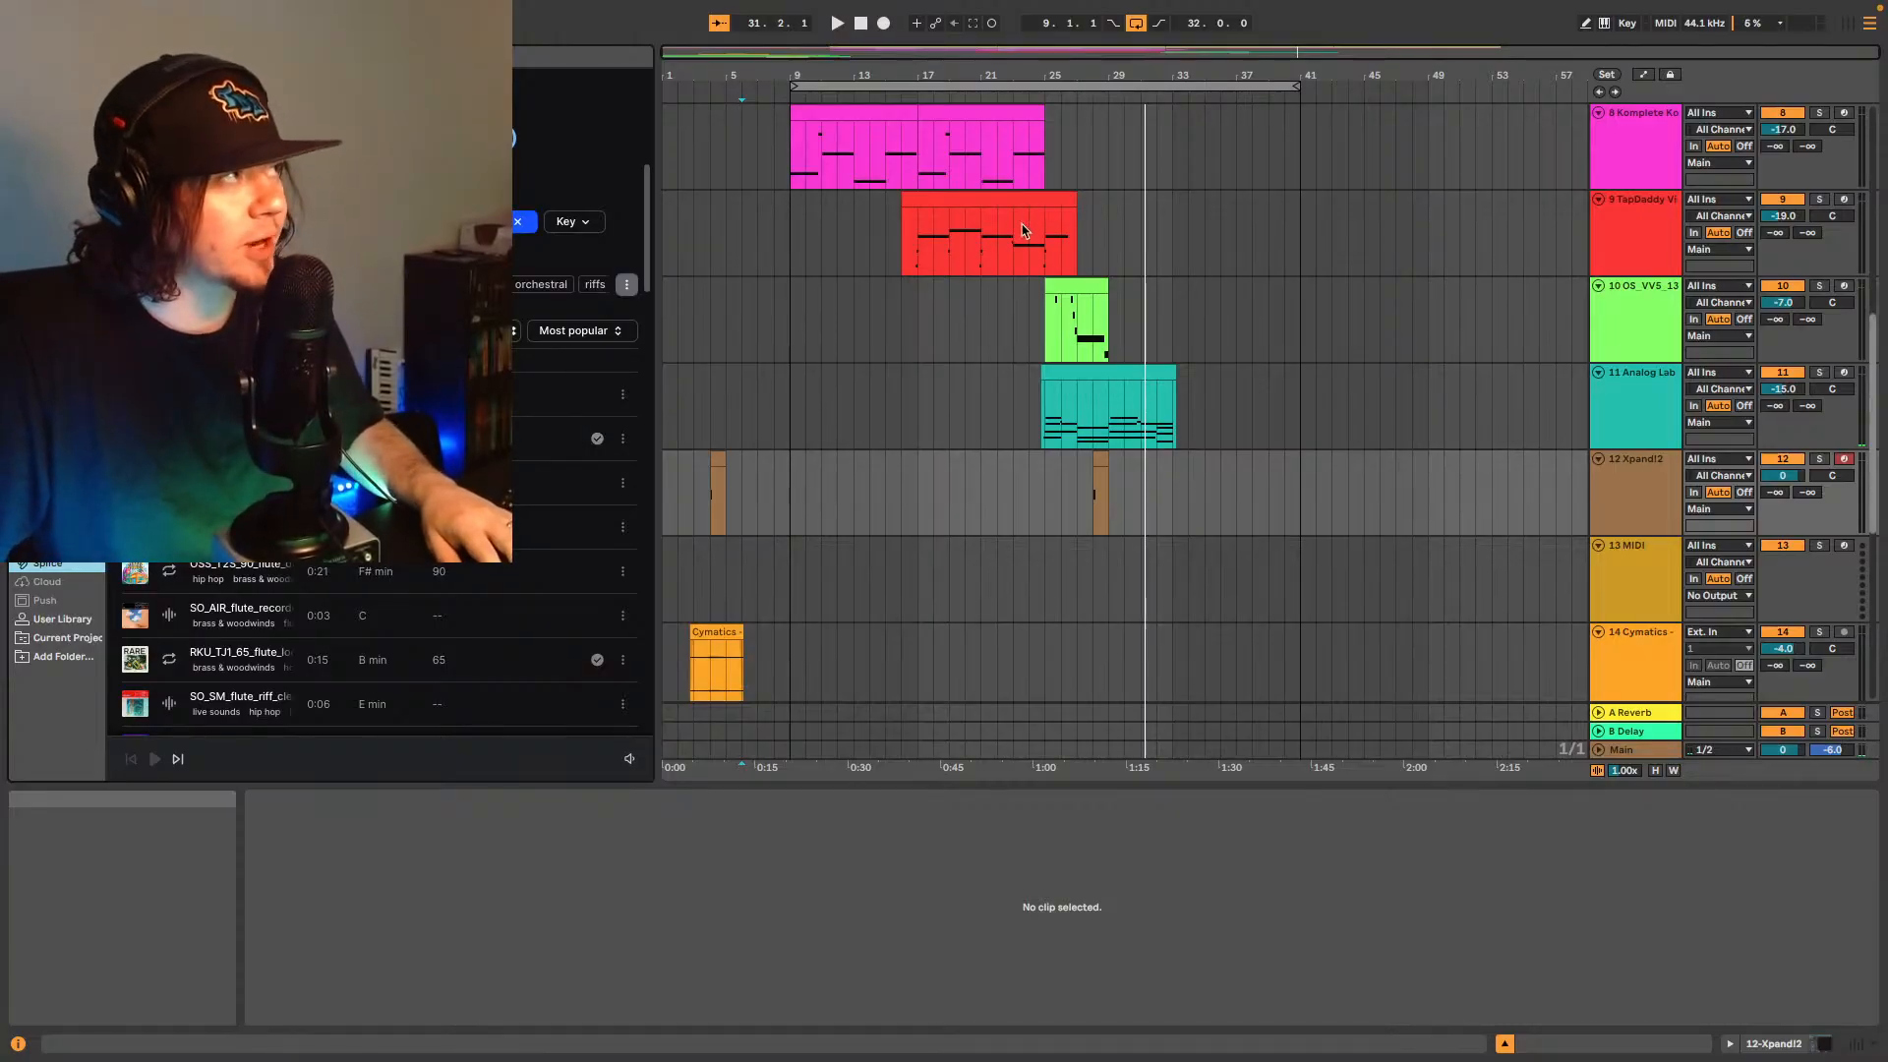
# - Open the short RKU flute loop clip at bar 17 and play a moment of the arrangement from there
pyautogui.scroll(5, 1023, 231)
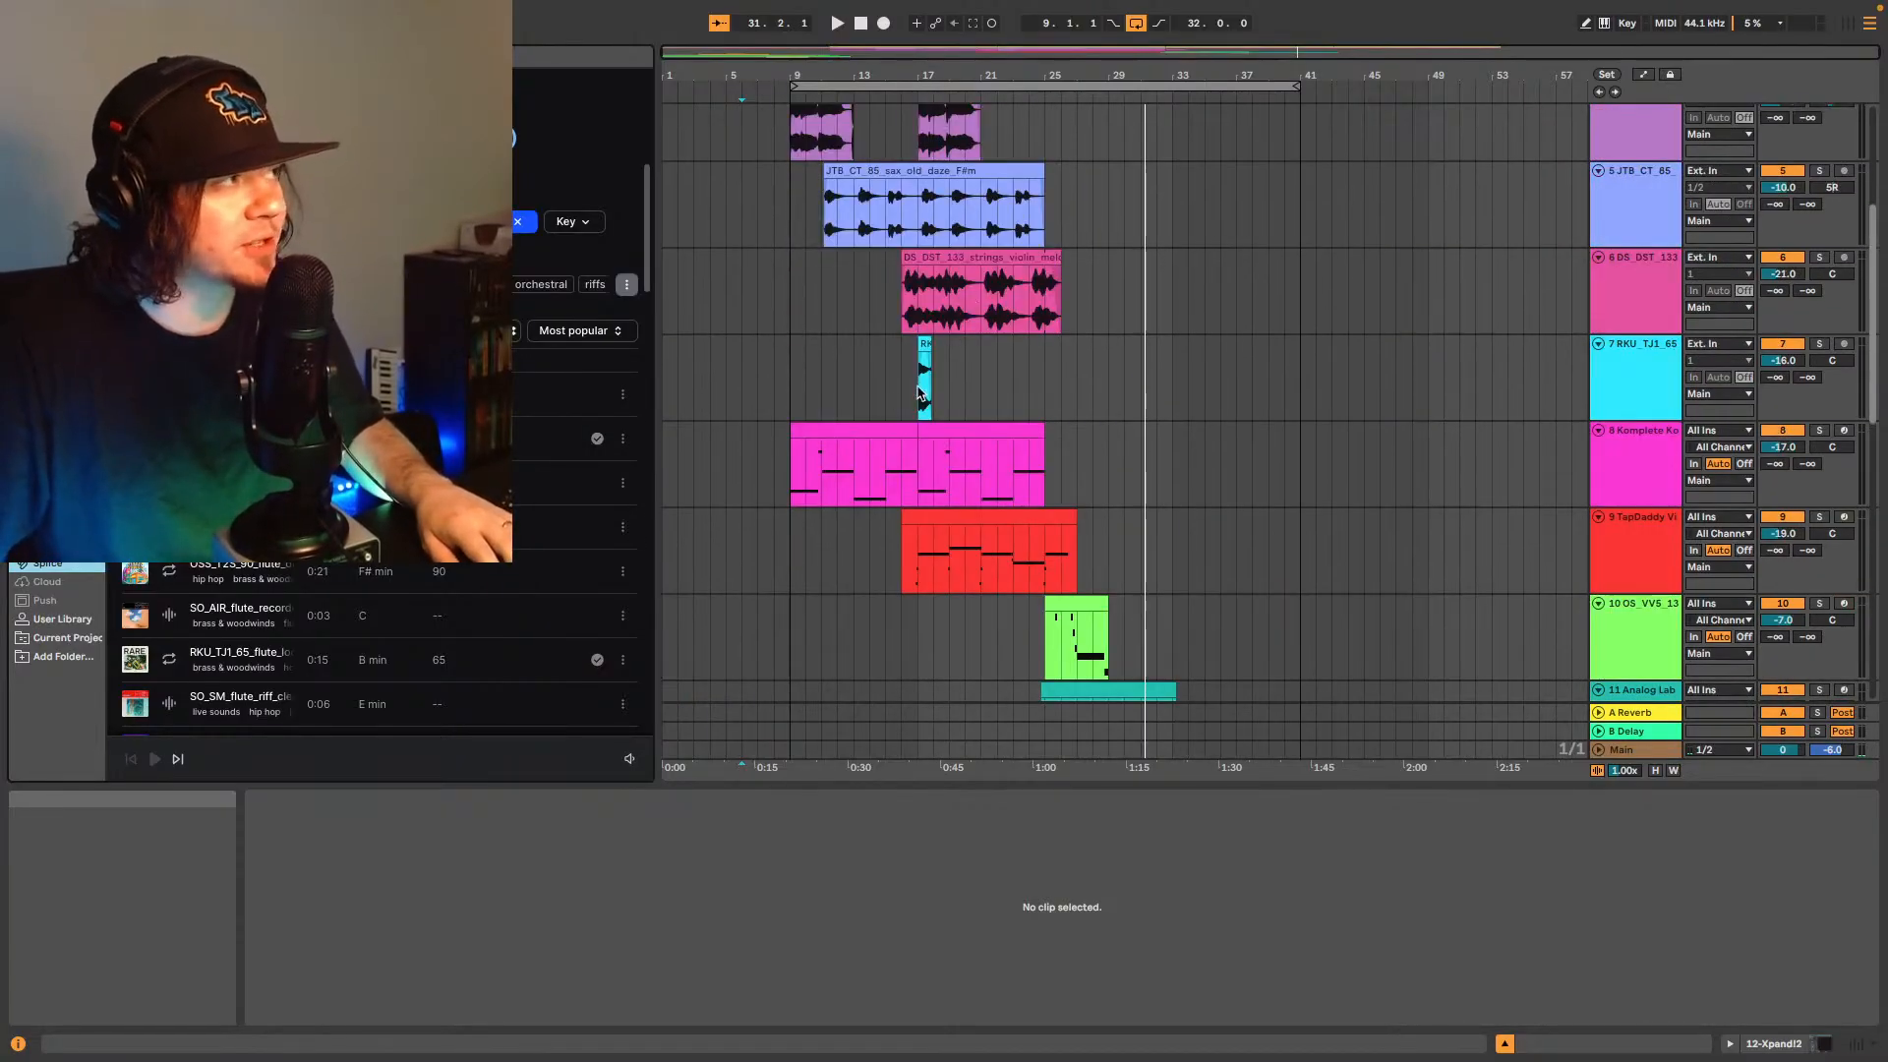
pyautogui.click(922, 393)
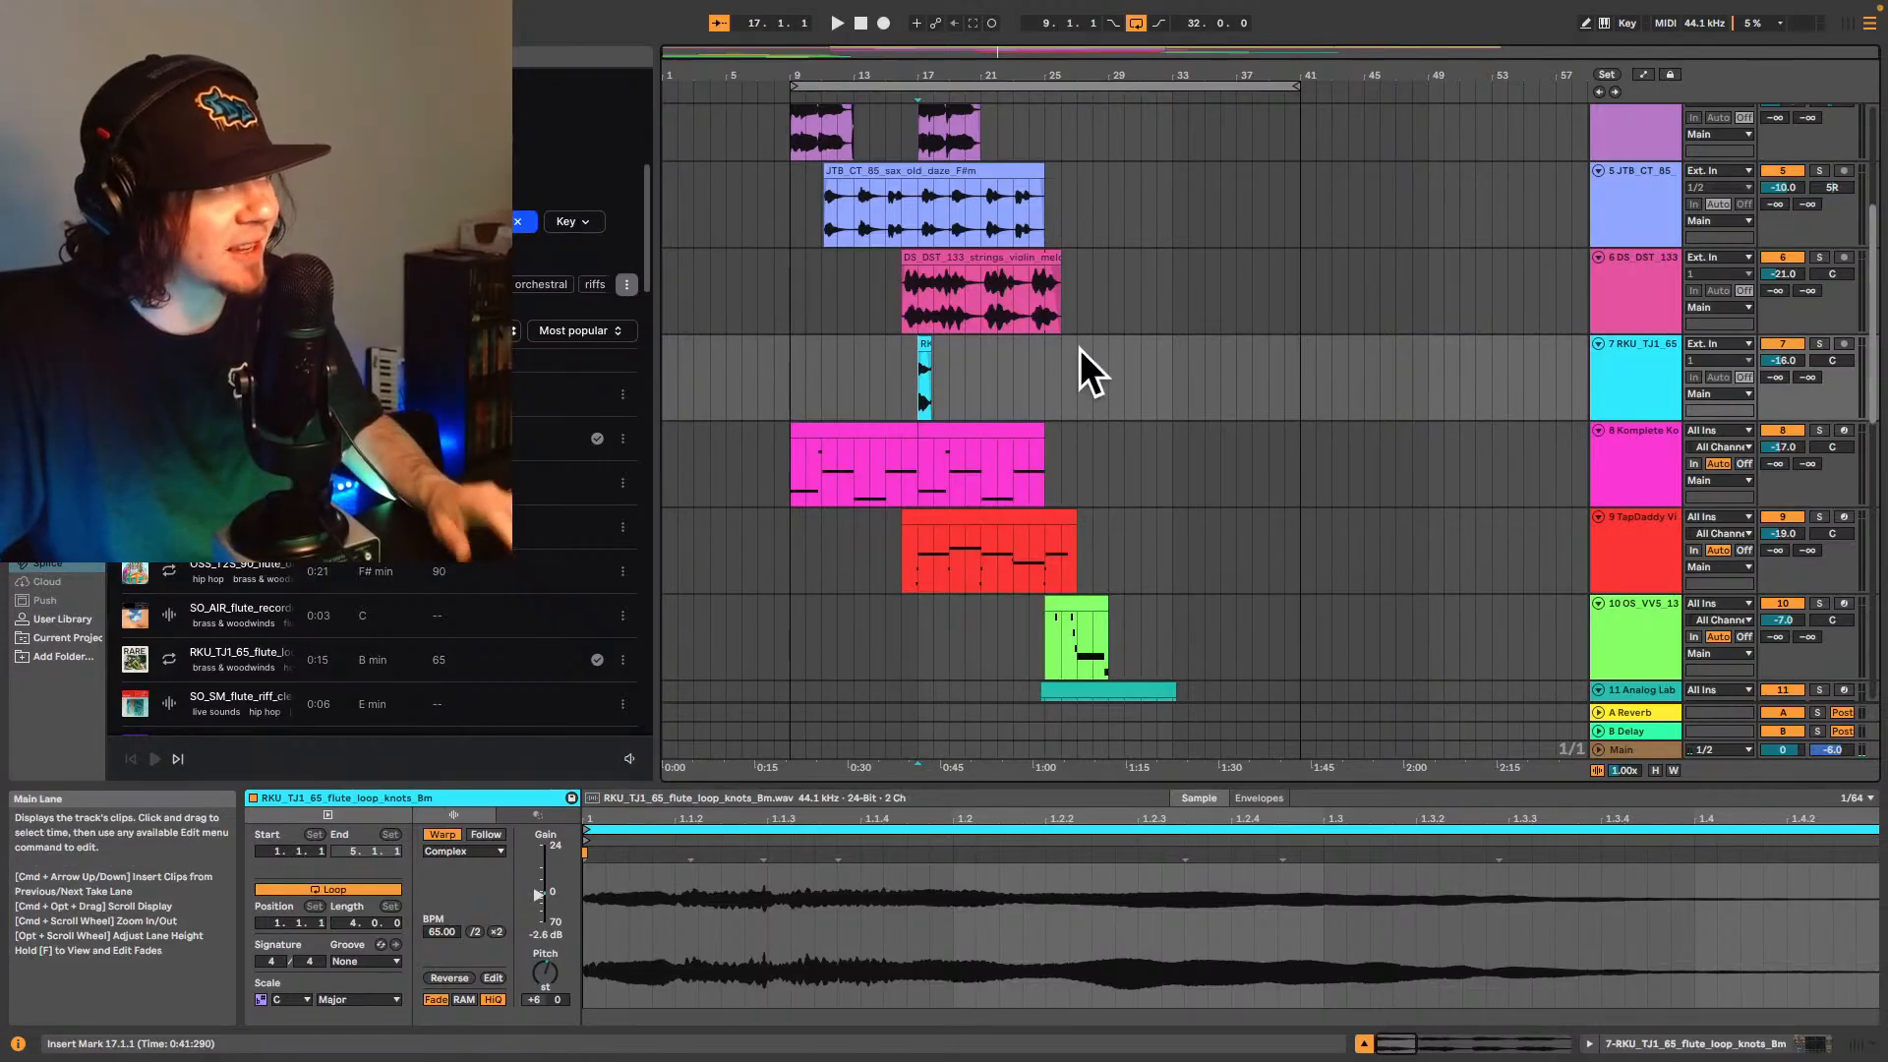
pyautogui.press('space')
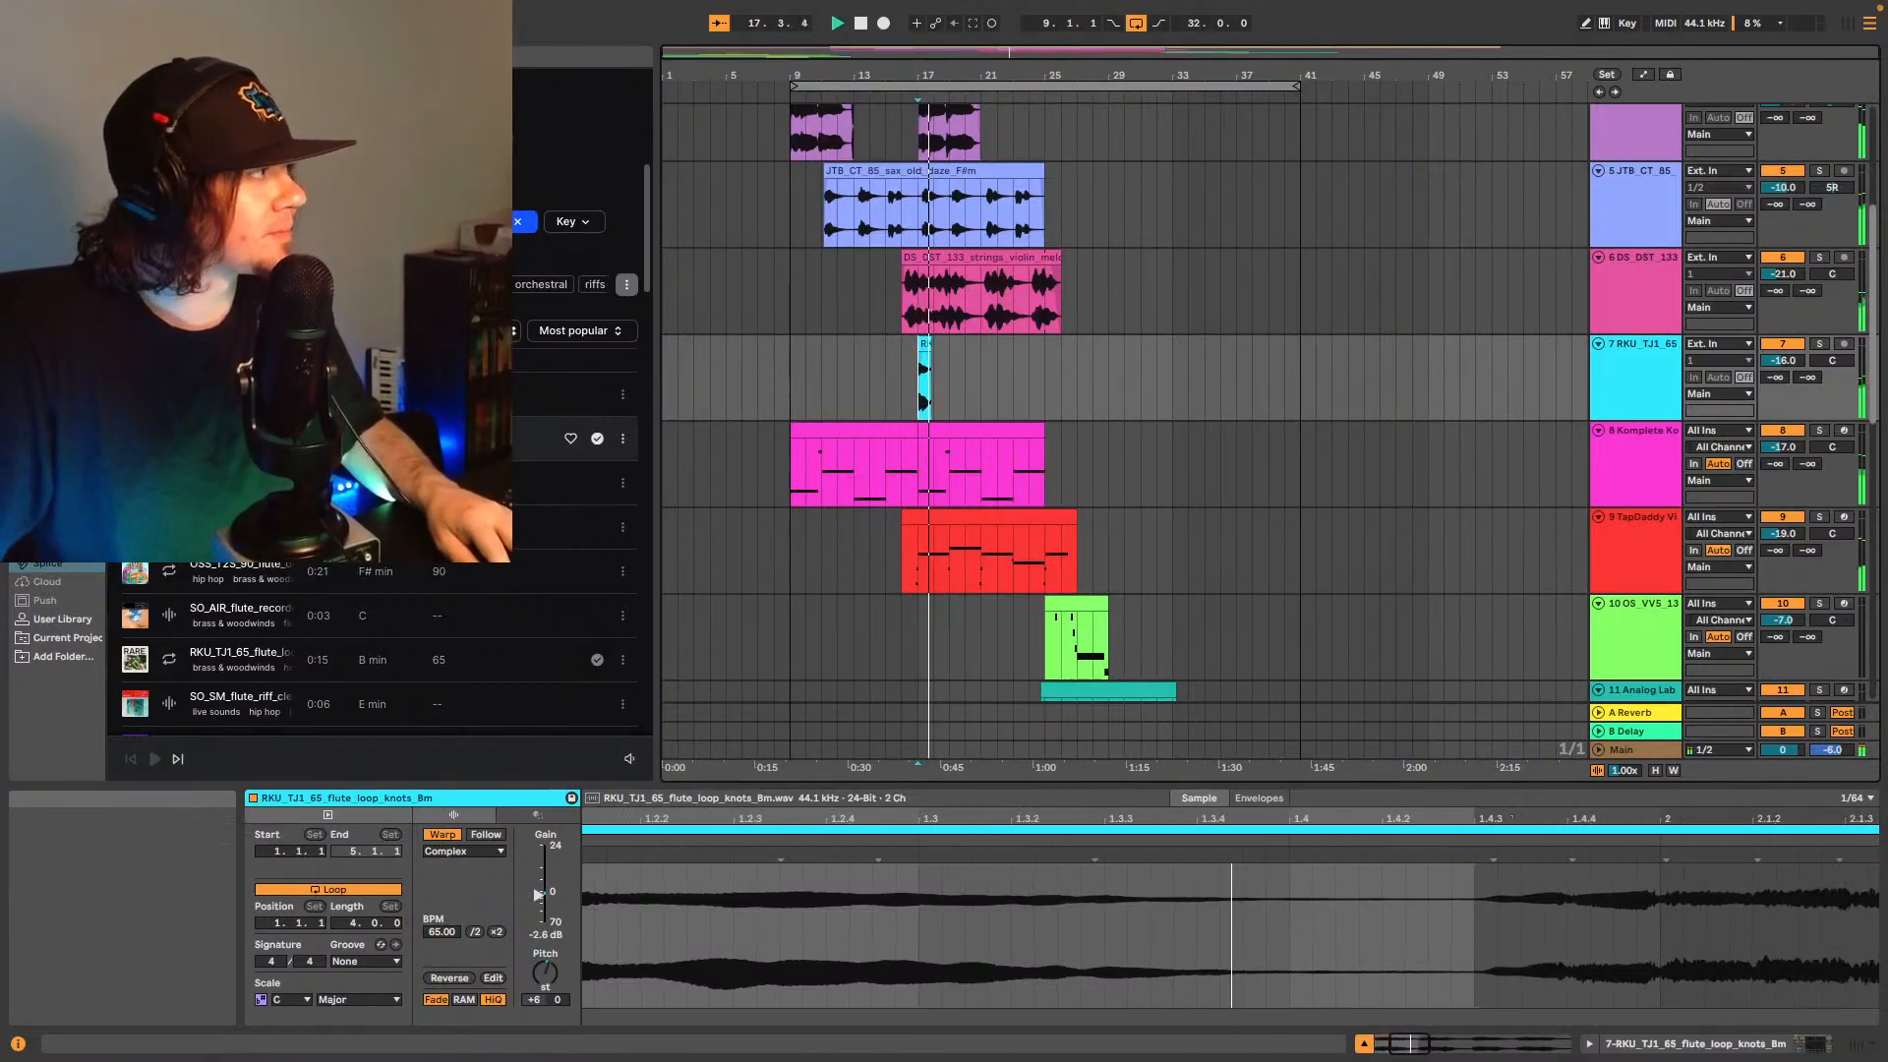
pyautogui.press('space')
# - Look through the Splice flute samples and preview the OS_VV4_130_flute_melody_grace loop
pyautogui.scroll(-5, 590, 442)
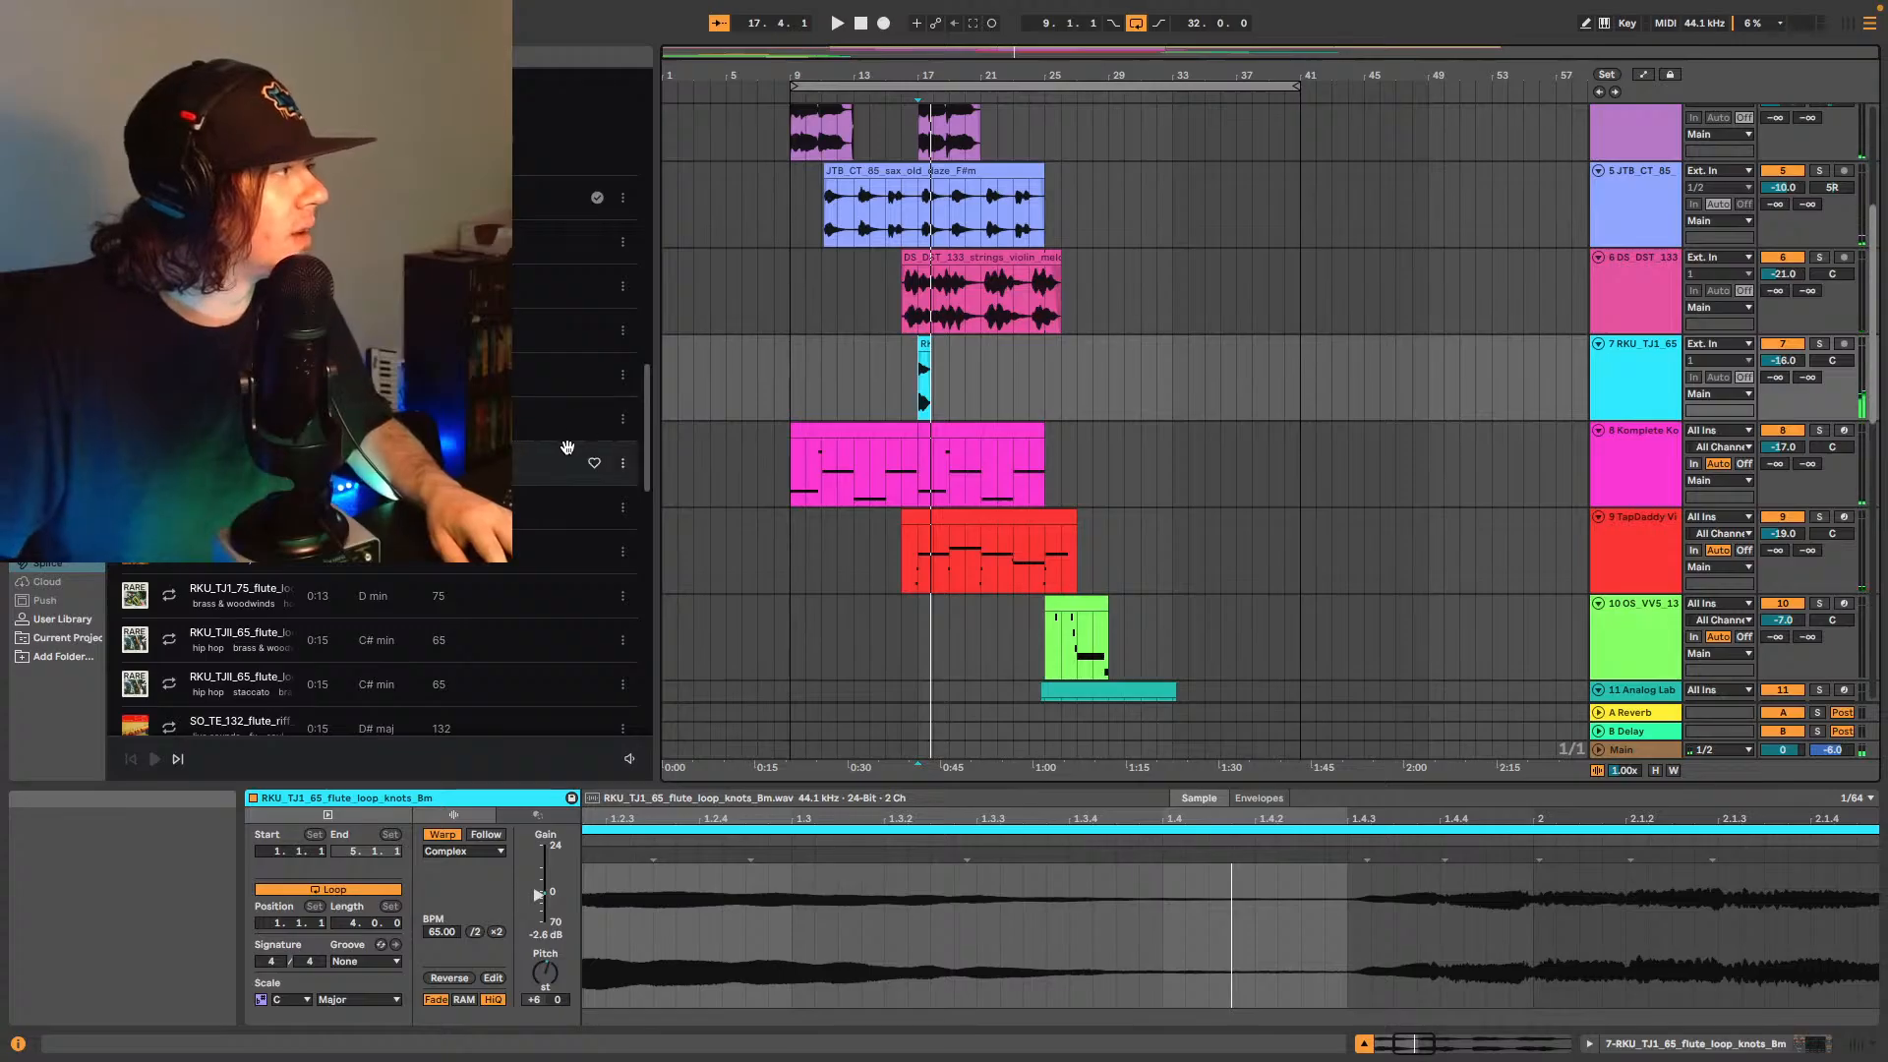
pyautogui.scroll(-10, 568, 448)
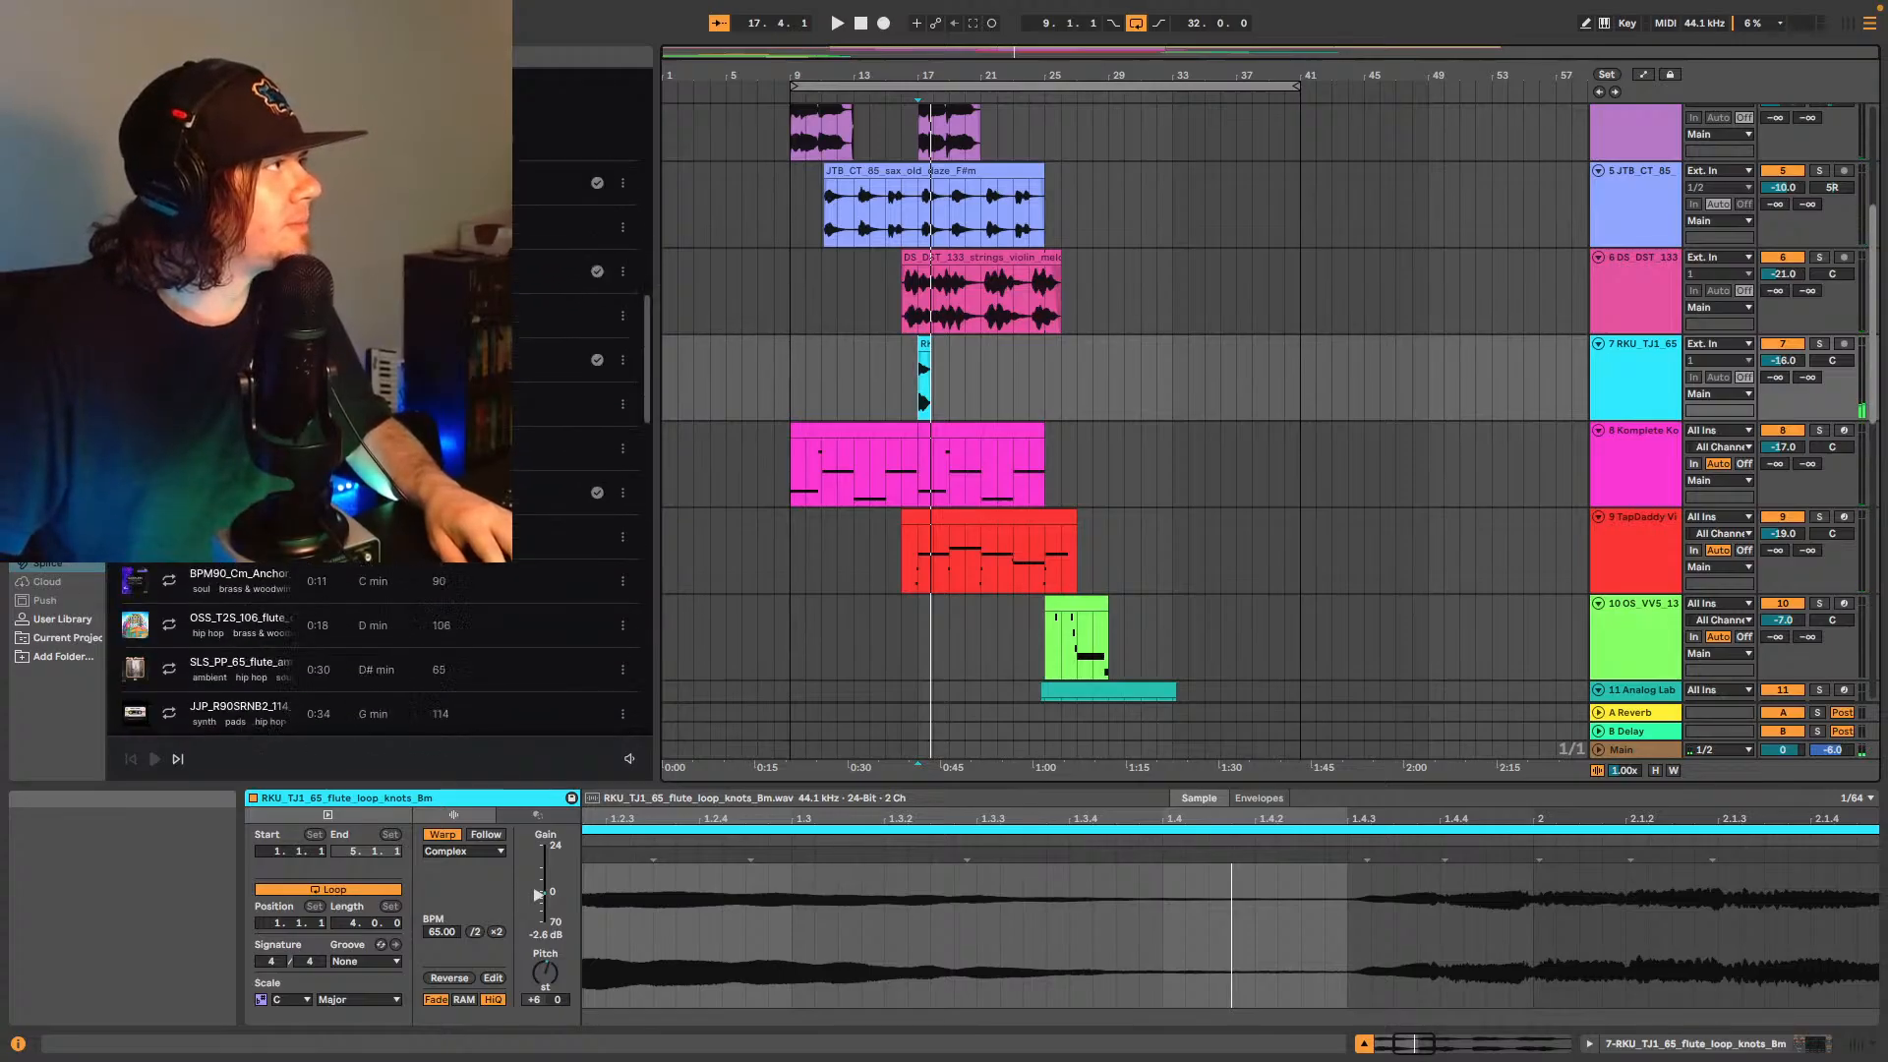
pyautogui.click(551, 492)
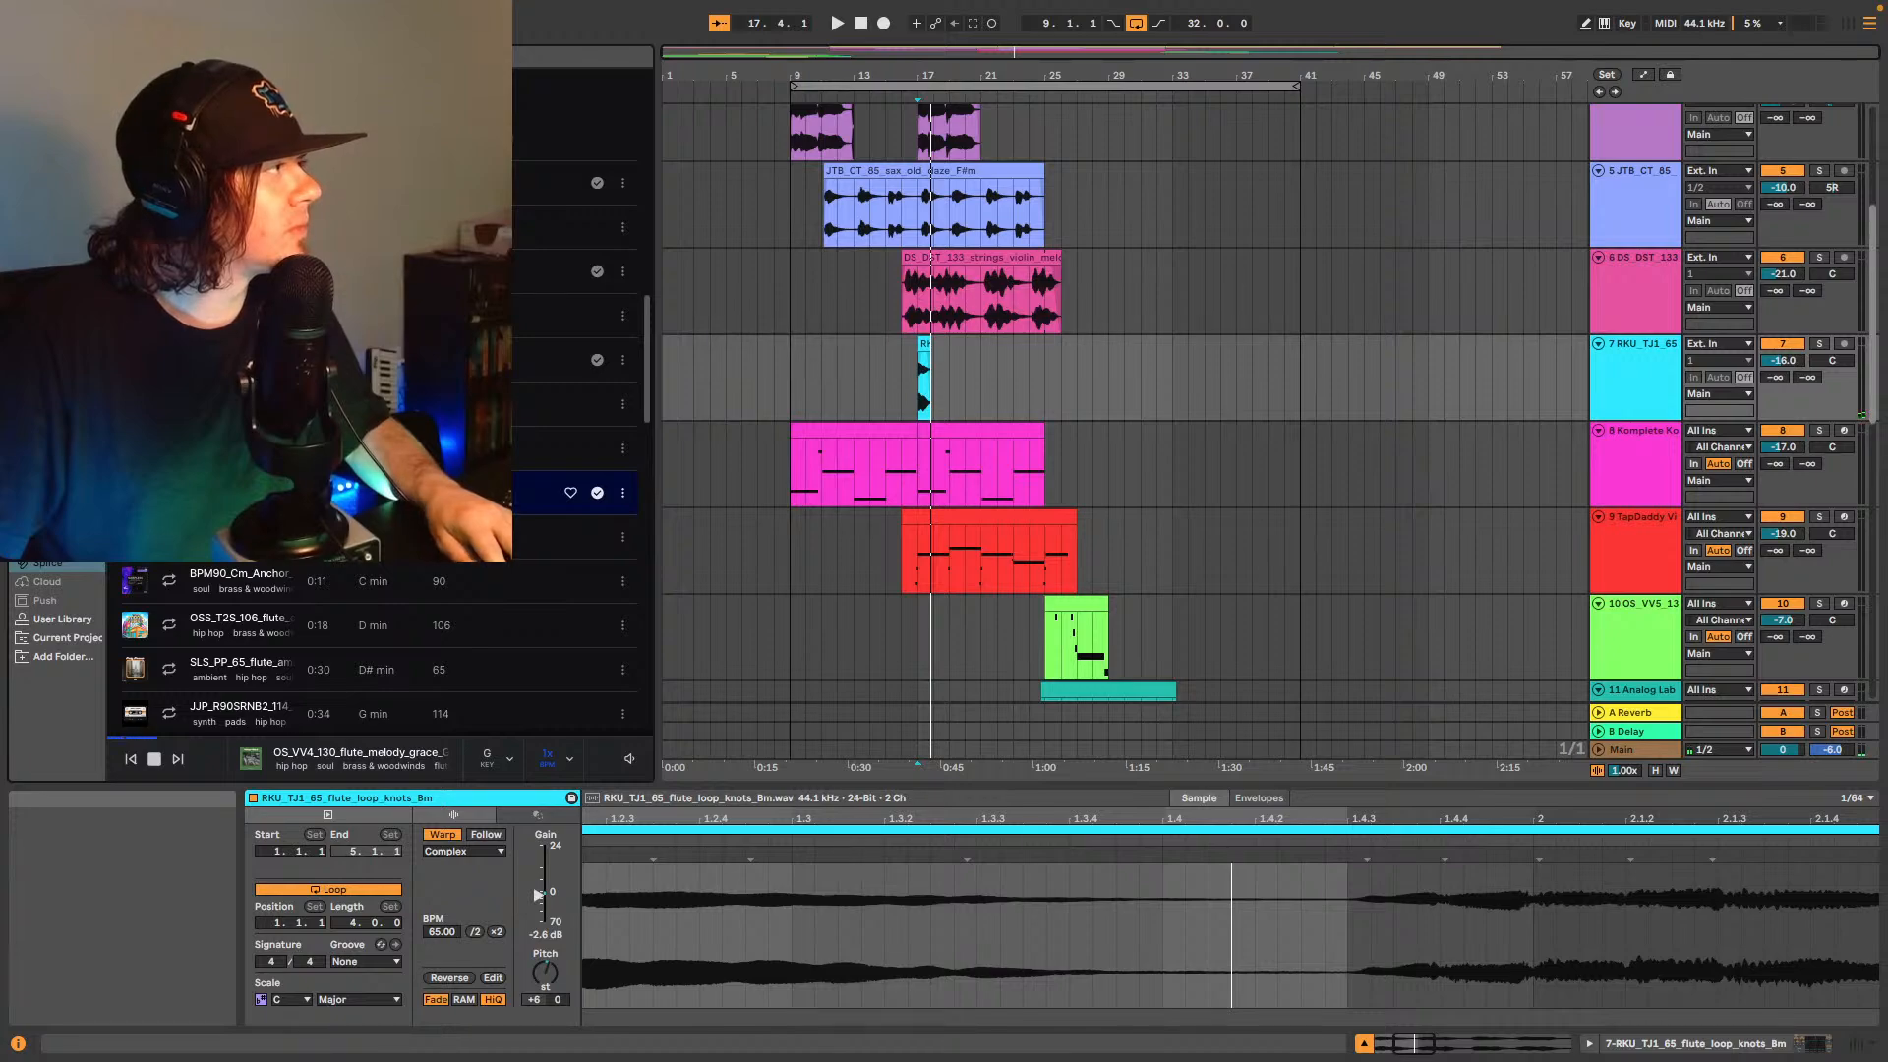
# - Preview the SLS_PP_65_flute_ambient_trolley loop in Splice and turn on transposition to the key of F (+2)
pyautogui.scroll(-6, 575, 443)
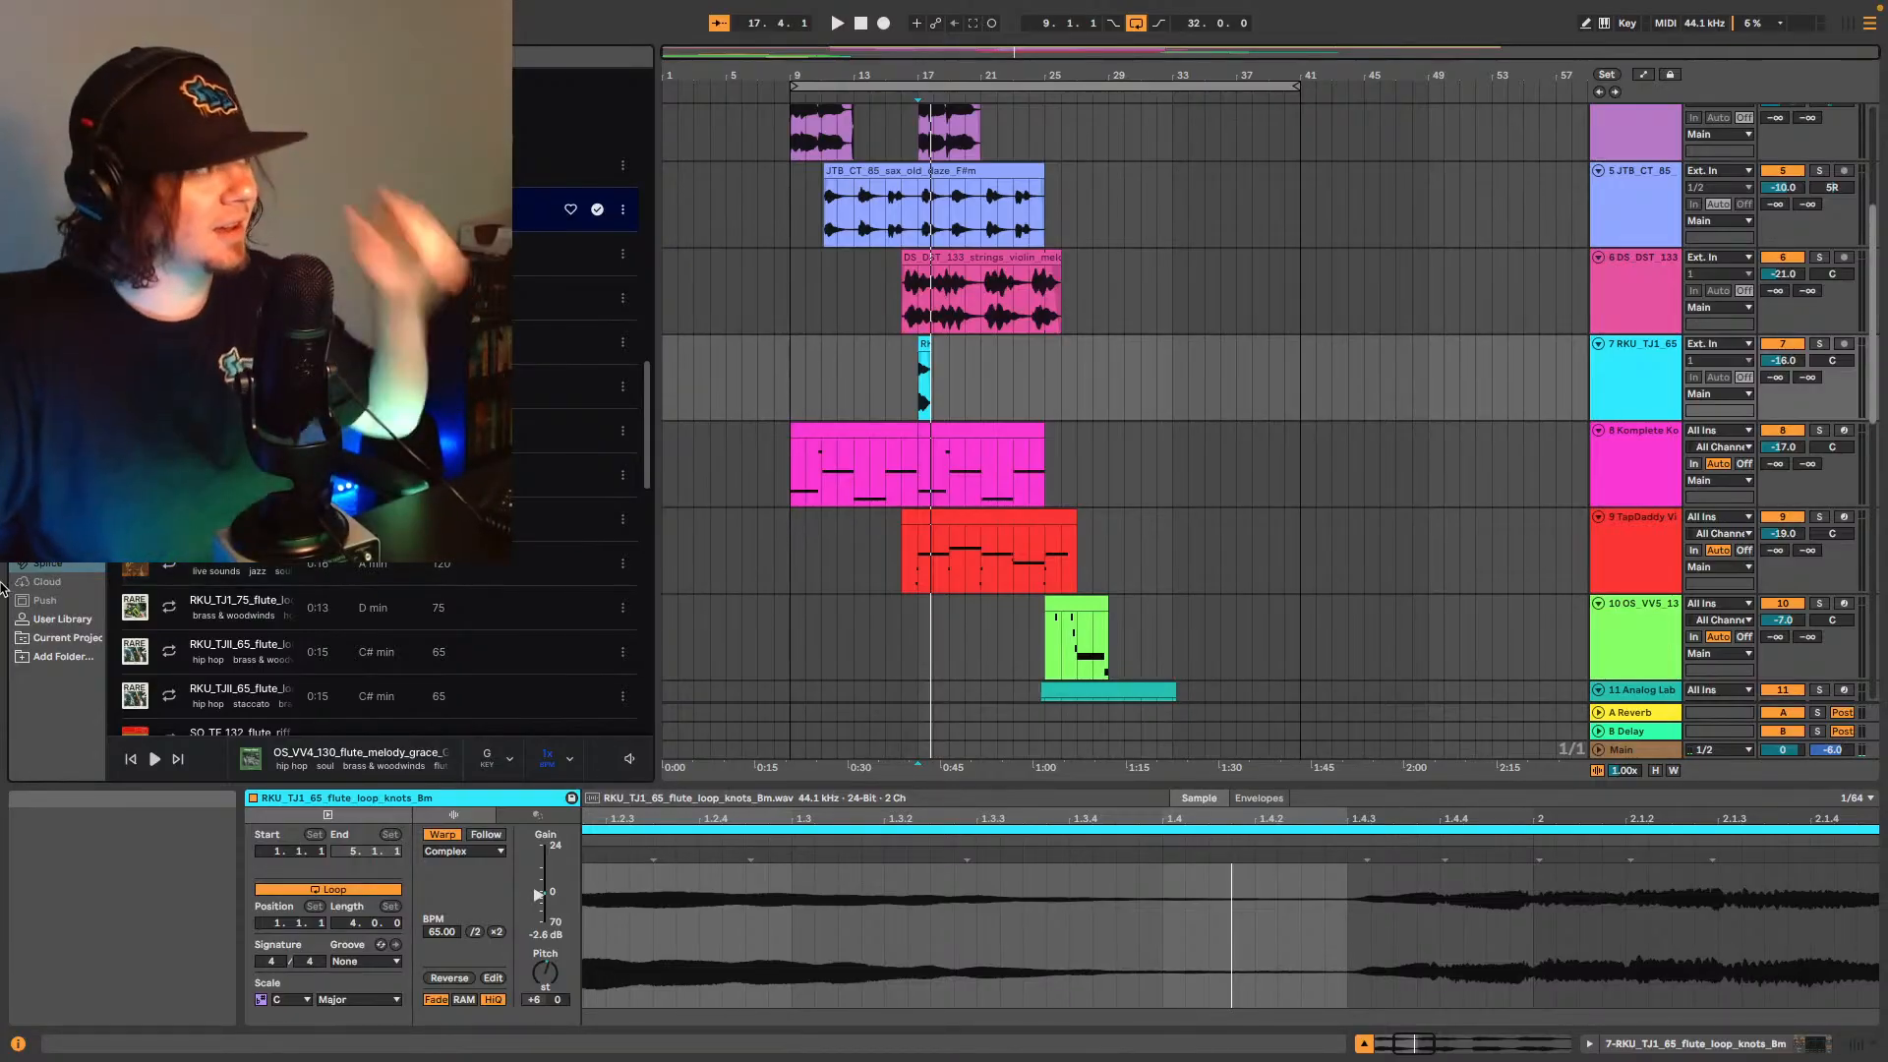
pyautogui.scroll(-1, 374, 396)
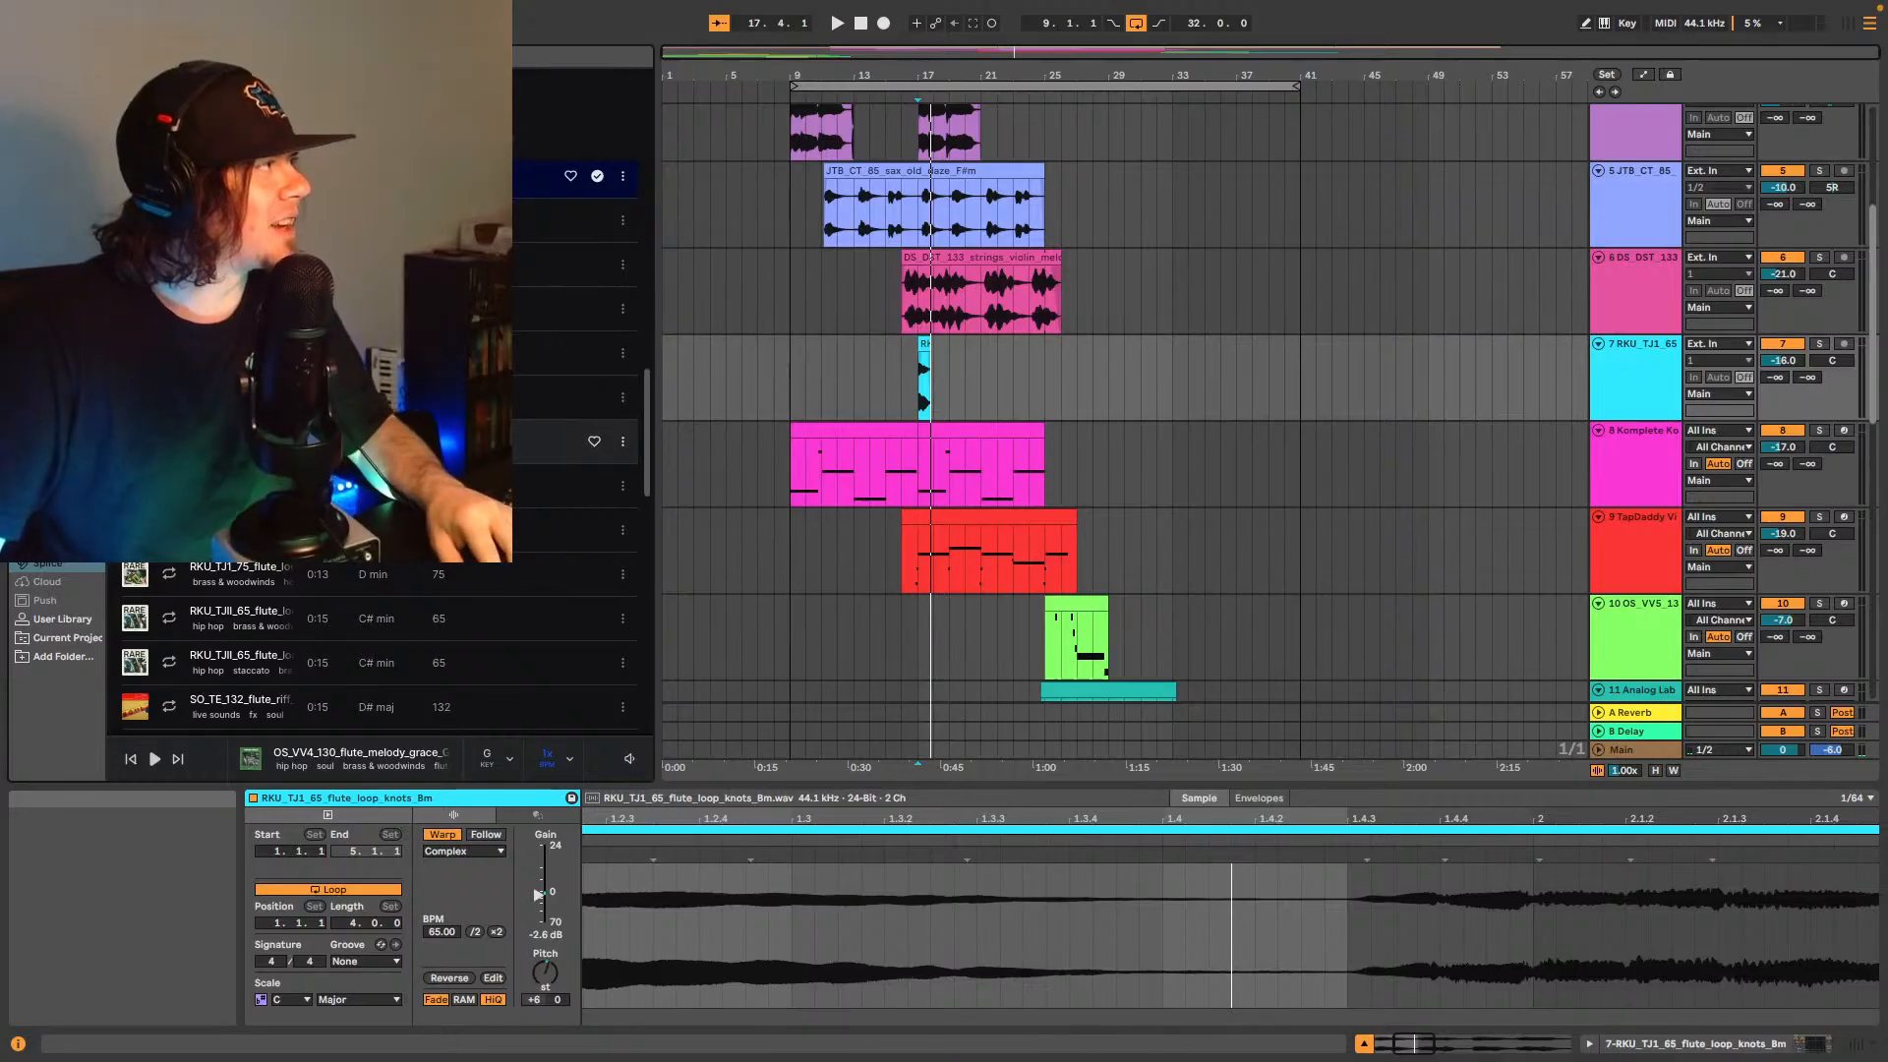
pyautogui.click(373, 353)
pyautogui.scroll(1, 373, 442)
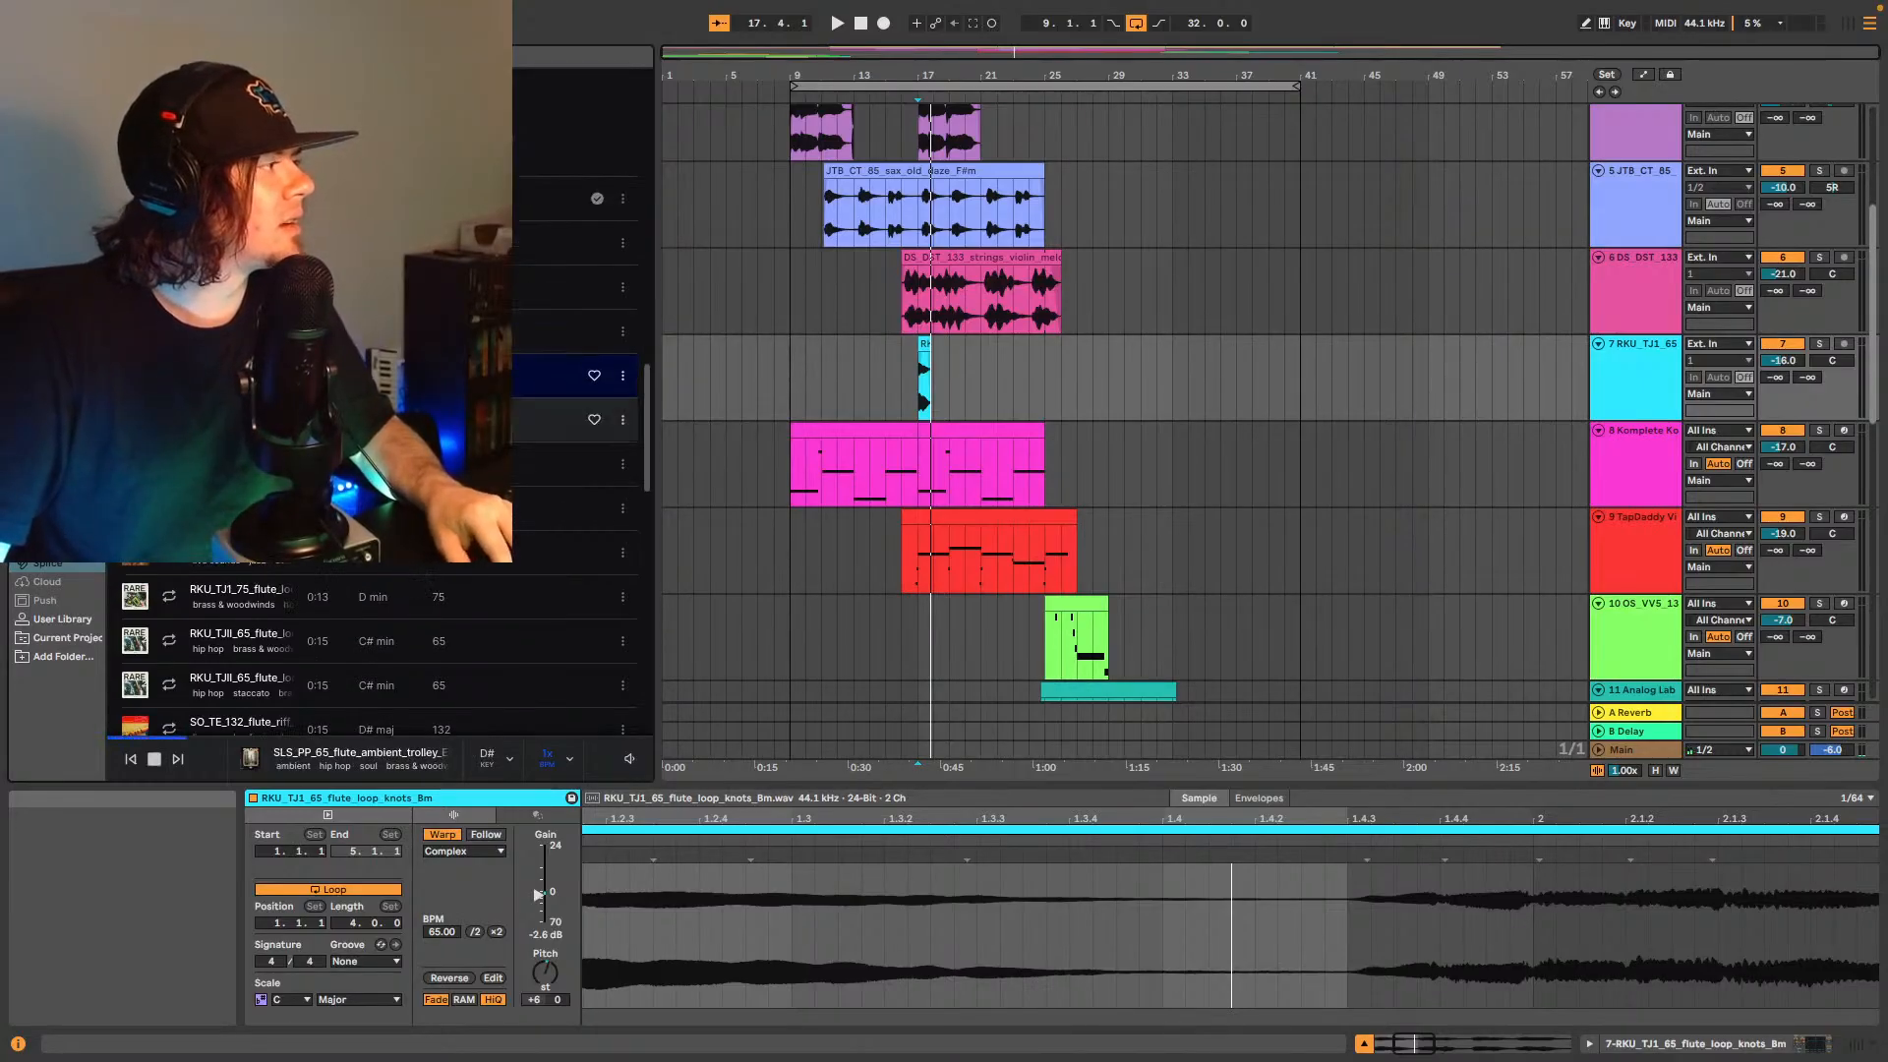
pyautogui.click(507, 765)
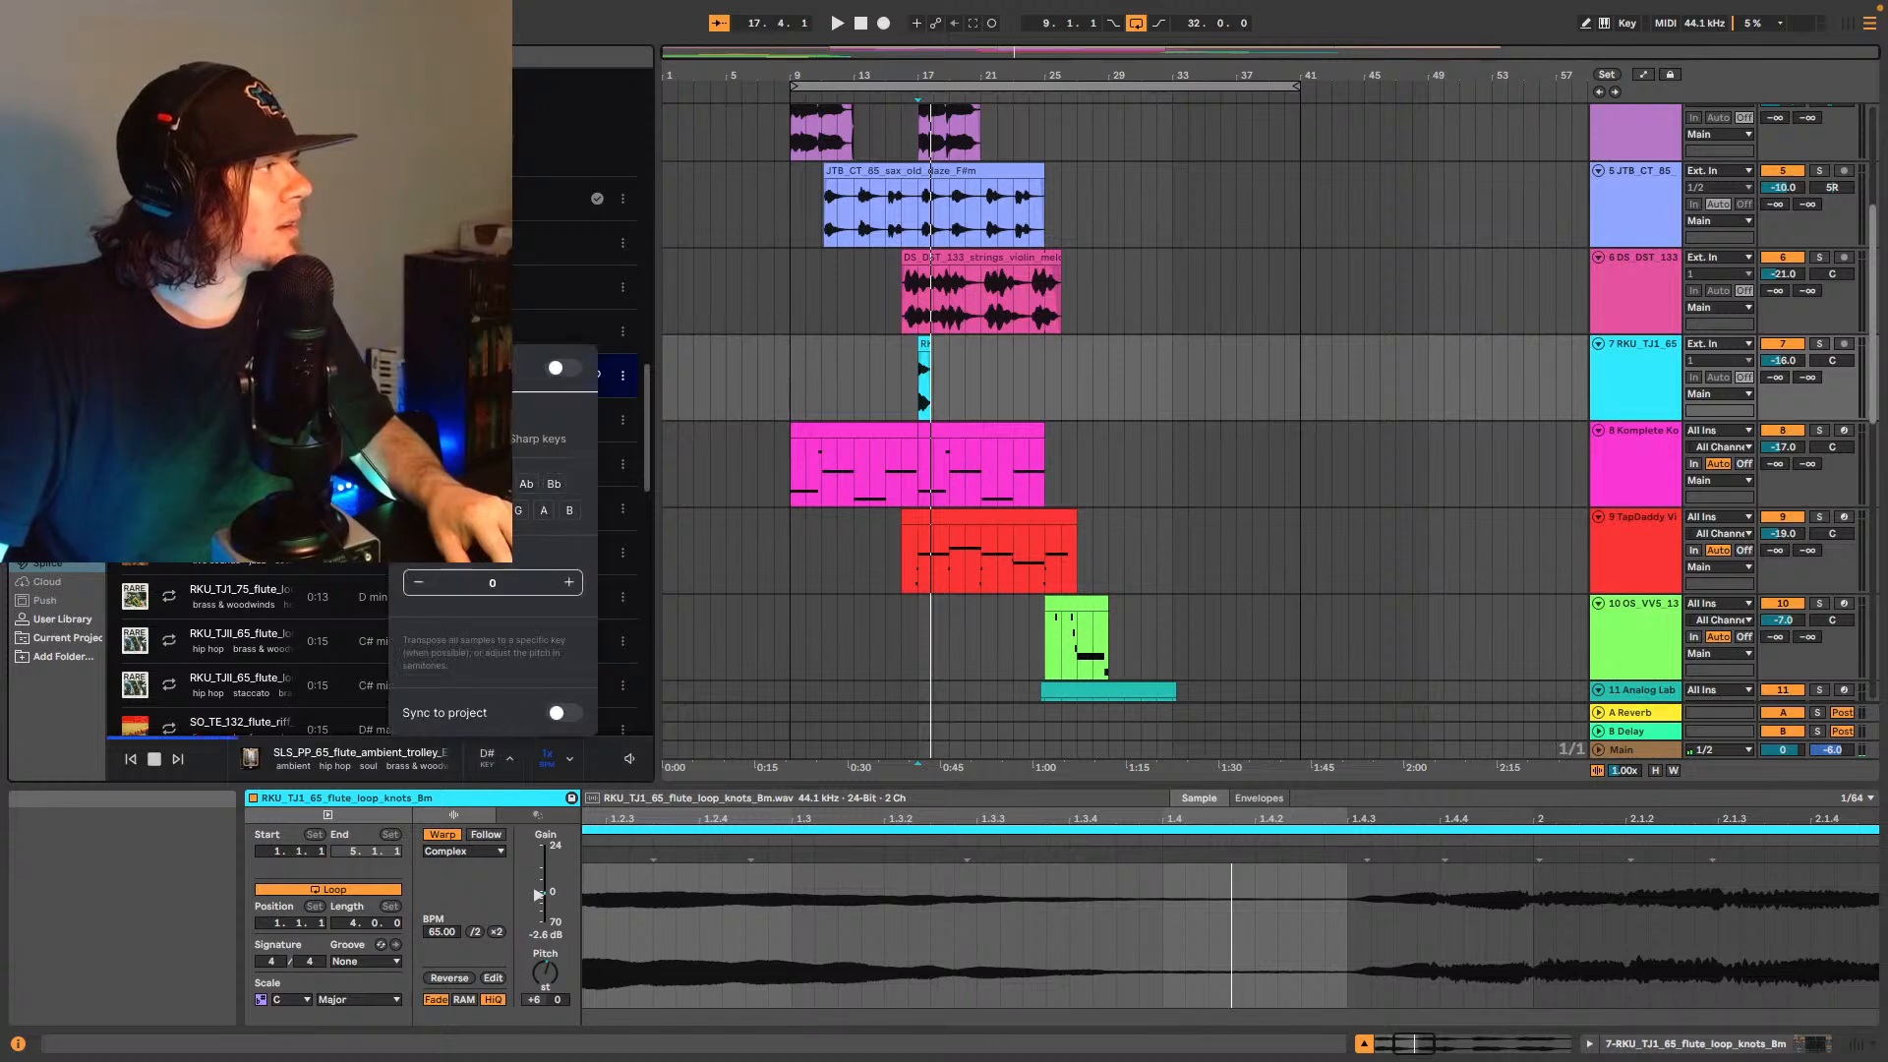
# - Play the arrangement from bar 25 alongside the transposed flute preview, reviewing the tracks down to the Cymatics parts
pyautogui.press('space')
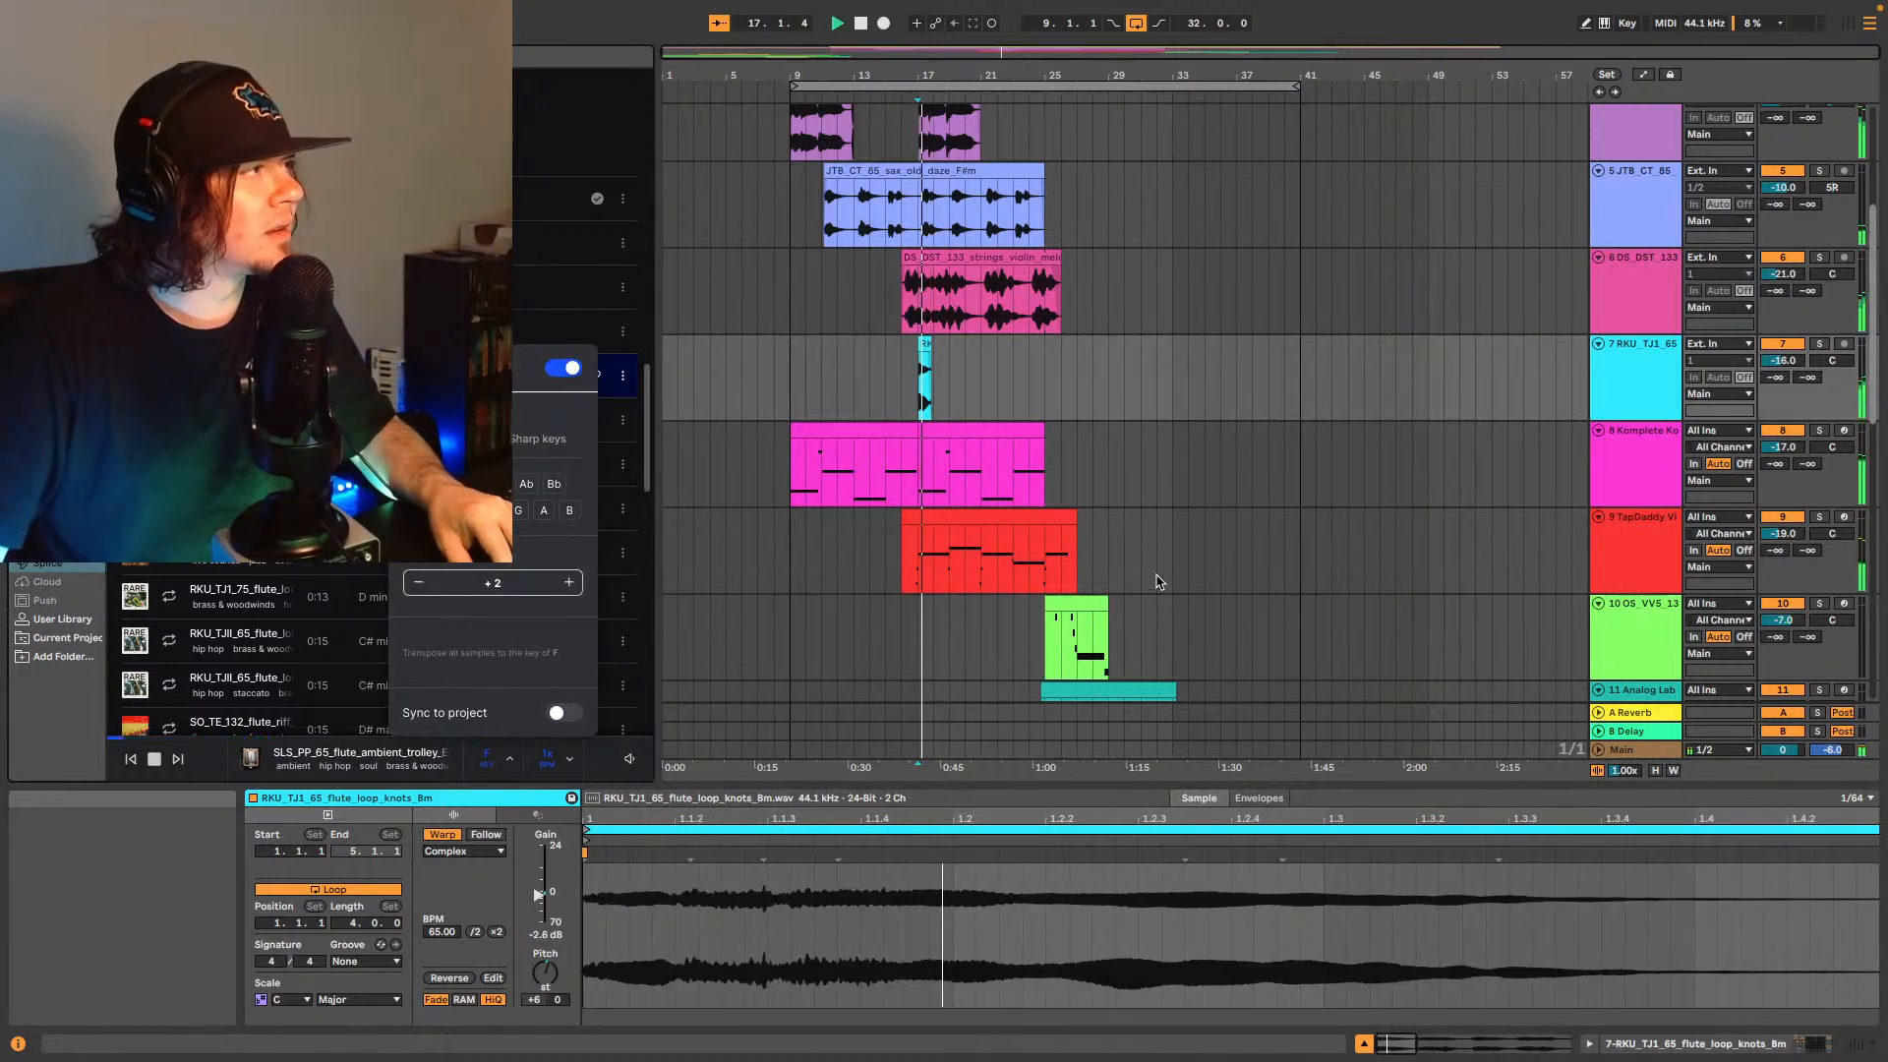
pyautogui.click(1050, 385)
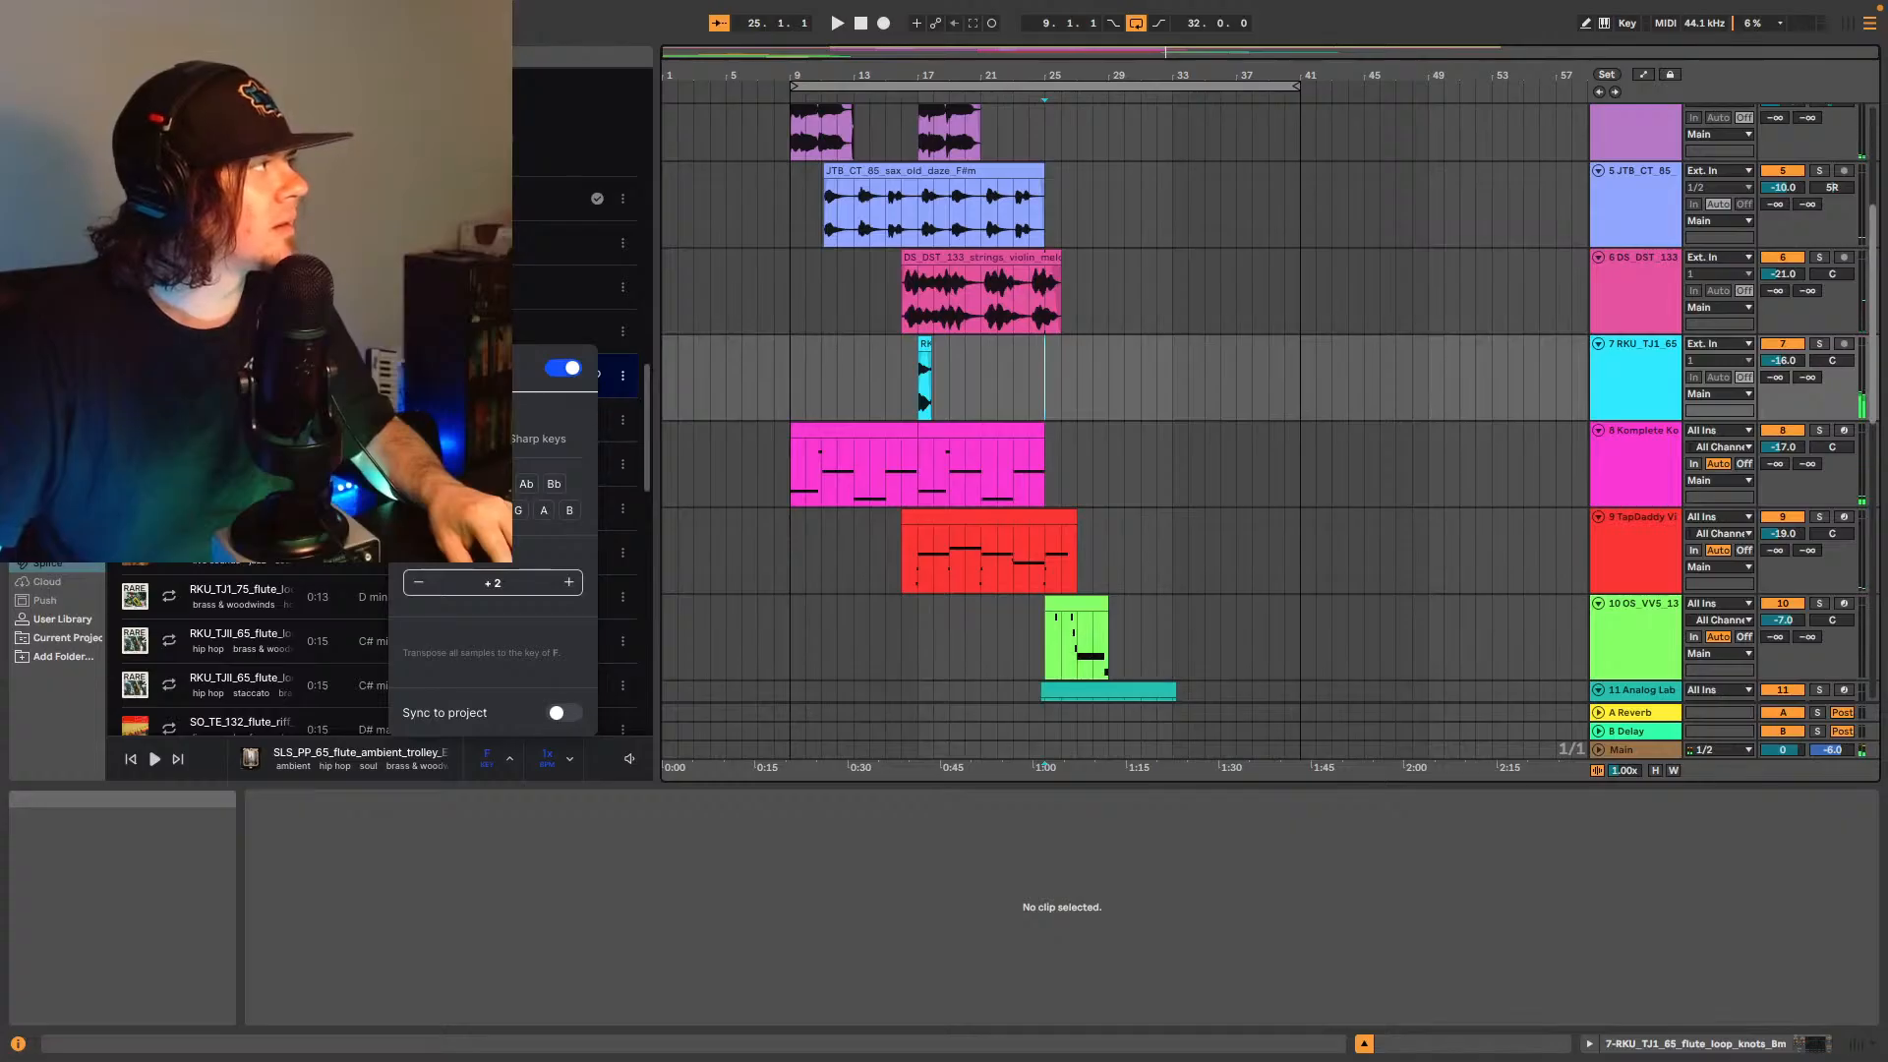
pyautogui.press('space')
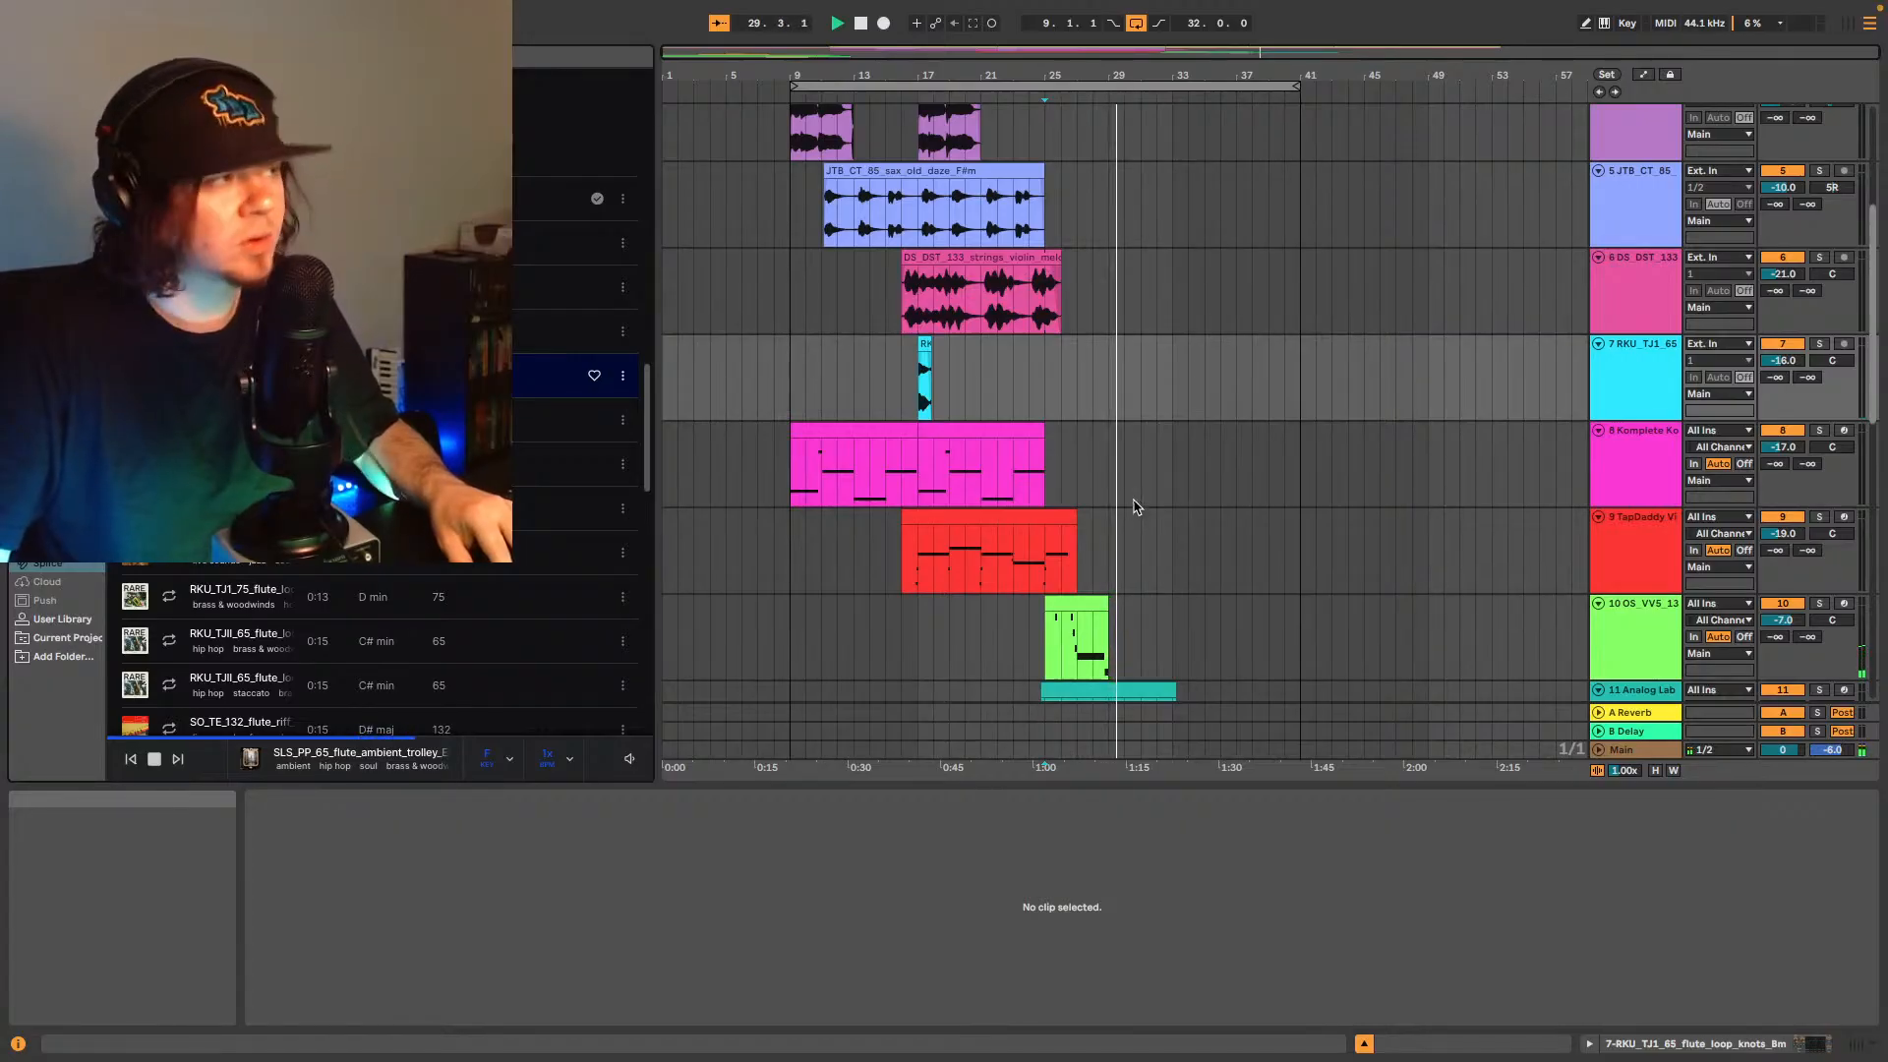
pyautogui.scroll(-2, 1137, 521)
pyautogui.scroll(-3, 1138, 531)
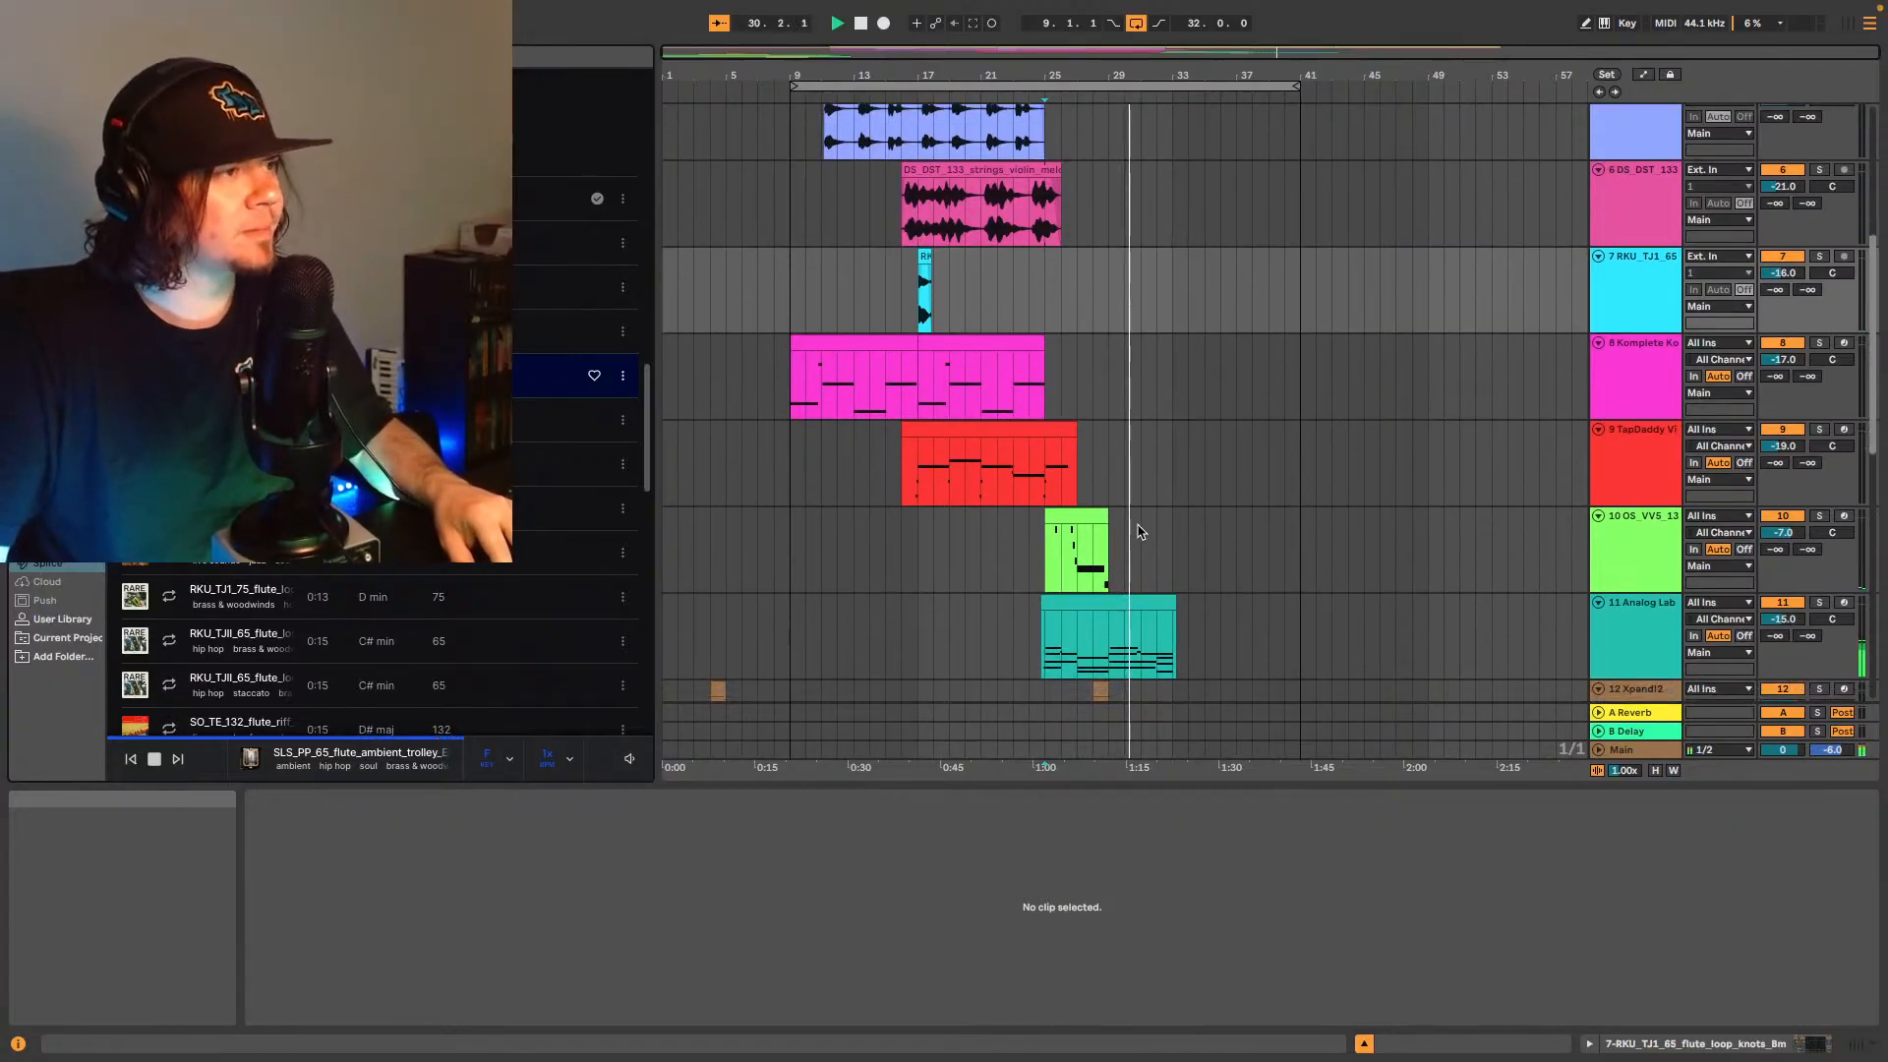
pyautogui.scroll(-2, 1139, 531)
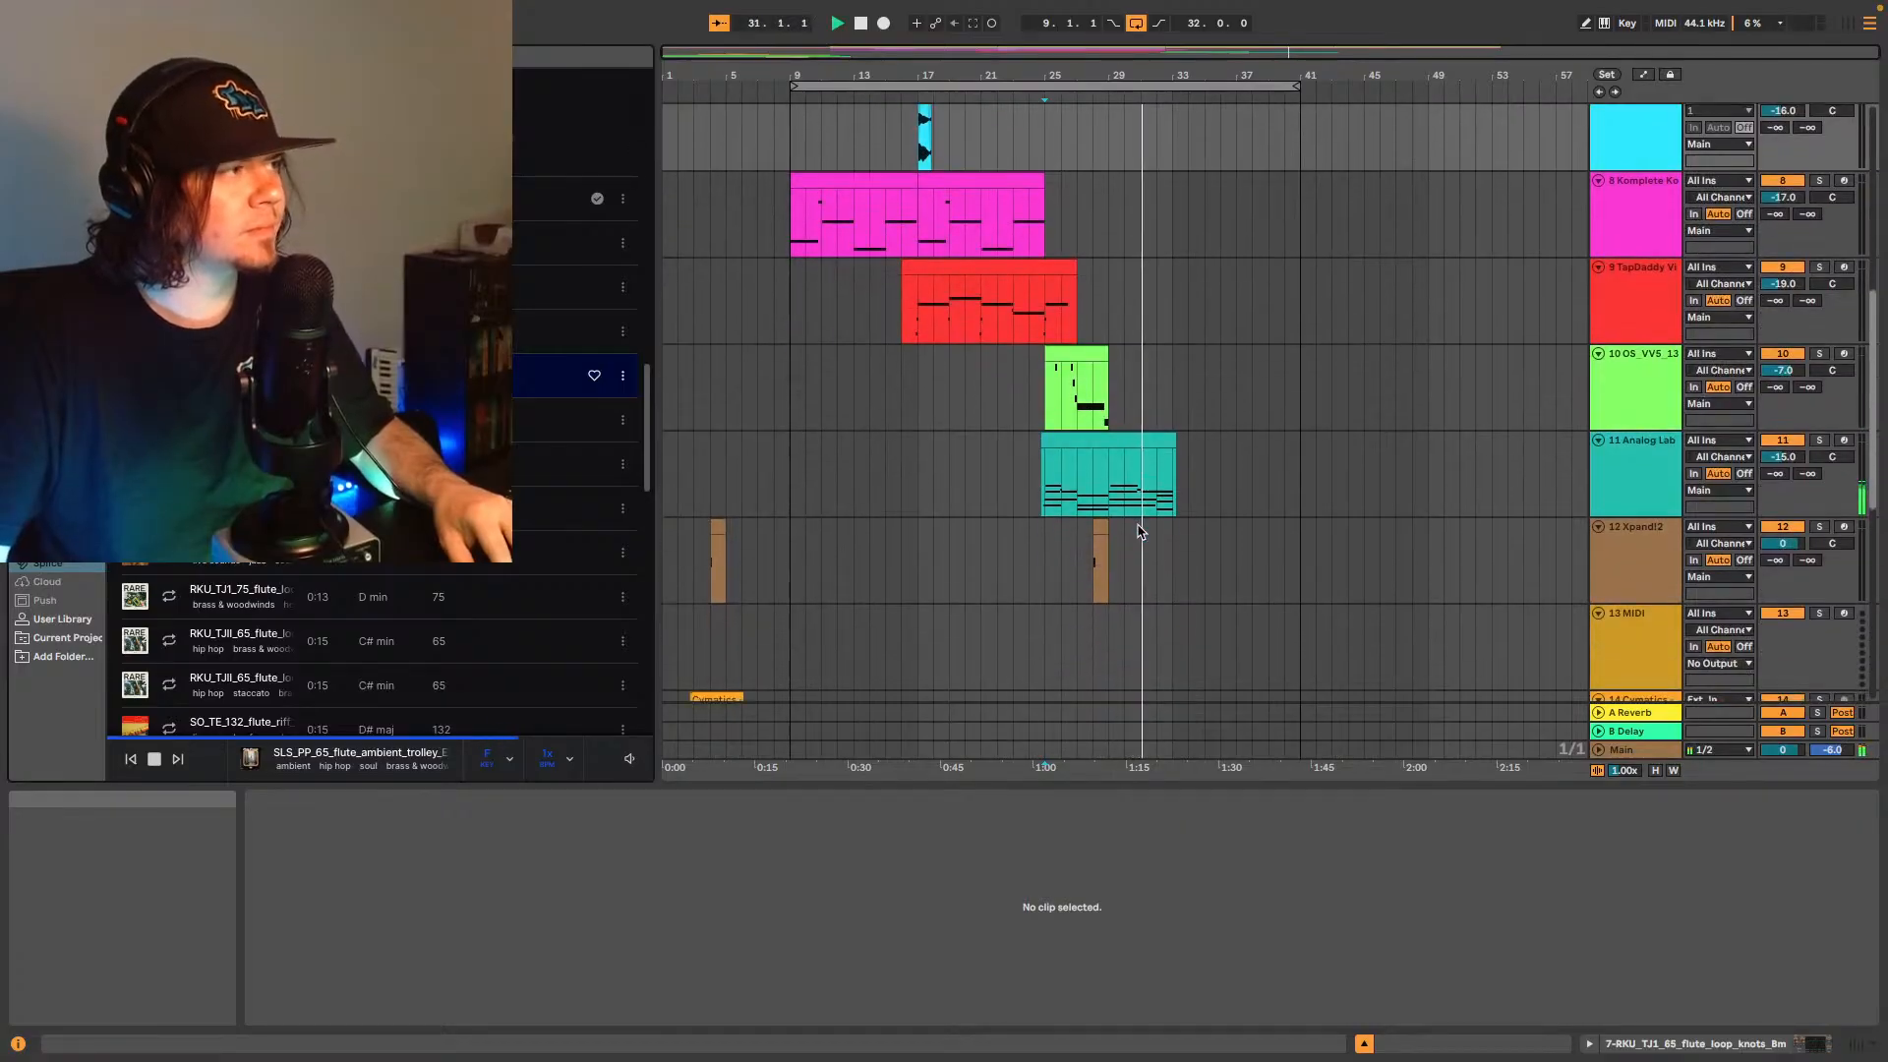
pyautogui.scroll(-3, 1141, 531)
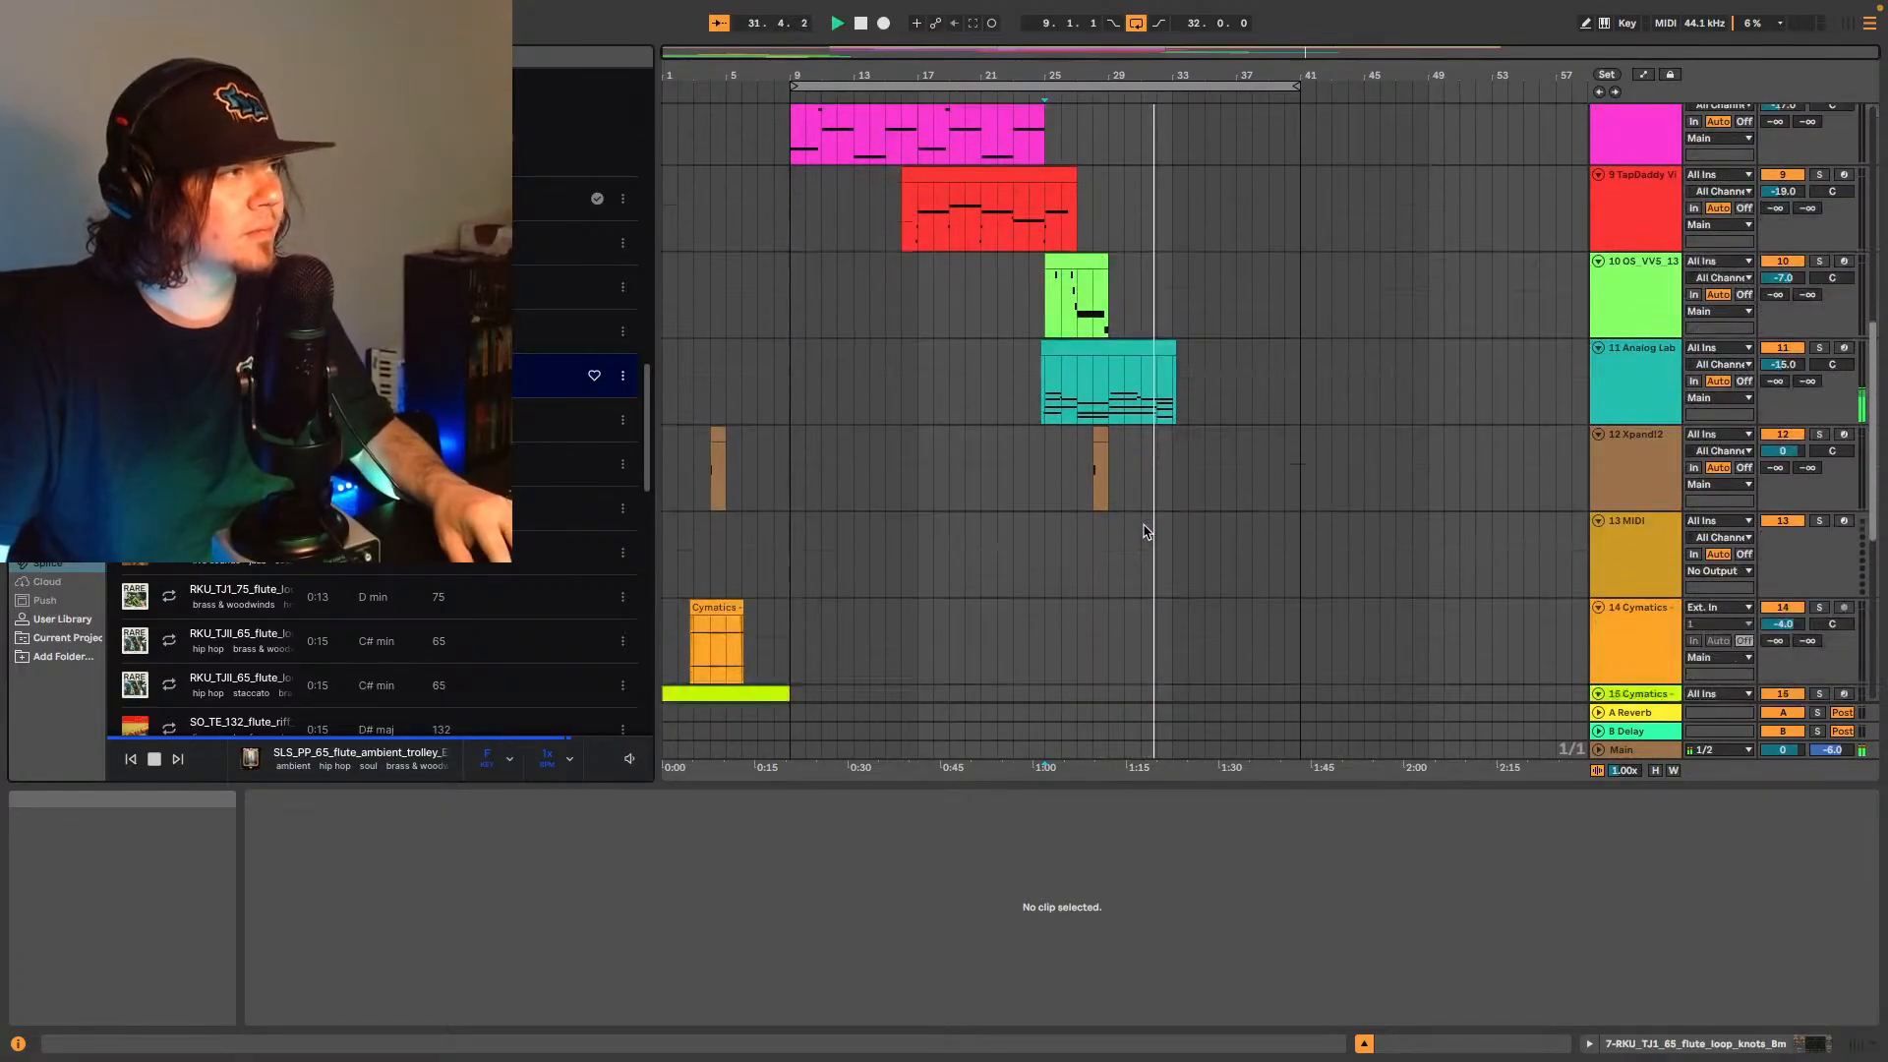
pyautogui.press('space')
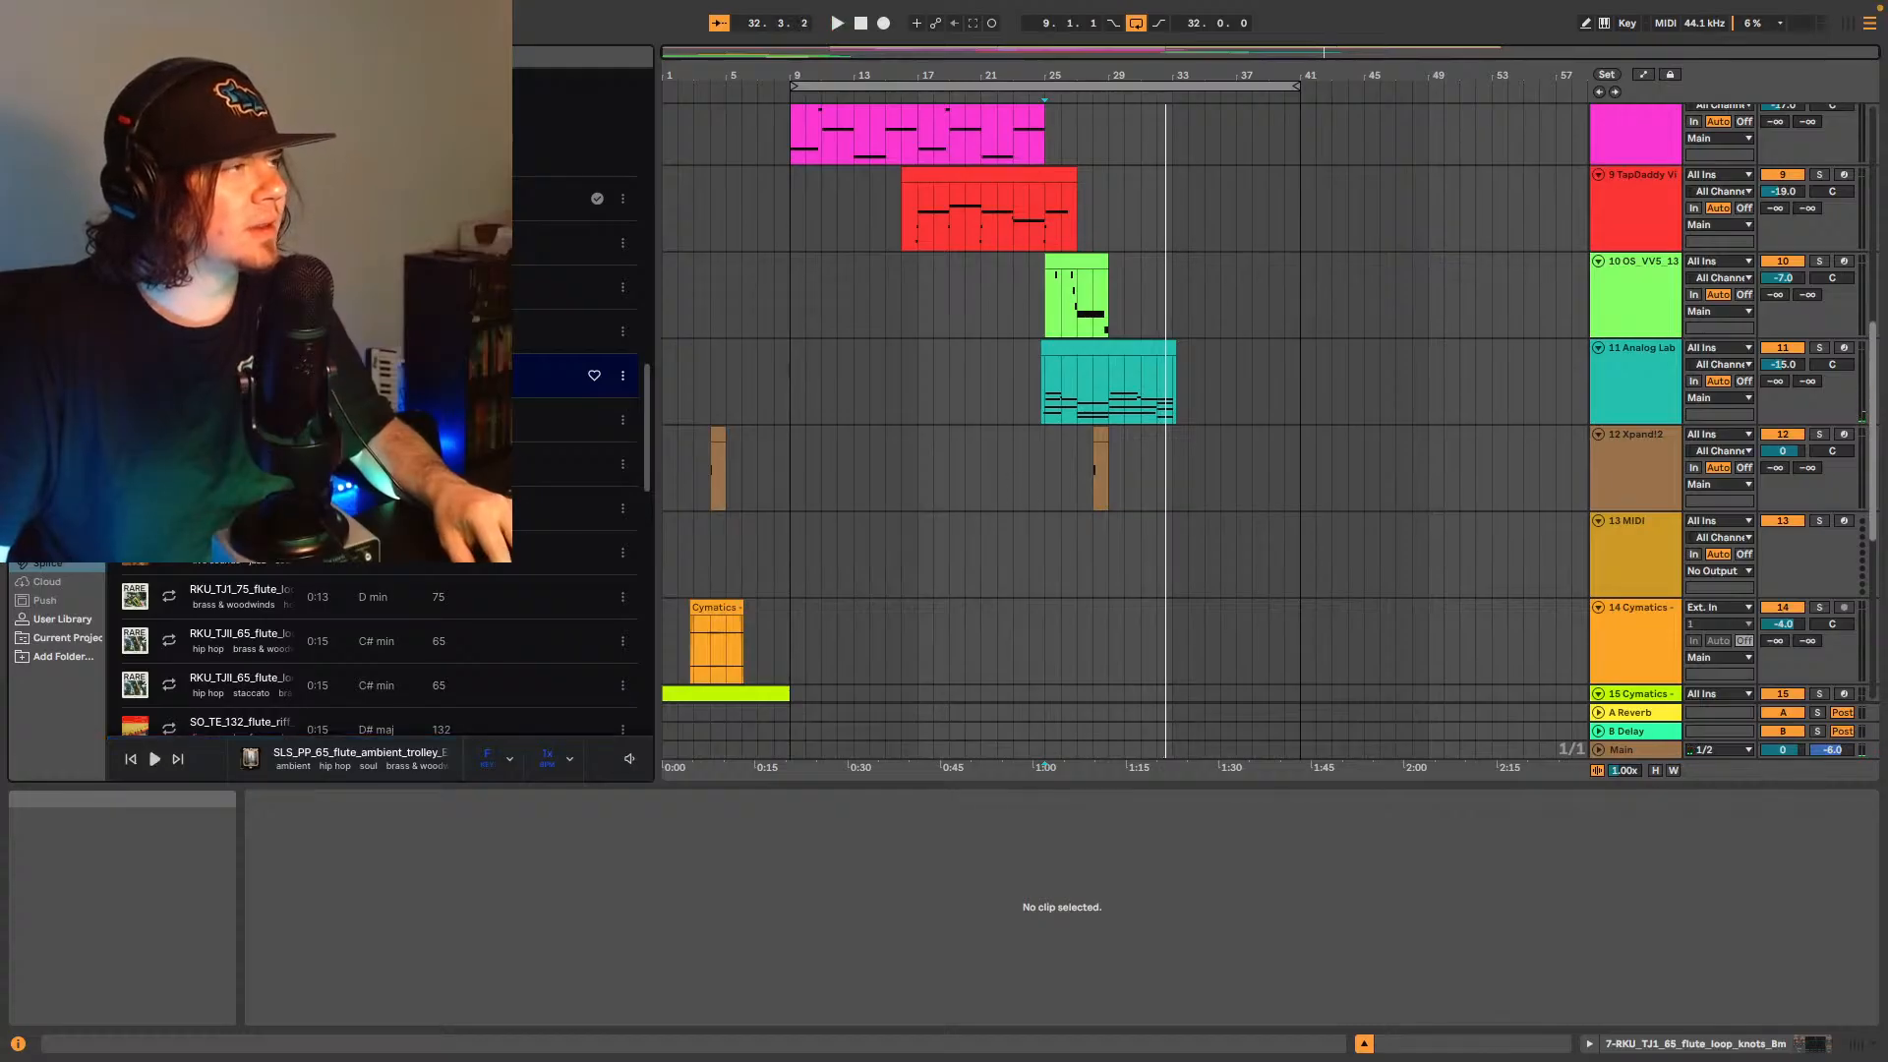
# - Insert an audio track below Xpand!2 and place the SLS_PP_65 flute loop on it at bar 25
pyautogui.click(1634, 498)
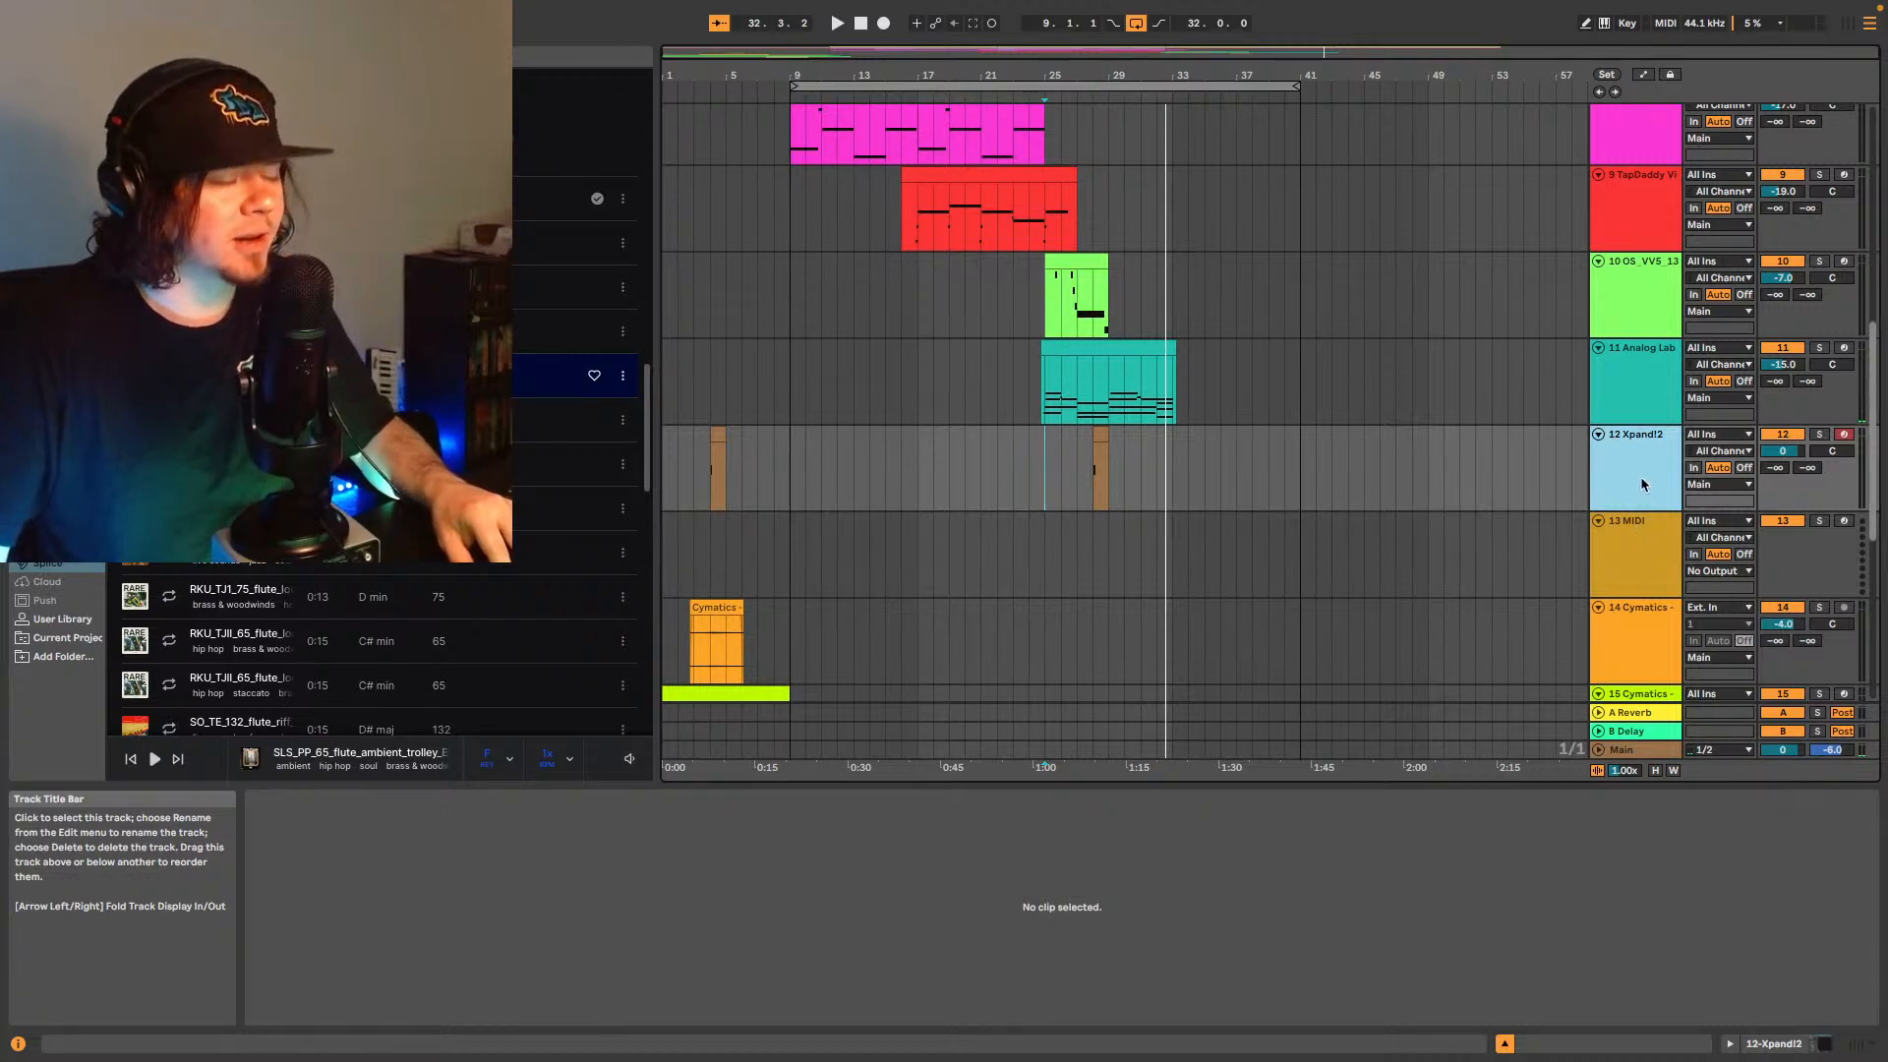
pyautogui.hotkey('ctrl', 't')
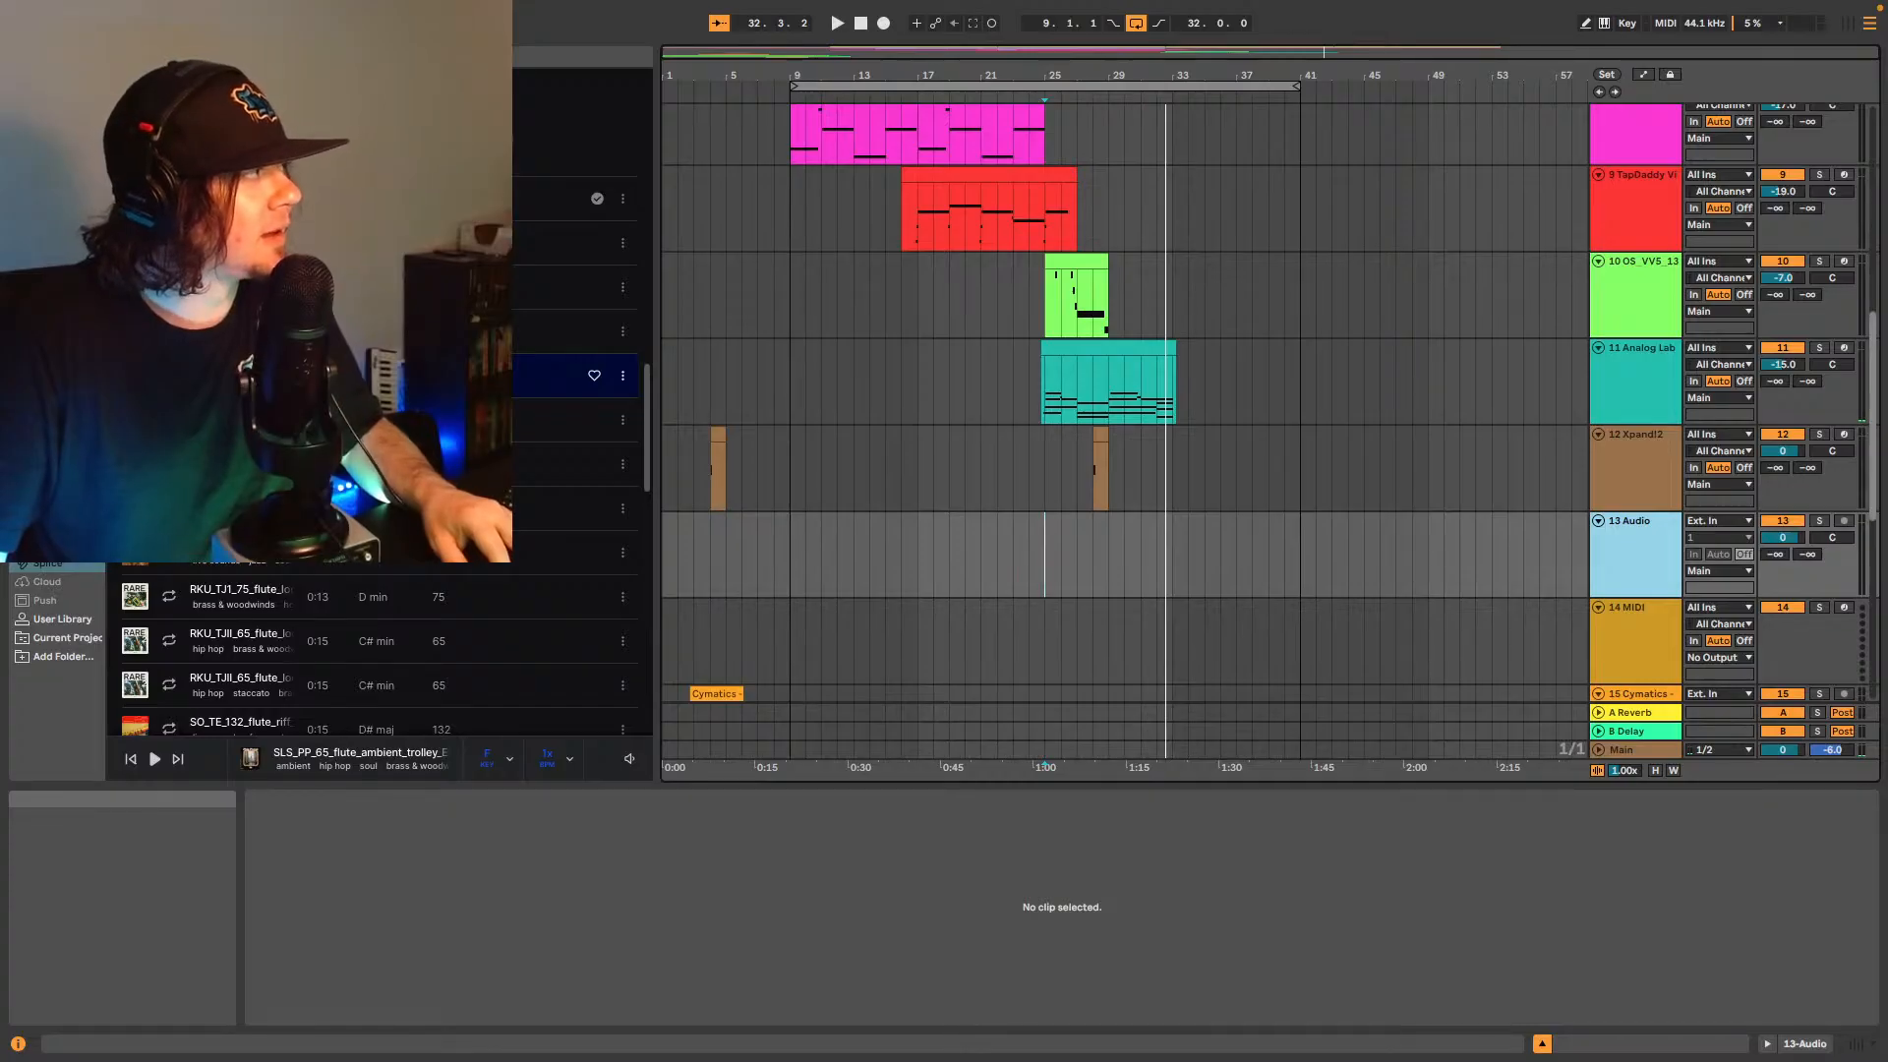
pyautogui.moveTo(442, 376); pyautogui.dragTo(1048, 555)
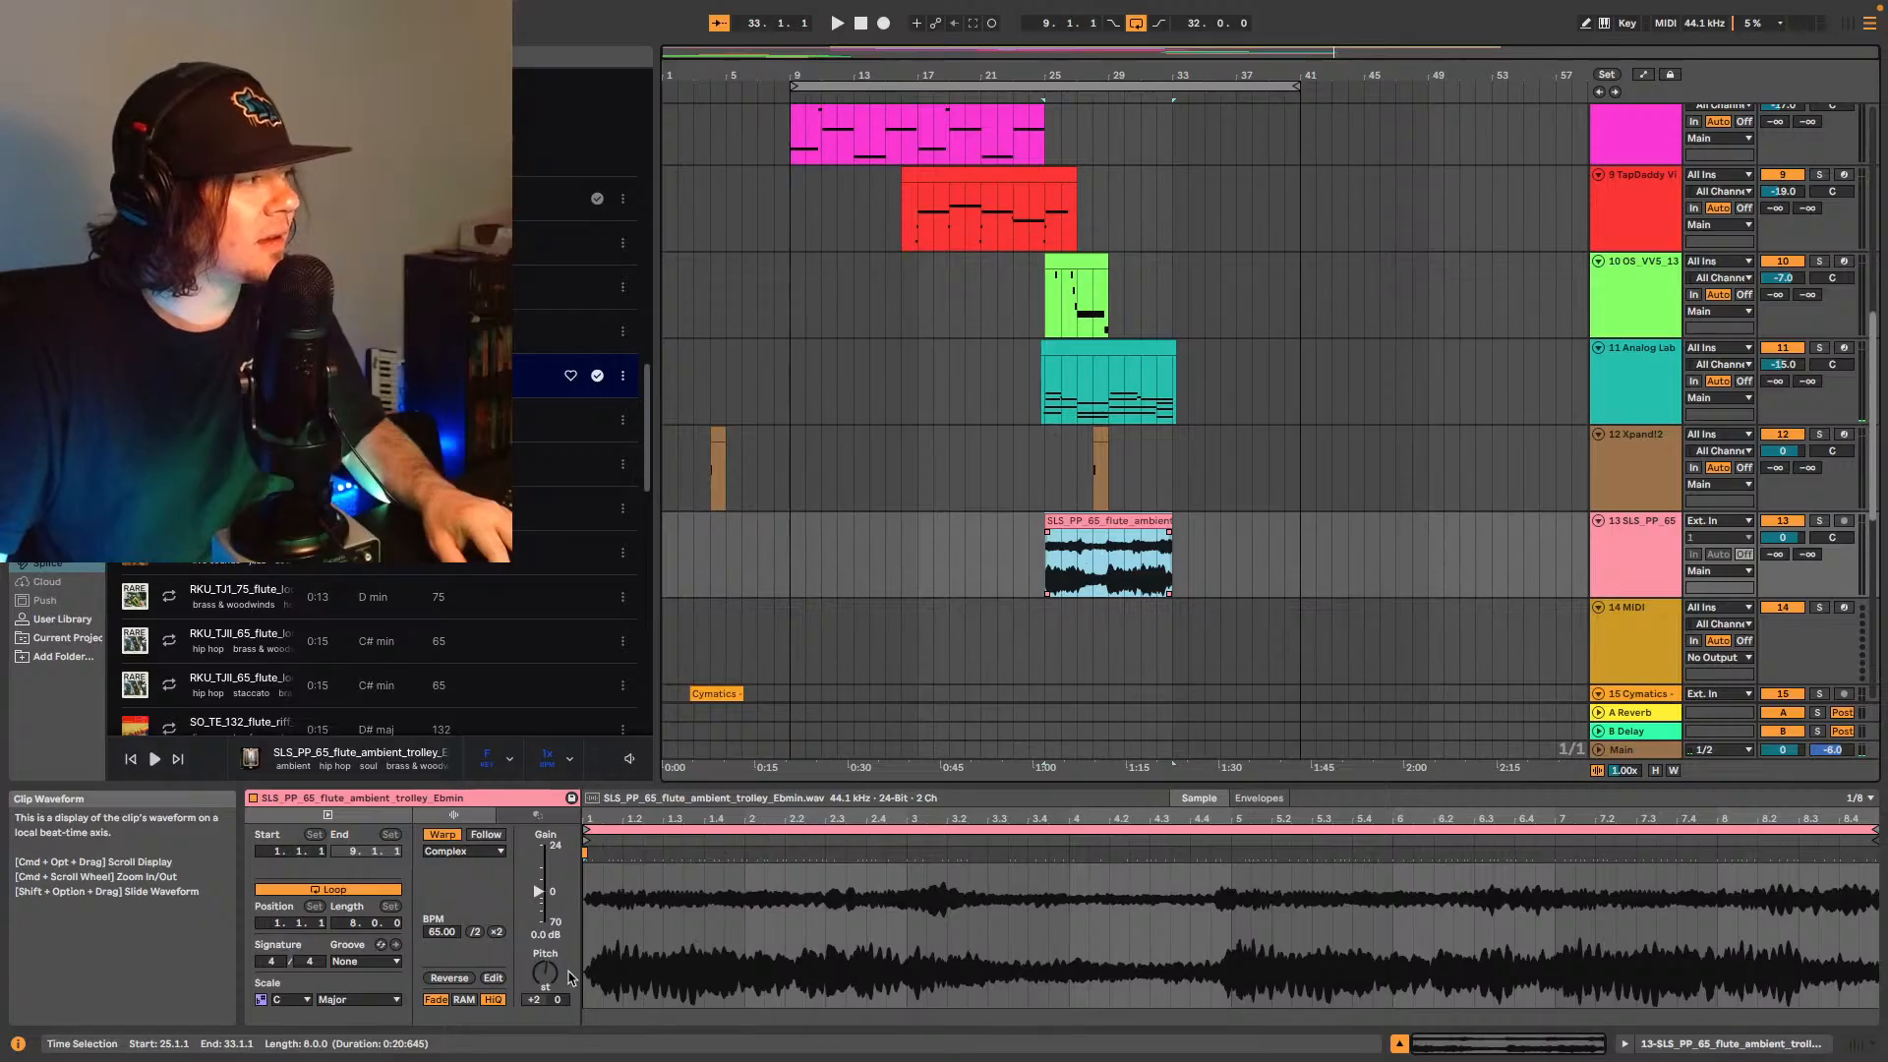
# - Lower the SLS_PP_65 flute clip's gain to about -10.8 dB and its track volume to -11 dB during playback
pyautogui.moveTo(539, 897); pyautogui.dragTo(539, 901)
pyautogui.press('space')
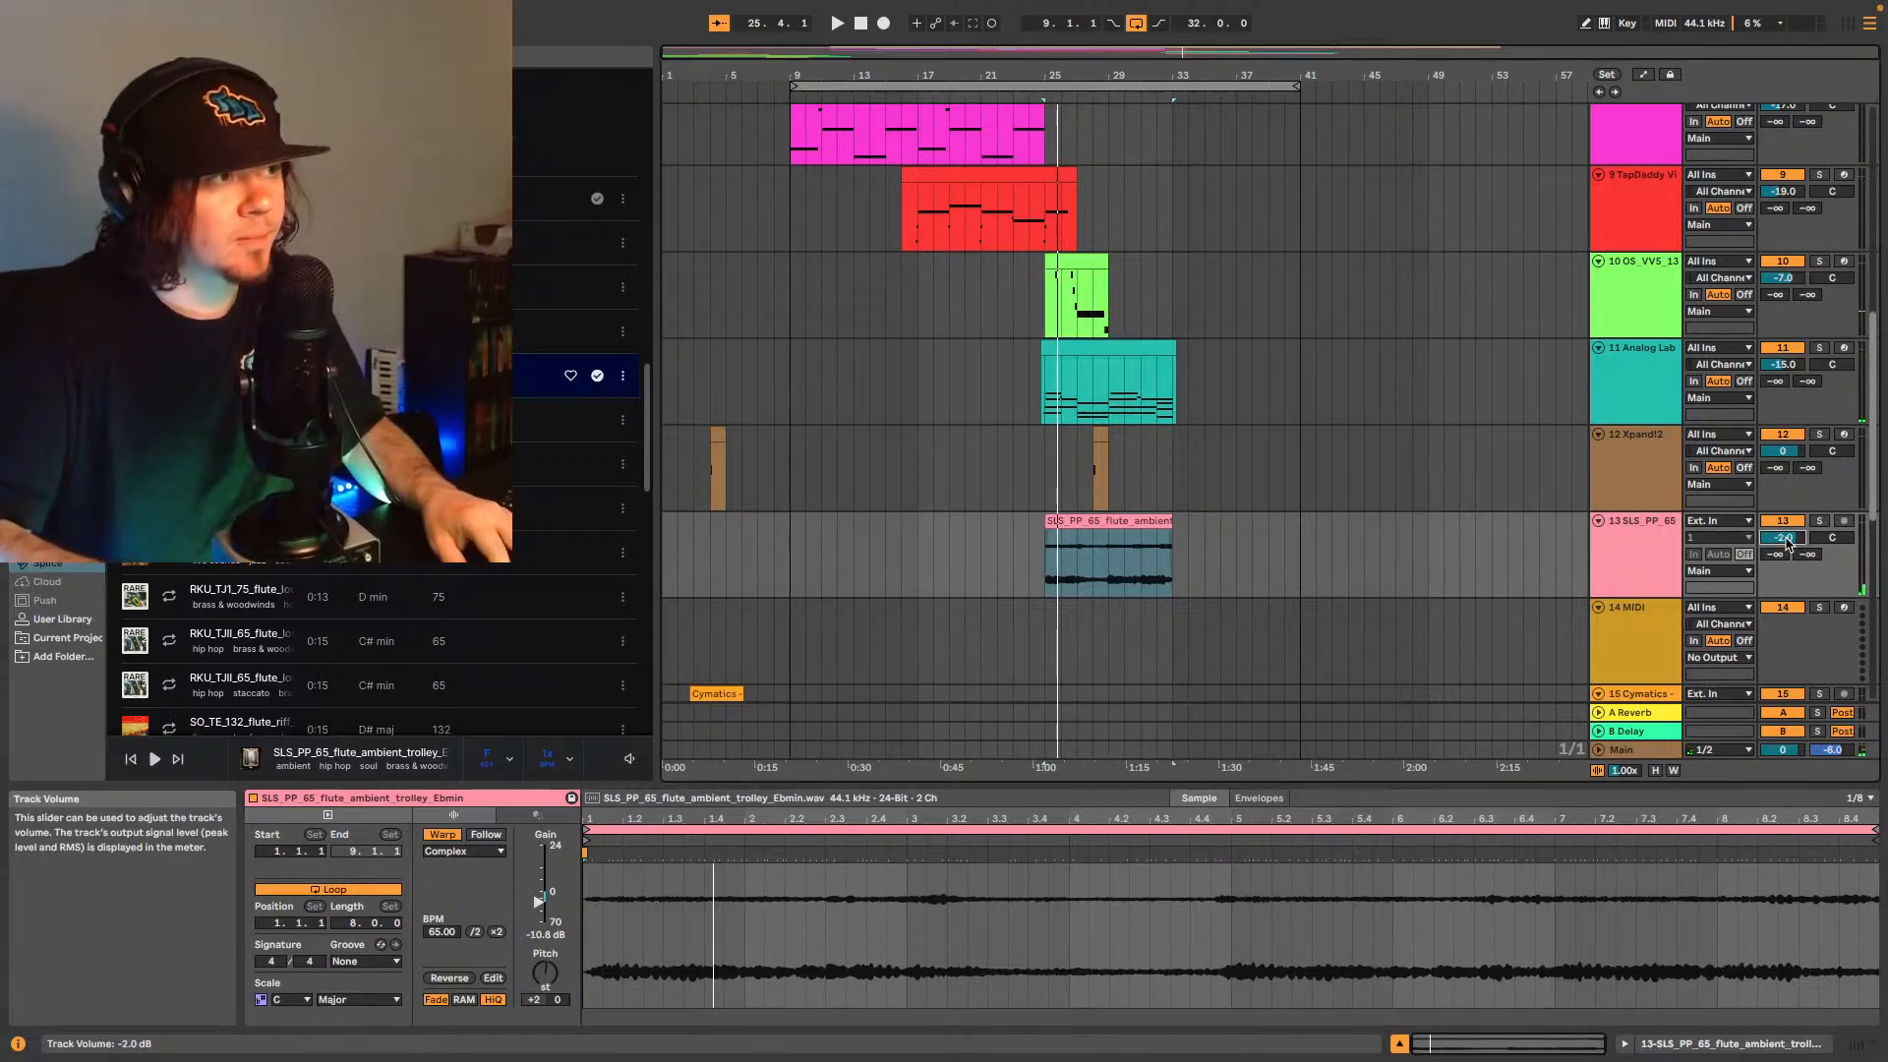
pyautogui.scroll(-7, 1788, 542)
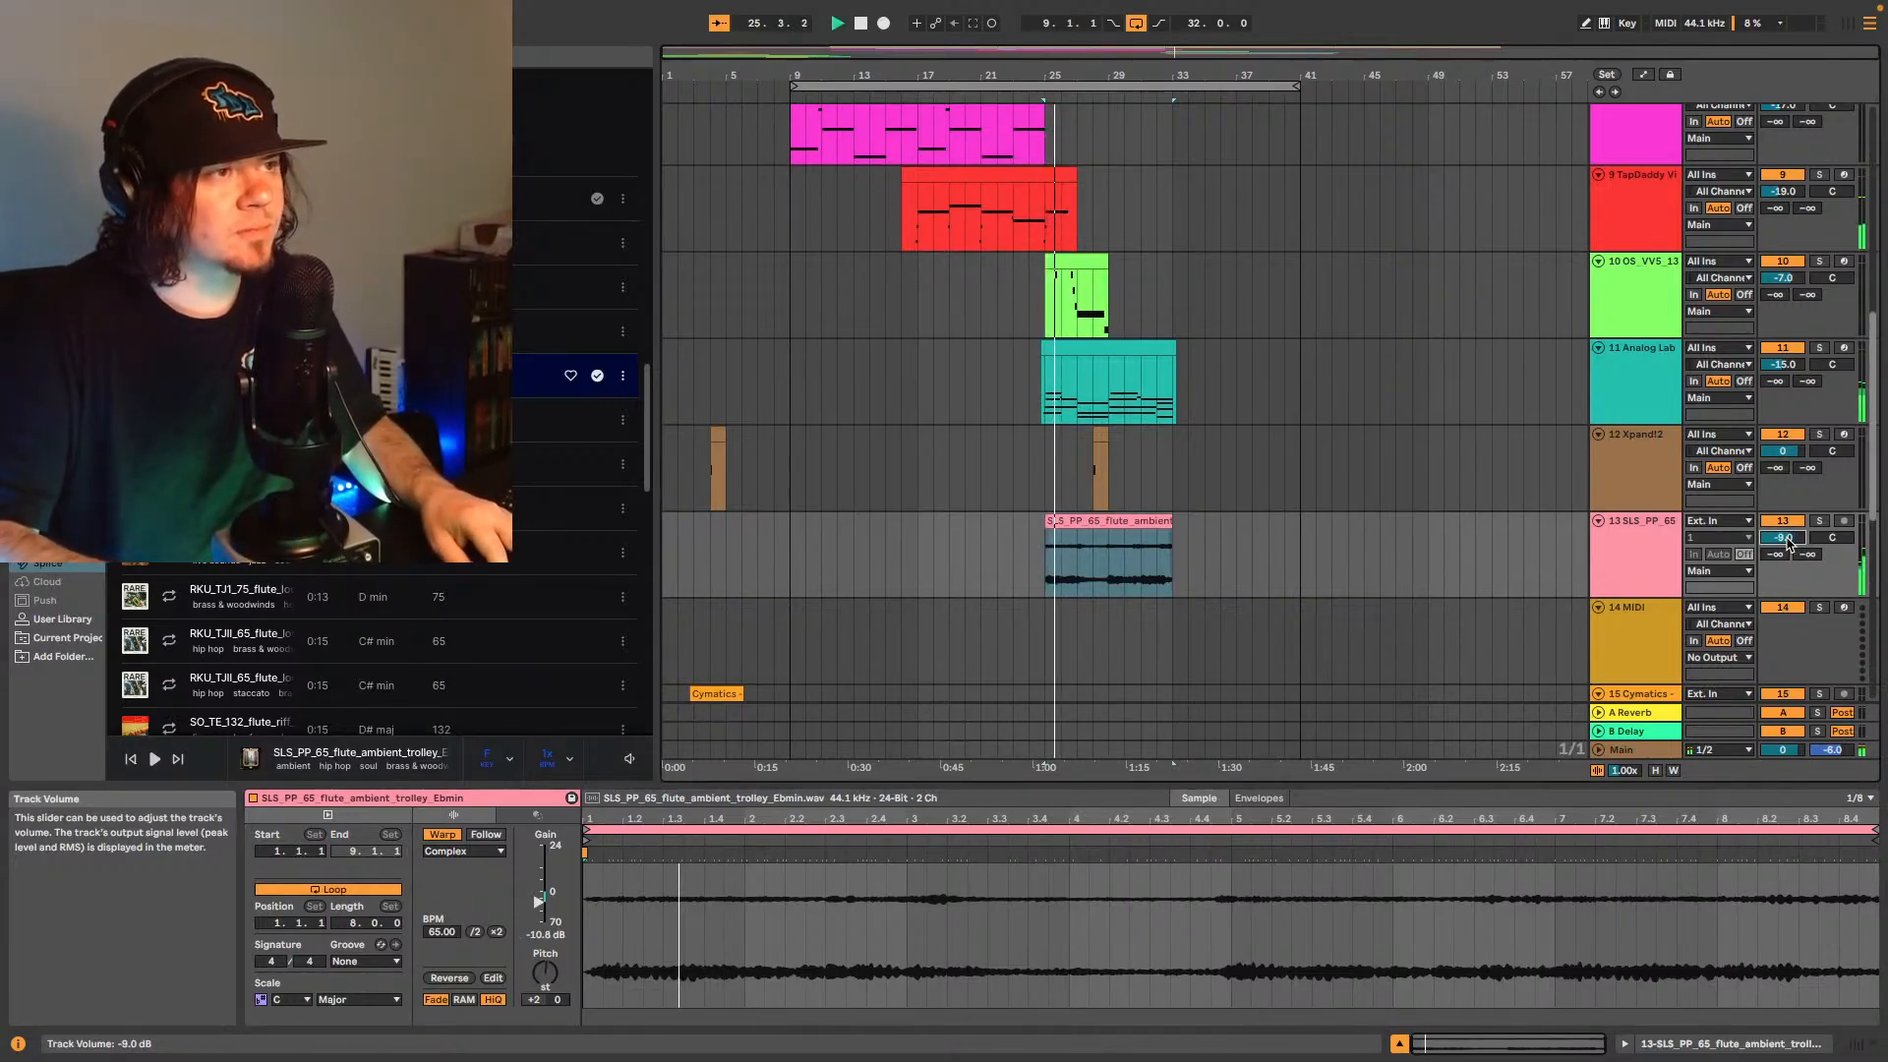
pyautogui.scroll(-3, 1788, 542)
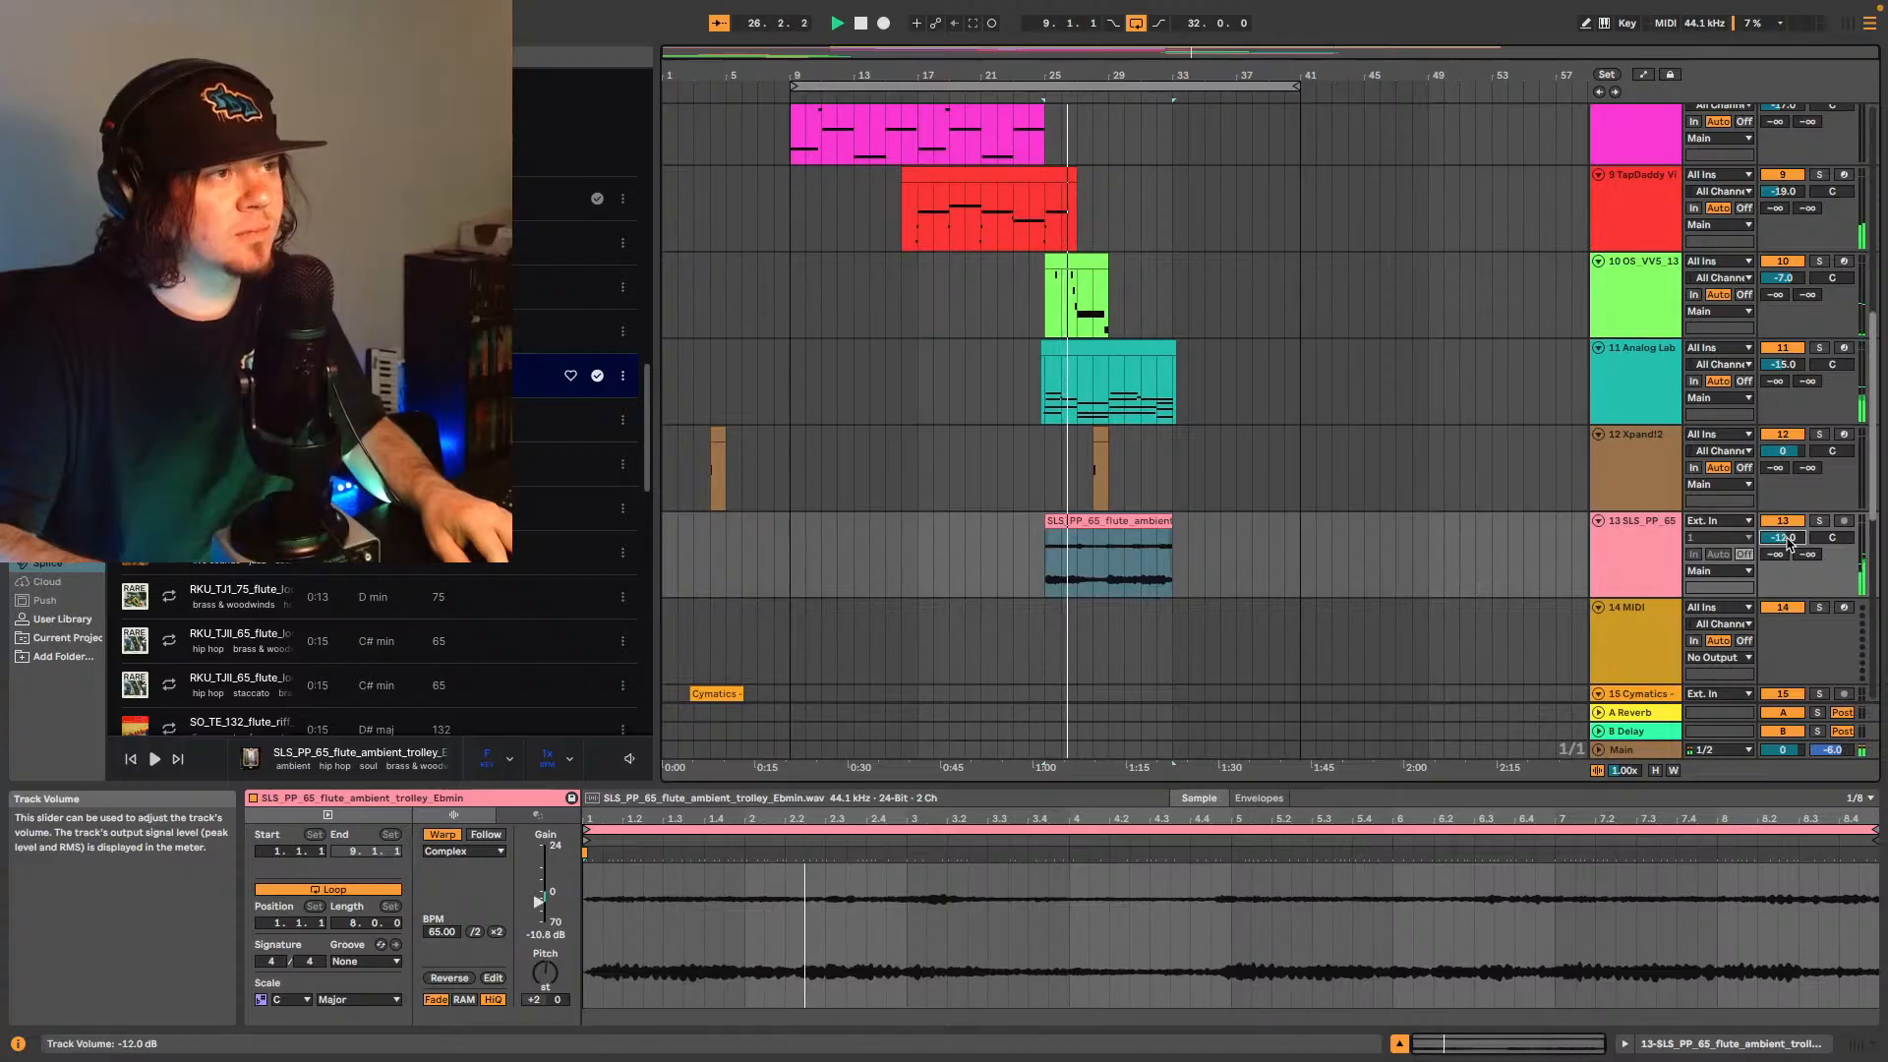
pyautogui.scroll(1, 1787, 542)
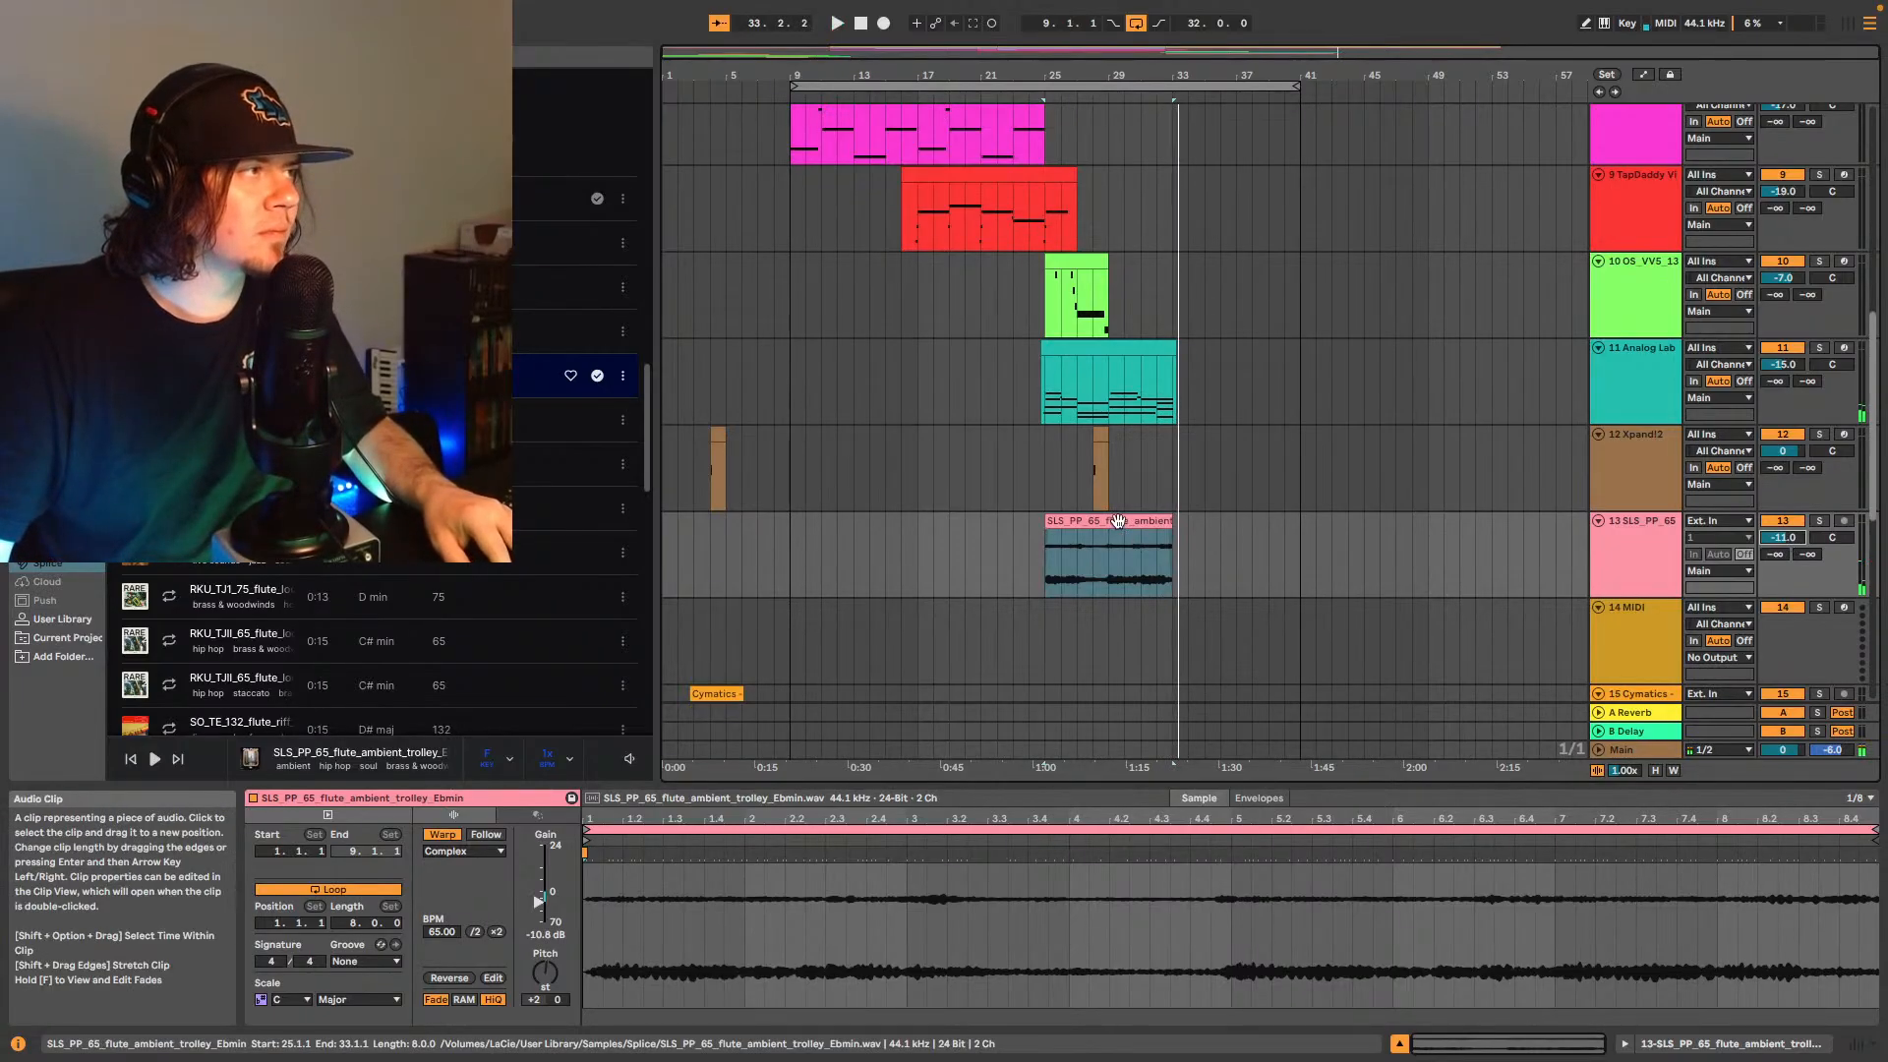
# - Check the flute clip and the Analog Lab clip, replaying the section from bar 25 to hear them together
pyautogui.moveTo(1118, 521)
pyautogui.mouseDown()
pyautogui.moveTo(1246, 523)
pyautogui.moveTo(1057, 524)
pyautogui.moveTo(1088, 523)
pyautogui.mouseUp()
pyautogui.press('space')
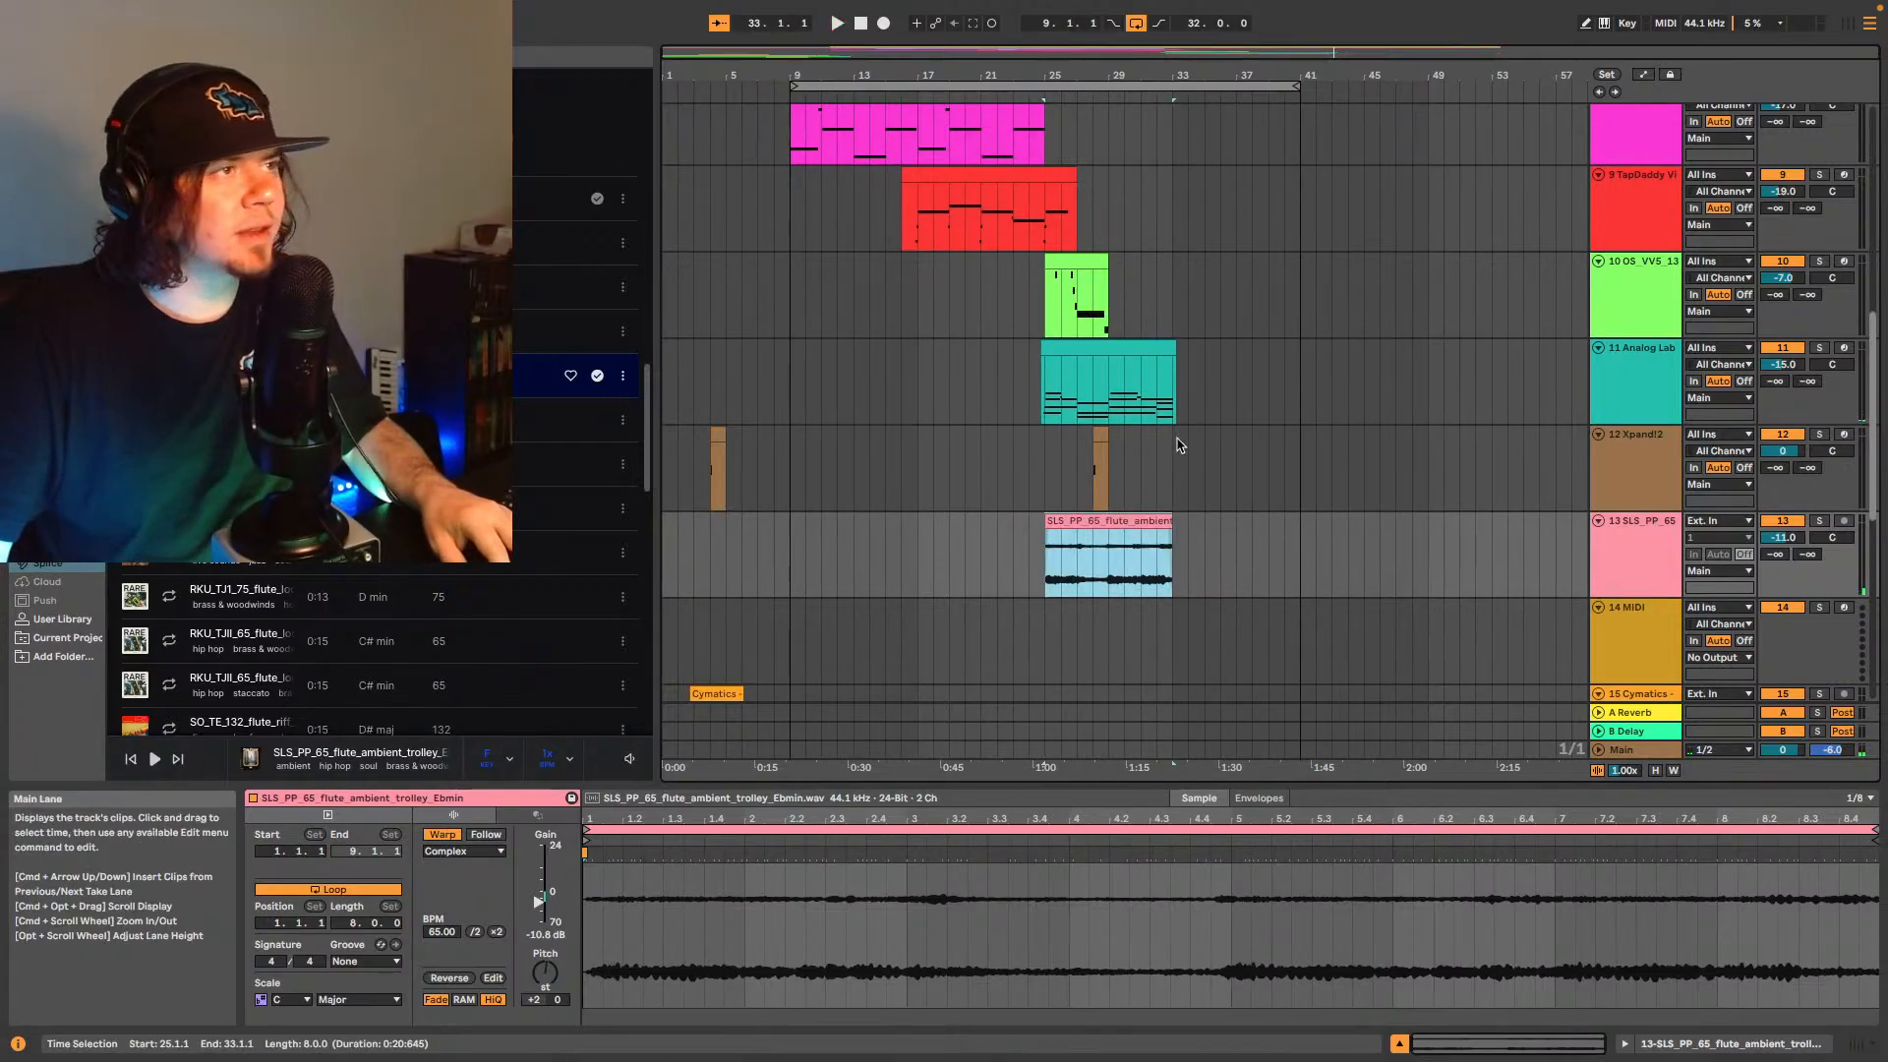
pyautogui.click(1051, 389)
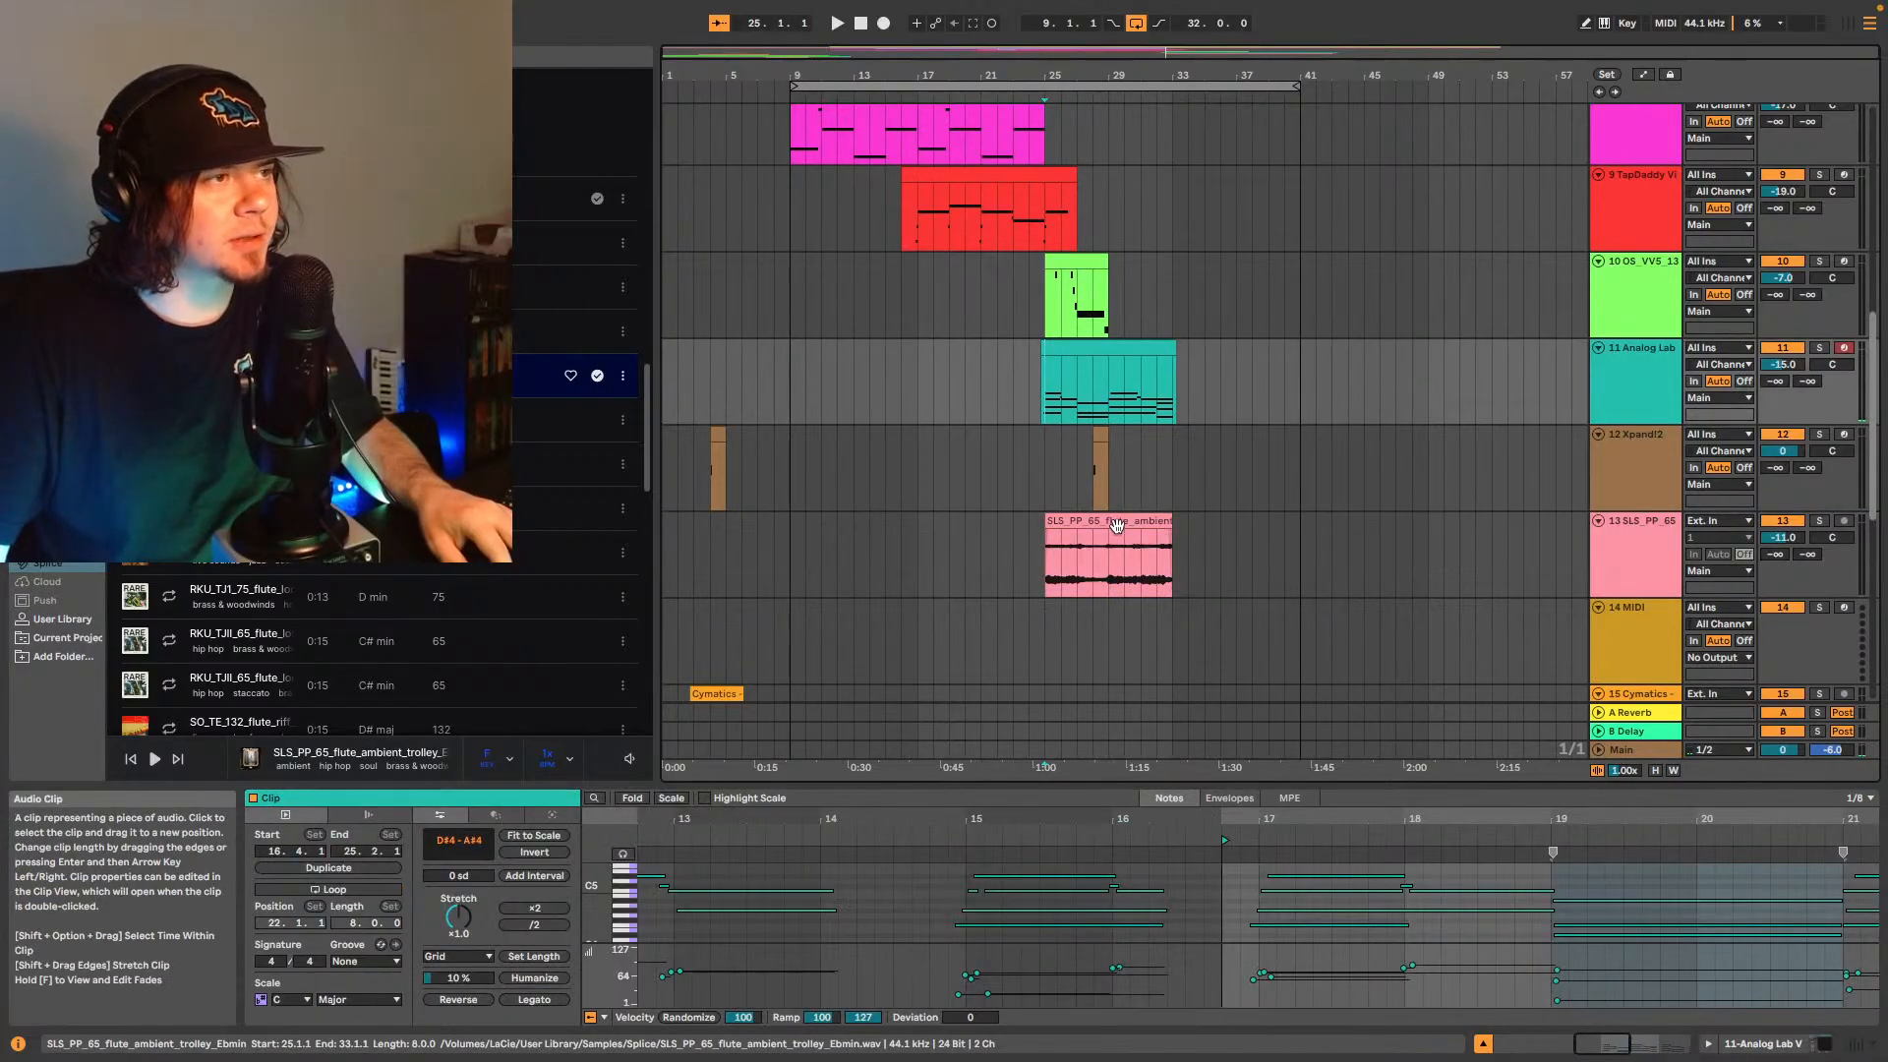
pyautogui.click(1116, 524)
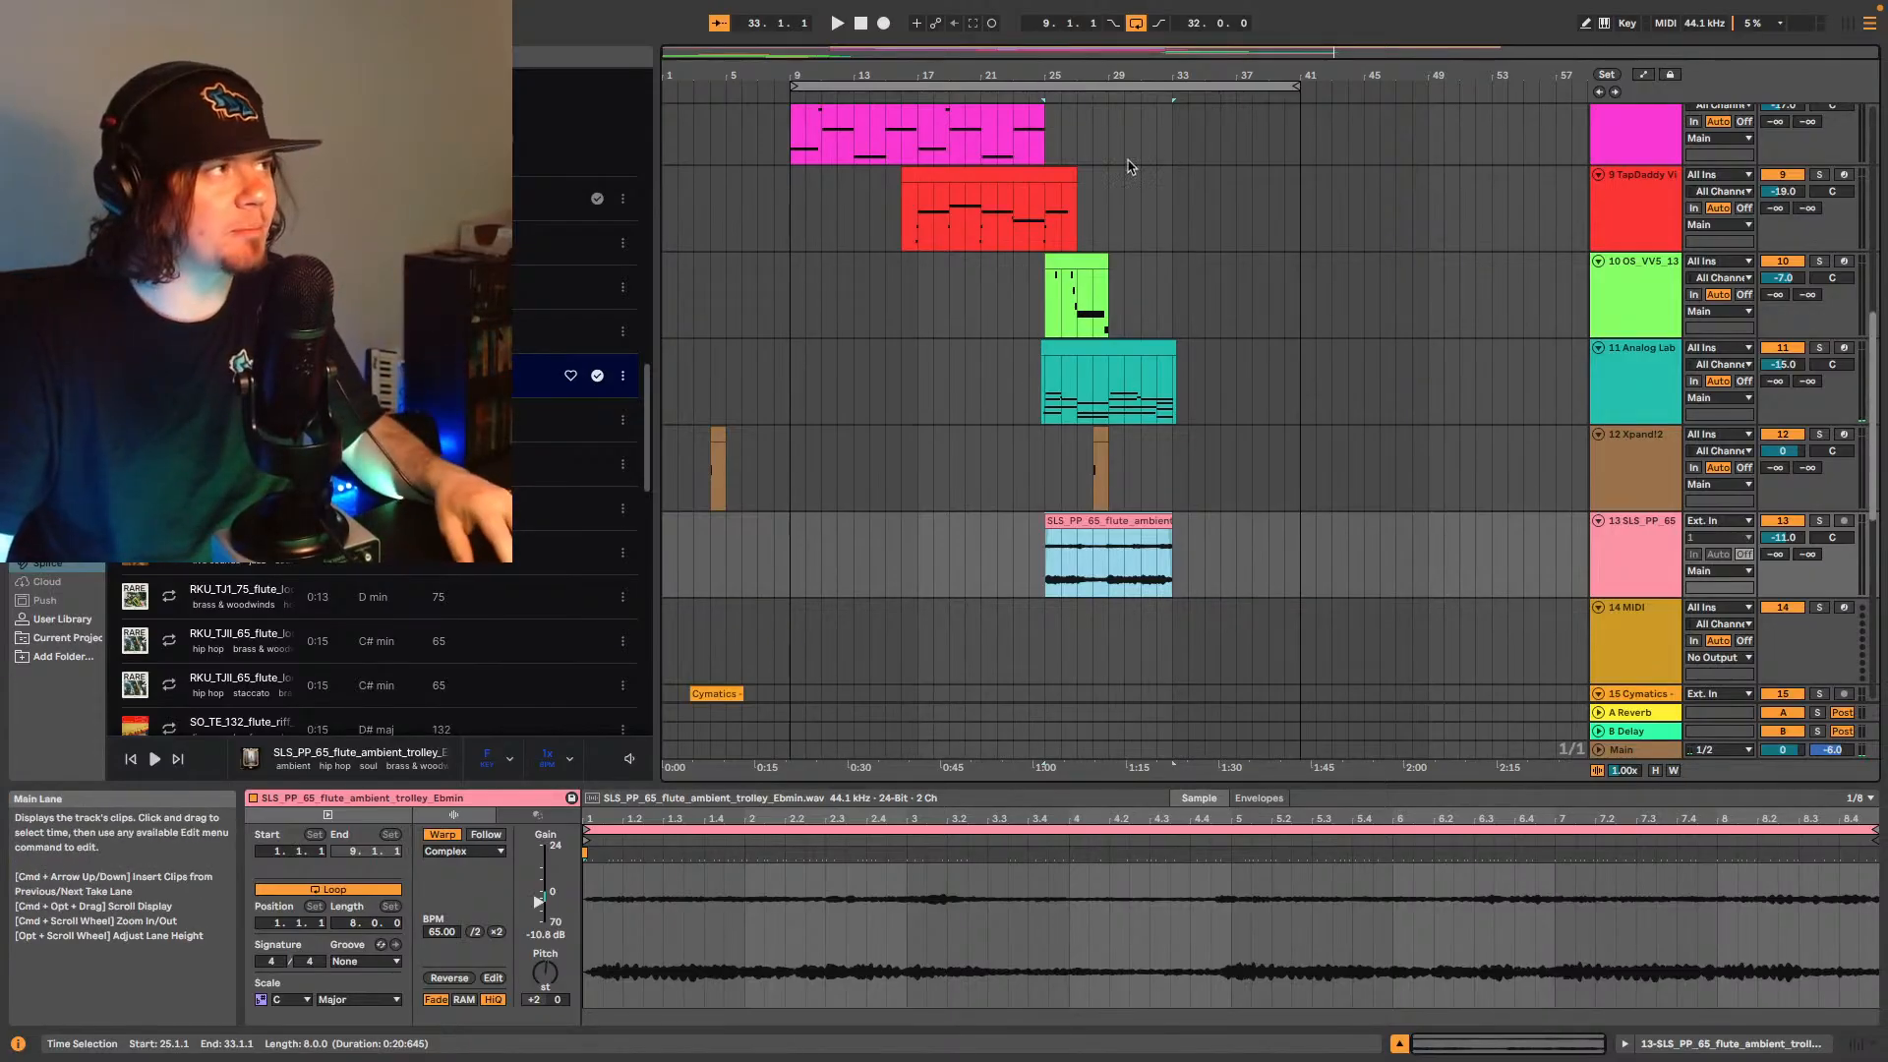
pyautogui.click(1045, 398)
pyautogui.press('space')
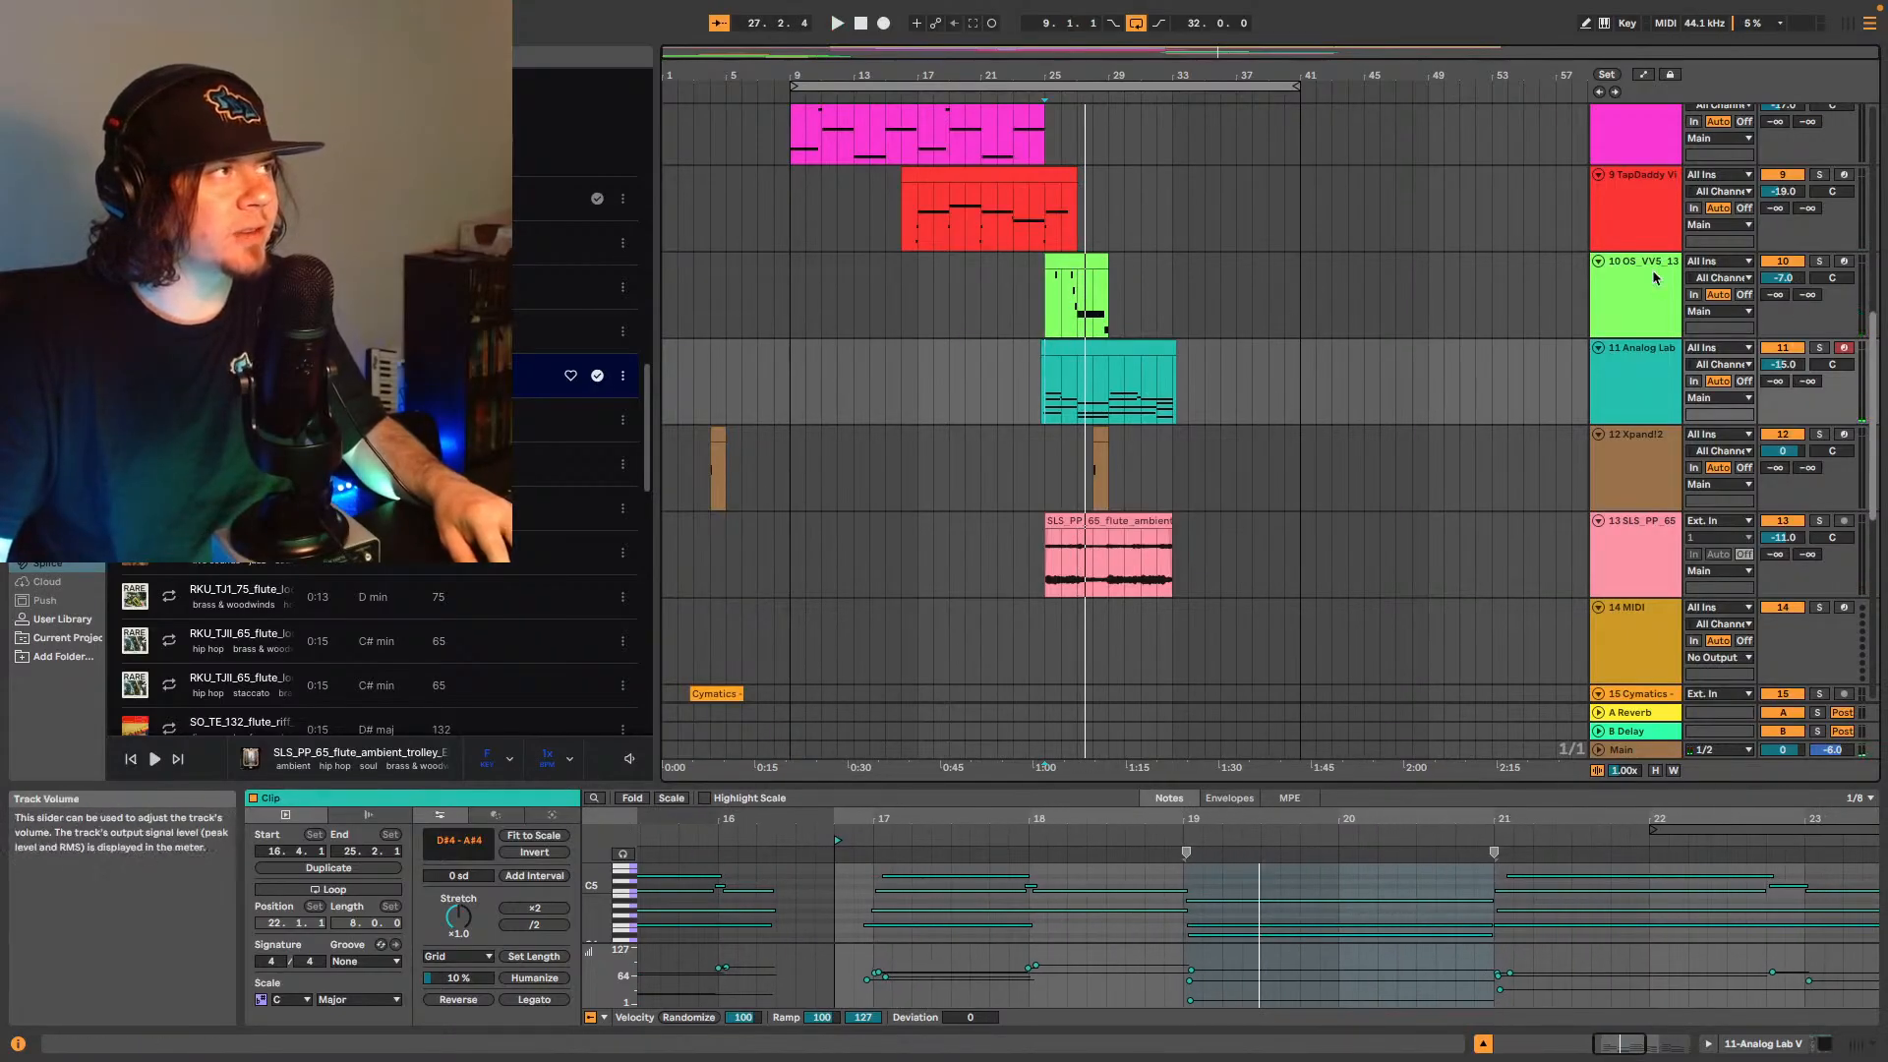
# - Pan the OS_VV5 violin pad track to 20L while playing from bar 25
pyautogui.click(1821, 271)
pyautogui.press('space')
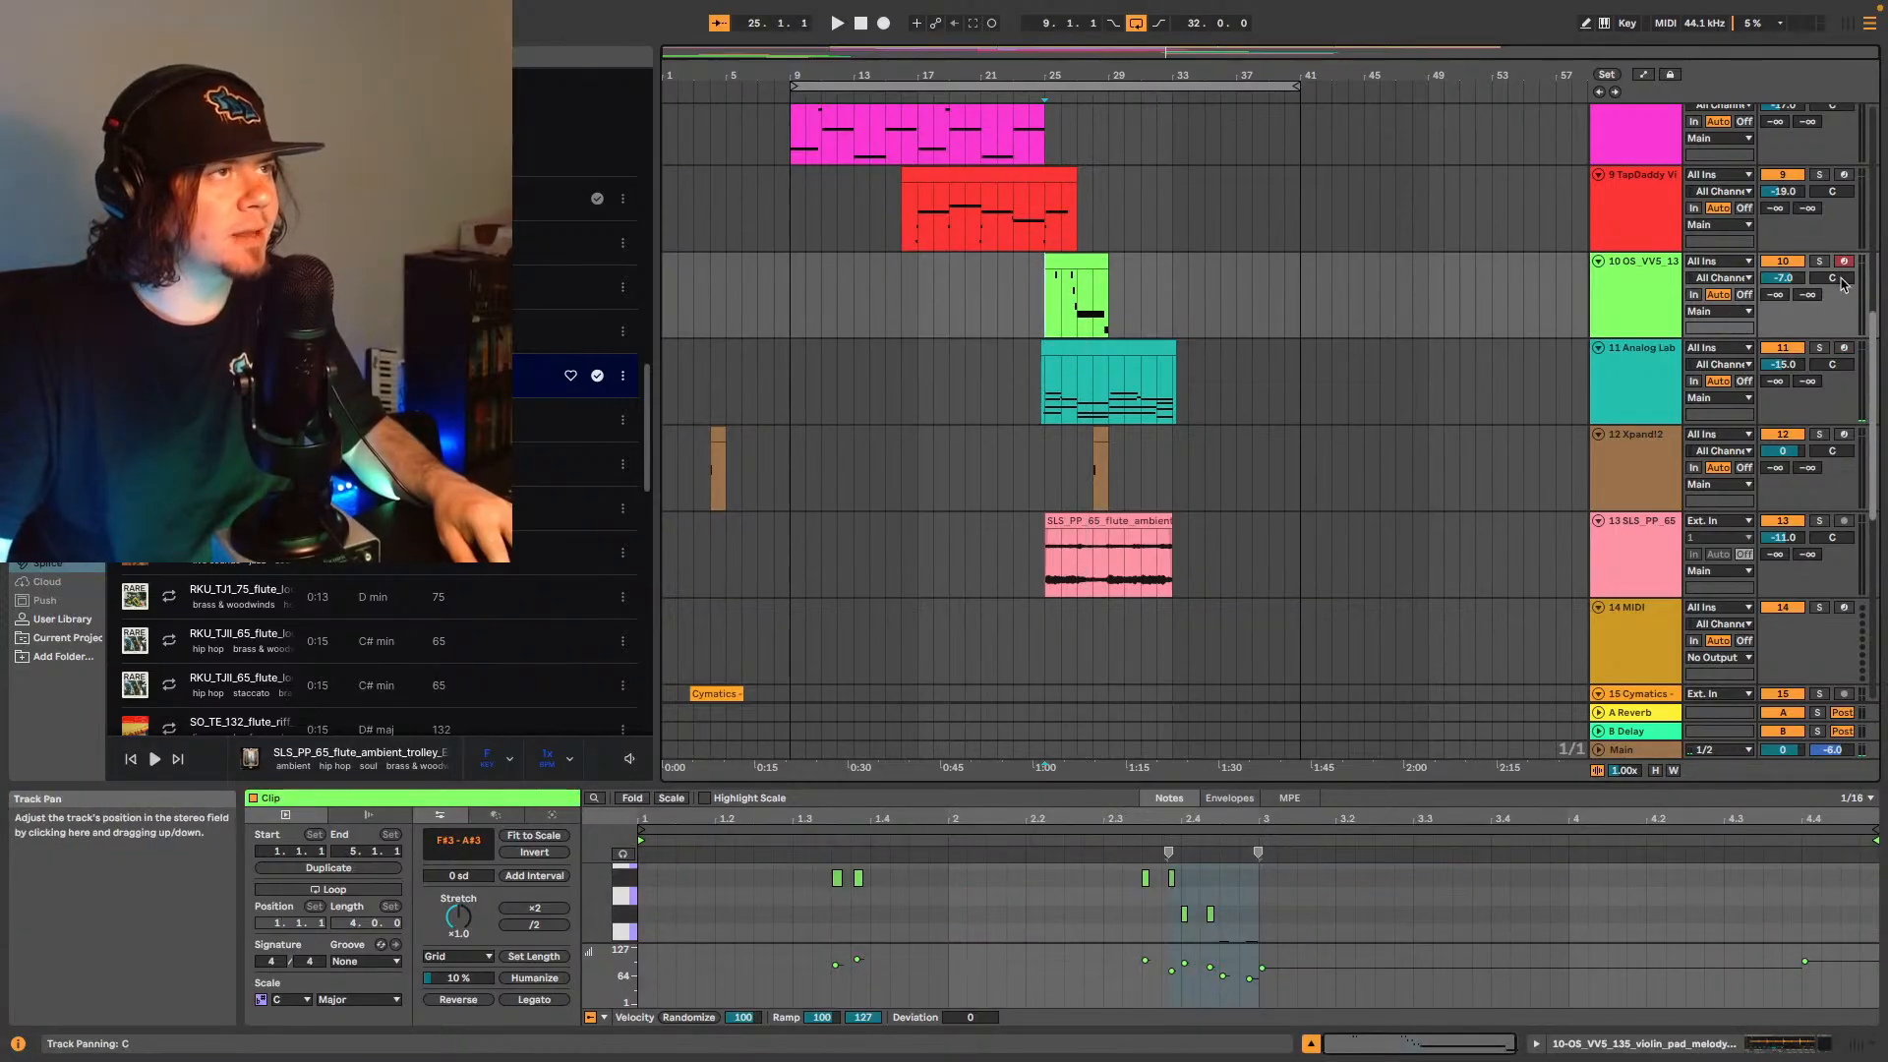
pyautogui.moveTo(1831, 277); pyautogui.dragTo(1831, 290)
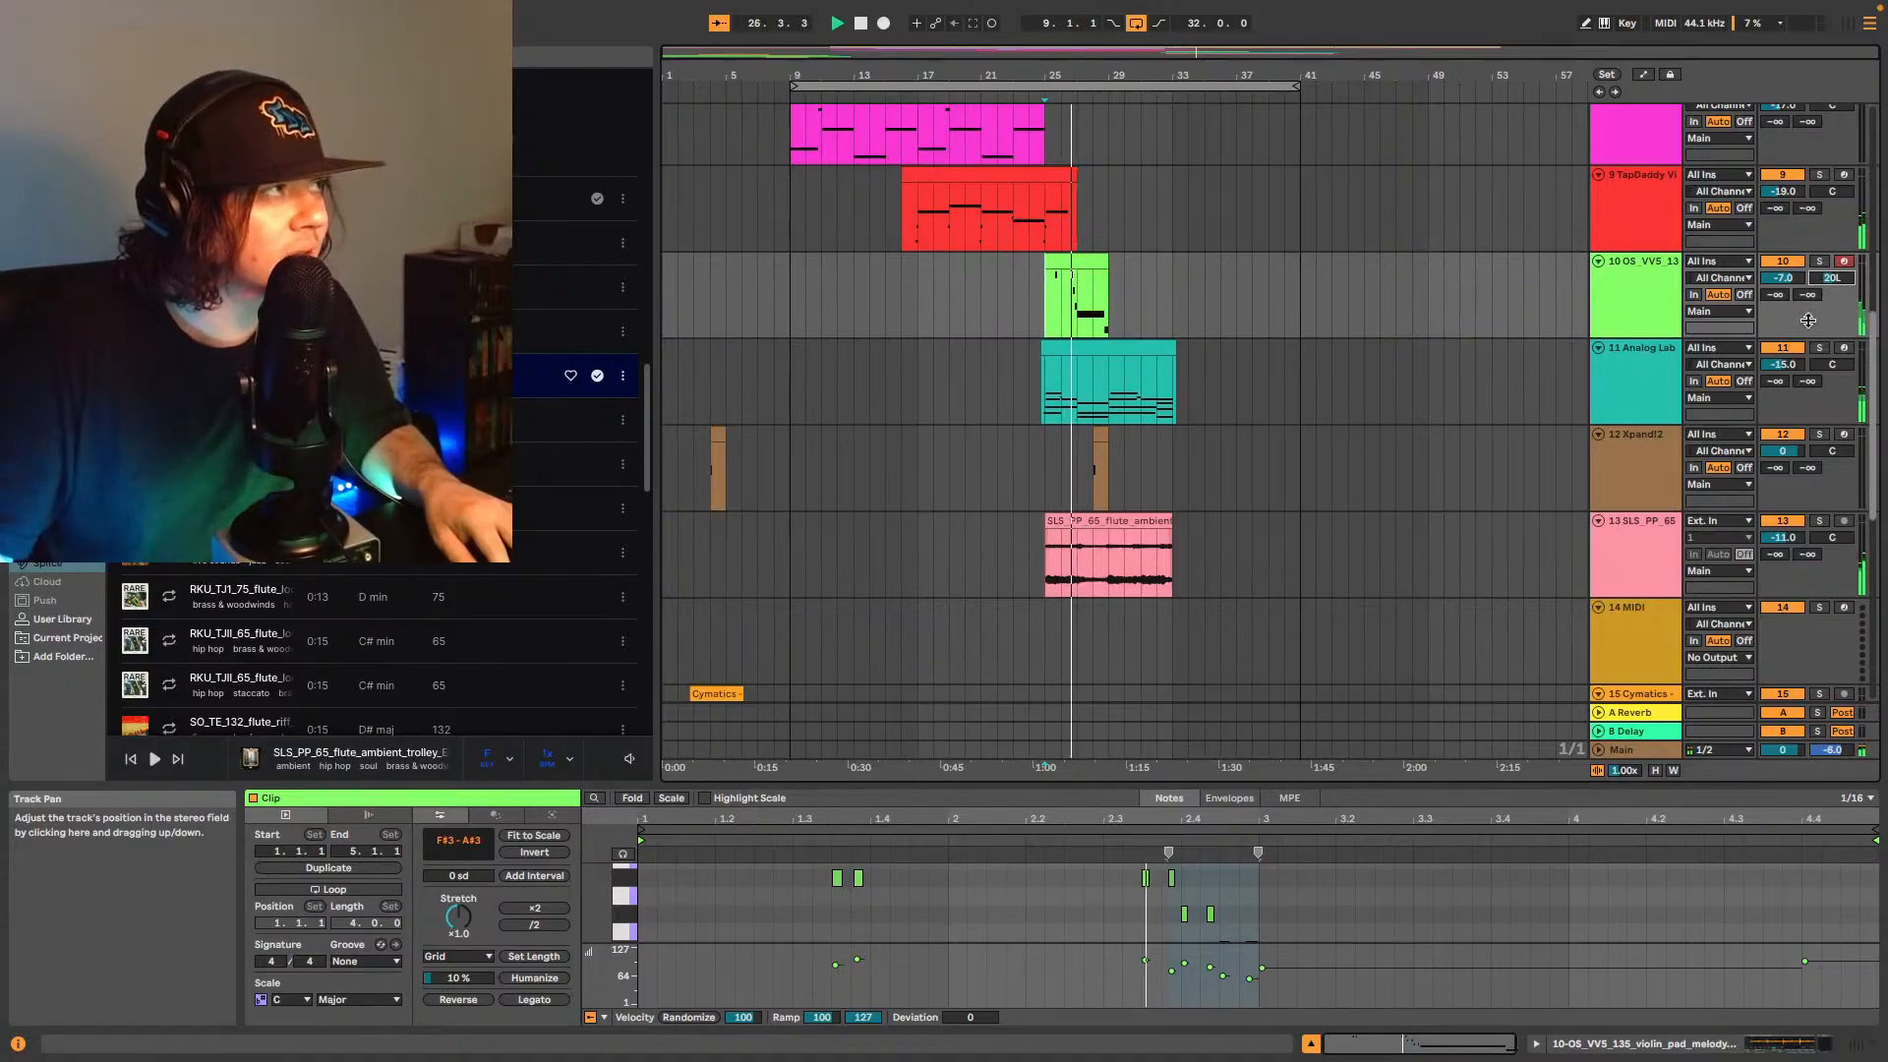
# - Set the SLS_PP_65 flute track's volume to -13 dB and play the section from bar 25
pyautogui.moveTo(1783, 537); pyautogui.dragTo(1783, 535)
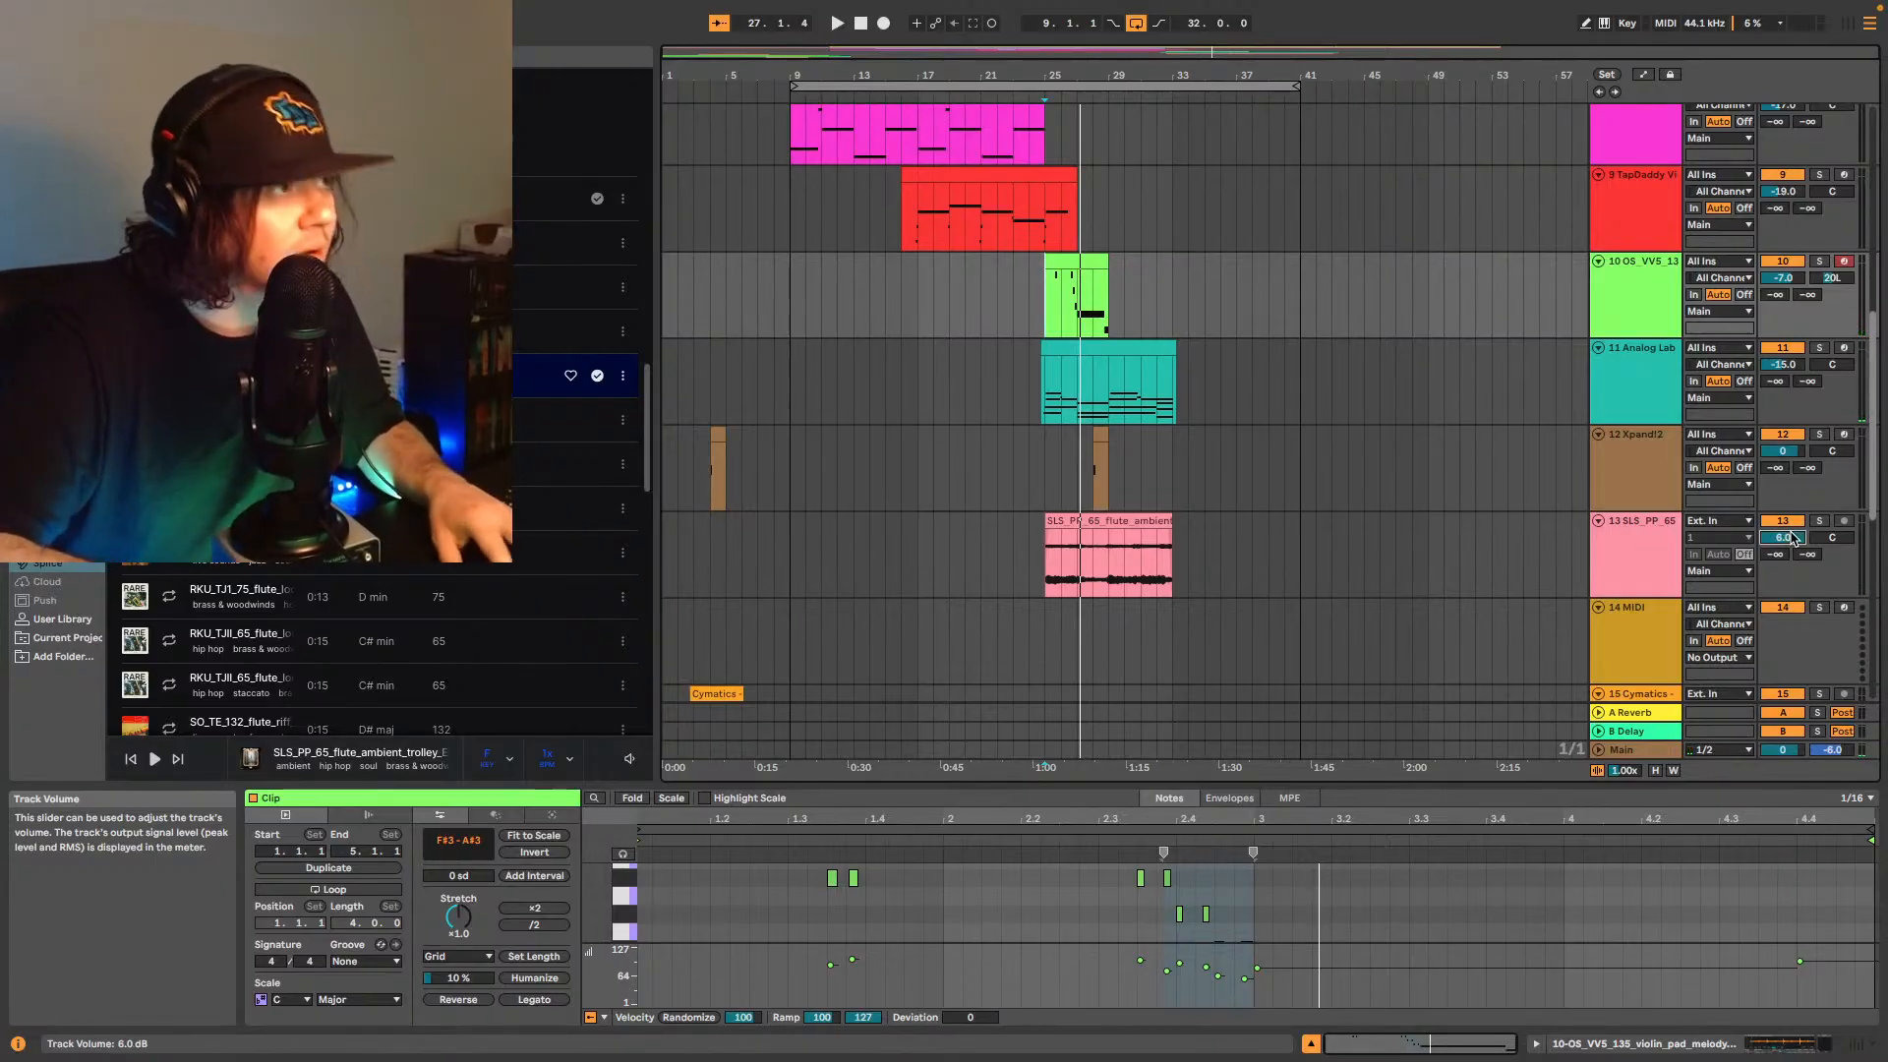
pyautogui.press('space')
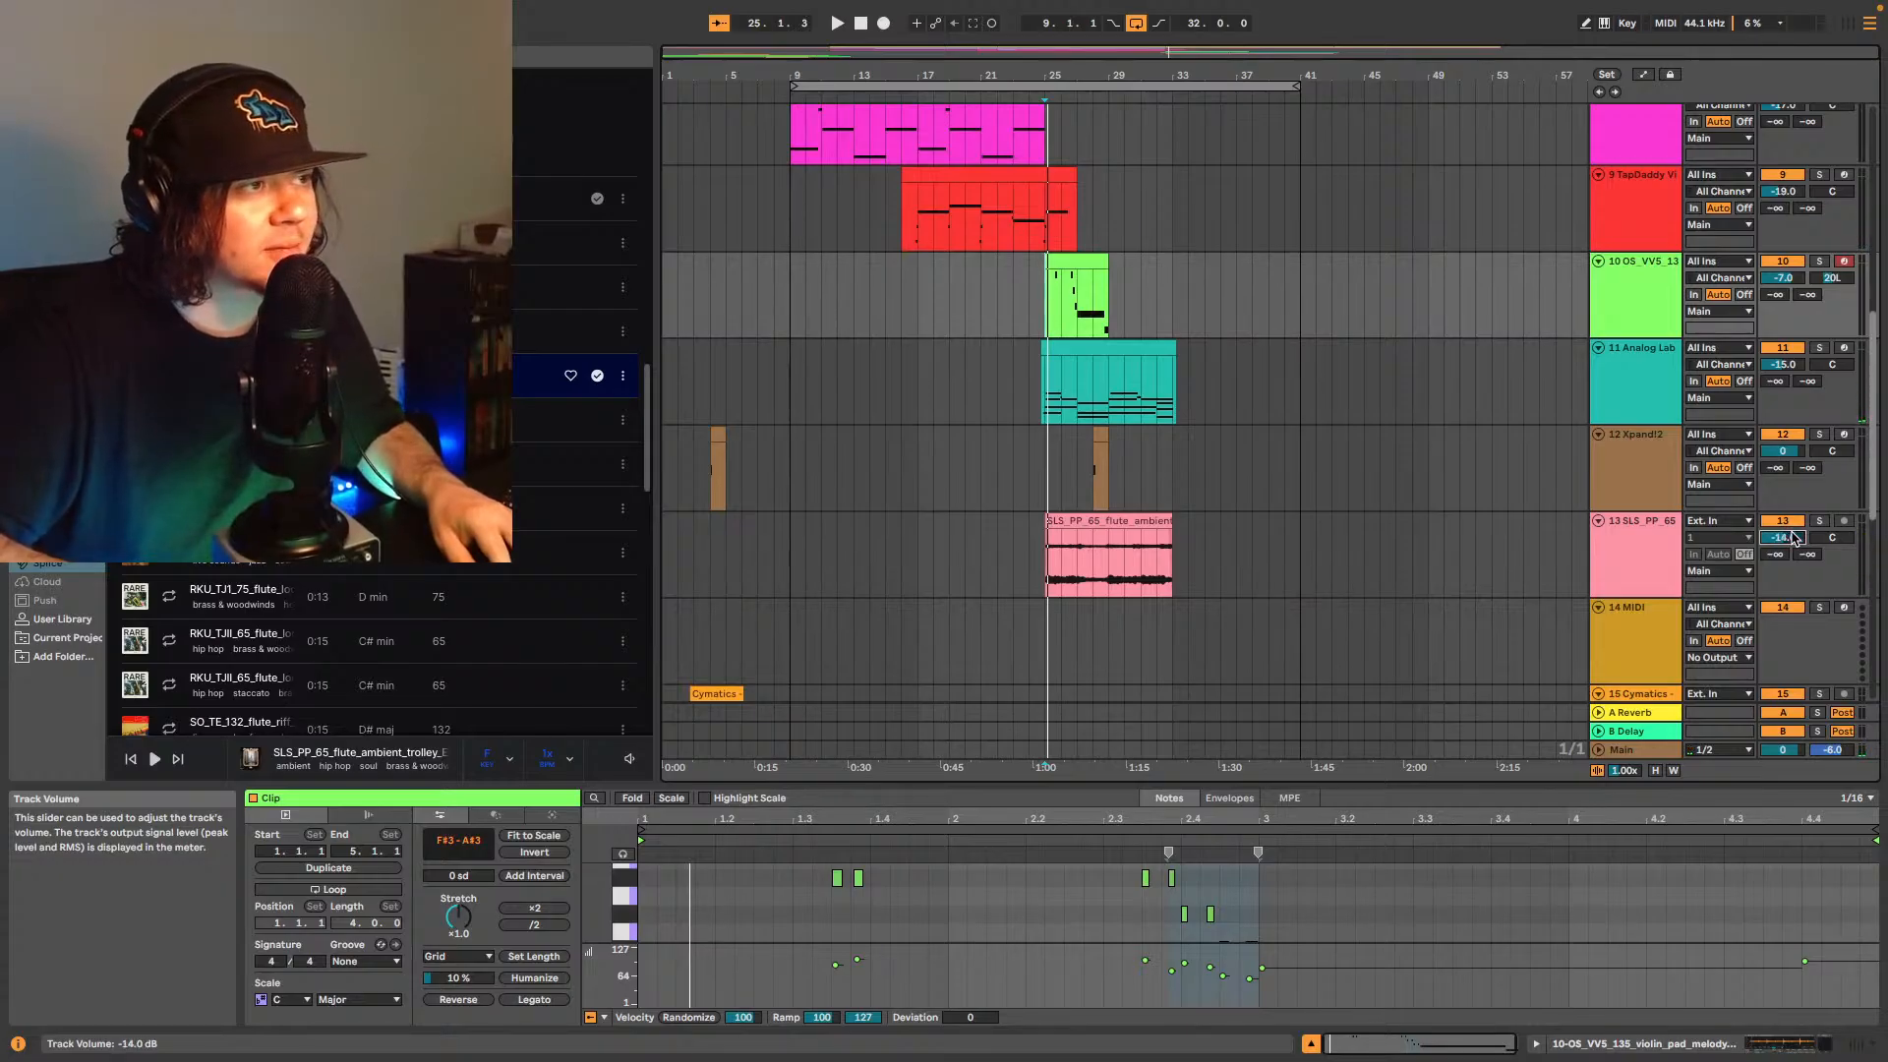
pyautogui.press('space')
pyautogui.scroll(1, 1792, 537)
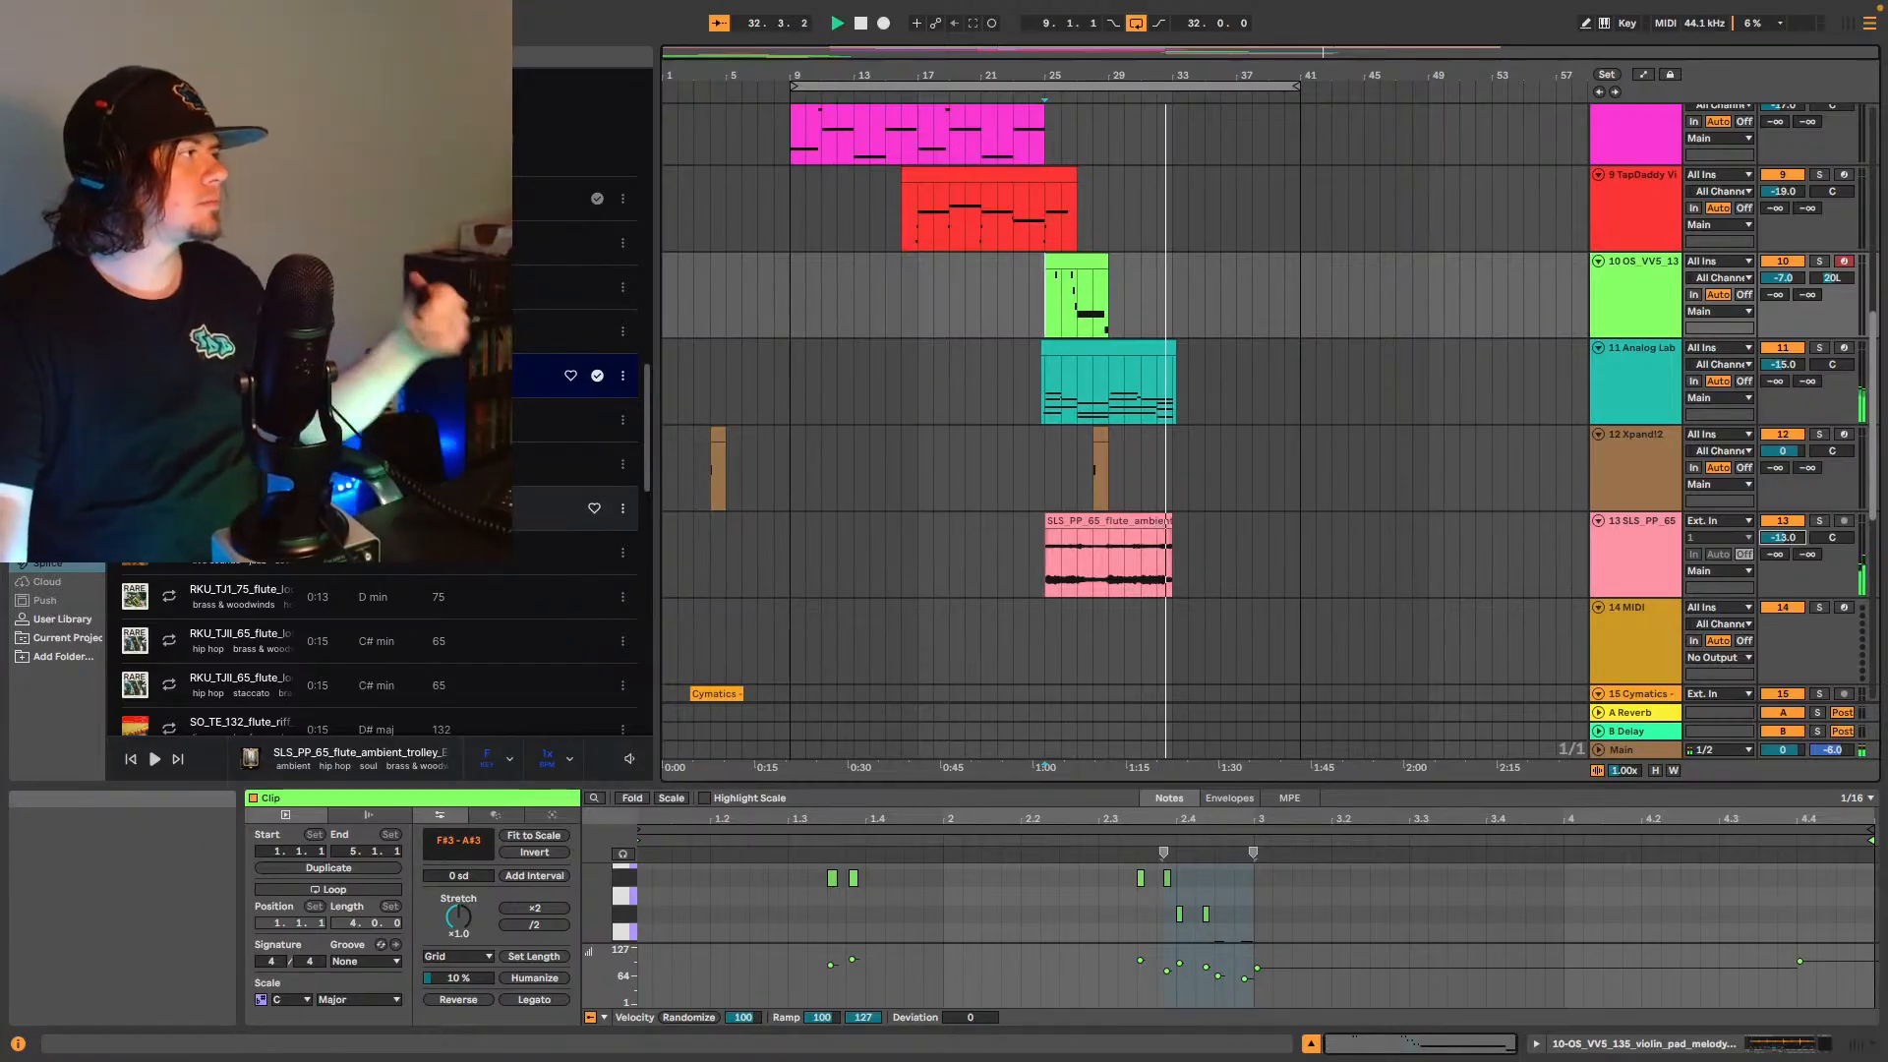
# - Stop playback, look over the arrangement and insert an empty audio track below the SLS_PP_65 flute track
pyautogui.scroll(2, 243, 577)
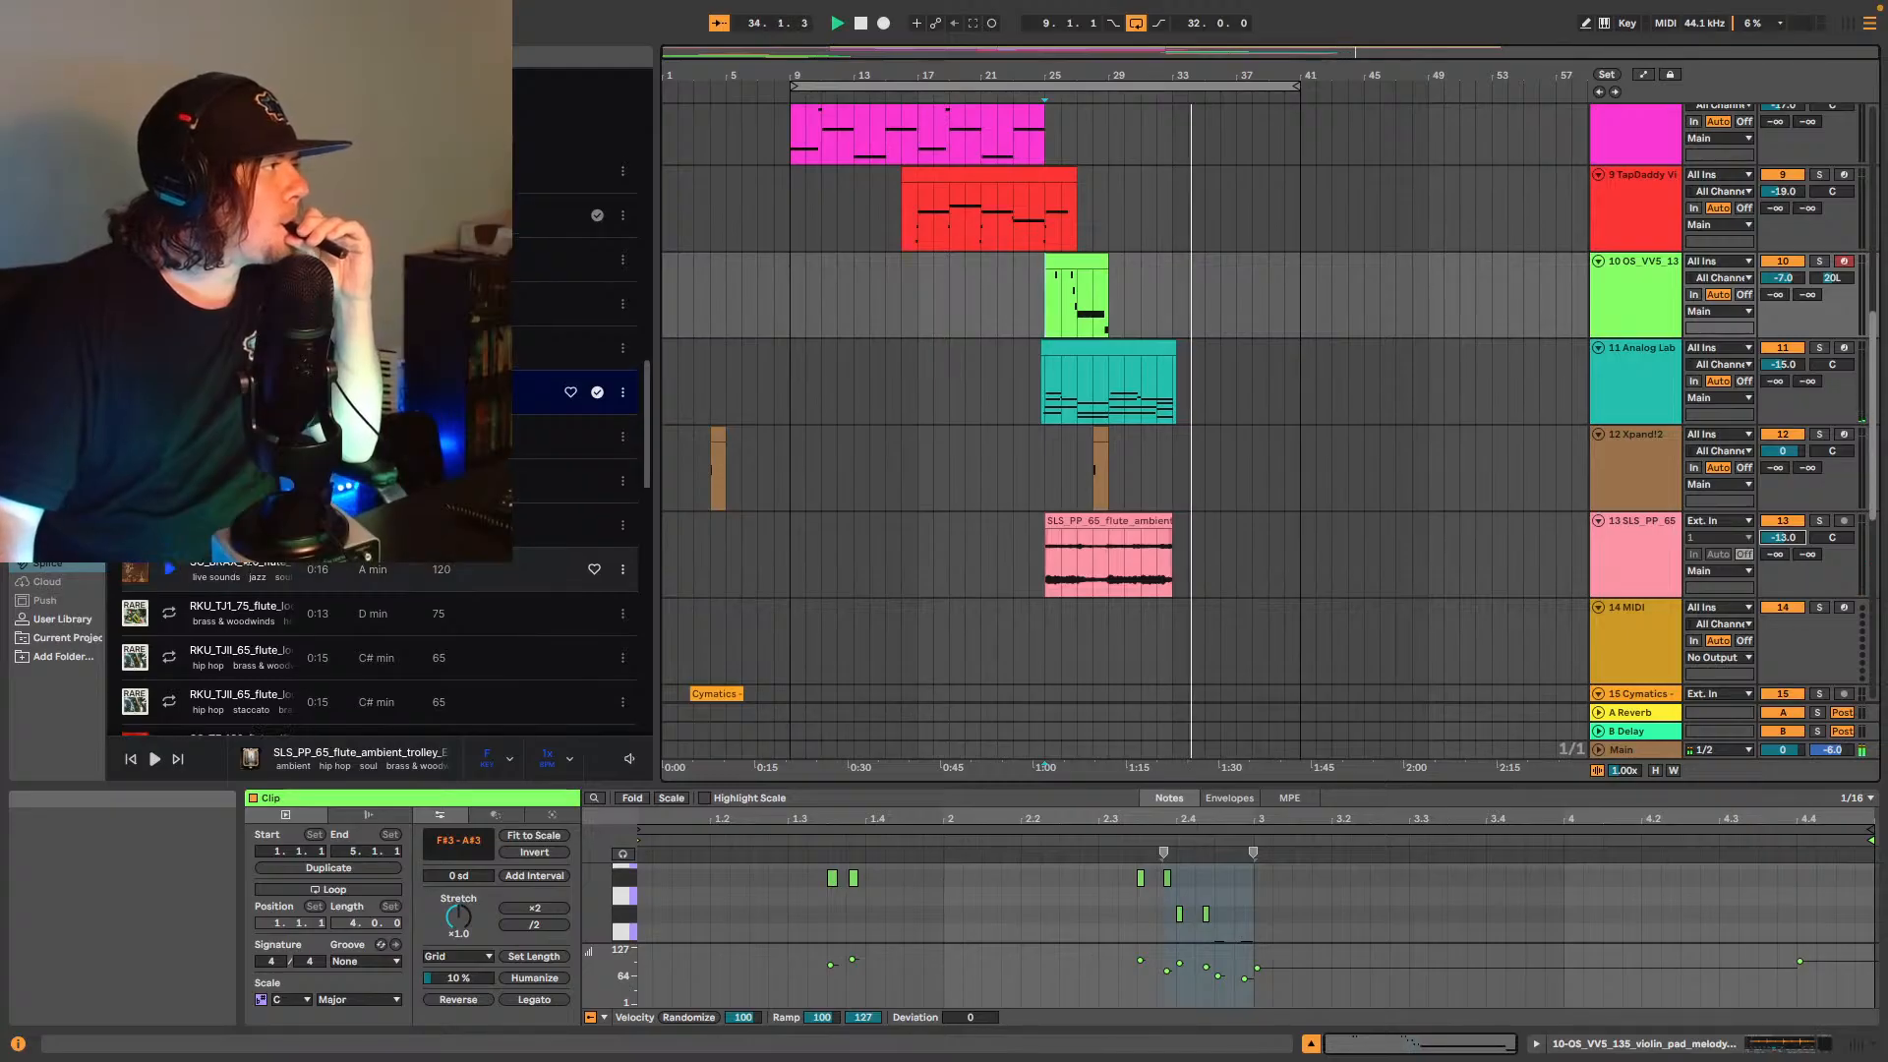
pyautogui.scroll(-2, 1229, 482)
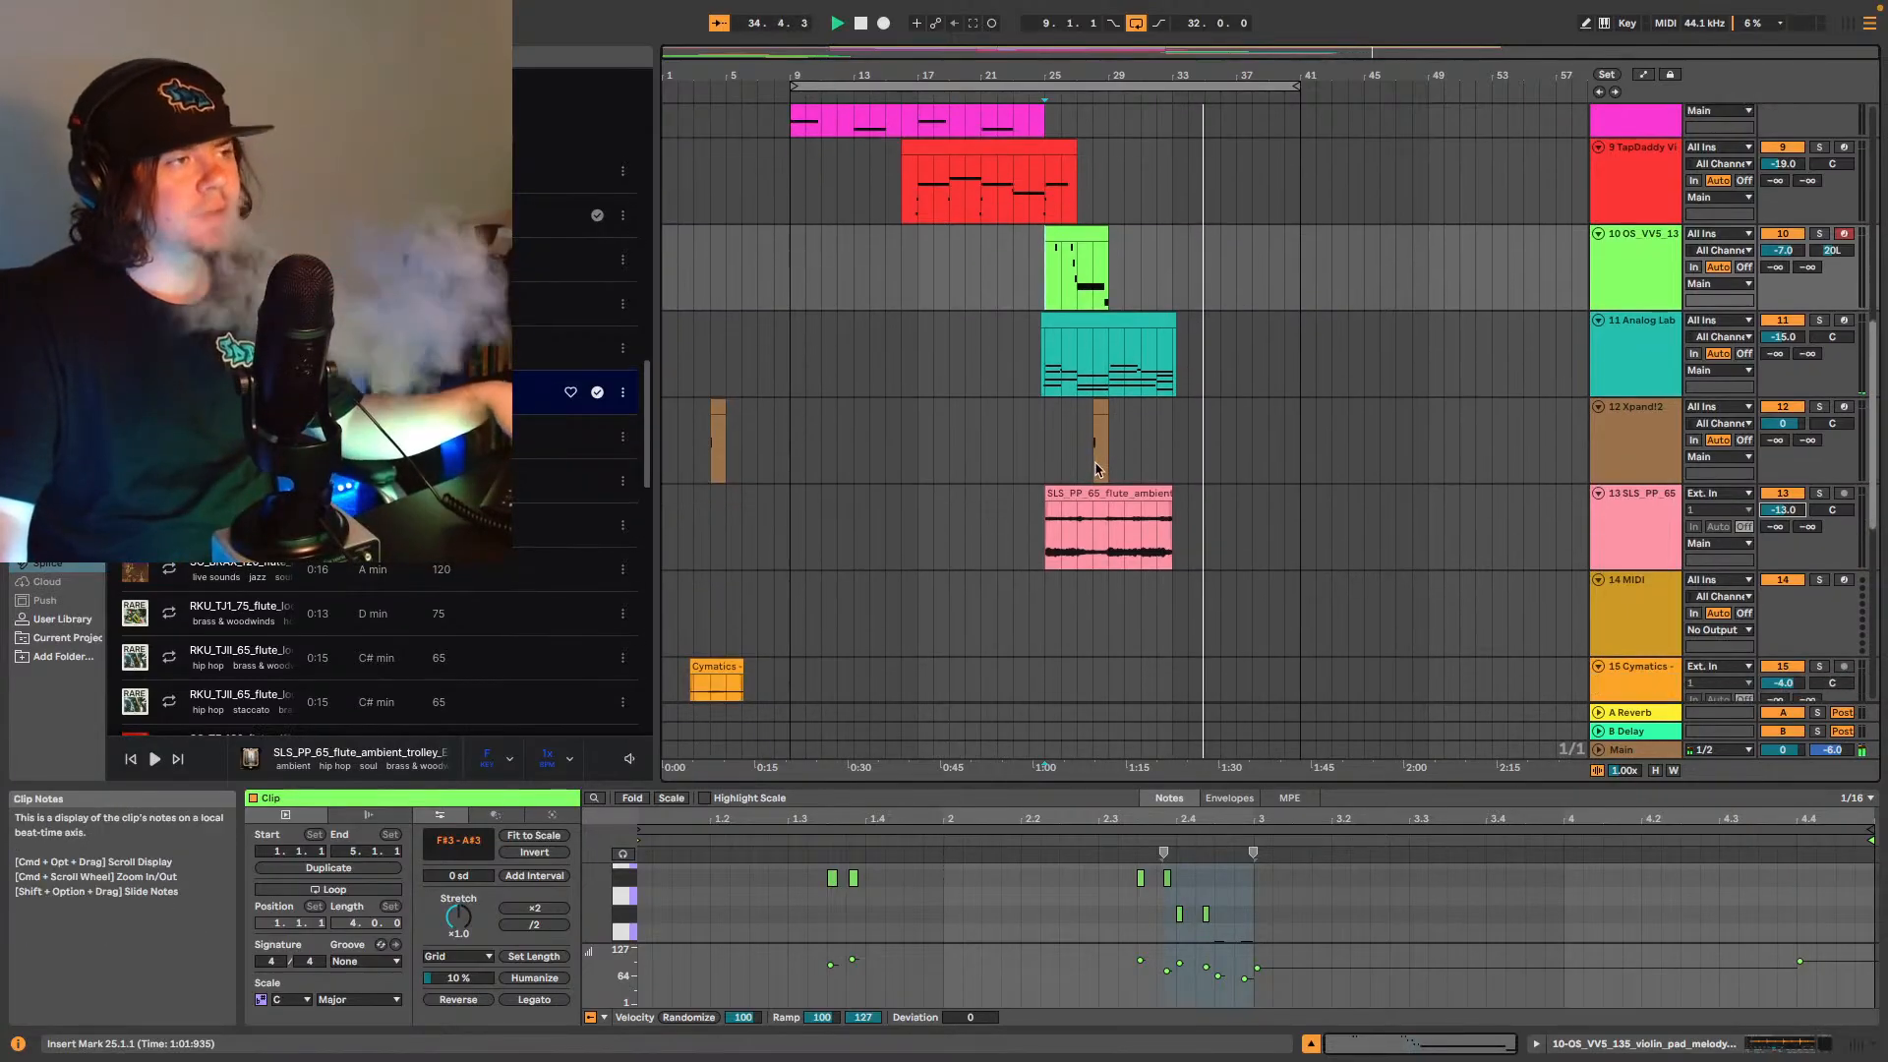
pyautogui.scroll(6, 1239, 313)
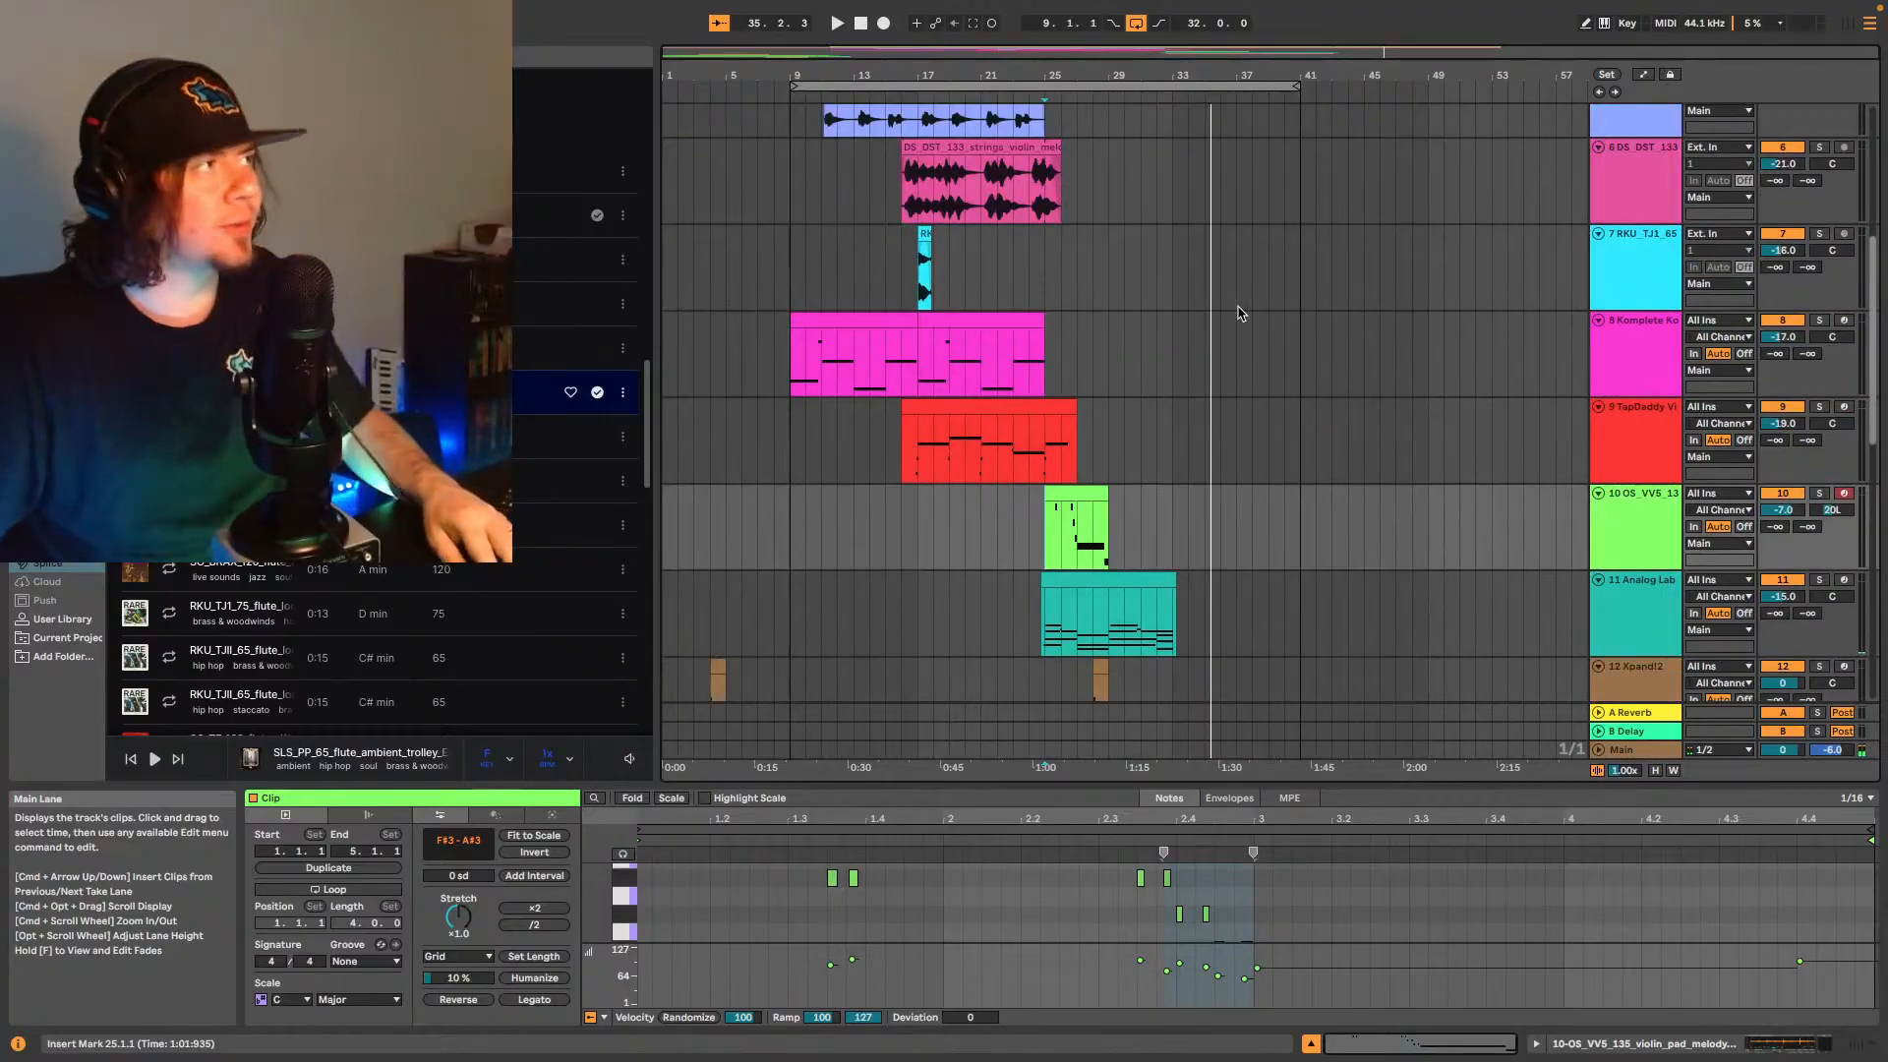
pyautogui.scroll(4, 1239, 313)
pyautogui.scroll(-1, 1076, 406)
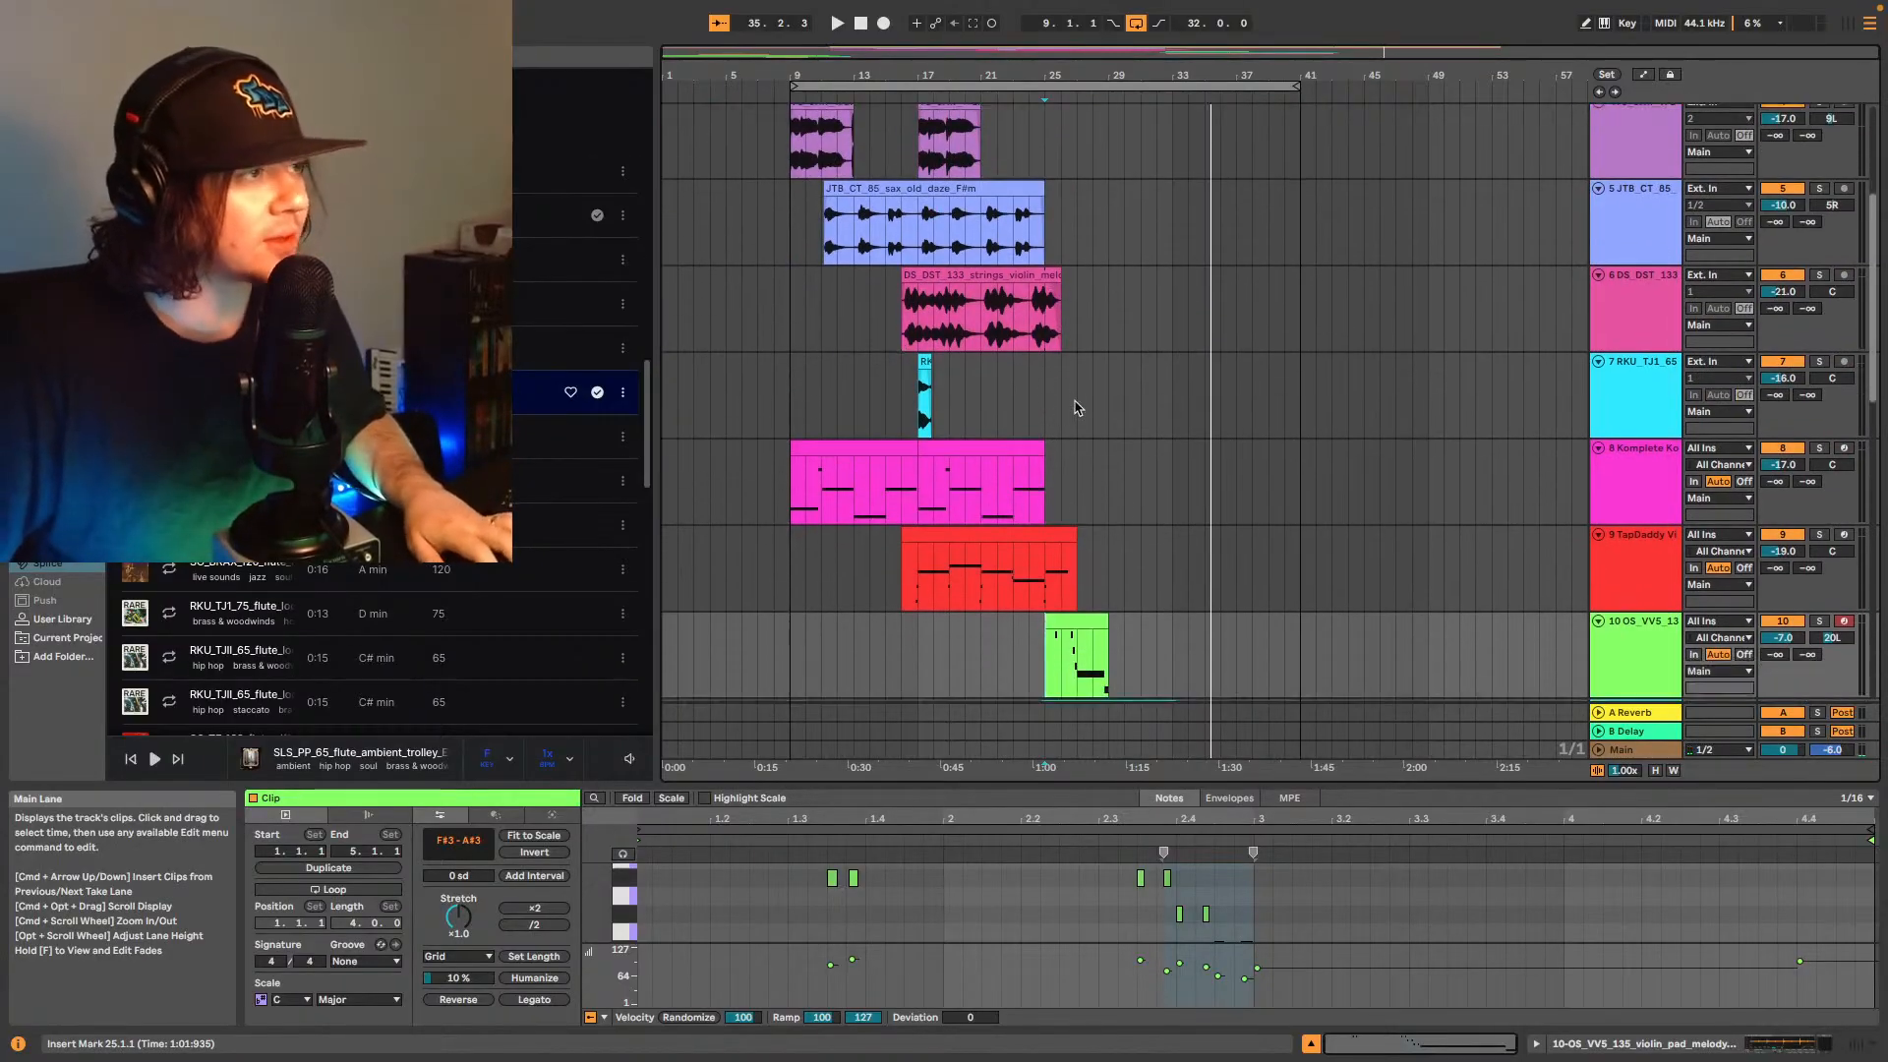
pyautogui.scroll(-9, 1076, 406)
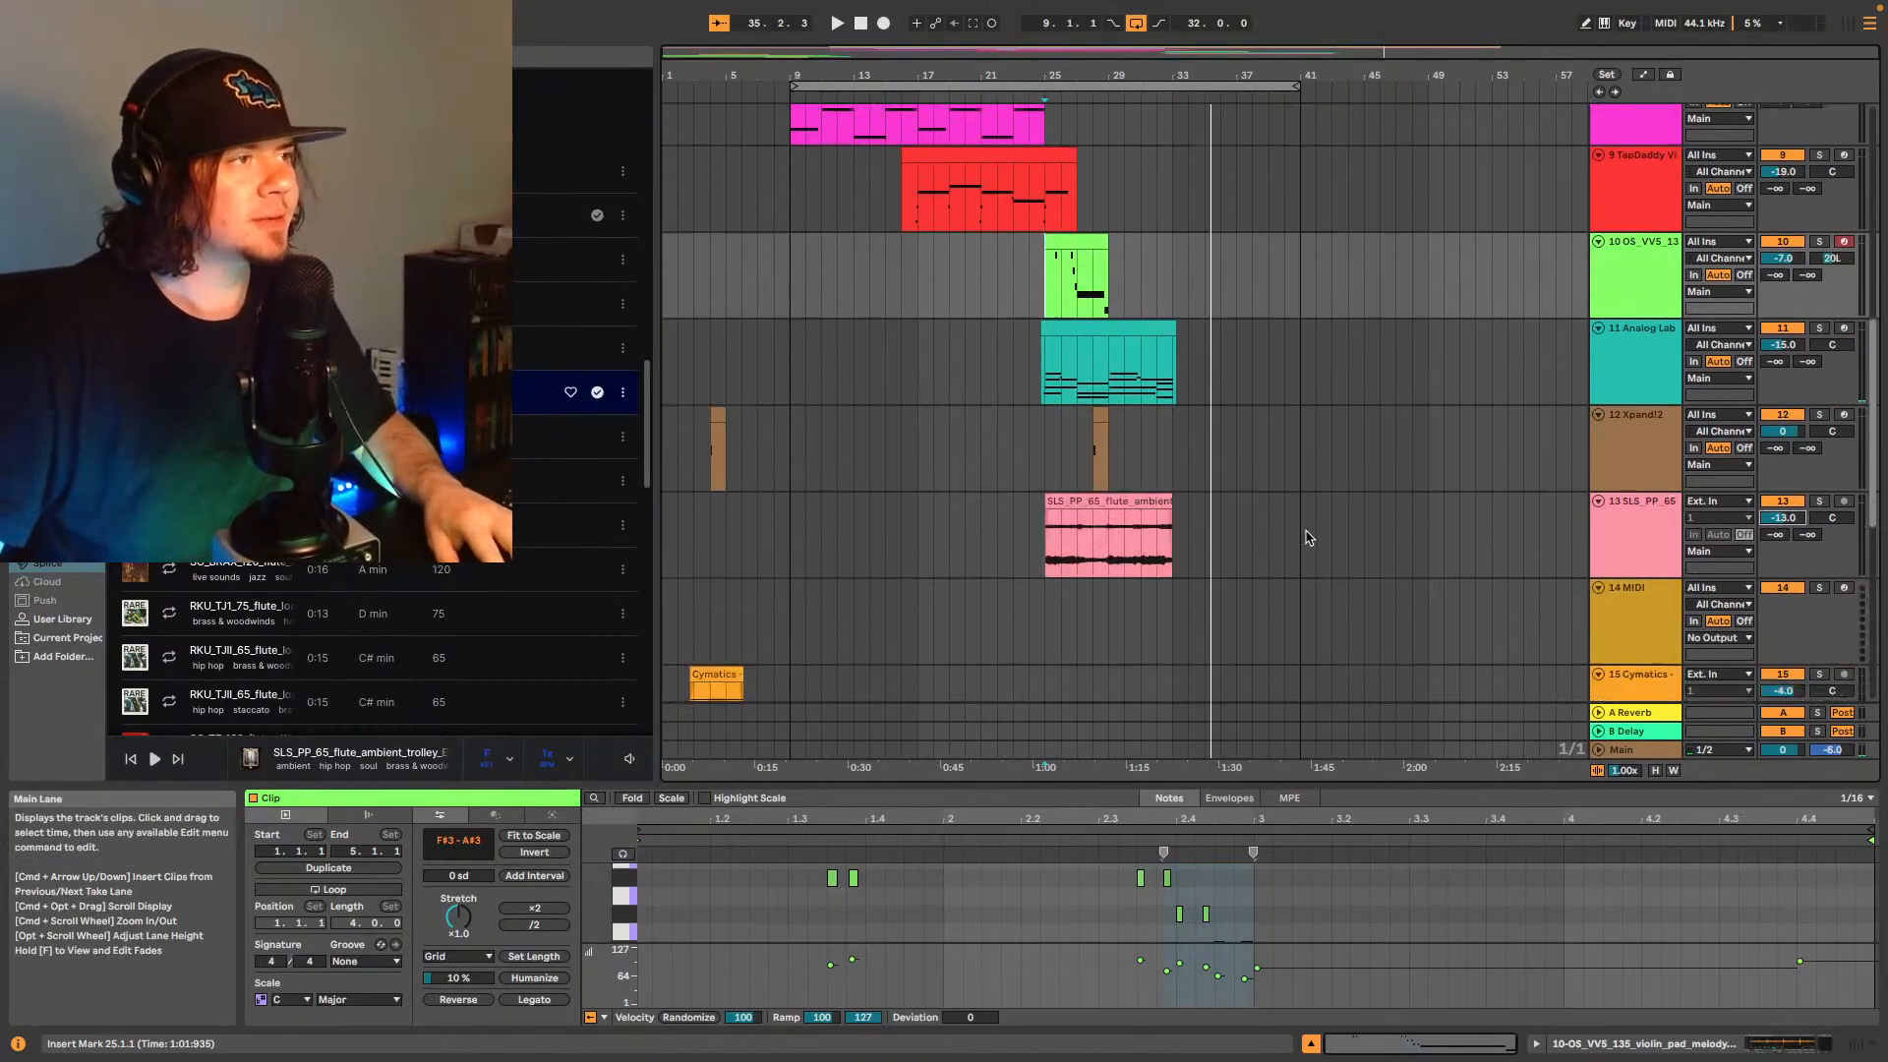
pyautogui.scroll(-2, 1308, 537)
pyautogui.click(1640, 433)
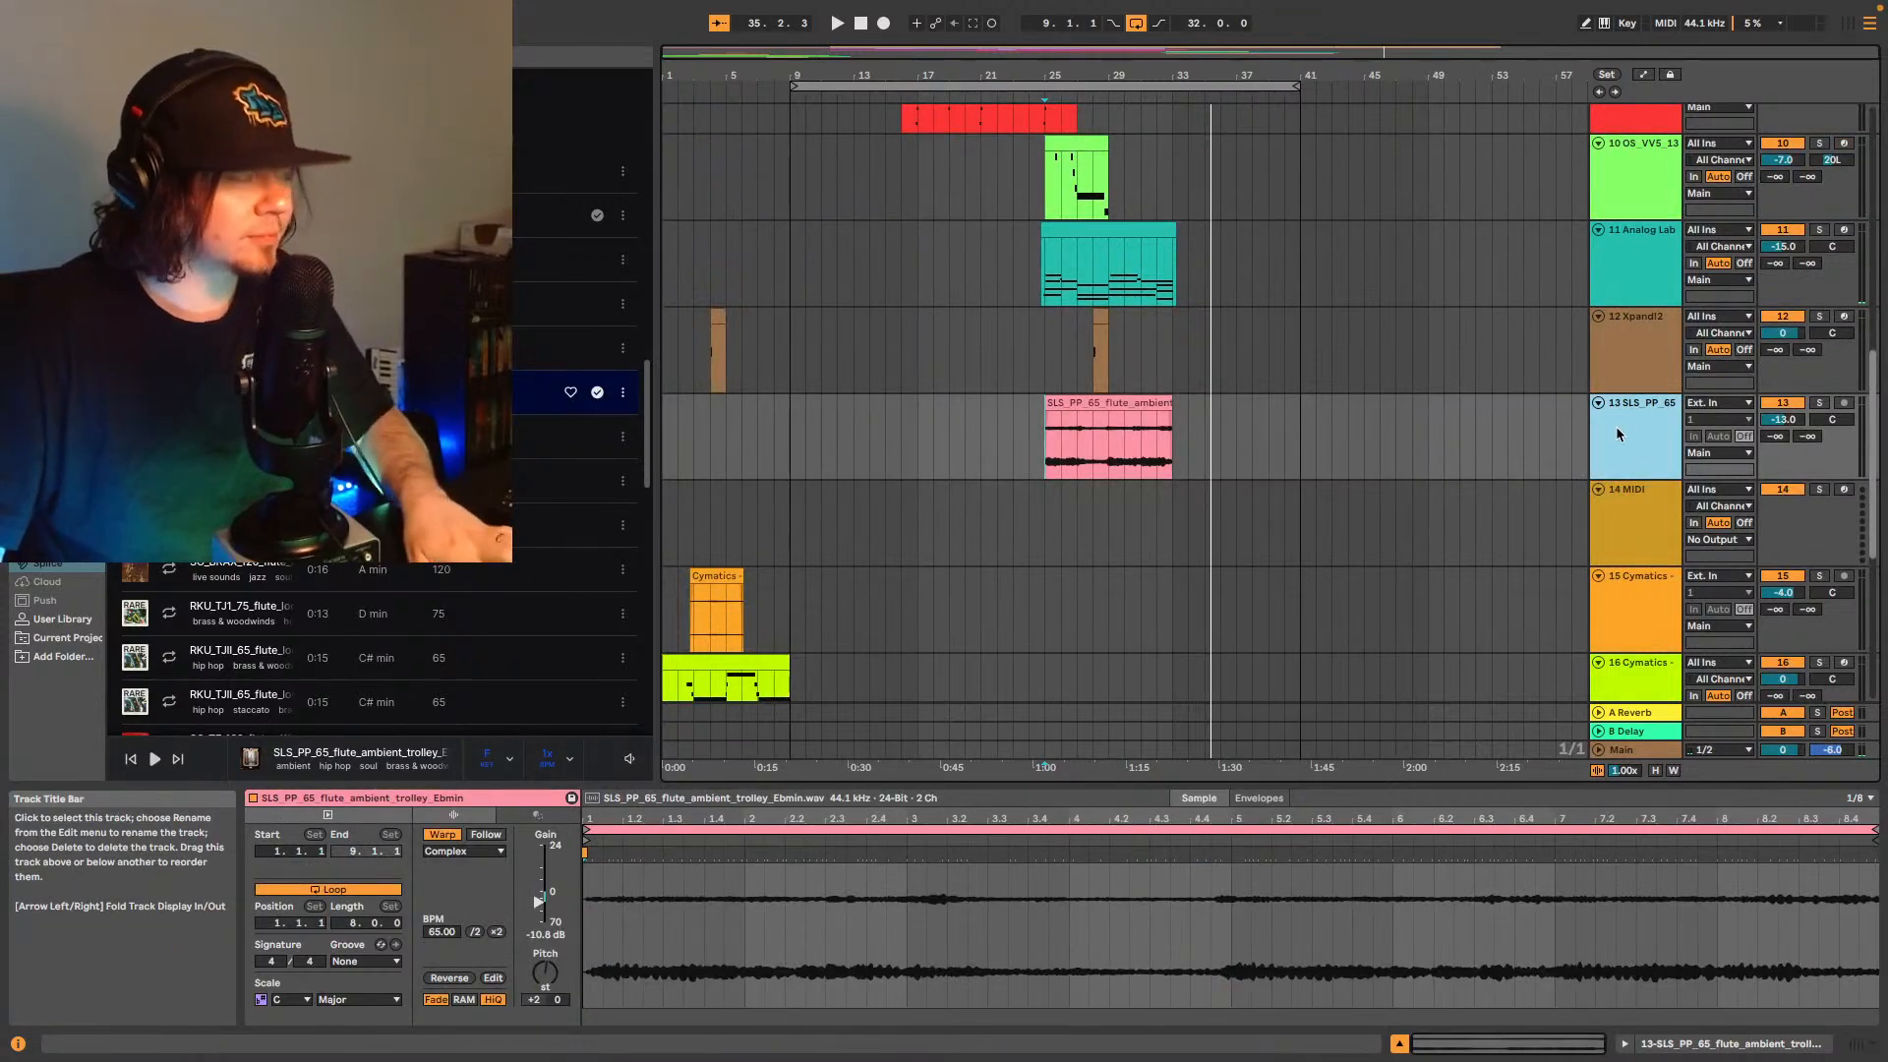
pyautogui.hotkey('ctrl', 't')
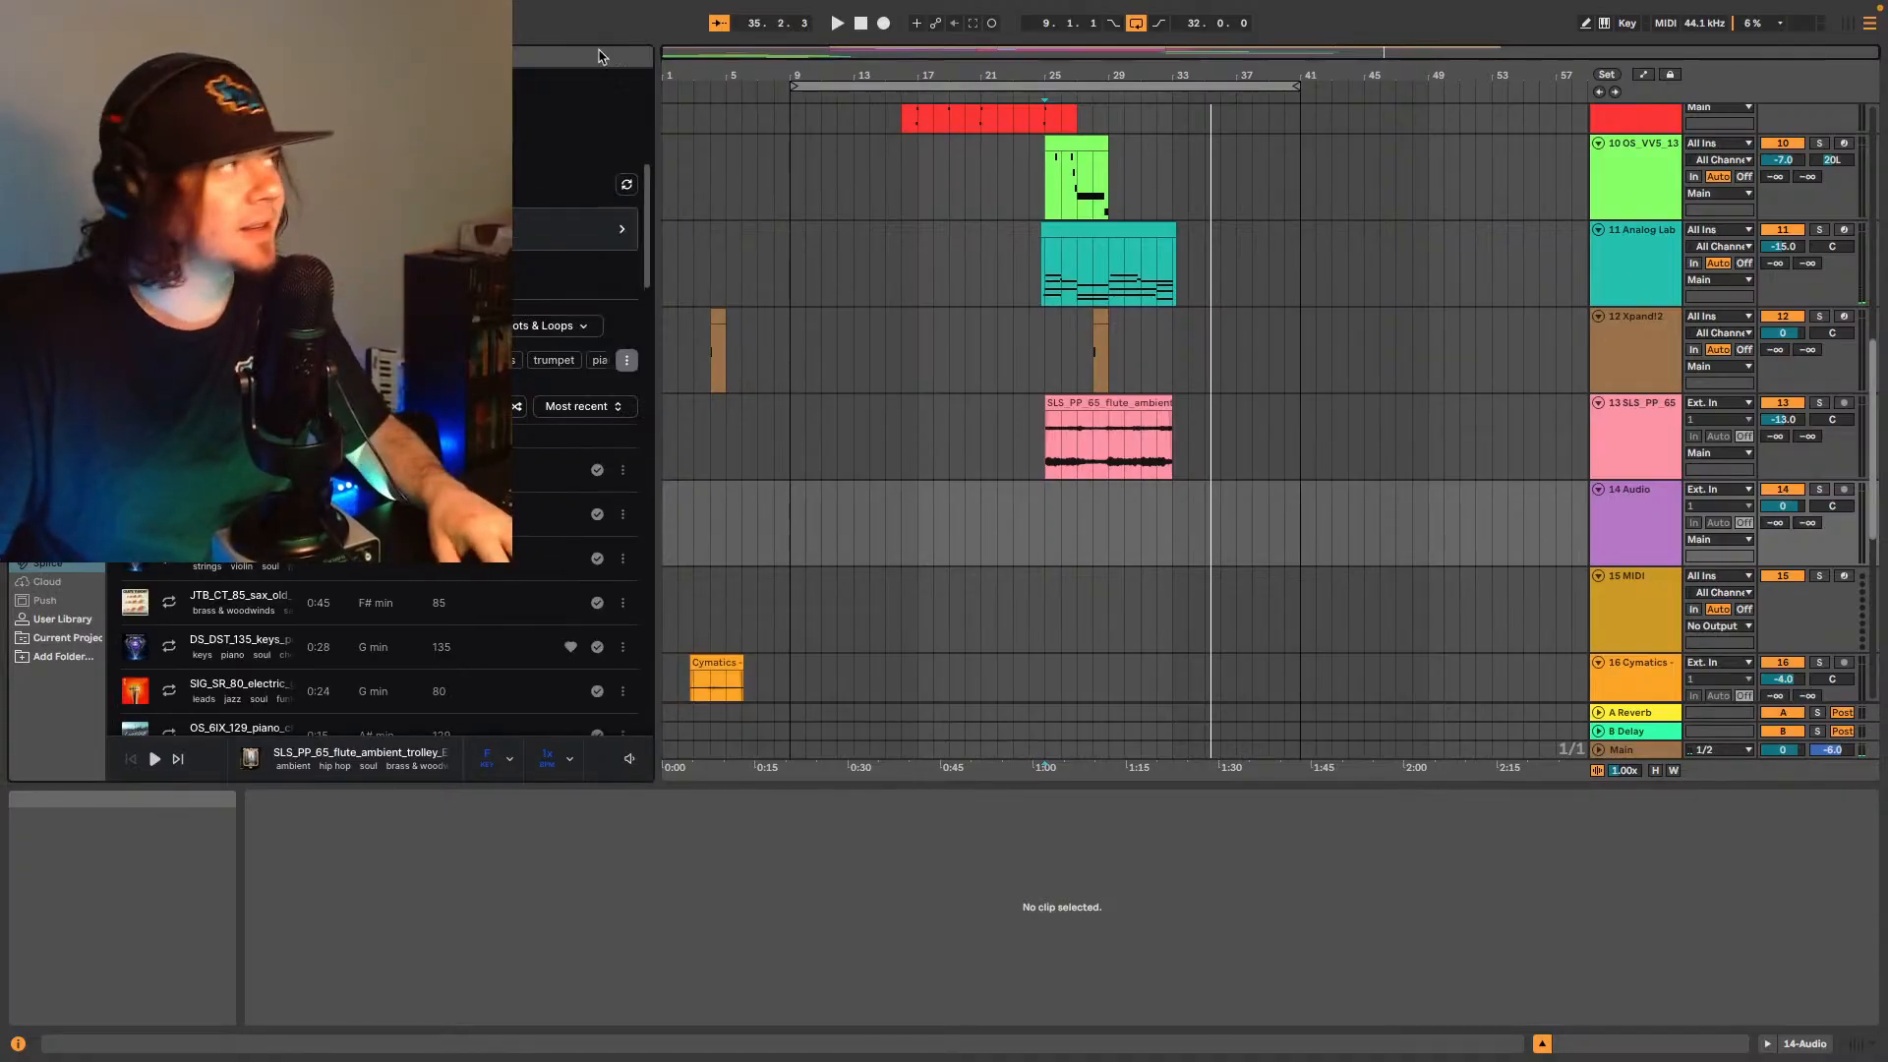
pyautogui.scroll(2, 1170, 469)
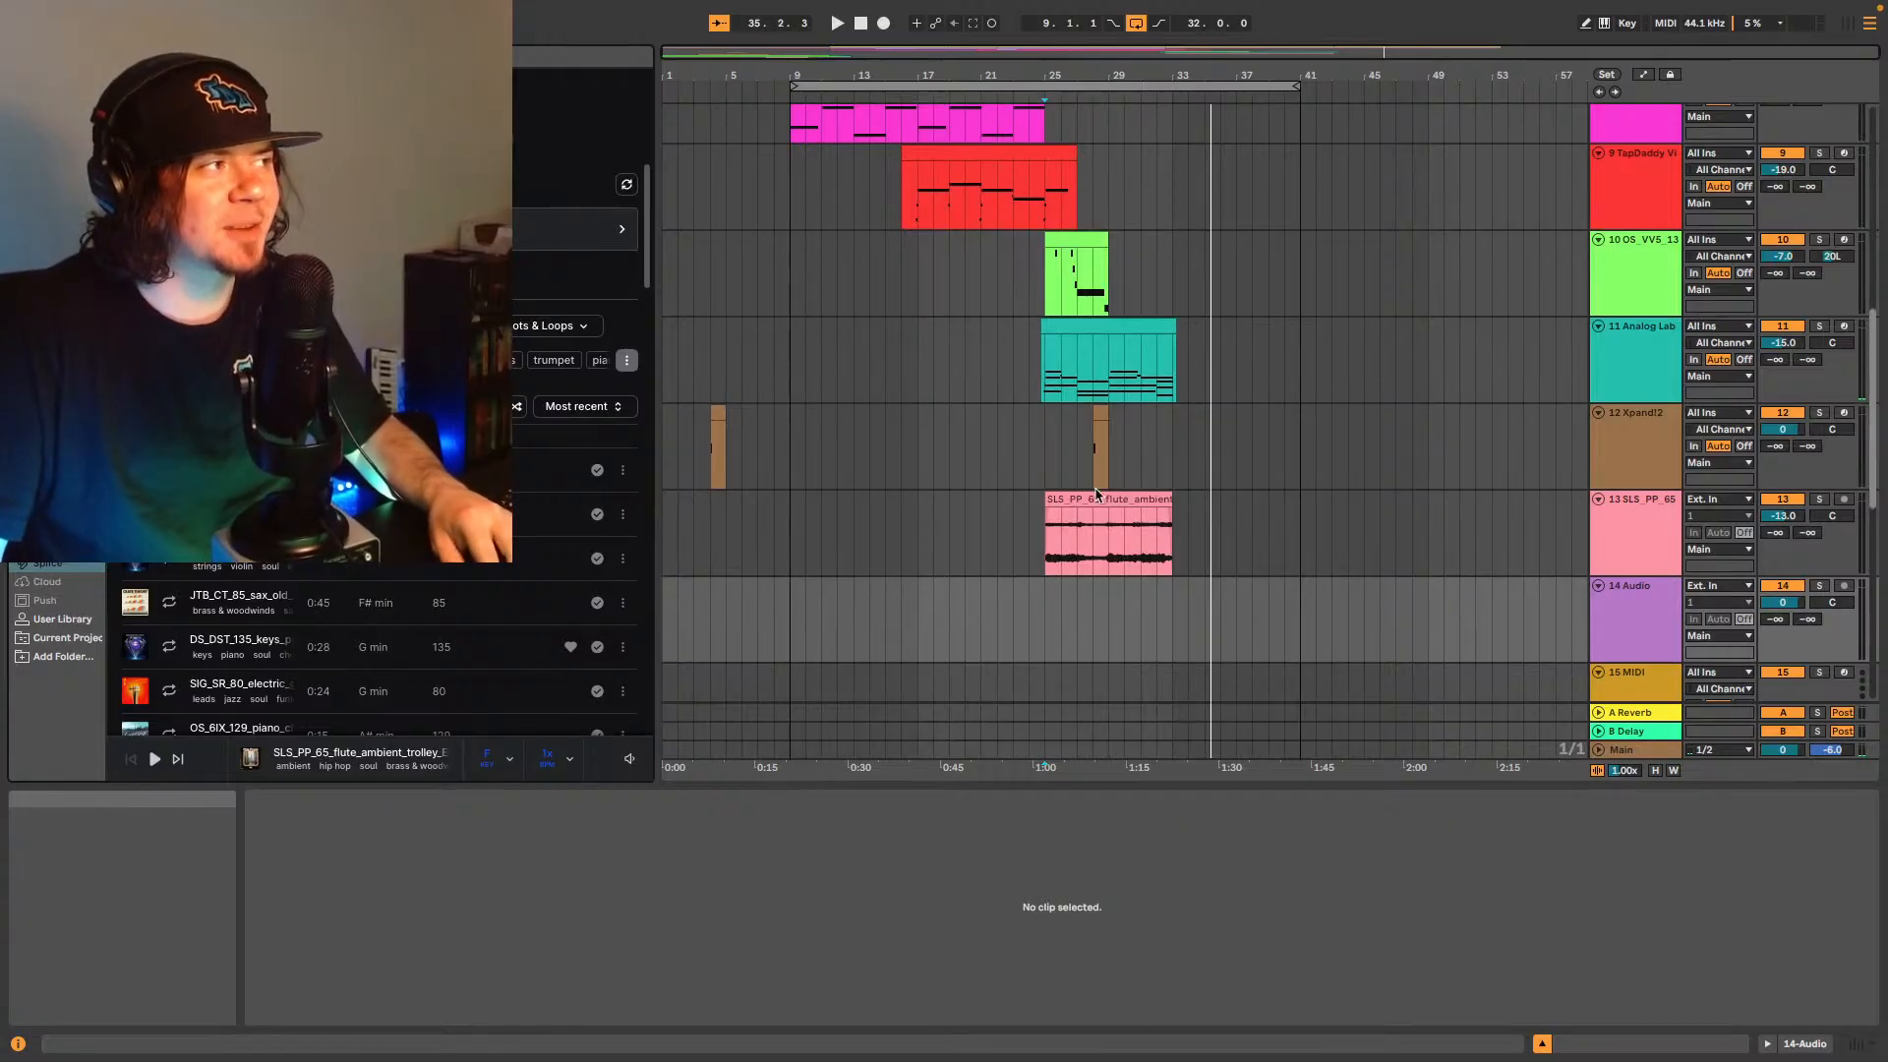
# - Browse the Splice instrument categories and open the saxophone samples for the empty audio track
pyautogui.click(1121, 509)
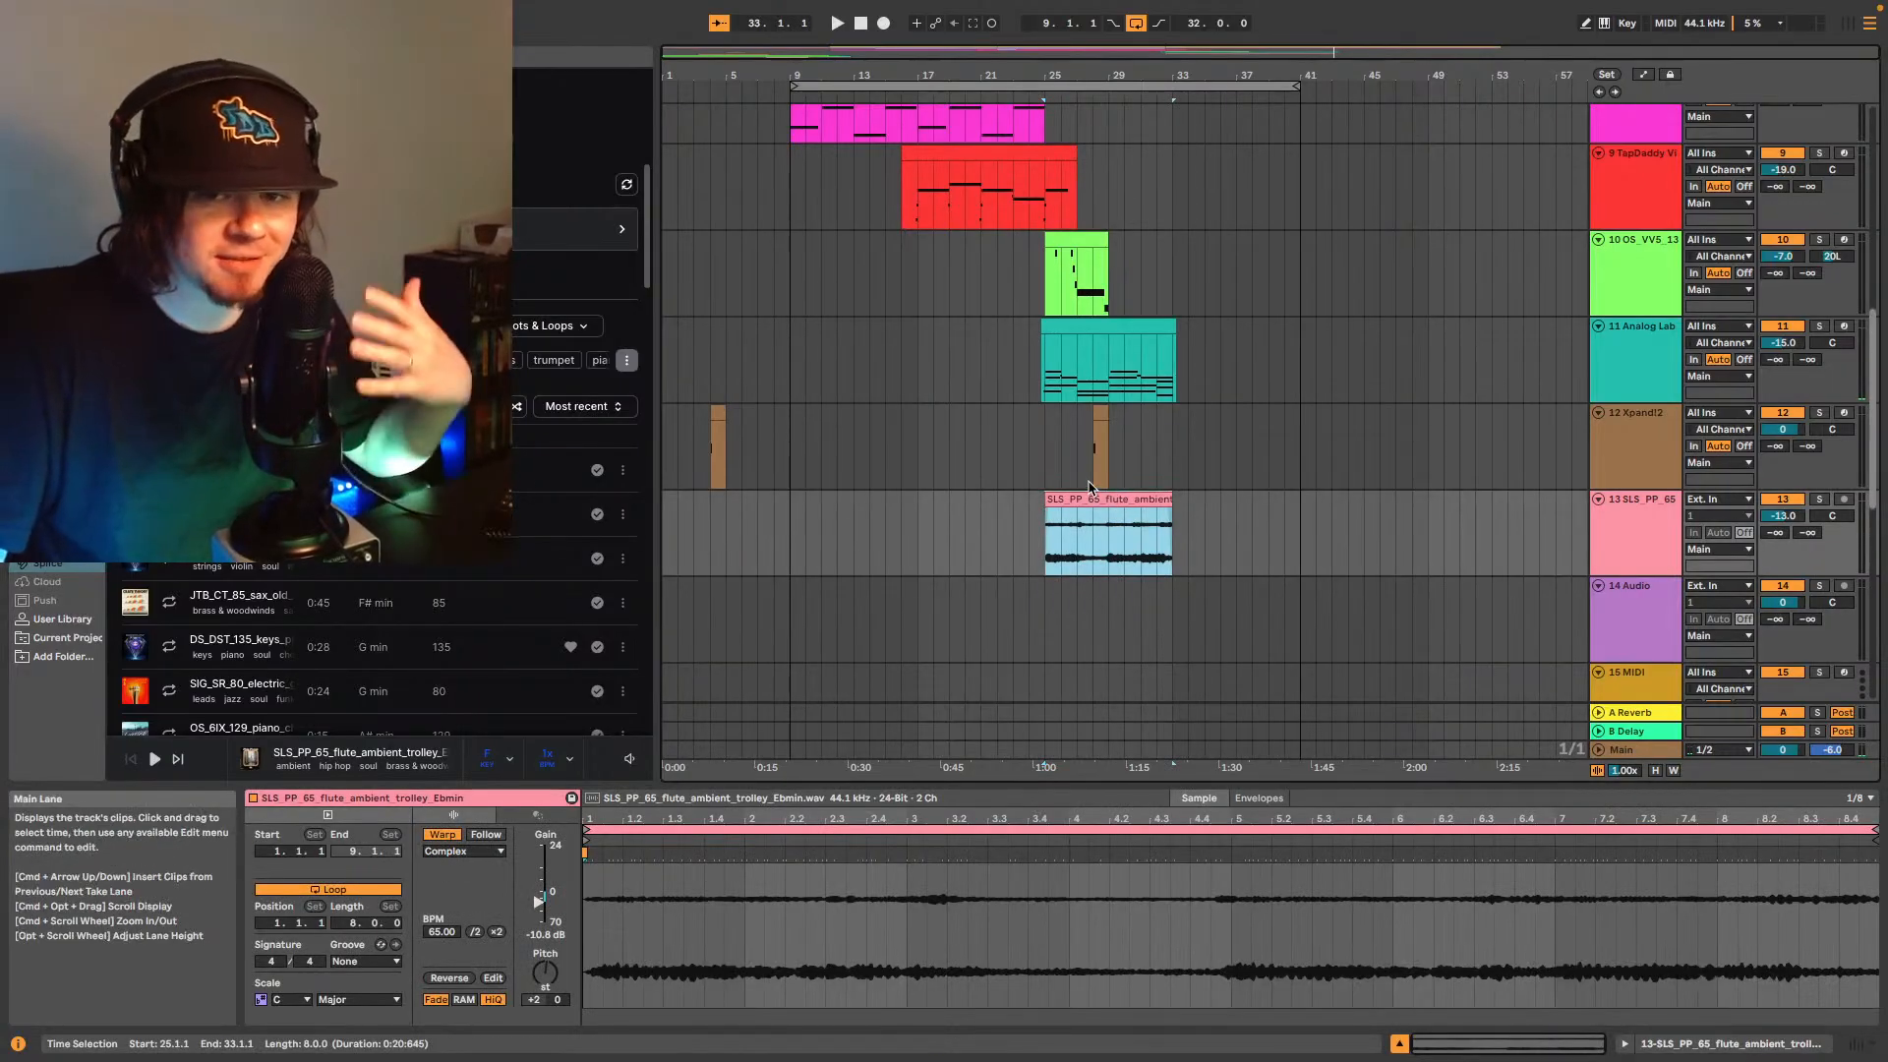
pyautogui.click(1030, 615)
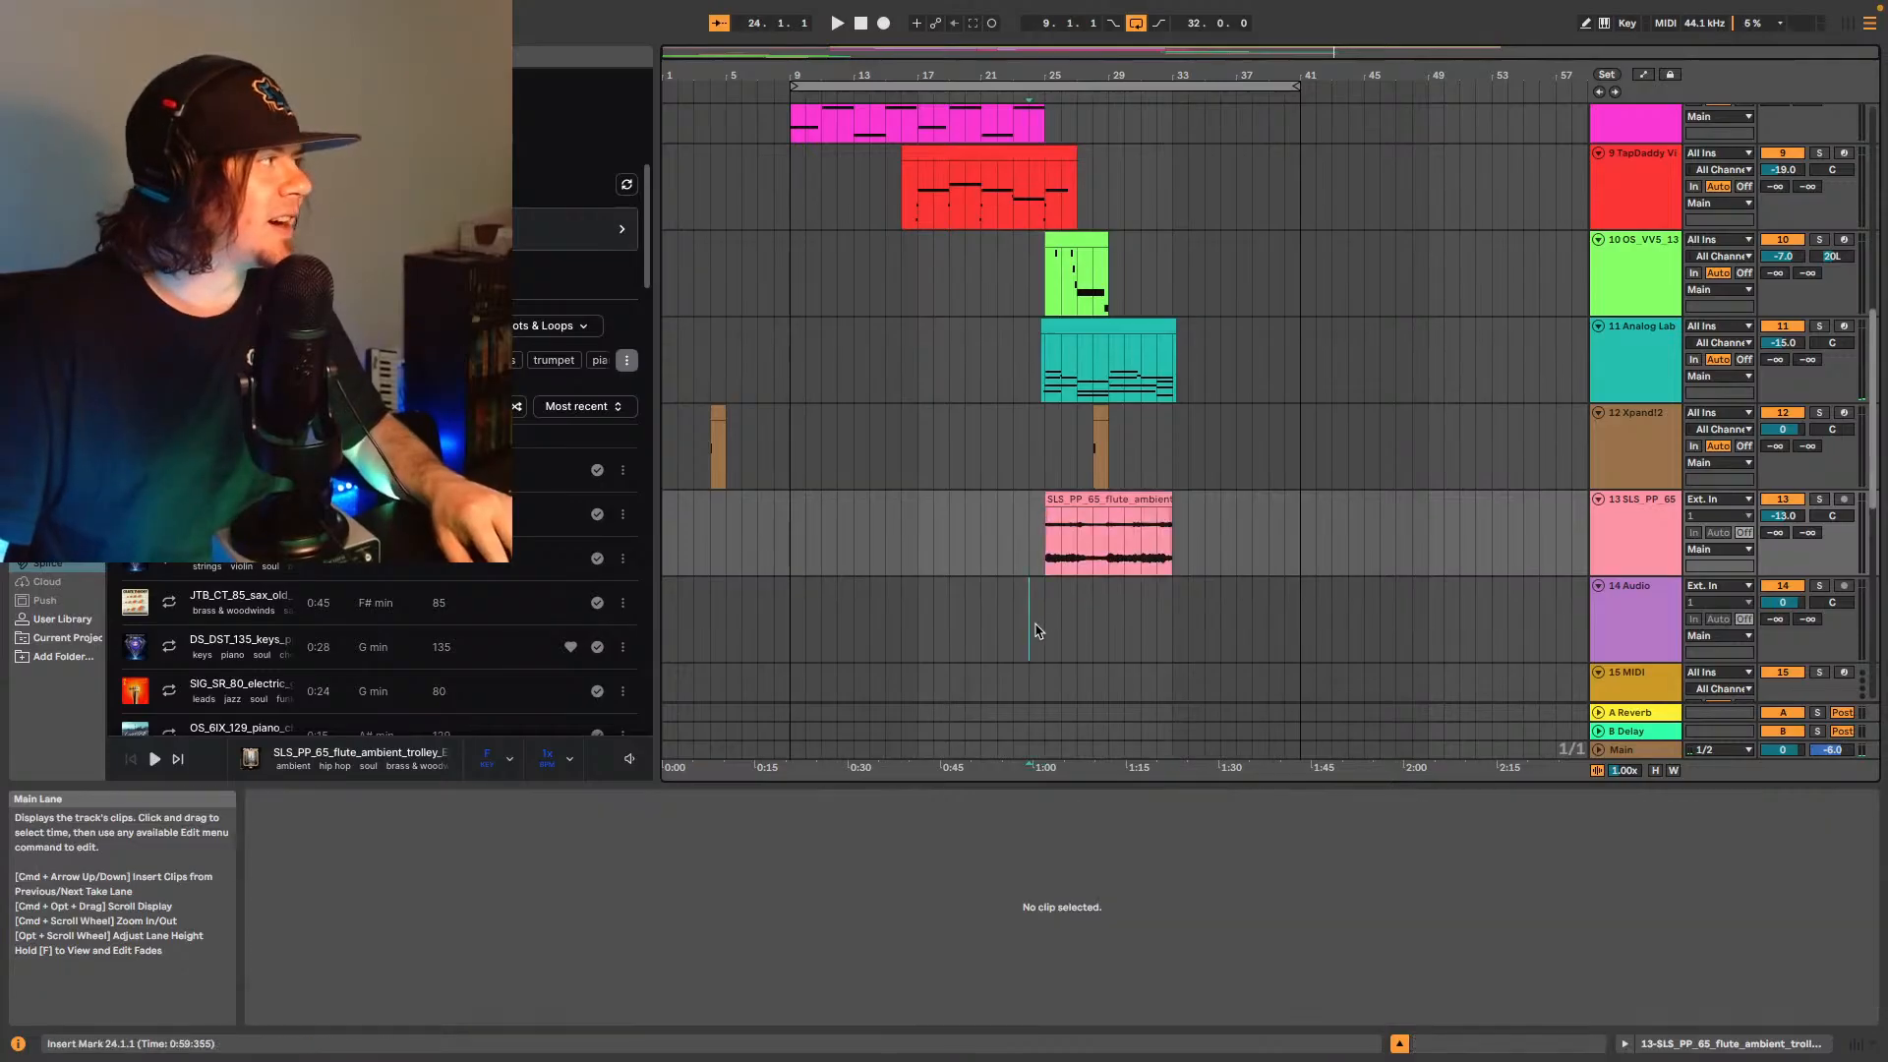
pyautogui.scroll(-1, 1253, 522)
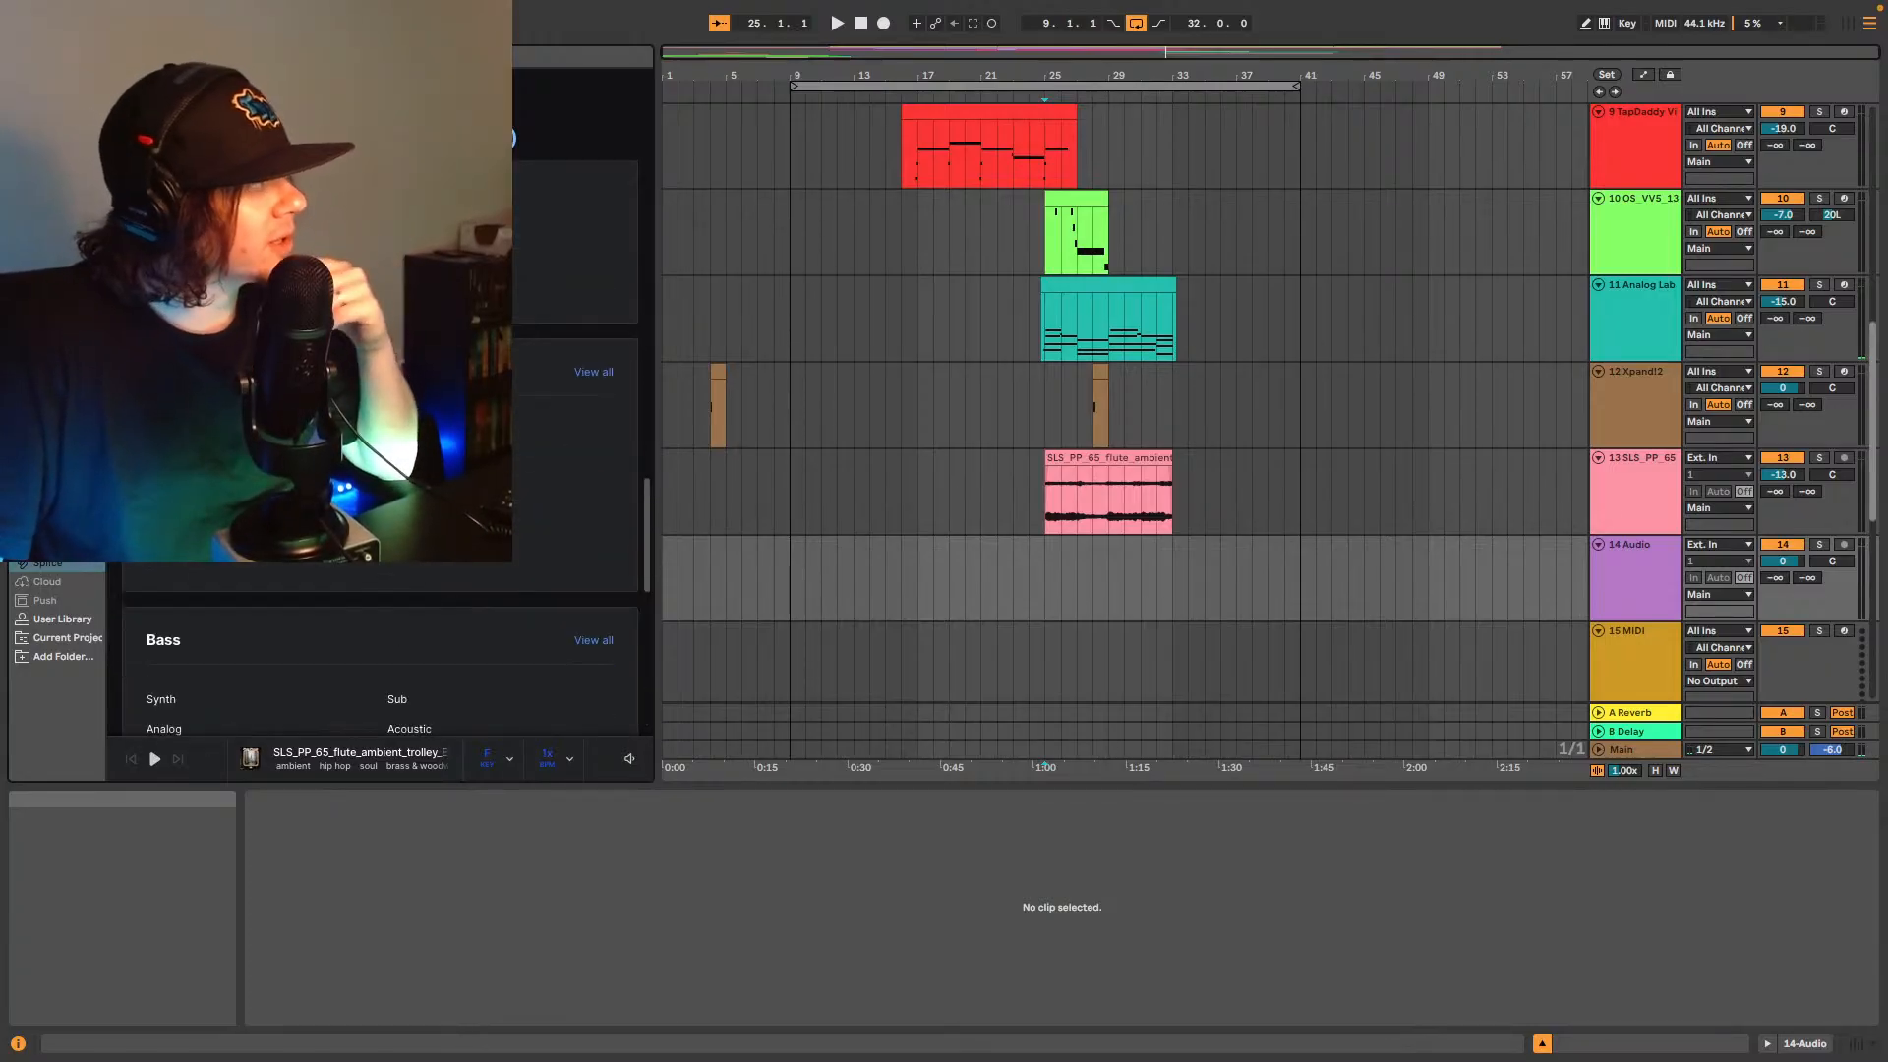
pyautogui.scroll(-5, 380, 669)
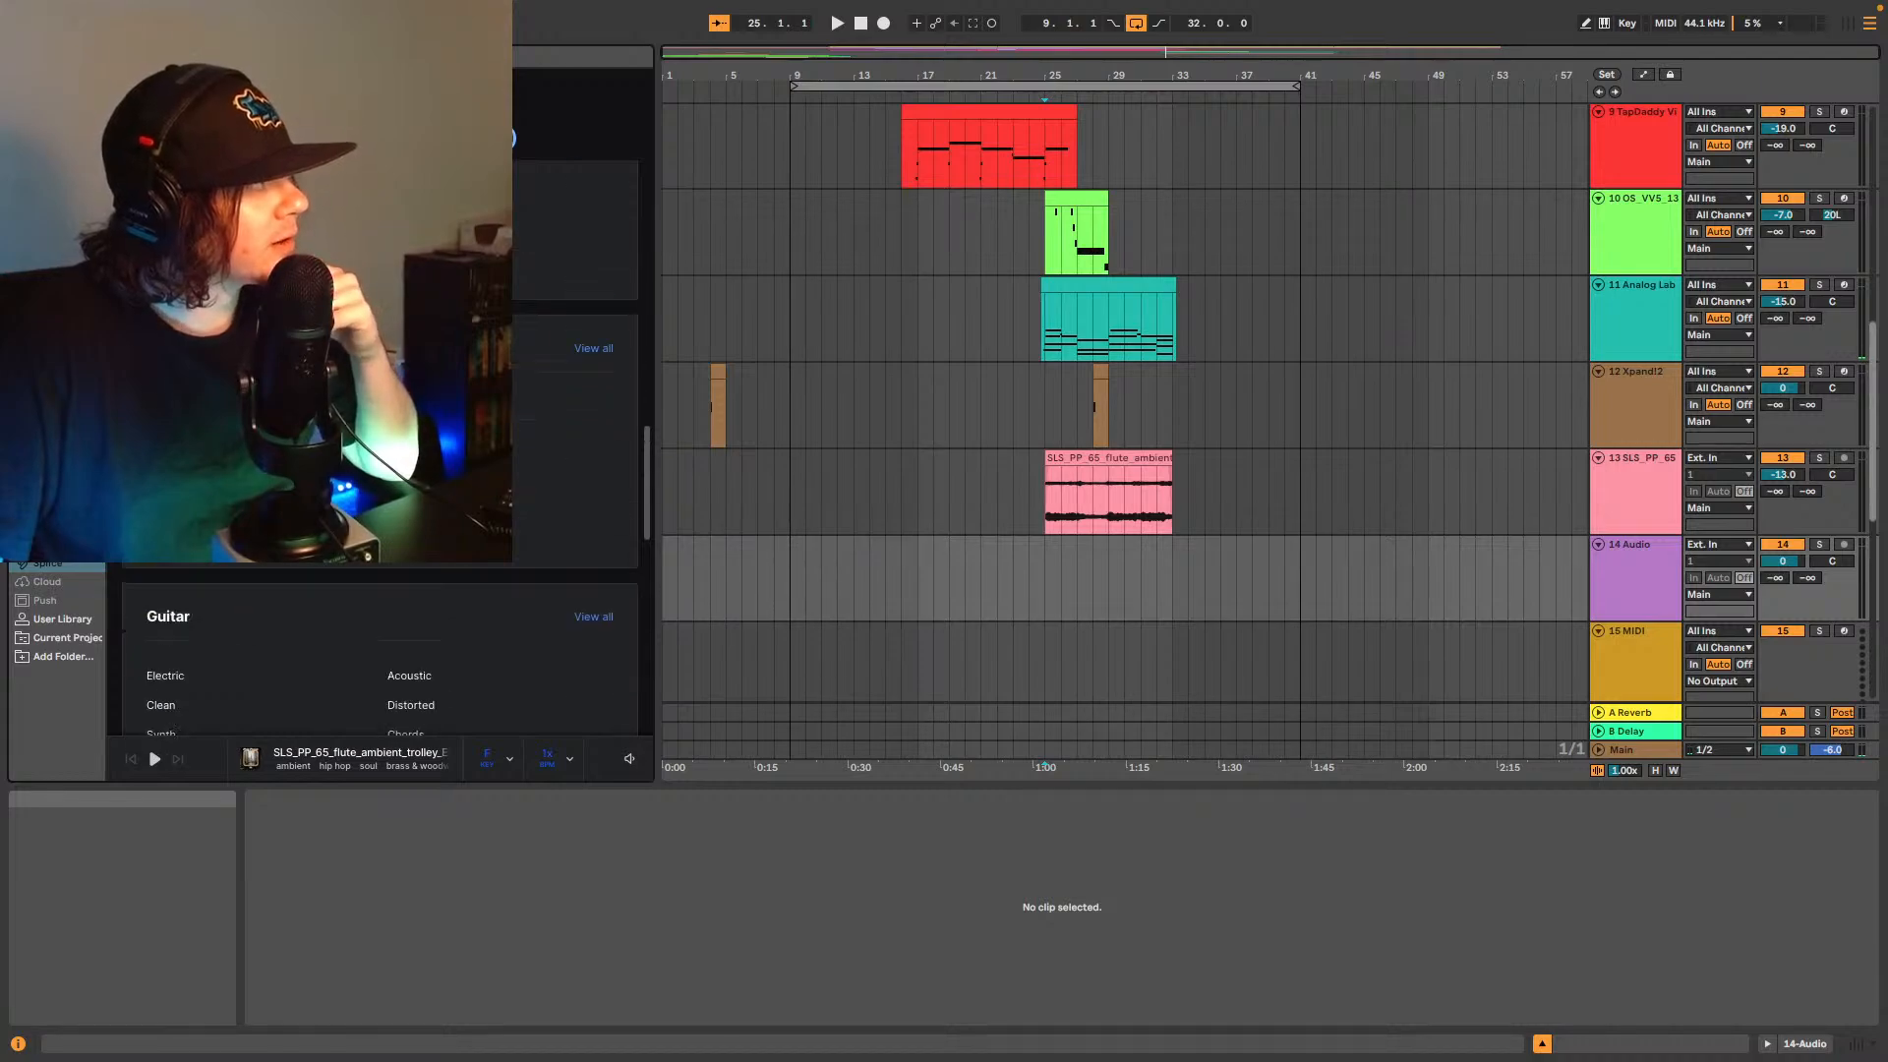
pyautogui.scroll(-3, 380, 590)
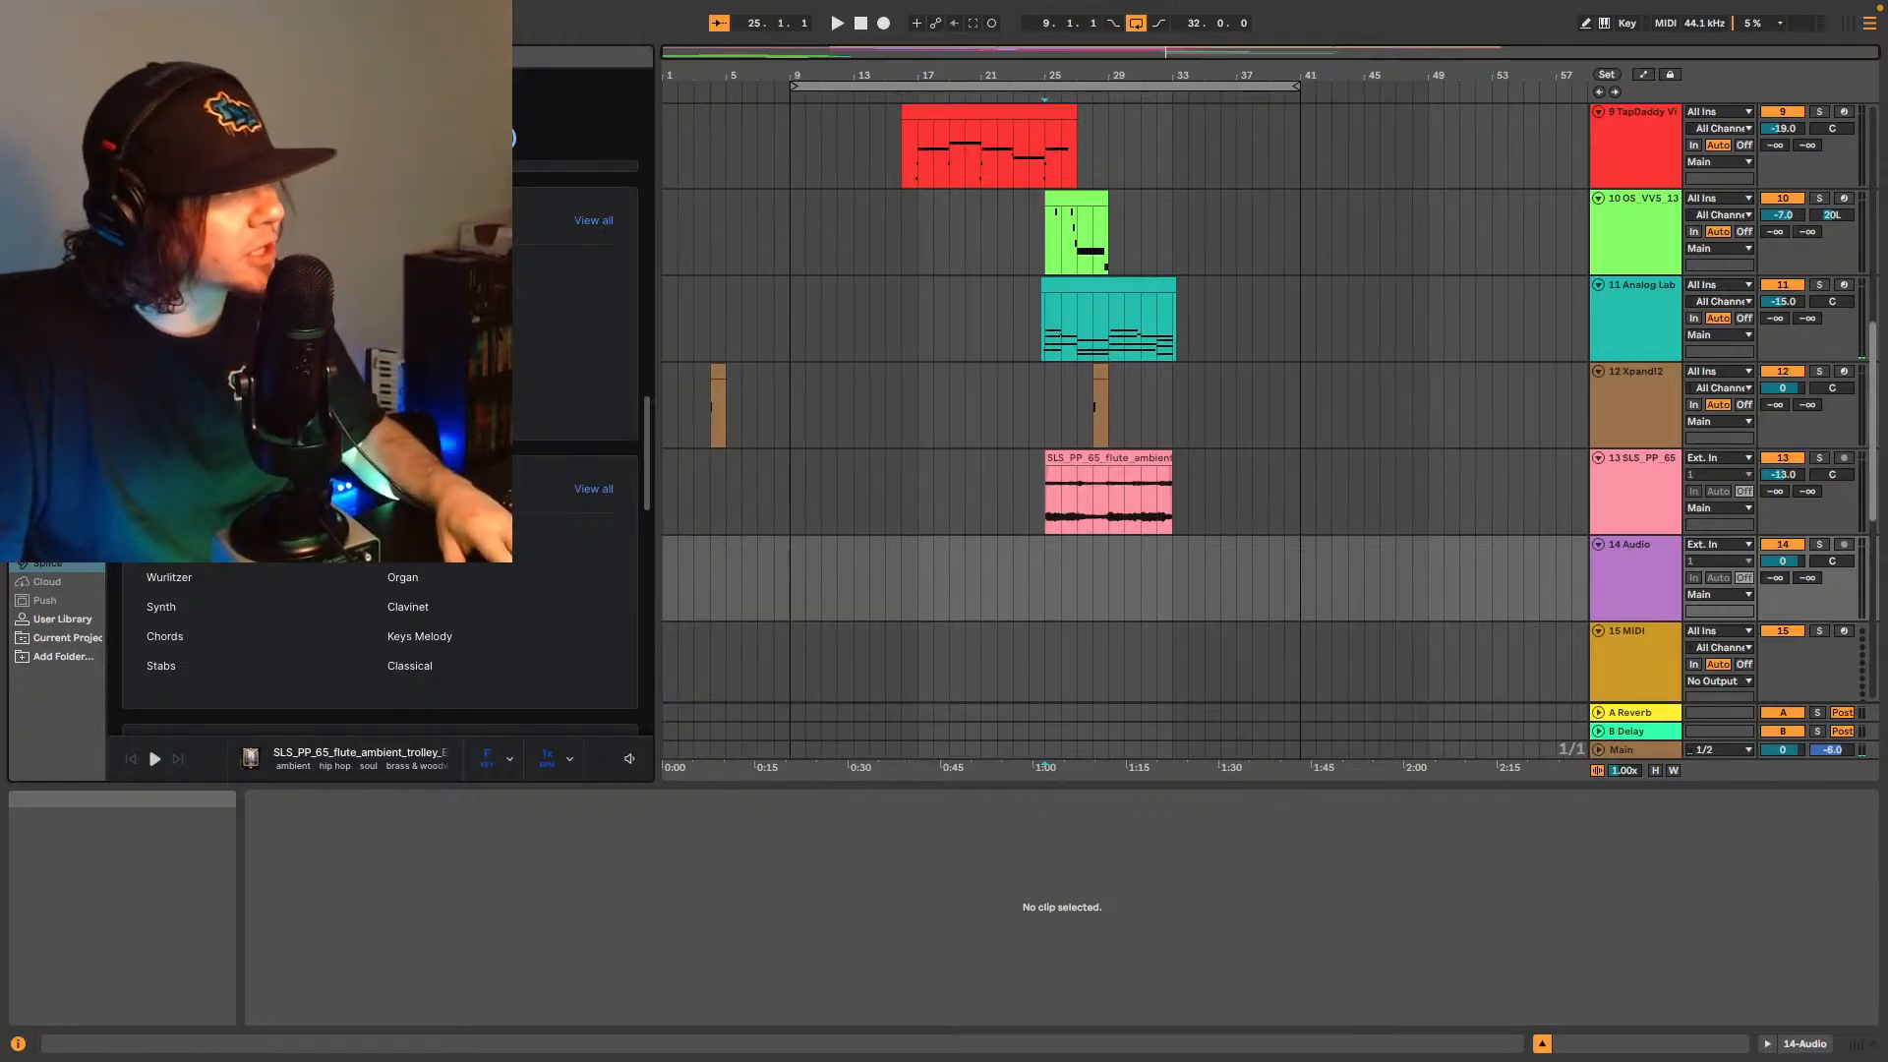
pyautogui.scroll(-1, 380, 629)
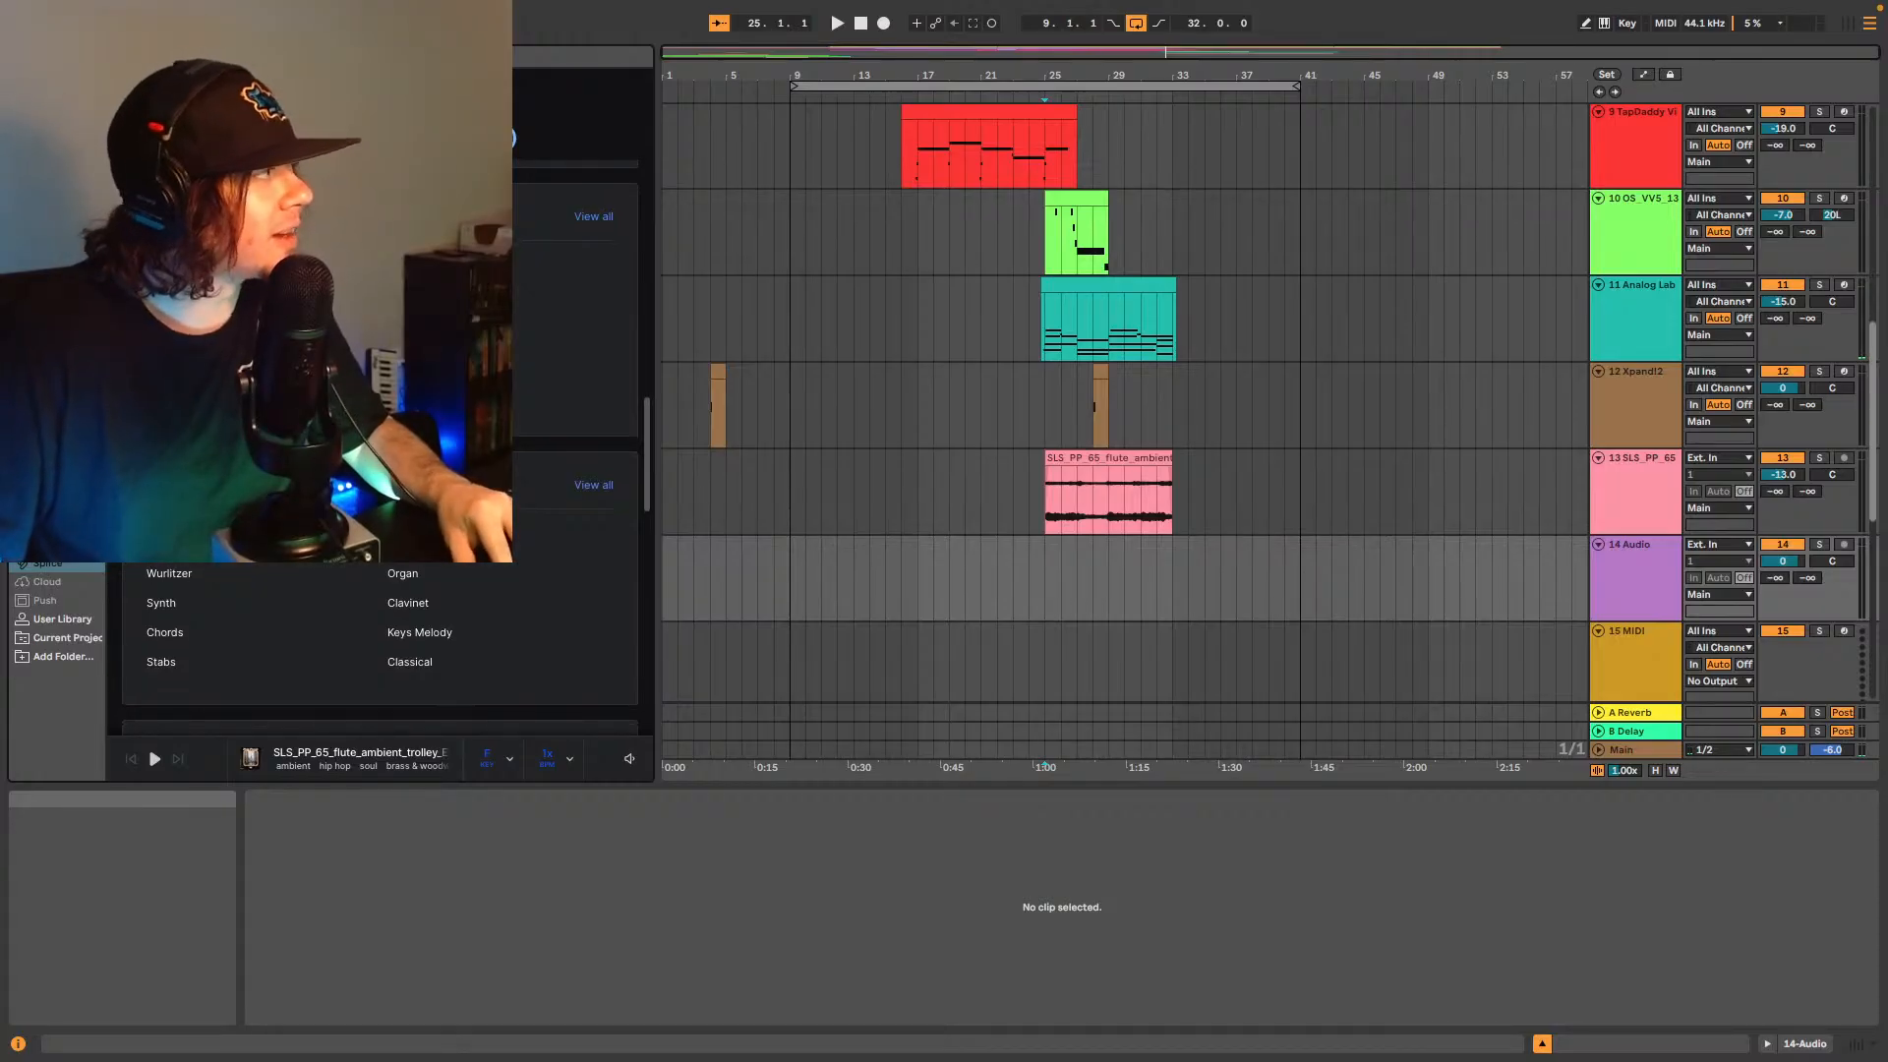
pyautogui.scroll(2, 380, 640)
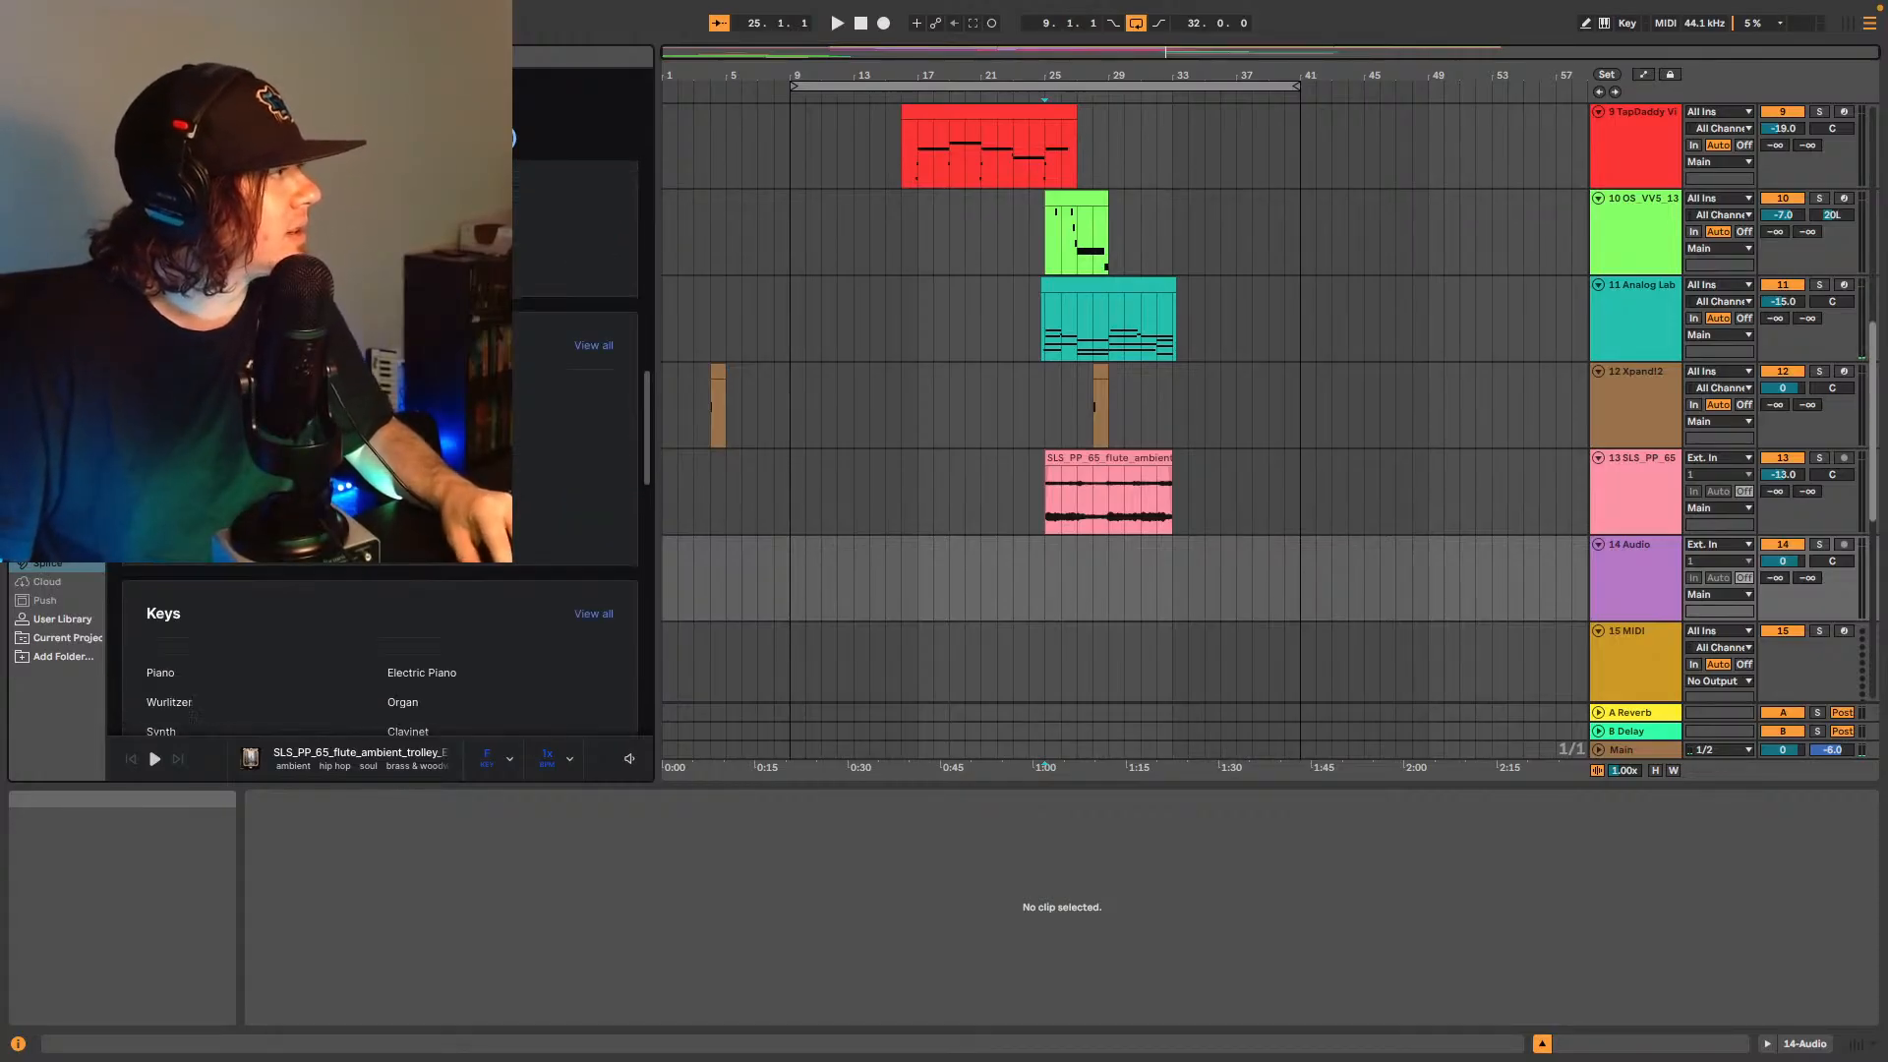
pyautogui.click(176, 404)
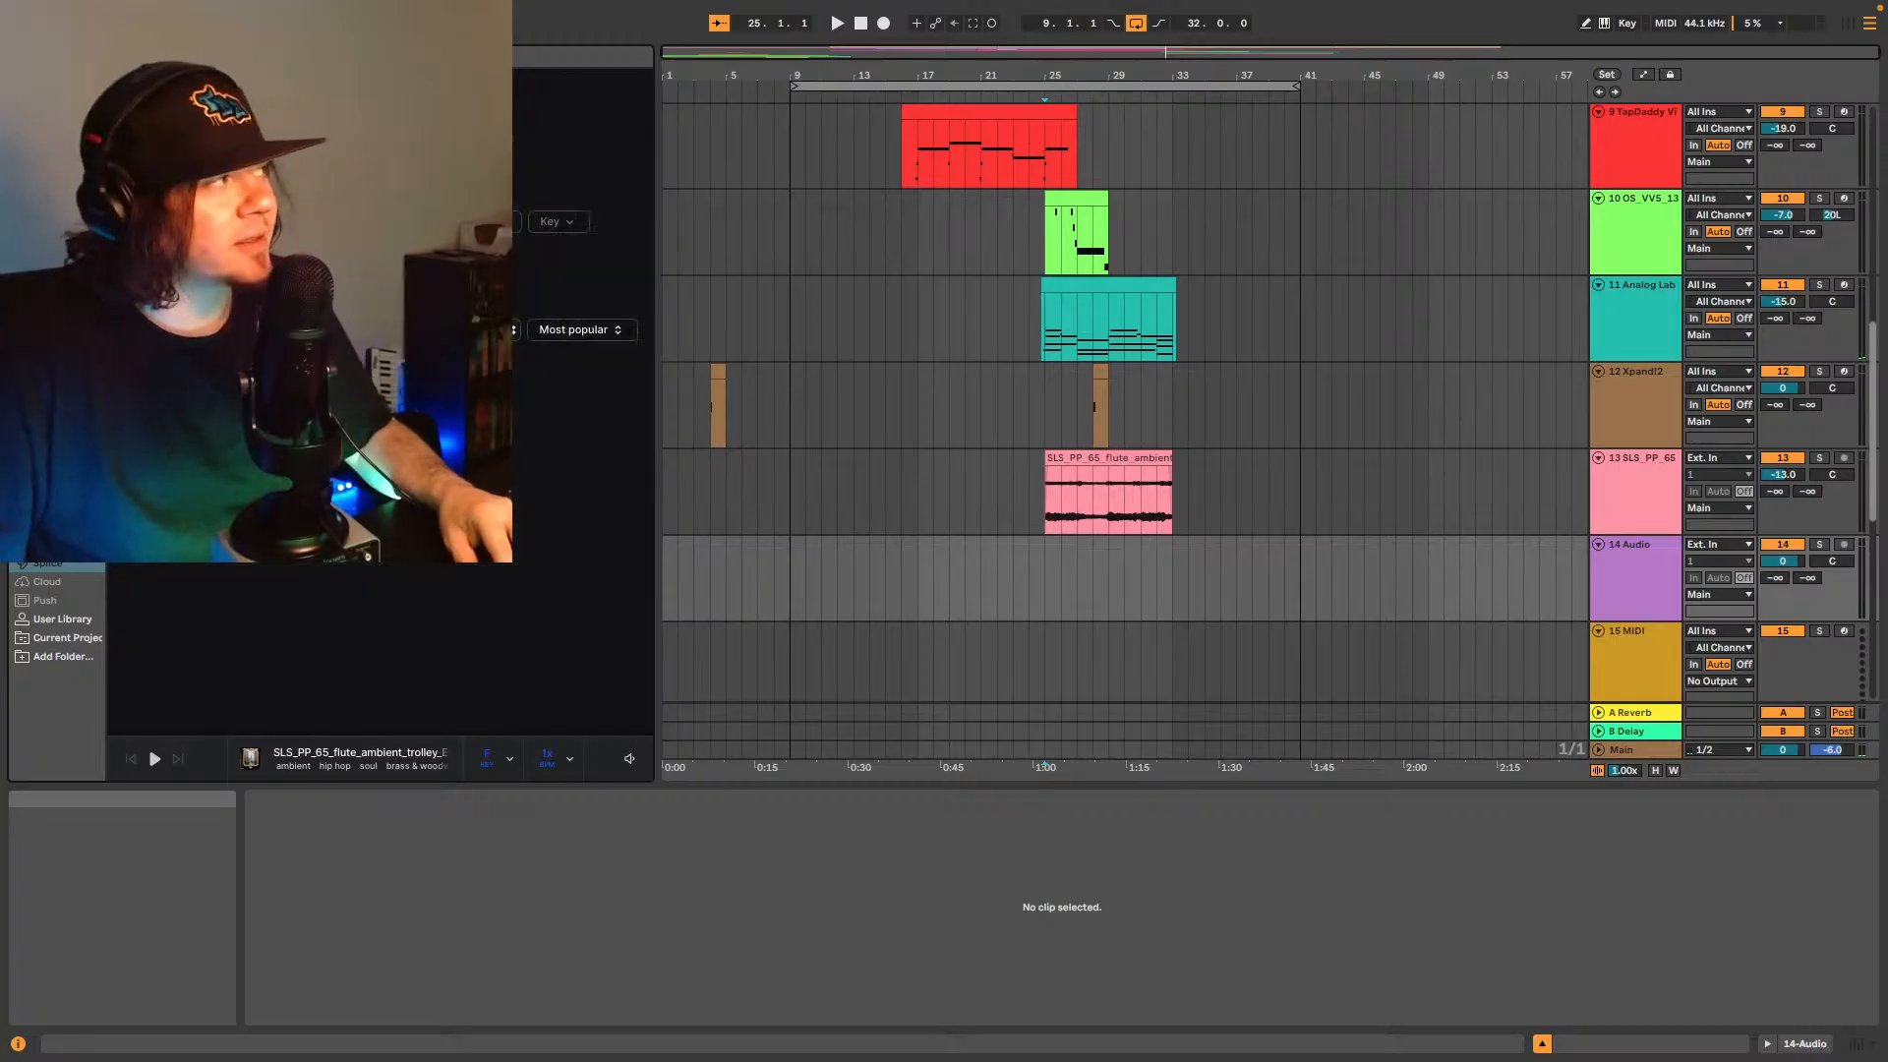
# - Filter the saxophone samples and audition JTB_CT_85_sax_old_daze, SO_BRAX_120_sax_arrangement and the AHA_GF_sax_one_shot_phrase
pyautogui.click(482, 222)
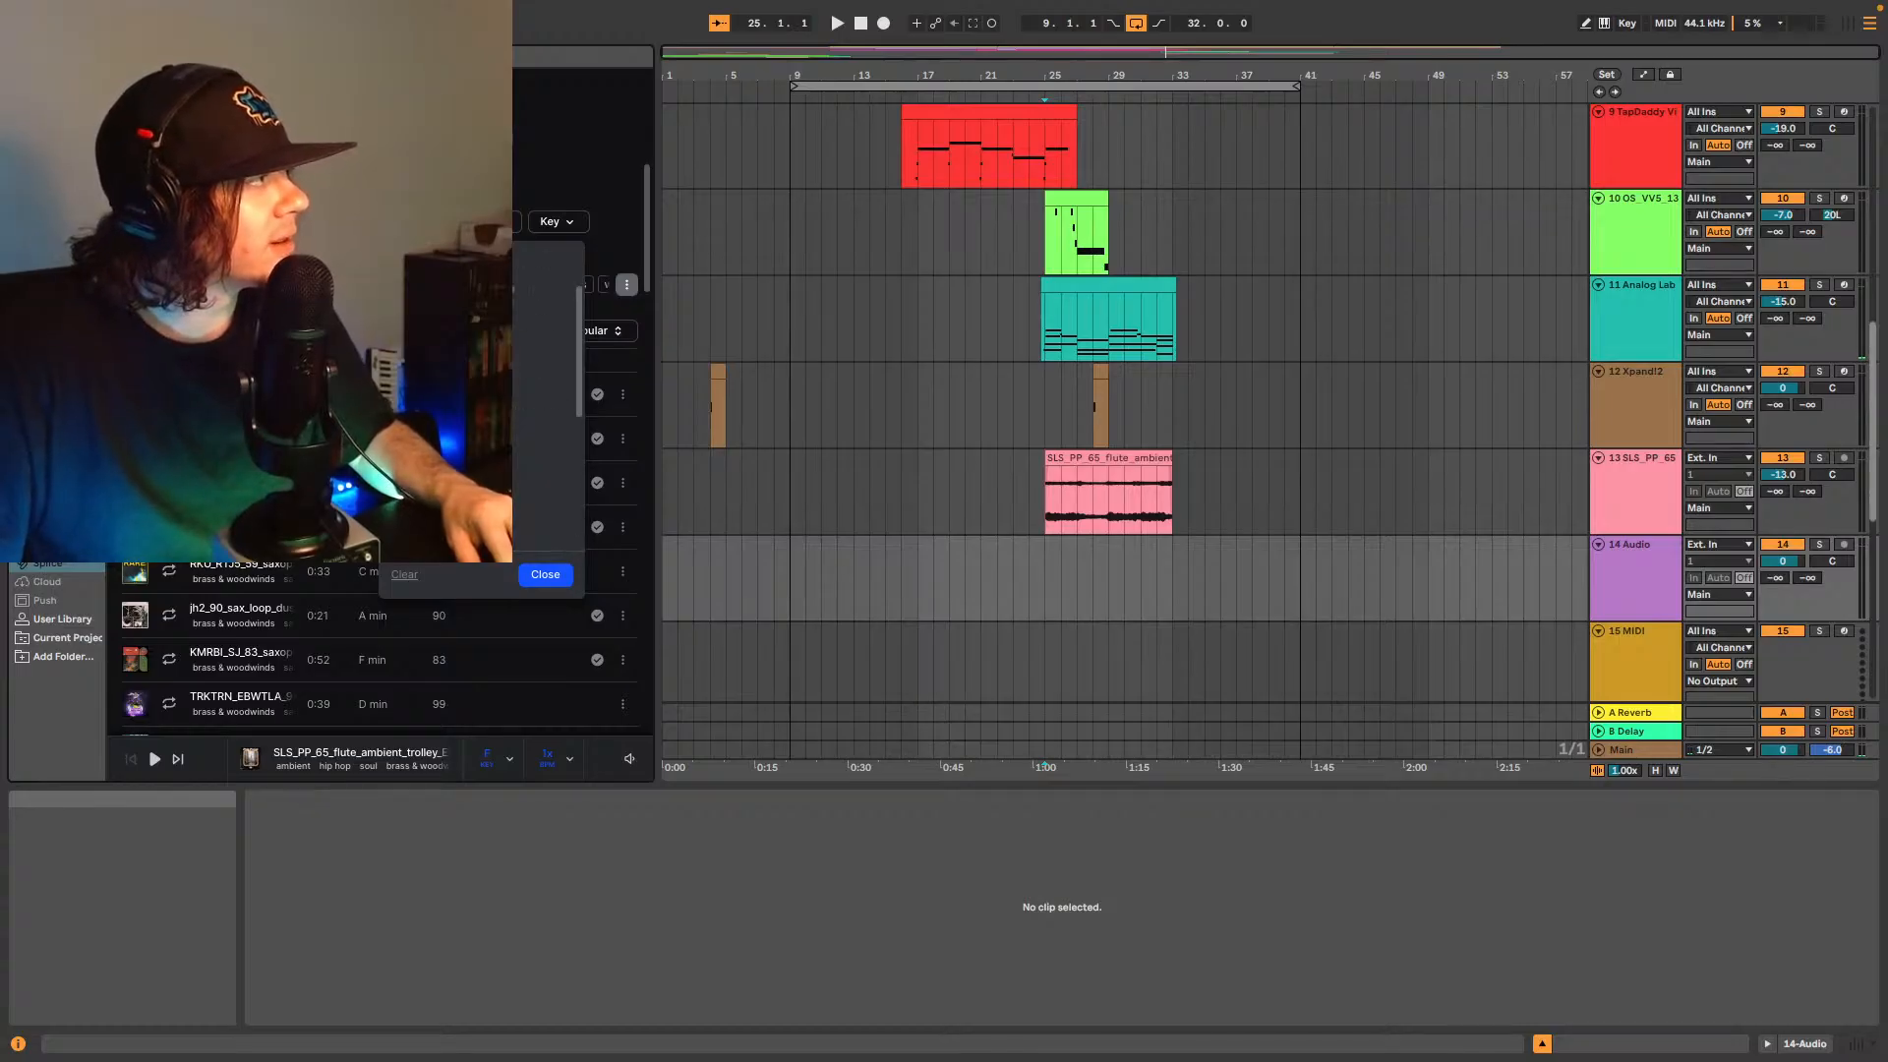
pyautogui.click(545, 575)
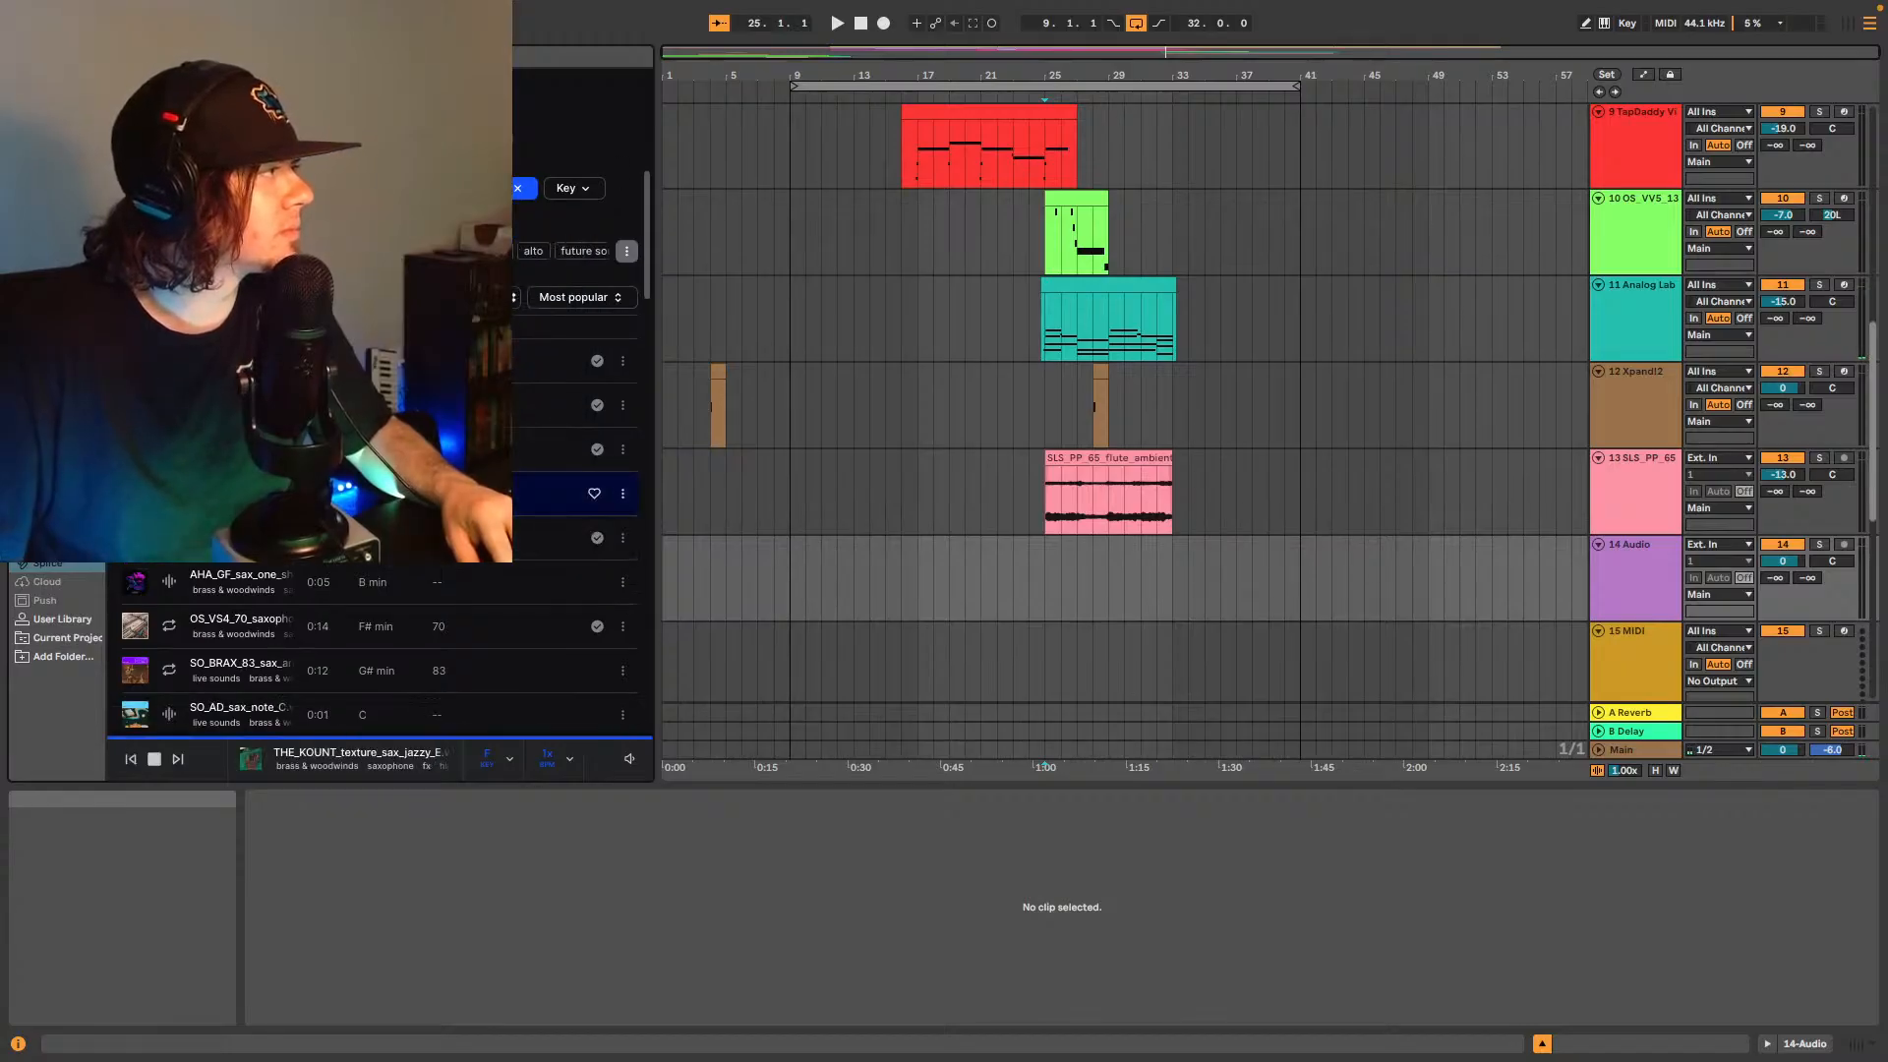
pyautogui.click(550, 450)
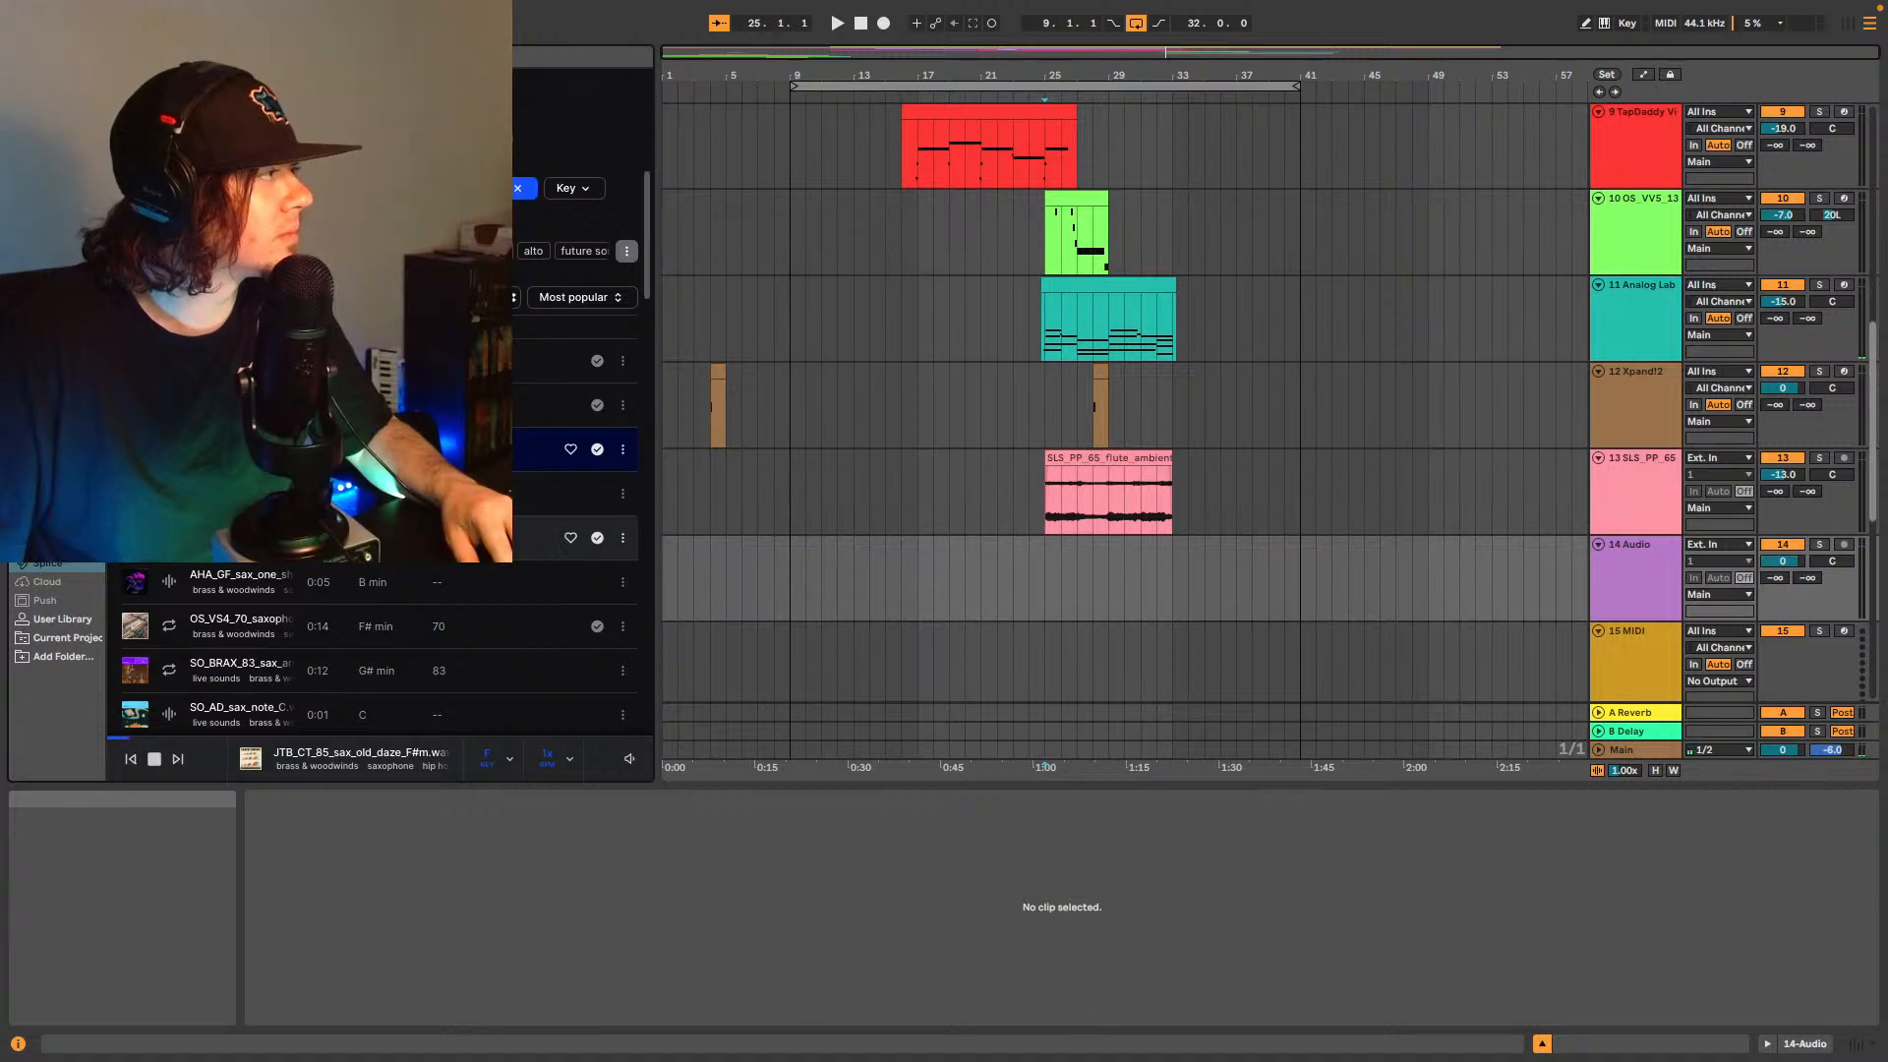
pyautogui.click(550, 538)
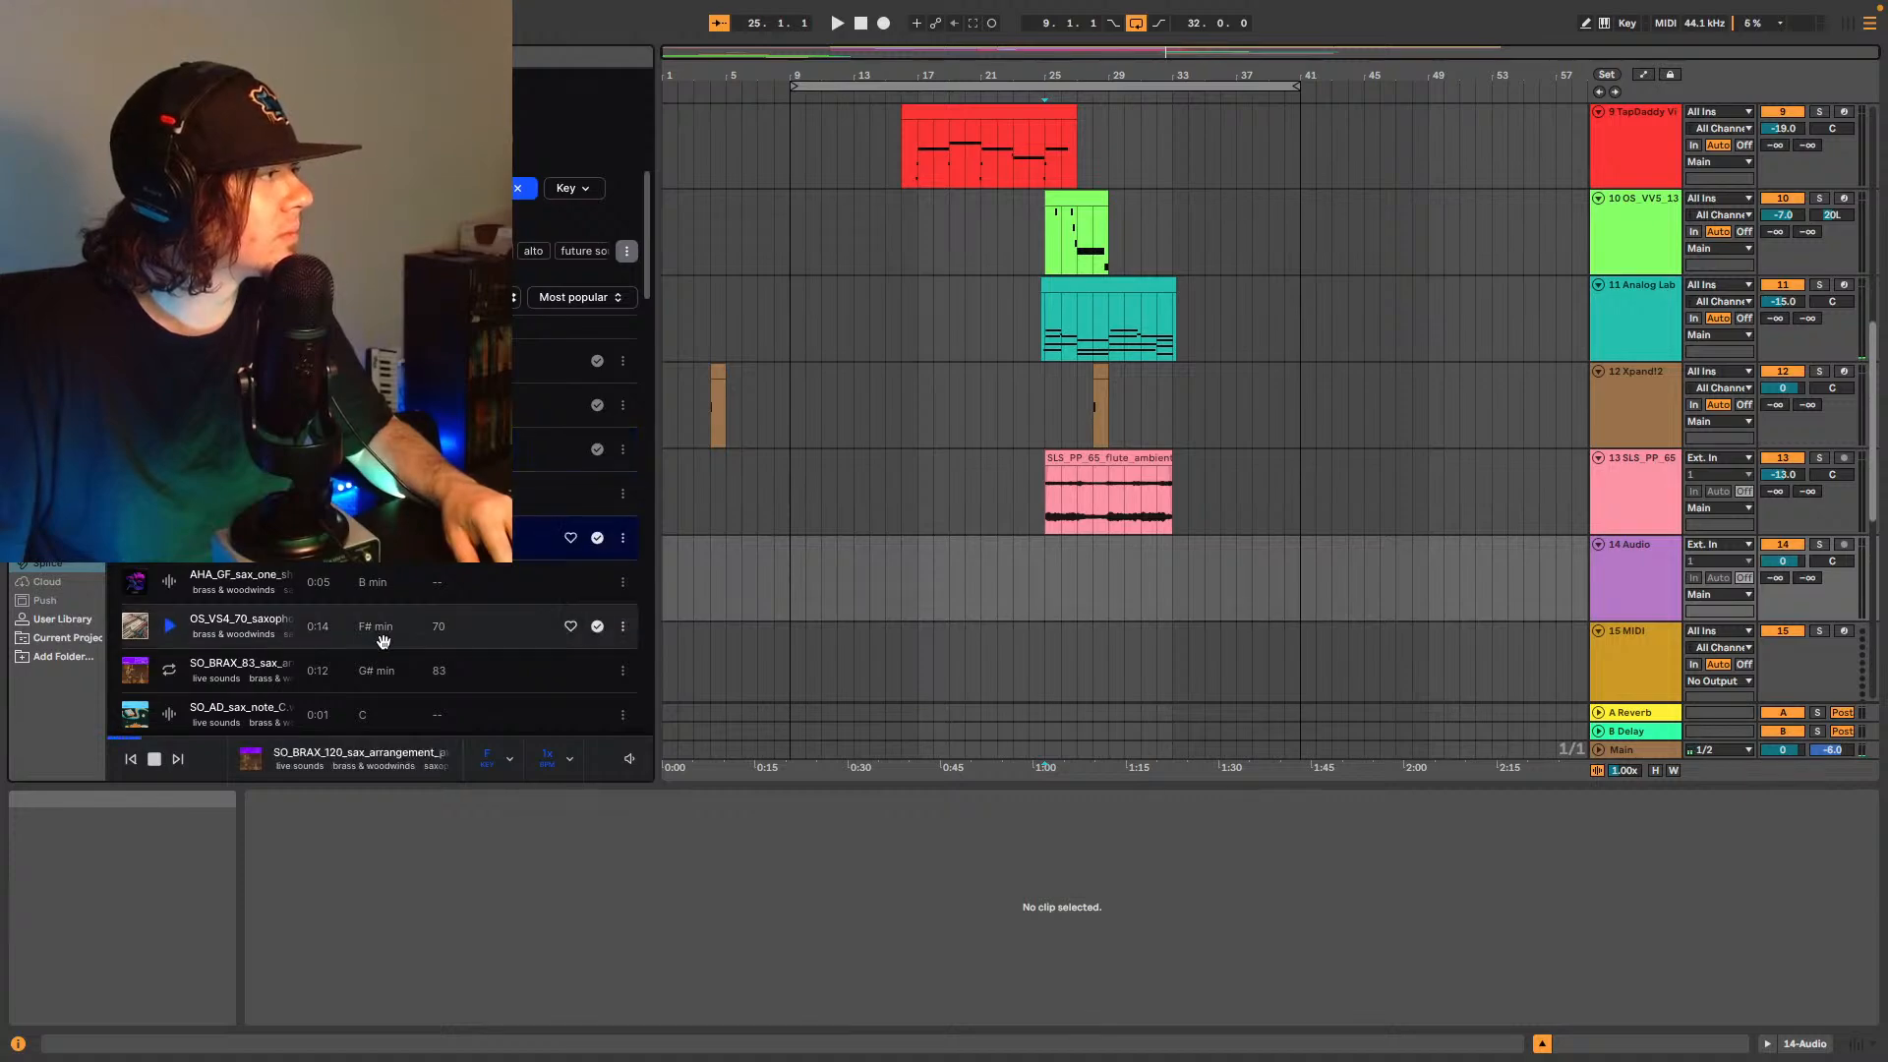
pyautogui.click(171, 583)
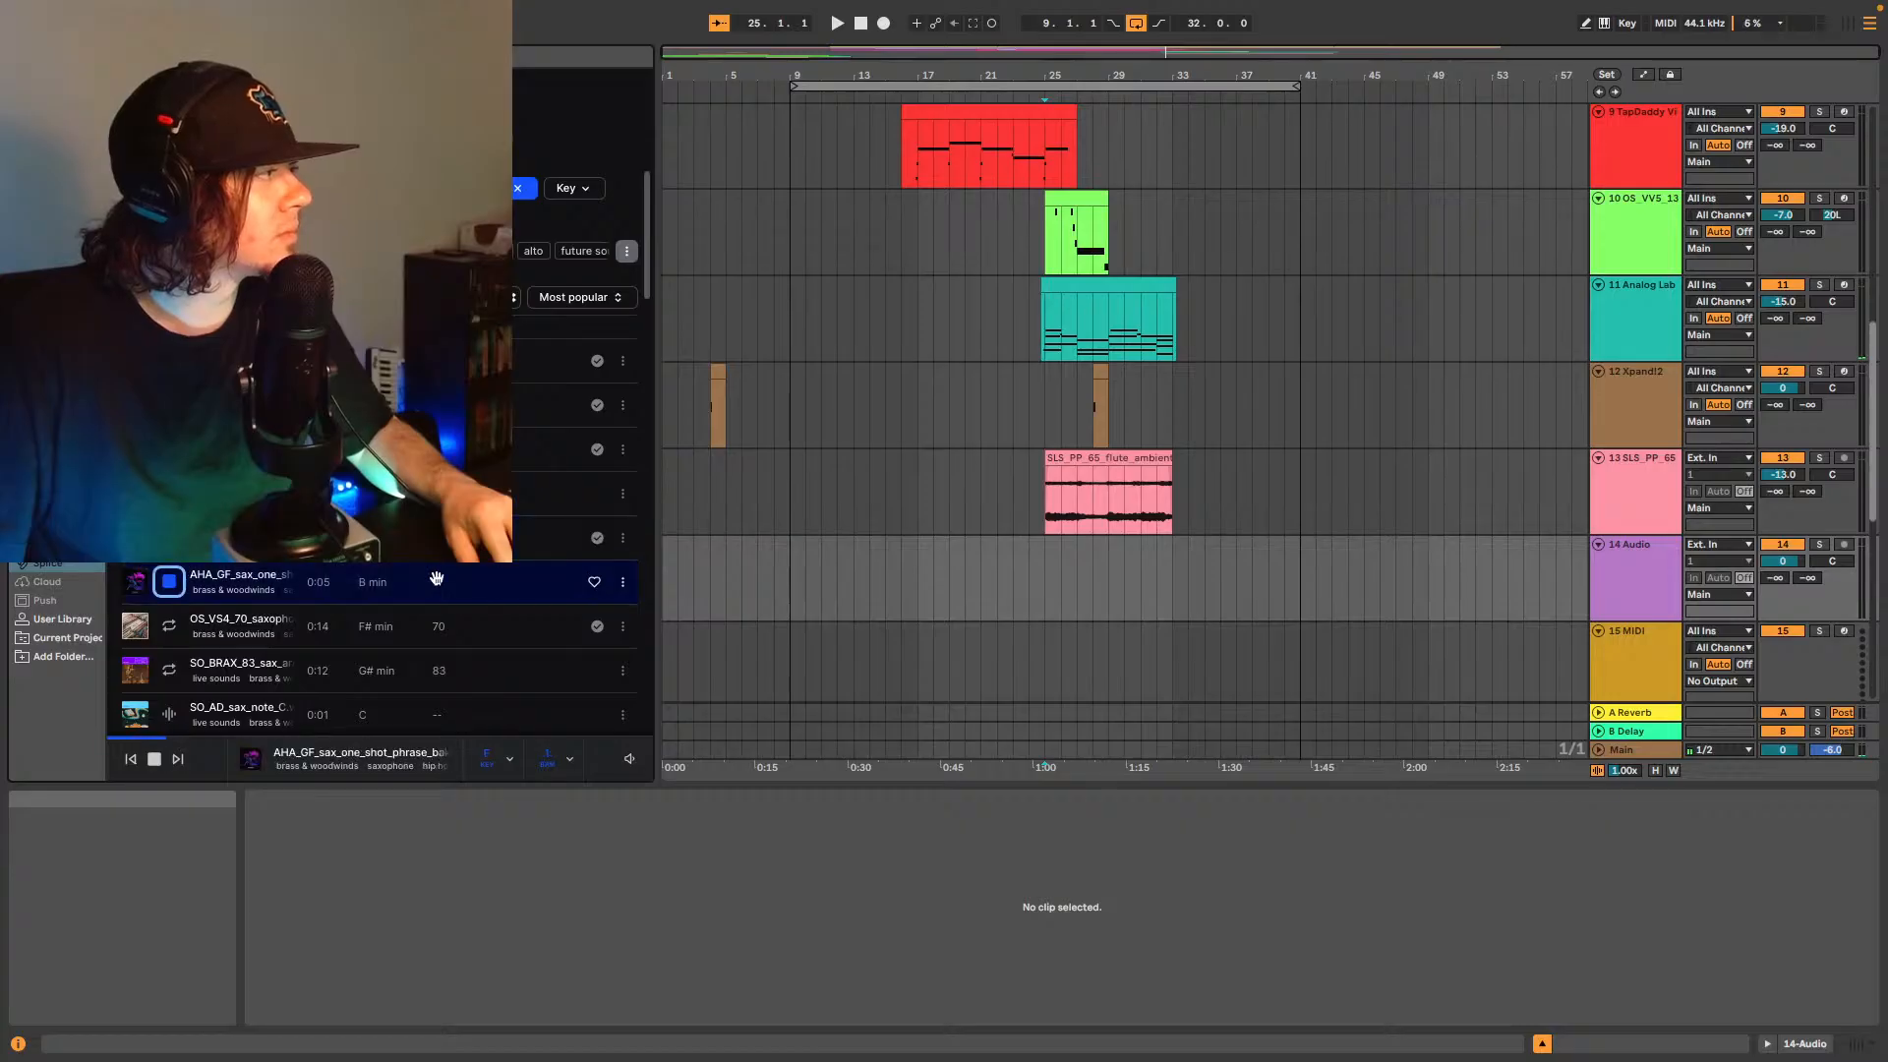
# - Place the AHA_GF_sax_one_shot_phrase sample on the empty audio track at bar 29 and set its track volume to -17 dB
pyautogui.click(1048, 584)
pyautogui.press('space')
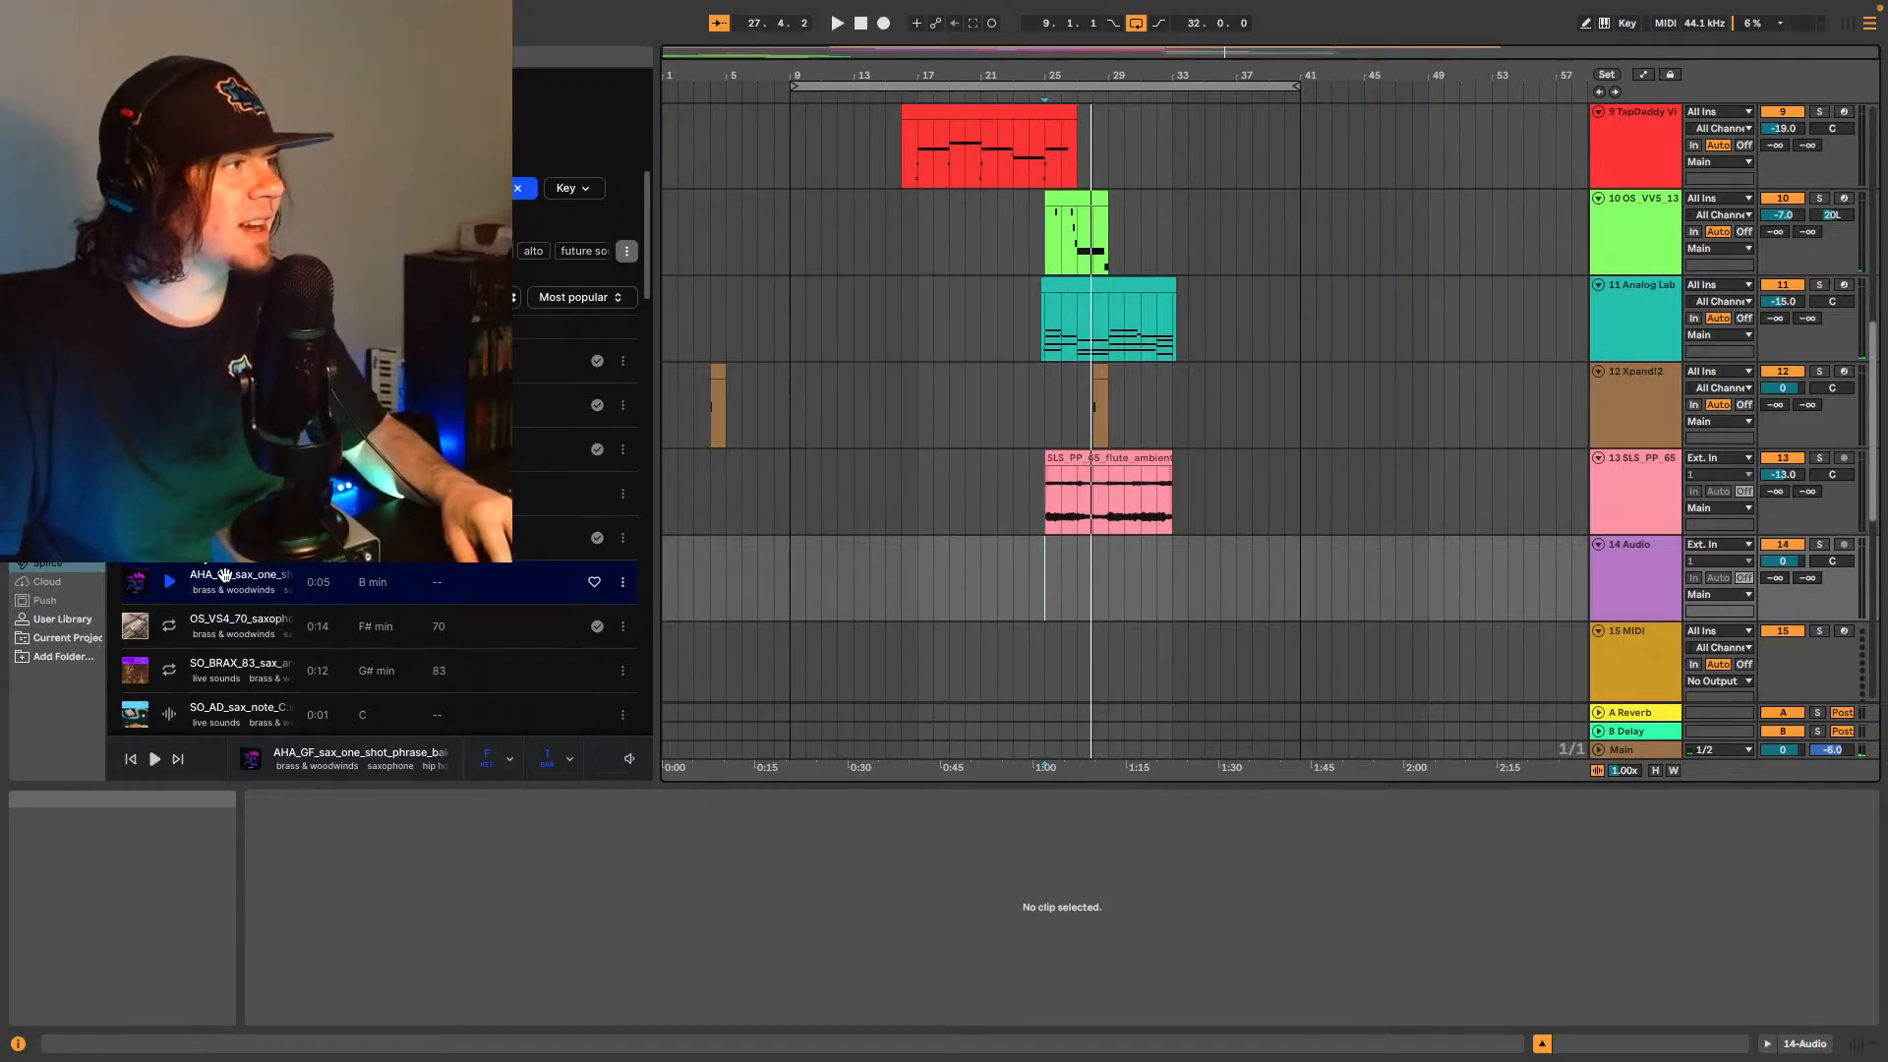
pyautogui.moveTo(224, 575); pyautogui.dragTo(1134, 584)
pyautogui.press('space')
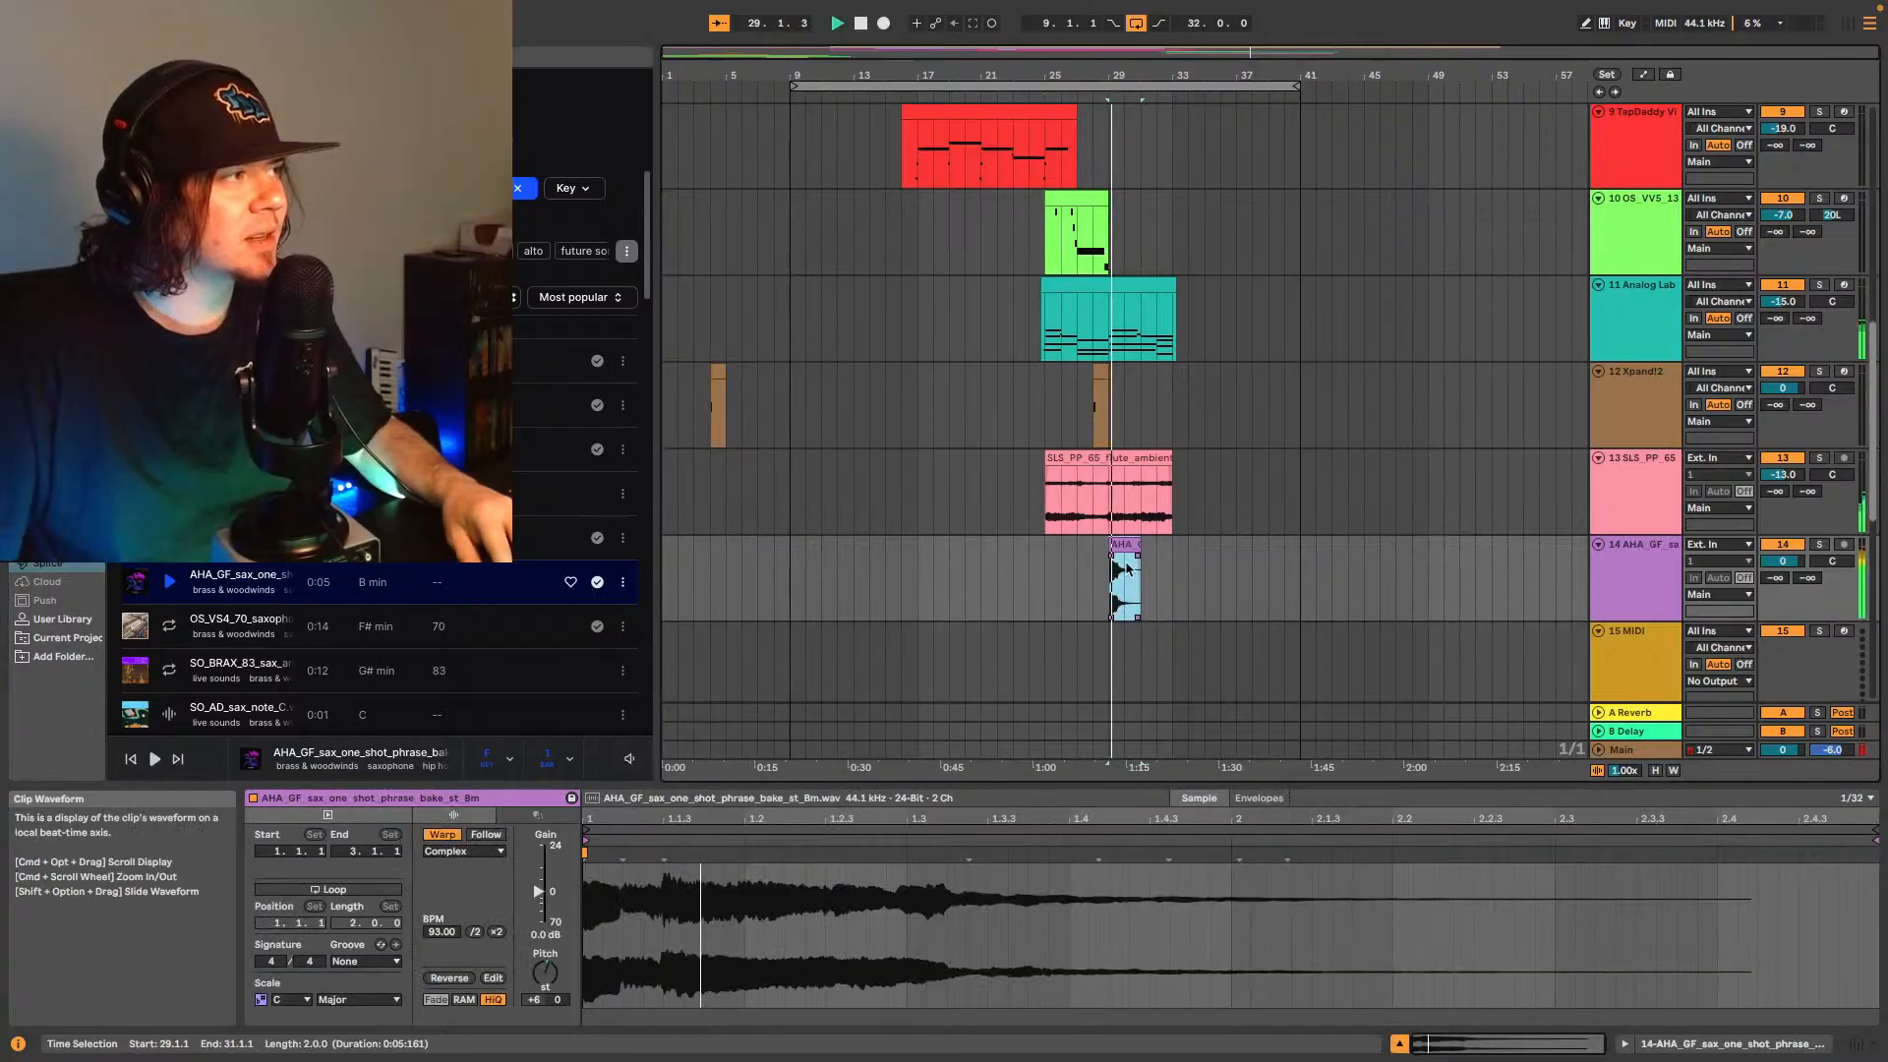
pyautogui.moveTo(1782, 567); pyautogui.dragTo(1780, 569)
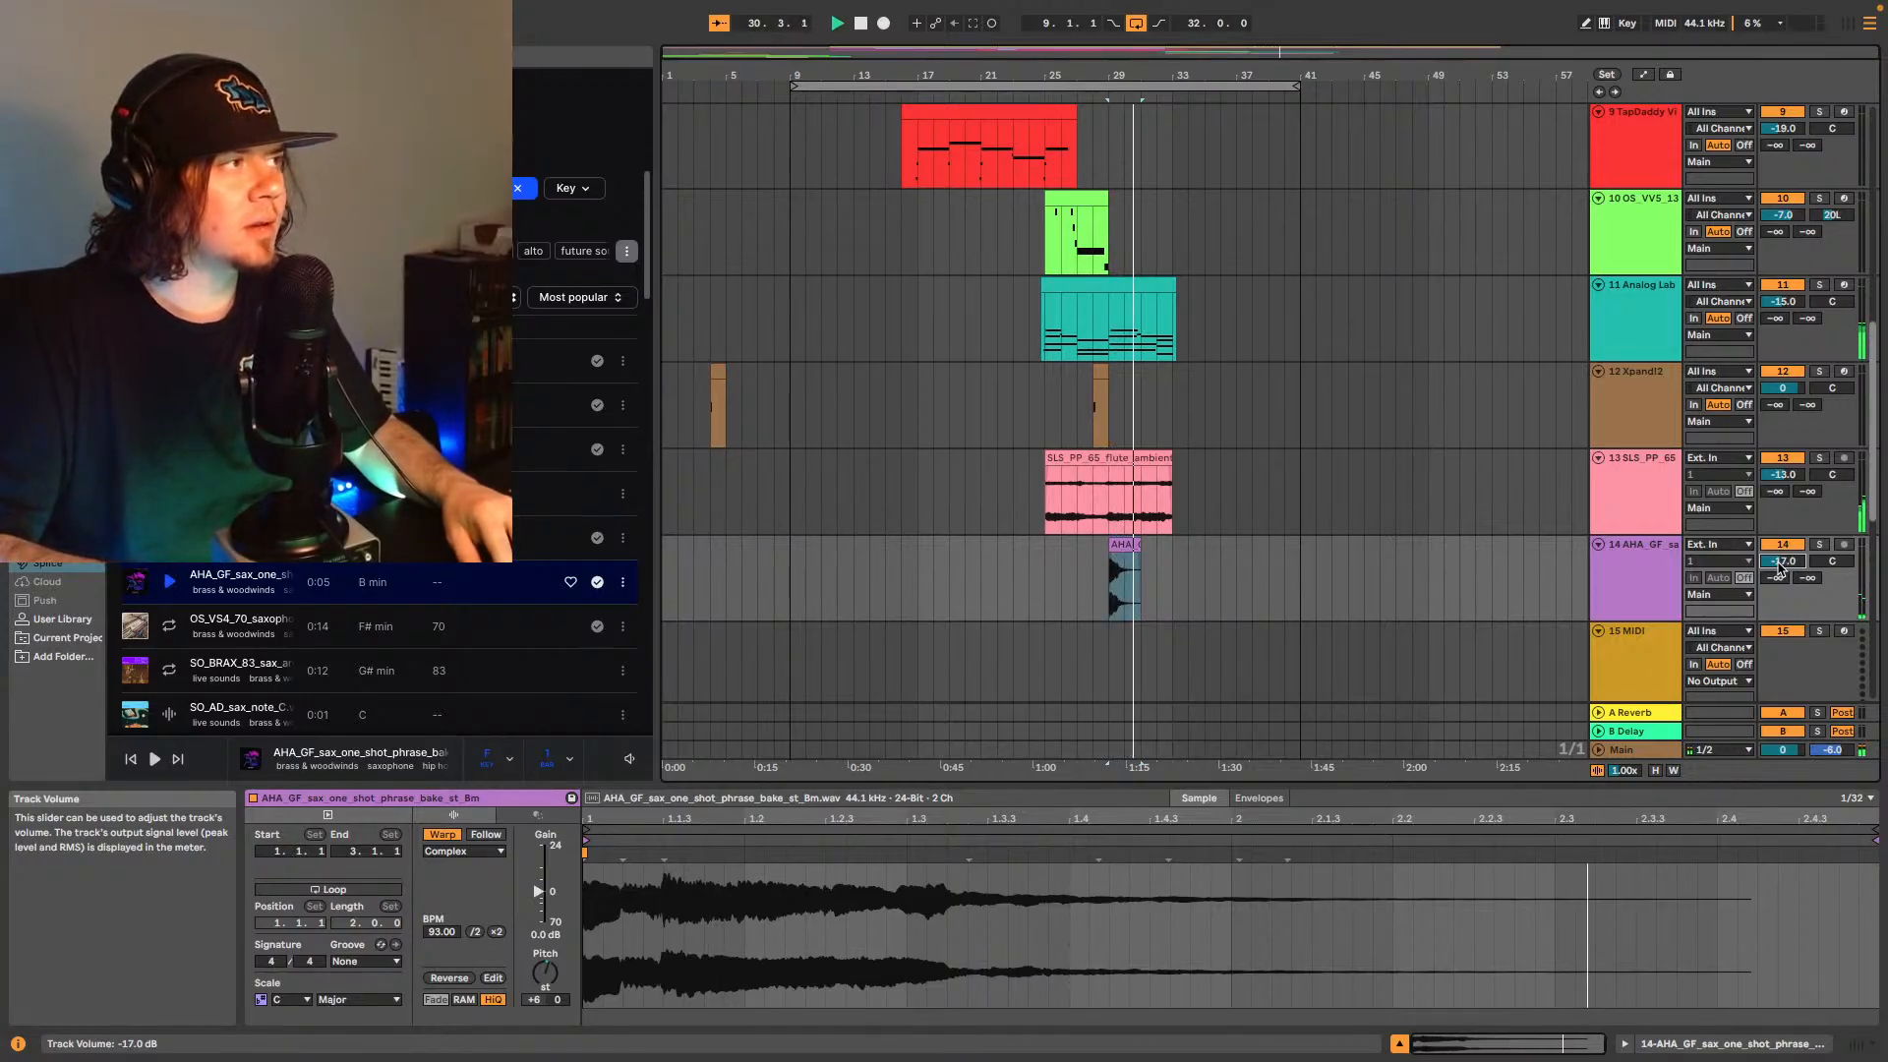
pyautogui.press('space')
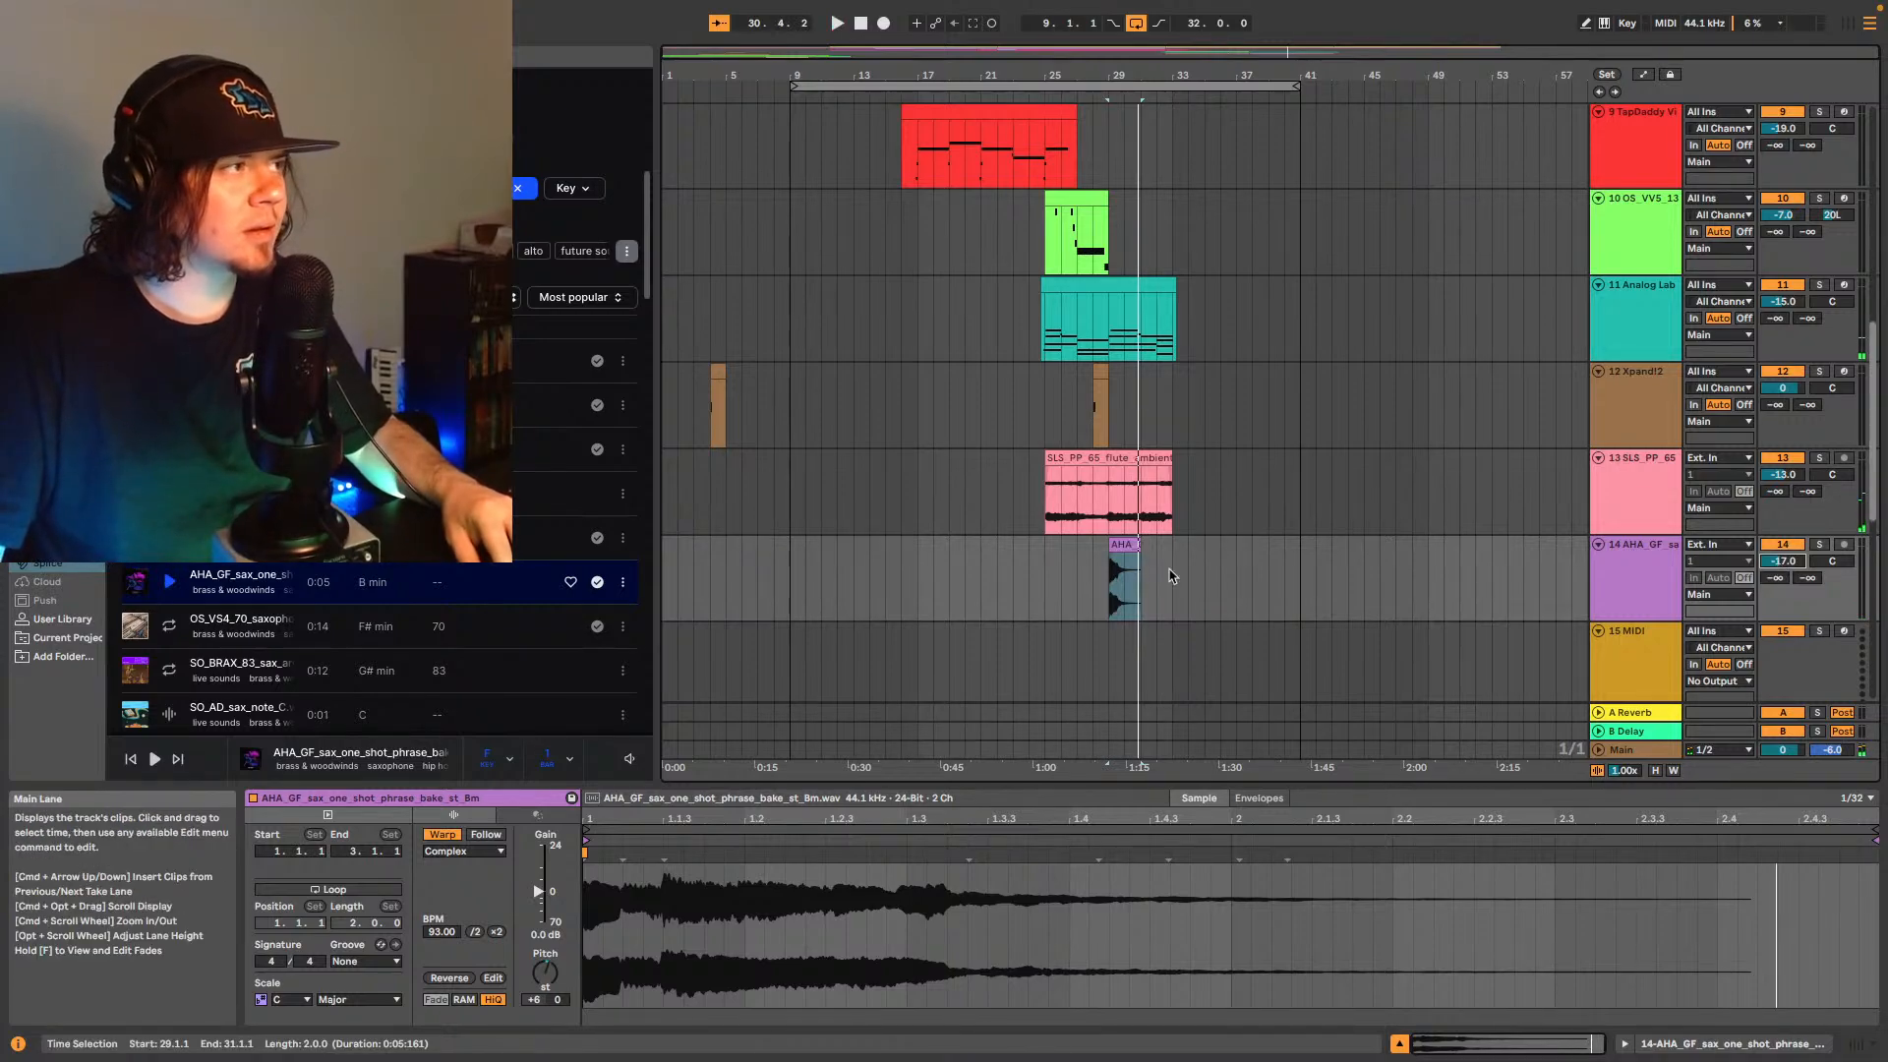
# - Add the Delay effect to the AHA_GF sax track and play the sax clip from bar 29
pyautogui.click(1671, 610)
pyautogui.click(1782, 1048)
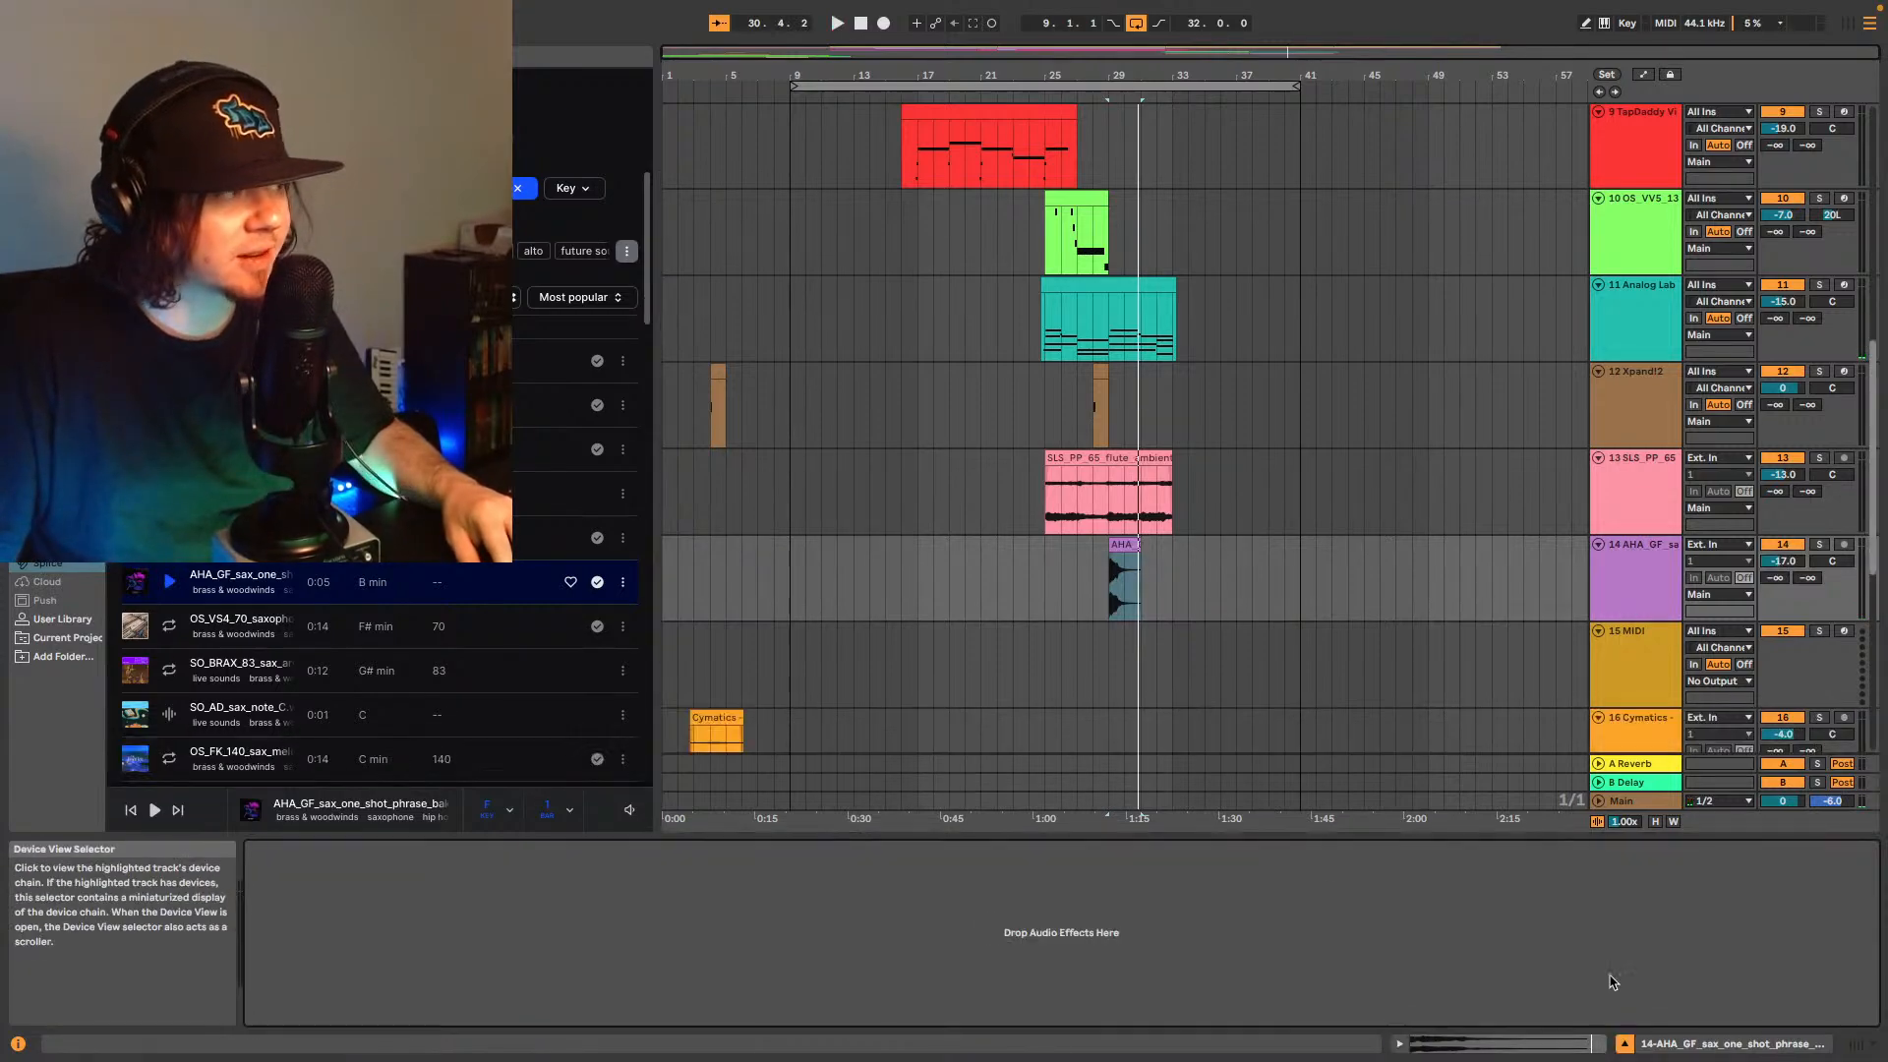
pyautogui.click(61, 329)
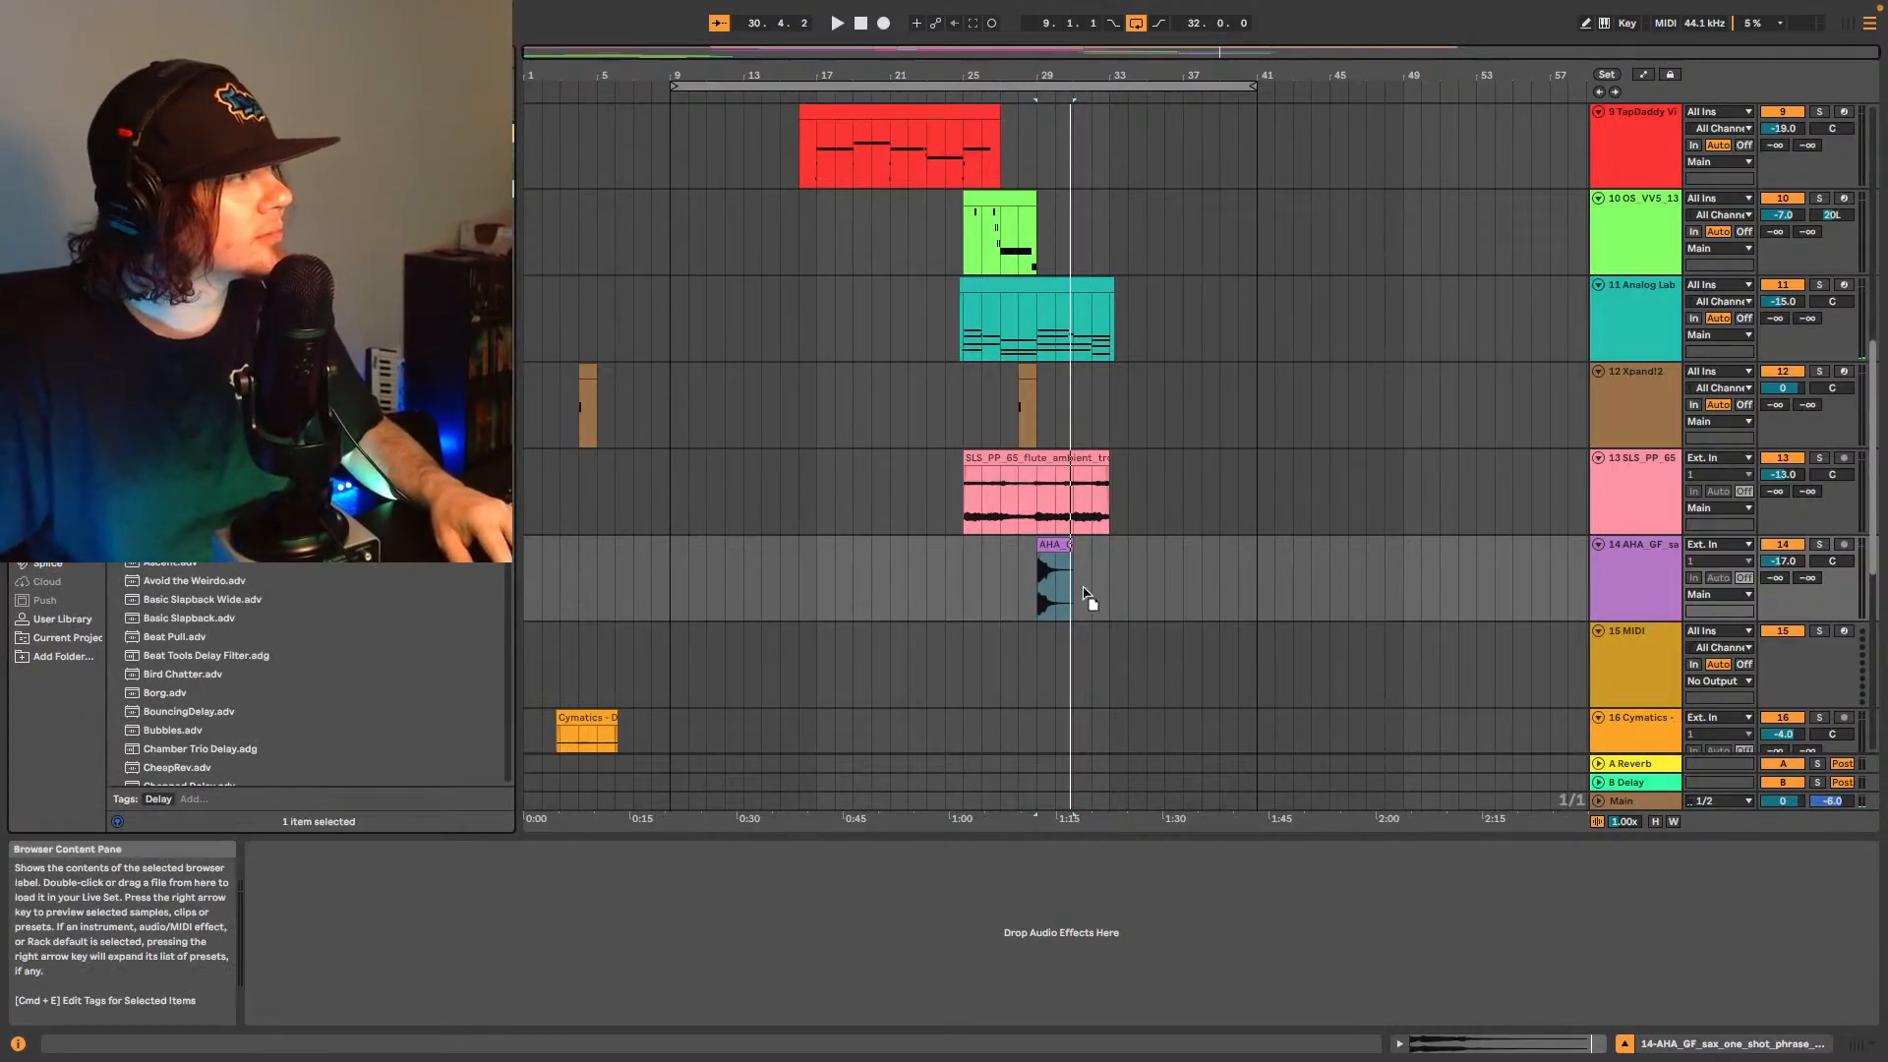
pyautogui.moveTo(1044, 572); pyautogui.dragTo(1046, 574)
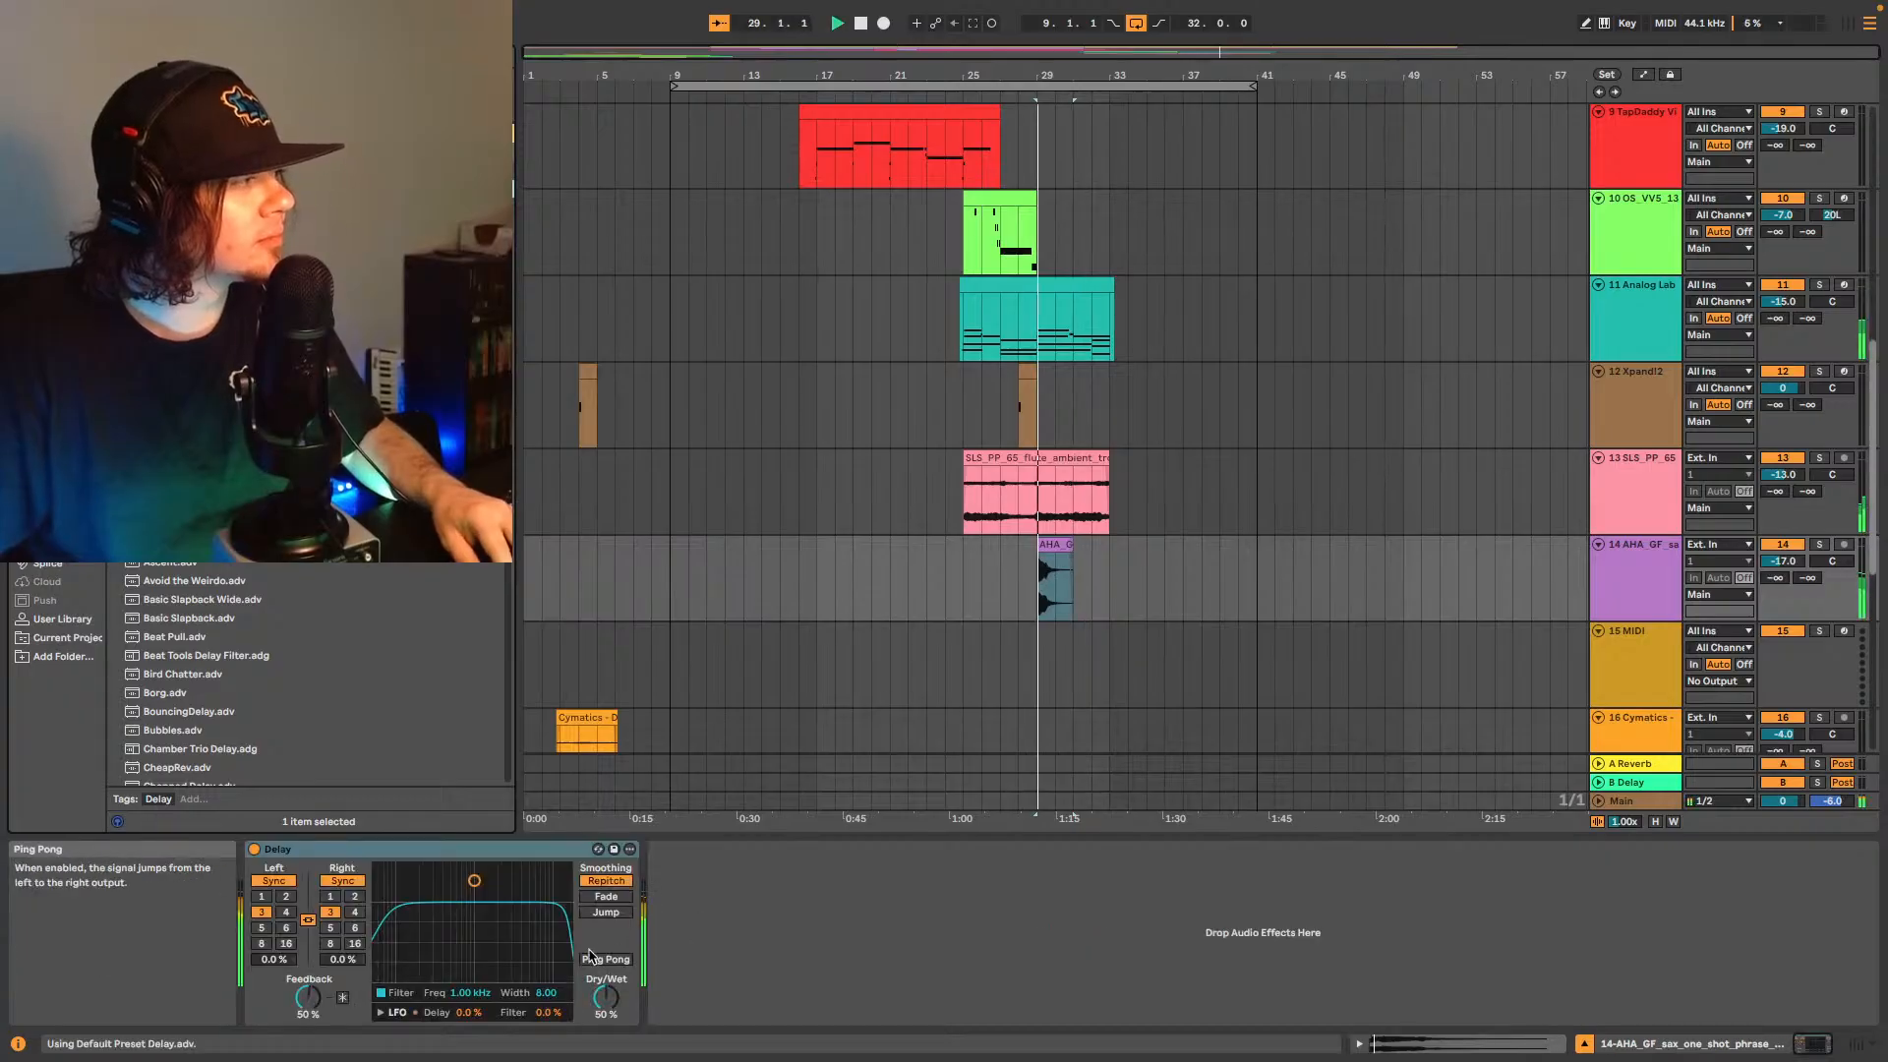
pyautogui.press('space')
# - Set the sax Delay to 4 sixteenths with Ping Pong enabled and 34% dry/wet while playing from bar 29
pyautogui.click(286, 911)
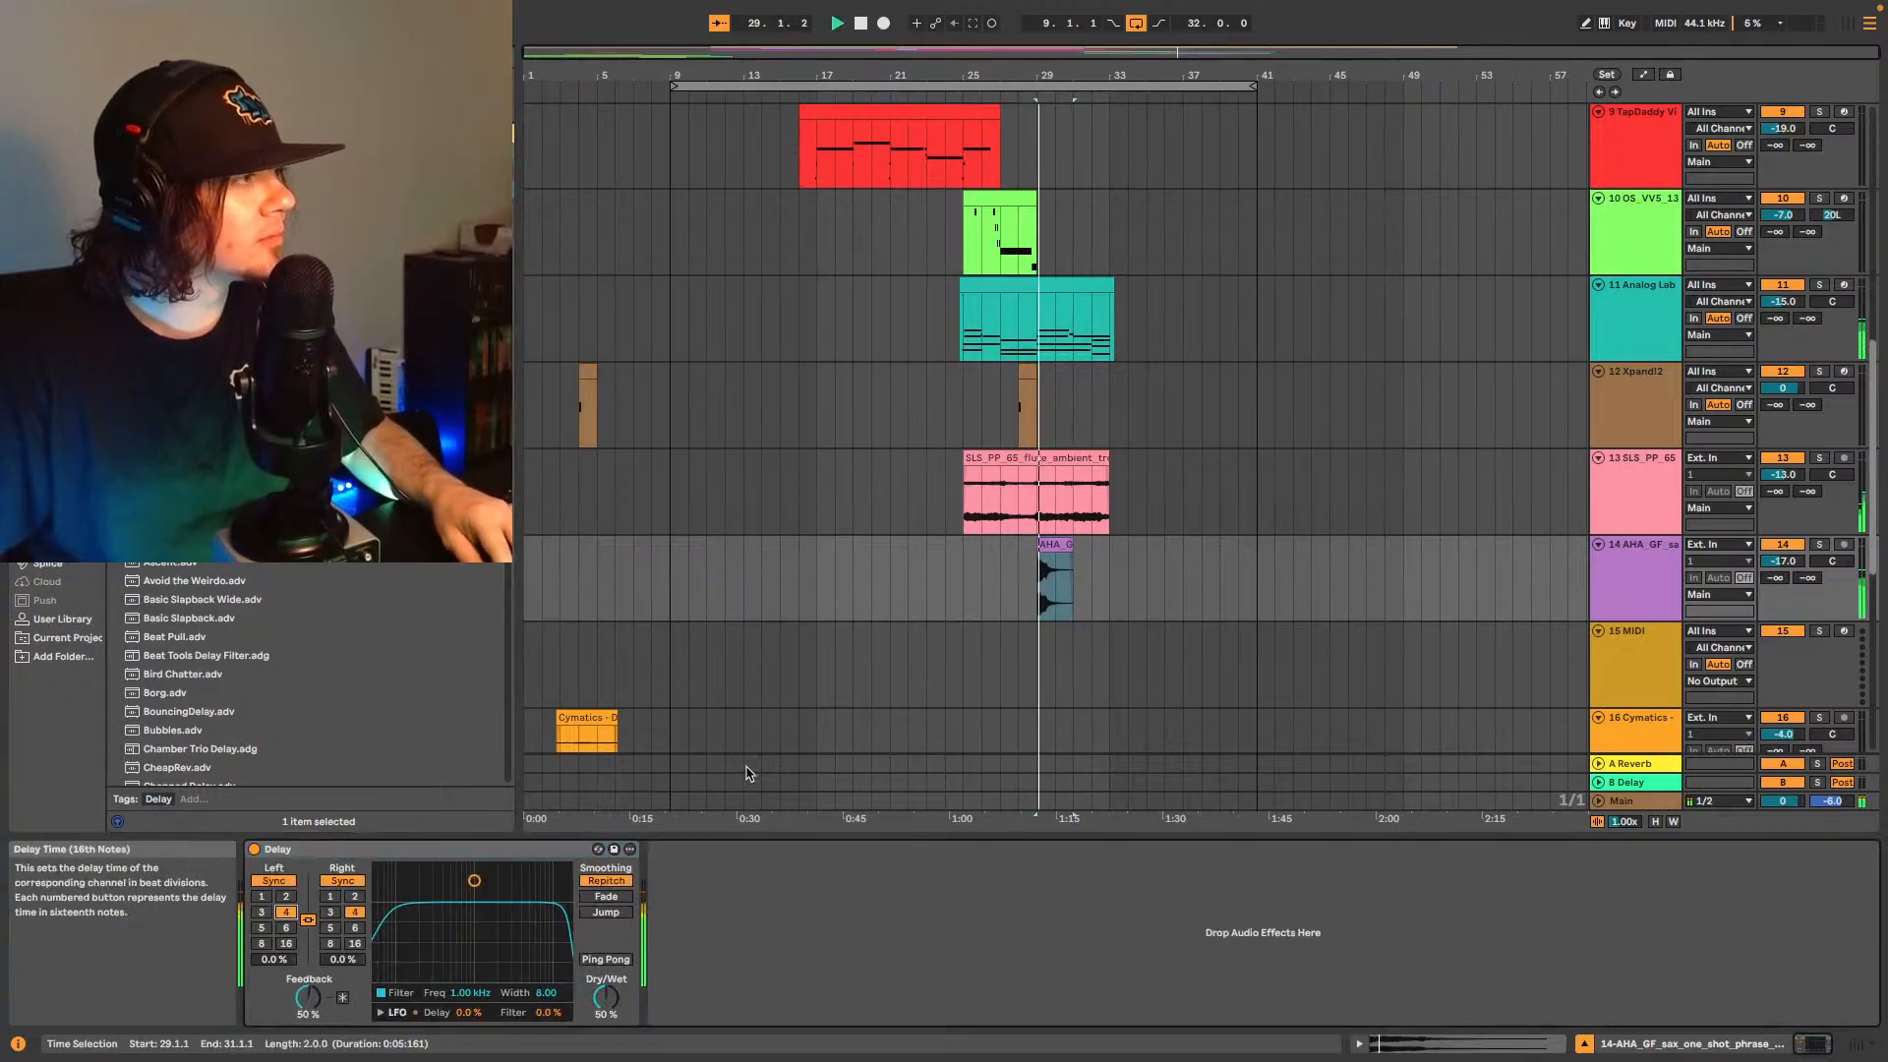
pyautogui.click(607, 959)
pyautogui.press('space')
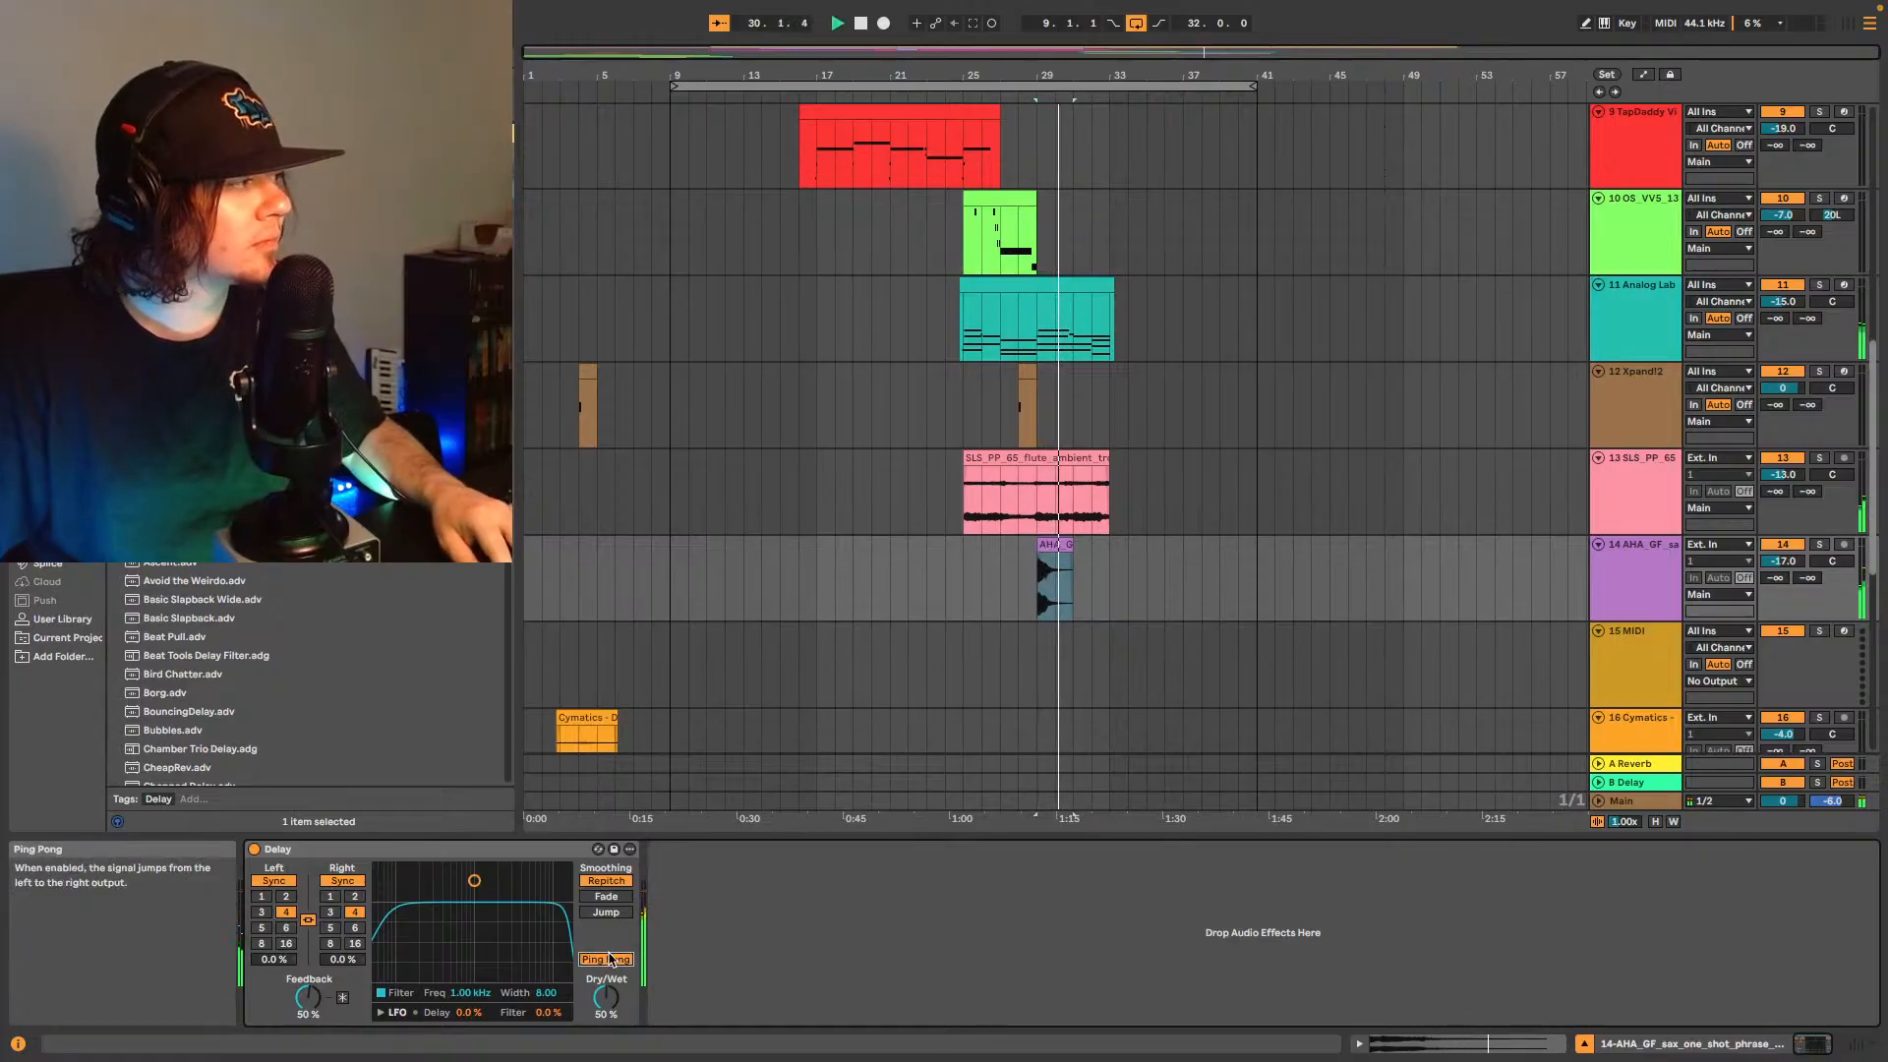
pyautogui.moveTo(606, 997); pyautogui.dragTo(605, 1003)
pyautogui.press('space')
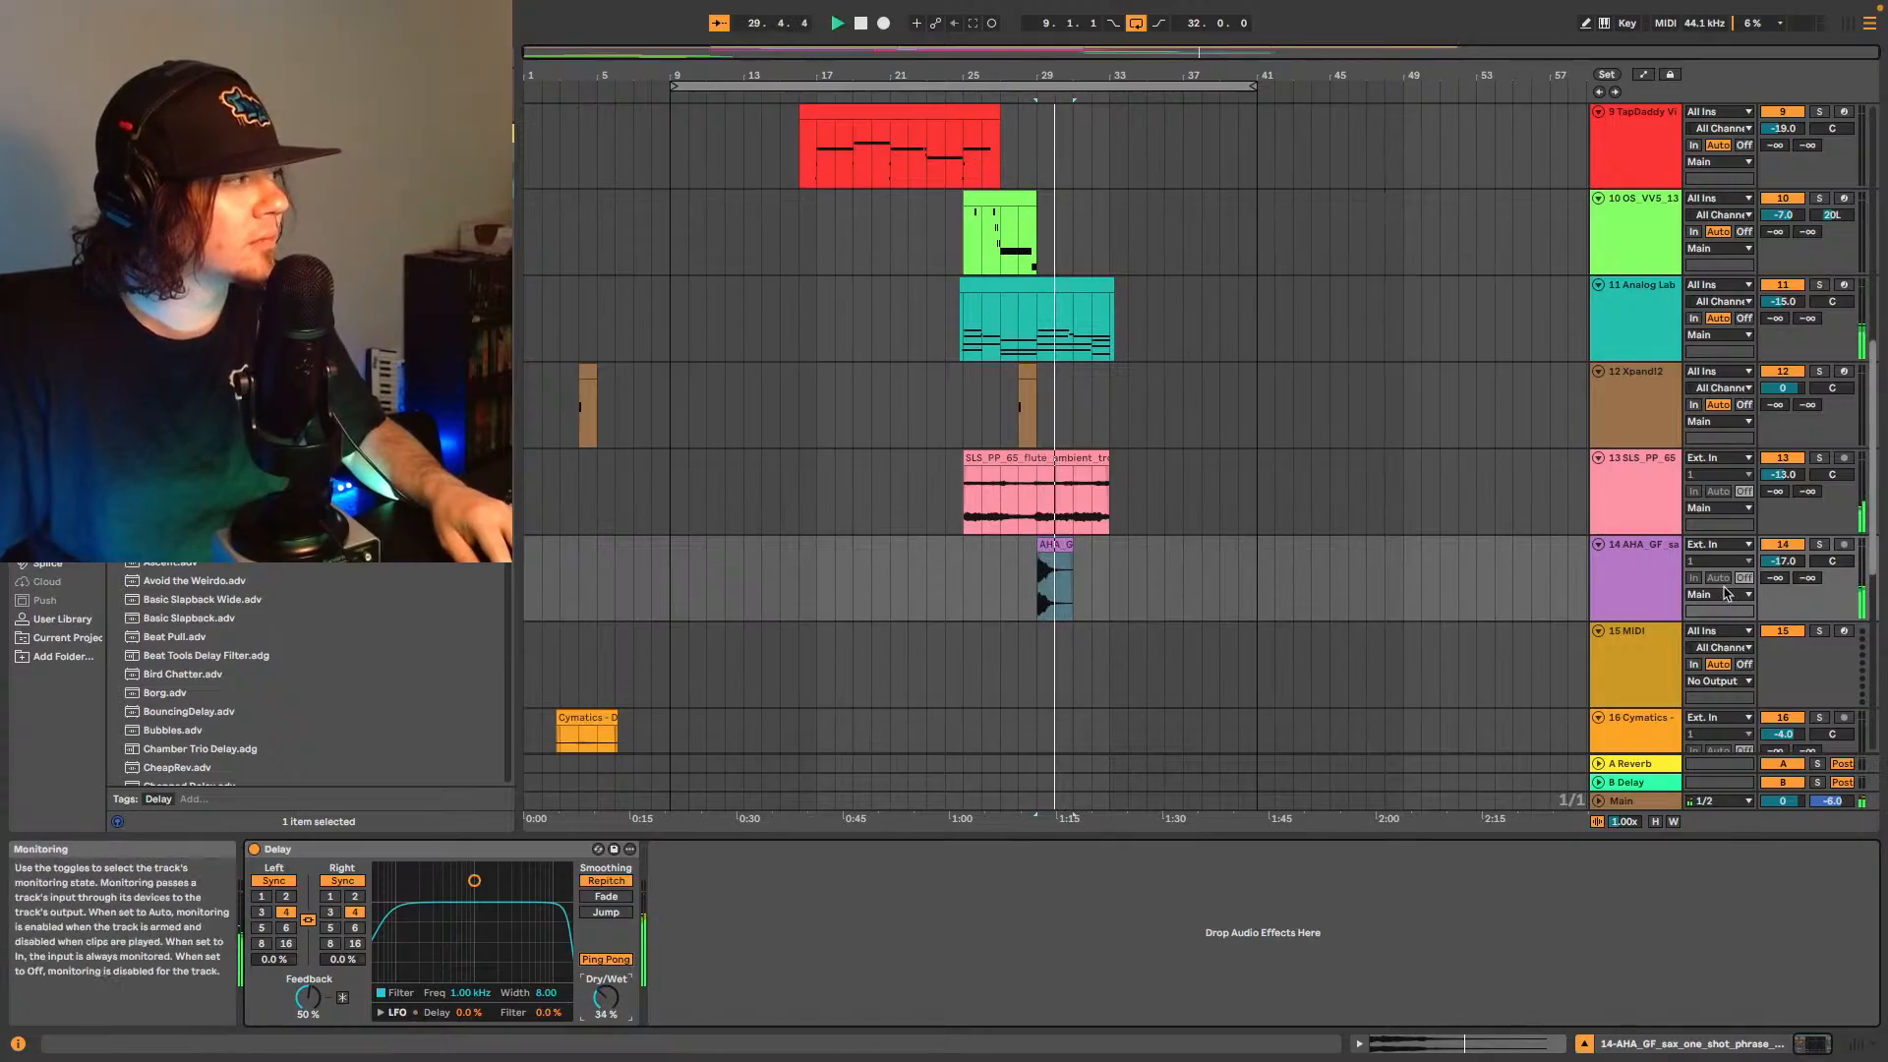
# - Try to automate the sax Delay's left delay time, dropping it from 4 to 2 sixteenths at bar 30
pyautogui.rightClick(286, 921)
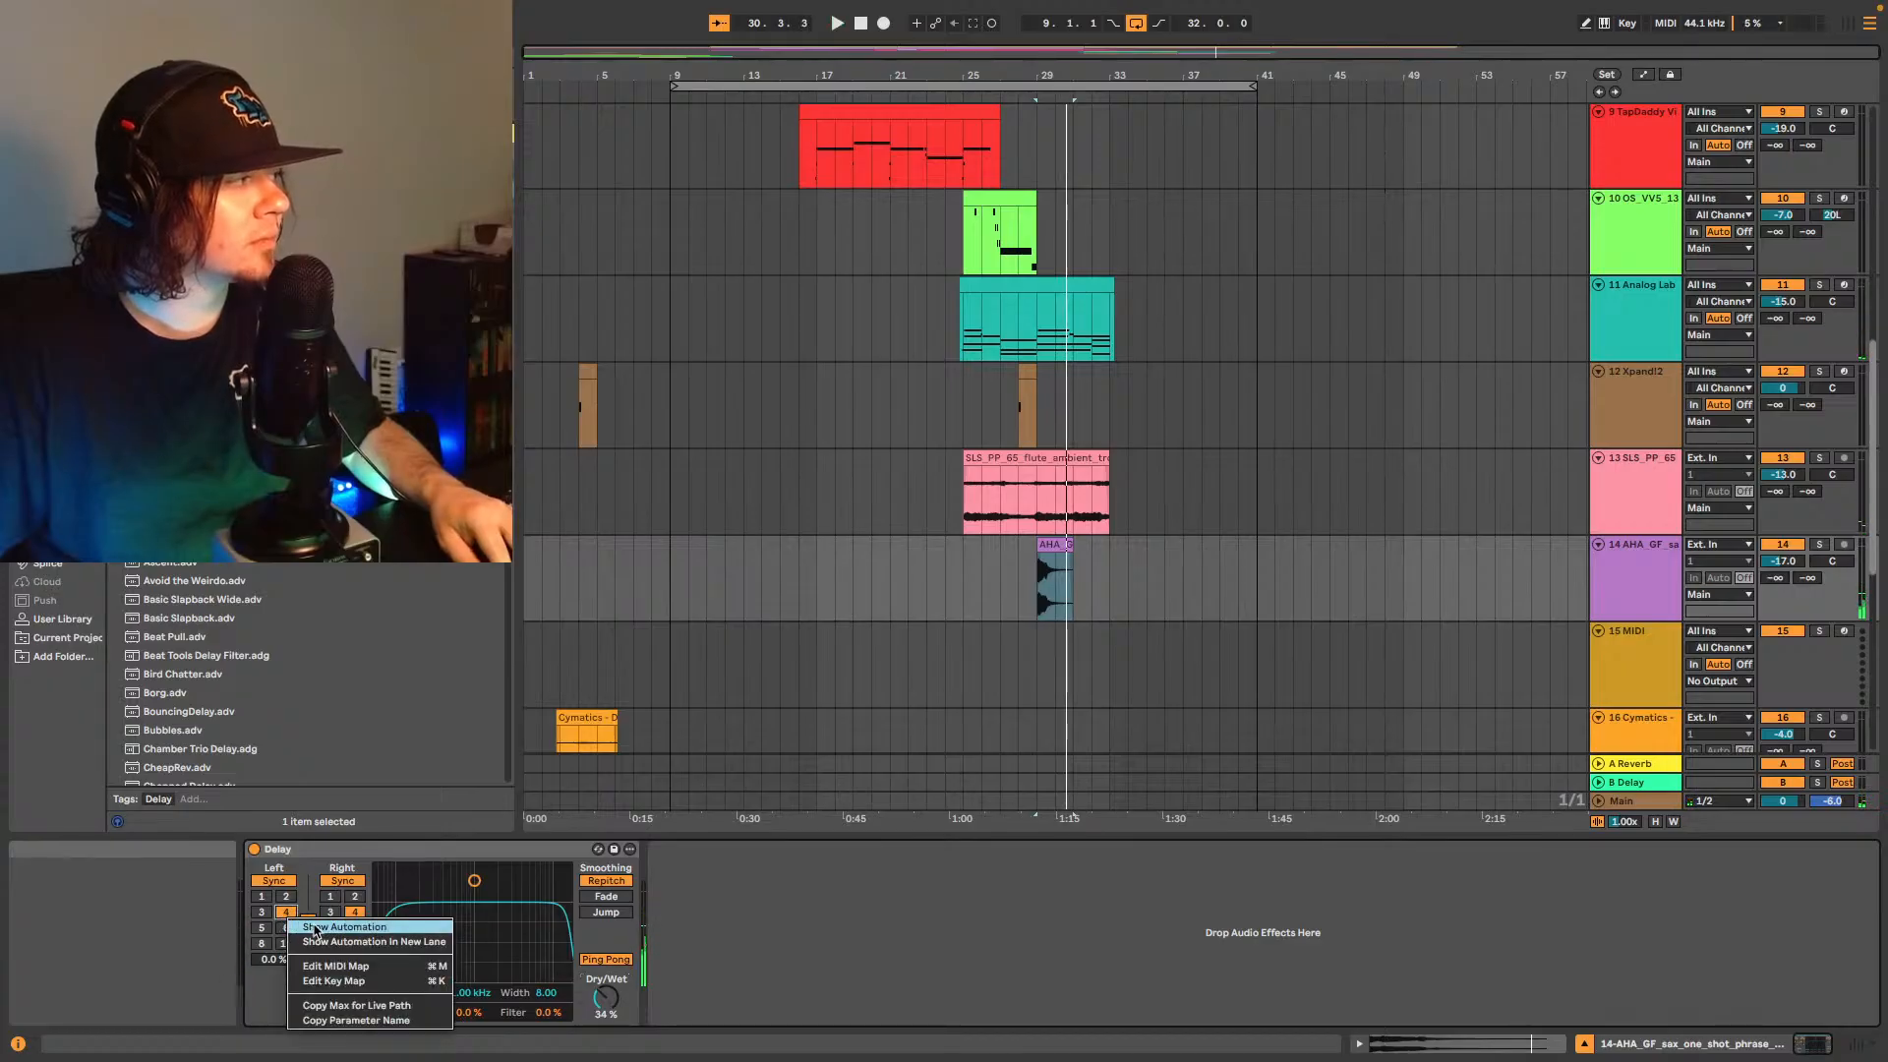
pyautogui.click(317, 934)
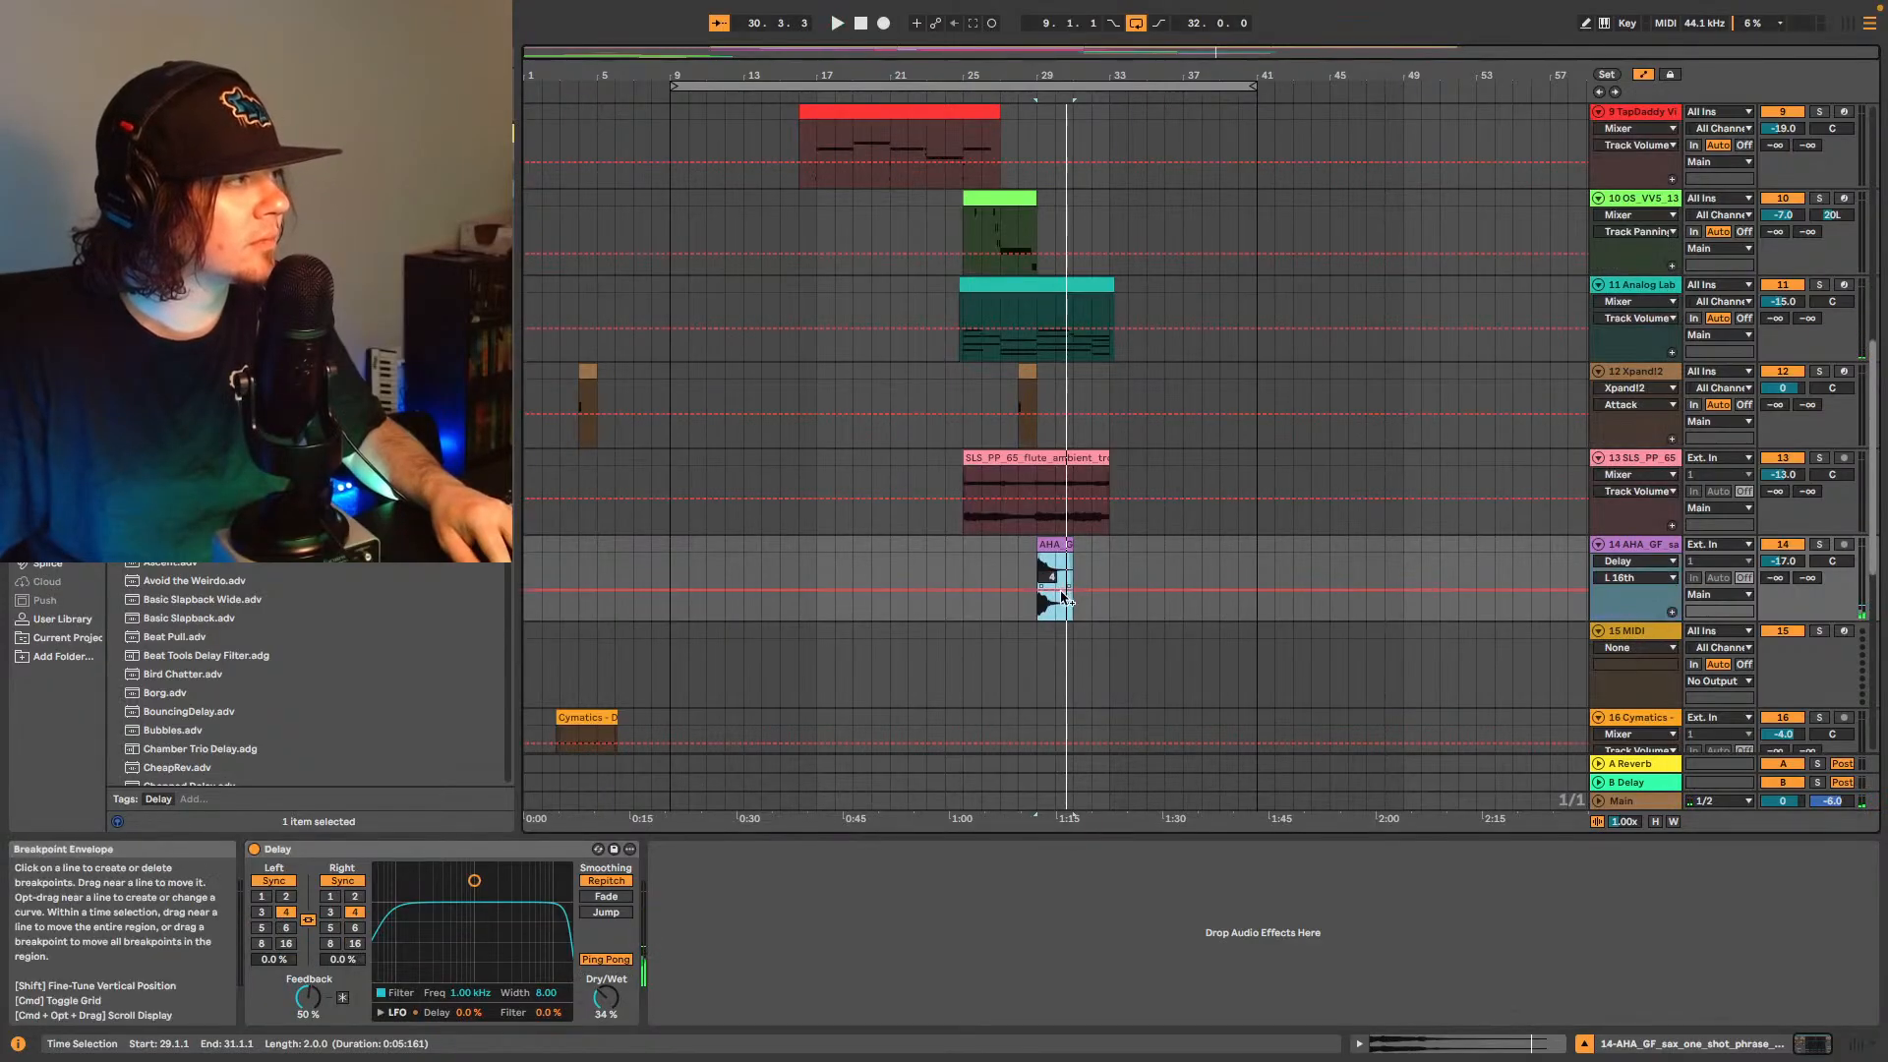
pyautogui.click(1054, 596)
pyautogui.press('space')
pyautogui.moveTo(1072, 590); pyautogui.dragTo(1054, 605)
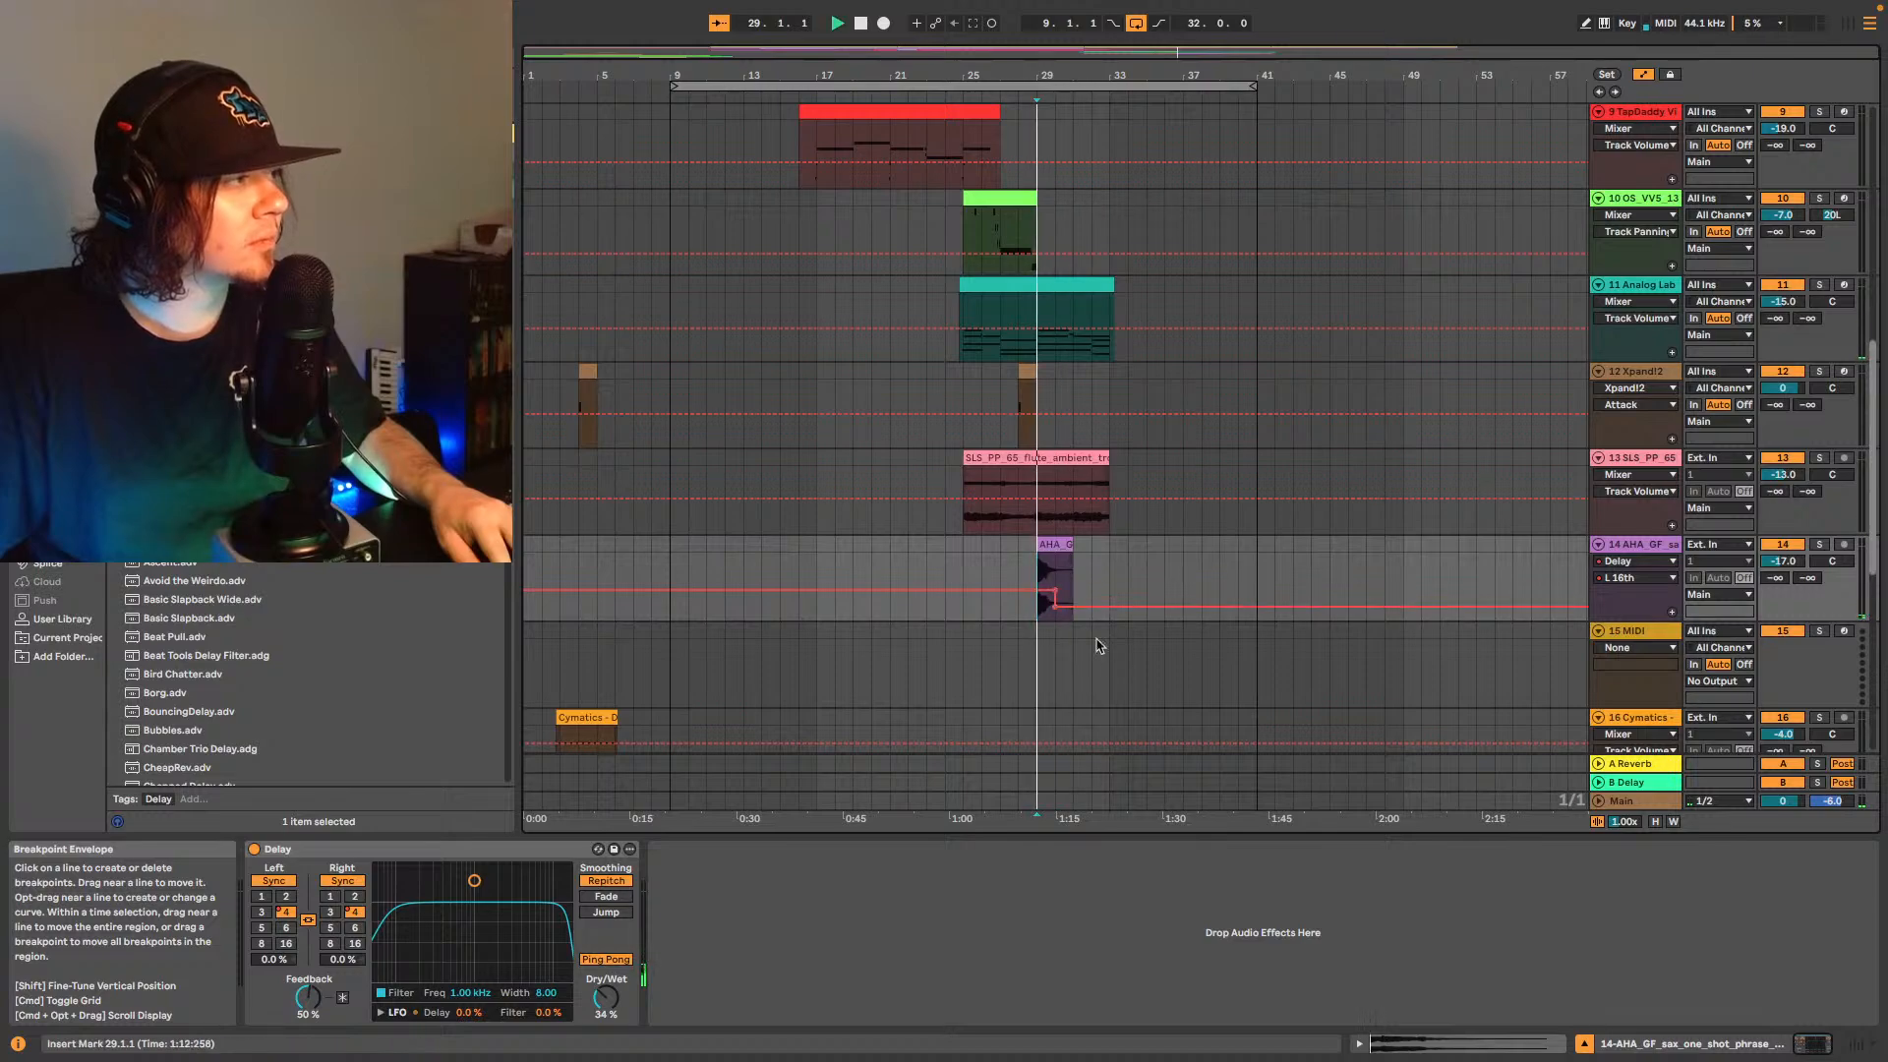
pyautogui.press('space')
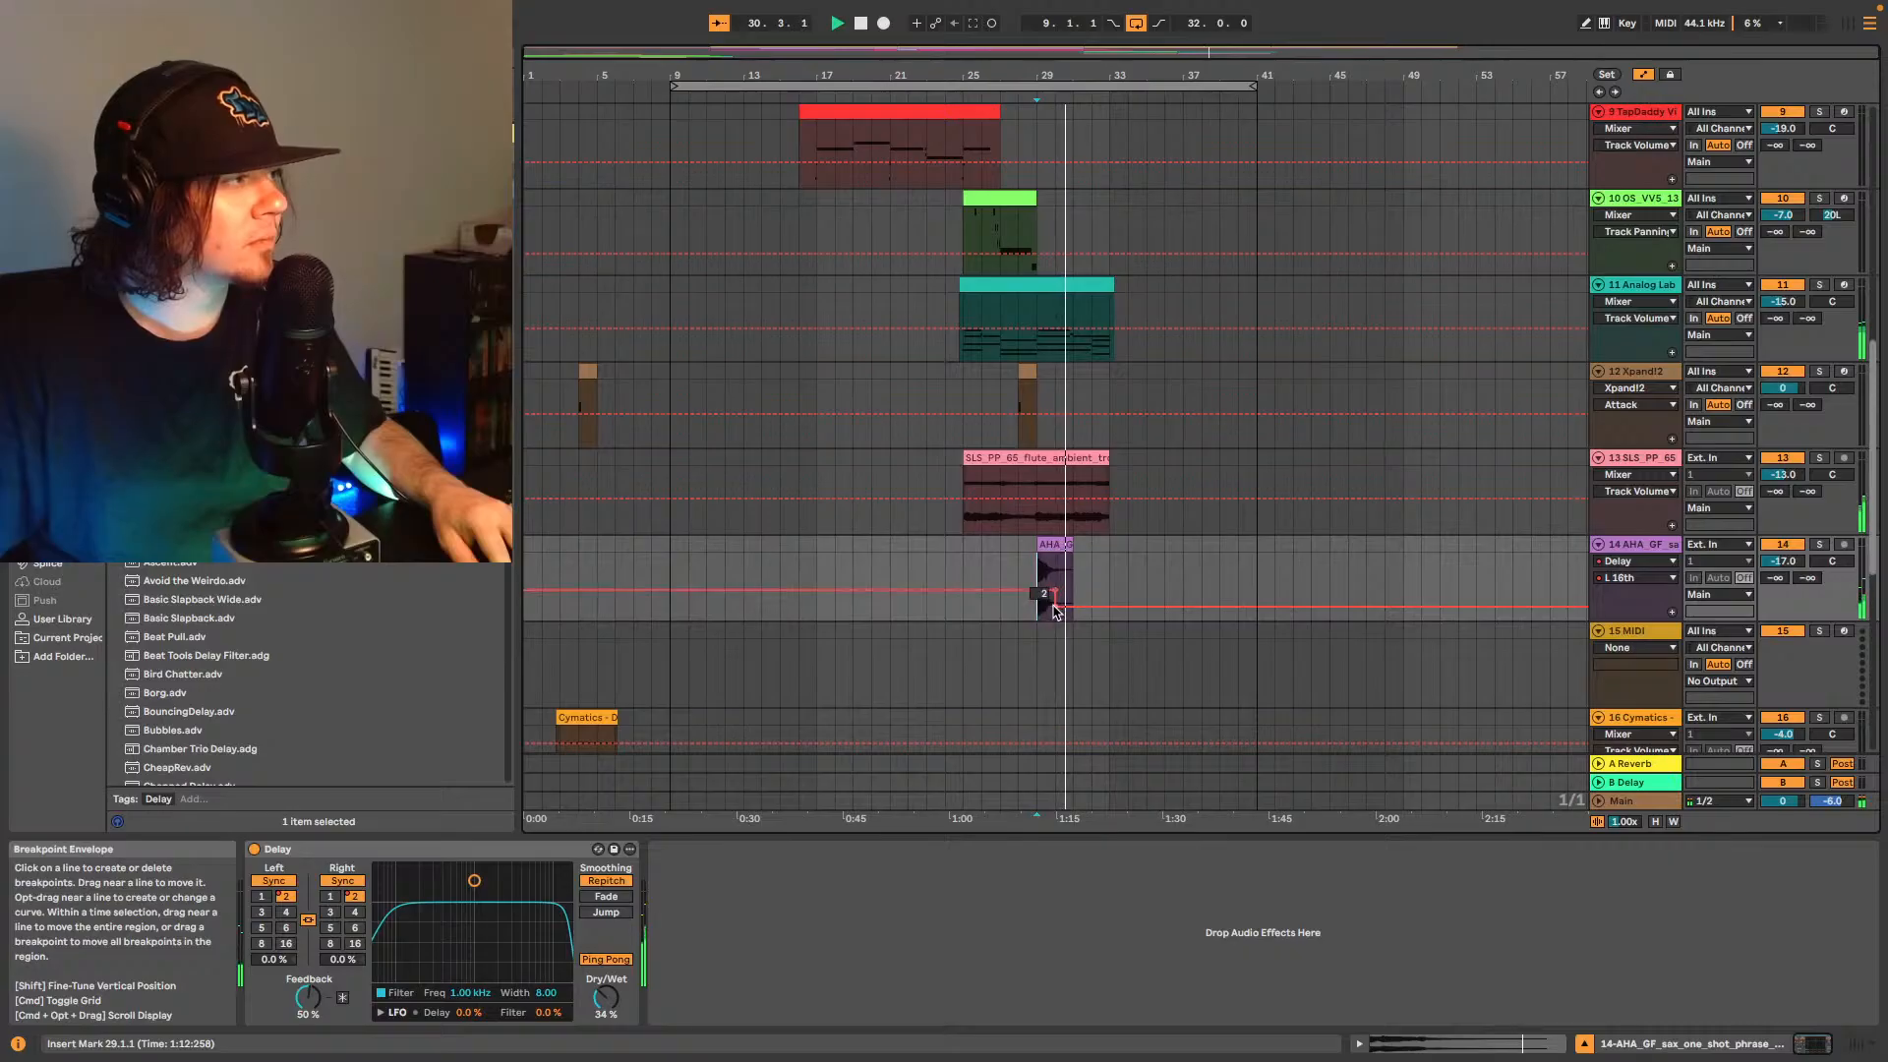
# - Try the delay-time change at other points, settling between bars 29 and 30, and replay the sax clip
pyautogui.moveTo(1101, 51); pyautogui.dragTo(1101, 116)
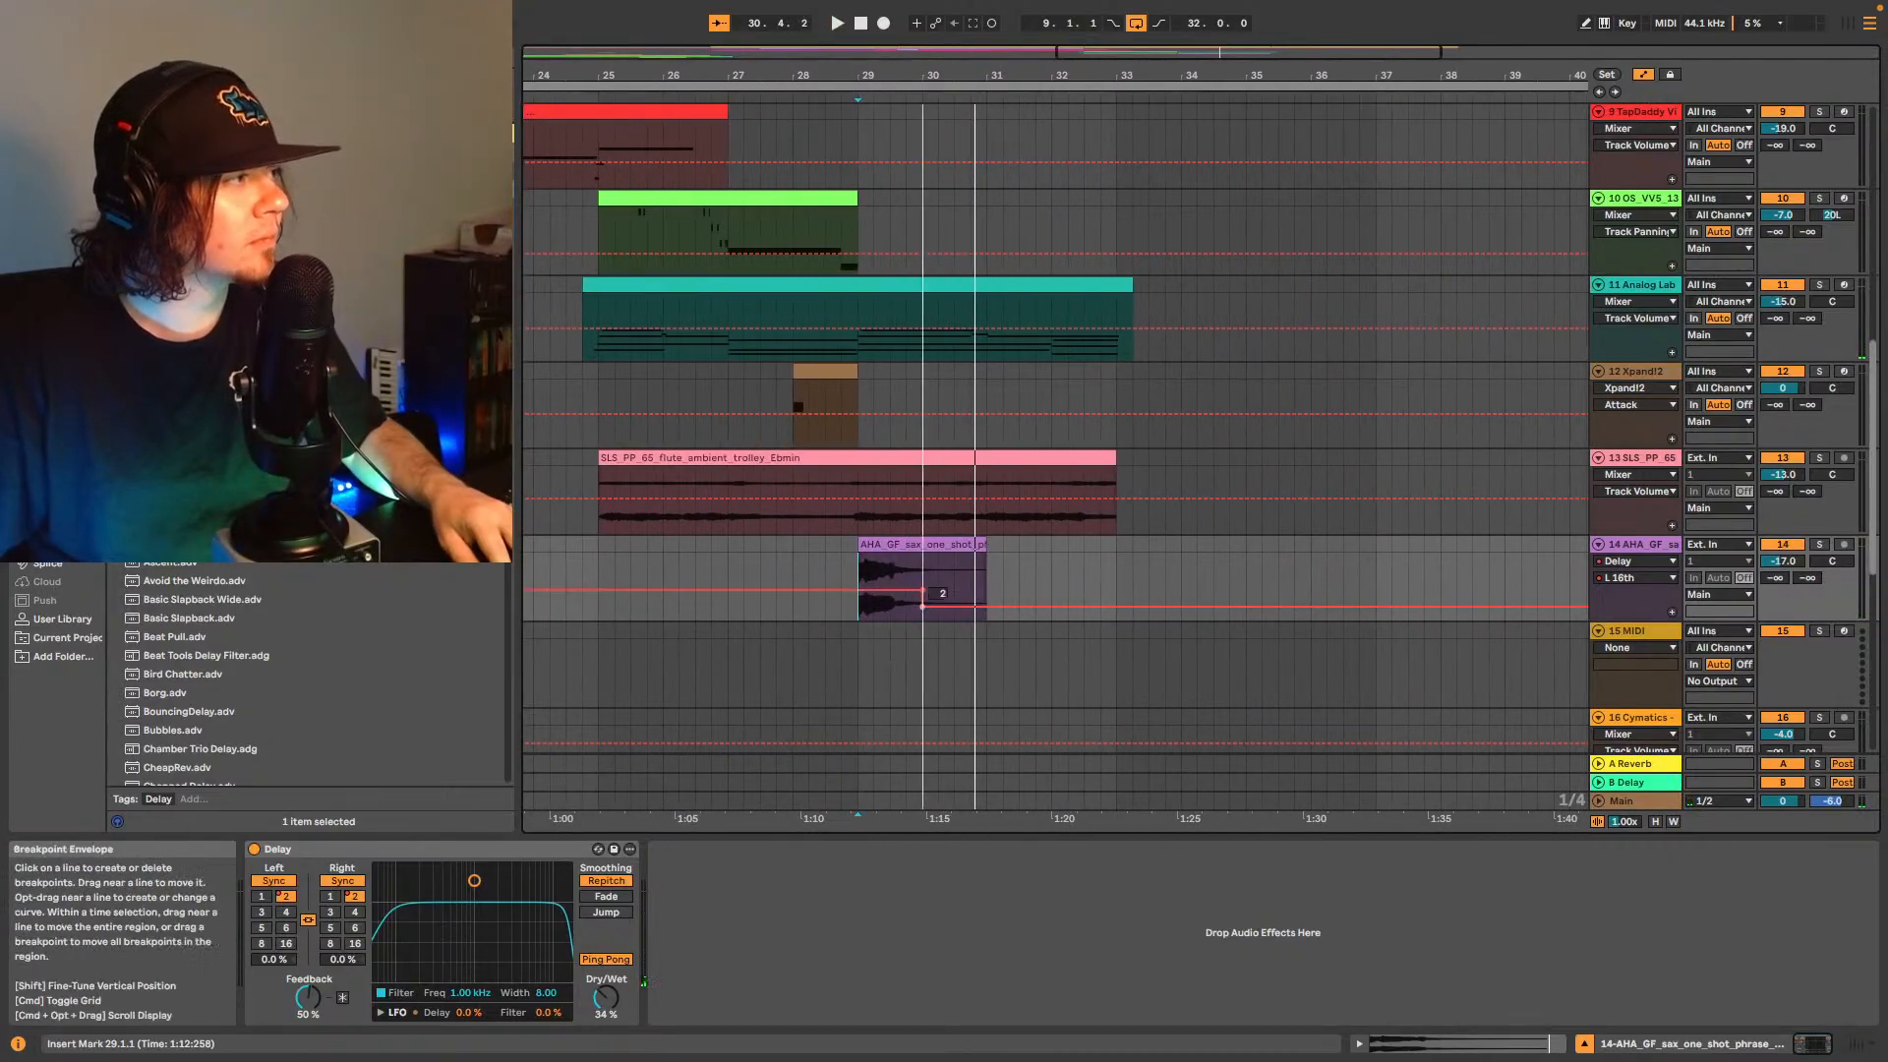
pyautogui.moveTo(923, 606); pyautogui.dragTo(954, 606)
pyautogui.press('space')
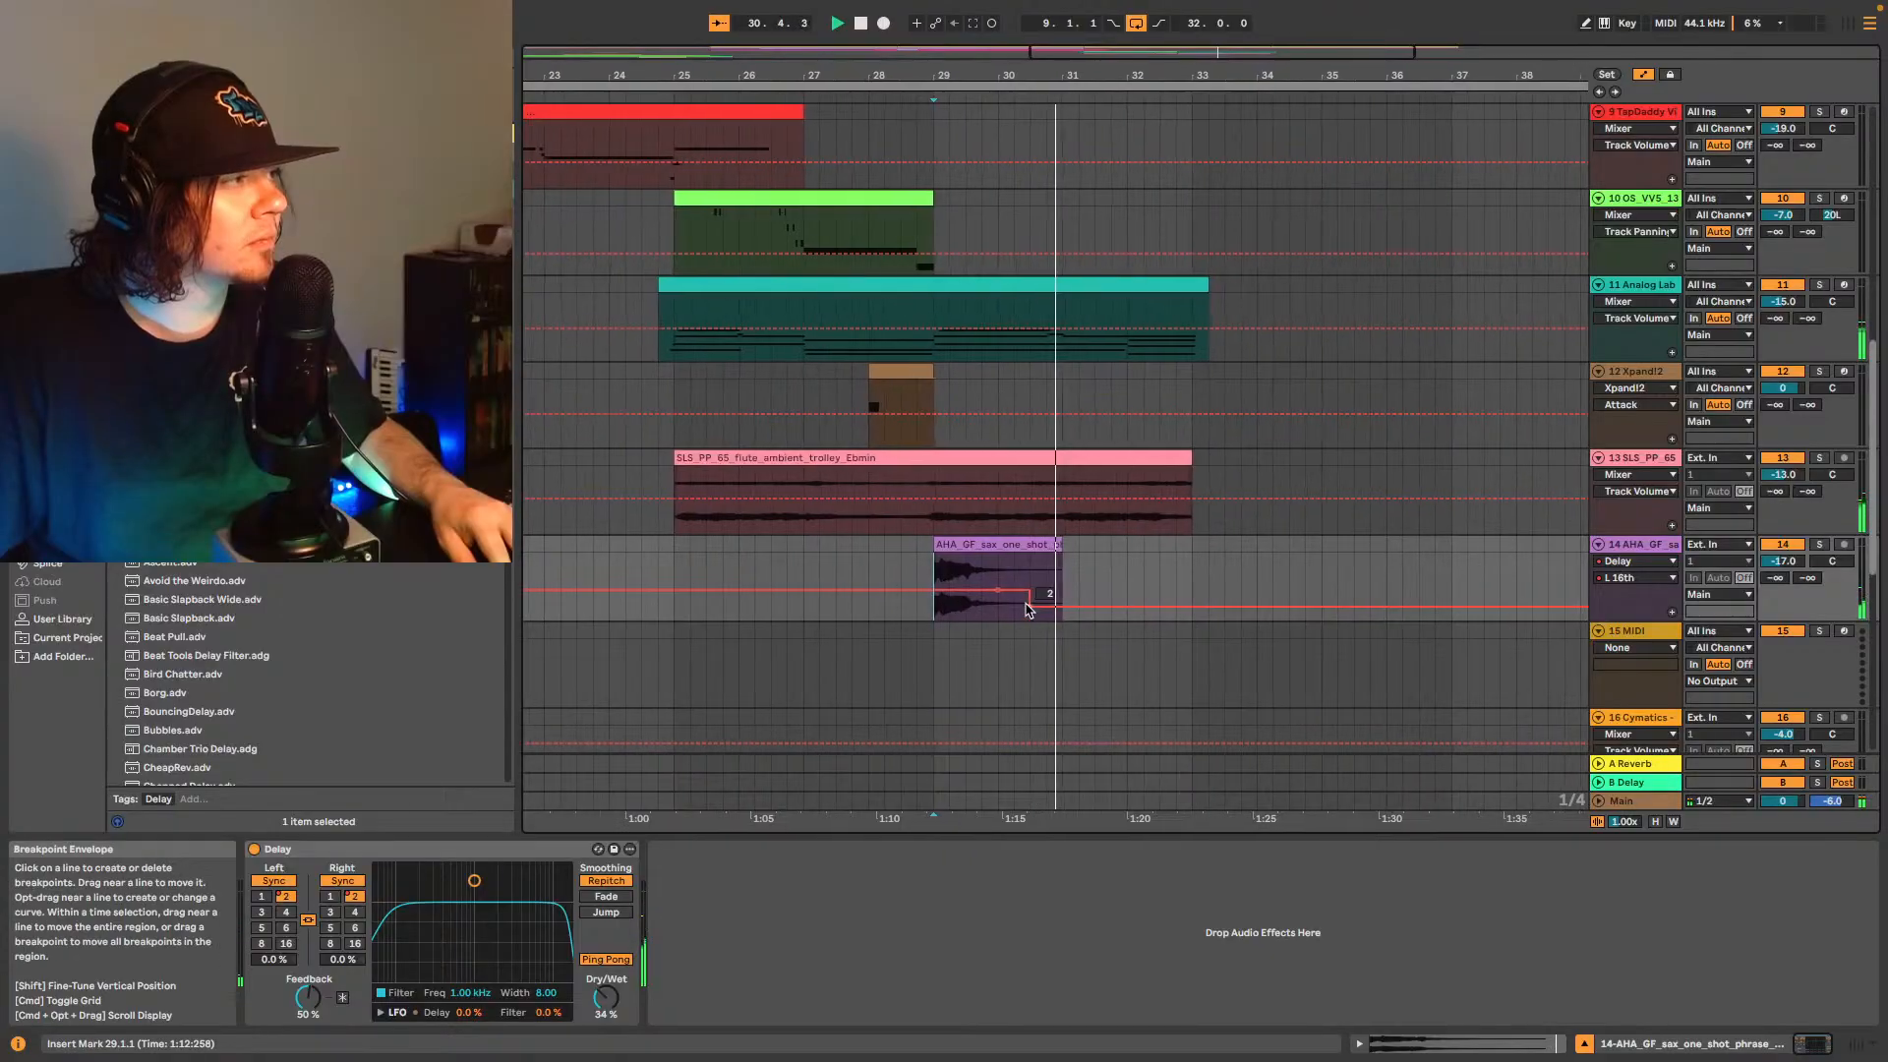
pyautogui.moveTo(1023, 609); pyautogui.dragTo(975, 607)
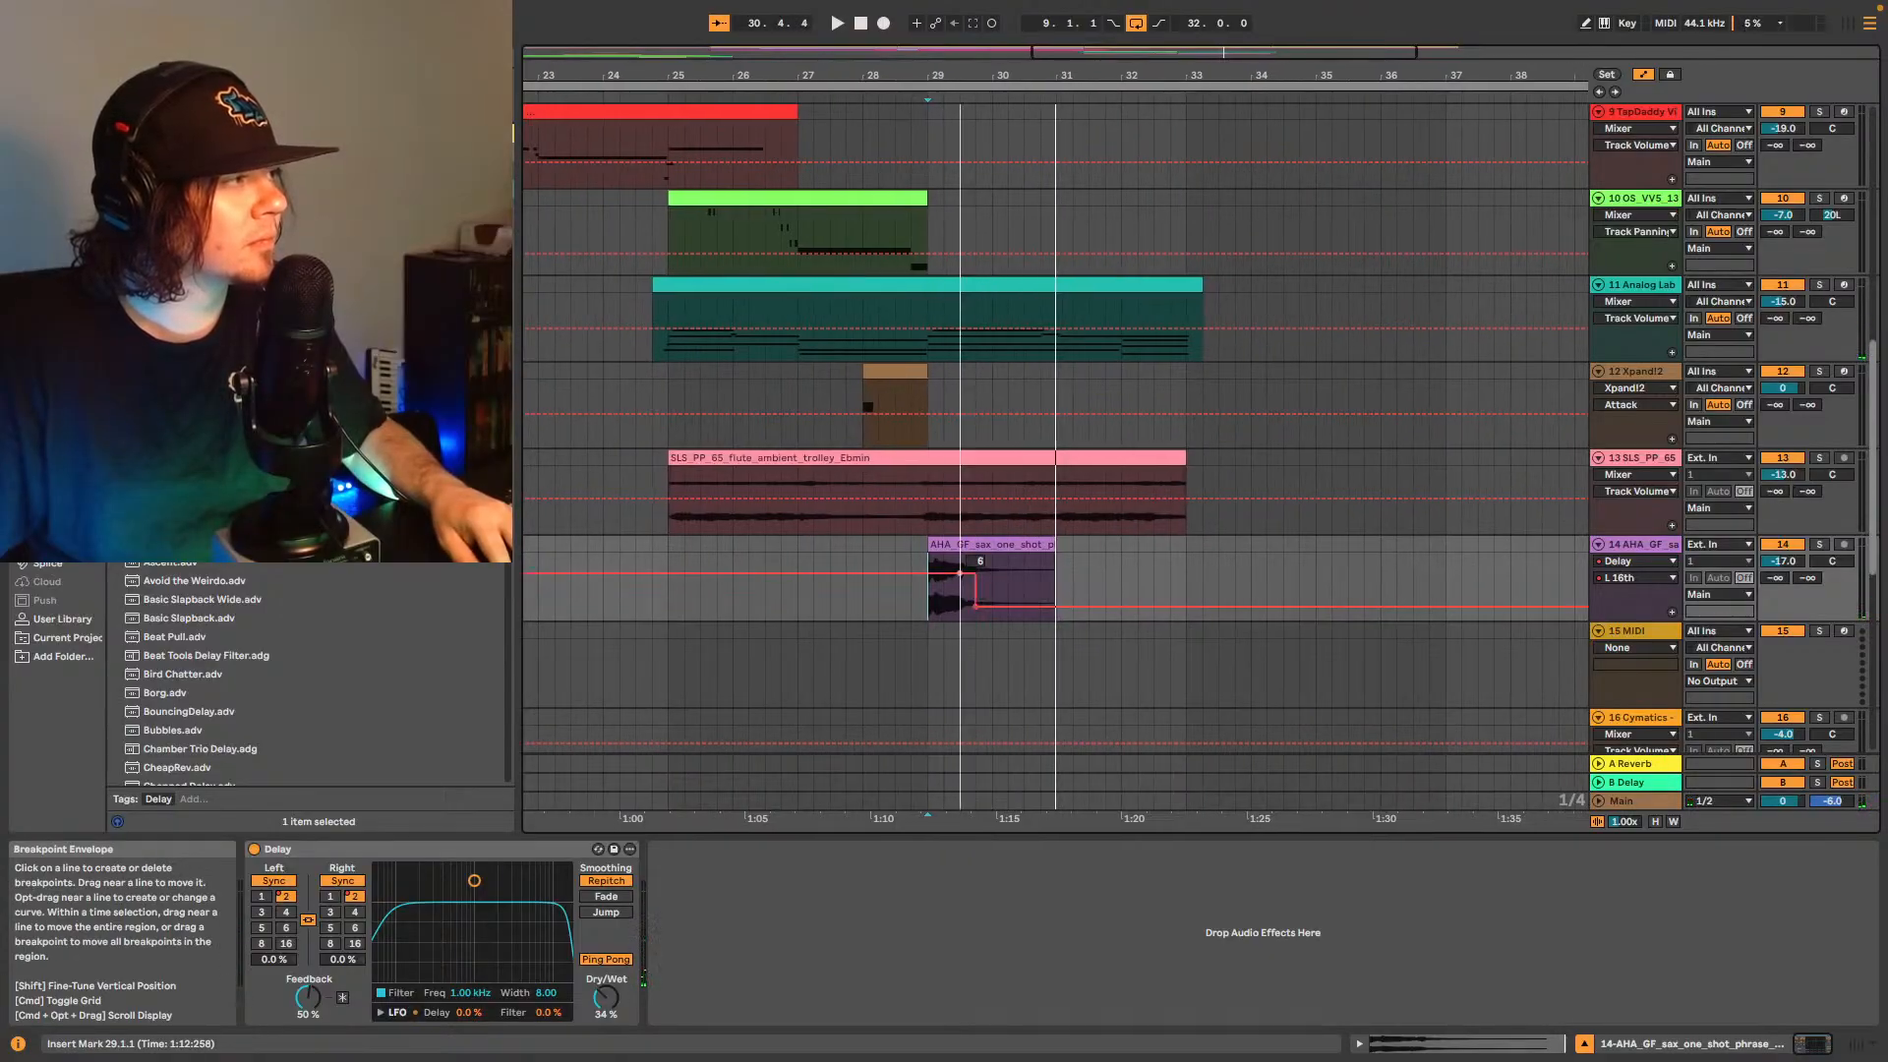
pyautogui.press('space')
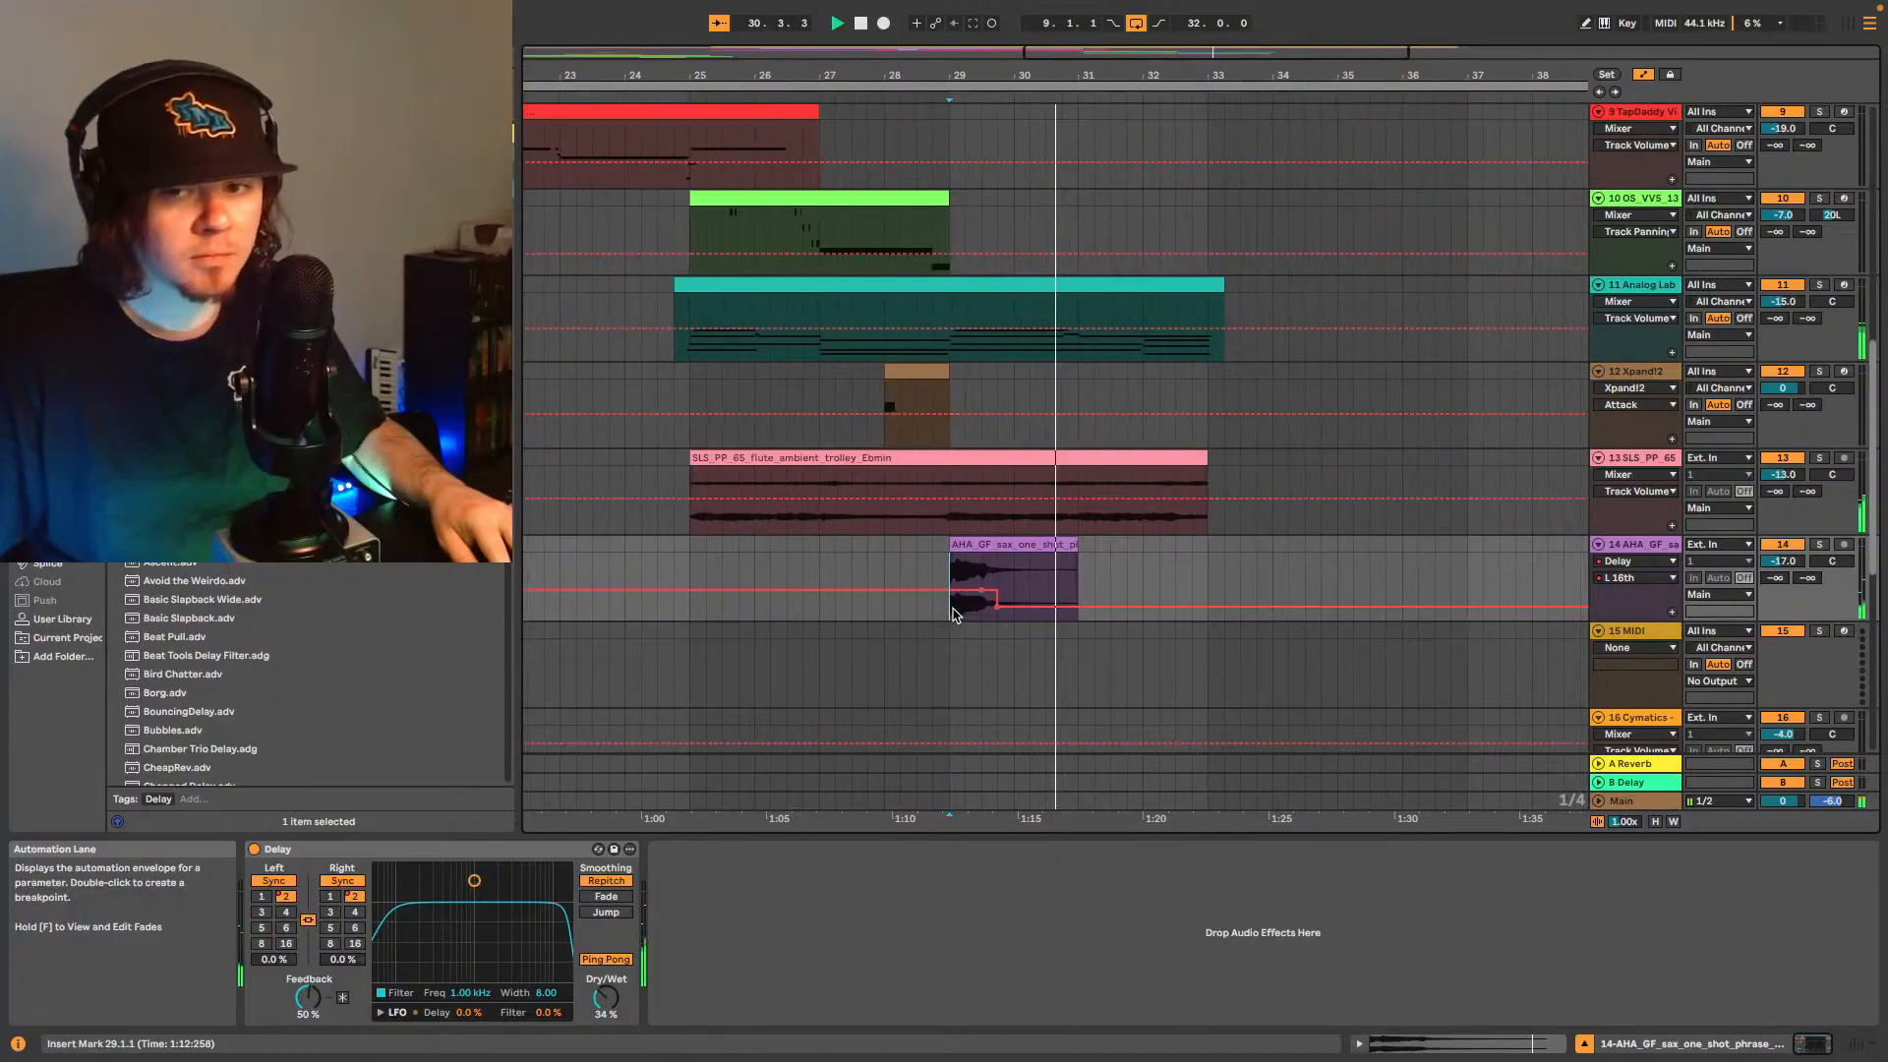
pyautogui.press('space')
pyautogui.press('space')
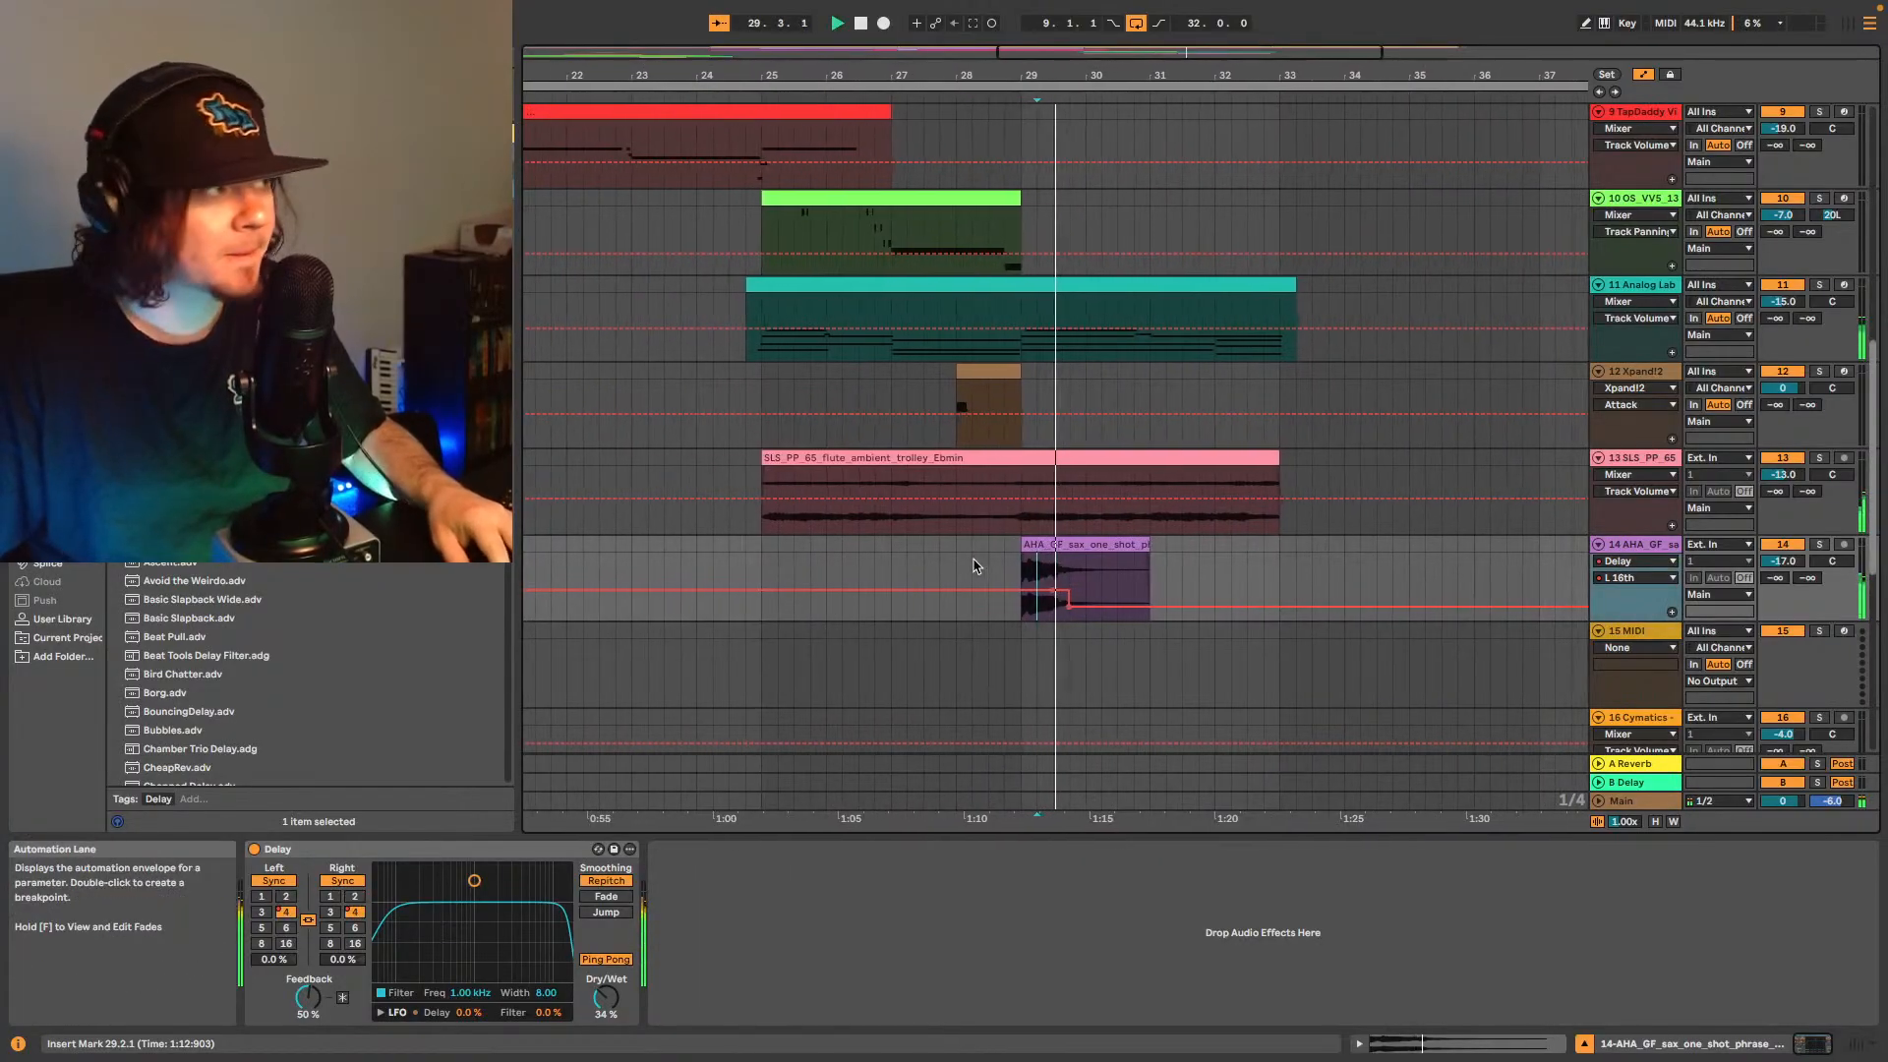
# - Replay the sax from just before bar 29 and remove the delay-time drop so the envelope stays at 4 sixteenths
pyautogui.click(978, 570)
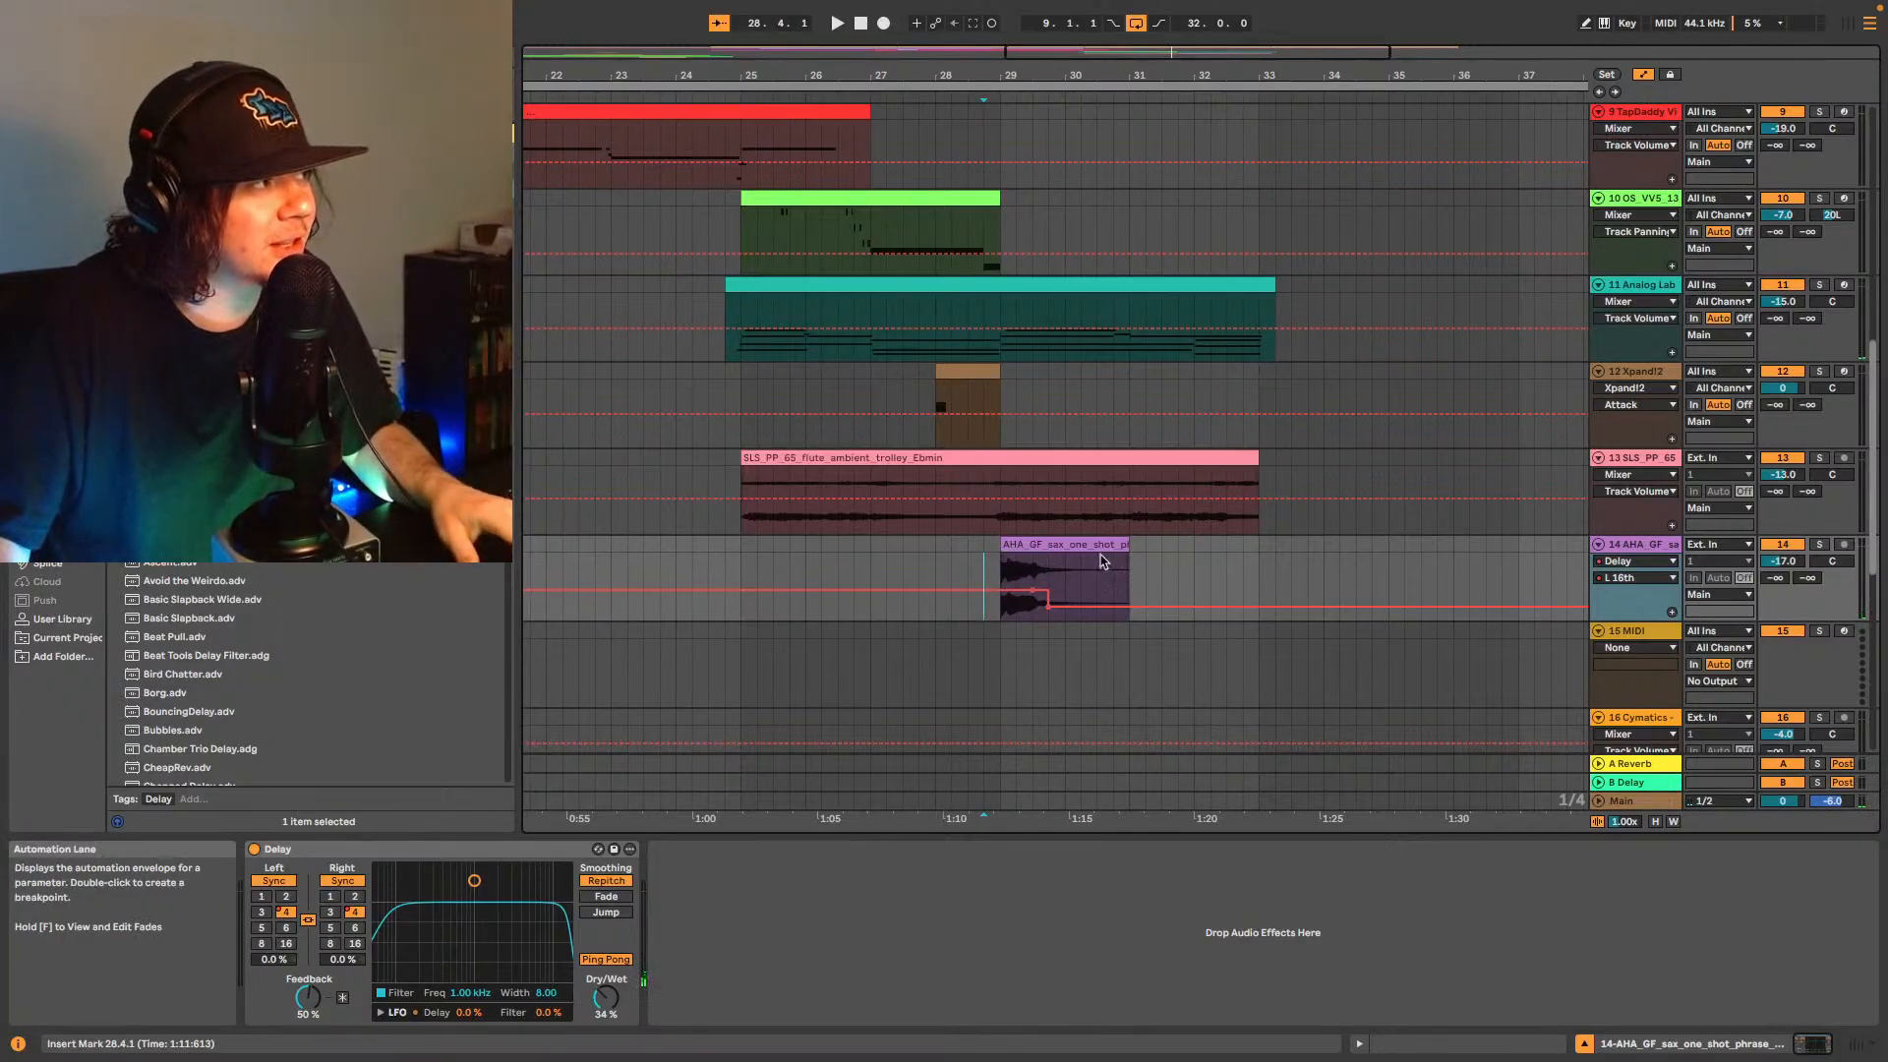
pyautogui.press('space')
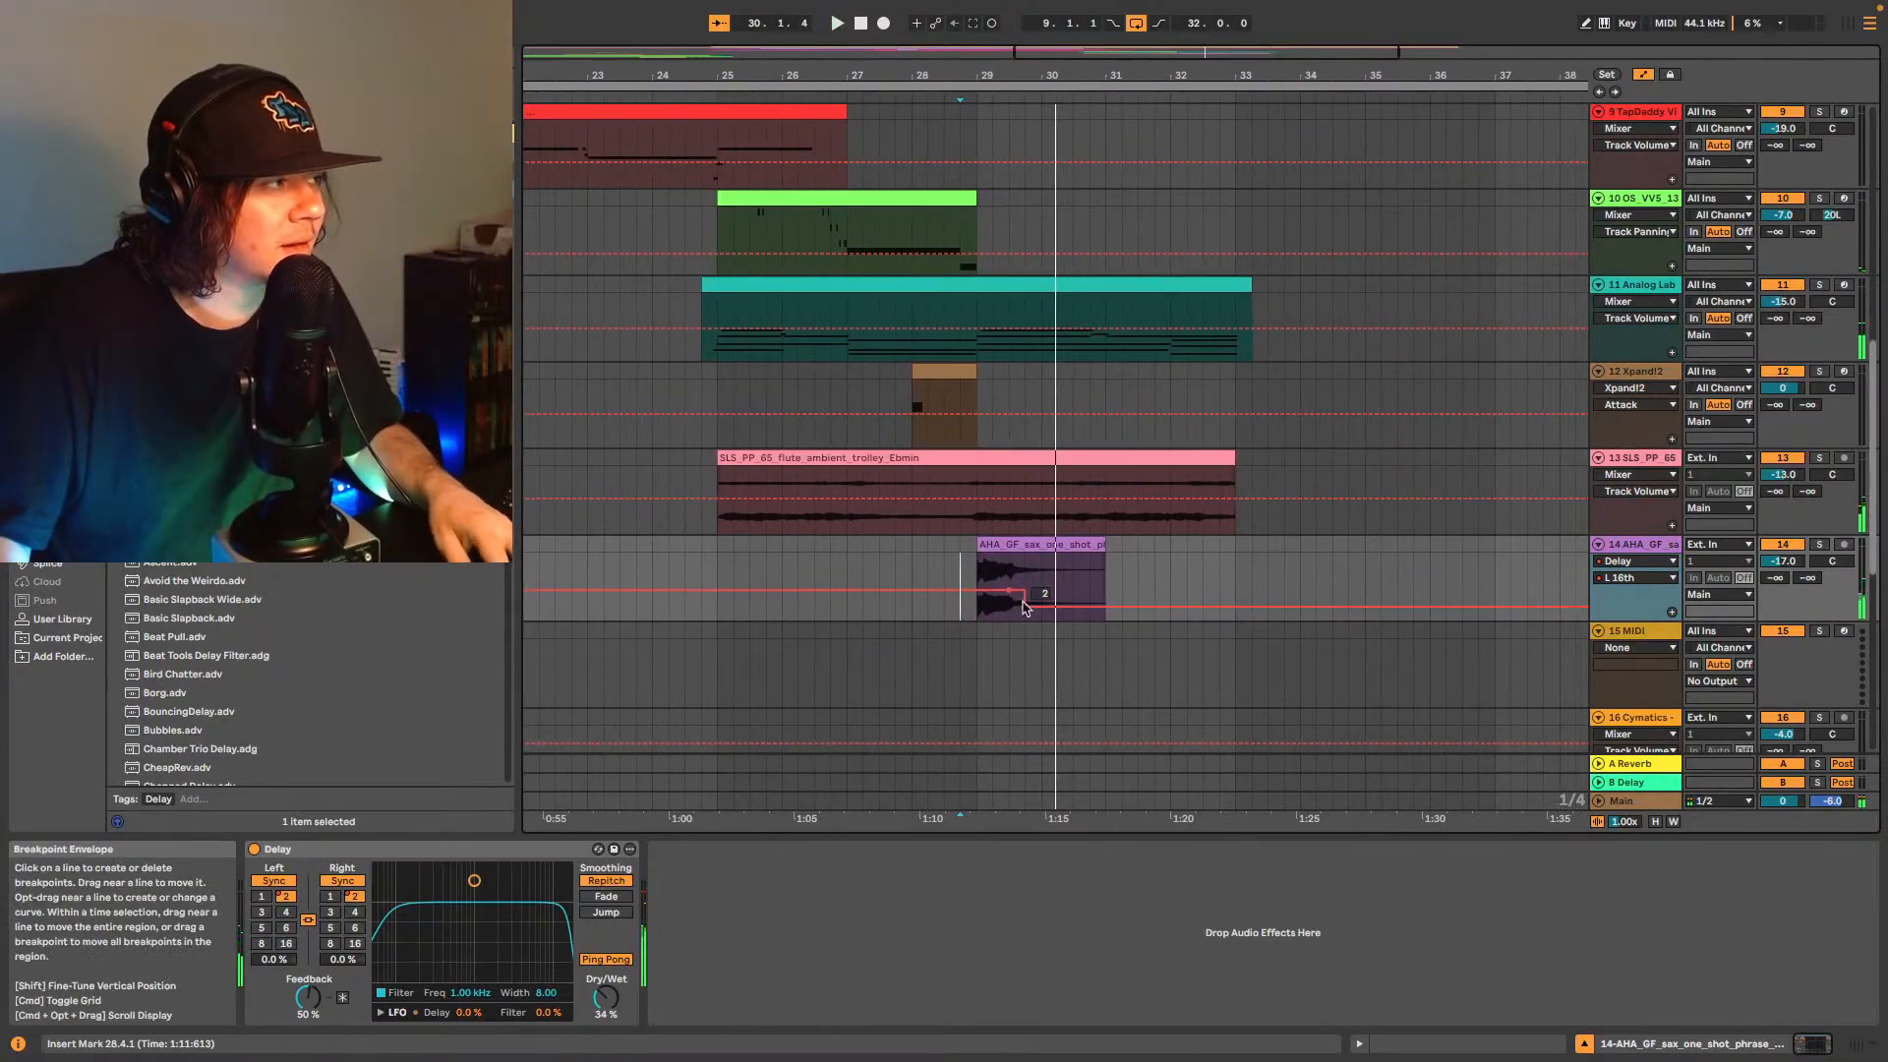
pyautogui.click(1023, 607)
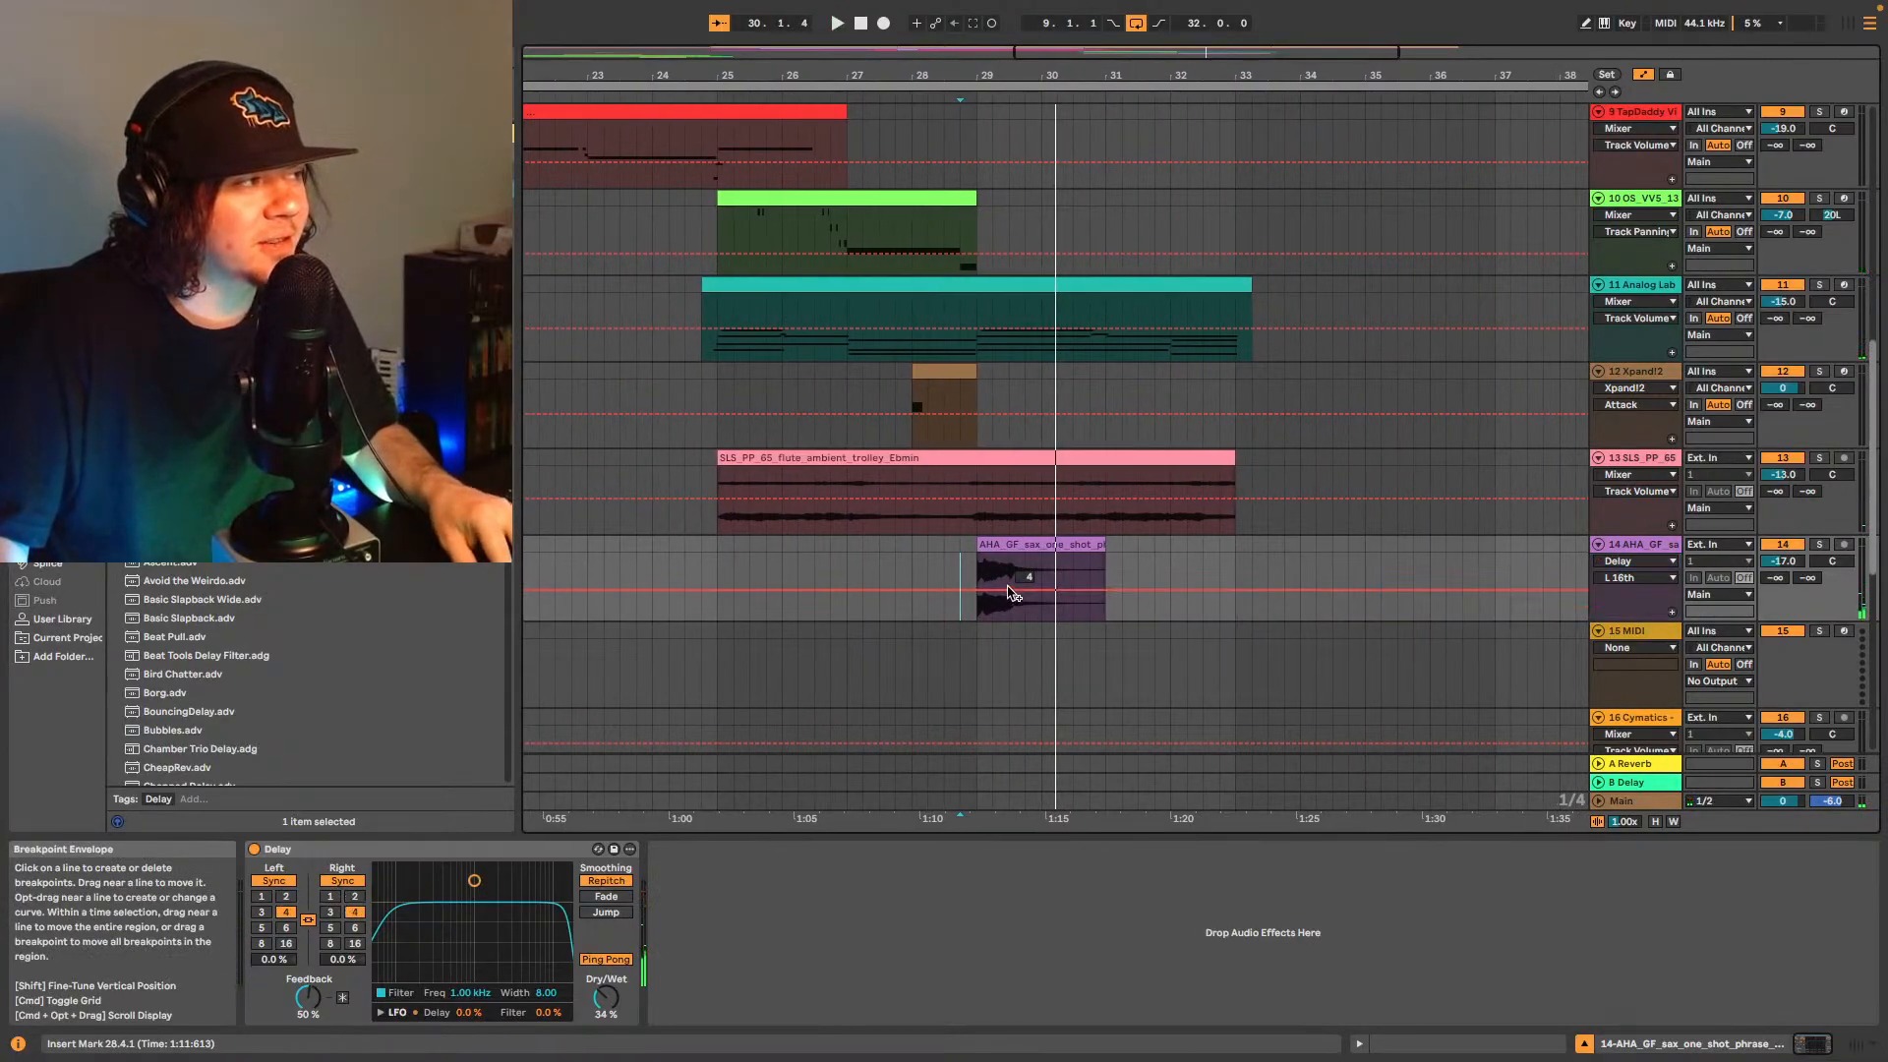
# - Pan the sax track slightly left and lower its volume to -21 dB while replaying the clip from just before bar 29
pyautogui.press('space')
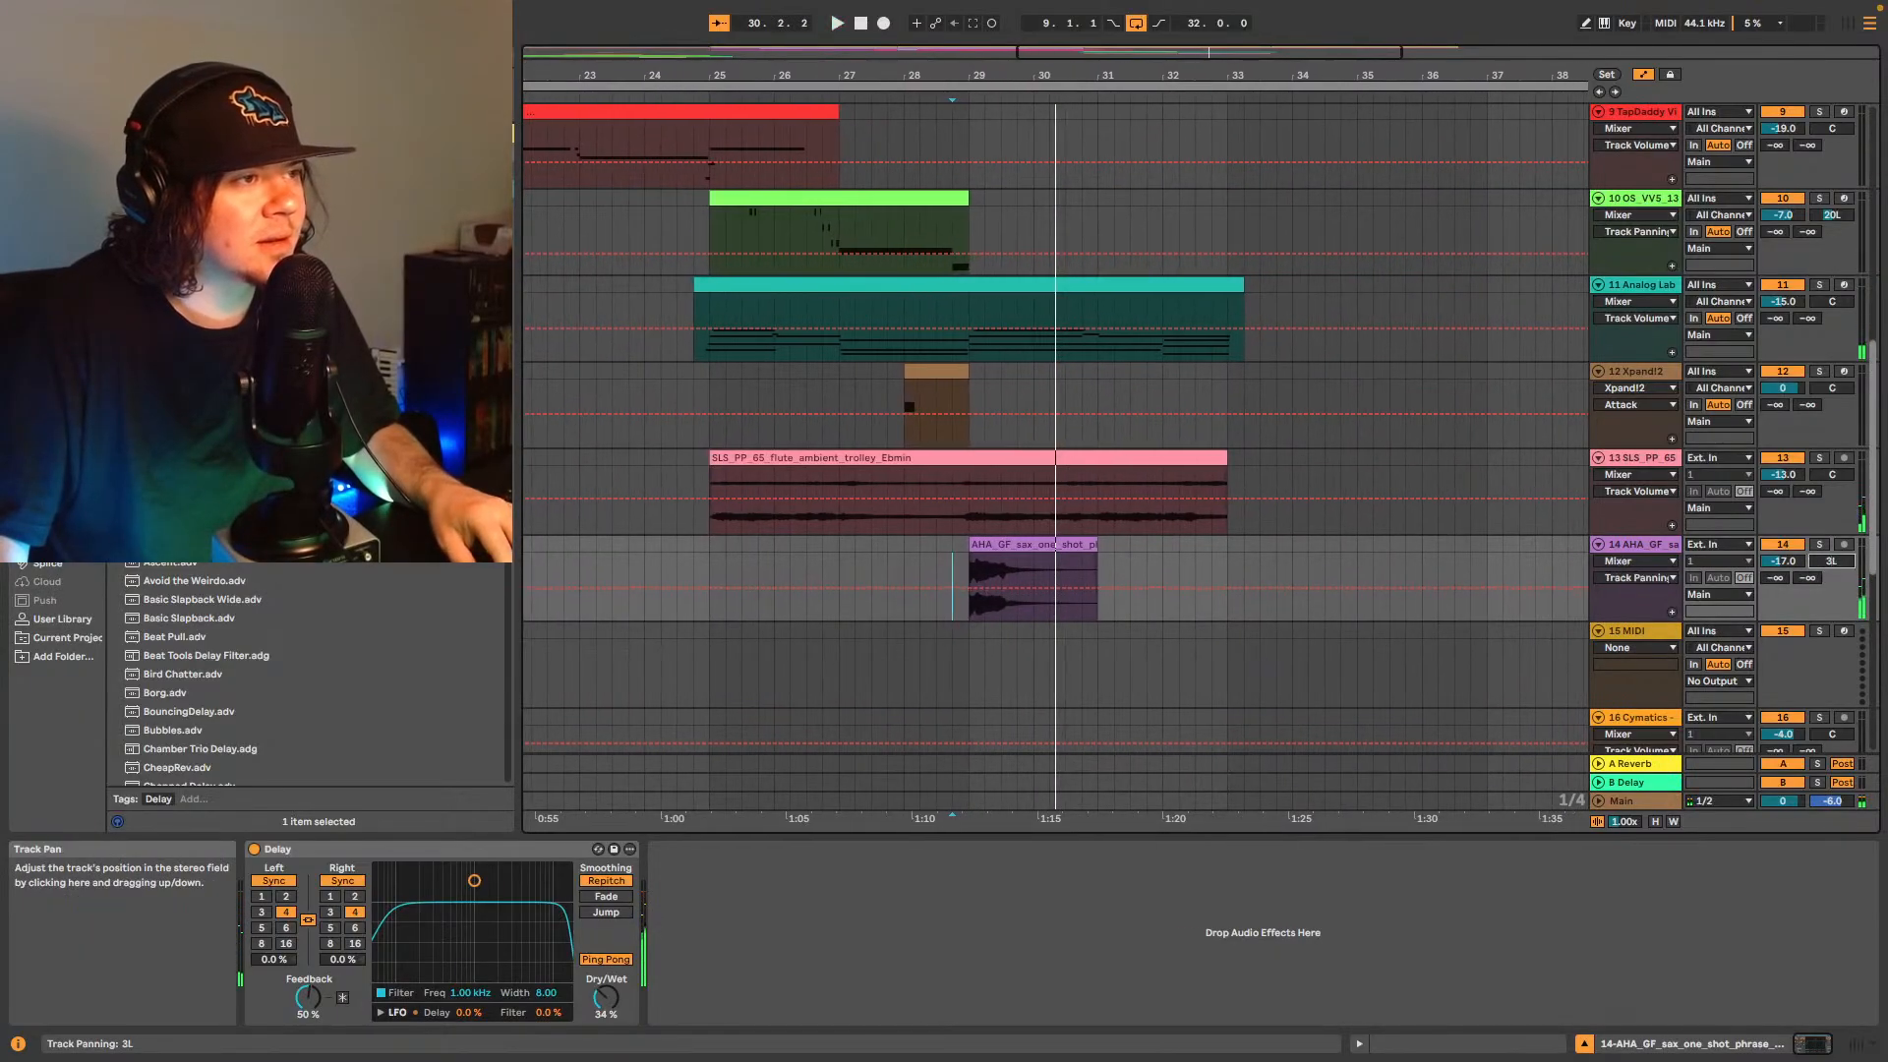
pyautogui.press('space')
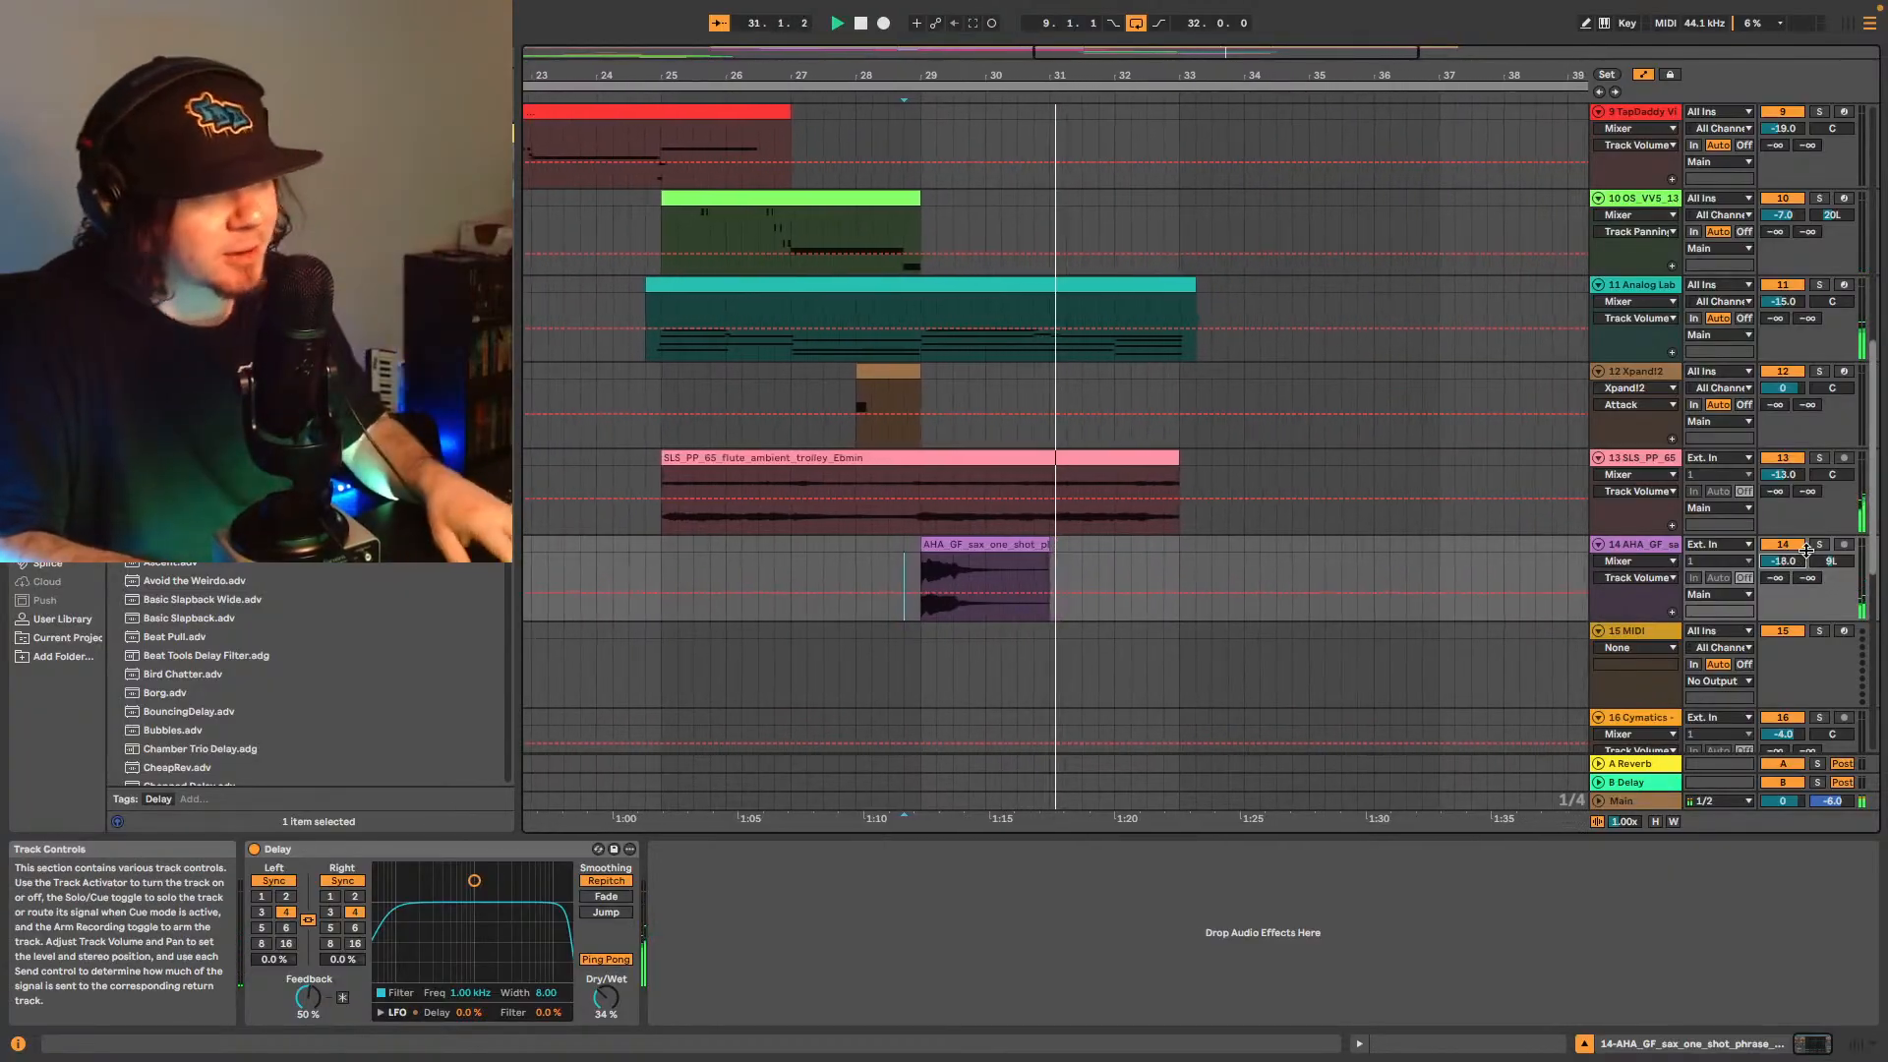
pyautogui.moveTo(1799, 559); pyautogui.dragTo(1800, 580)
pyautogui.press('space')
pyautogui.press('space')
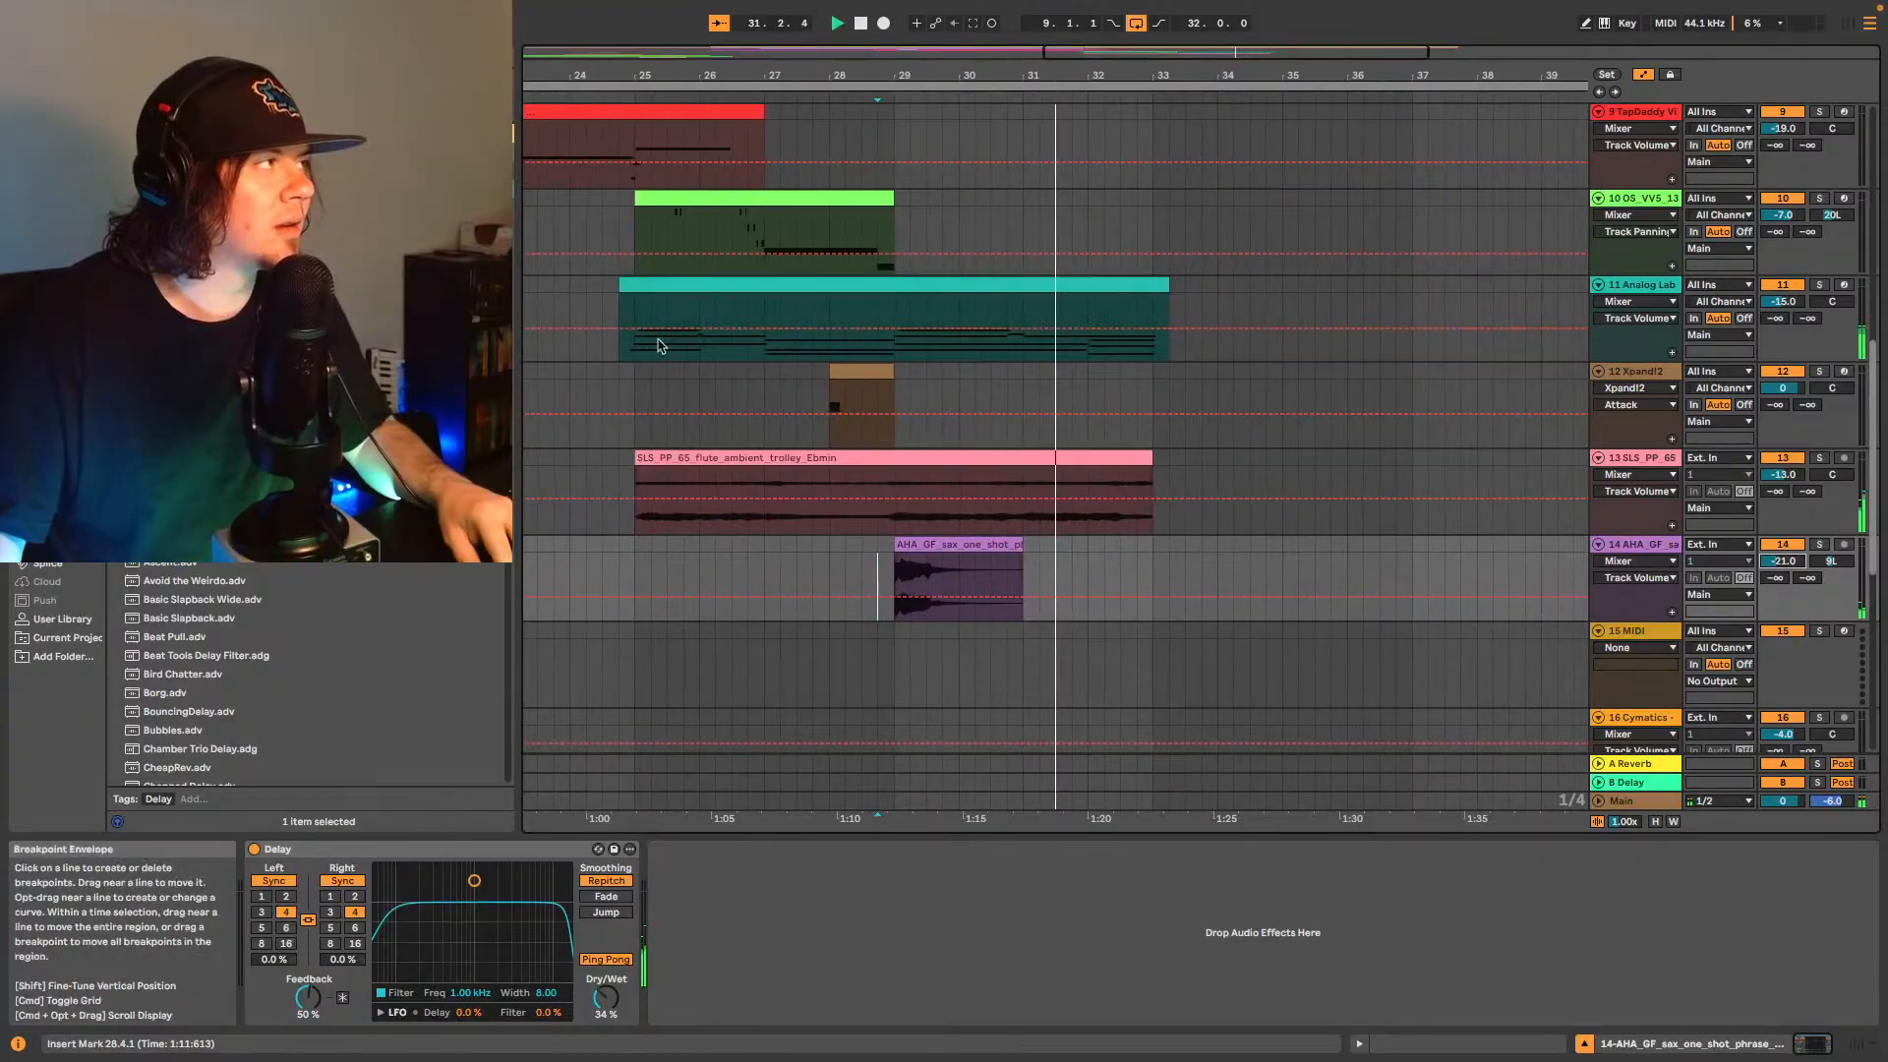
# - Replay the section from just before bar 25, review the whole arrangement's tracks, and play the song from bar 1
pyautogui.click(632, 325)
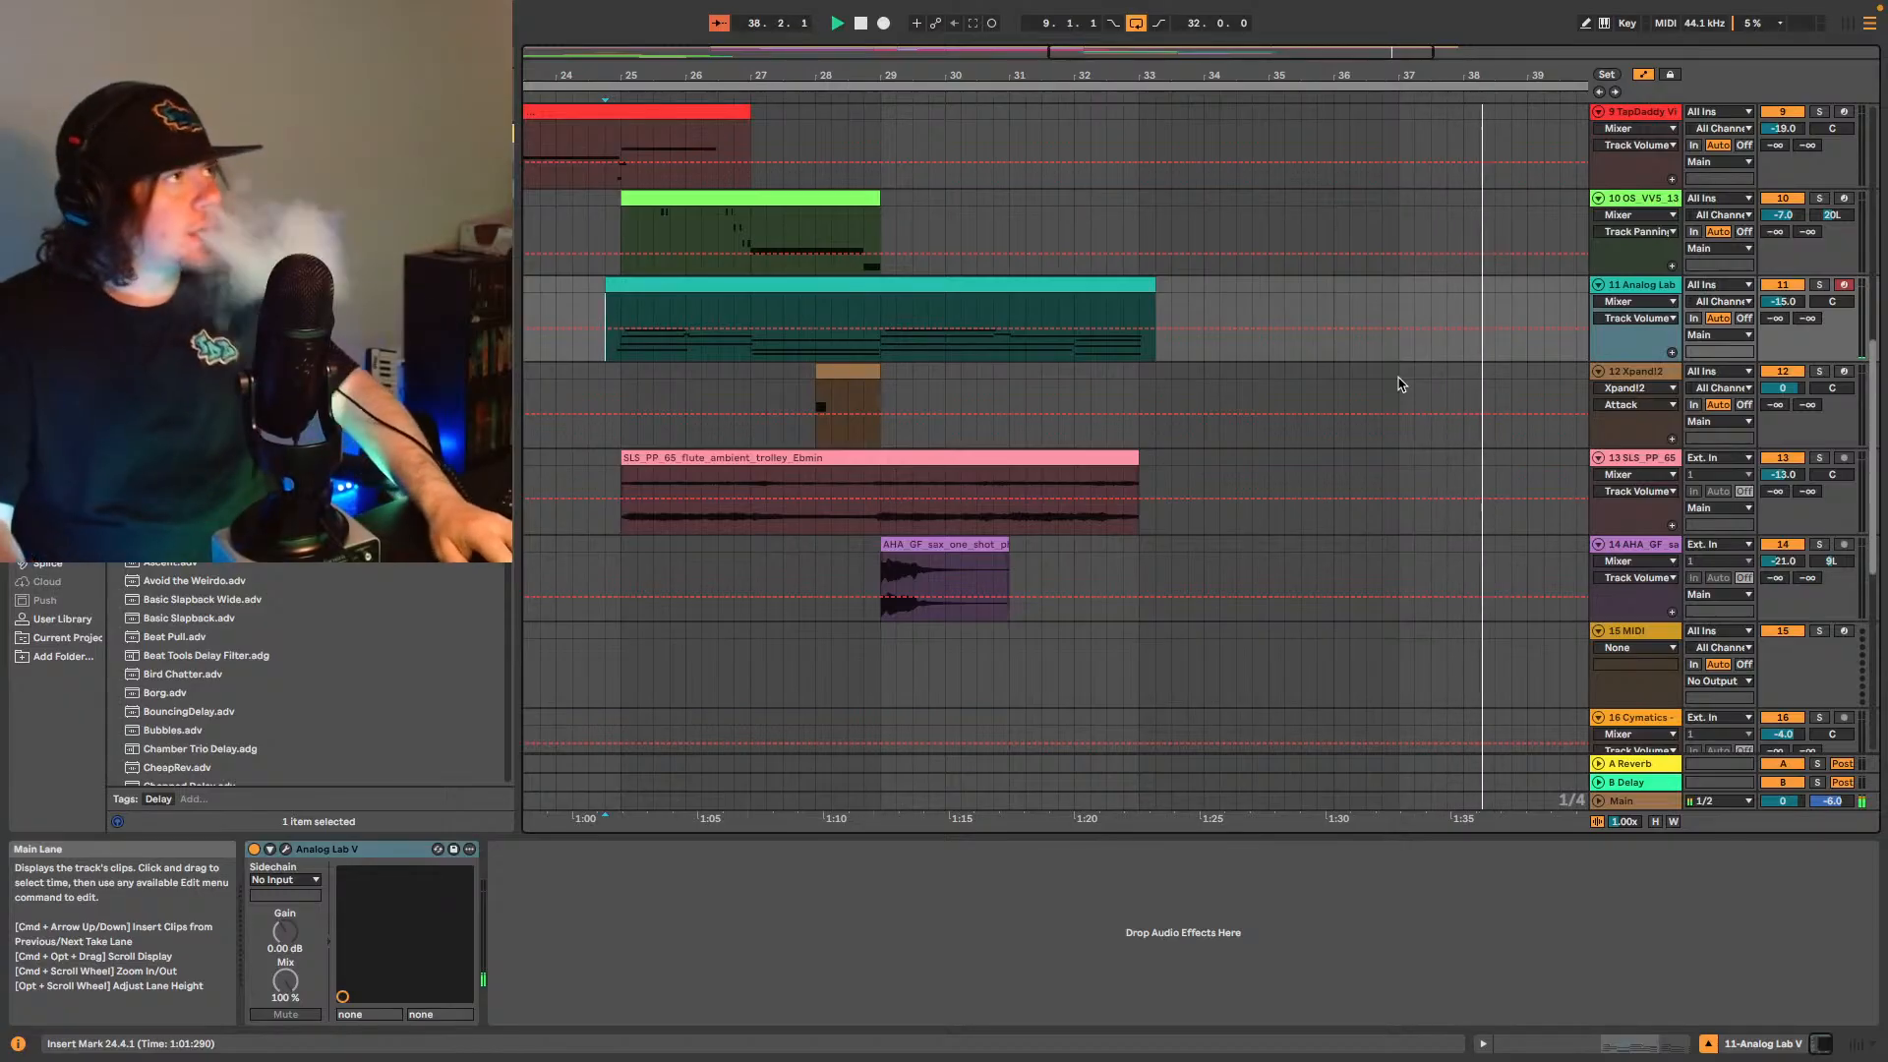
pyautogui.doubleClick(1408, 51)
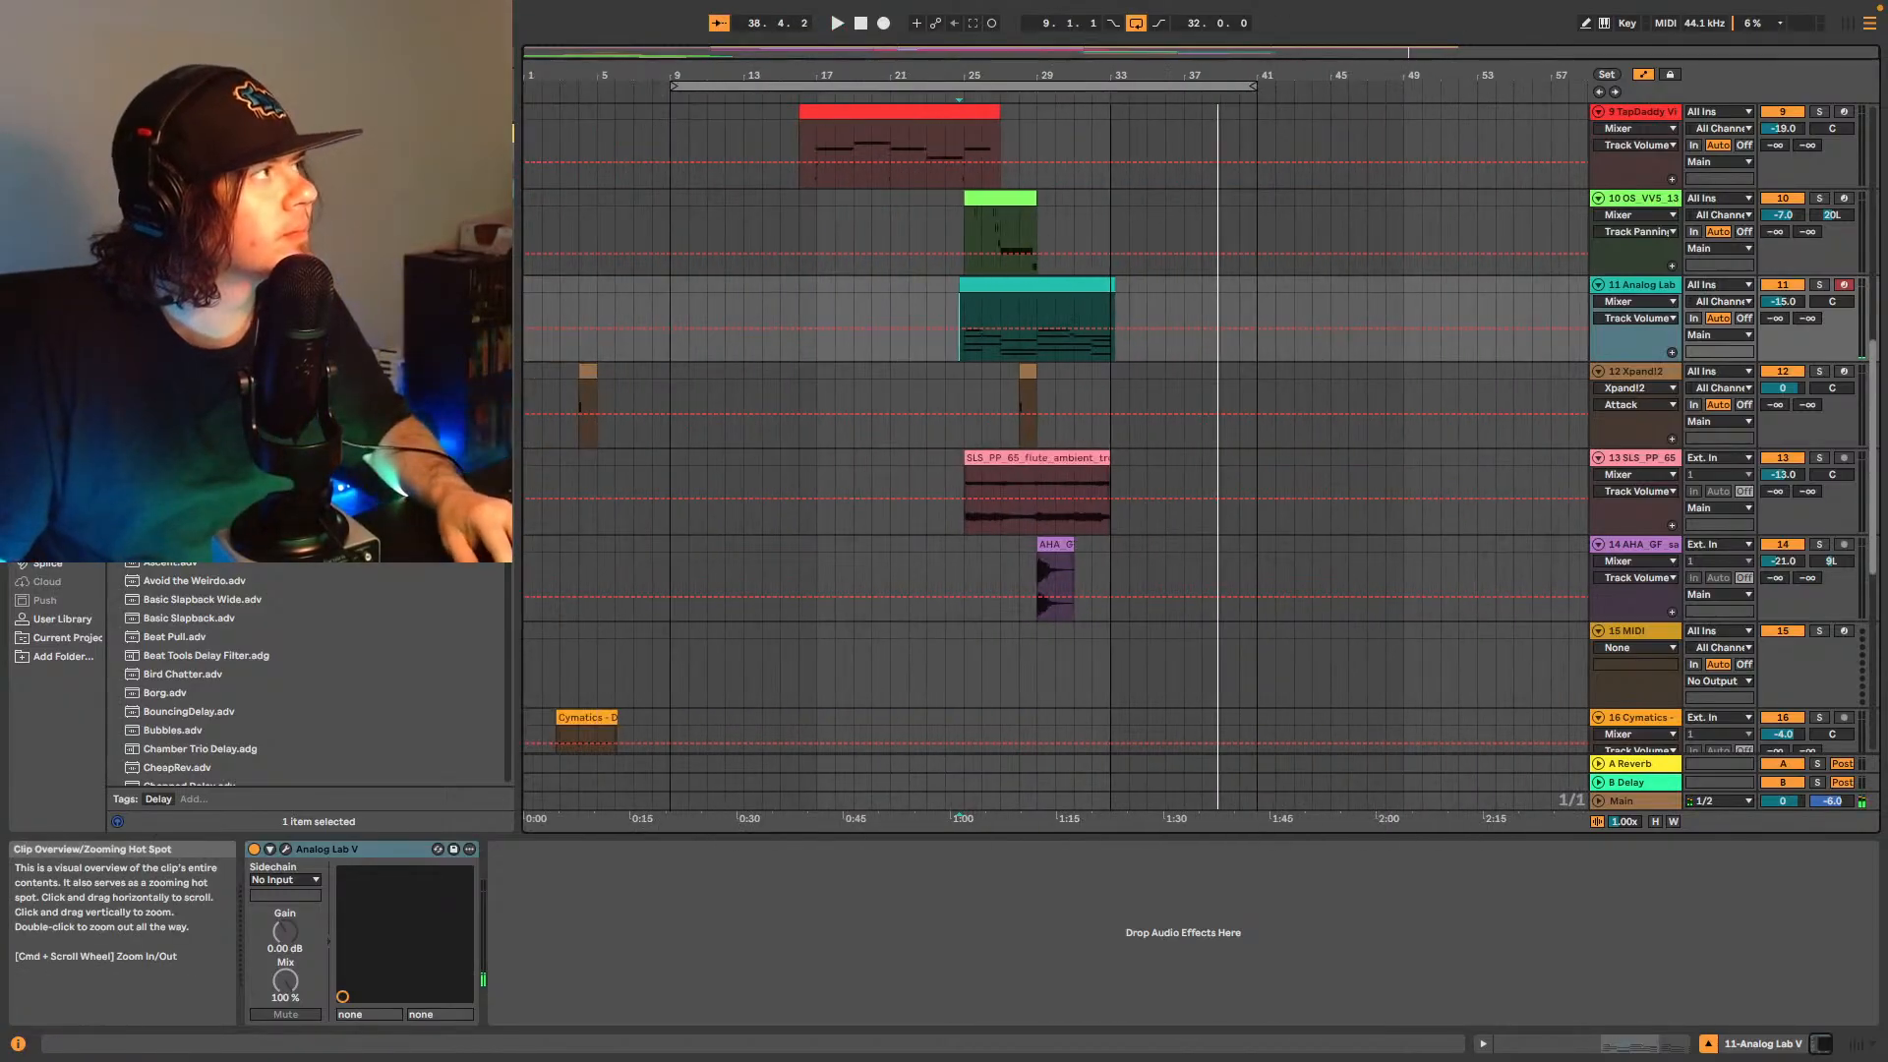
pyautogui.scroll(6, 1016, 419)
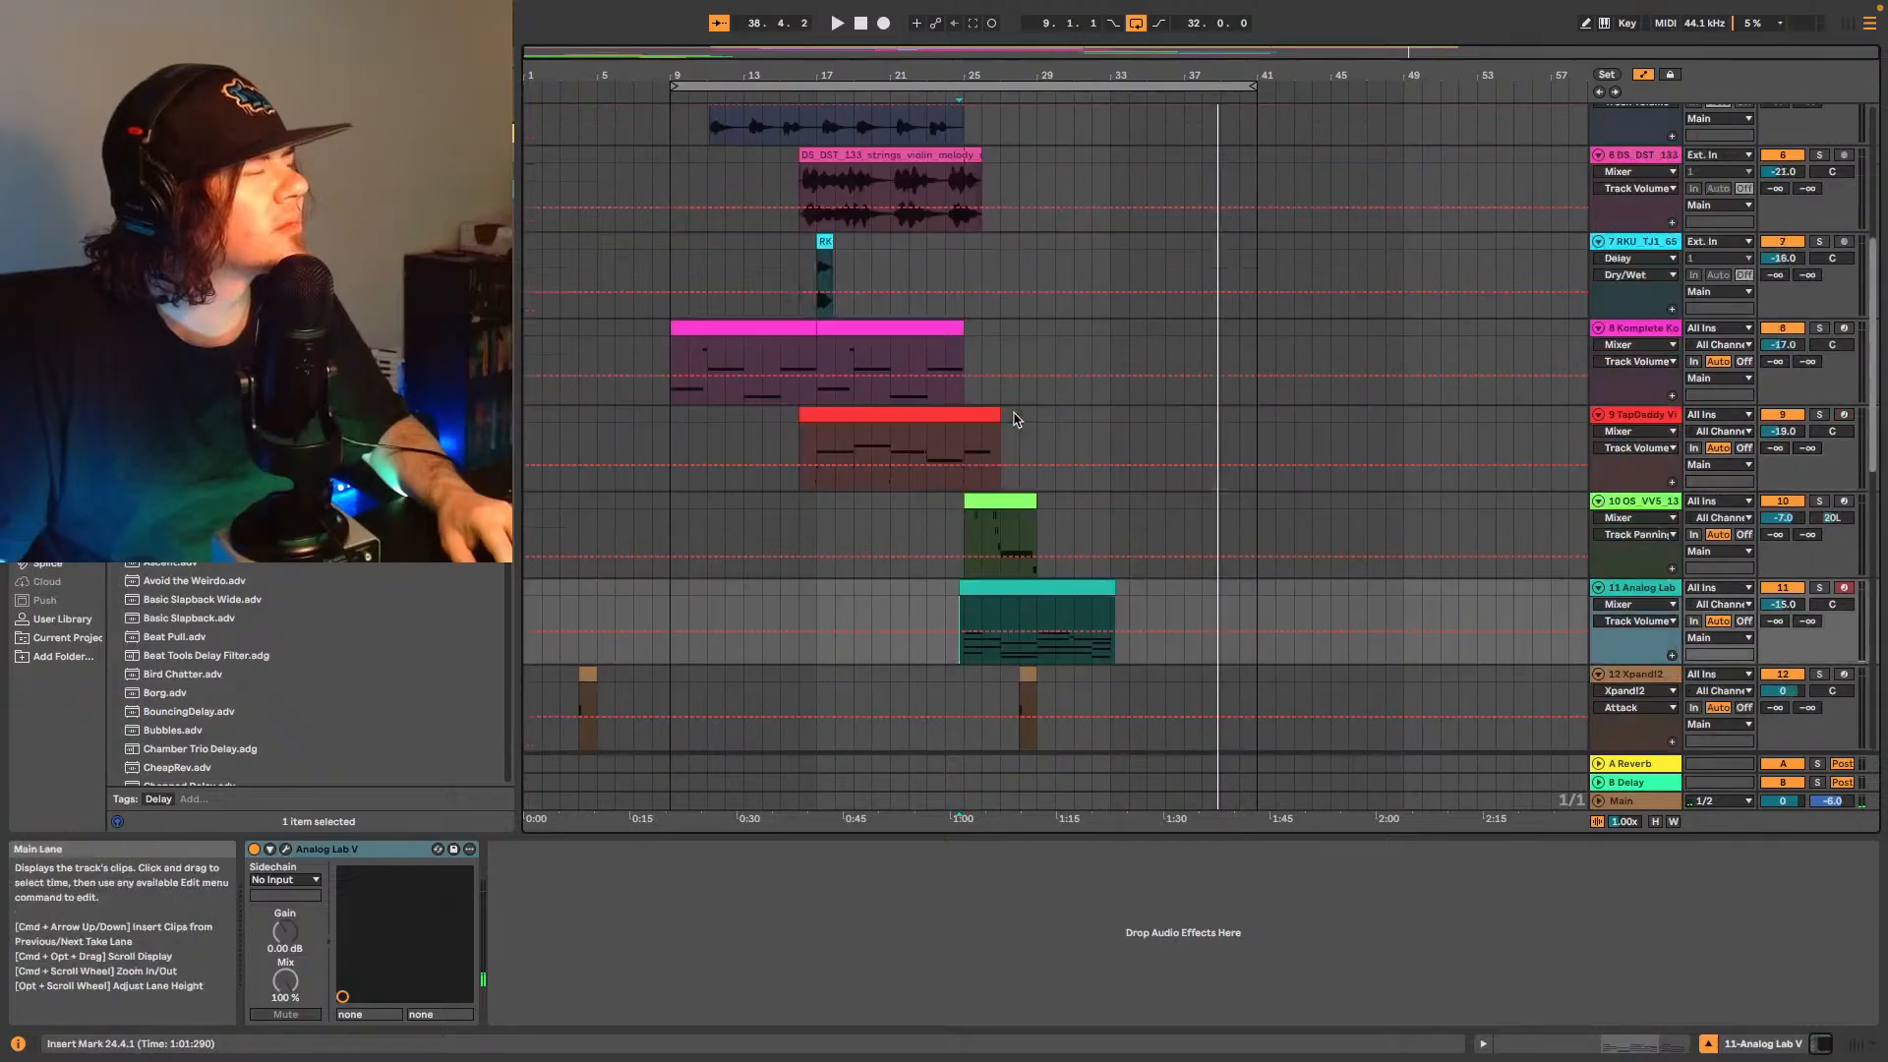
pyautogui.scroll(8, 1023, 415)
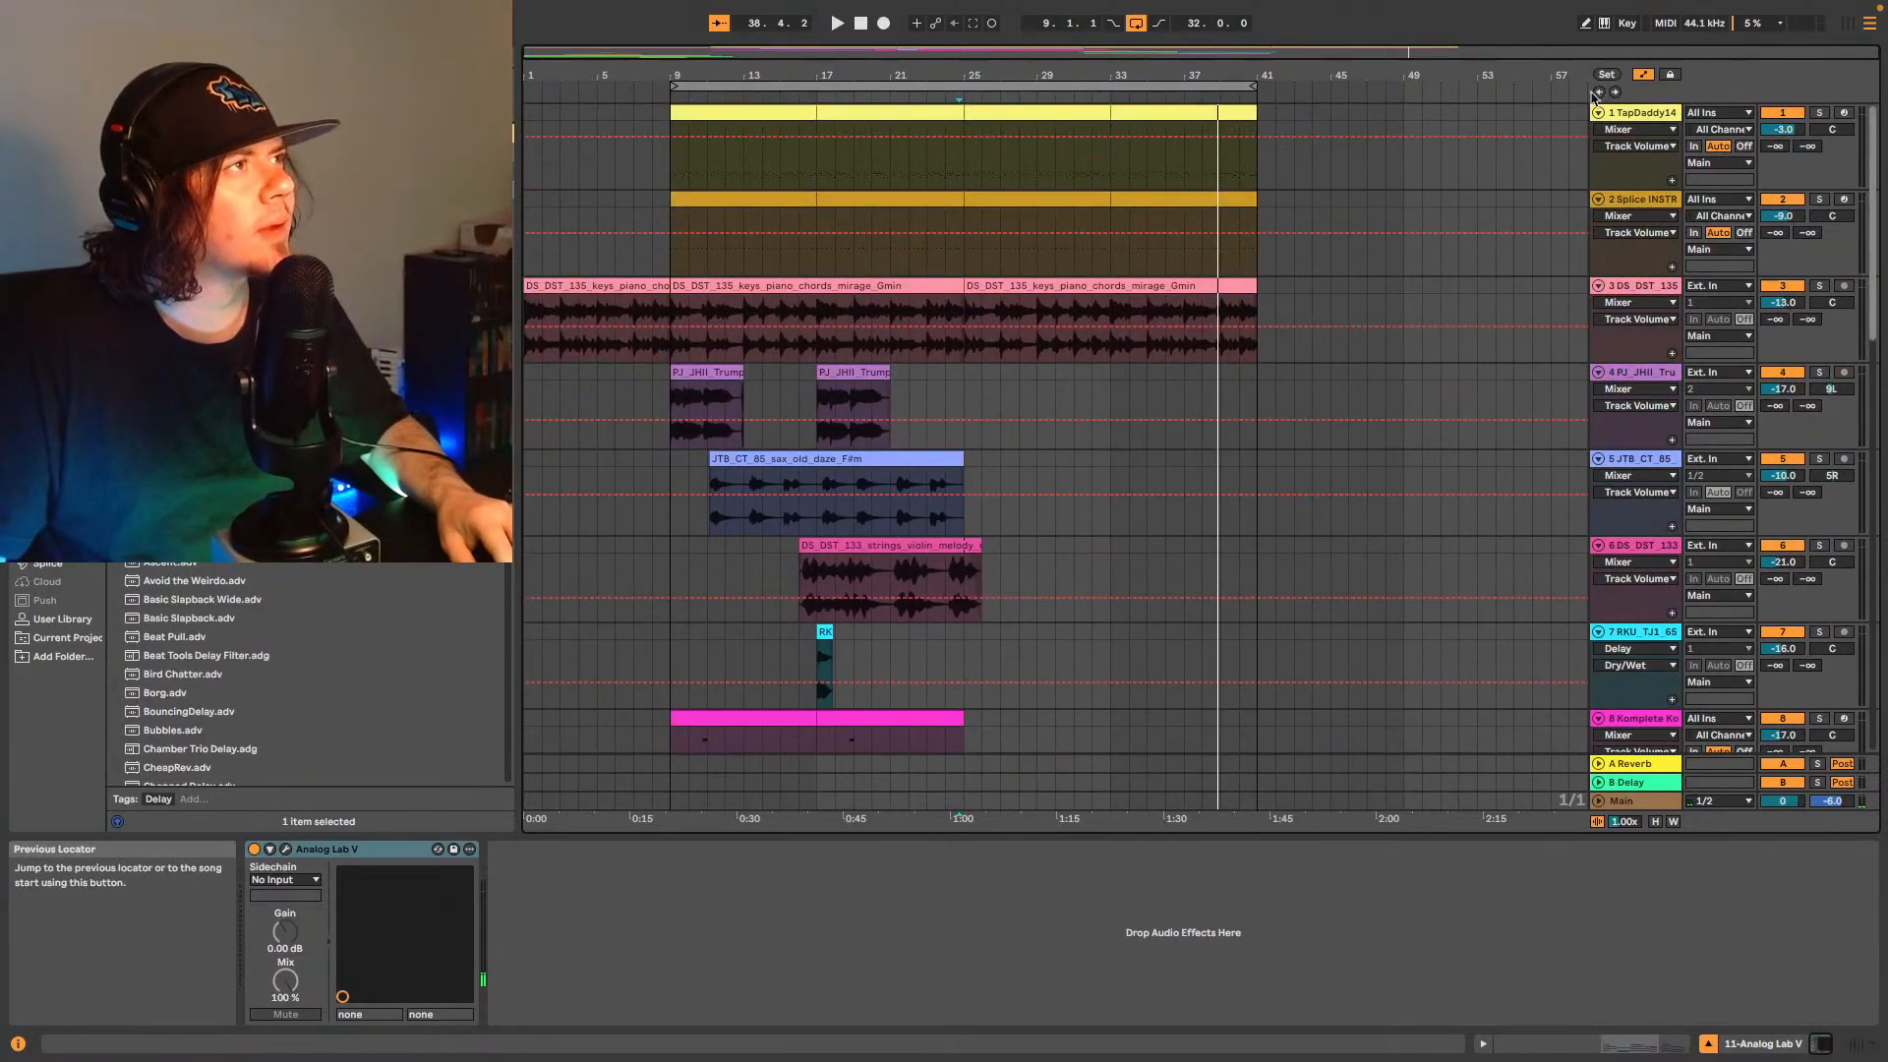
pyautogui.click(1598, 93)
pyautogui.scroll(-7, 1404, 472)
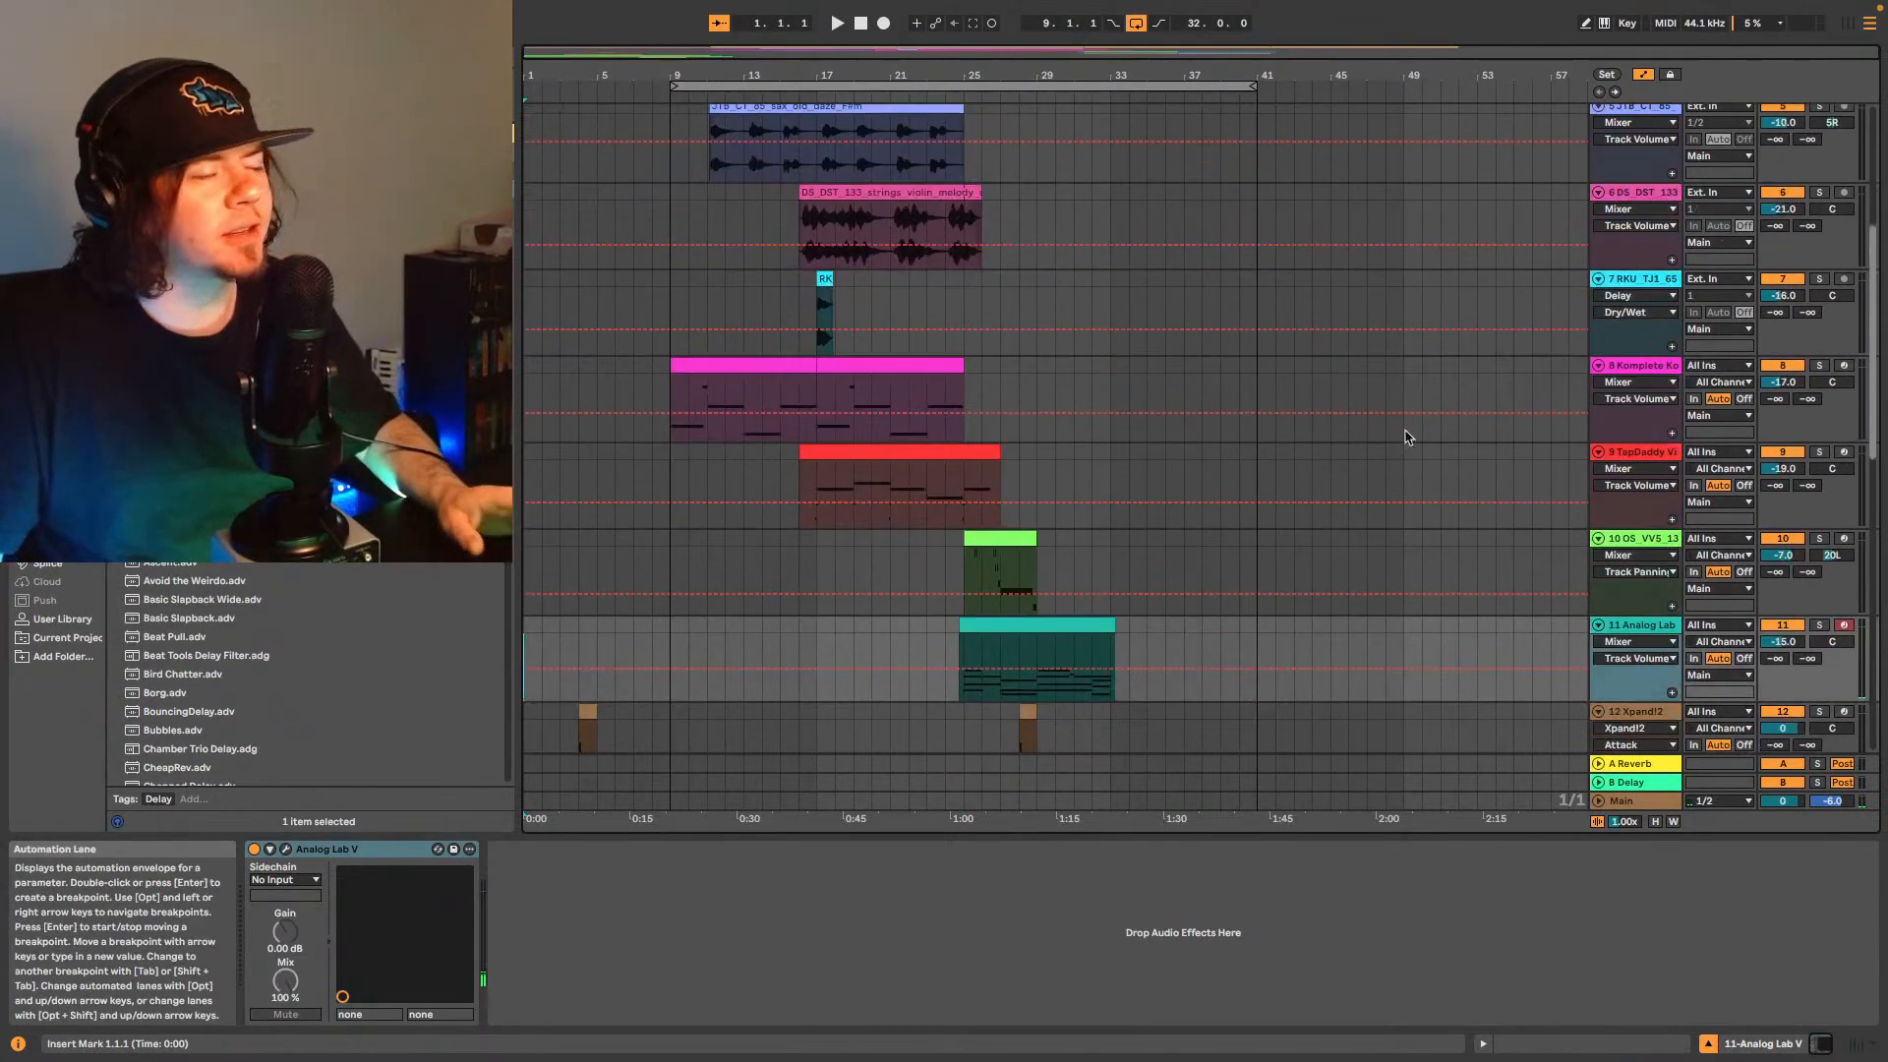
pyautogui.scroll(-8, 1397, 462)
pyautogui.press('space')
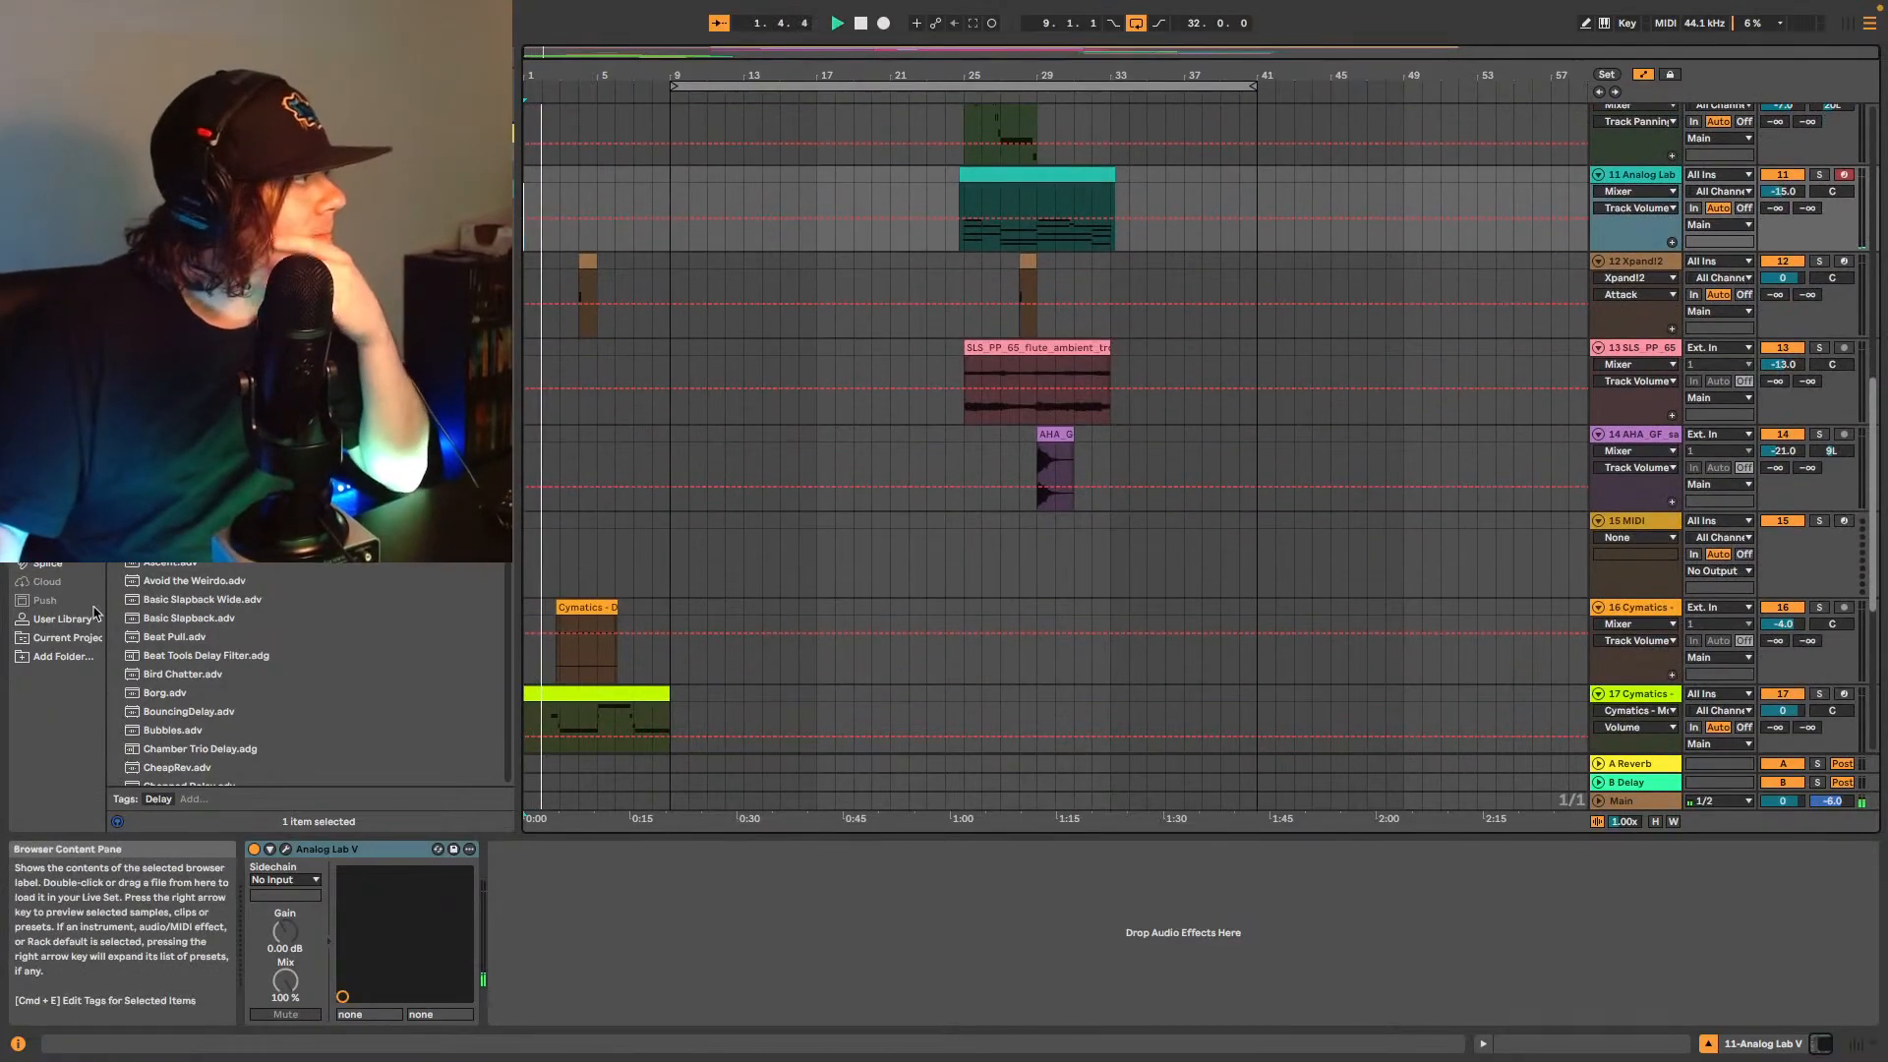
# - Show the Splice sax sample list during playback and lower the flute track's volume to -17 dB
pyautogui.click(52, 565)
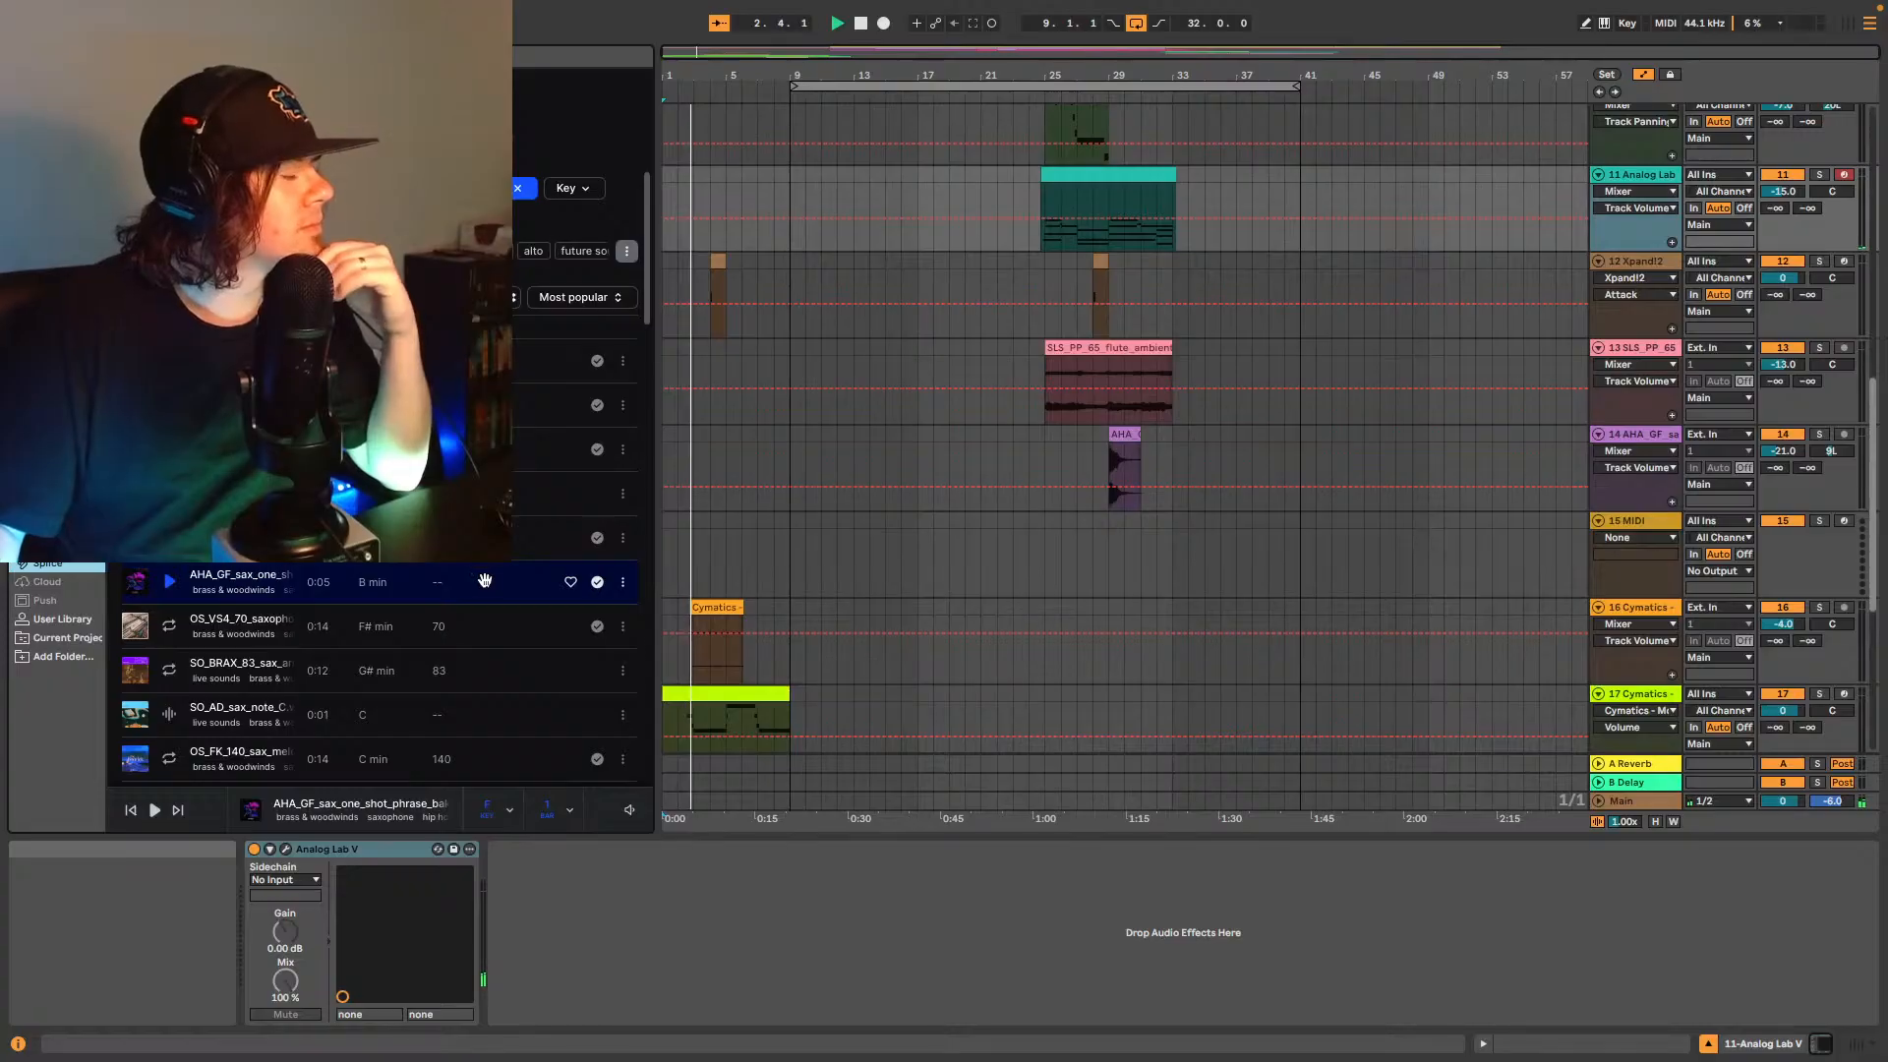
pyautogui.scroll(-1, 485, 580)
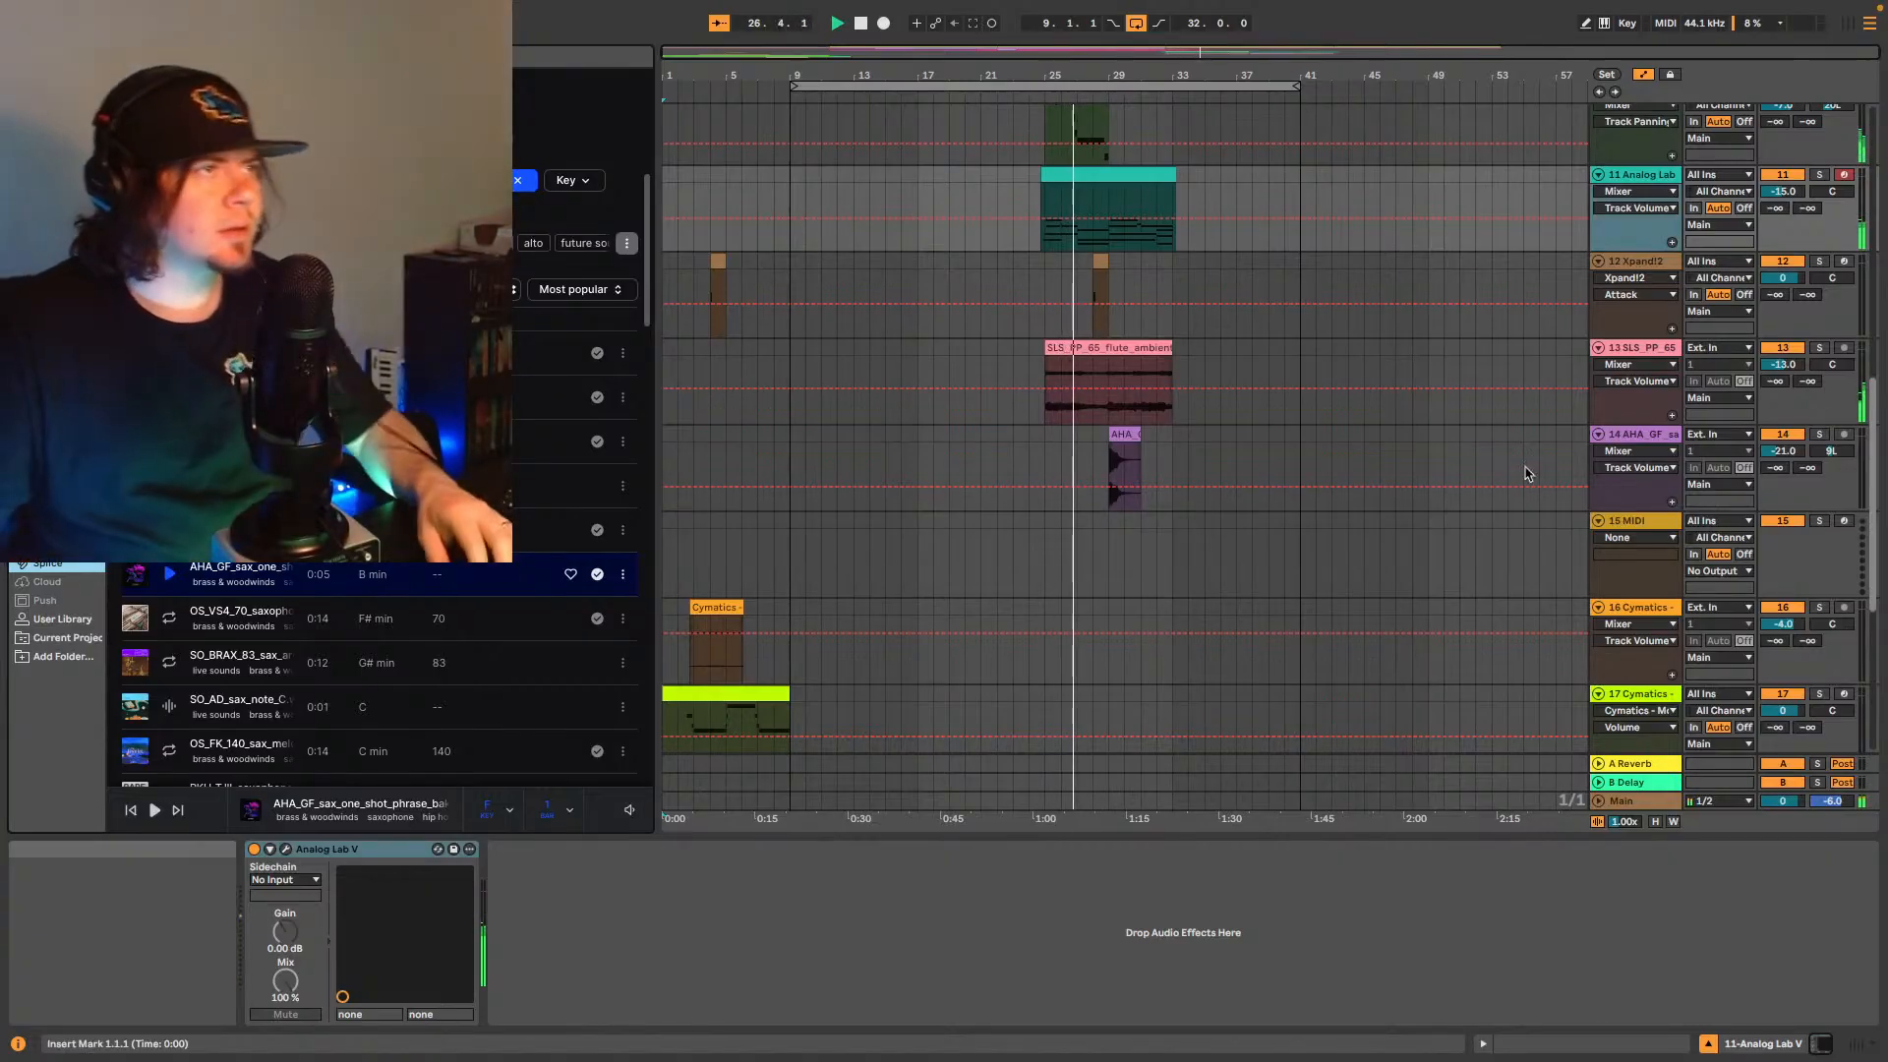
pyautogui.scroll(-4, 1776, 374)
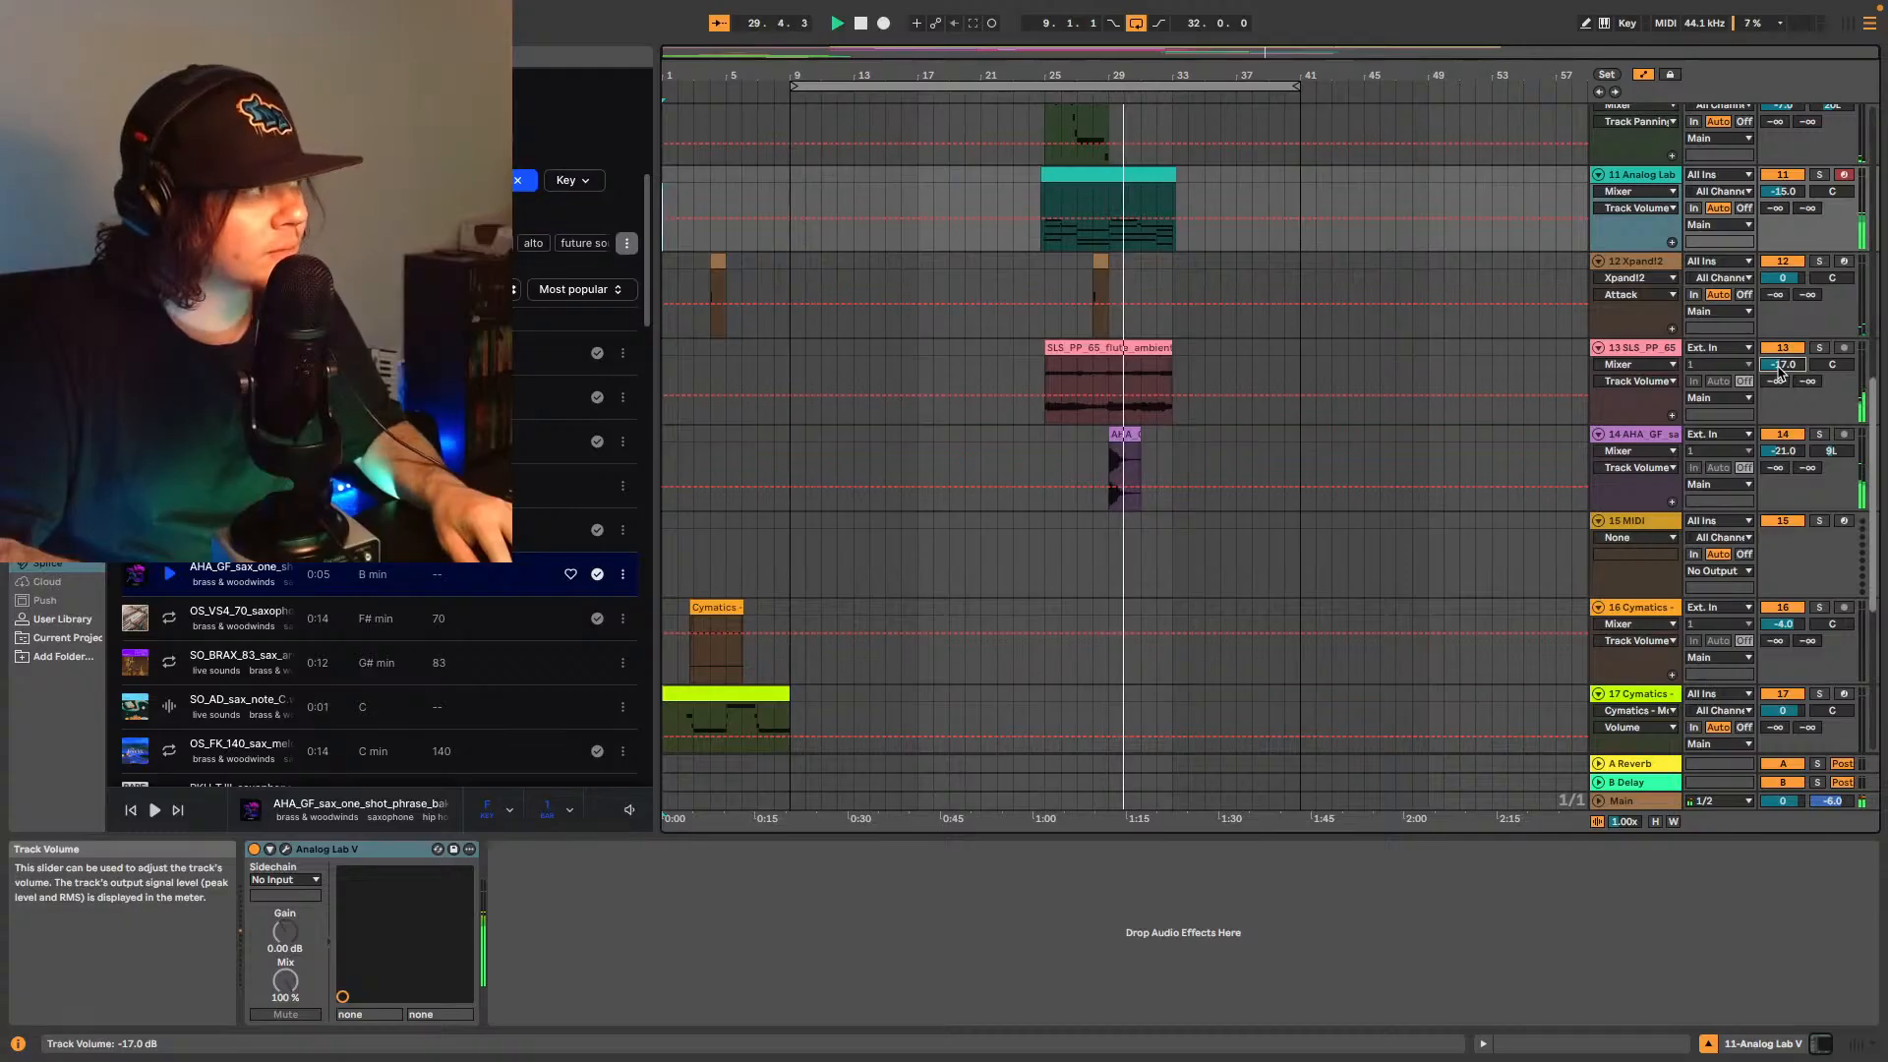
# - Show the sax clip's sample settings, replay it from bar 29, and paste a copy of the clip at 30.4.1
pyautogui.click(1129, 437)
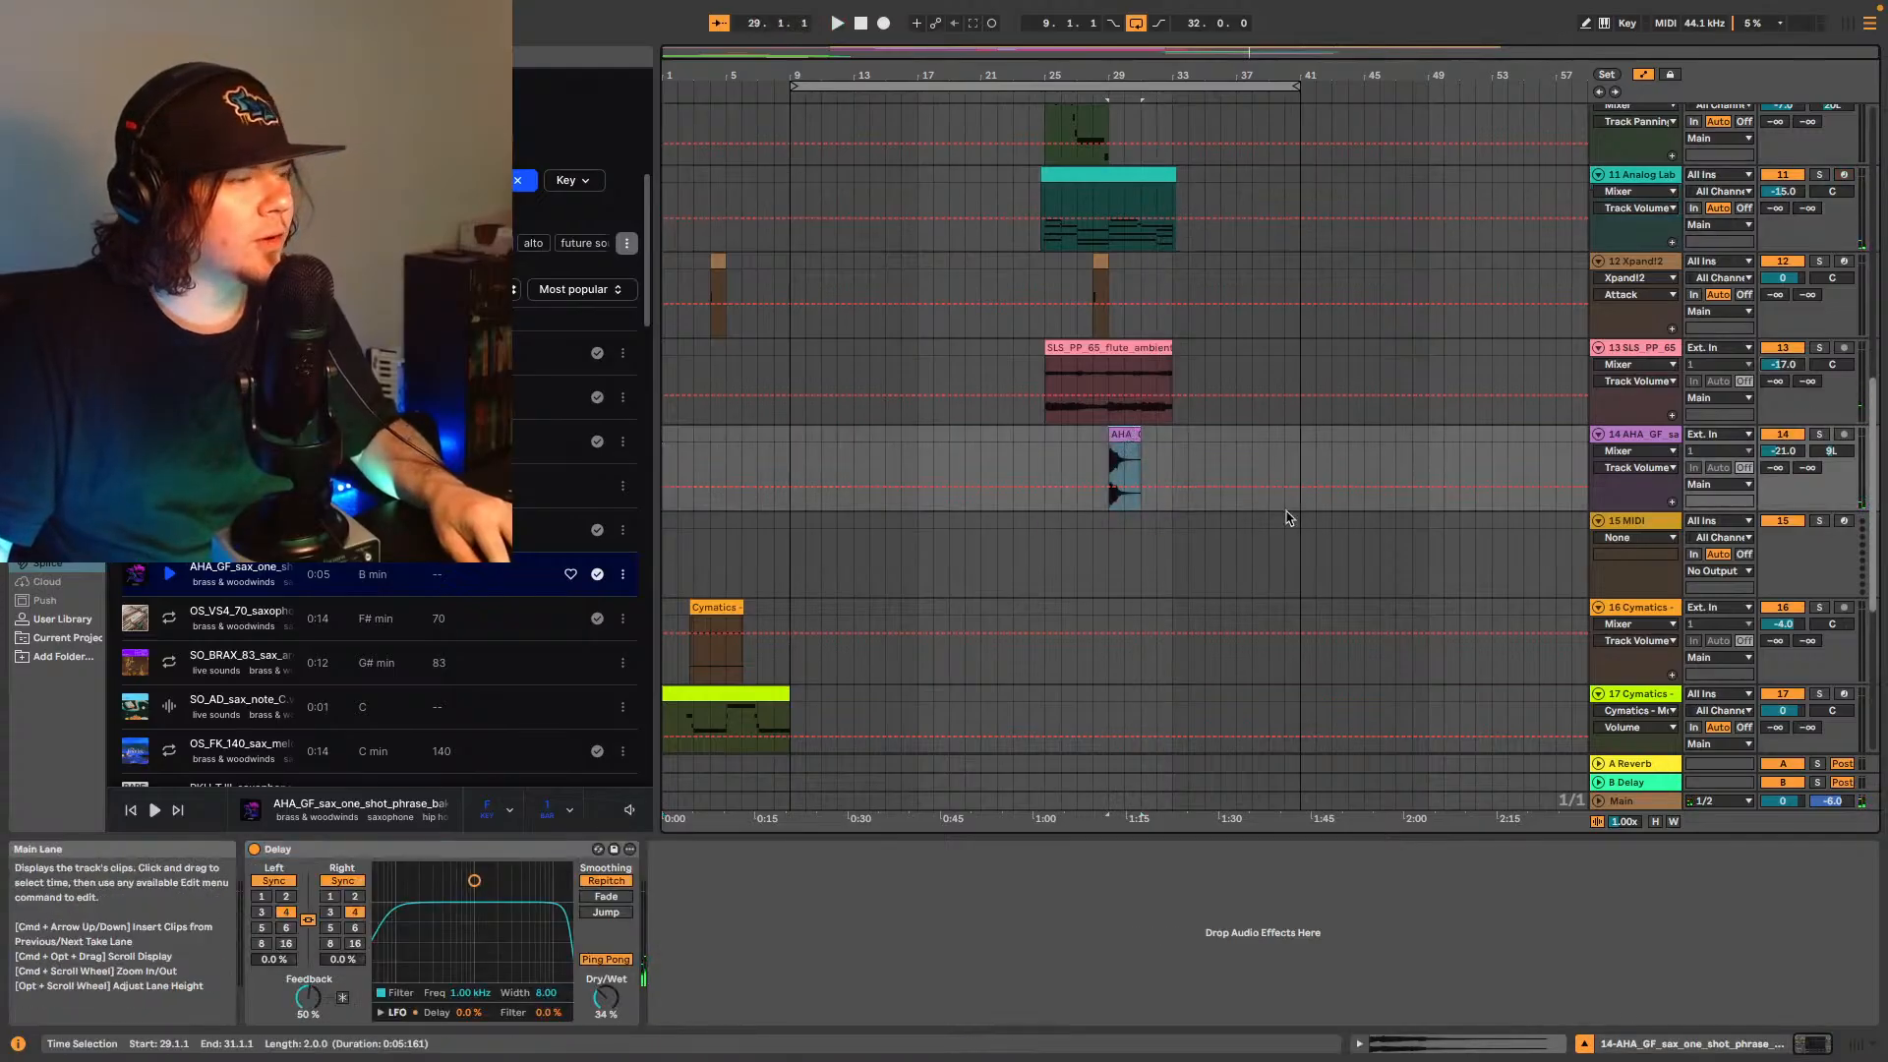
pyautogui.hotkey('shift', 'Tab')
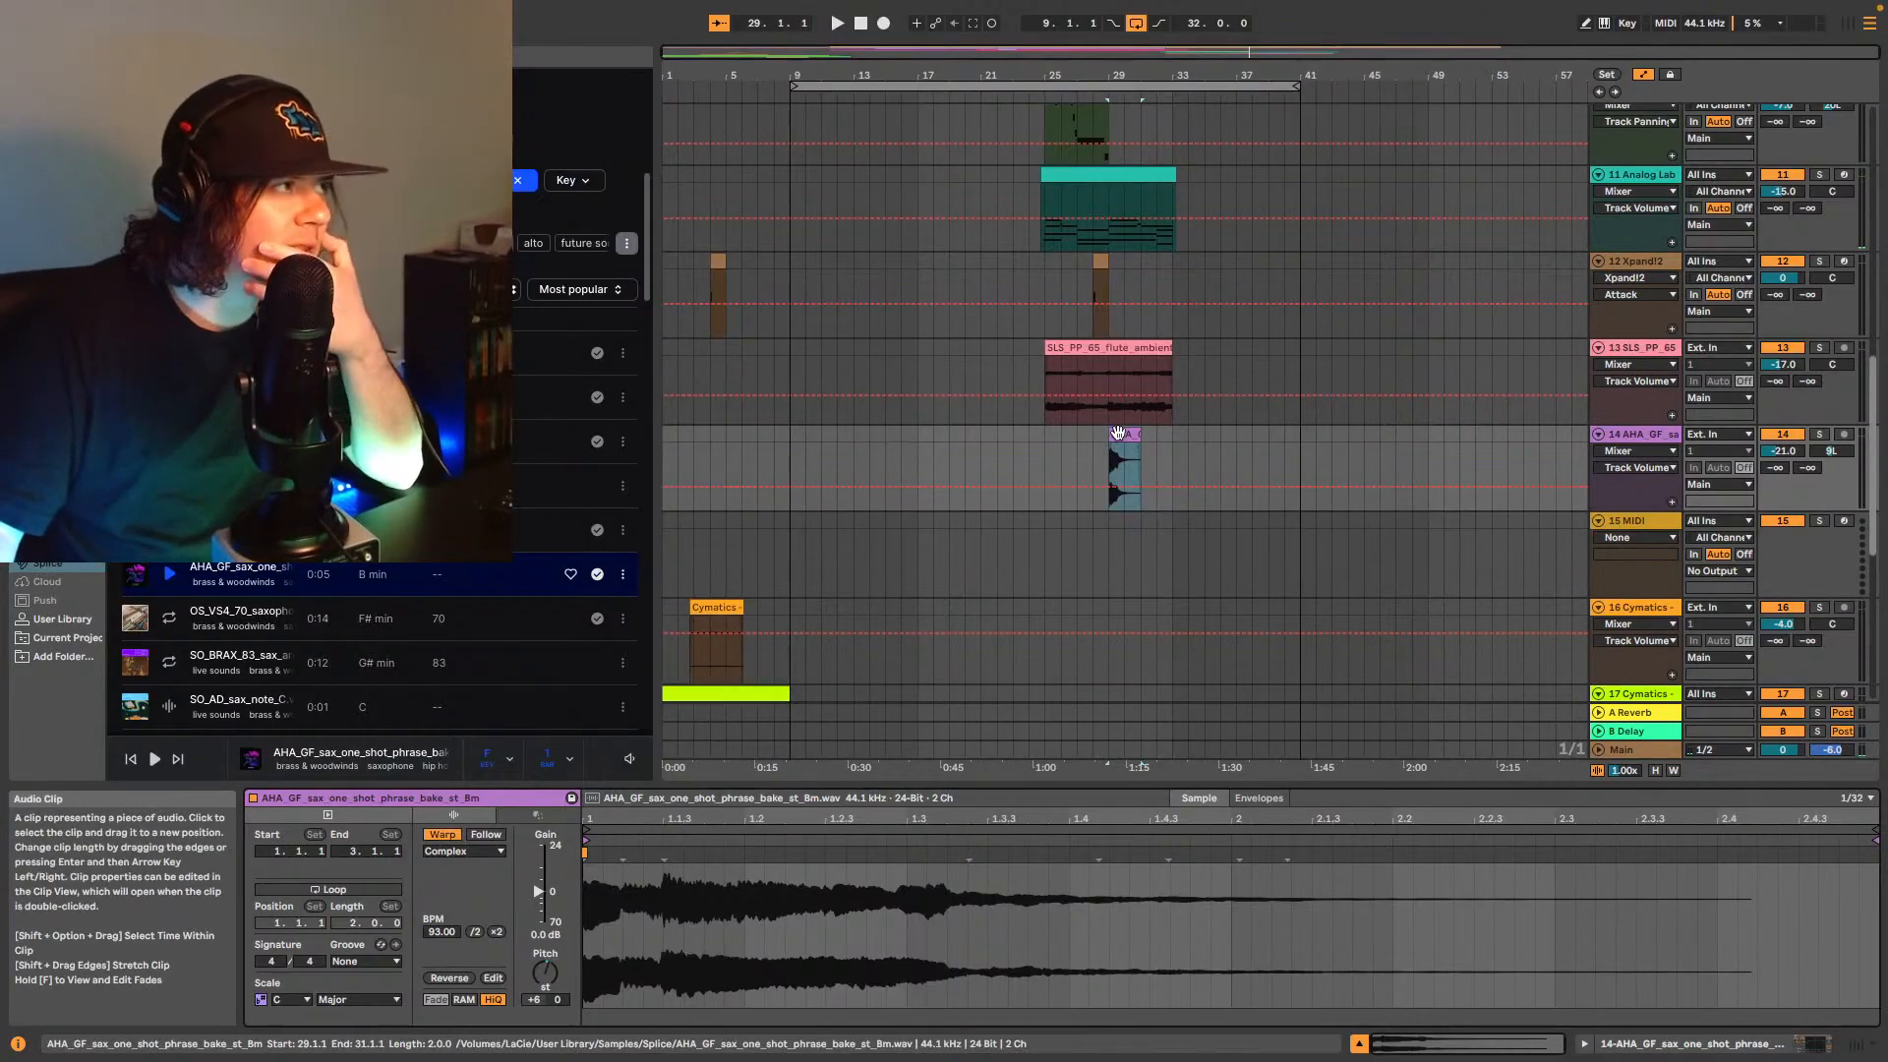
pyautogui.click(1123, 457)
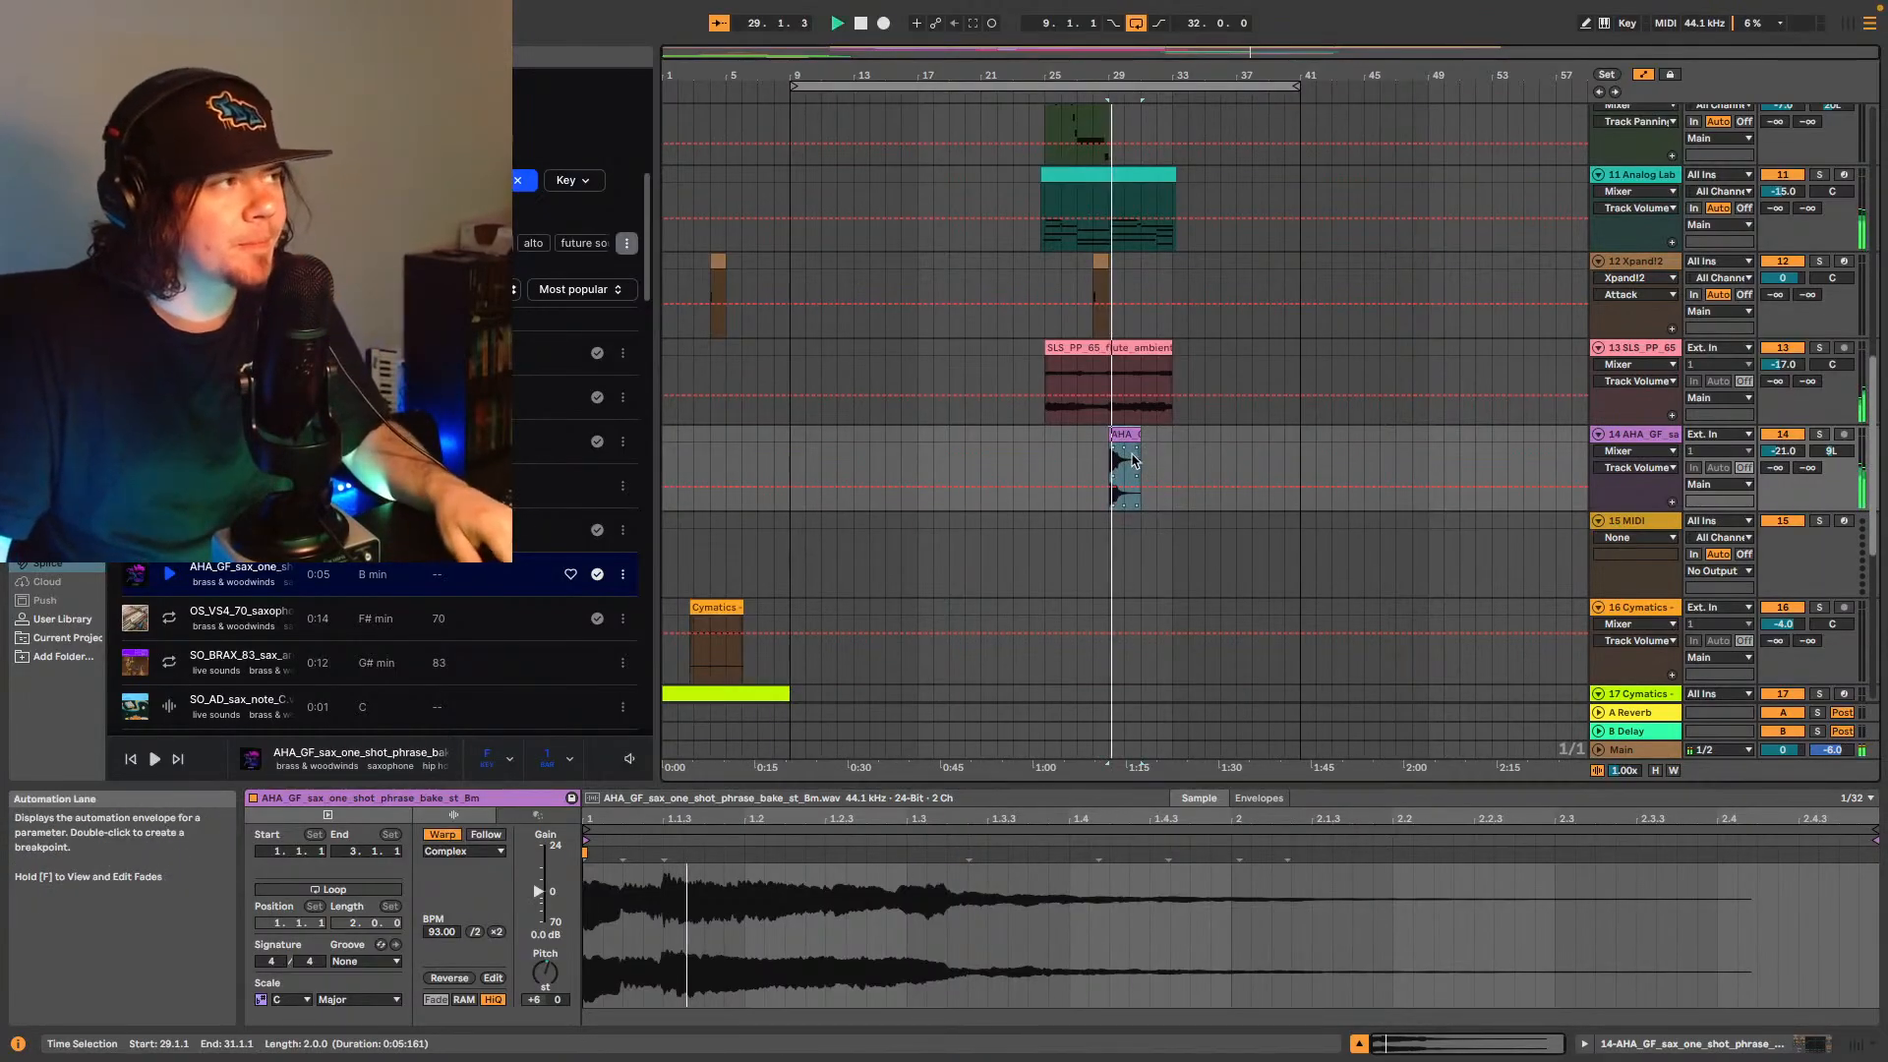
pyautogui.press('+')
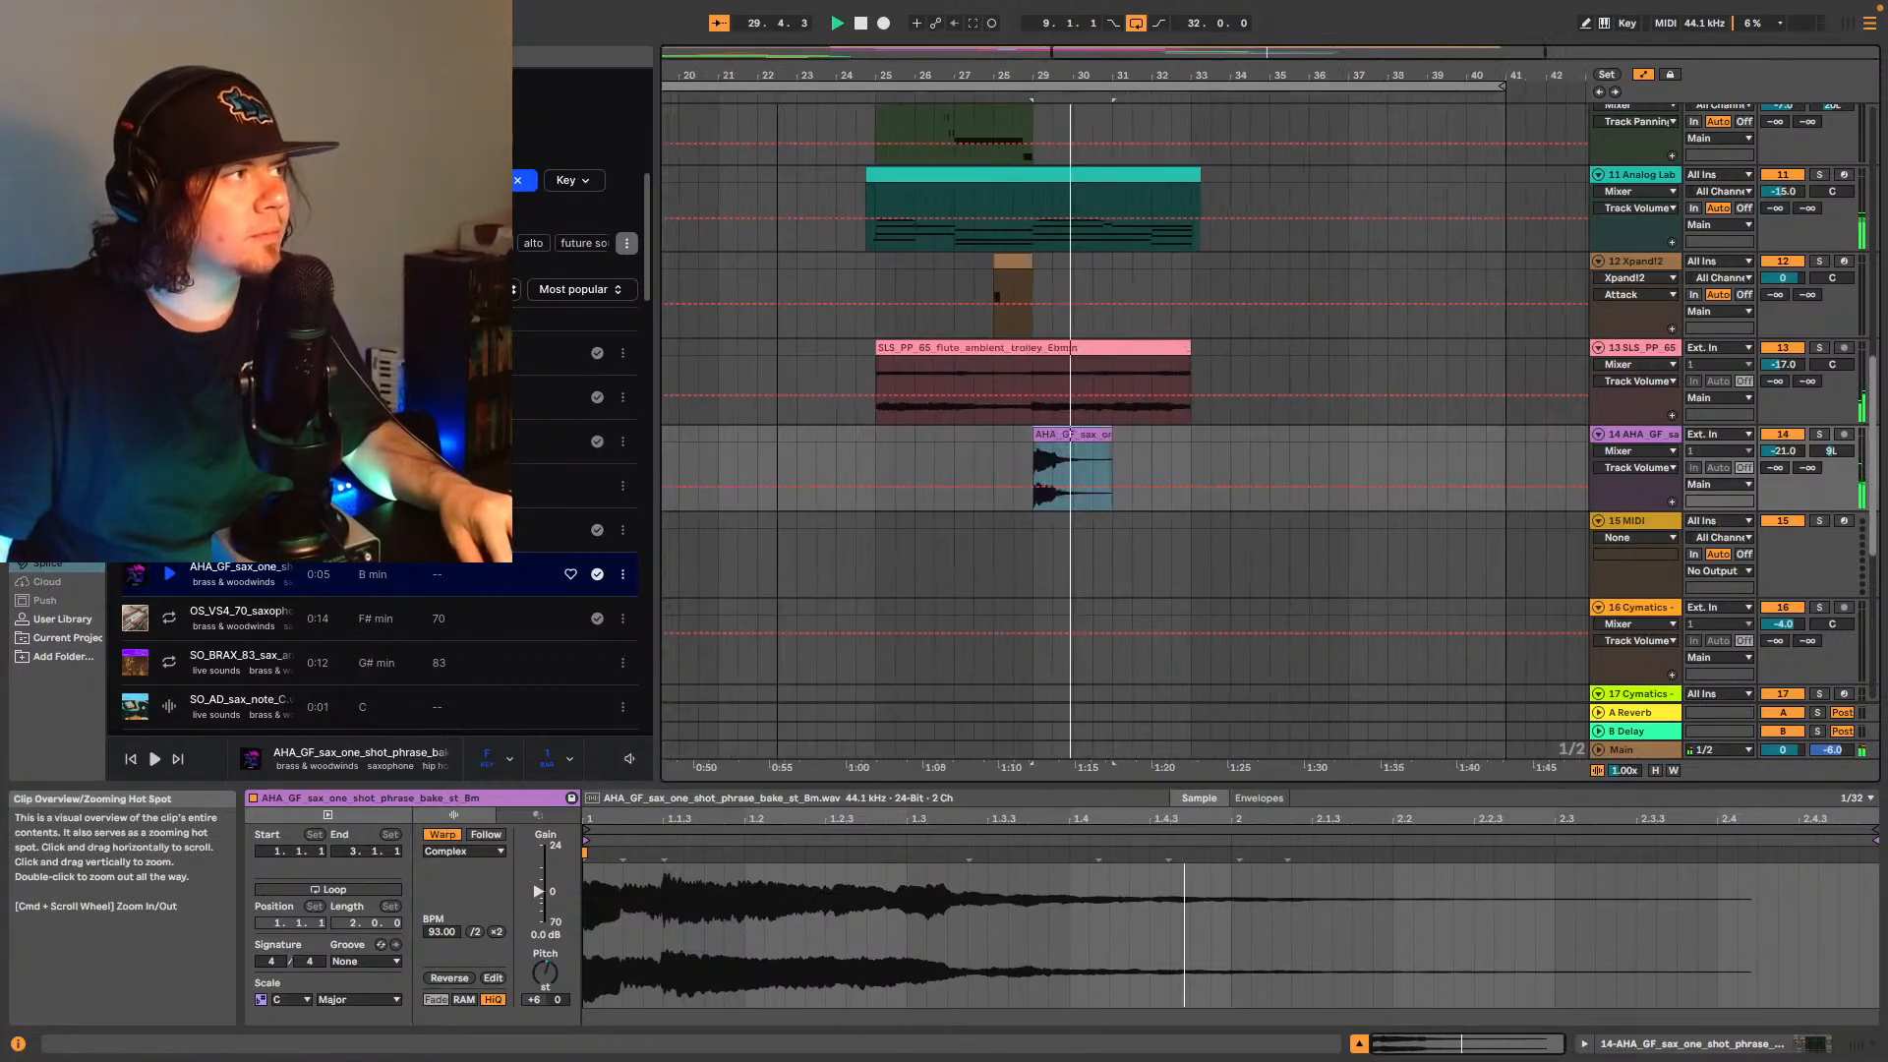
pyautogui.scroll(8, 1070, 434)
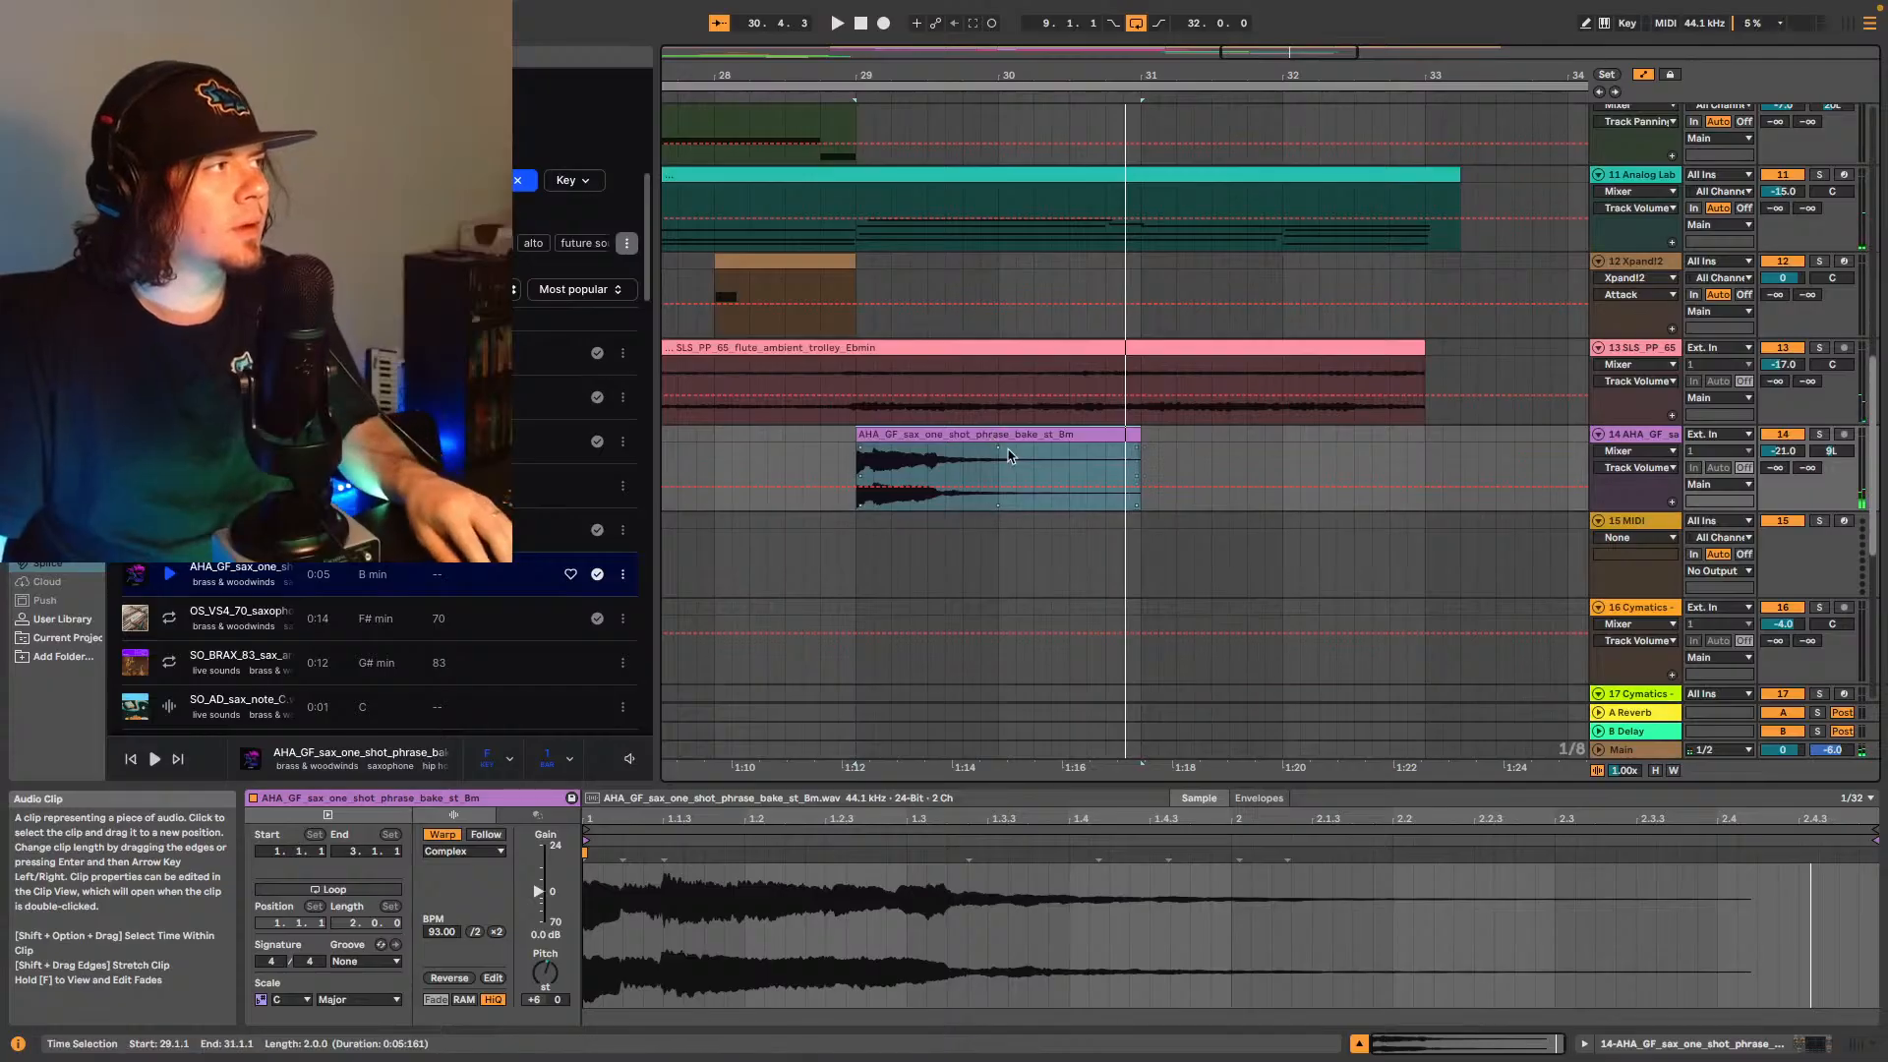
pyautogui.click(1107, 470)
pyautogui.hotkey('ctrl', 'v')
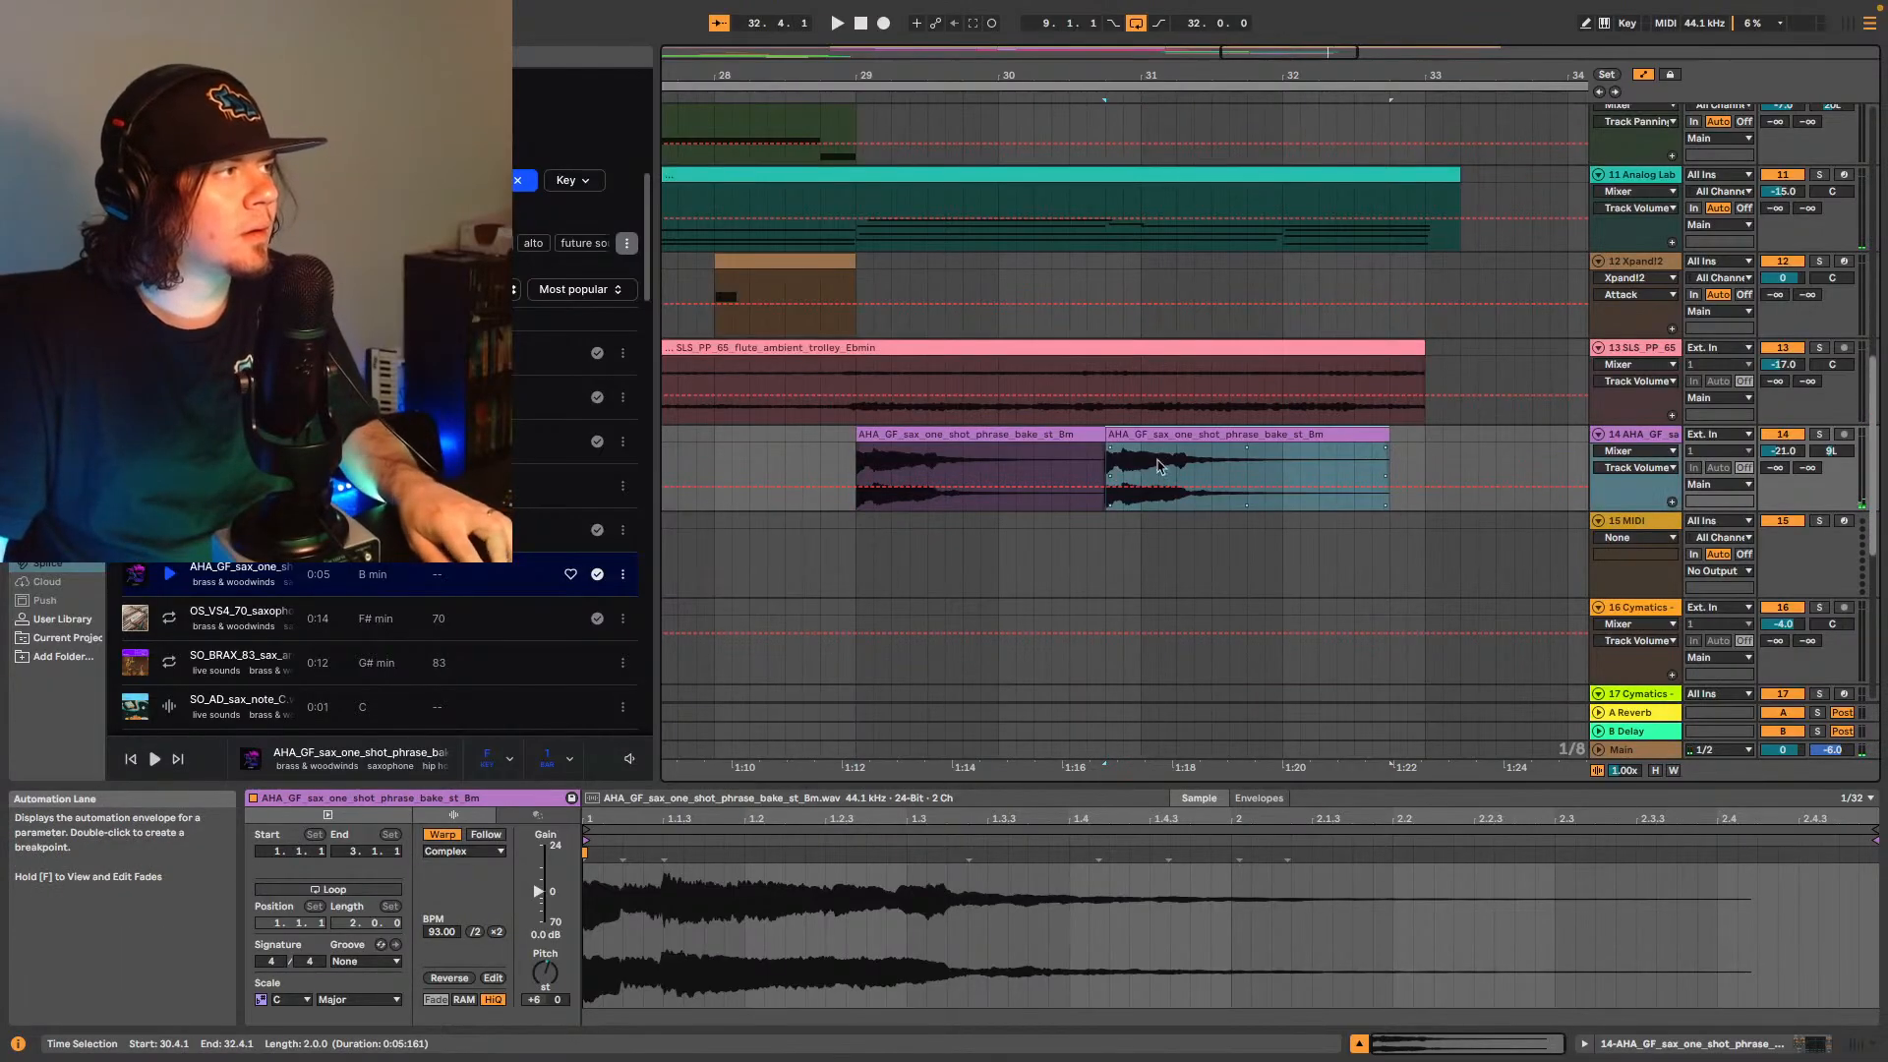
# - Set the second sax clip's pitch to +1 semitone and replay both sax clips from bar 29
pyautogui.moveTo(548, 971); pyautogui.dragTo(564, 975)
pyautogui.press('space')
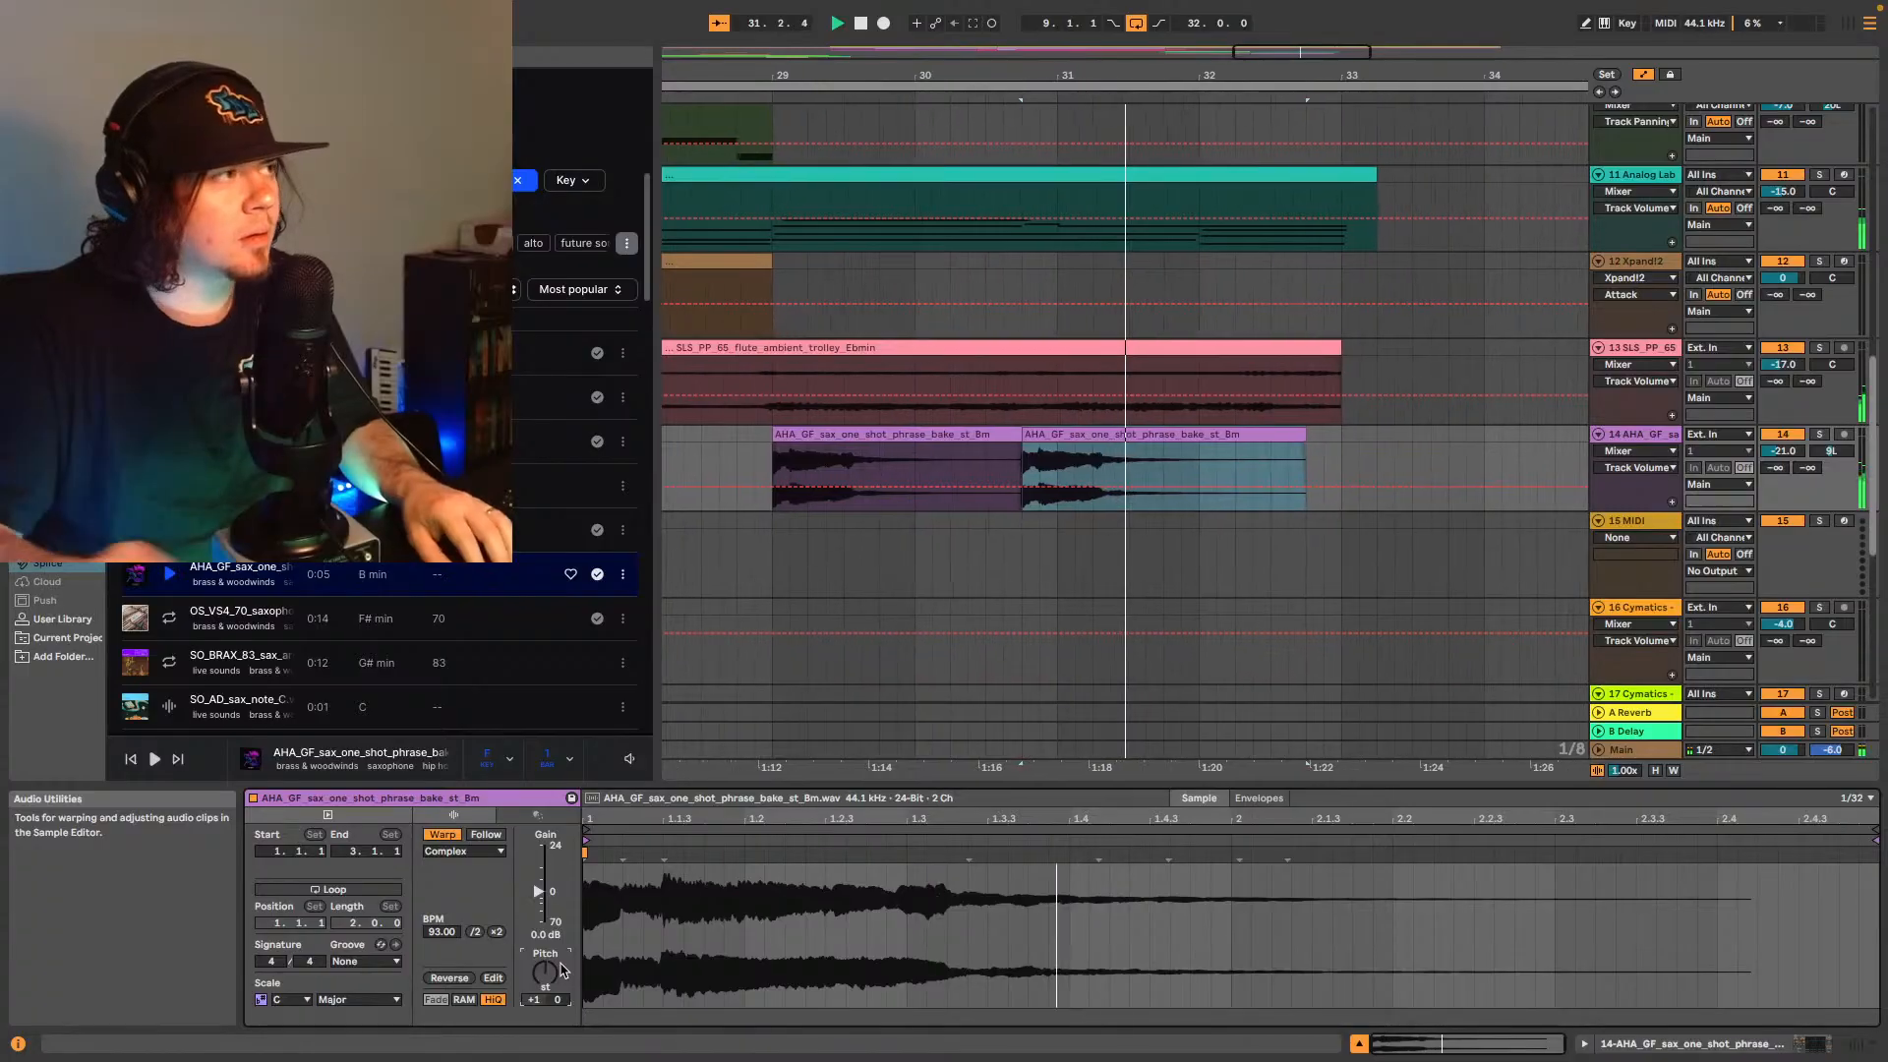
pyautogui.click(764, 461)
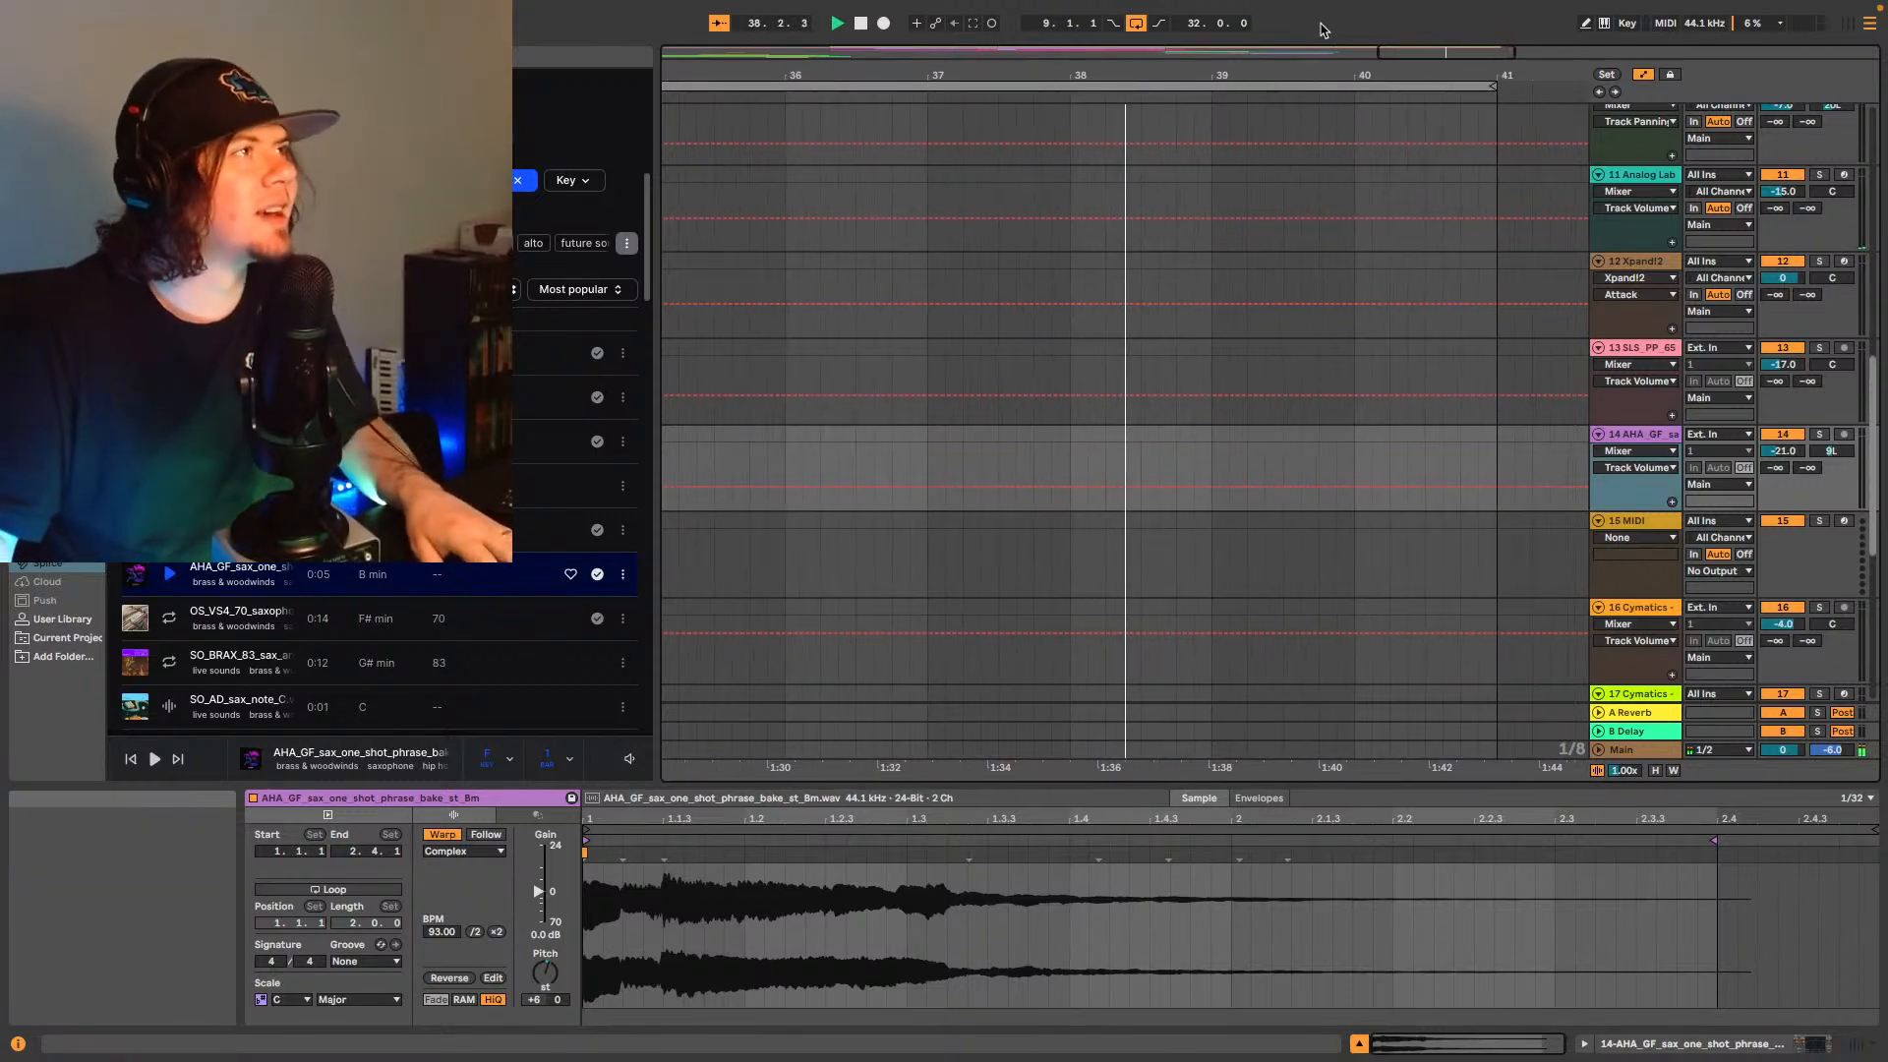
# - Move the loop start to bar 25, keeping its end at bar 41, and play the looped section
pyautogui.moveTo(1448, 52); pyautogui.dragTo(1448, 5)
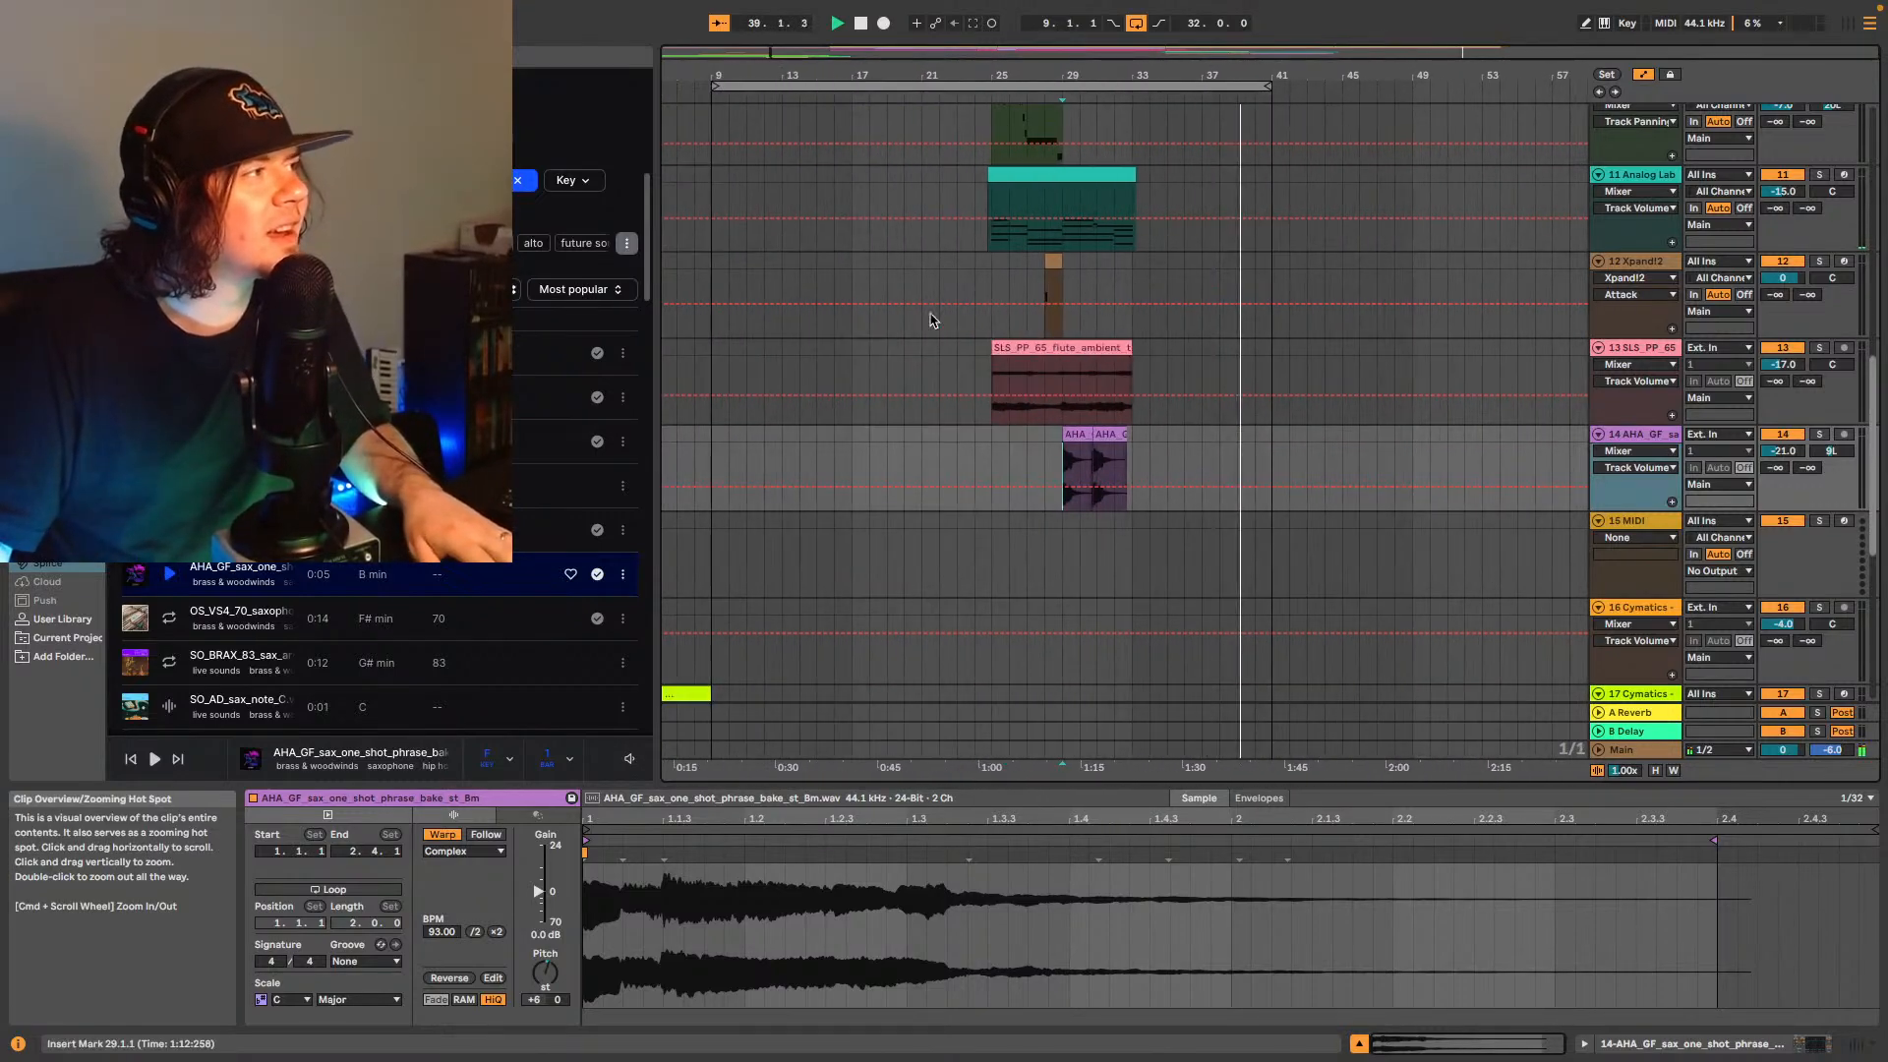
pyautogui.click(991, 449)
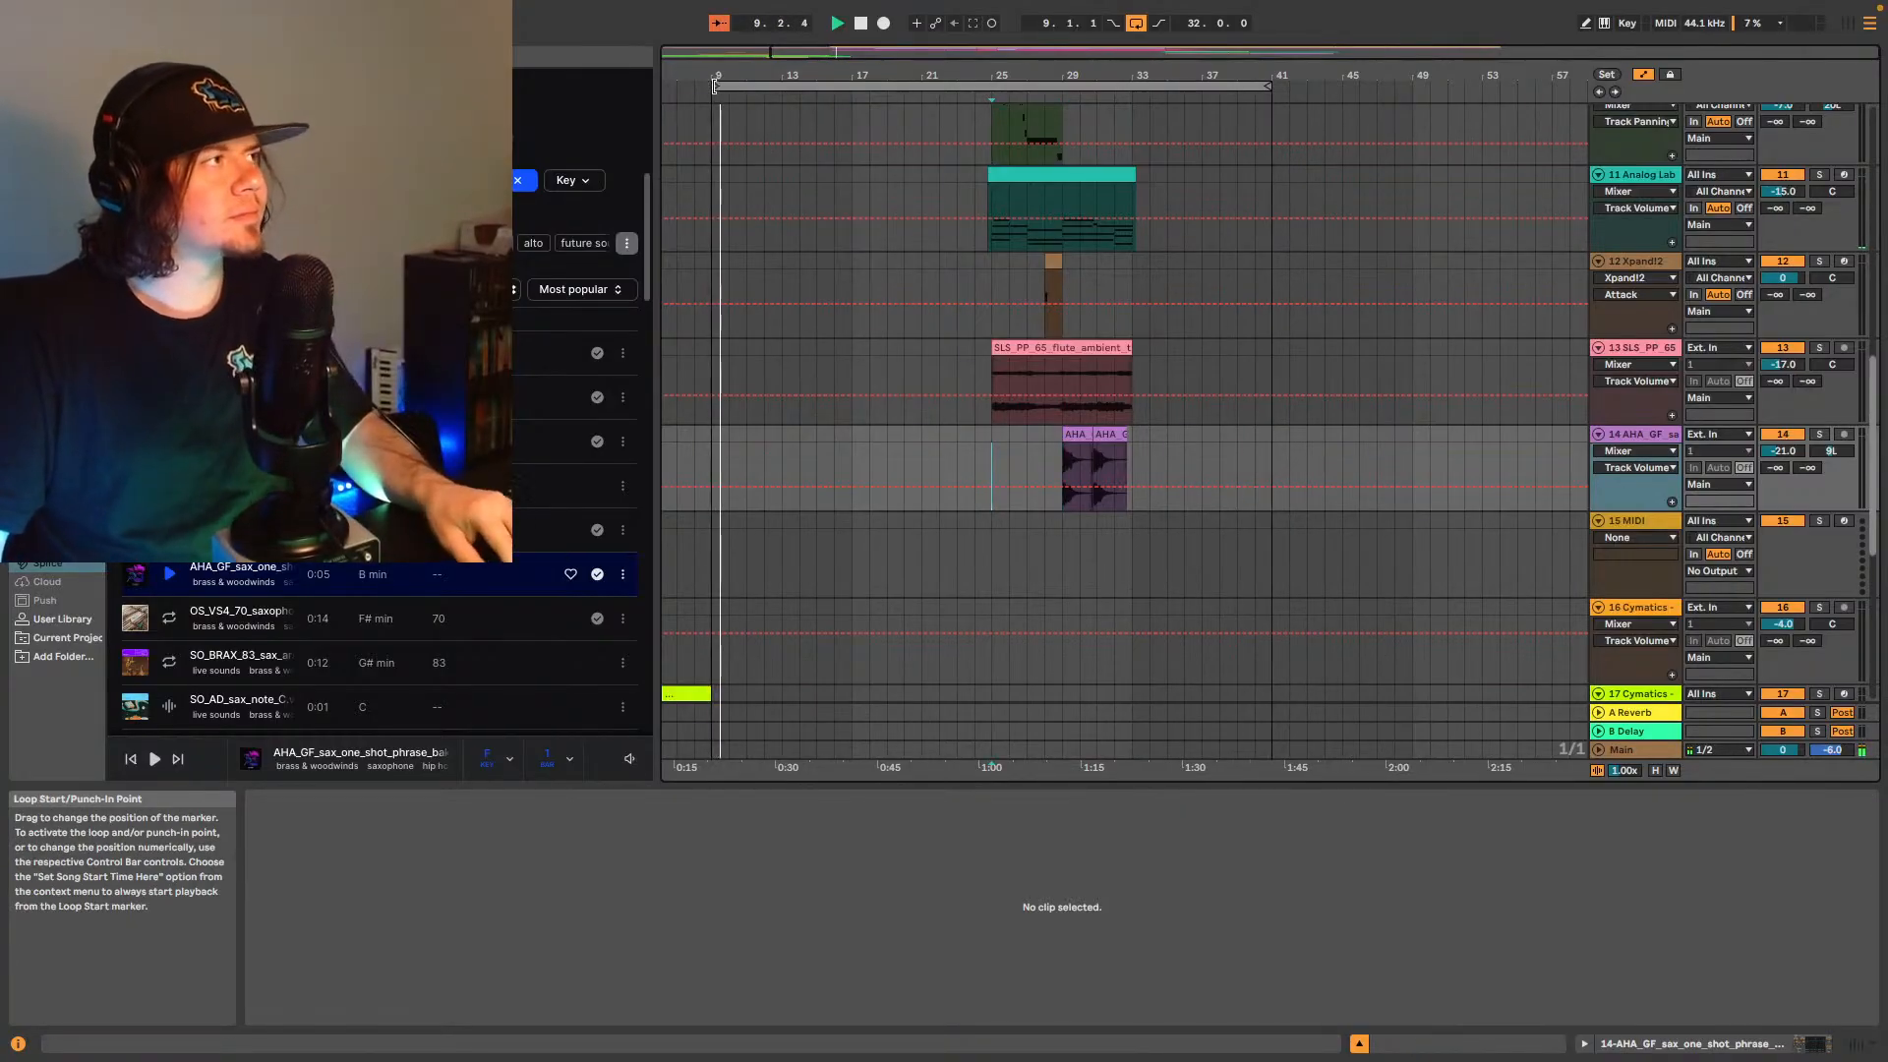
pyautogui.moveTo(713, 86); pyautogui.dragTo(995, 85)
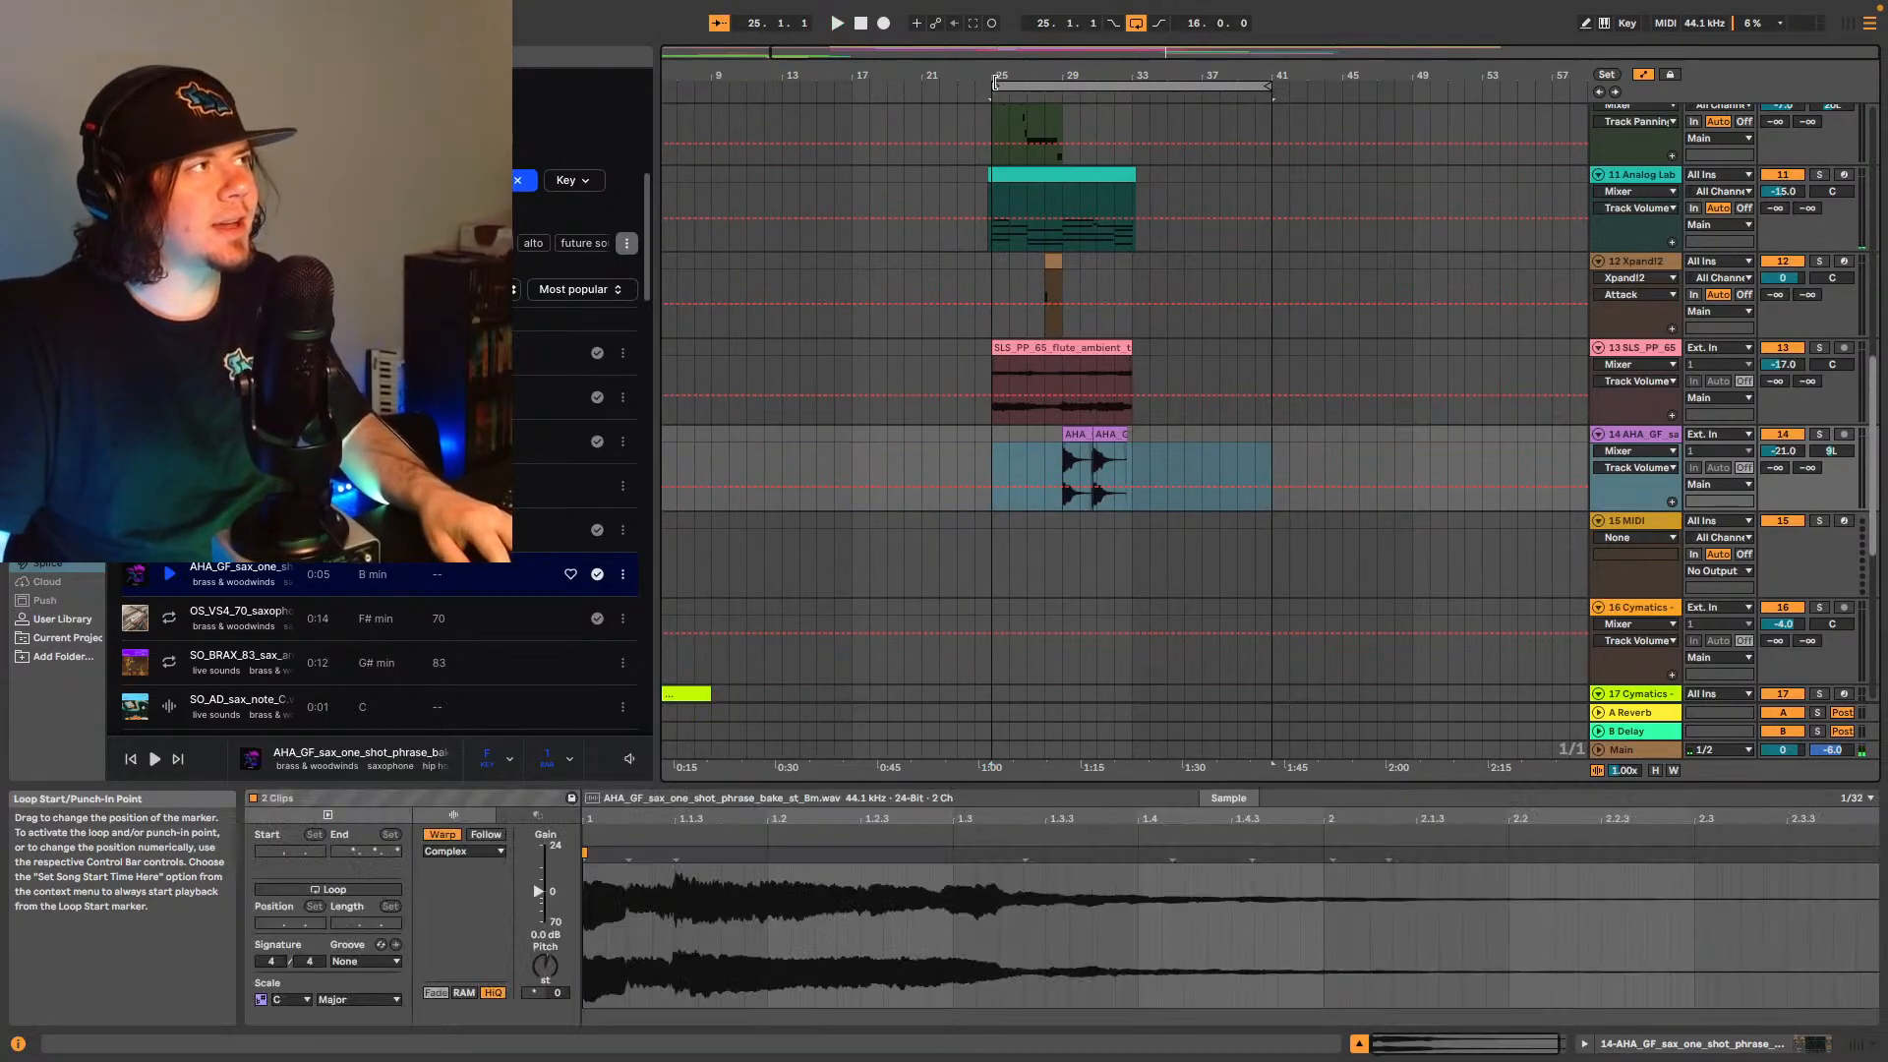
pyautogui.hscroll(-2, 1131, 295)
pyautogui.press('space')
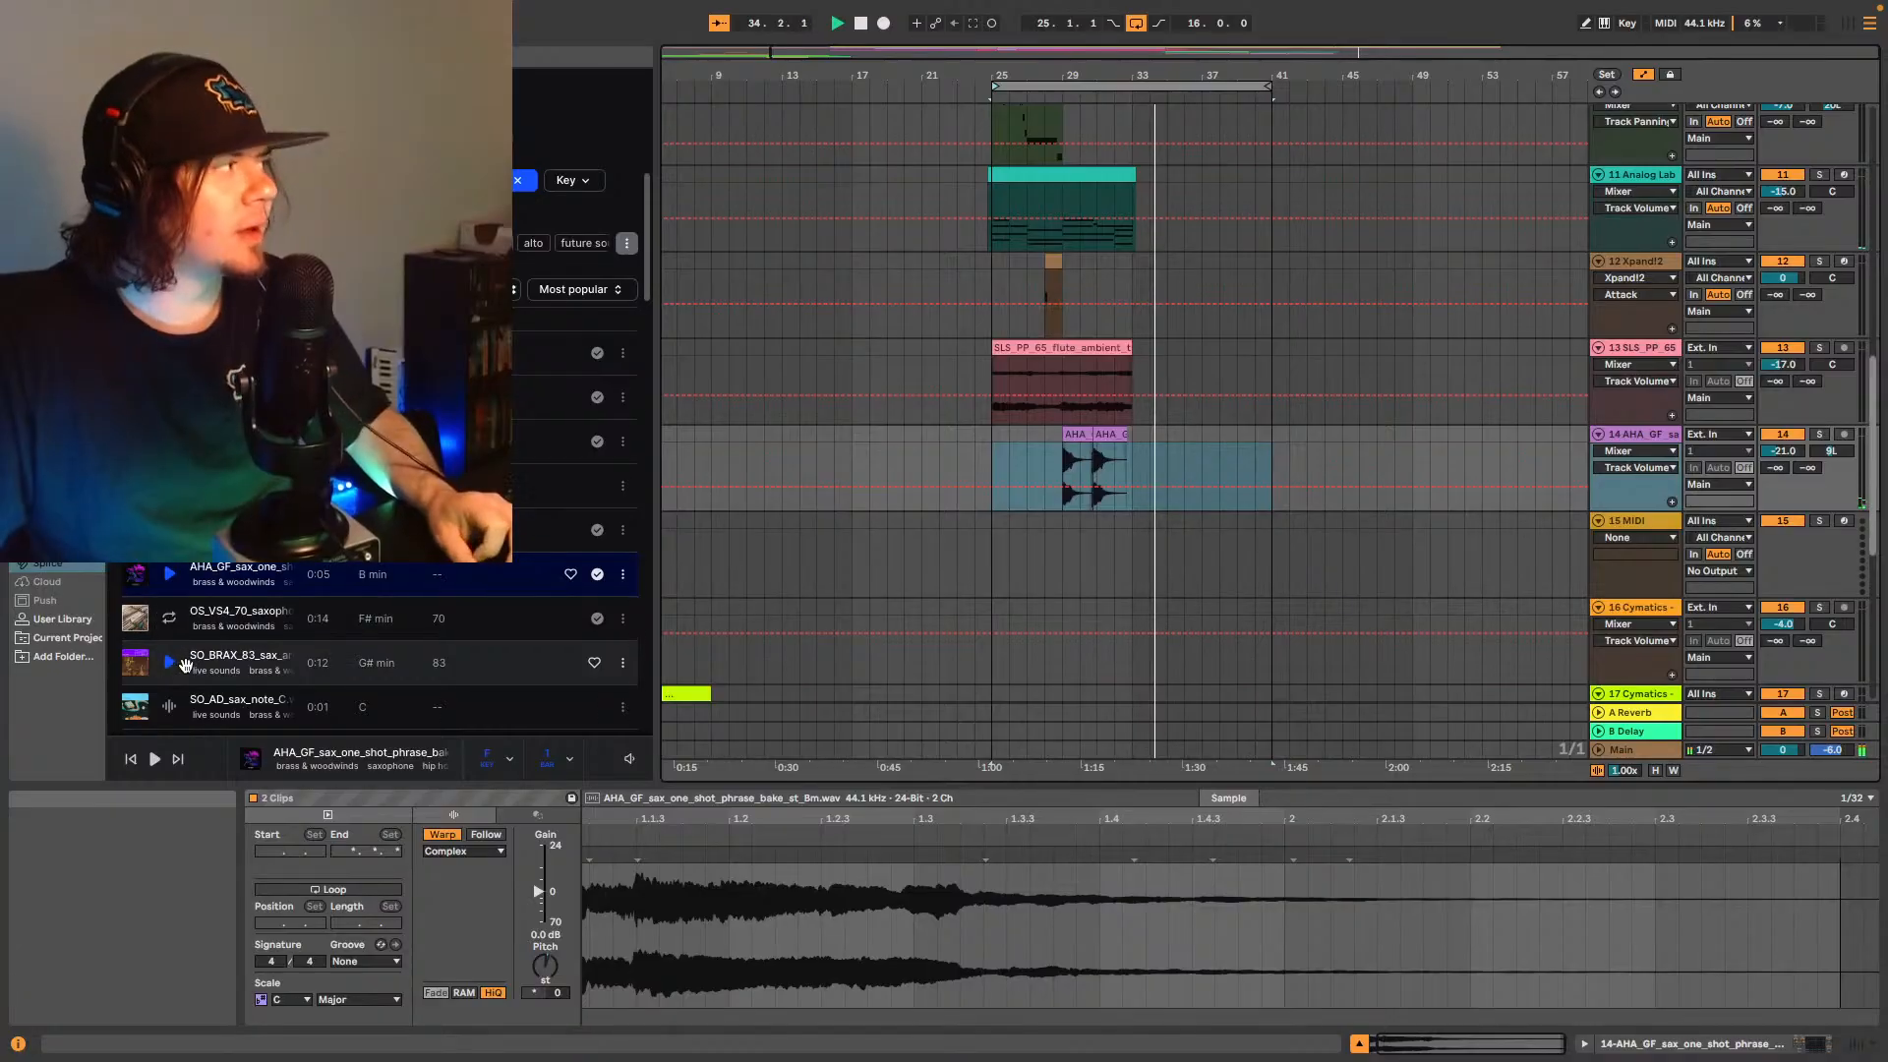
# - Audition Splice saxophone samples, including SO_AD_sax_note_C, the RKU_TJII saxophone one-shot and the RKU_TJII_75 saxophone loop
pyautogui.scroll(-1, 190, 644)
pyautogui.scroll(-1, 192, 652)
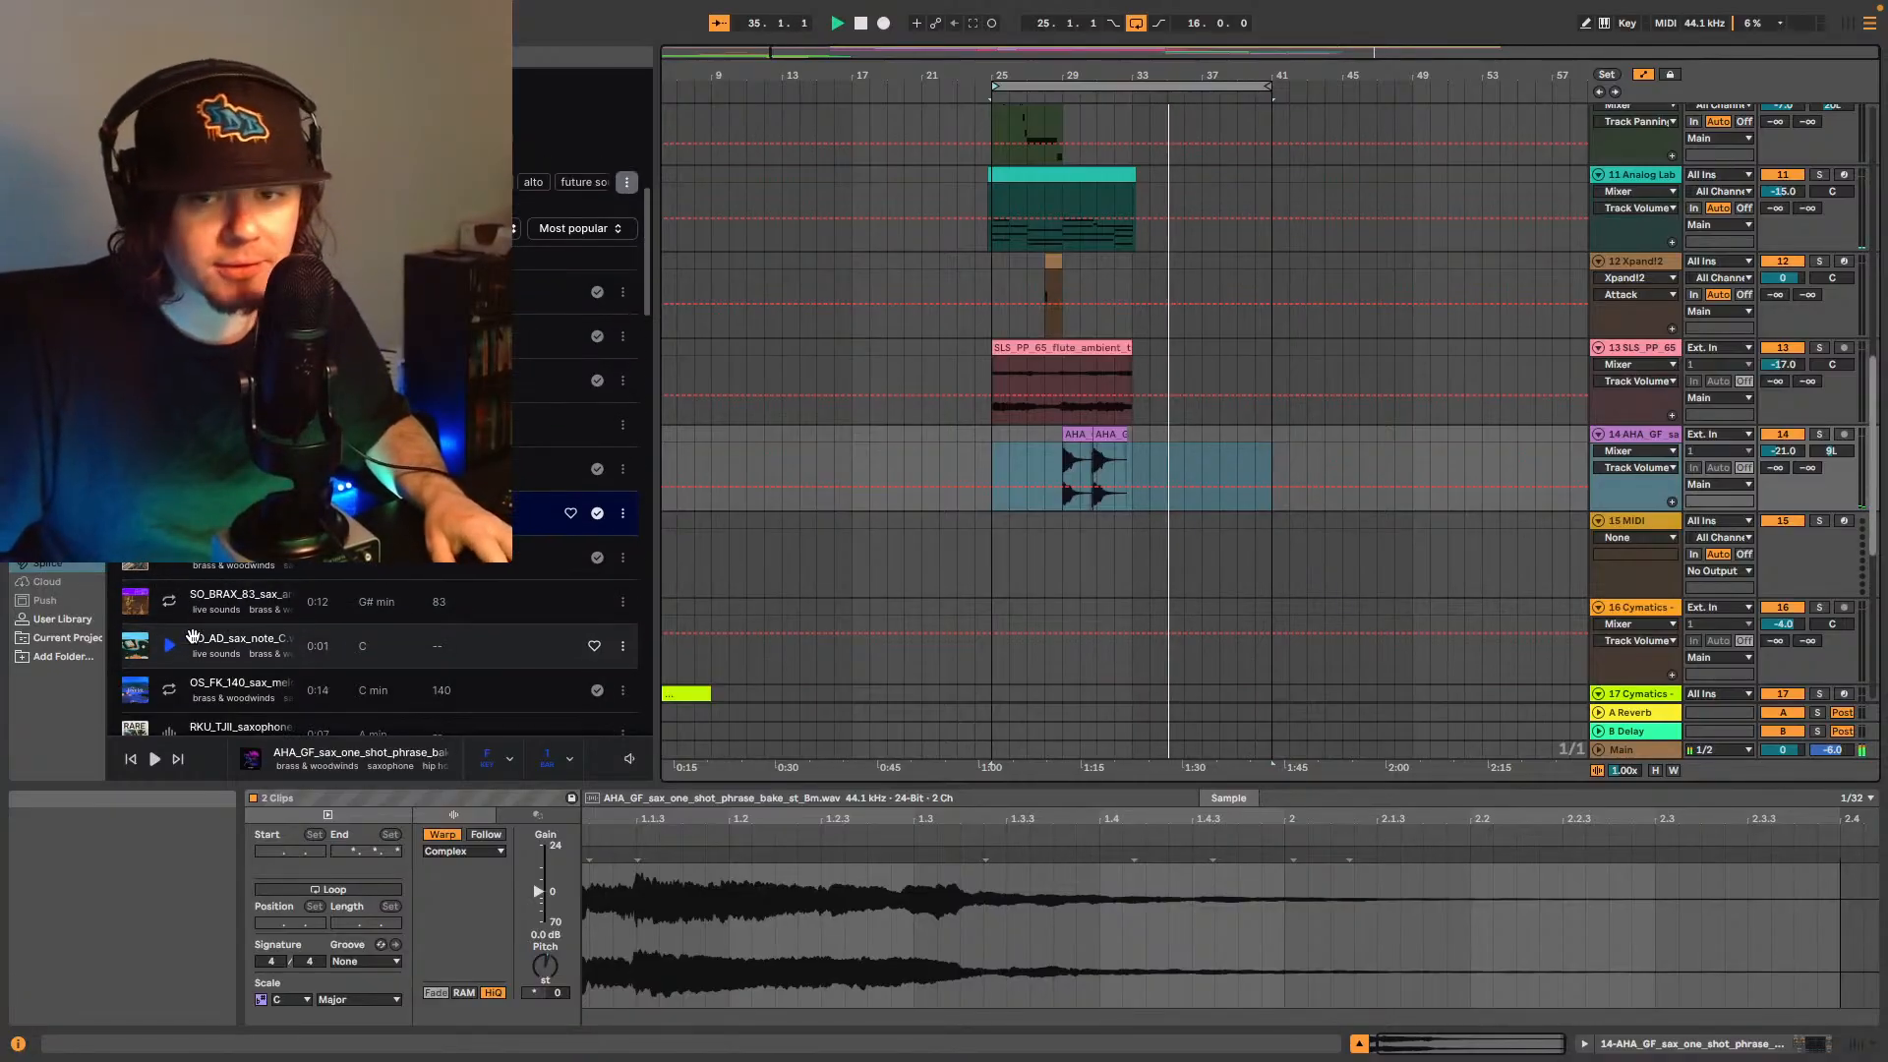
pyautogui.click(172, 616)
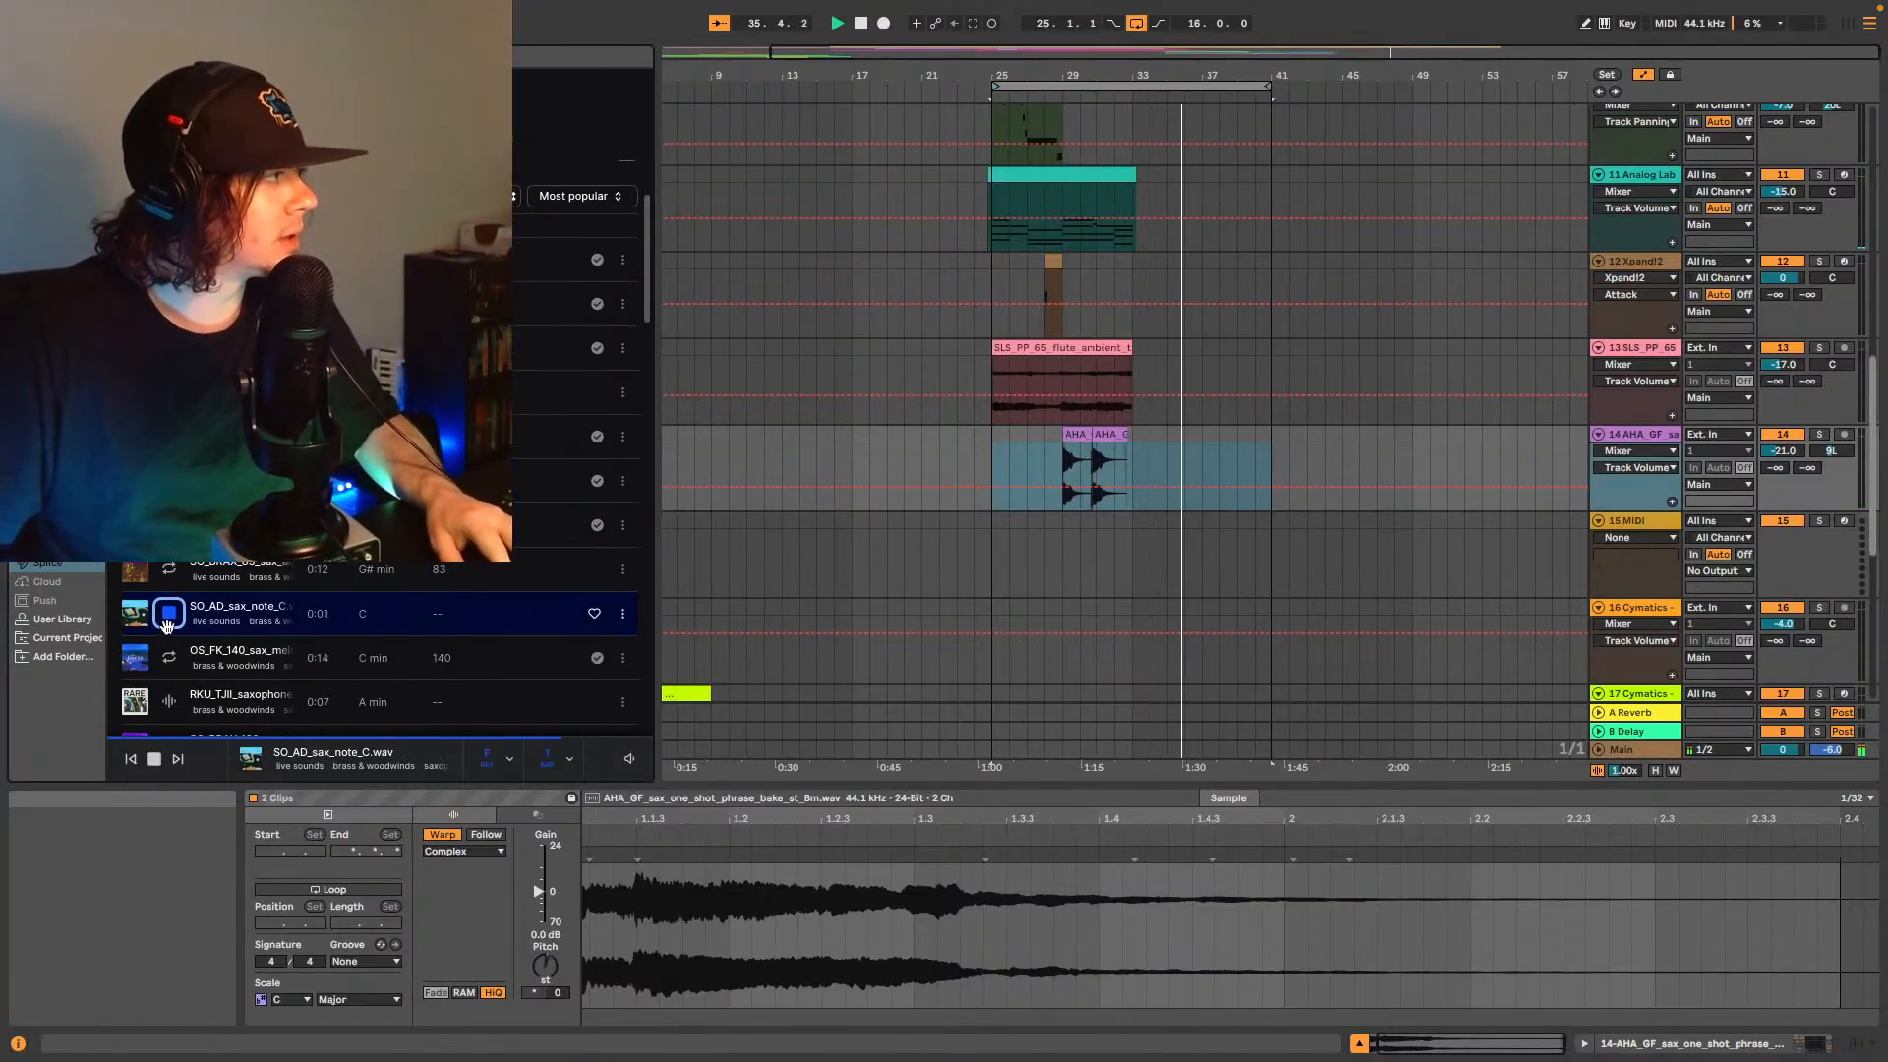
pyautogui.scroll(-1, 187, 624)
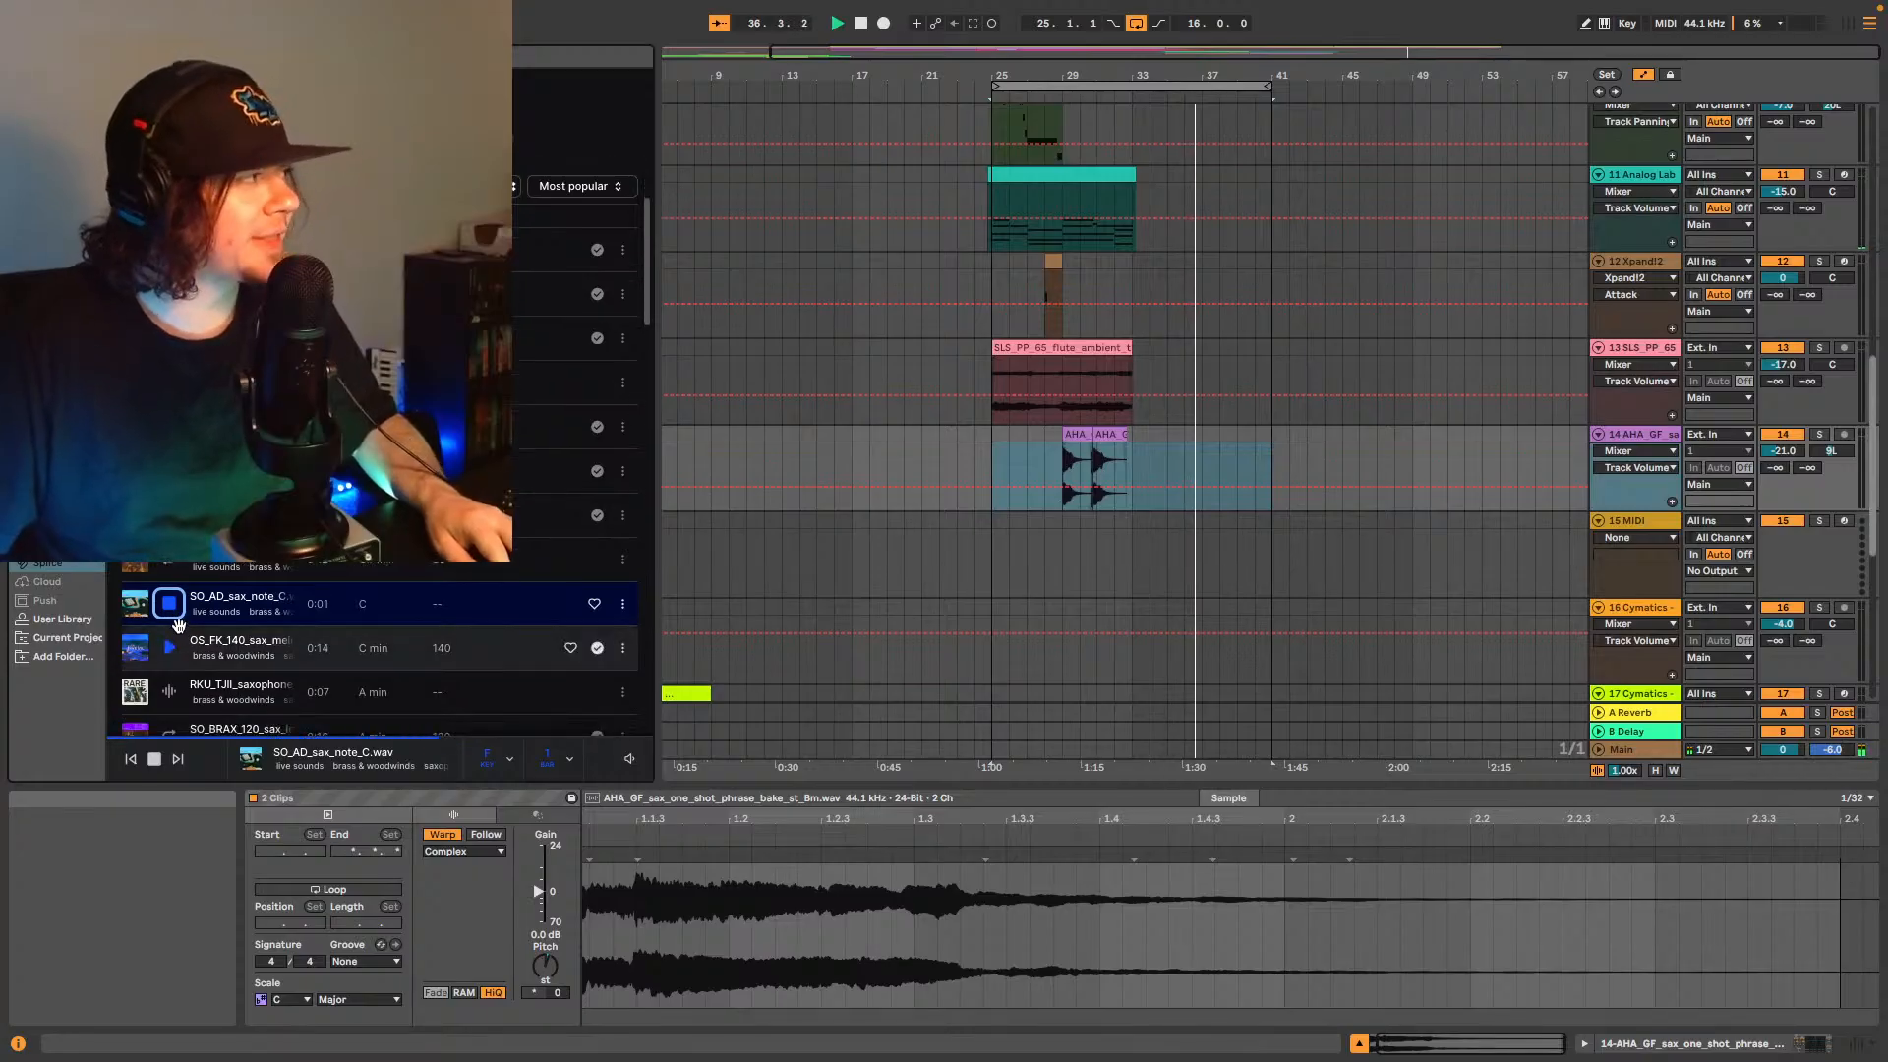
pyautogui.scroll(-1, 226, 629)
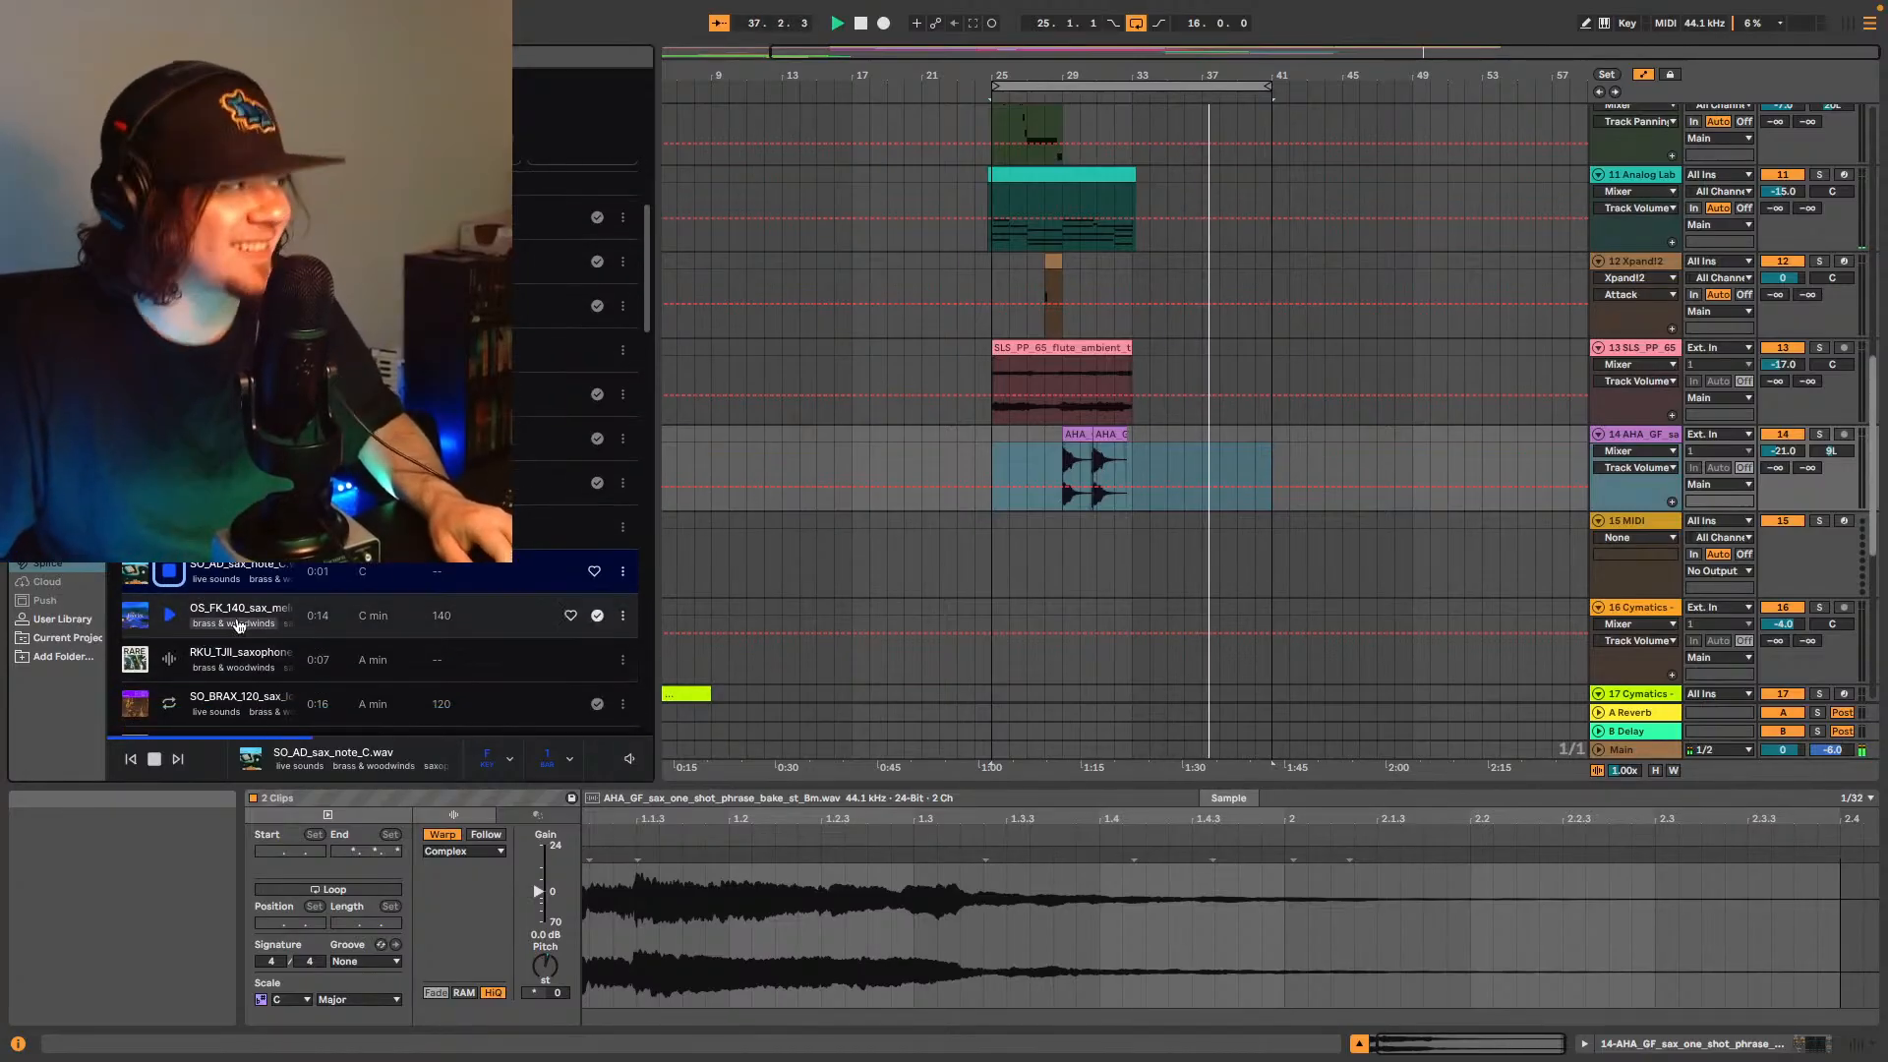
pyautogui.click(219, 657)
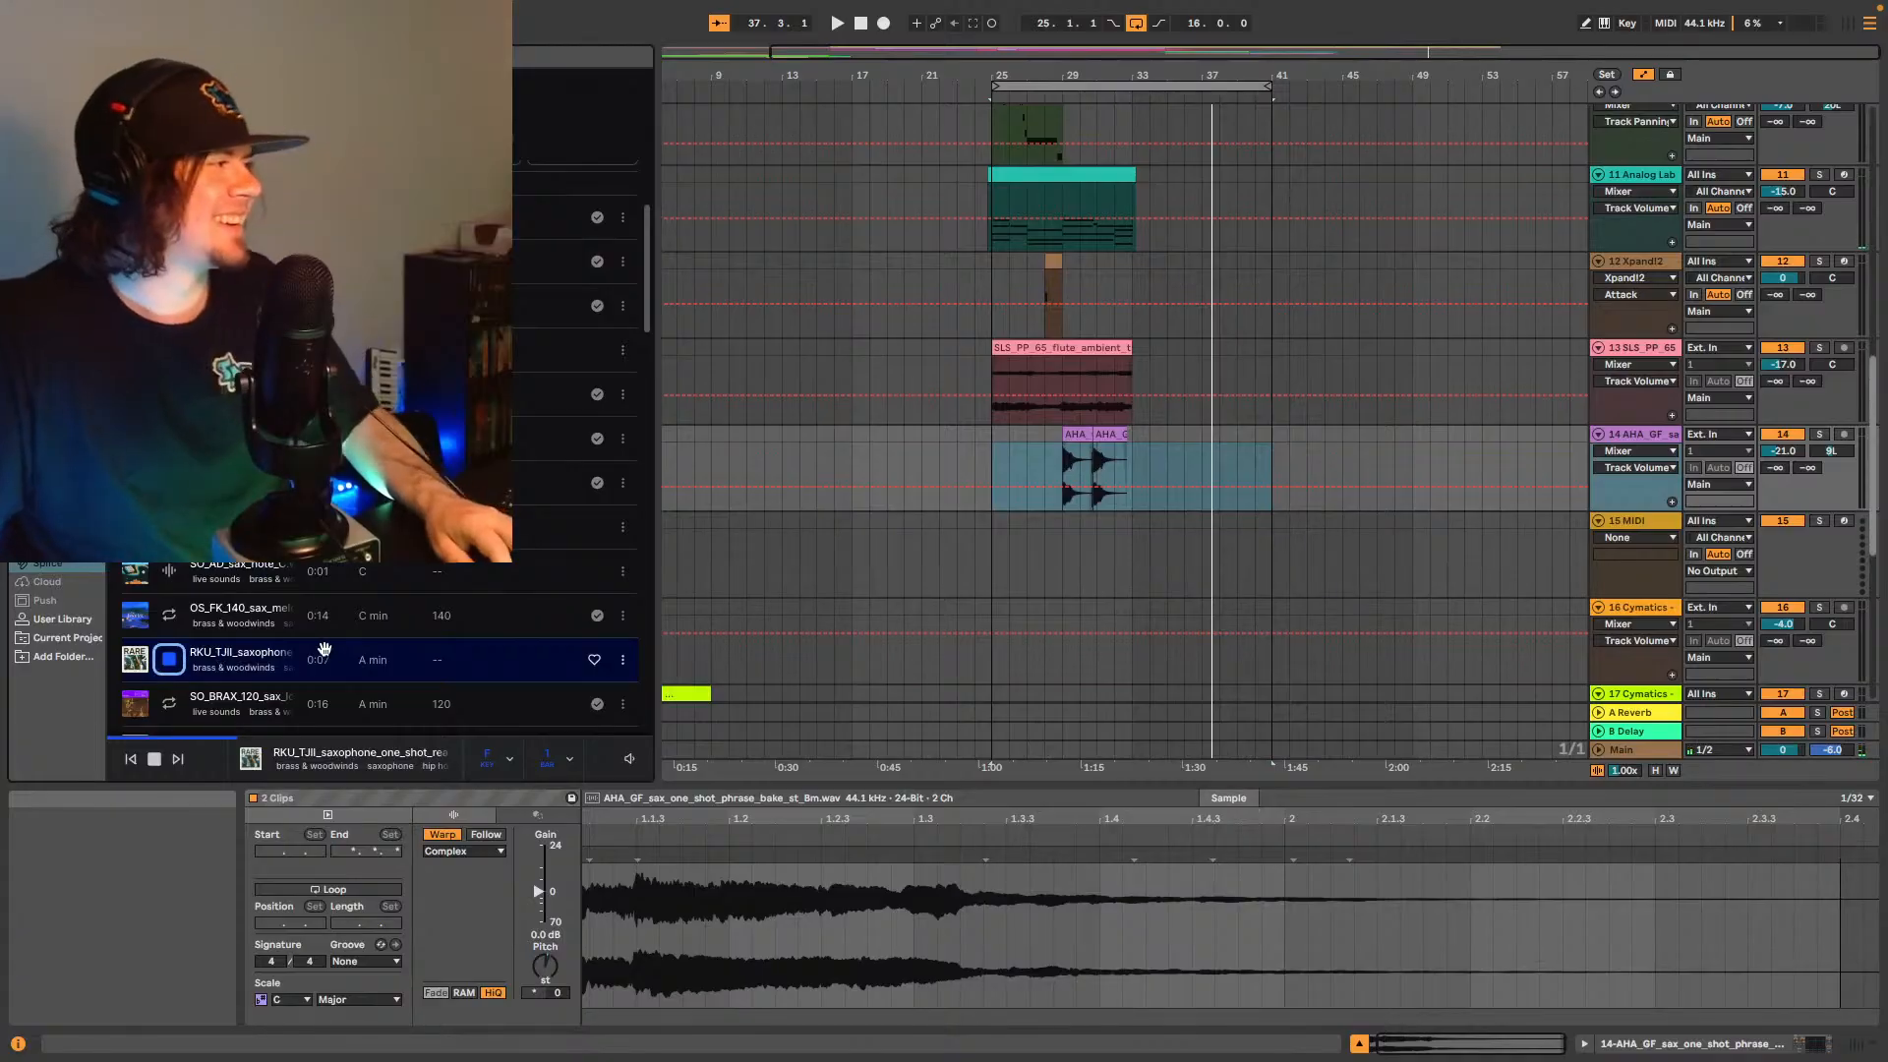
pyautogui.scroll(-10, 209, 671)
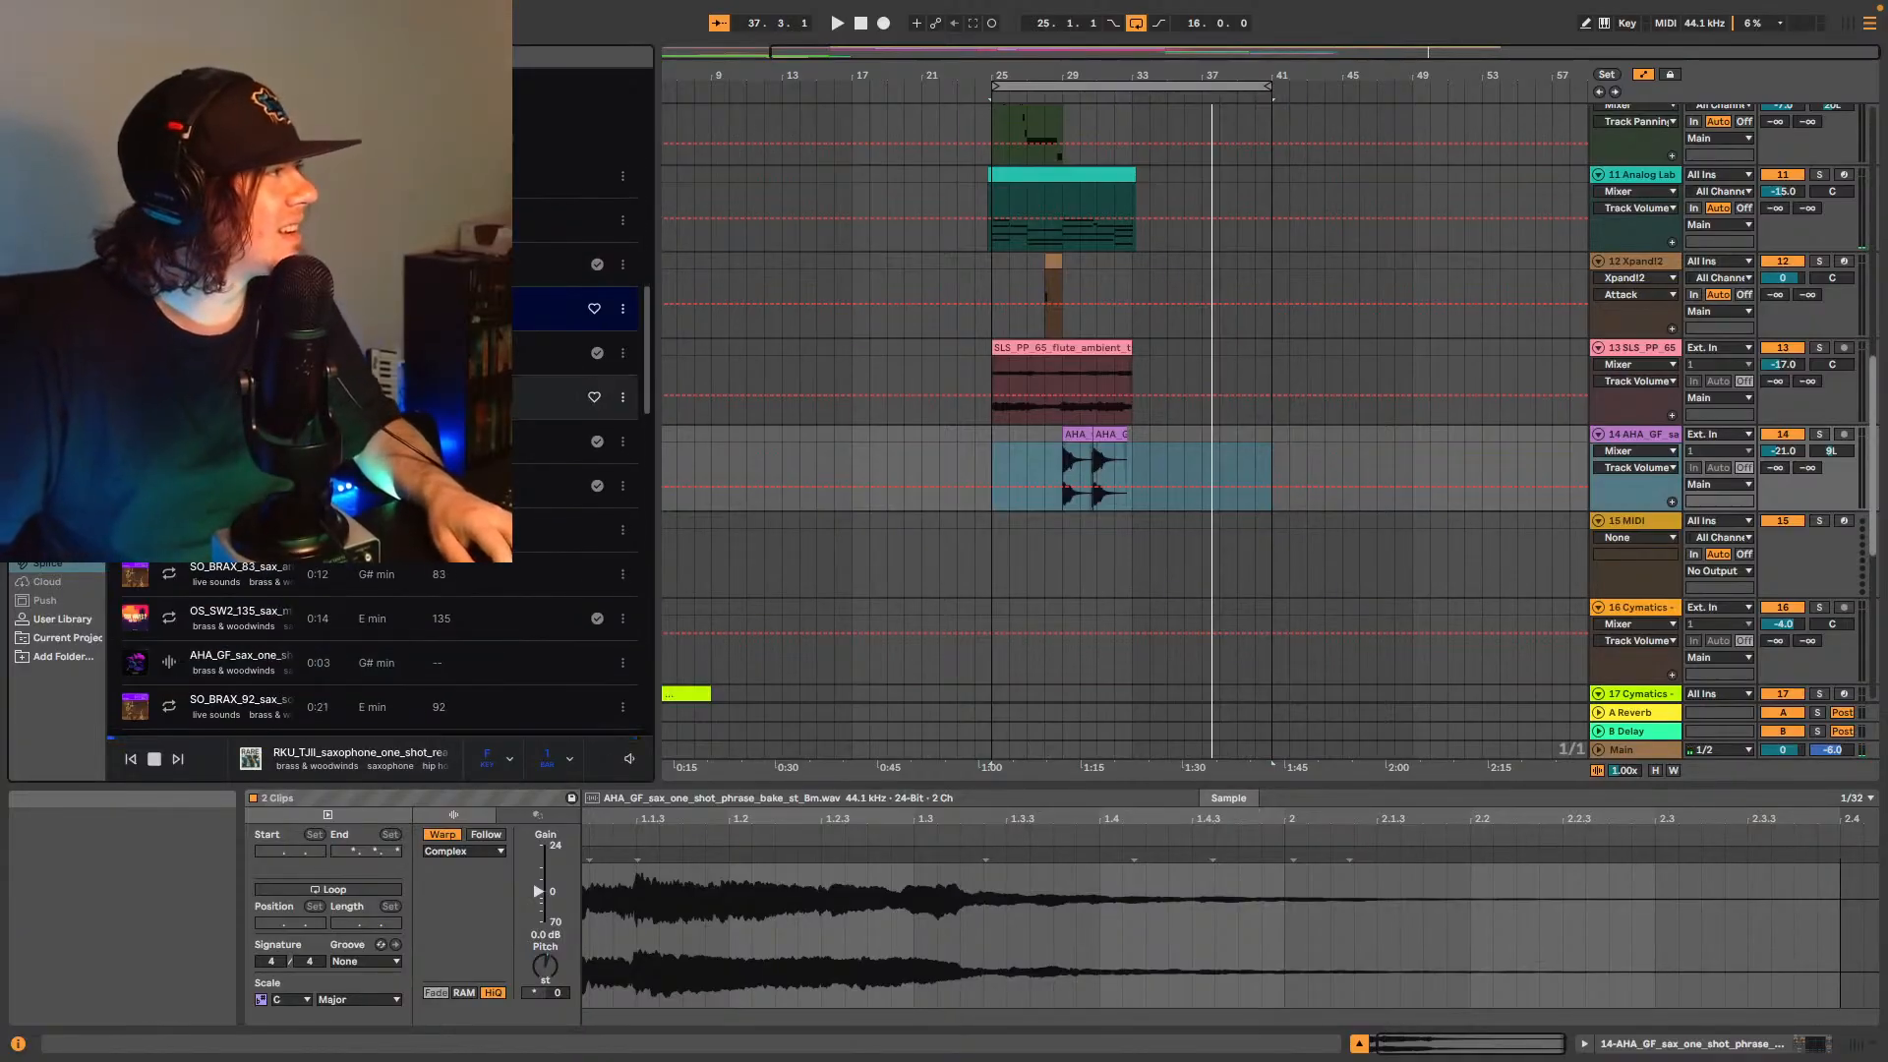
pyautogui.click(218, 397)
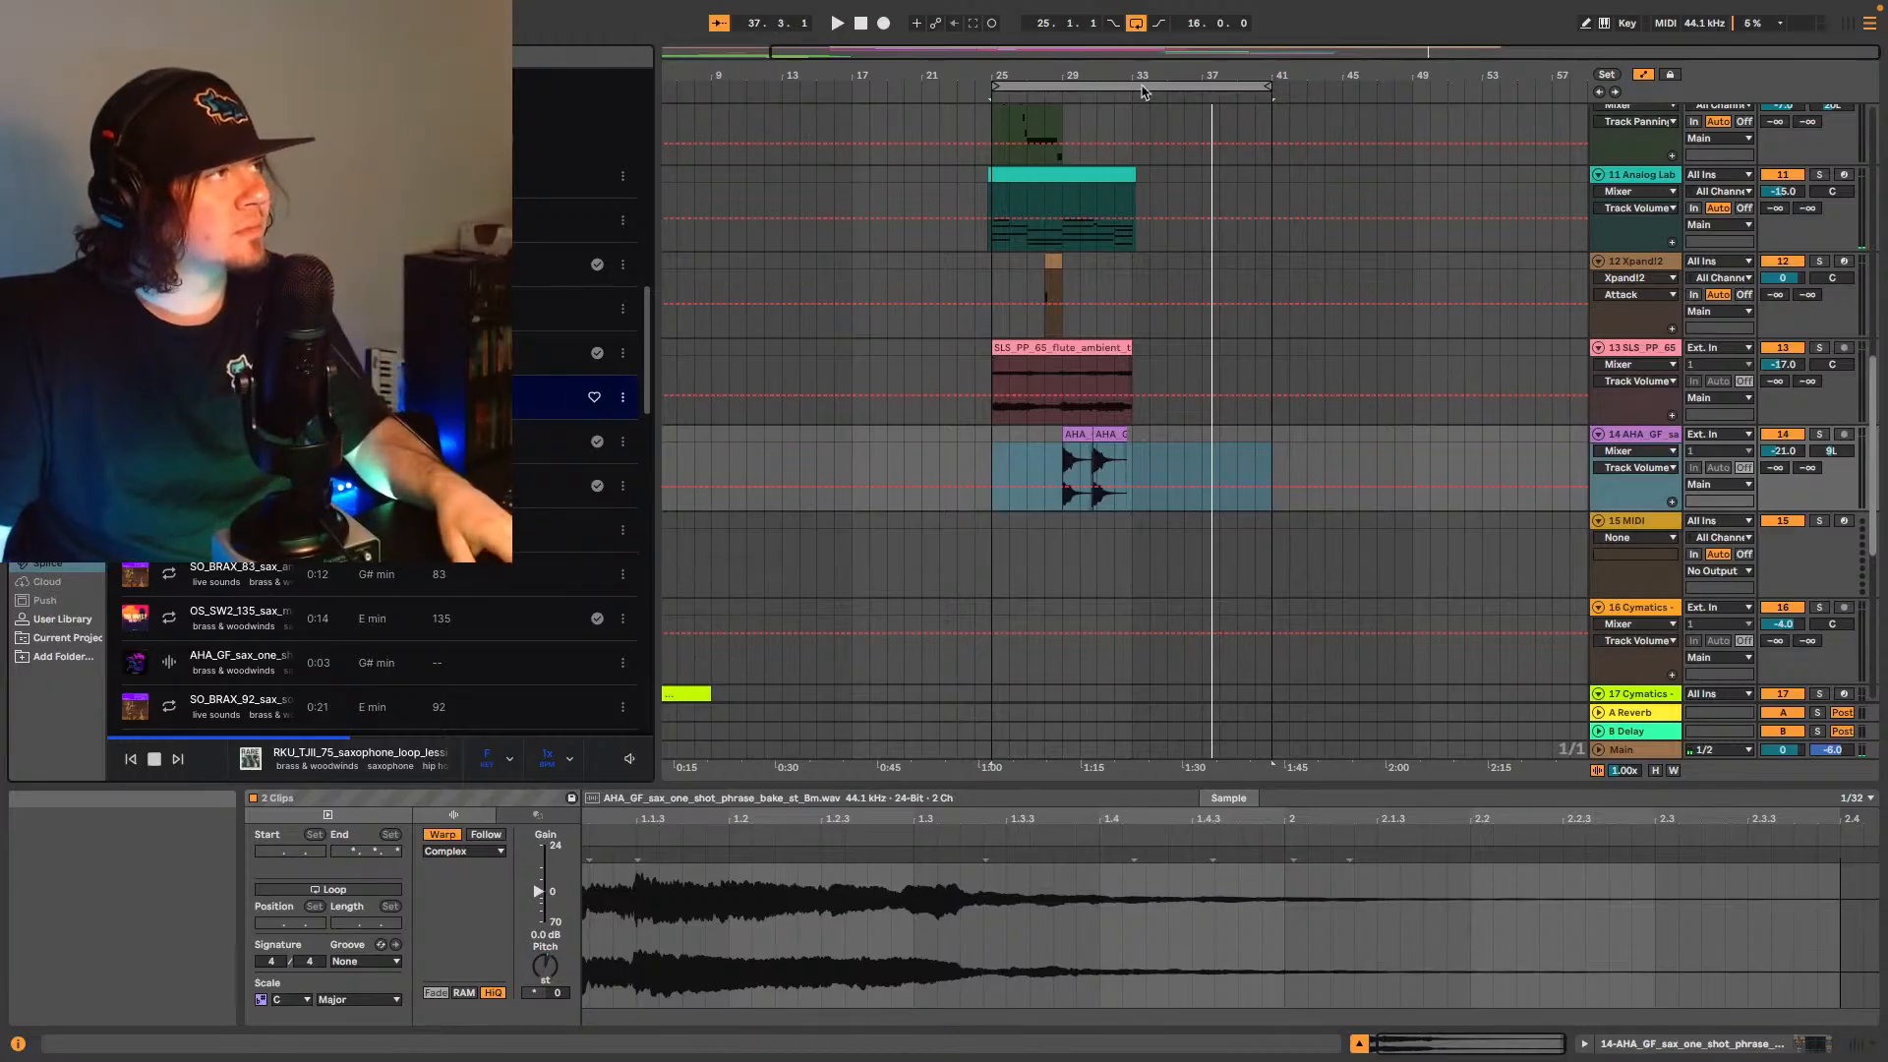
# - Move the loop start to bar 33, play that section, and preview the DBK_NR2_146 sax melody sample over it
pyautogui.moveTo(993, 88); pyautogui.dragTo(1134, 89)
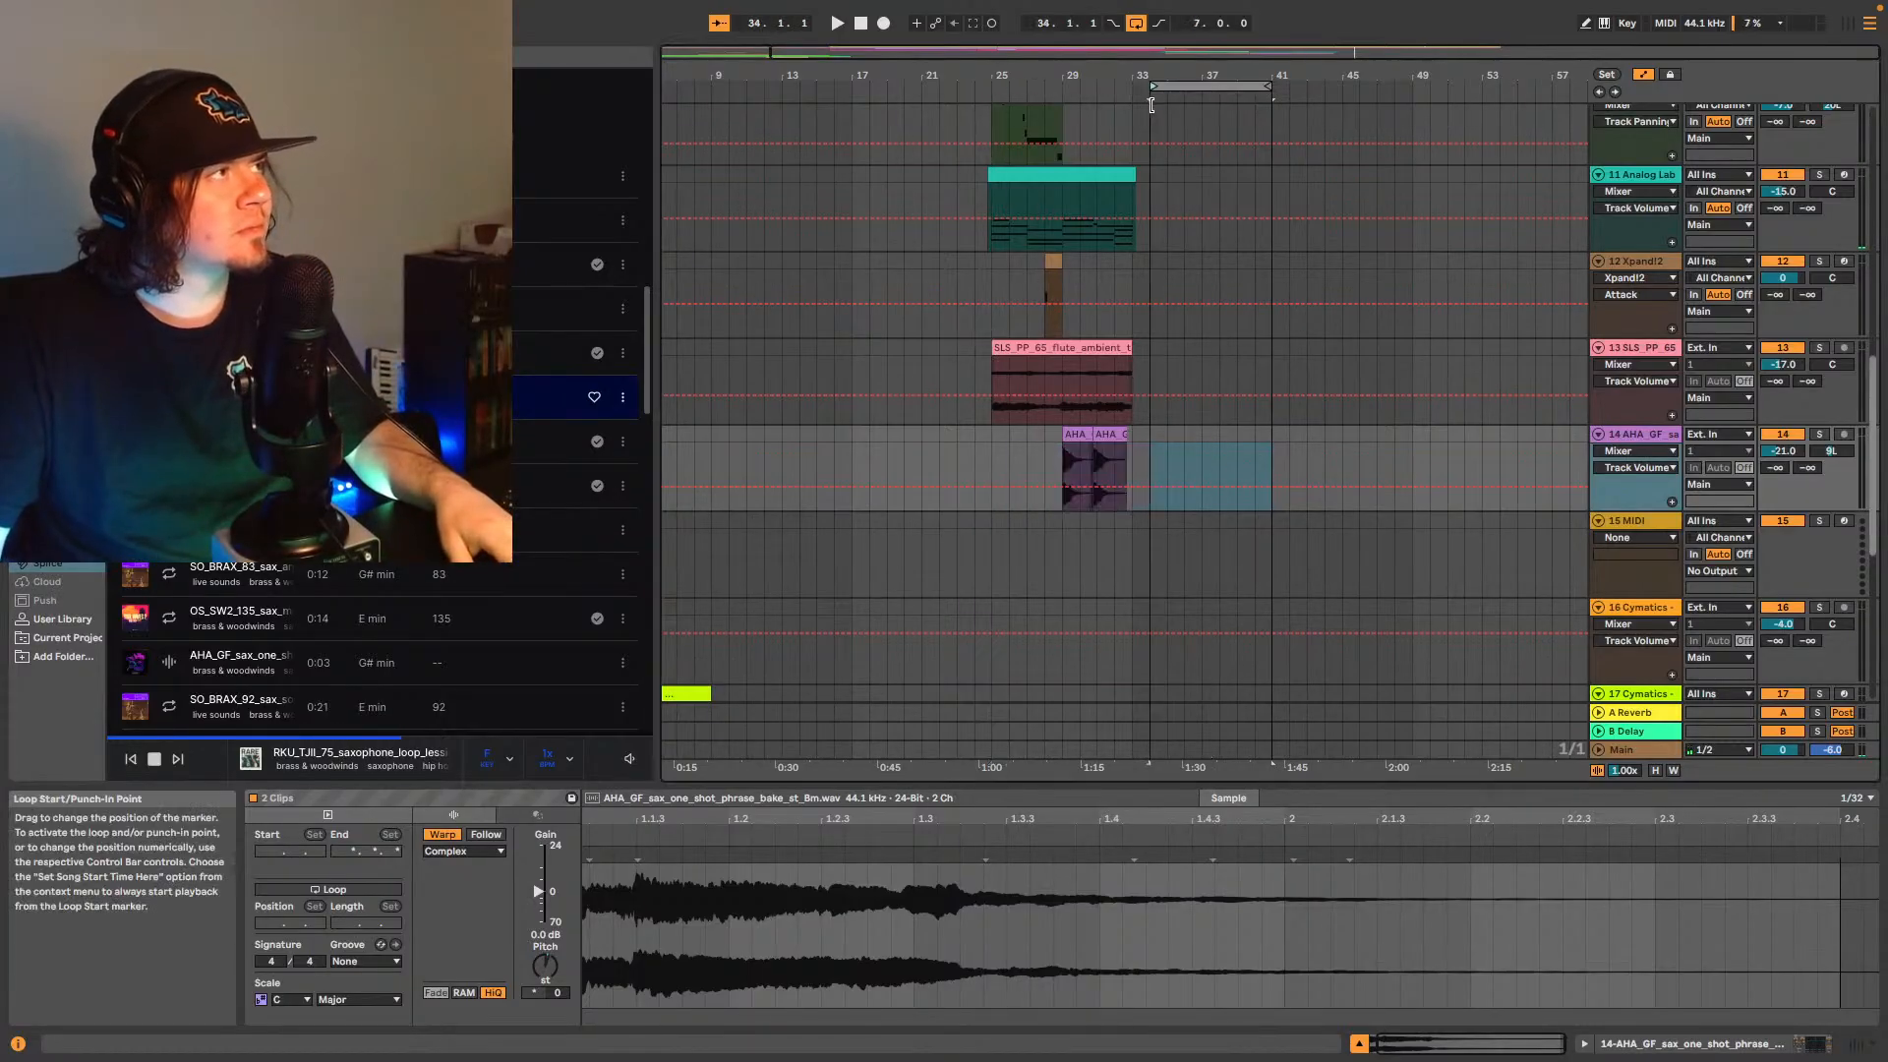
pyautogui.press('space')
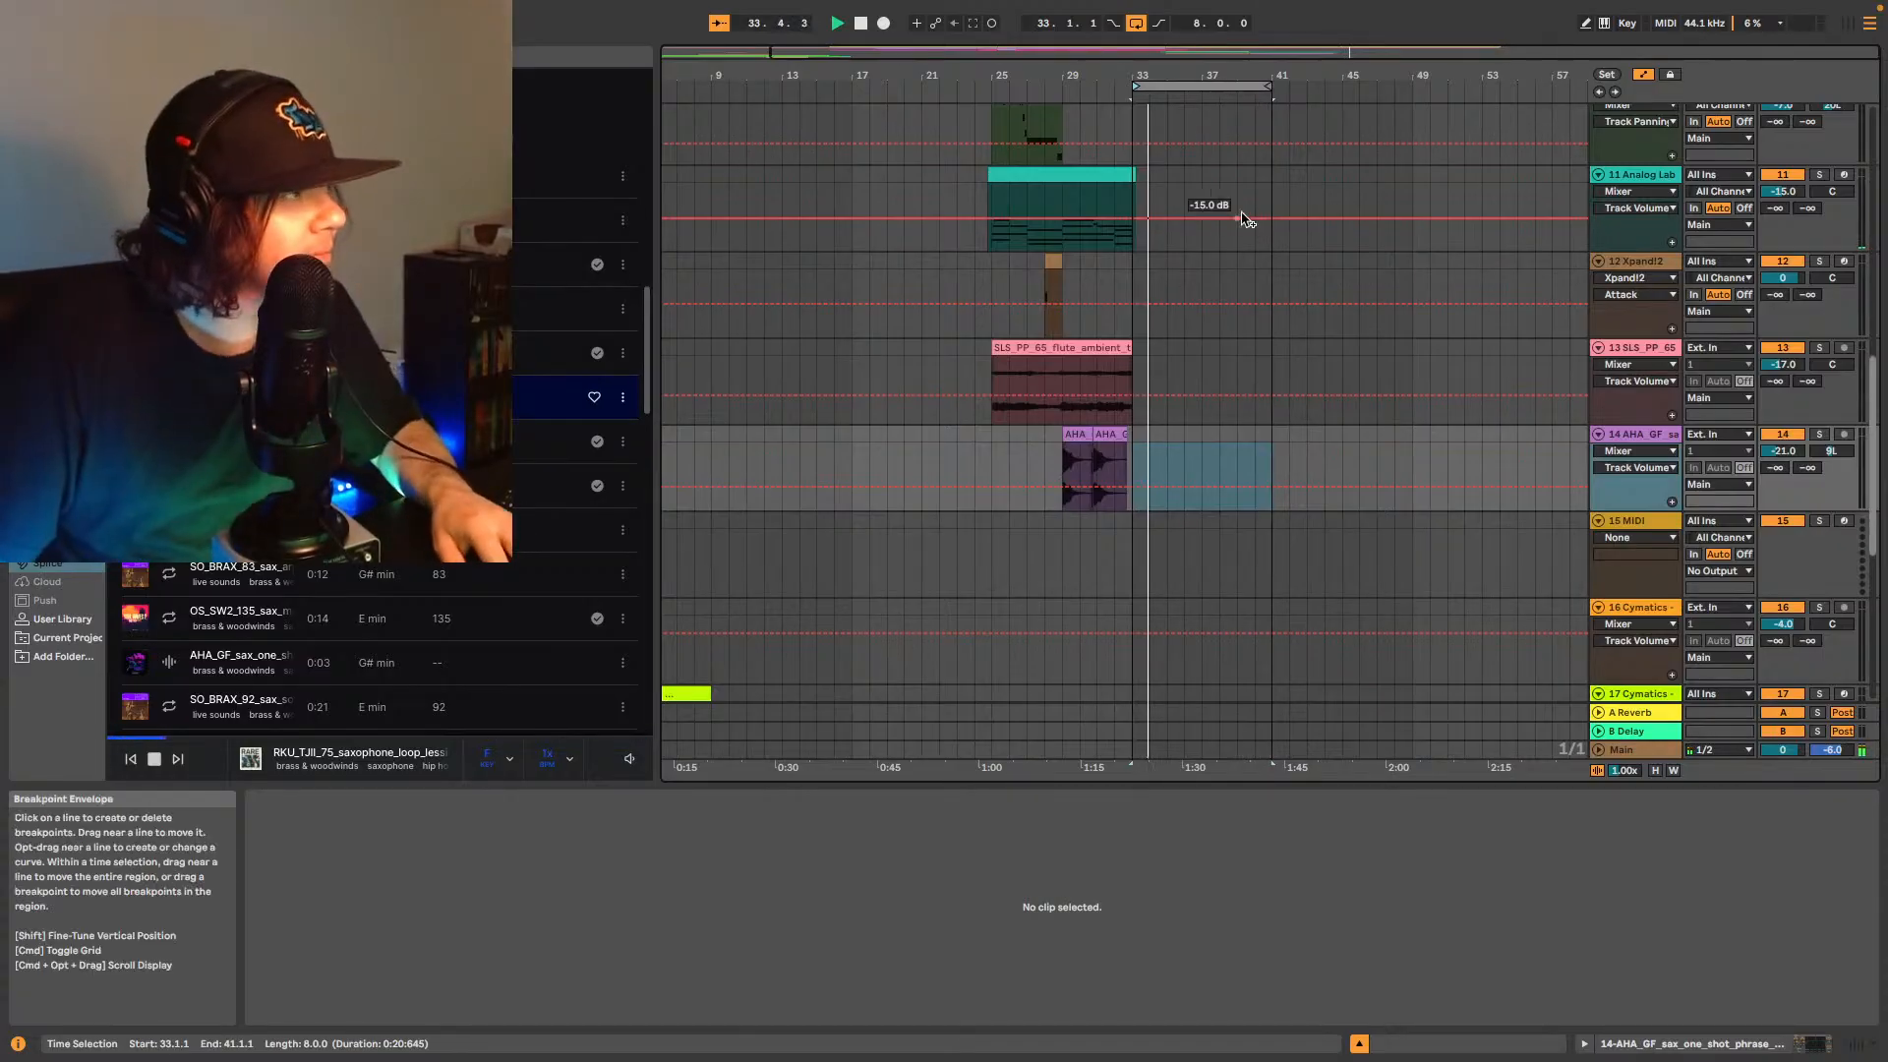
pyautogui.scroll(-1, 1249, 229)
pyautogui.scroll(-5, 1201, 379)
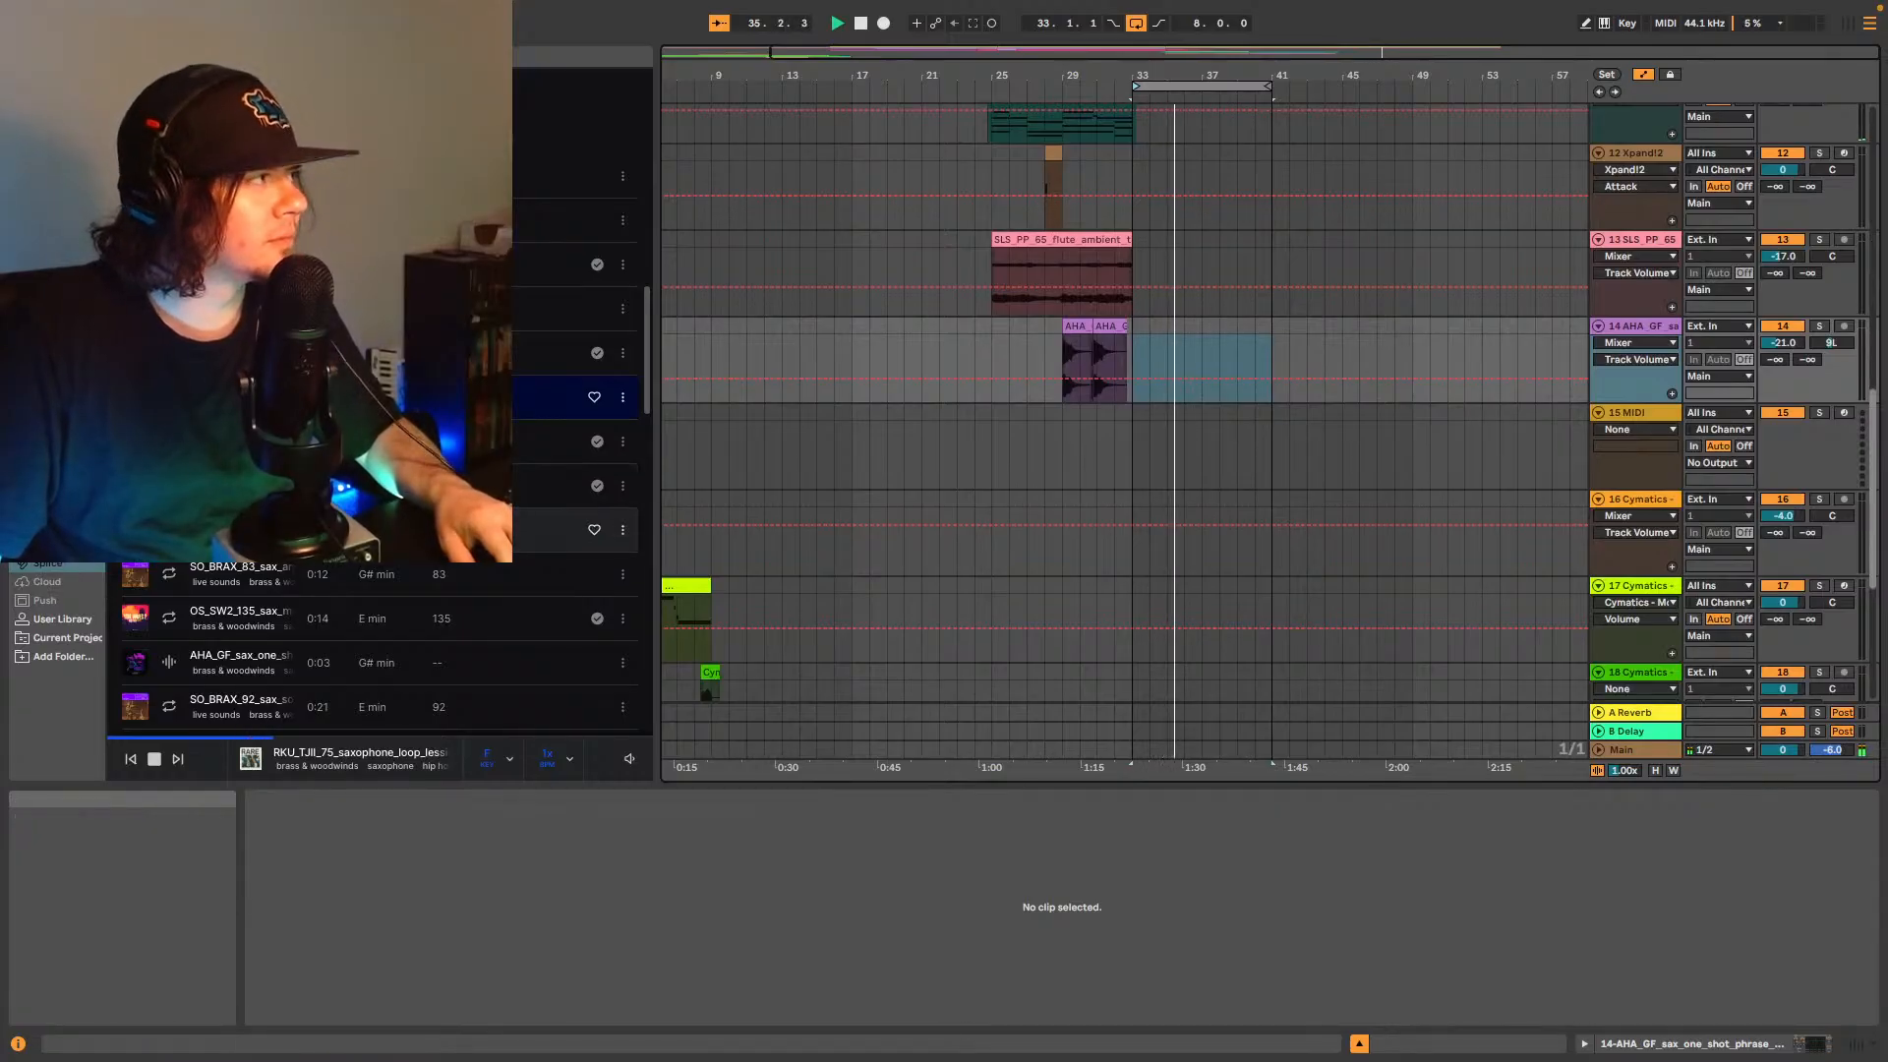
pyautogui.click(168, 532)
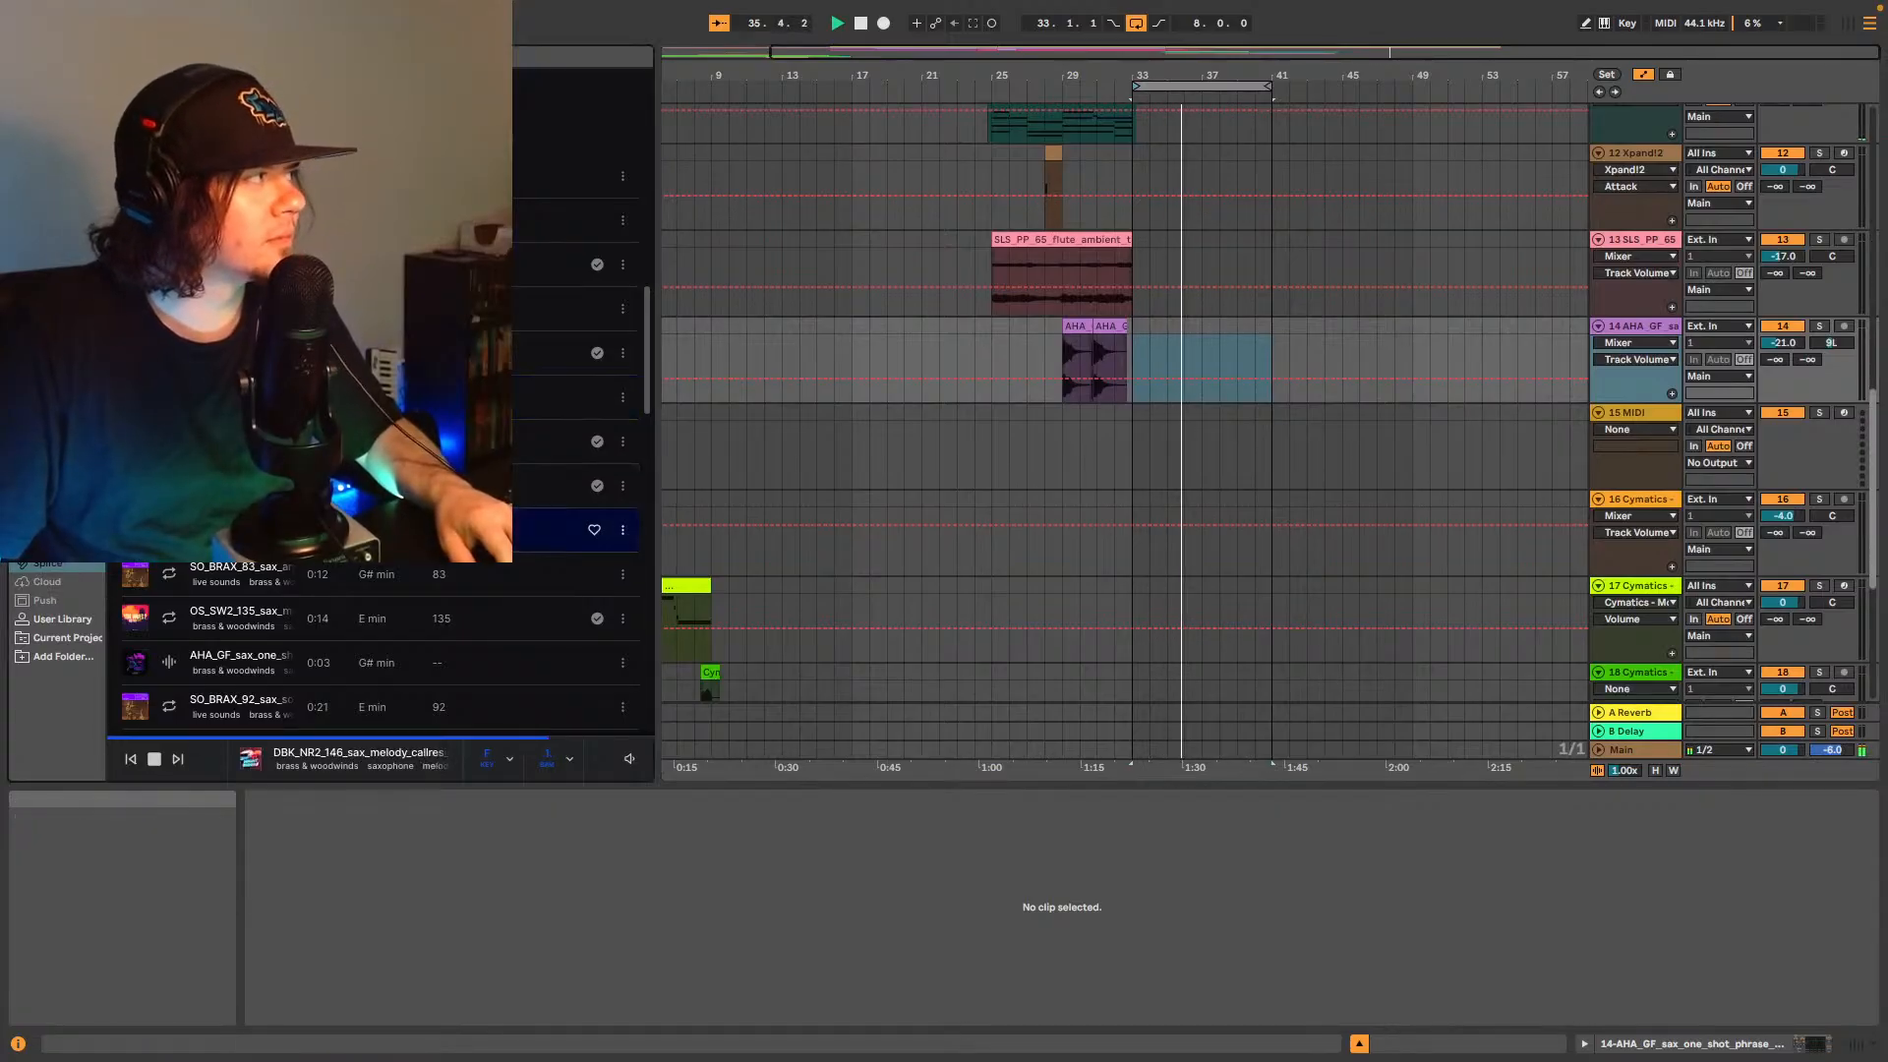
# - Audition Splice sax samples from SO_BRAX_83 arpeggio through AHA_GF stab, SO_BRAX_92 and SO_BRAX_120 solos, DS_PST_140 and TRKTRN_ESPBRJ_152 over the bar 33 loop
pyautogui.click(170, 578)
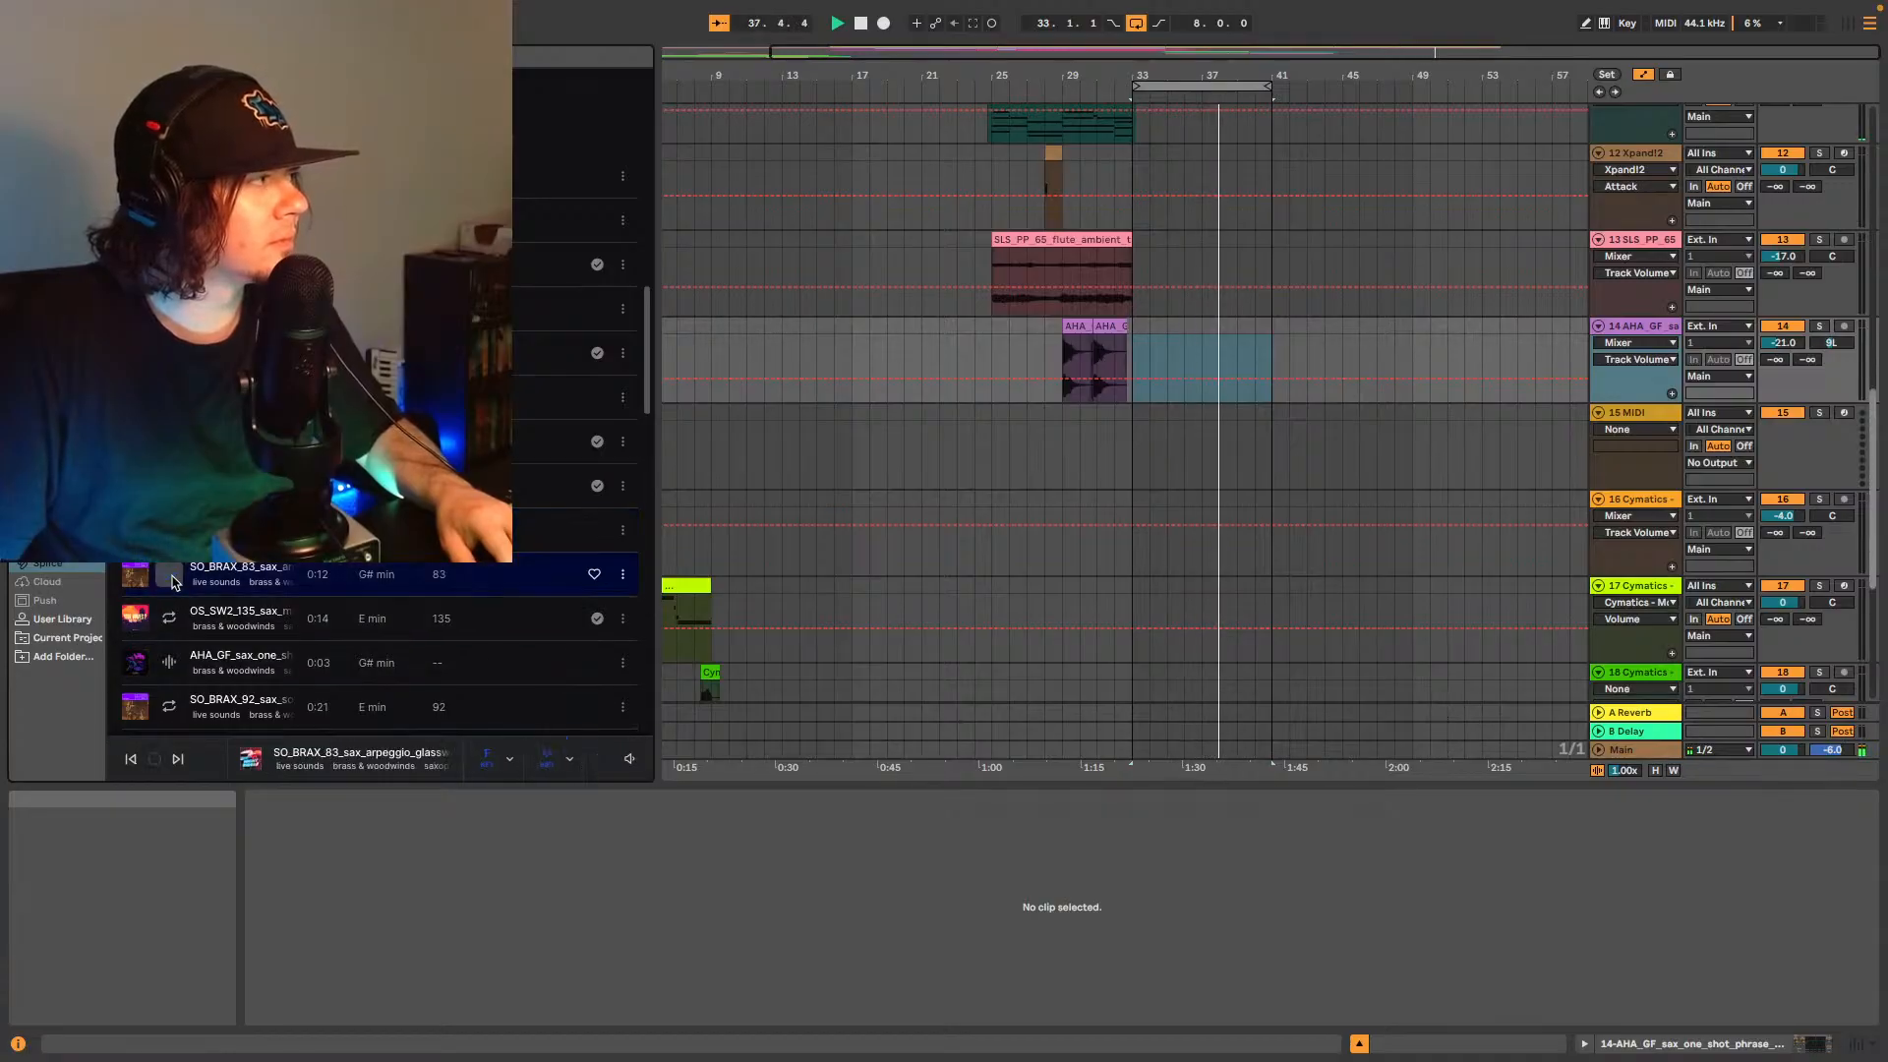
pyautogui.click(172, 666)
pyautogui.scroll(-5, 173, 639)
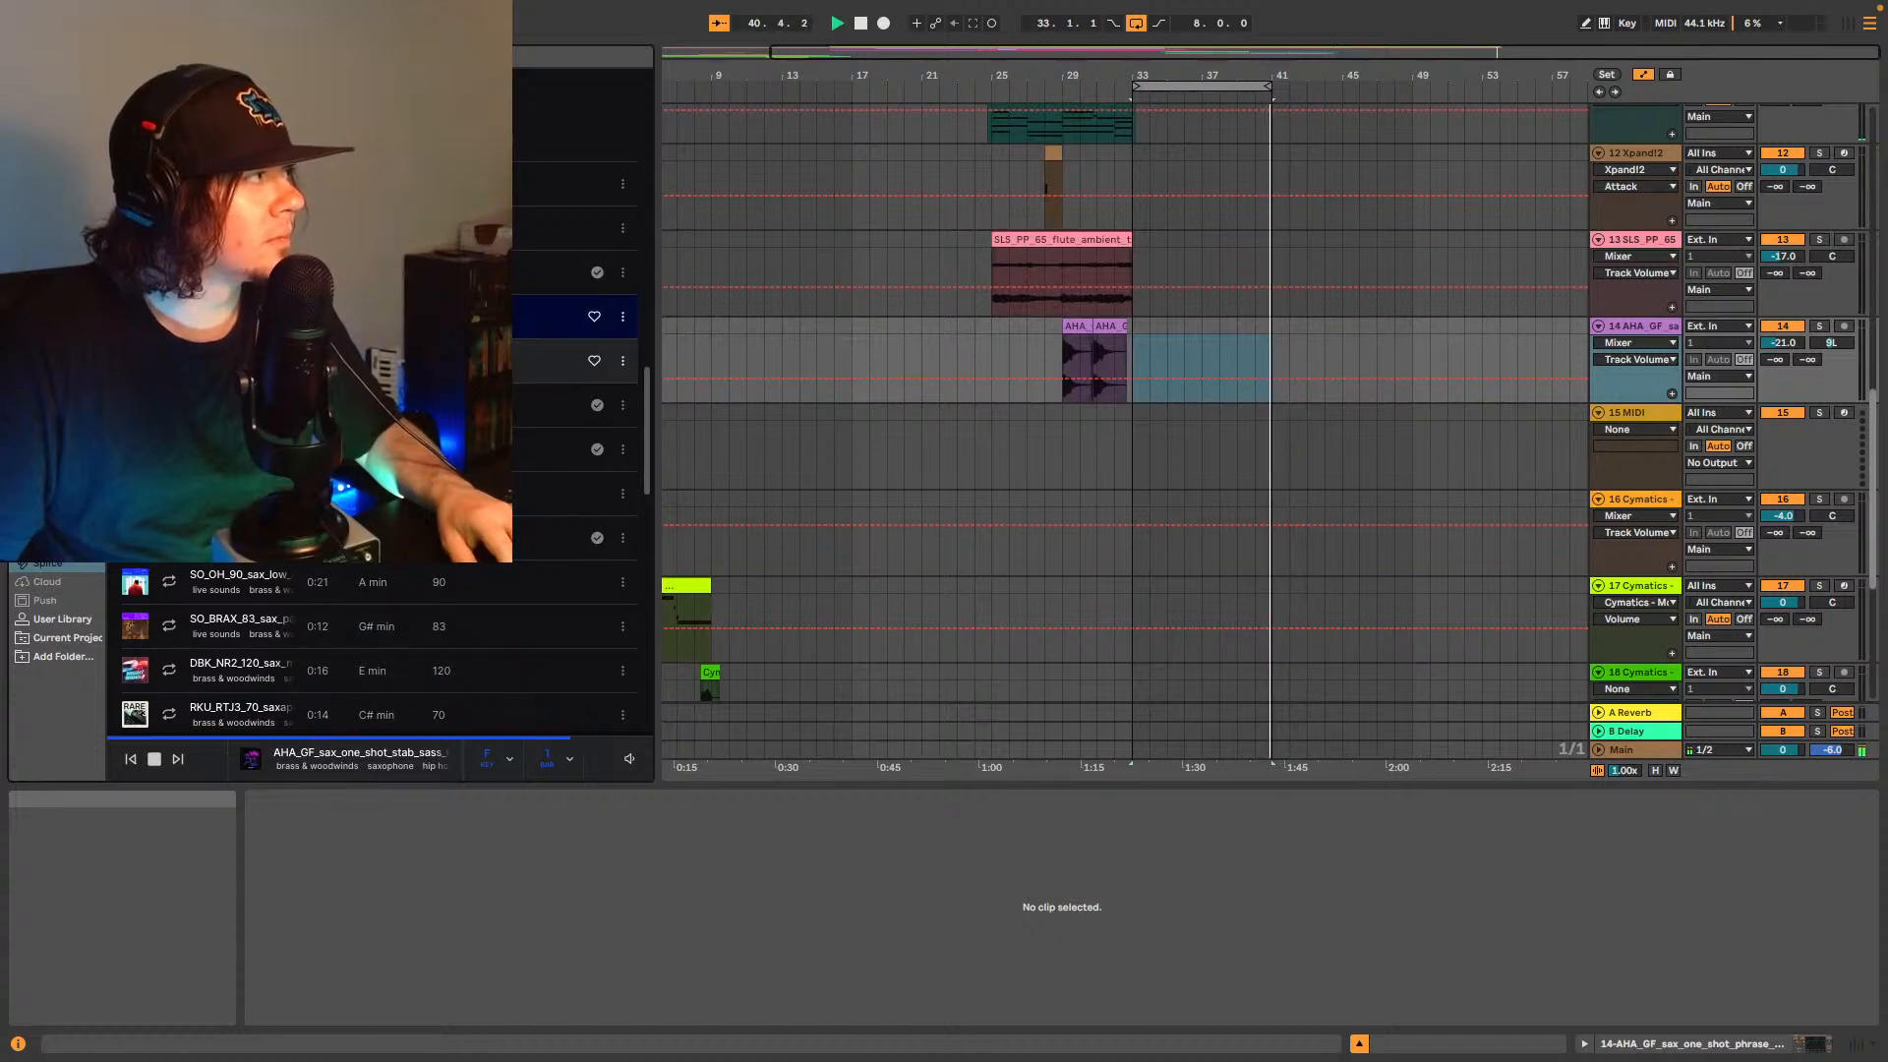
pyautogui.press('Down')
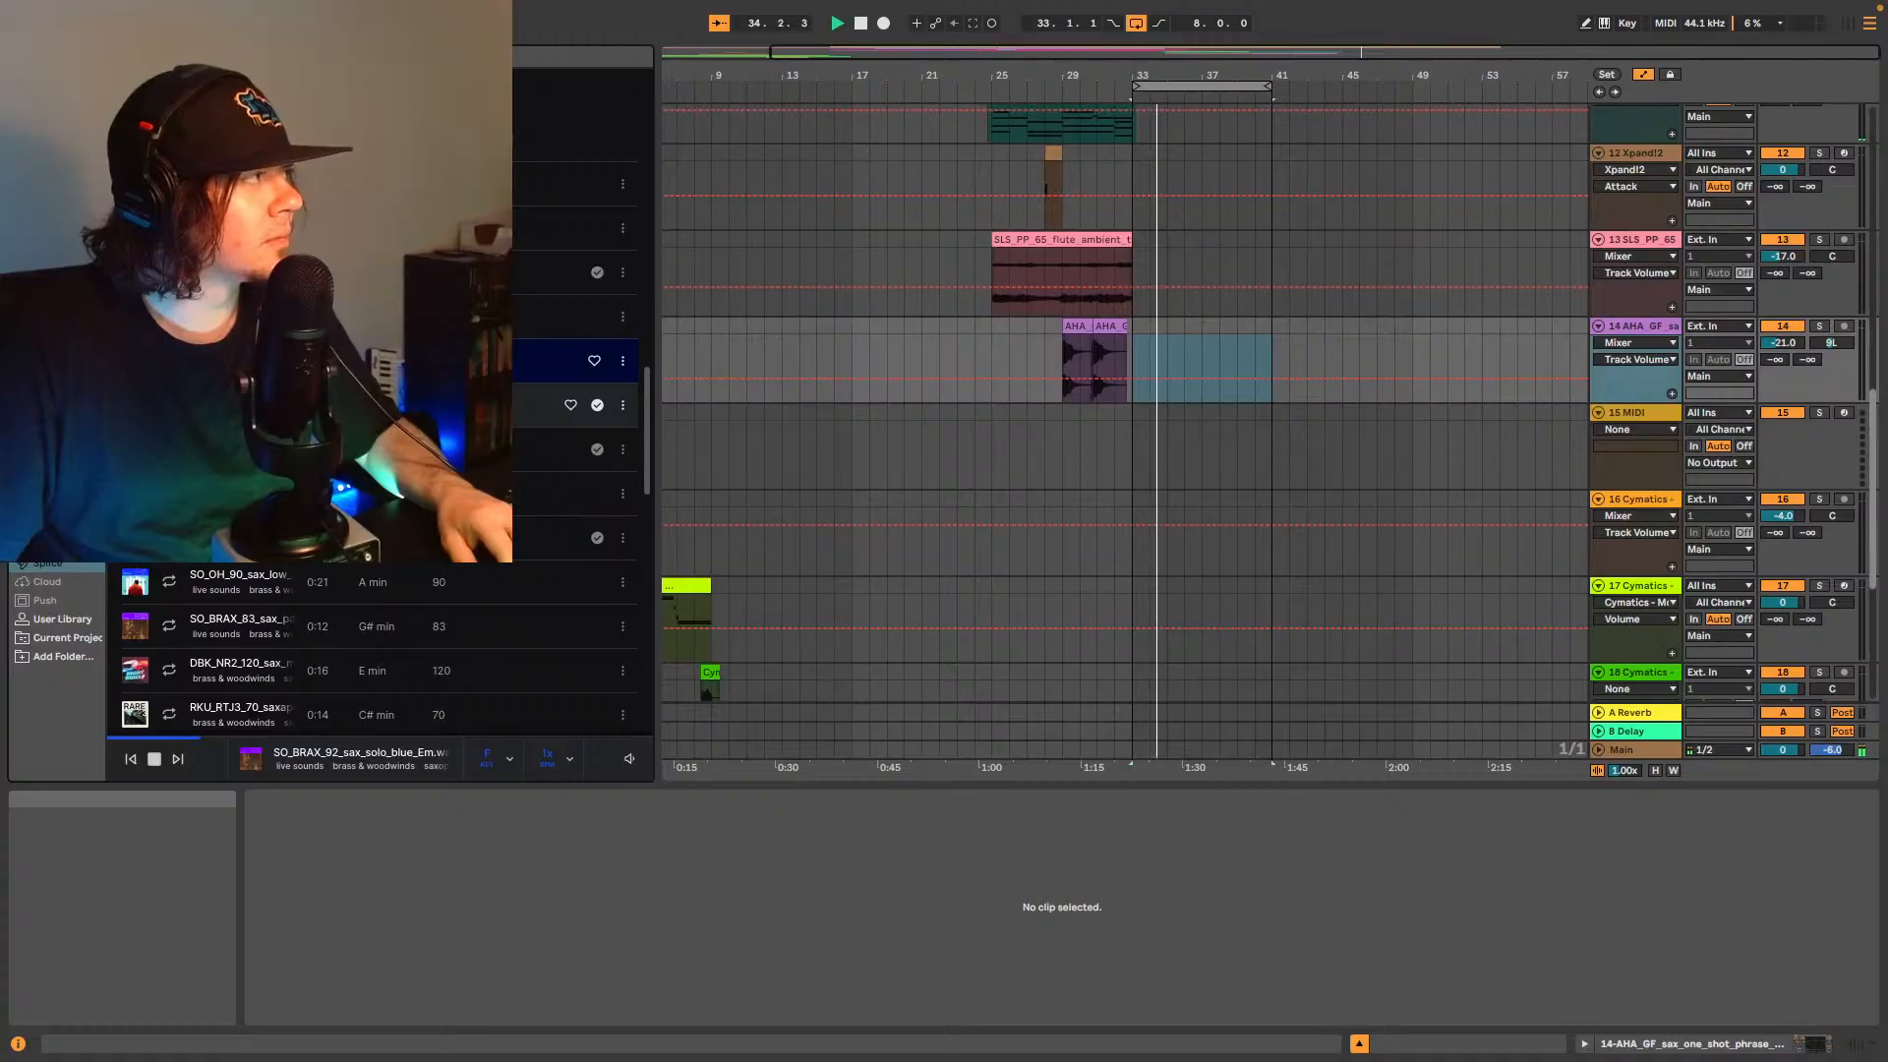
pyautogui.press('Down')
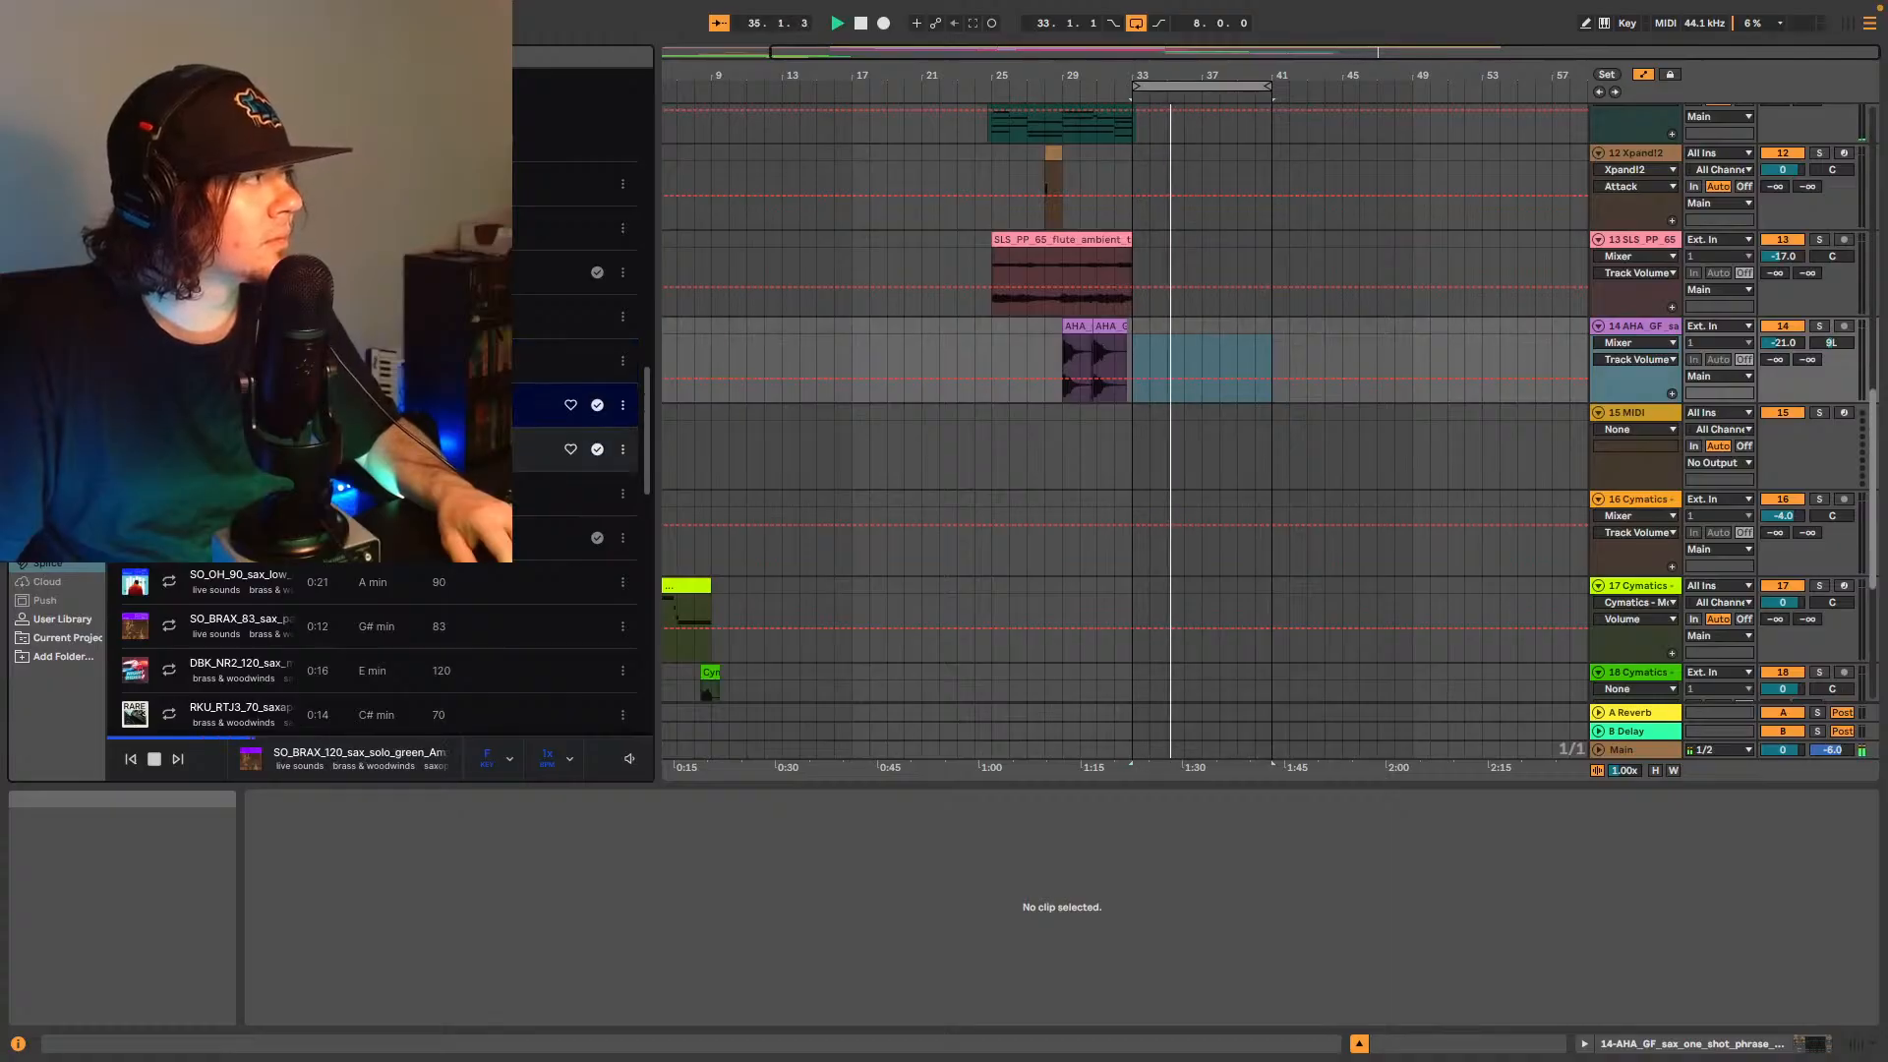
pyautogui.press('Down')
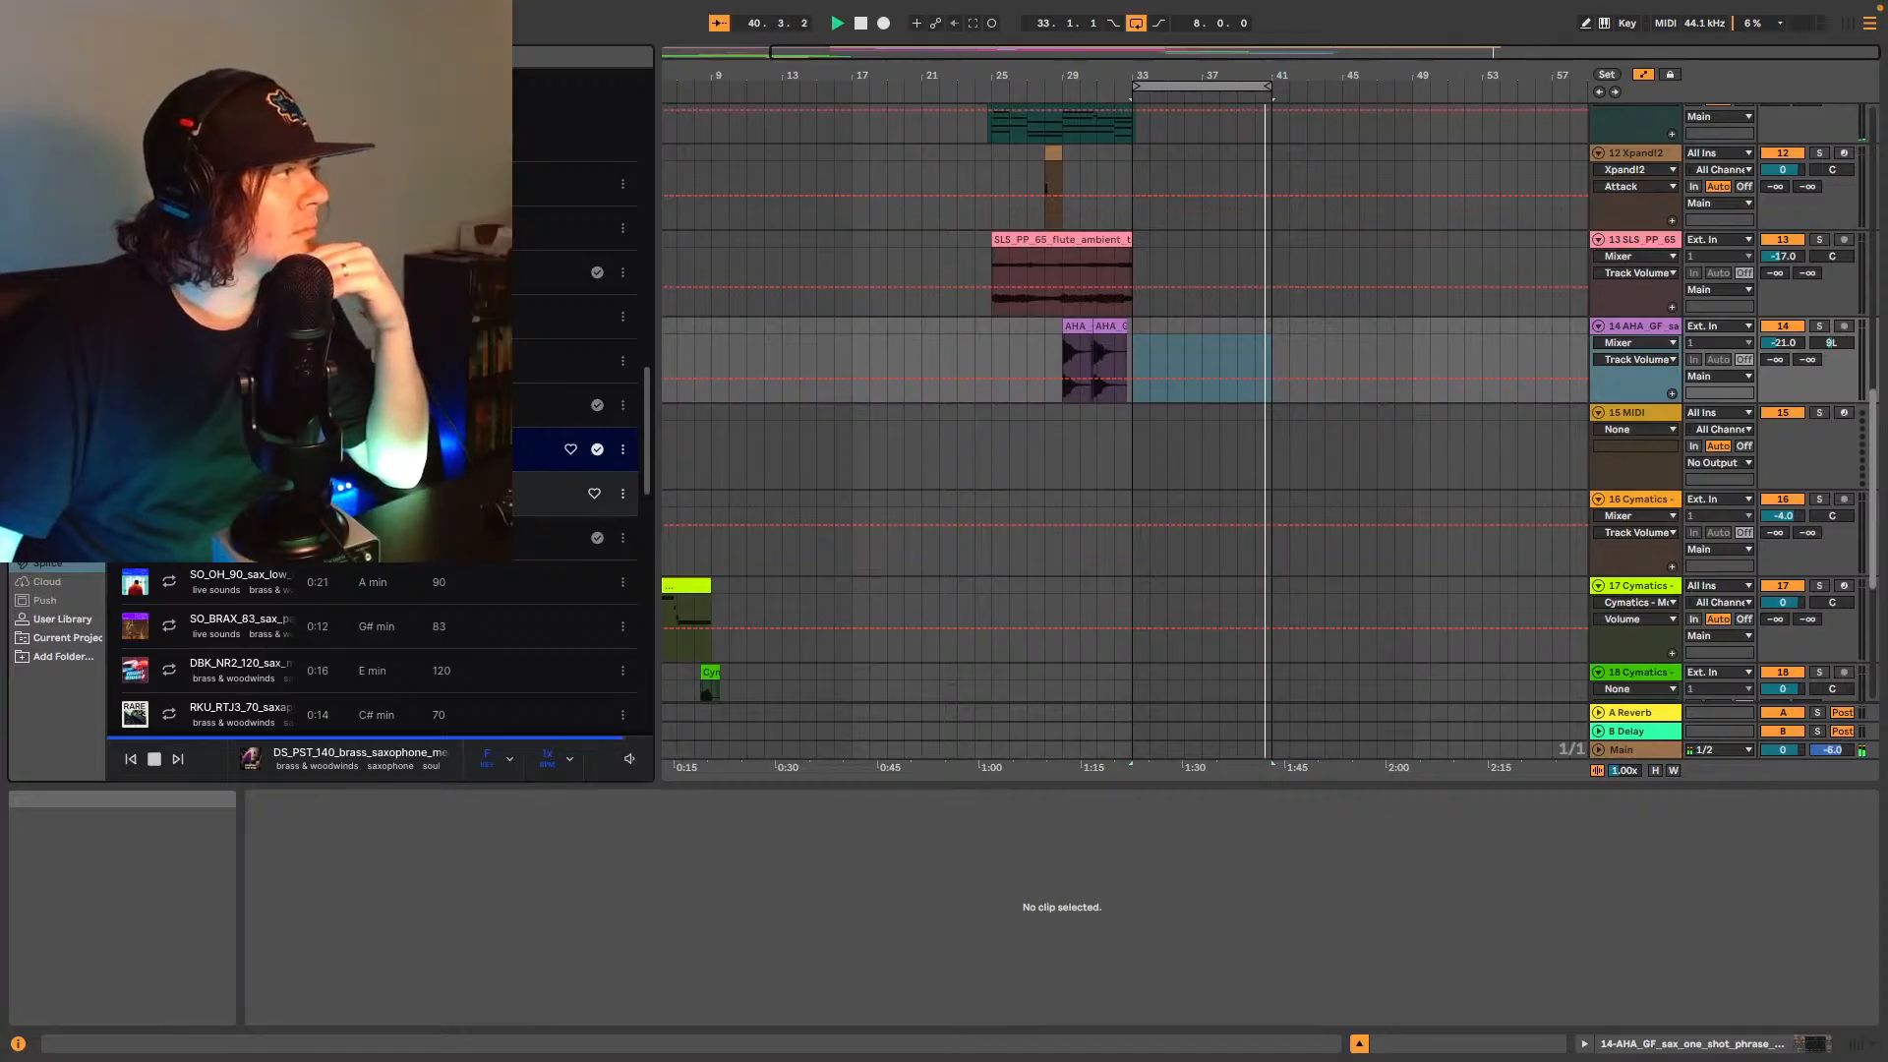
pyautogui.click(550, 494)
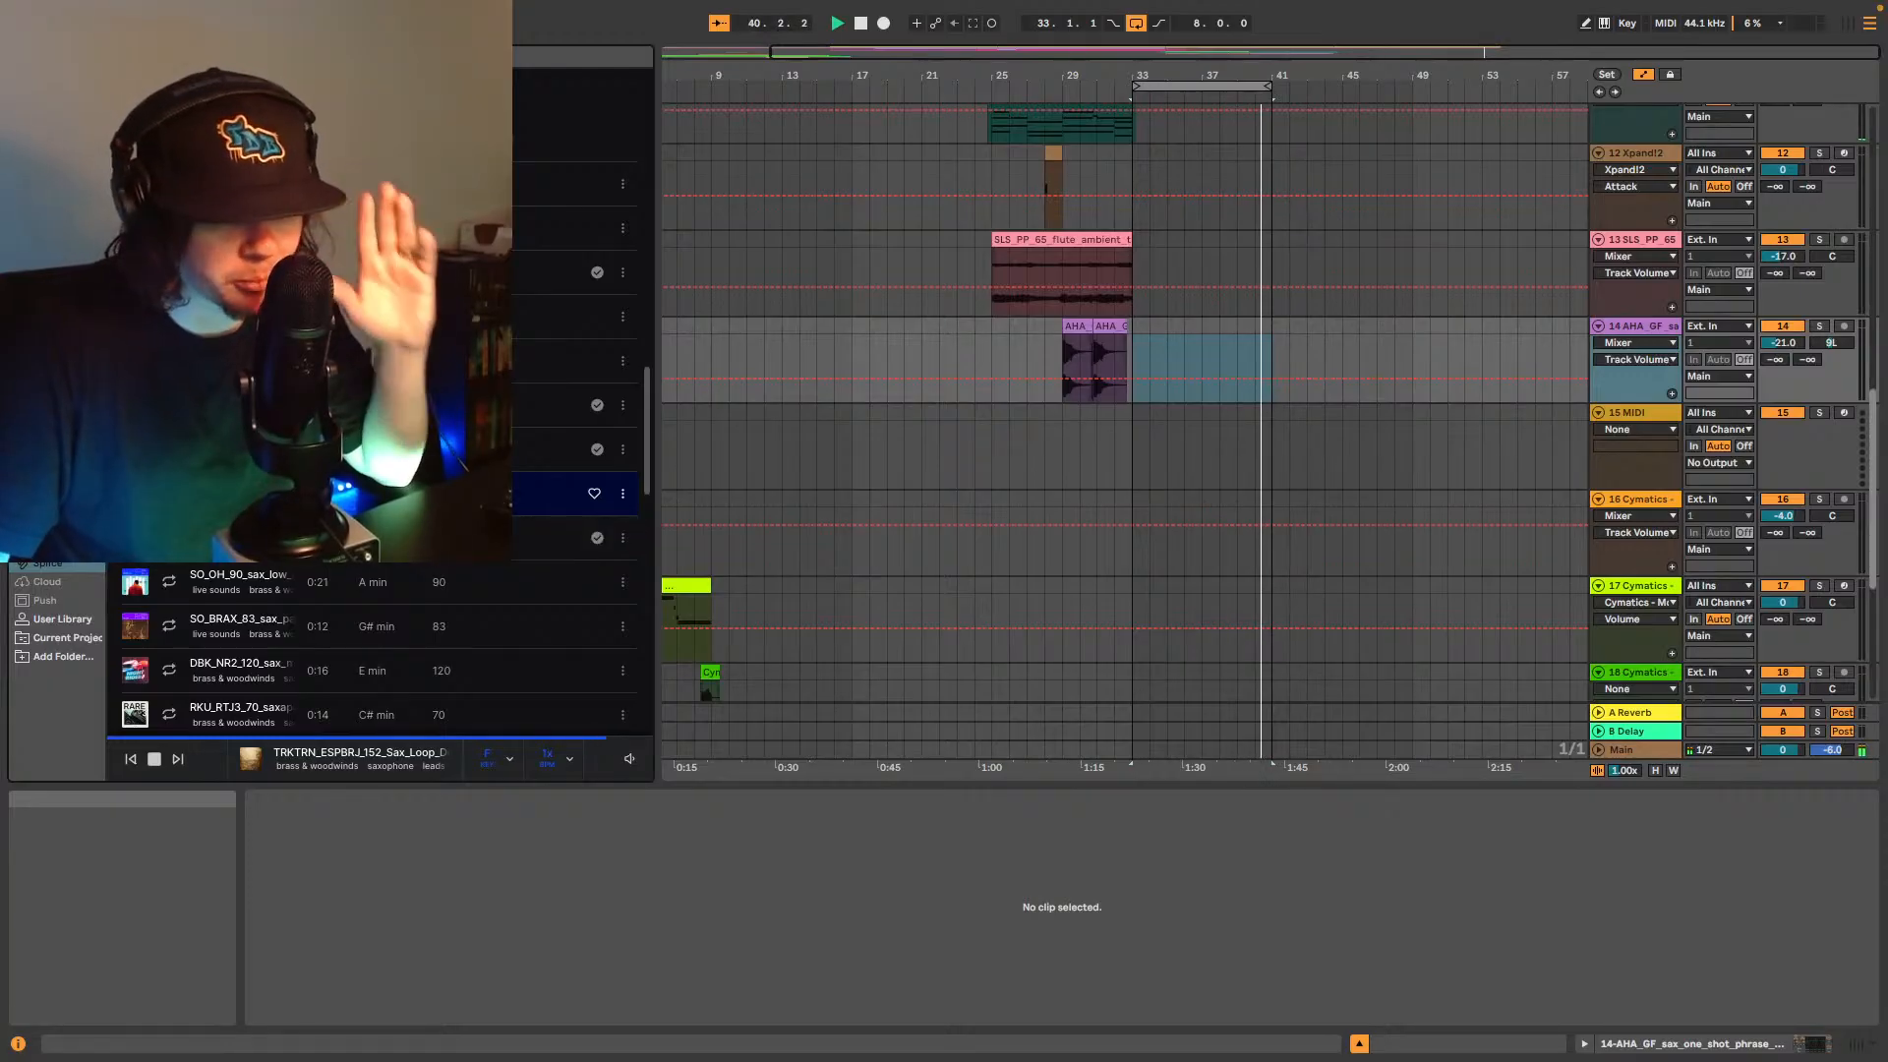
# - Audition more Splice sax loops over bar 33, including SO_OH_90, SO_BRAX_83 part, DBK_NR2_120, RKU_RTJ3_70, OS_SW2_65, OS_RSV_130 and DS_PST_110
pyautogui.click(169, 582)
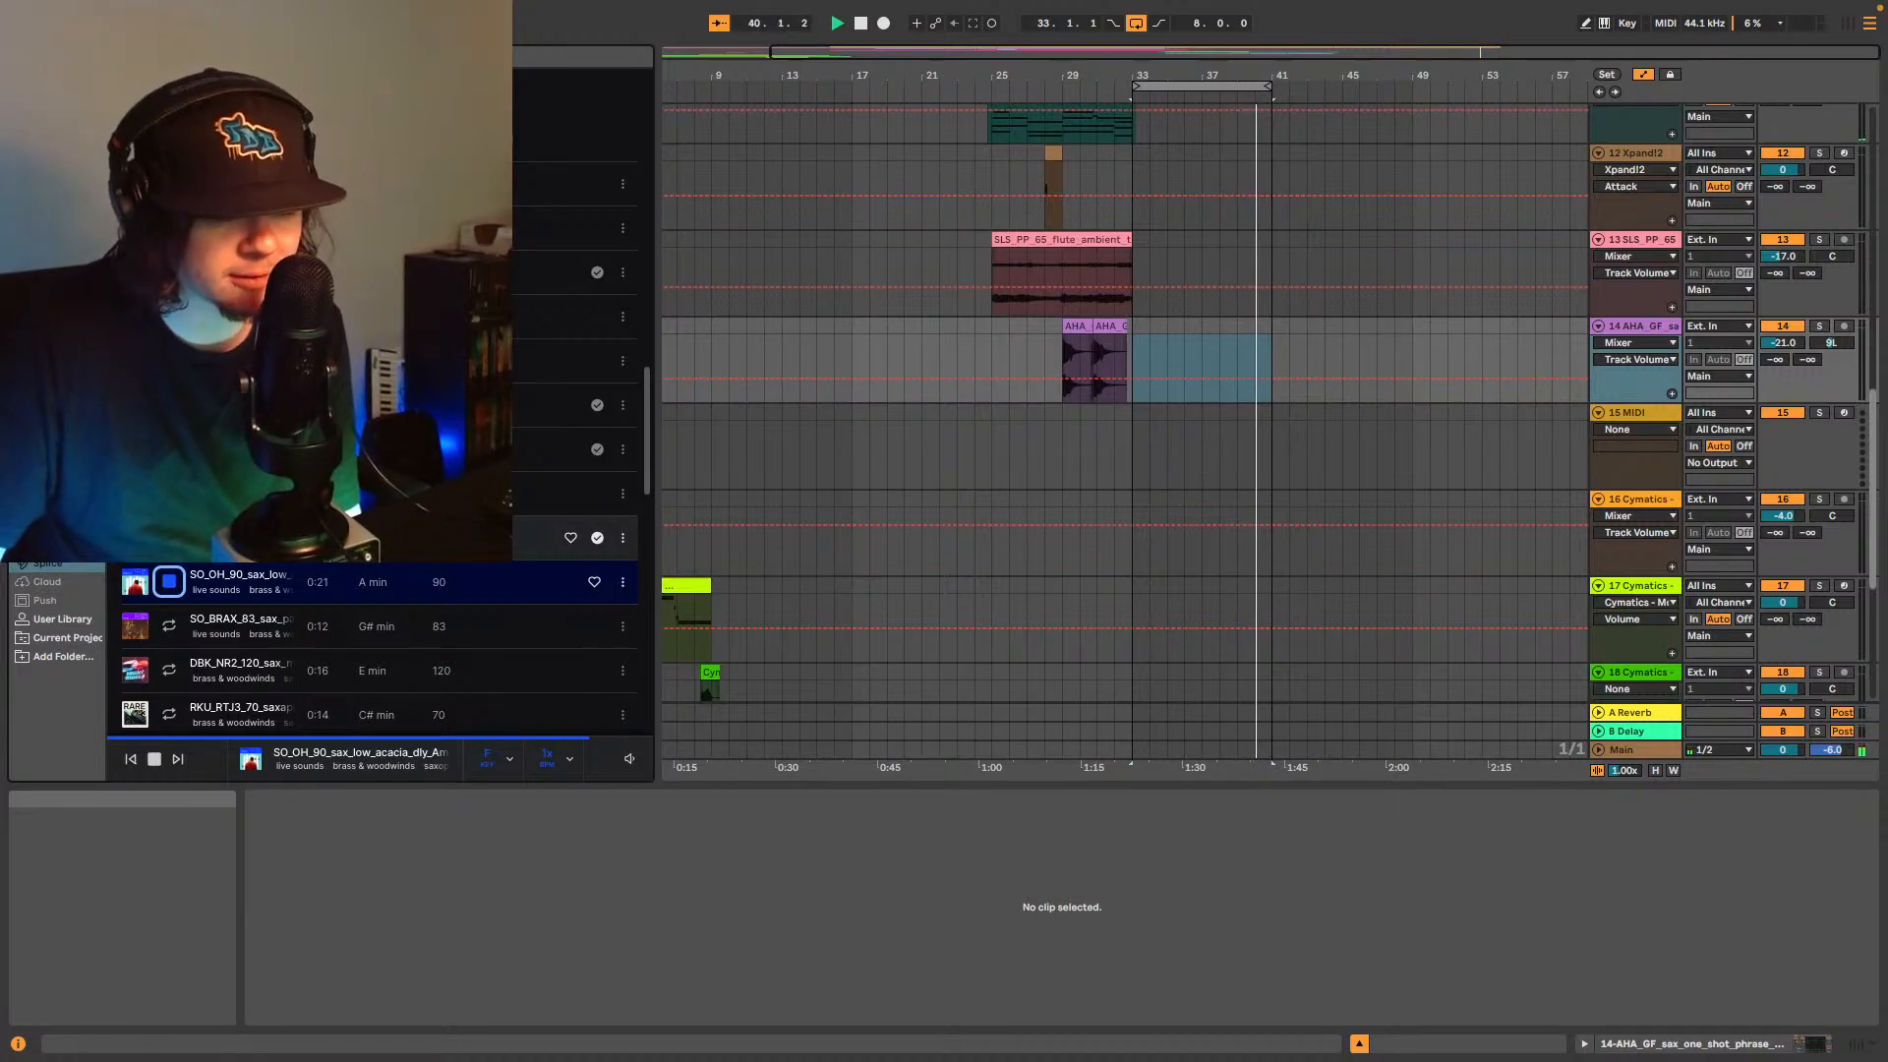
pyautogui.click(171, 628)
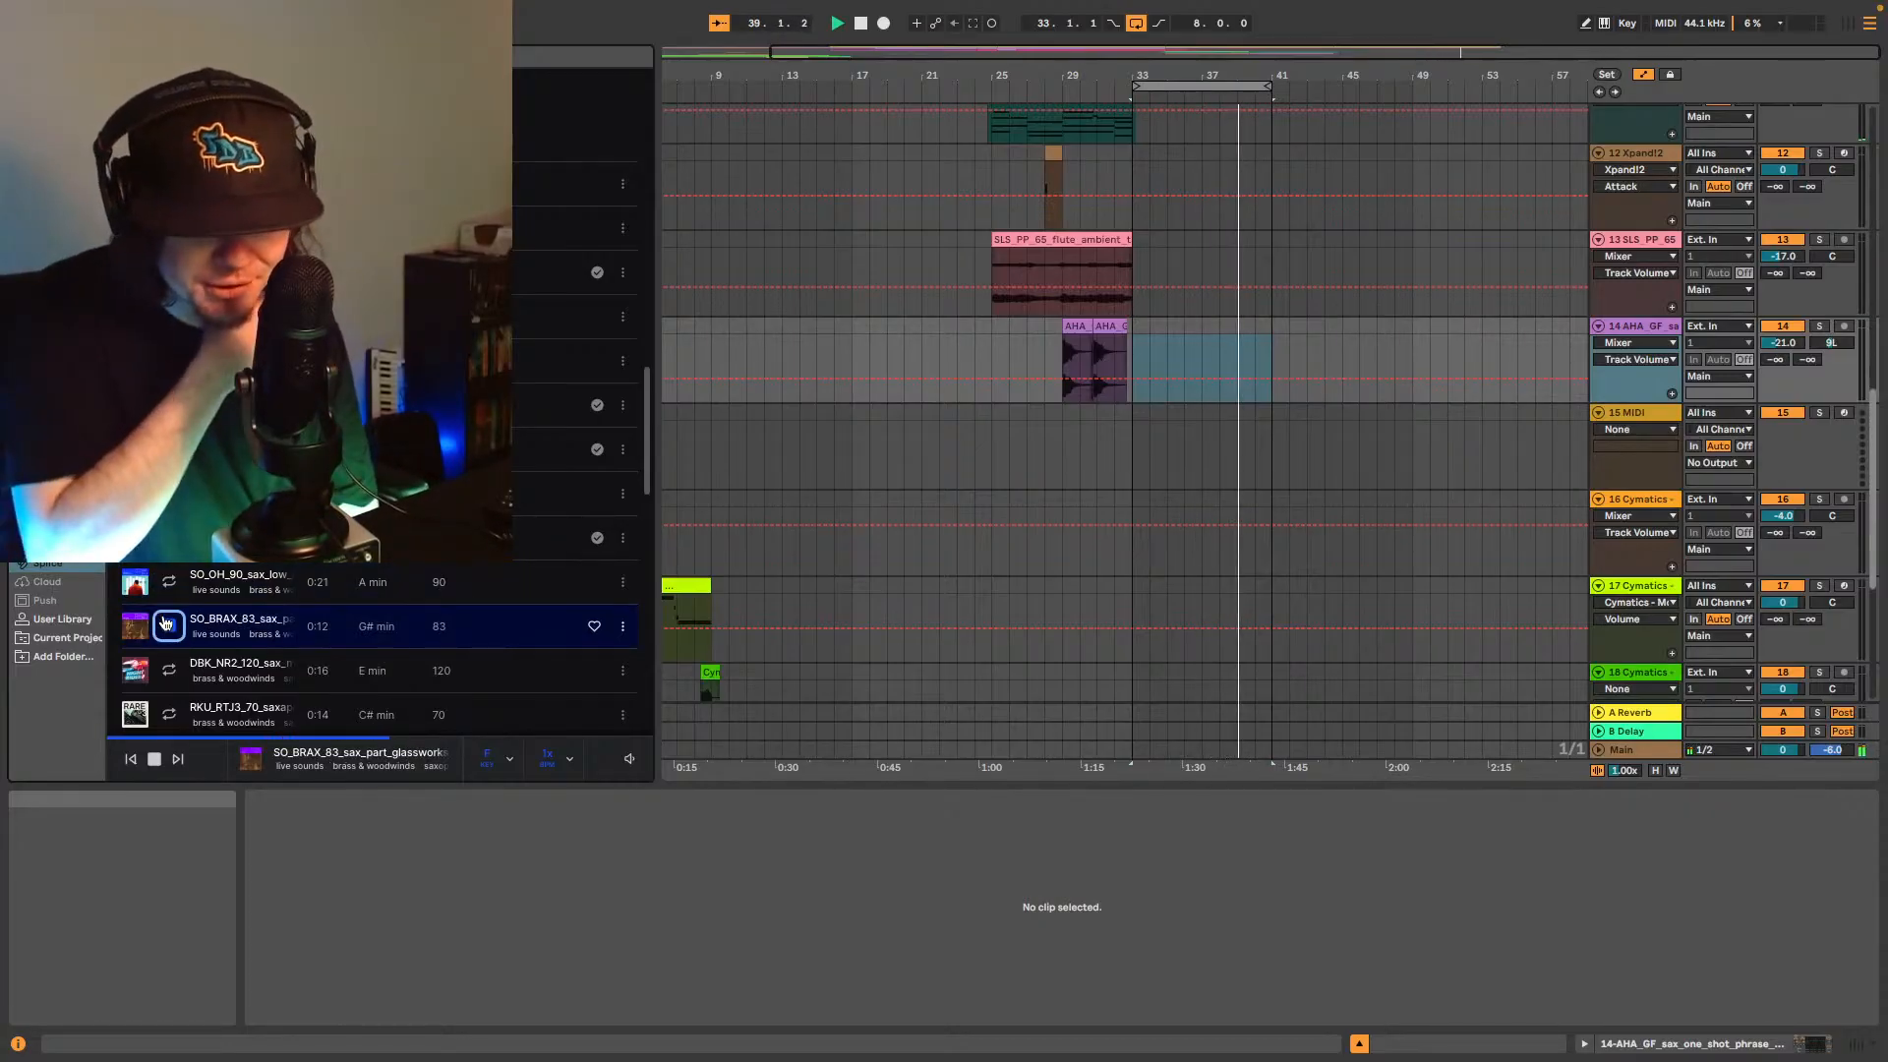
pyautogui.click(170, 671)
pyautogui.scroll(-4, 178, 669)
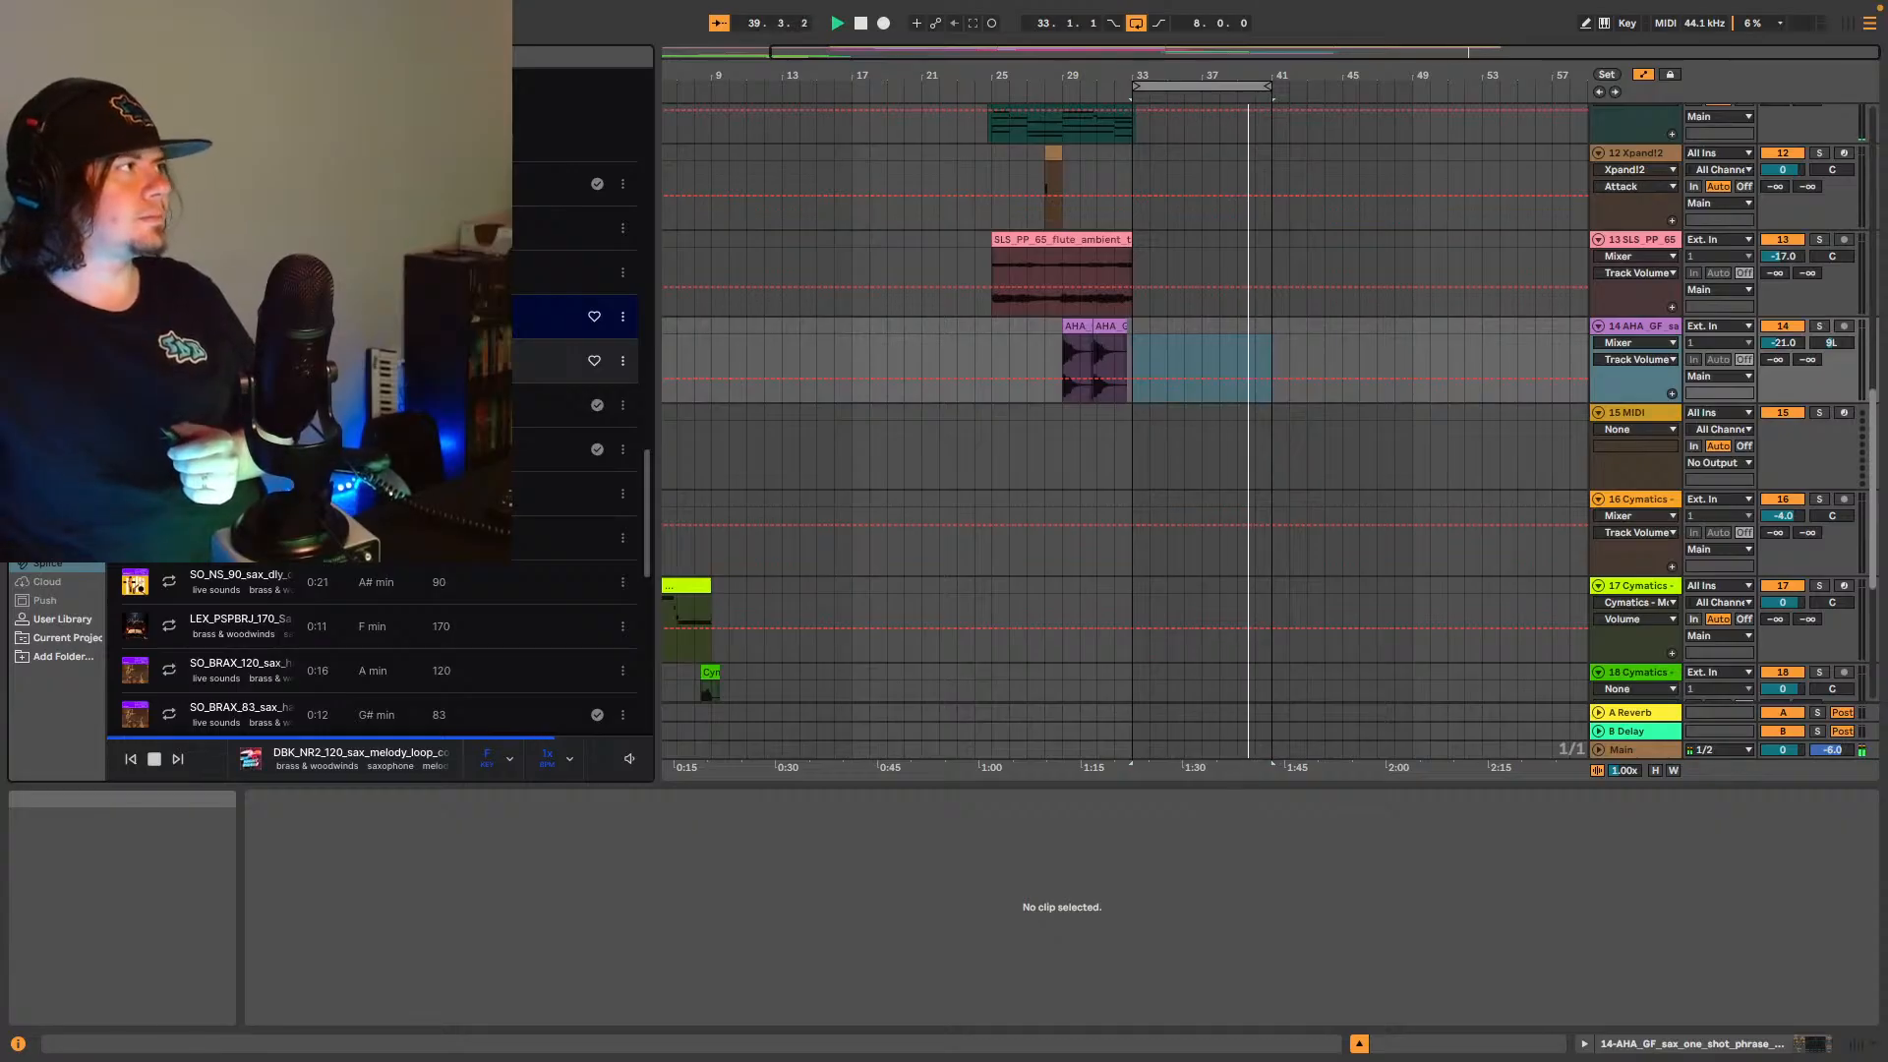
pyautogui.click(384, 364)
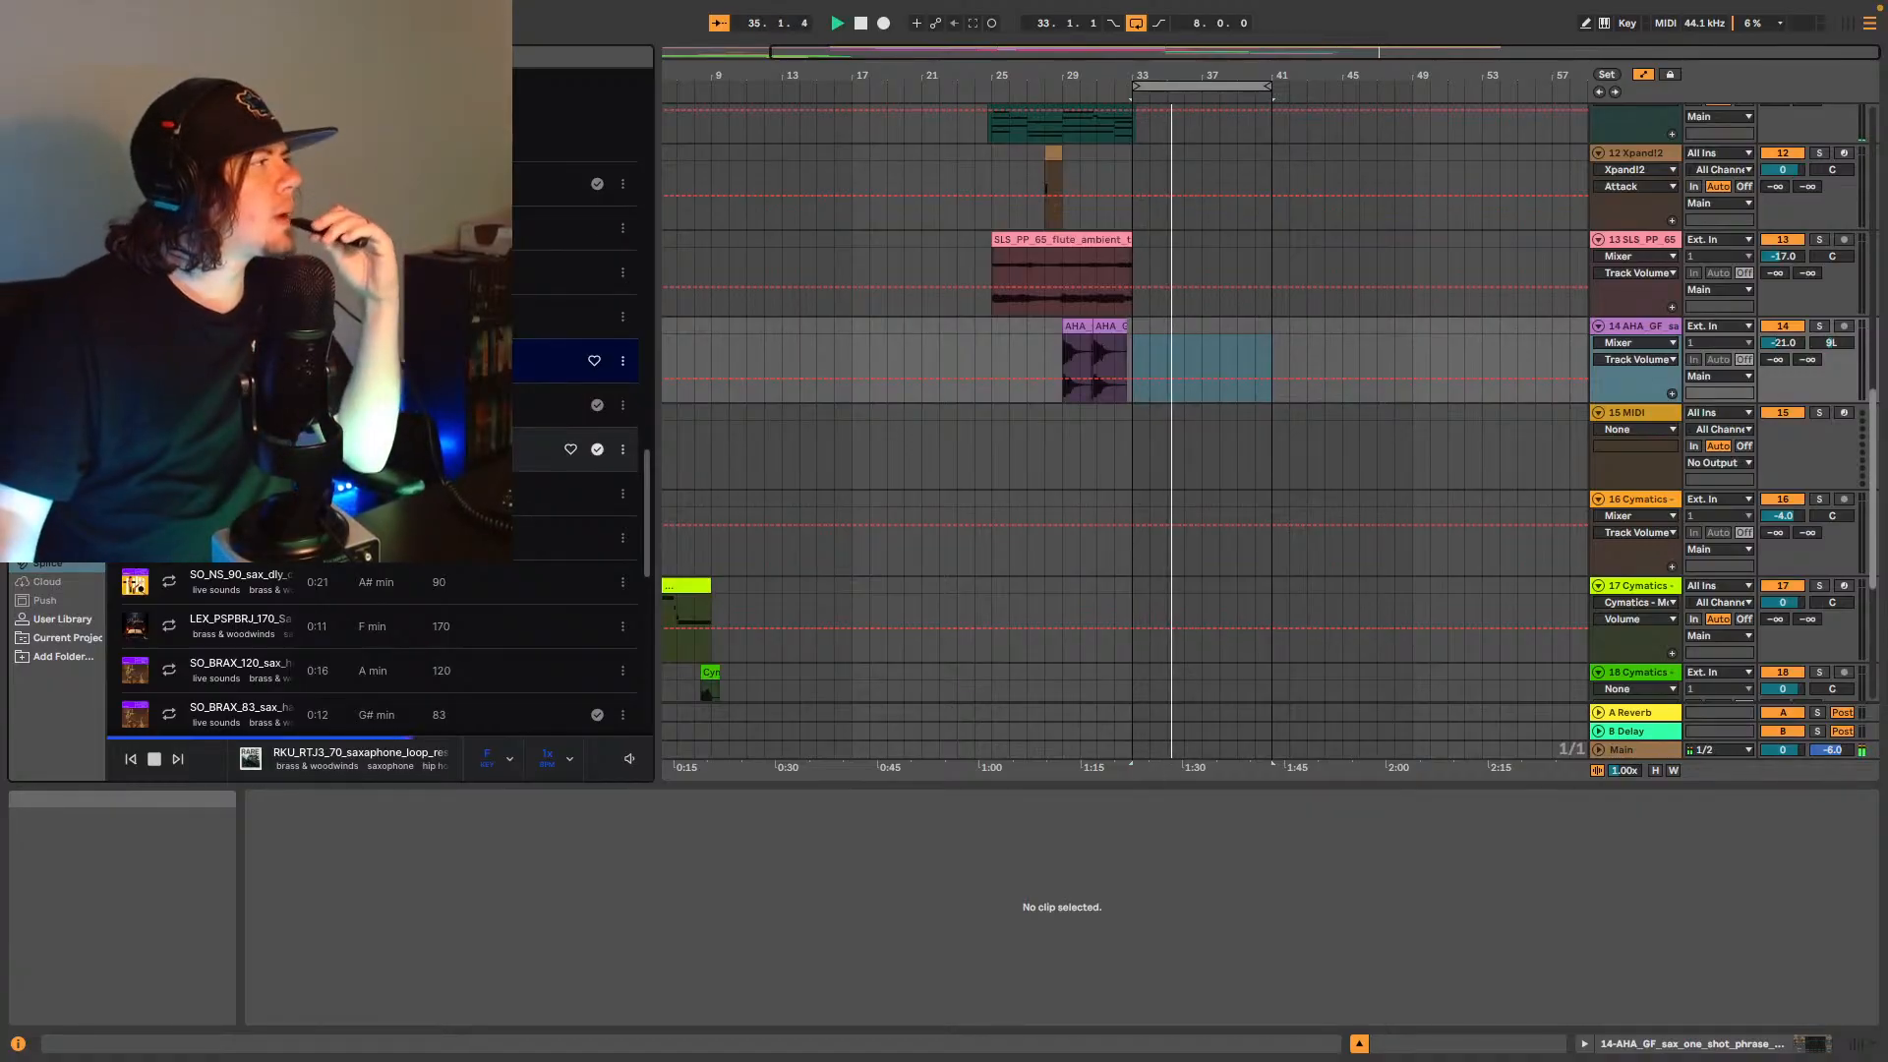
pyautogui.click(550, 405)
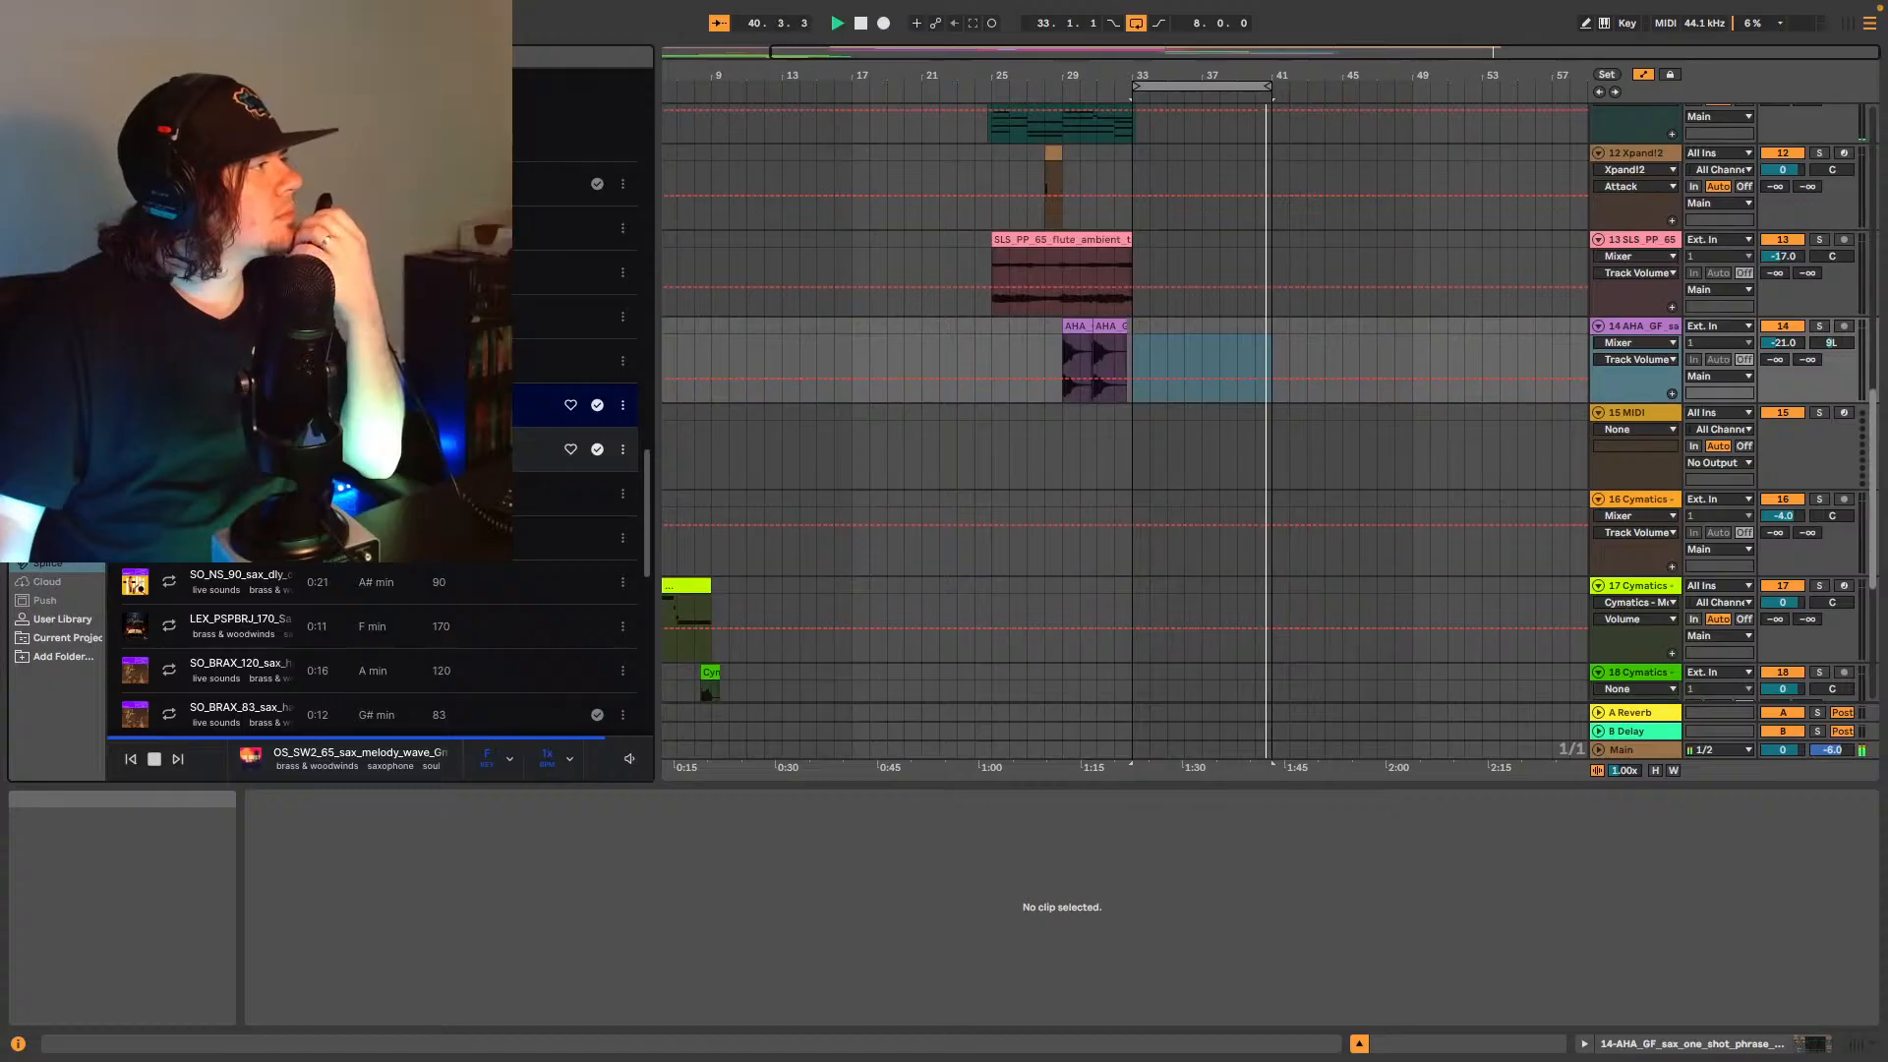
pyautogui.click(443, 449)
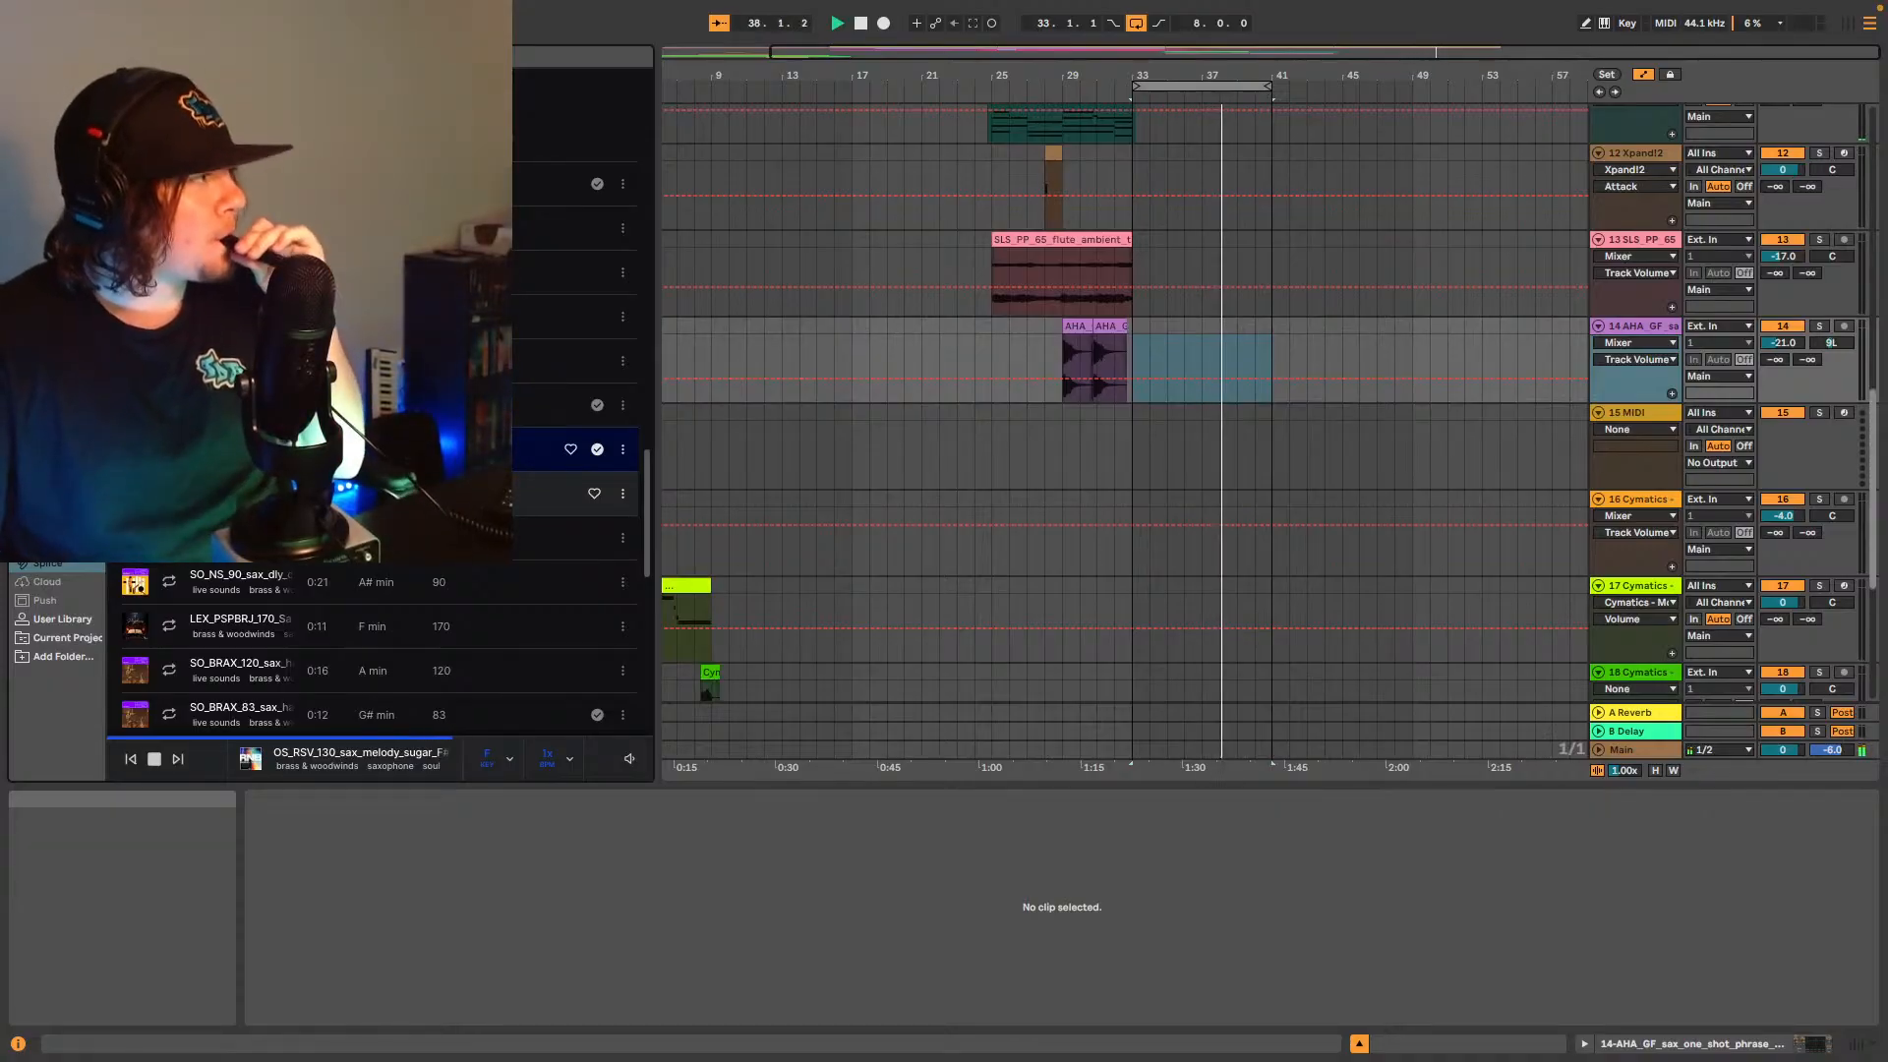
pyautogui.click(135, 494)
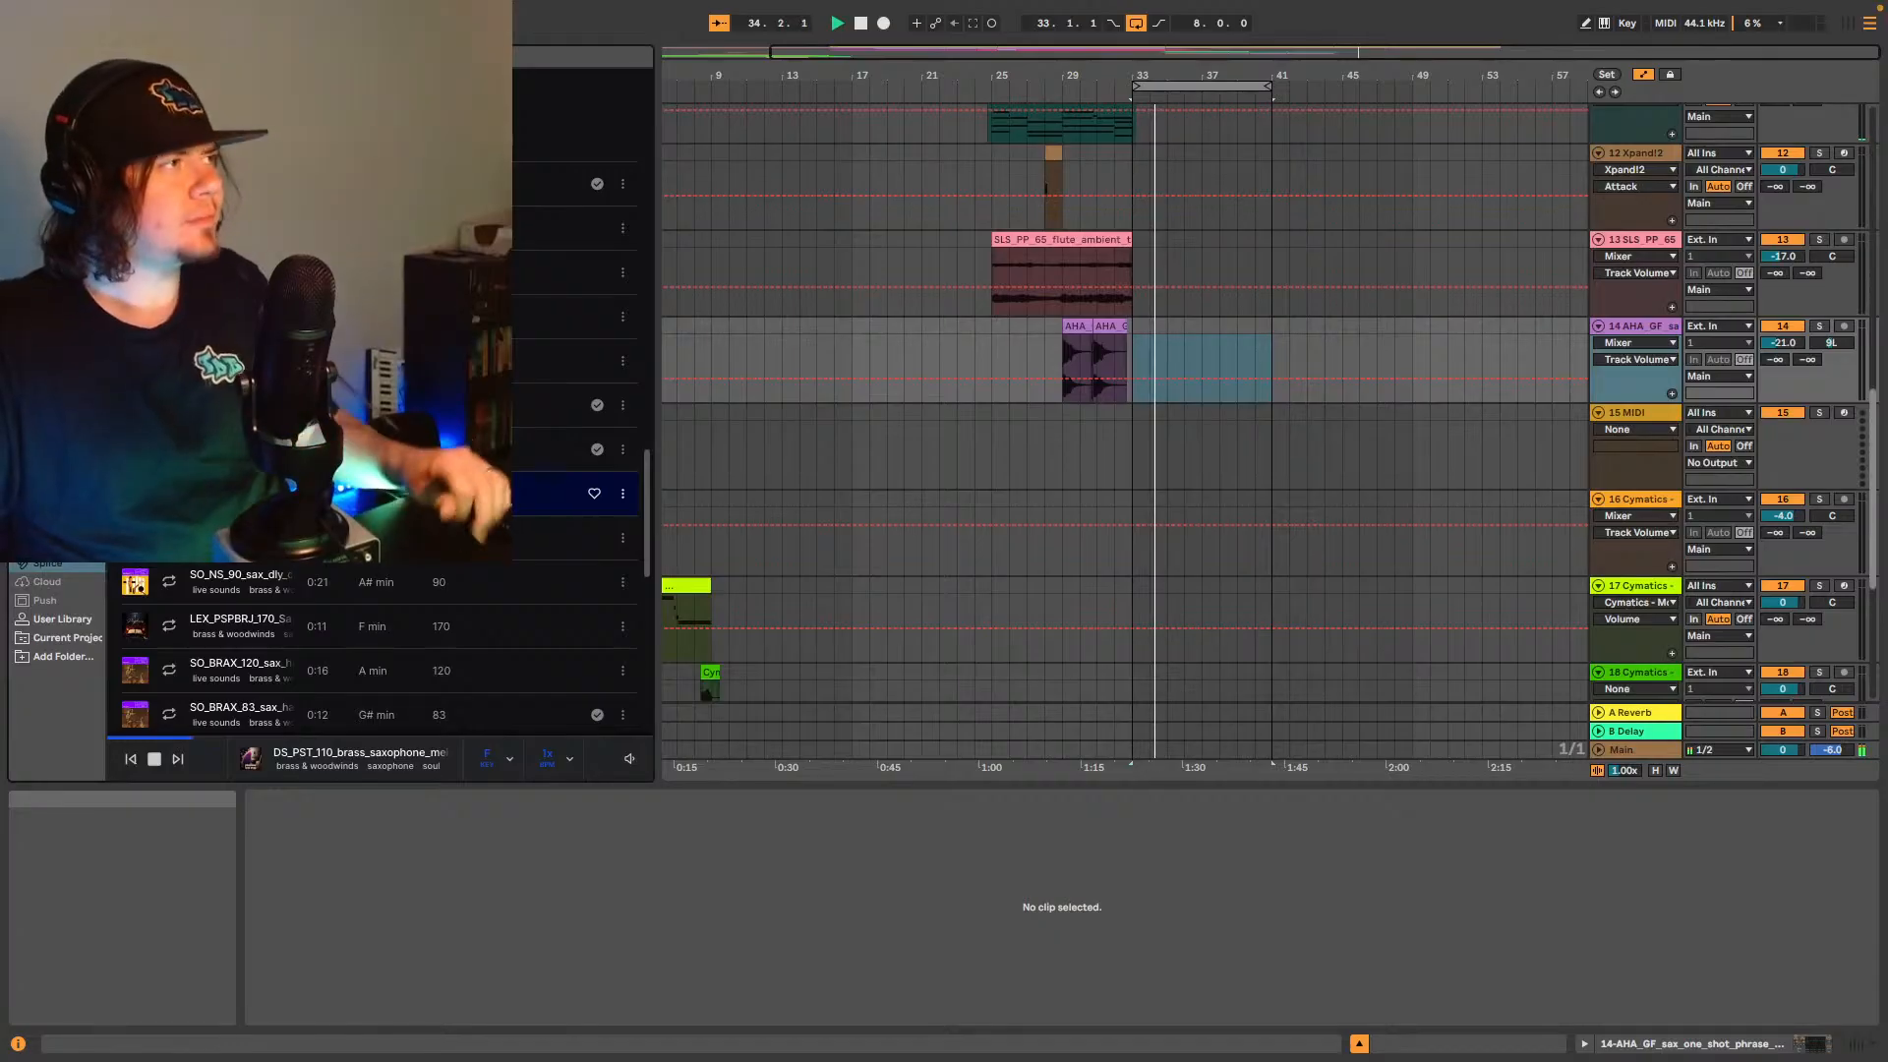
# - Play the arrangement from bar 25 into bar 33, and preview the DS_PST_110 brass saxophone melody sample again
pyautogui.click(996, 455)
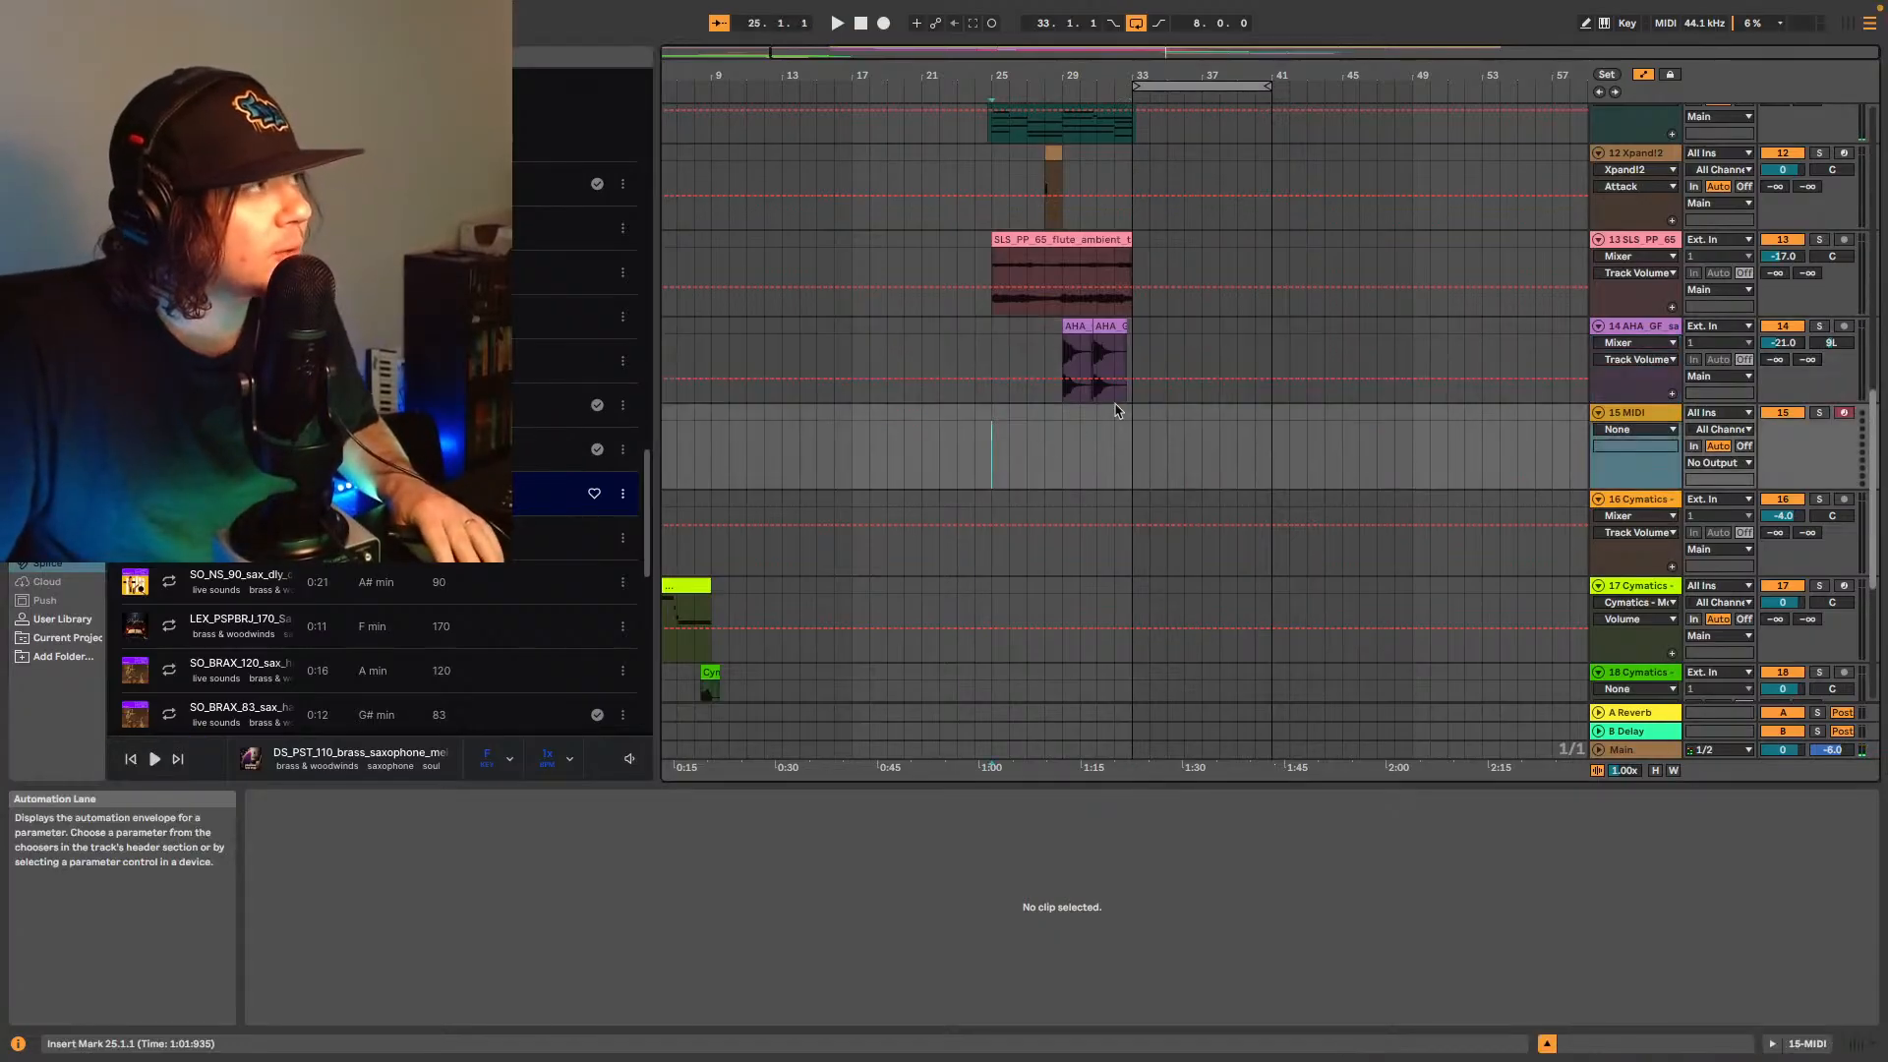
pyautogui.press('space')
pyautogui.press('space')
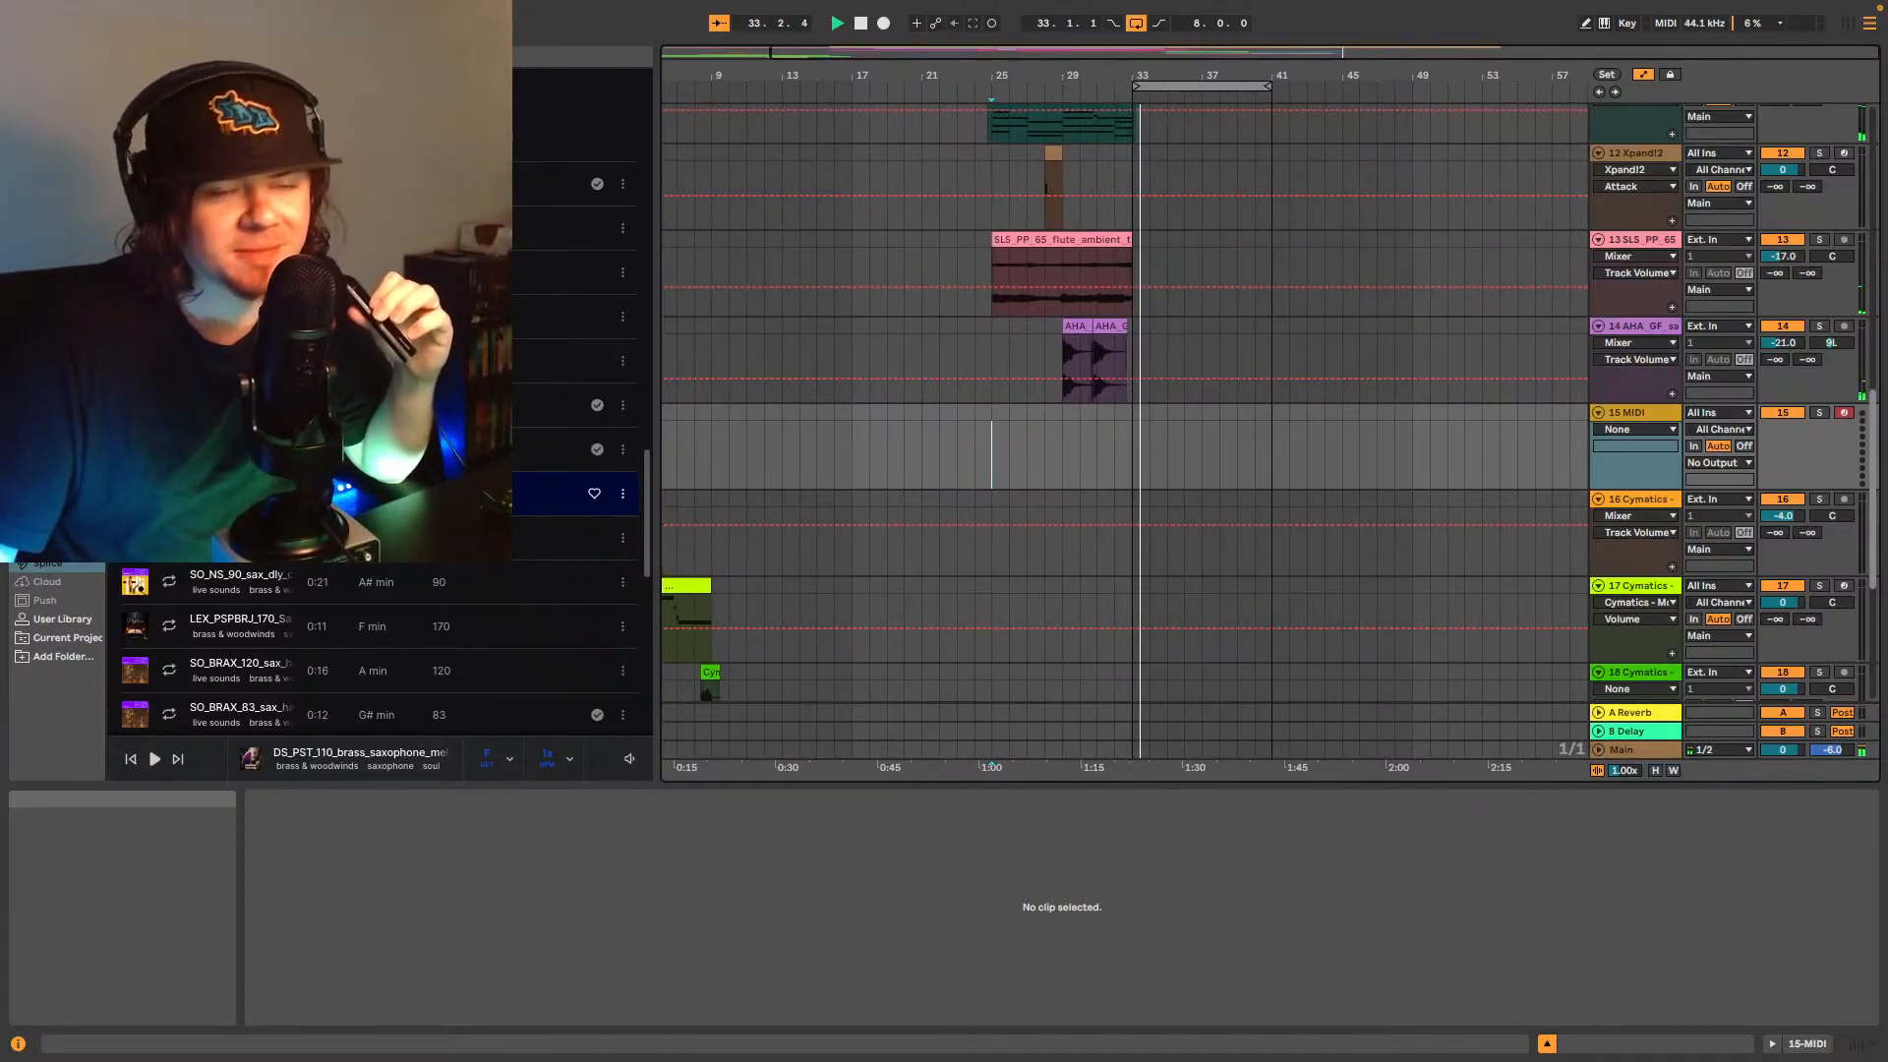
pyautogui.click(134, 494)
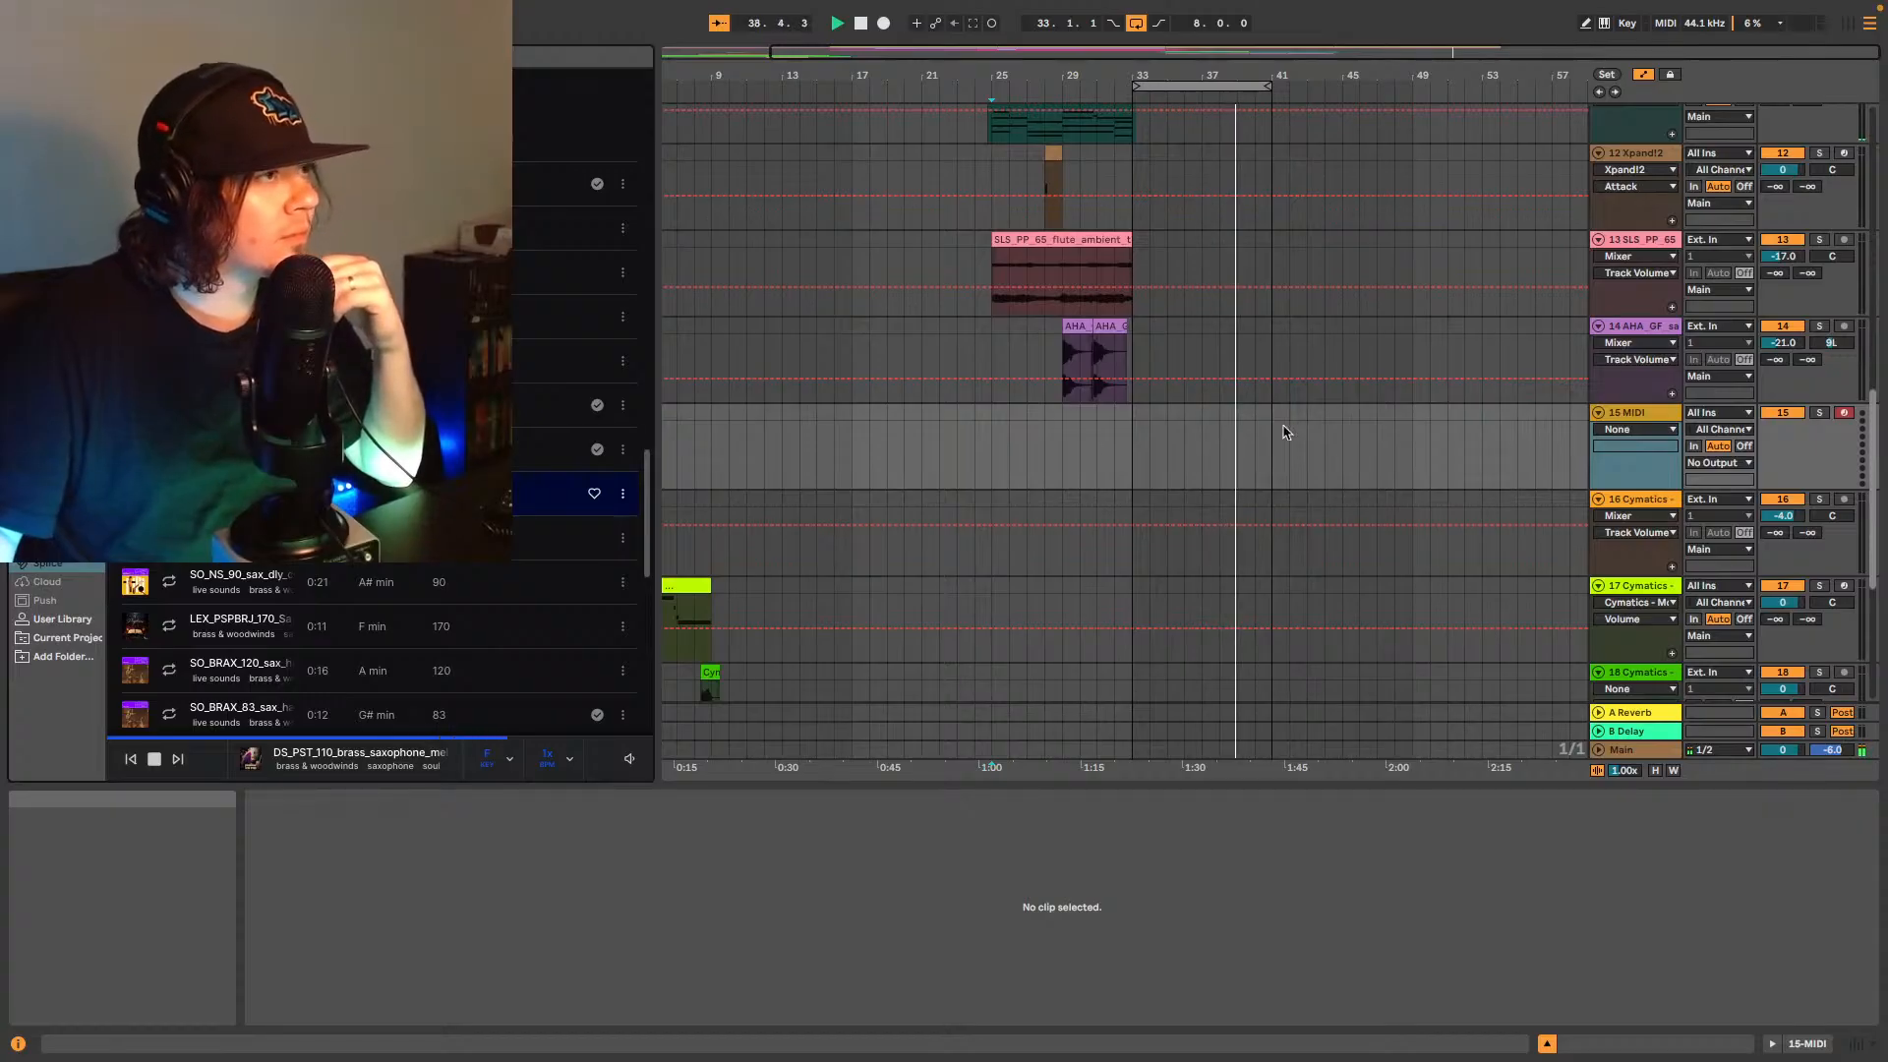
# - Insert an audio track below the AHA_GF sax track and place the DS_PST_110 saxophone melody sample on it at bar 33
pyautogui.click(1662, 334)
pyautogui.hotkey('ctrl', 't')
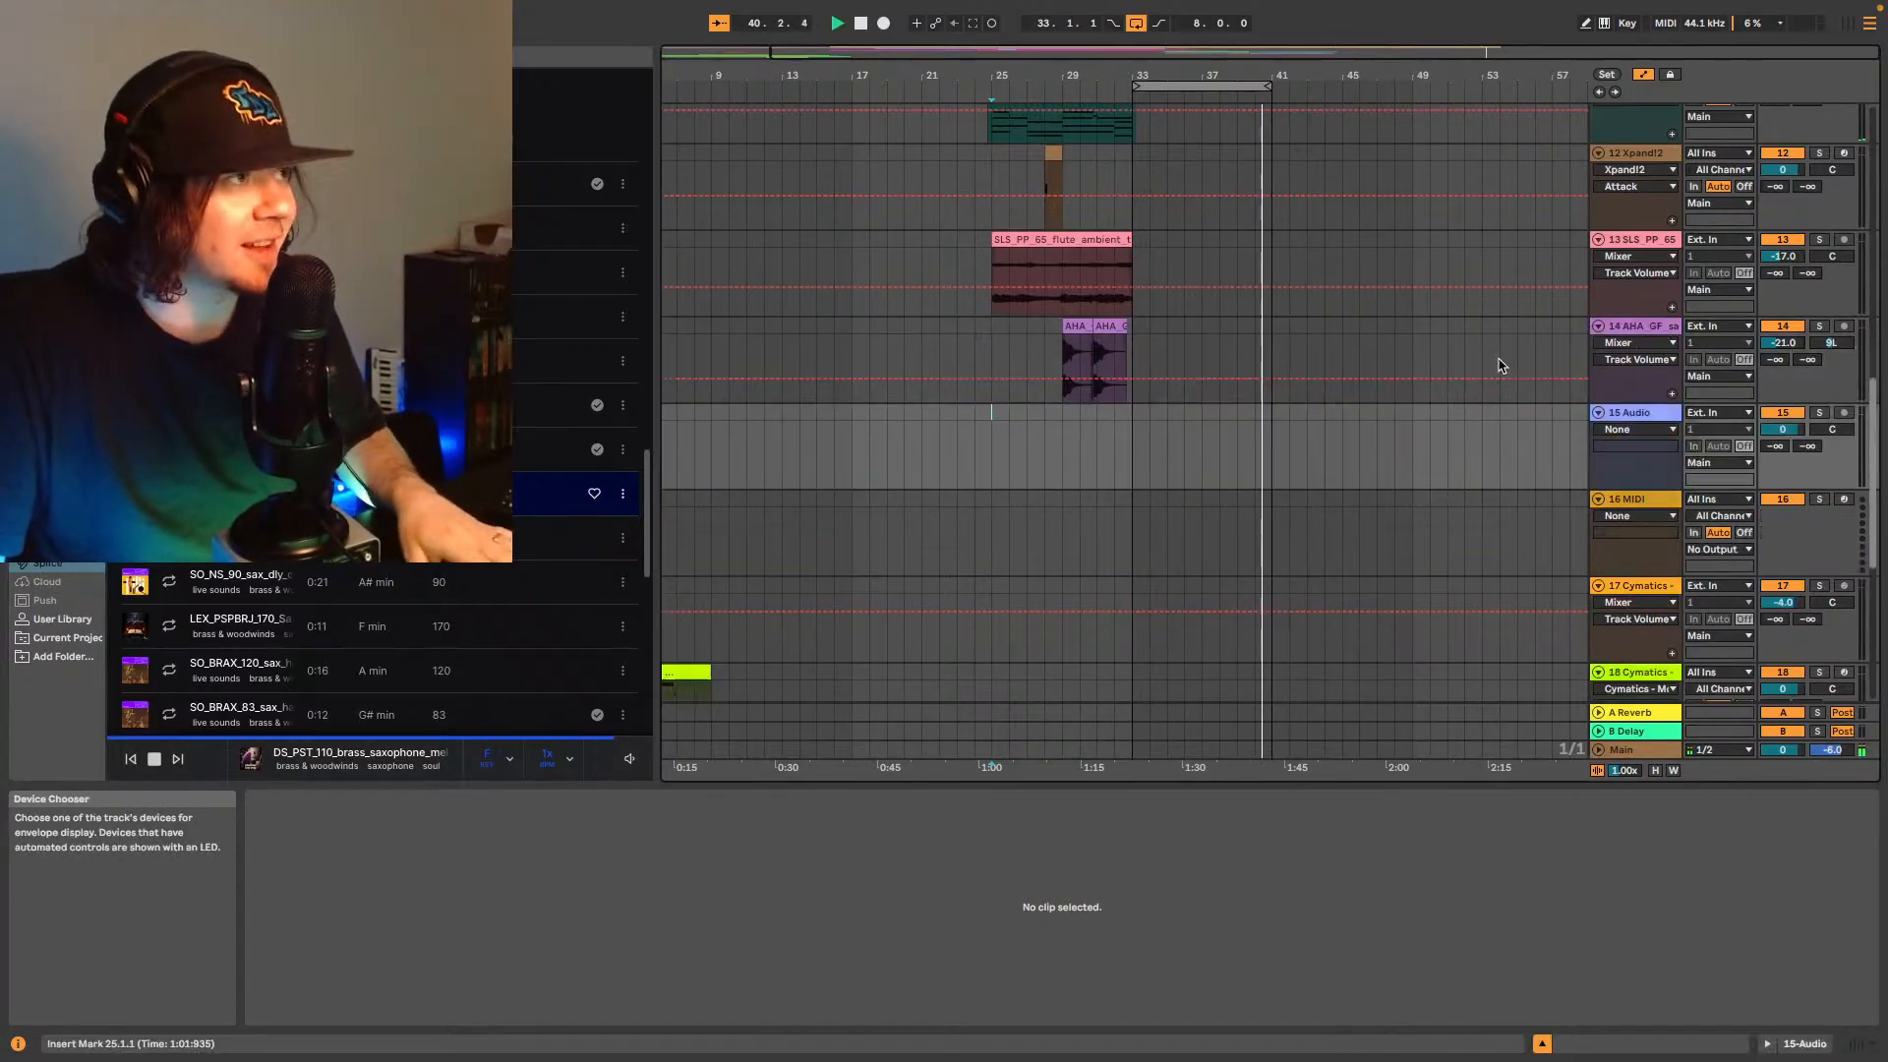
pyautogui.moveTo(295, 757); pyautogui.dragTo(1131, 435)
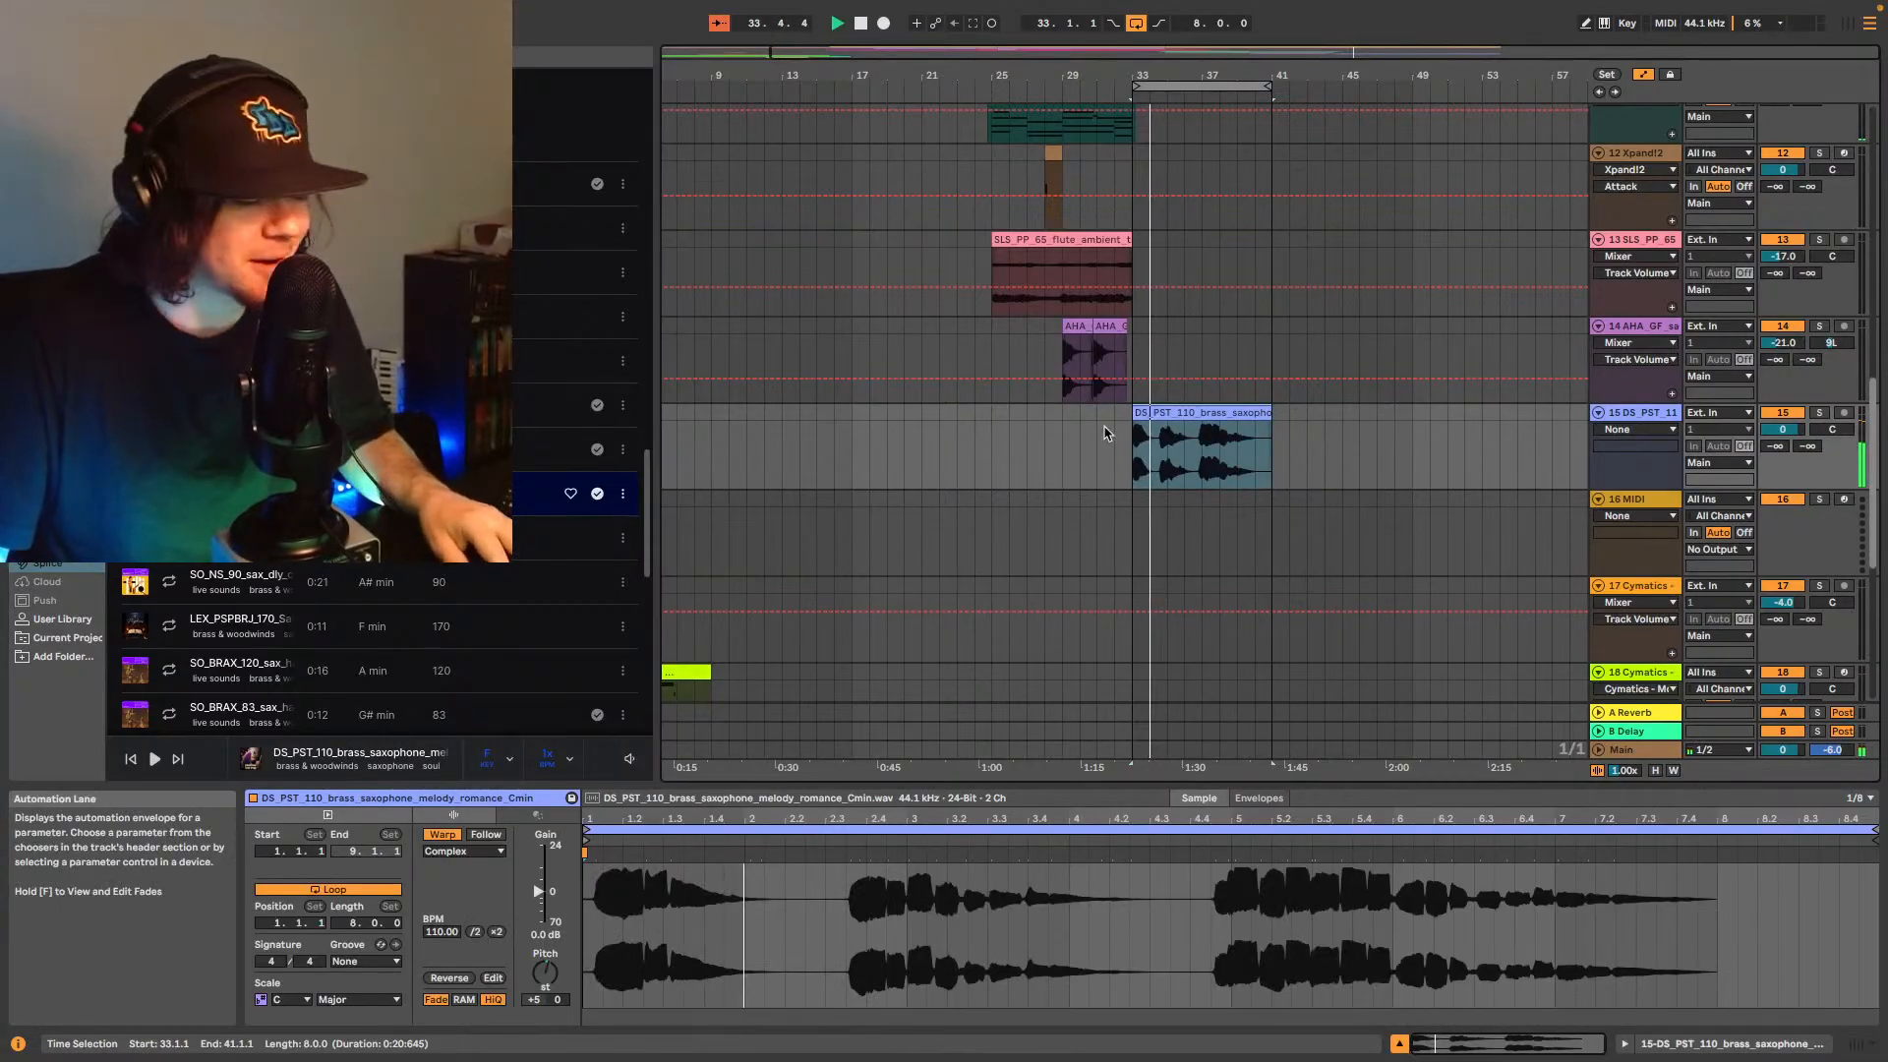
# - Lower the new saxophone track's volume to -17 dB while playing the section from bar 33, trying -10, -15 and -18 dB on the way
pyautogui.click(1798, 435)
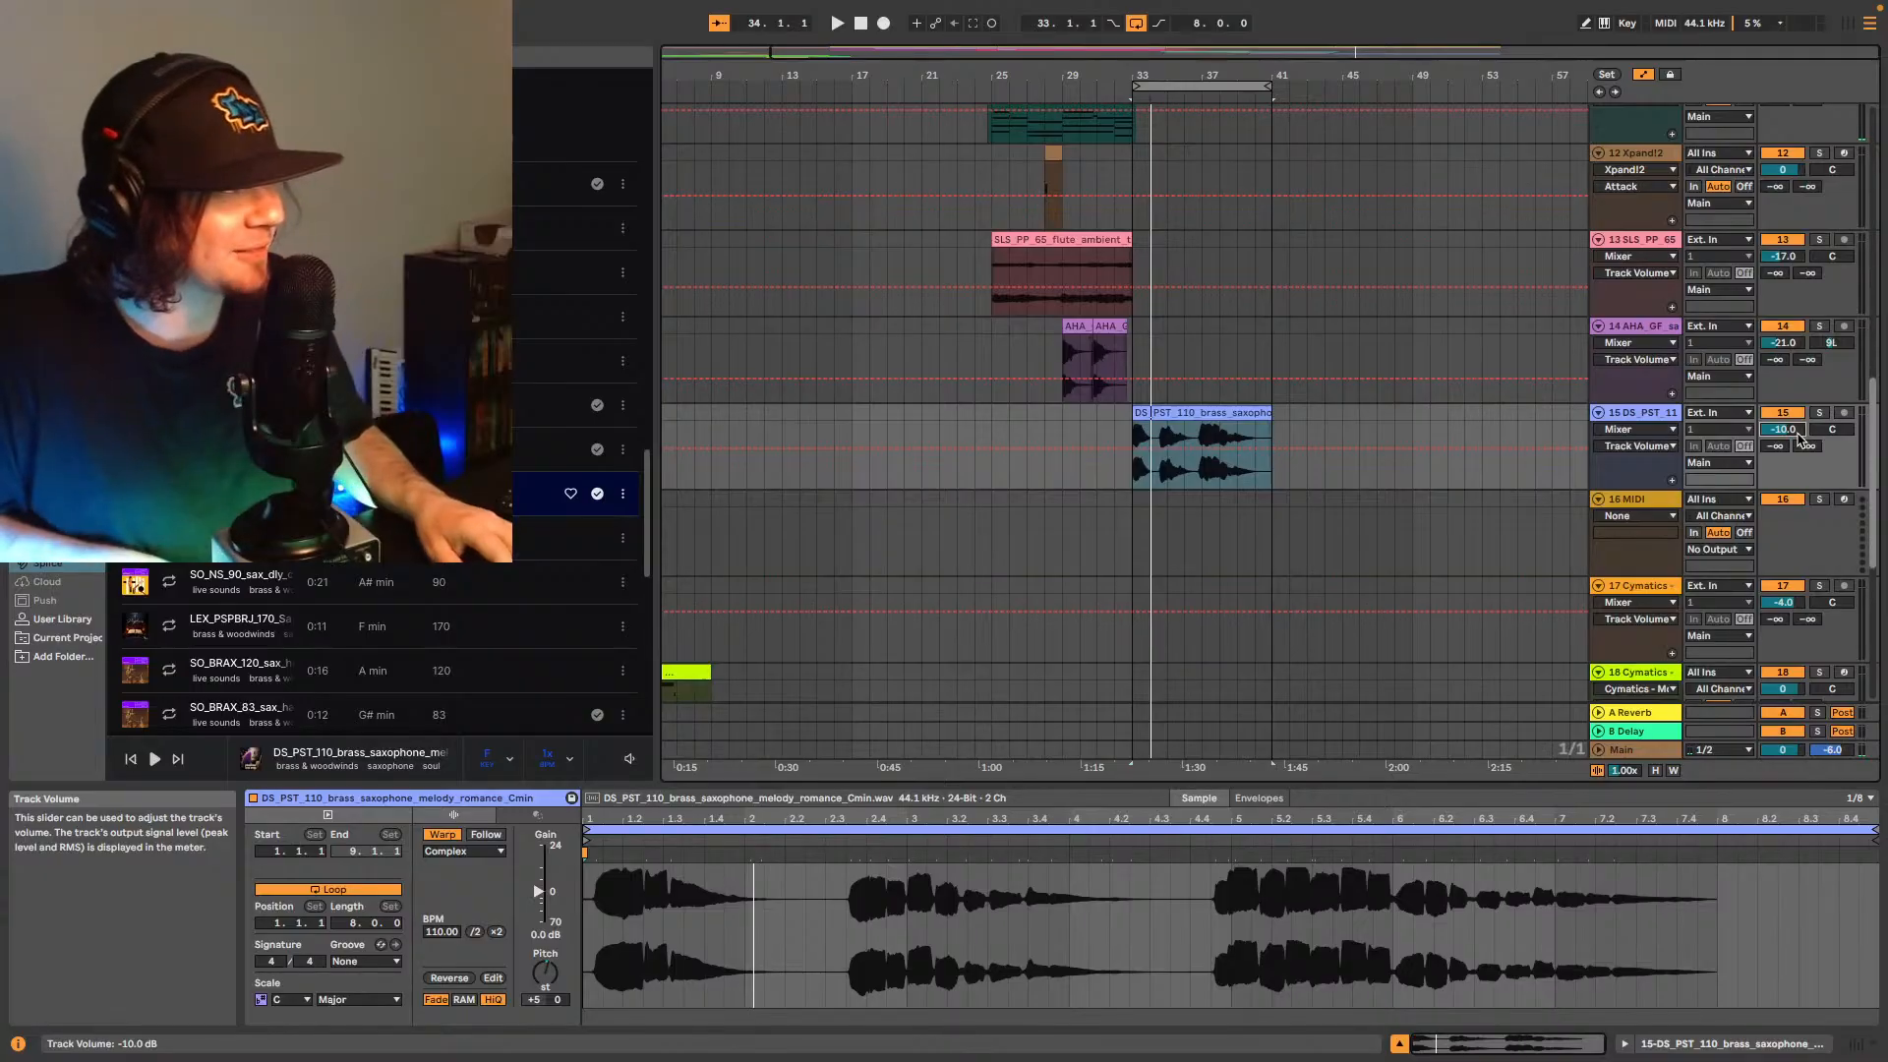
pyautogui.press('space')
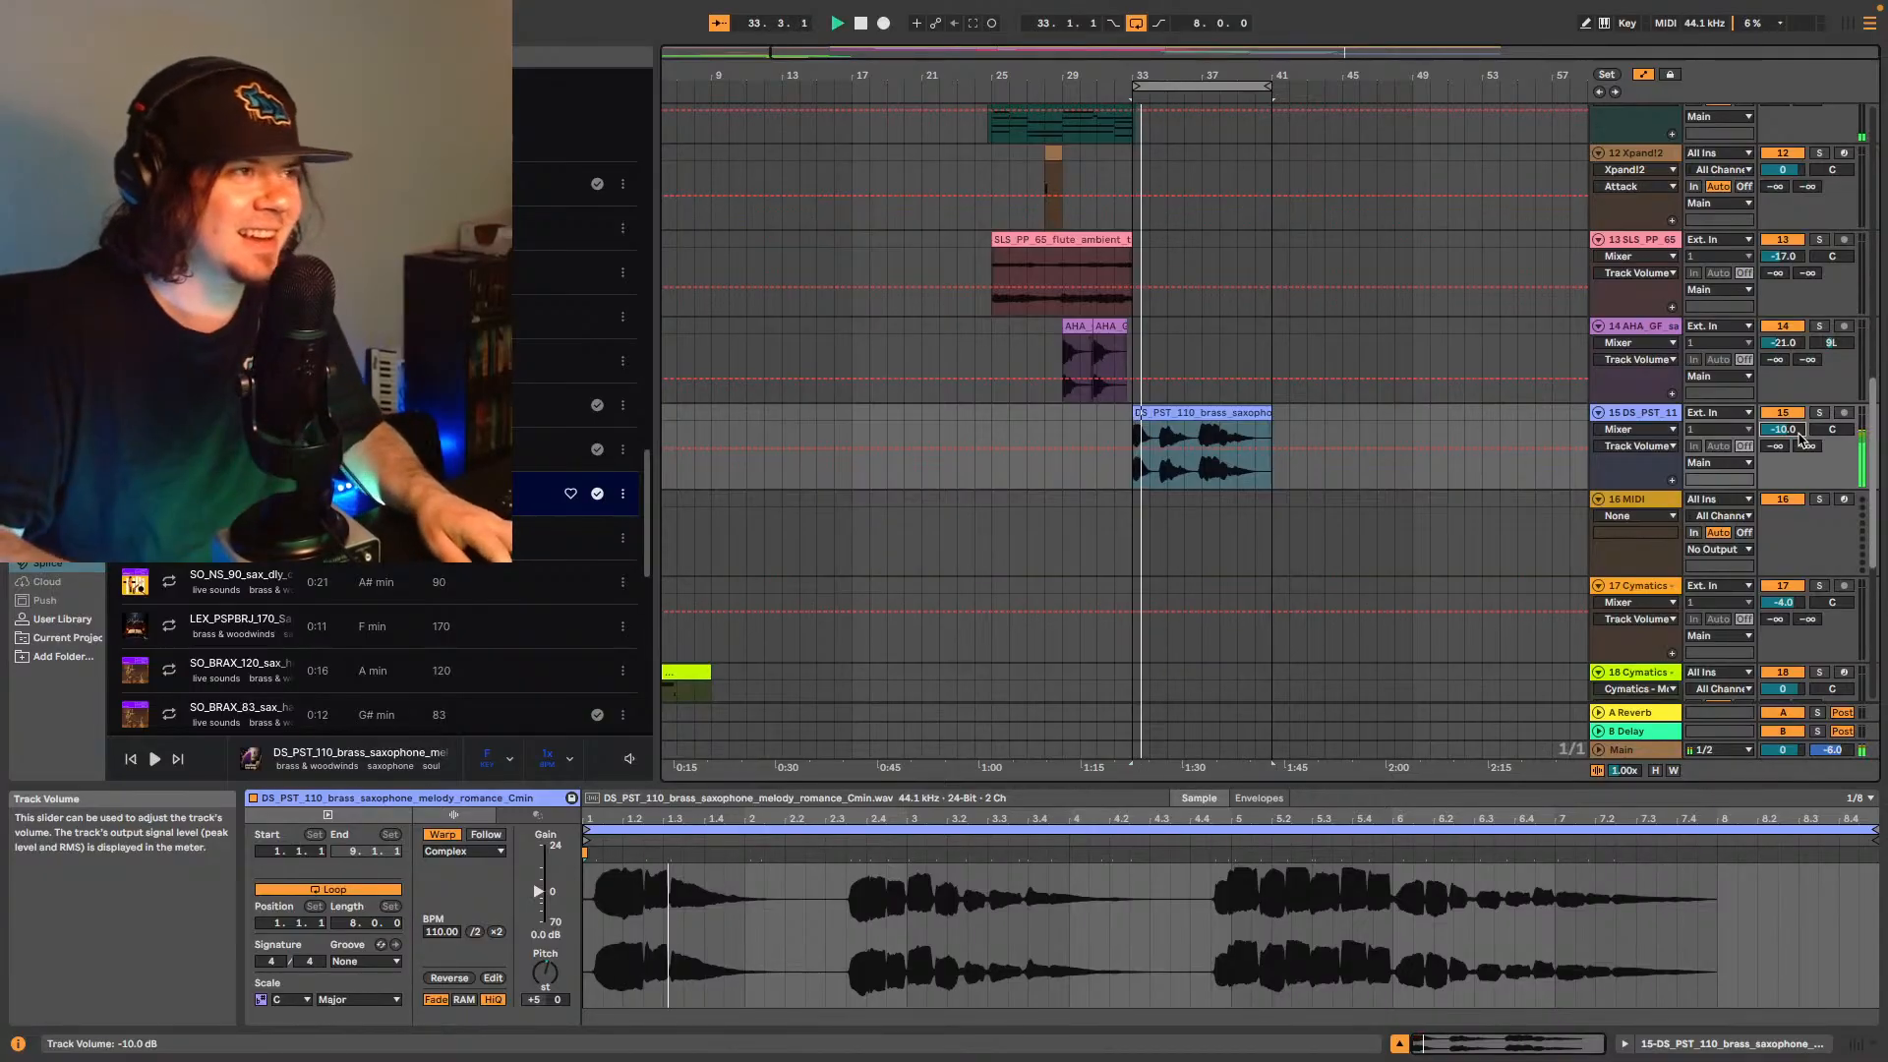
pyautogui.write('-15')
pyautogui.press('Return')
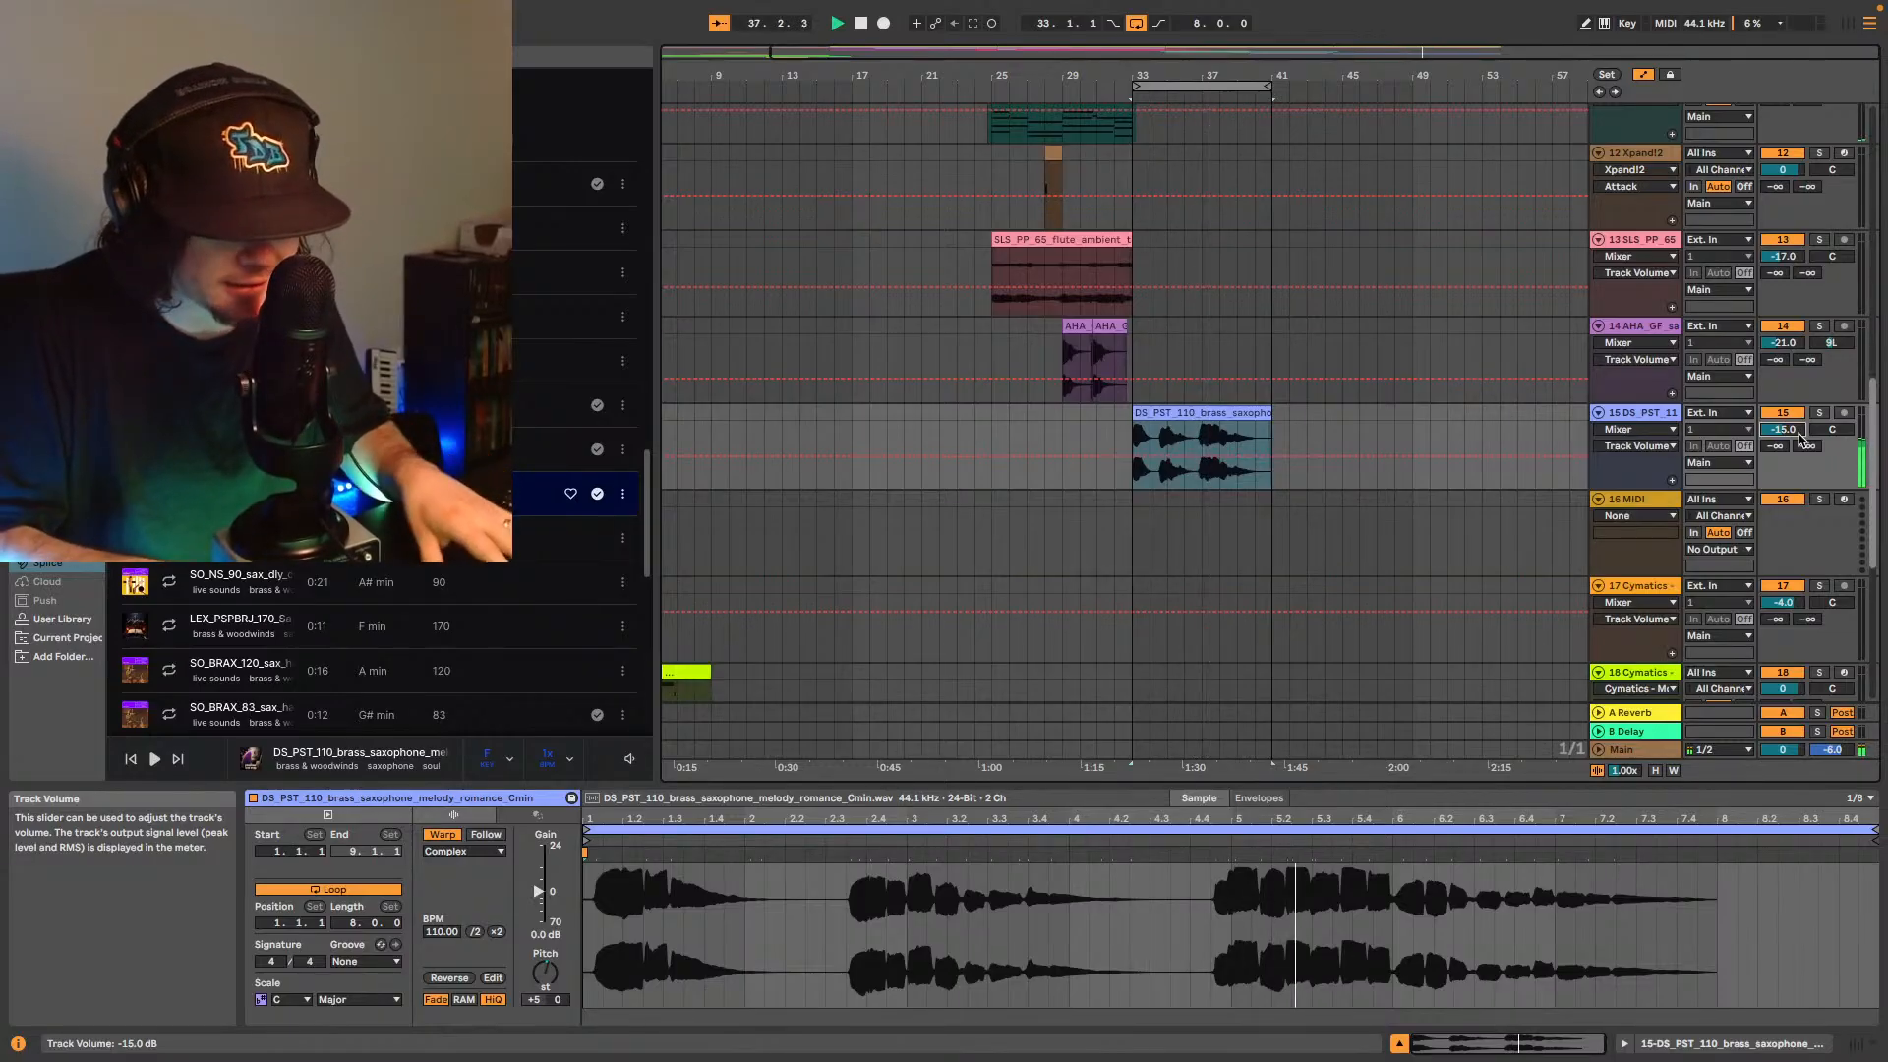
pyautogui.scroll(-4, 1802, 439)
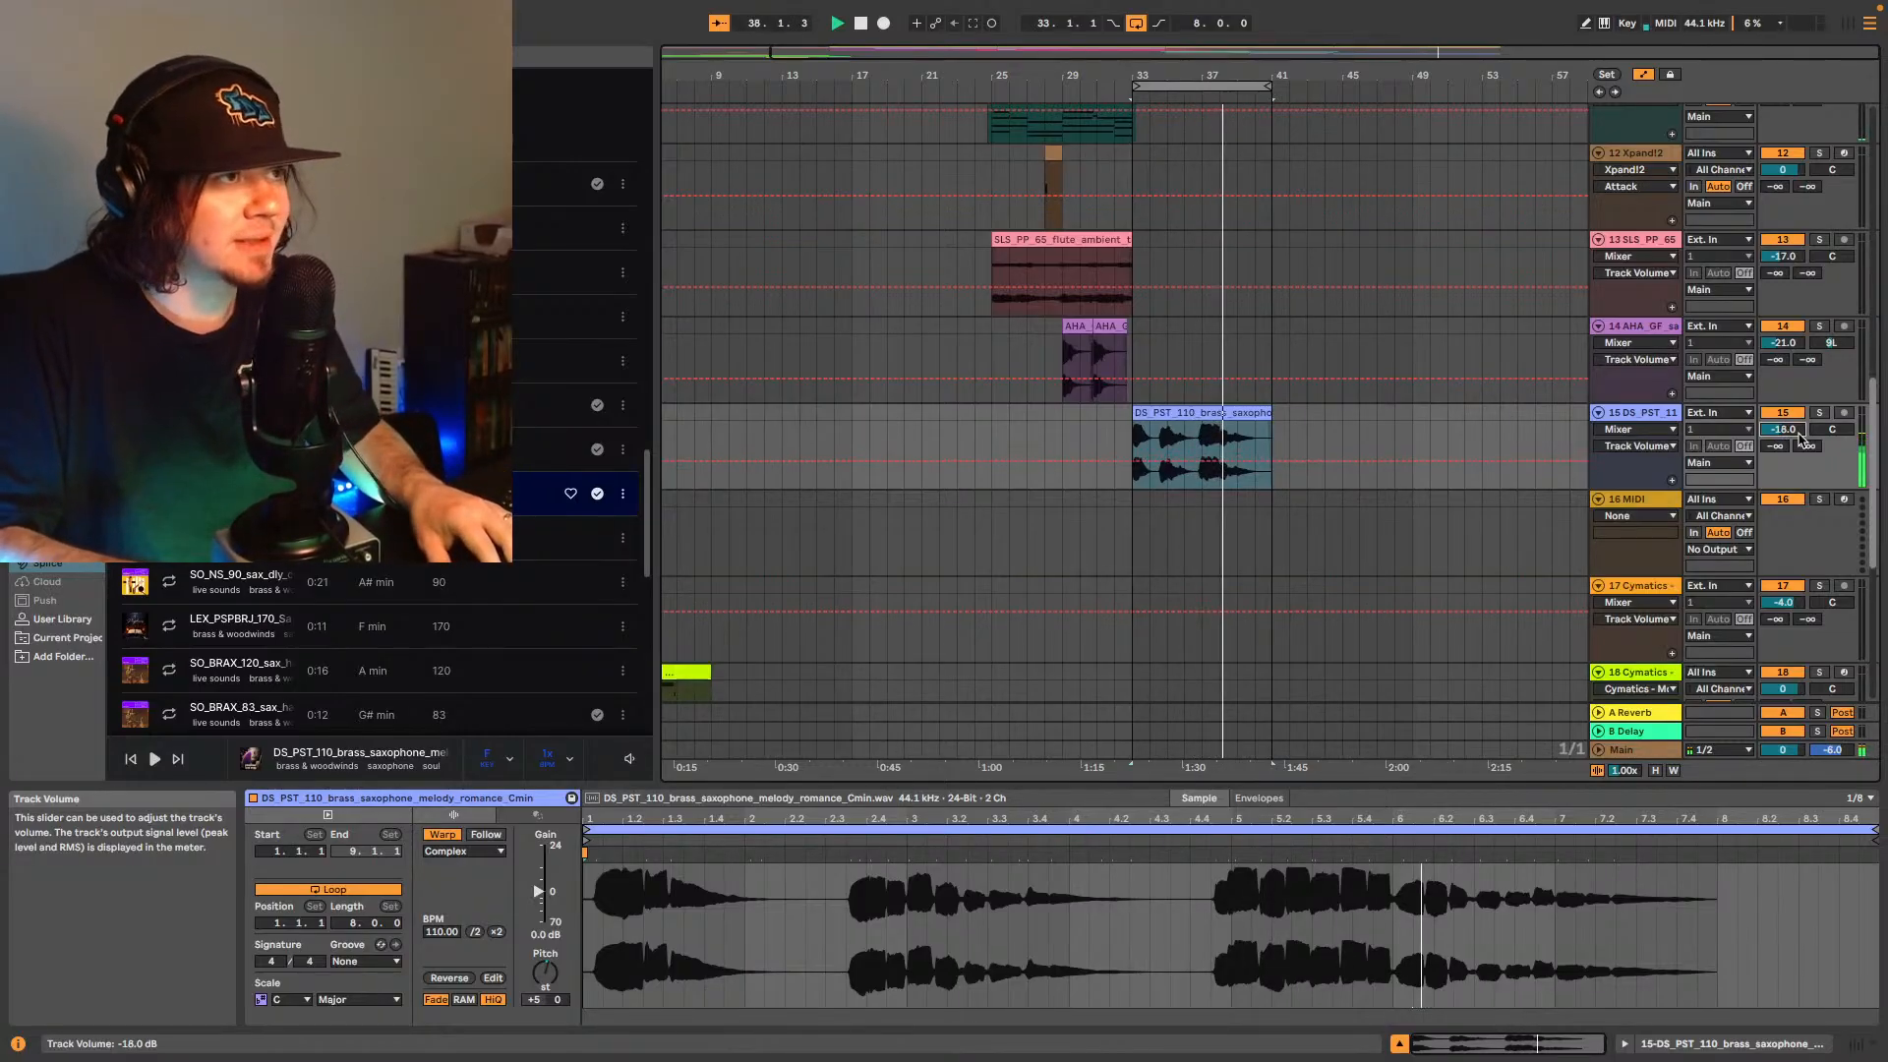
pyautogui.scroll(2, 1802, 439)
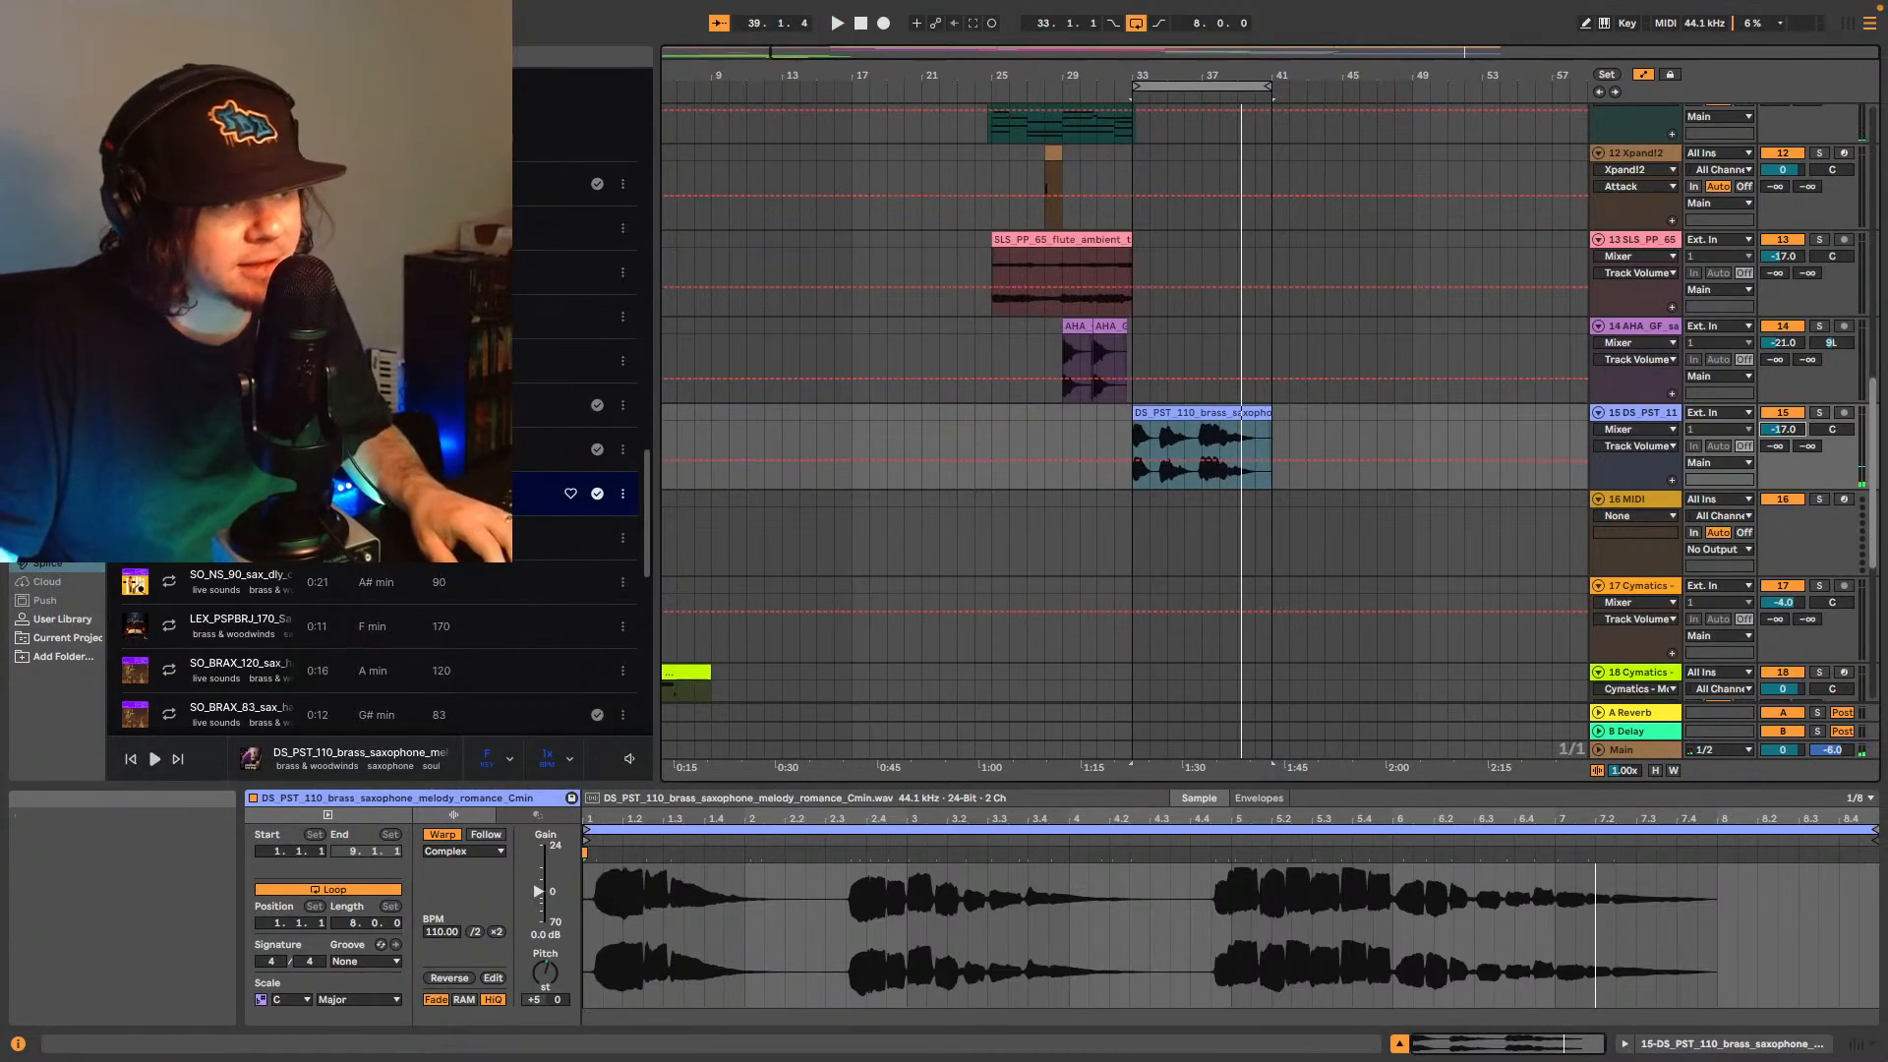
# - Open the device chain of the DS_PST_110 saxophone track and load the UADx LA-2A Tube Compressor on it
pyautogui.click(1857, 1047)
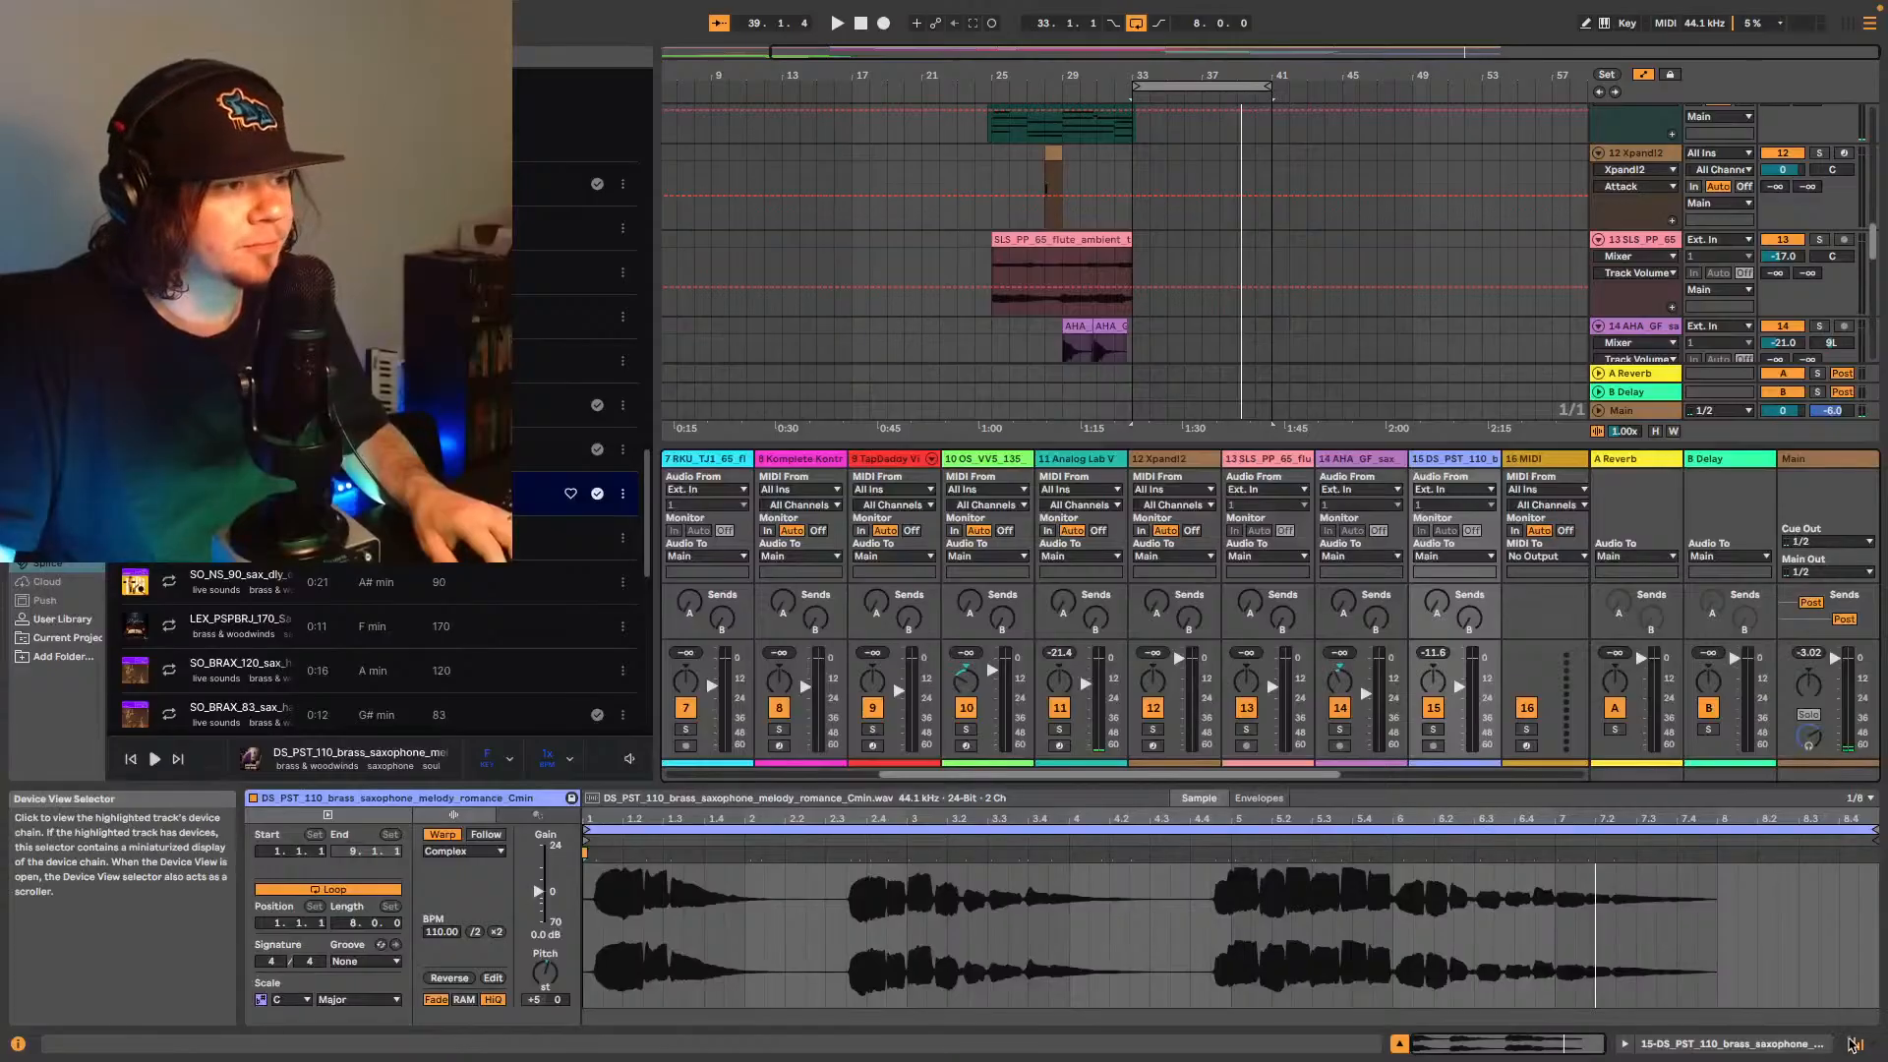
pyautogui.click(1852, 1047)
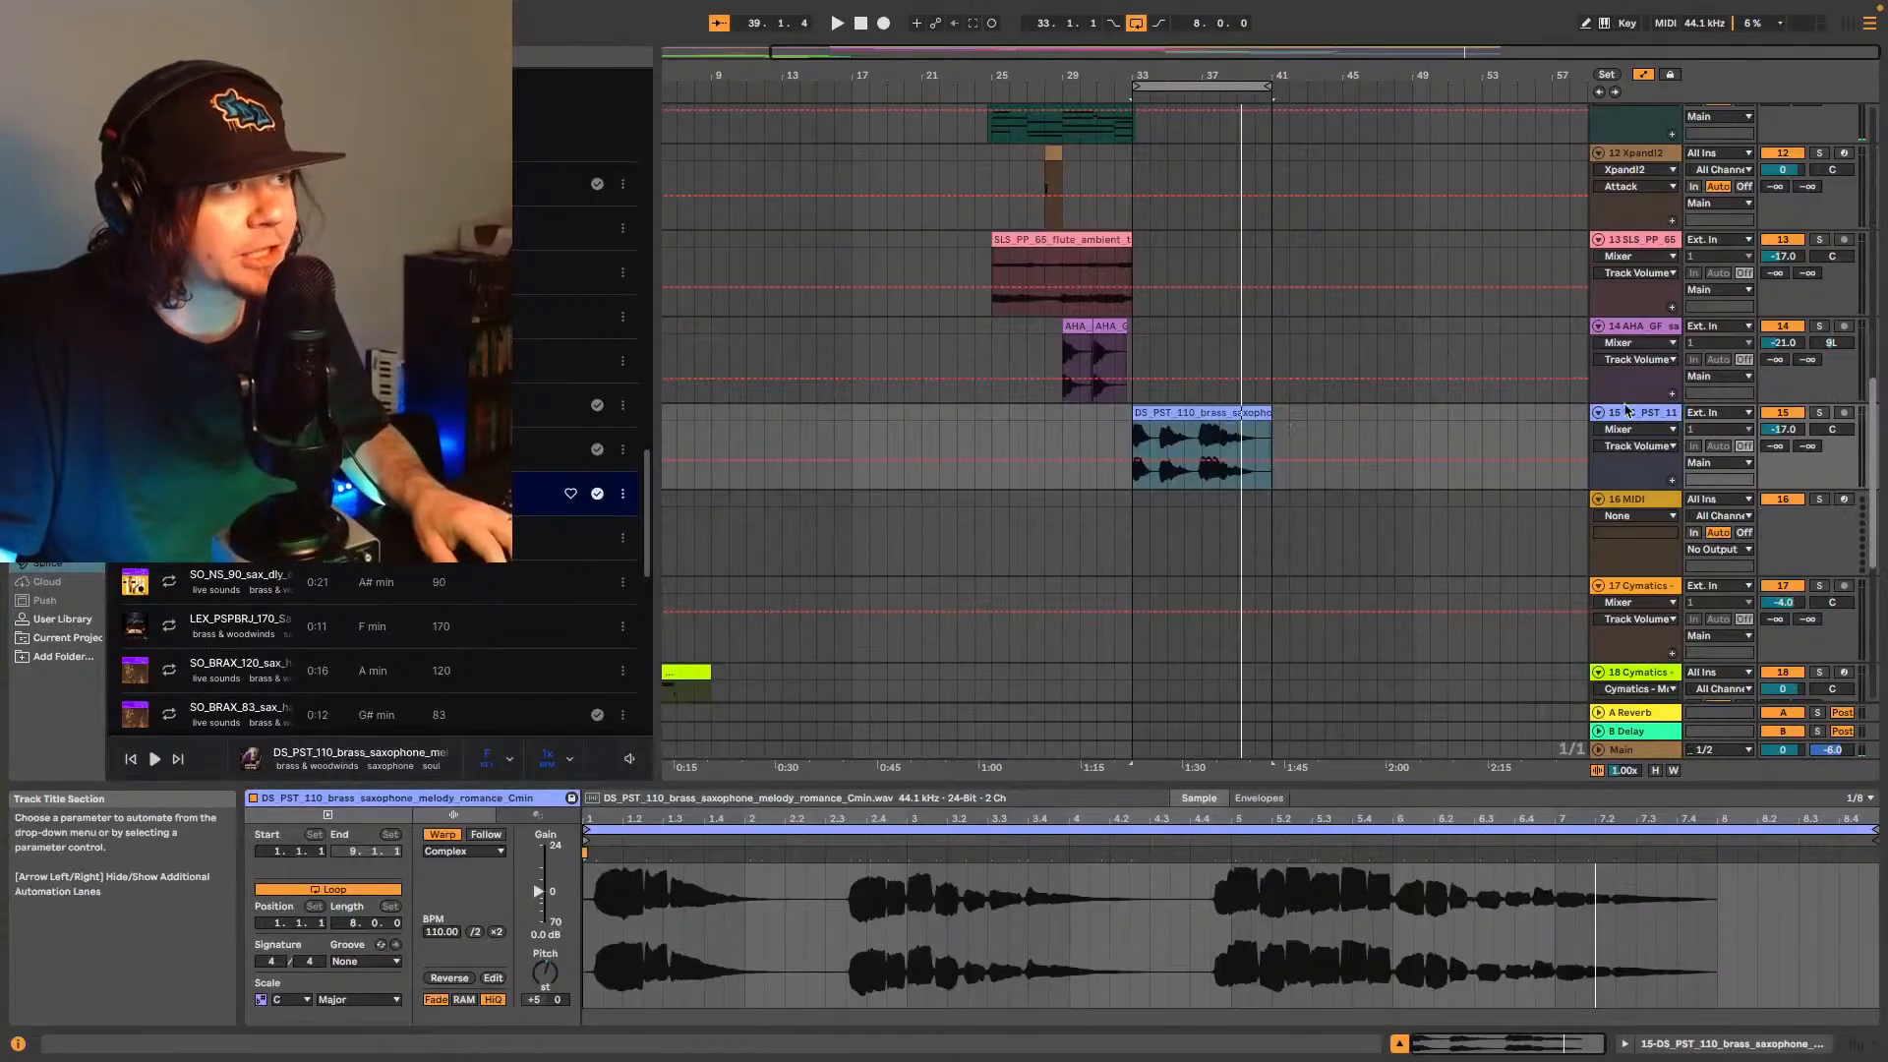
pyautogui.click(1760, 1045)
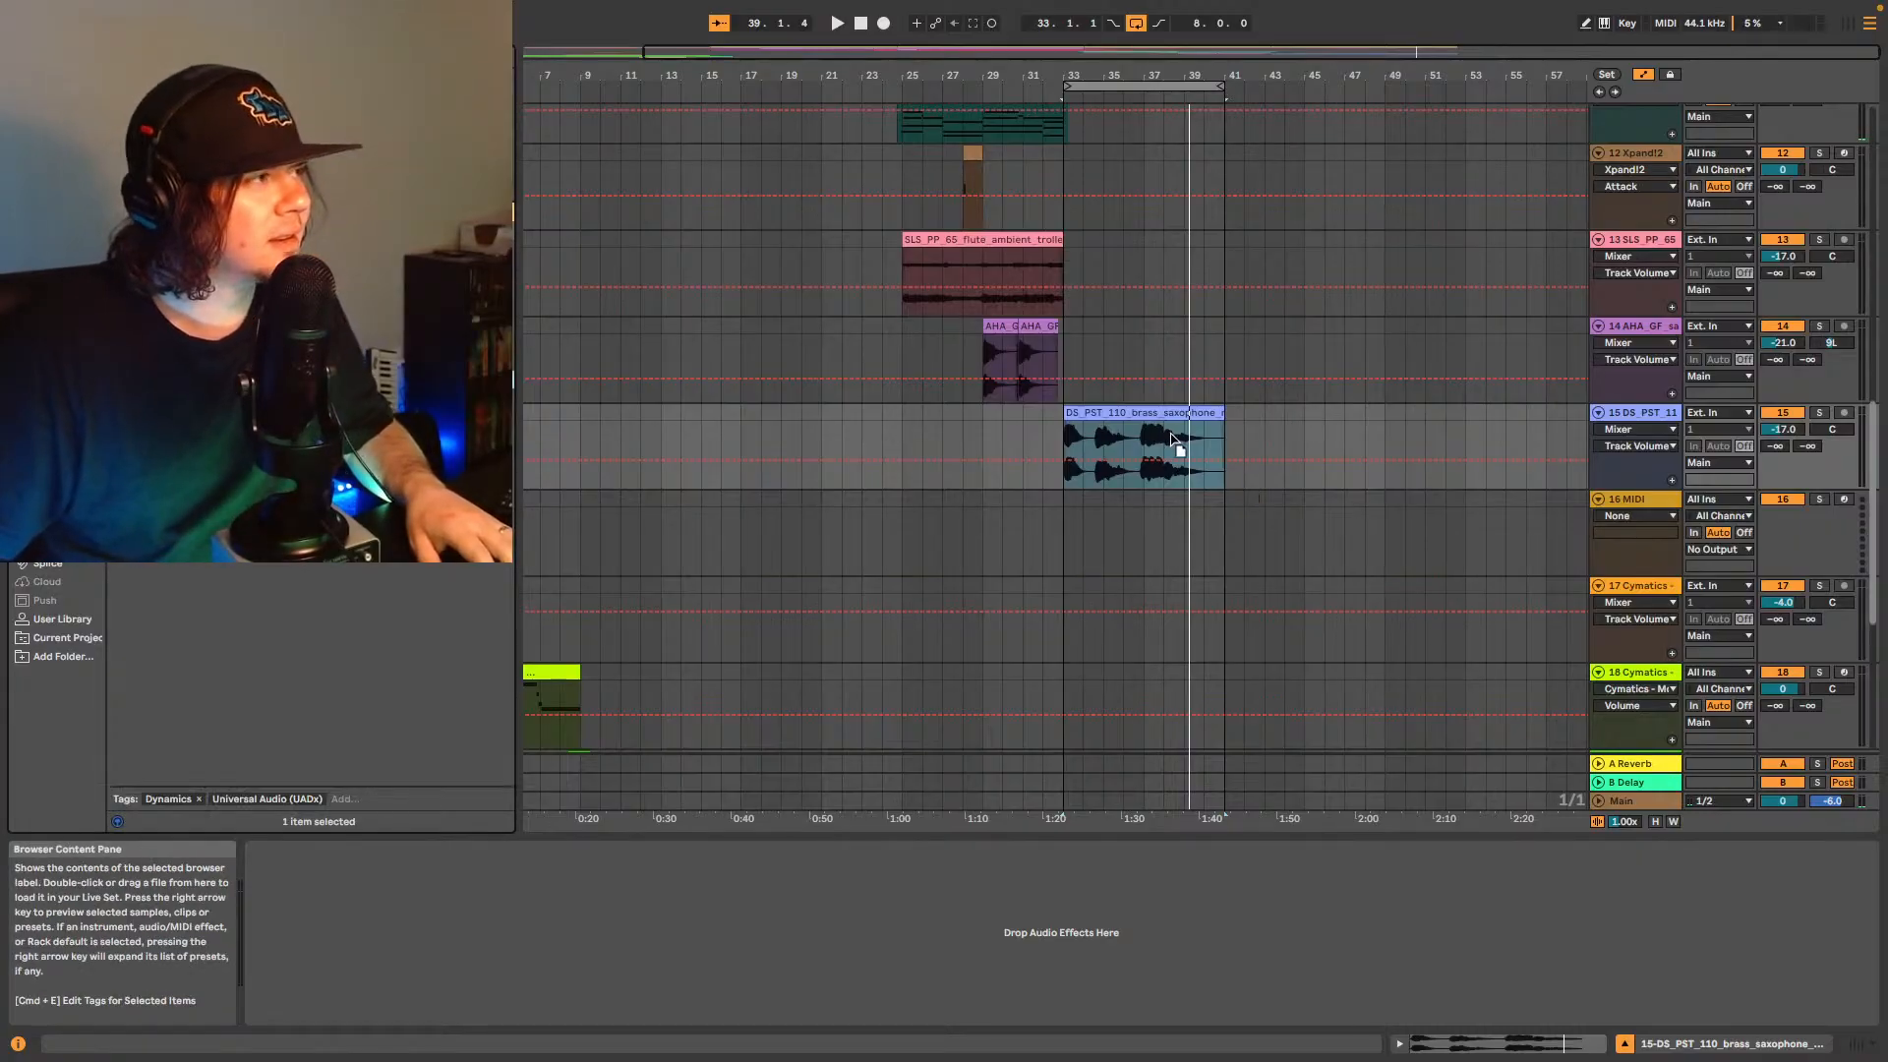
pyautogui.moveTo(1172, 438); pyautogui.dragTo(1172, 438)
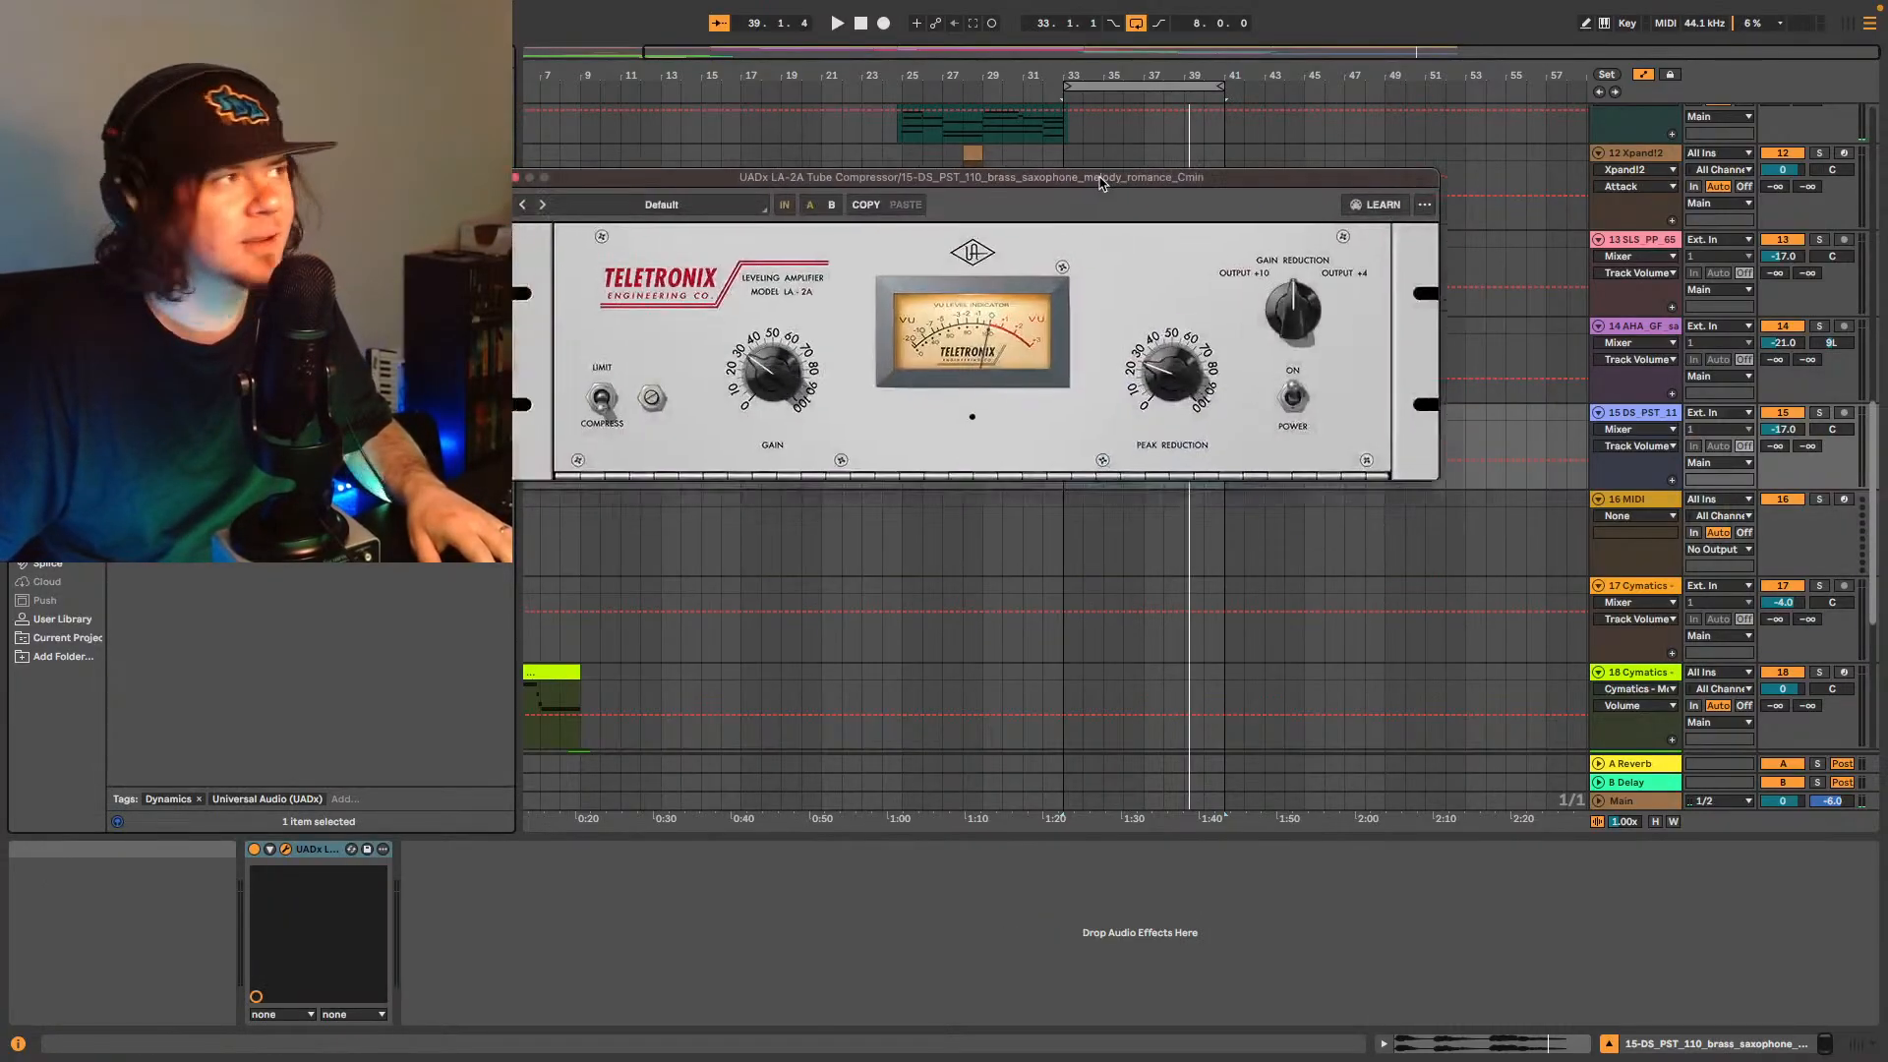
# - Fine-tune the Peak Reduction of the LA-2A compressor on the saxophone track during playback, then close the plugin window
pyautogui.moveTo(1109, 185); pyautogui.dragTo(1296, 487)
pyautogui.press('space')
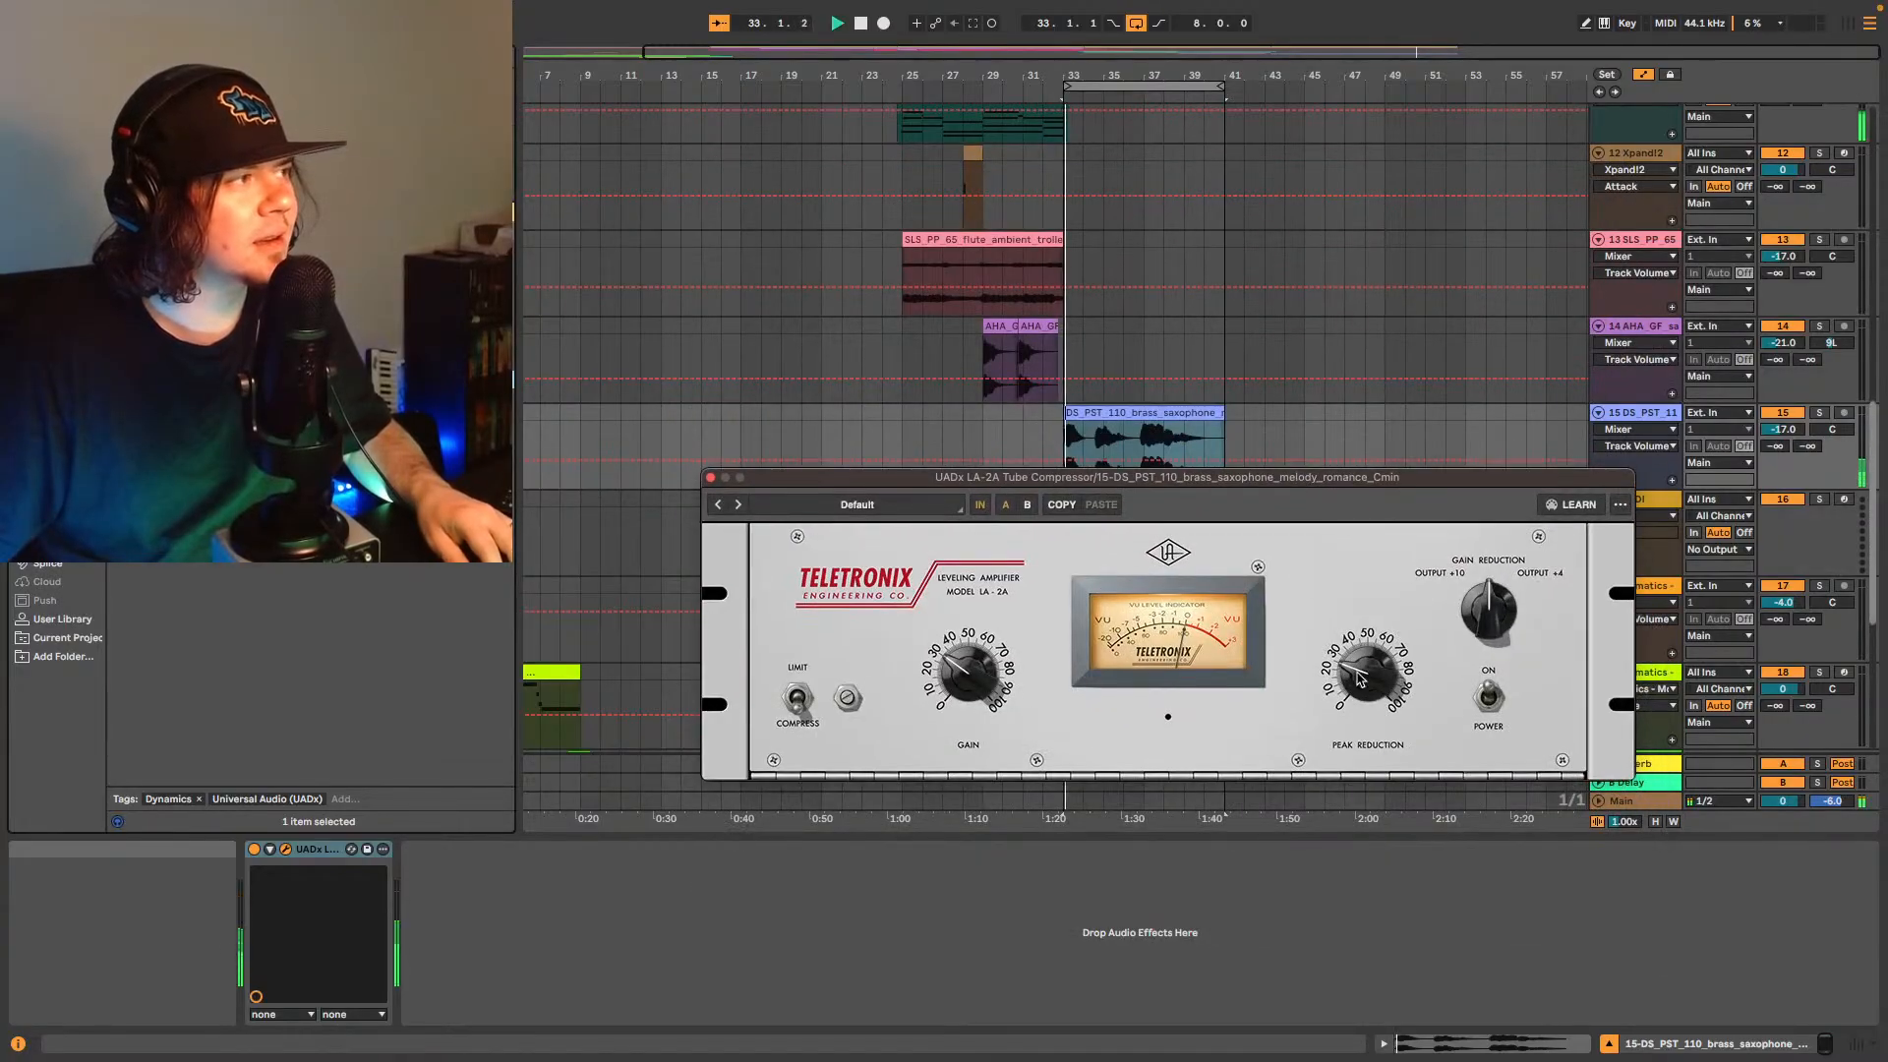
pyautogui.moveTo(1362, 681); pyautogui.dragTo(1365, 679)
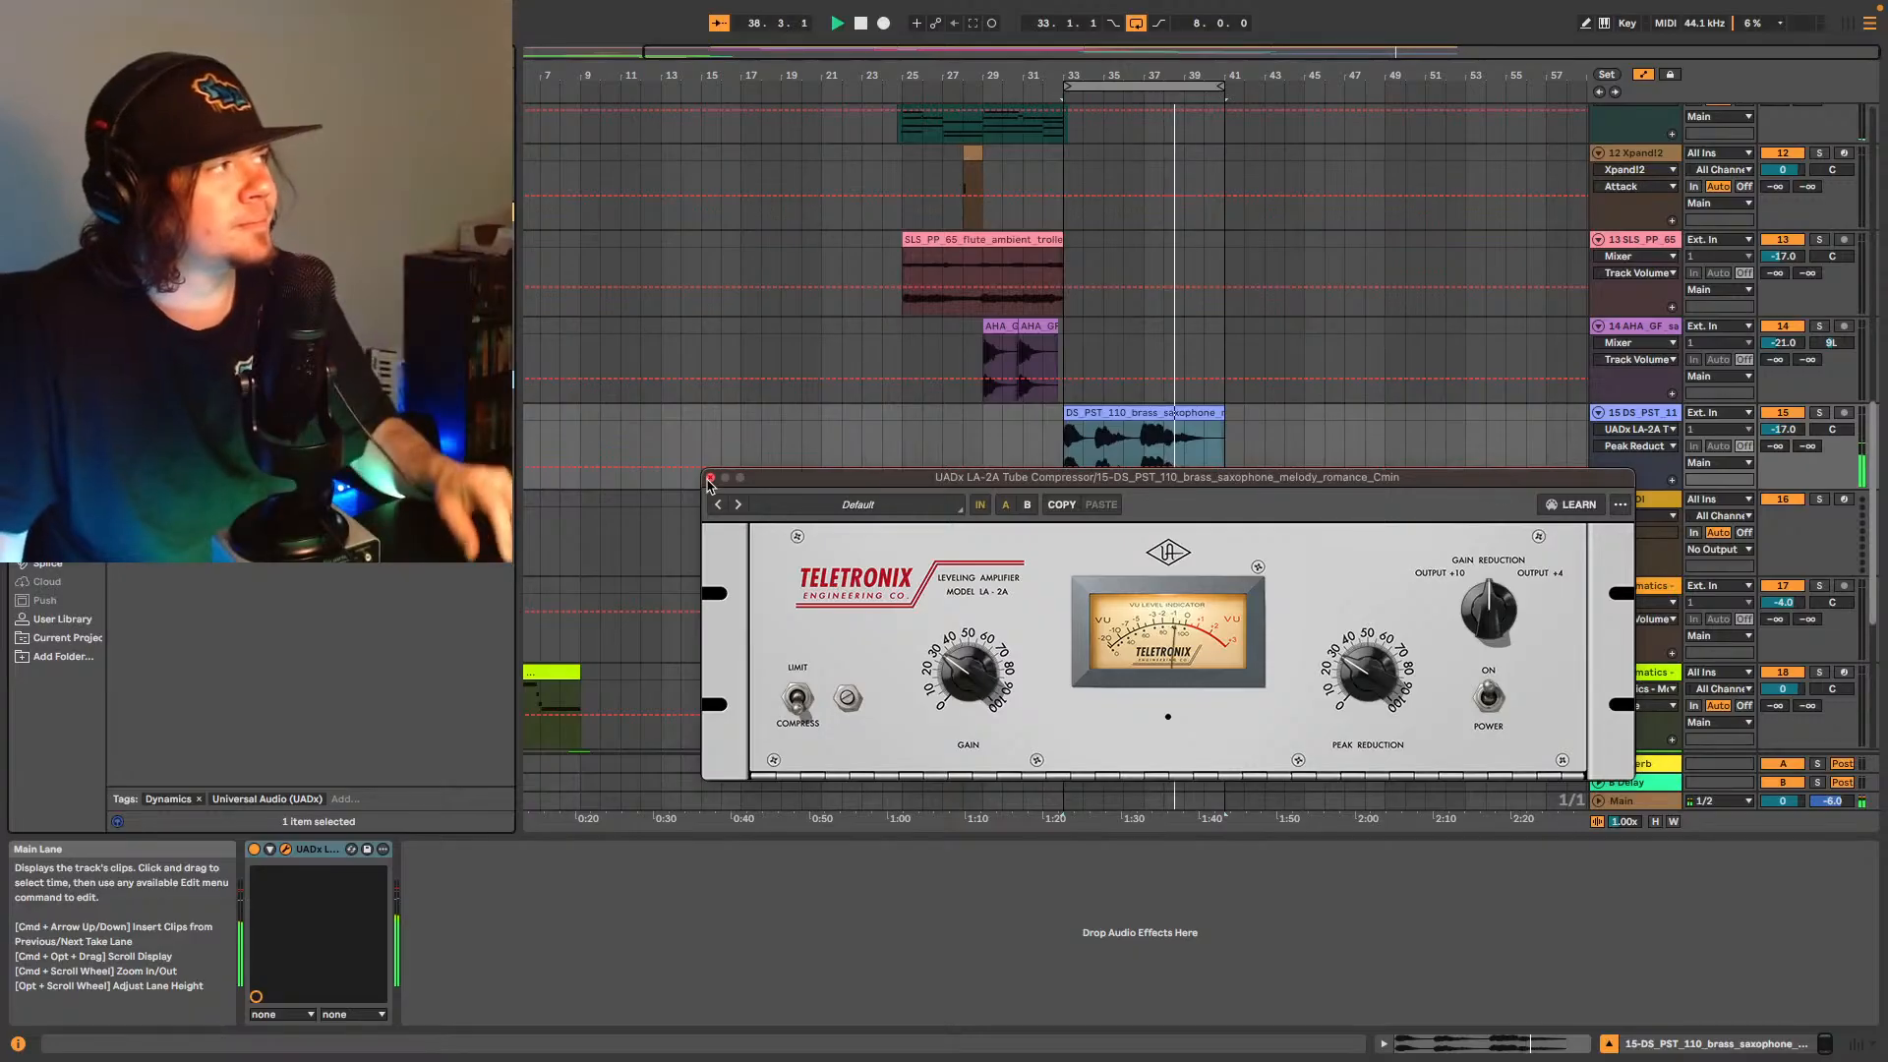
pyautogui.click(711, 478)
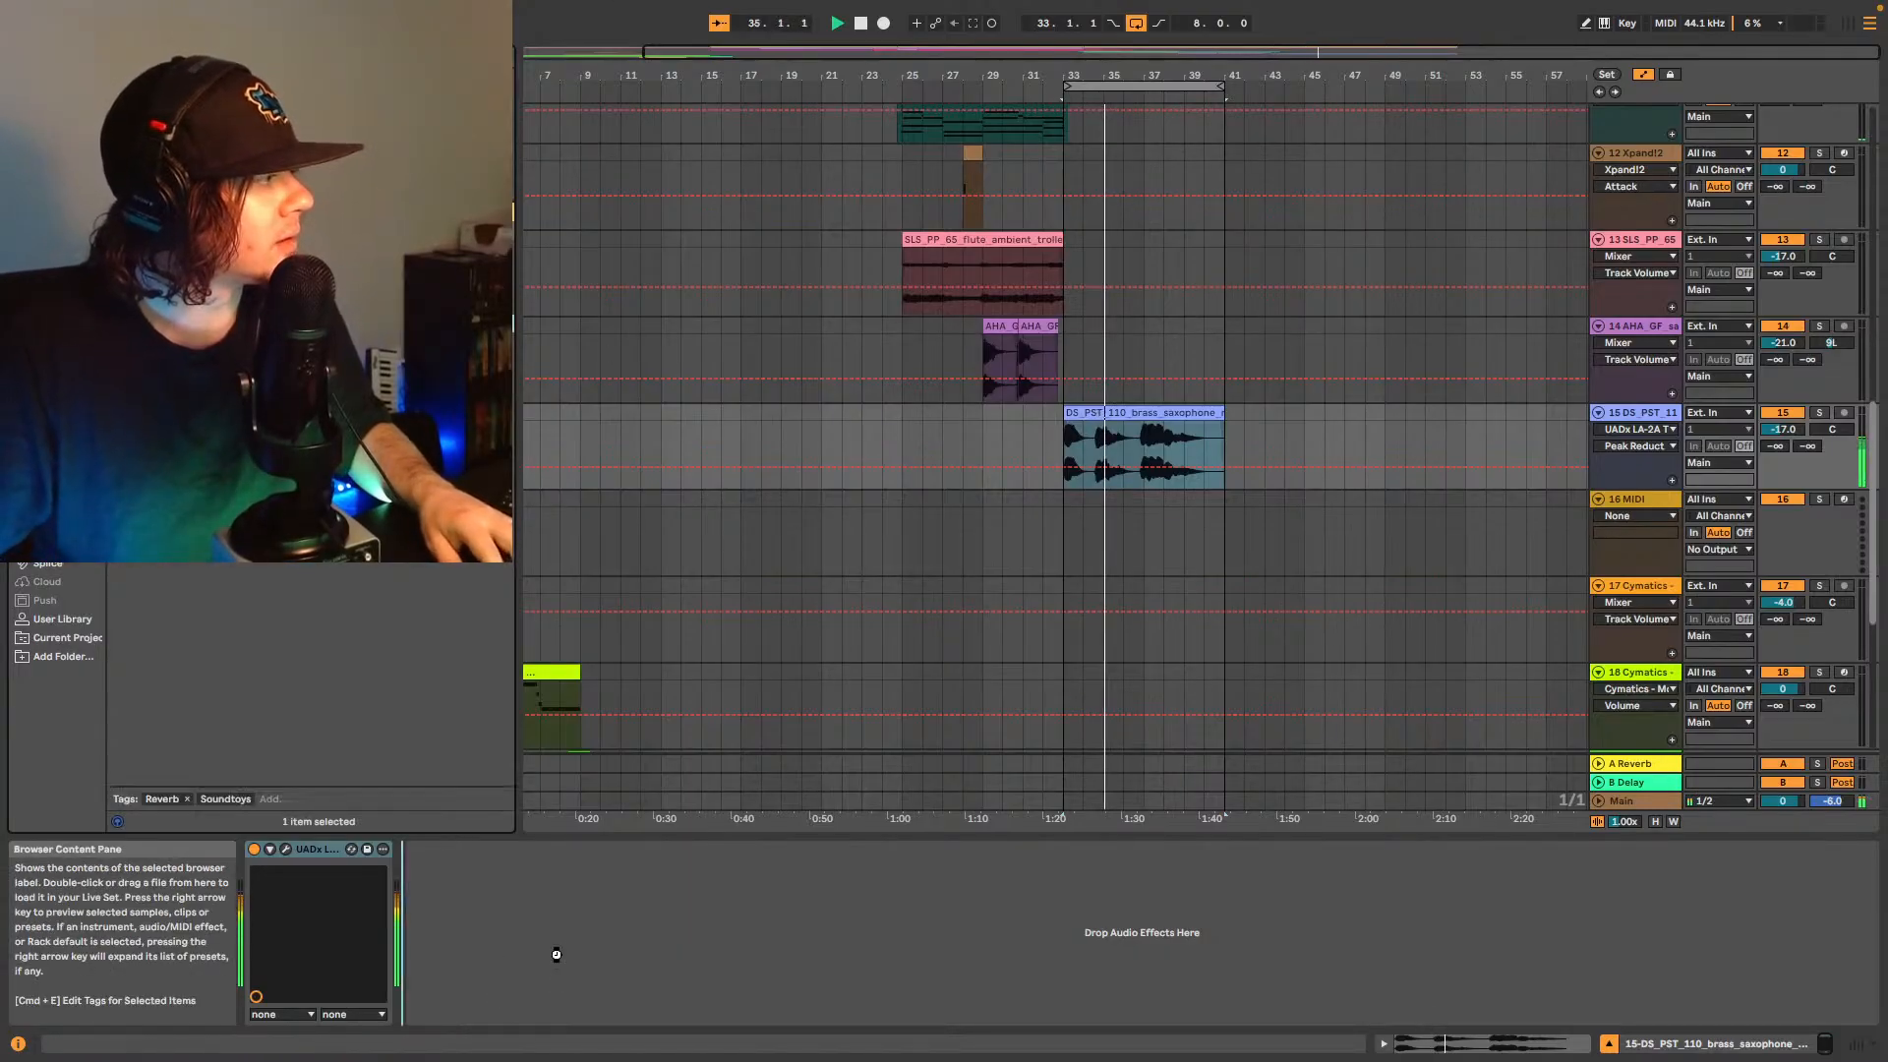
# - Add the SuperPlate reverb to the saxophone track, adjust its mix and choose the 03 Classic 140 Stereo Tube preset
pyautogui.press('Return')
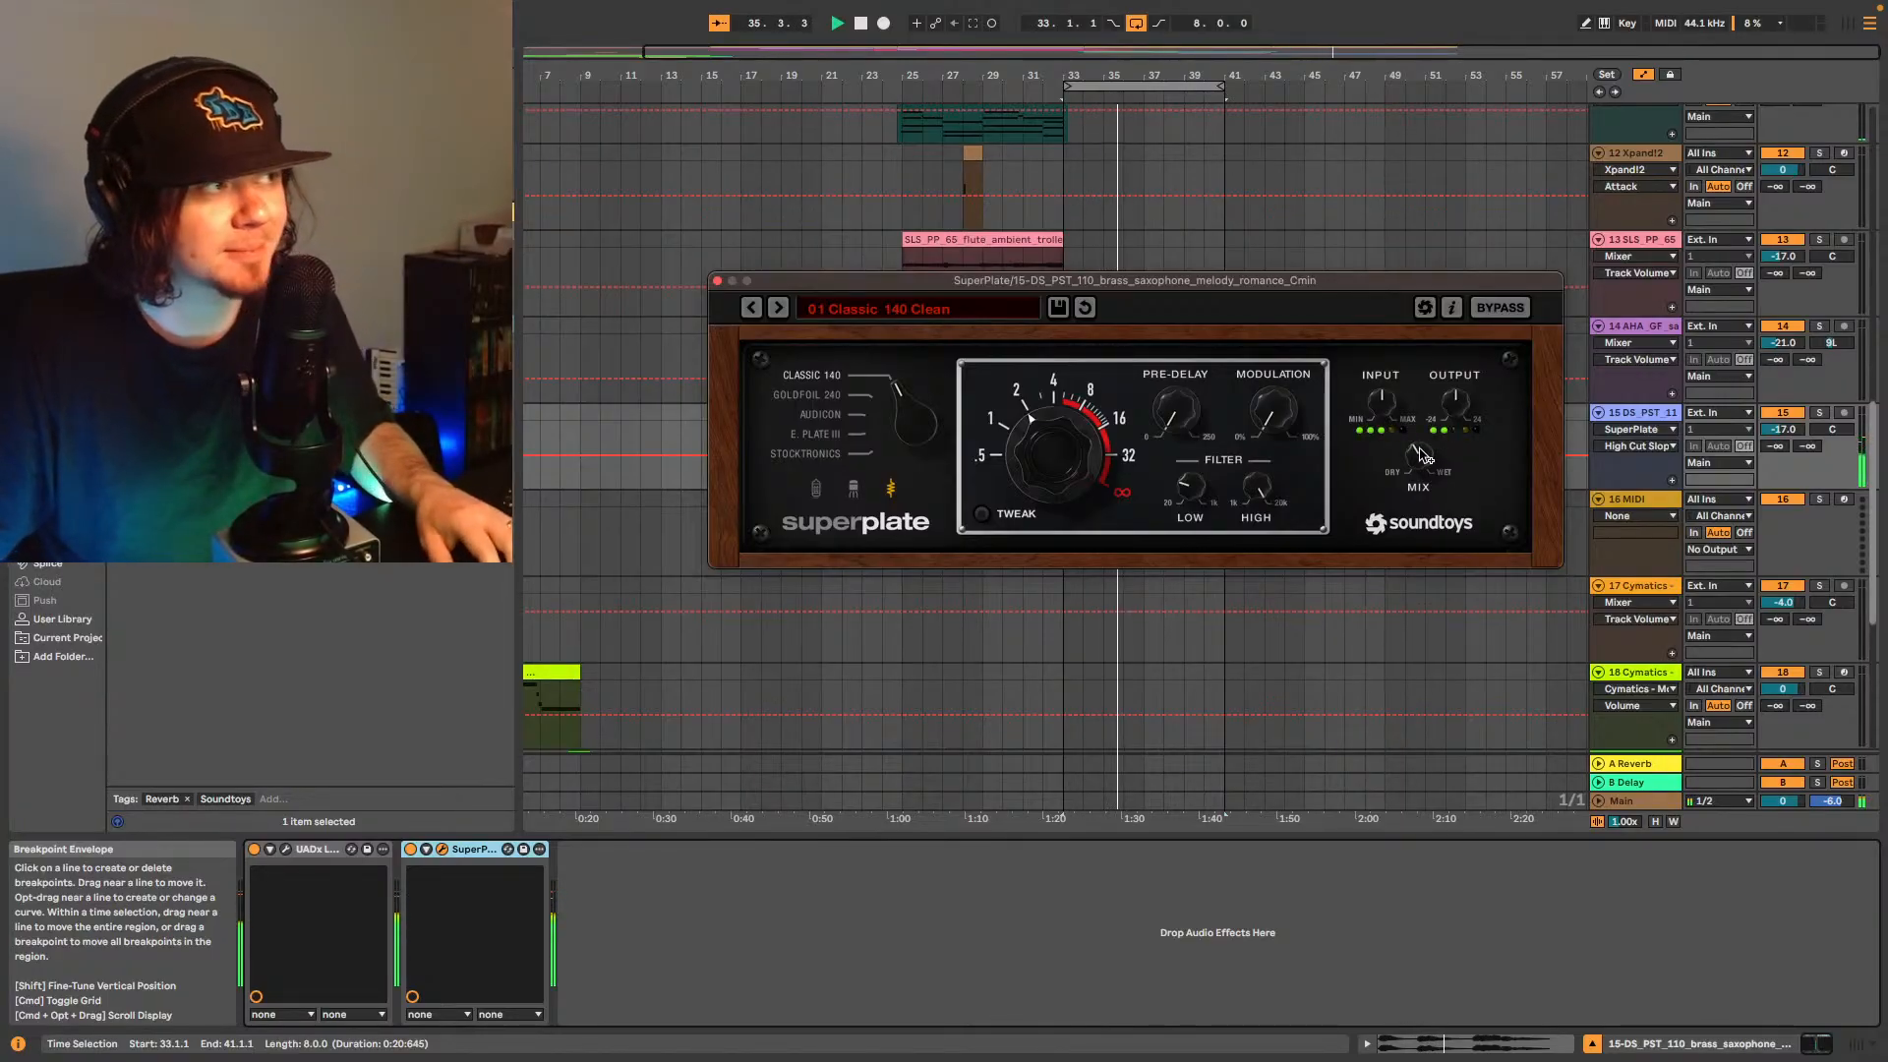
pyautogui.moveTo(1419, 454); pyautogui.dragTo(1423, 456)
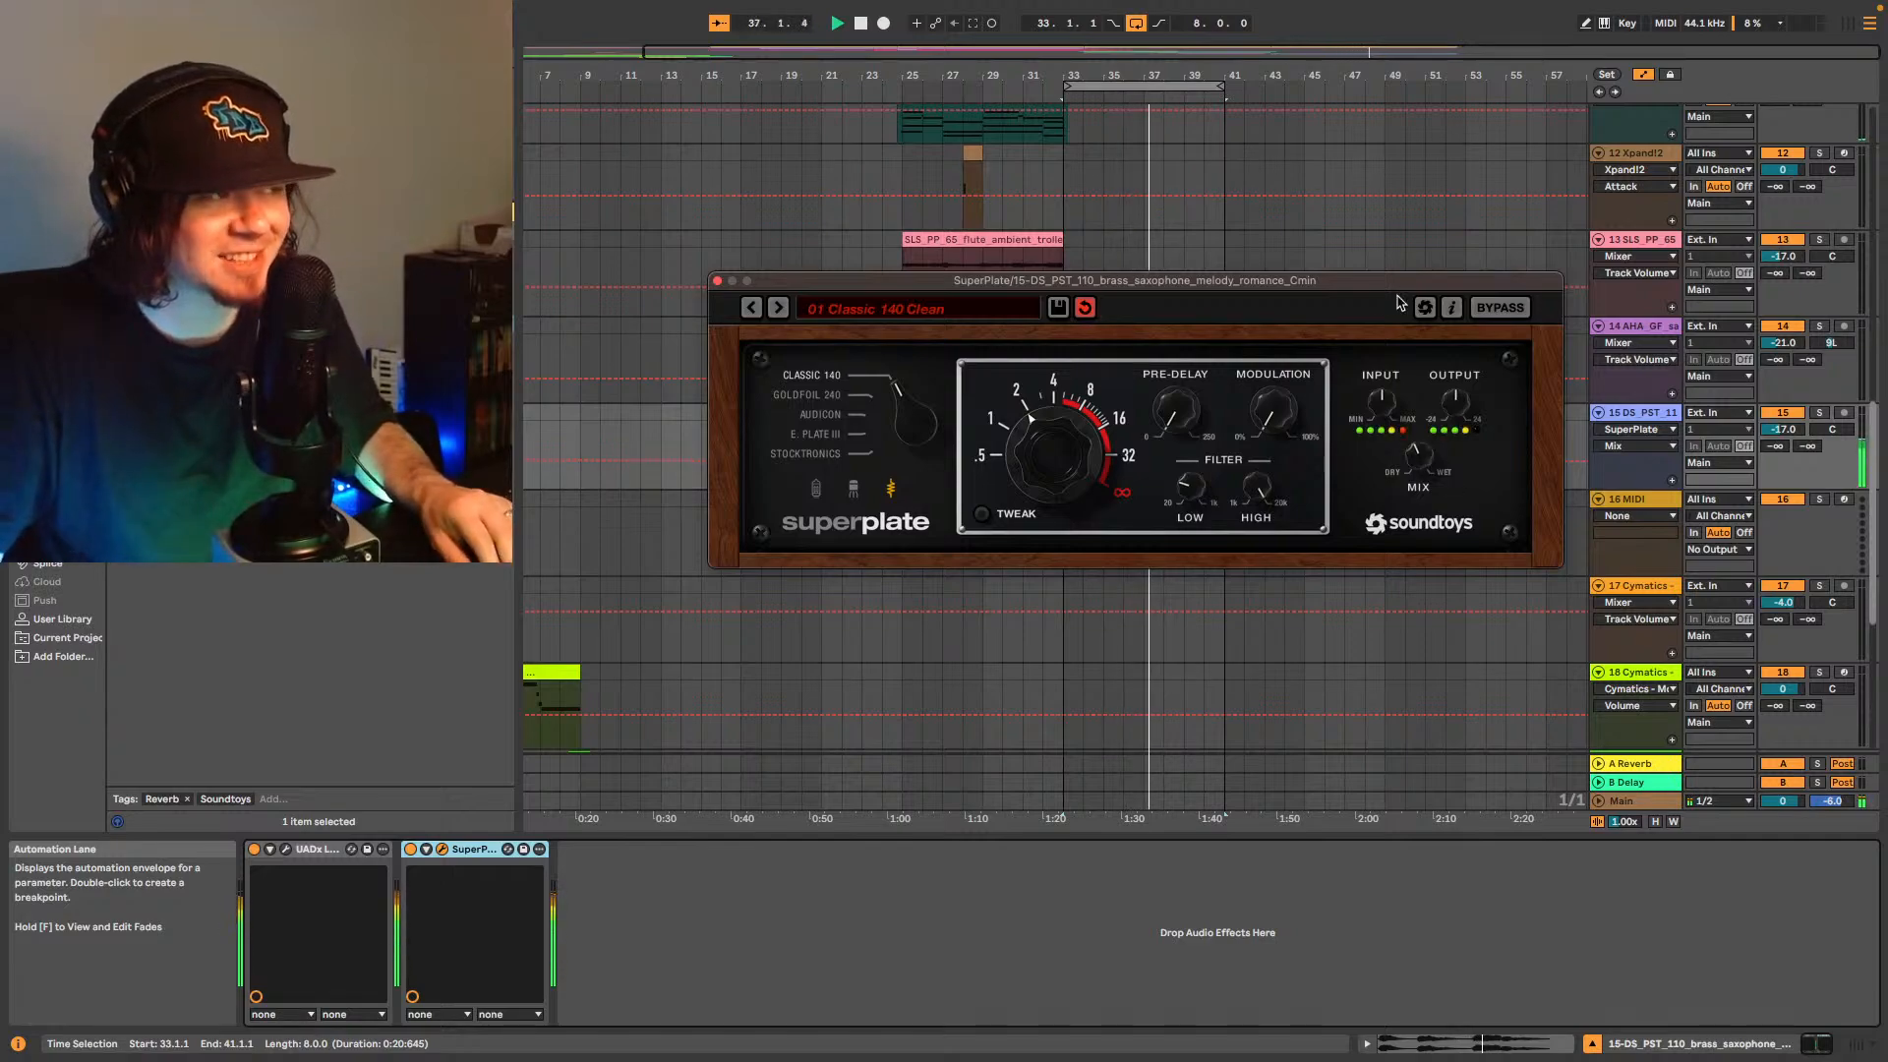
pyautogui.click(780, 308)
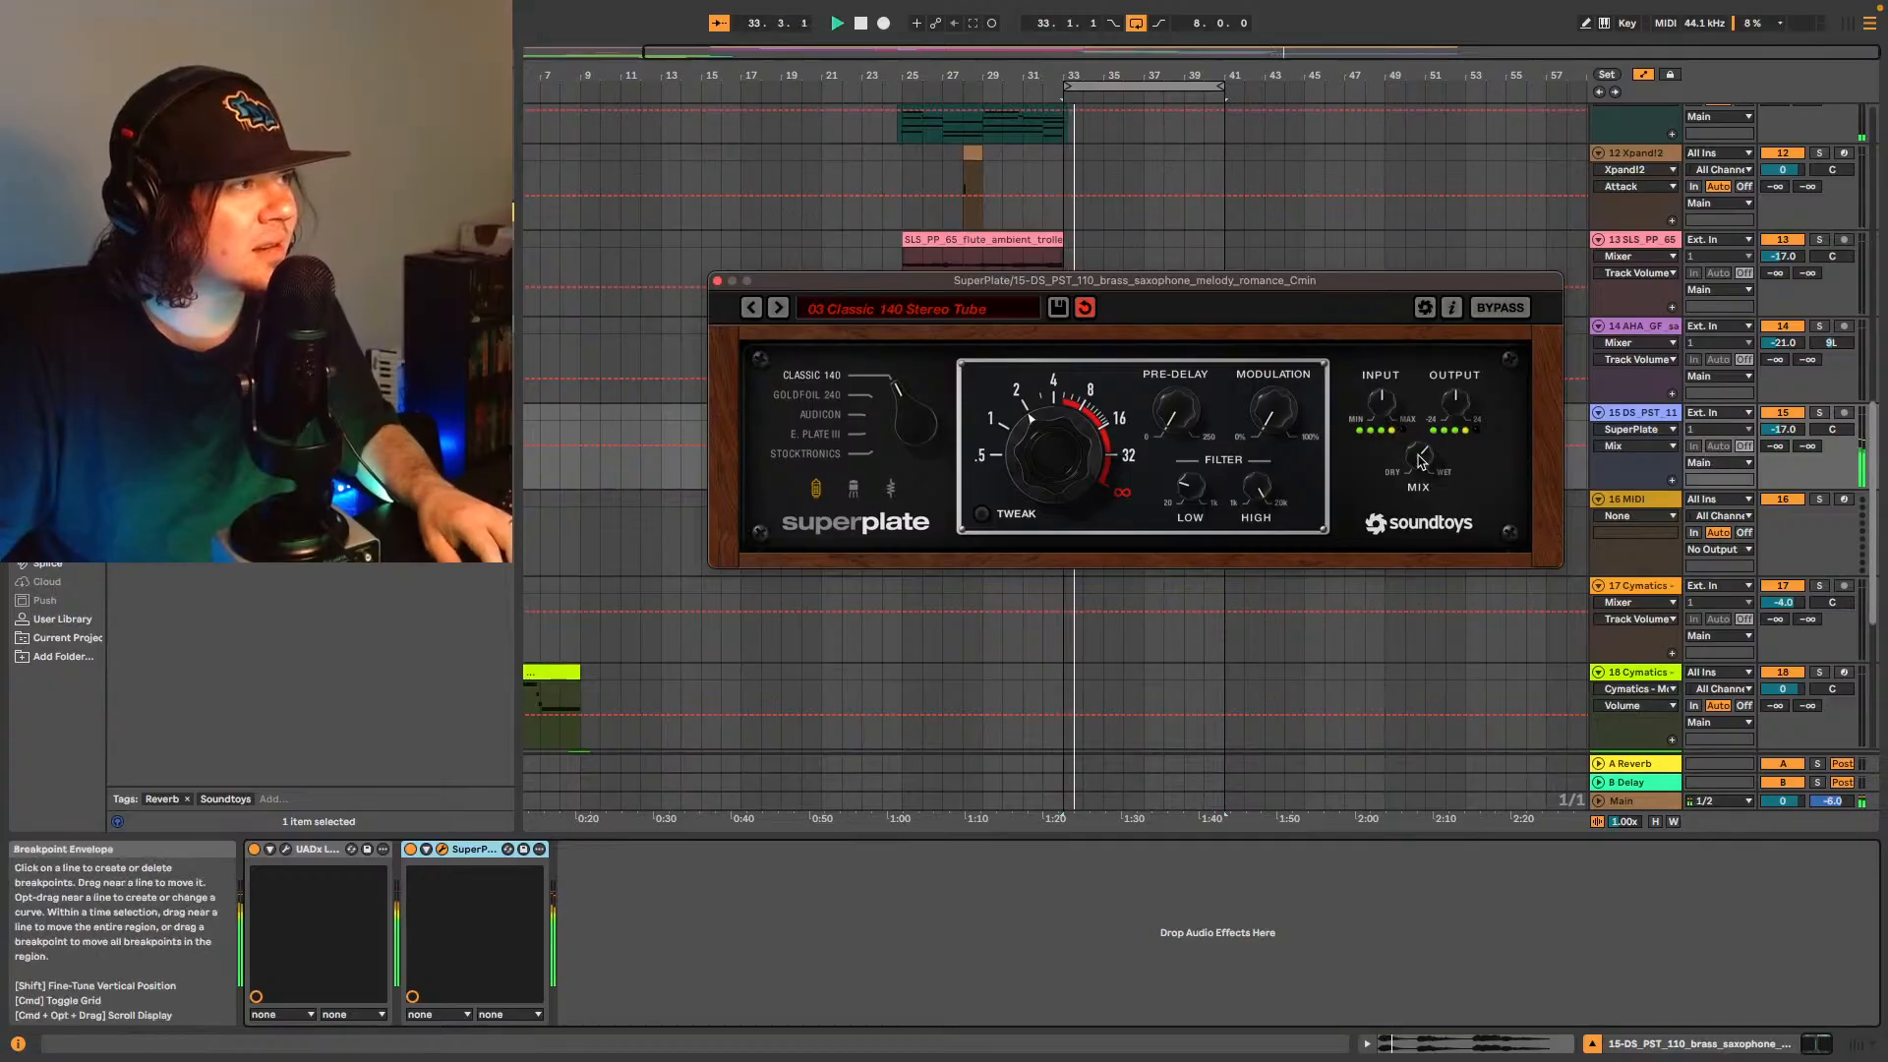
# - Lower the saxophone track's volume to -18 dB and close the SuperPlate window
pyautogui.click(1776, 430)
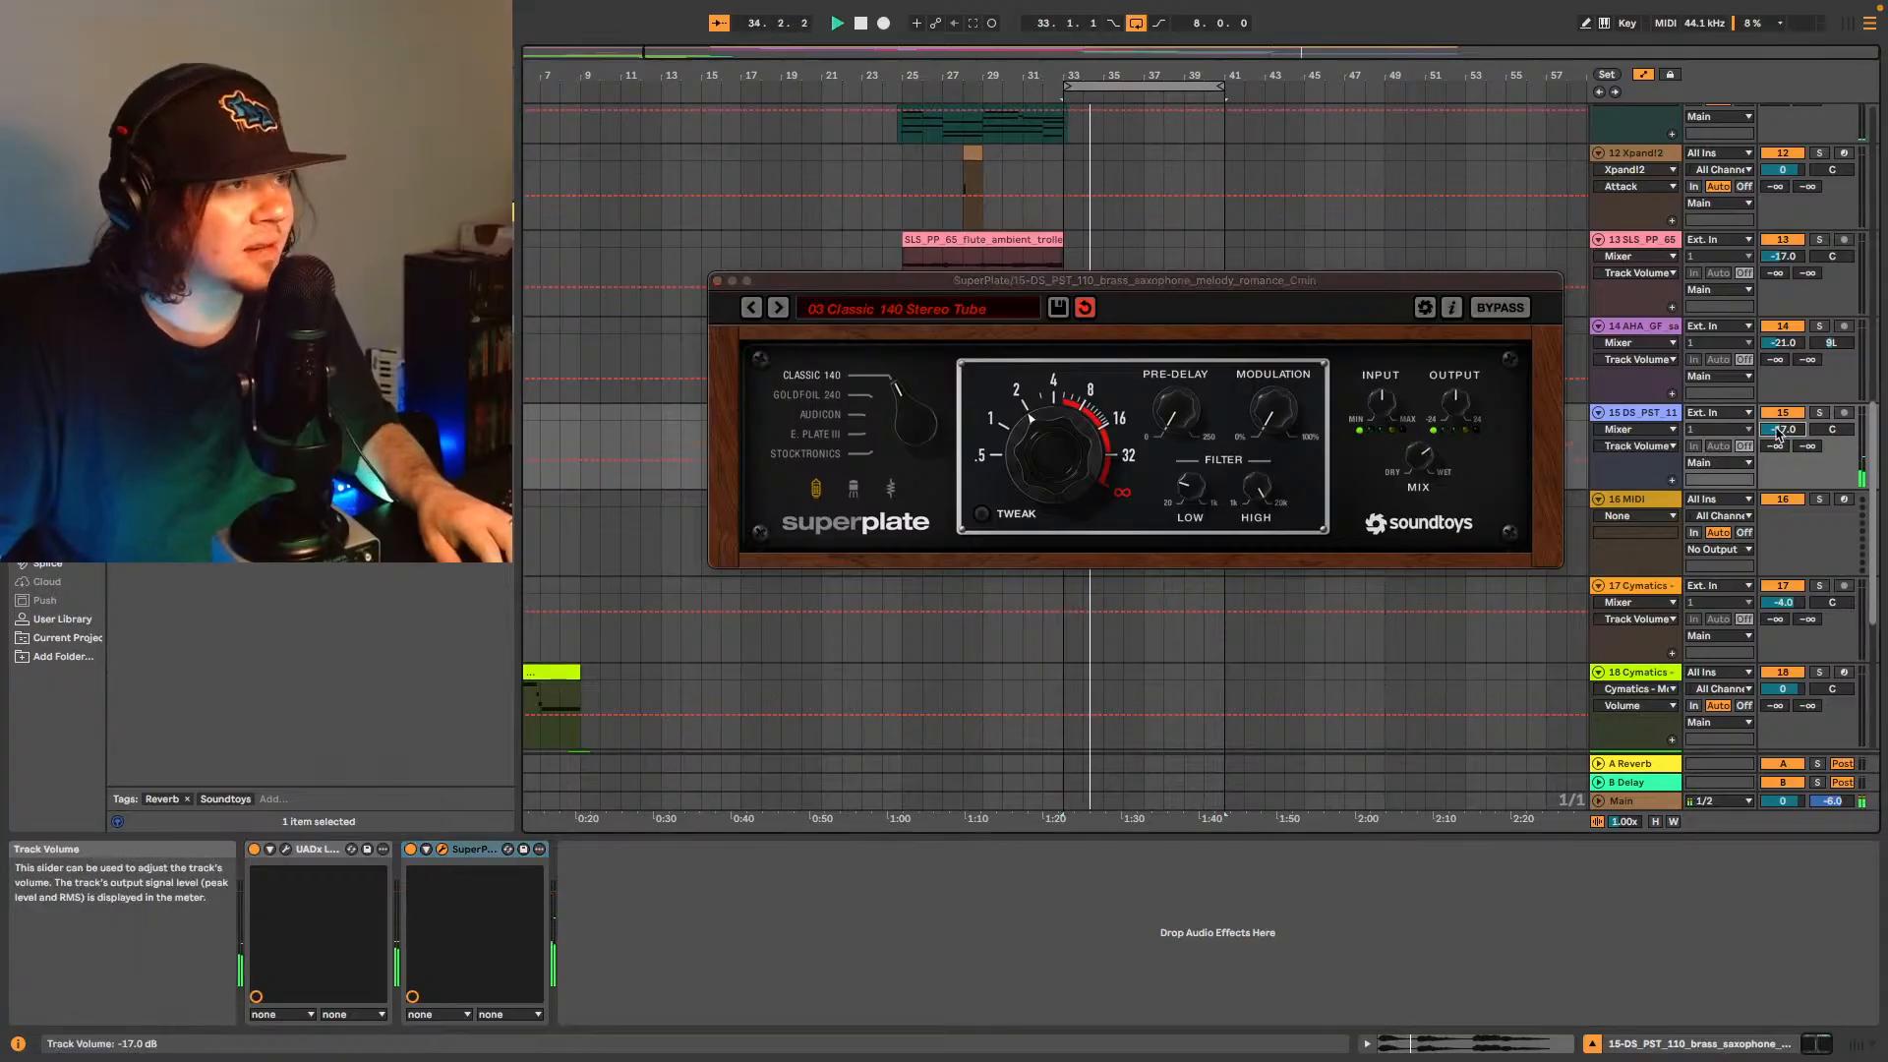
pyautogui.scroll(-2, 1776, 432)
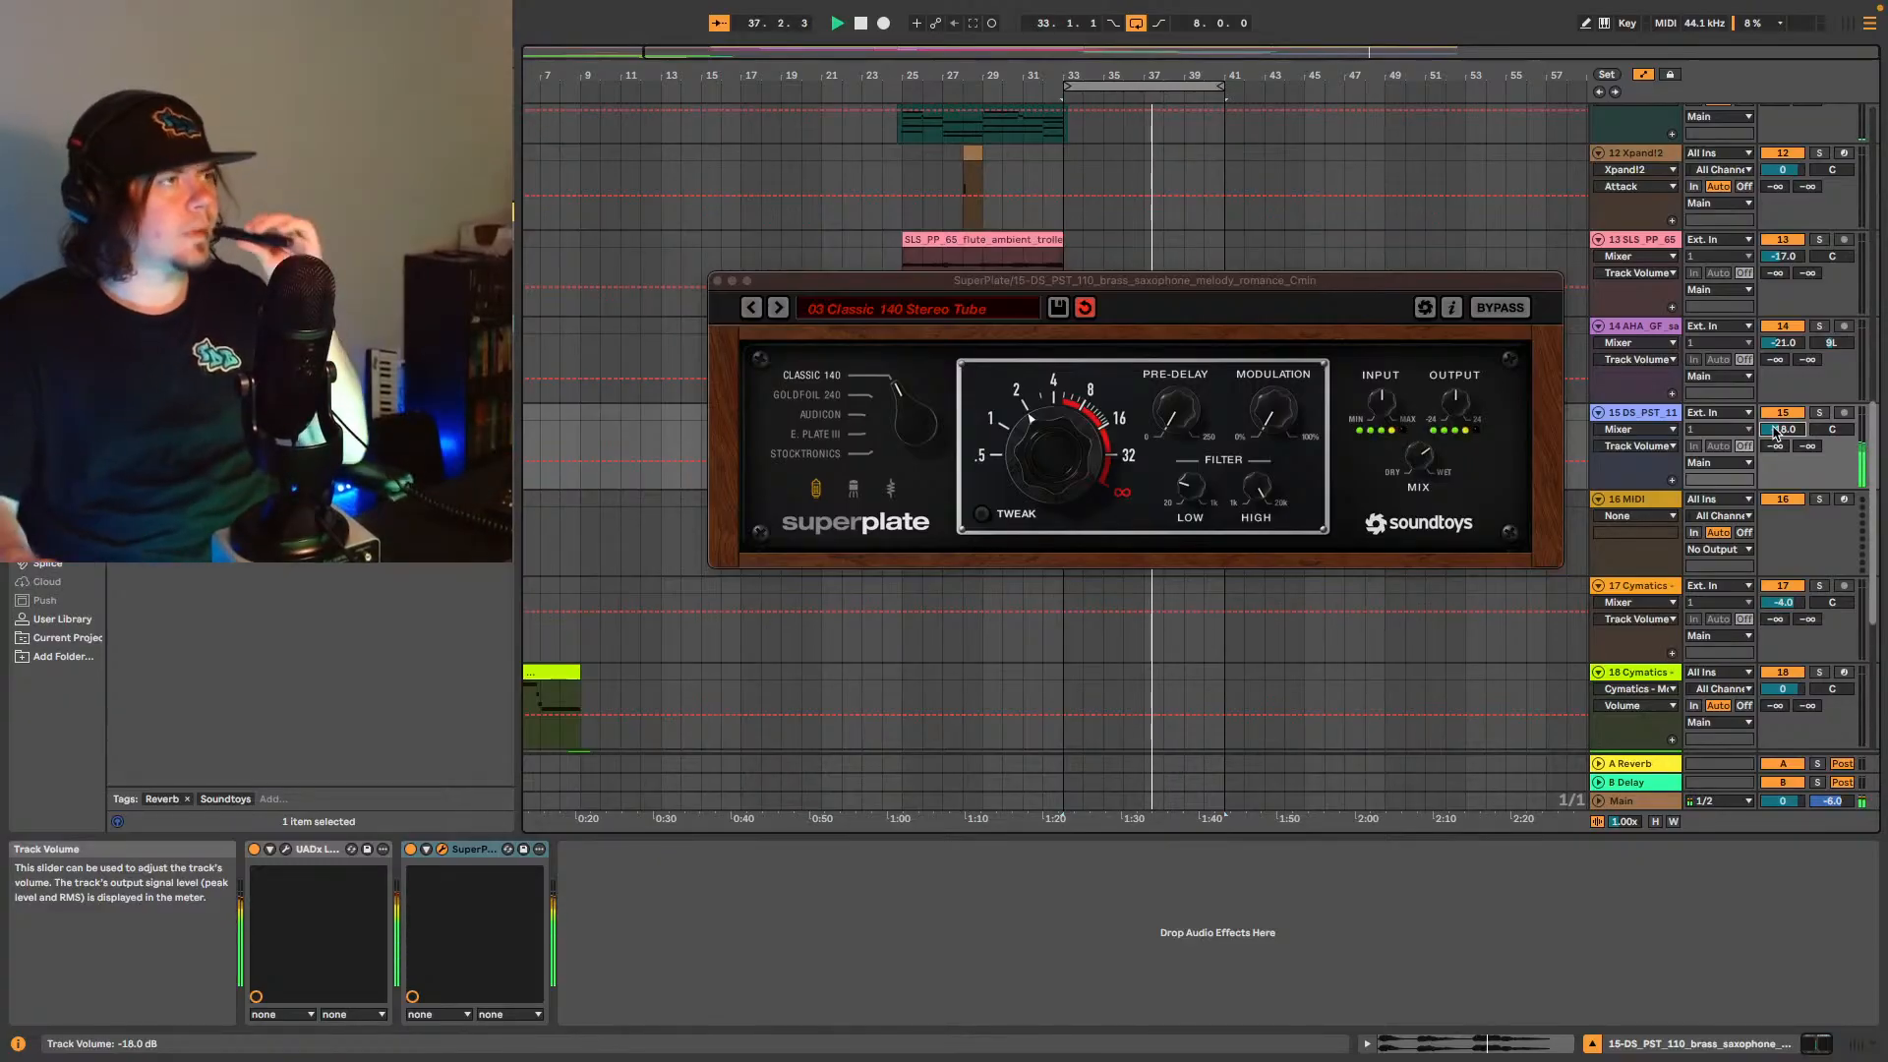
pyautogui.click(718, 282)
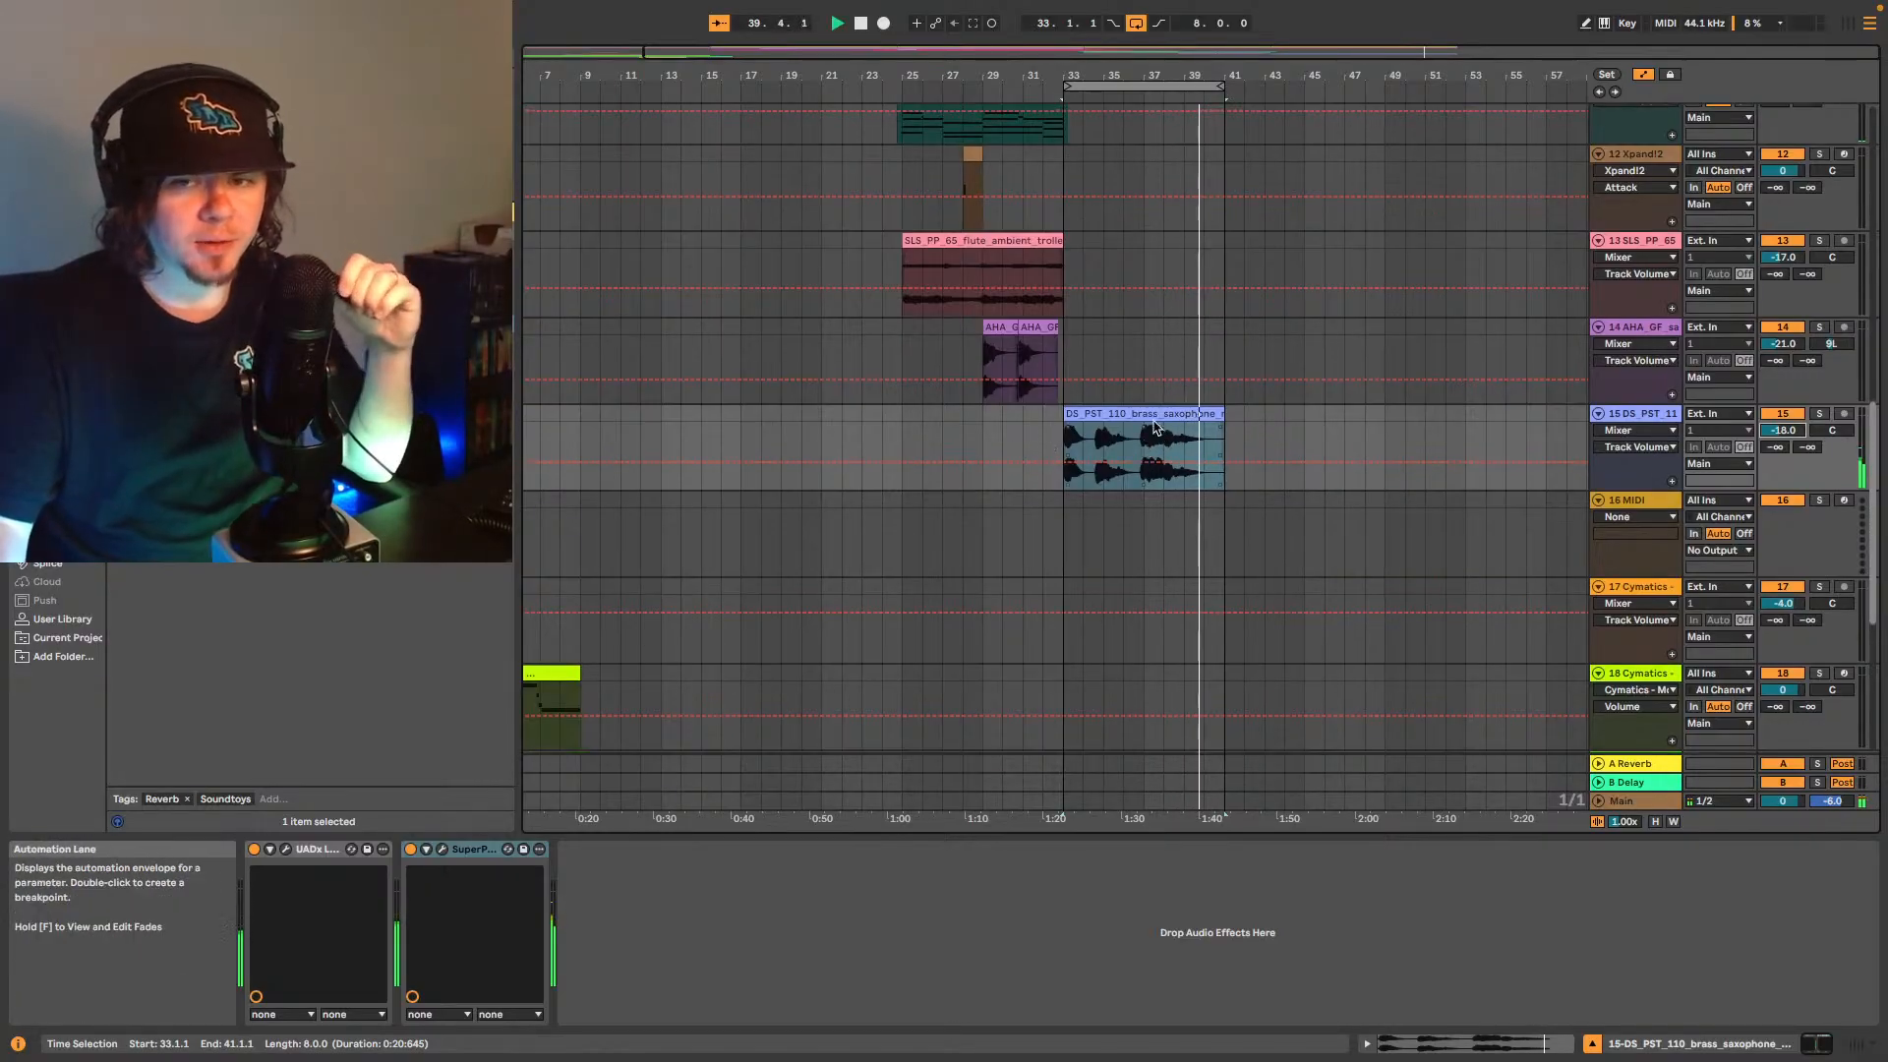
# - Extend the arrangement loop to start at bar 25 so that it spans 16 bars
pyautogui.scroll(3, 1088, 473)
pyautogui.scroll(15, 1092, 472)
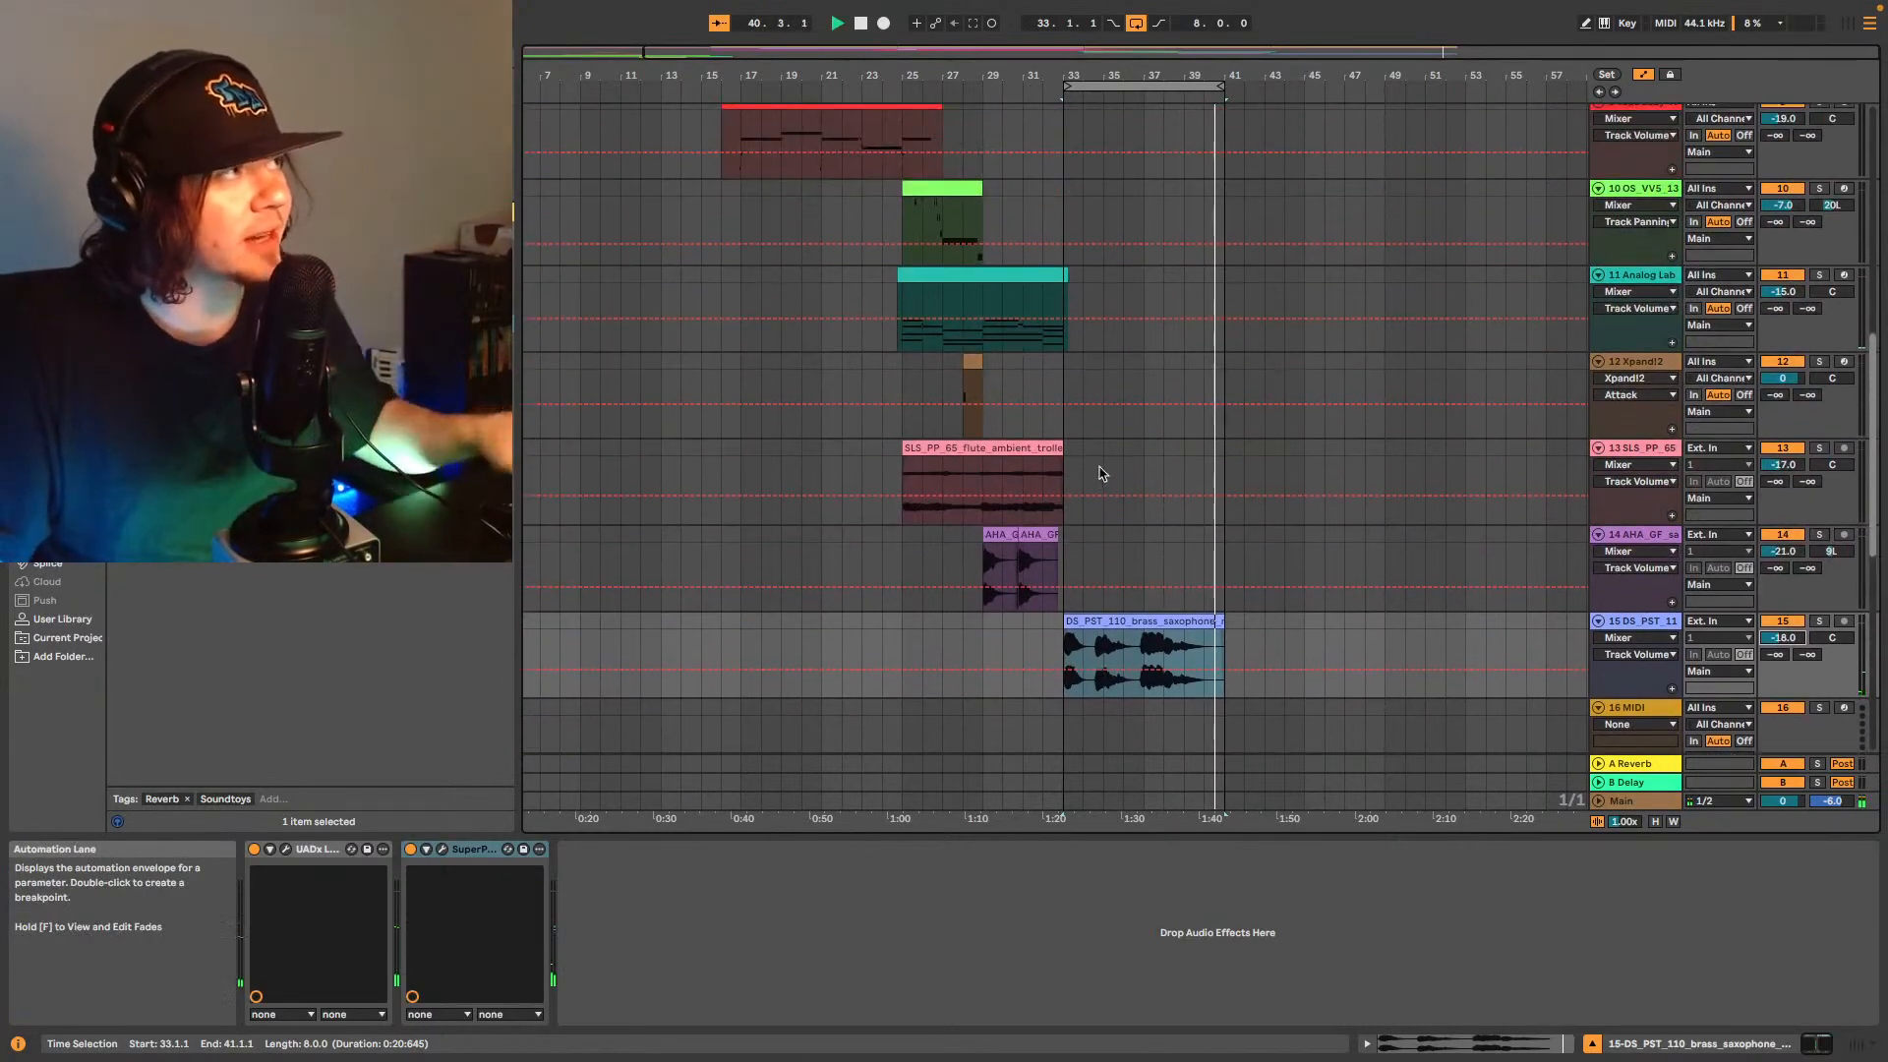
pyautogui.scroll(3, 1090, 460)
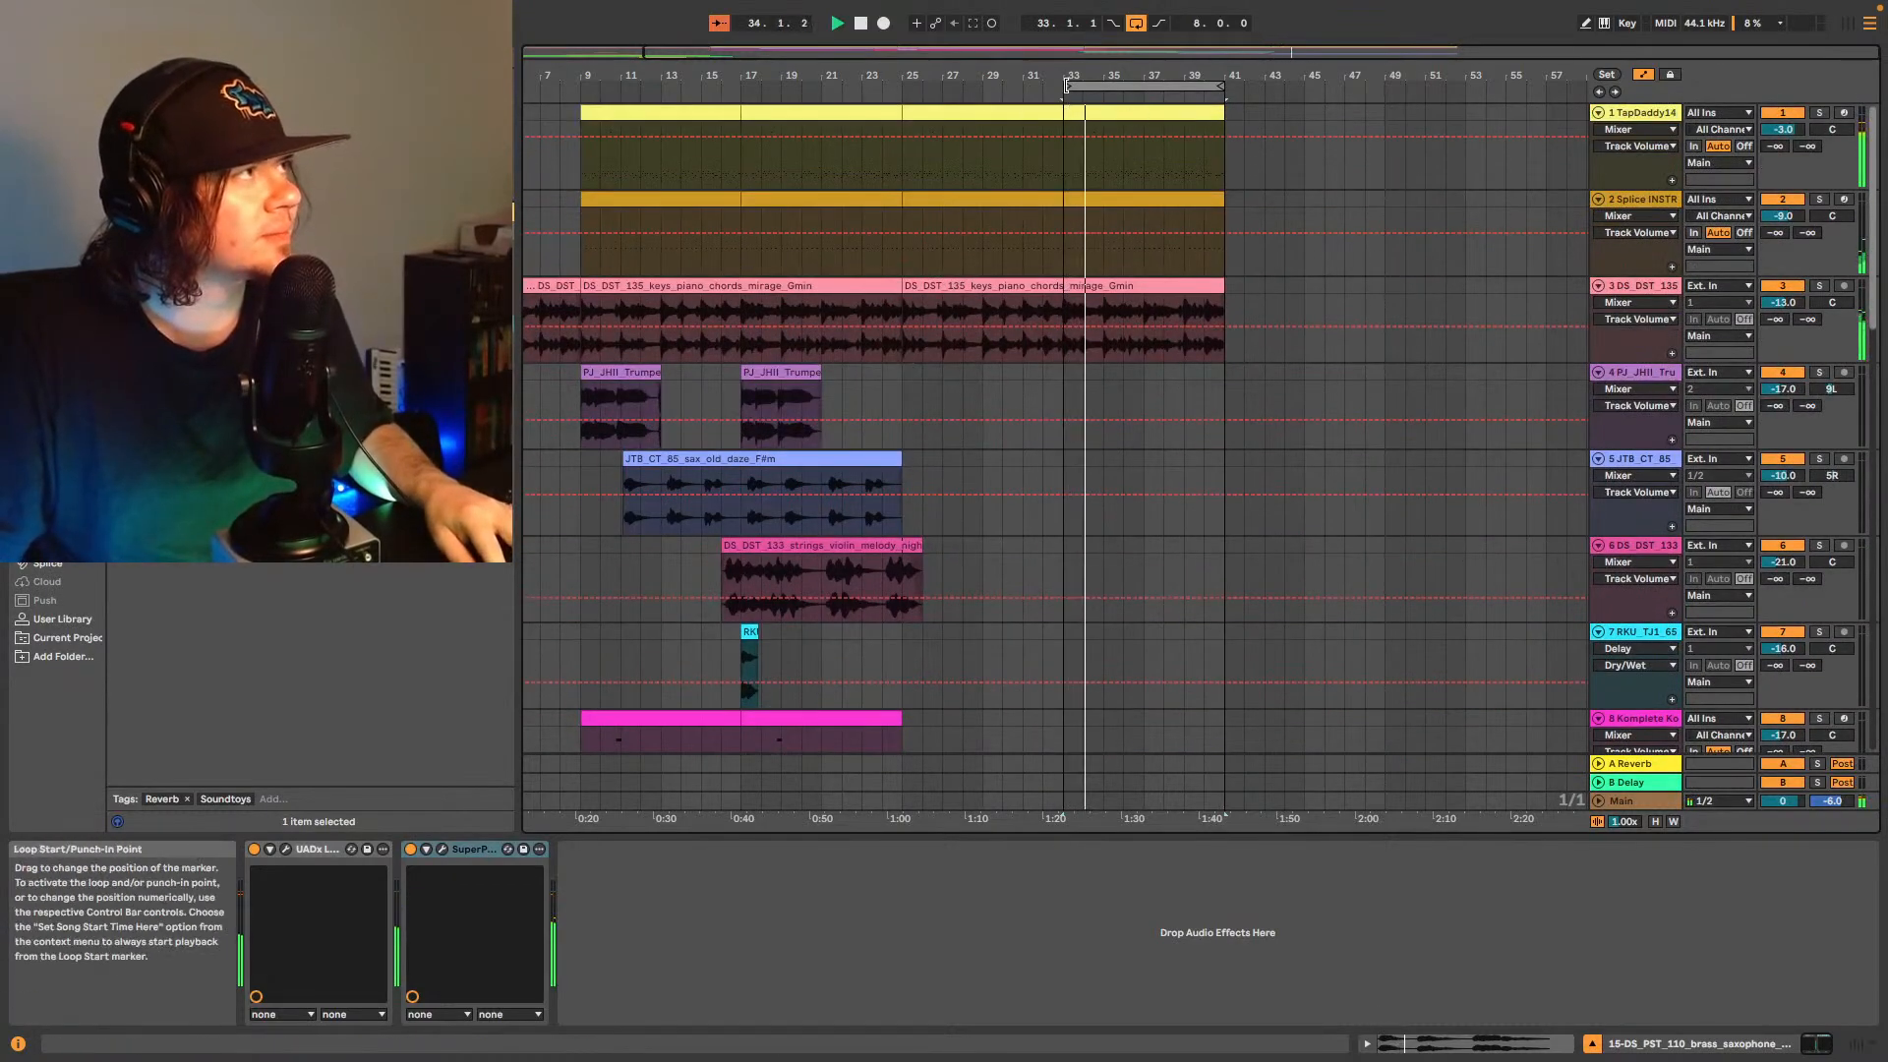
pyautogui.moveTo(1064, 86); pyautogui.dragTo(904, 87)
pyautogui.scroll(-12, 1121, 448)
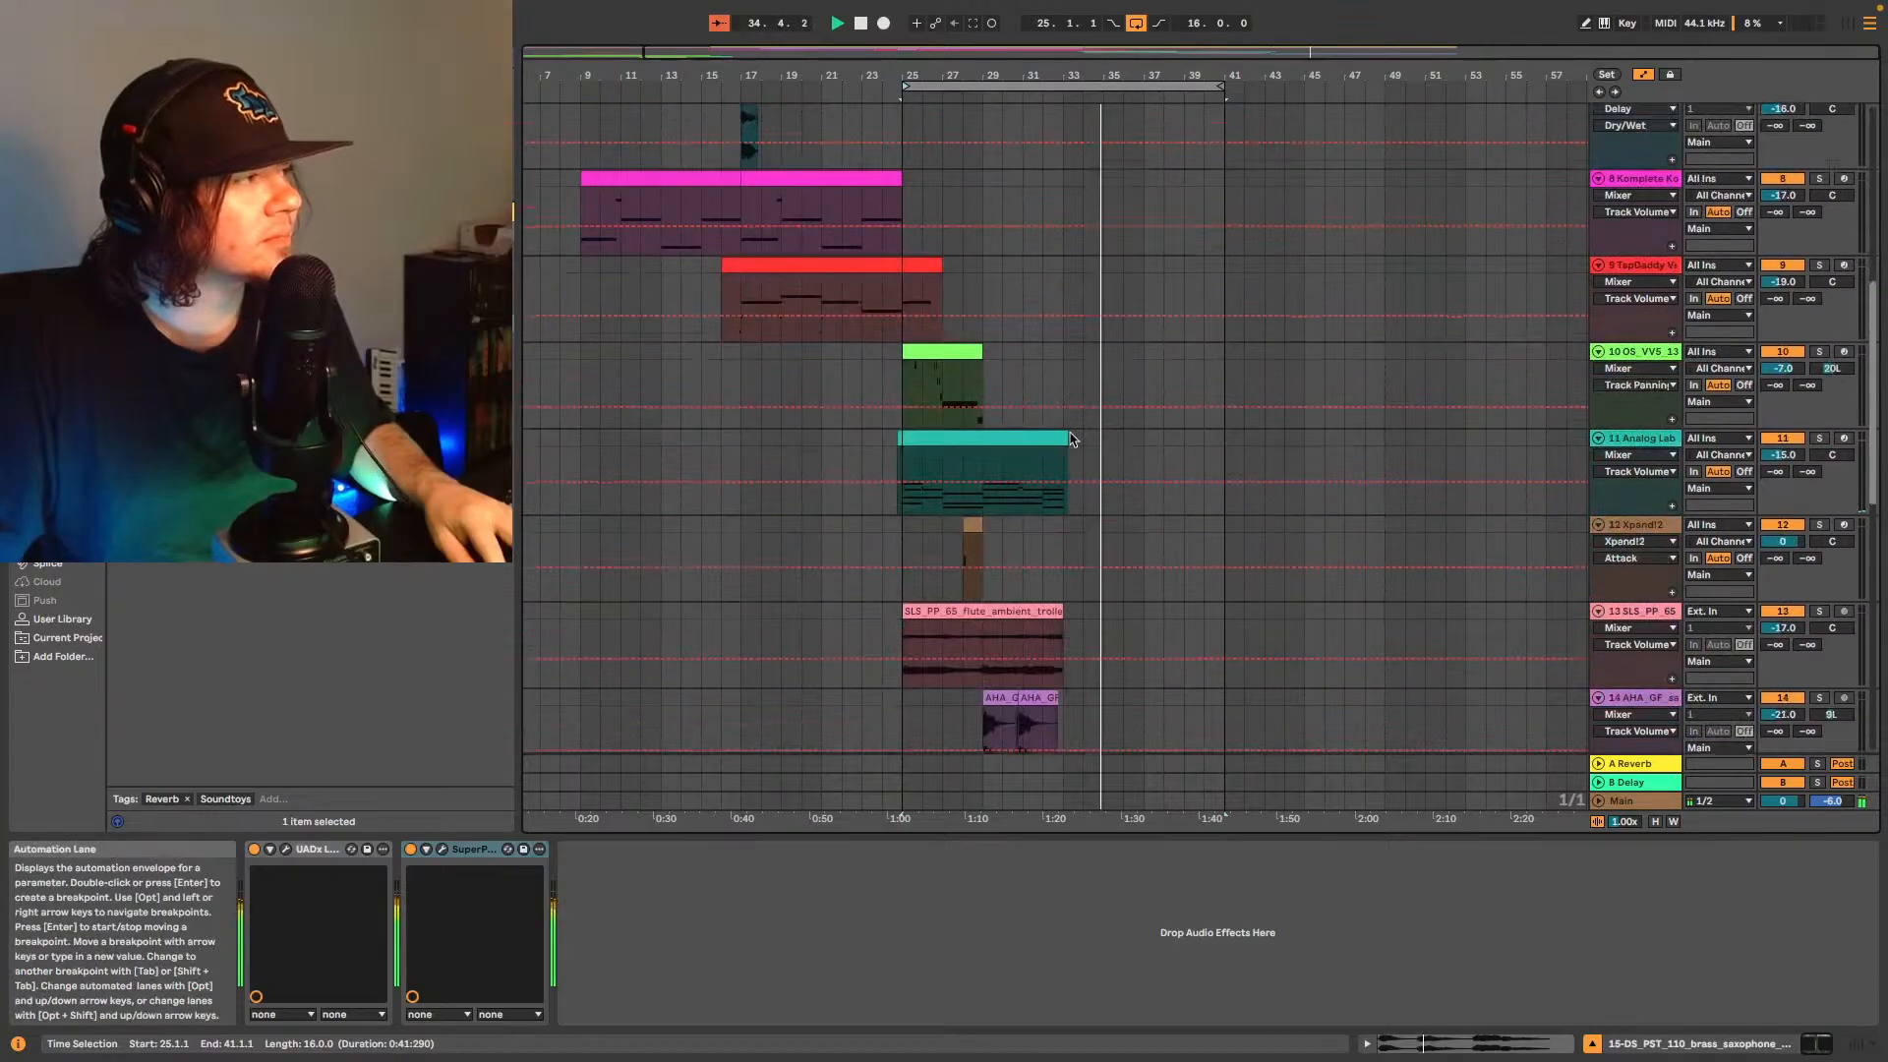
pyautogui.scroll(-9, 1121, 452)
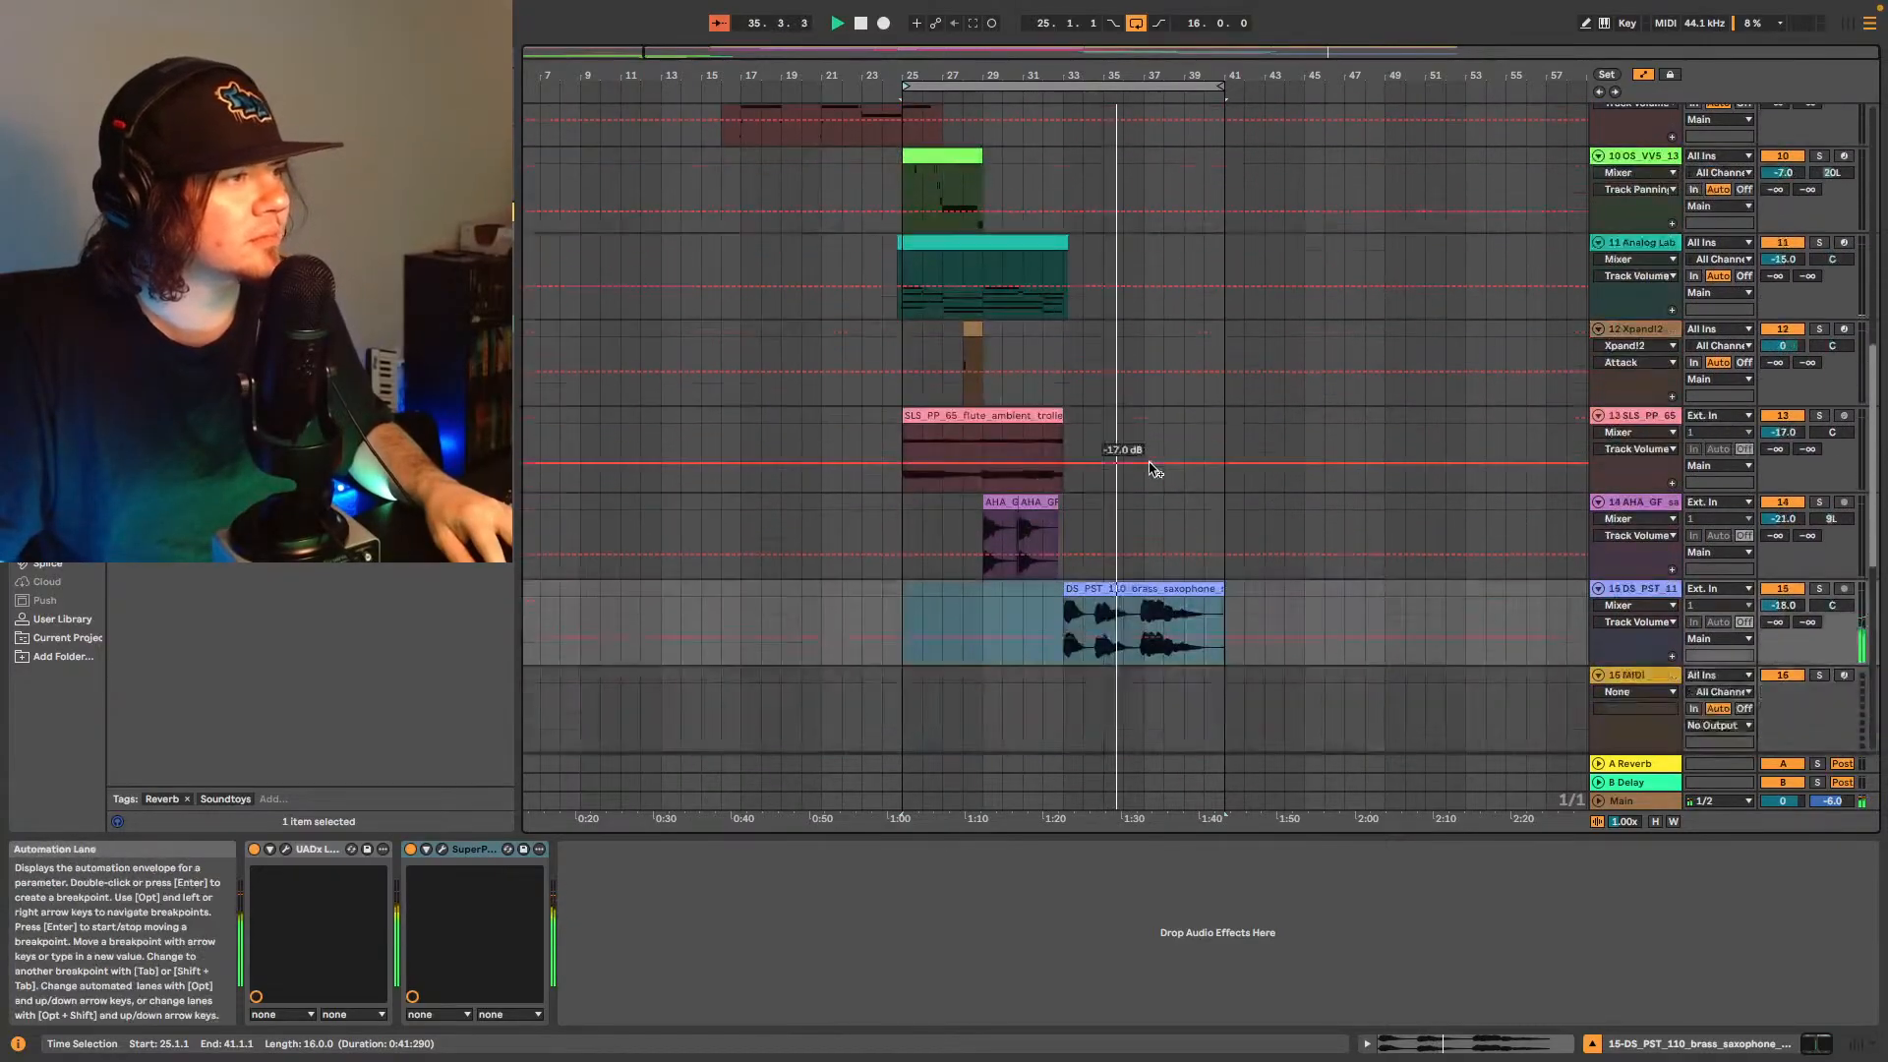
# - Load the Arturia Augmented GRAND PIANO instrument onto the empty MIDI track 16
pyautogui.click(1640, 463)
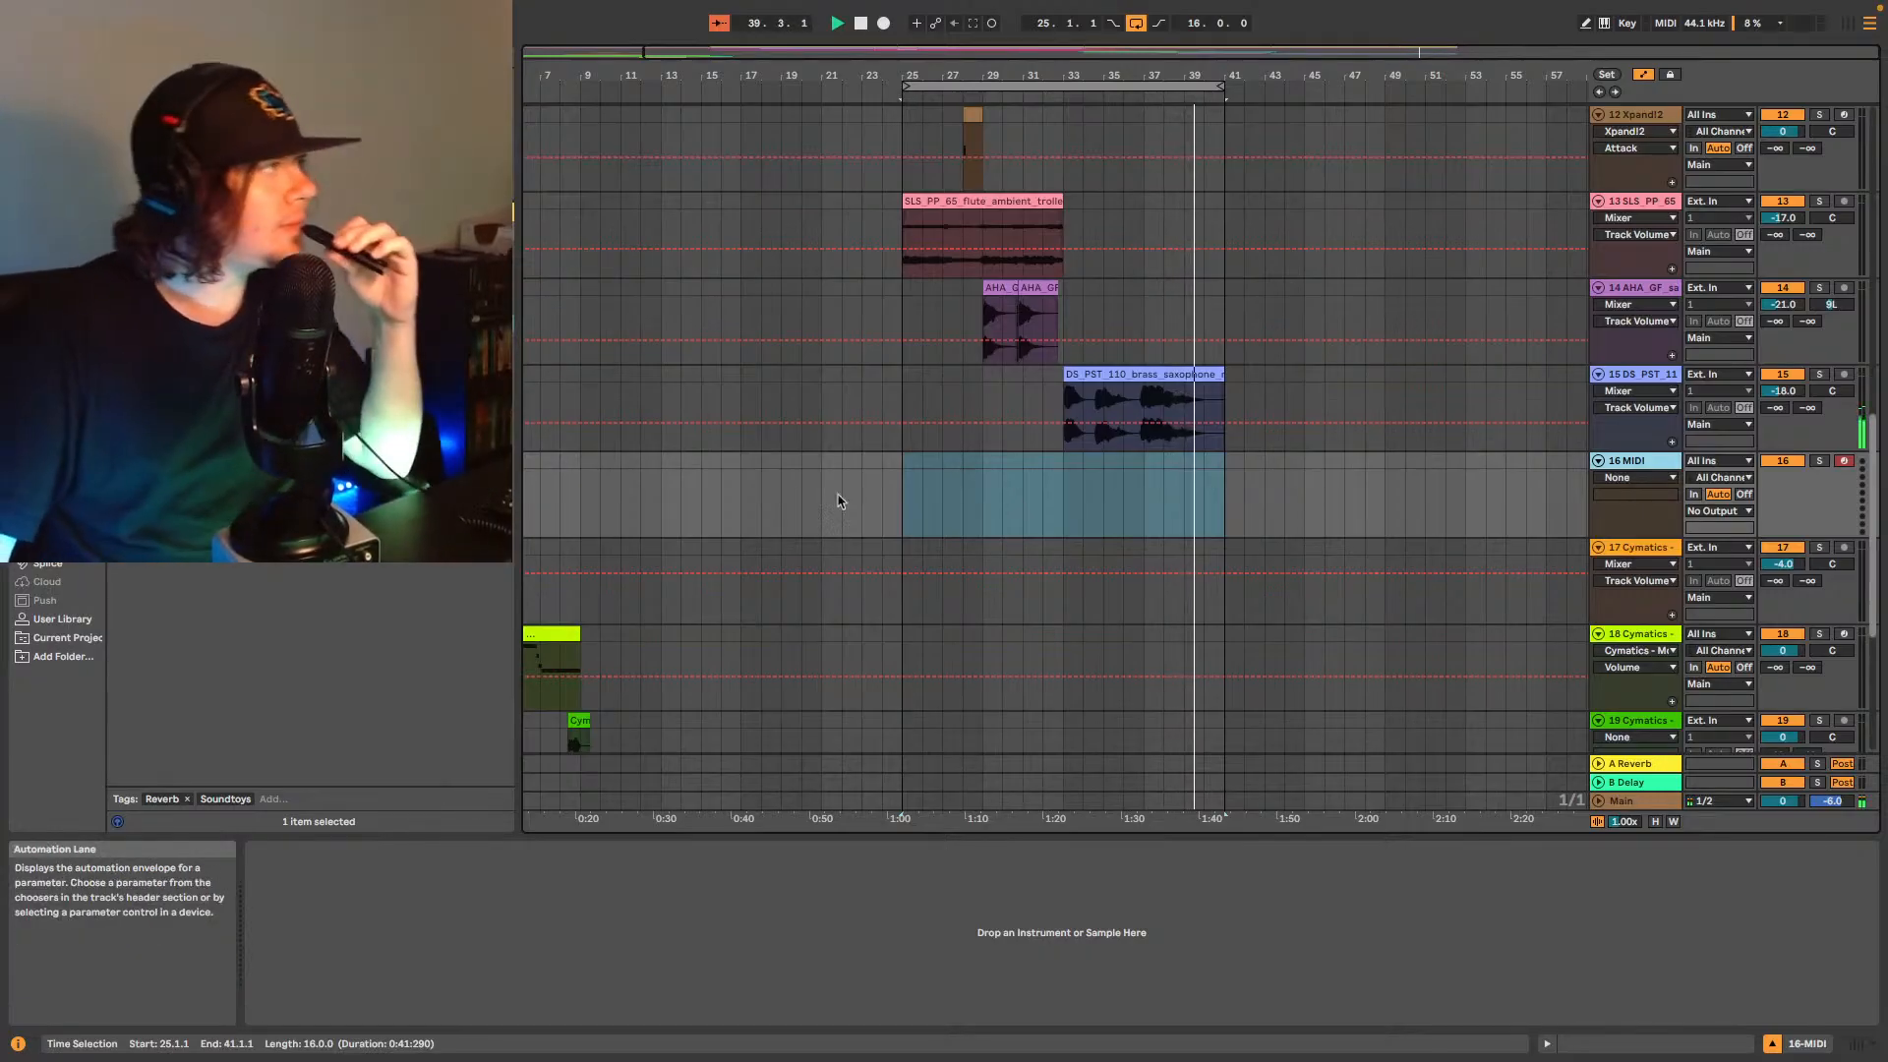
pyautogui.click(57, 566)
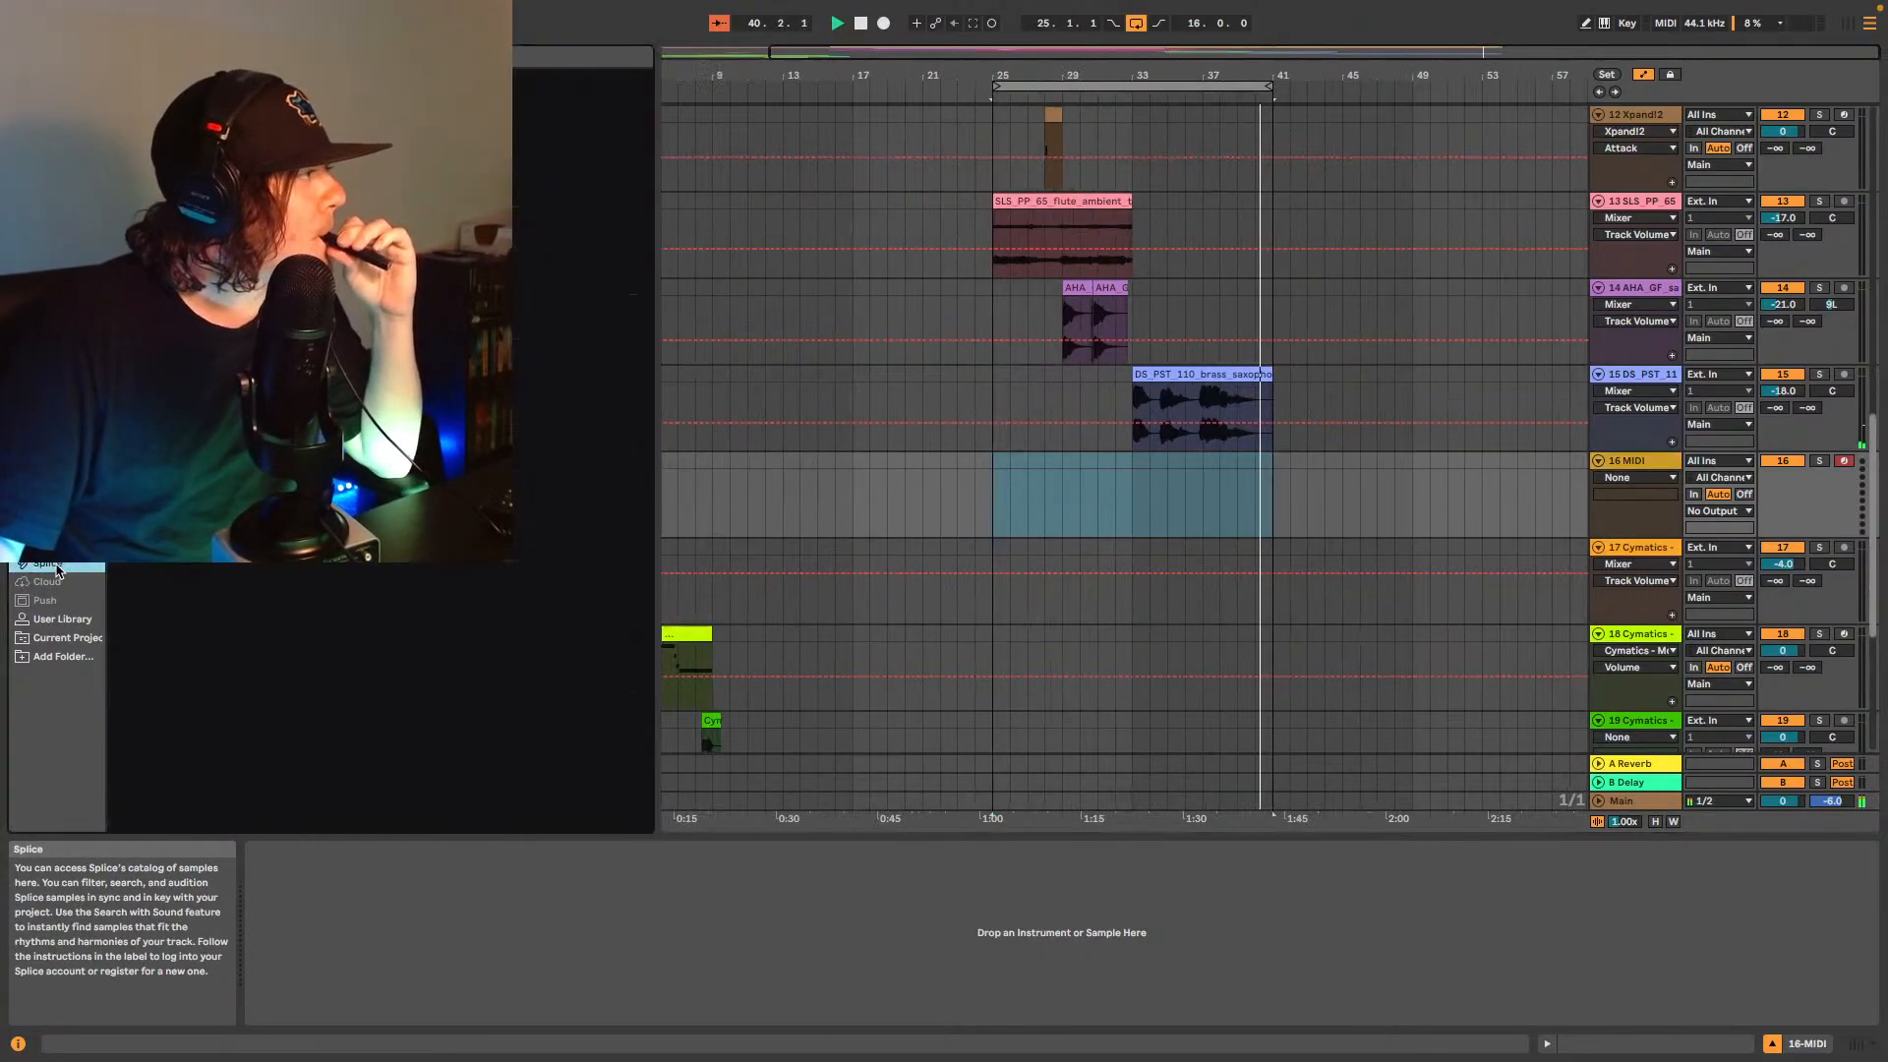
pyautogui.click(57, 411)
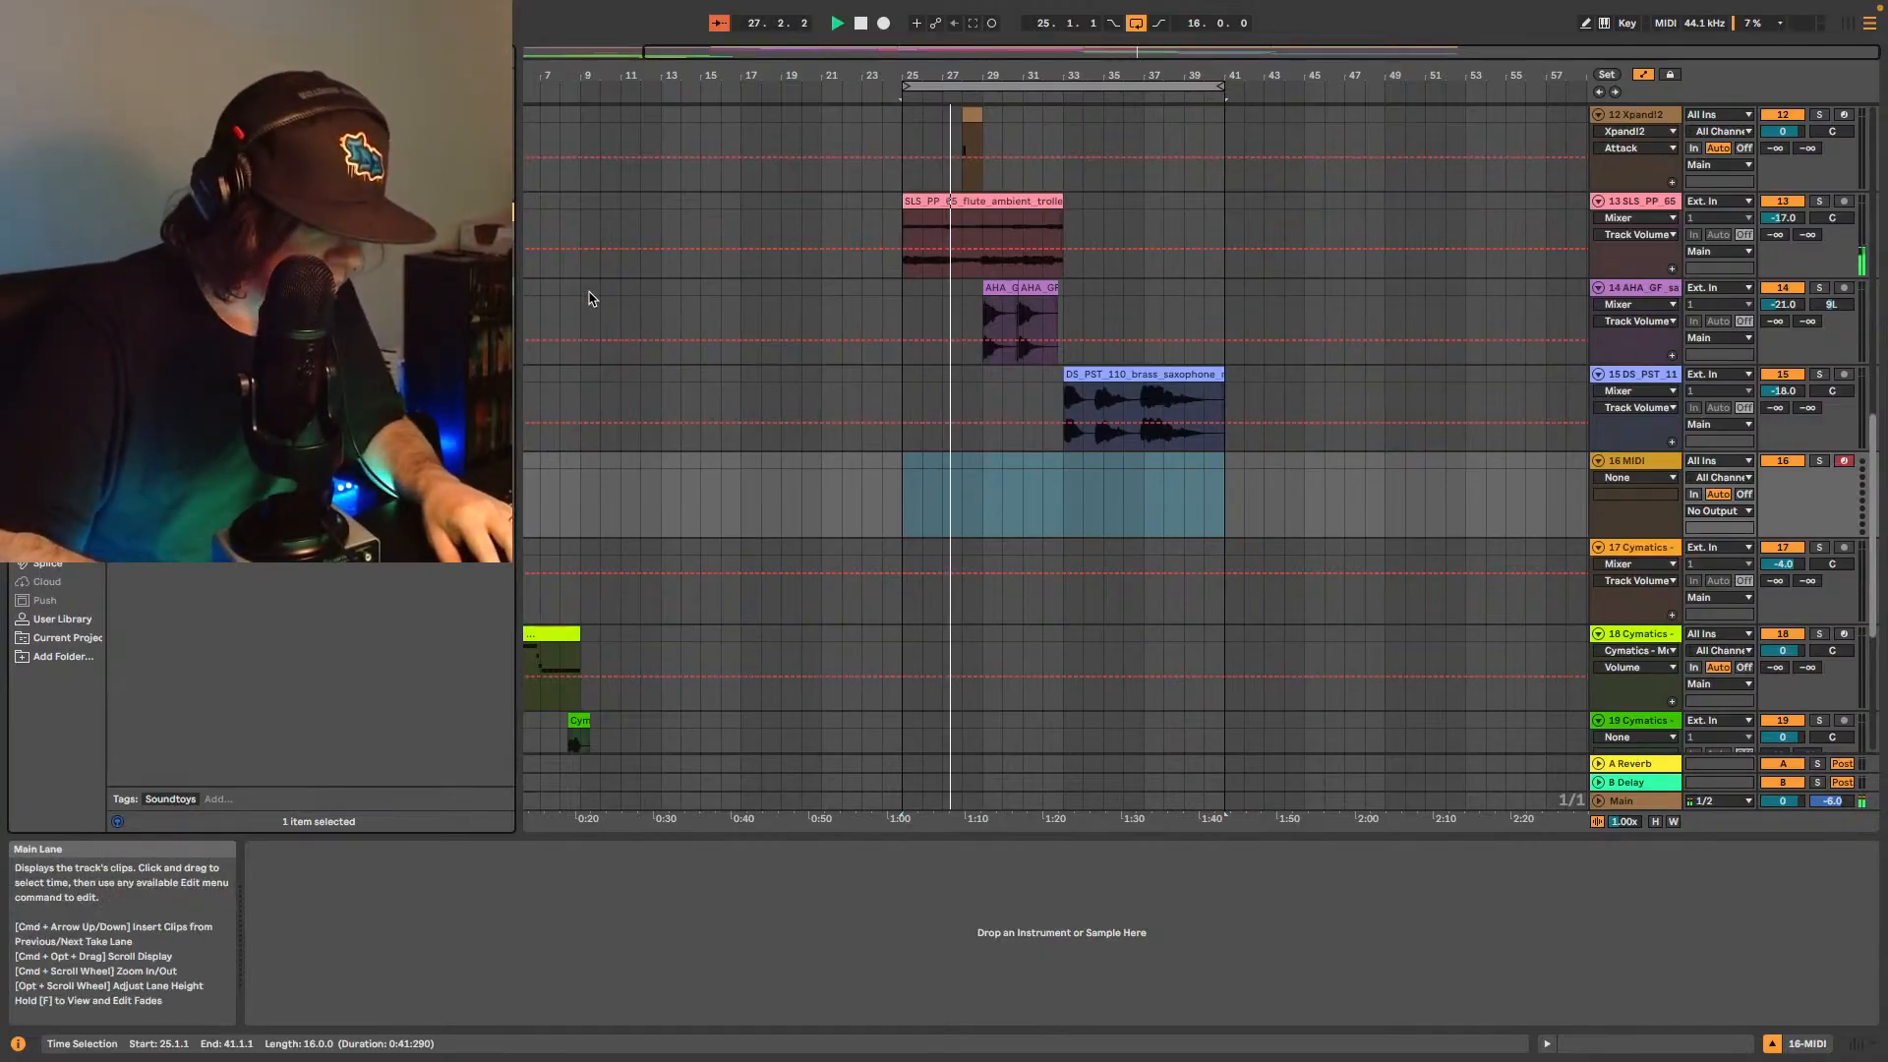
pyautogui.press('BackSpace')
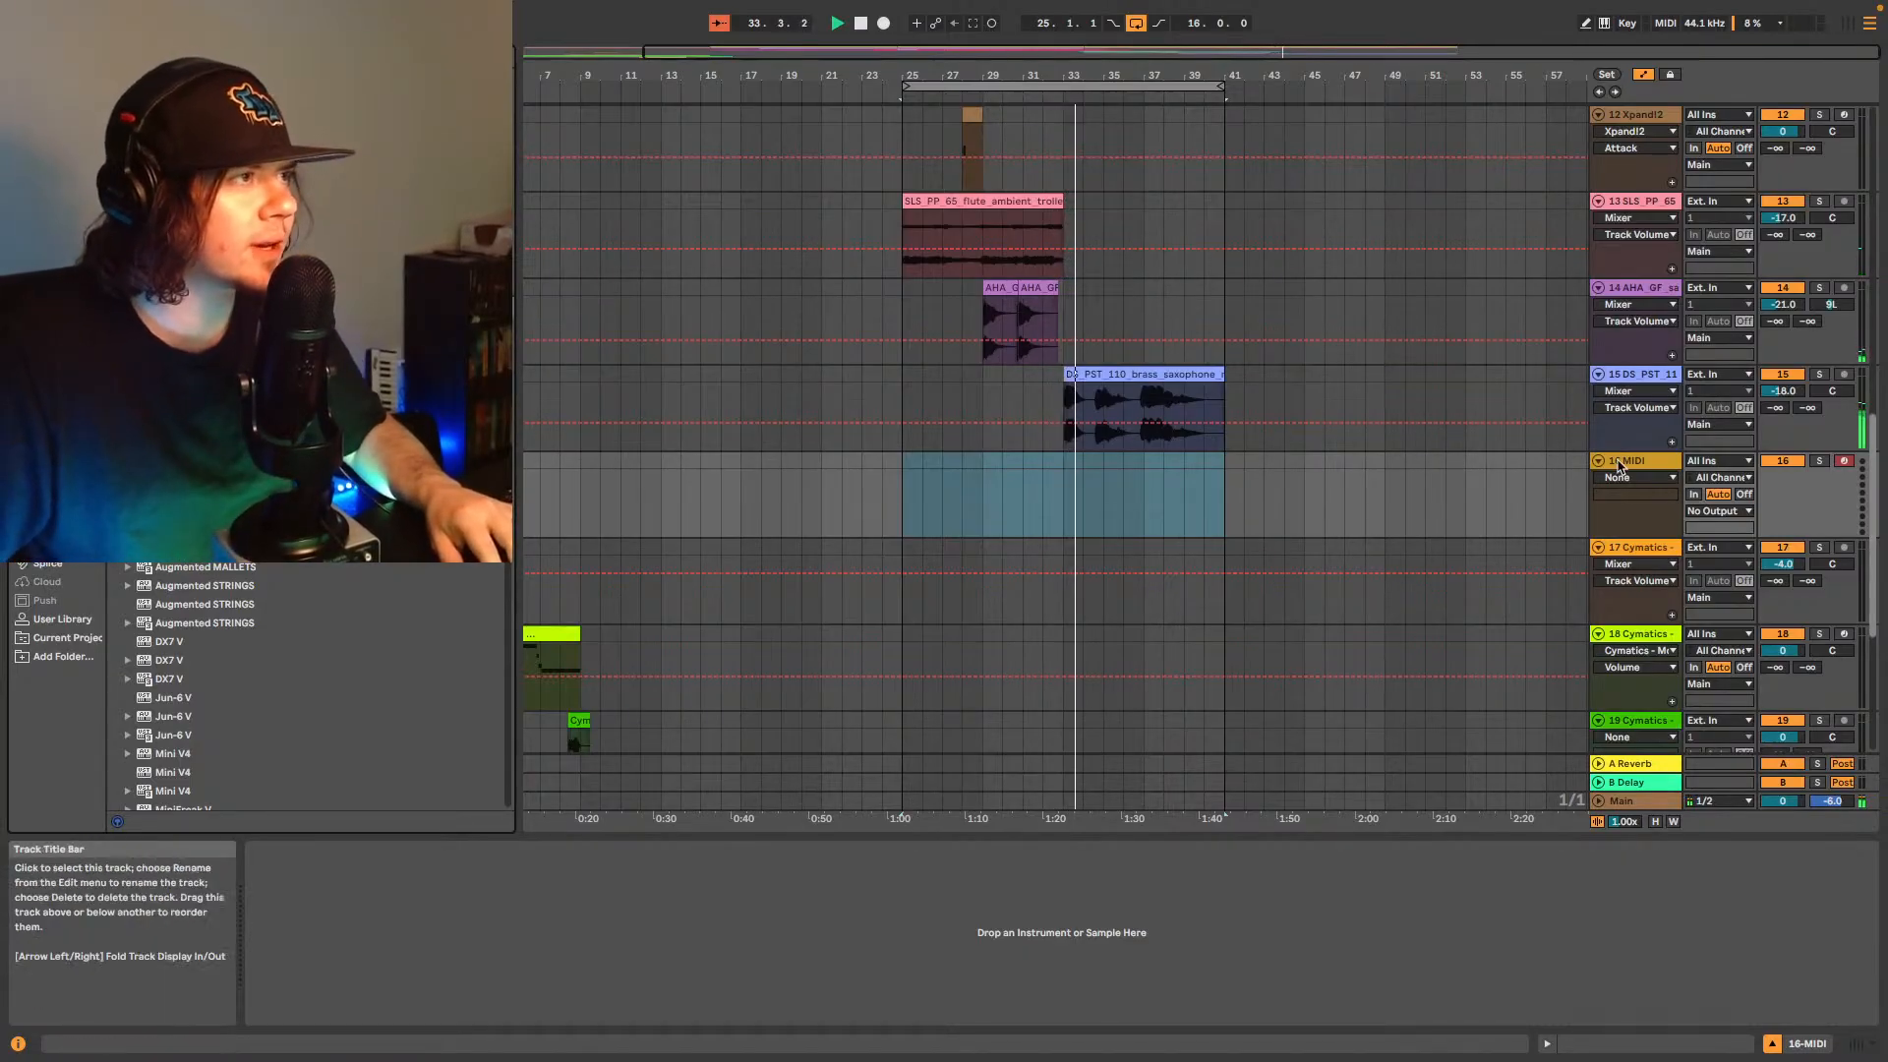
pyautogui.click(758, 513)
pyautogui.click(540, 945)
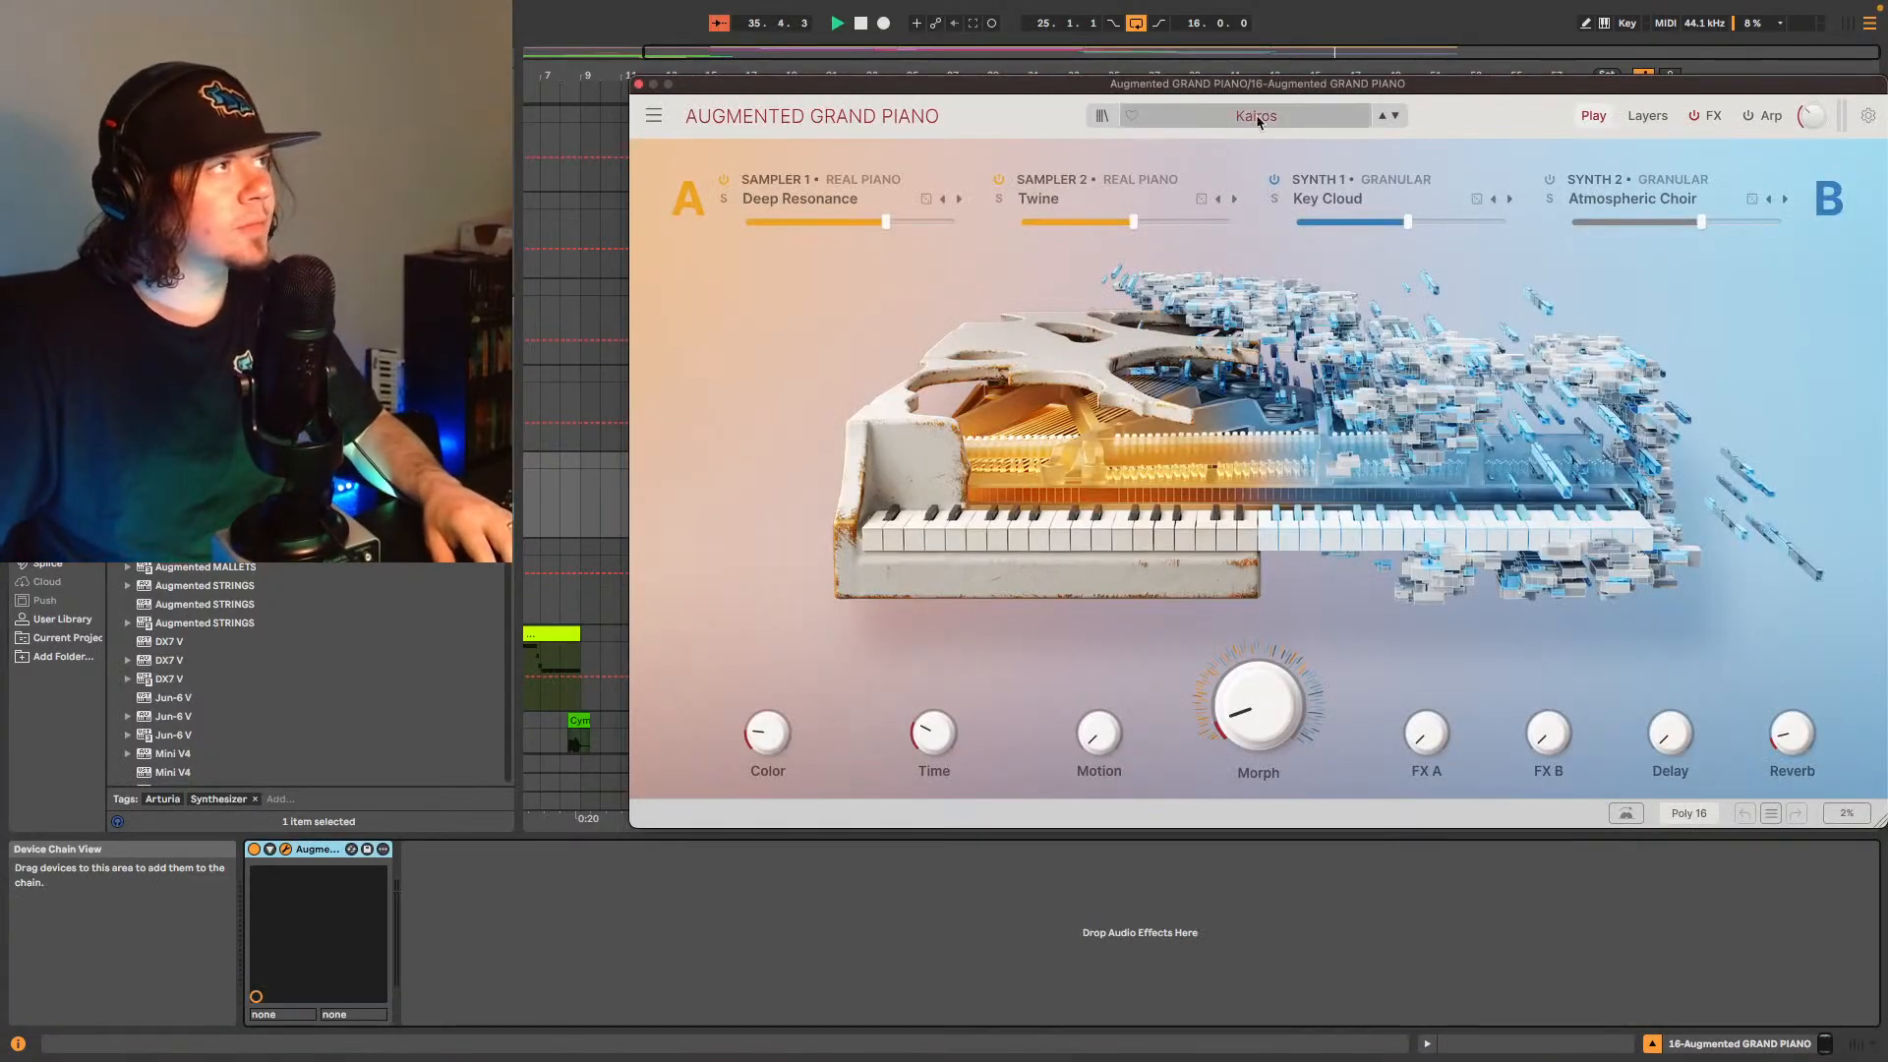
# - Load the Lost Soul preset in Augmented GRAND PIANO and close the instrument window
pyautogui.click(1257, 118)
pyautogui.scroll(-3, 1352, 476)
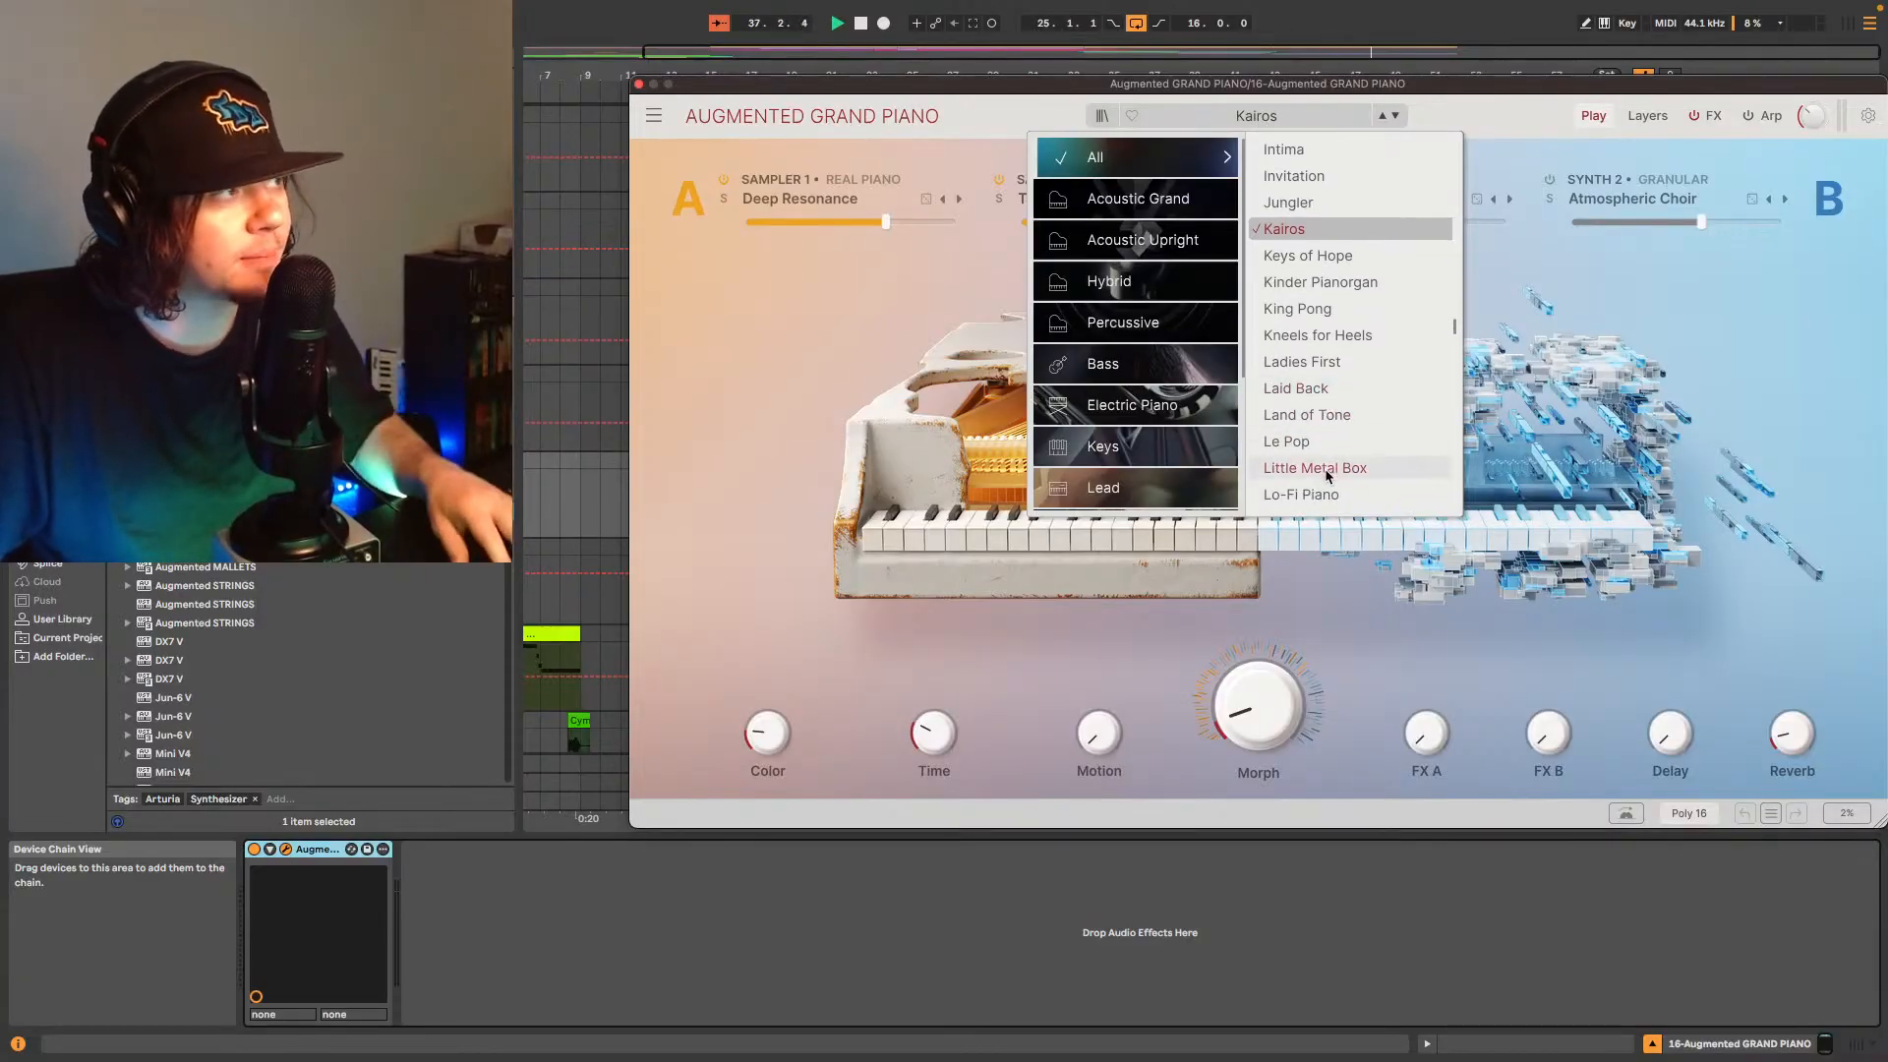
pyautogui.scroll(-4, 1325, 444)
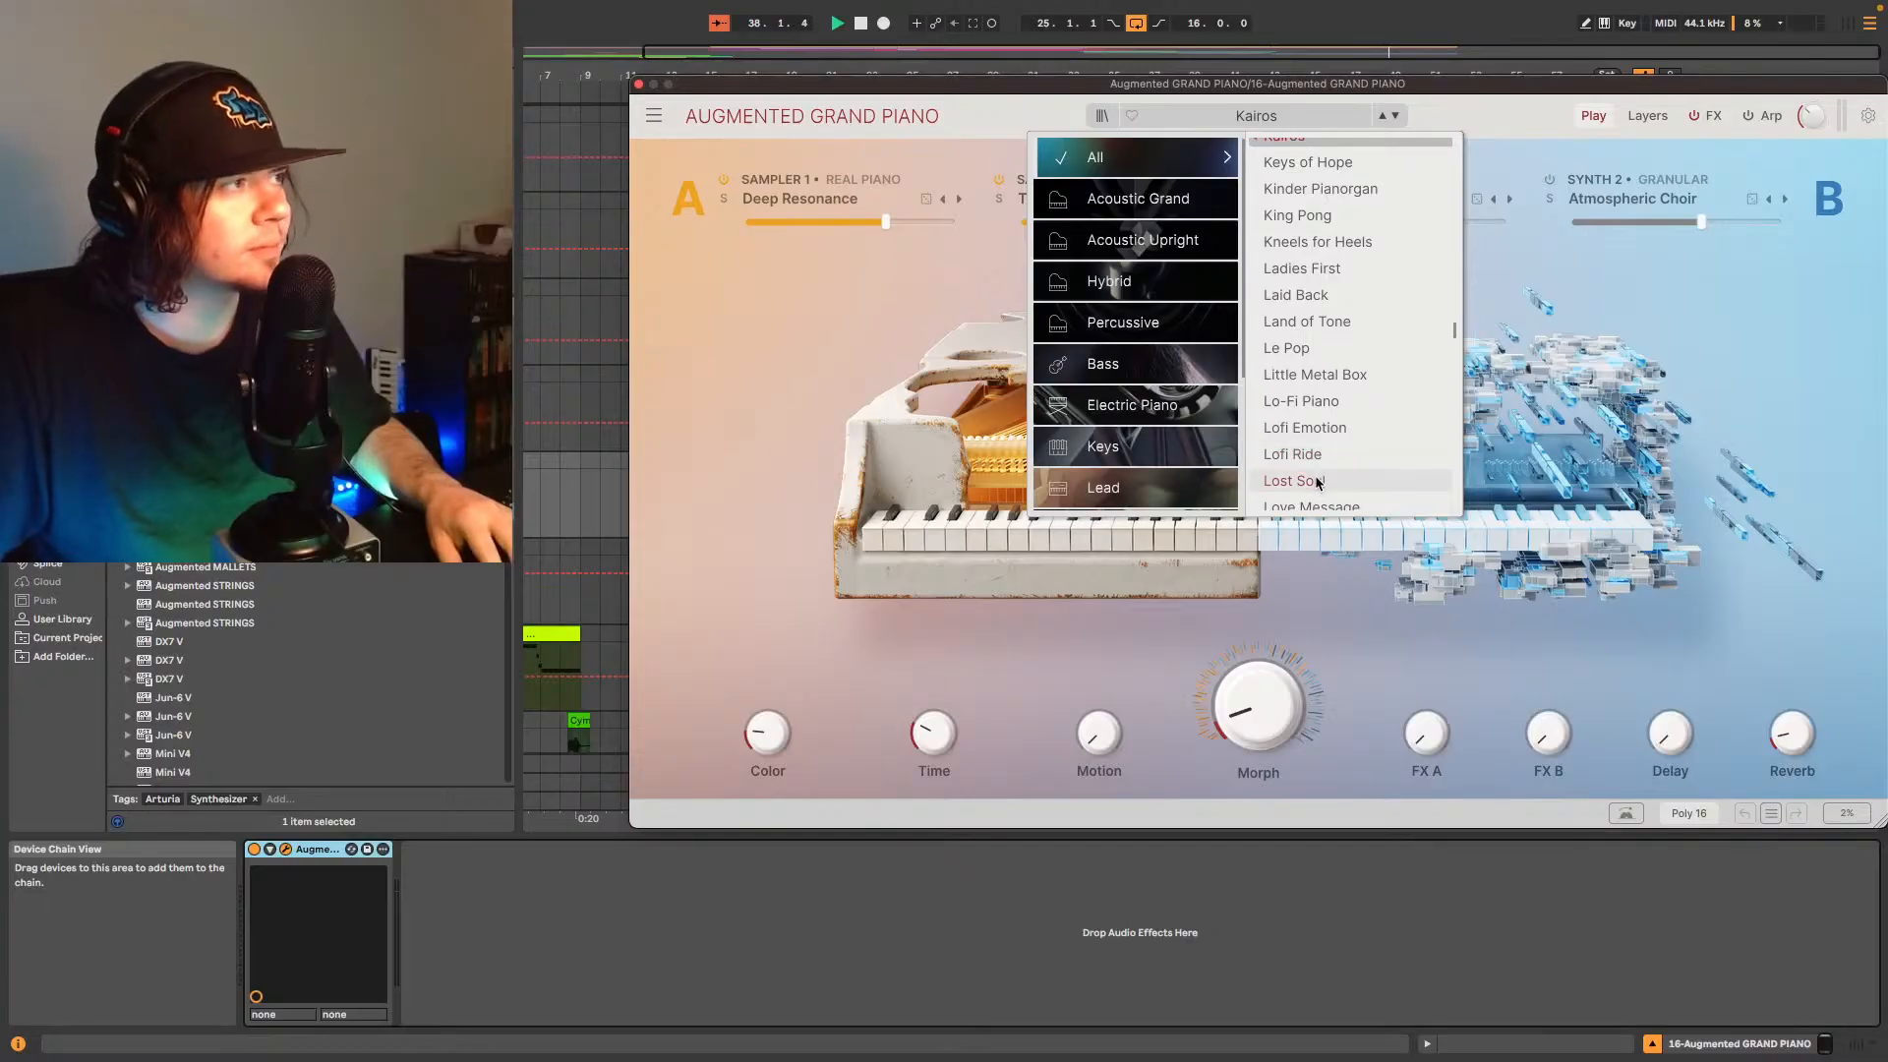
pyautogui.click(1300, 480)
pyautogui.click(1734, 363)
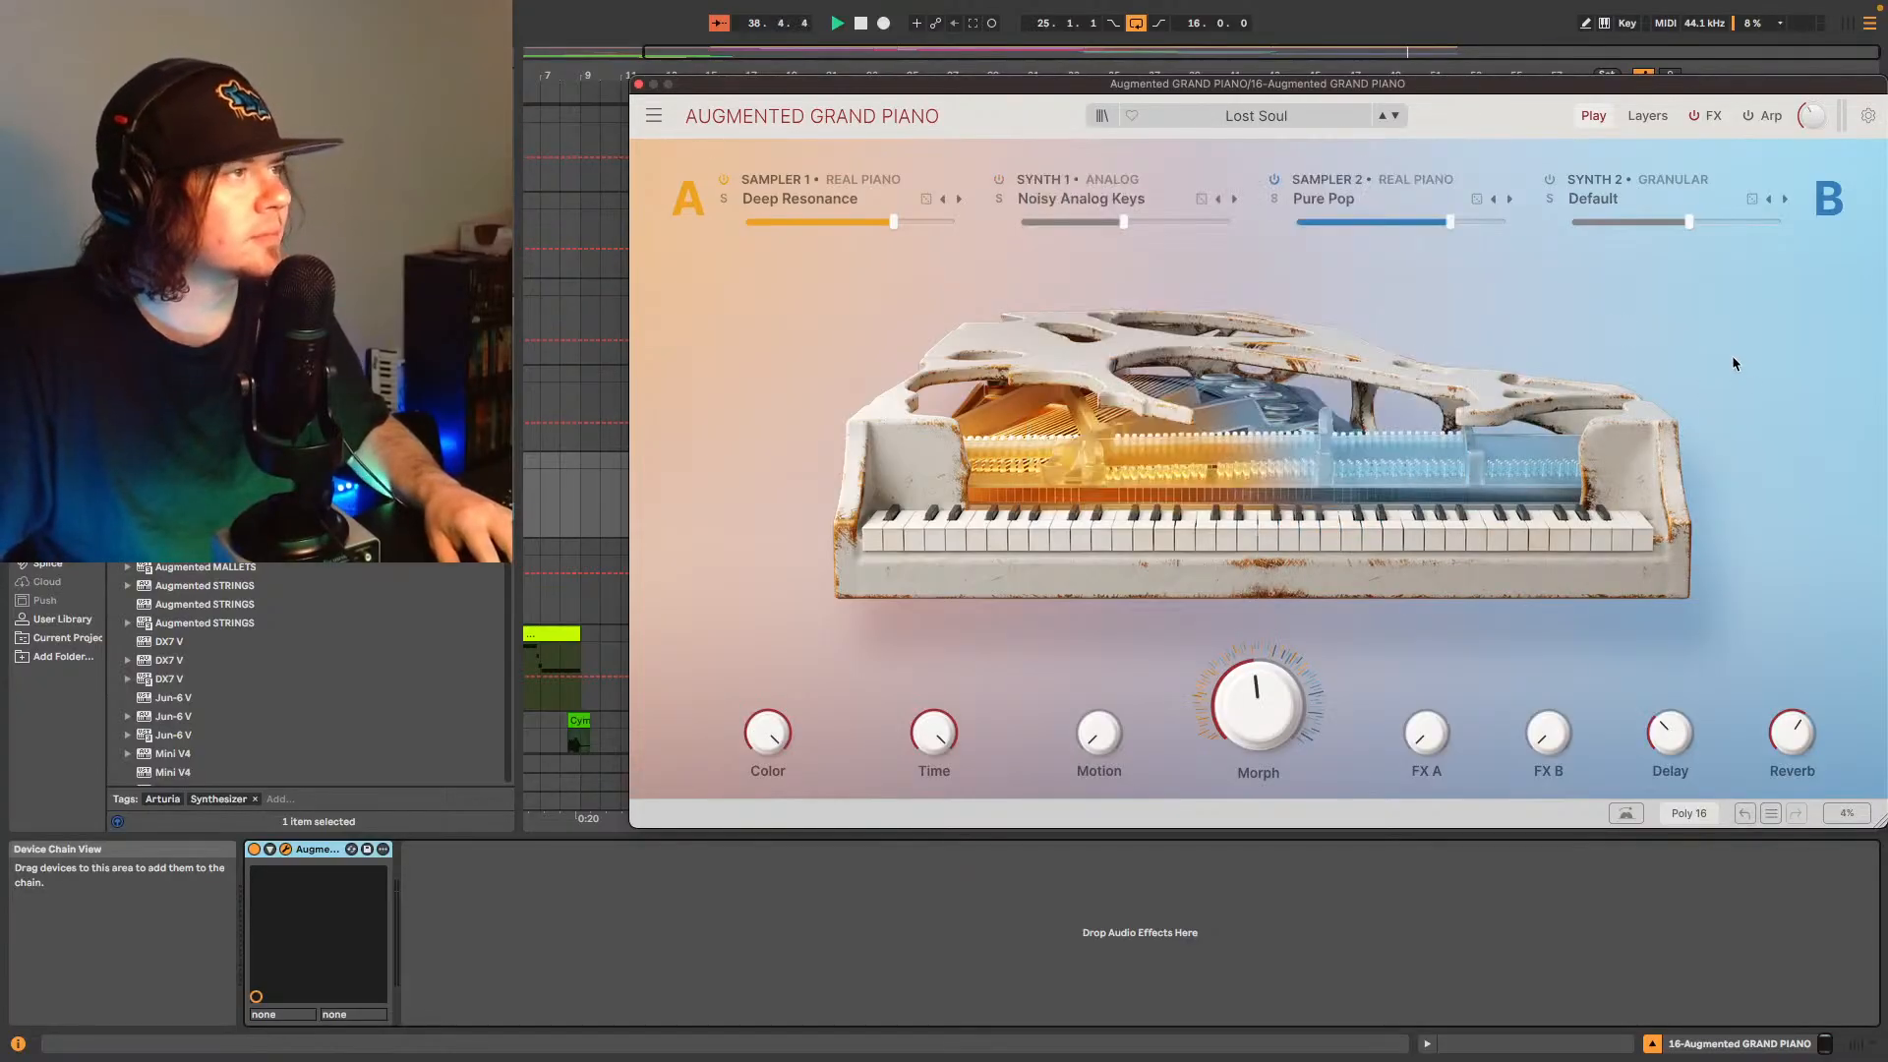
pyautogui.click(639, 85)
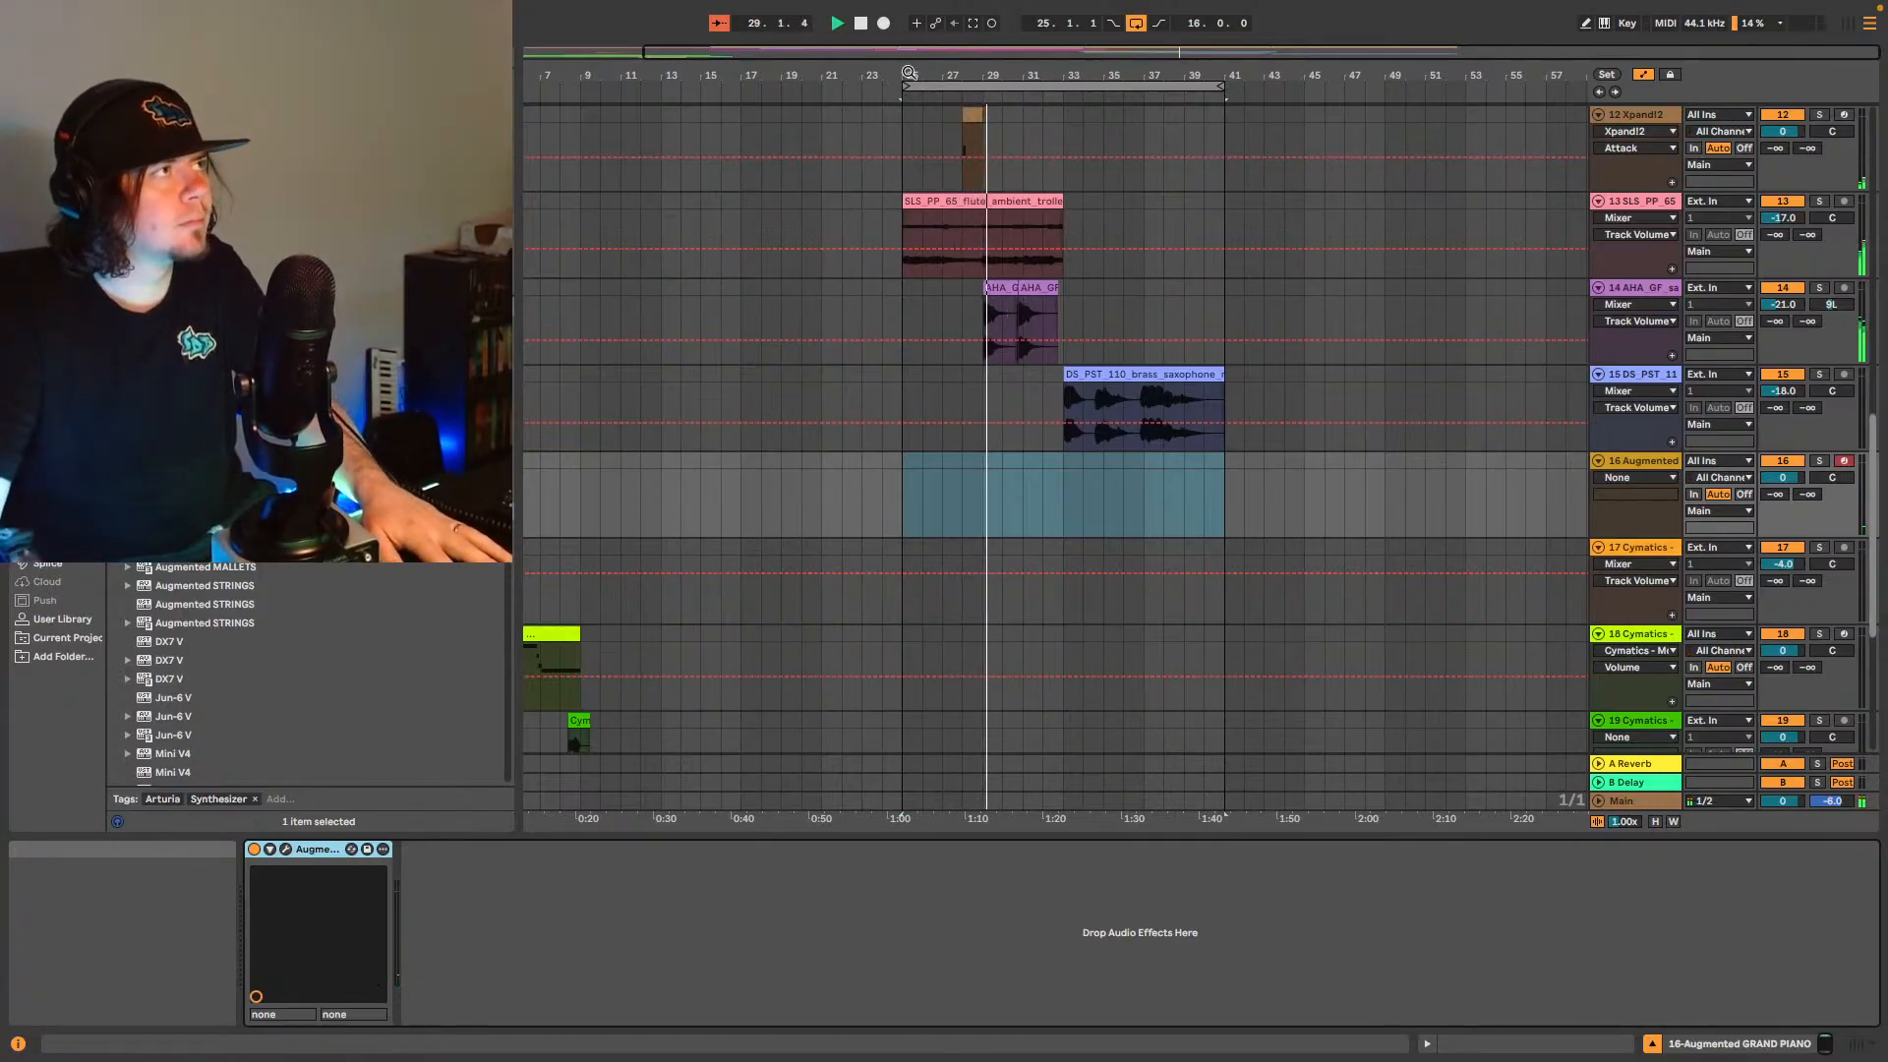
# - Shorten the arrangement loop to the 8 bars starting at bar 33 and restart playback from there
pyautogui.moveTo(904, 85); pyautogui.dragTo(1046, 116)
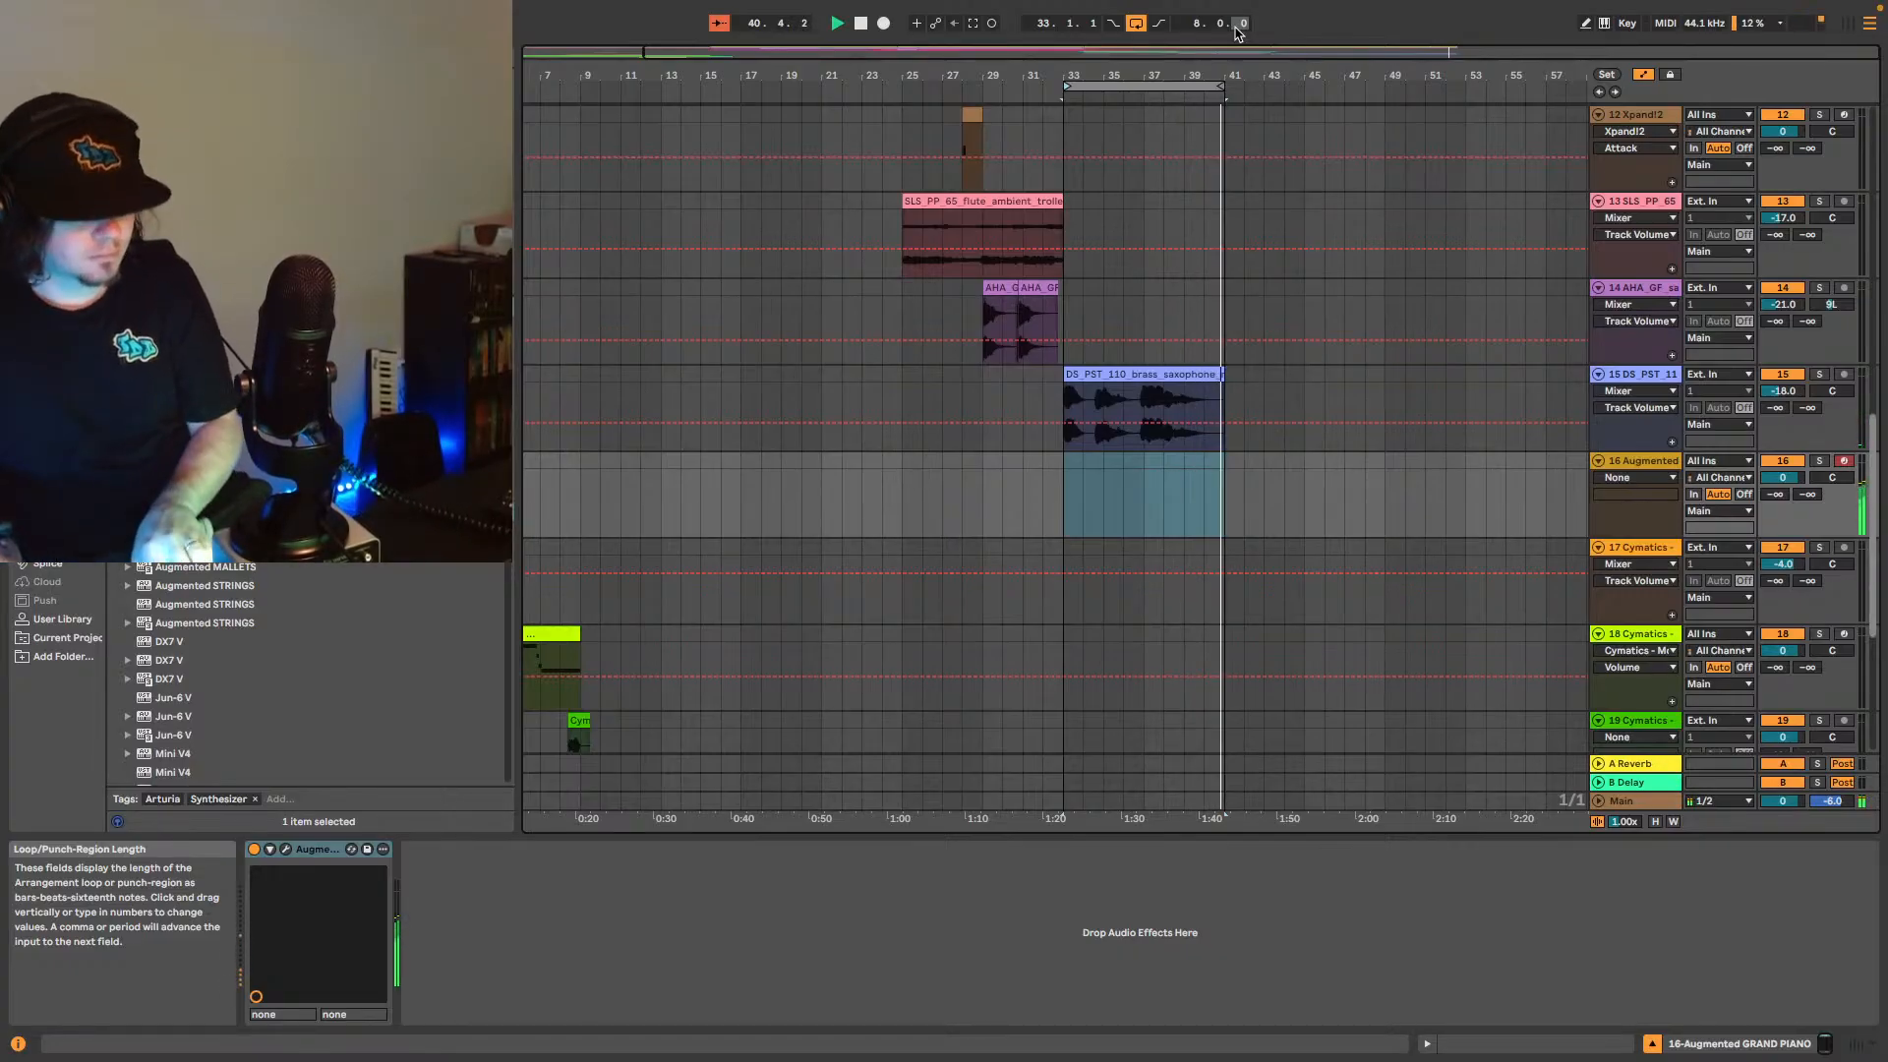
pyautogui.press('space')
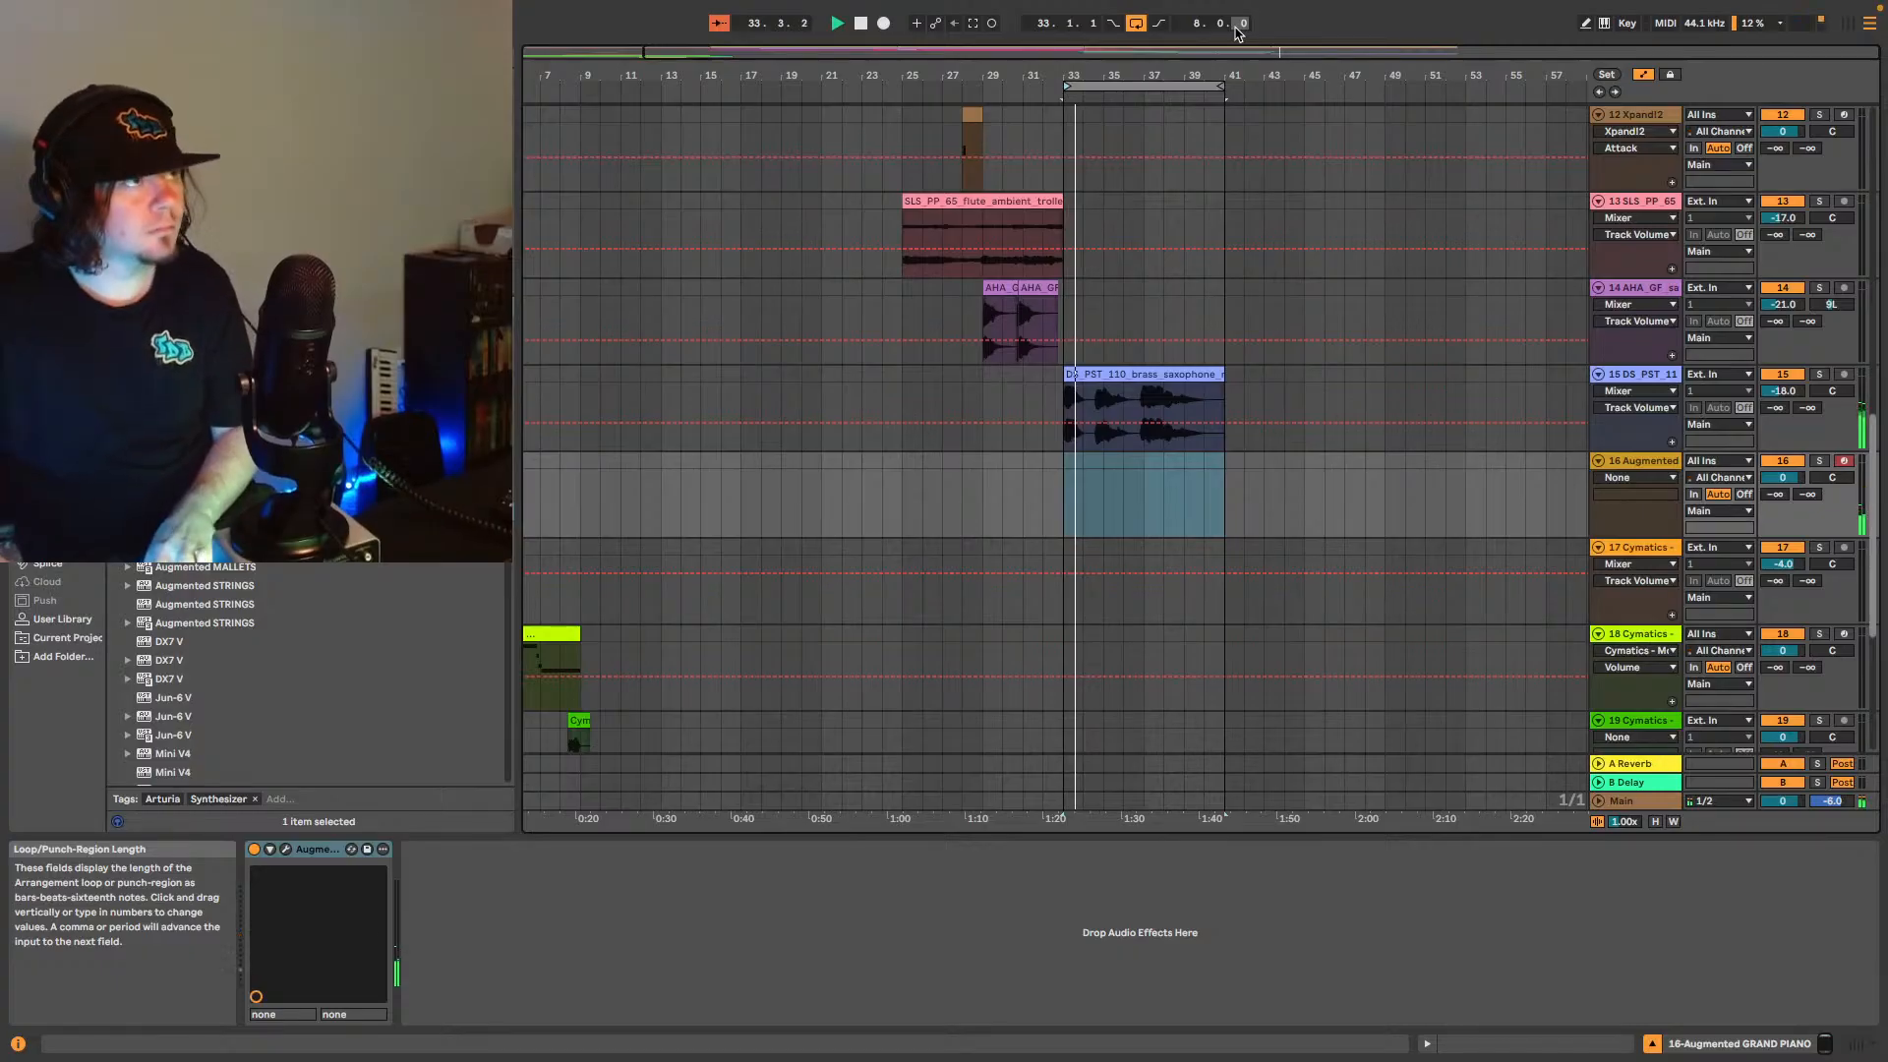
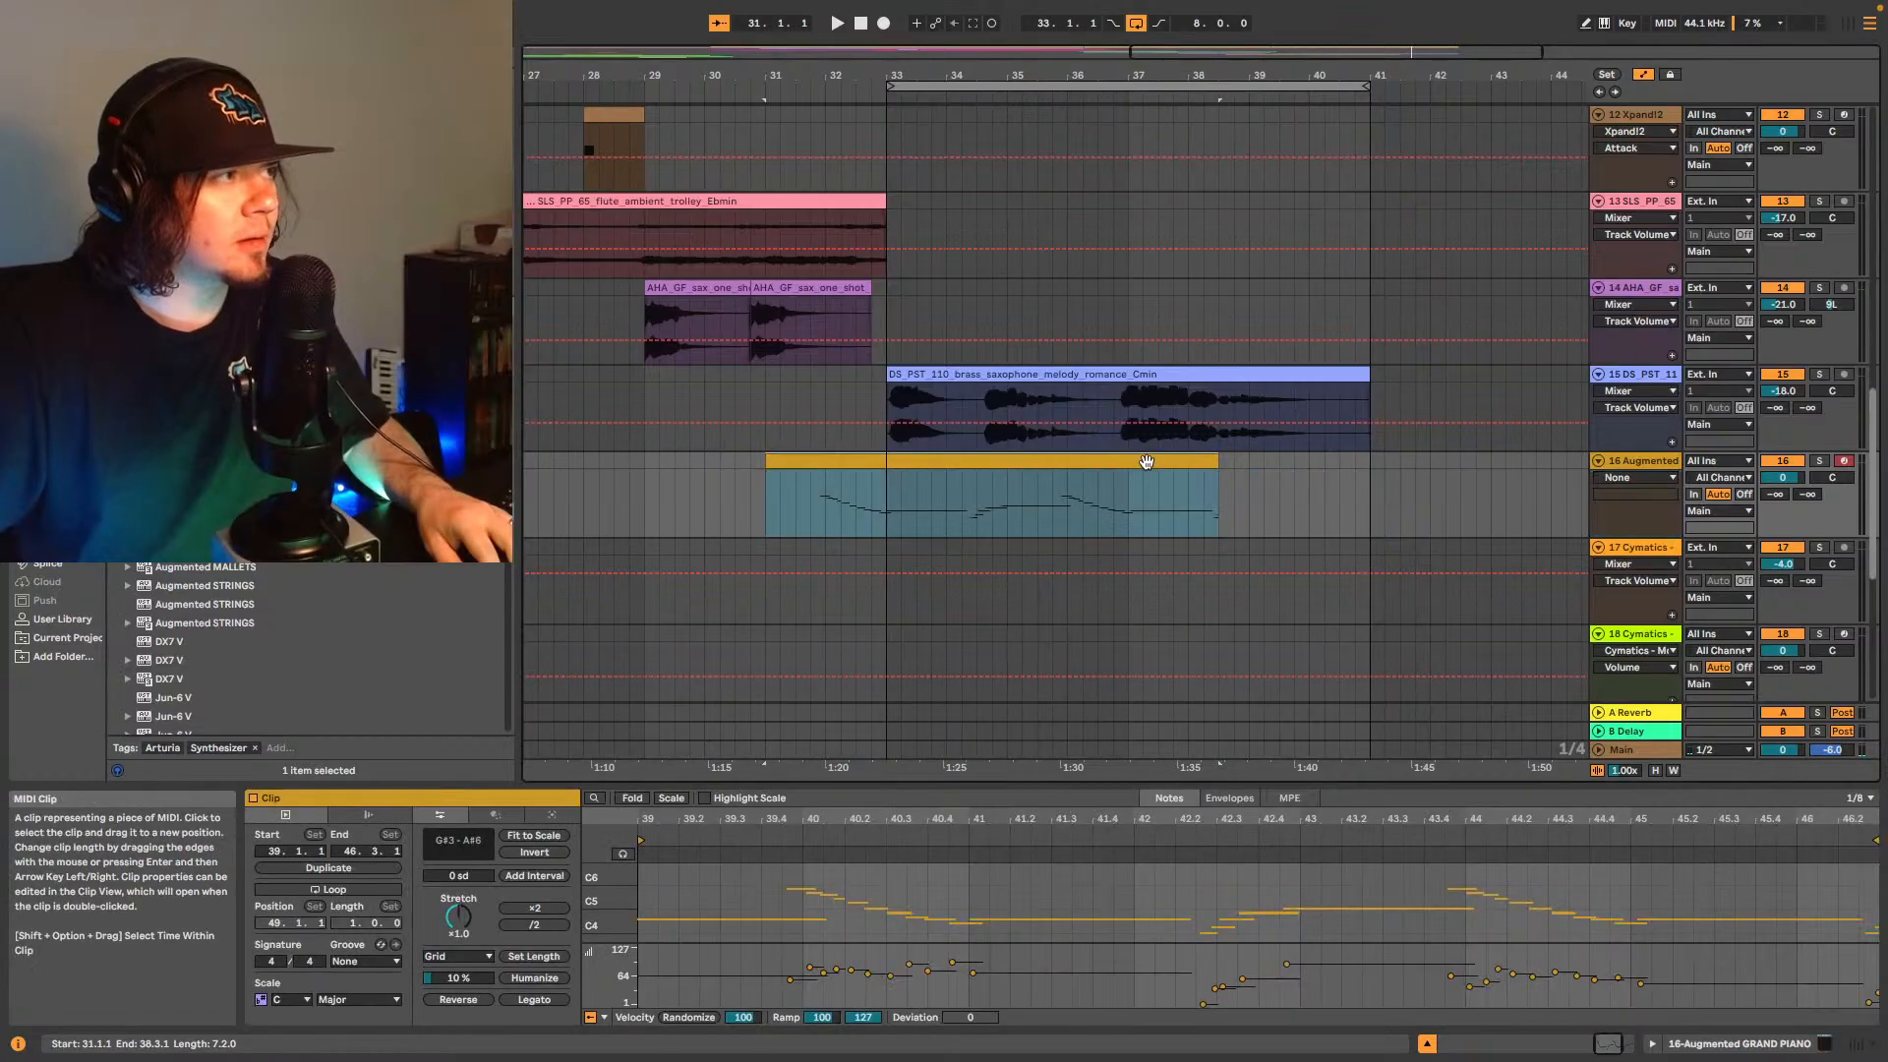
# - Play back the recorded piano clip on track 16 from just before bar 32
pyautogui.click(1860, 914)
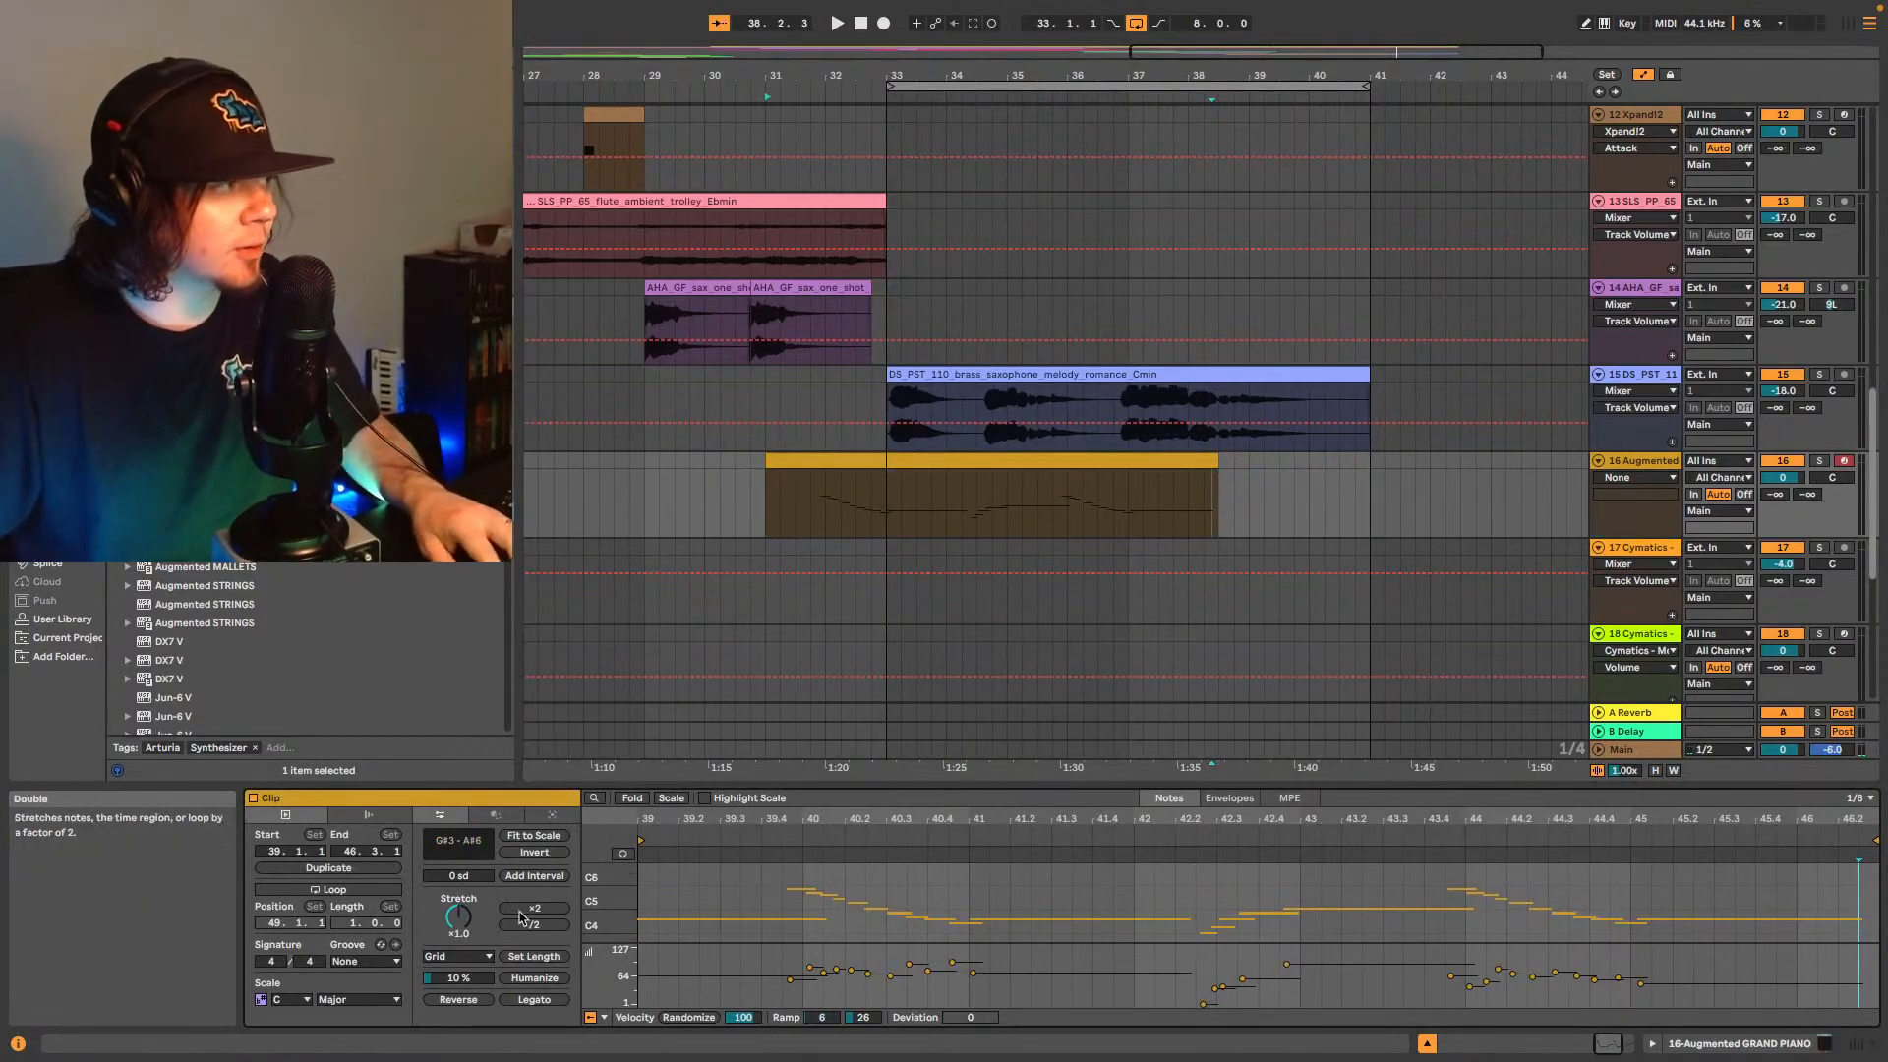
pyautogui.doubleClick(626, 900)
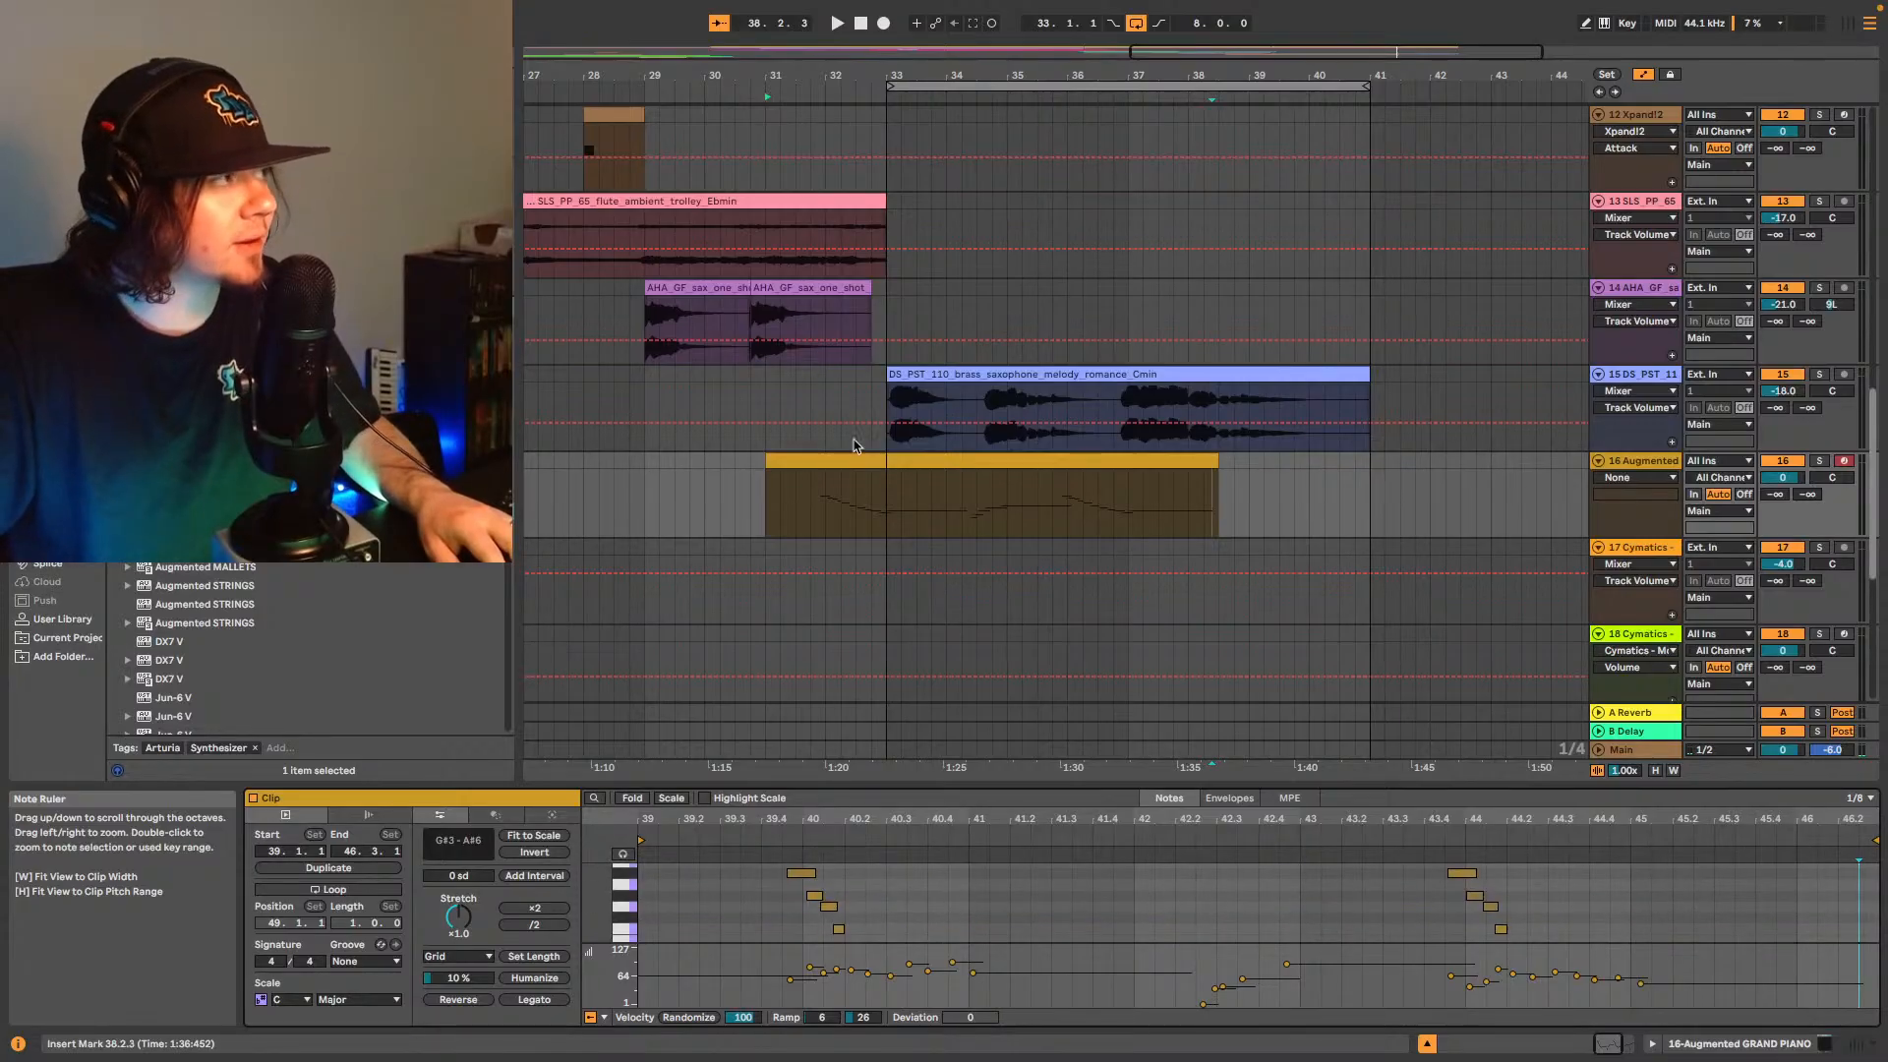
pyautogui.click(813, 506)
pyautogui.press('space')
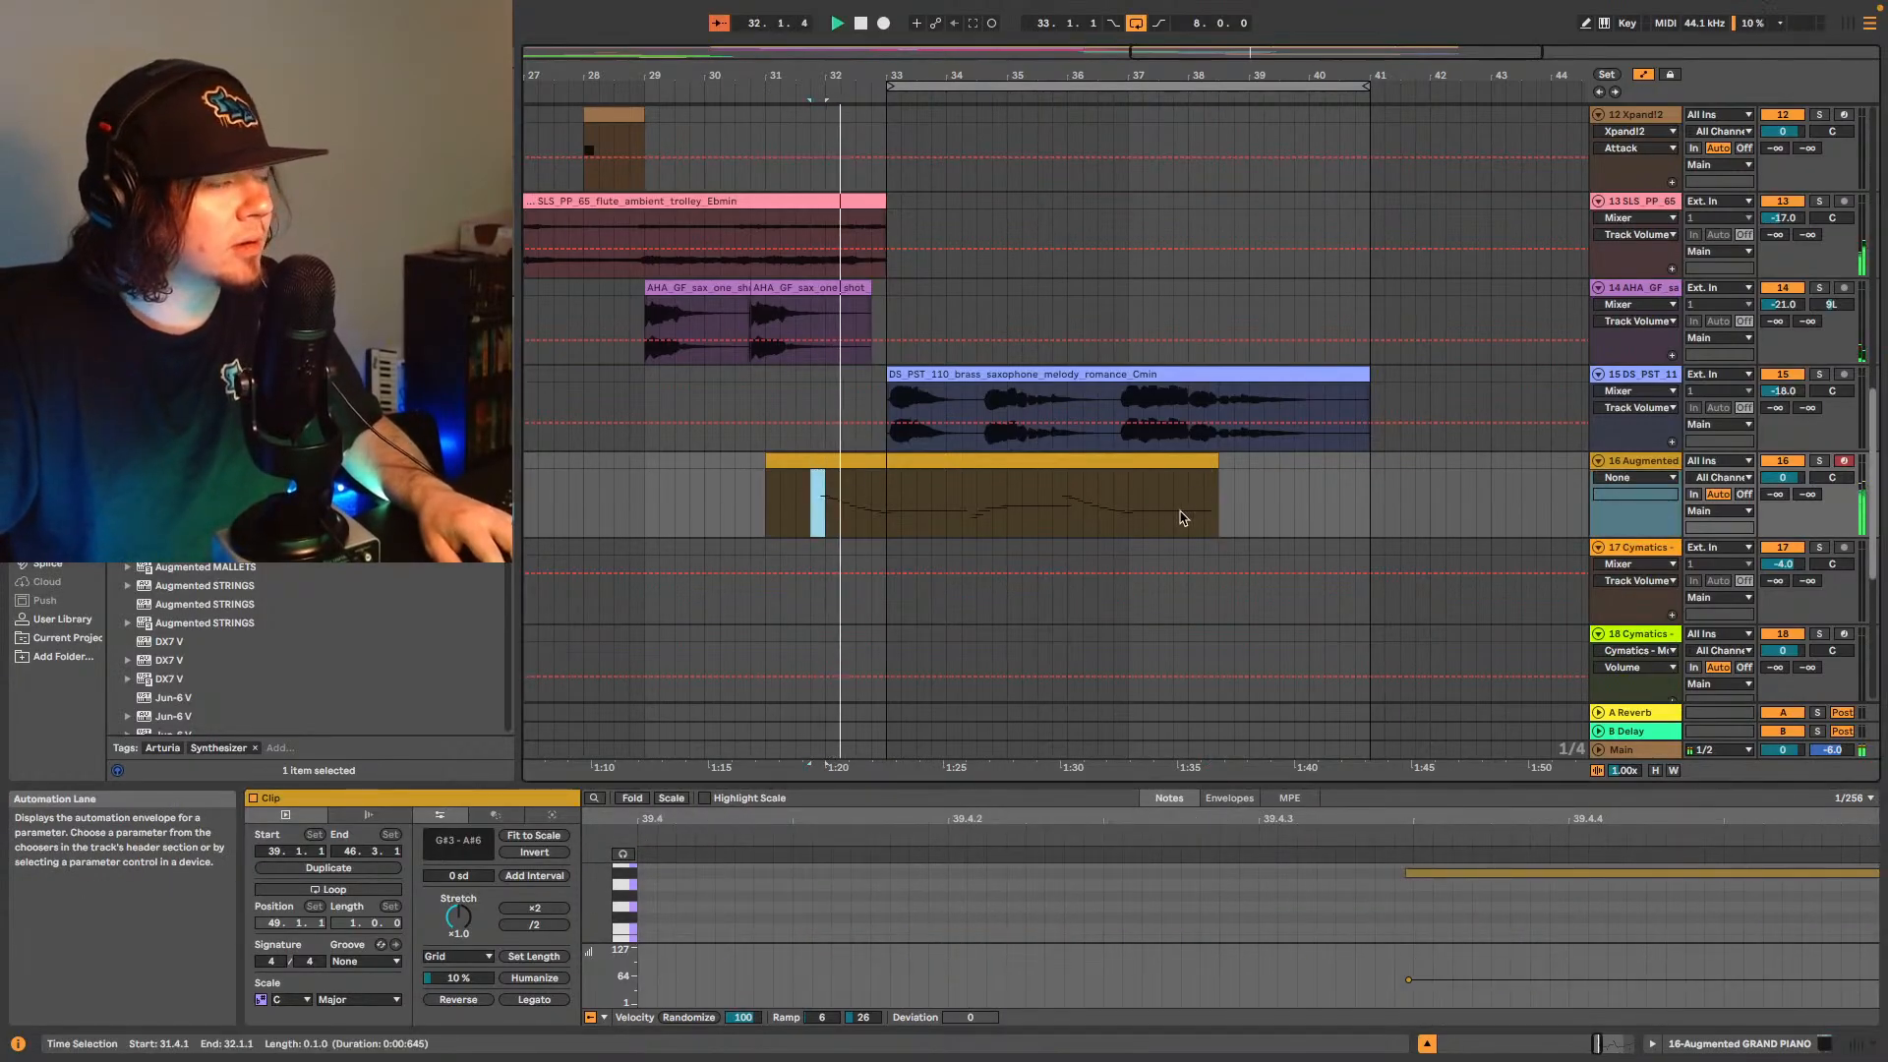
# - Enlarge the piano clip's note editor and move the long G4 note at 45.1 down to C4
pyautogui.moveTo(1599, 1046); pyautogui.dragTo(1613, 1043)
pyautogui.moveTo(1362, 780); pyautogui.dragTo(1350, 544)
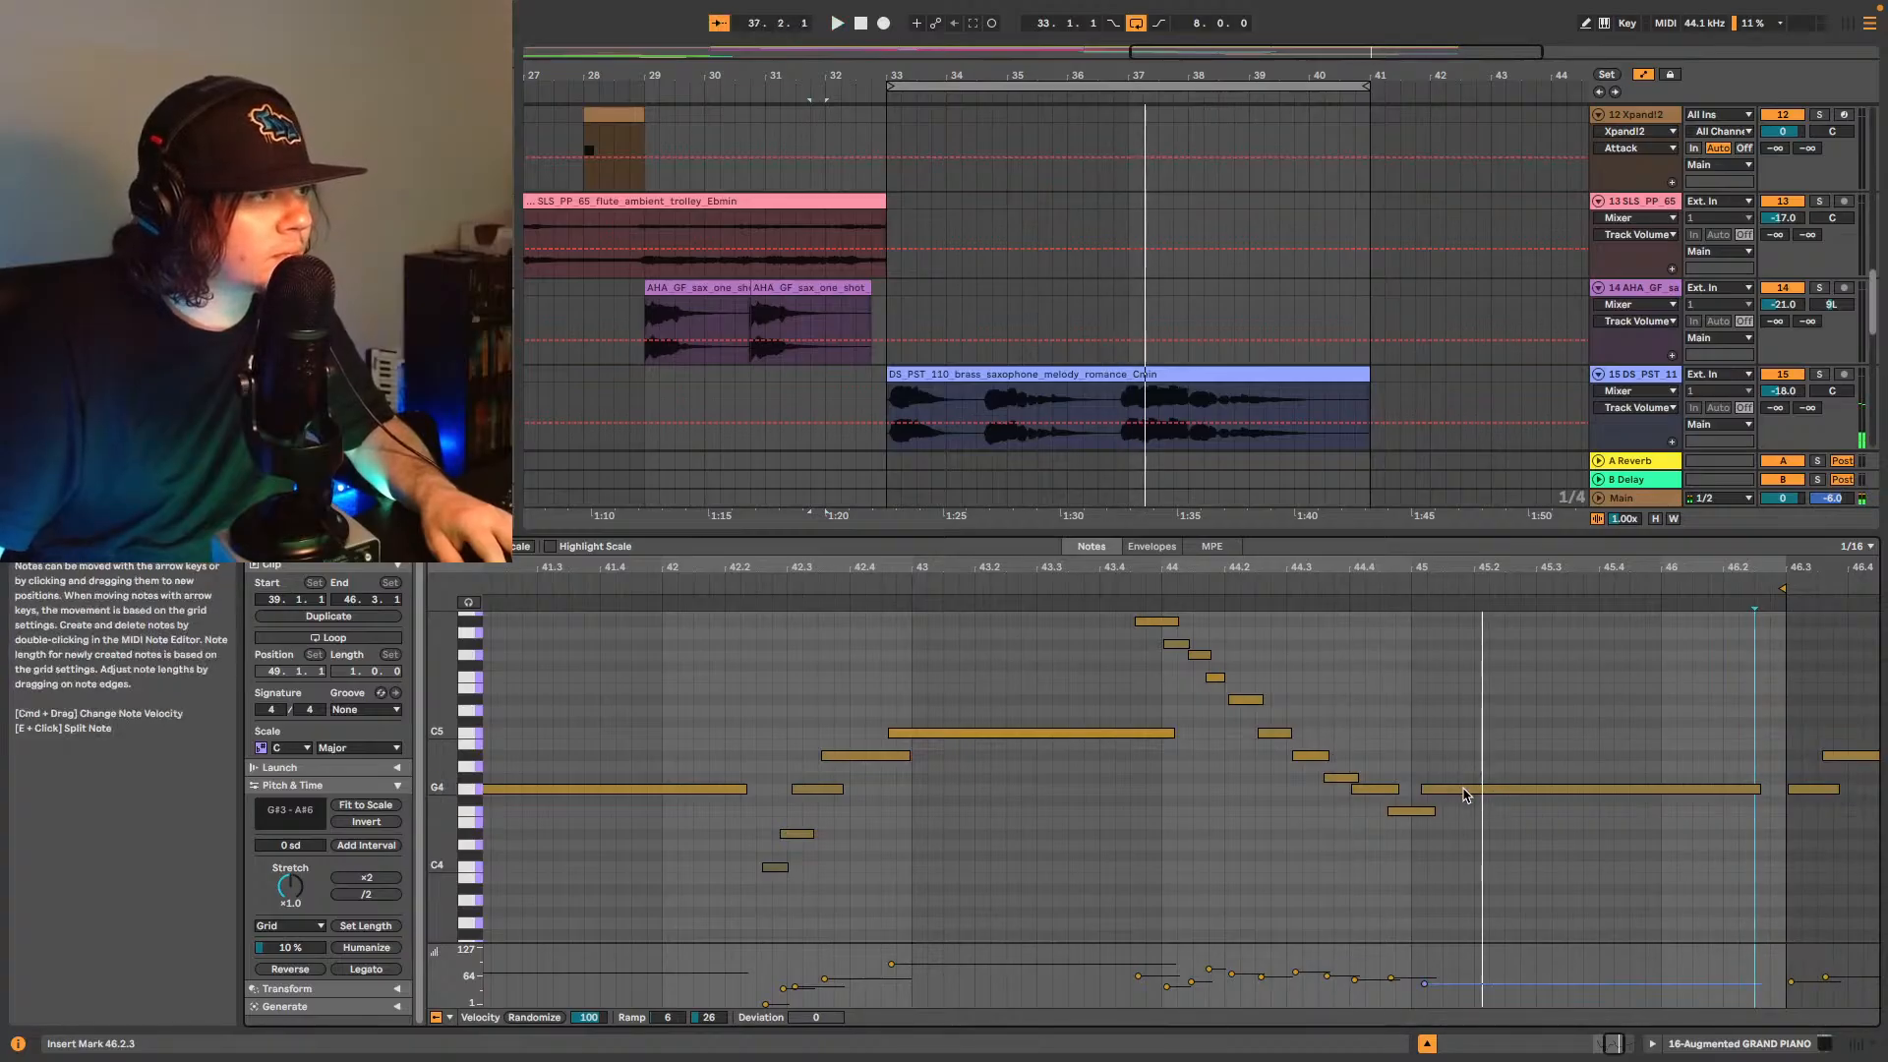
pyautogui.press('space')
pyautogui.moveTo(1463, 794); pyautogui.dragTo(1464, 869)
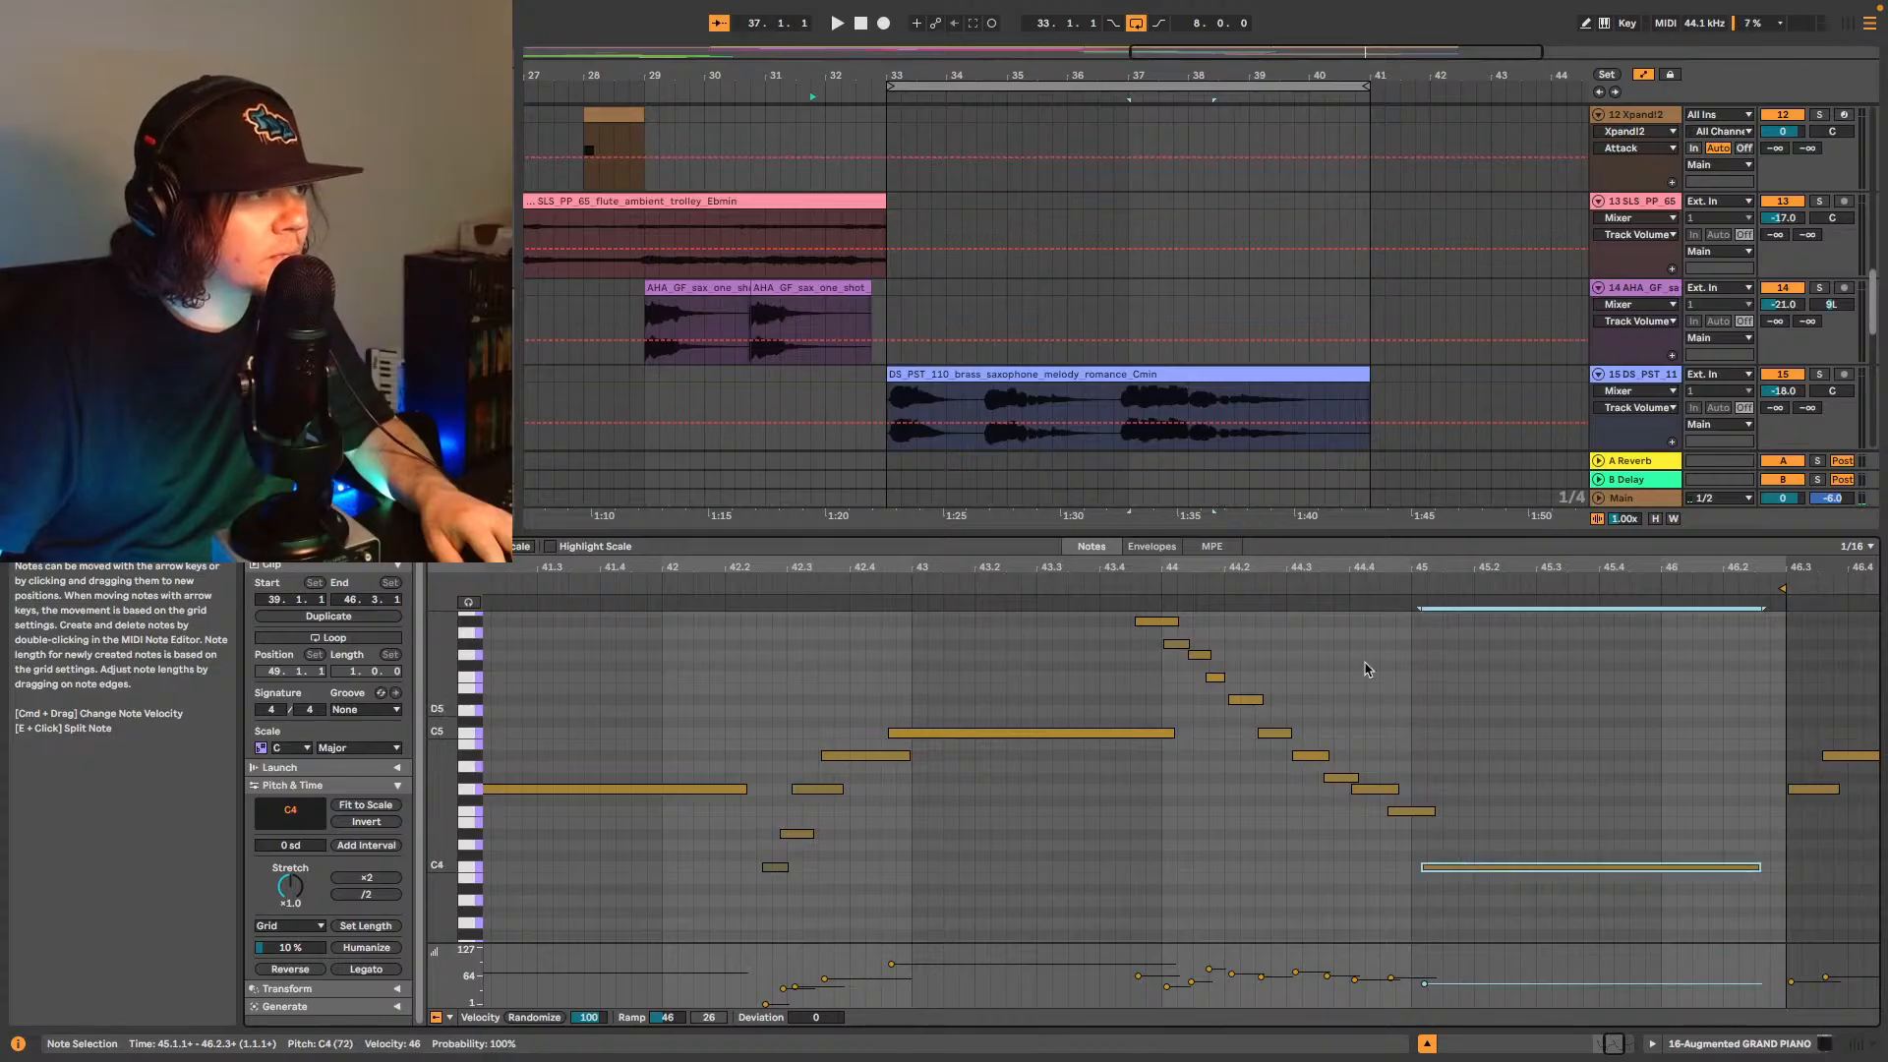
# - Audition the edited piano clip from near its start and lower the piano track's volume to -7 dB
pyautogui.press('space')
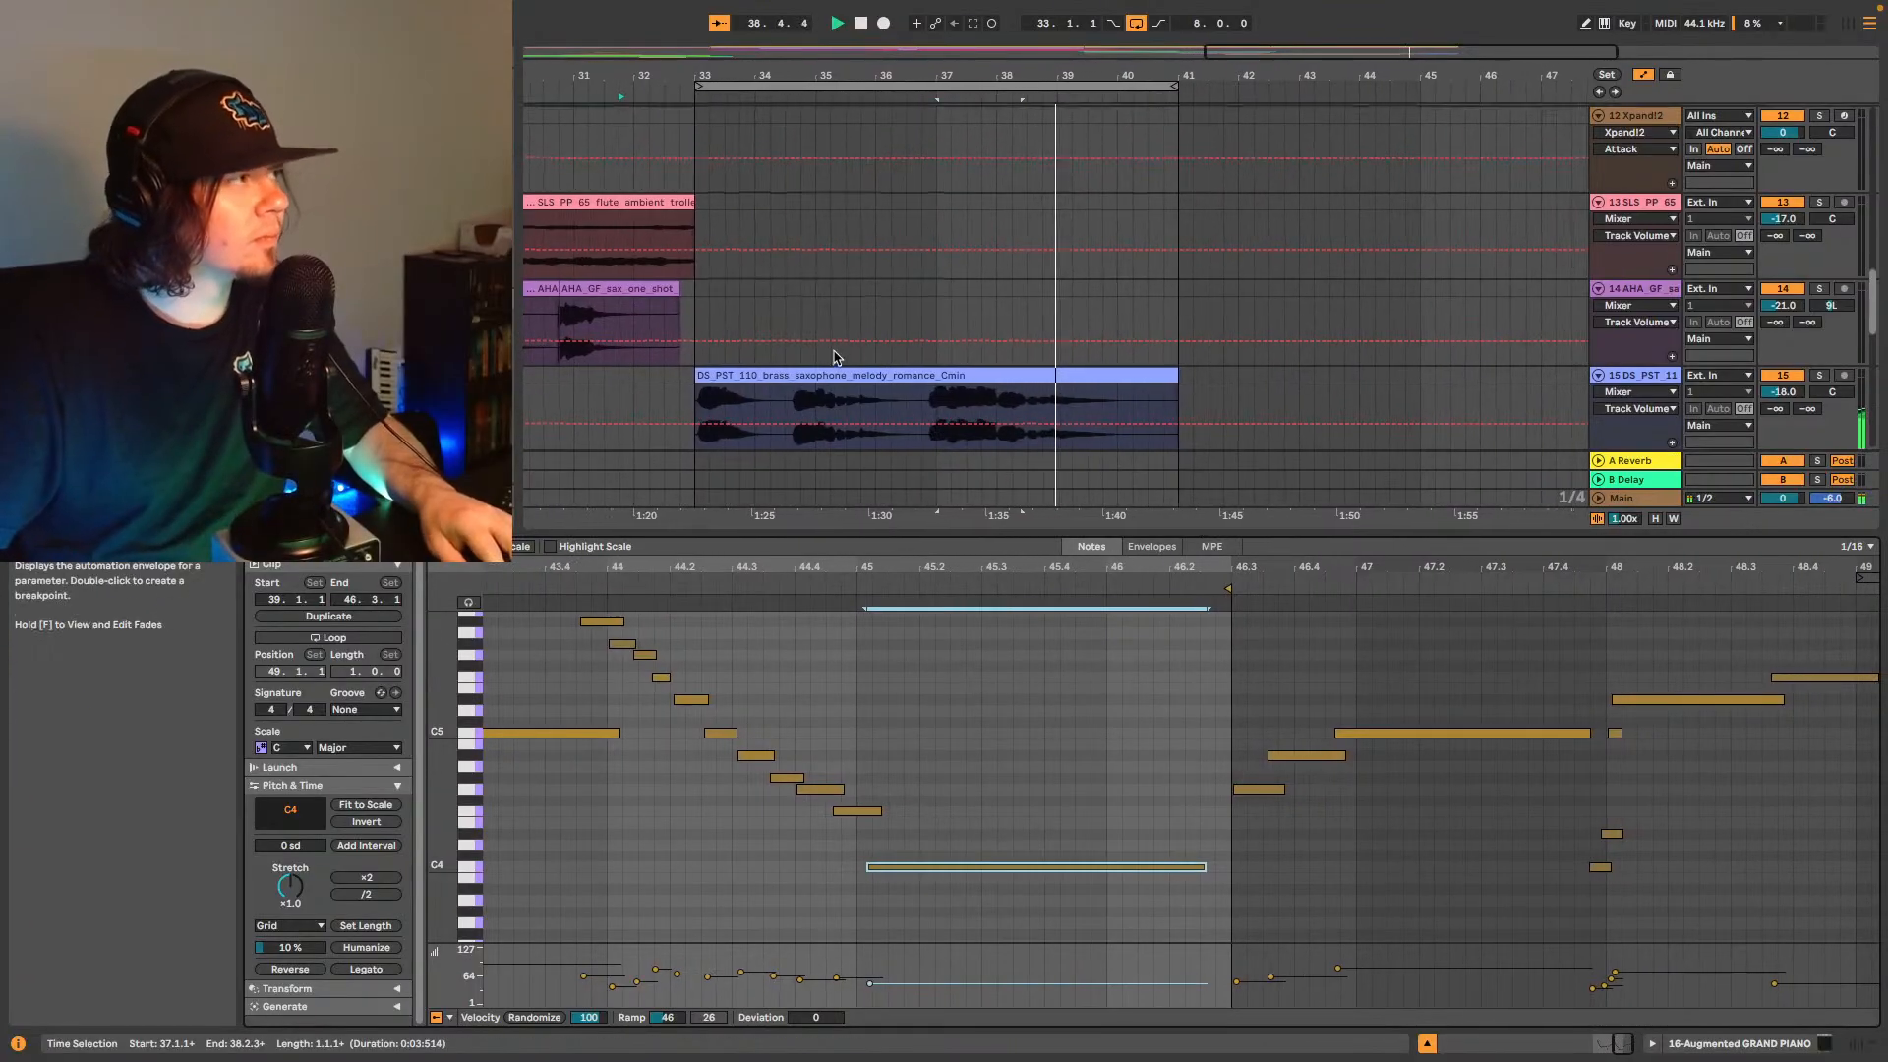
pyautogui.scroll(-8, 856, 315)
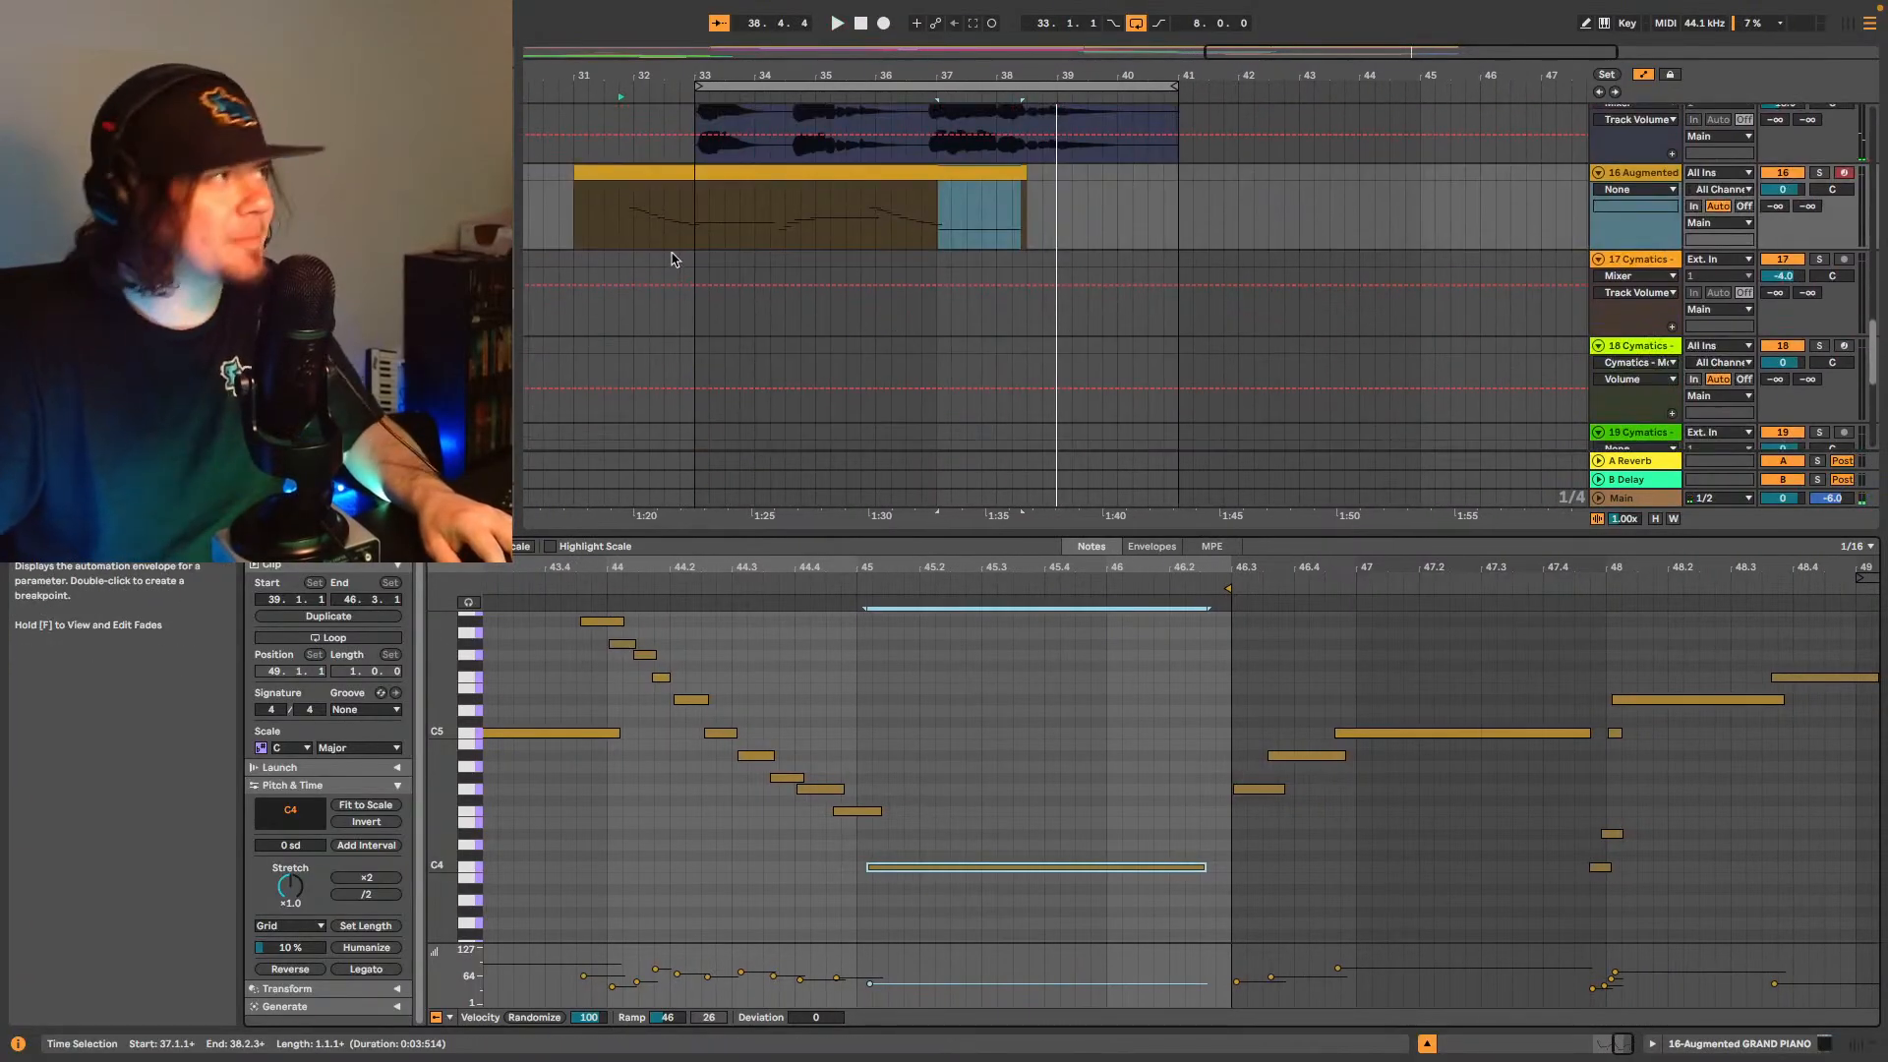
pyautogui.click(612, 232)
pyautogui.press('space')
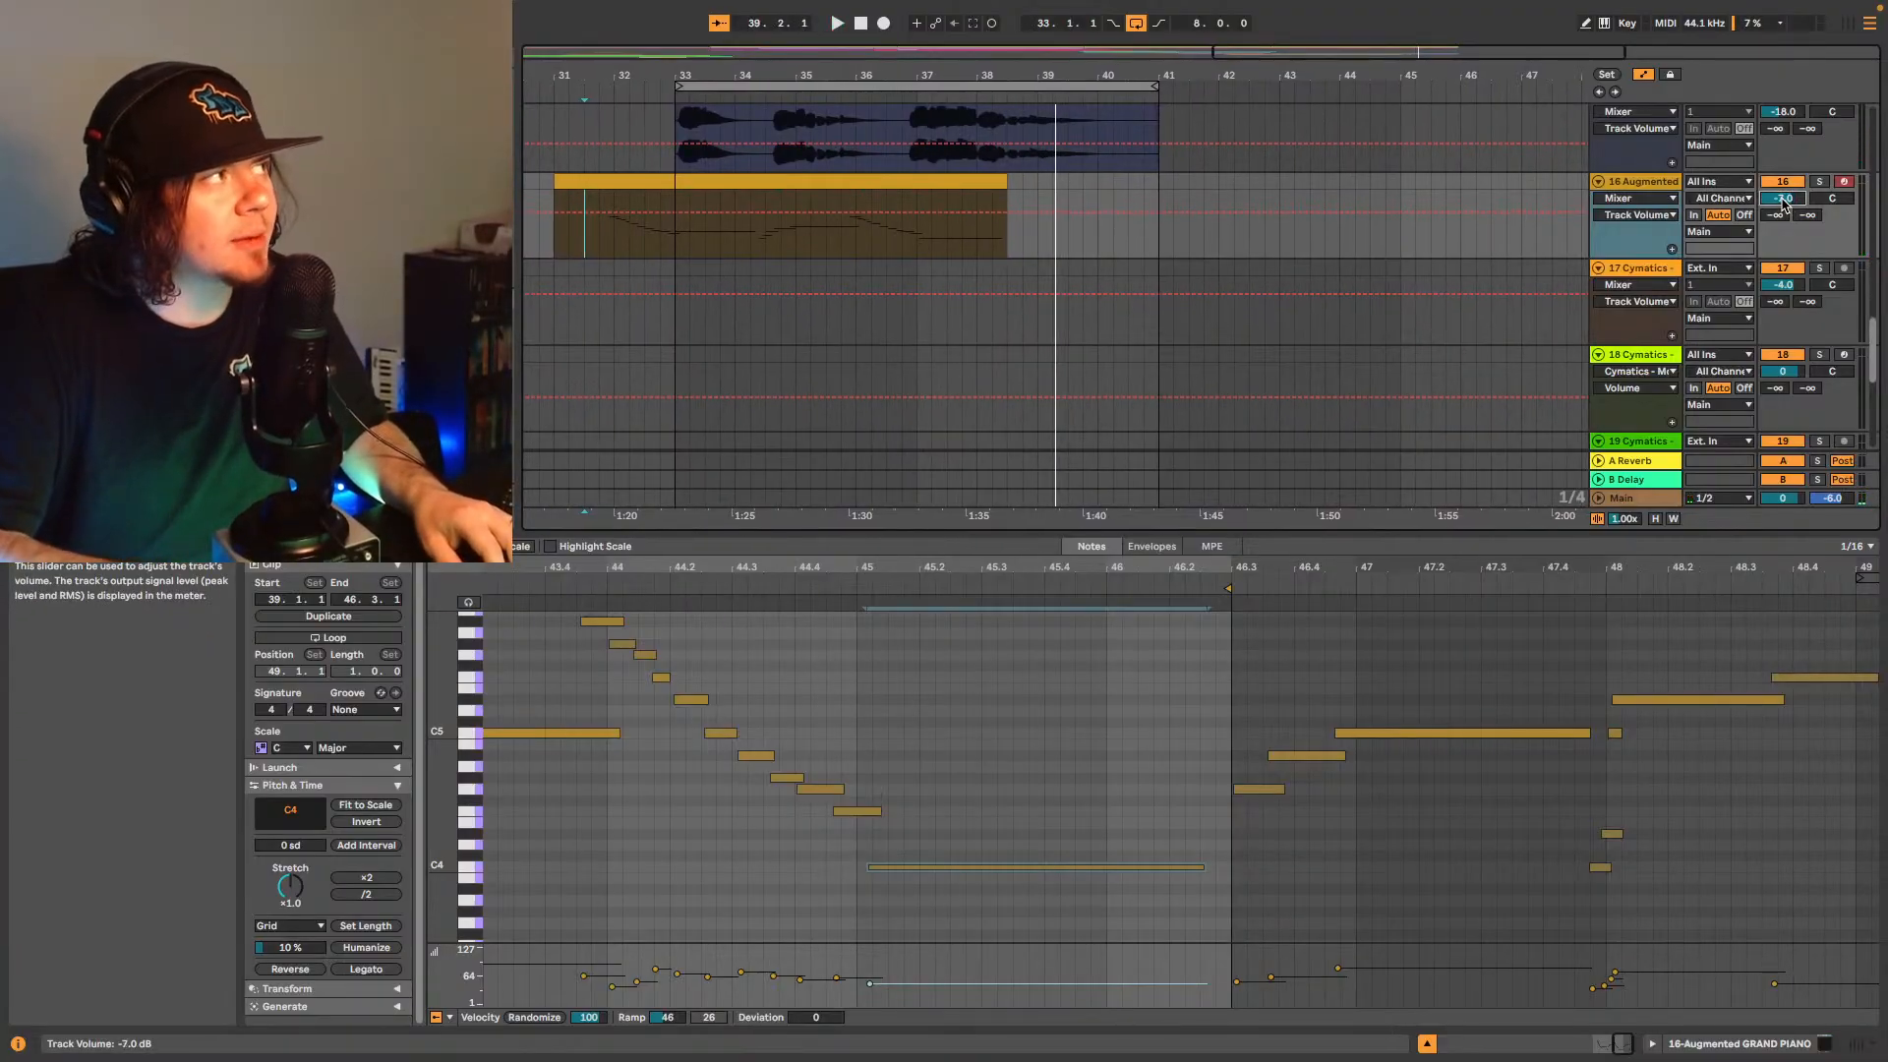
# - Play the loop and capture the newly performed piano notes as MIDI into the clip on track 16
pyautogui.press('space')
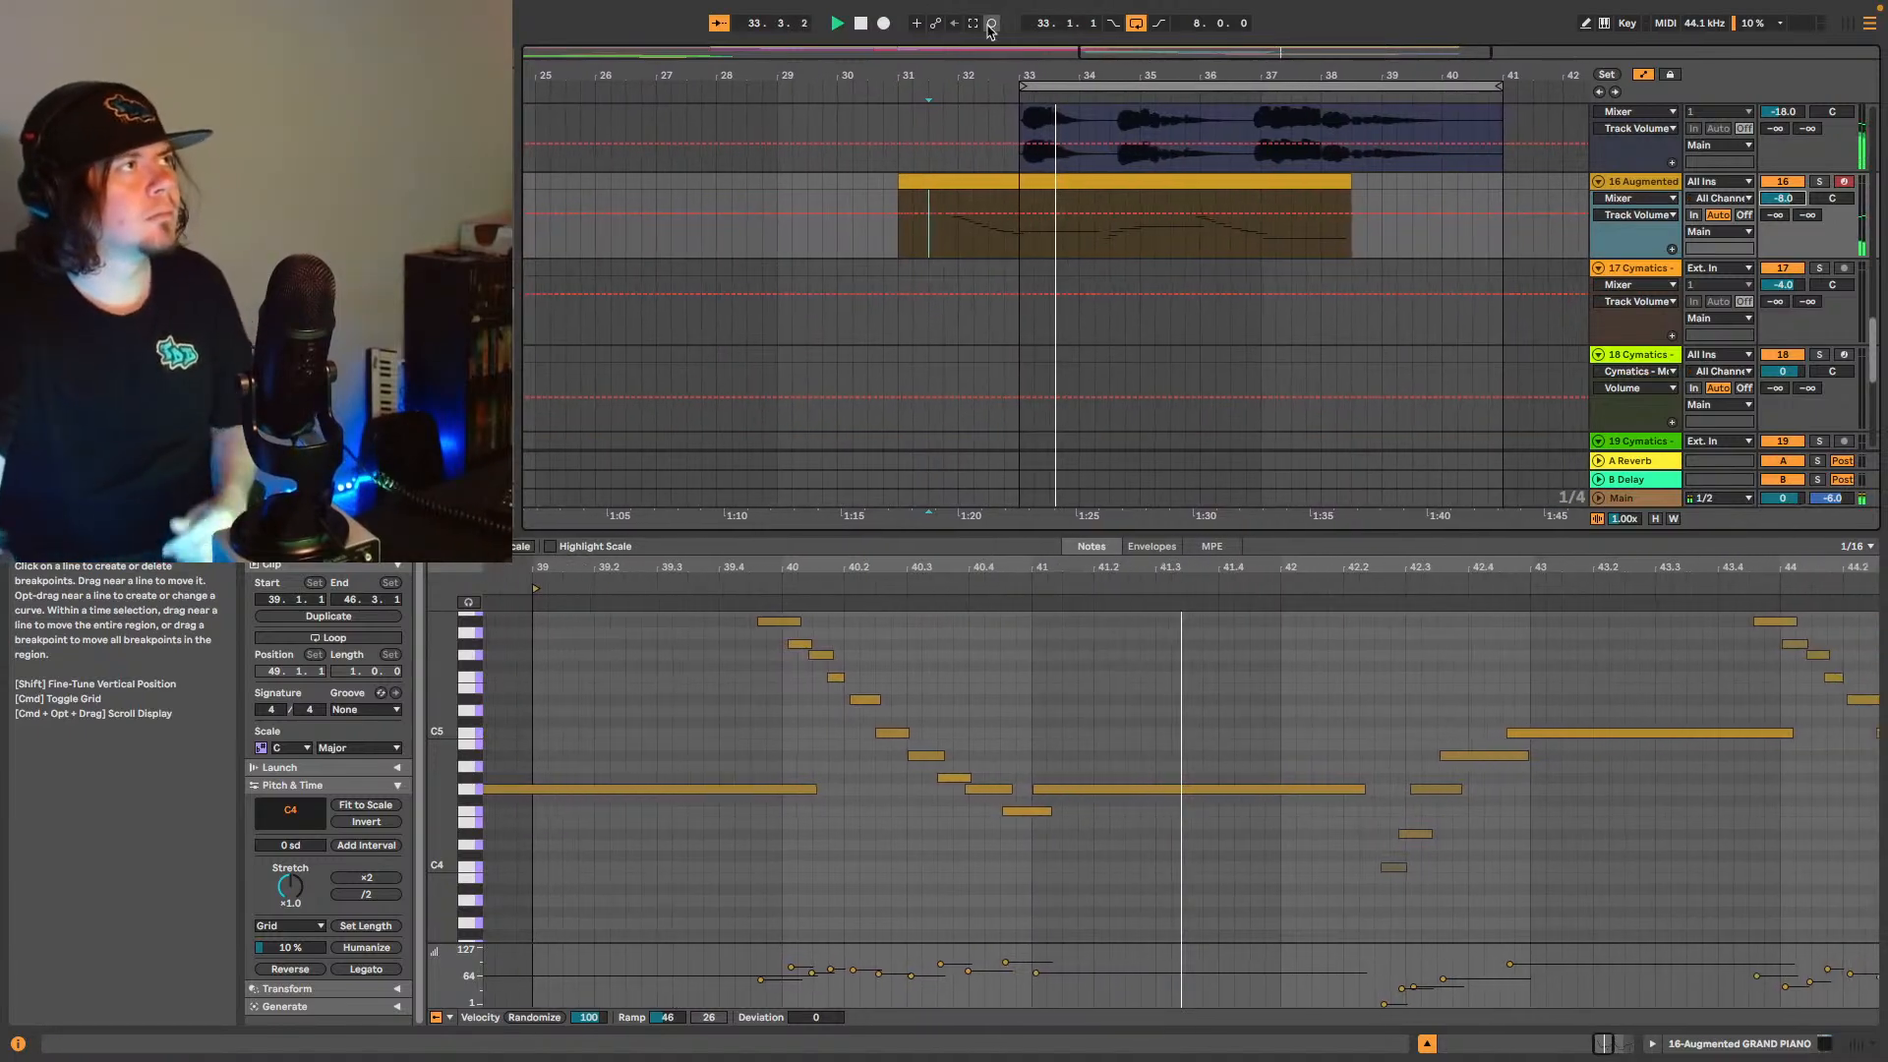
pyautogui.click(974, 25)
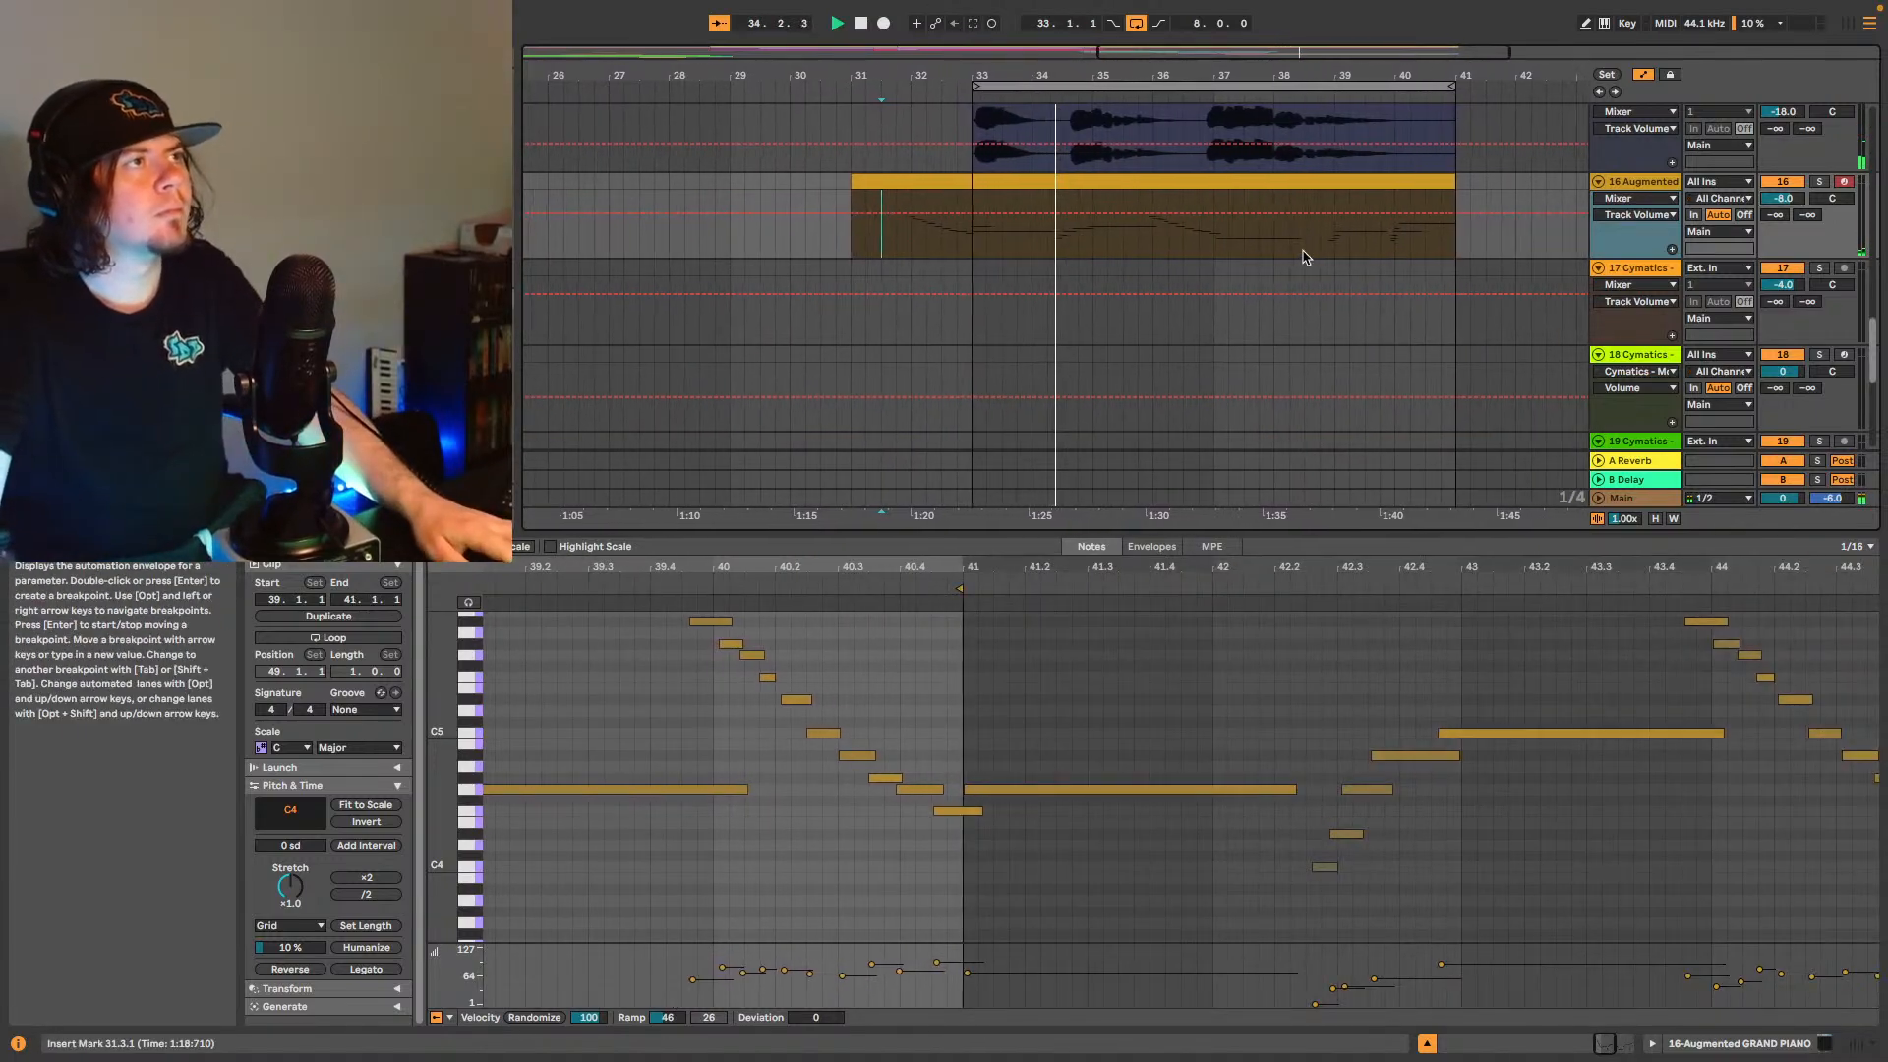
# - Audition the captured piano melody with the saxophone over bars 33 to 41 and turn off the arrangement loop
pyautogui.press('space')
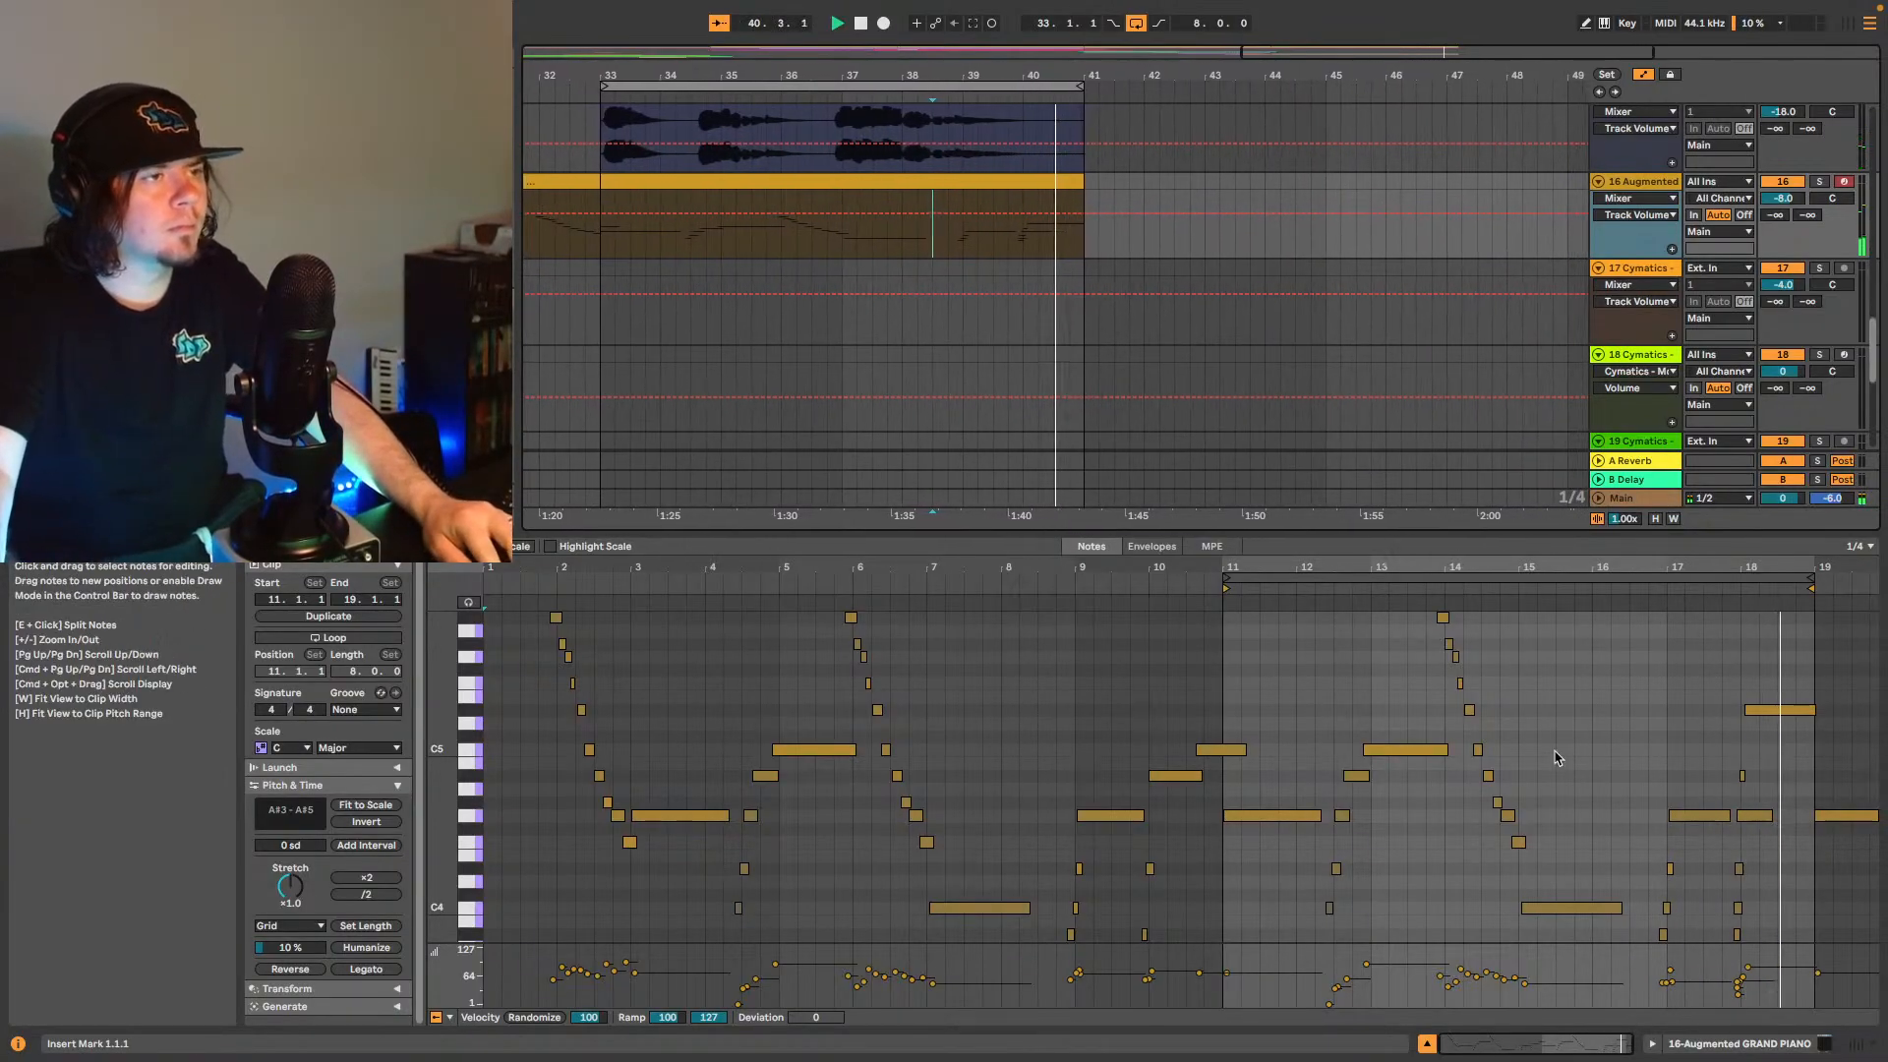
pyautogui.press('space')
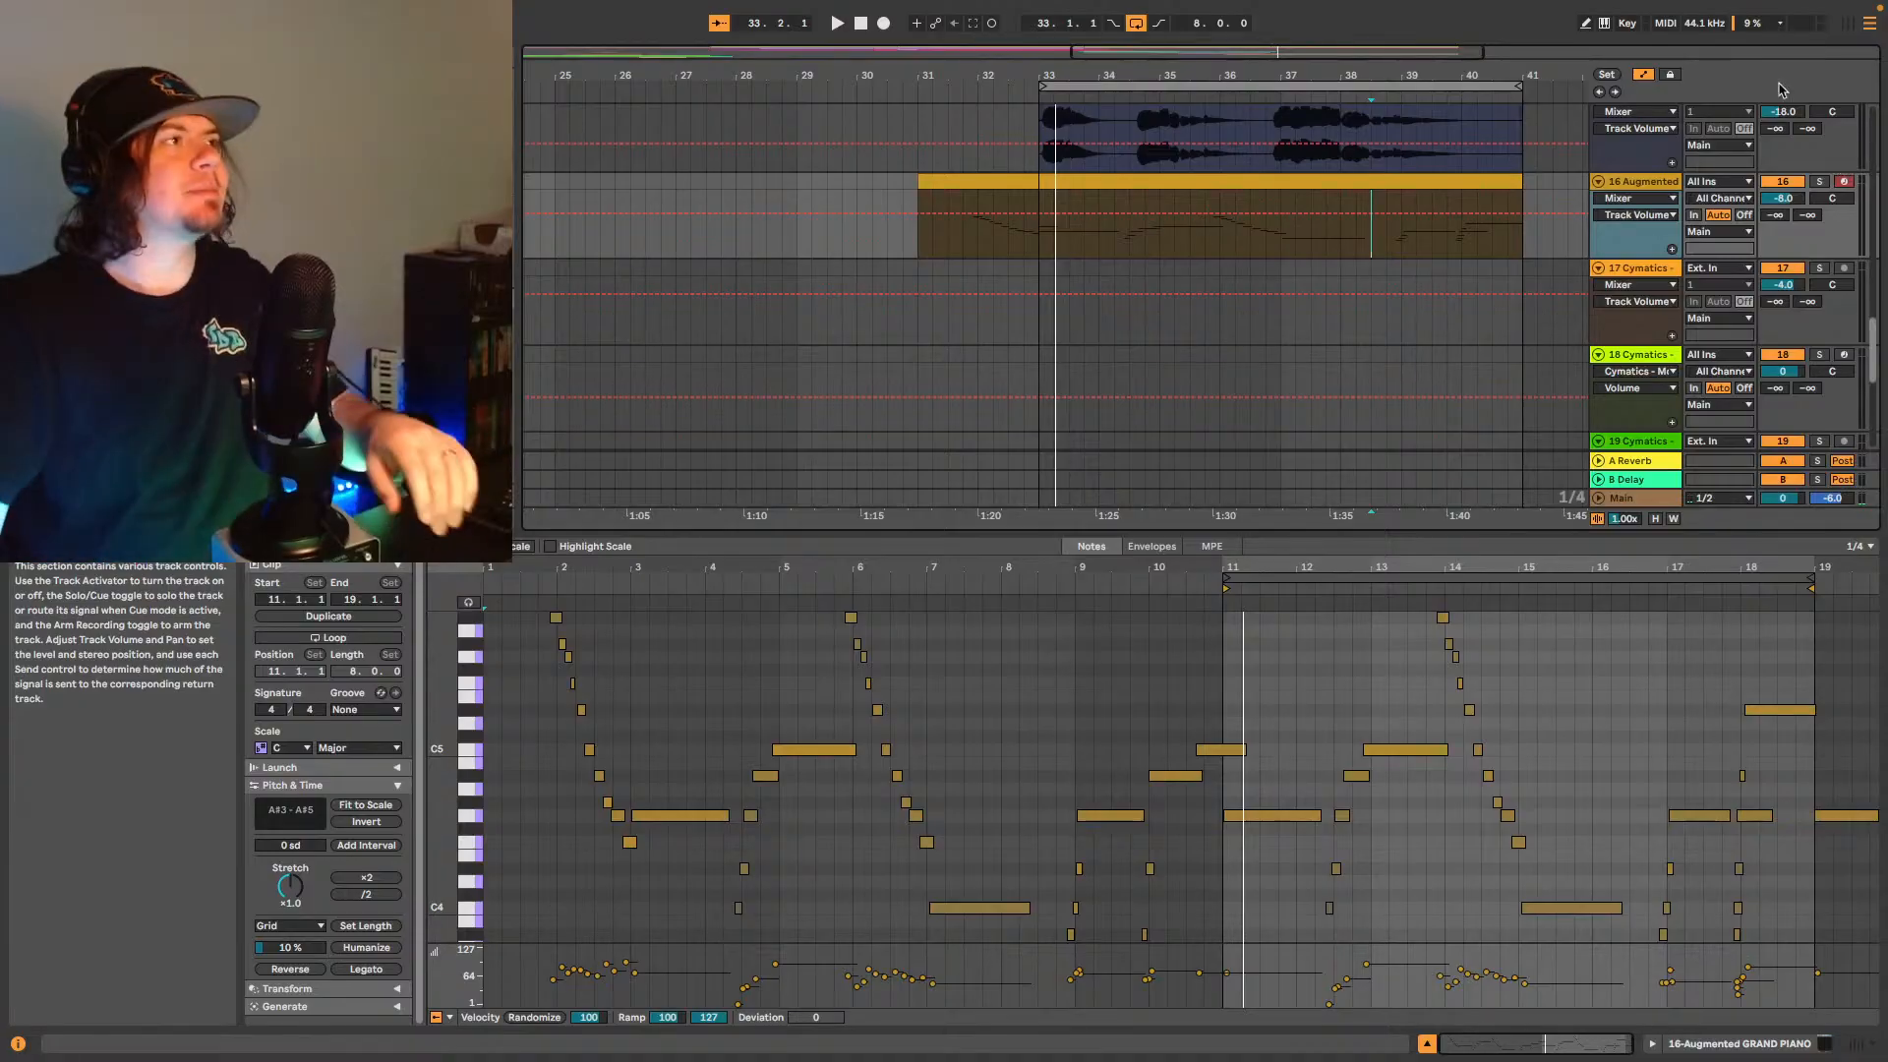
pyautogui.click(1136, 23)
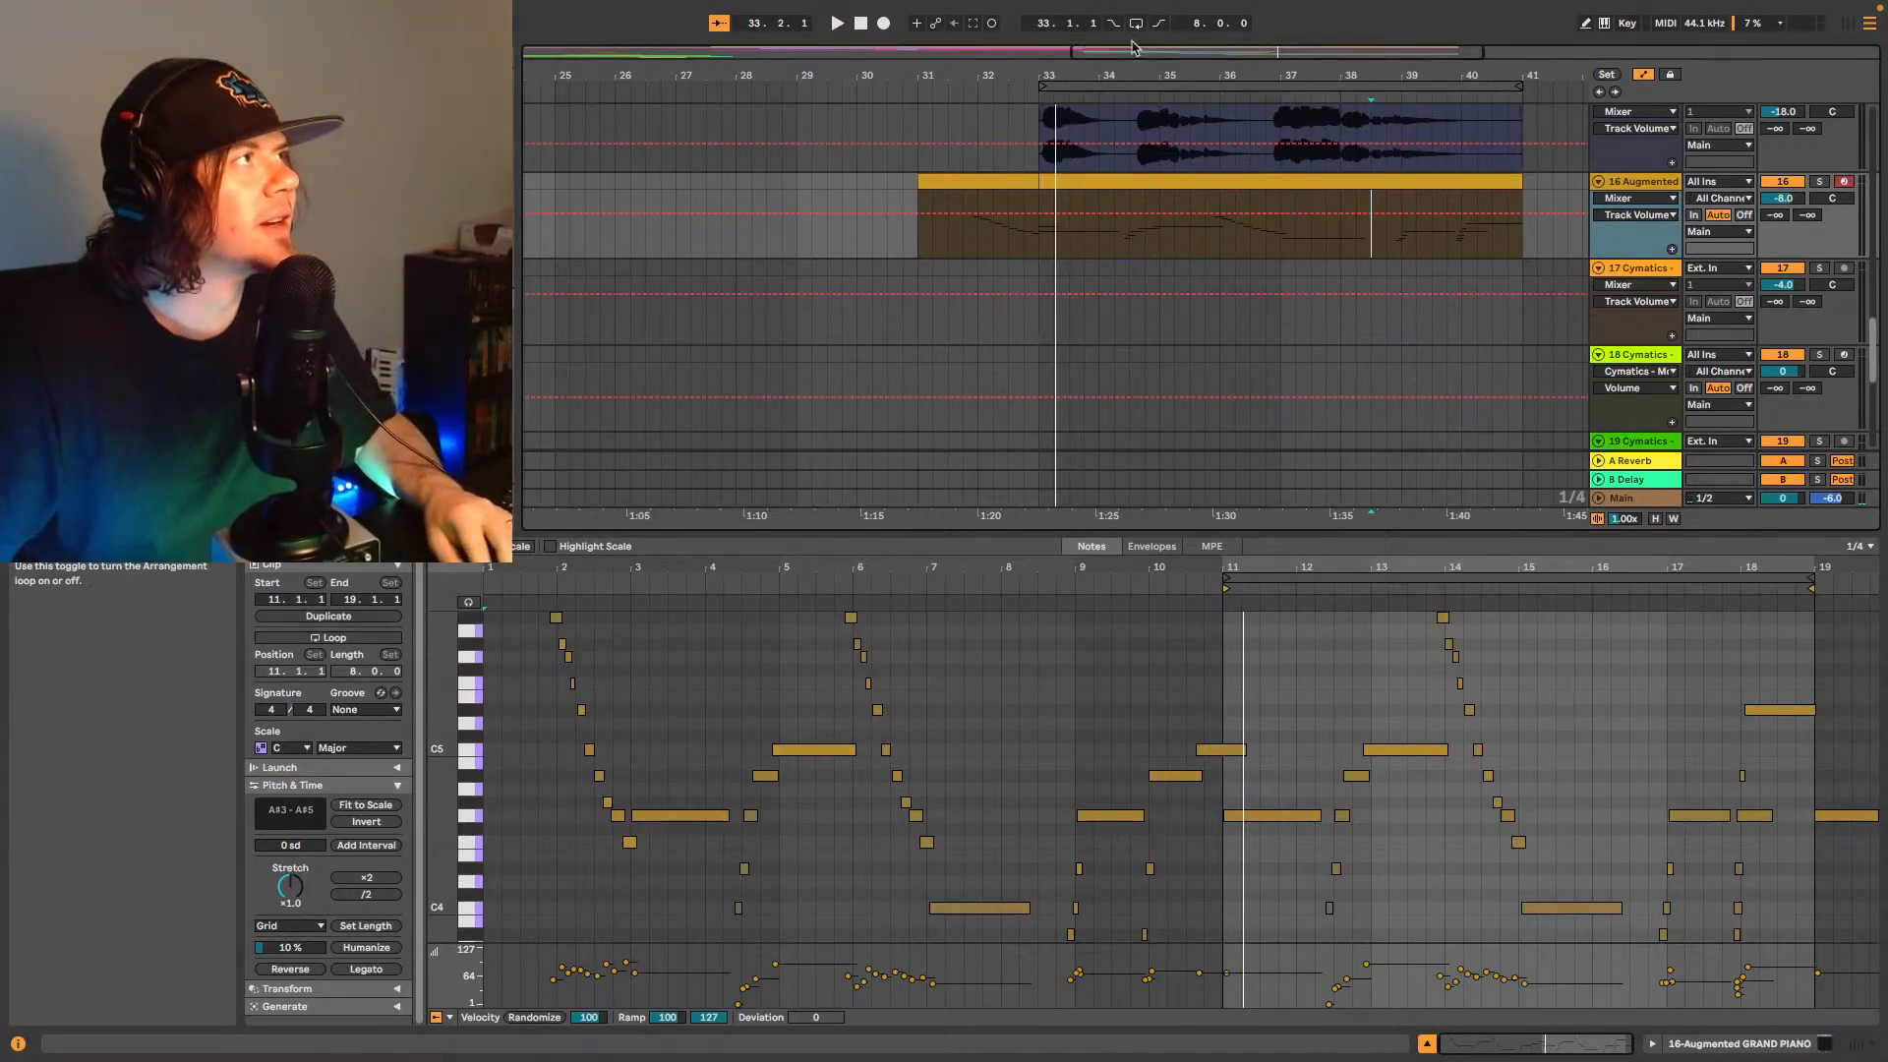
# - Shrink the clip editor and play the full arrangement from the song start into the new section around bar 36
pyautogui.doubleClick(1133, 50)
pyautogui.scroll(6, 1107, 234)
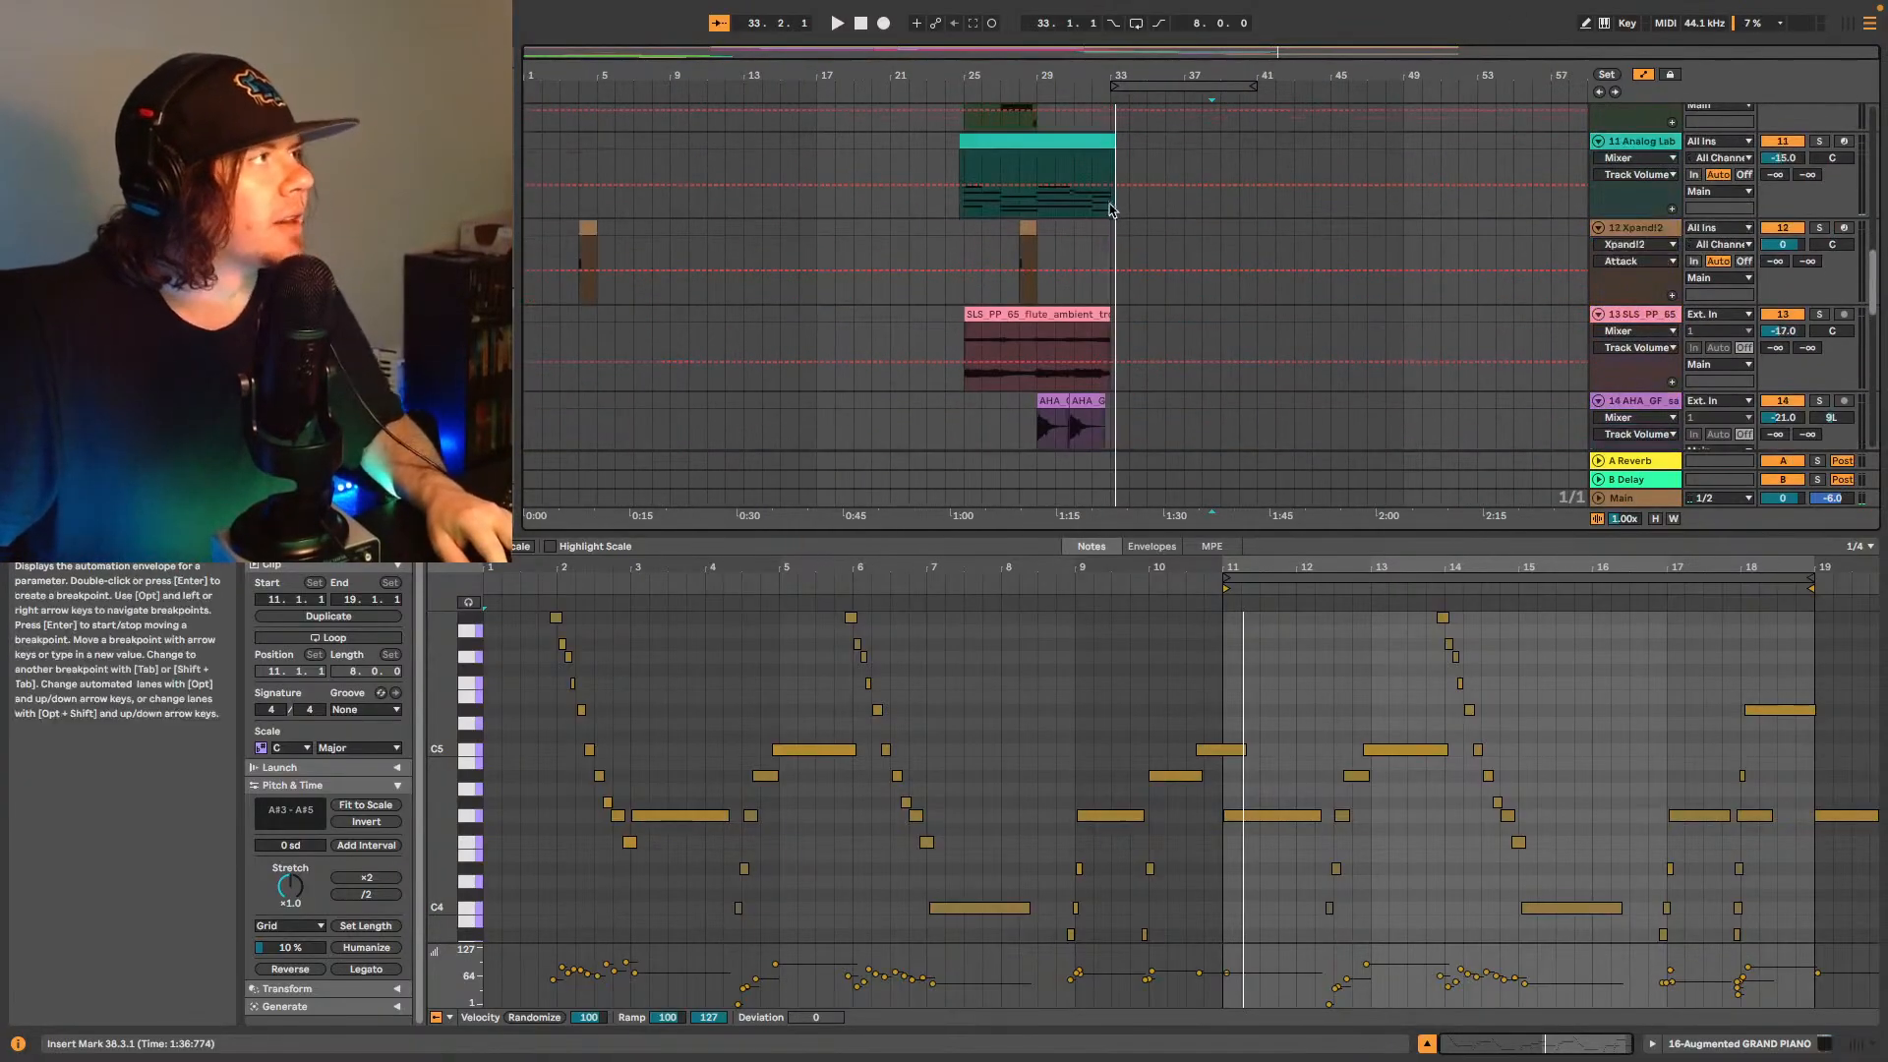
pyautogui.scroll(8, 1110, 210)
pyautogui.scroll(-8, 1279, 163)
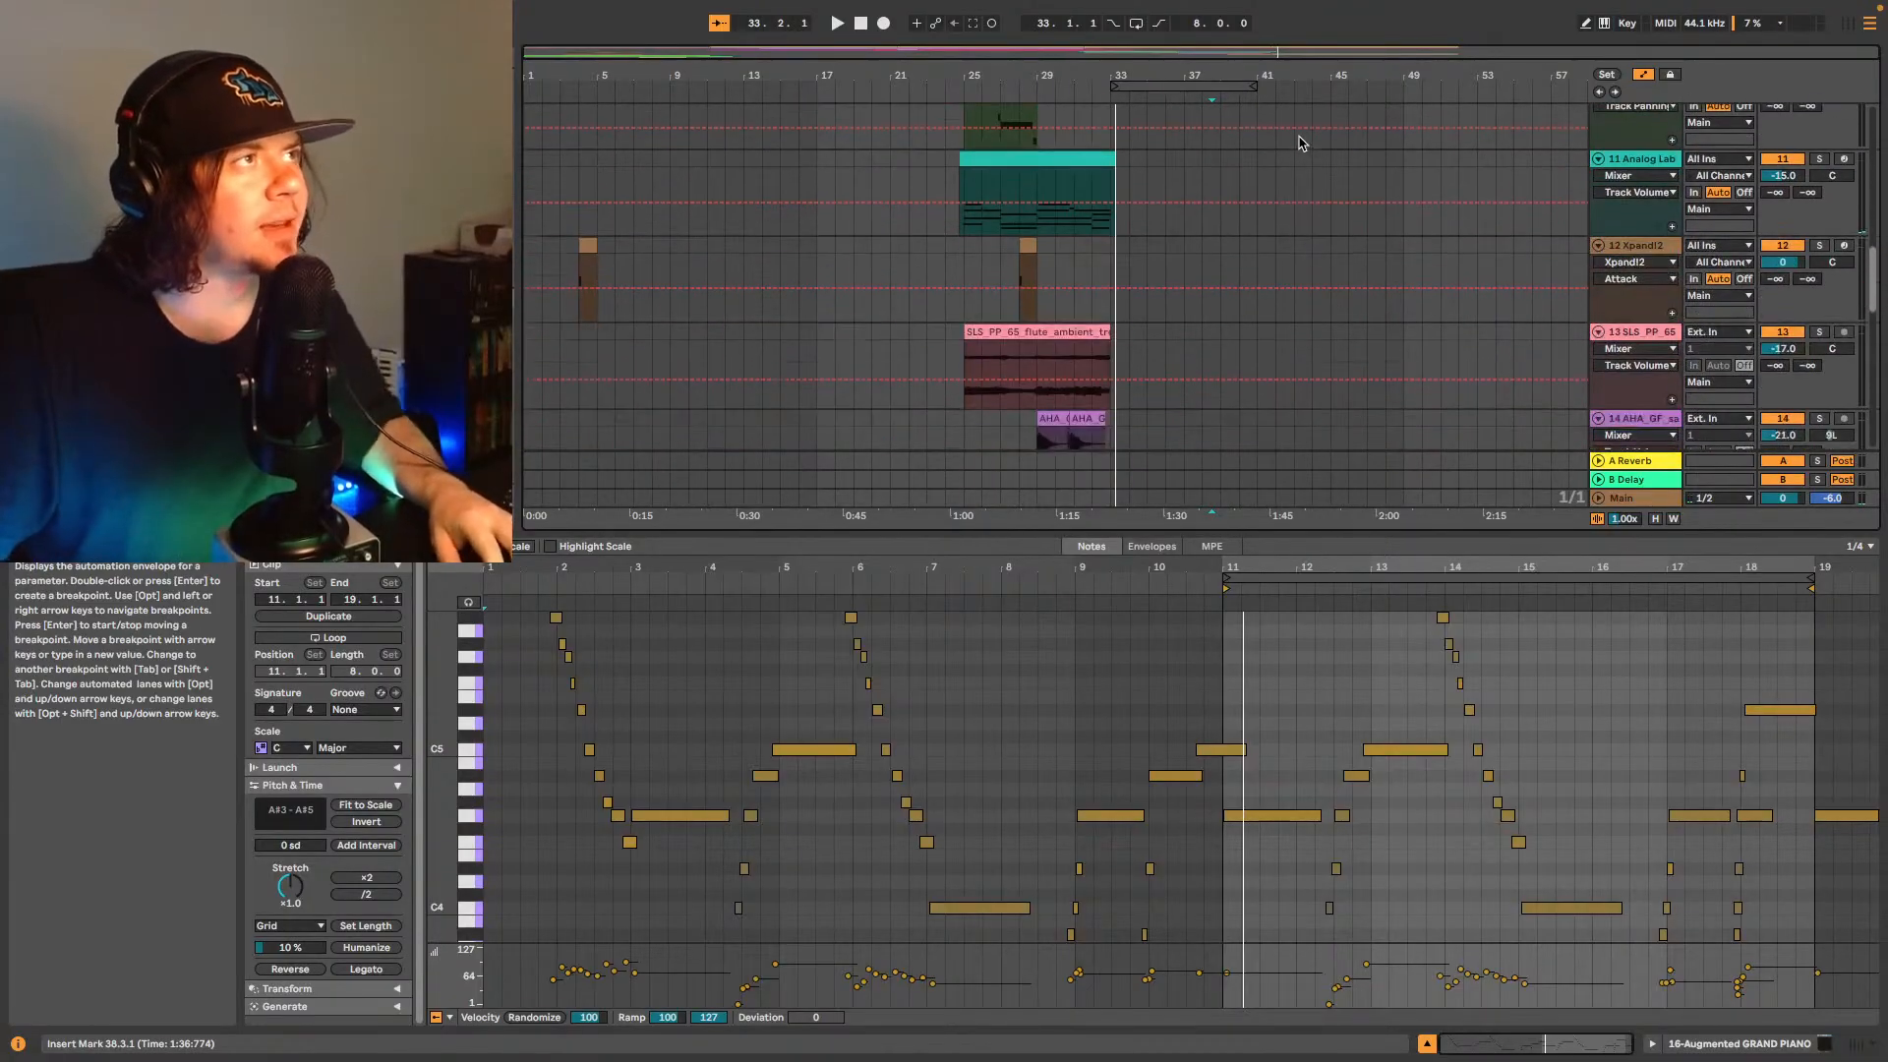
pyautogui.scroll(-2, 1298, 143)
pyautogui.moveTo(1425, 537); pyautogui.dragTo(1433, 839)
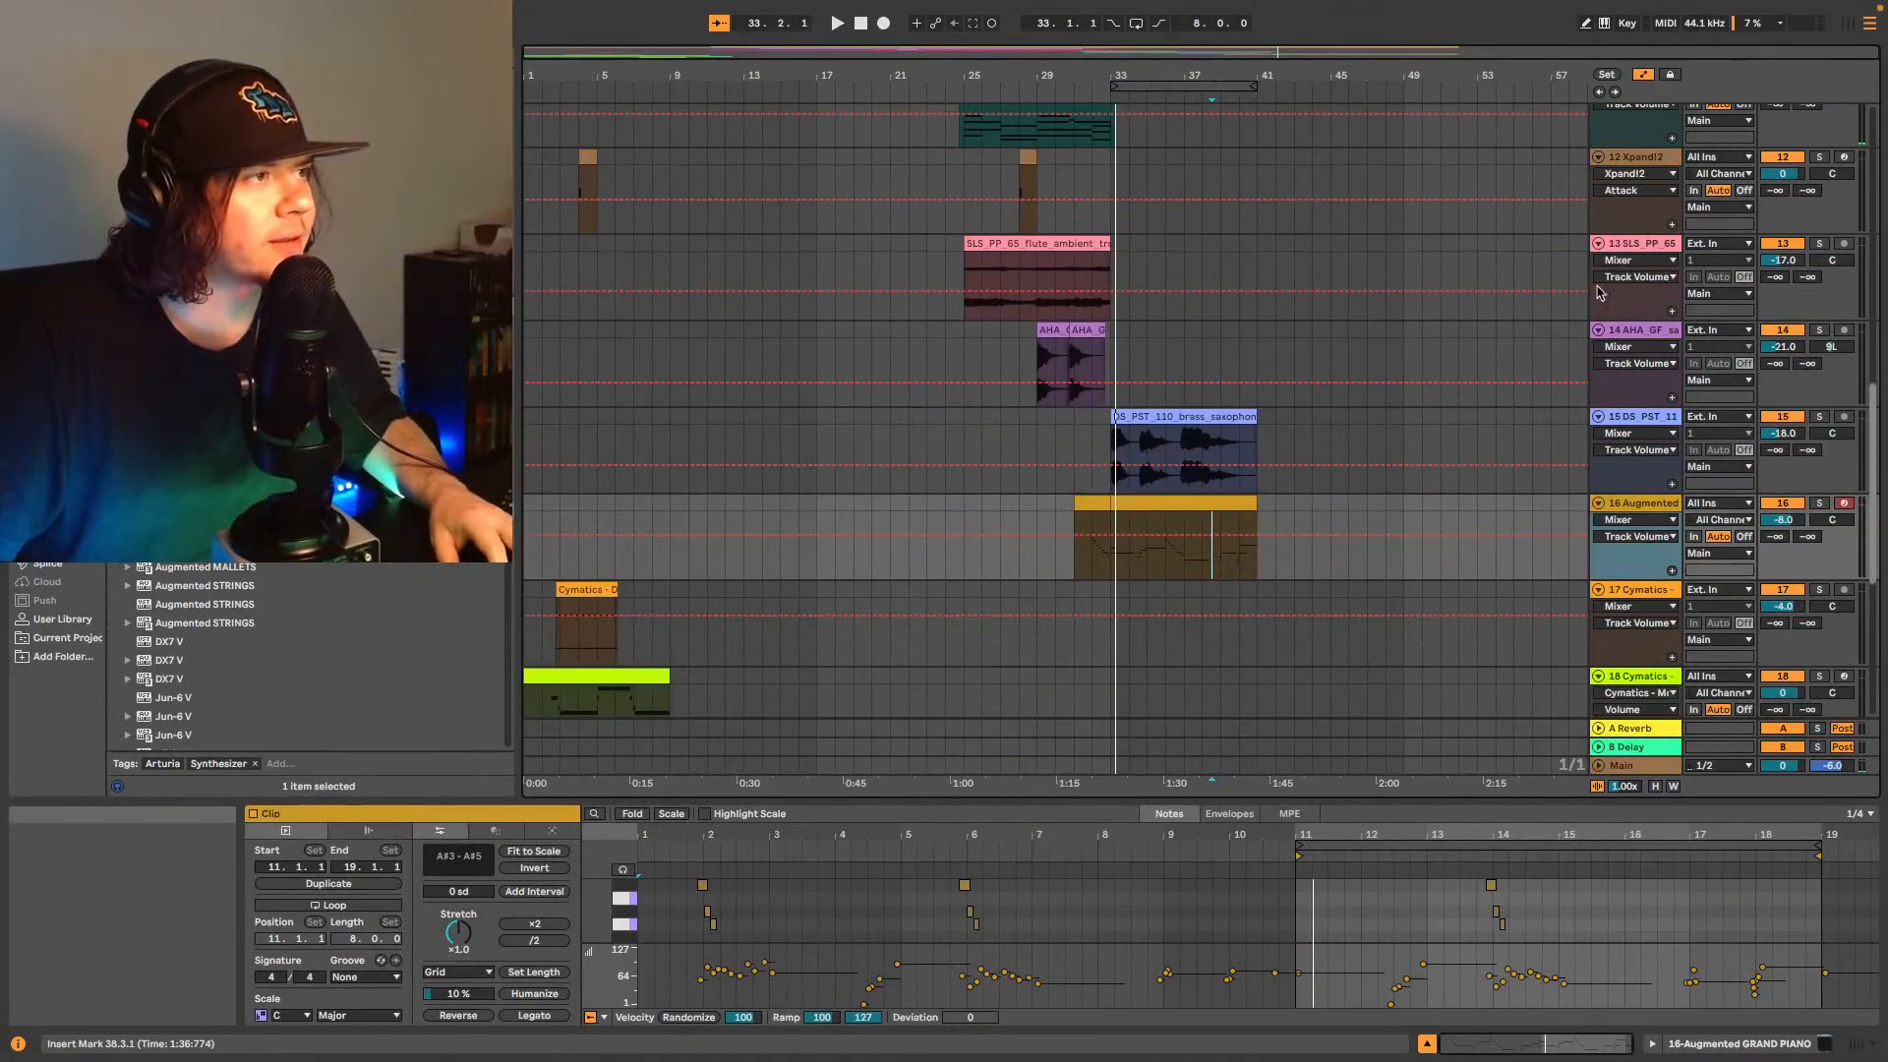
pyautogui.scroll(-4, 1600, 291)
pyautogui.click(1603, 92)
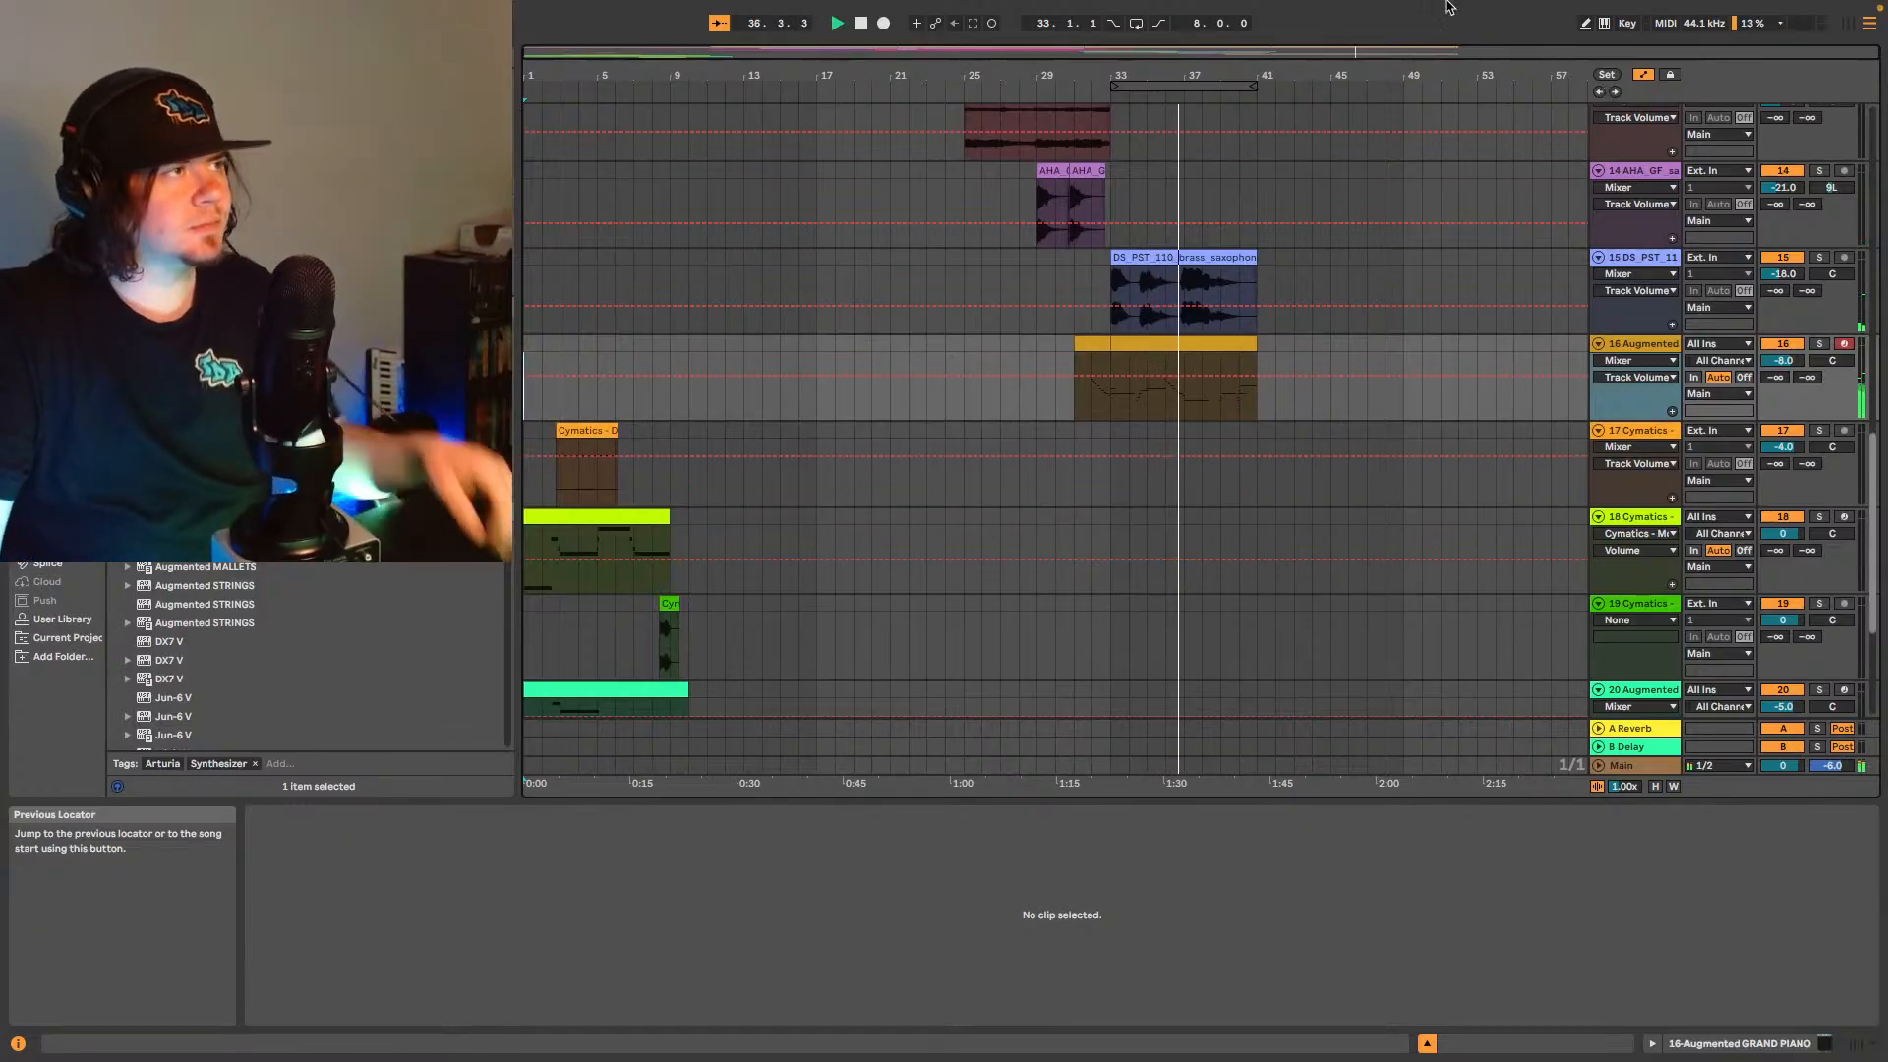
pyautogui.press('space')
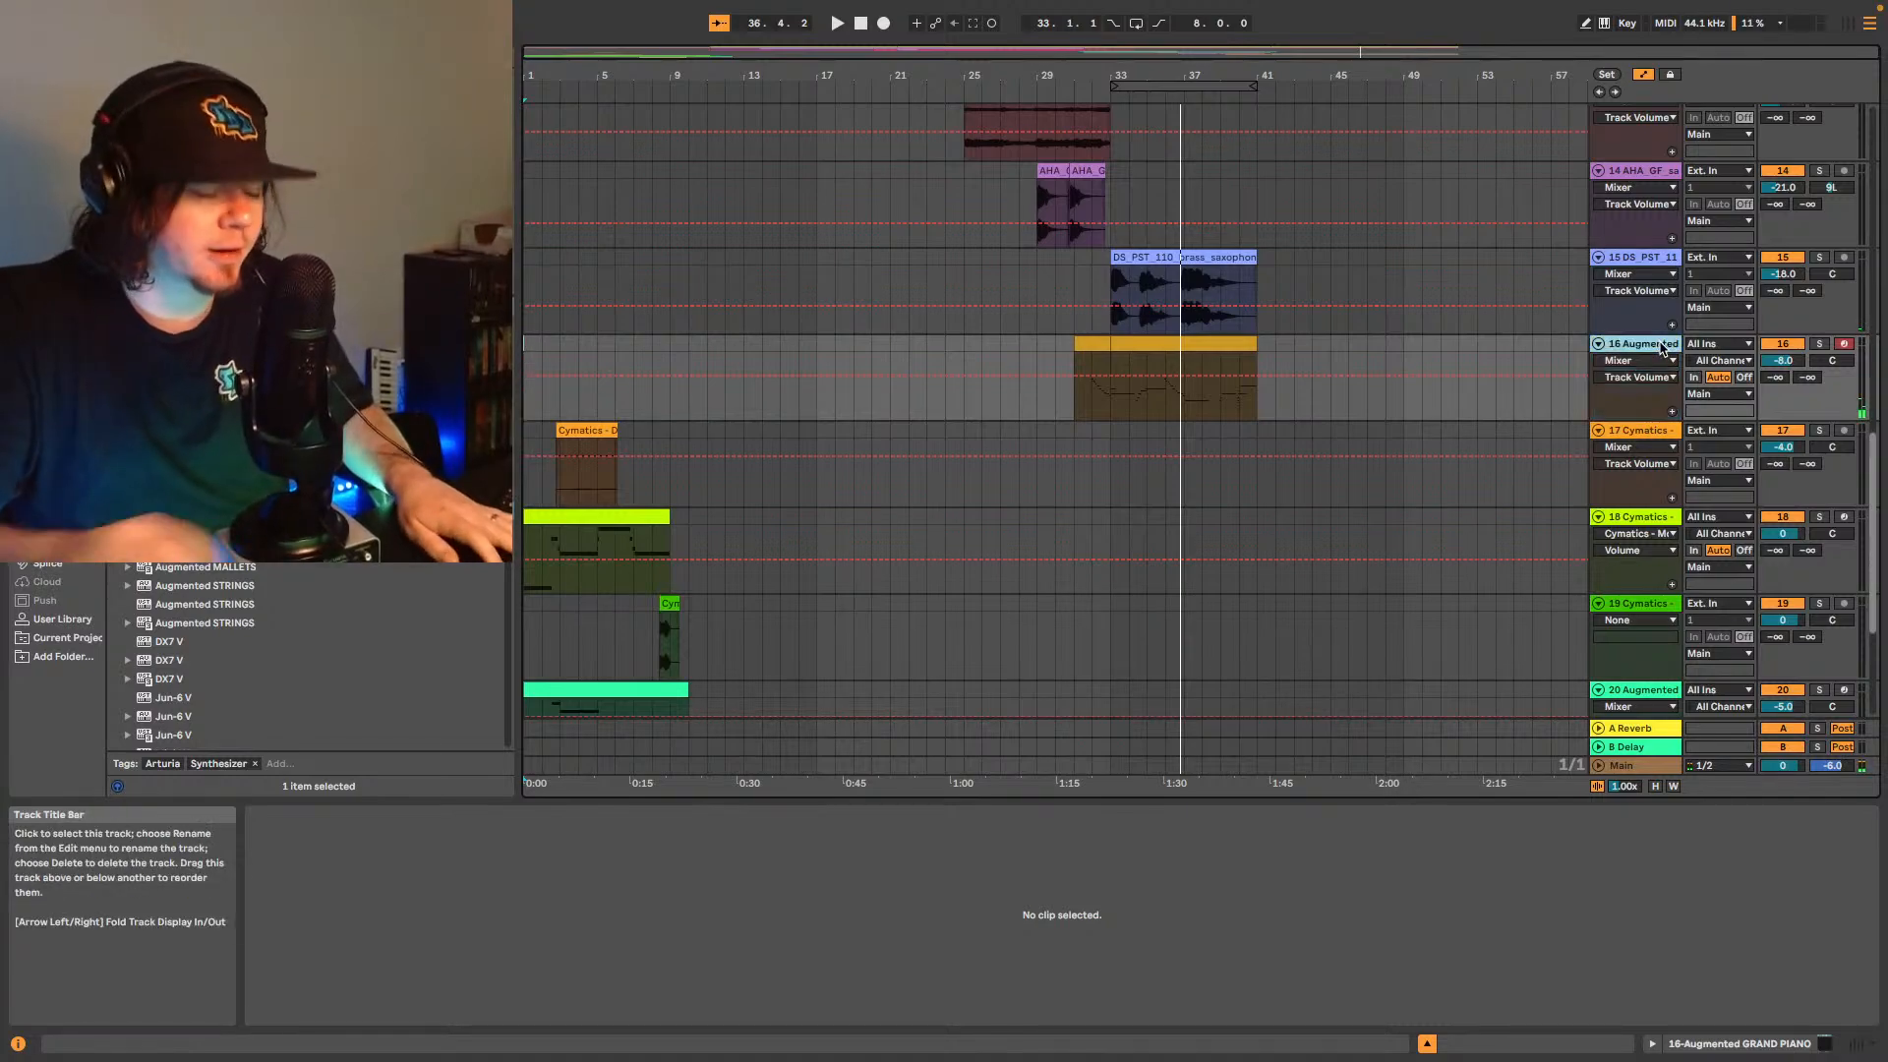
# - Add a MIDI track below the Augmented Grand Piano track and load the LABS instrument onto it
pyautogui.hotkey('ctrl', 'shift', 't')
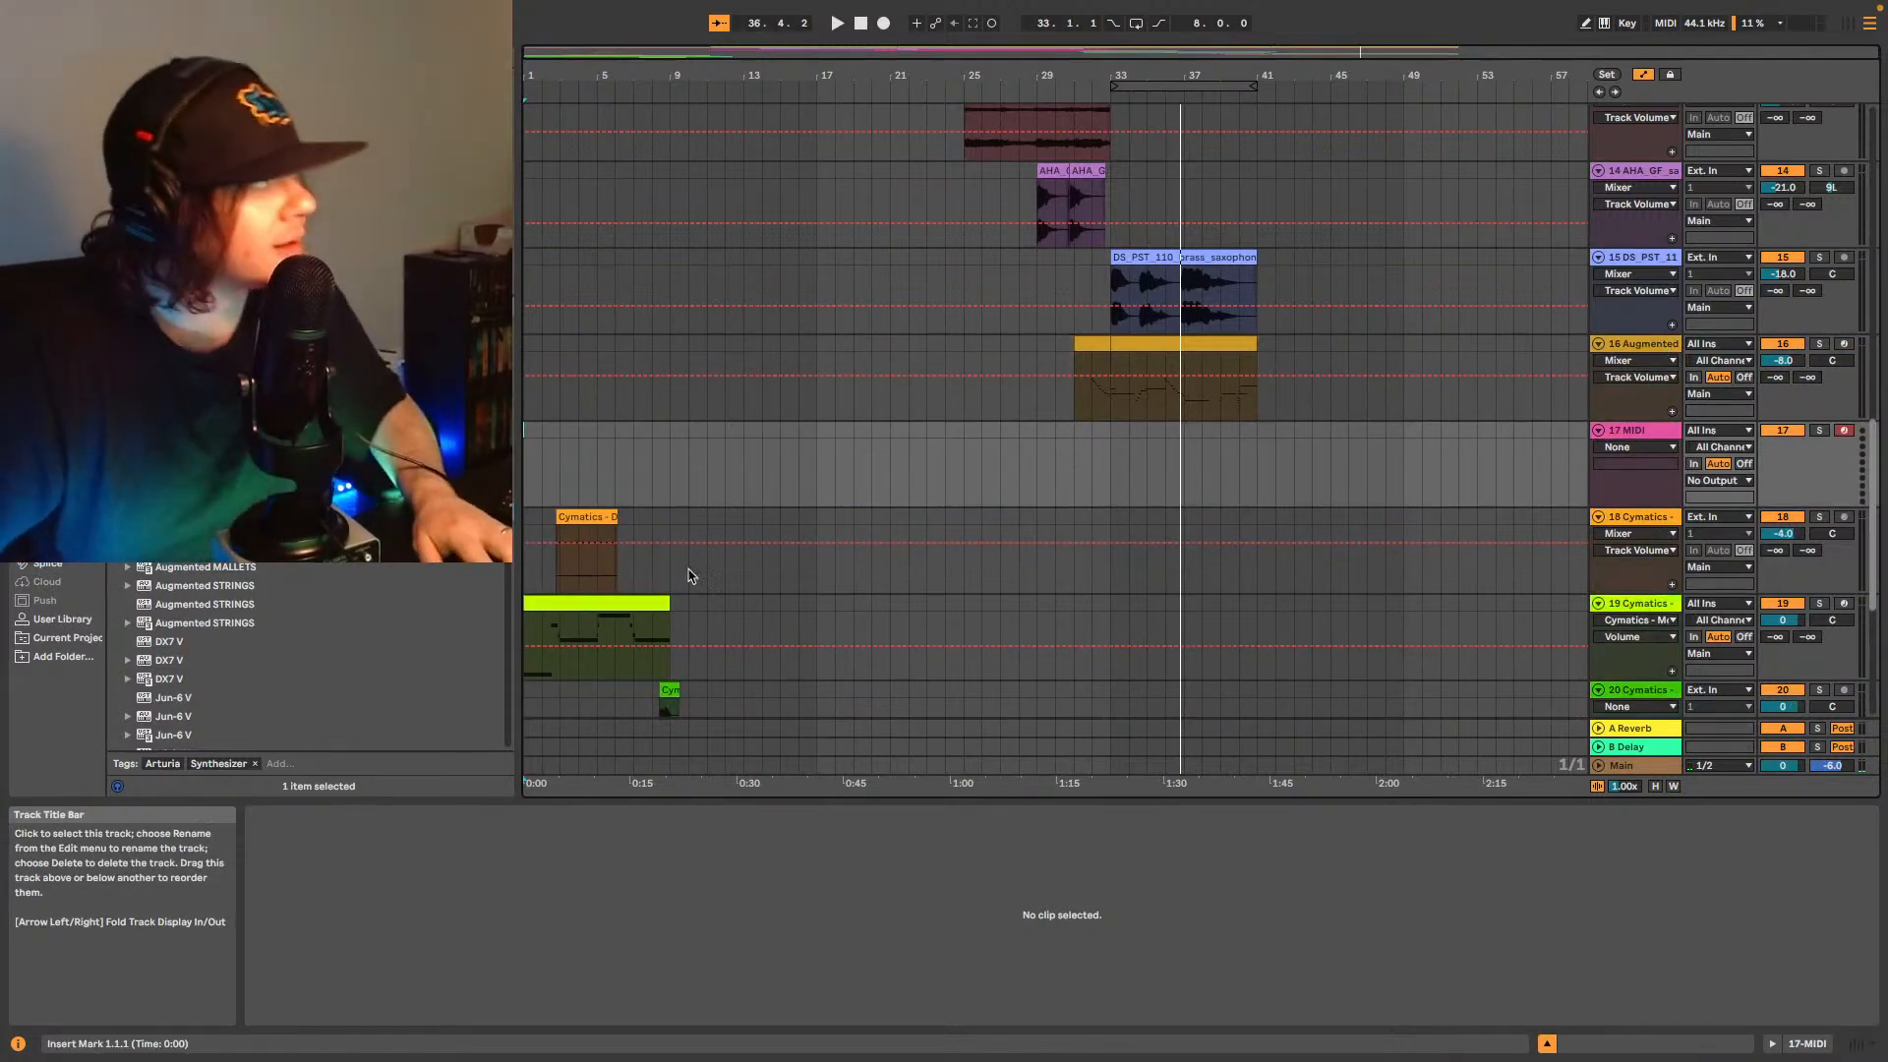
pyautogui.hotkey('ctrl', 'f')
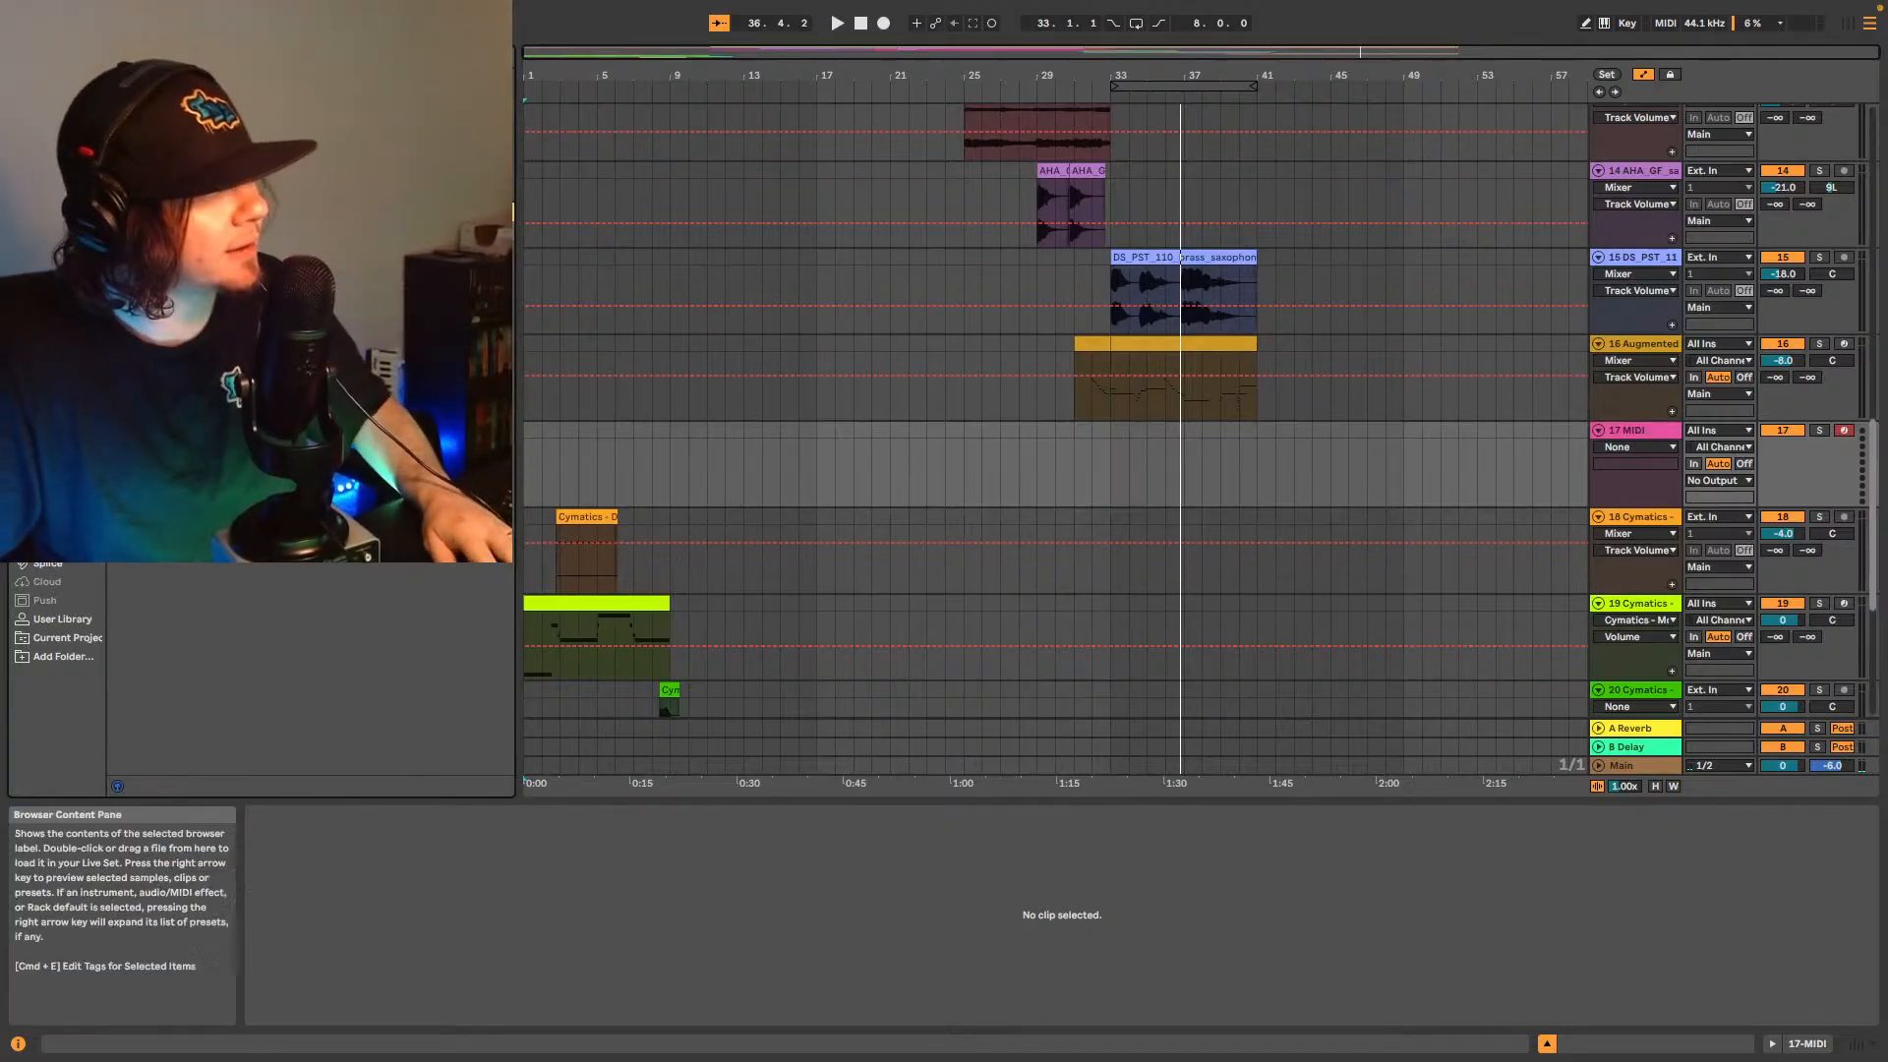
pyautogui.moveTo(295, 295); pyautogui.dragTo(1210, 459)
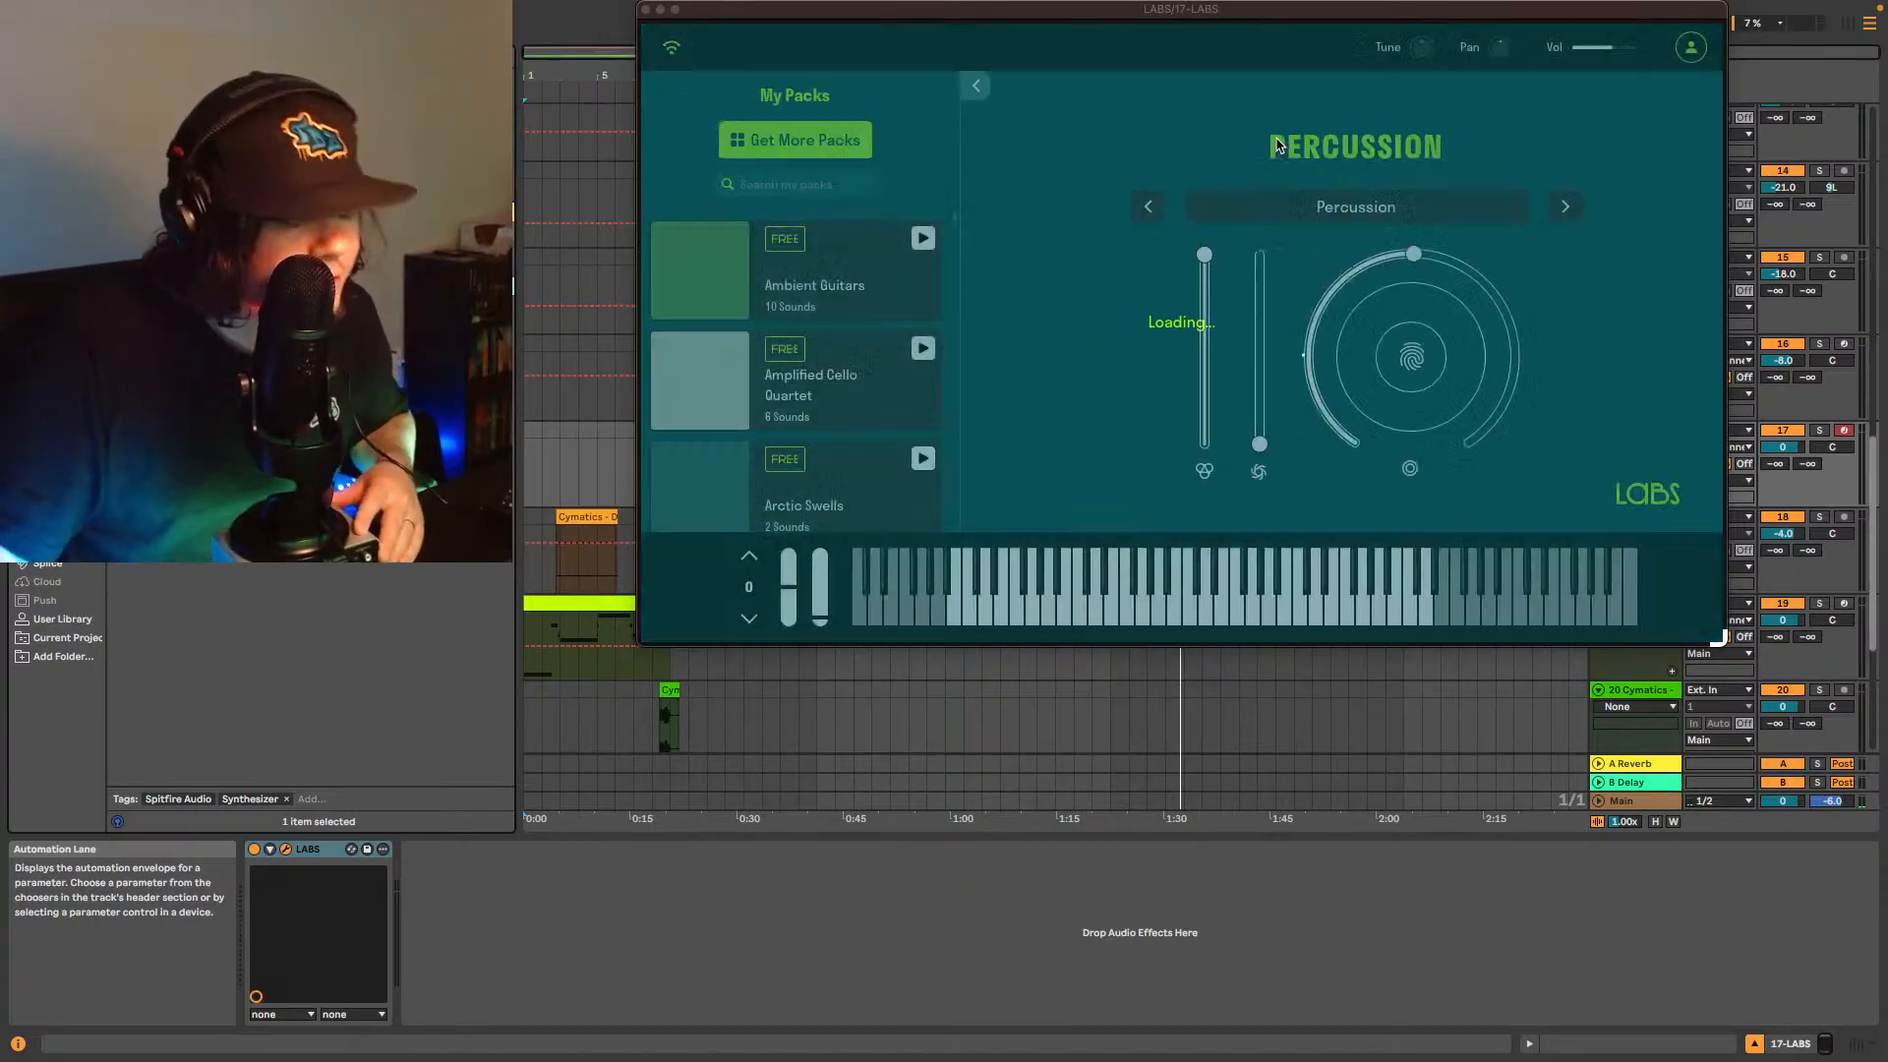
# - Open the Choir pack among the LABS sound packs and close the instrument window
pyautogui.scroll(-5, 844, 357)
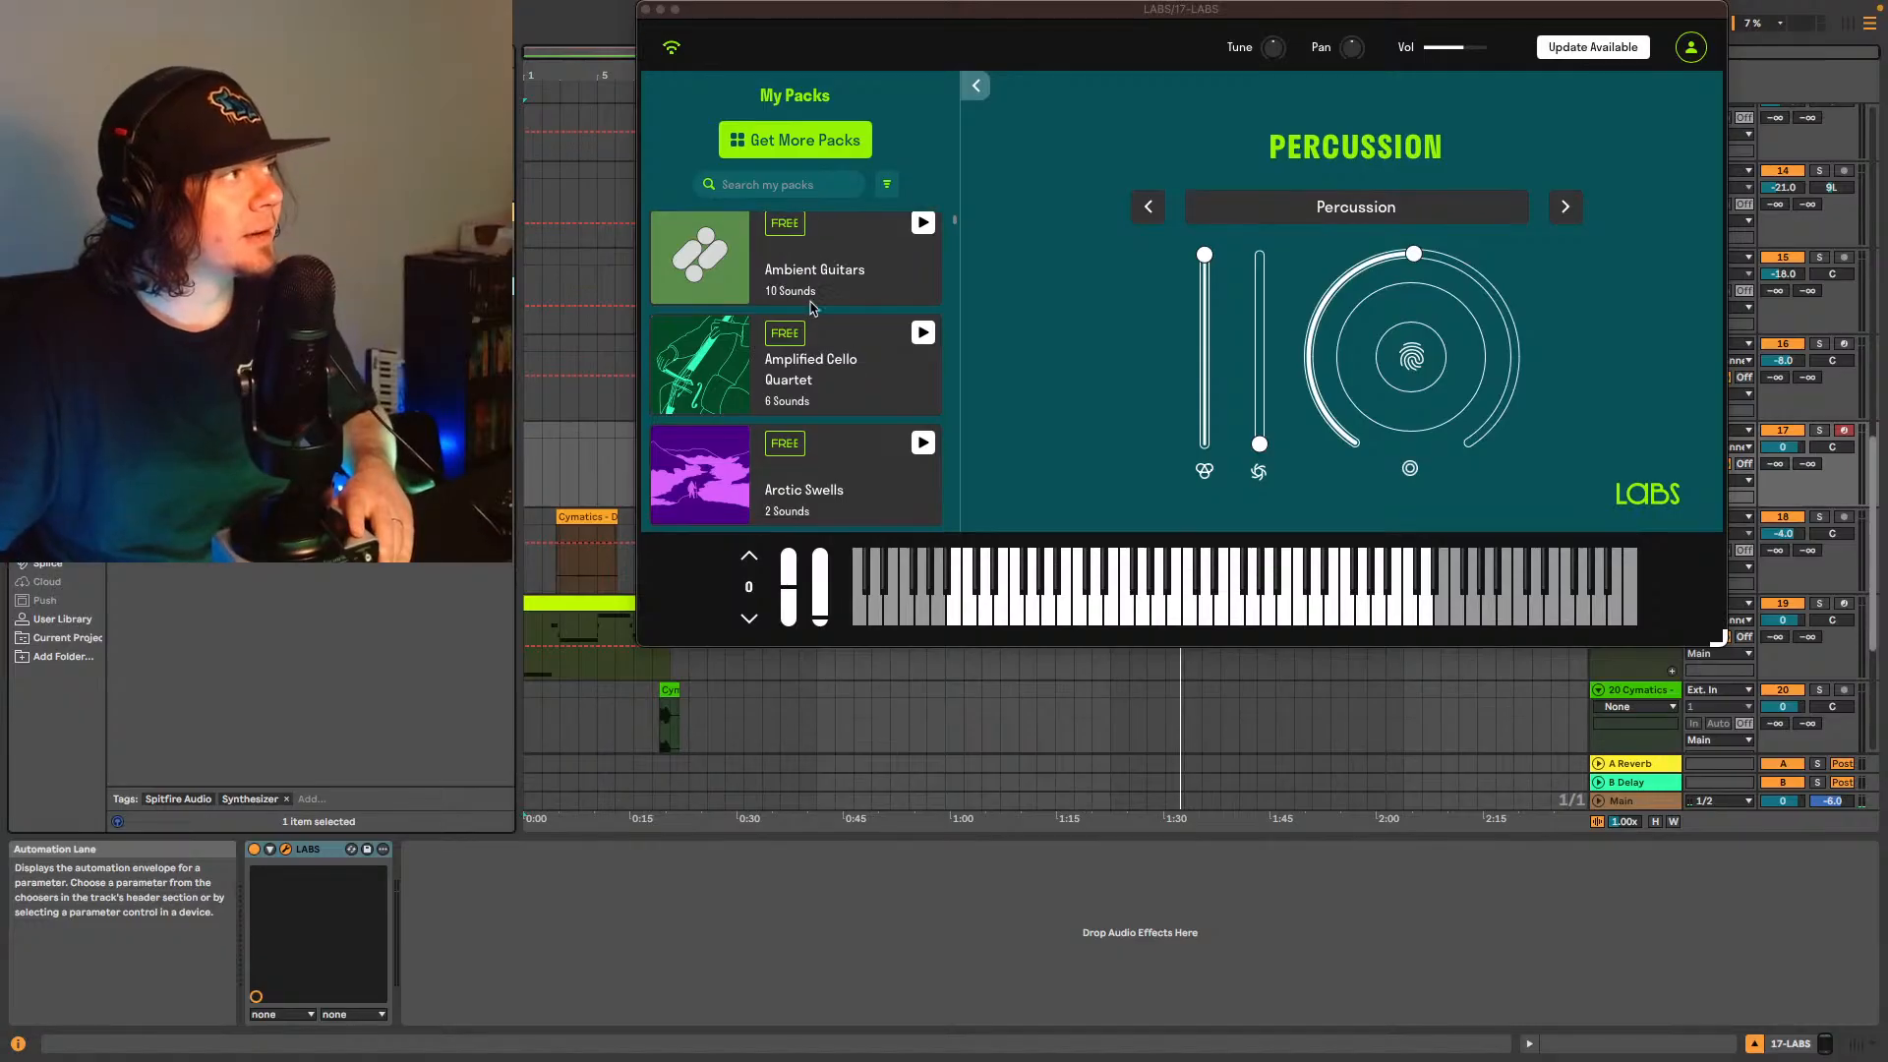
pyautogui.scroll(-5, 777, 391)
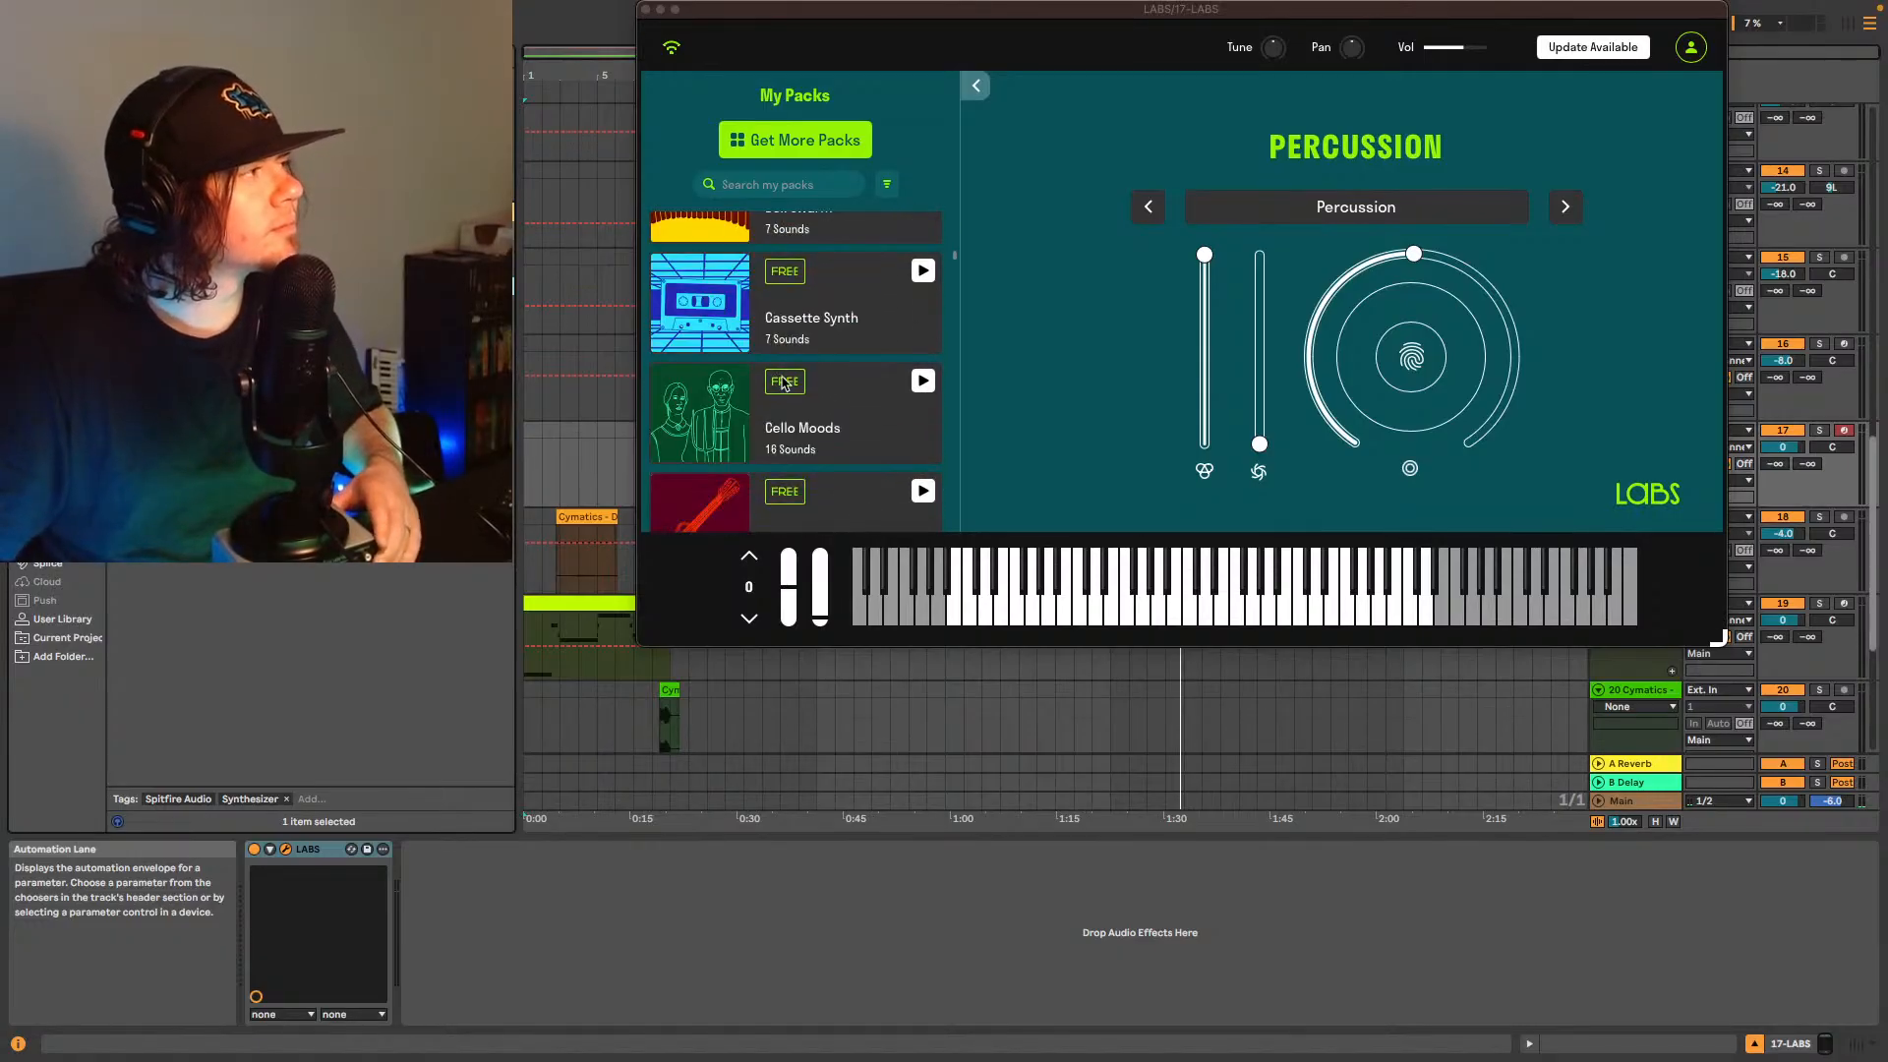
pyautogui.scroll(-3, 852, 366)
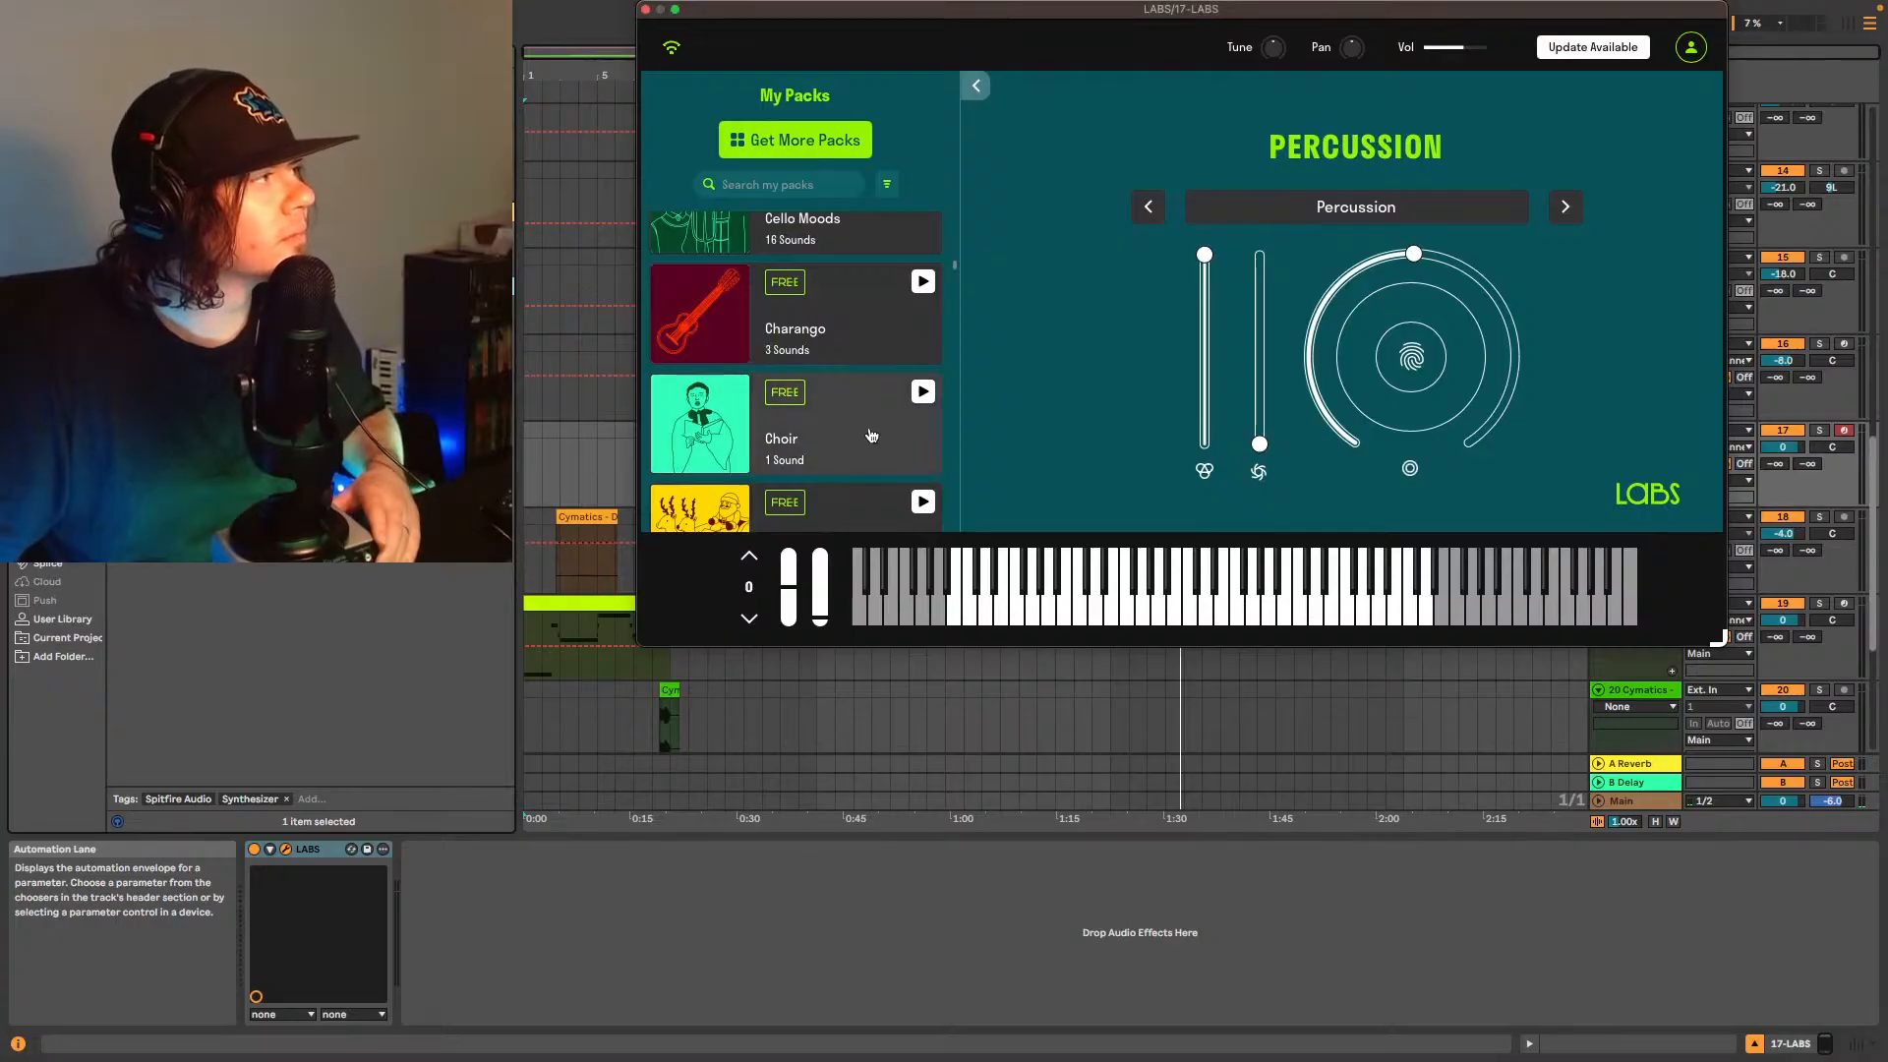
pyautogui.click(870, 435)
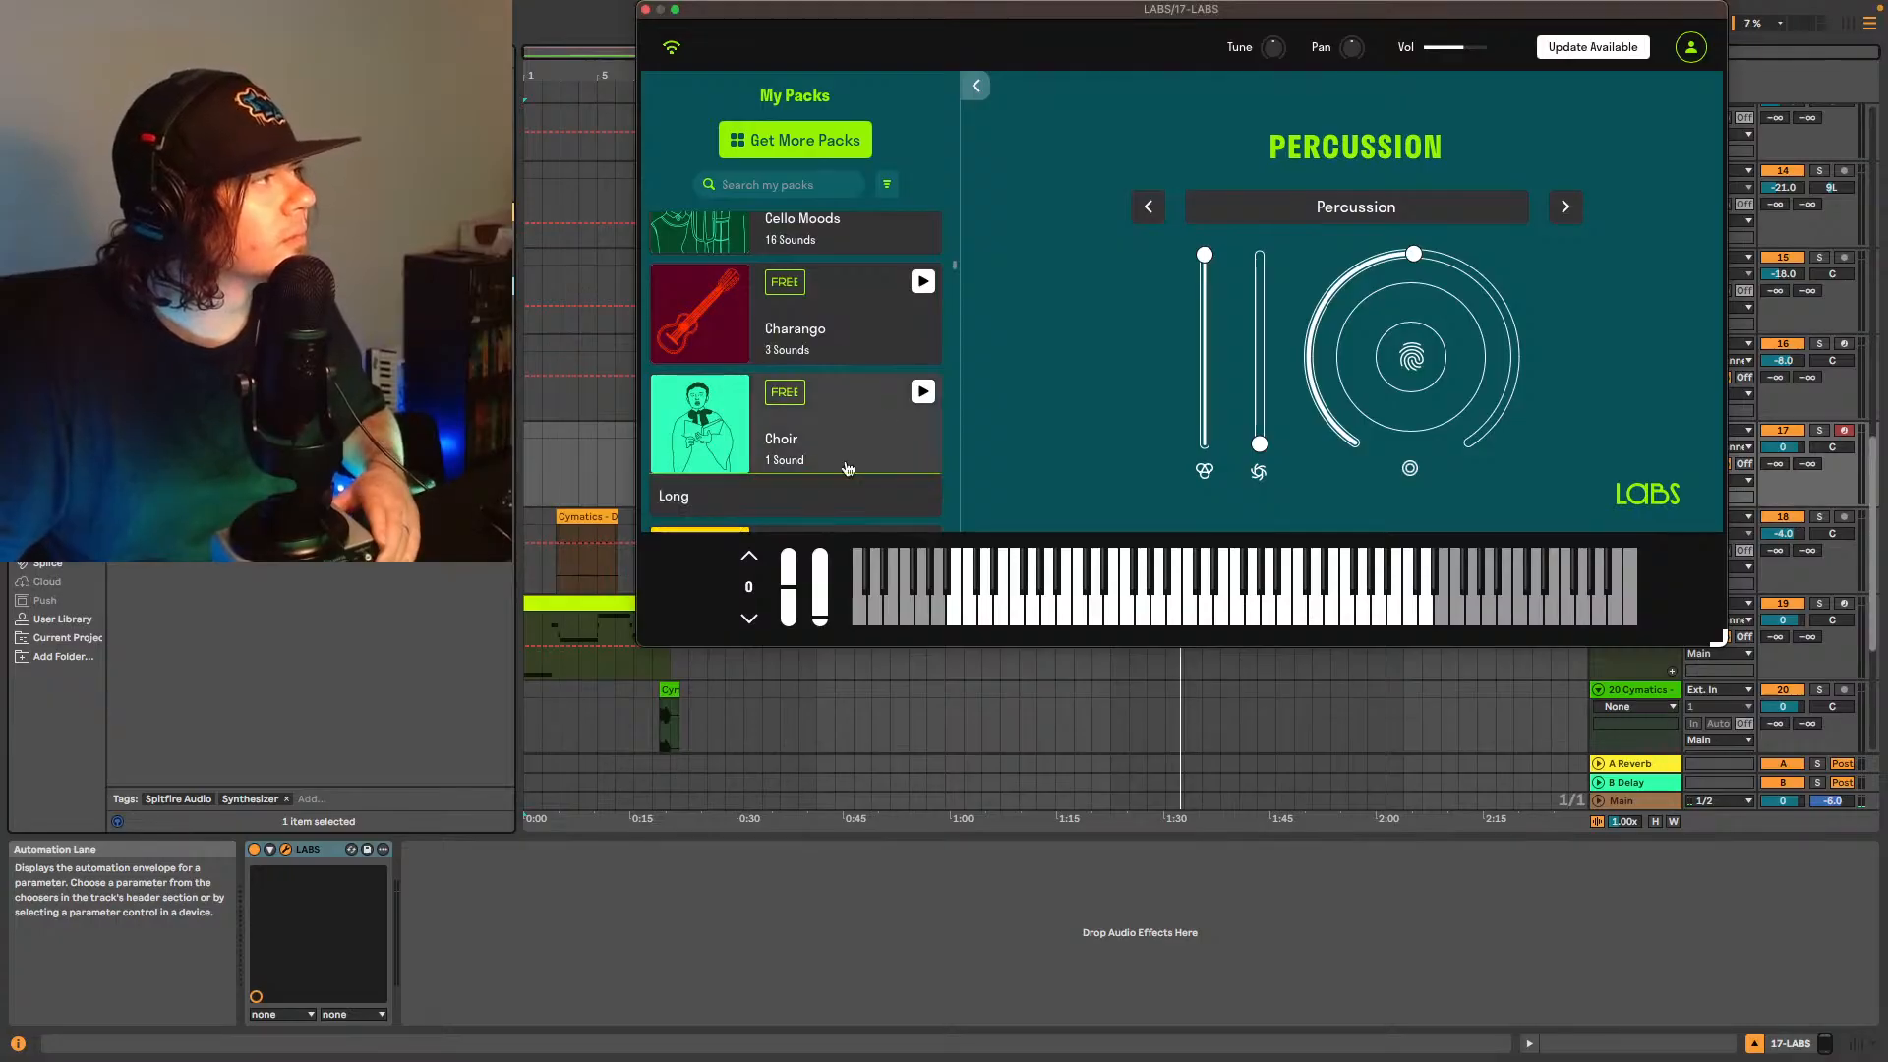
pyautogui.click(646, 10)
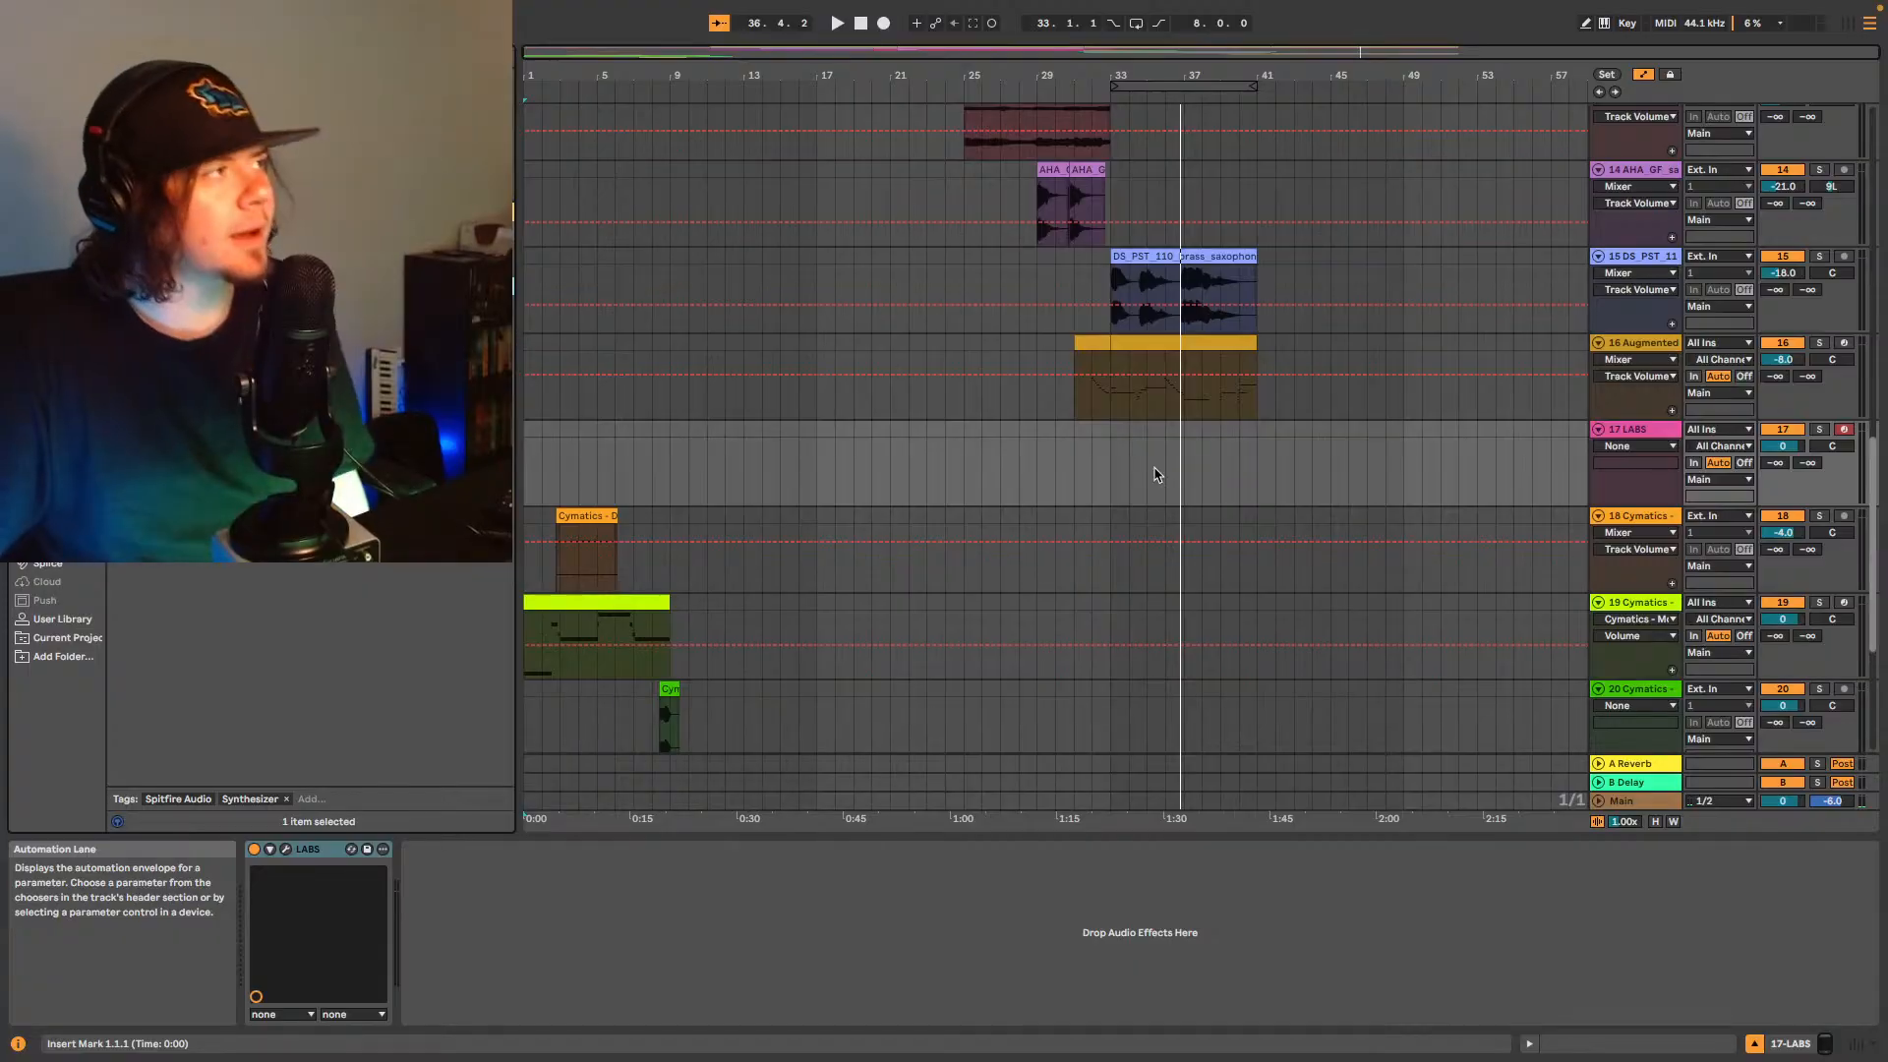
# - Play along on the LABS track from bar 33 and capture the performed notes as a MIDI clip there
pyautogui.click(1121, 472)
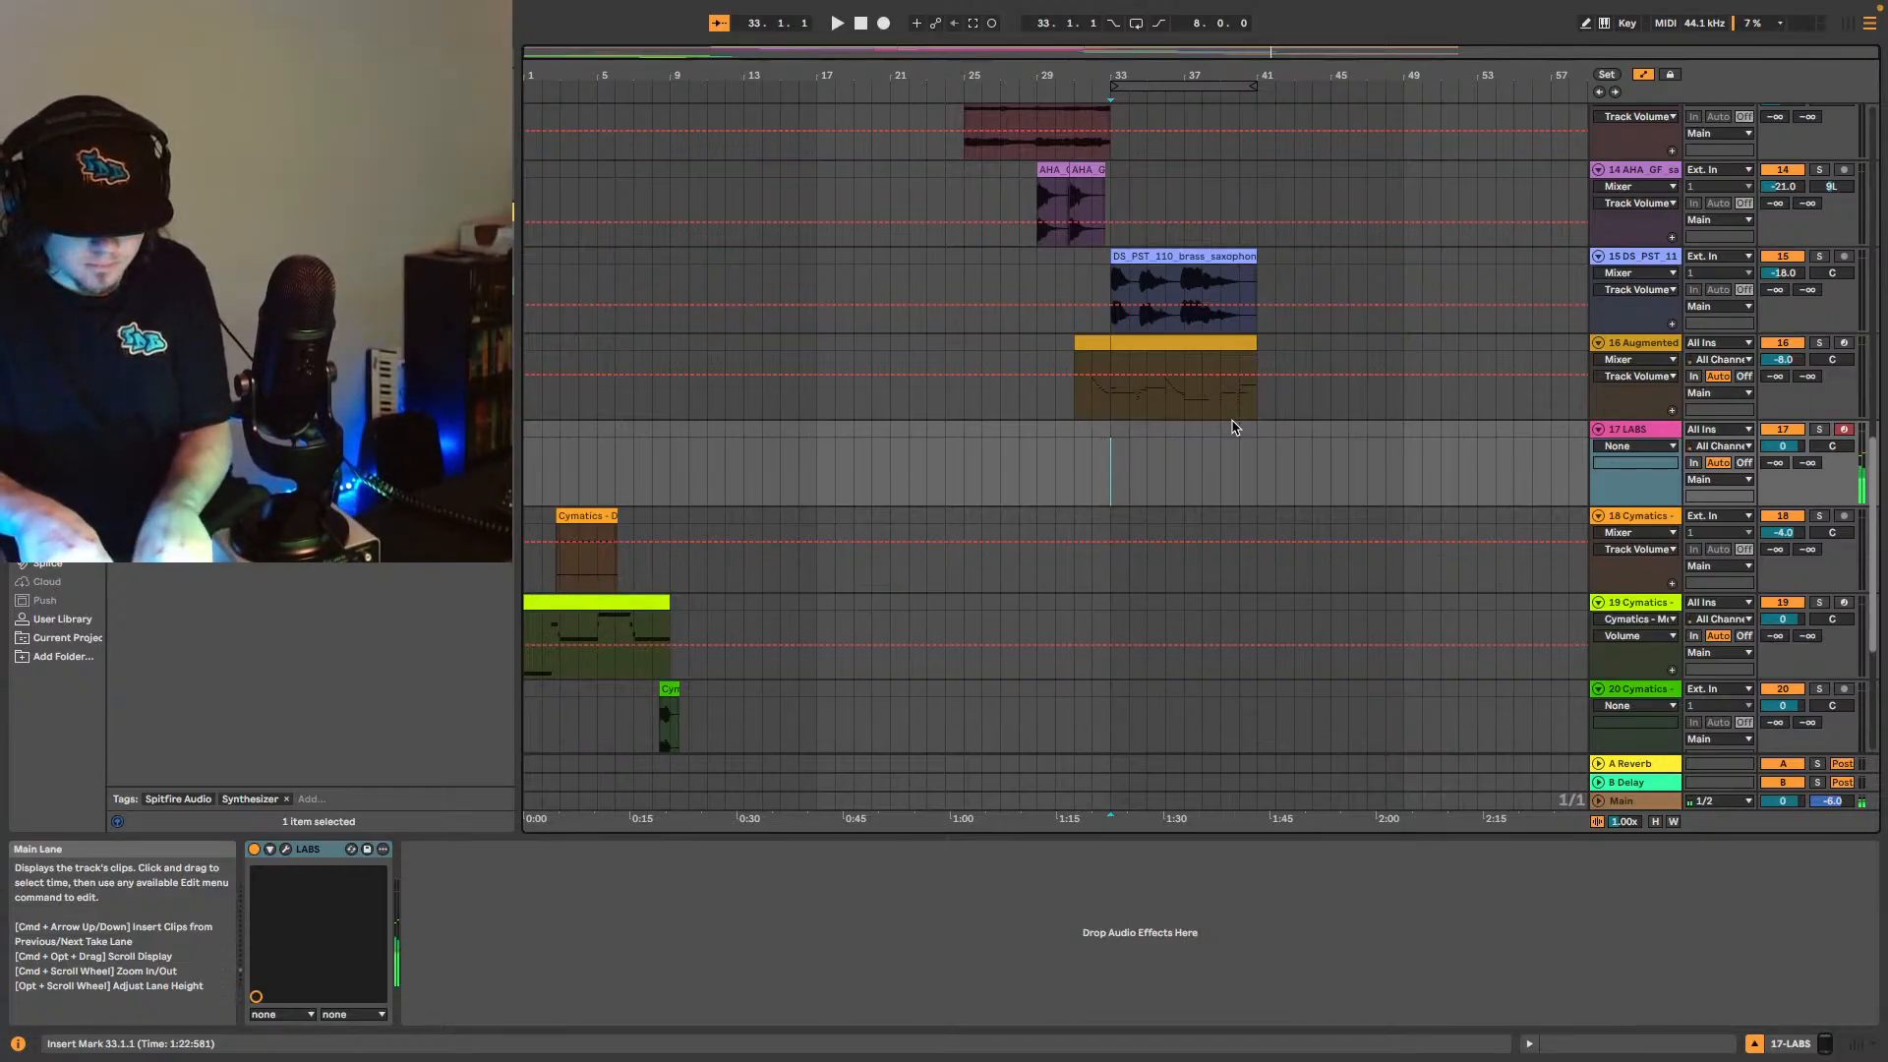
pyautogui.press('space')
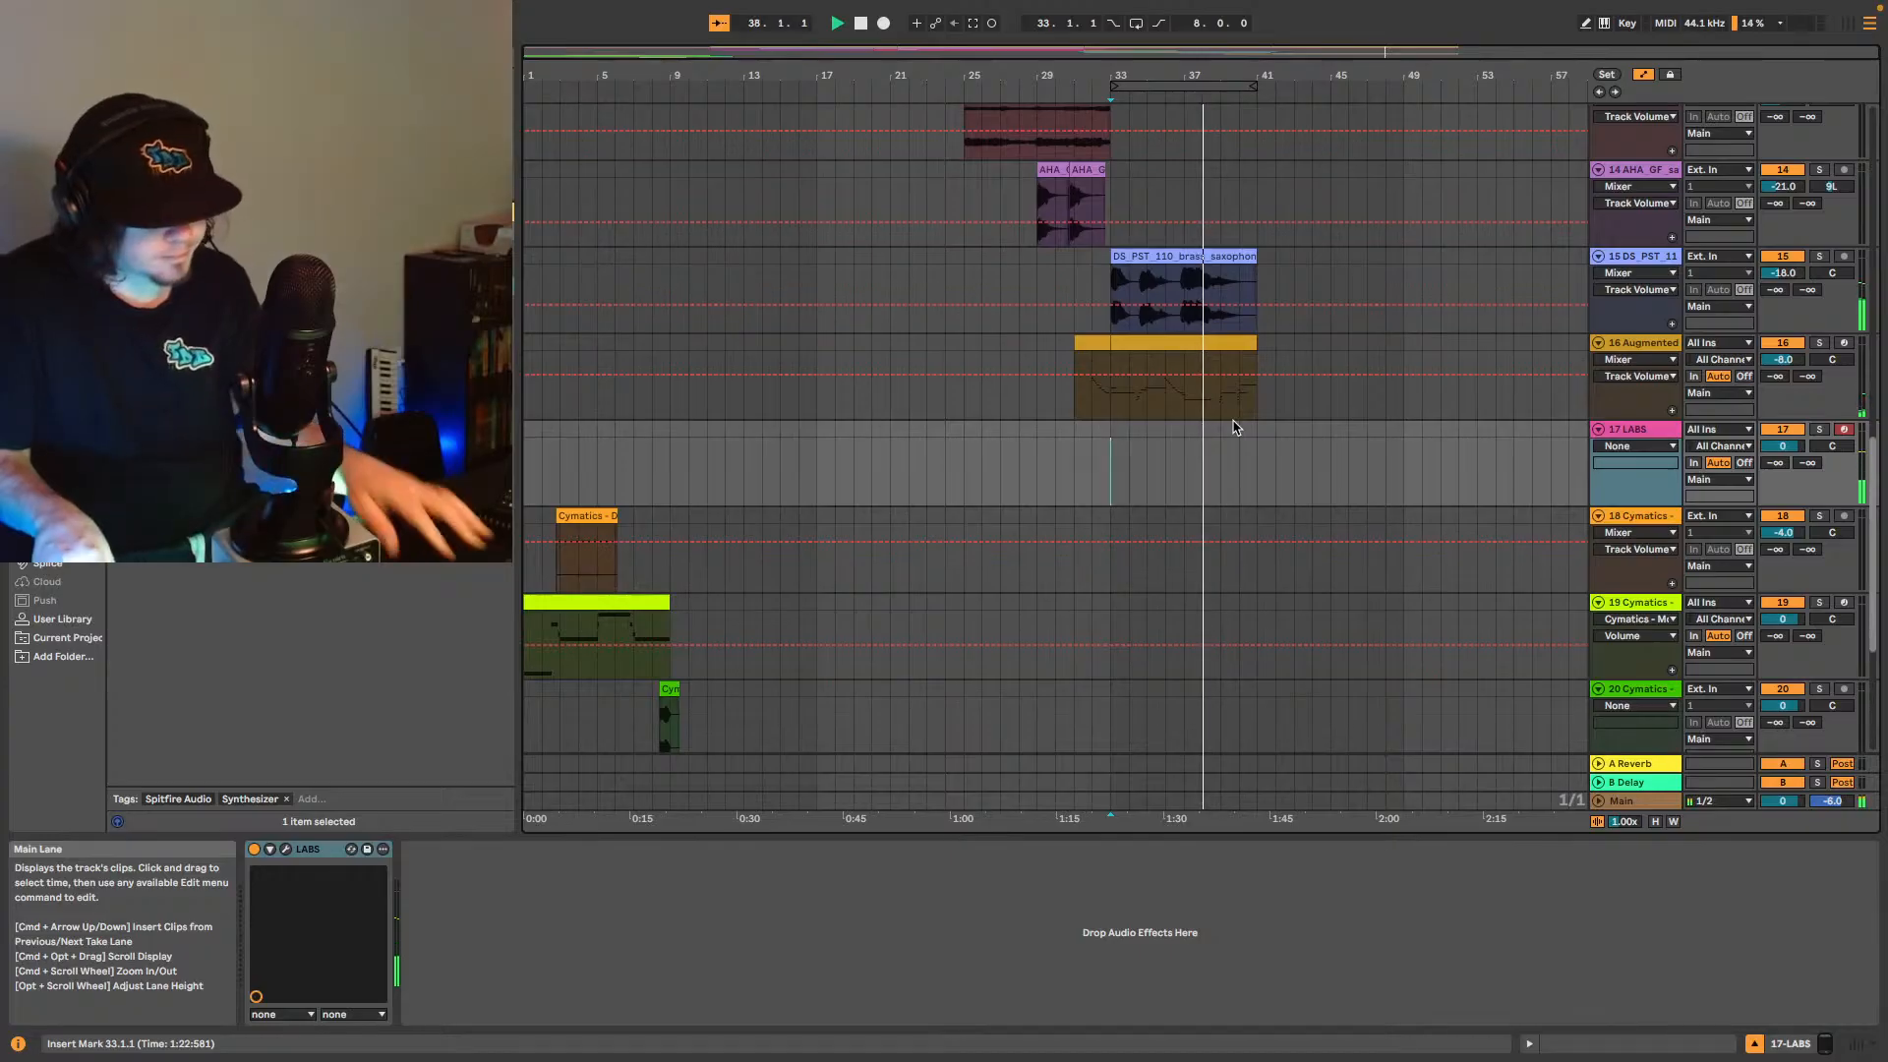
pyautogui.press('space')
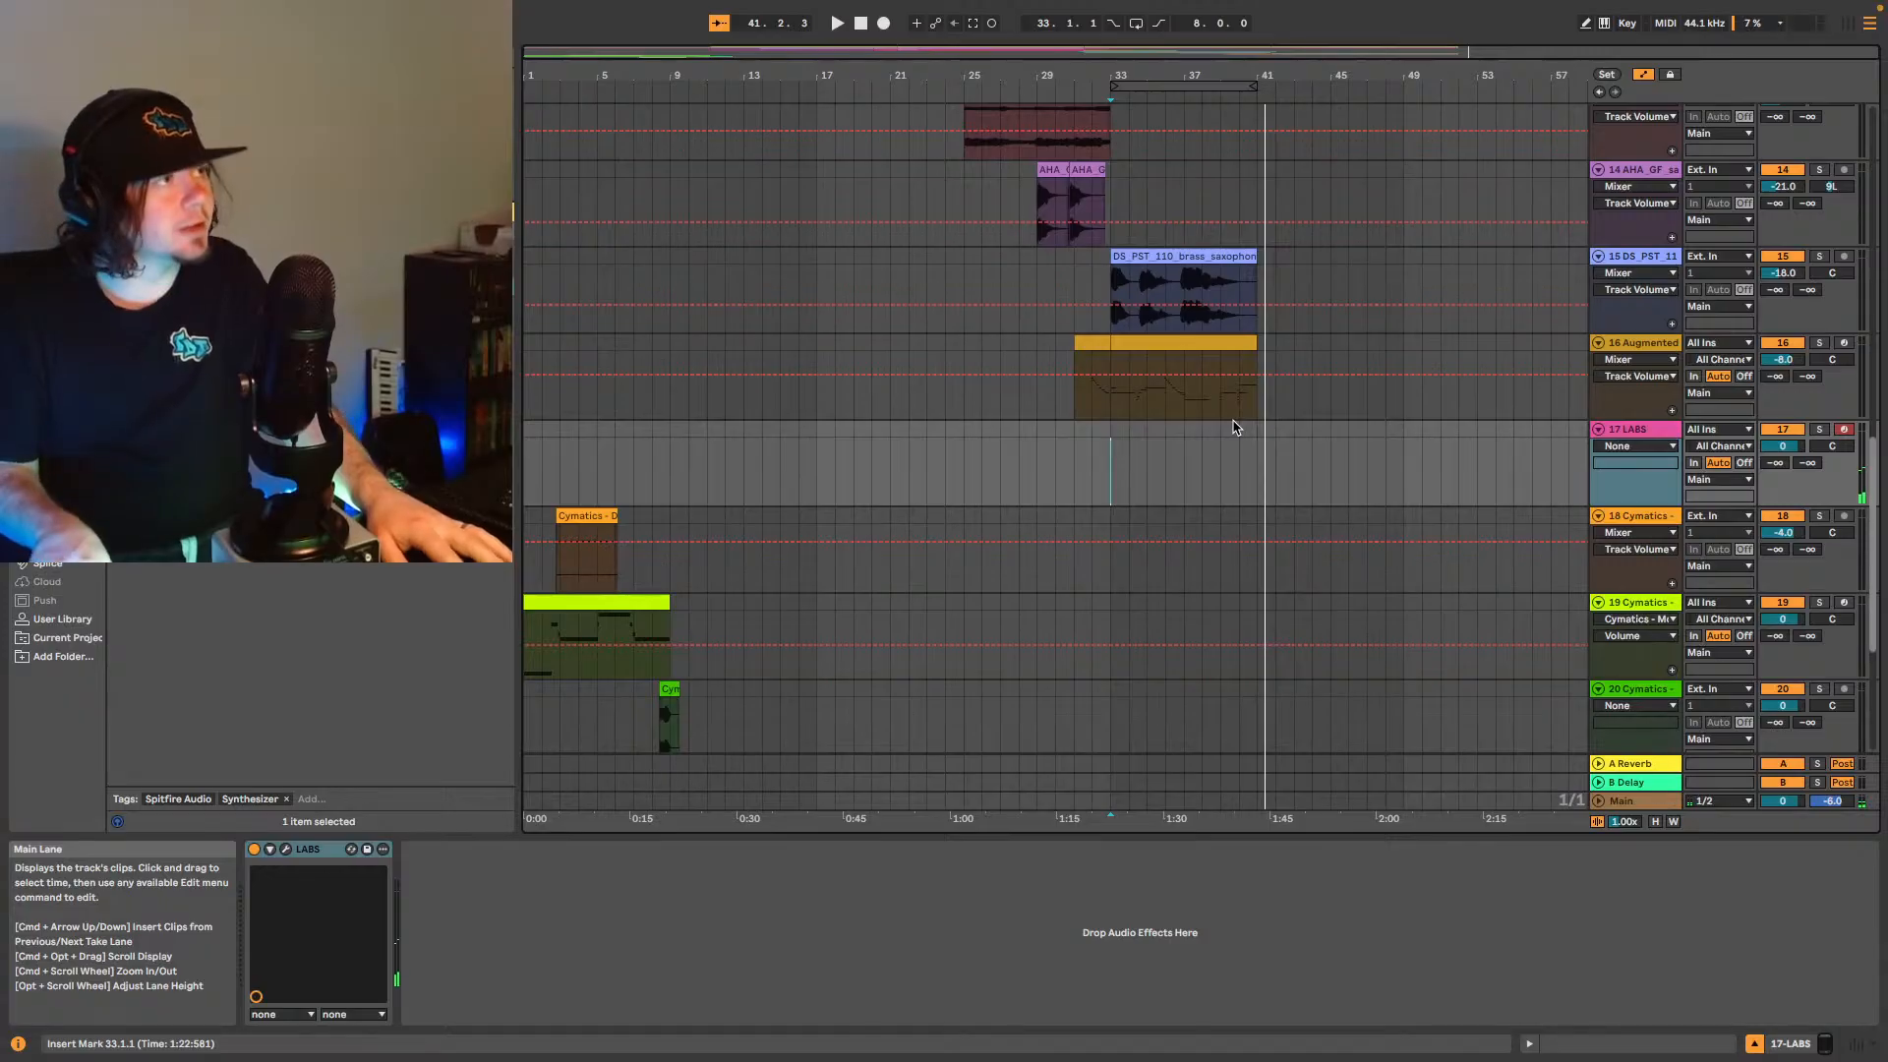
pyautogui.press('space')
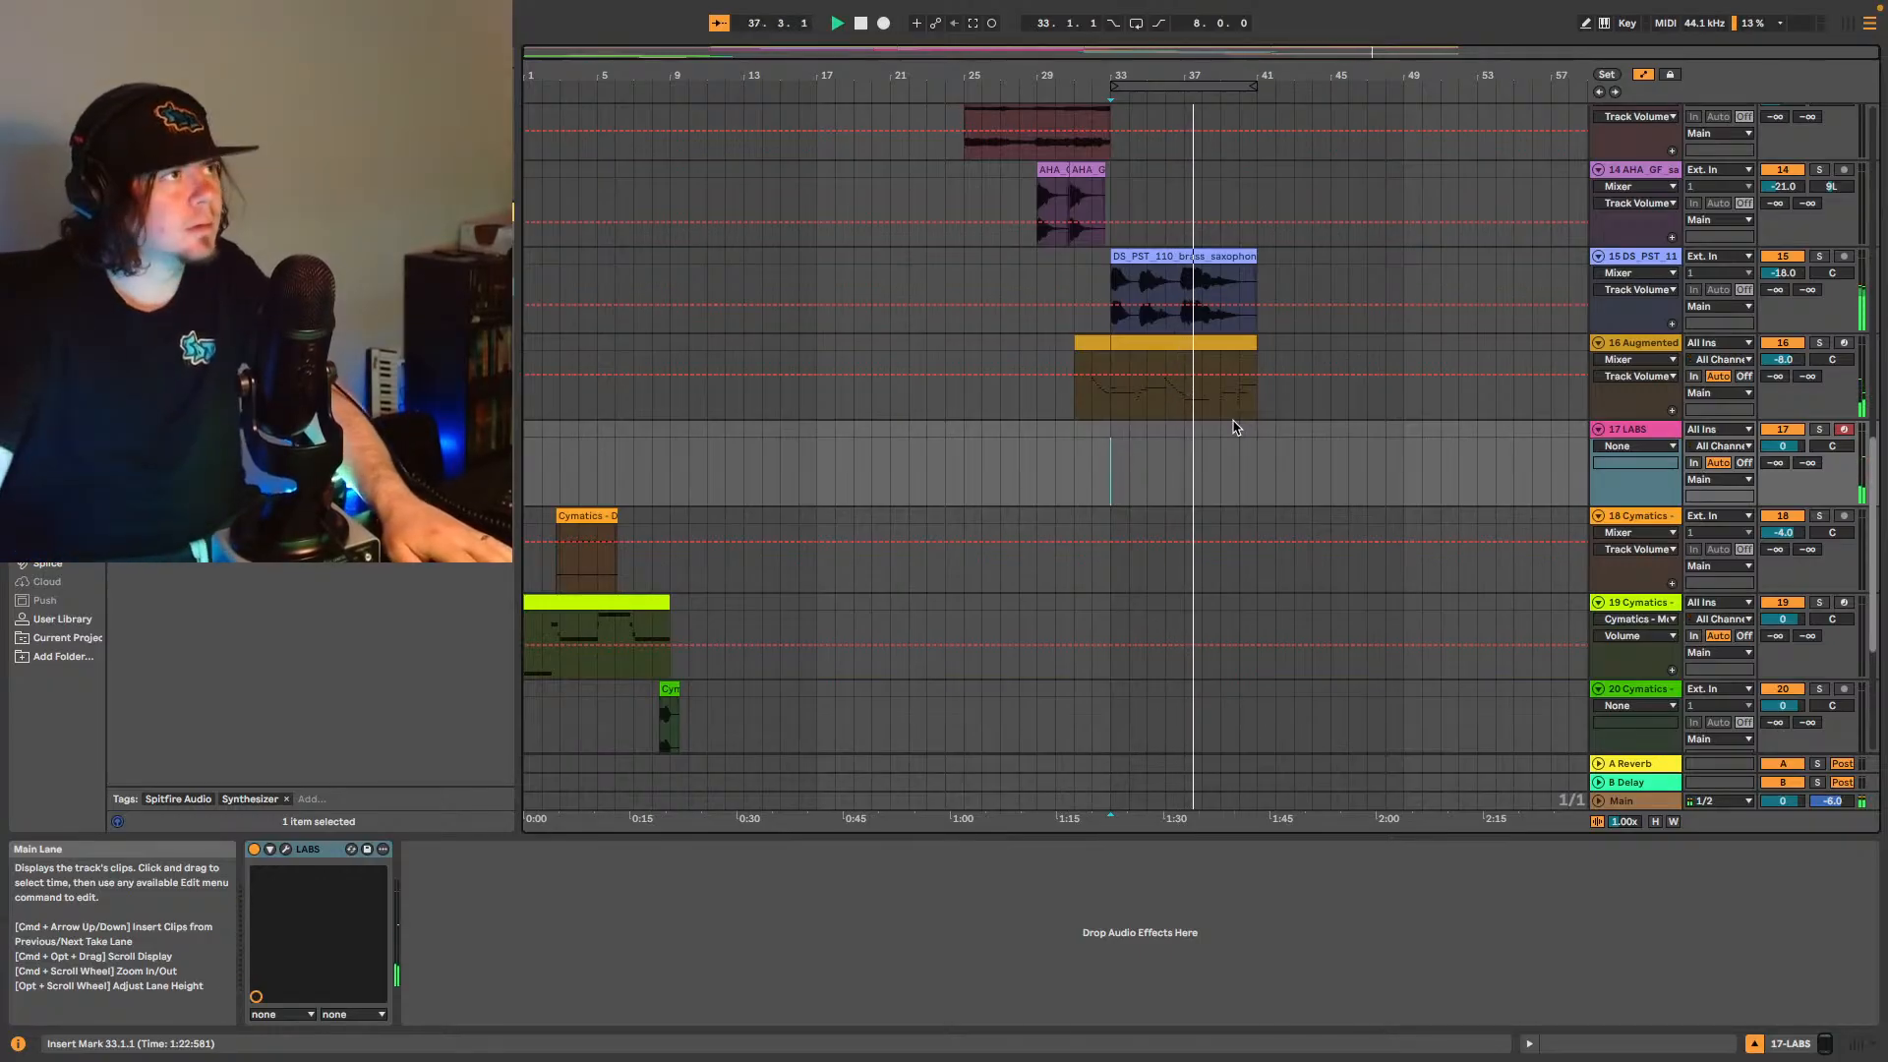
pyautogui.click(970, 26)
pyautogui.press('space')
pyautogui.press('space')
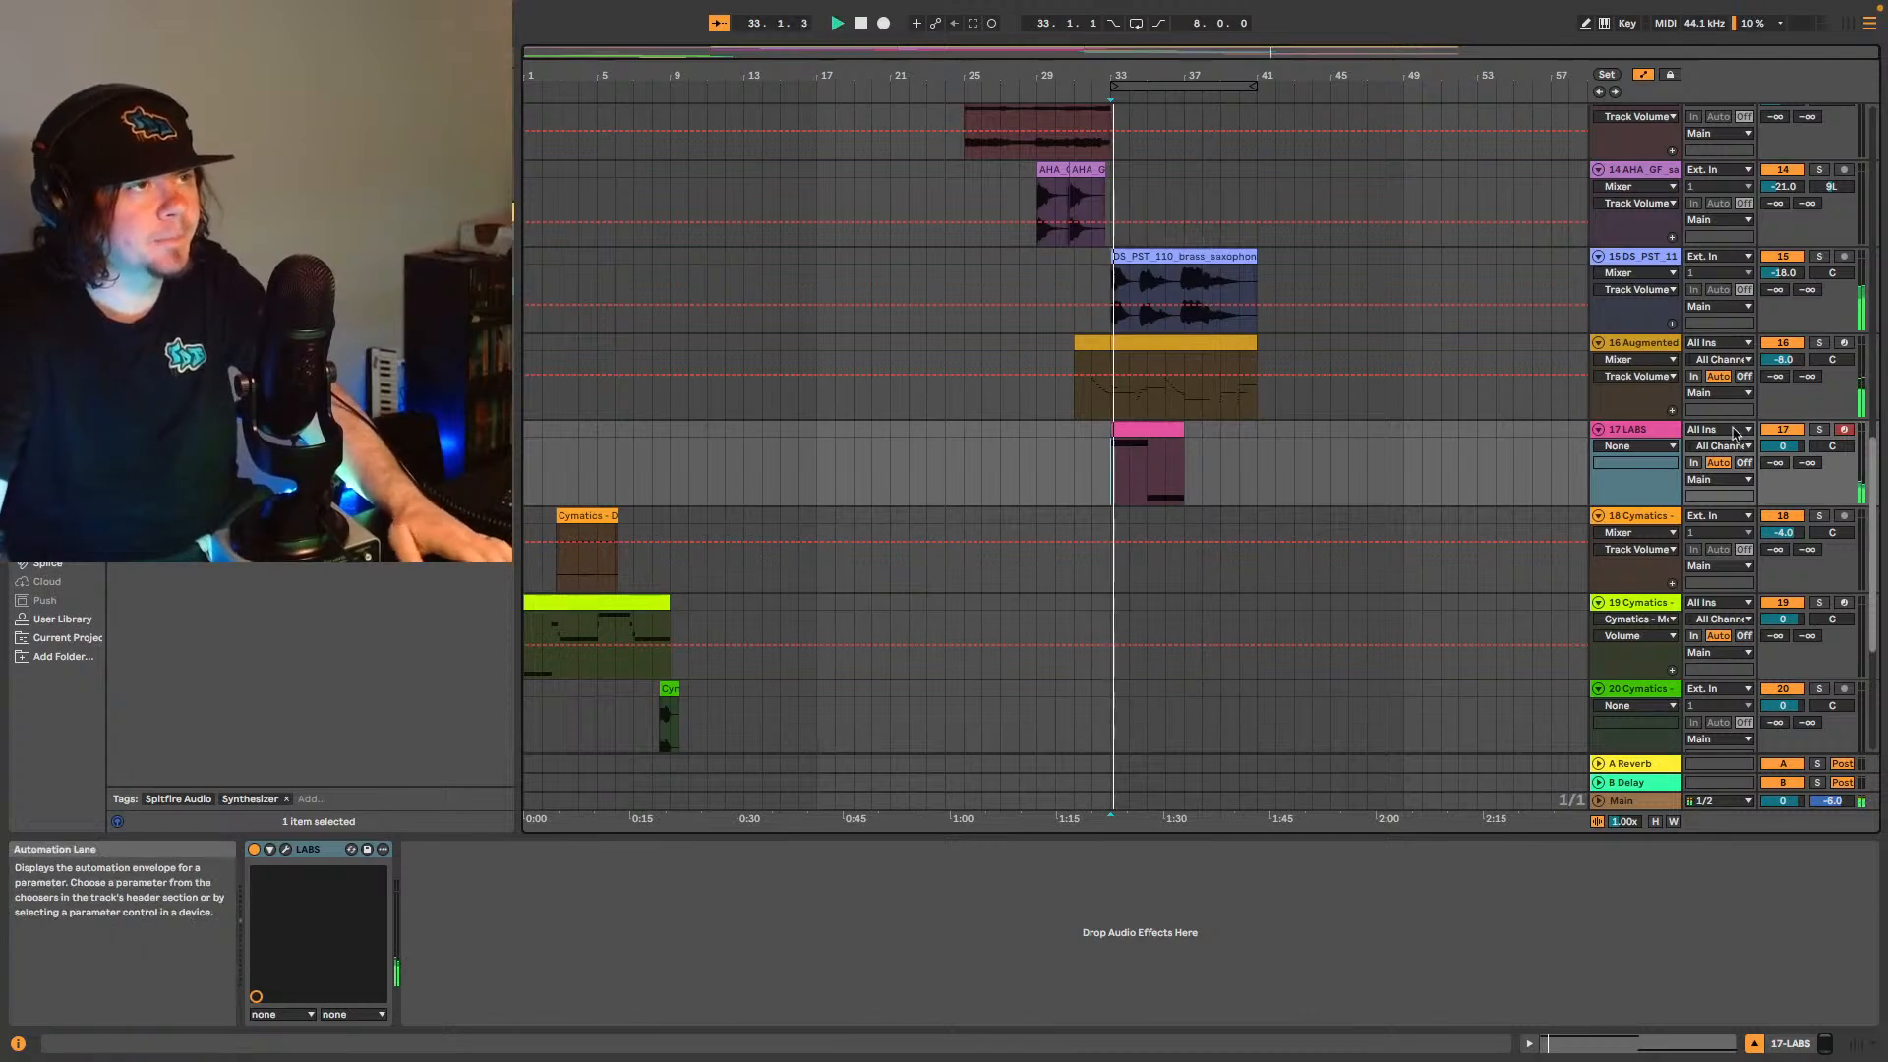
# - Lower the LABS track's volume to -12 dB while auditioning the new clip with the other melodies
pyautogui.click(1782, 445)
pyautogui.moveTo(1796, 448)
pyautogui.mouseDown()
pyautogui.moveTo(1796, 474)
pyautogui.moveTo(1796, 449)
pyautogui.mouseUp()
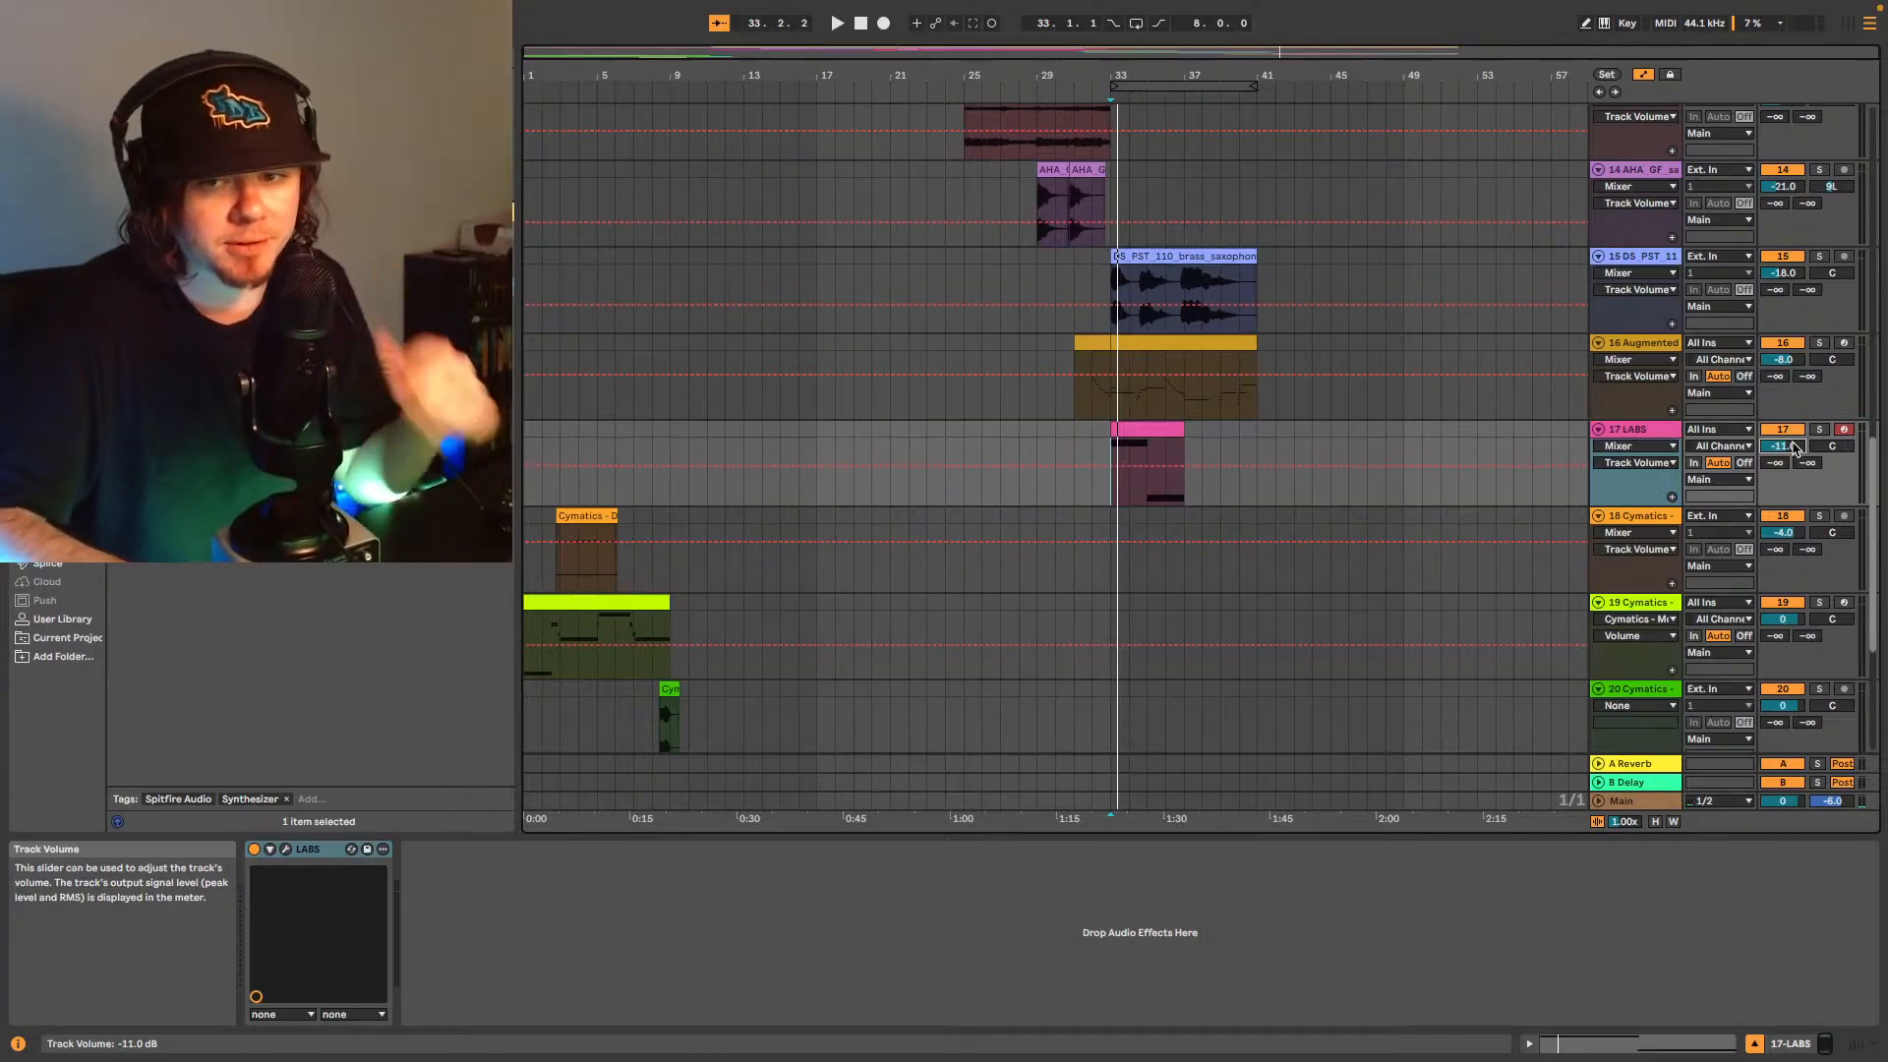
pyautogui.press('space')
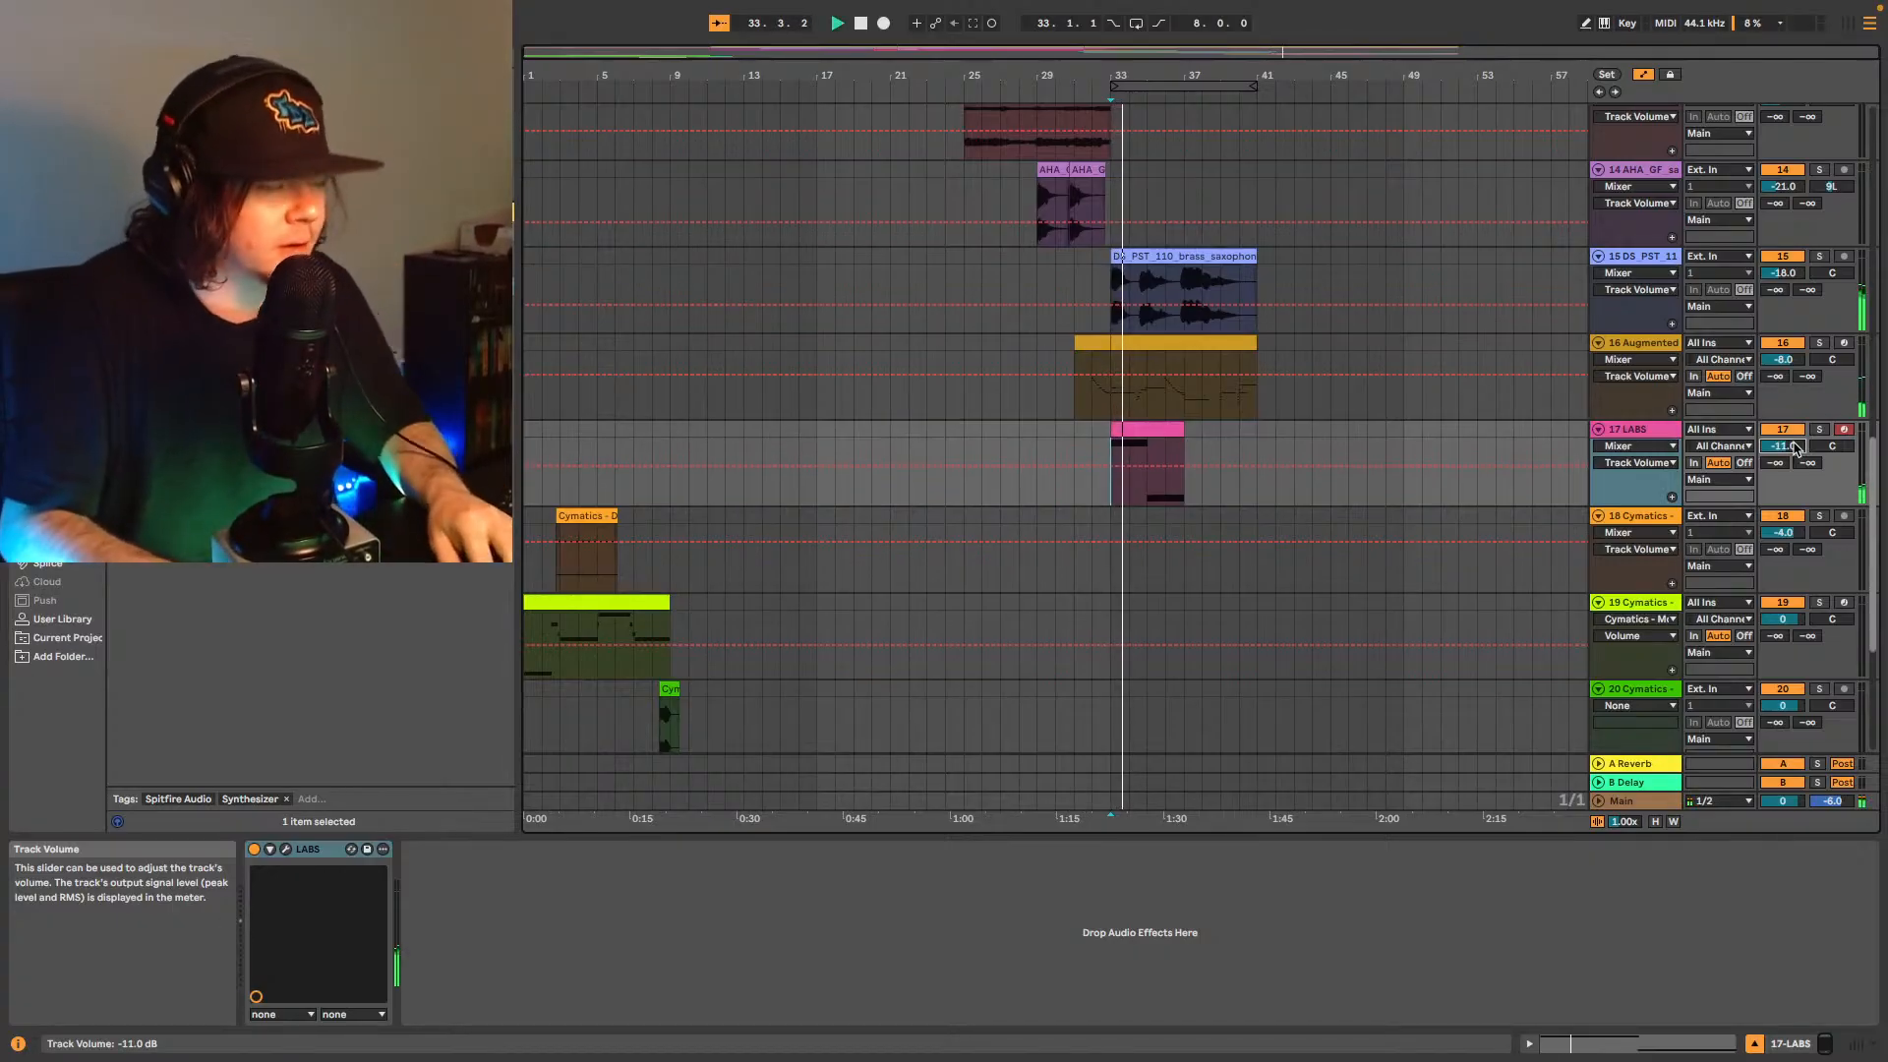
pyautogui.scroll(-1, 1795, 449)
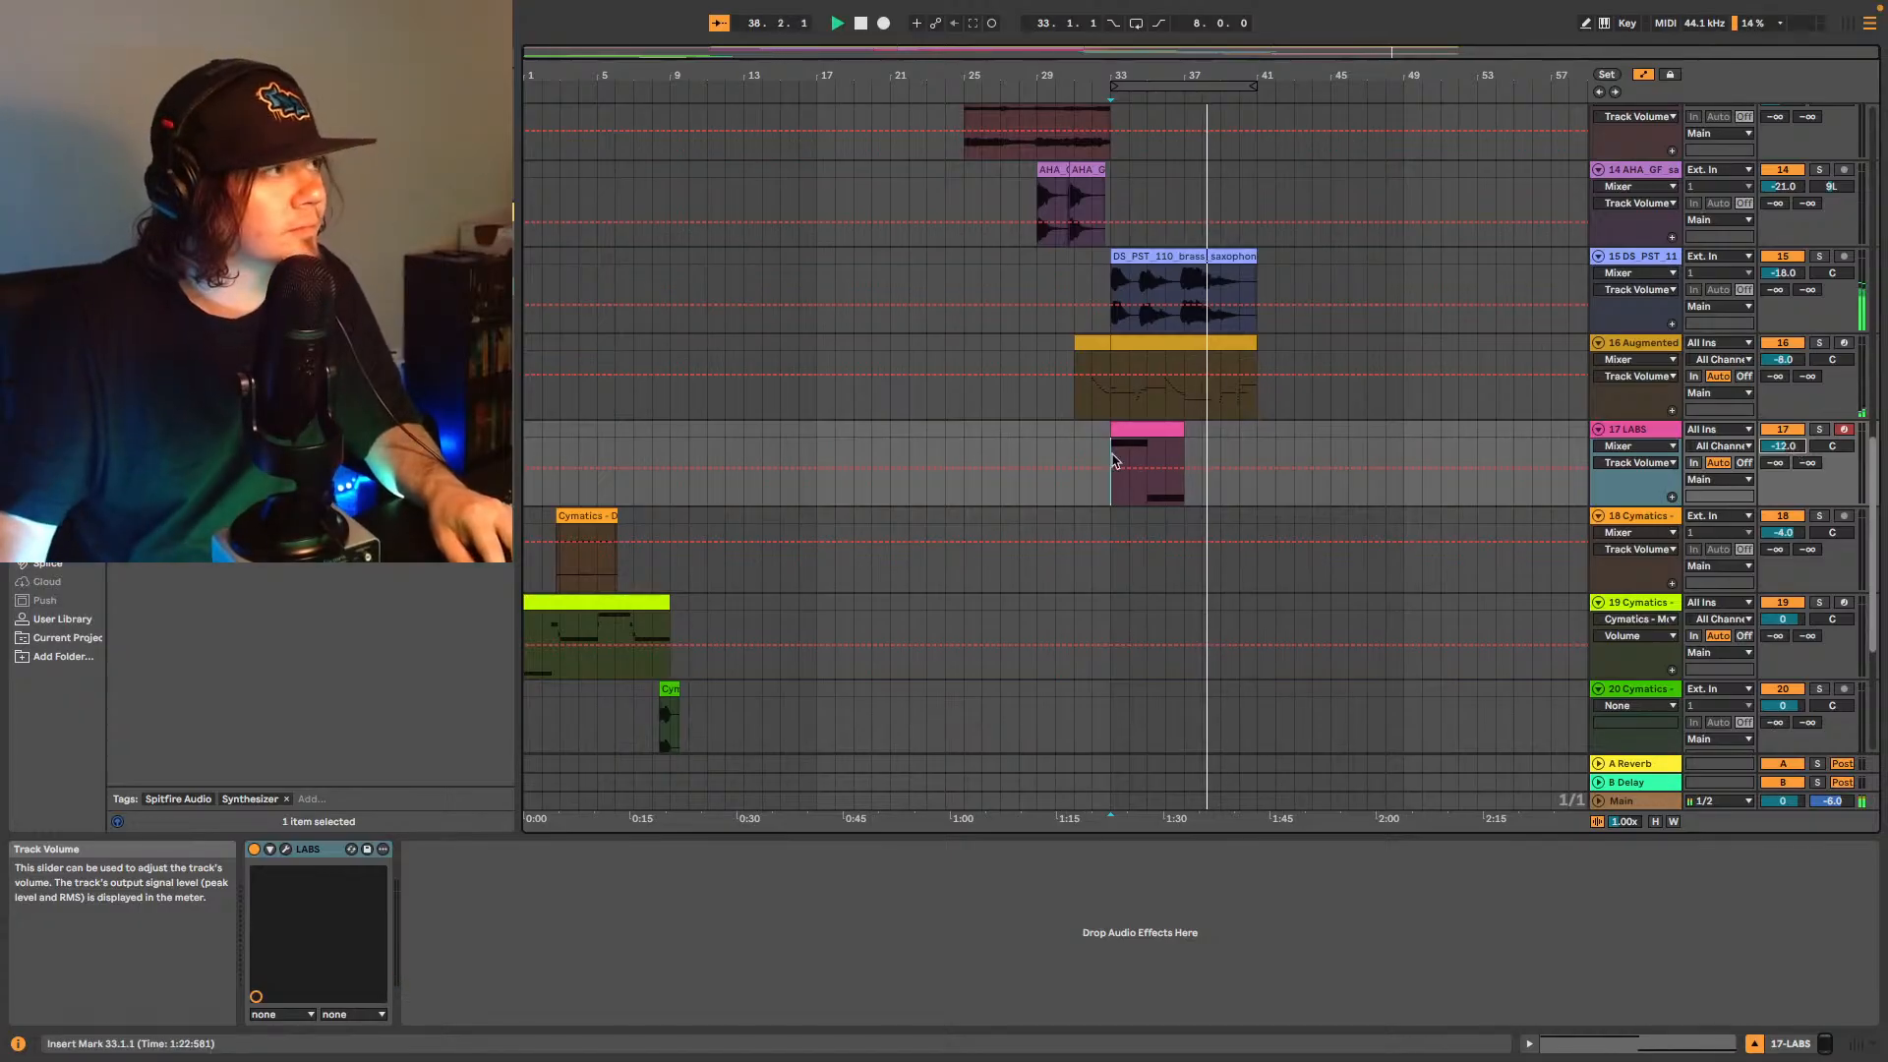
pyautogui.scroll(-2, 1117, 447)
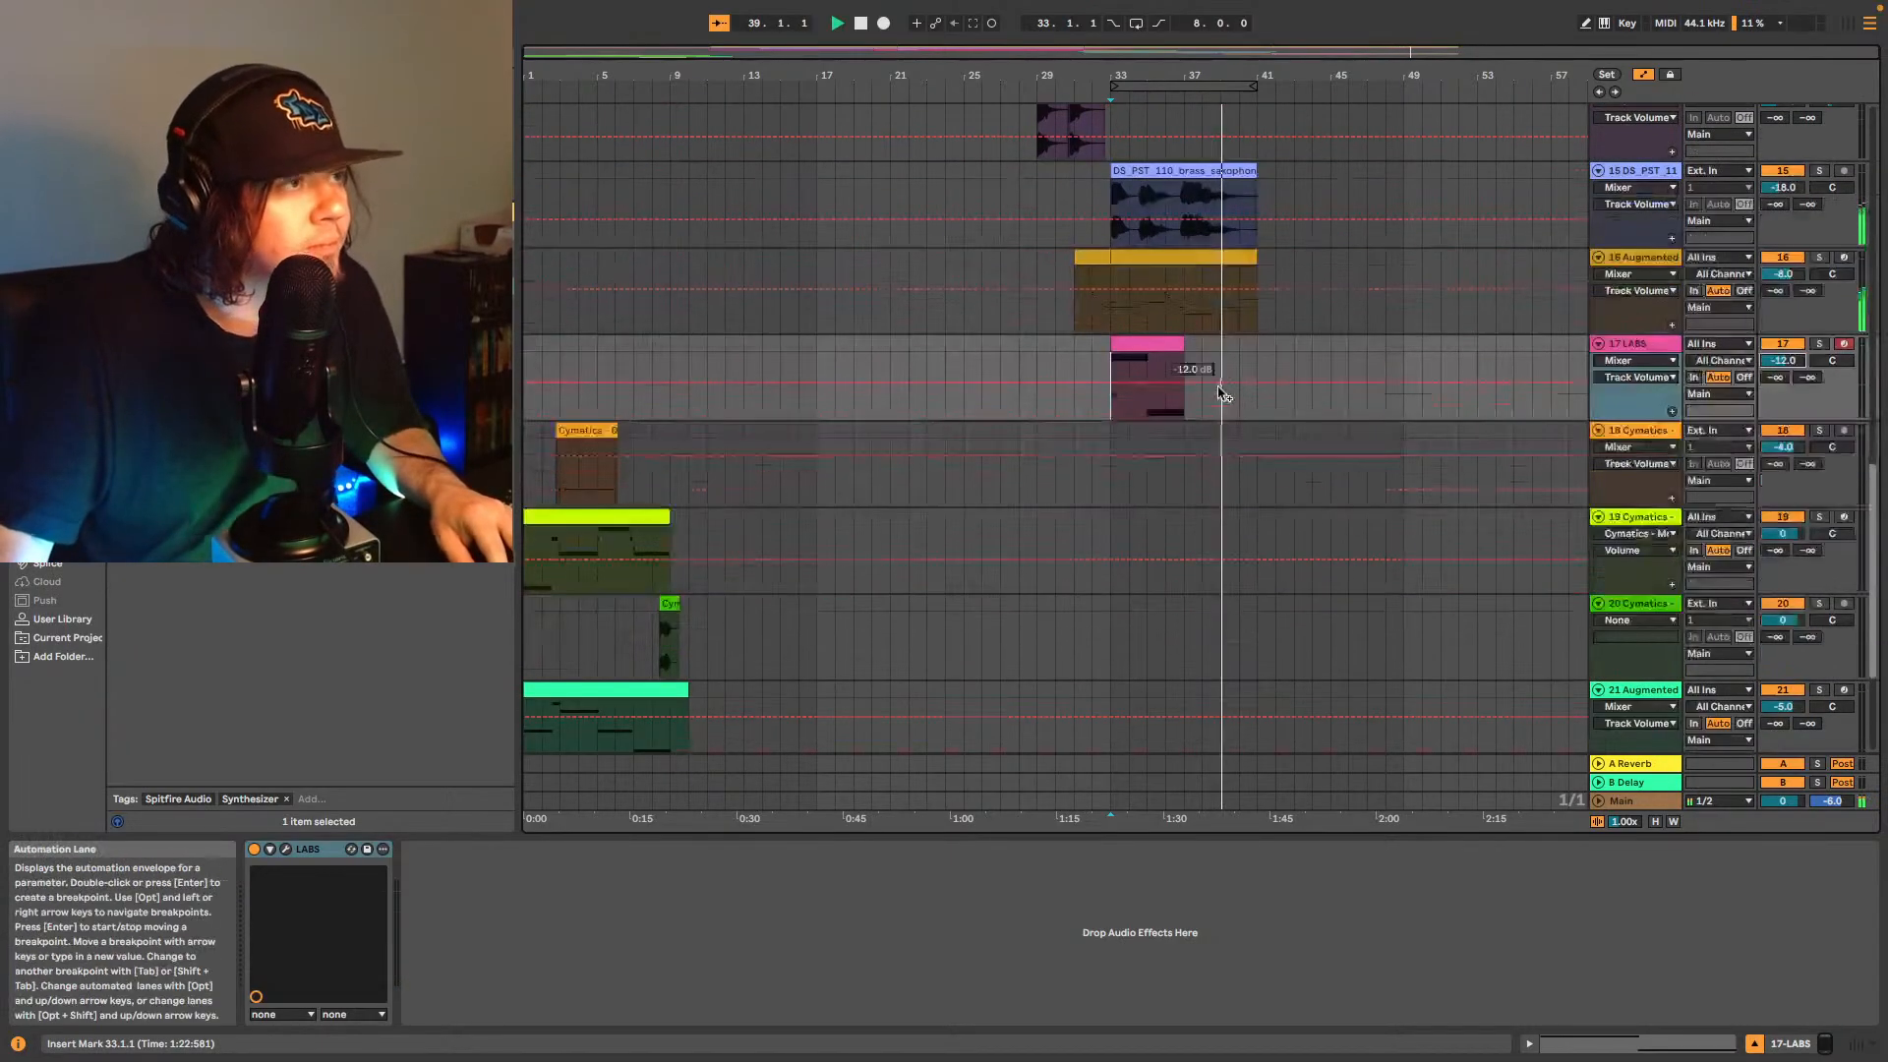
# - Insert a new audio track directly below the LABS track
pyautogui.click(1643, 346)
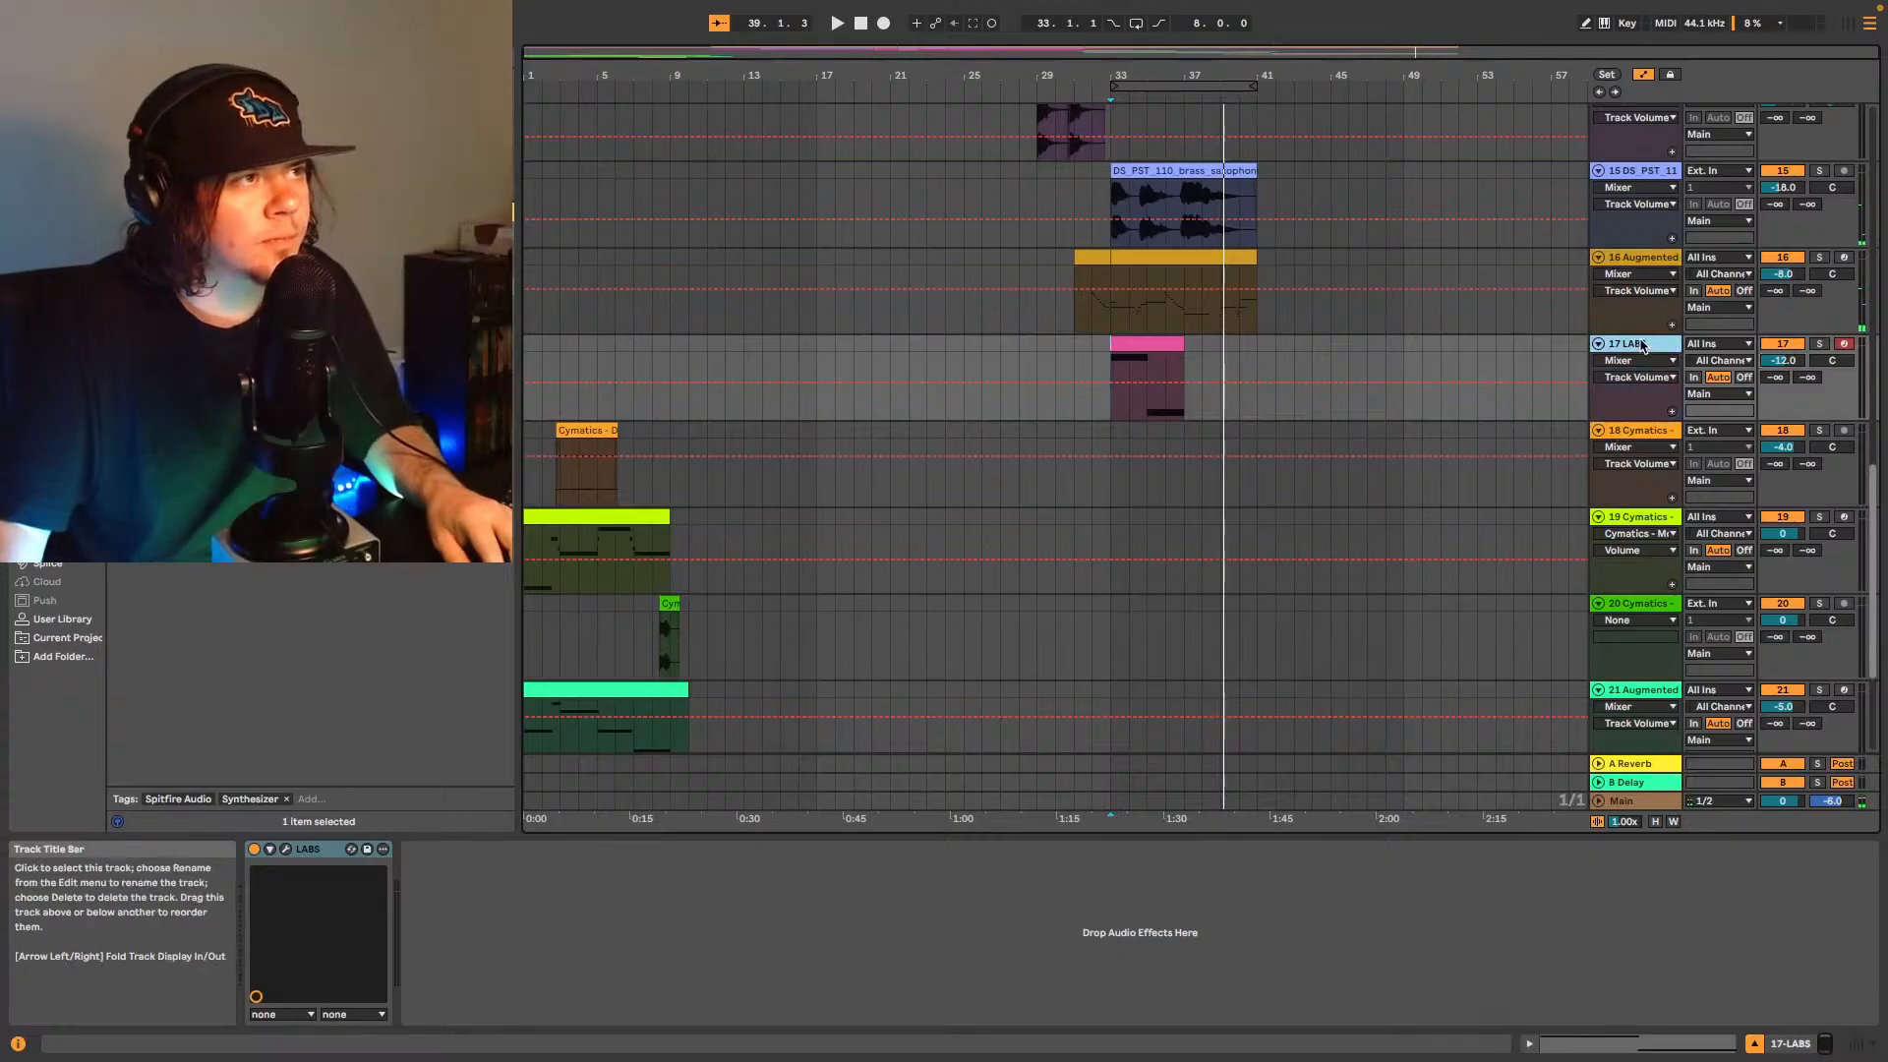
pyautogui.hotkey('ctrl', 't')
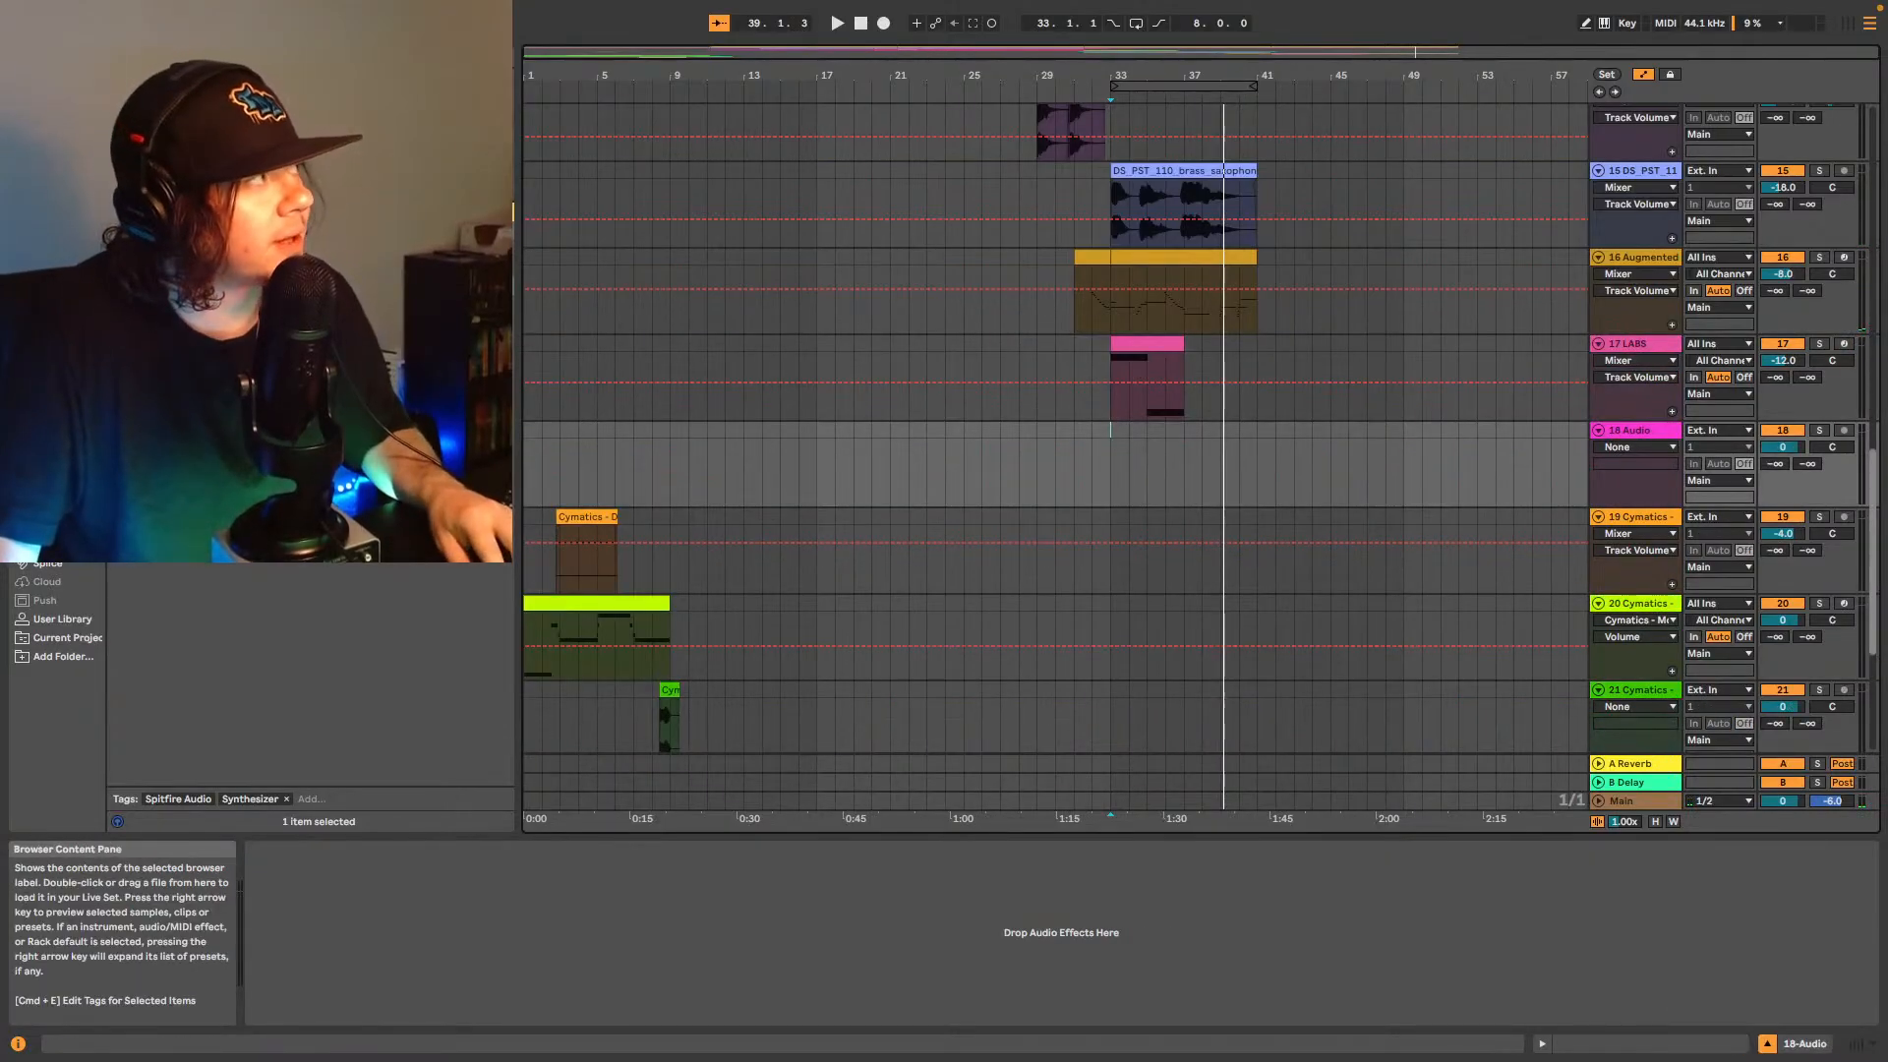
# - Browse the User Library's sample folders to the OneShots folder inside Unused Samples
pyautogui.click(500, 55)
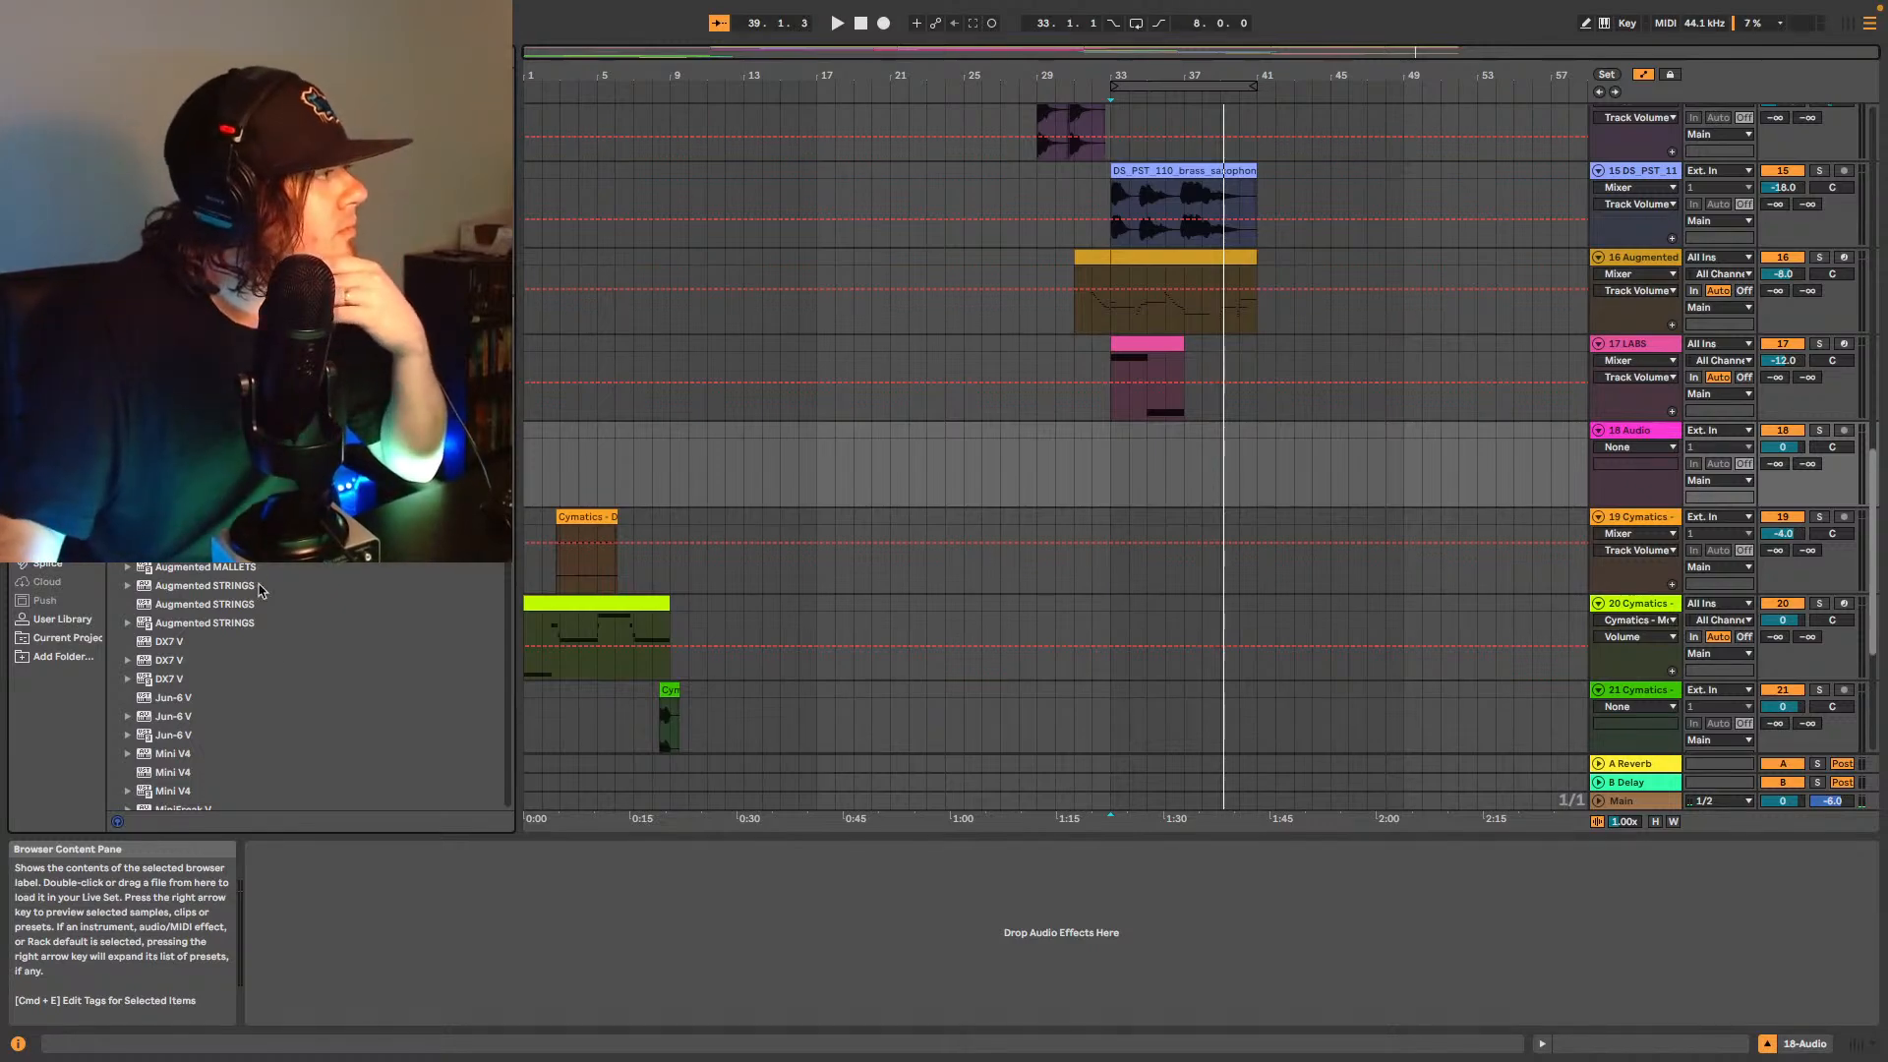
pyautogui.scroll(-3, 266, 629)
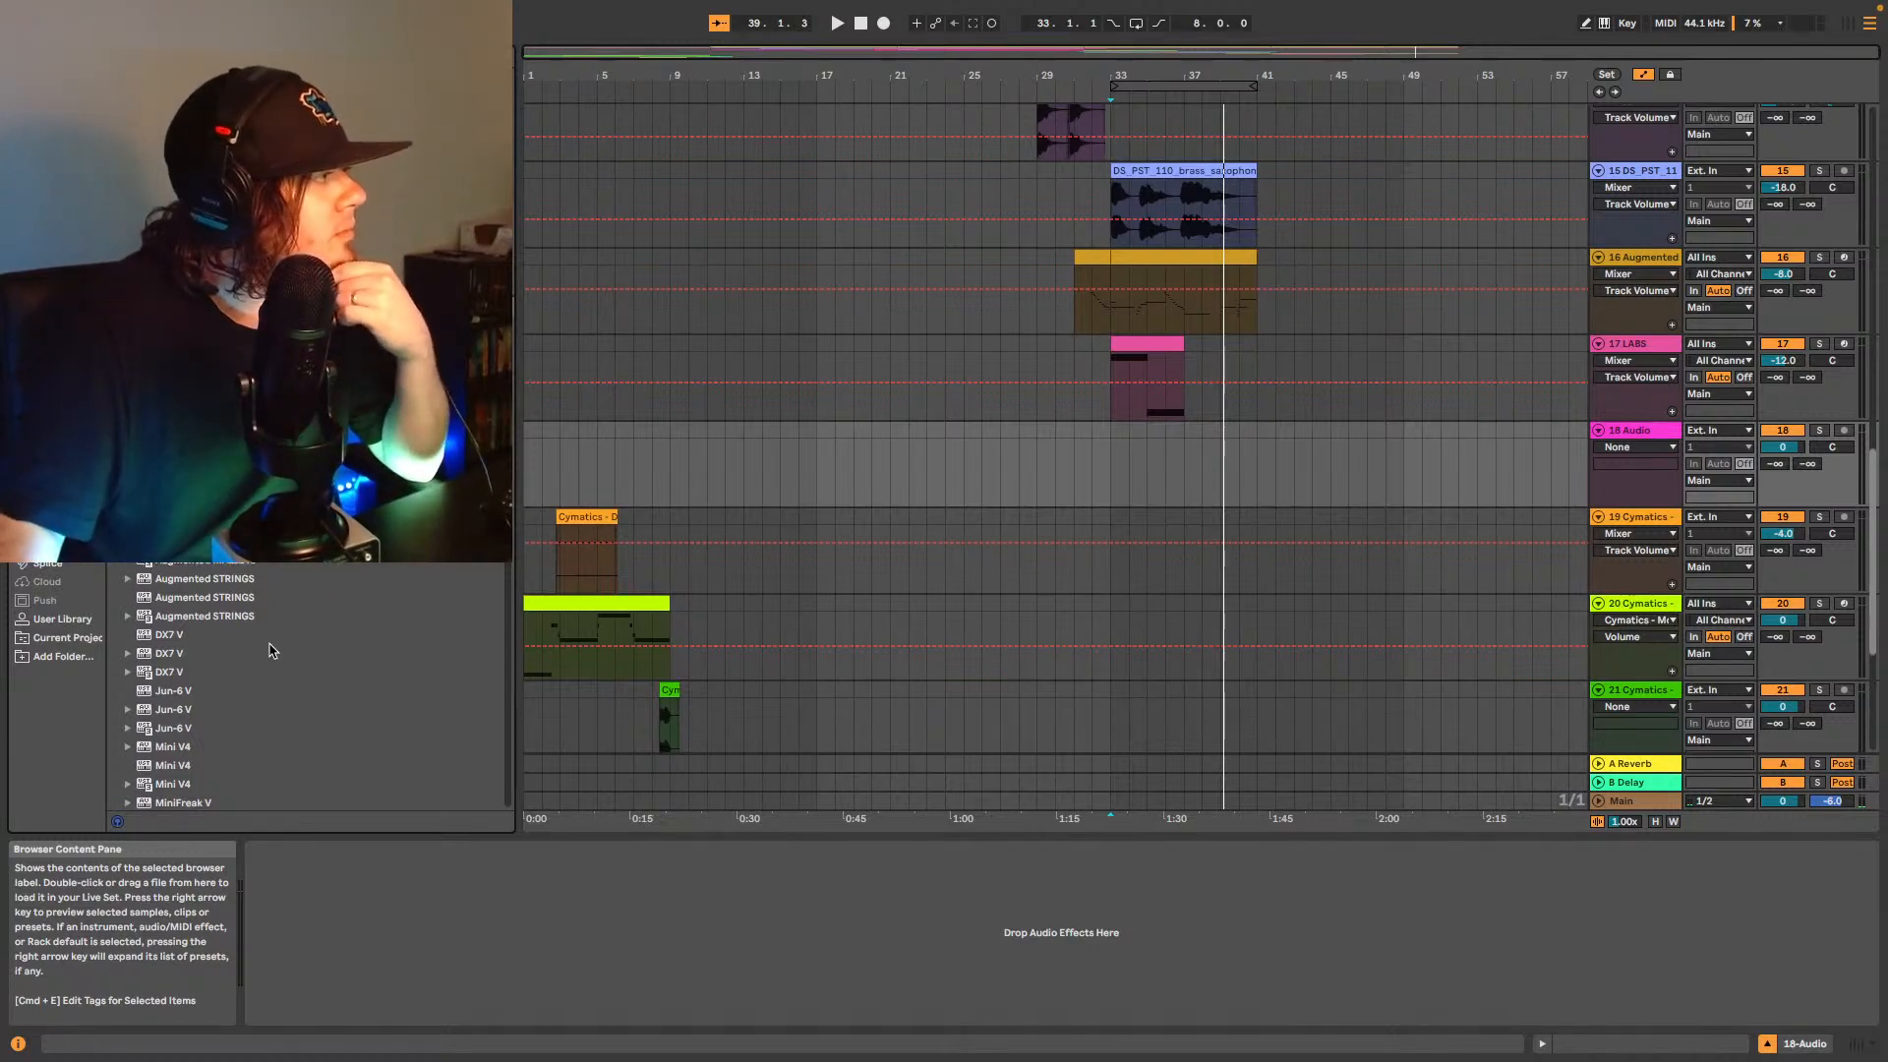
pyautogui.click(69, 621)
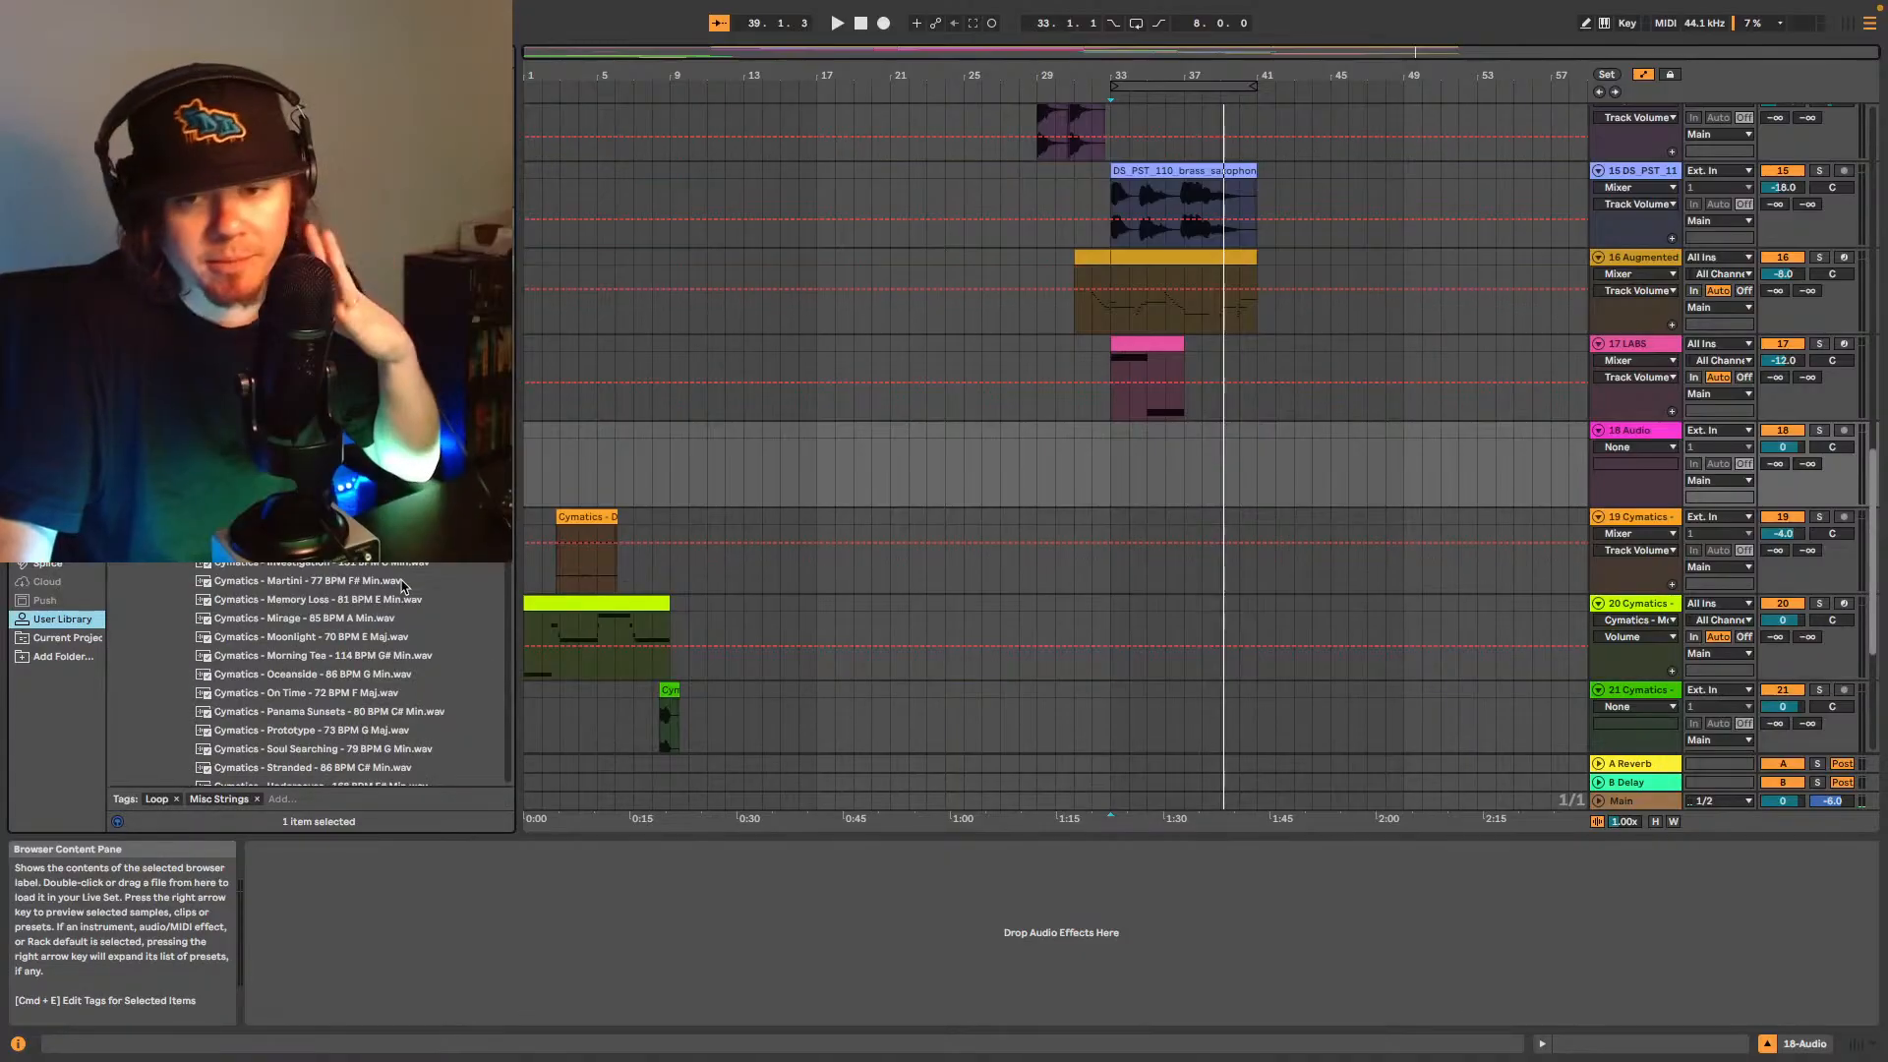
pyautogui.scroll(10, 393, 588)
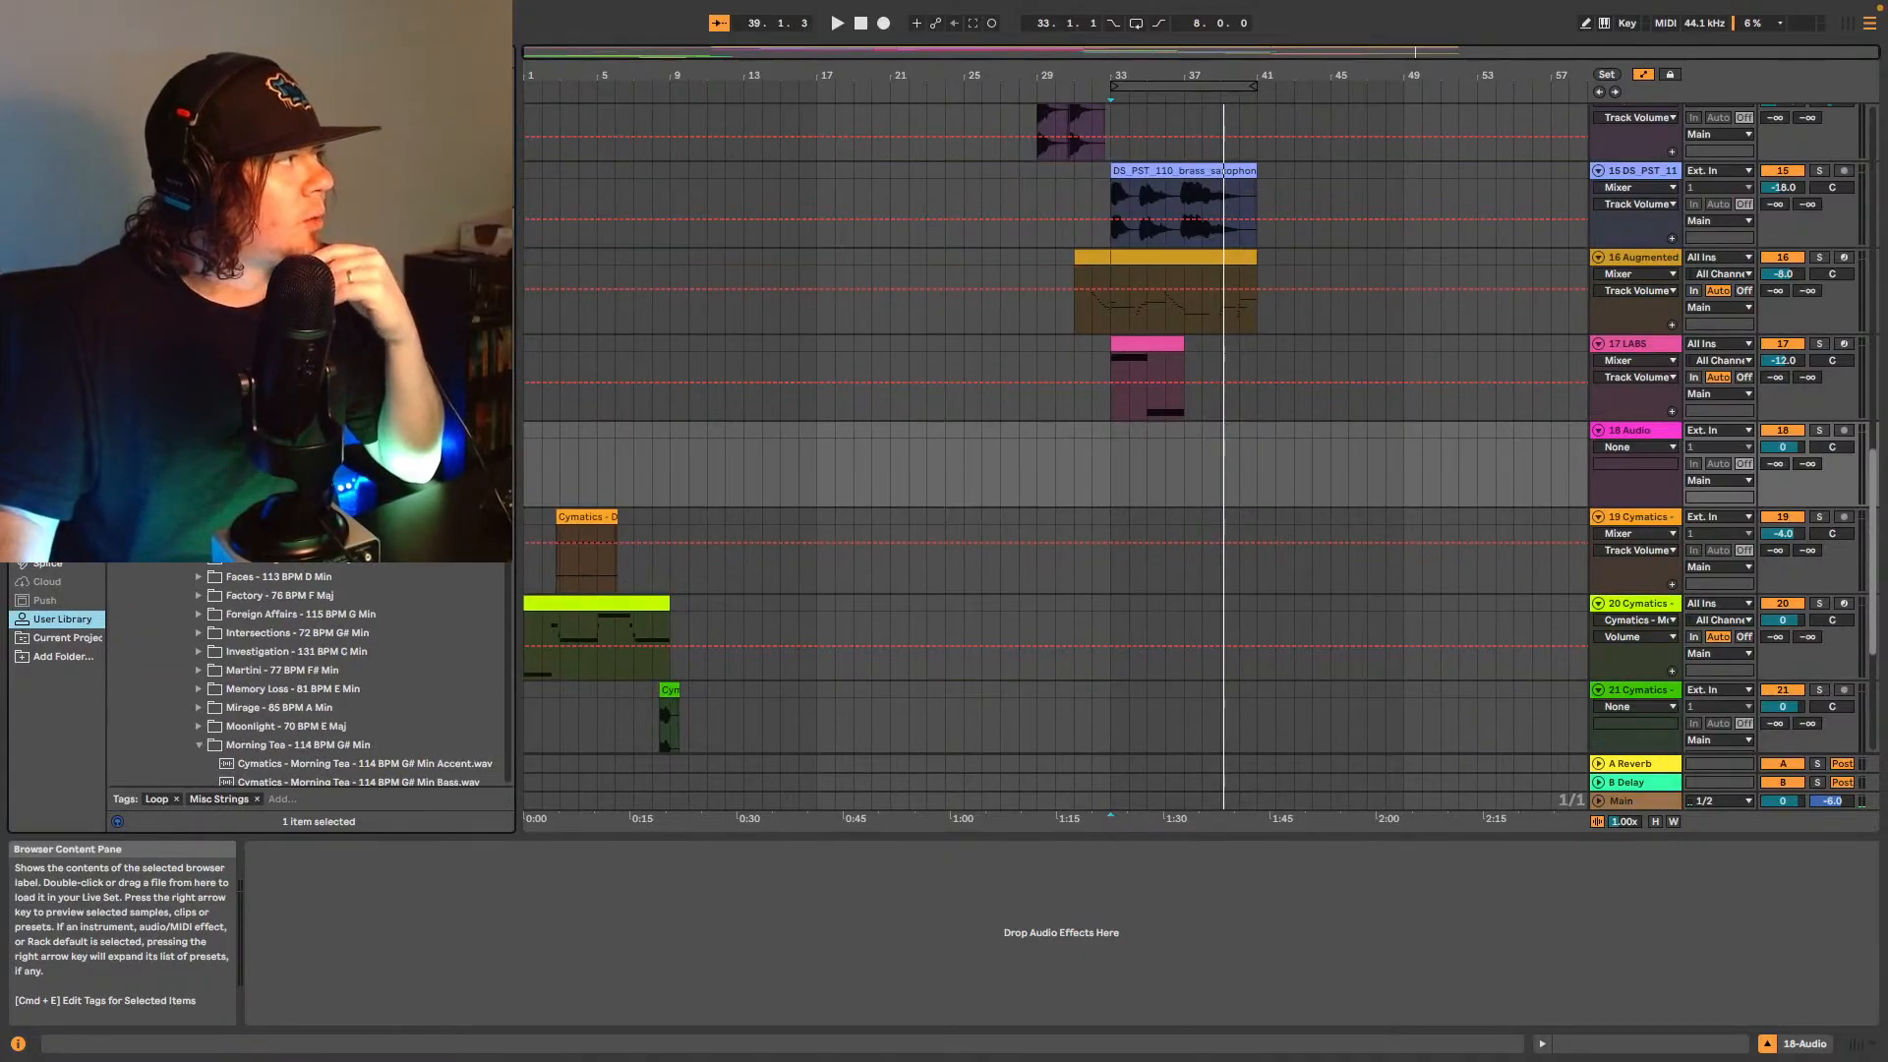
pyautogui.scroll(10, 256, 577)
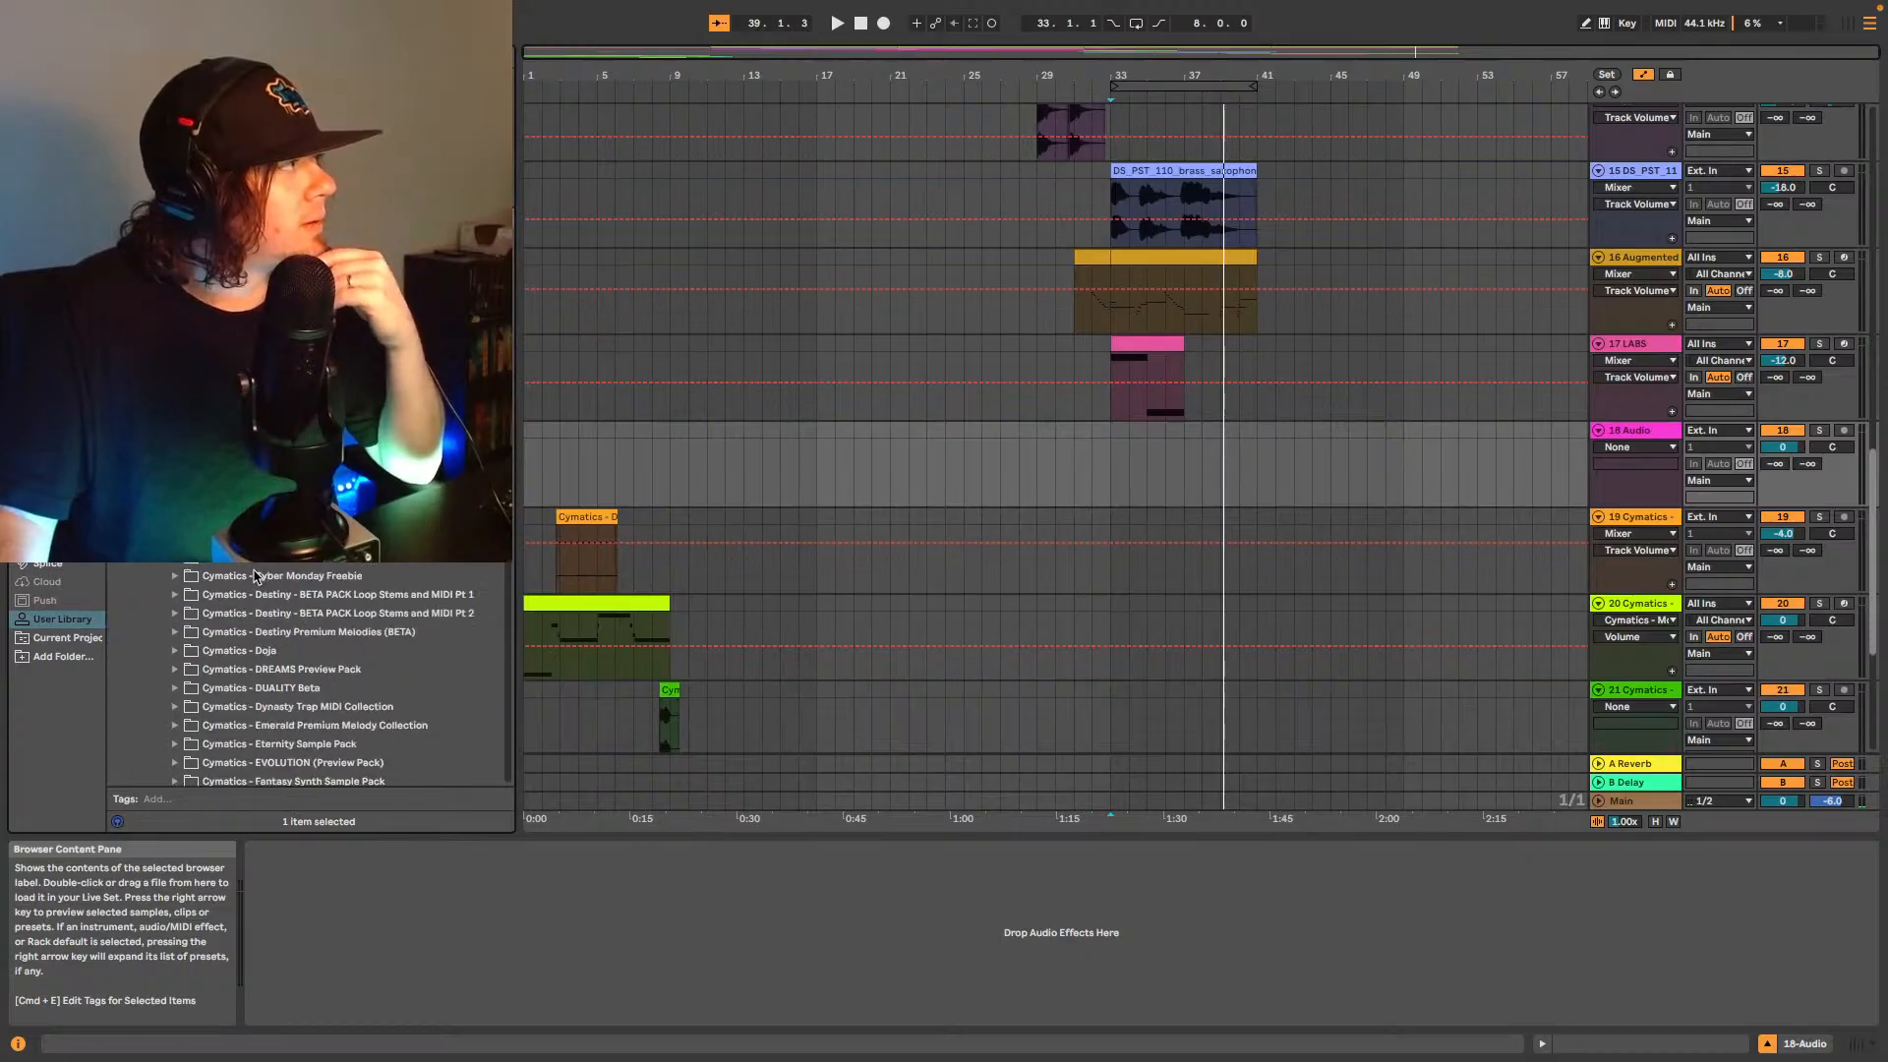
pyautogui.scroll(5, 252, 578)
pyautogui.scroll(-15, 295, 669)
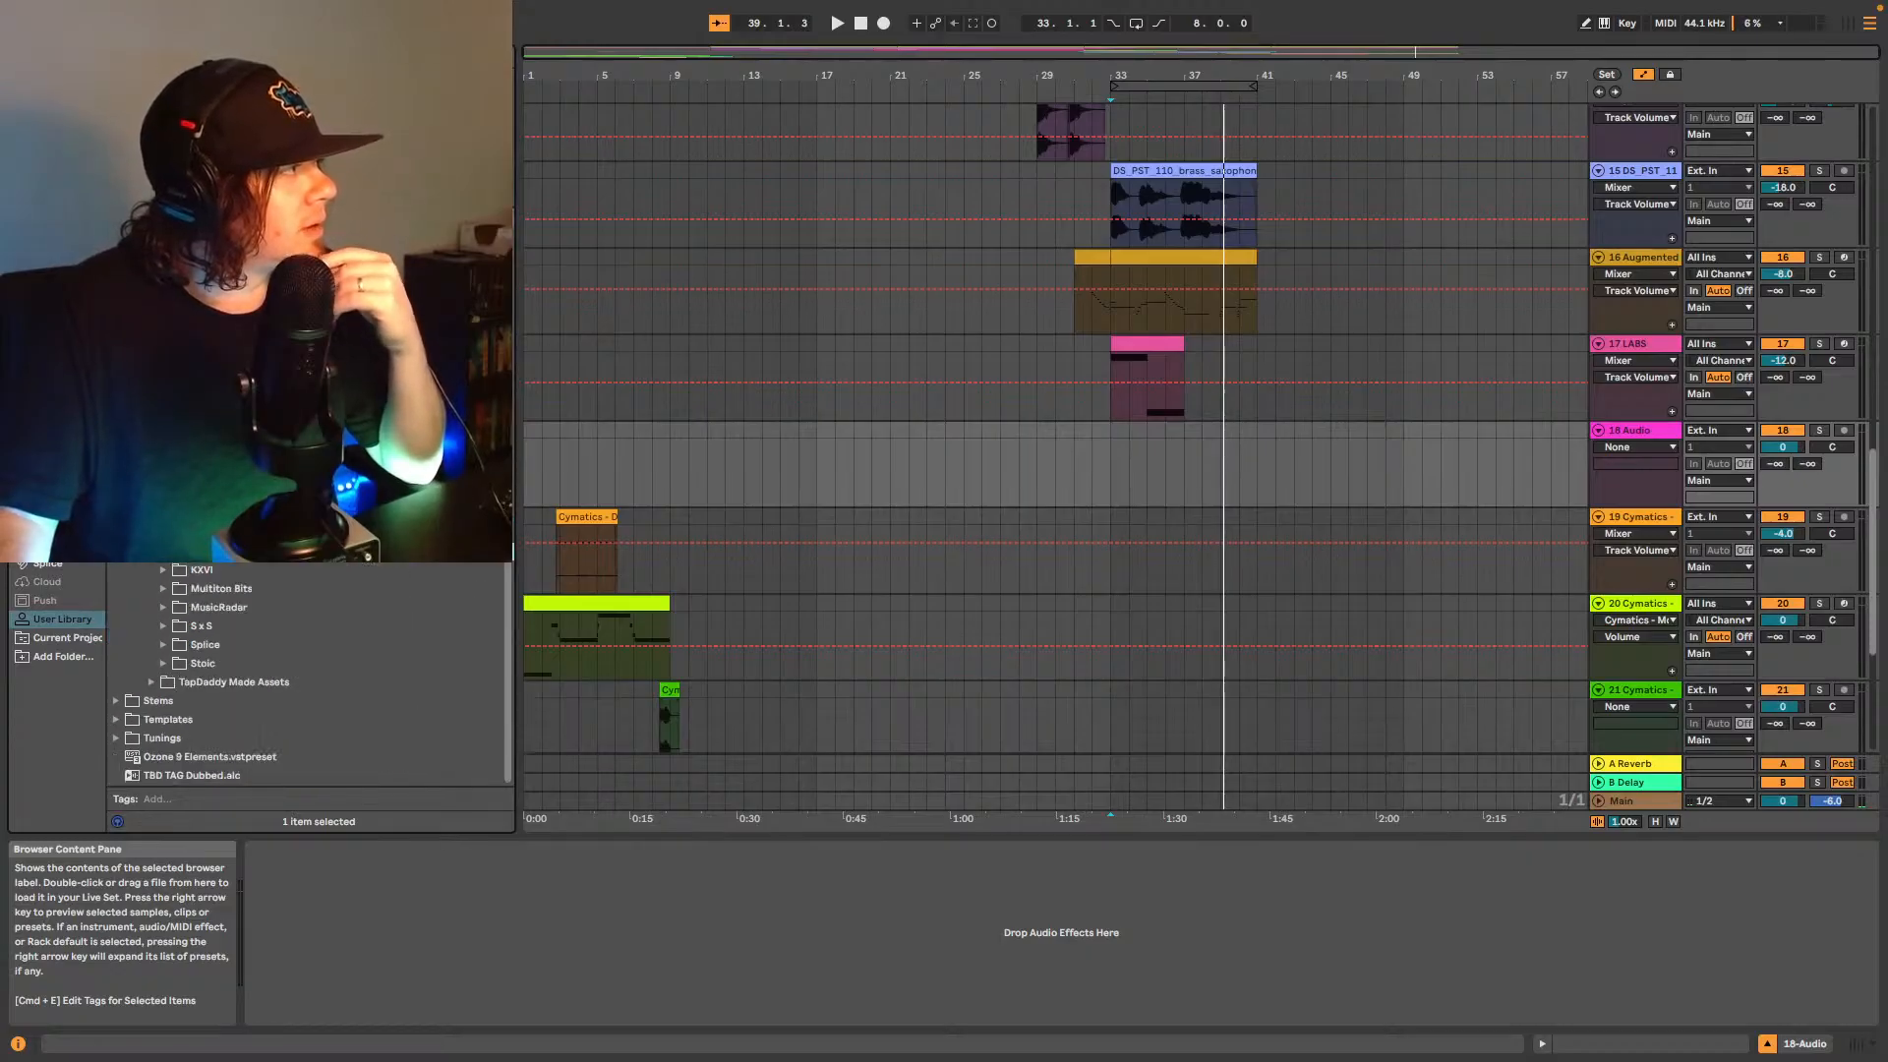
pyautogui.click(167, 644)
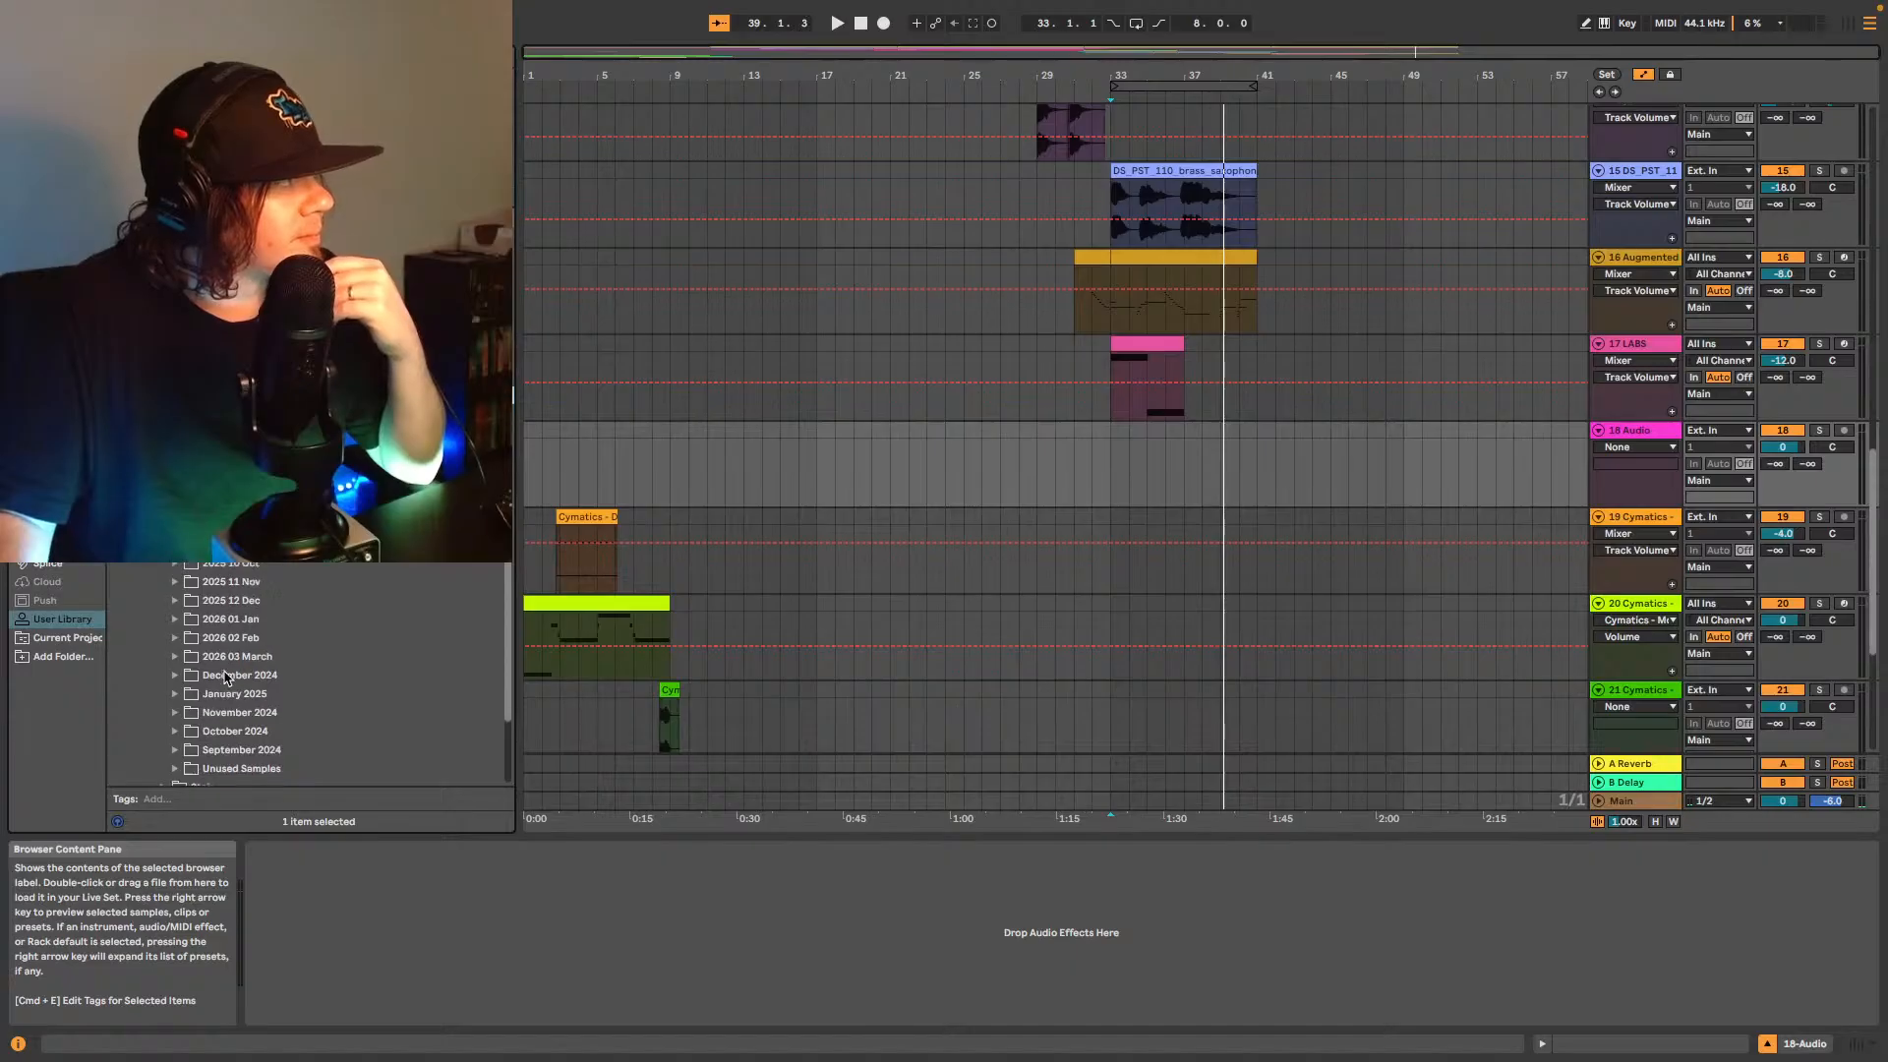
pyautogui.click(177, 646)
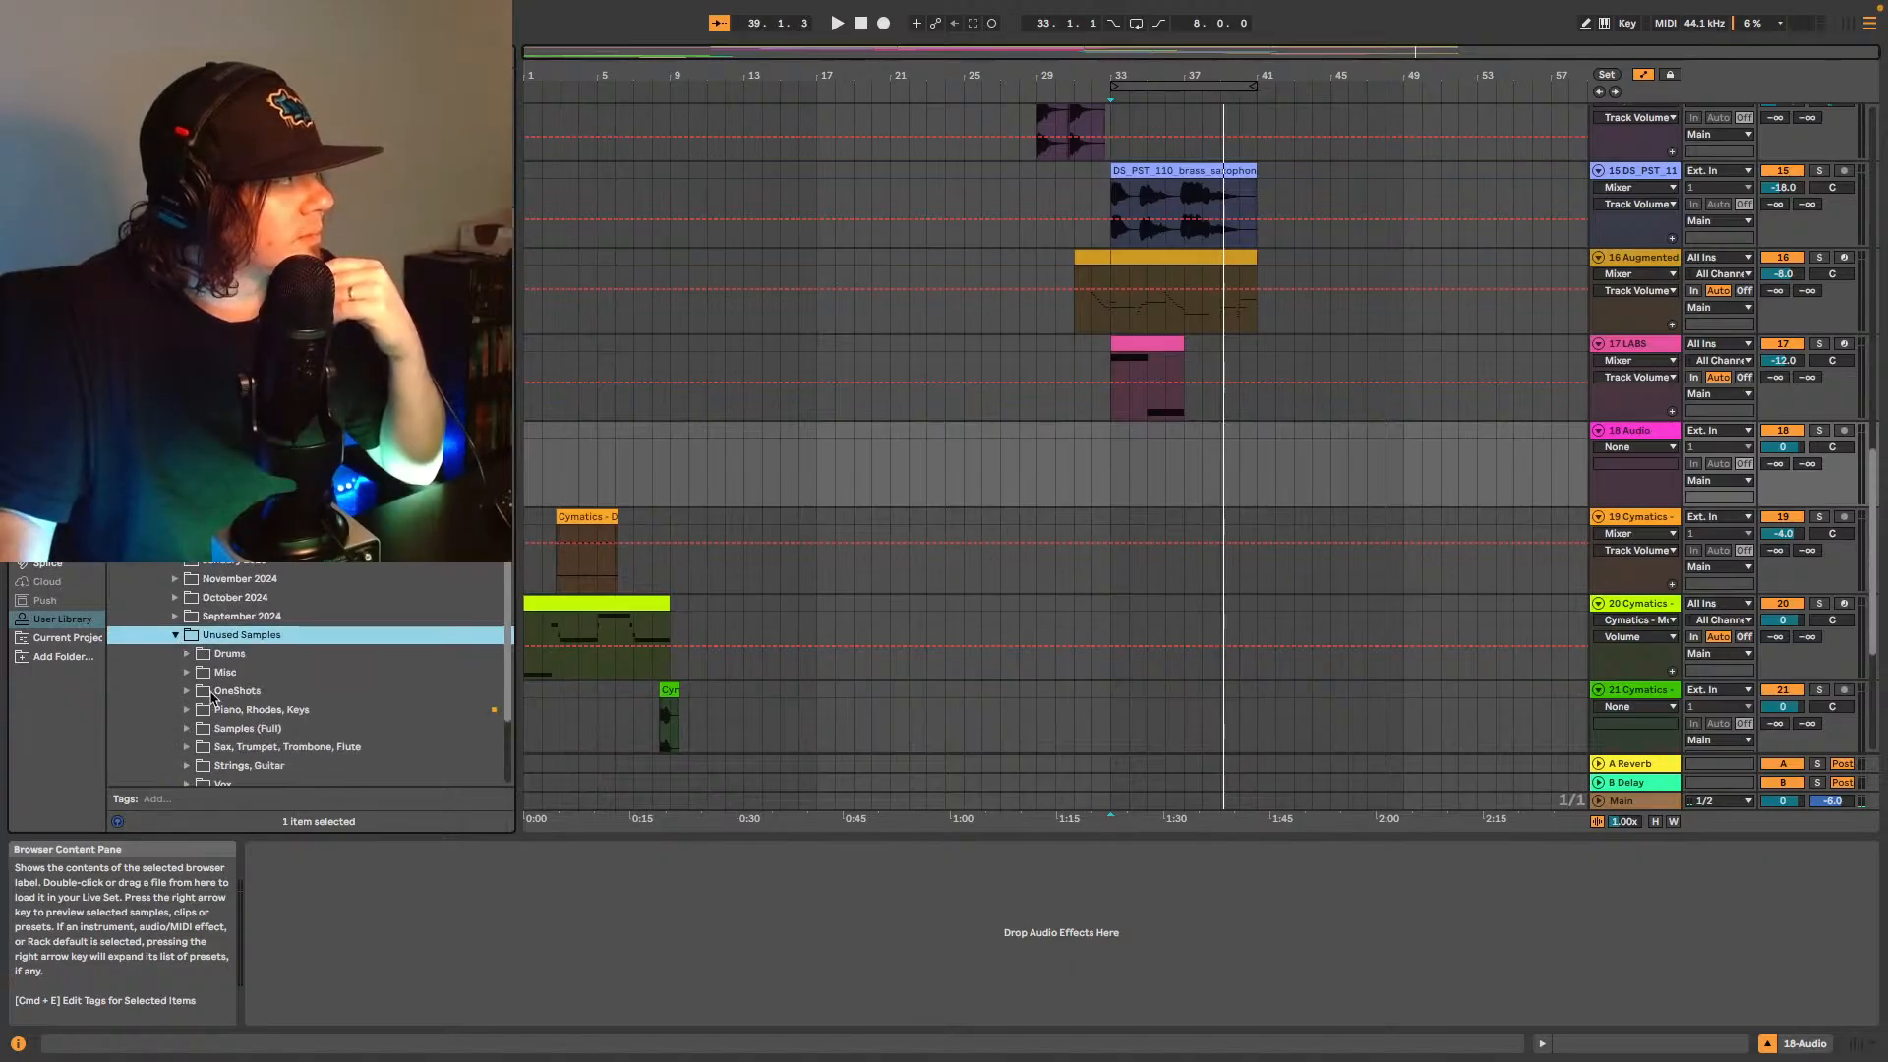
pyautogui.click(190, 693)
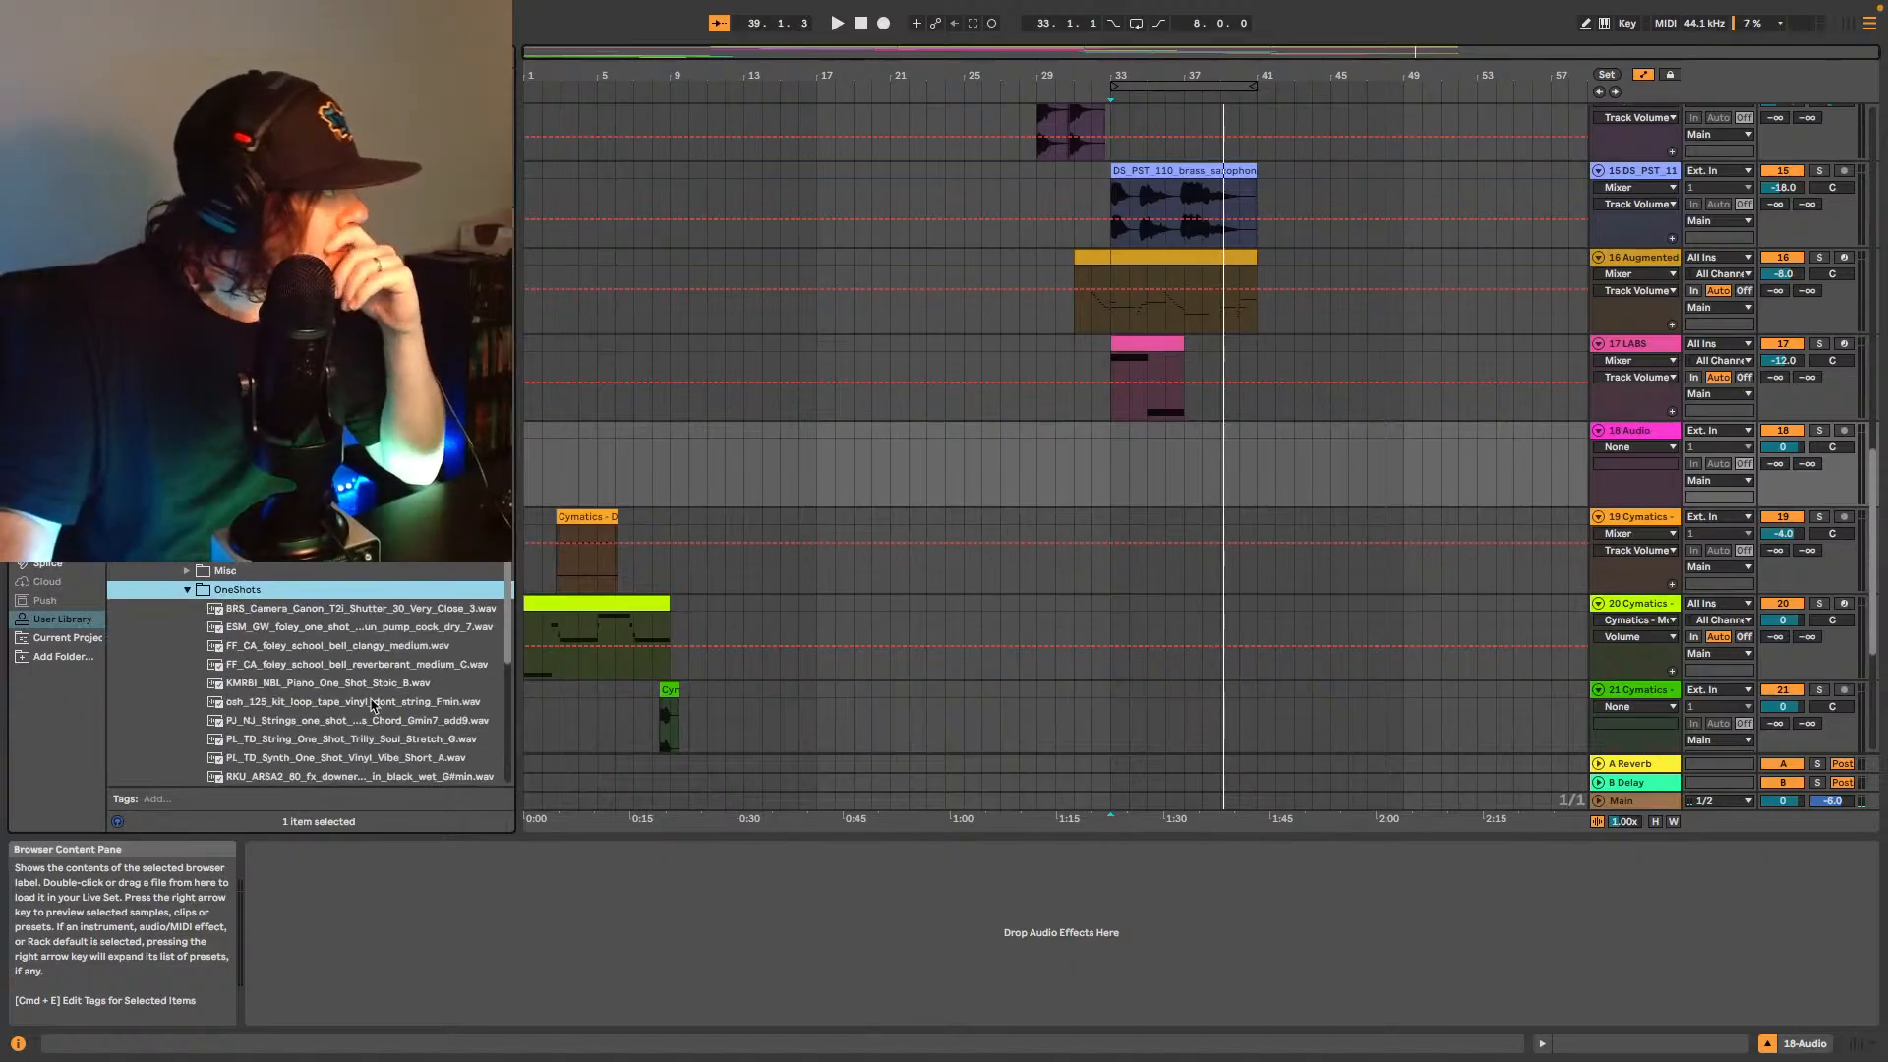
# - Place the PJ_NJ Rising Cellos Gmin7_add9 one-shot at bar 39 on the new audio track, unwarped, with -5.2 dB clip gain
pyautogui.click(385, 723)
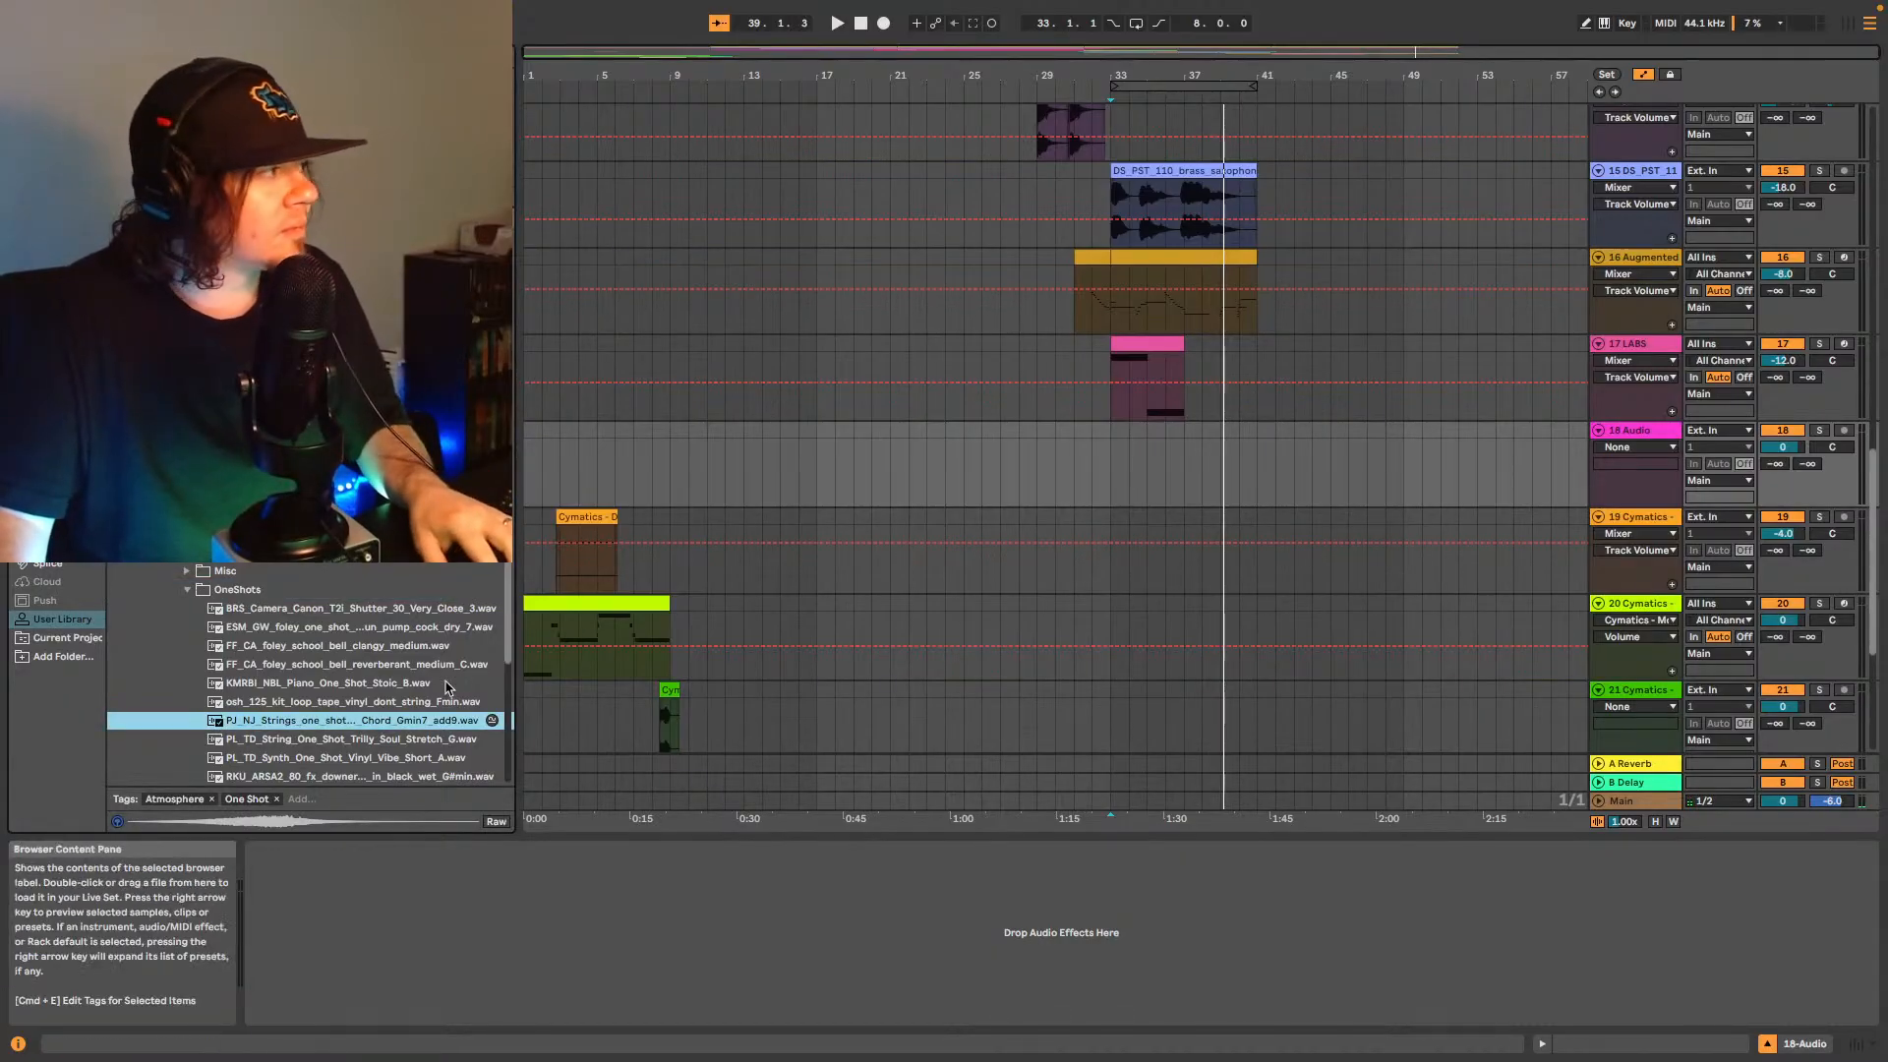
pyautogui.moveTo(372, 726); pyautogui.dragTo(1231, 456)
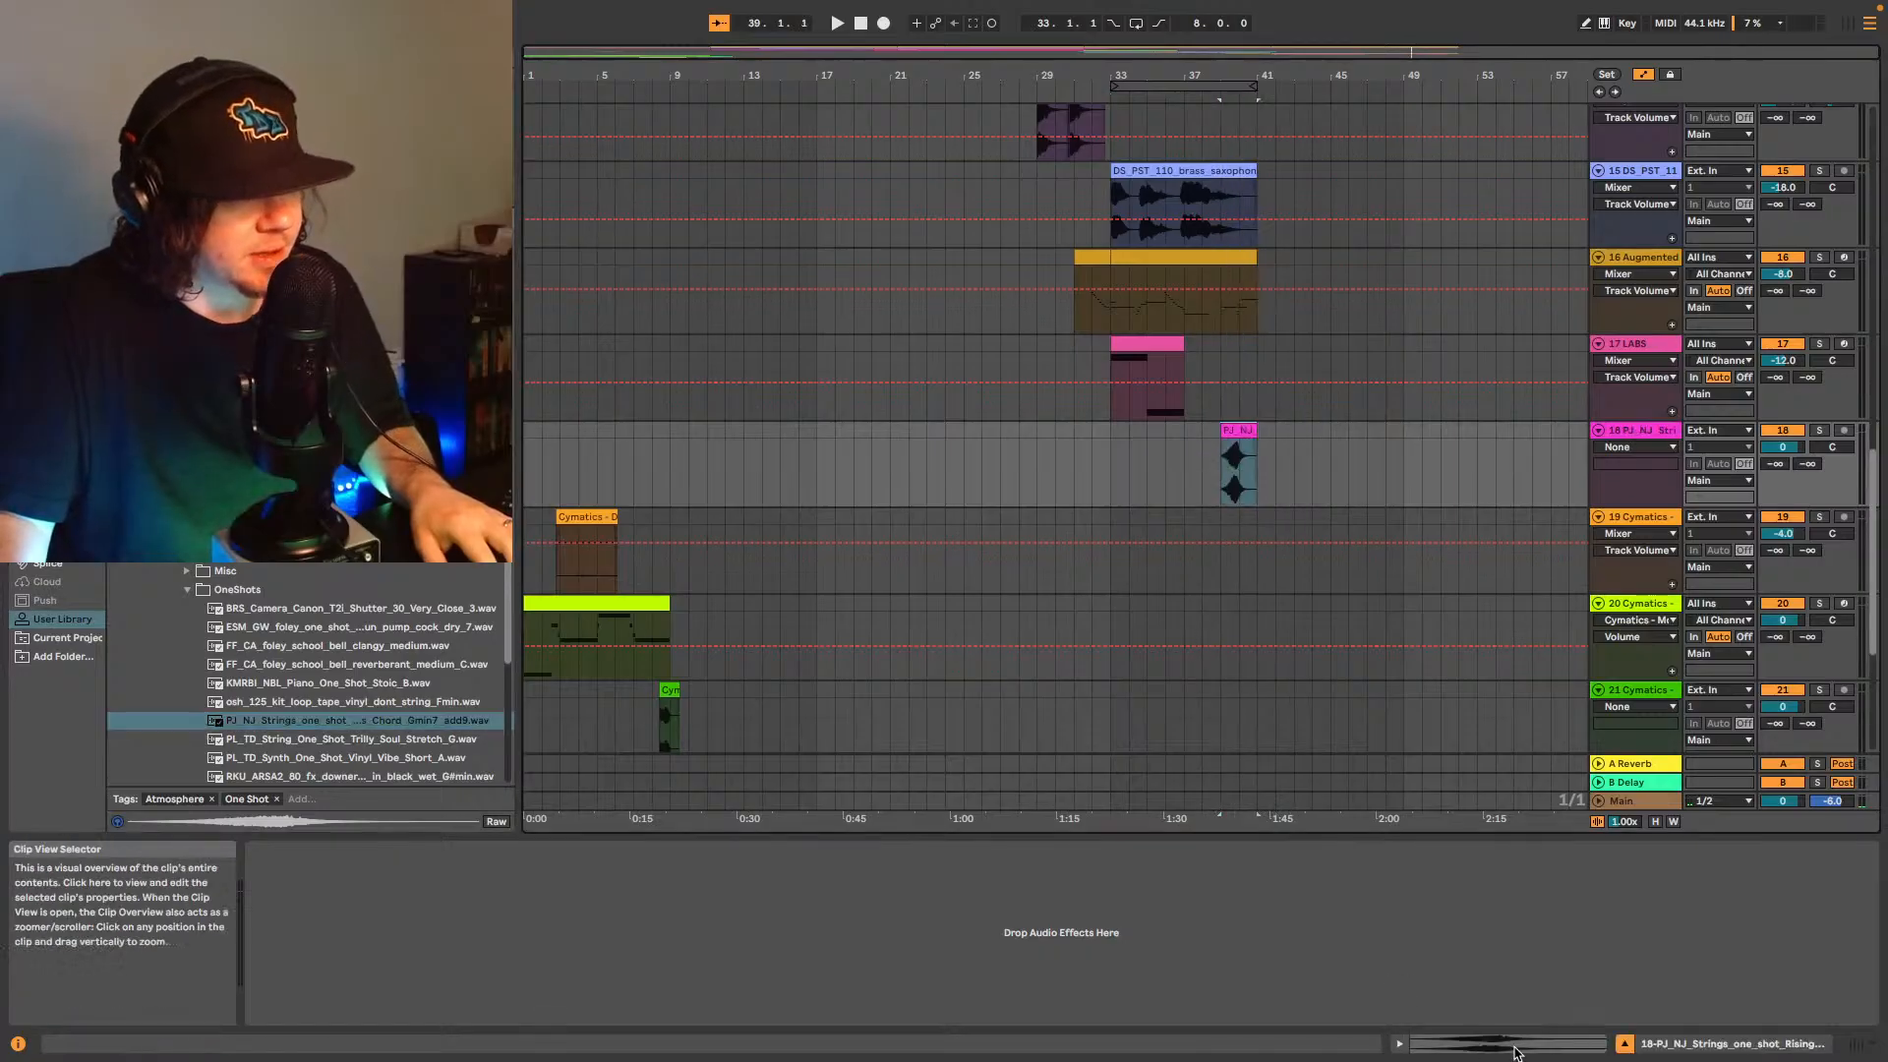
pyautogui.click(452, 852)
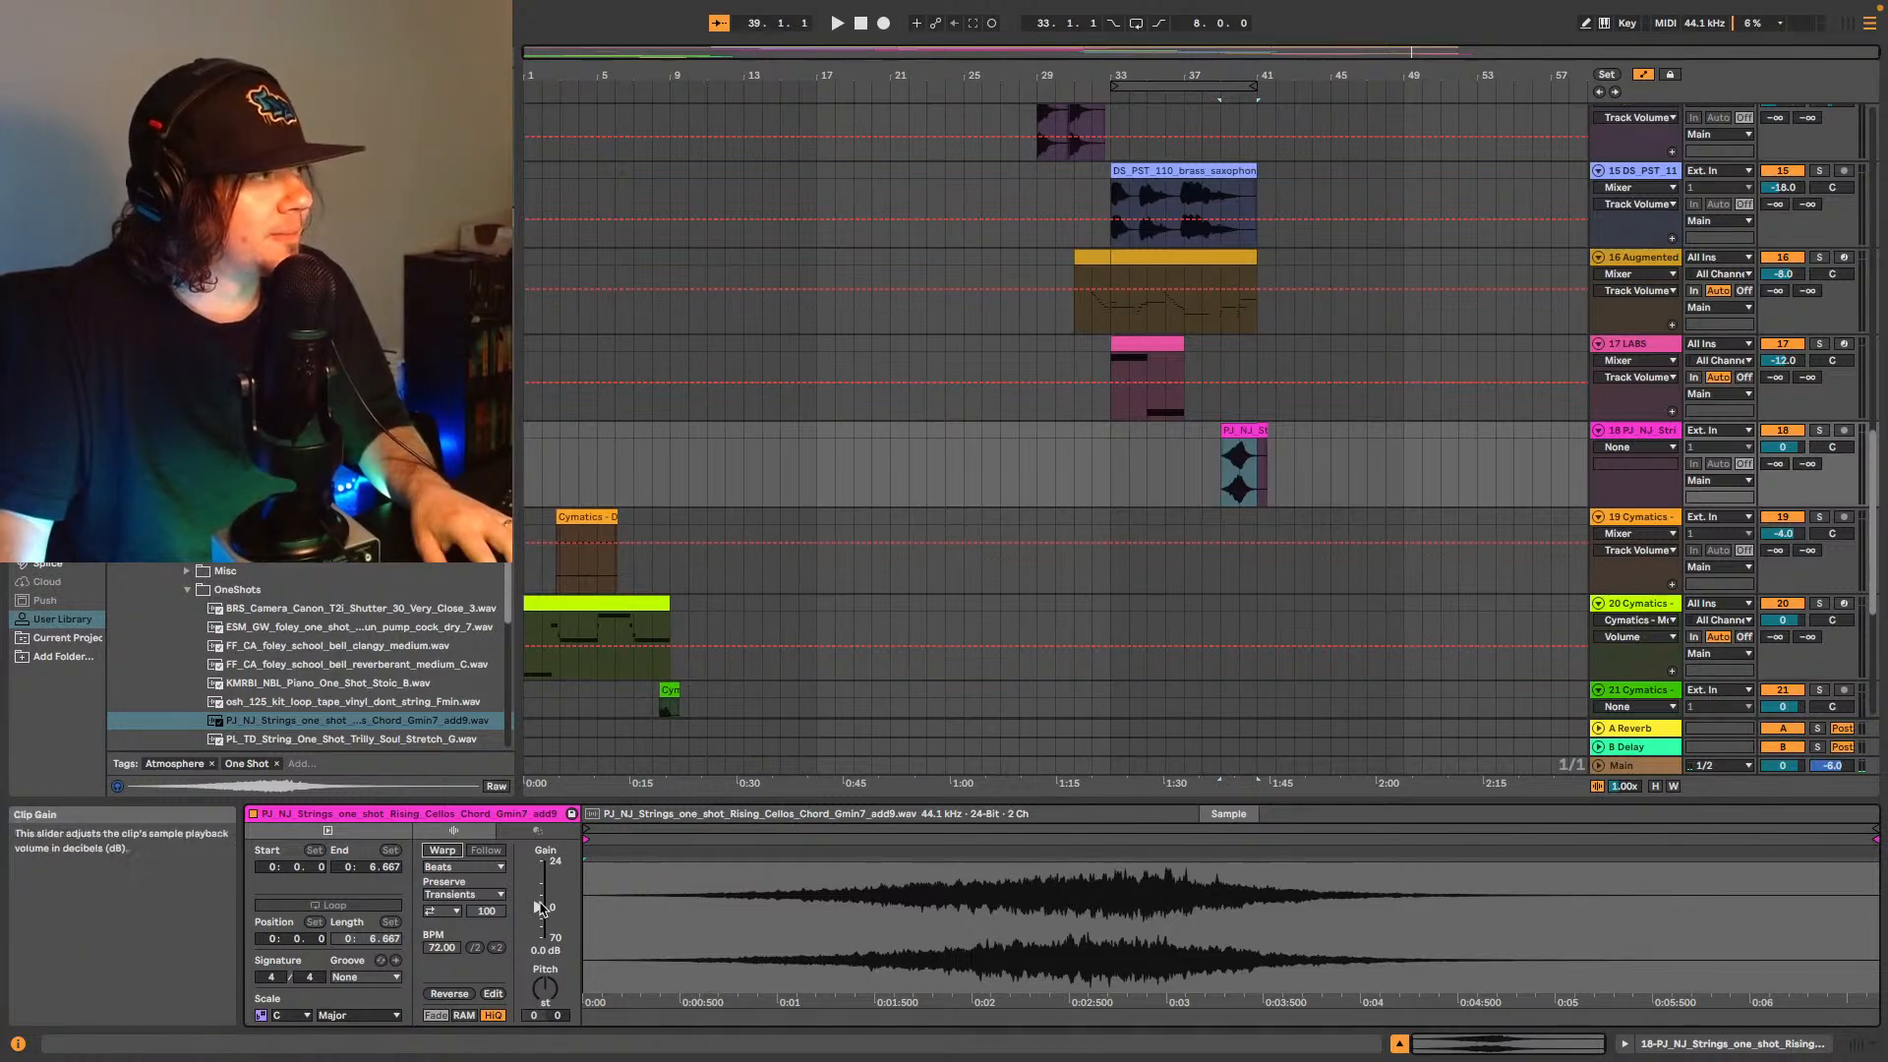
pyautogui.moveTo(538, 907); pyautogui.dragTo(538, 913)
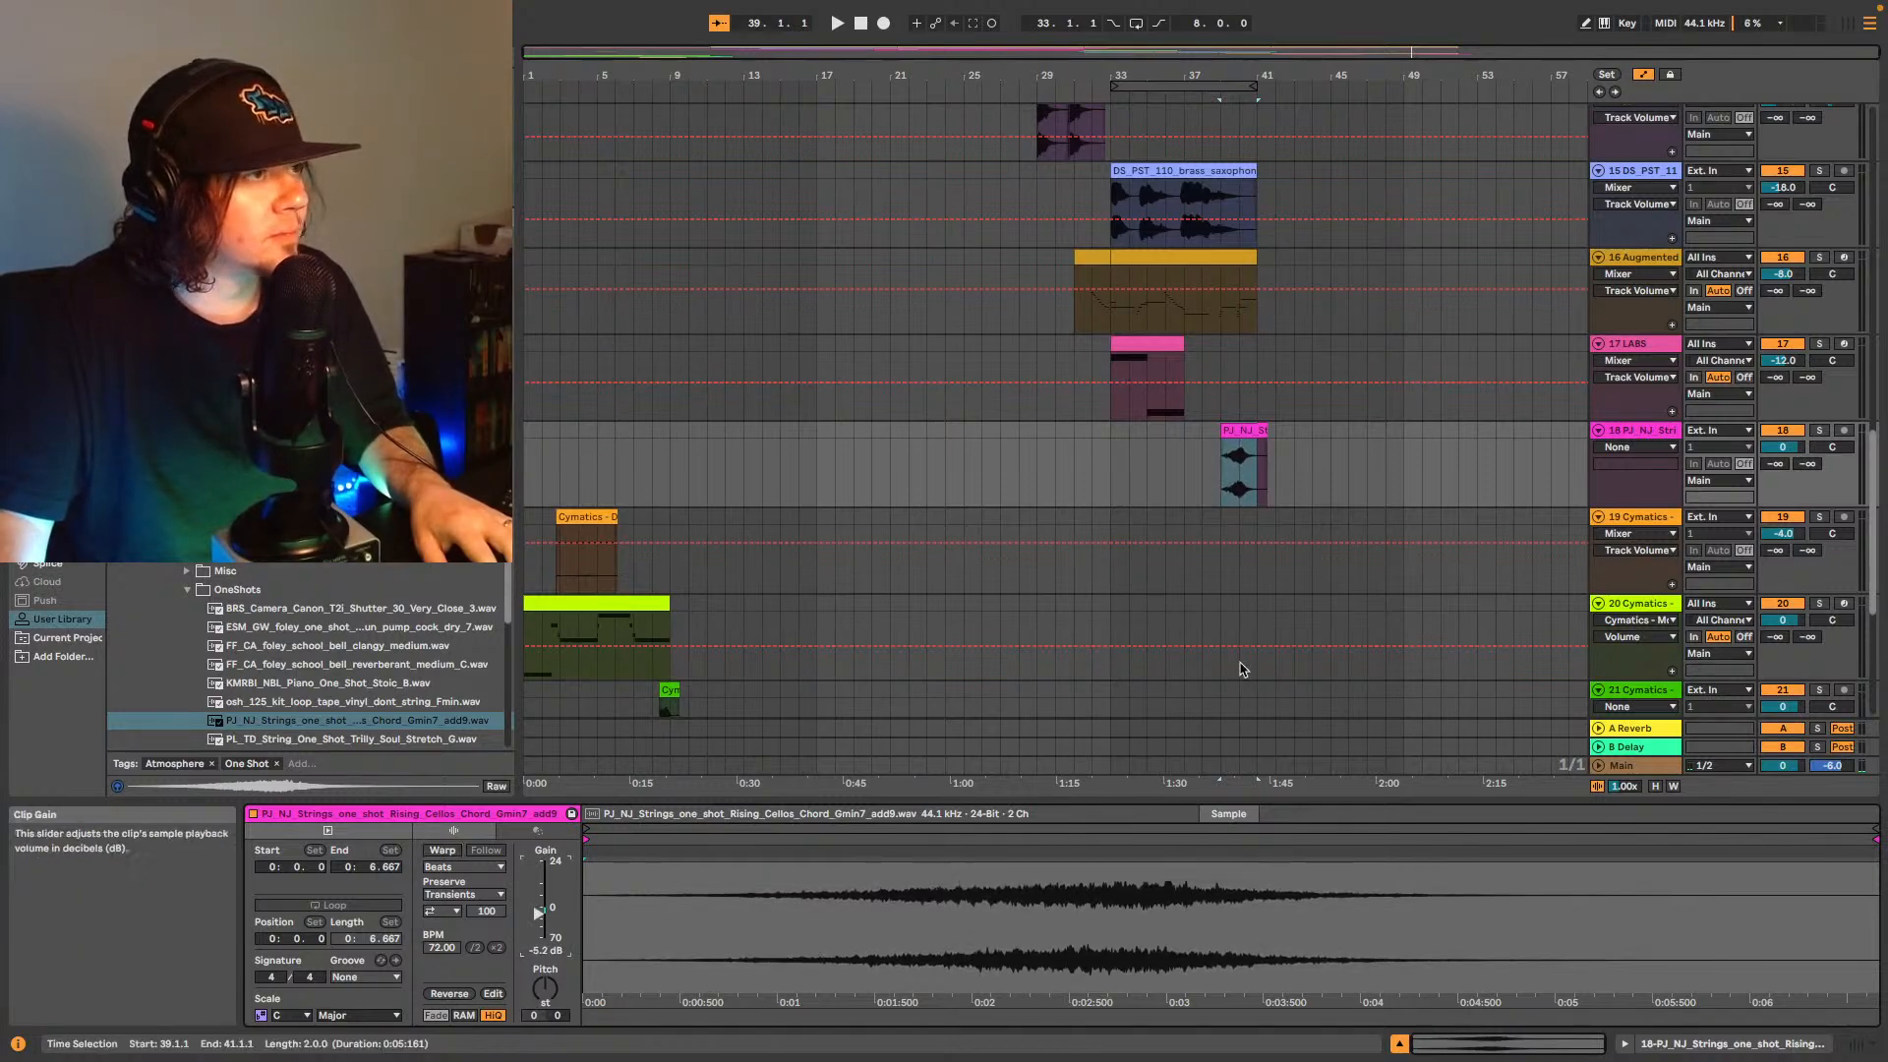
# - Lower the strings one-shot track's volume and transpose the clip down 2 semitones while auditioning it
pyautogui.click(1782, 446)
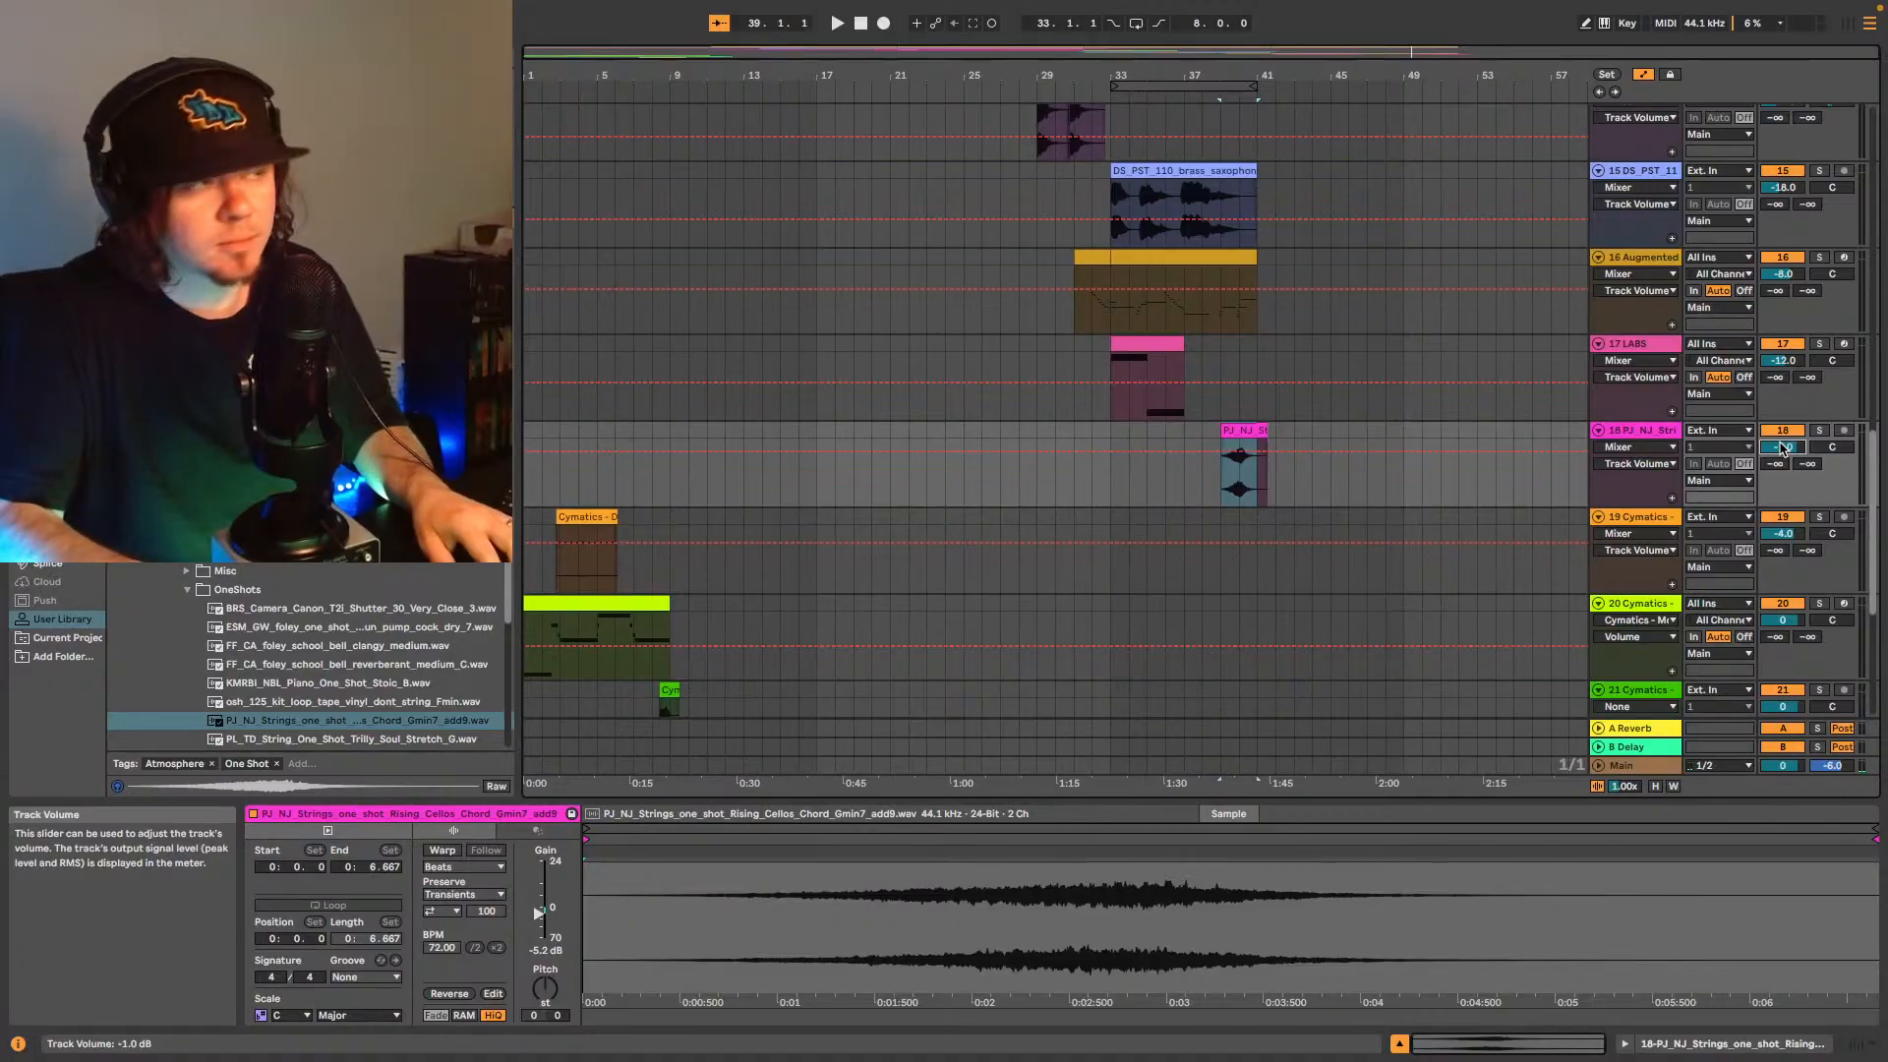
pyautogui.click(1268, 428)
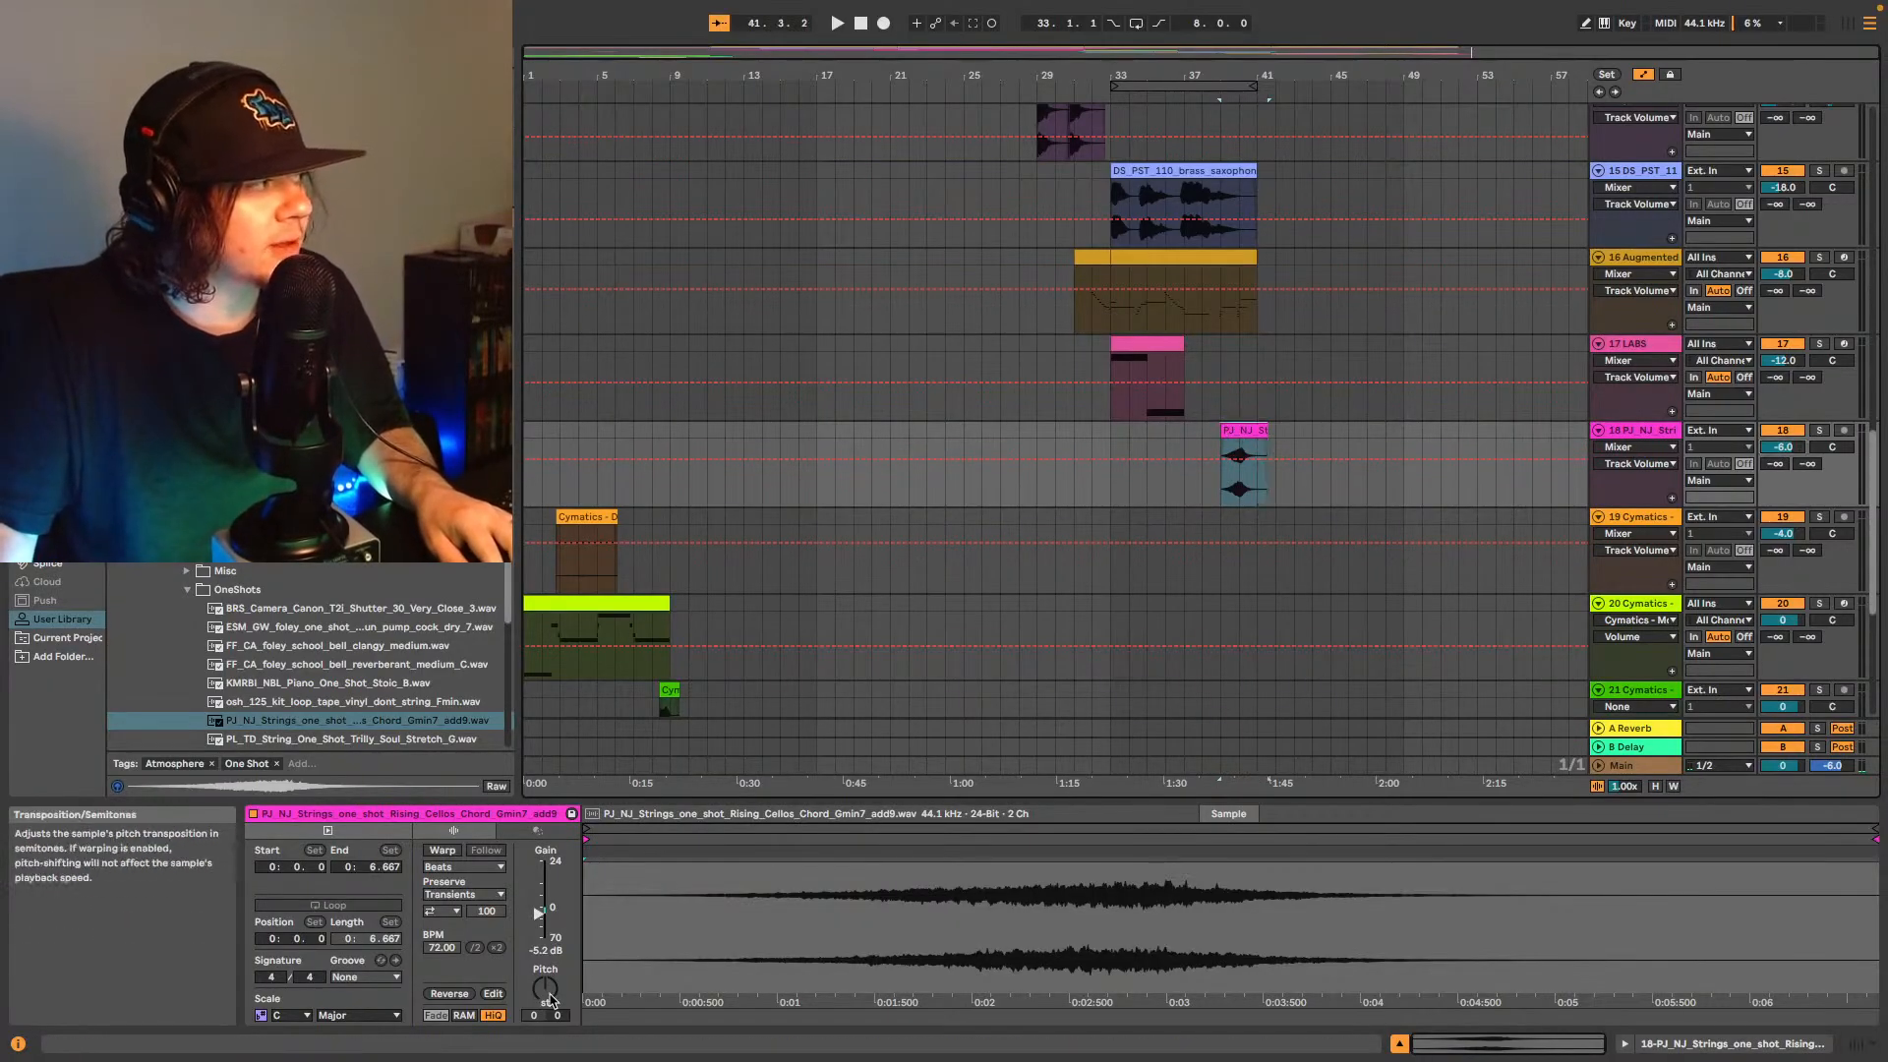
pyautogui.moveTo(548, 999); pyautogui.dragTo(548, 1012)
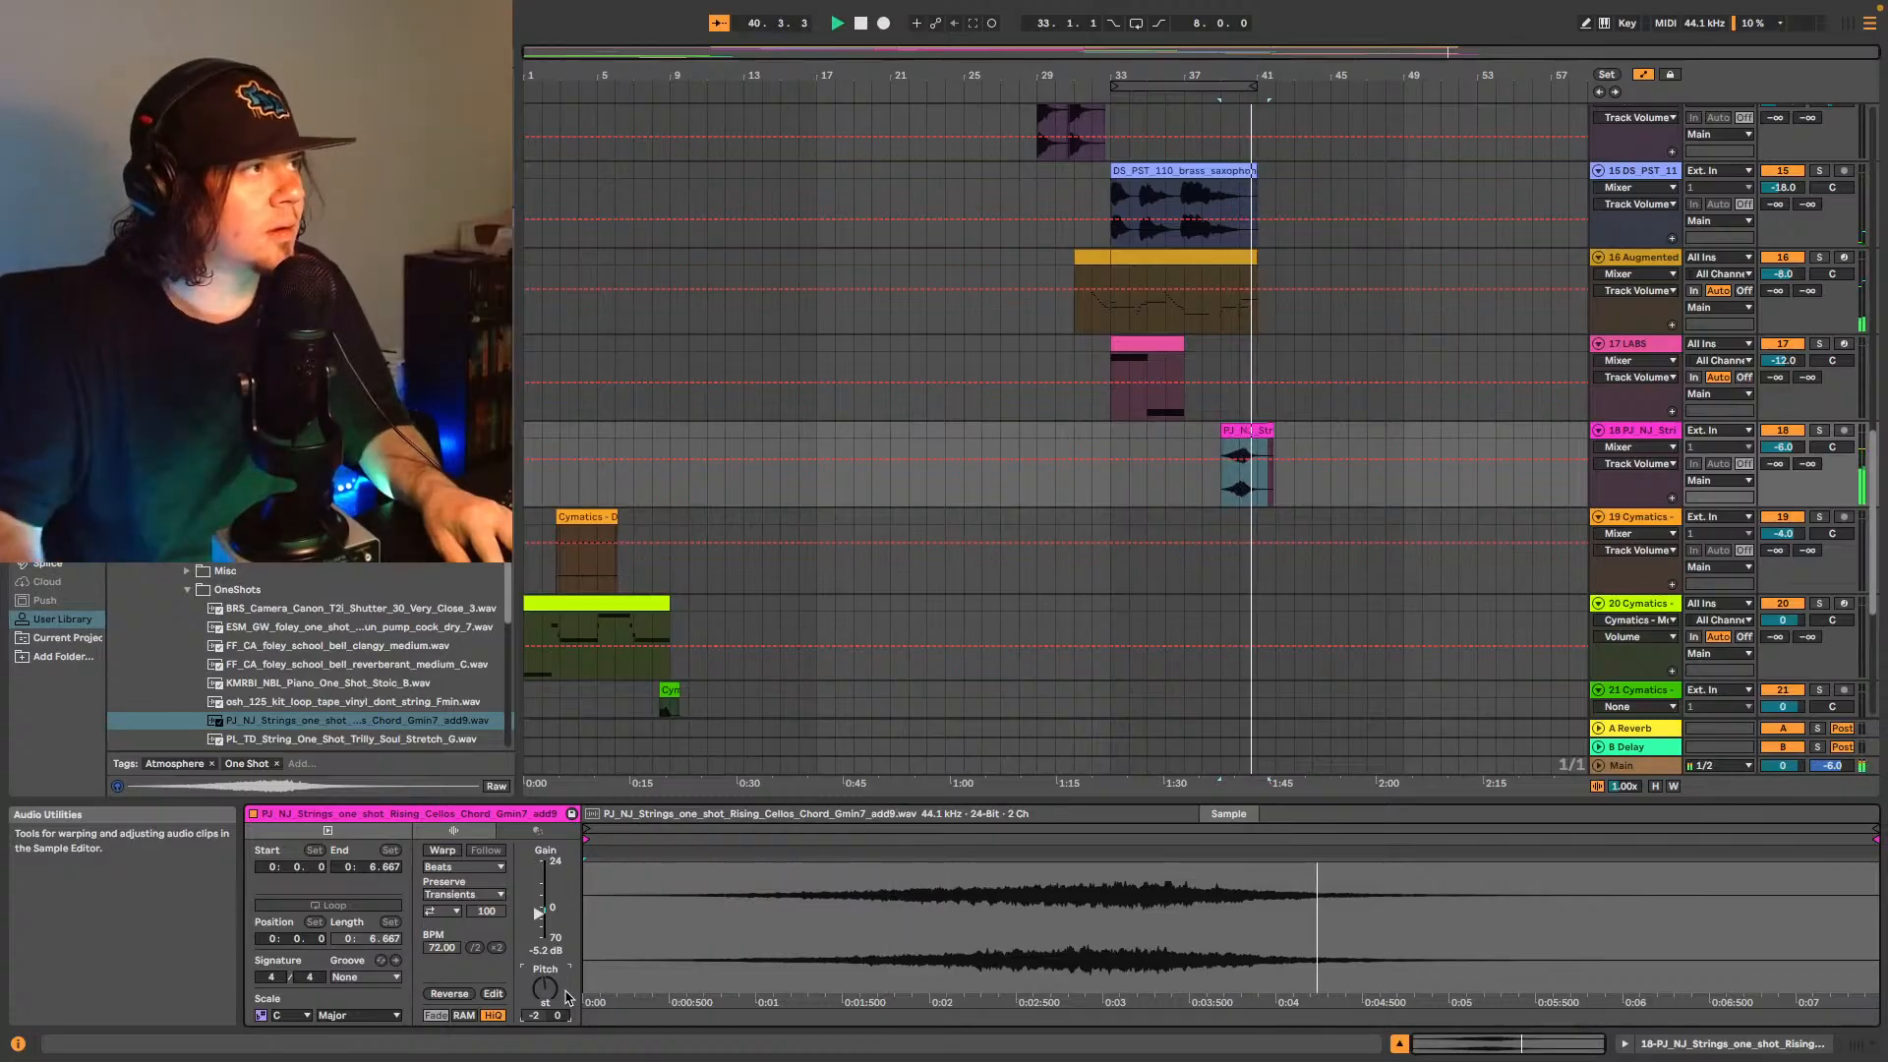
# - Play from bar 33, move the strings one-shot to start at bar 36, and lower its track volume to -14 dB
pyautogui.click(1109, 496)
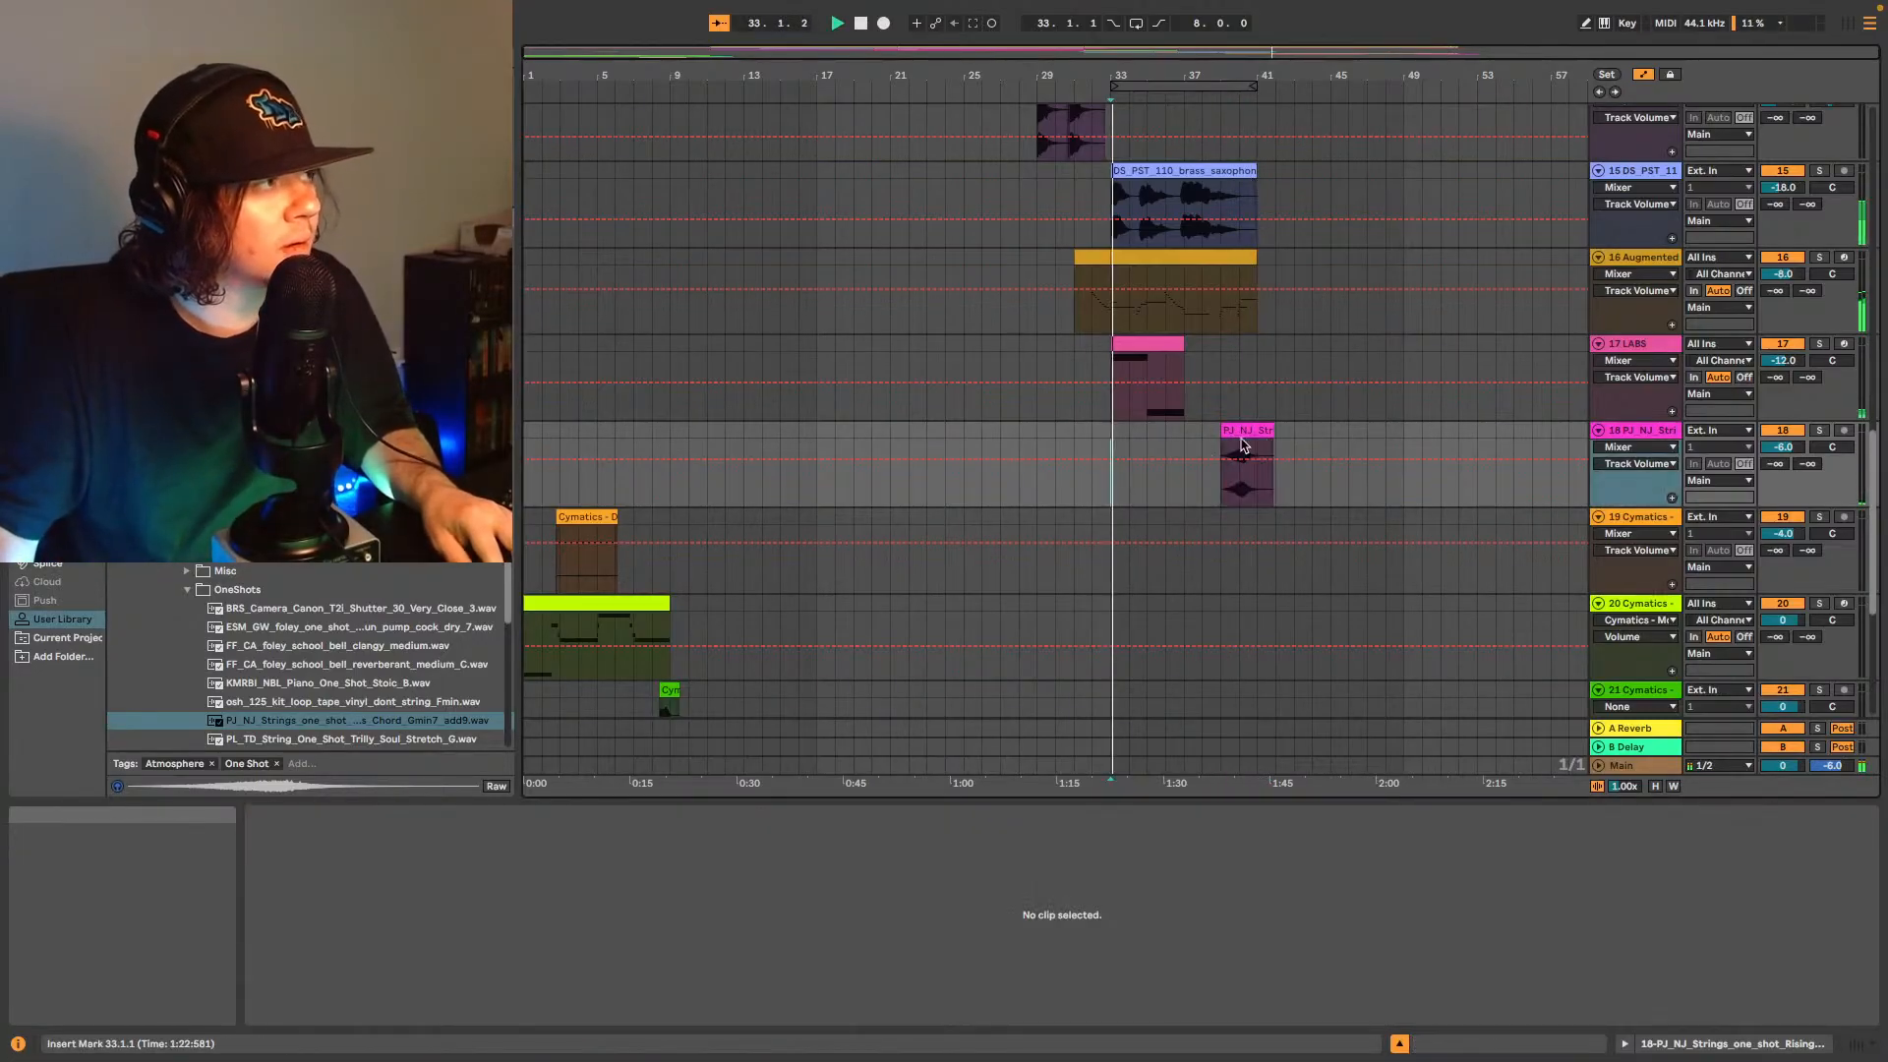
pyautogui.moveTo(1247, 433); pyautogui.dragTo(1191, 497)
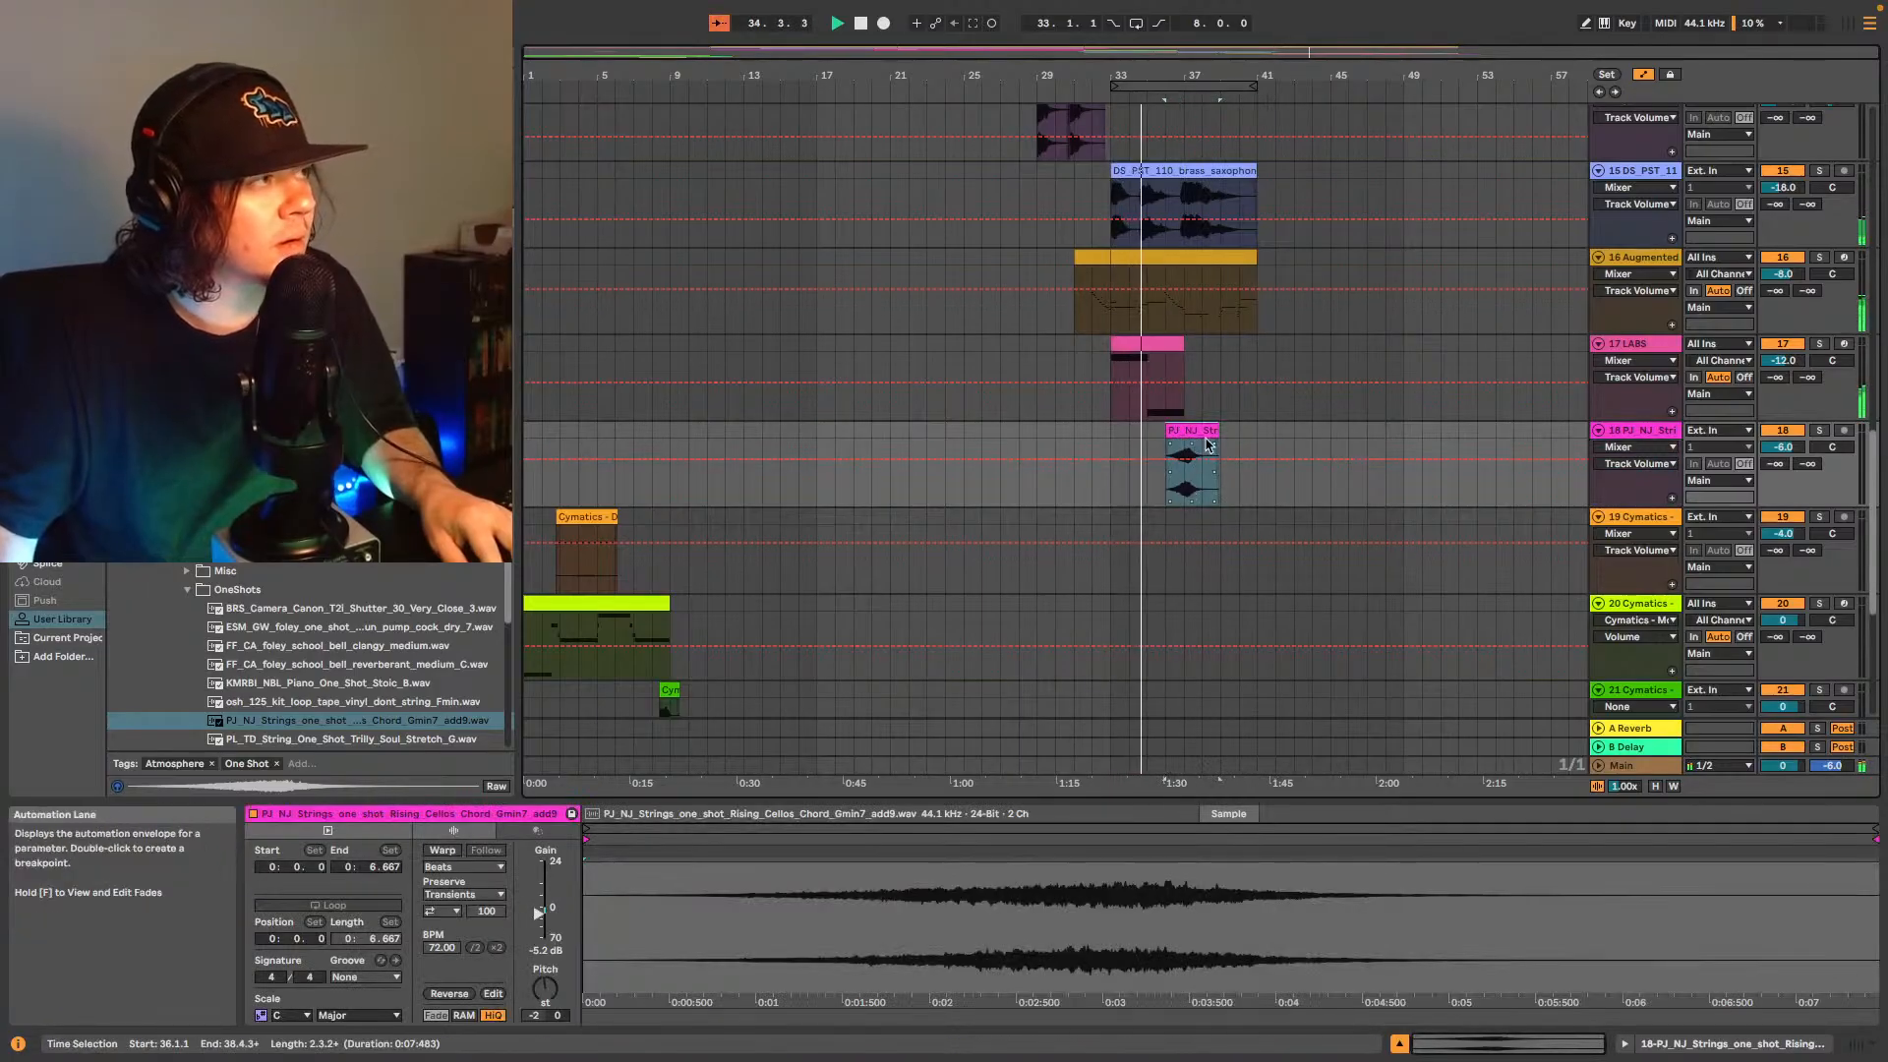
pyautogui.scroll(-1, 1784, 451)
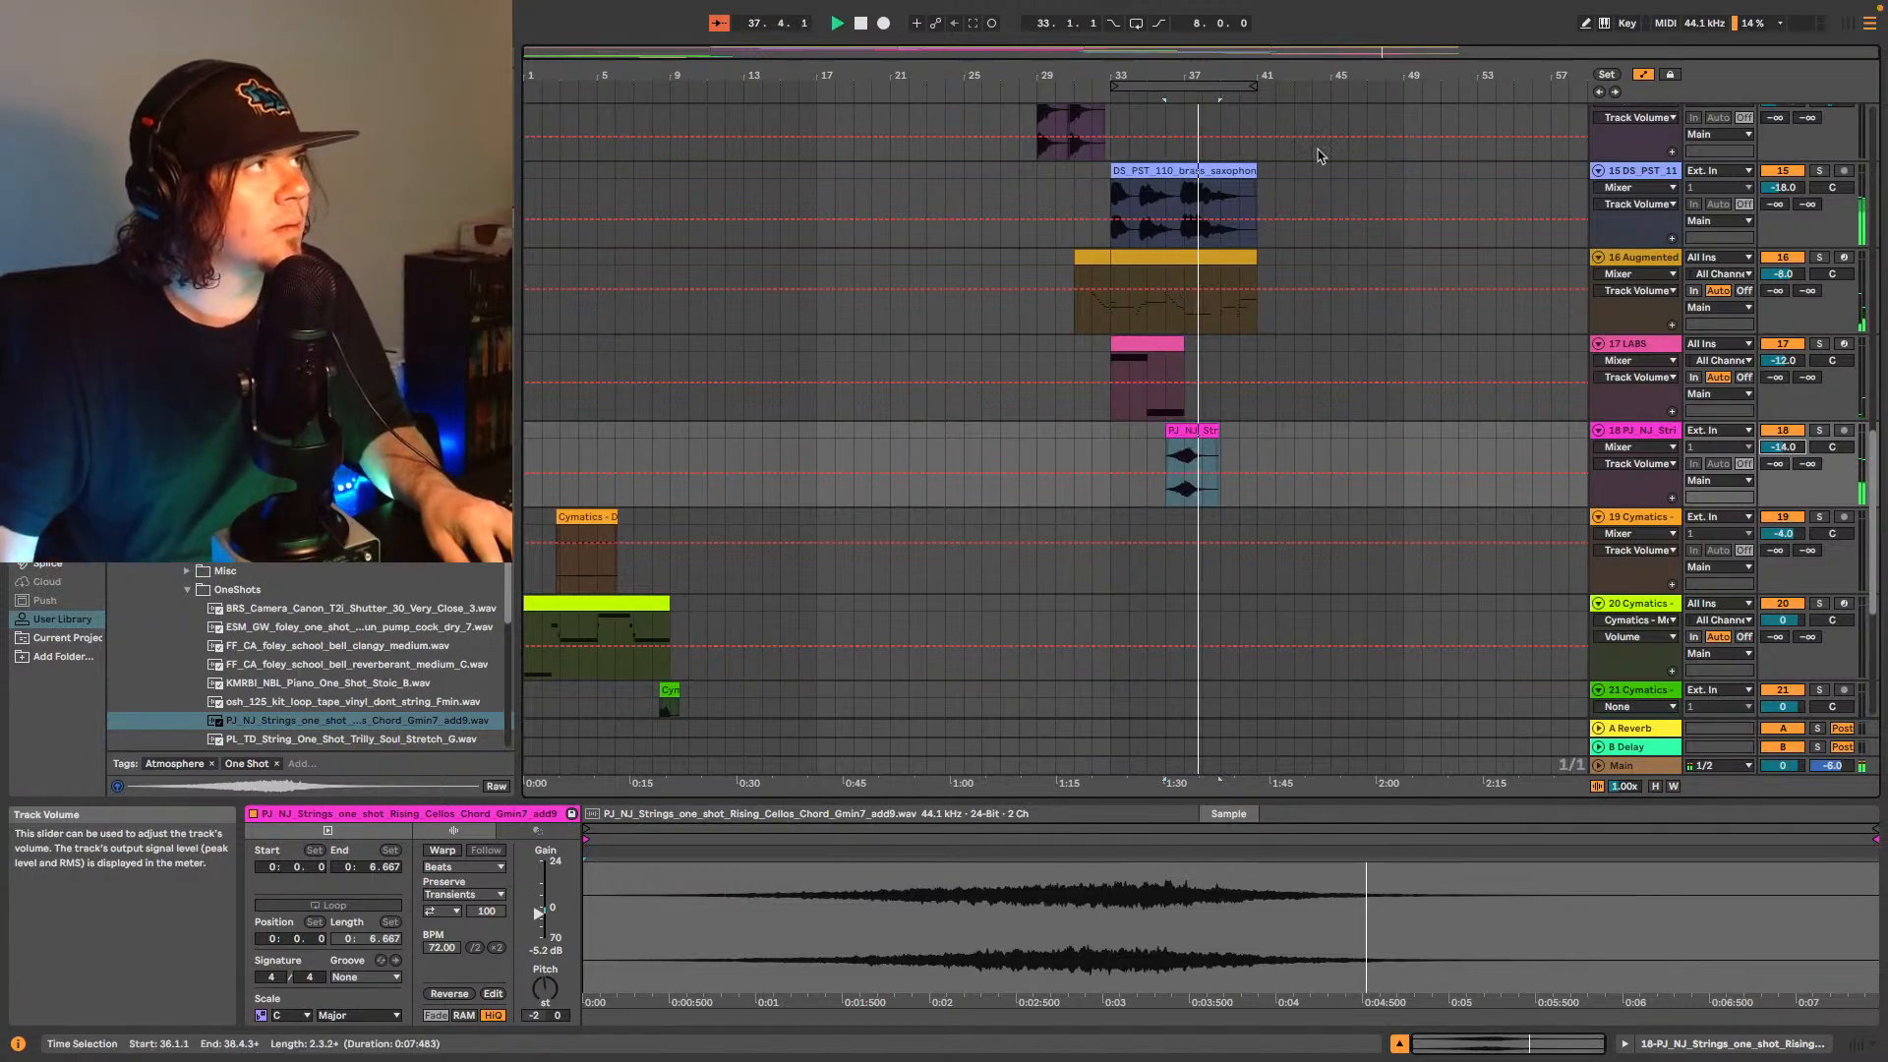
# - Nudge the strings one-shot to start just before bar 36 and set its track volume to -20 dB, auditioning the section
pyautogui.moveTo(1231, 59); pyautogui.dragTo(1232, 216)
pyautogui.moveTo(1377, 434); pyautogui.dragTo(1362, 444)
pyautogui.press('space')
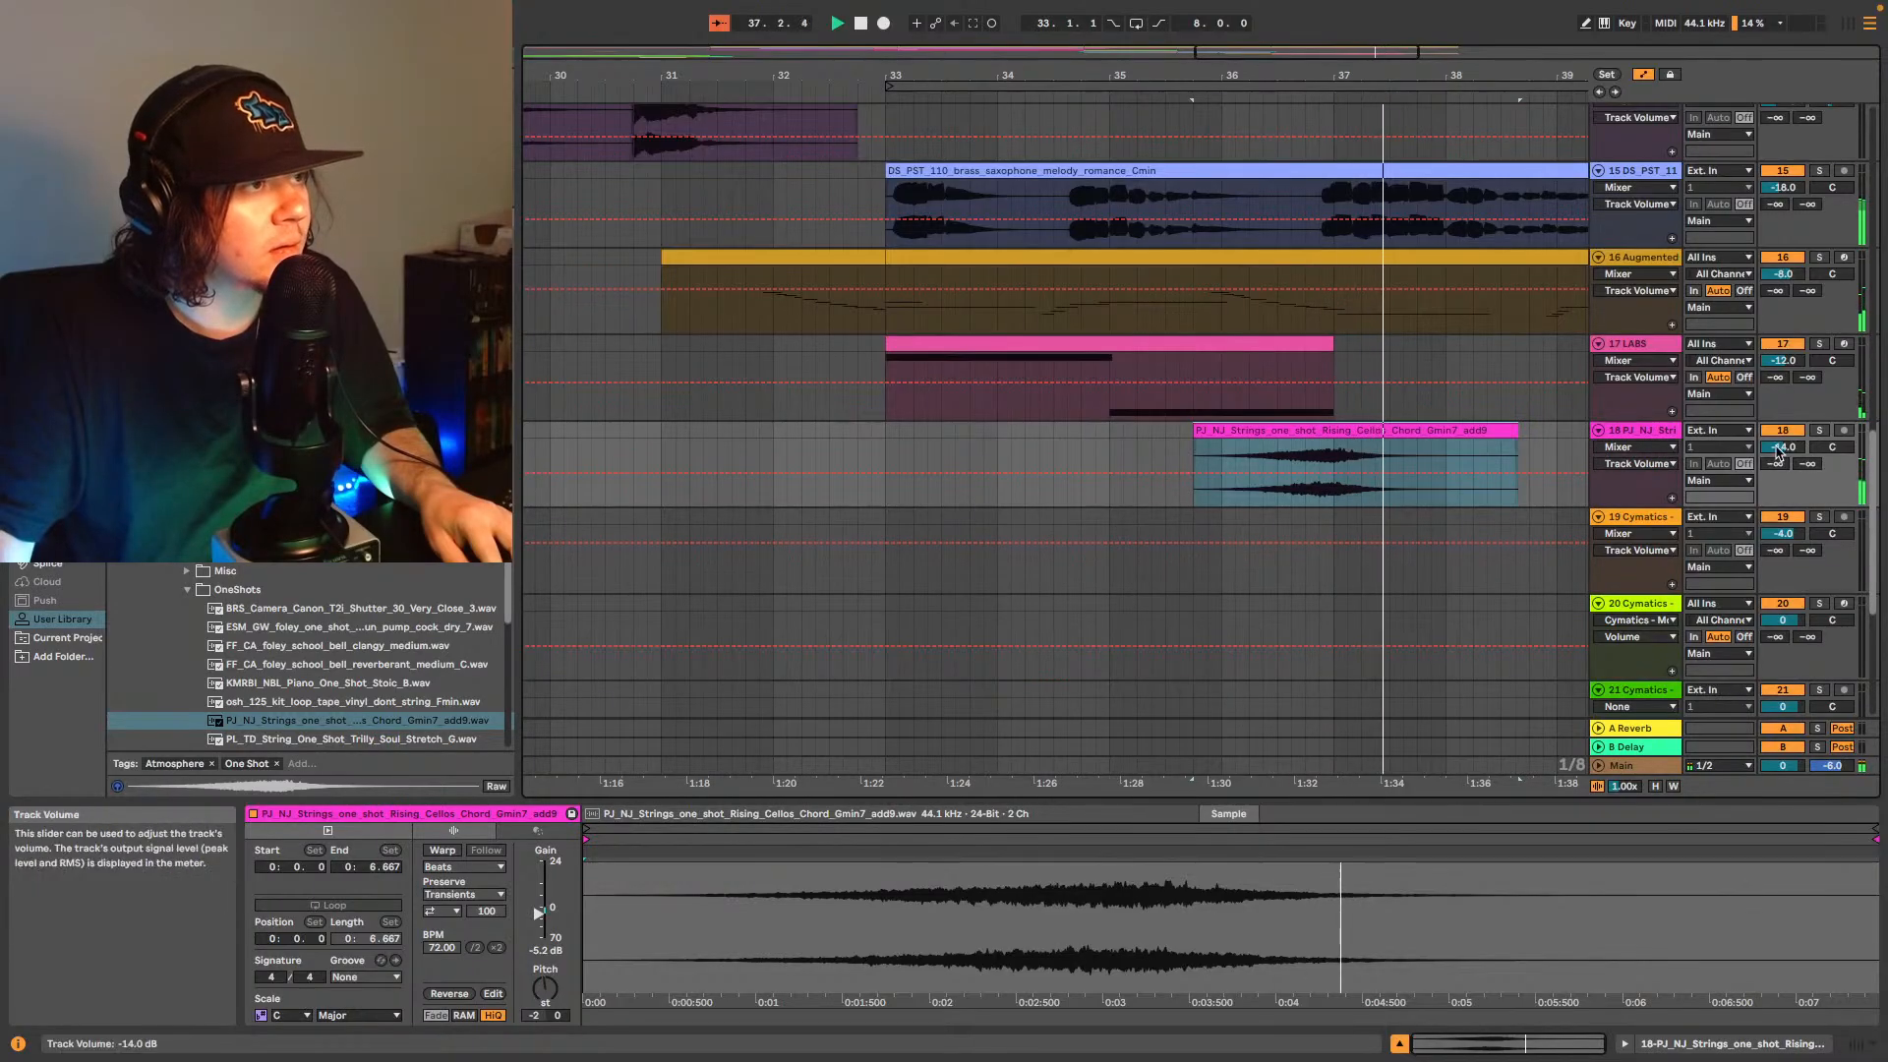
pyautogui.scroll(-1, 1780, 448)
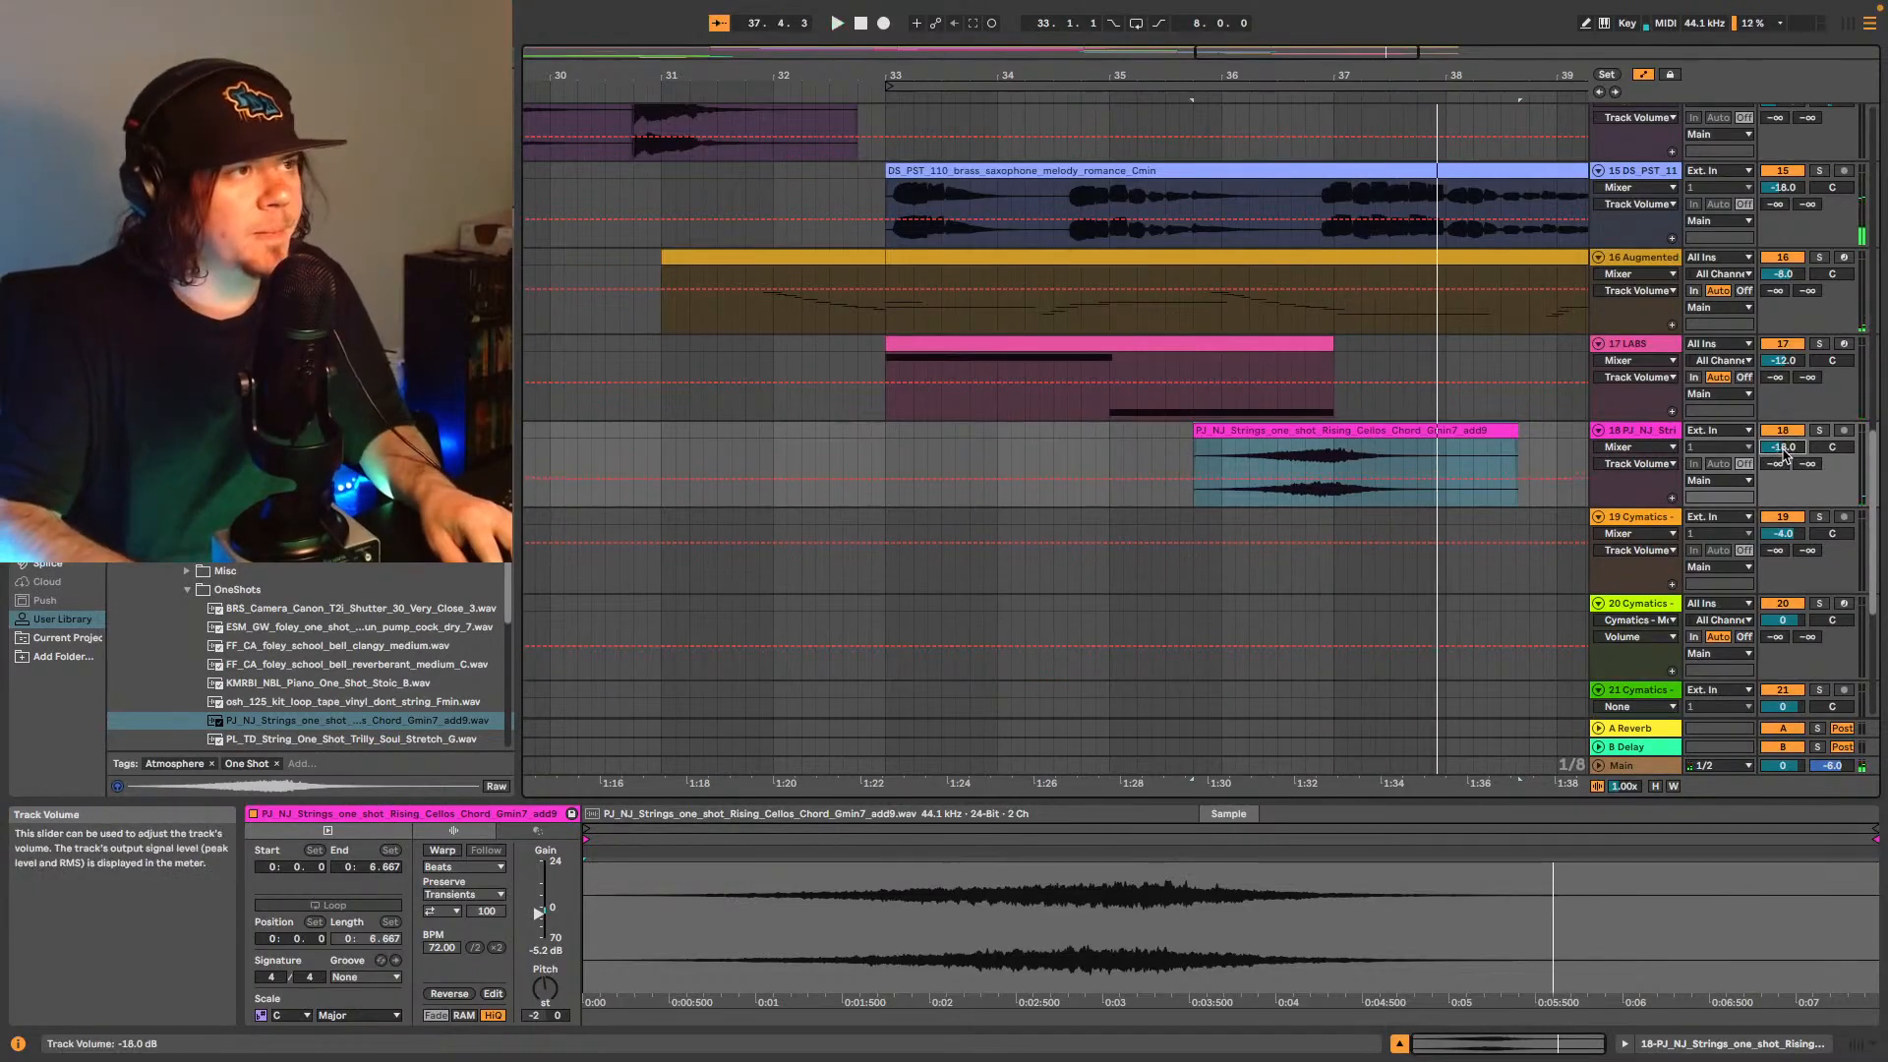
pyautogui.click(866, 455)
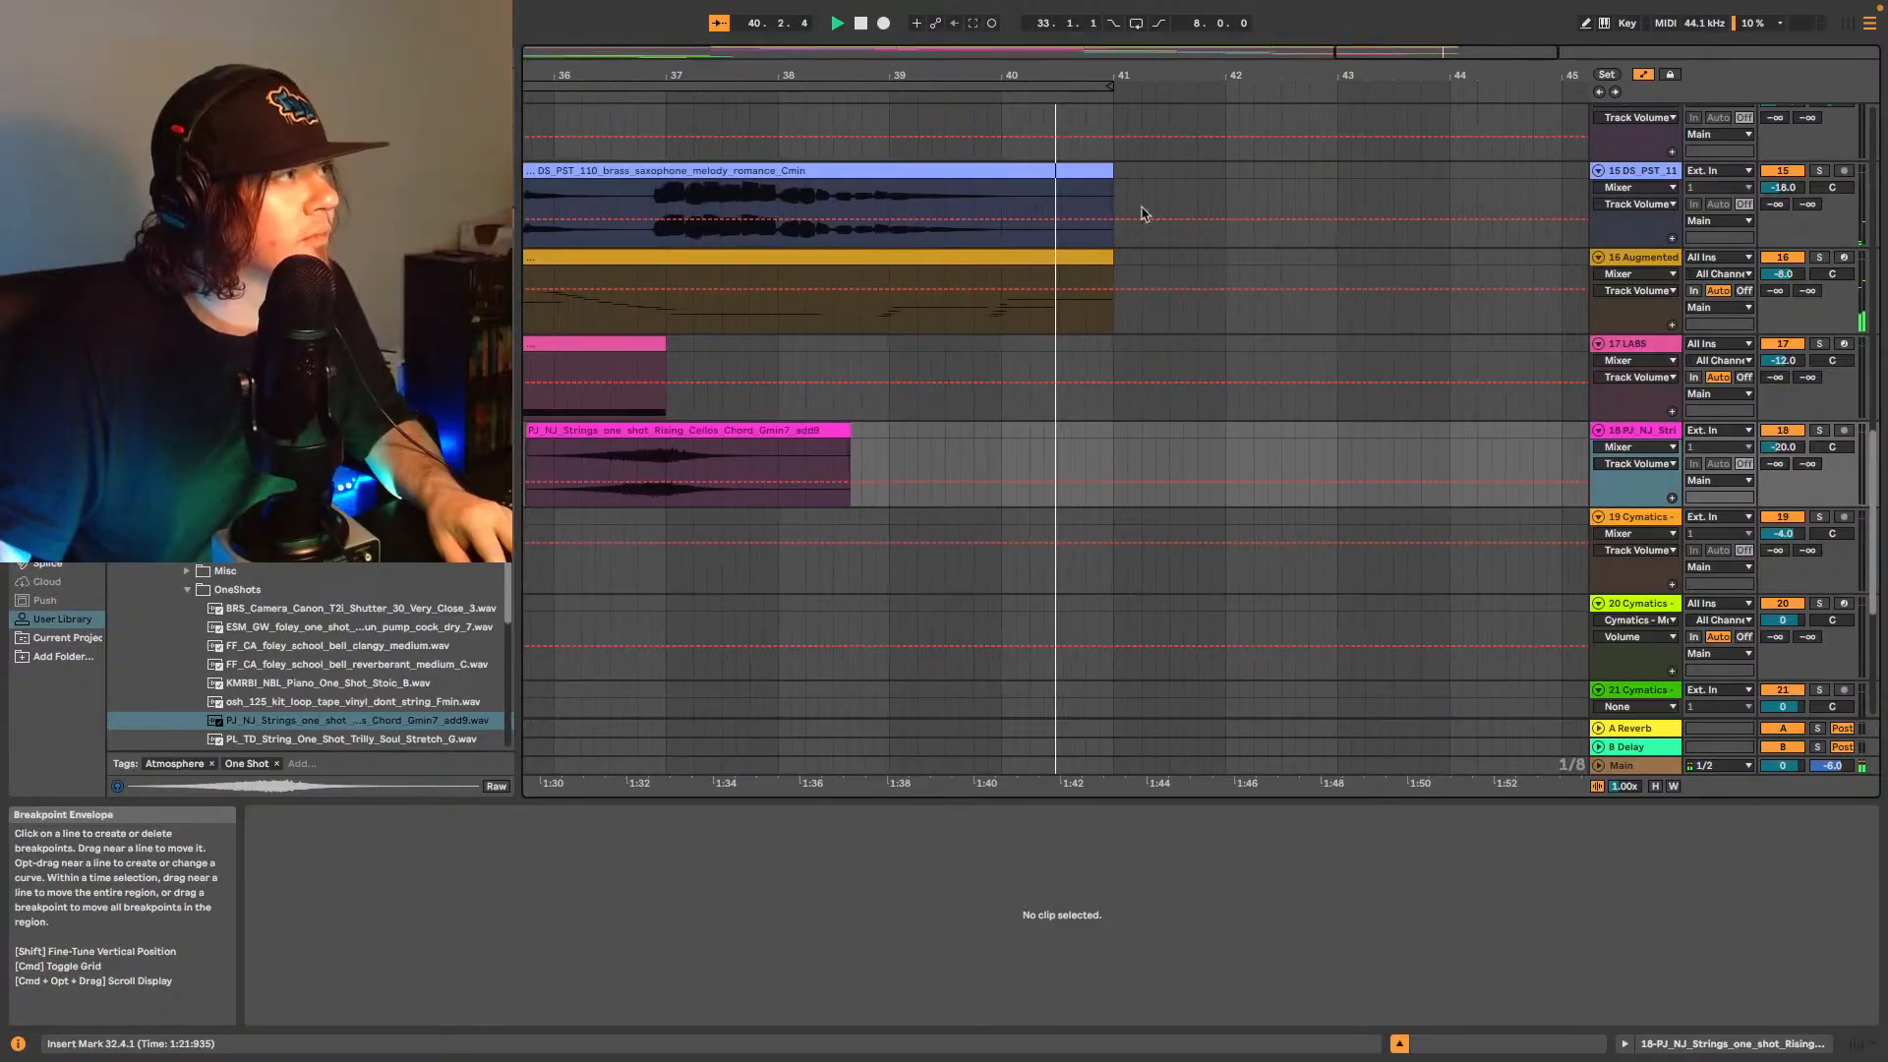
pyautogui.moveTo(1430, 46); pyautogui.dragTo(1314, 58)
pyautogui.press('space')
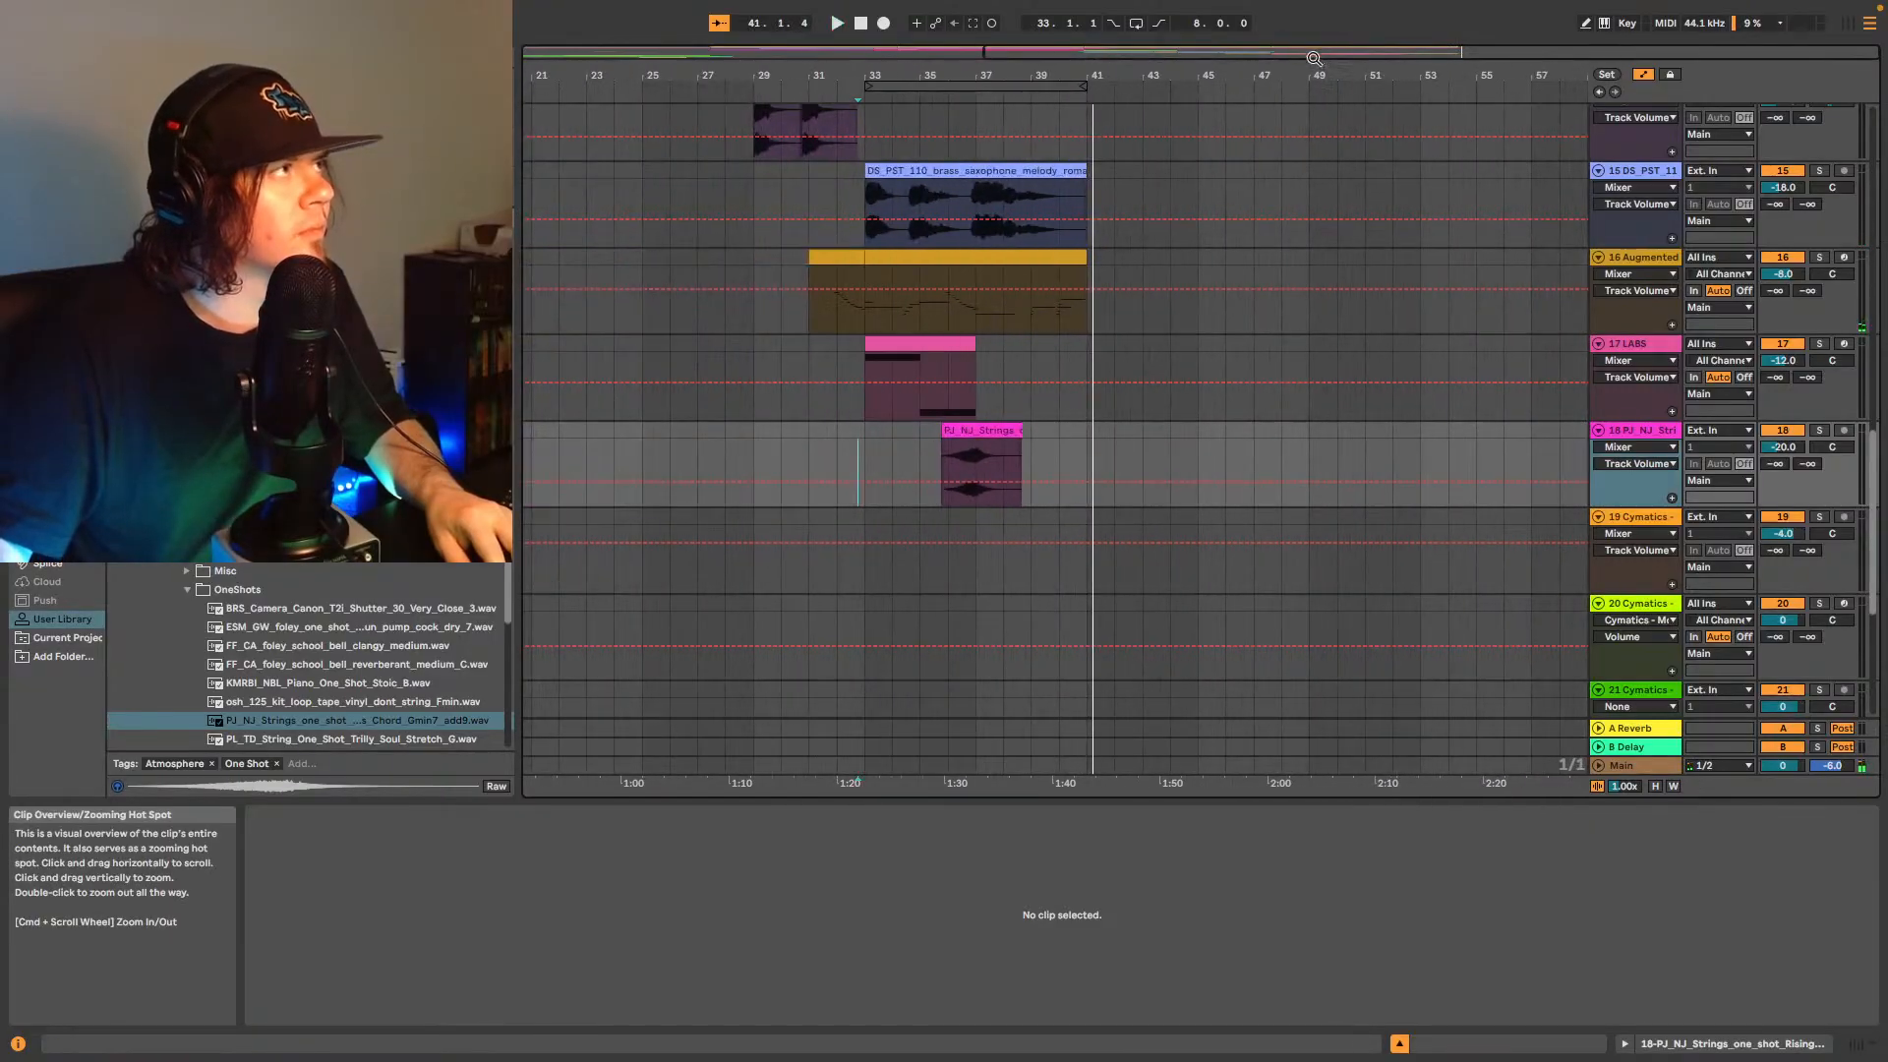
# - Copy the DS_DST_133 violin melody clip to bar 39 on its own track after auditioning from bar 9
pyautogui.scroll(4, 1192, 333)
pyautogui.scroll(10, 1180, 339)
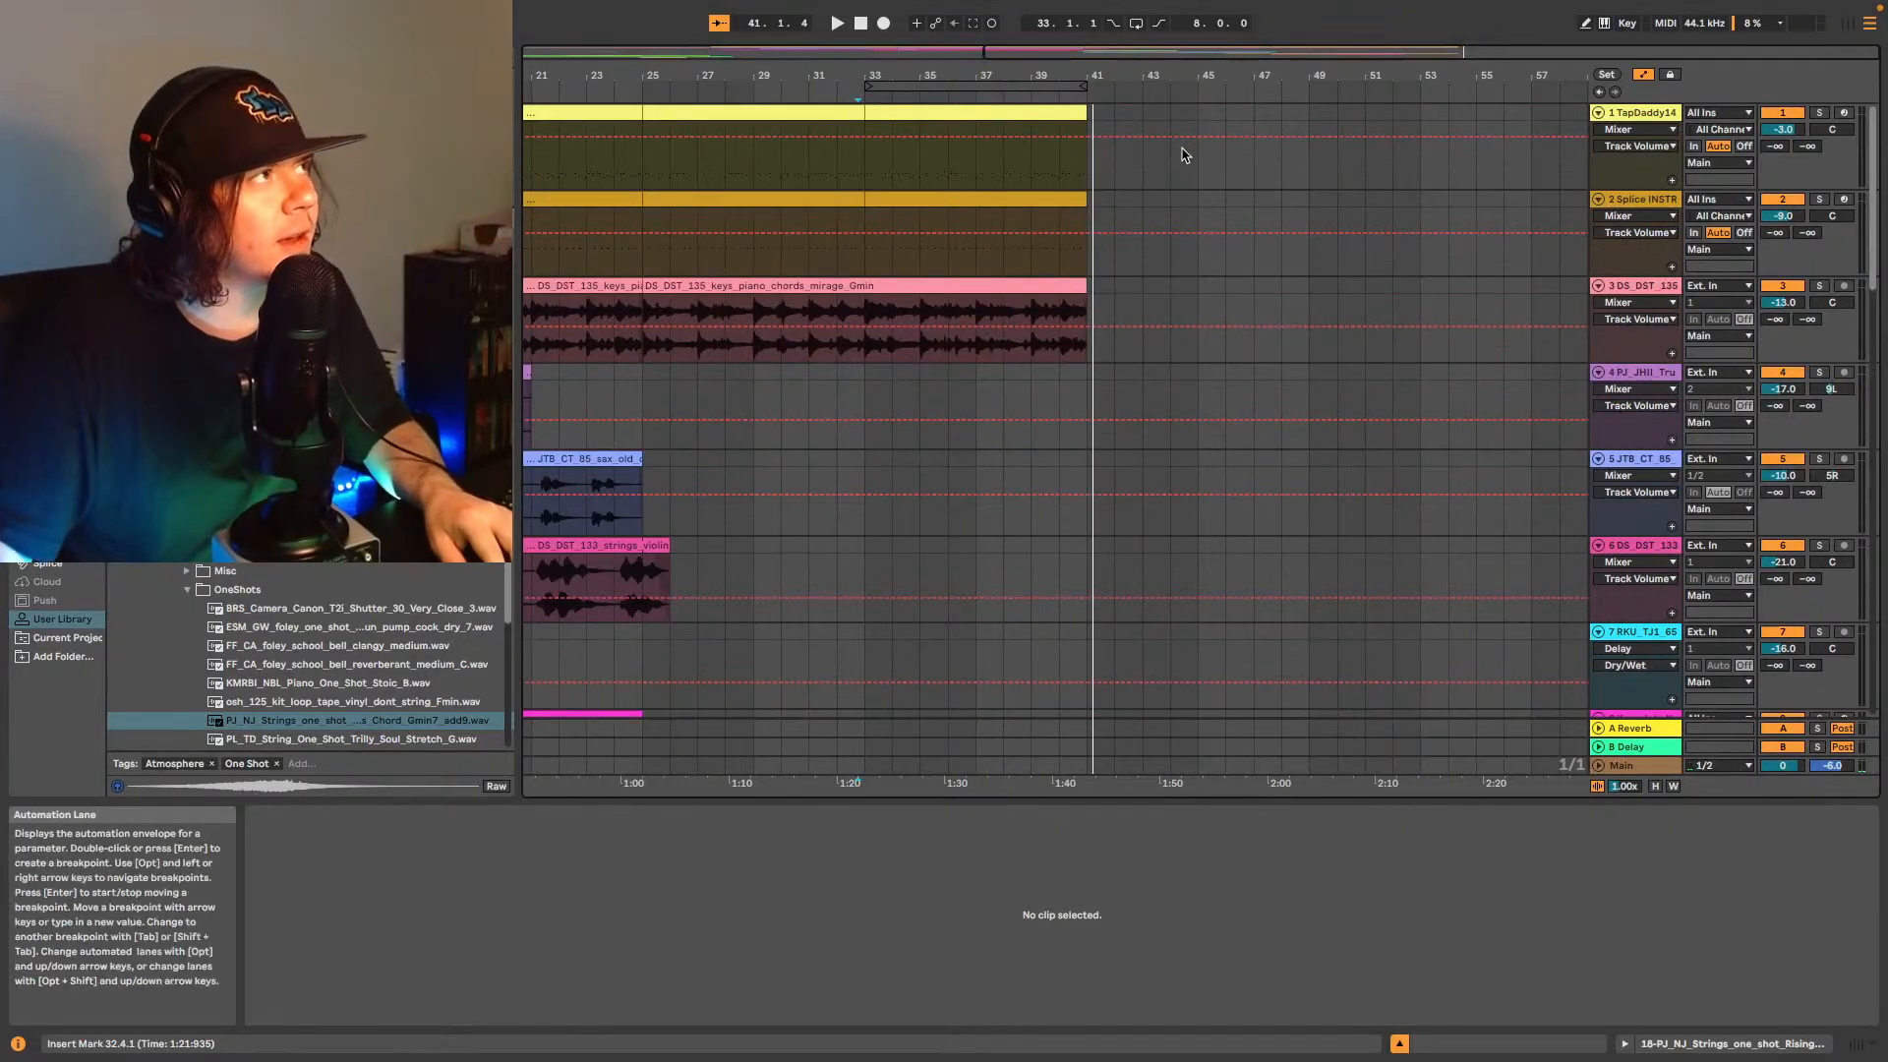
pyautogui.moveTo(1203, 55); pyautogui.dragTo(1203, 57)
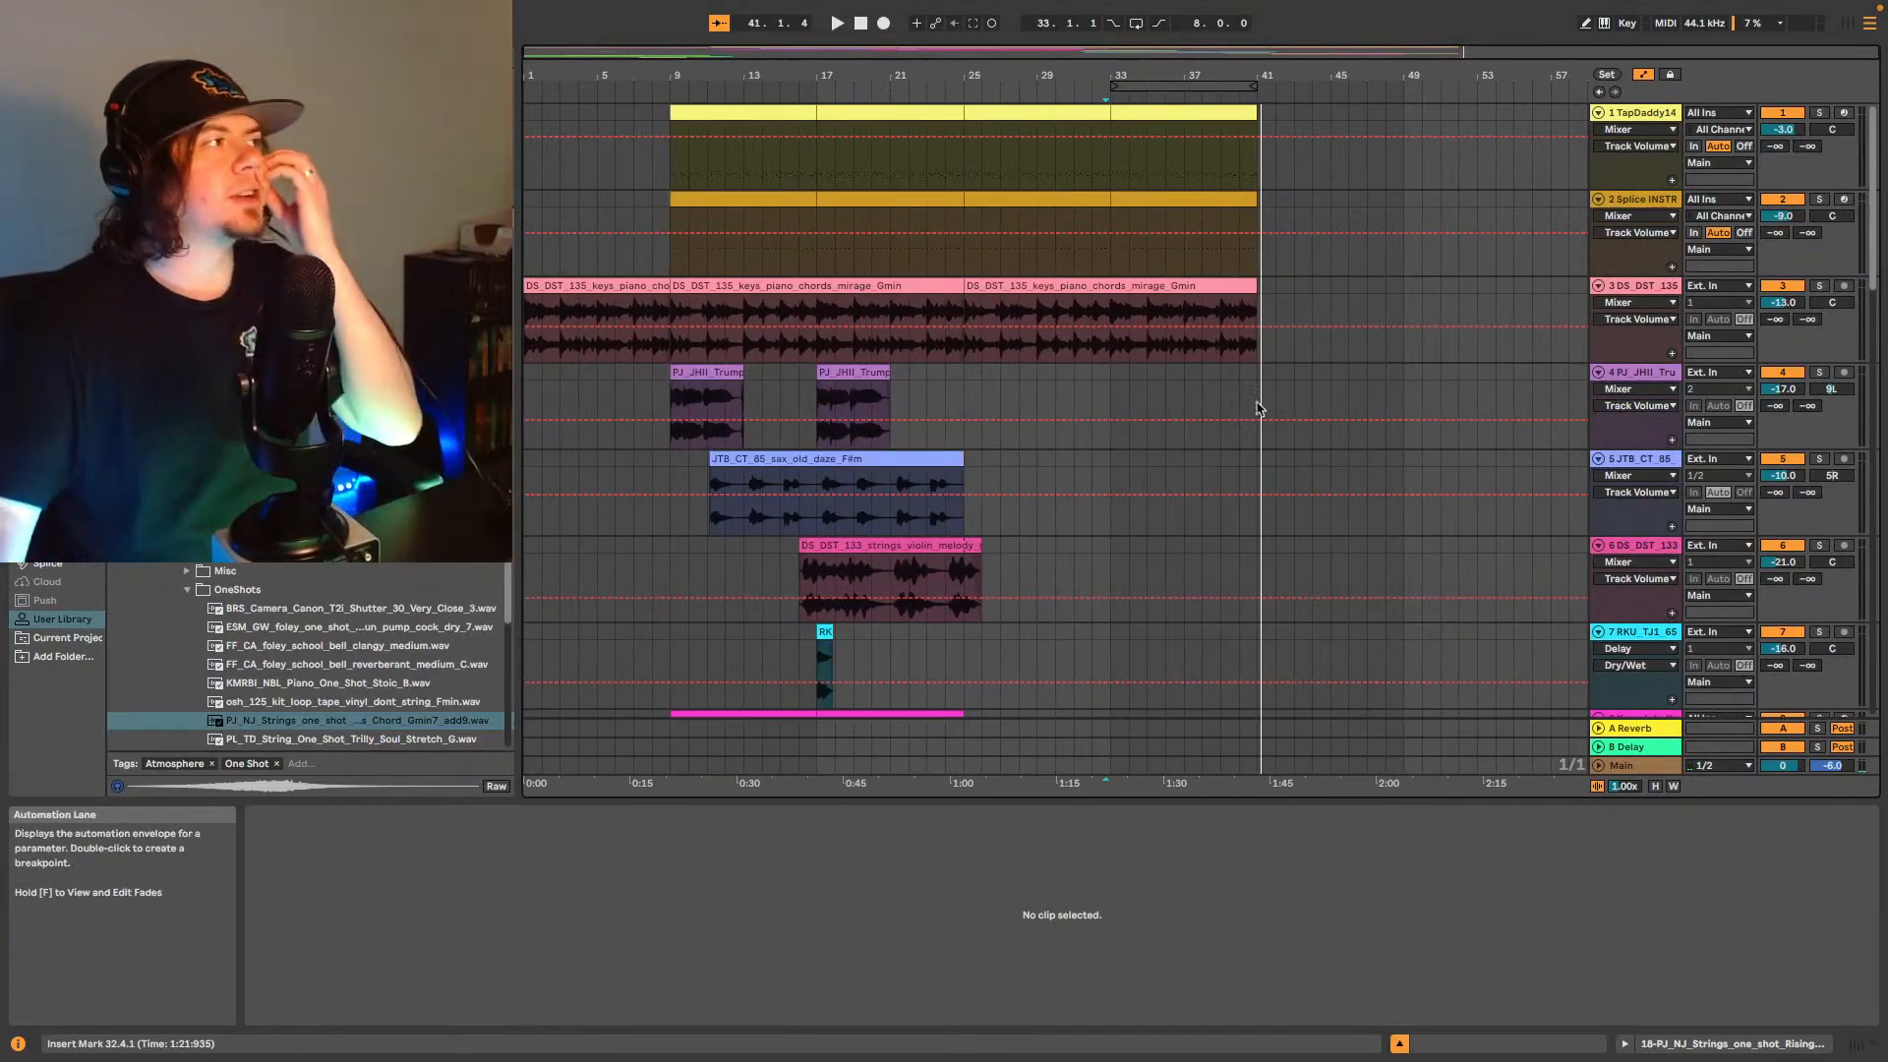
pyautogui.click(669, 394)
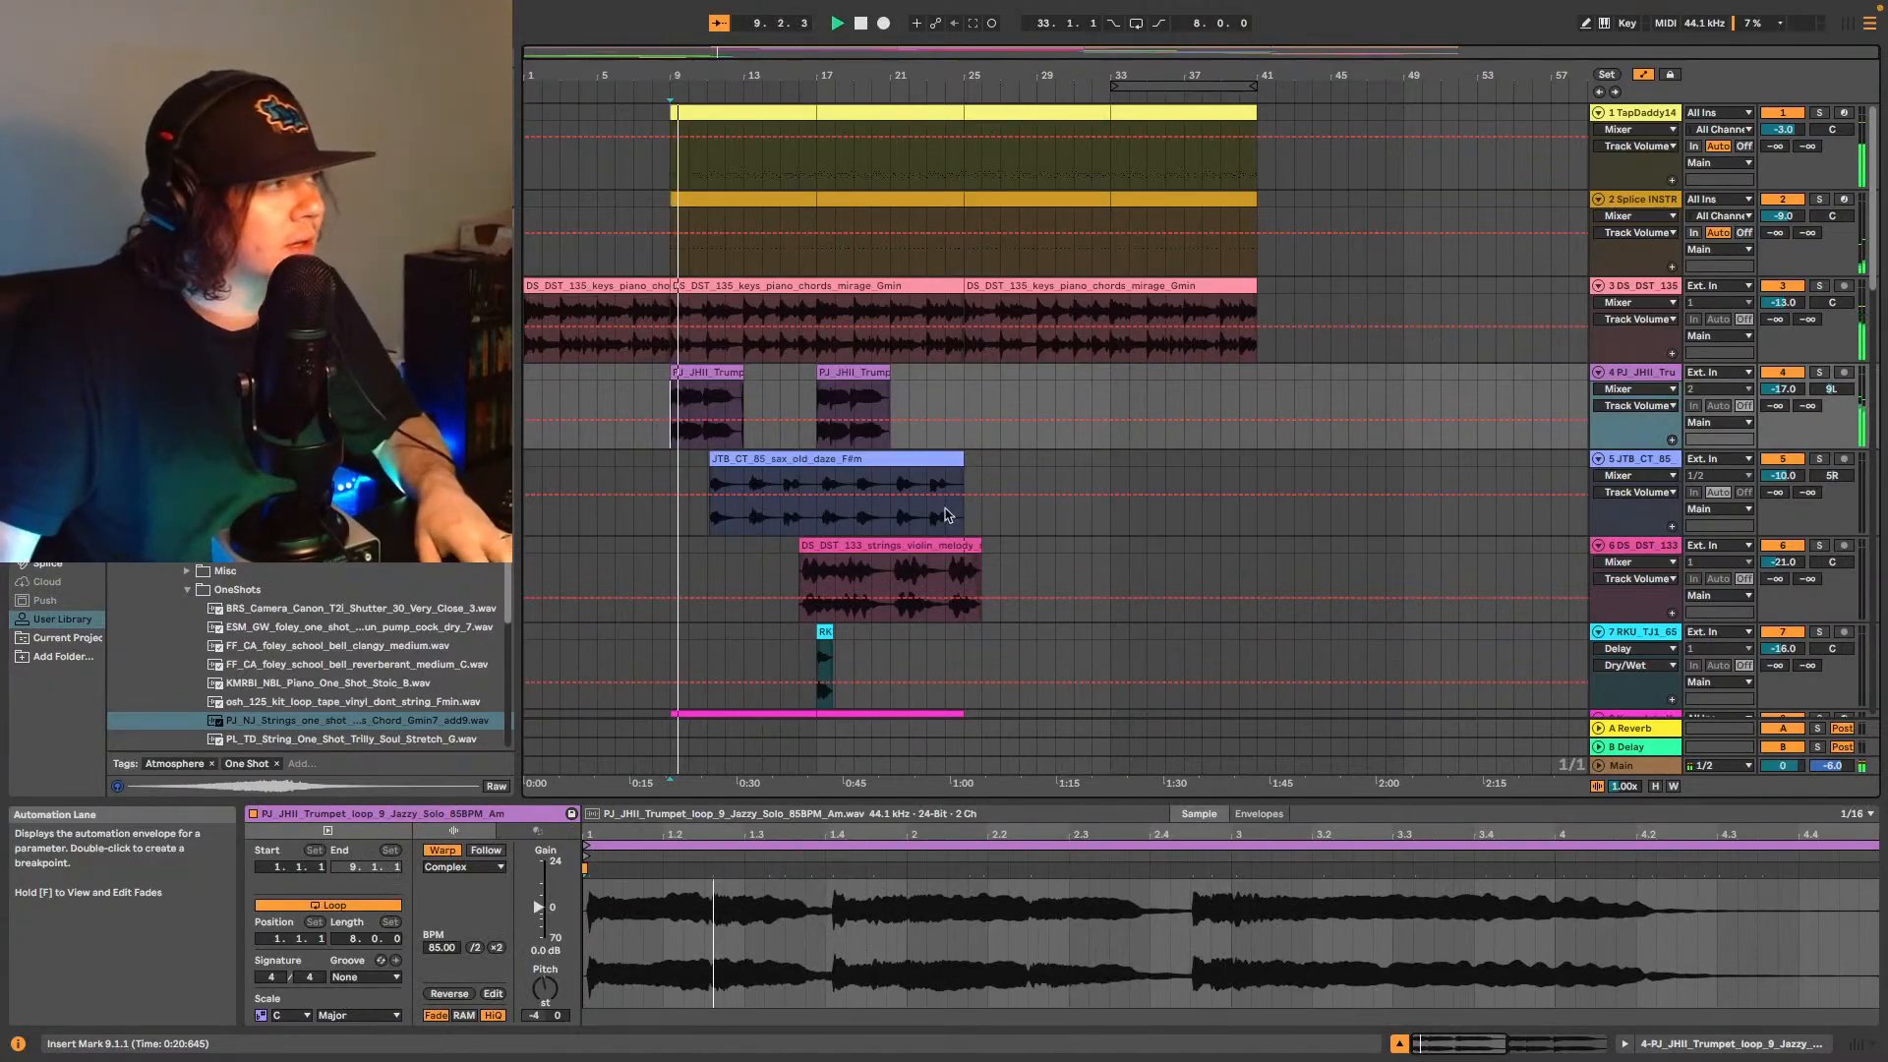
pyautogui.click(905, 546)
pyautogui.press('space')
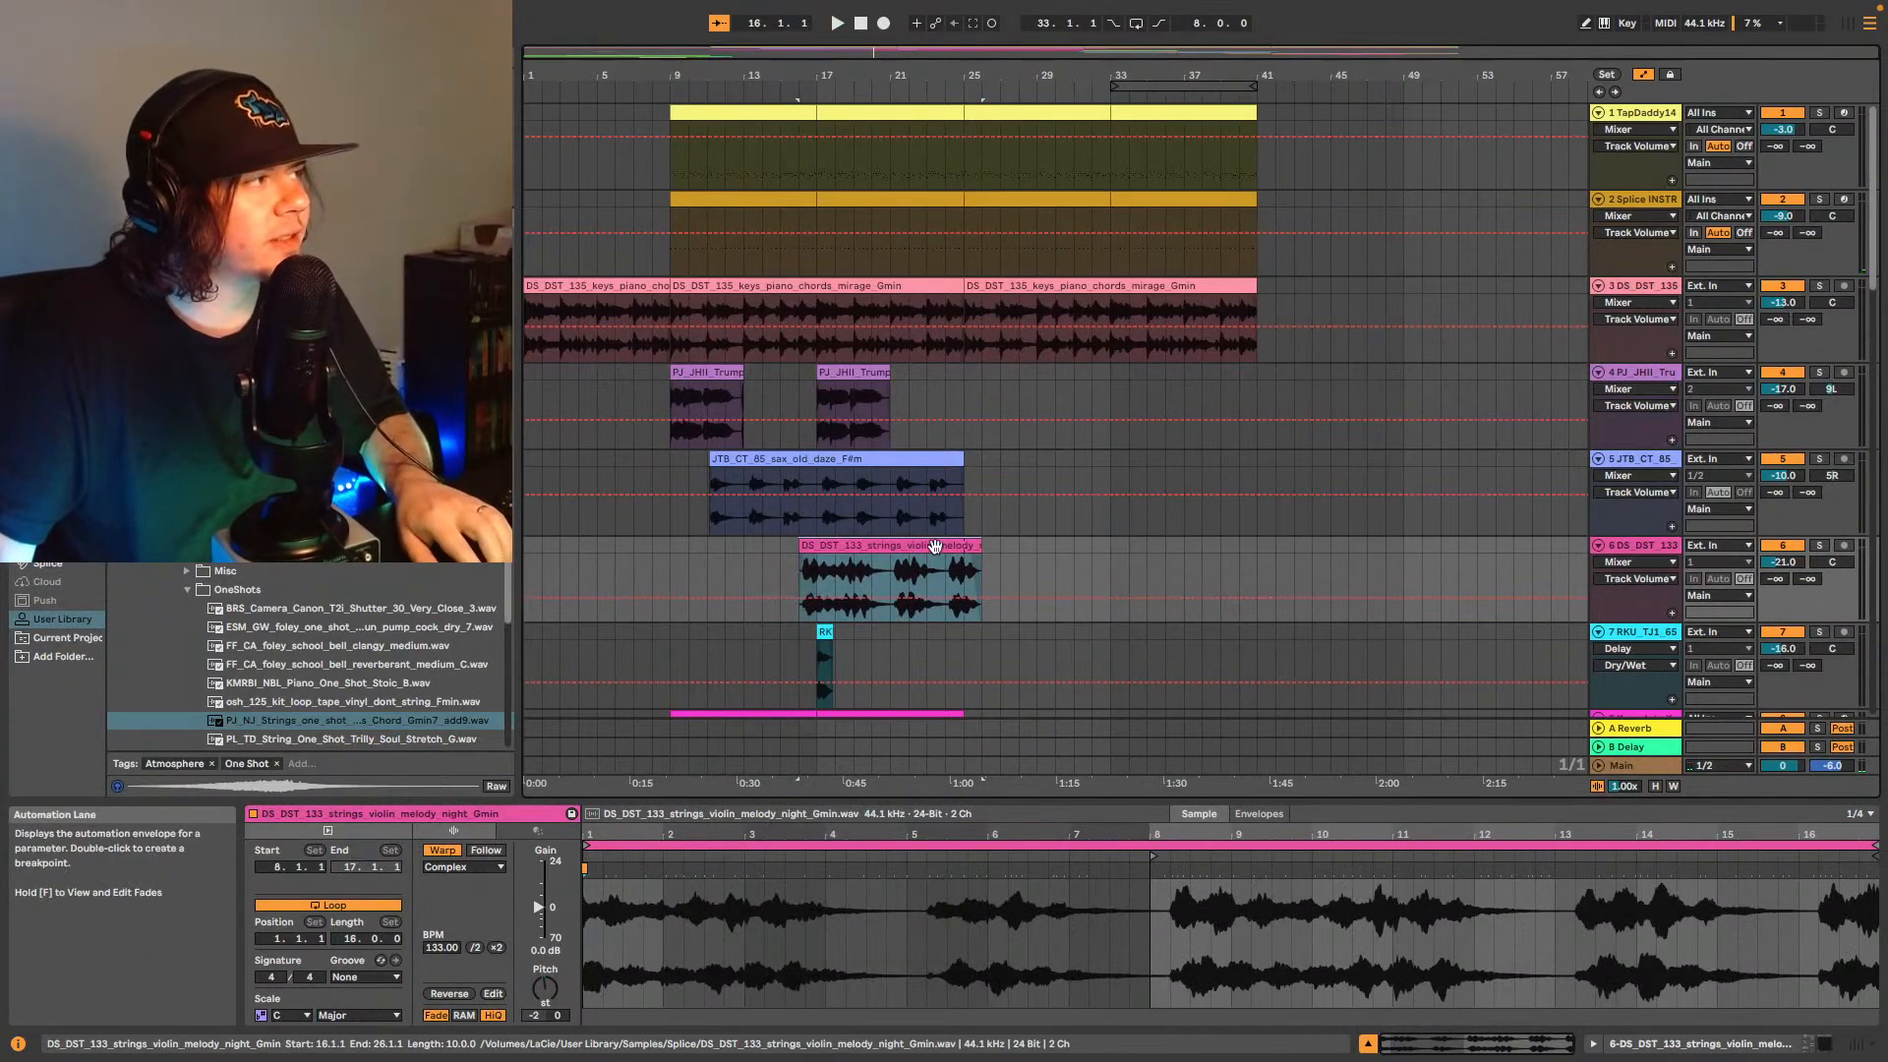
pyautogui.click(1219, 565)
pyautogui.hotkey('ctrl', 'v')
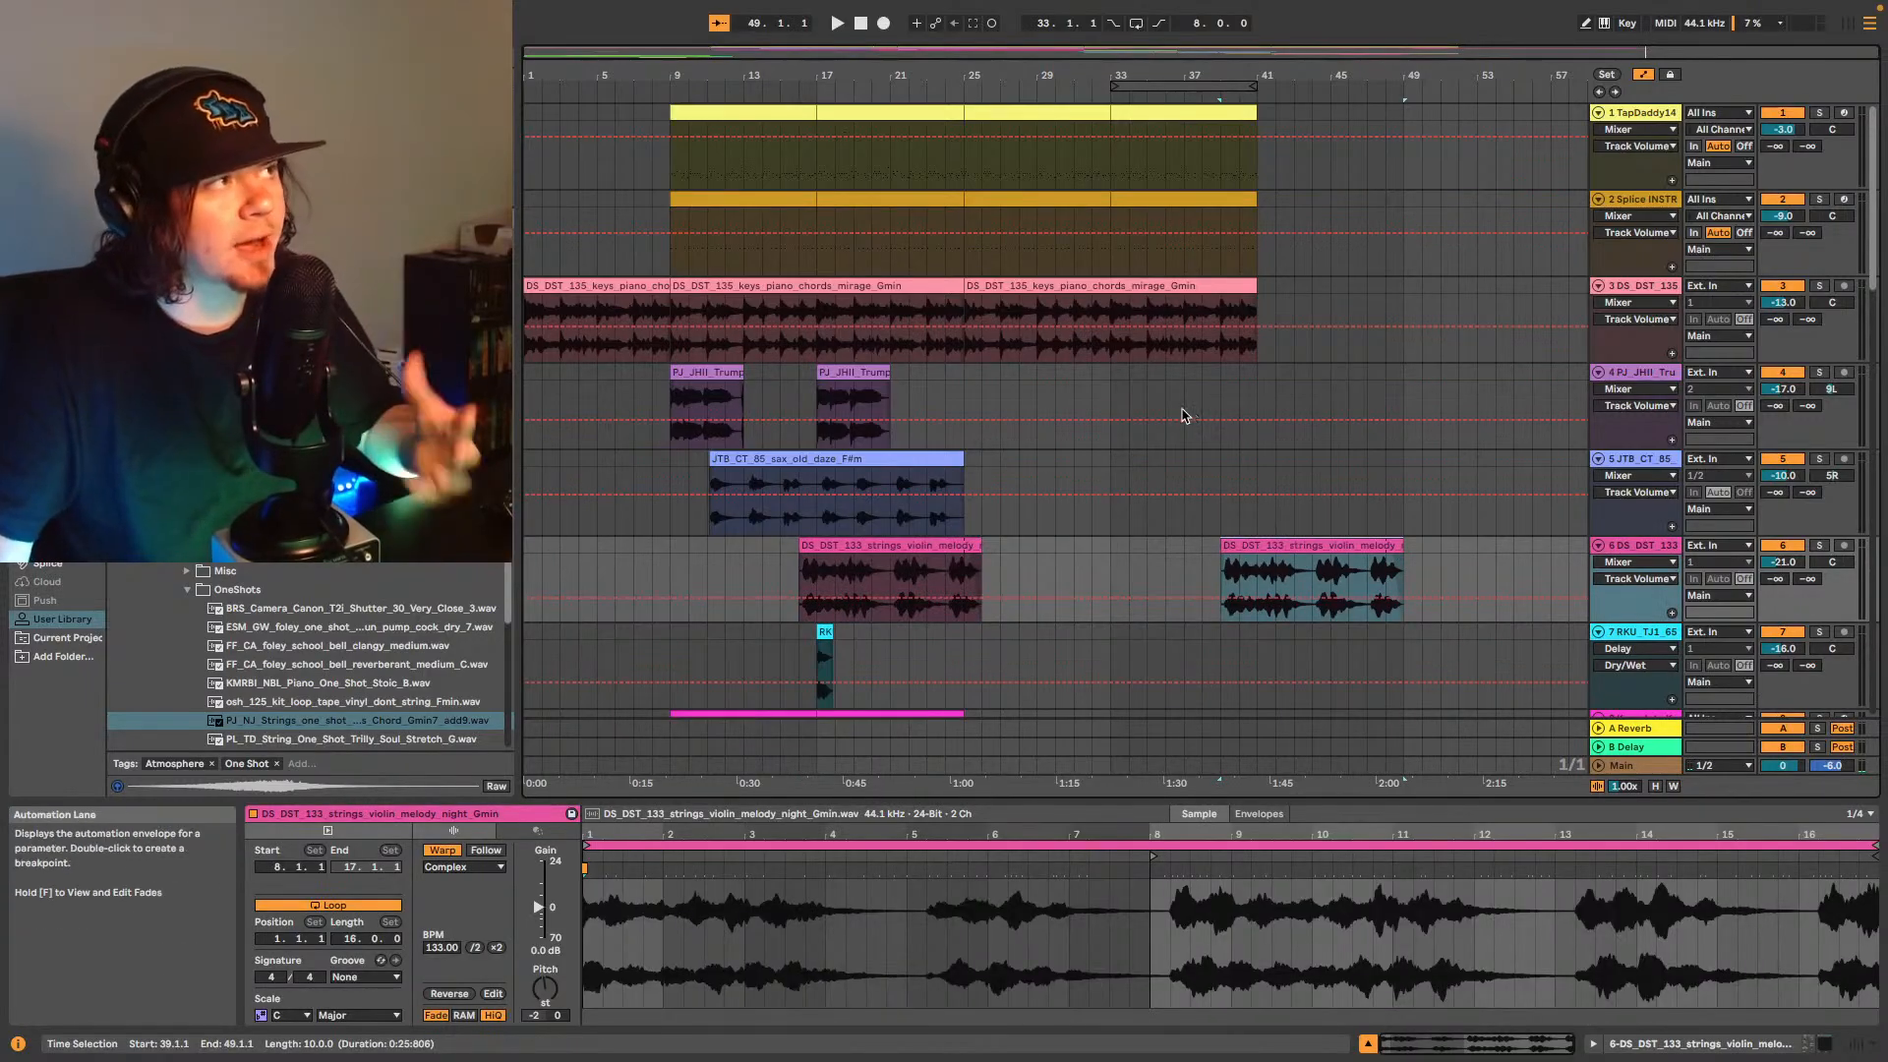
# - Duplicate the last piano chords clip so the copy starts at bar 41, and play back from bar 40
pyautogui.click(1193, 318)
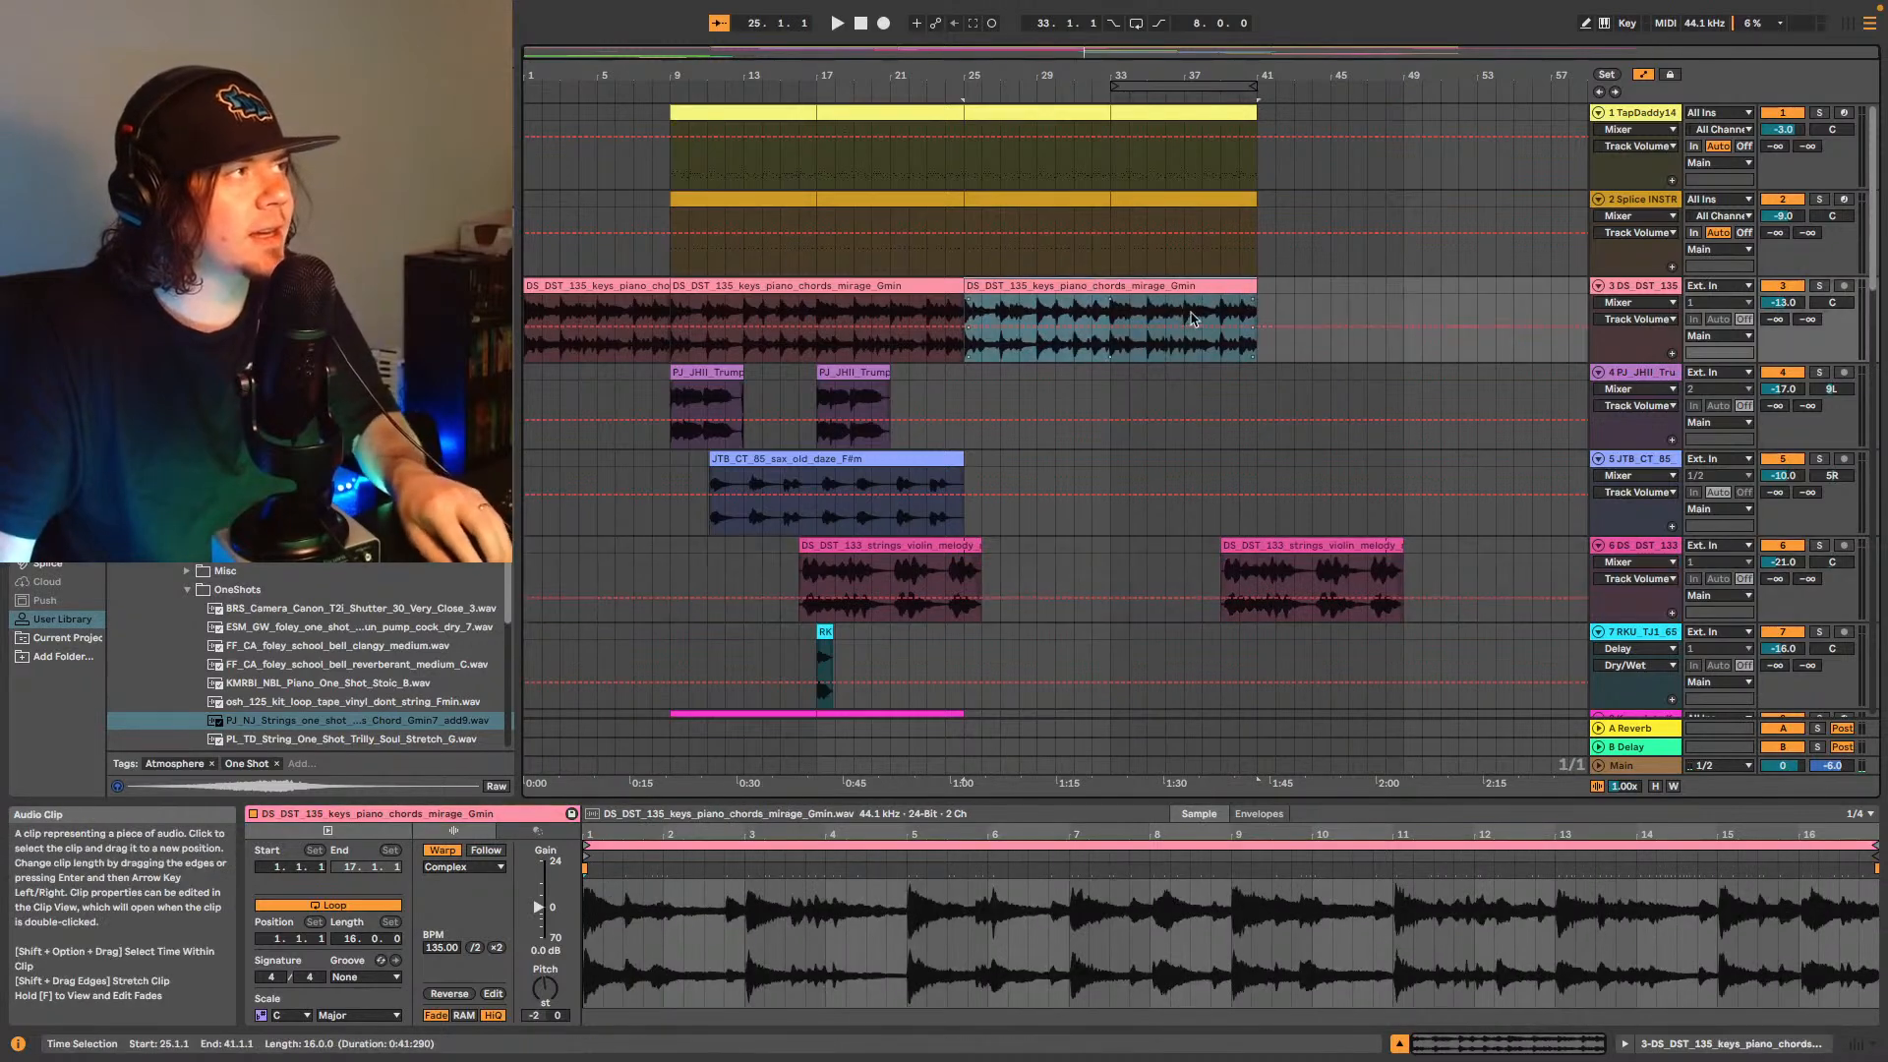
pyautogui.hotkey('ctrl', 'd')
pyautogui.click(1242, 361)
pyautogui.press('space')
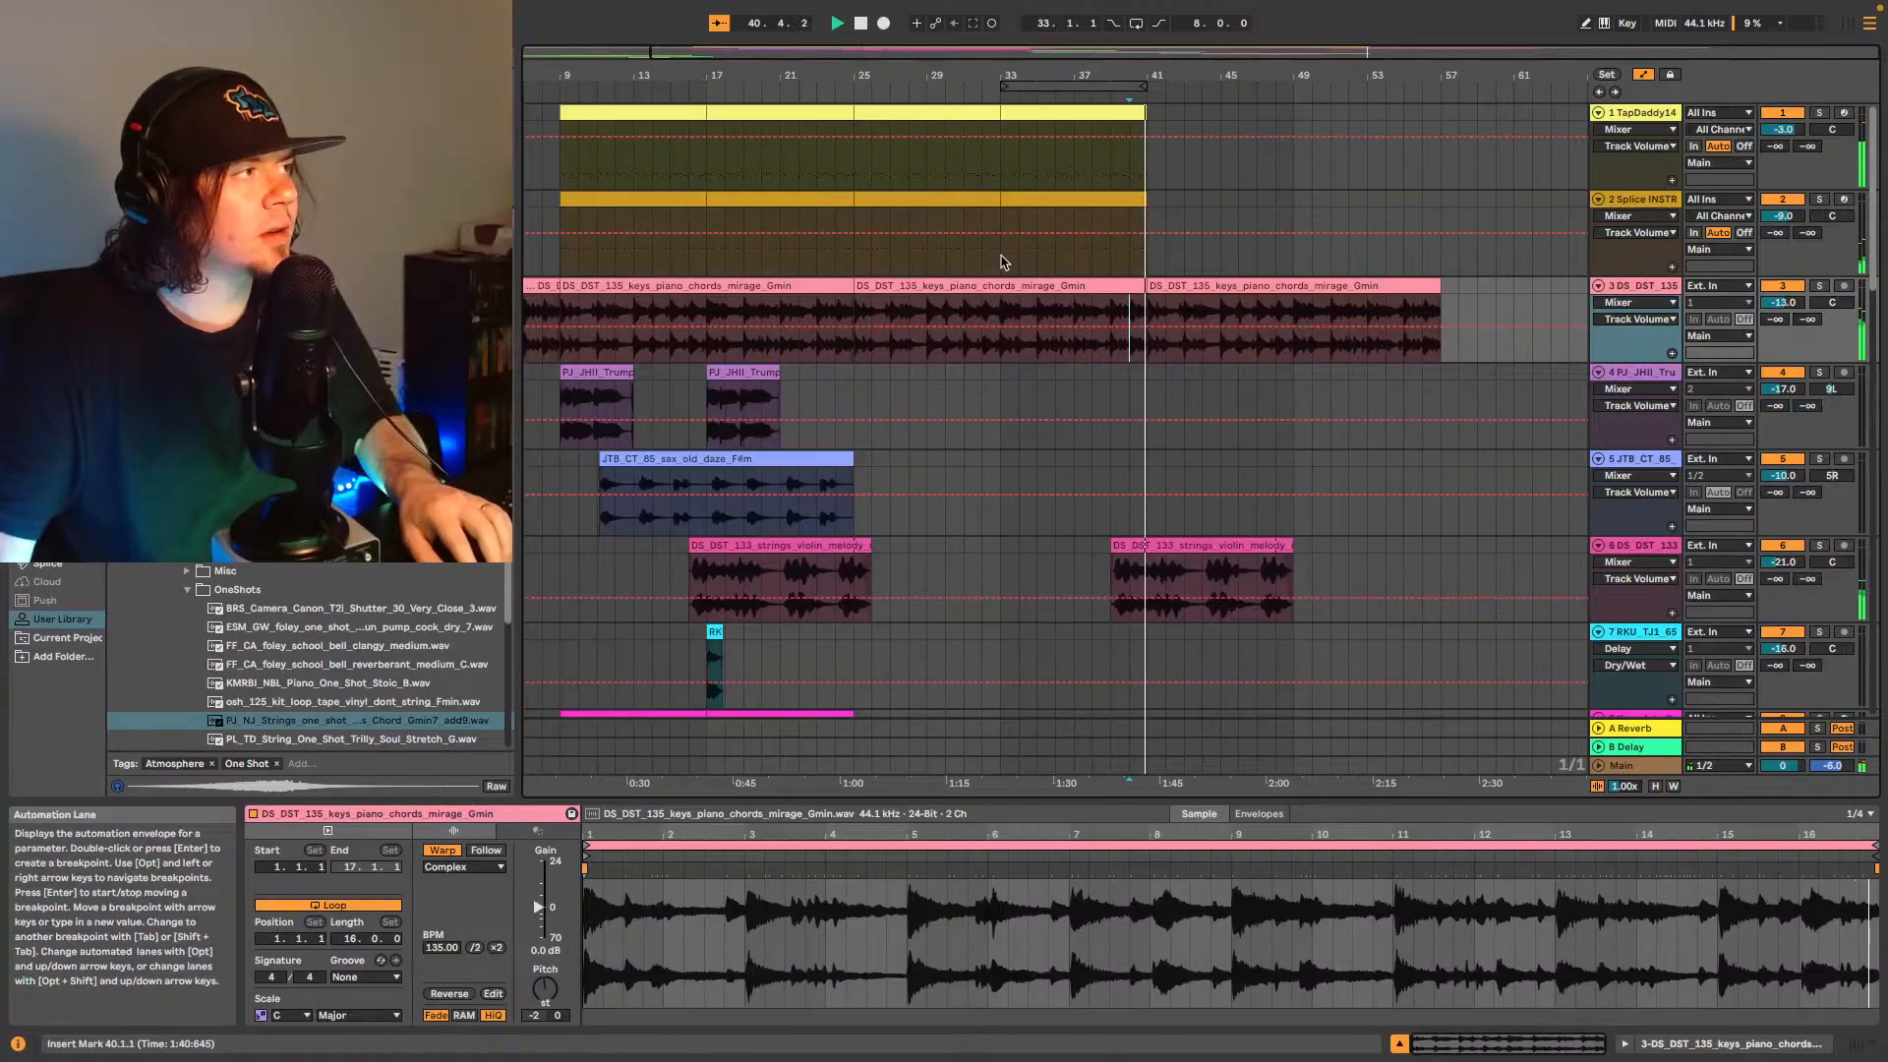
# - Duplicate the TapDaddy142 BoomBap and Splice INSTRUMENT clips of bars 33–41 to bars 41–49, then stop playback
pyautogui.moveTo(1003, 261); pyautogui.dragTo(1155, 116)
pyautogui.hotkey('ctrl', 'd')
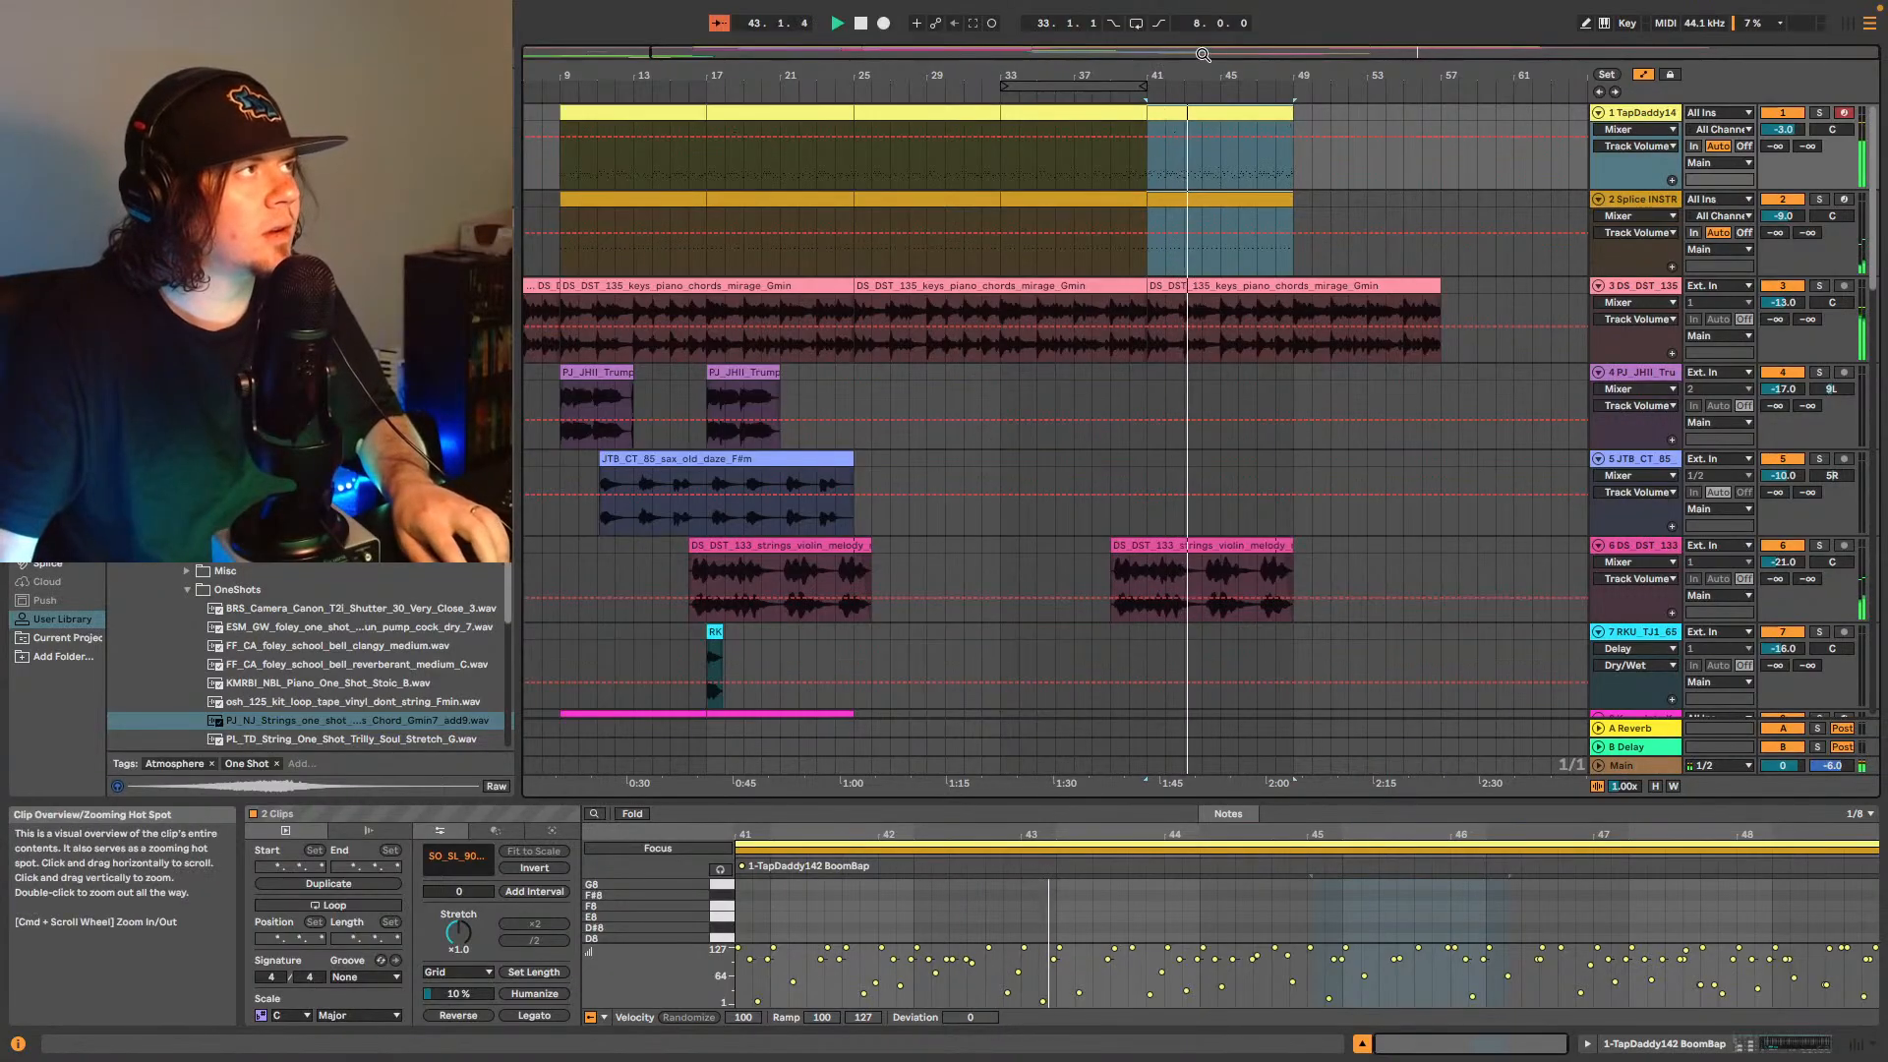
pyautogui.press('+')
pyautogui.press('+')
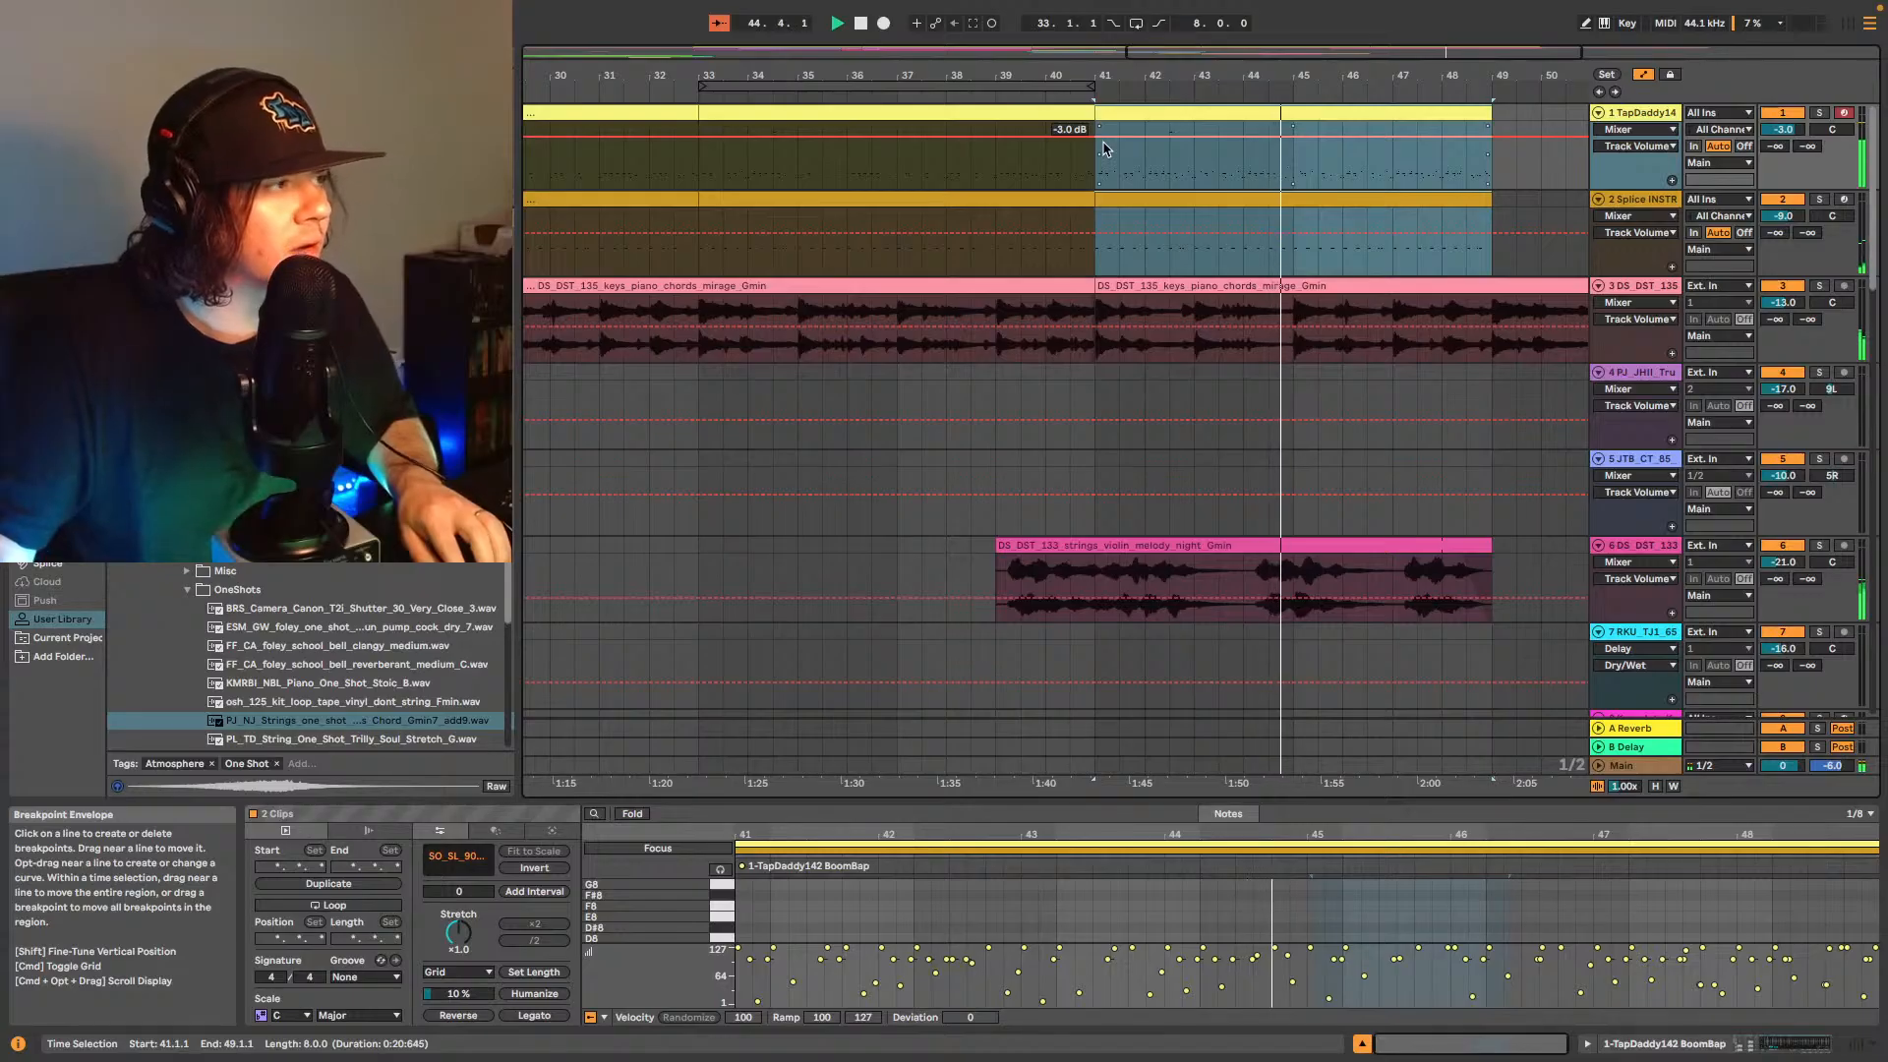
pyautogui.doubleClick(1223, 61)
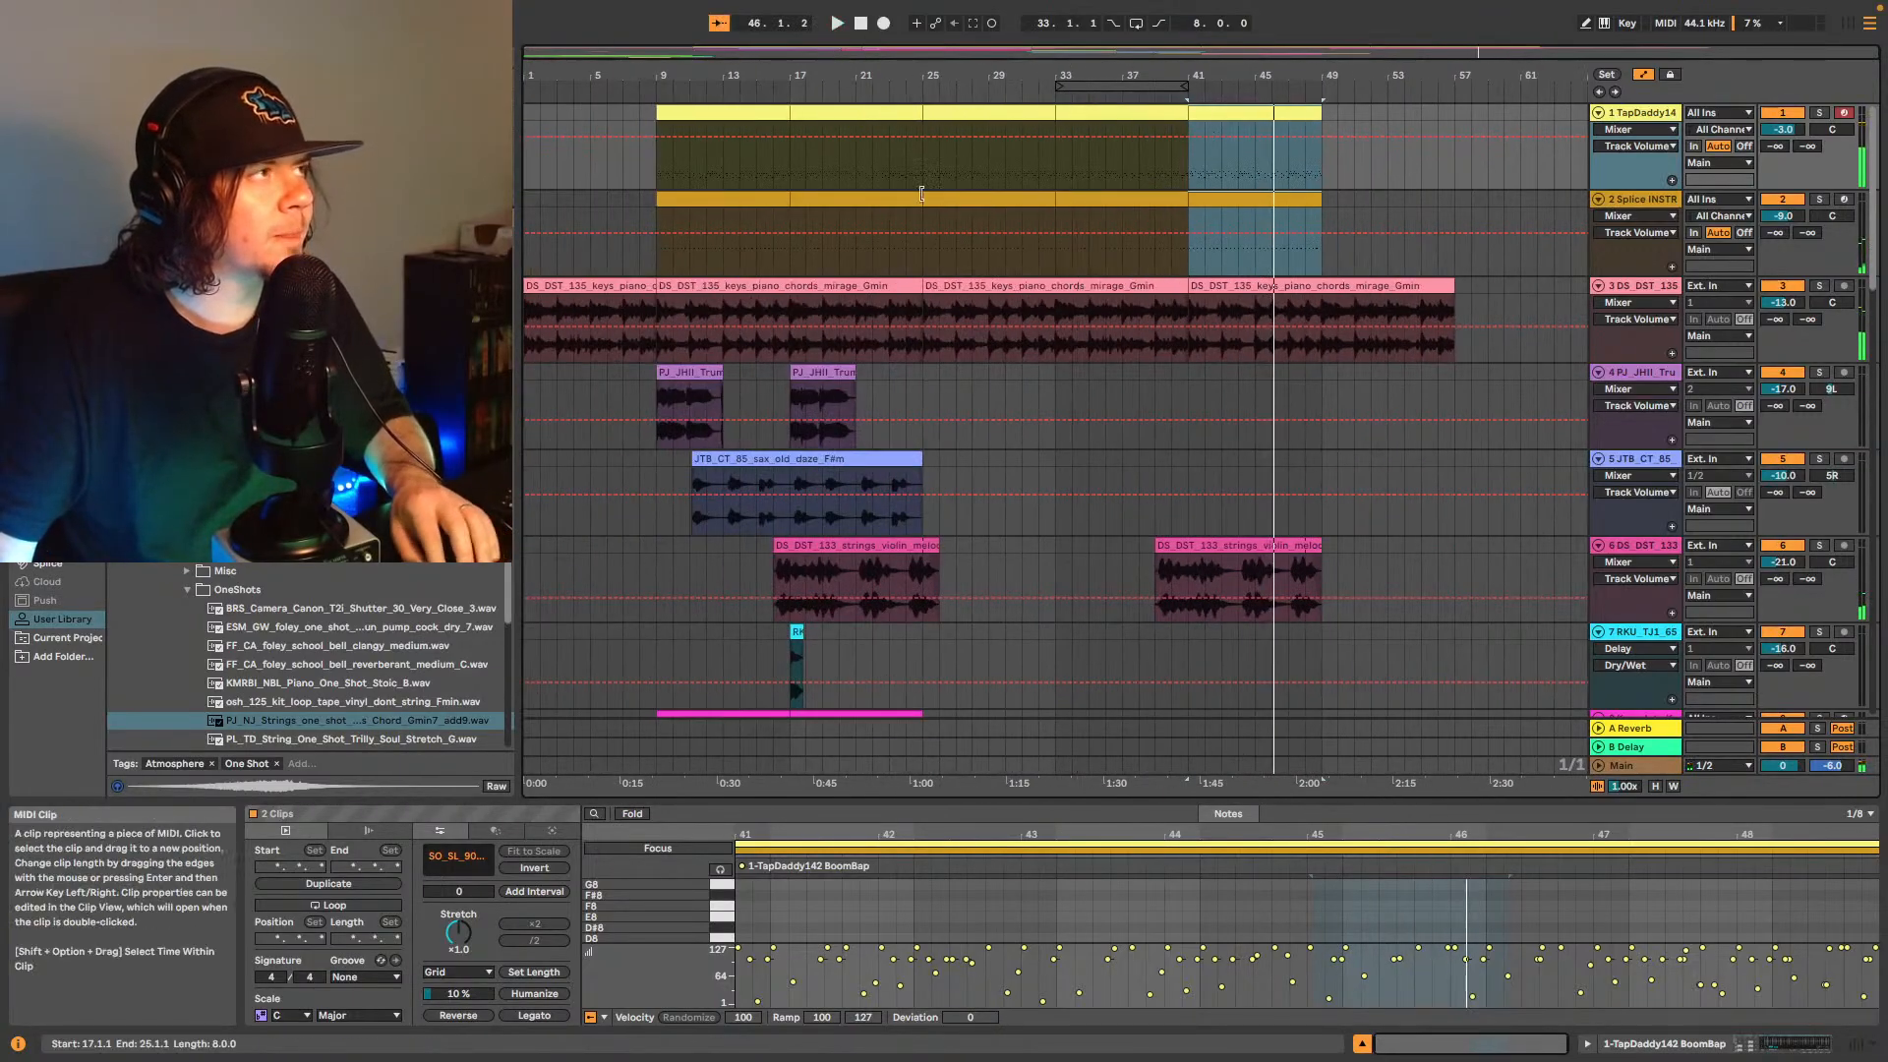
# - Look over all the arrangement's tracks, checking the layers placed in each section up to bar 49
pyautogui.scroll(-3, 1152, 547)
pyautogui.scroll(-6, 1151, 547)
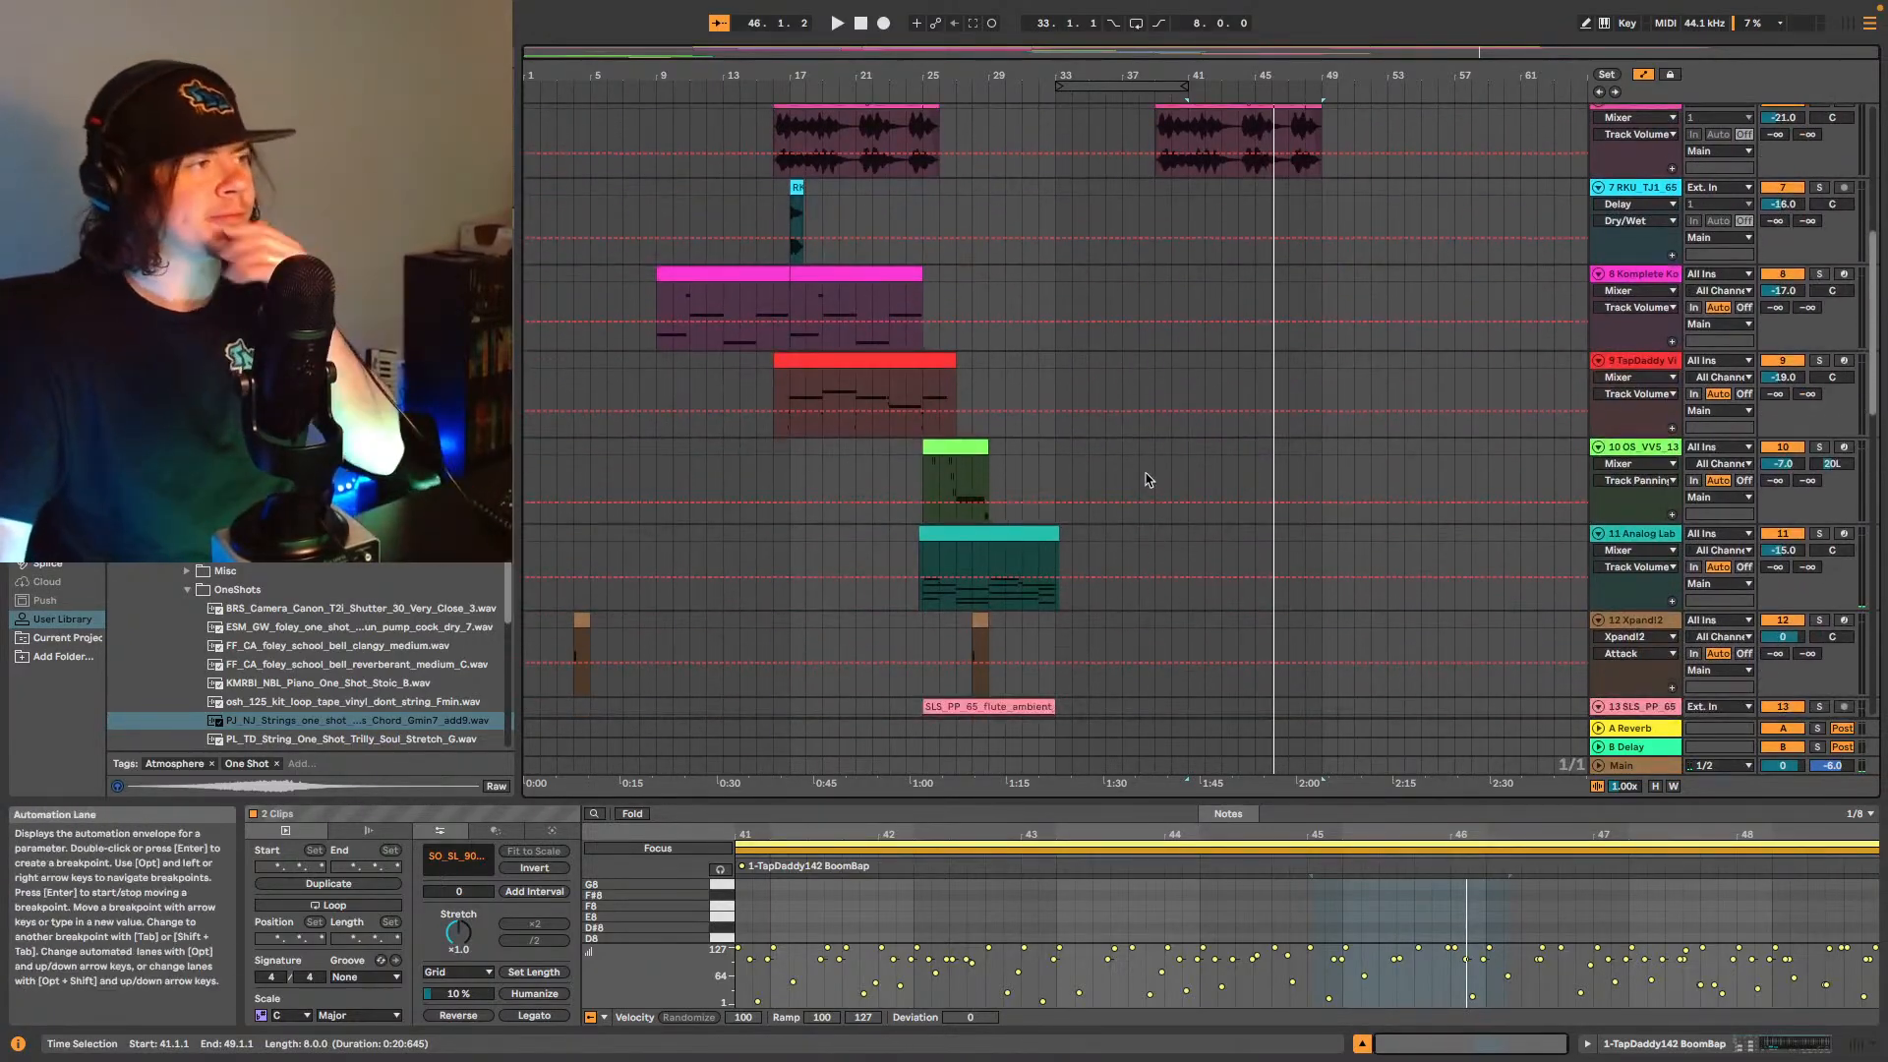
pyautogui.scroll(-7, 1131, 503)
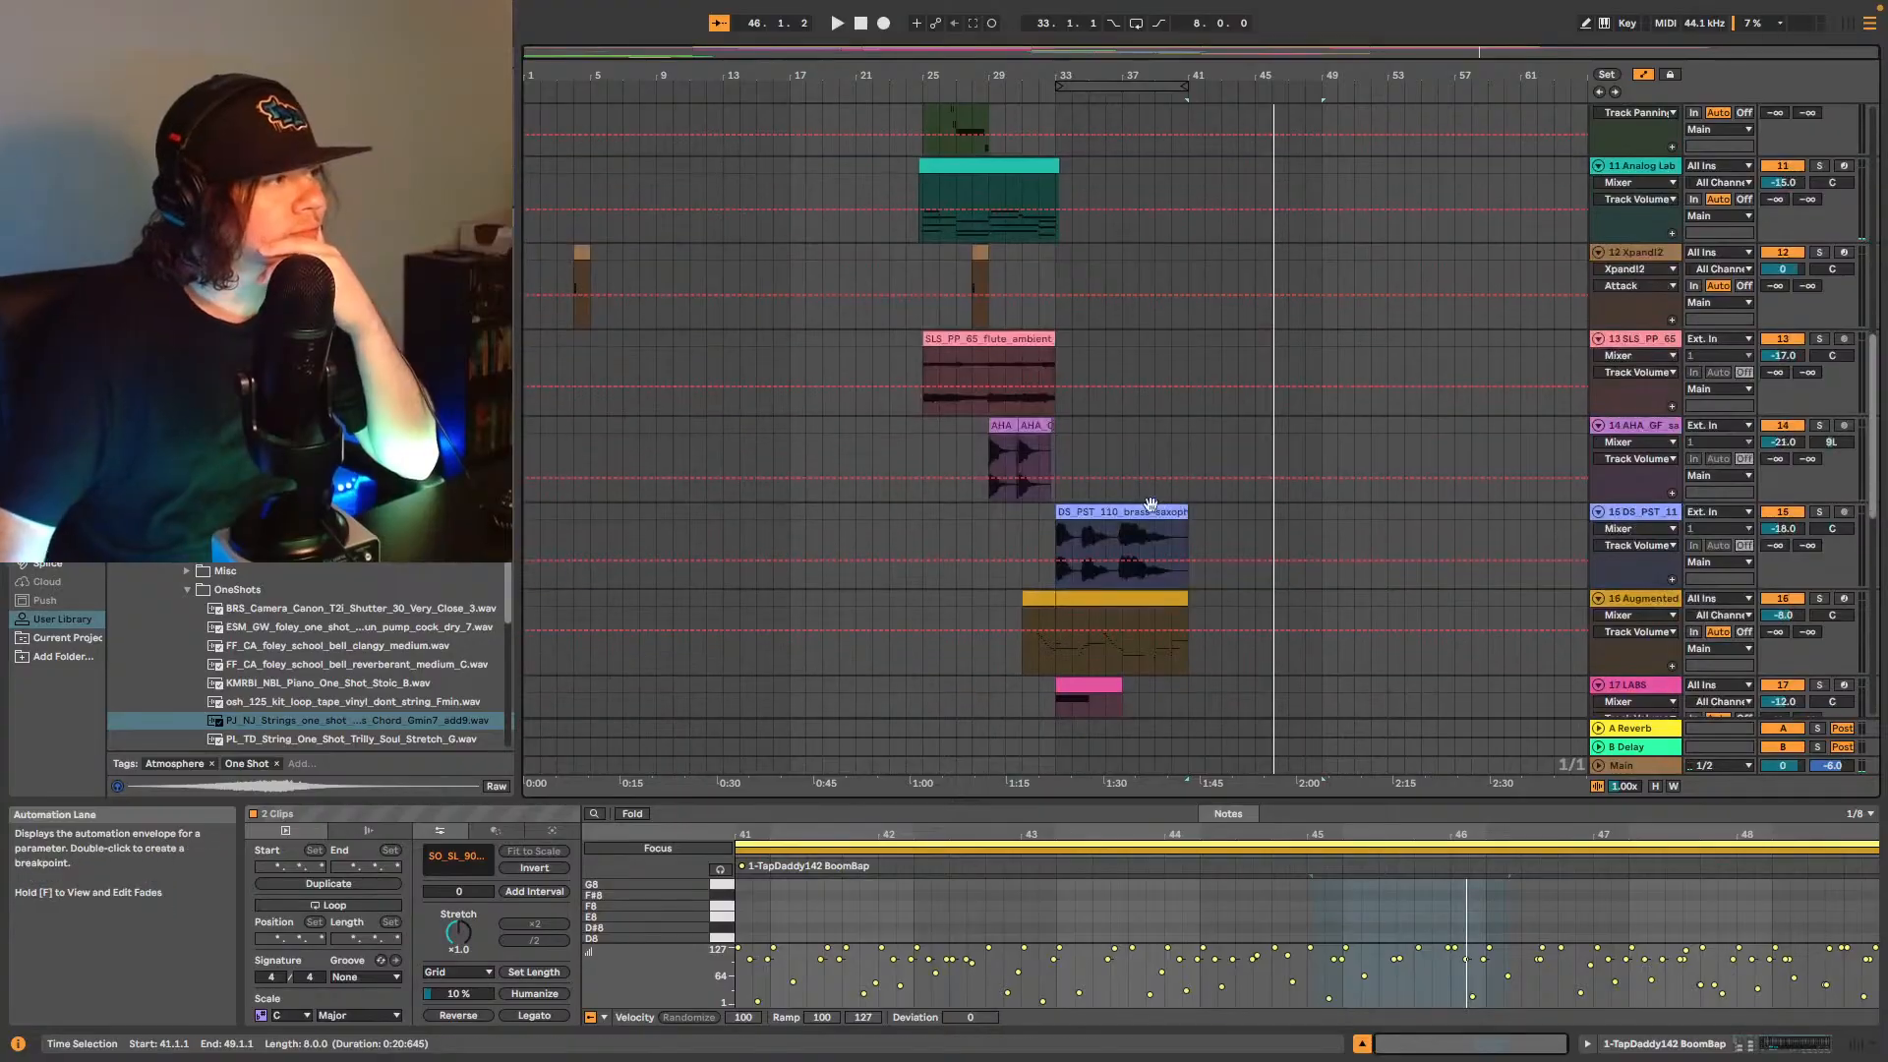
pyautogui.scroll(-9, 1167, 503)
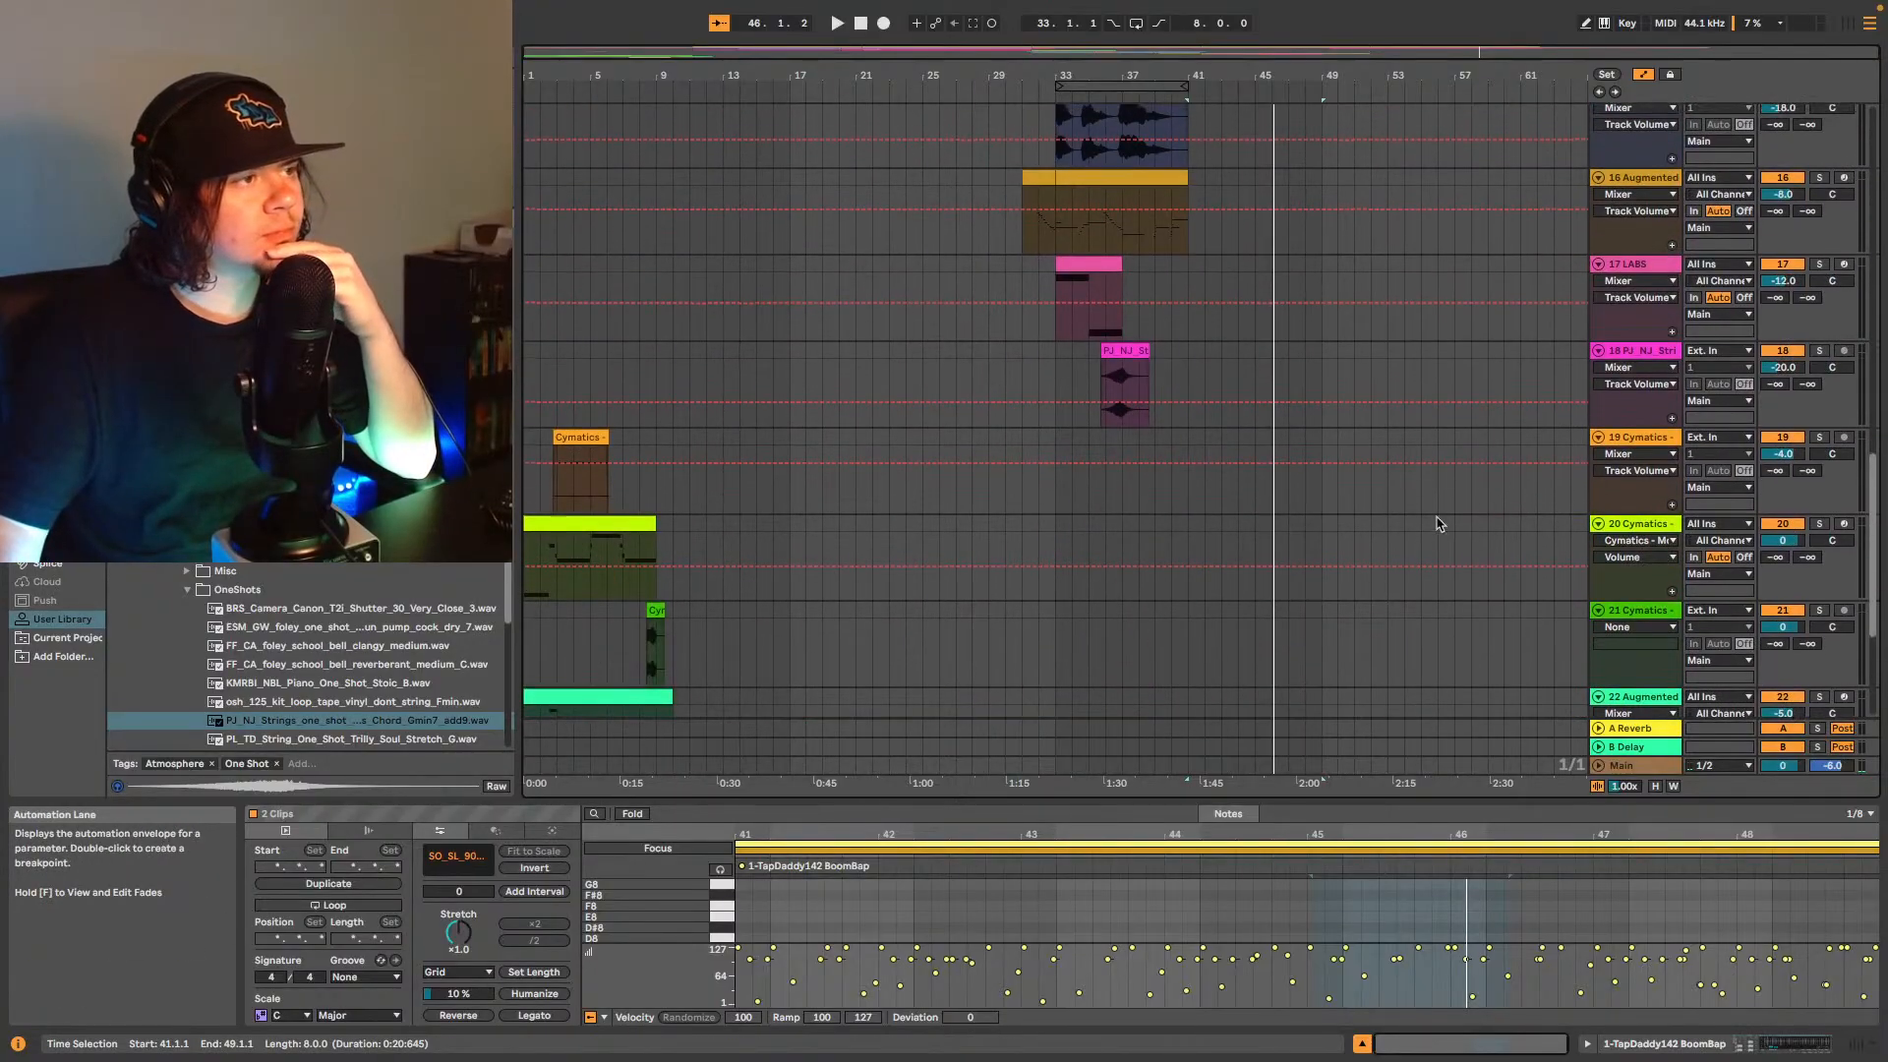
pyautogui.scroll(-5, 1388, 502)
pyautogui.scroll(12, 1372, 492)
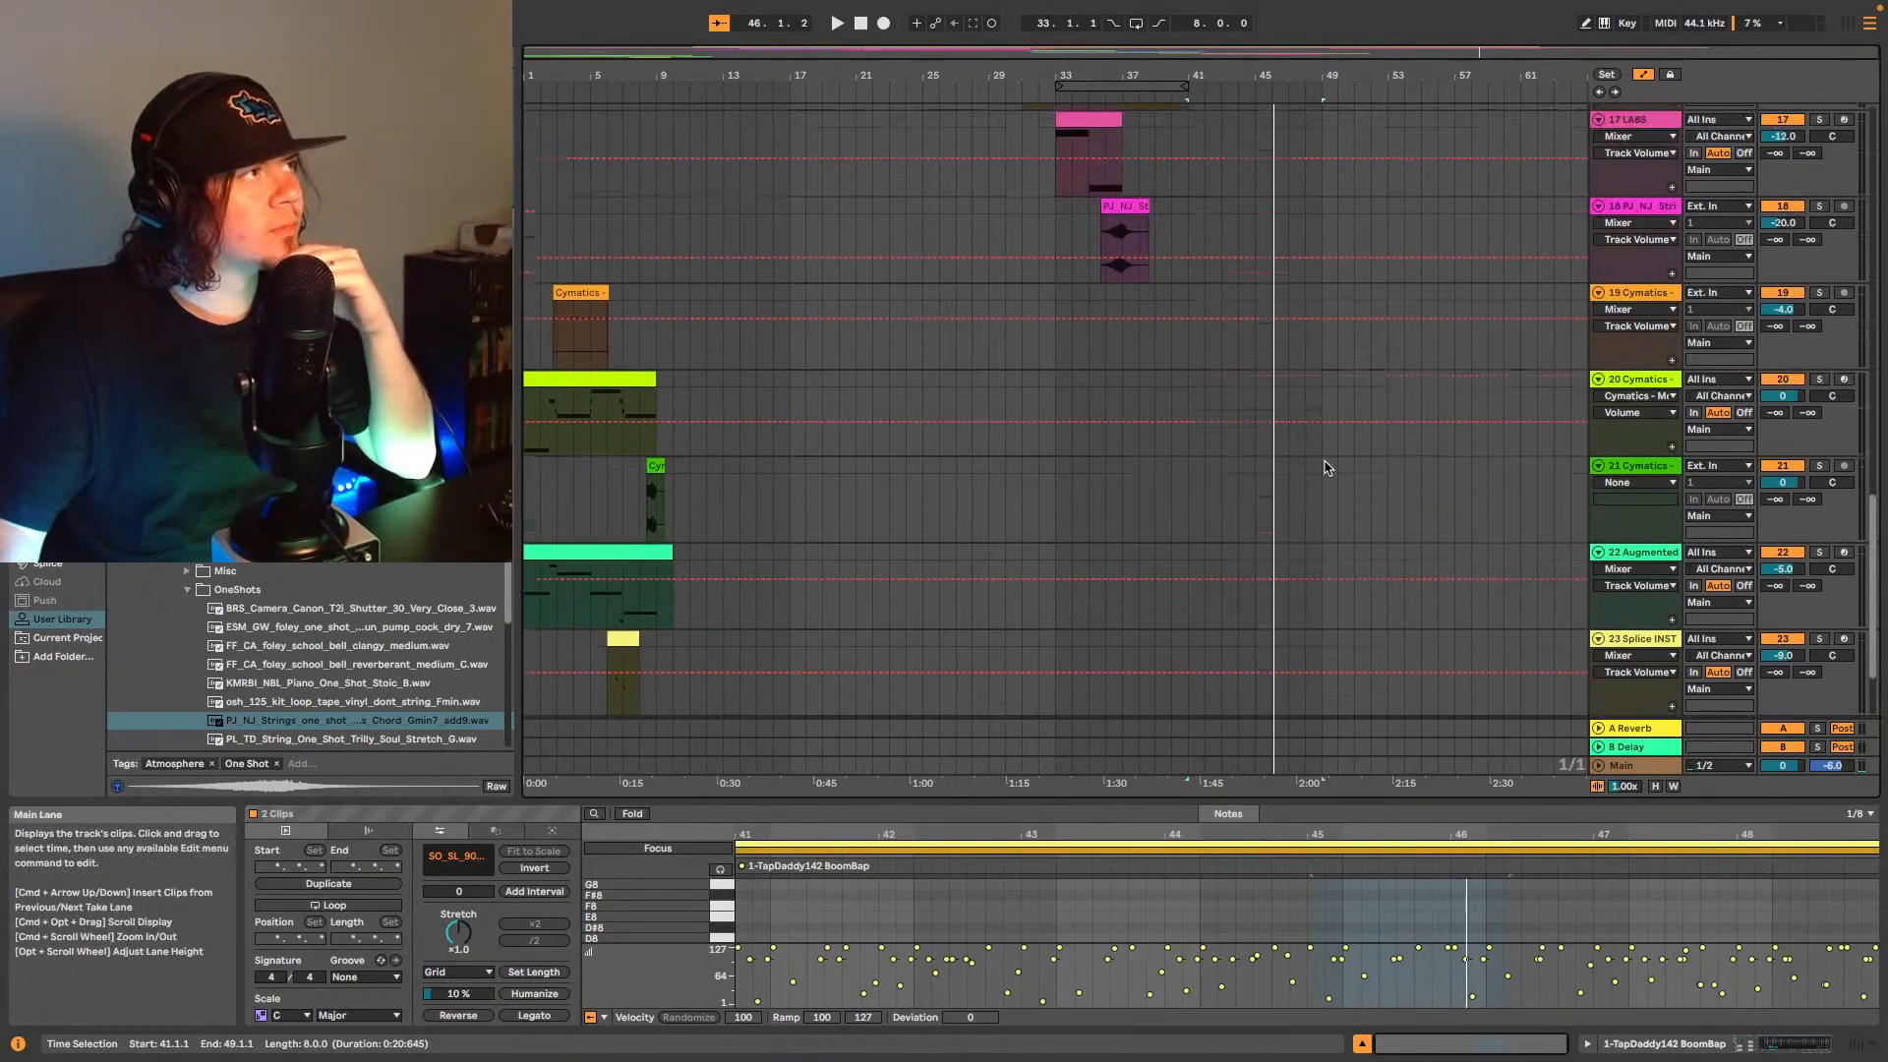
pyautogui.scroll(18, 1259, 447)
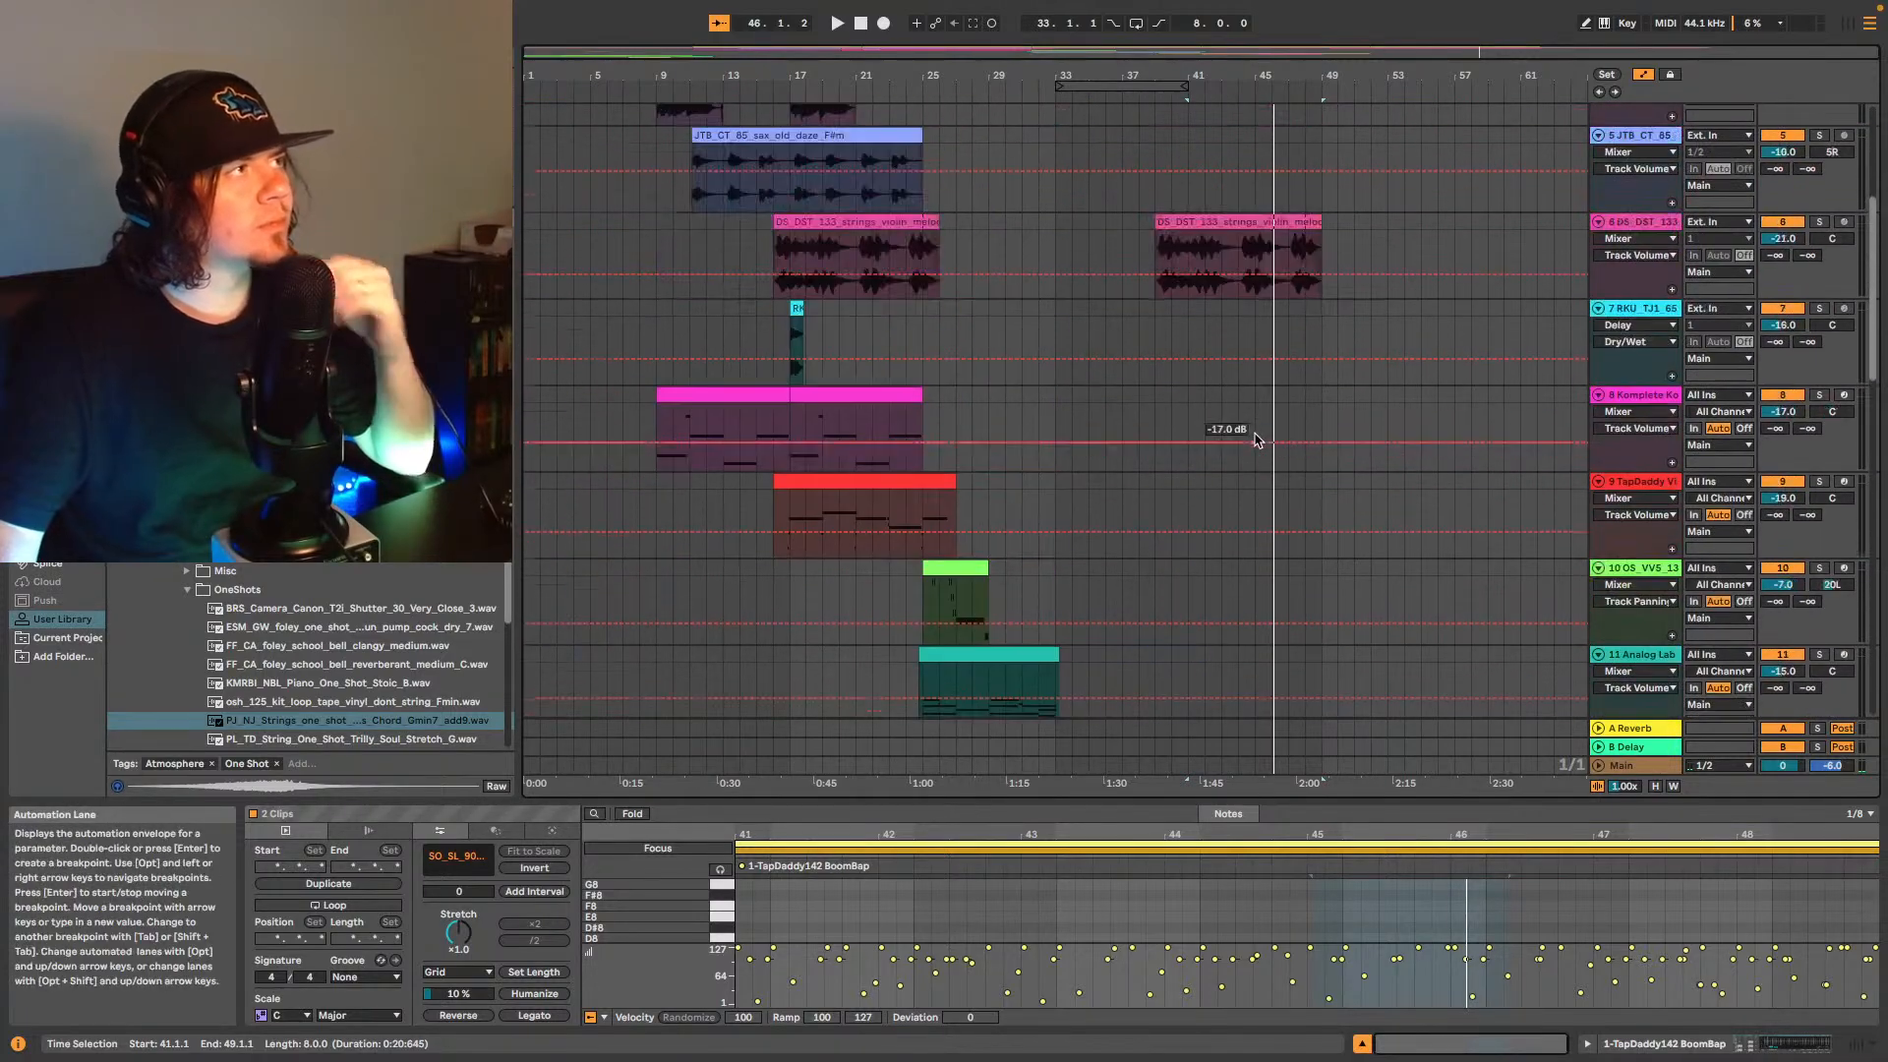
pyautogui.scroll(2, 1242, 131)
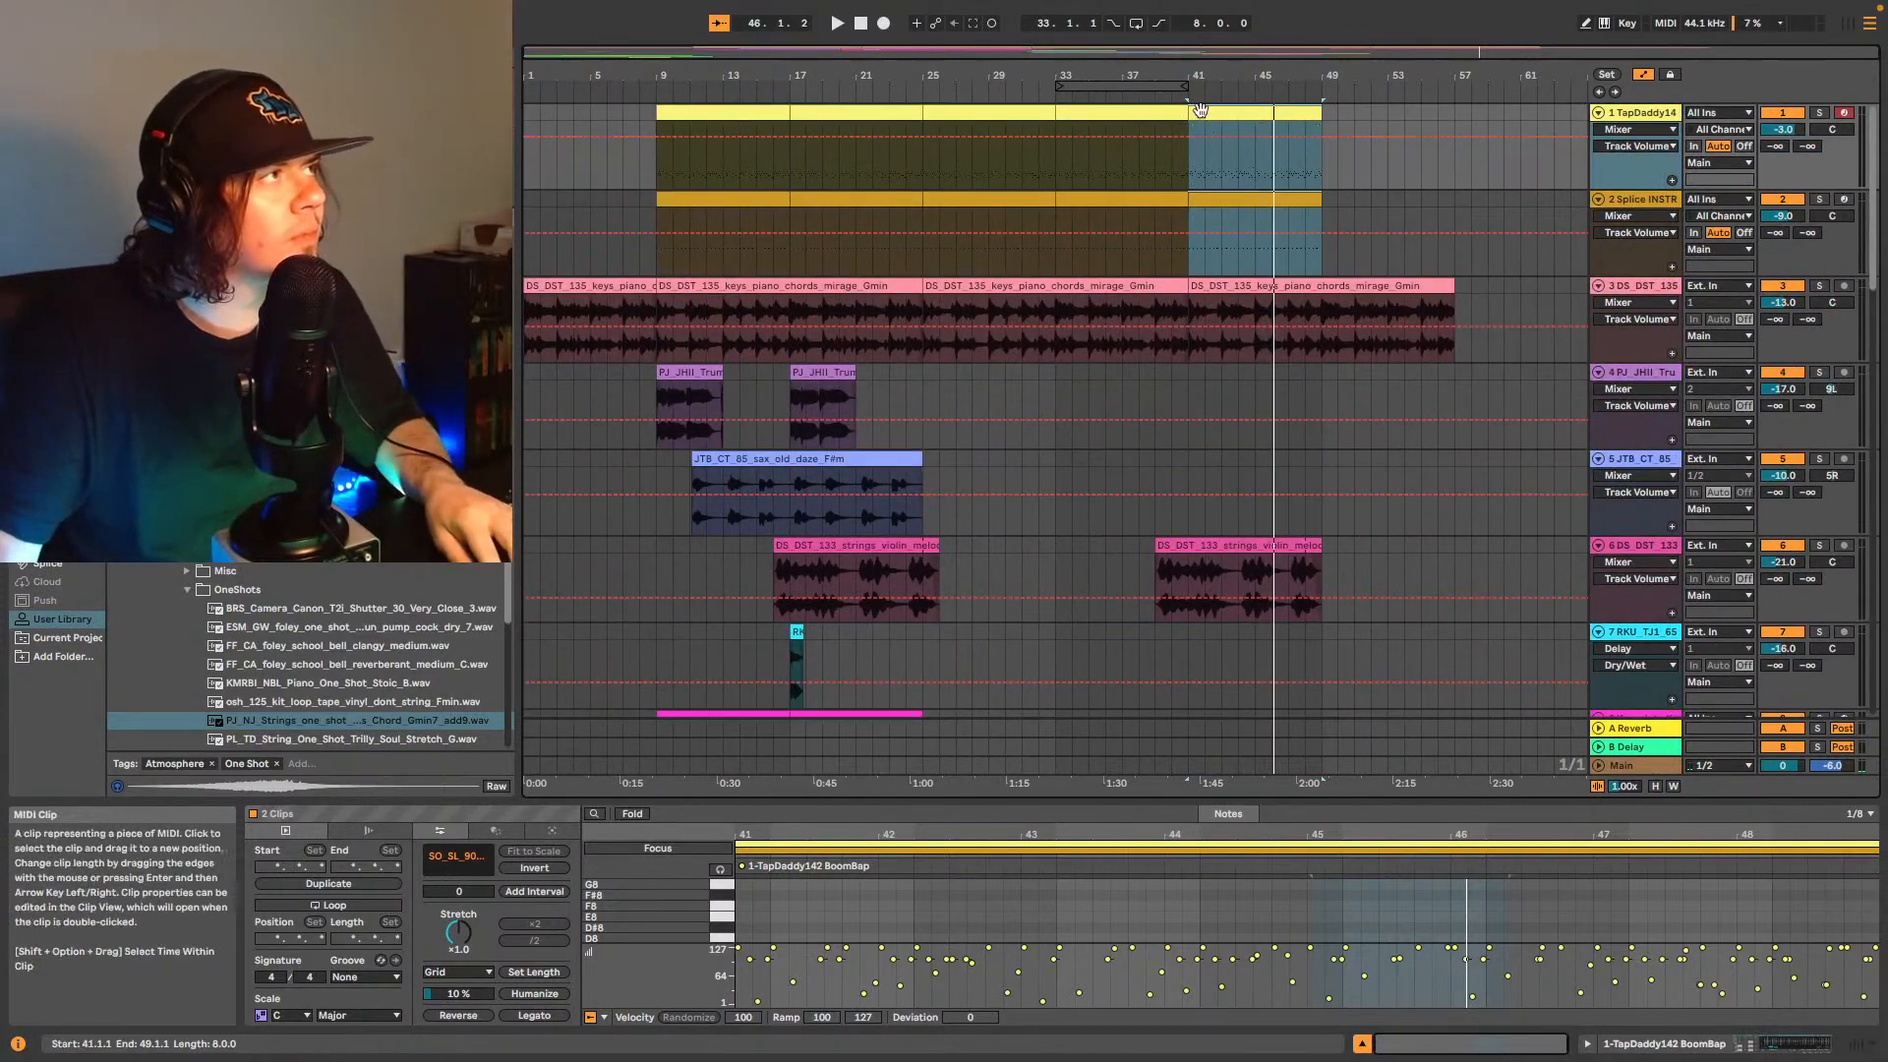
# - Trim the start of the TapDaddy142 BoomBap and Splice INSTRUMENT clips from bar 41 to 42.4.3, and audition the gap from bar 40
pyautogui.click(808, 866)
pyautogui.moveTo(969, 76); pyautogui.dragTo(529, 90)
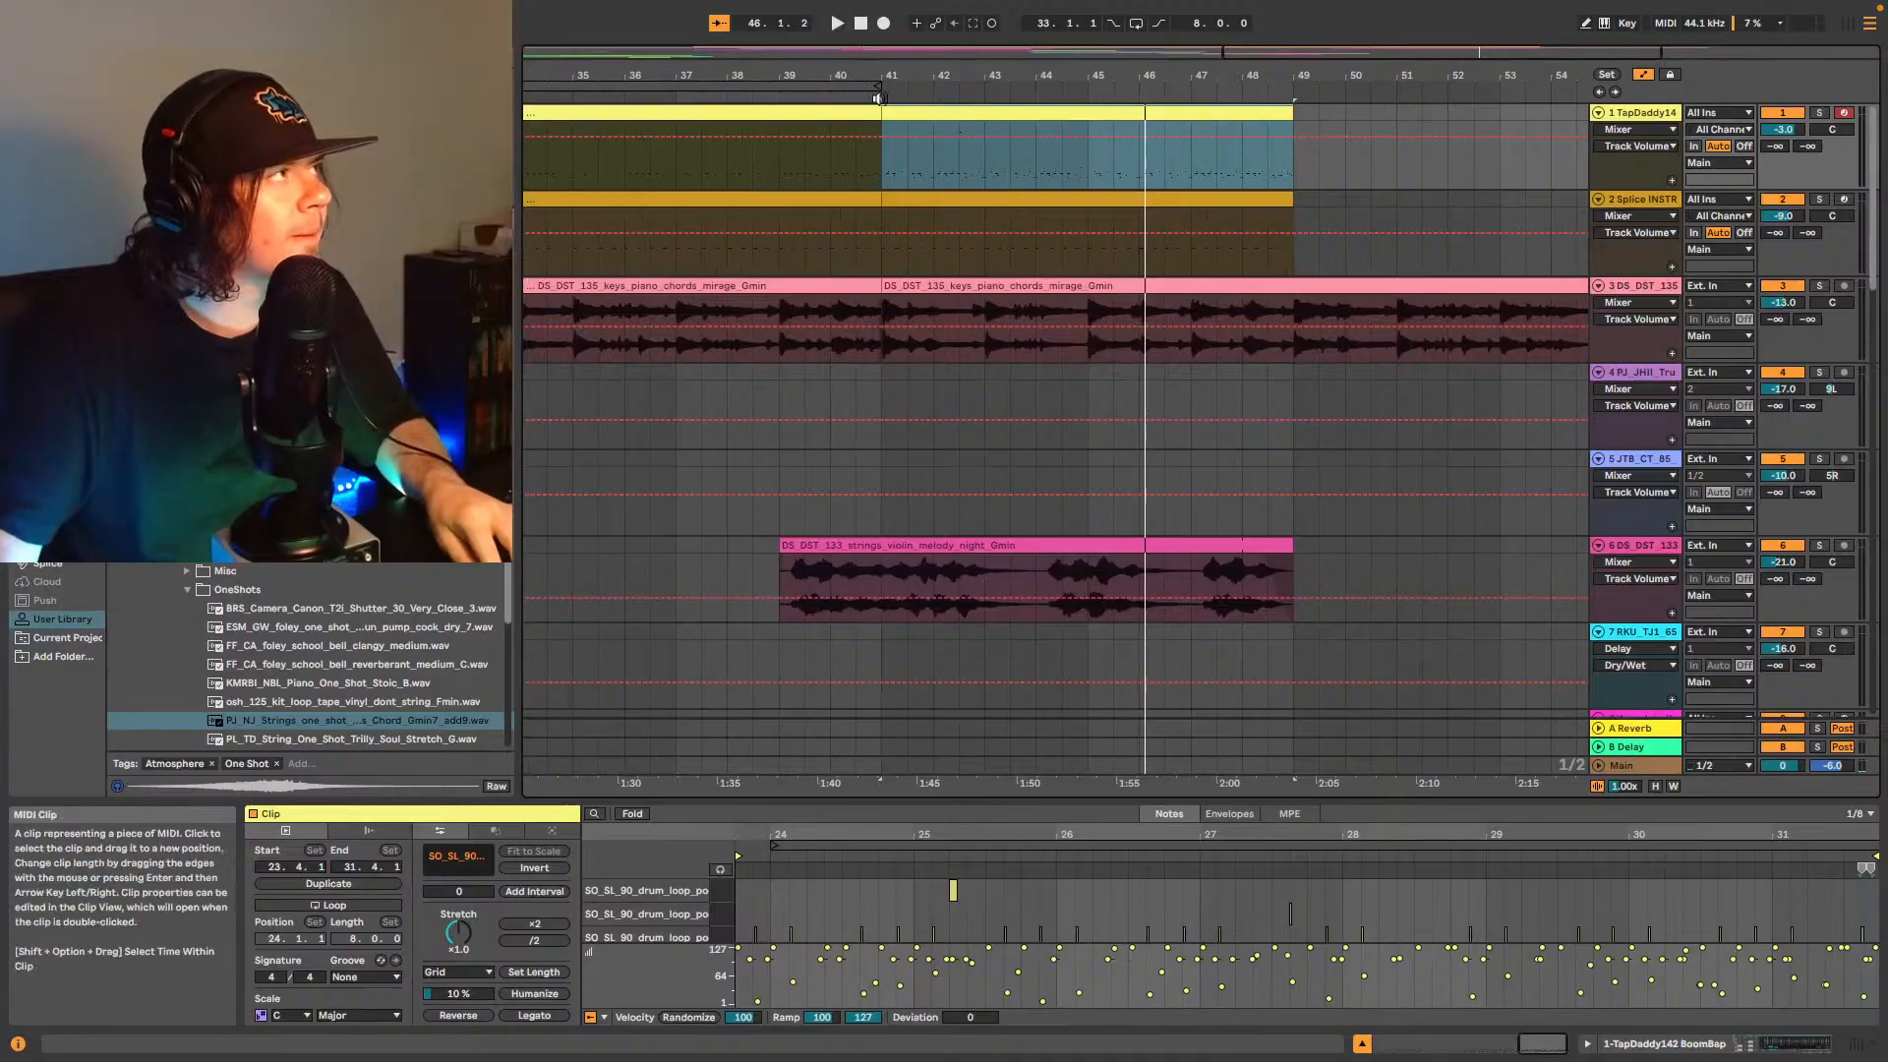
pyautogui.hotkey('shift', 'Down')
pyautogui.press('space')
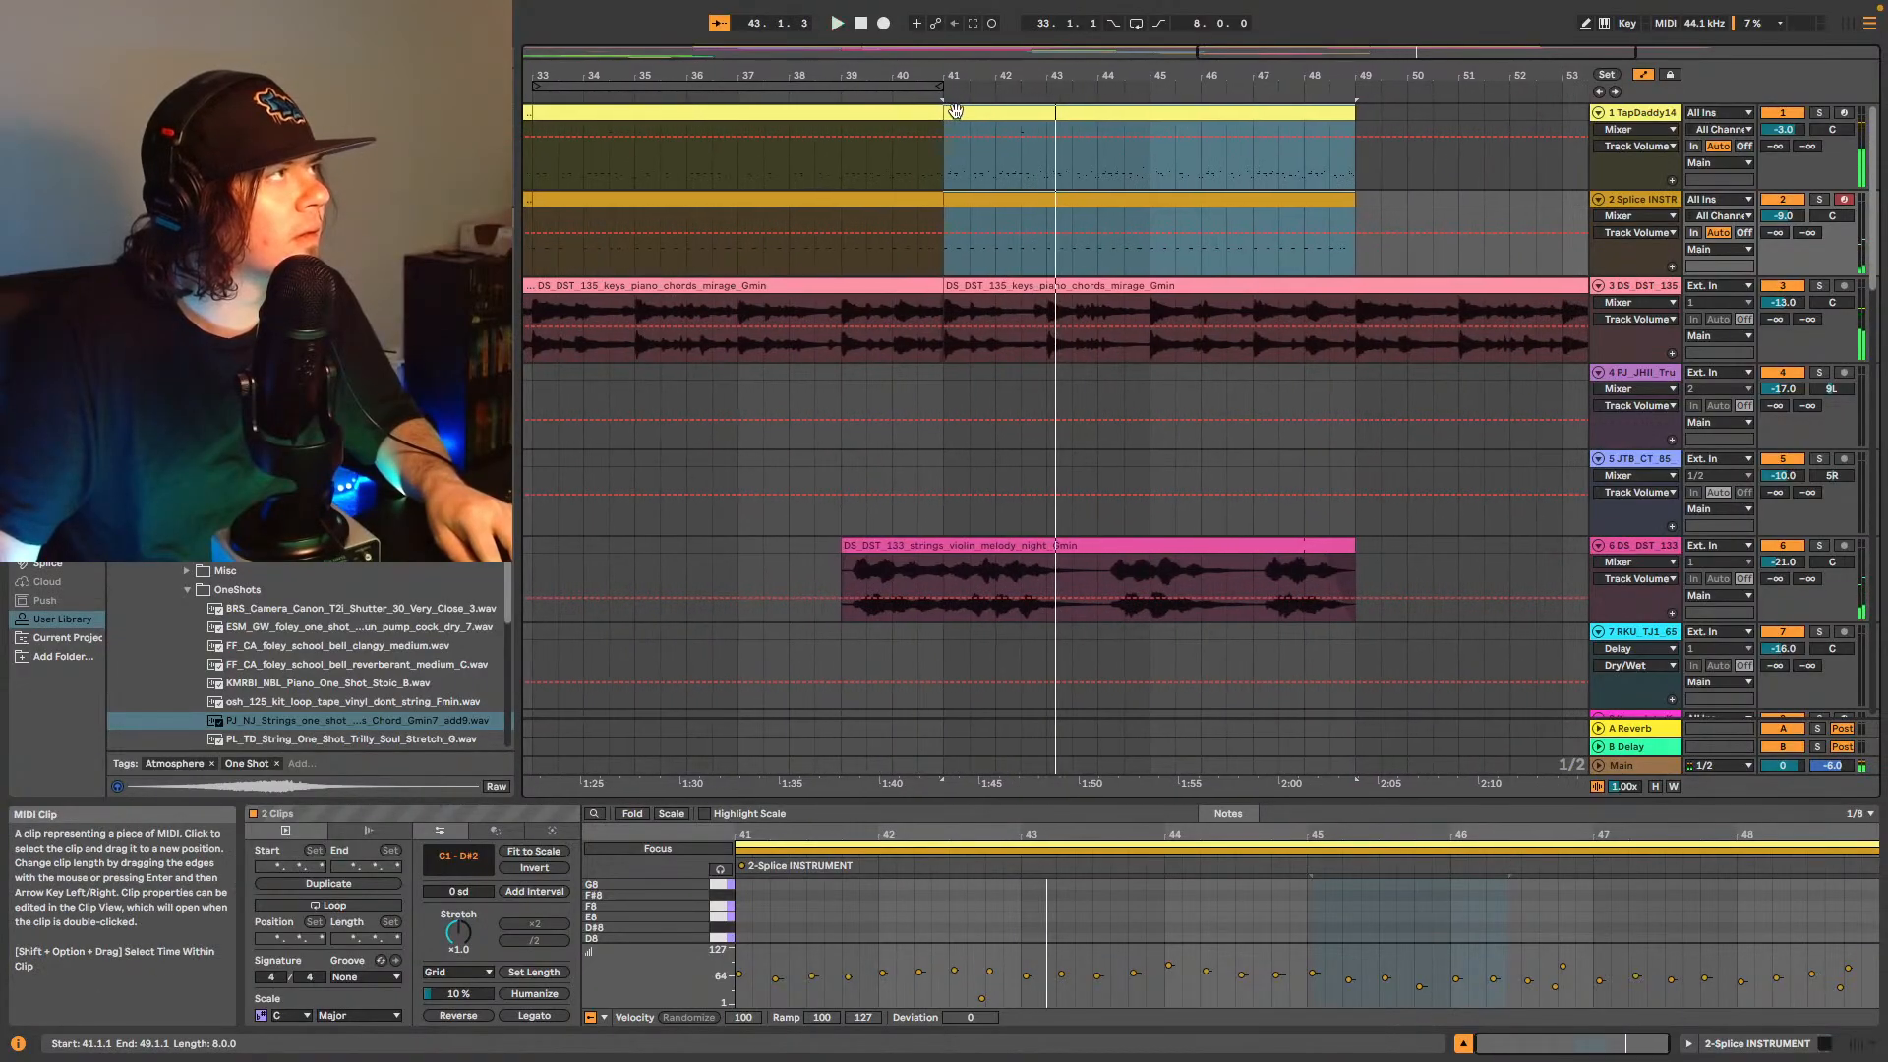
pyautogui.moveTo(944, 113); pyautogui.dragTo(1215, 116)
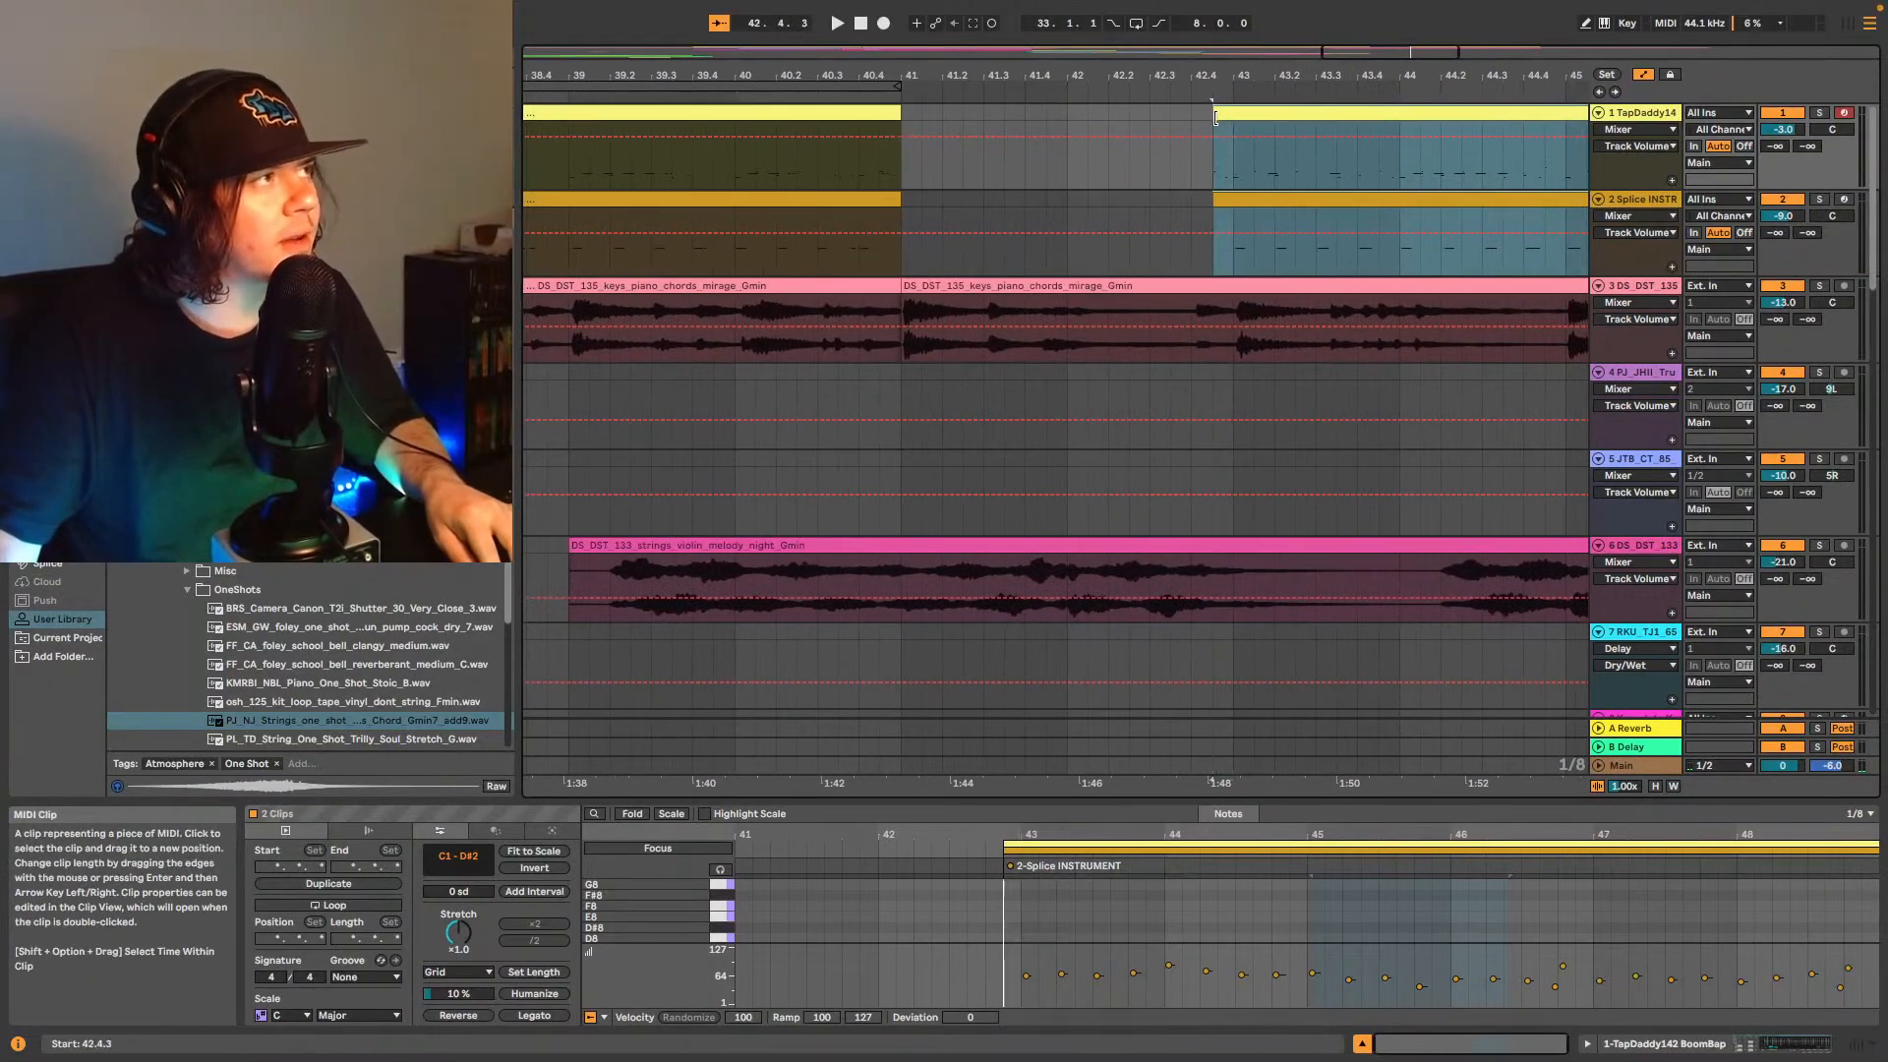
pyautogui.press('space')
pyautogui.click(628, 173)
pyautogui.press('space')
pyautogui.press('space')
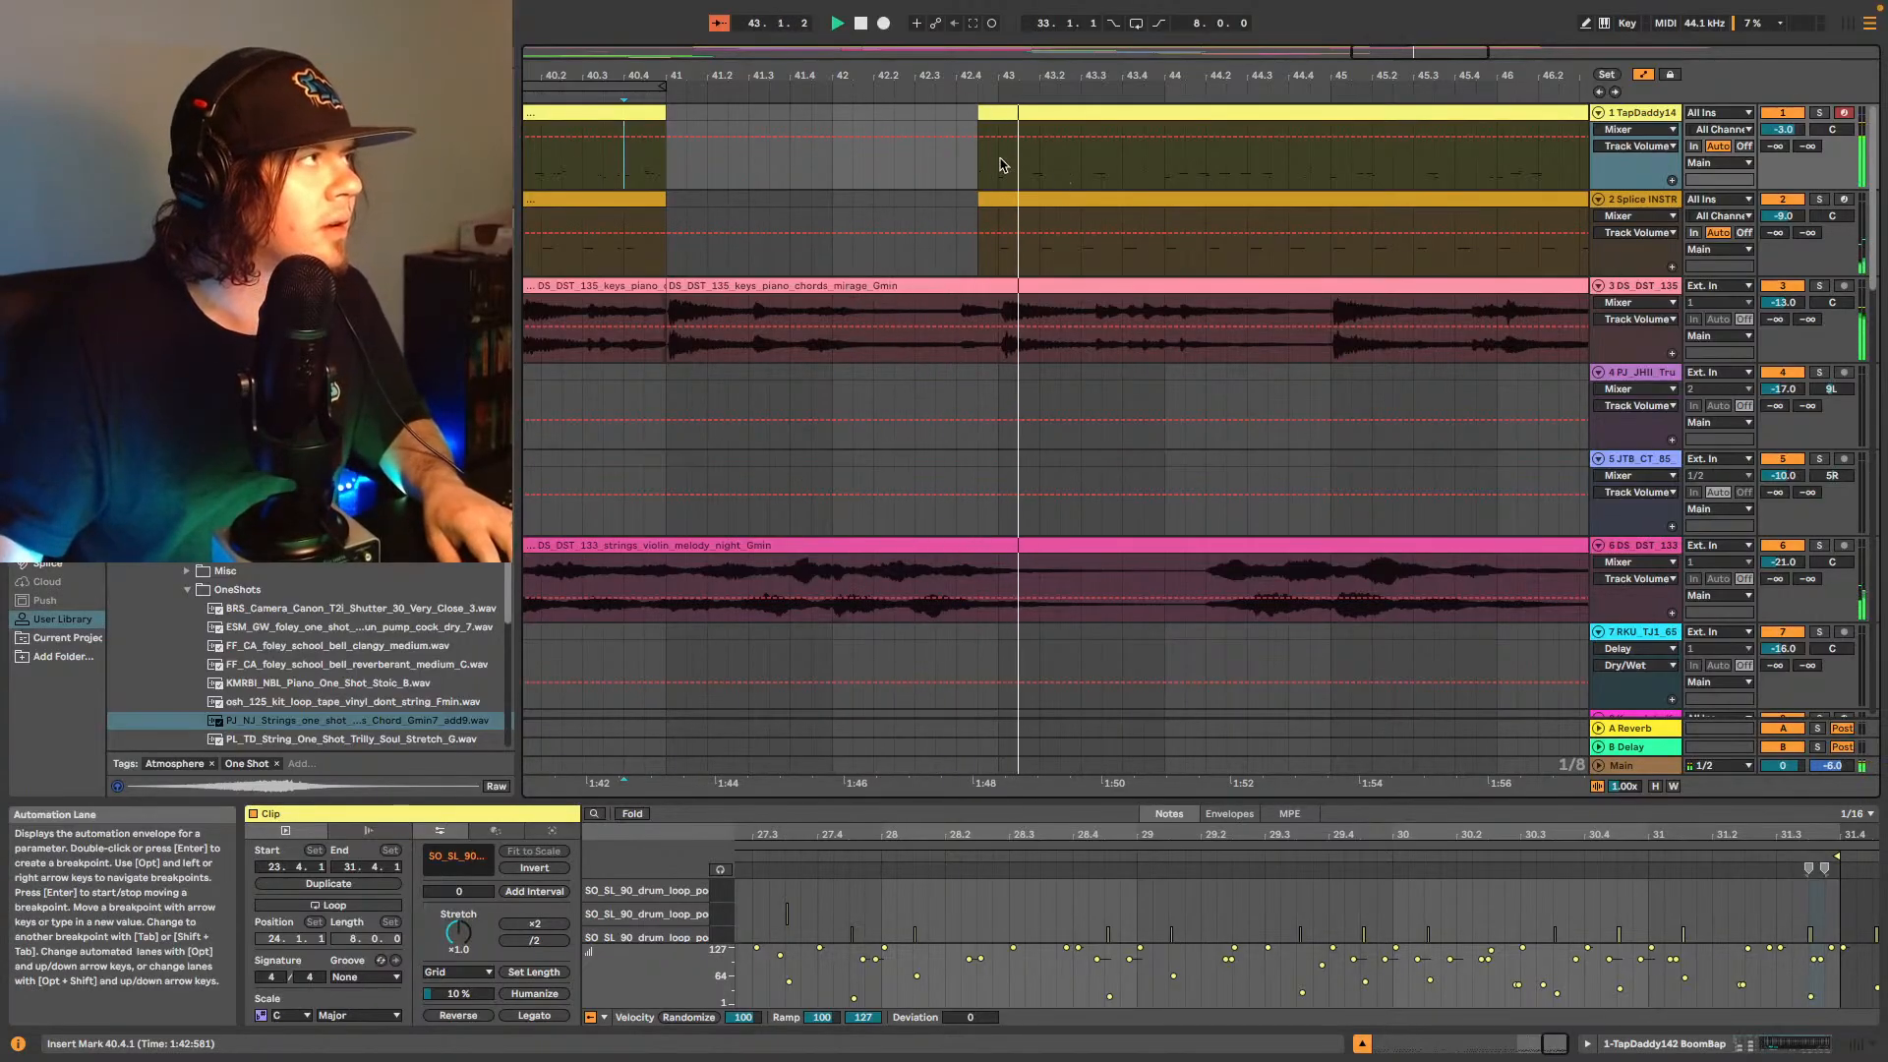
# - Extend the start of both trimmed clips back to beat 4 of bar 42, and play back from just before bar 41
pyautogui.moveTo(979, 113)
pyautogui.mouseDown()
pyautogui.moveTo(875, 112)
pyautogui.moveTo(957, 112)
pyautogui.mouseUp()
pyautogui.click(967, 199)
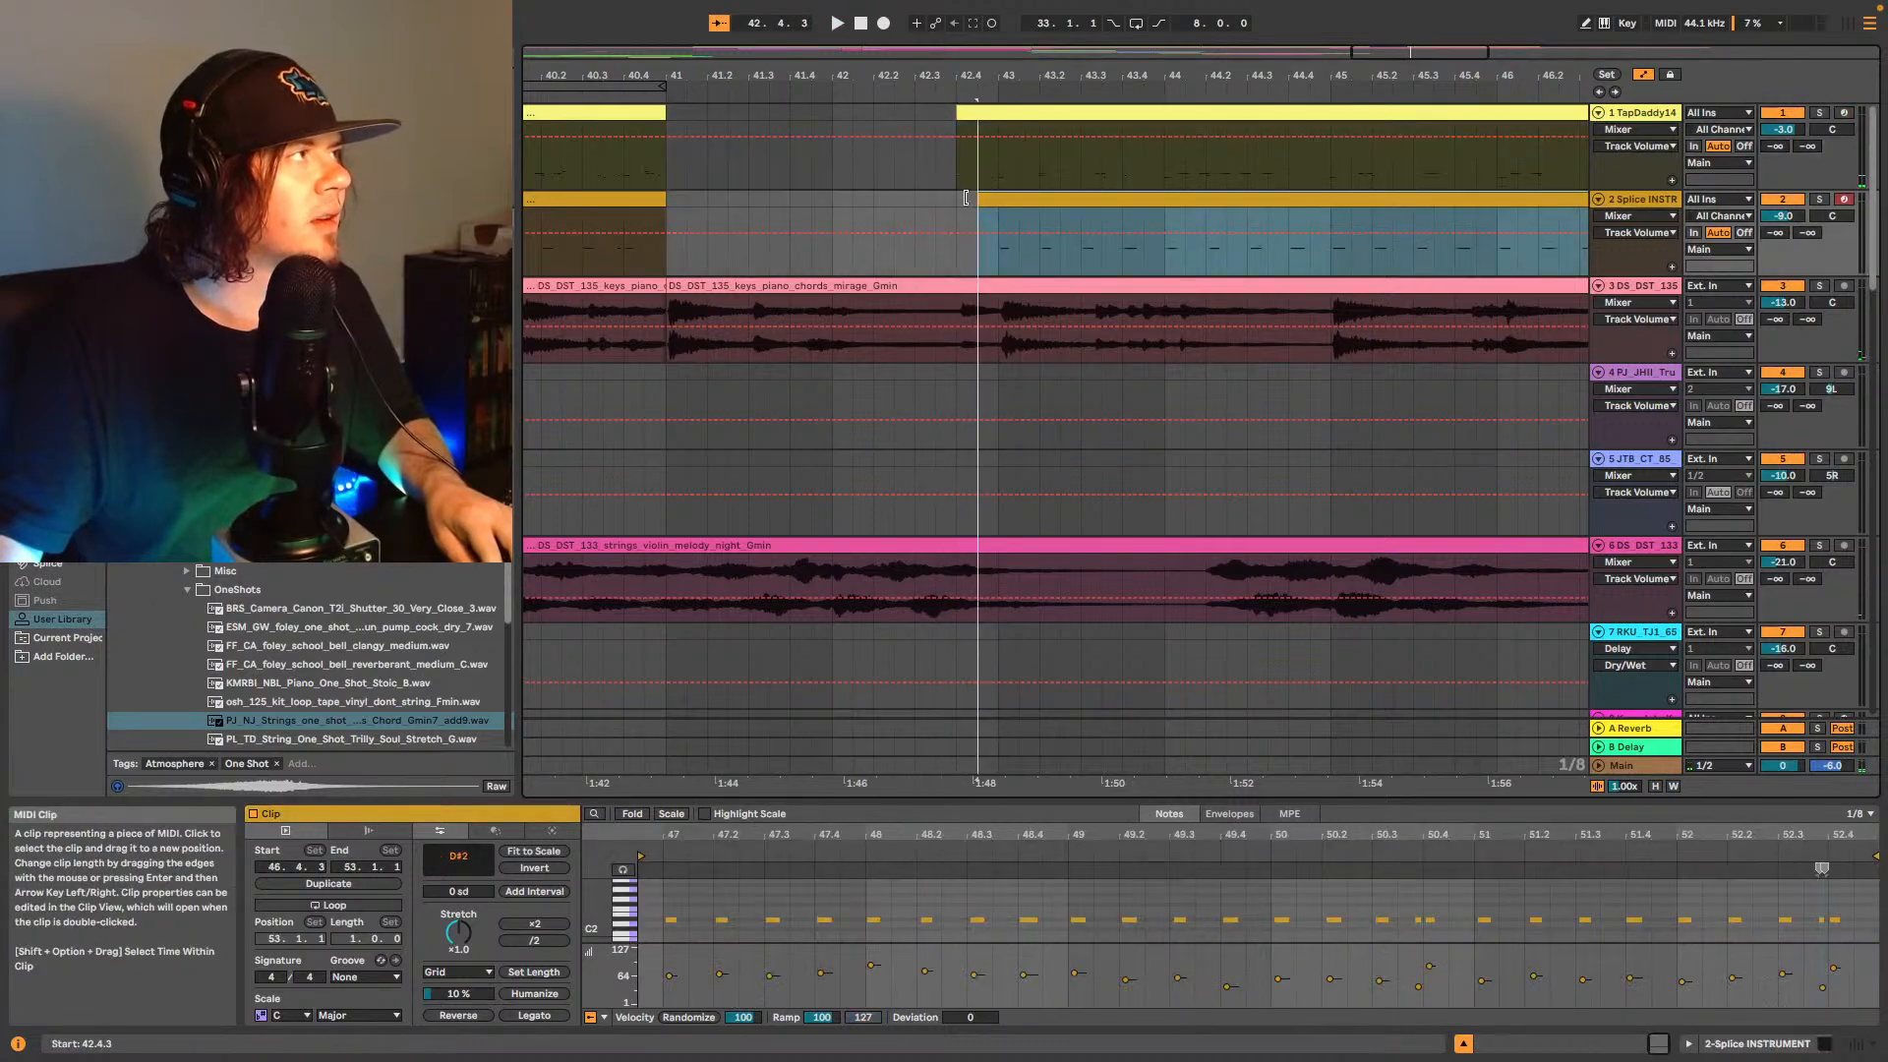
pyautogui.click(646, 172)
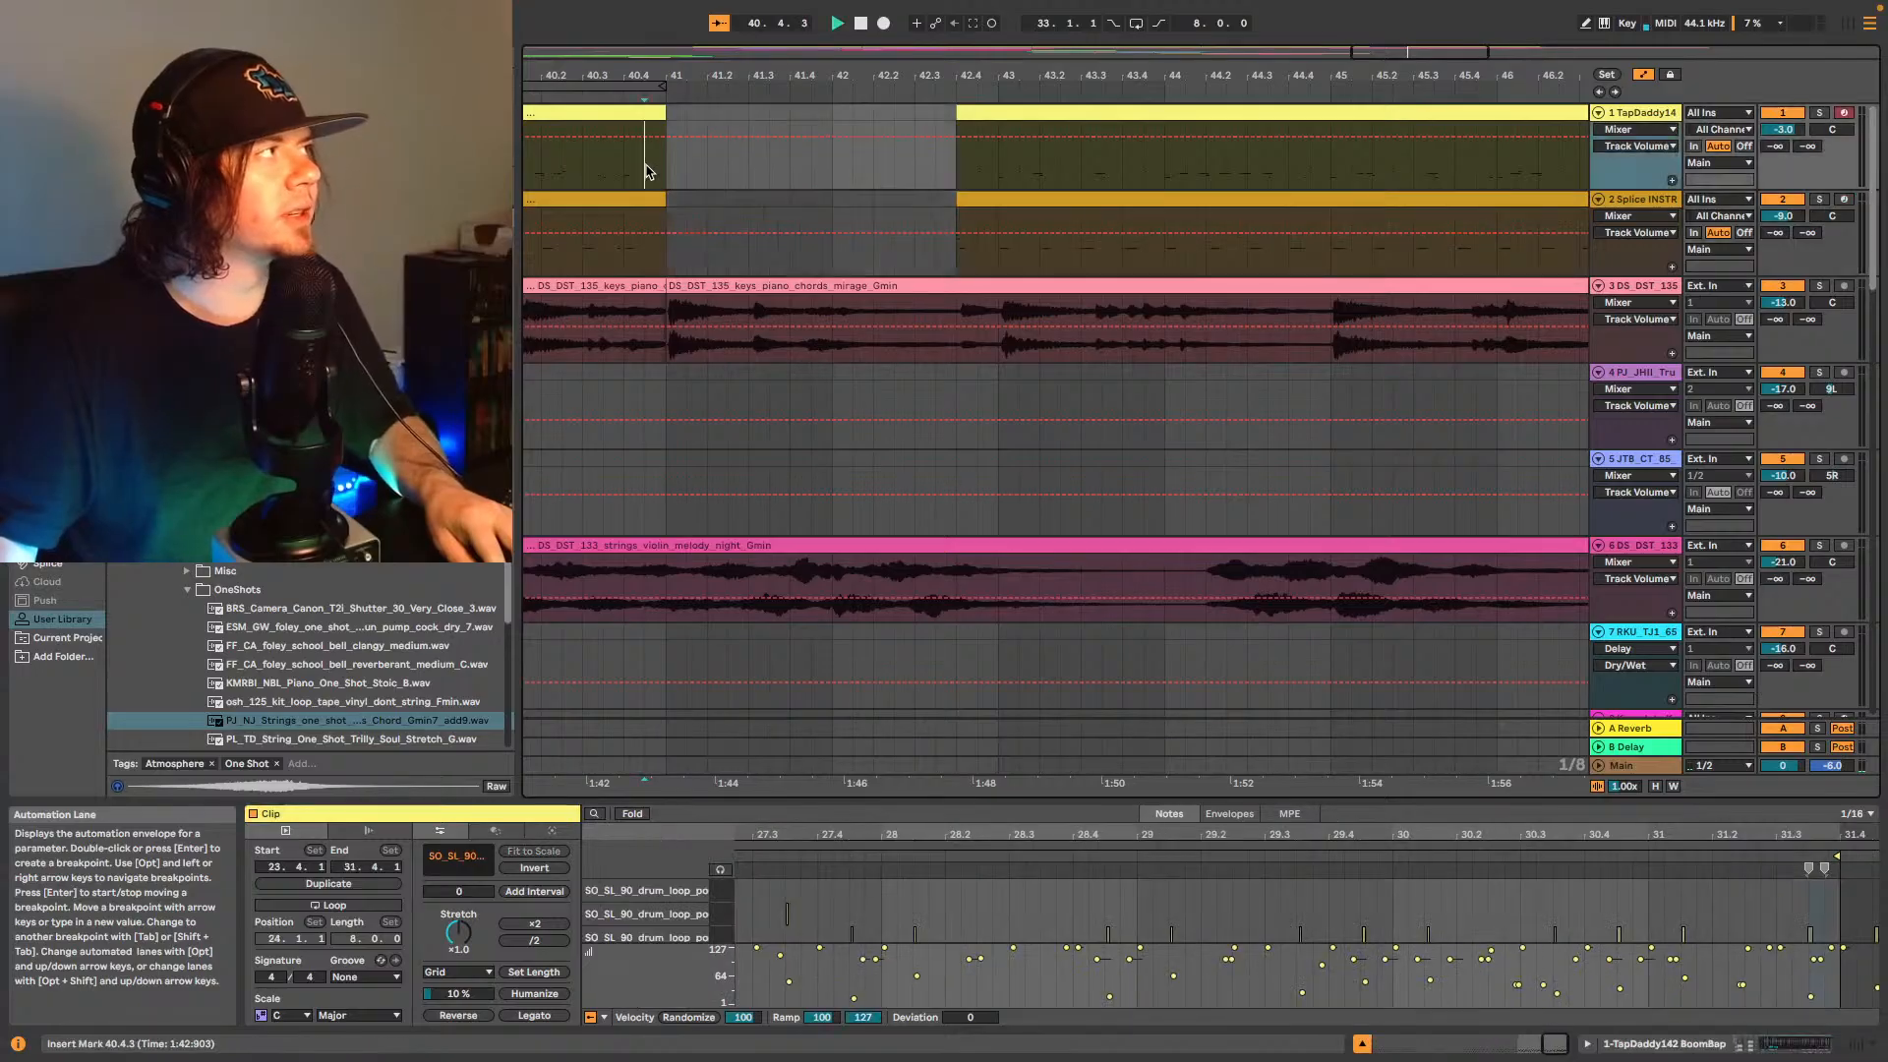
pyautogui.press('space')
pyautogui.hscroll(-5, 1348, 170)
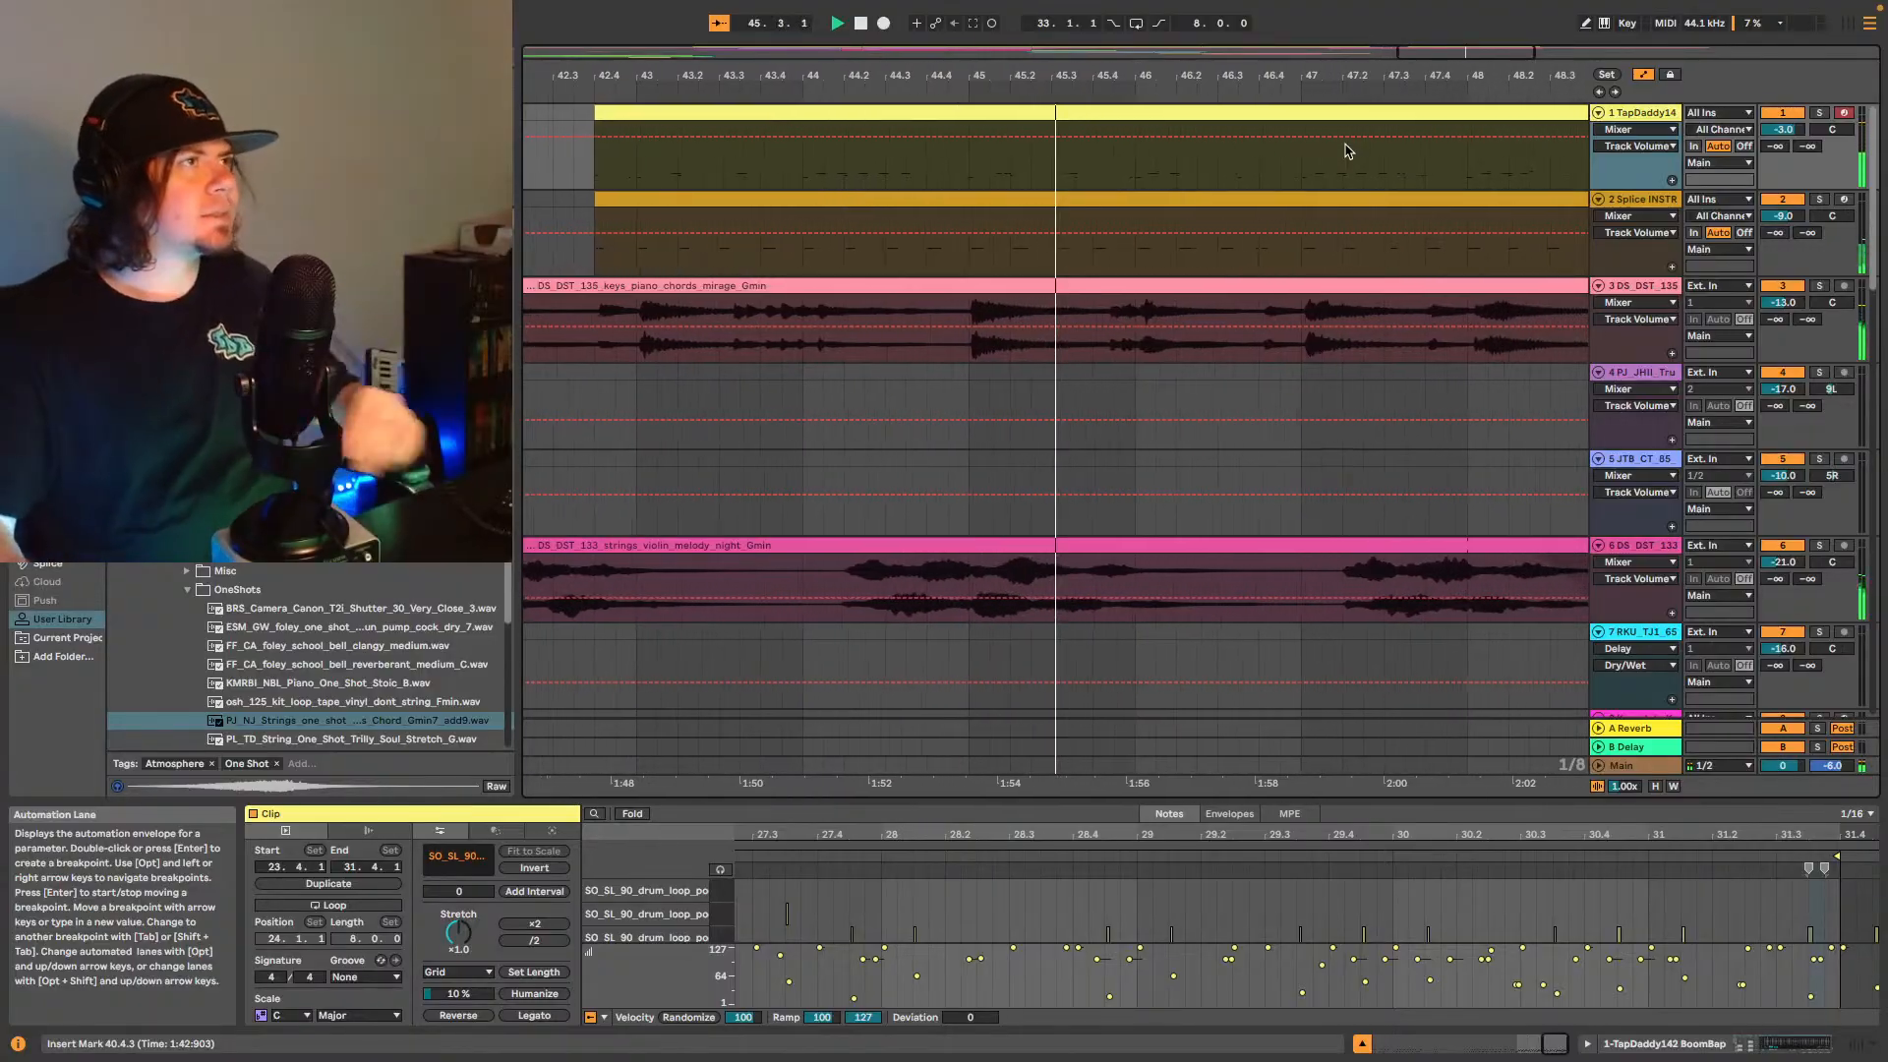
# - Review the whole arrangement's layers and play back from bar 49
pyautogui.doubleClick(1499, 51)
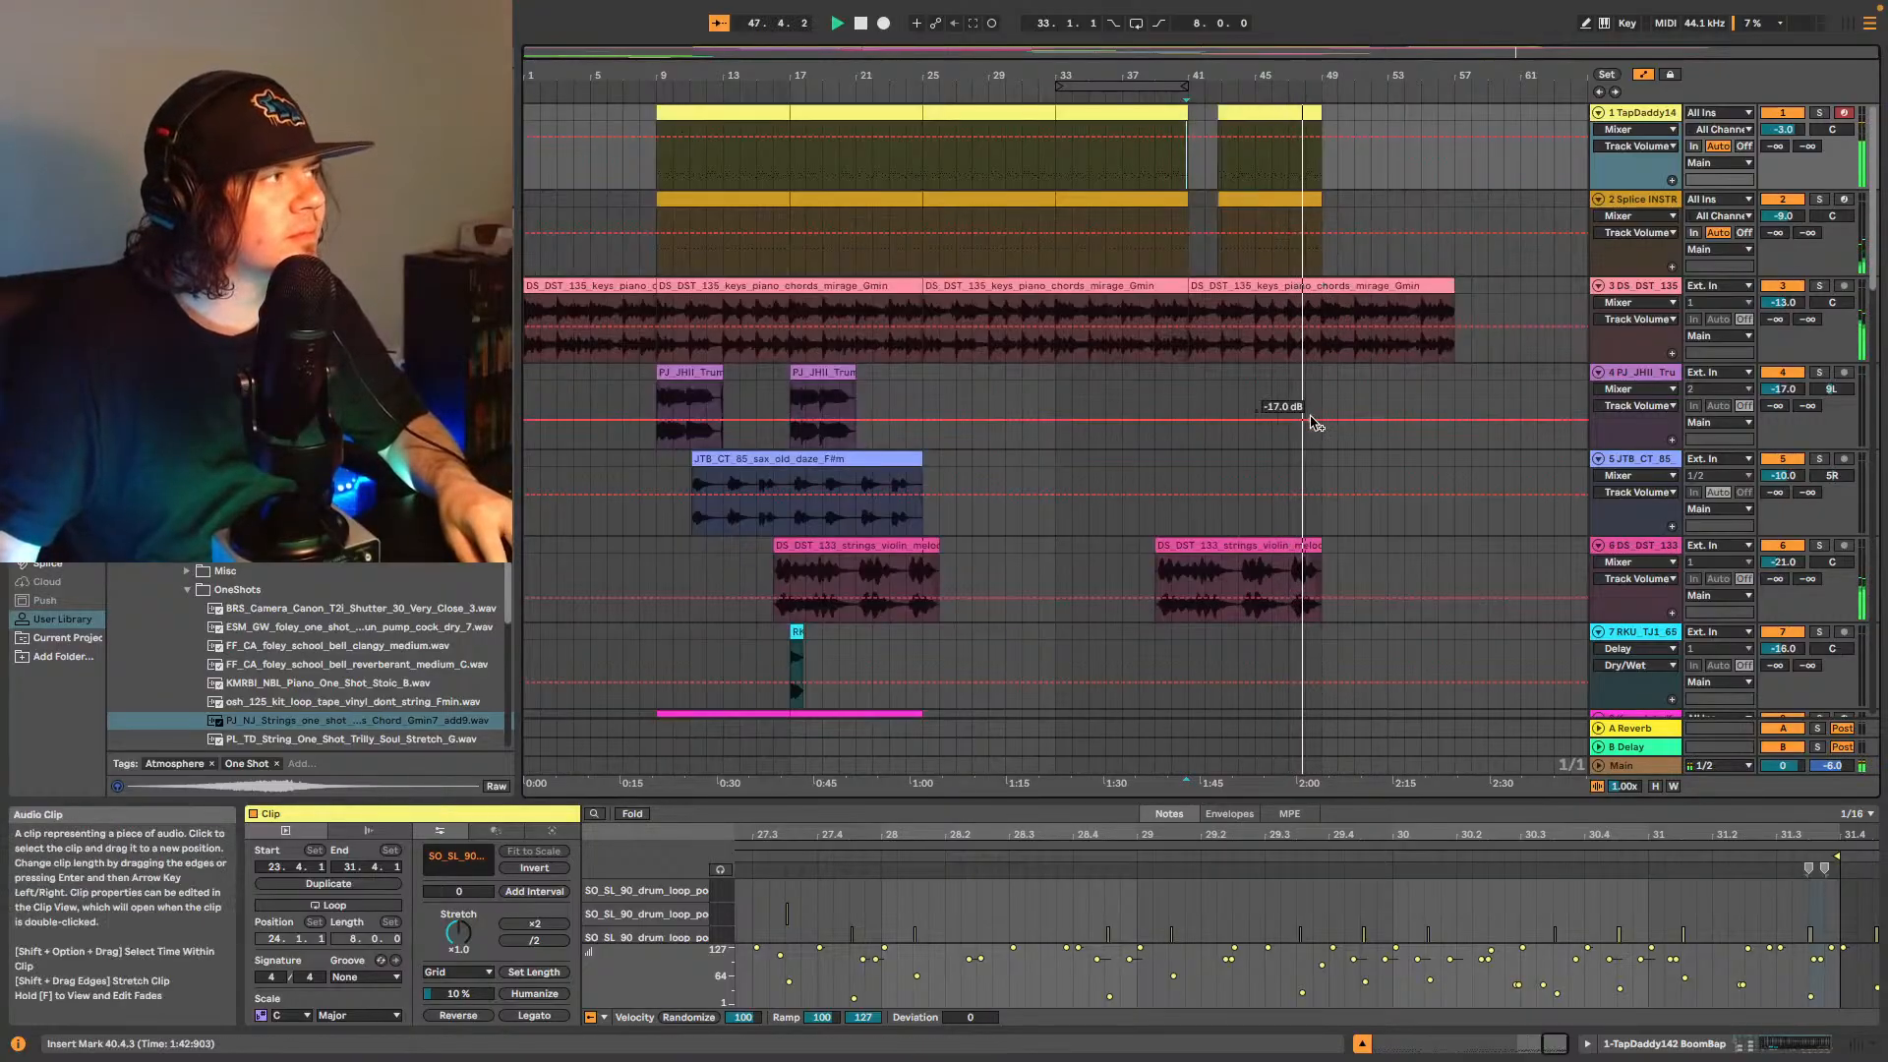
pyautogui.scroll(-5, 1310, 423)
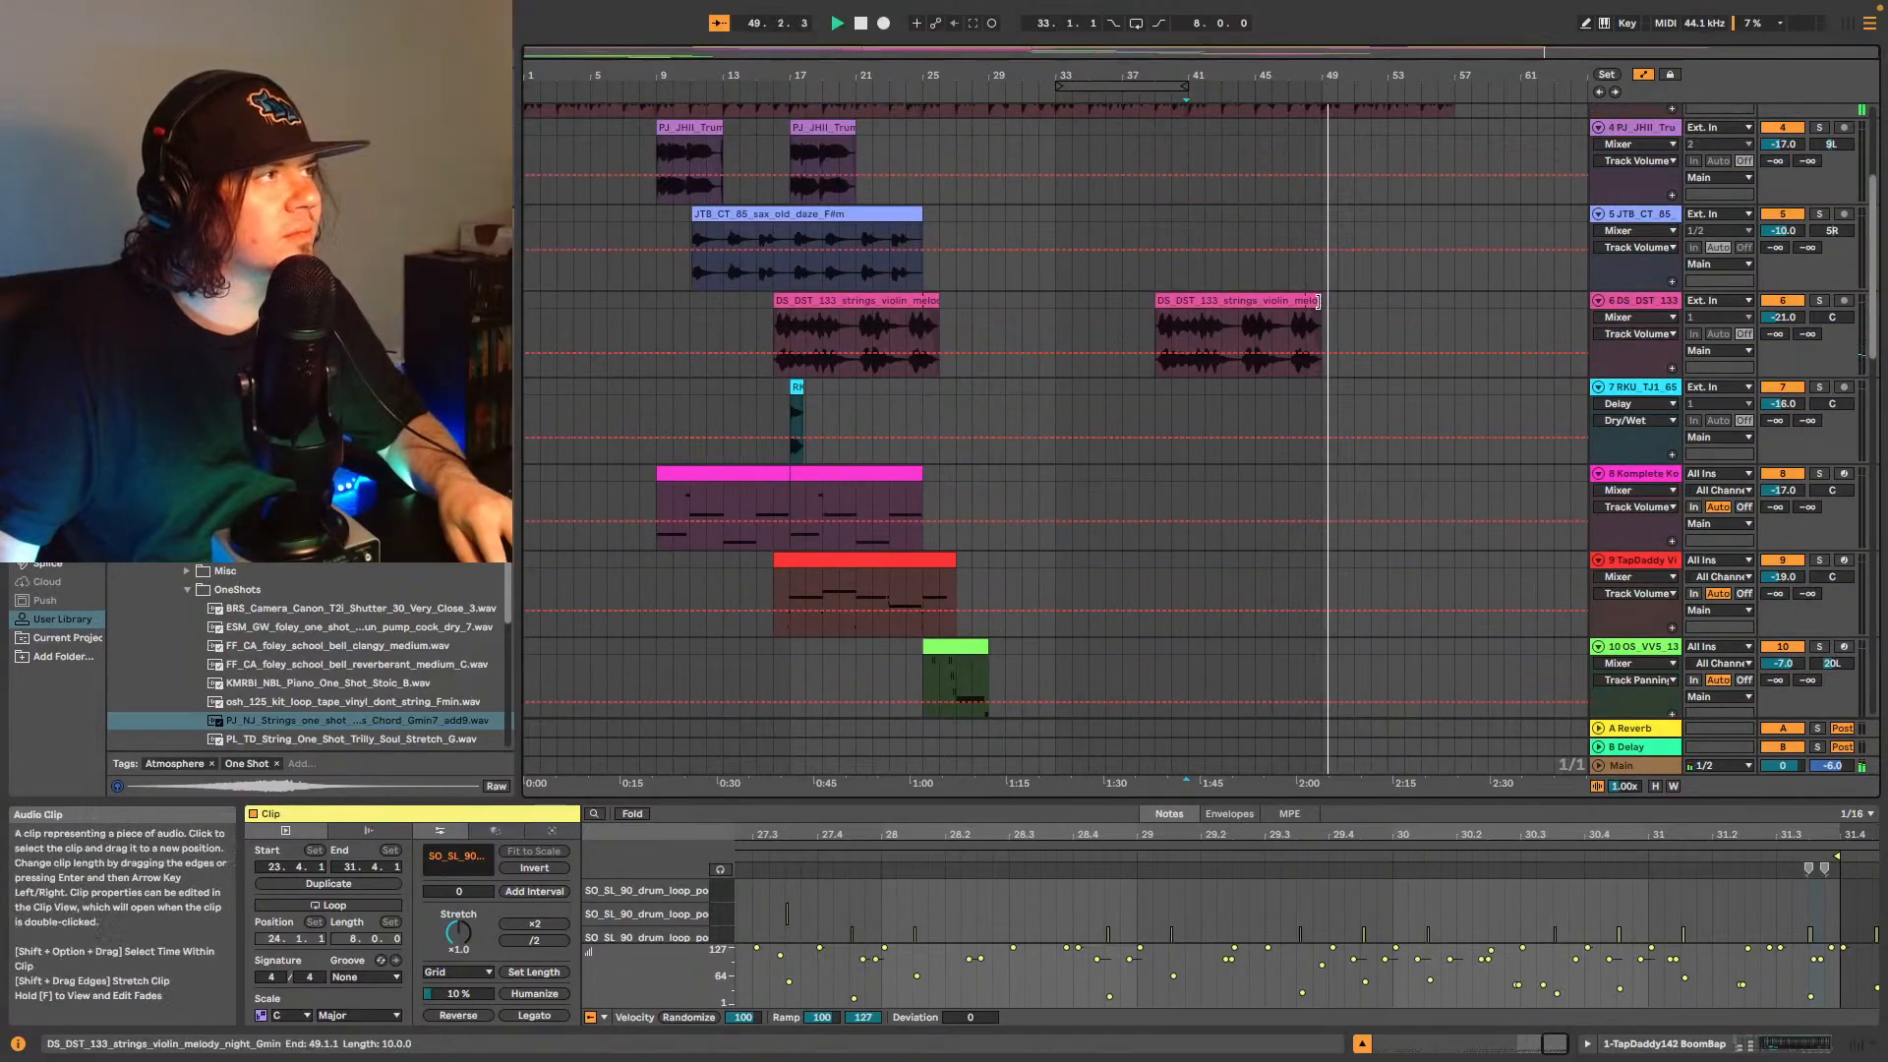
pyautogui.scroll(3, 1317, 301)
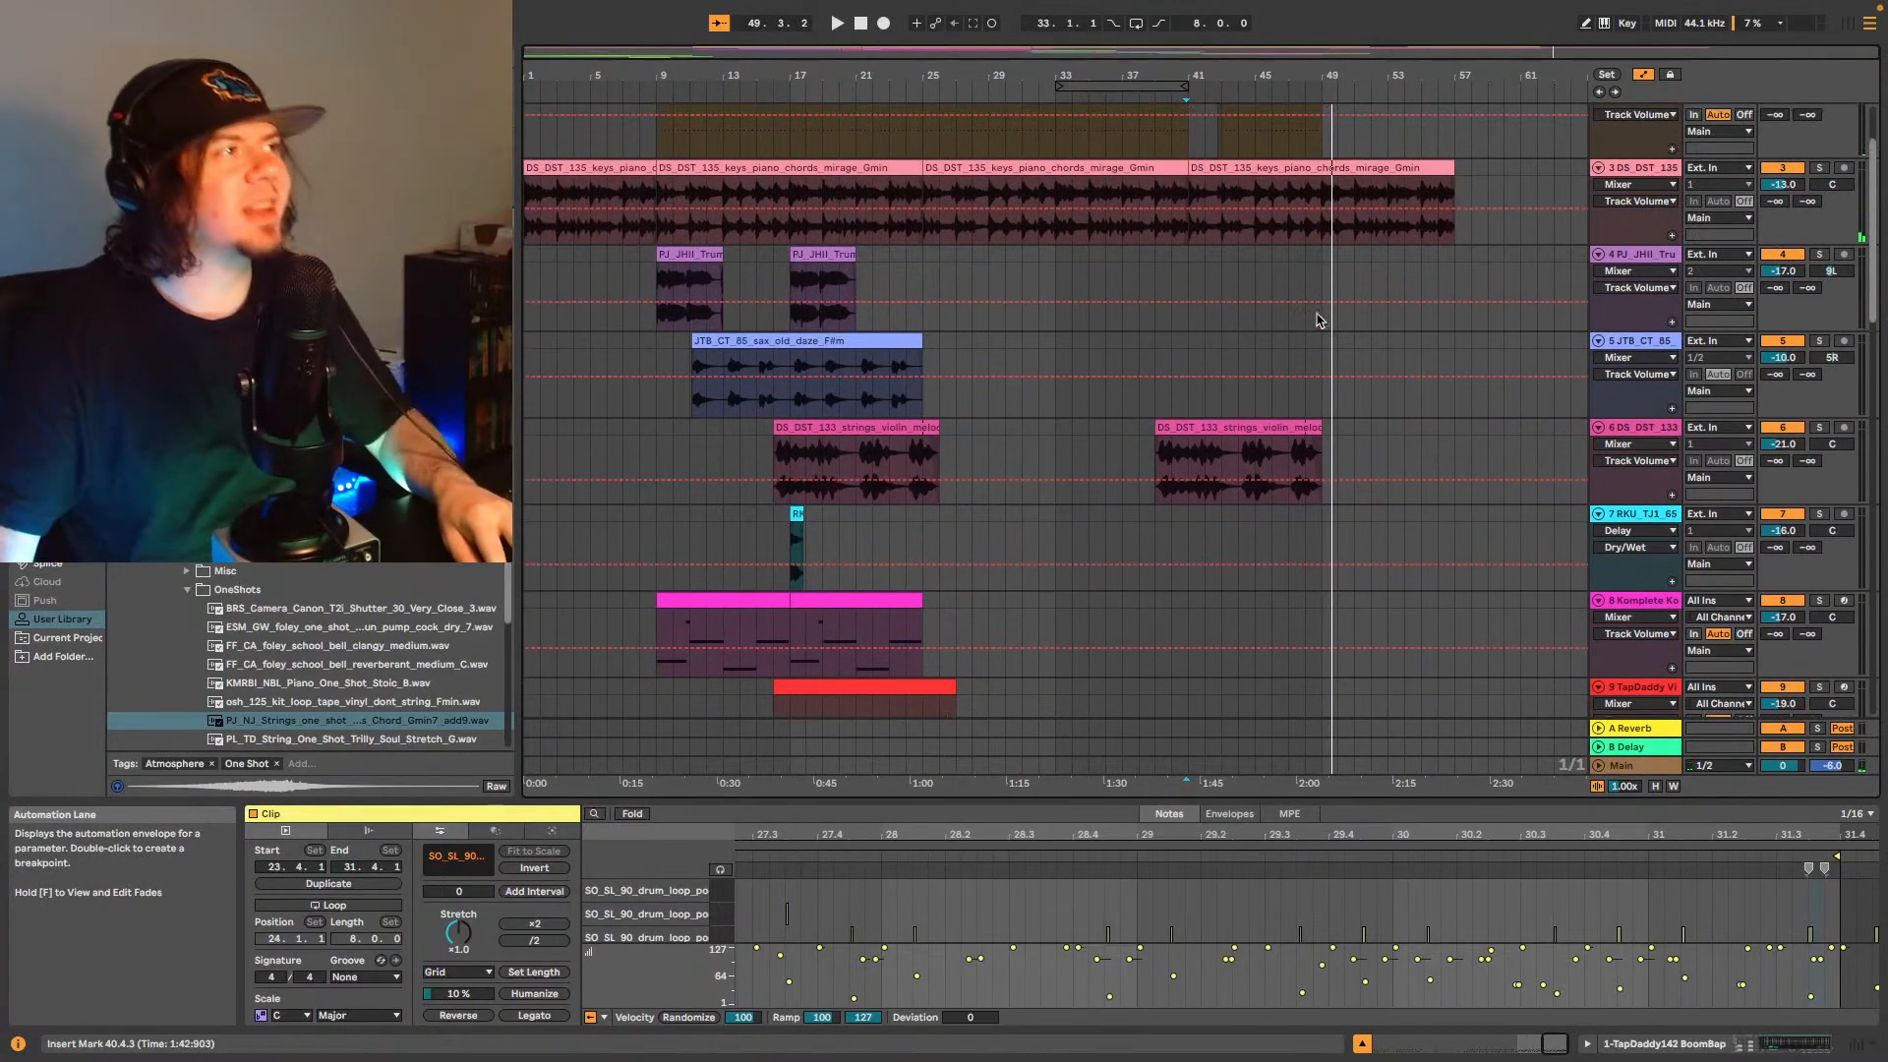
pyautogui.scroll(3, 1387, 270)
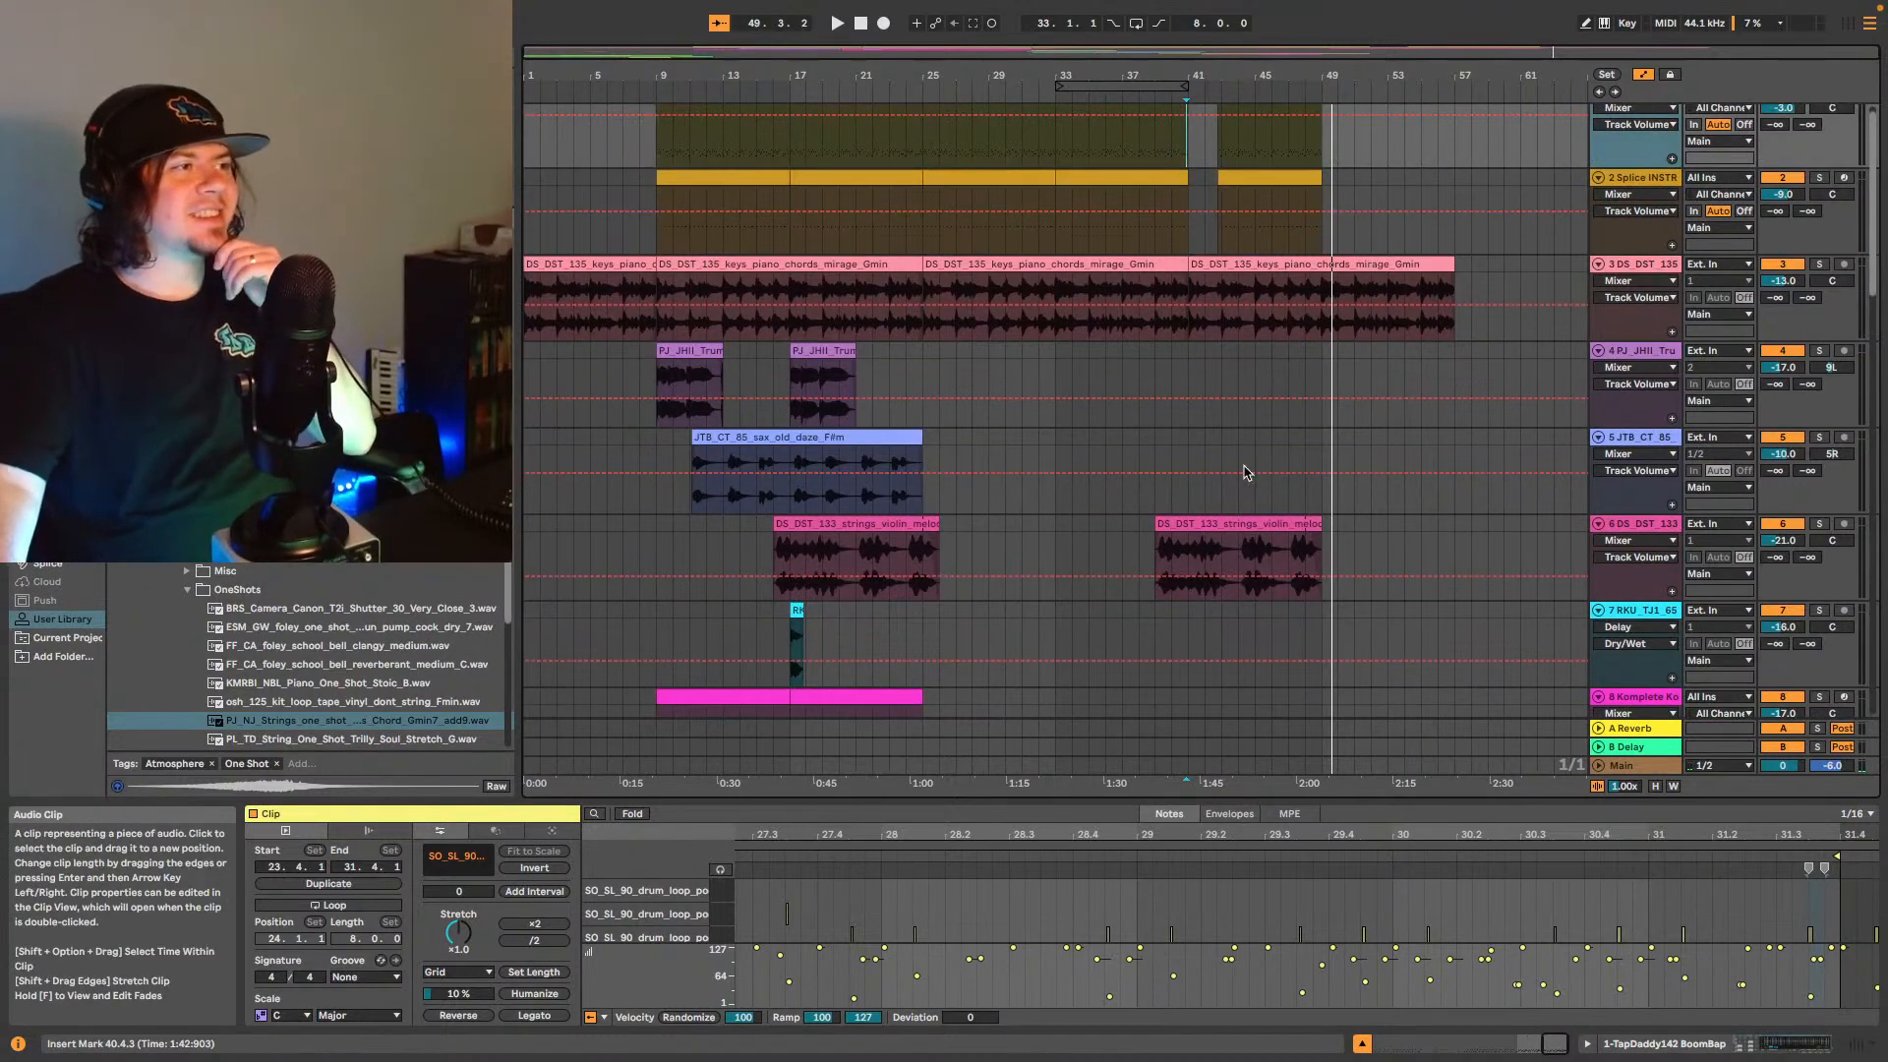
pyautogui.scroll(1, 1320, 354)
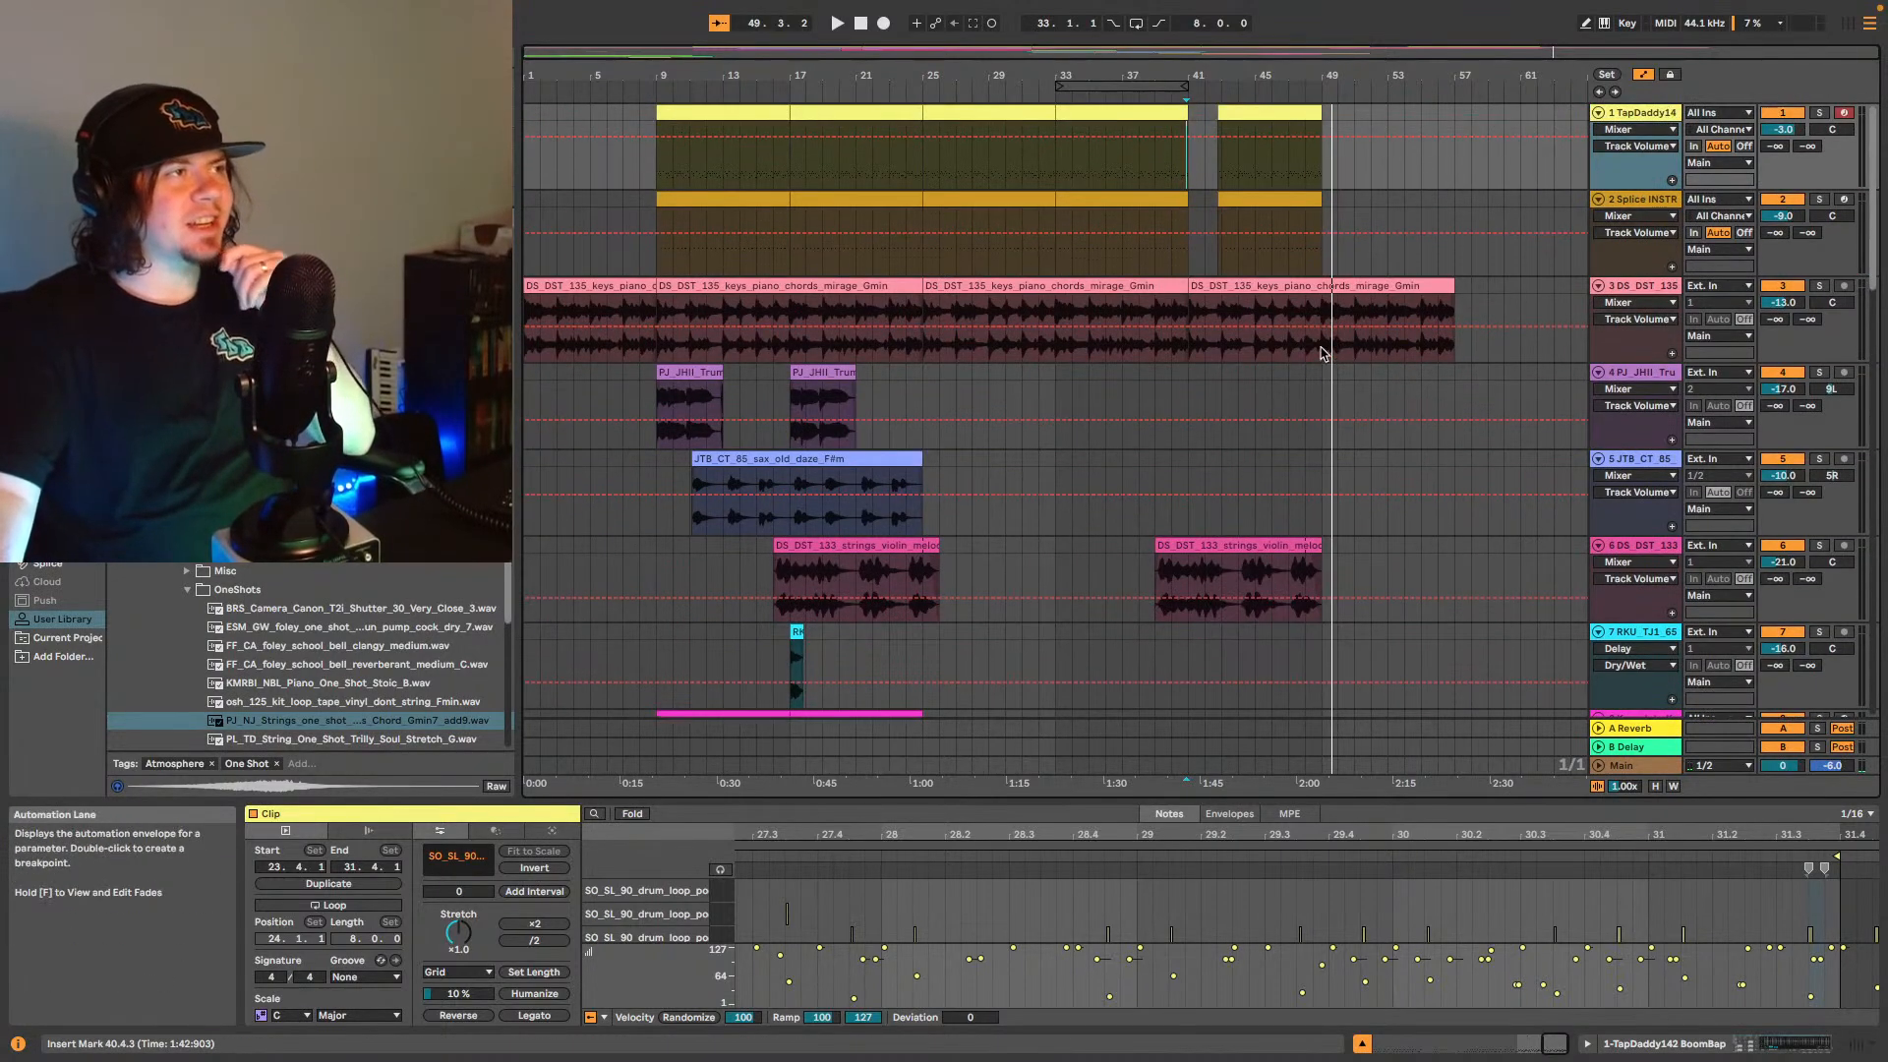
pyautogui.click(1320, 354)
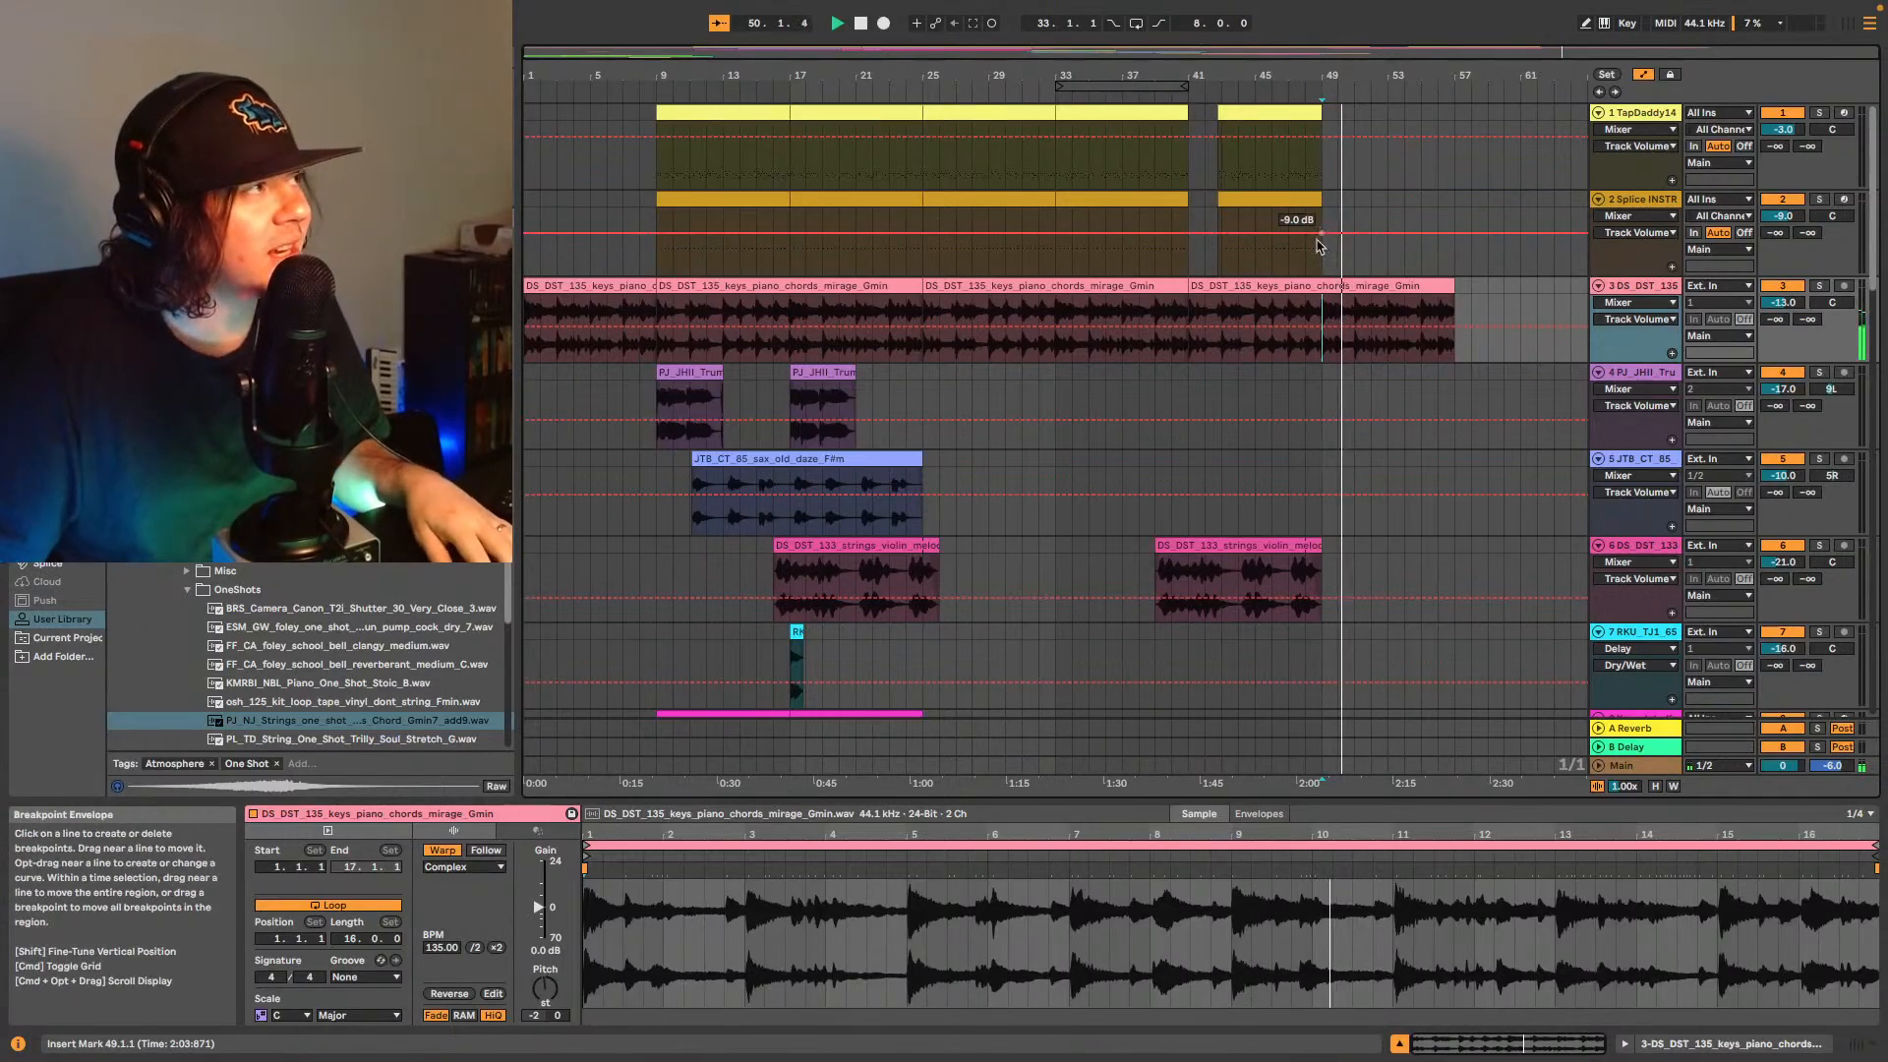
# - Copy bars 9–25 of the first nine tracks and paste them at bar 57
pyautogui.scroll(-10, 679, 429)
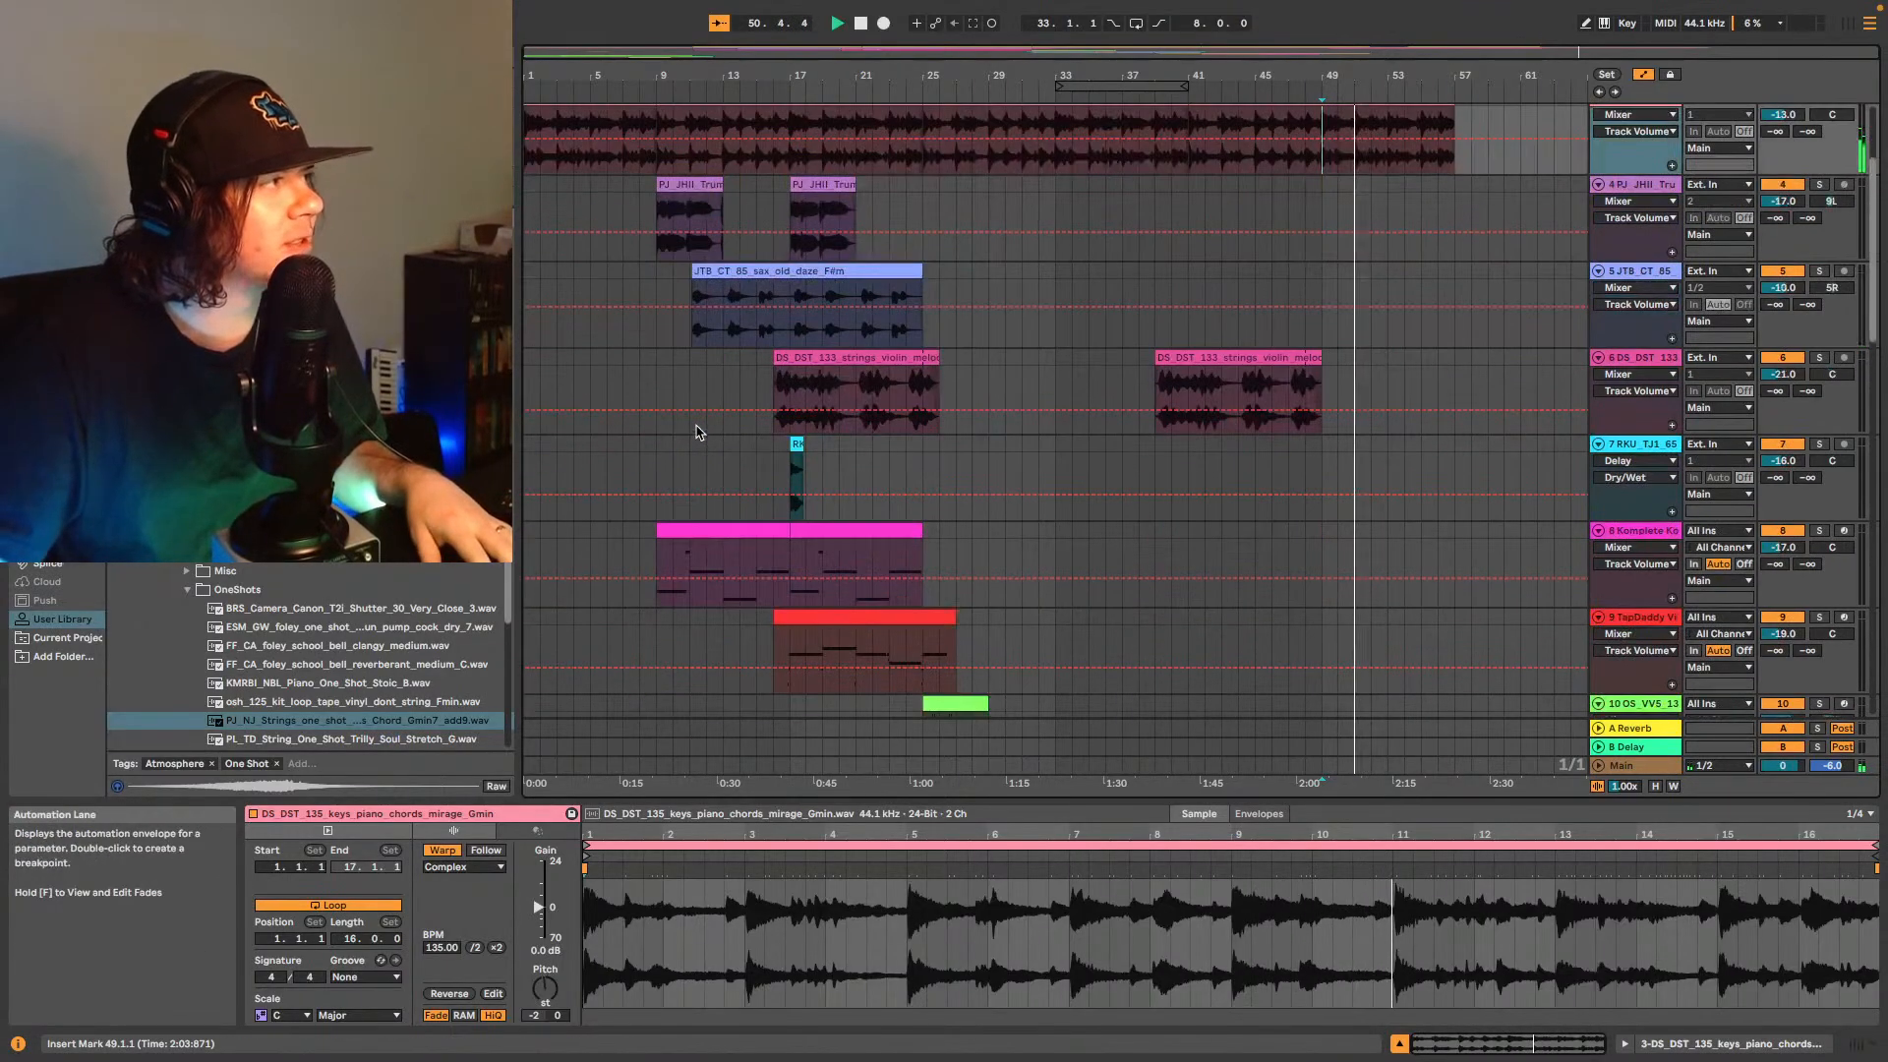
pyautogui.scroll(-3, 697, 442)
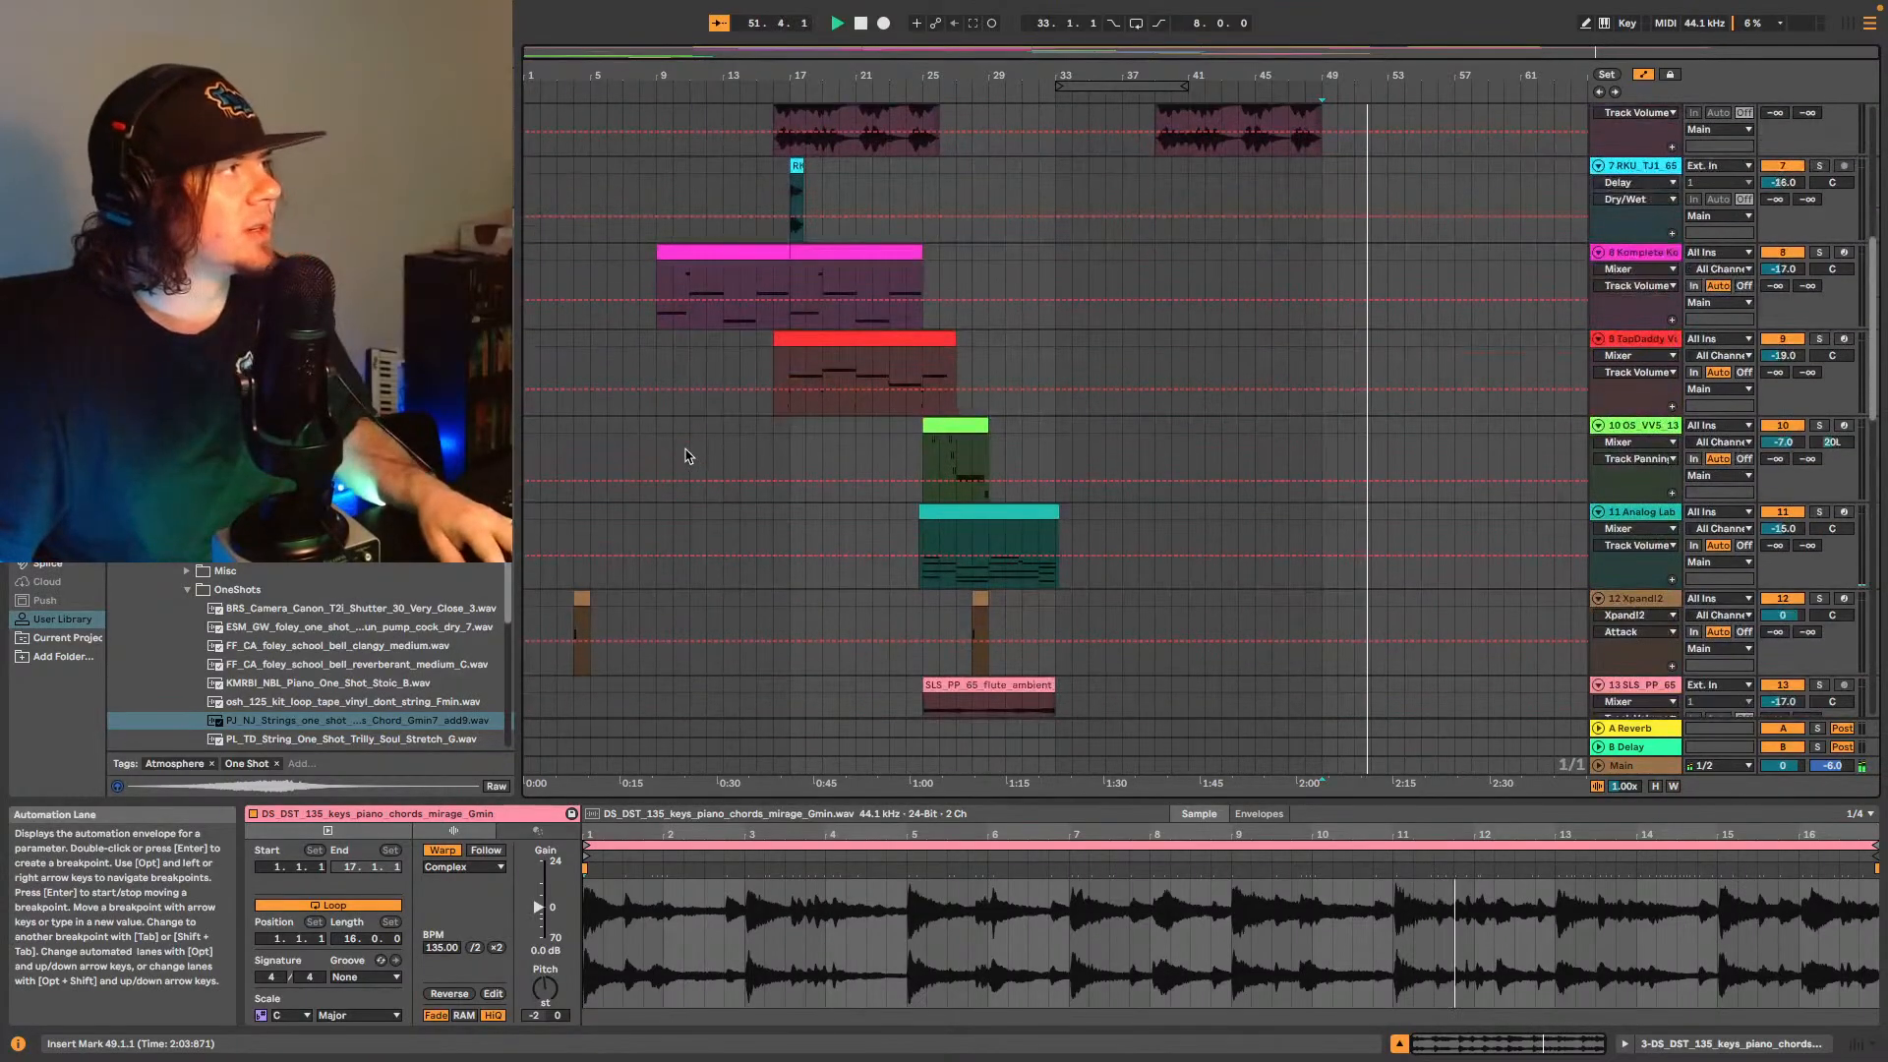
pyautogui.scroll(3, 689, 447)
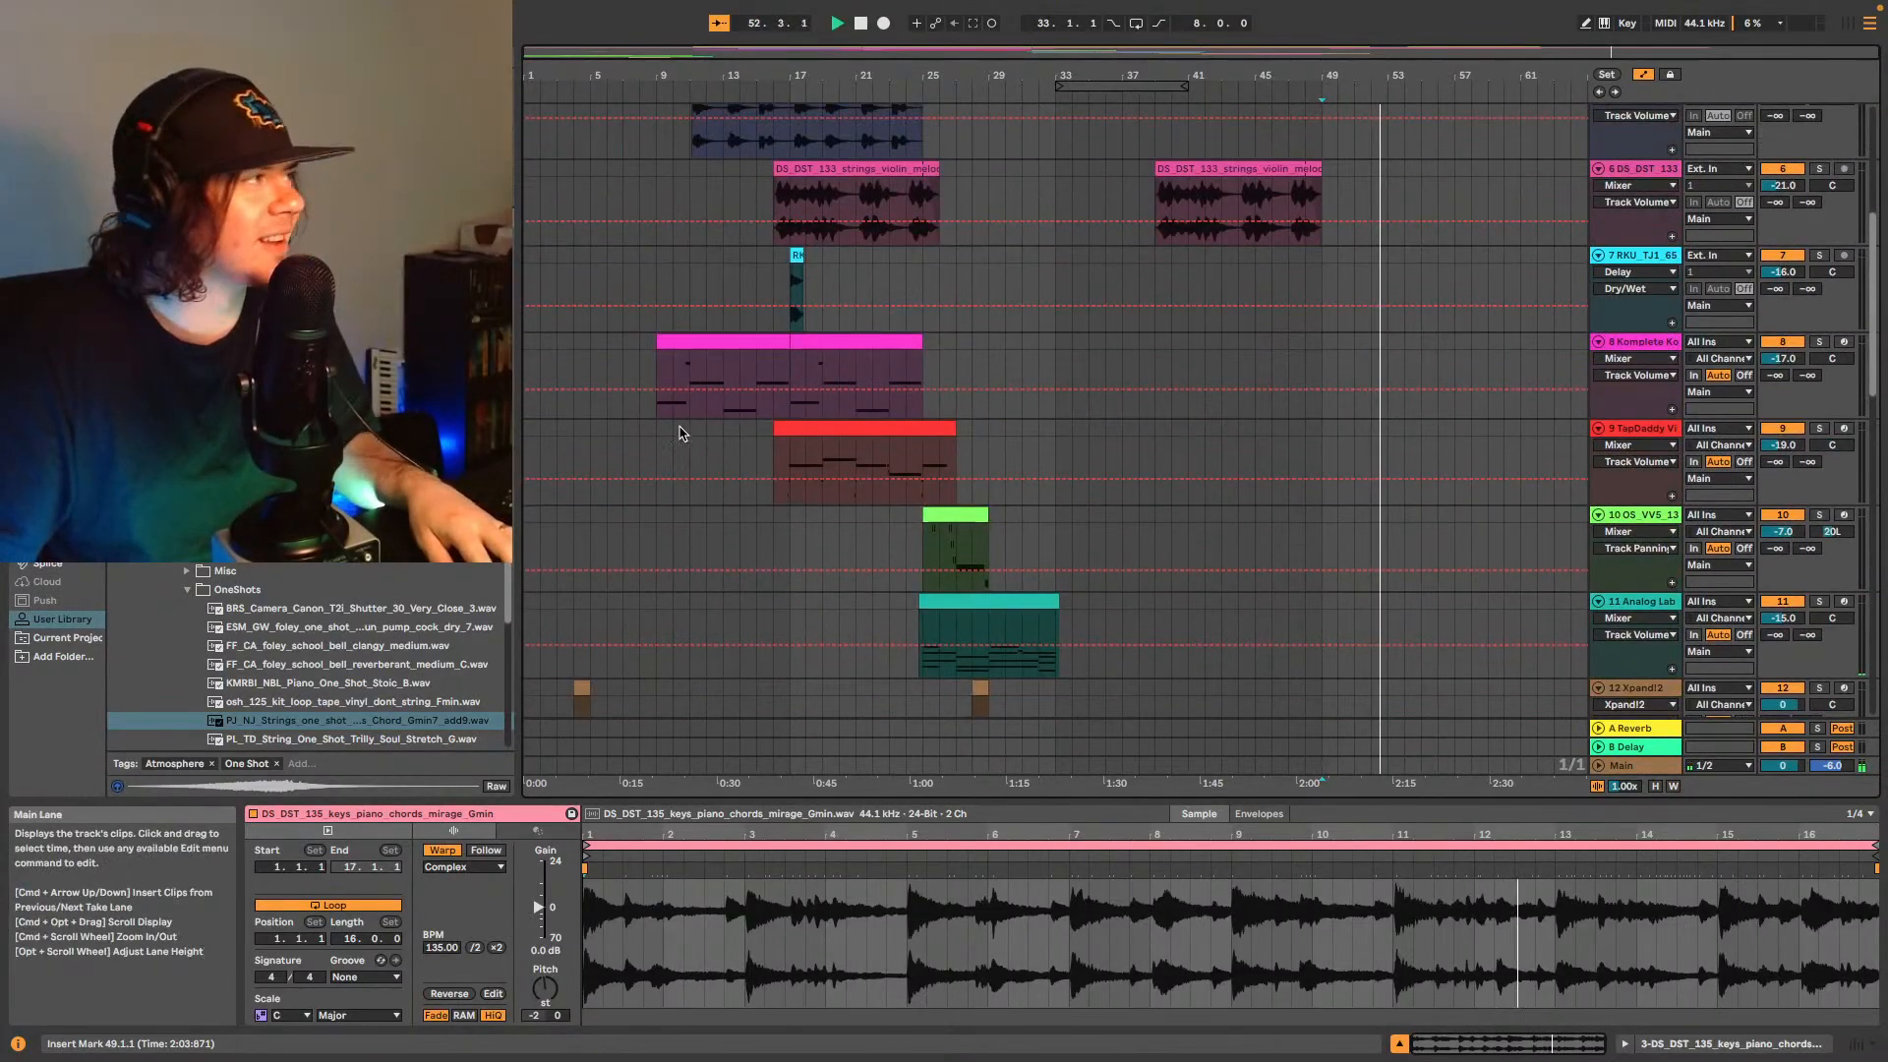
pyautogui.moveTo(650, 455); pyautogui.dragTo(929, 65)
pyautogui.scroll(5, 1019, 286)
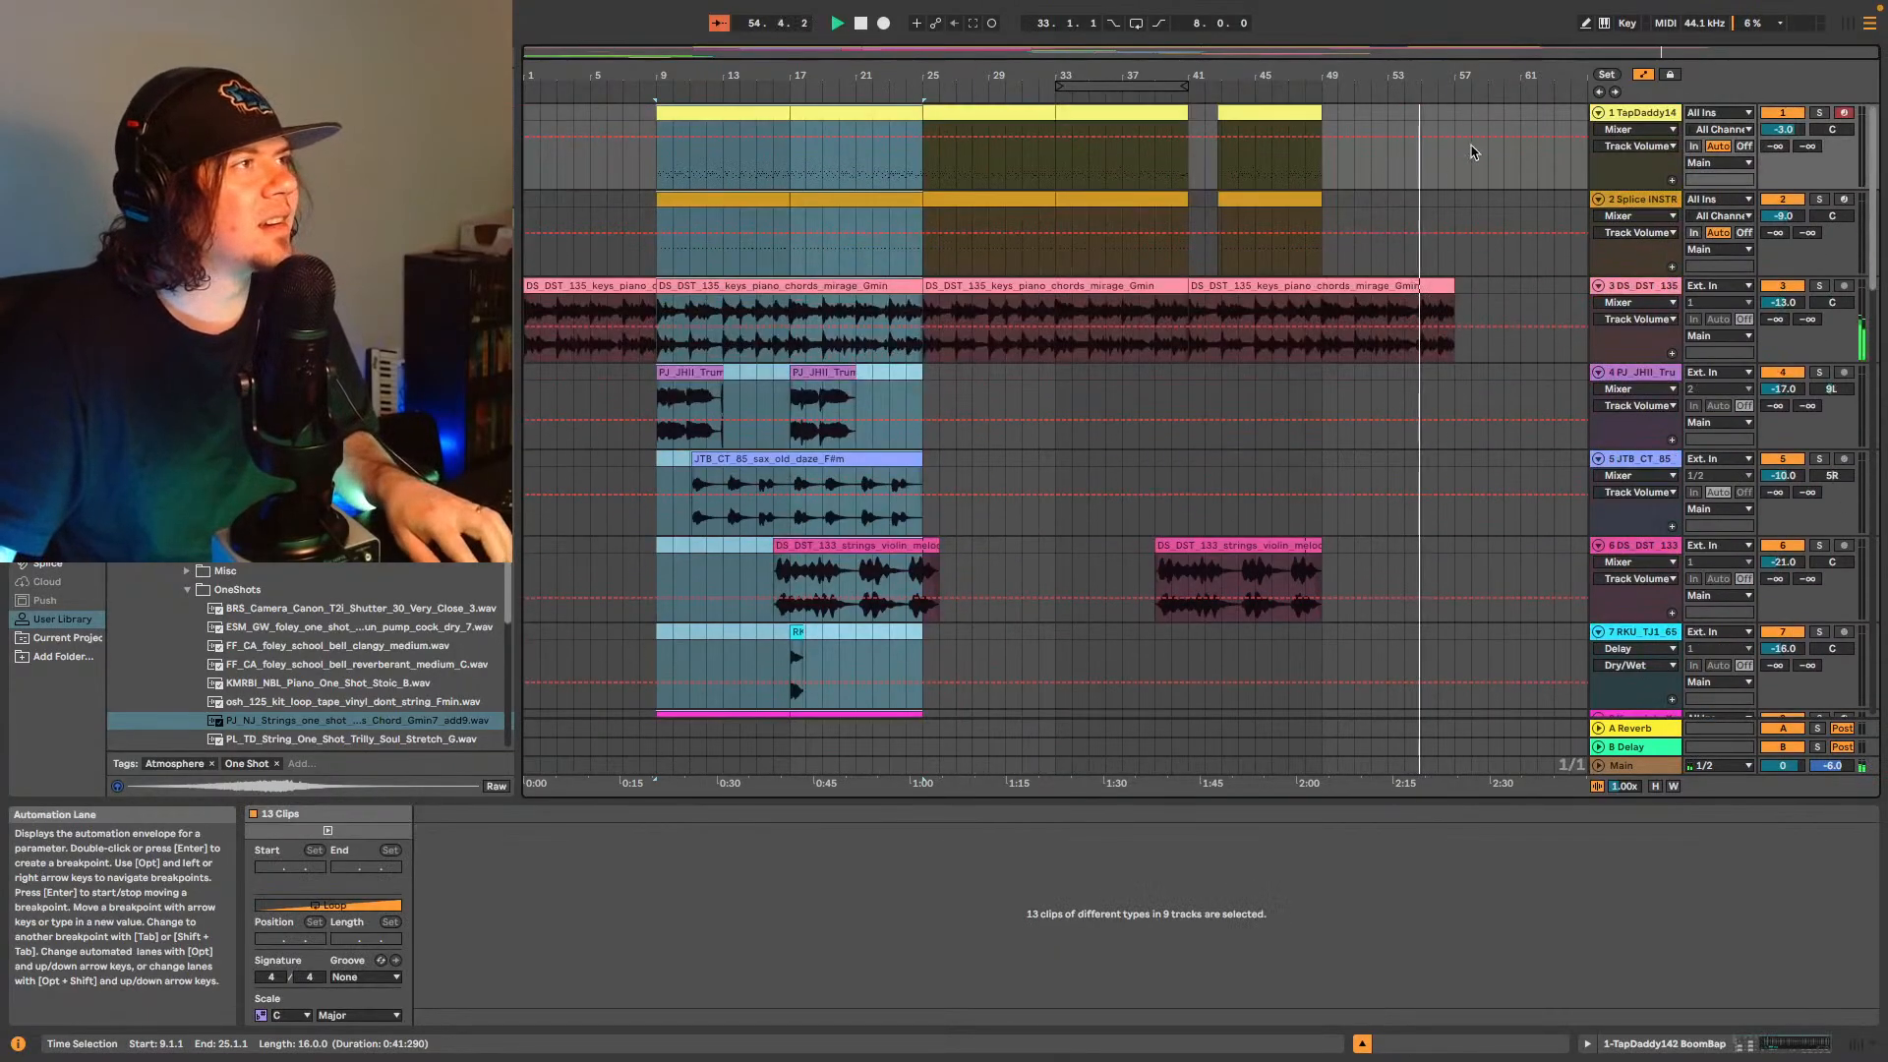
pyautogui.hotkey('ctrl', 'c')
pyautogui.click(1457, 163)
pyautogui.hotkey('ctrl', 'v')
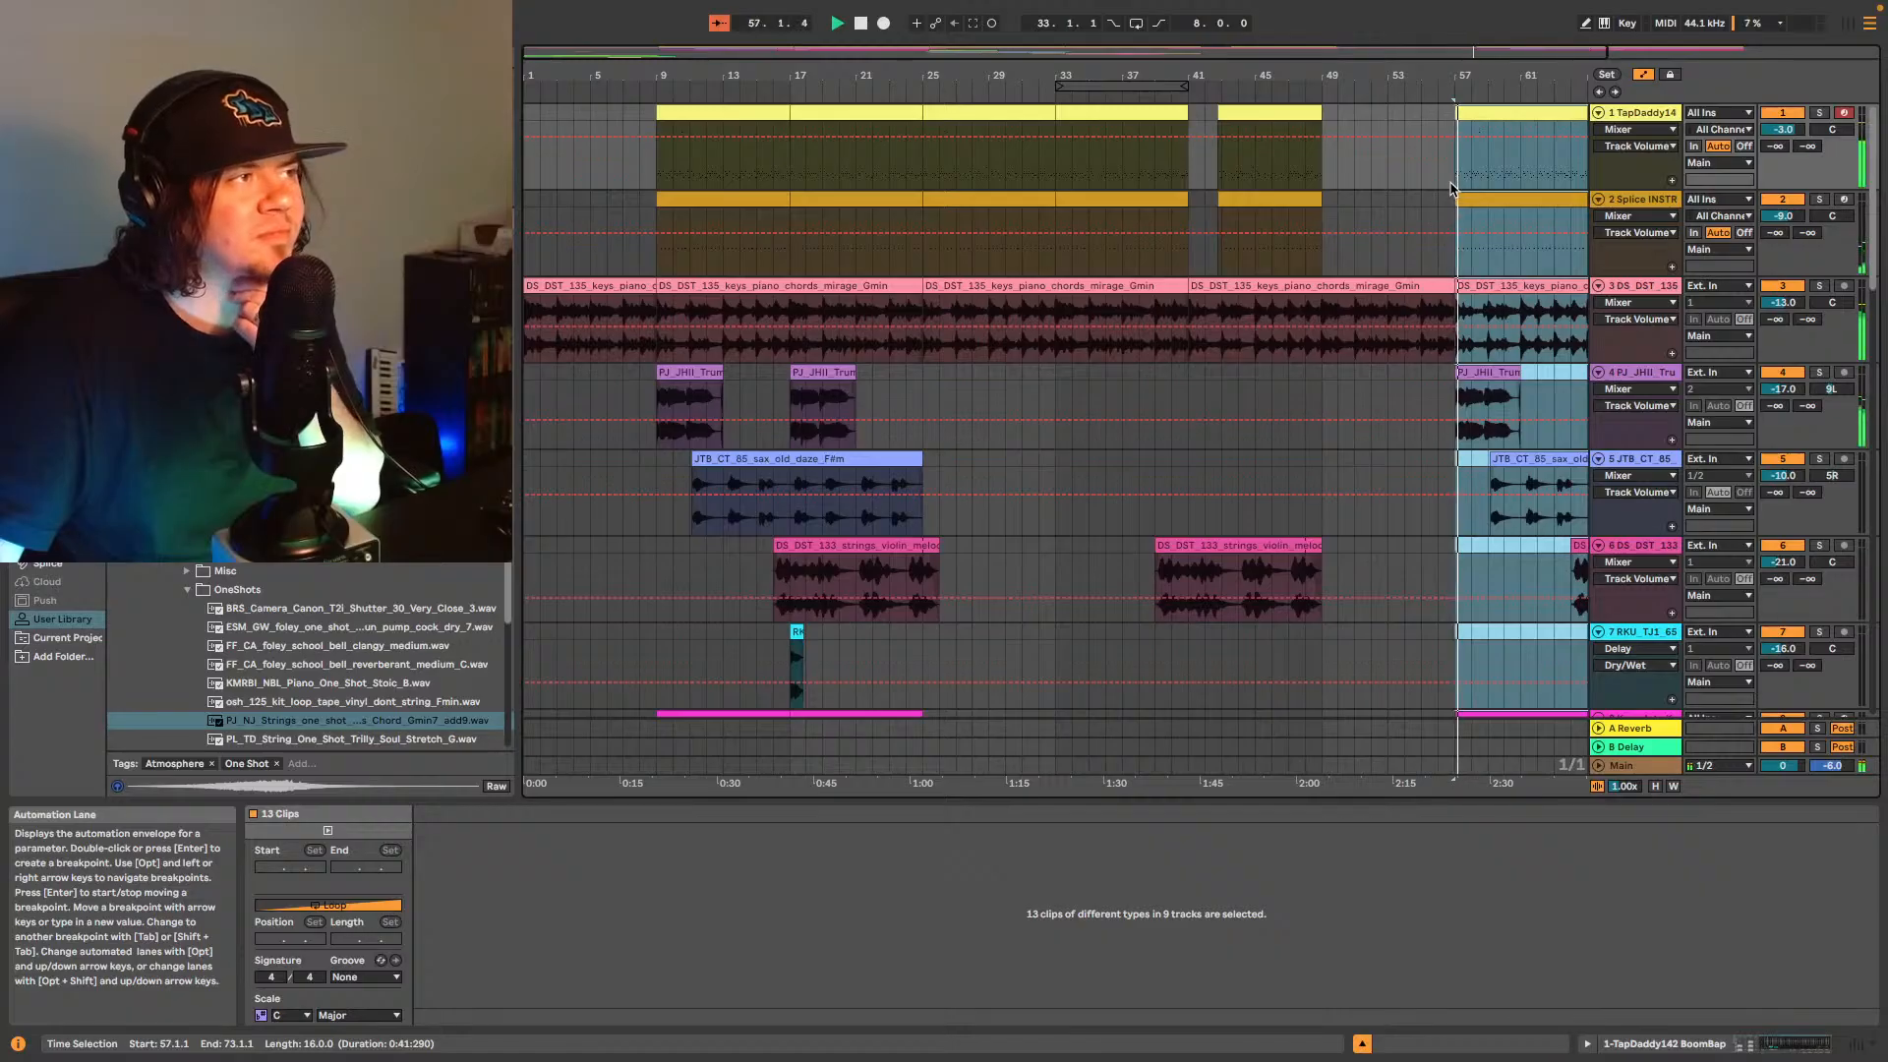
# - Copy the Komplete Kontrol clip from bar 57 to bar 49 on the same track
pyautogui.scroll(-4, 1457, 361)
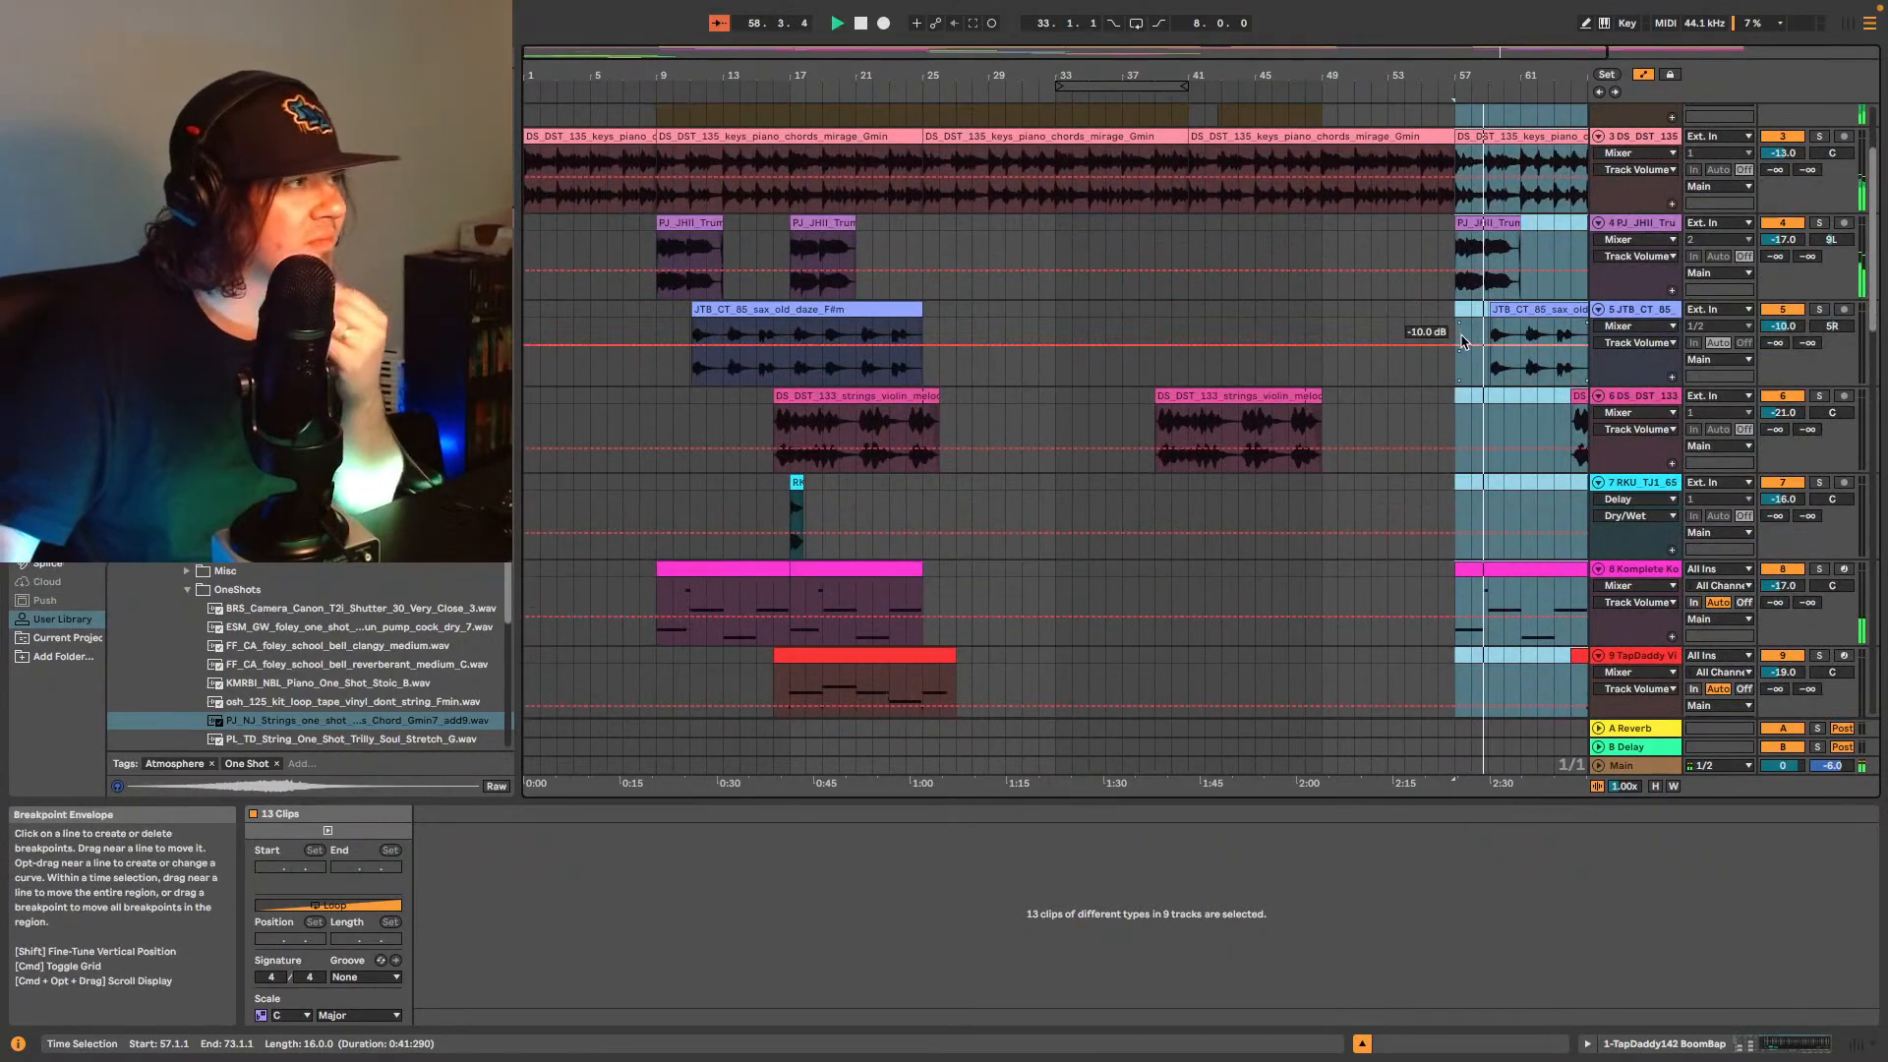
pyautogui.scroll(-1, 1434, 381)
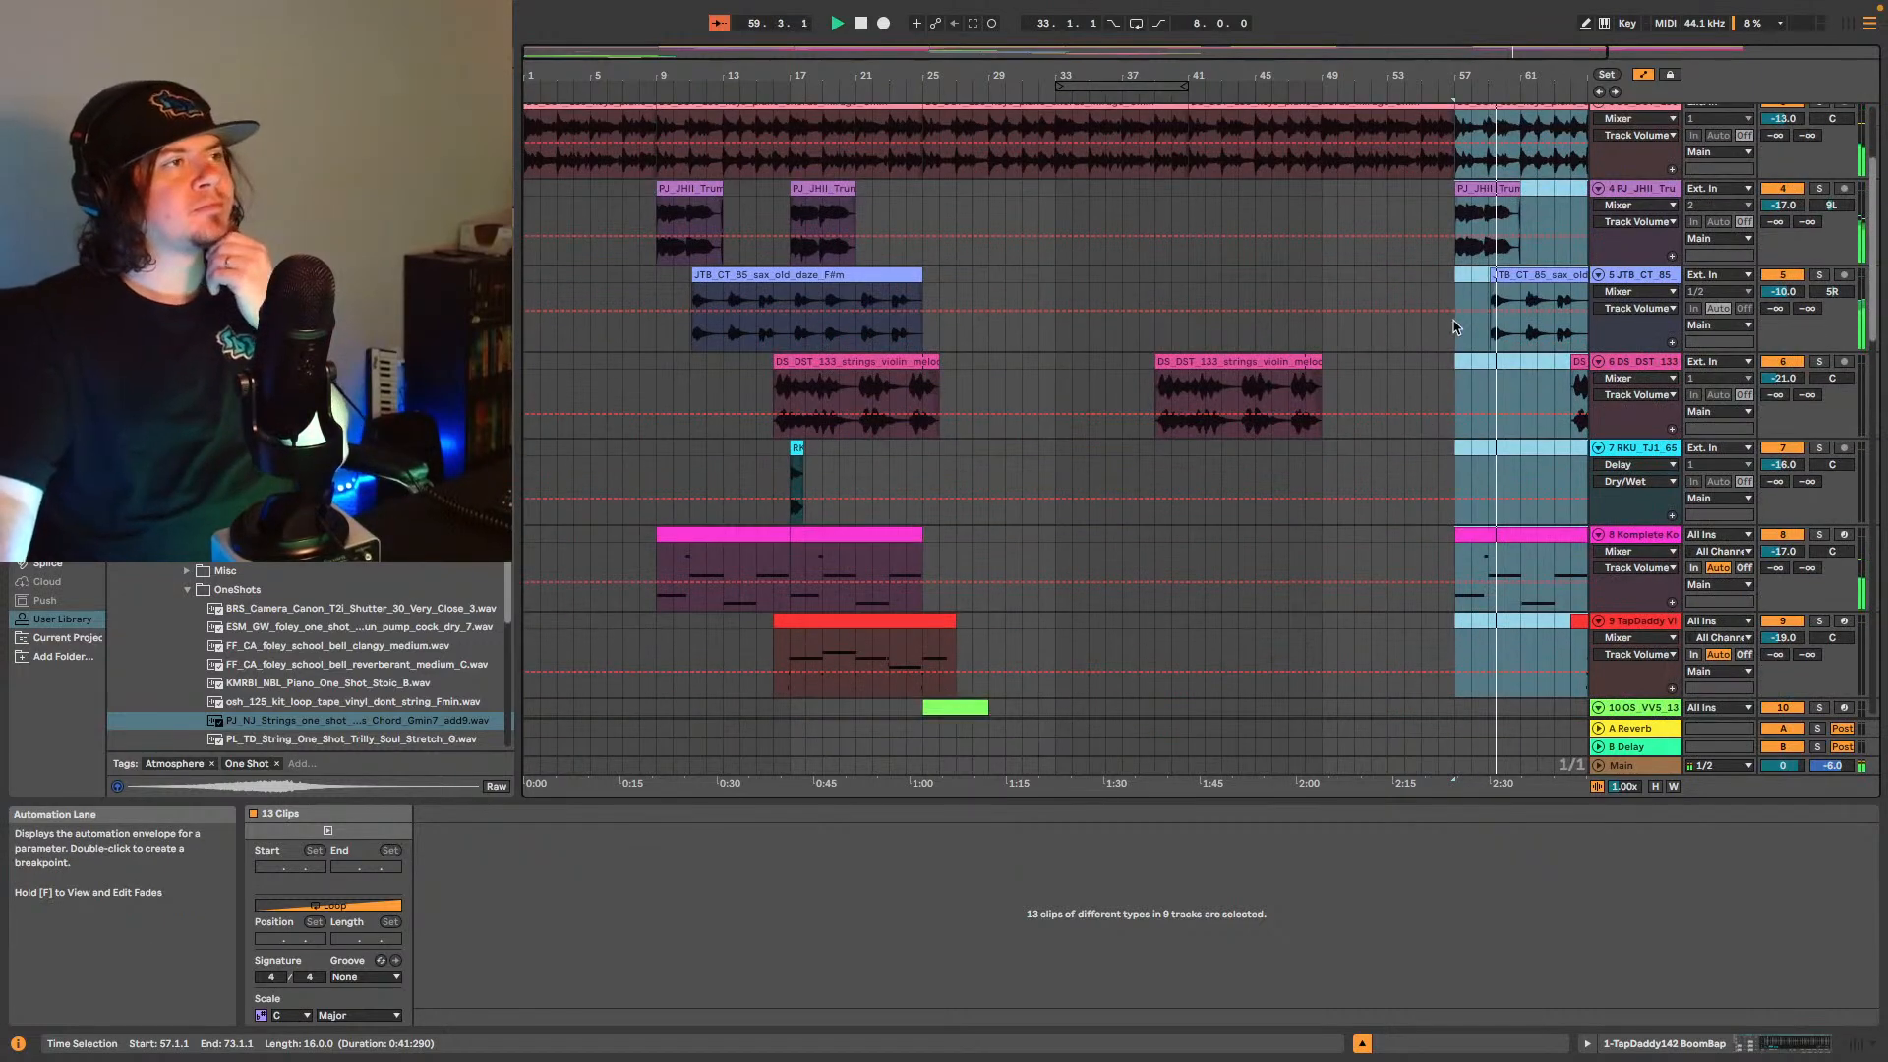
pyautogui.moveTo(1499, 47); pyautogui.dragTo(1499, 38)
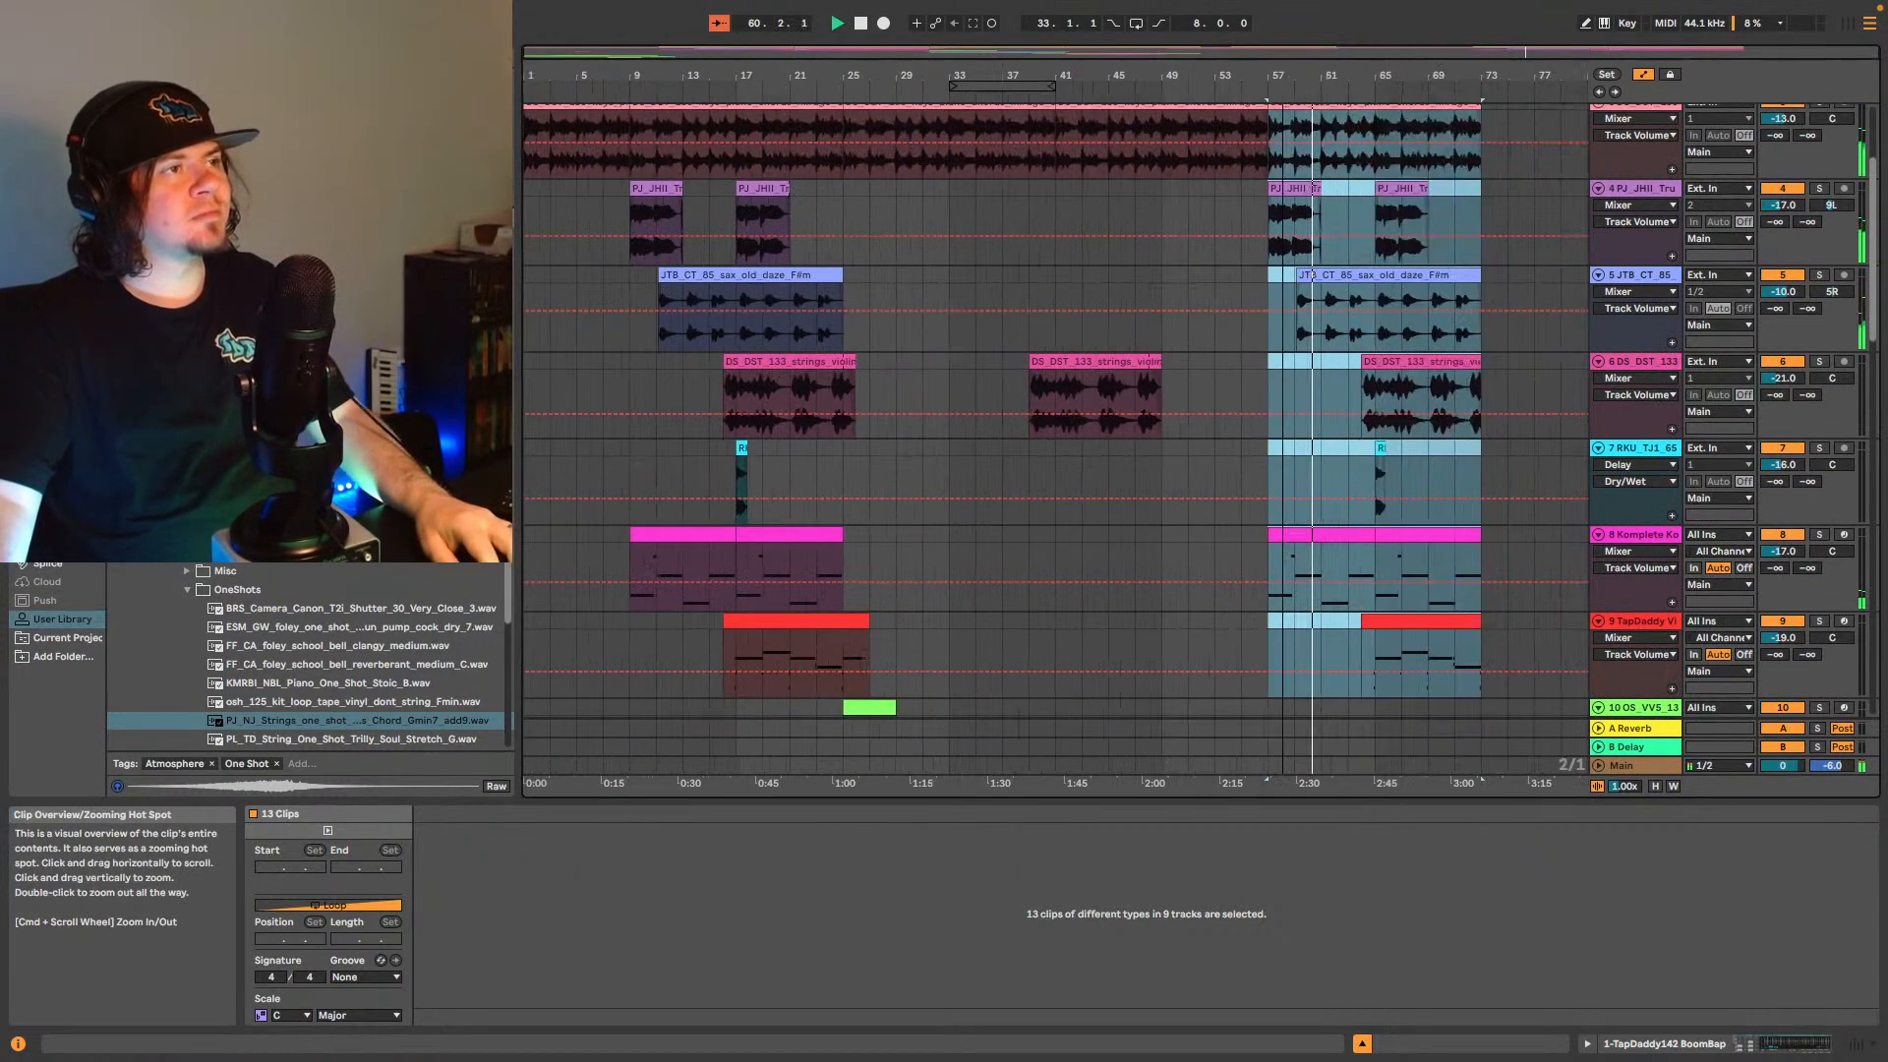
pyautogui.click(1303, 552)
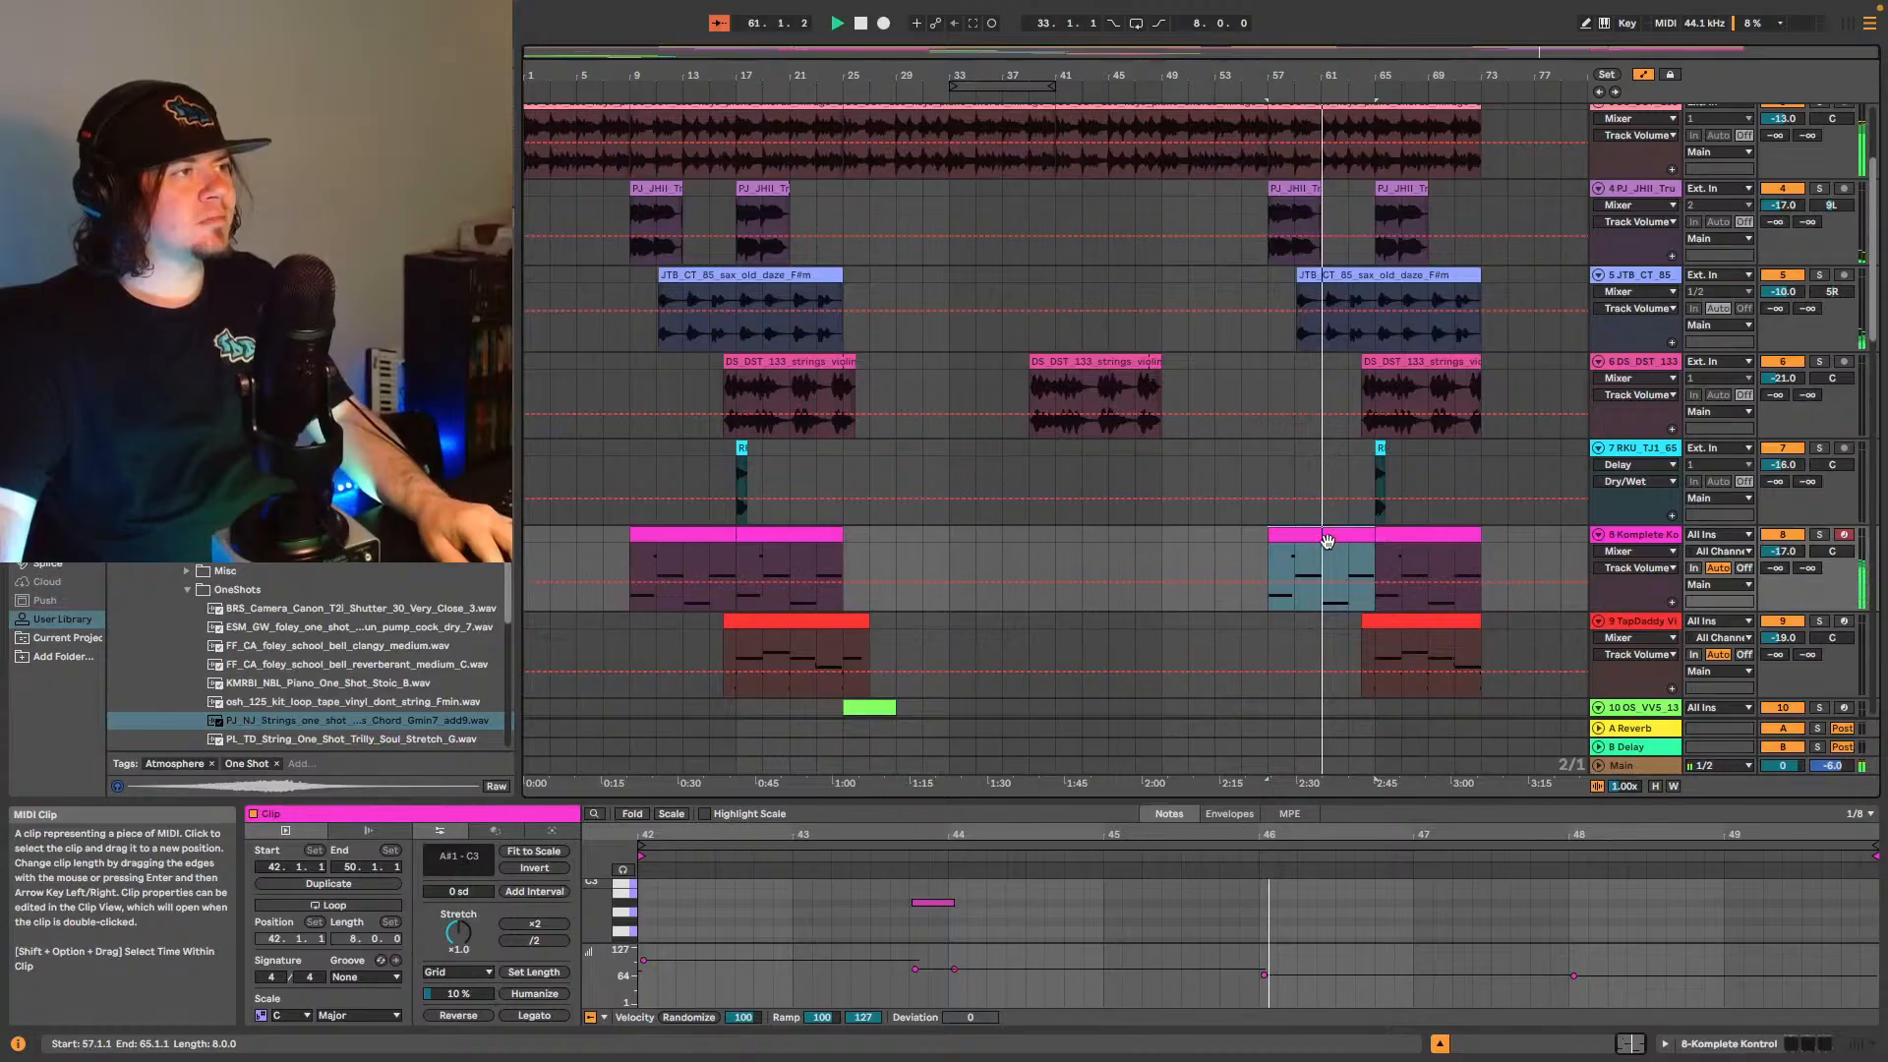
pyautogui.click(1170, 559)
pyautogui.hotkey('ctrl', 'v')
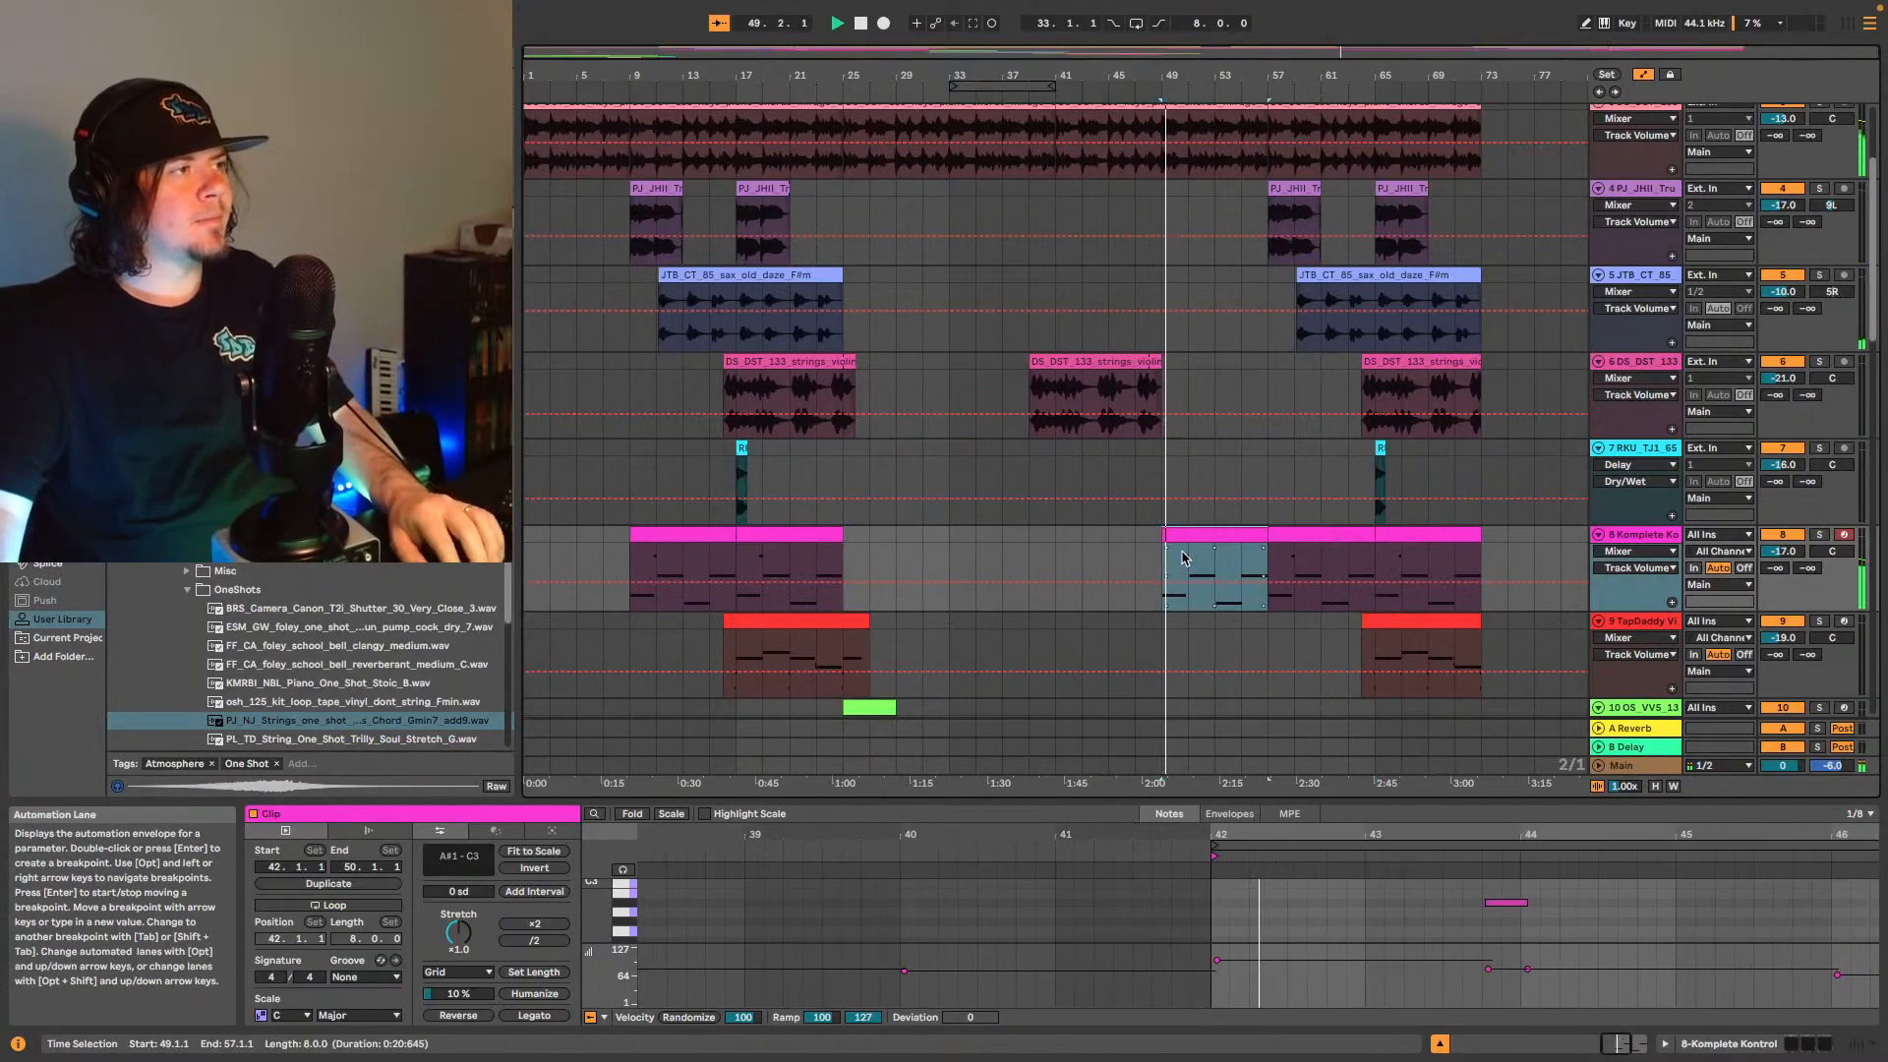
# - Extend the start of the last DS_DST_133 violin melody clip back to bar 56, and play back from bar 55
pyautogui.scroll(-2, 1319, 548)
pyautogui.scroll(-3, 1322, 534)
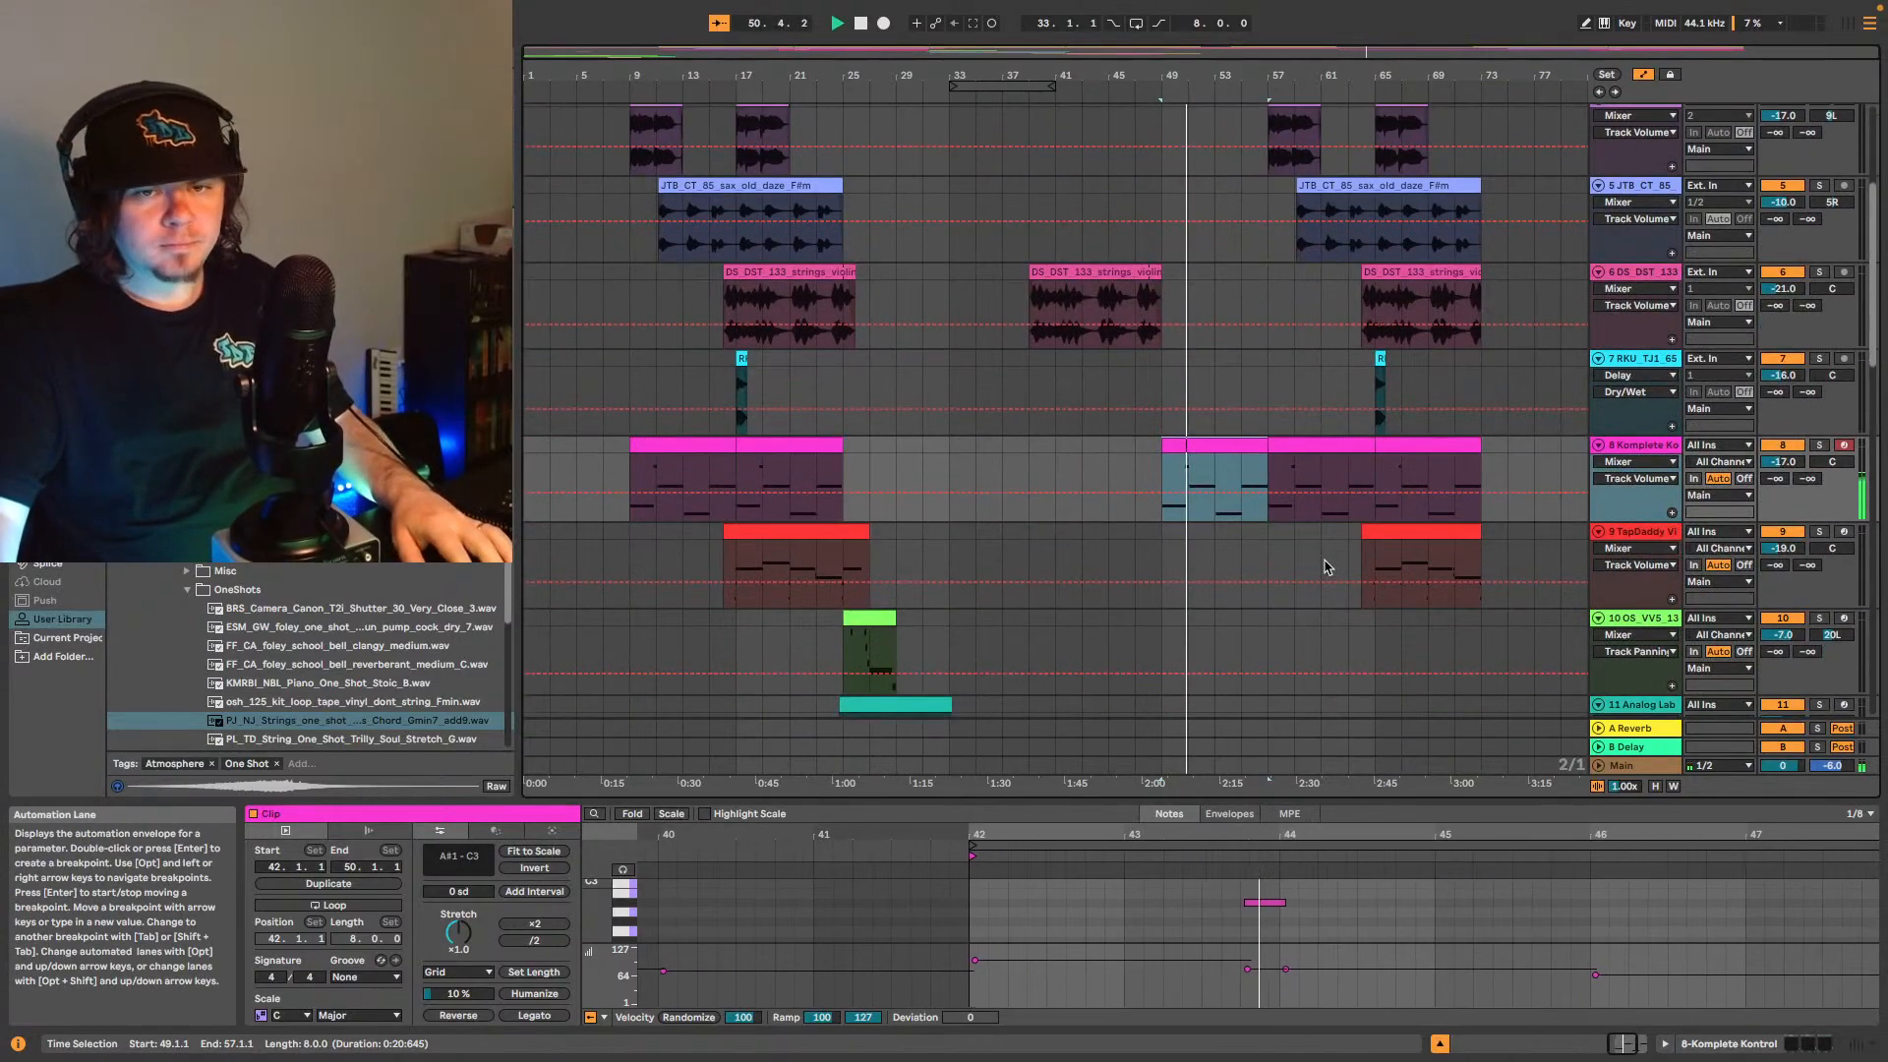
pyautogui.scroll(-10, 1296, 499)
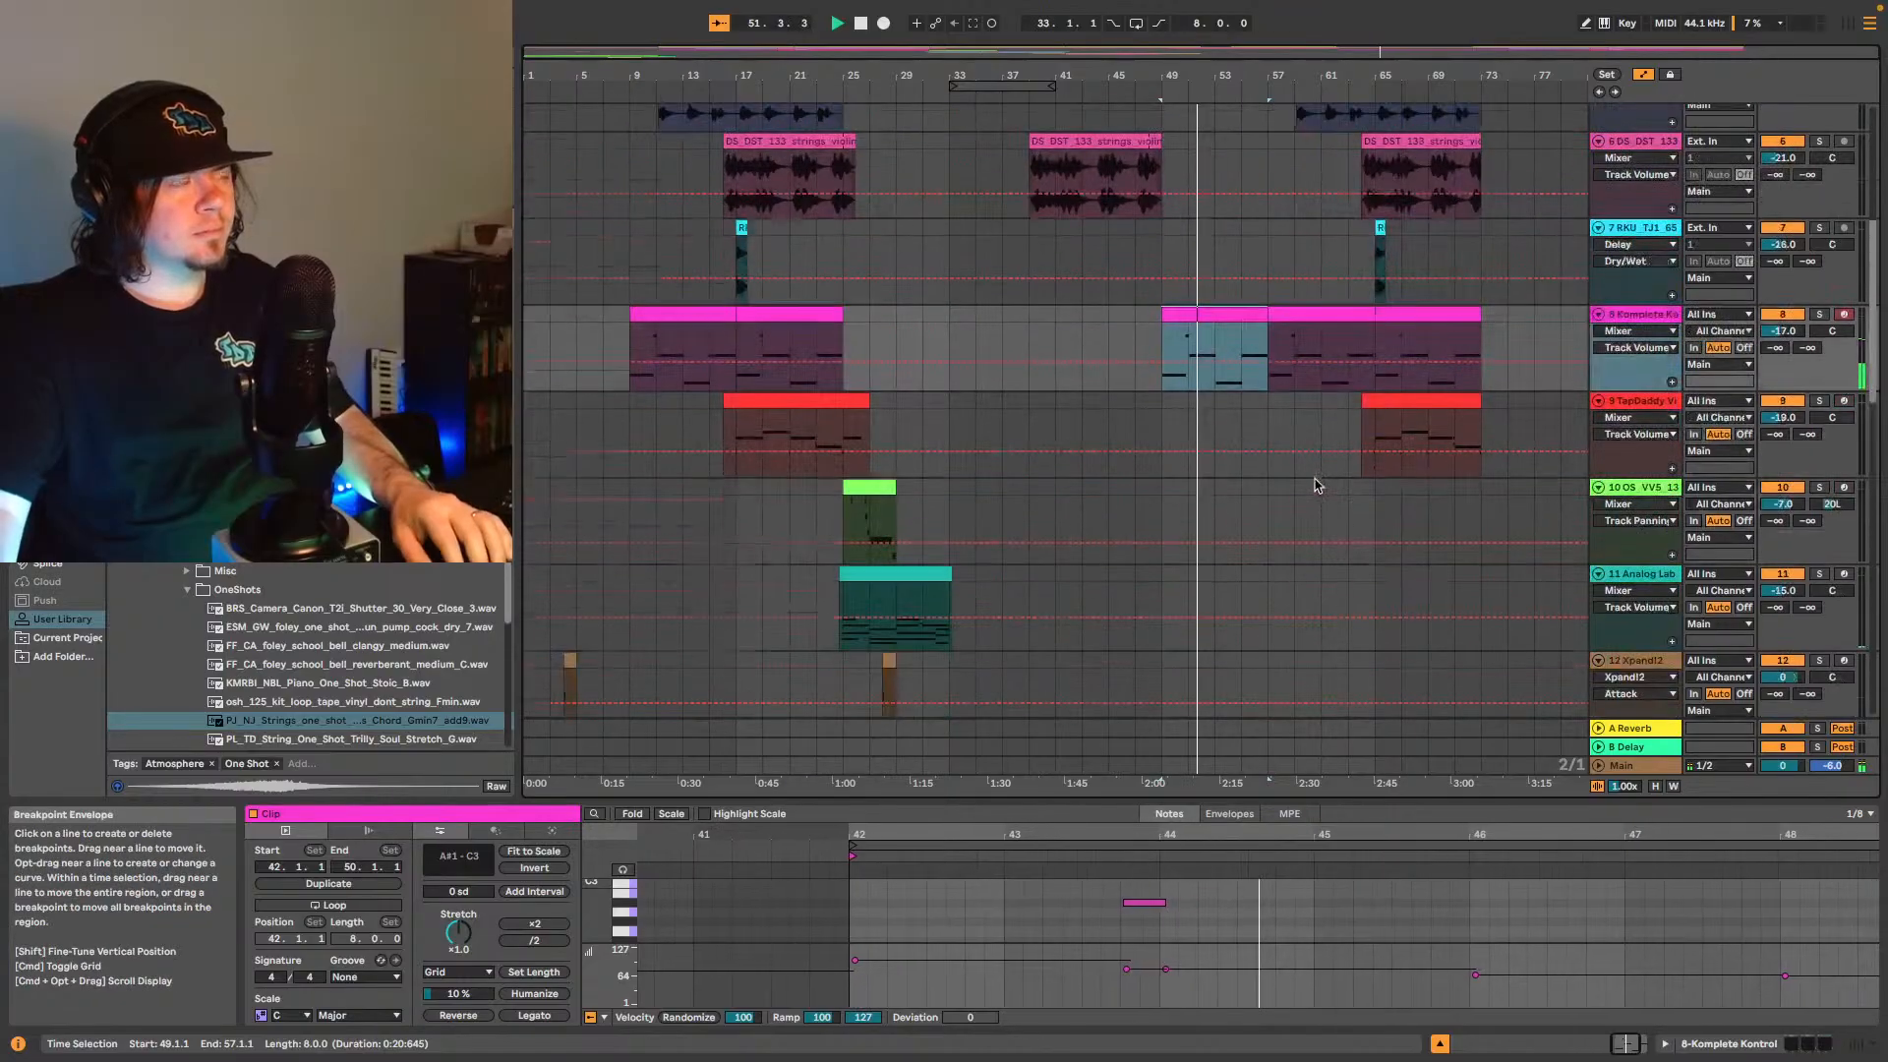
pyautogui.scroll(20, 1282, 400)
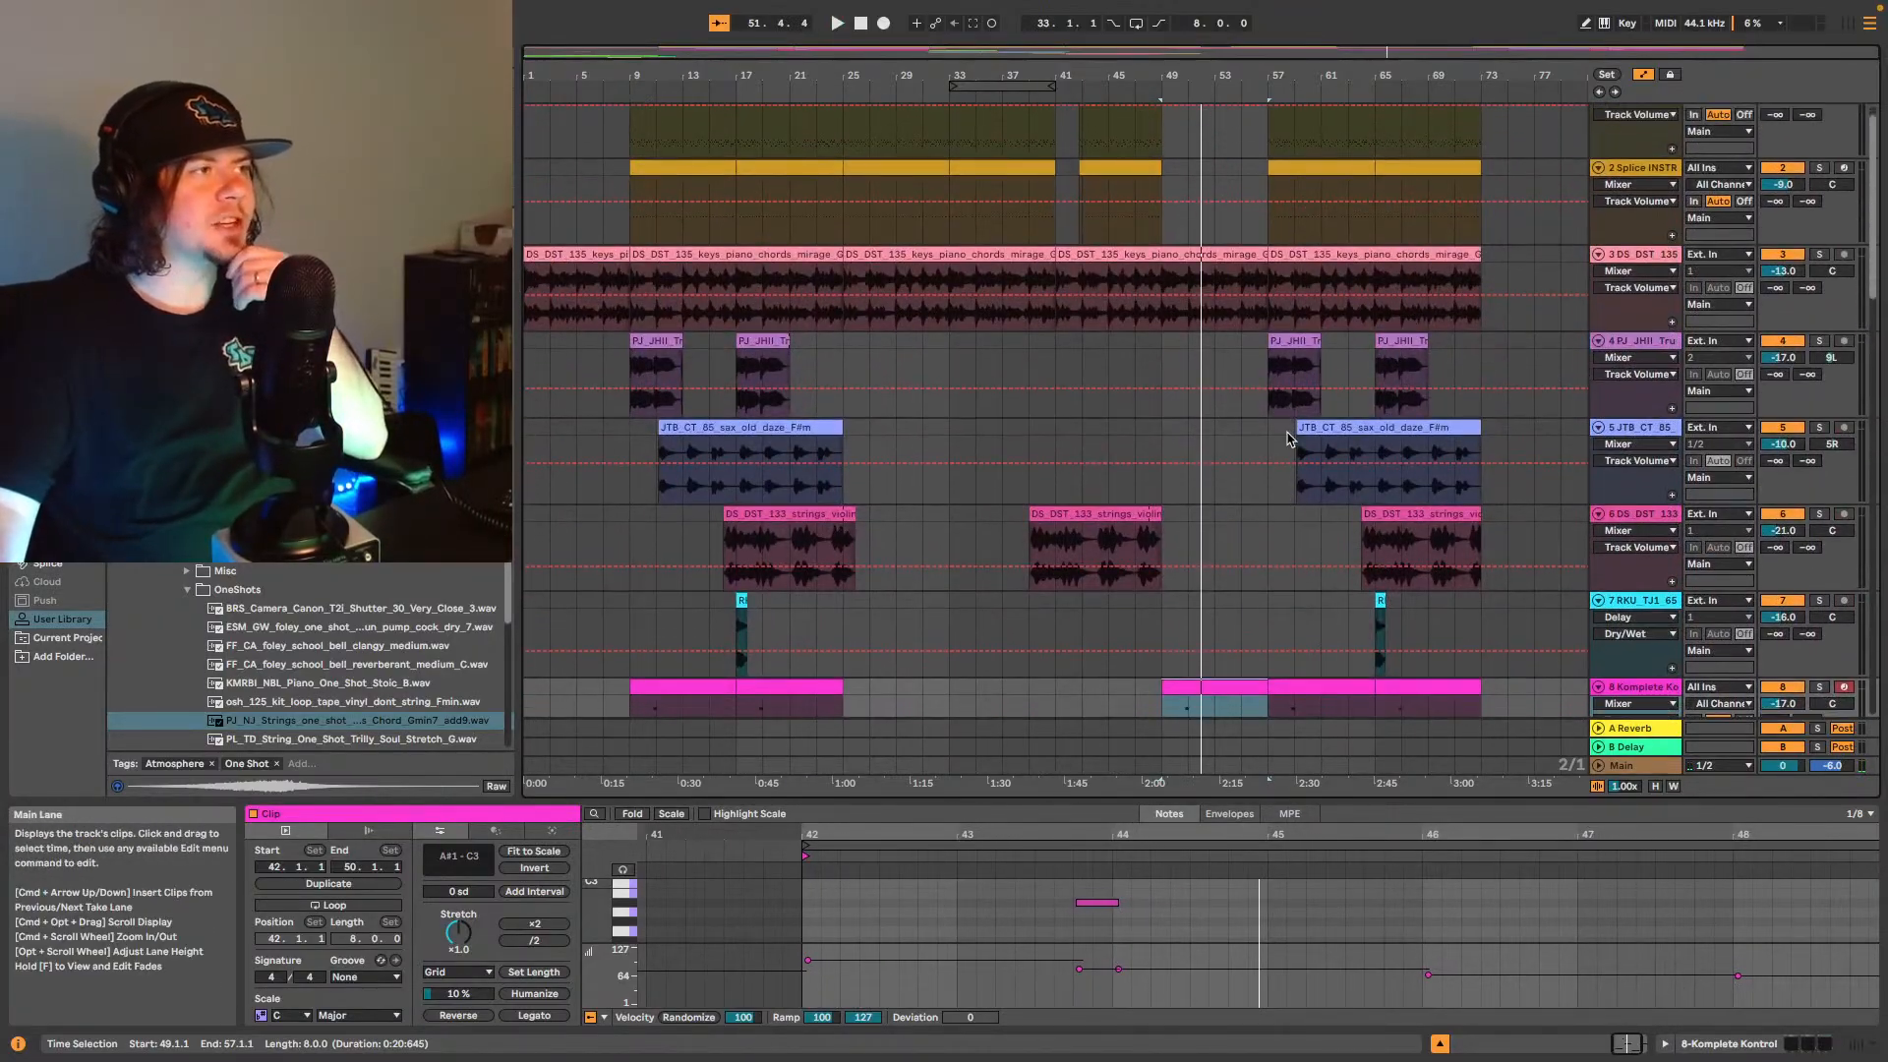
pyautogui.scroll(-13, 1288, 413)
pyautogui.scroll(-1, 1411, 359)
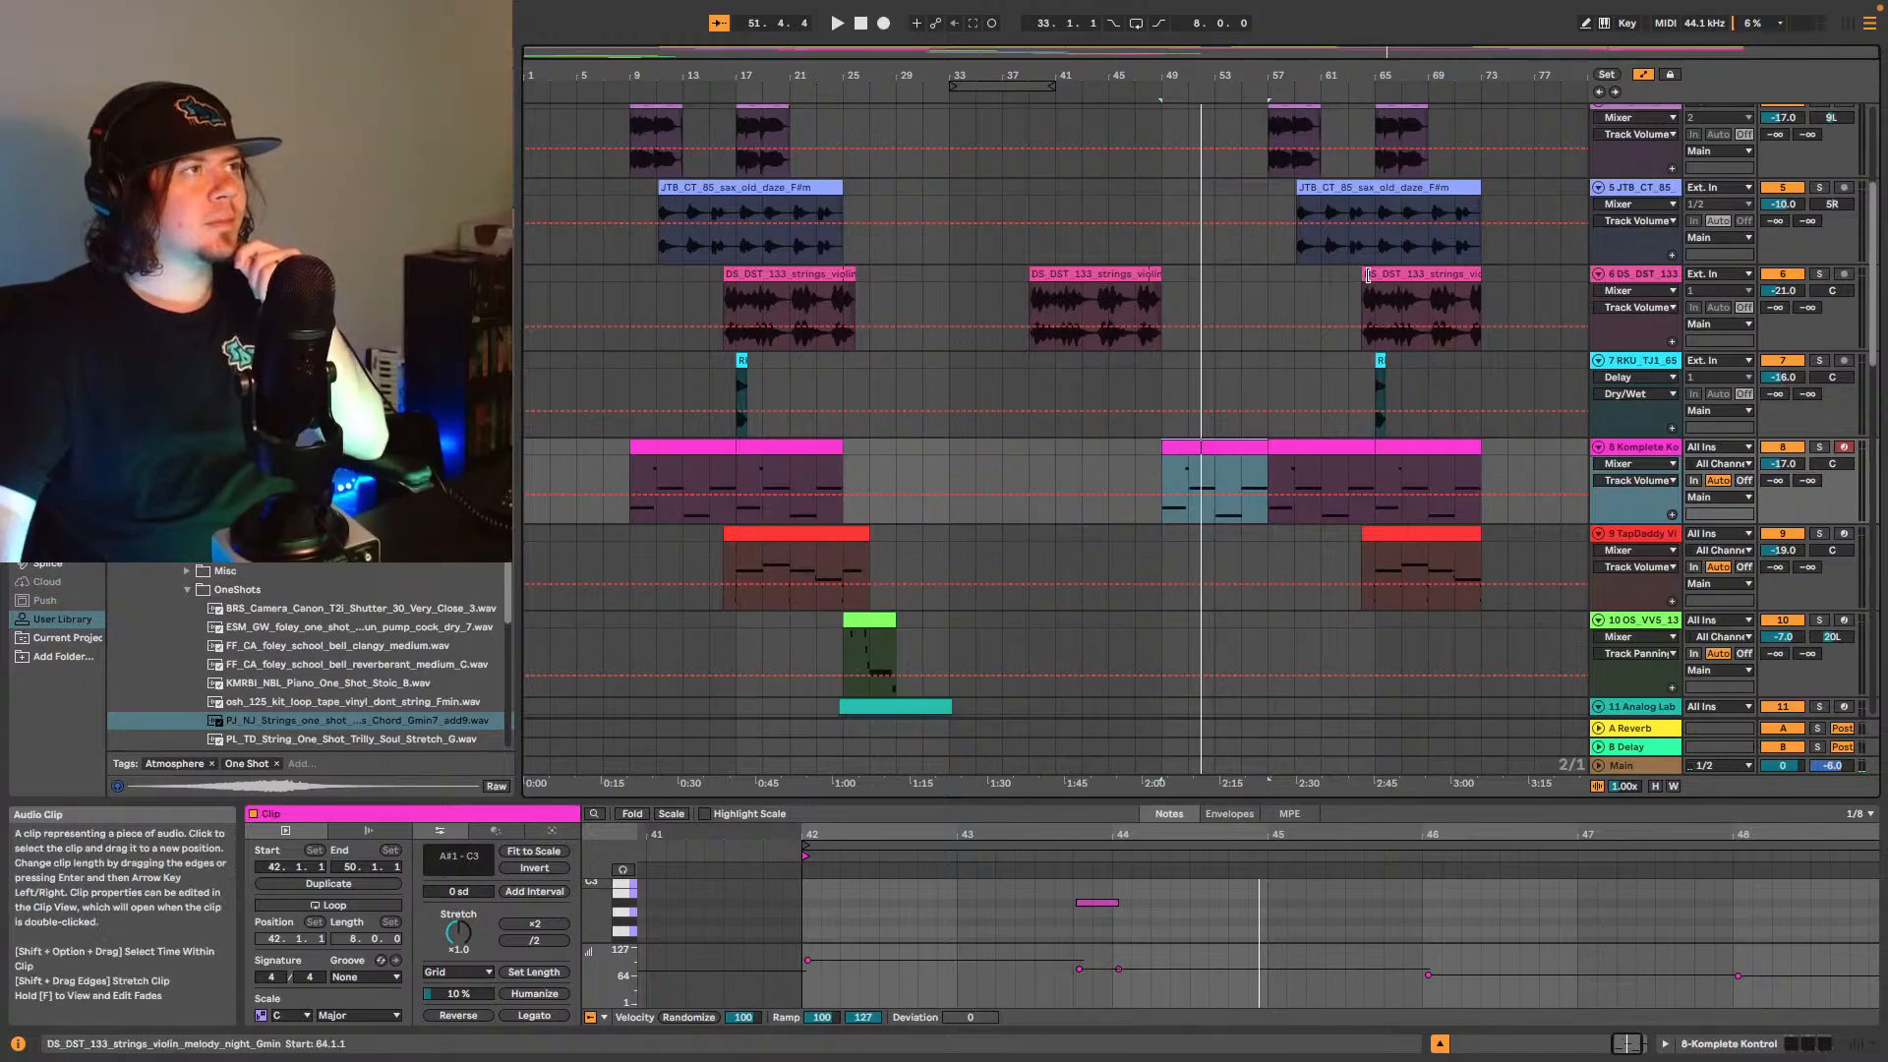
pyautogui.moveTo(1368, 276); pyautogui.dragTo(1256, 279)
pyautogui.click(1247, 301)
pyautogui.press('space')
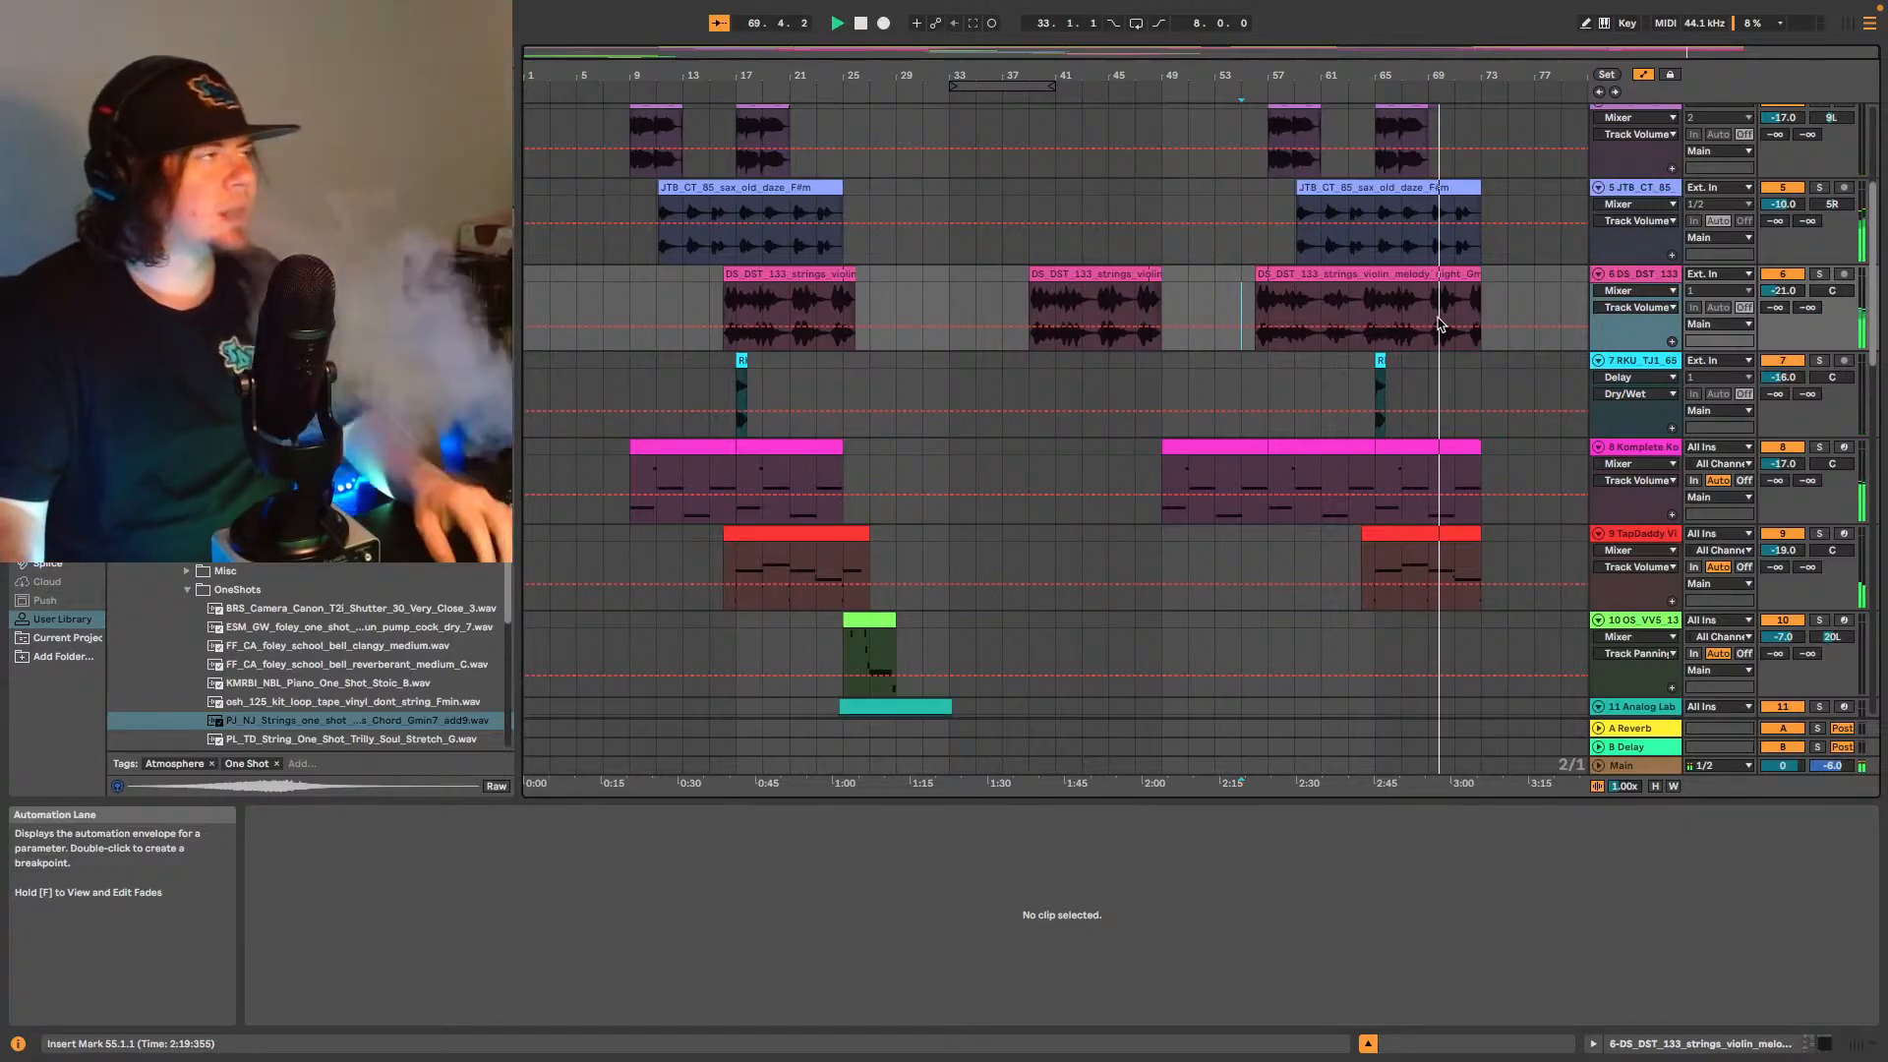
pyautogui.scroll(5, 1027, 413)
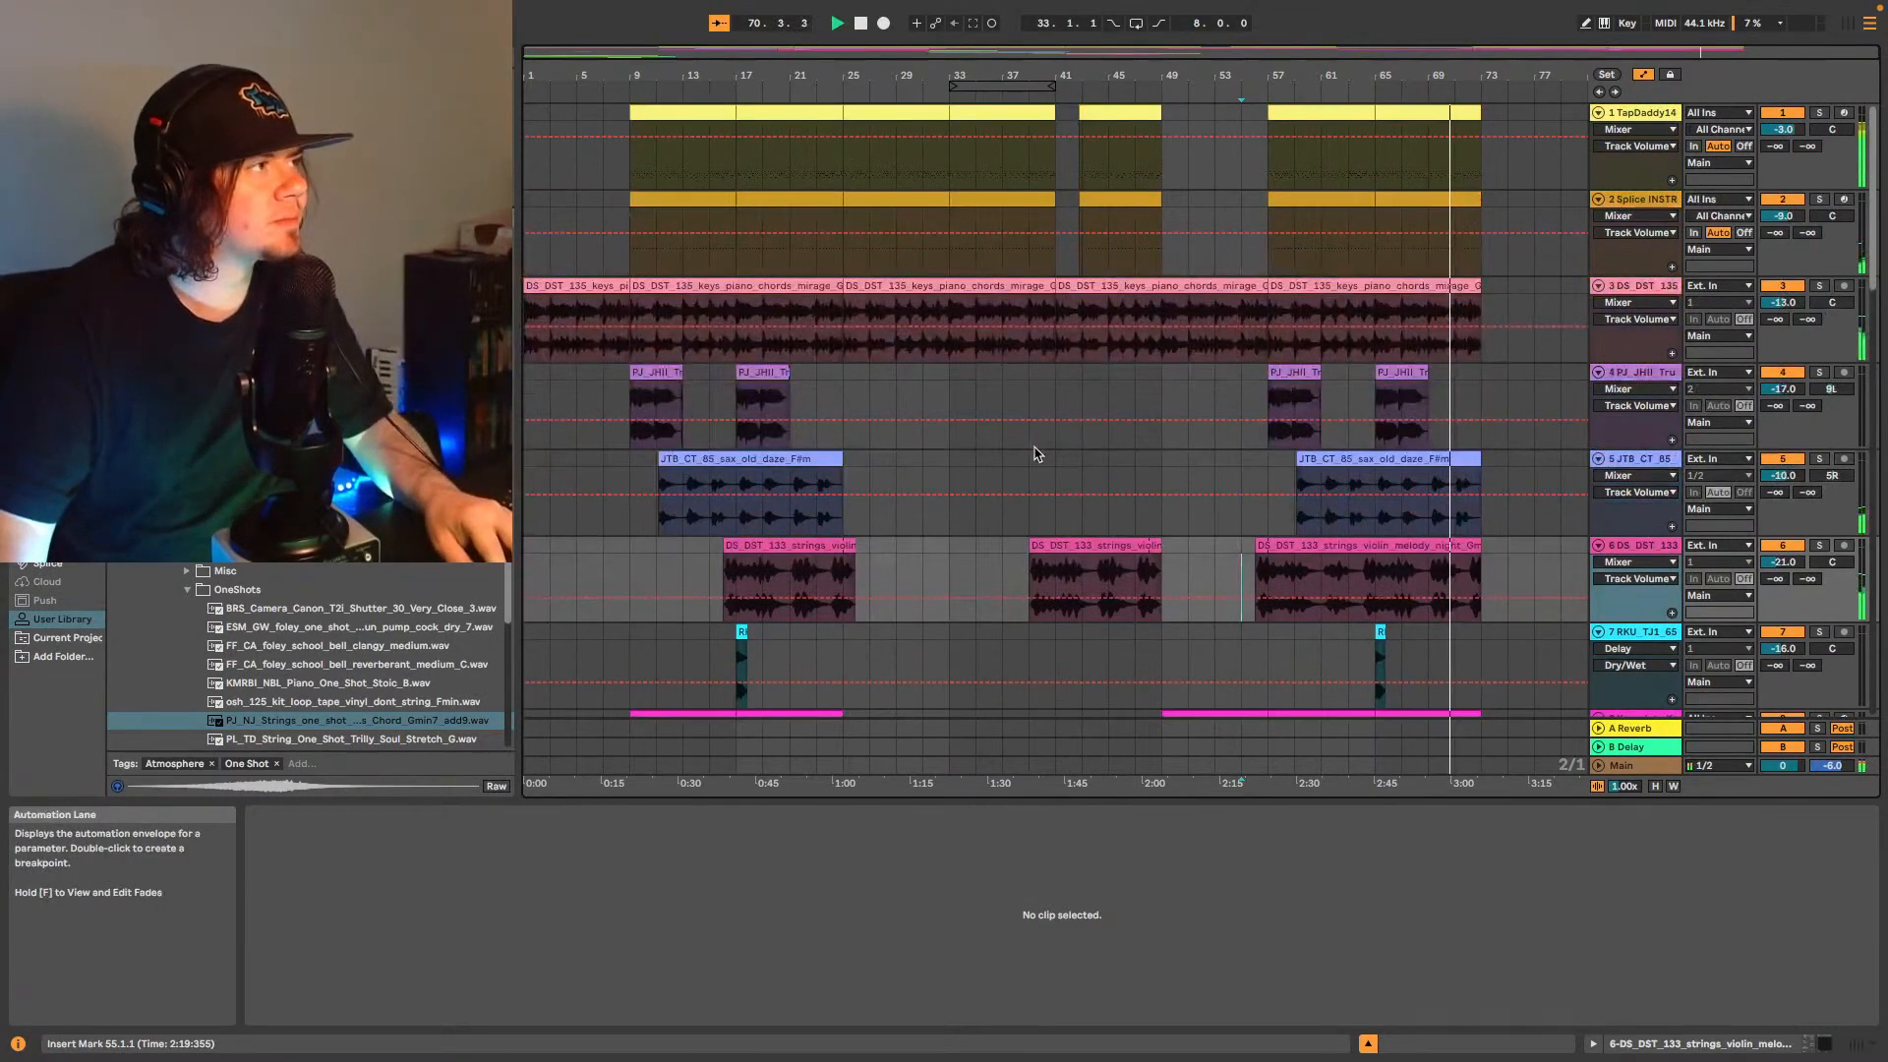
# - Review the arrangement's layers from the drum tracks down to the flute track, checking the gap after bar 41
pyautogui.scroll(-2, 1081, 487)
pyautogui.scroll(-7, 1155, 487)
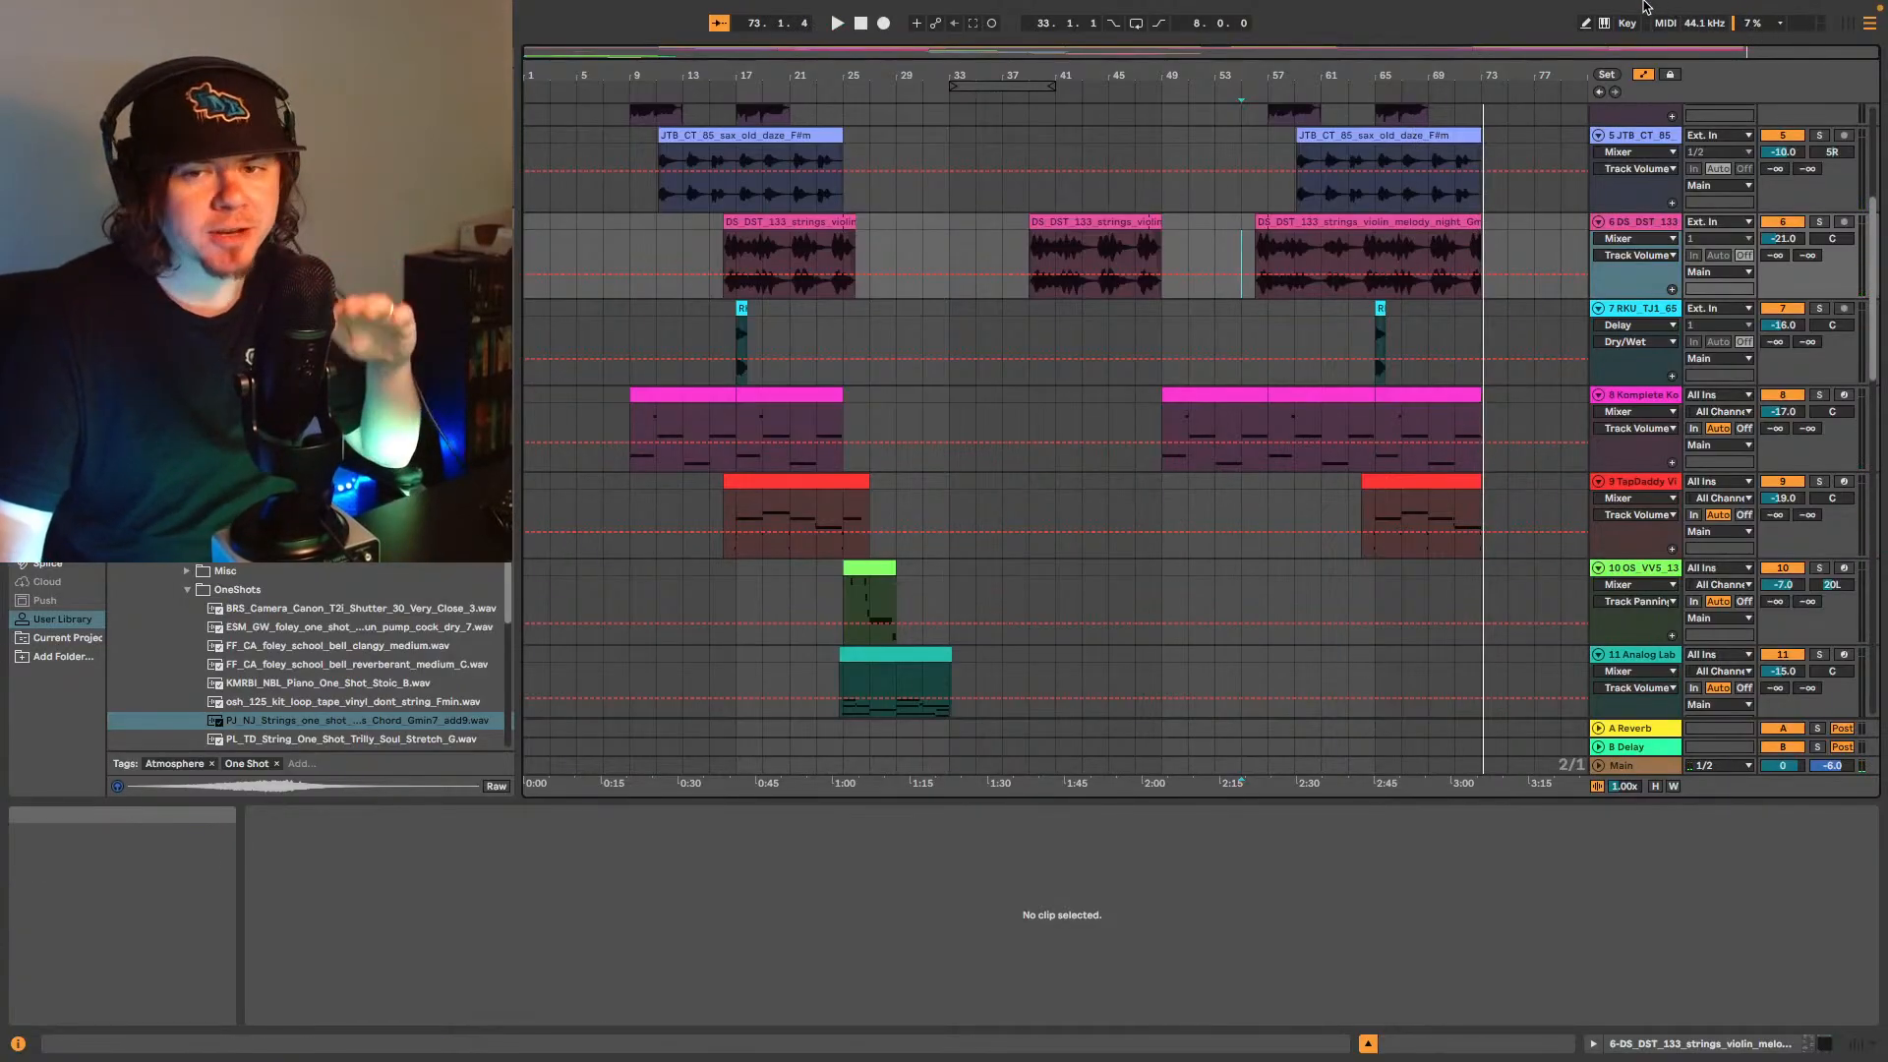
pyautogui.moveTo(1572, 8)
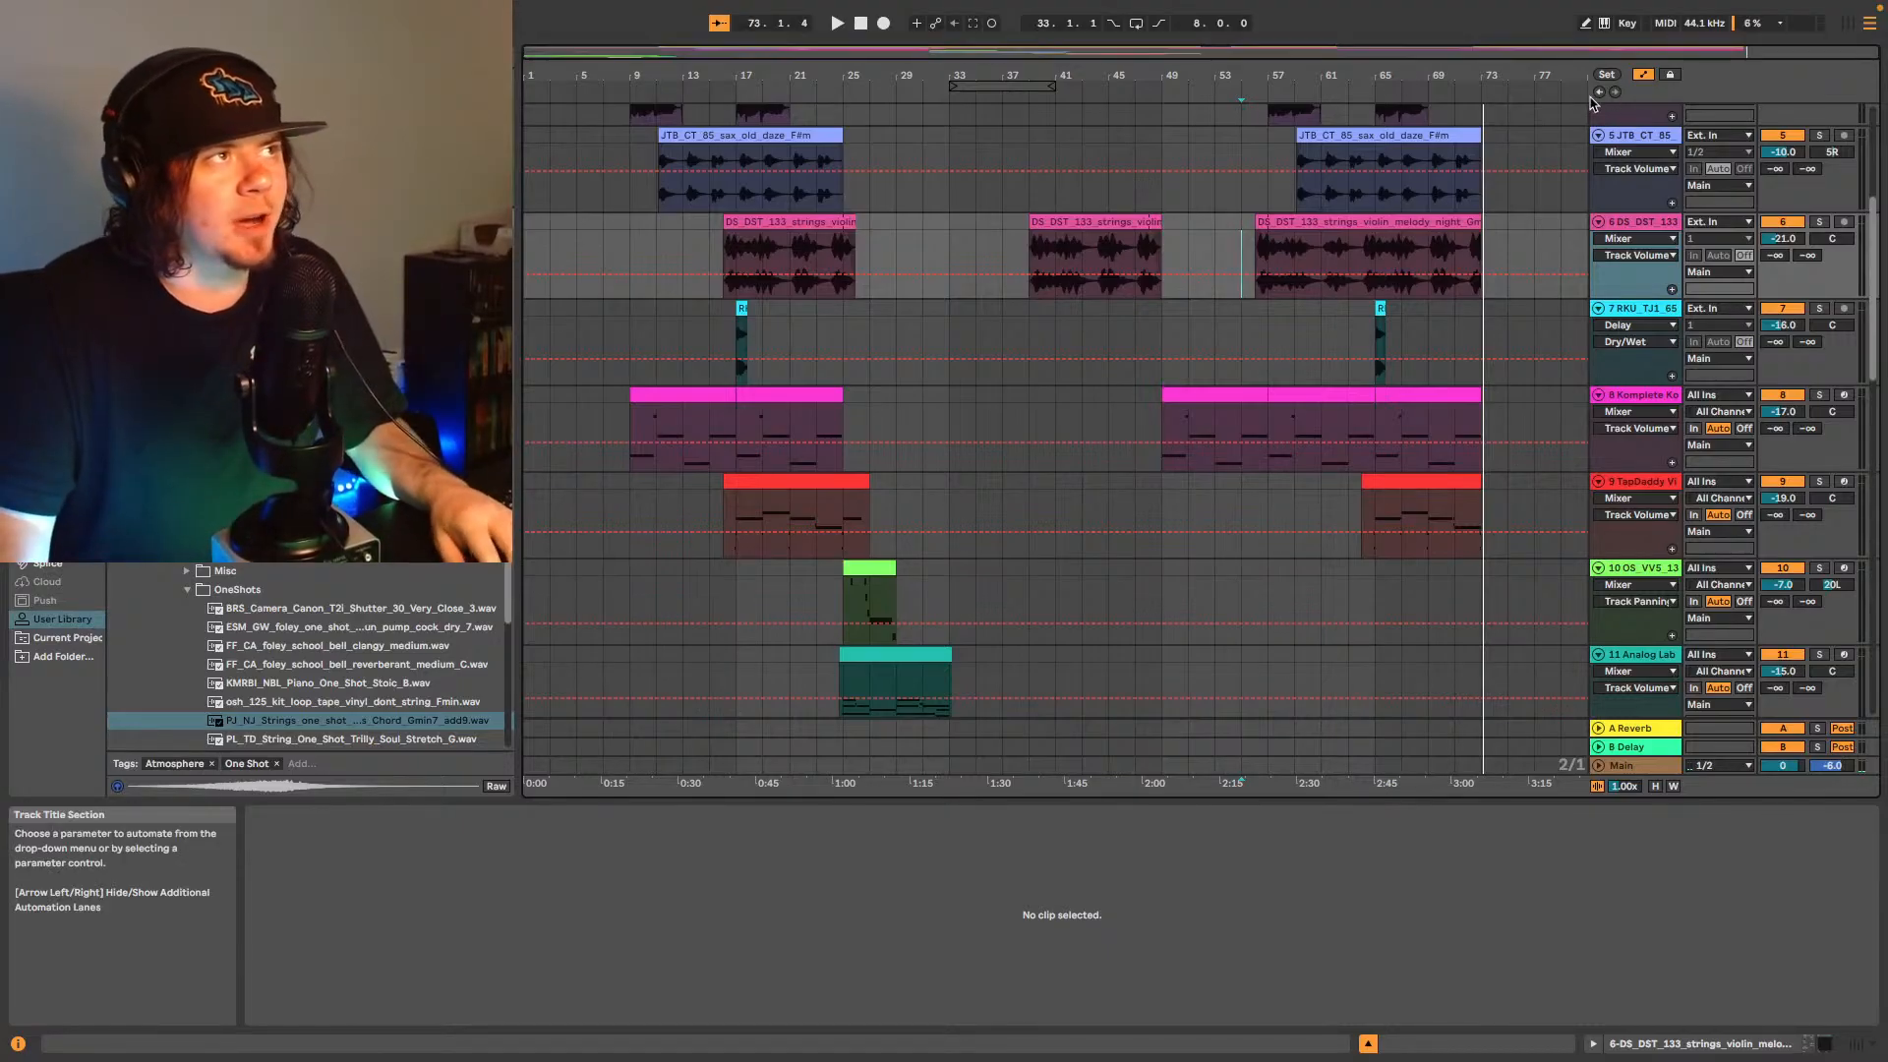
pyautogui.scroll(5, 1492, 310)
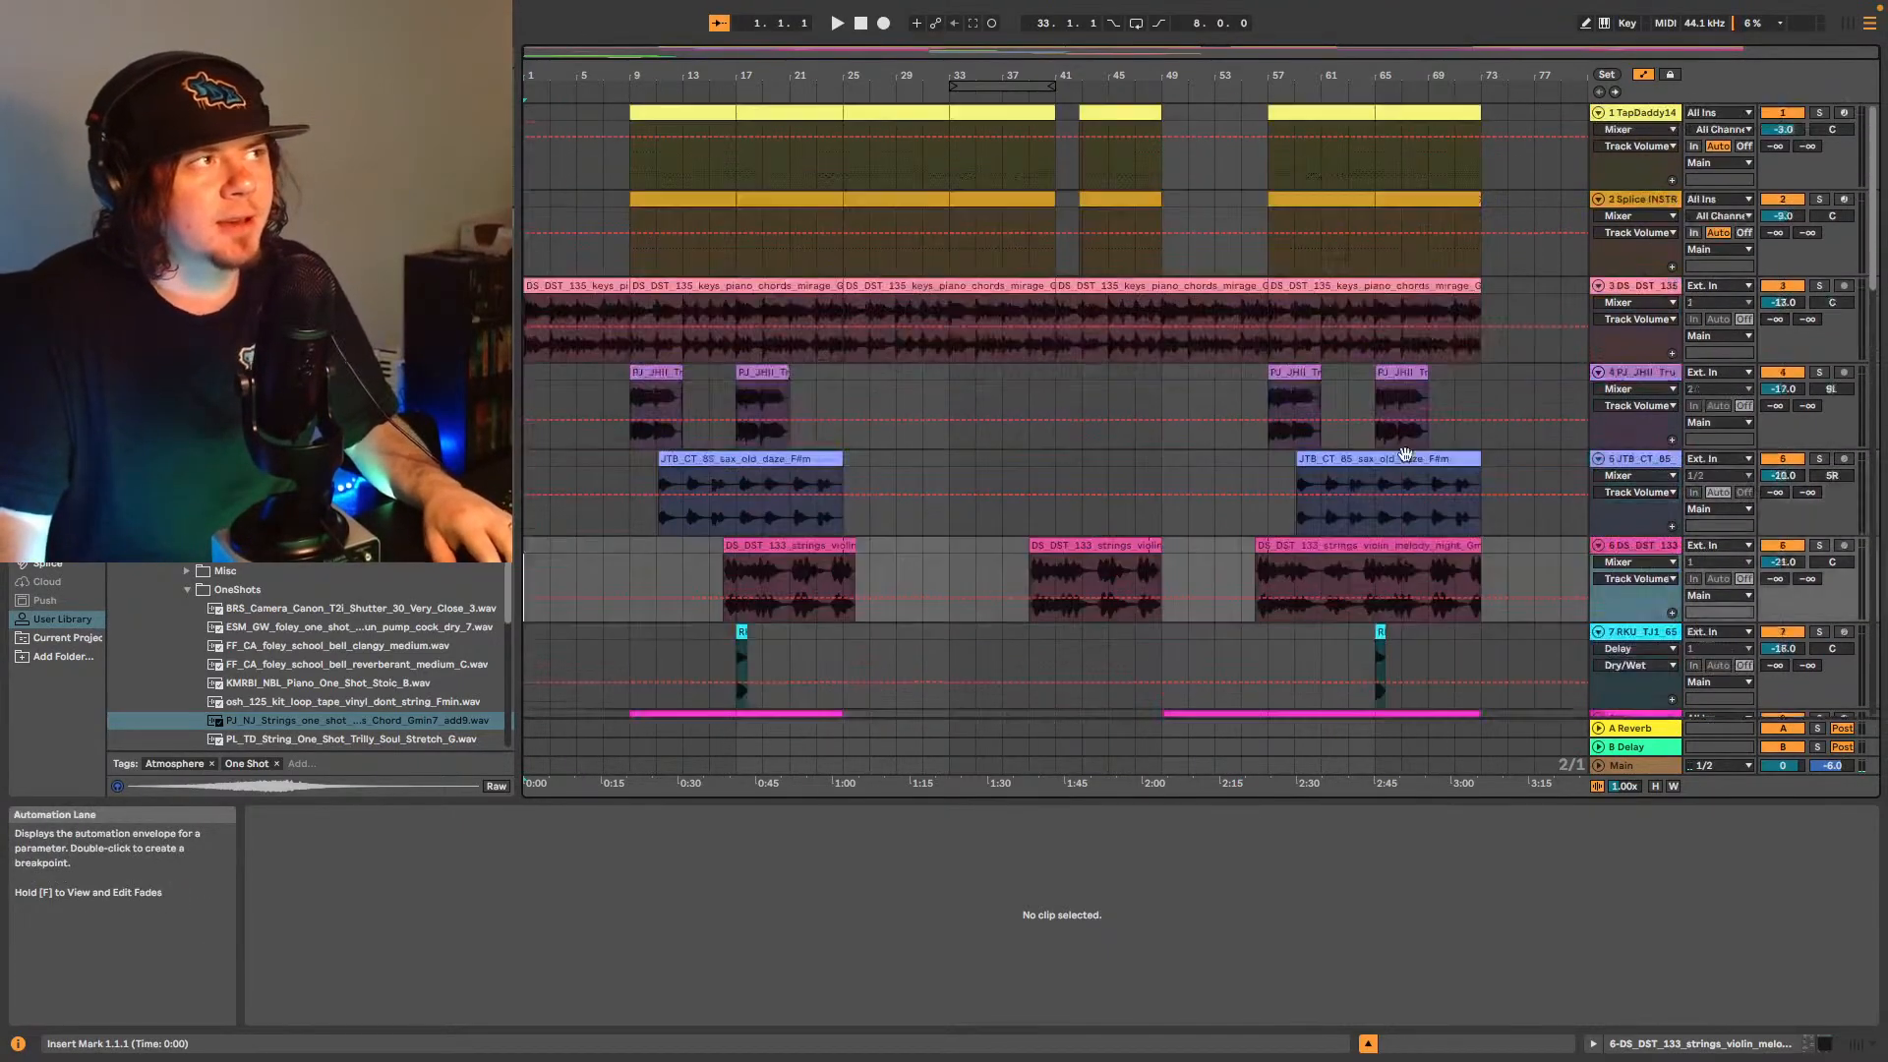
pyautogui.scroll(-4, 1357, 401)
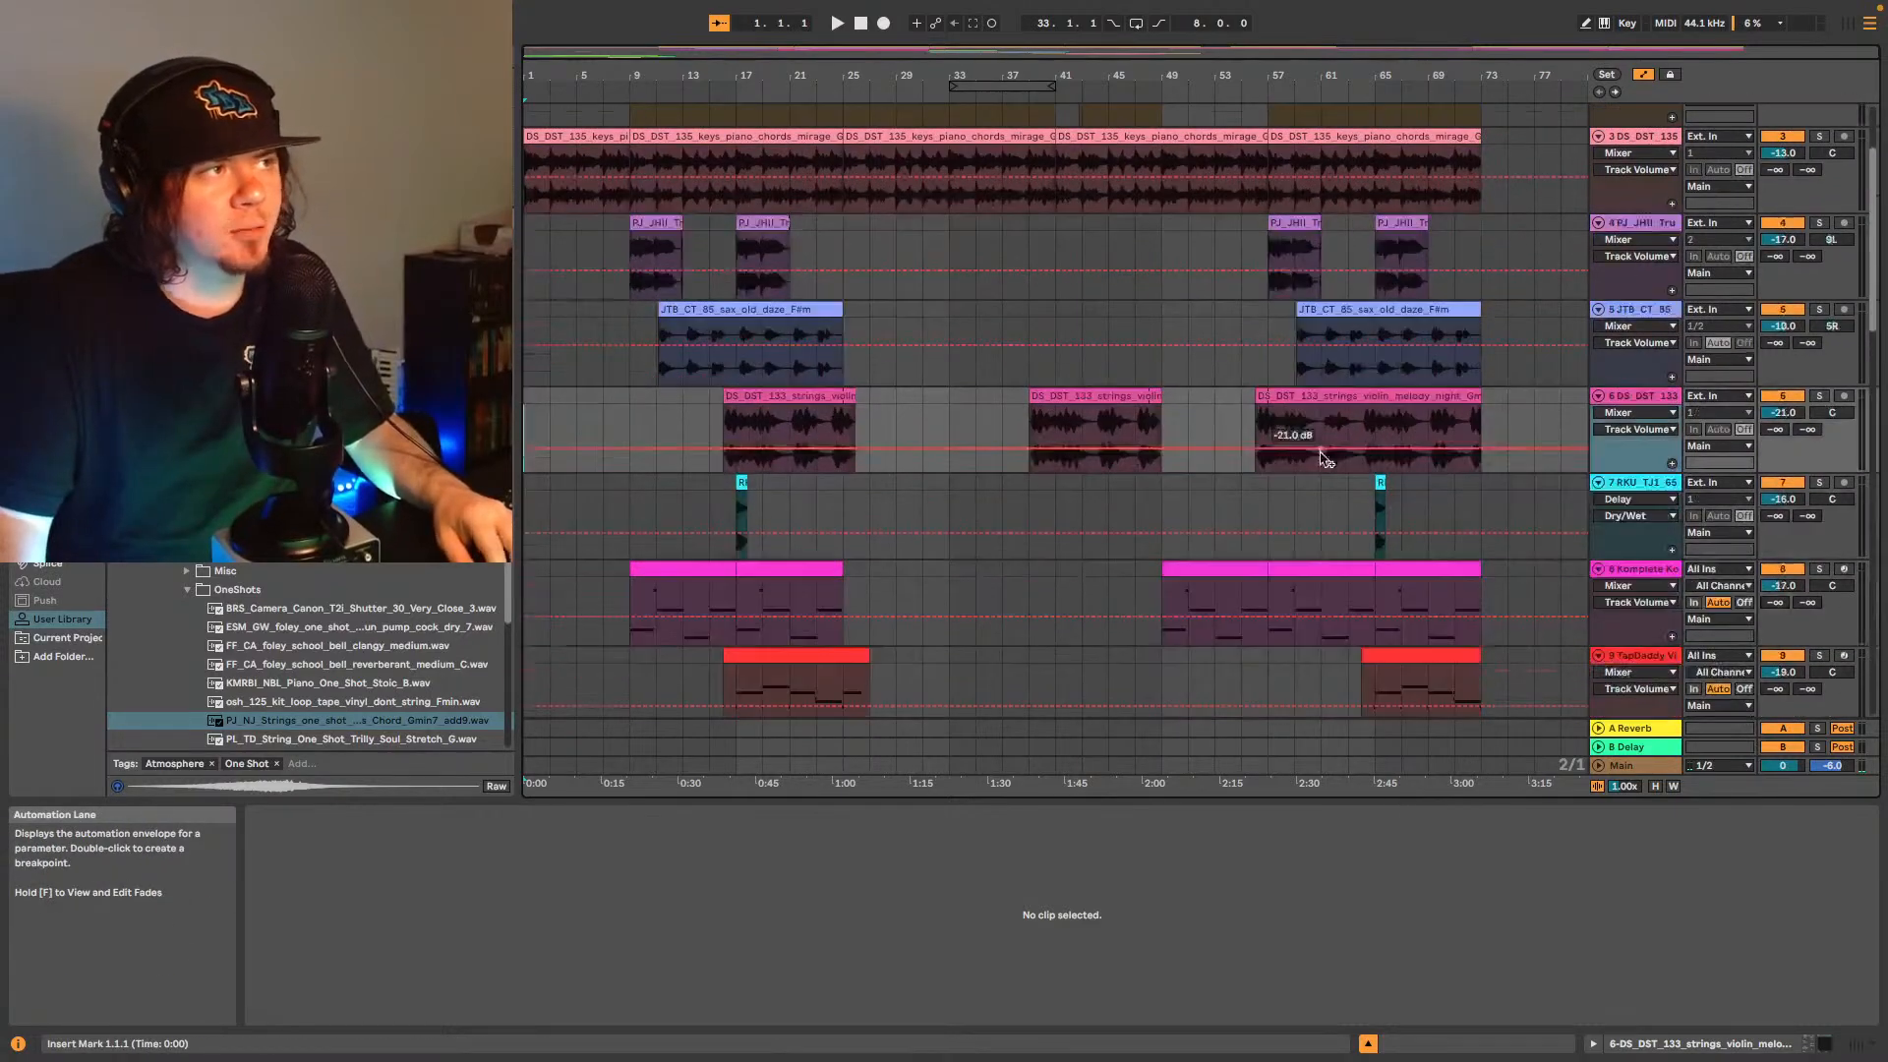
pyautogui.scroll(4, 1316, 451)
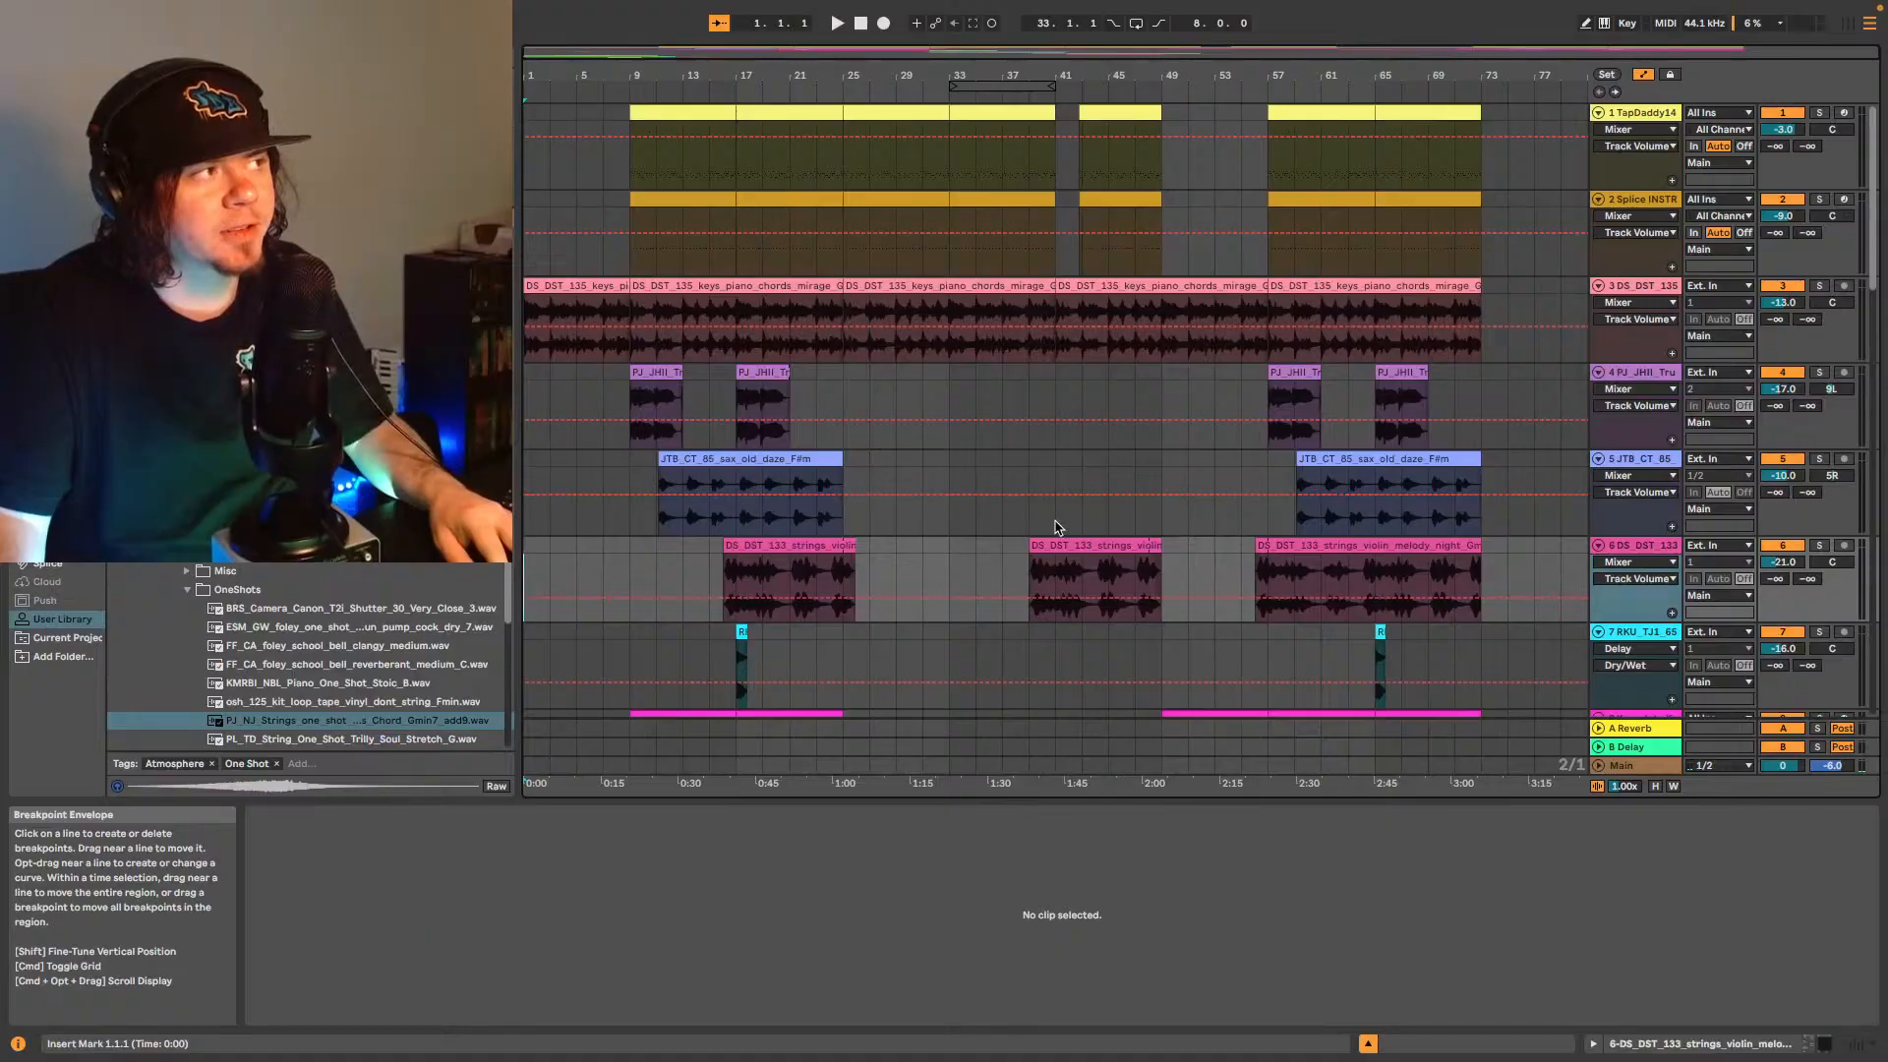
pyautogui.moveTo(1049, 522); pyautogui.dragTo(1274, 142)
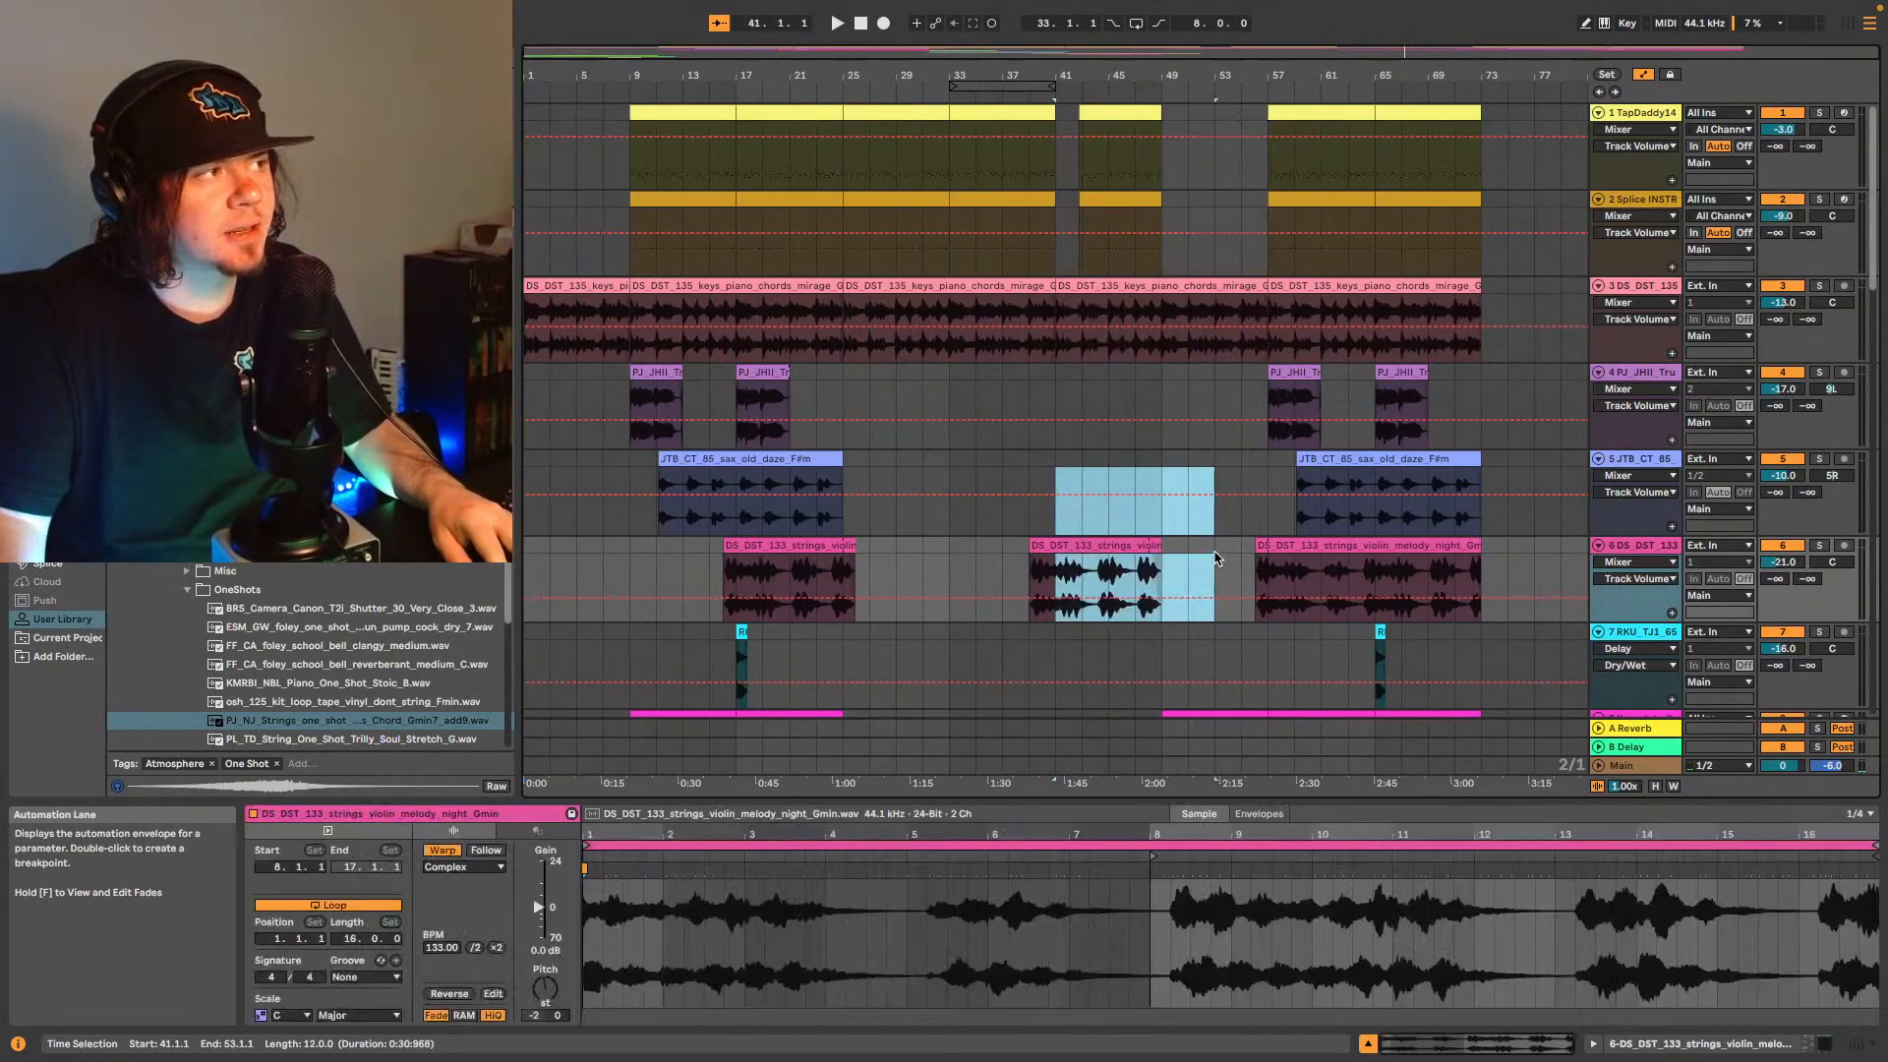
pyautogui.click(1219, 555)
pyautogui.scroll(-5, 1224, 555)
pyautogui.scroll(-3, 865, 551)
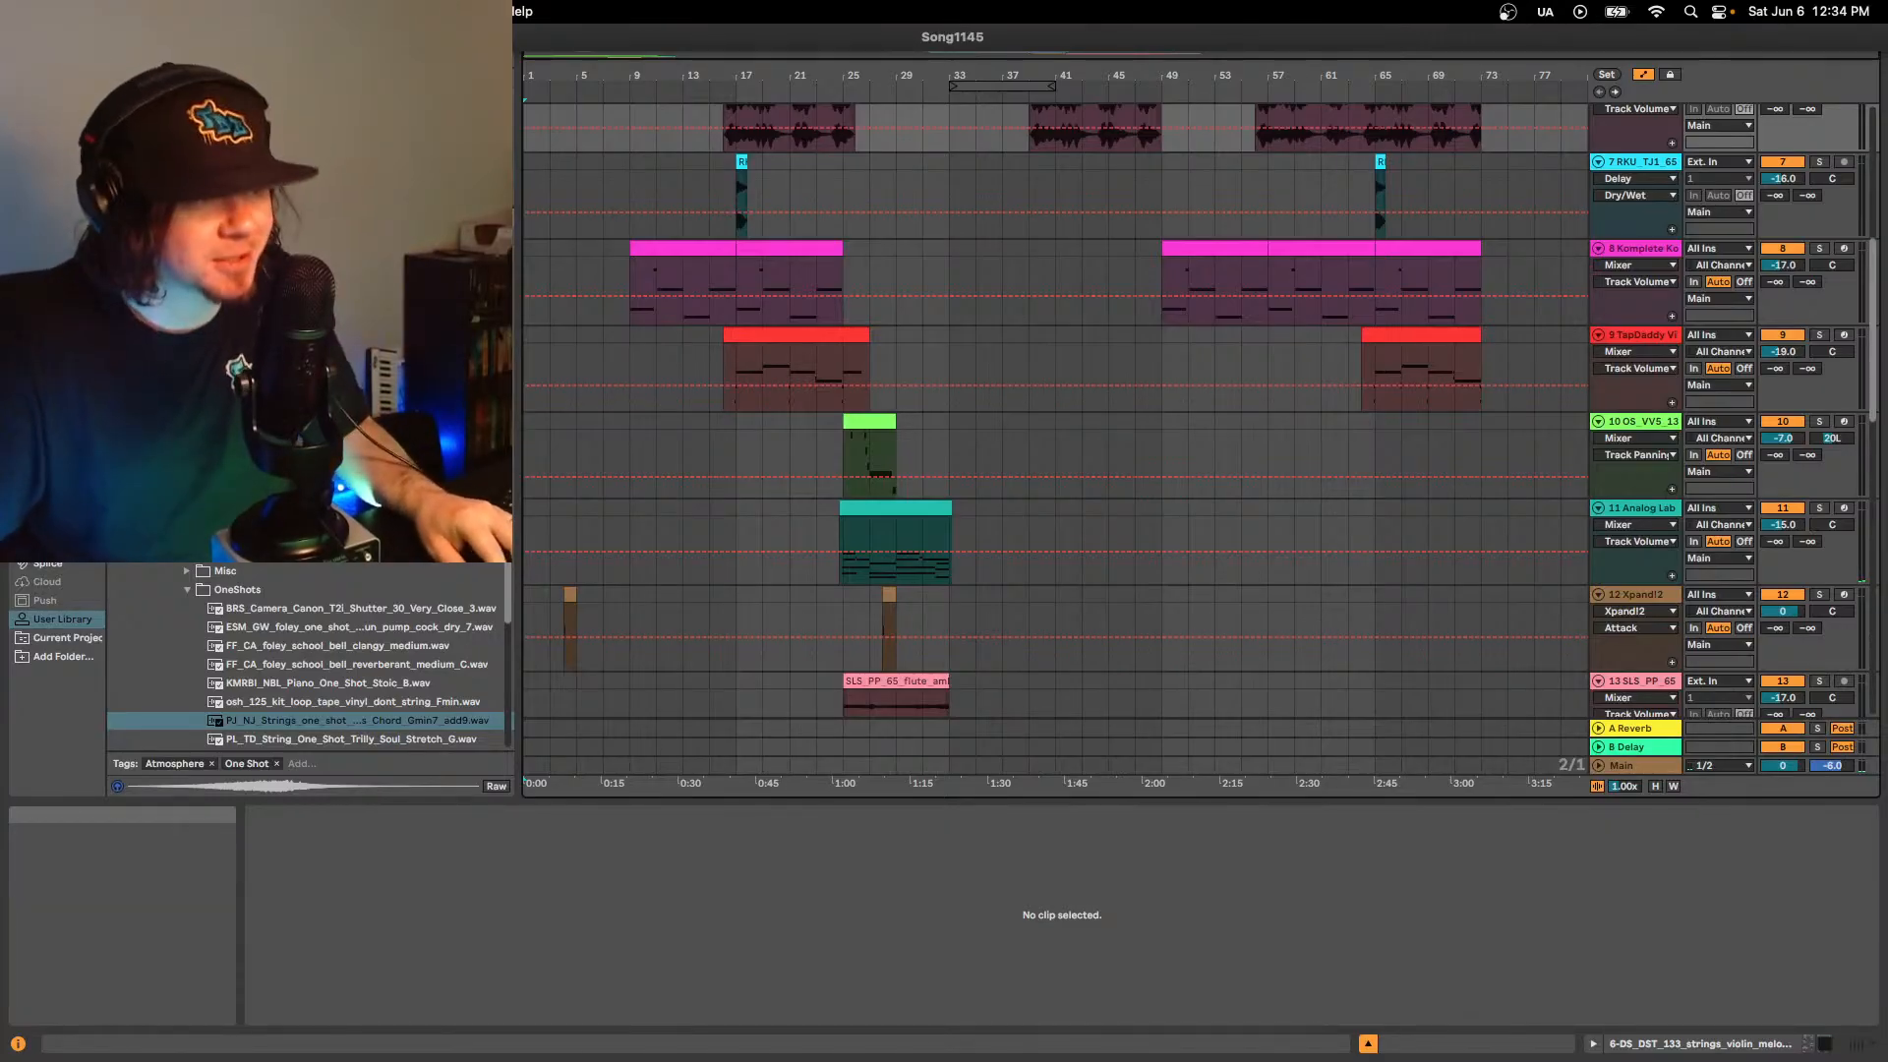
# - Leave full screen, switch to Spotify, and play the single Home Stretch from the TapDaddy artist page's discography
pyautogui.click(53, 37)
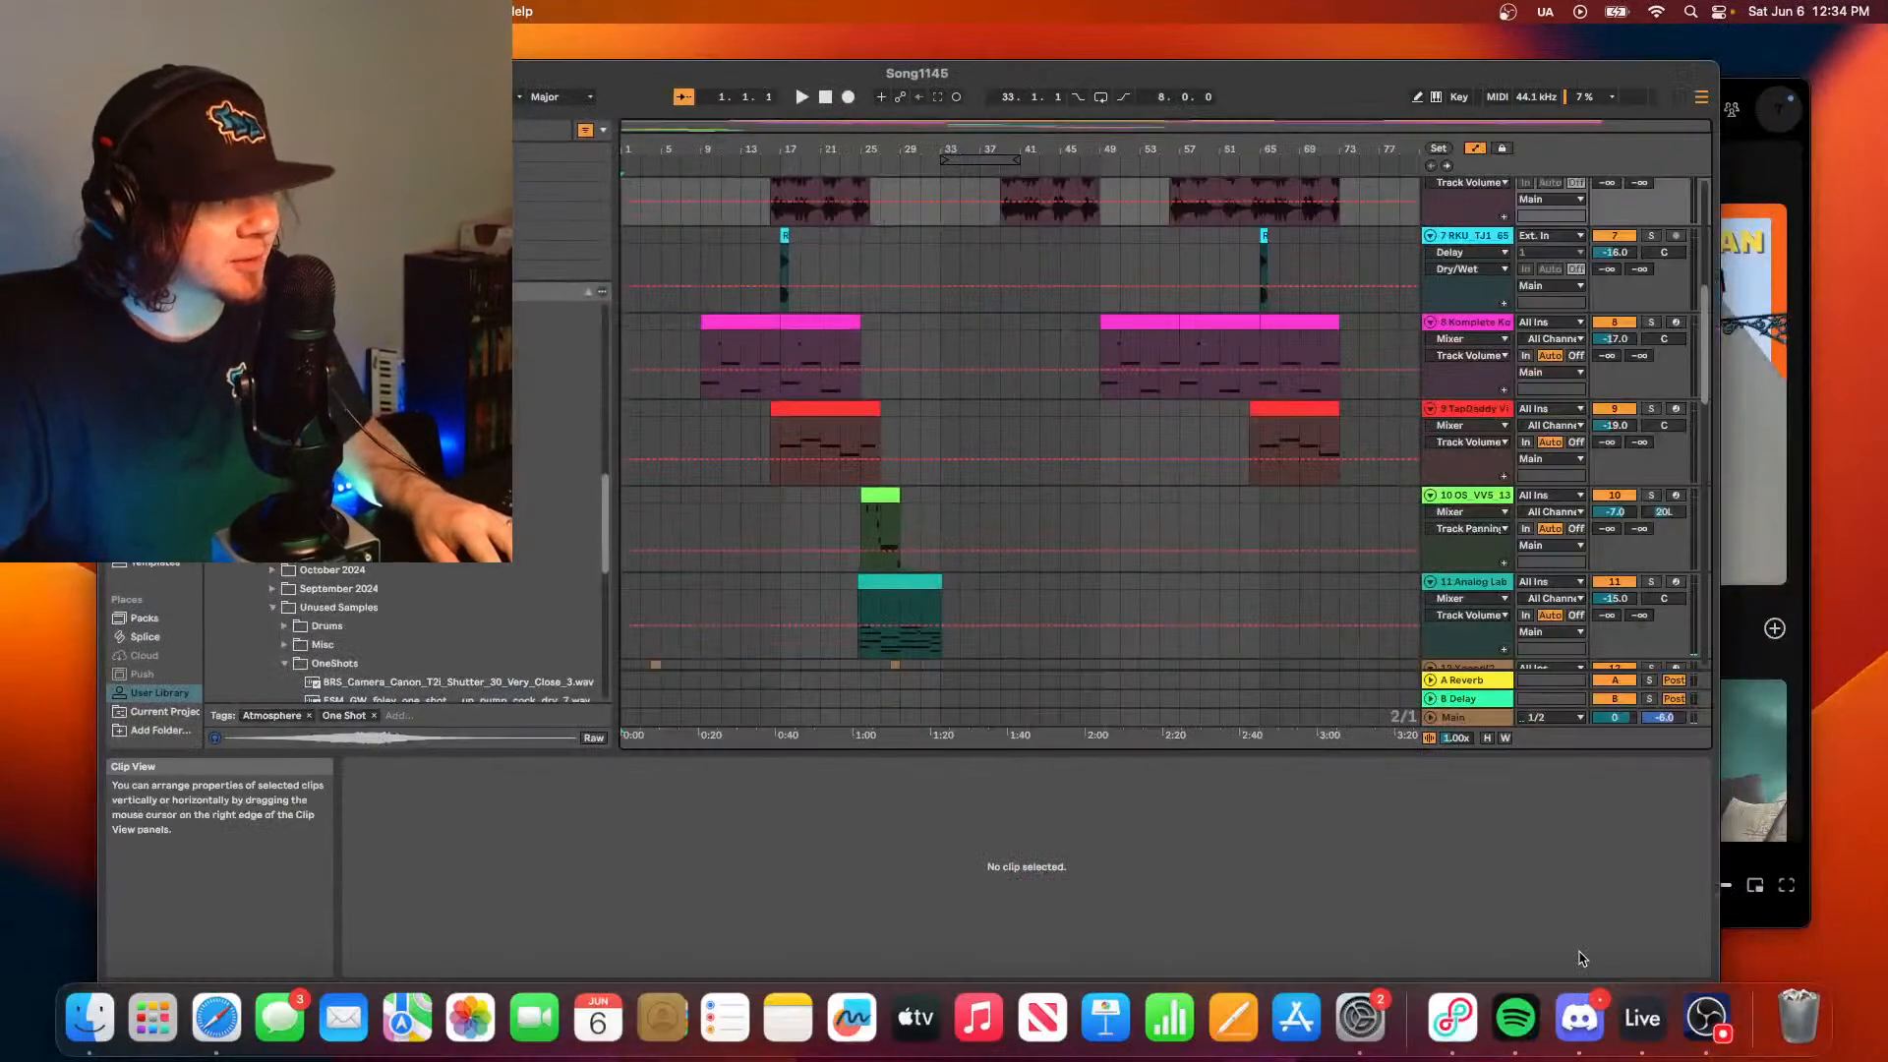
pyautogui.click(1799, 851)
pyautogui.scroll(-3, 990, 667)
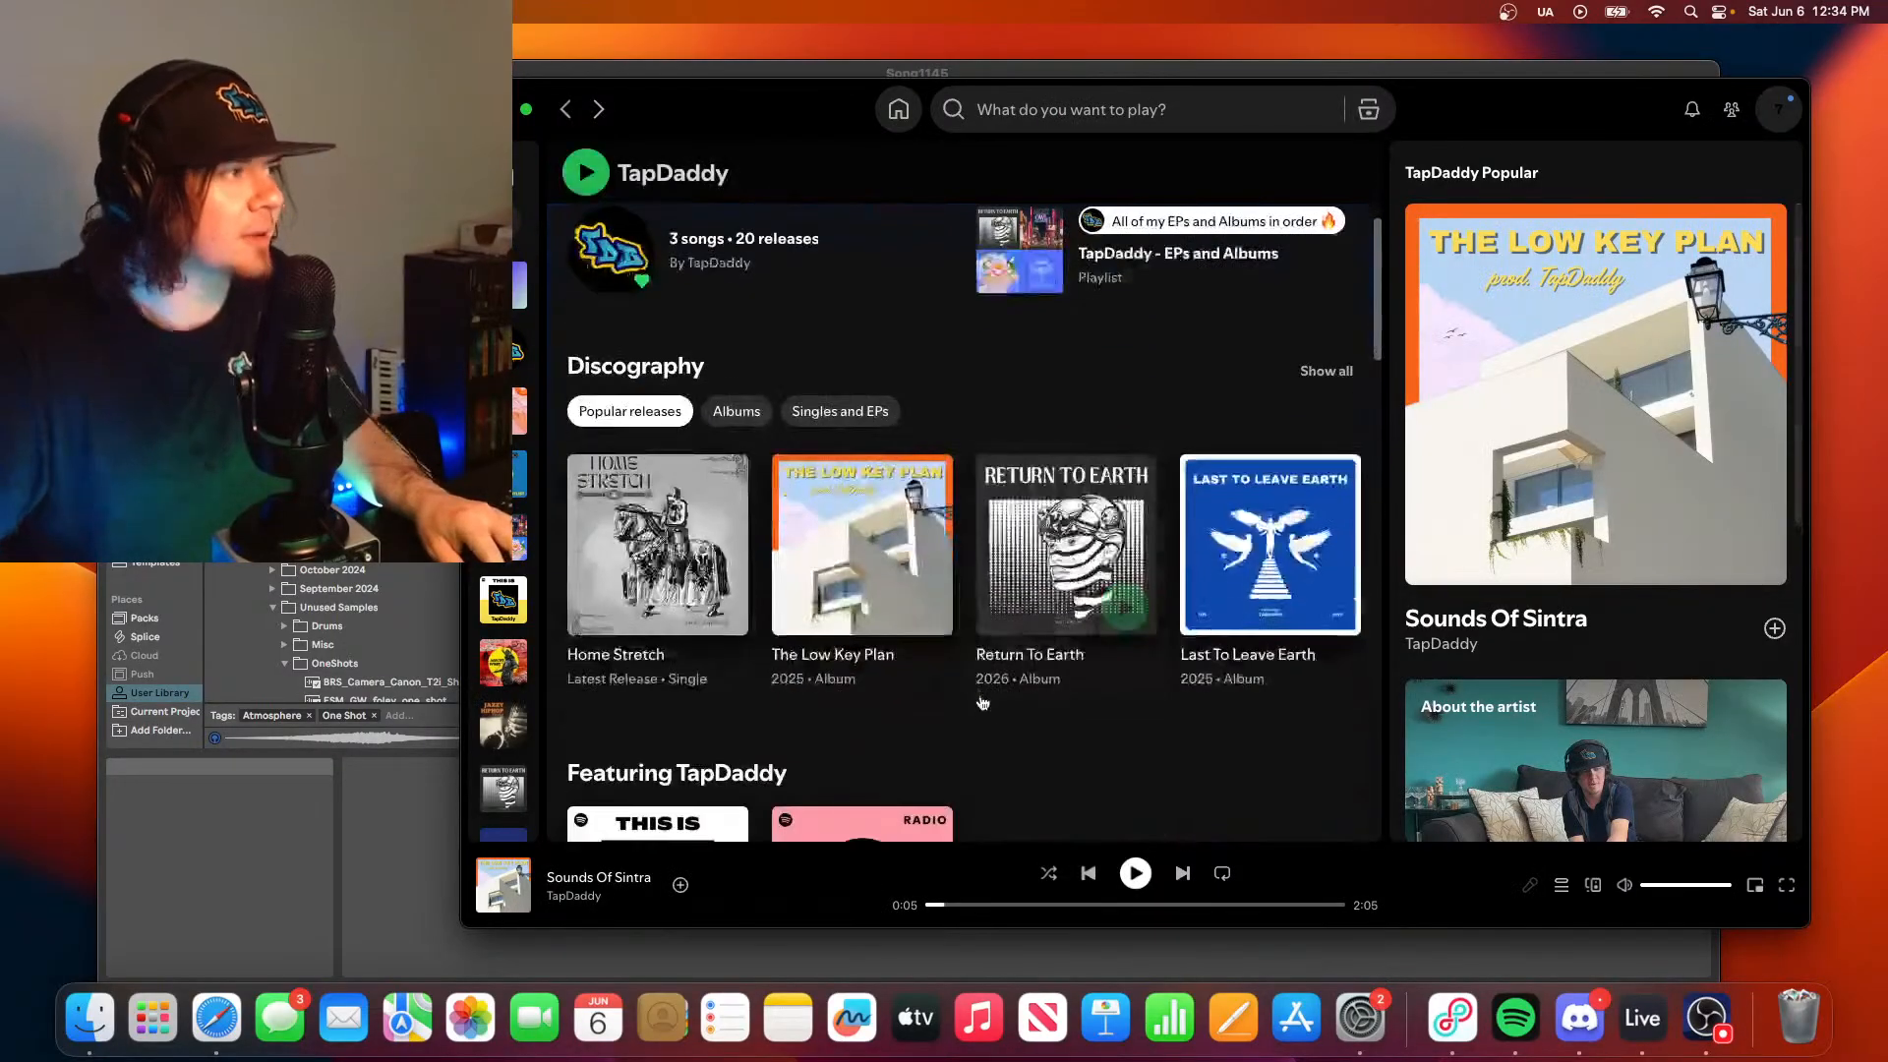
pyautogui.scroll(2, 990, 668)
pyautogui.scroll(-2, 990, 668)
pyautogui.scroll(4, 991, 668)
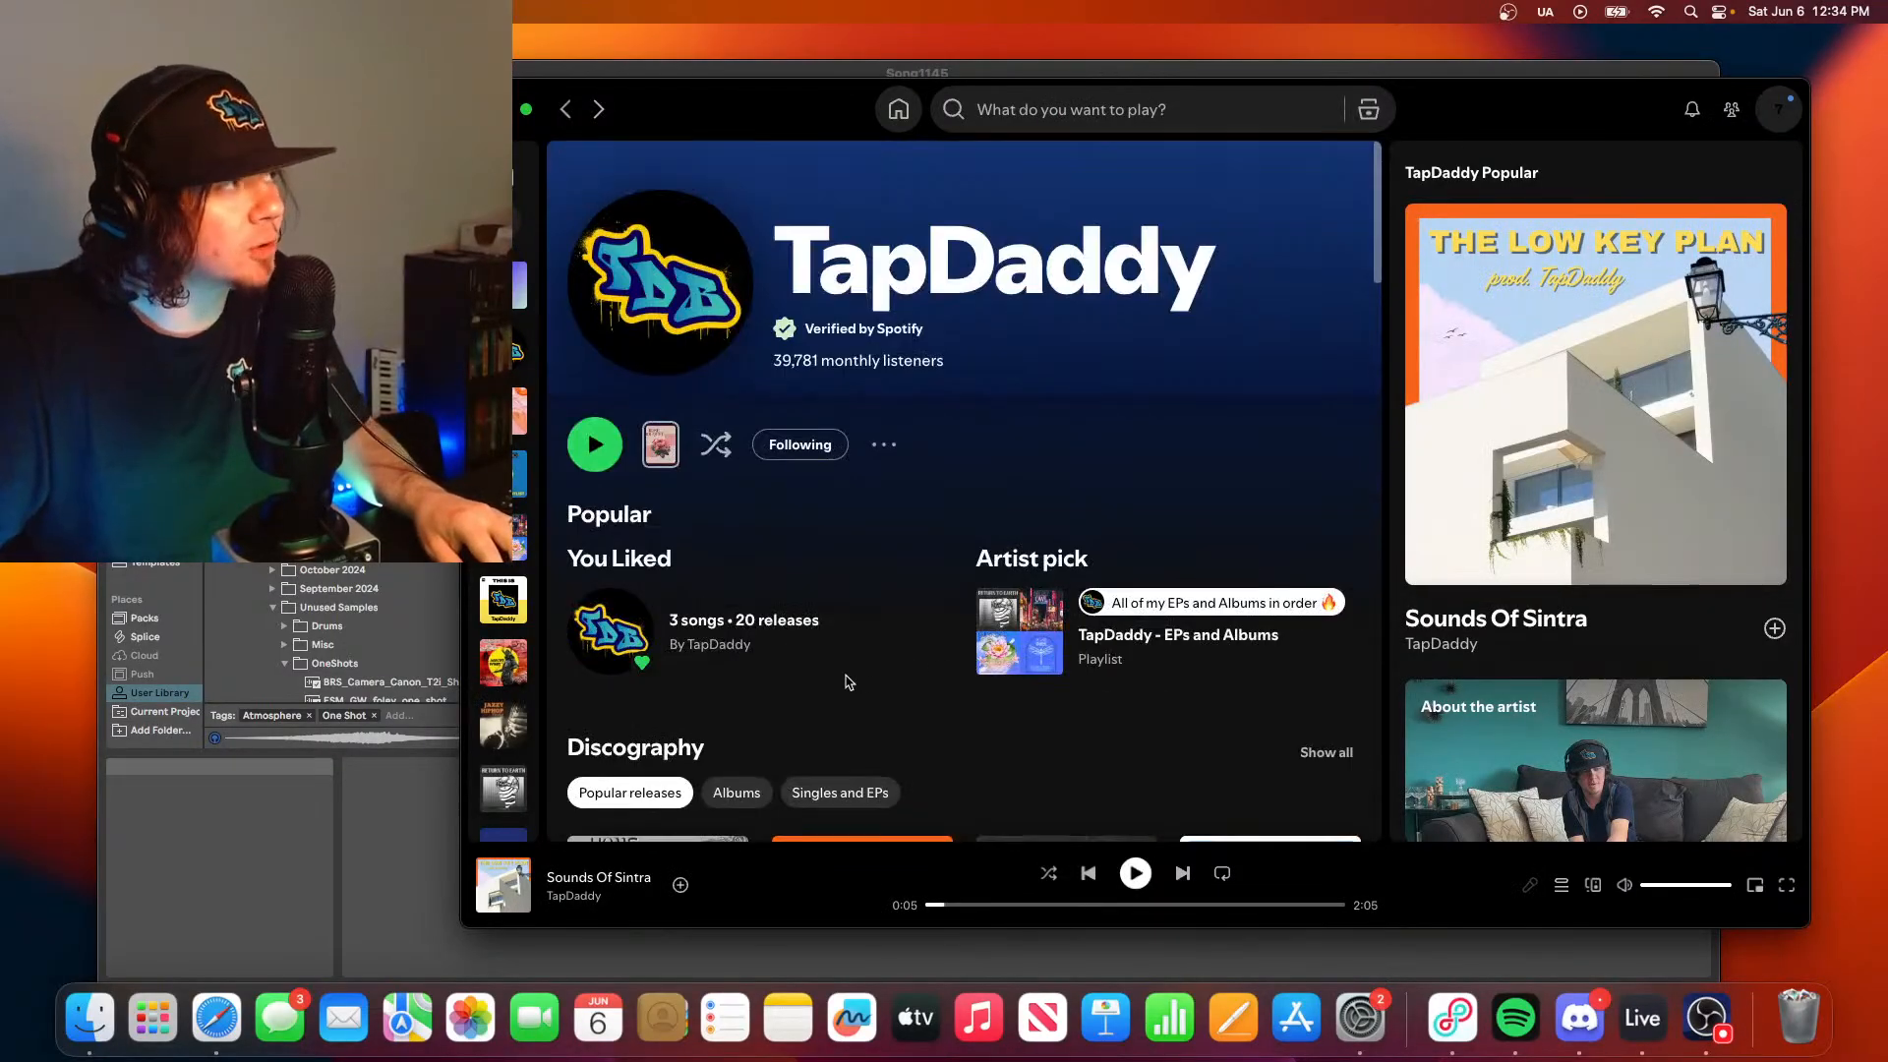
pyautogui.scroll(-3, 848, 681)
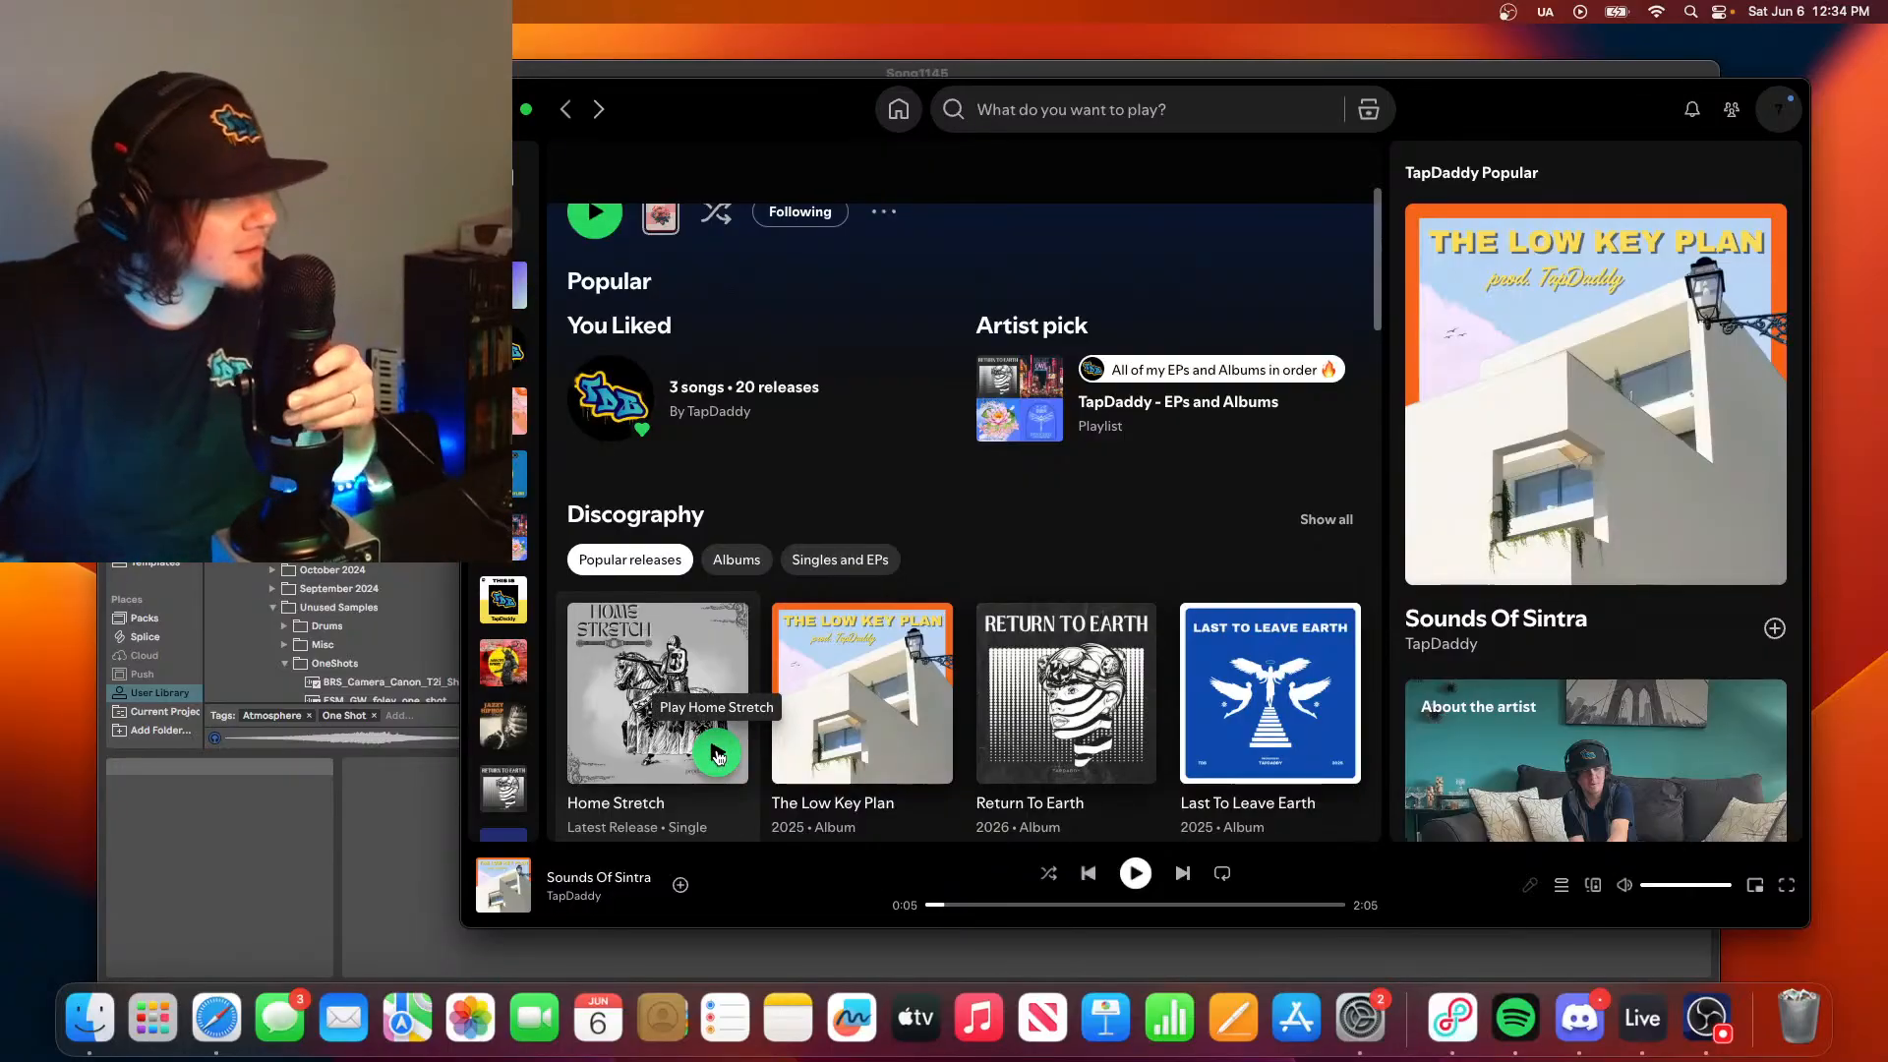
pyautogui.click(716, 754)
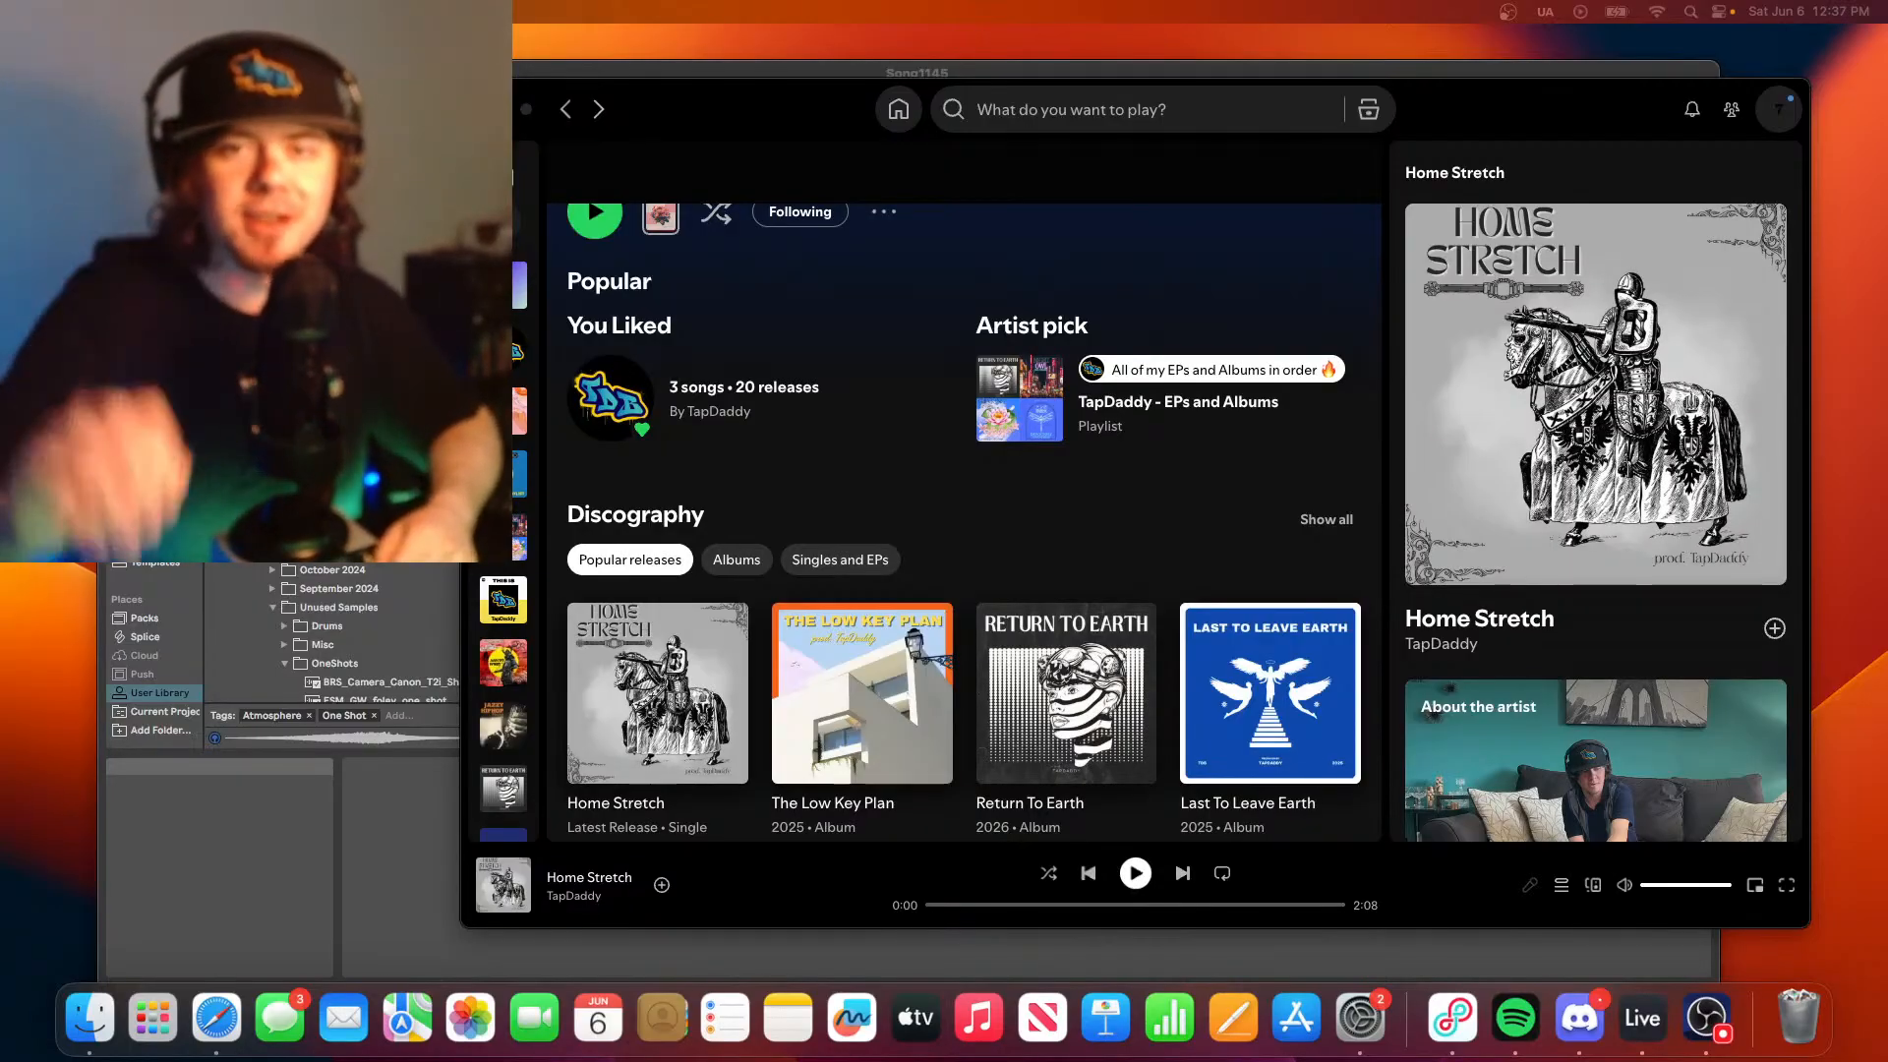
# - Switch back to Ableton Live in full screen and play the arrangement from the start
pyautogui.click(390, 868)
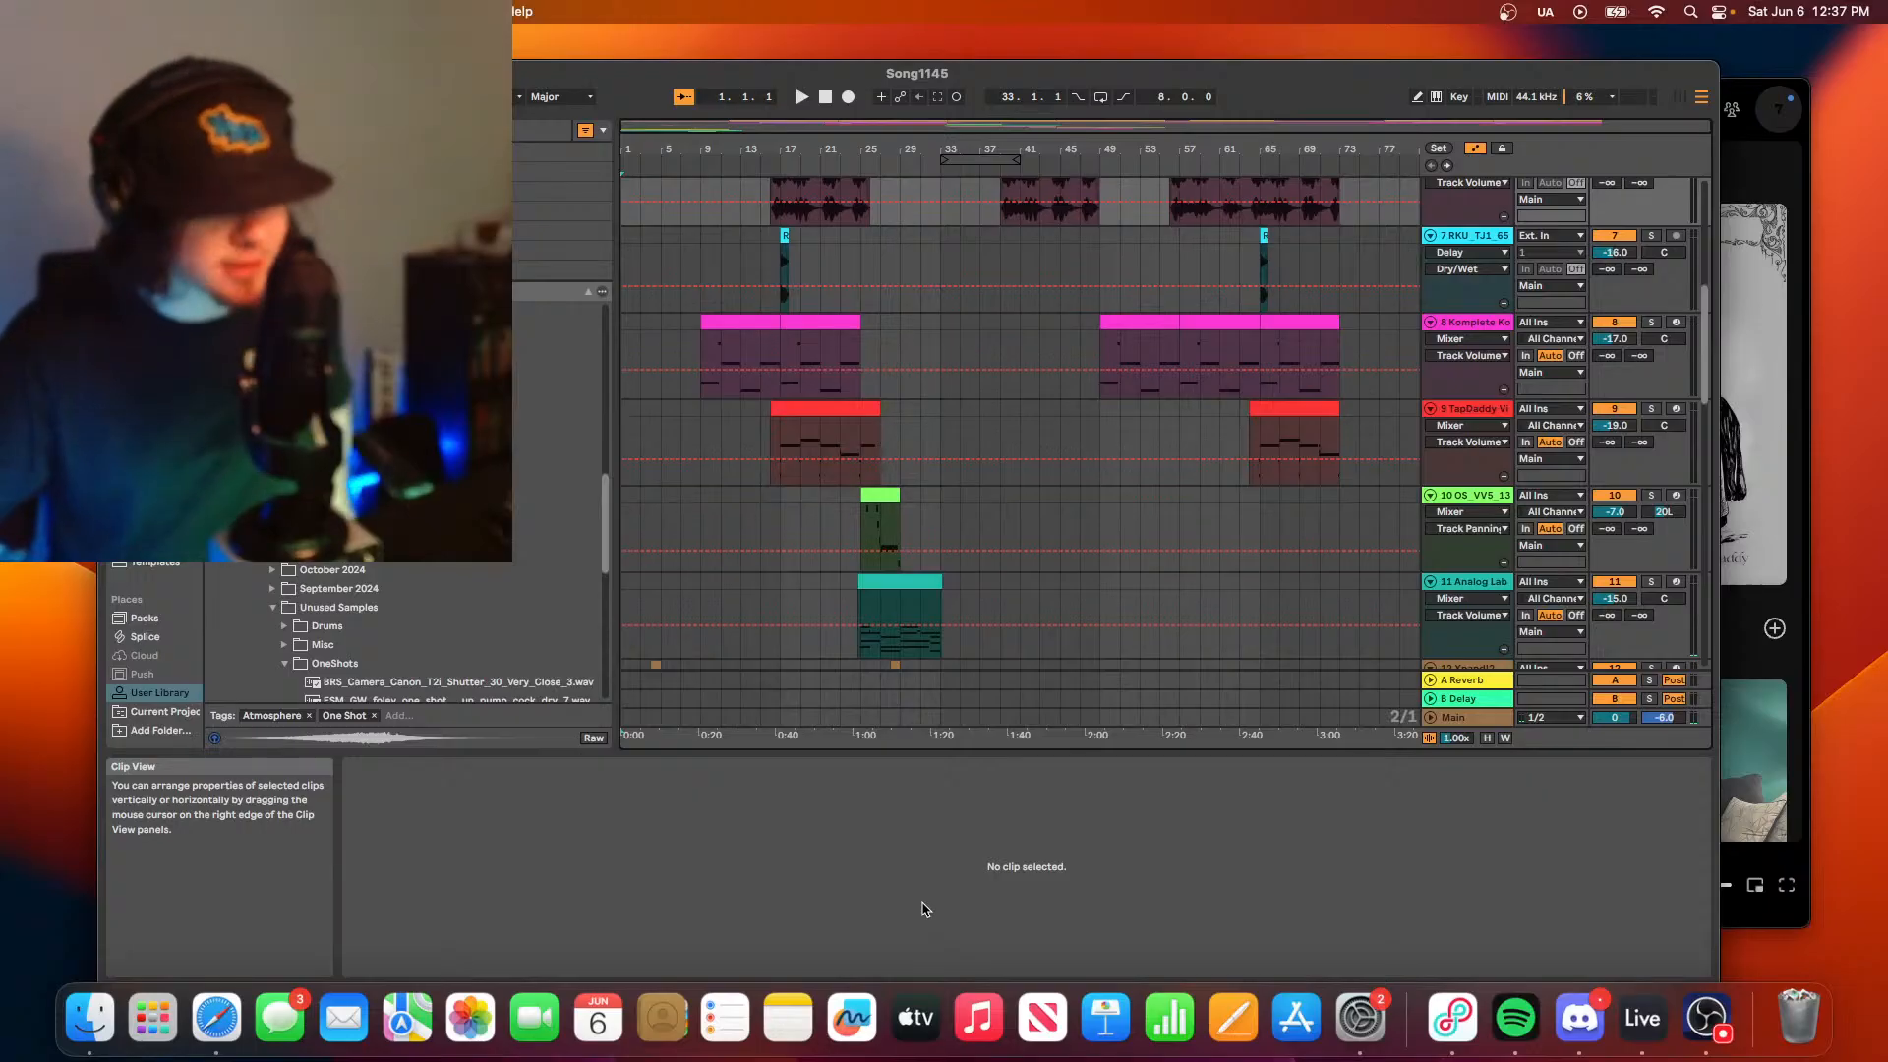
pyautogui.press('ctrl+super+f')
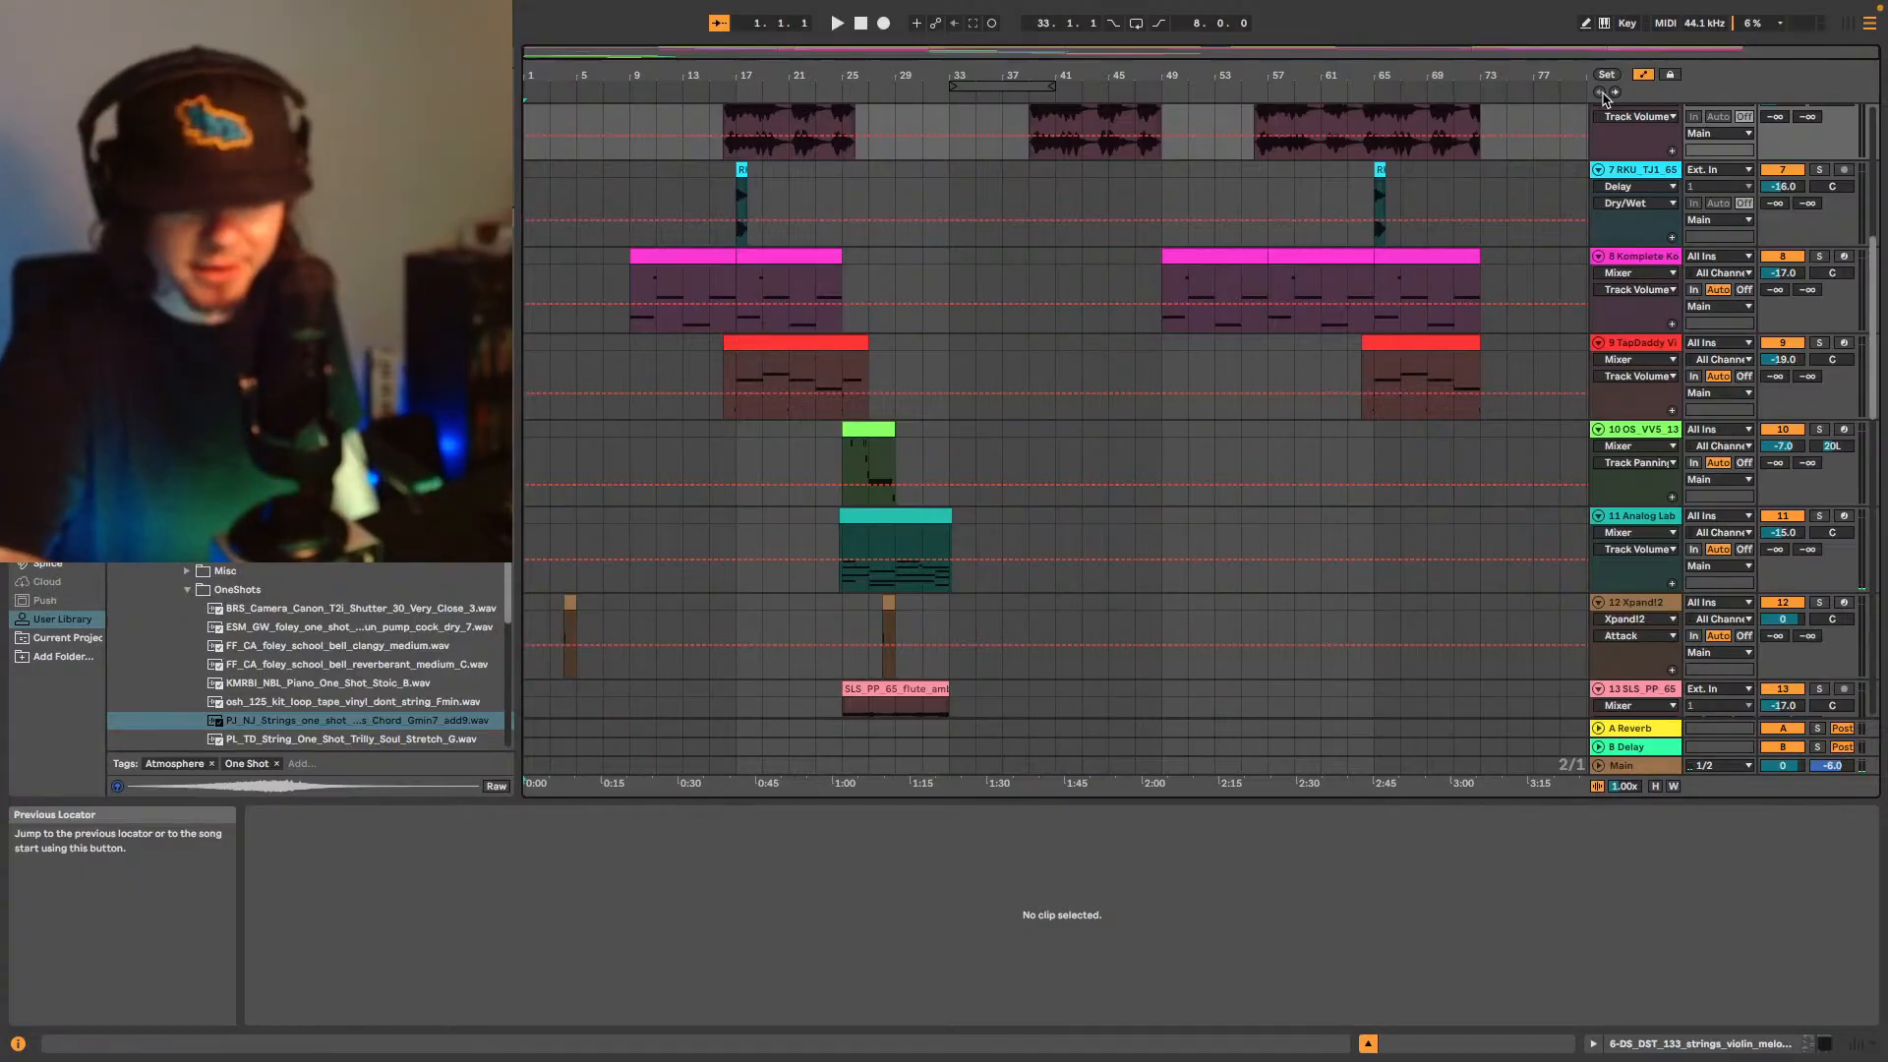
pyautogui.press('space')
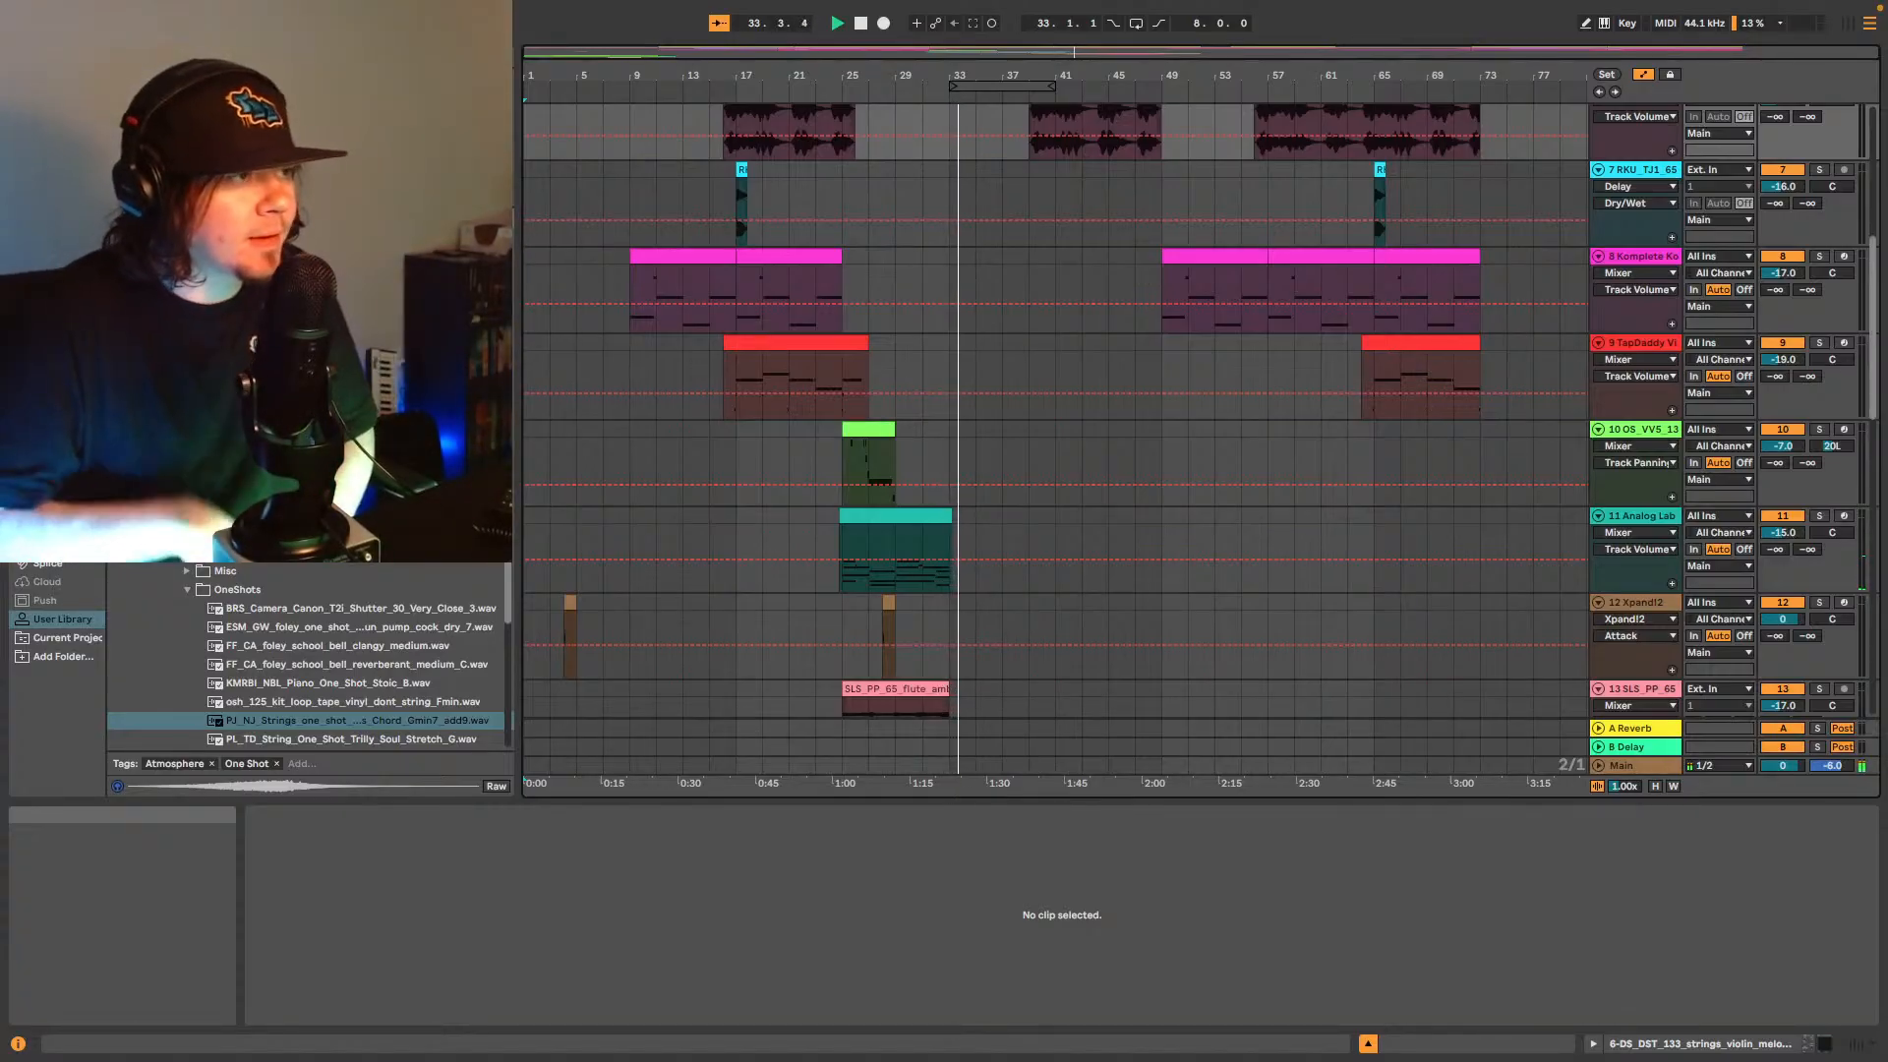
# - Lower the volume of track 15, the DS_PST_110 brass track, to -20.0 dB
pyautogui.scroll(-5, 1462, 513)
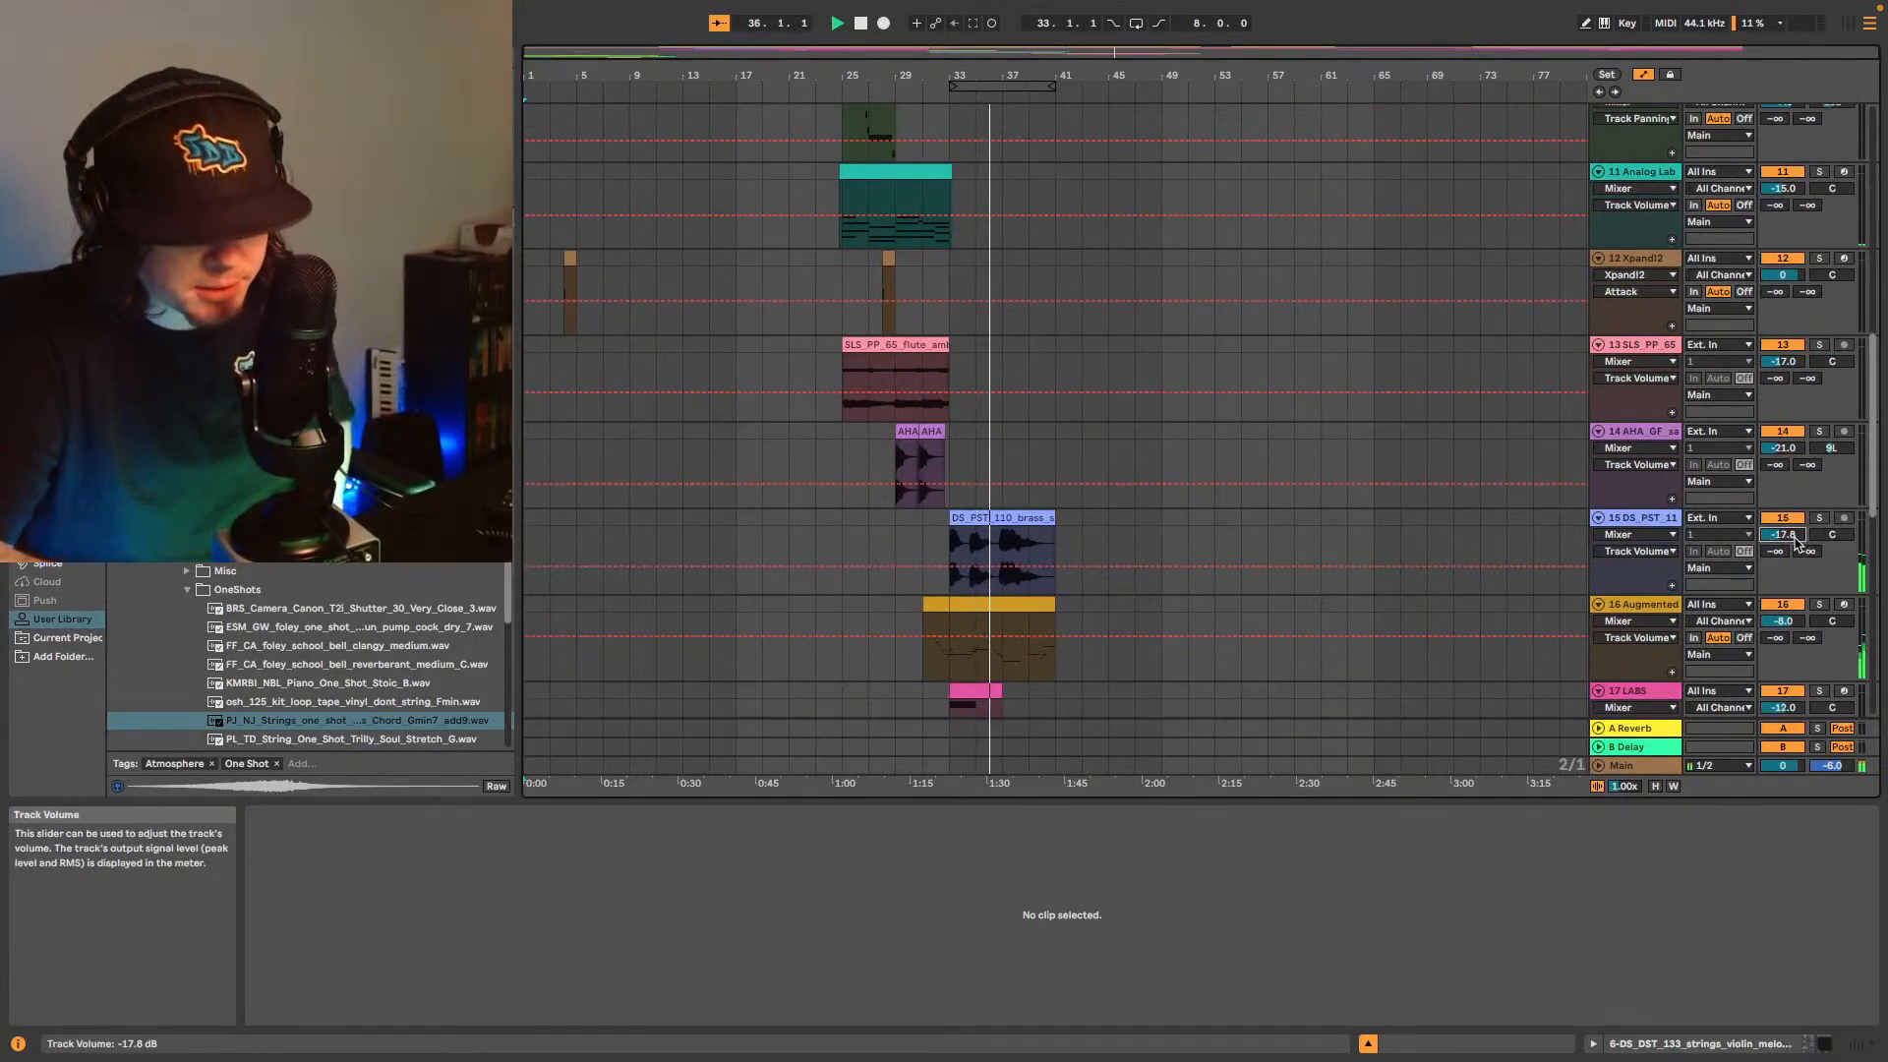
pyautogui.scroll(-3, 1795, 541)
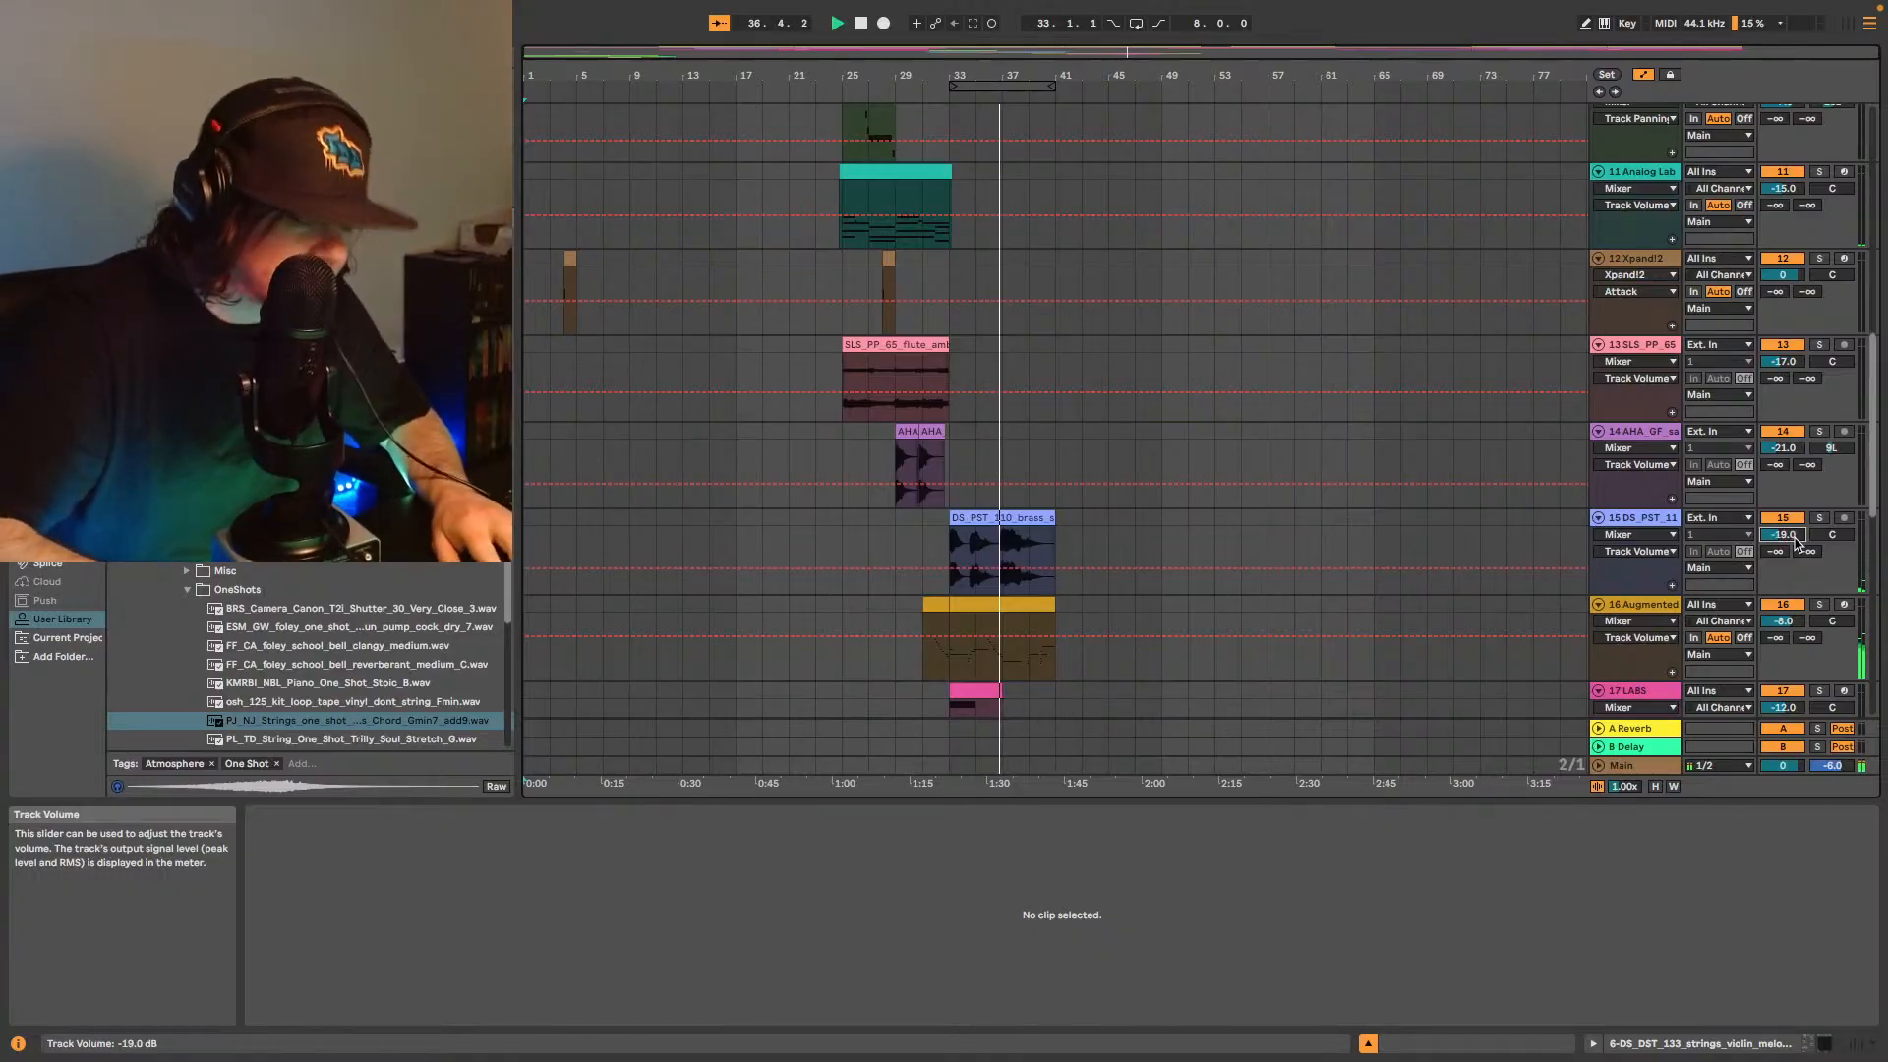
pyautogui.scroll(-1, 1794, 541)
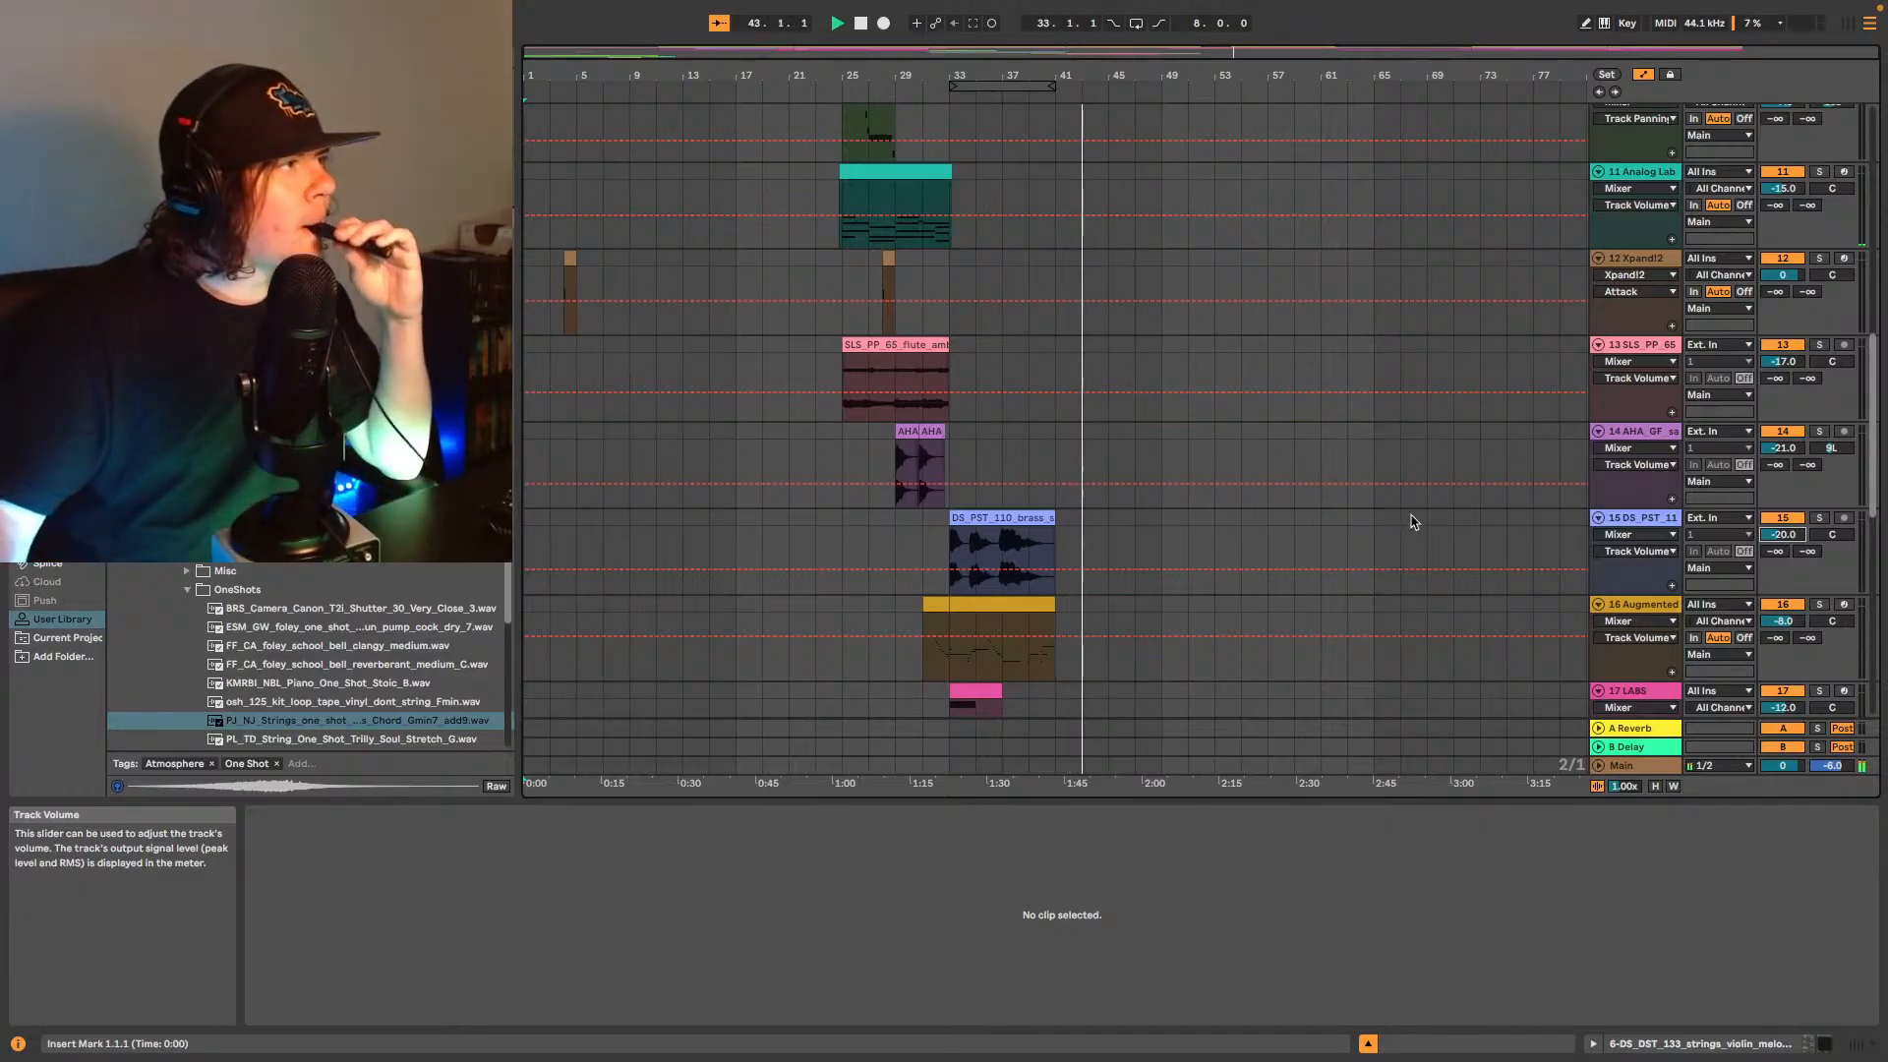
# - Copy the PJ_JHII trumpet loop clip from bar 57 to bar 49 on the same track
pyautogui.scroll(3, 1192, 473)
pyautogui.scroll(20, 1192, 473)
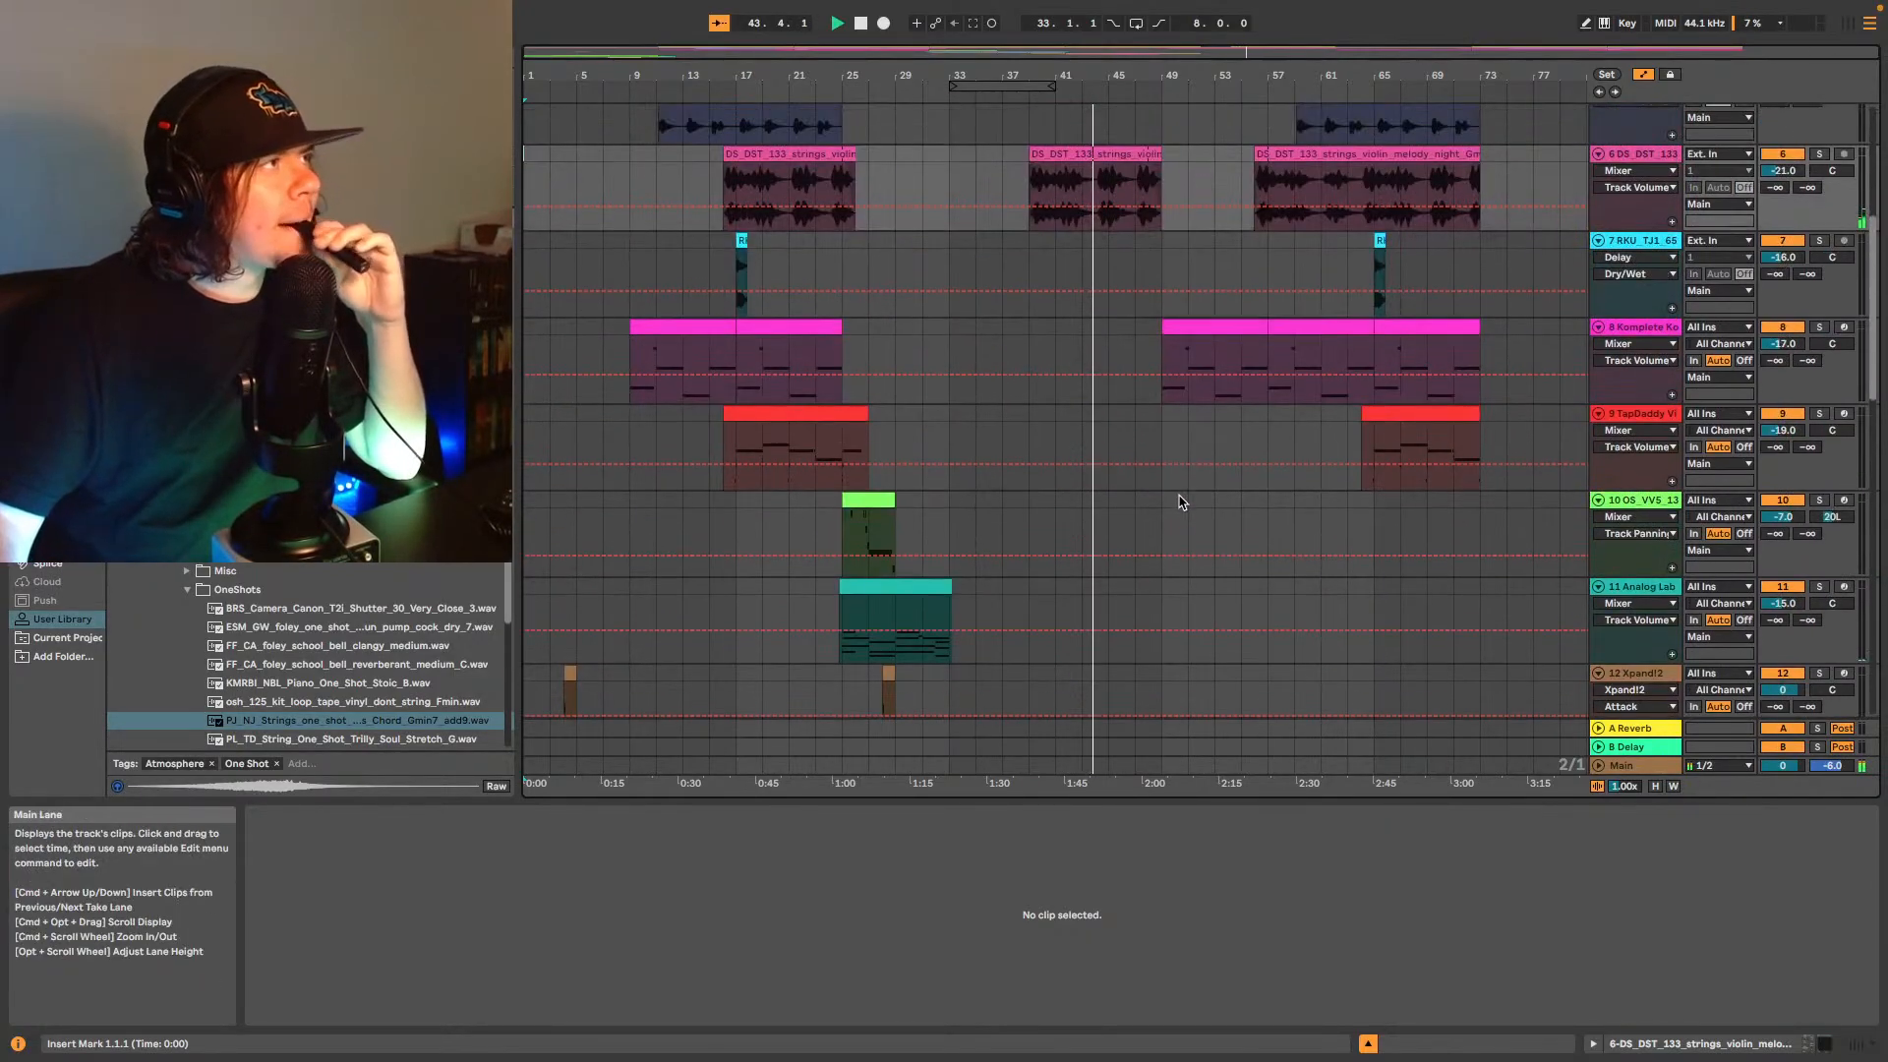
pyautogui.scroll(2, 1183, 501)
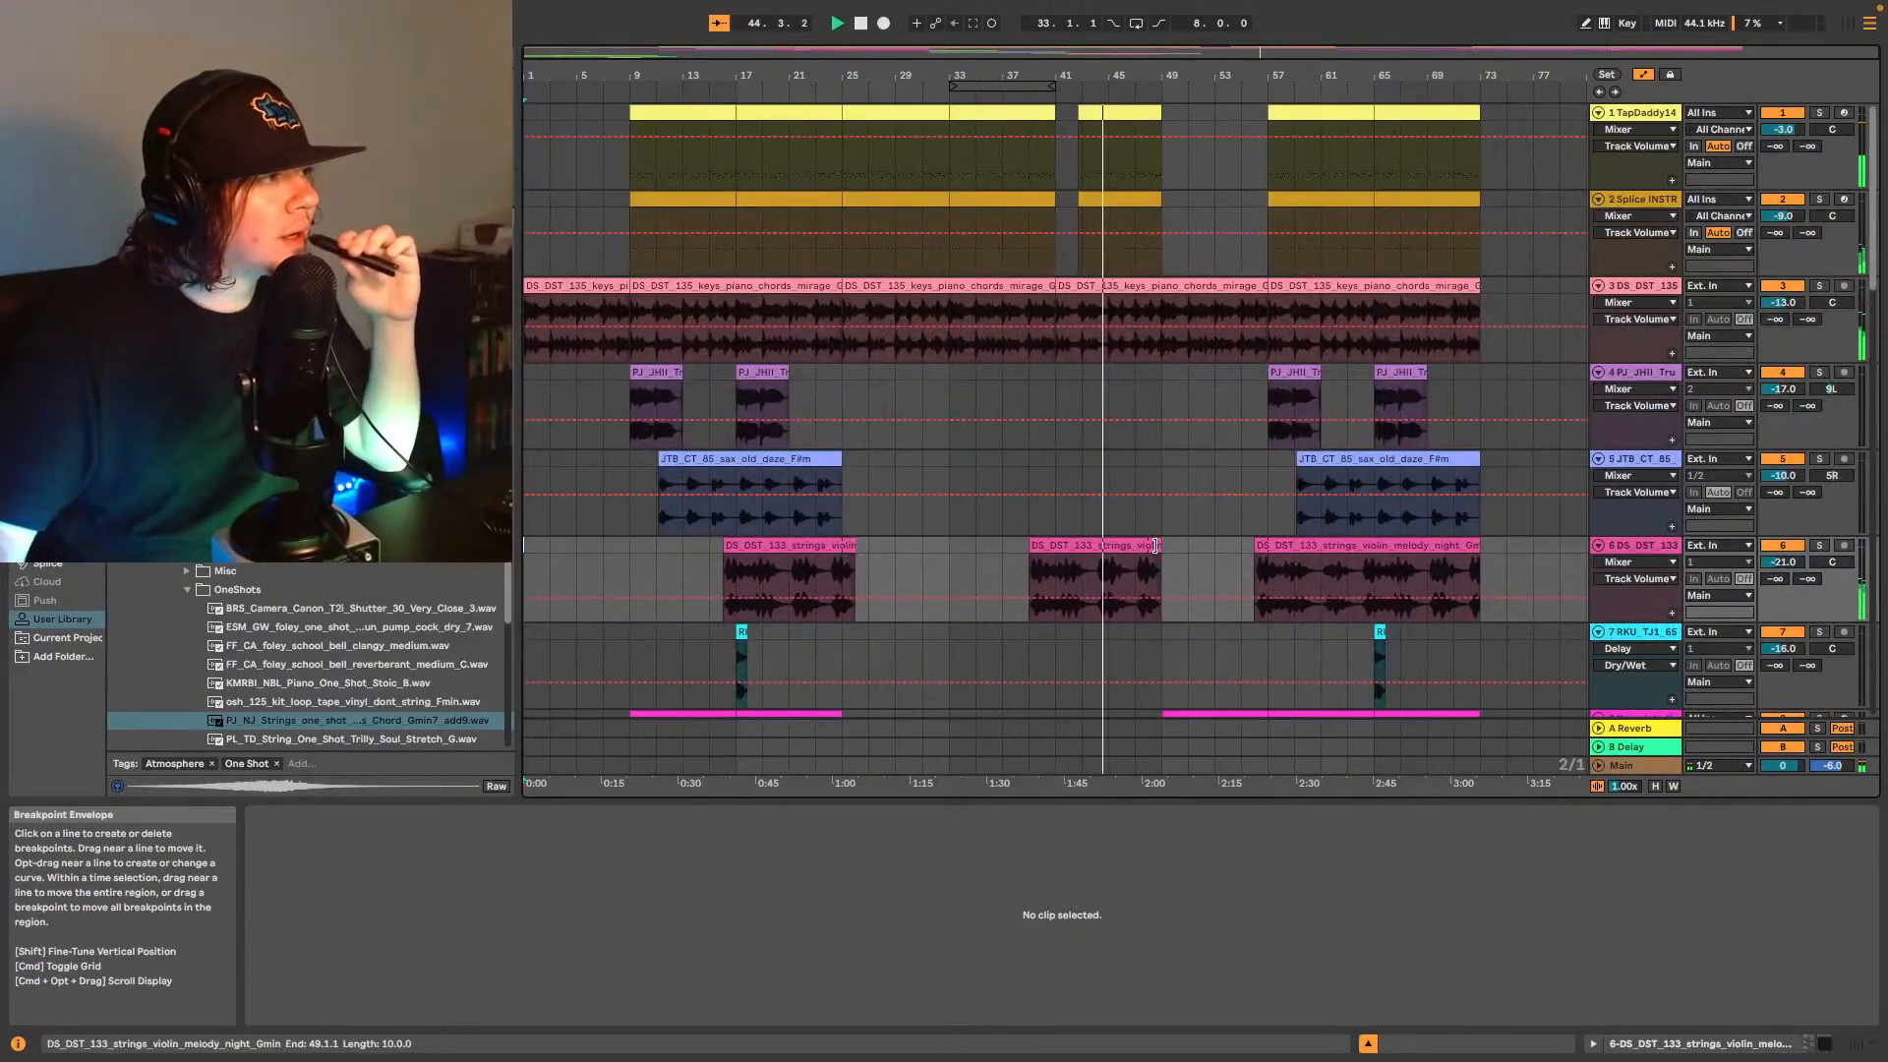
pyautogui.scroll(-2, 1155, 545)
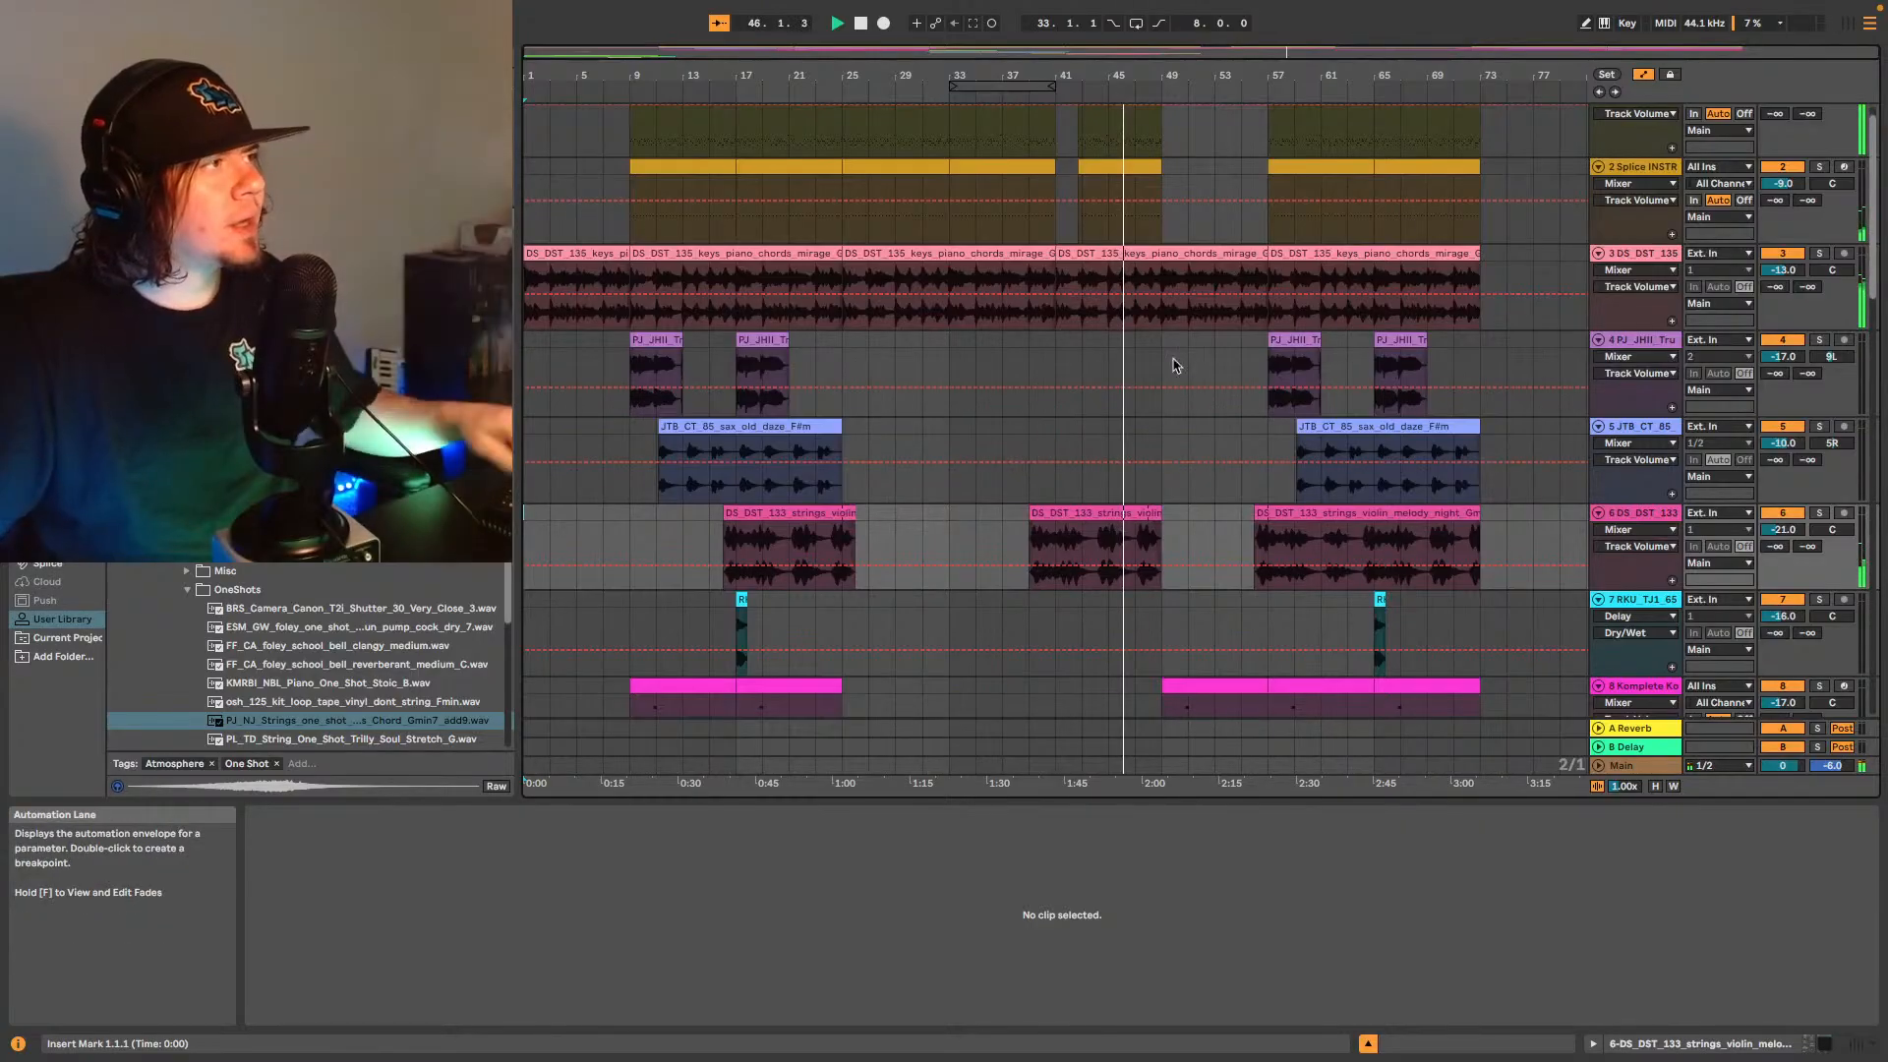
pyautogui.click(1271, 366)
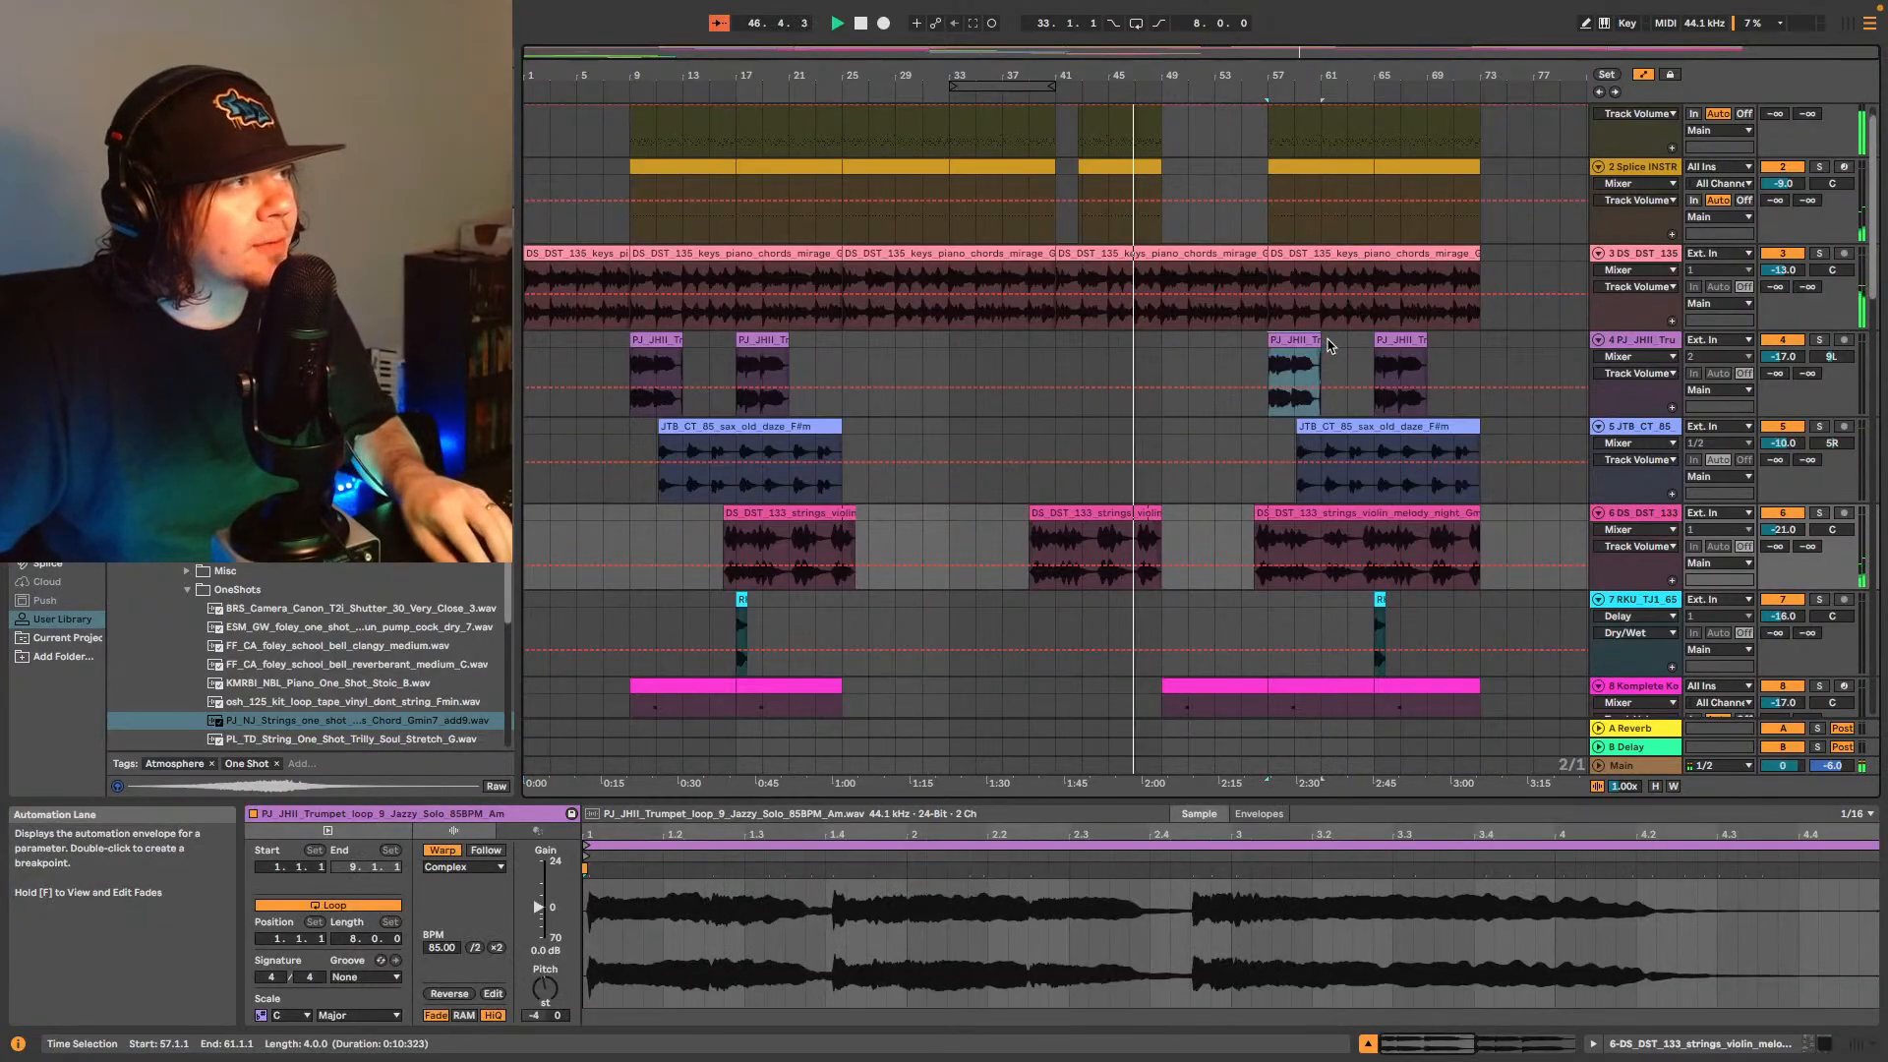
pyautogui.hotkey('ctrl', 'c')
pyautogui.click(1163, 364)
pyautogui.hotkey('ctrl', 'v')
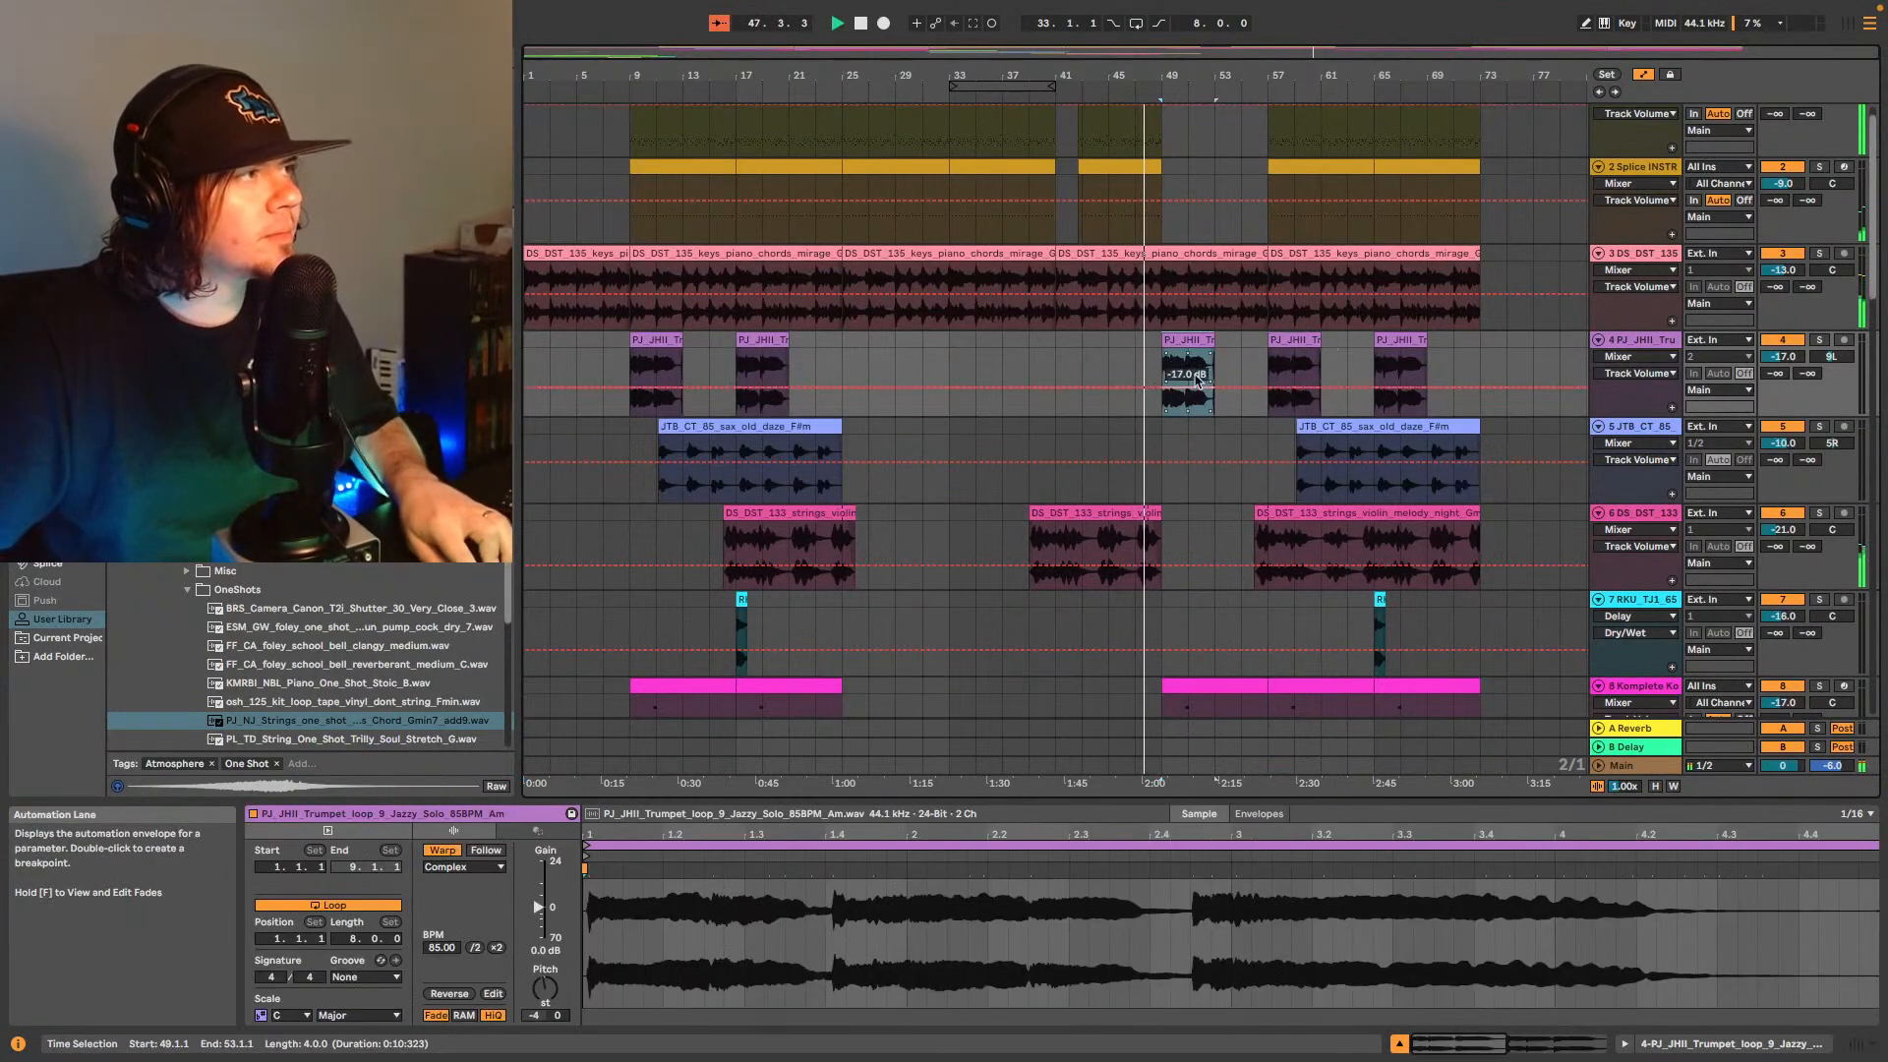
# - Move the second JTB_CT_85 sax clip to start at 51.1.3 and the second RKU_TJ1_65 flute clip to bar 57
pyautogui.moveTo(1349, 430); pyautogui.dragTo(1241, 437)
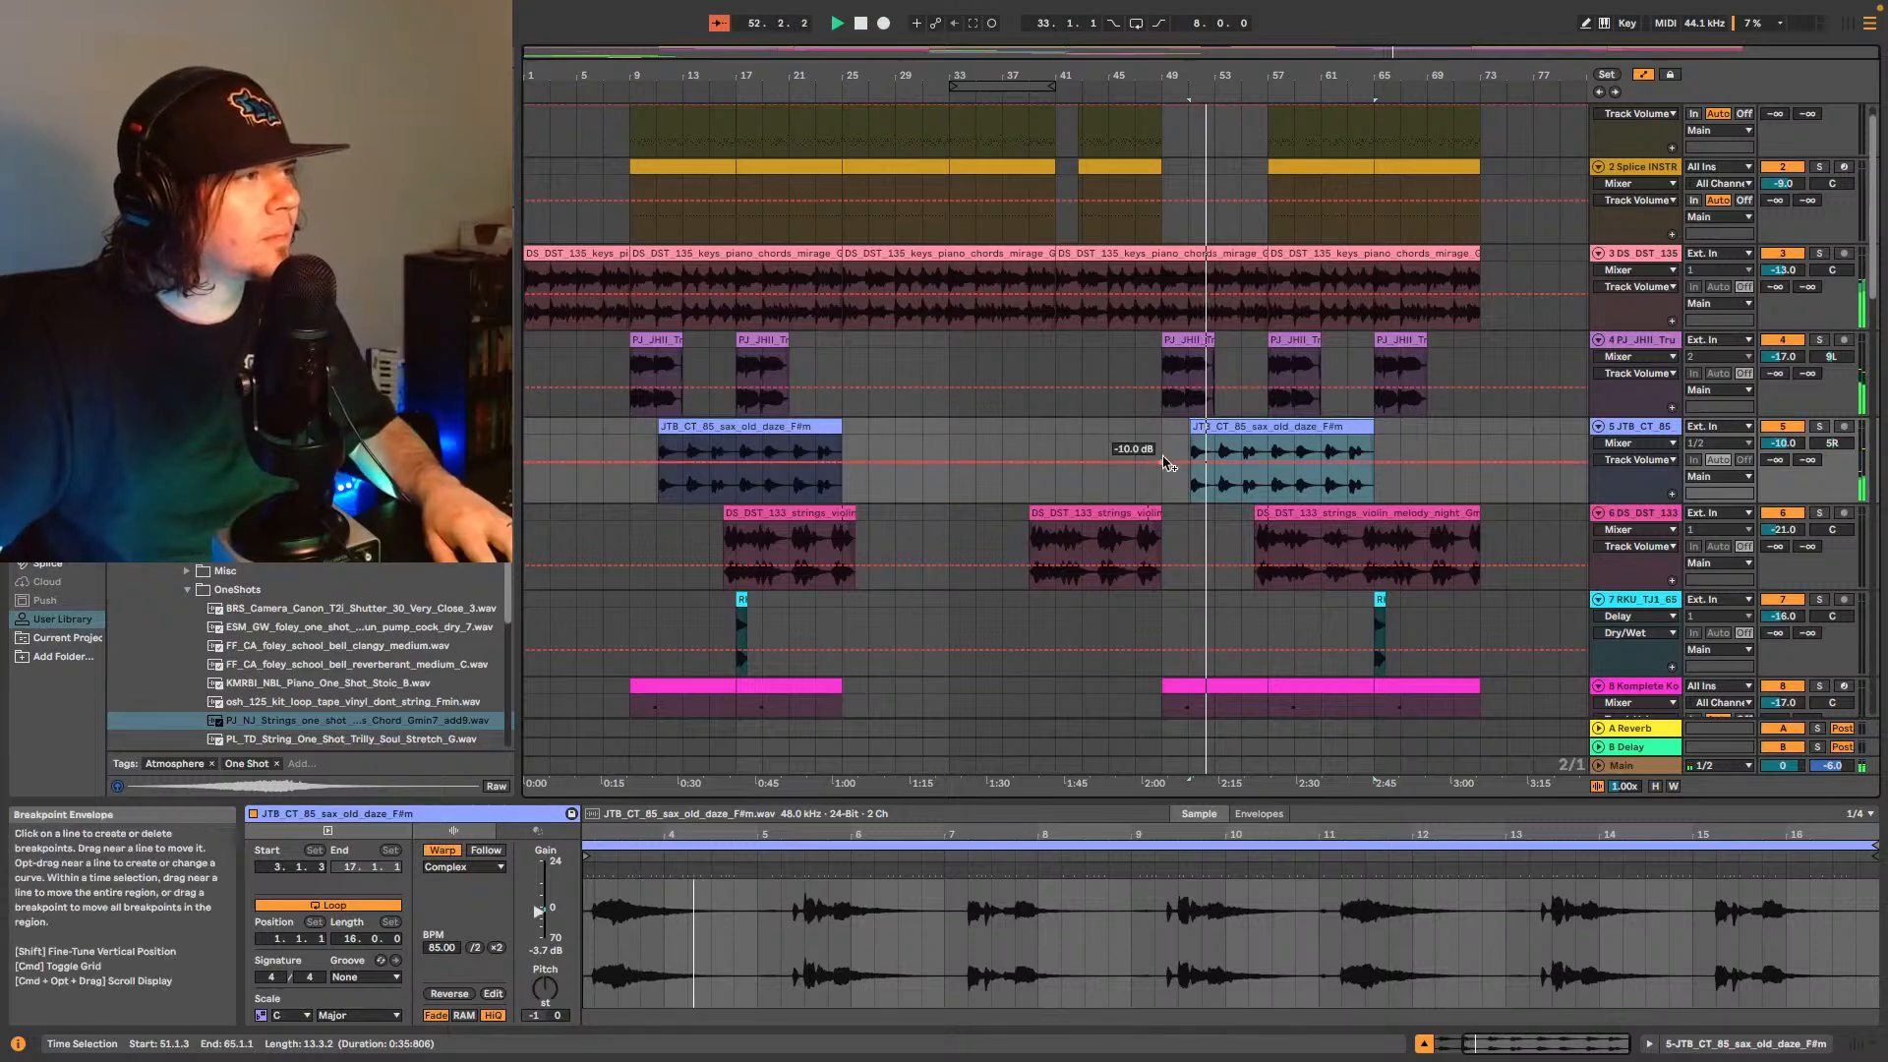
pyautogui.scroll(-1, 1247, 504)
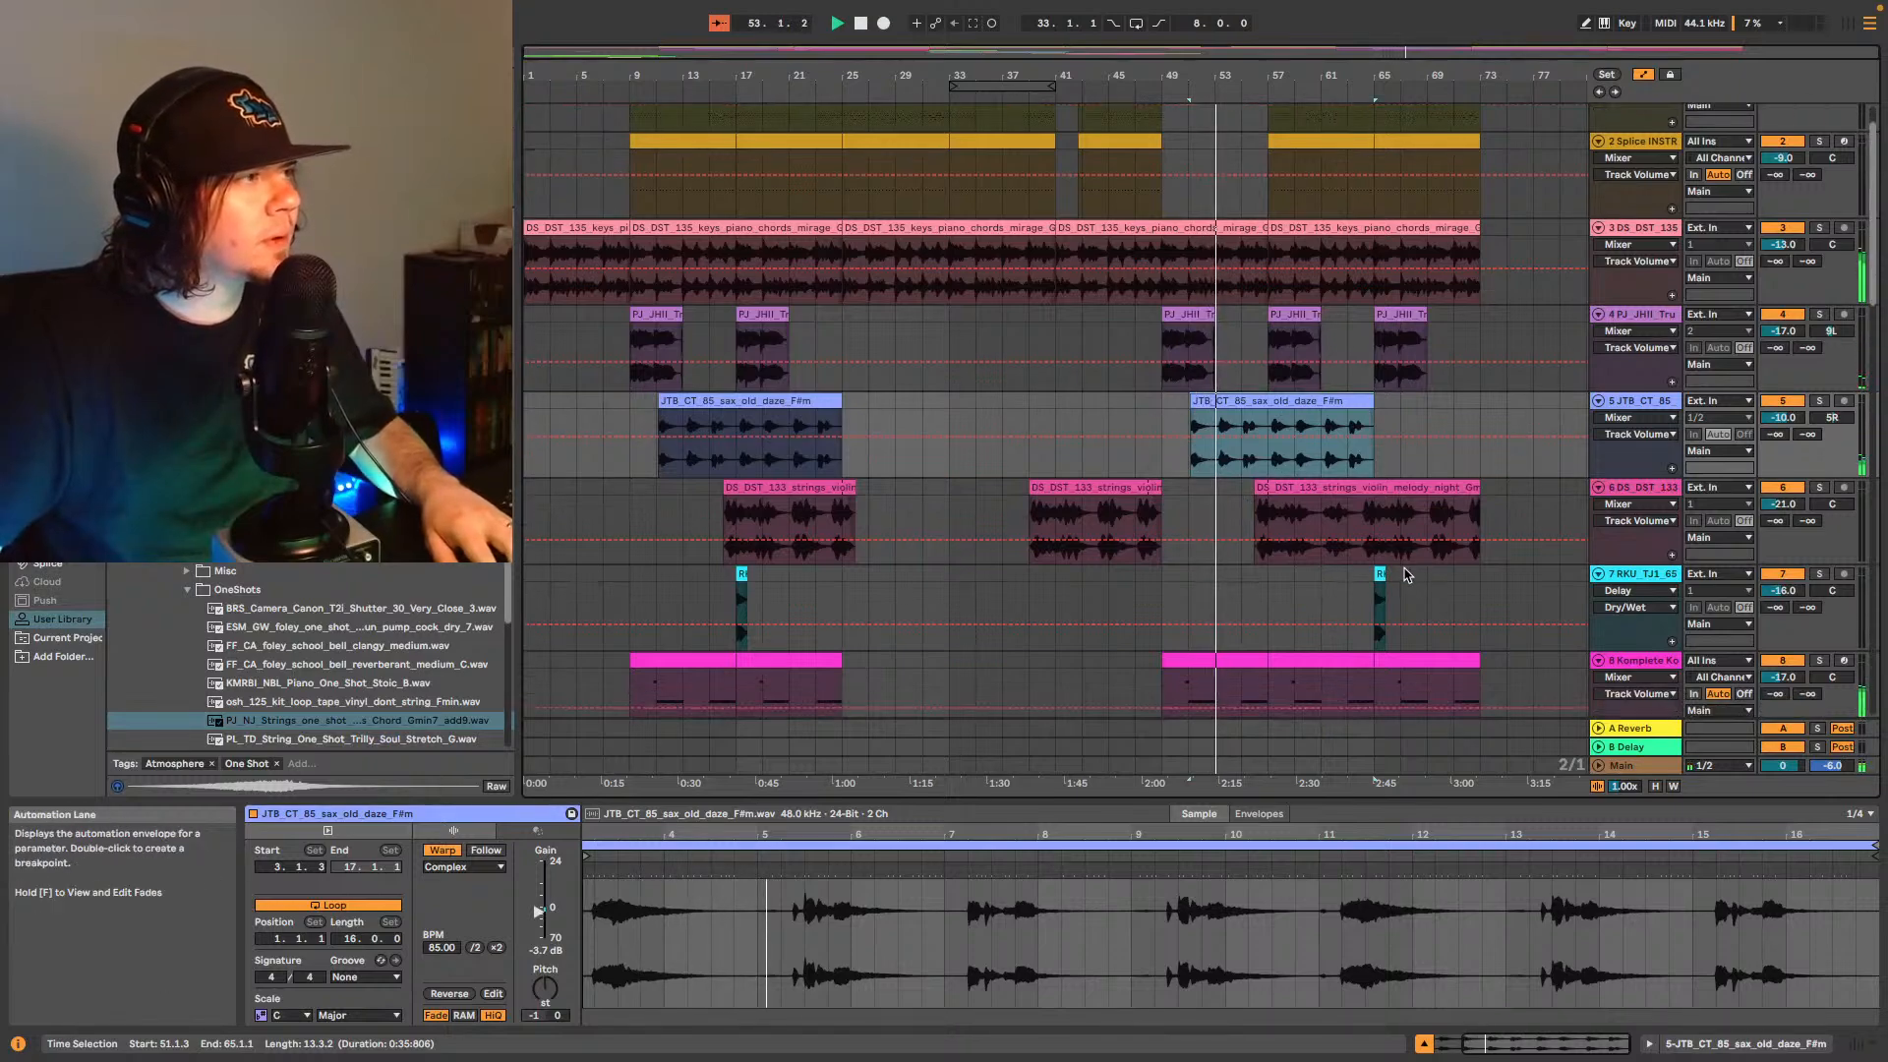
pyautogui.click(1380, 573)
pyautogui.moveTo(1380, 572); pyautogui.dragTo(1278, 574)
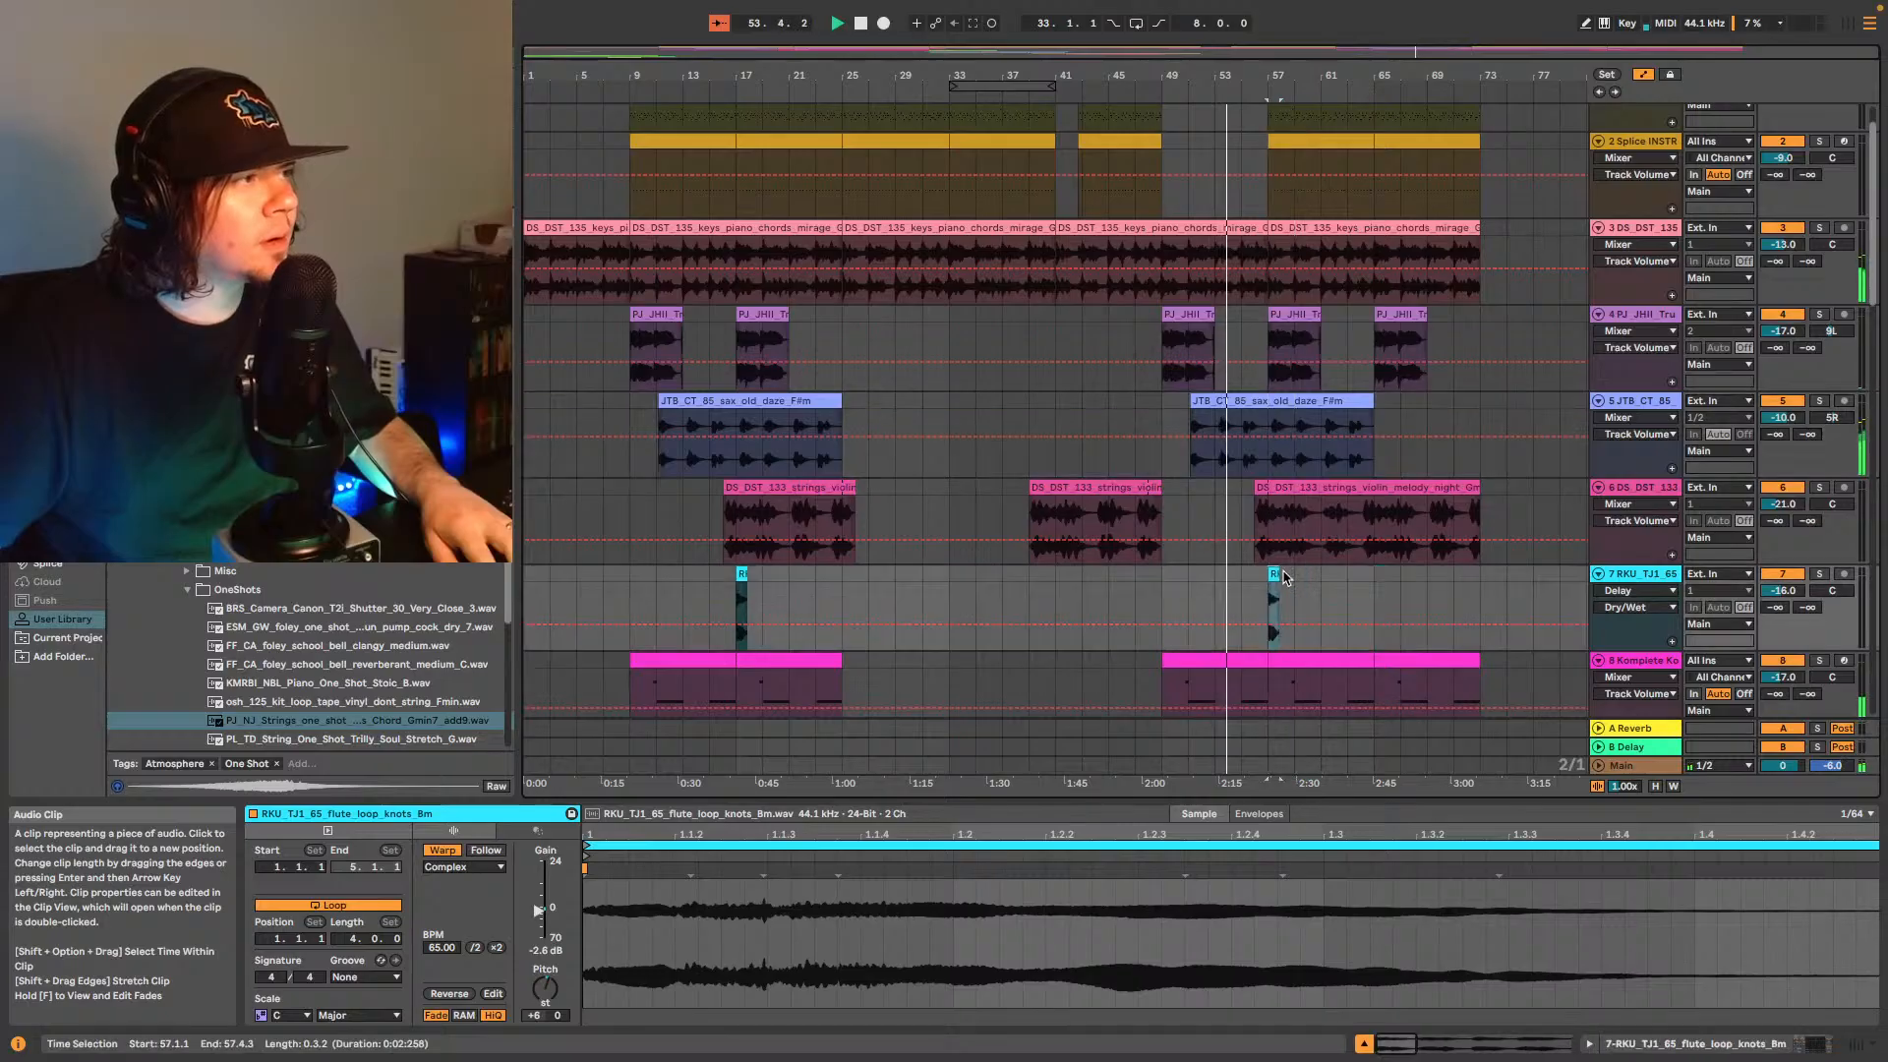
# - Move the second TapDaddy Vibraphone clip to start at bar 56, and play back that section
pyautogui.scroll(-1, 1308, 593)
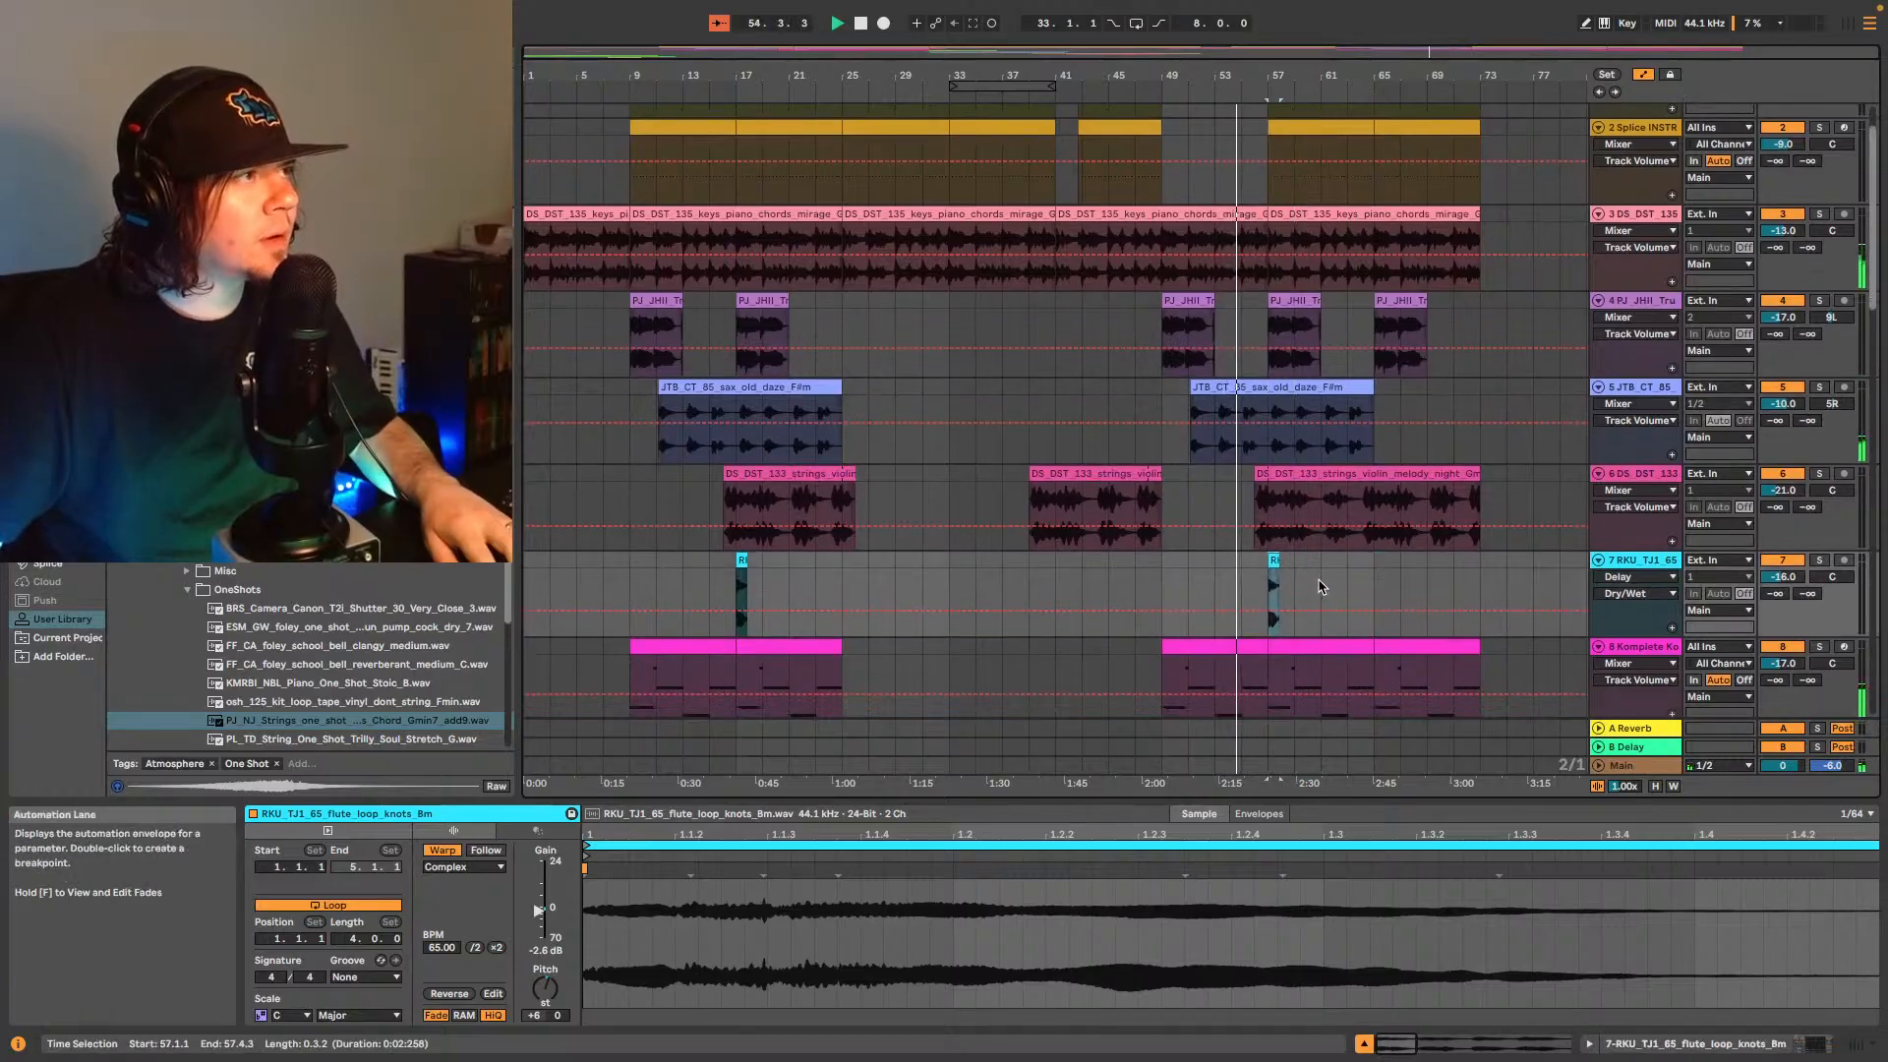
pyautogui.scroll(-5, 1318, 575)
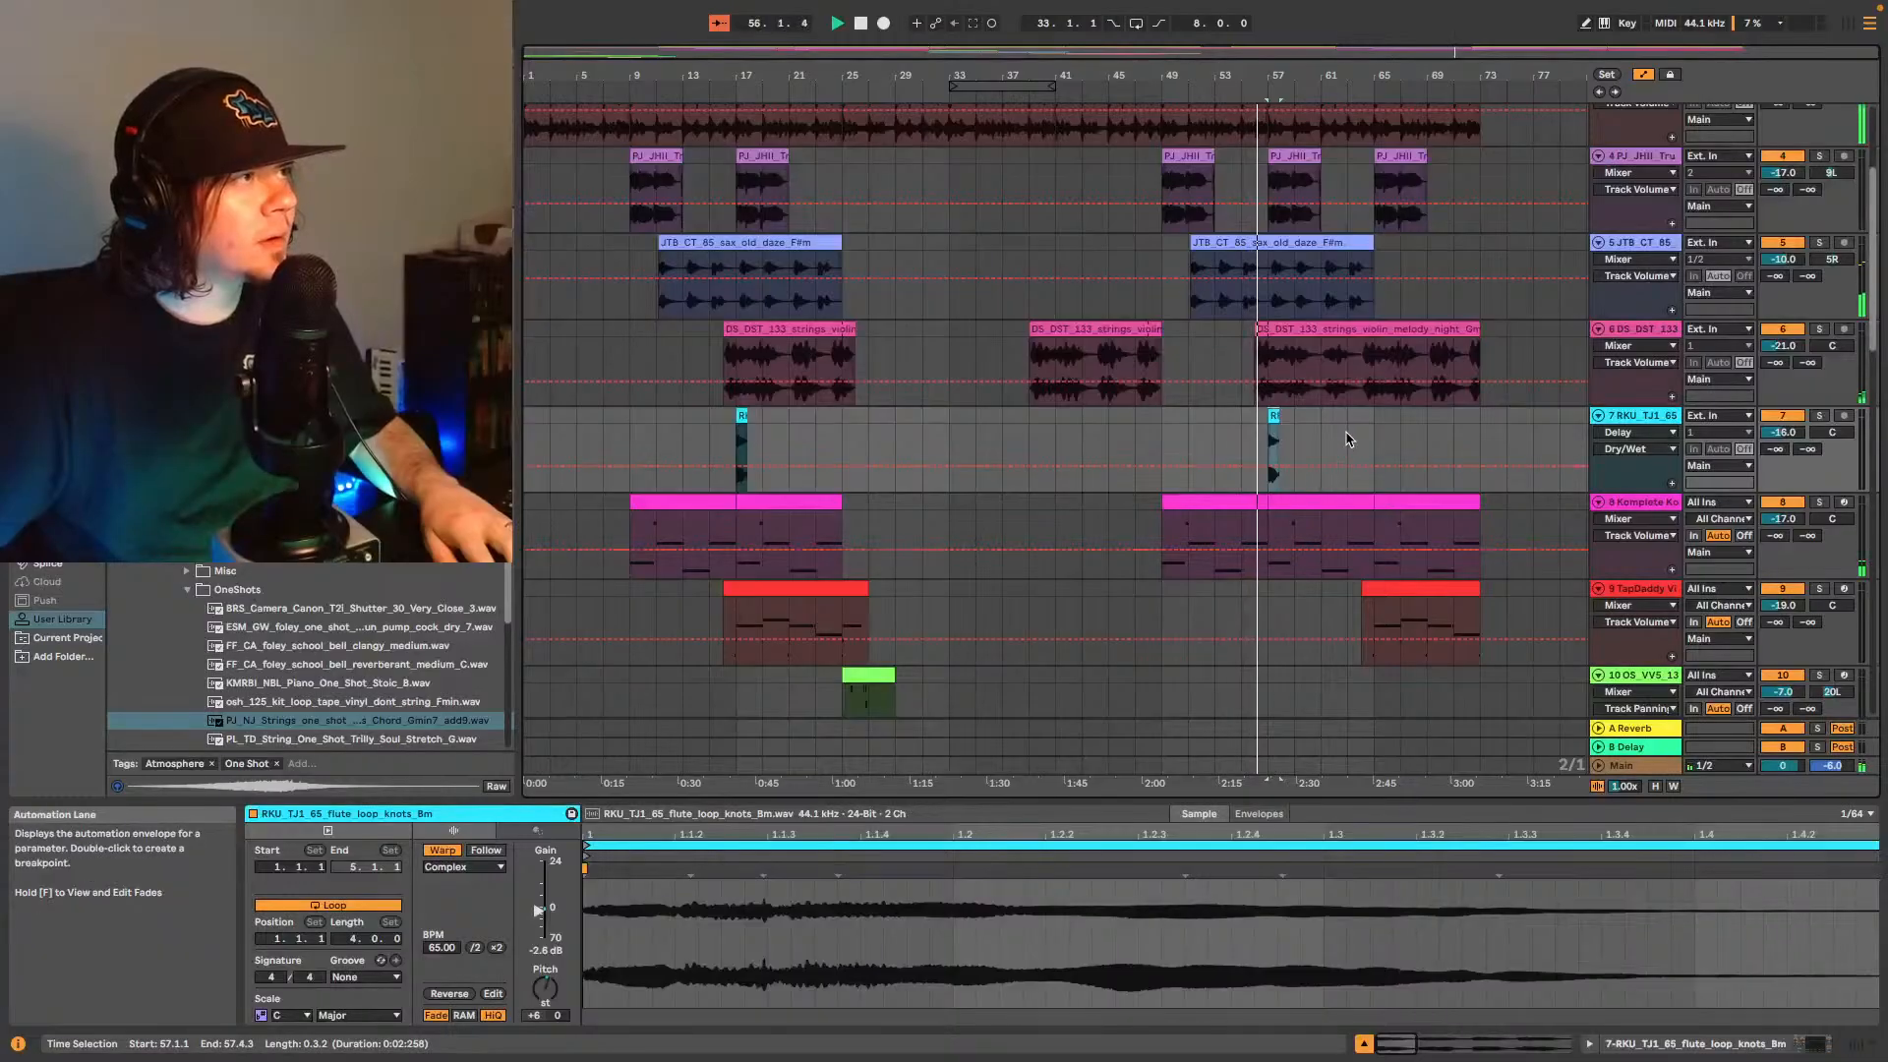
pyautogui.scroll(-1, 1318, 454)
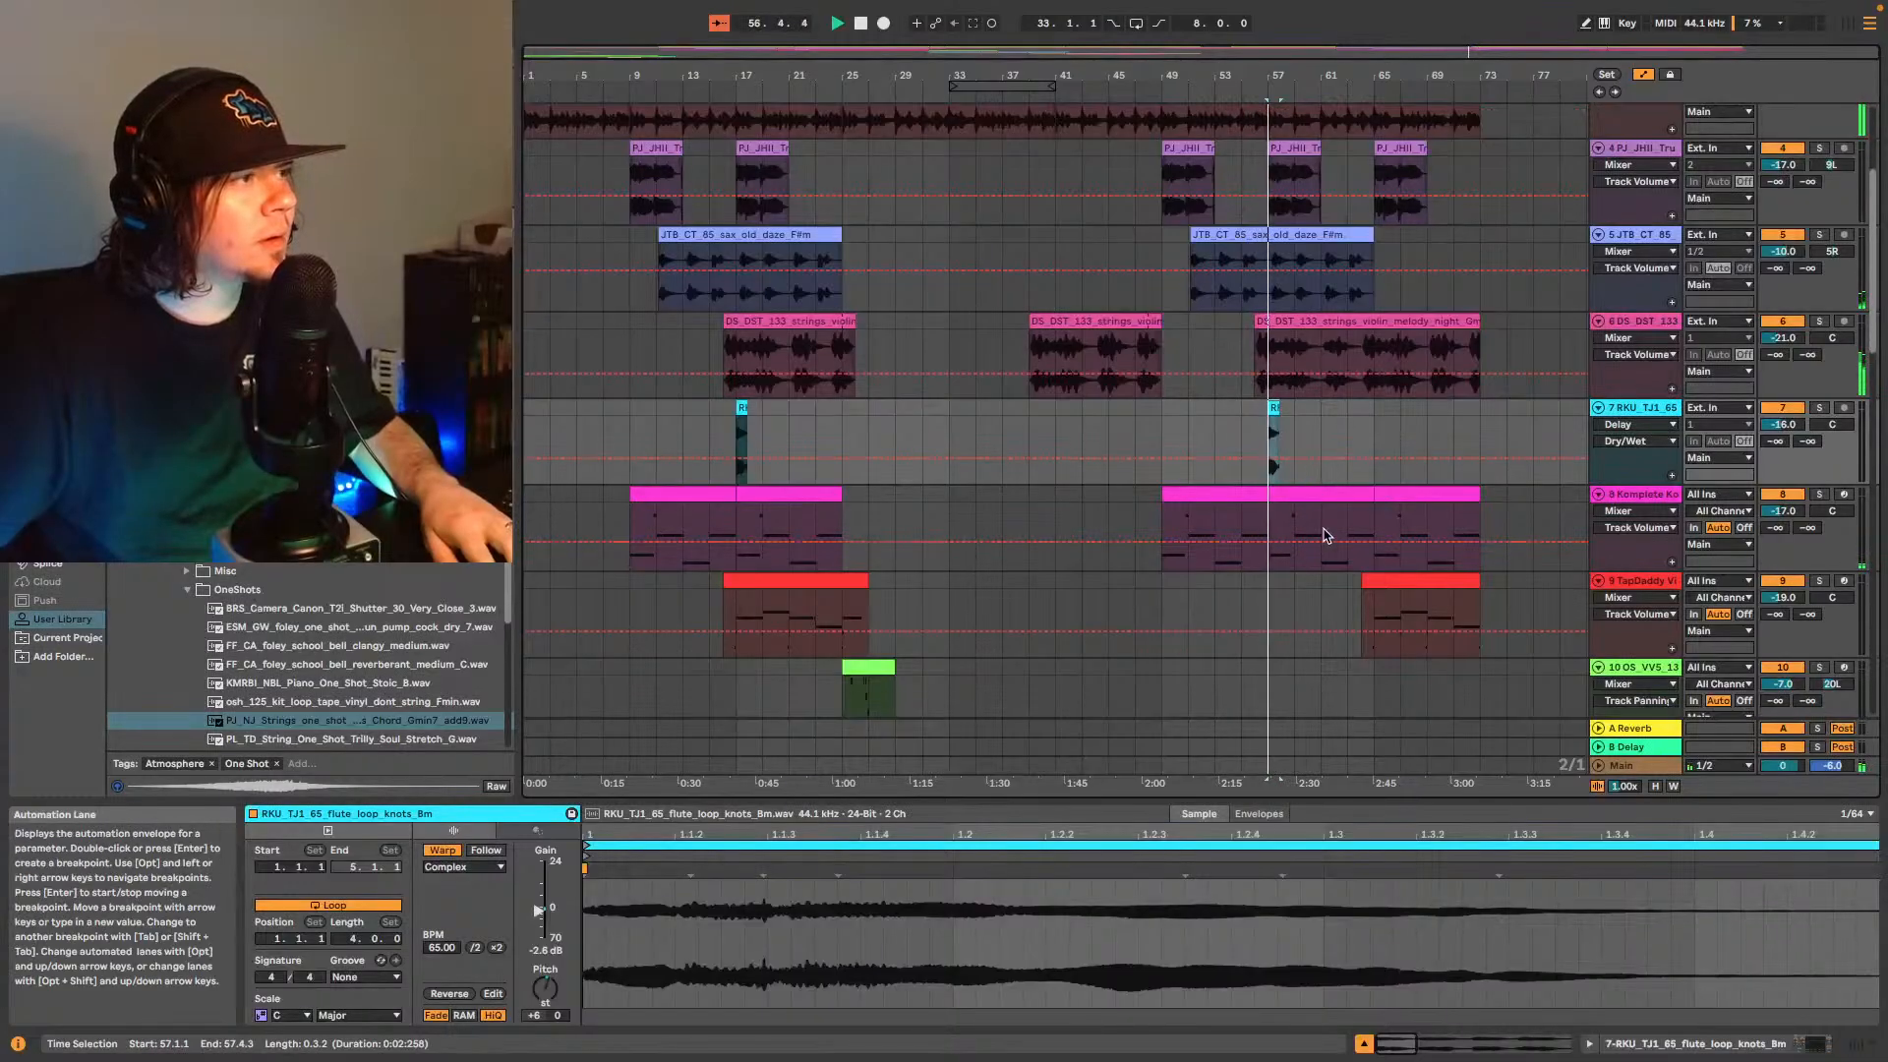
pyautogui.scroll(-3, 1347, 512)
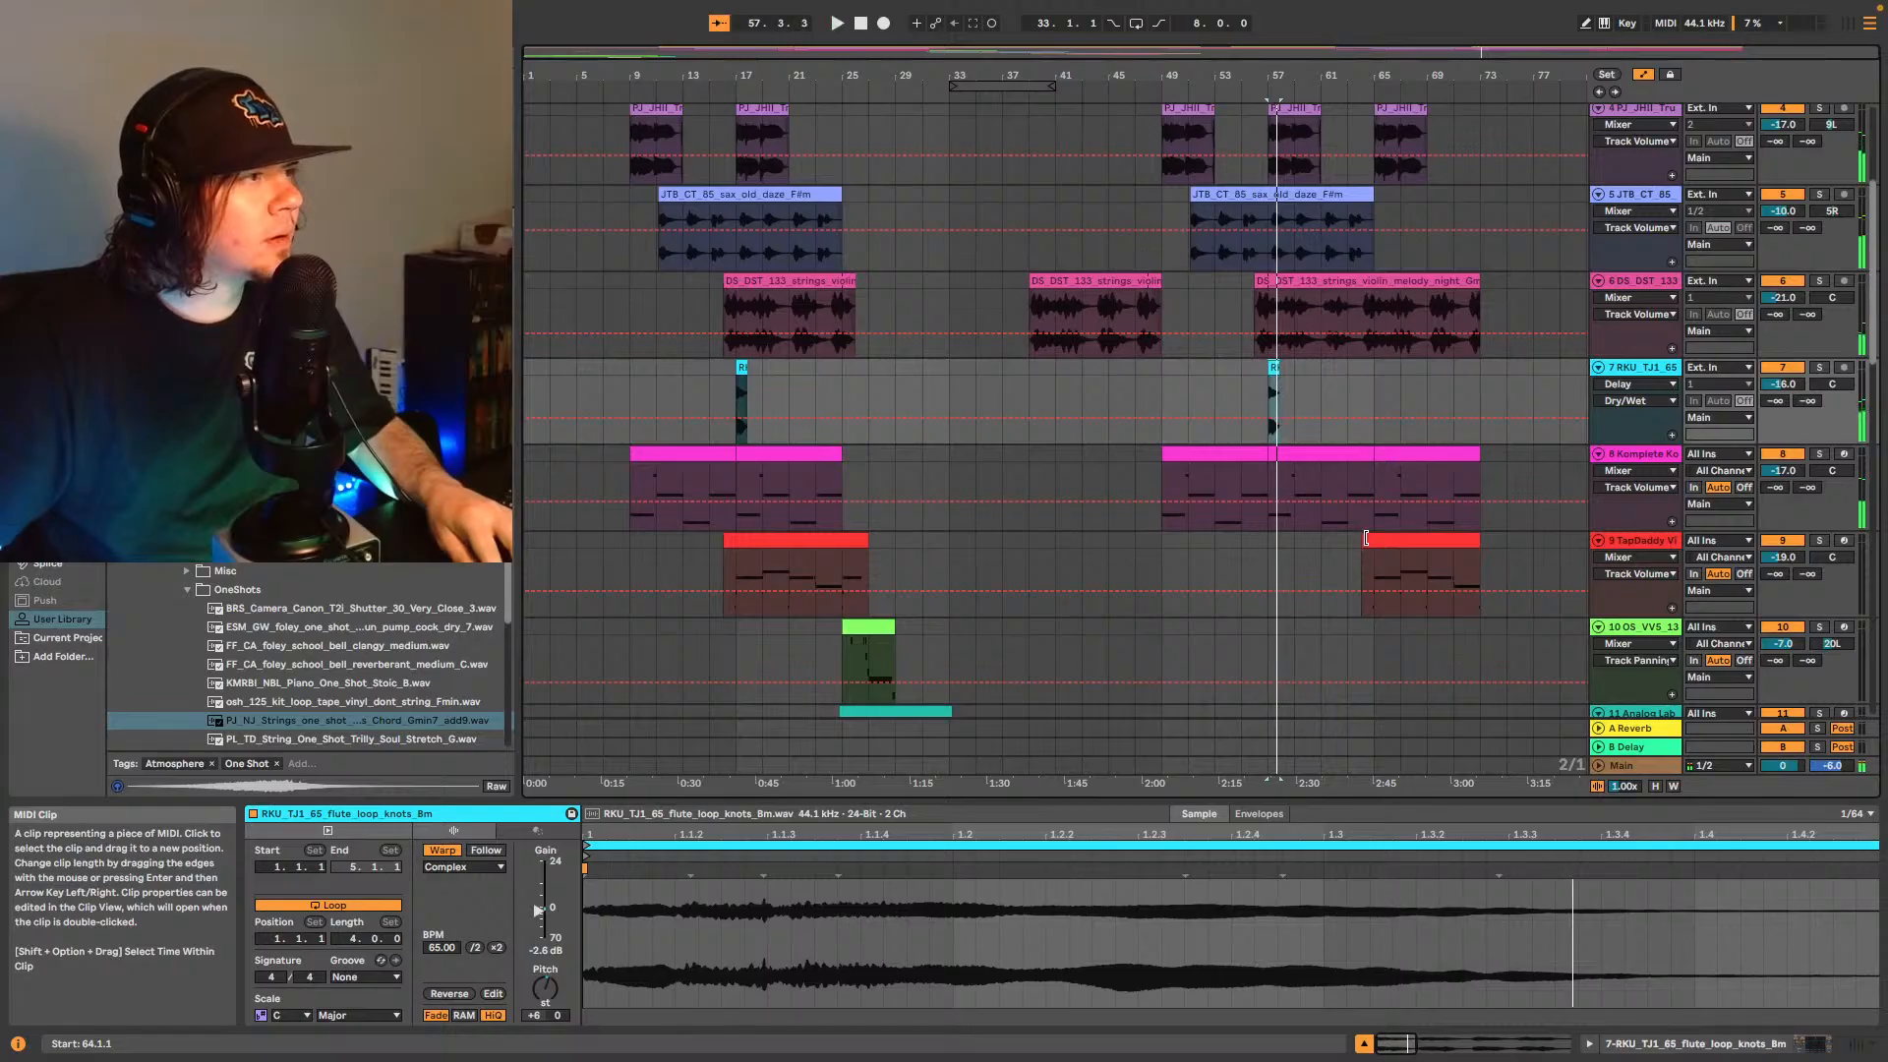
pyautogui.moveTo(1398, 537); pyautogui.dragTo(1291, 565)
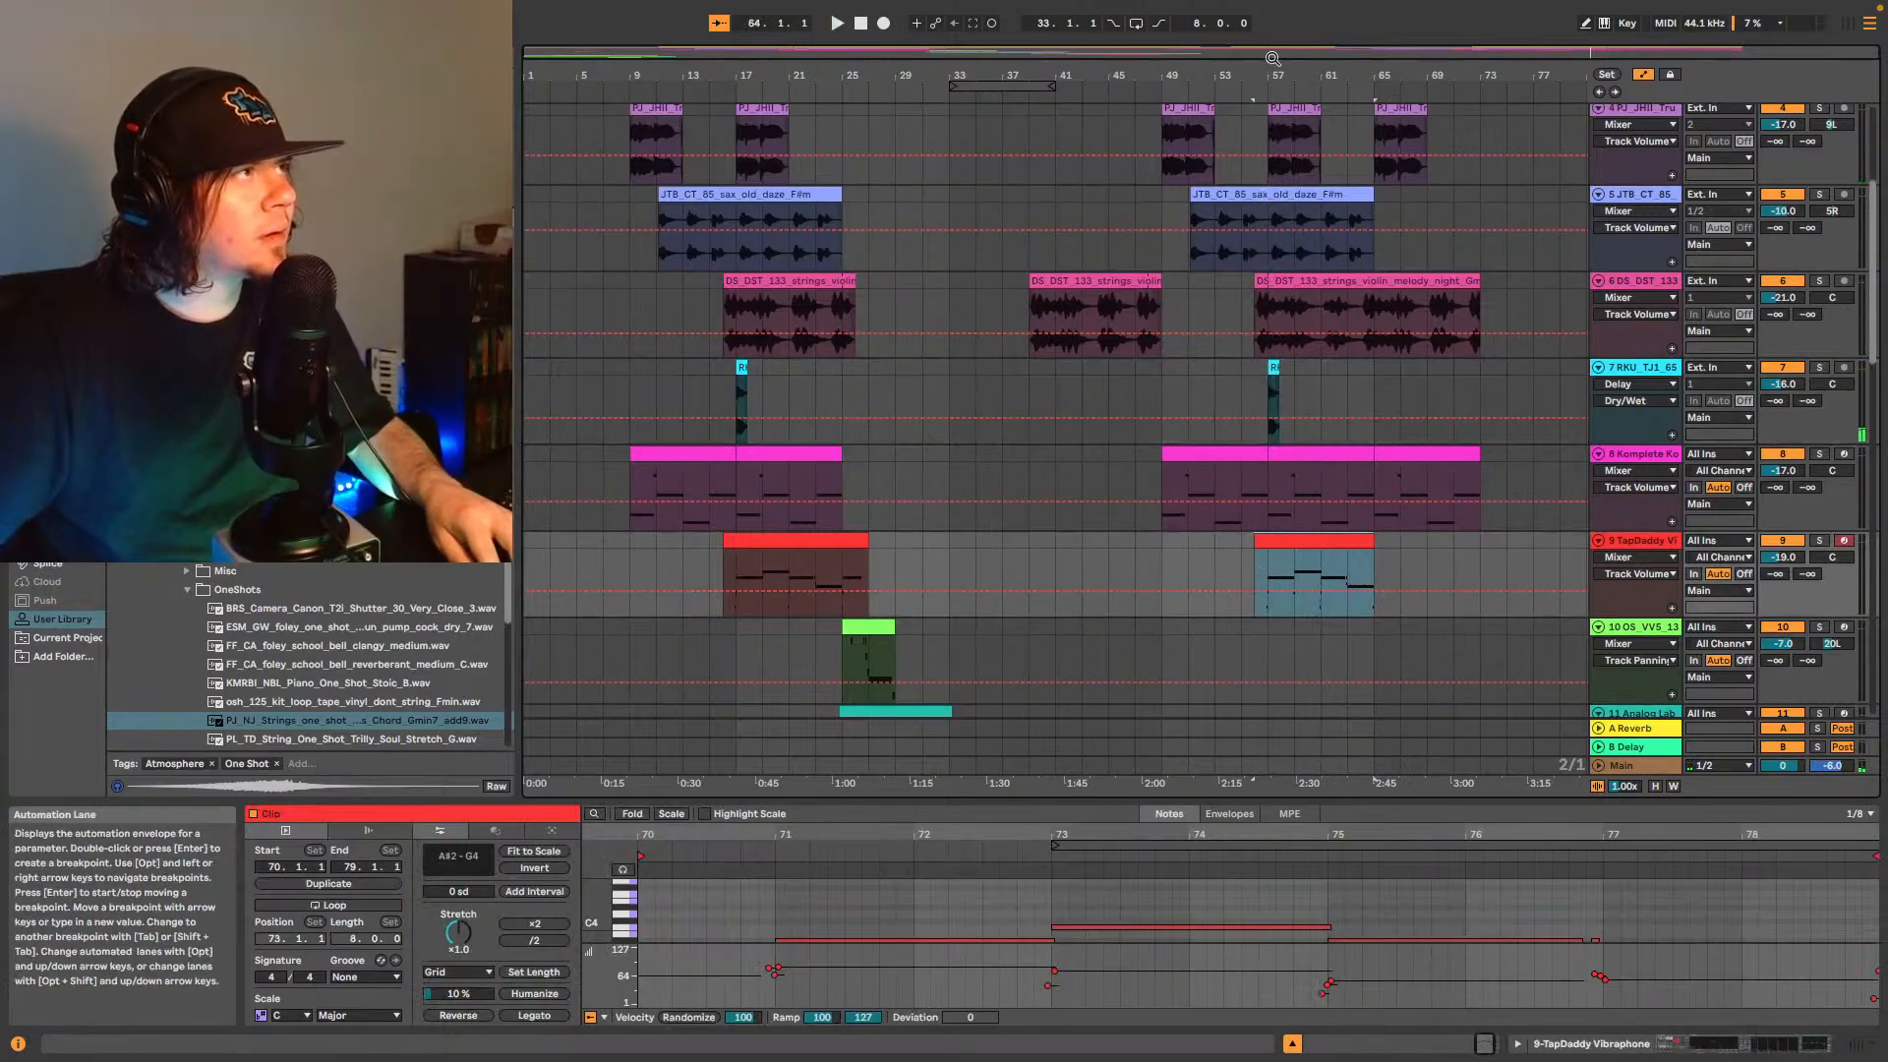
pyautogui.press('space')
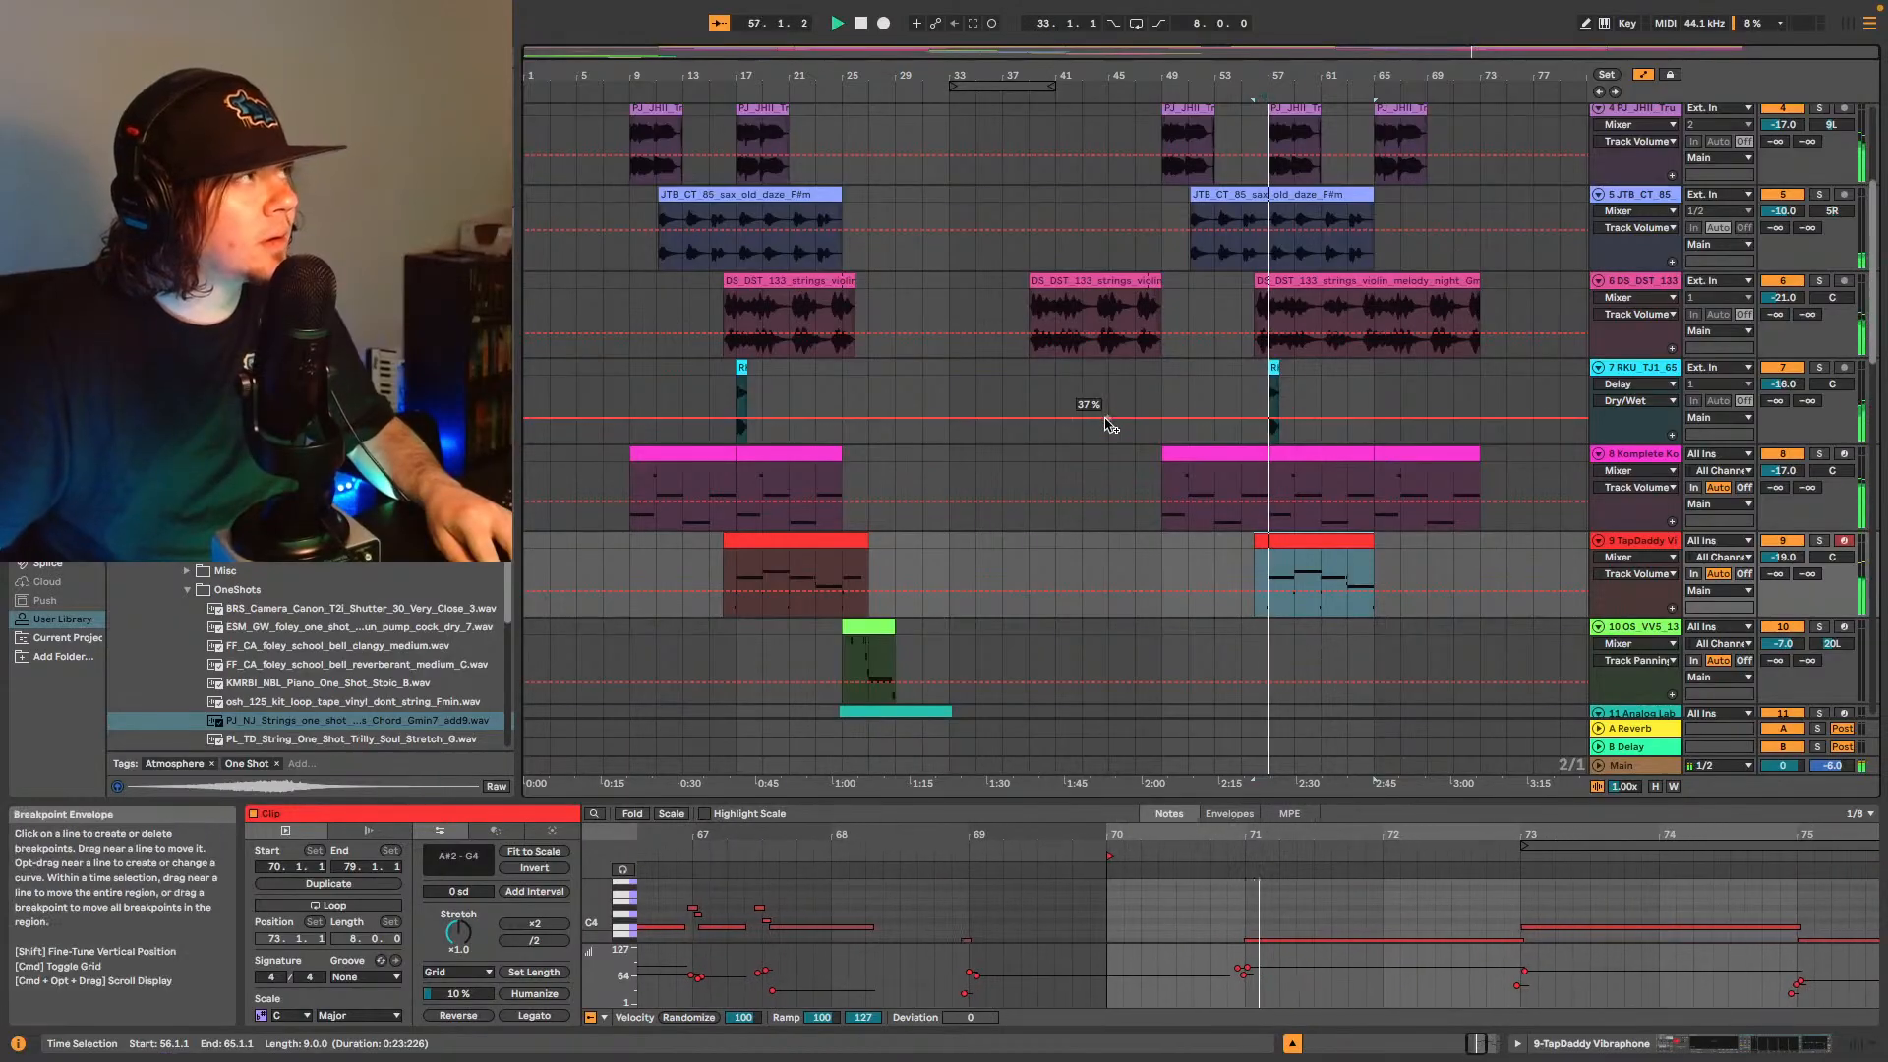
# - Copy bars 7 to 11 of track 21, the Cymatics F Maj drum fill
pyautogui.scroll(-2, 1117, 472)
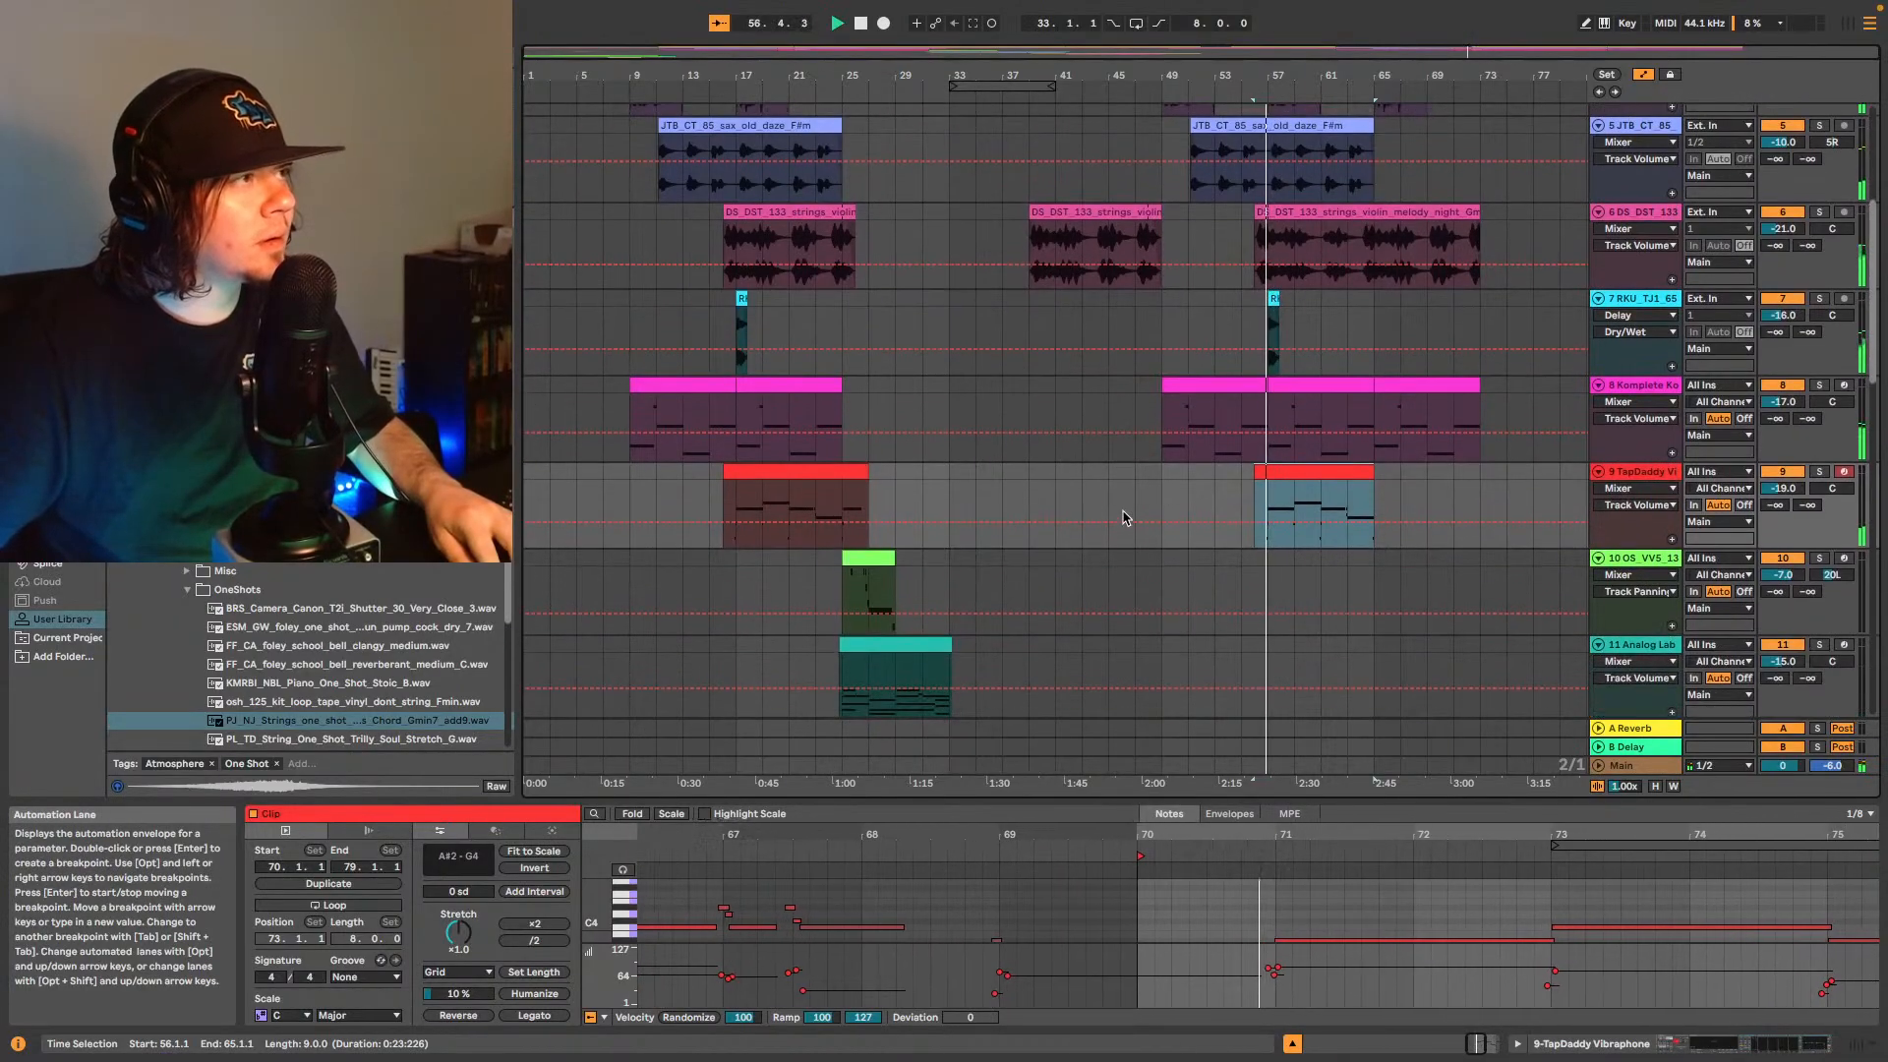
pyautogui.scroll(-4, 1125, 519)
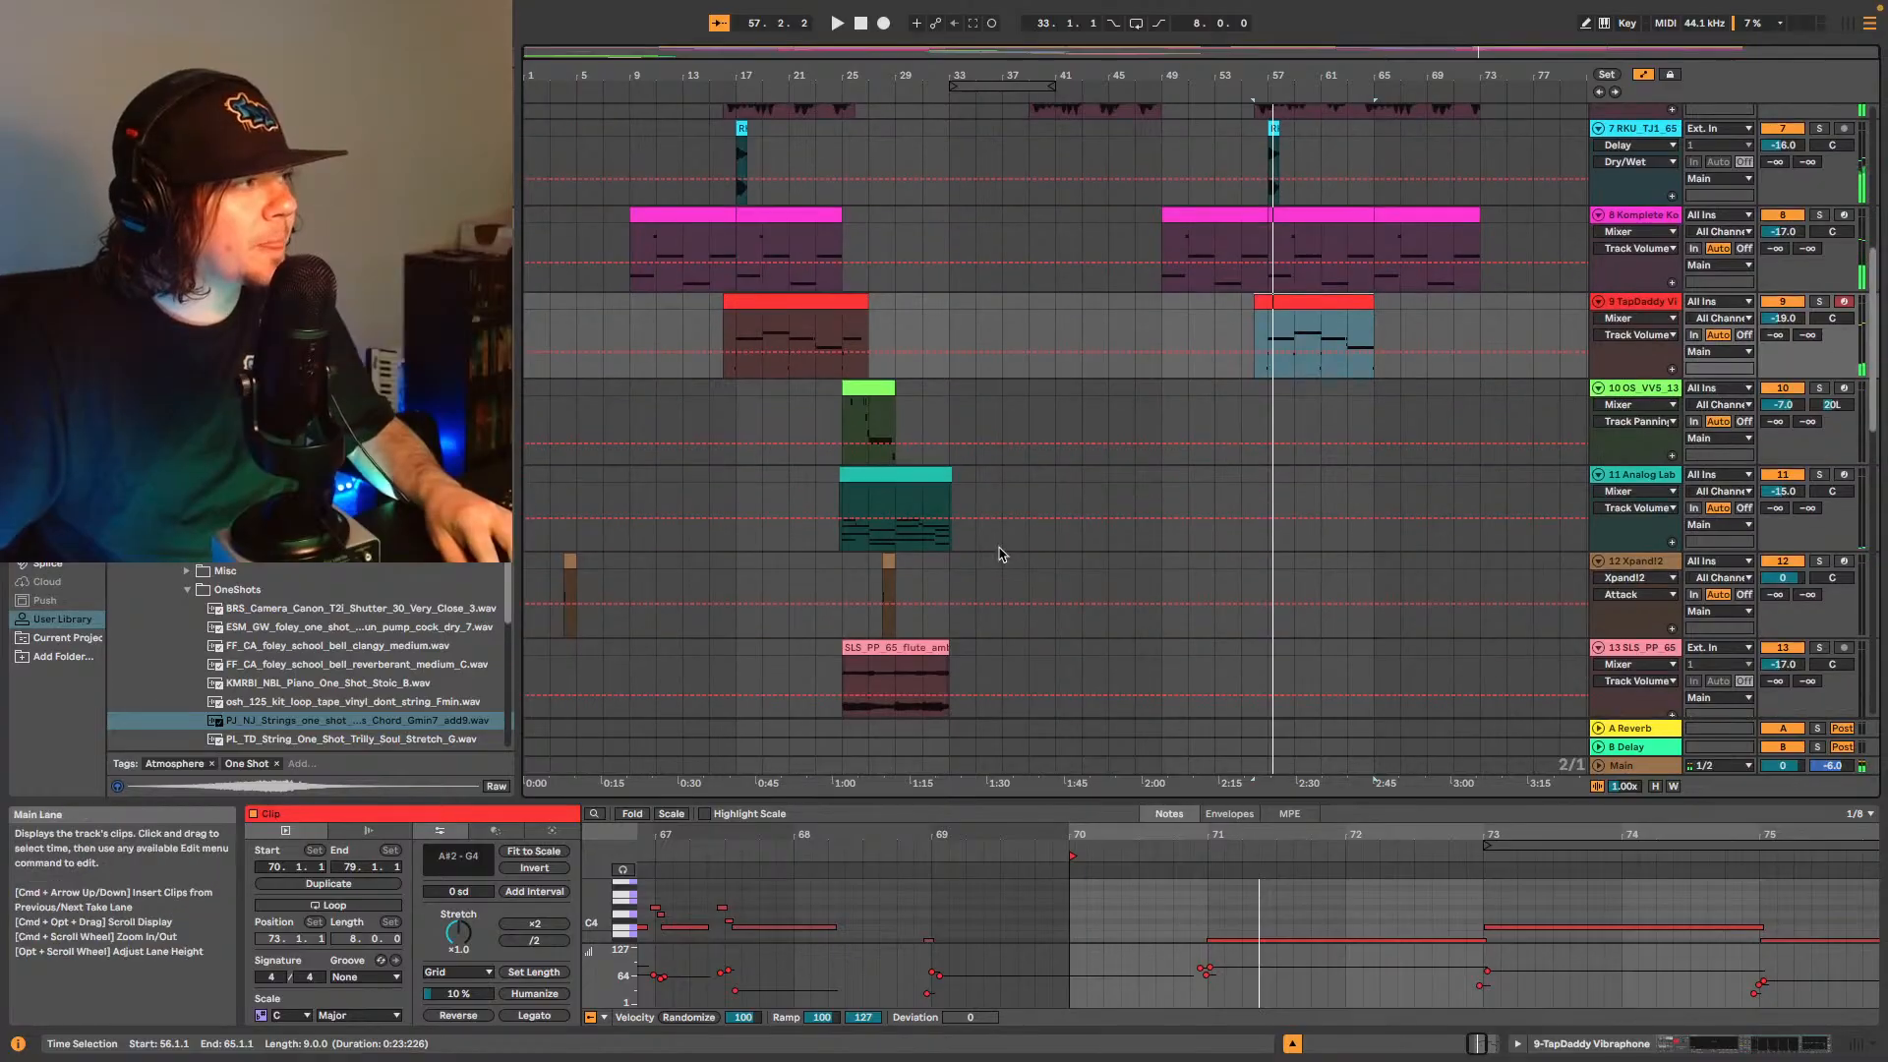
pyautogui.scroll(-8, 1000, 556)
pyautogui.scroll(-4, 978, 557)
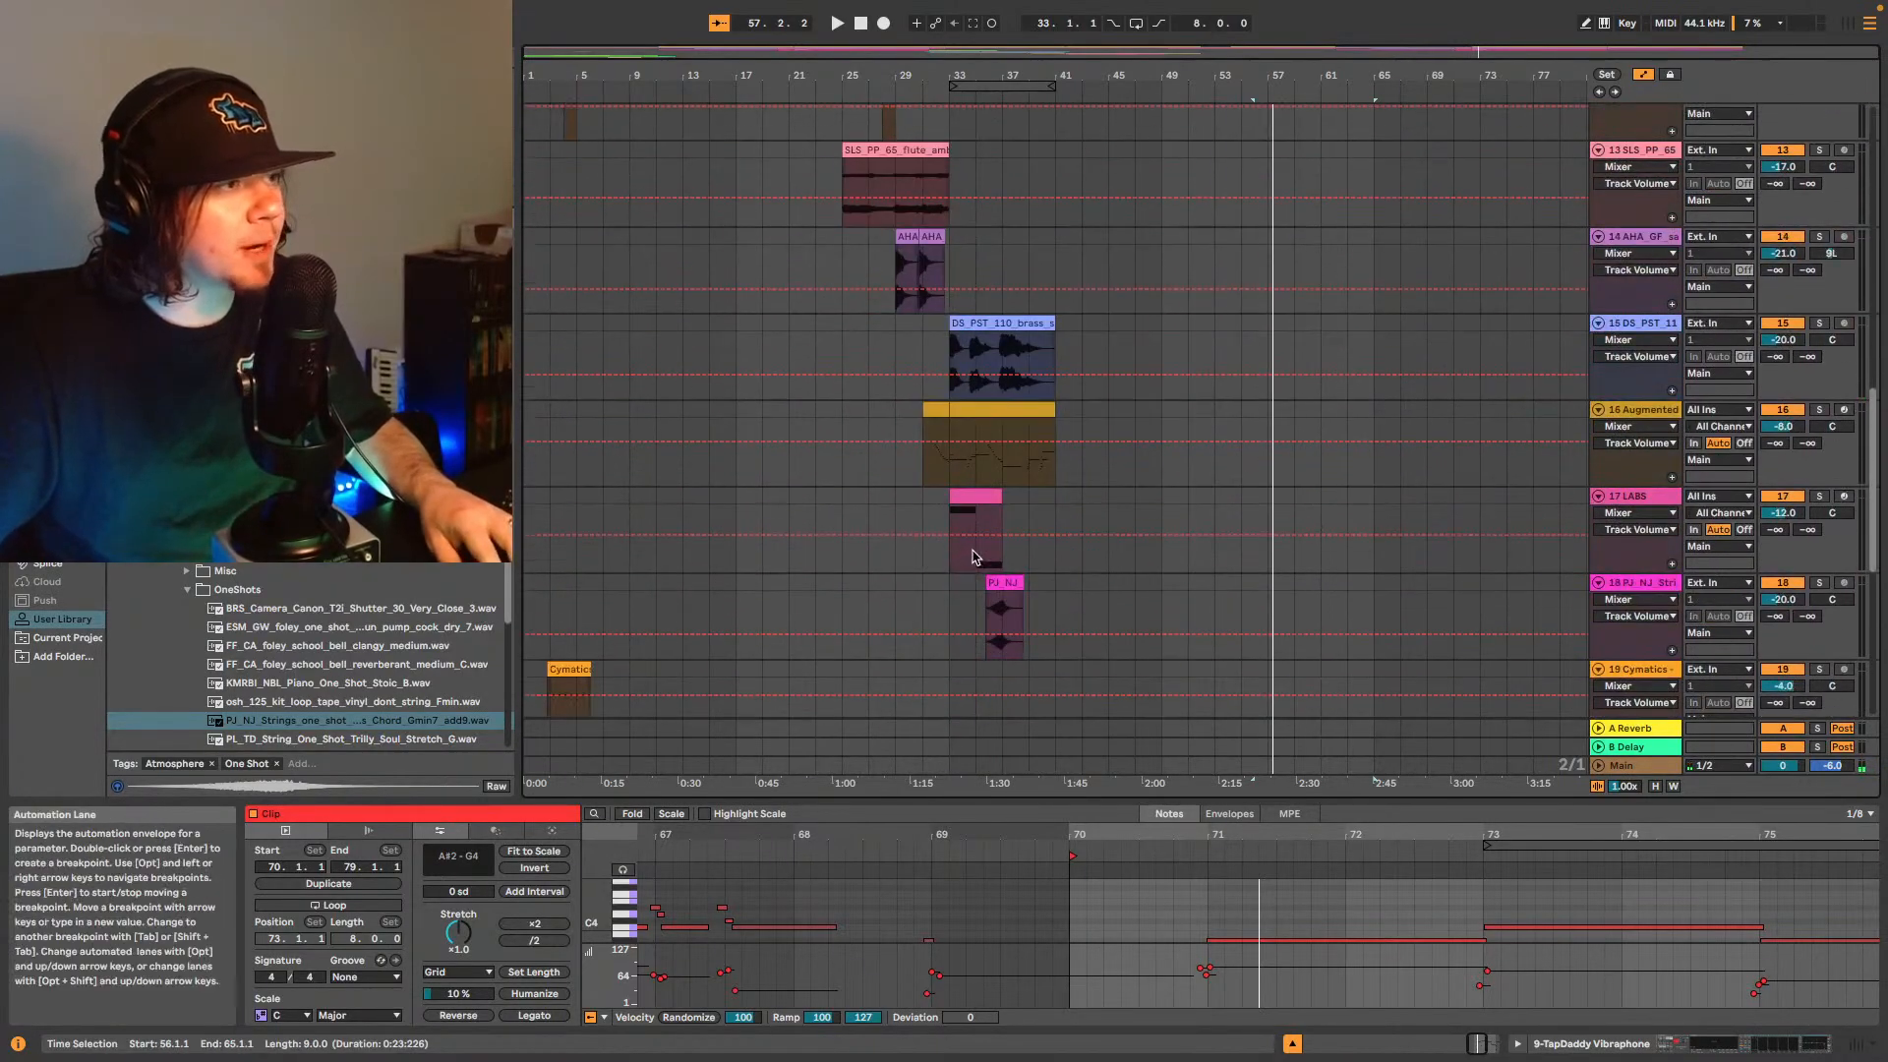
pyautogui.scroll(-5, 973, 557)
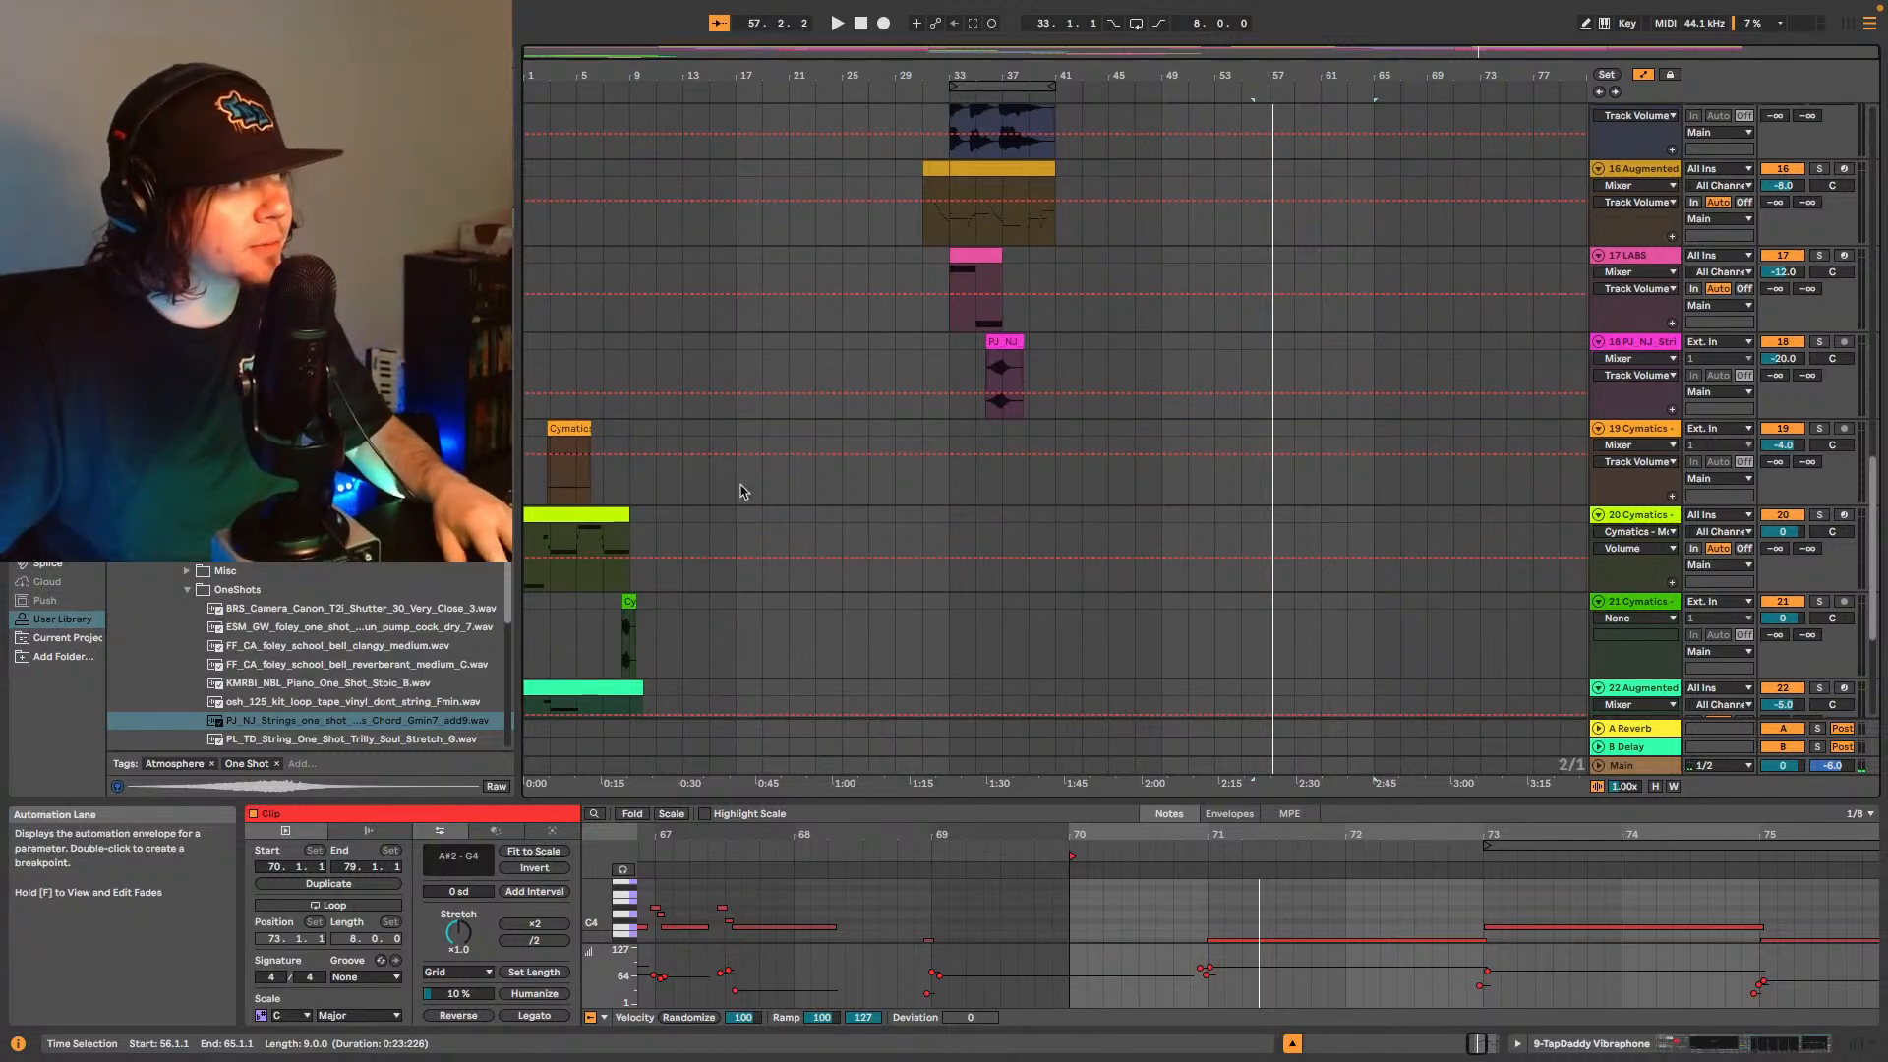
pyautogui.scroll(-3, 741, 491)
pyautogui.moveTo(602, 484); pyautogui.dragTo(656, 484)
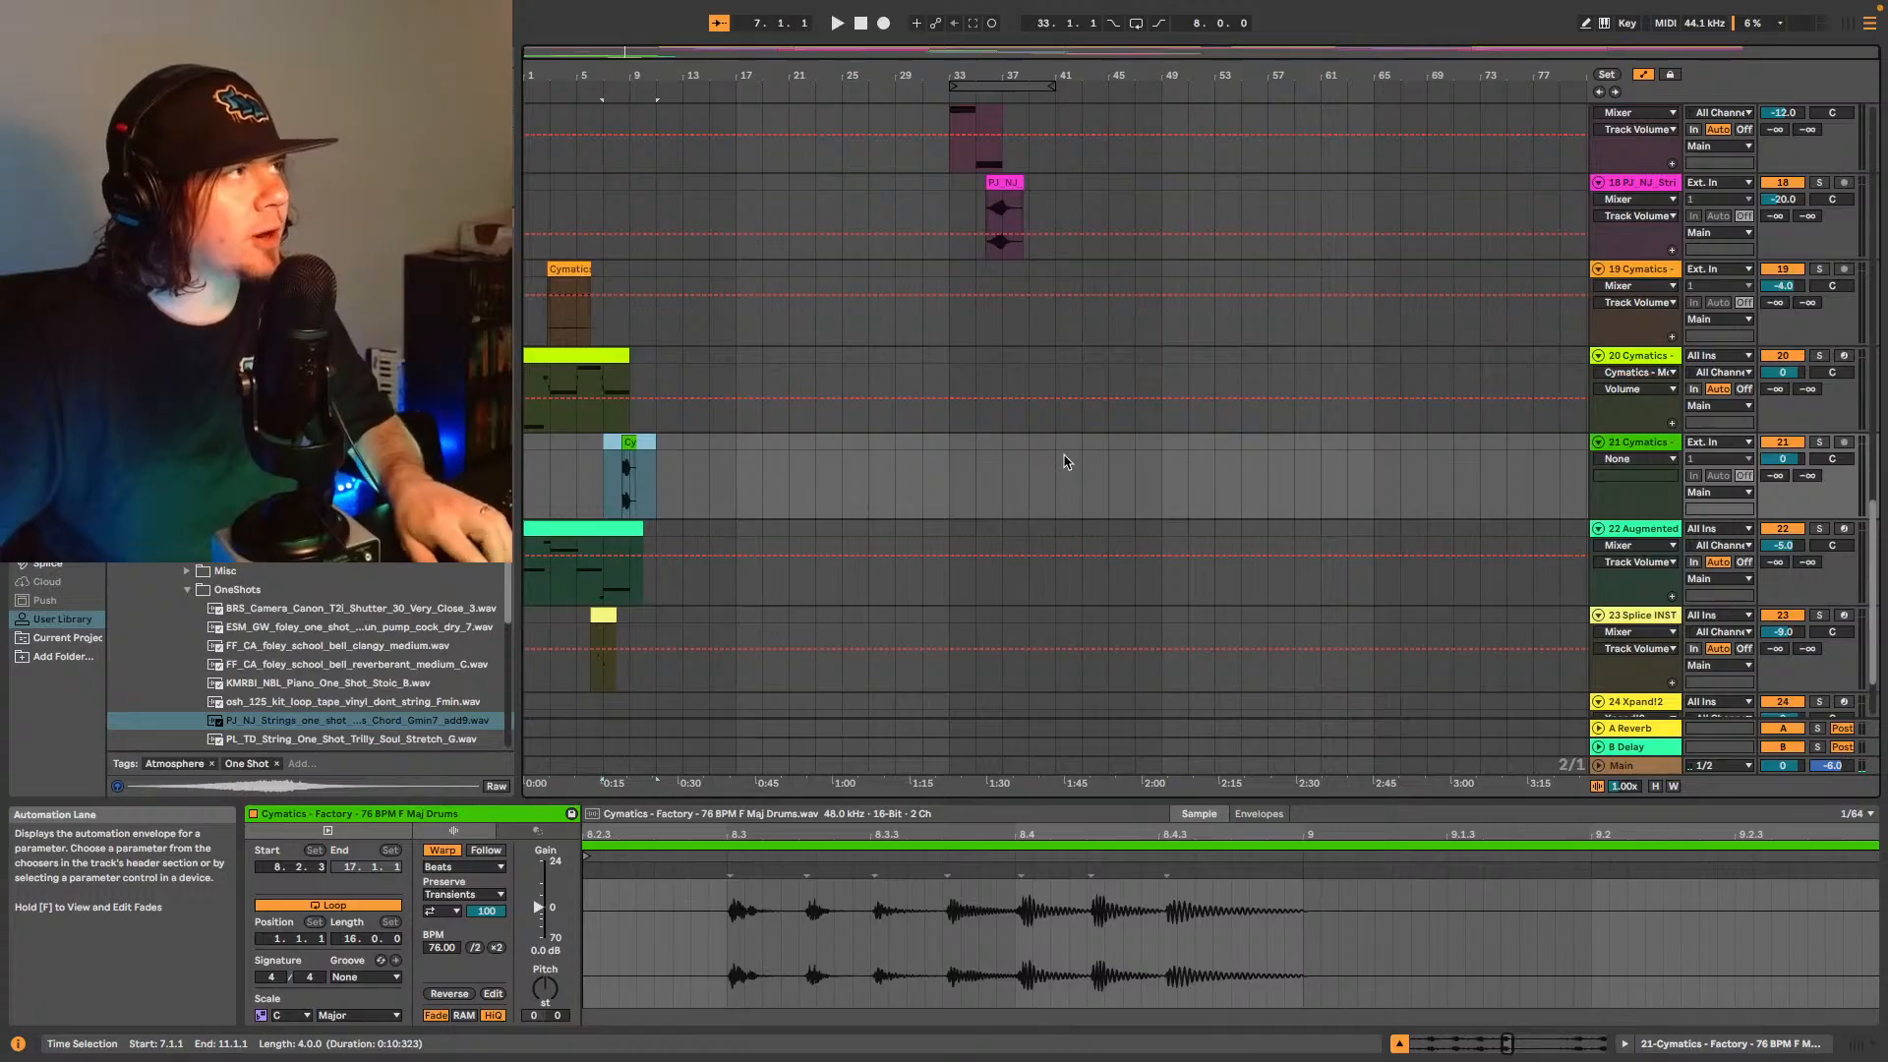
# - Look through the tracks of the arrangement to see which layers fill the section from bar 49 onward
pyautogui.scroll(15, 1067, 462)
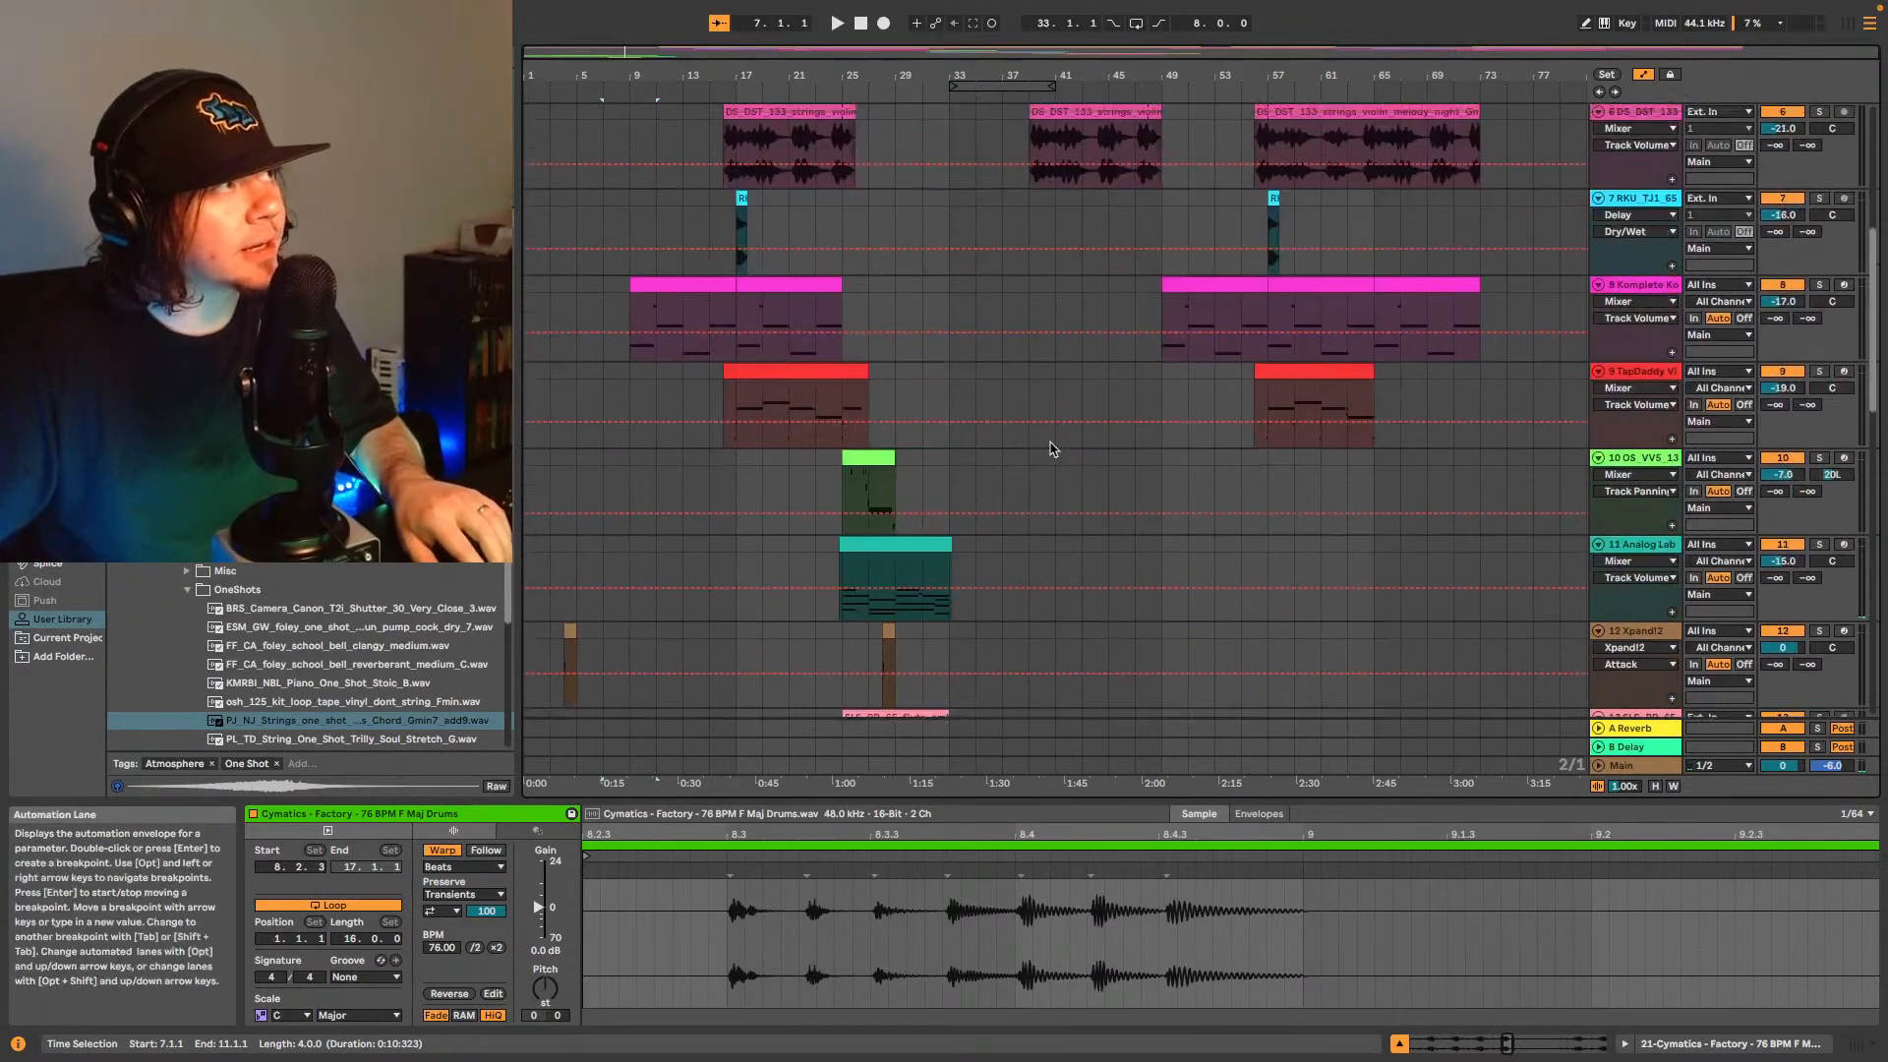
pyautogui.scroll(6, 1193, 477)
pyautogui.scroll(-5, 1237, 514)
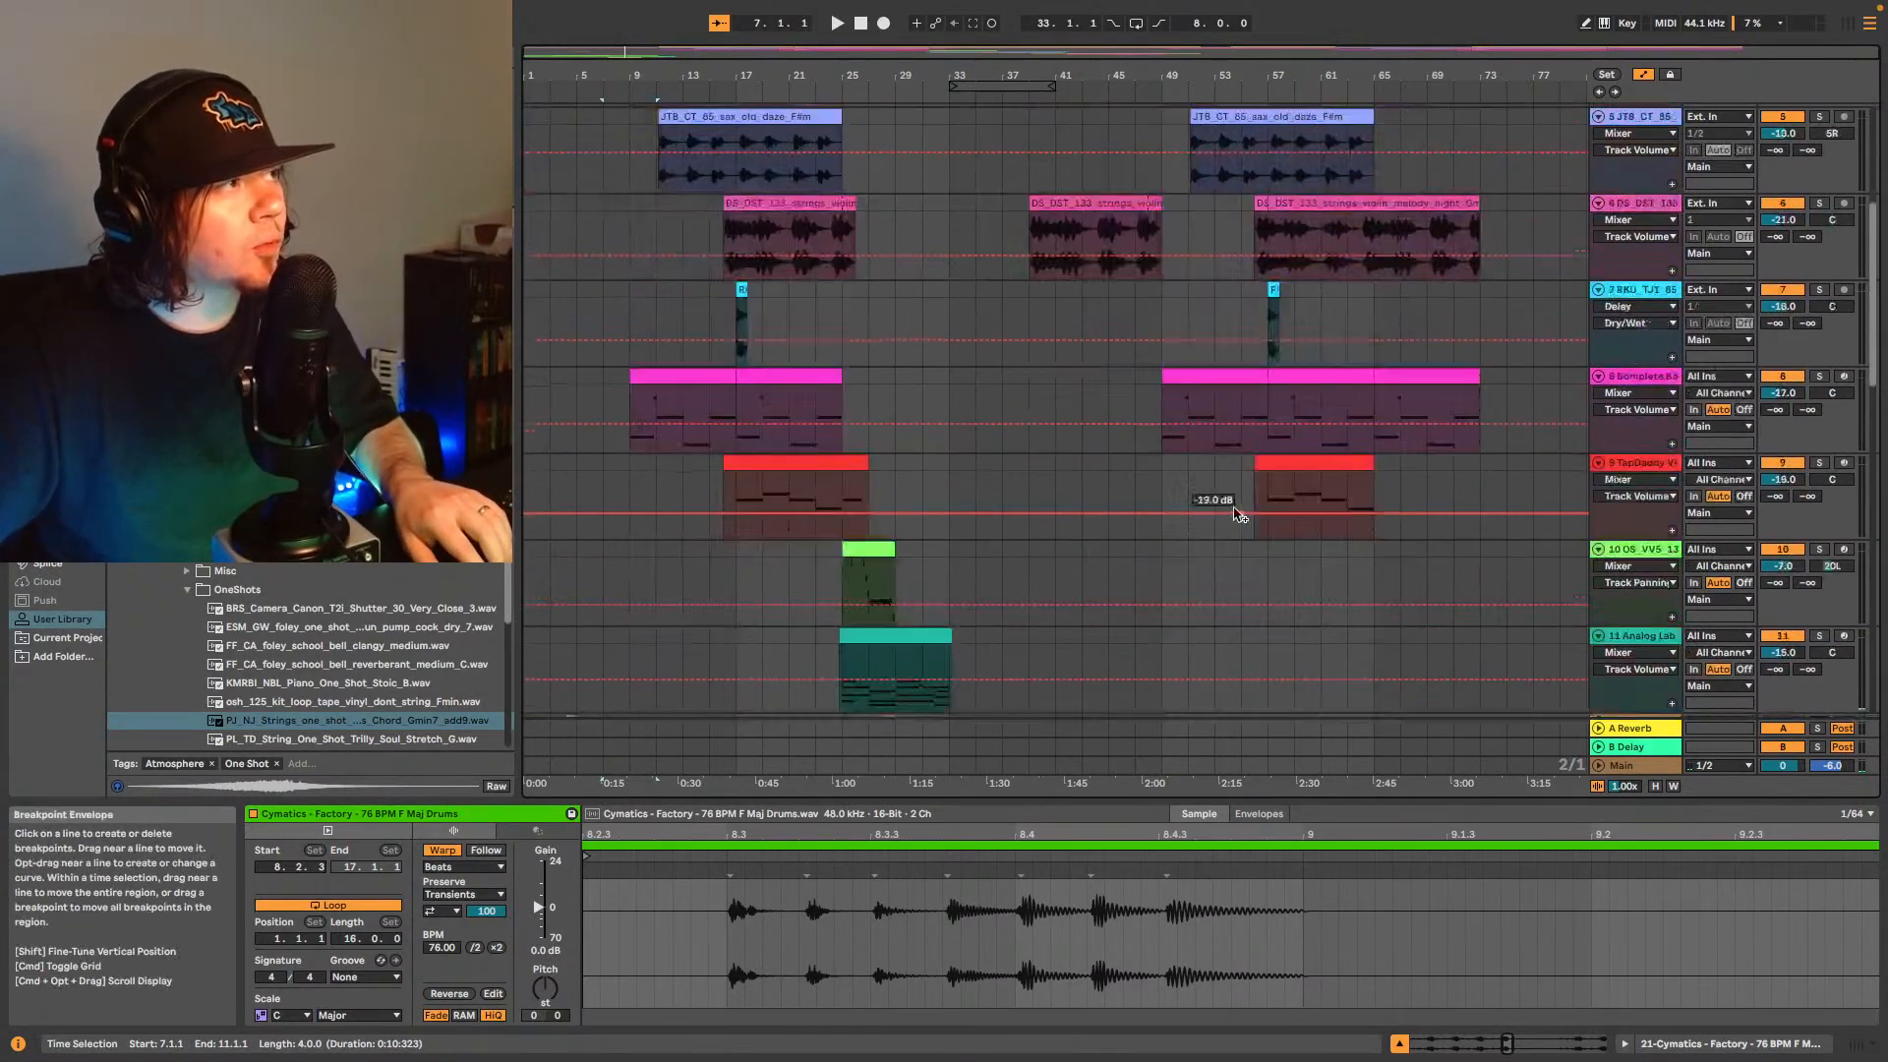
pyautogui.scroll(-10, 1237, 515)
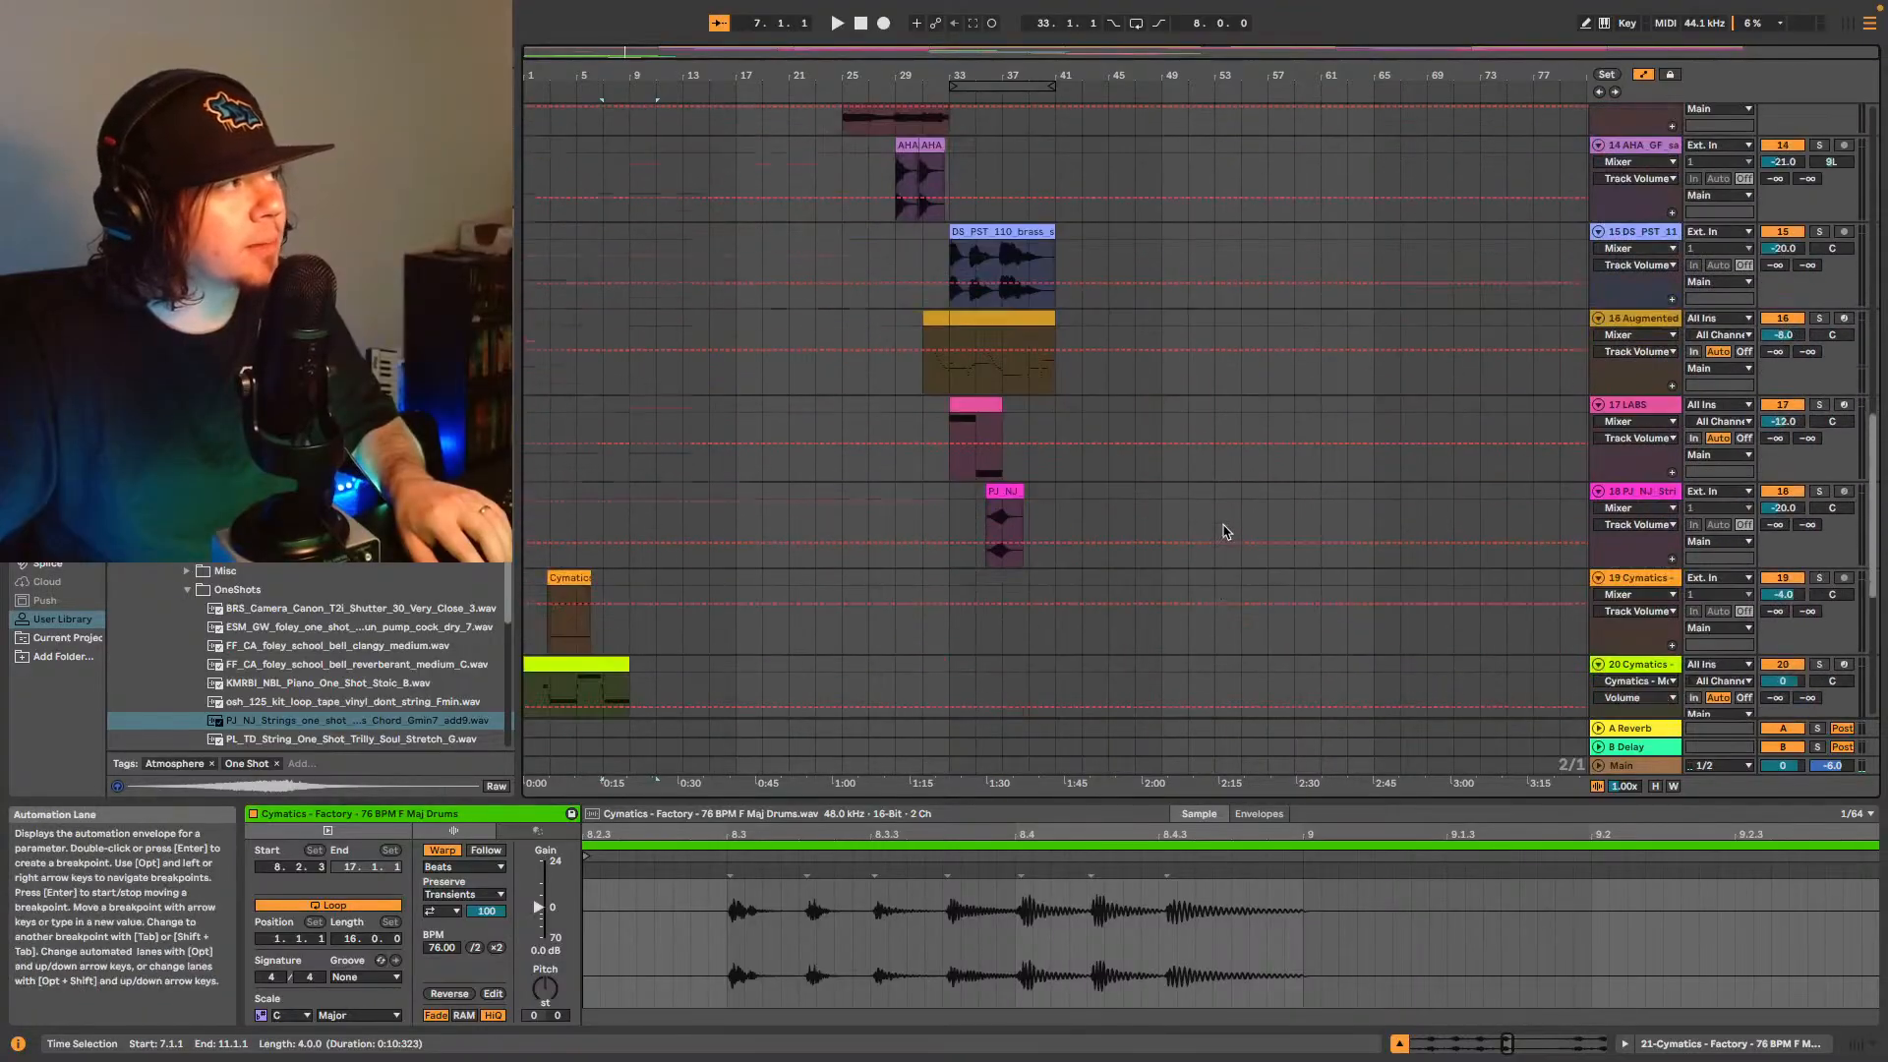
pyautogui.scroll(-3, 1224, 531)
pyautogui.scroll(4, 1230, 541)
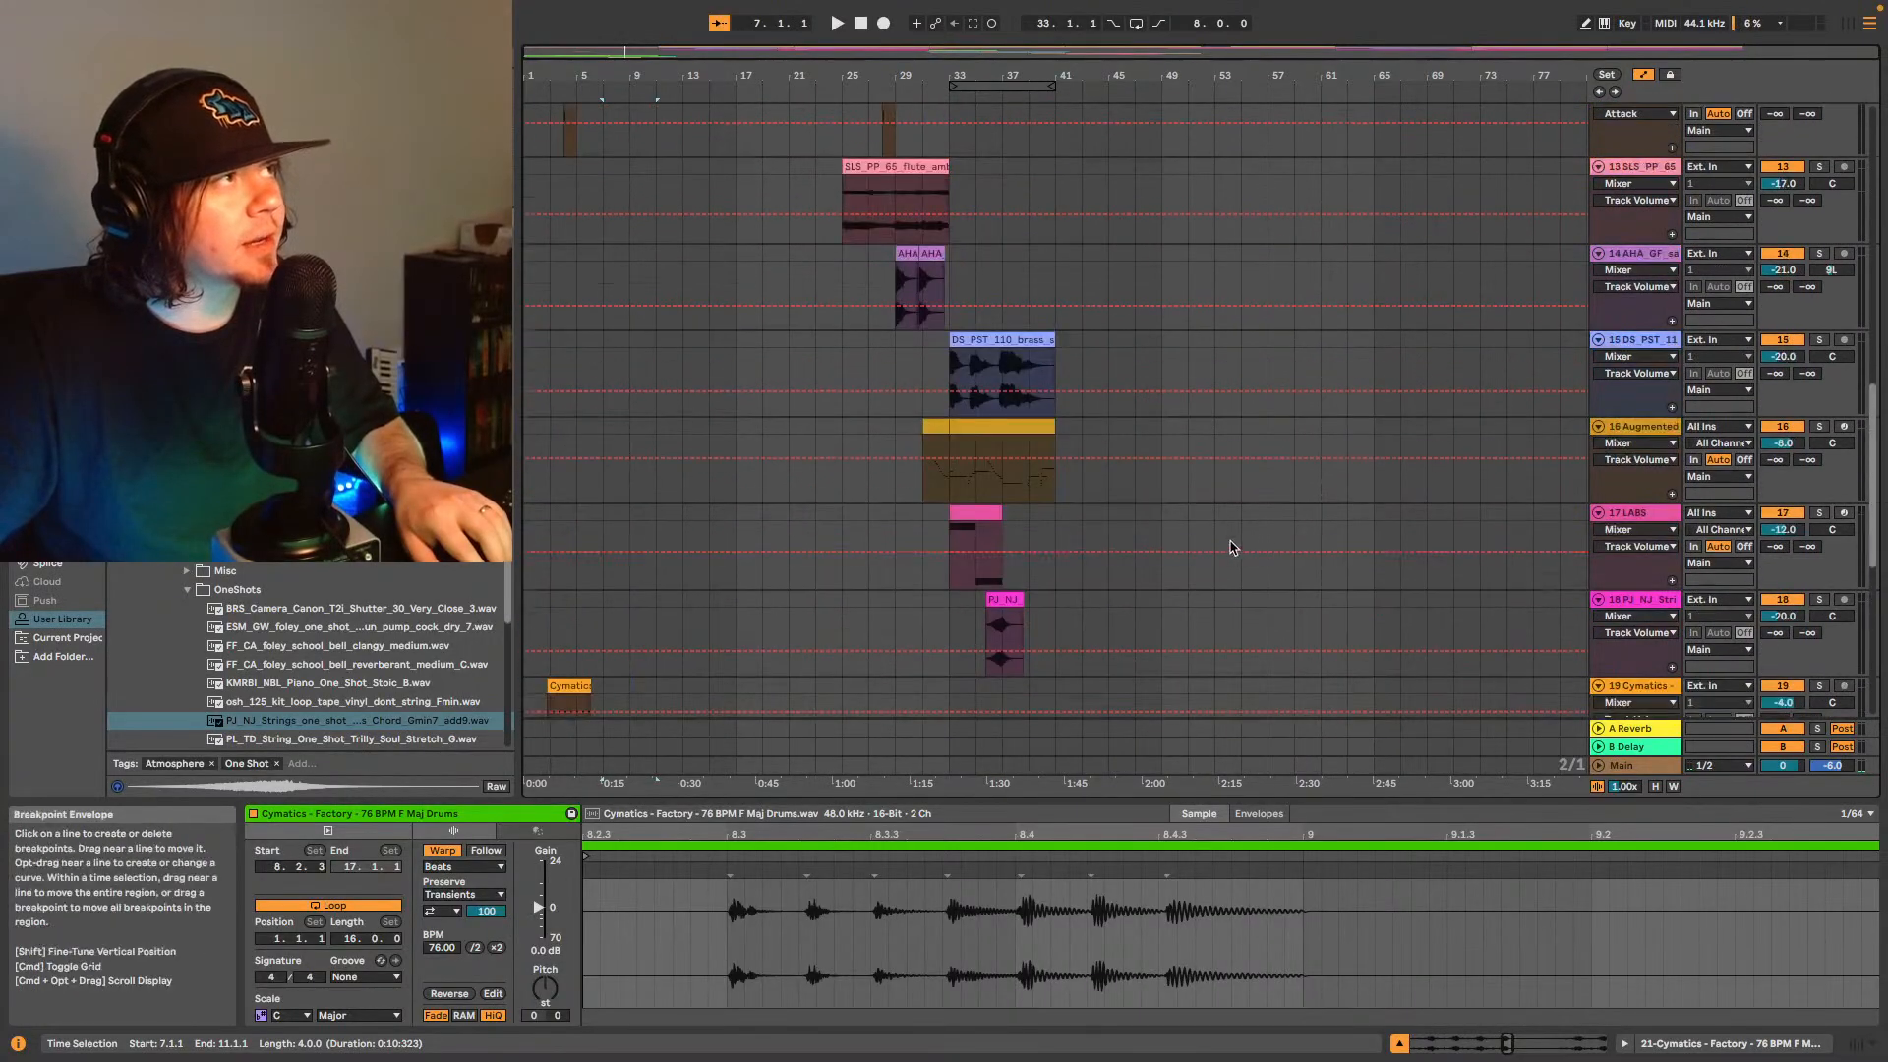
pyautogui.scroll(12, 1231, 548)
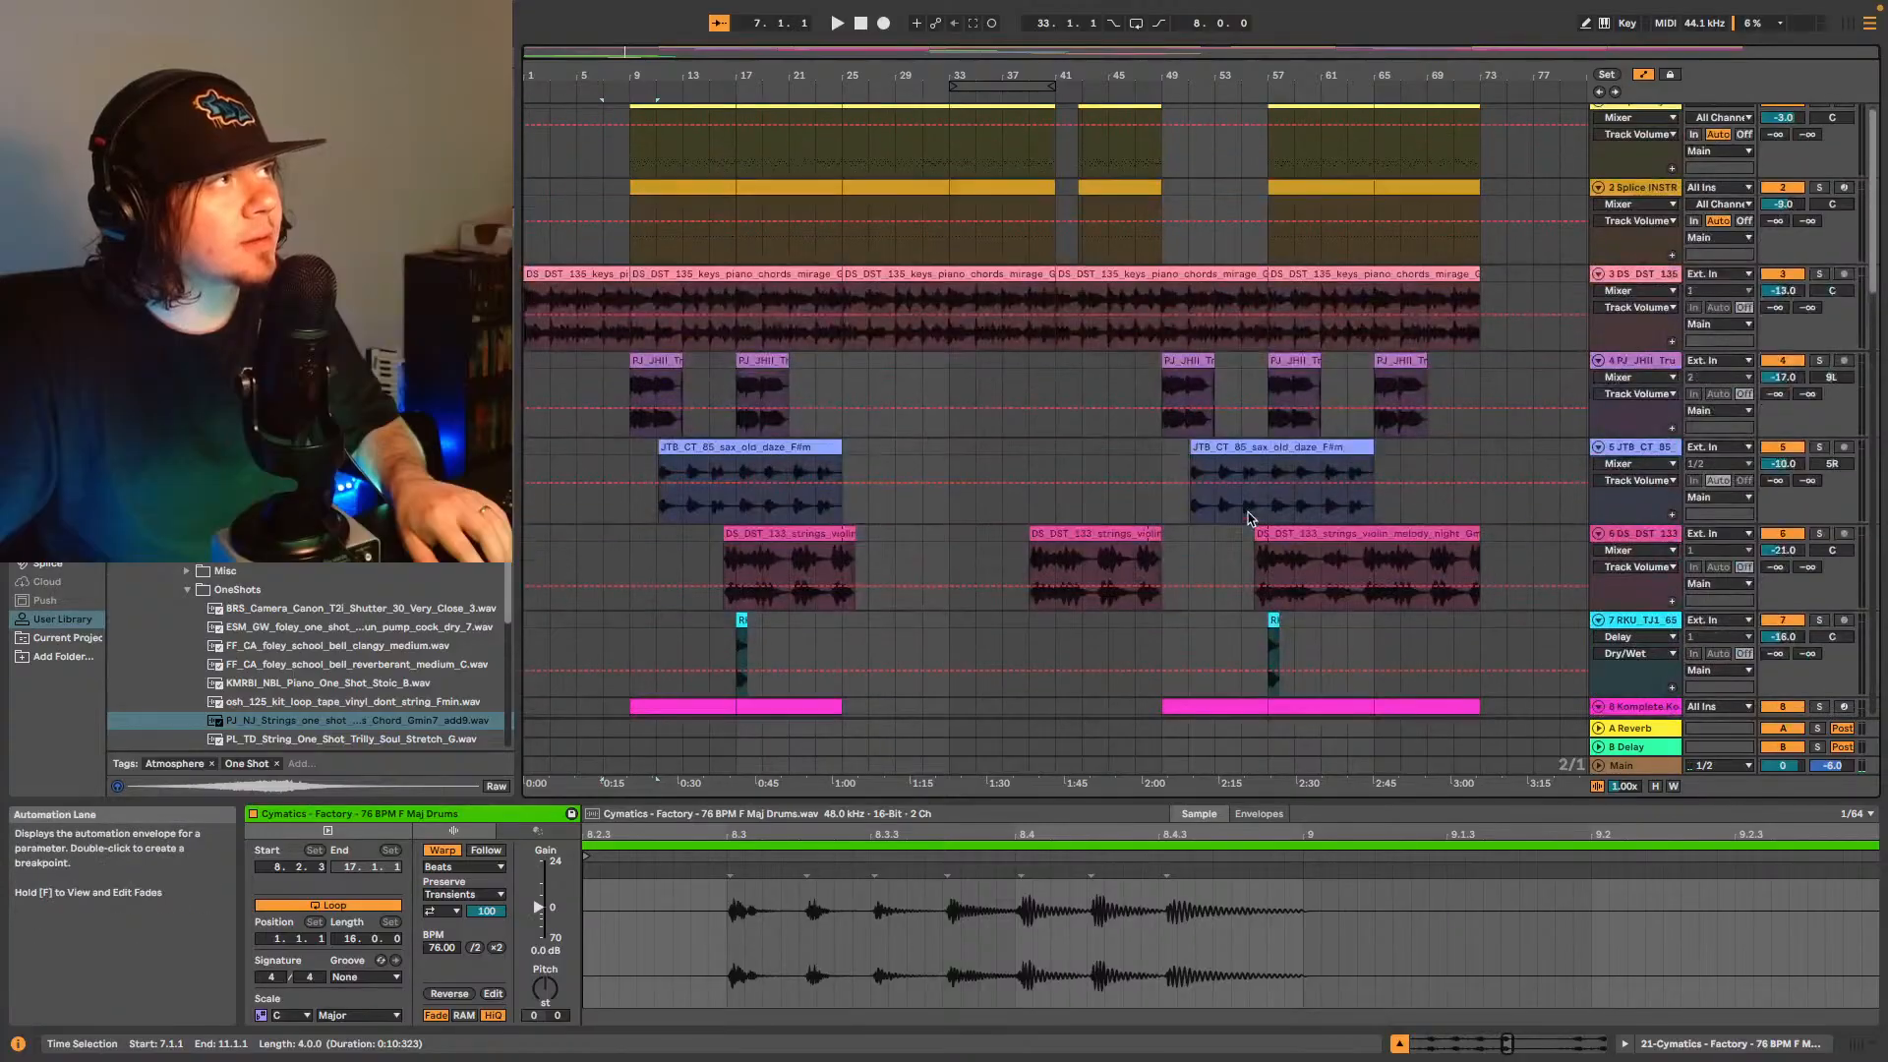
pyautogui.scroll(-10, 1249, 518)
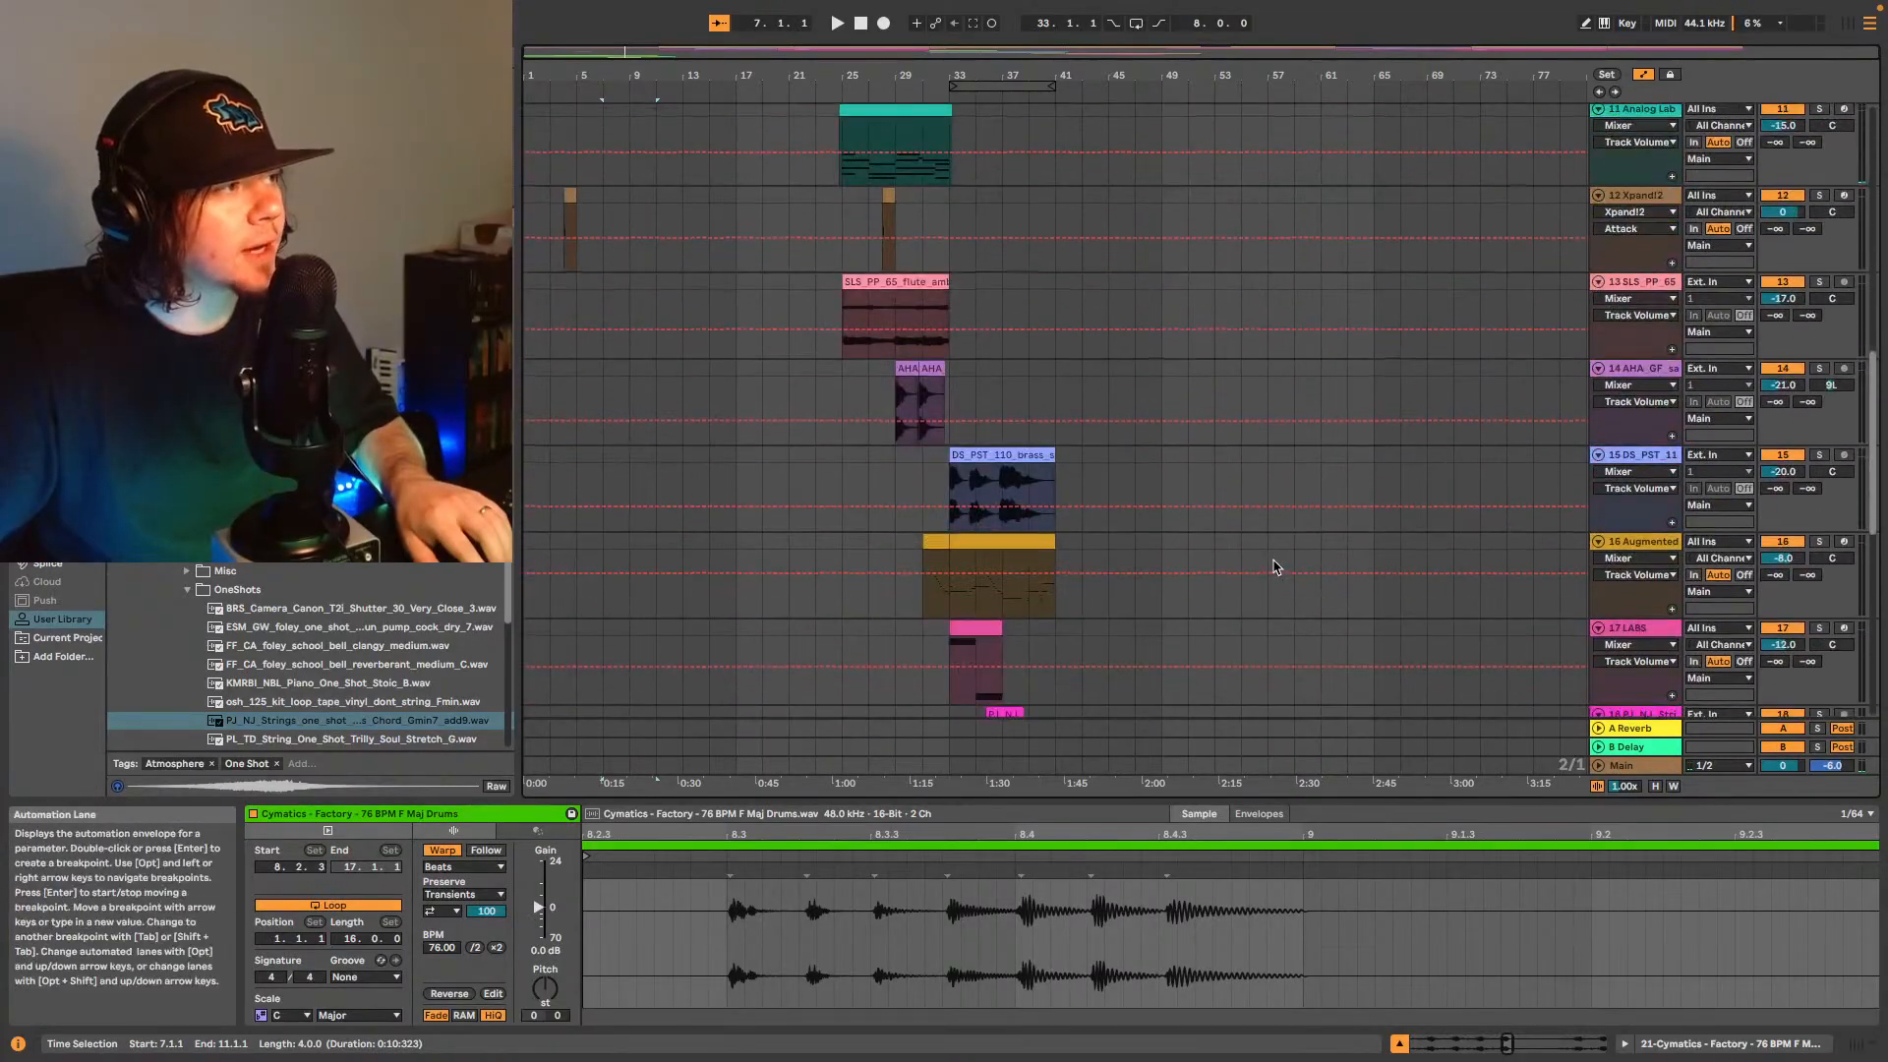
pyautogui.scroll(-5, 1269, 571)
# - Paste the copied Cymatics drum fill at bar 55 on track 21 and play back from there
pyautogui.click(1220, 617)
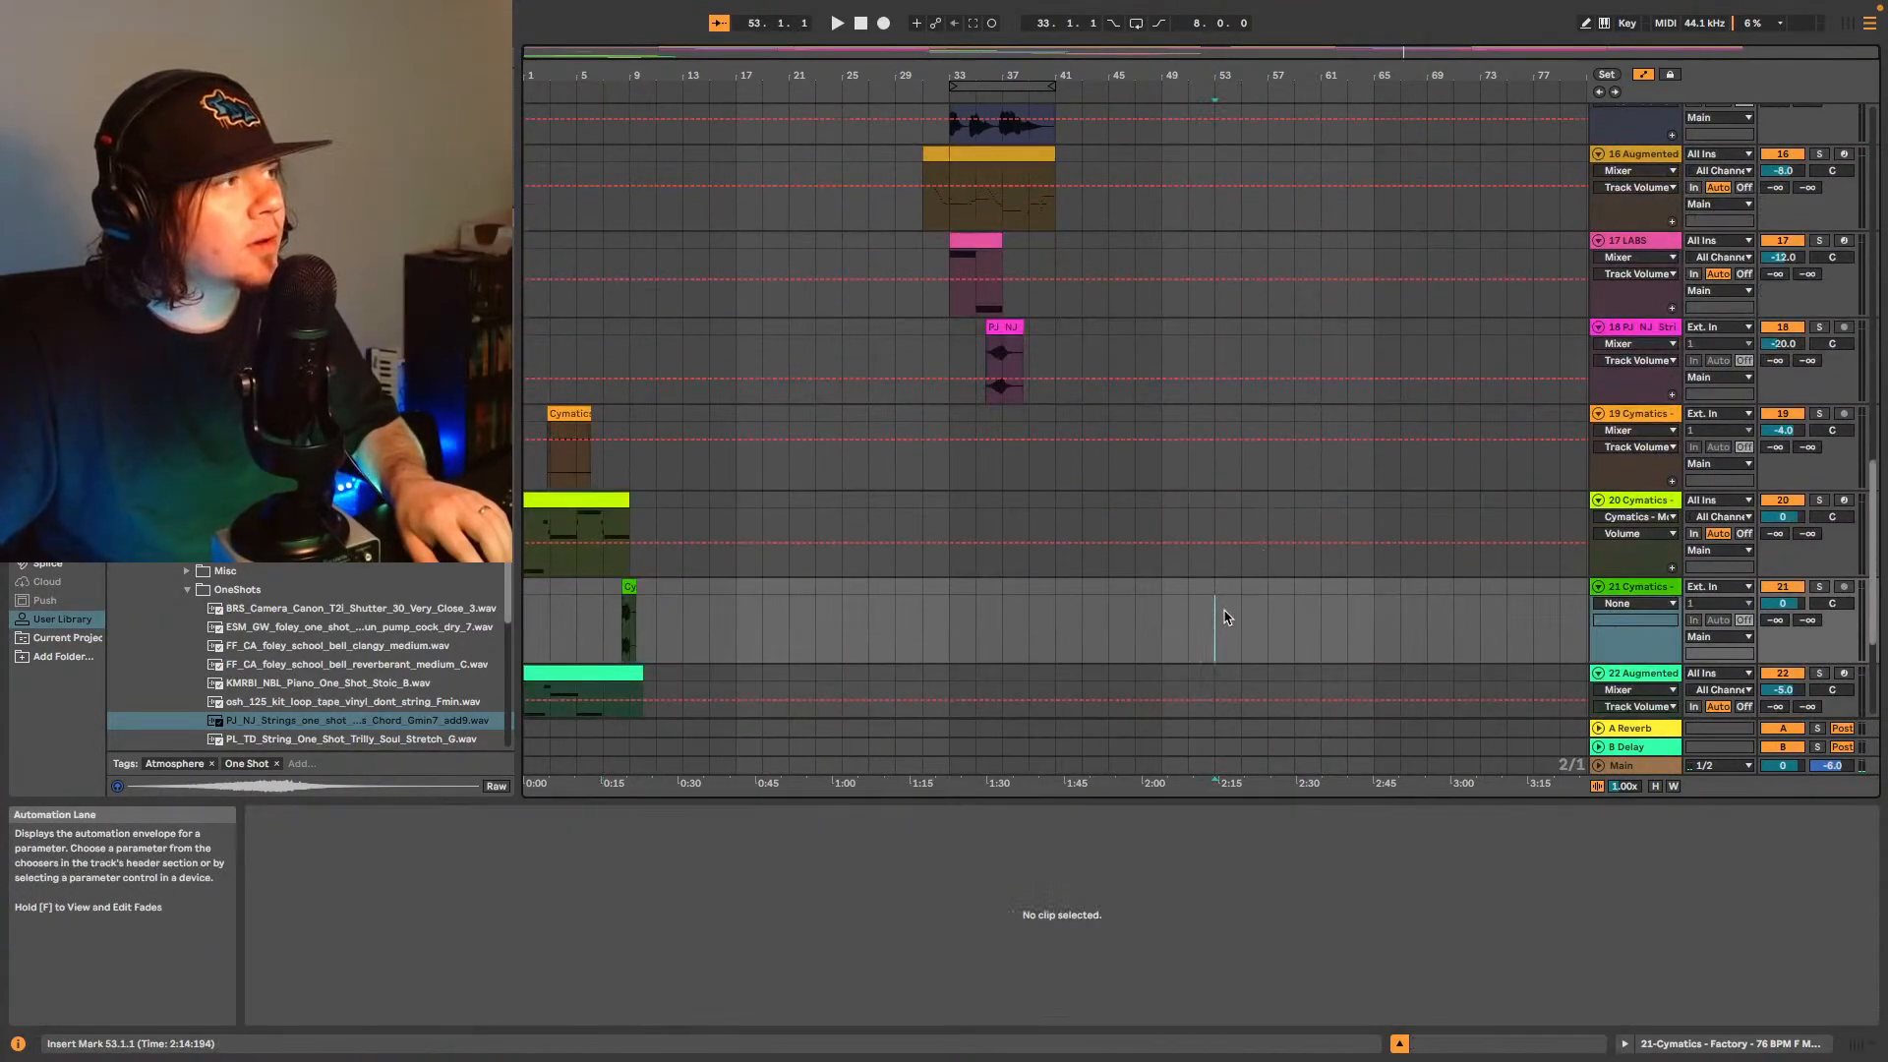
pyautogui.click(1245, 617)
pyautogui.hotkey('ctrl', 'v')
pyautogui.click(1249, 634)
pyautogui.press('space')
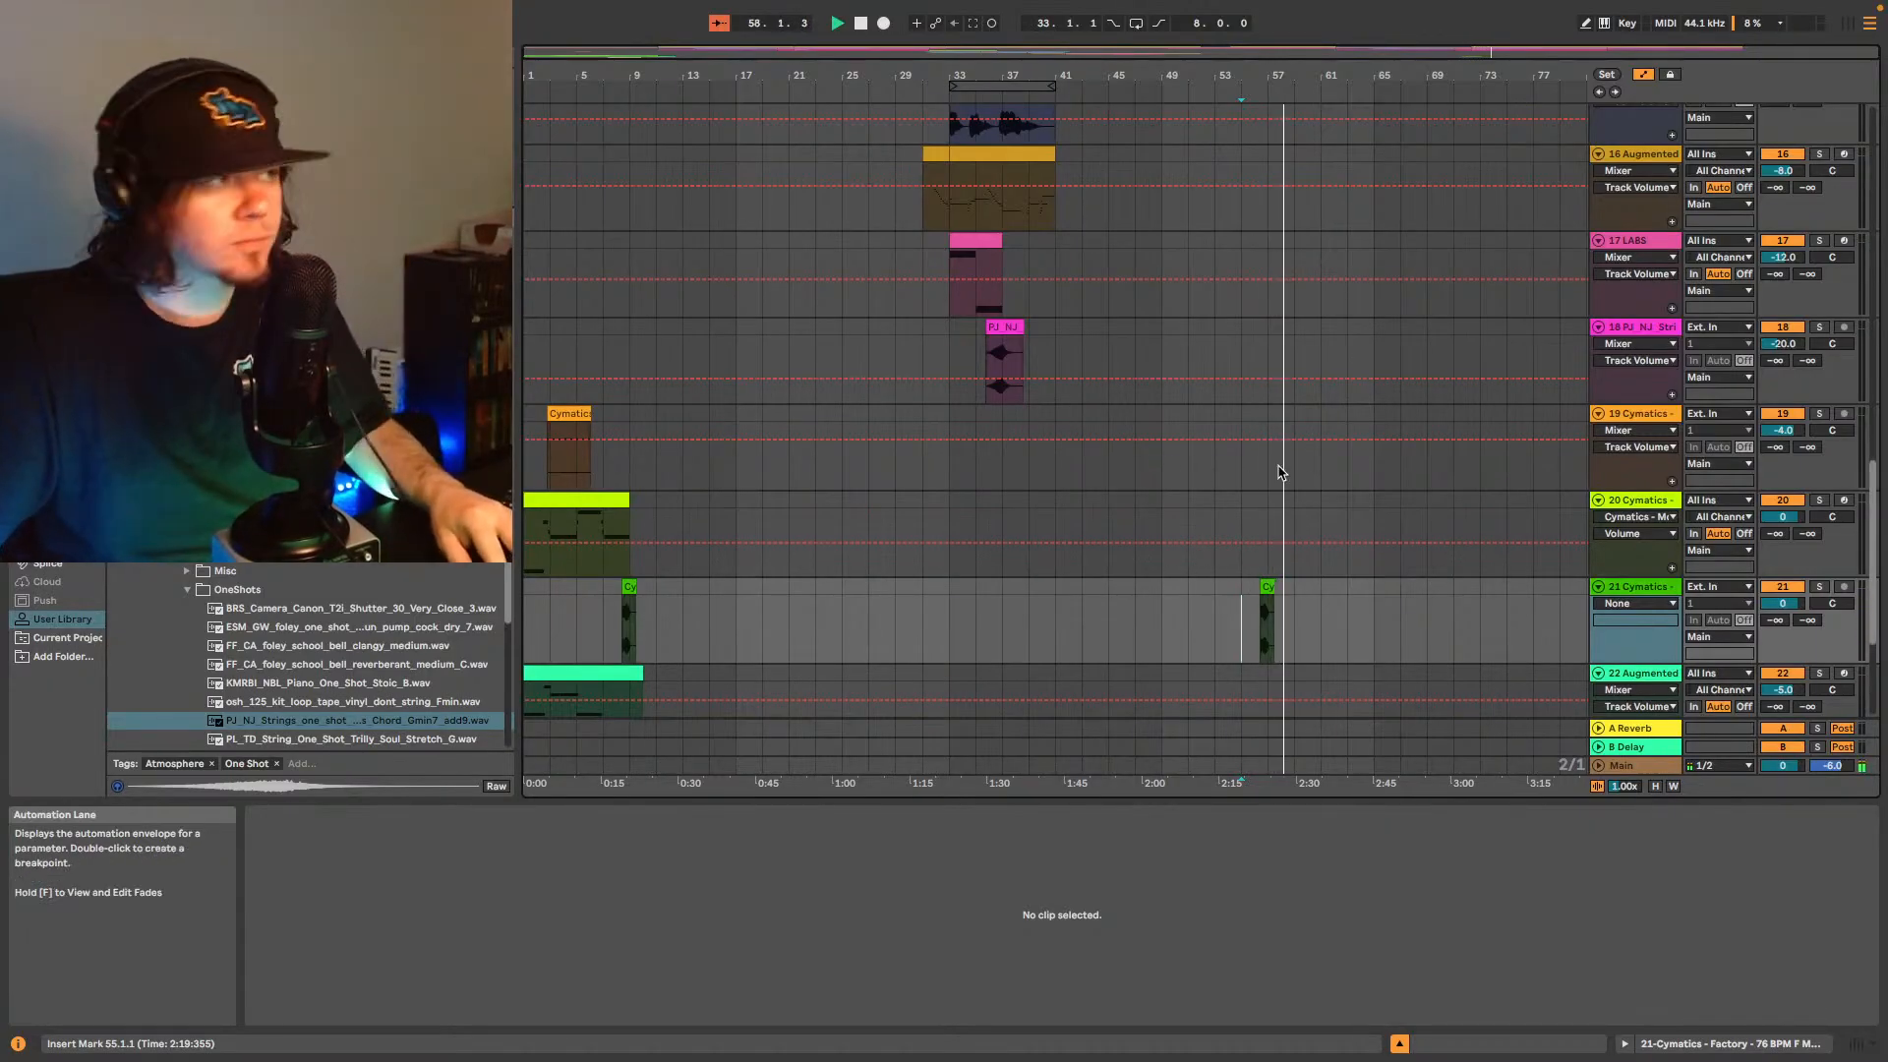
# - Delete the last Komplete Kontrol clip on track 8, spanning bars 65 to 73
pyautogui.scroll(5, 1230, 448)
pyautogui.scroll(10, 1229, 443)
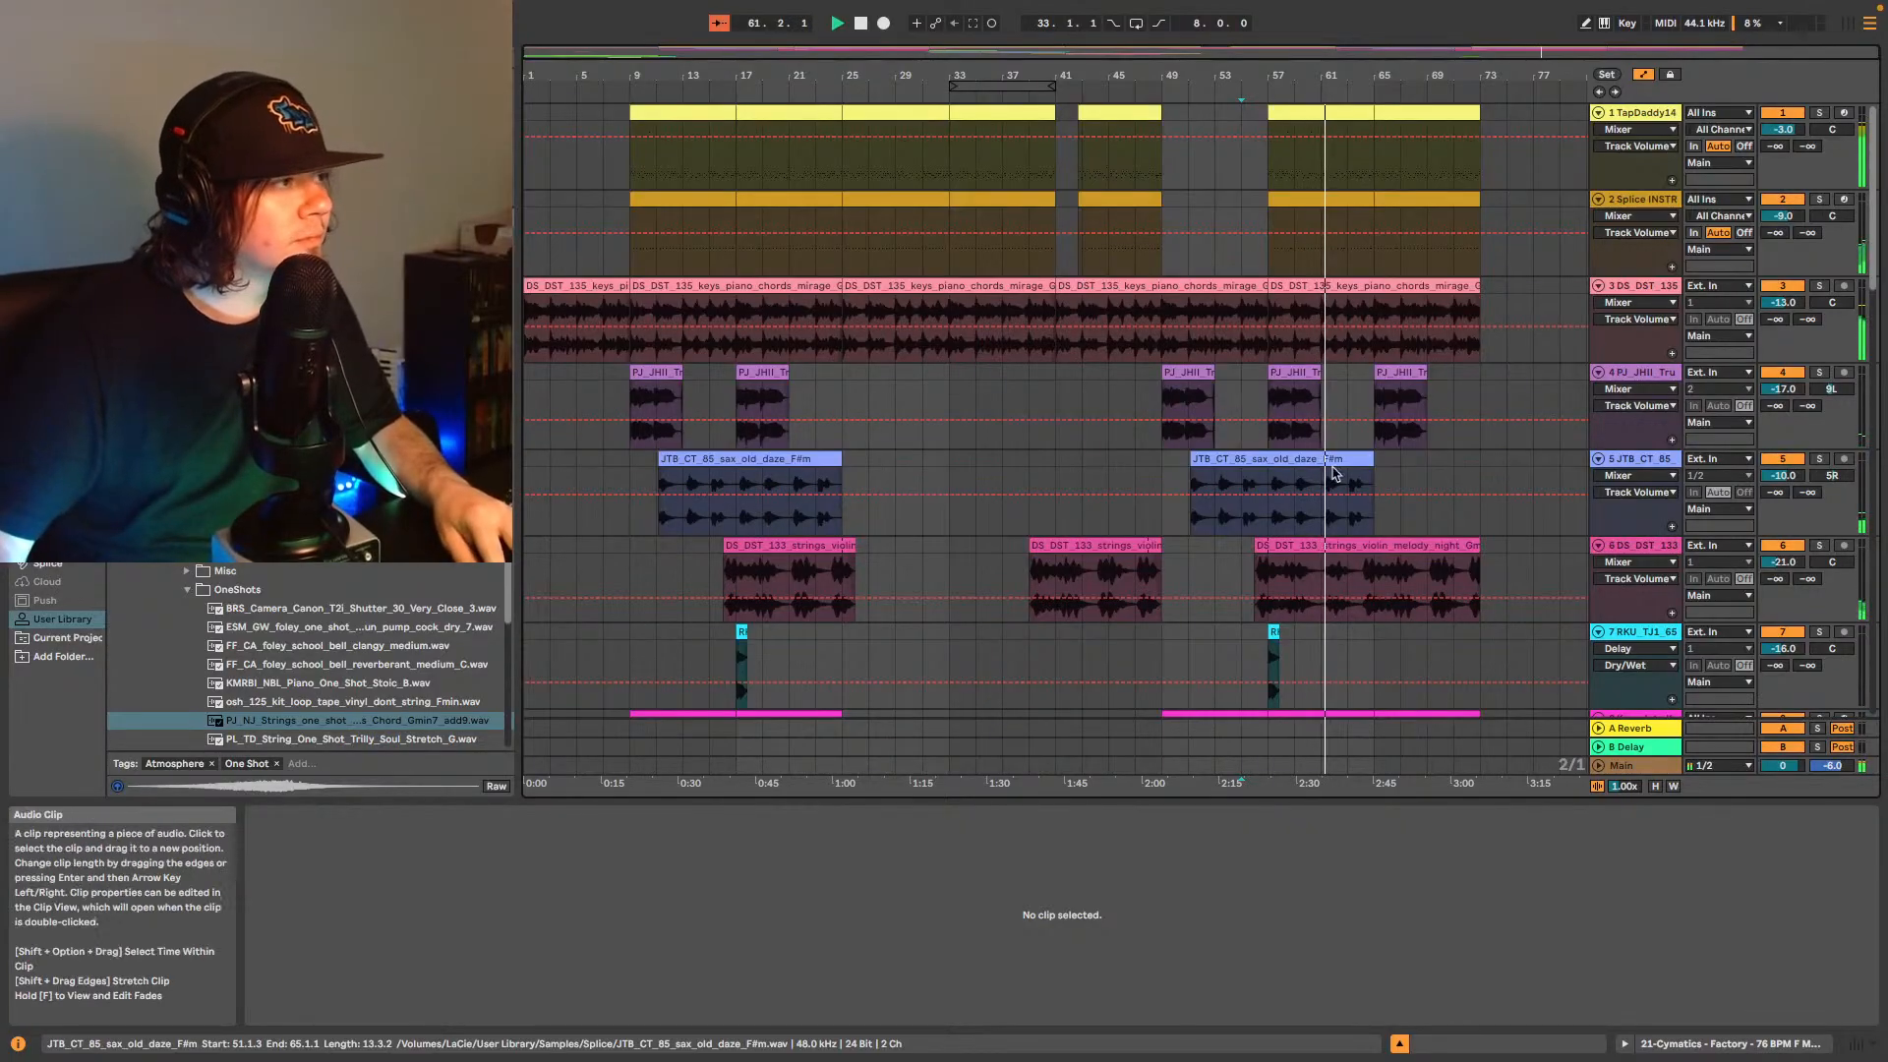
pyautogui.scroll(-3, 1314, 508)
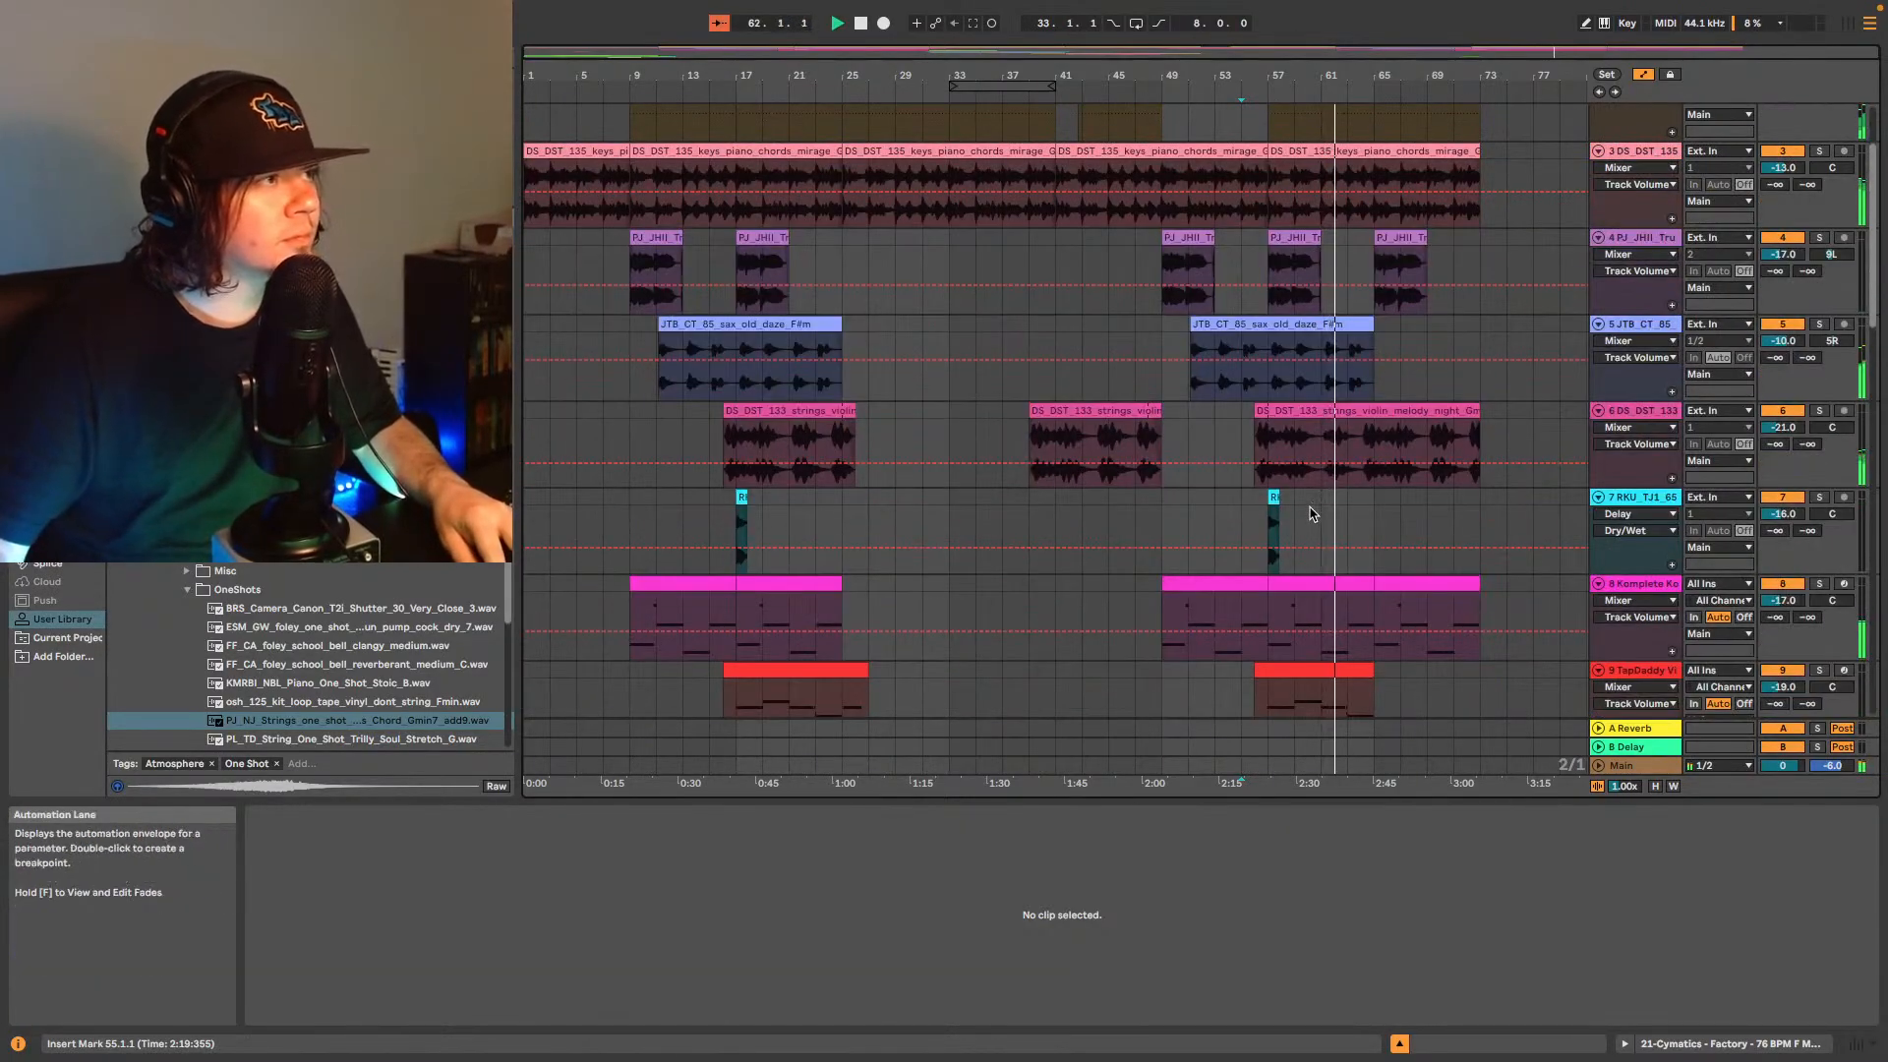
pyautogui.scroll(-1, 1416, 550)
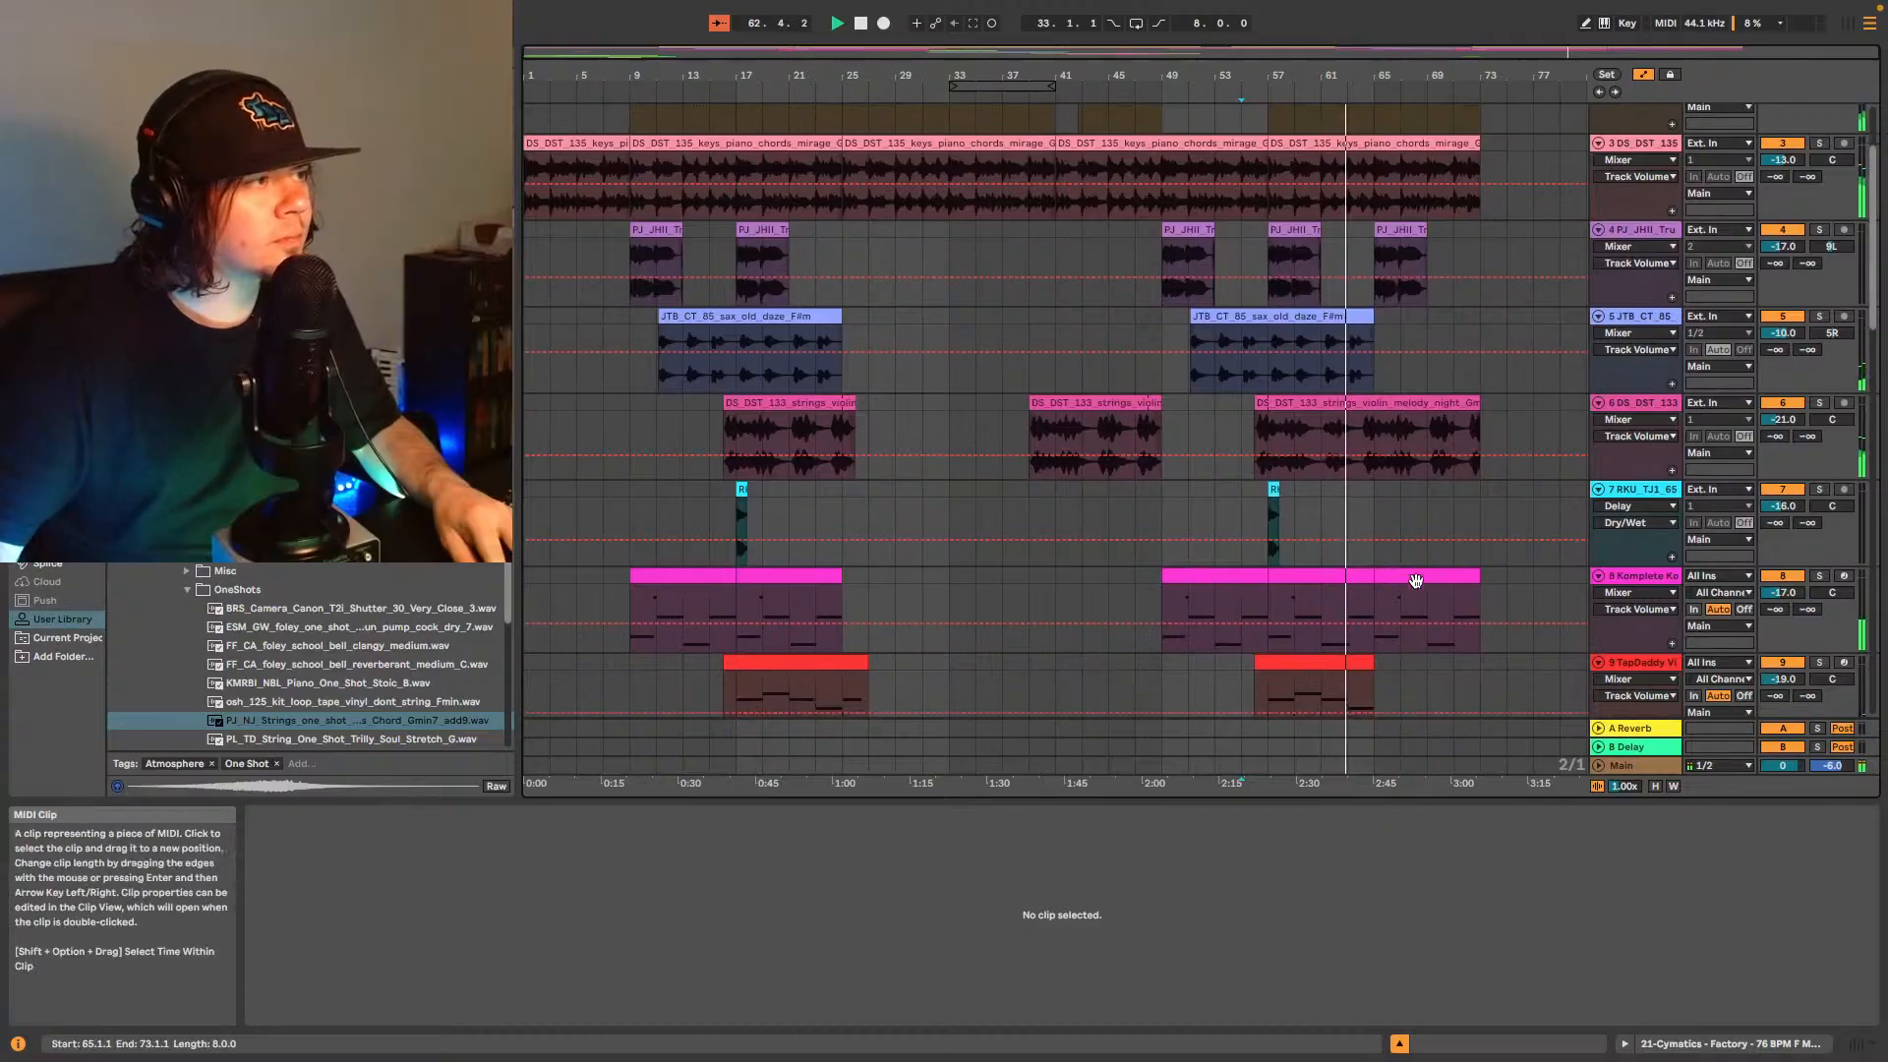
pyautogui.scroll(-1, 1416, 581)
pyautogui.click(1357, 612)
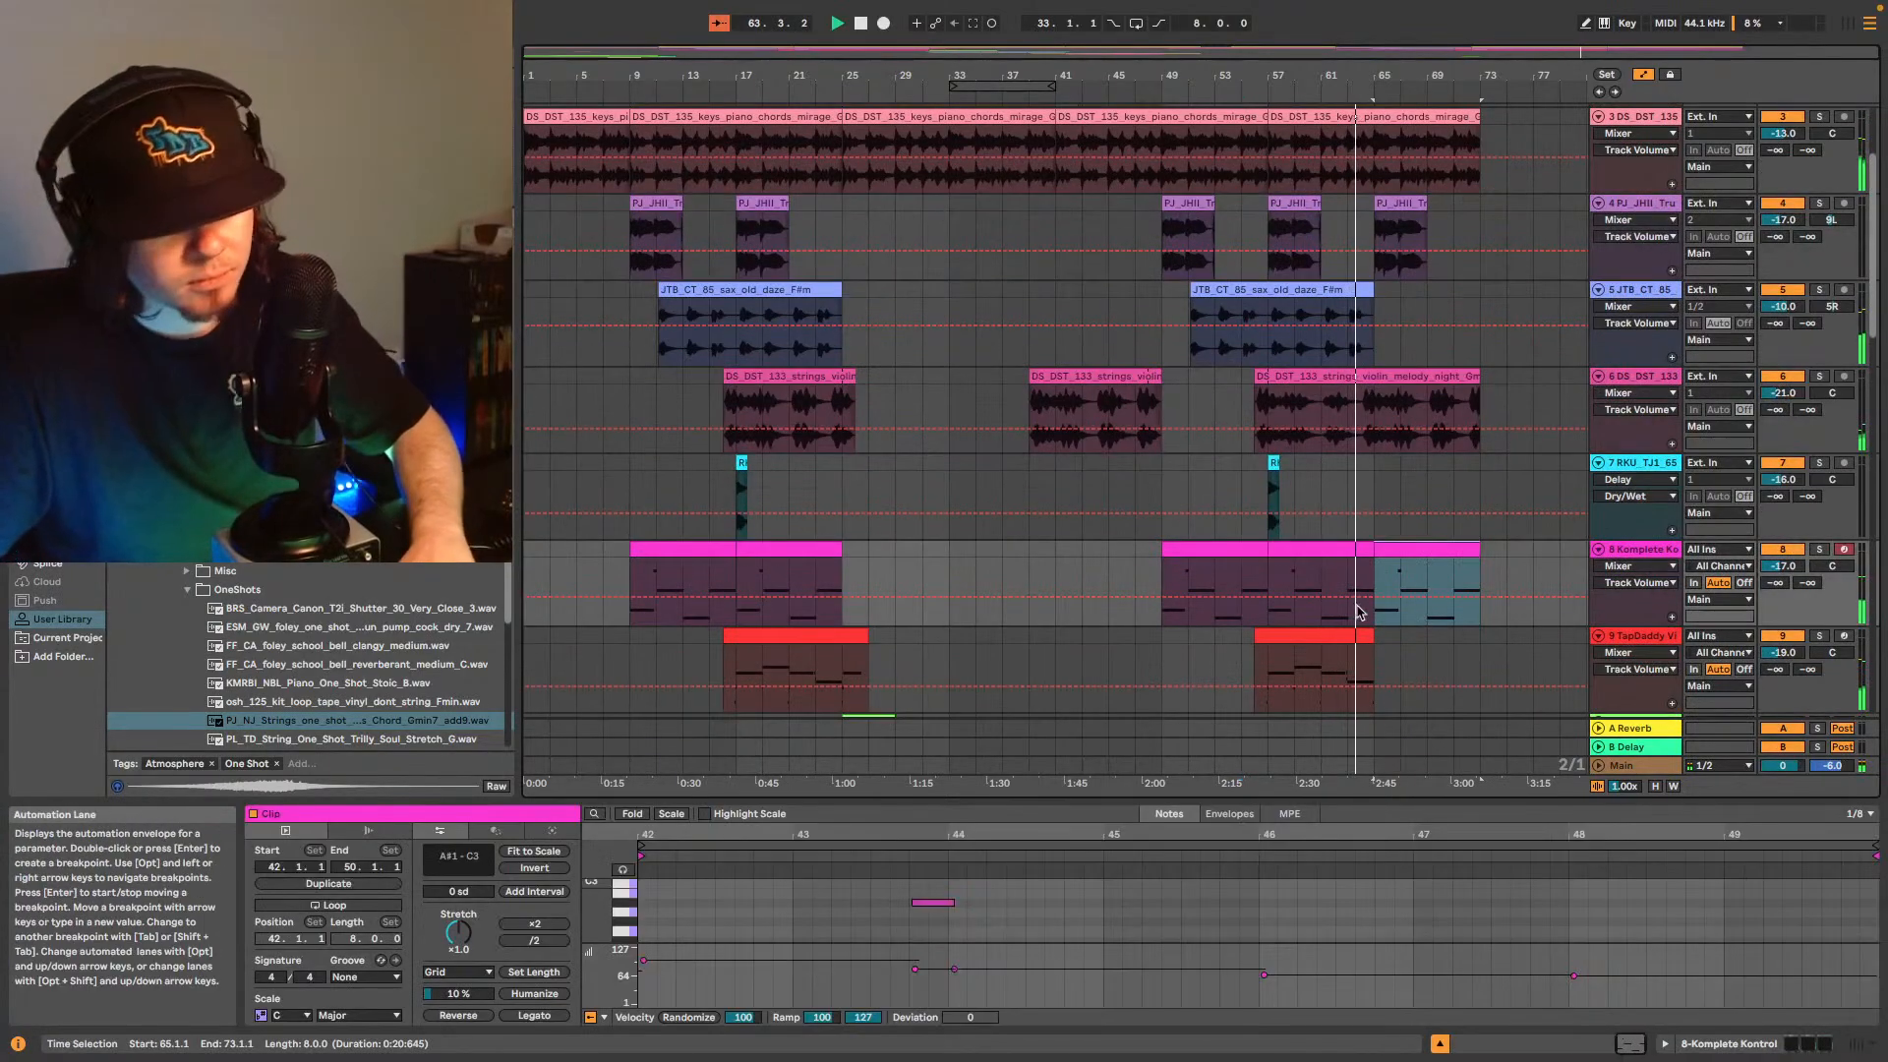
pyautogui.press('Delete')
# - Copy a four-bar portion of the JTB_CT_85 sax clip to bars 69–73 on the same track, keeping playback running
pyautogui.scroll(2, 1396, 462)
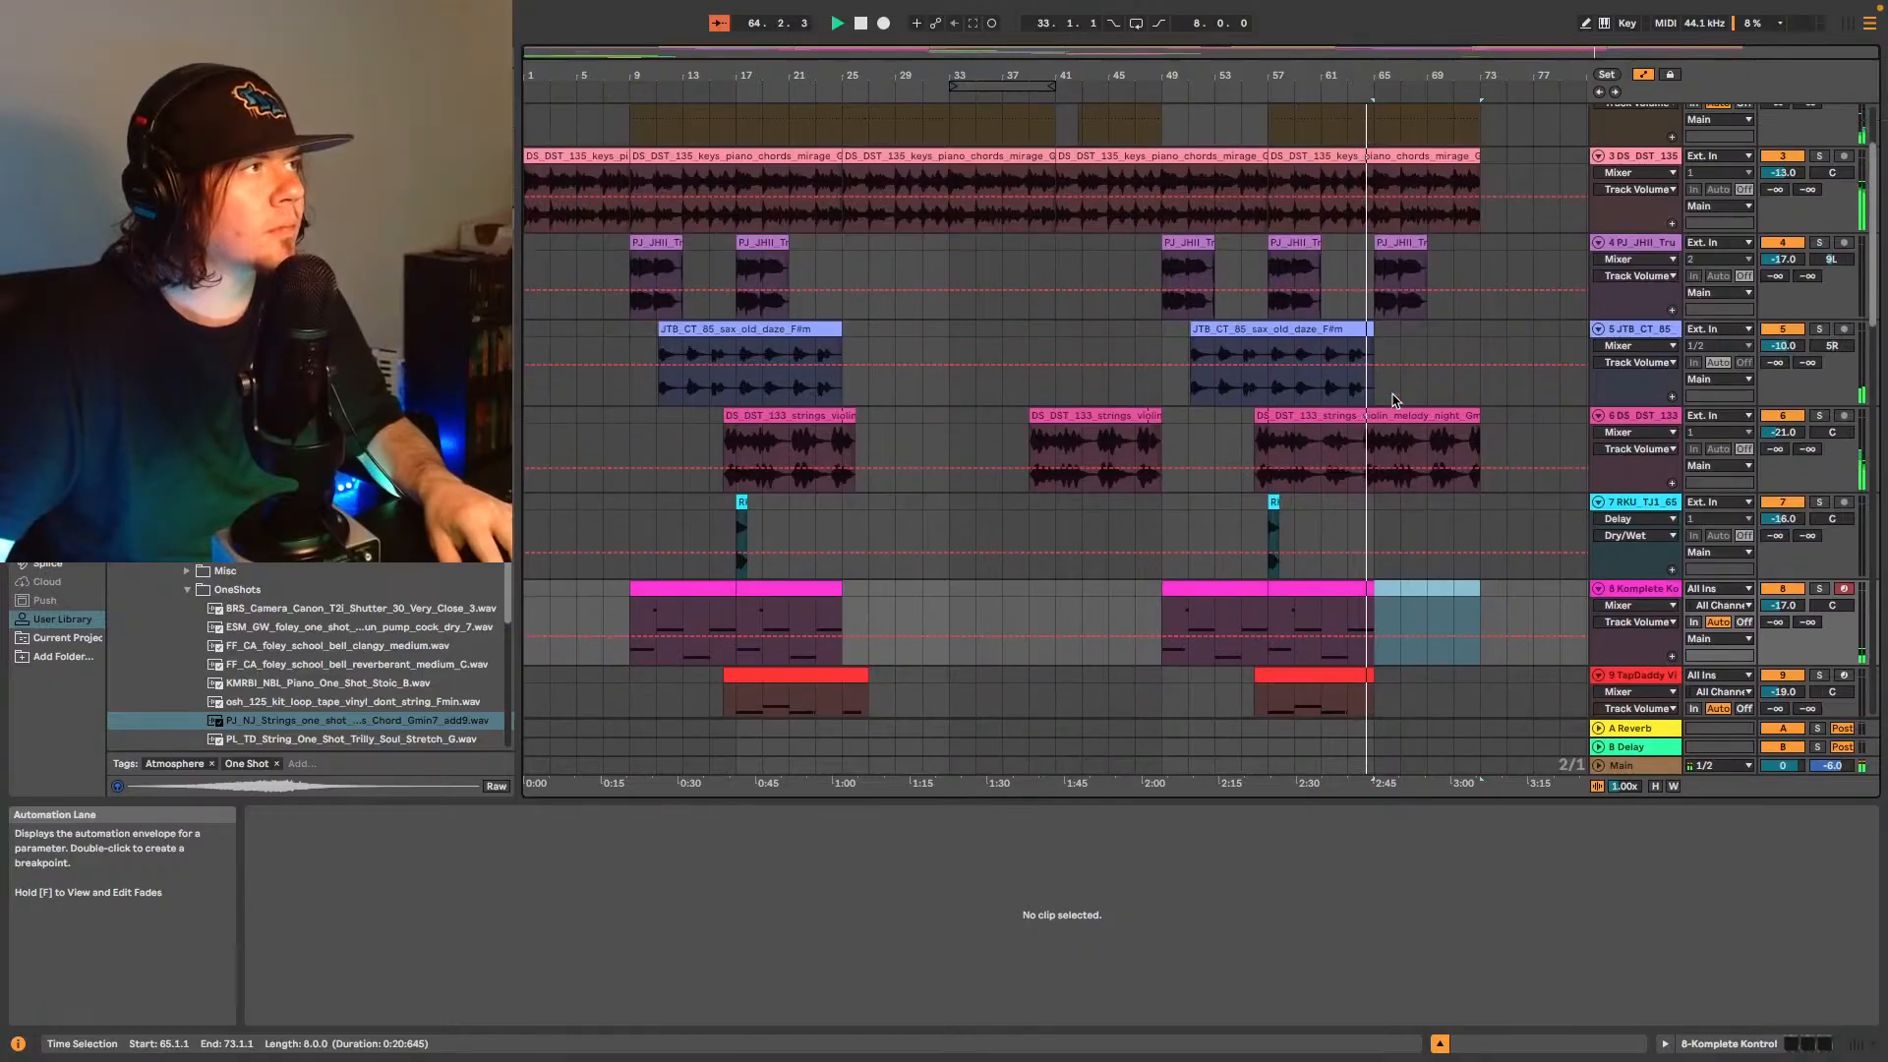
pyautogui.scroll(1, 1390, 400)
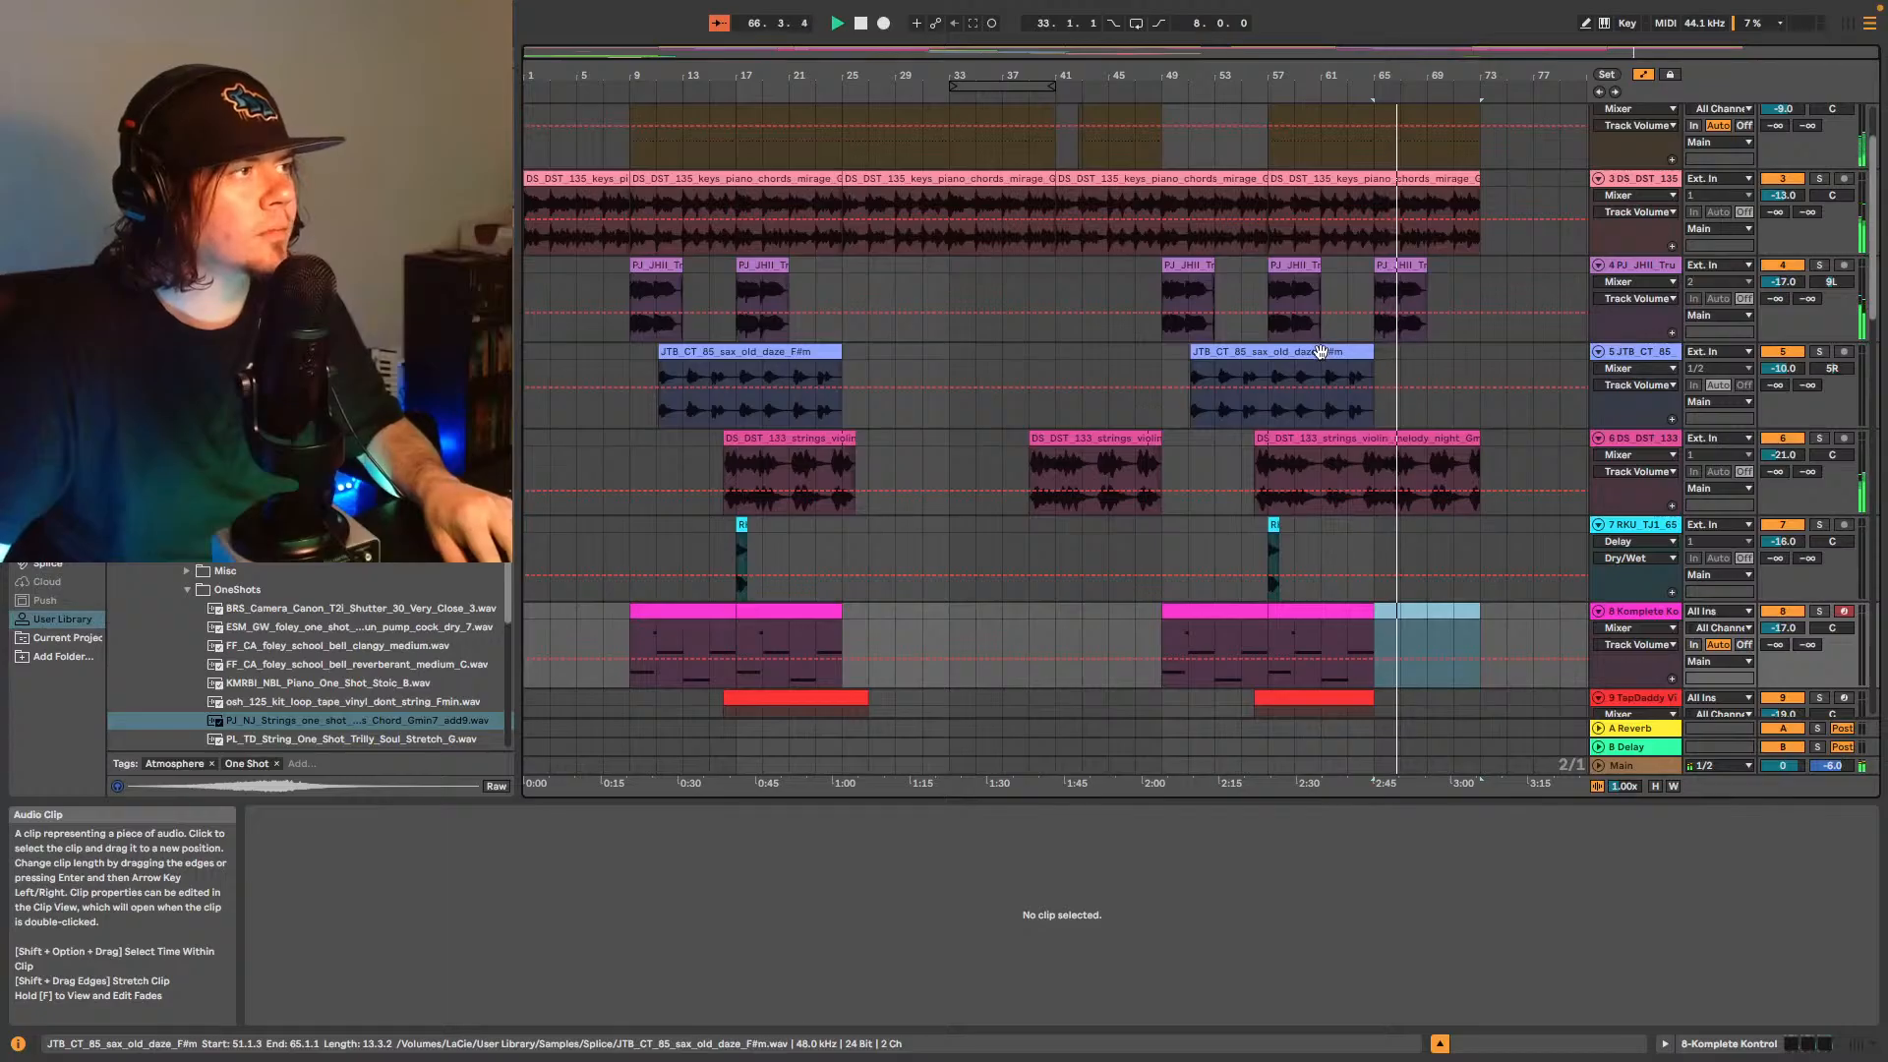
pyautogui.scroll(4, 1414, 418)
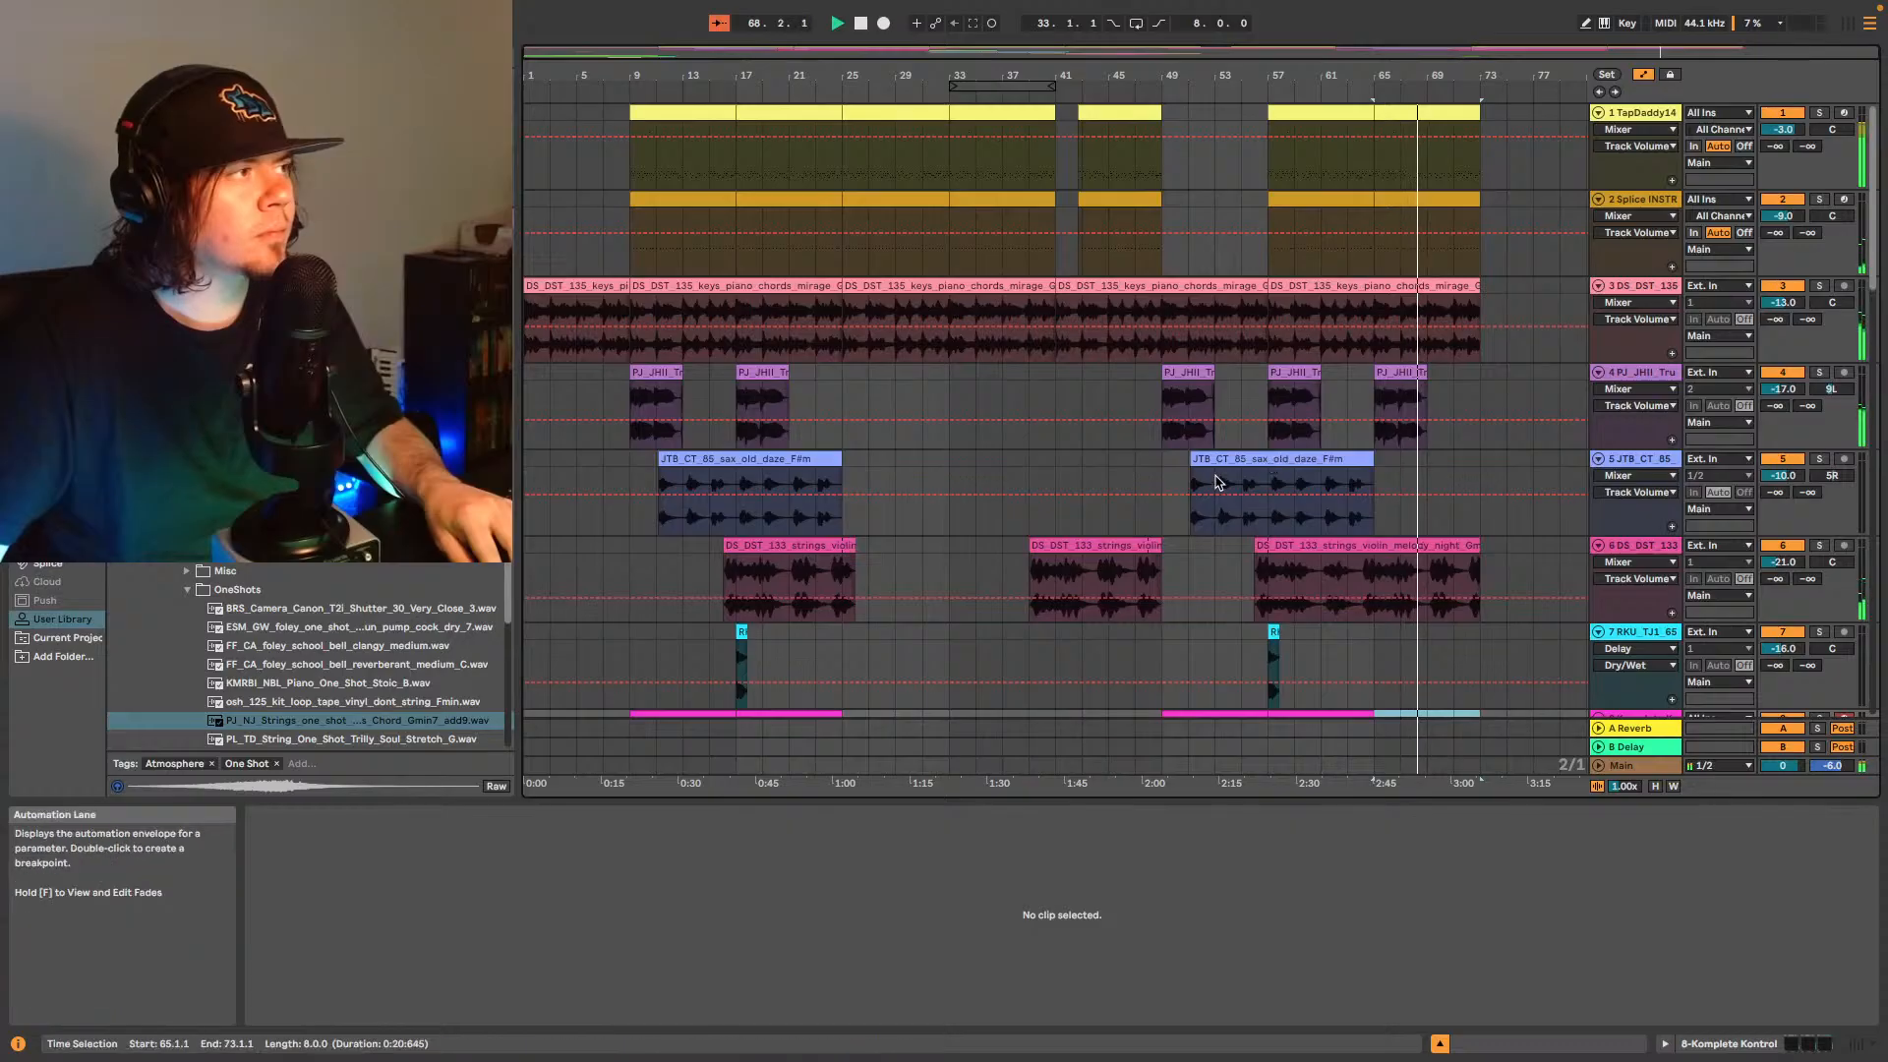
pyautogui.moveTo(1218, 481); pyautogui.dragTo(1429, 473)
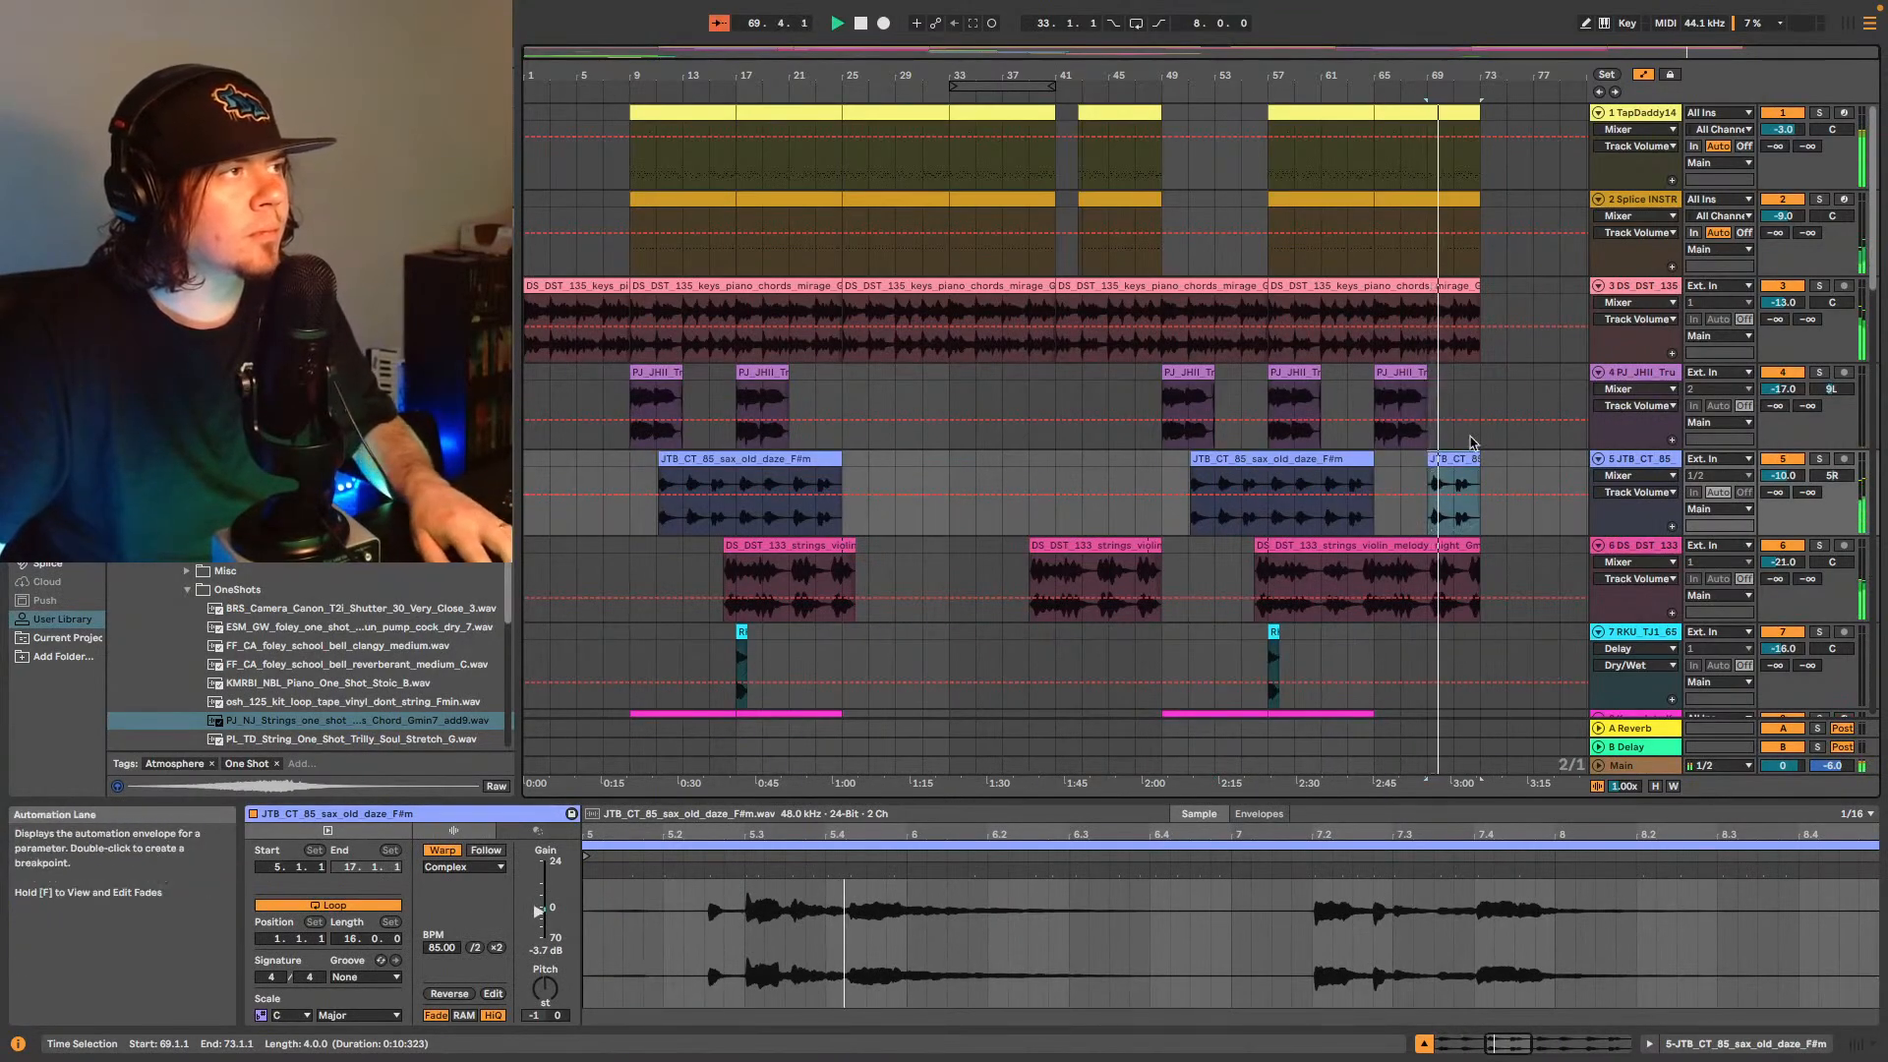
pyautogui.scroll(-3, 1484, 385)
pyautogui.scroll(3, 1491, 397)
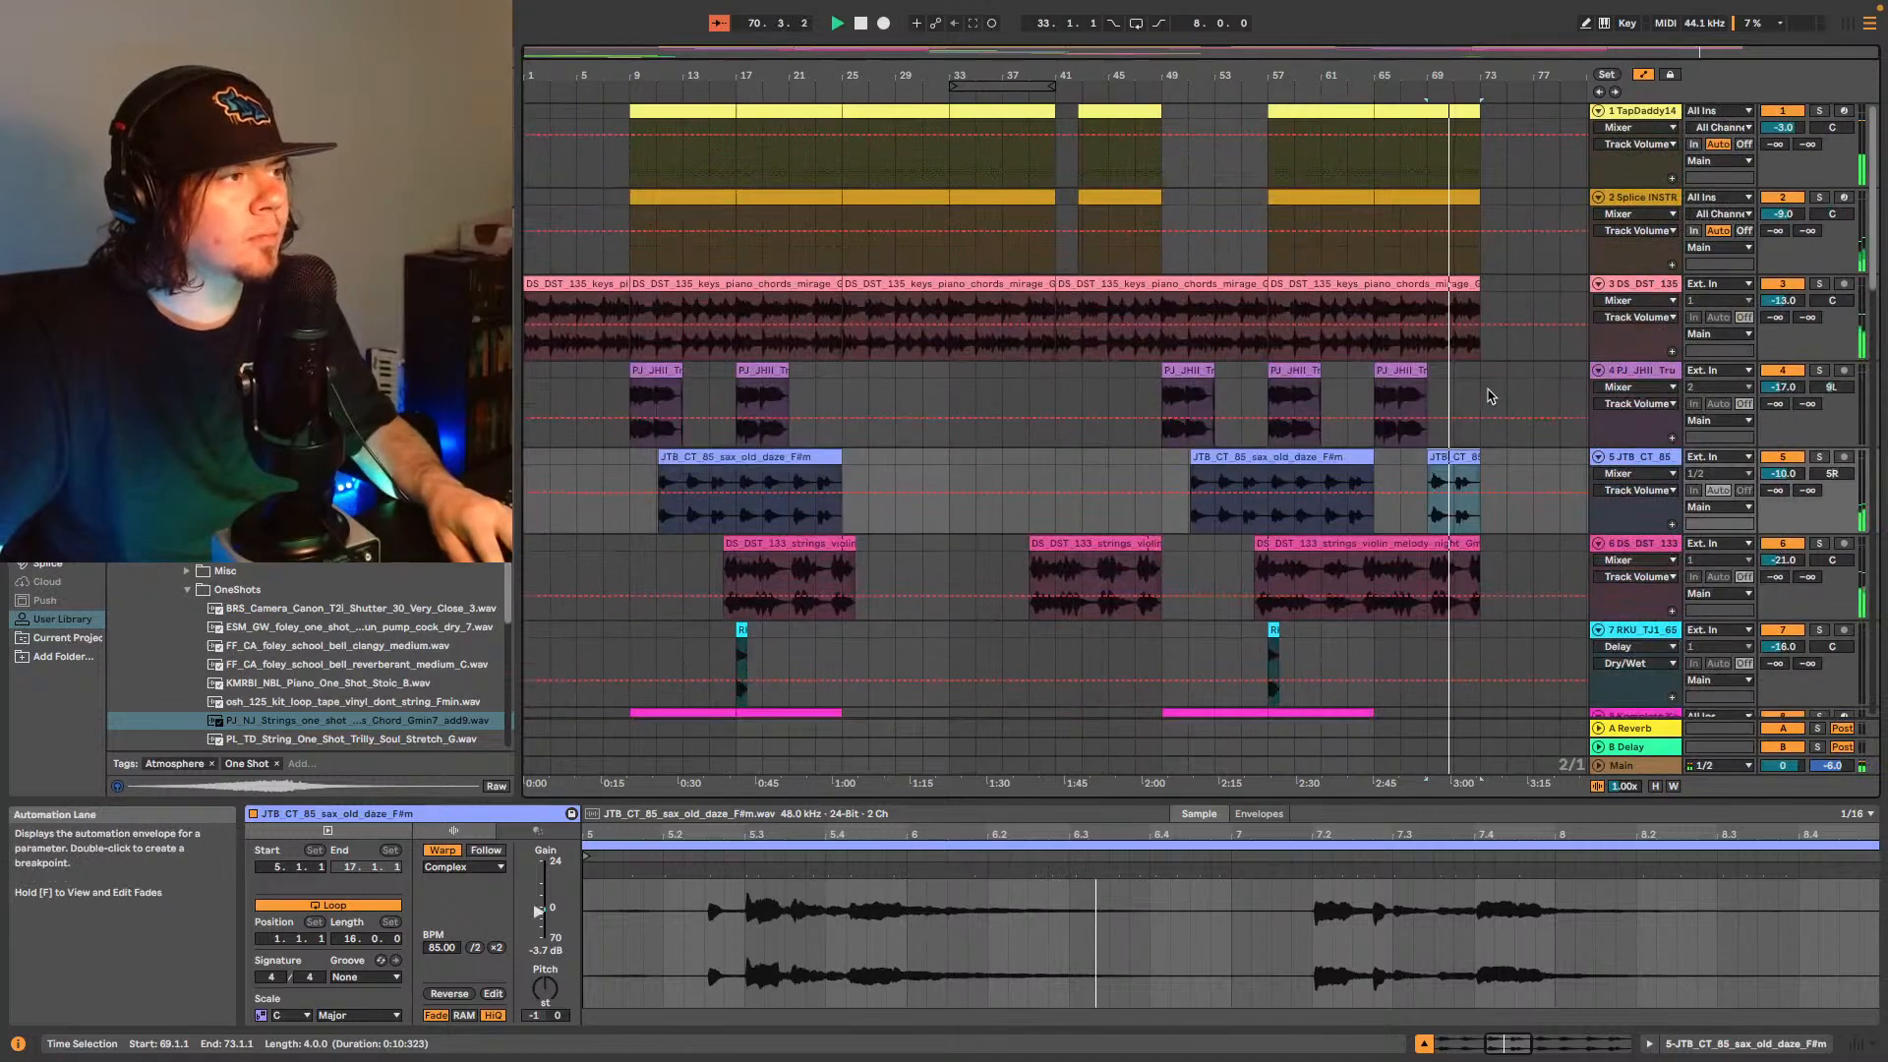
pyautogui.scroll(-2, 1484, 391)
pyautogui.scroll(2, 1480, 378)
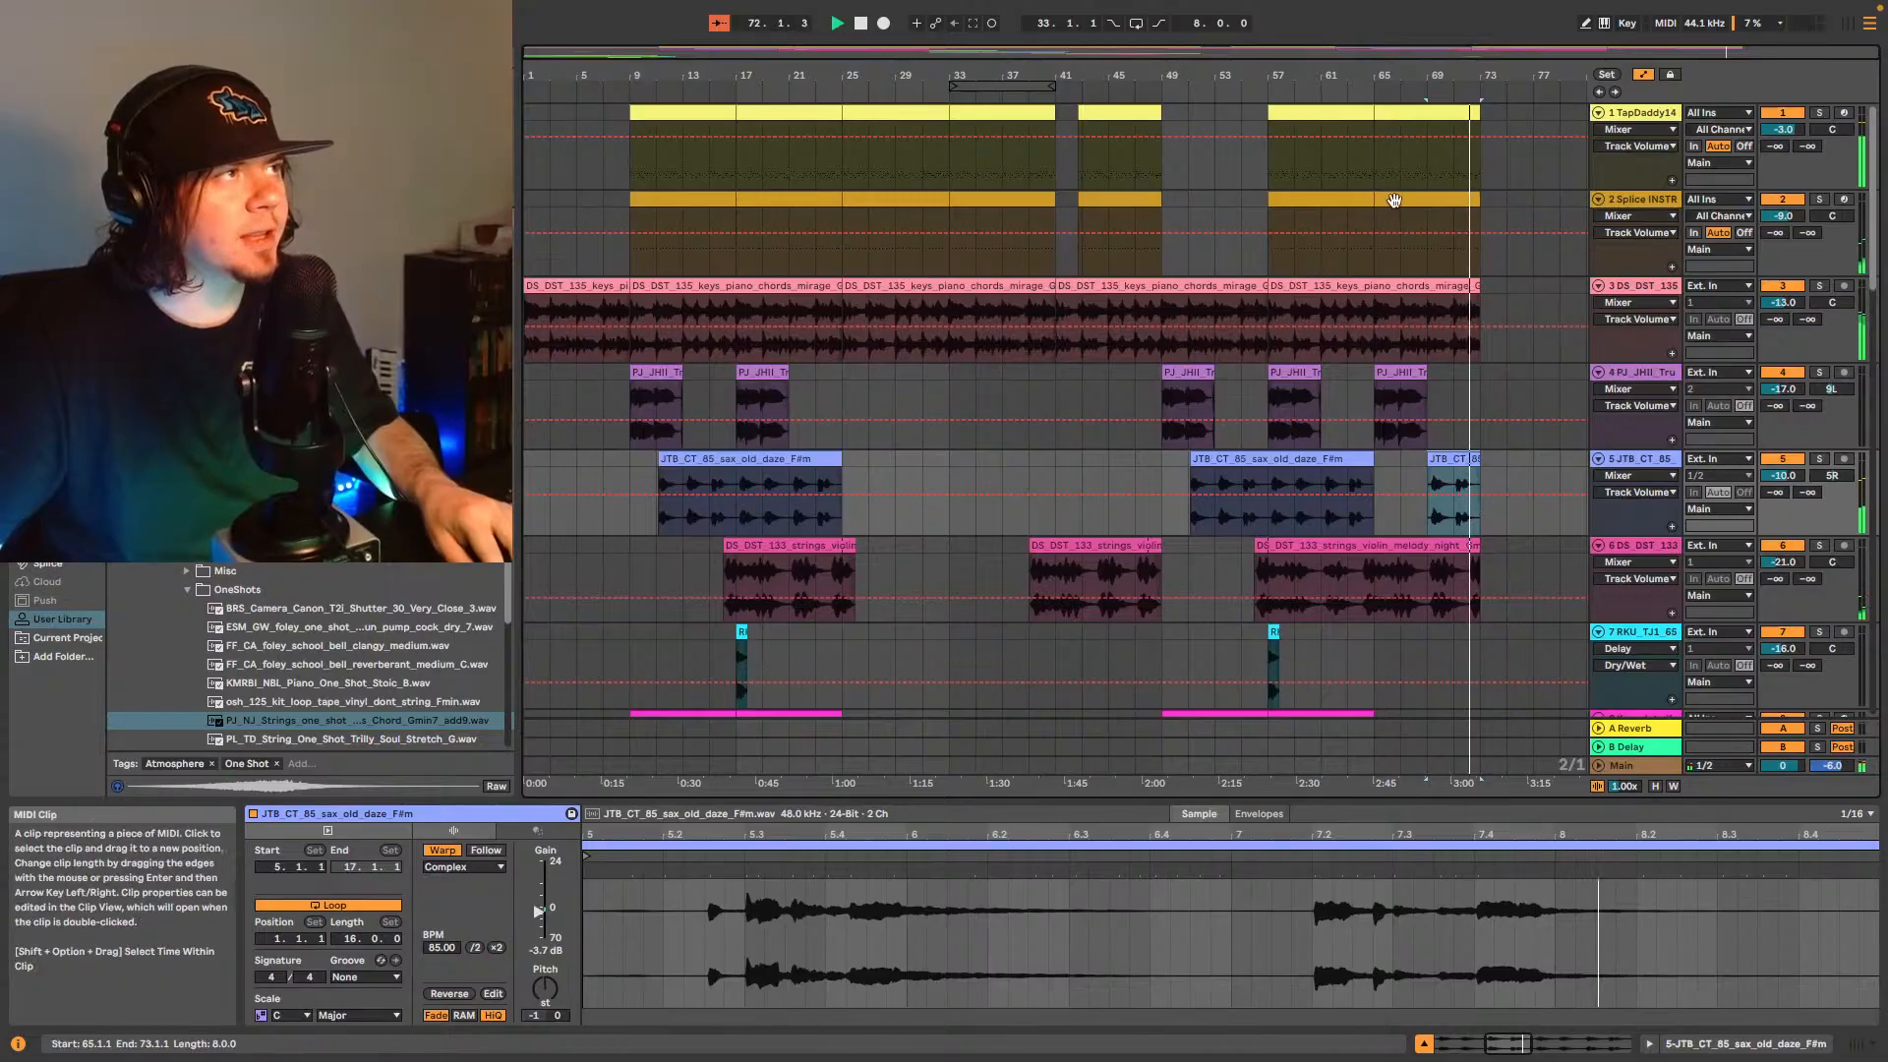
# - Extend the last DS_DST_133 violin melody clip to end at bar 75
pyautogui.click(1416, 199)
pyautogui.press('Up')
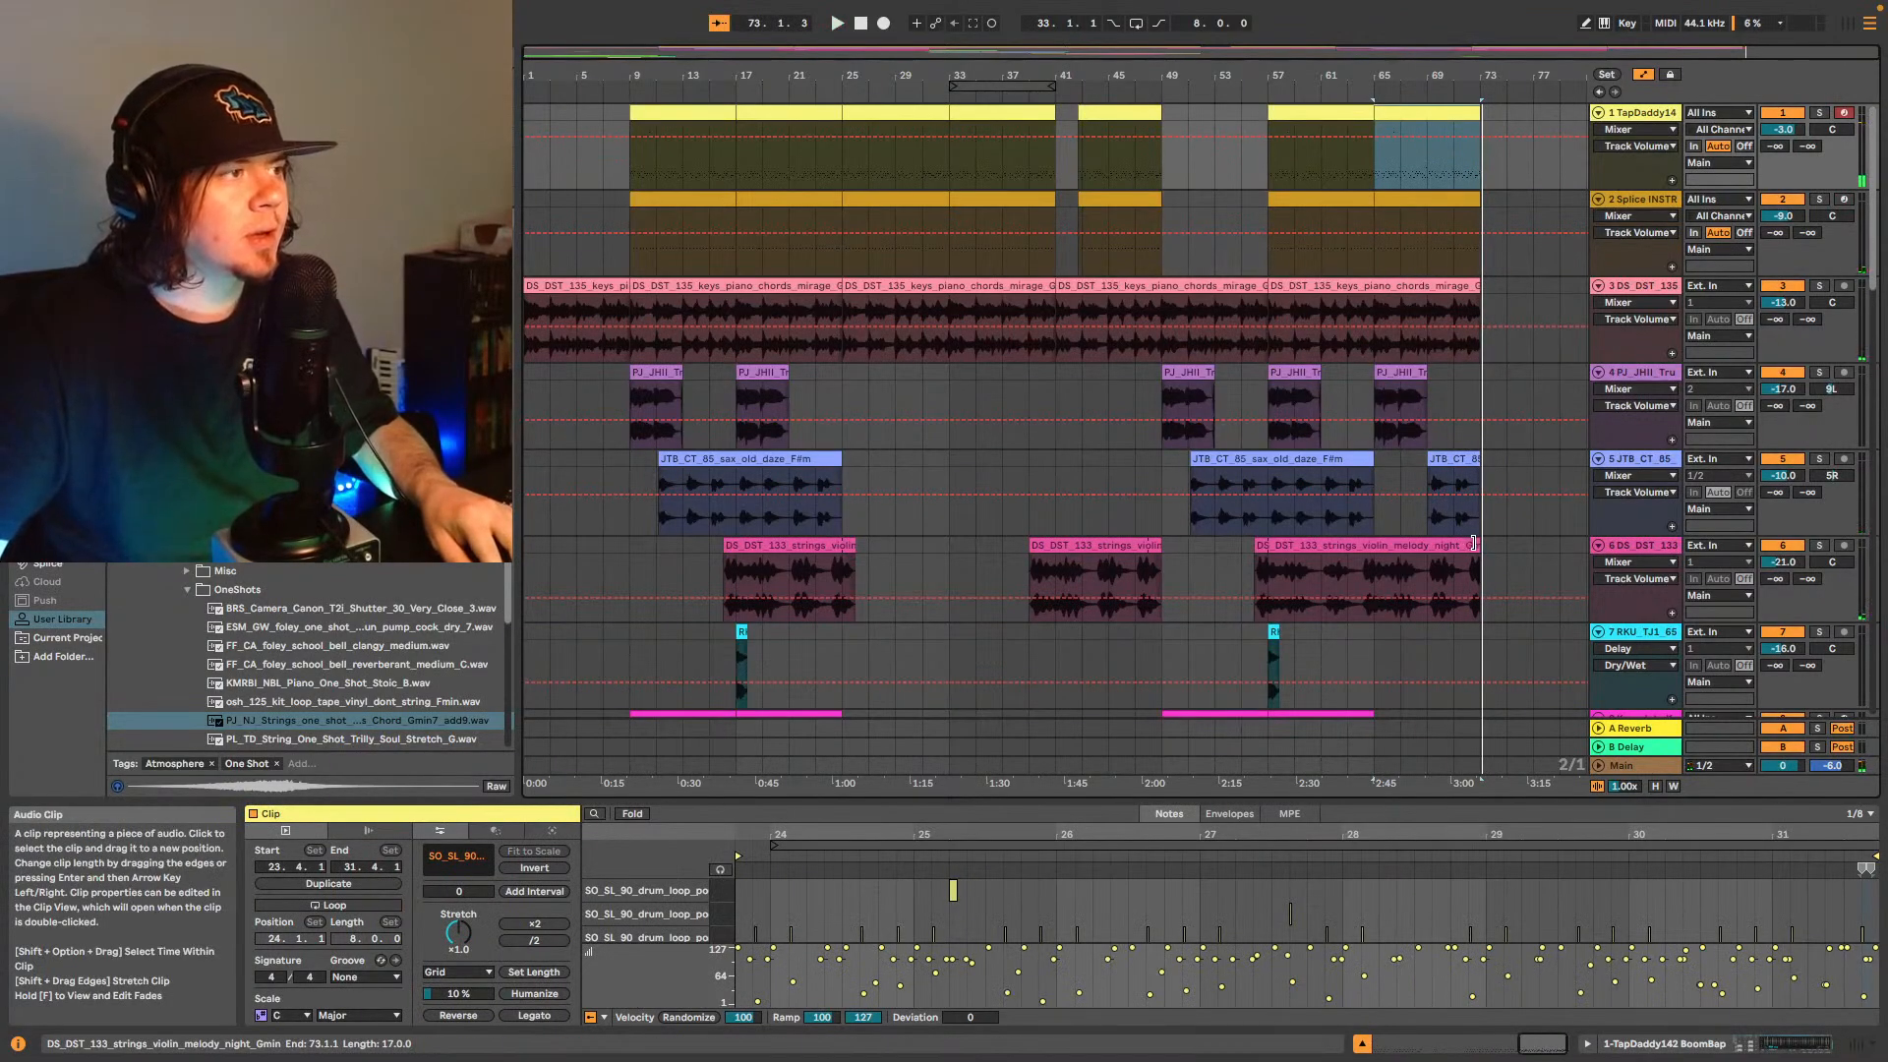
pyautogui.moveTo(1472, 544); pyautogui.dragTo(1505, 544)
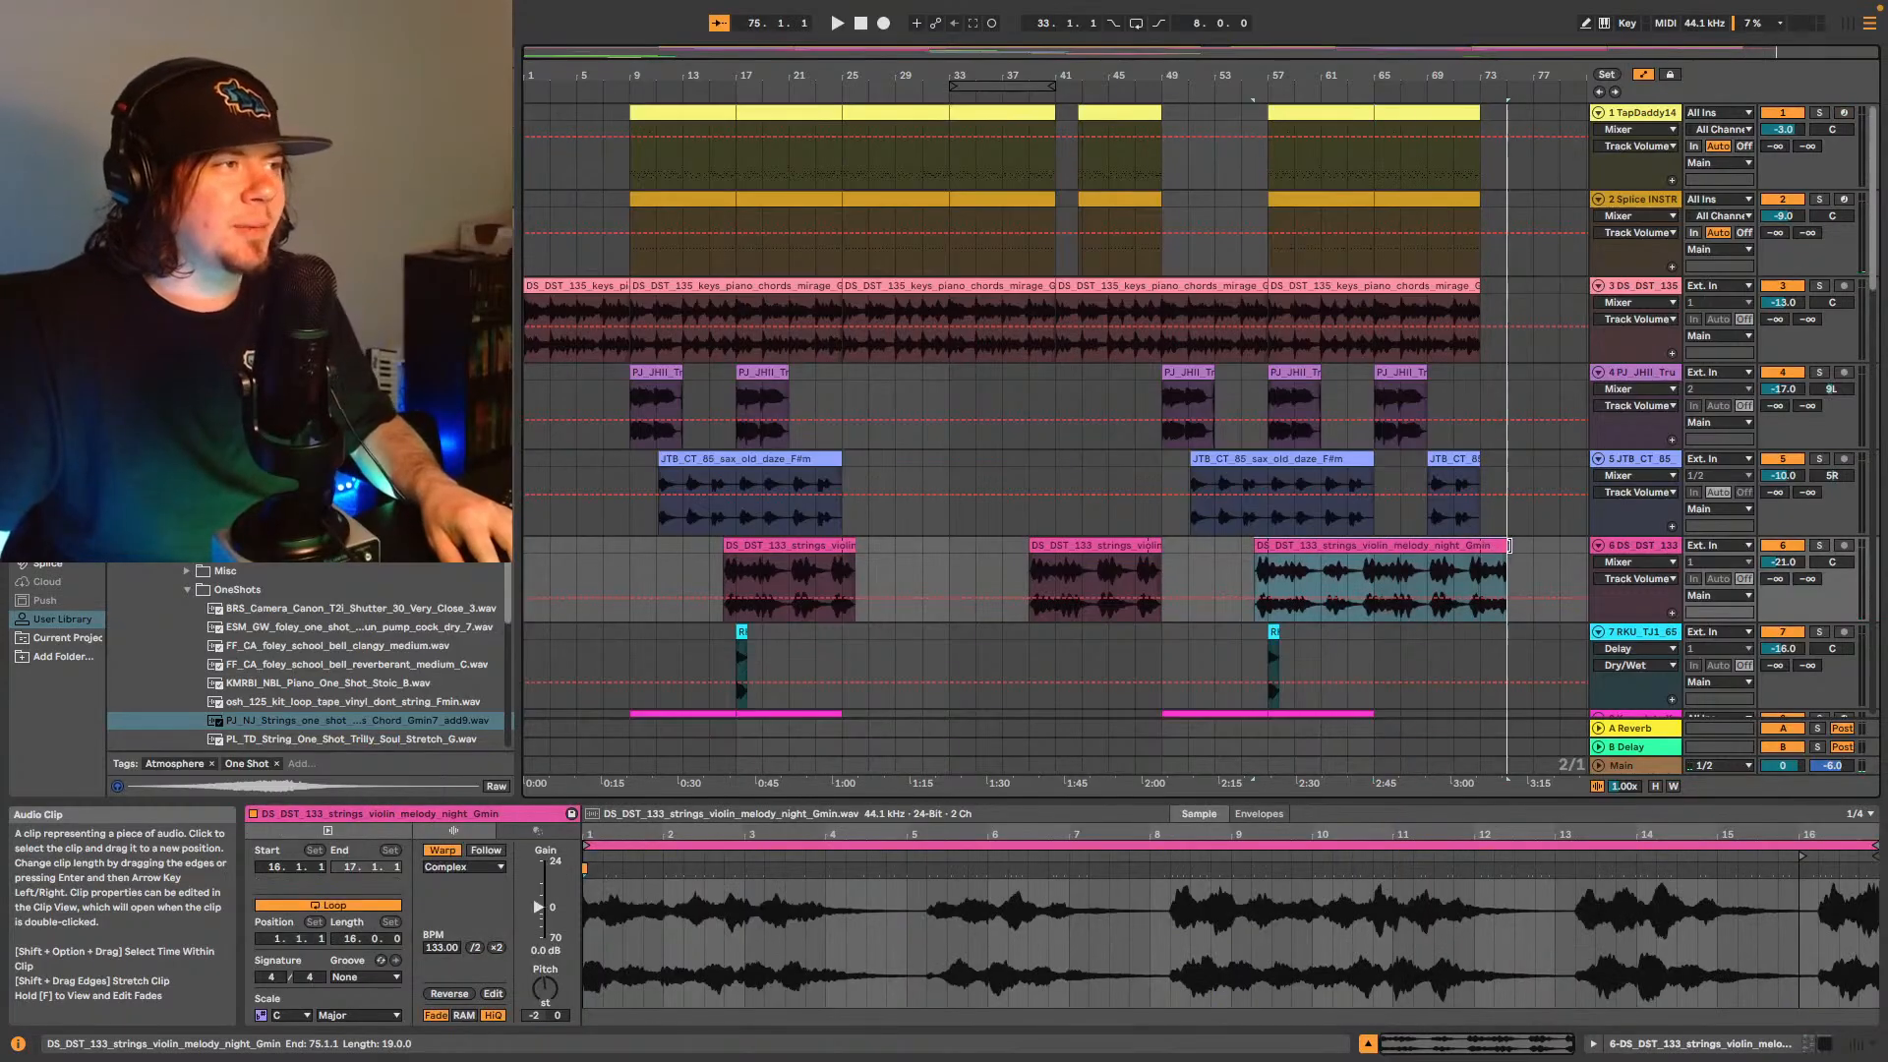
# - Duplicate the last DS_DST_135 piano chords clip to bar 73 and extend the violin melody clip to end at bar 77
pyautogui.click(1473, 295)
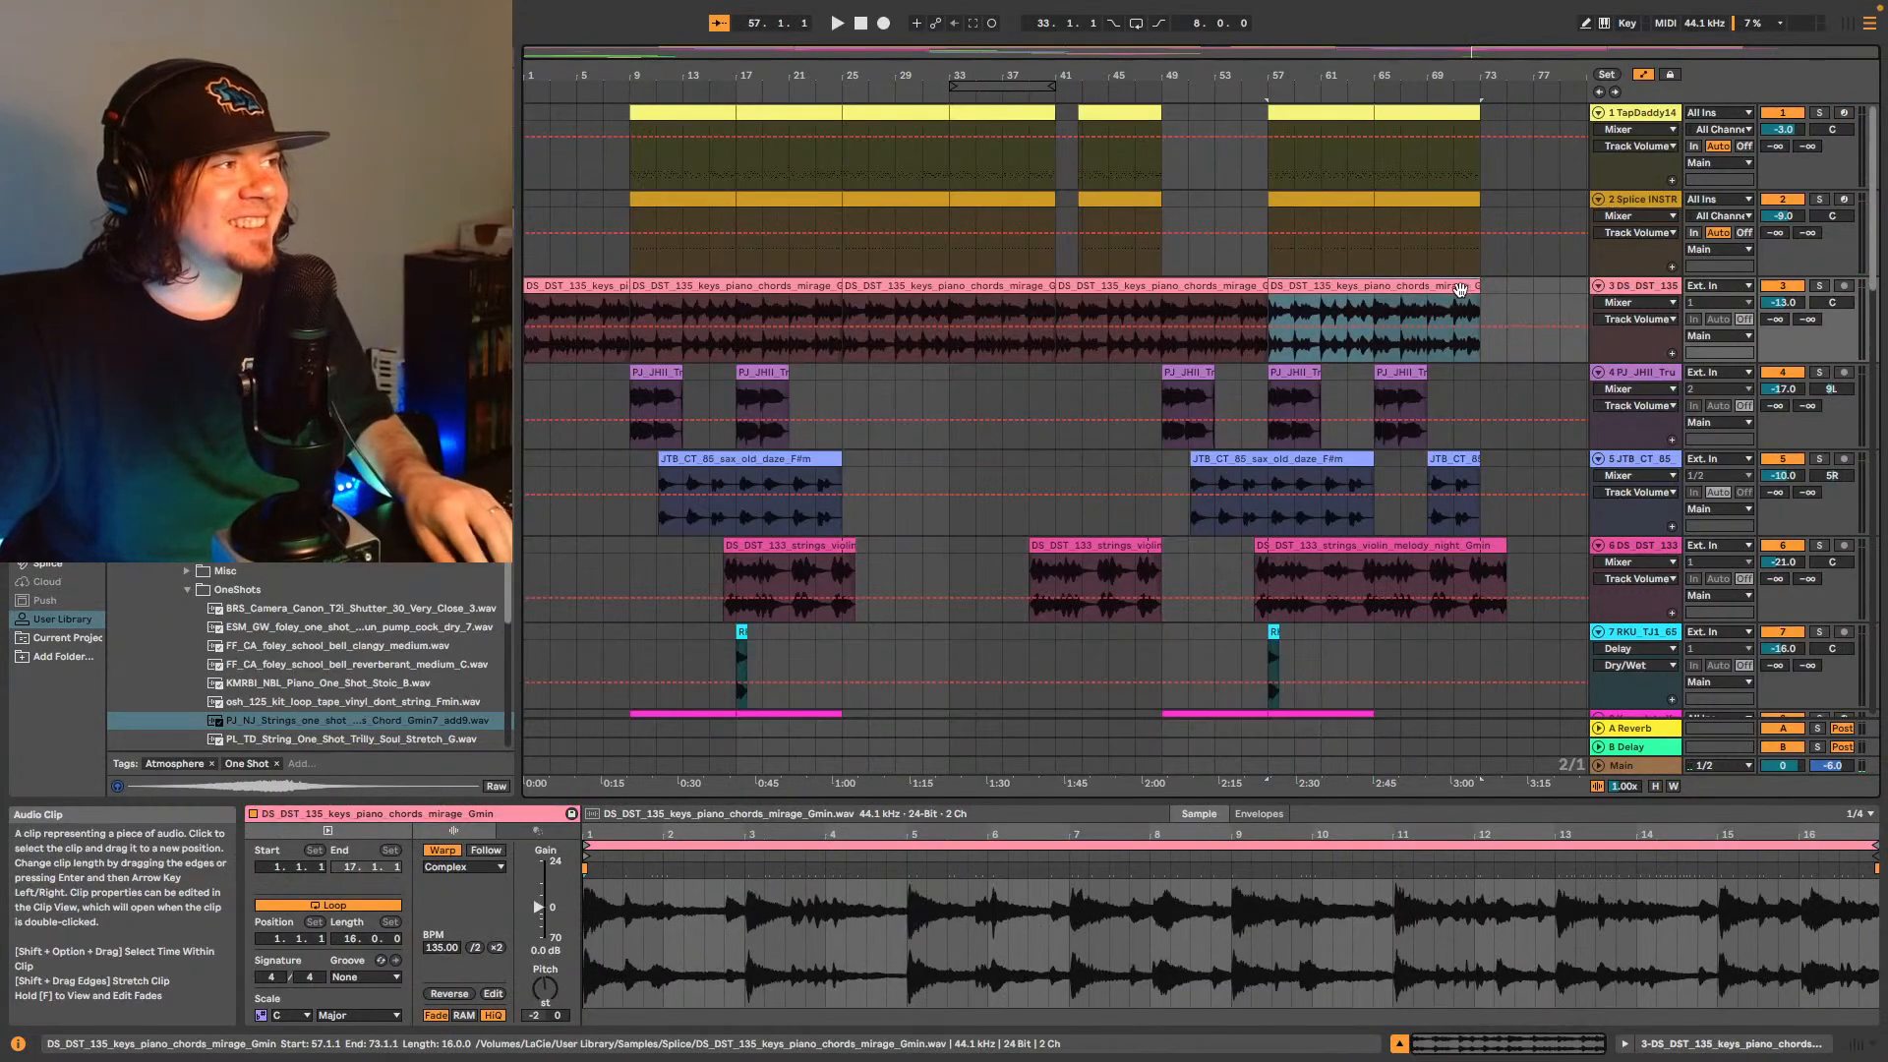
pyautogui.click(1487, 313)
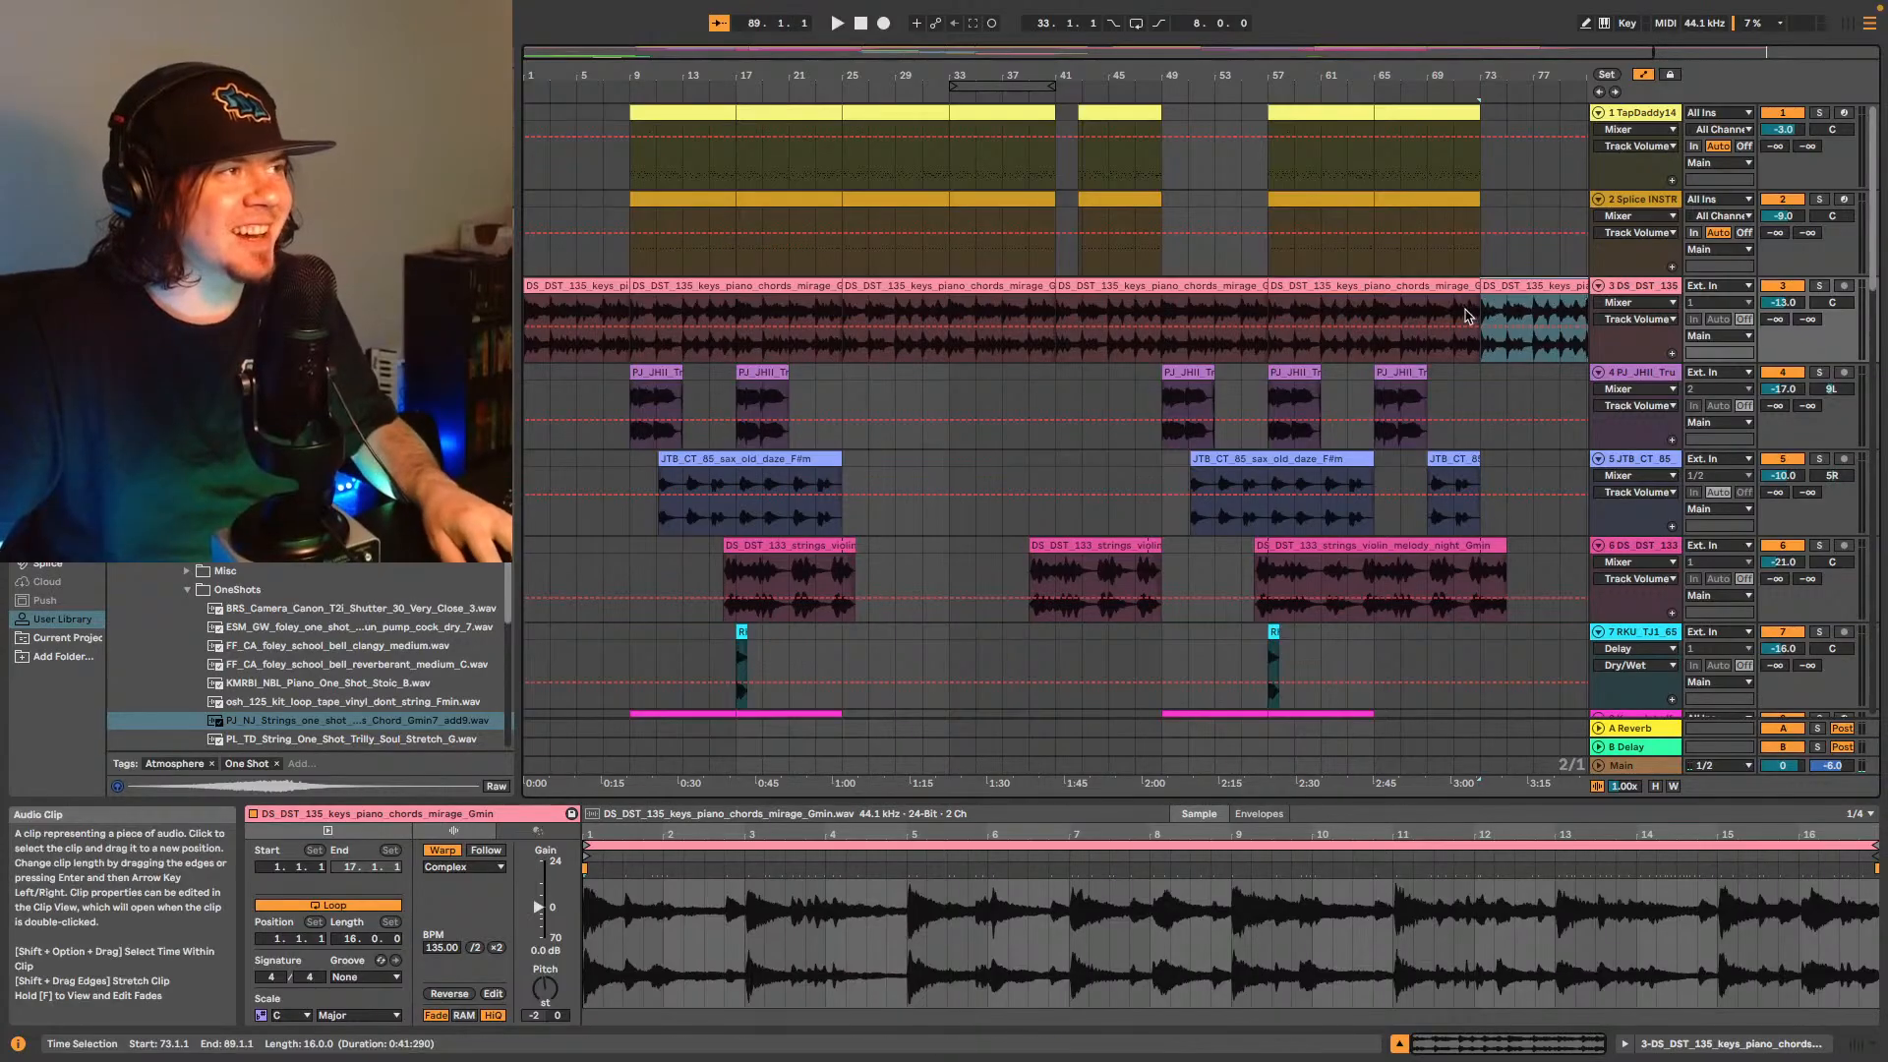
pyautogui.click(1488, 311)
pyautogui.press('space')
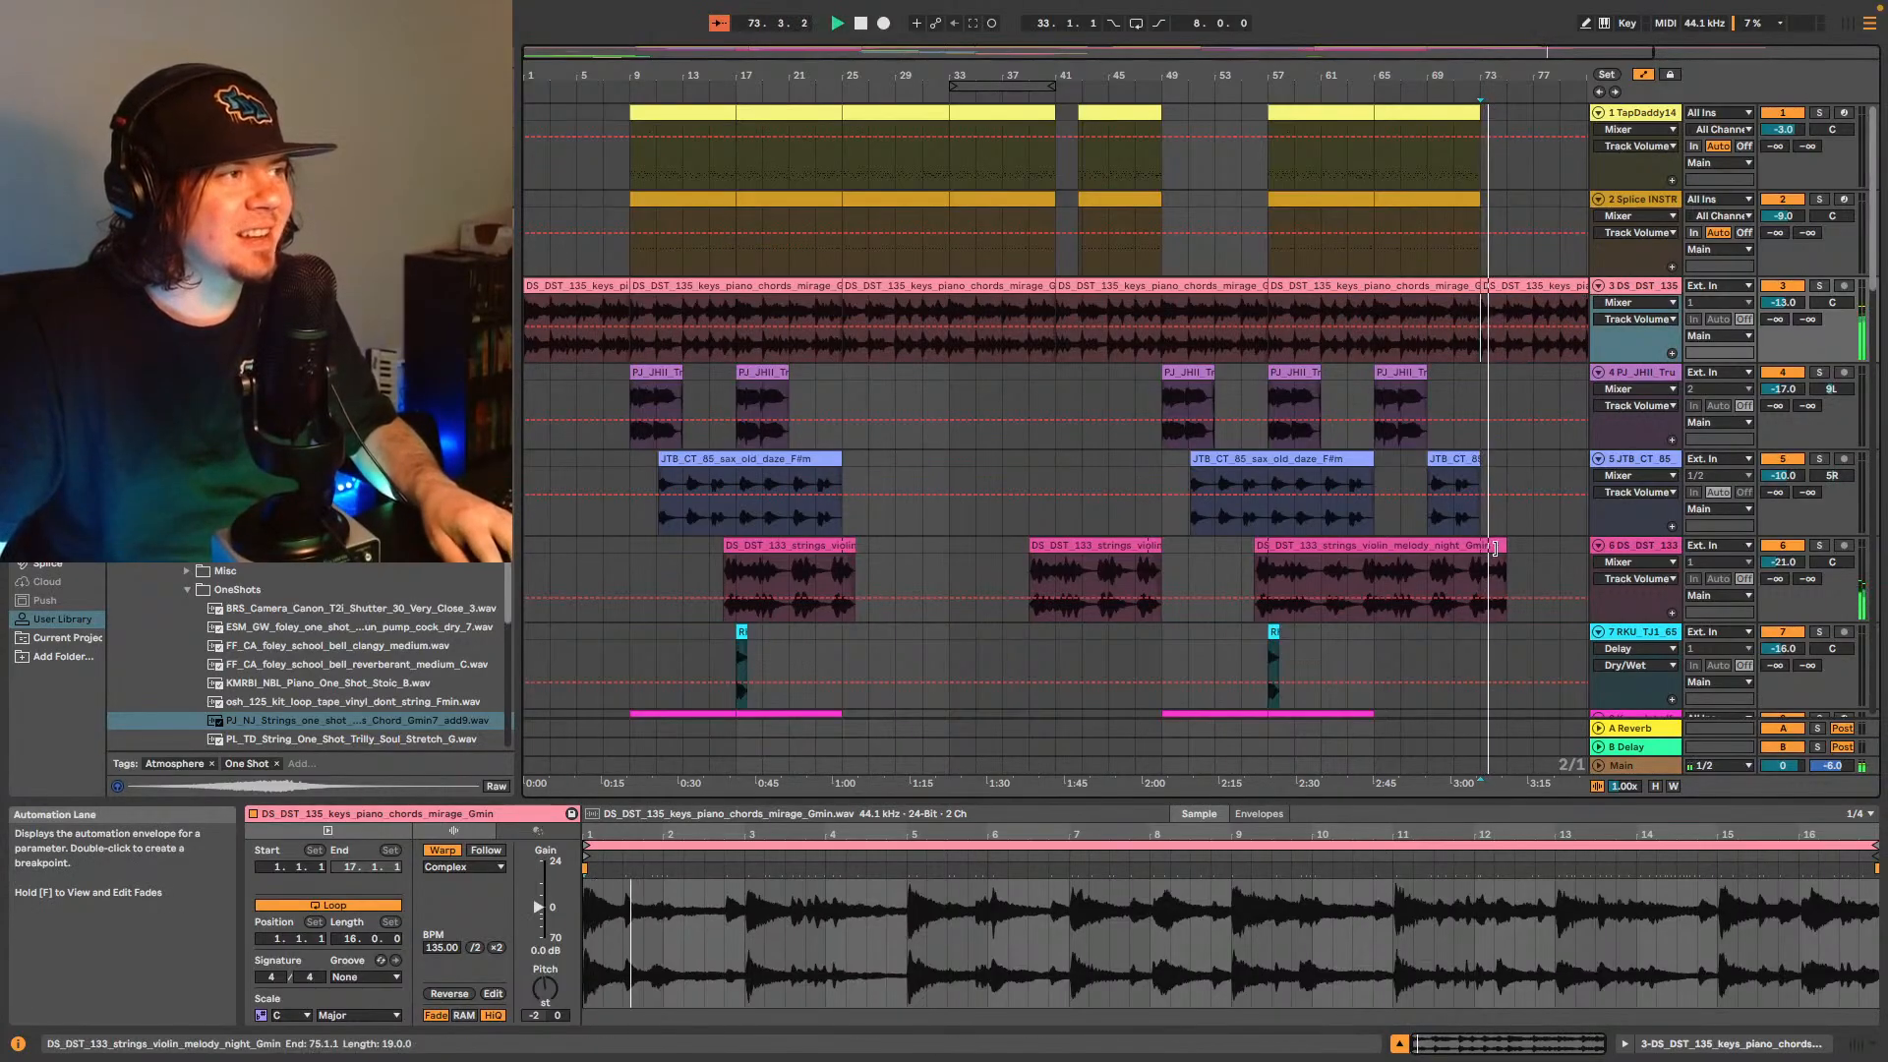
pyautogui.moveTo(1506, 553)
pyautogui.mouseDown()
pyautogui.moveTo(1551, 558)
pyautogui.moveTo(1530, 576)
pyautogui.mouseUp()
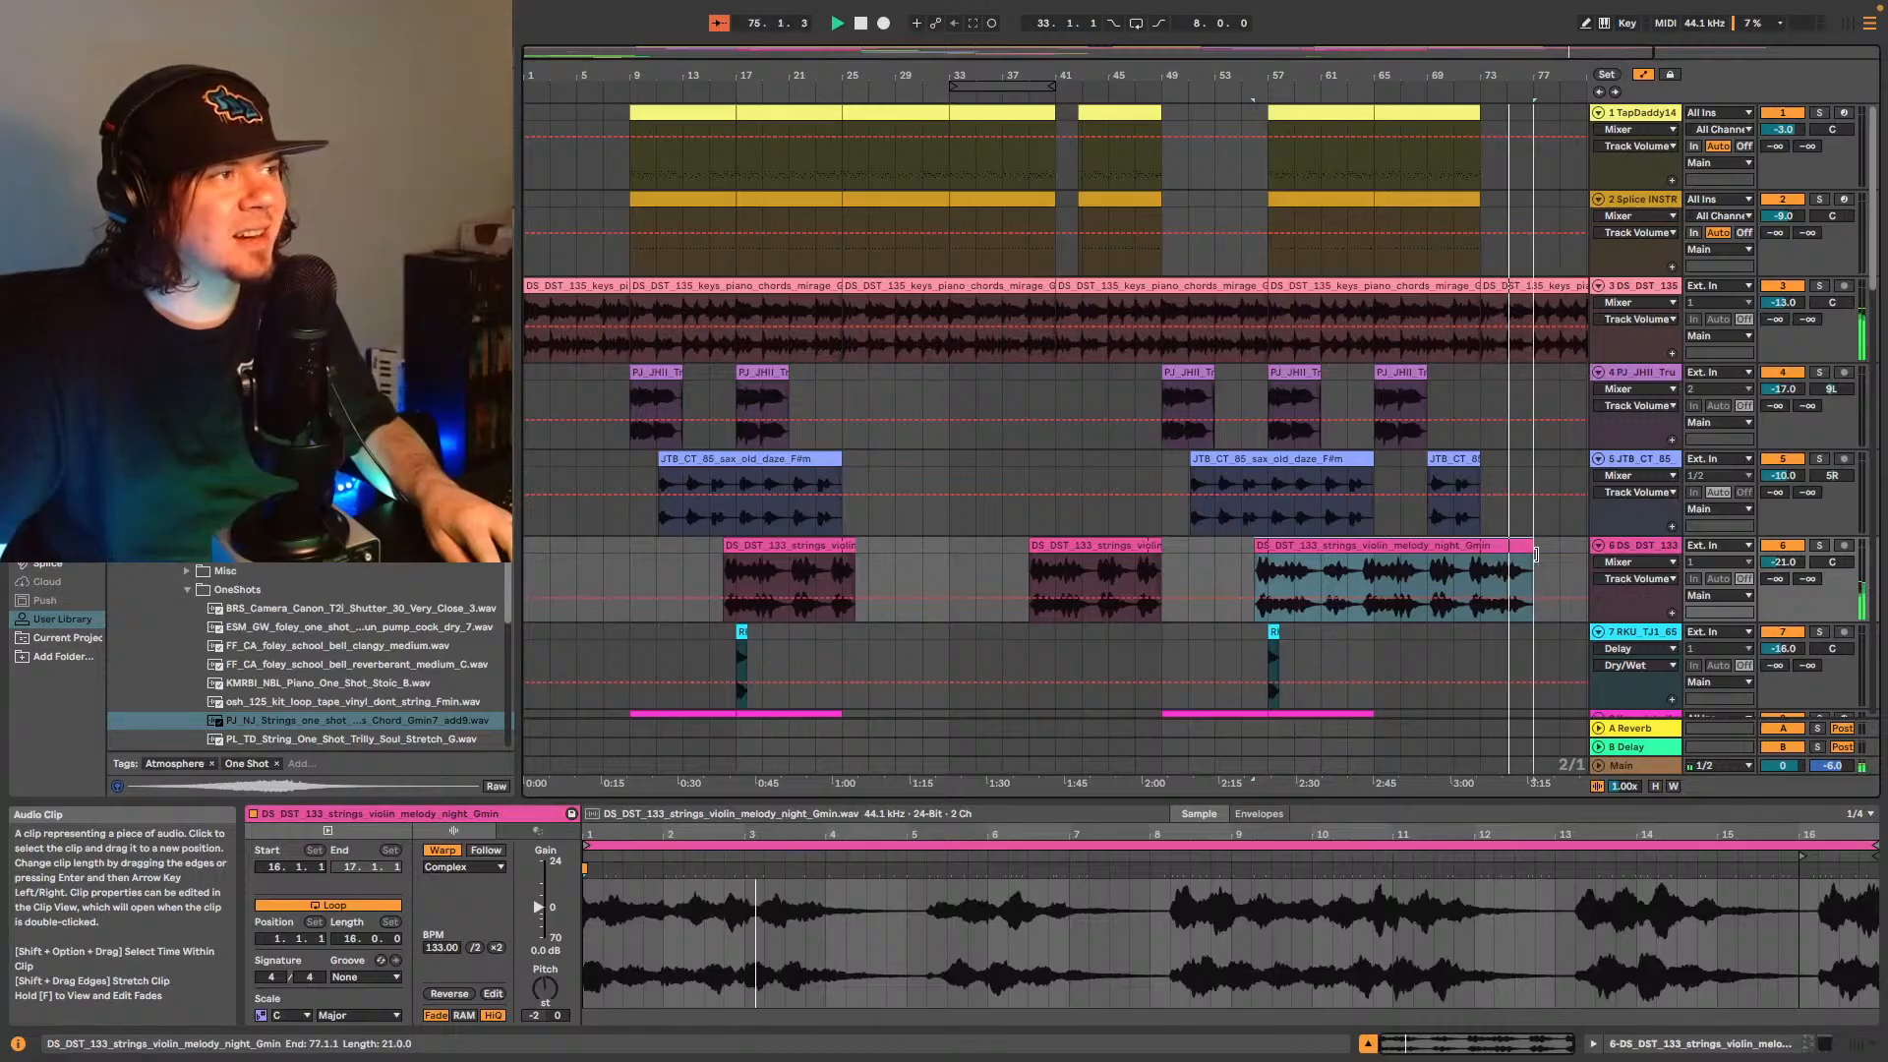
# - Show the Main track's volume automation and draw a fade-out from 0.0 dB at bar 73 down to silence at bar 77
pyautogui.rightClick(1787, 765)
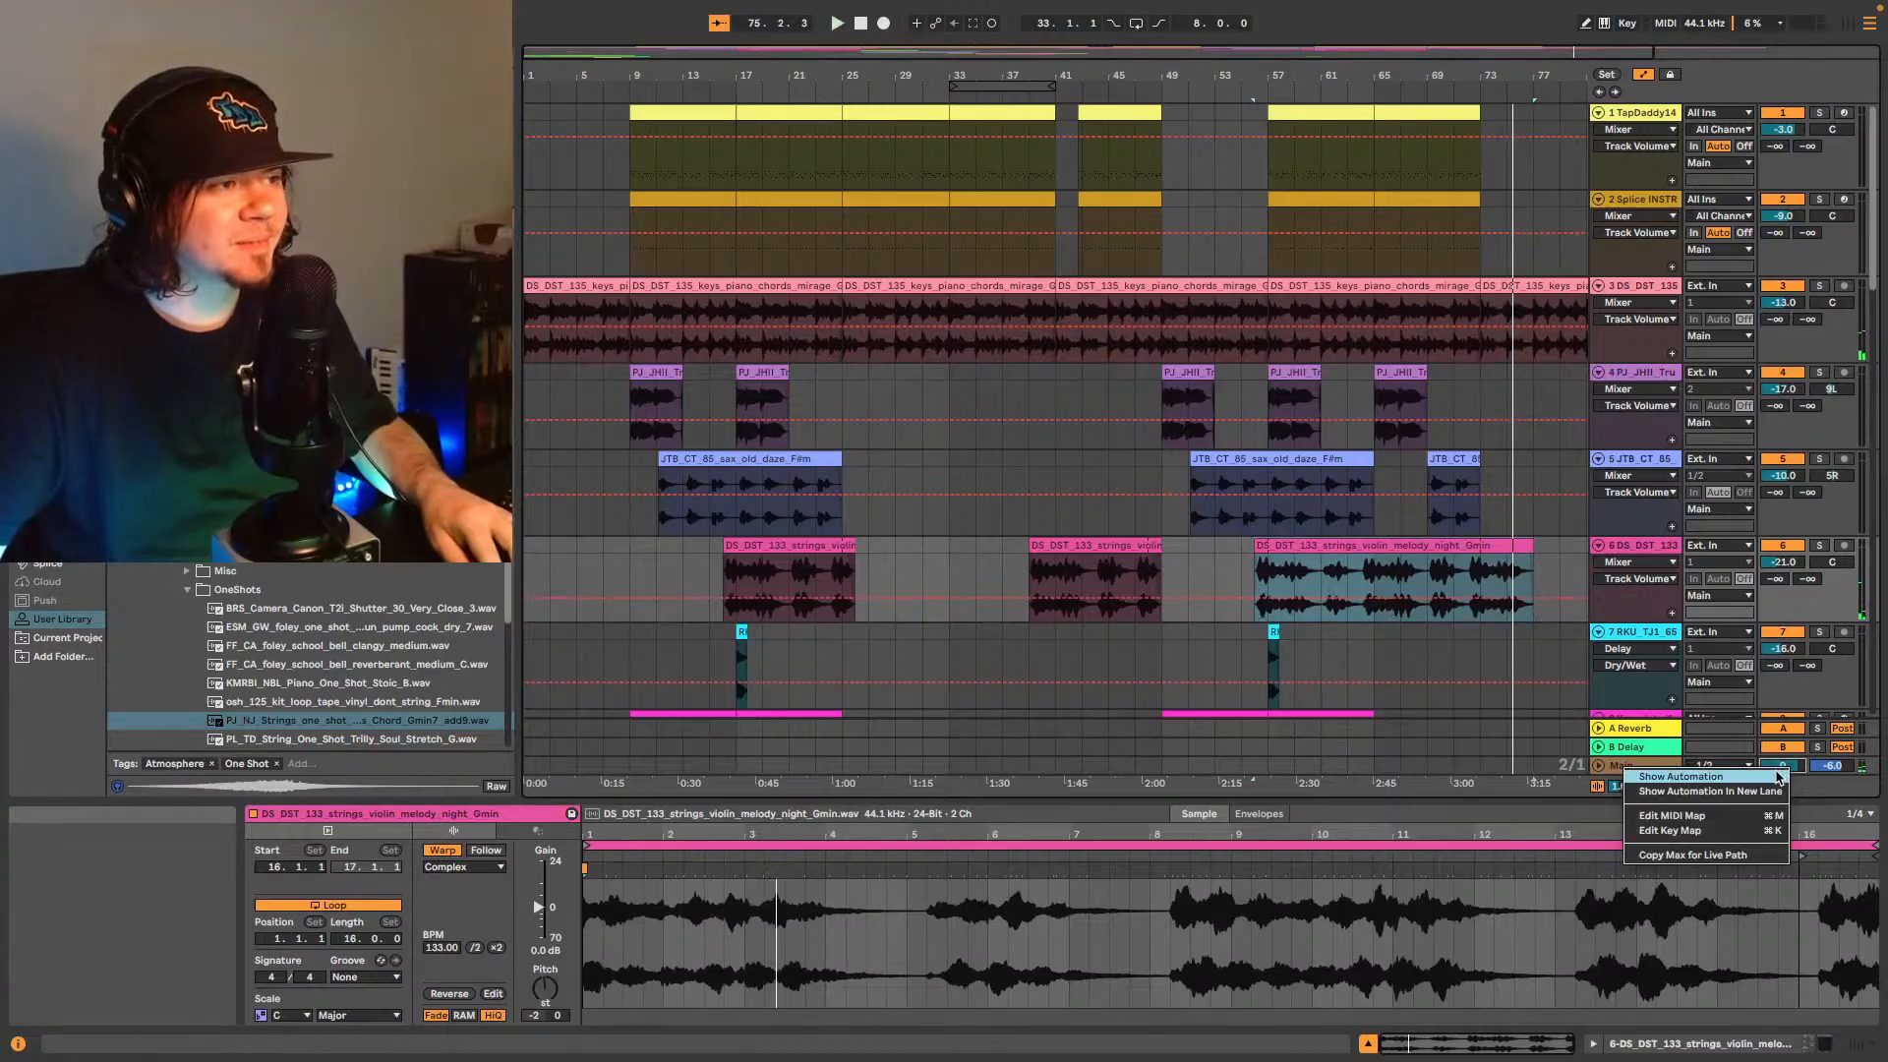
pyautogui.click(1780, 775)
pyautogui.click(1480, 702)
pyautogui.press('space')
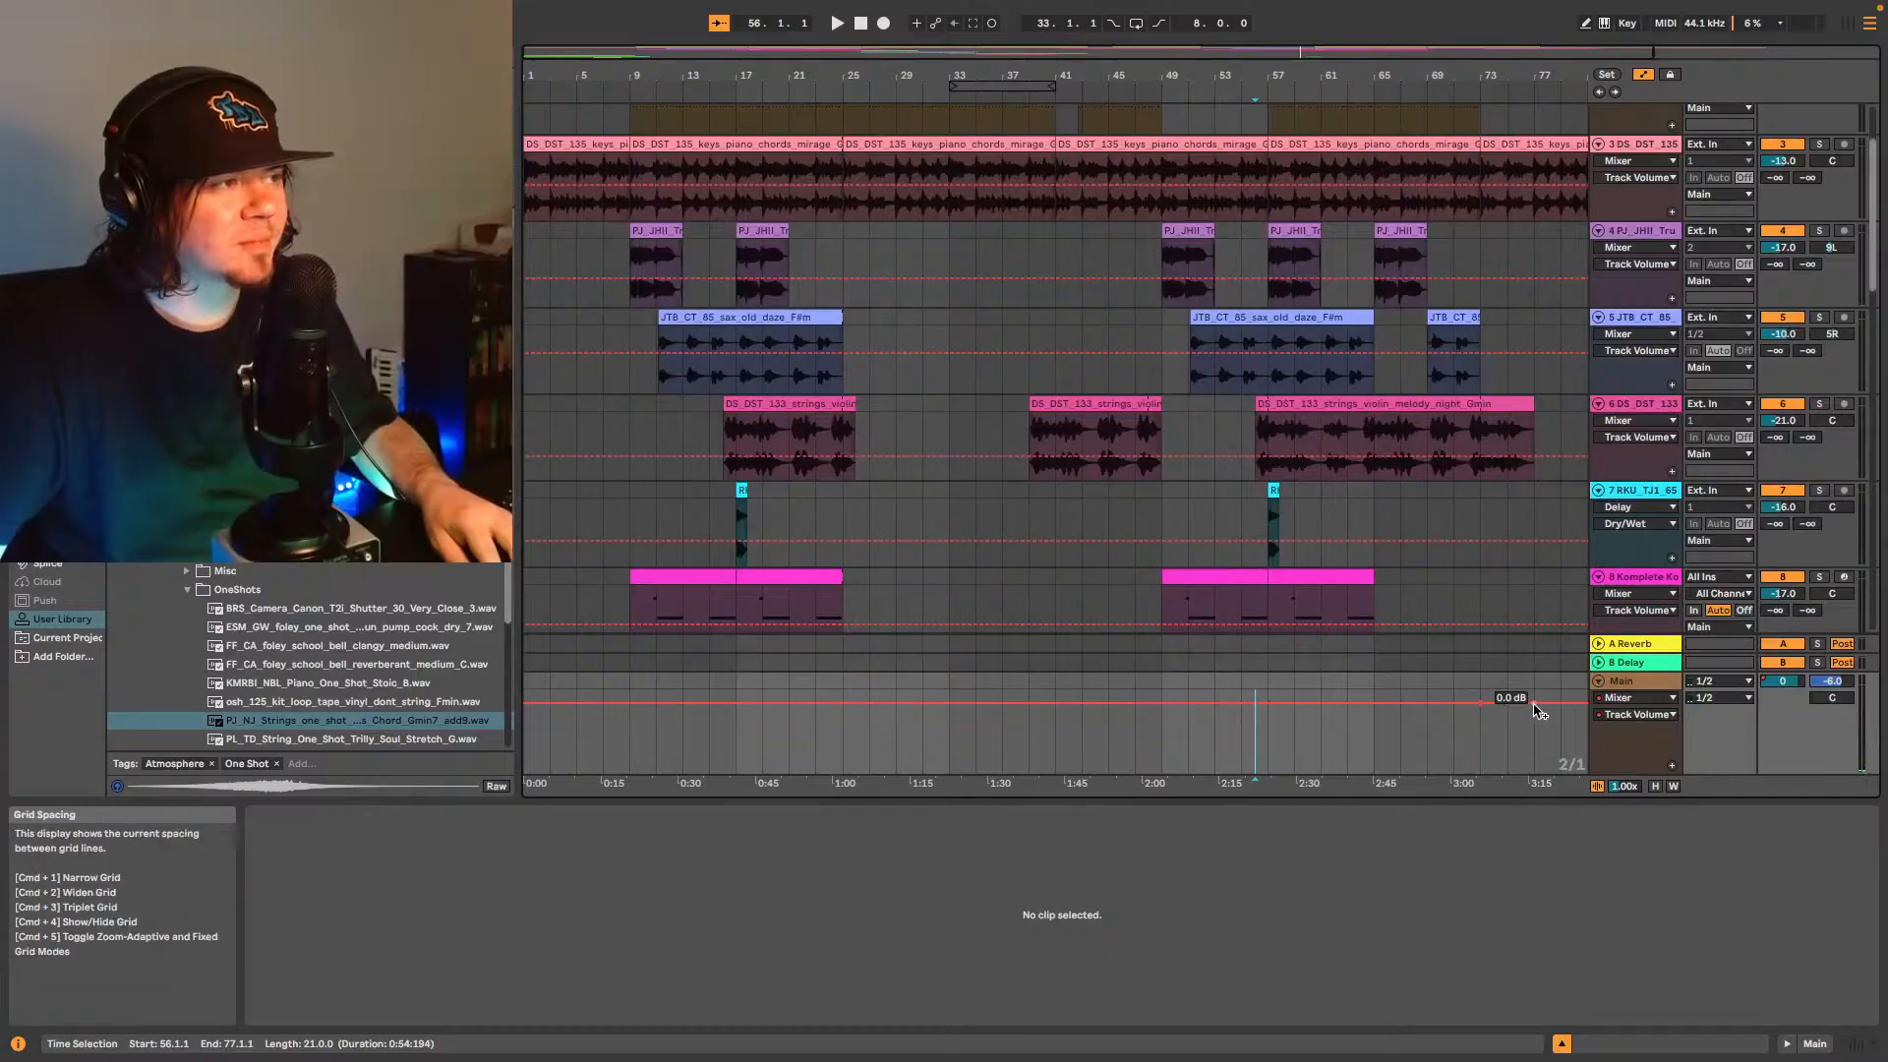
# - Play back the ending from bar 73 to hear the Main volume fade-out
pyautogui.click(1480, 732)
pyautogui.press('space')
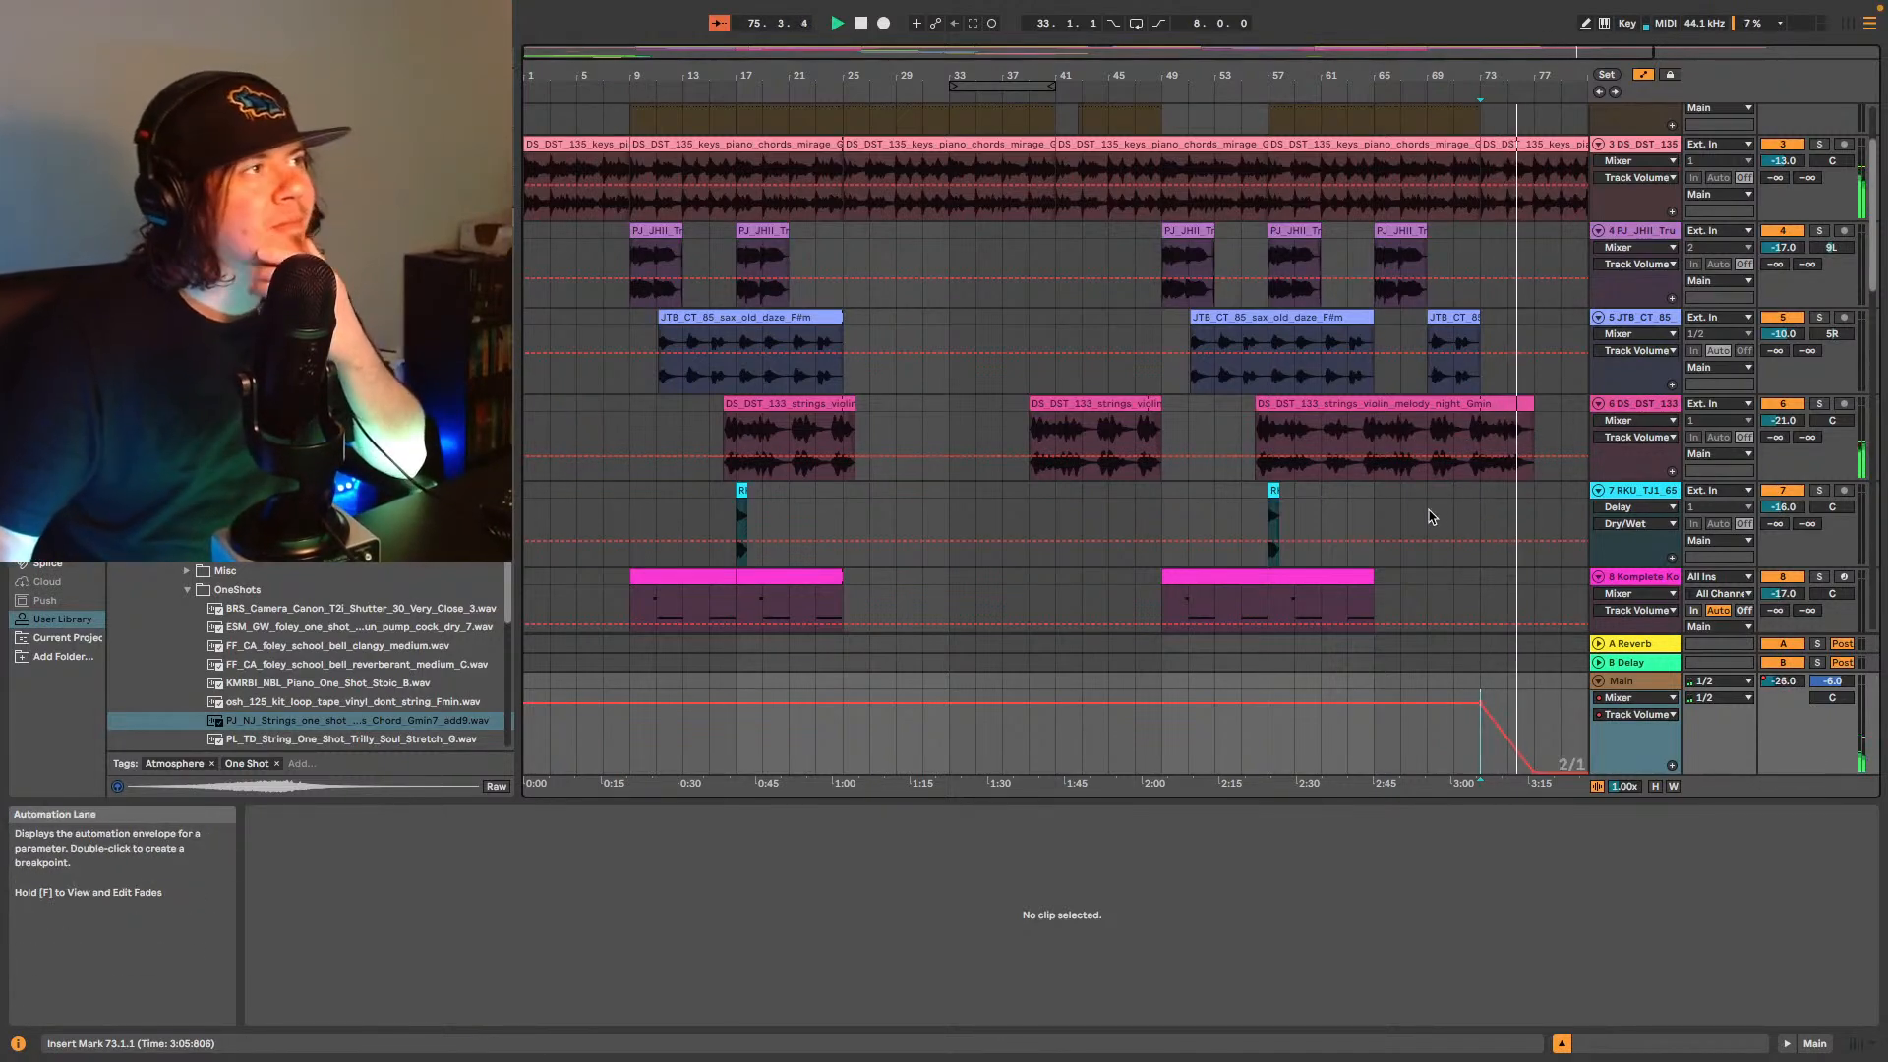
pyautogui.scroll(3, 1436, 510)
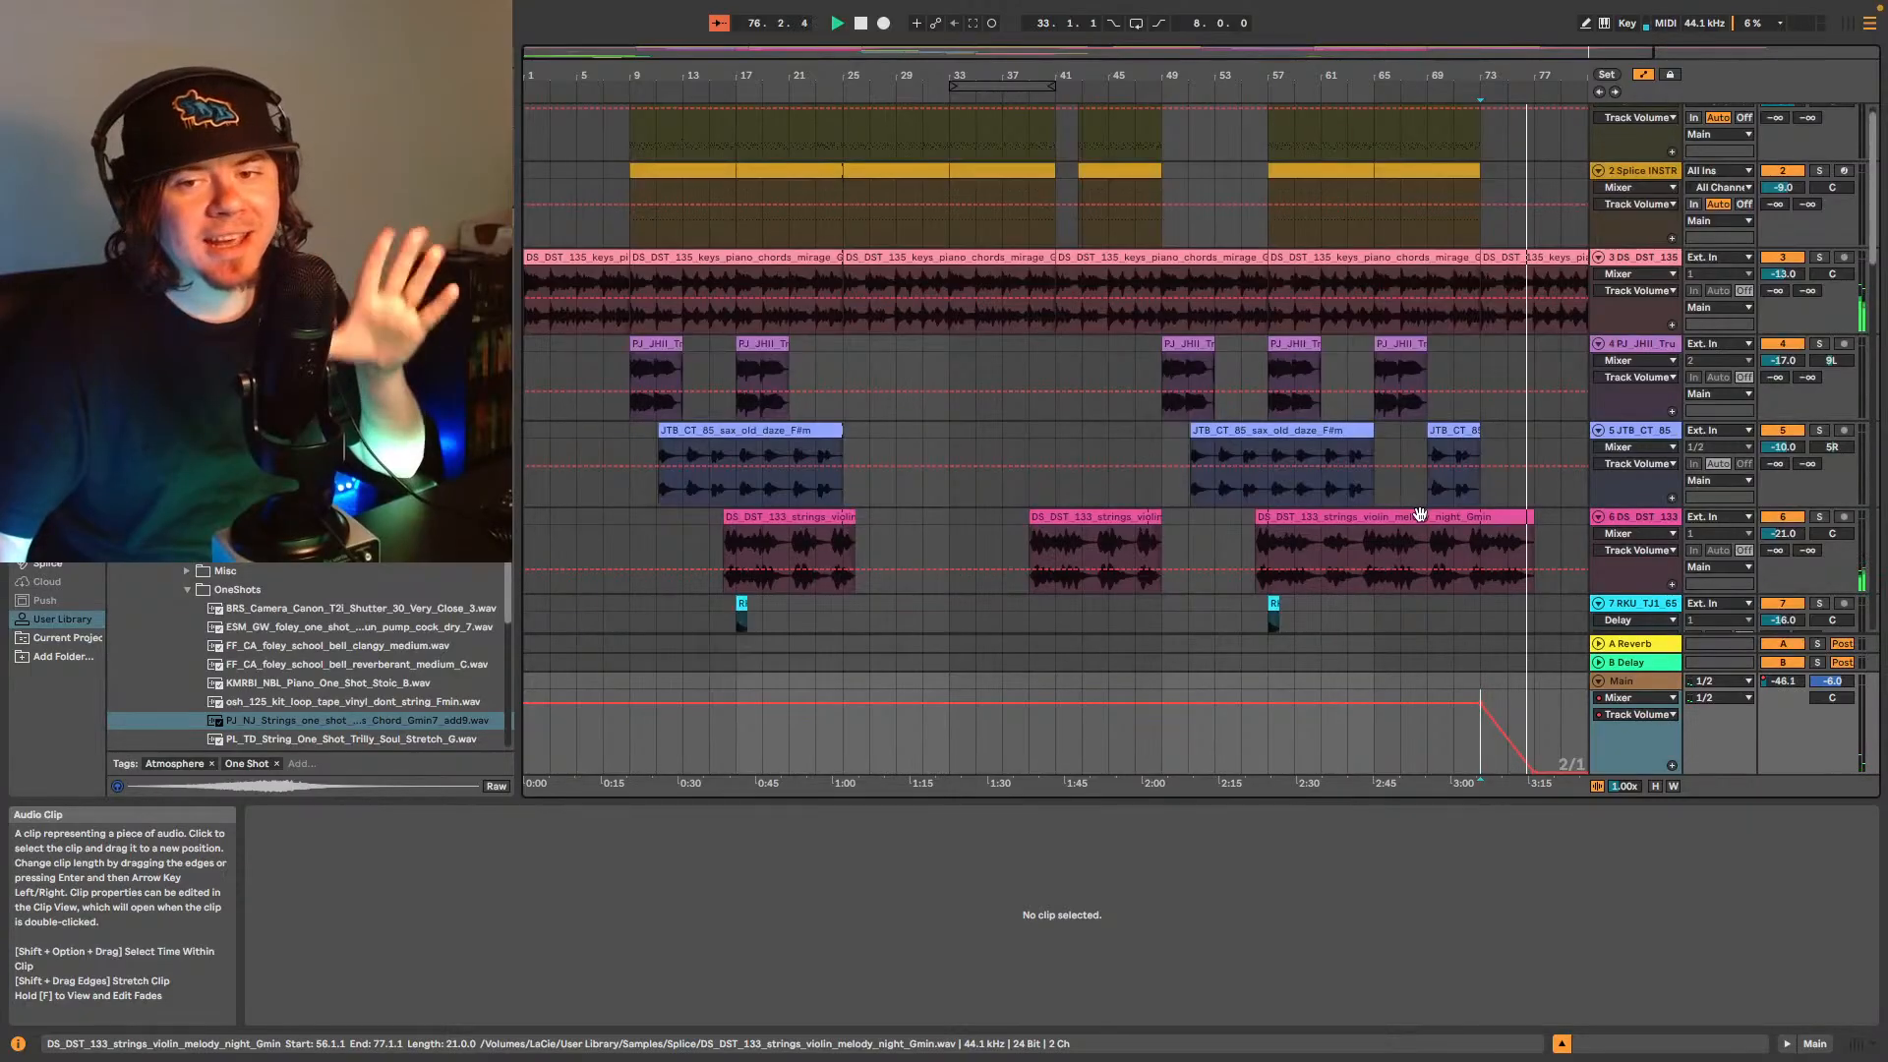
pyautogui.scroll(1, 1187, 409)
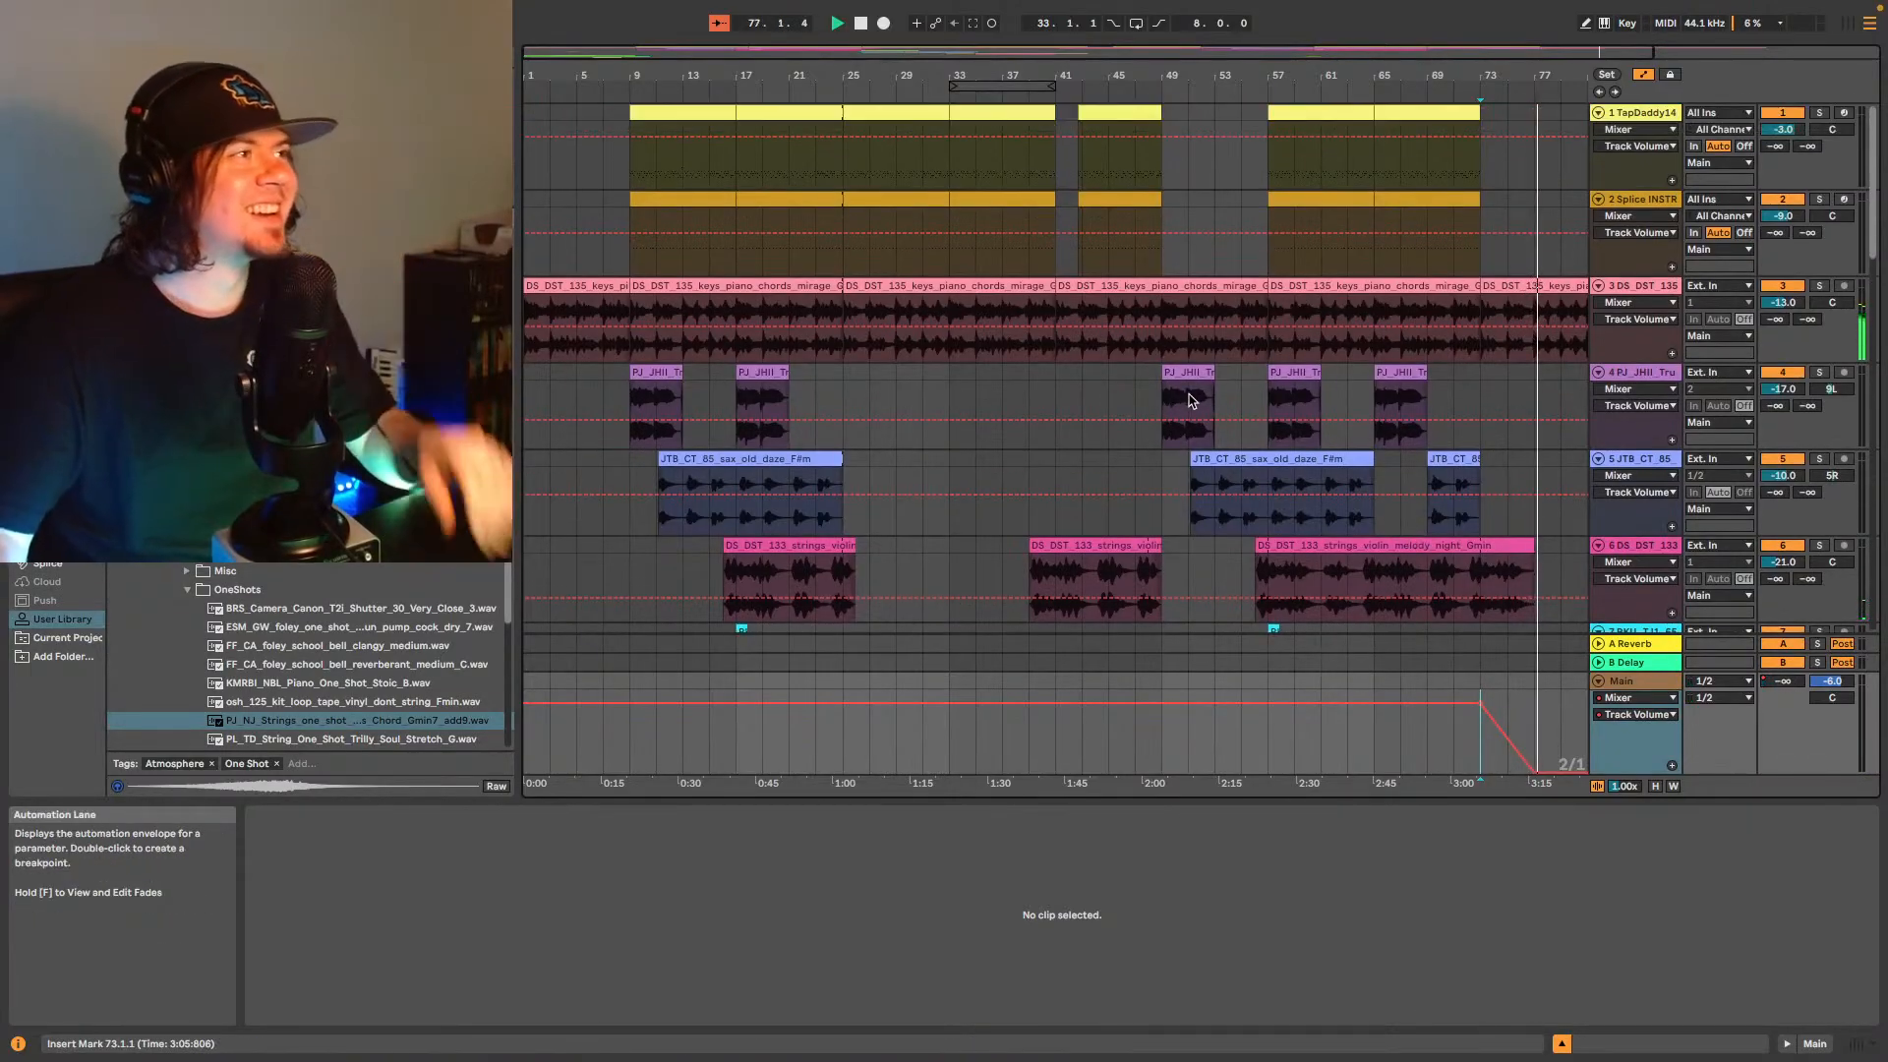
pyautogui.scroll(-1, 1277, 361)
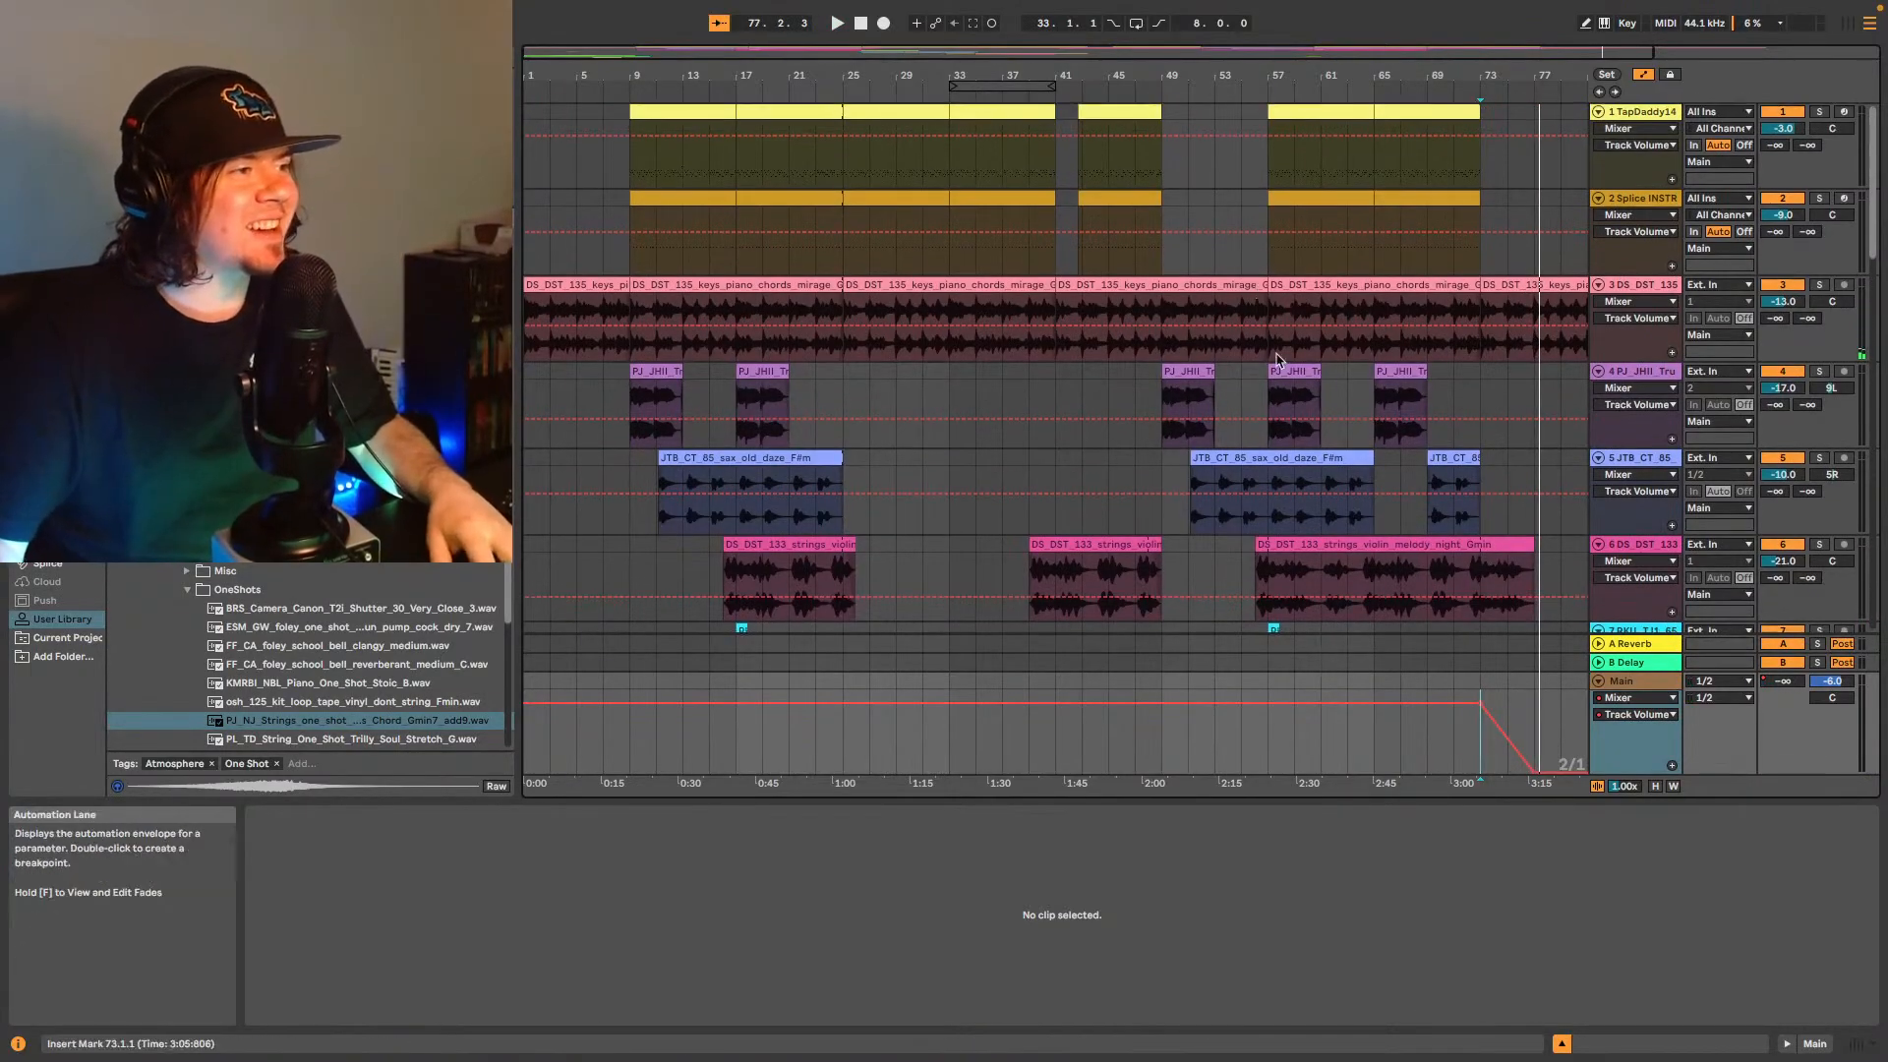
# - Review the arrangement's tracks from the drums down to the later melodic layers, inspecting the violin, trumpet and sax clips between bars 39 and 65
pyautogui.scroll(-4, 1349, 413)
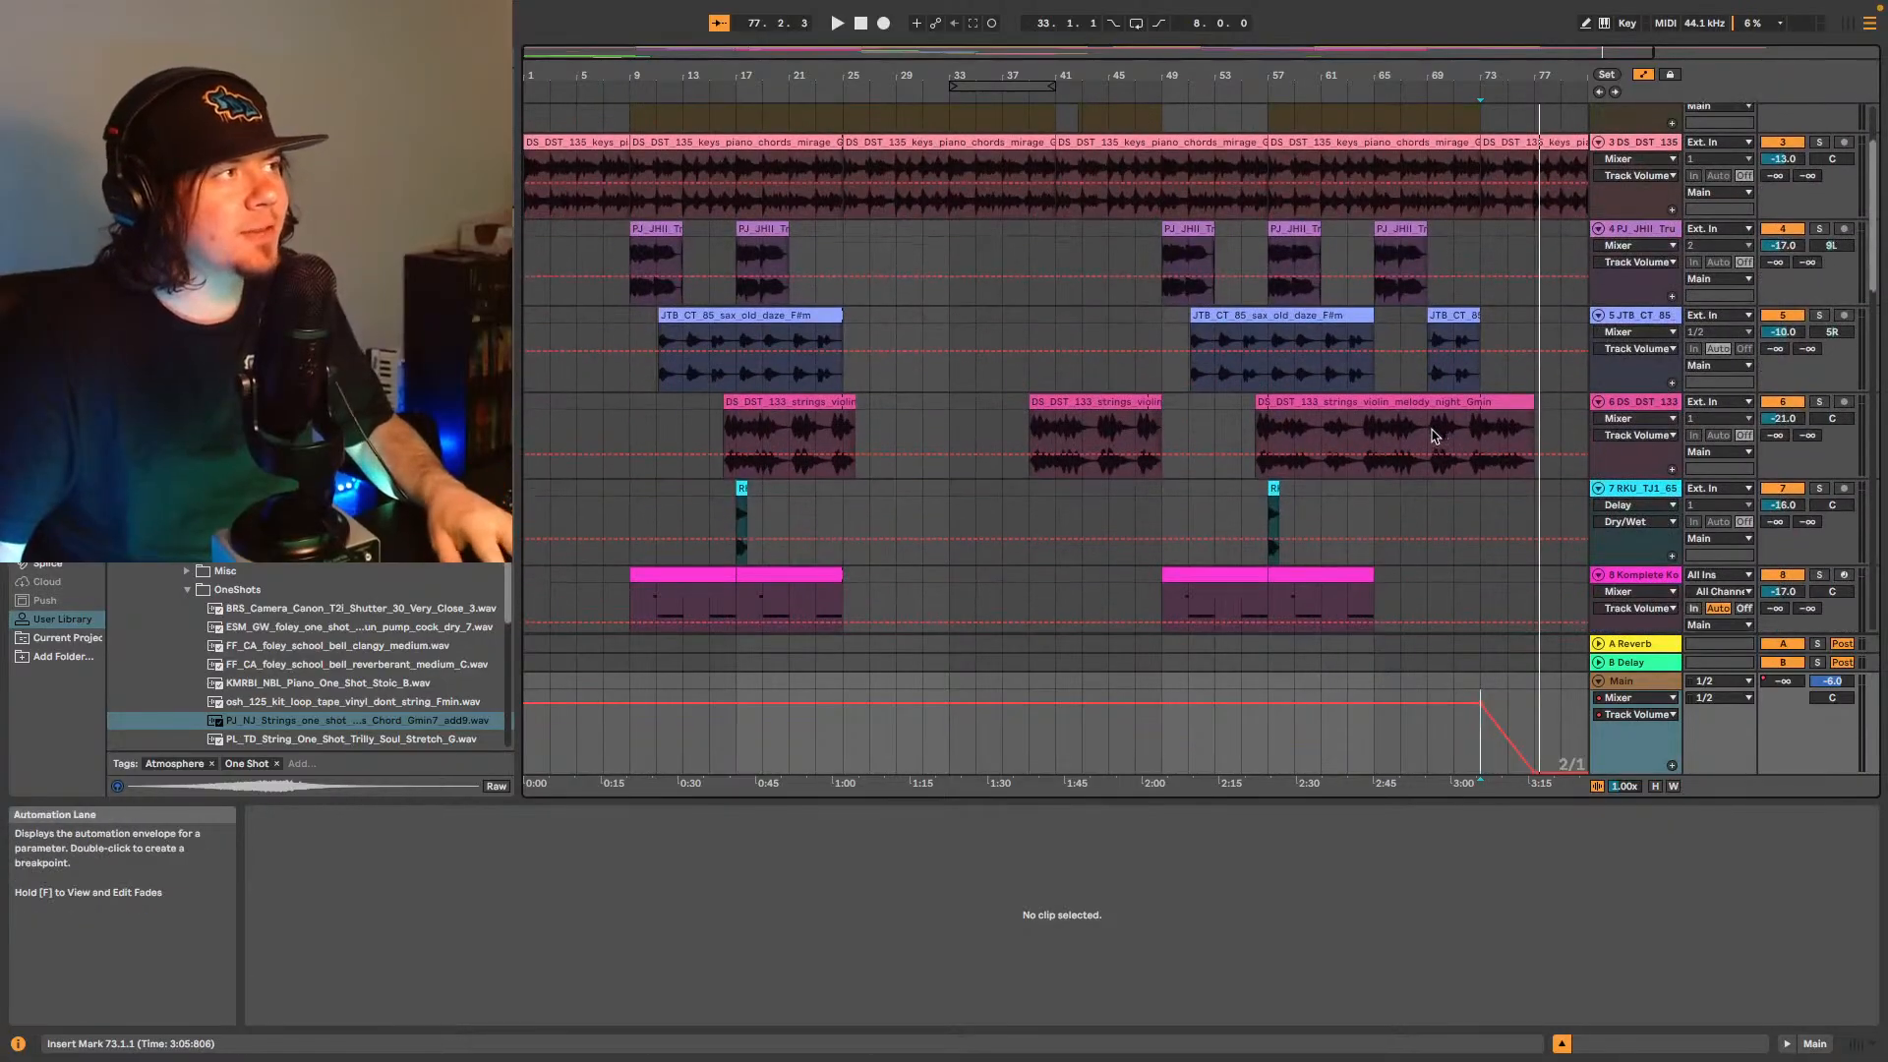
pyautogui.scroll(4, 1408, 437)
pyautogui.scroll(-7, 1409, 436)
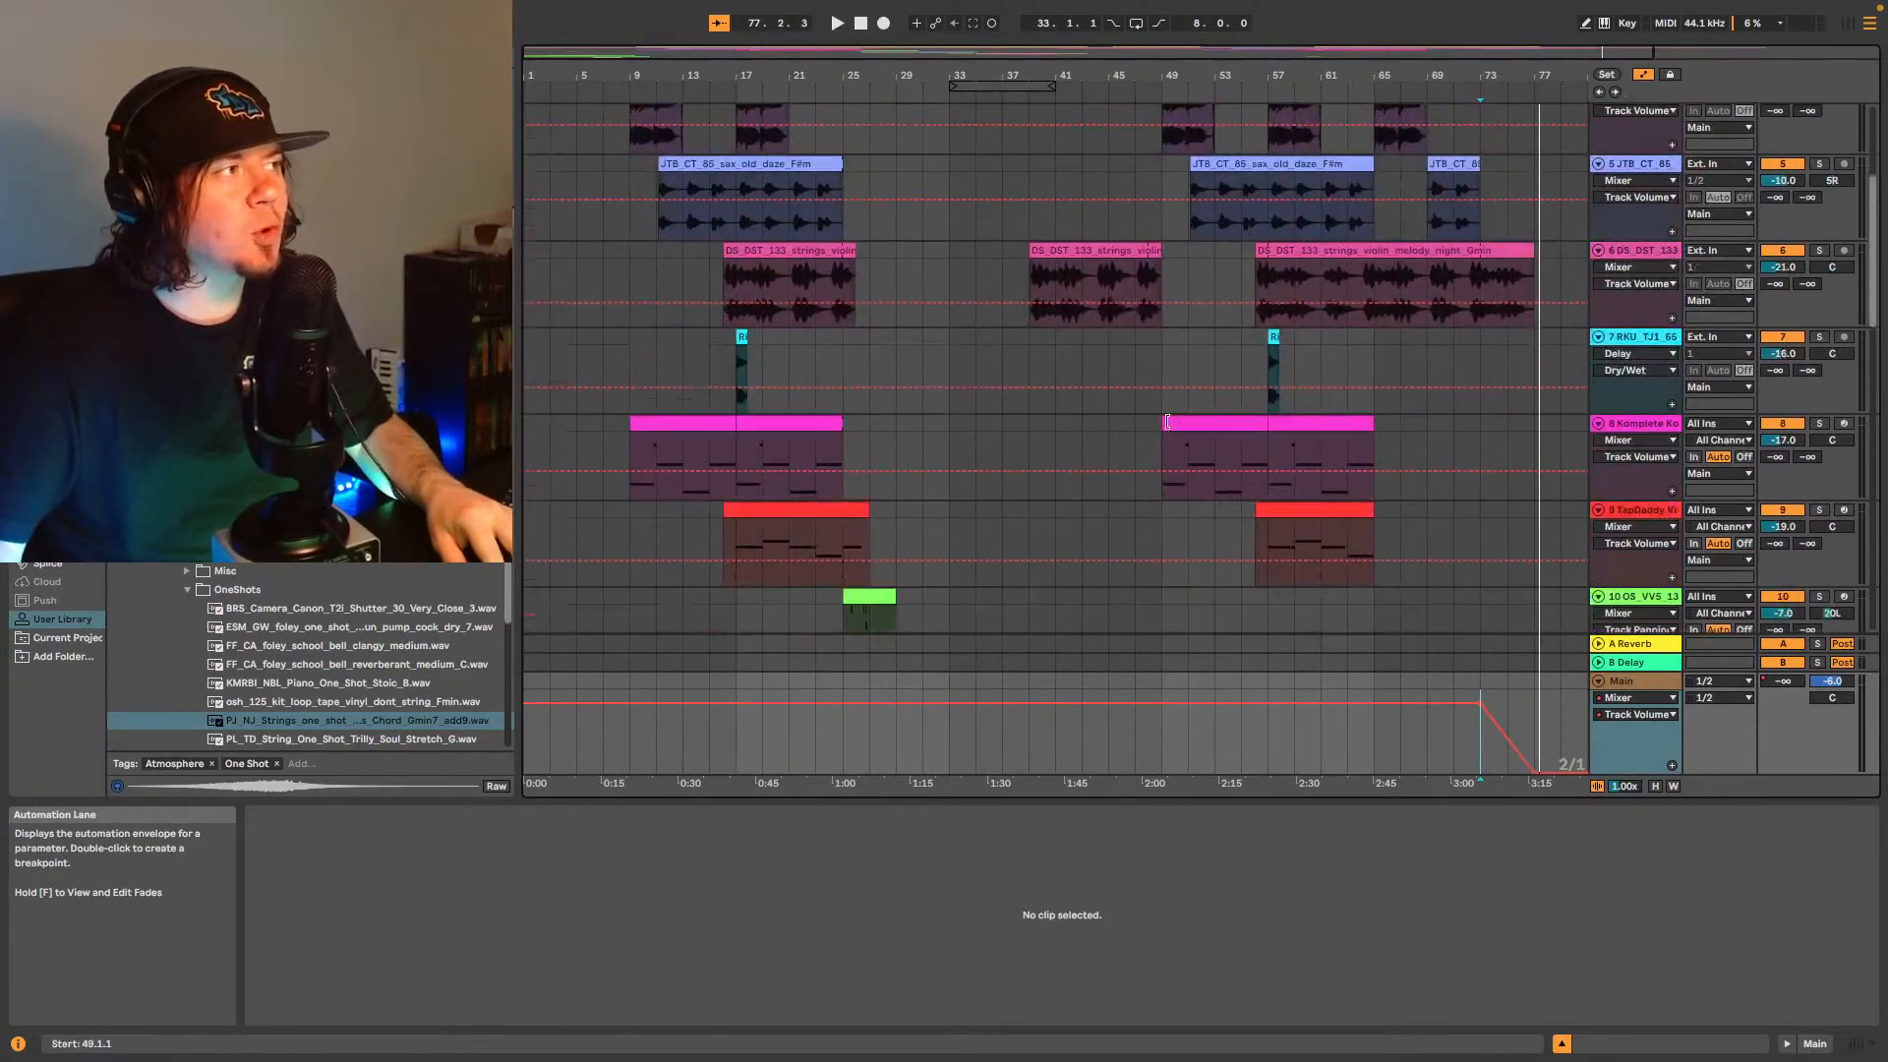
pyautogui.scroll(4, 1126, 411)
pyautogui.scroll(3, 1111, 410)
pyautogui.scroll(-1, 1092, 472)
pyautogui.click(1102, 501)
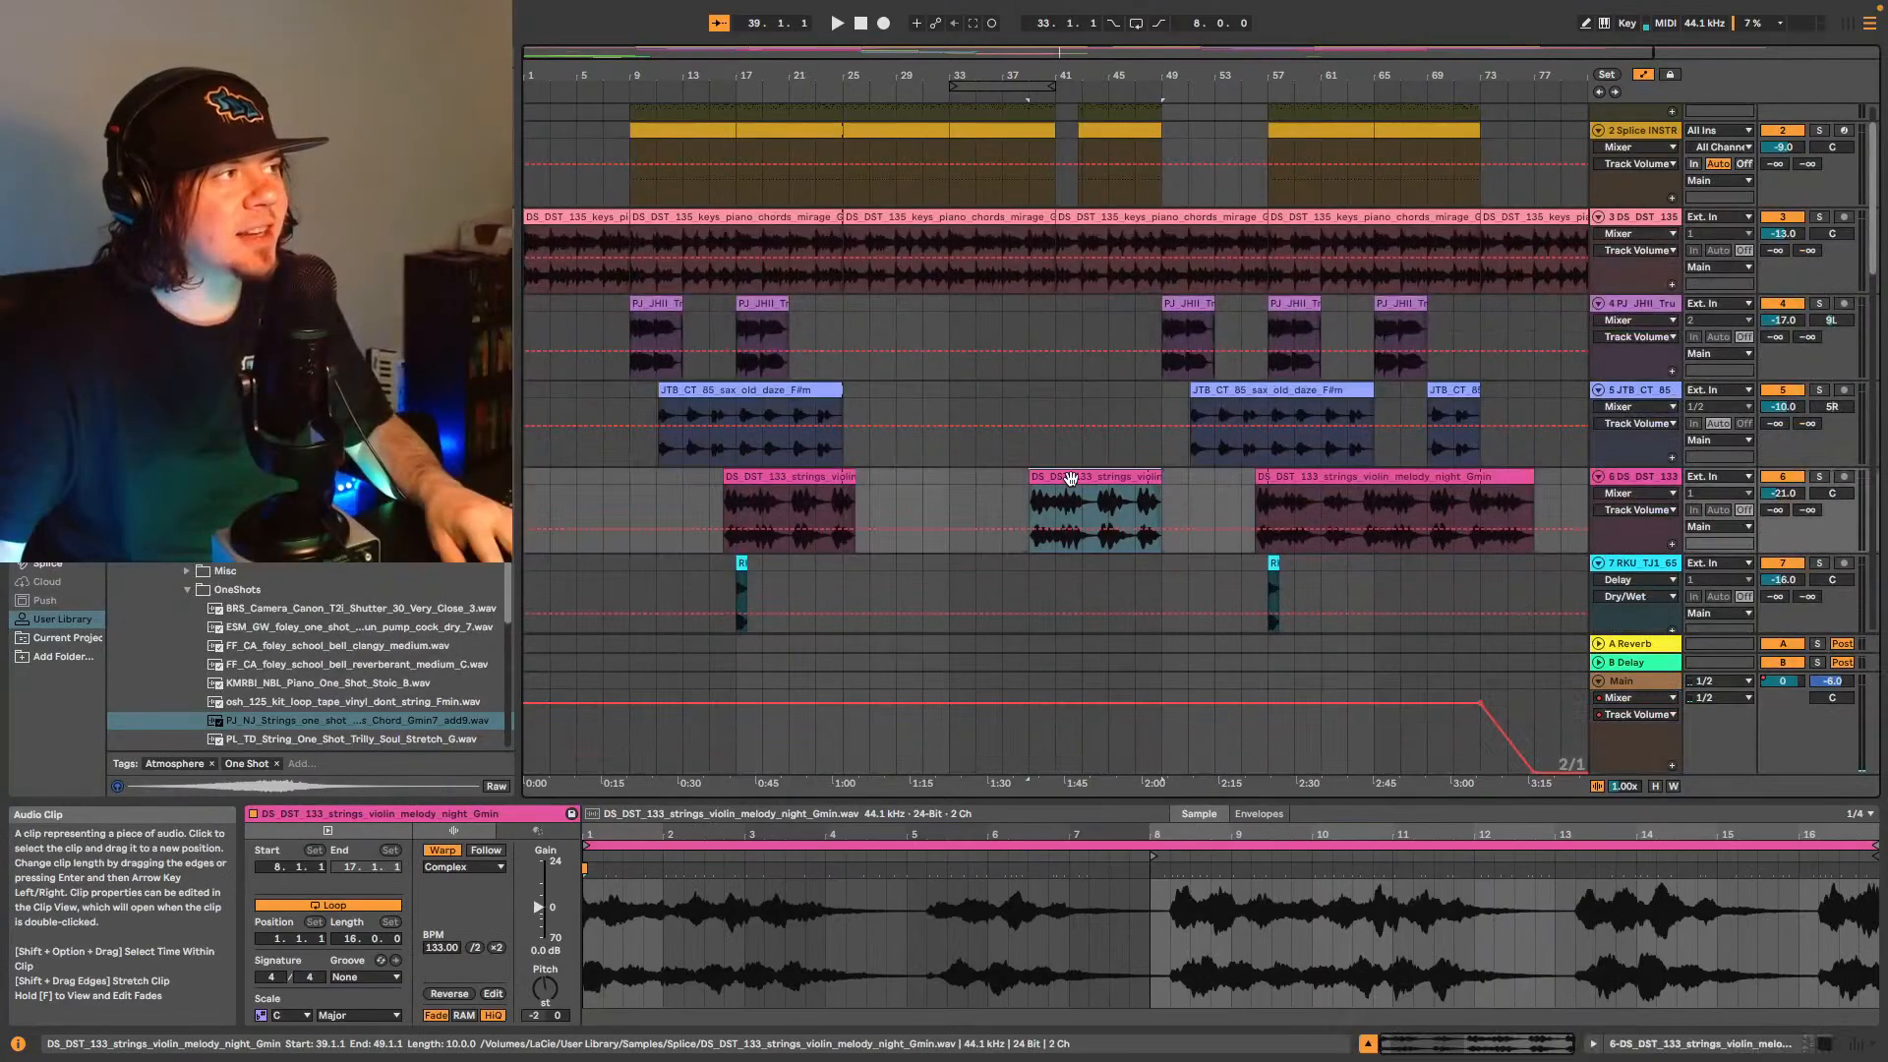
pyautogui.scroll(-4, 1176, 453)
pyautogui.scroll(1, 1189, 407)
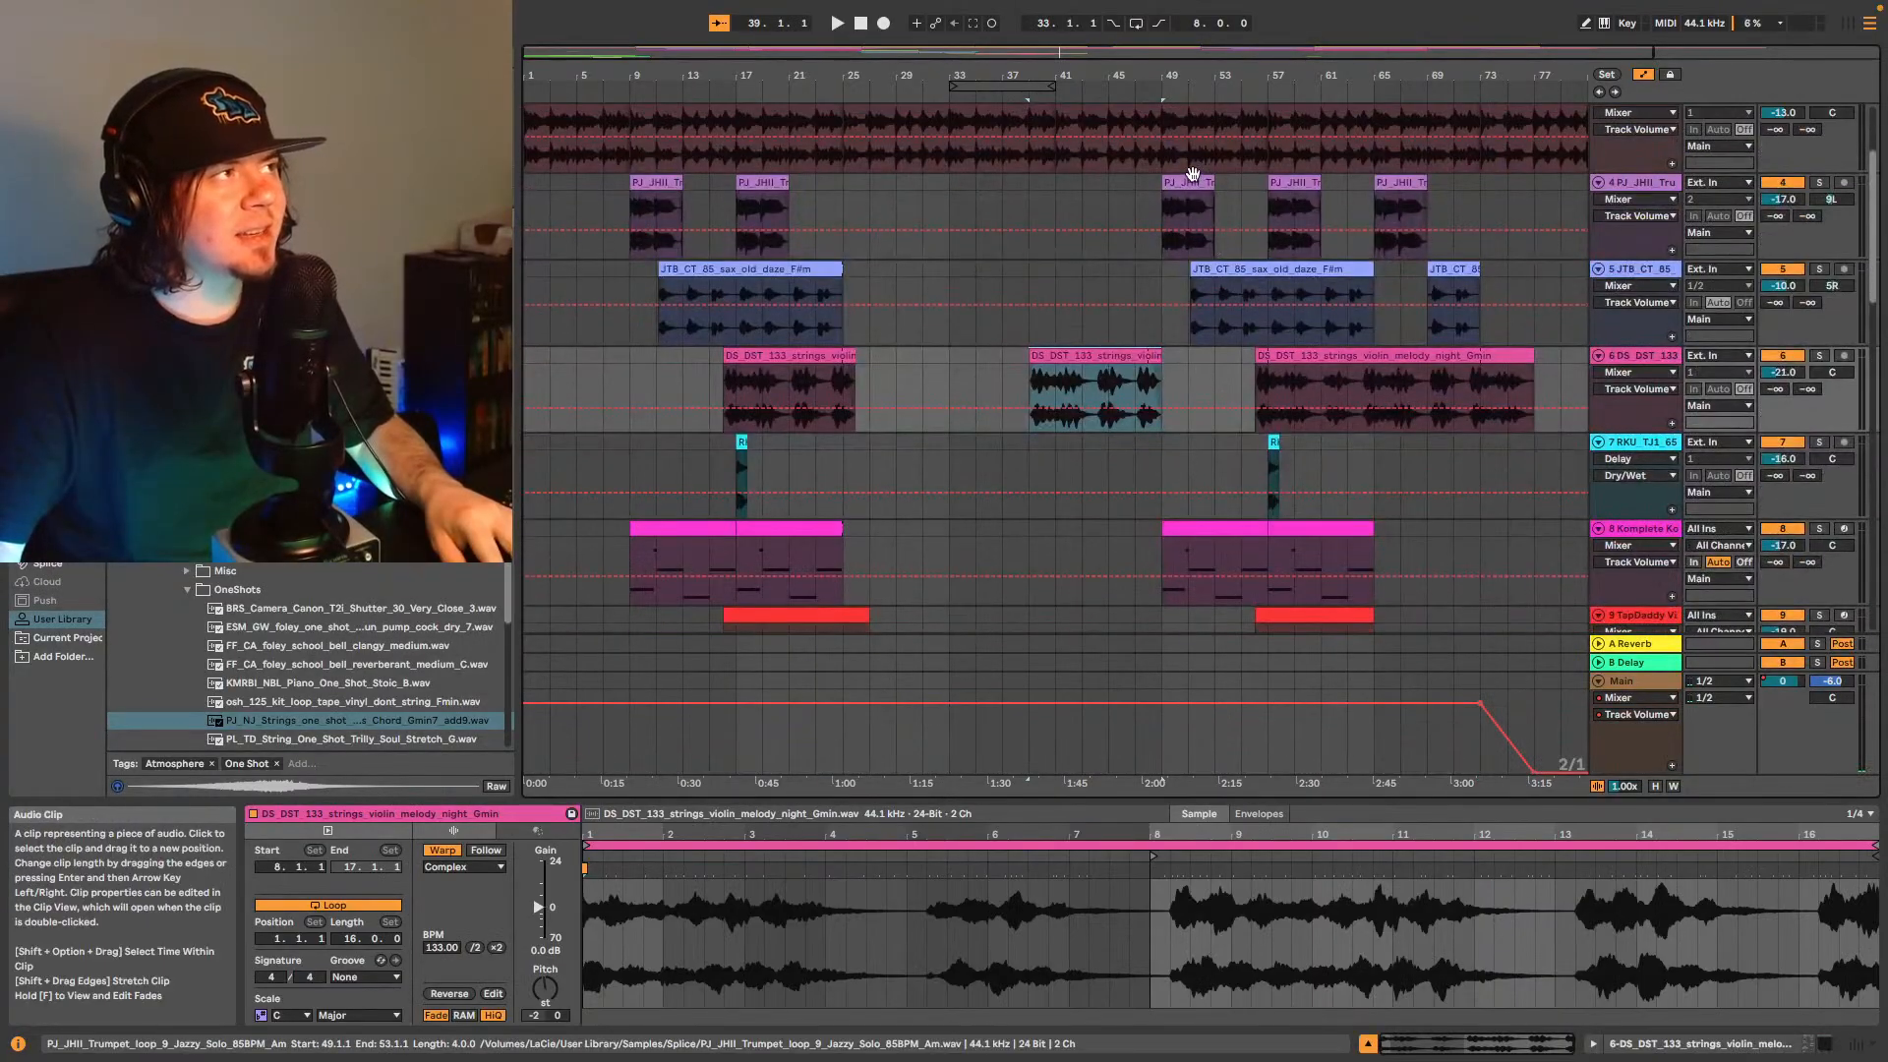
pyautogui.click(1195, 221)
pyautogui.click(1244, 265)
pyautogui.scroll(-5, 1082, 422)
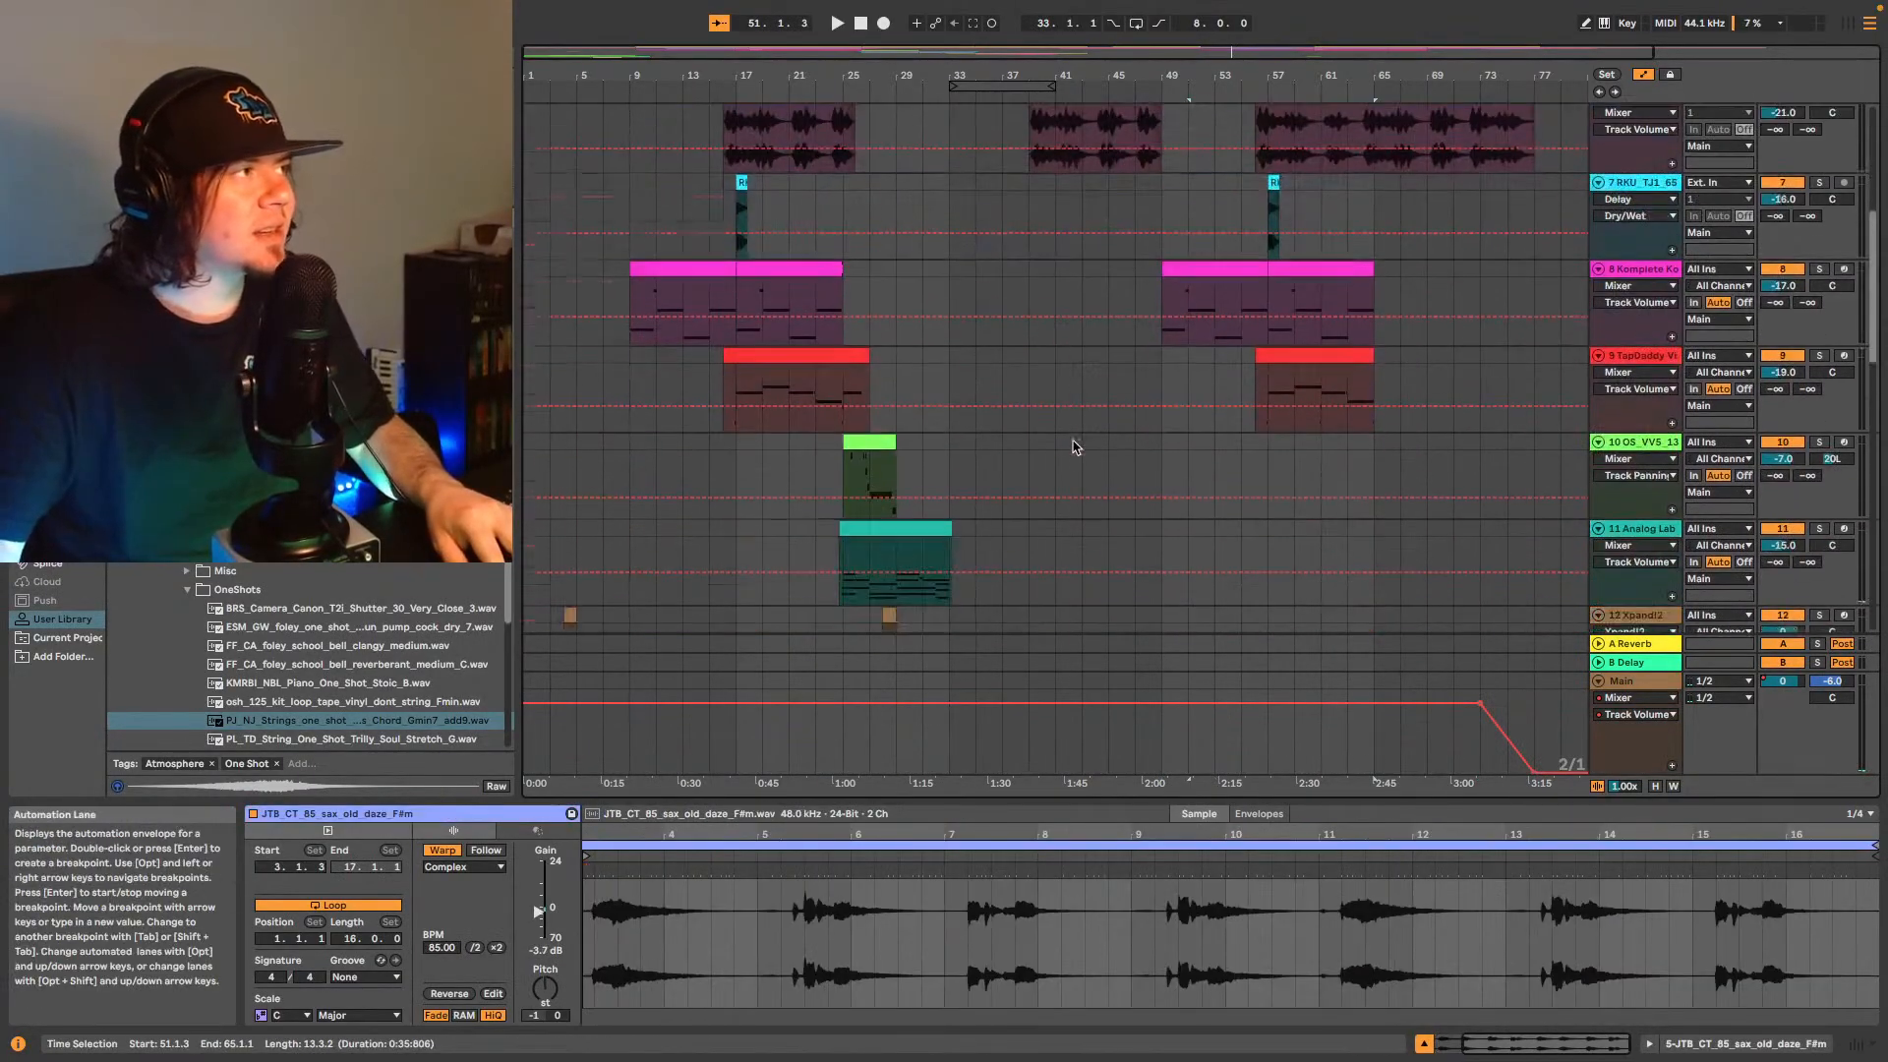
pyautogui.scroll(-6, 1054, 462)
pyautogui.scroll(3, 1066, 439)
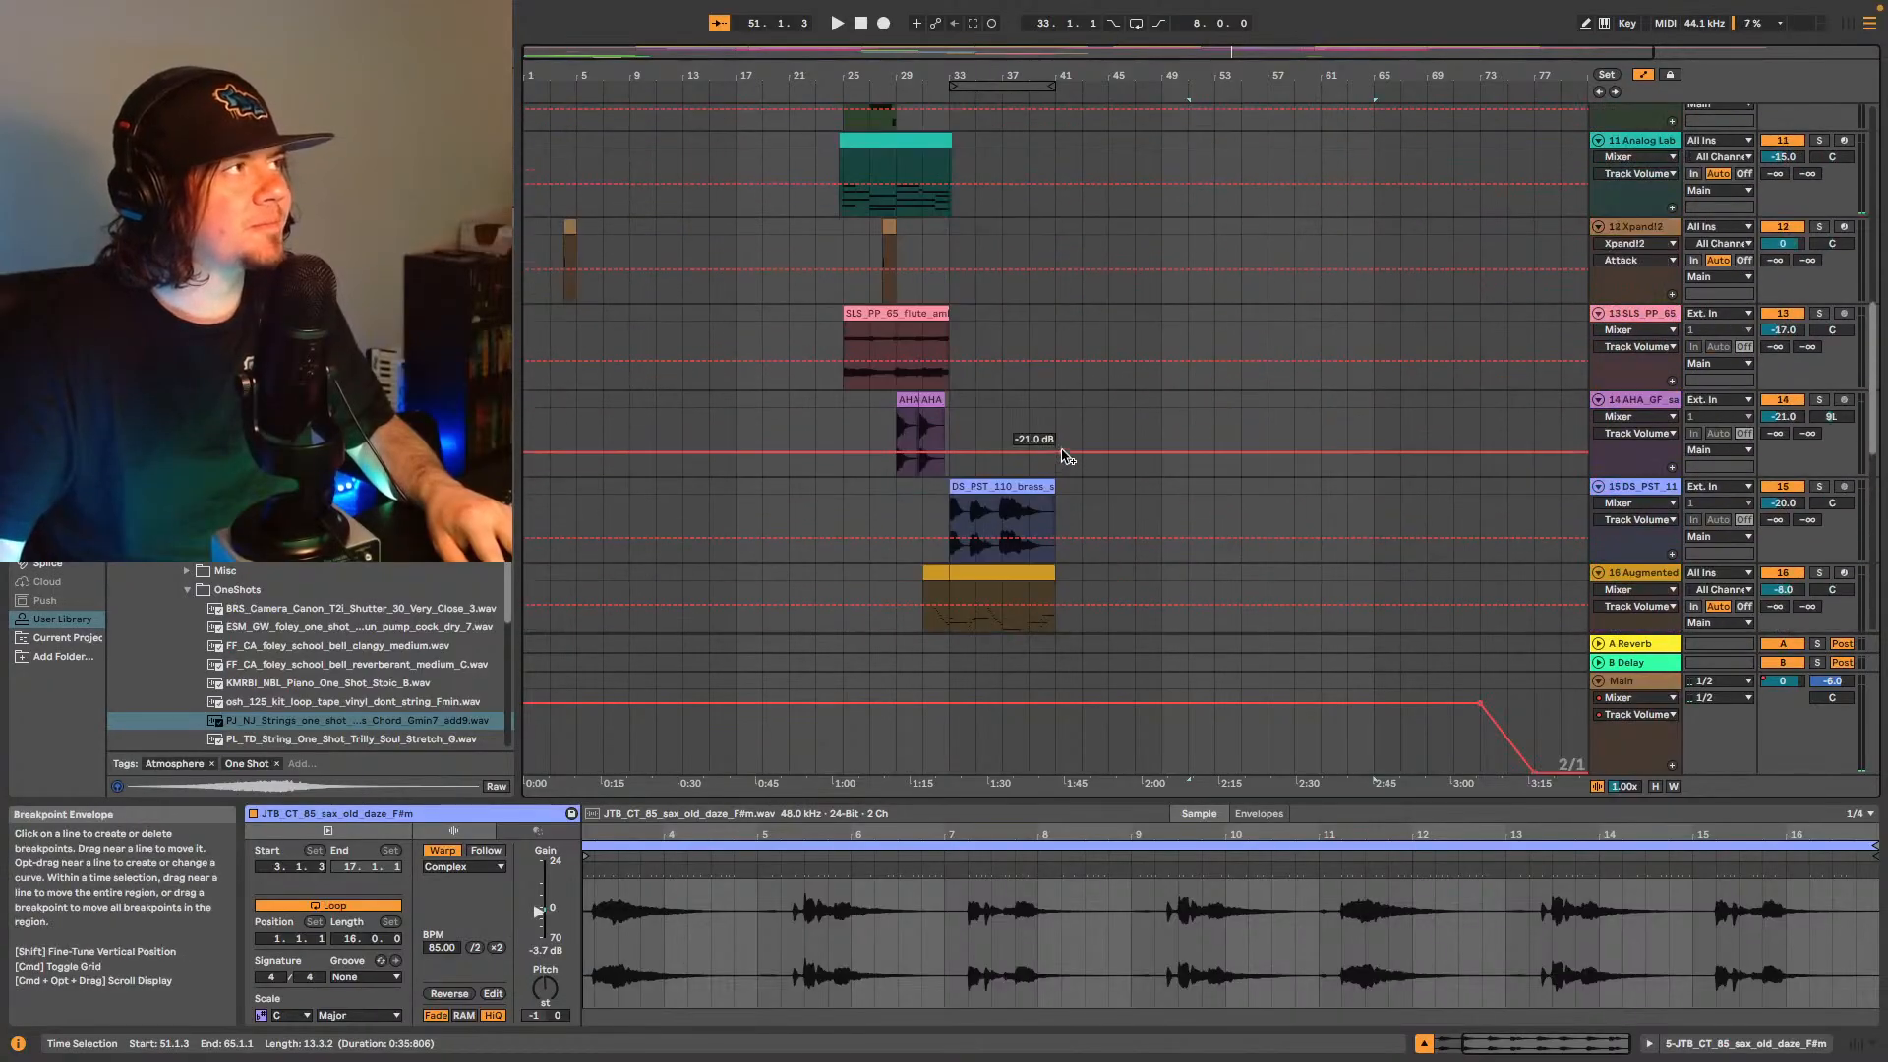
pyautogui.scroll(8, 1068, 335)
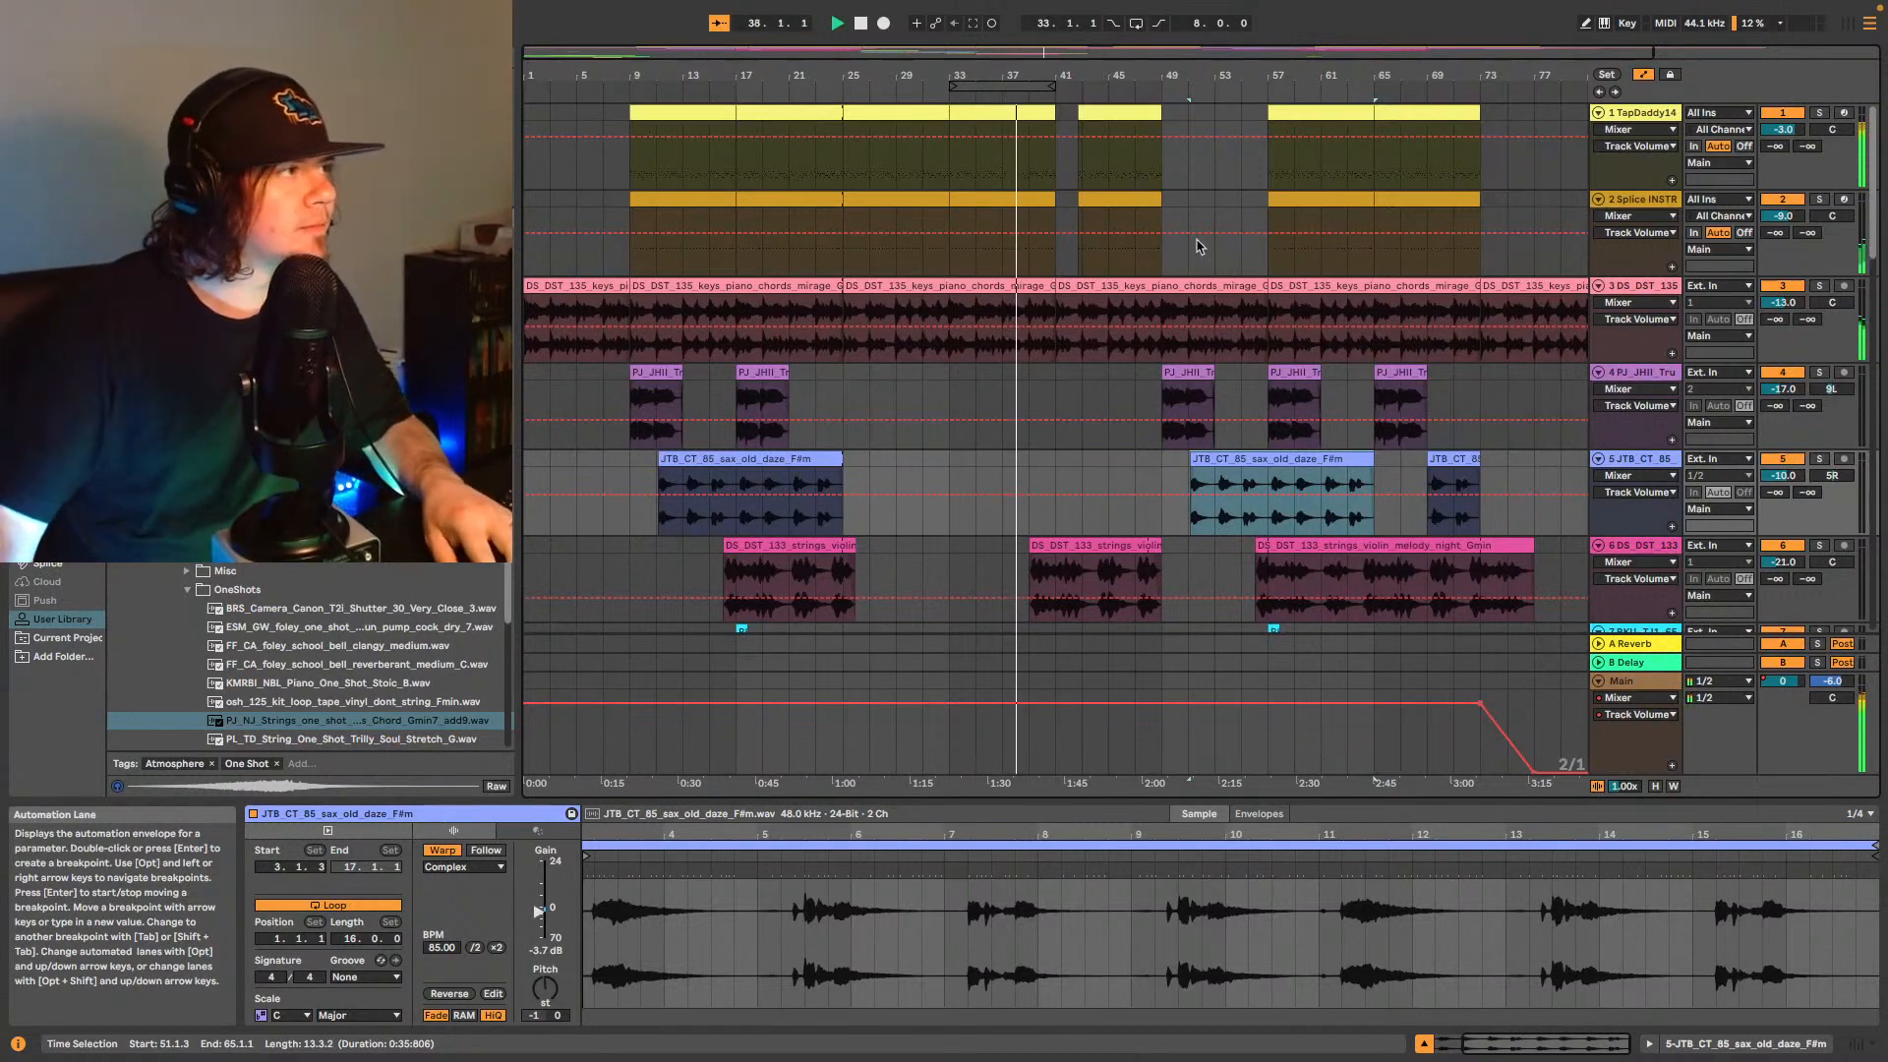
# - Play the arrangement from about bar 38 to bar 49, checking which layers each track contributes to the section
pyautogui.scroll(-3, 1227, 403)
pyautogui.scroll(-6, 1241, 425)
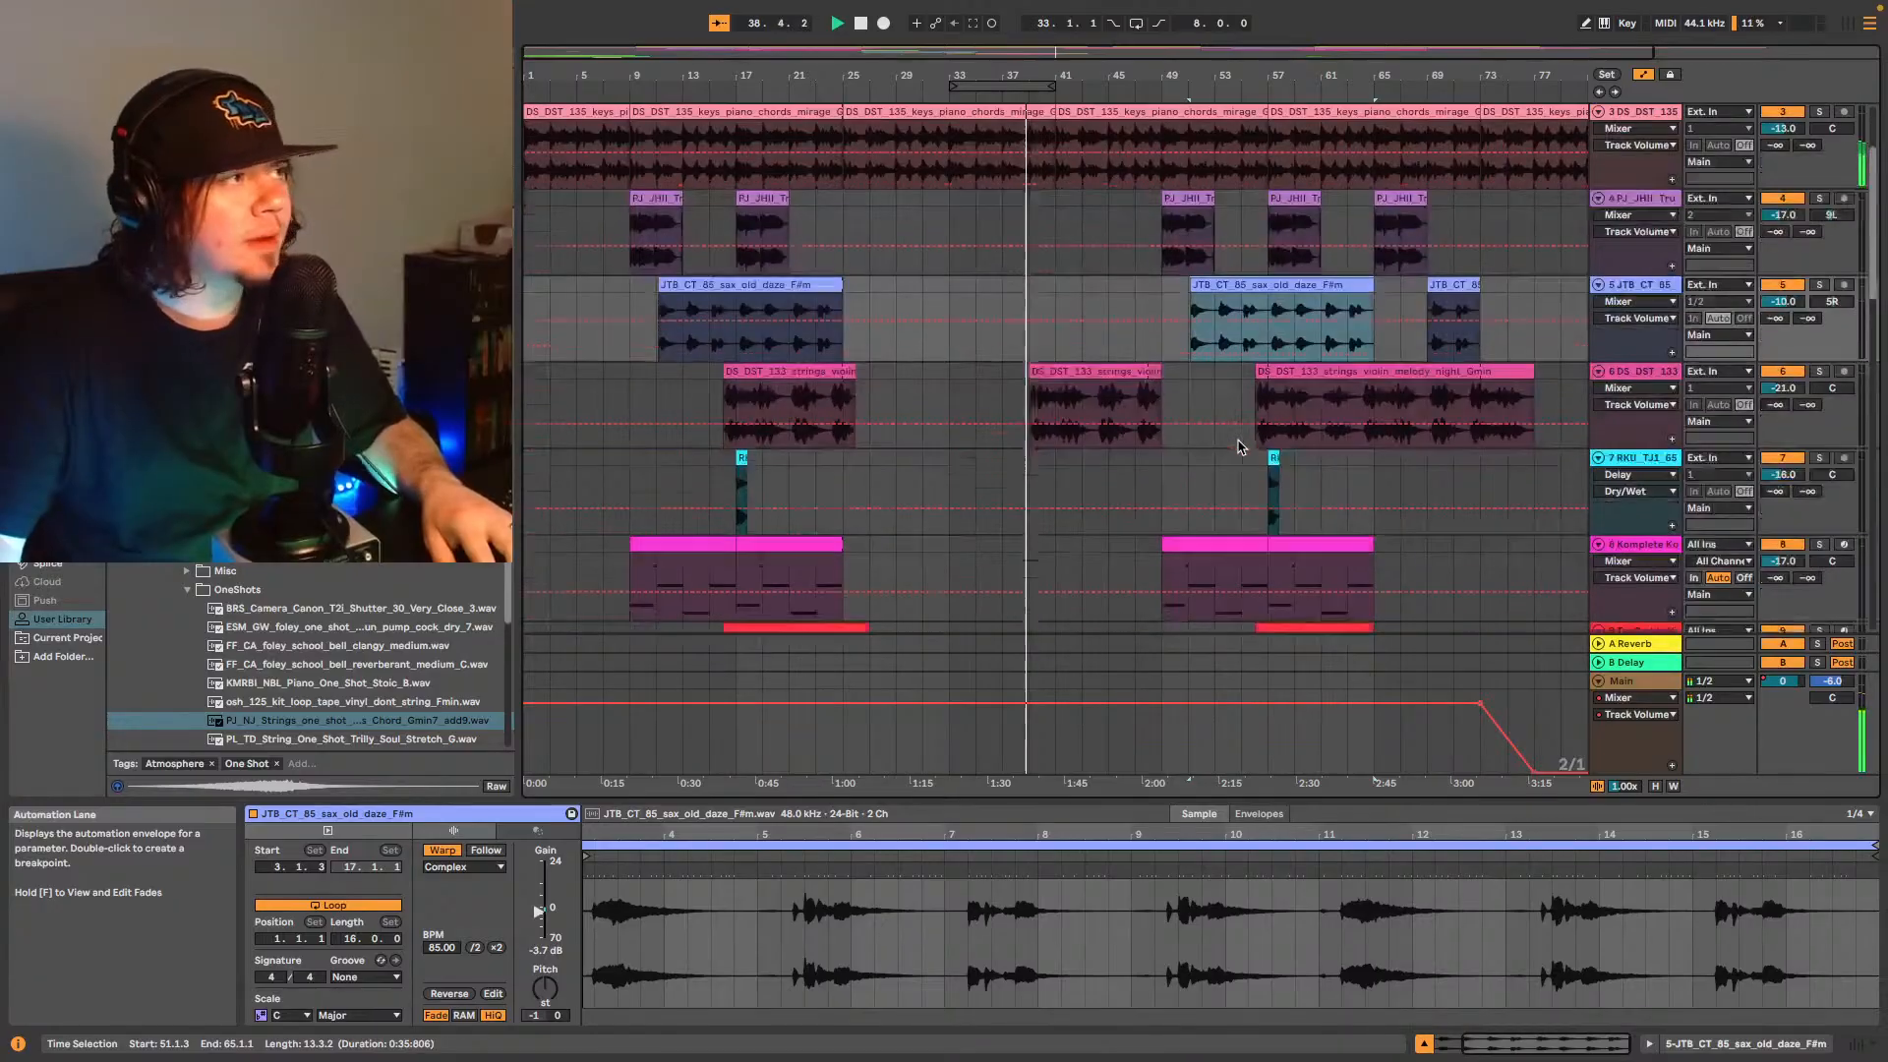
pyautogui.scroll(2, 1221, 488)
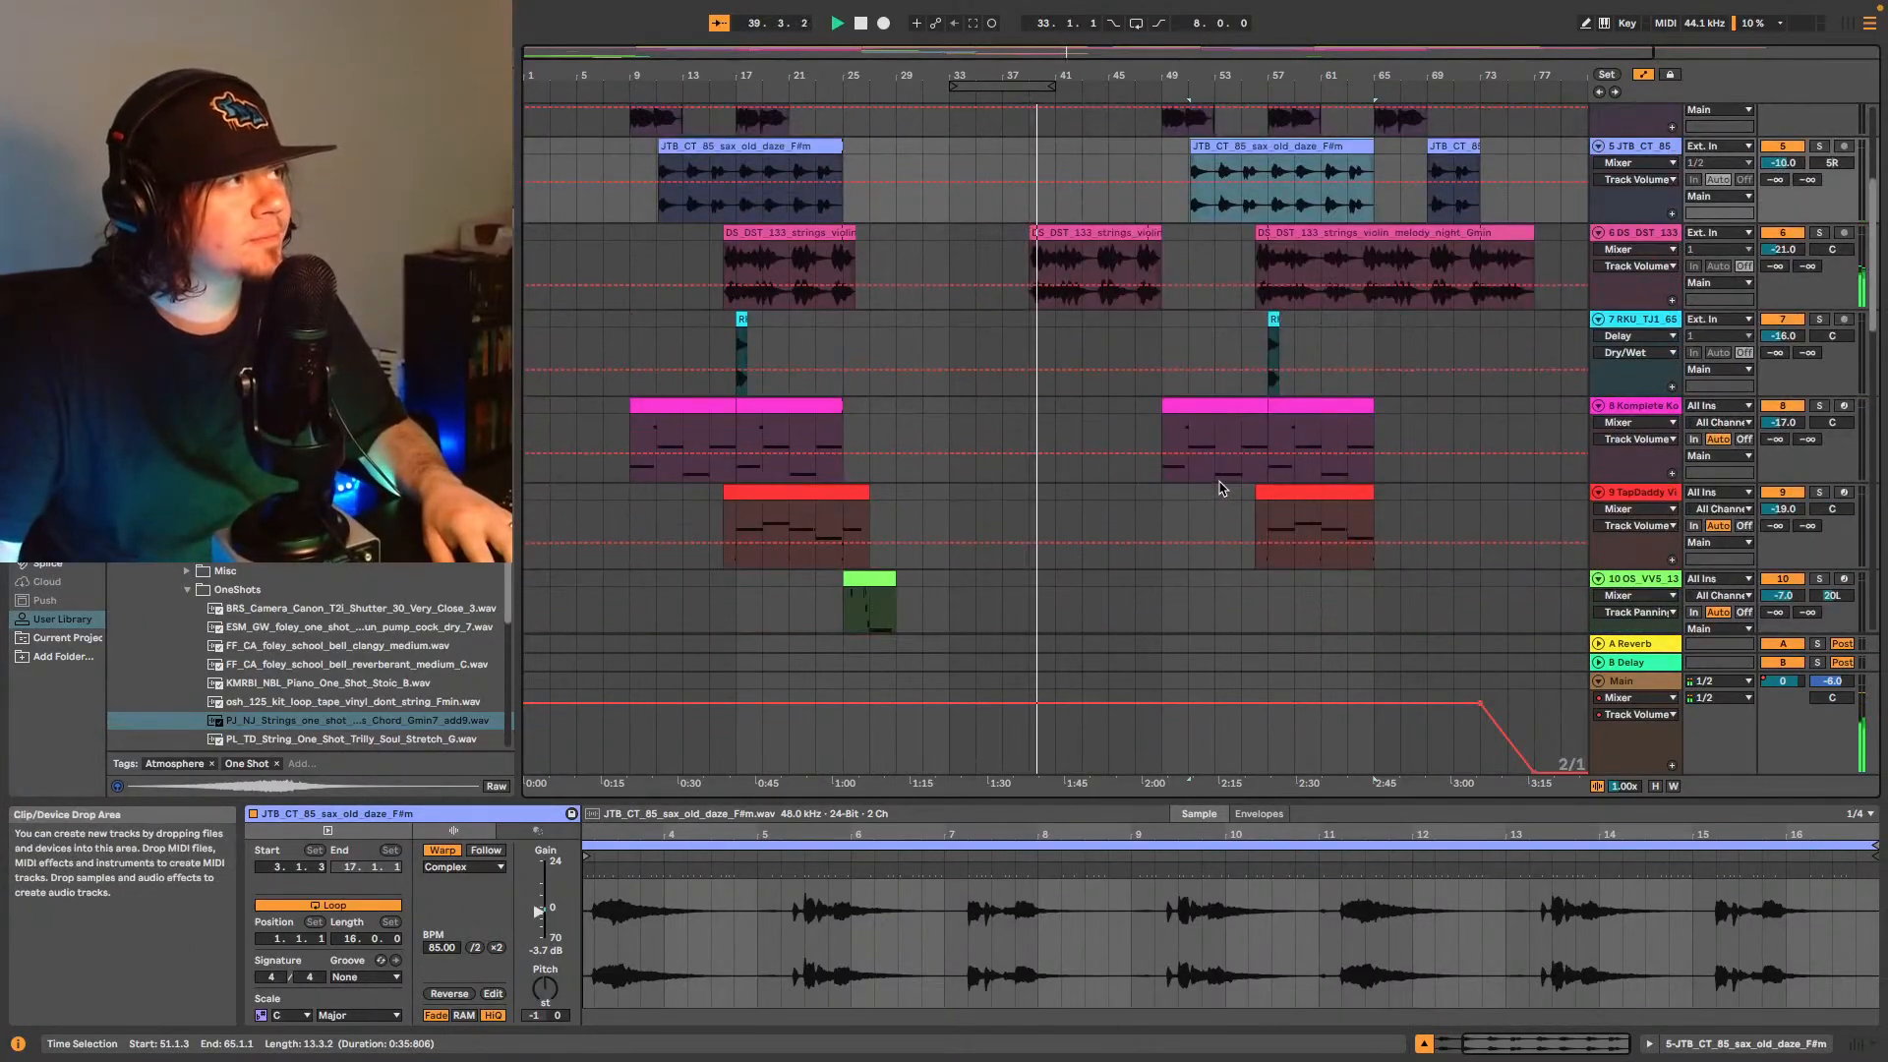
pyautogui.scroll(-3, 1185, 481)
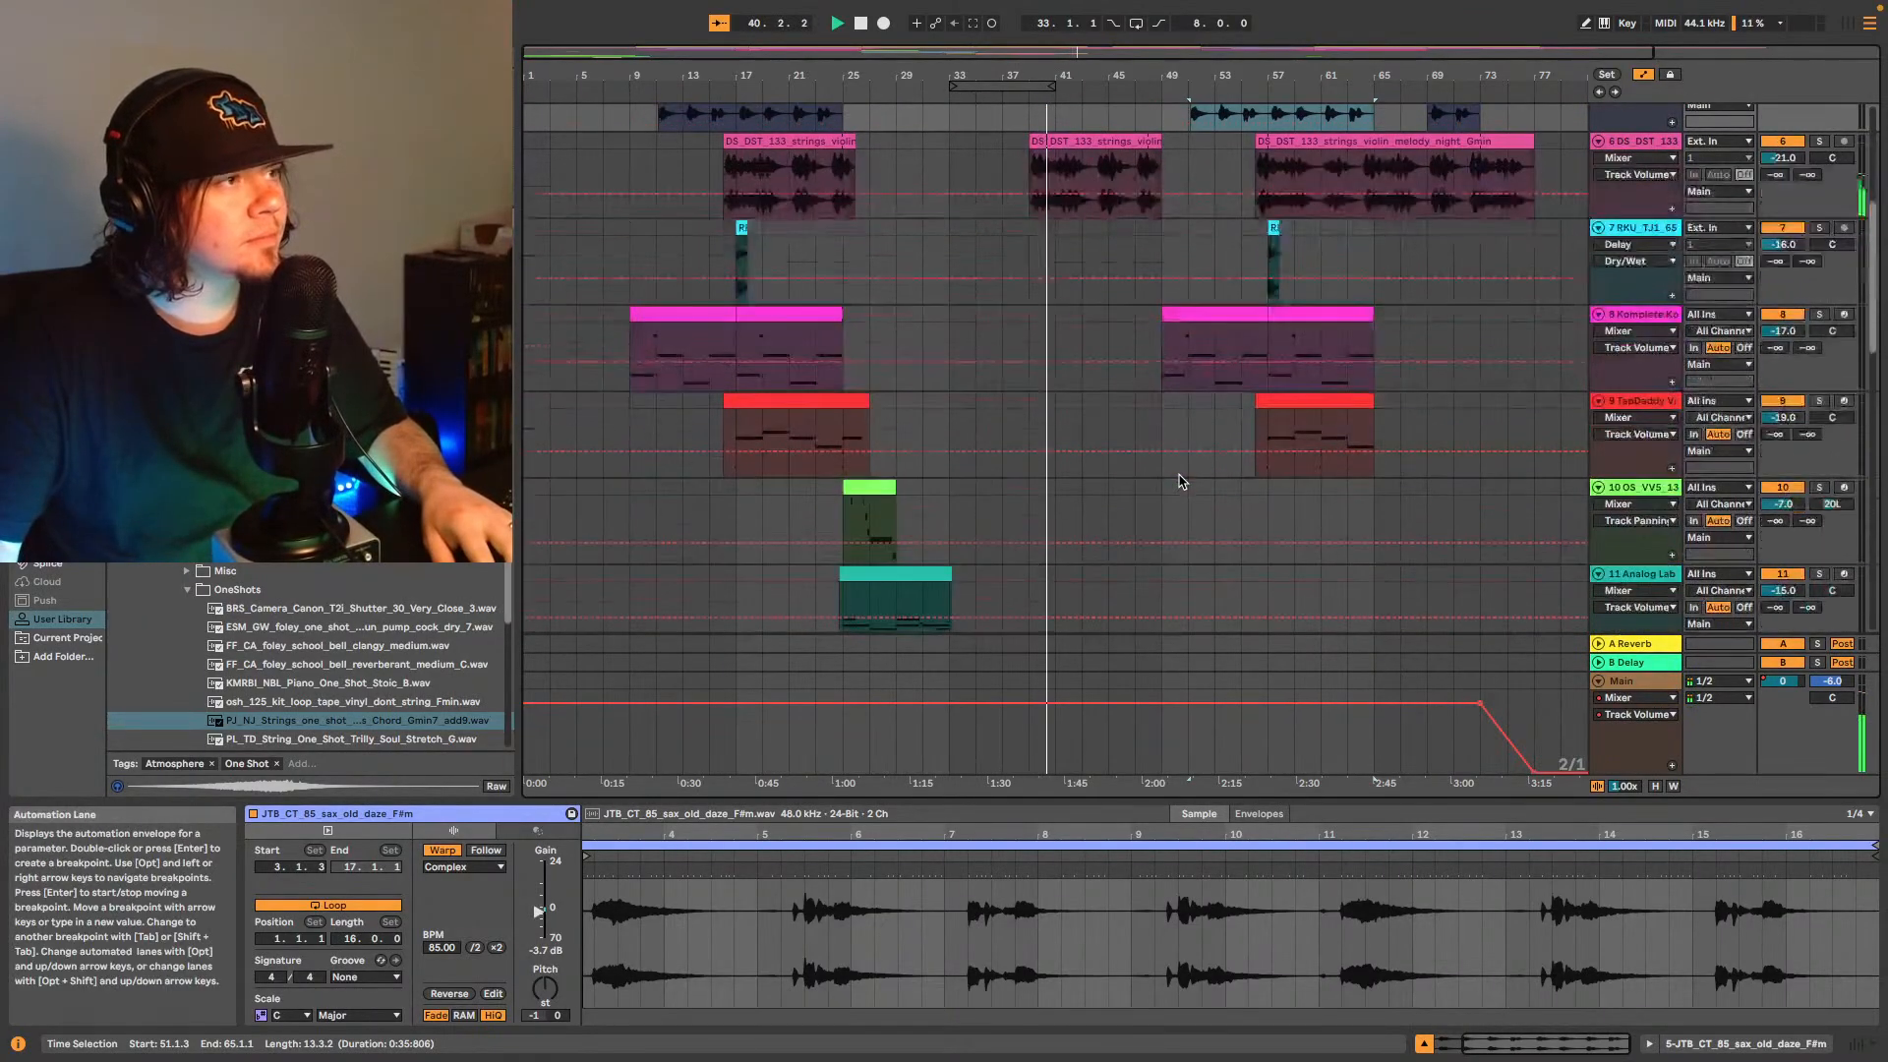
pyautogui.scroll(10, 1180, 480)
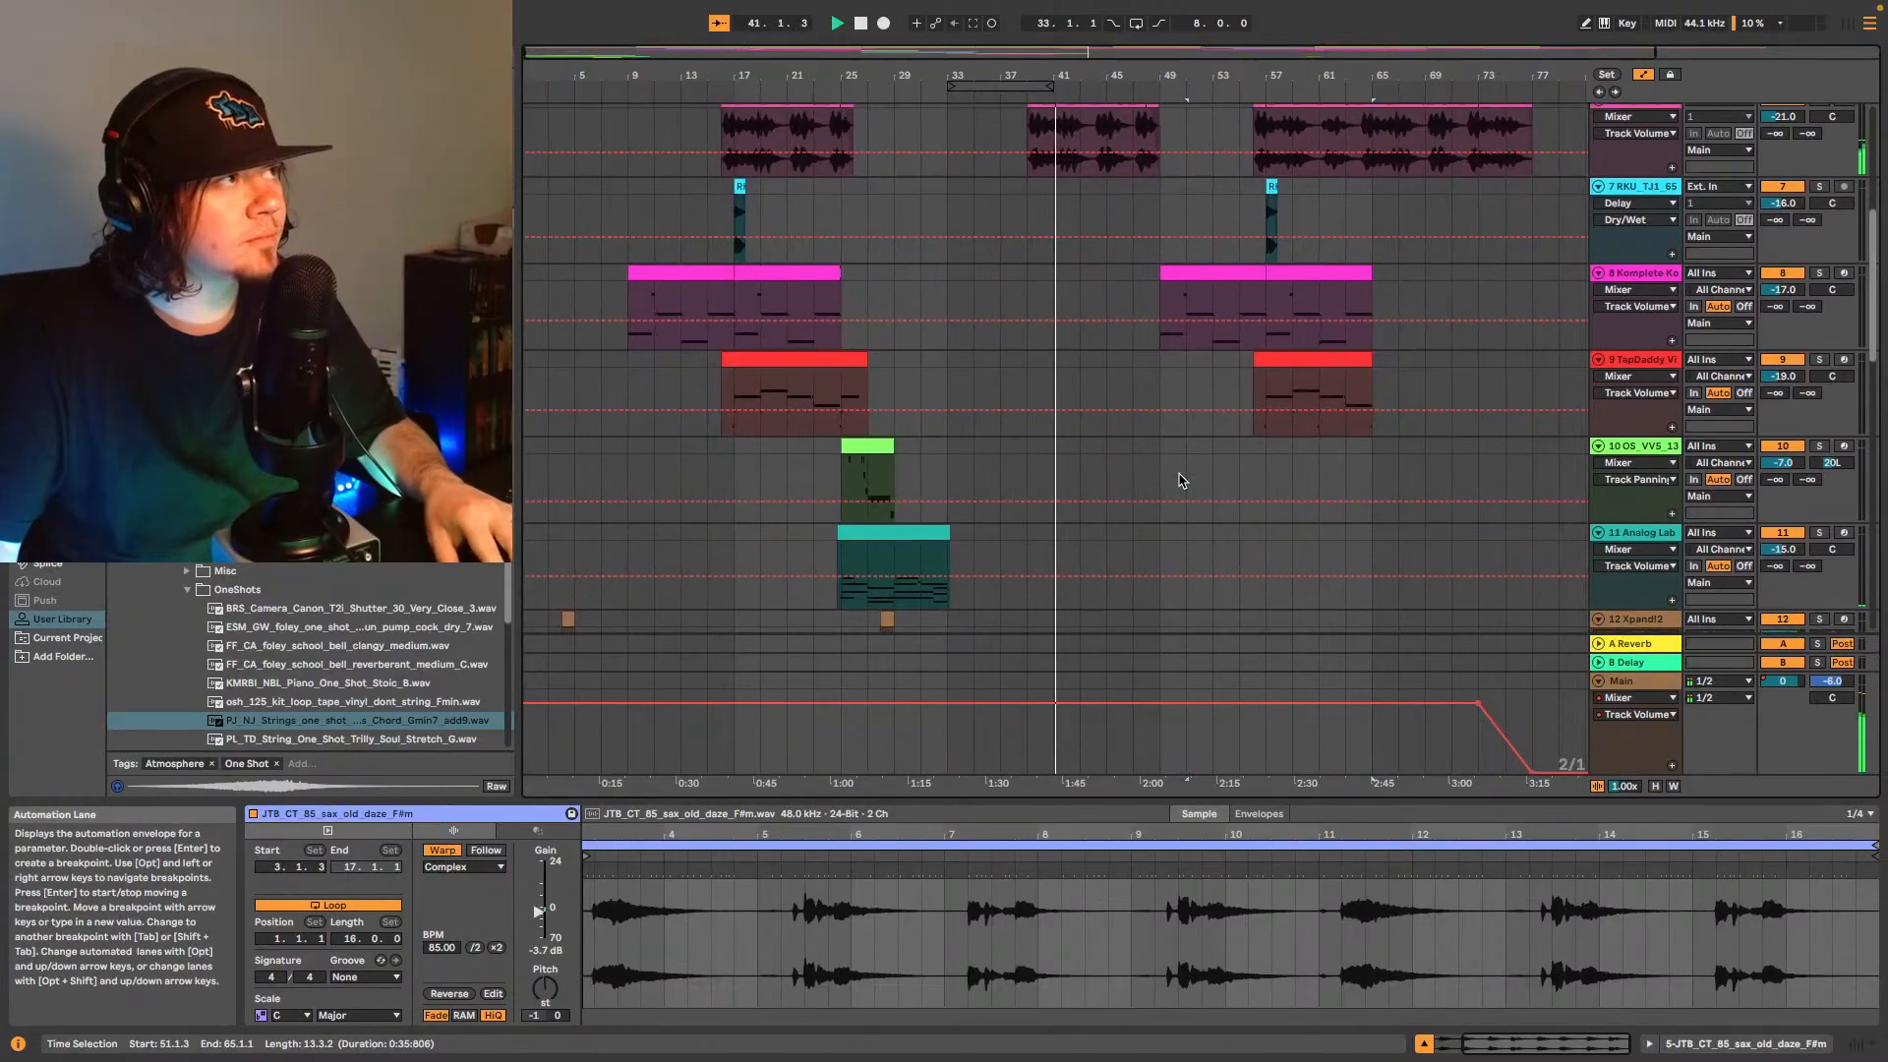
pyautogui.scroll(2, 1176, 484)
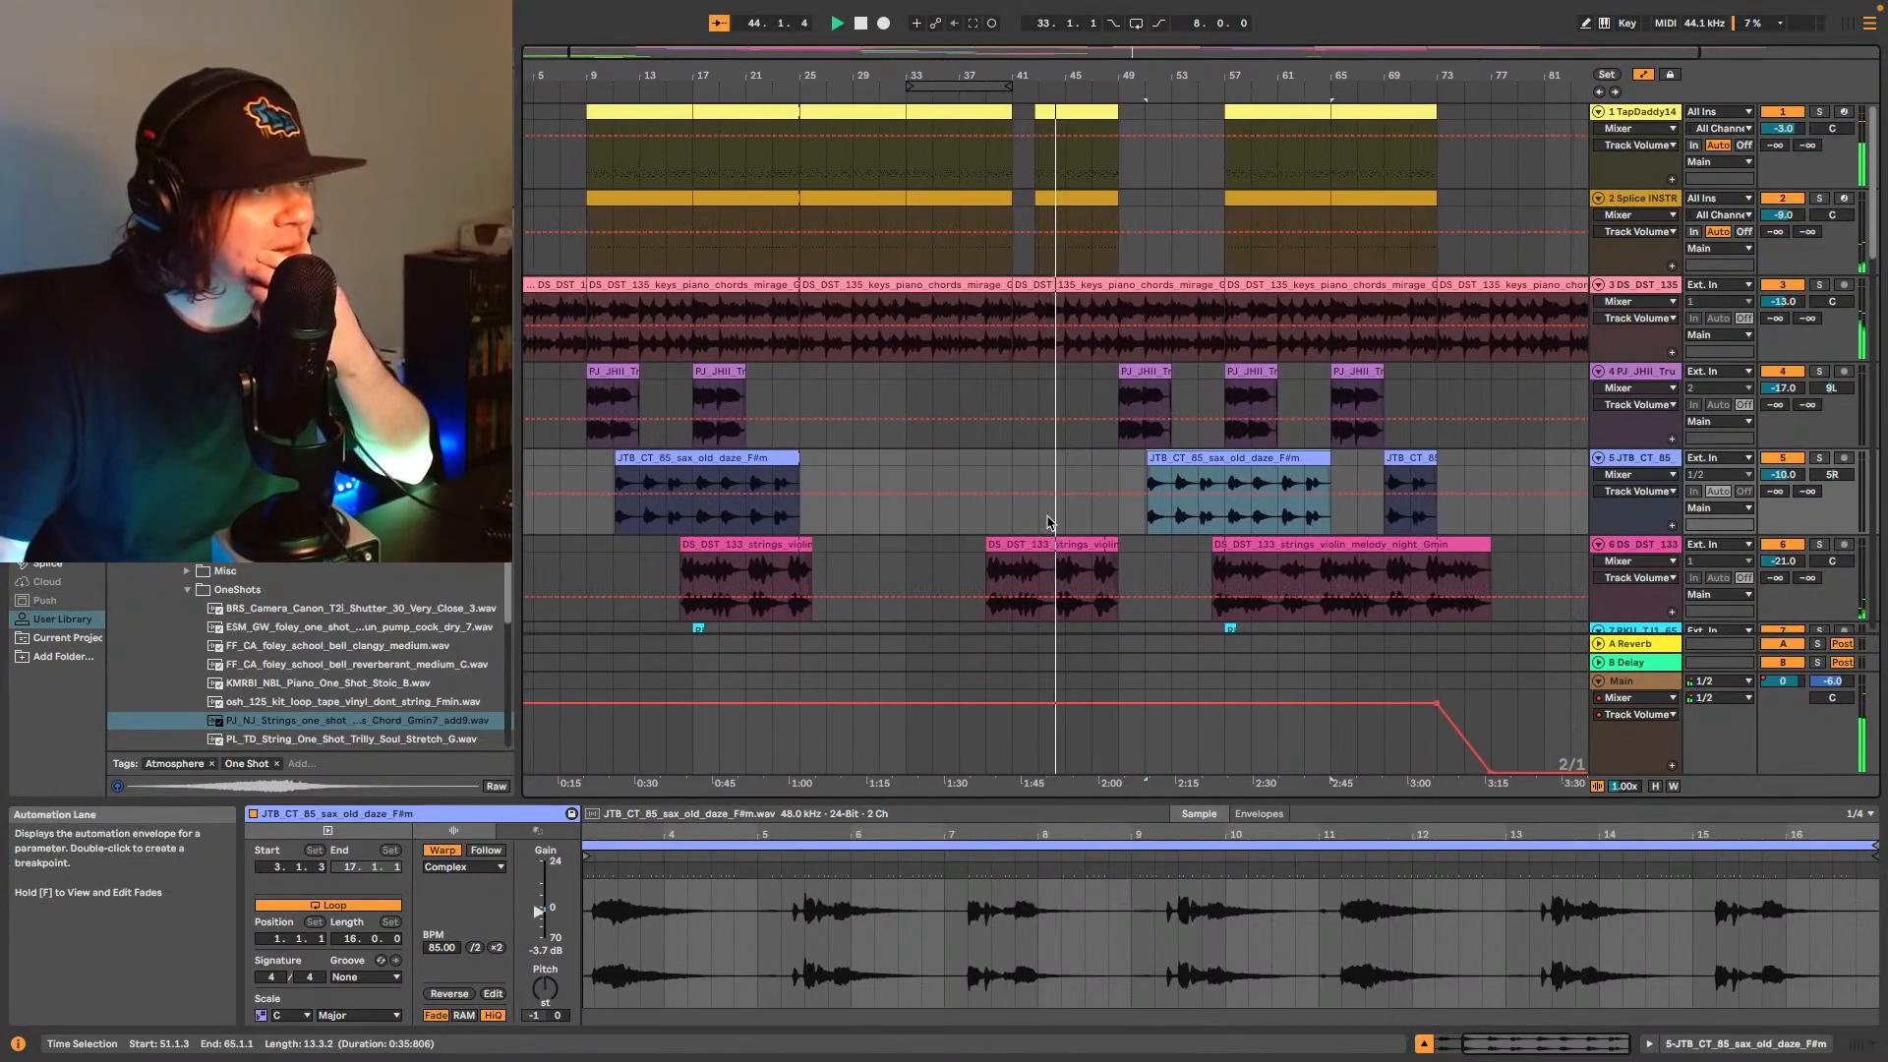
pyautogui.scroll(-10, 1048, 524)
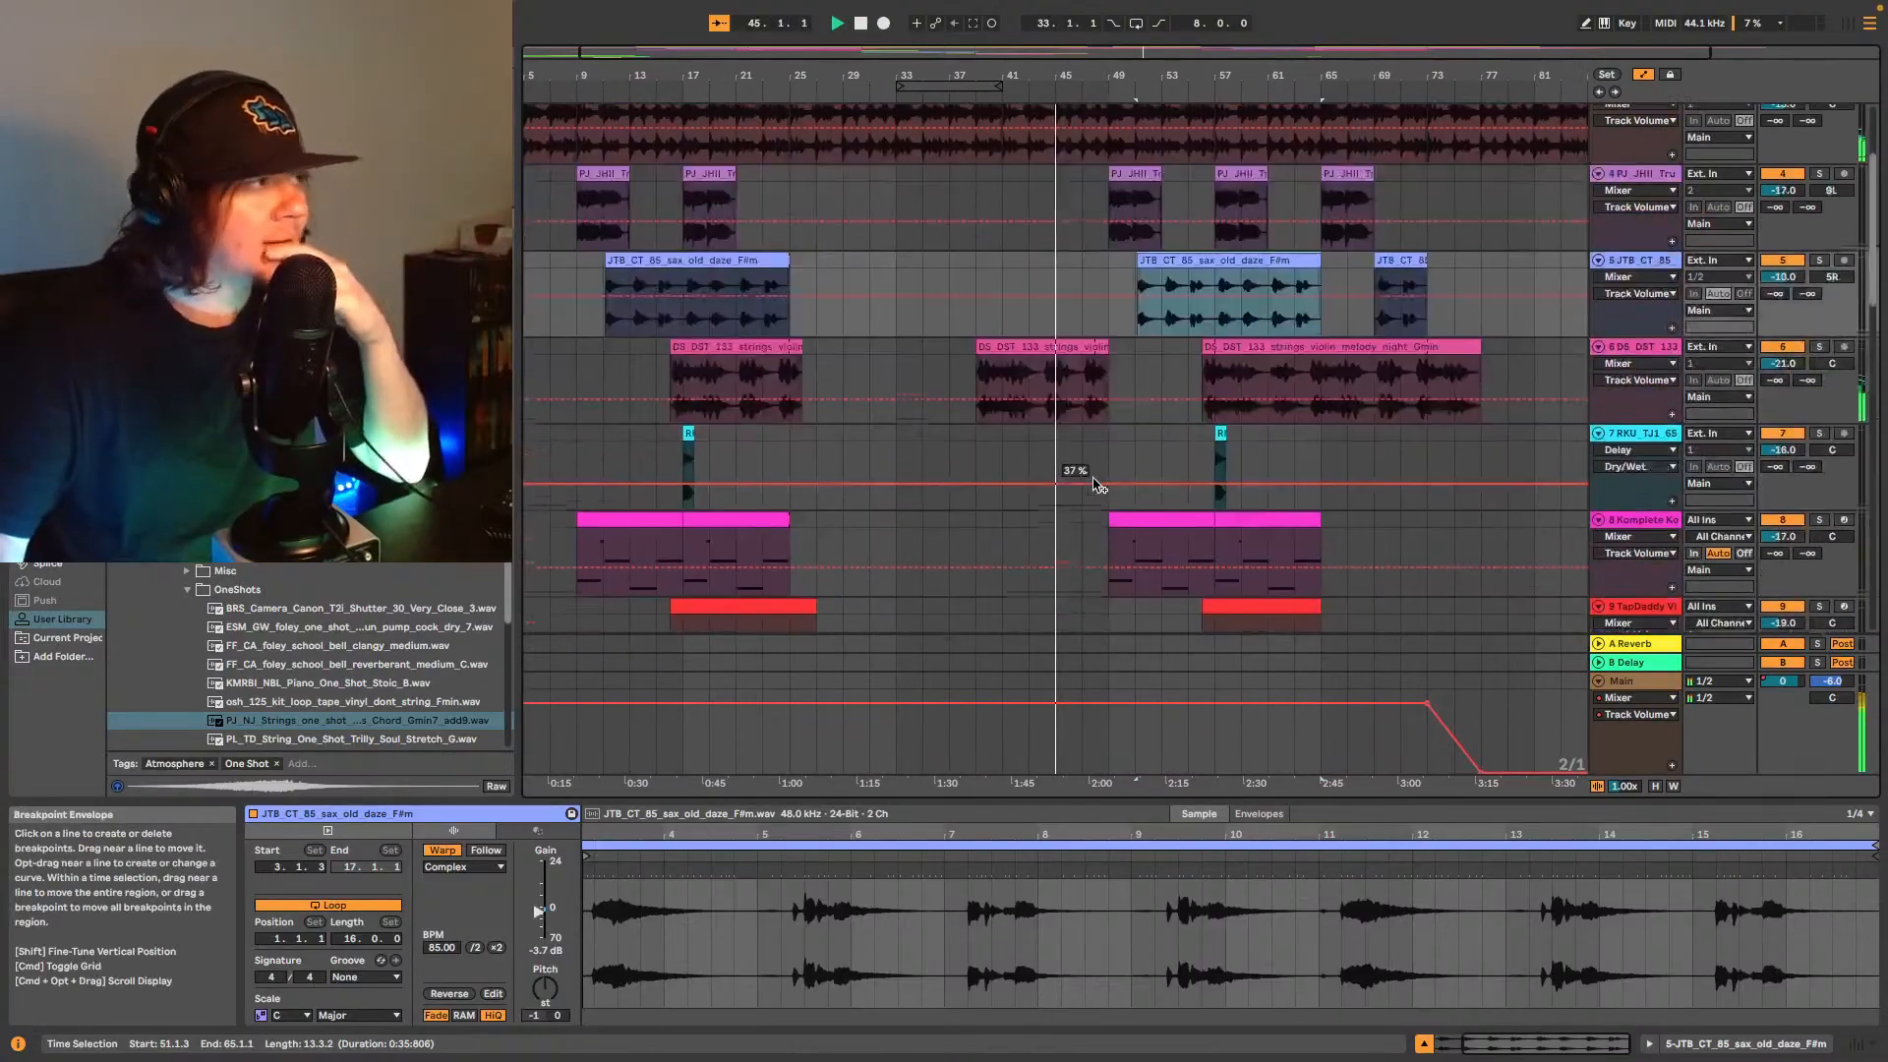
pyautogui.scroll(-20, 1112, 484)
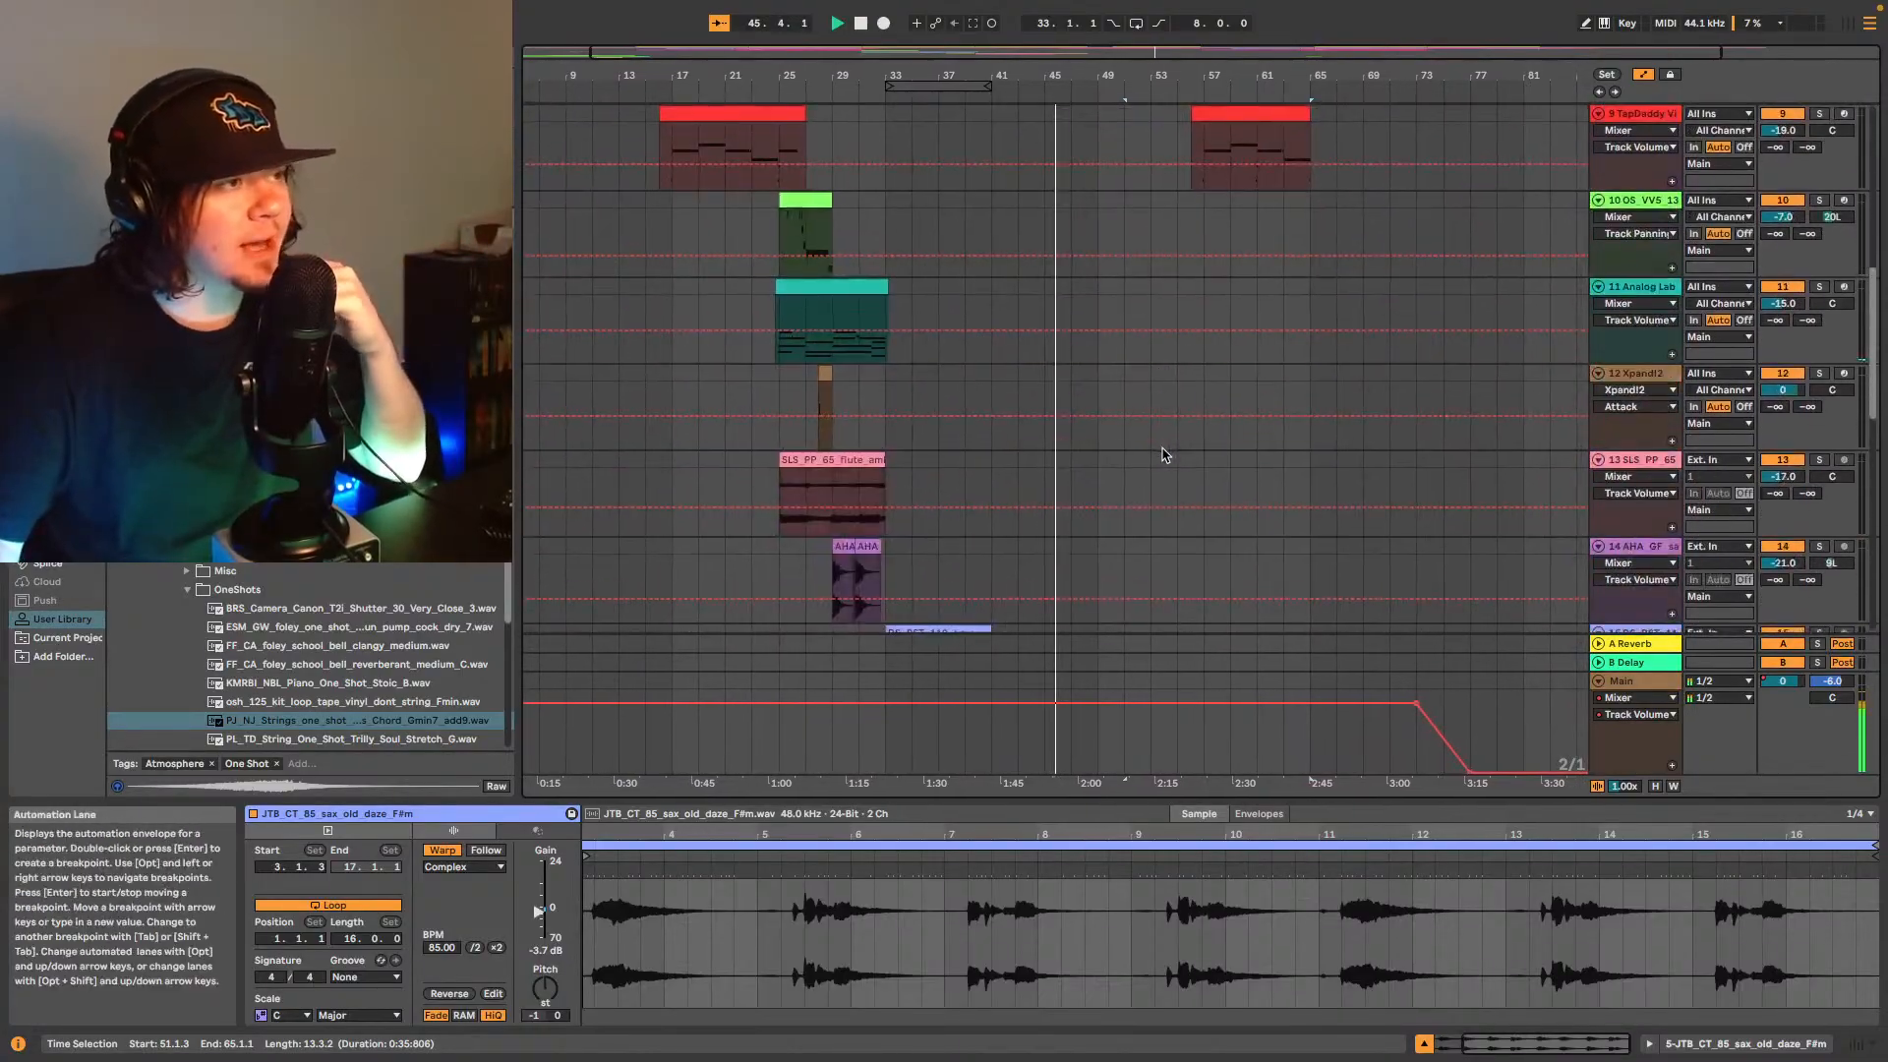
pyautogui.scroll(-15, 1161, 456)
pyautogui.scroll(20, 1168, 452)
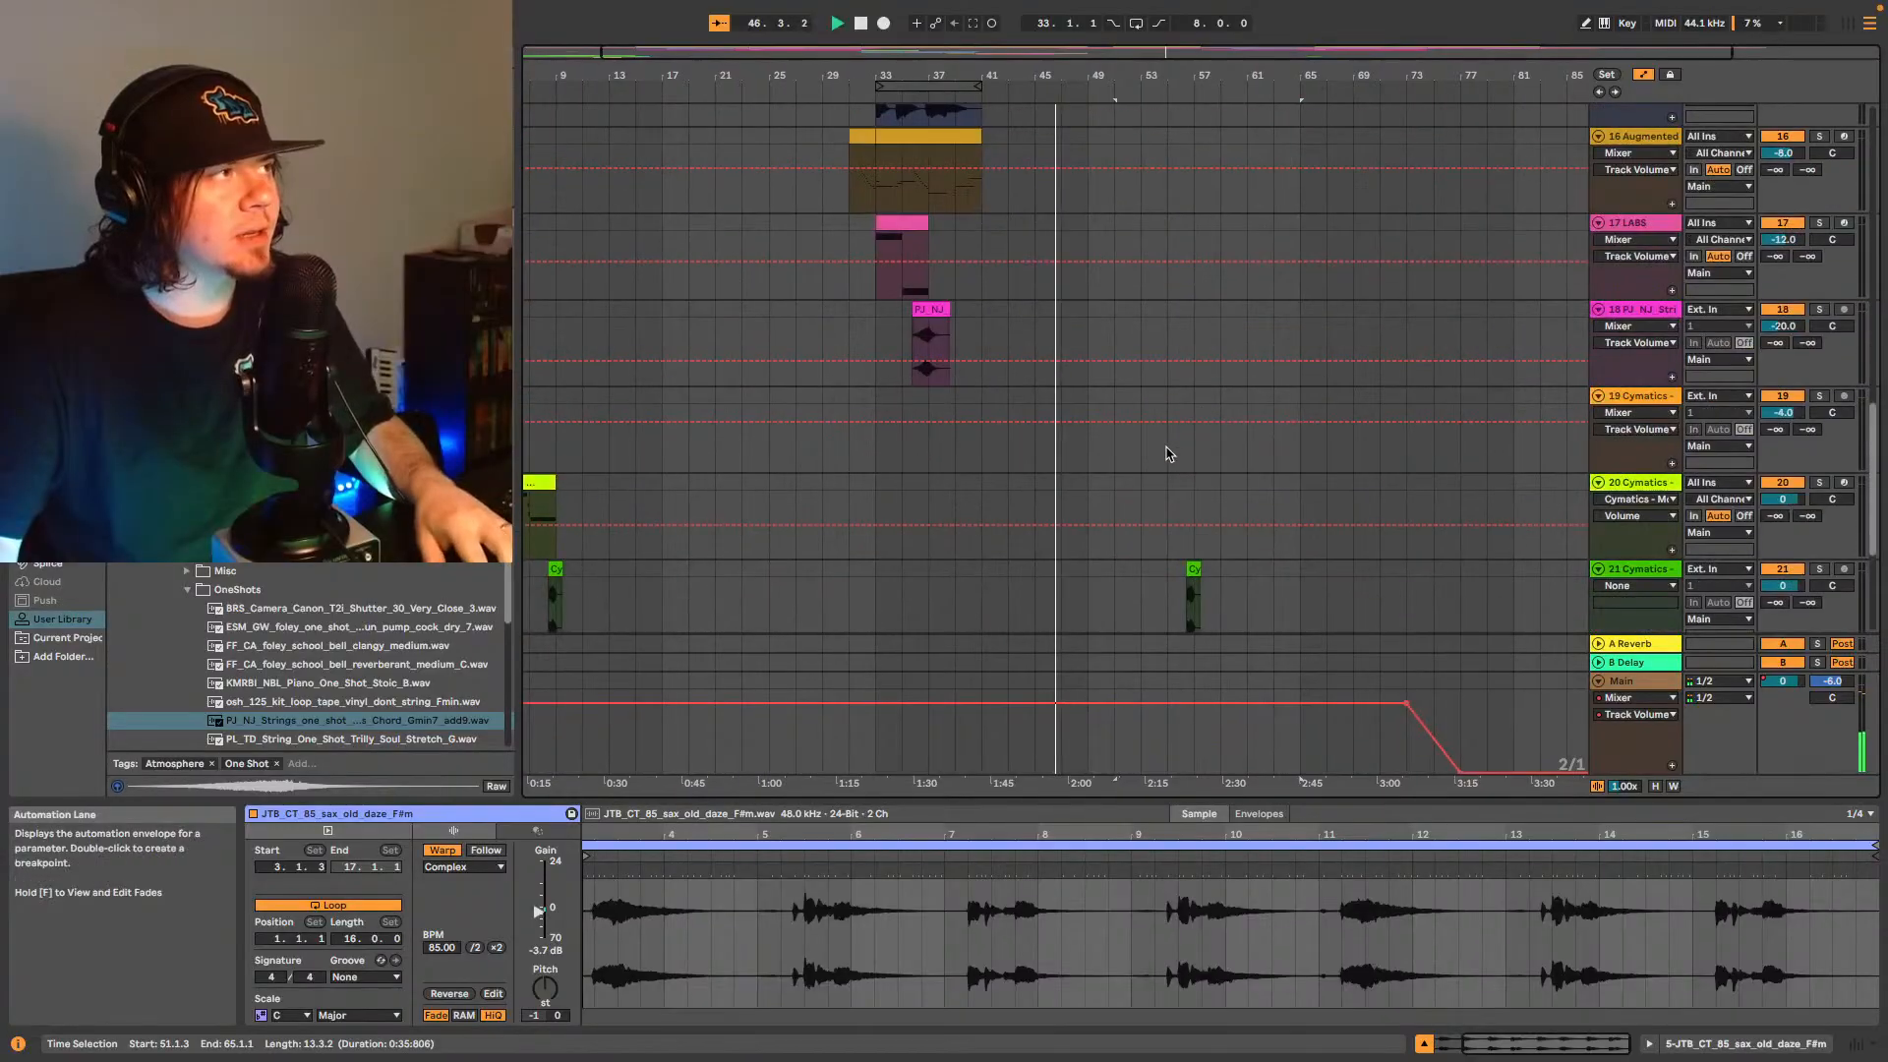
pyautogui.scroll(18, 1145, 492)
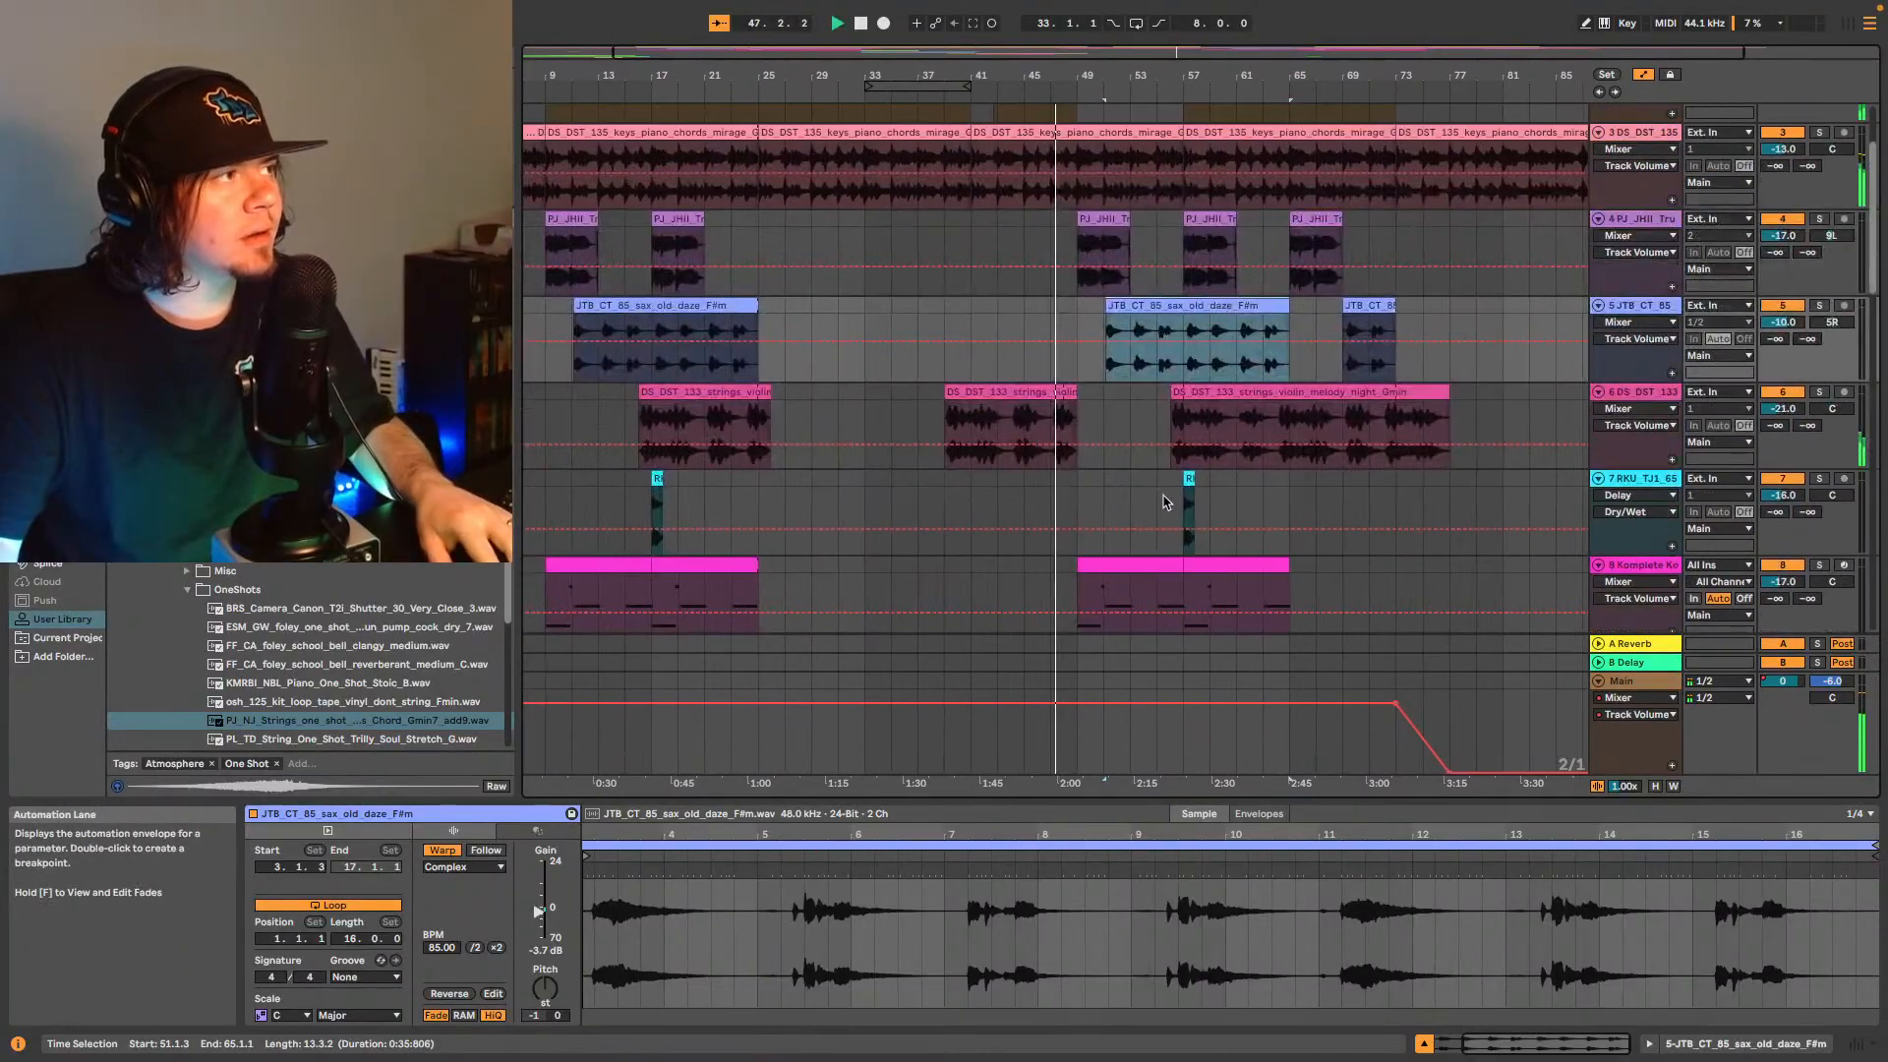
pyautogui.scroll(-5, 1171, 503)
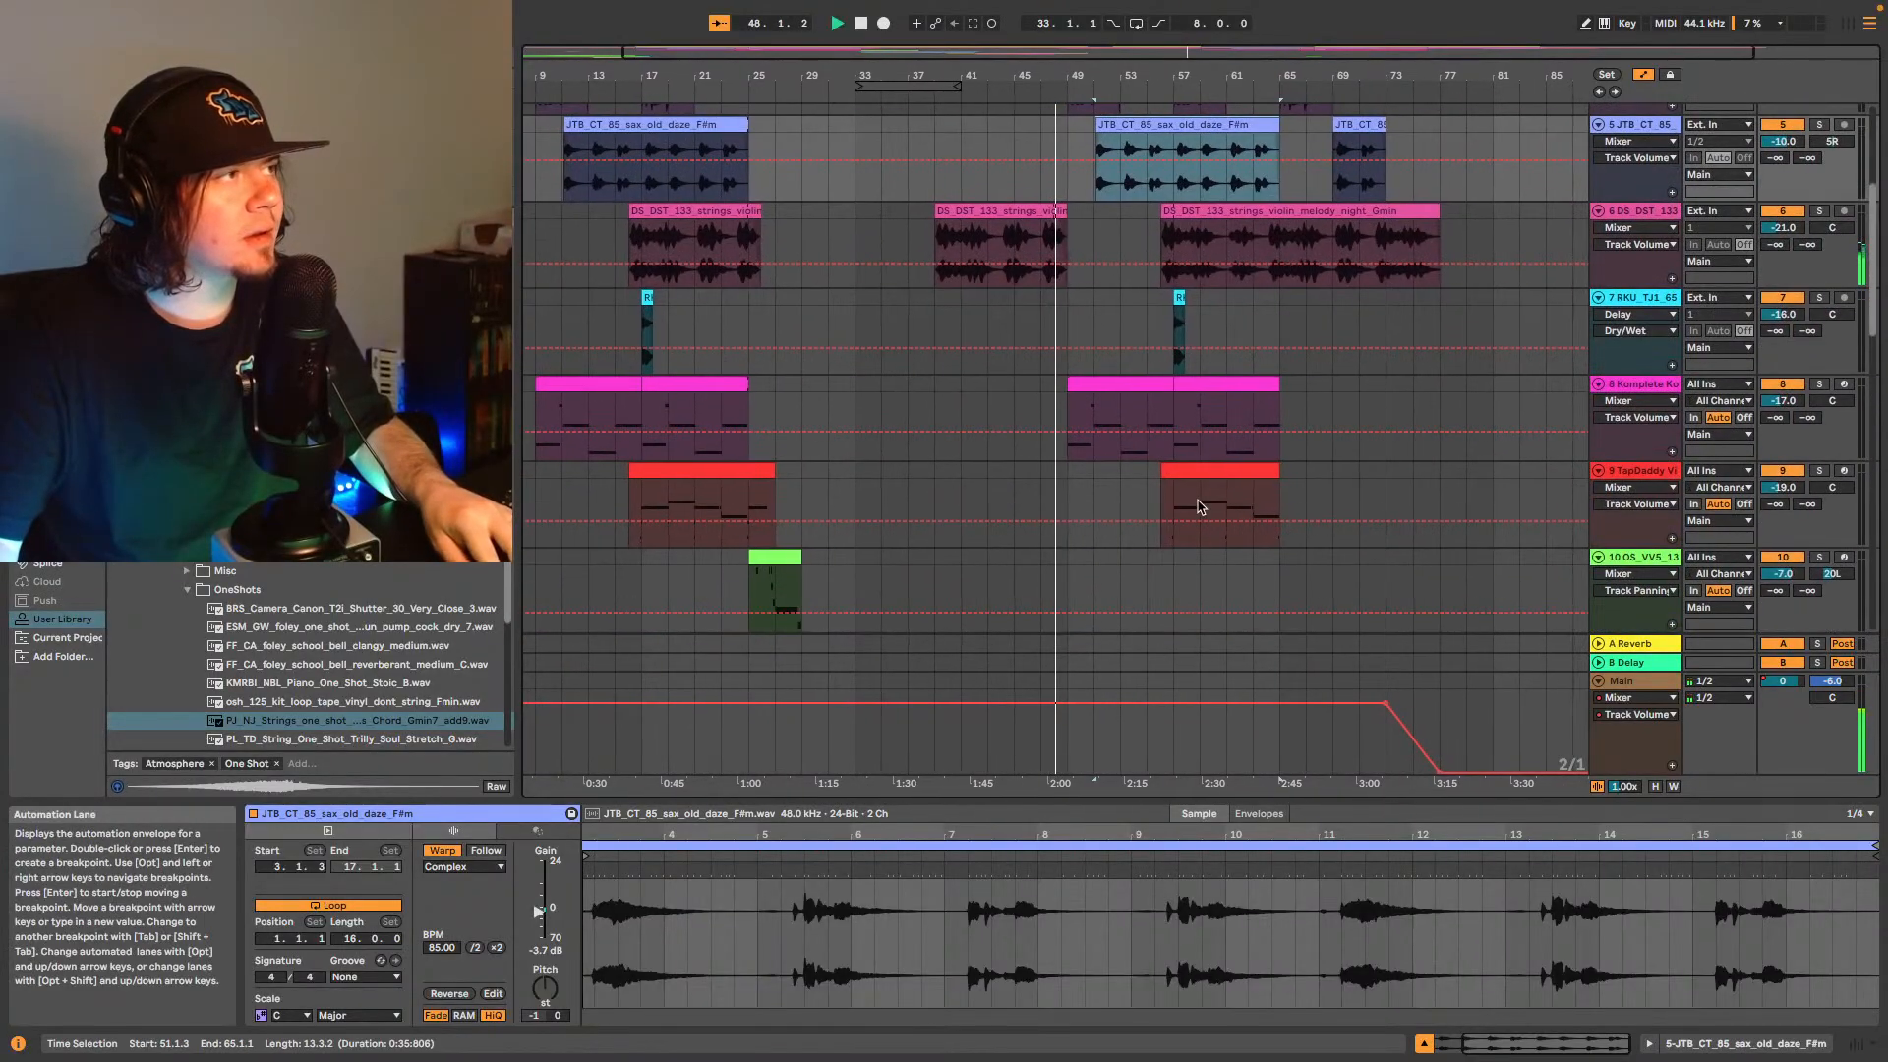
pyautogui.scroll(1, 1198, 504)
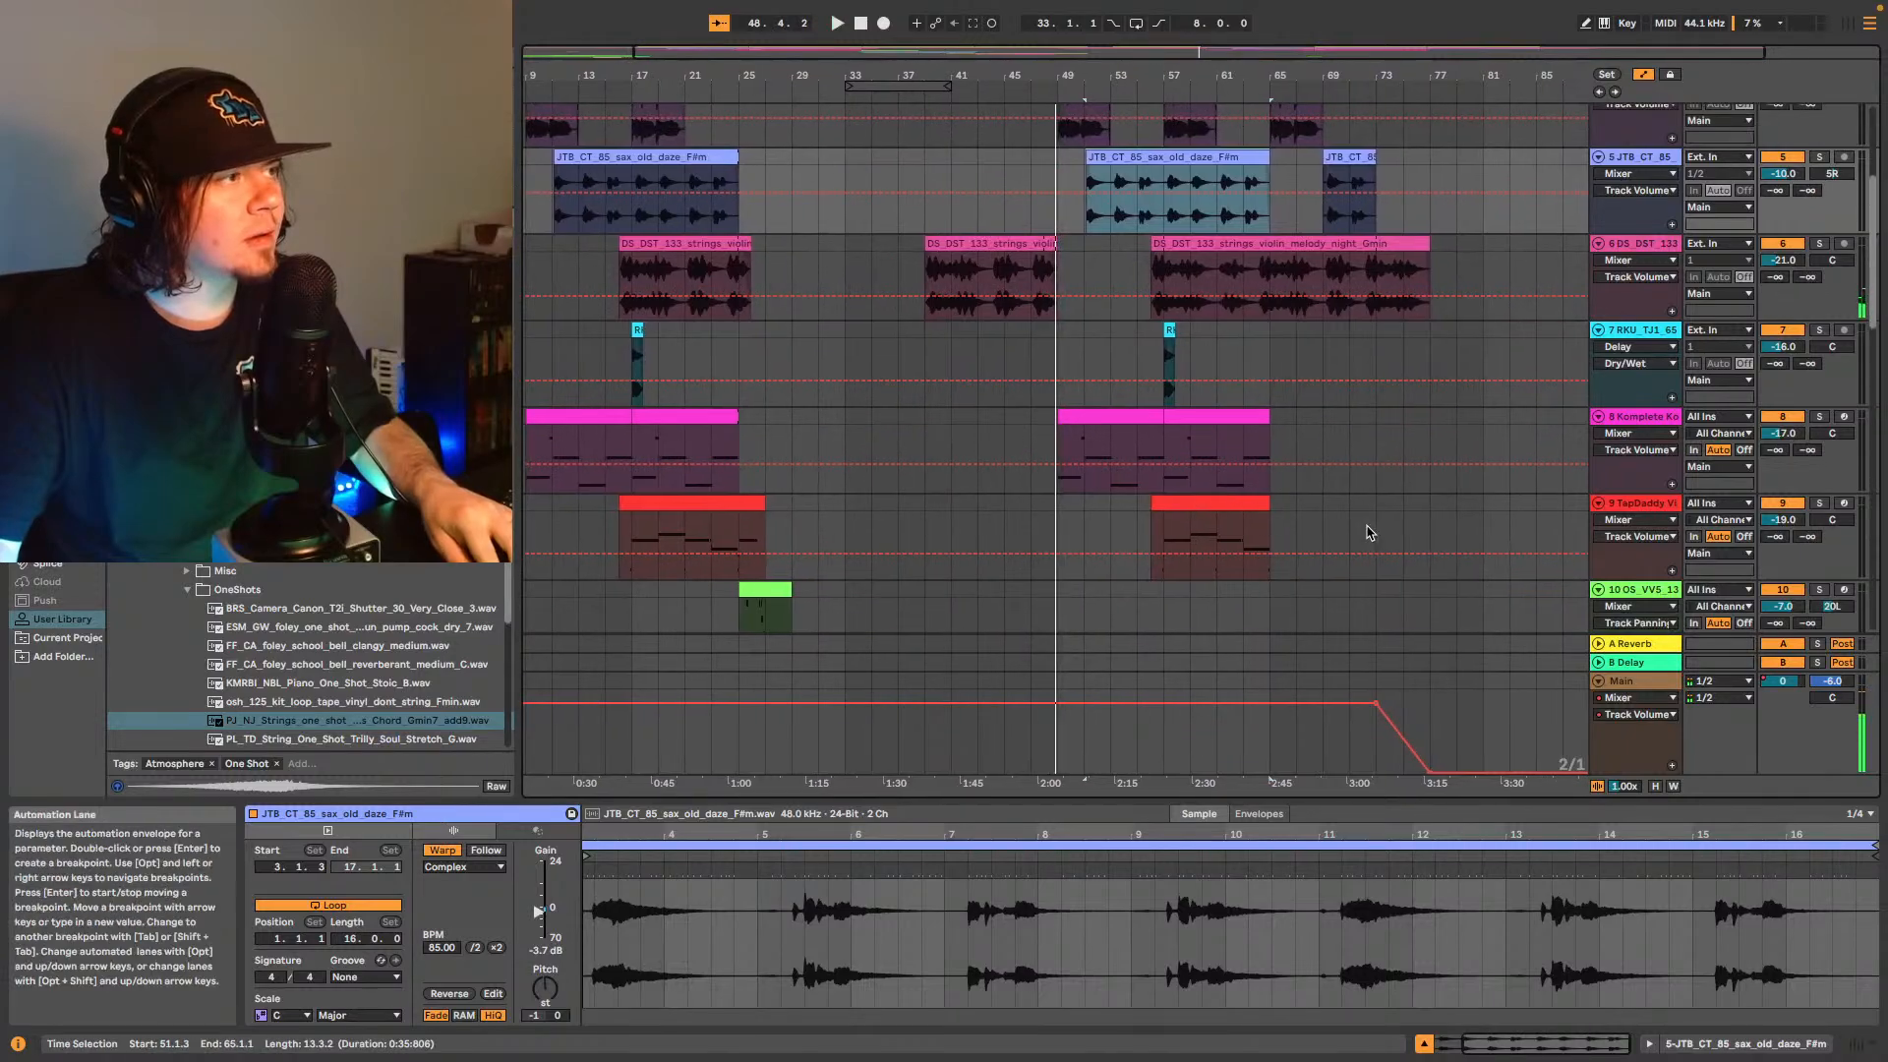
# - Insert a new audio track and a new MIDI track directly below the TapDaddy Vibraphone track, with the audio track first
pyautogui.scroll(-5, 1372, 532)
pyautogui.scroll(3, 1373, 532)
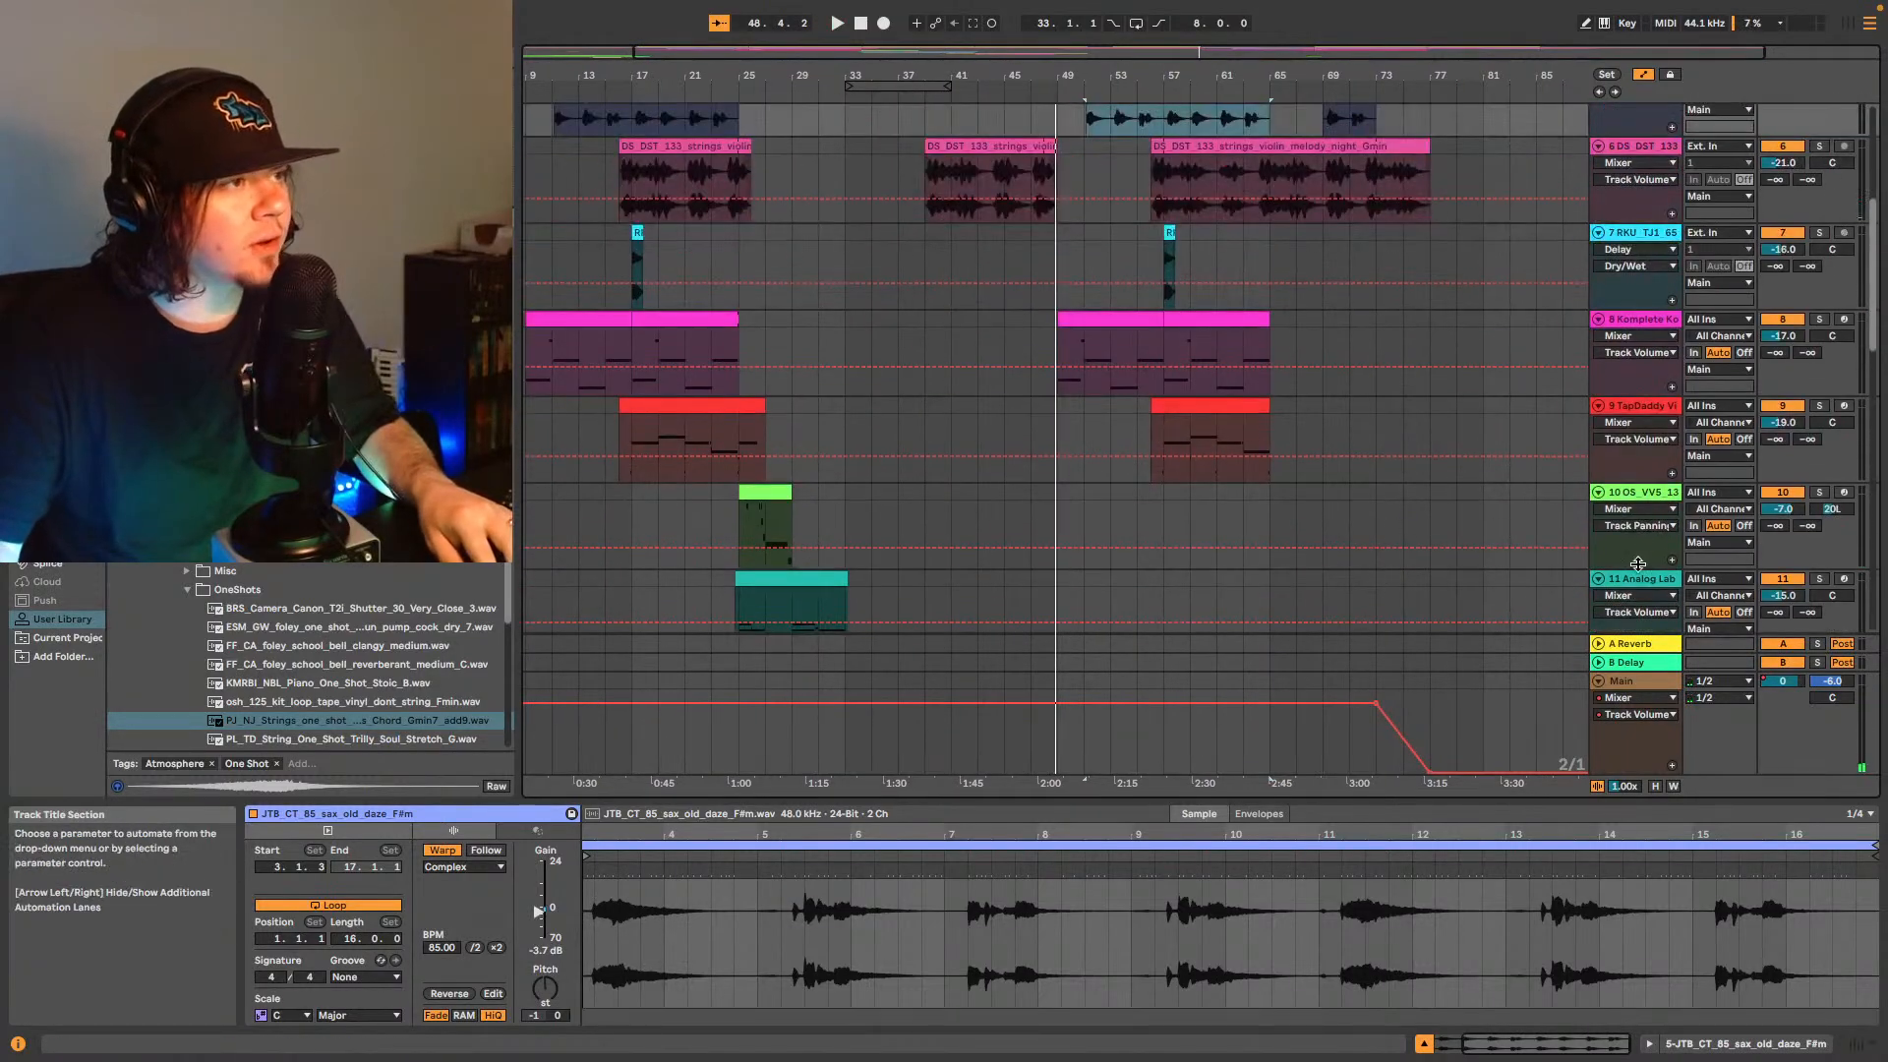
pyautogui.scroll(1, 1648, 462)
pyautogui.click(1650, 448)
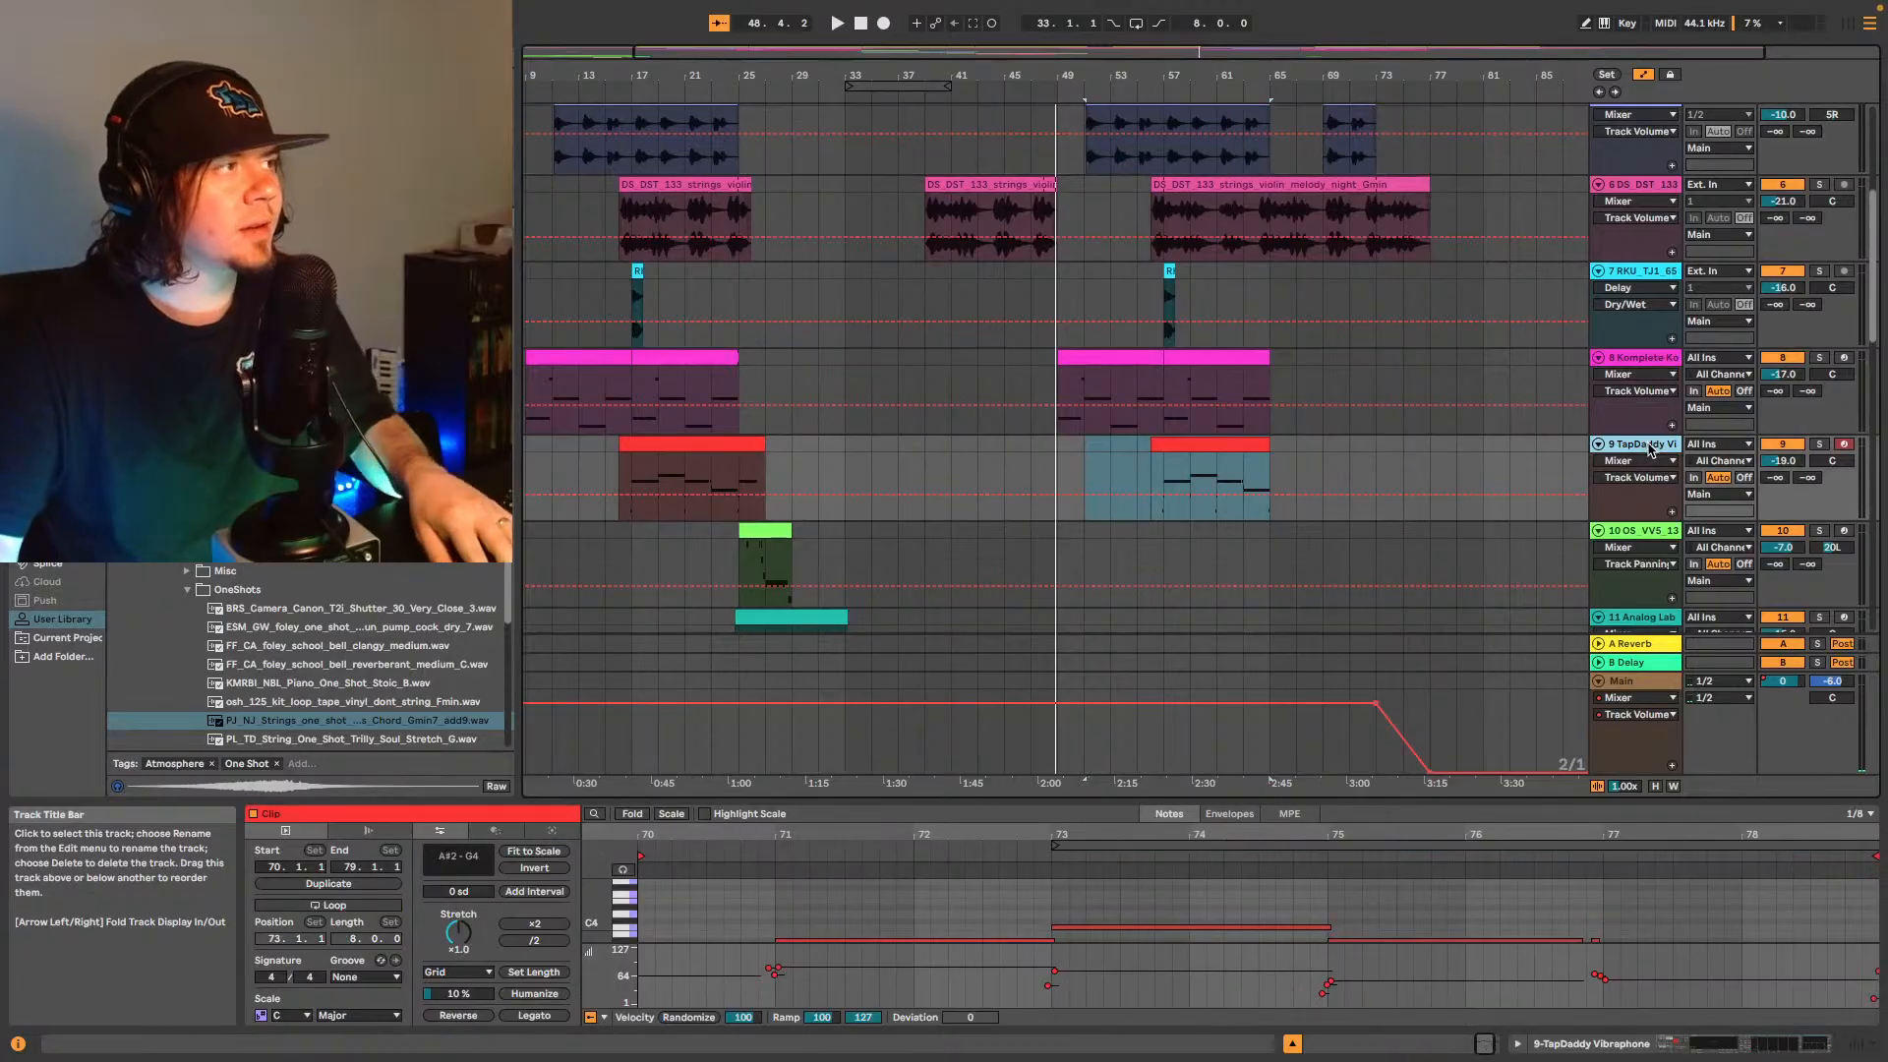
pyautogui.hotkey('ctrl', 'shift', 't')
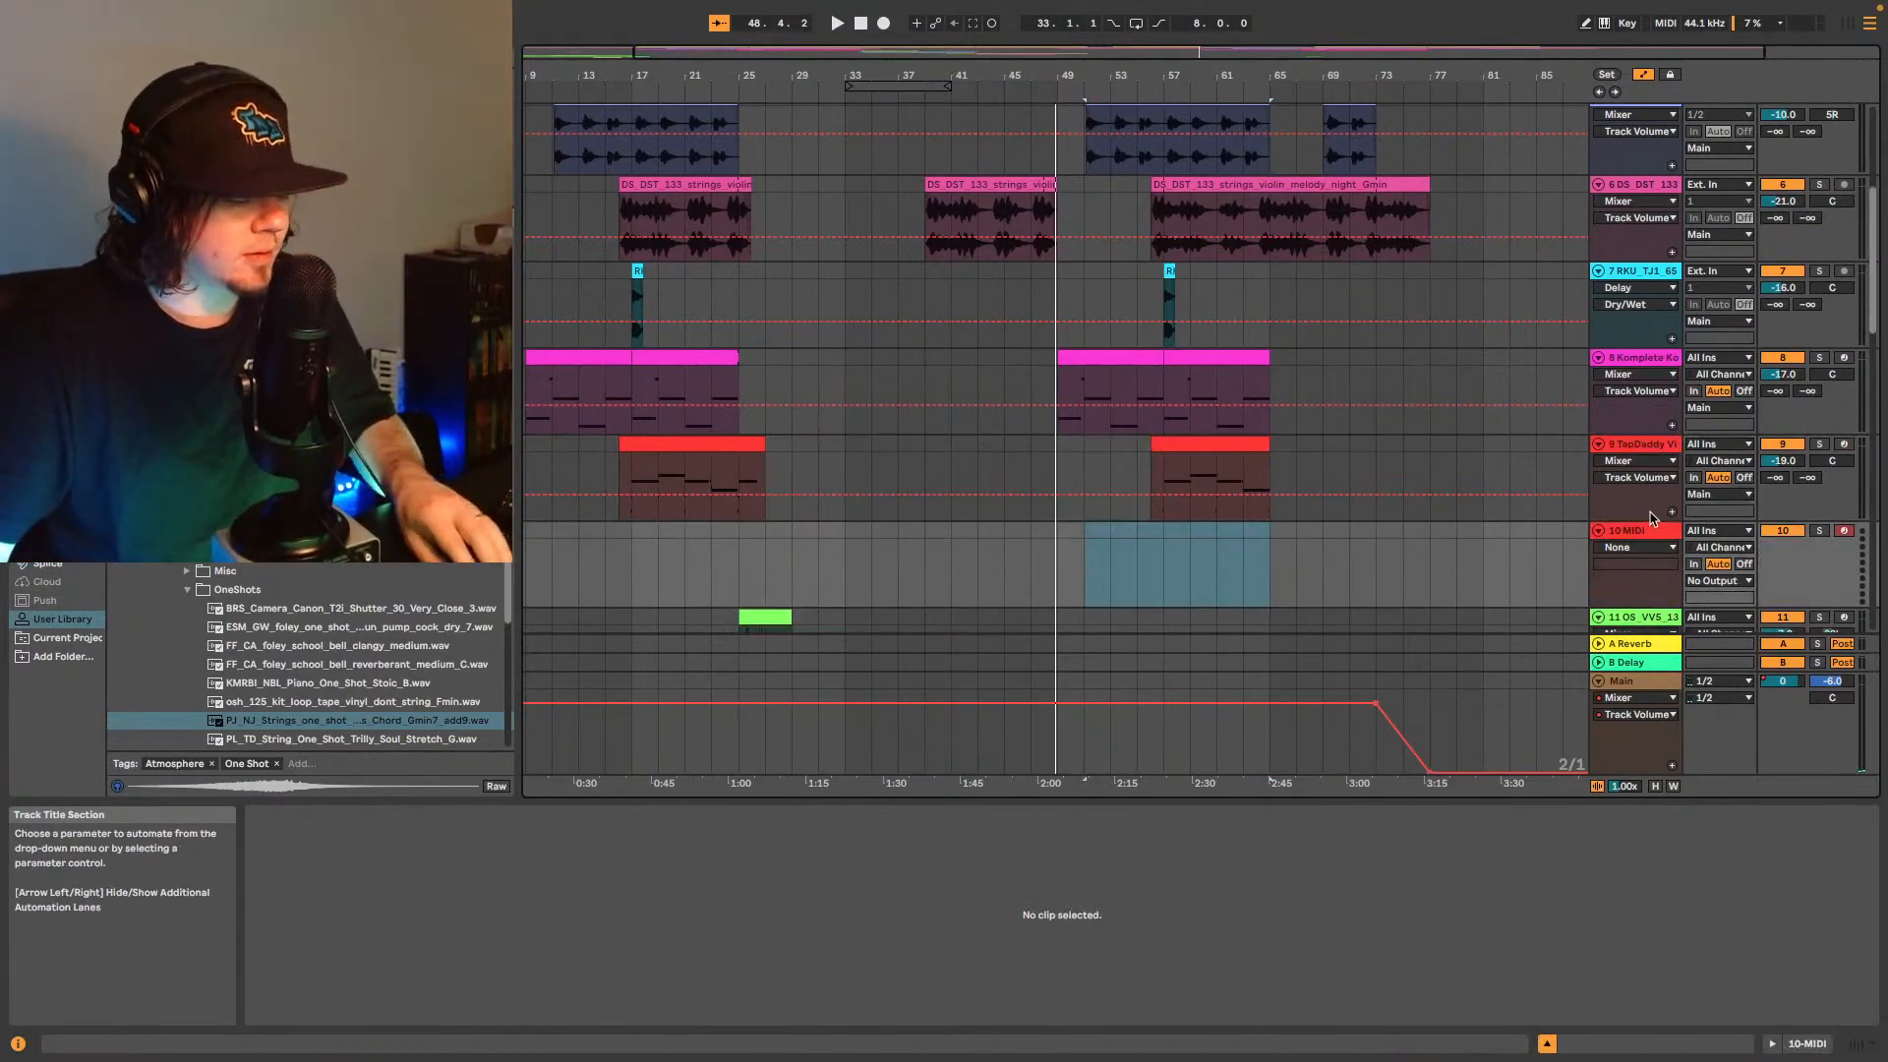
pyautogui.scroll(-2, 1616, 531)
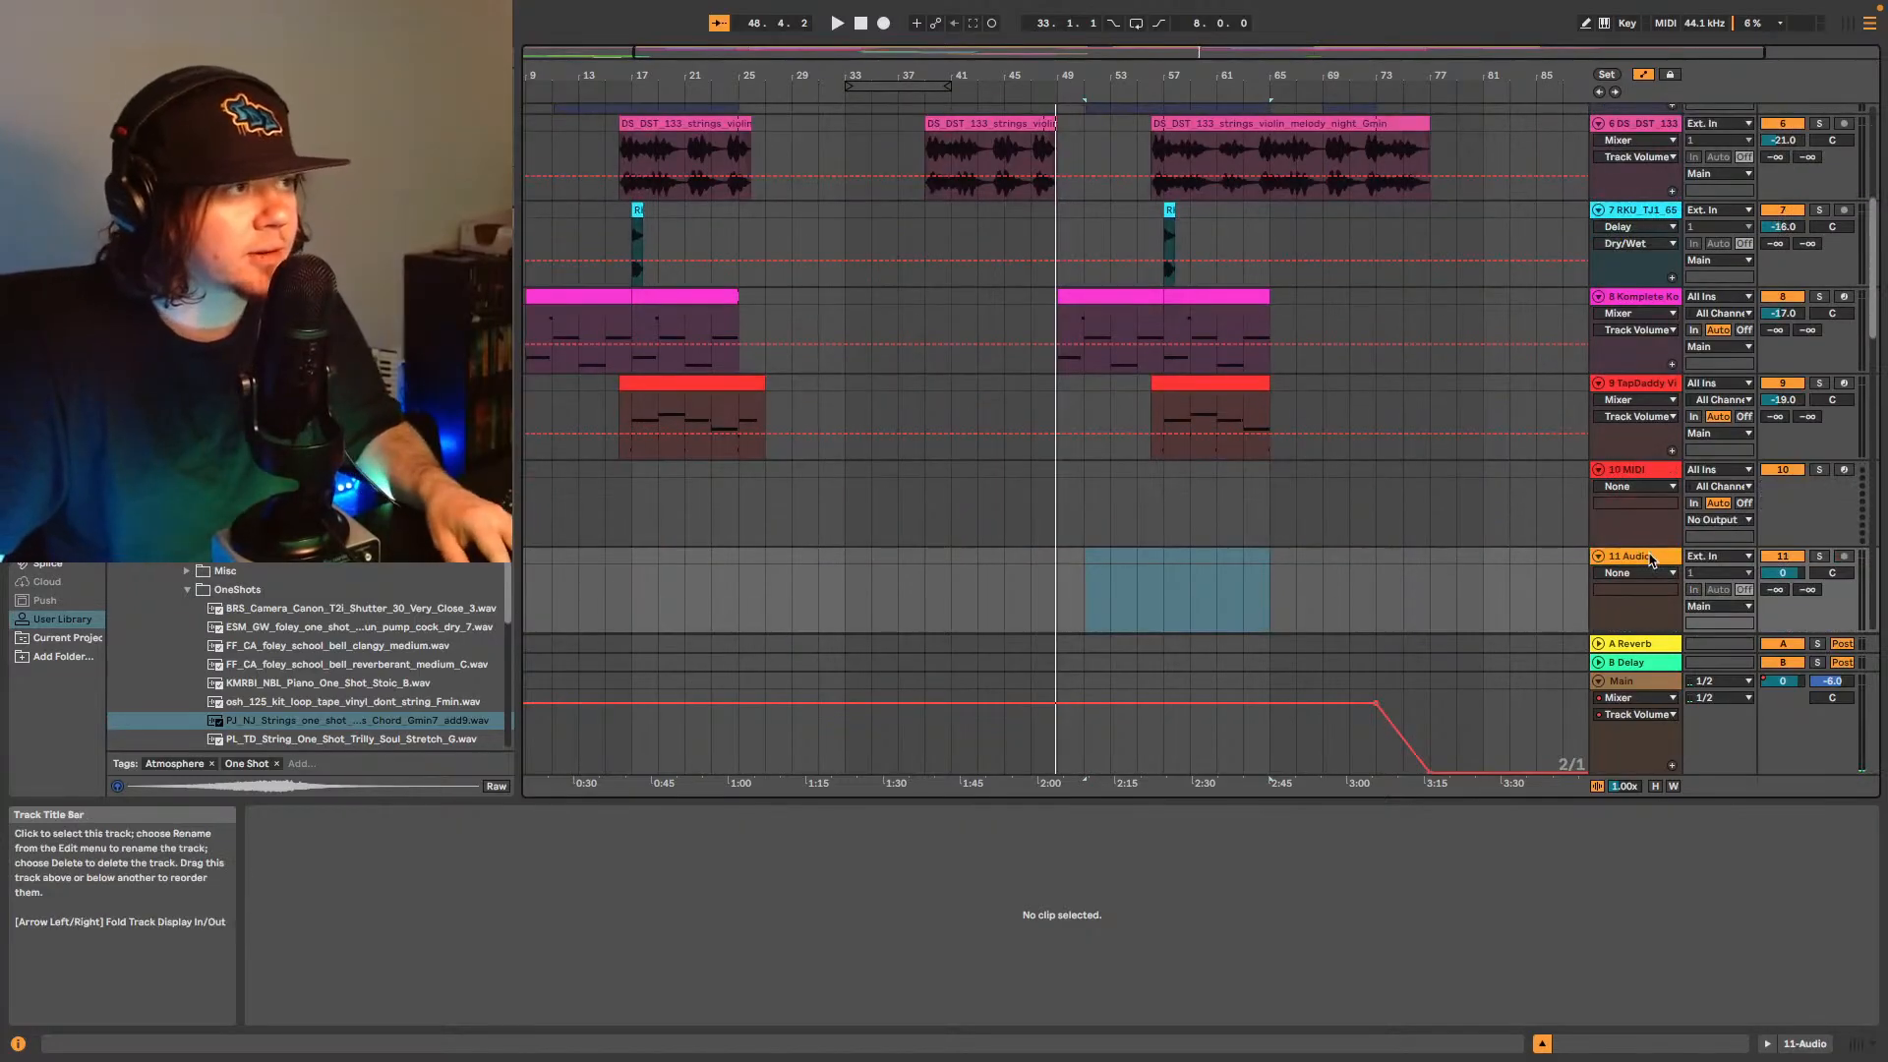
pyautogui.hotkey('ctrl', 't')
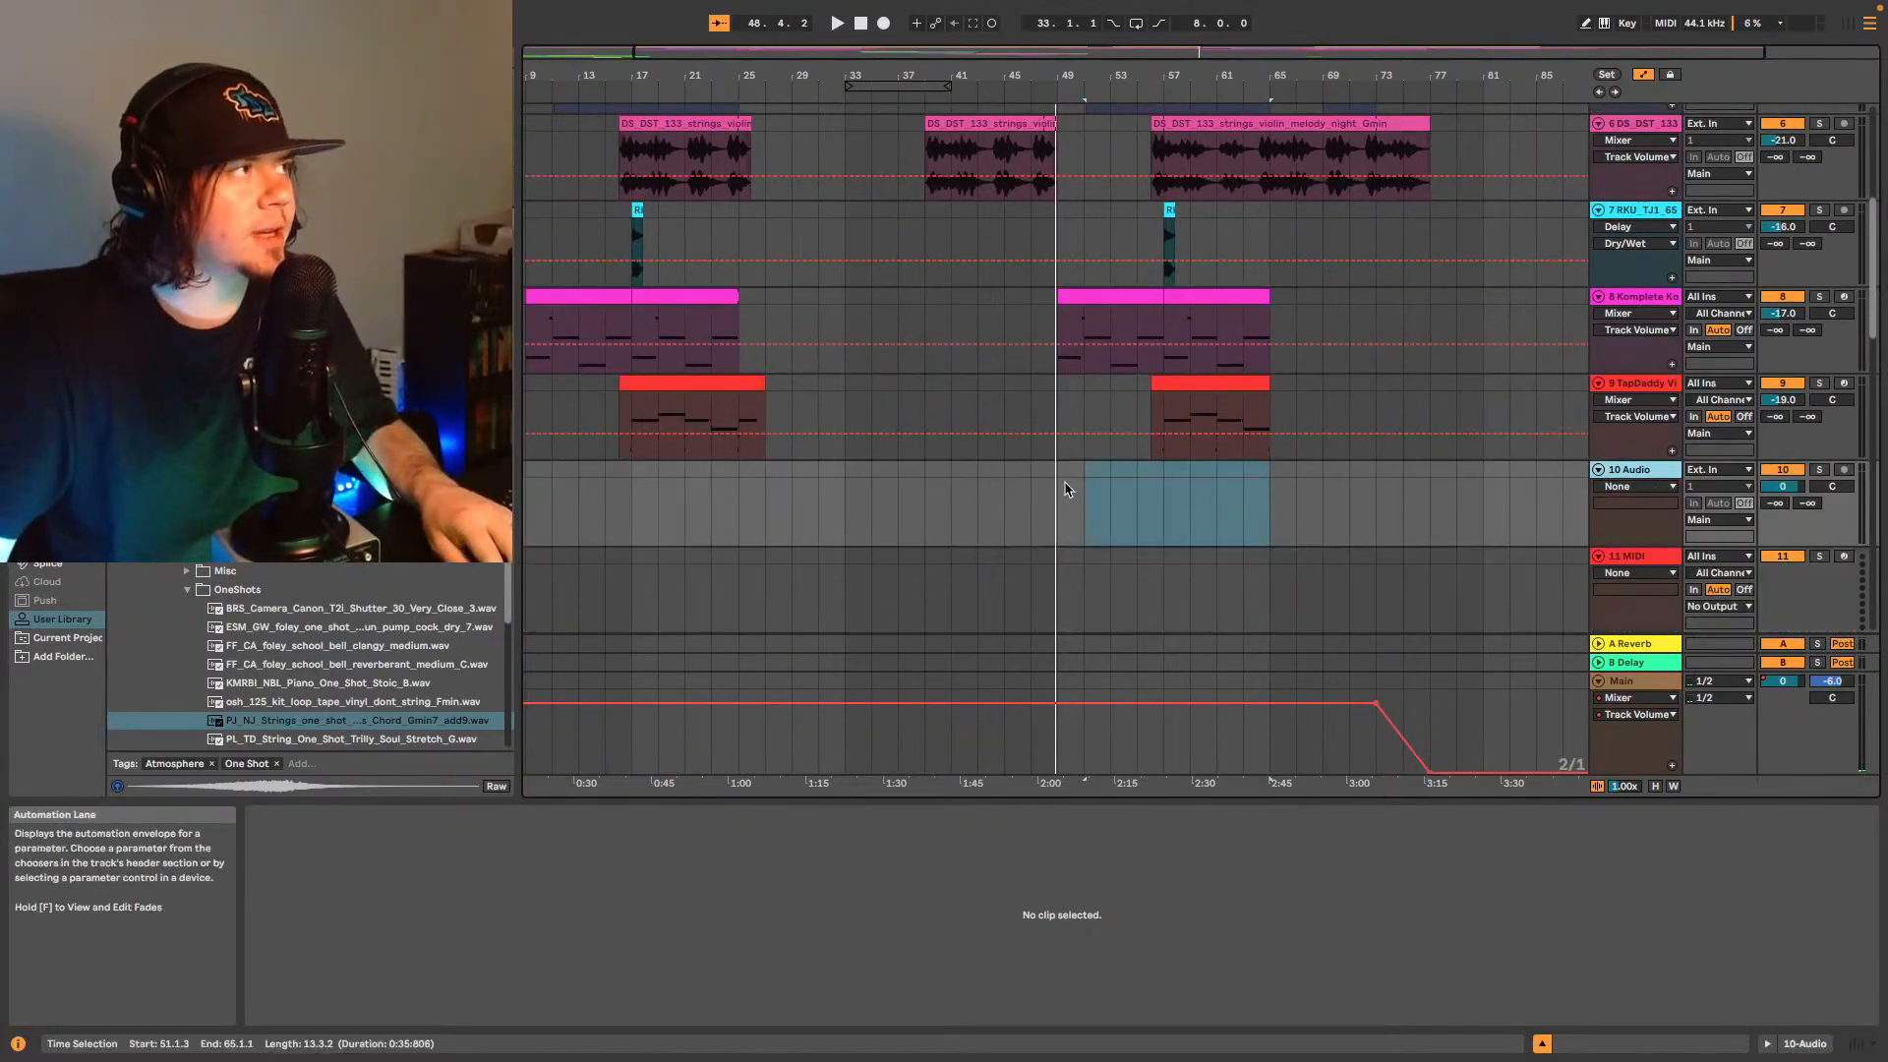
pyautogui.scroll(1, 1065, 489)
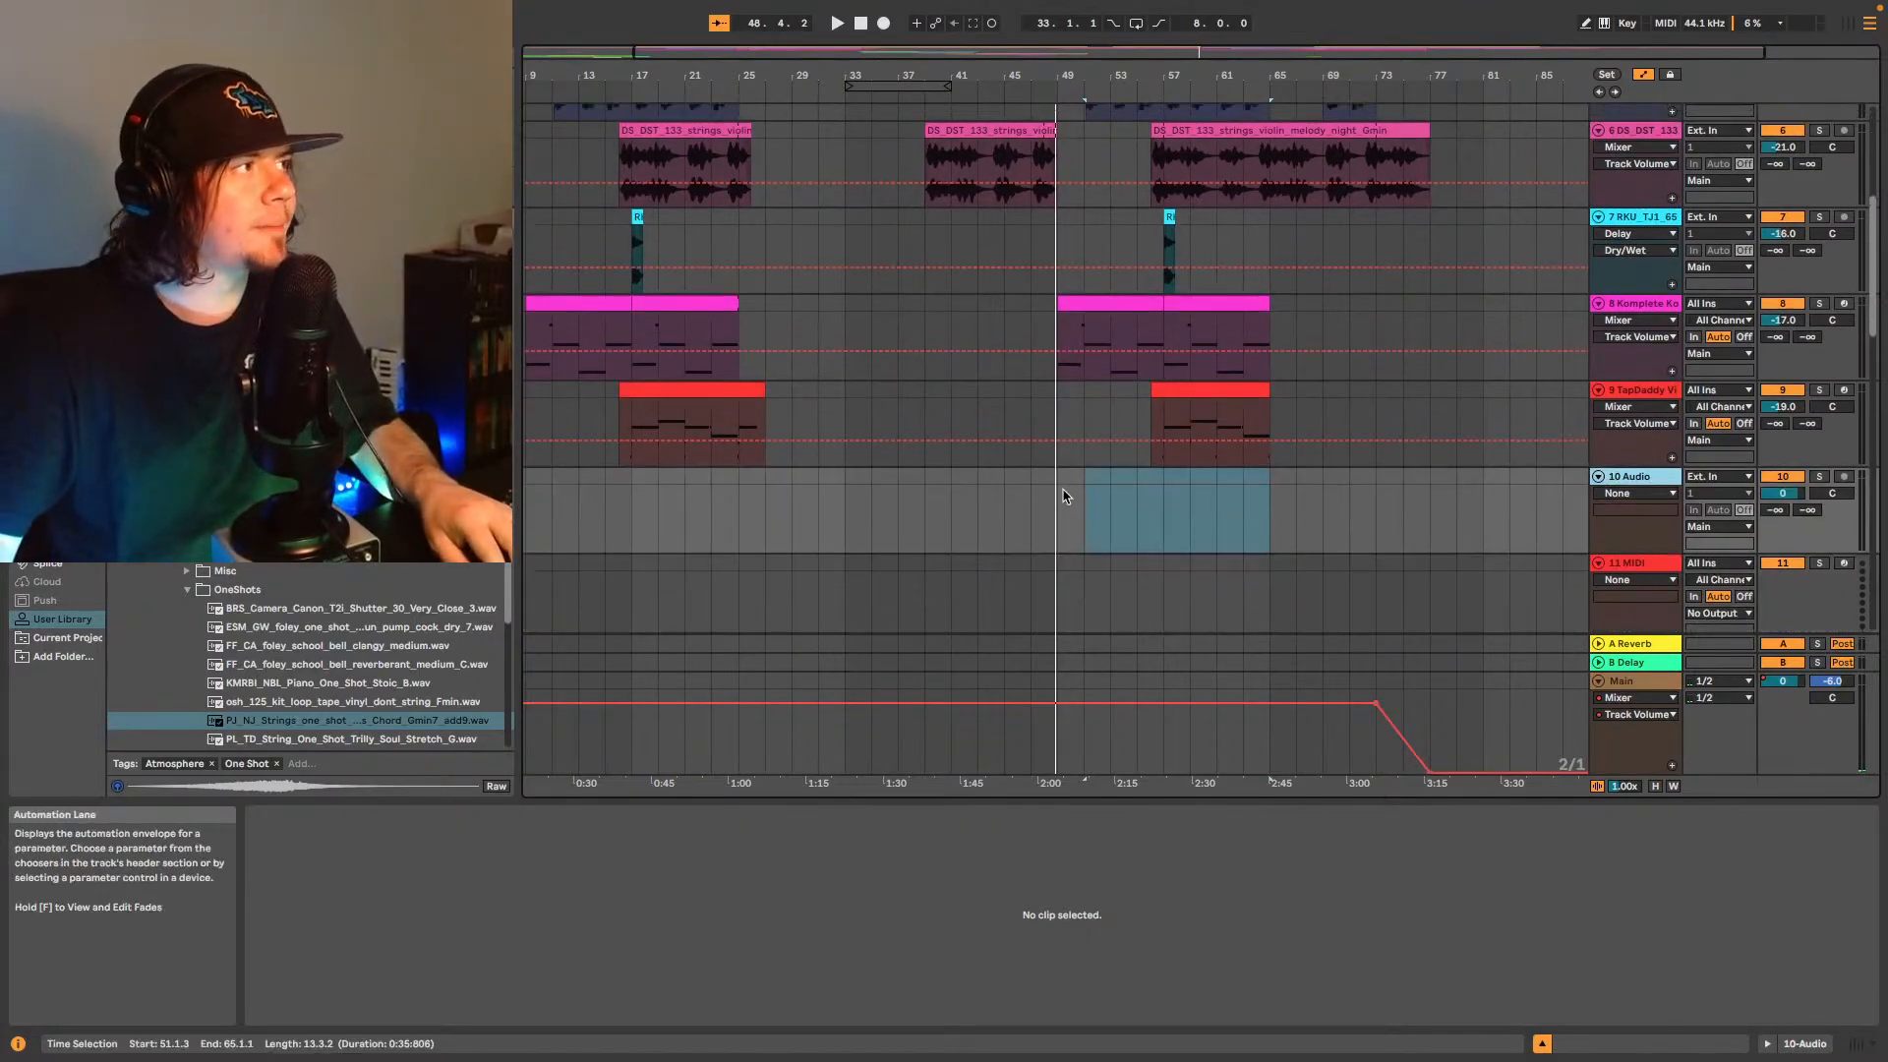
# - Open the Splice sample browser and play the arrangement from bar 39, where the second violin melody clip starts, to about bar 42
pyautogui.click(39, 569)
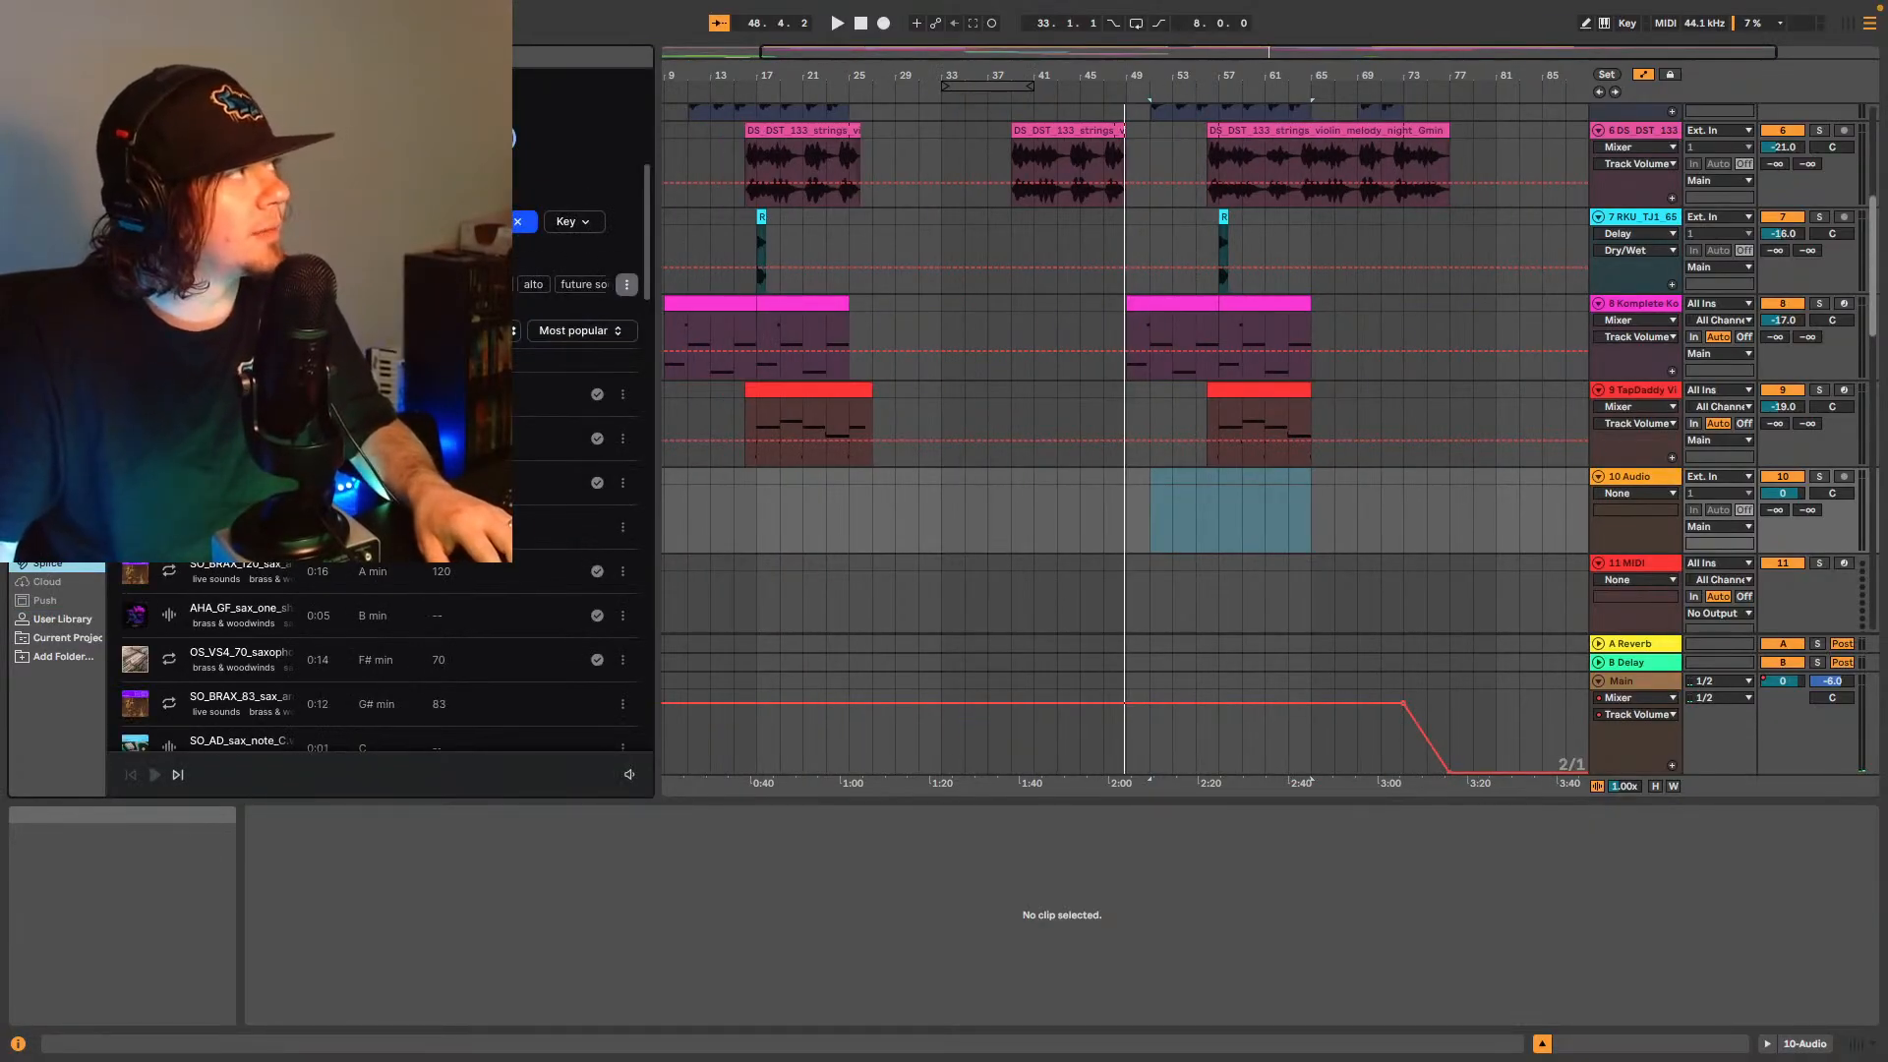
pyautogui.scroll(5, 1345, 187)
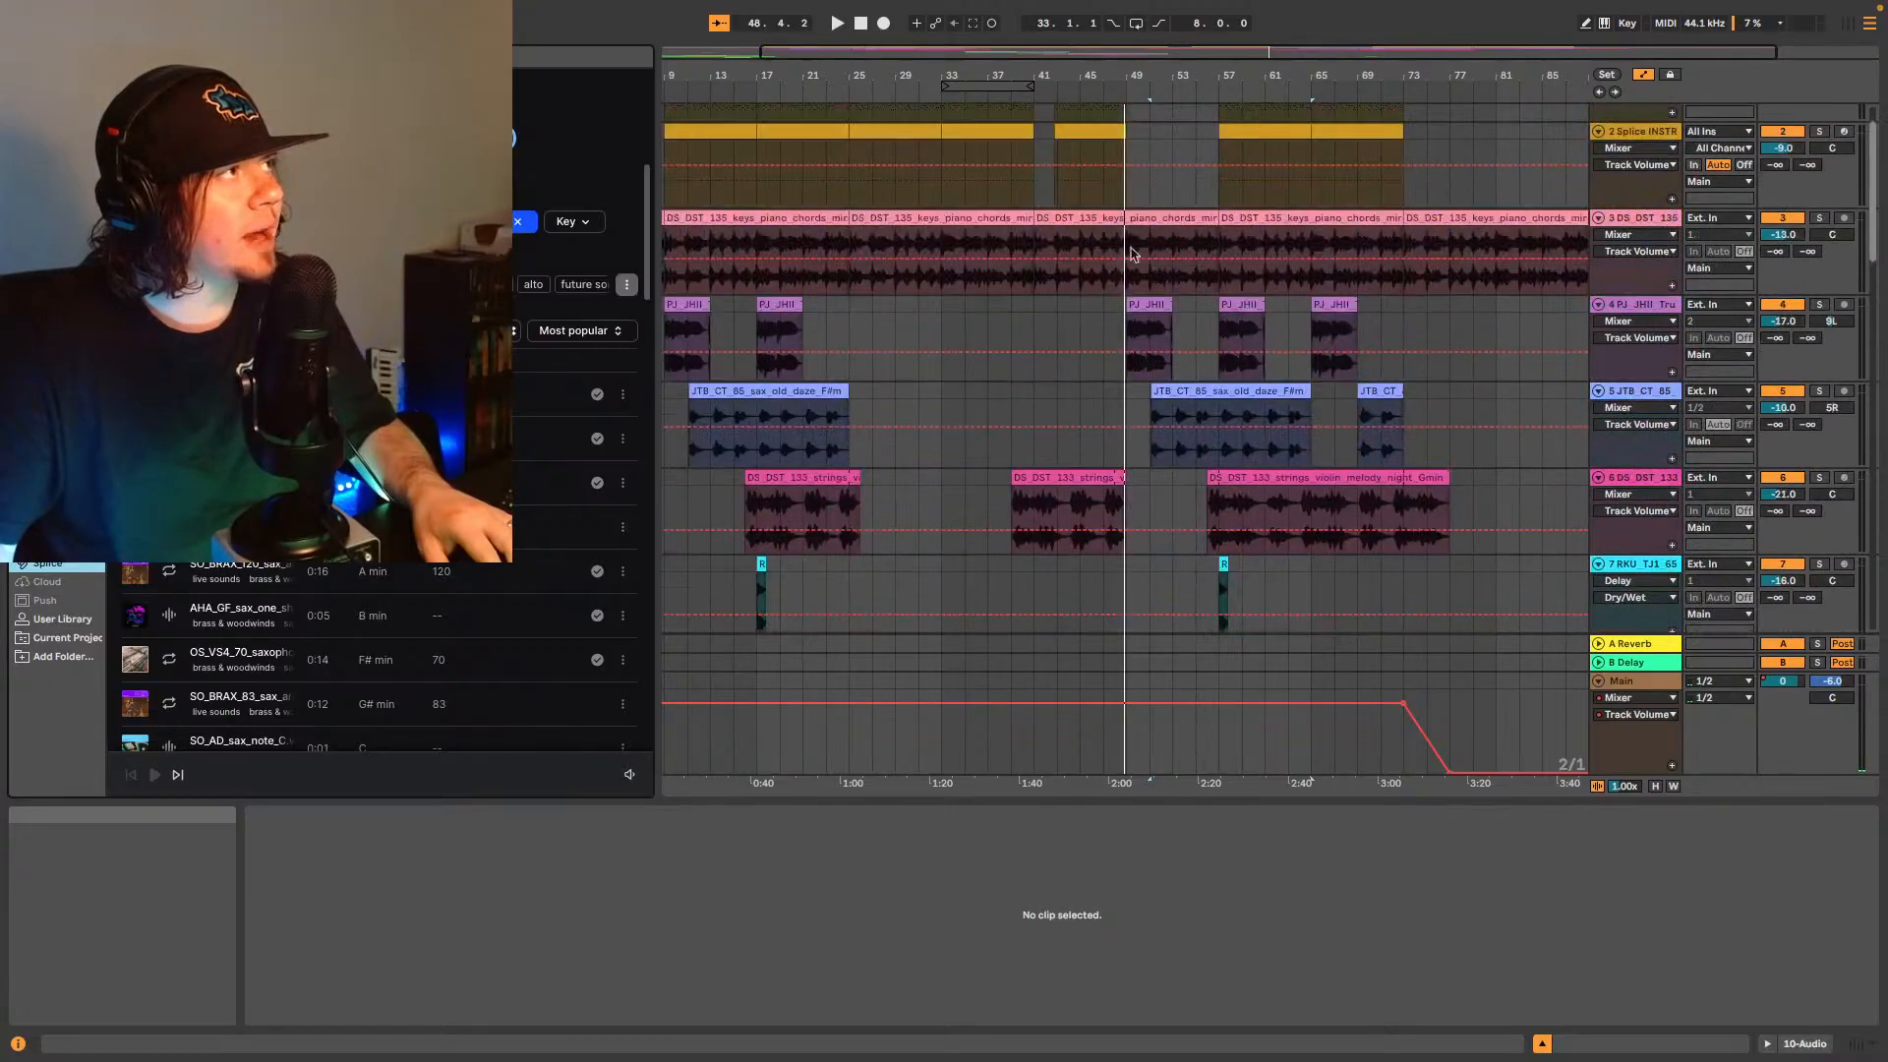
pyautogui.click(1016, 495)
pyautogui.press('space')
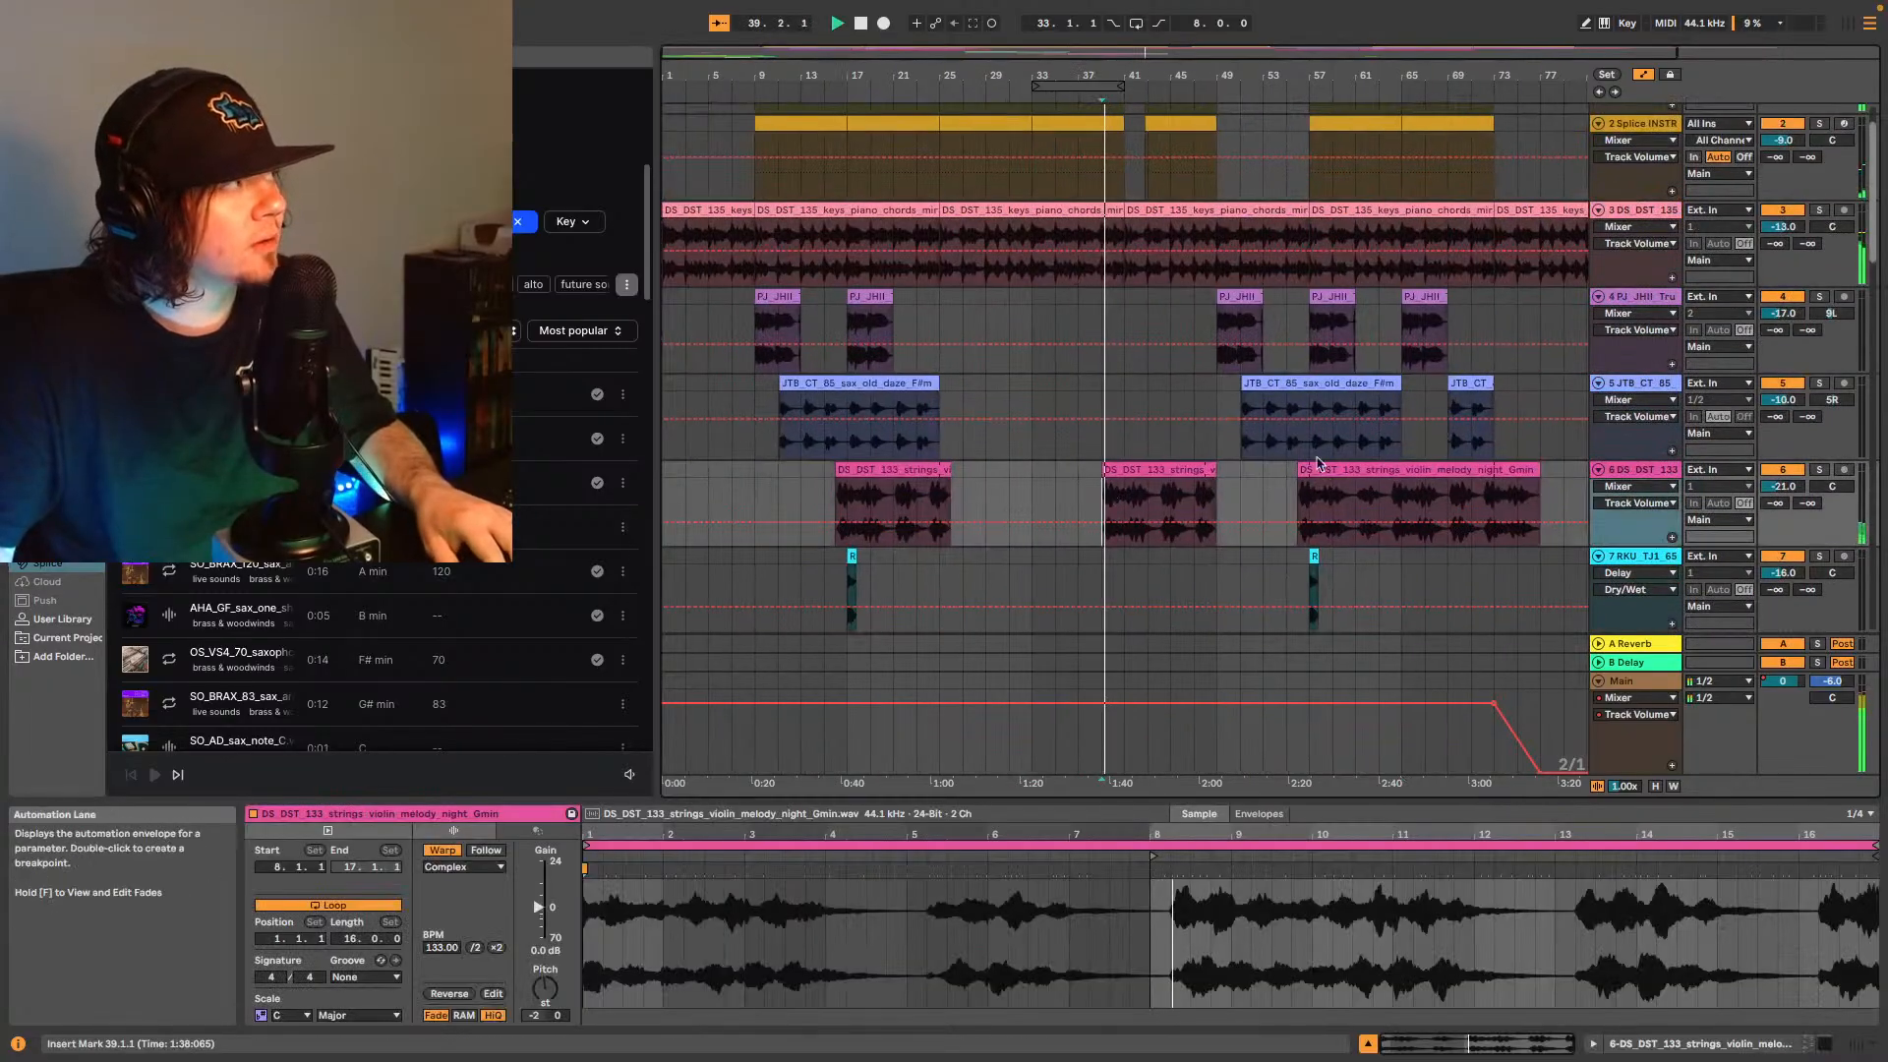
pyautogui.scroll(-2, 1266, 420)
pyautogui.scroll(-3, 1264, 420)
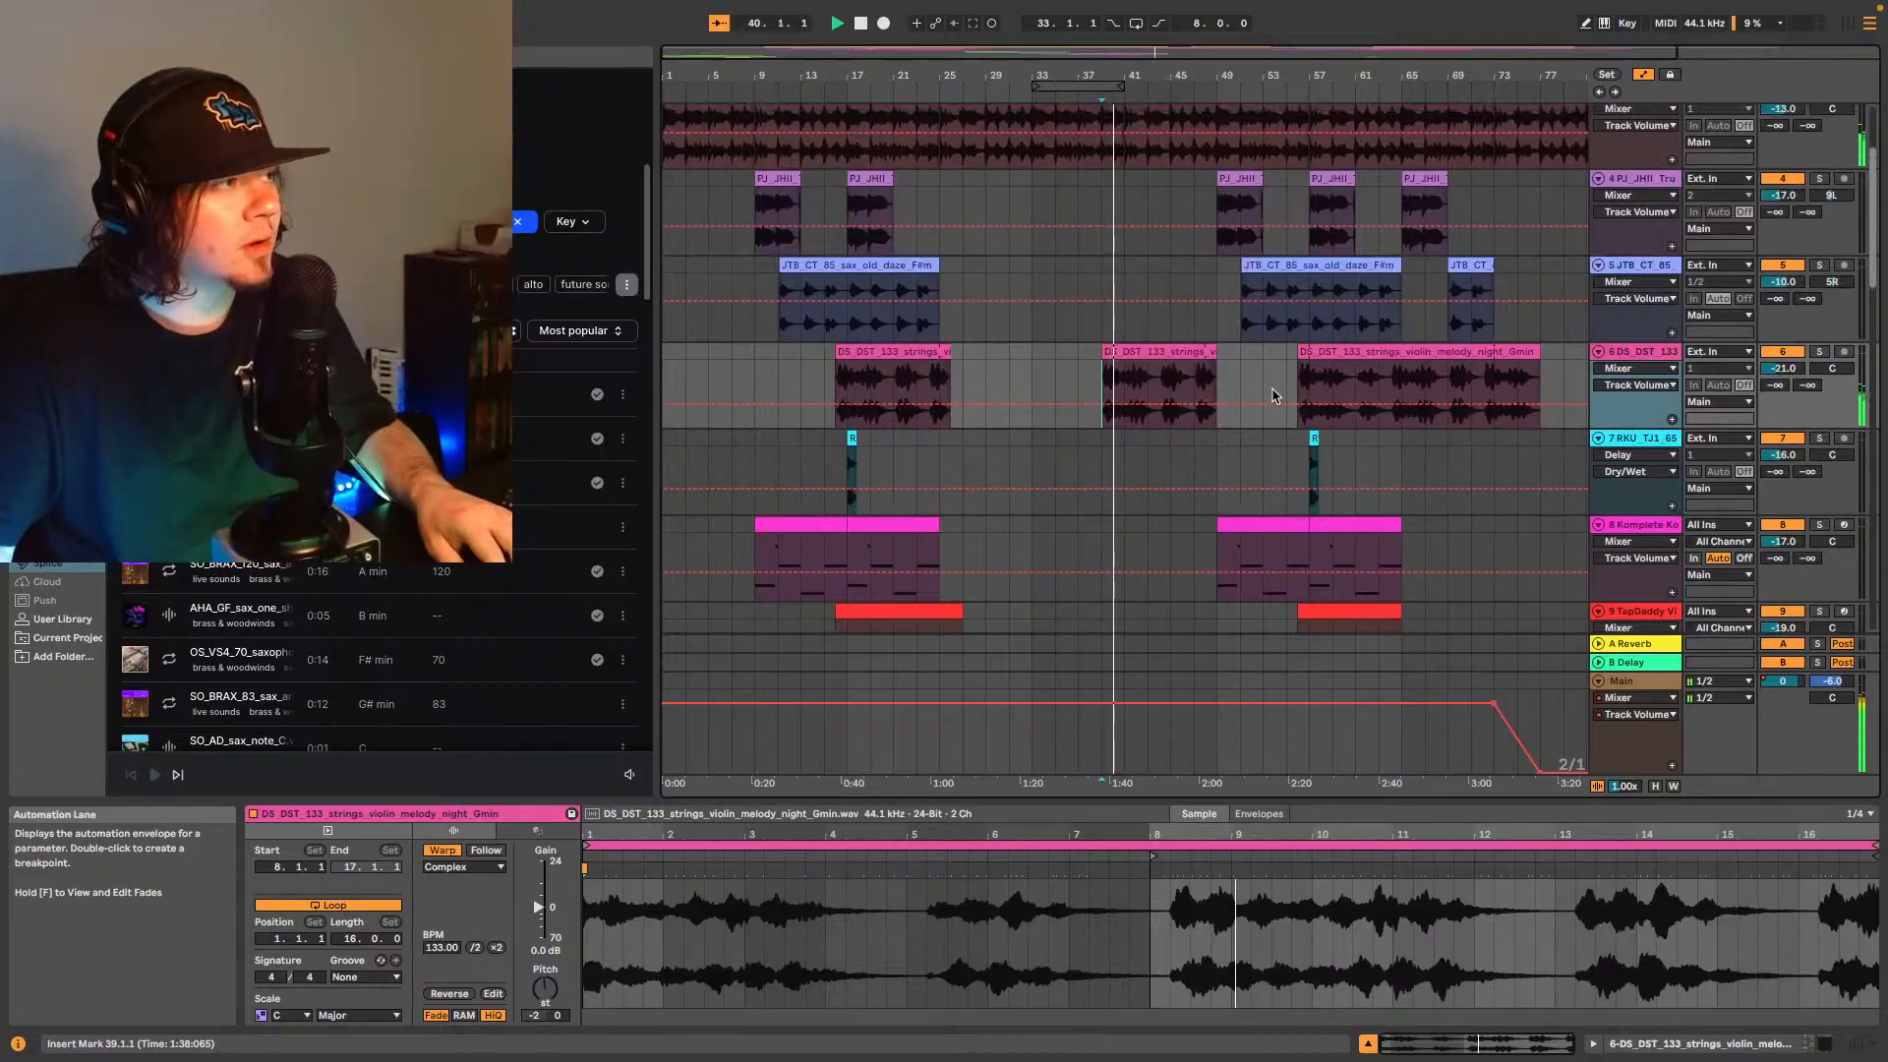
pyautogui.scroll(-2, 1278, 376)
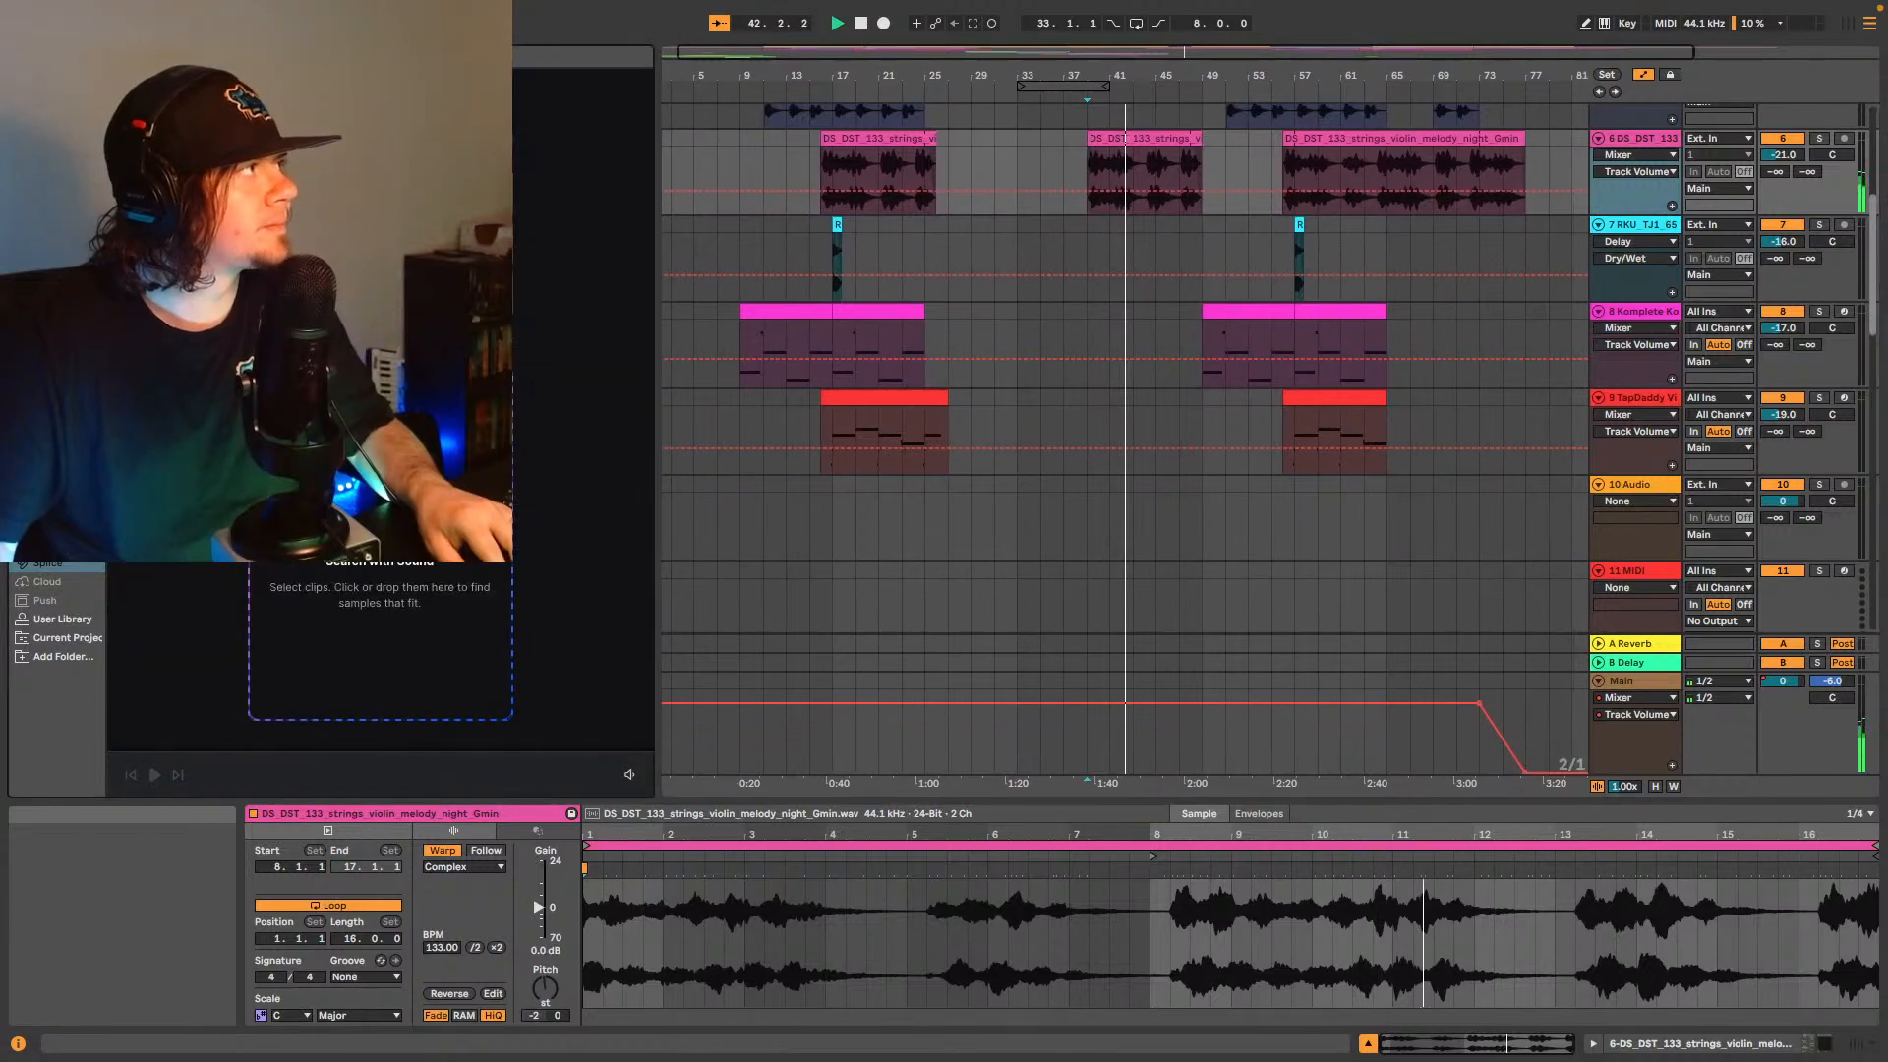
pyautogui.press('space')
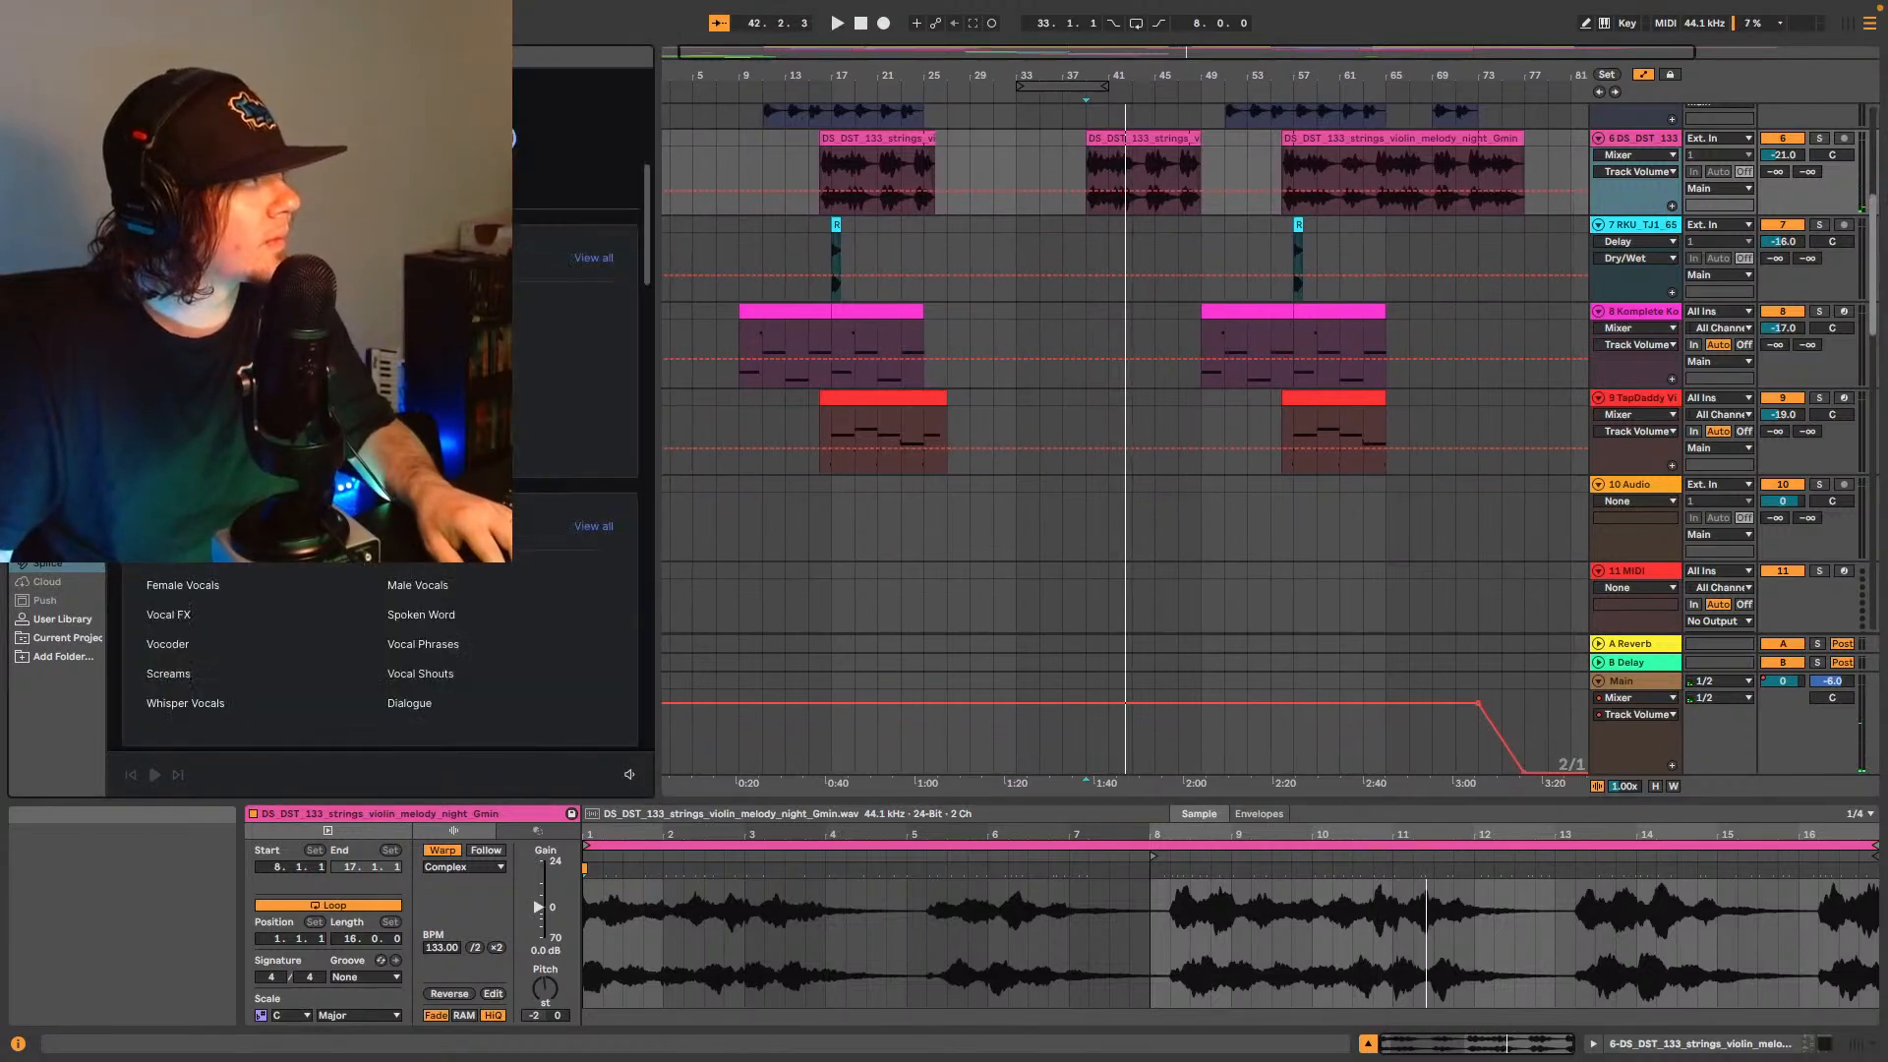
# - Browse the Splice instrument categories and open the flute samples
pyautogui.scroll(-4, 380, 492)
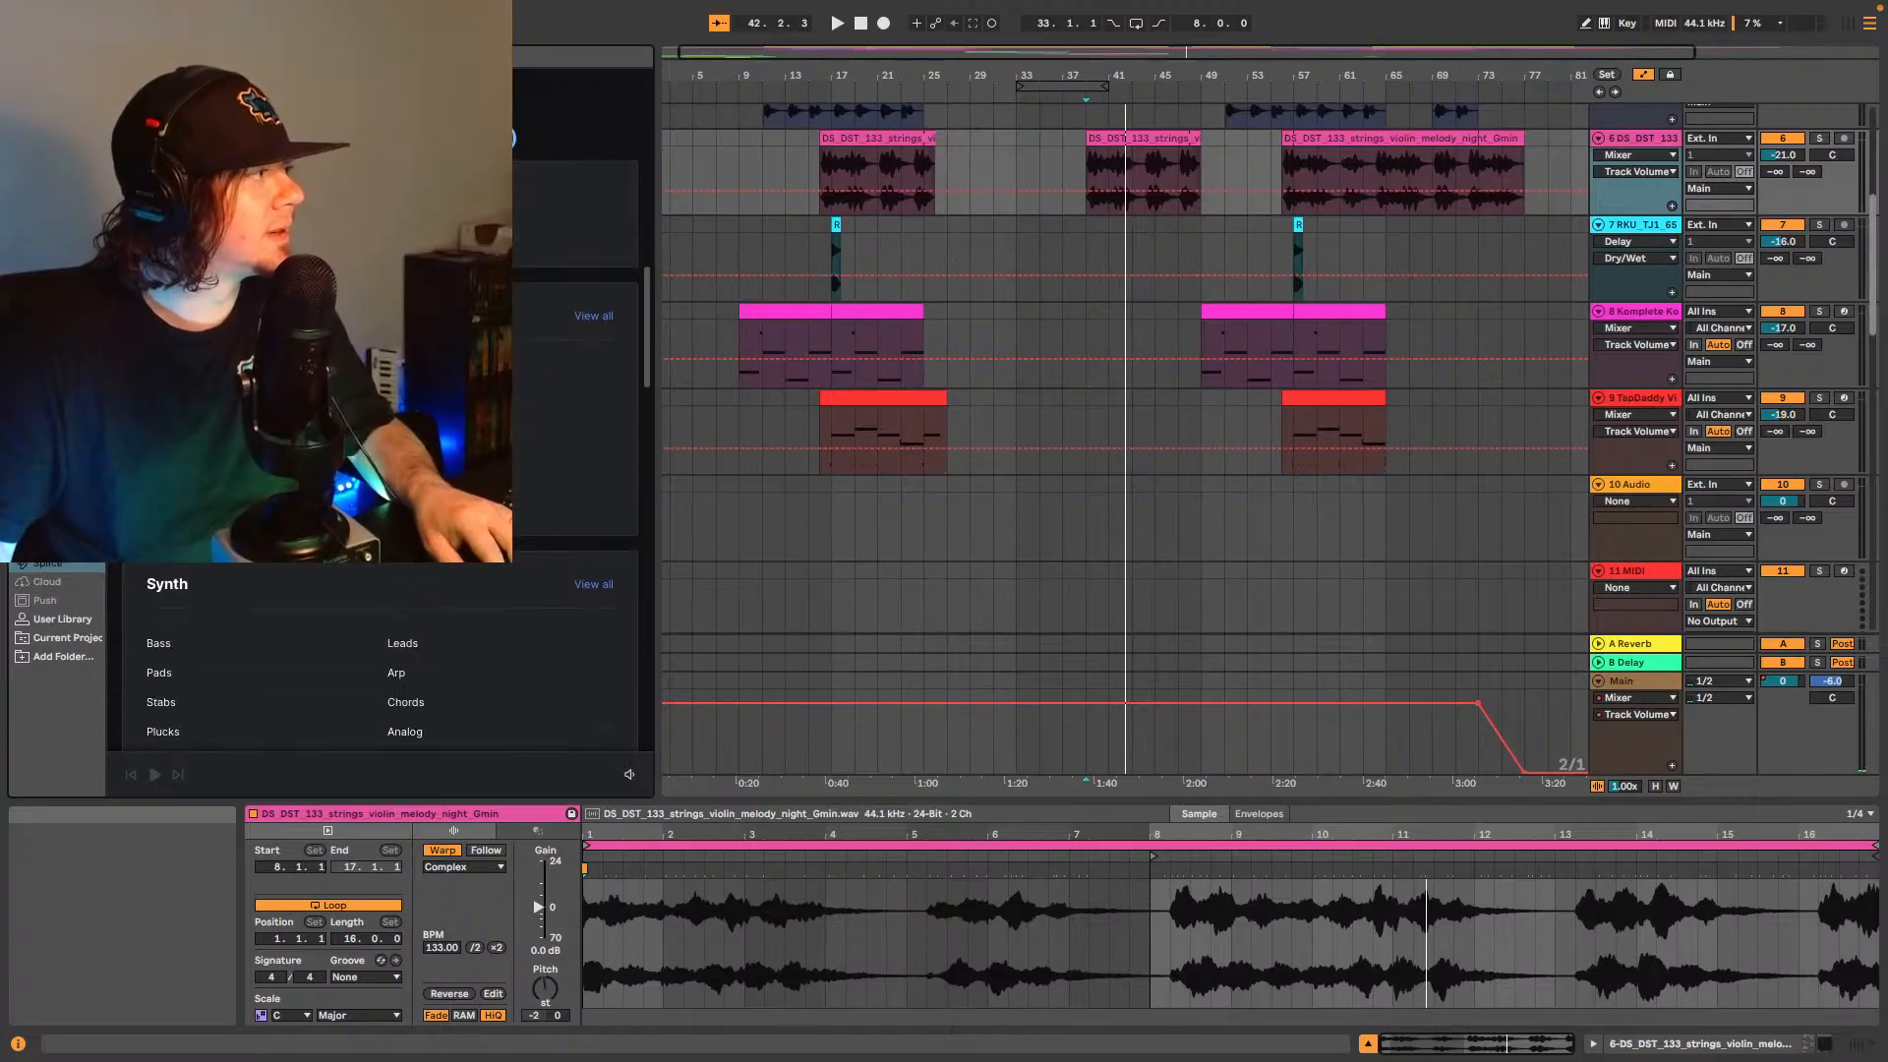
pyautogui.scroll(-5, 515, 455)
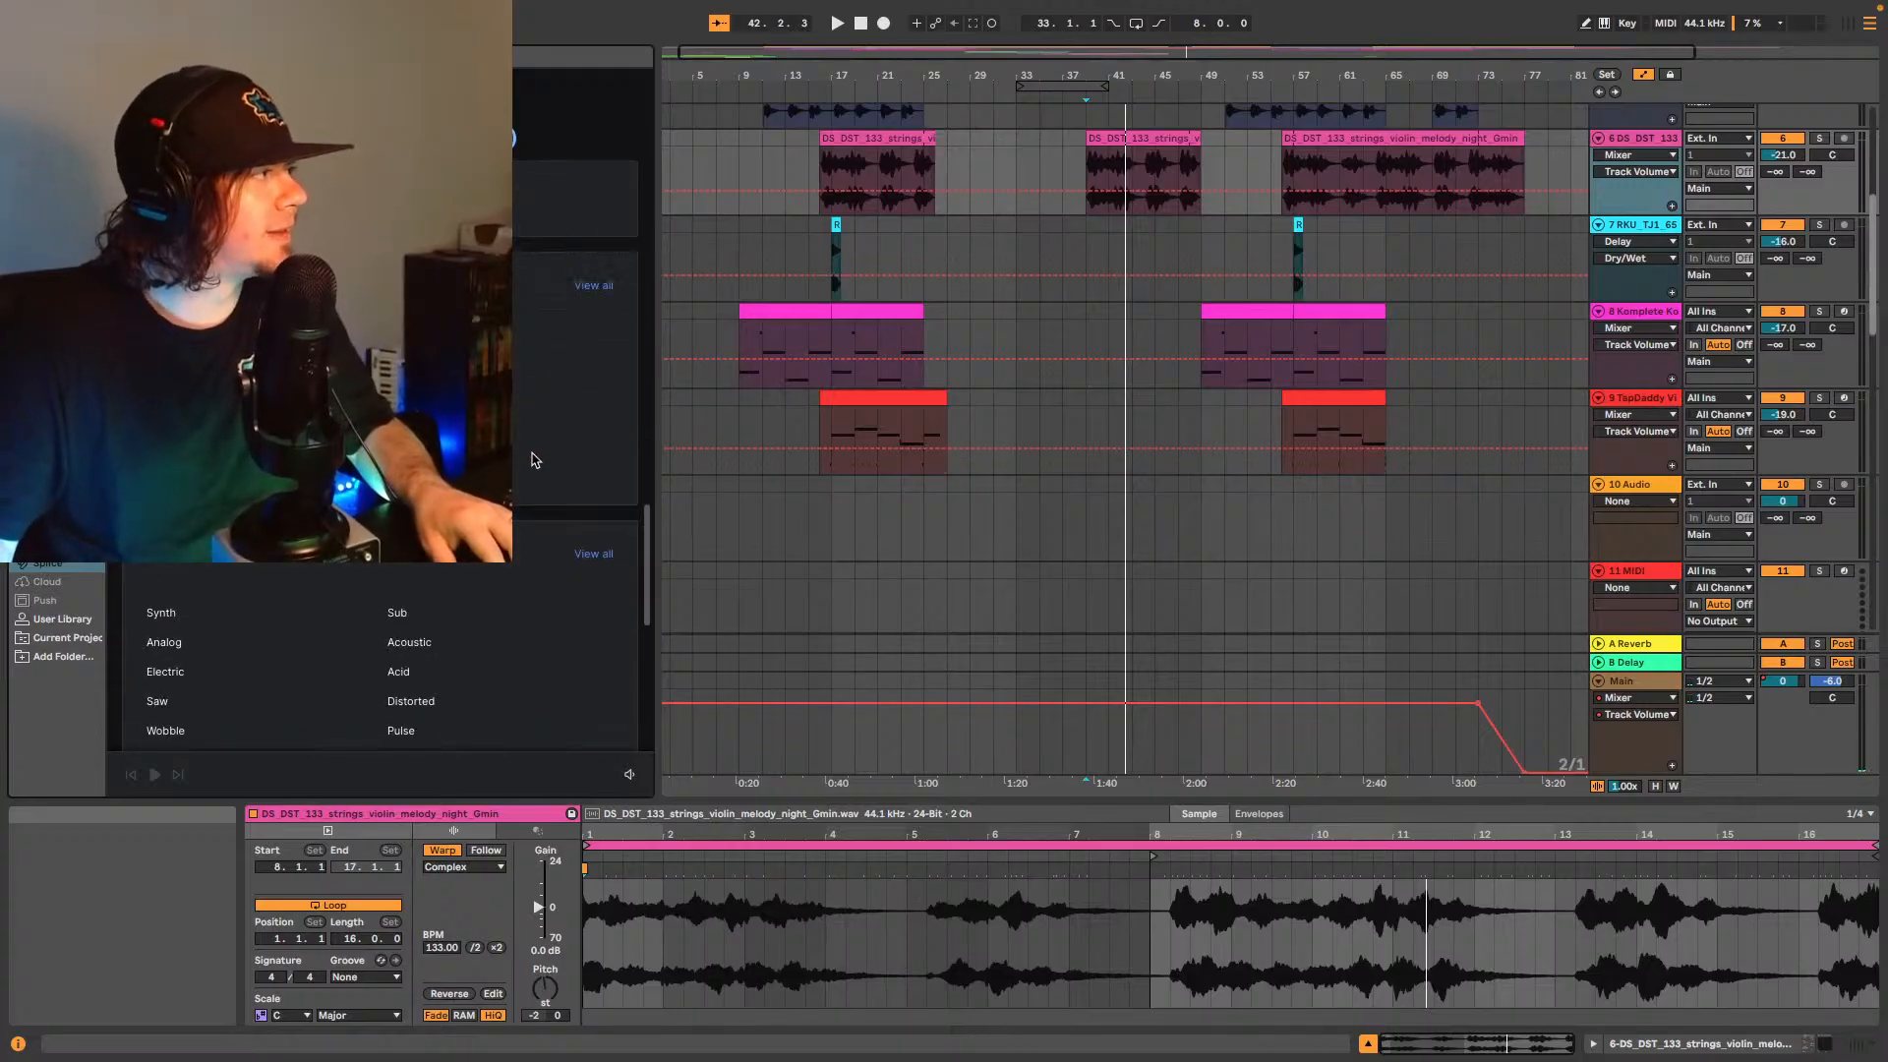
pyautogui.scroll(-4, 514, 463)
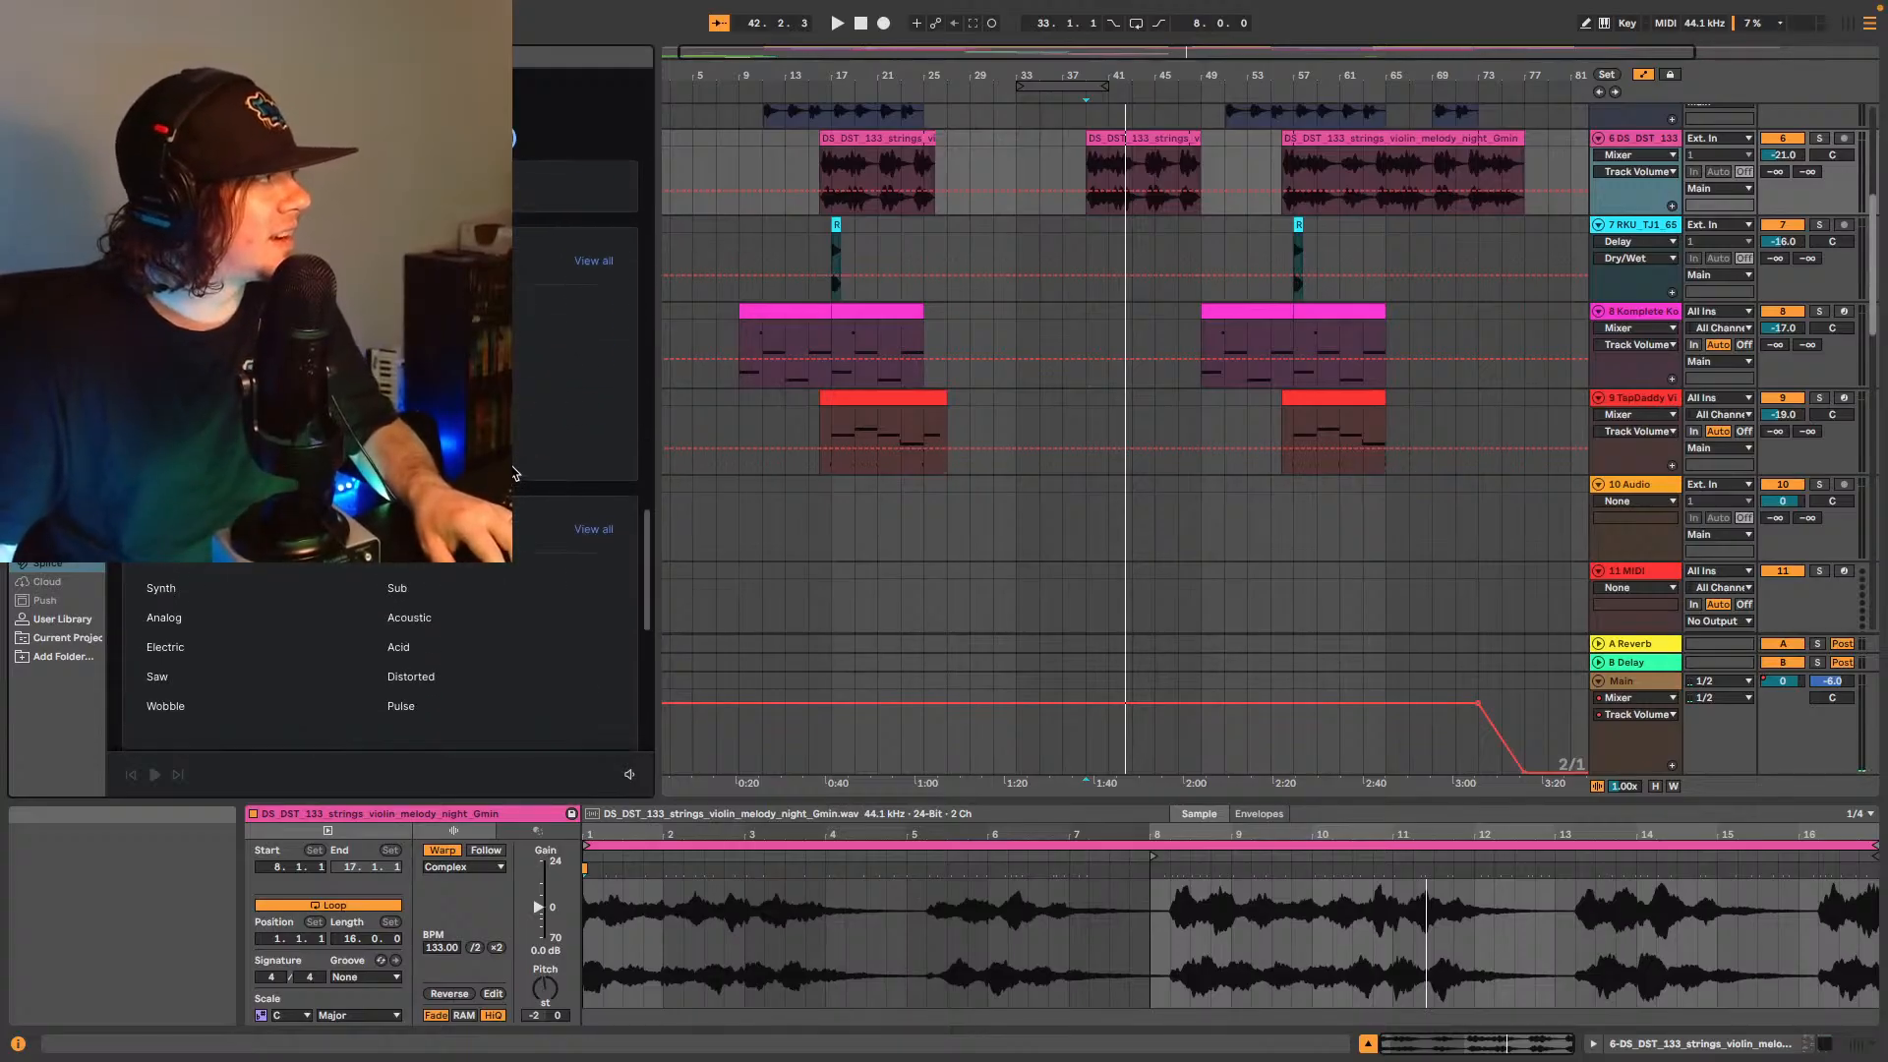
pyautogui.scroll(-1, 515, 470)
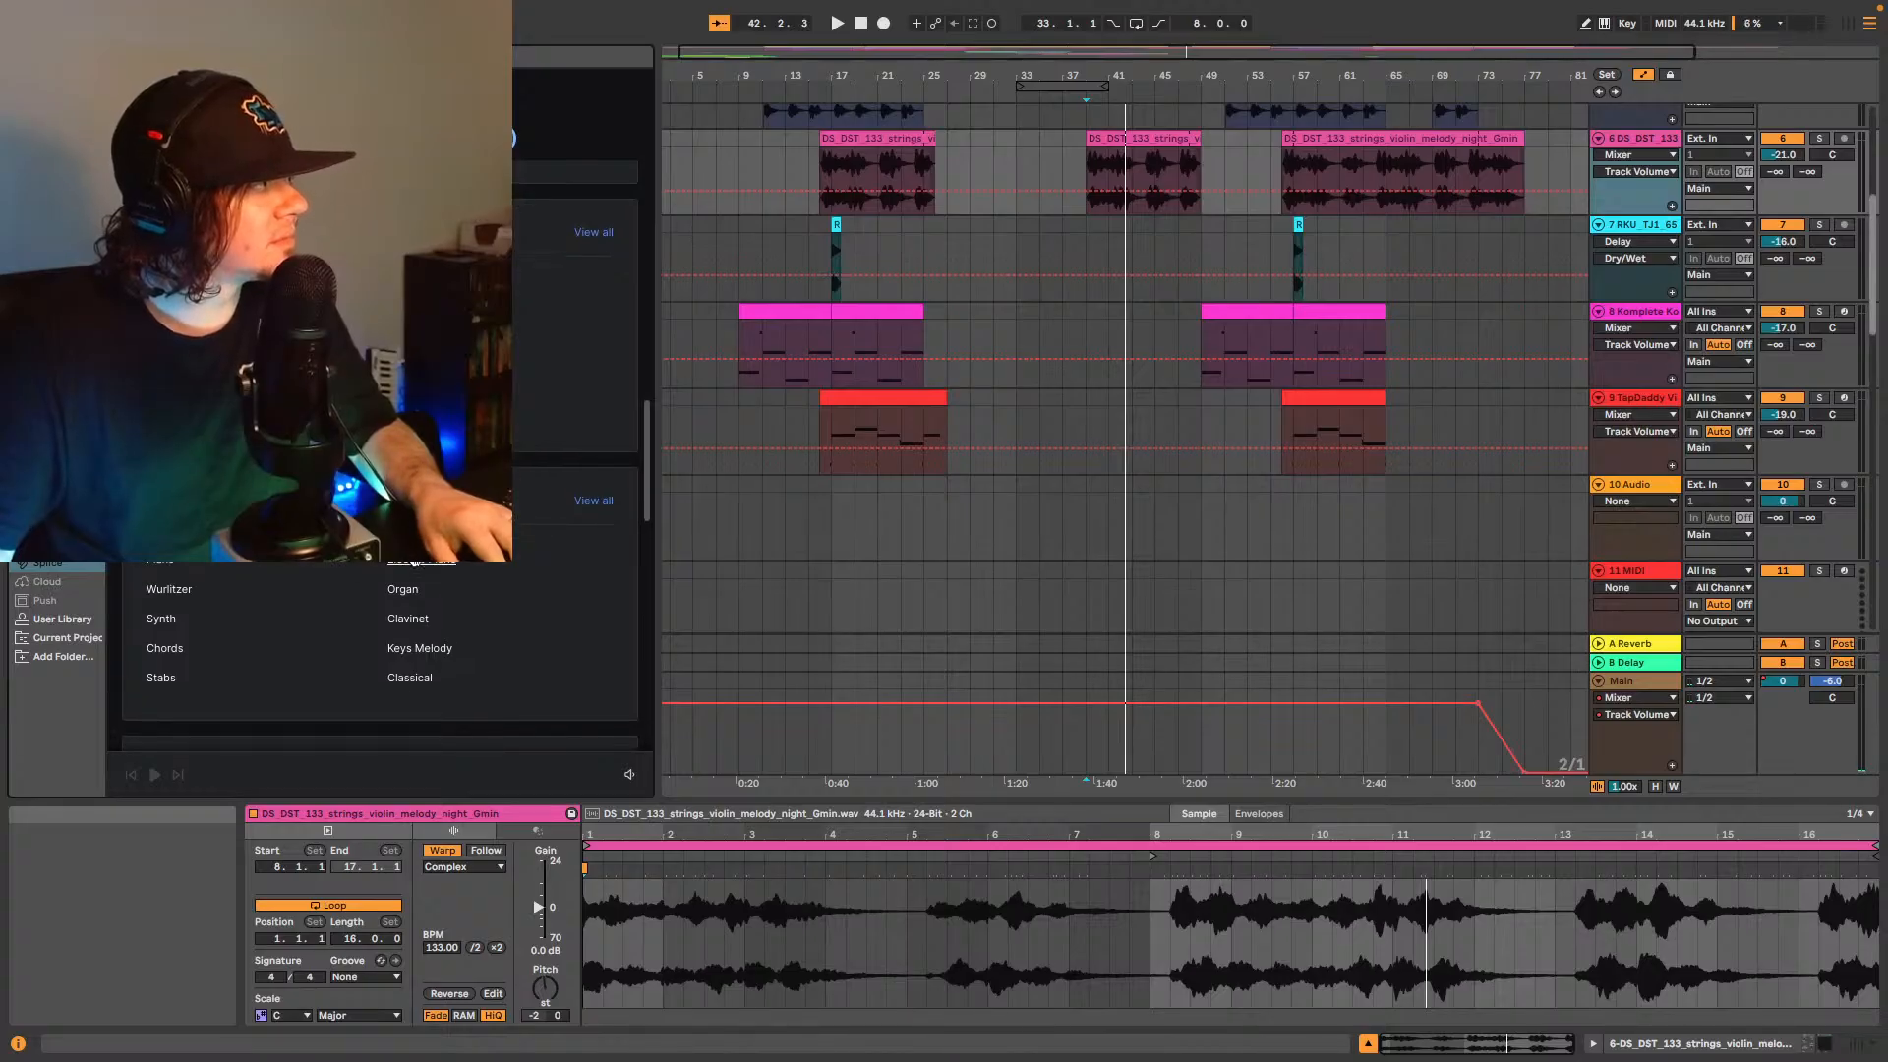
pyautogui.scroll(5, 263, 577)
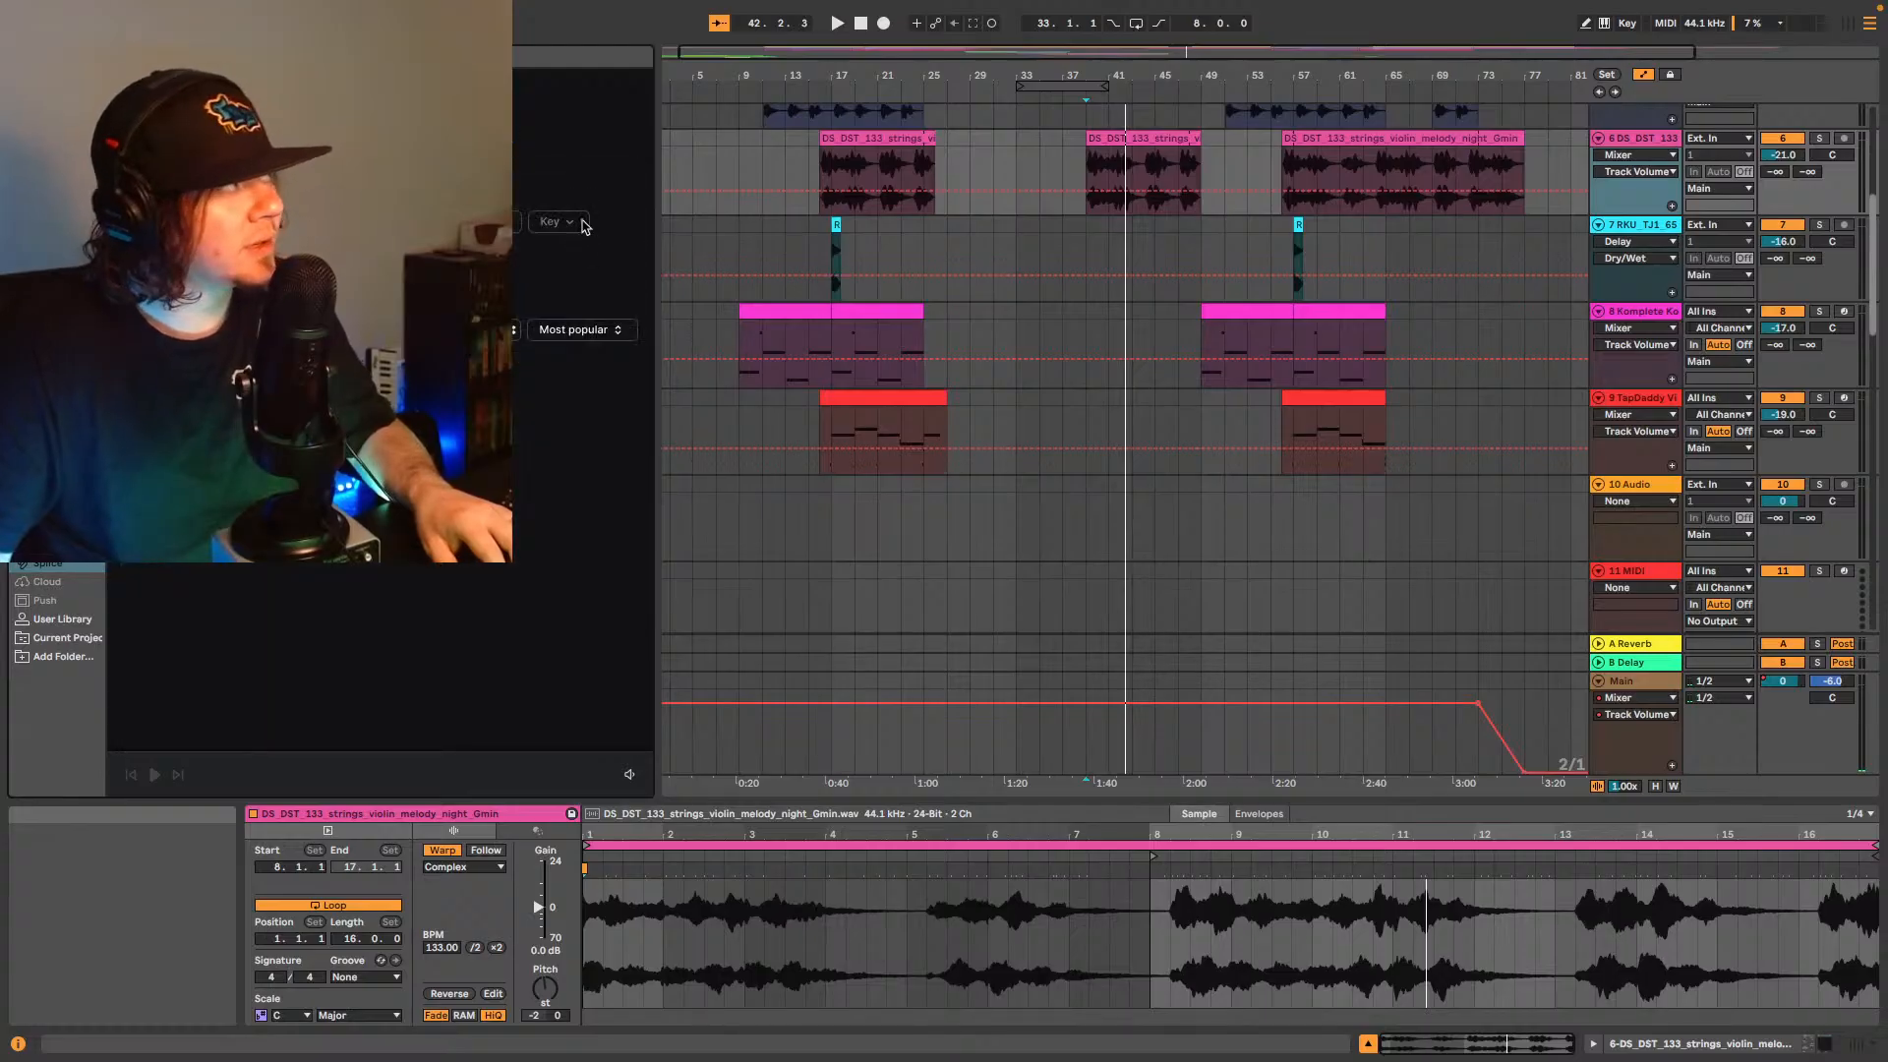
pyautogui.click(558, 222)
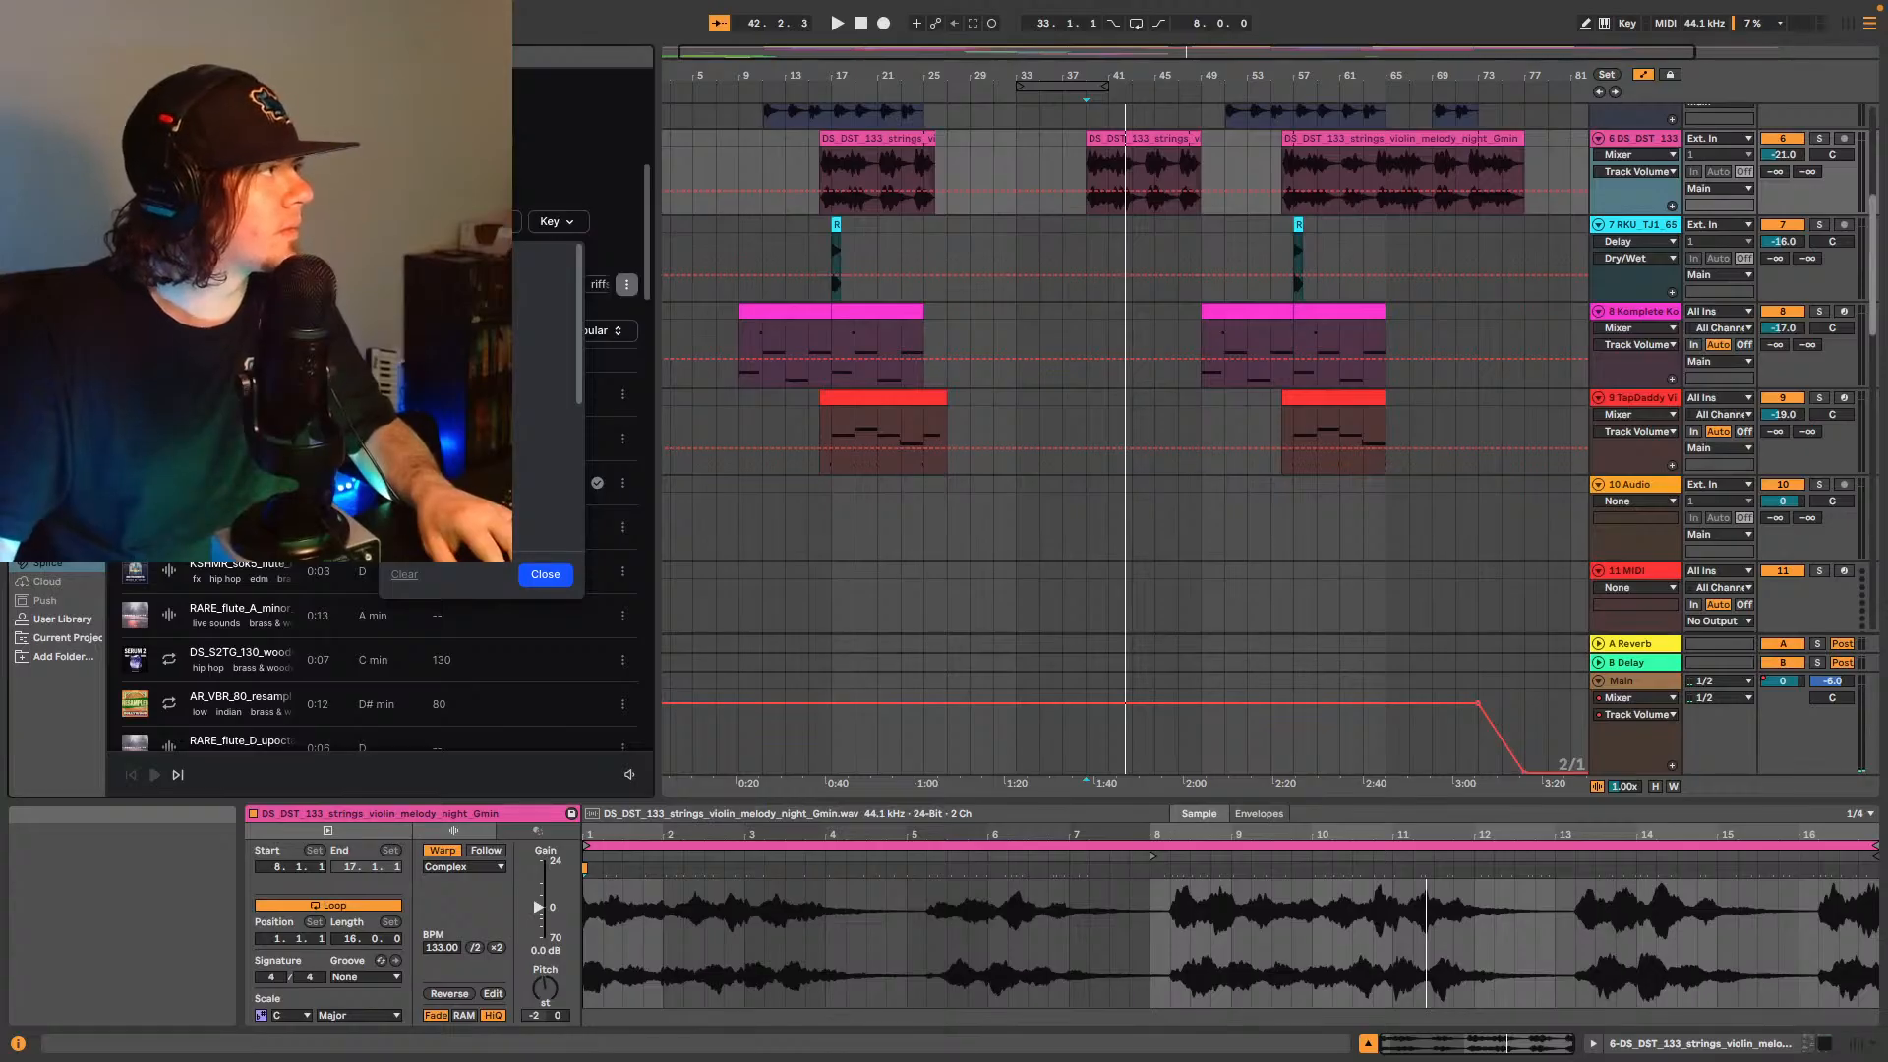
pyautogui.click(544, 574)
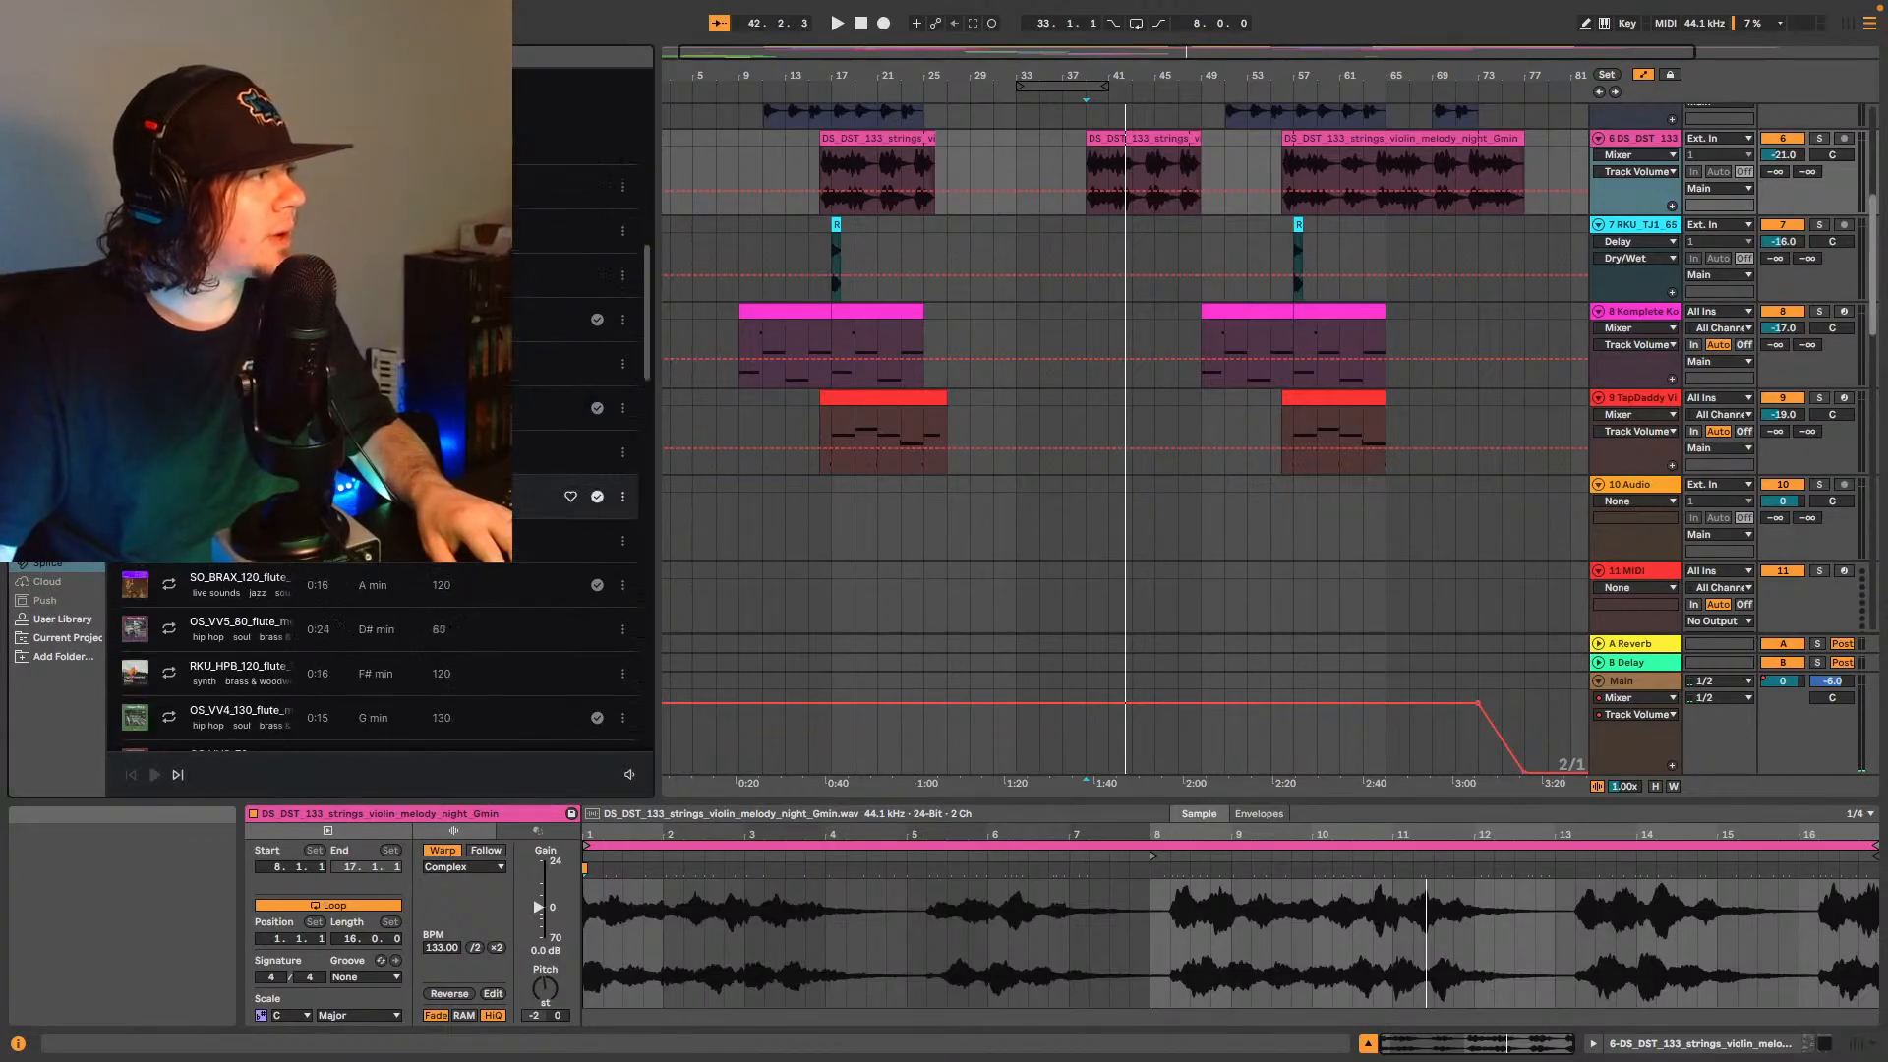
# - Preview the OS_VV3_70 flute melody loop from the results, with Splice previews transposed to the key of F
pyautogui.scroll(-5, 379, 649)
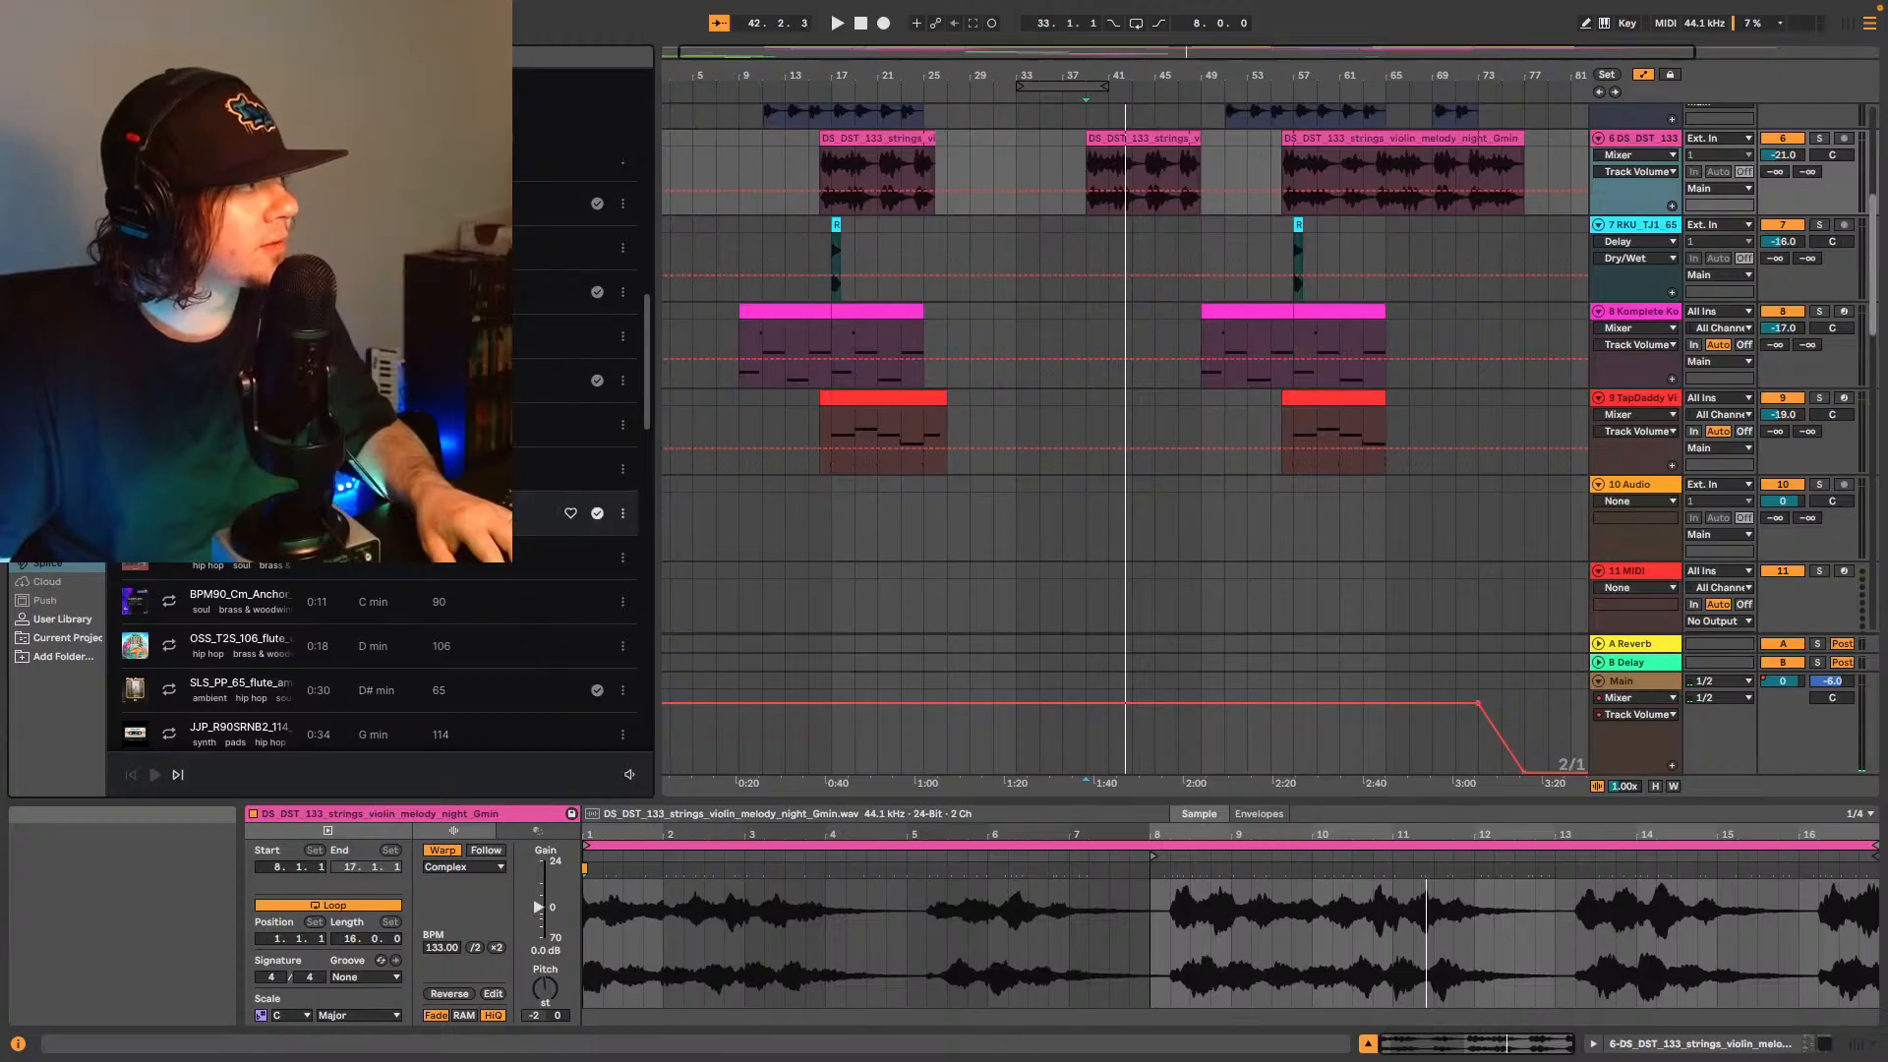
pyautogui.scroll(-5, 192, 590)
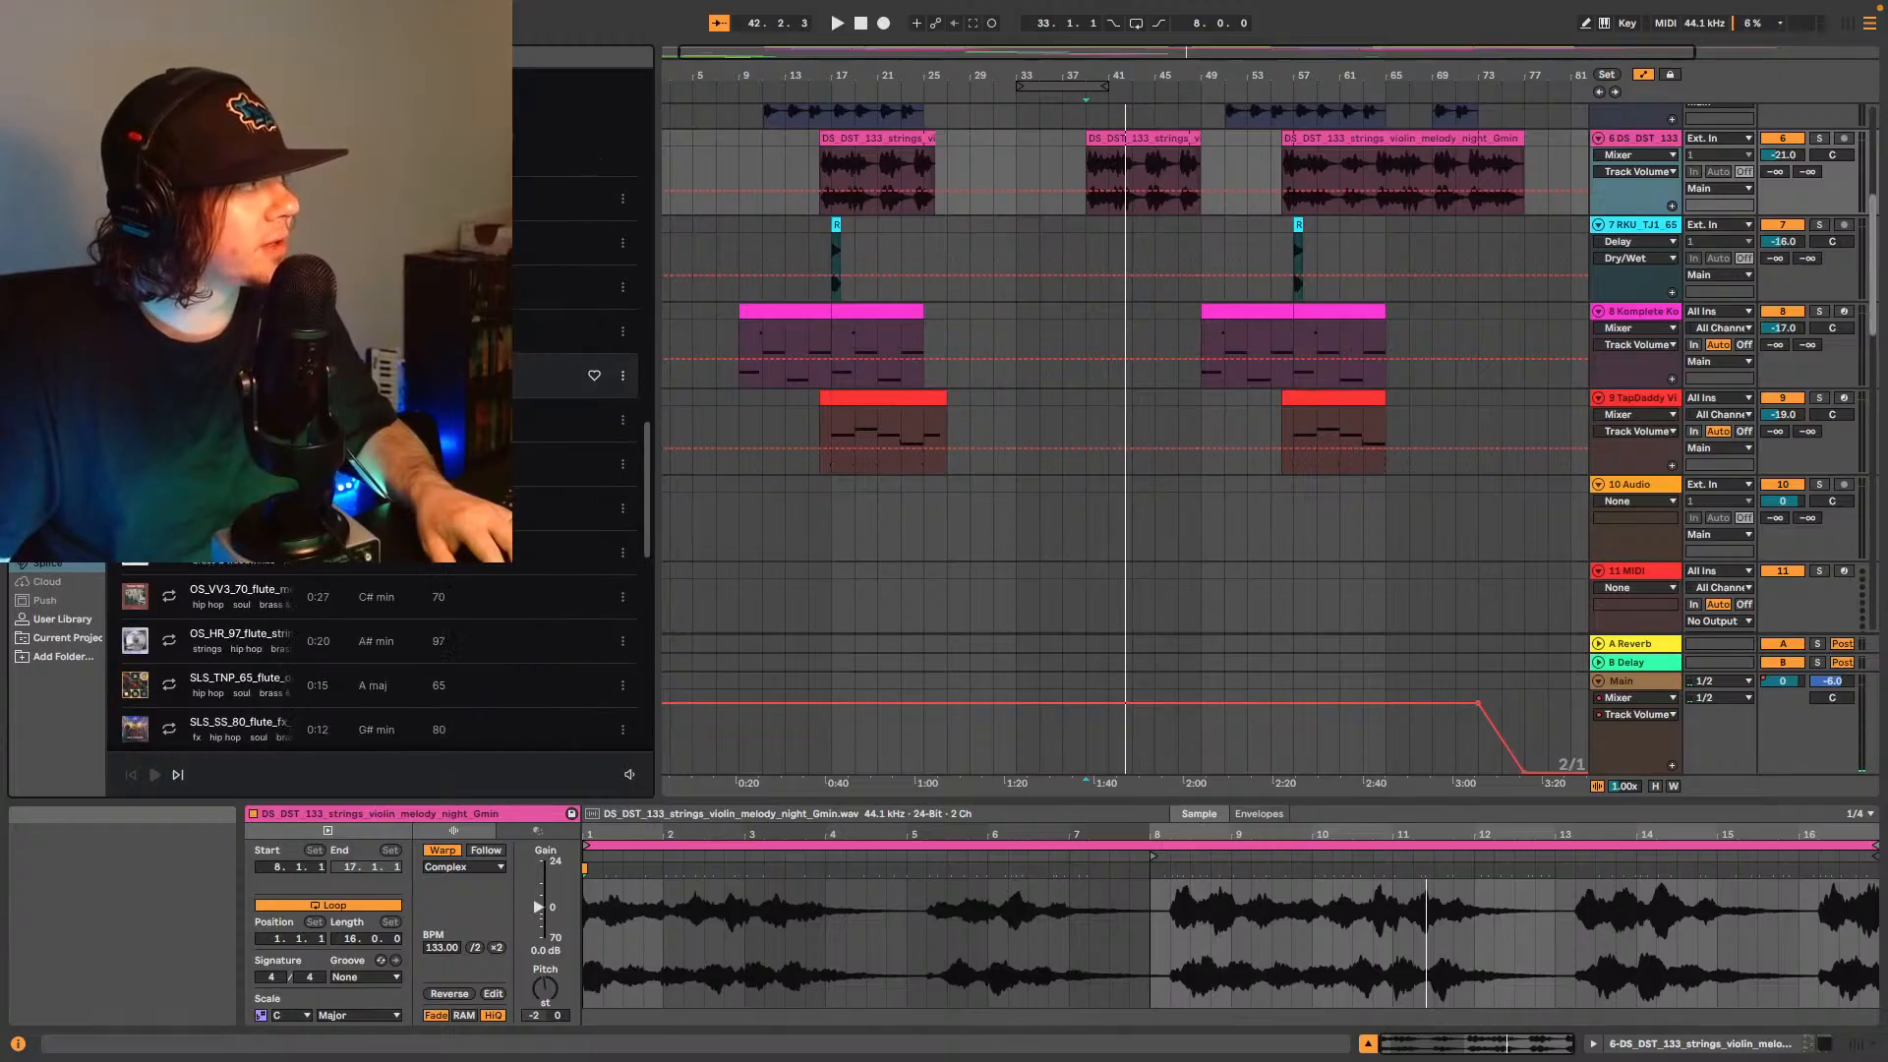
pyautogui.click(171, 594)
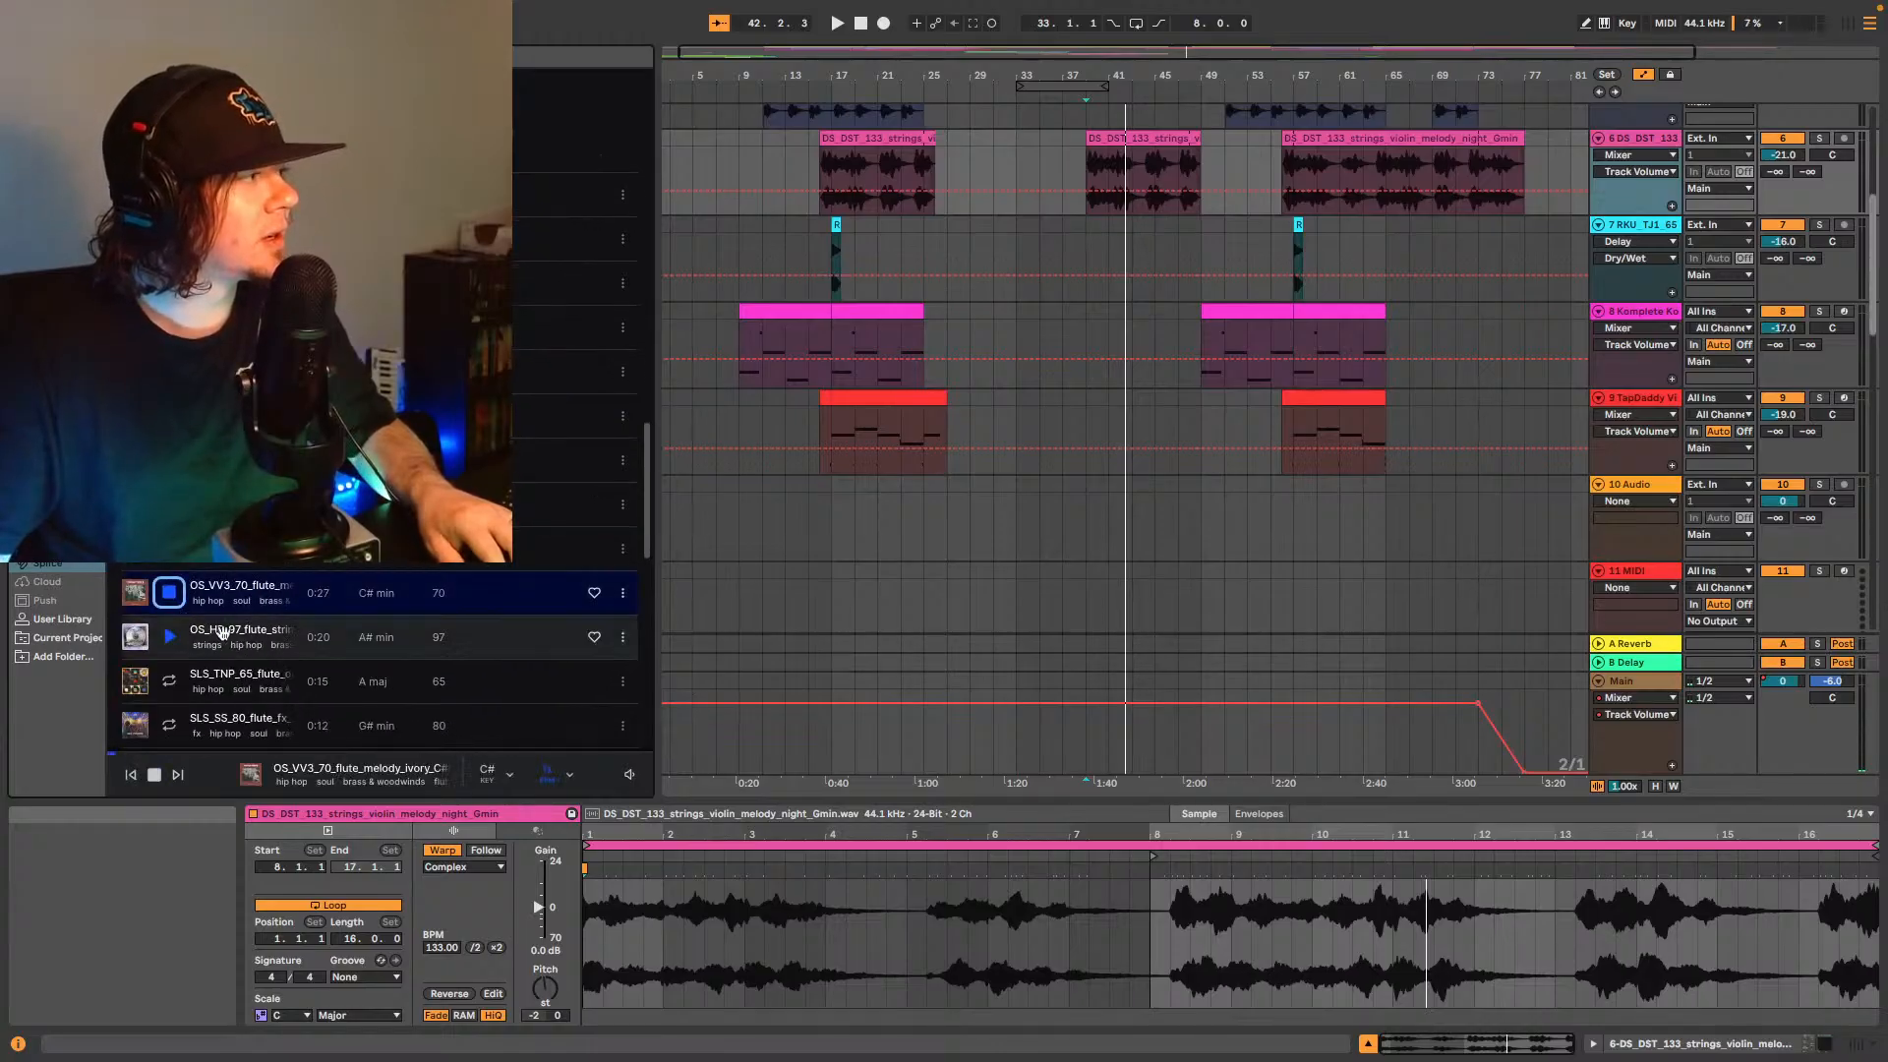
pyautogui.click(504, 769)
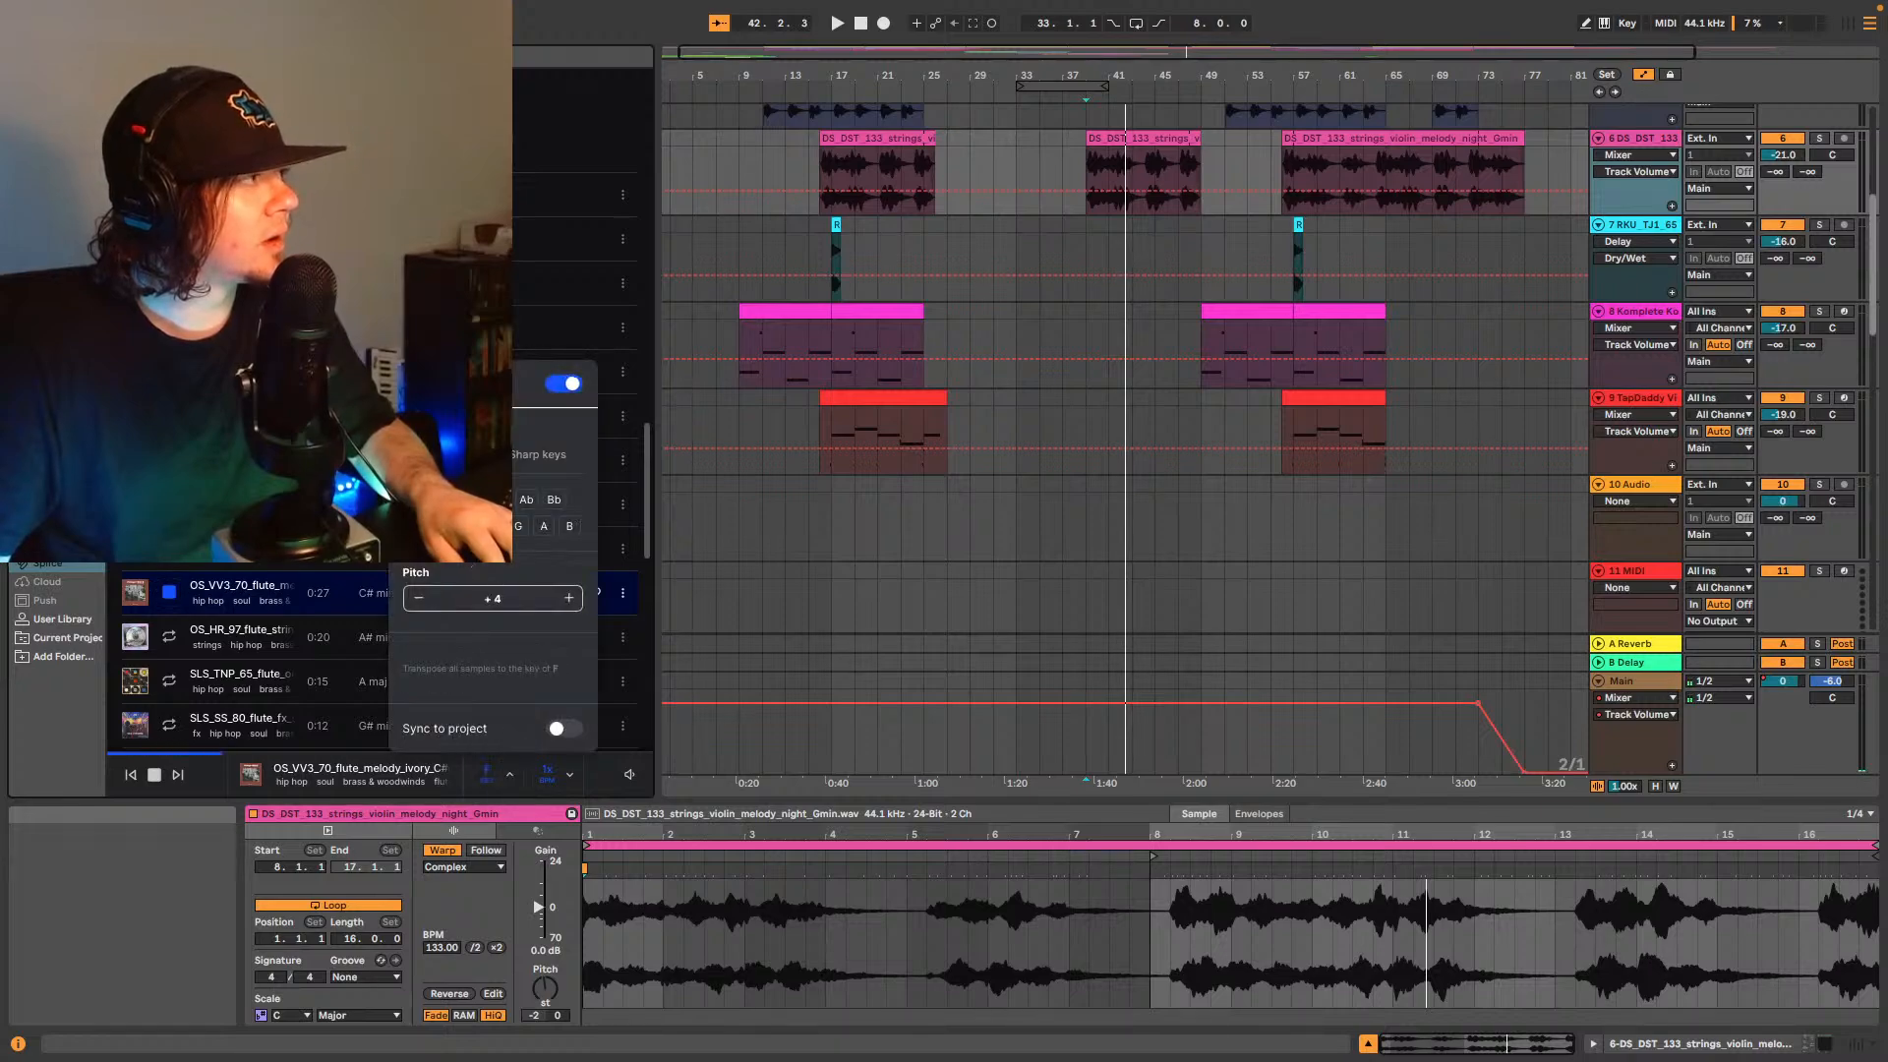
pyautogui.click(171, 638)
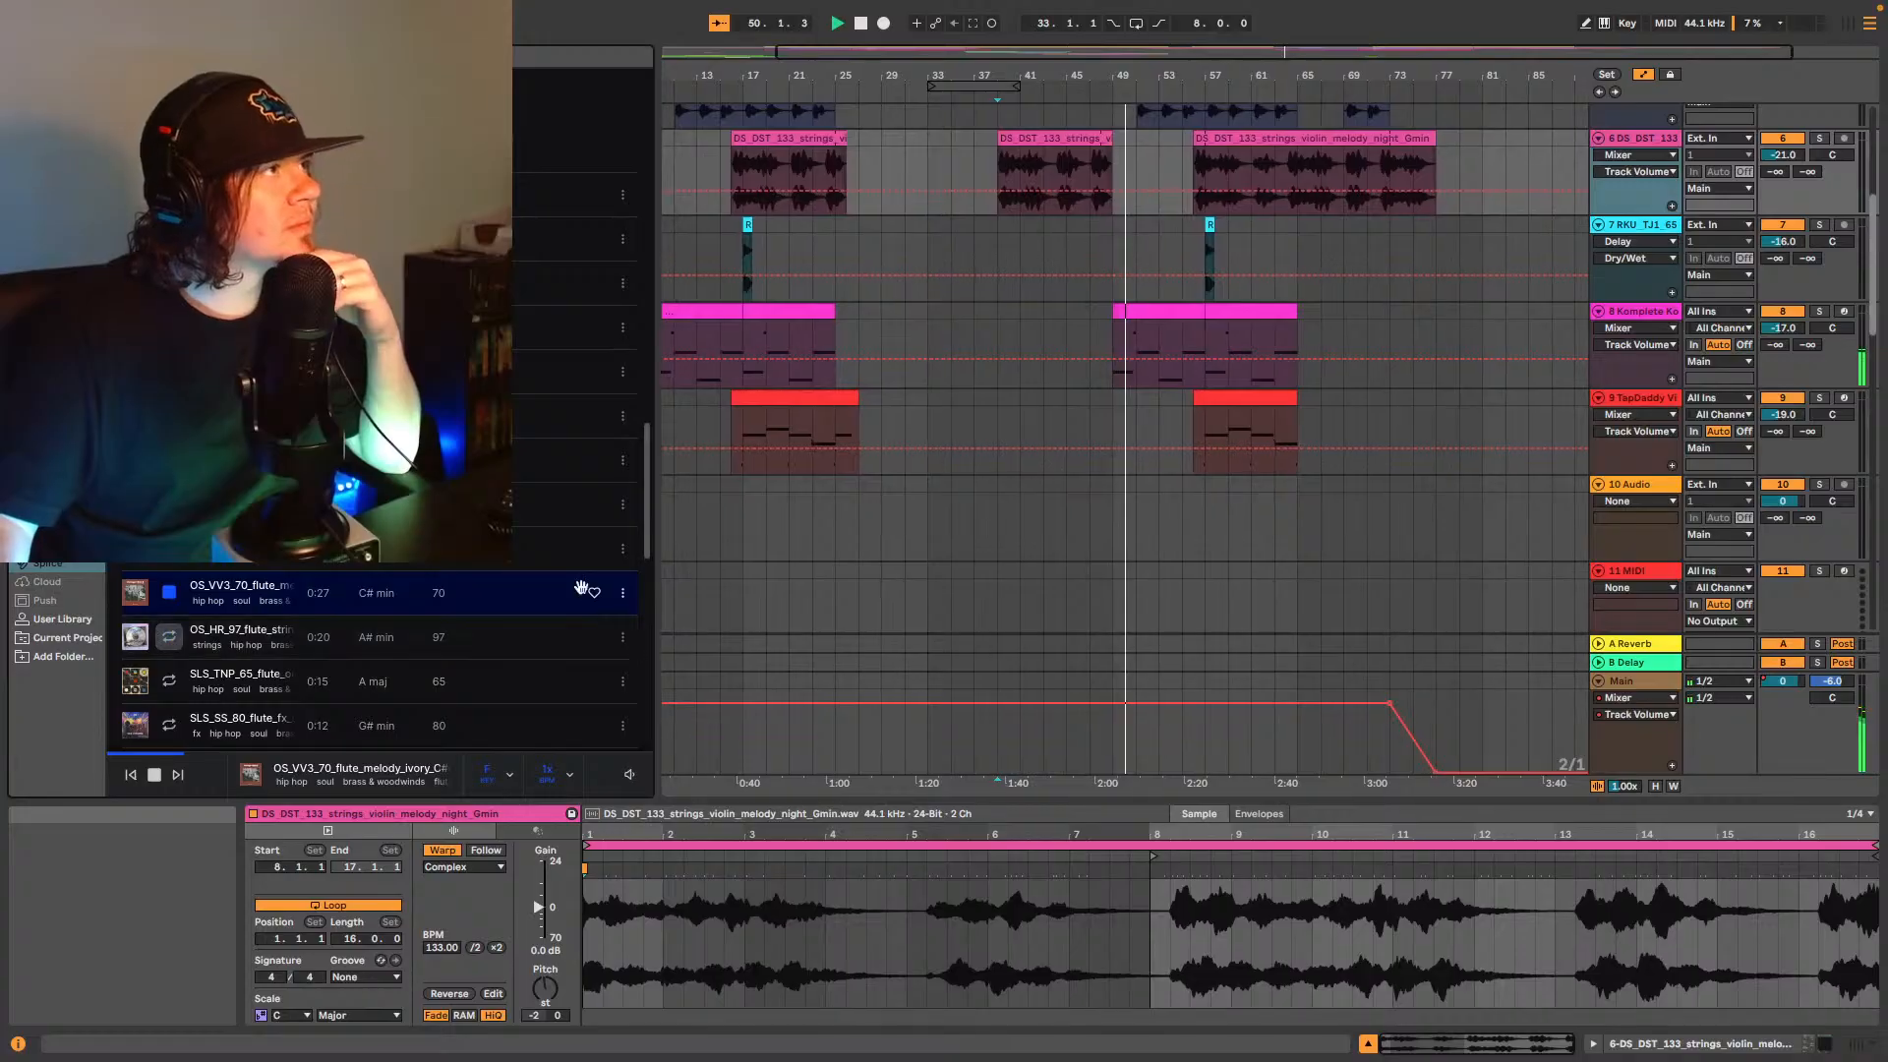
# - Set the arrangement loop to bars 41 through 49, turn looping on and play the section
pyautogui.scroll(5, 885, 439)
pyautogui.press('space')
pyautogui.scroll(3, 987, 296)
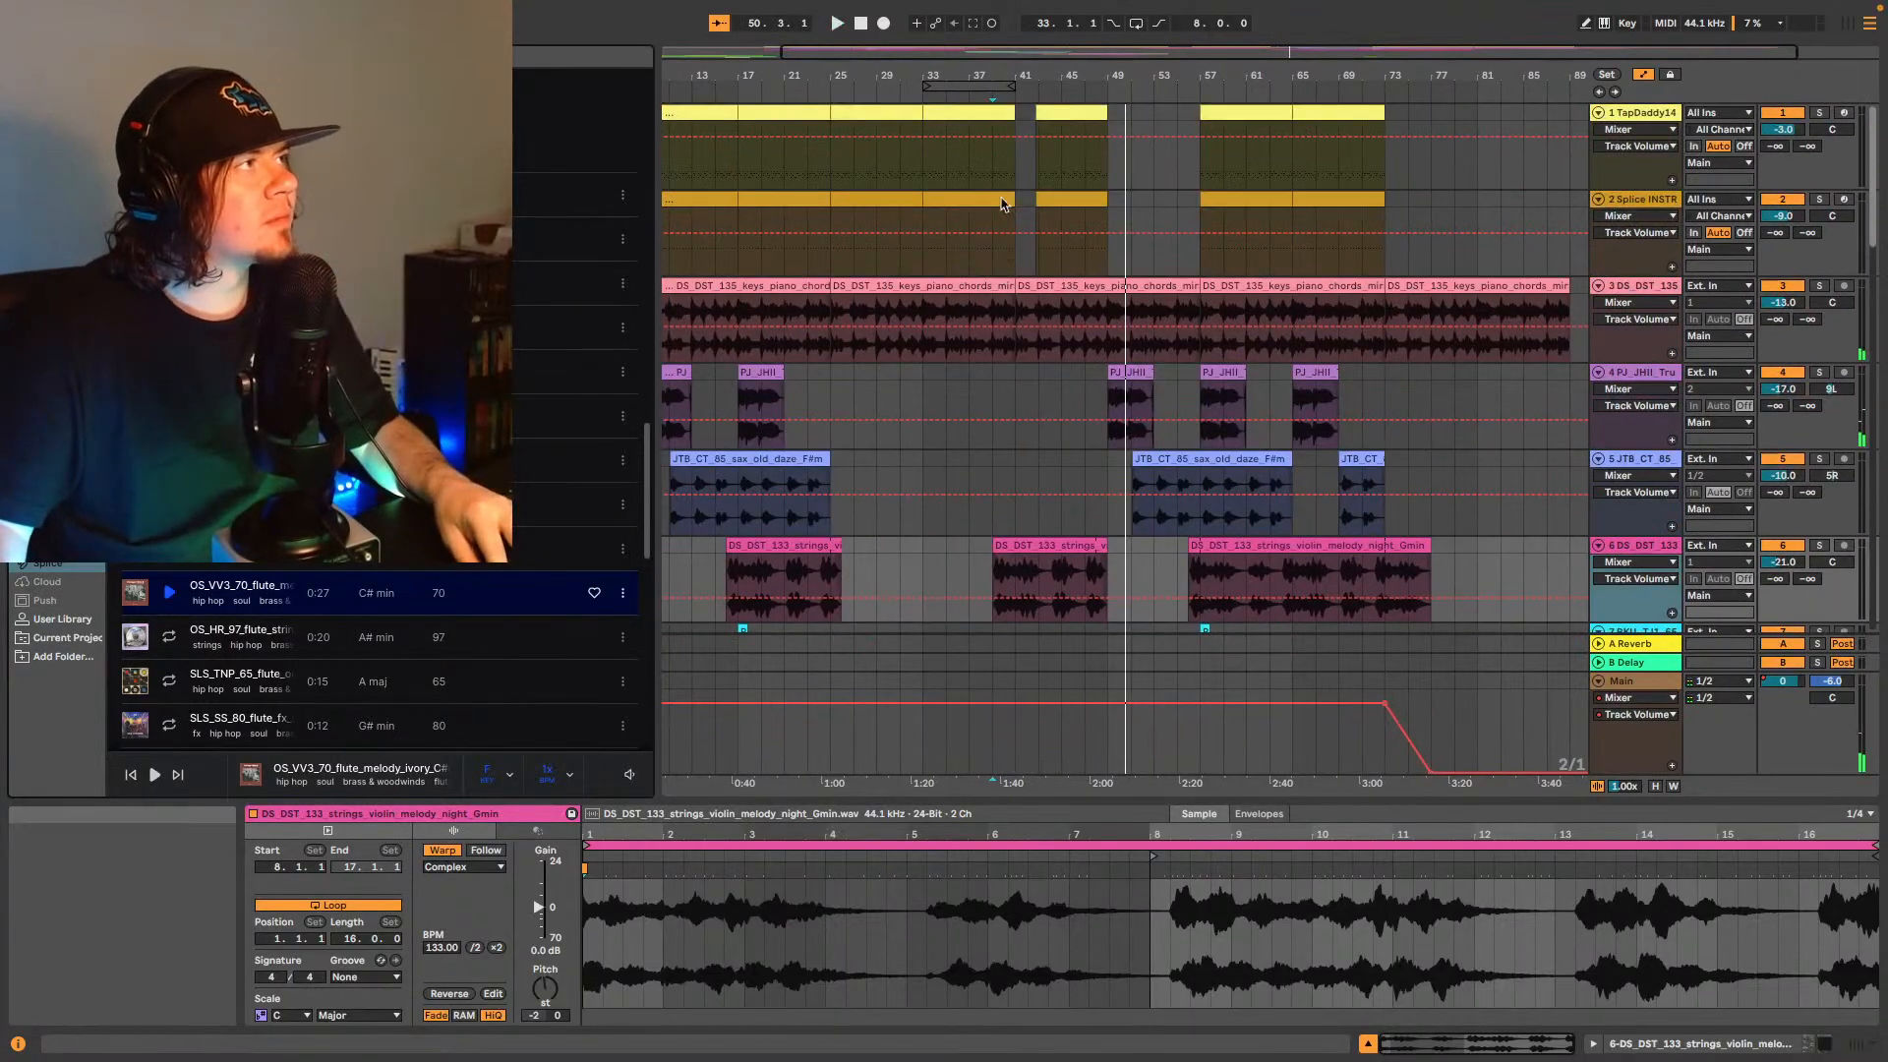
pyautogui.hscroll(-3, 964, 186)
pyautogui.moveTo(1088, 89); pyautogui.dragTo(1184, 87)
pyautogui.press('super+l')
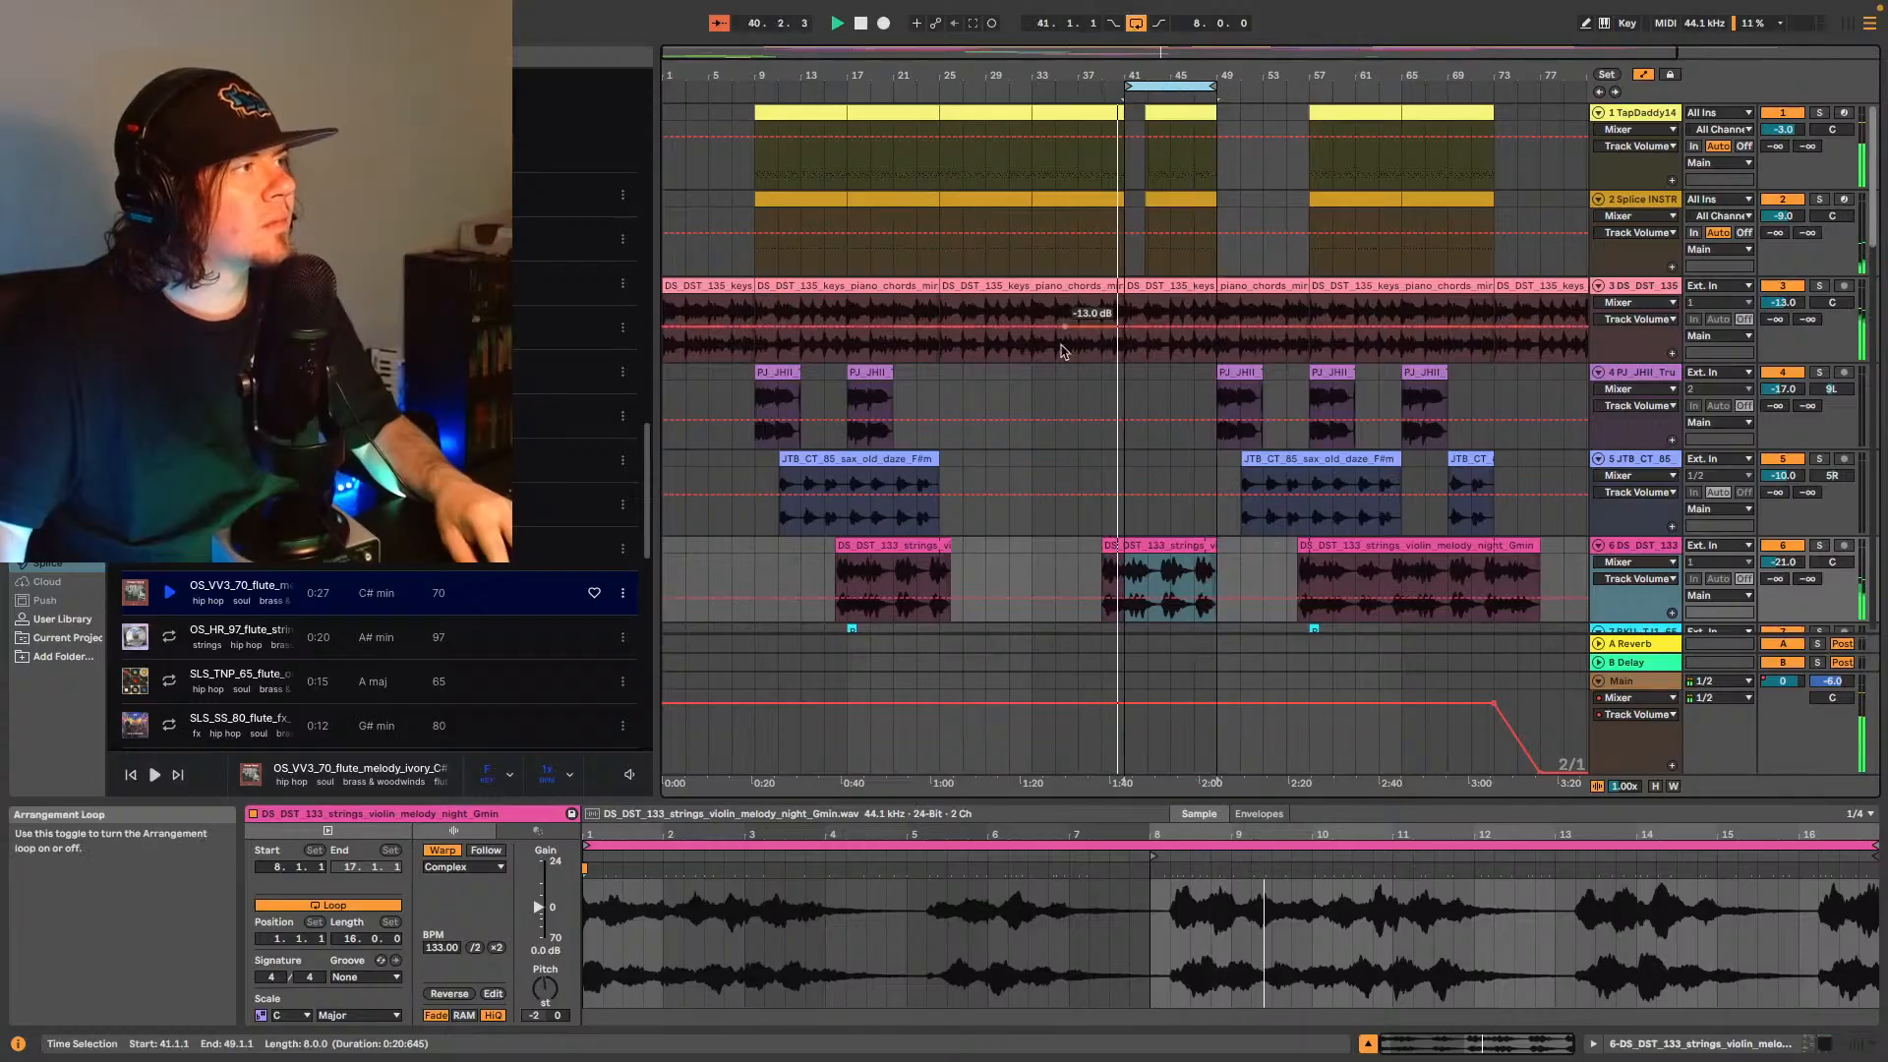
# - Audition the OS_HR_97, SLS_TNP_65, SLS_SS_80, Bpm85_E_Take_It_Slow and OS_VS4_70 flute samples against the looped section
pyautogui.scroll(-1, 708, 374)
pyautogui.scroll(-3, 261, 644)
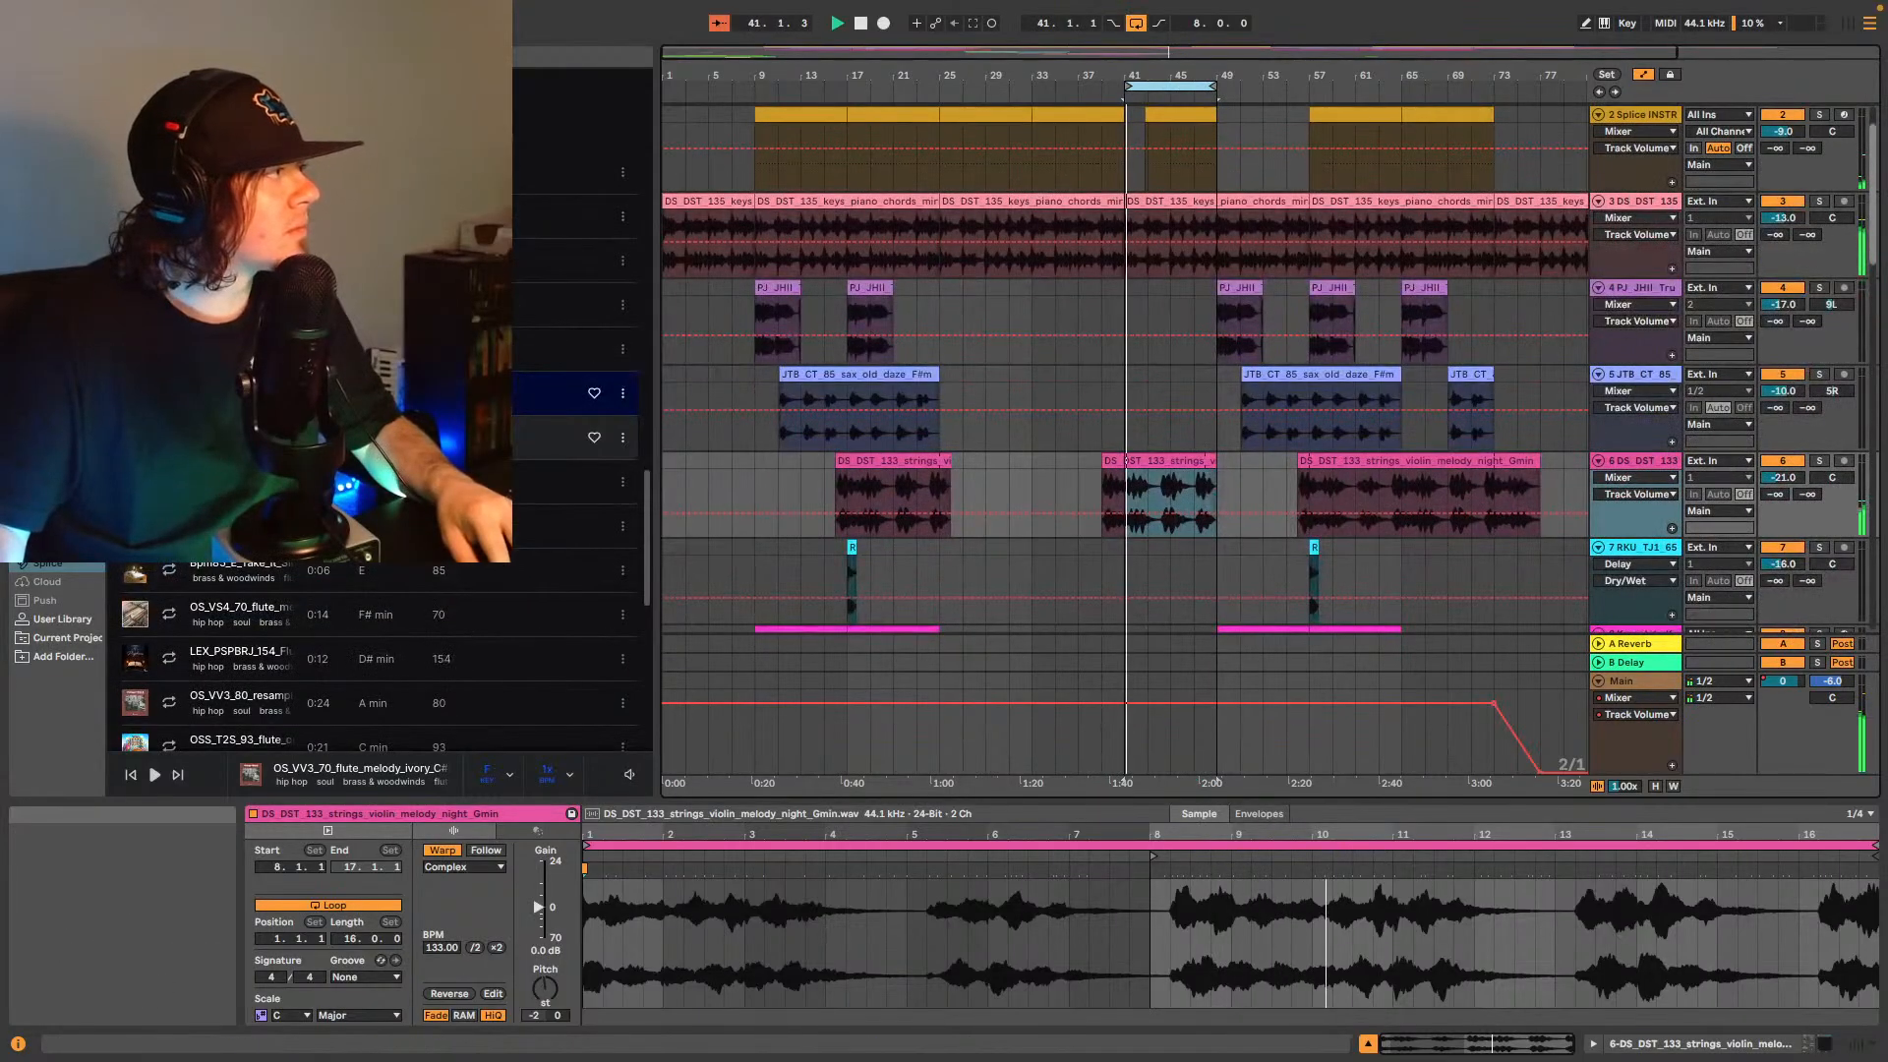
pyautogui.press('Down')
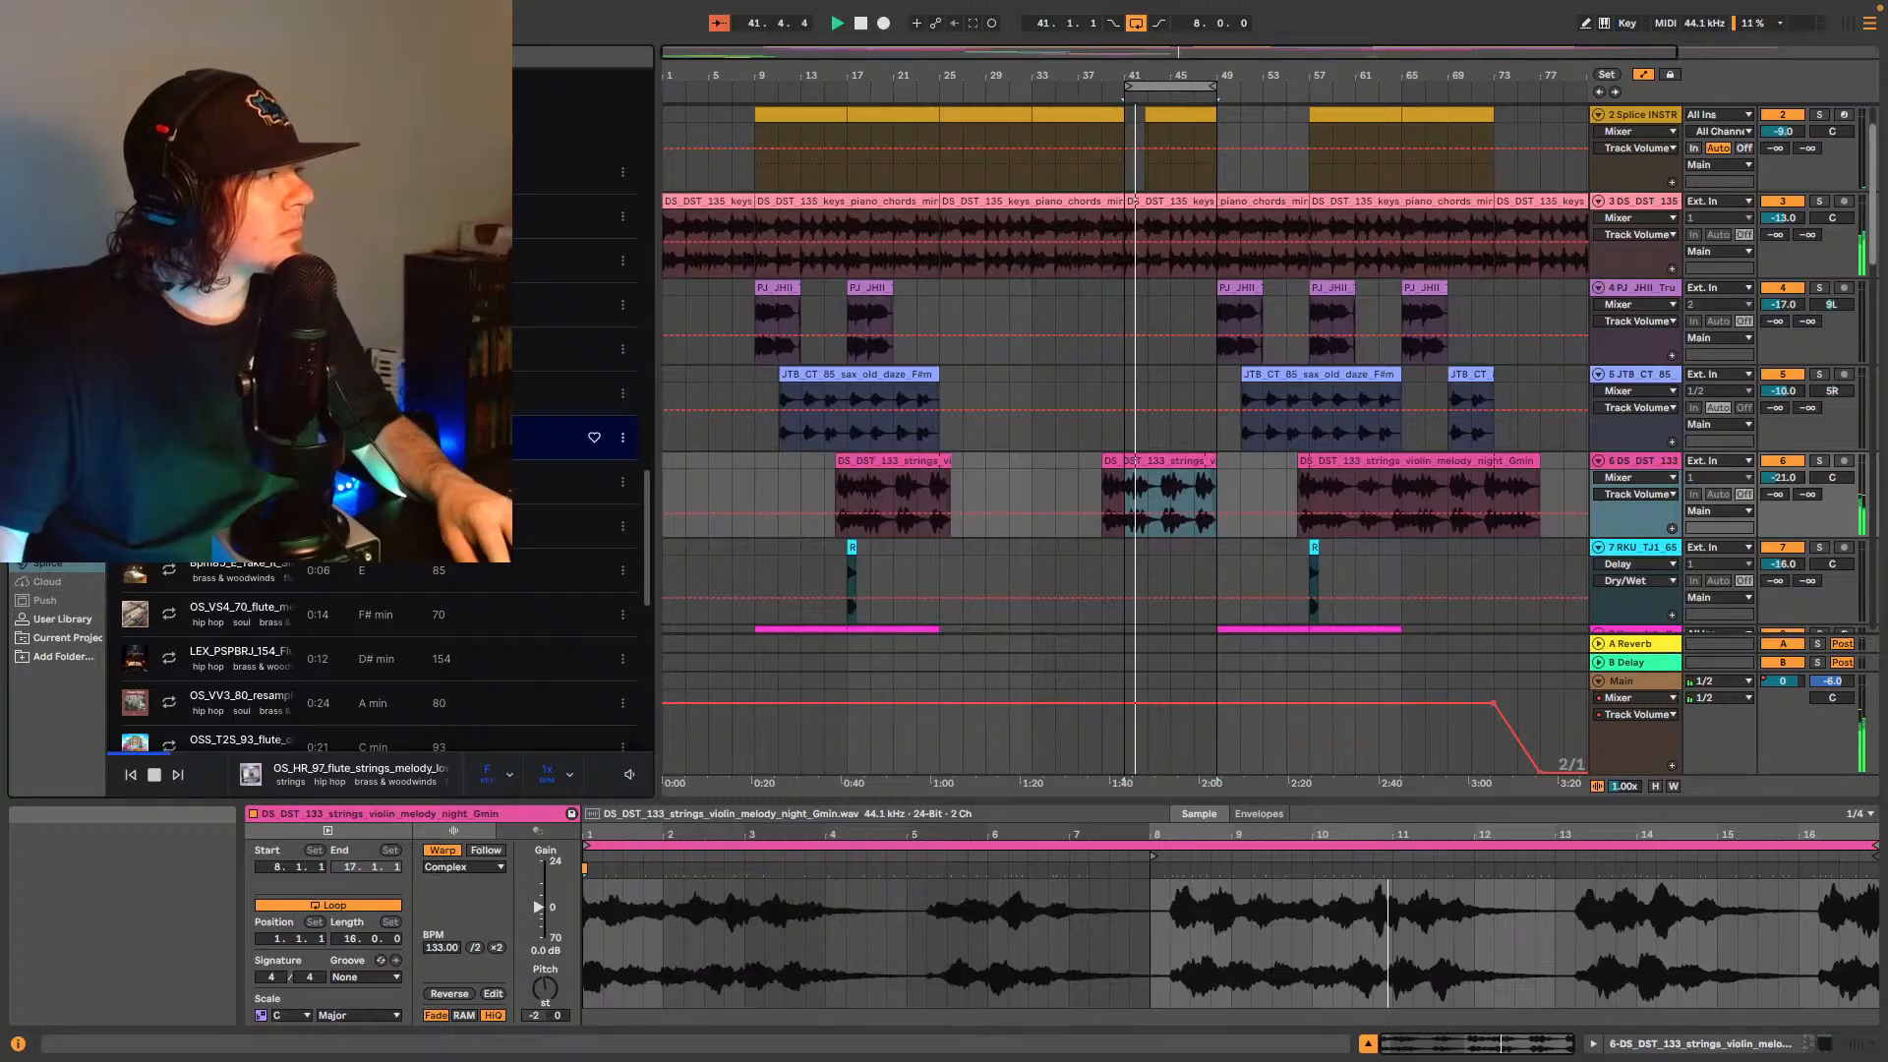
pyautogui.press('Down')
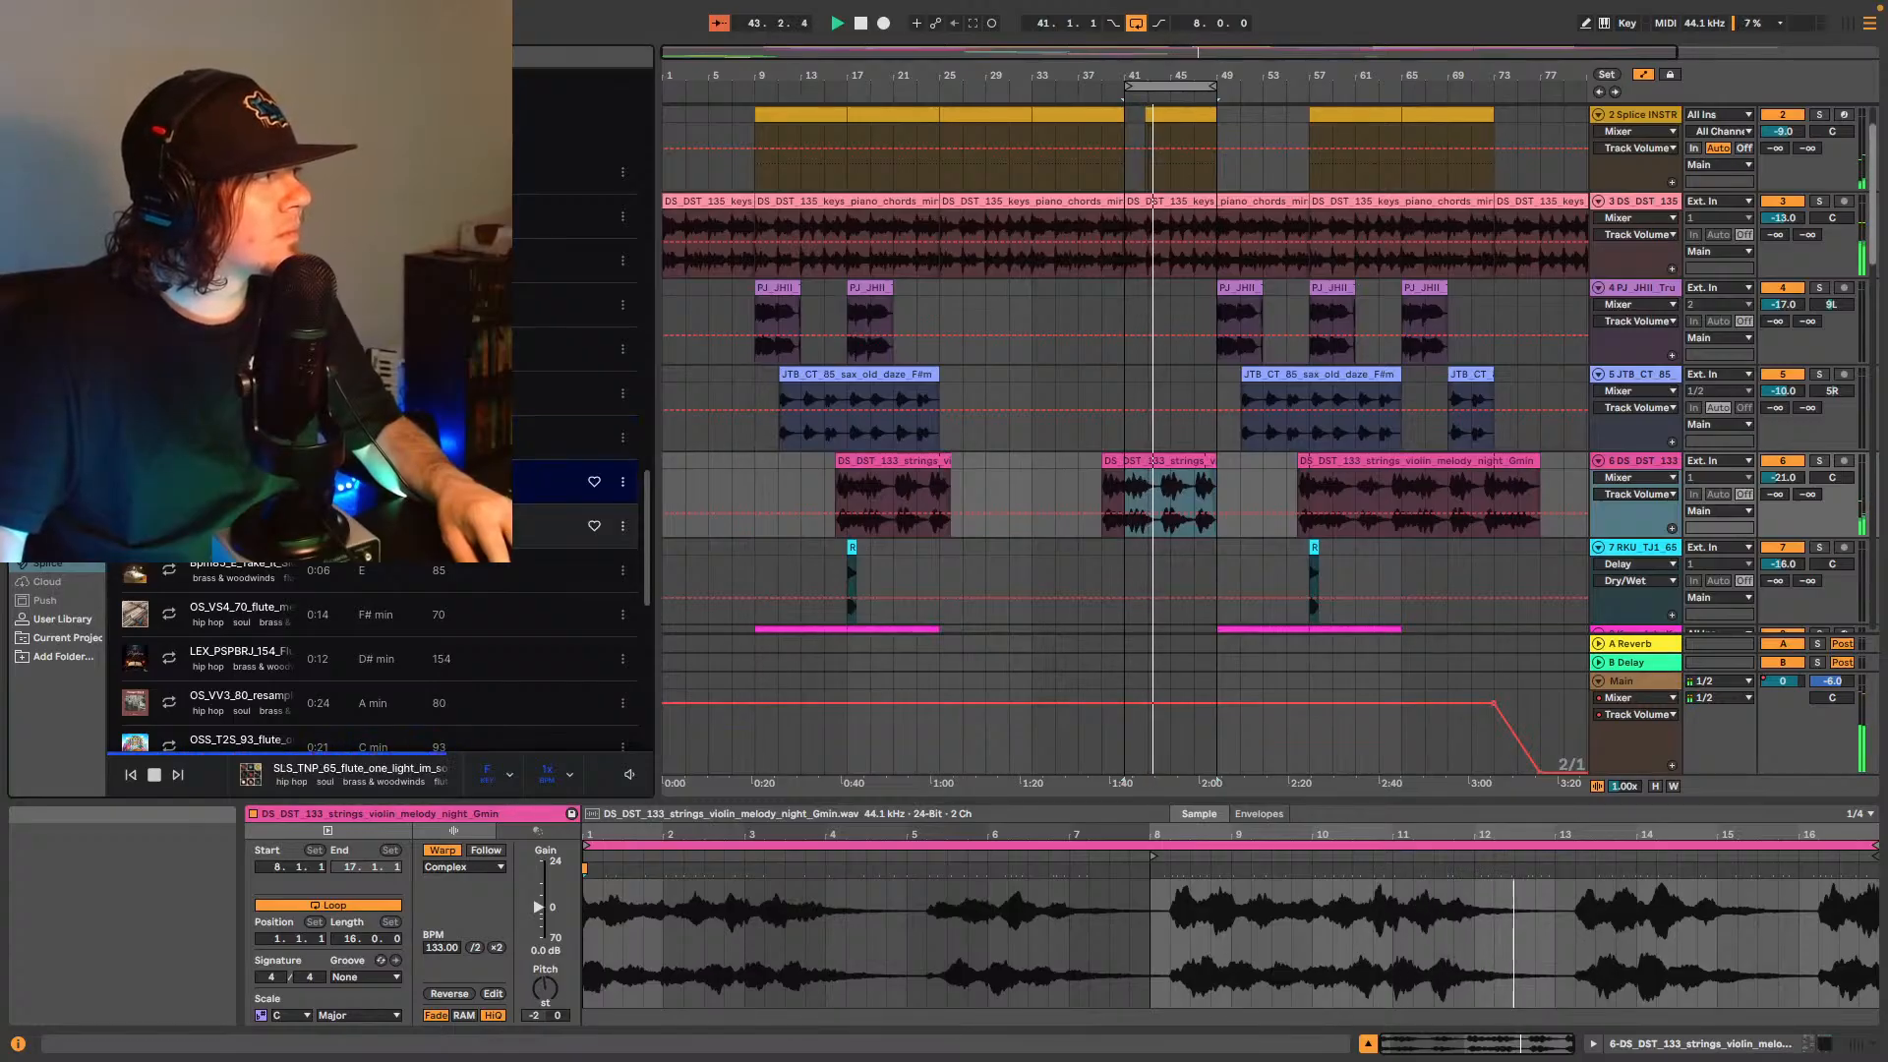
pyautogui.press('Down')
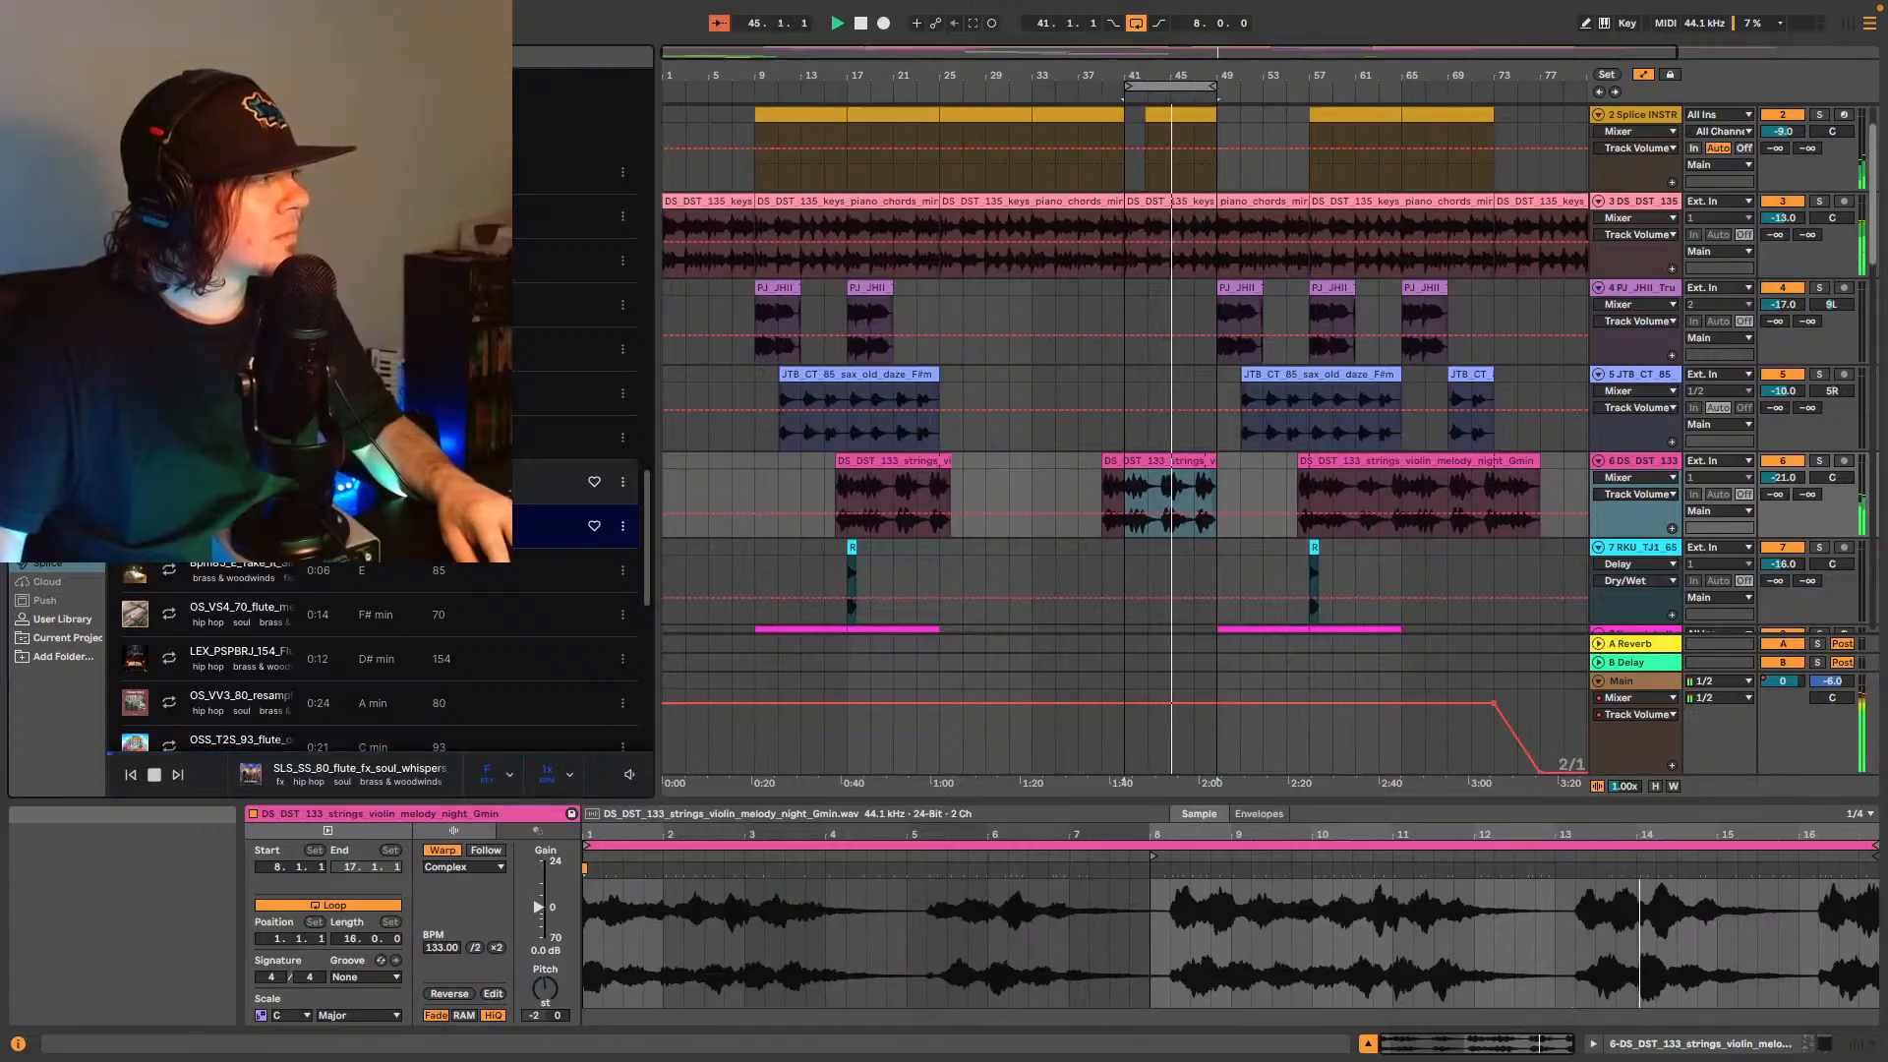
pyautogui.click(170, 572)
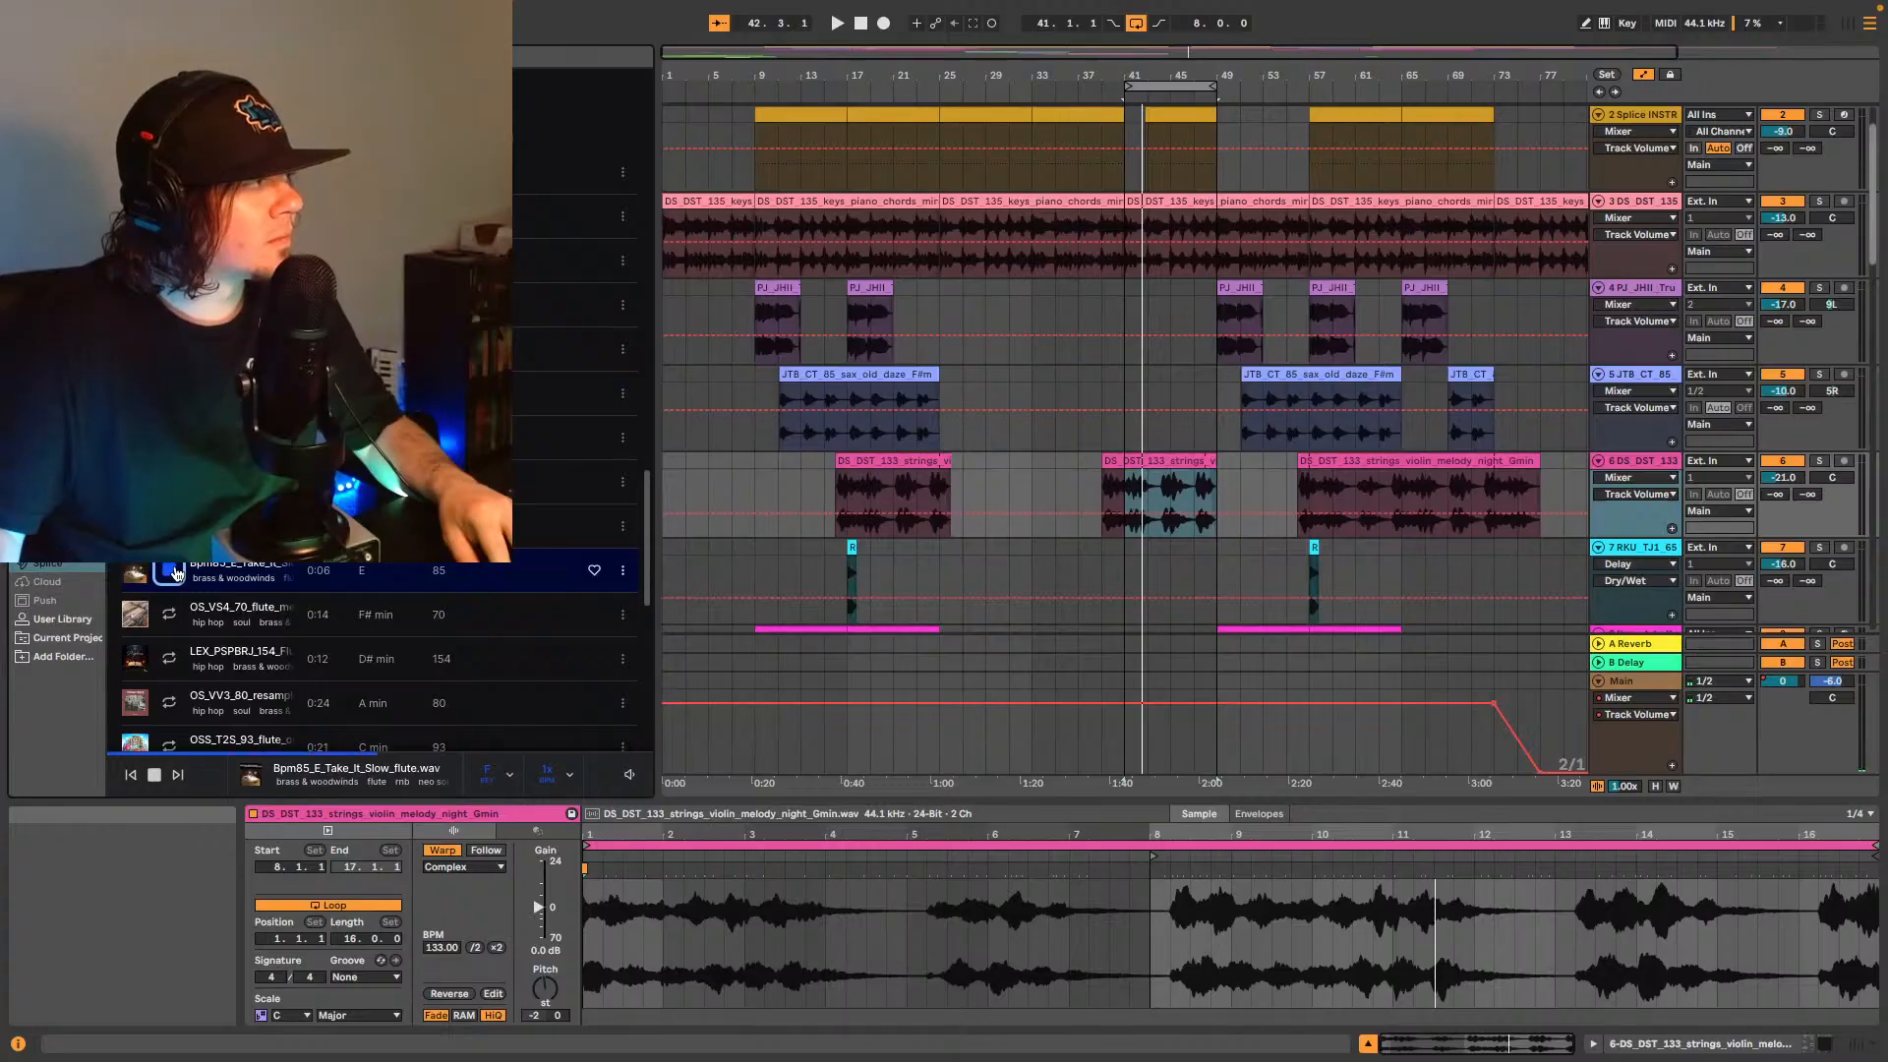
pyautogui.click(173, 615)
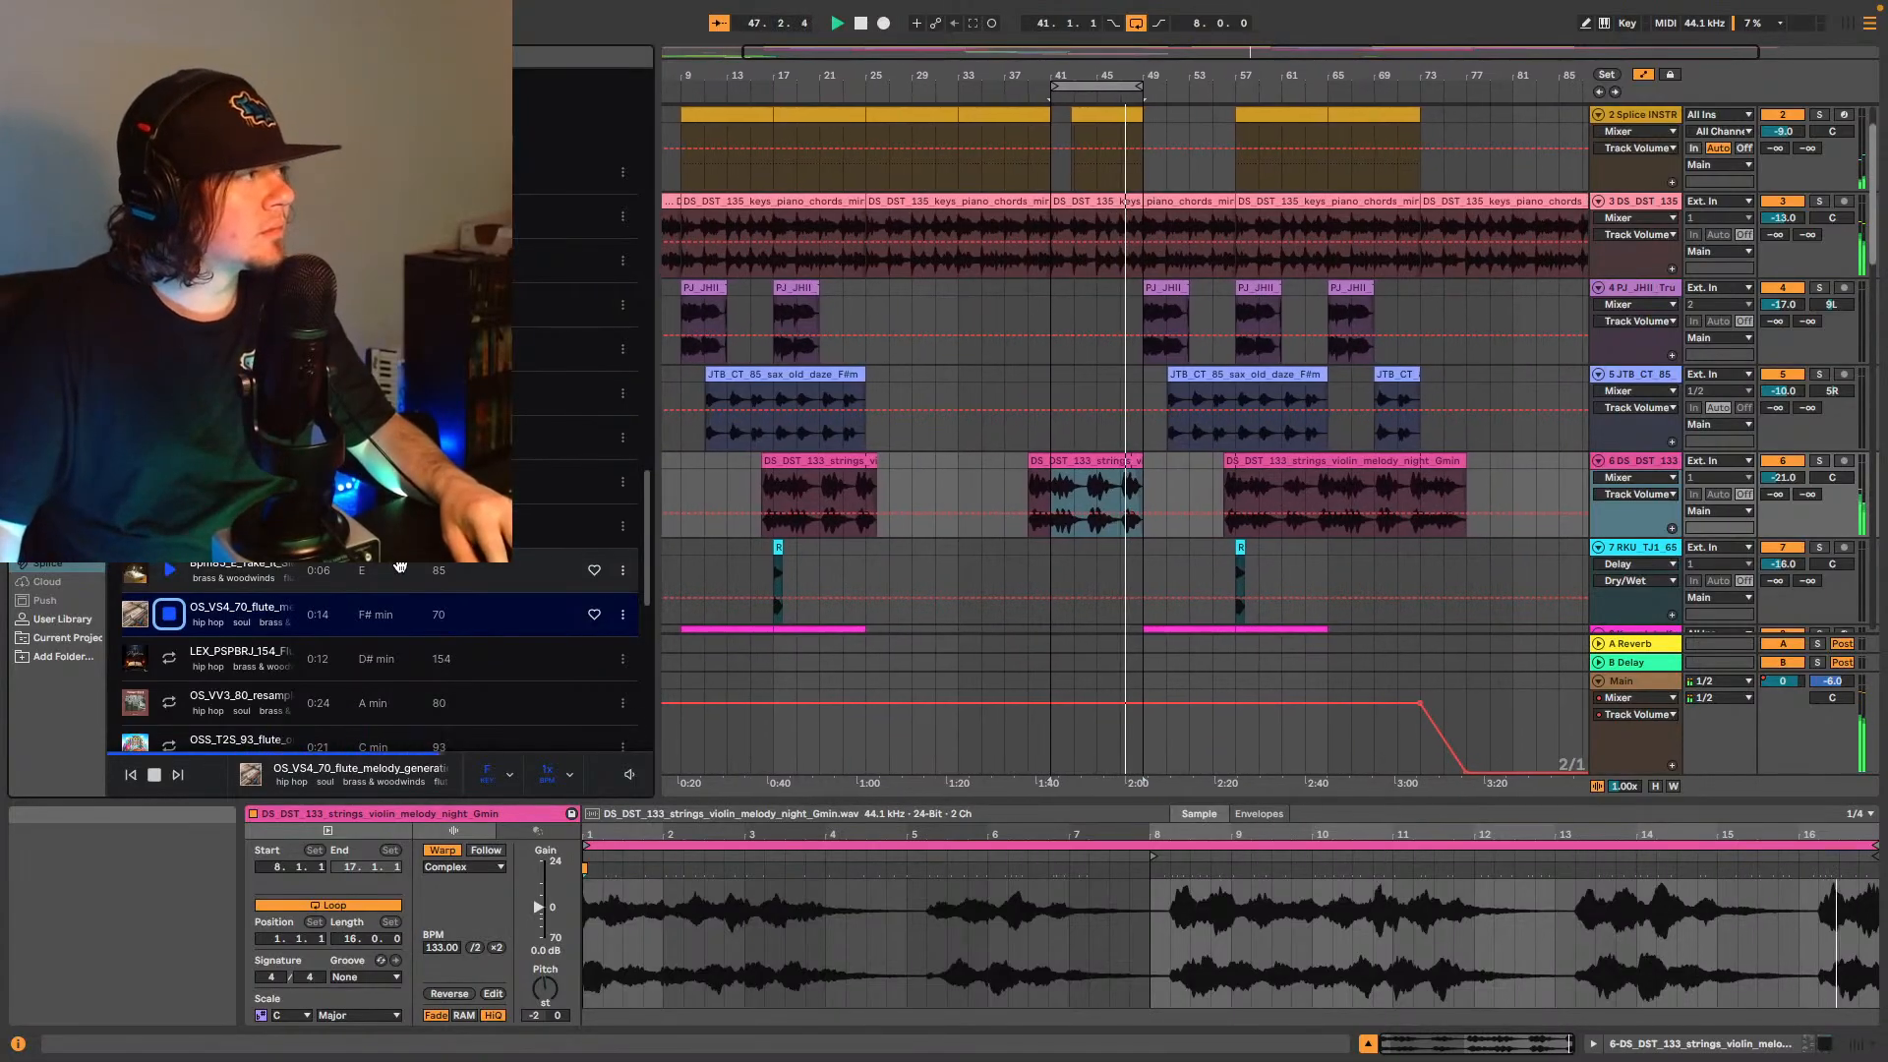
# - Audition the LEX_PSPBRJ_154, OS_VV3_80, OSS_T2S_93 and SO_MID_87 flute loops against bars 41 to 49
pyautogui.scroll(-1, 393, 580)
pyautogui.scroll(-2, 385, 595)
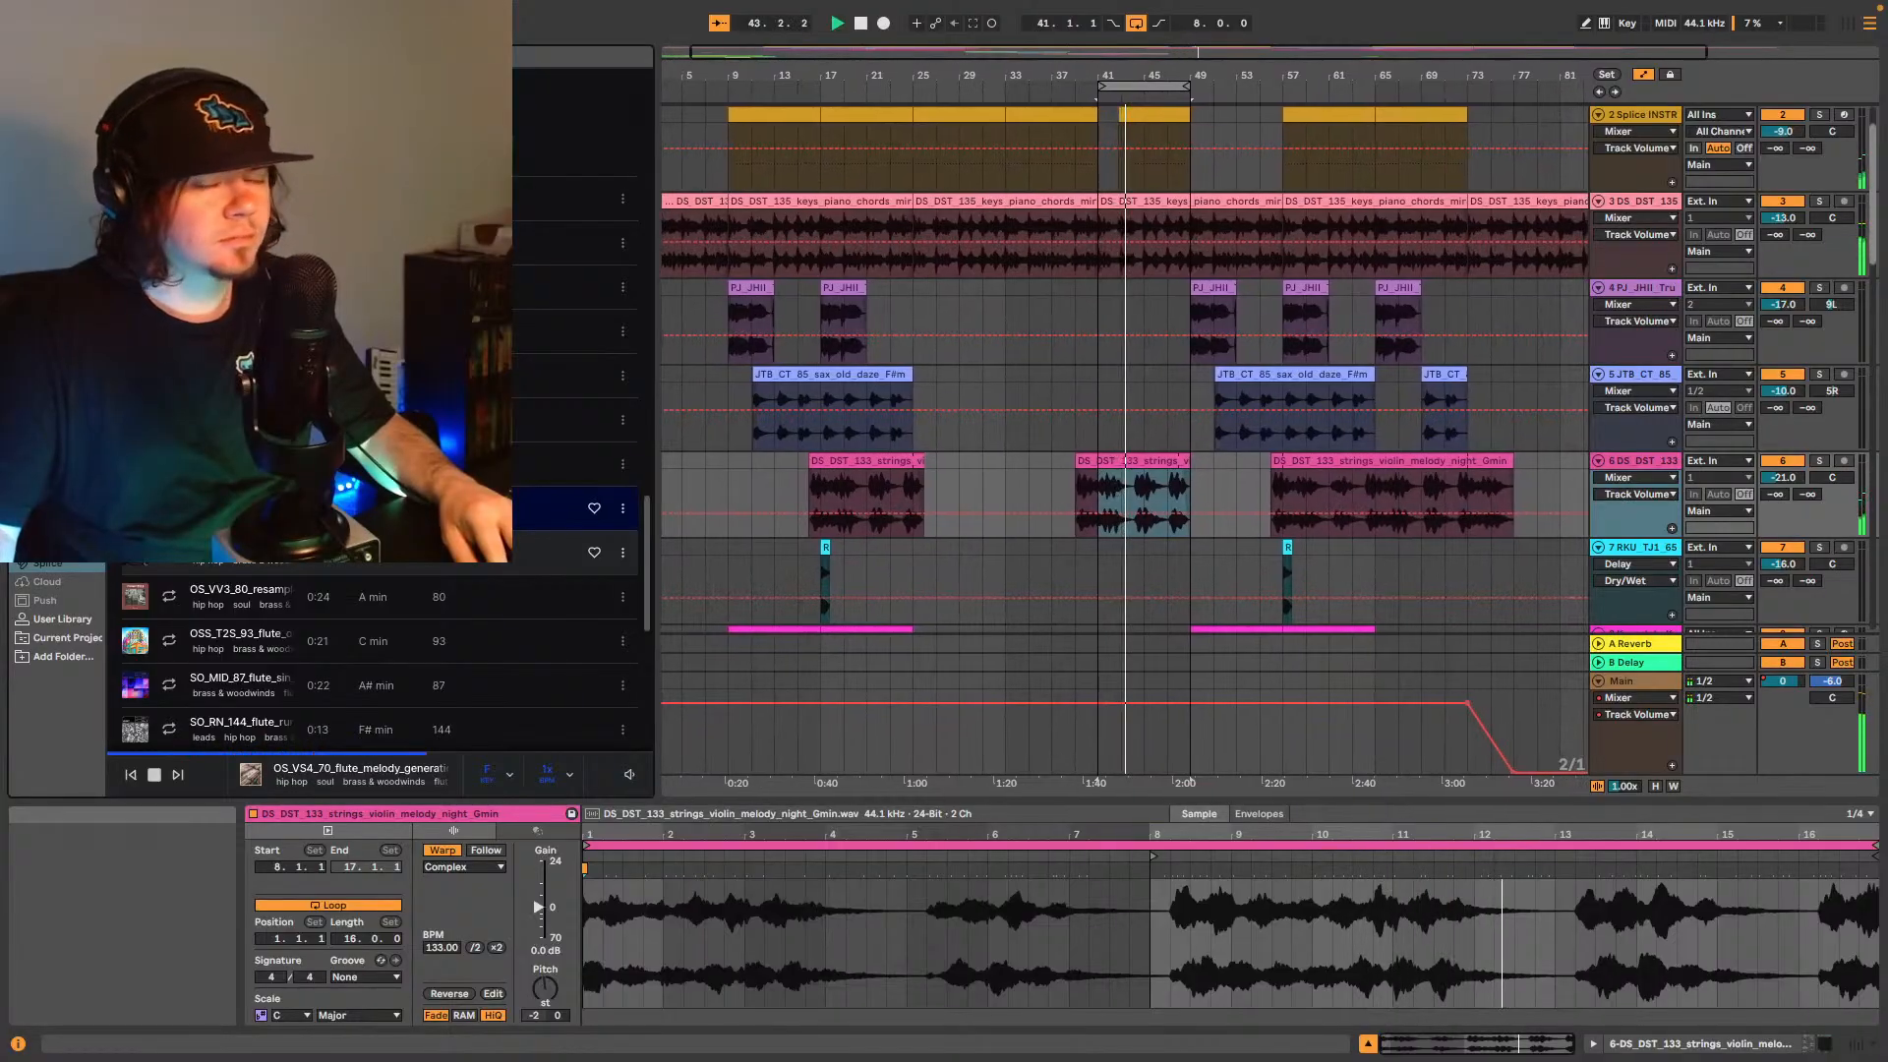
pyautogui.click(172, 559)
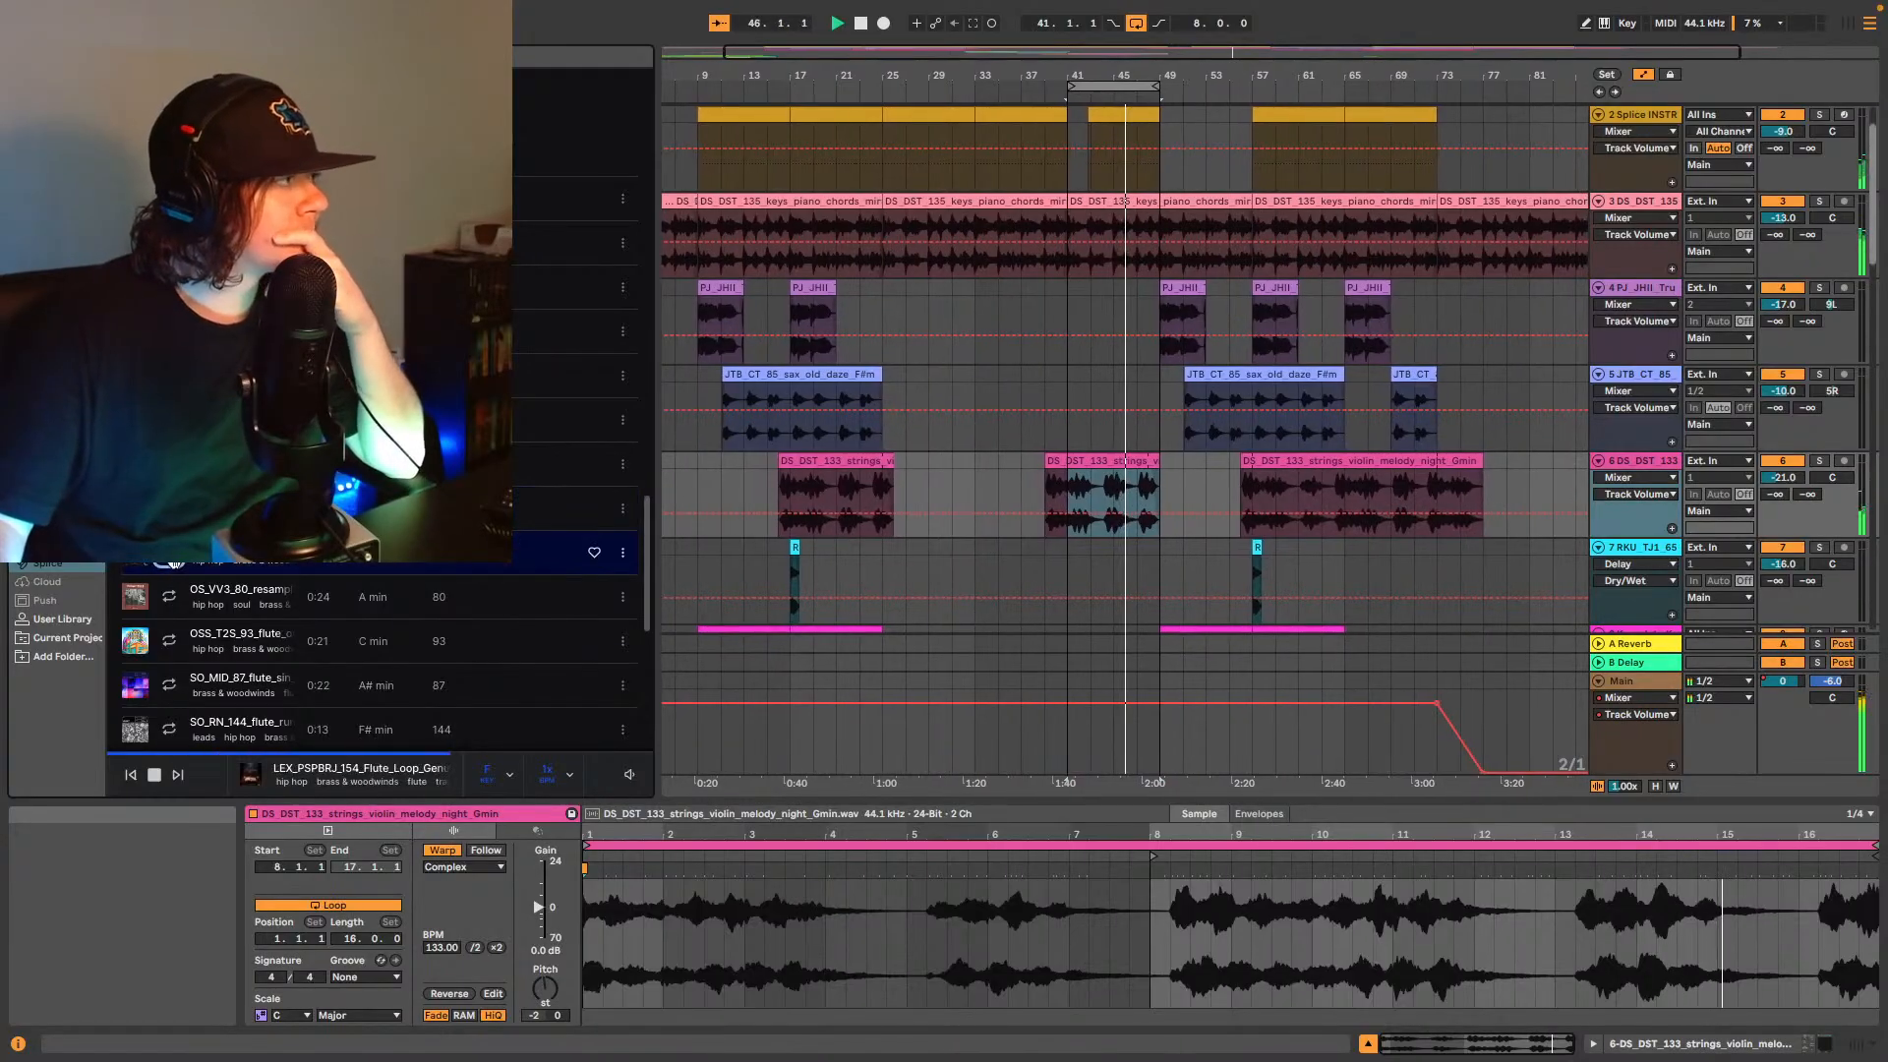
pyautogui.click(169, 597)
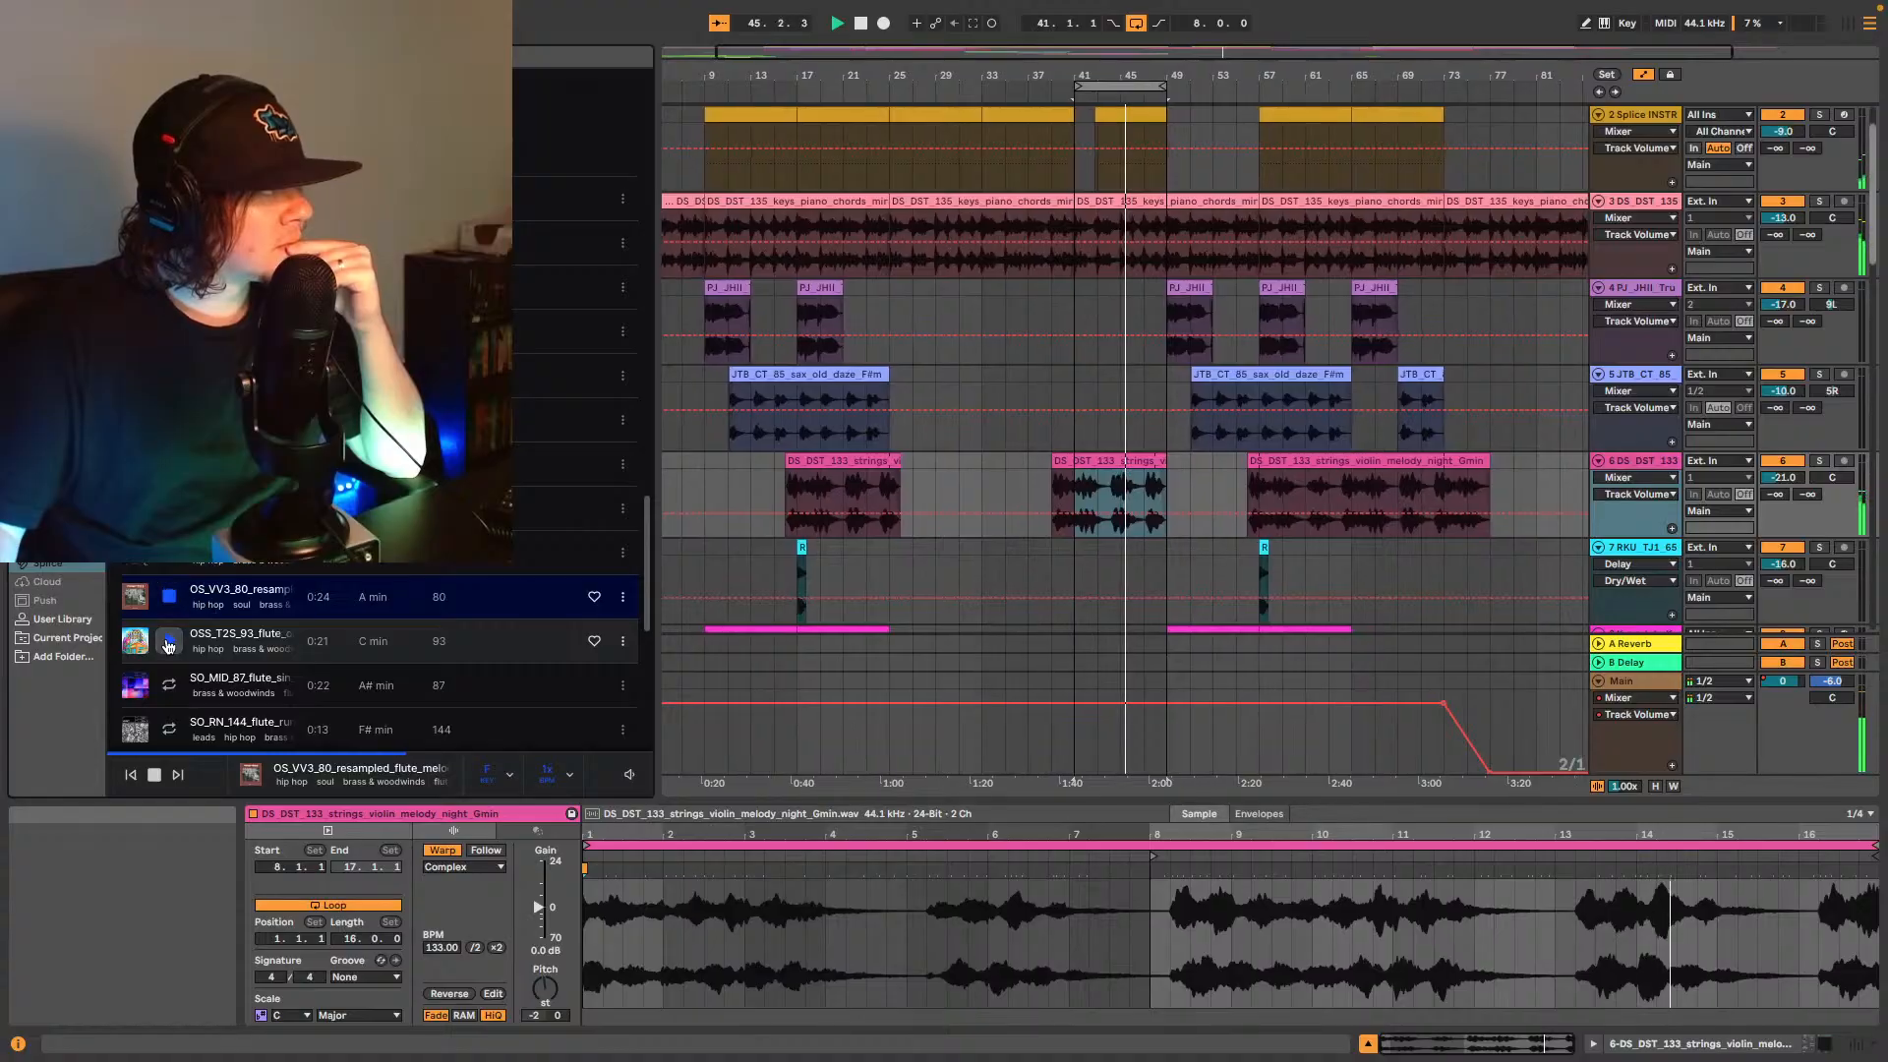
pyautogui.click(168, 643)
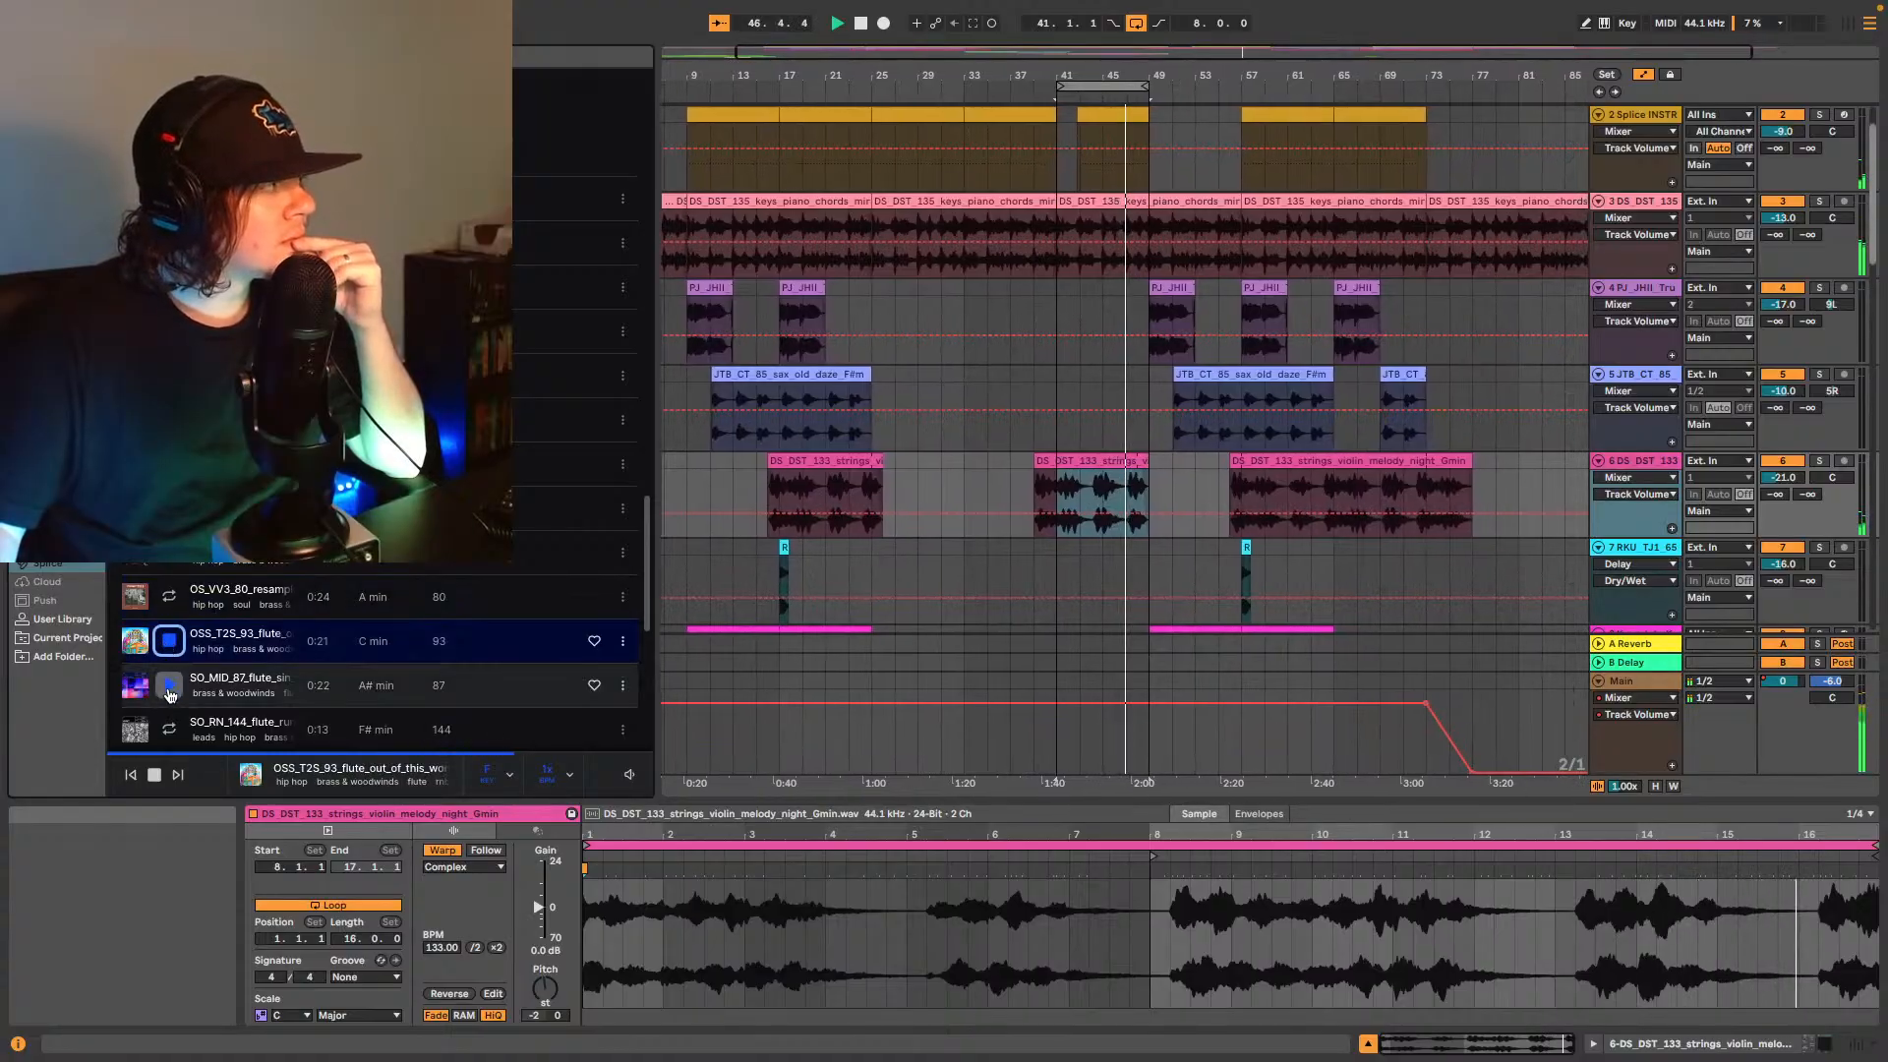
pyautogui.click(168, 686)
pyautogui.scroll(-4, 374, 649)
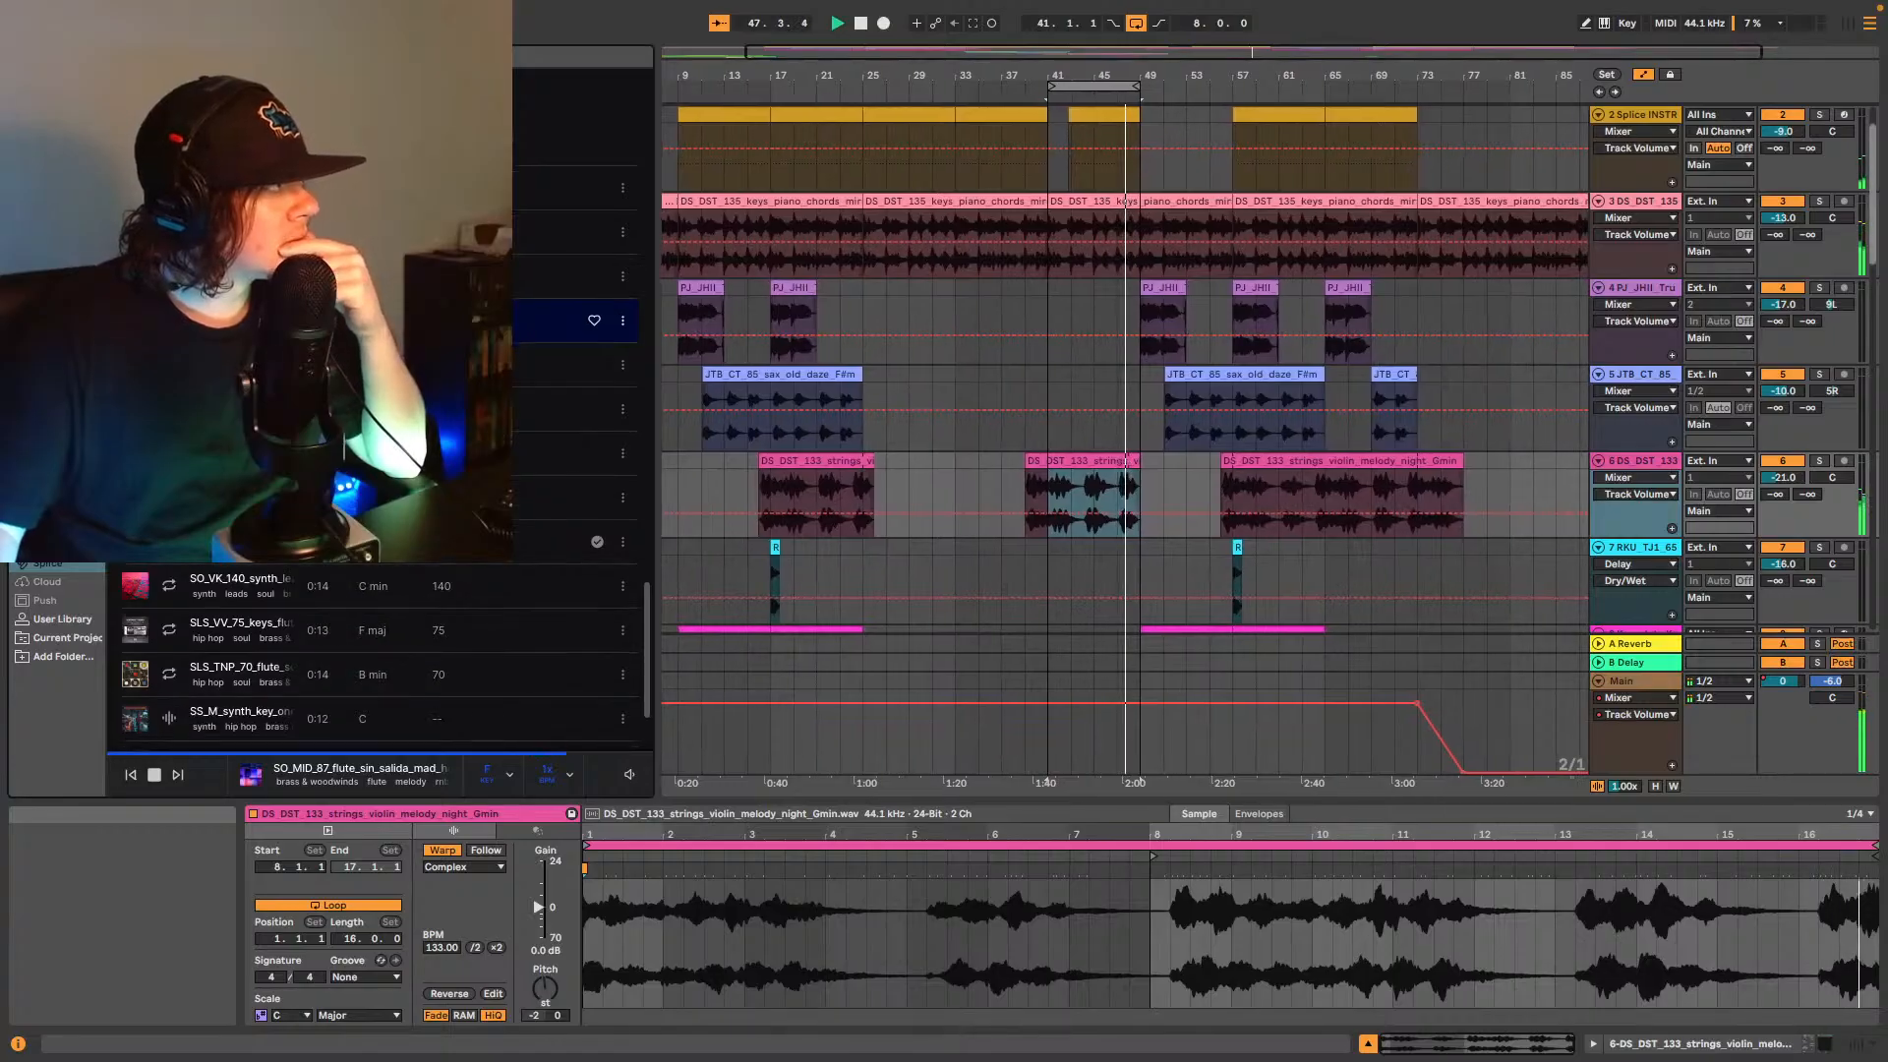
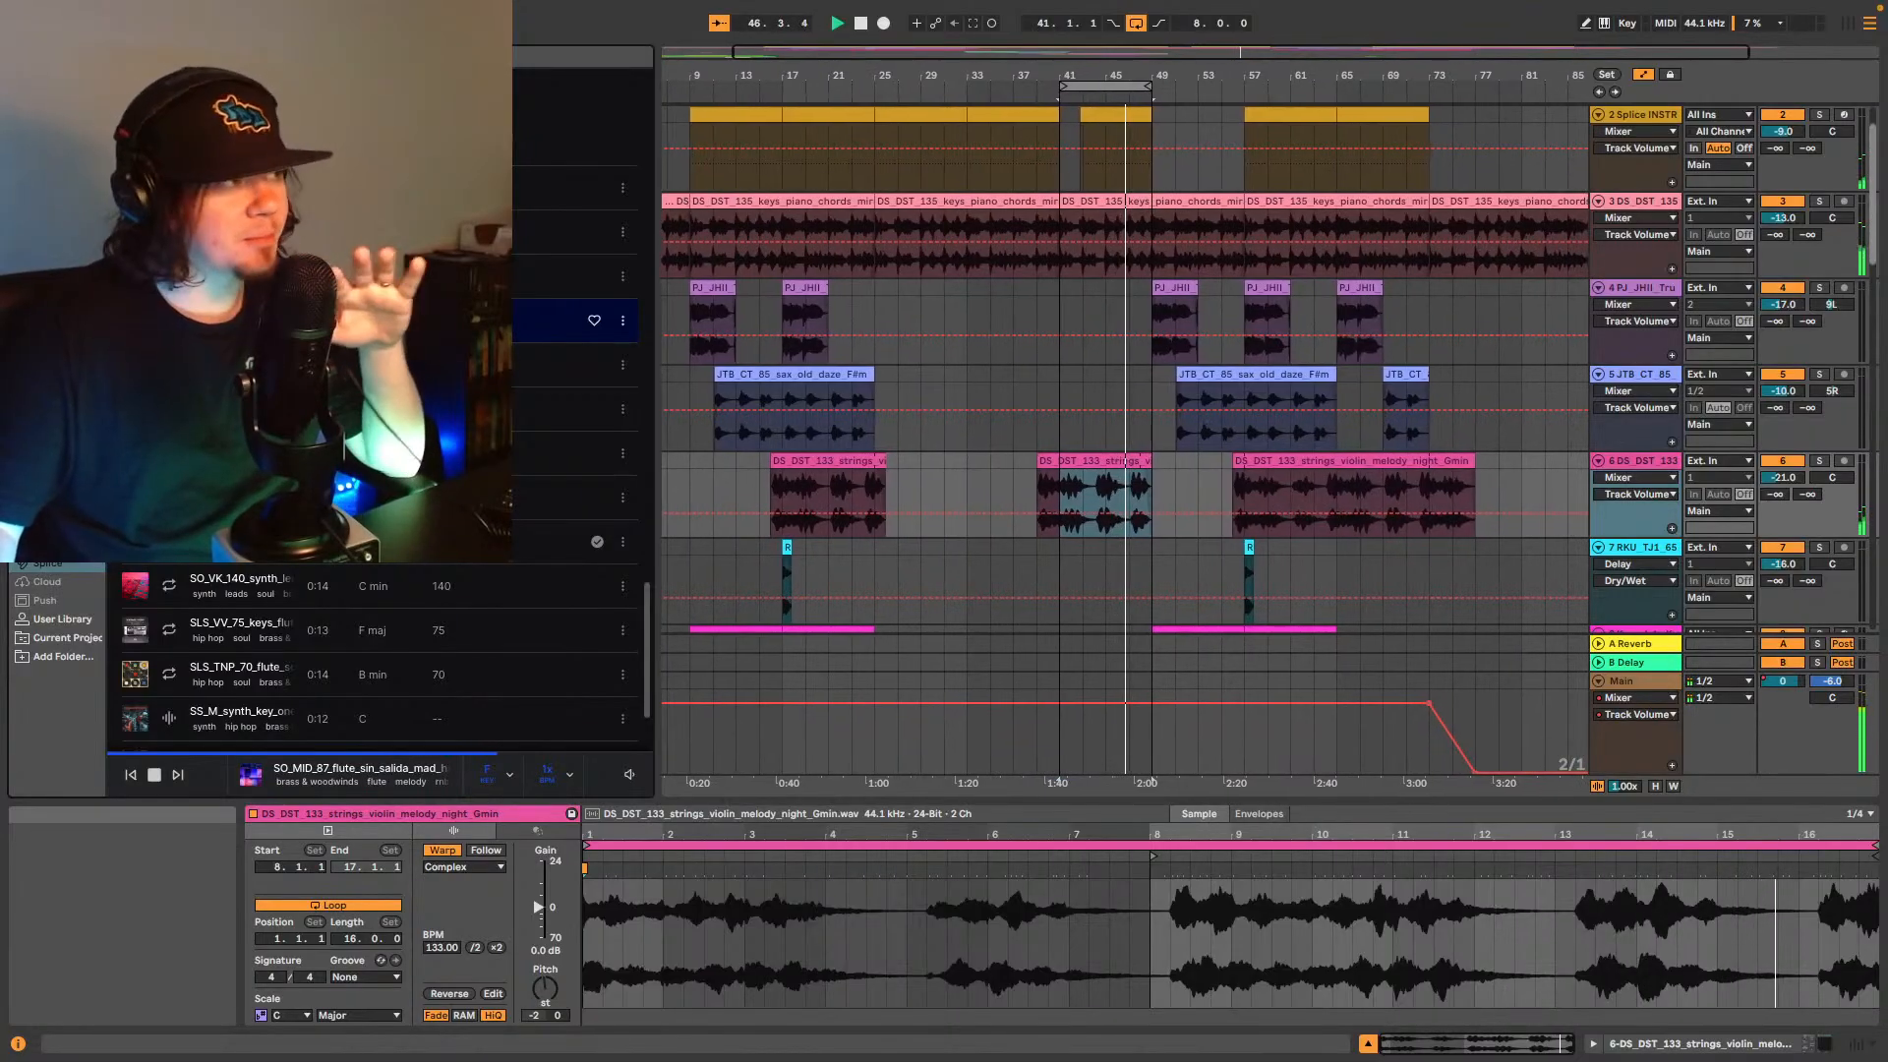
# - Place the SO_MID_87 flute loop on the empty audio track at bar 41 and set the track volume to -15 dB
pyautogui.scroll(-4, 1202, 472)
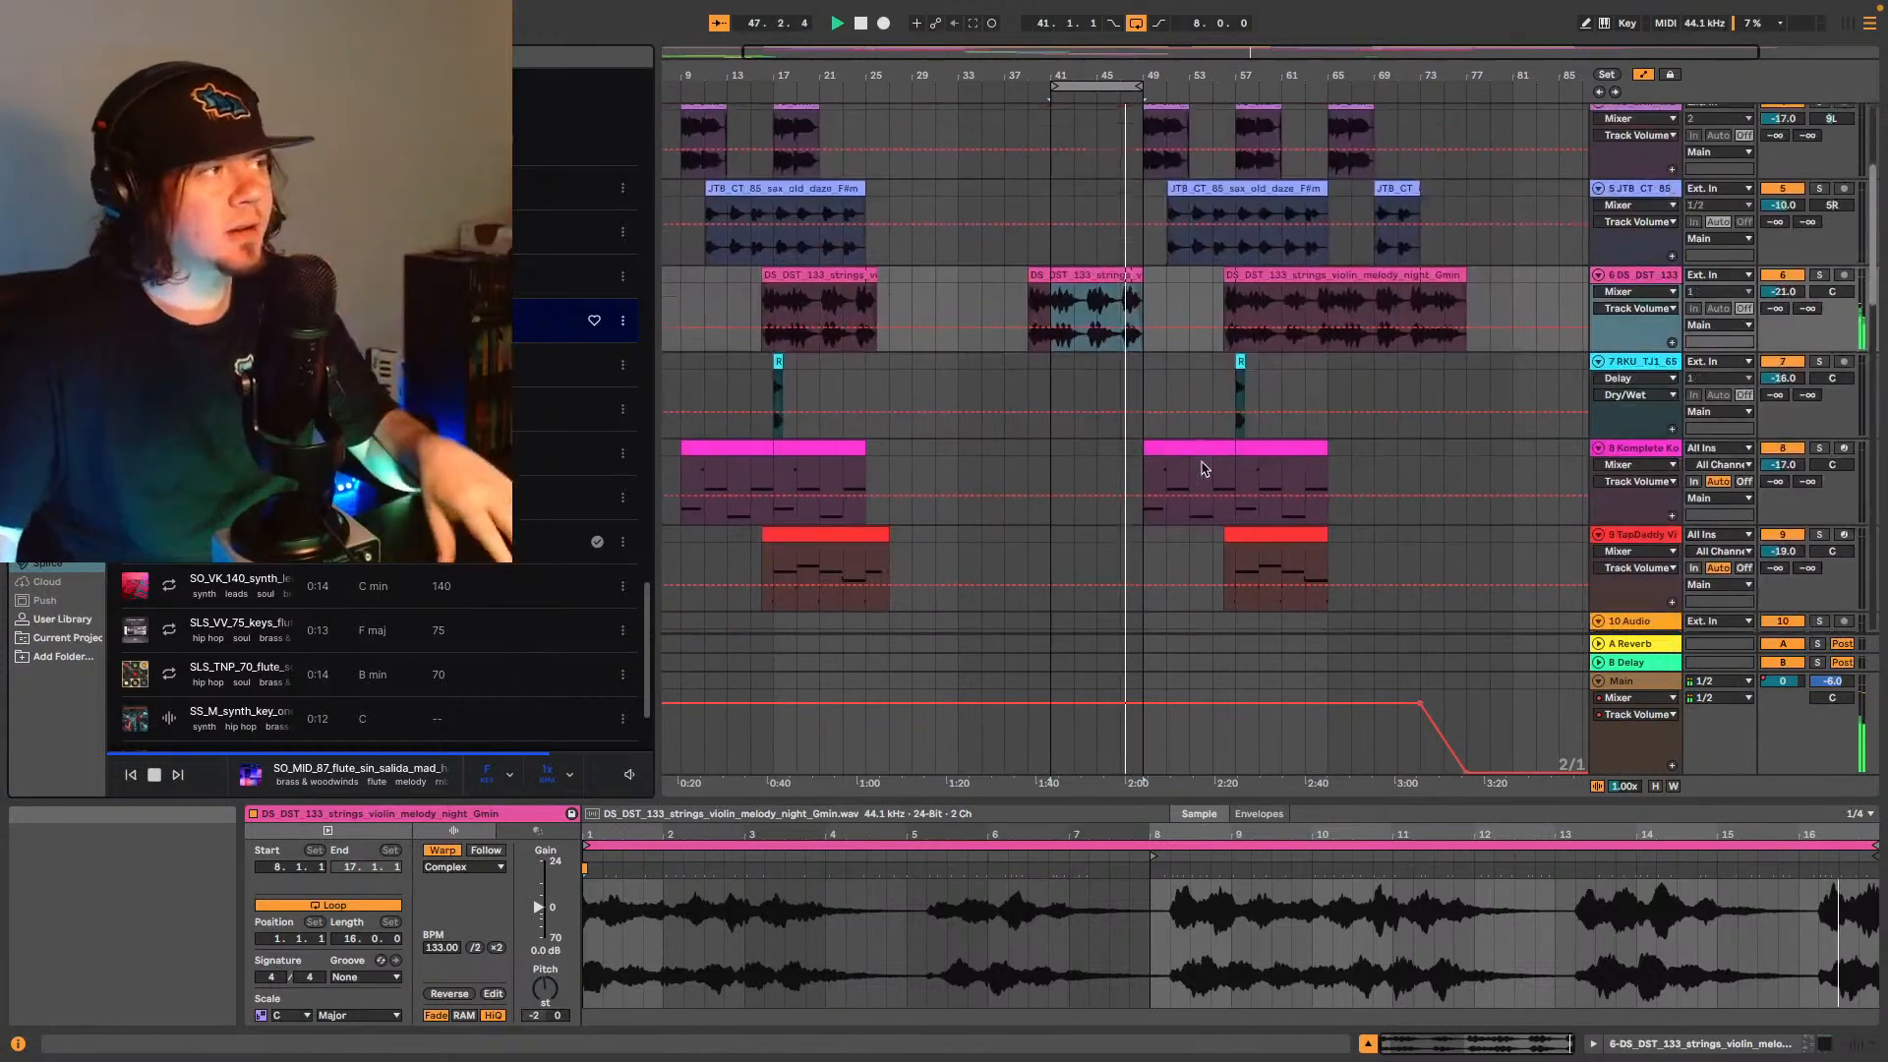
pyautogui.scroll(-5, 1198, 472)
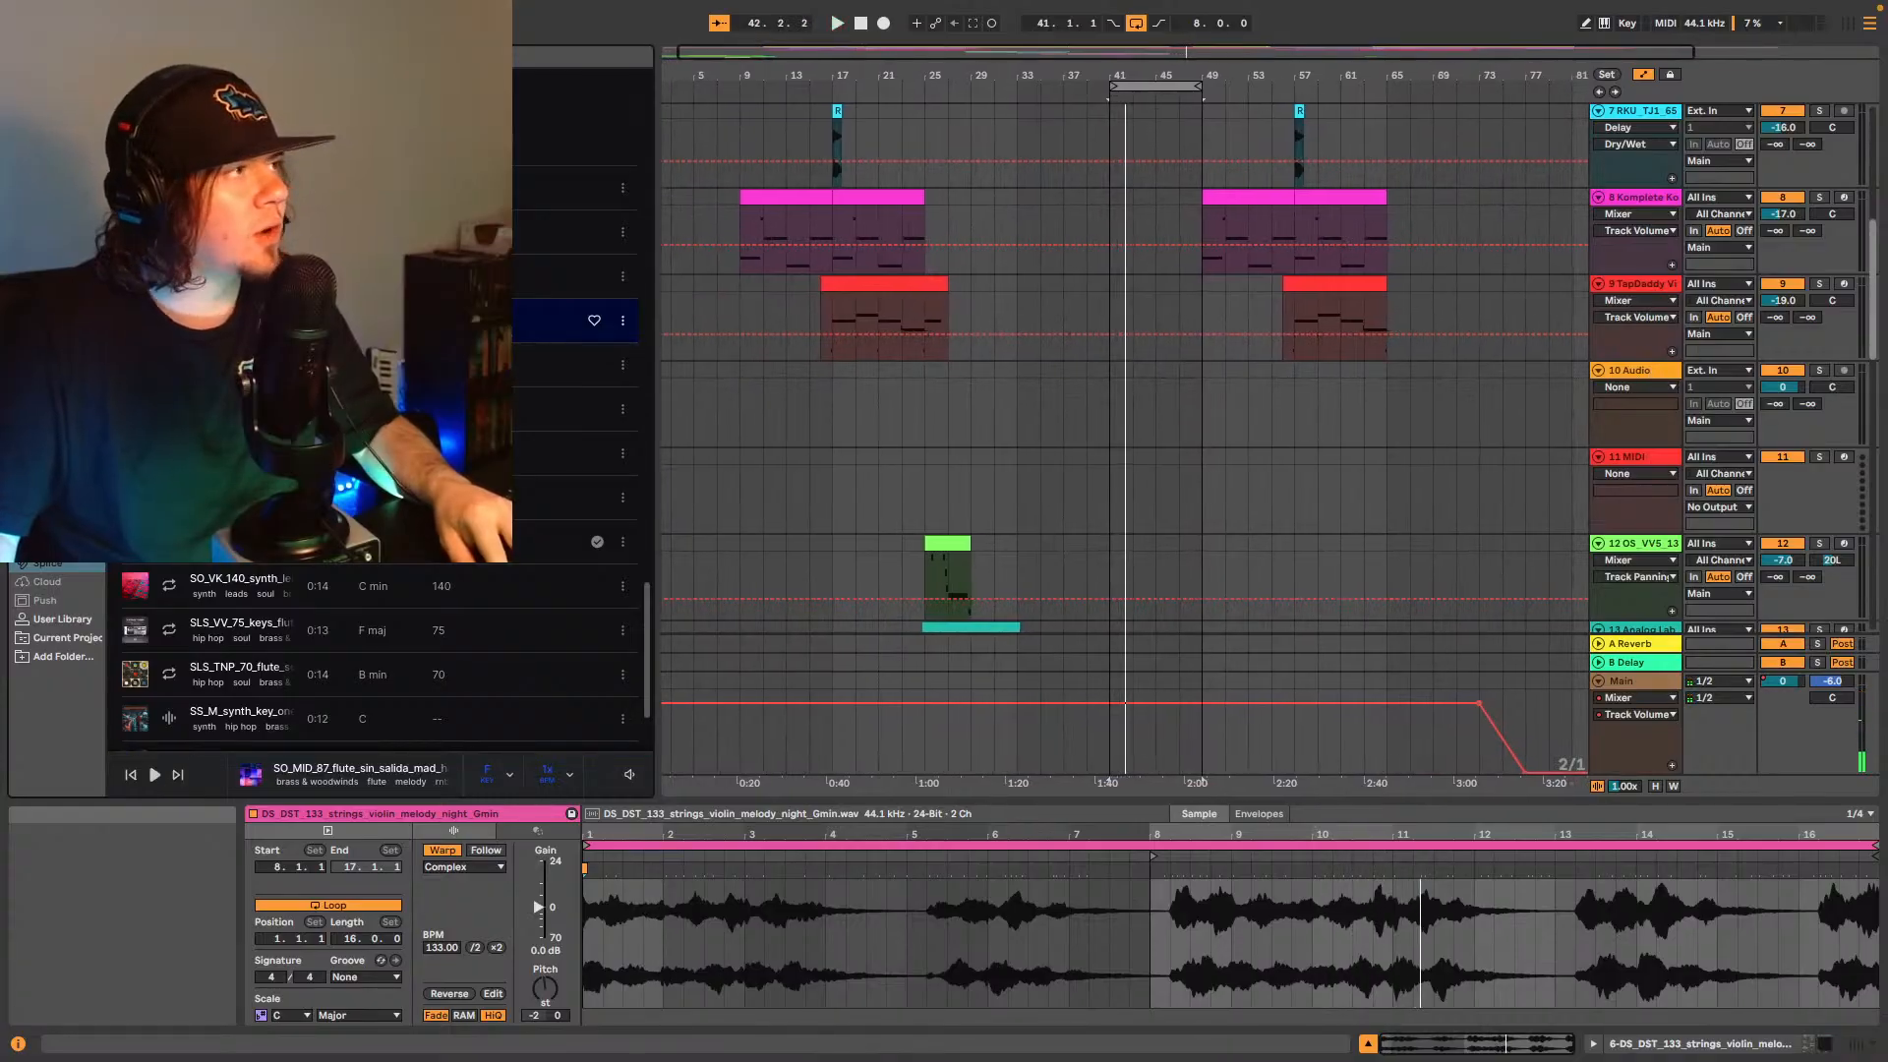
pyautogui.moveTo(570, 324); pyautogui.dragTo(1113, 398)
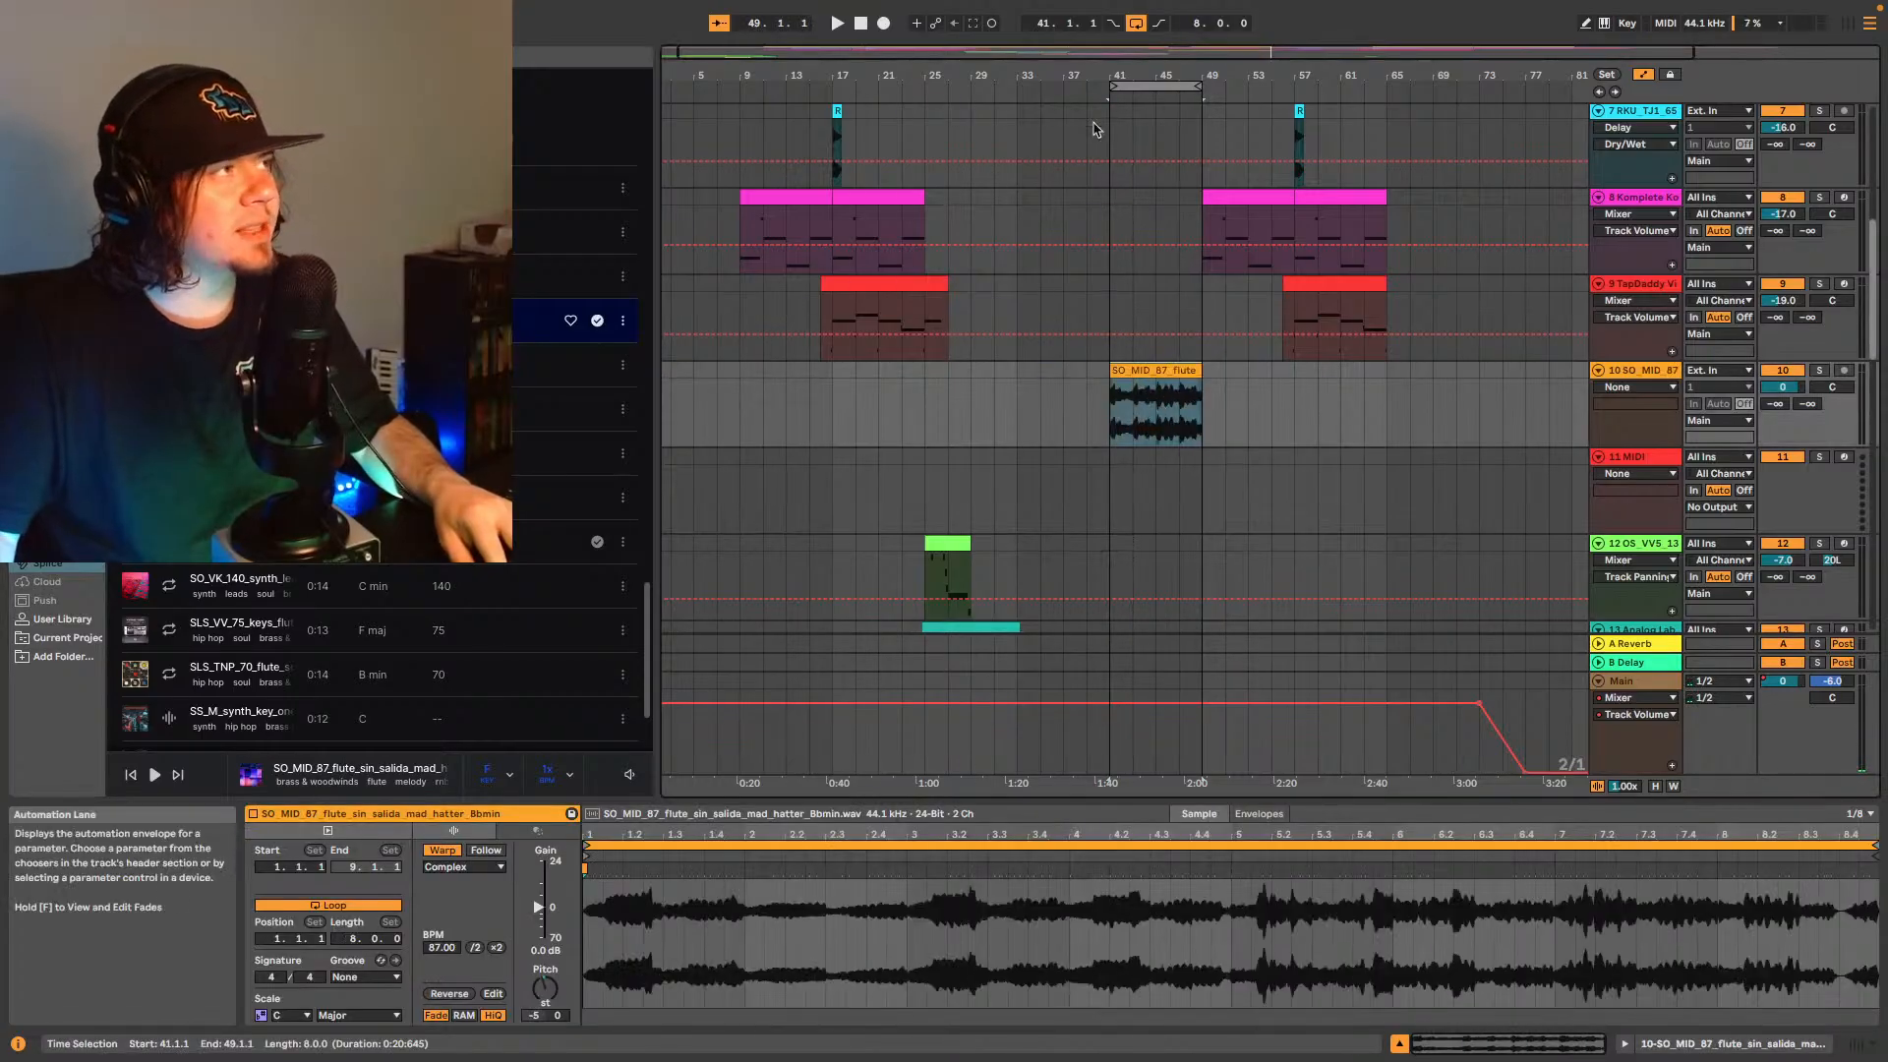
pyautogui.moveTo(1102, 56); pyautogui.dragTo(1285, 153)
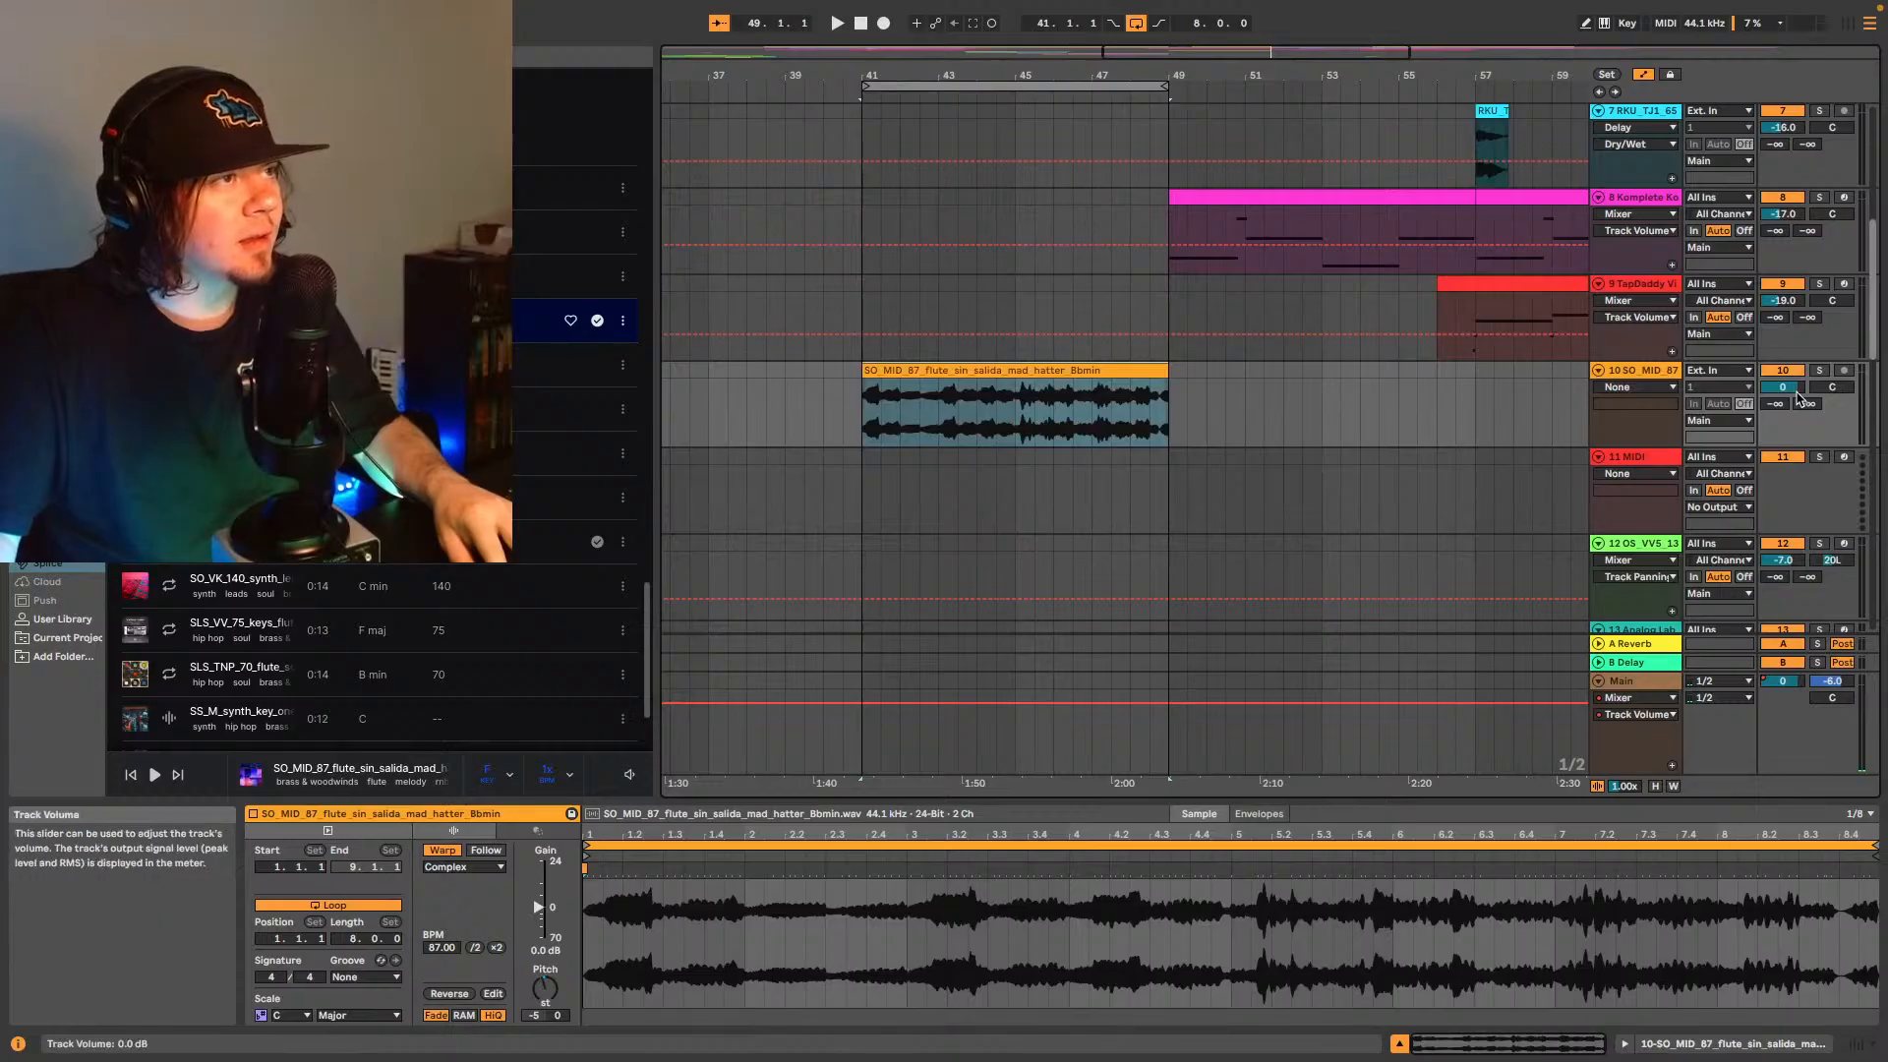
pyautogui.moveTo(1783, 386); pyautogui.dragTo(1766, 379)
pyautogui.press('space')
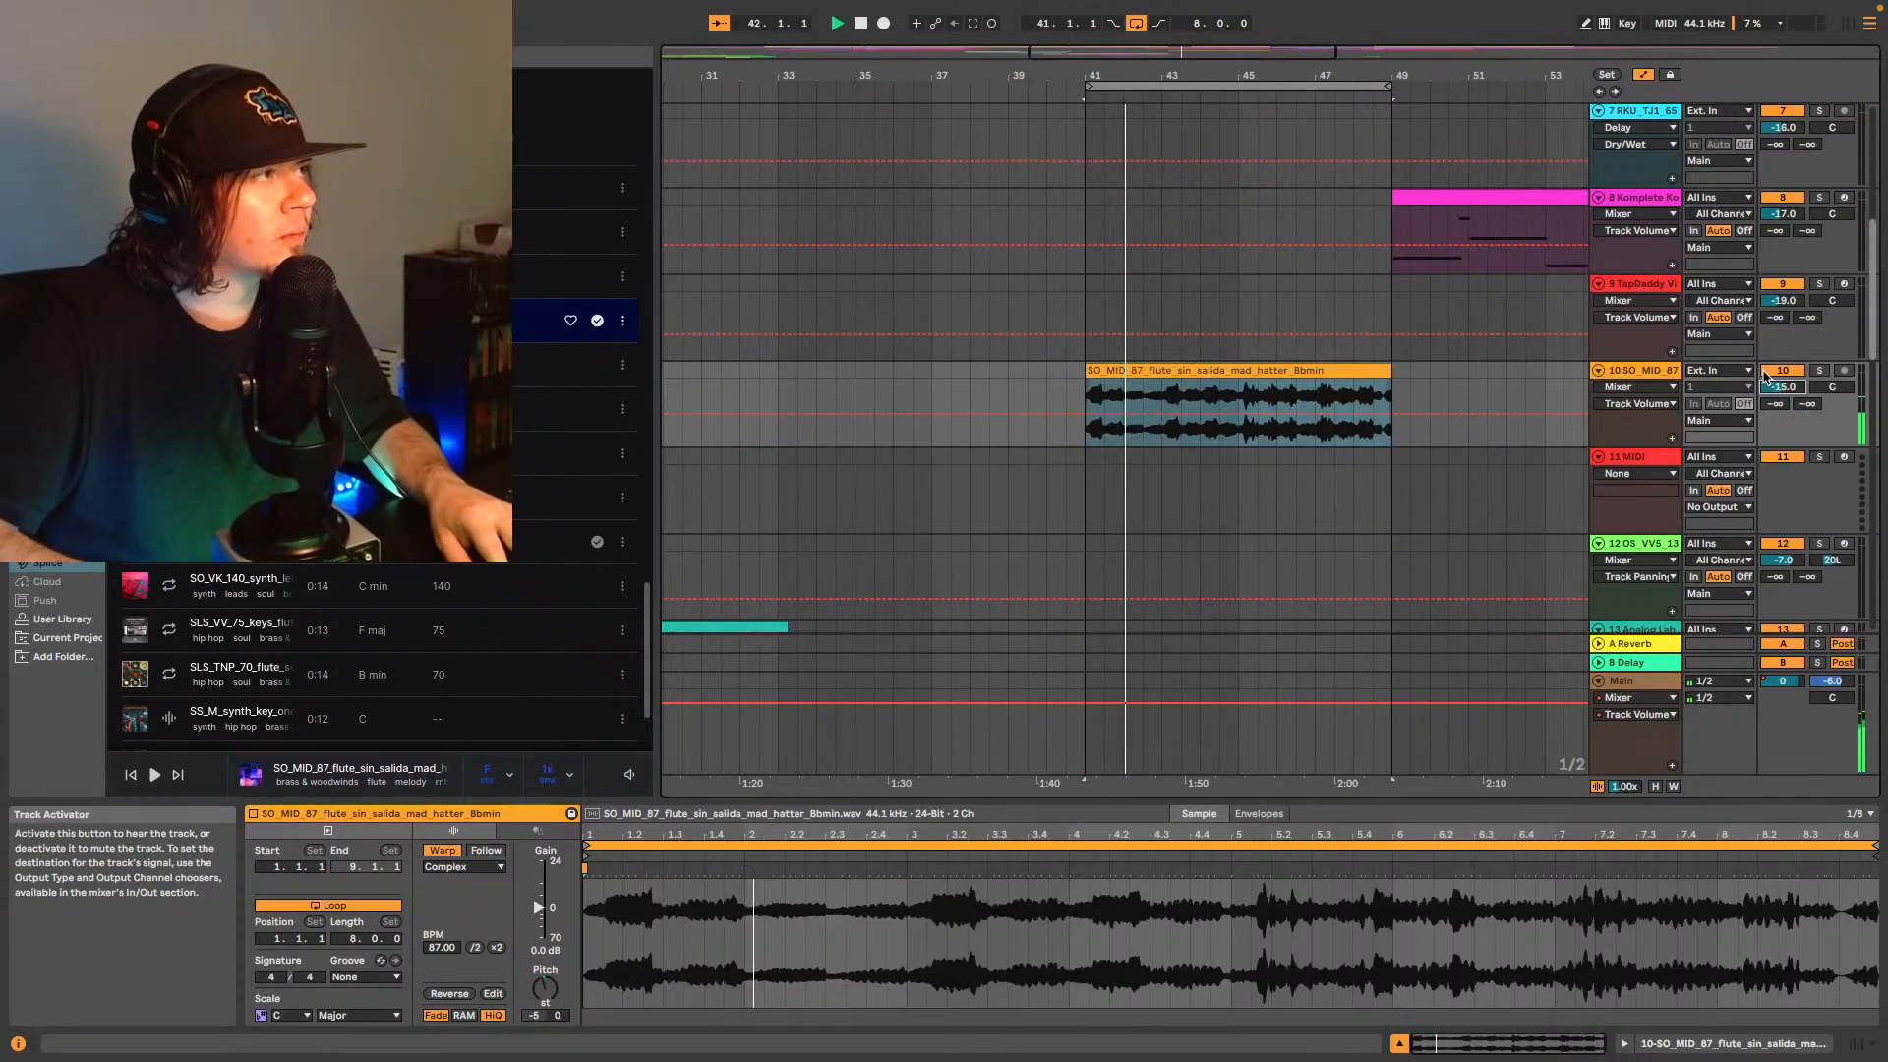
# - Split the flute clip at bar 42 and trim the remainder's start to bar 43, leaving a one-bar gap
pyautogui.click(1110, 370)
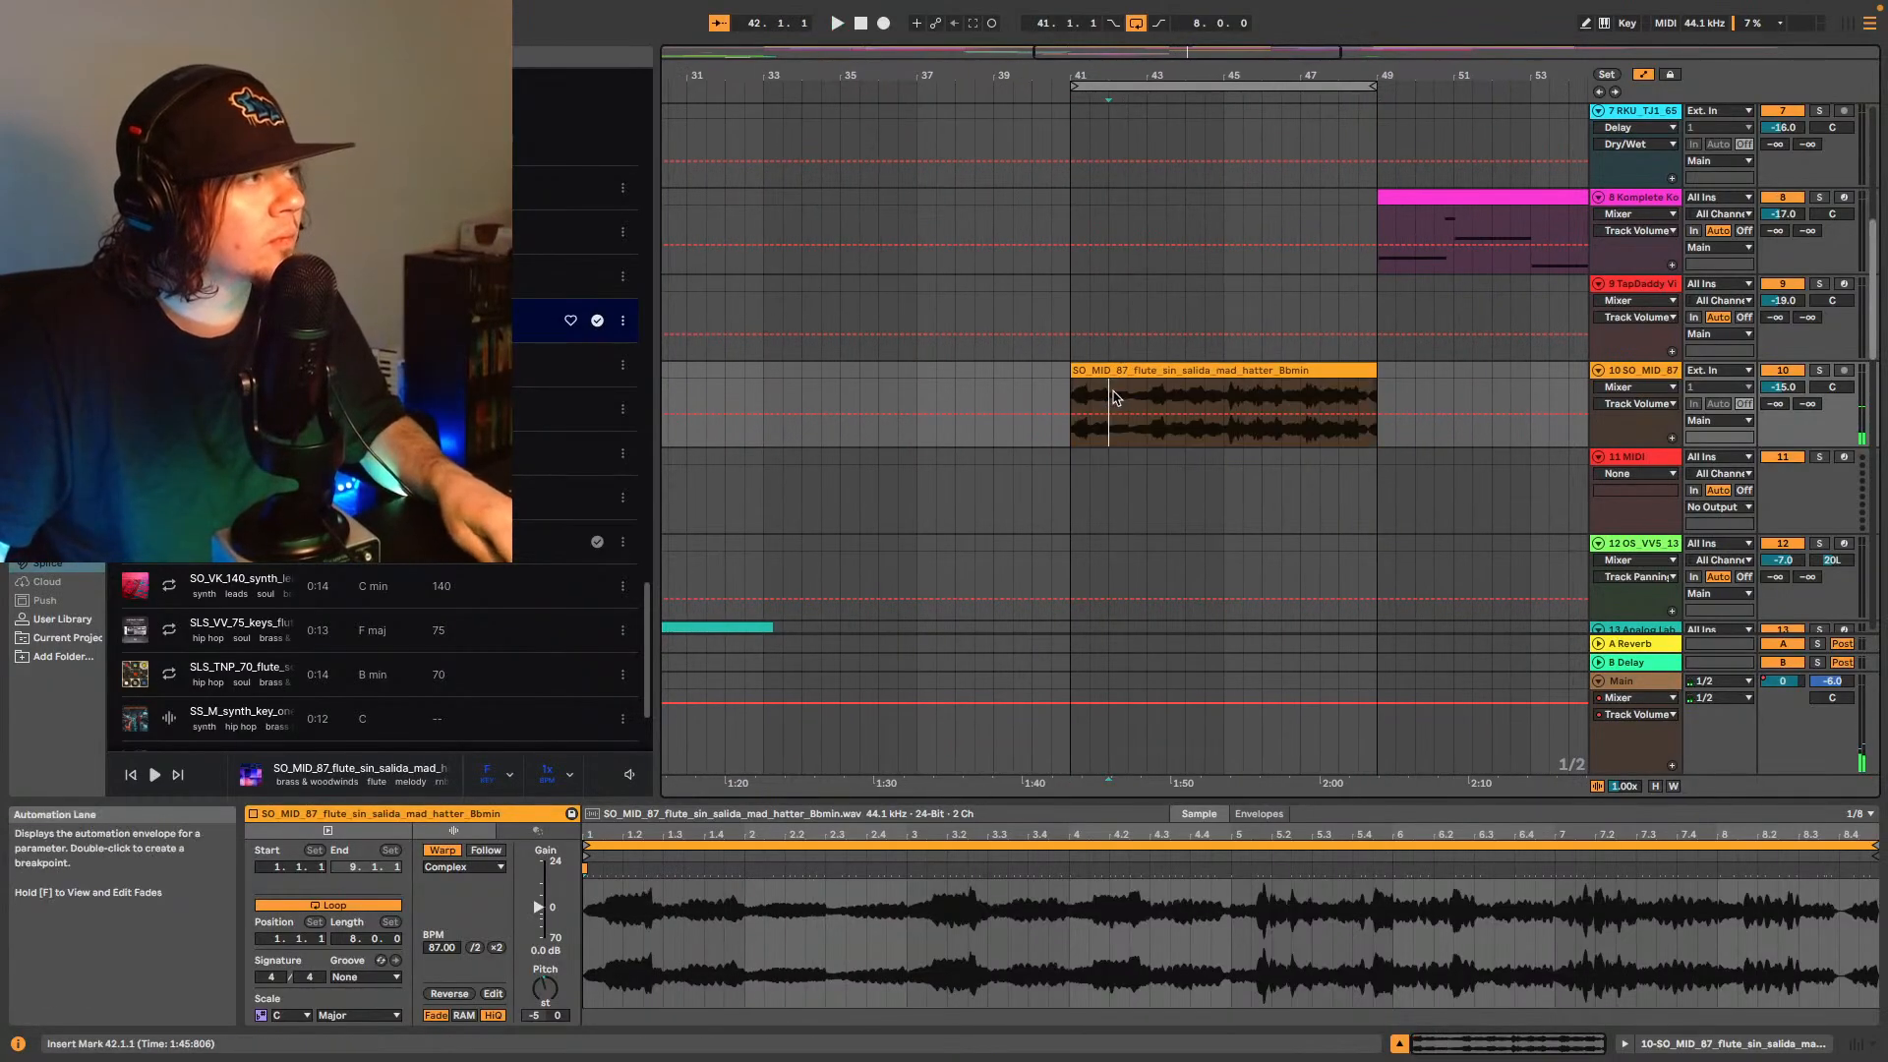
pyautogui.press('space')
pyautogui.press('super+e')
pyautogui.moveTo(1110, 370); pyautogui.dragTo(1156, 370)
pyautogui.press('space')
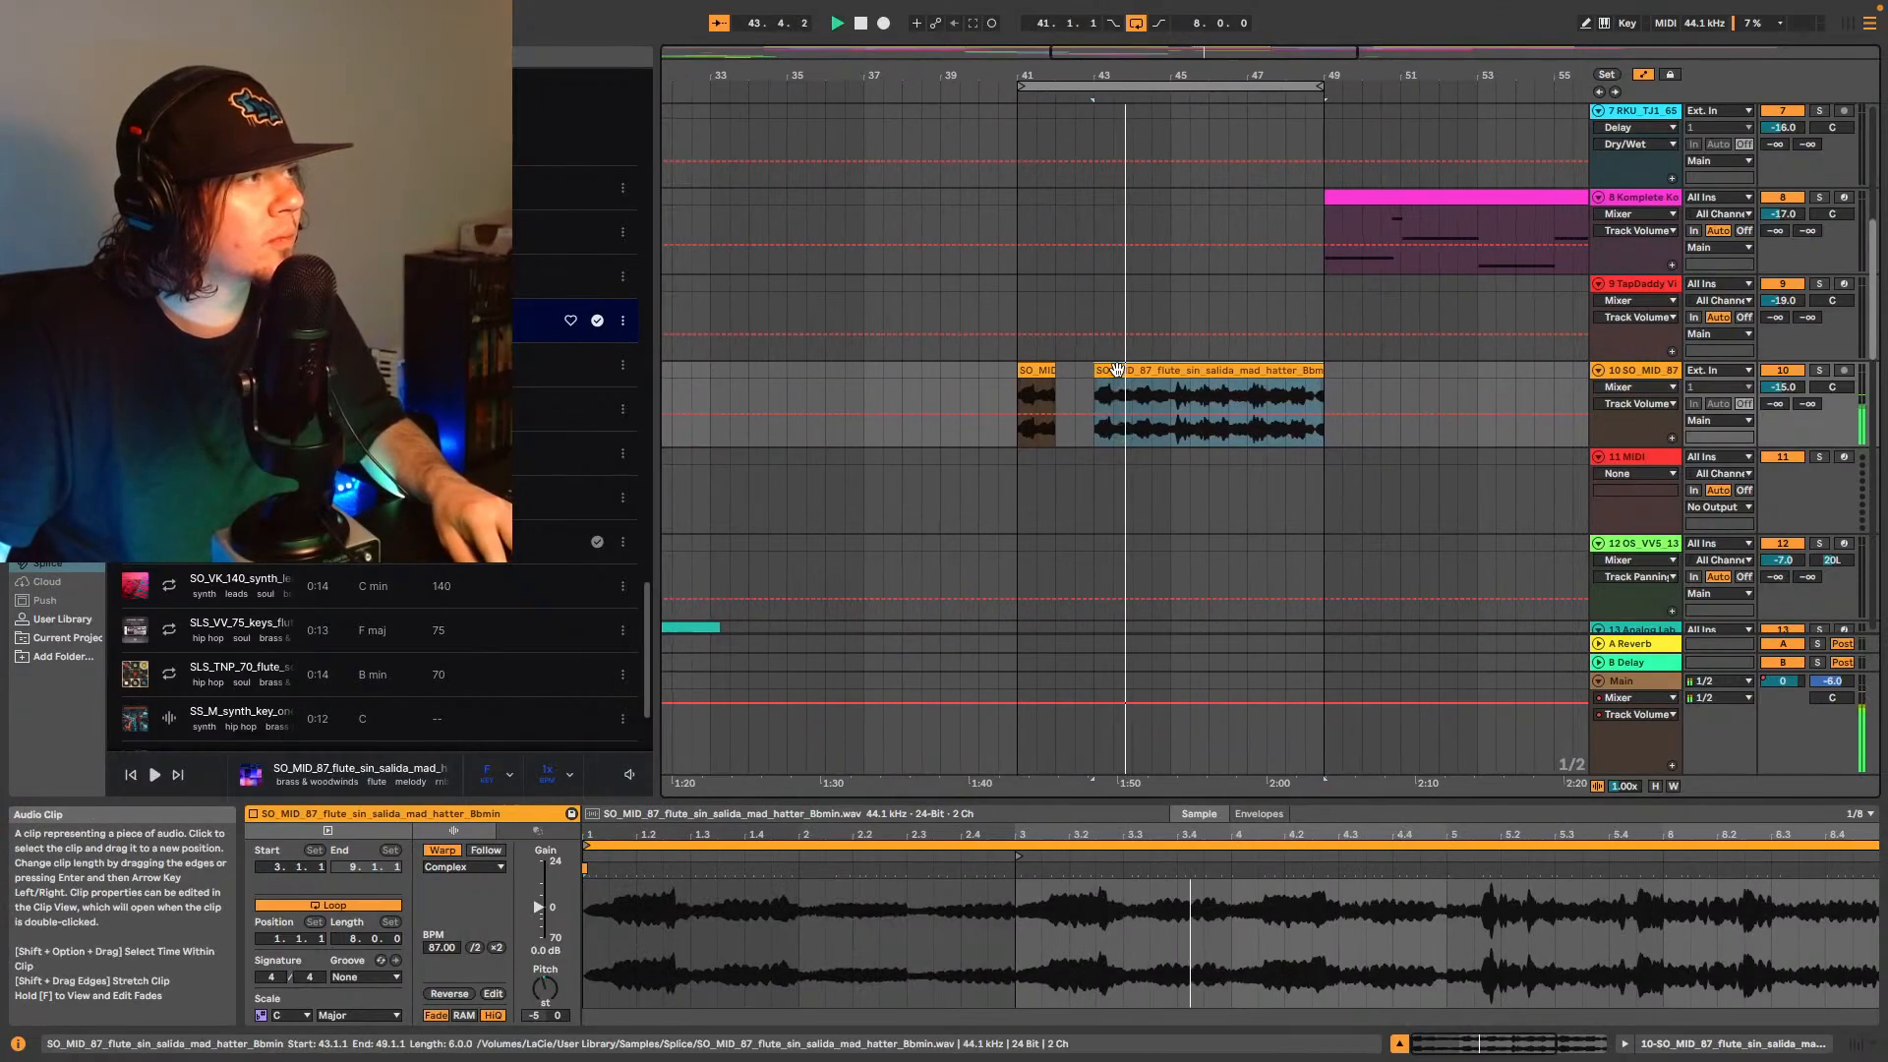
# - Split the remaining flute clip at bar 44 and trim the second part's start to bar 45
pyautogui.press('space')
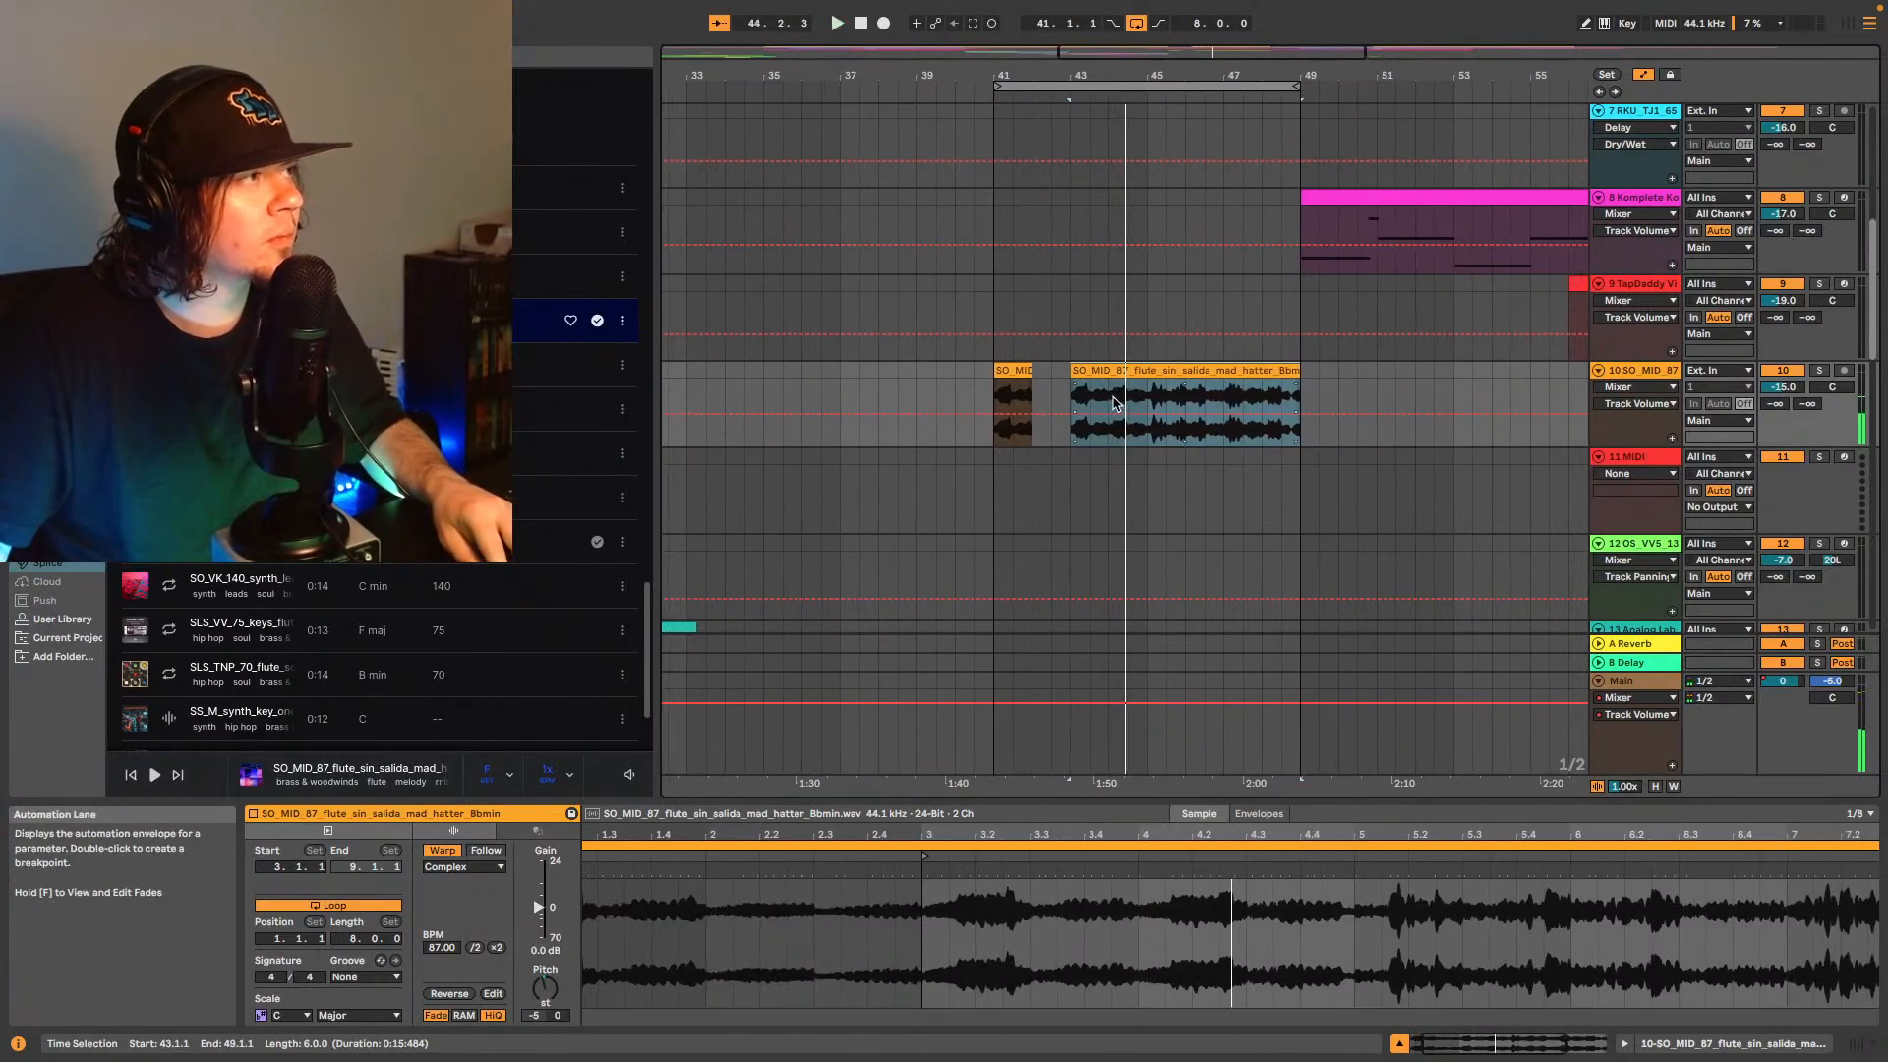
pyautogui.click(1111, 371)
pyautogui.press('super+e')
pyautogui.moveTo(1111, 372); pyautogui.dragTo(1149, 374)
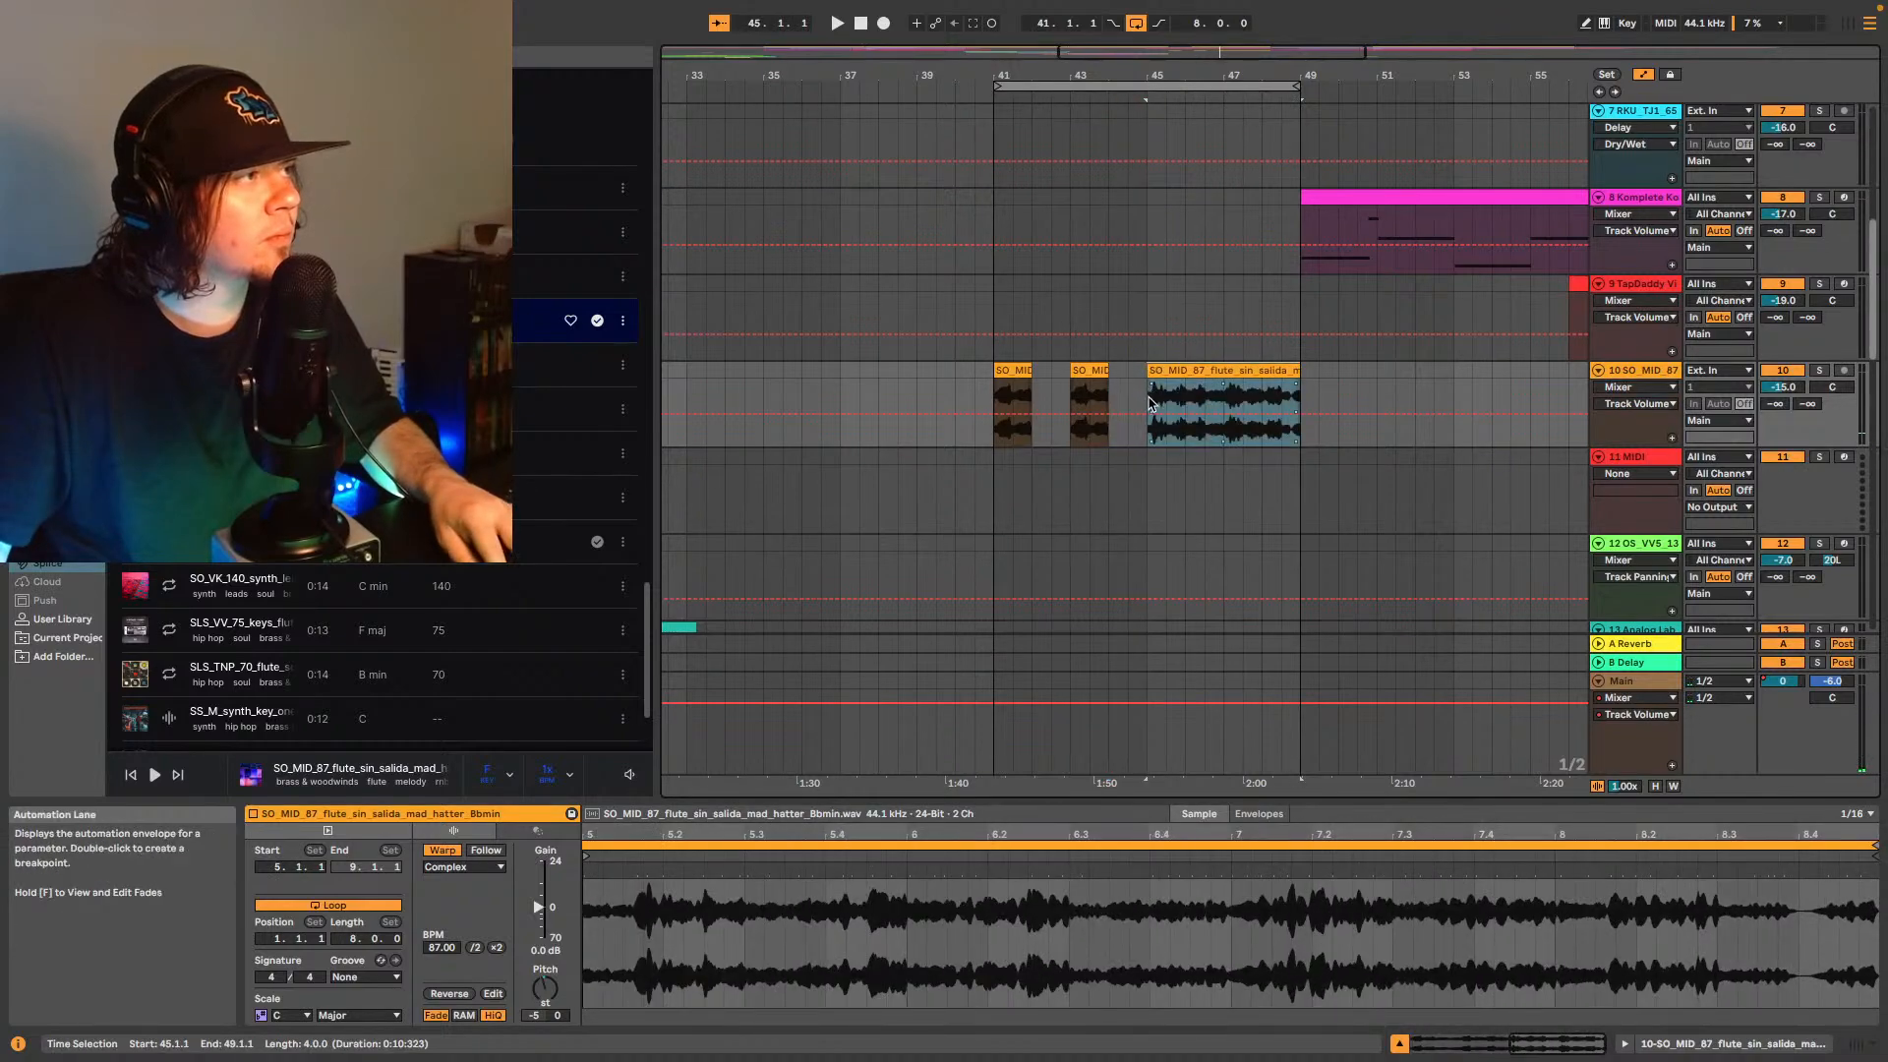
# - Split the long flute clip at bar 46 and cut it so a one-bar chop remains at bars 47 to 48
pyautogui.press('space')
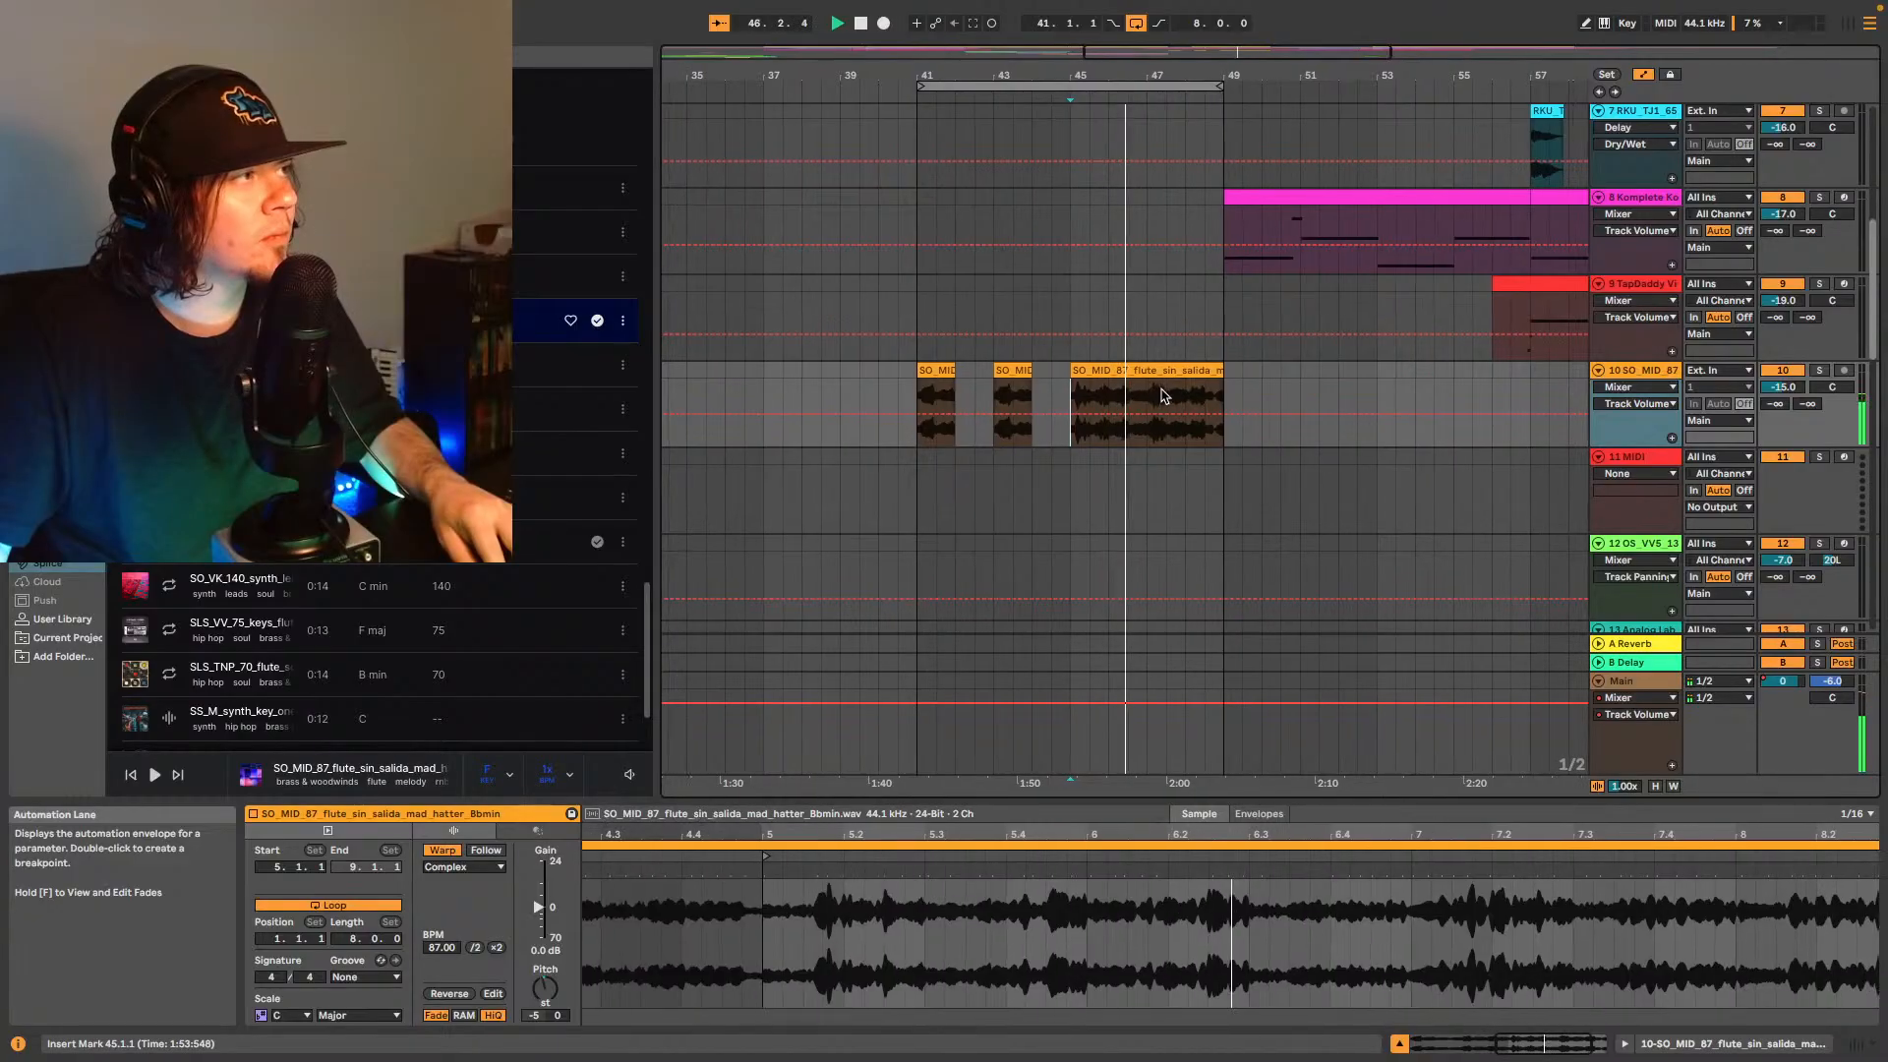
pyautogui.press('space')
pyautogui.click(1087, 392)
pyautogui.hotkey('ctrl', 'e')
pyautogui.moveTo(1087, 392); pyautogui.dragTo(1174, 384)
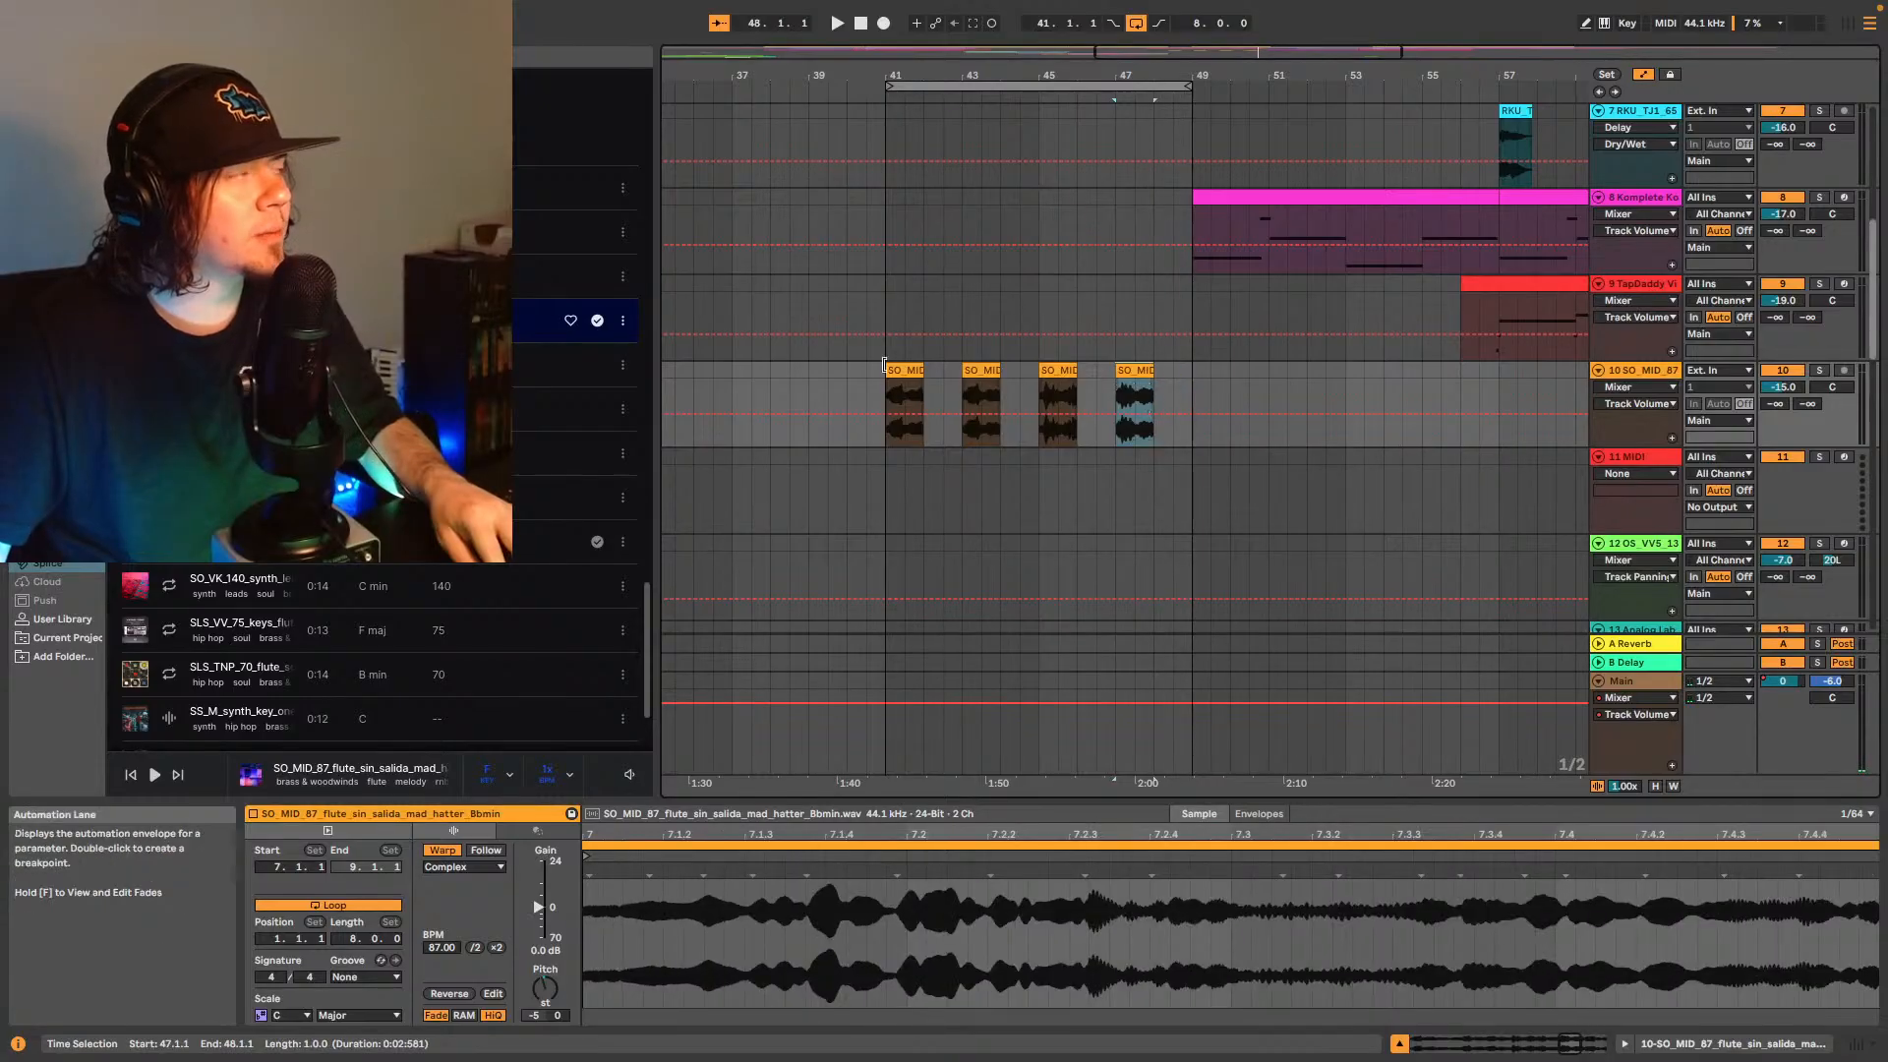
# - Play the chopped flute clips from bar 41 and add a default Delay effect to the flute track
pyautogui.click(1047, 363)
pyautogui.press('space')
pyautogui.scroll(5, 1047, 363)
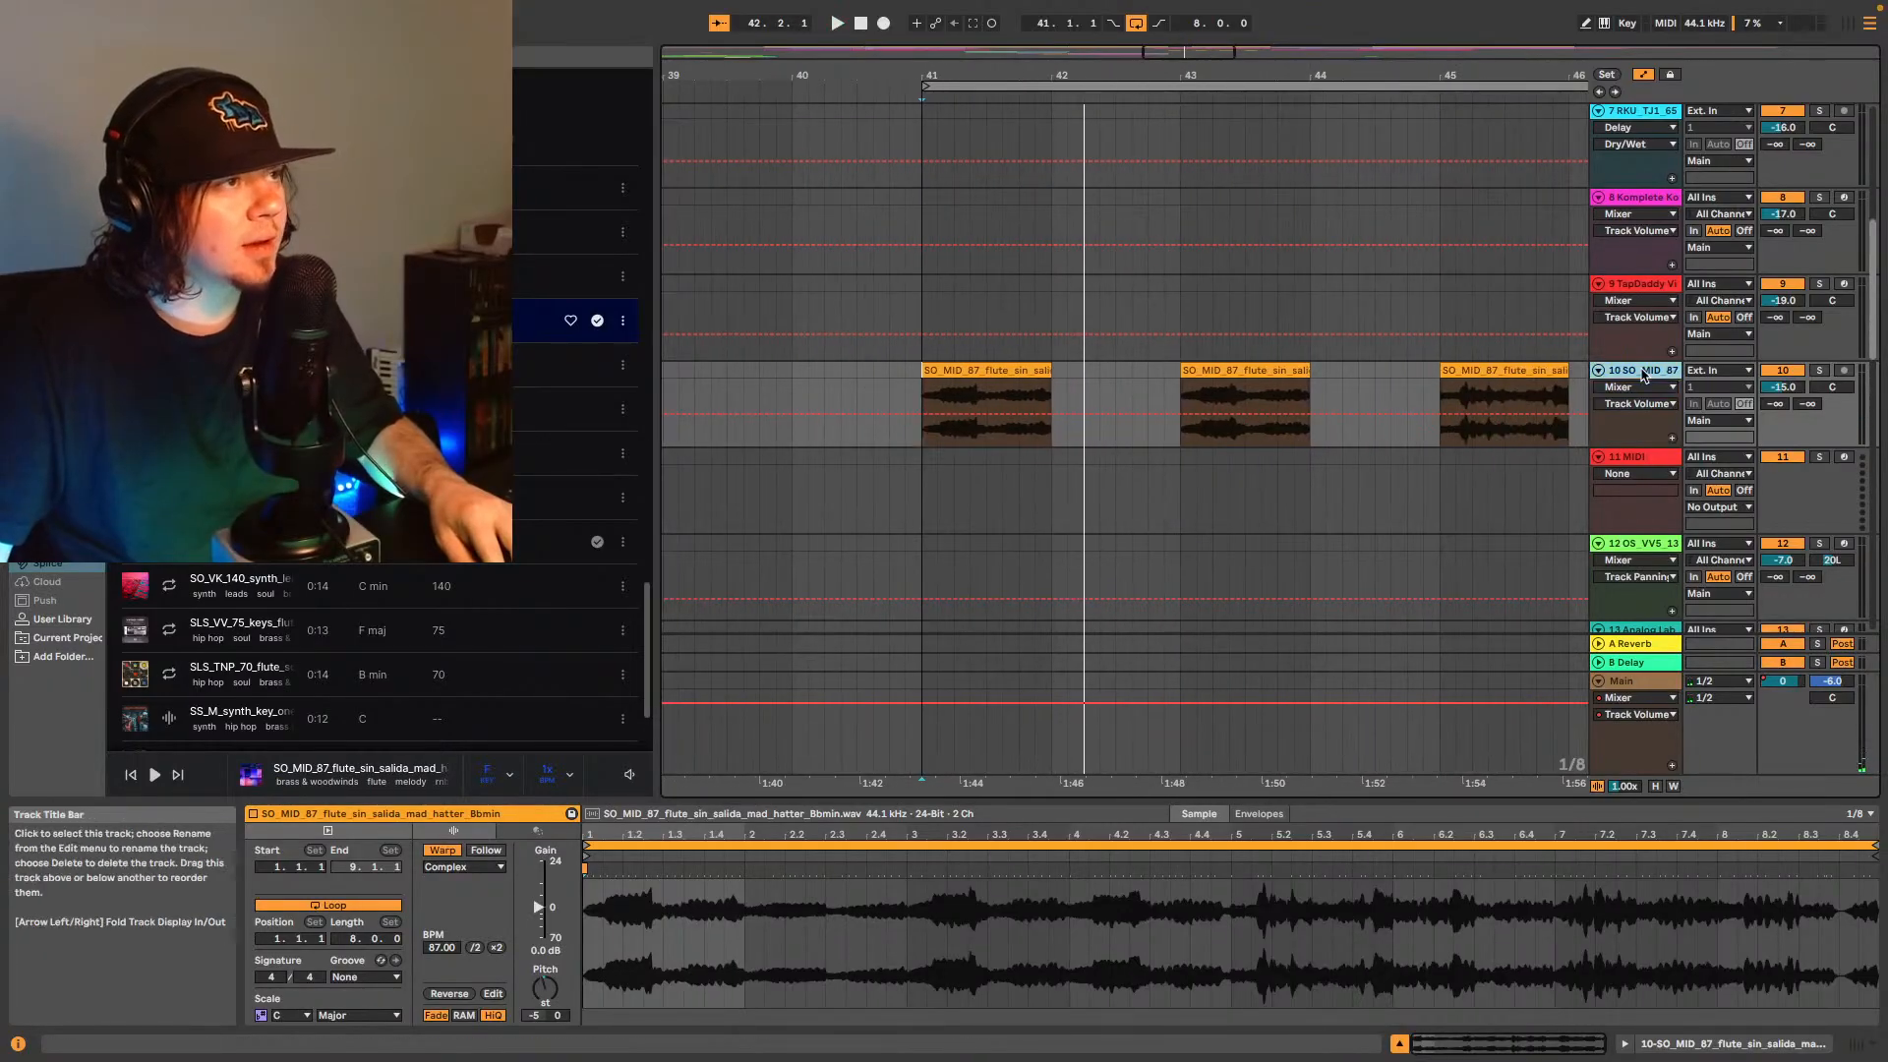
pyautogui.click(1507, 1043)
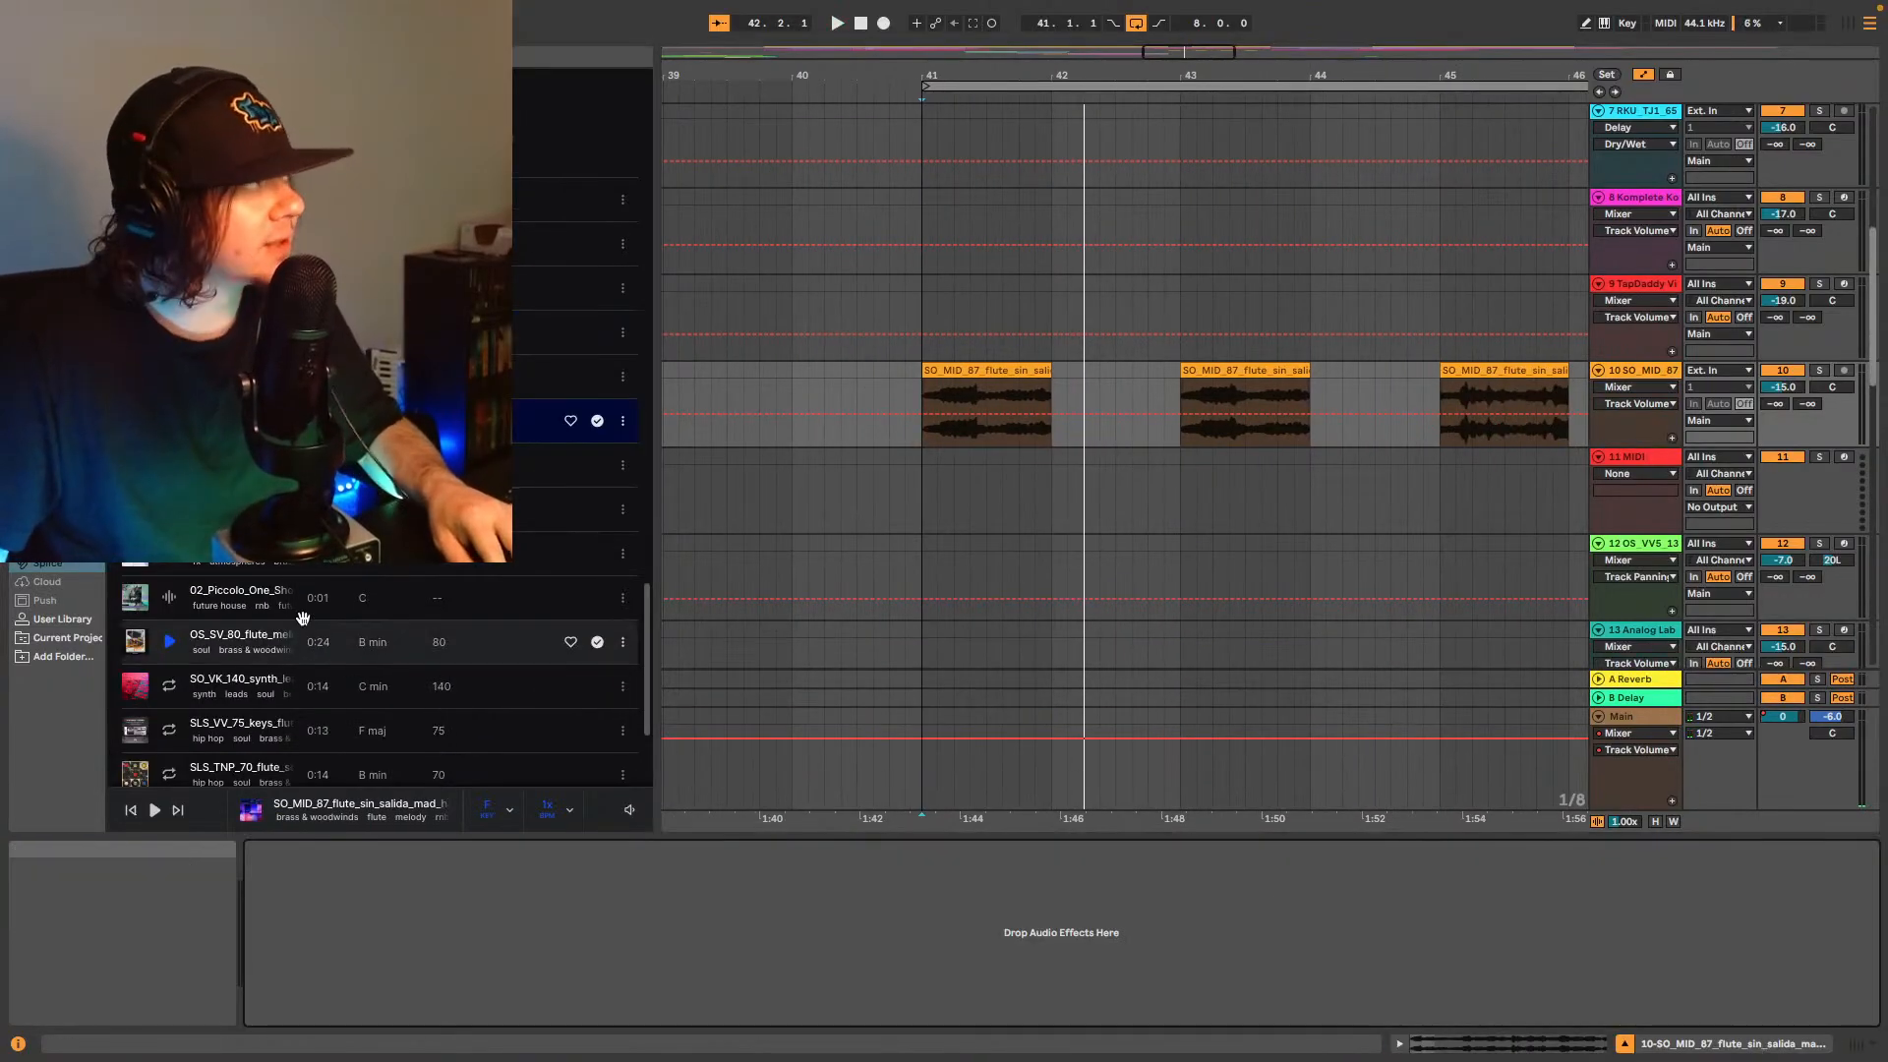
pyautogui.click(54, 338)
pyautogui.scroll(-5, 305, 689)
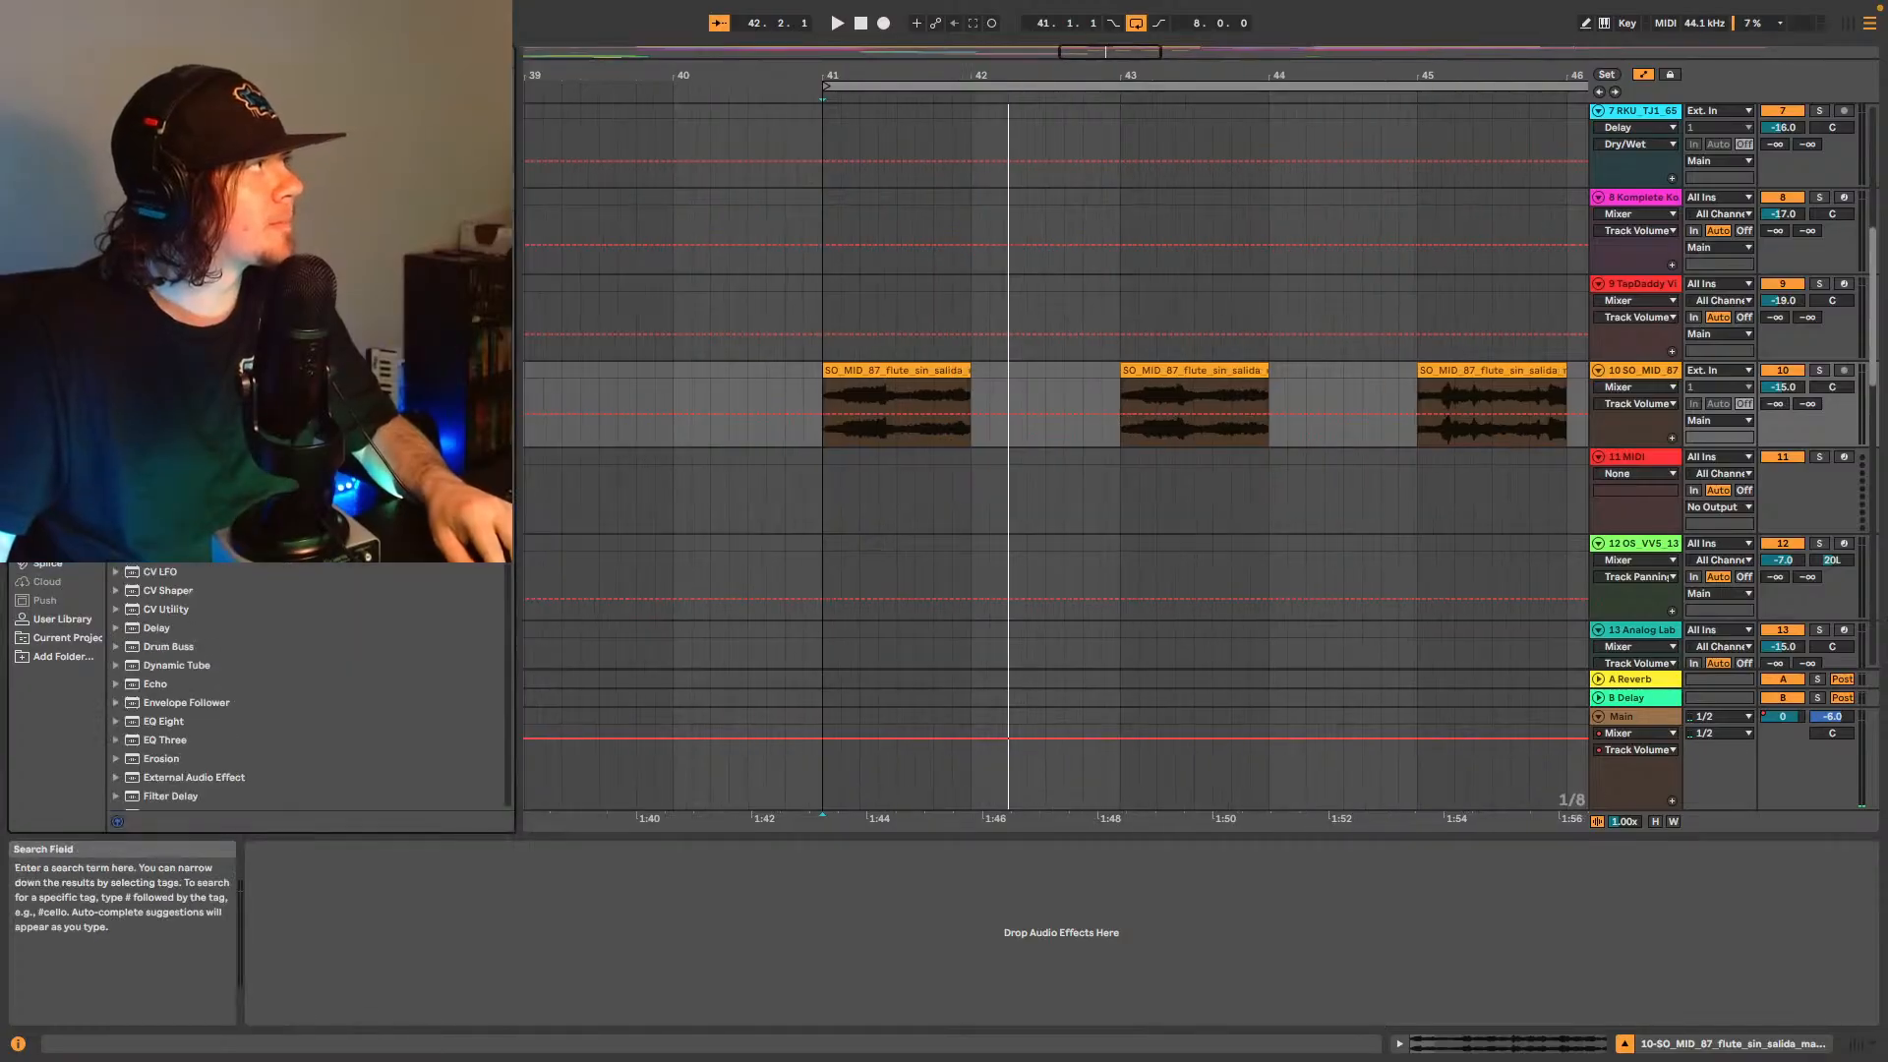
pyautogui.click(246, 157)
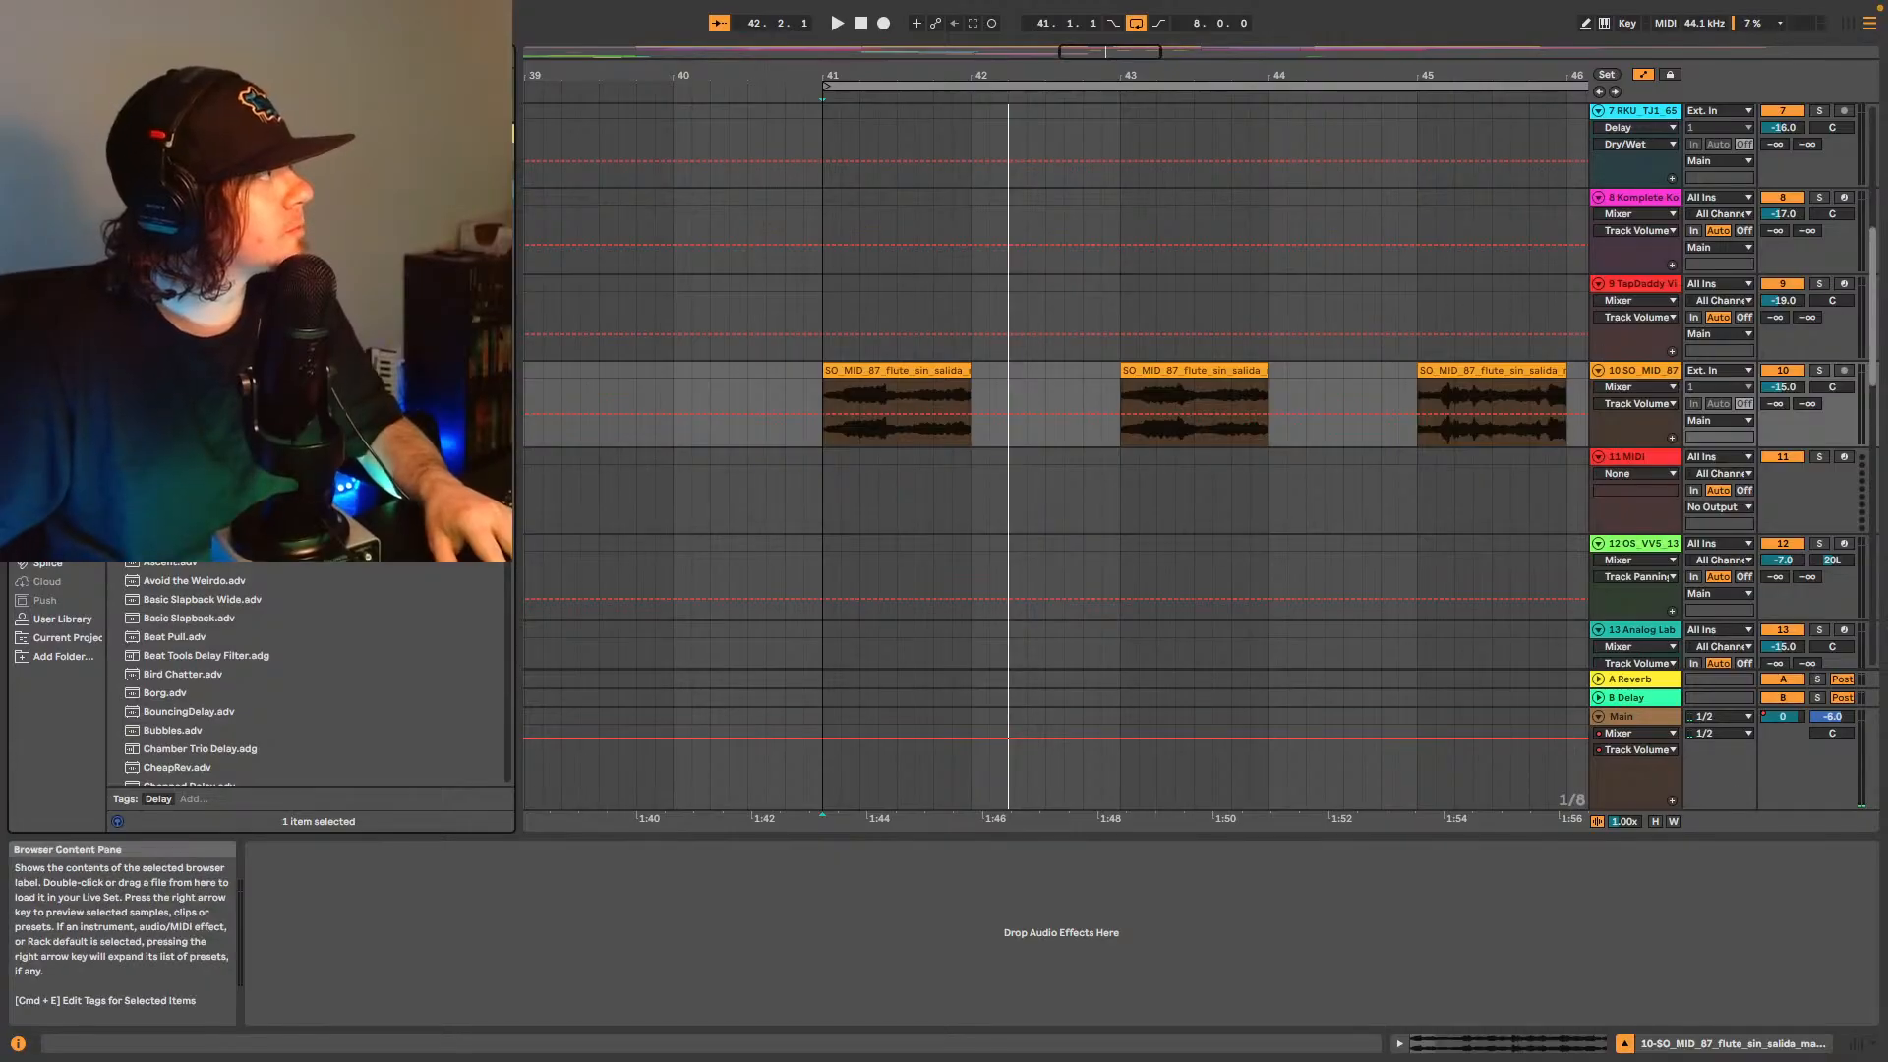
pyautogui.moveTo(913, 381); pyautogui.dragTo(915, 385)
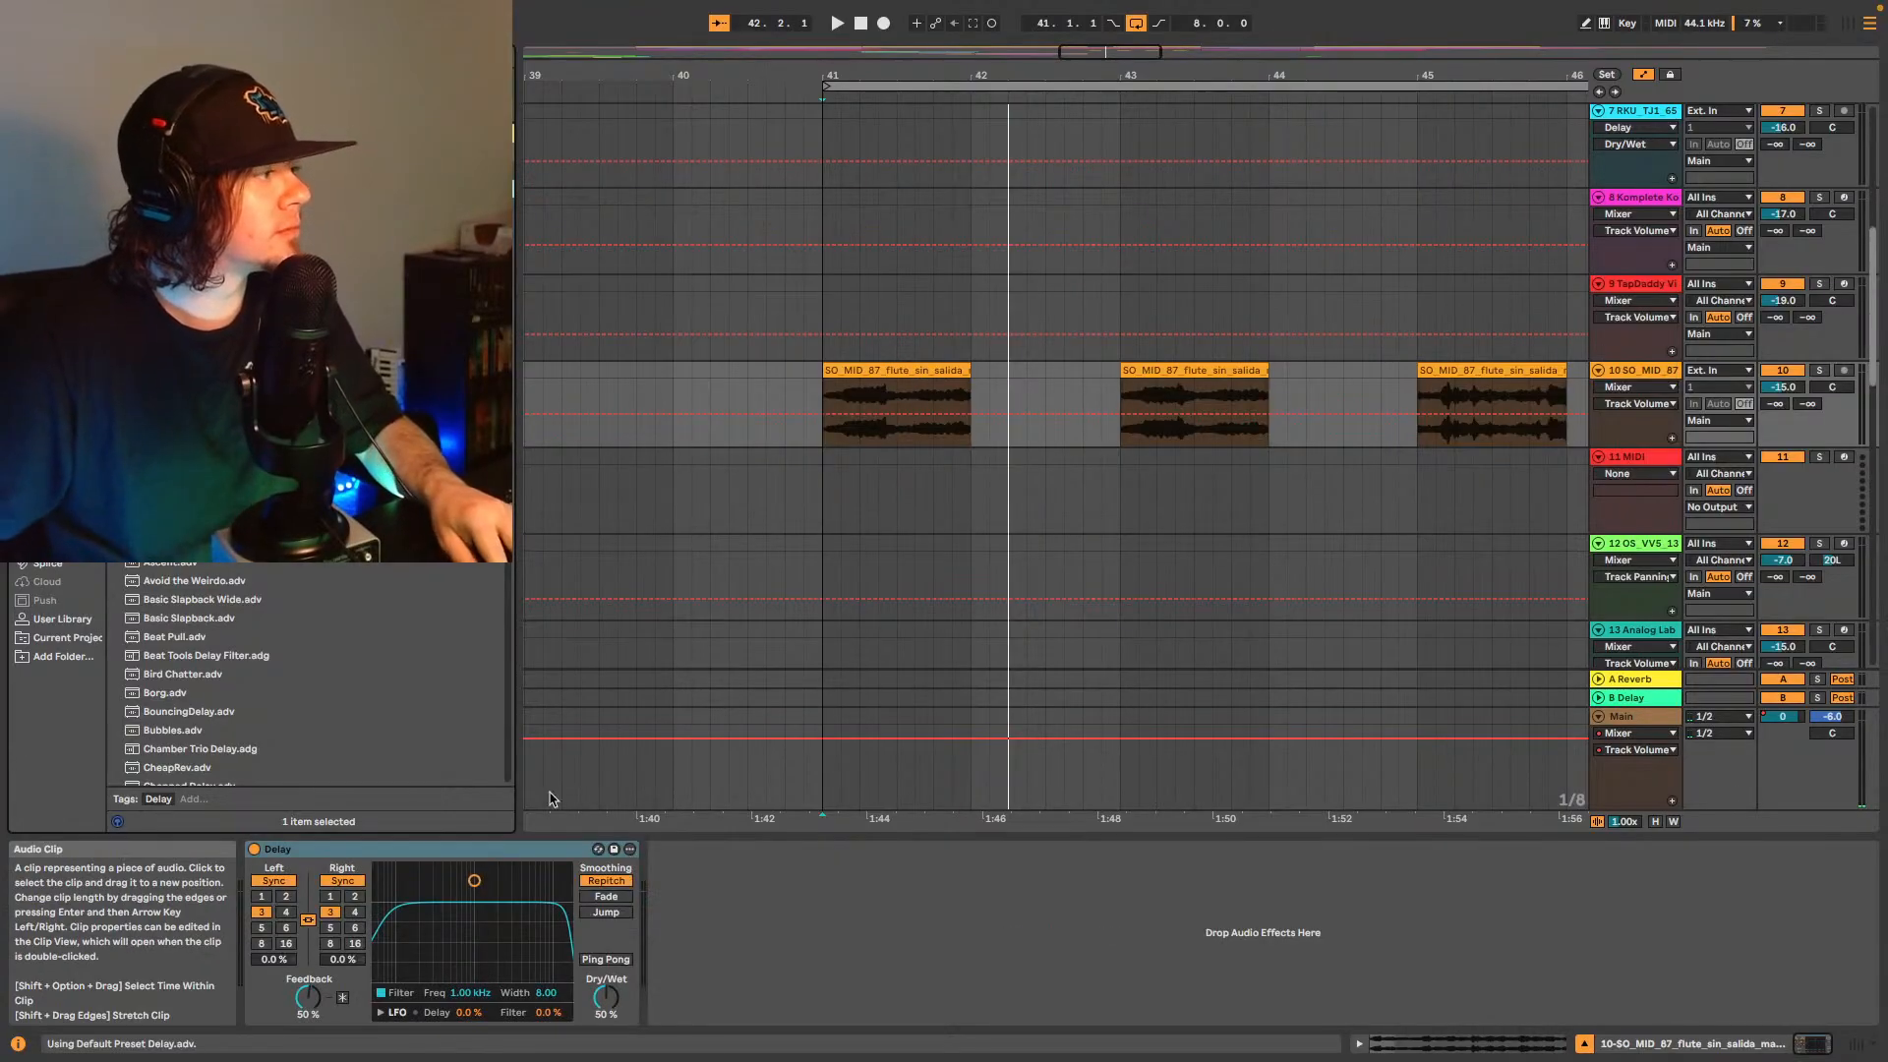
# - Set the linked Delay times to 4 sixteenths and audition the first flute chop from bar 41
pyautogui.press('space')
pyautogui.click(286, 912)
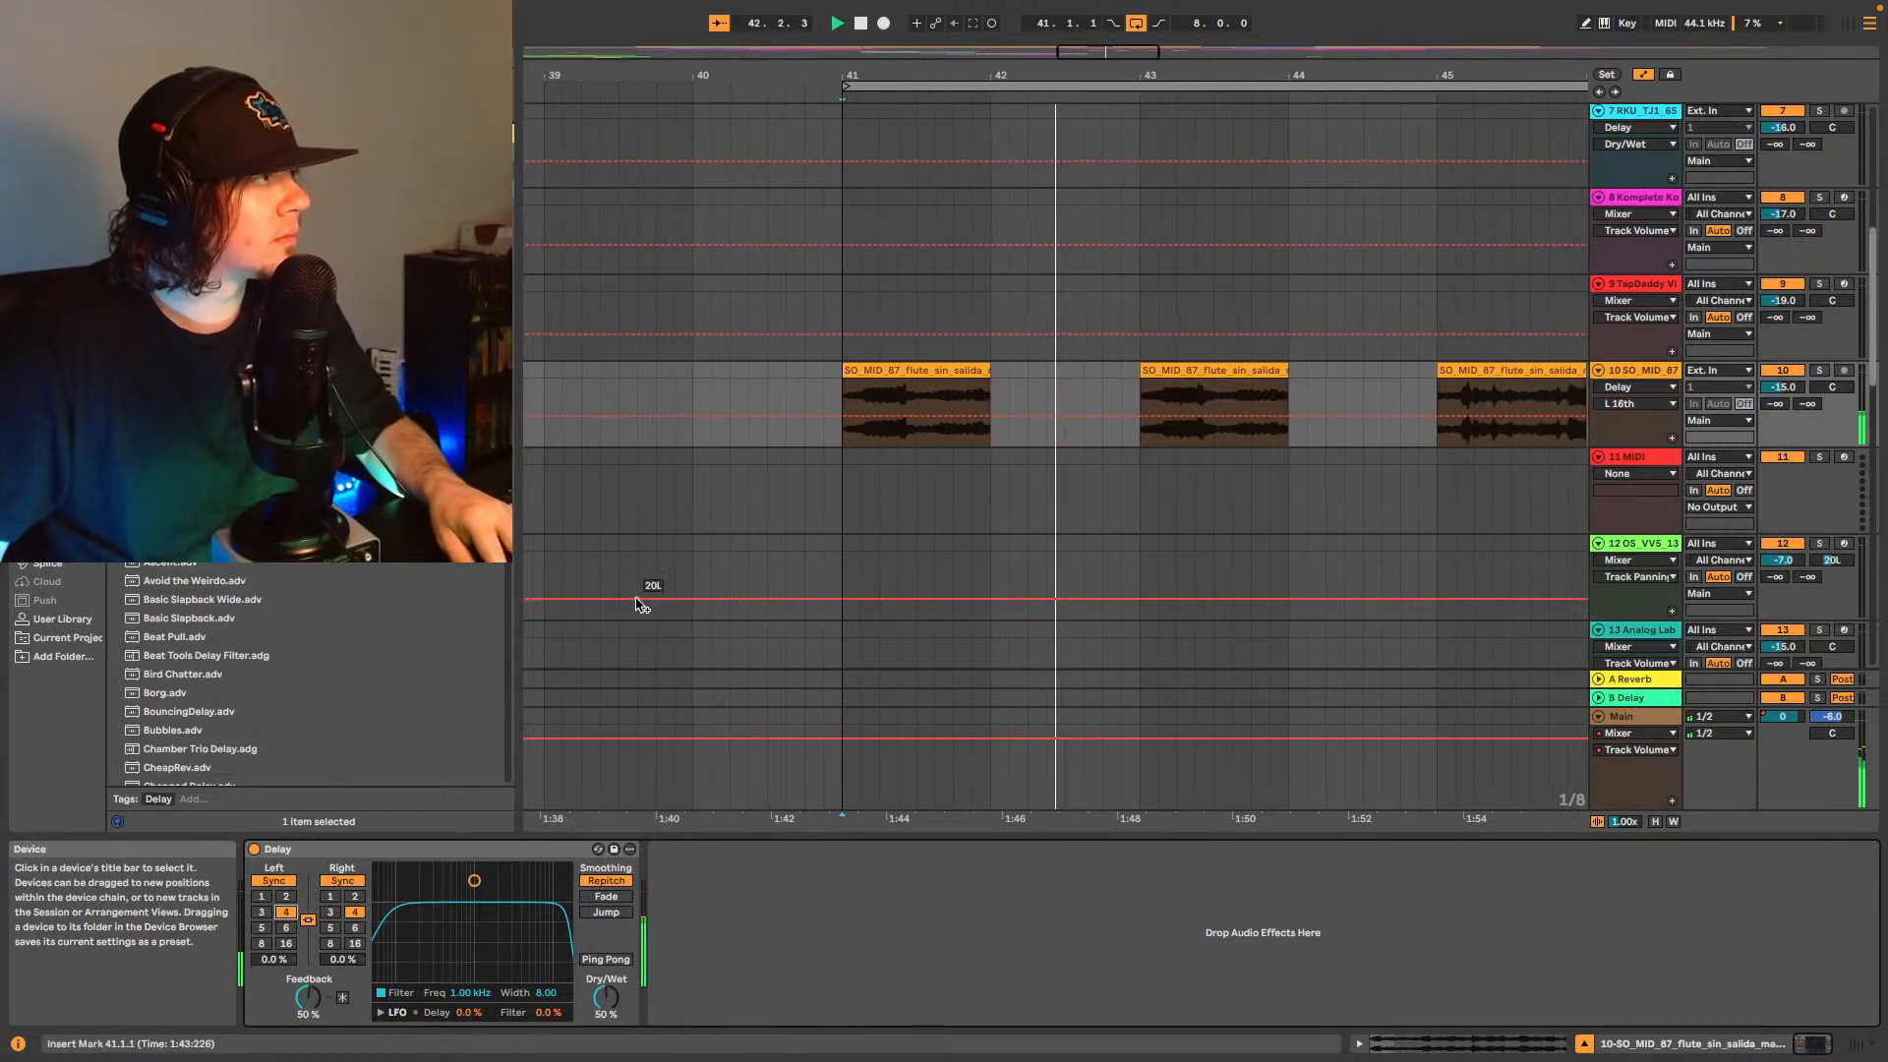
pyautogui.click(789, 439)
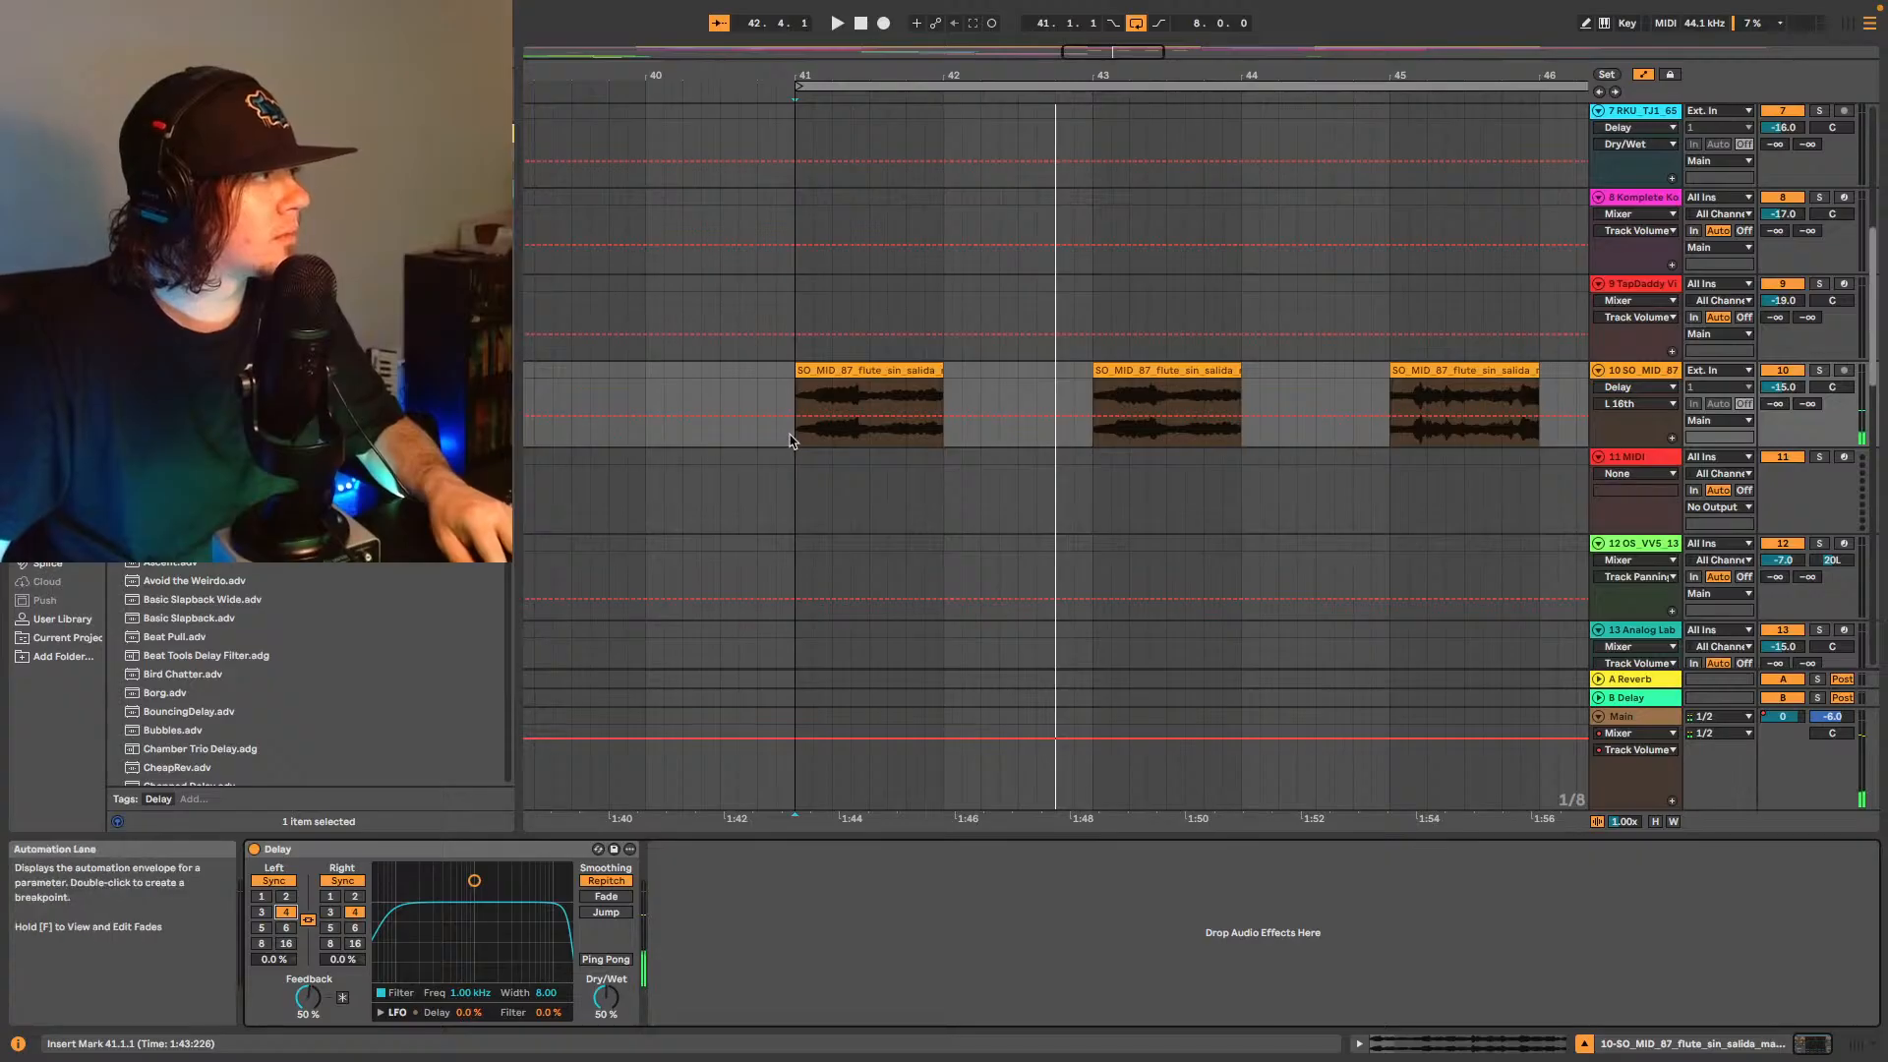
pyautogui.click(263, 943)
pyautogui.press('space')
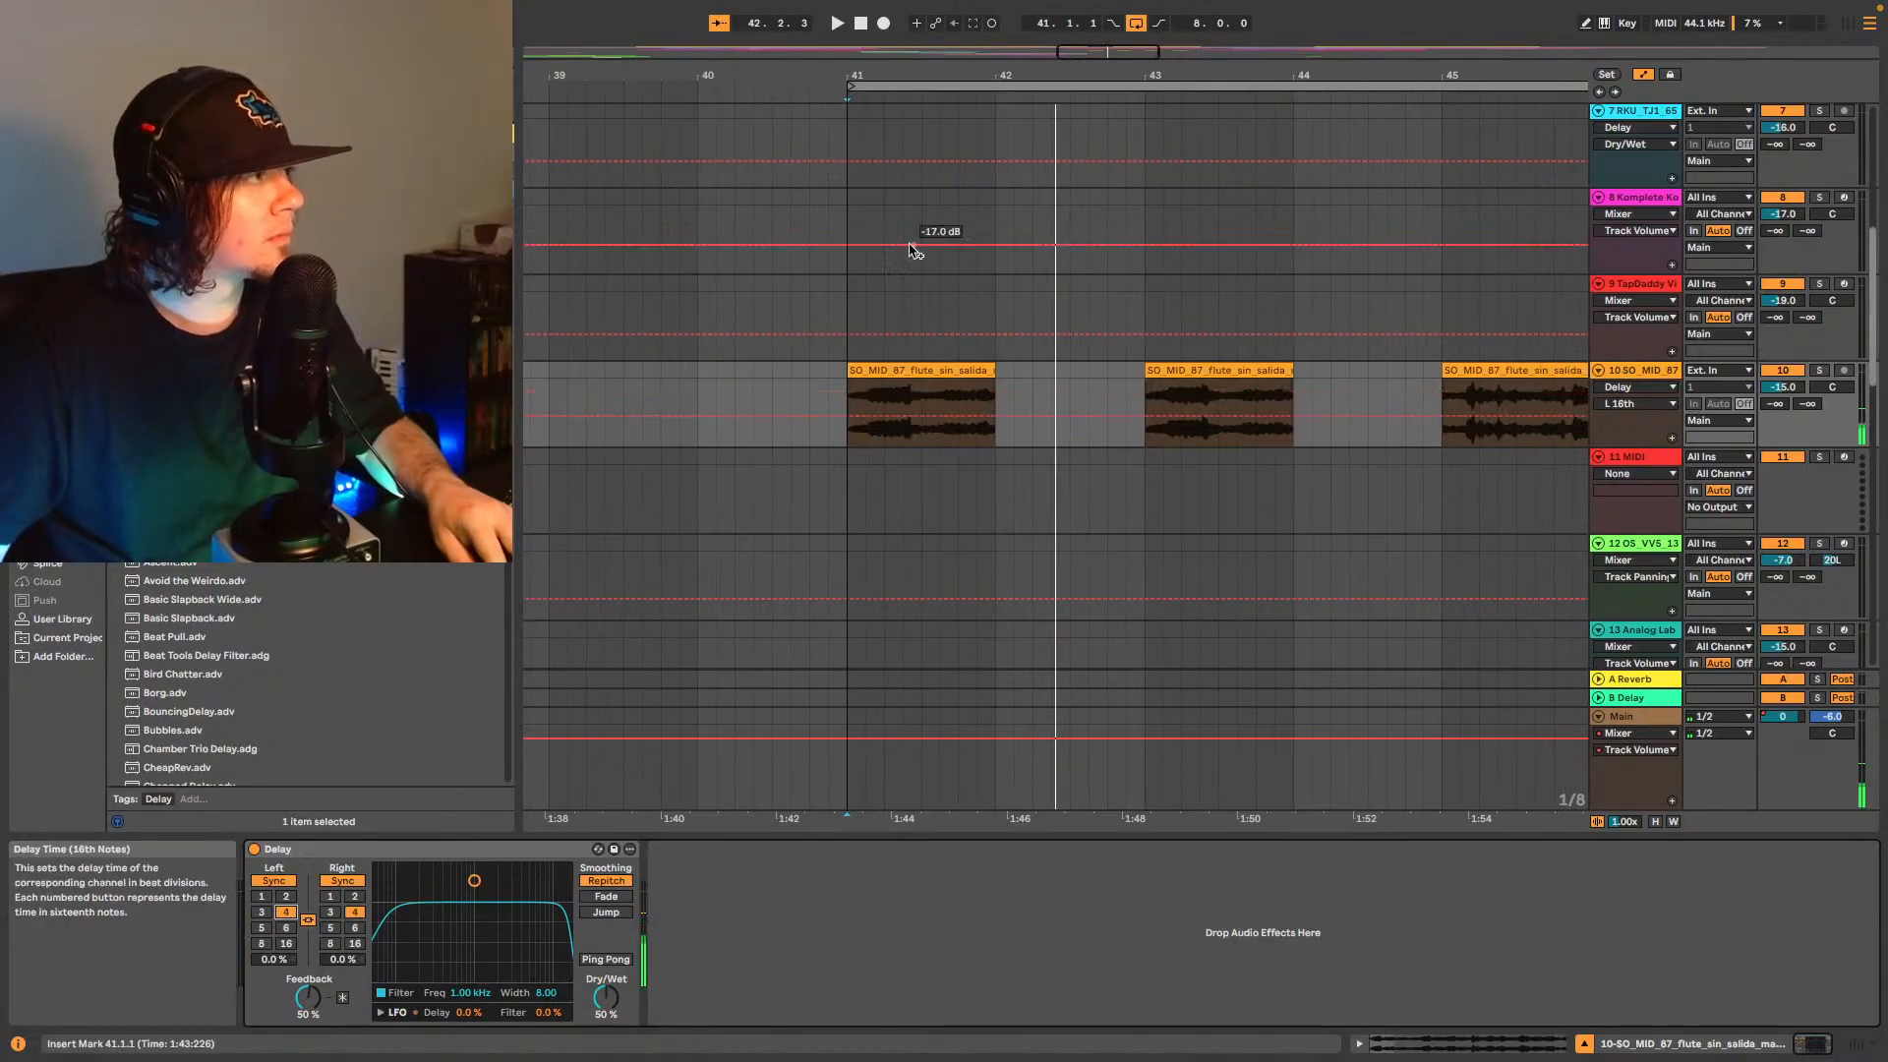
pyautogui.press('space')
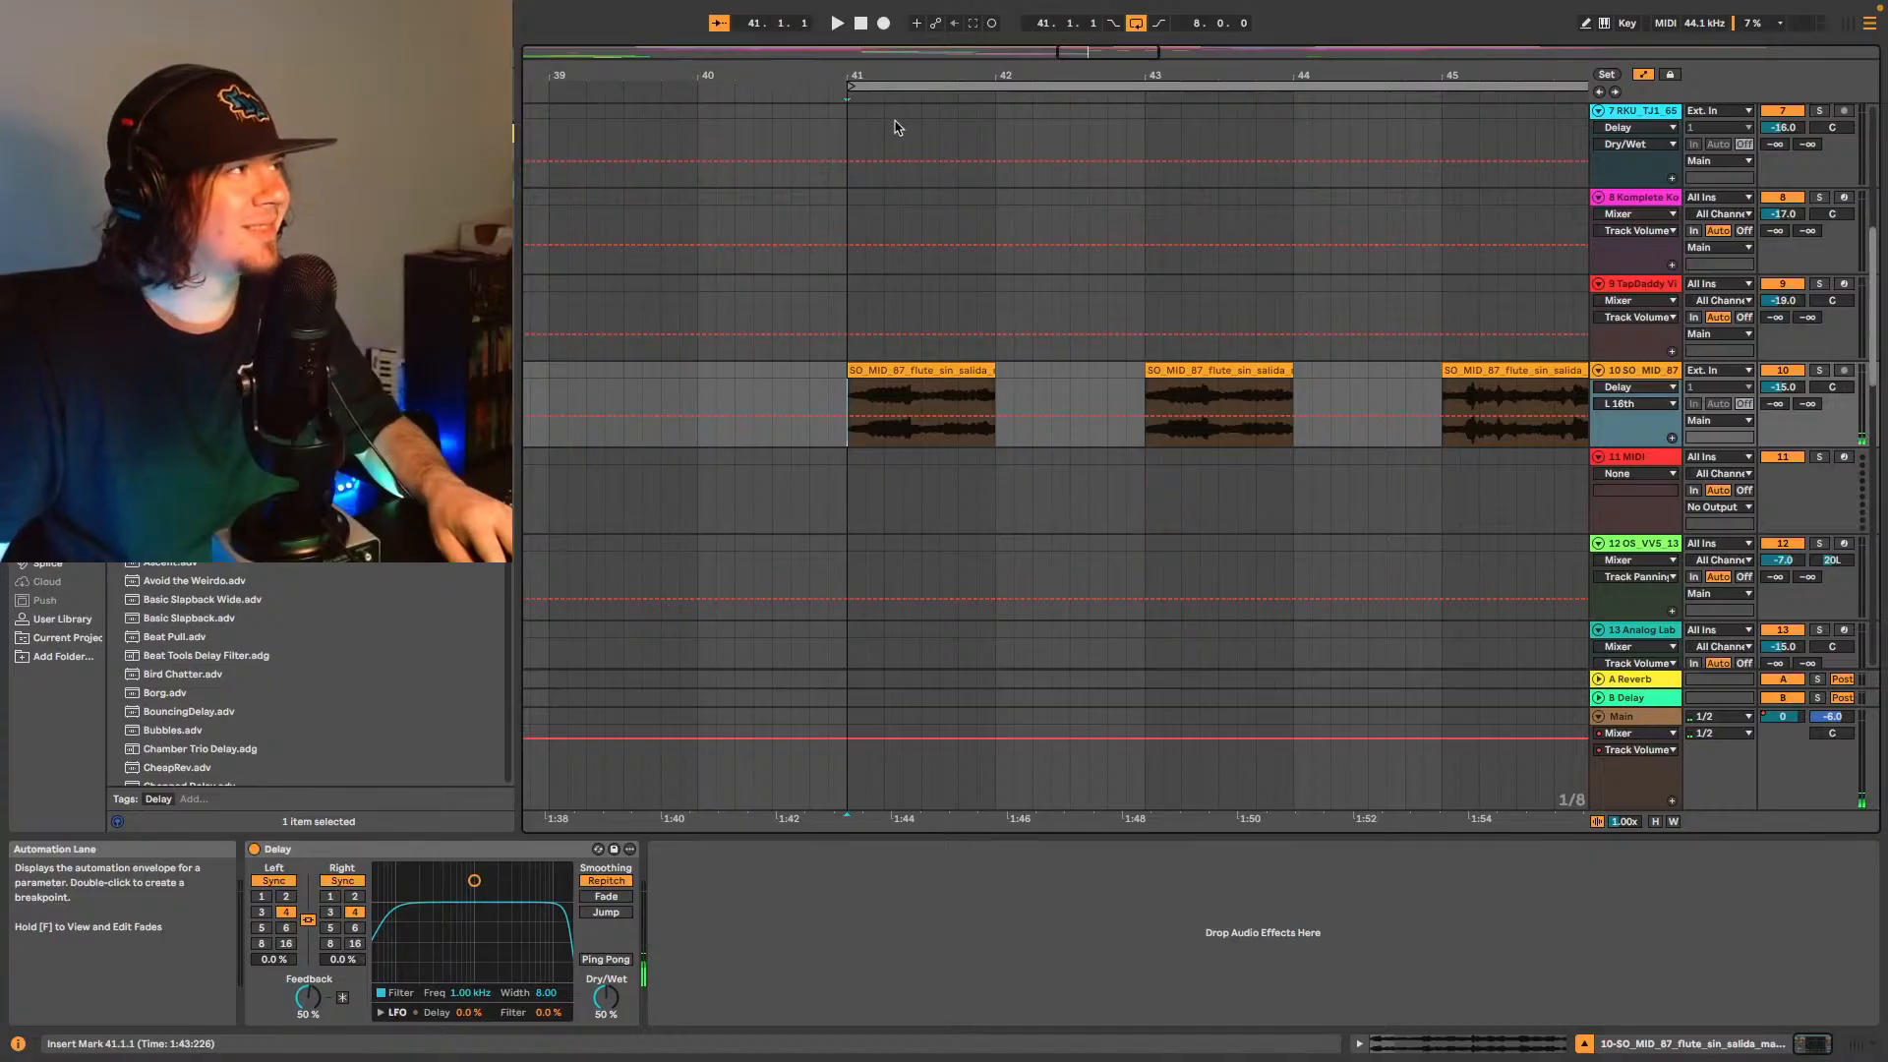
# - Switch the Delay off and play the first flute chop without the effect
pyautogui.moveTo(1066, 59); pyautogui.dragTo(1087, 64)
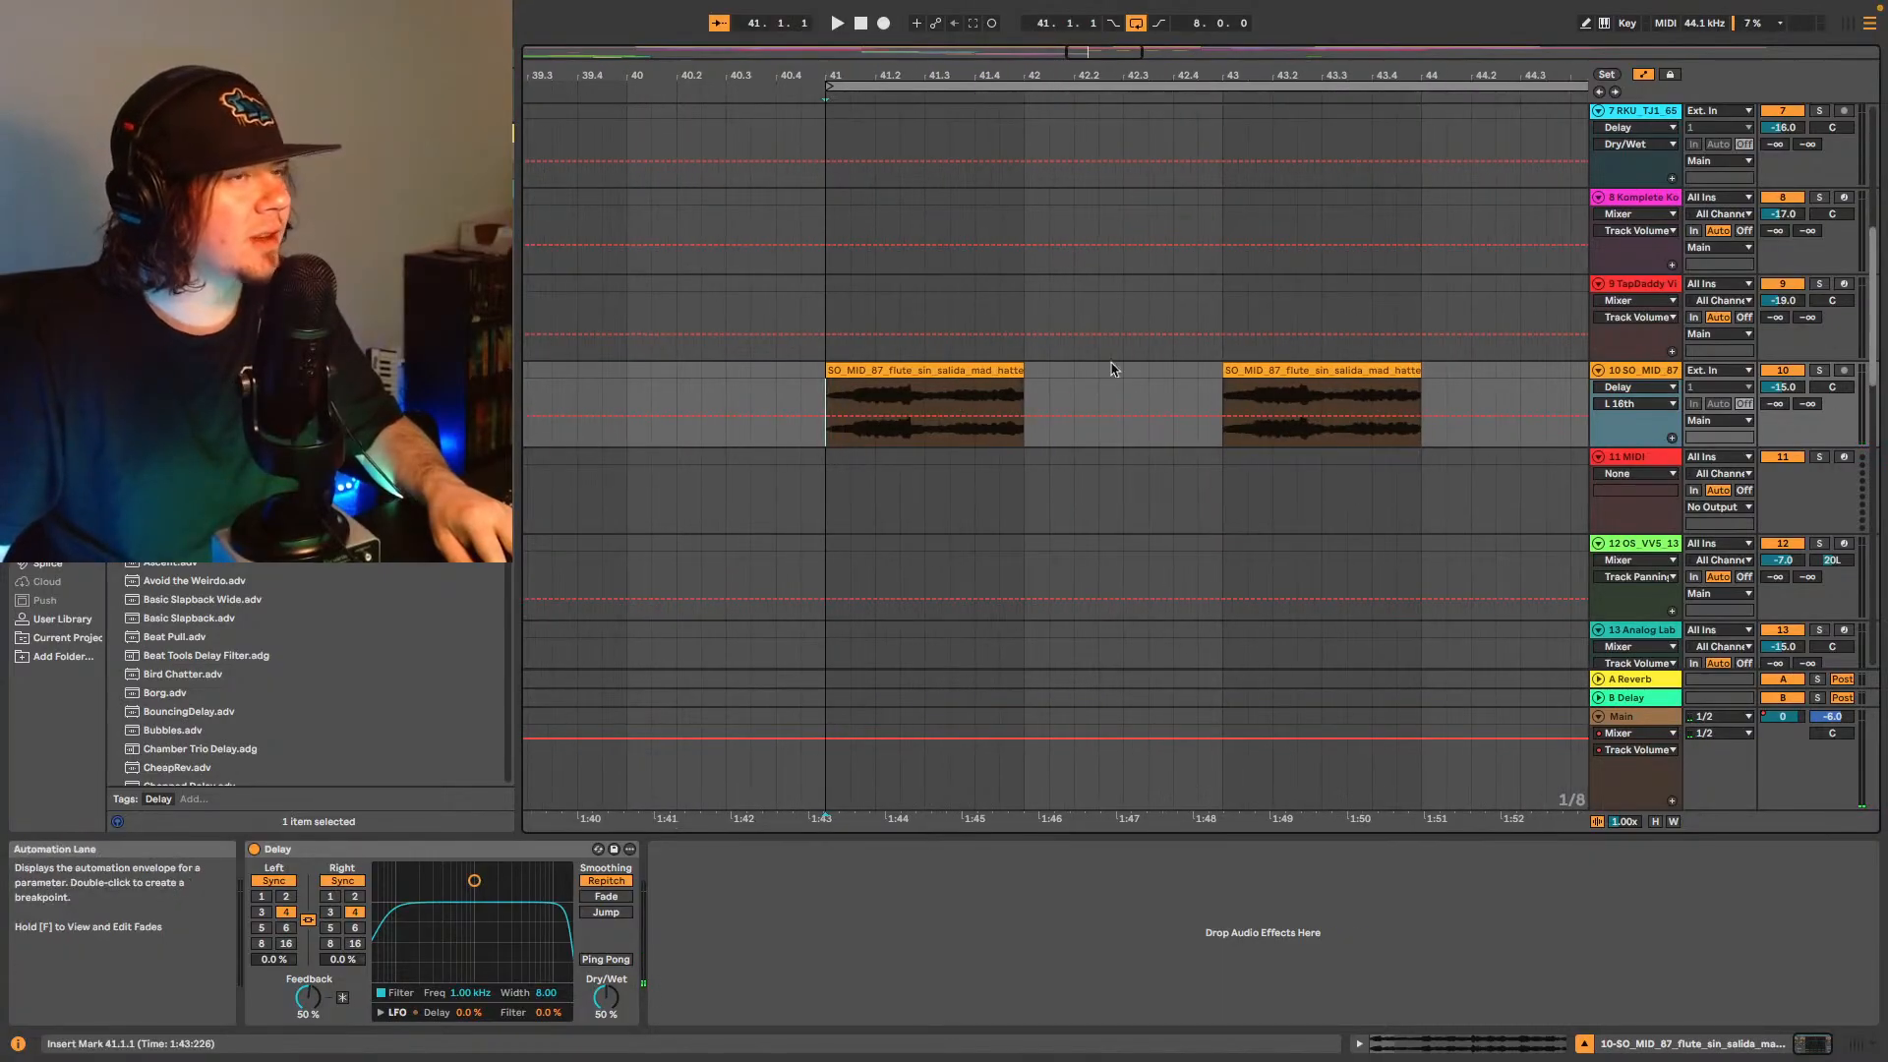
pyautogui.click(253, 849)
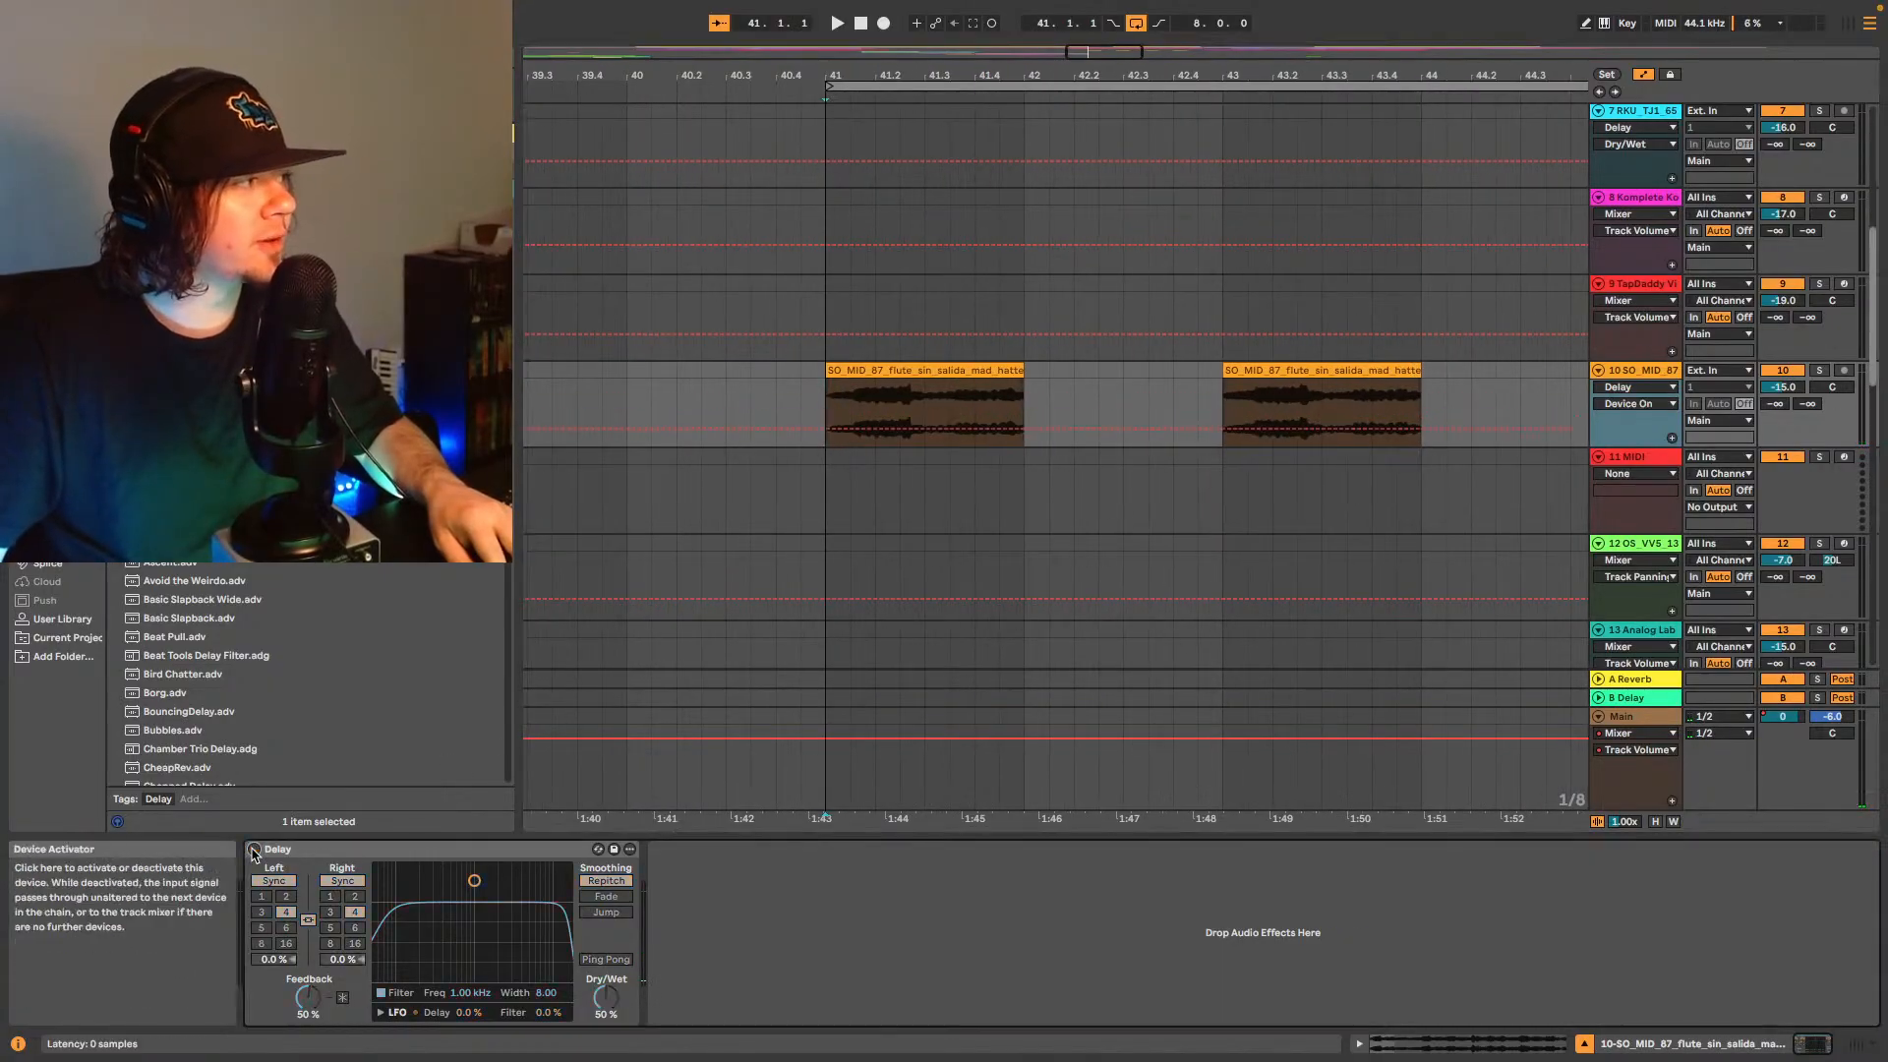
pyautogui.press('space')
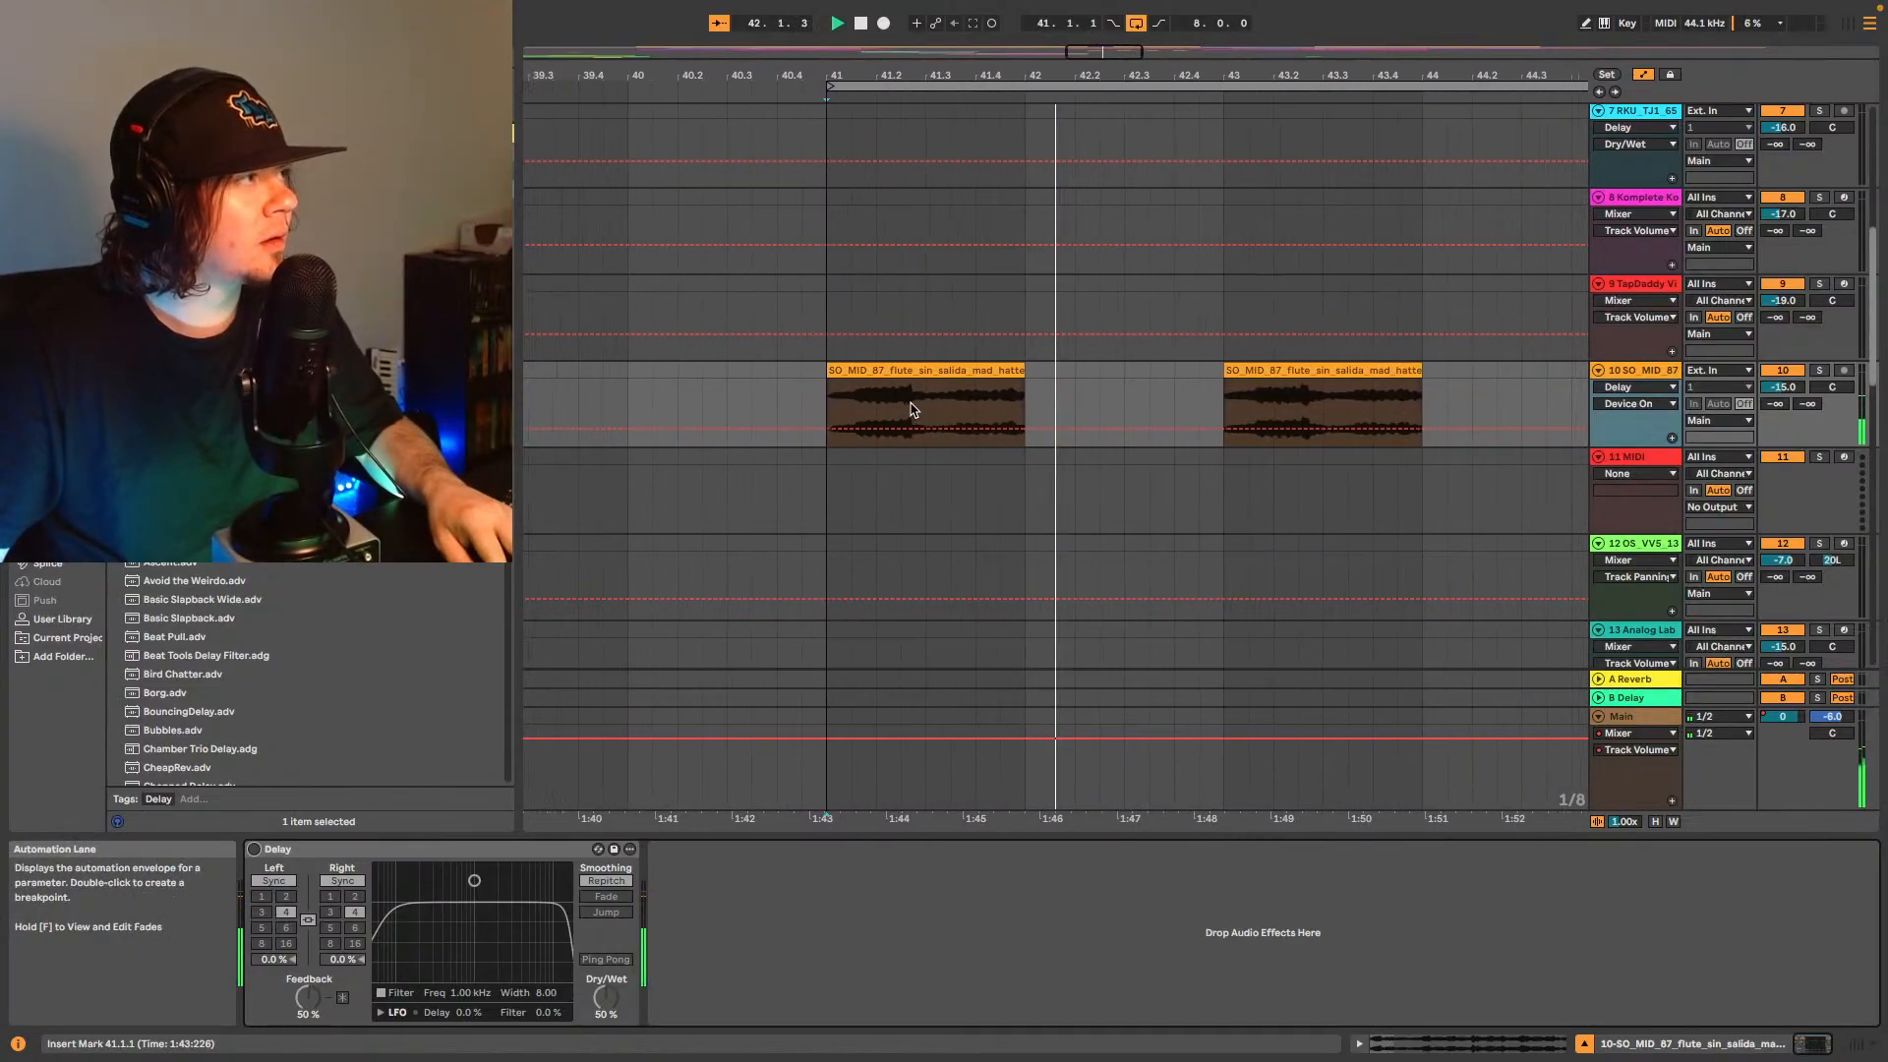
pyautogui.click(891, 404)
pyautogui.press('space')
pyautogui.press('space')
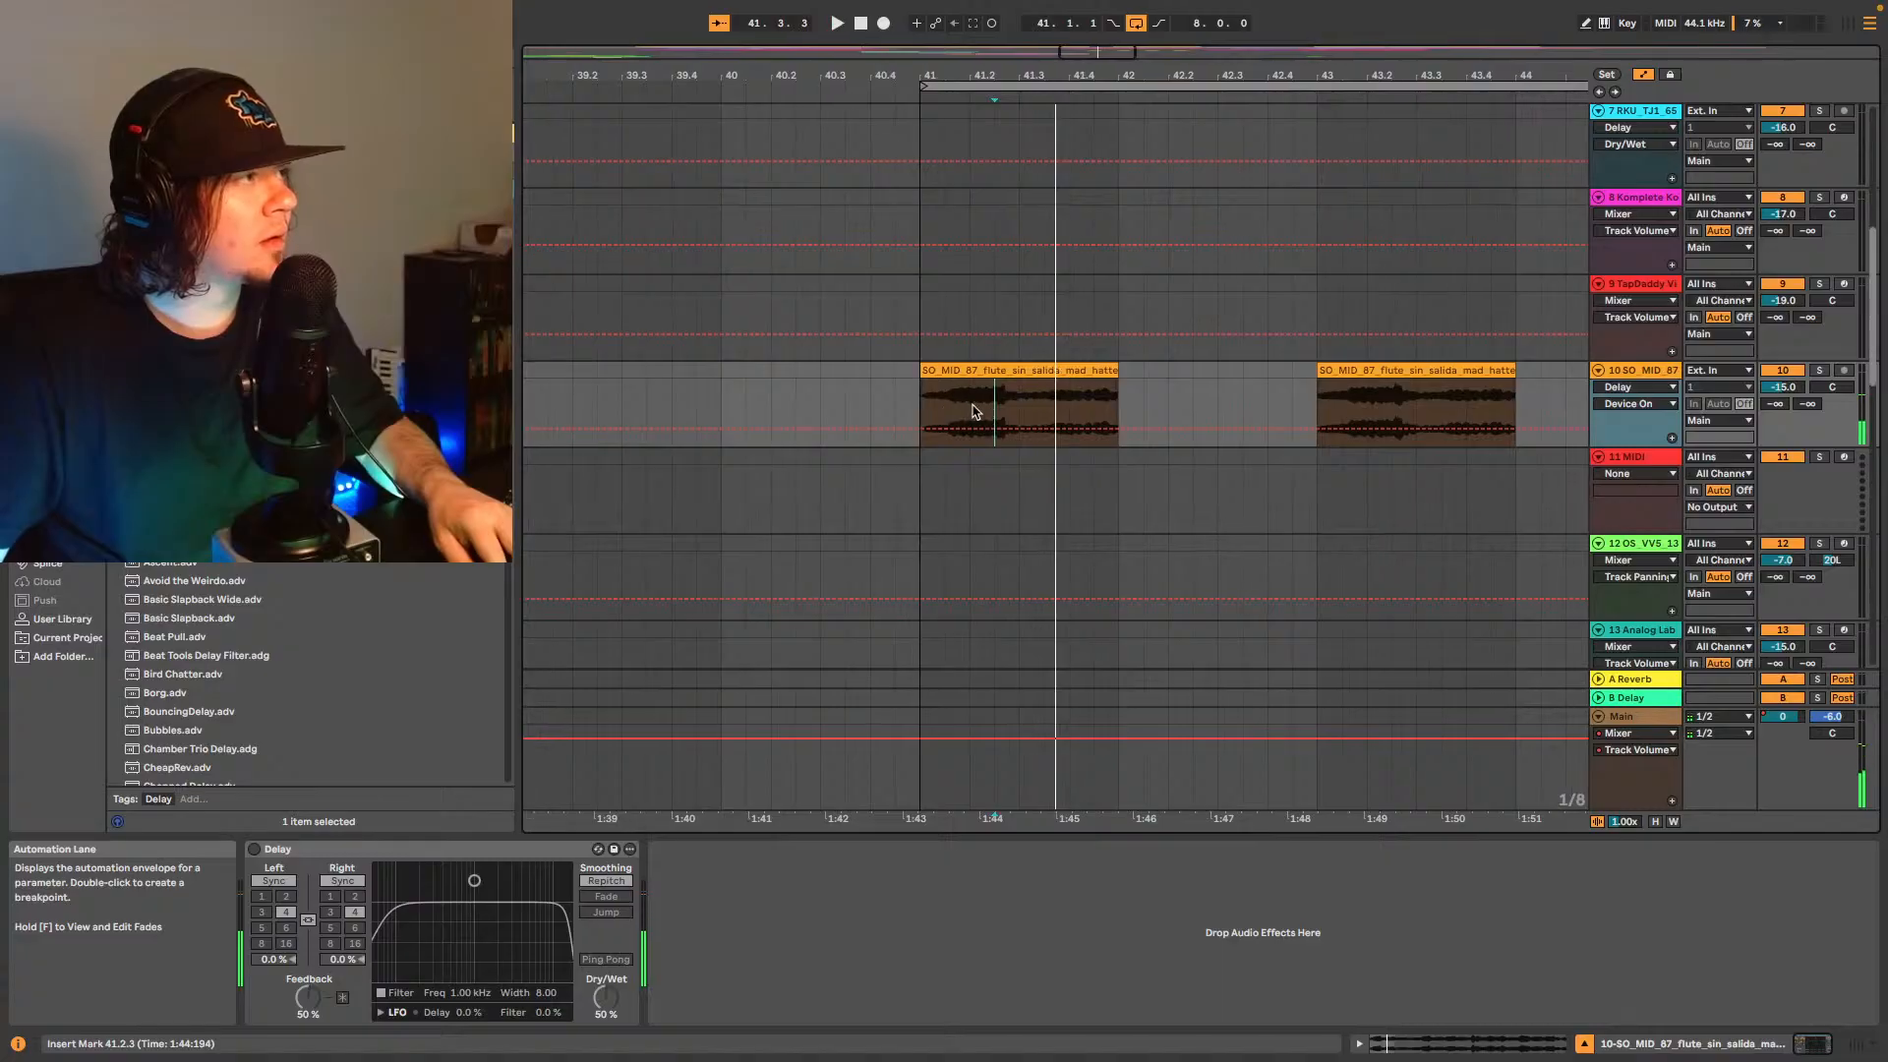
# - Find the delay's entry point in the first flute chop and automate the Delay to switch on at 41.2.3
pyautogui.click(973, 409)
pyautogui.press('space')
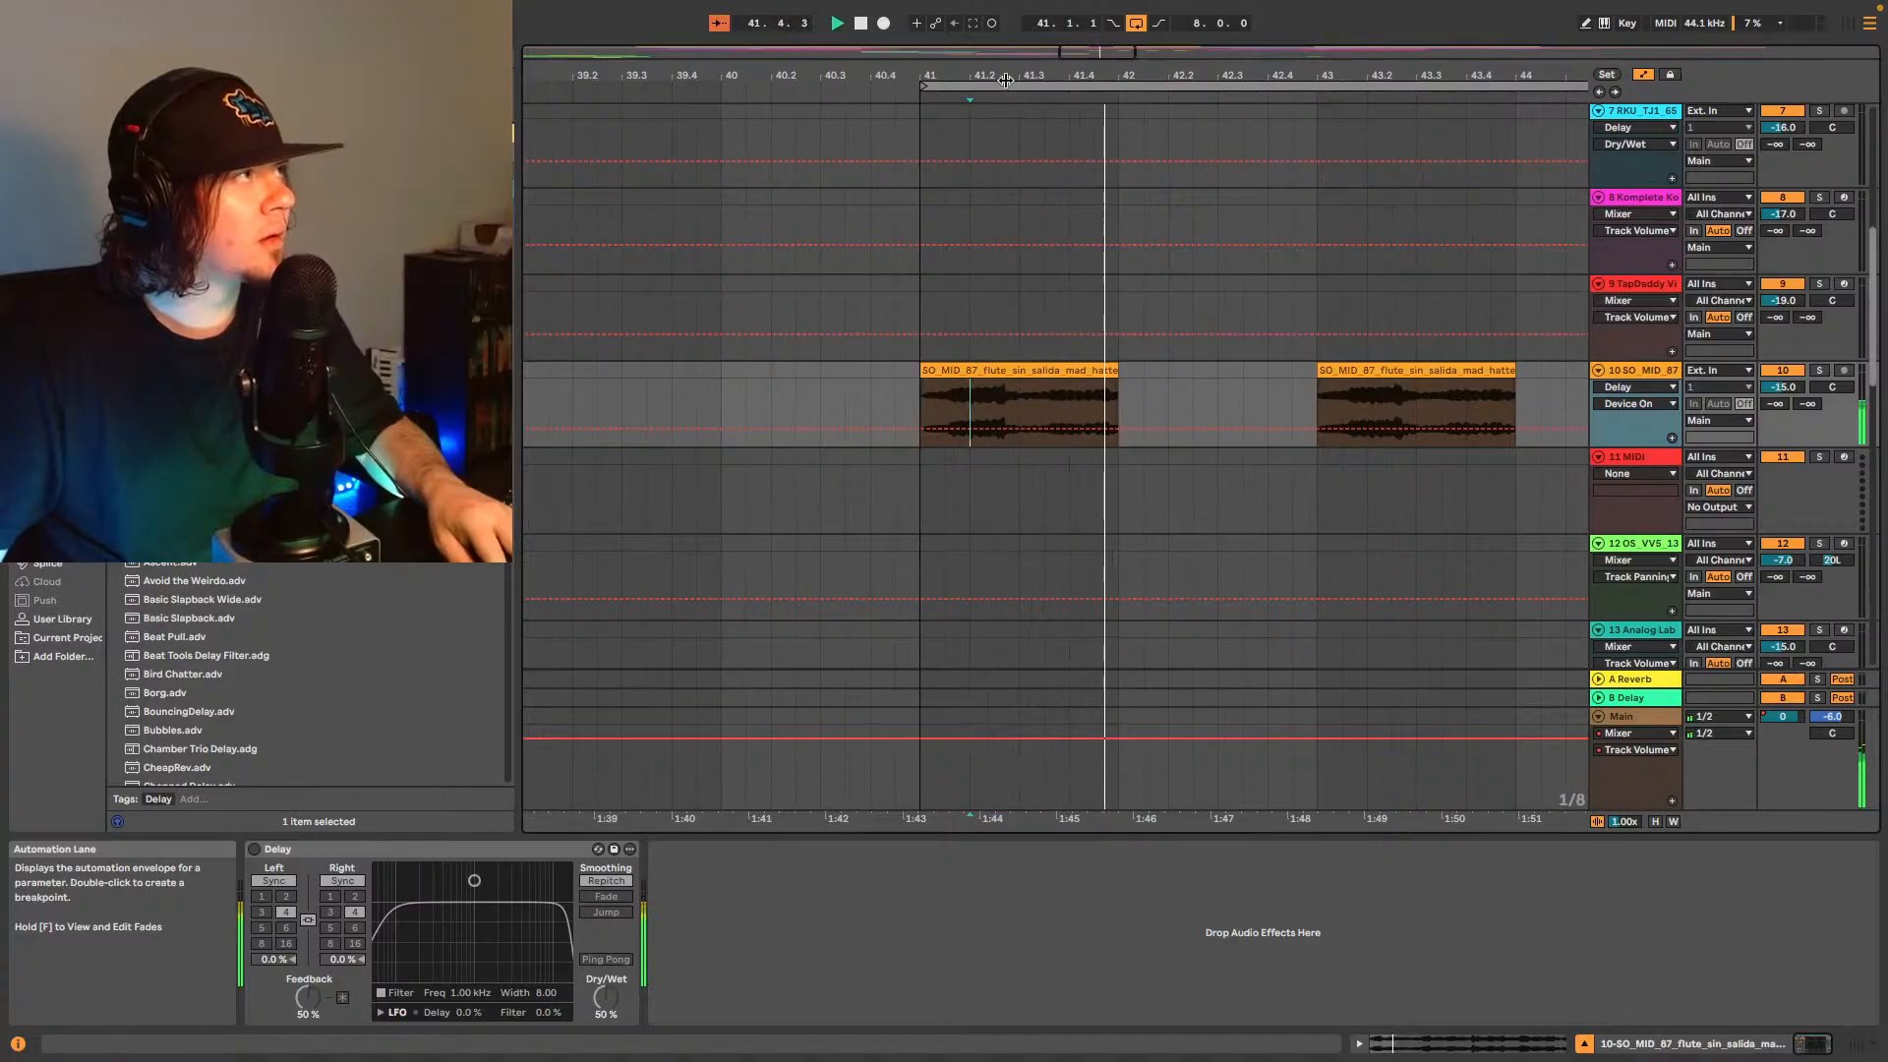
pyautogui.moveTo(1101, 50); pyautogui.dragTo(1094, 113)
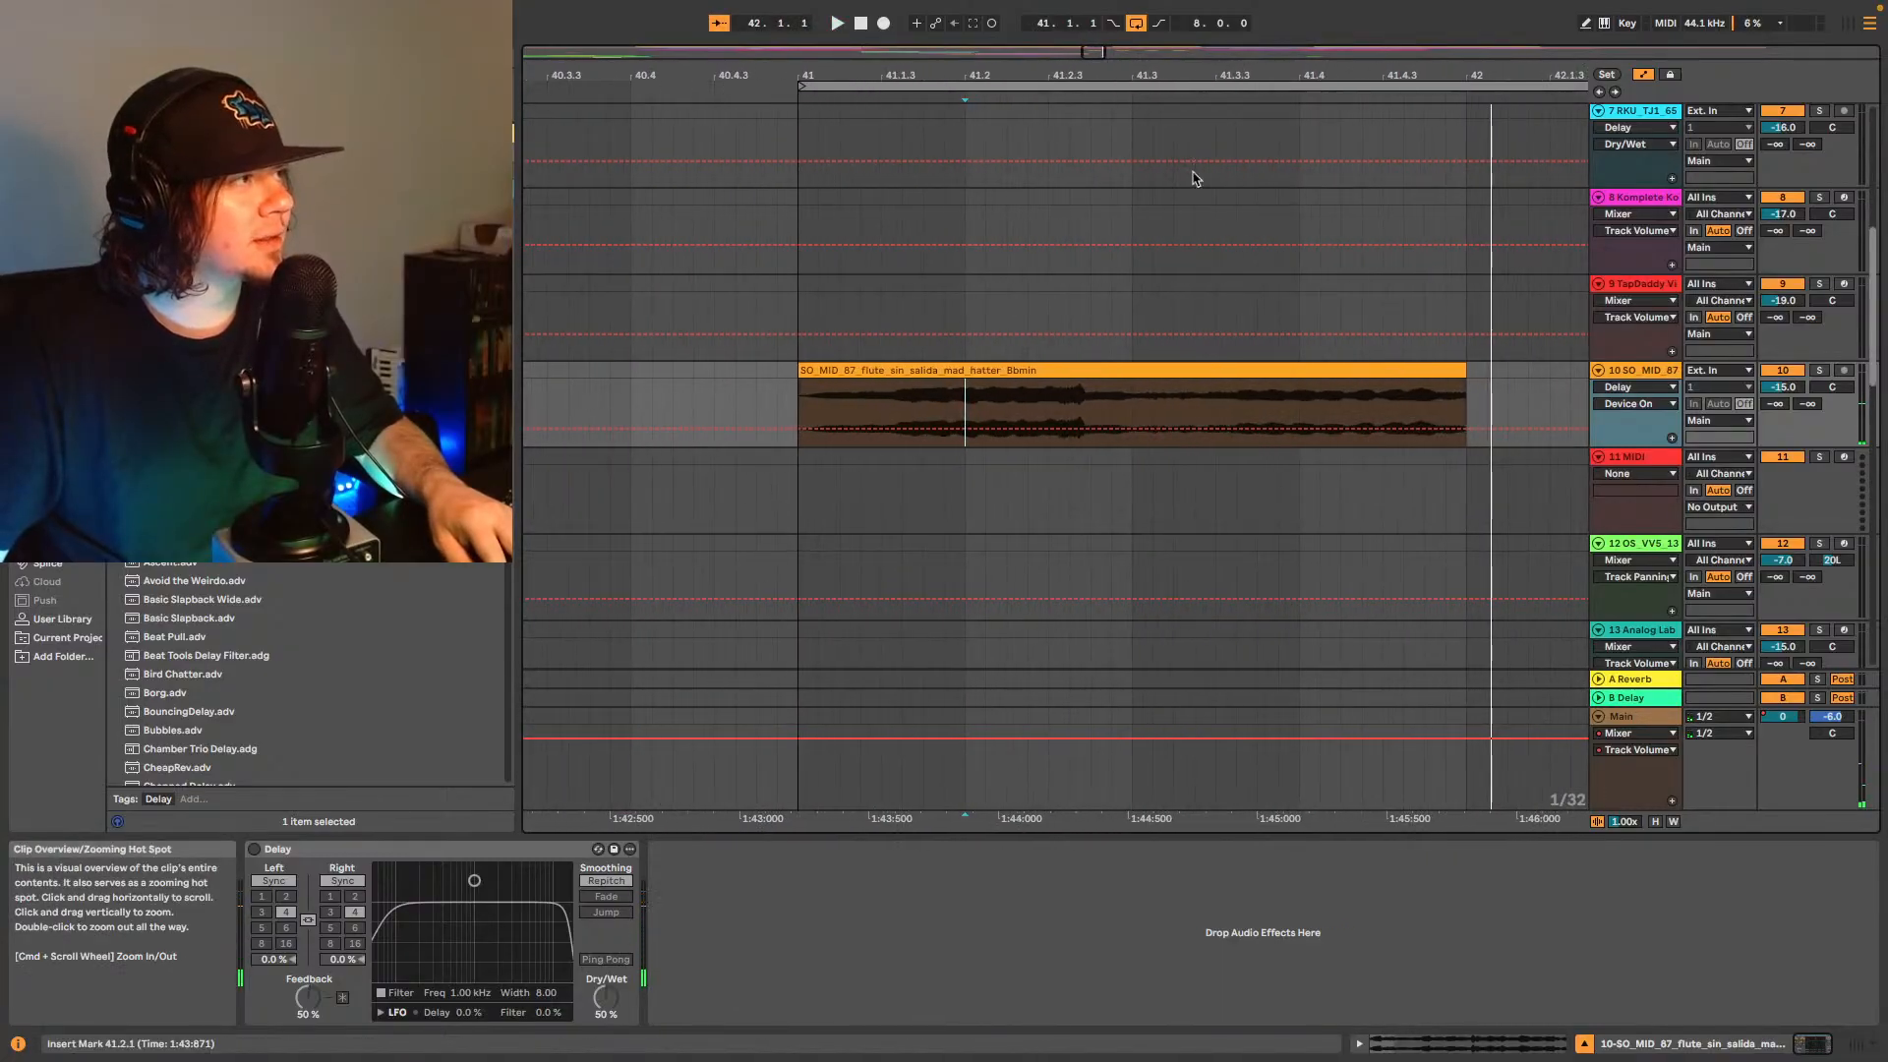
pyautogui.click(1054, 410)
pyautogui.press('space')
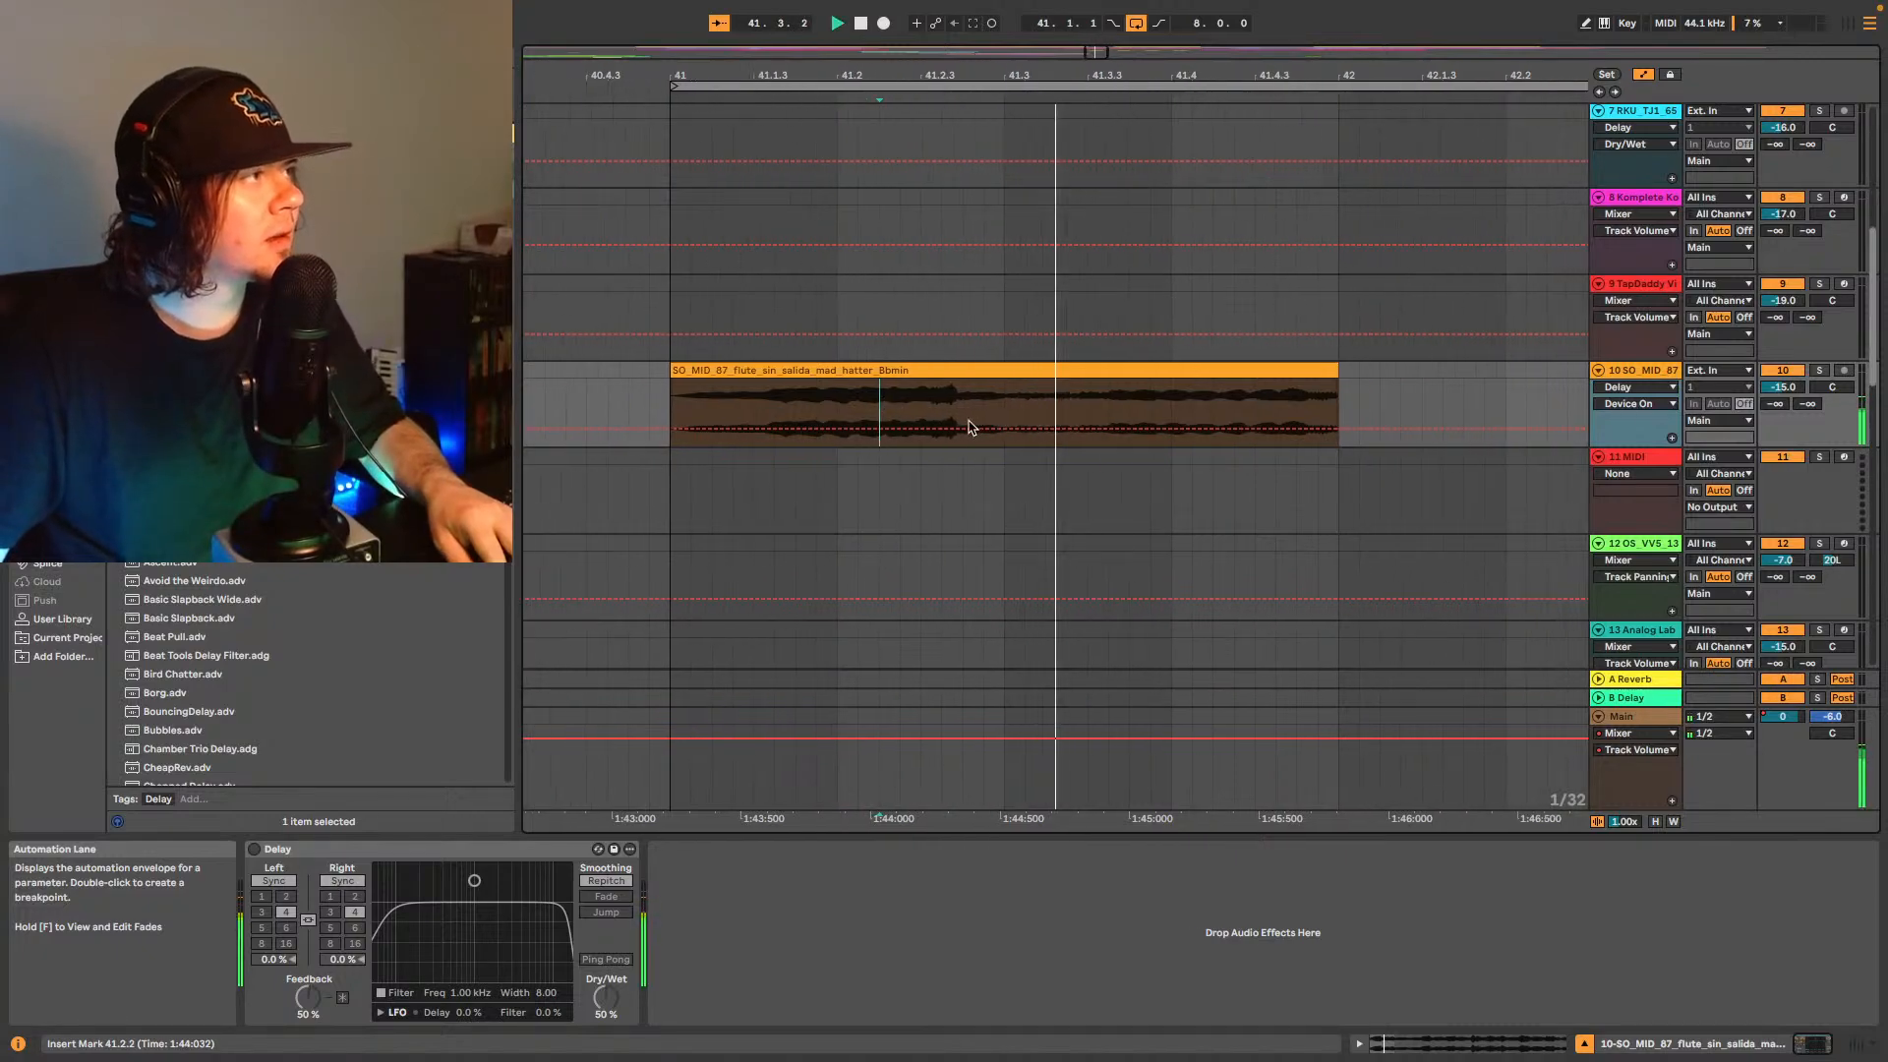
pyautogui.press('space')
pyautogui.press('space')
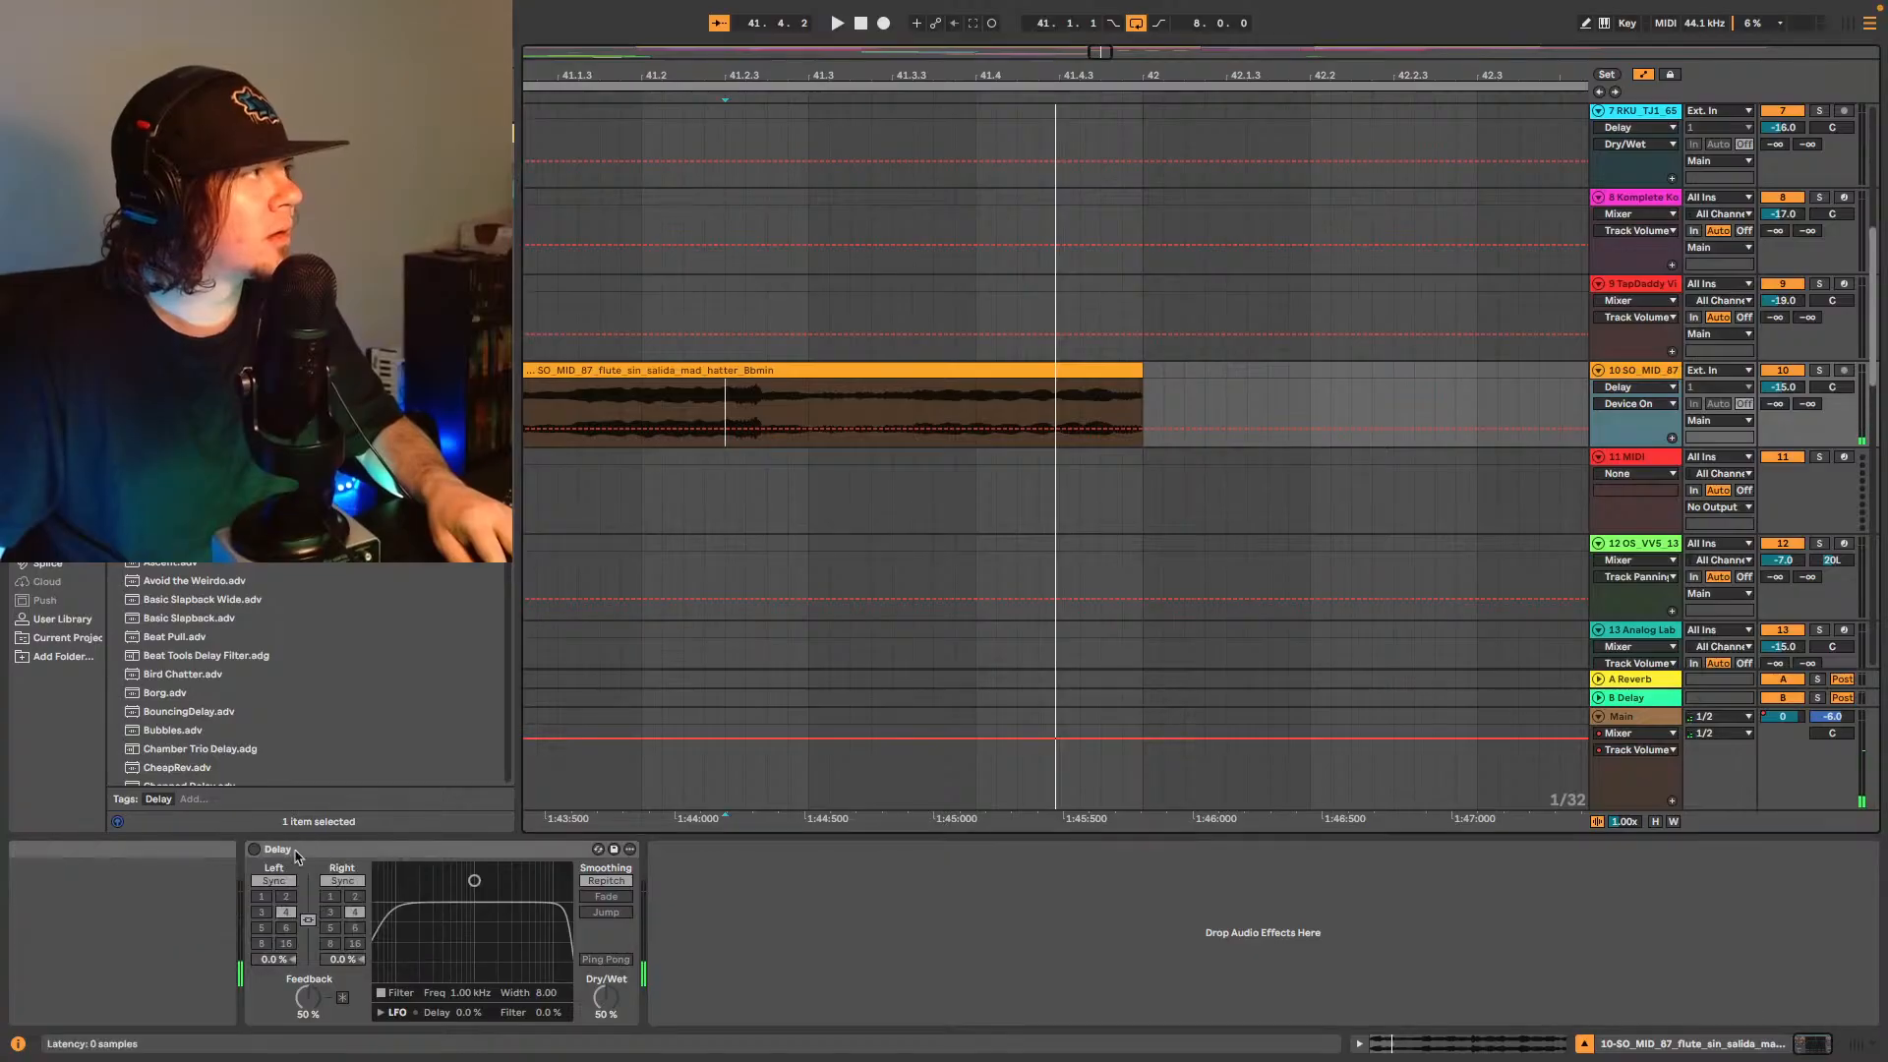
pyautogui.moveTo(727, 431); pyautogui.dragTo(728, 394)
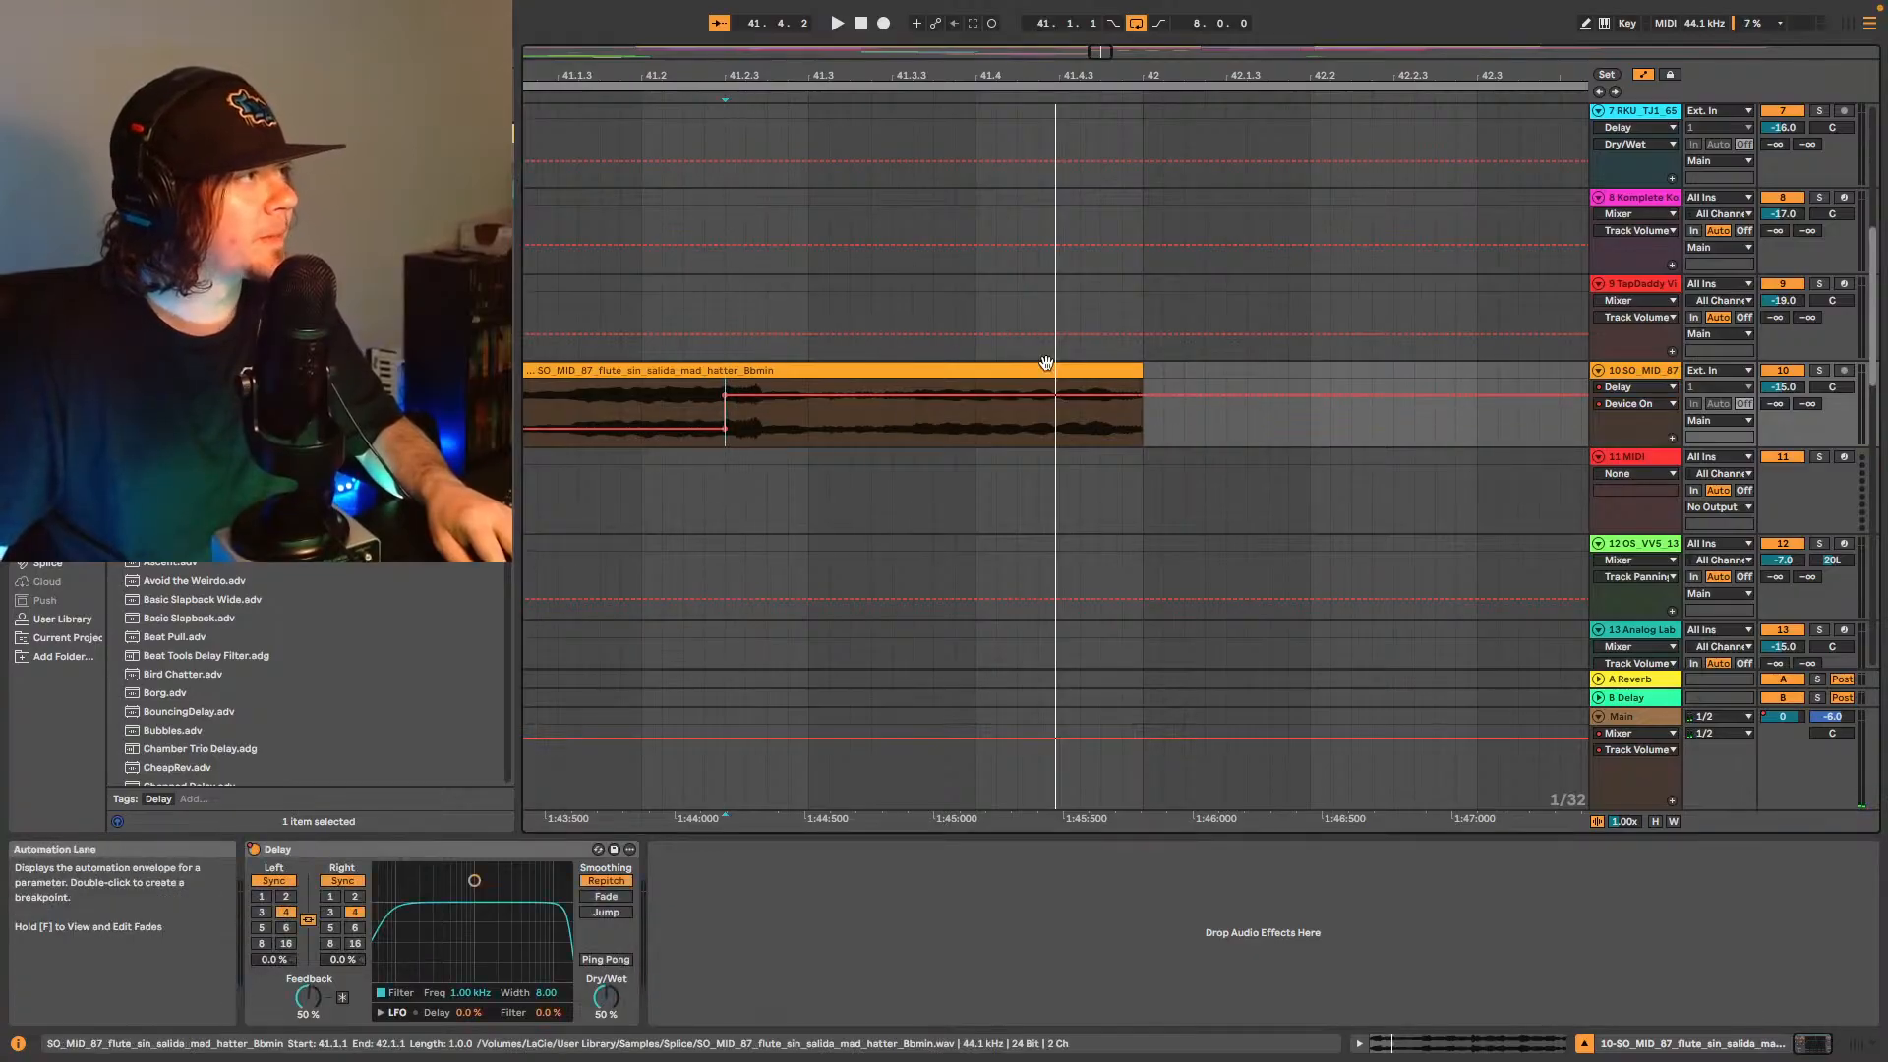
# - Give the first flute chop a fade-out over about its last one and a half beats, ending at bar 42
pyautogui.click(1122, 371)
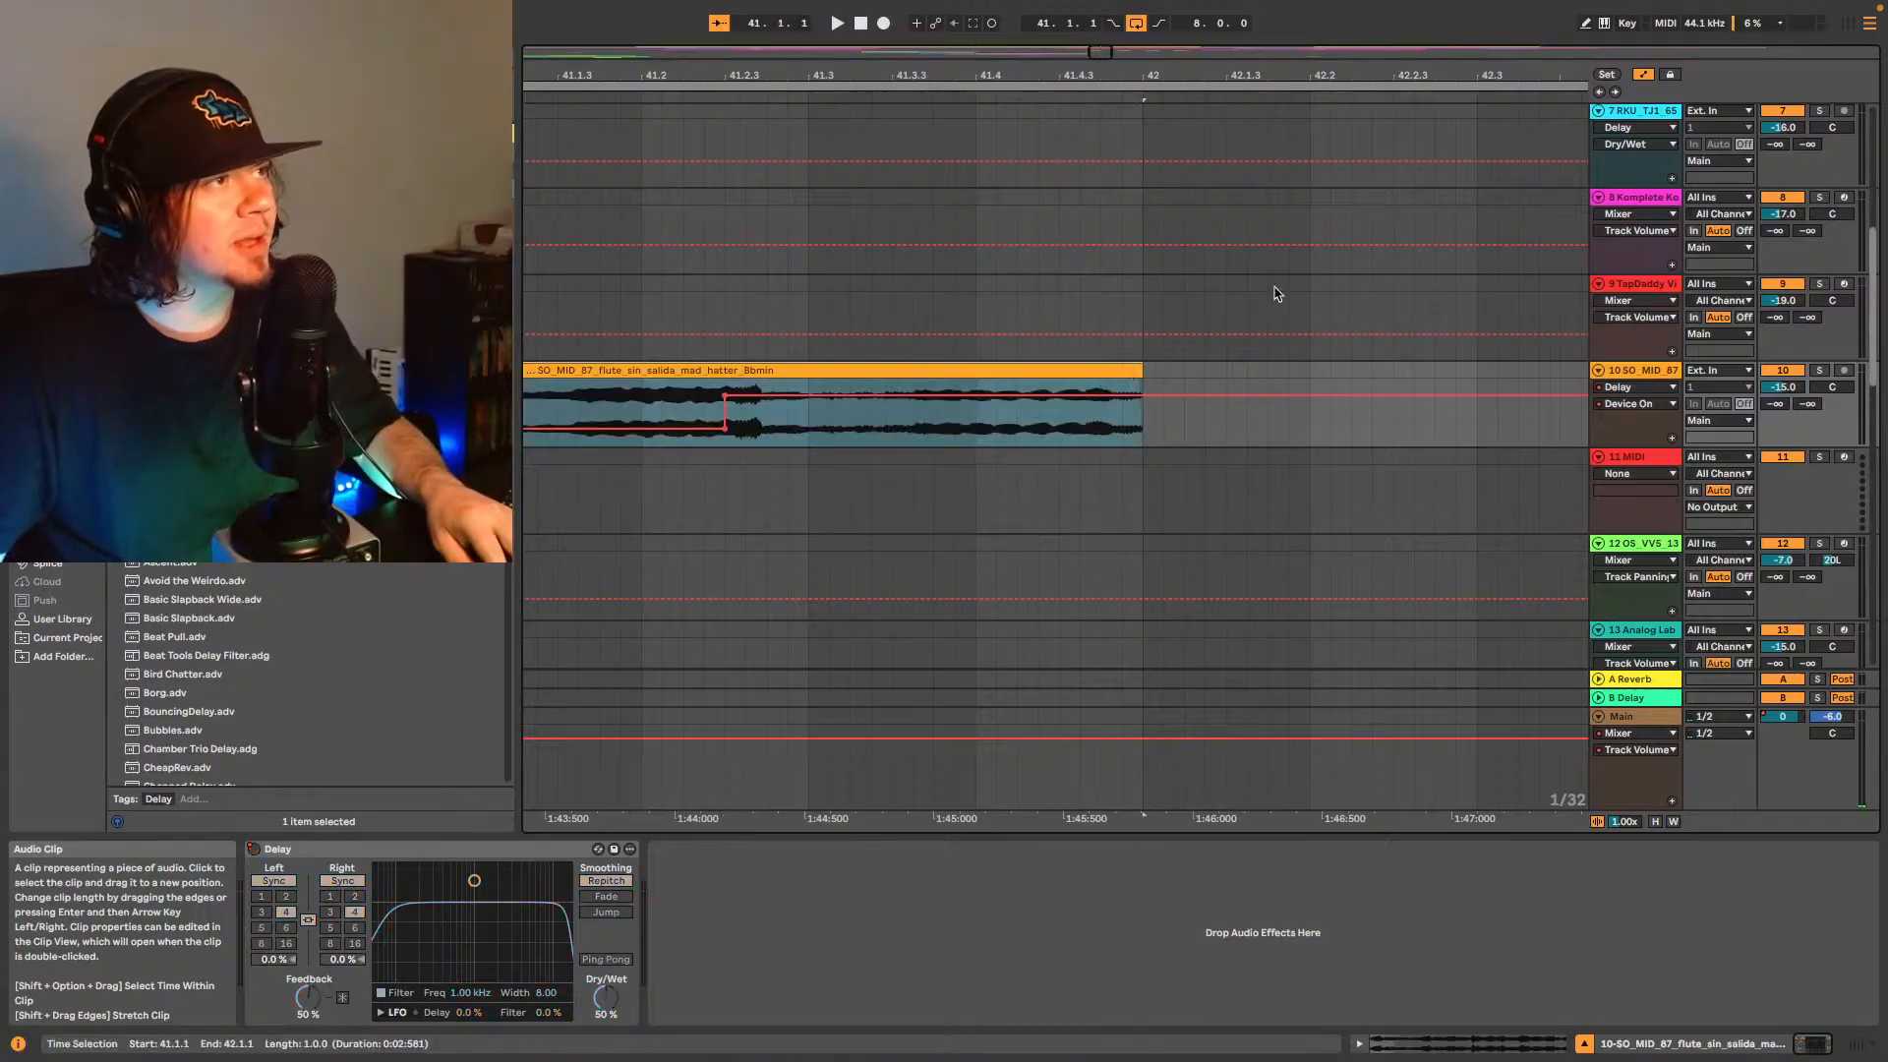
pyautogui.press('a')
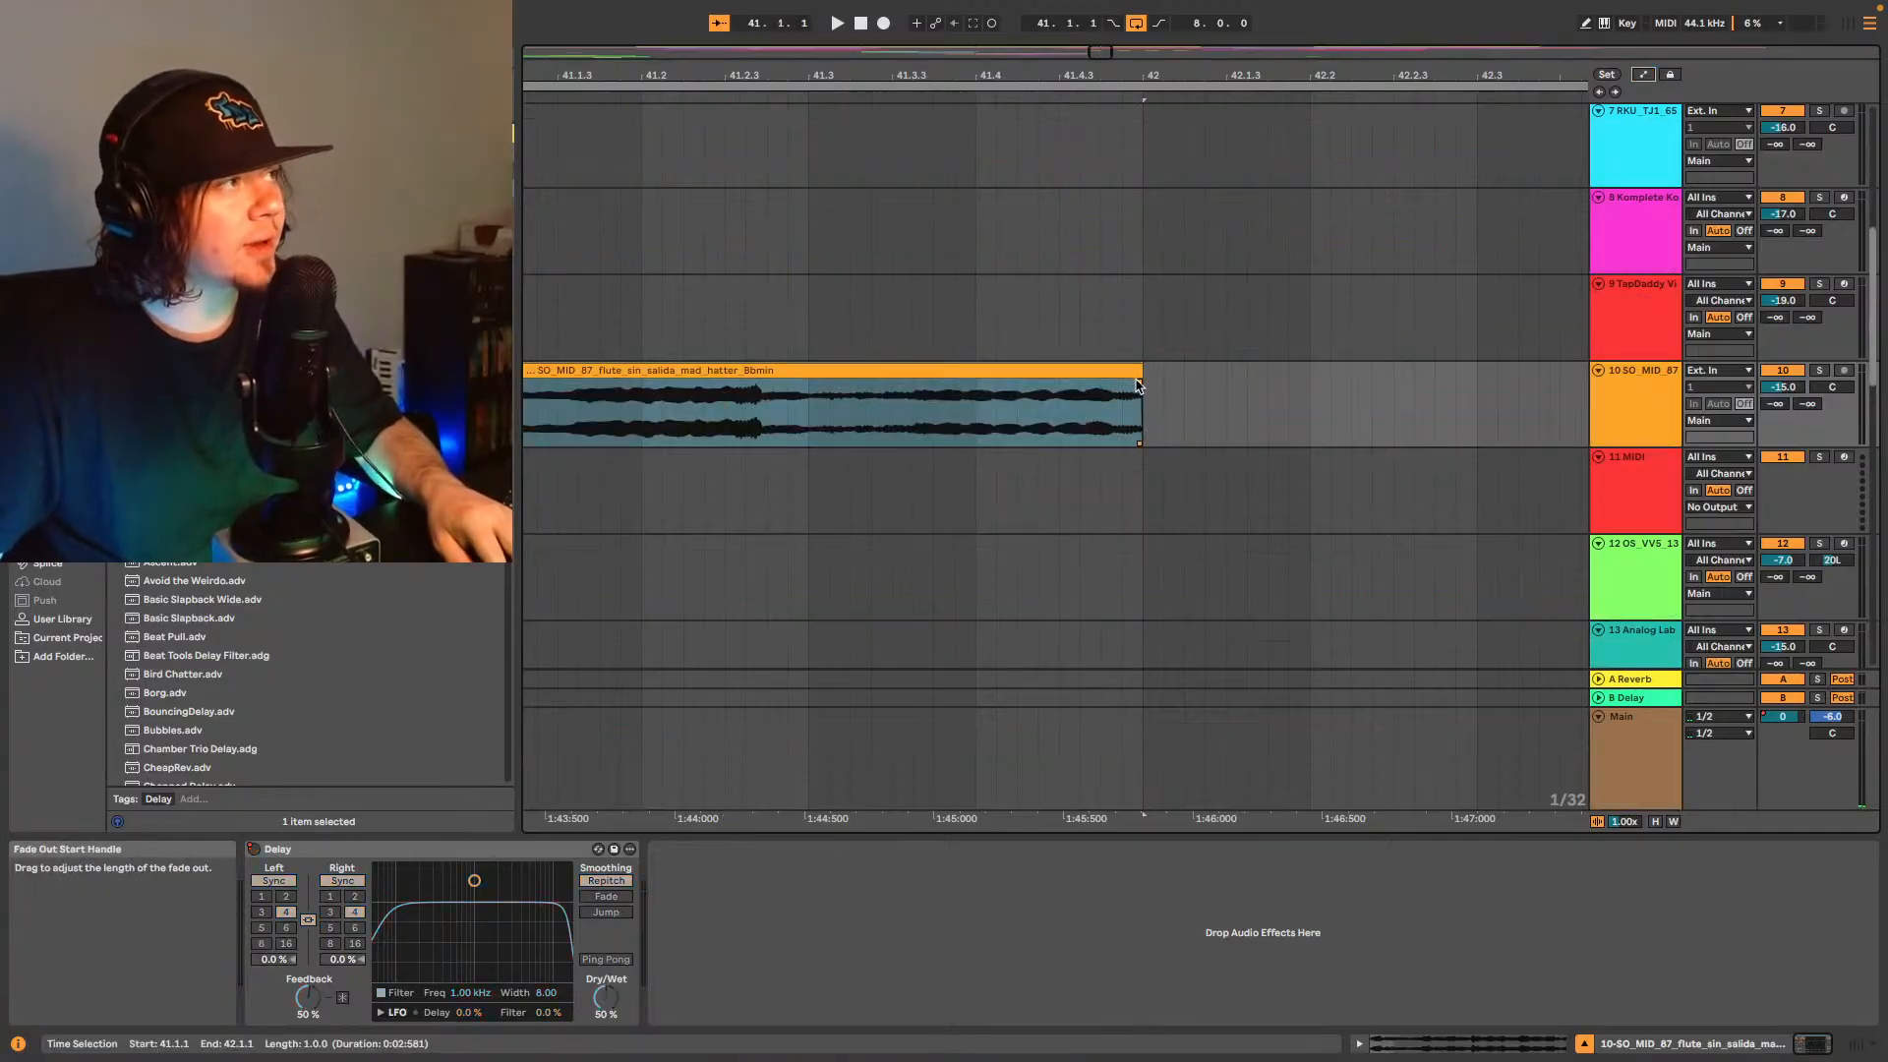
pyautogui.moveTo(1138, 382); pyautogui.dragTo(854, 390)
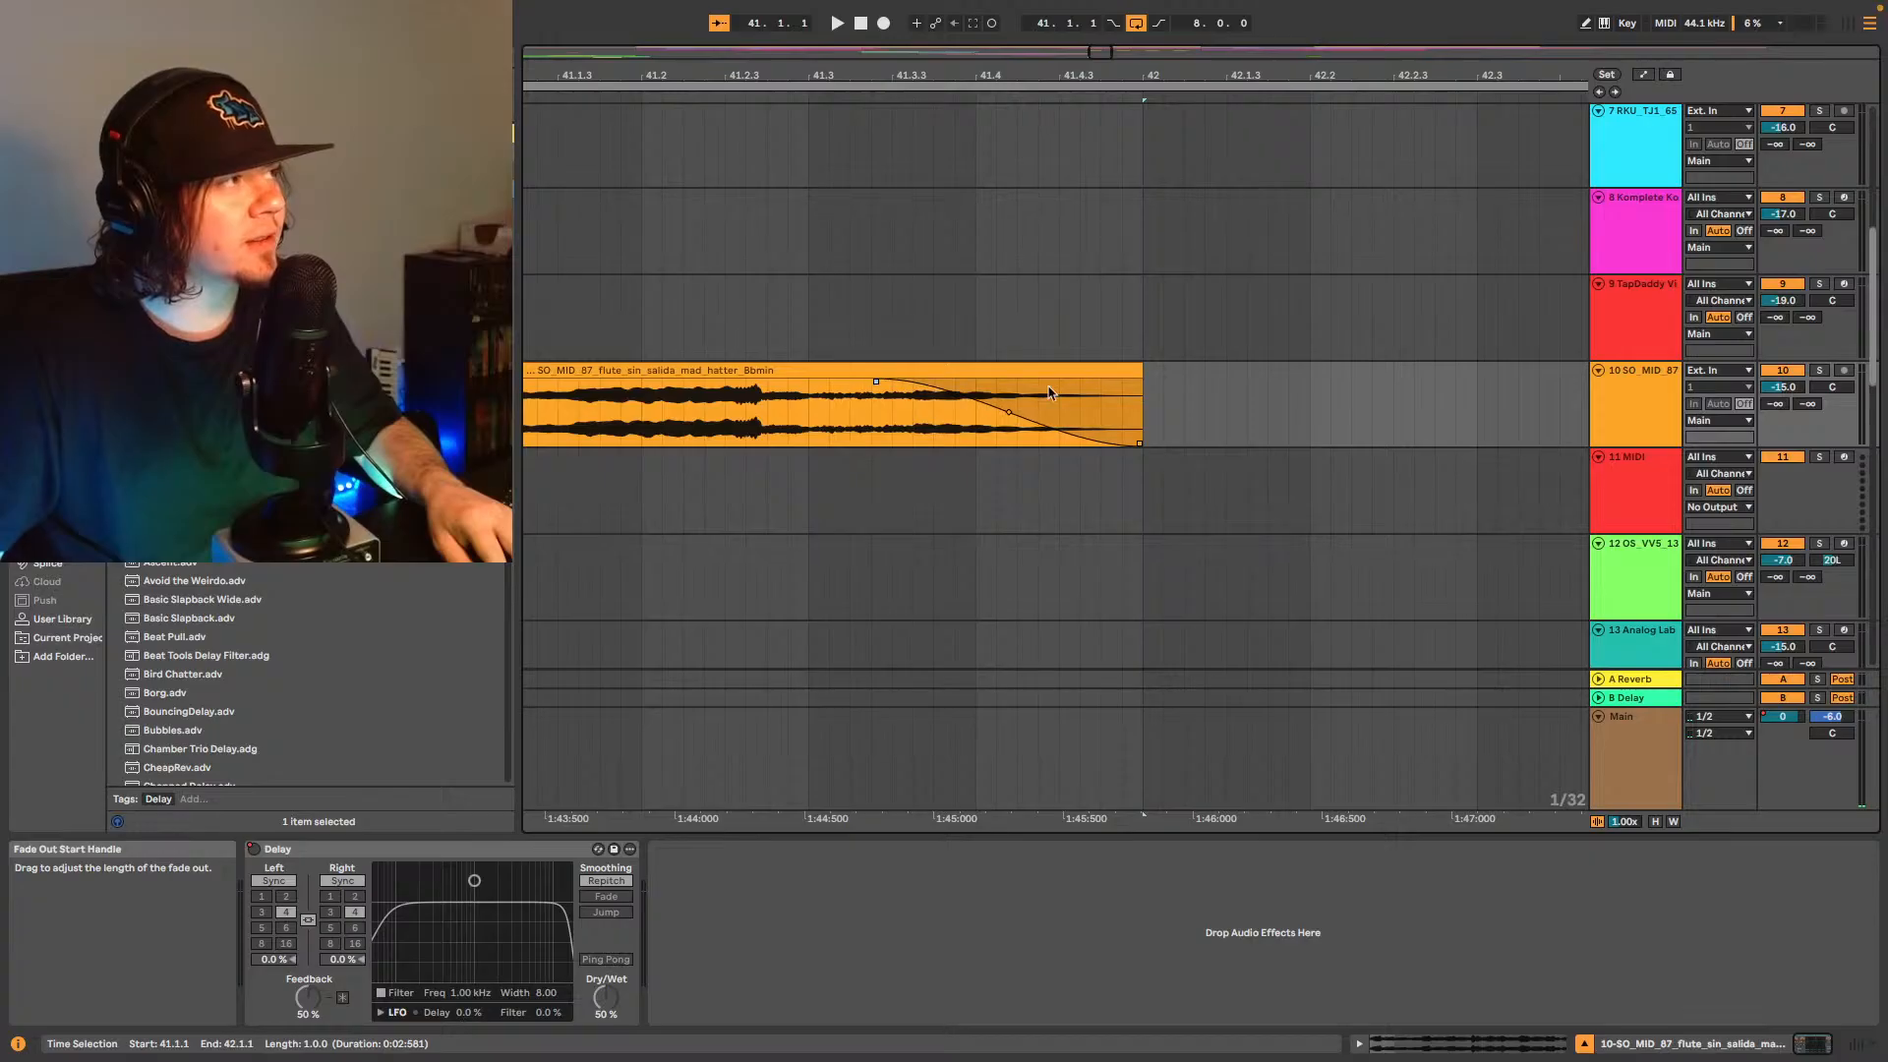
# - Set the linked Delay times to 8 sixteenths while playing back the first flute chop
pyautogui.press('space')
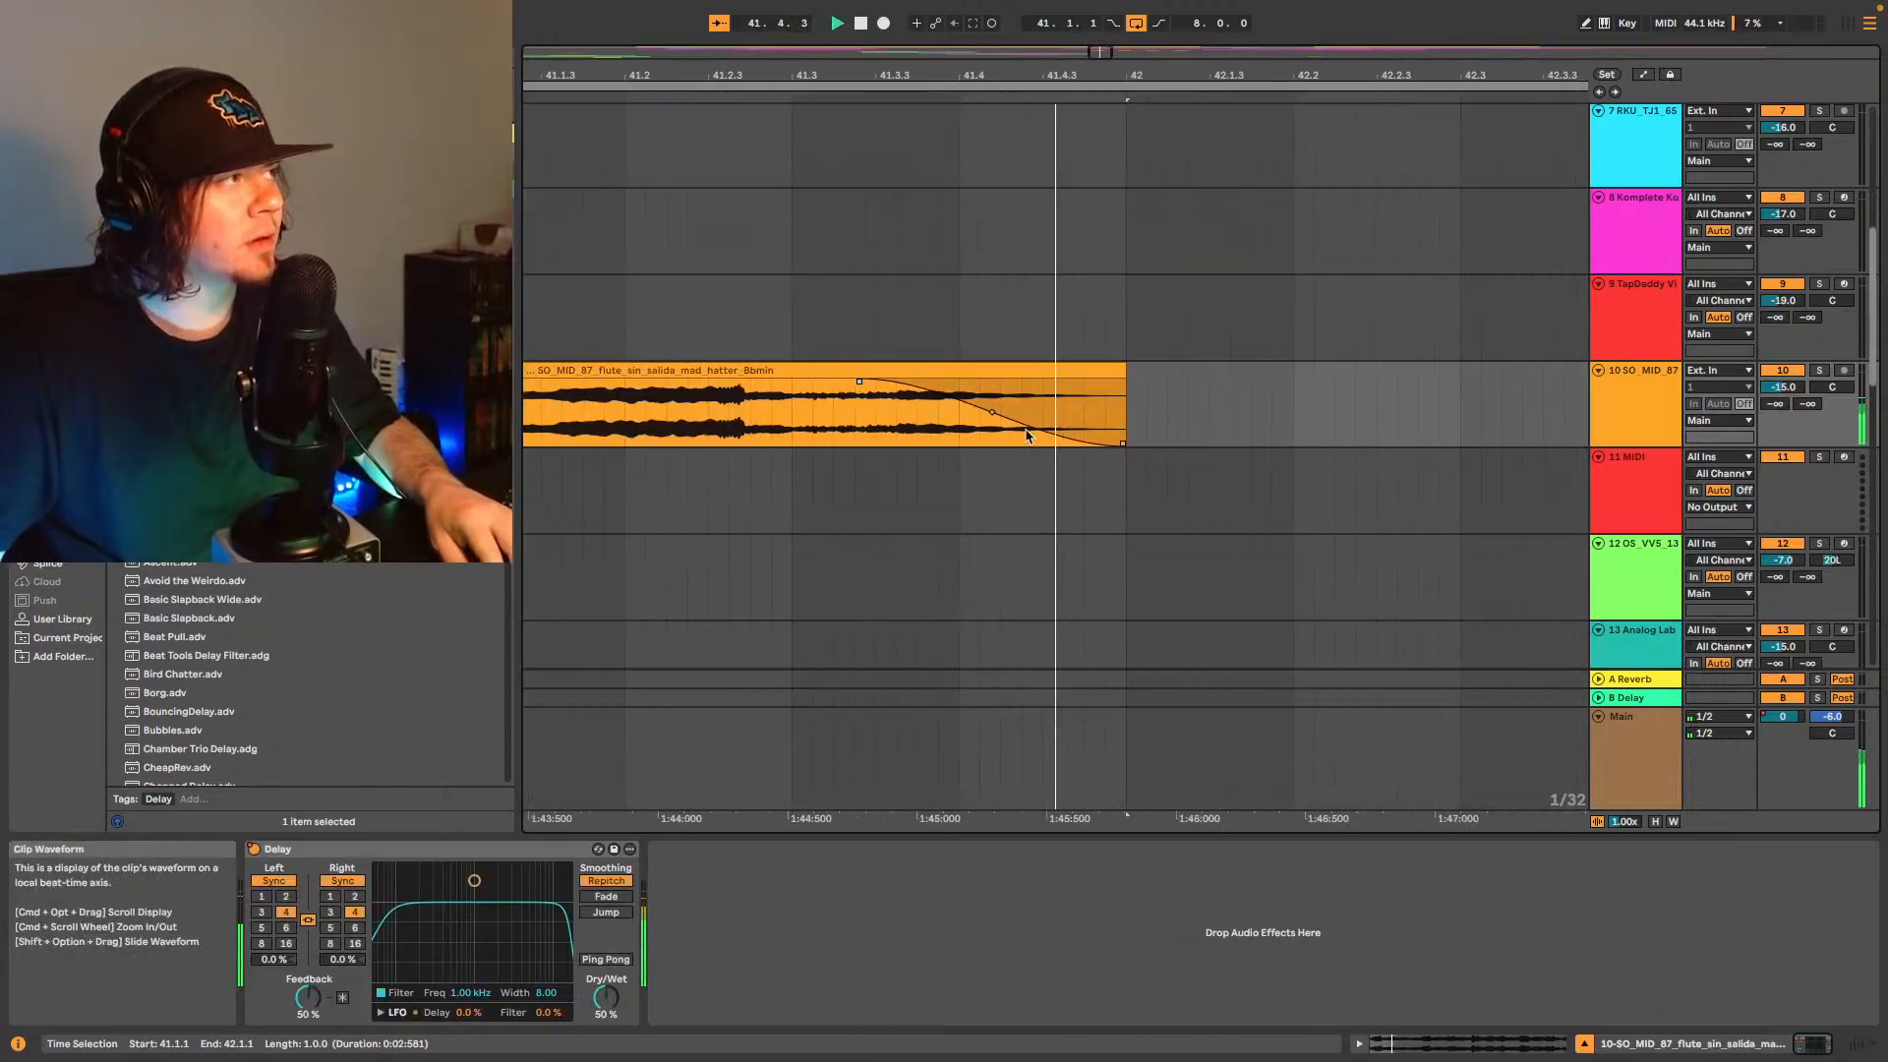
pyautogui.click(262, 943)
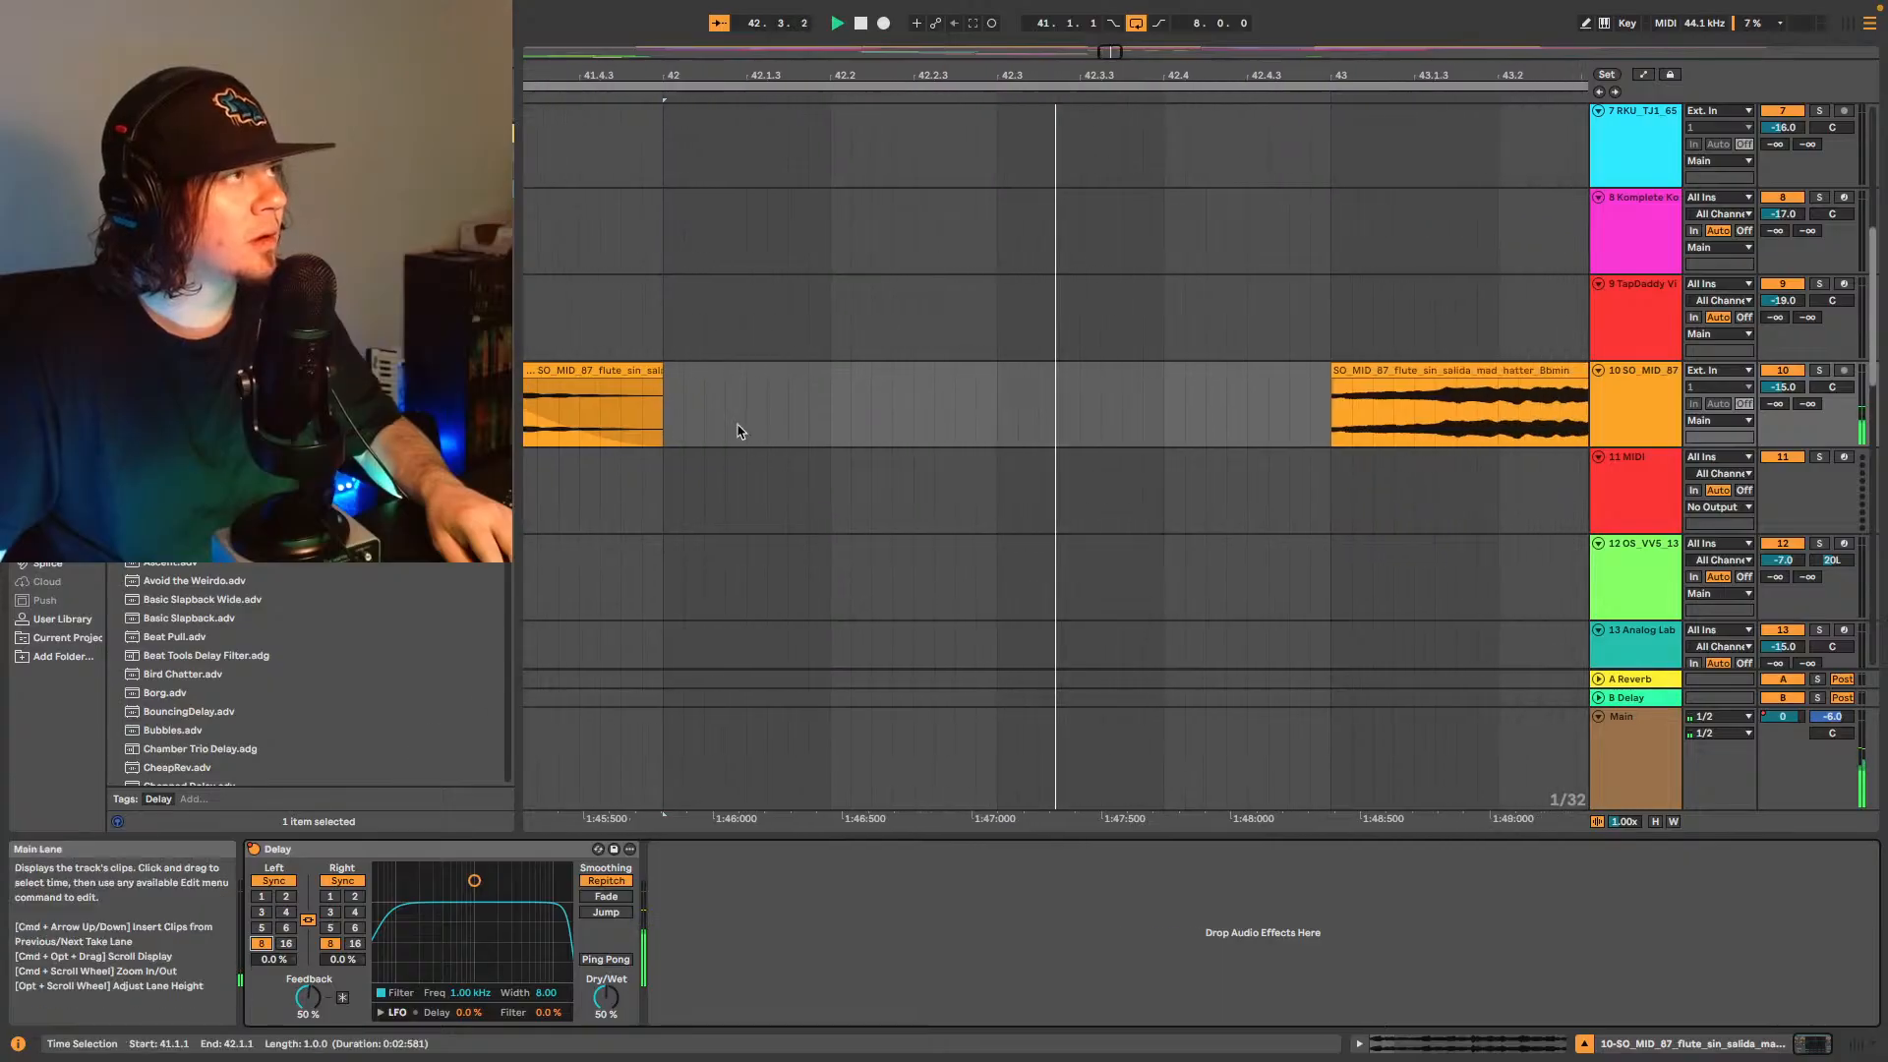
pyautogui.press('space')
pyautogui.moveTo(1177, 75); pyautogui.dragTo(1868, 77)
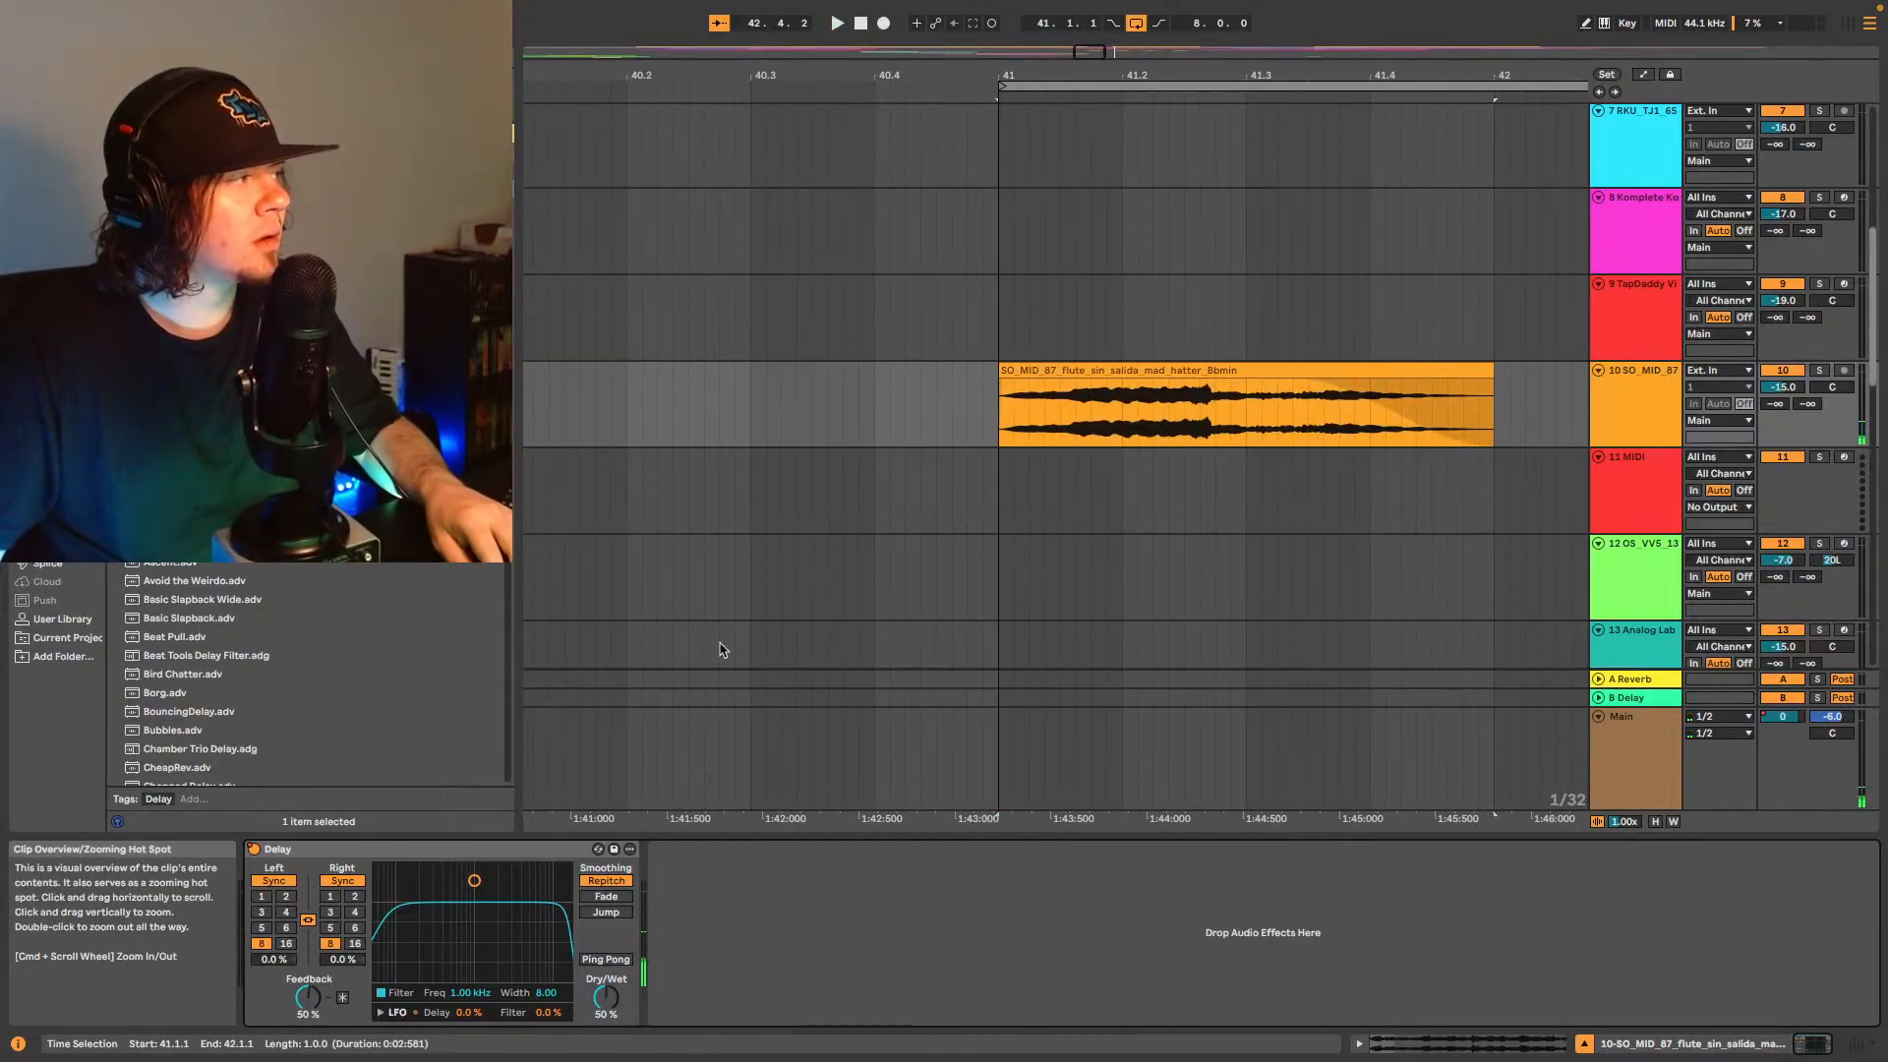
# - Show the Delay's on/off automation and play the first flute chop through the gap after bar 42
pyautogui.rightClick(253, 853)
pyautogui.click(295, 869)
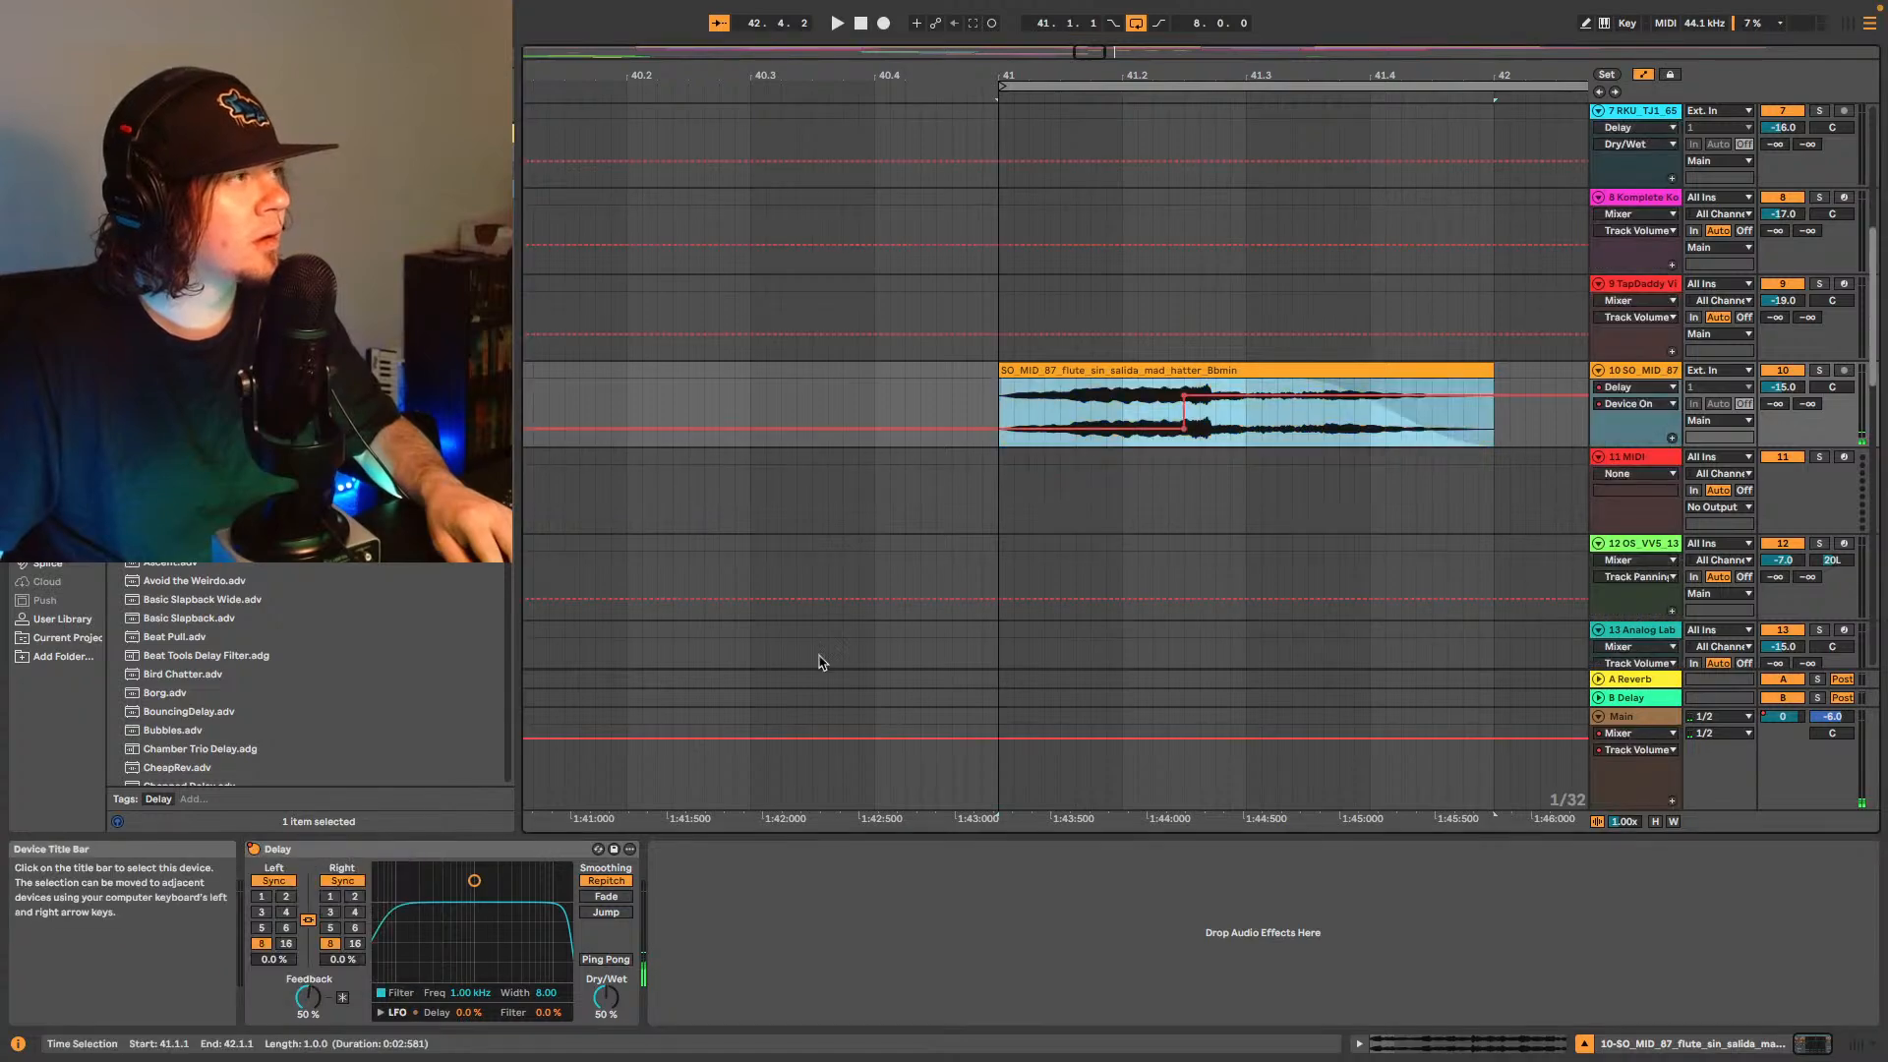
pyautogui.press('space')
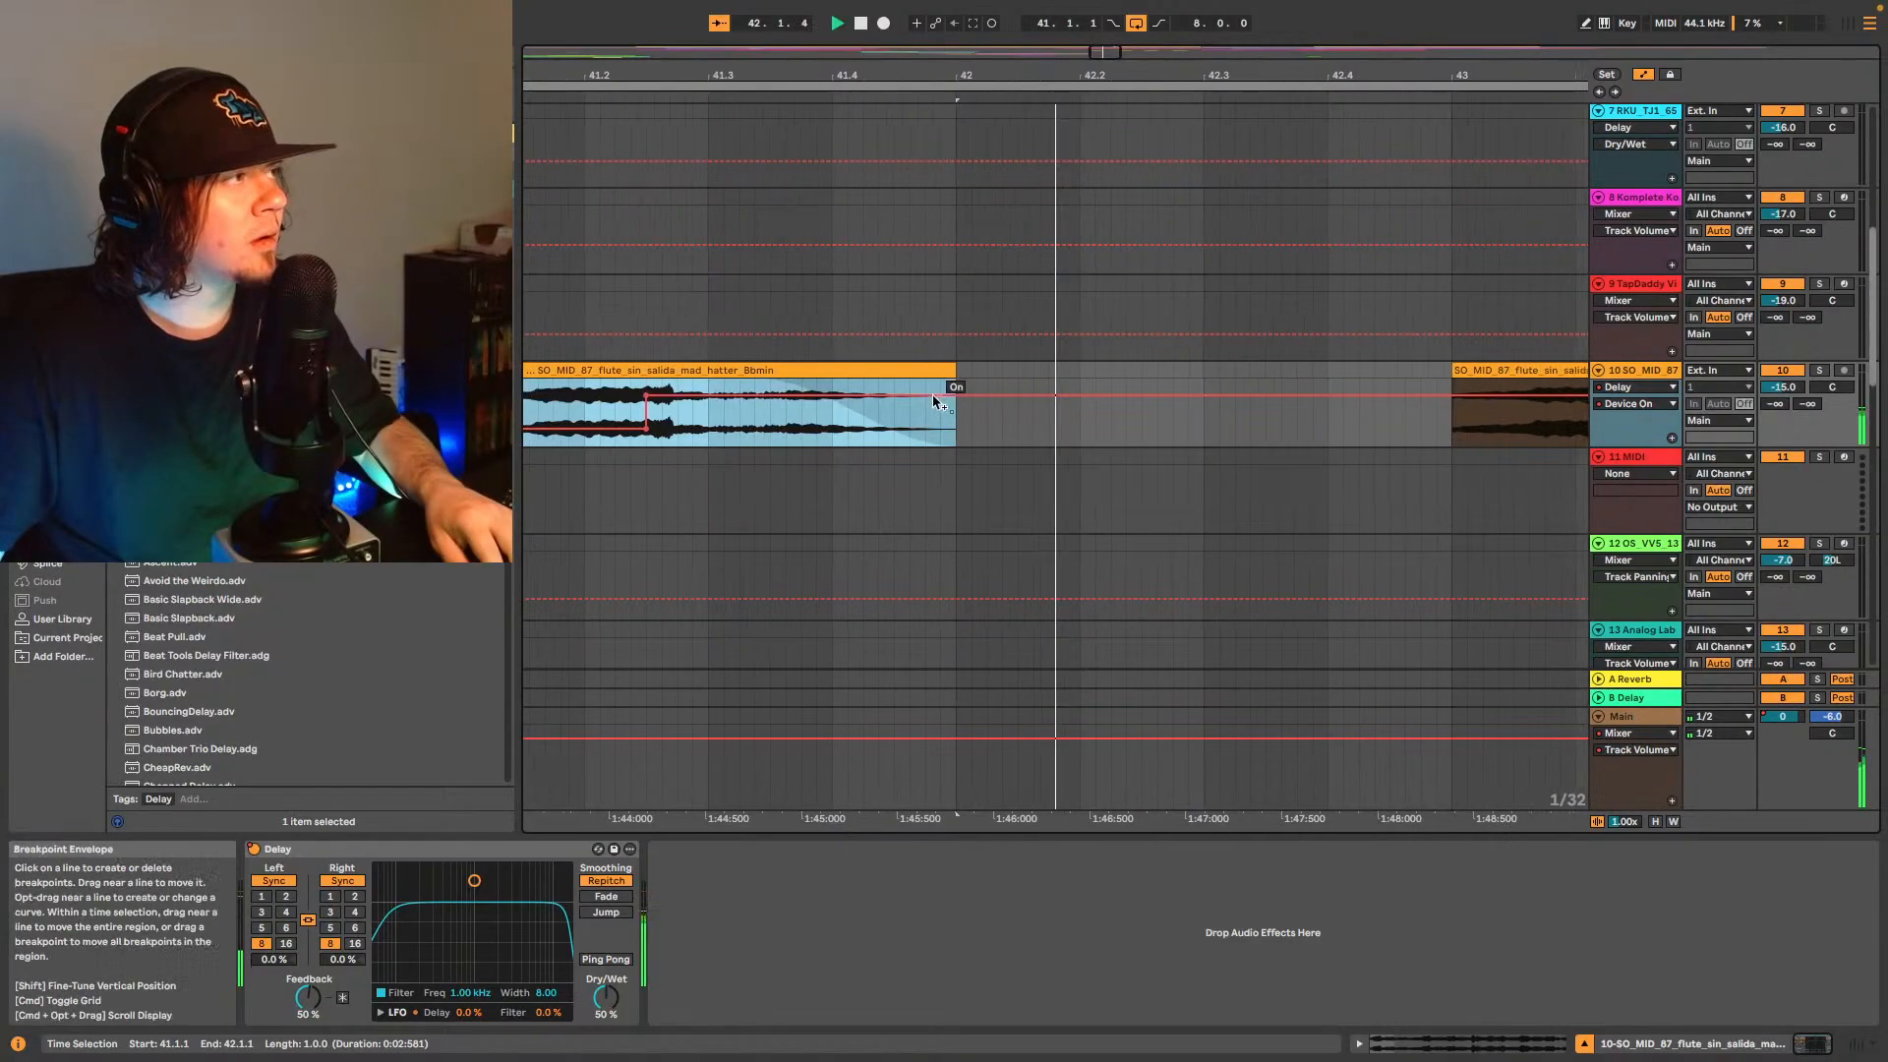
pyautogui.press('space')
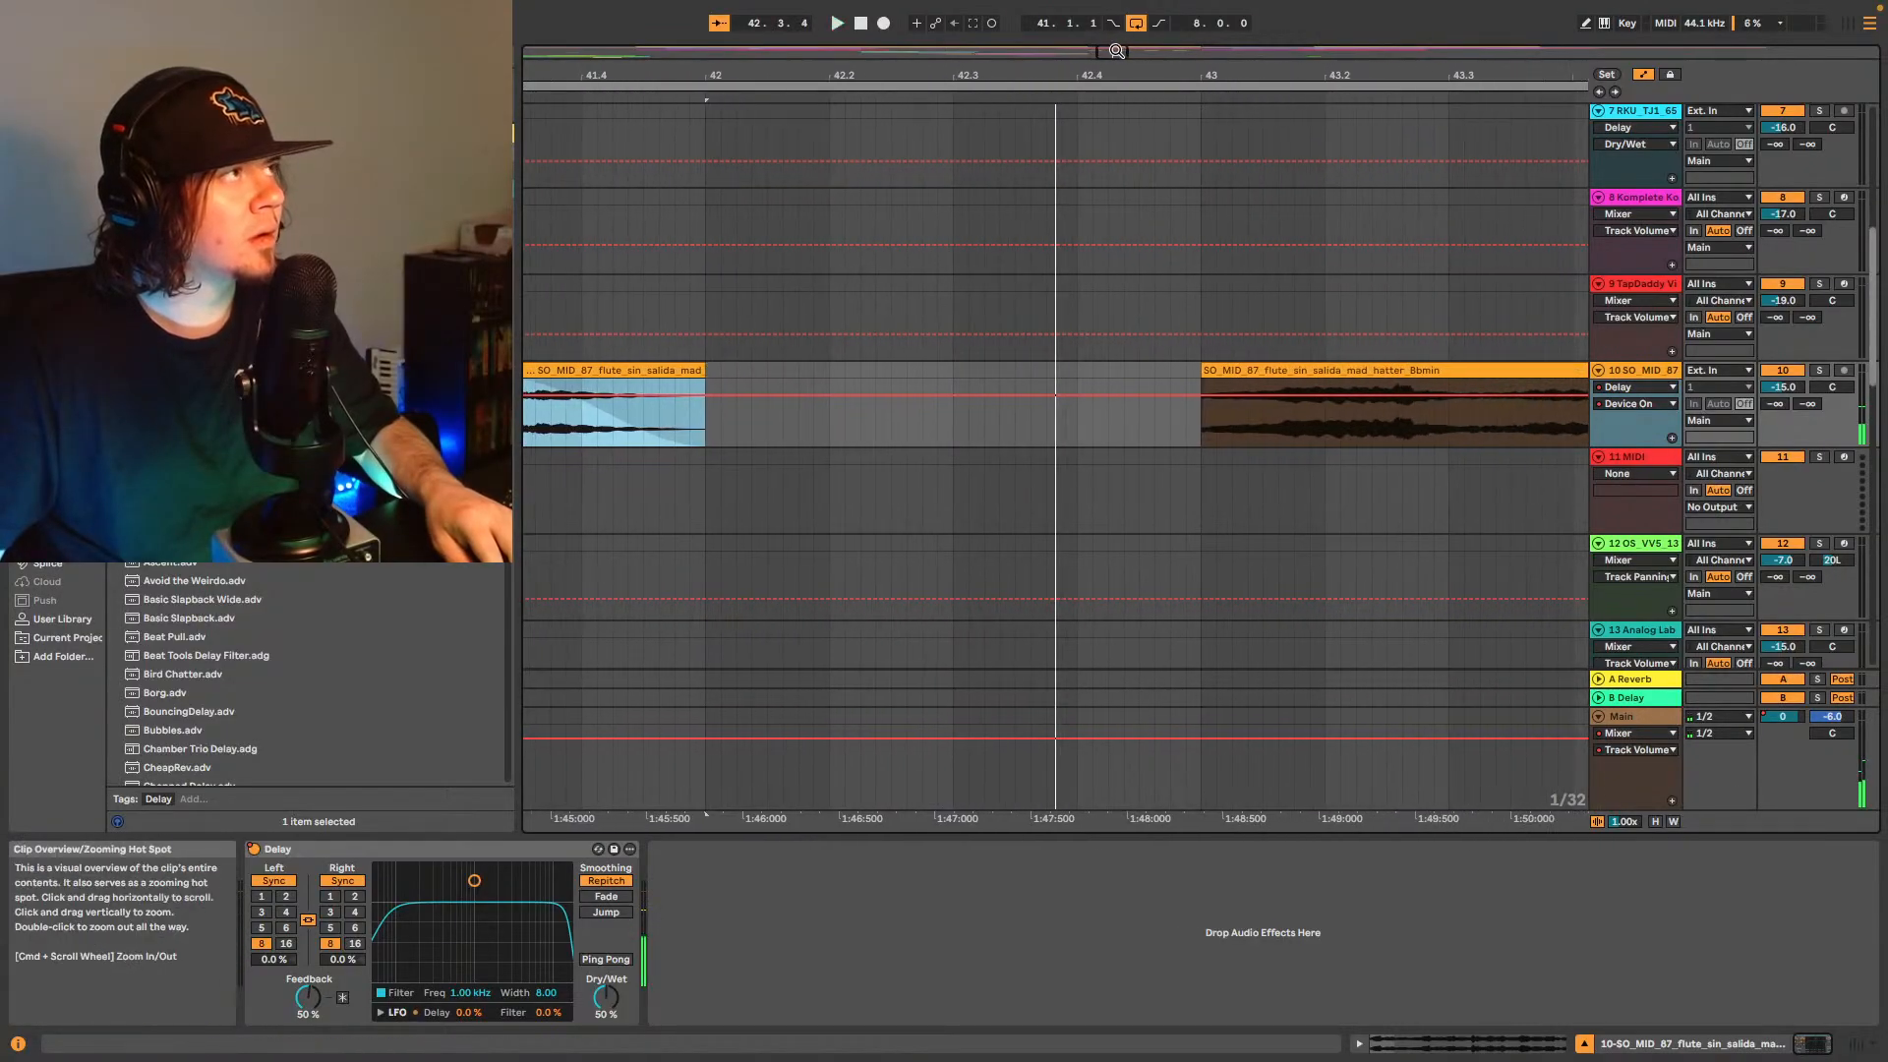
pyautogui.moveTo(1111, 53); pyautogui.dragTo(1087, 58)
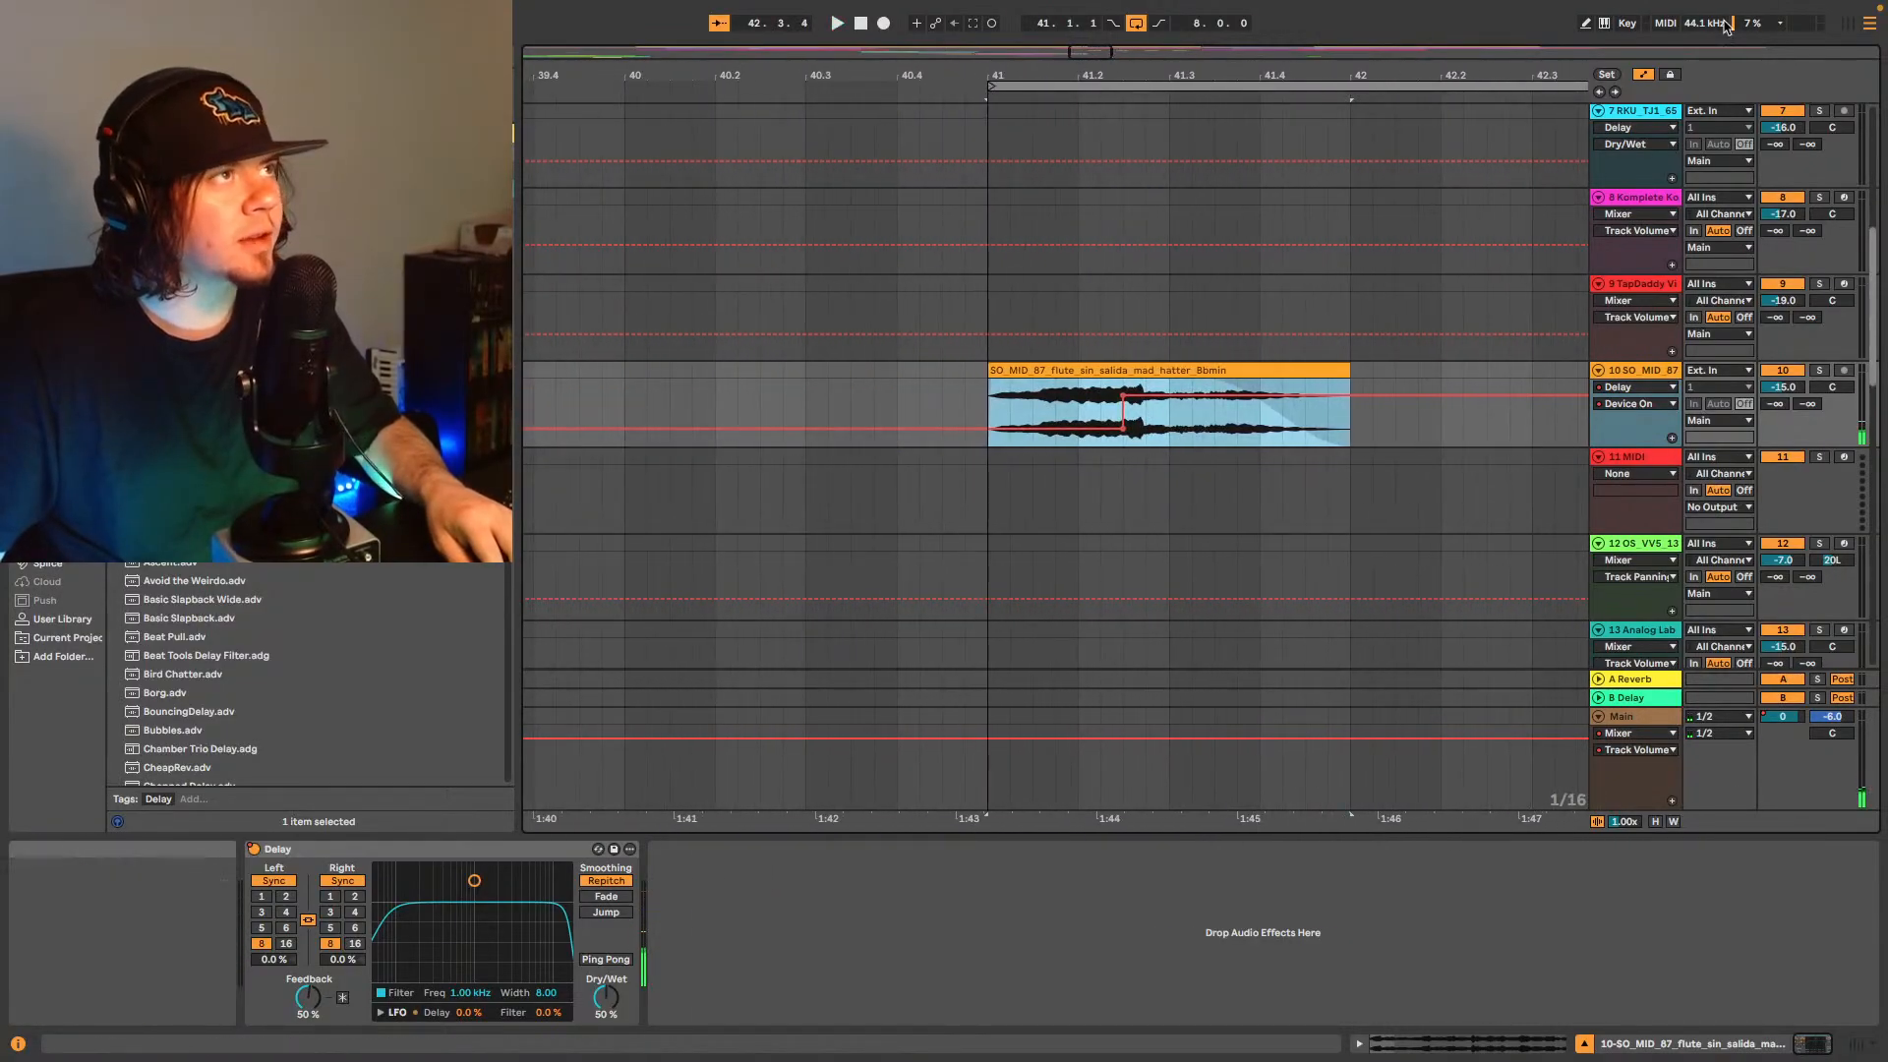
# - Show the clip fades in place of the automation and audition the first flute chop's fade-out and delay tail
pyautogui.click(1644, 74)
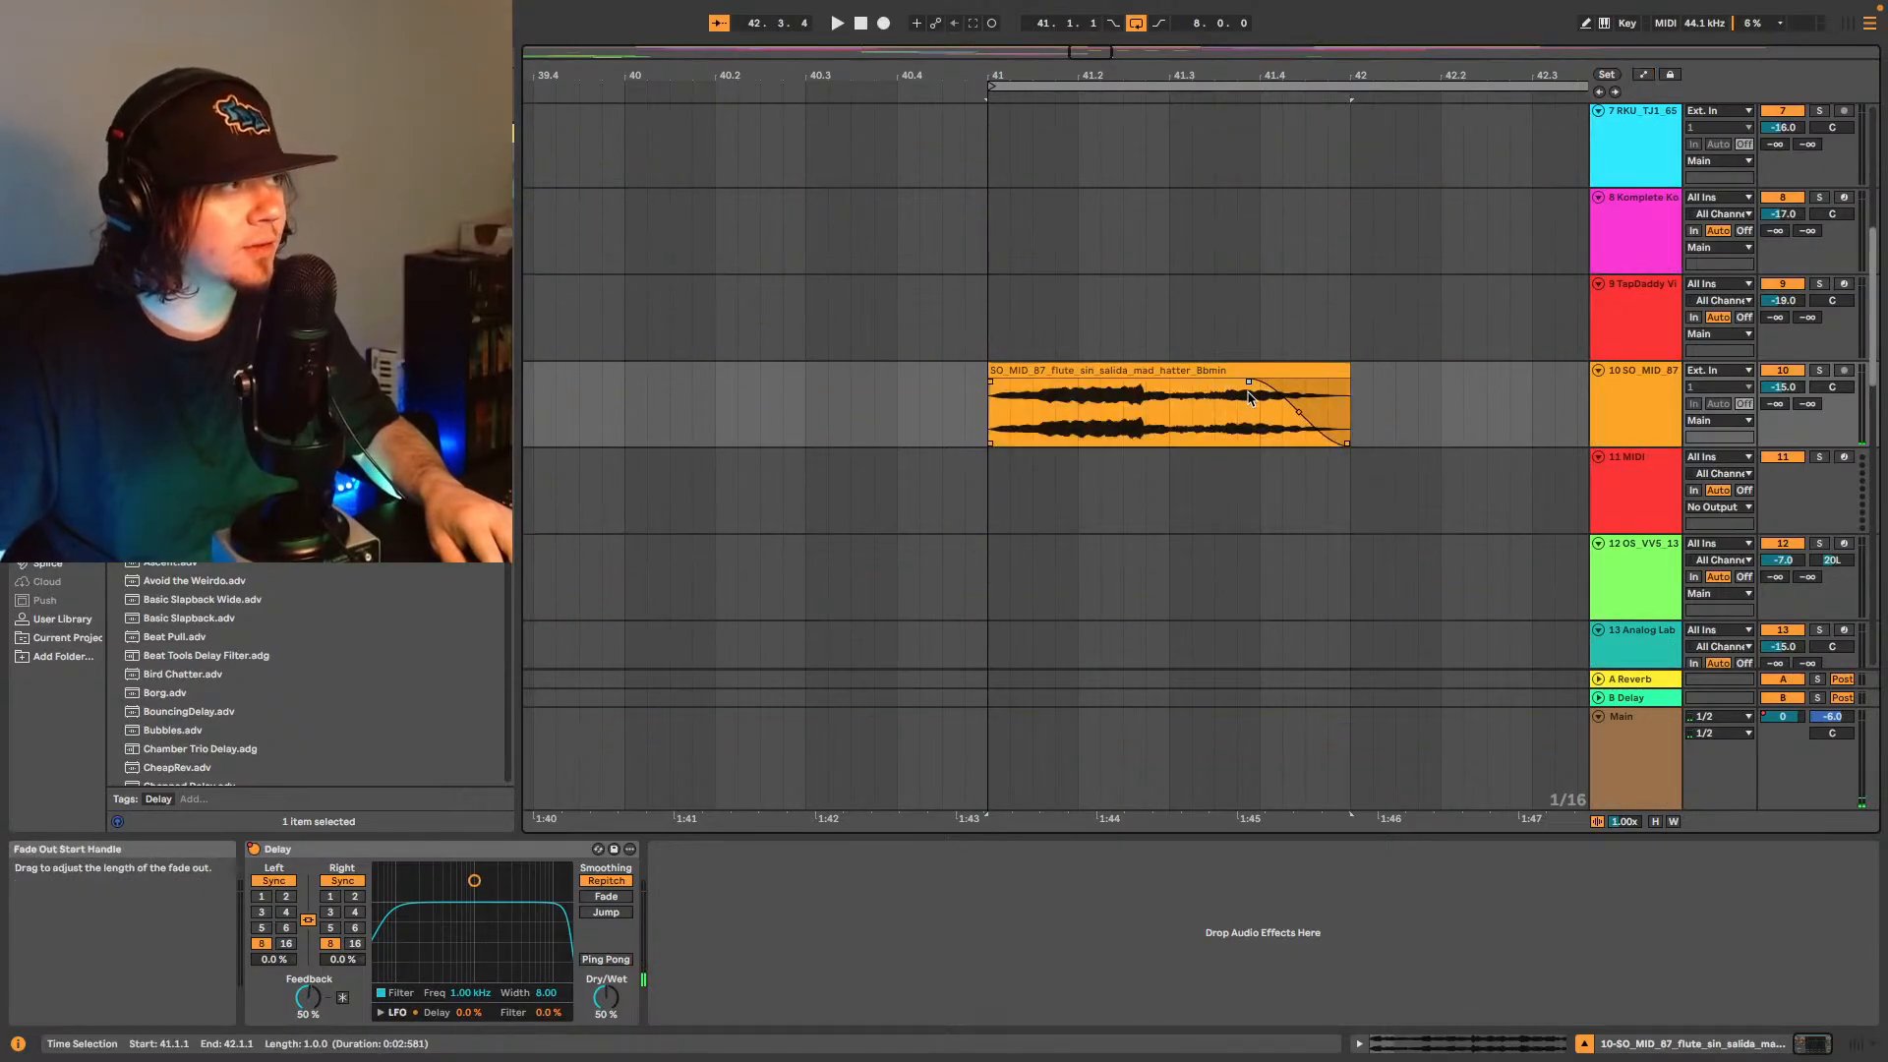
pyautogui.press('space')
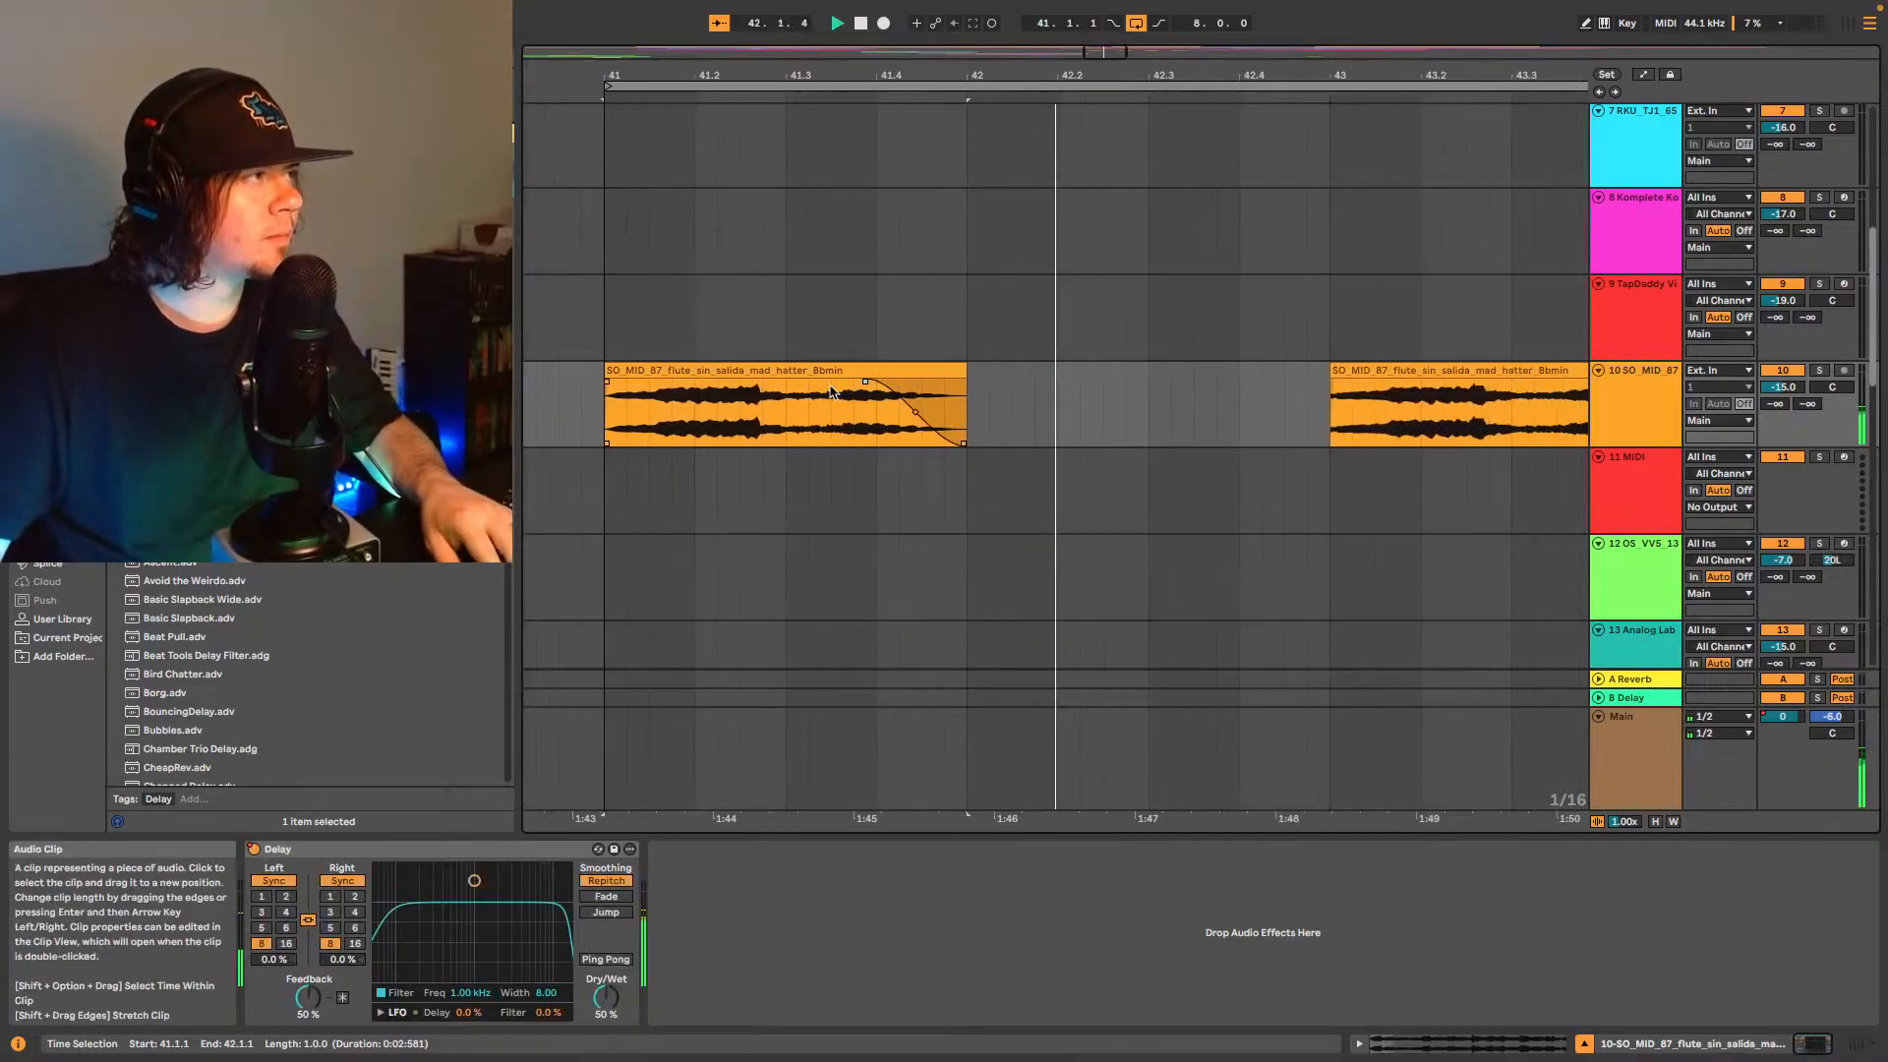
pyautogui.press('space')
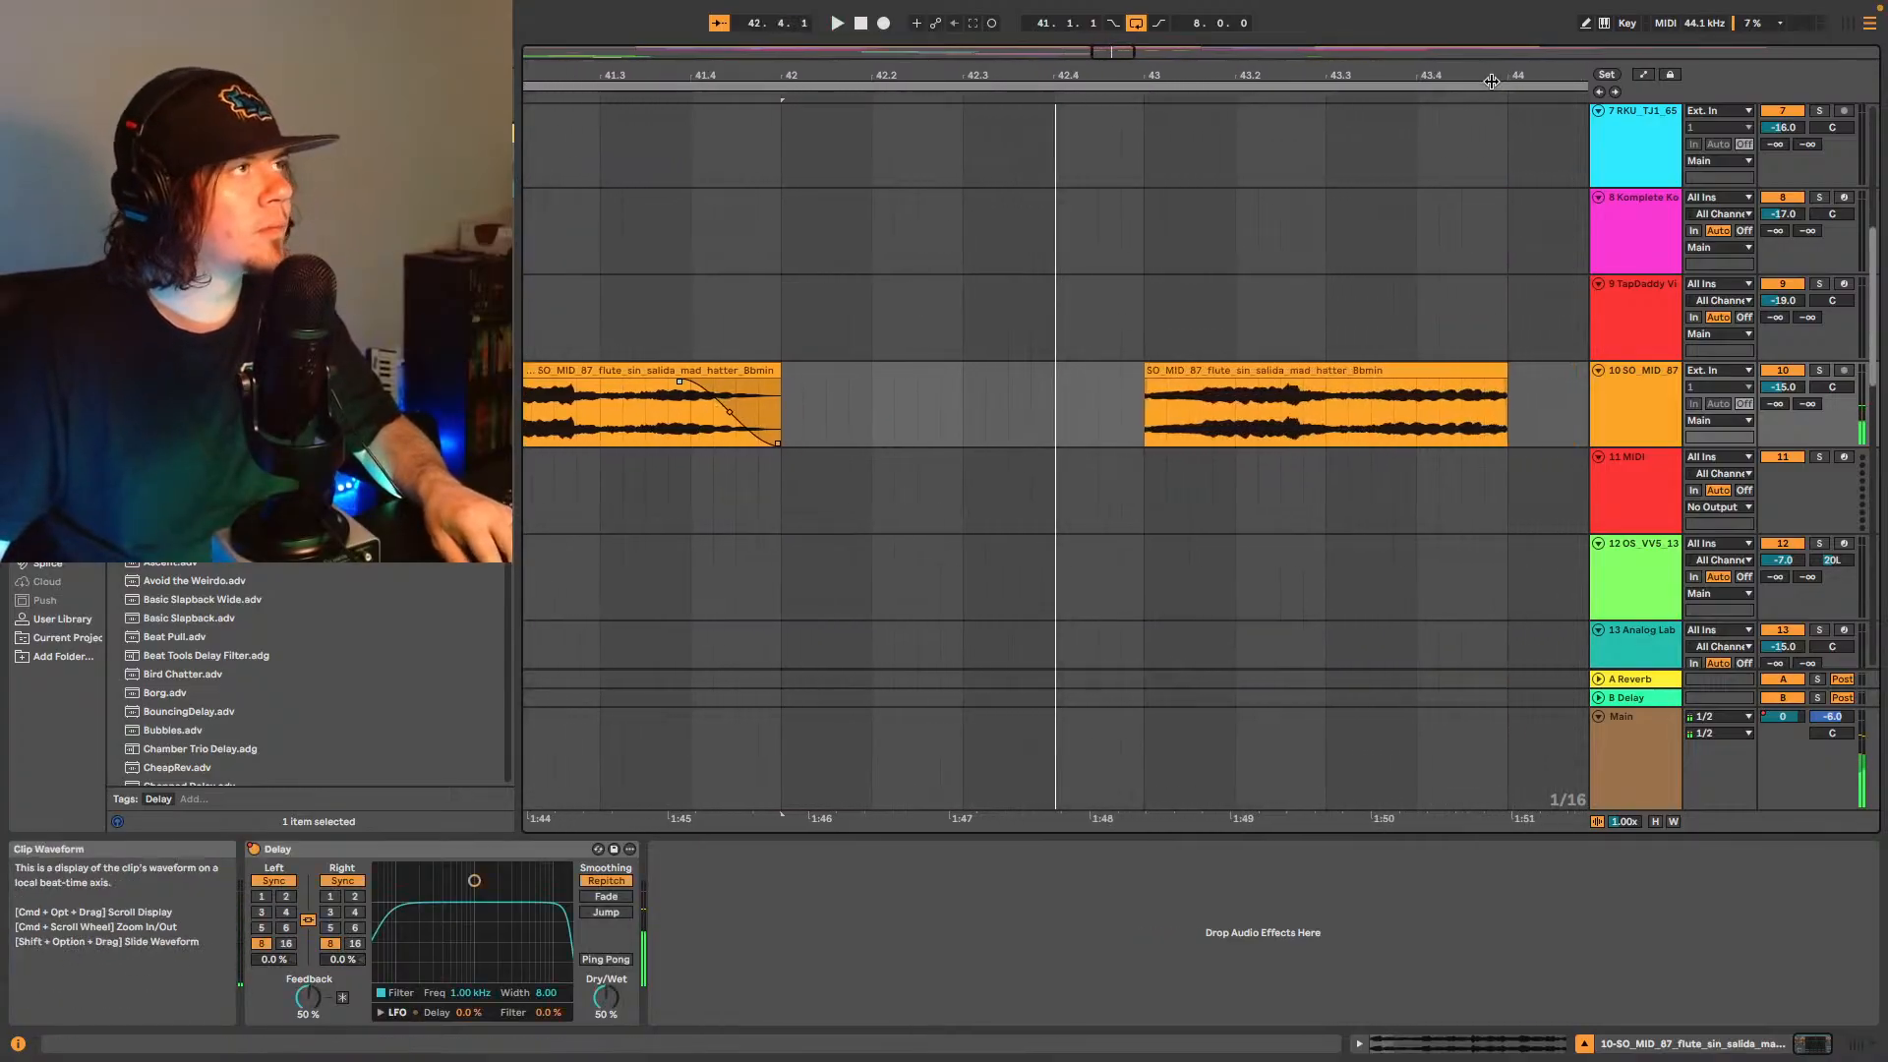
pyautogui.click(1116, 51)
pyautogui.moveTo(1115, 51); pyautogui.dragTo(1087, 63)
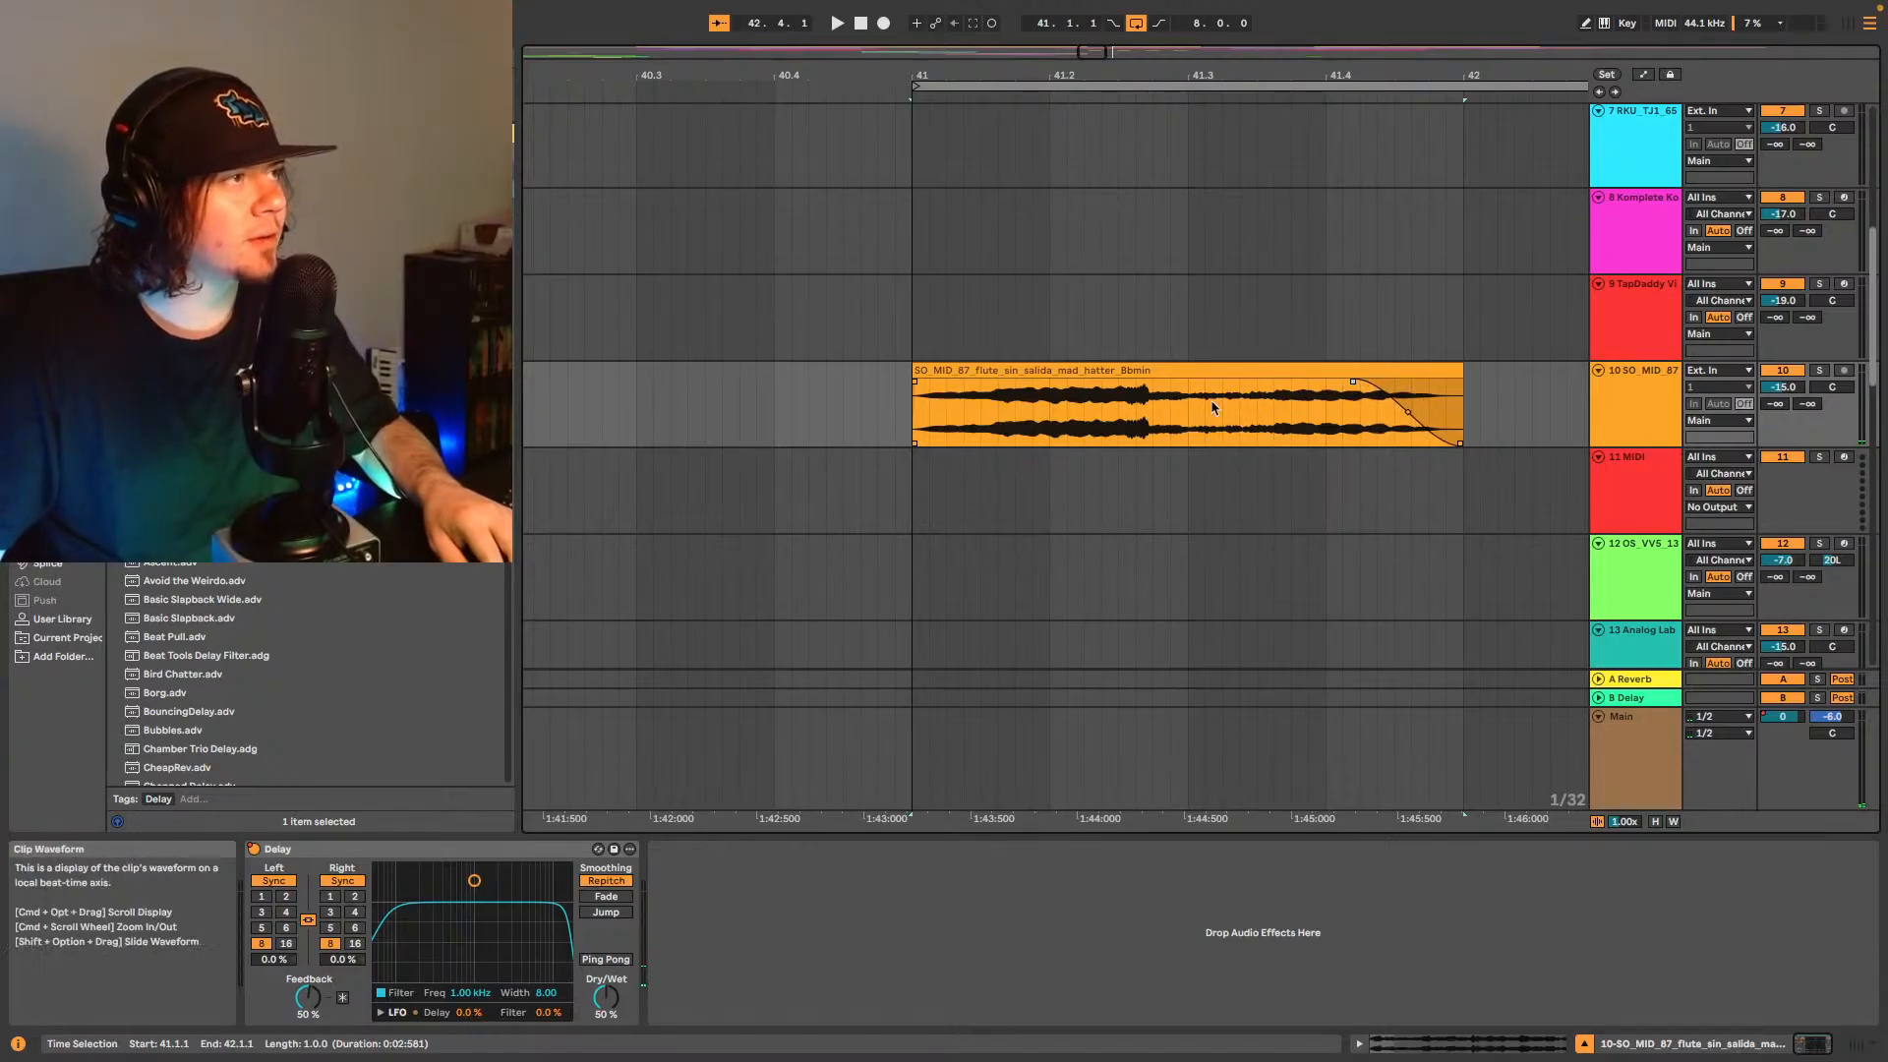
pyautogui.press('space')
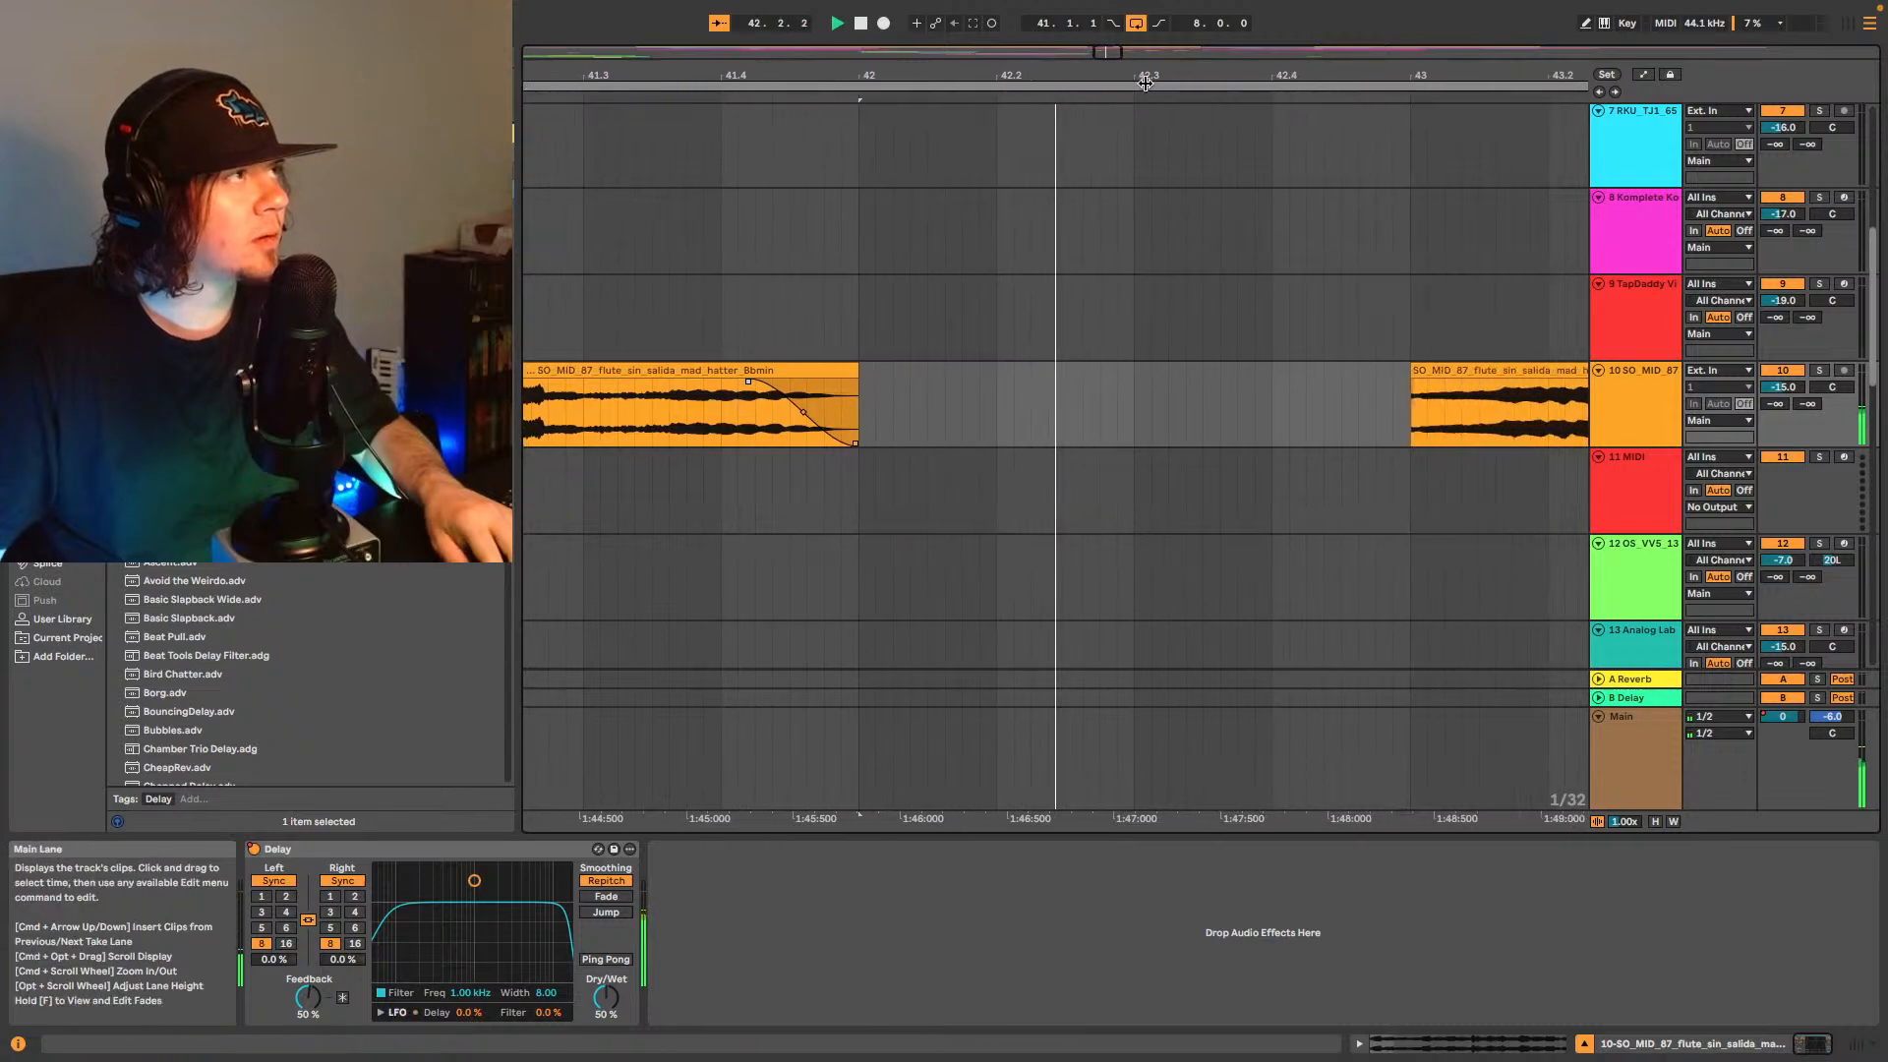
# - Show the Delay's on/off automation and split the first flute chop at 41.2.3, where the delay switches on
pyautogui.moveTo(1146, 82); pyautogui.dragTo(1109, 53)
pyautogui.press('space')
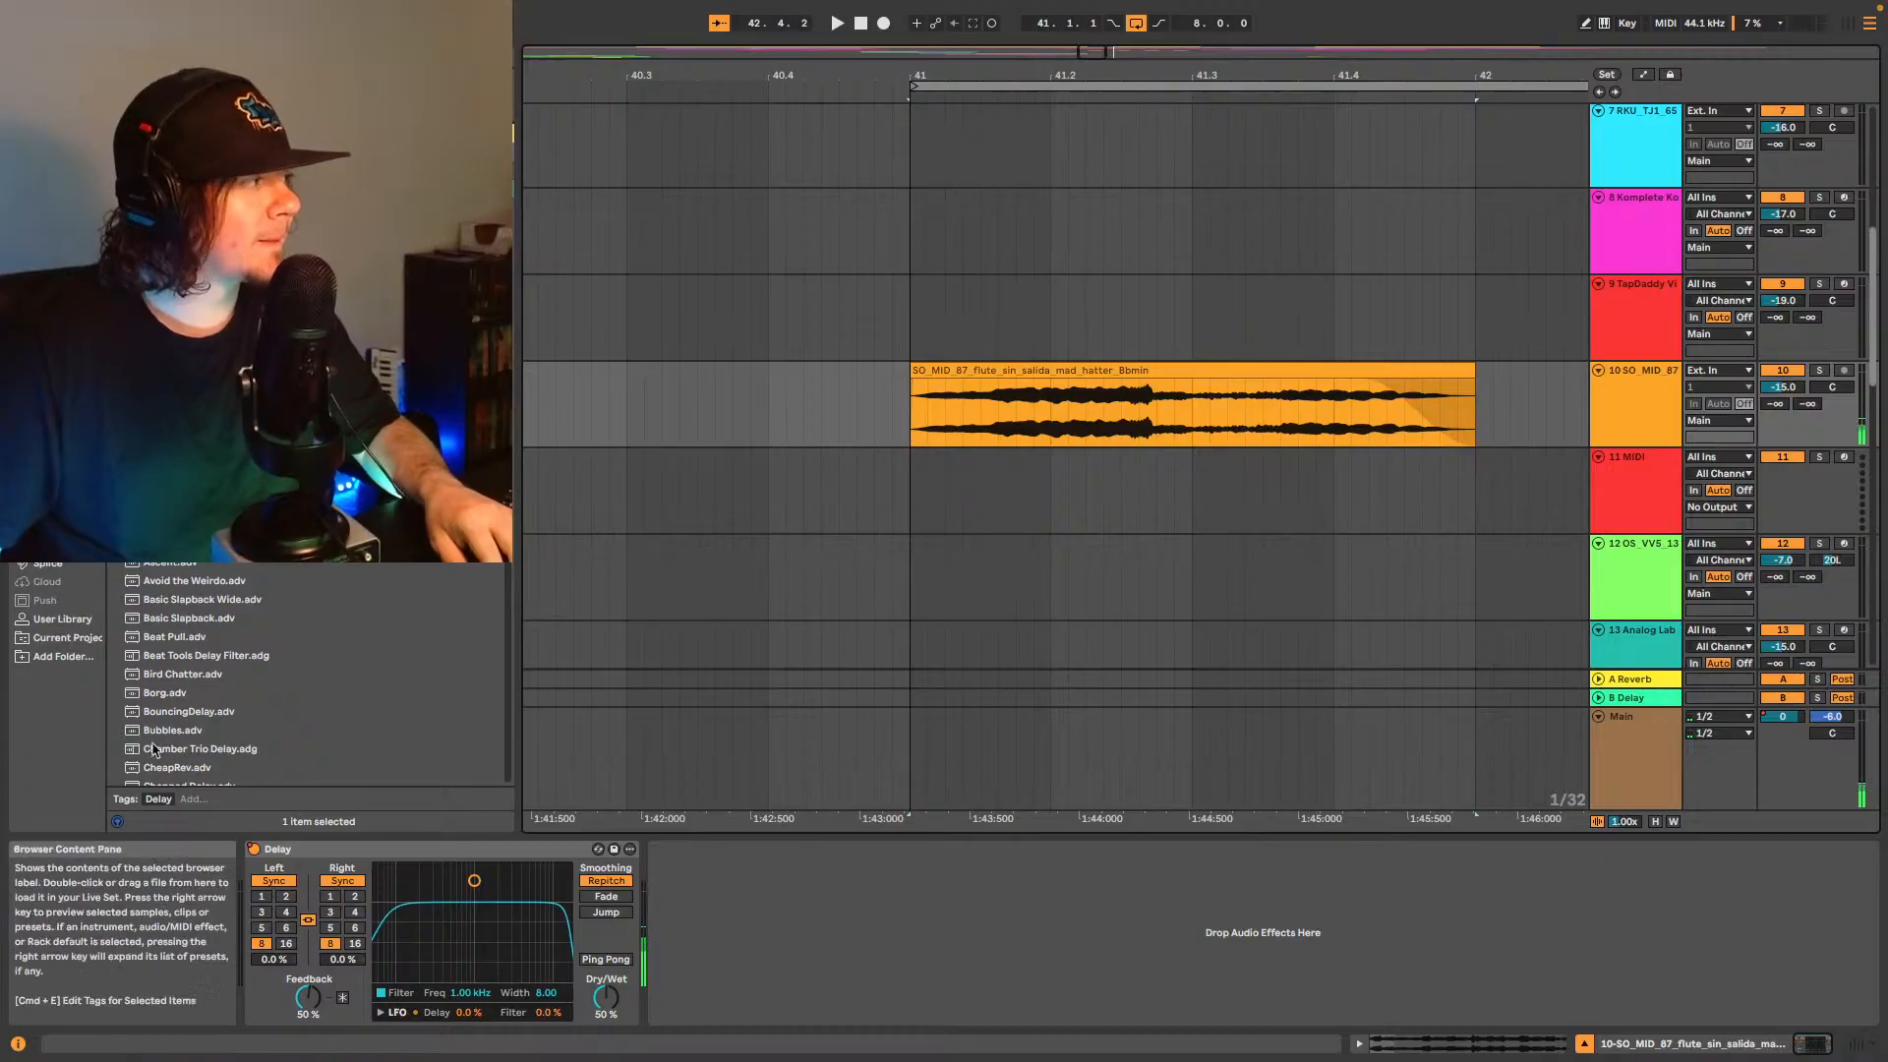
pyautogui.rightClick(252, 851)
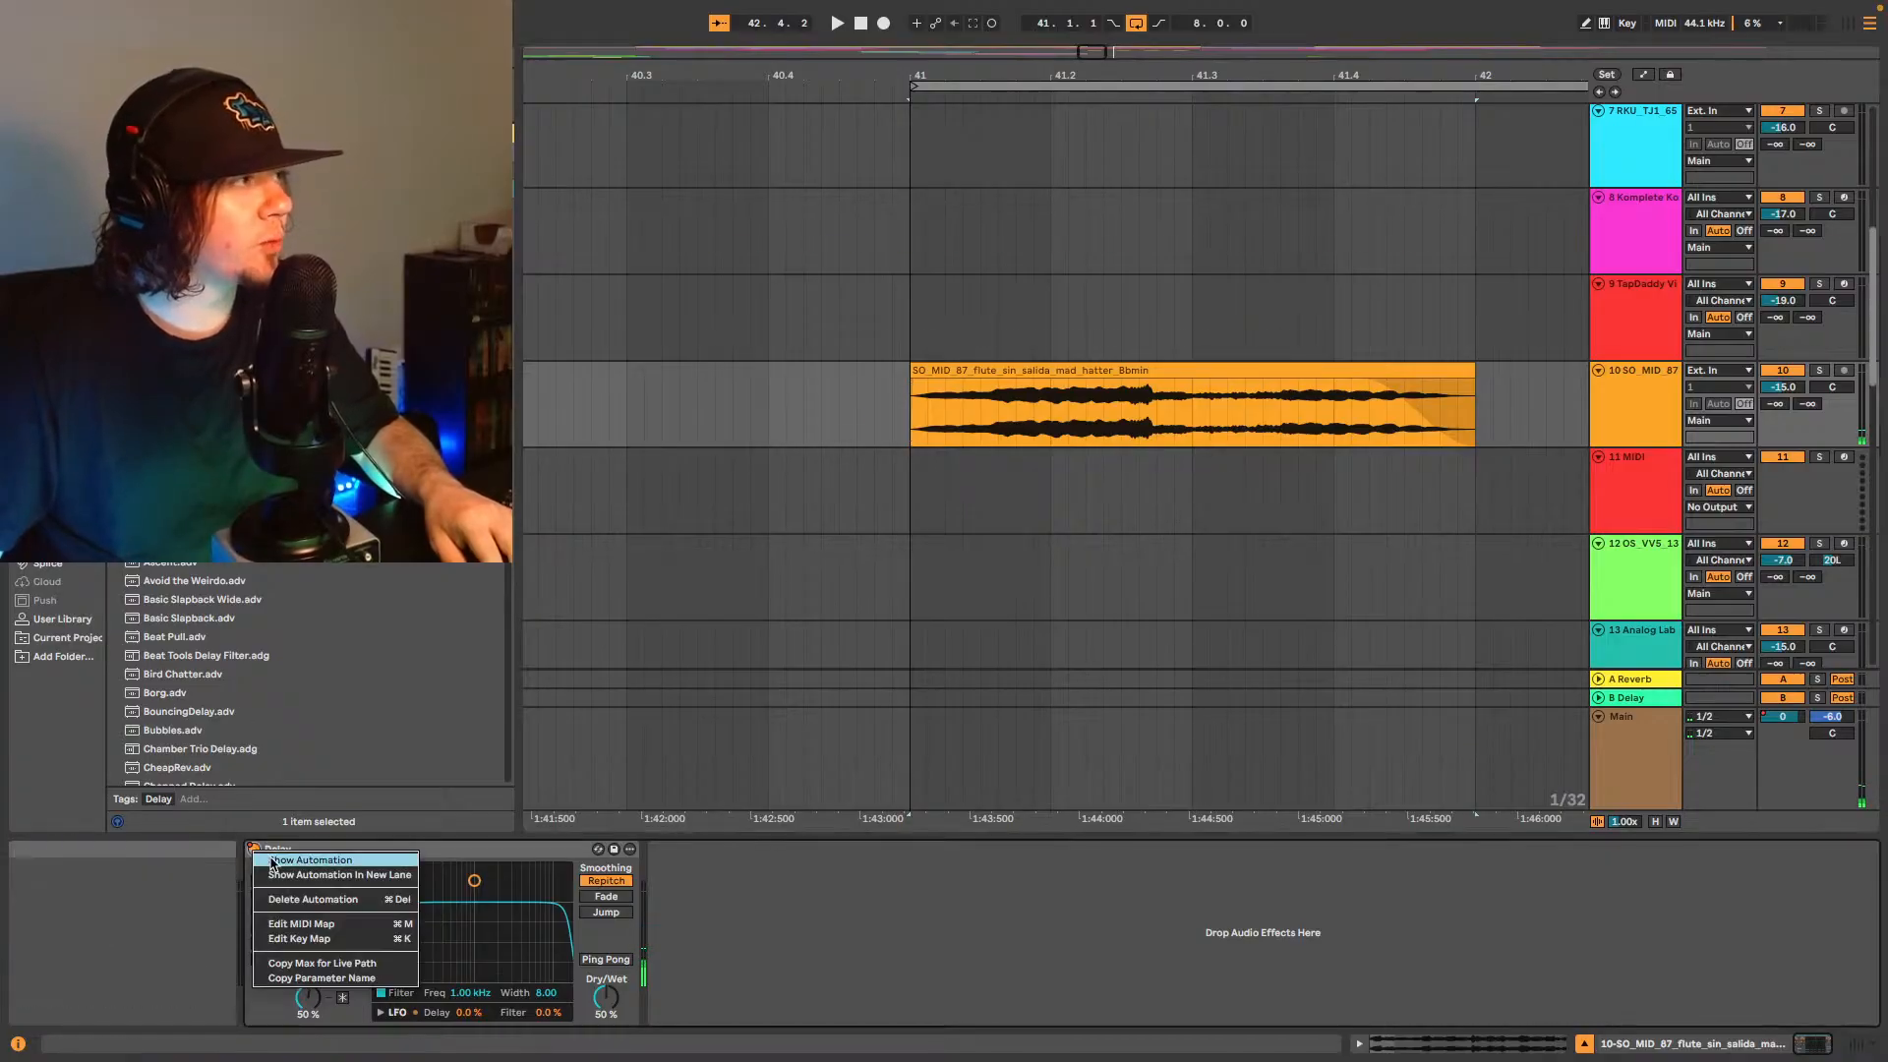
pyautogui.click(277, 860)
pyautogui.click(1121, 443)
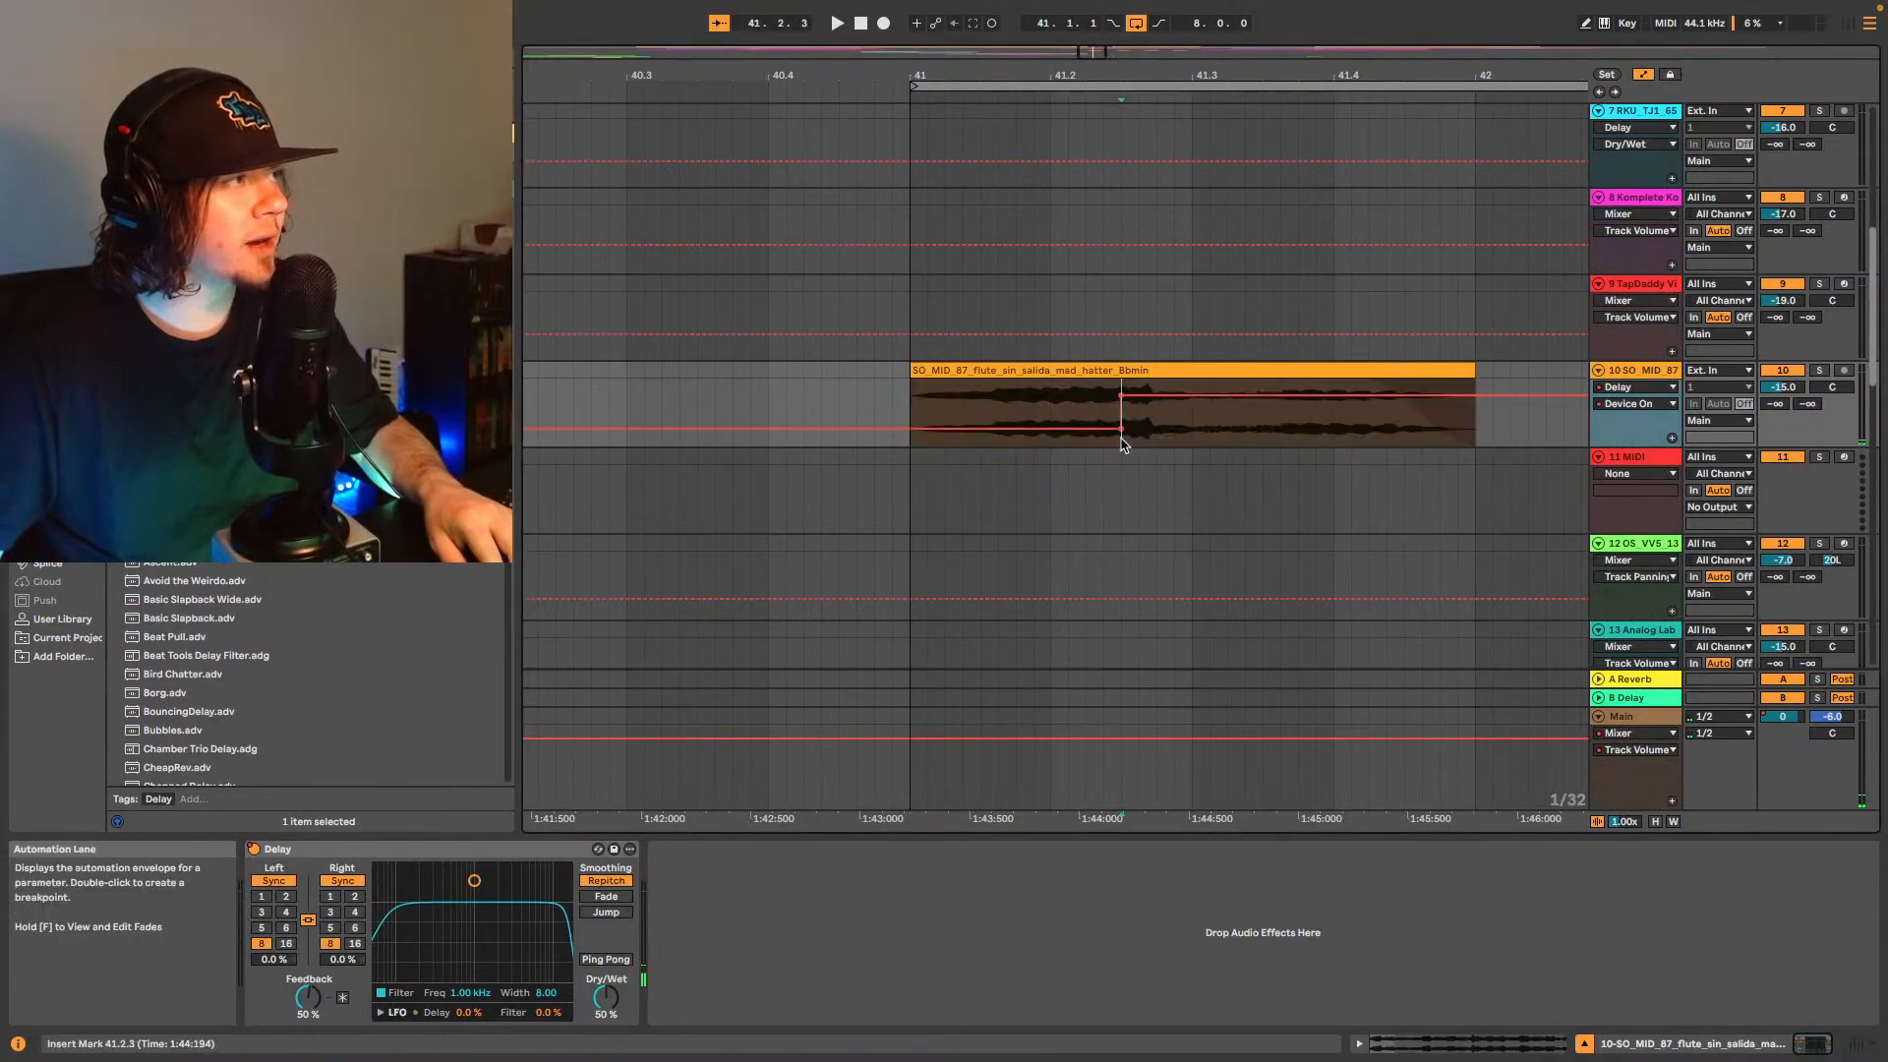
pyautogui.moveTo(1085, 47); pyautogui.dragTo(1094, 52)
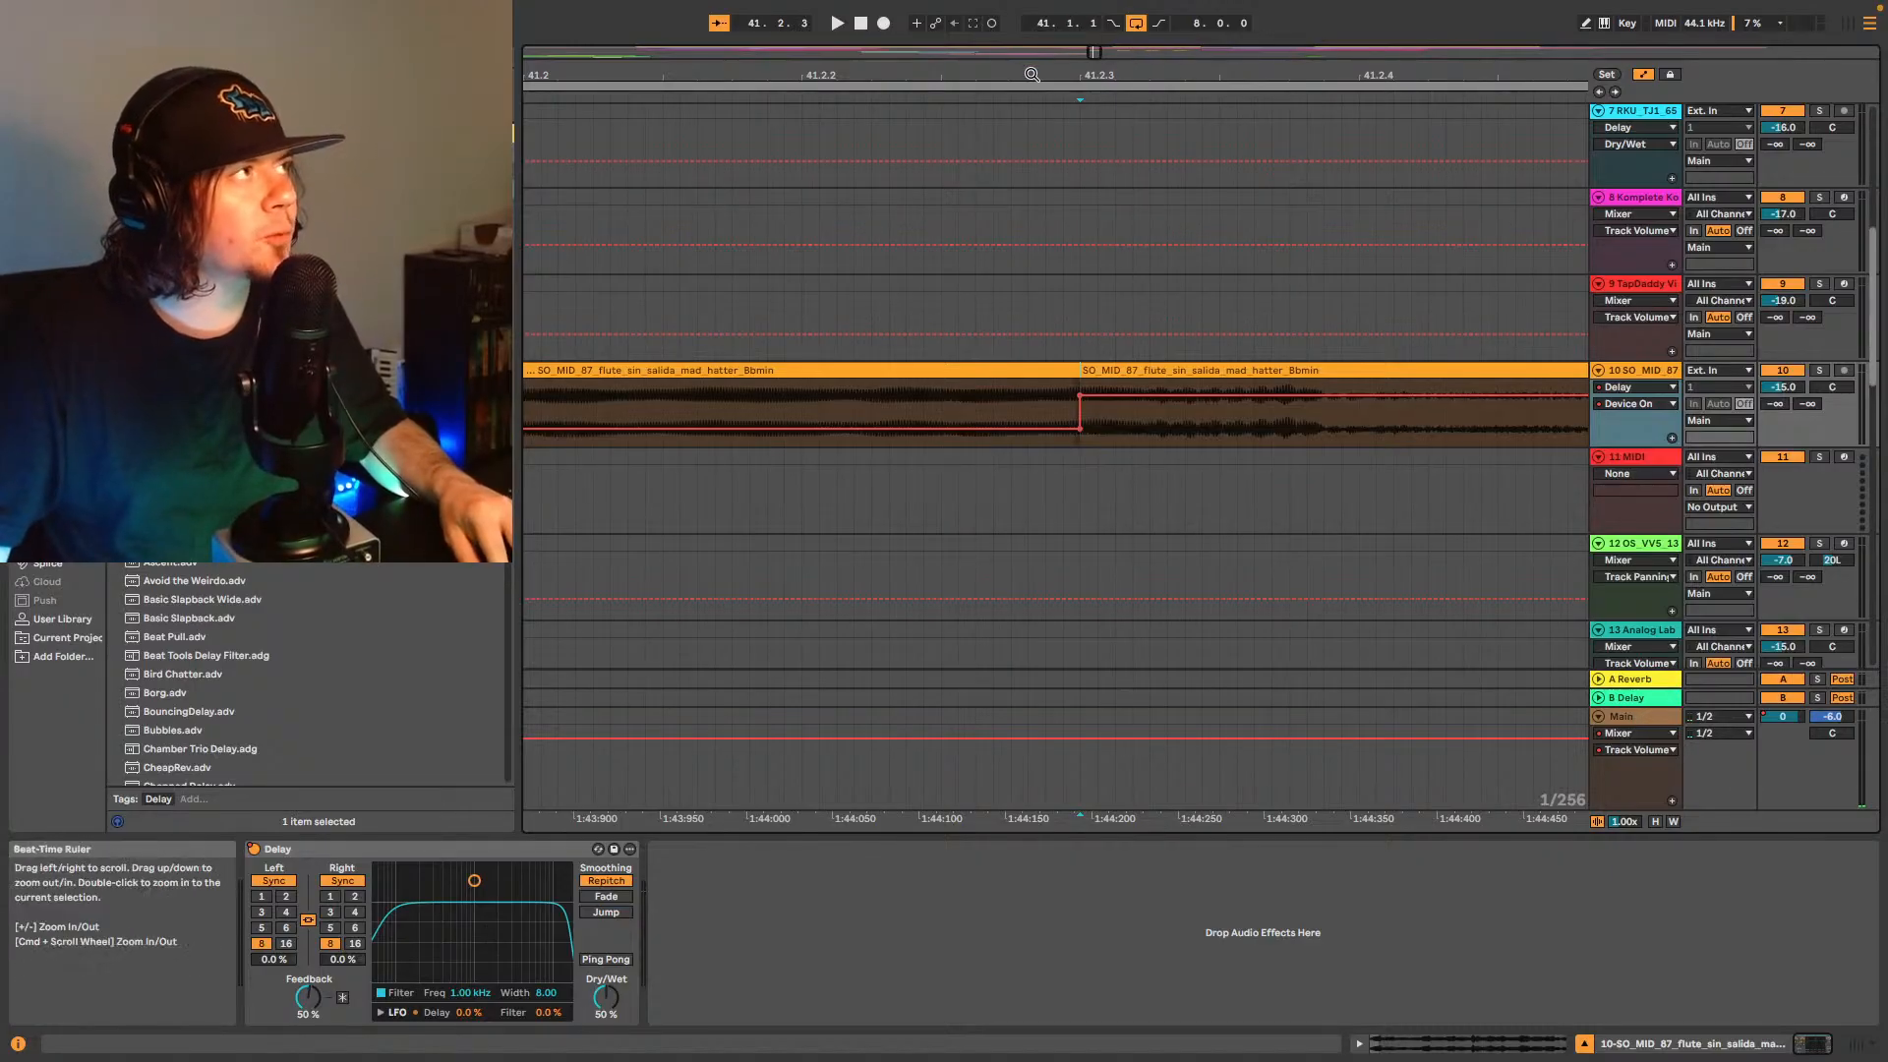
pyautogui.moveTo(1089, 75); pyautogui.dragTo(1088, 177)
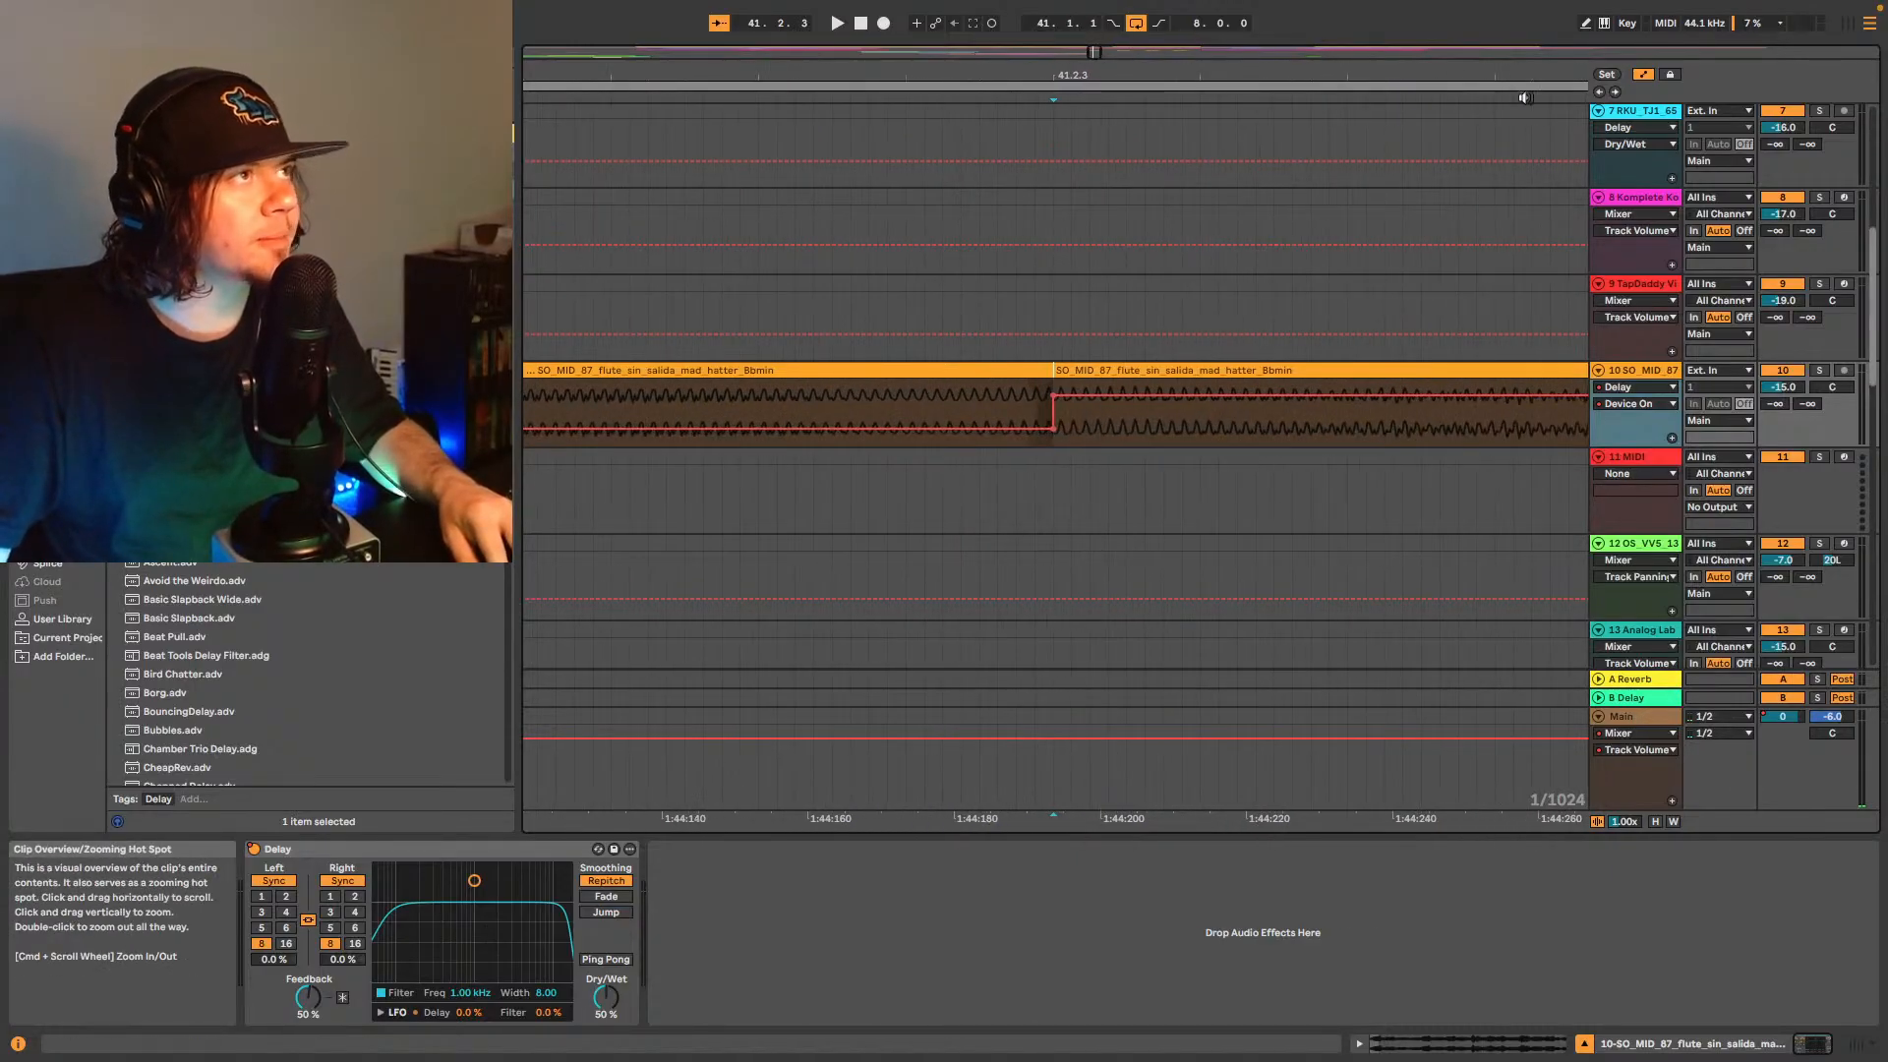
# - Show the clip fades in place of the automation, inspect the split at 41.2.3 and play from bar 41
pyautogui.click(1644, 77)
pyautogui.click(1644, 78)
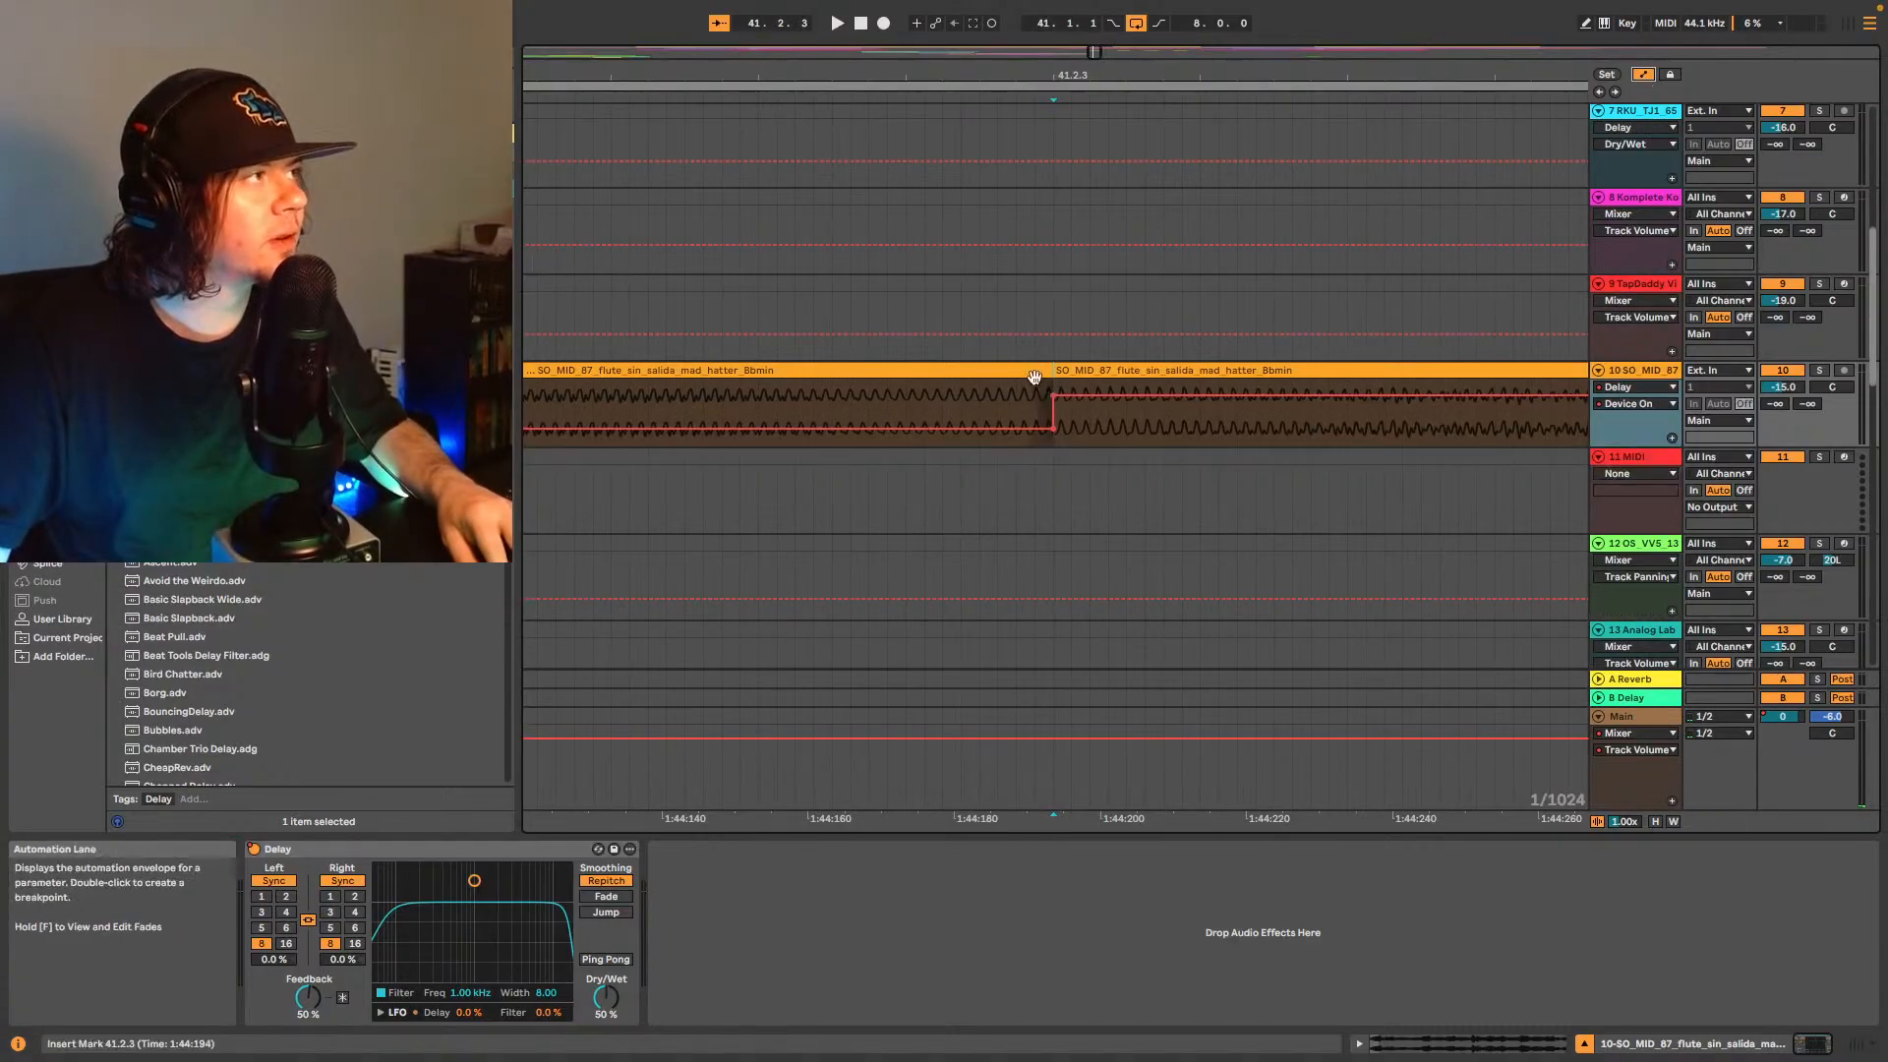
pyautogui.click(1650, 79)
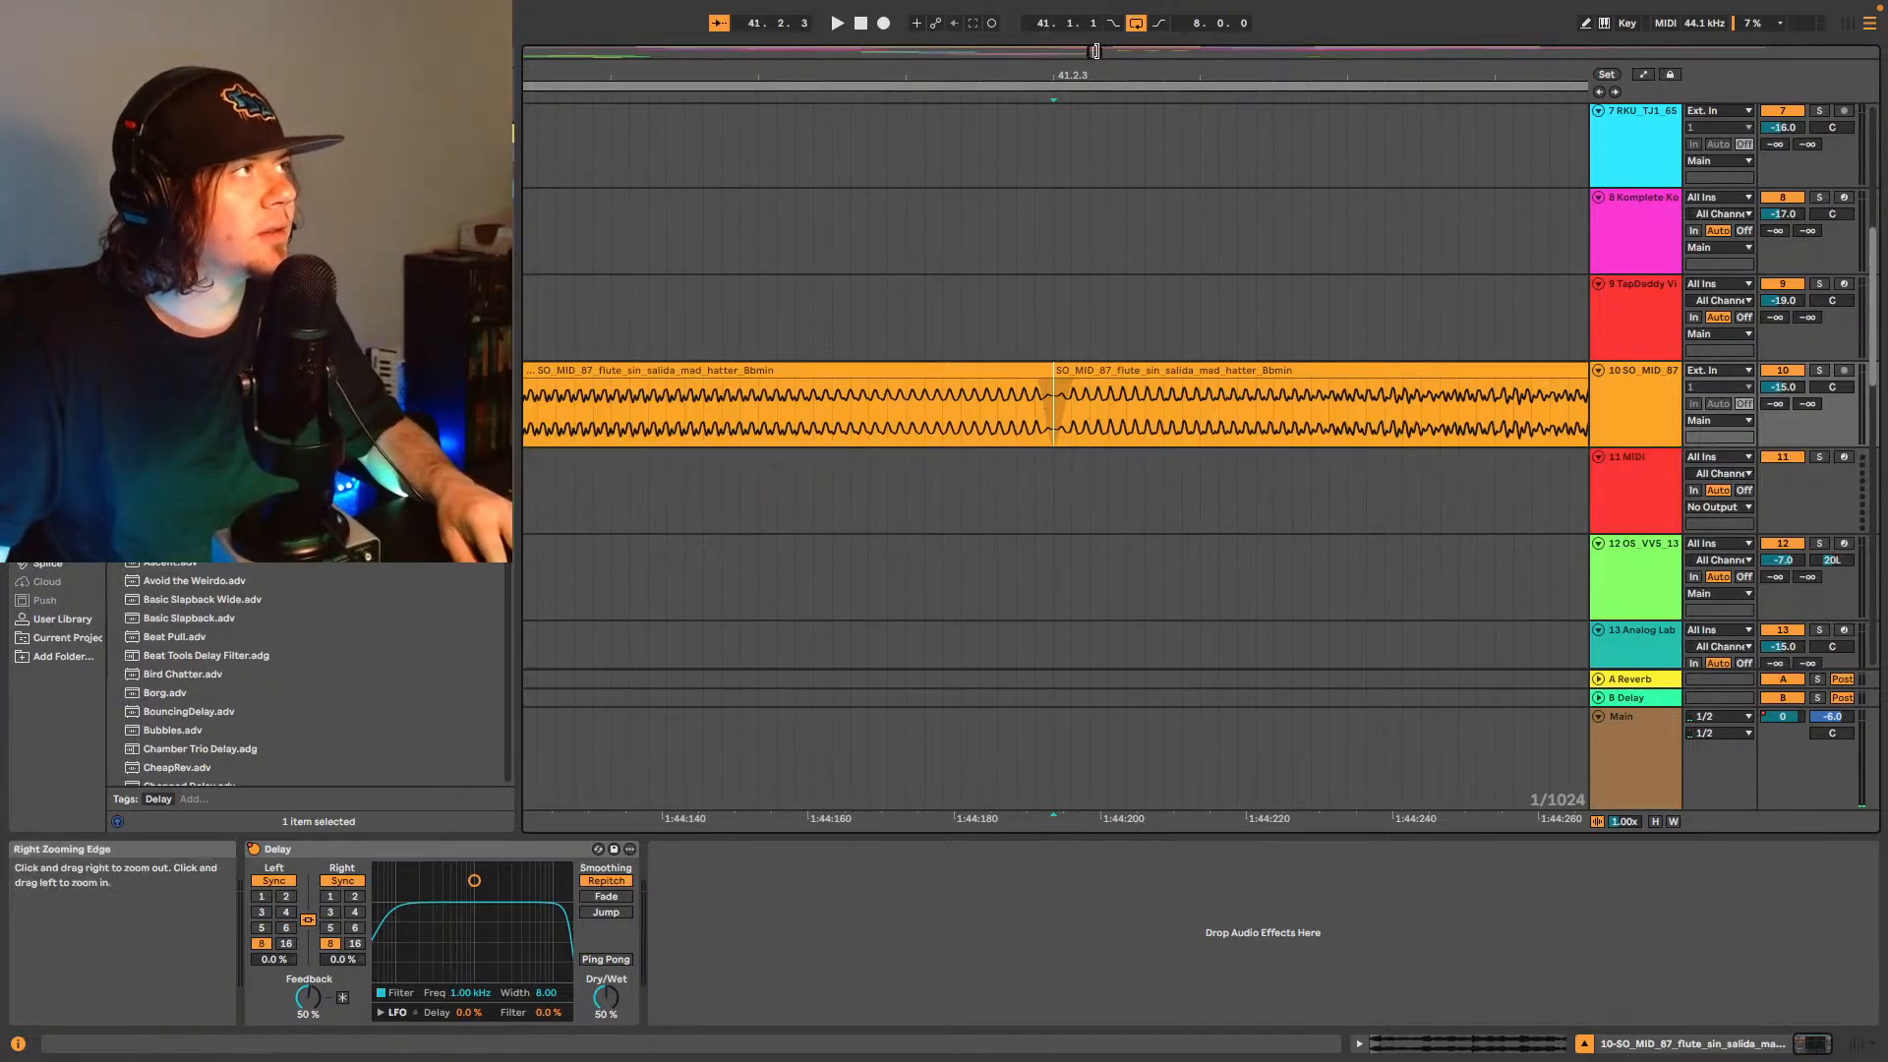
pyautogui.scroll(-8, 1093, 51)
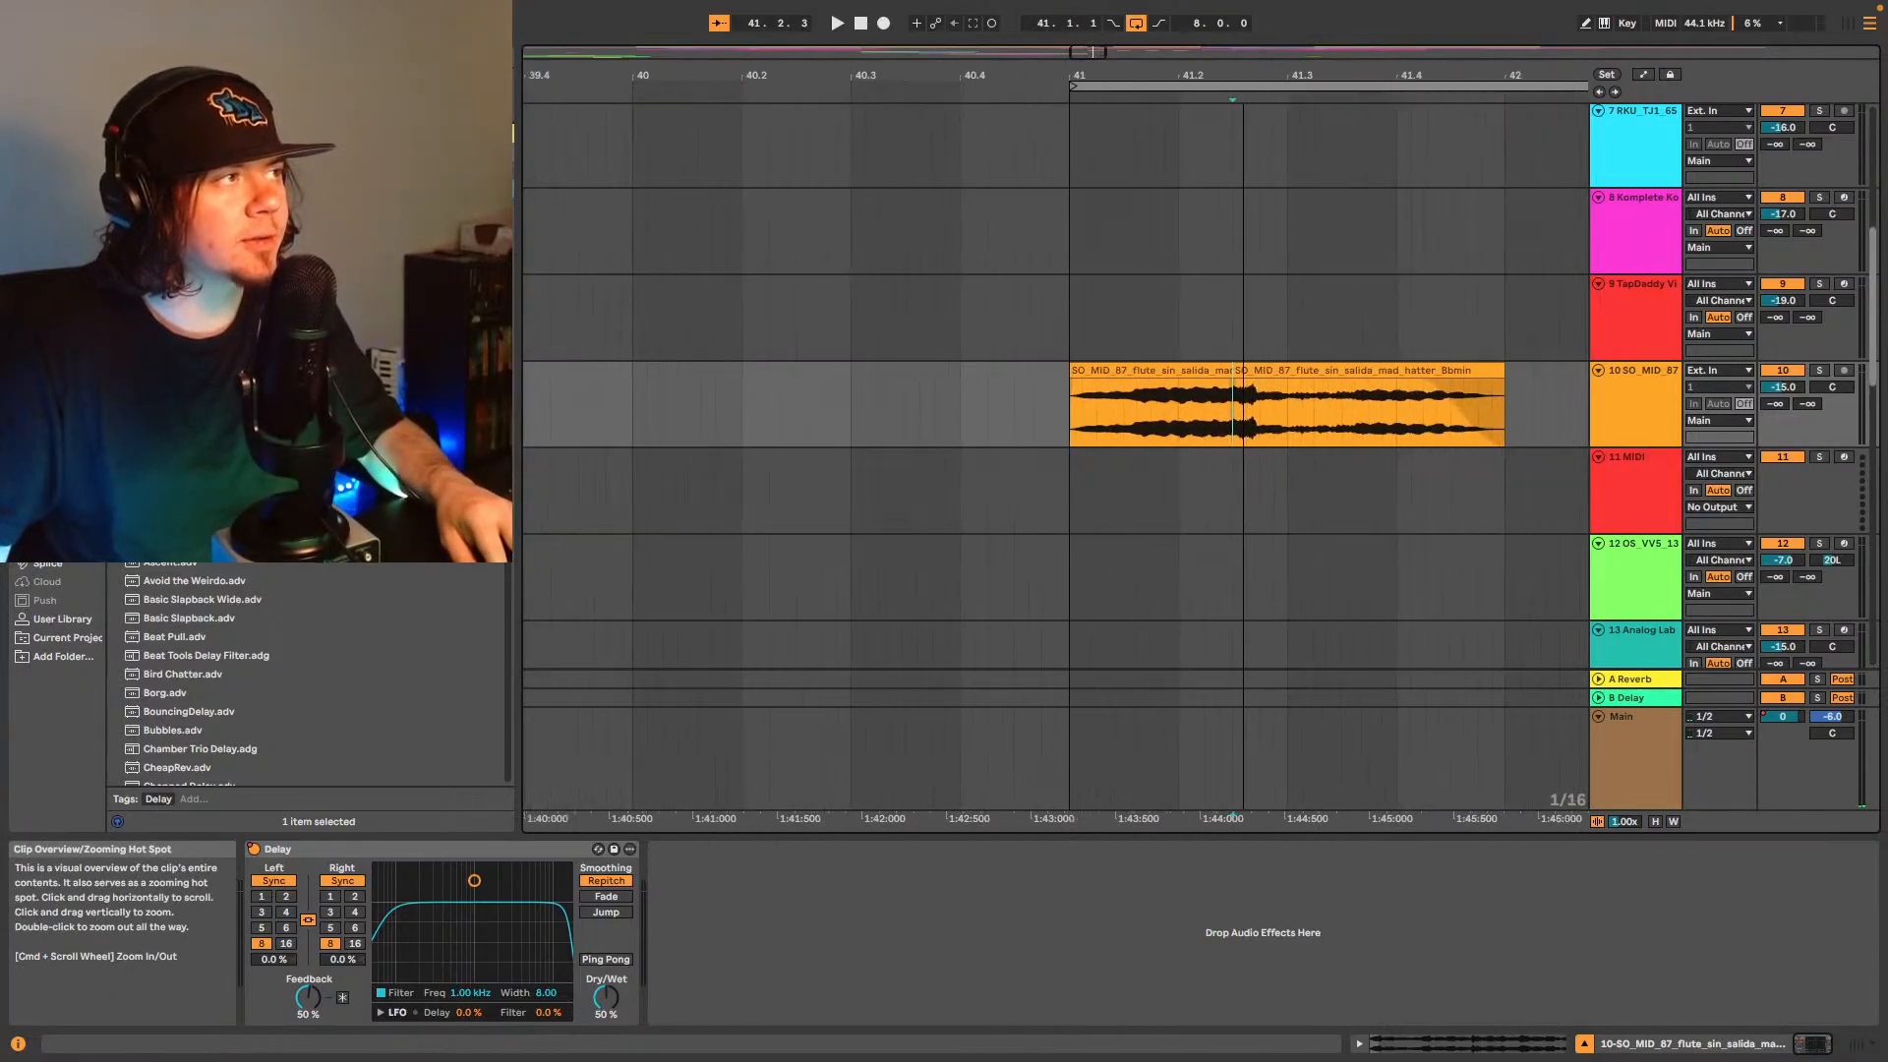
pyautogui.moveTo(1094, 51); pyautogui.dragTo(1066, 156)
pyautogui.click(1111, 371)
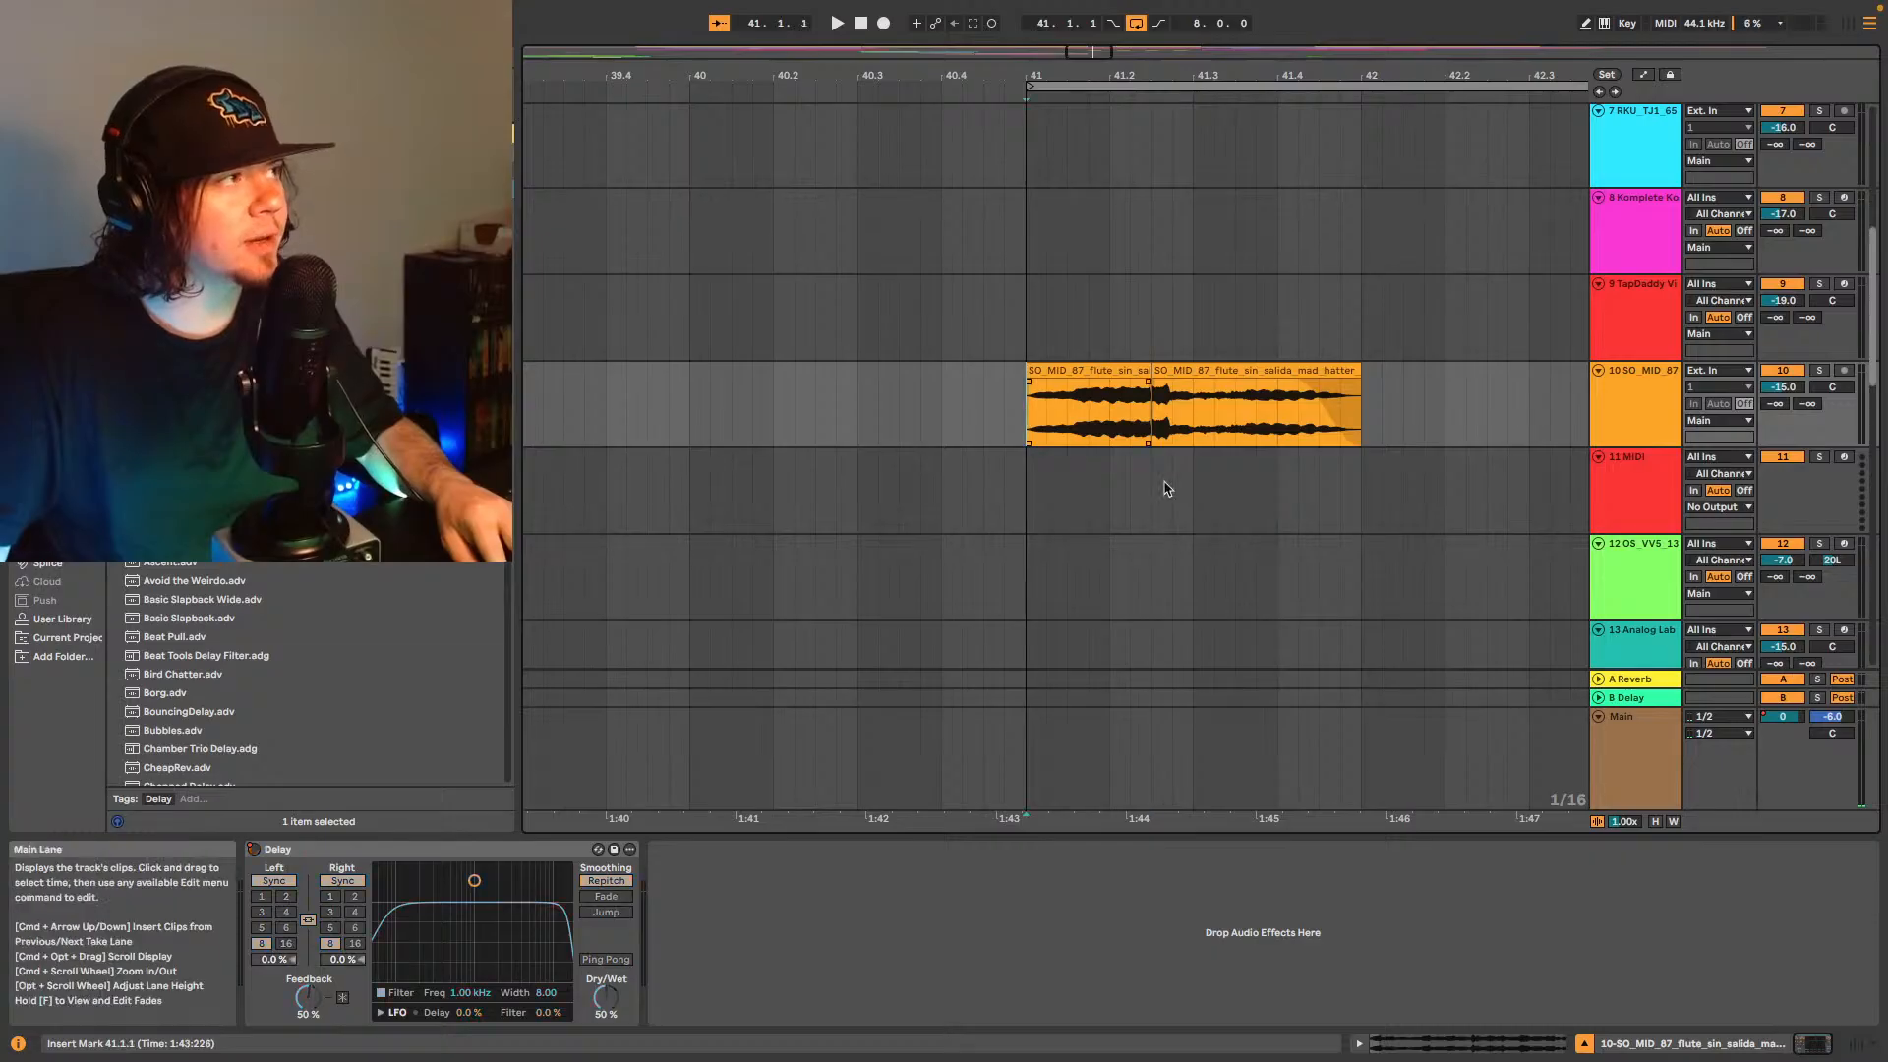
pyautogui.press('space')
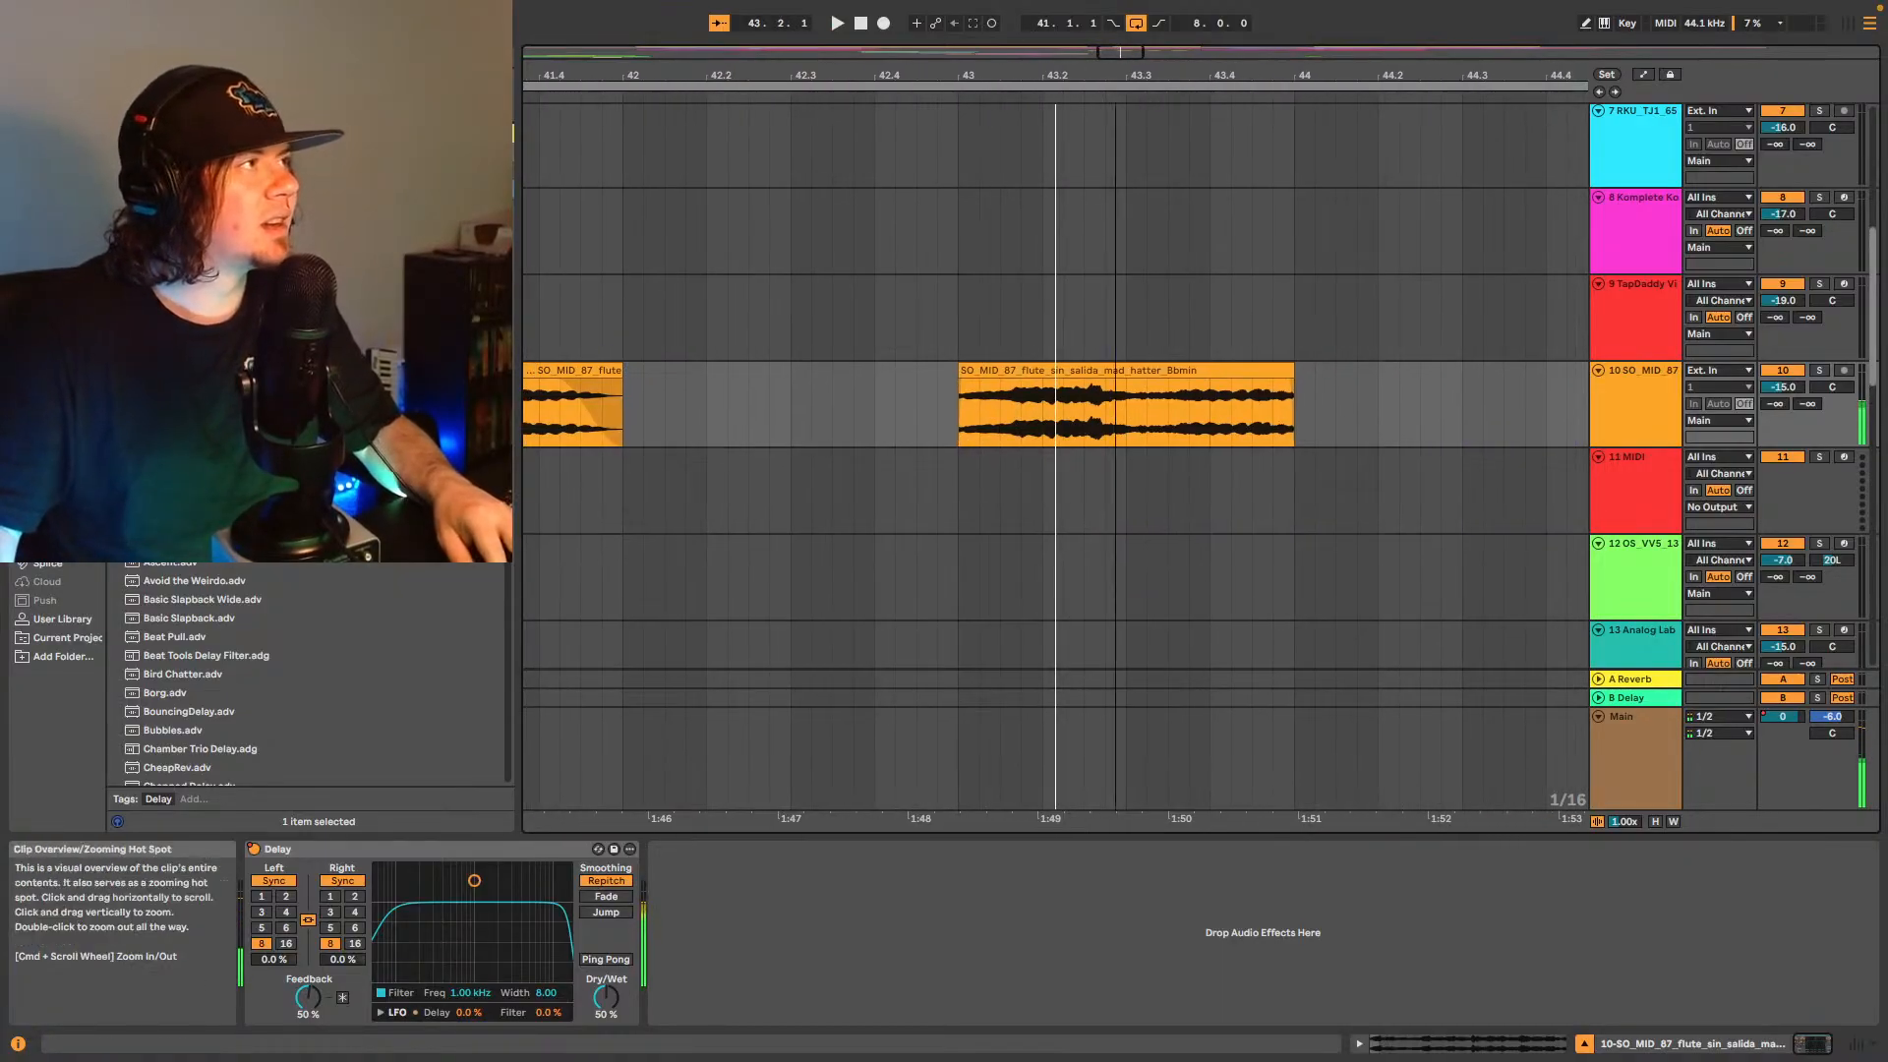
# - Automate the Delay to switch off at bar 43 and enable its Ping Pong mode, playing back the flute chops
pyautogui.moveTo(1101, 59); pyautogui.dragTo(1067, 40)
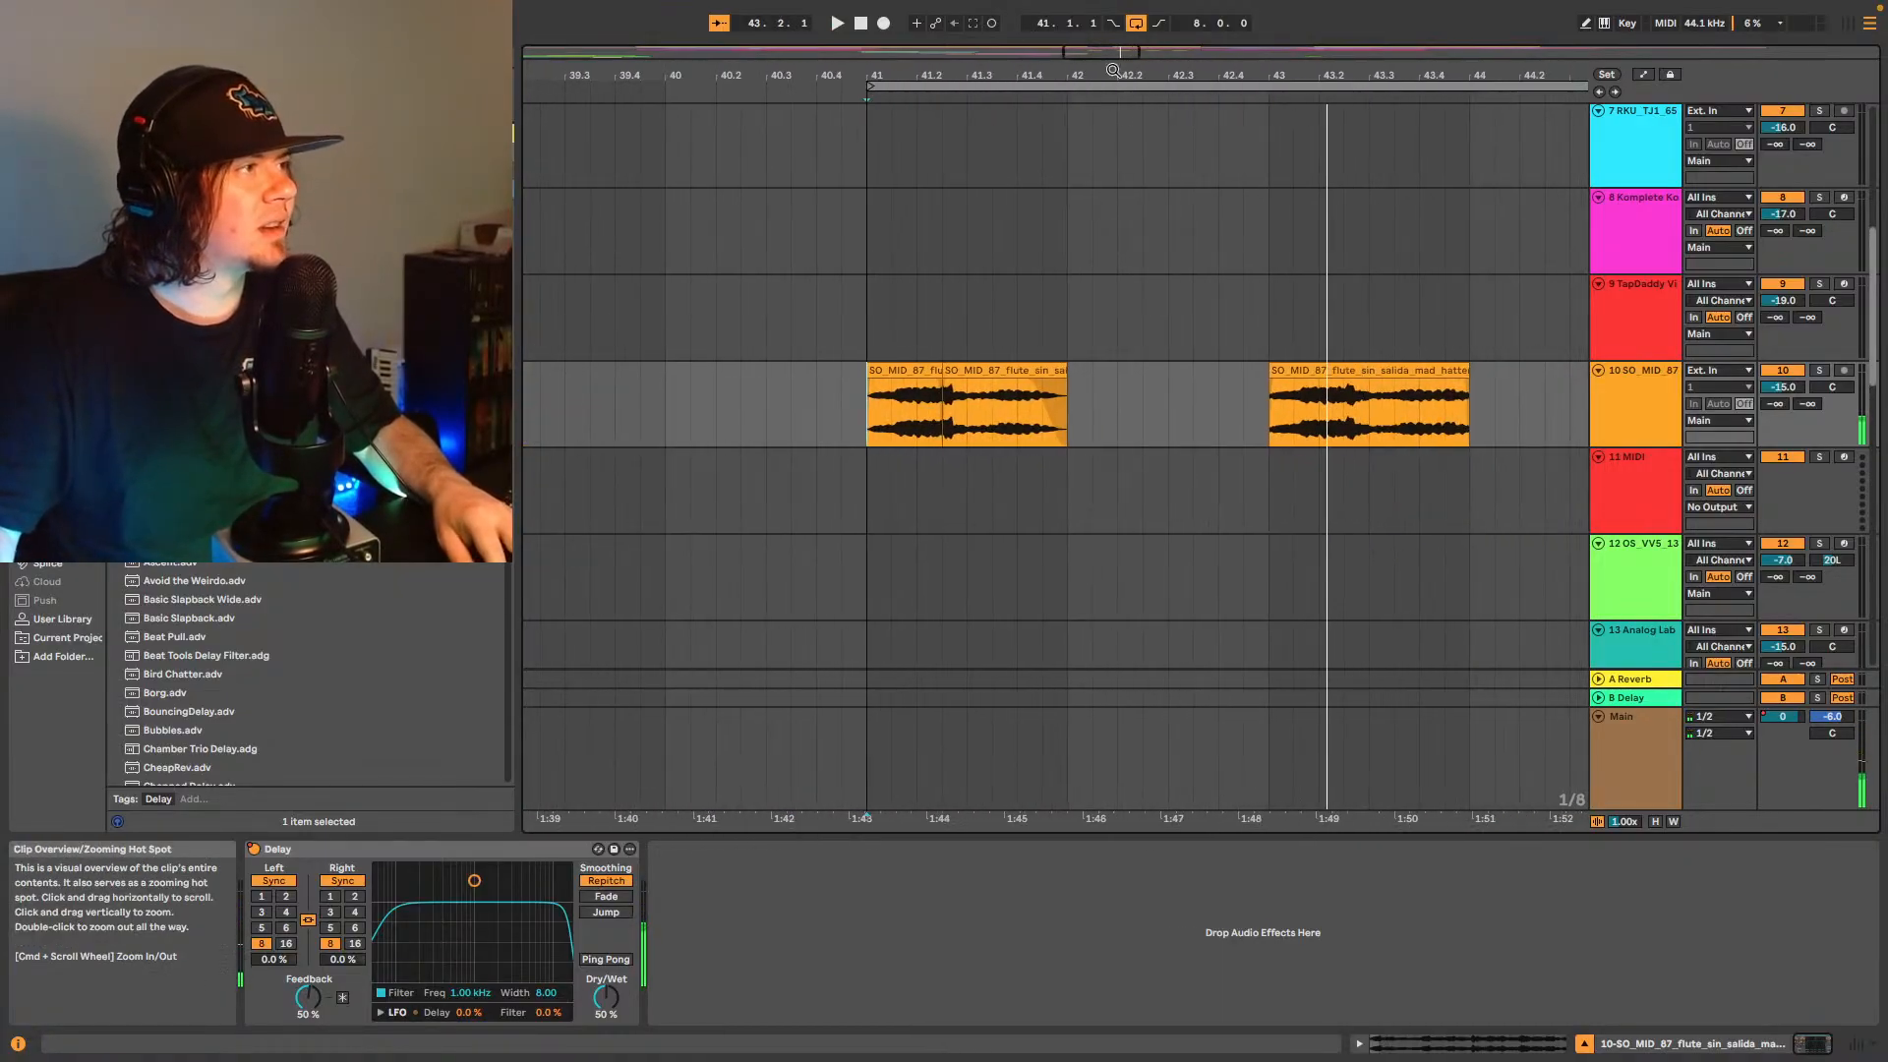
pyautogui.rightClick(295, 855)
pyautogui.click(305, 858)
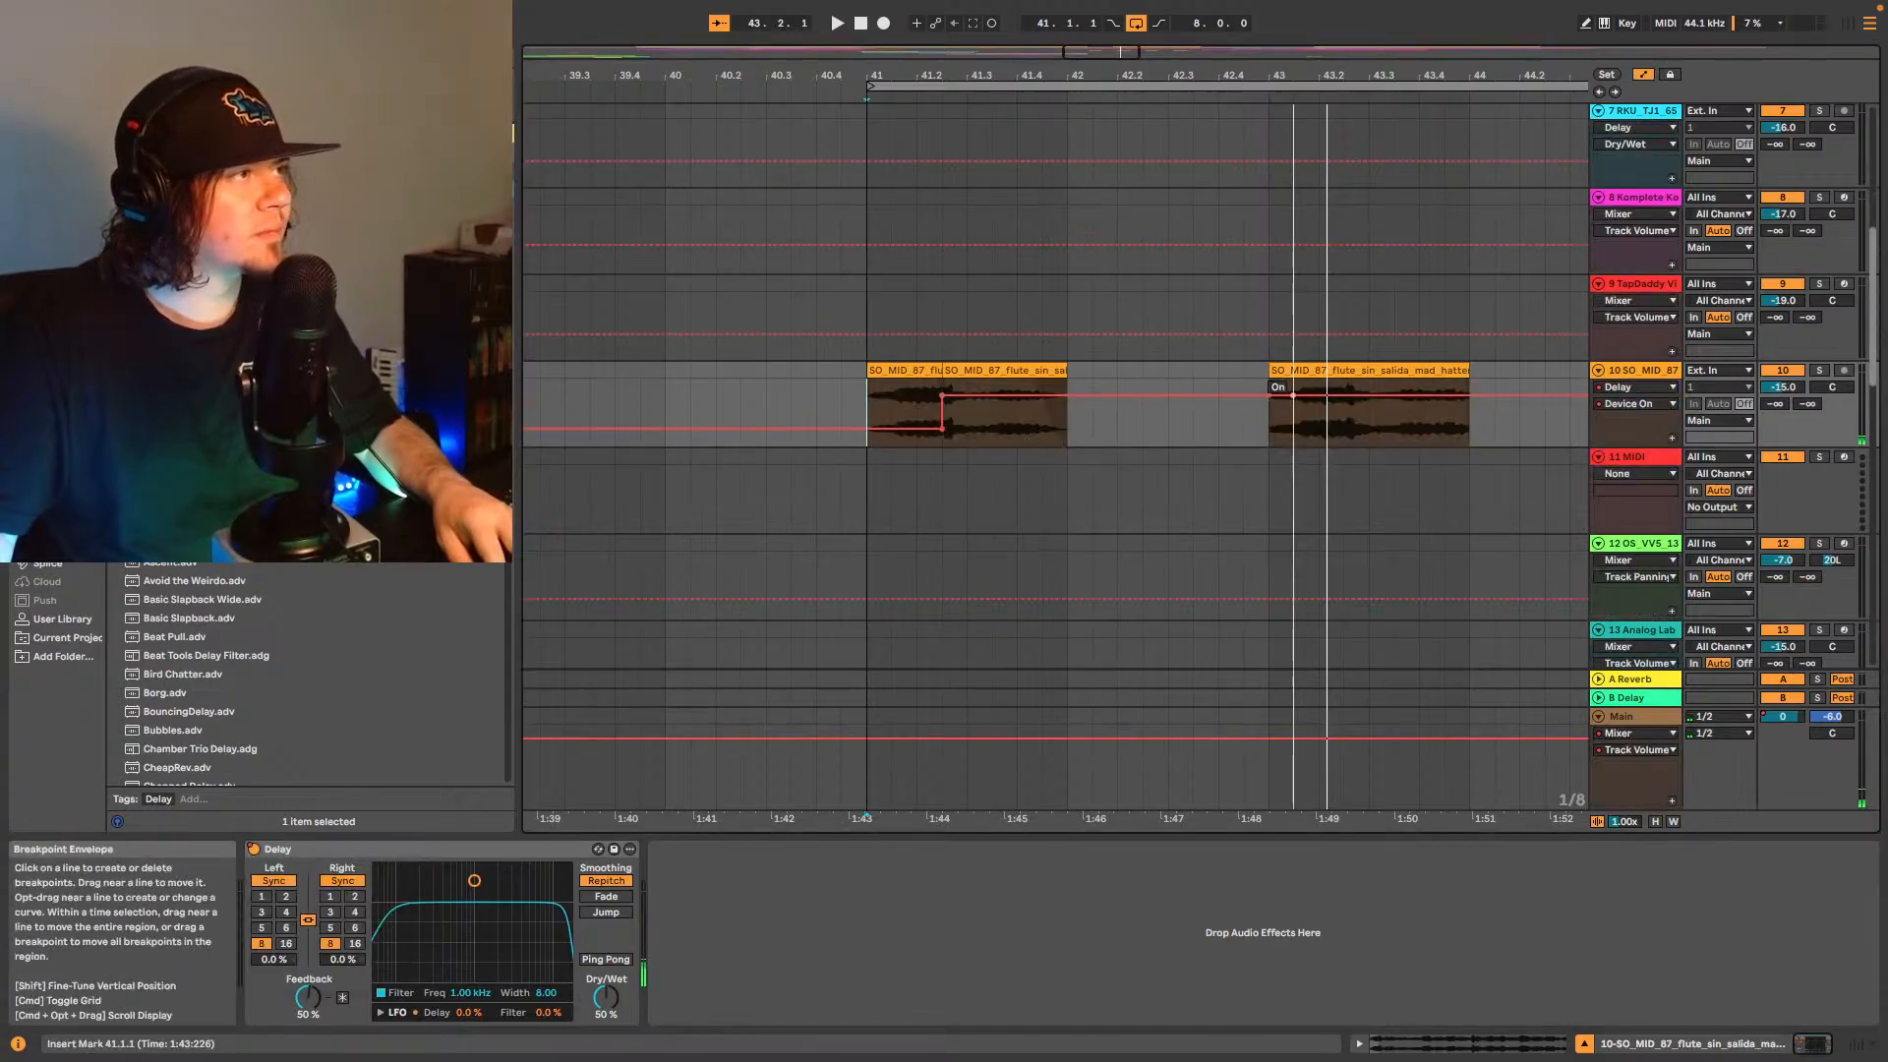
pyautogui.click(606, 959)
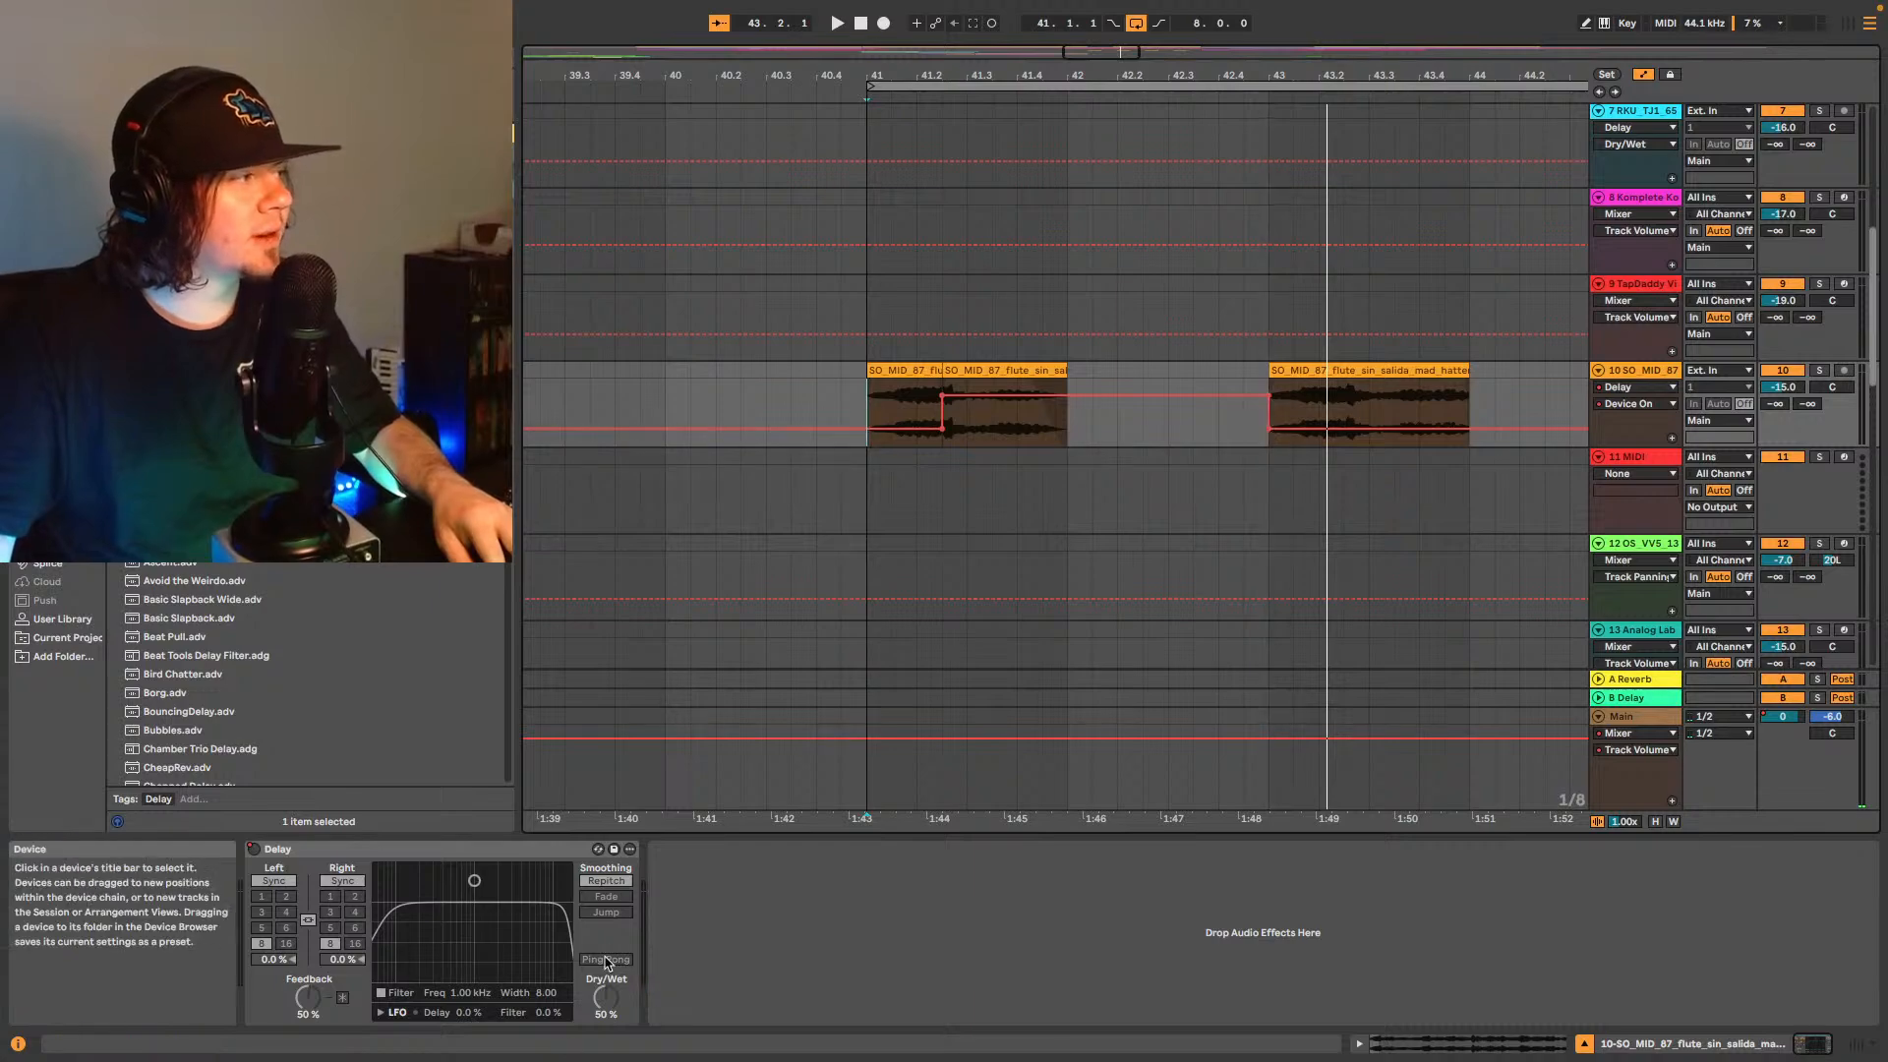
pyautogui.press('space')
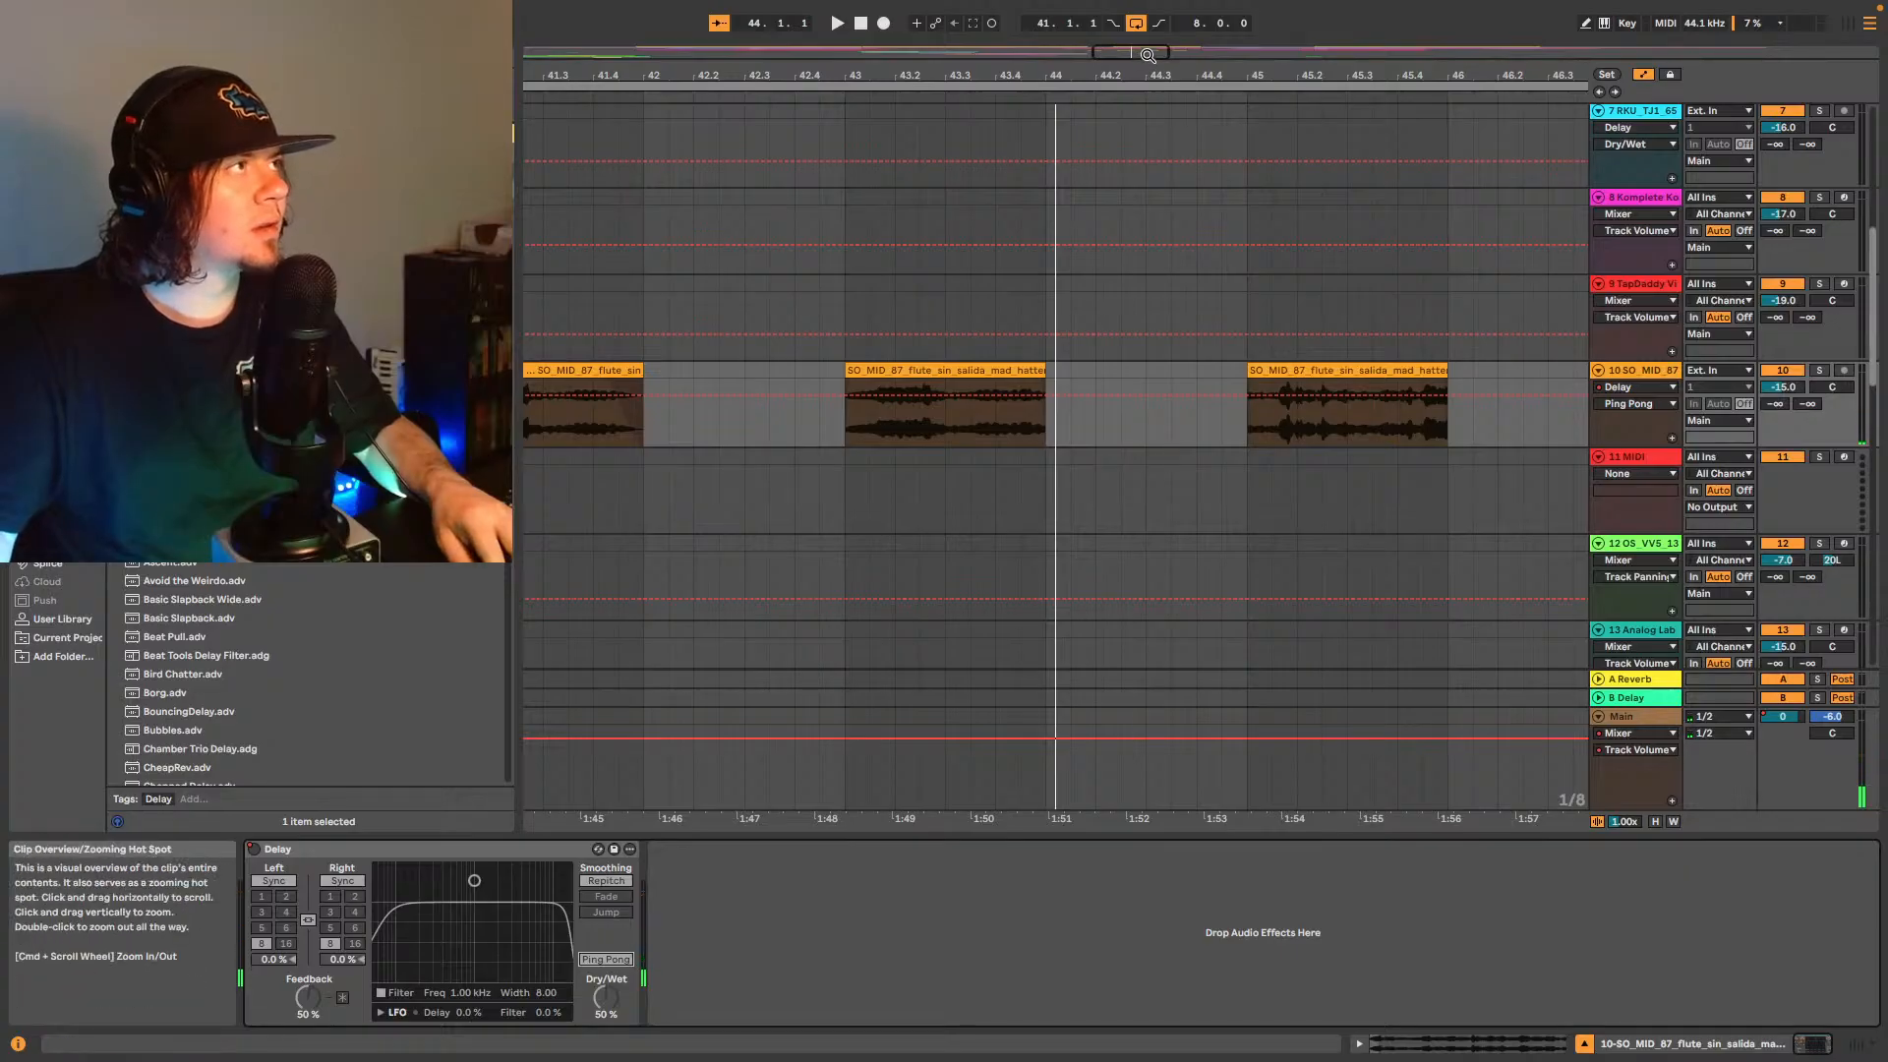
# - Extend the second flute chop's end to 44.2.3, auditioning its tail
pyautogui.click(1048, 370)
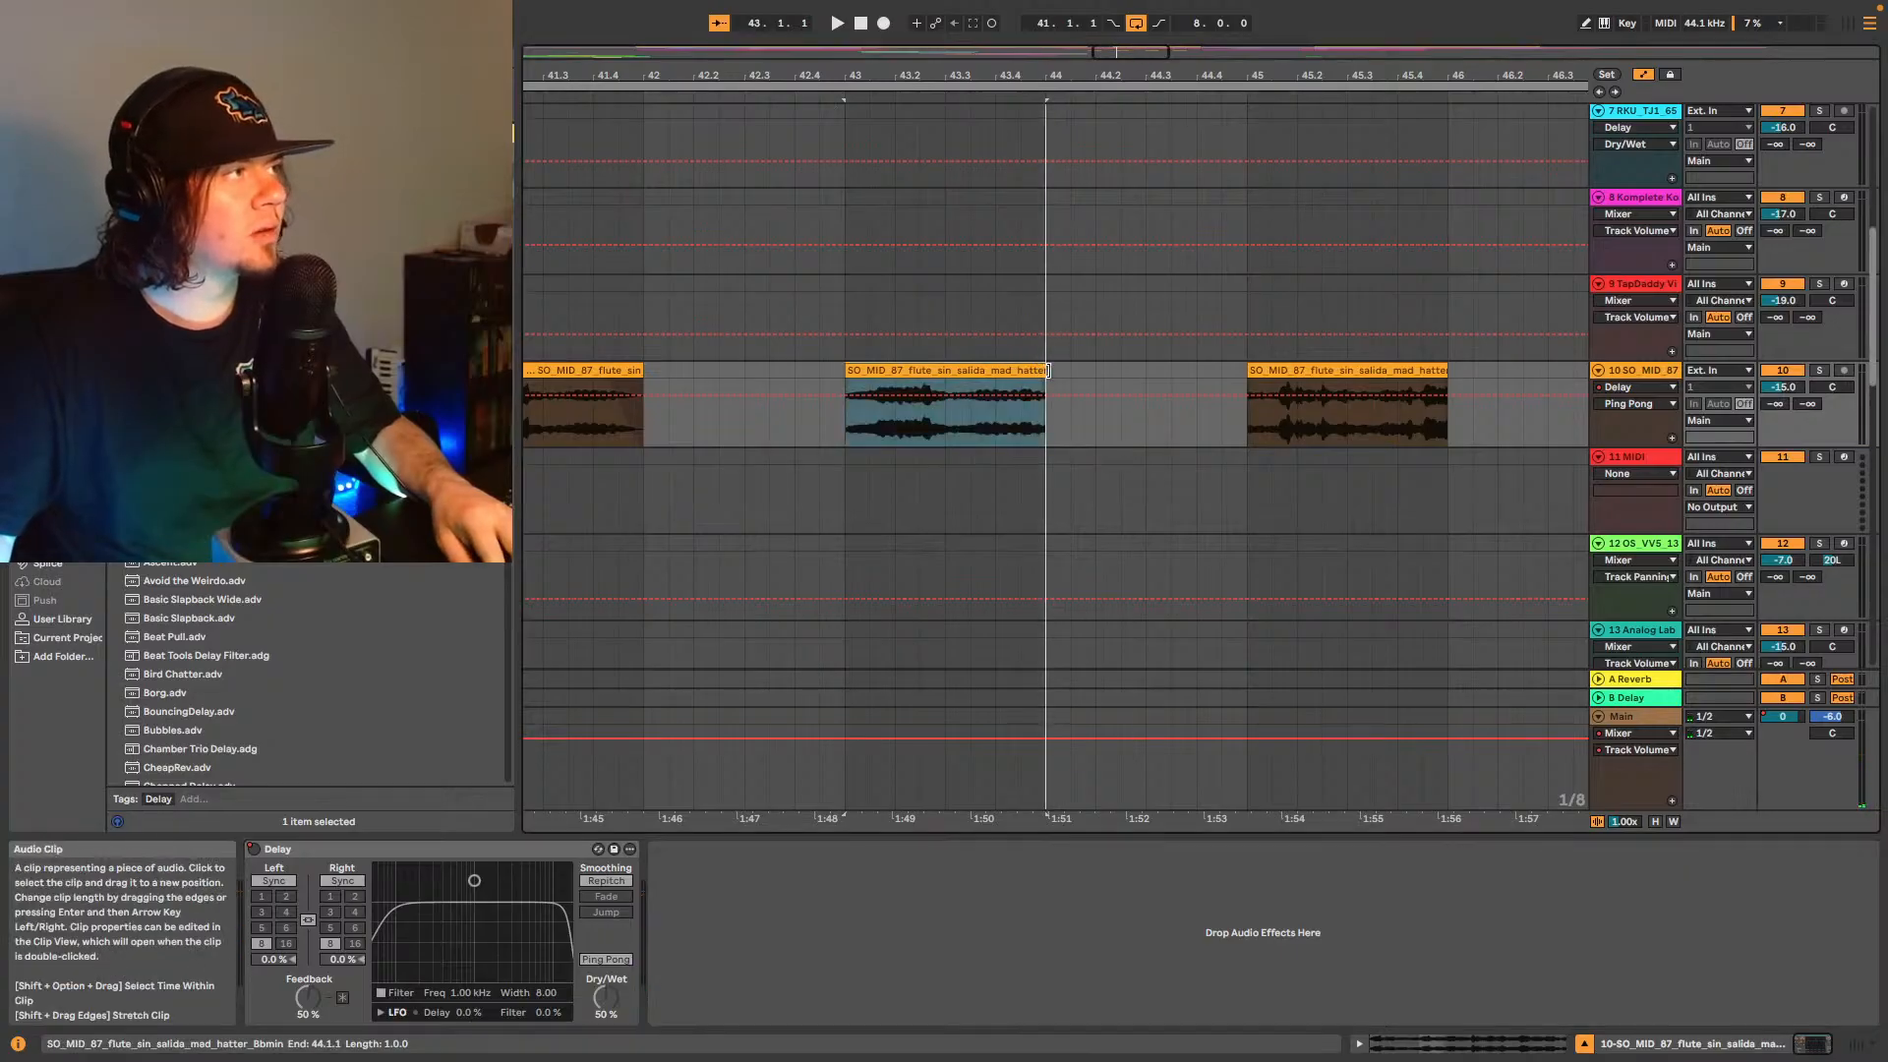
pyautogui.click(1019, 429)
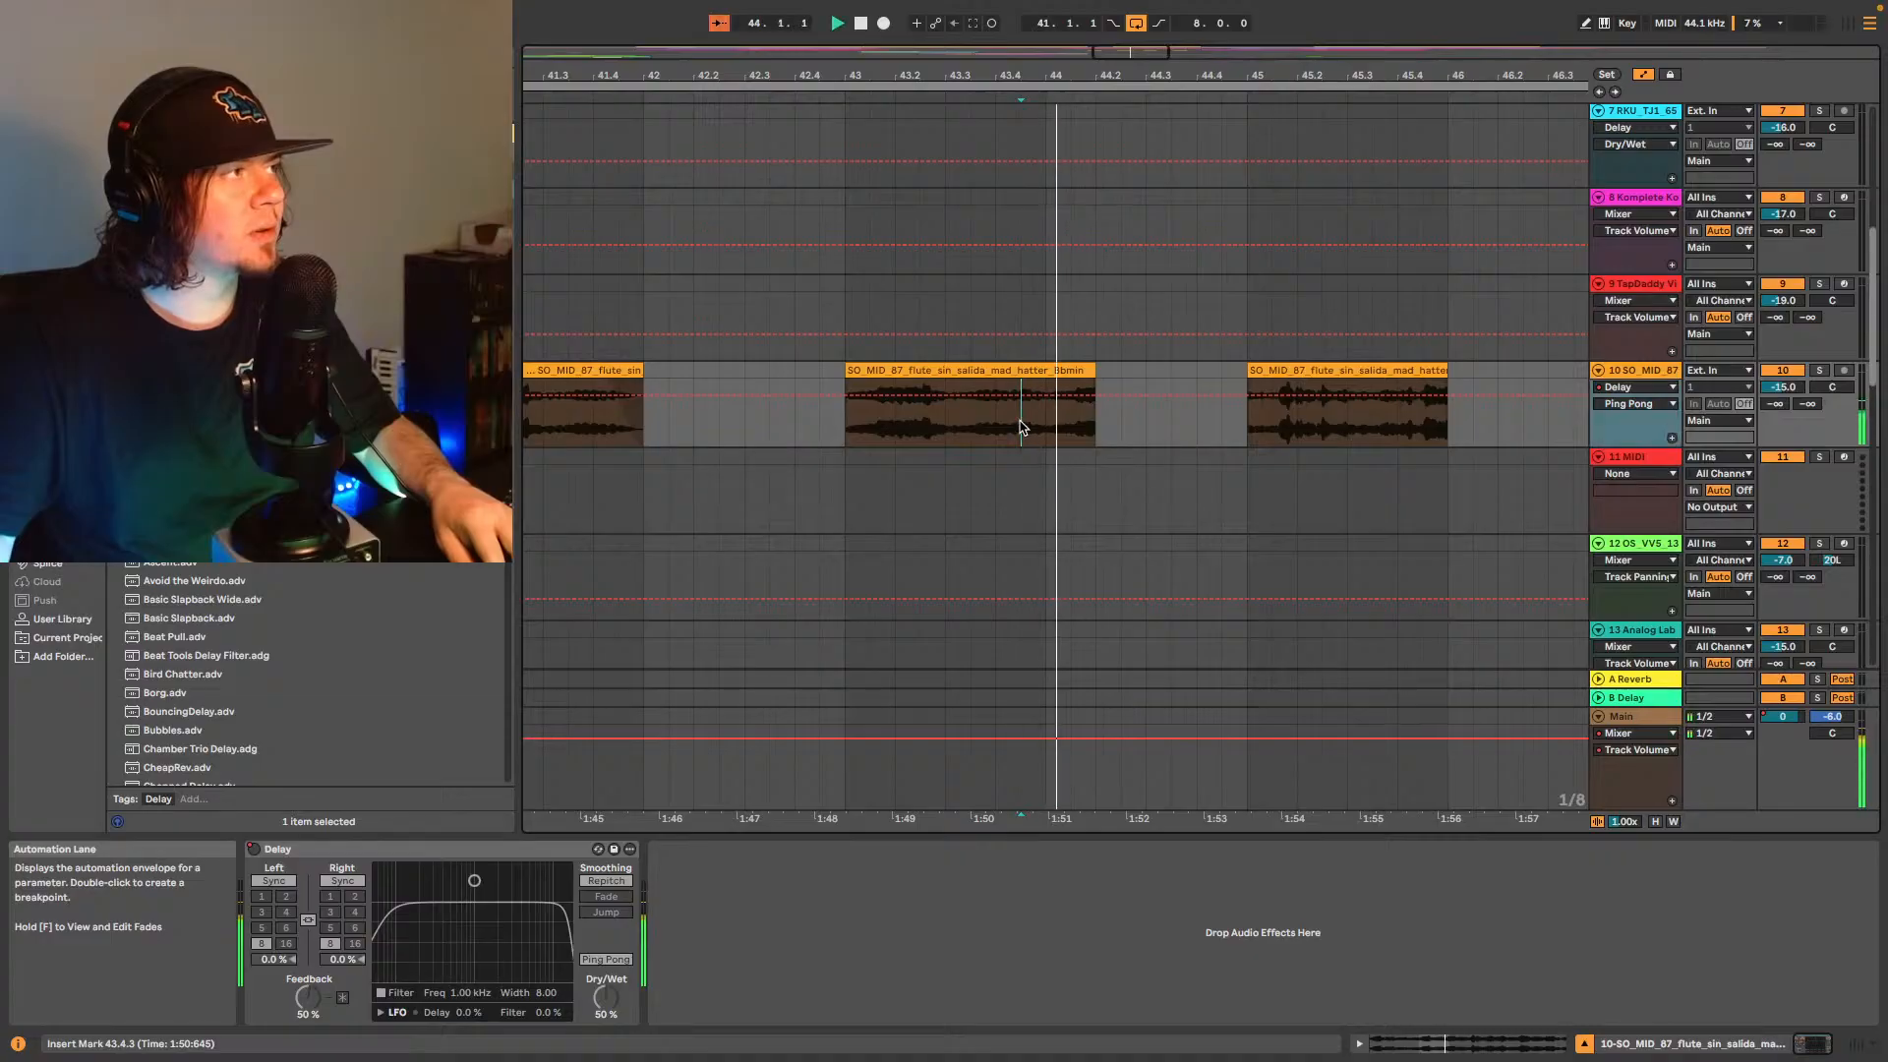
pyautogui.moveTo(1098, 382); pyautogui.dragTo(1114, 374)
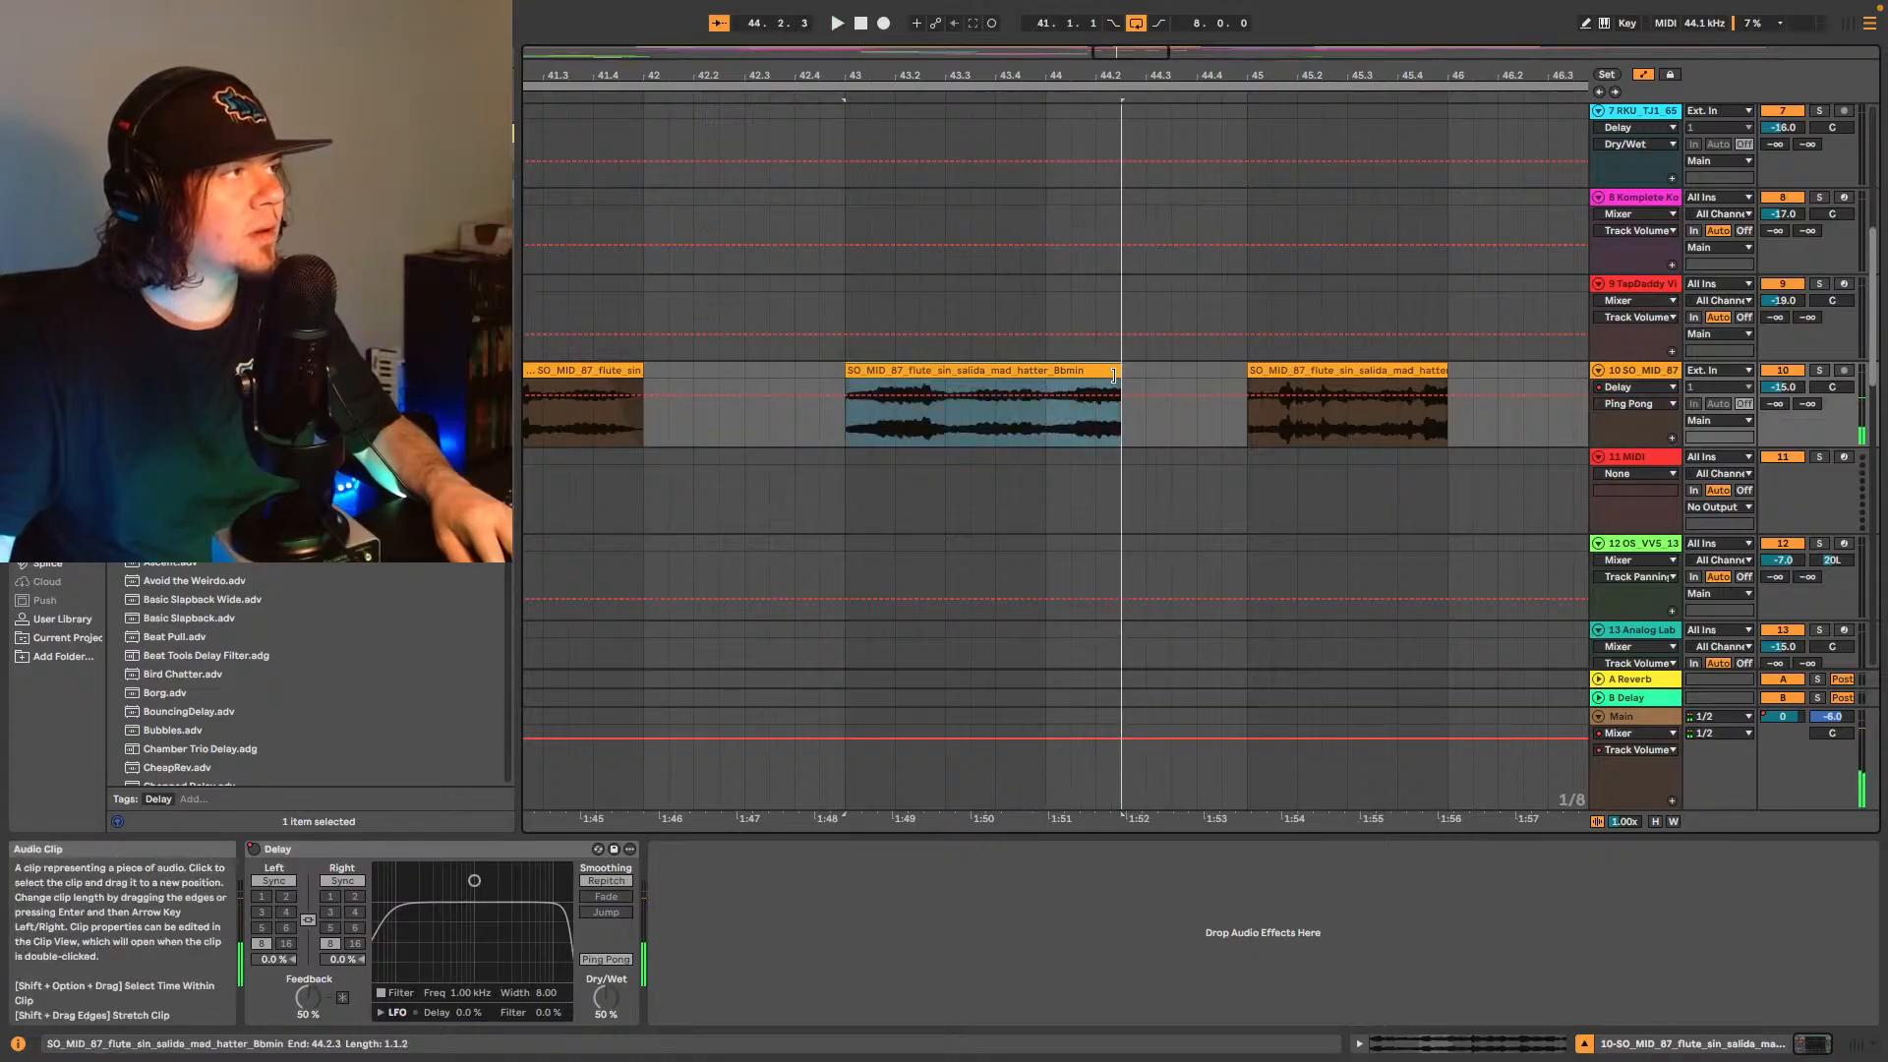
pyautogui.click(1034, 429)
pyautogui.press('space')
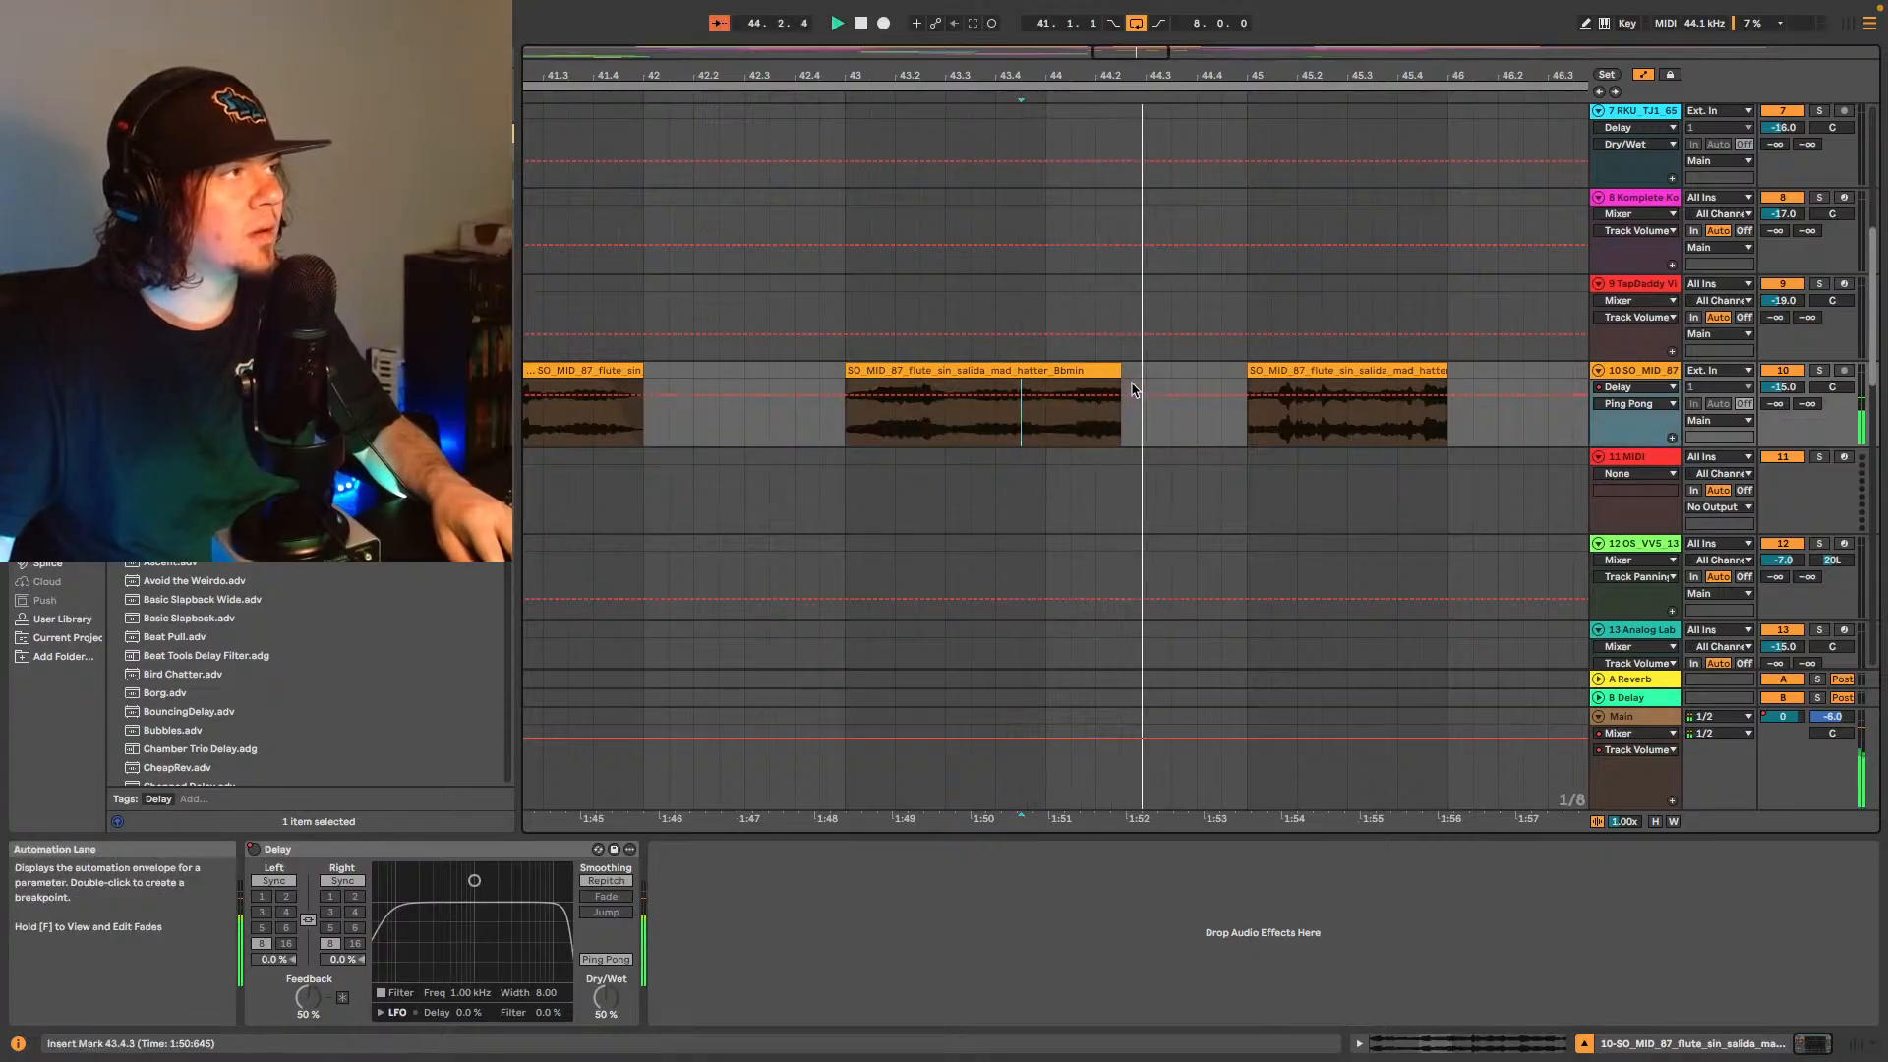
pyautogui.press('space')
# - Fine-tune the second flute chop's end to about 44.2.4 after auditioning a longer tail
pyautogui.moveTo(1121, 381); pyautogui.dragTo(1153, 381)
pyautogui.click(1046, 429)
pyautogui.press('space')
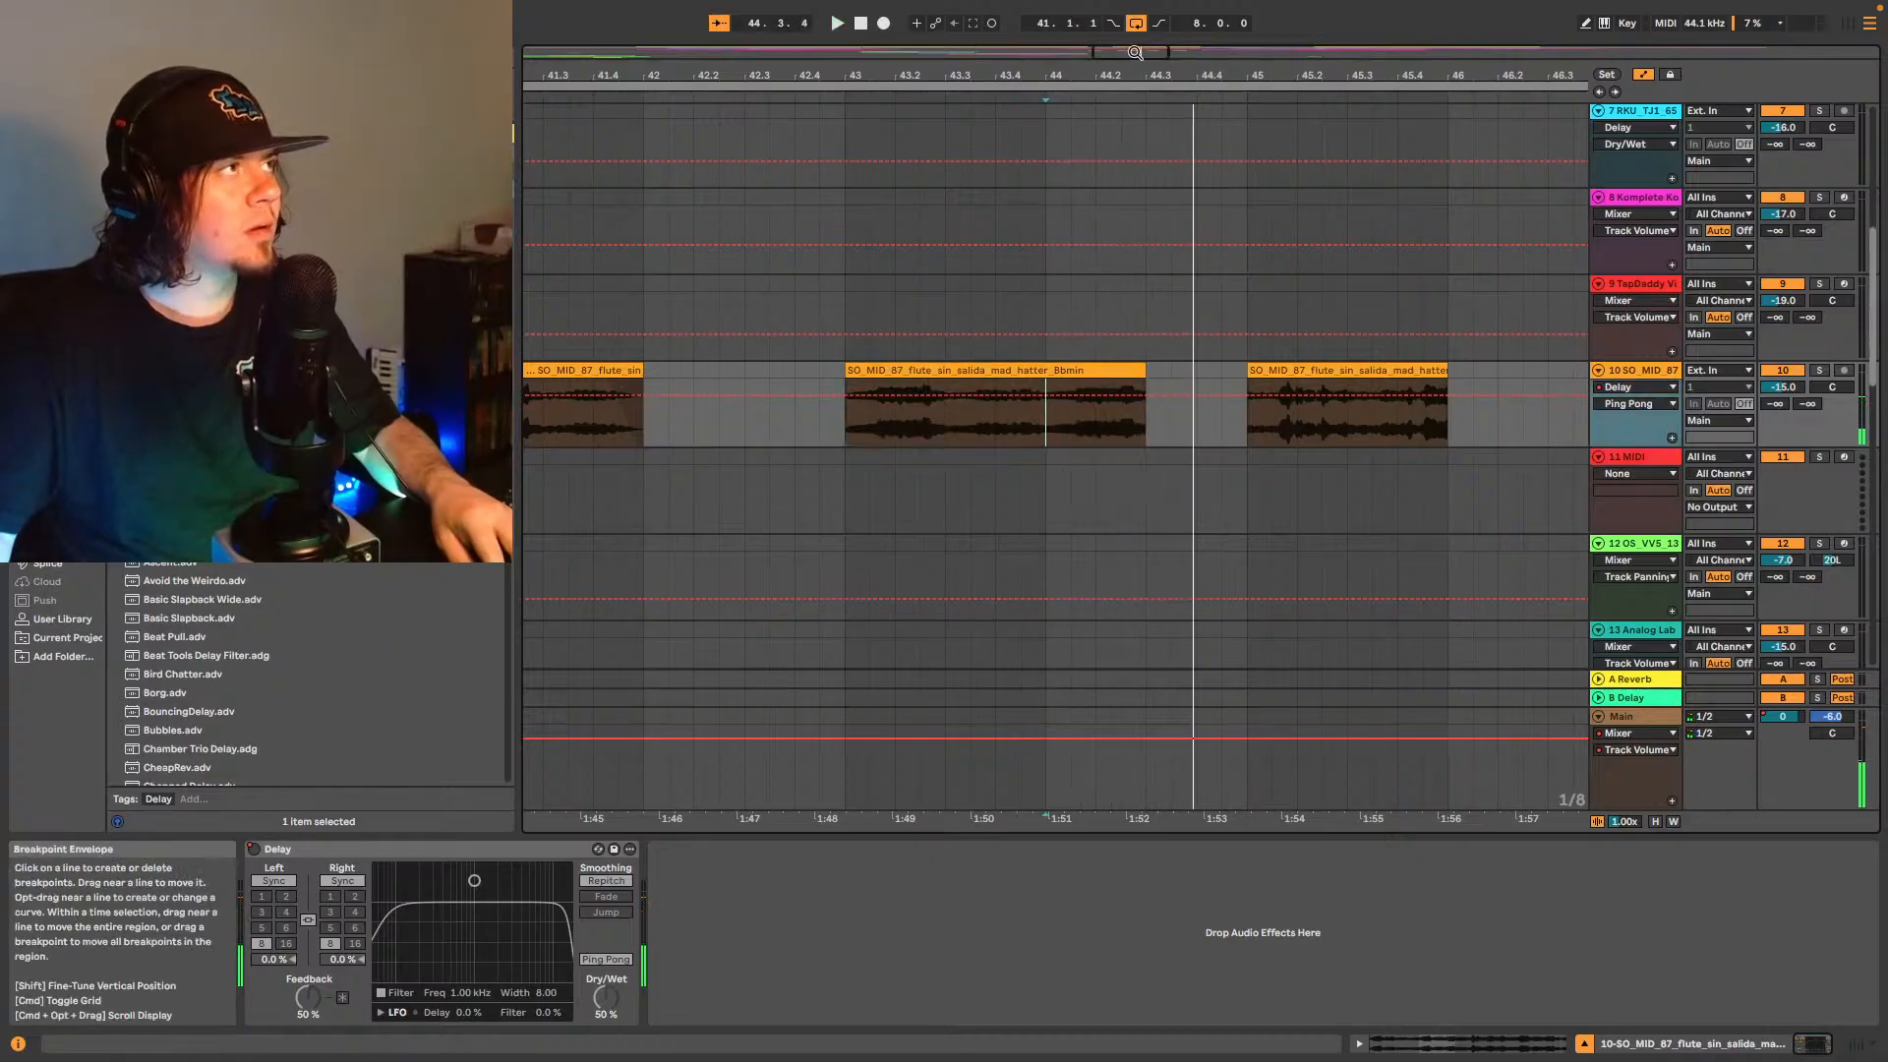
pyautogui.moveTo(1135, 52); pyautogui.dragTo(1135, 89)
pyautogui.click(1251, 370)
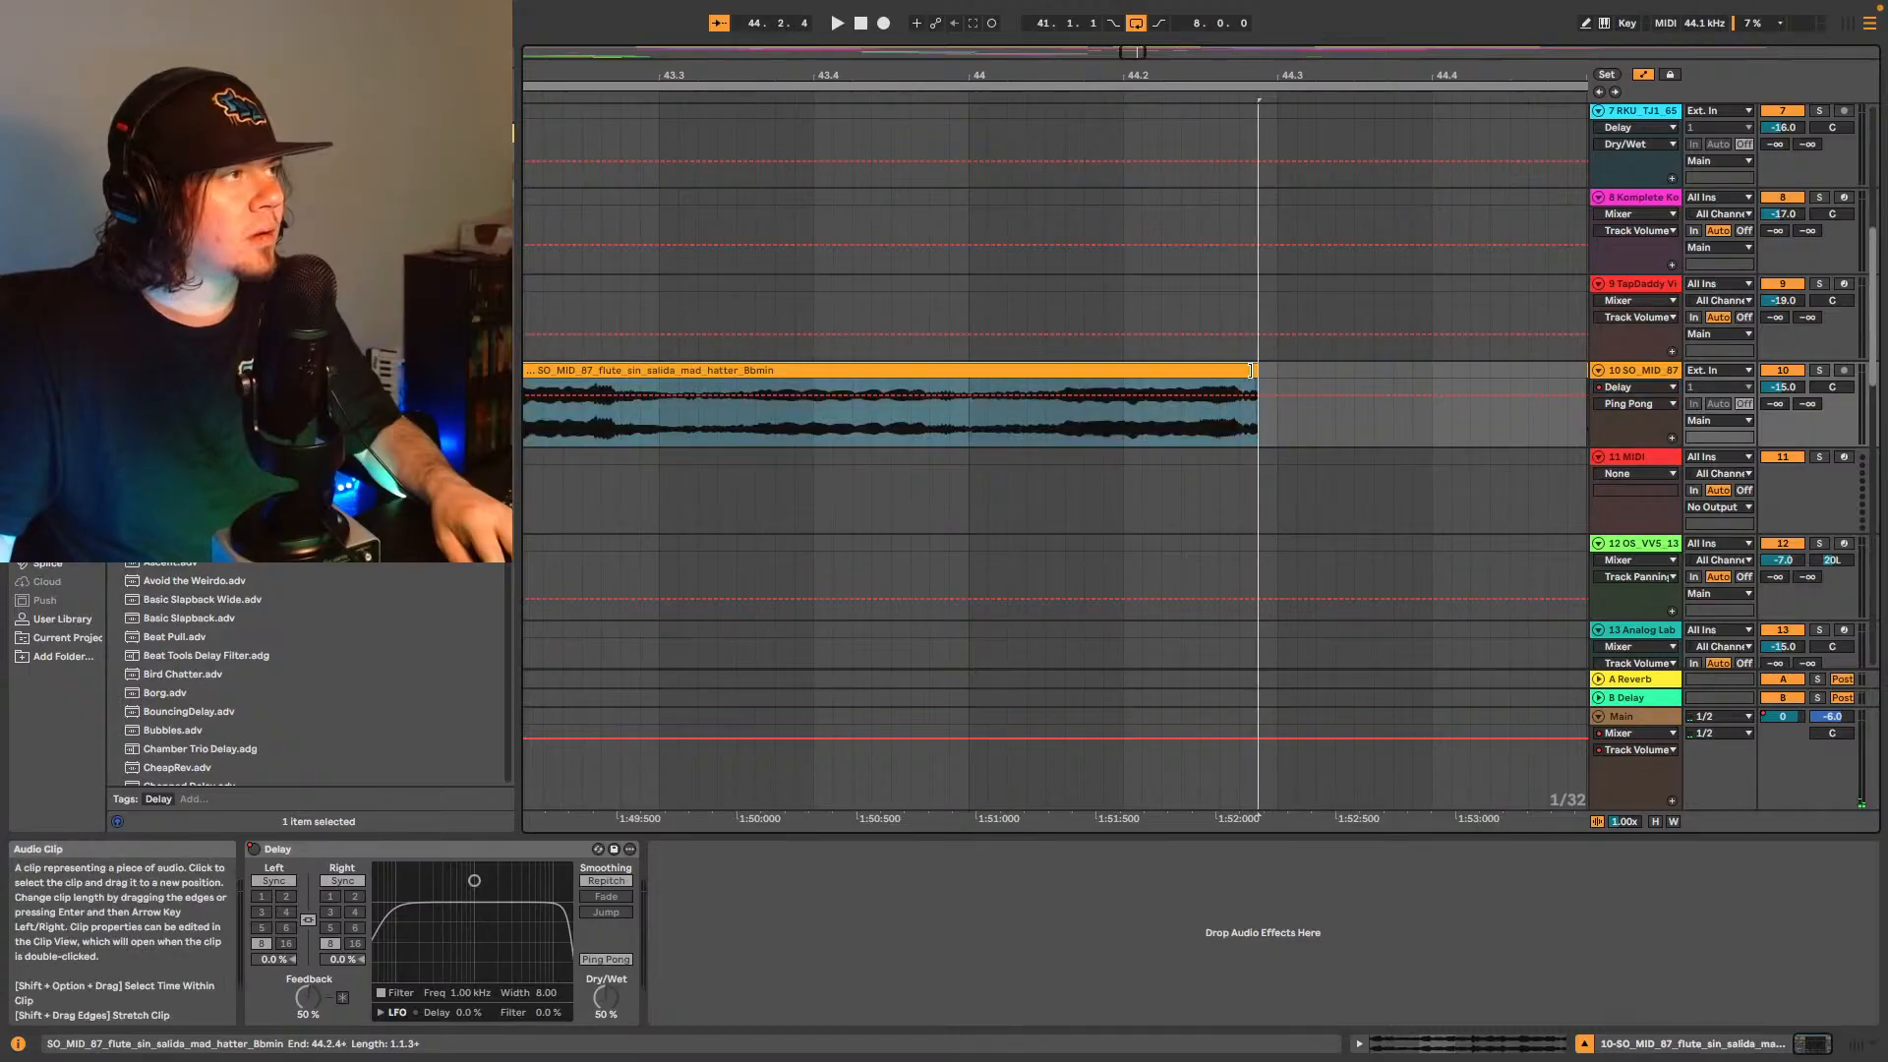
pyautogui.press('-')
pyautogui.press('-')
pyautogui.press('-')
pyautogui.press('-')
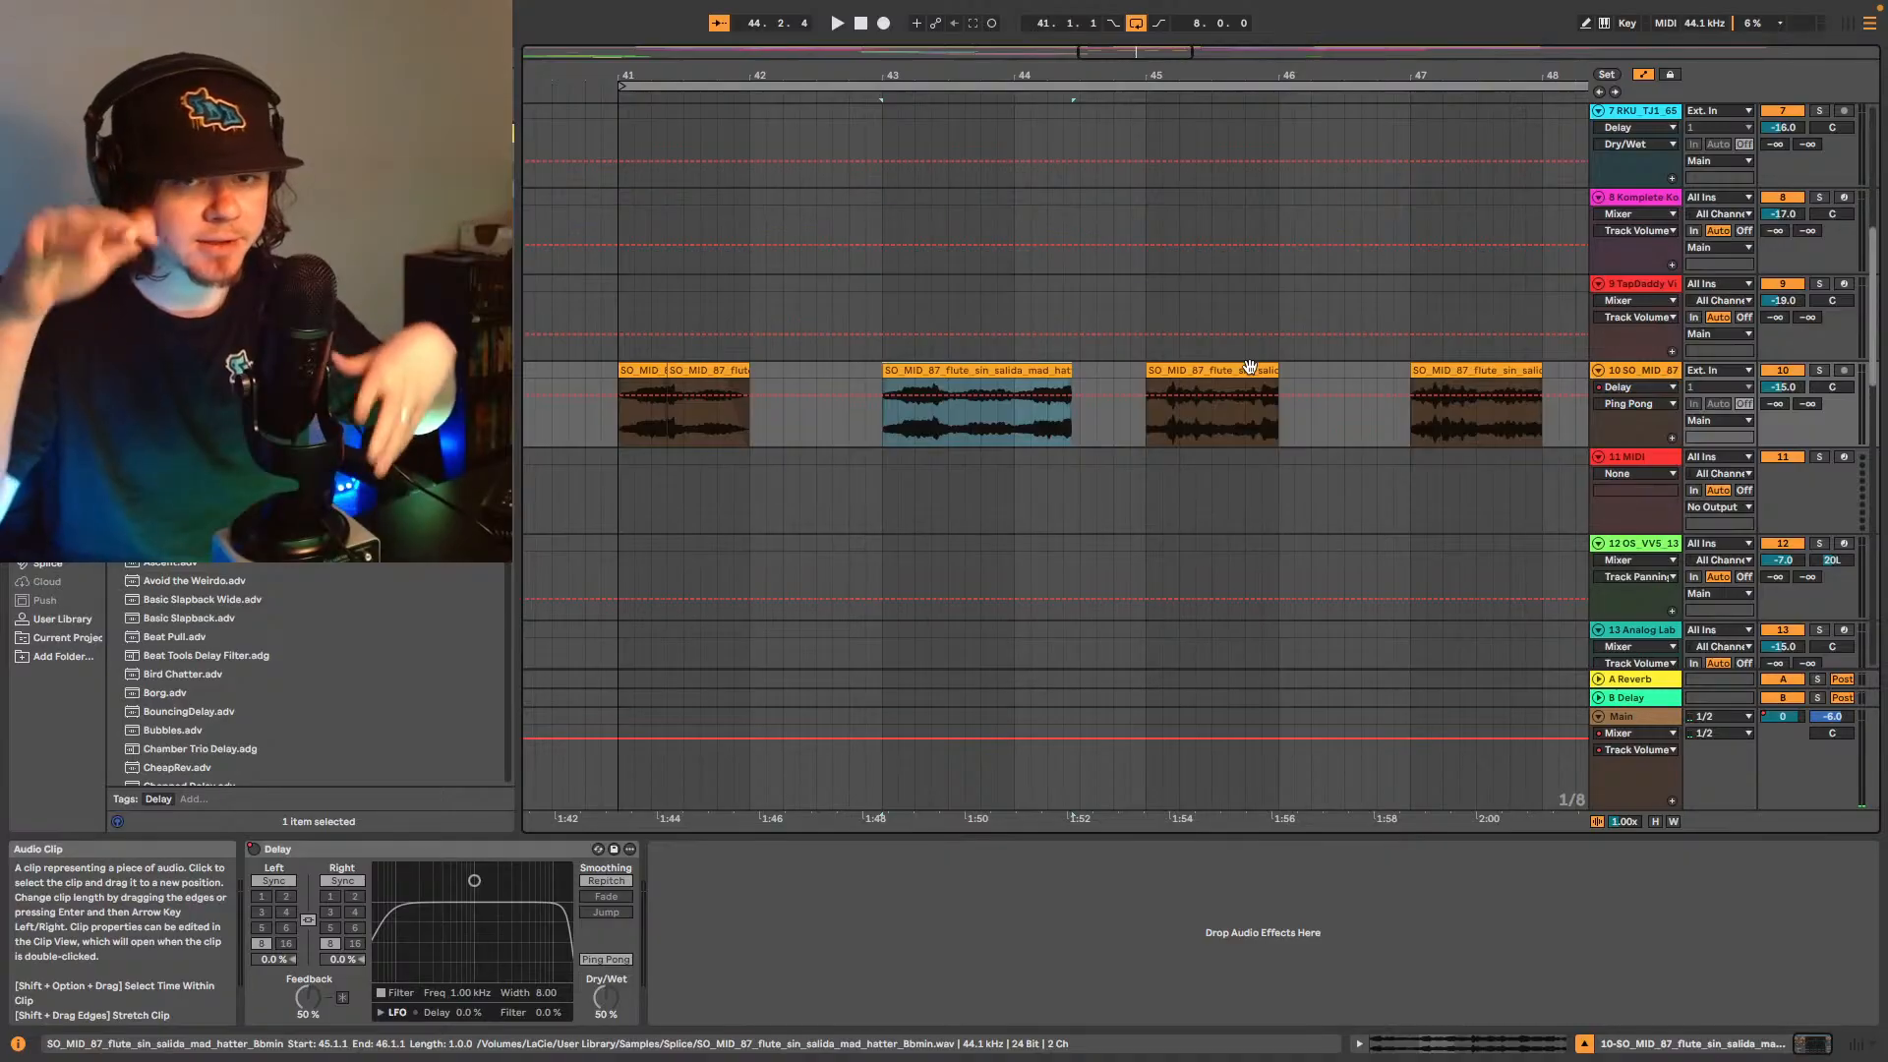
# - Play the chops, show the Delay's on/off automation again and duplicate the flute track
pyautogui.press('space')
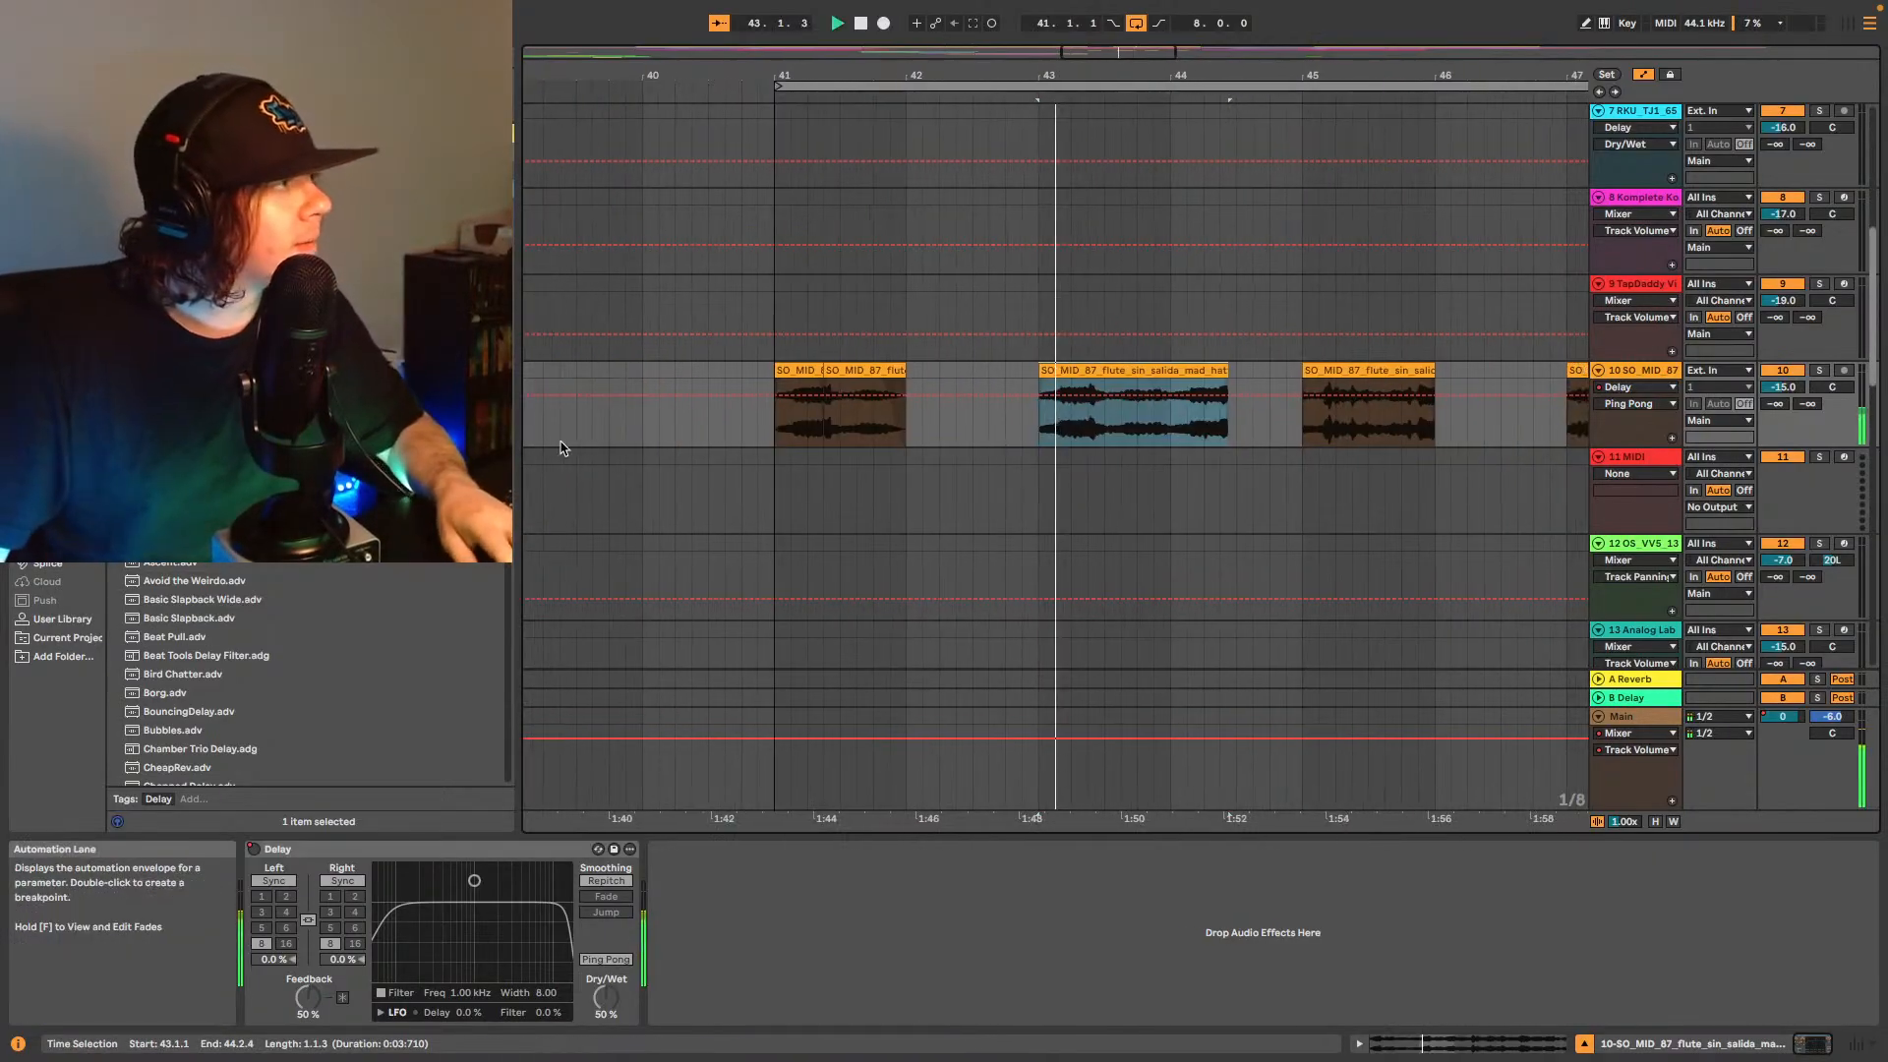
pyautogui.click(775, 492)
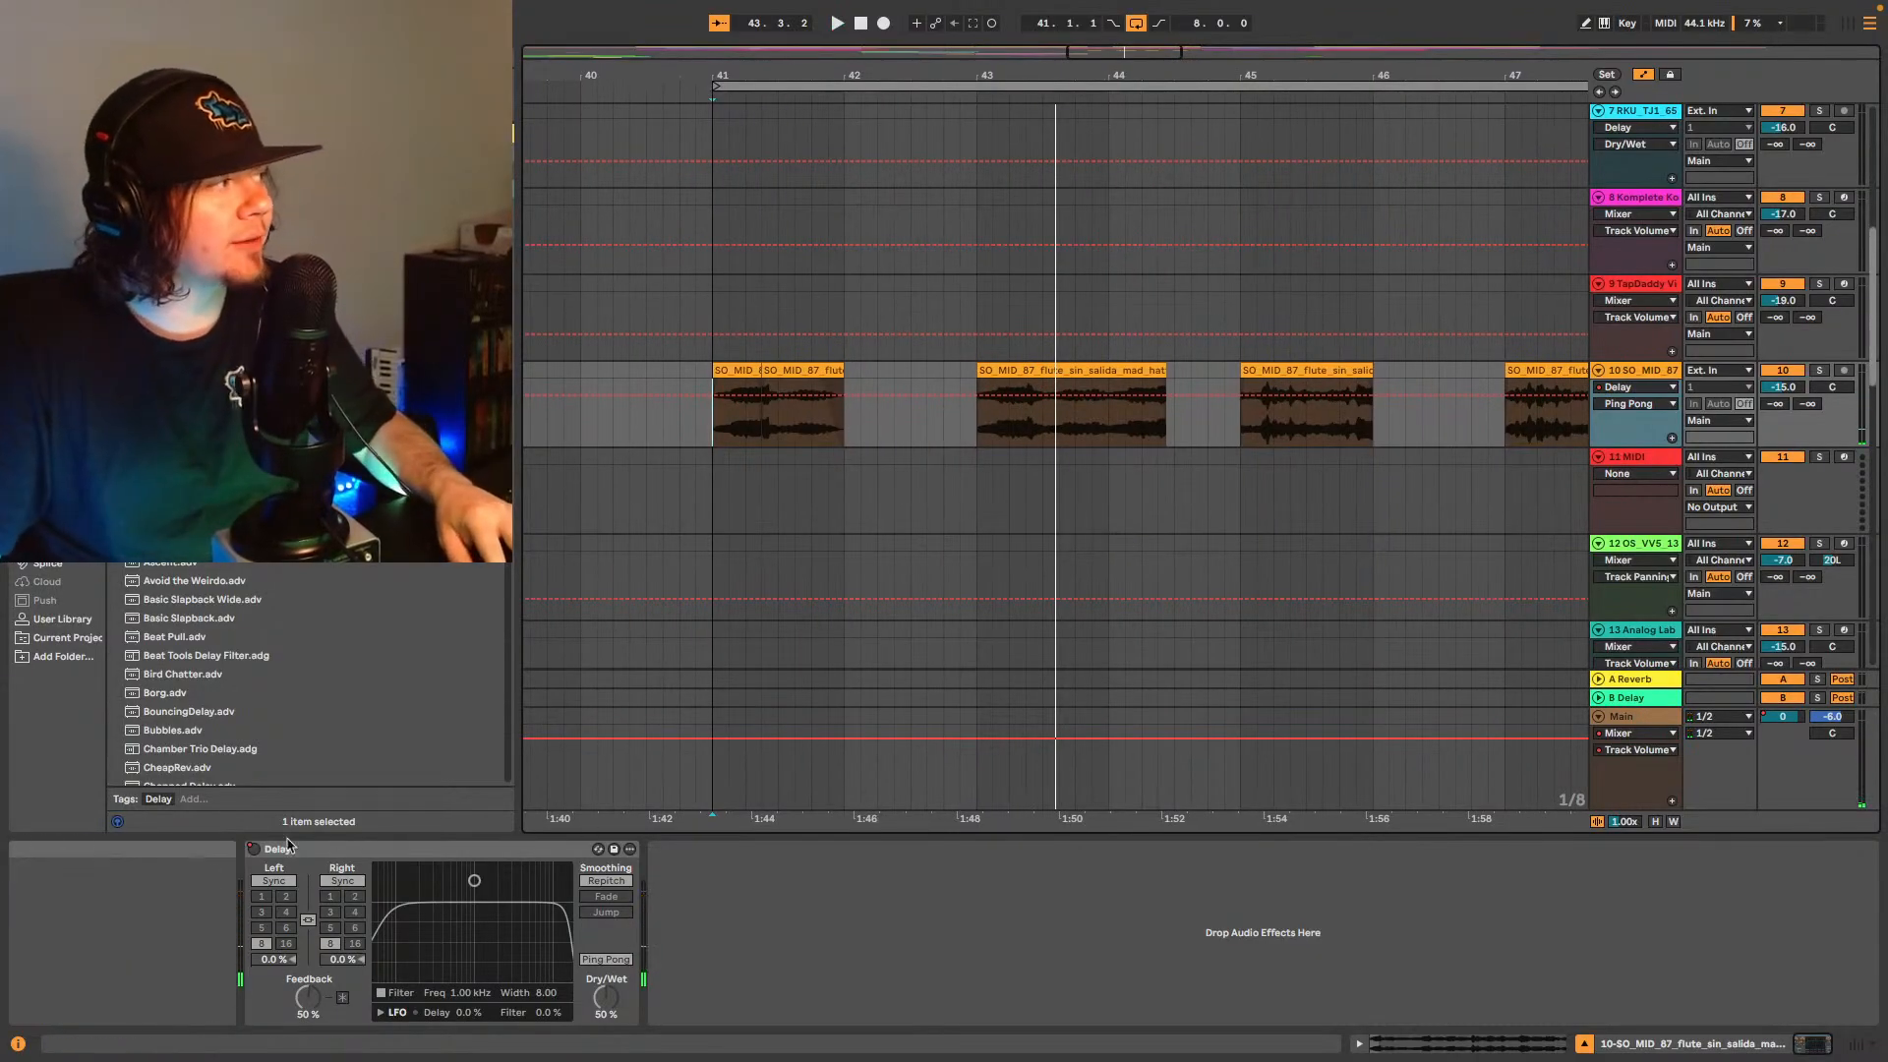
pyautogui.rightClick(254, 852)
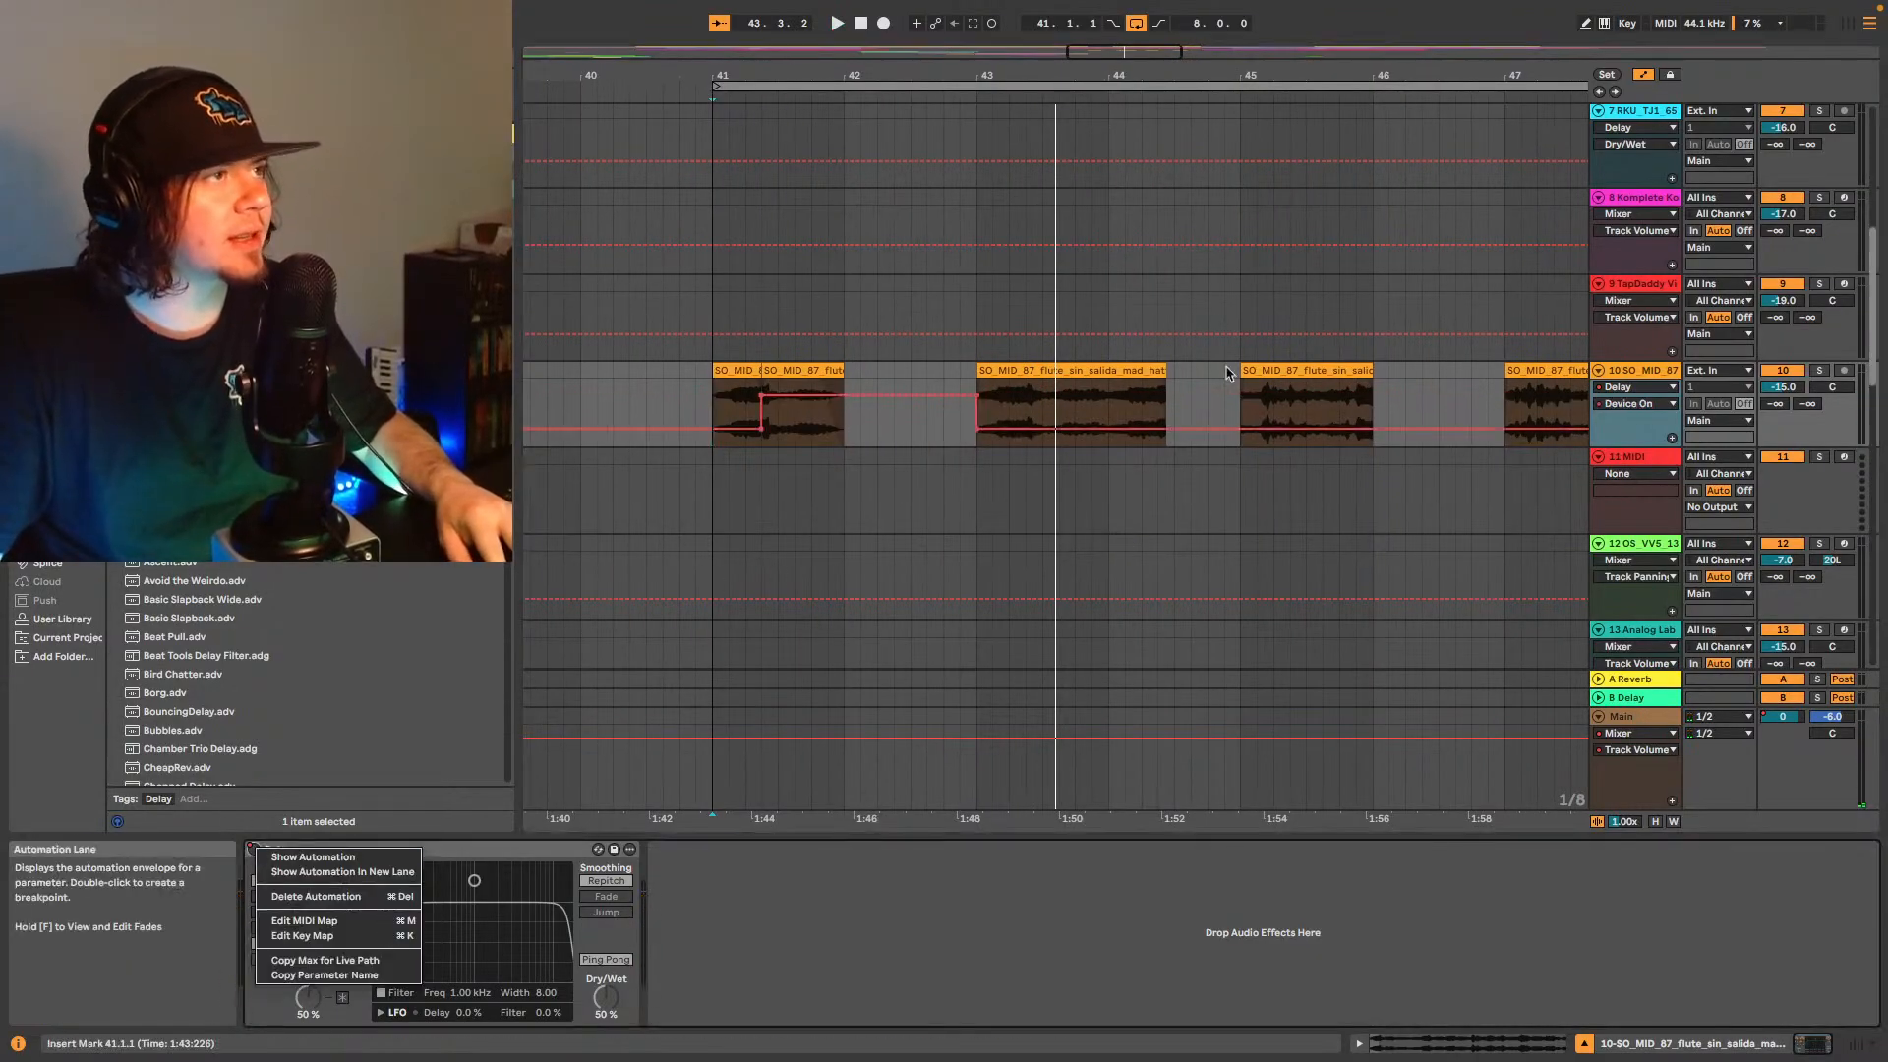
pyautogui.click(1642, 382)
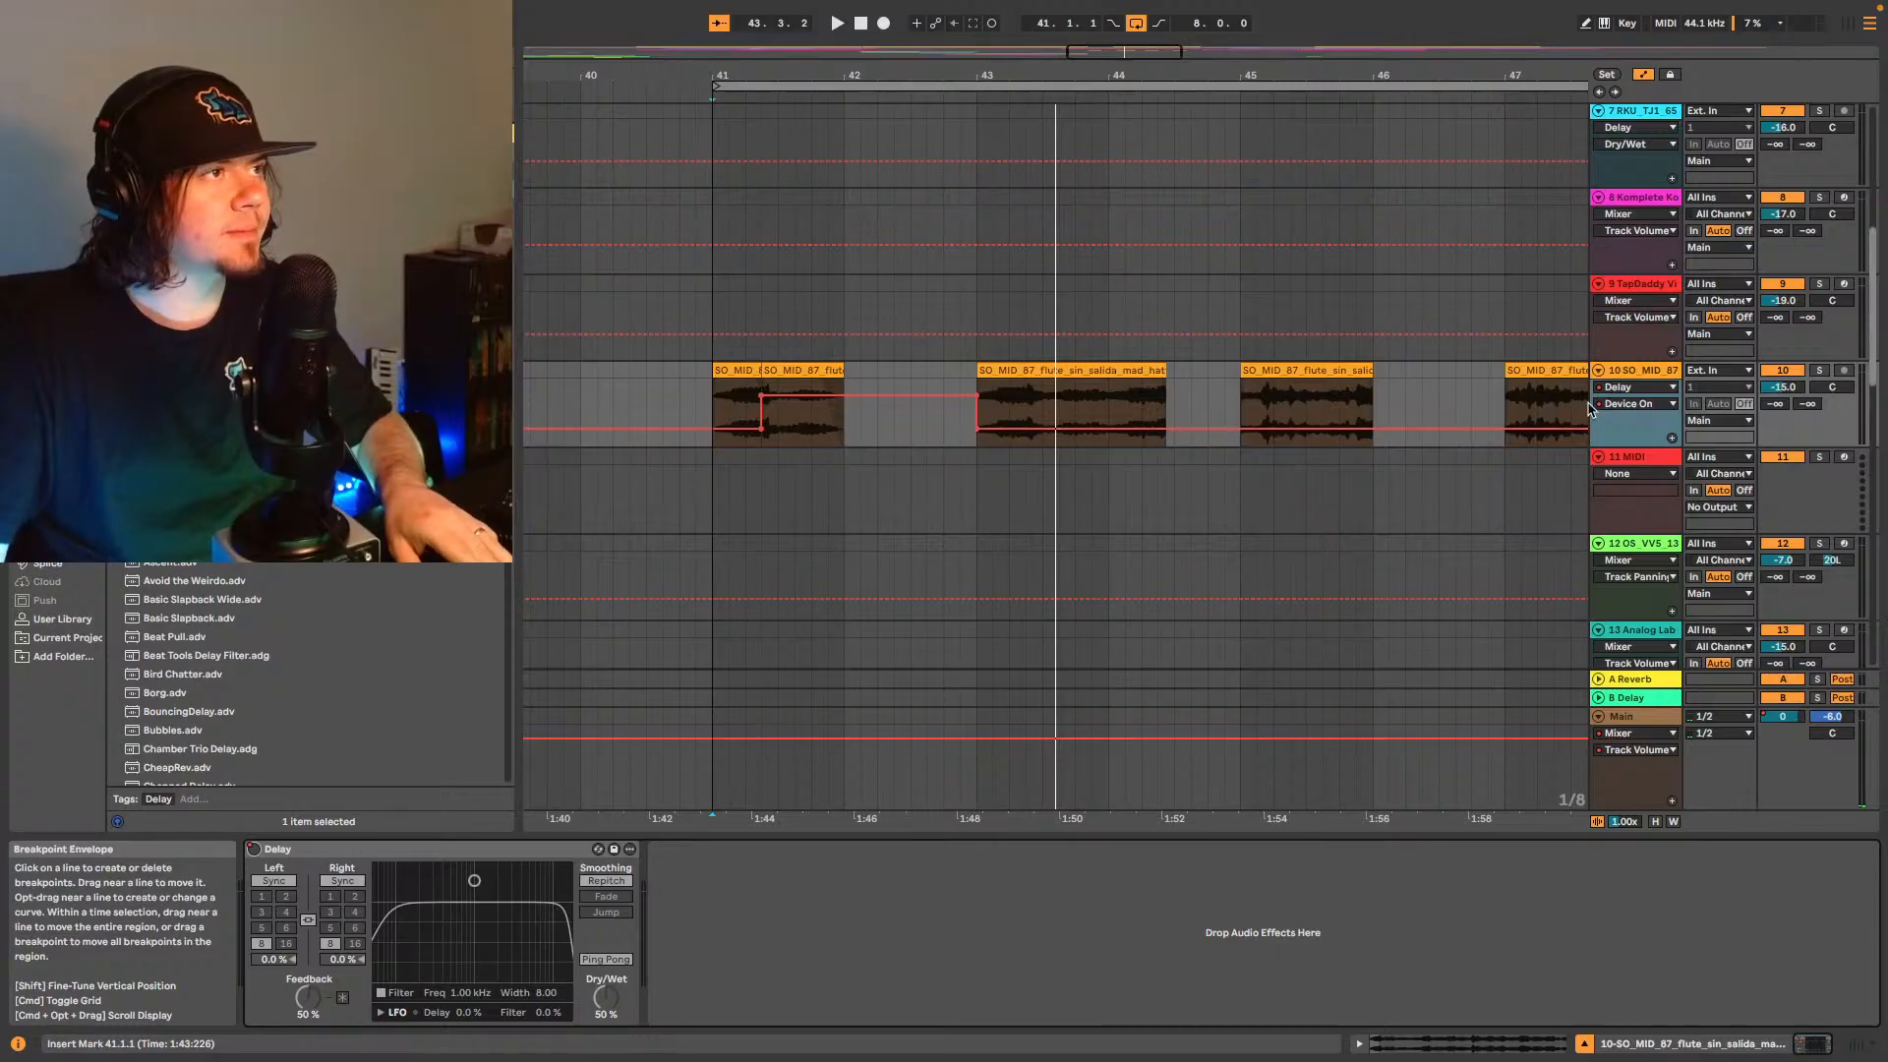
pyautogui.click(1657, 373)
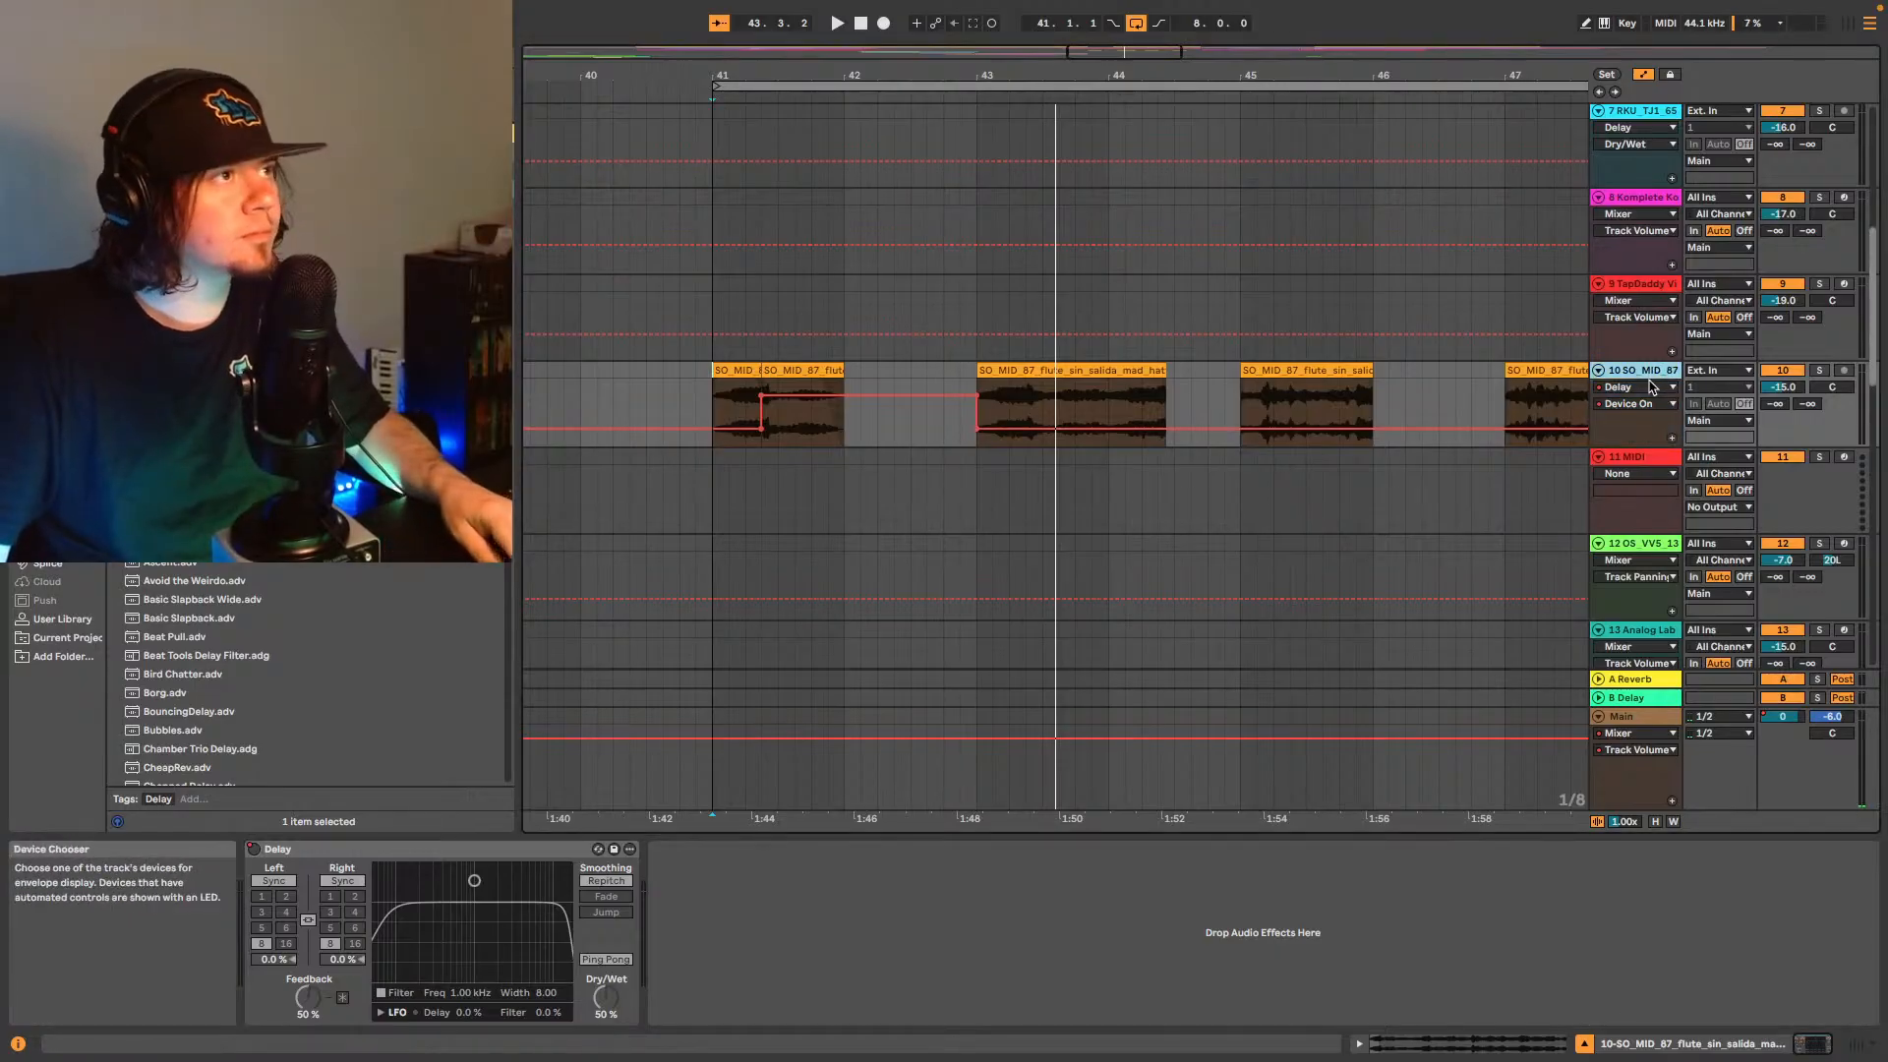
pyautogui.press('super+d')
# - Alternate the chops between both flute tracks, deleting those at bars 43 and 47 from the original and at bars 41 and 45 from the duplicate
pyautogui.click(1044, 402)
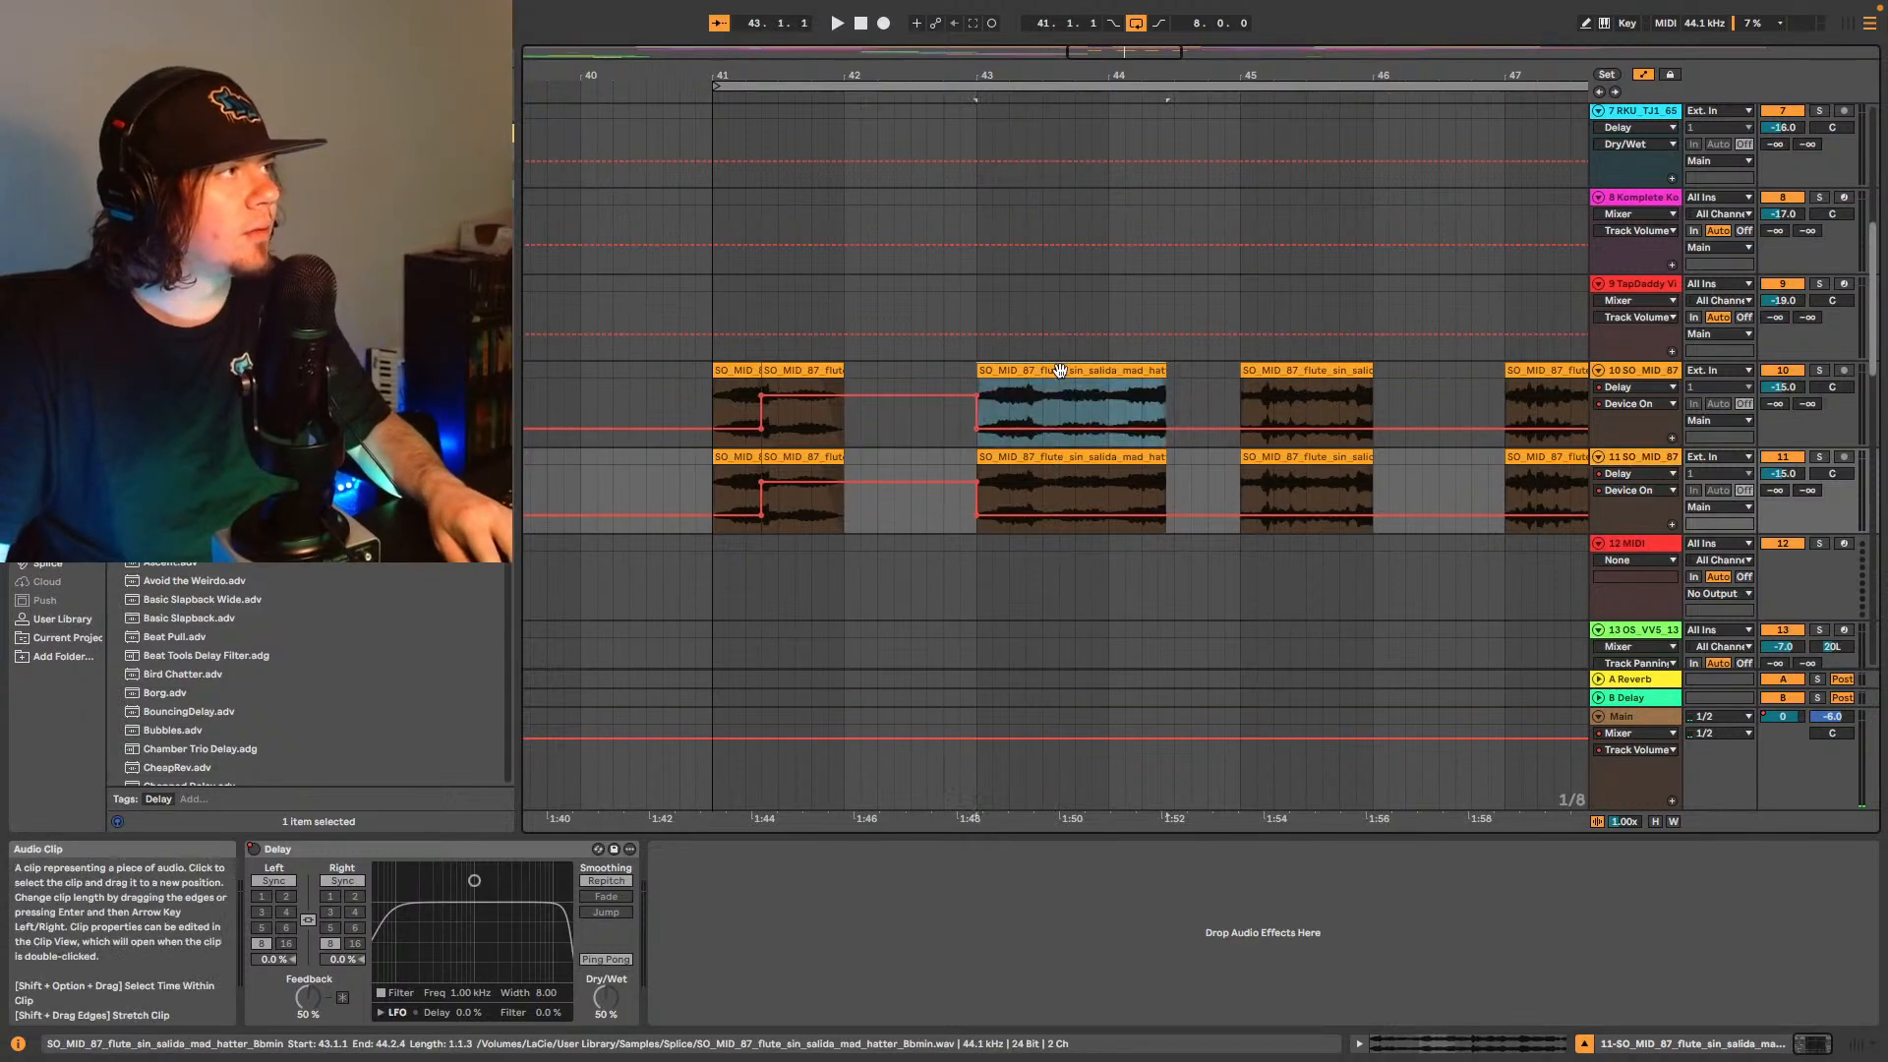
pyautogui.press('Delete')
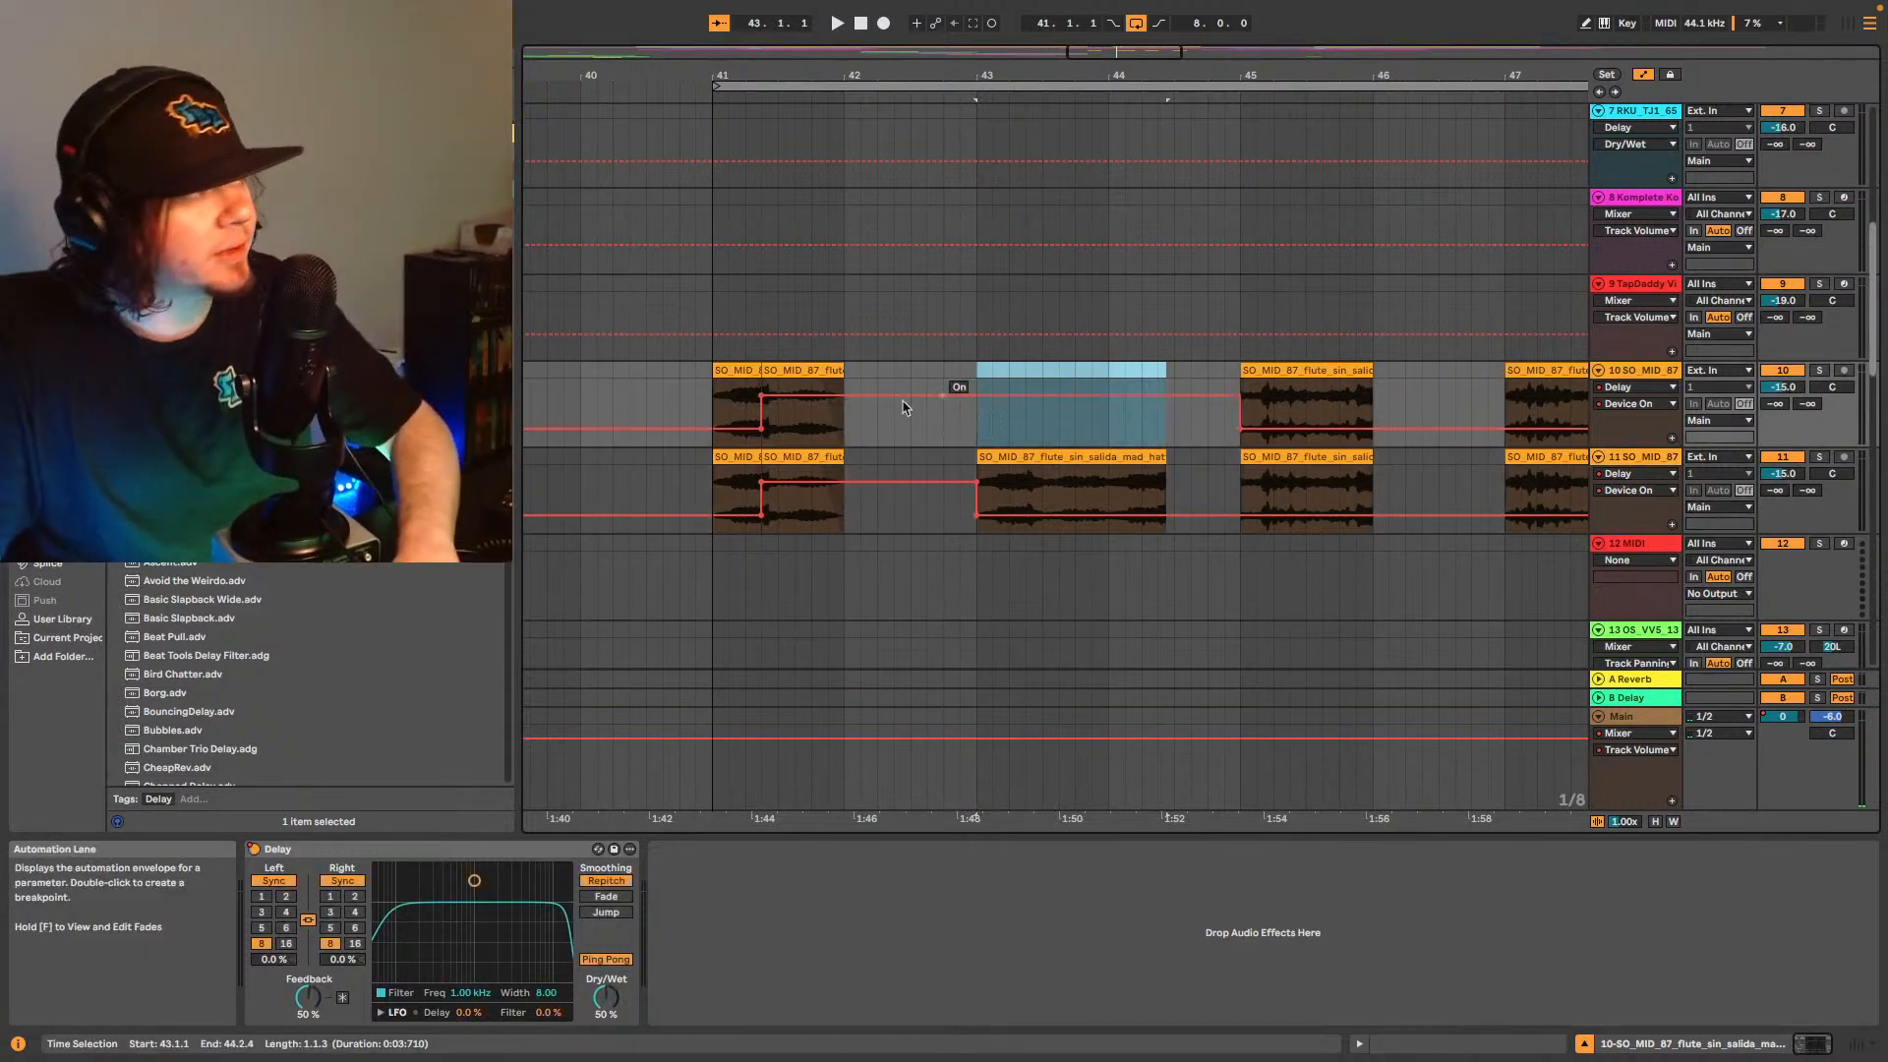
pyautogui.click(792, 462)
pyautogui.press('Delete')
pyautogui.click(738, 482)
pyautogui.press('Delete')
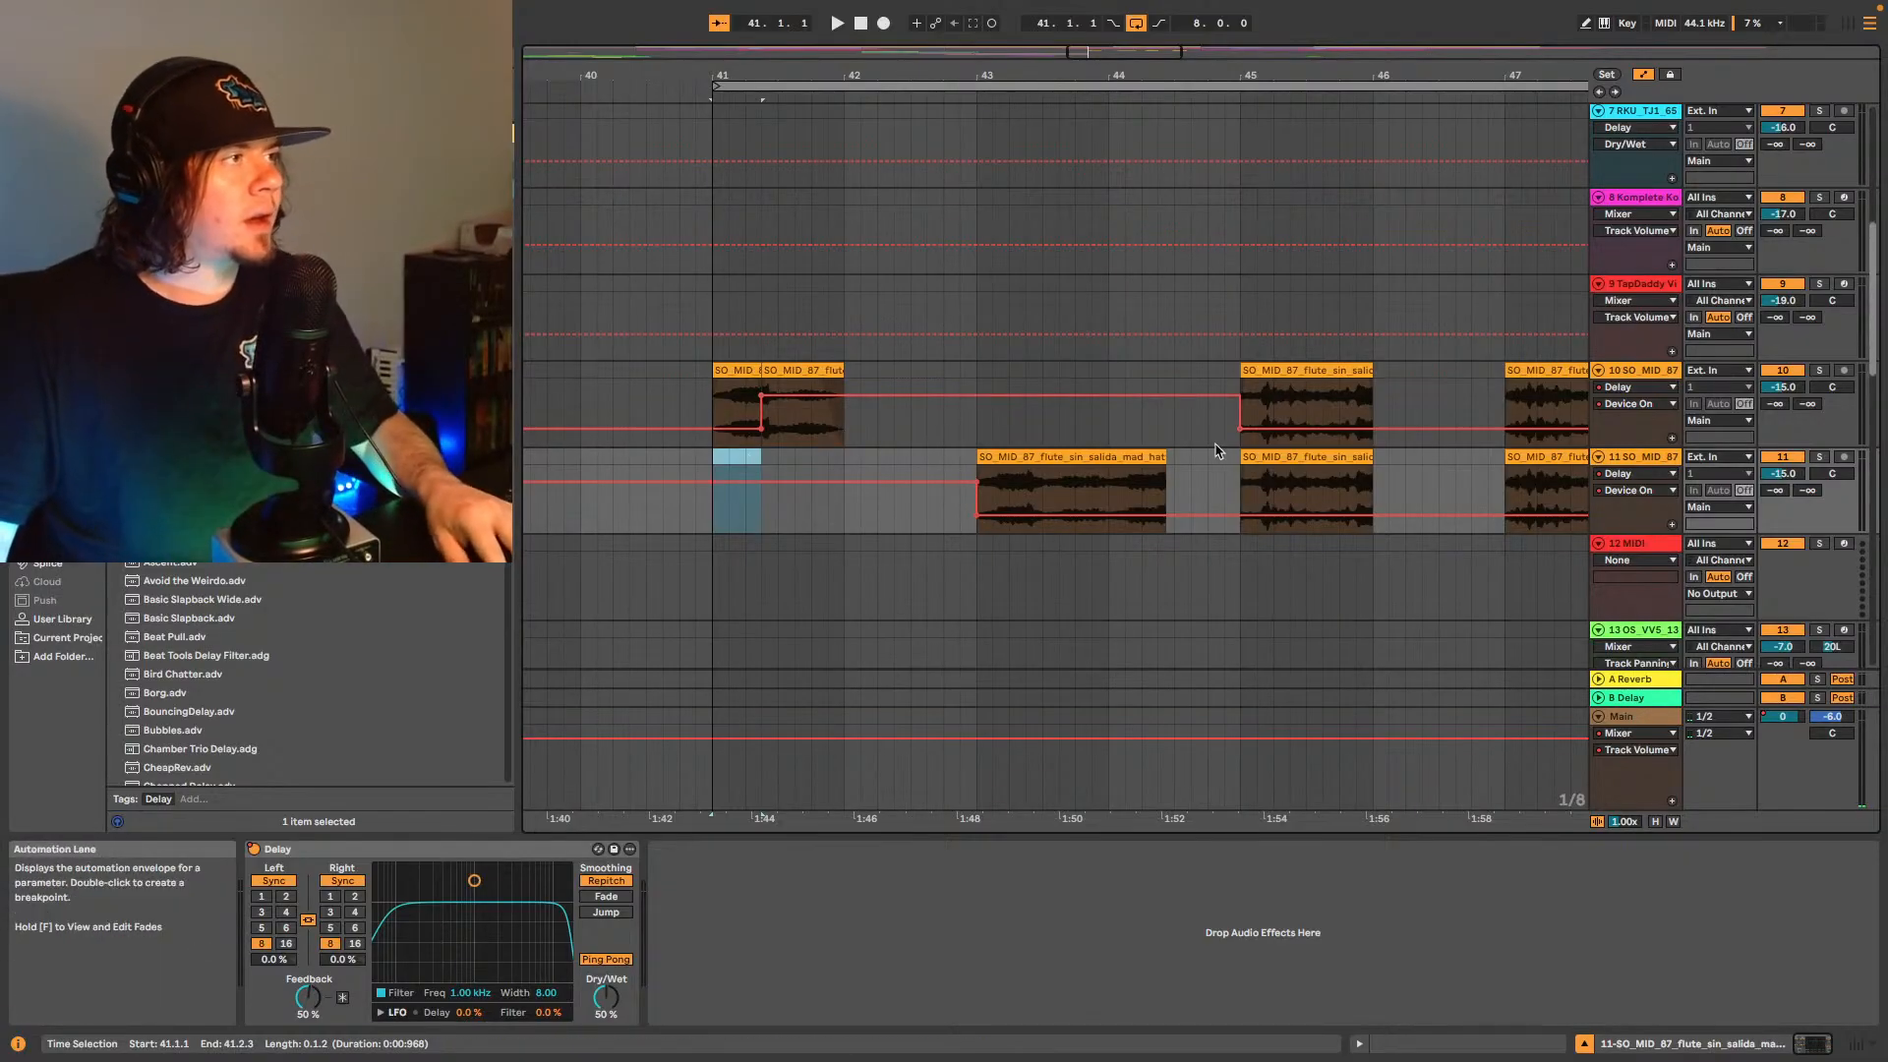
pyautogui.click(1277, 468)
pyautogui.press('Delete')
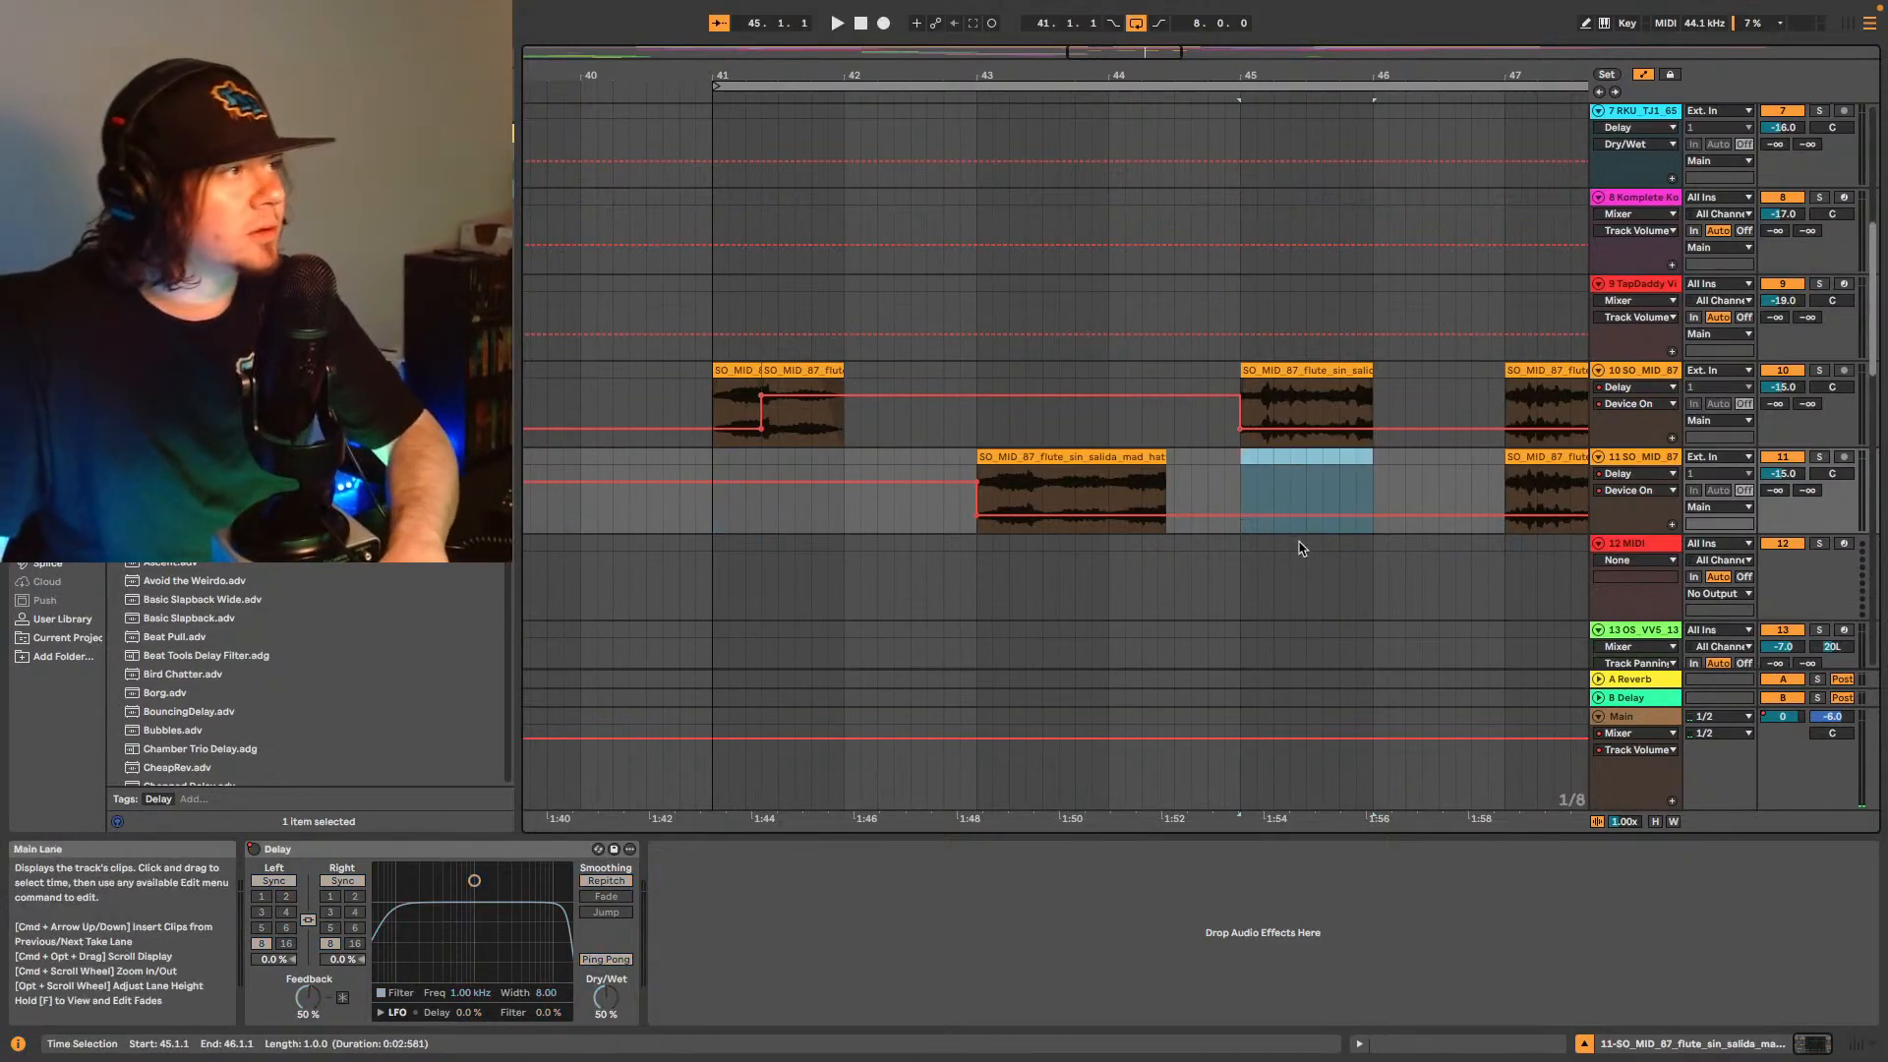
pyautogui.click(1540, 374)
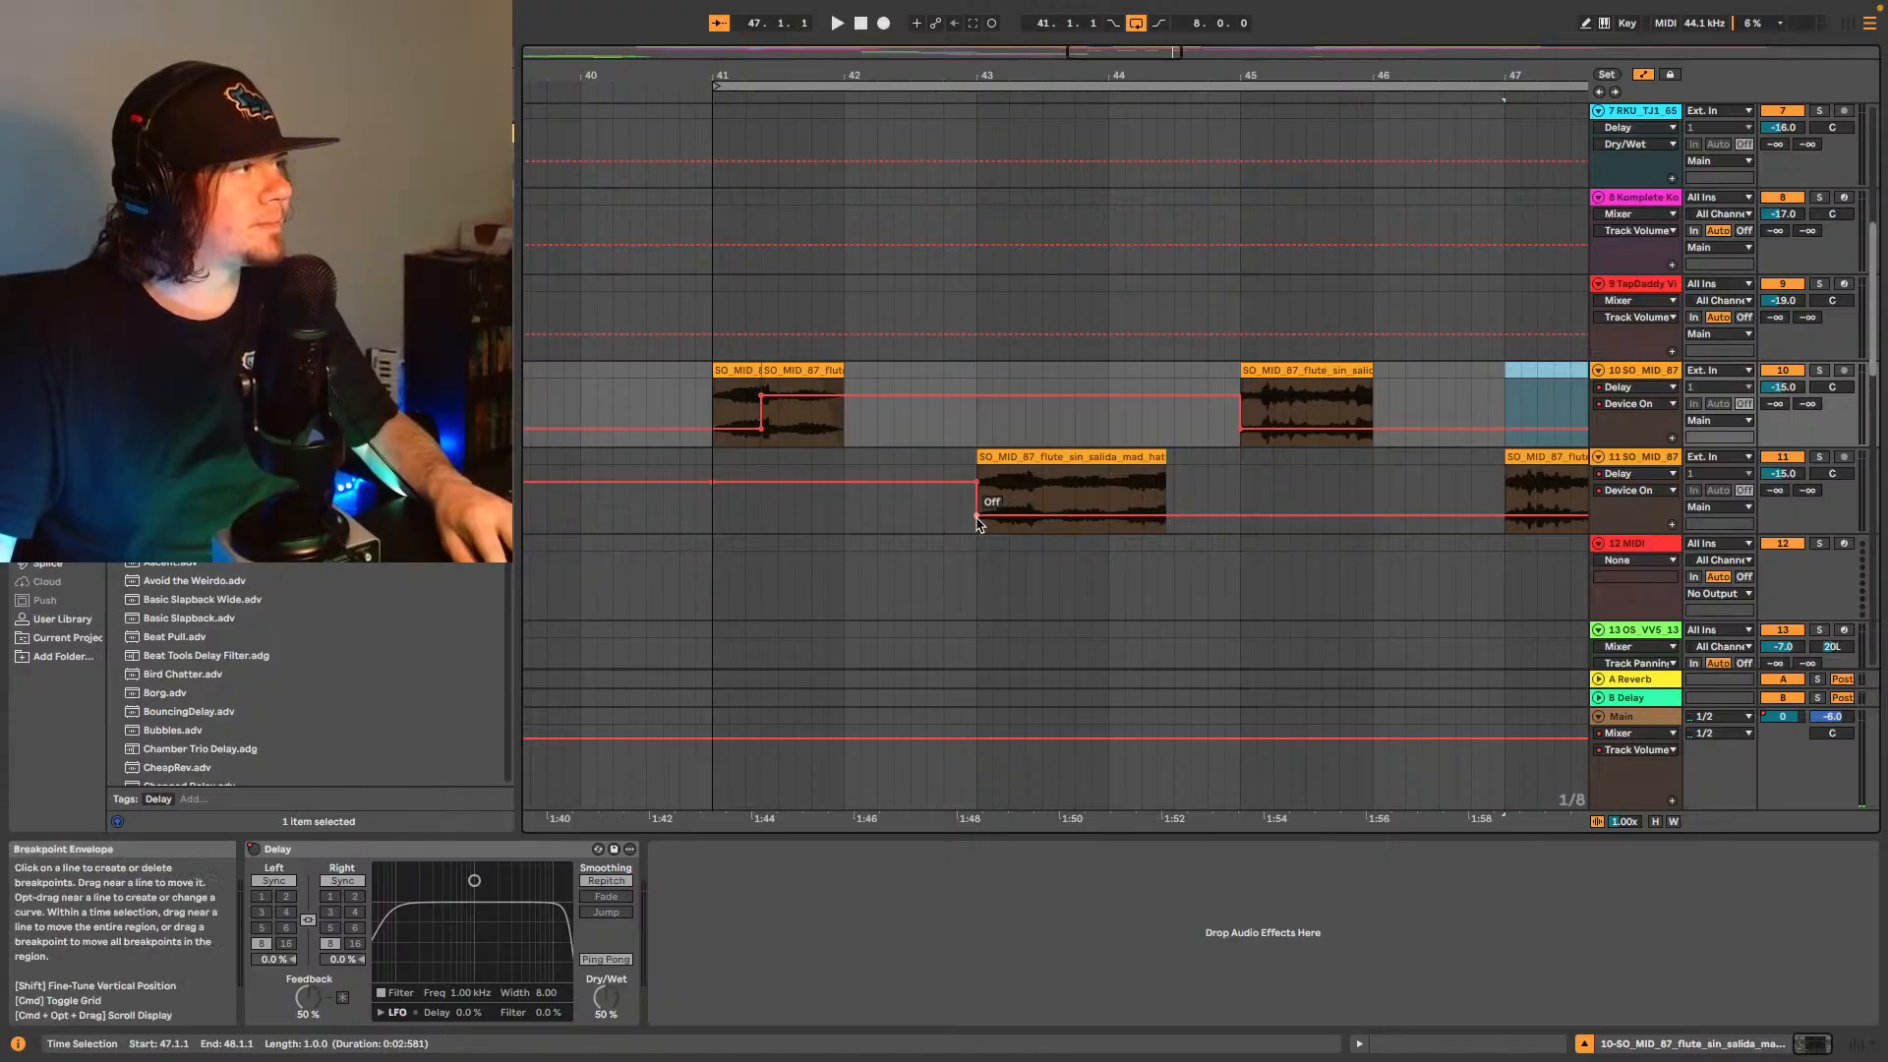
# - Automate the duplicate flute track's Delay to stay off from bar 43 and switch on at about 43.4.3, auditioning the bar 47 chop
pyautogui.moveTo(973, 512); pyautogui.dragTo(1108, 514)
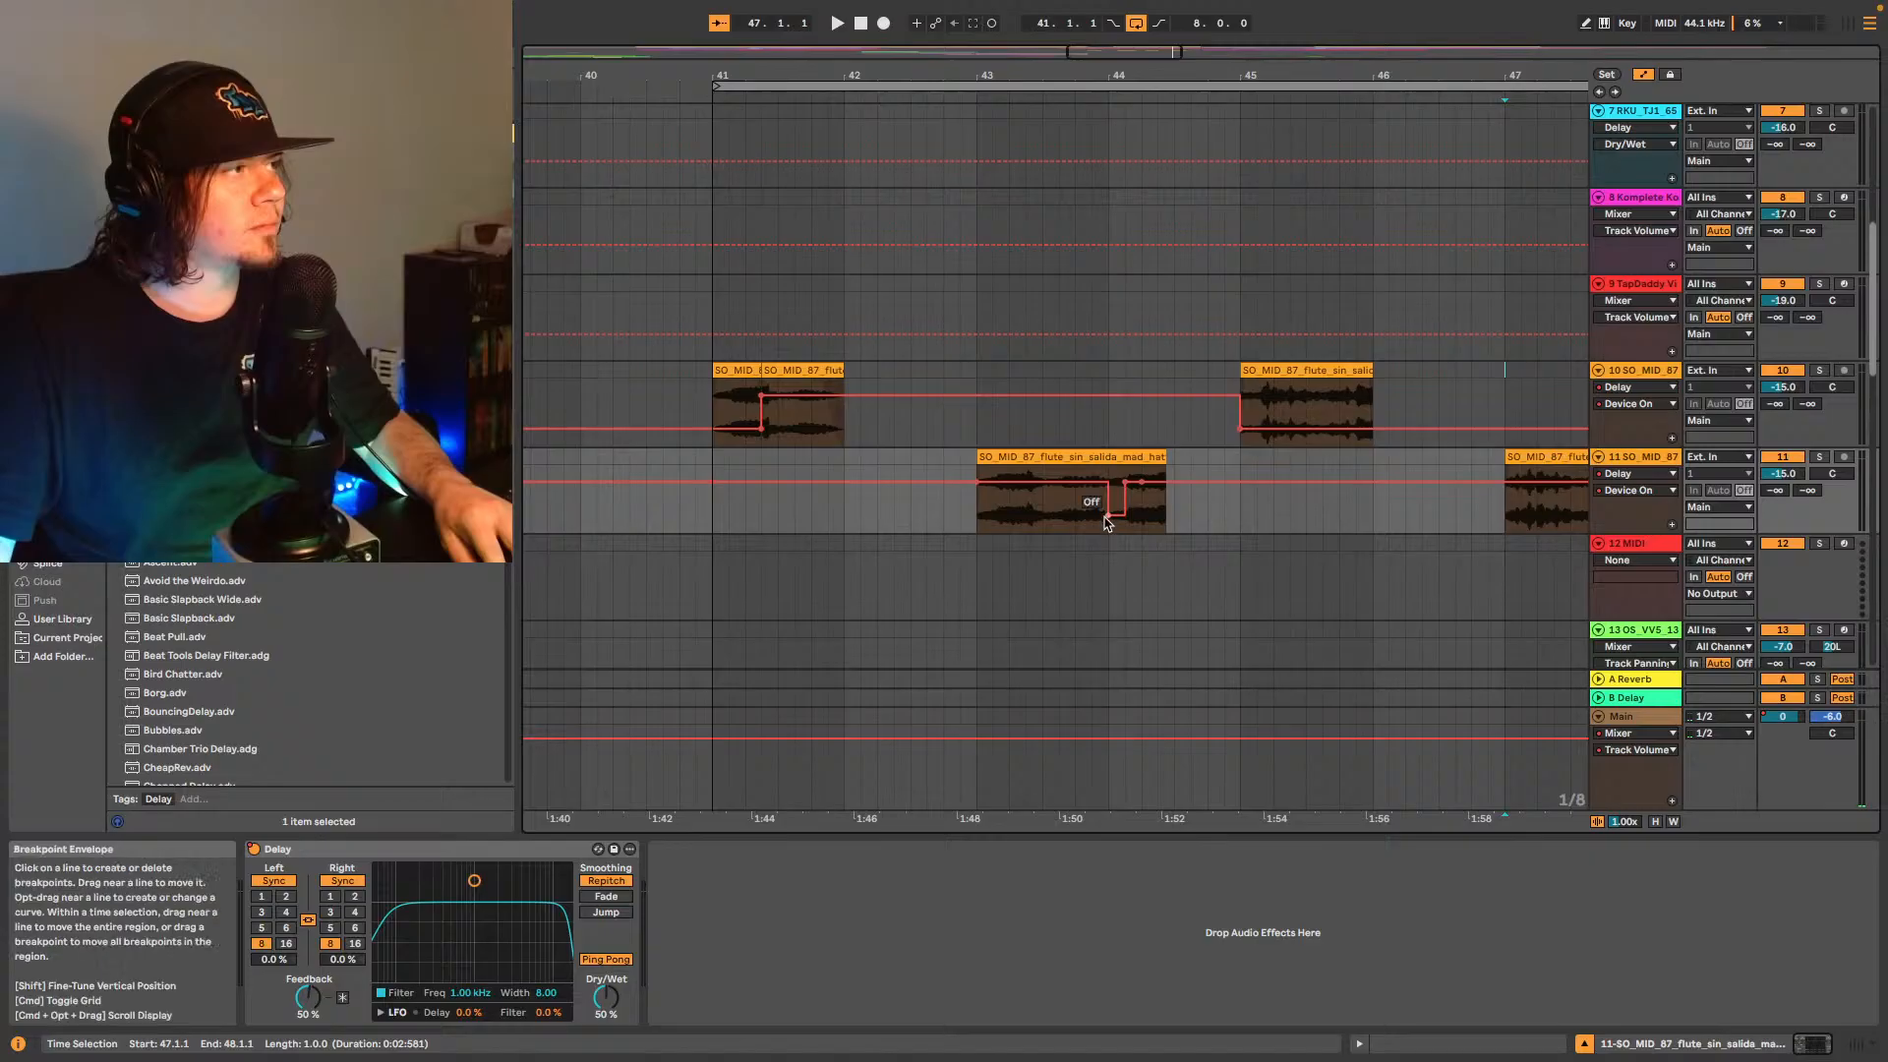
pyautogui.press('space')
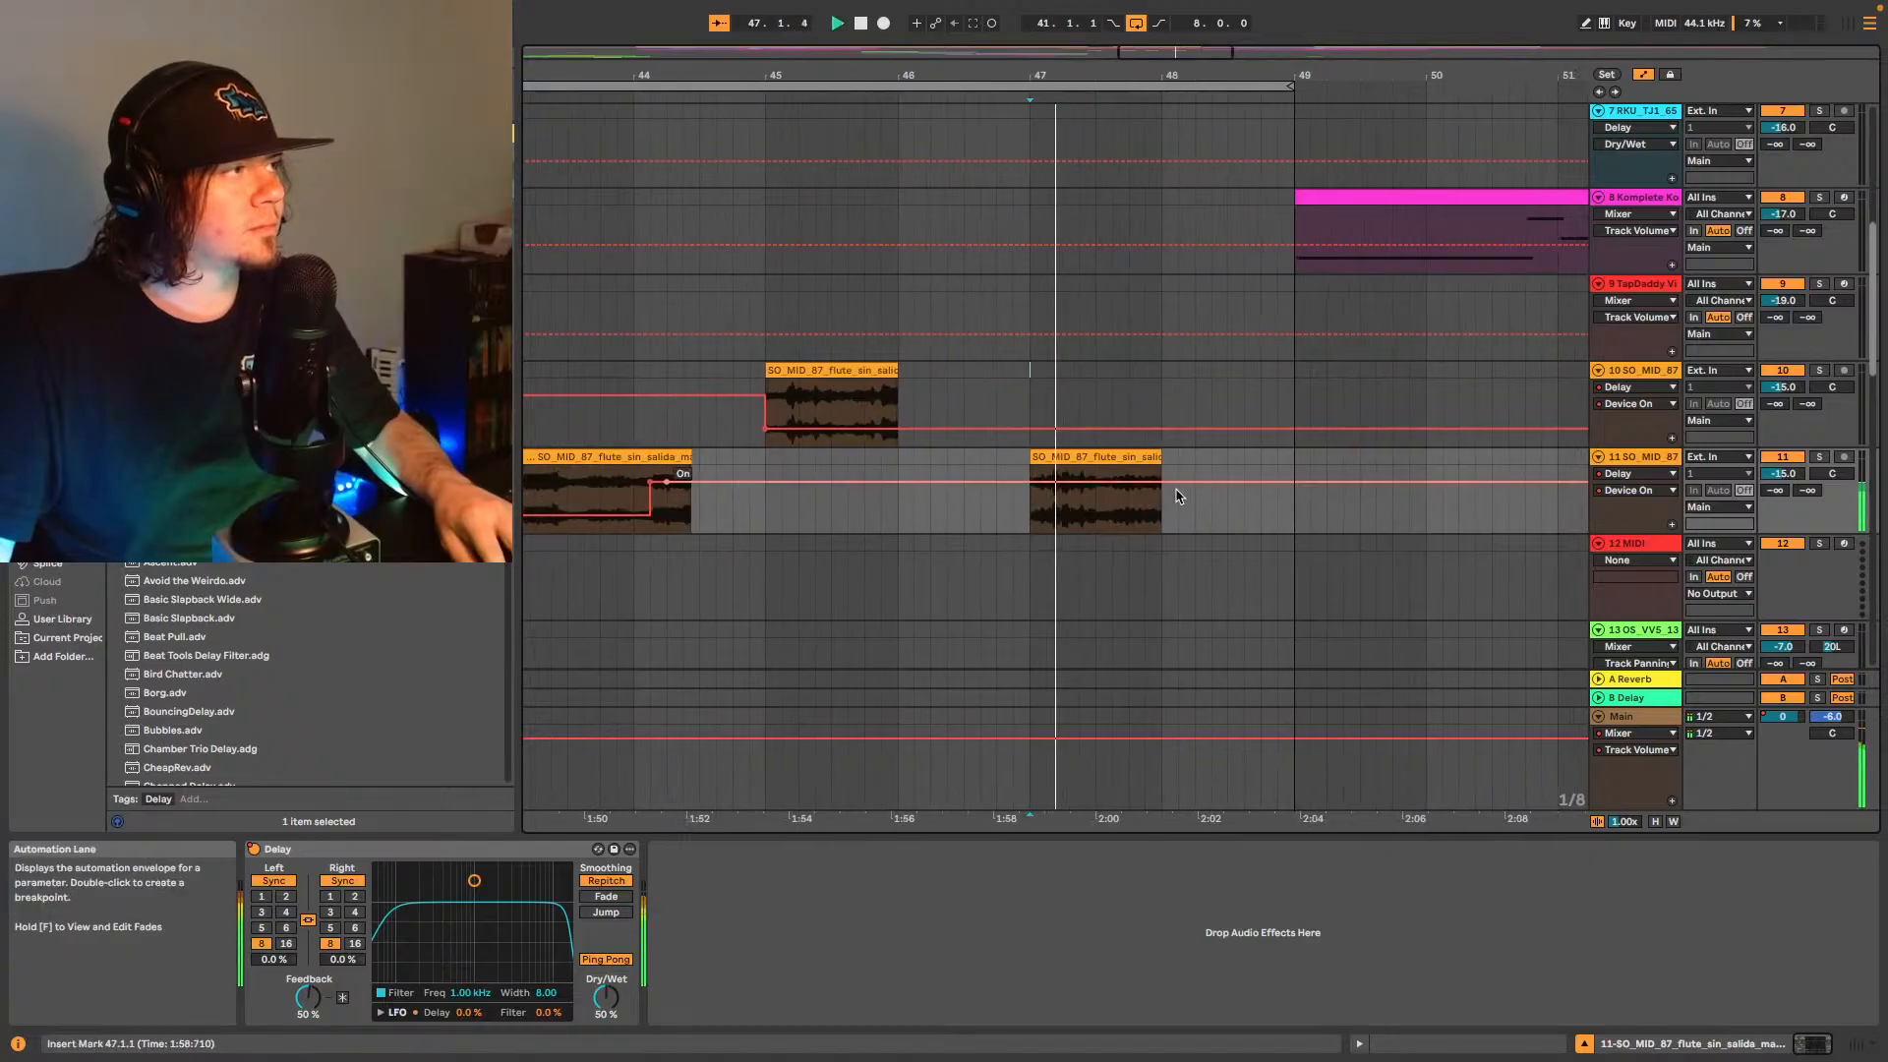
pyautogui.moveTo(1135, 61); pyautogui.dragTo(1082, 68)
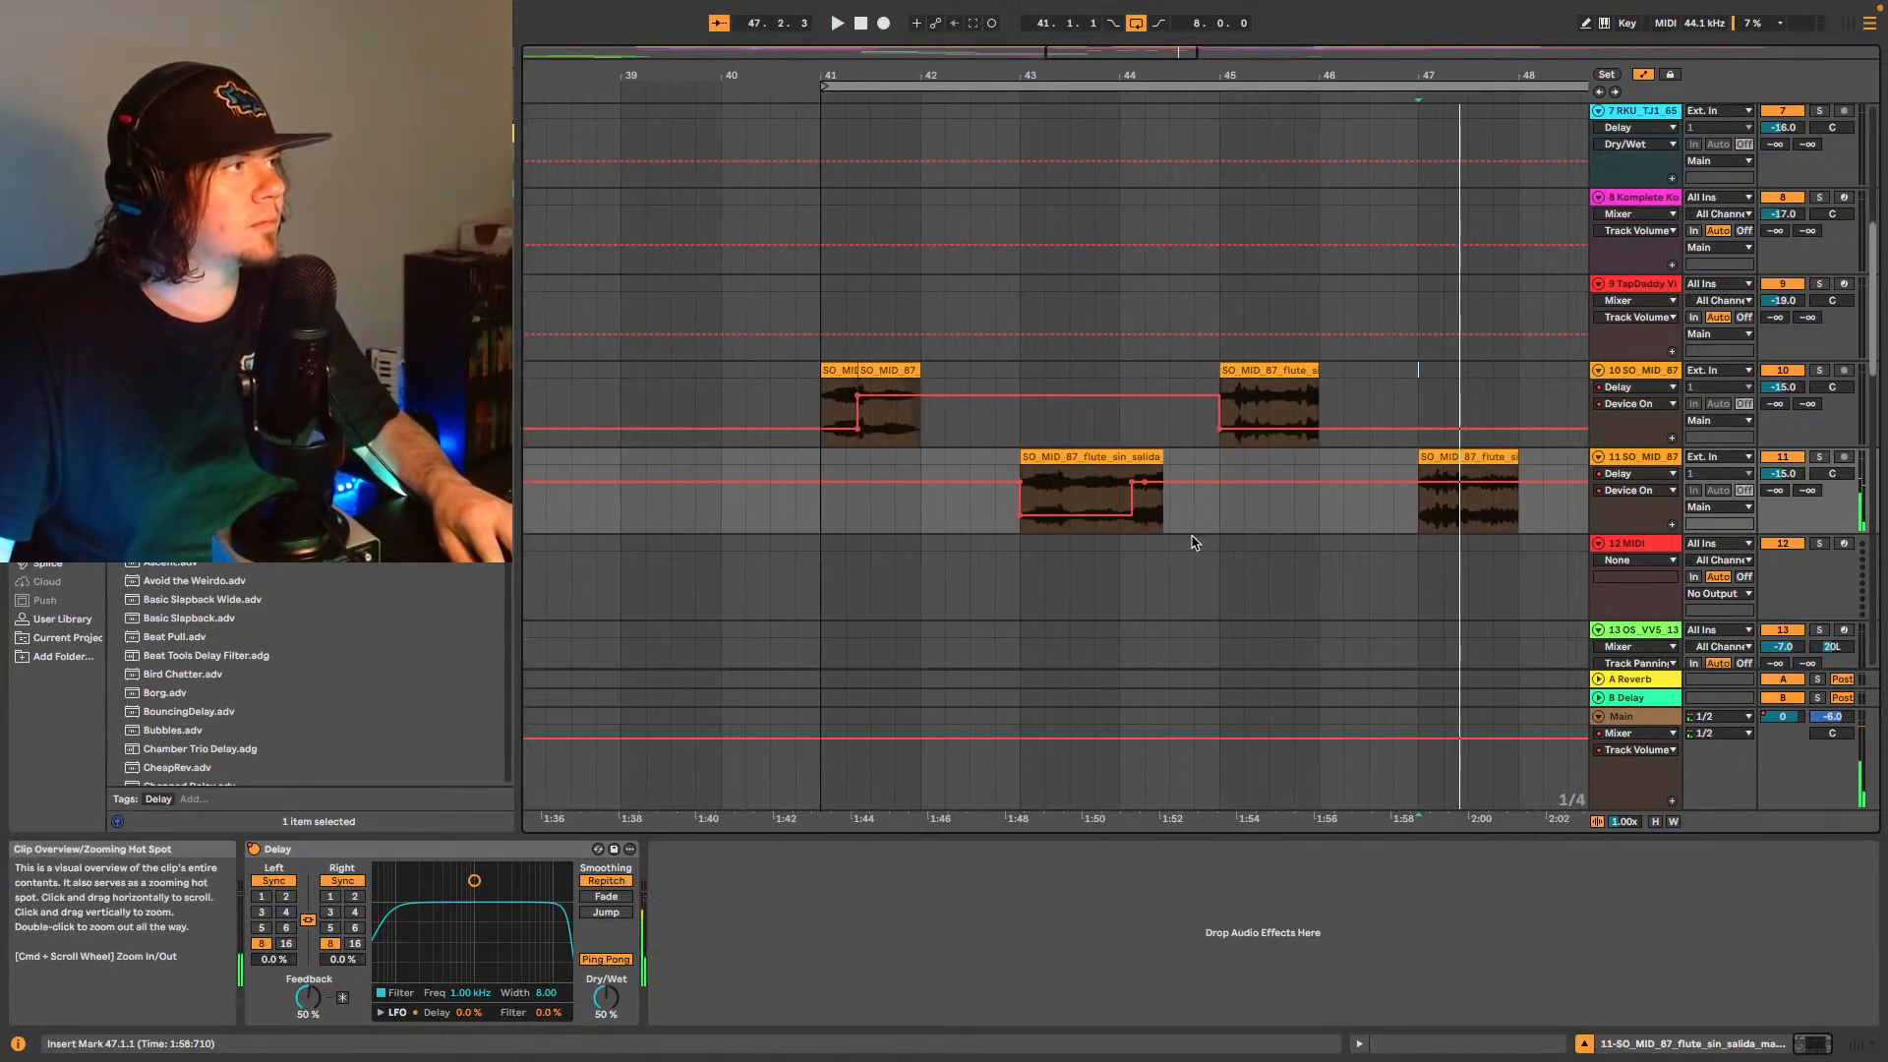
# - Select the flute chop at bar 43 and audition its delay tail leading into the chop at bar 45
pyautogui.click(1040, 456)
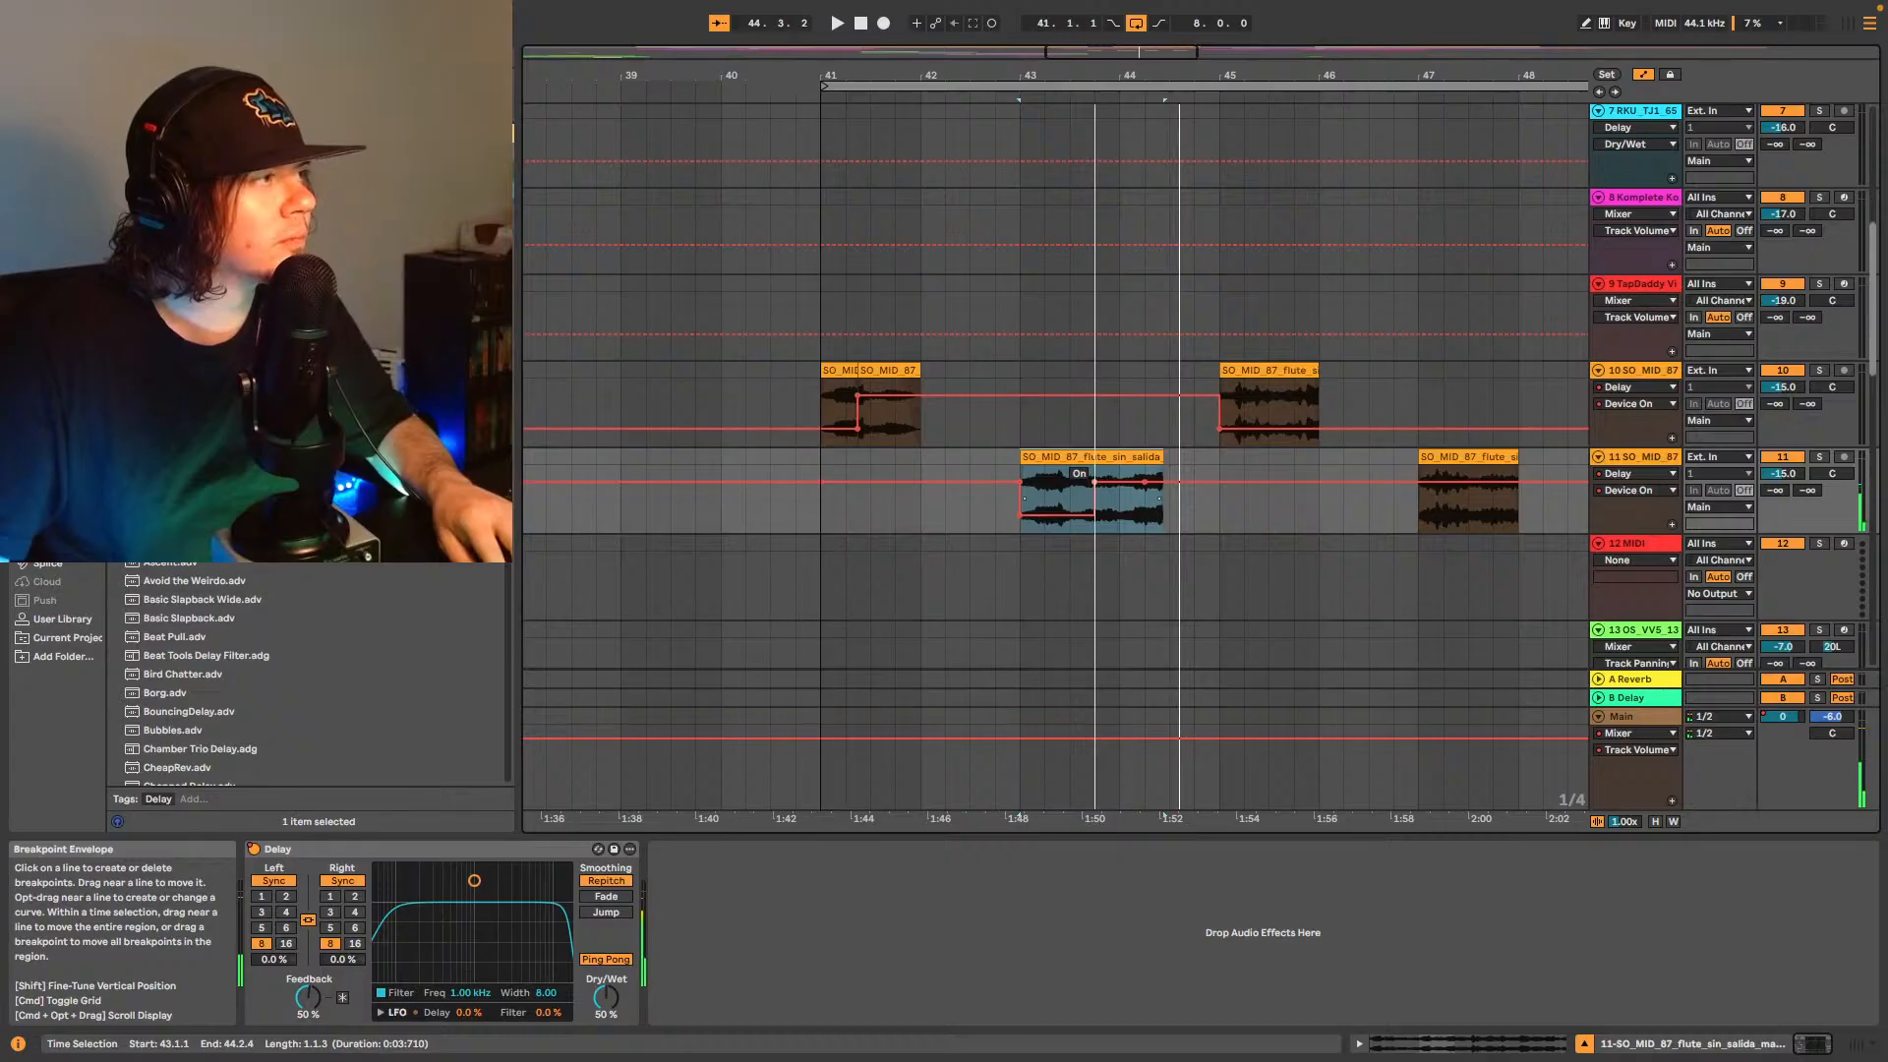
pyautogui.moveTo(1086, 53); pyautogui.dragTo(1046, 409)
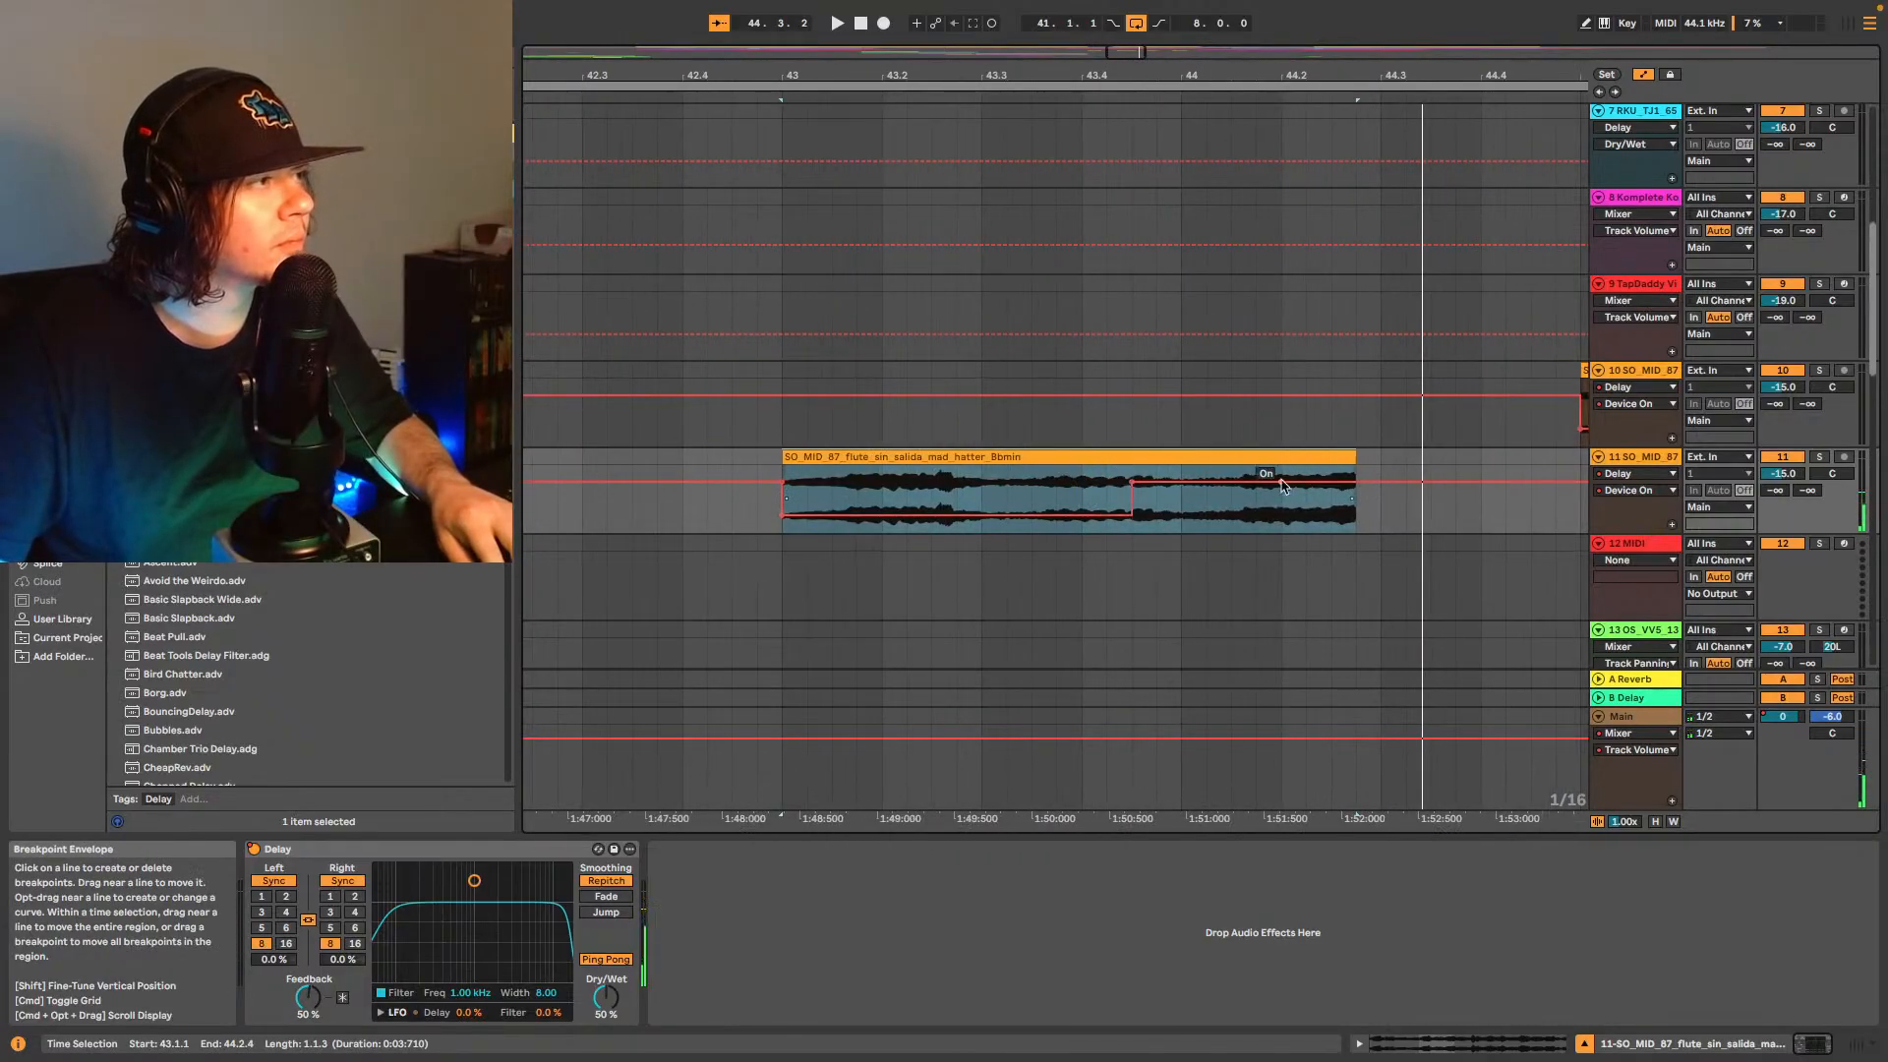
pyautogui.press('space')
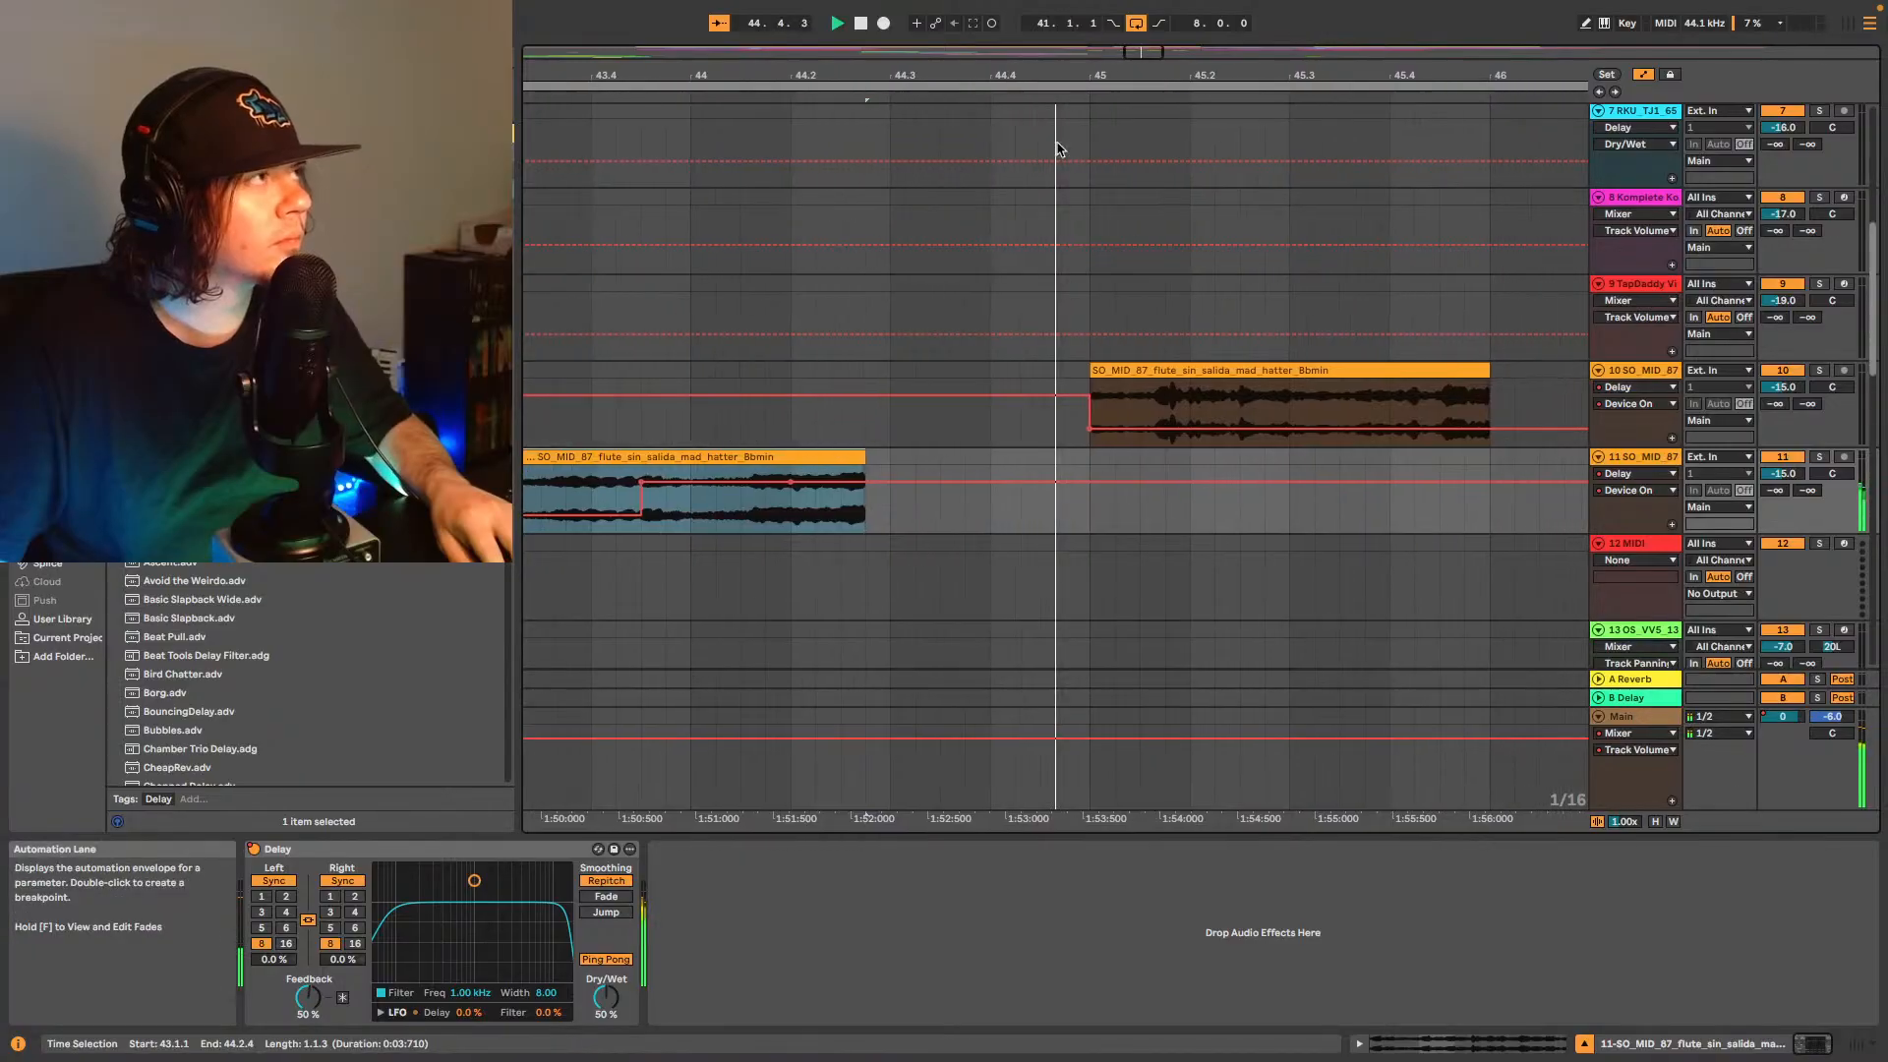
pyautogui.moveTo(1143, 51)
pyautogui.mouseDown()
pyautogui.moveTo(1148, 18)
pyautogui.moveTo(1149, 57)
pyautogui.mouseUp()
pyautogui.press('space')
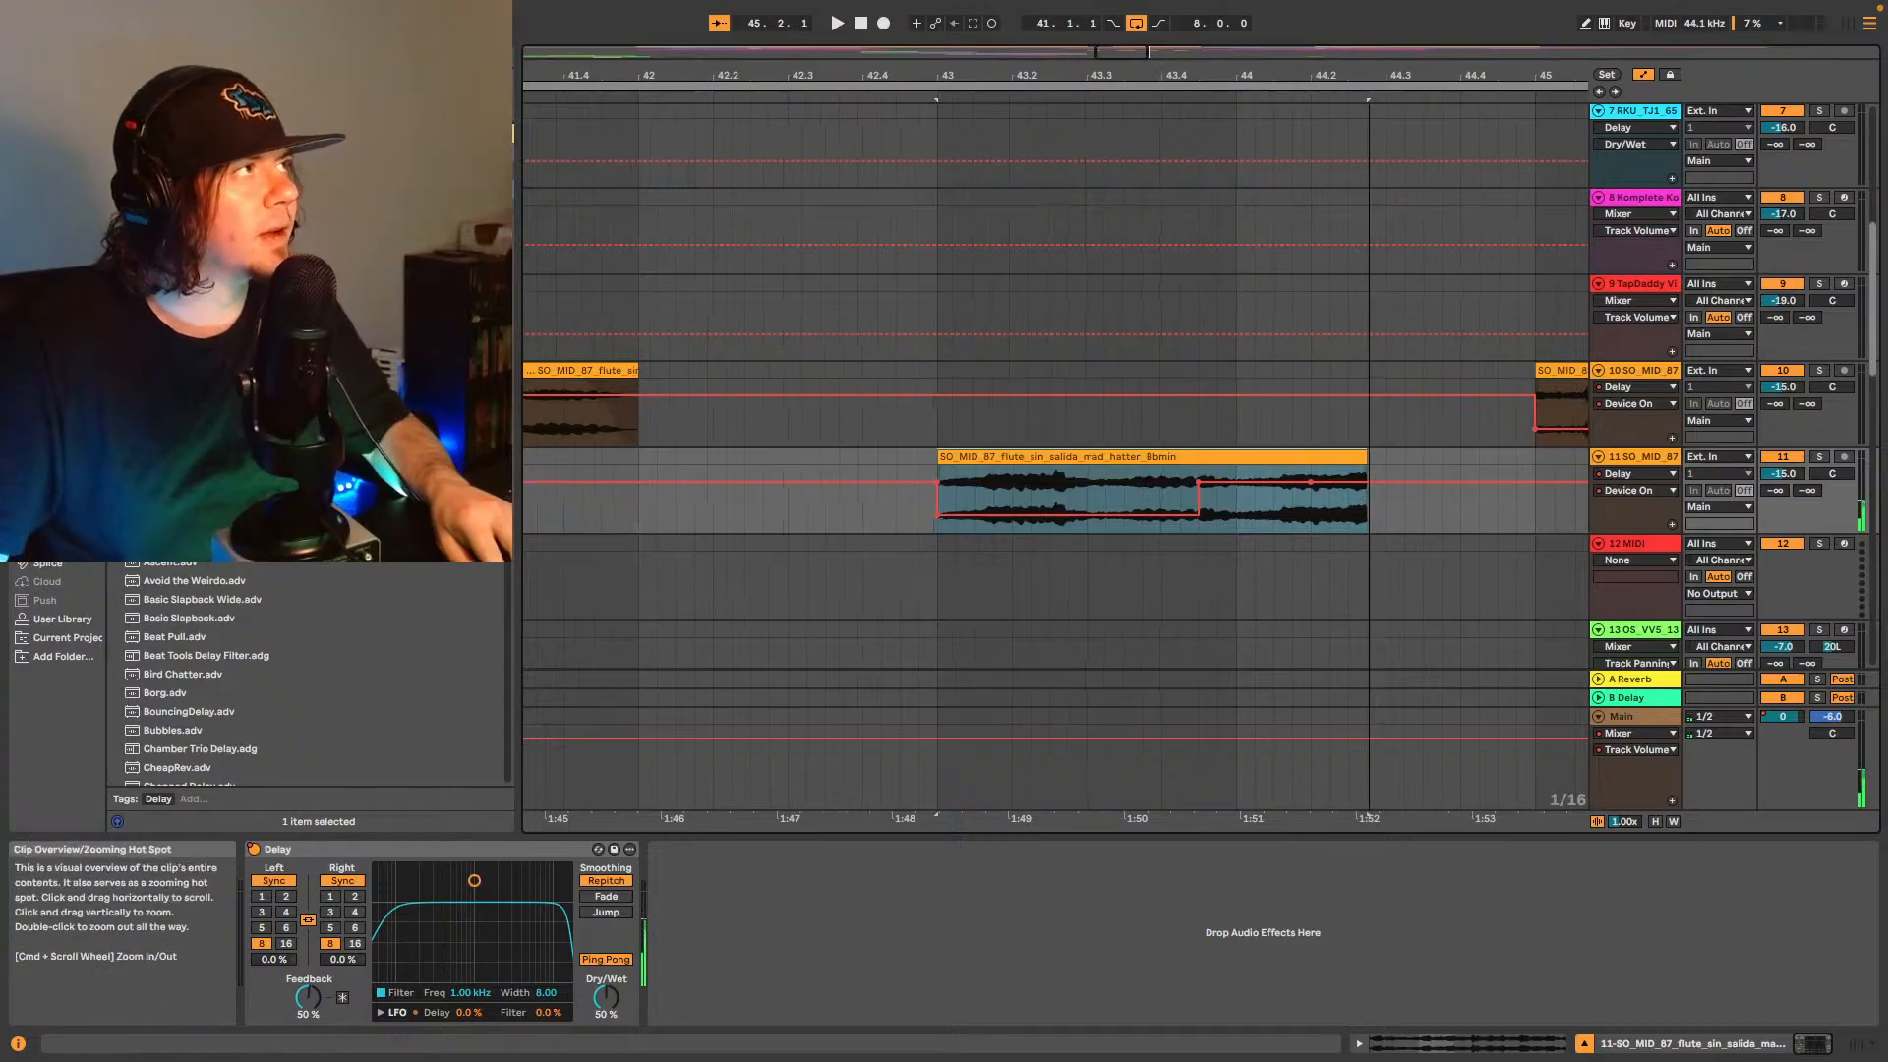
# - Set the duplicate flute track's Delay feedback to 40 % and play the alternating chops from 41.1.1
pyautogui.moveTo(1201, 69); pyautogui.dragTo(1190, 49)
pyautogui.press('space')
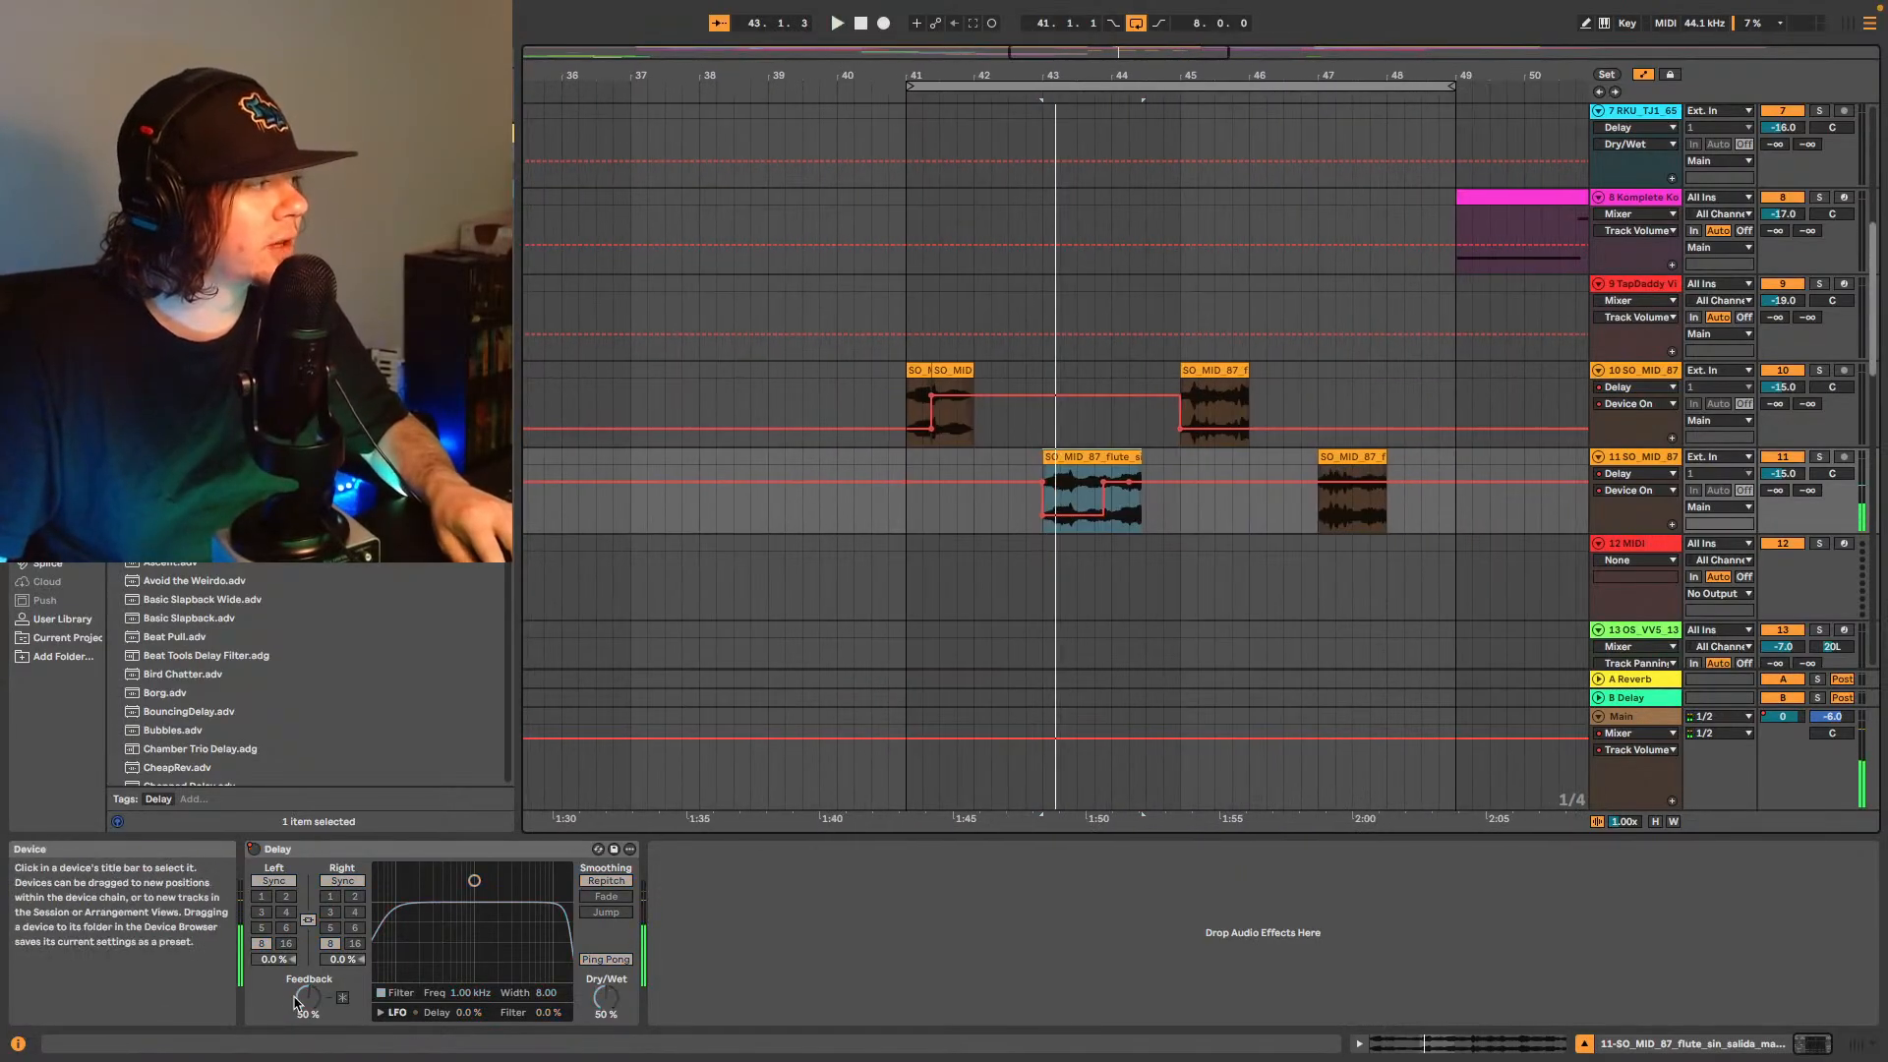
pyautogui.click(300, 1000)
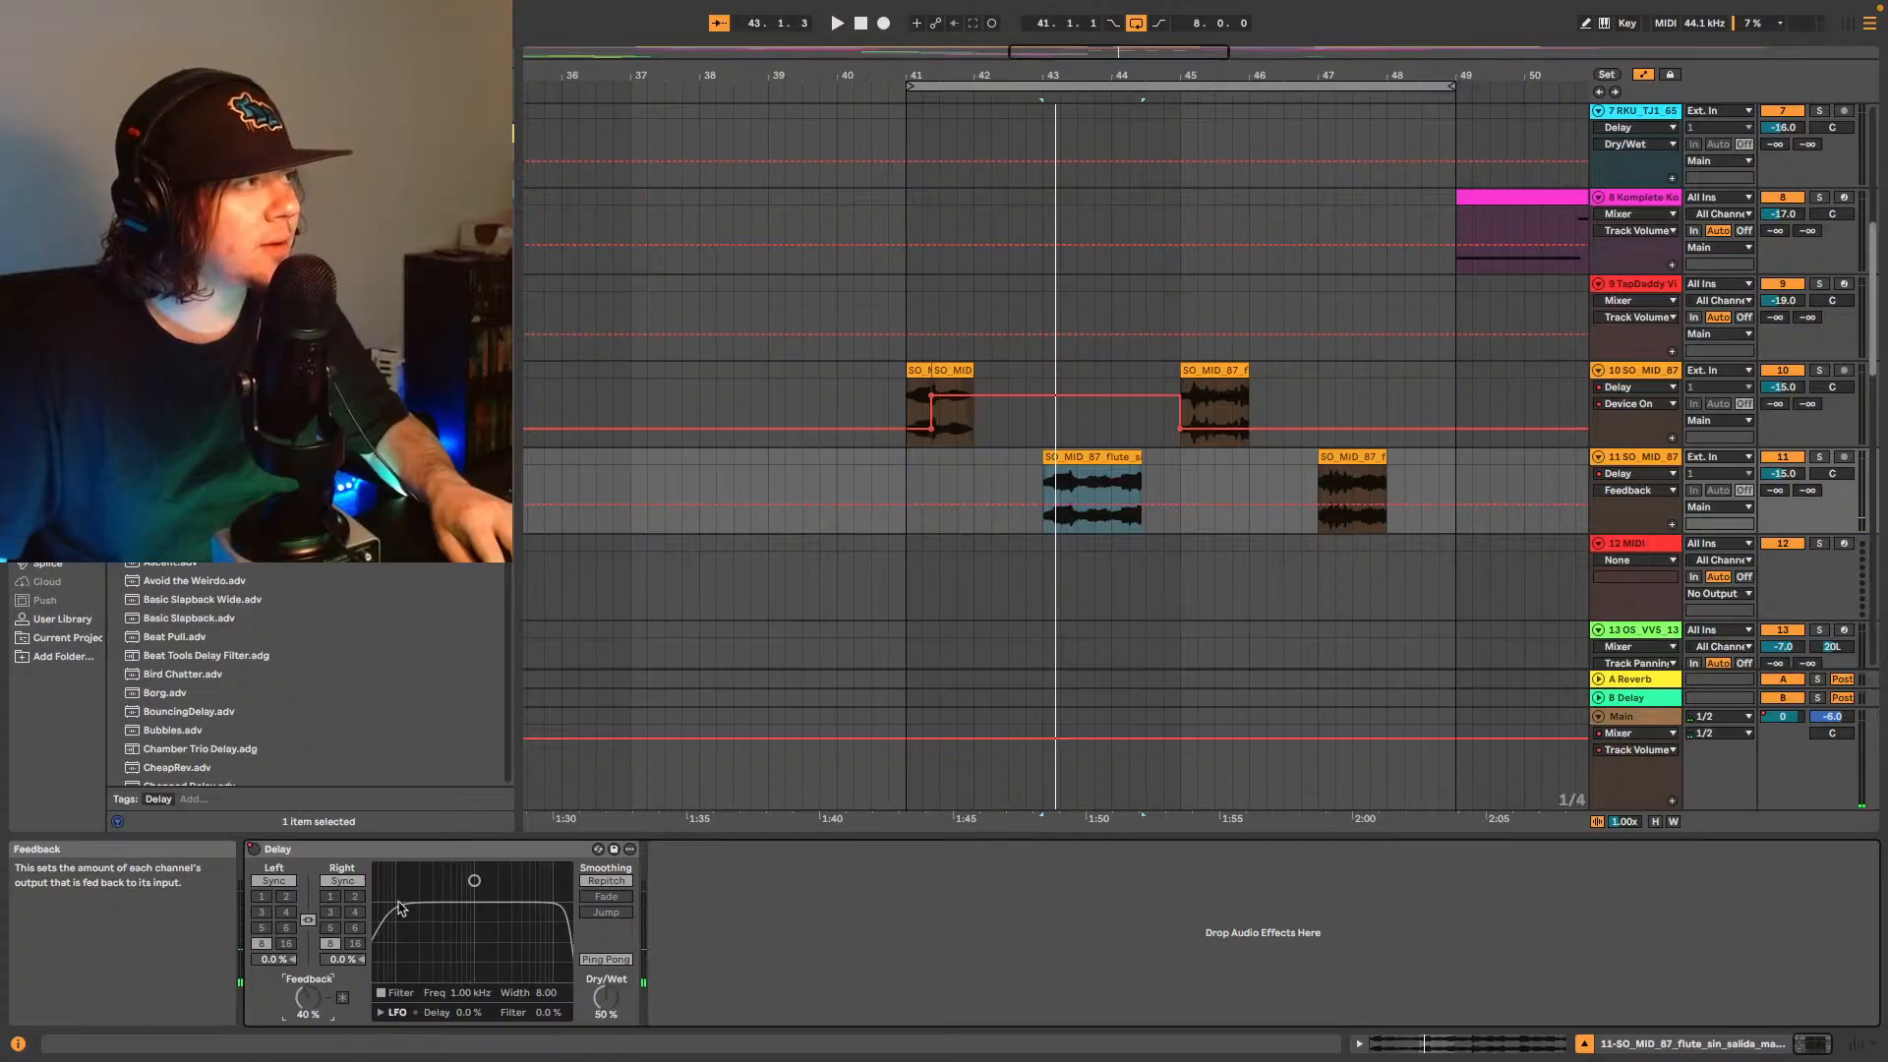
pyautogui.click(911, 403)
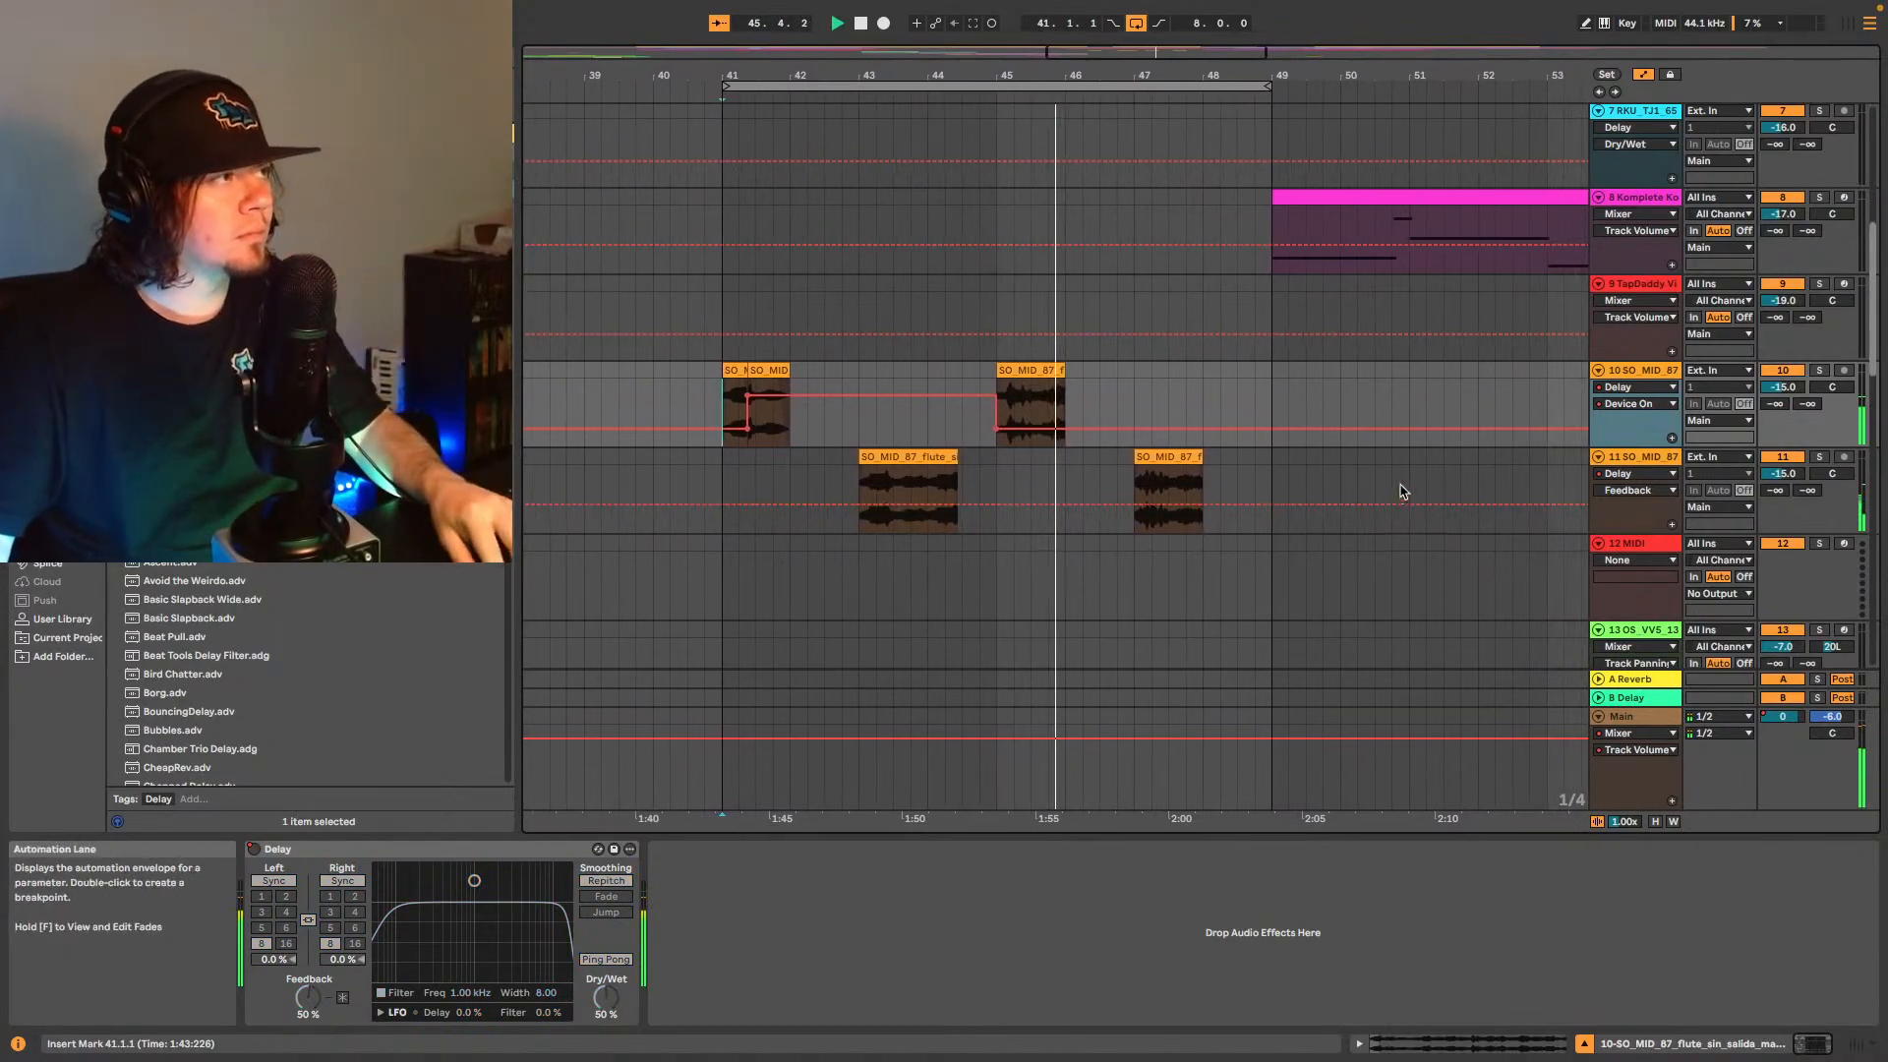
# - Compare the Delay settings of tracks 10 and 11, set track 10's feedback to 40%, and play from bar 41
pyautogui.click(1639, 459)
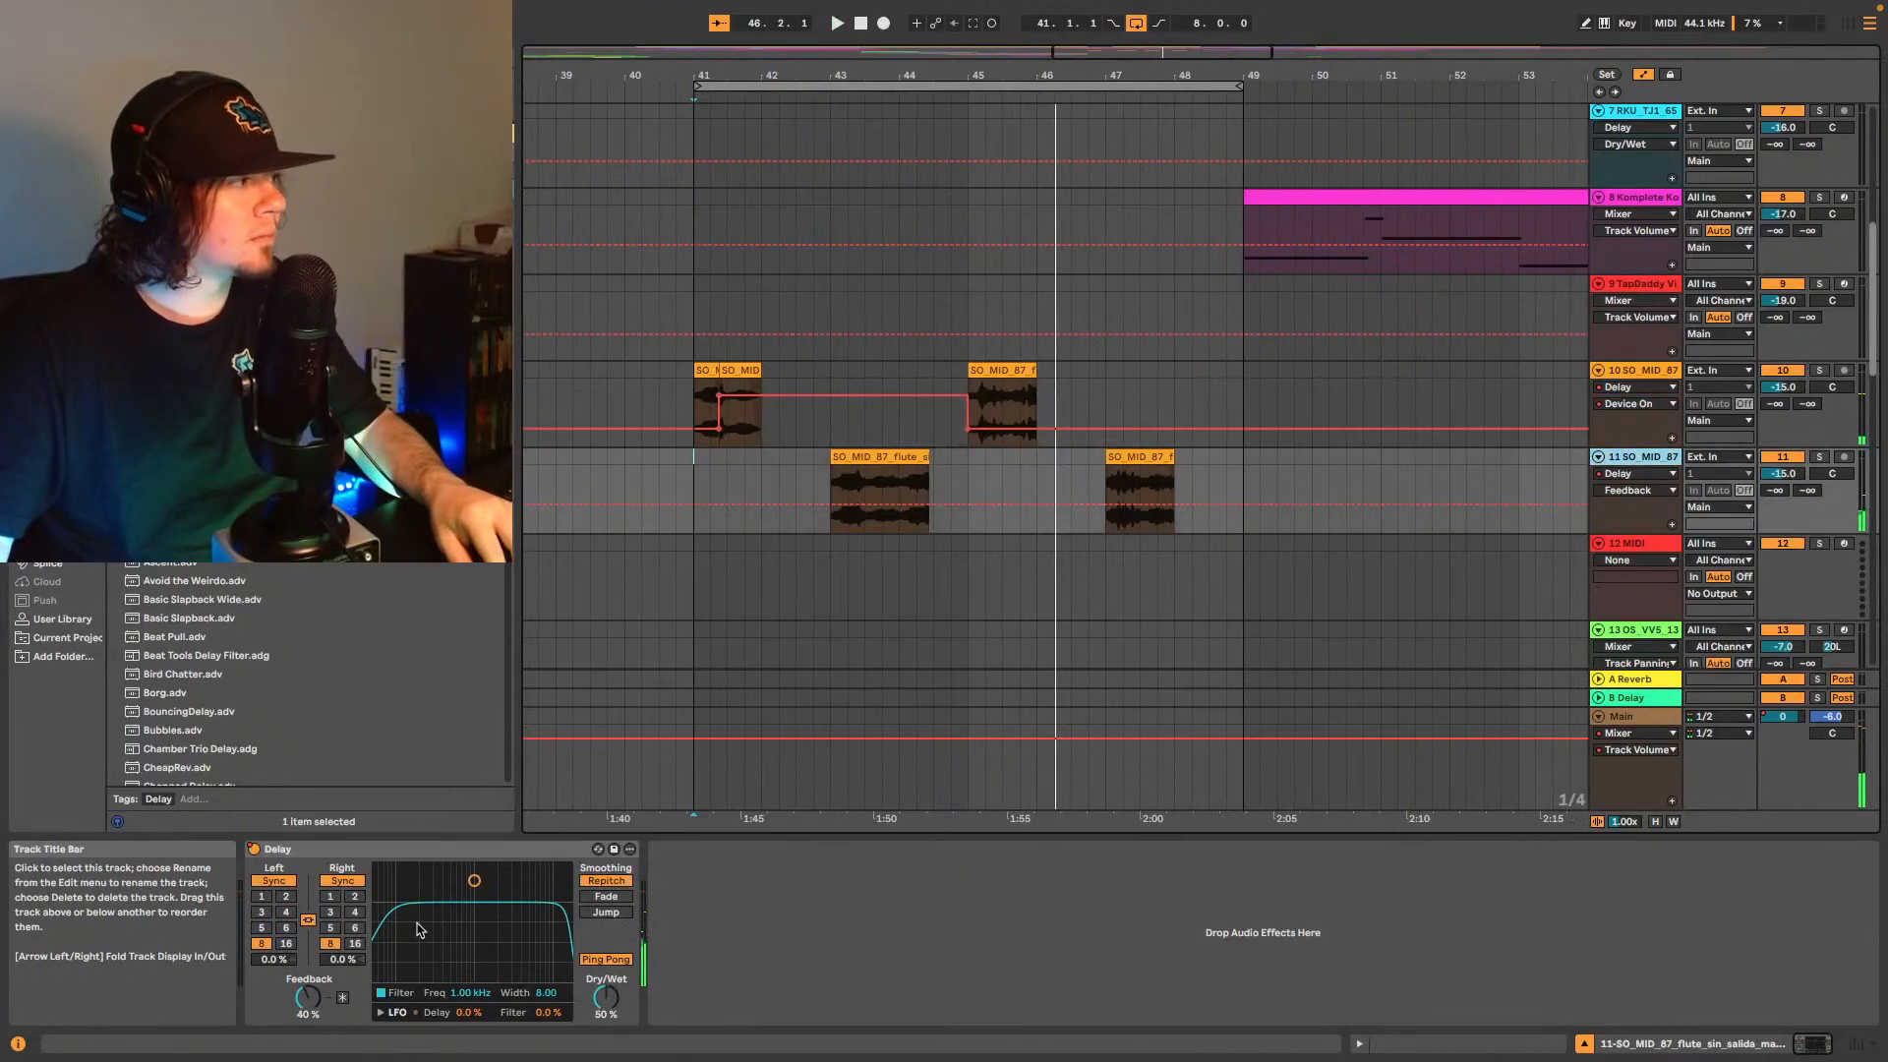
pyautogui.click(1648, 370)
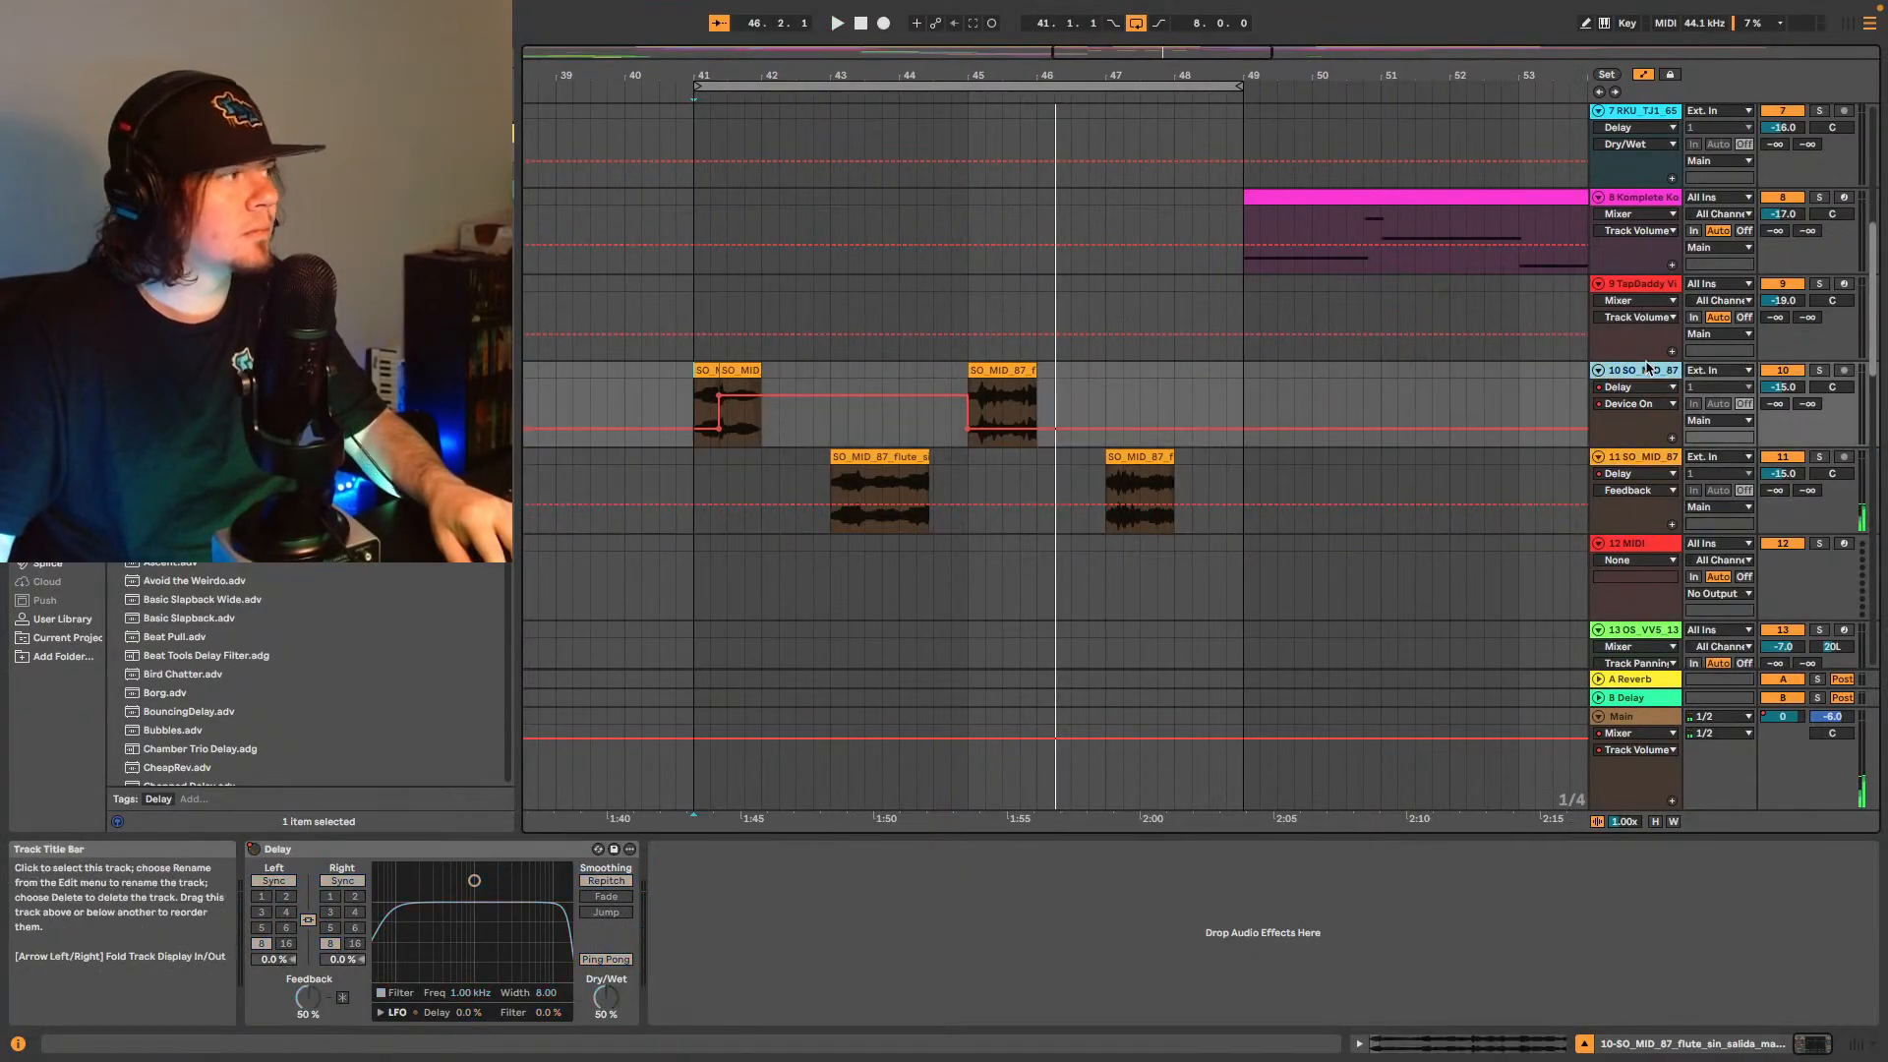
pyautogui.click(1638, 462)
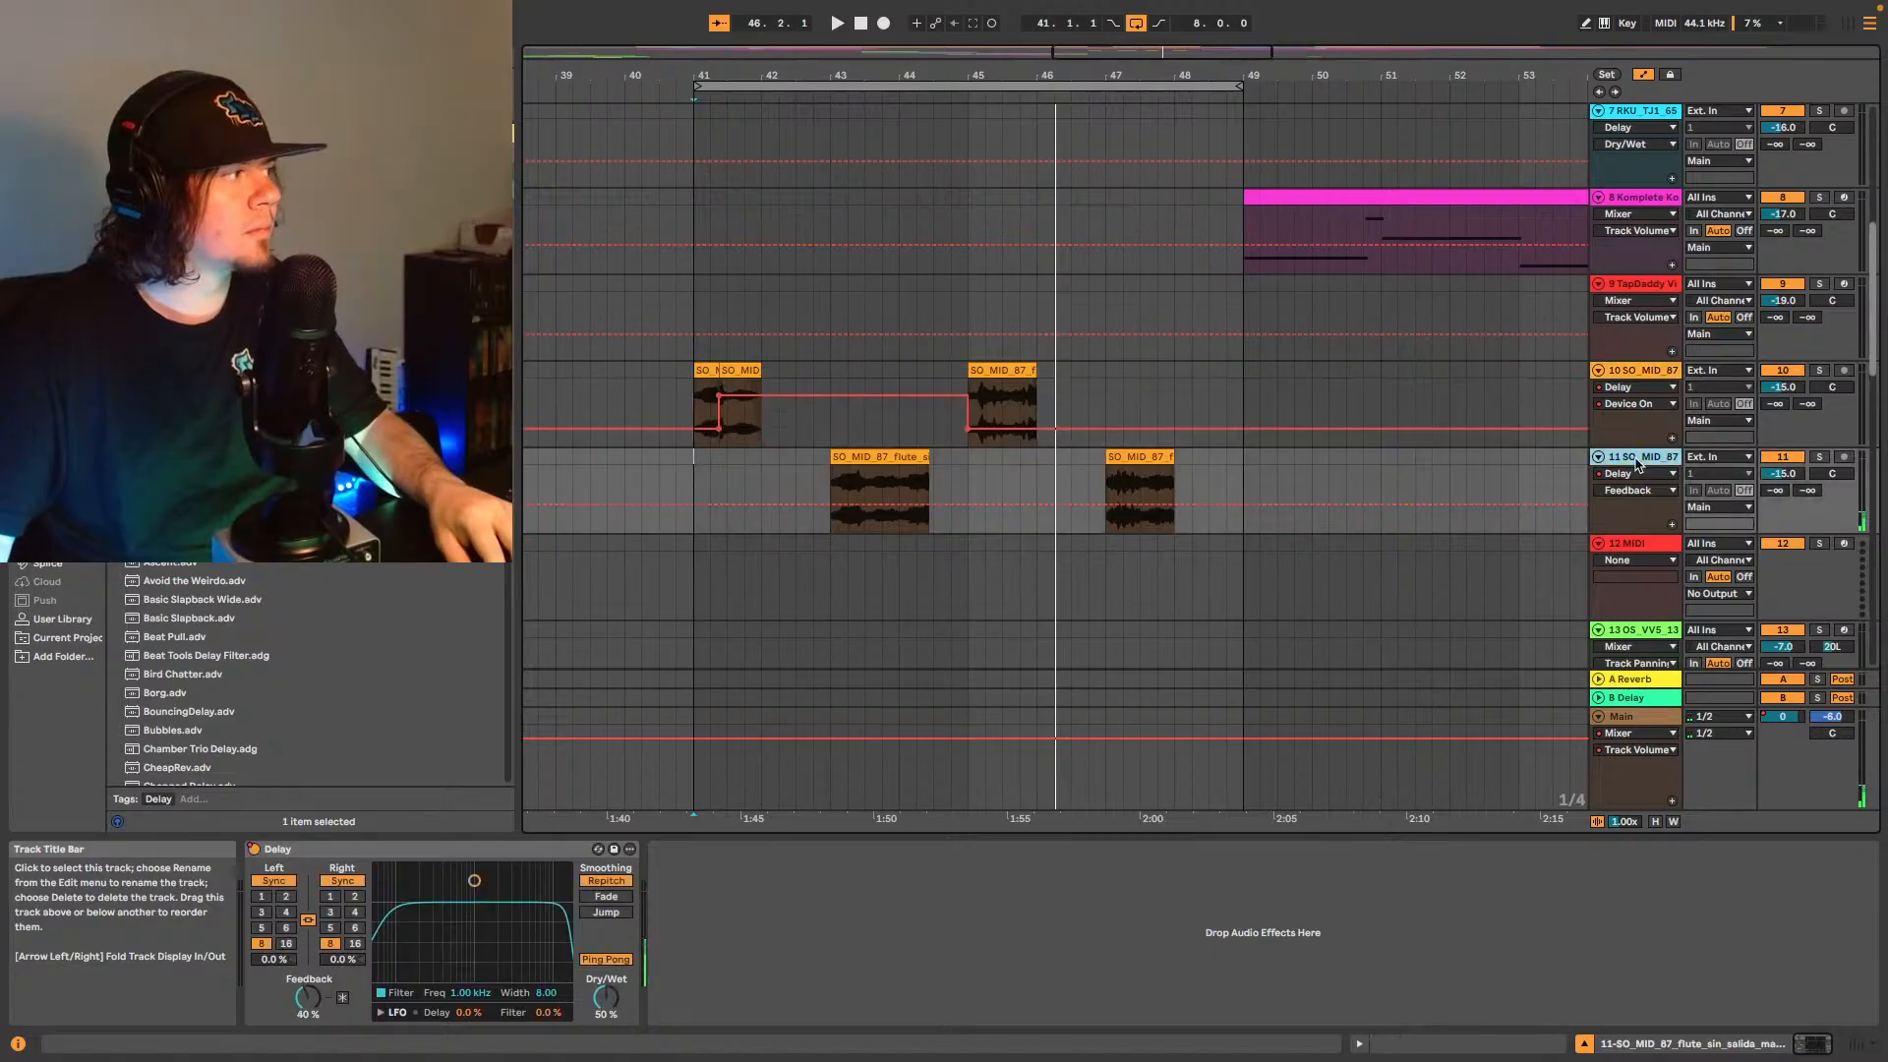
pyautogui.click(1647, 372)
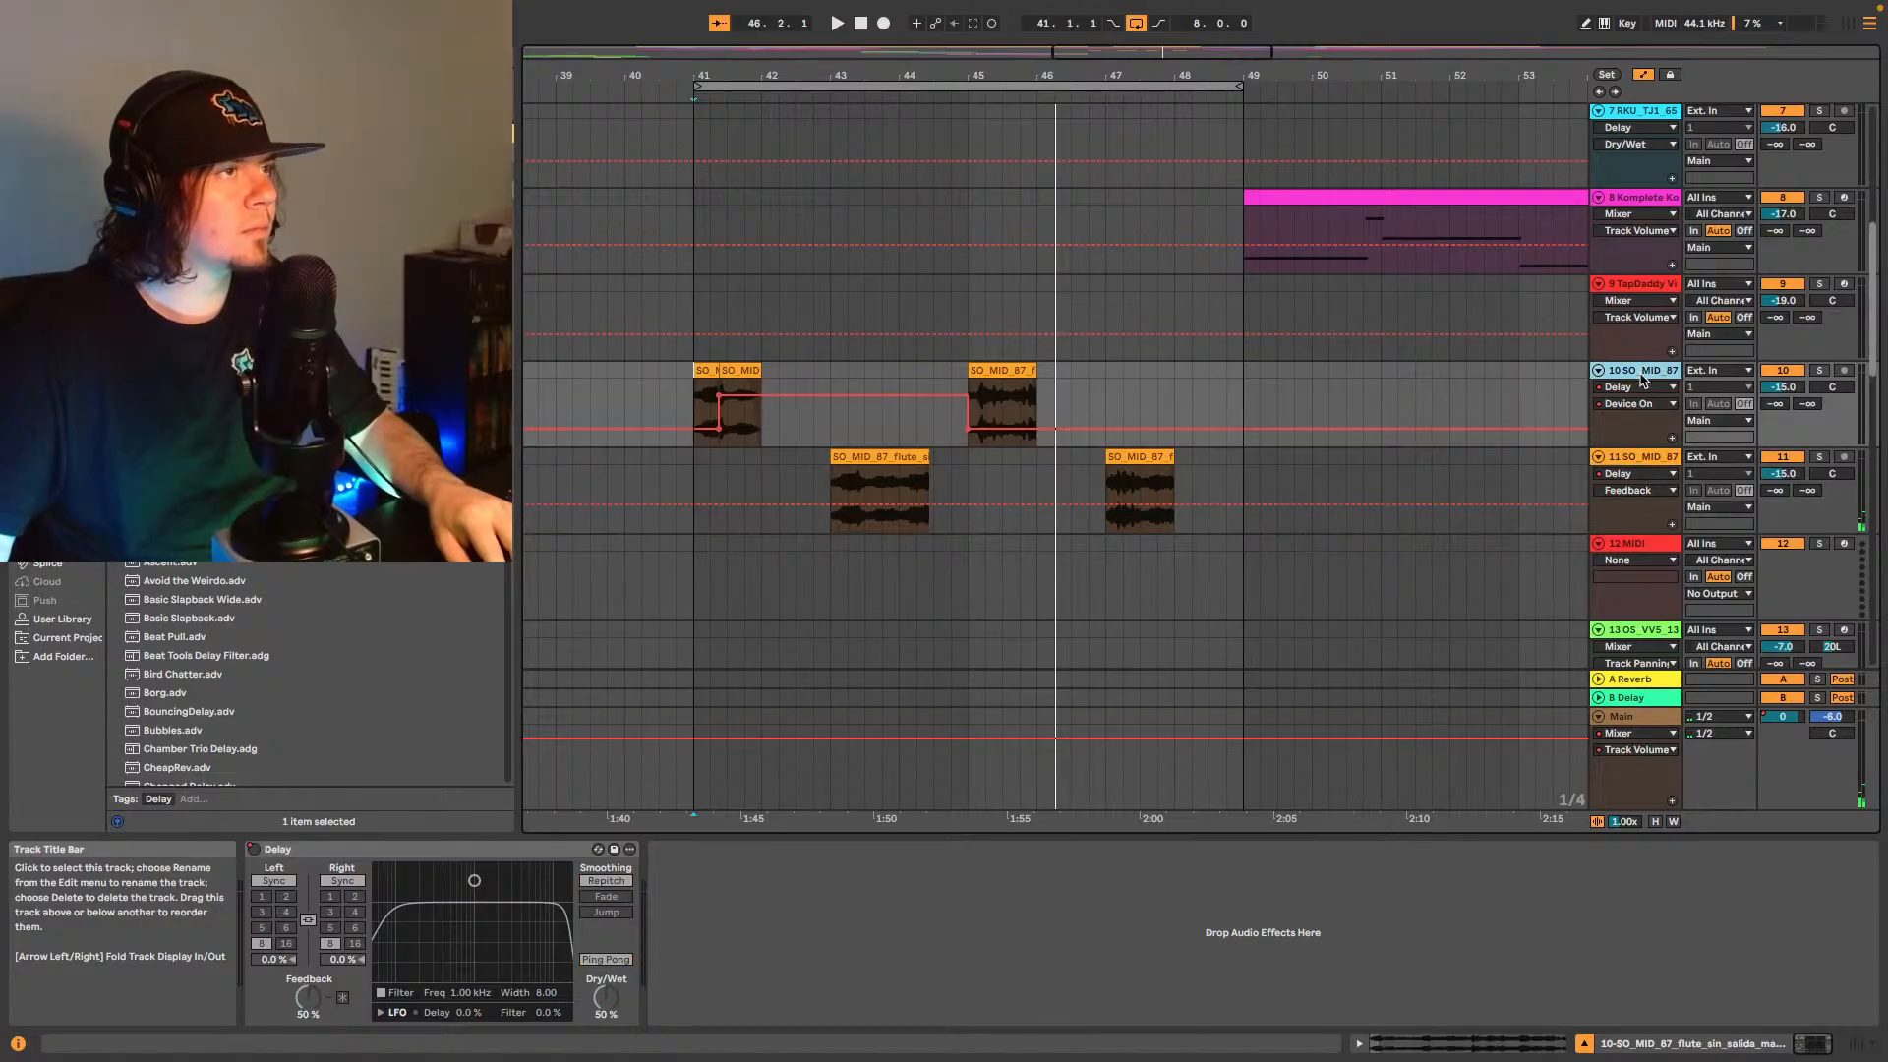
pyautogui.click(739, 436)
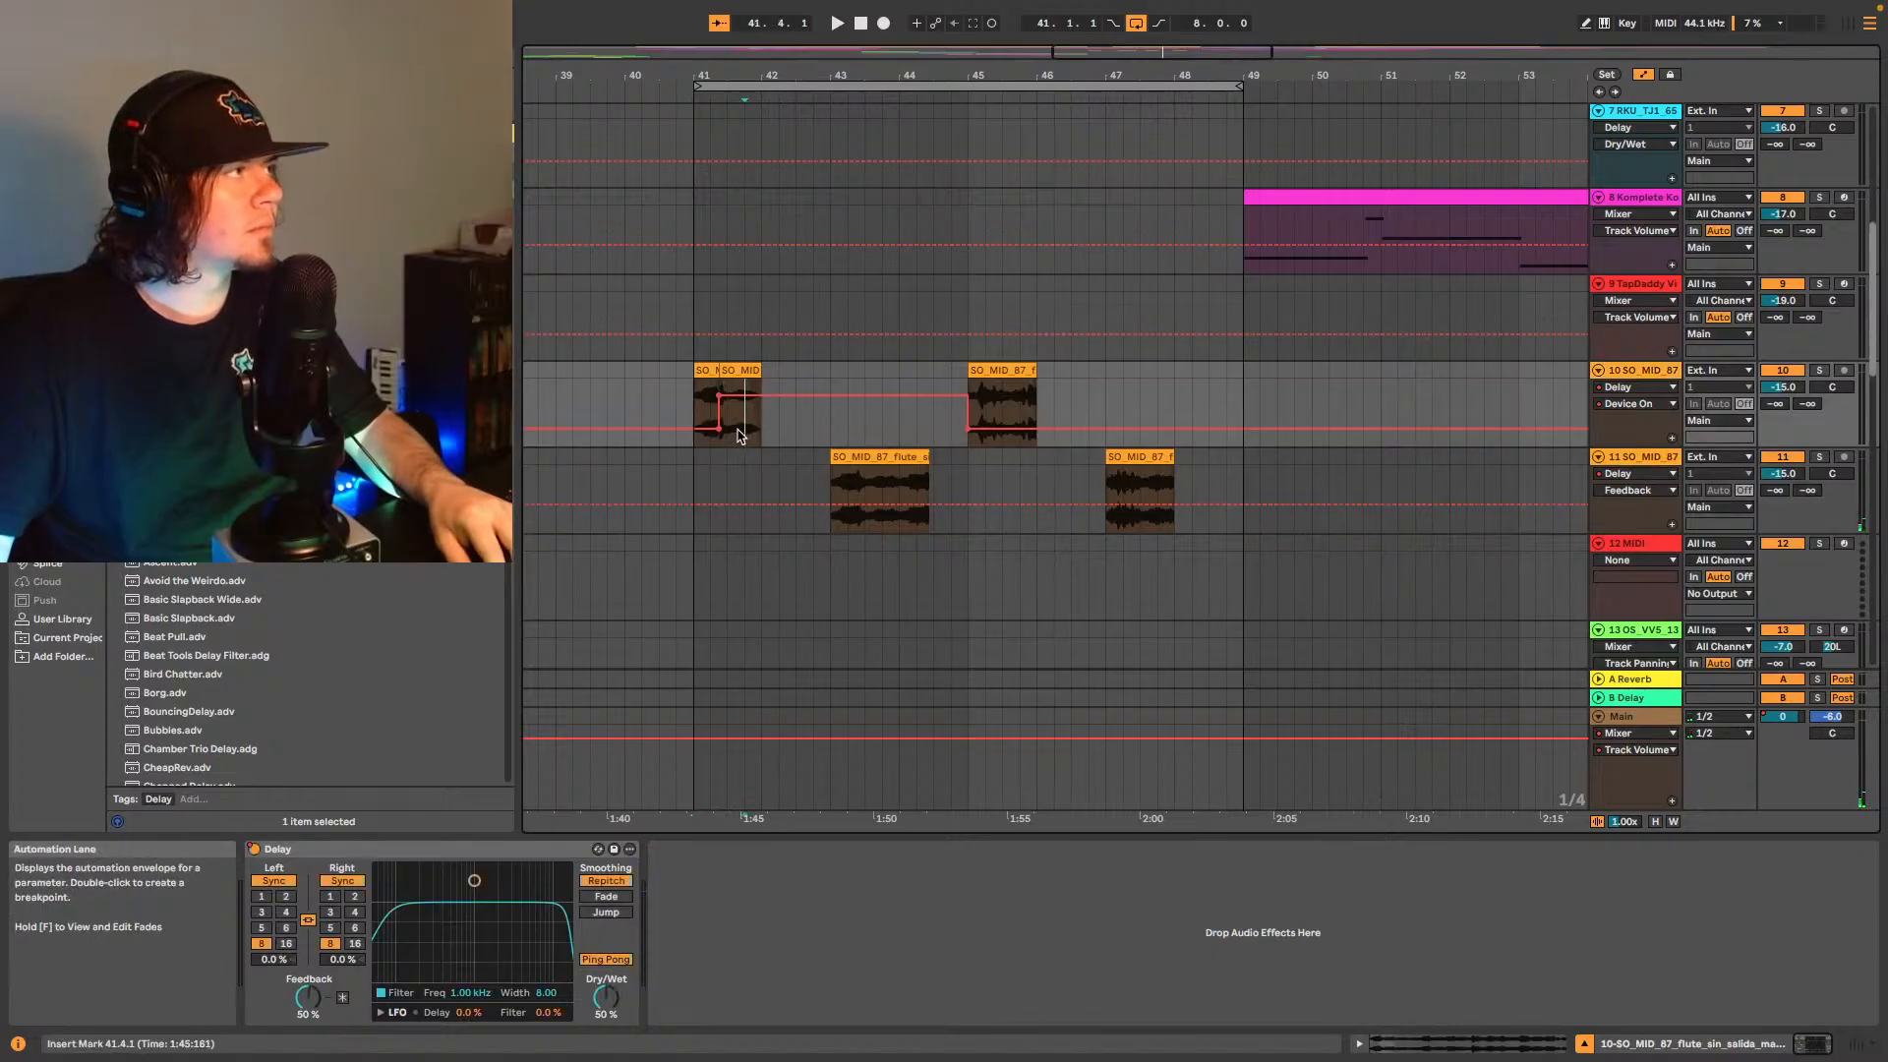
pyautogui.moveTo(315, 999); pyautogui.dragTo(315, 1007)
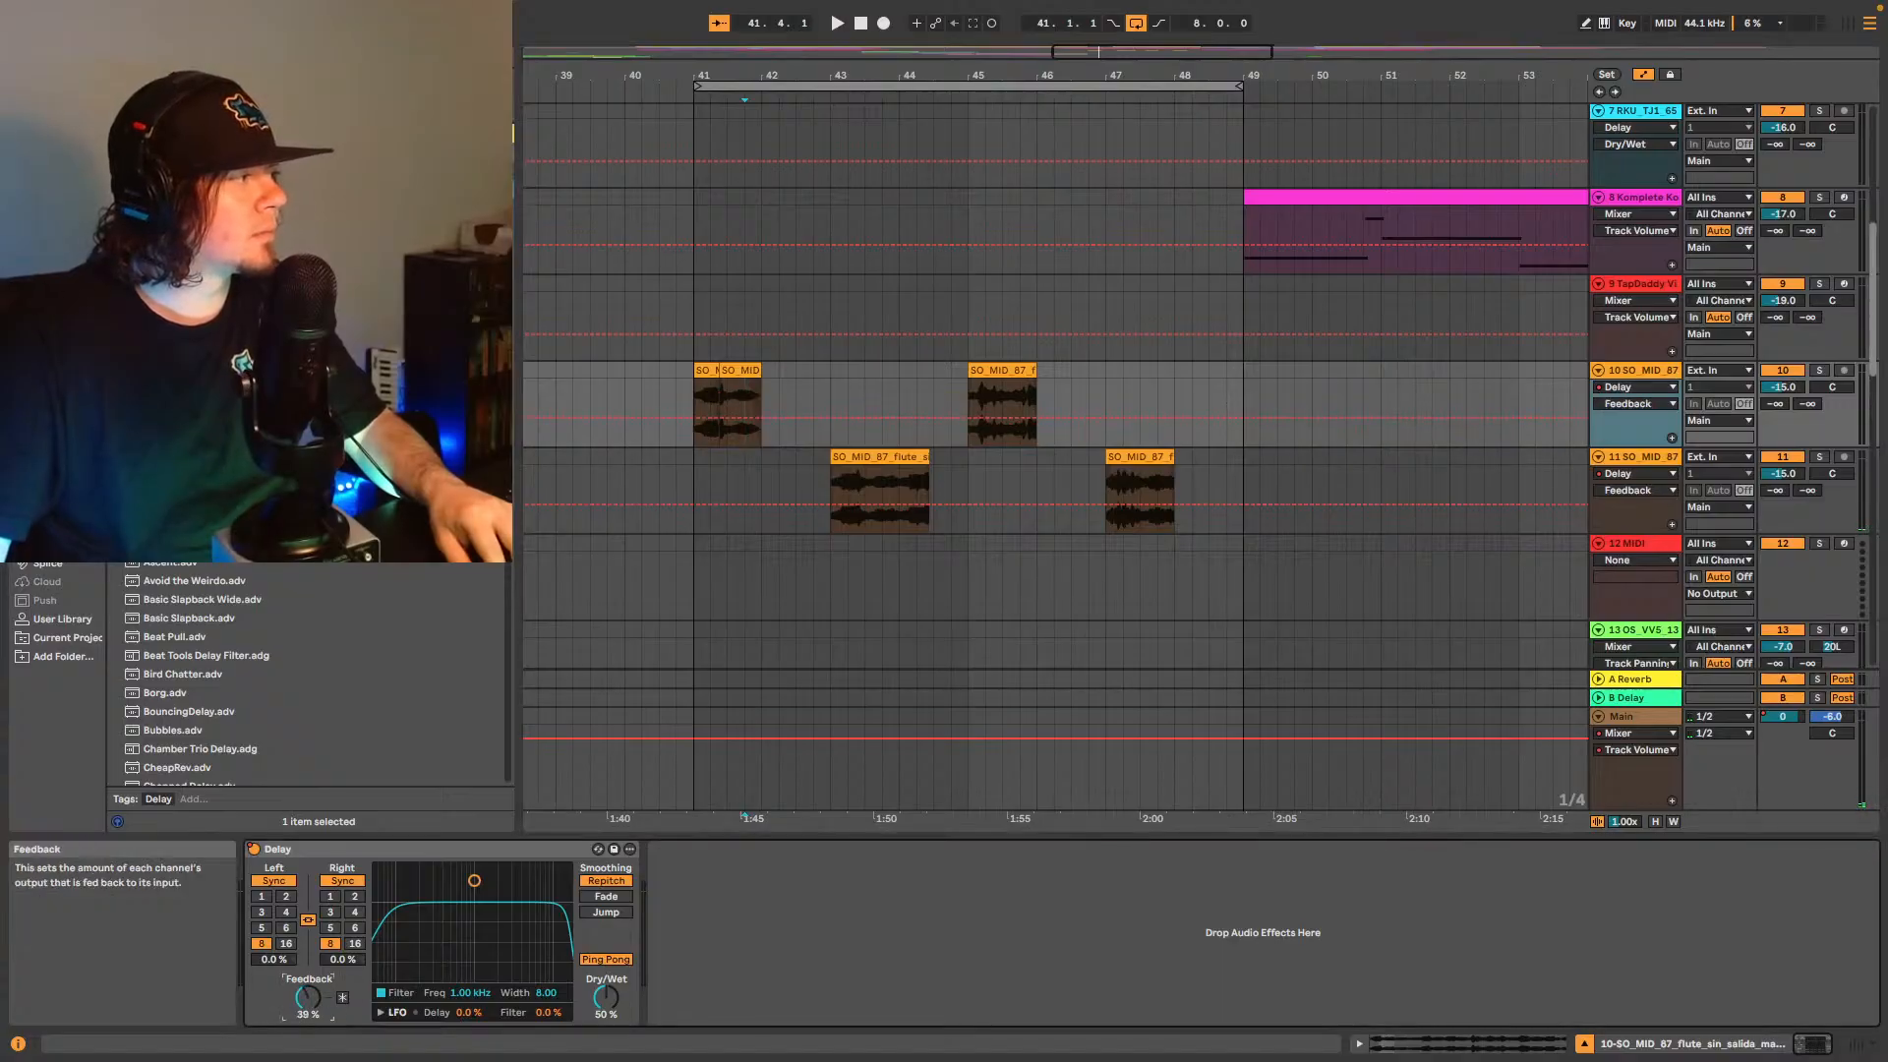
pyautogui.click(686, 443)
pyautogui.press('space')
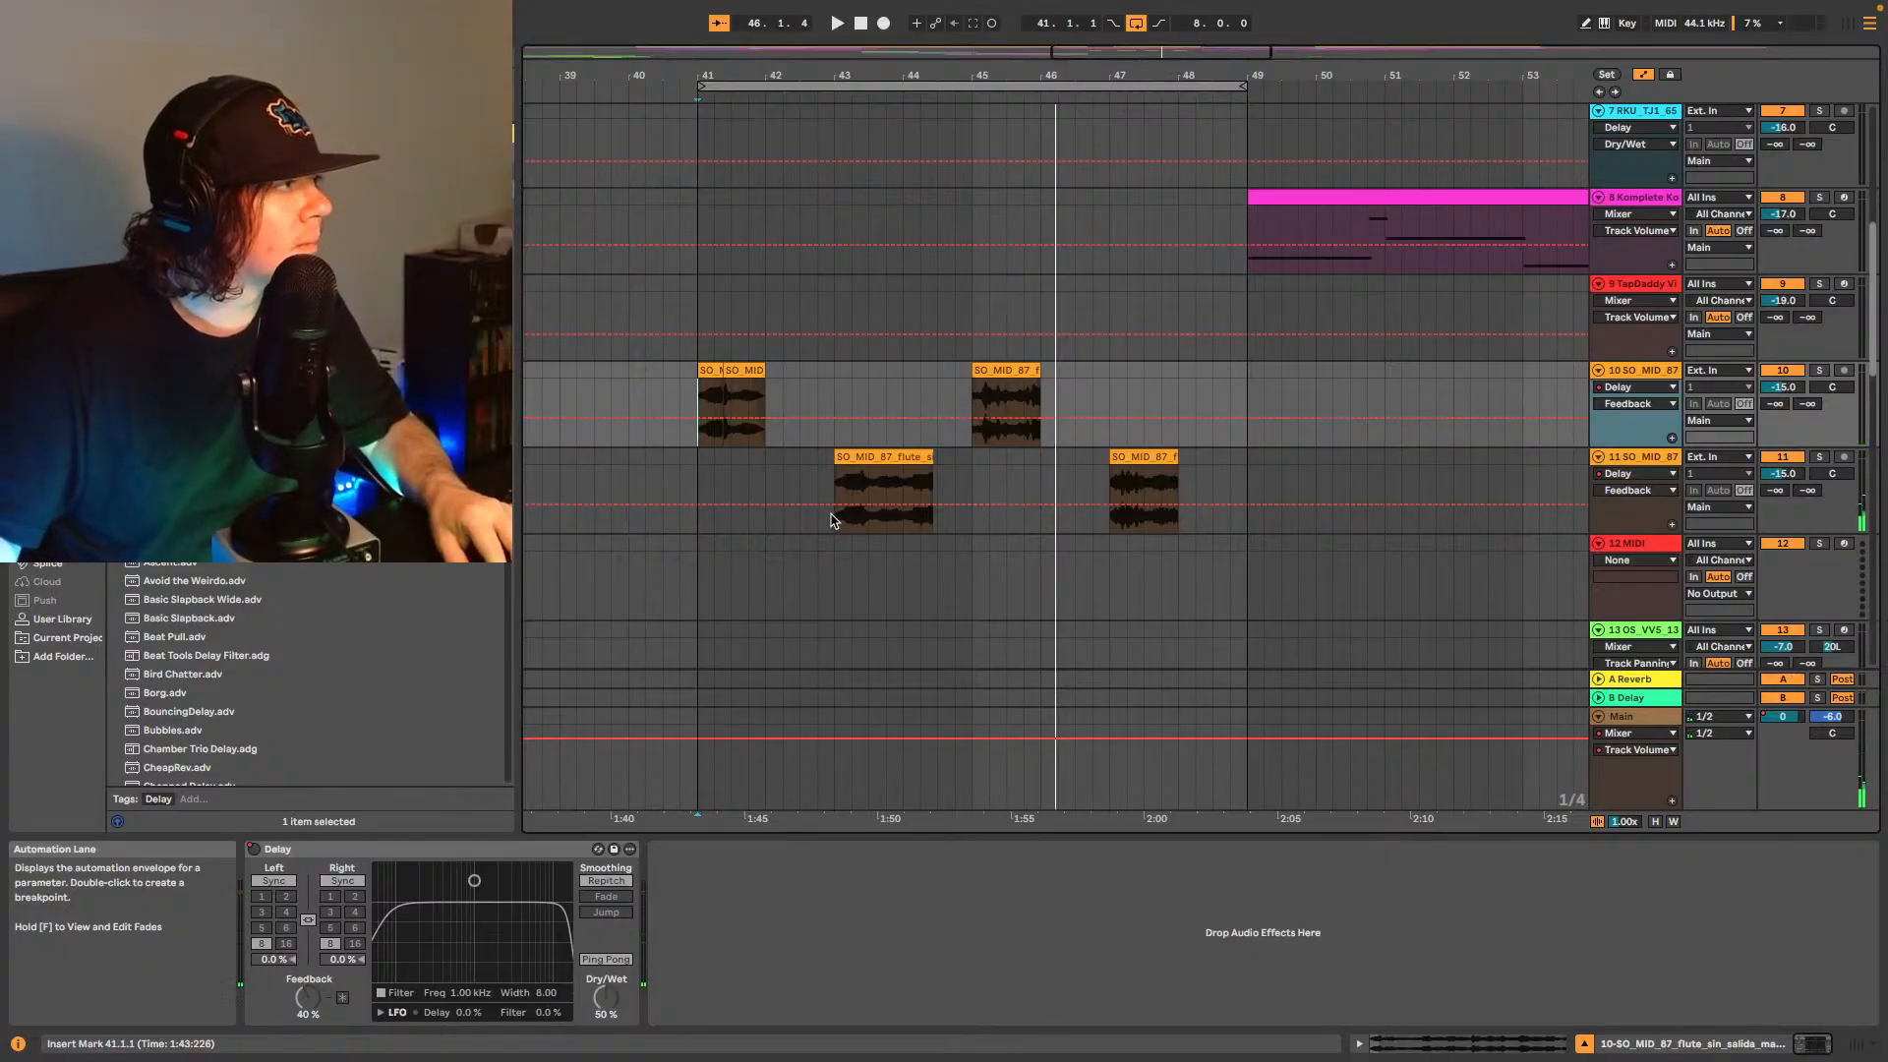
# - Set the Delay feedback on track 11 to 30% and play the flute clips from bar 43
pyautogui.click(835, 523)
pyautogui.press('space')
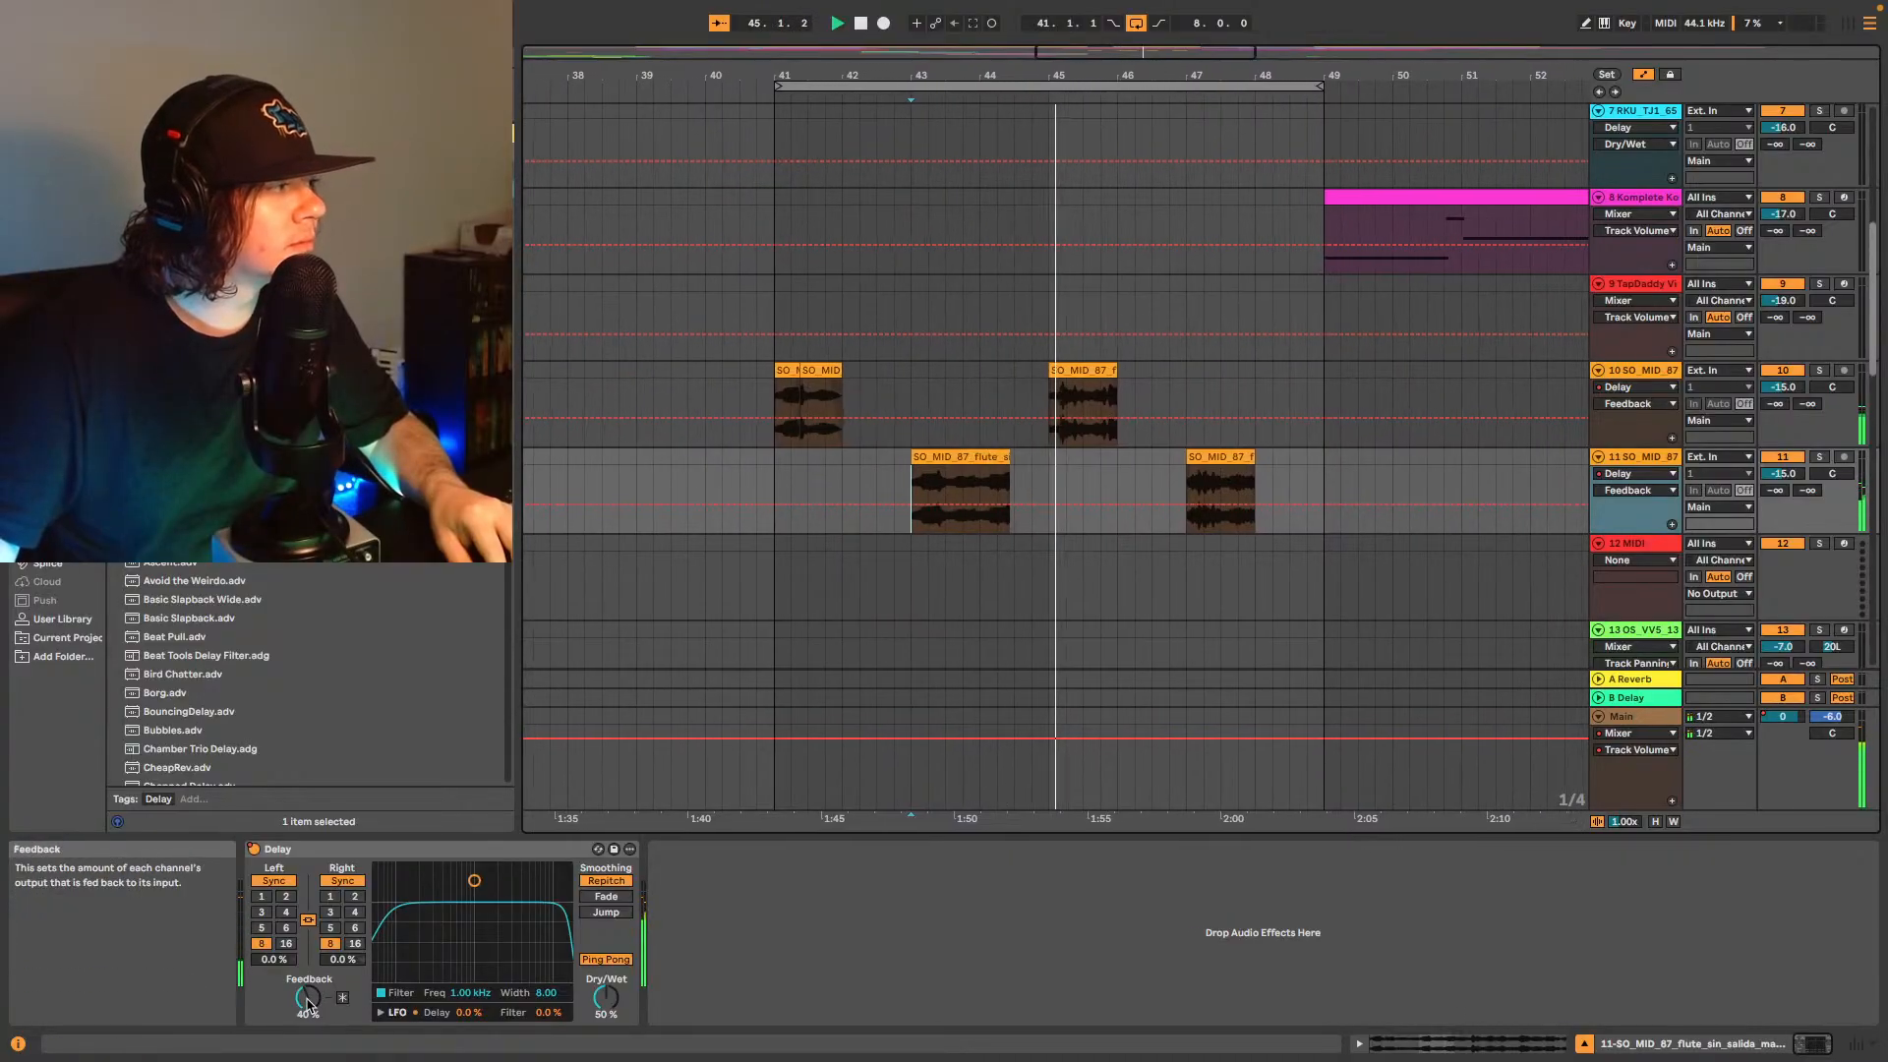
pyautogui.moveTo(308, 1001); pyautogui.dragTo(307, 1005)
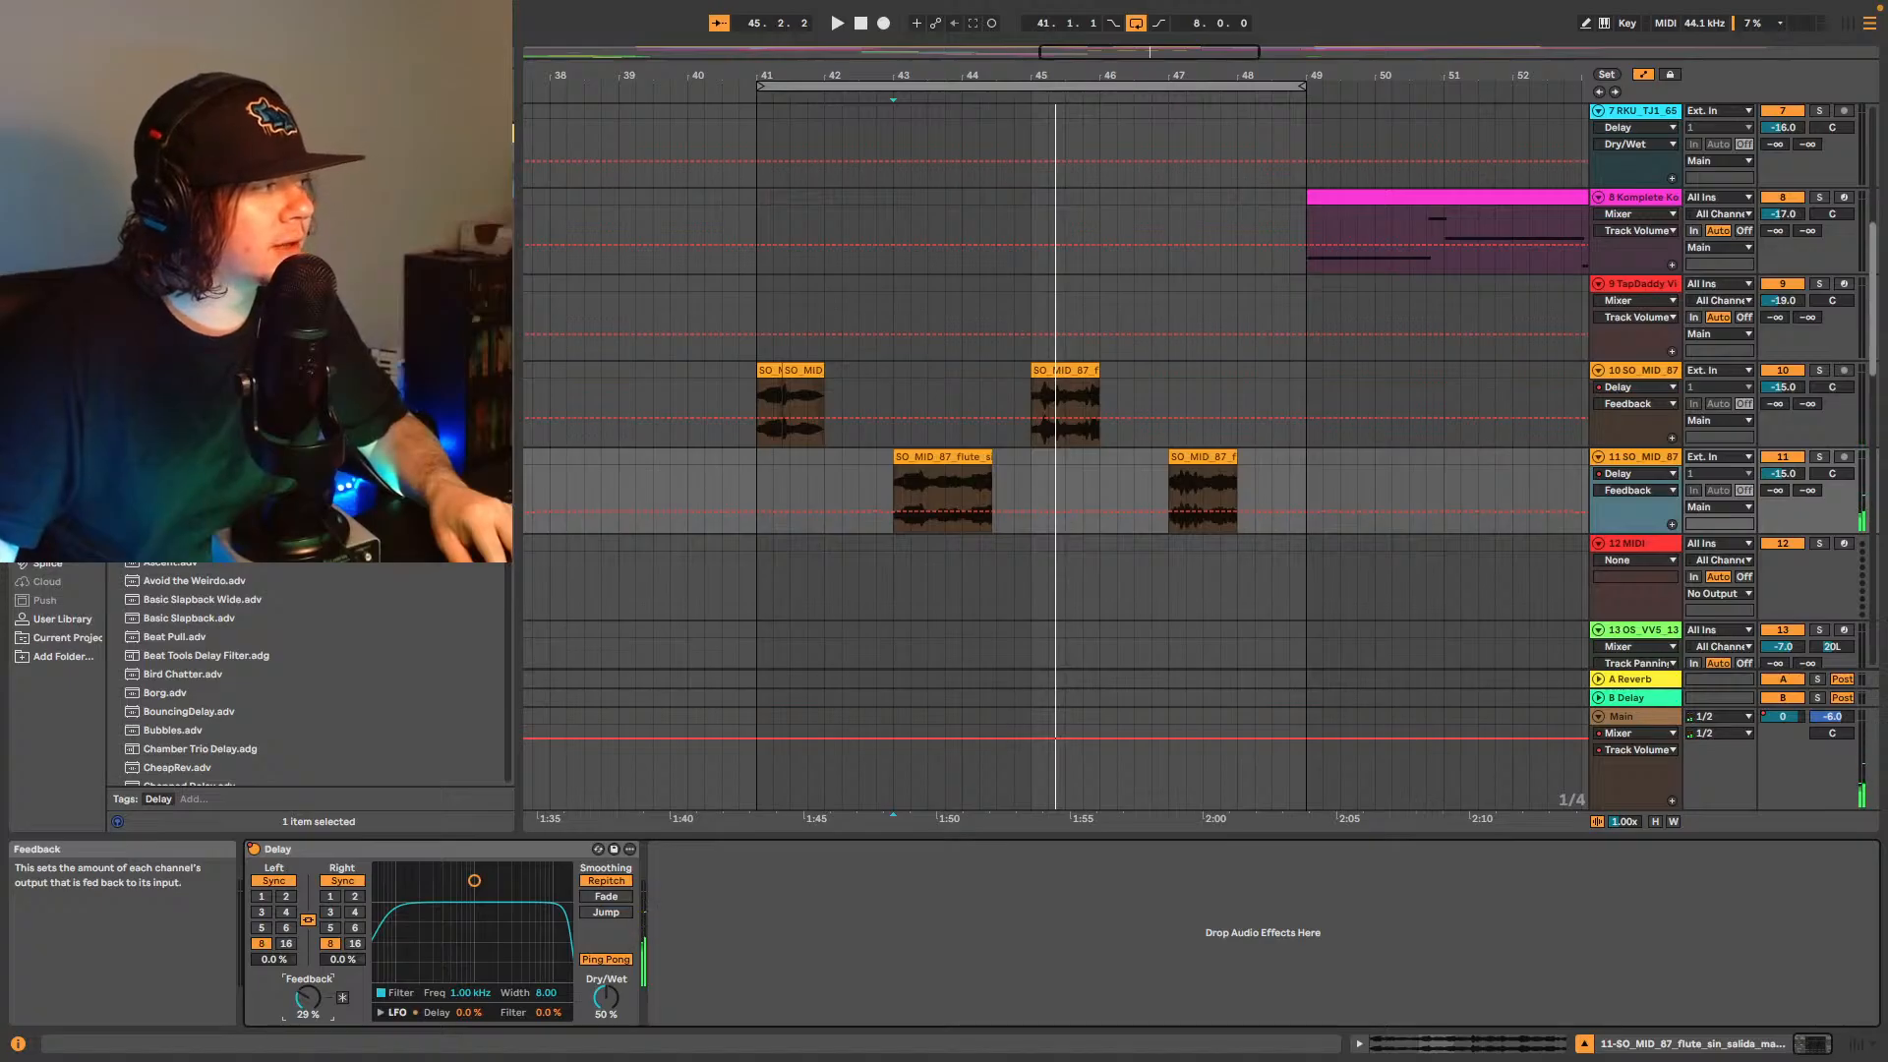
pyautogui.press('space')
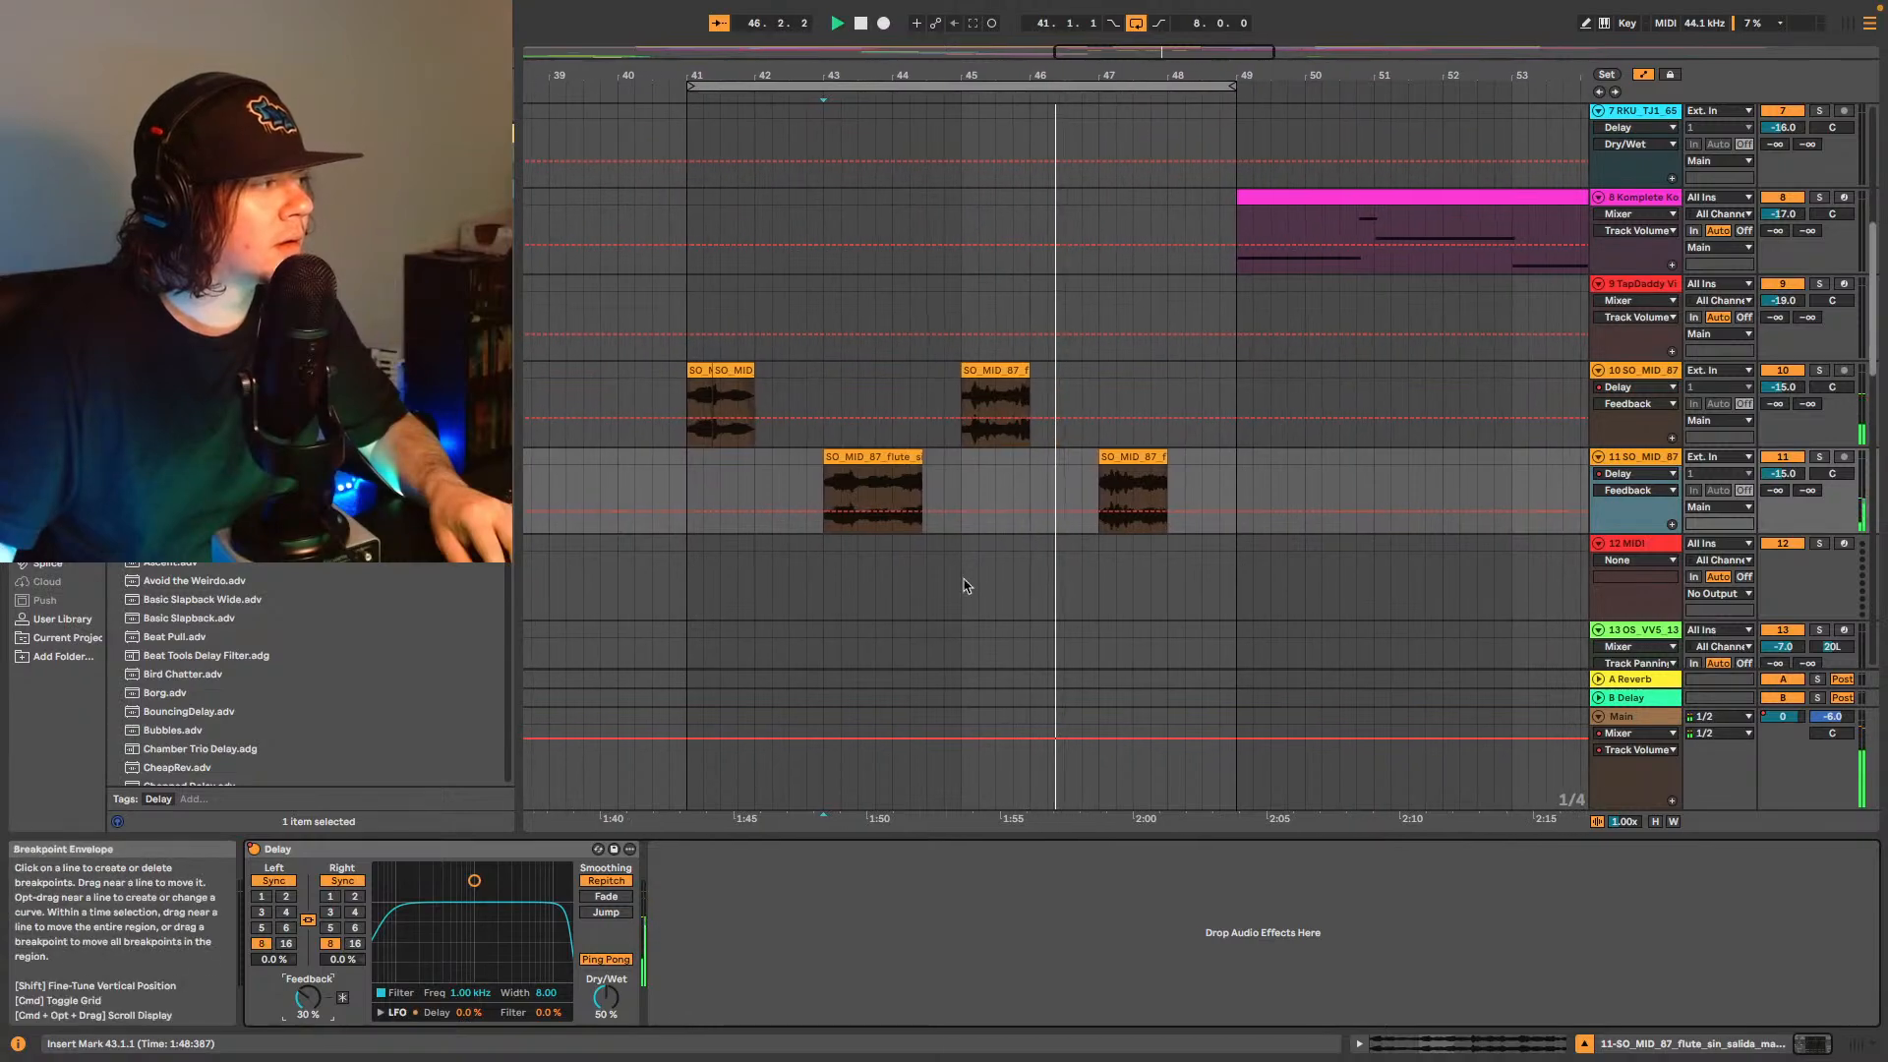
# - Lower the Delay feedback to 20% on both flute tracks, 10 and 11, and play the section from bar 41
pyautogui.click(1637, 461)
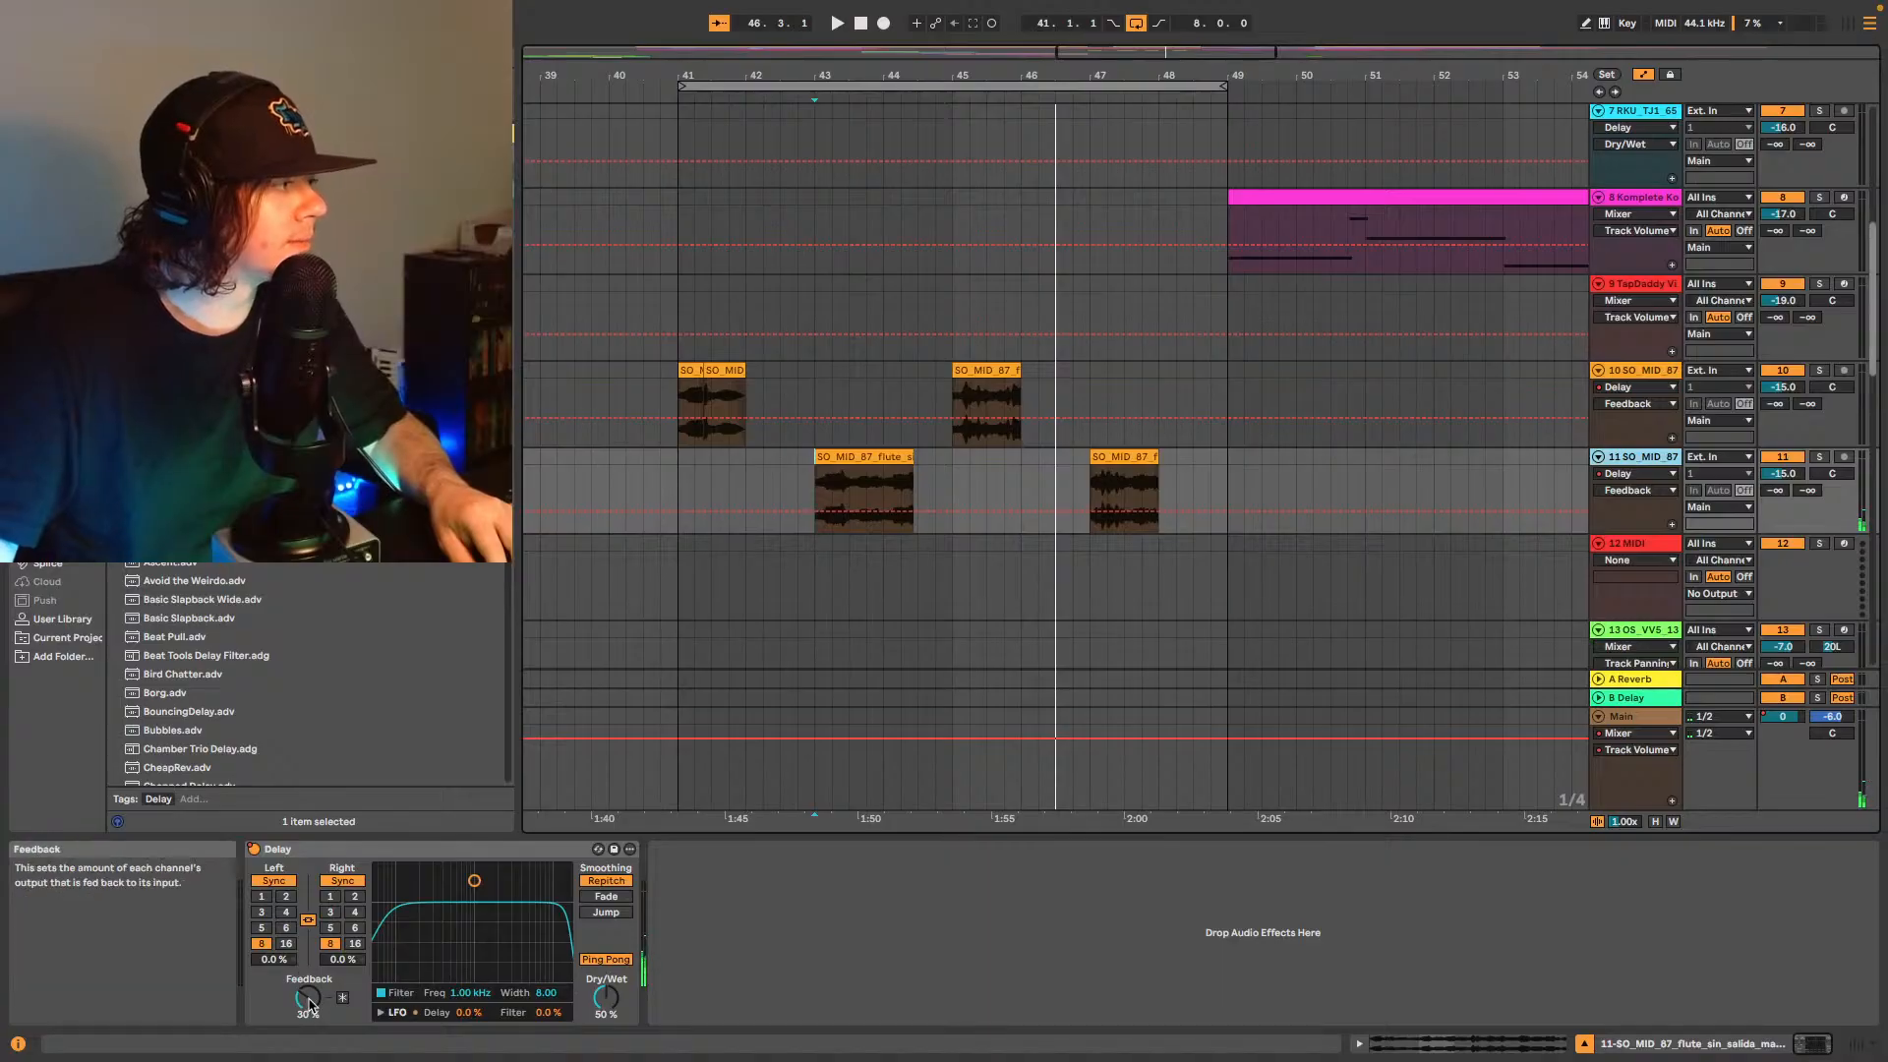
pyautogui.click(1647, 374)
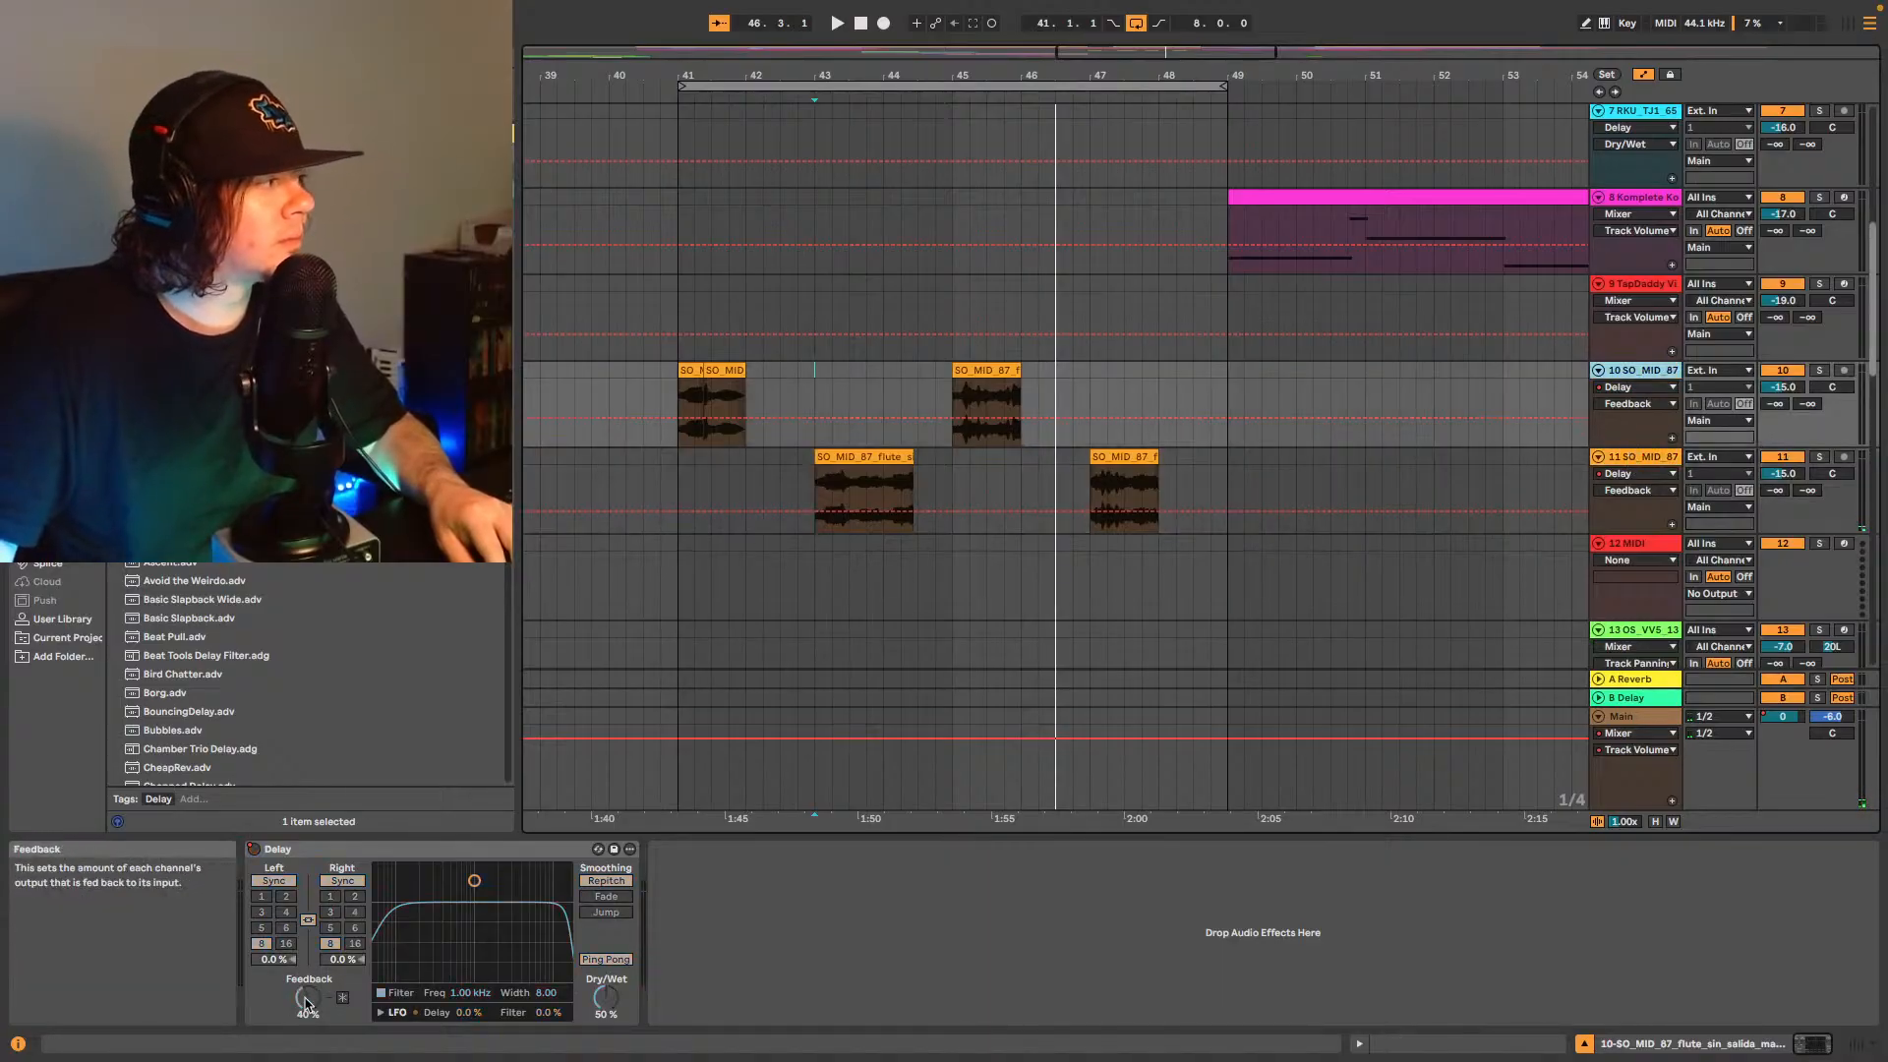
pyautogui.moveTo(305, 1001); pyautogui.dragTo(306, 1007)
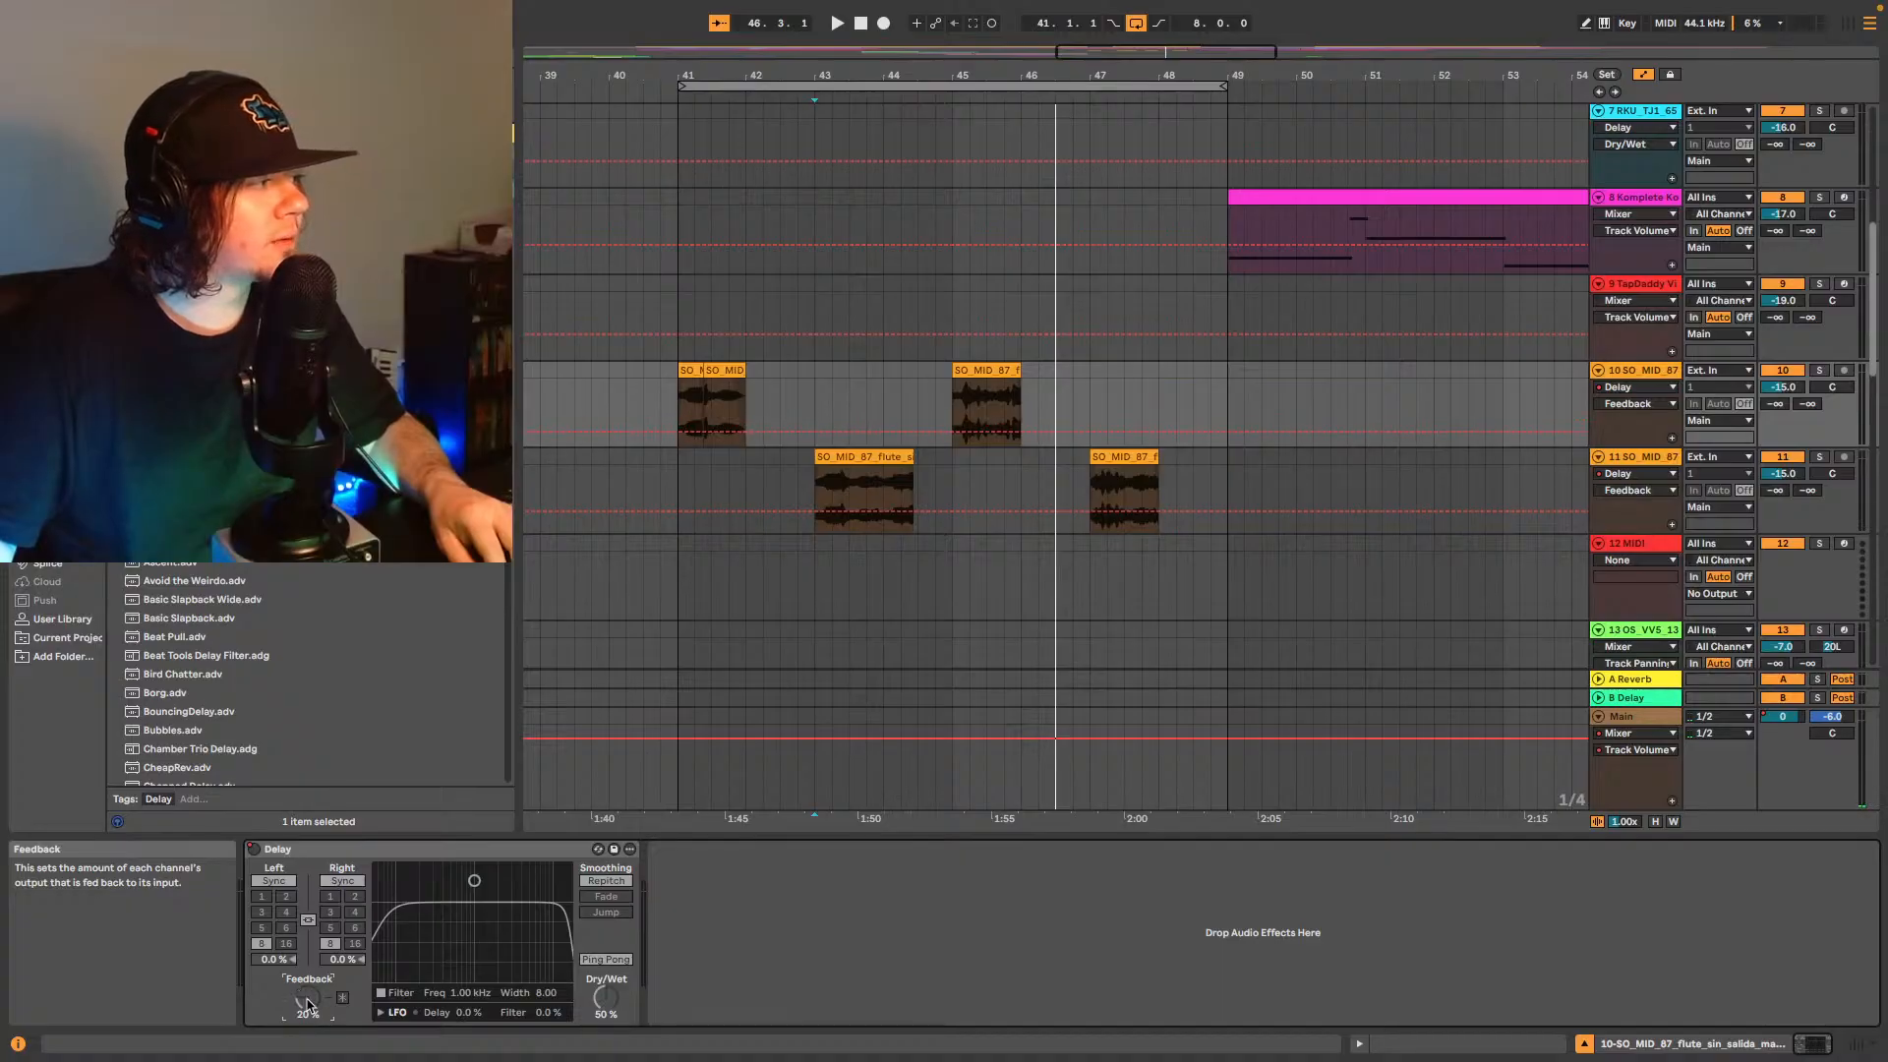
pyautogui.click(679, 421)
pyautogui.press('space')
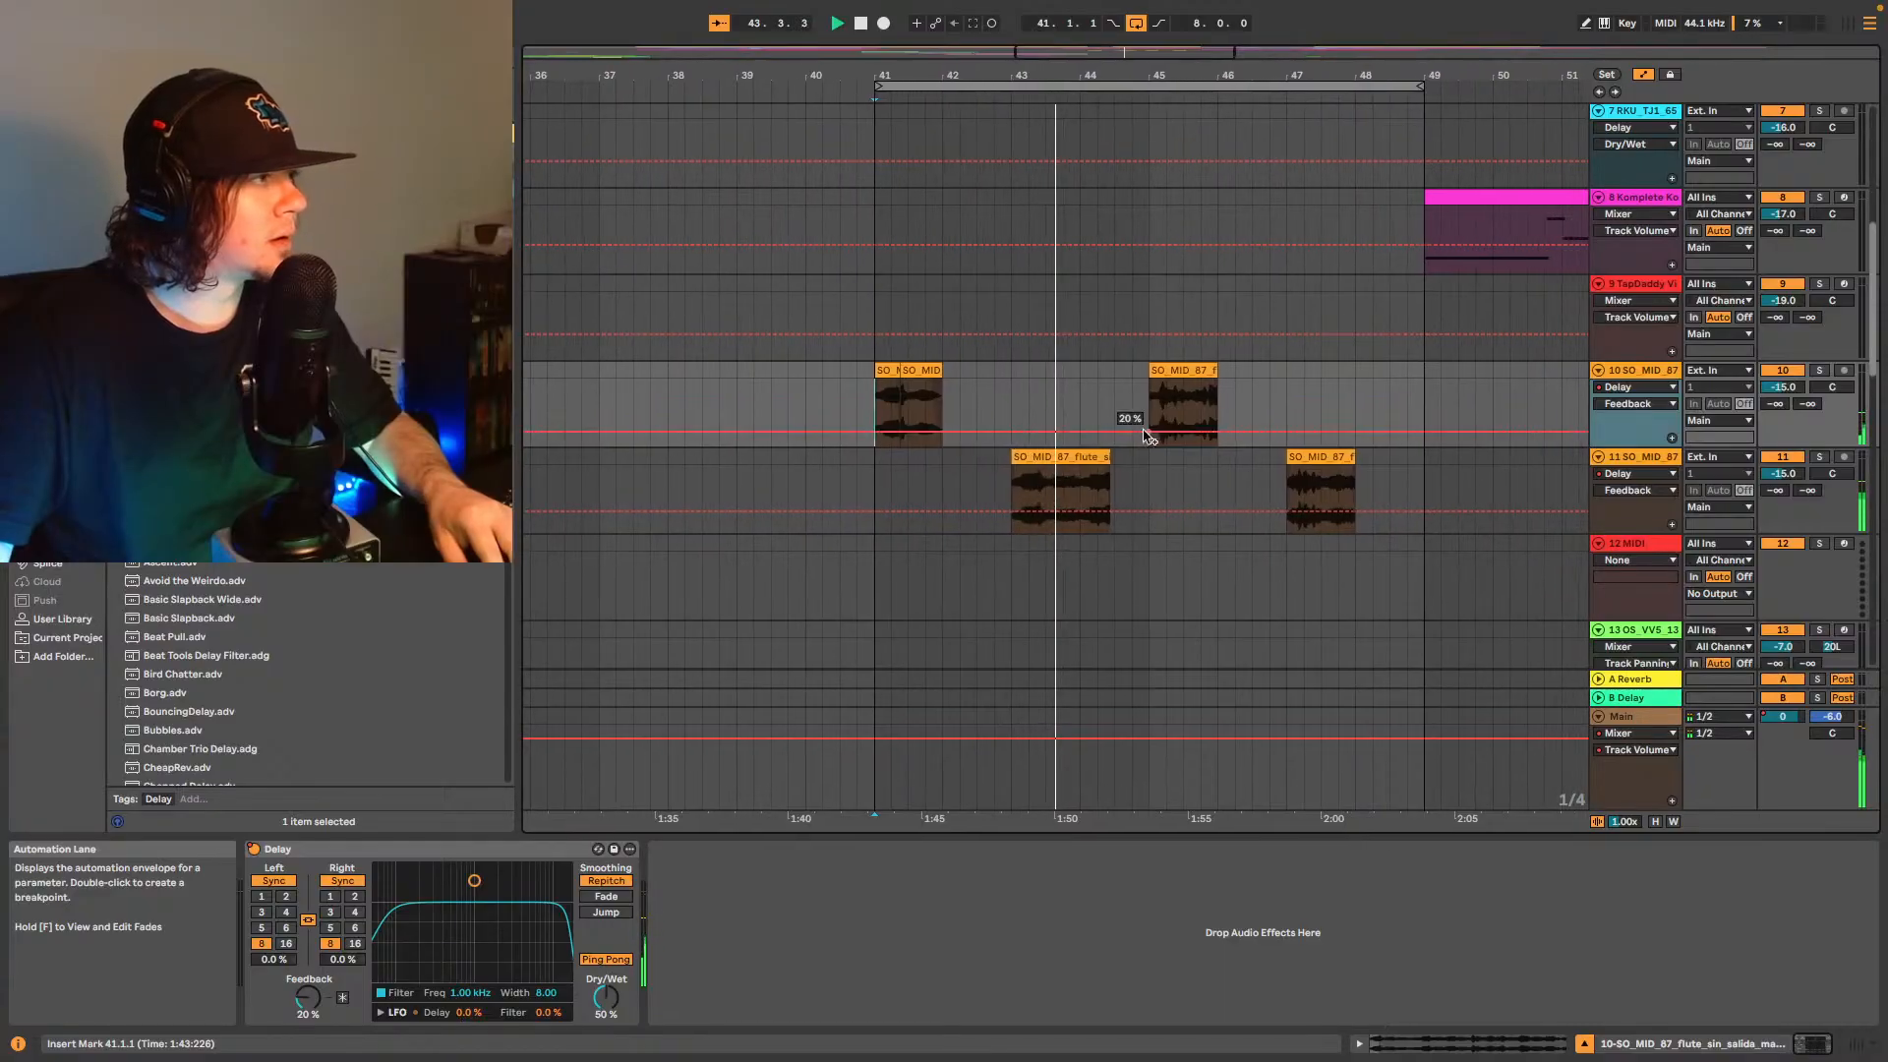
pyautogui.click(1641, 457)
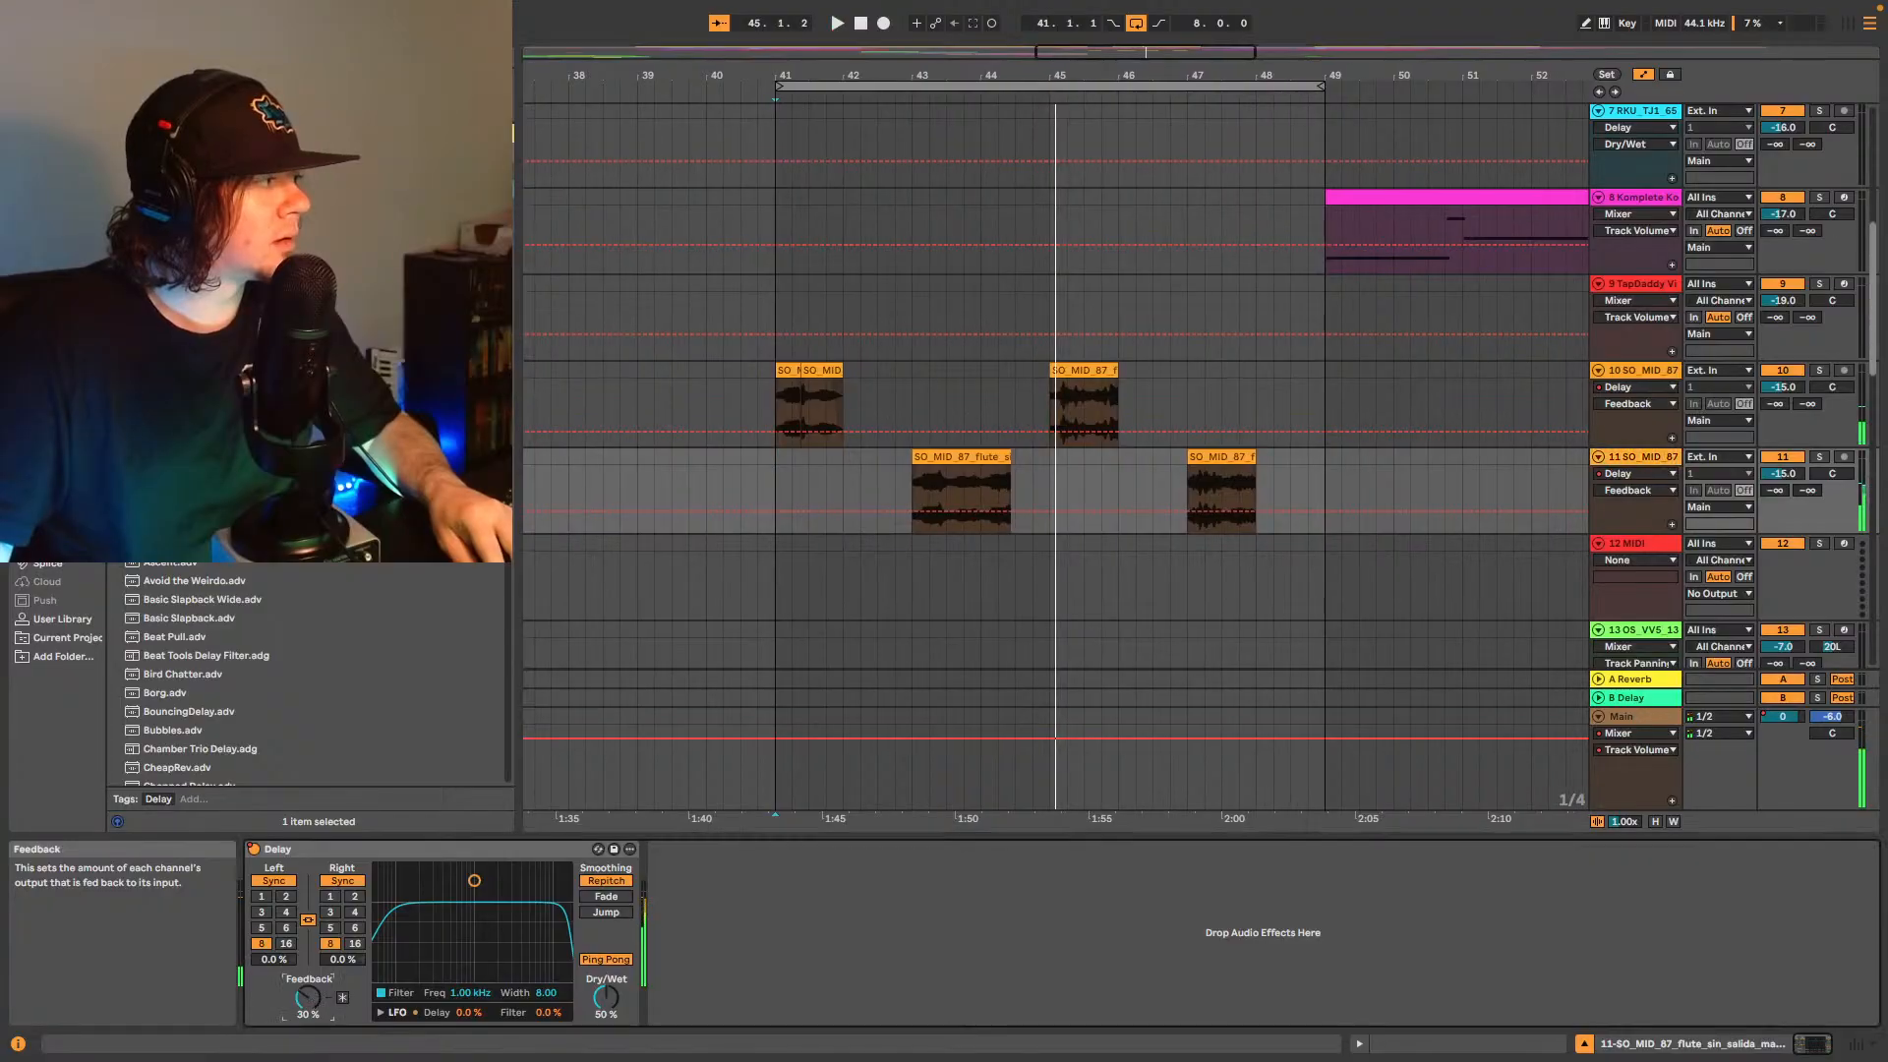
pyautogui.press('space')
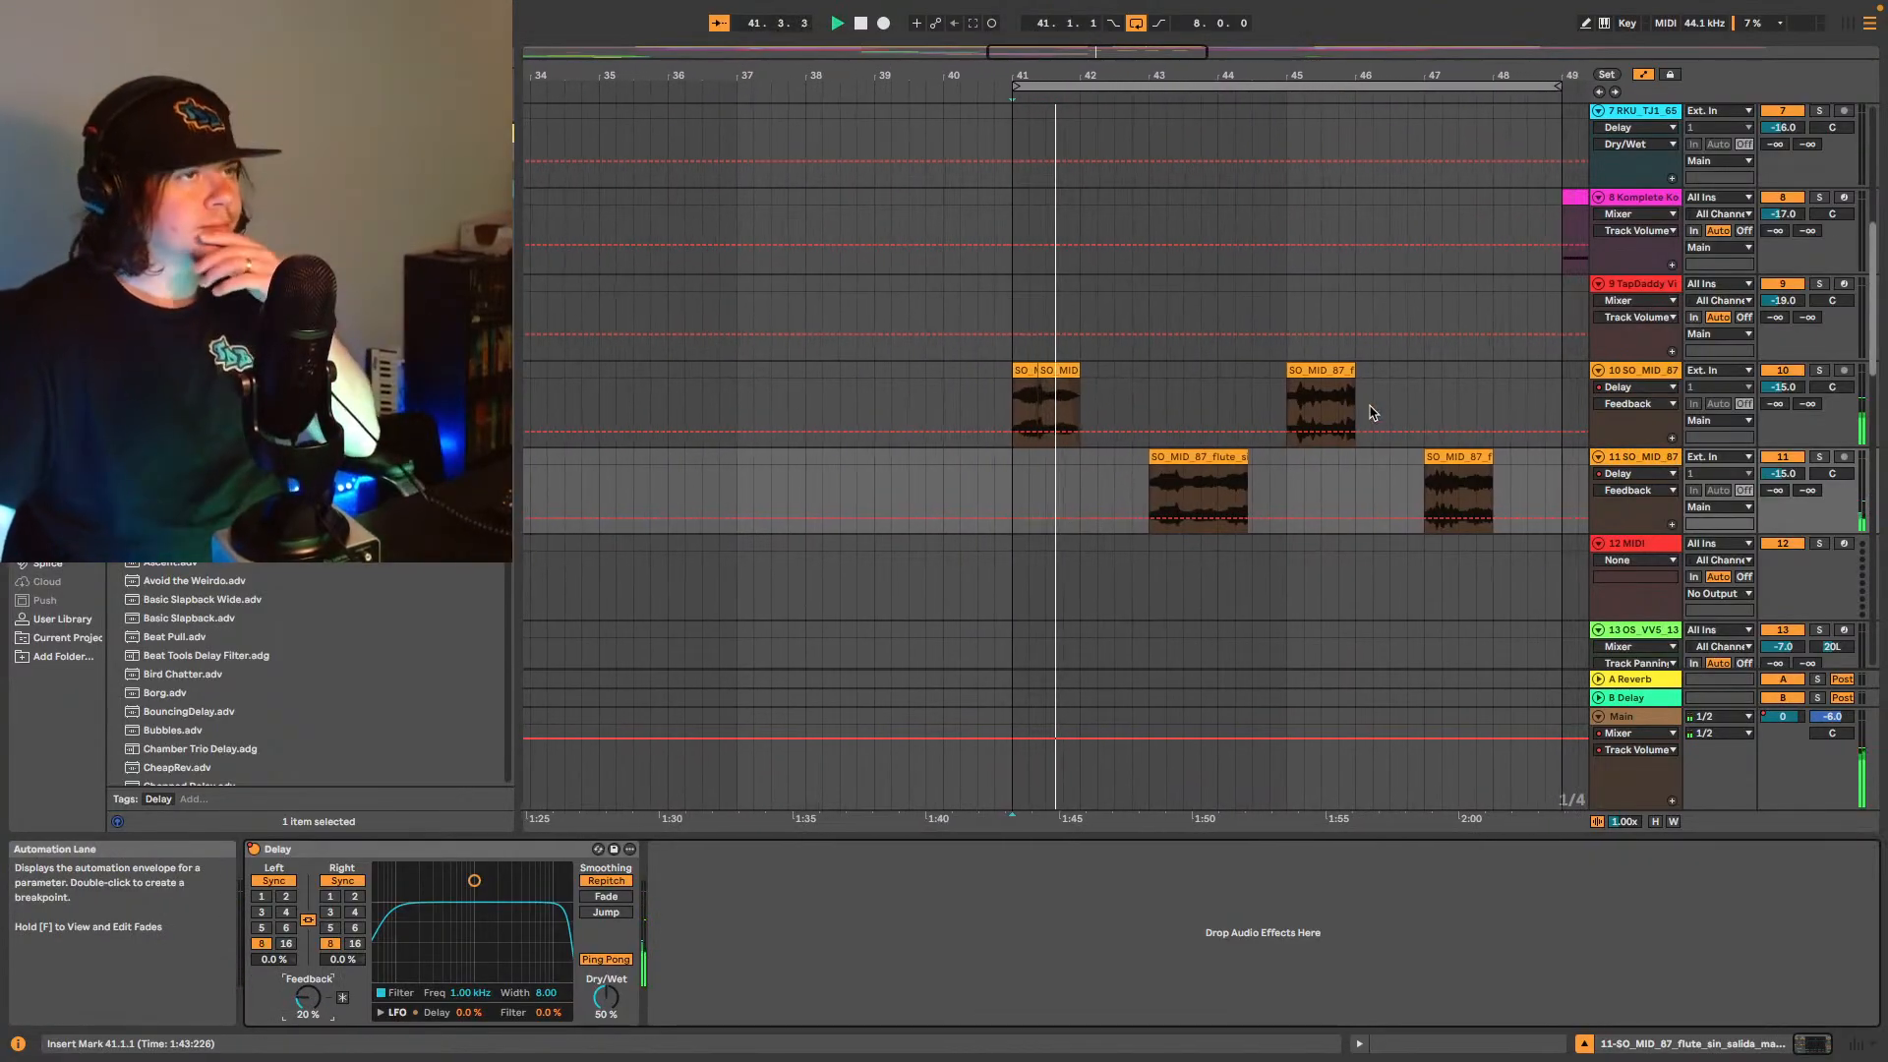
# - Show the Delay's Device On automation on track 10 and trim the end of the bar 45 flute clip to 45.4.3
pyautogui.click(1266, 403)
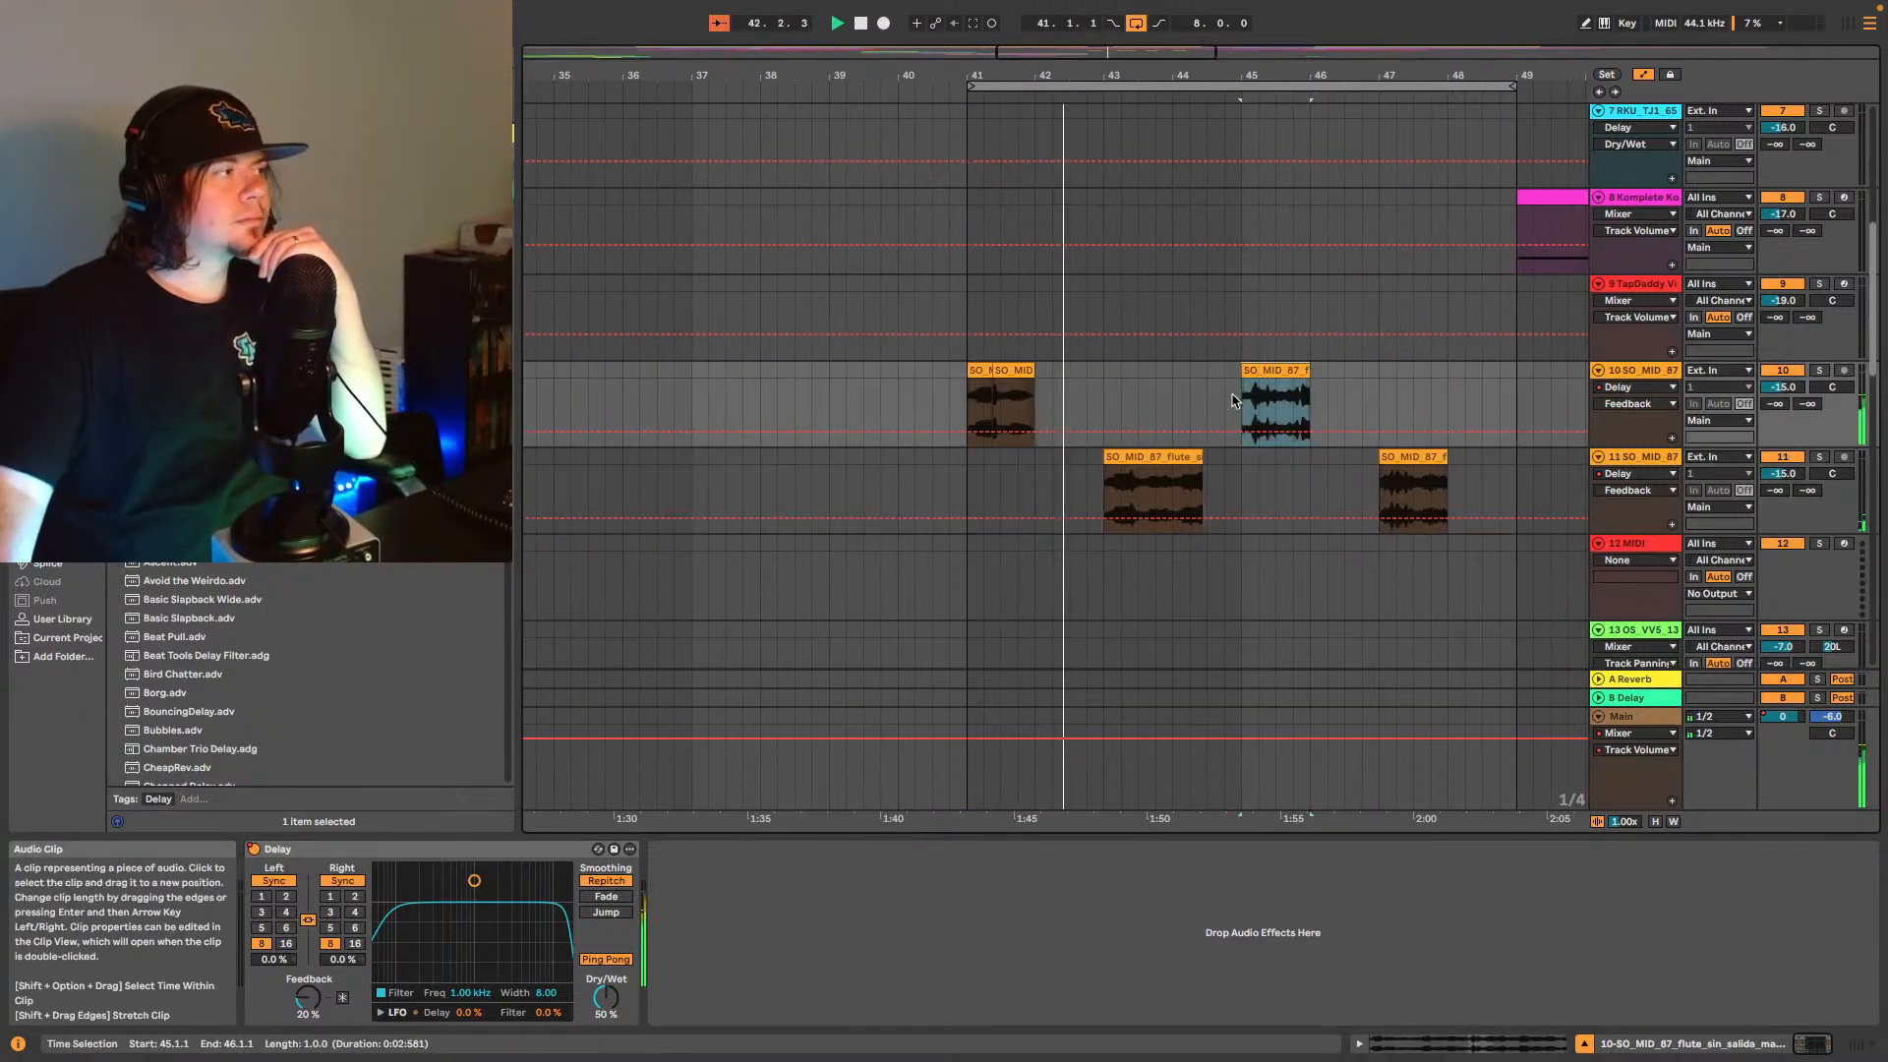
pyautogui.rightClick(253, 849)
pyautogui.click(285, 852)
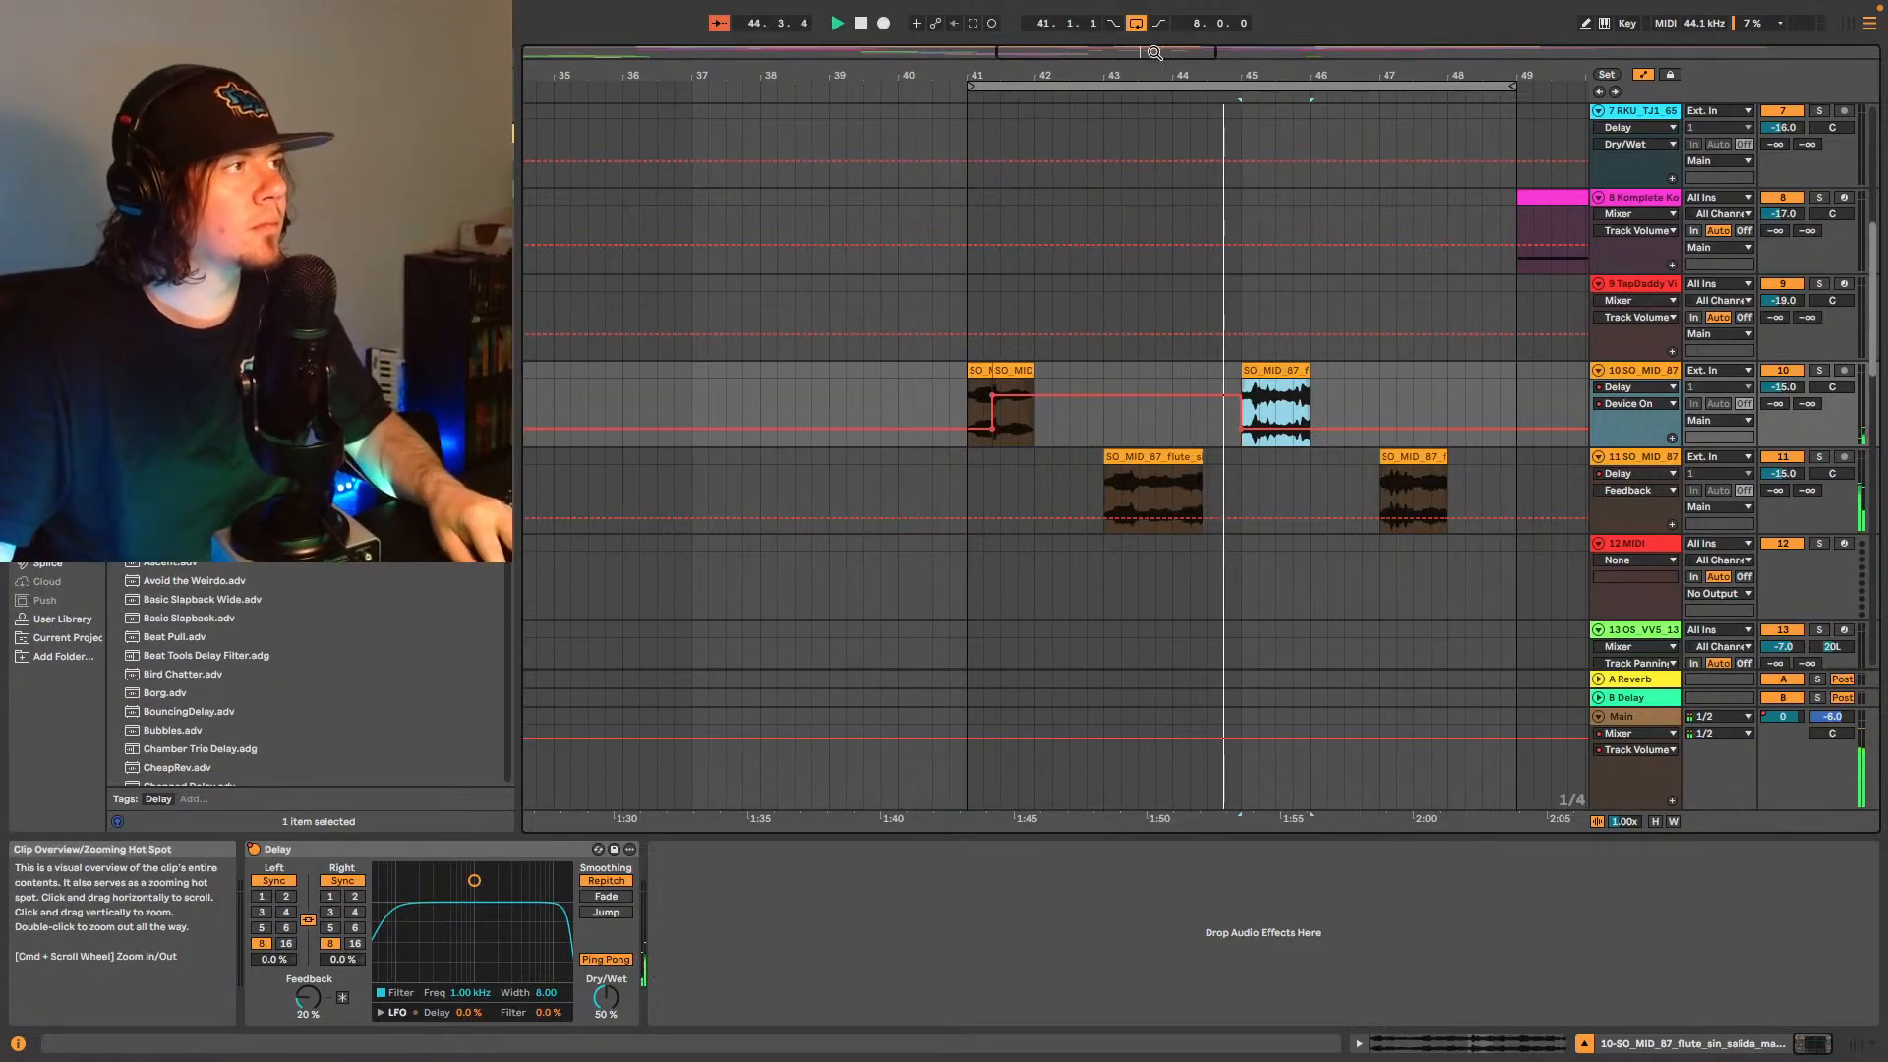
pyautogui.moveTo(1141, 50); pyautogui.dragTo(1153, 54)
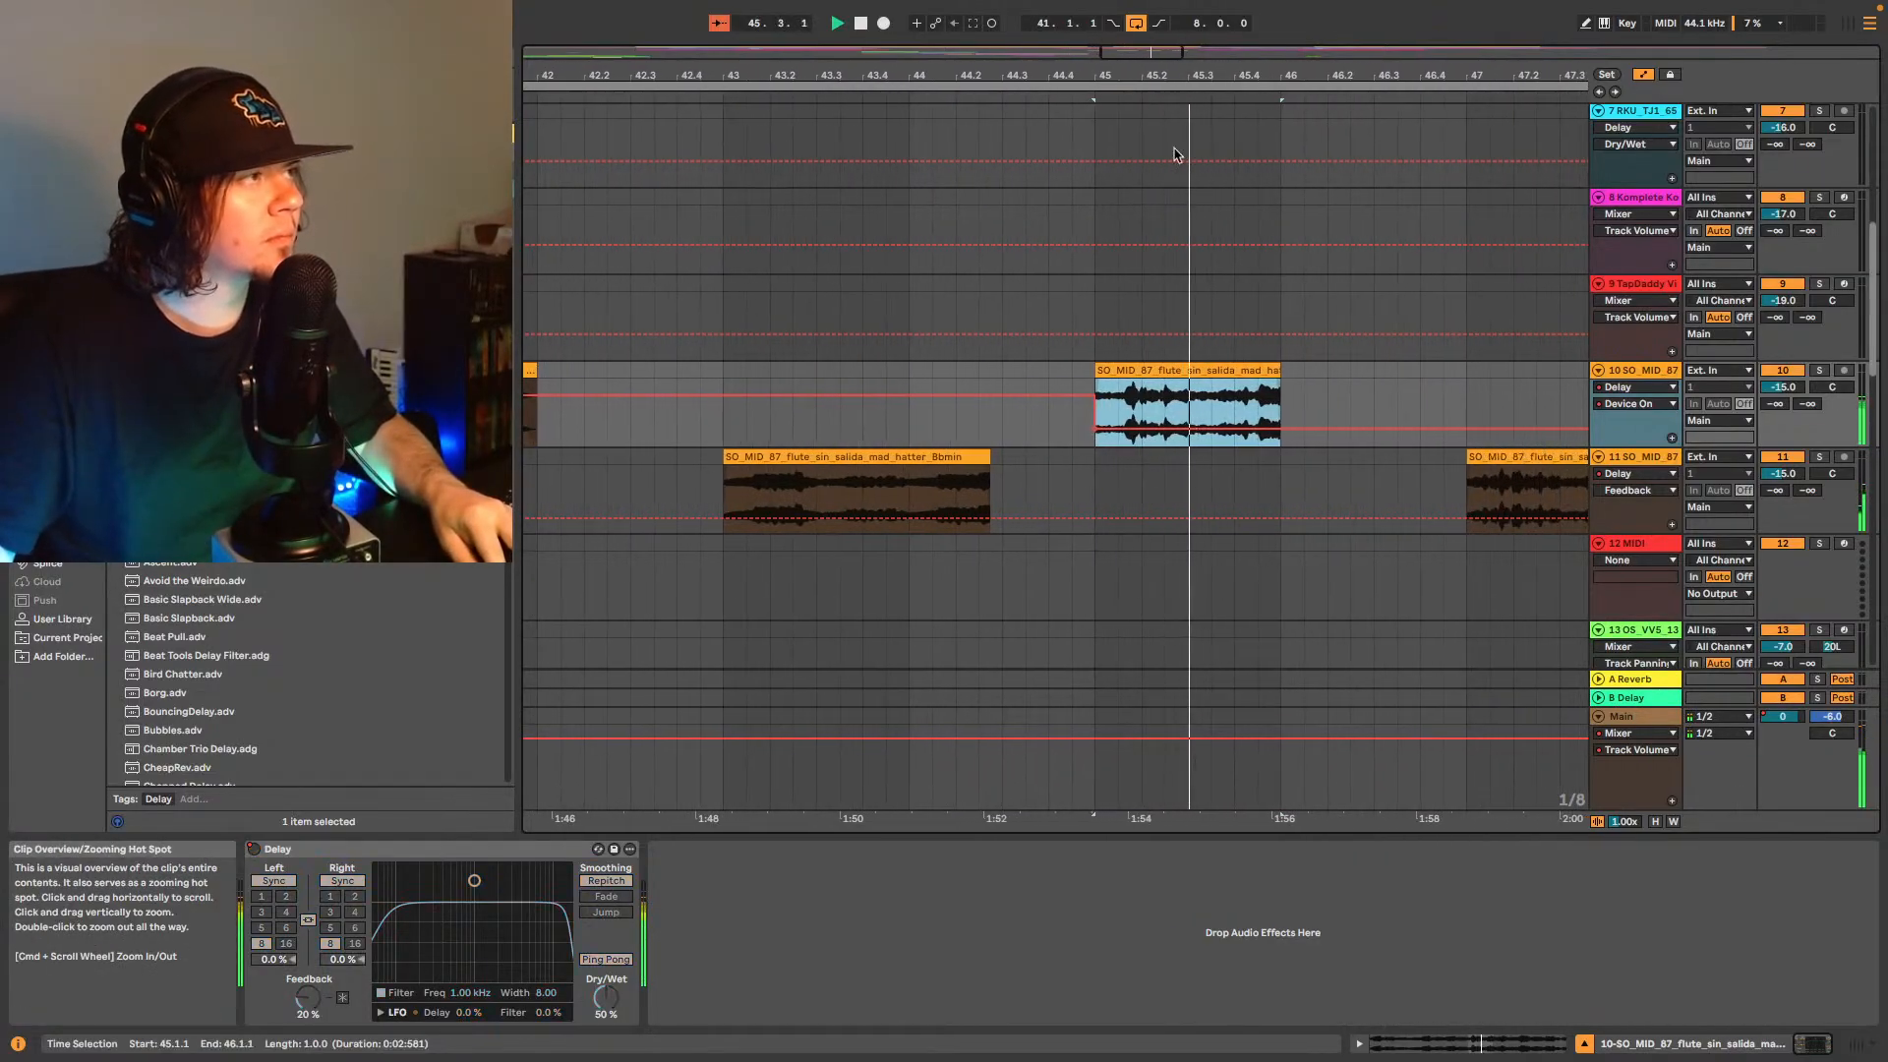
pyautogui.click(1252, 372)
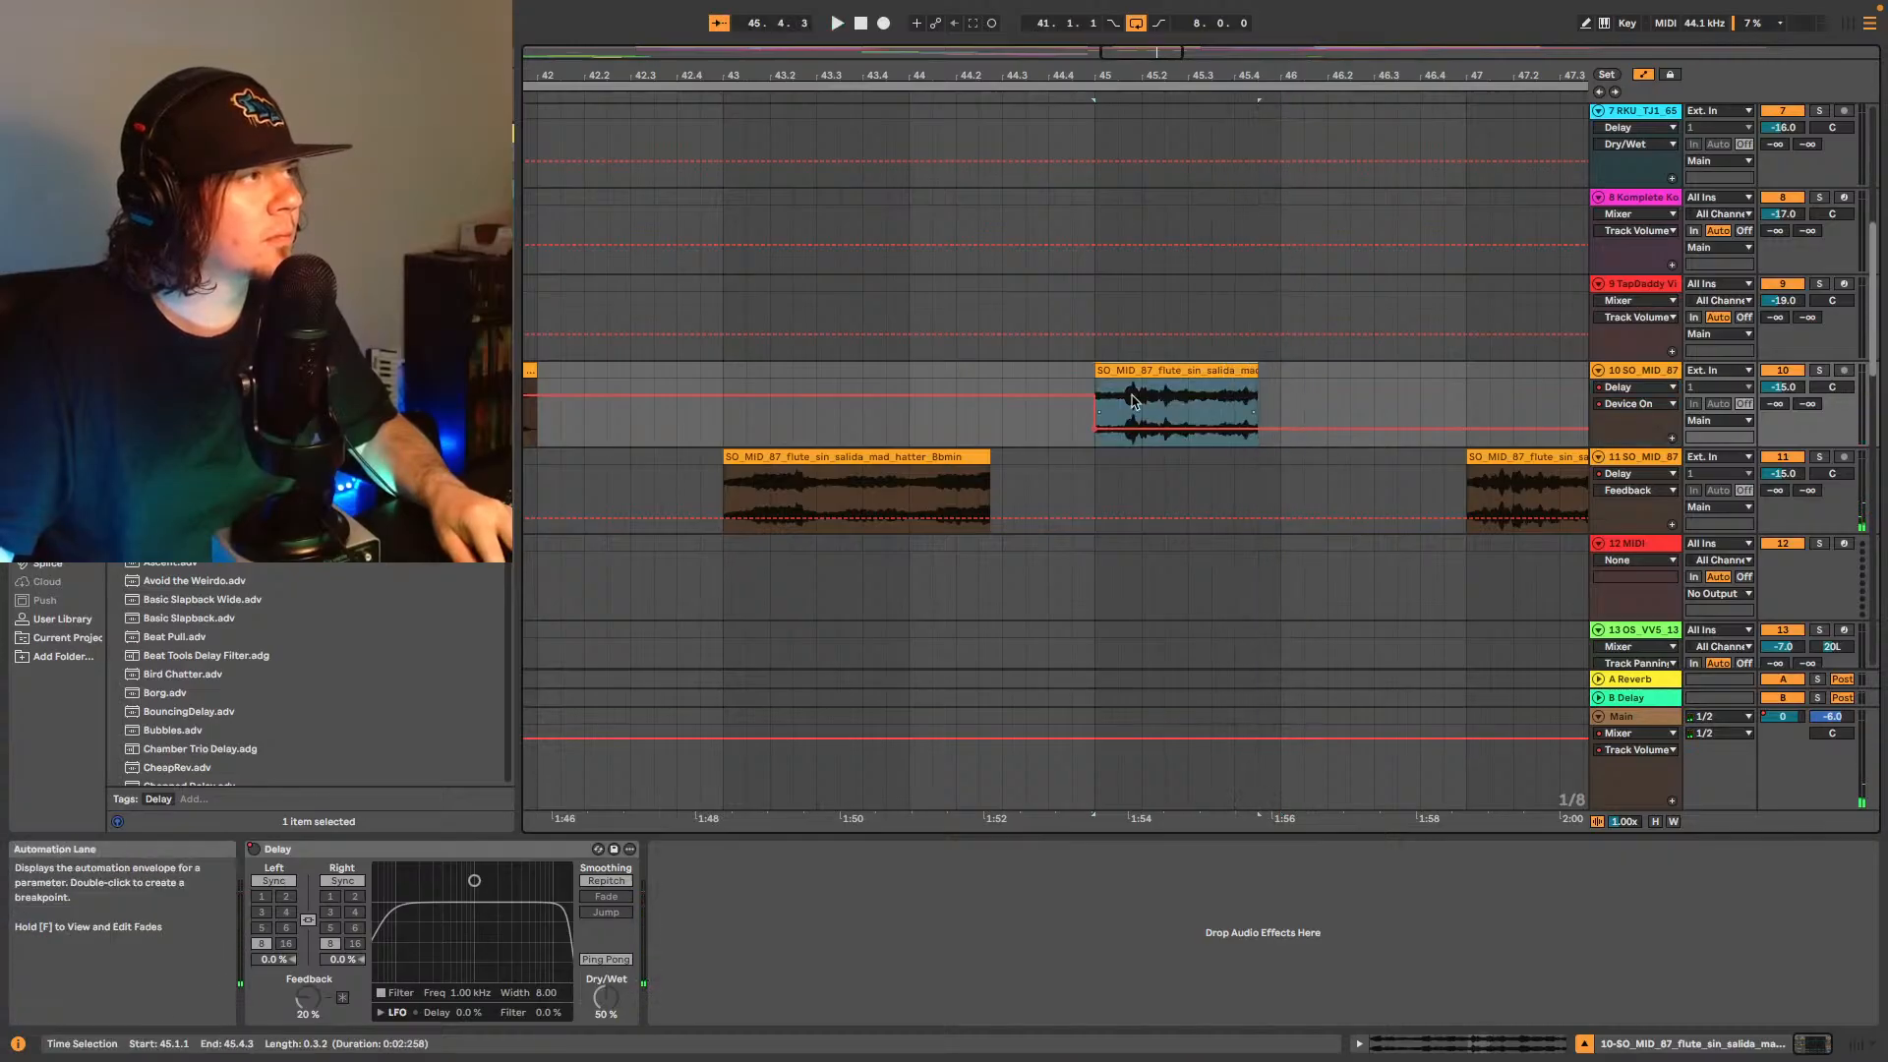
pyautogui.press('space')
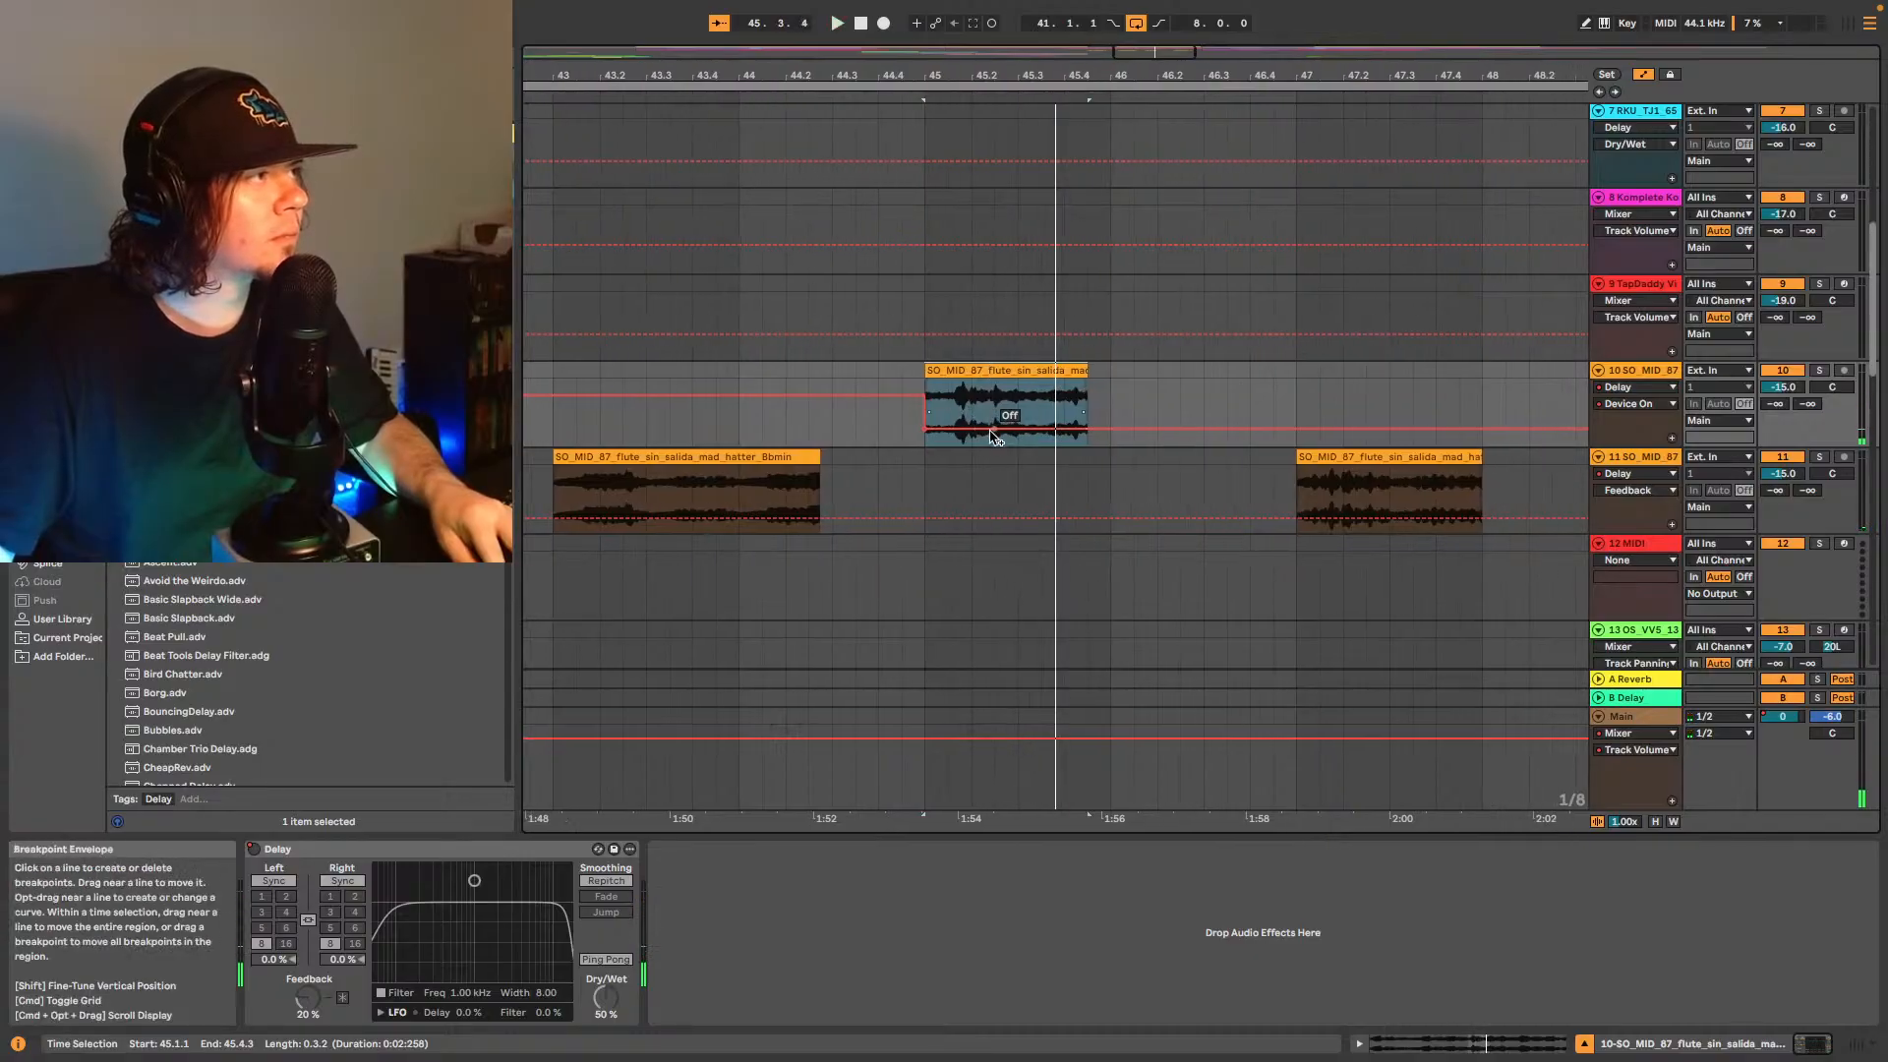
# - Automate track 10's Delay to switch on at 45.2.3 within the flute clip and play from 45.1.1
pyautogui.click(993, 434)
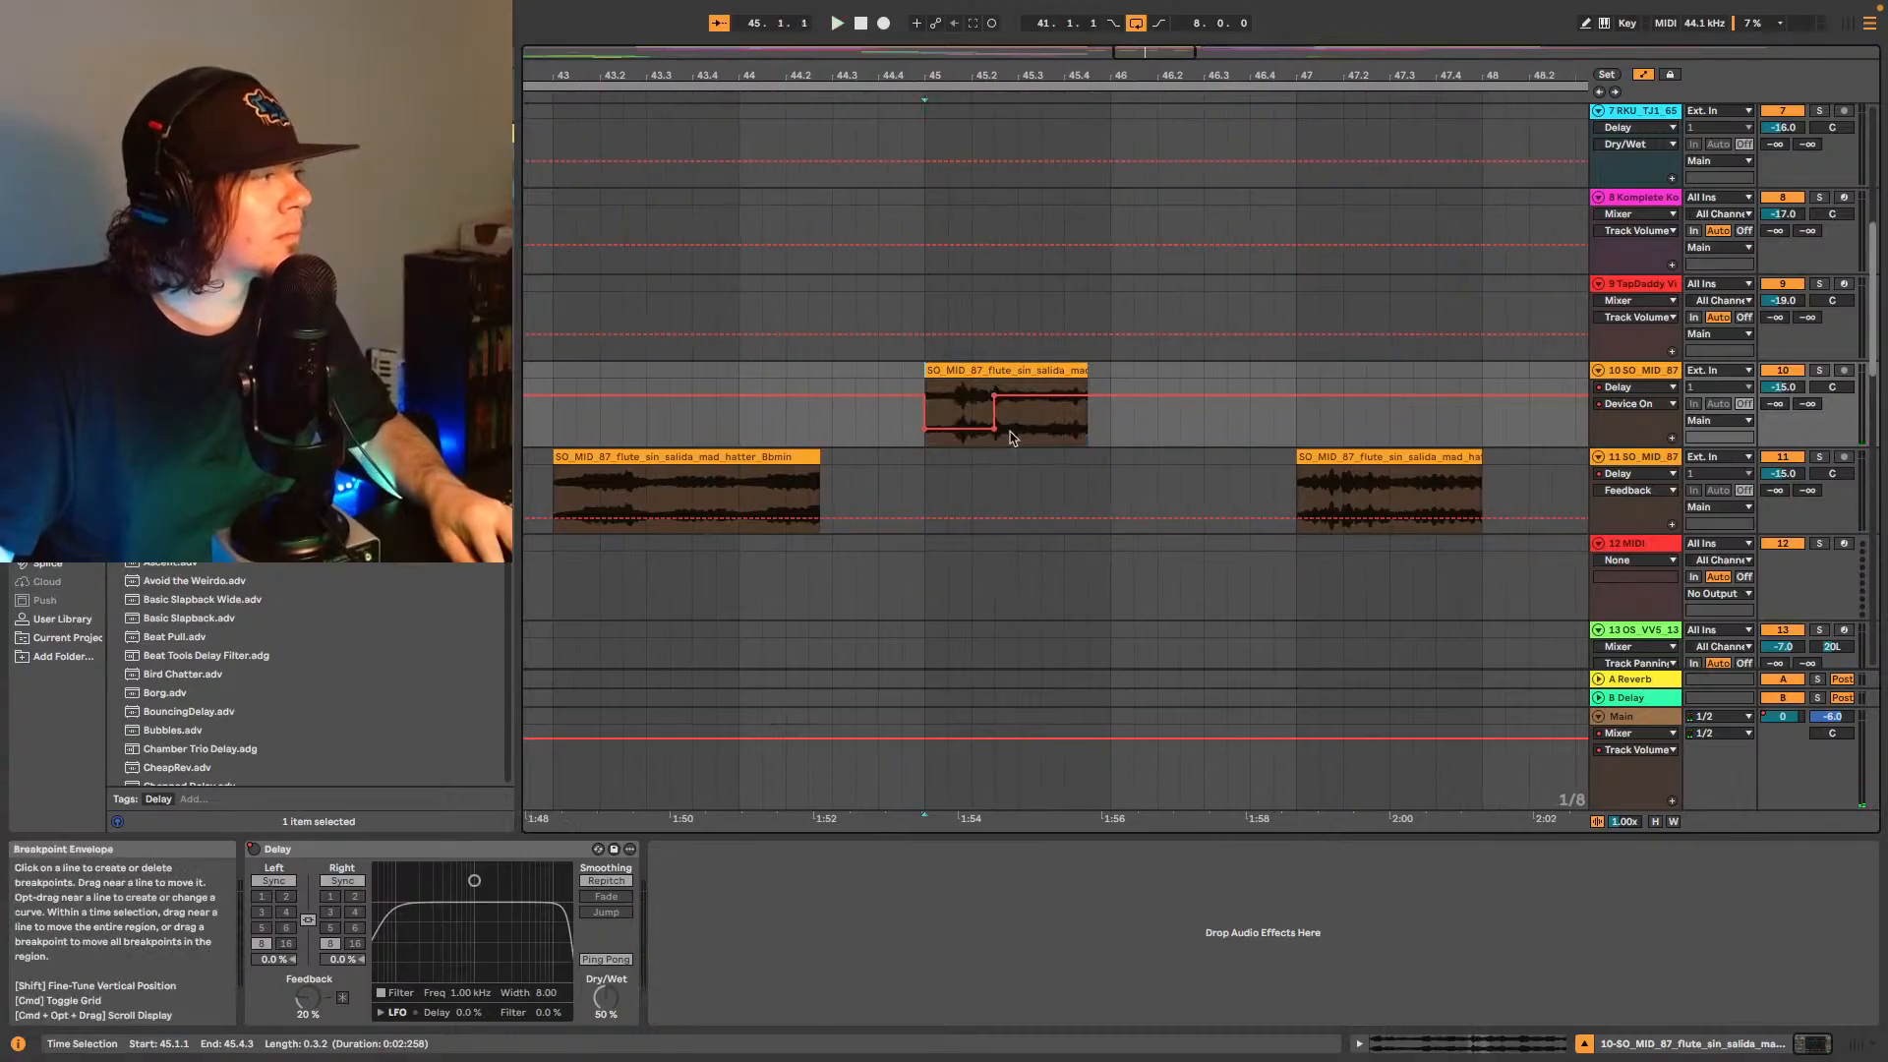
pyautogui.press('space')
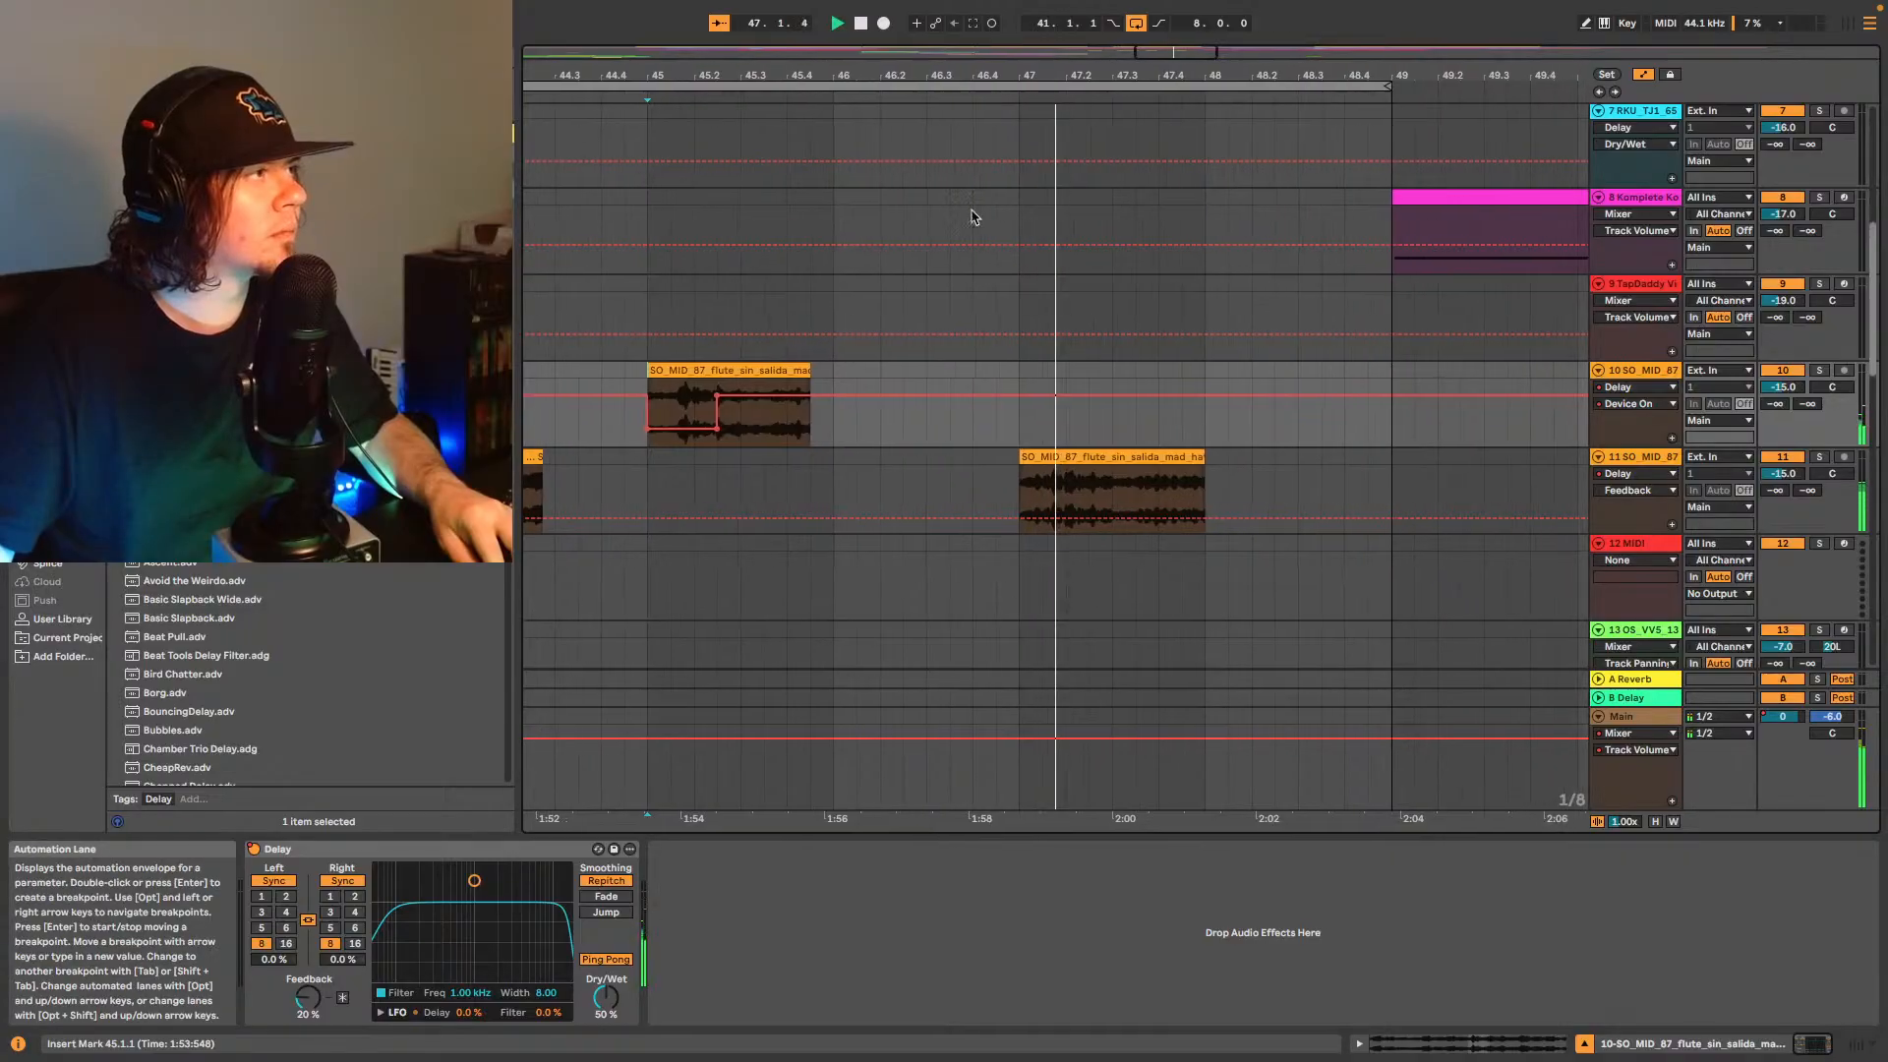
pyautogui.press('space')
# - Split the track 10 flute clip at 45.2.3, hide the automation, and adjust the fade-out at the cut
pyautogui.moveTo(1175, 51); pyautogui.dragTo(1202, 340)
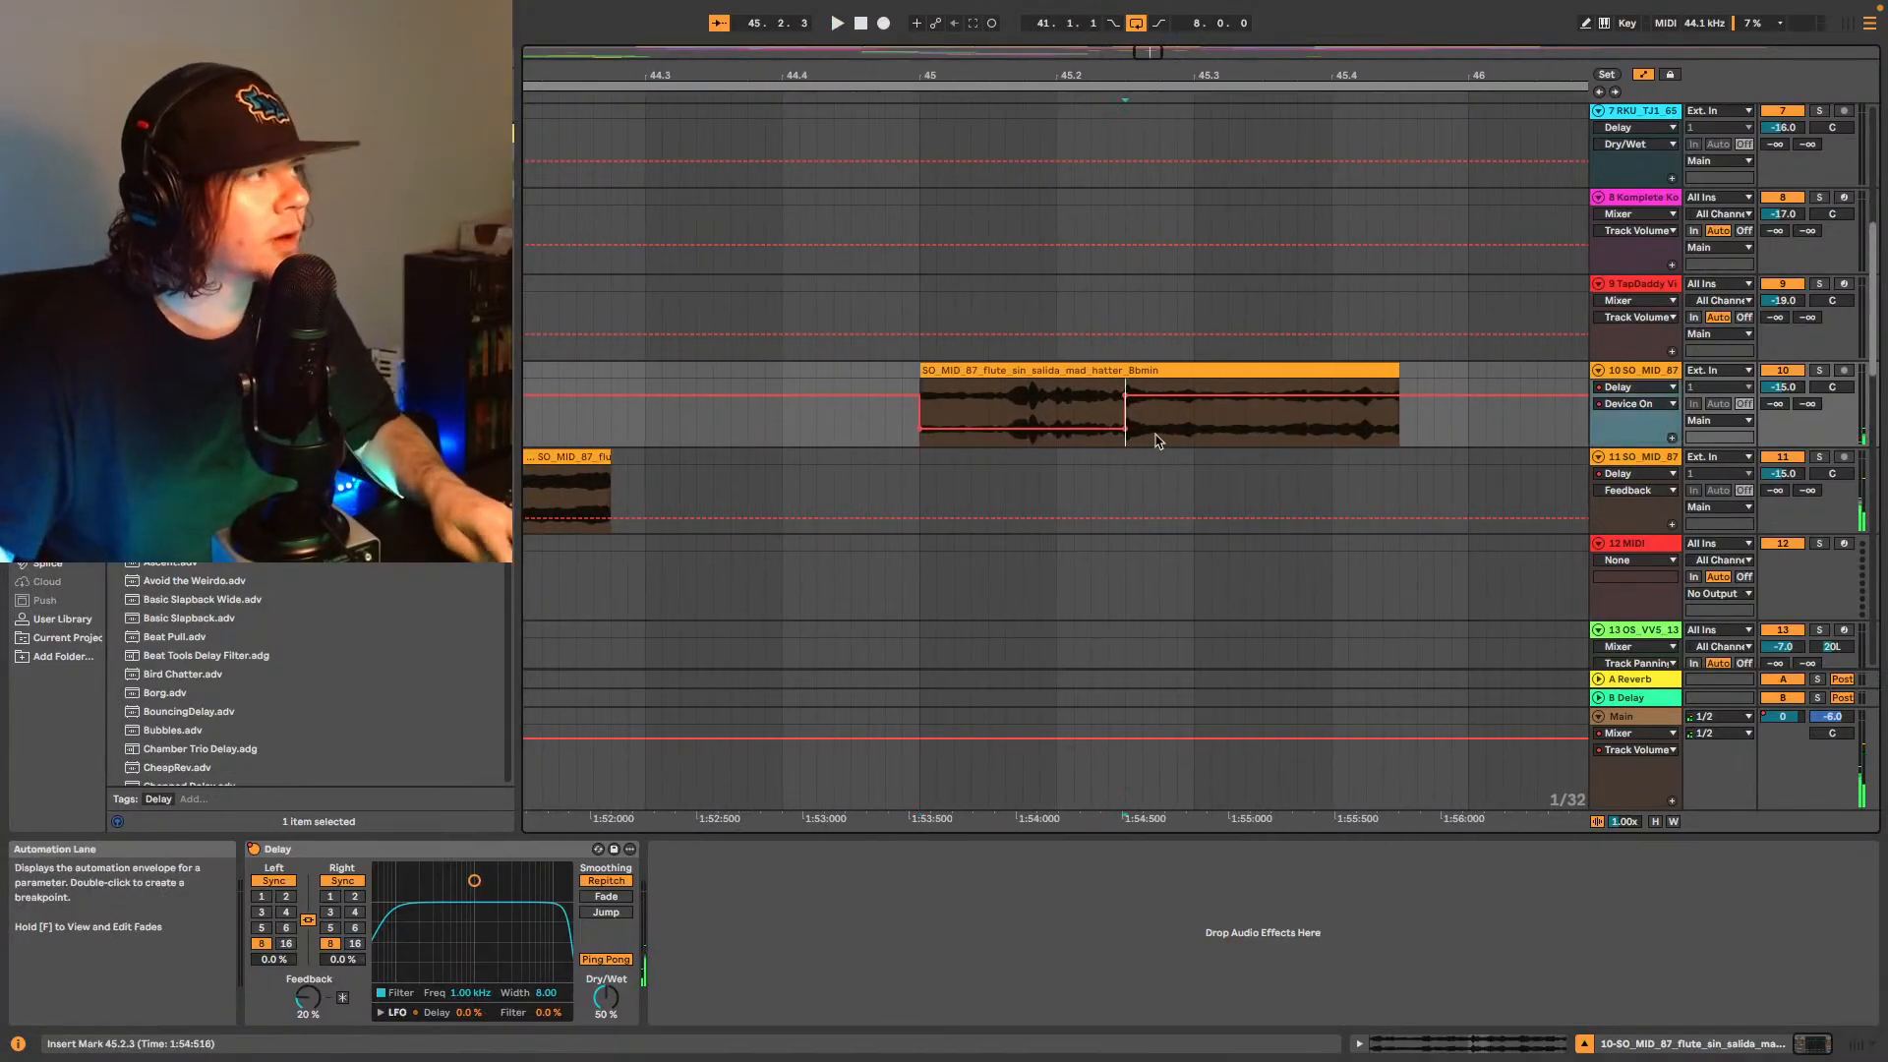
pyautogui.press('super+e')
pyautogui.click(1151, 369)
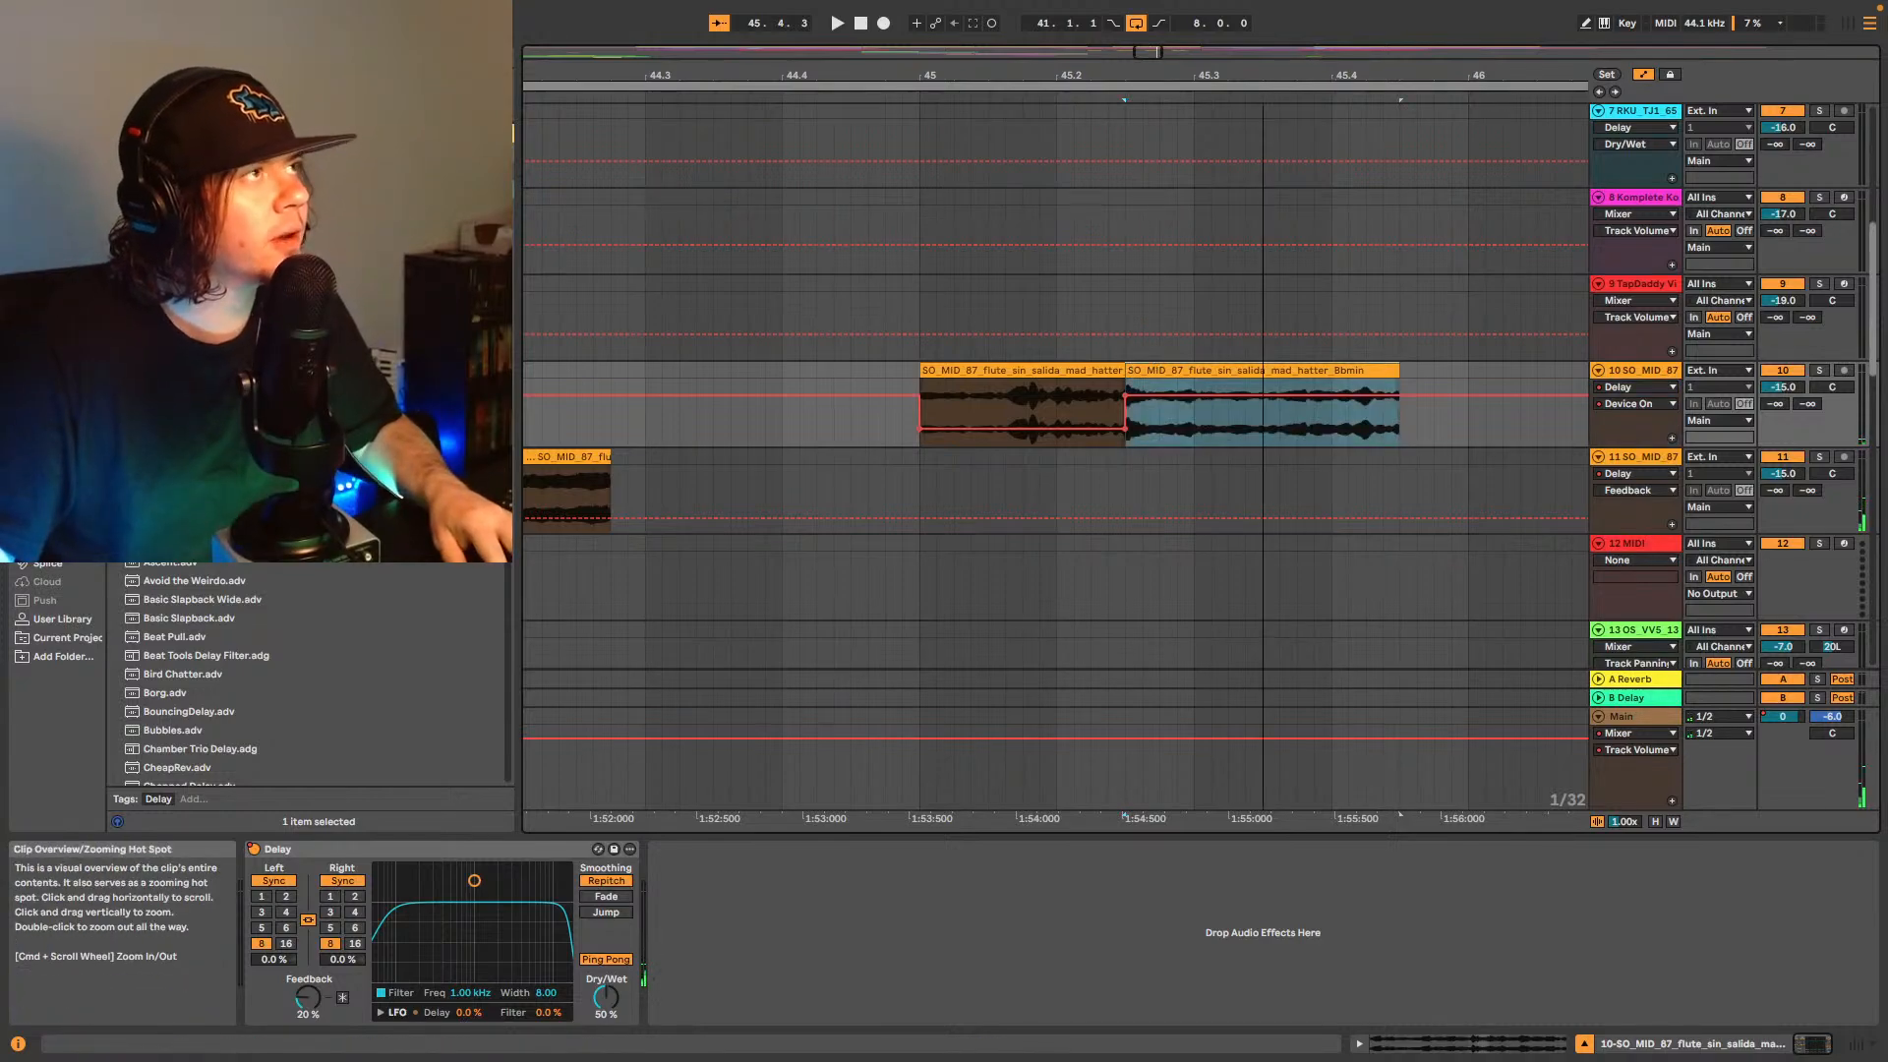
pyautogui.scroll(6, 1150, 369)
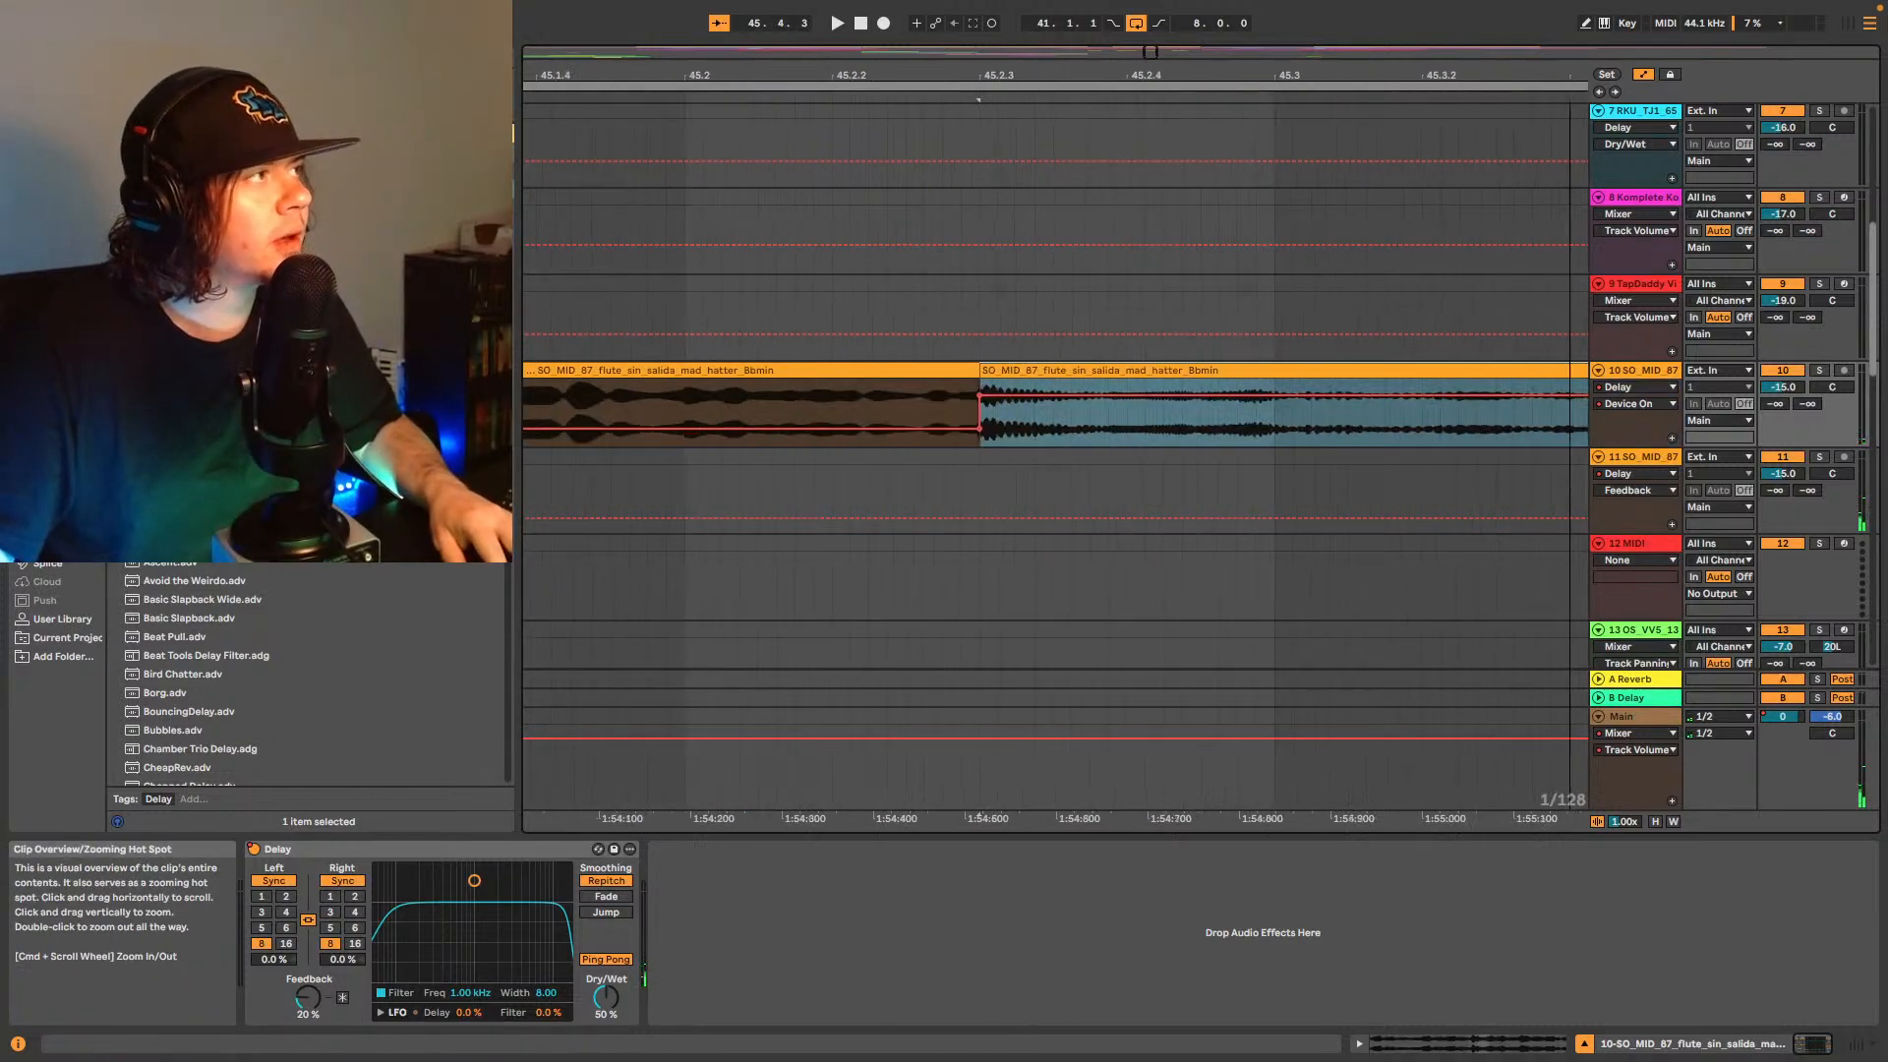
pyautogui.click(1643, 75)
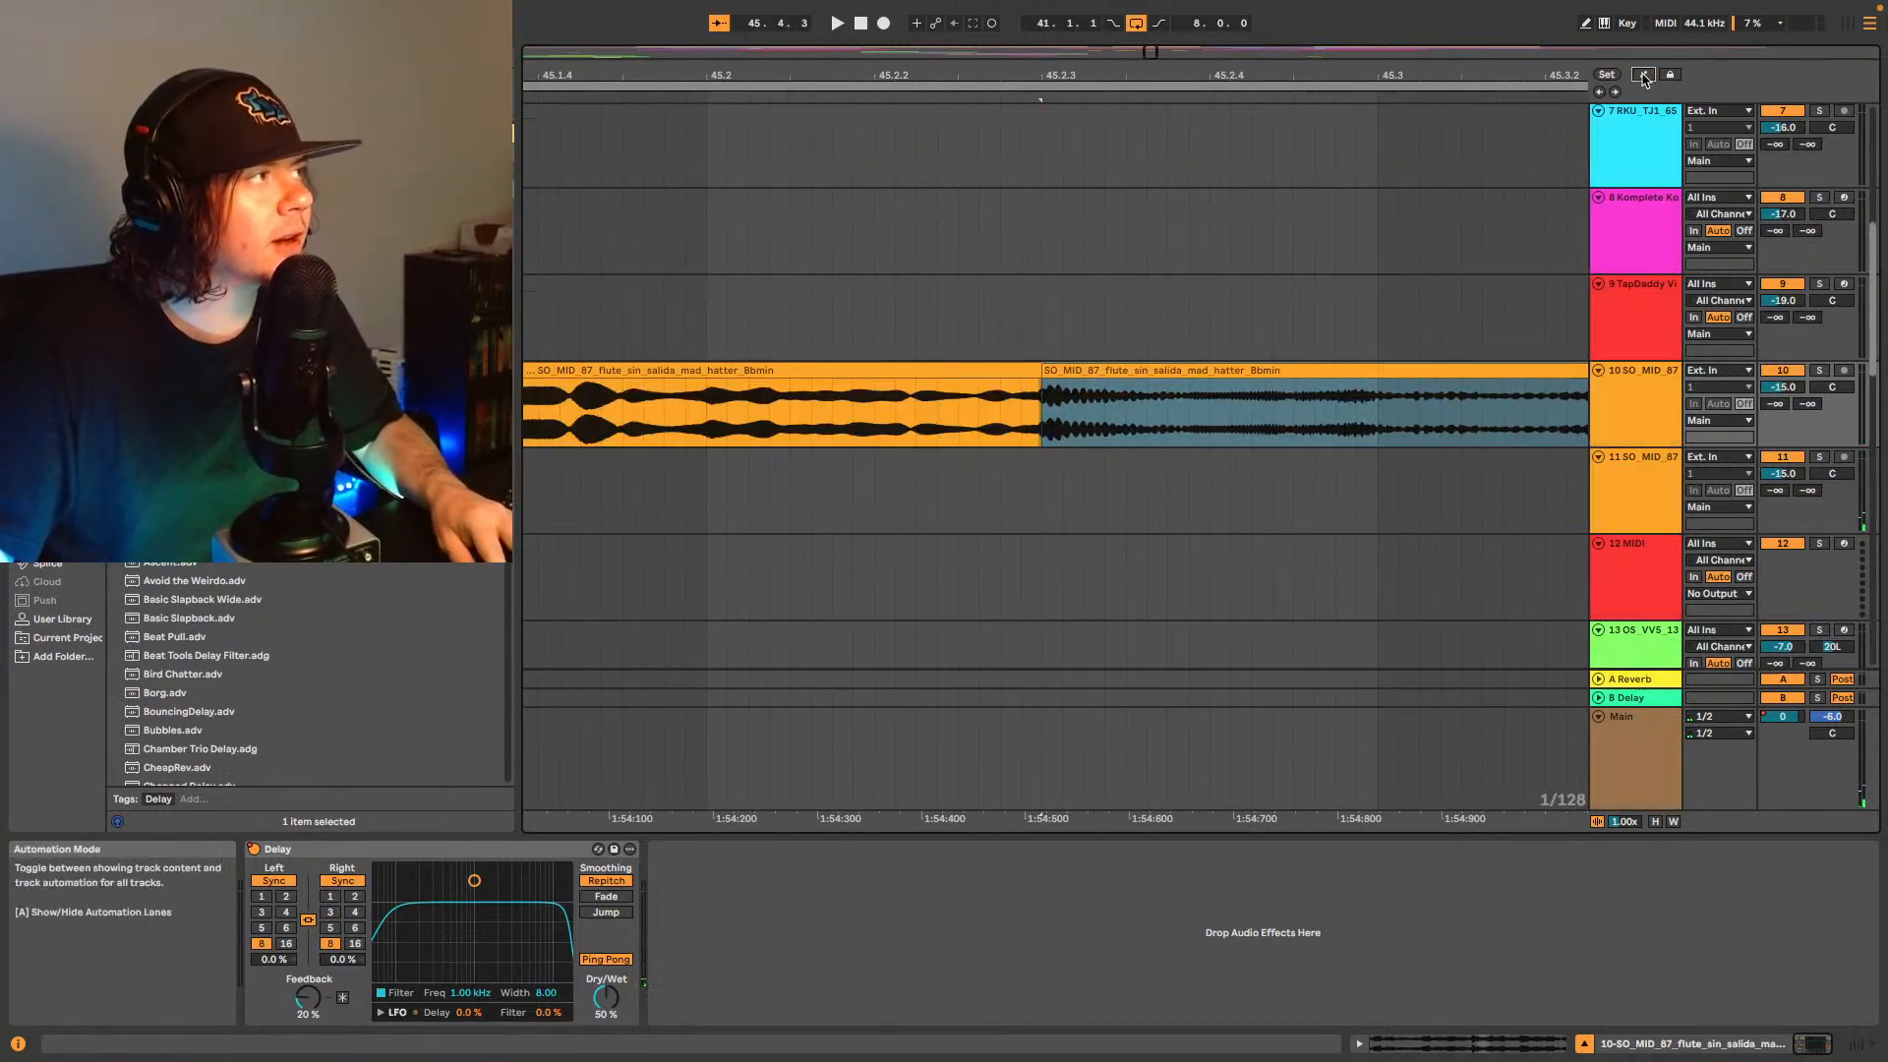
pyautogui.click(1040, 387)
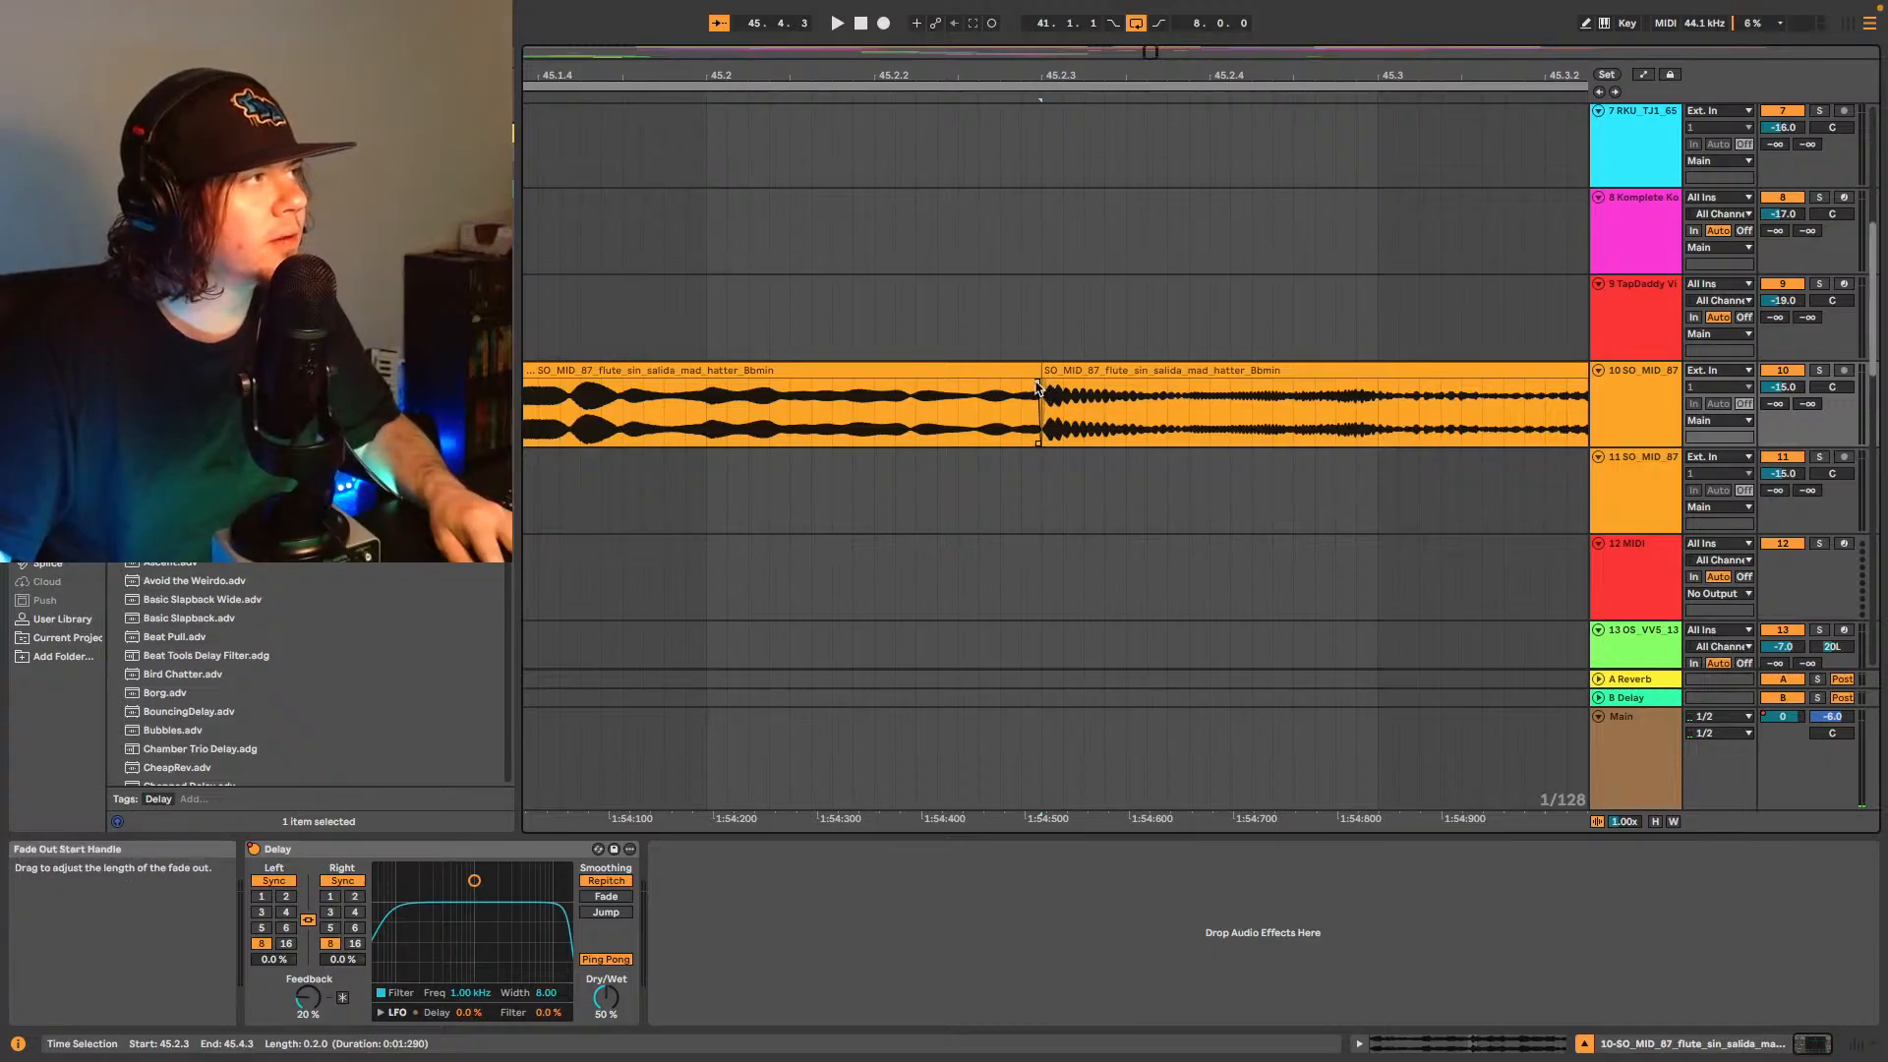
pyautogui.press('space')
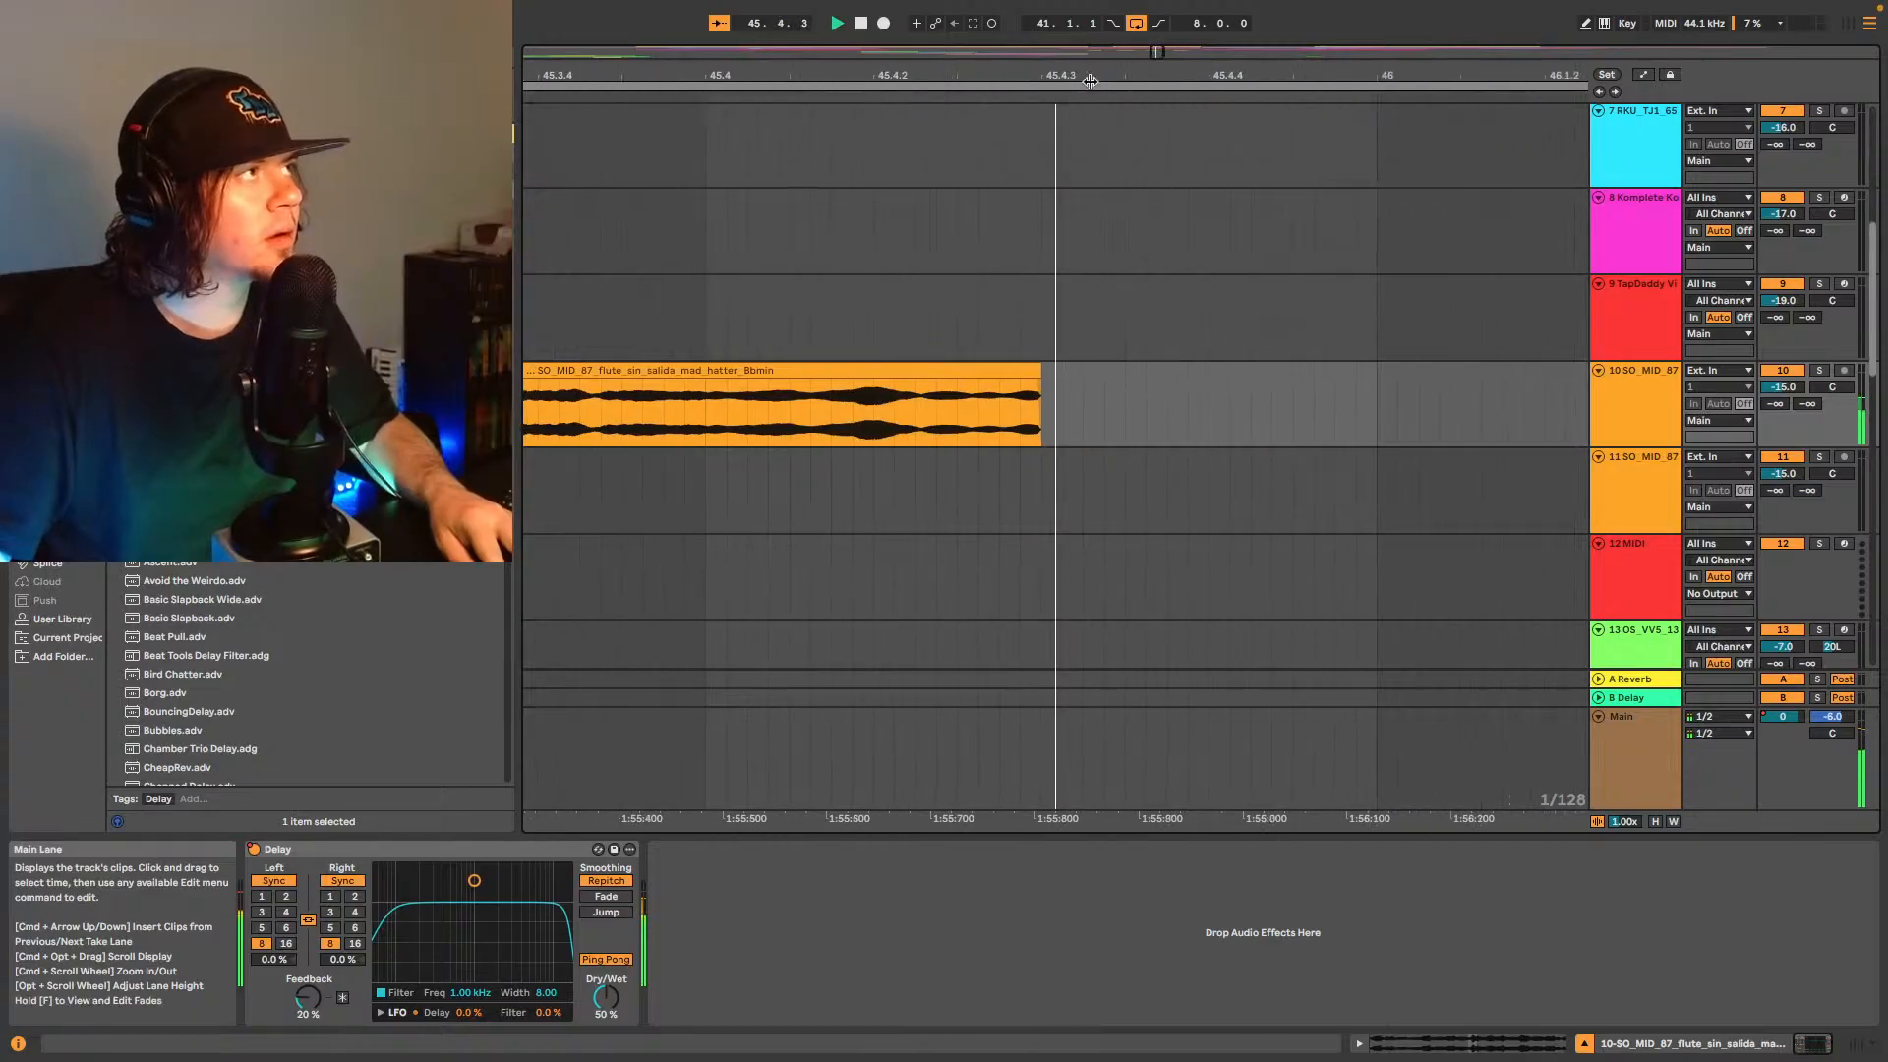
# - Select the last flute clip on track 11 and show the Device On automation of its Delay
pyautogui.press('-')
pyautogui.press('-')
pyautogui.press('-')
pyautogui.press('-')
pyautogui.press('-')
pyautogui.press('-')
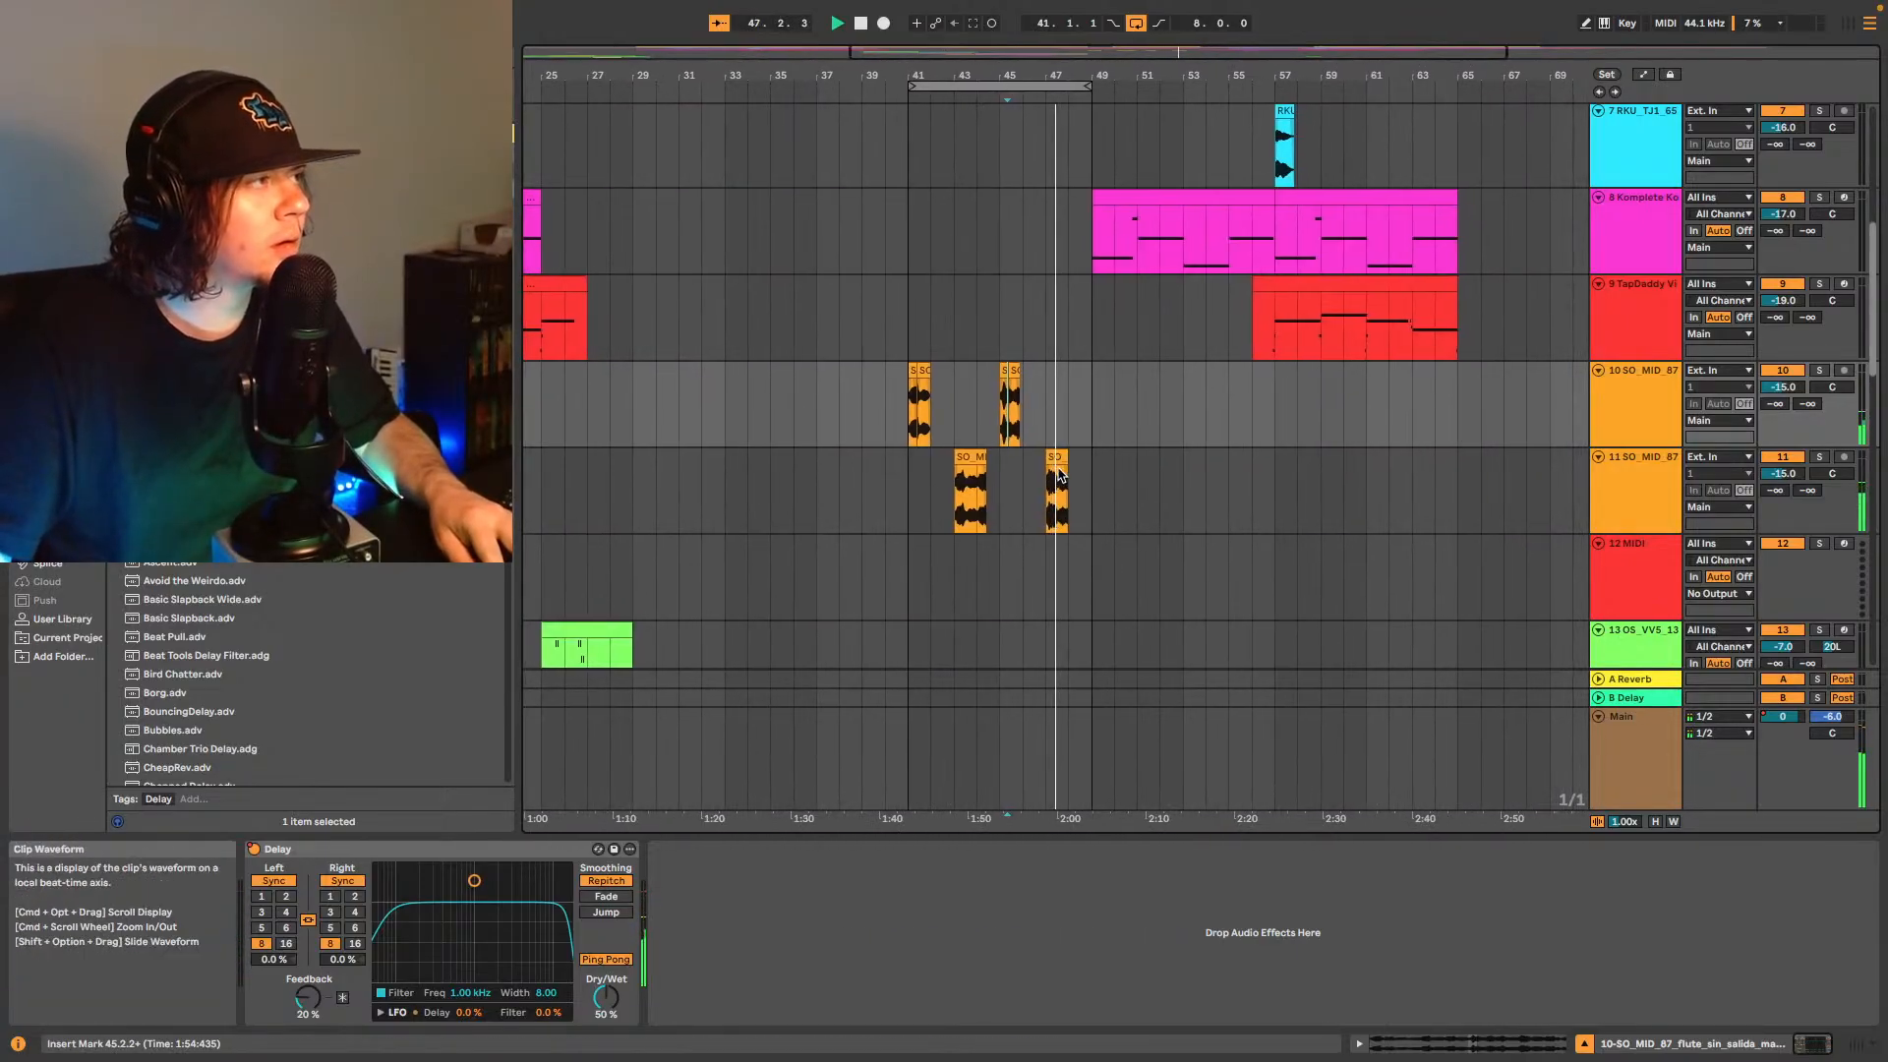
pyautogui.click(1054, 459)
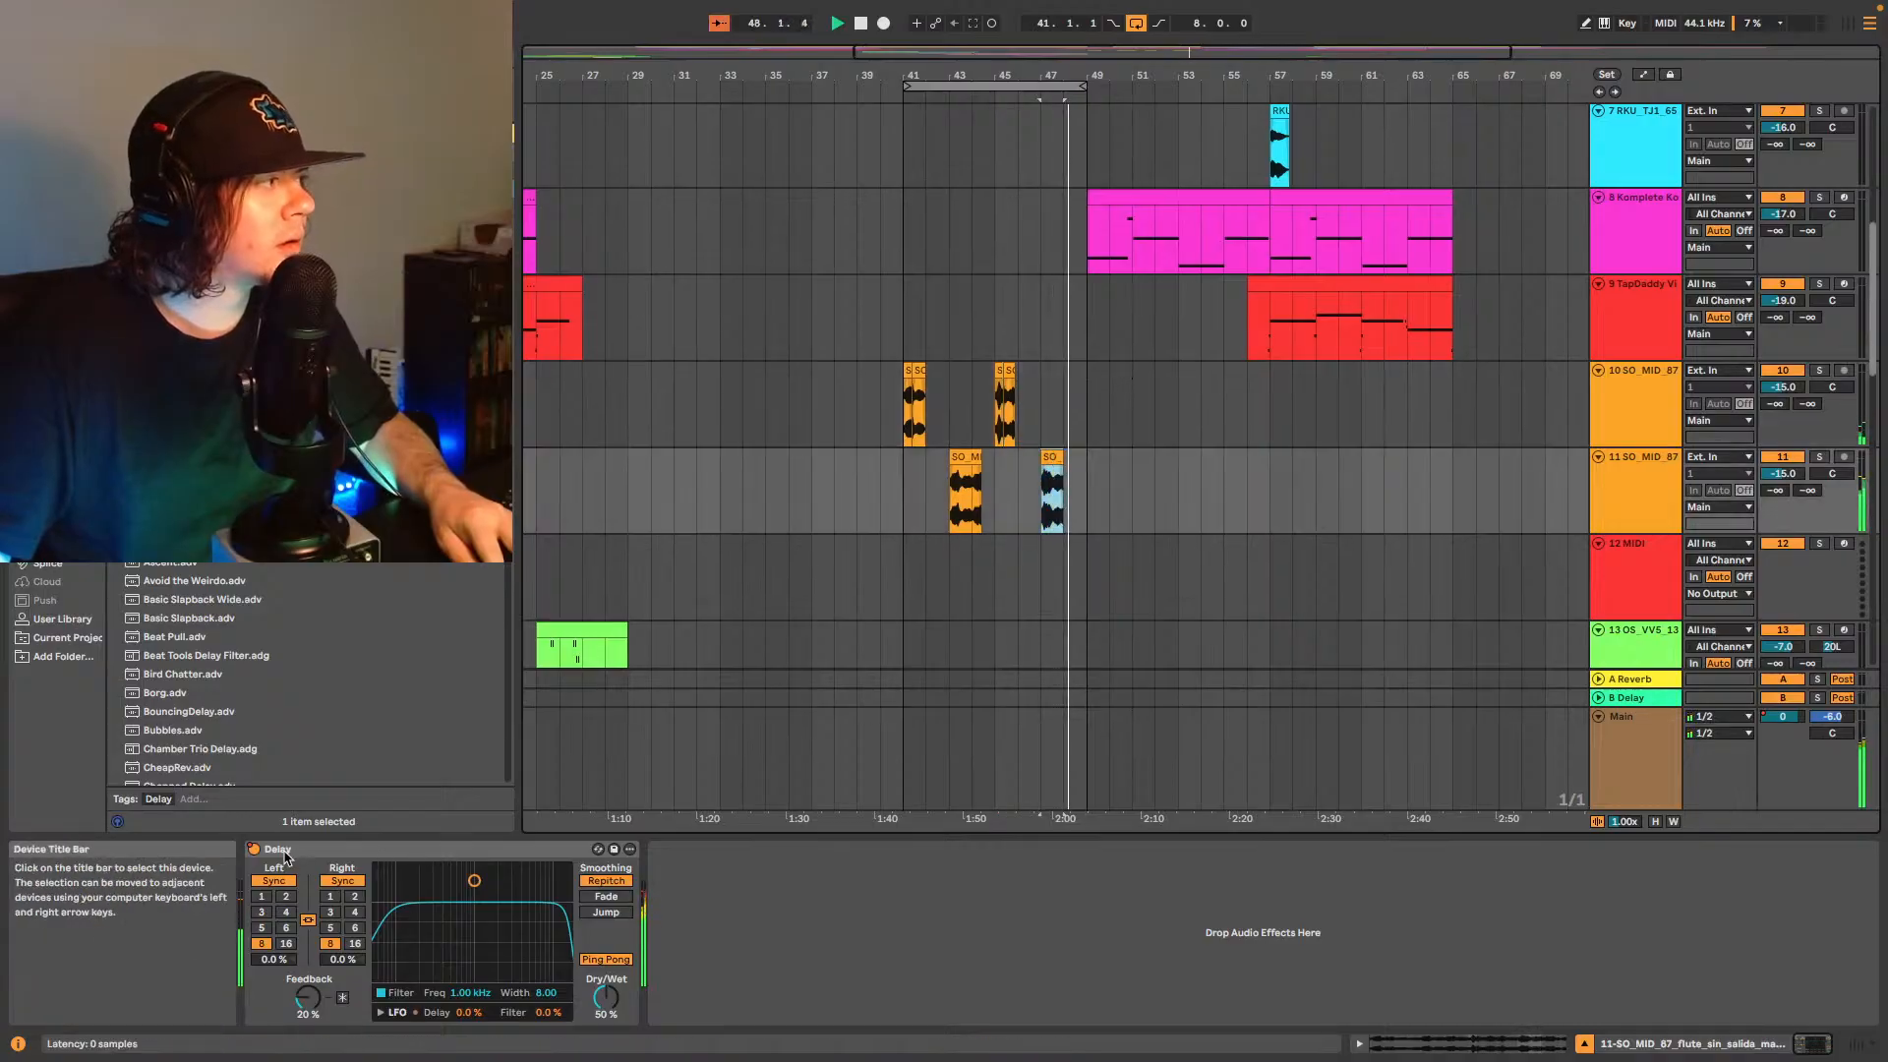
pyautogui.rightClick(252, 851)
pyautogui.click(278, 860)
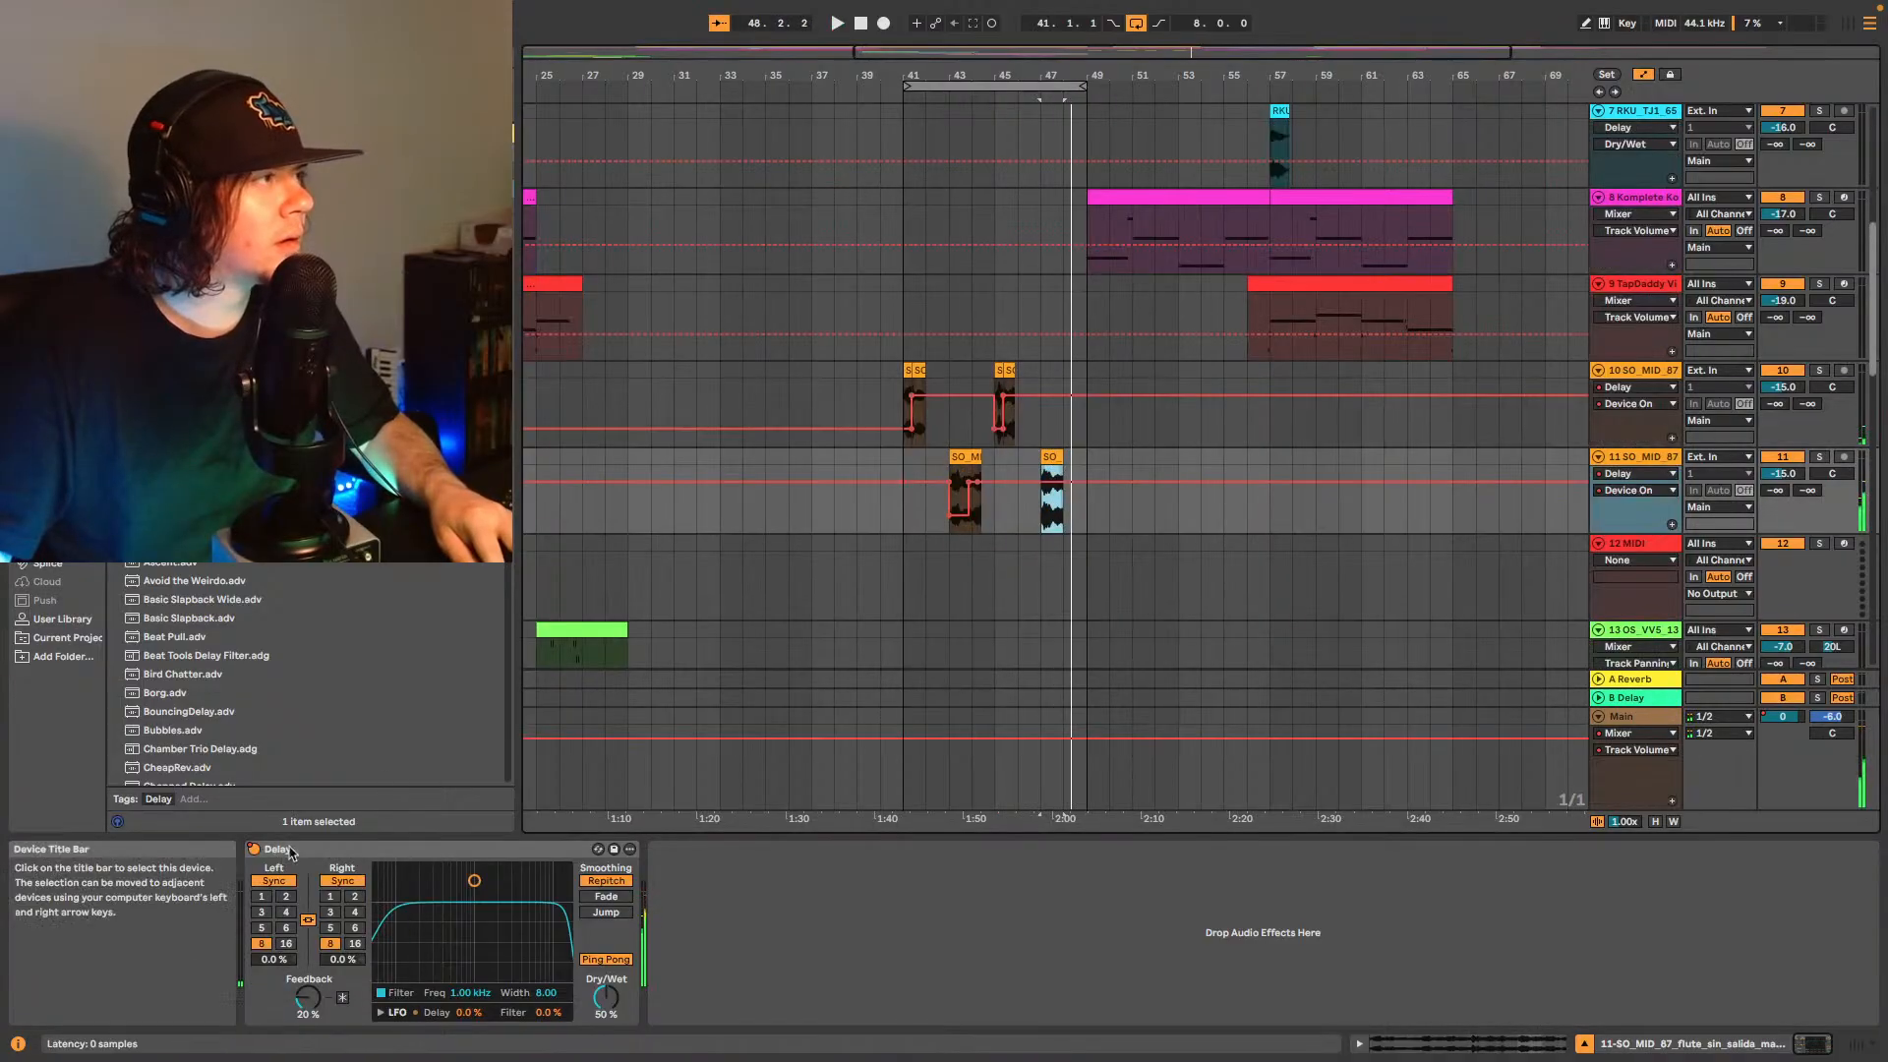
# - Automate track 11's Delay to switch off at 47.1.1 and extend the last flute clip past bar 48
pyautogui.moveTo(1123, 54); pyautogui.dragTo(1168, 586)
pyautogui.click(1157, 485)
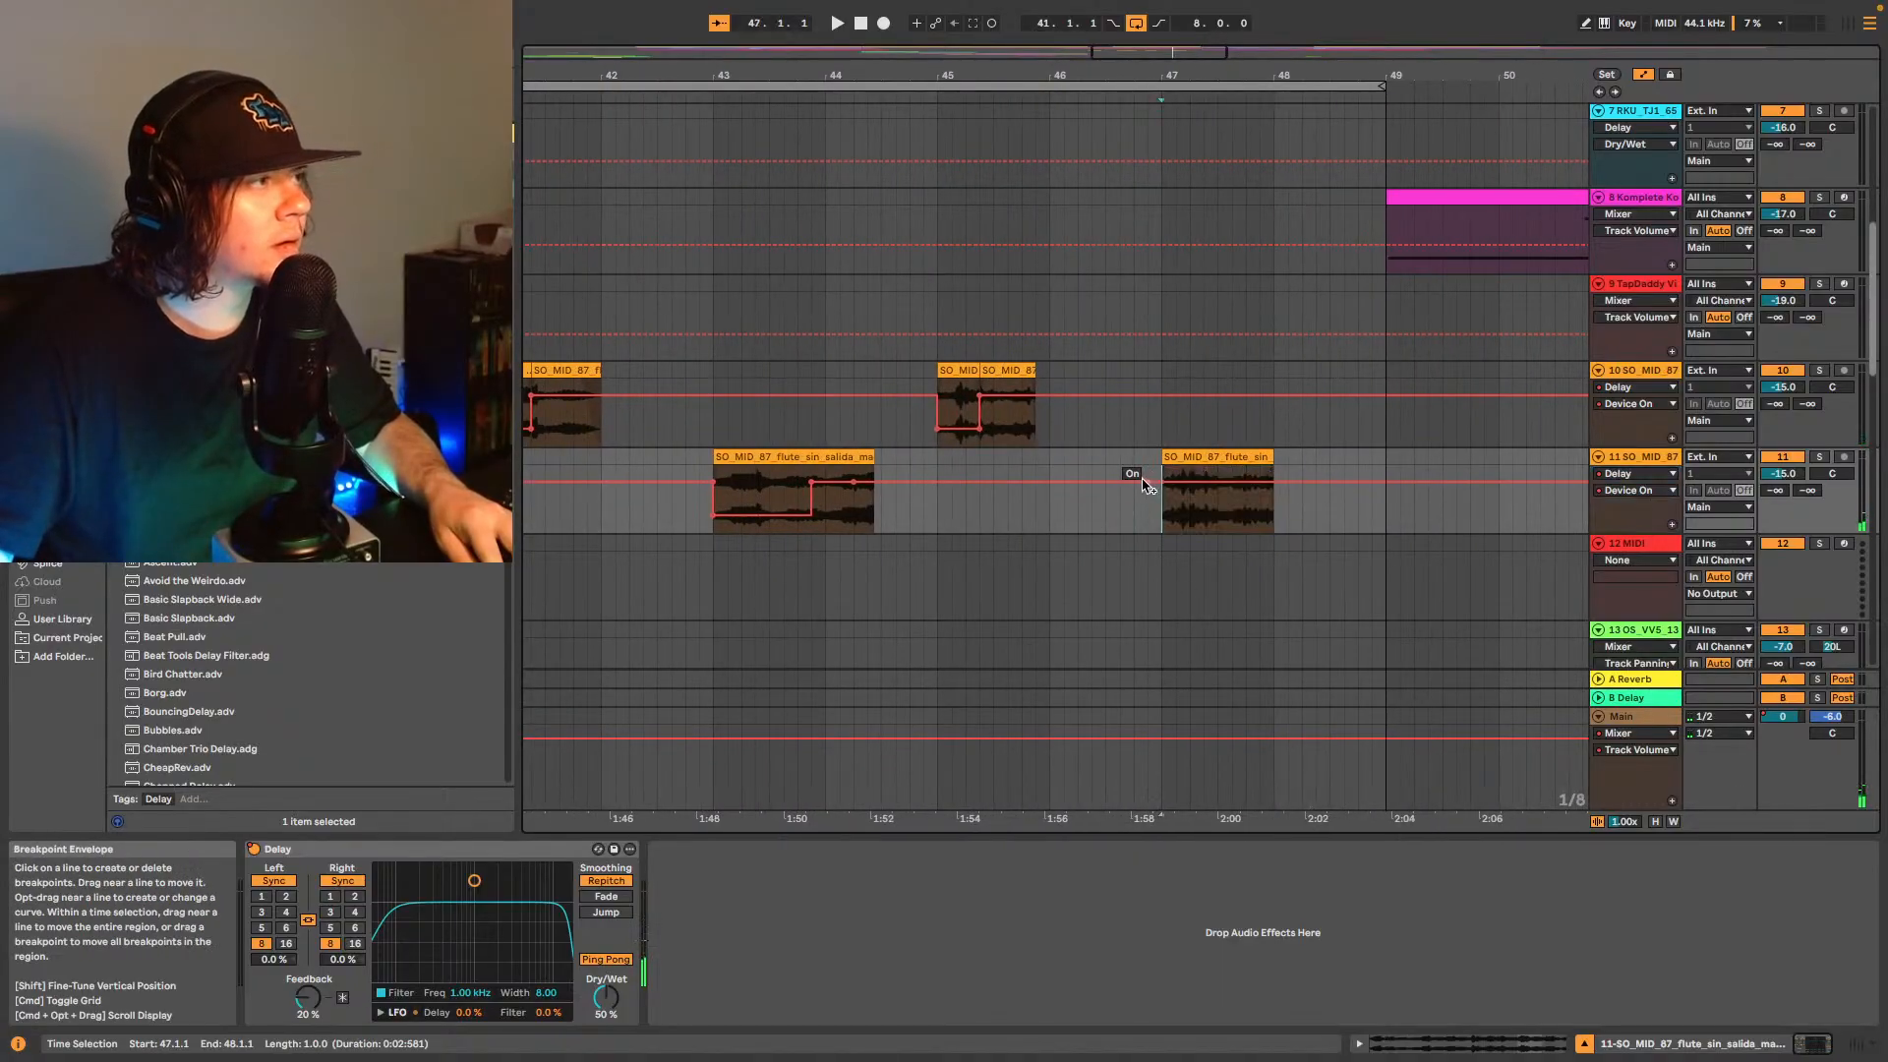
pyautogui.press('space')
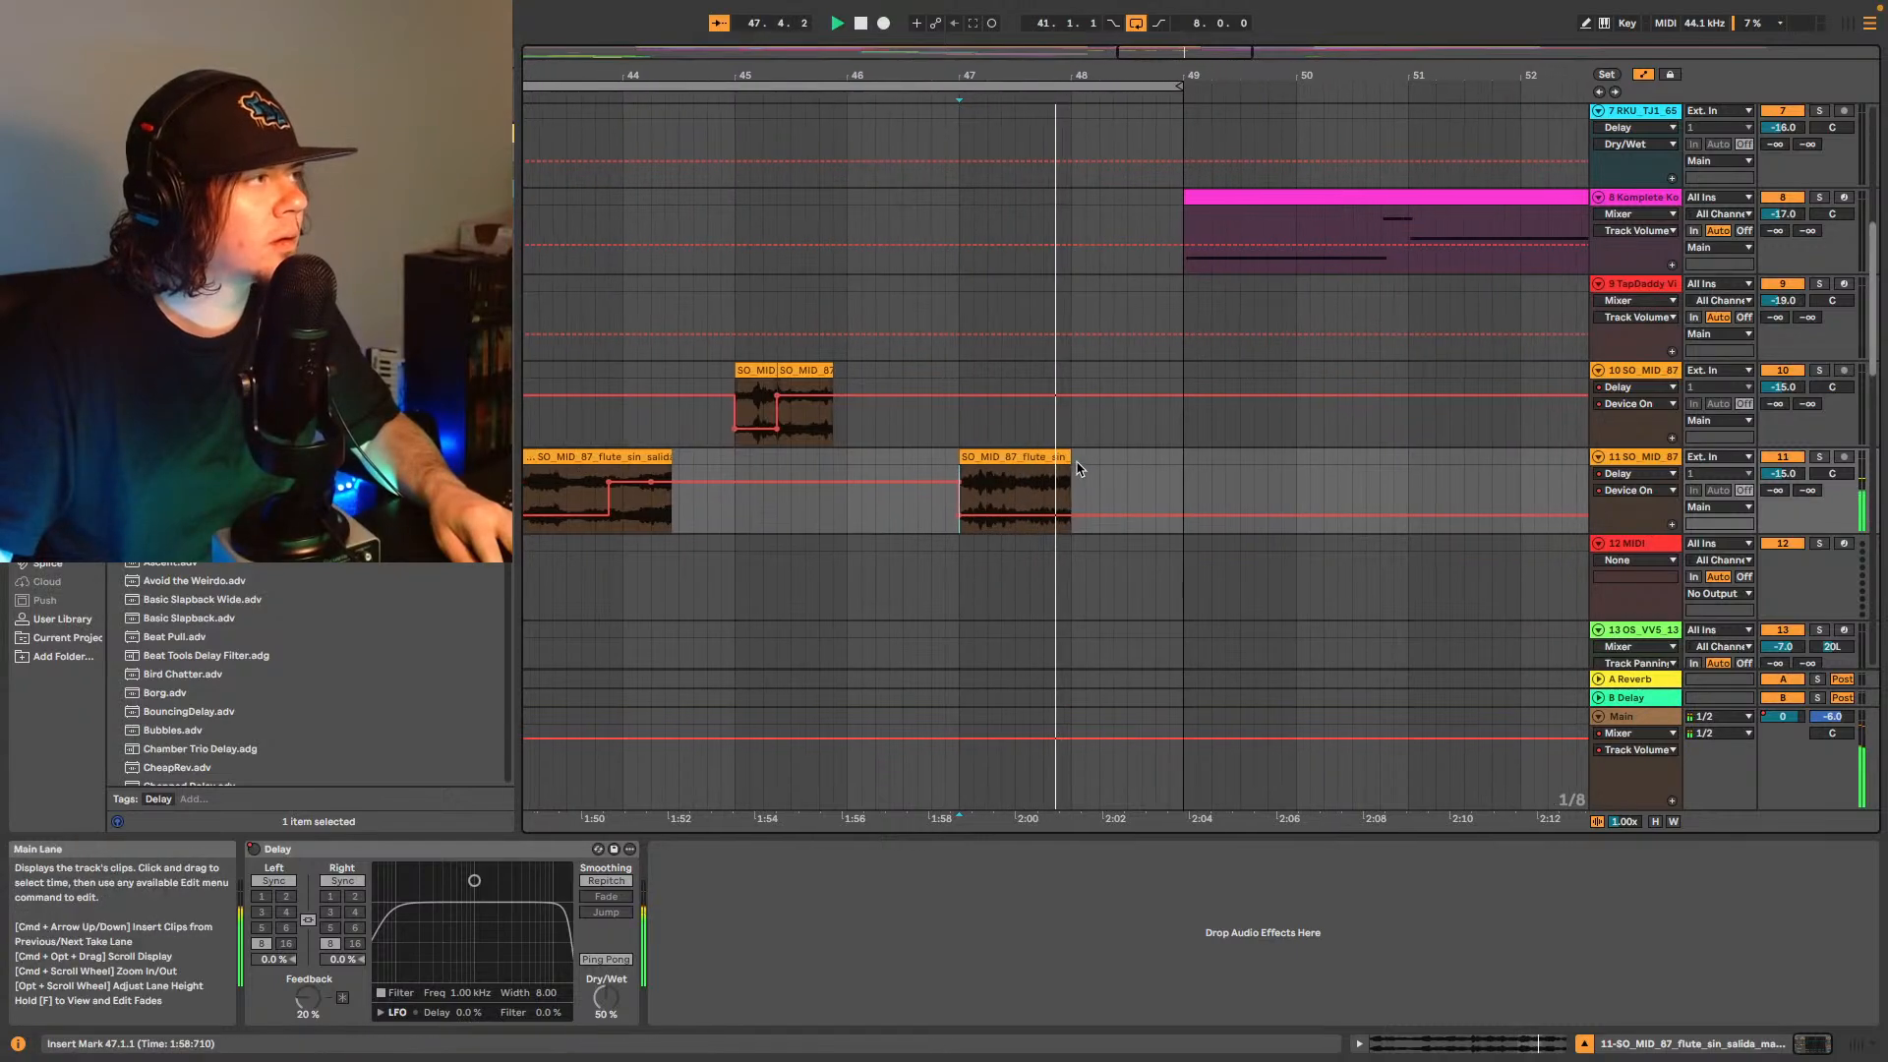
pyautogui.click(1024, 482)
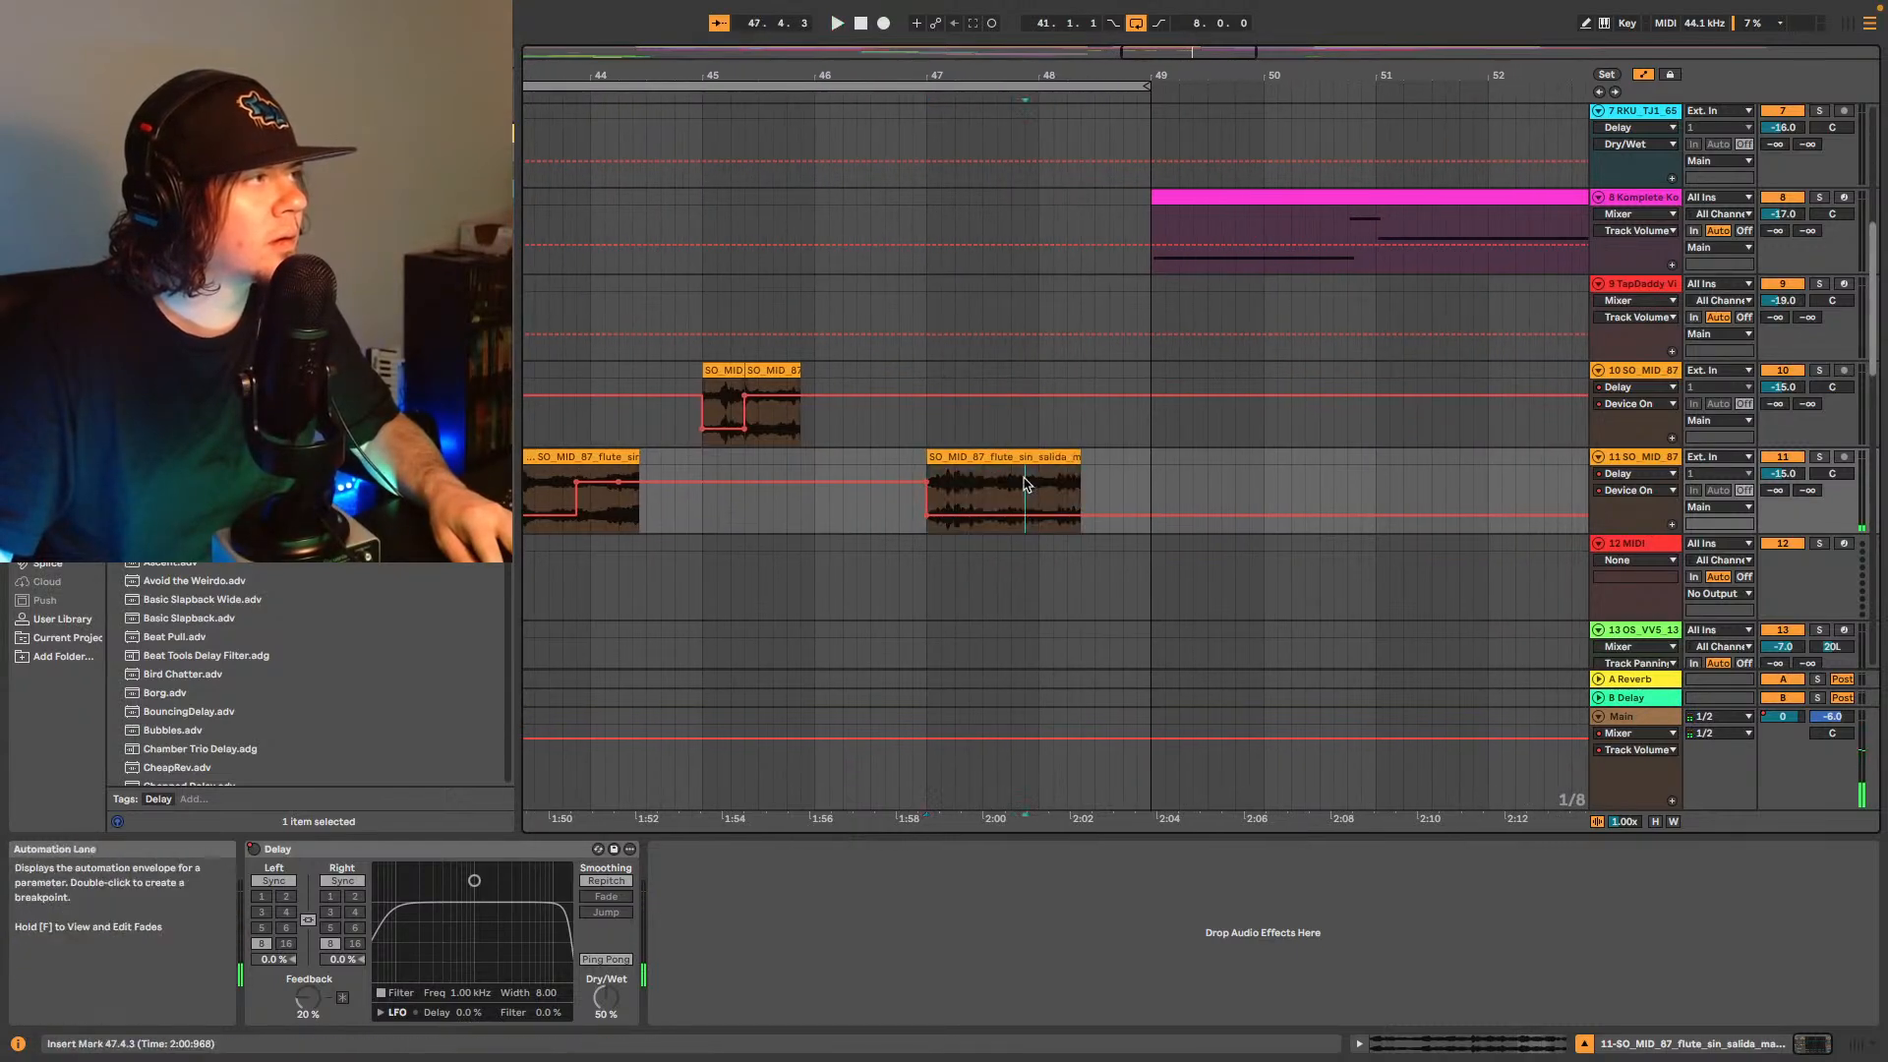
# - Try extending the last flute clip on track 11 to 48.3.3 and listen to its ending
pyautogui.click(1080, 464)
pyautogui.press('space')
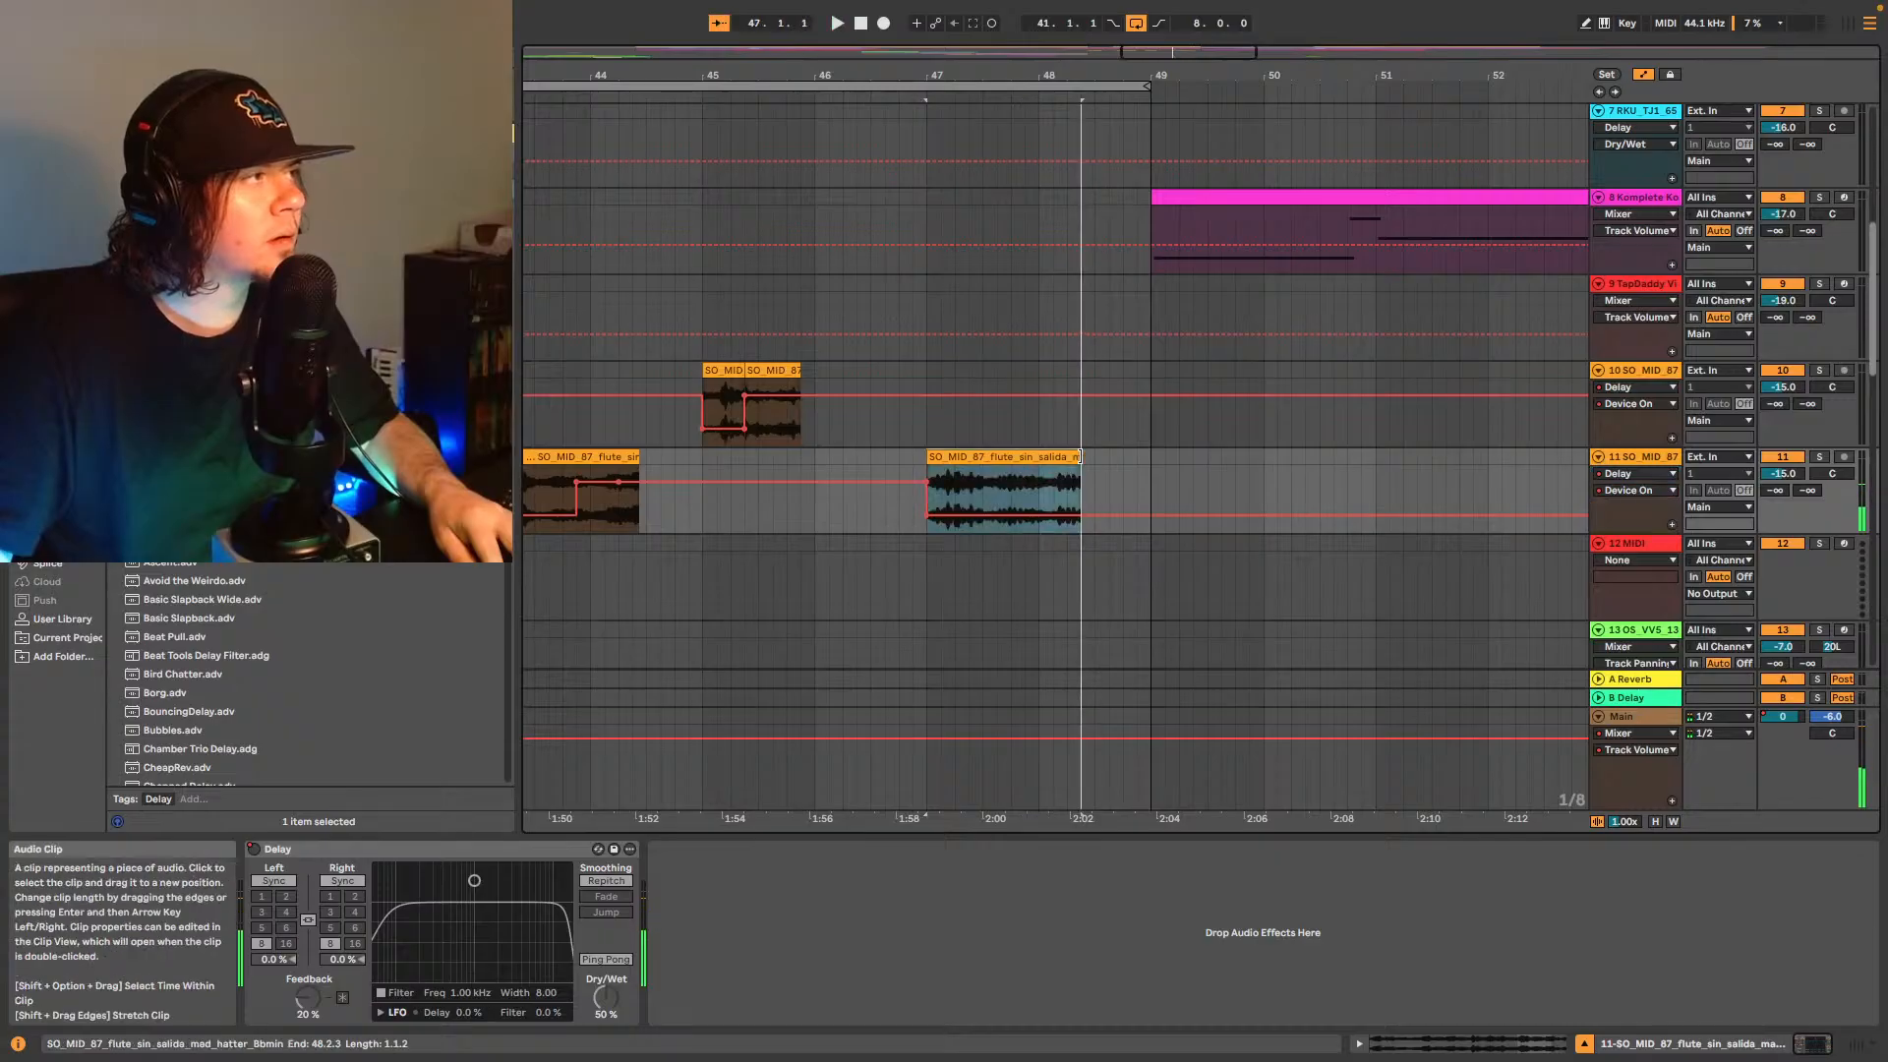
pyautogui.press('super+z')
pyautogui.press('space')
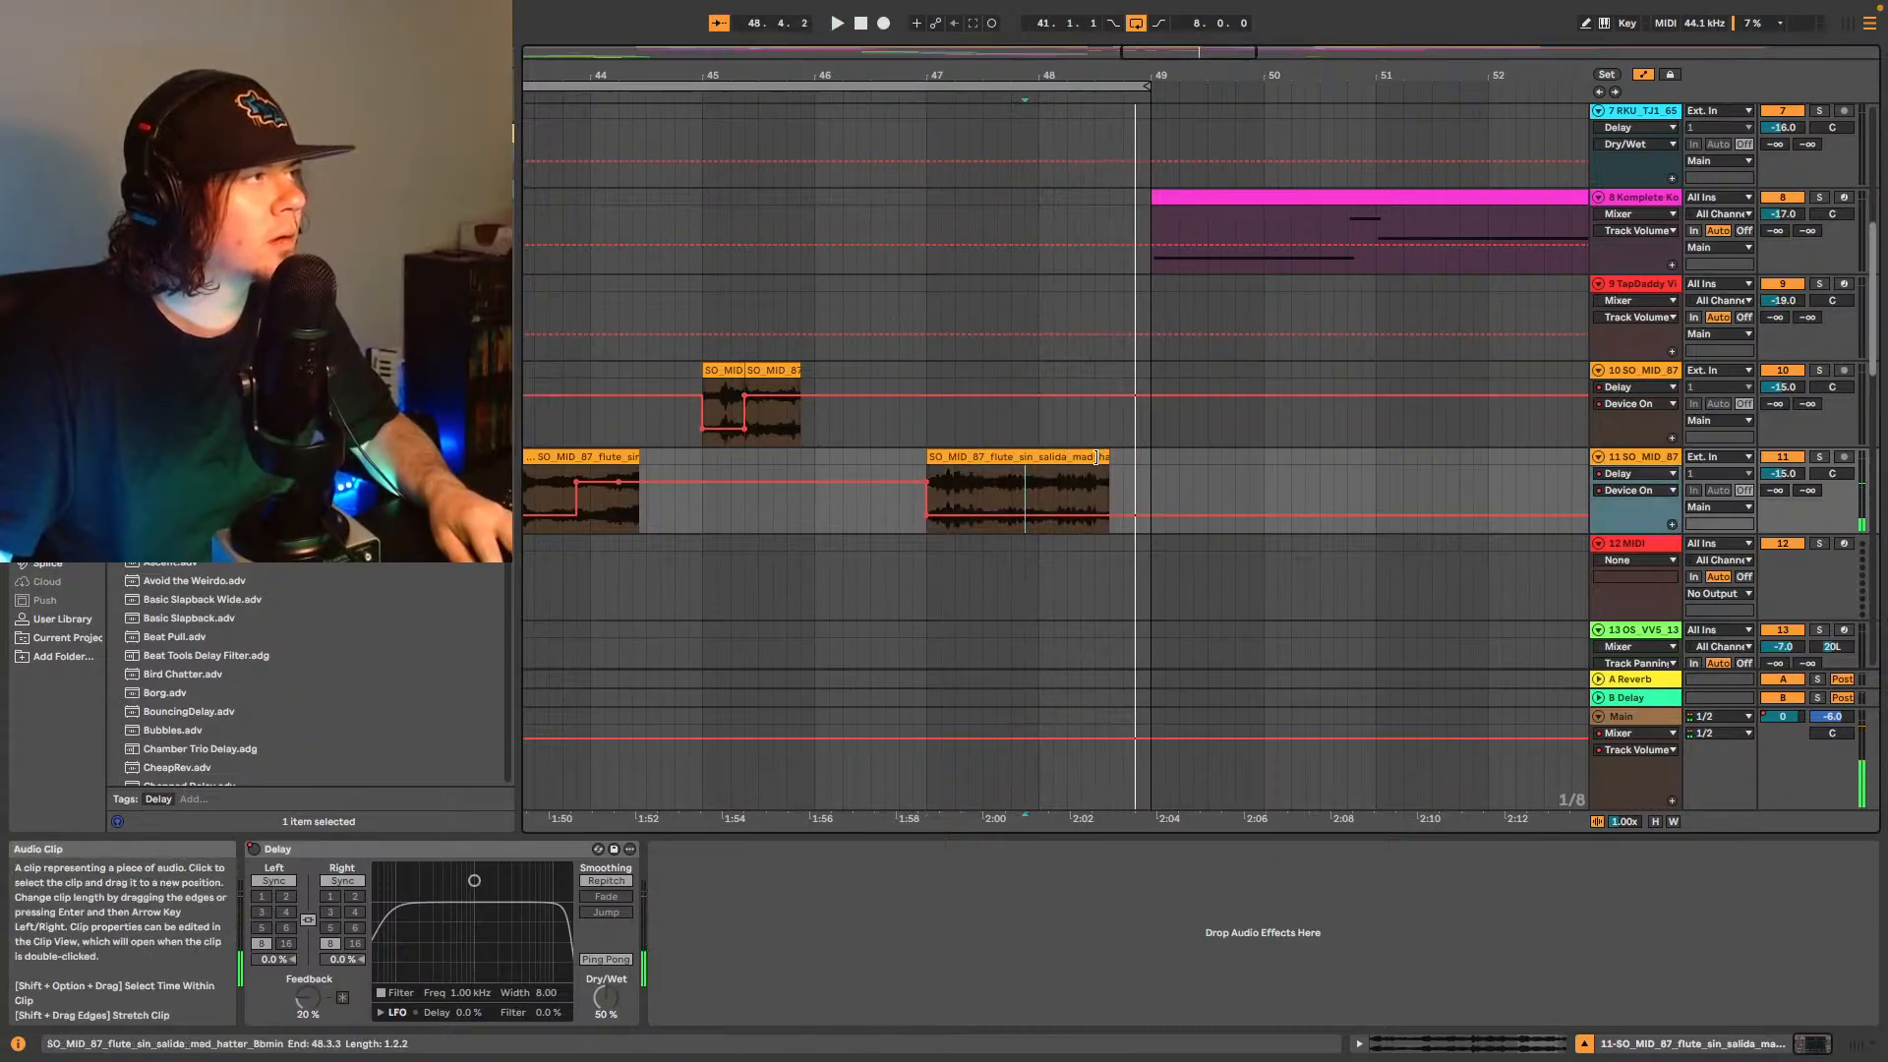
# - Trim the last flute clip on track 11 to end at 48.2.3 and audition the ending from 47.4.3
pyautogui.moveTo(1083, 74); pyautogui.dragTo(1235, 386)
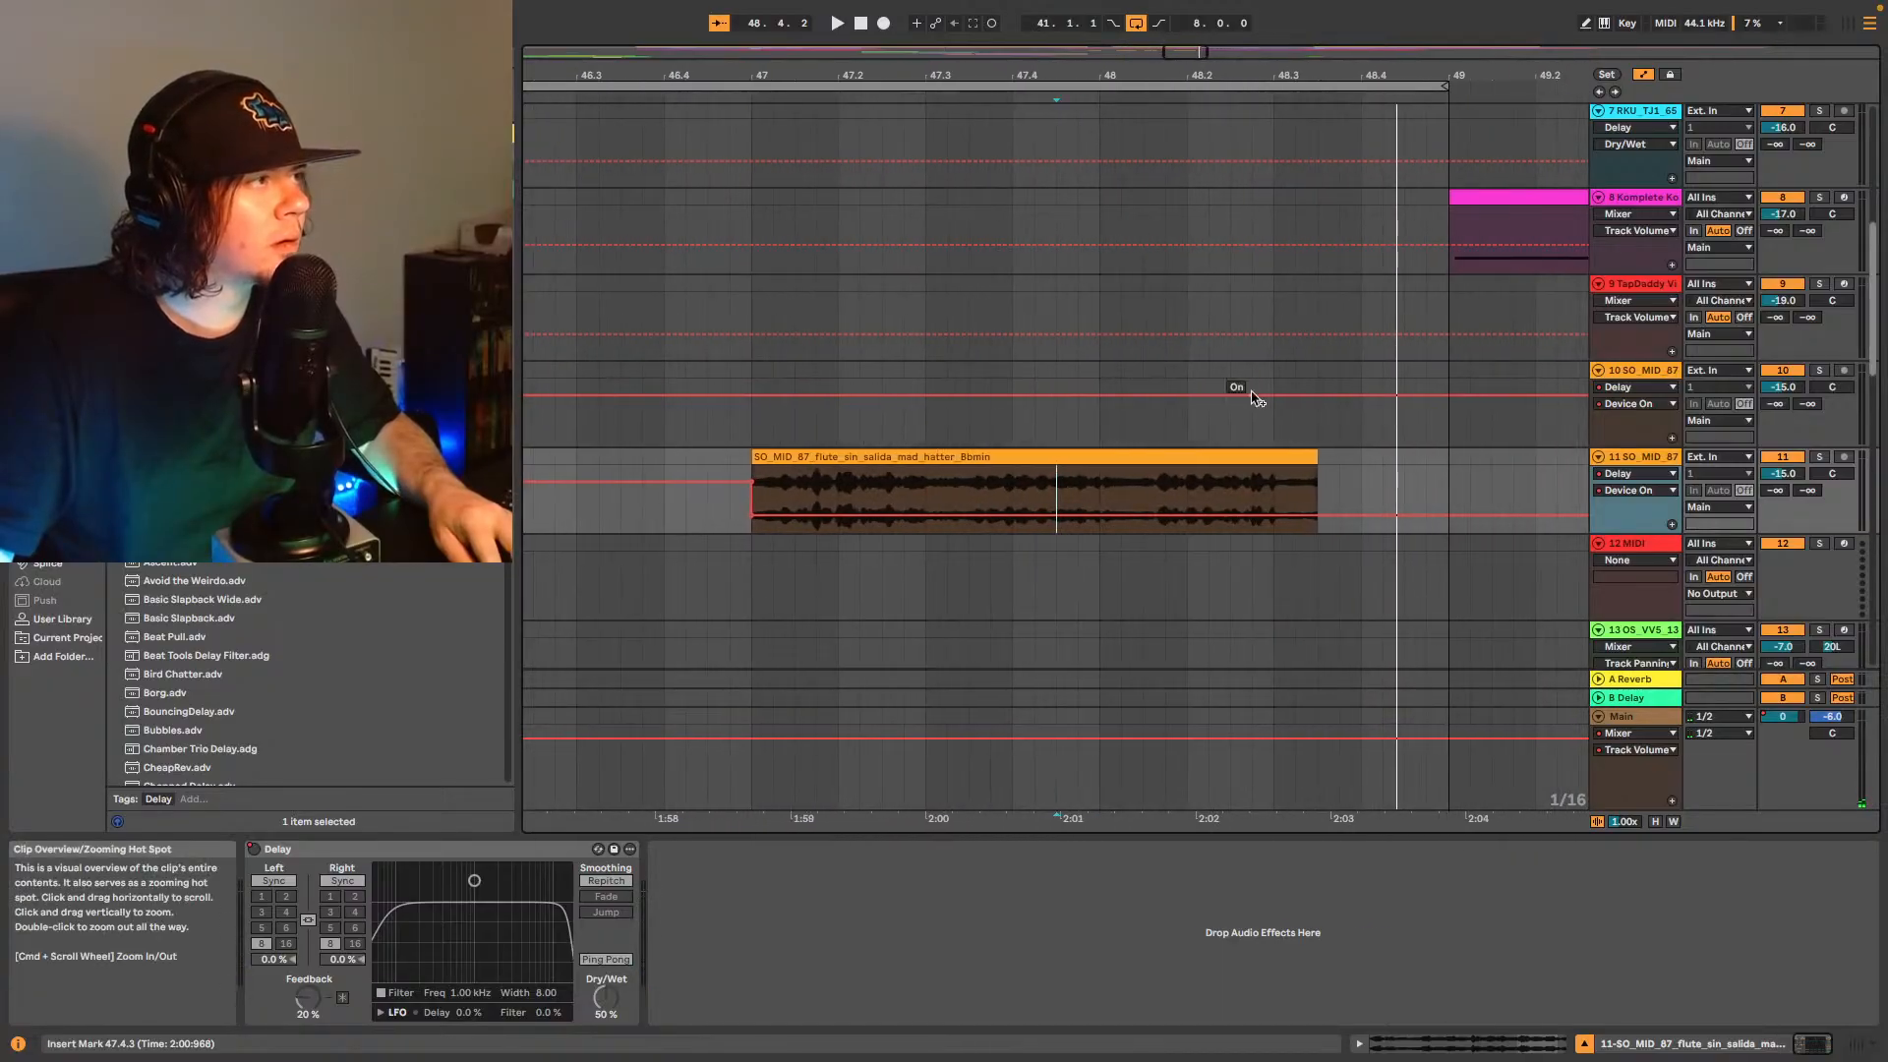
pyautogui.click(1308, 458)
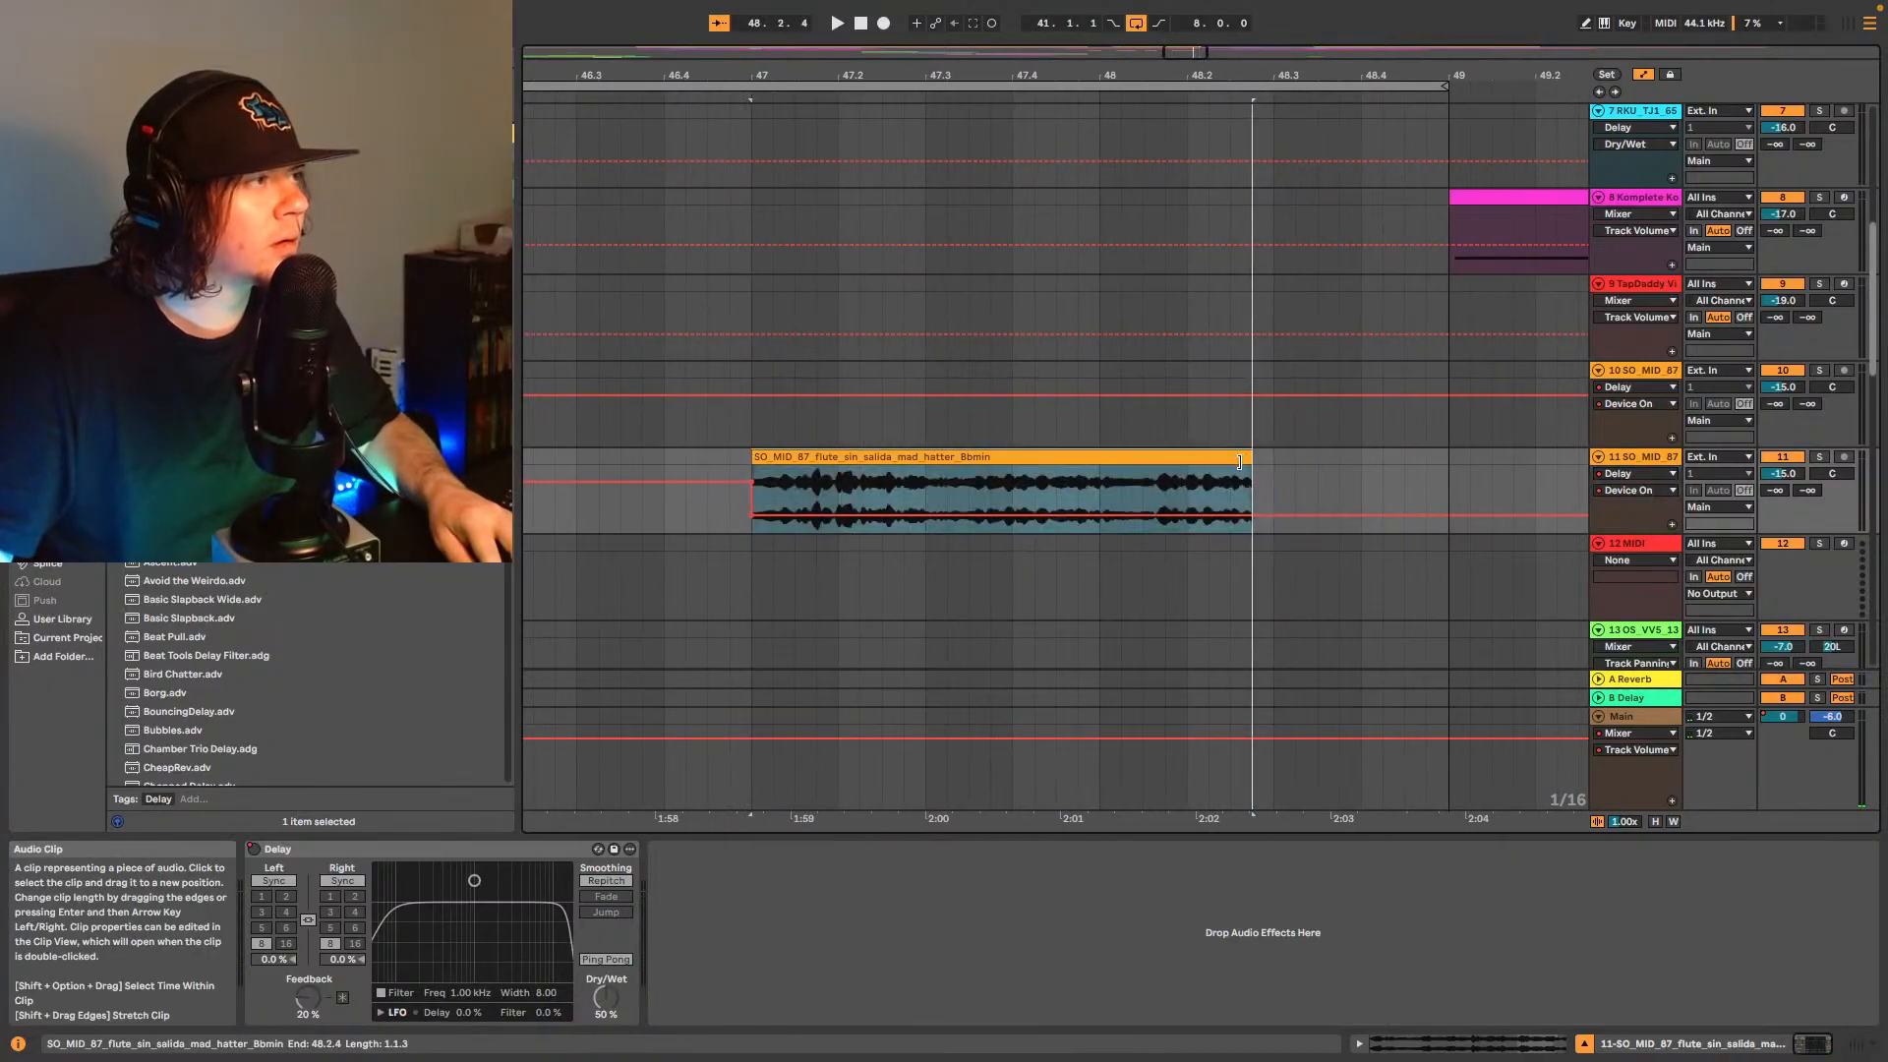
pyautogui.click(1081, 492)
pyautogui.press('space')
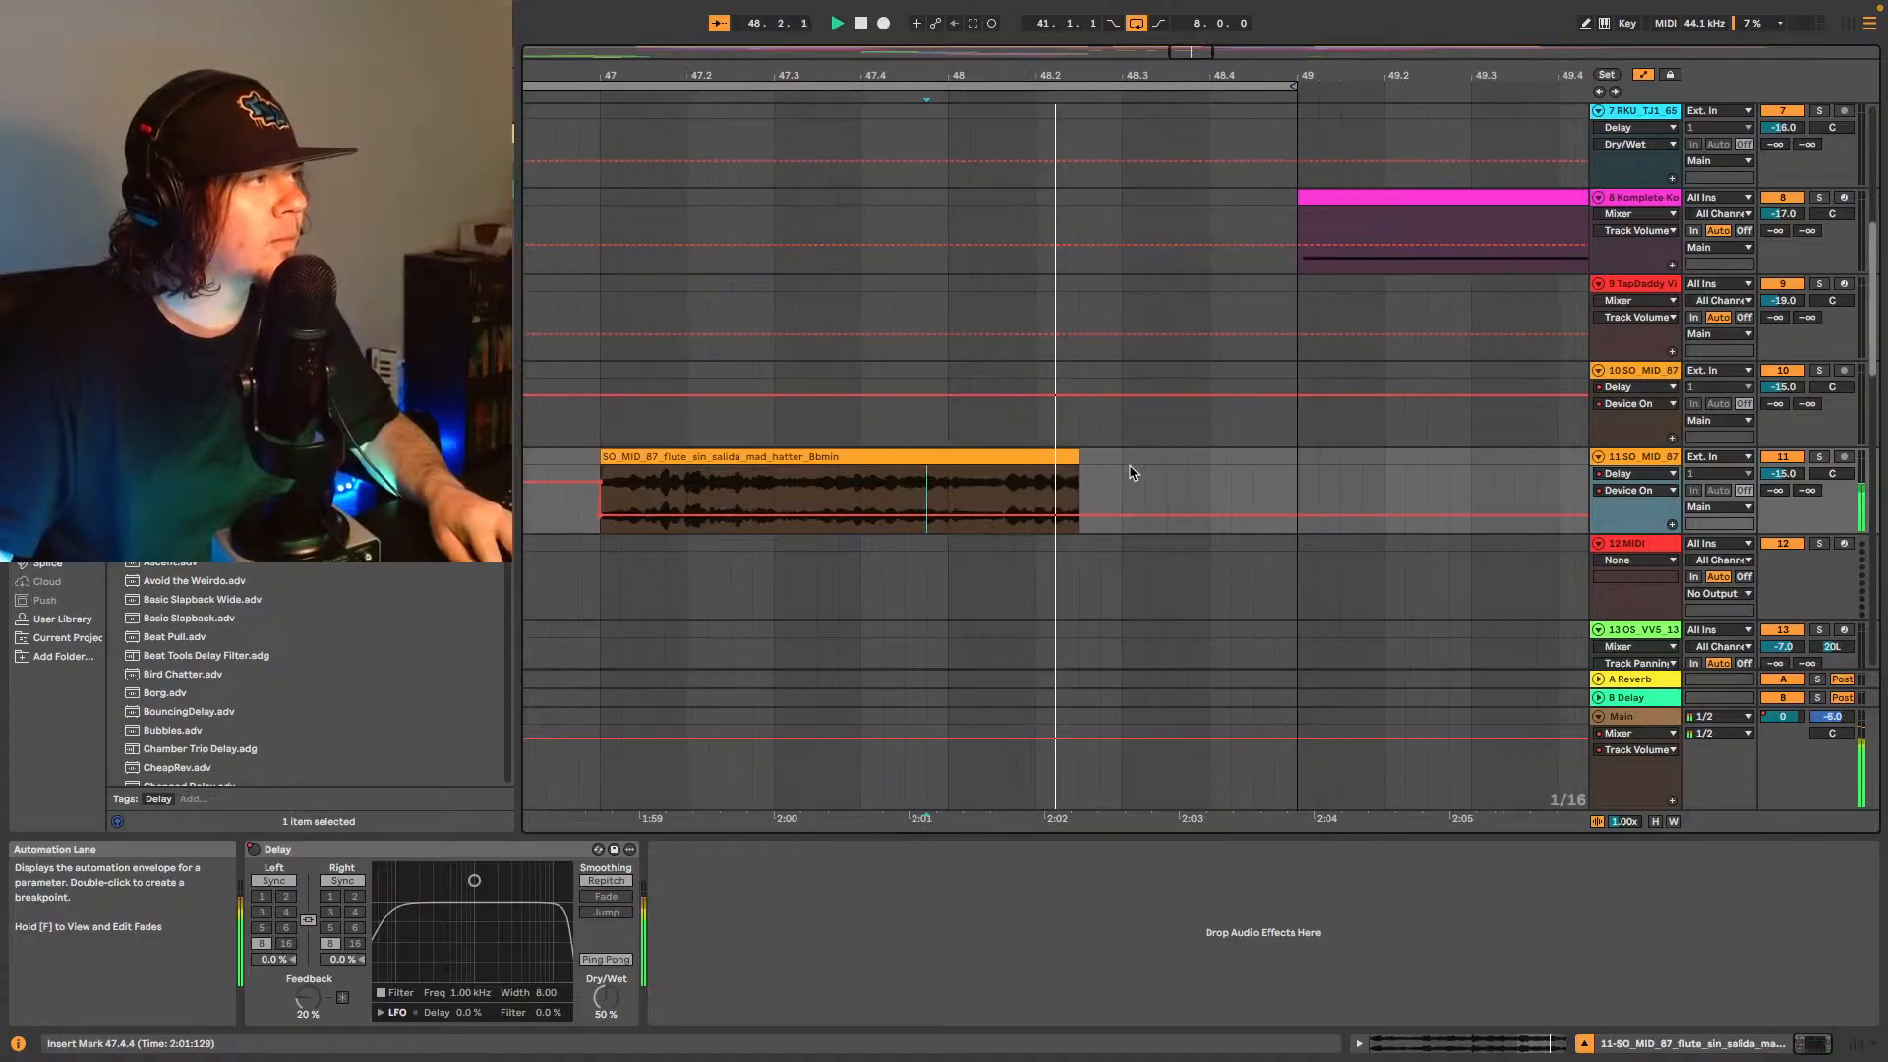
pyautogui.moveTo(1016, 460); pyautogui.dragTo(1004, 454)
pyautogui.click(1006, 484)
pyautogui.press('space')
pyautogui.press('space')
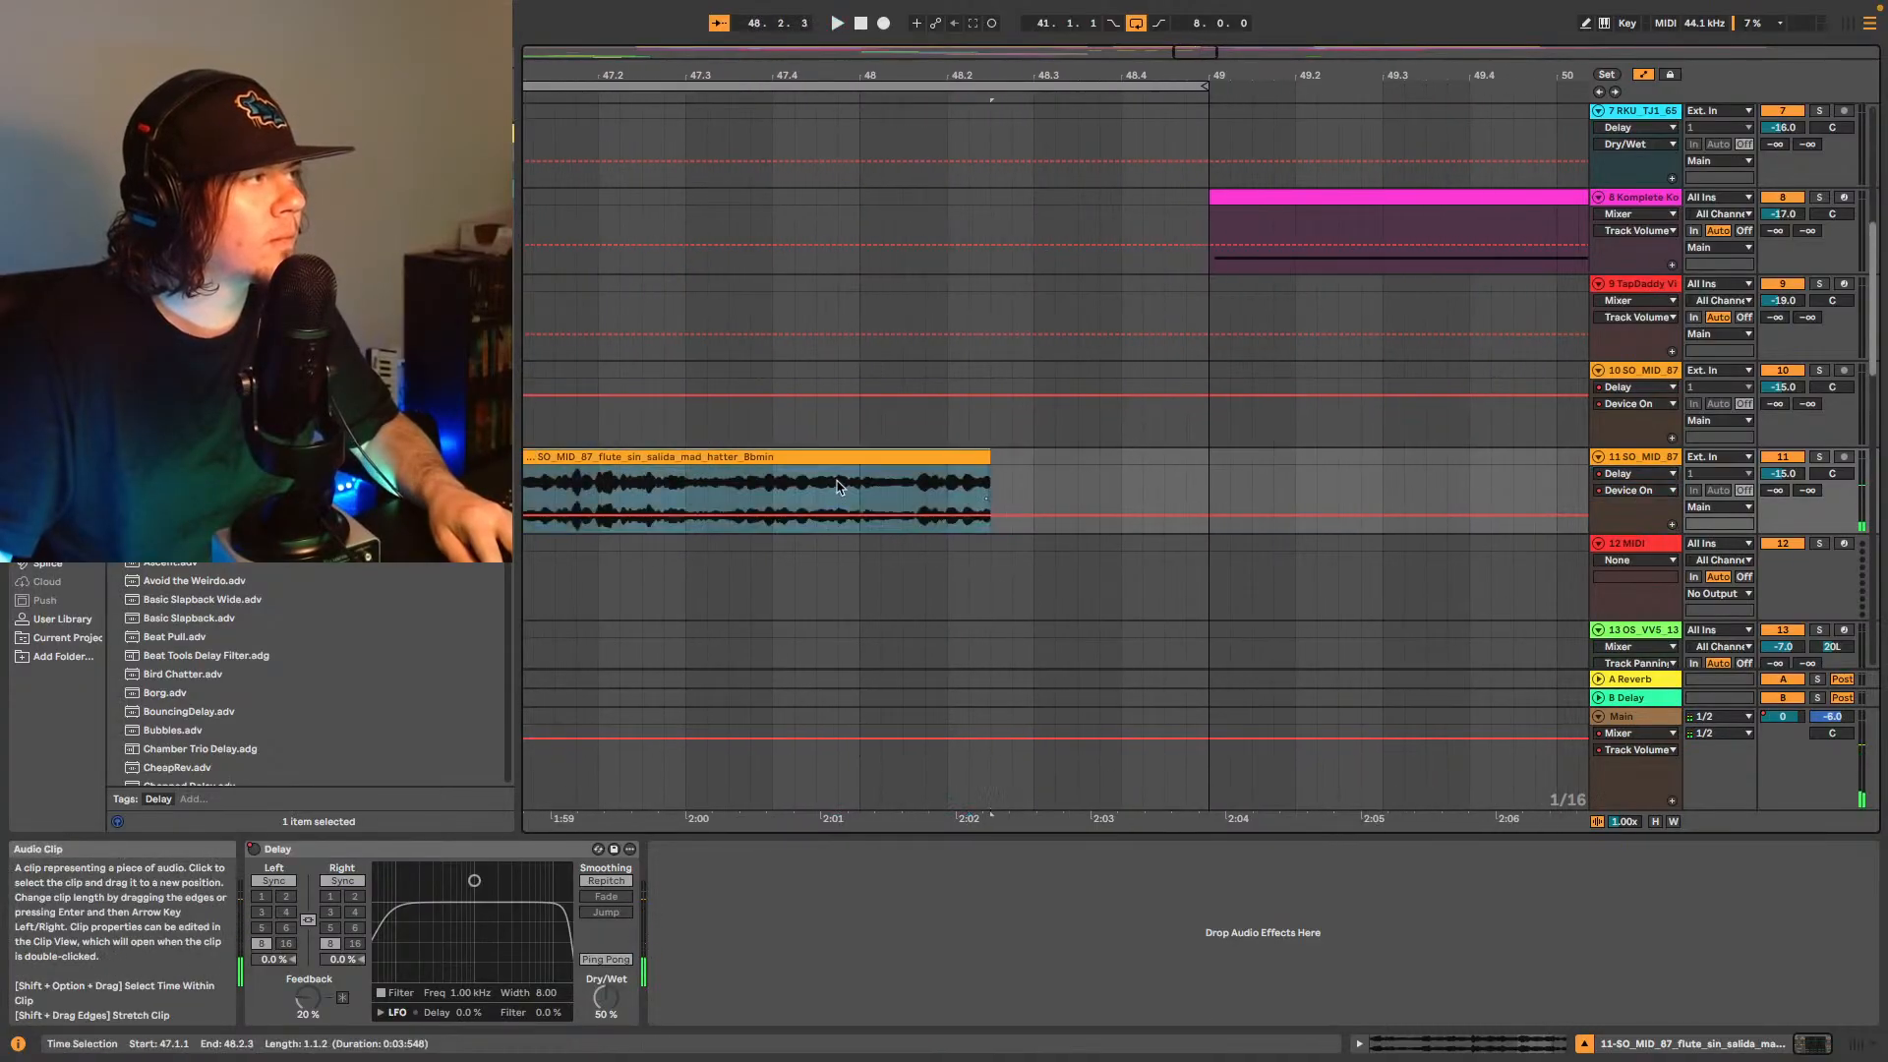
pyautogui.click(837, 486)
pyautogui.press('space')
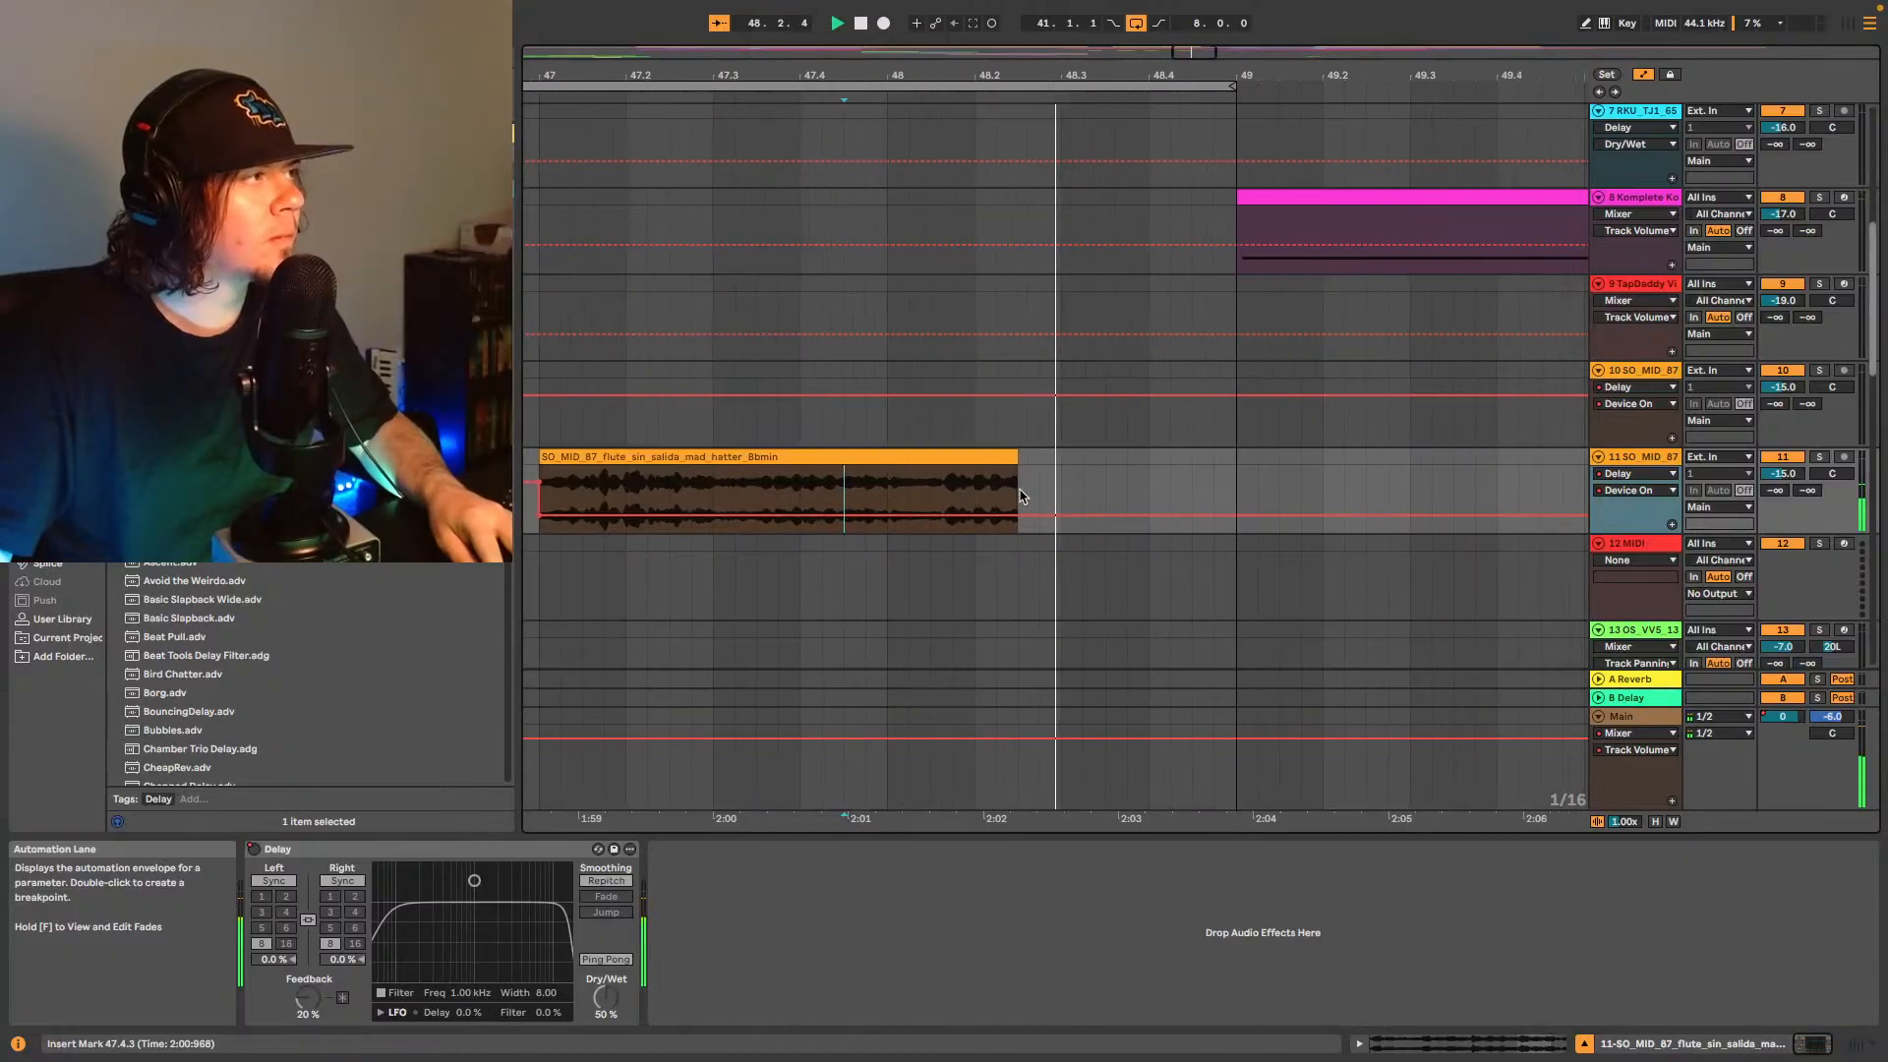
pyautogui.press('space')
# - Hide the automation, add a fade-out to the end of the last flute clip, and audition it from 47.4.3
pyautogui.click(1643, 76)
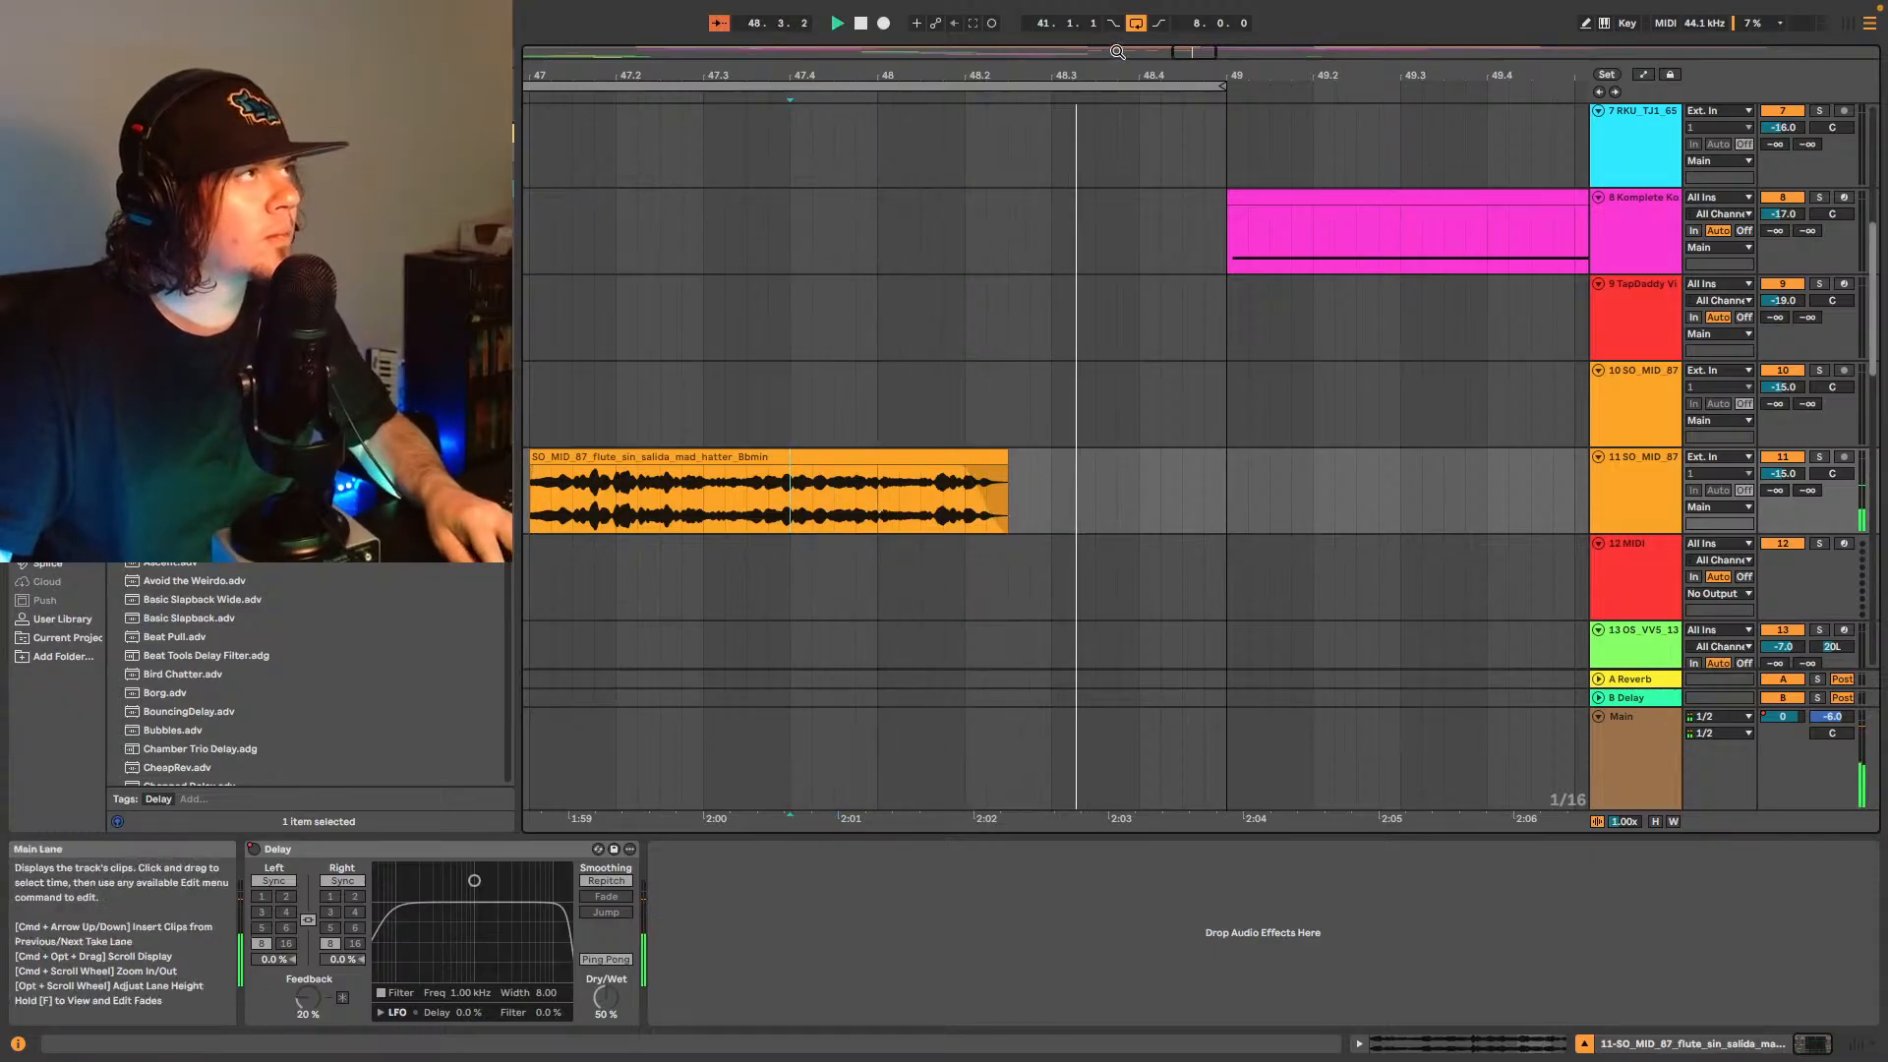
pyautogui.press('space')
pyautogui.moveTo(1192, 73); pyautogui.dragTo(1172, 48)
pyautogui.click(938, 502)
pyautogui.press('space')
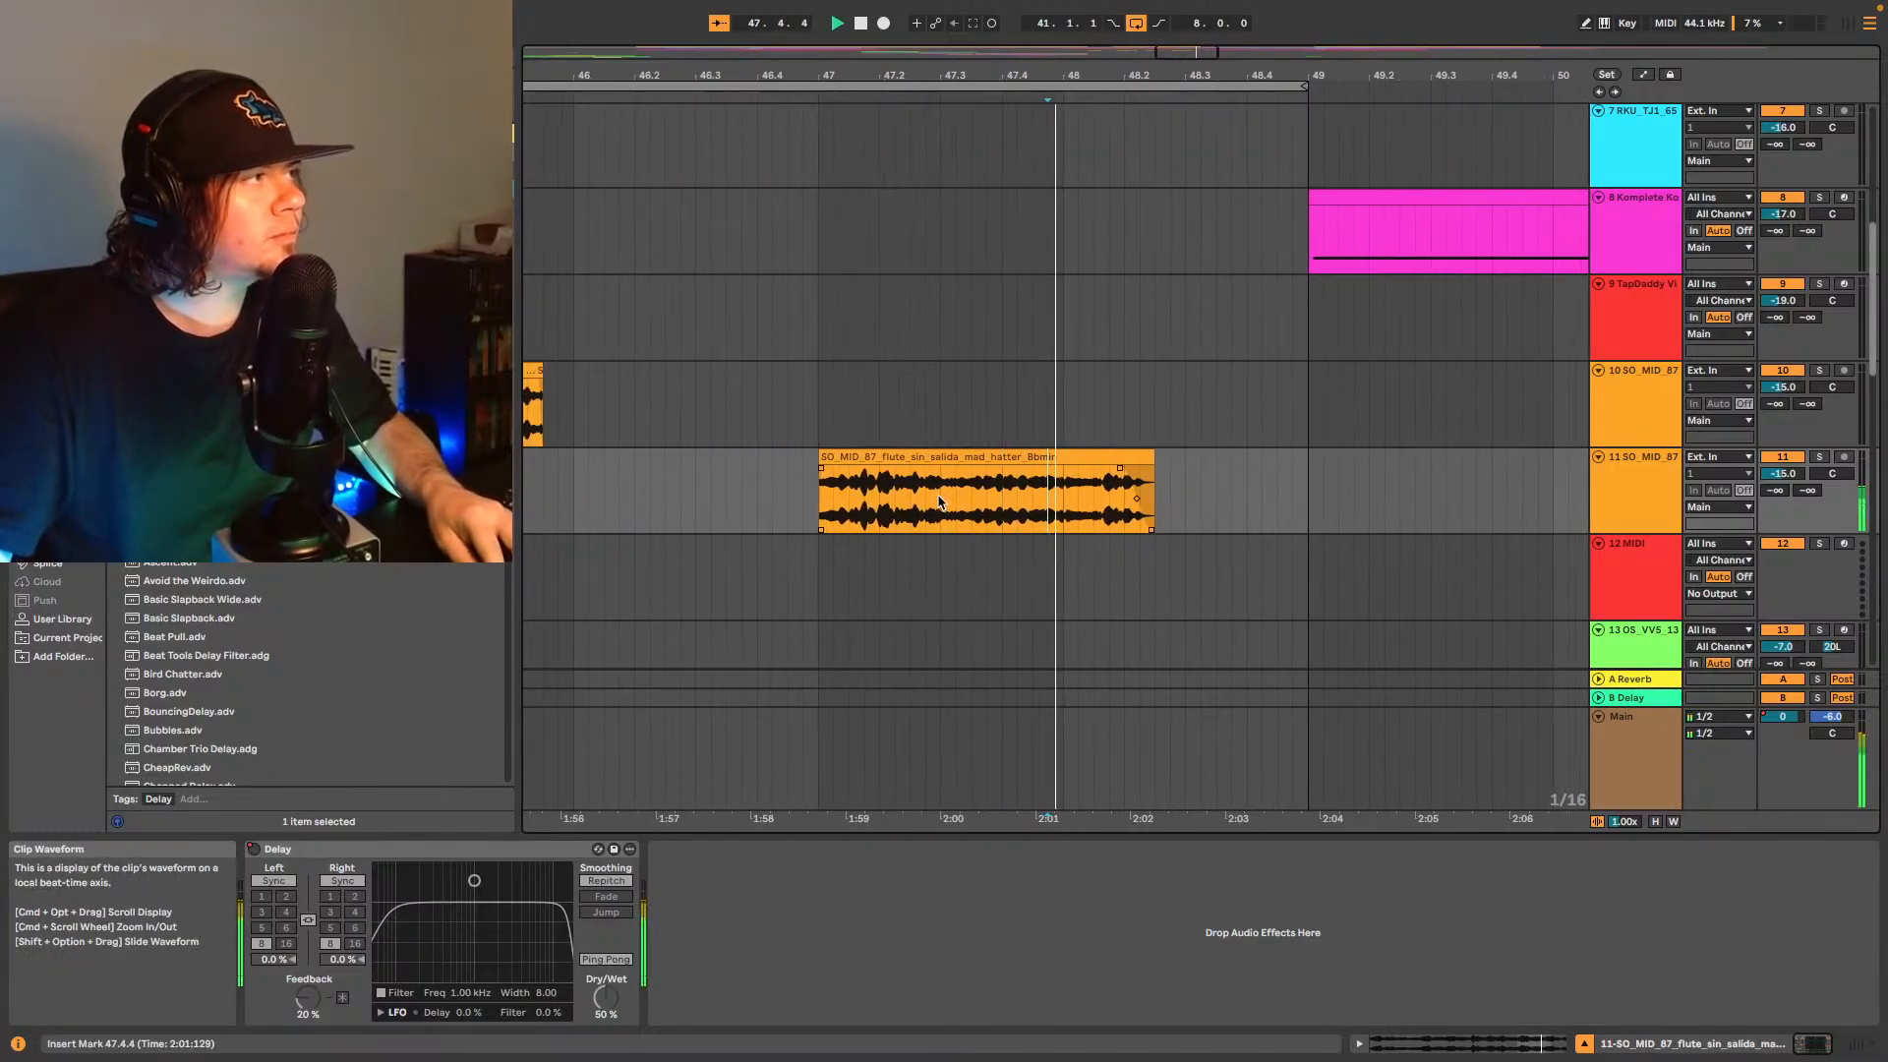
pyautogui.press('space')
pyautogui.click(972, 501)
pyautogui.press('space')
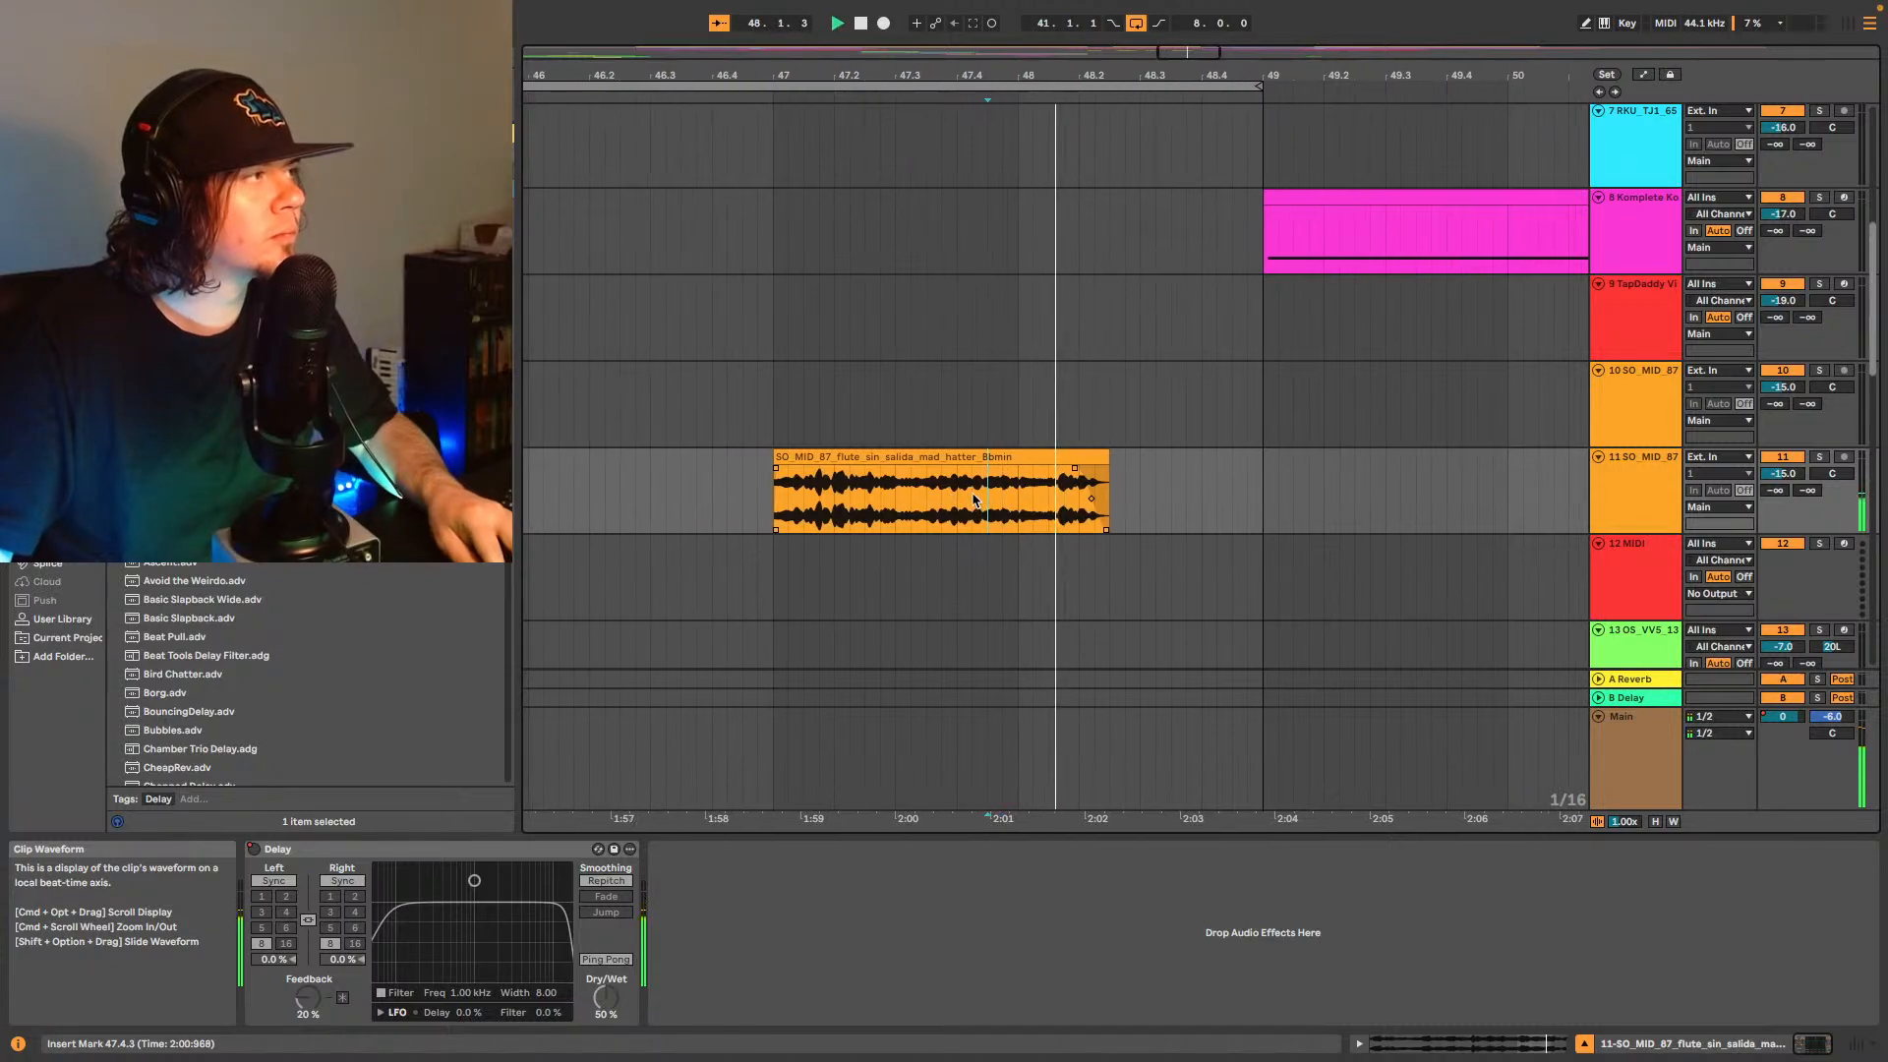
# - Automate track 11's Delay to switch back on at 47.4.3 and play the flute section from 41.1.1
pyautogui.press('a')
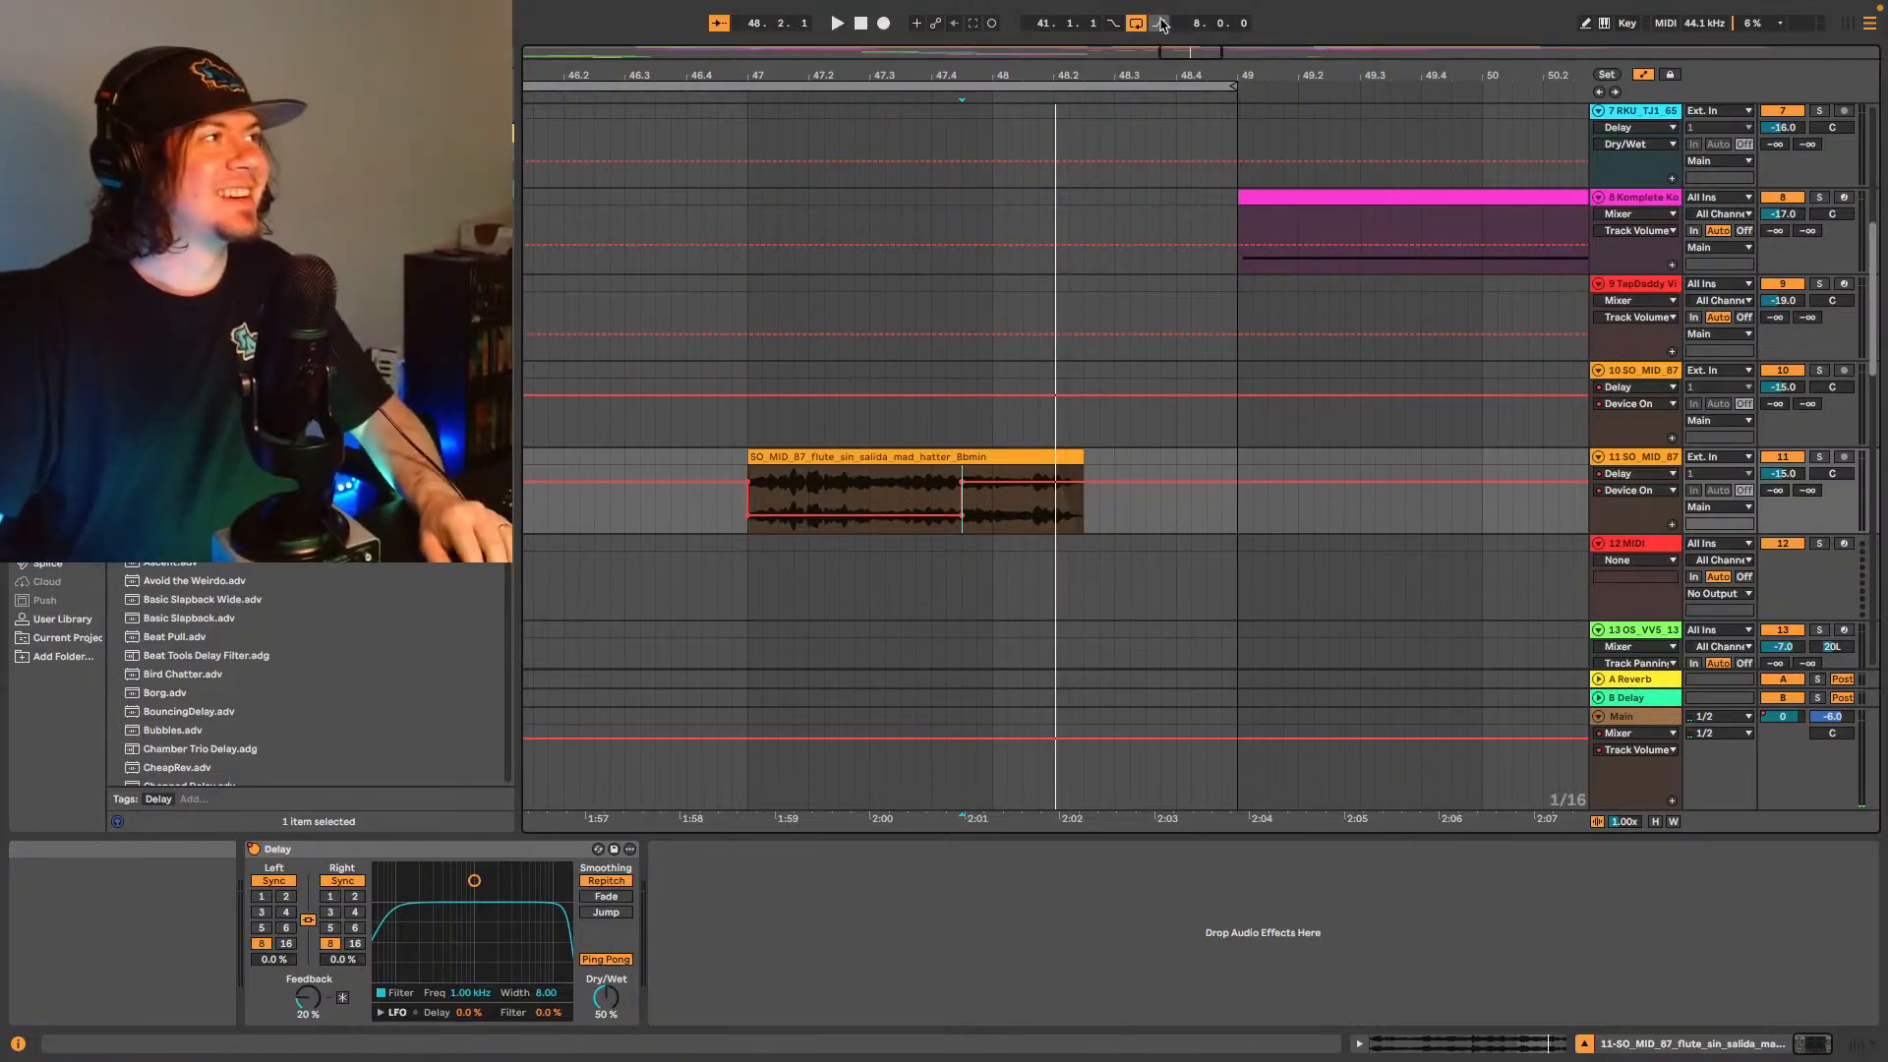
pyautogui.moveTo(1199, 52); pyautogui.dragTo(1191, 52)
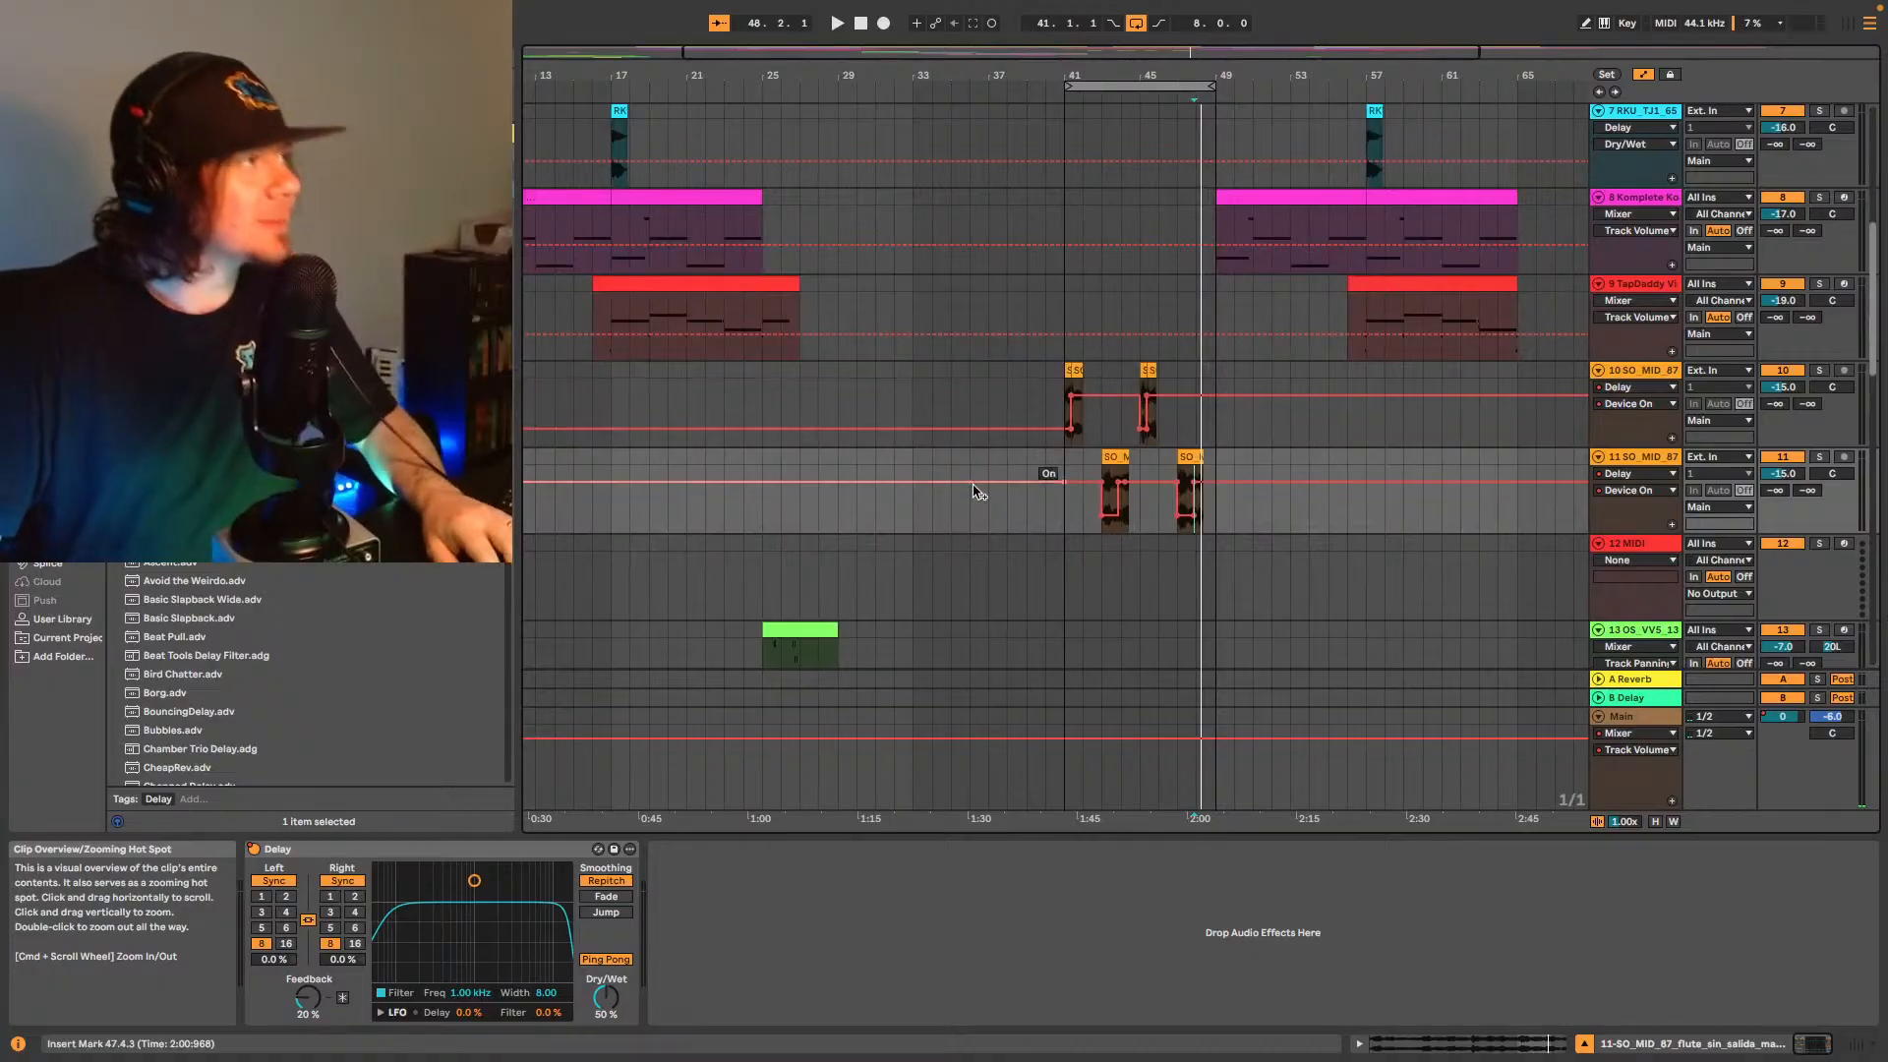
pyautogui.click(1064, 520)
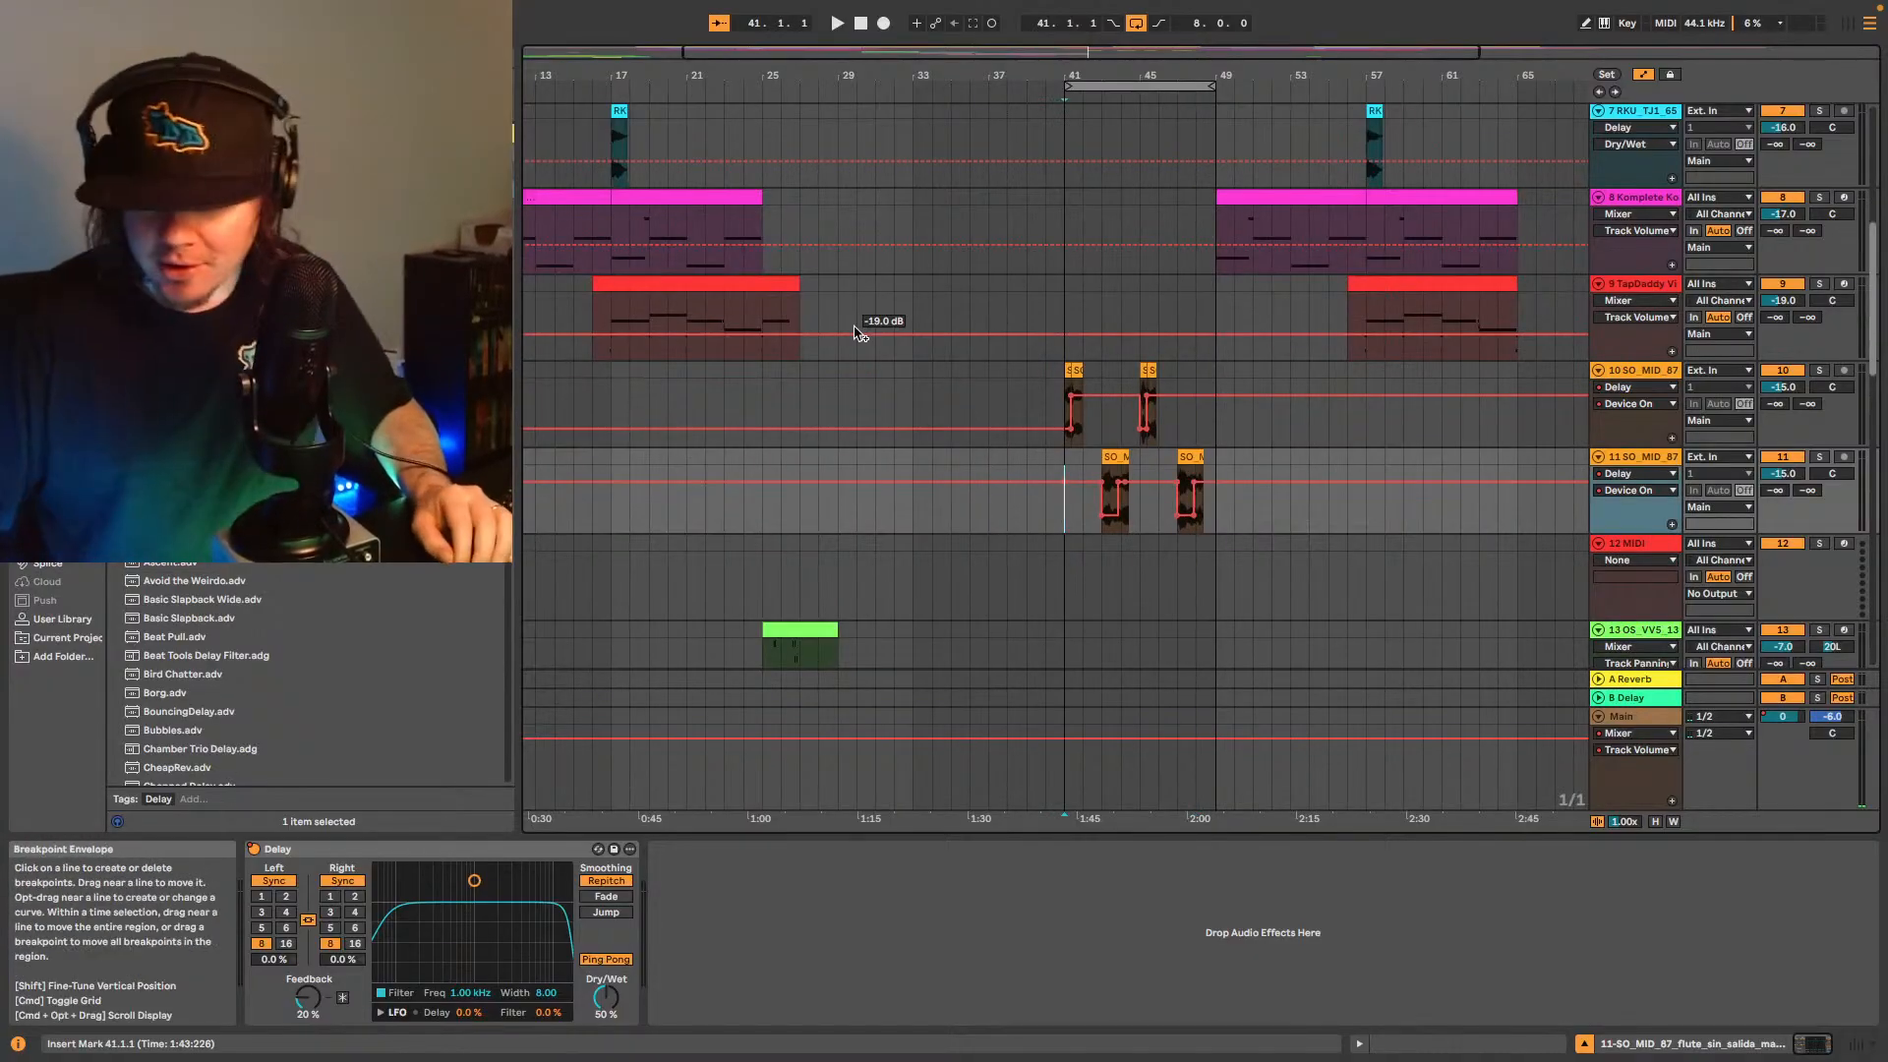
pyautogui.press('space')
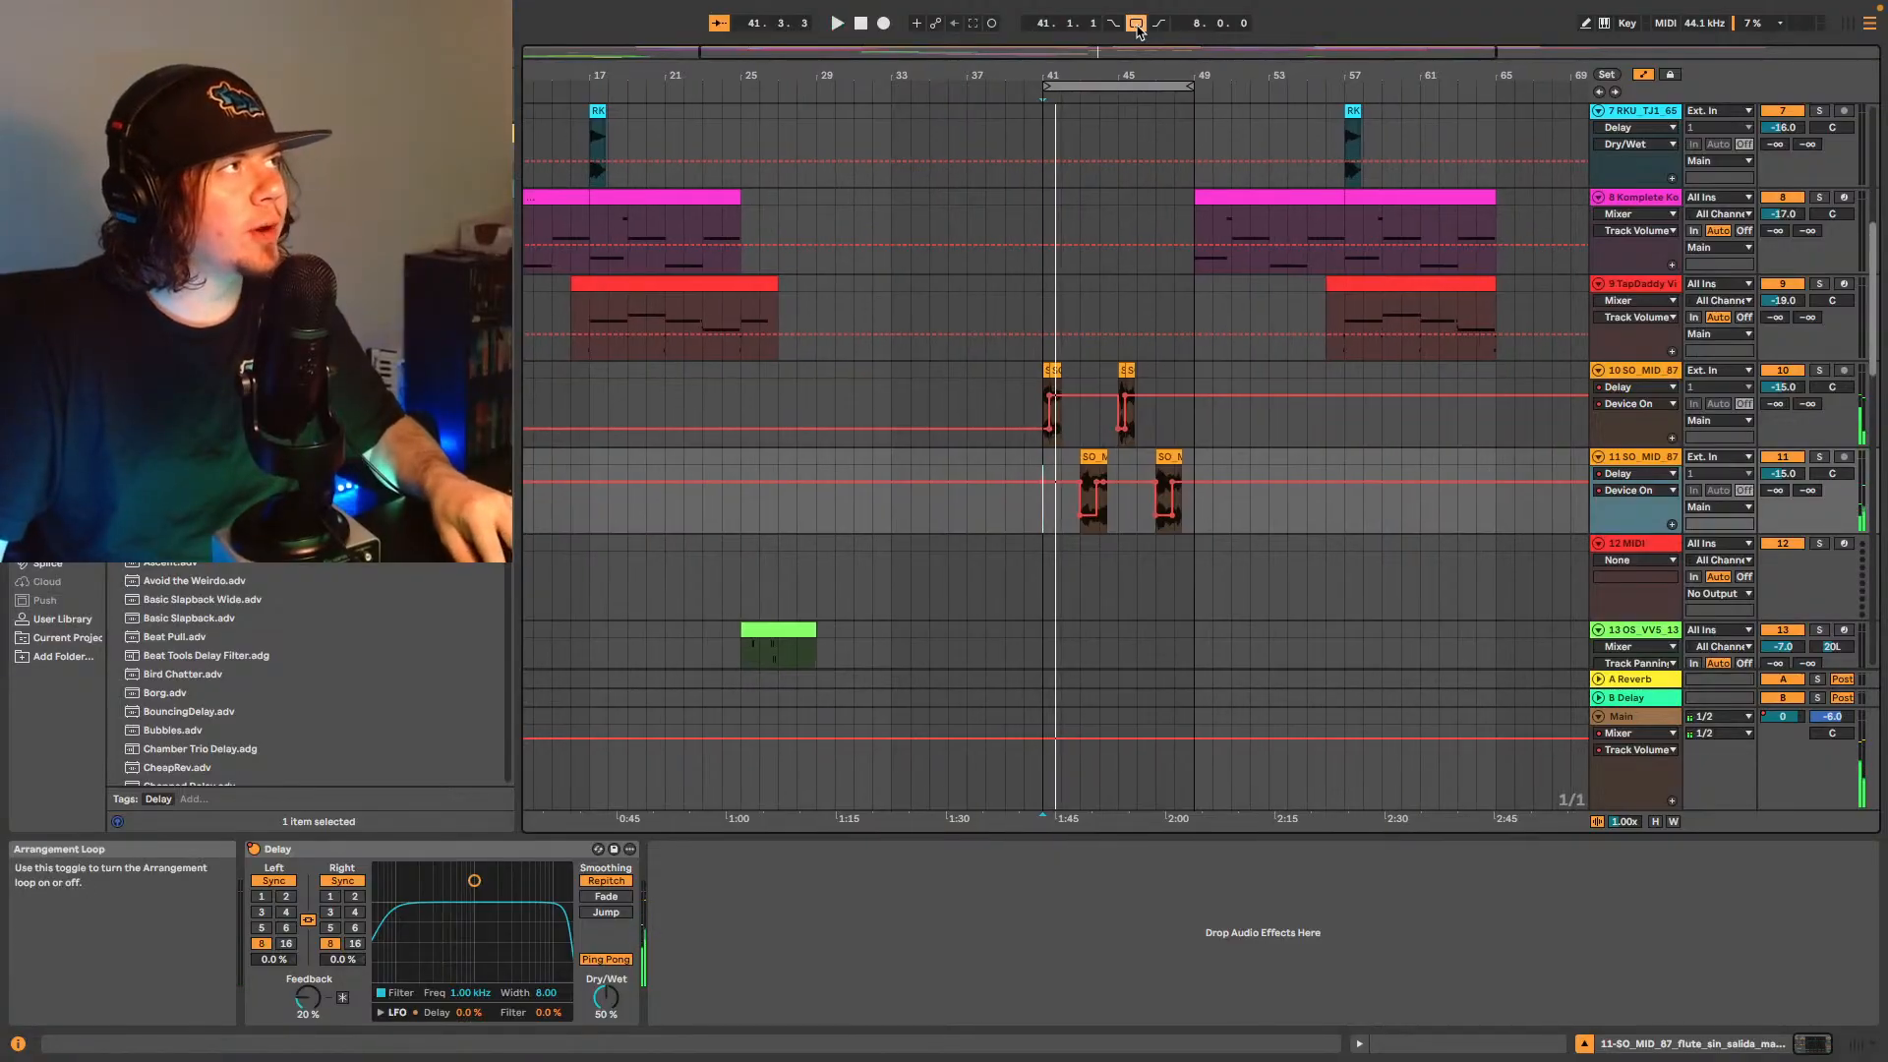
# - Turn off the arrangement loop and play the transition into bar 49 from 47.4.1
pyautogui.moveTo(1102, 51); pyautogui.dragTo(1183, 192)
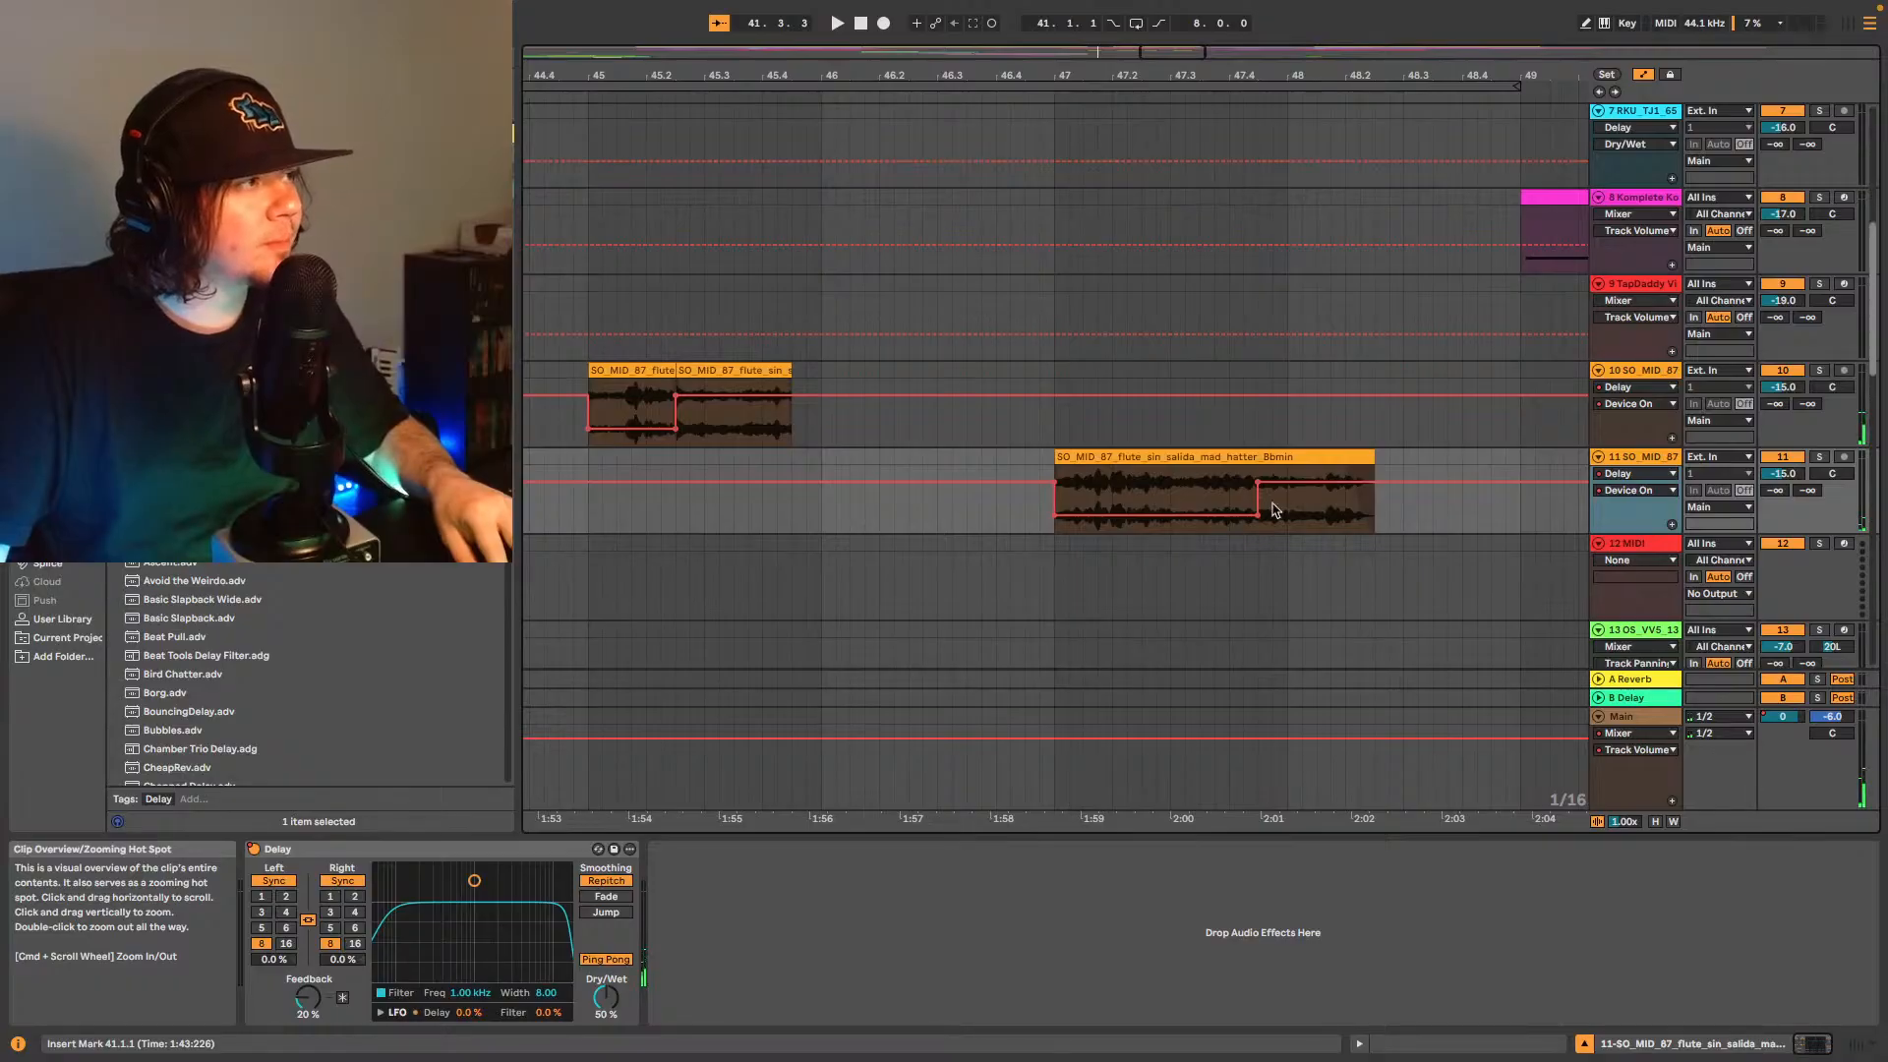
pyautogui.press('space')
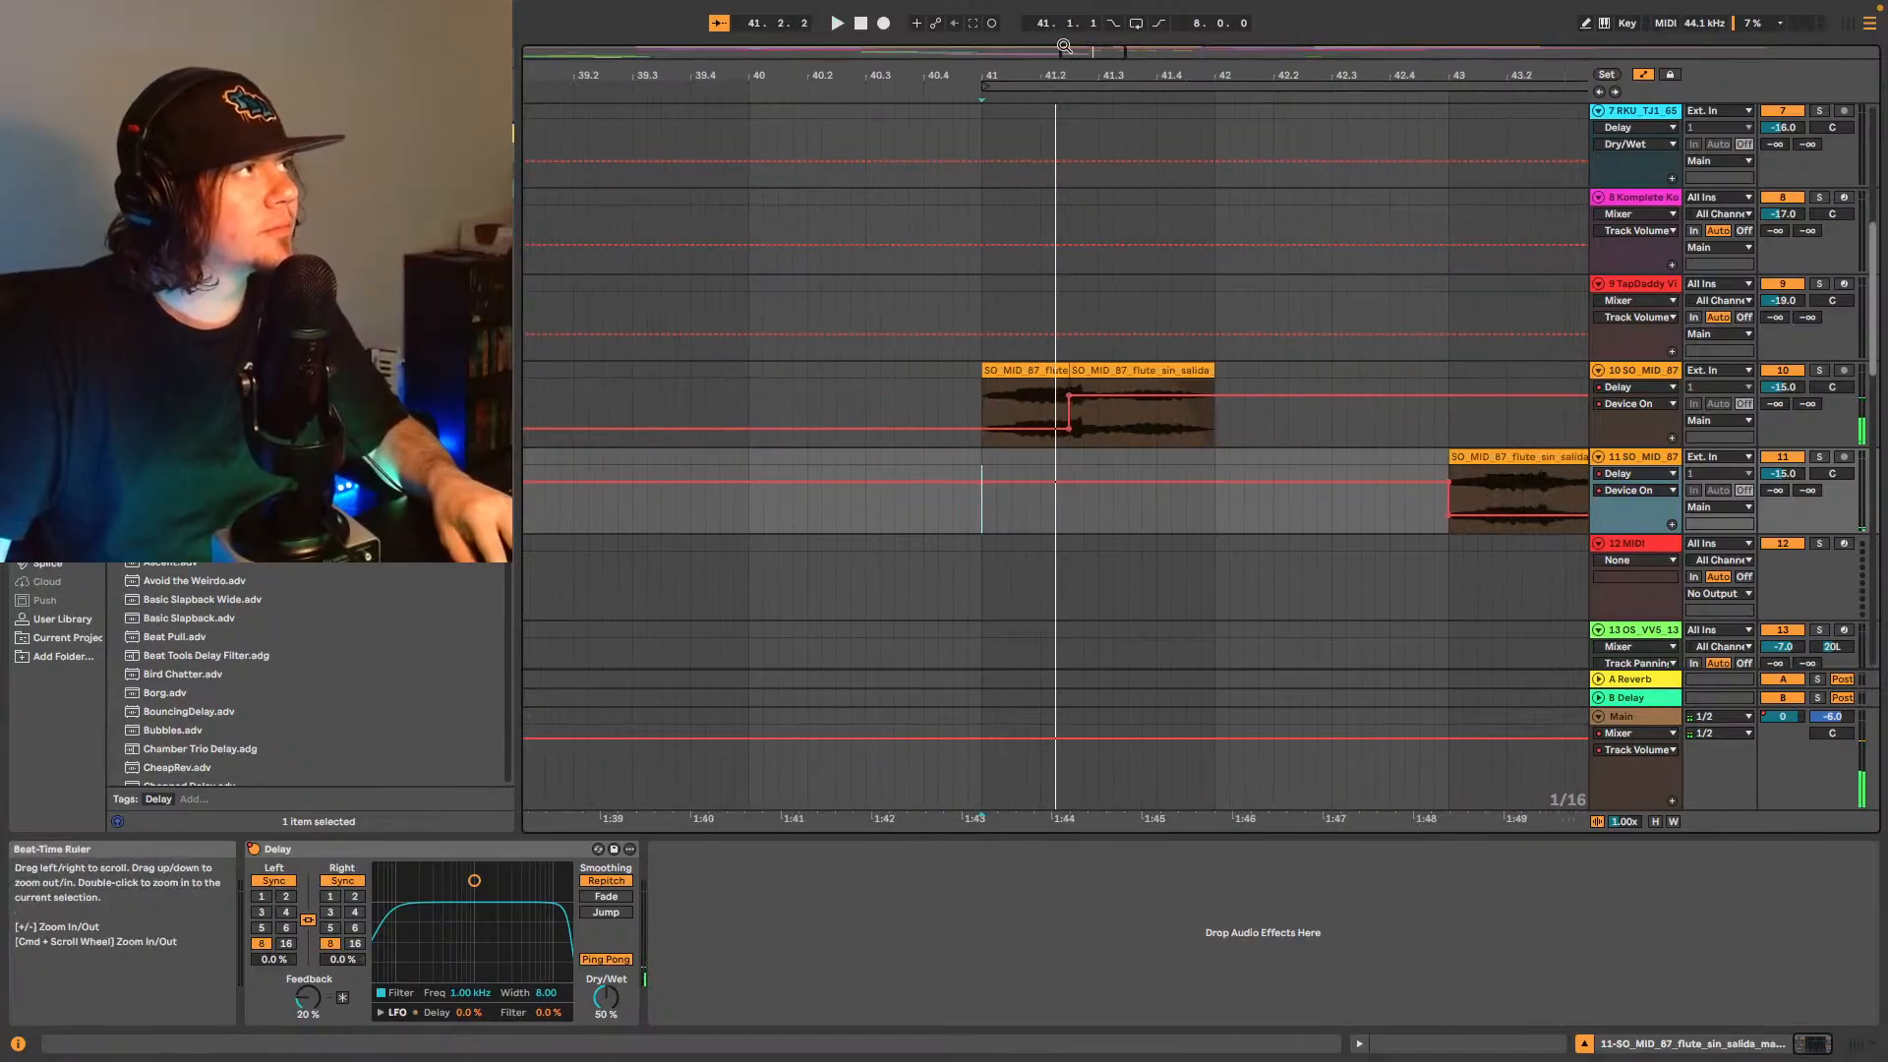
pyautogui.moveTo(1064, 45); pyautogui.dragTo(1183, 59)
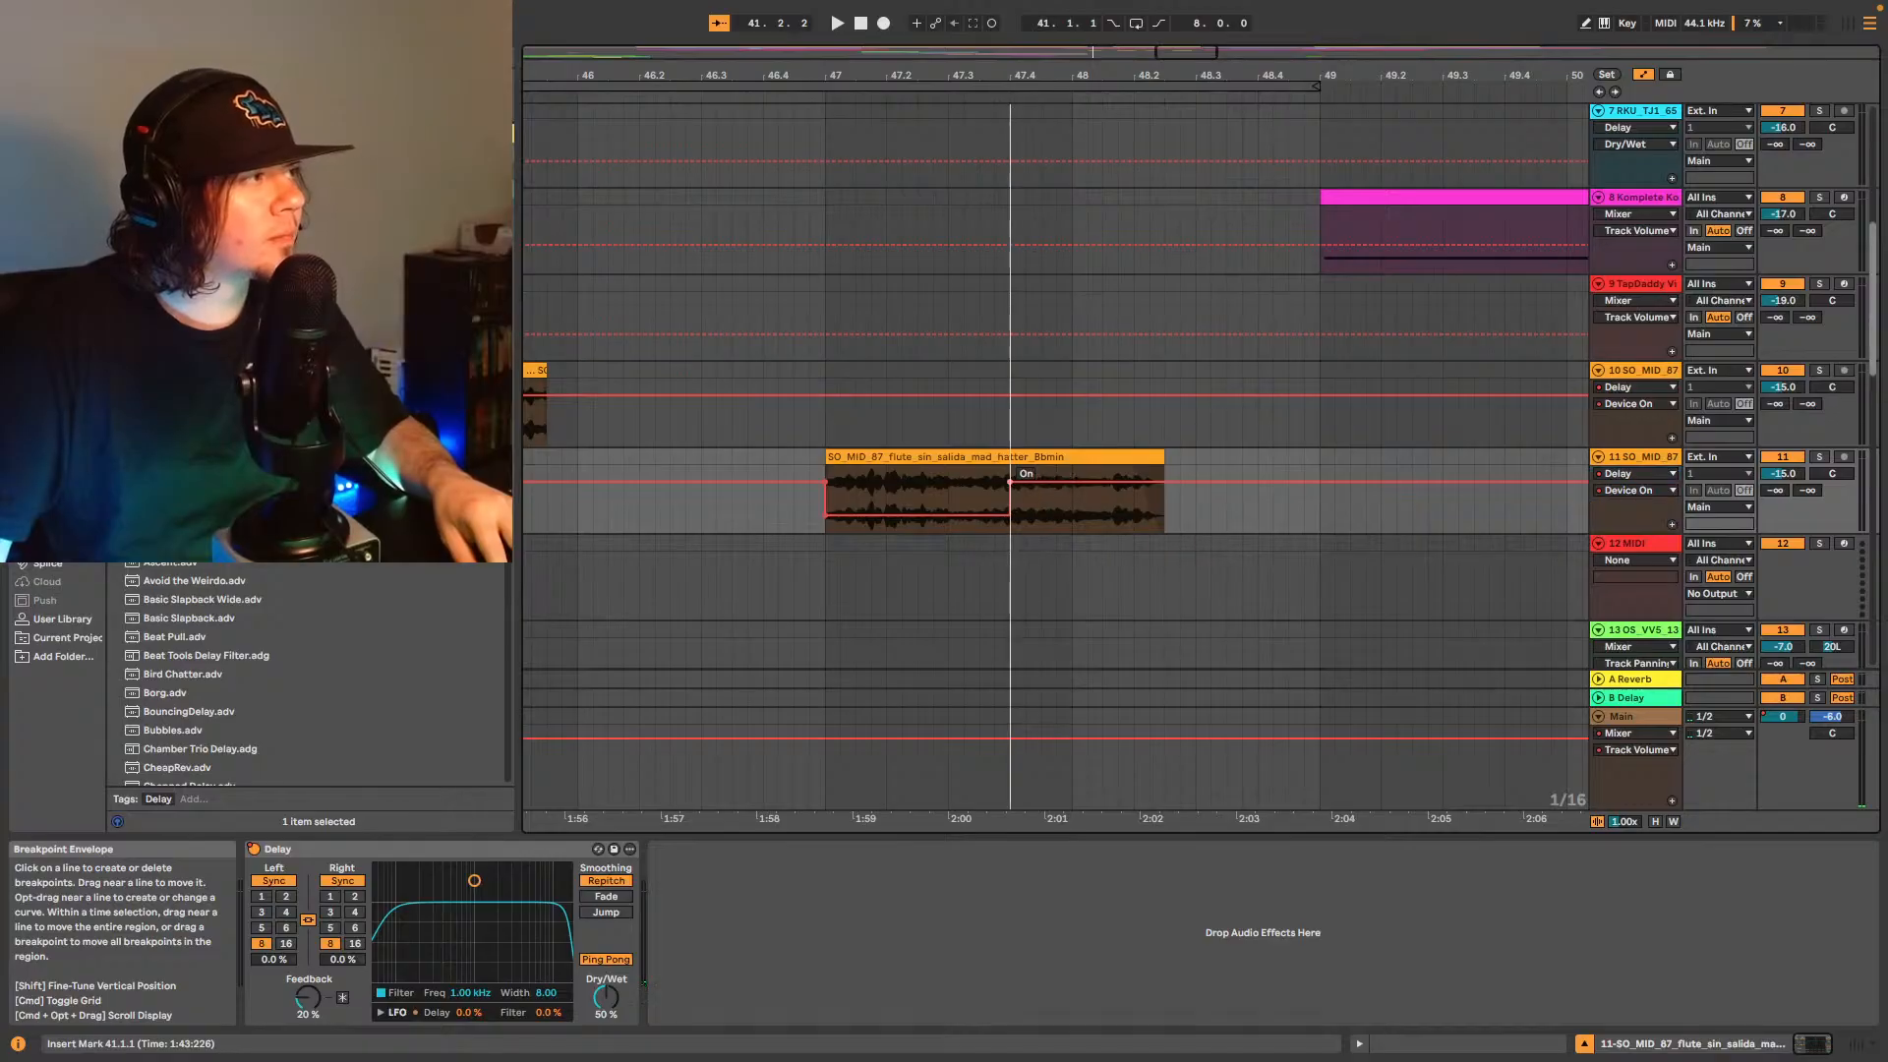
pyautogui.press('space')
pyautogui.press('space')
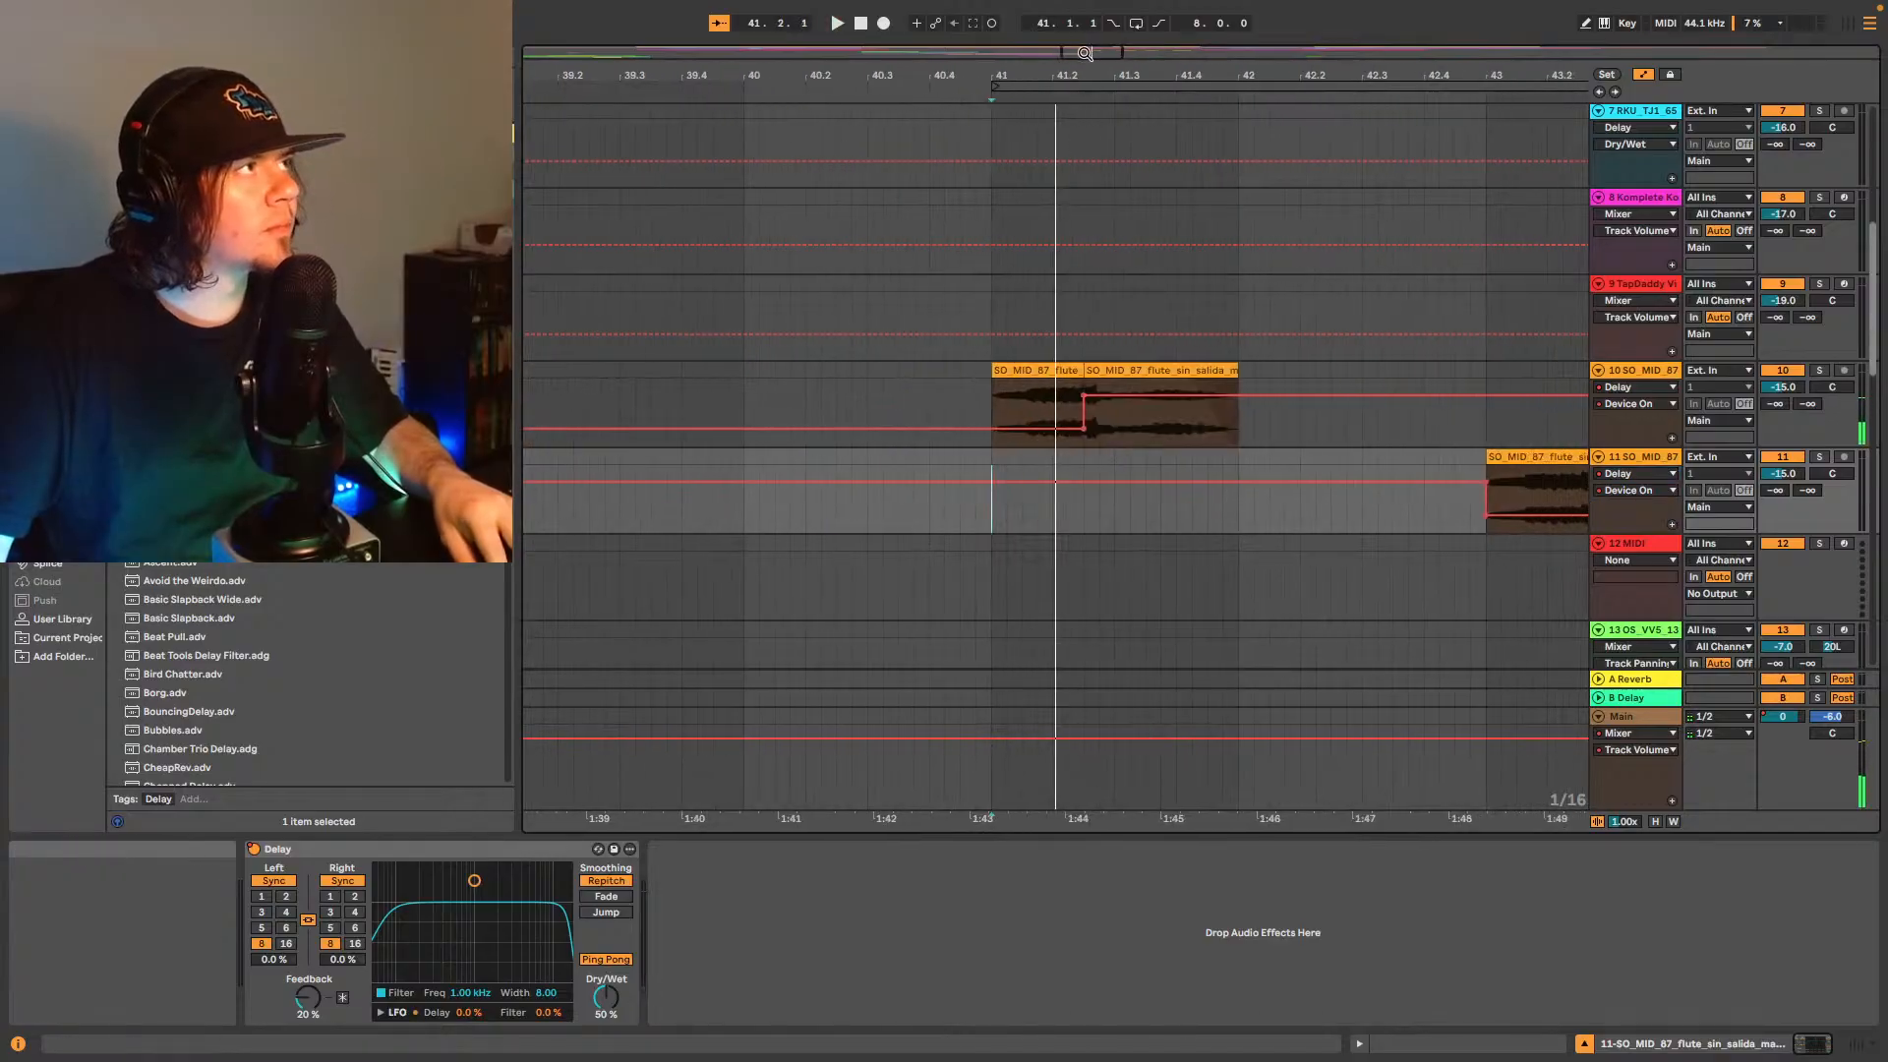
pyautogui.moveTo(1070, 49); pyautogui.dragTo(1172, 55)
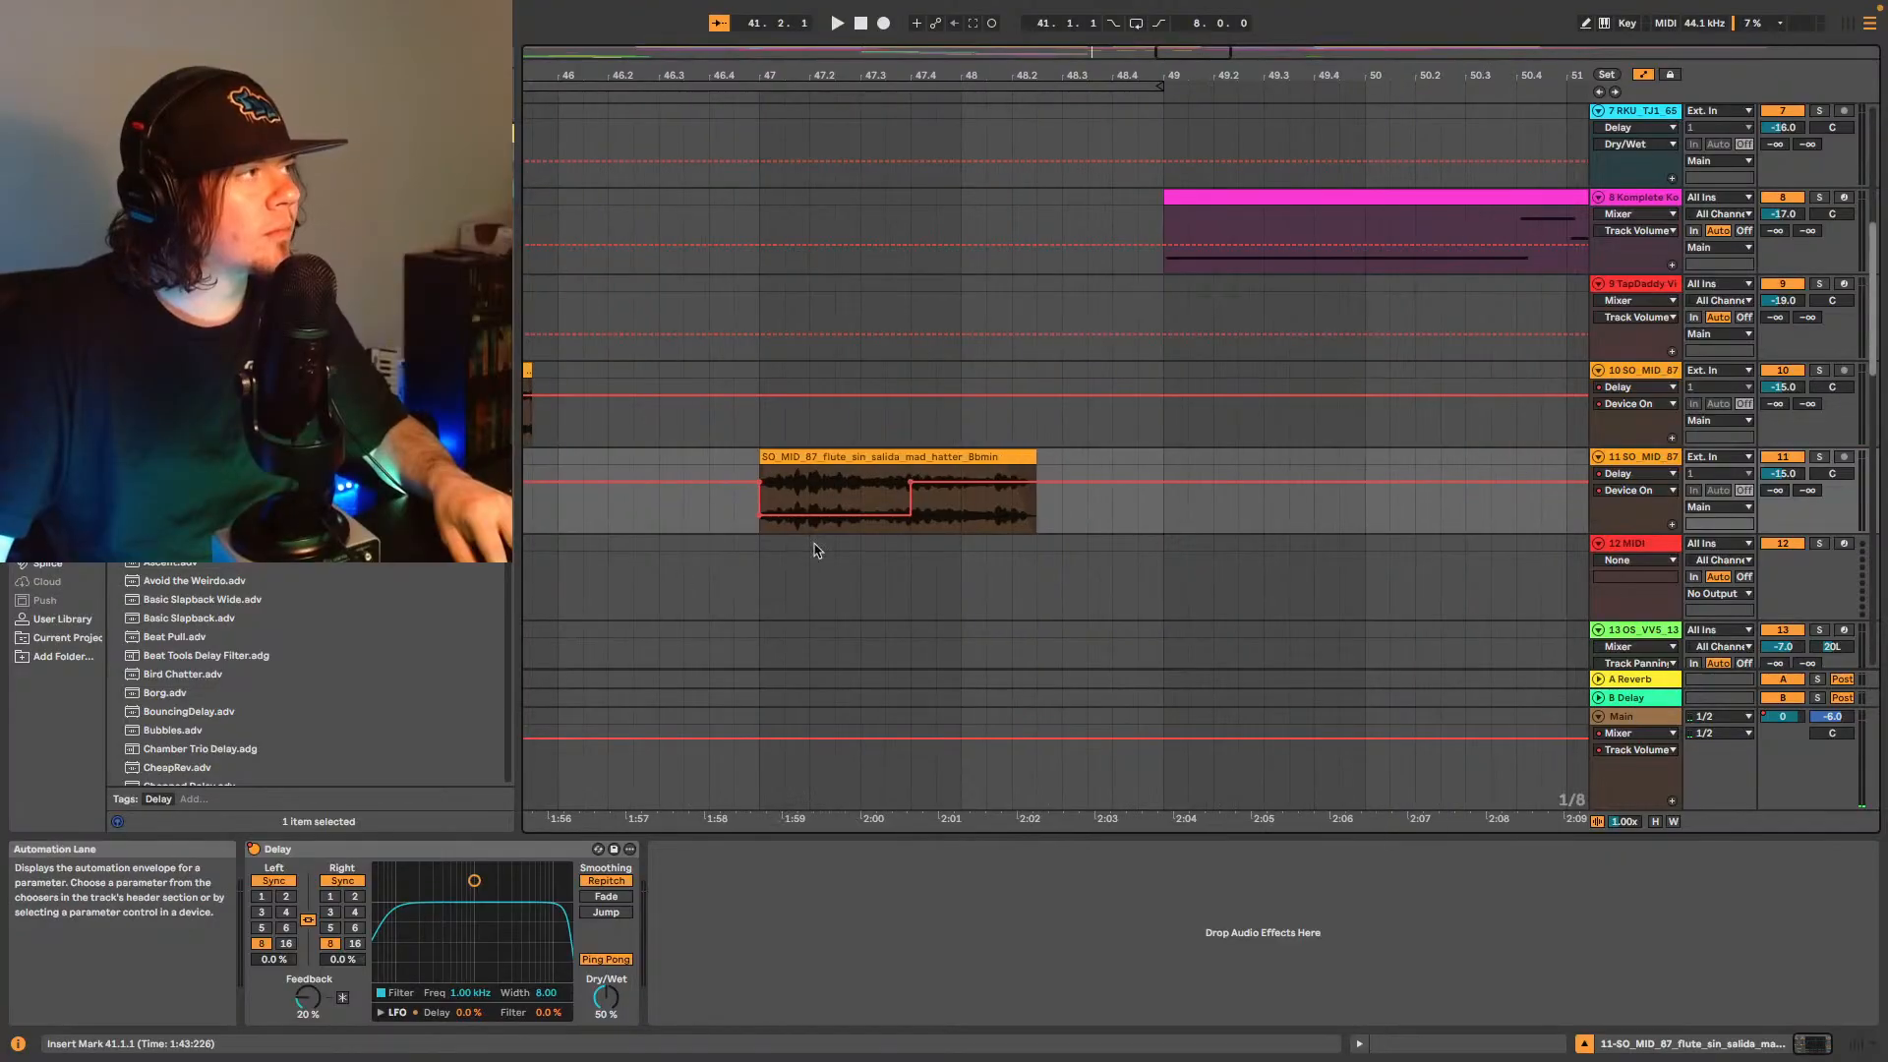
pyautogui.click(901, 542)
pyautogui.press('space')
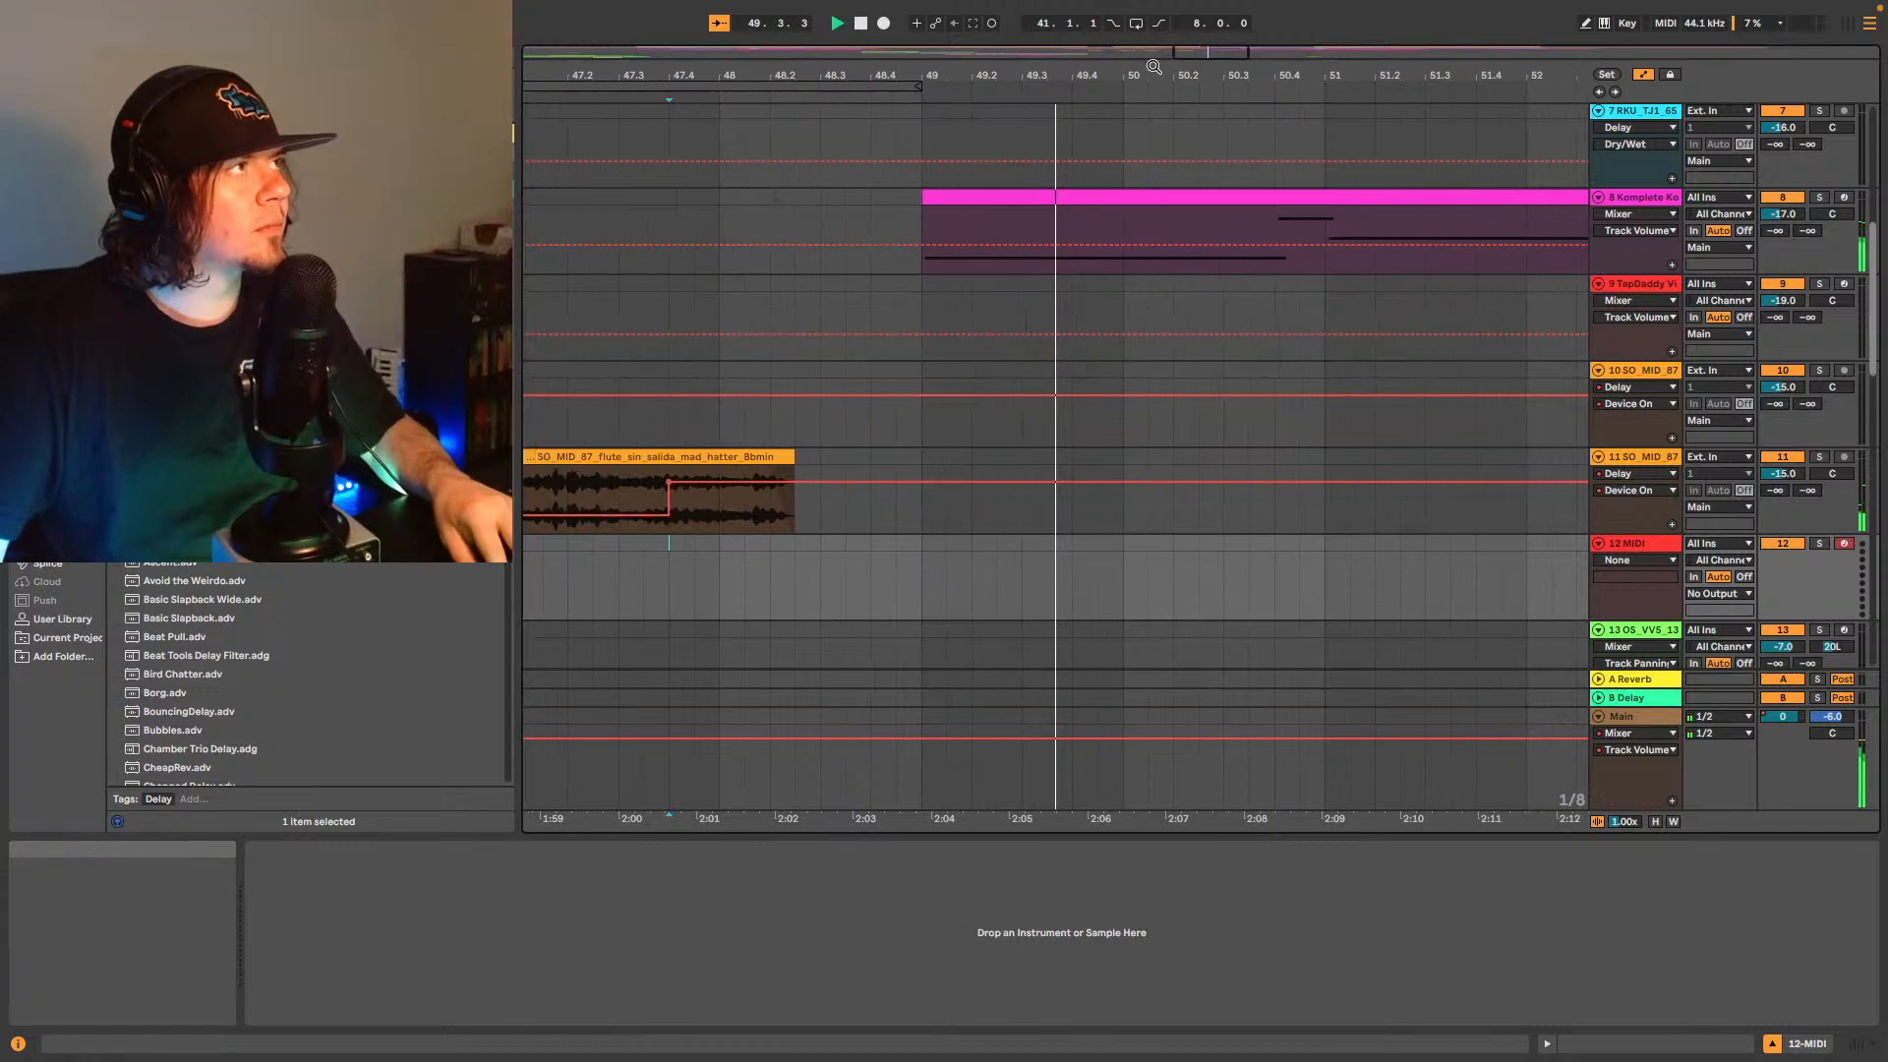
# - Play the flute clips on tracks 10 and 11 in context from 39.1.1
pyautogui.moveTo(1231, 52); pyautogui.dragTo(922, 397)
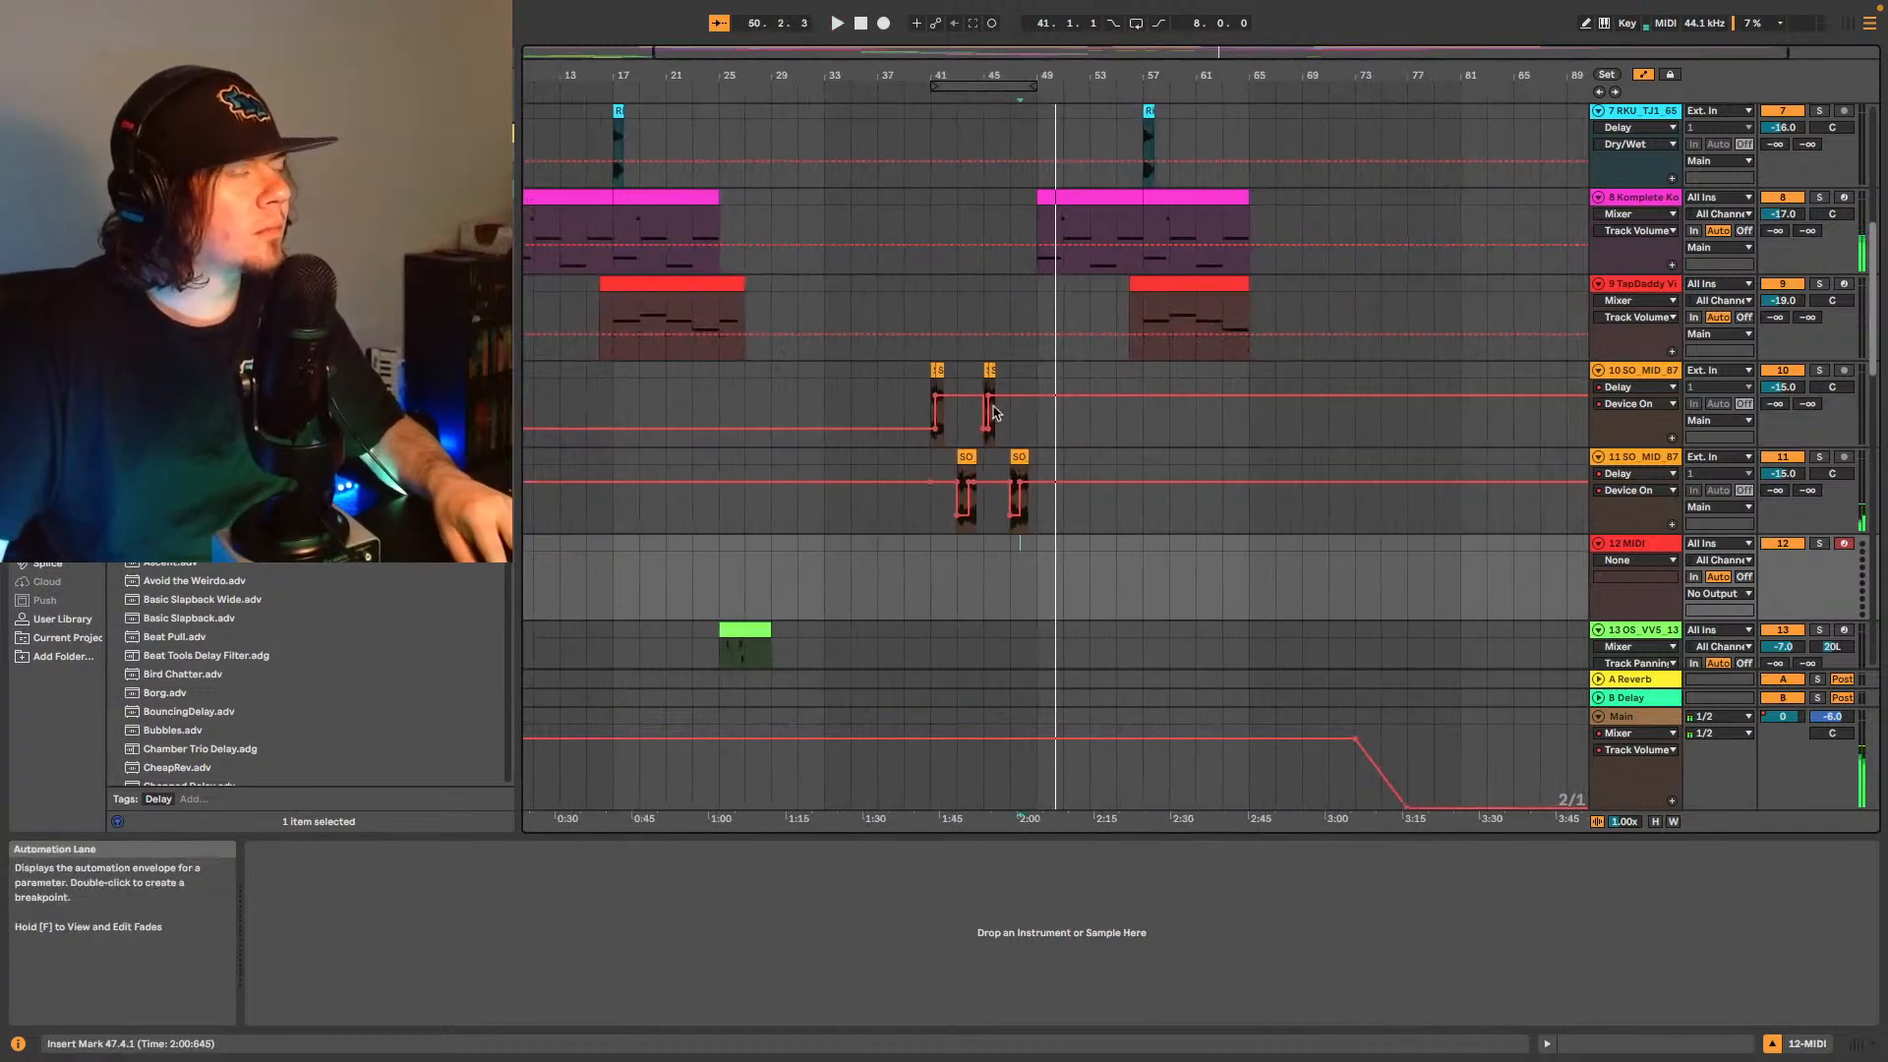
pyautogui.click(913, 388)
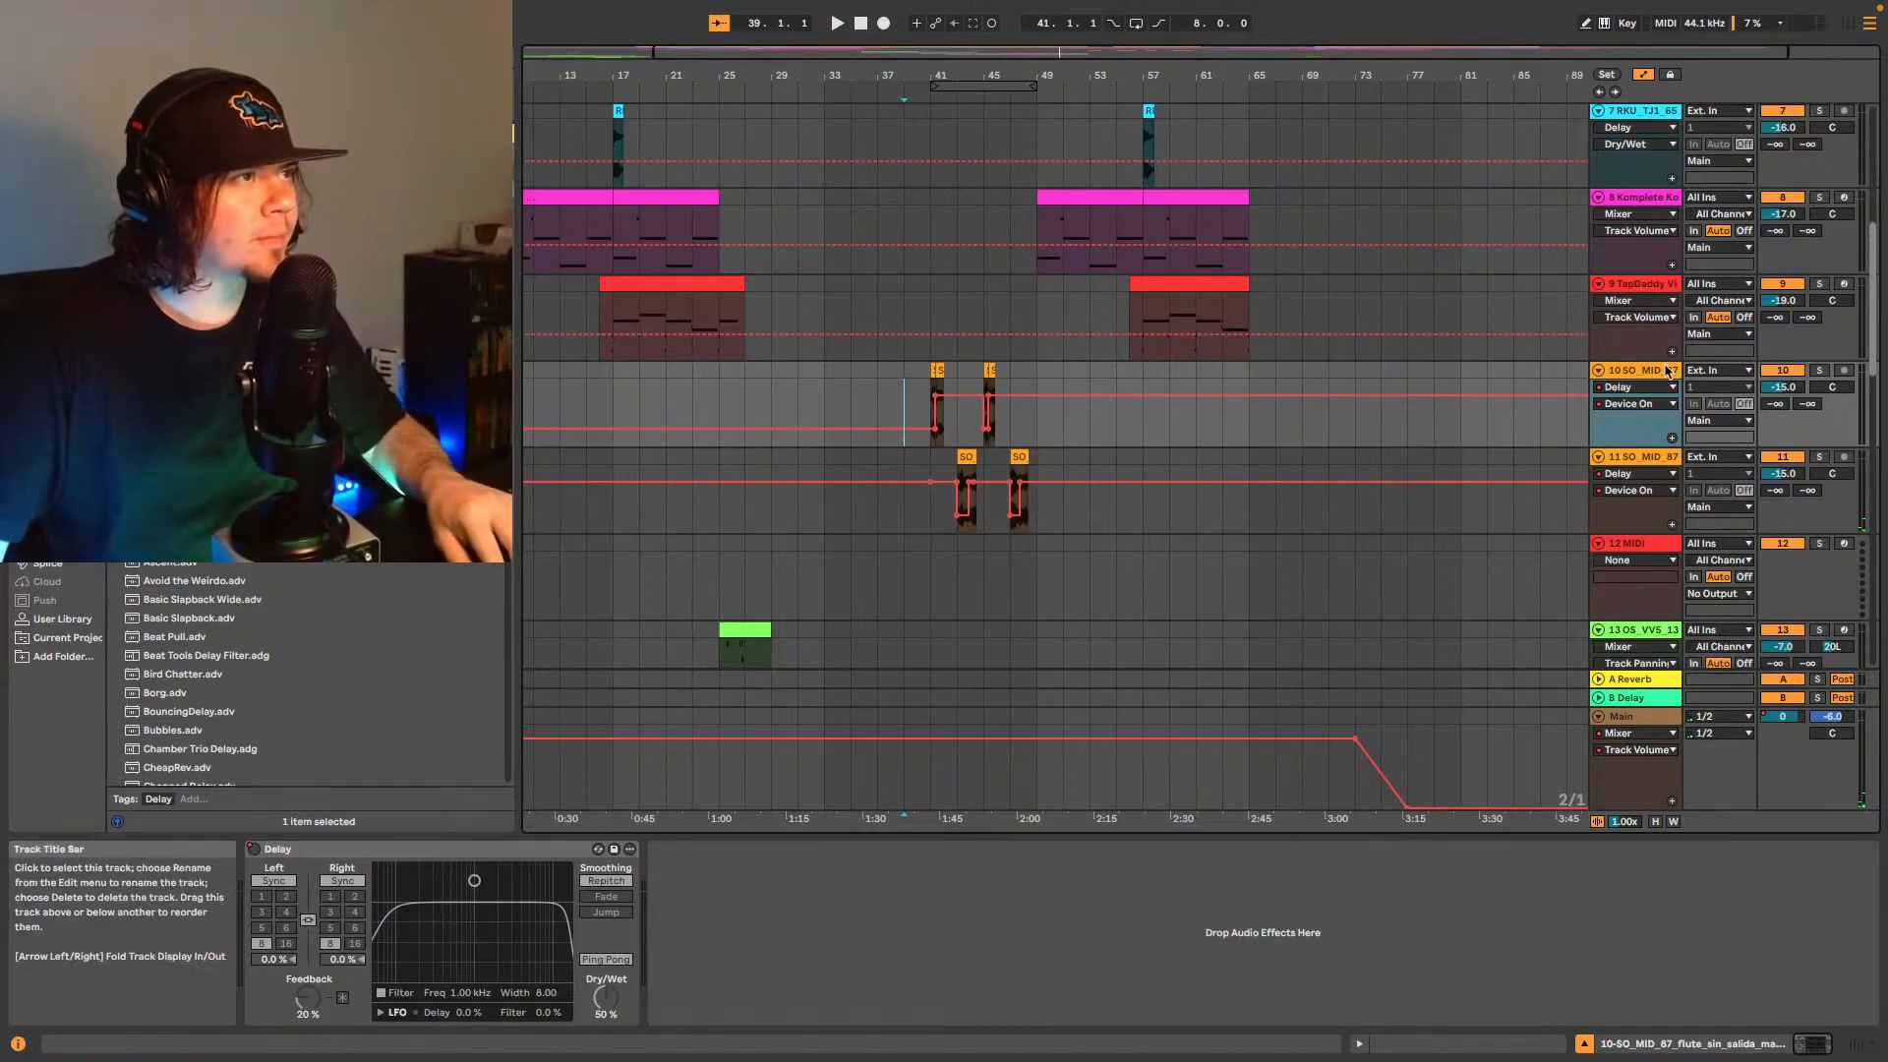
pyautogui.press('space')
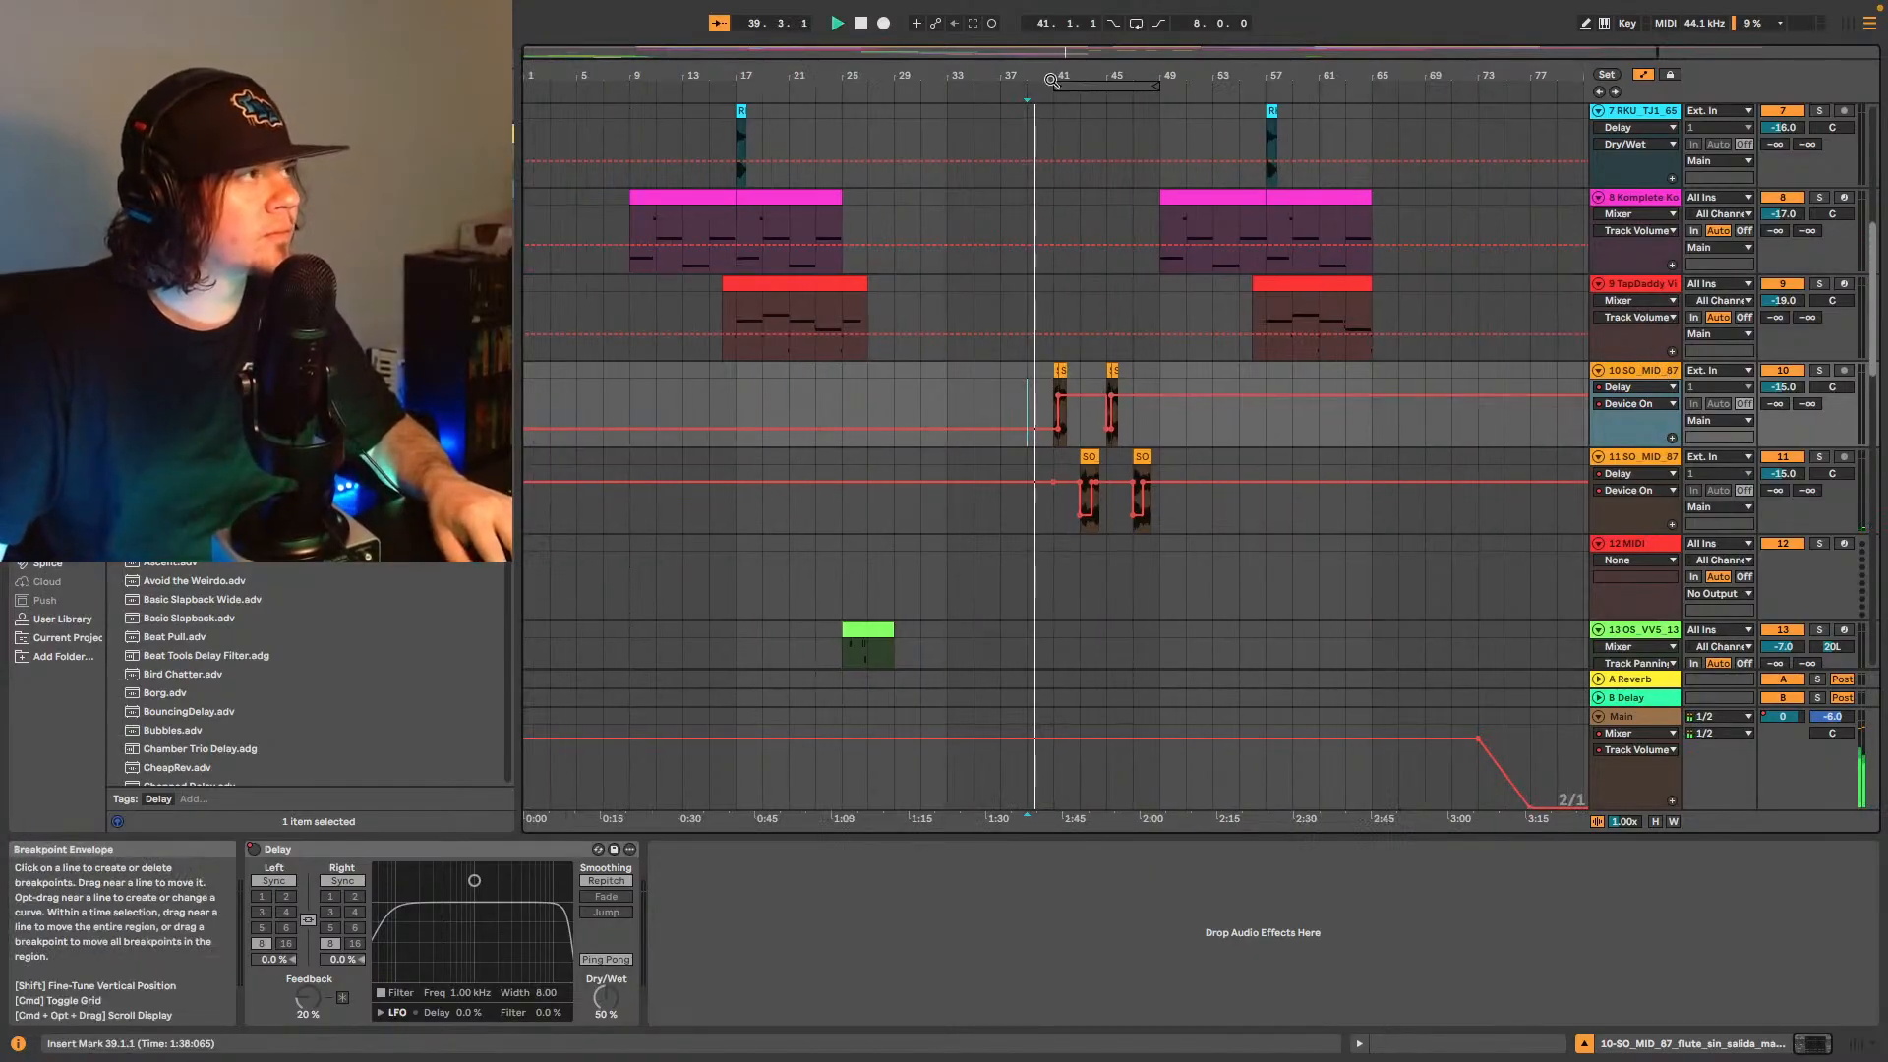
pyautogui.moveTo(1055, 49); pyautogui.dragTo(1082, 242)
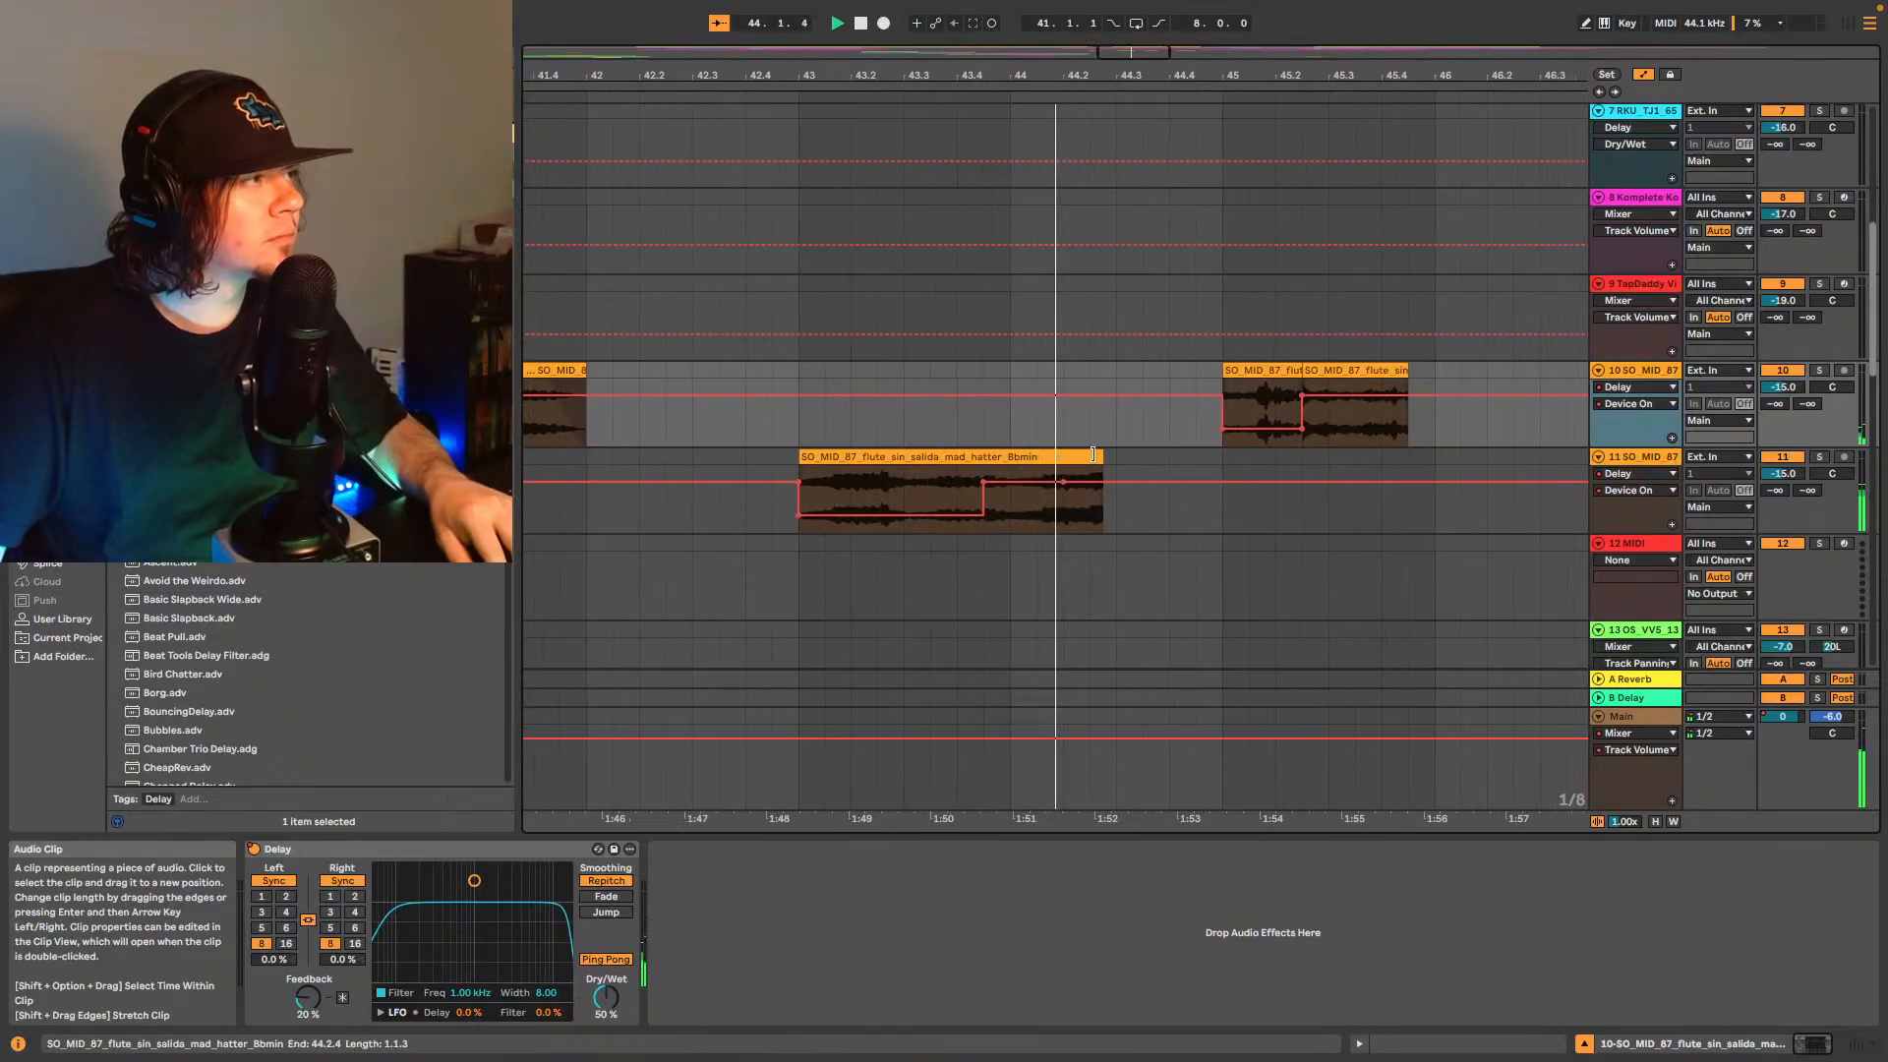
# - Fade out the end of track 11's flute clip at bar 43 and split the clip at 43.4.3
pyautogui.click(939, 454)
pyautogui.press('space')
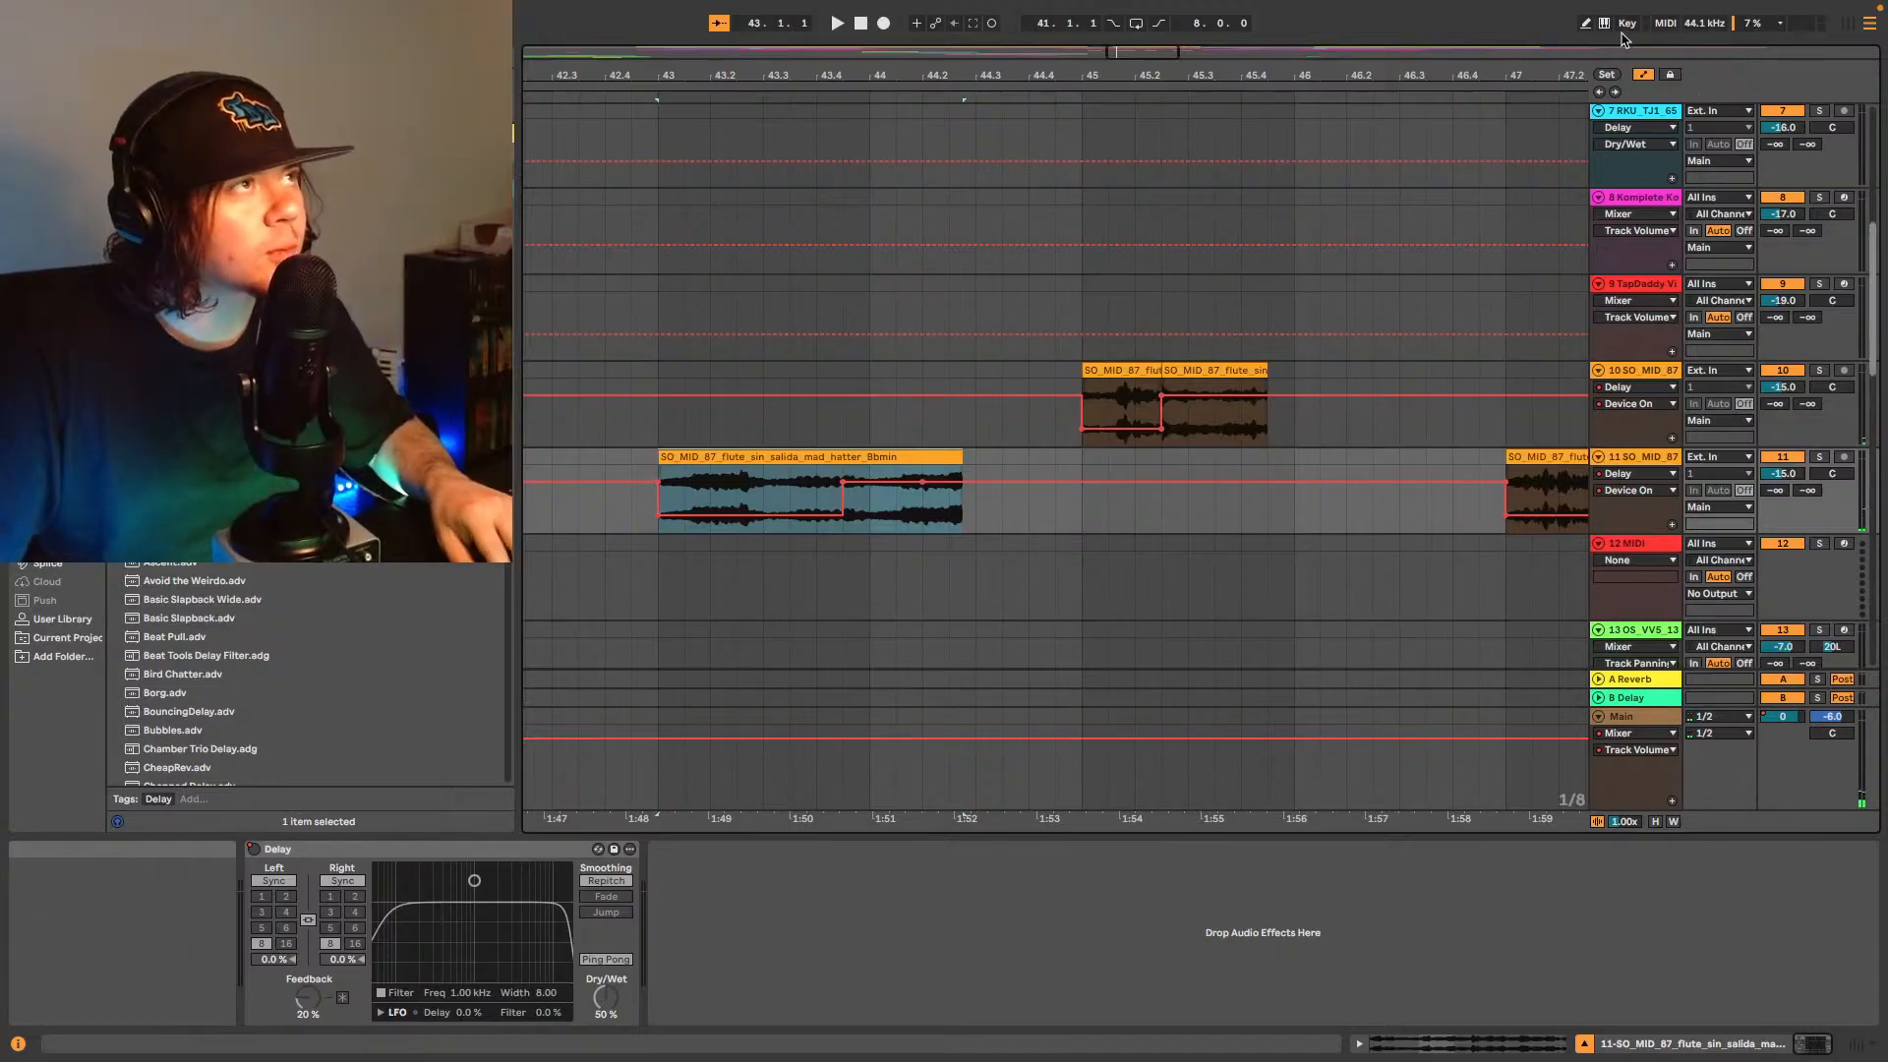
pyautogui.click(1643, 75)
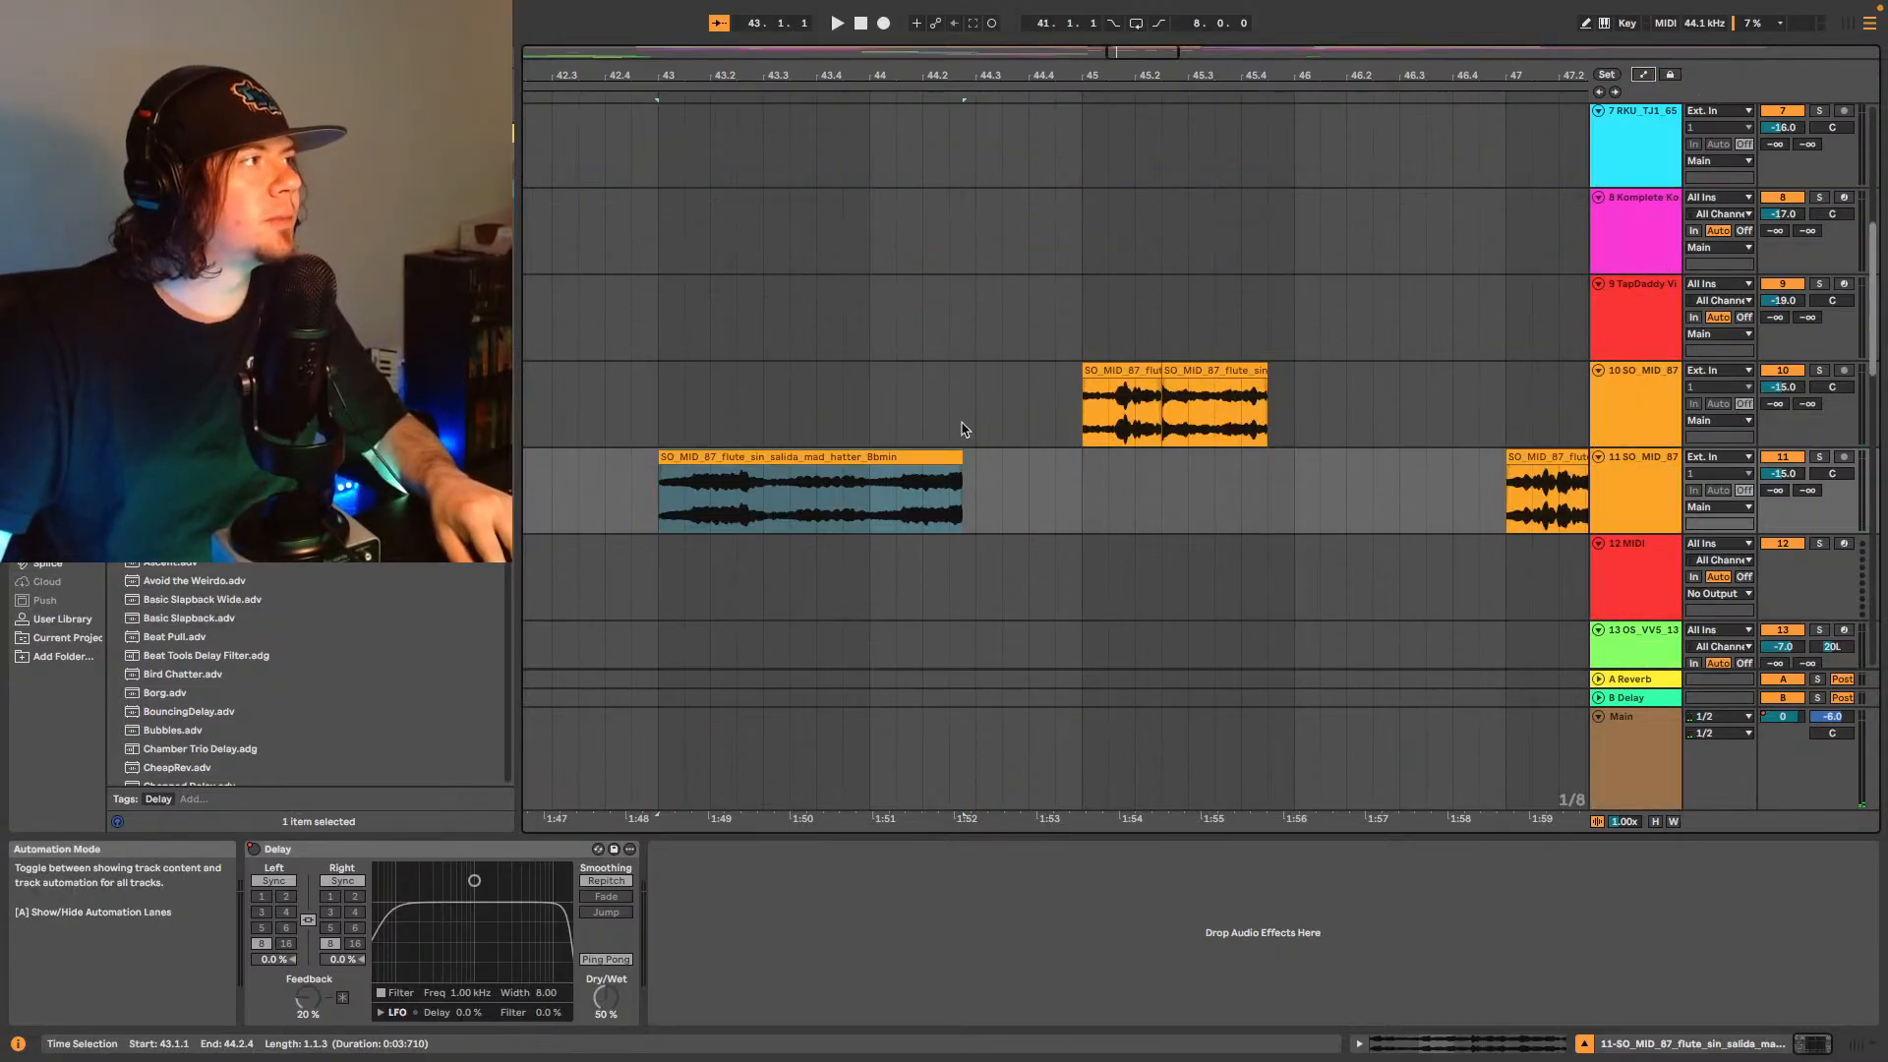
pyautogui.click(950, 482)
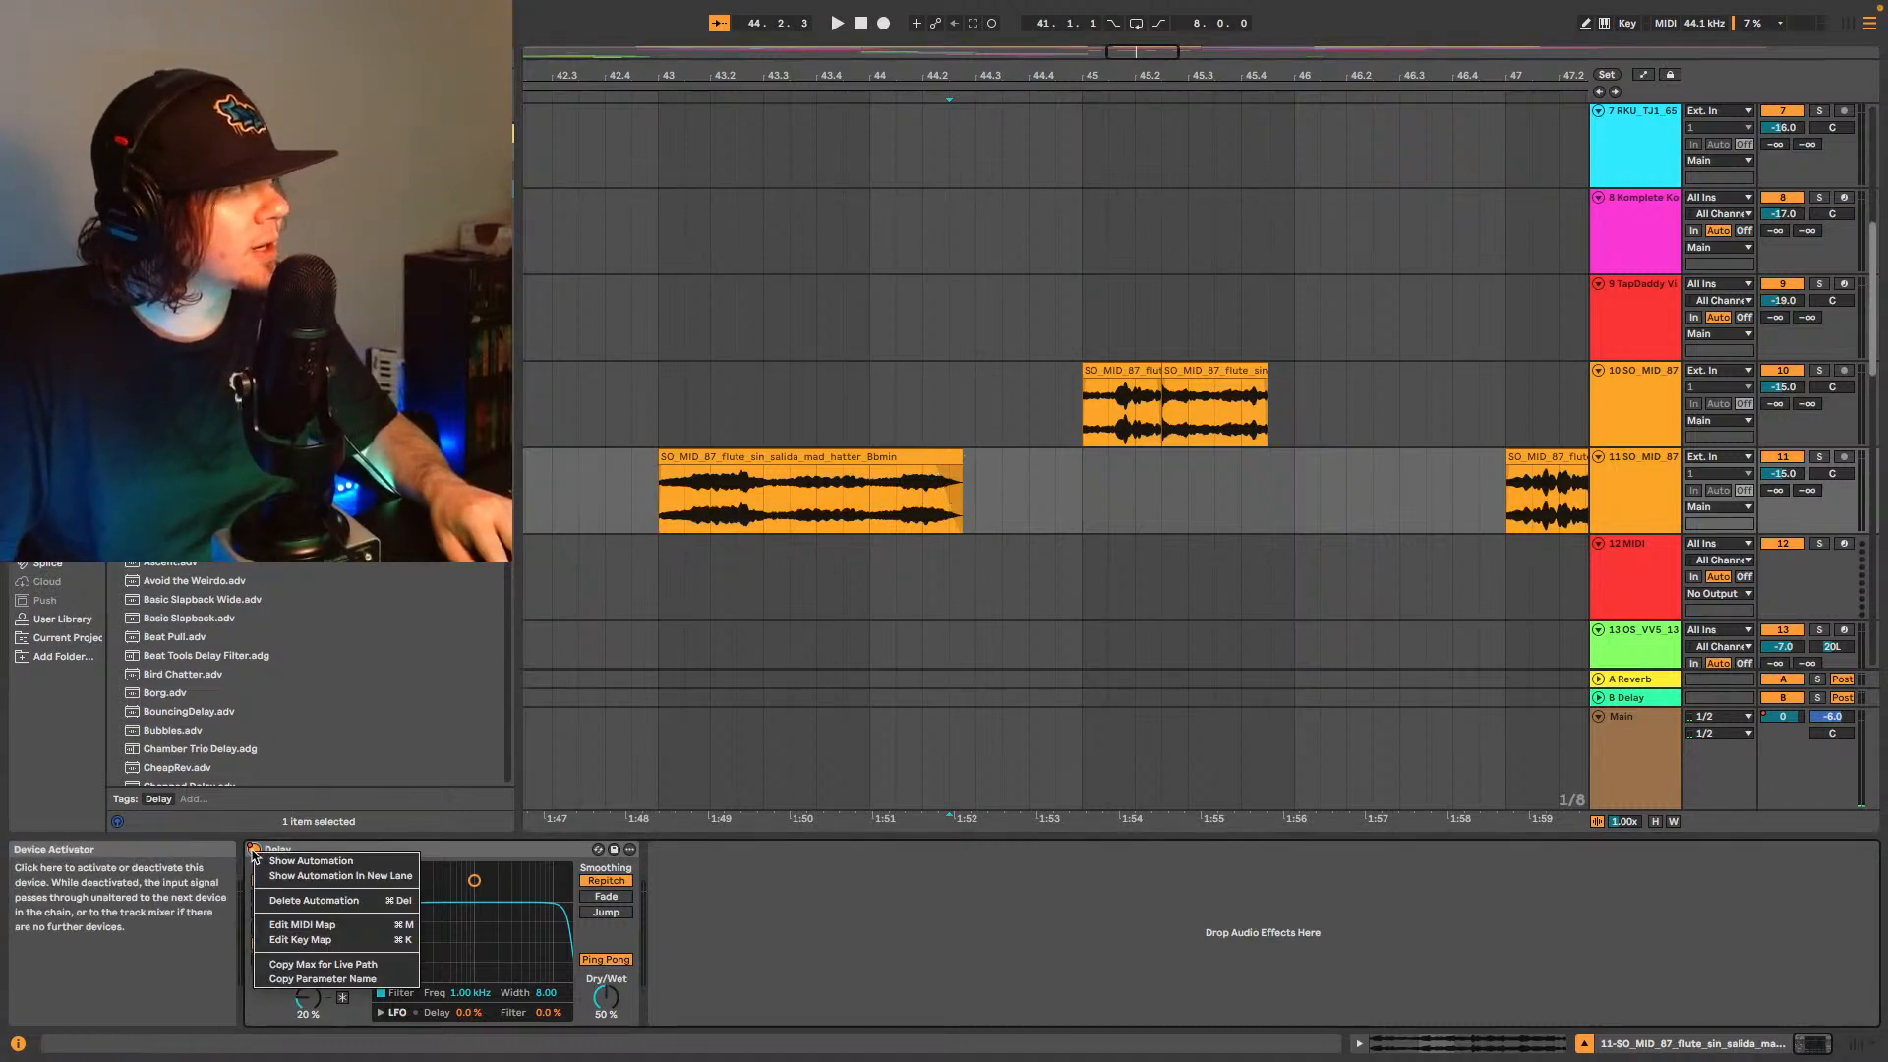
pyautogui.press('a')
pyautogui.click(843, 531)
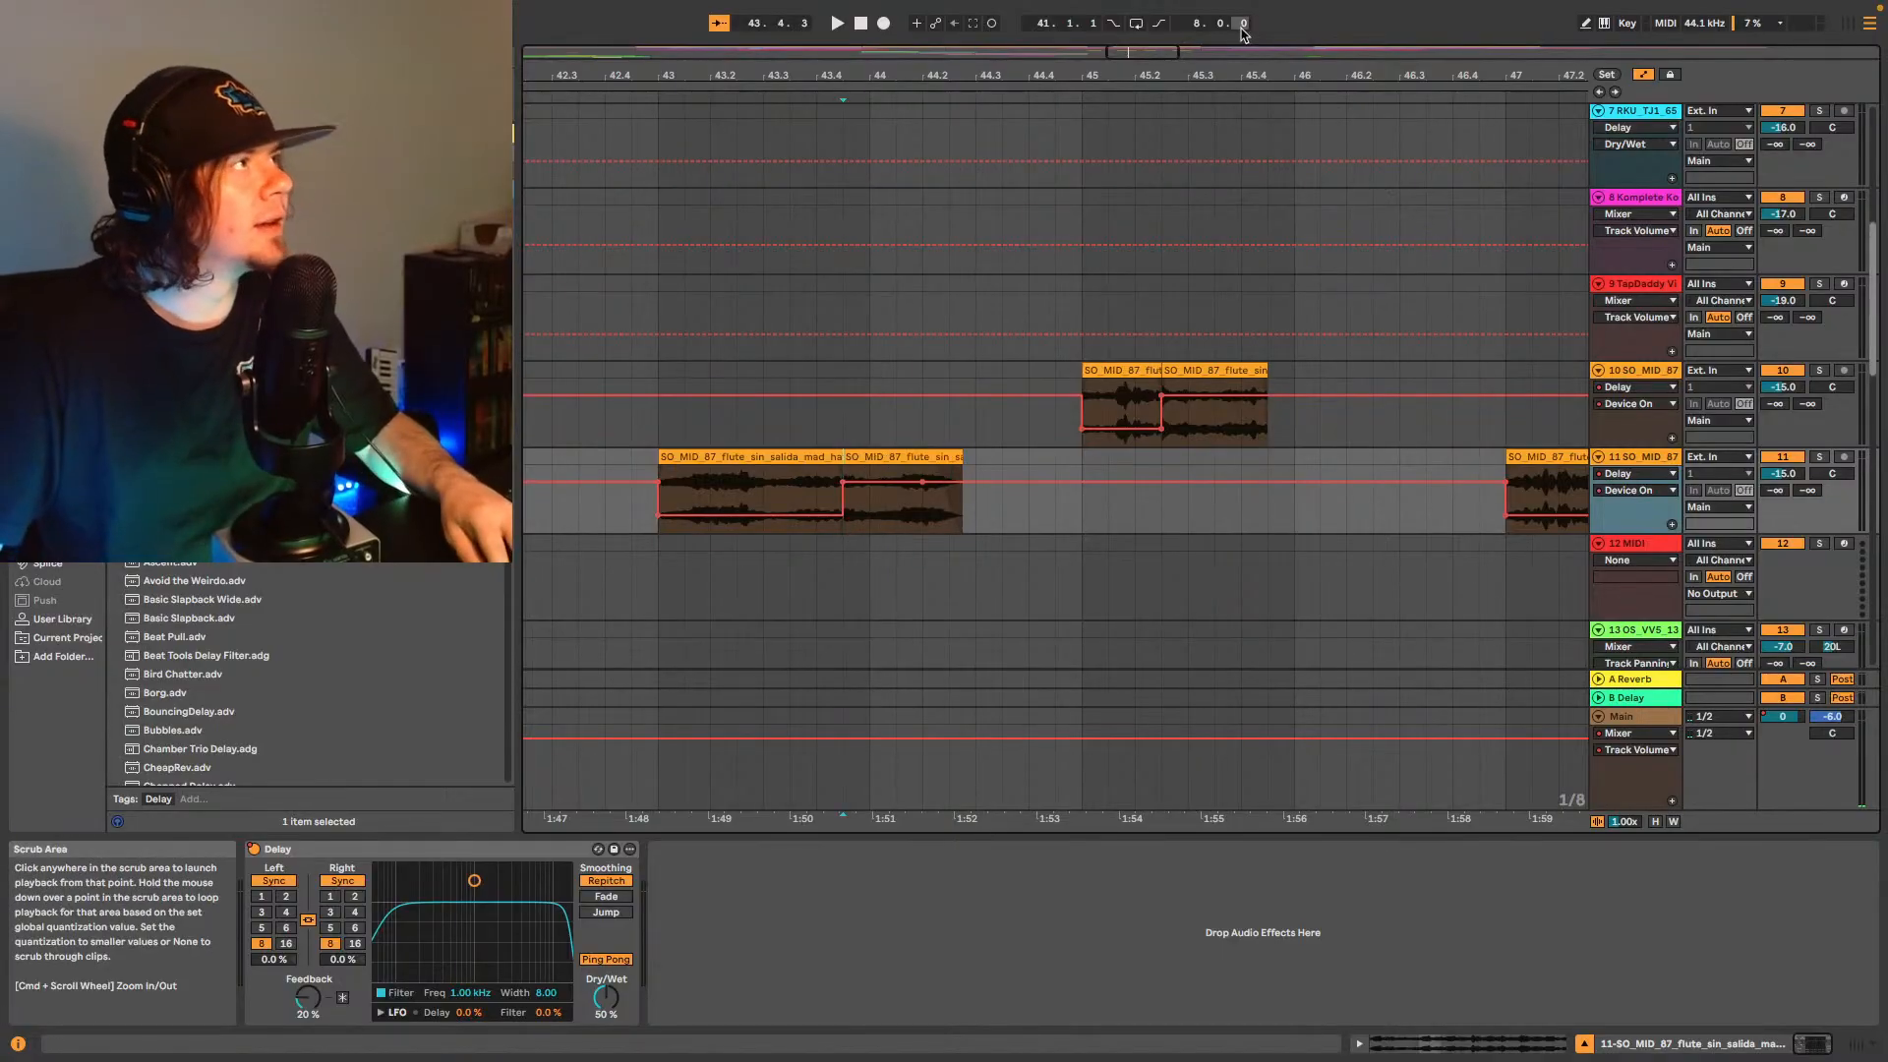
# - Hide the automation and adjust the fade-out at the 43.4.3 cut on track 11
pyautogui.moveTo(1130, 52); pyautogui.dragTo(1126, 109)
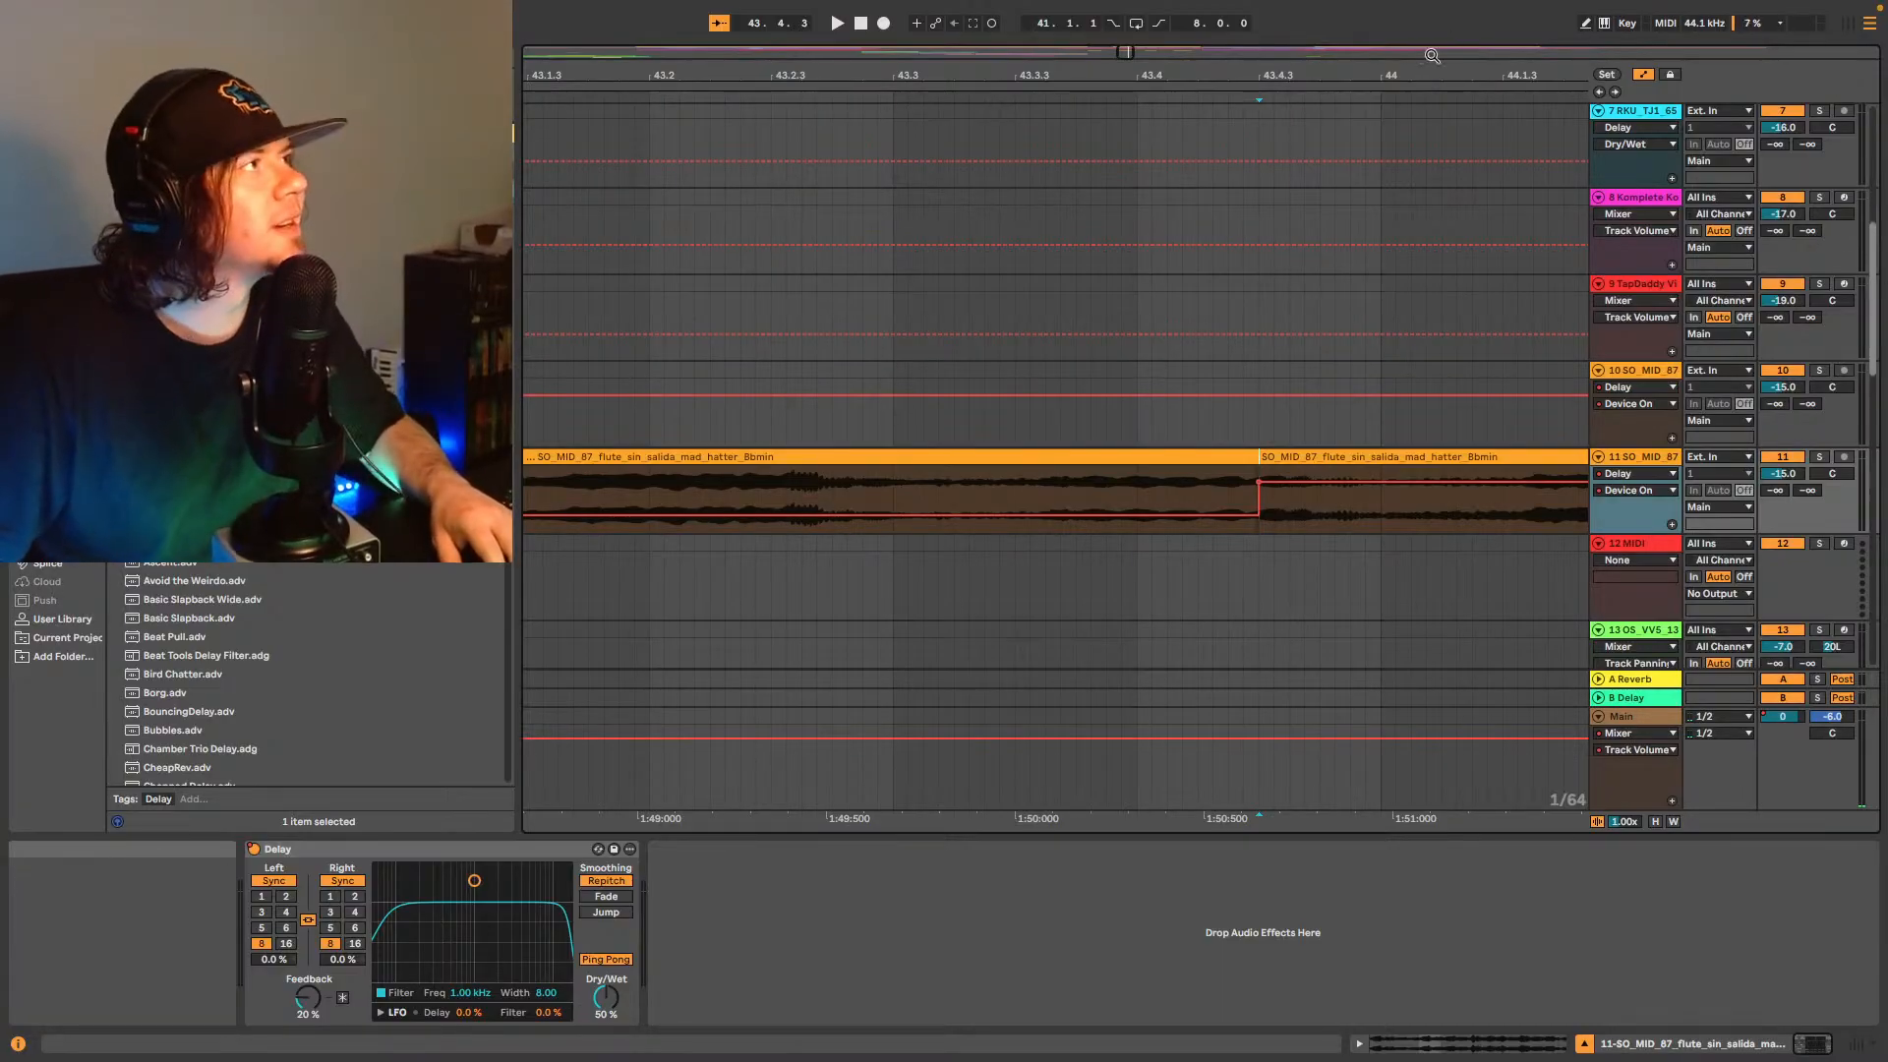
pyautogui.press('+')
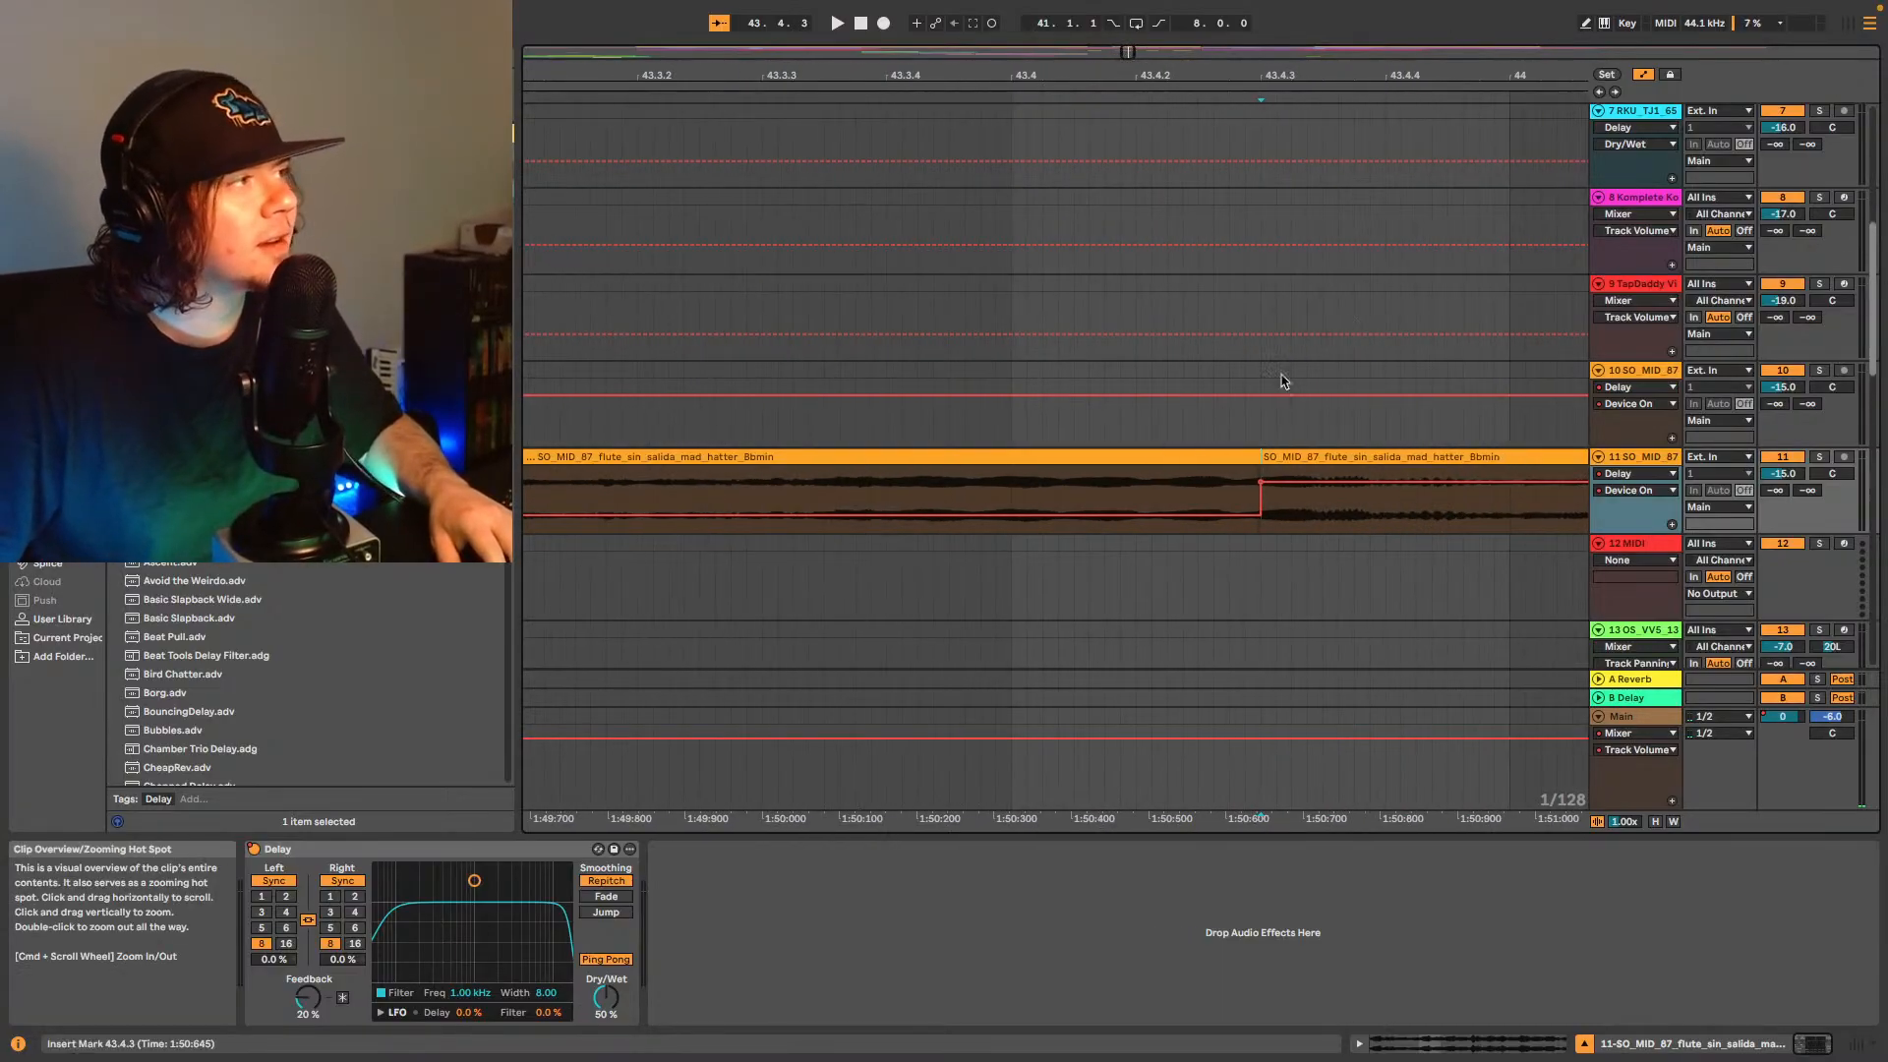
pyautogui.click(1647, 79)
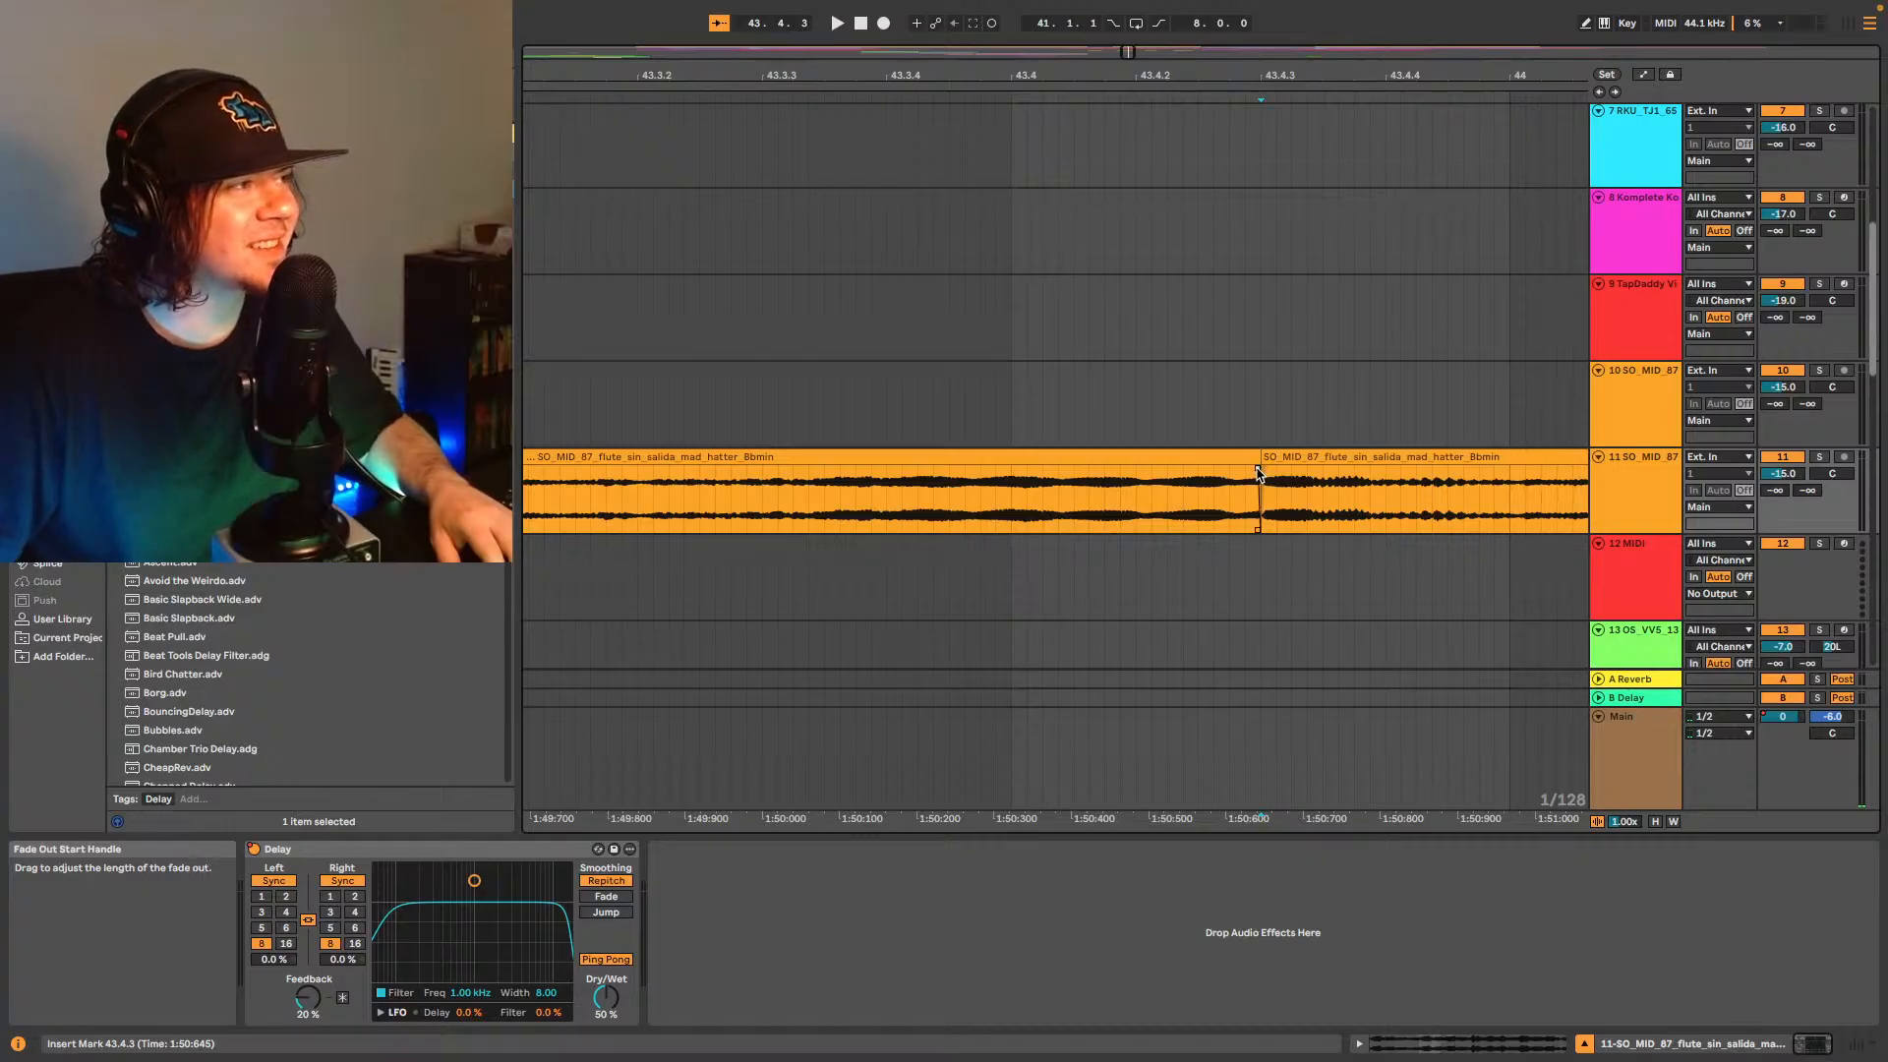
# - Play from just before the cut at 43.4.2 through the remaining flute clips into bar 49
pyautogui.click(1199, 507)
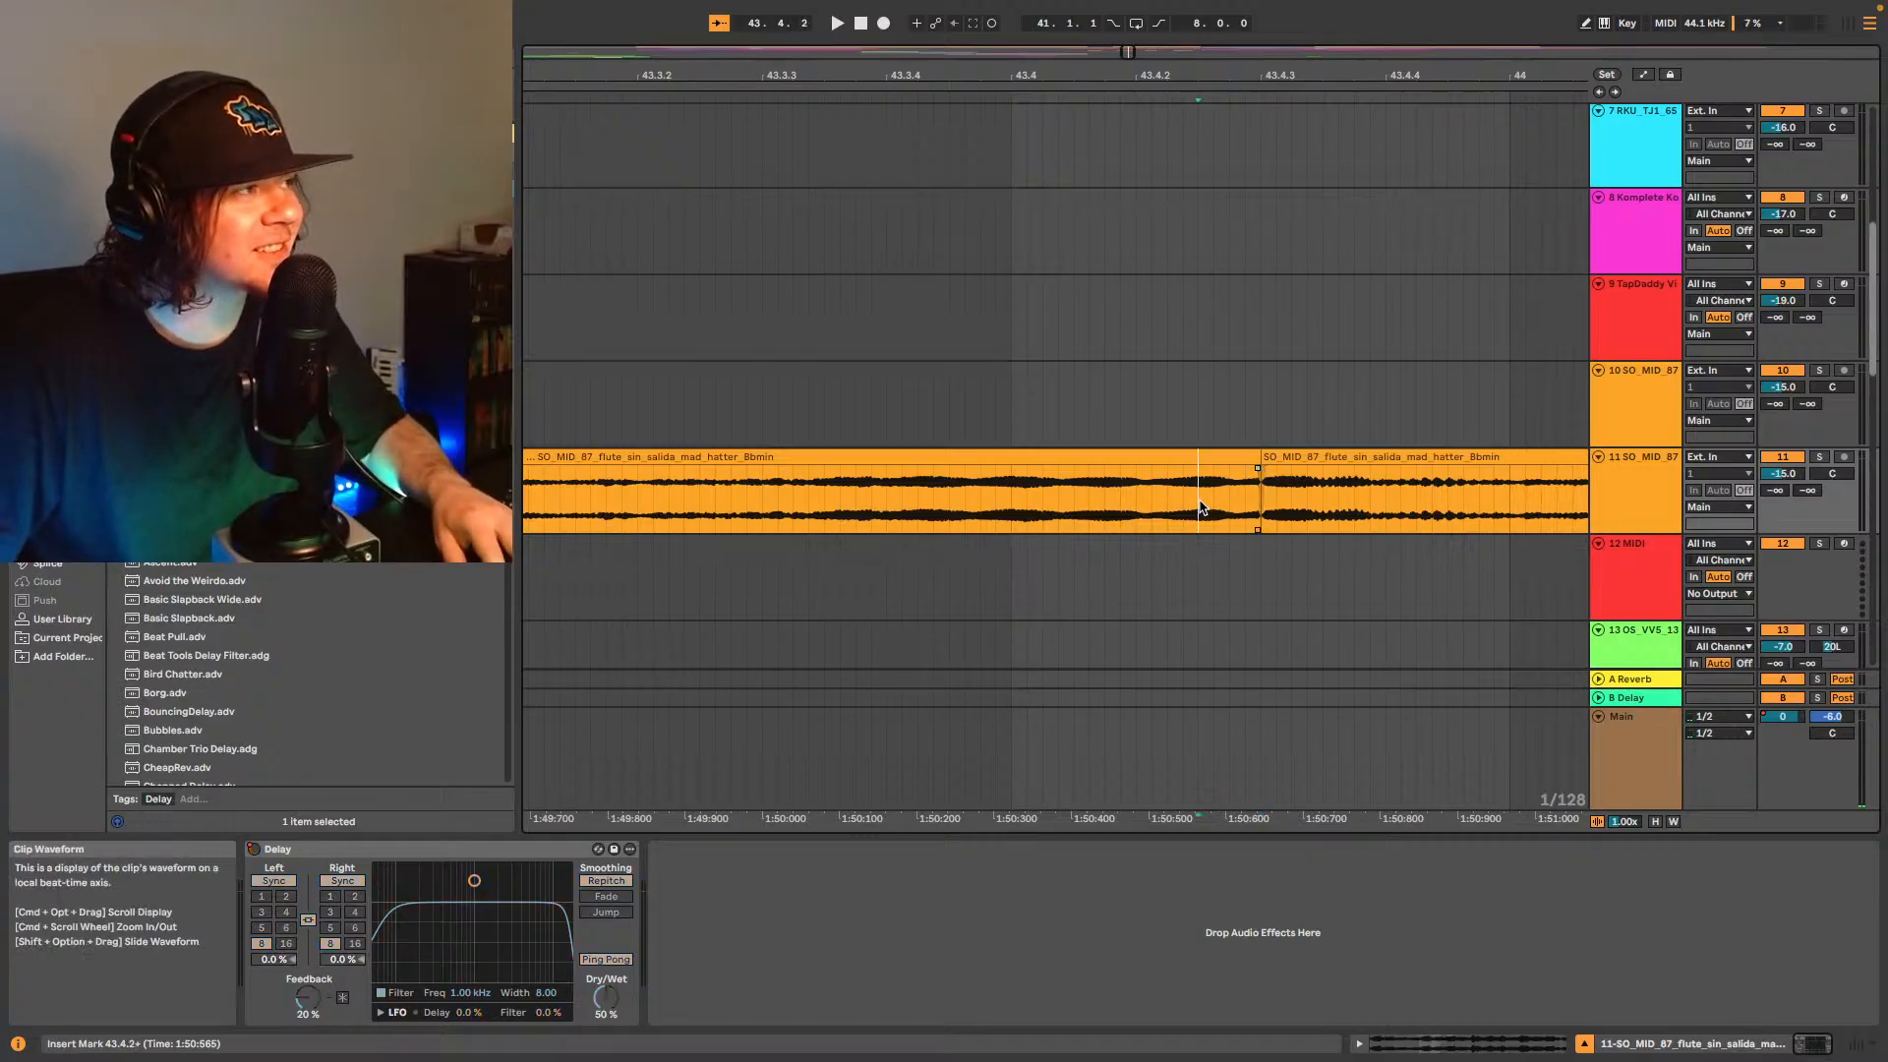
pyautogui.press('space')
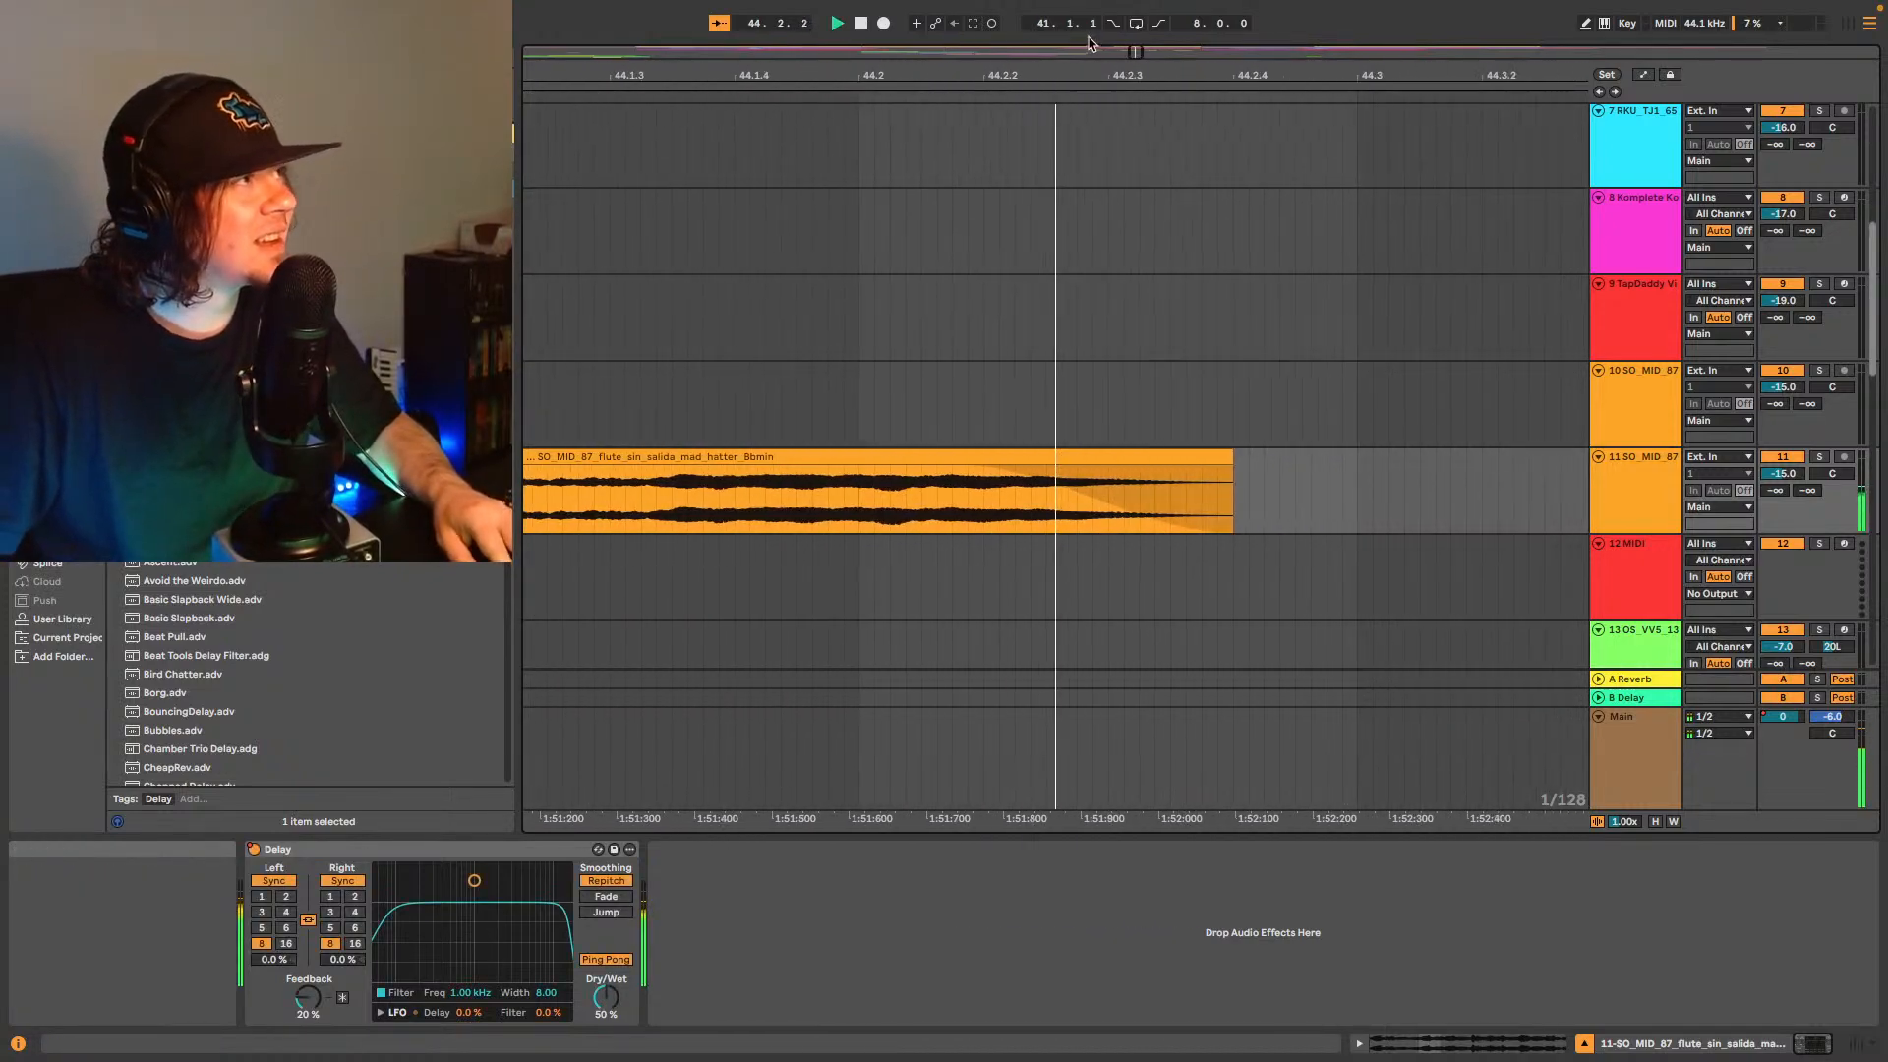
pyautogui.moveTo(1150, 51); pyautogui.dragTo(1105, 61)
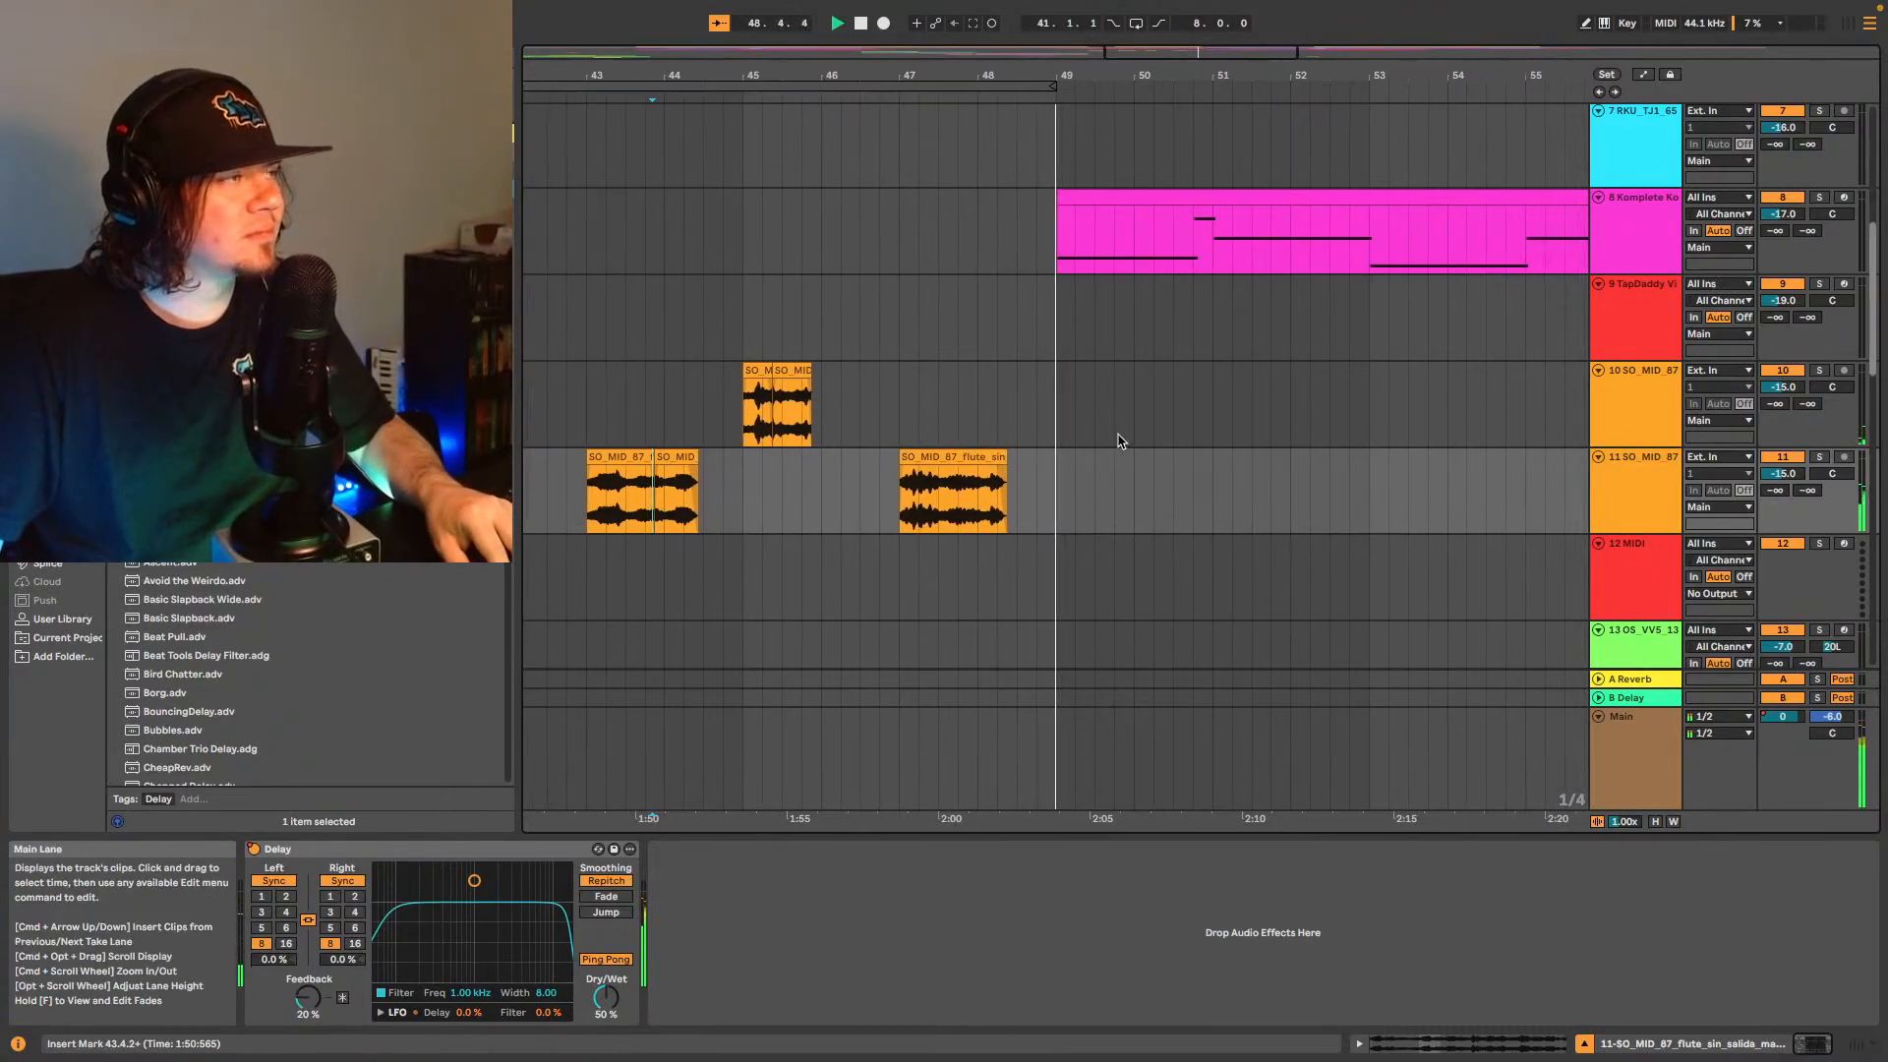
pyautogui.press('space')
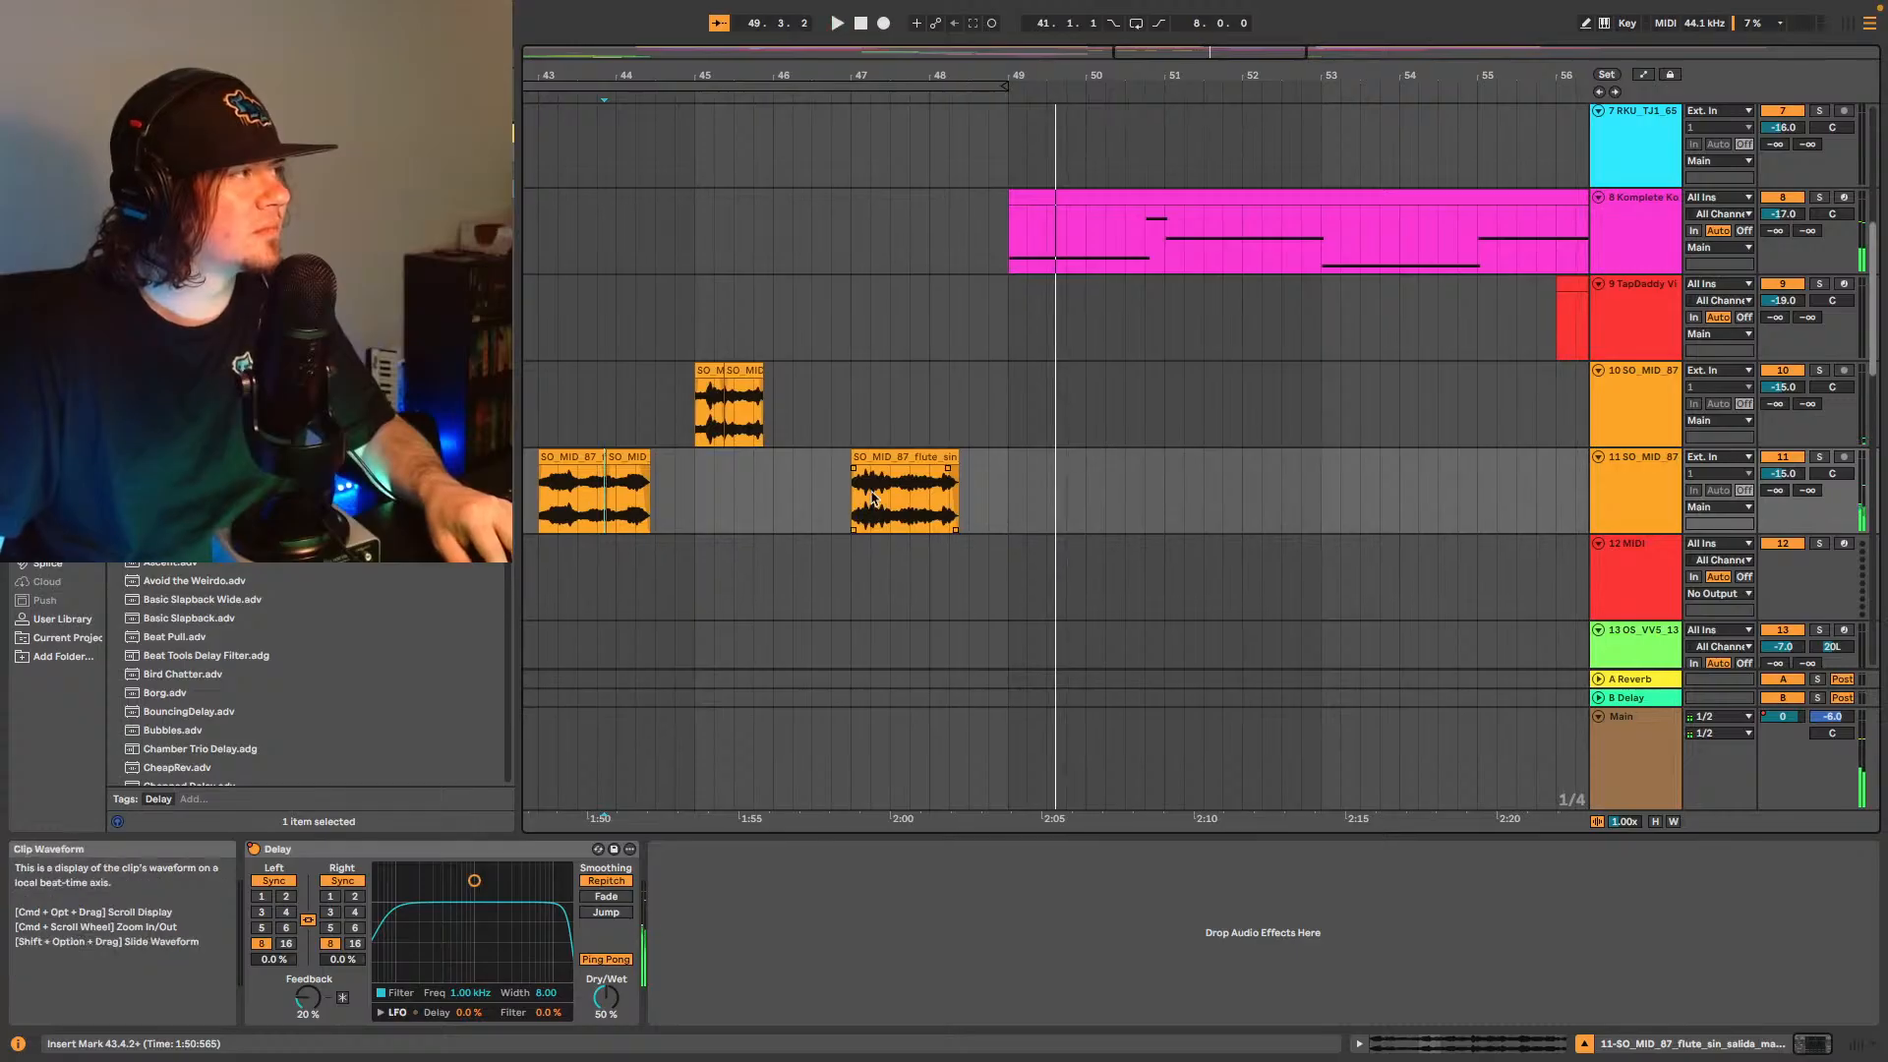
# - Split track 11's last flute clip at 47.4.1, where its delay automation switches on, hide the automation and play through the cut
pyautogui.rightClick(254, 851)
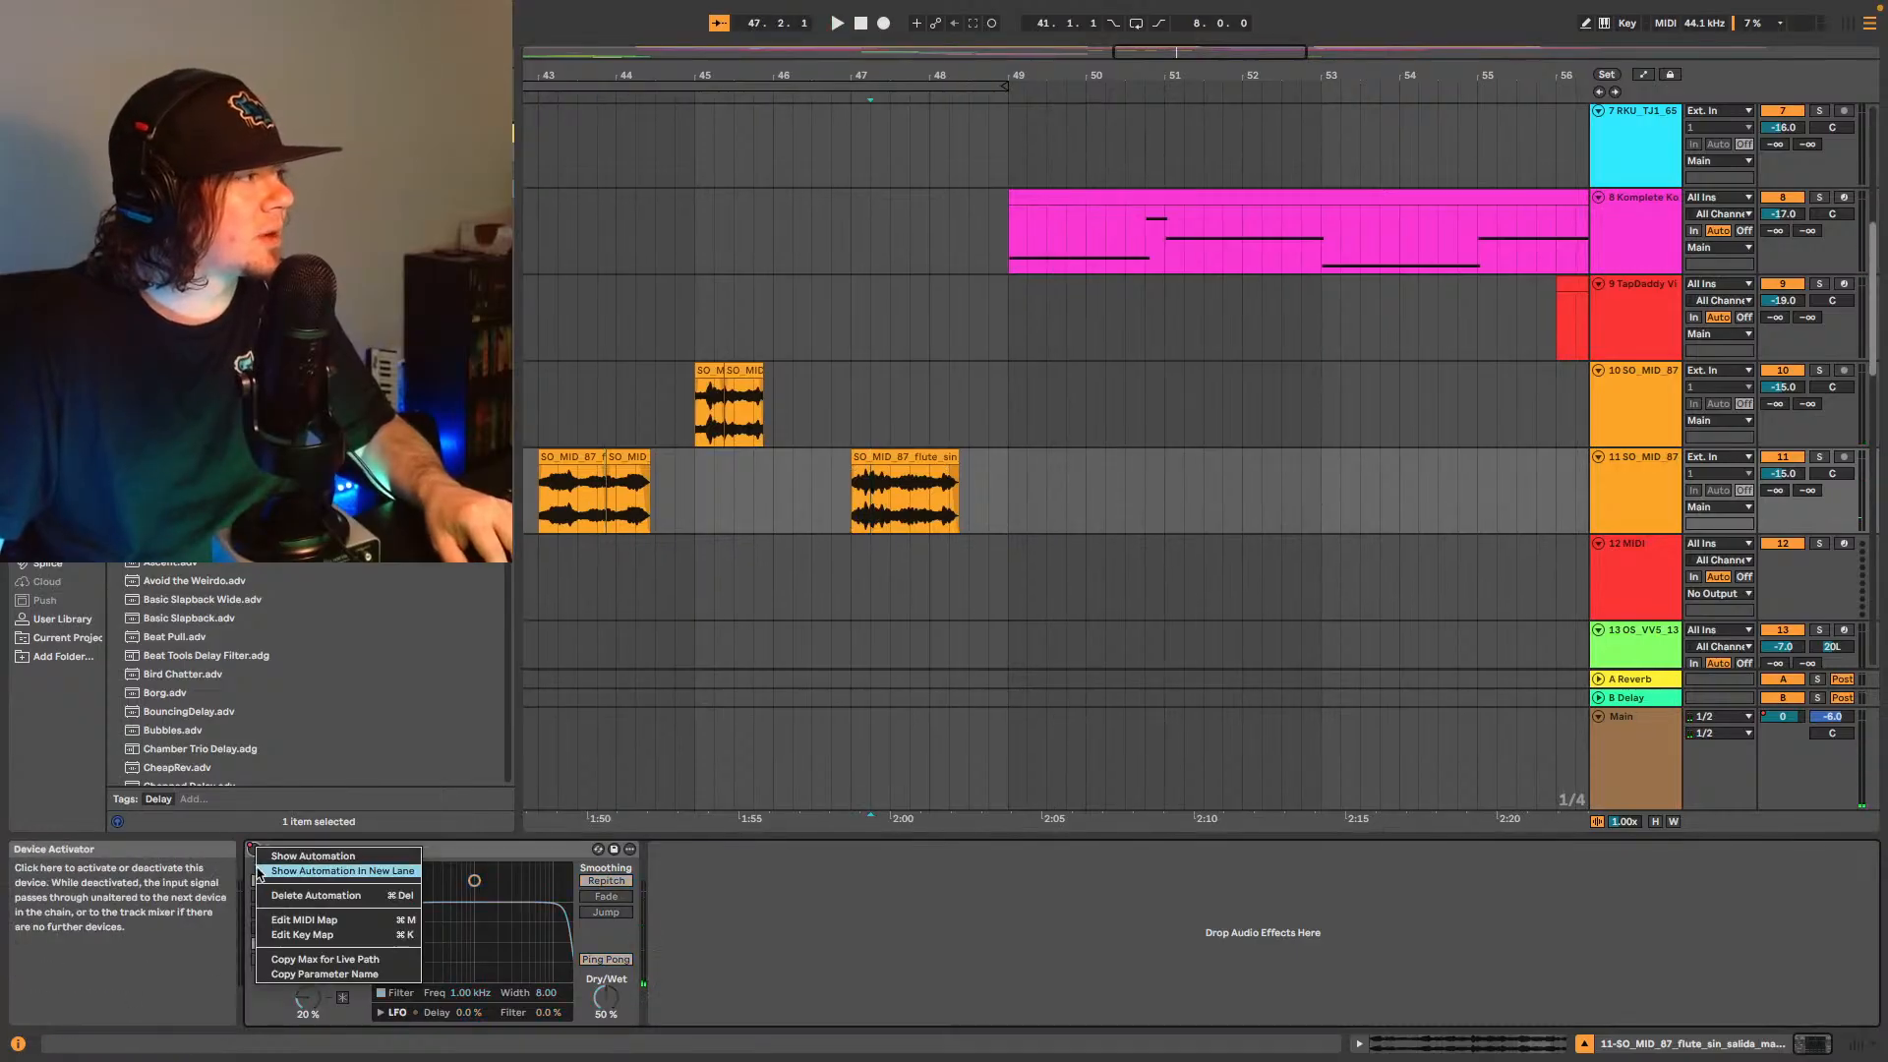
pyautogui.click(277, 860)
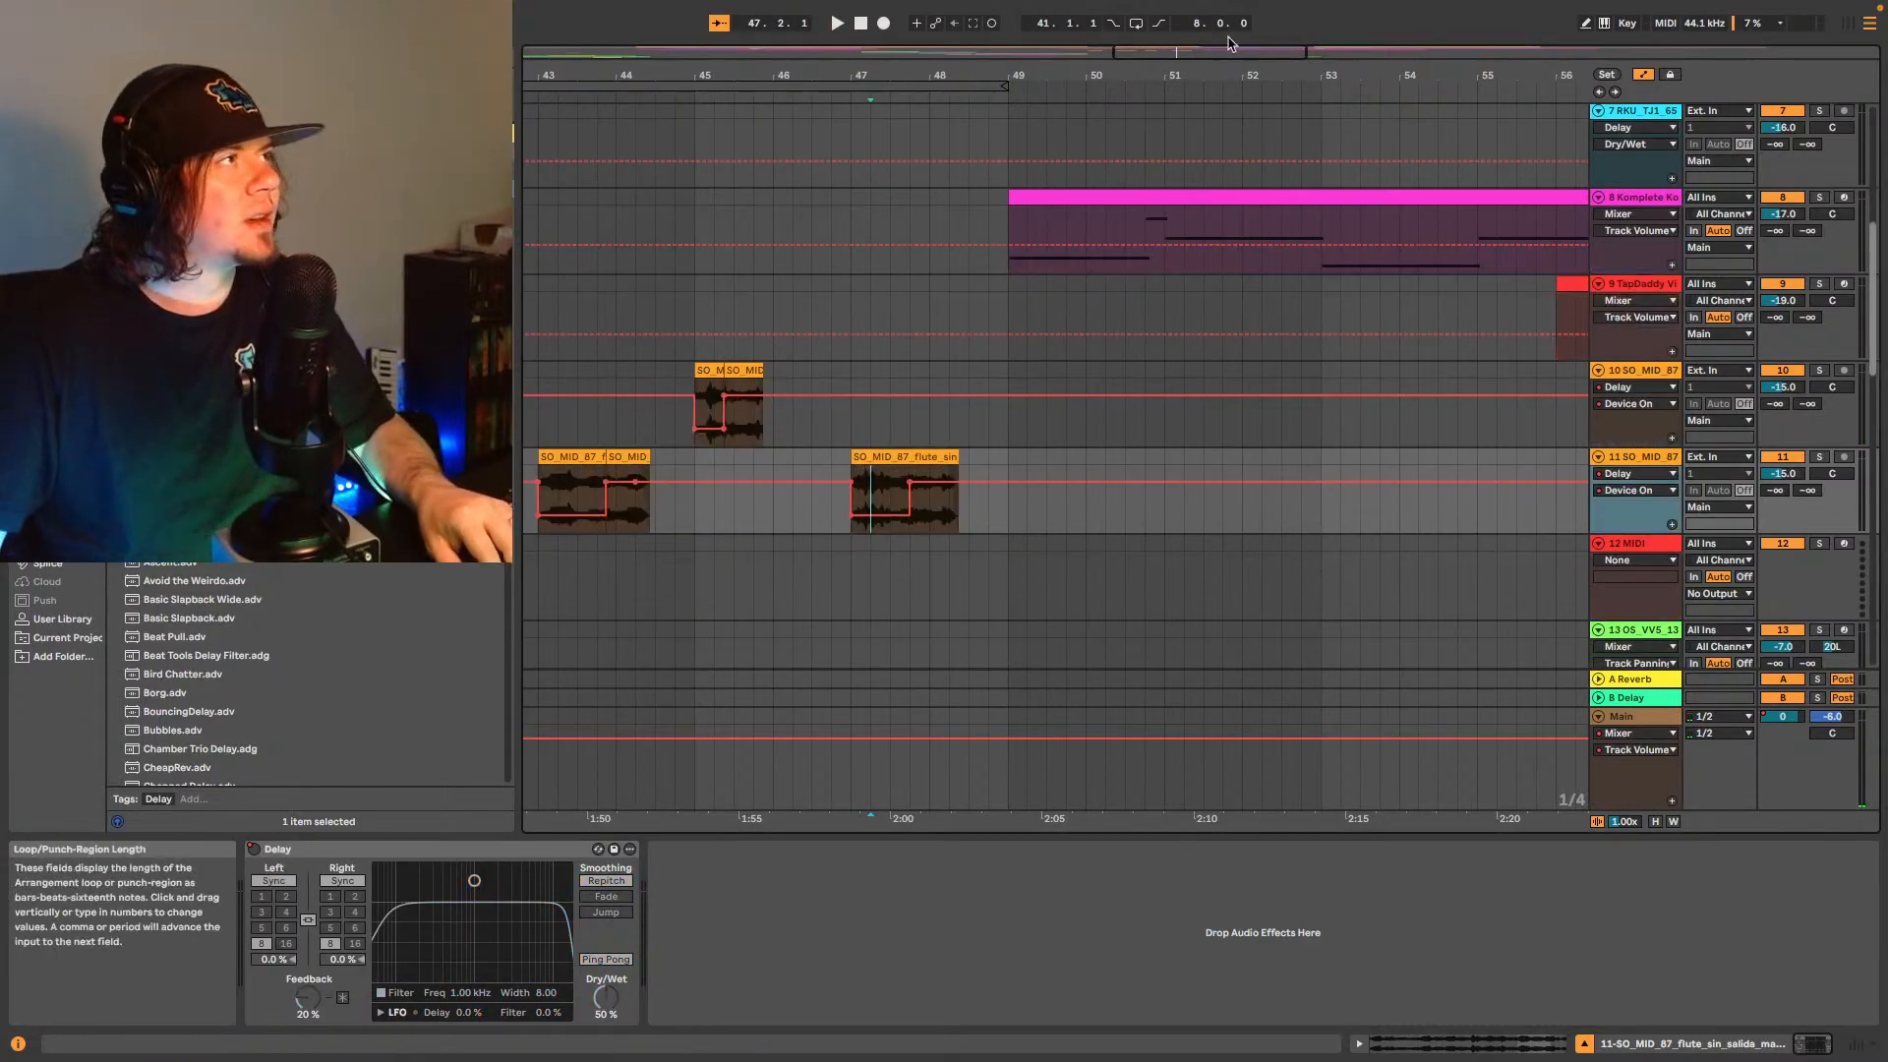
pyautogui.moveTo(891, 51); pyautogui.dragTo(891, 167)
pyautogui.moveTo(1185, 51); pyautogui.dragTo(1185, 55)
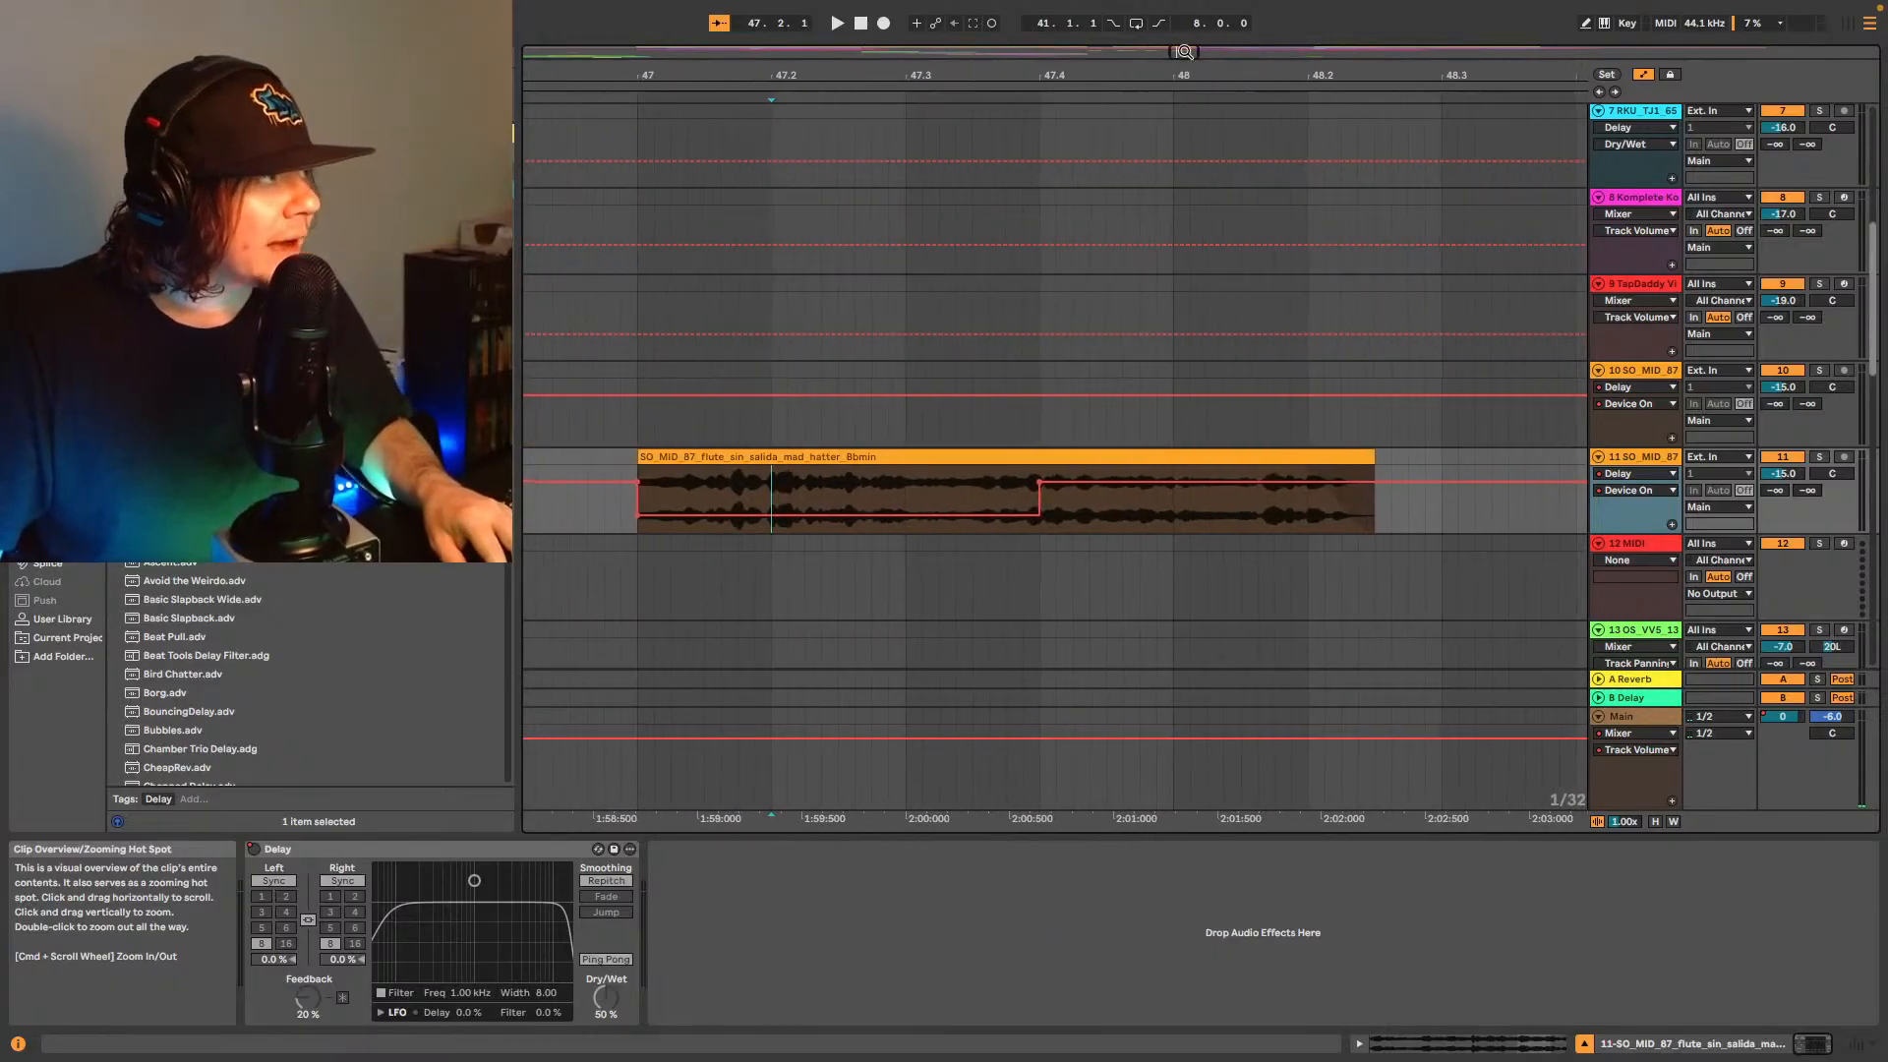
pyautogui.click(1041, 529)
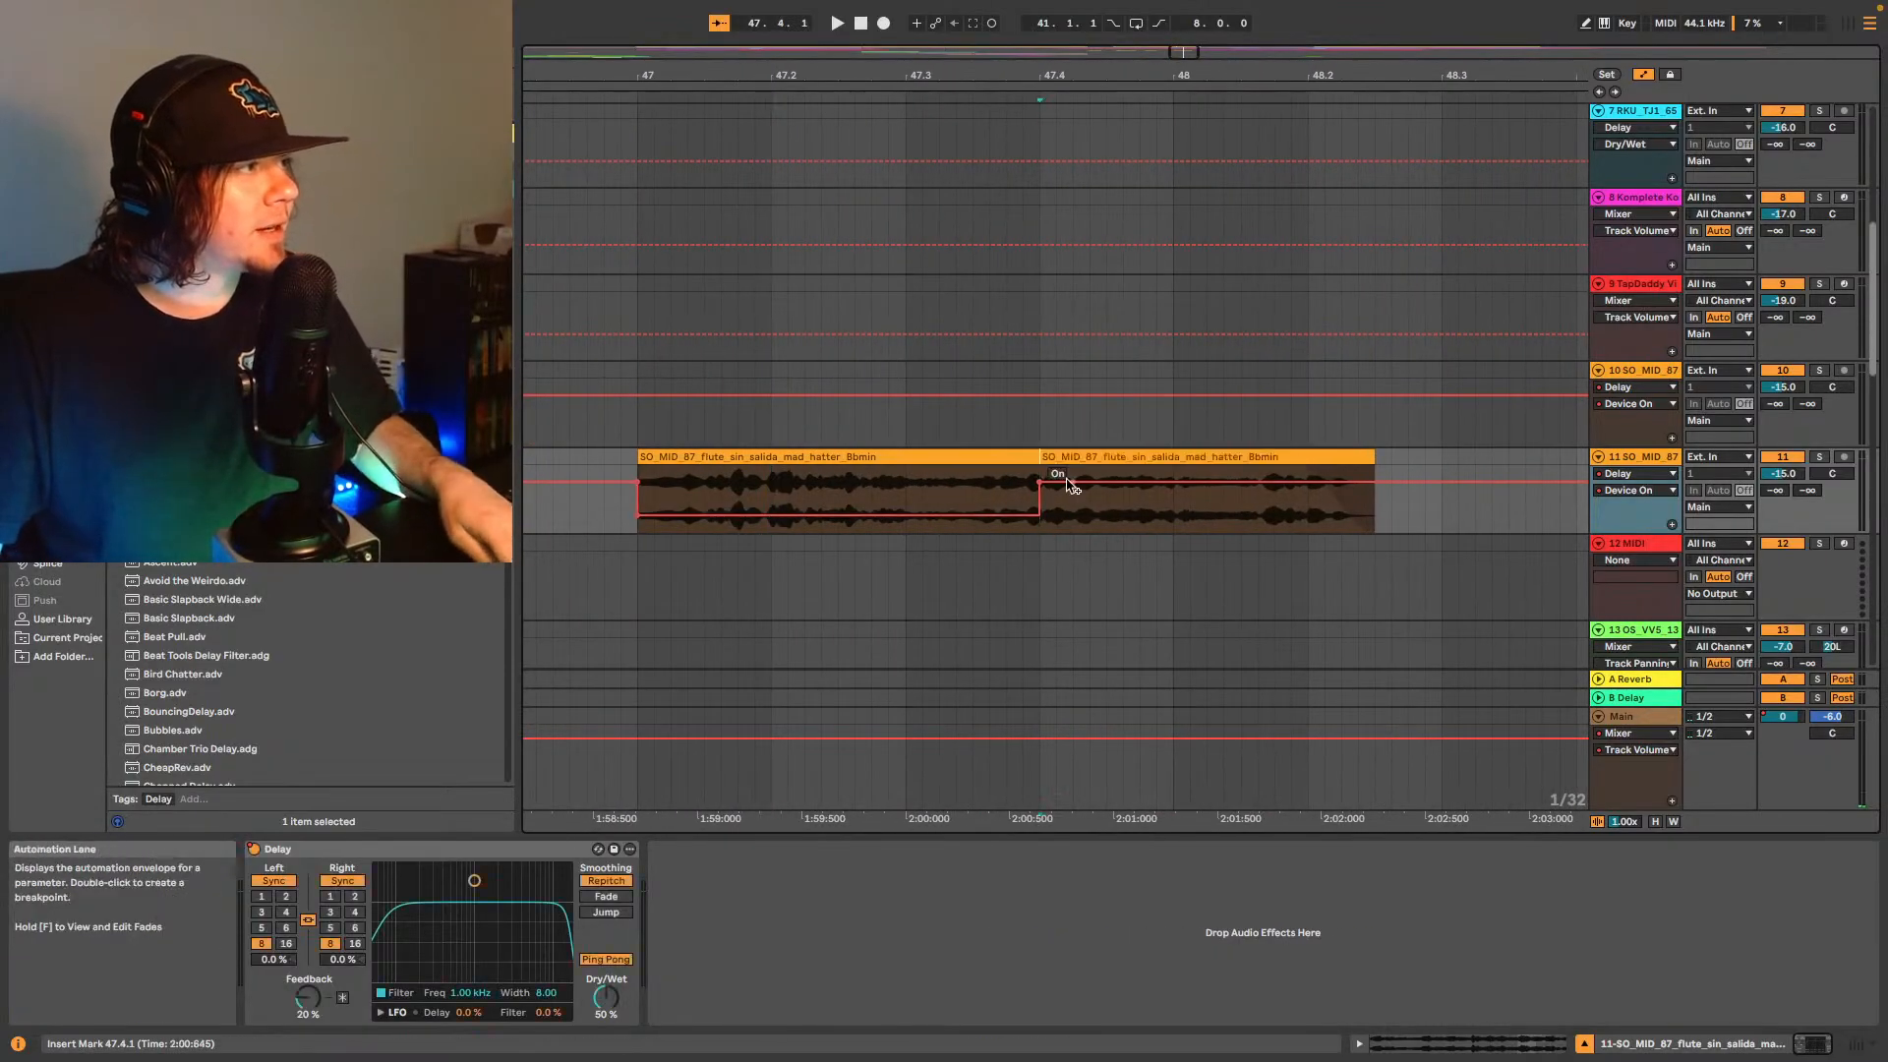
pyautogui.press('a')
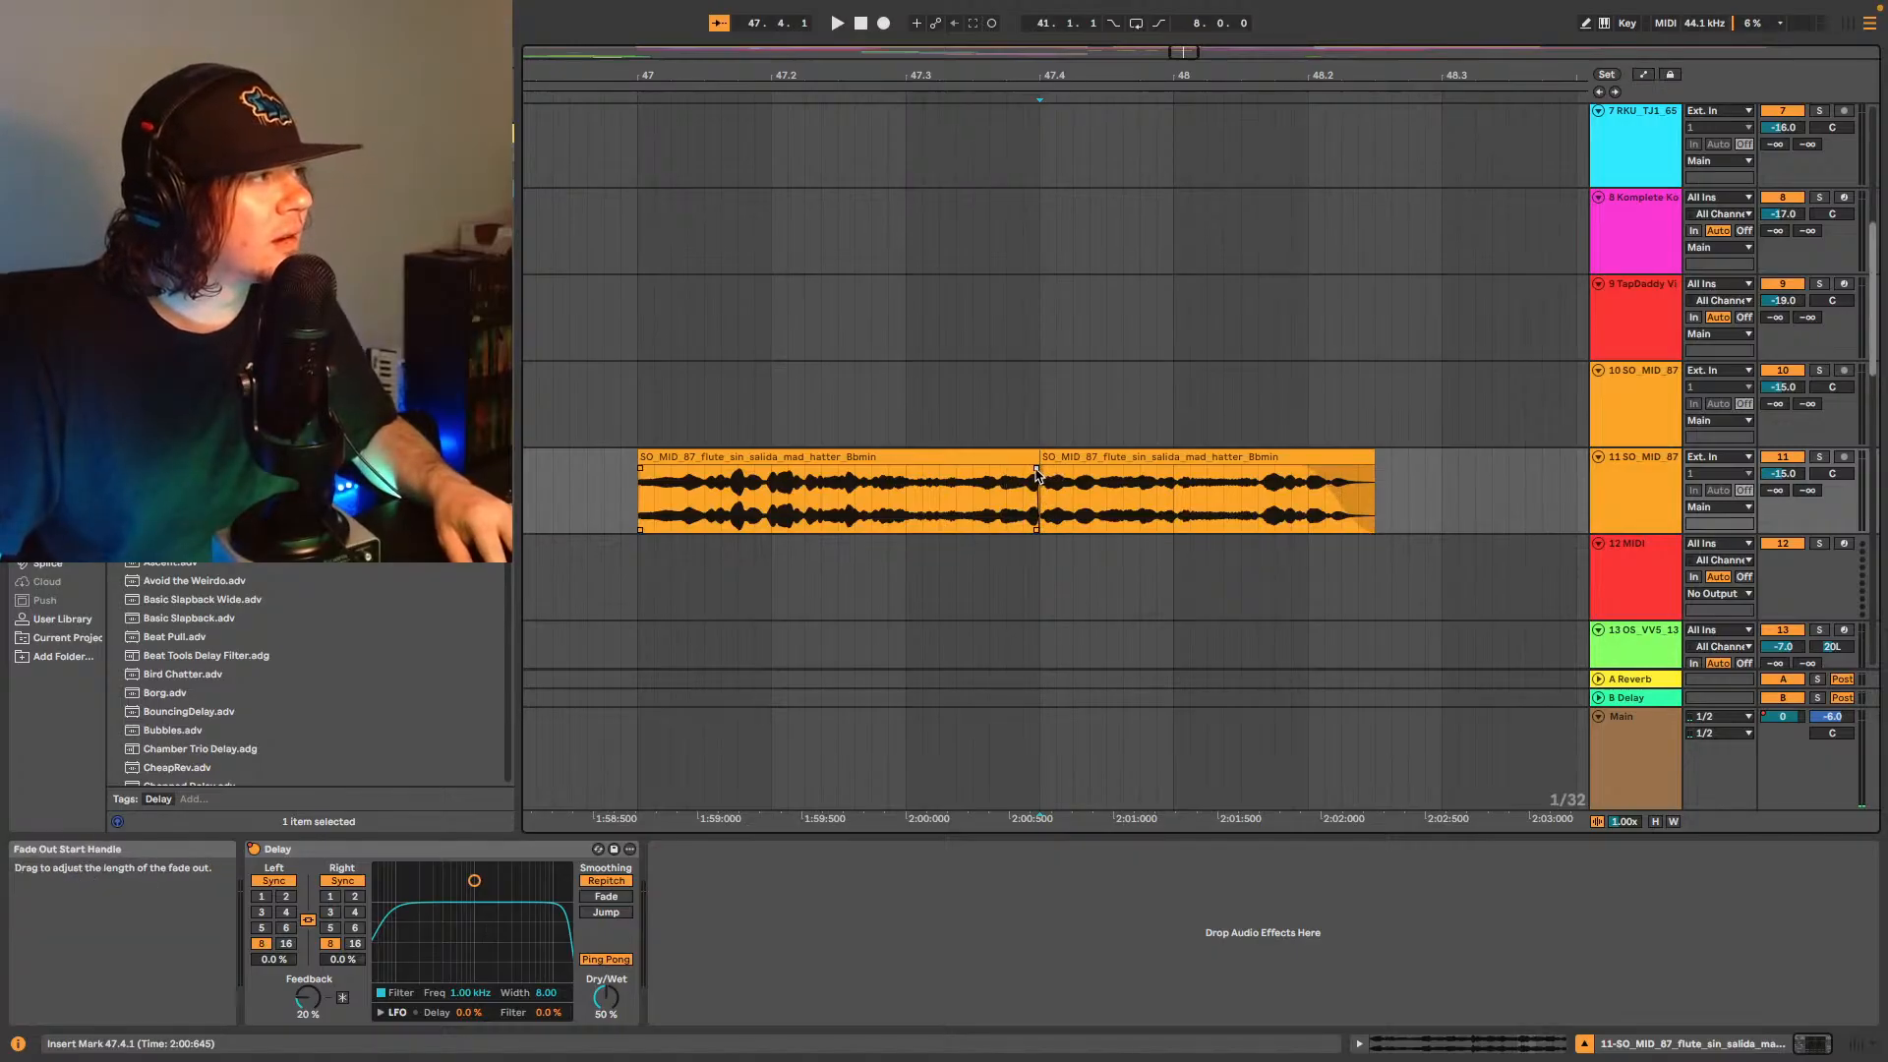
pyautogui.press('space')
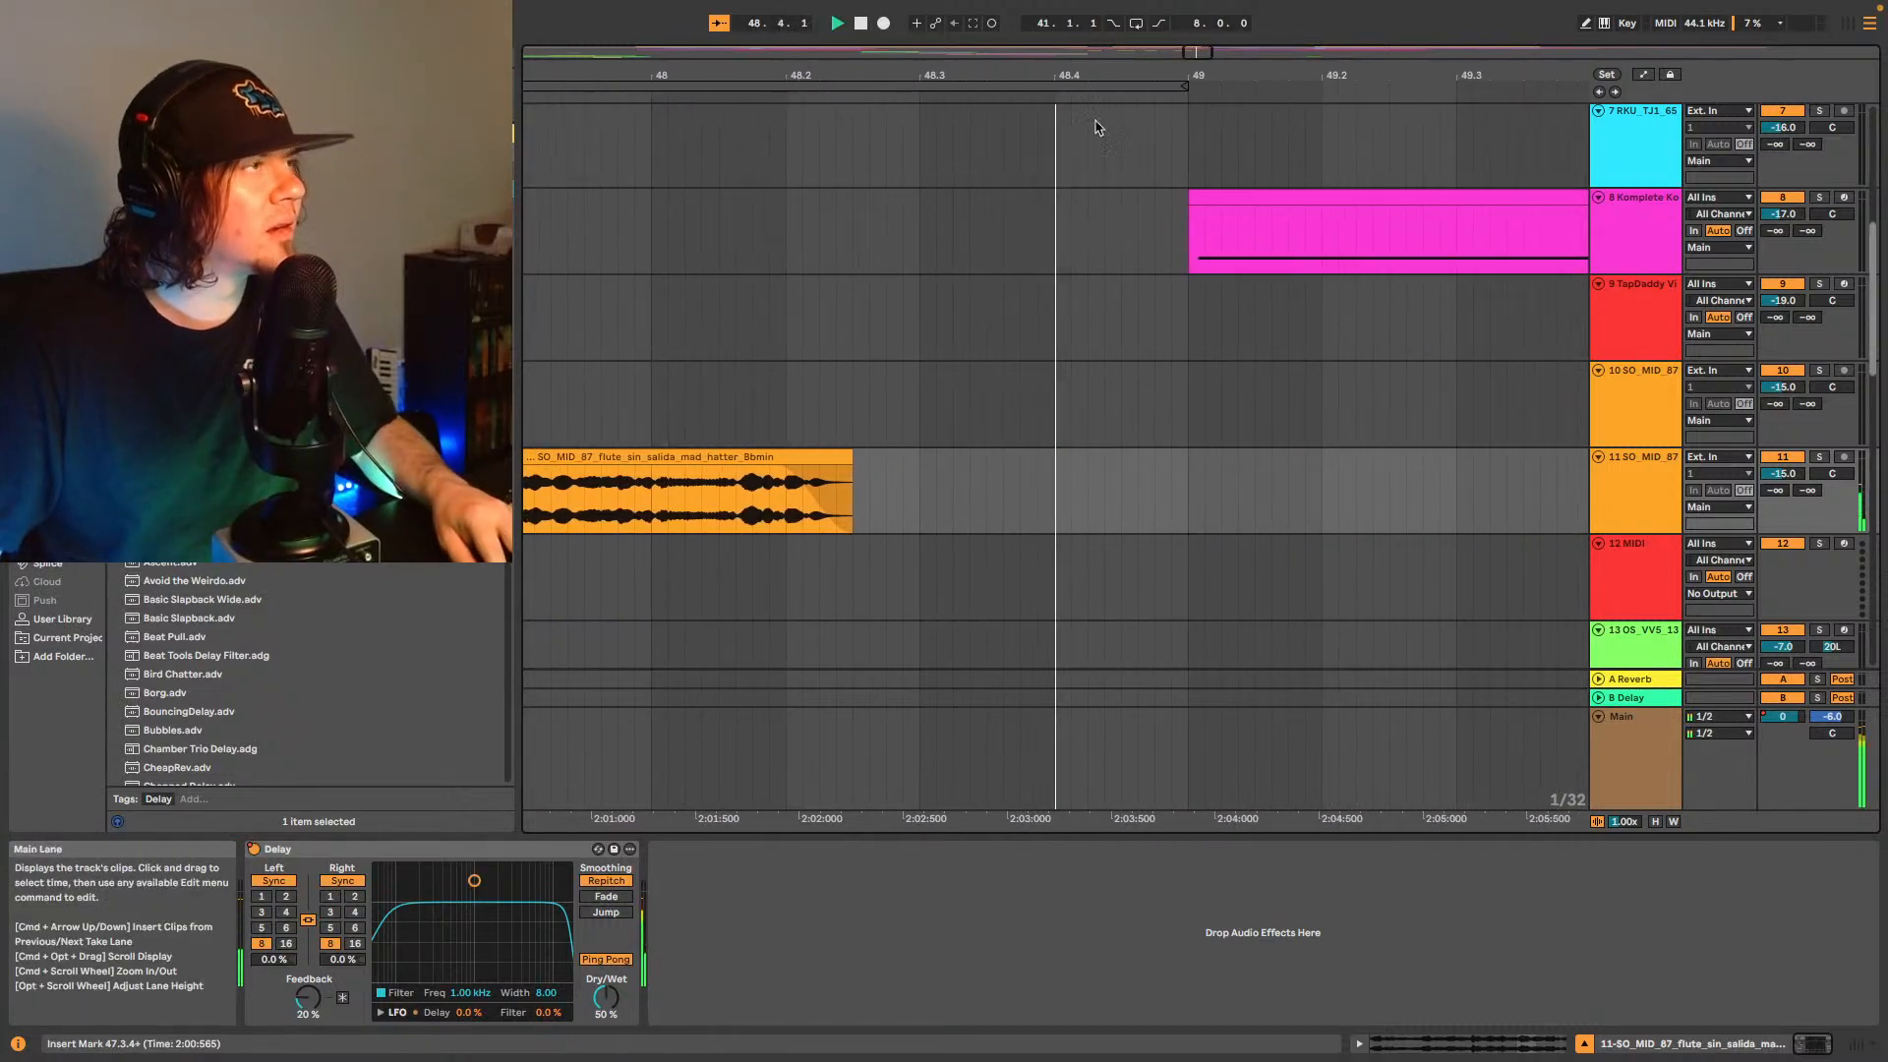
pyautogui.moveTo(1198, 54); pyautogui.dragTo(1202, 6)
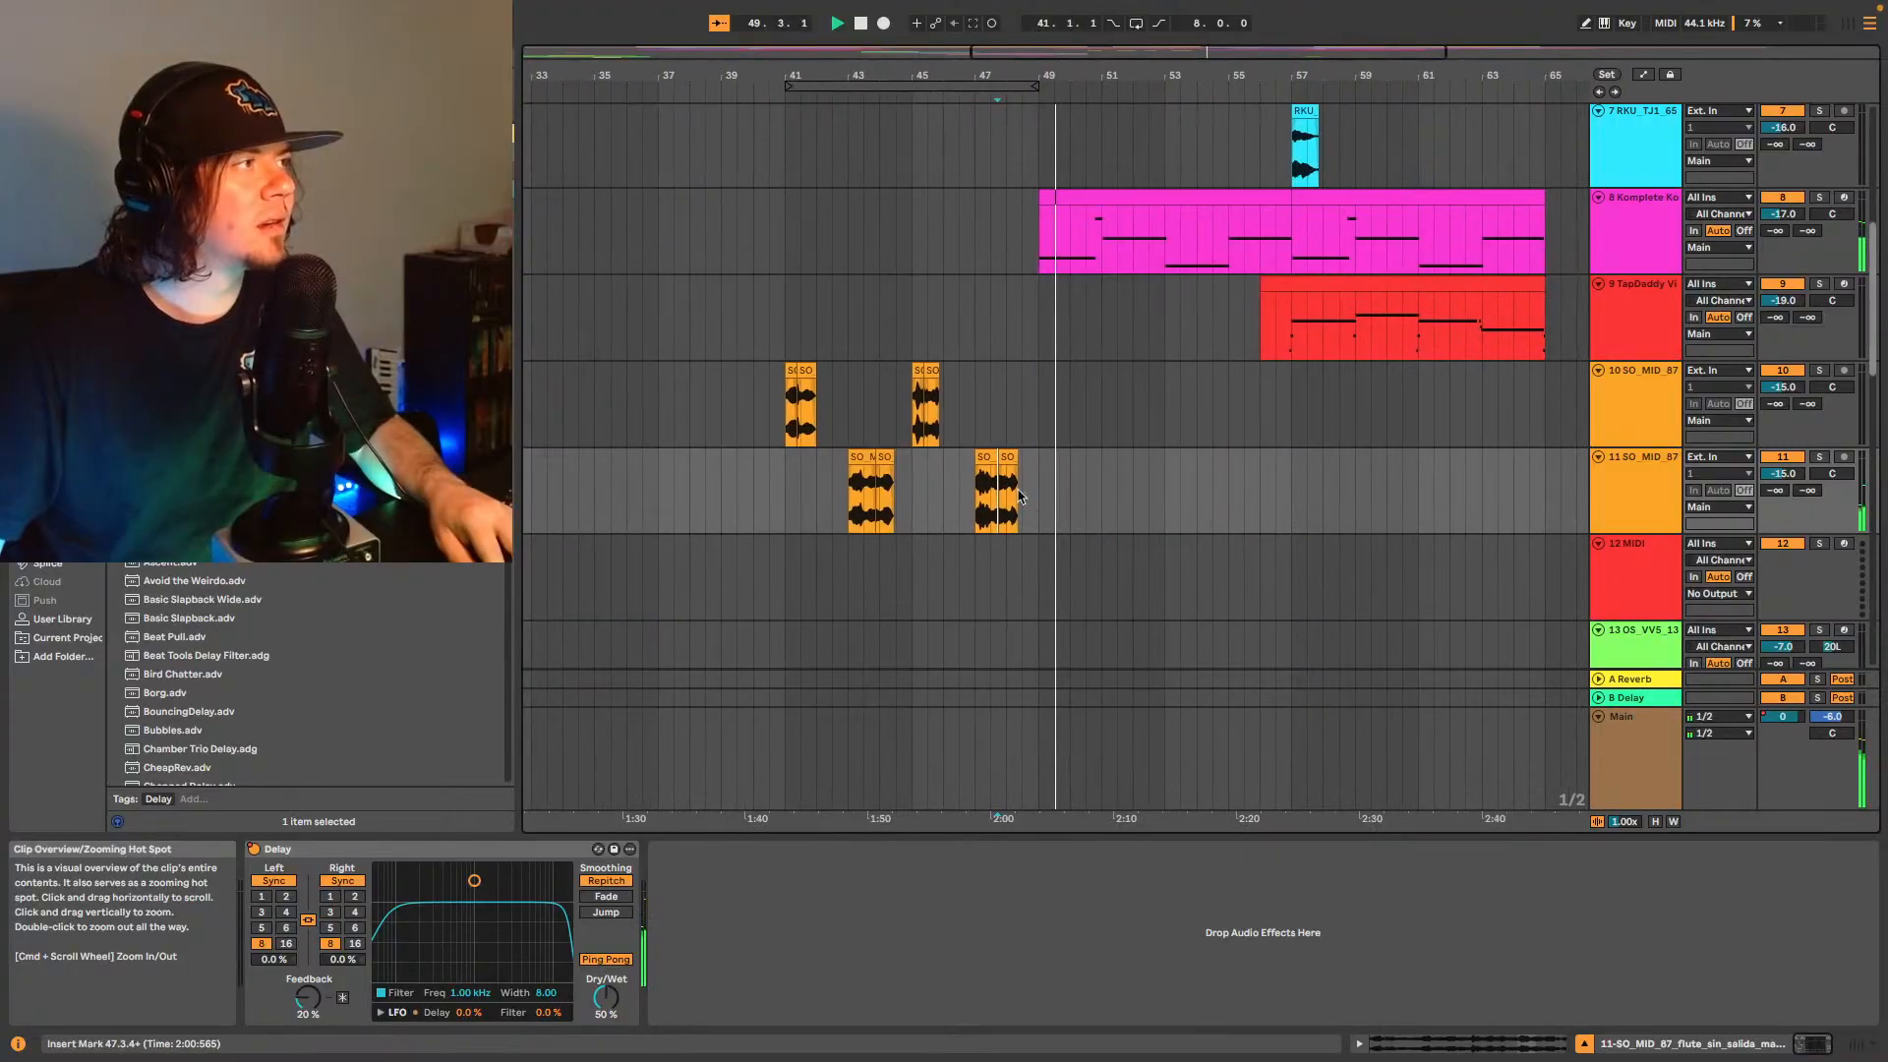
# - Lower the Delay's Dry/Wet to 40% on flute track 10 and to about 41% on flute track 11
pyautogui.press('Up')
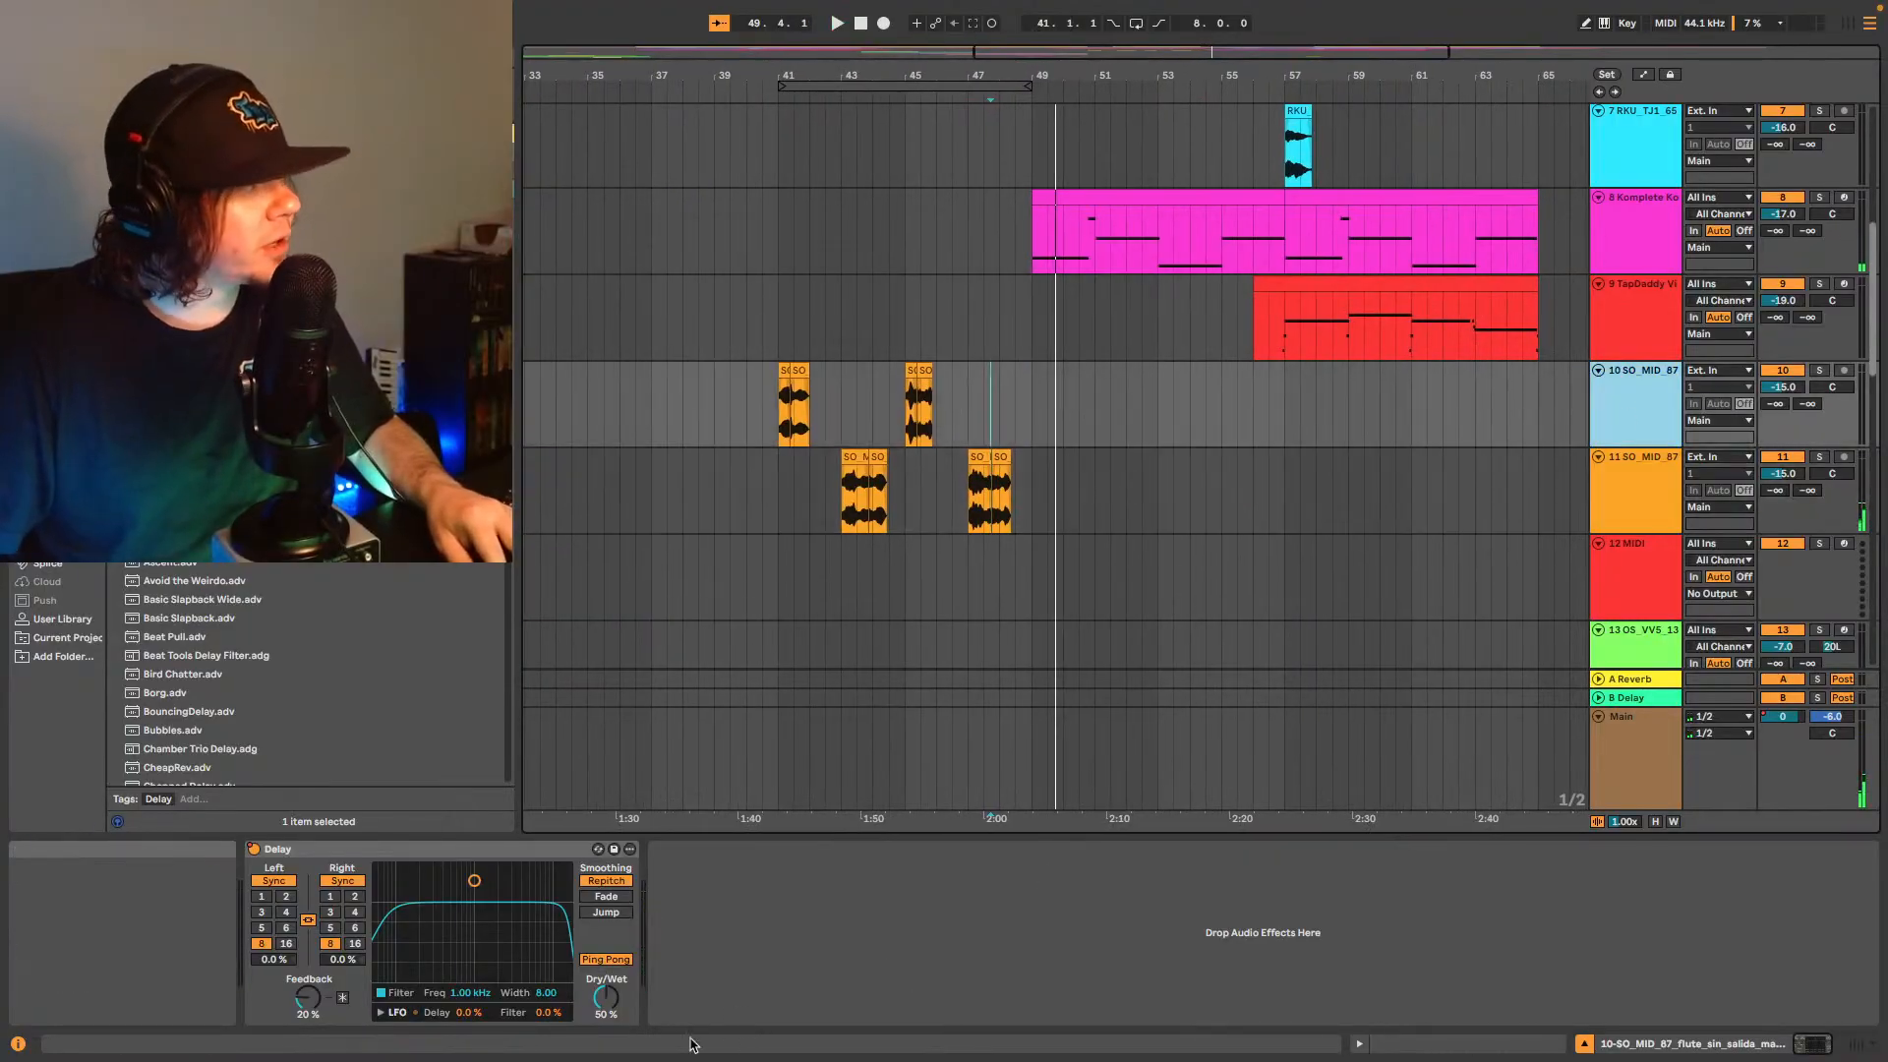
pyautogui.moveTo(610, 995); pyautogui.dragTo(611, 1001)
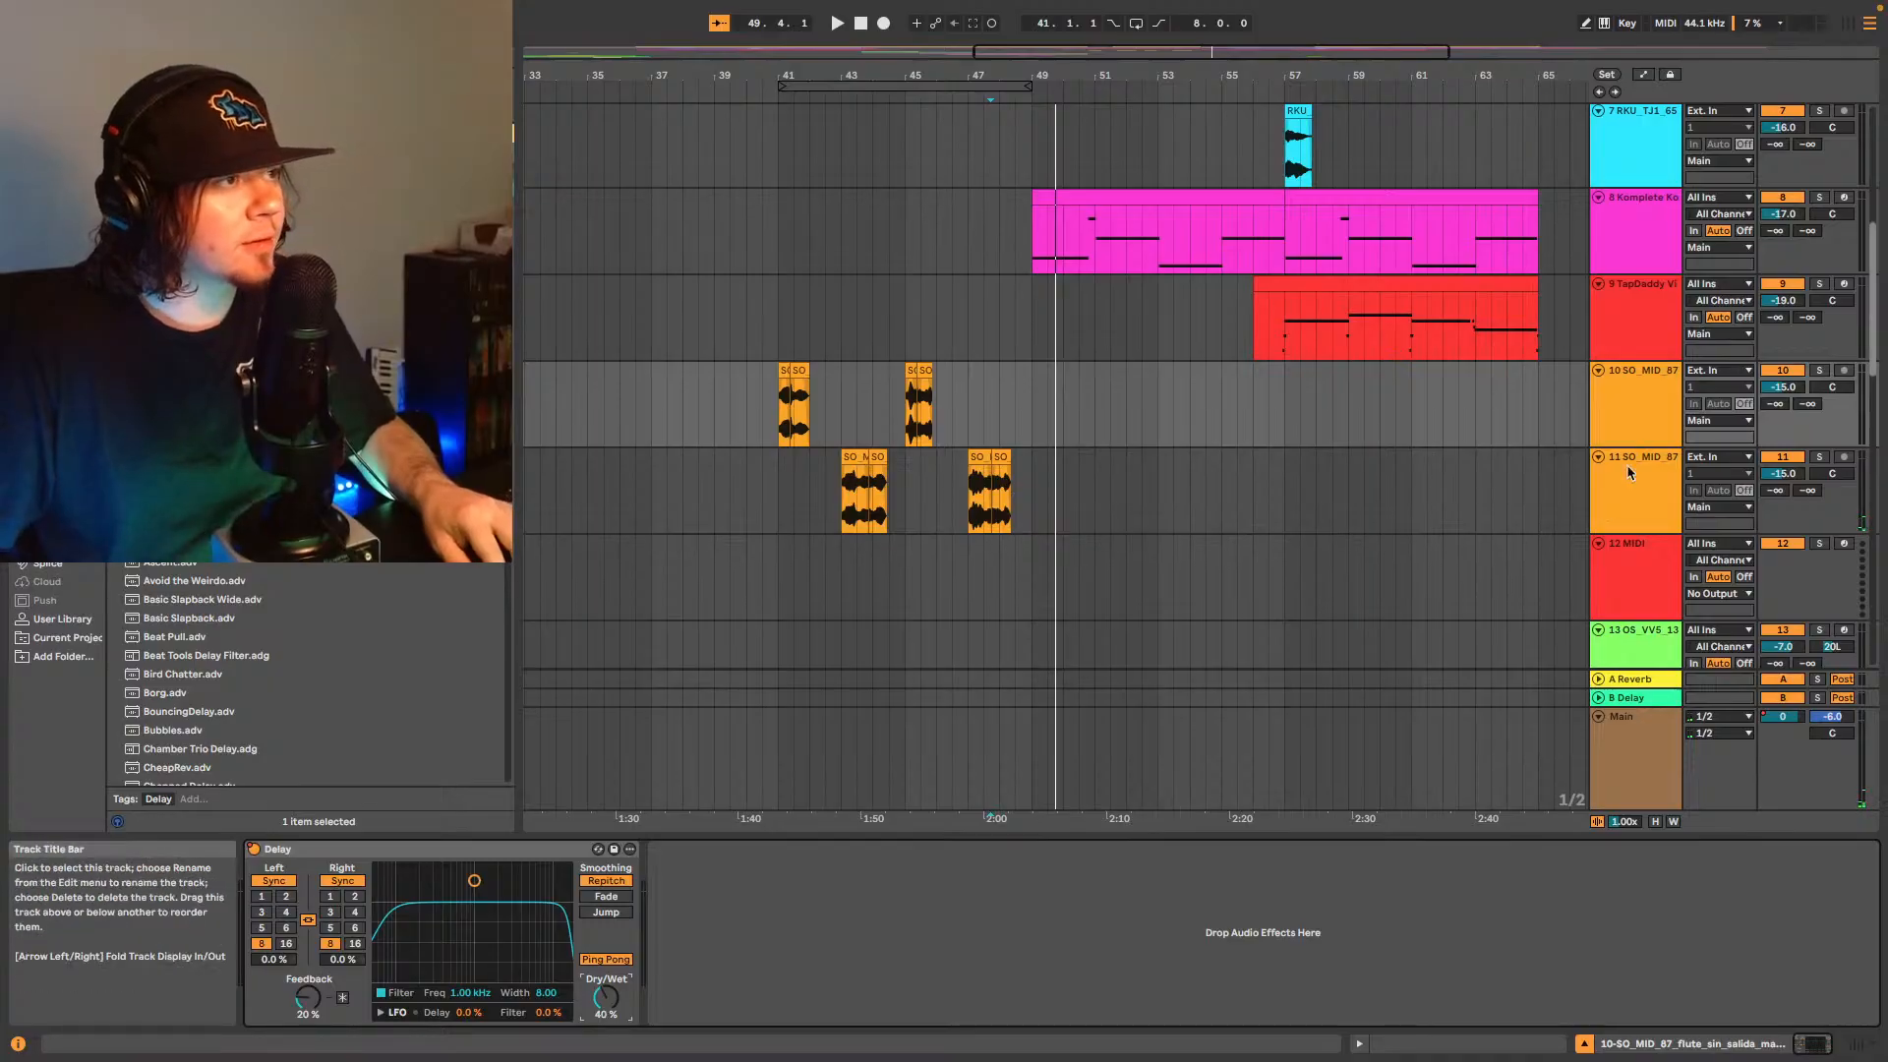
pyautogui.press('Down')
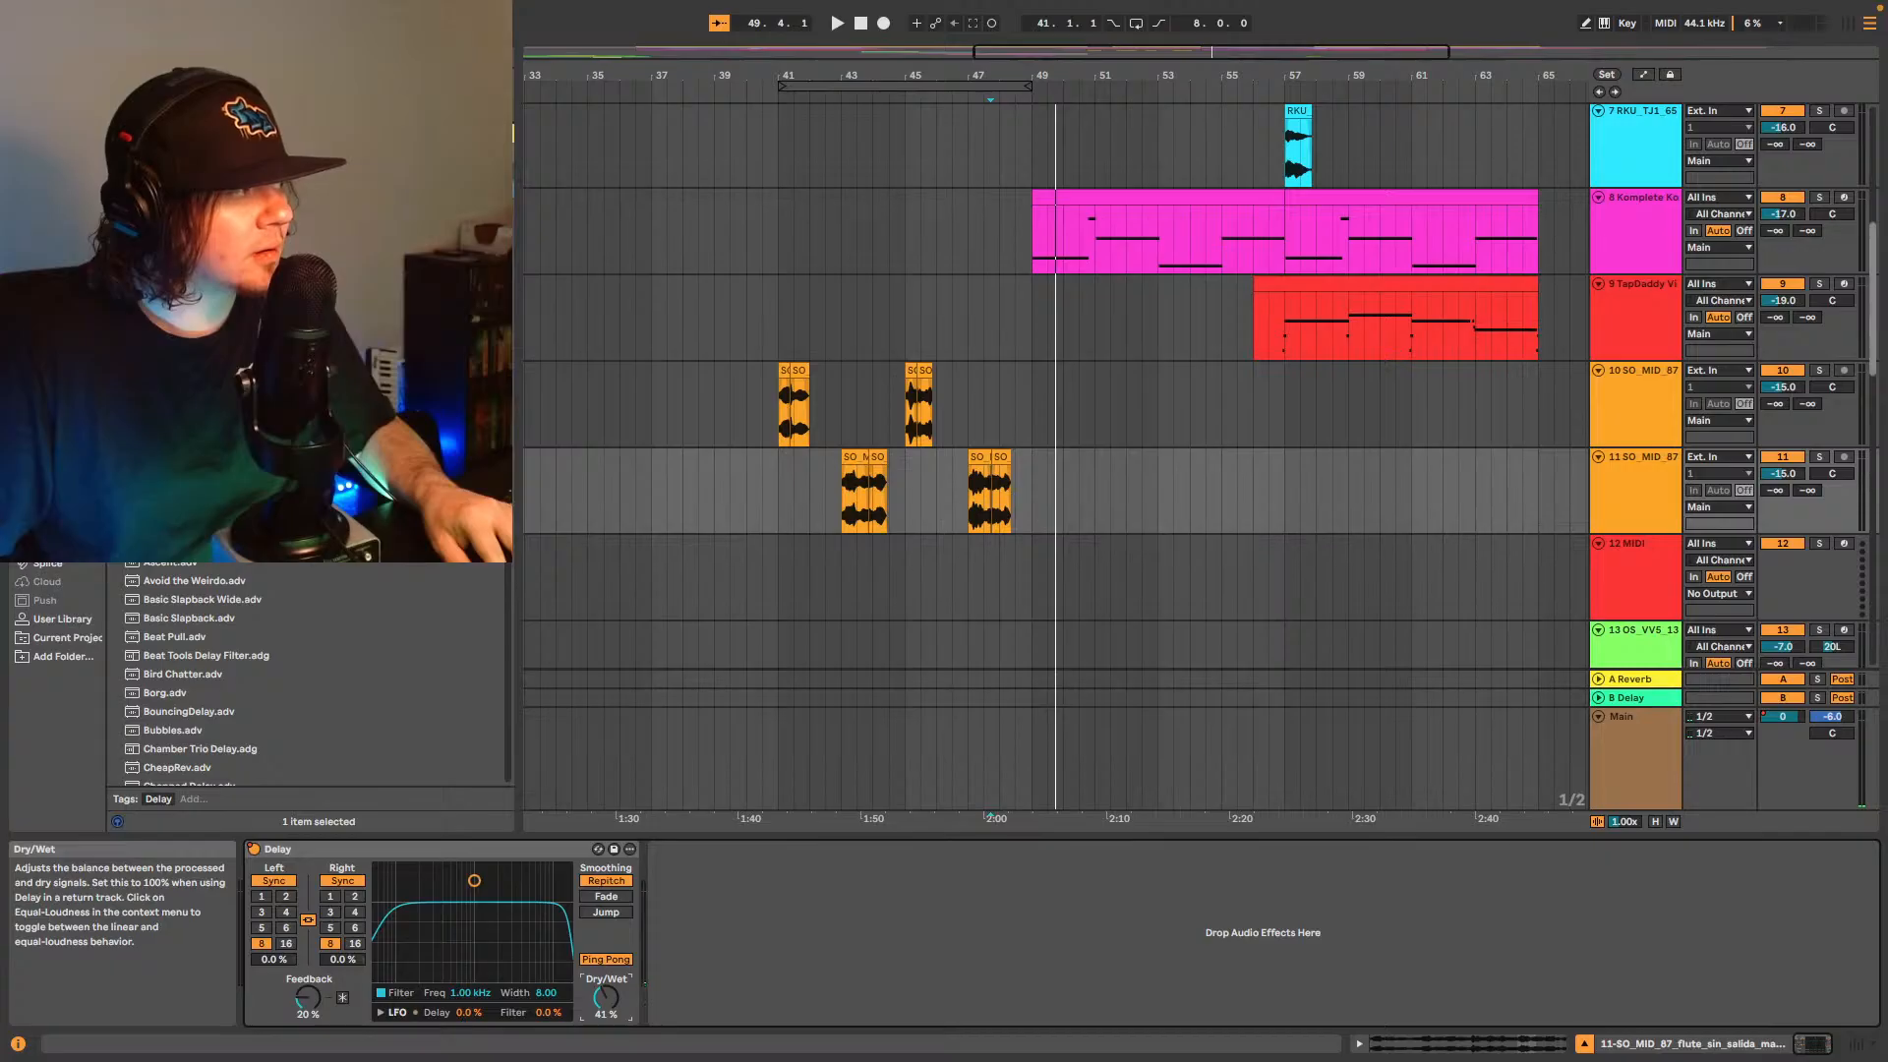
pyautogui.press('Up')
# - Play the arrangement from 41.1.1 to bar 65 and fit its full length in view
pyautogui.press('space')
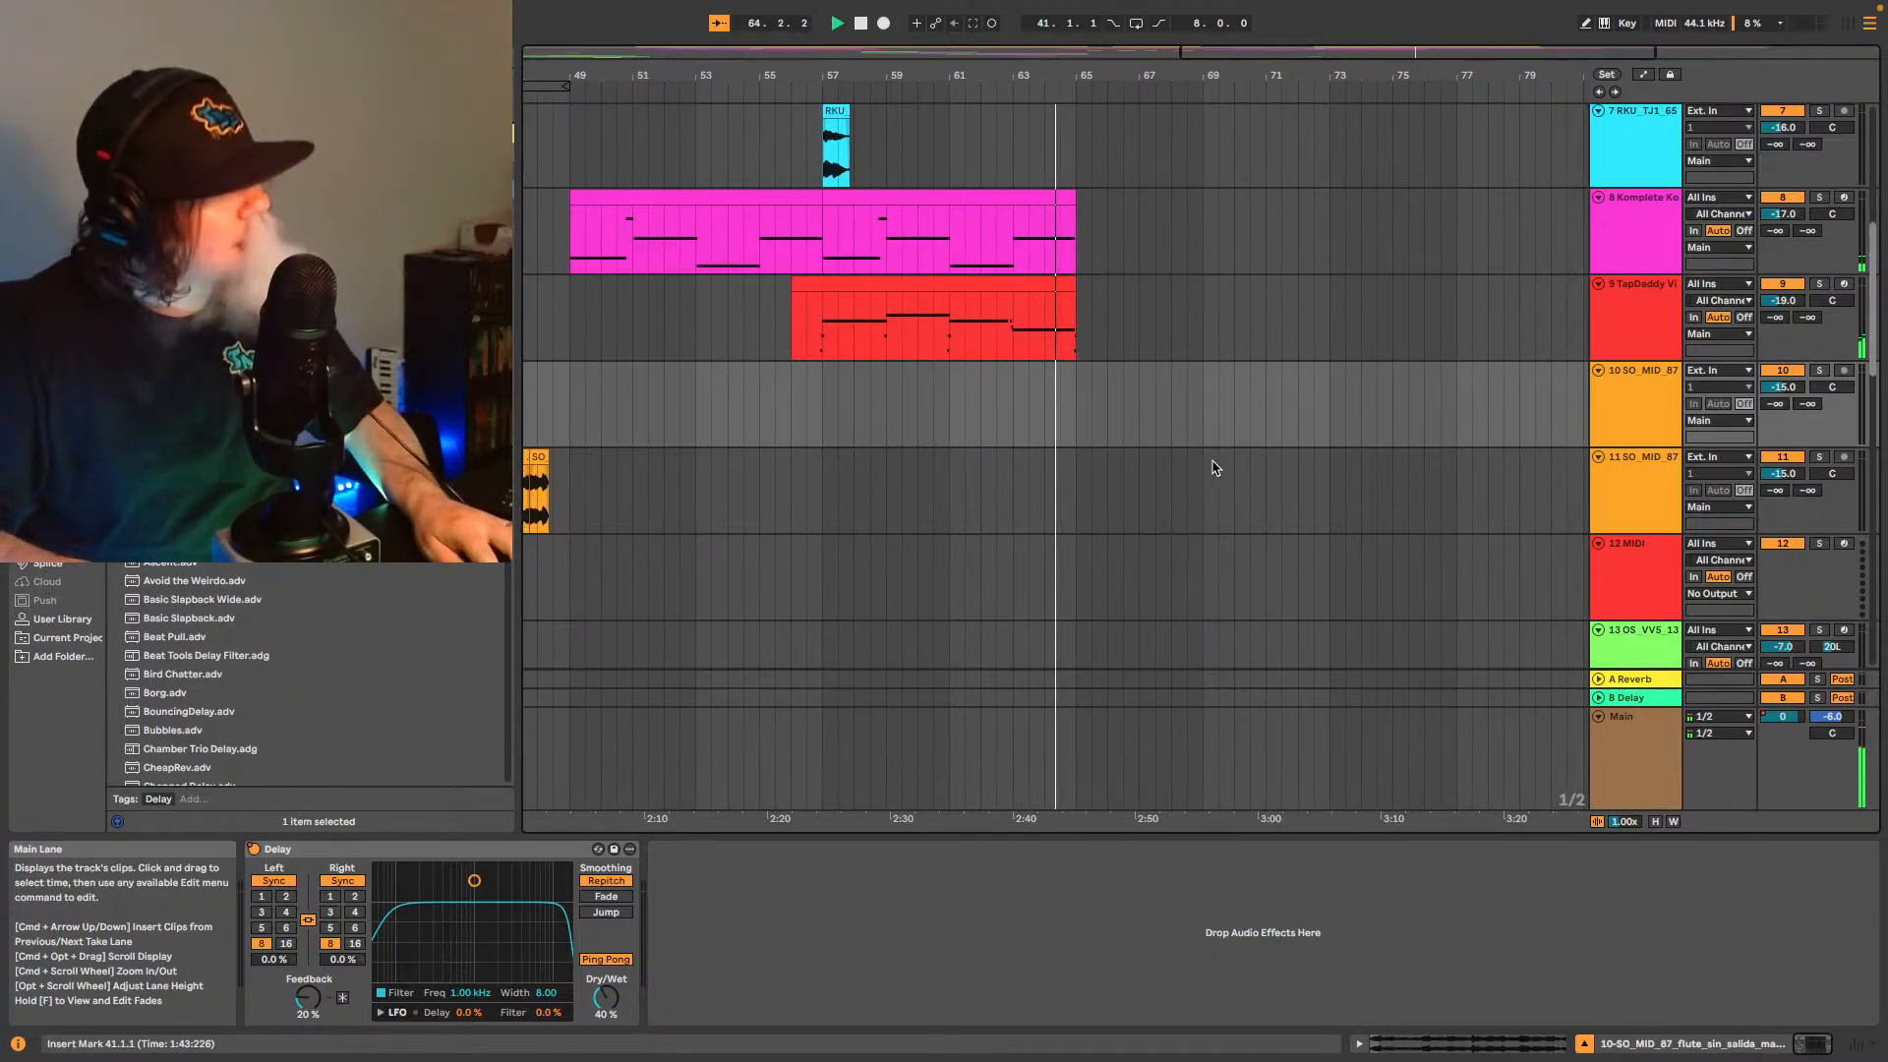
pyautogui.press('space')
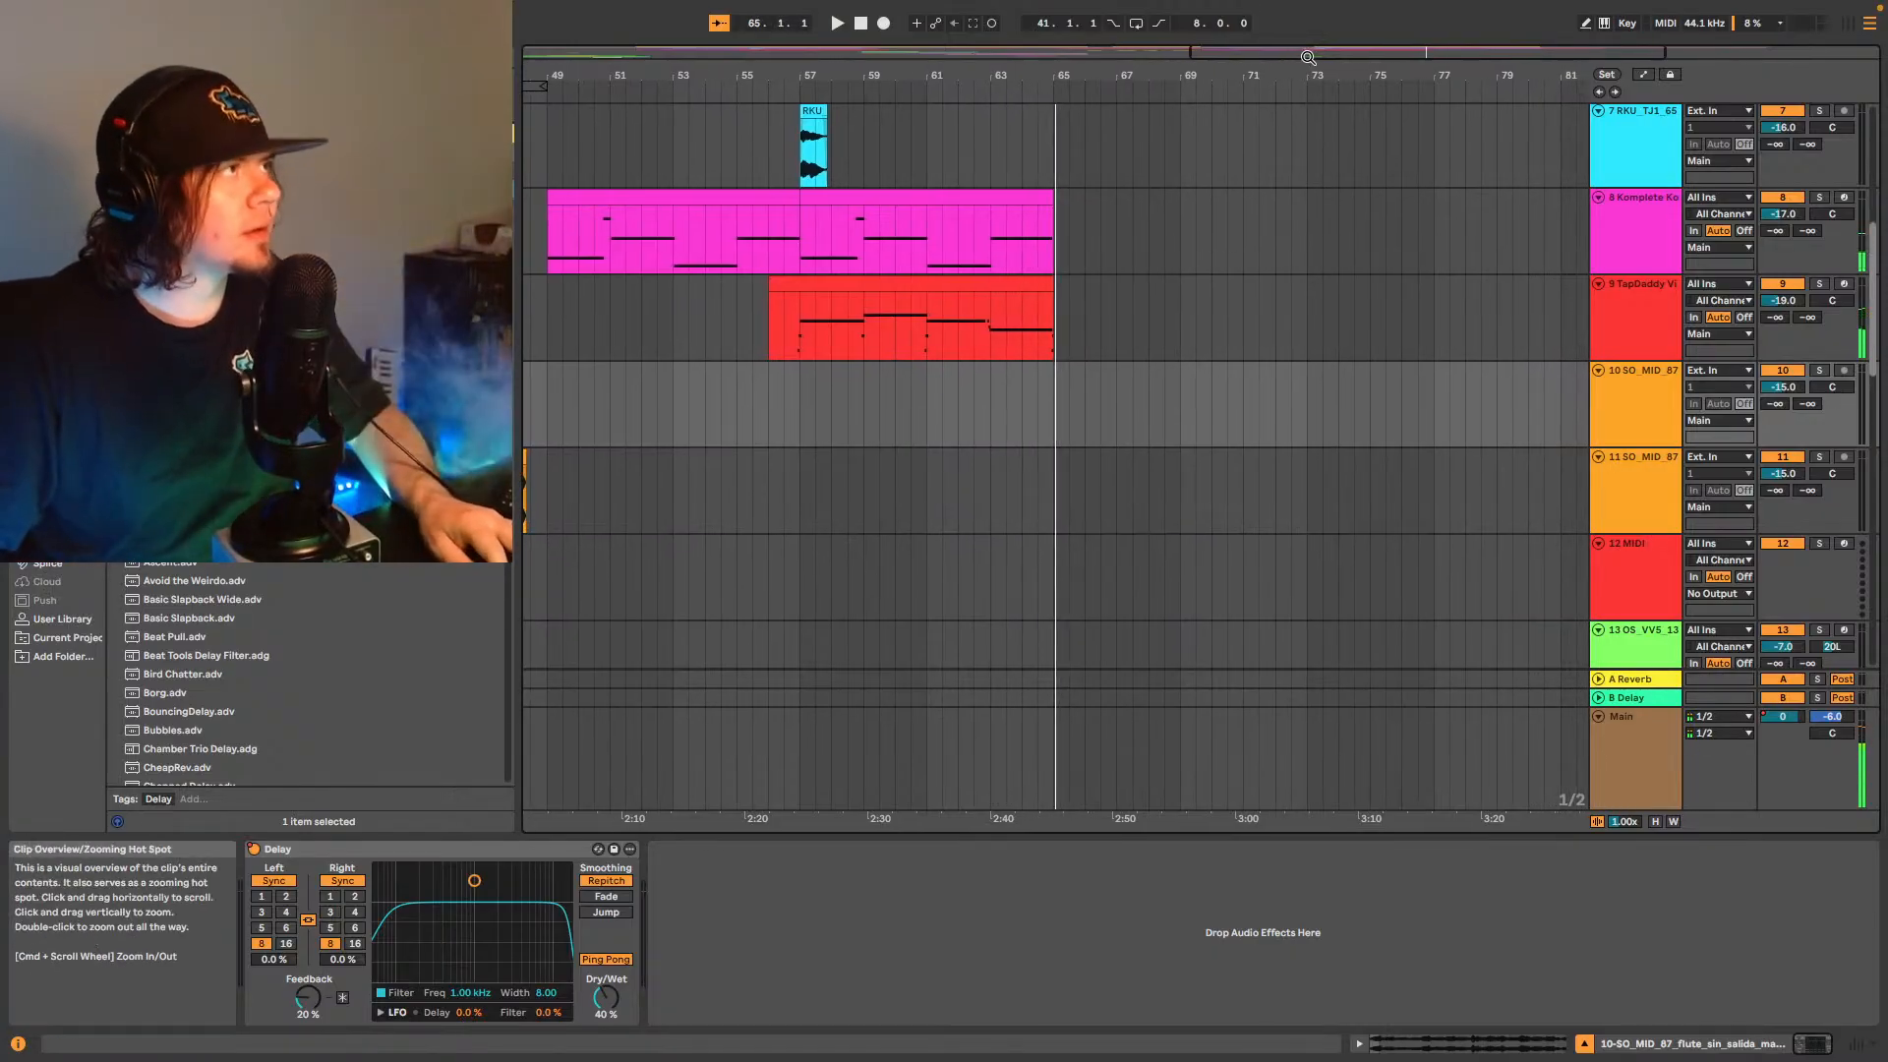
pyautogui.press('w')
pyautogui.scroll(5, 944, 403)
pyautogui.scroll(3, 1012, 380)
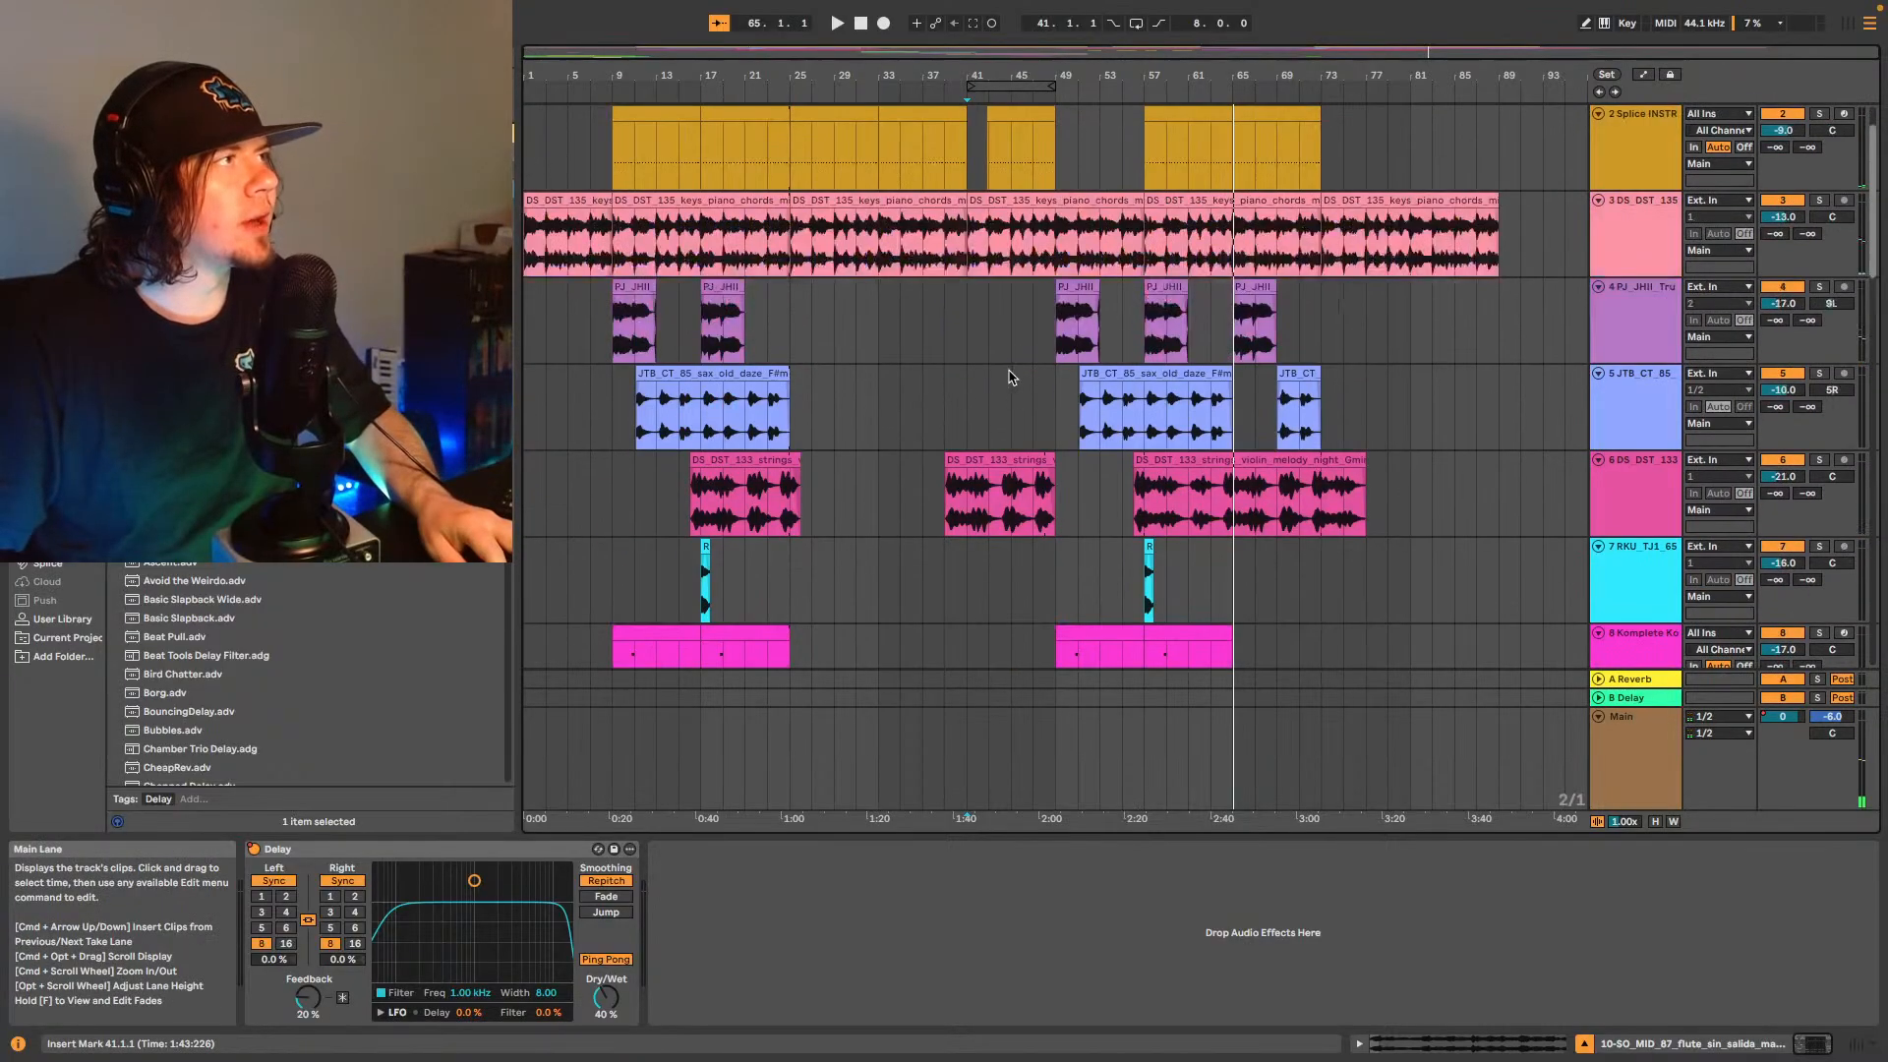
# - Play the arrangement from 1.1.1 to bar 20
pyautogui.scroll(-4, 1012, 376)
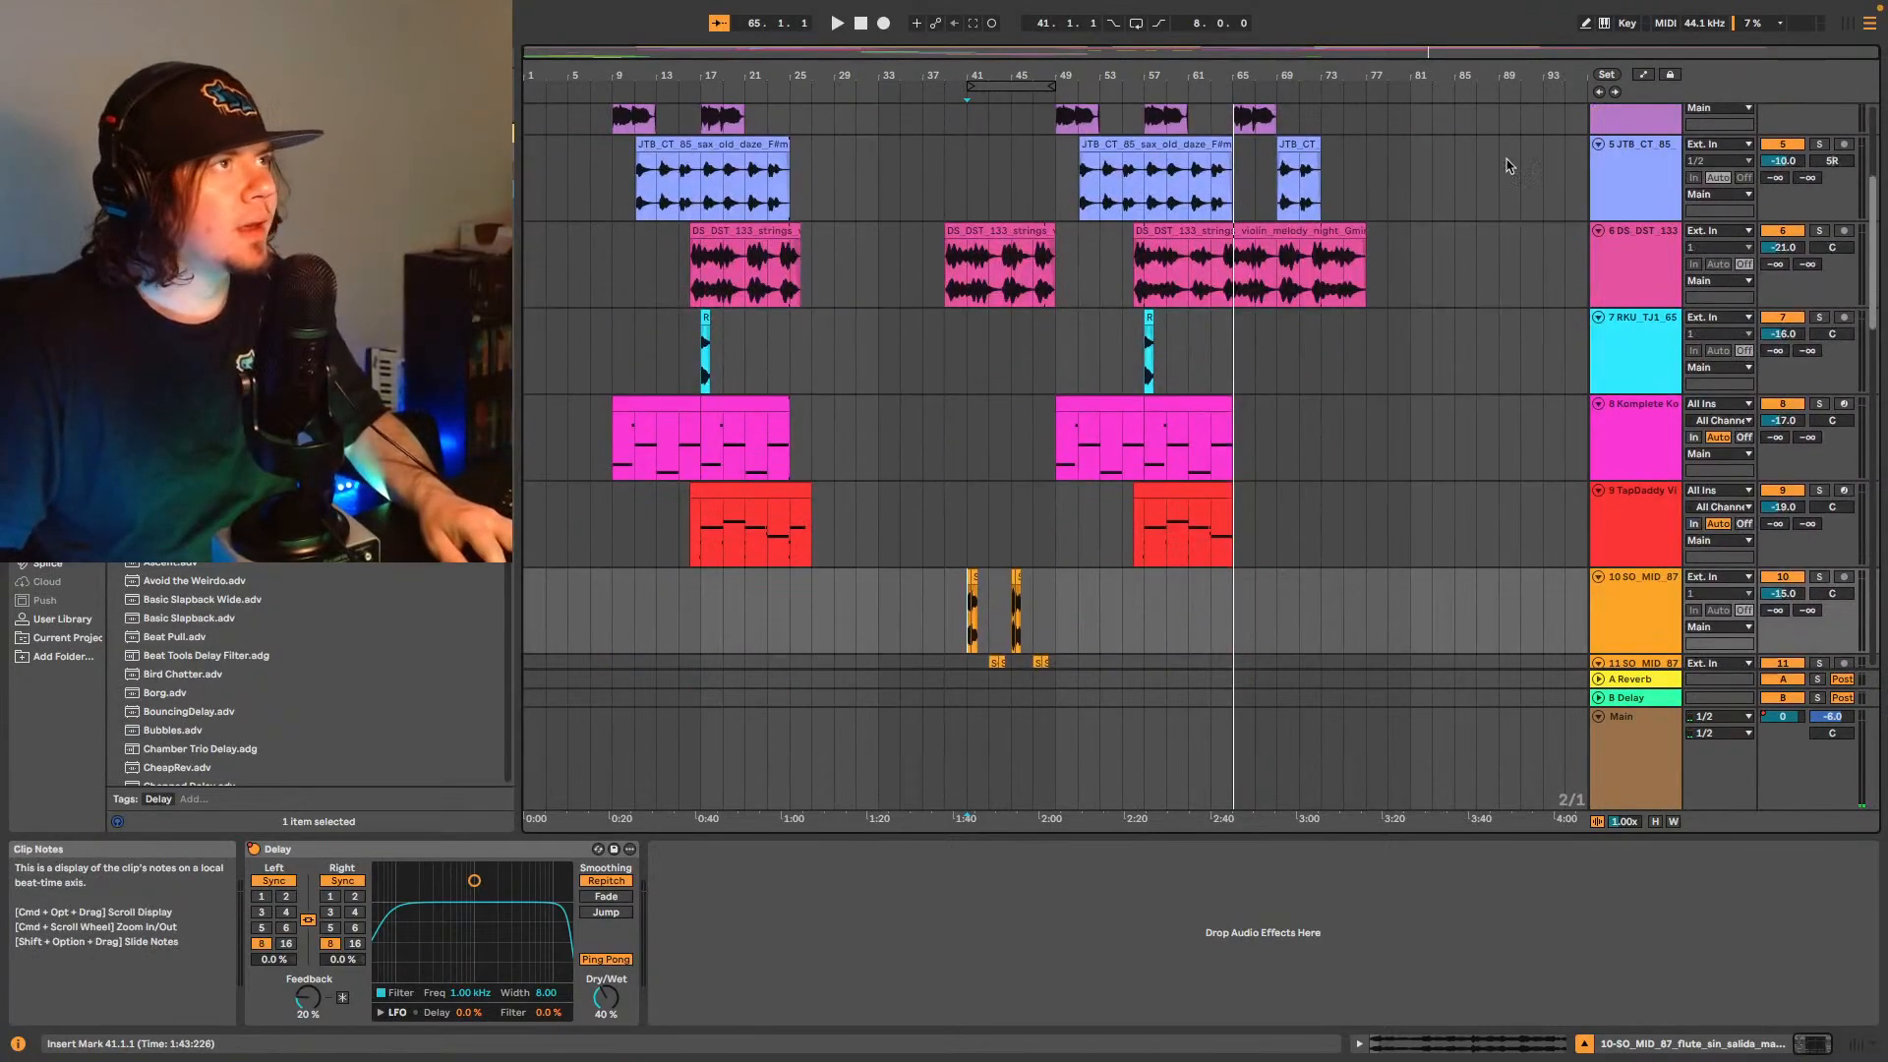
pyautogui.click(1602, 94)
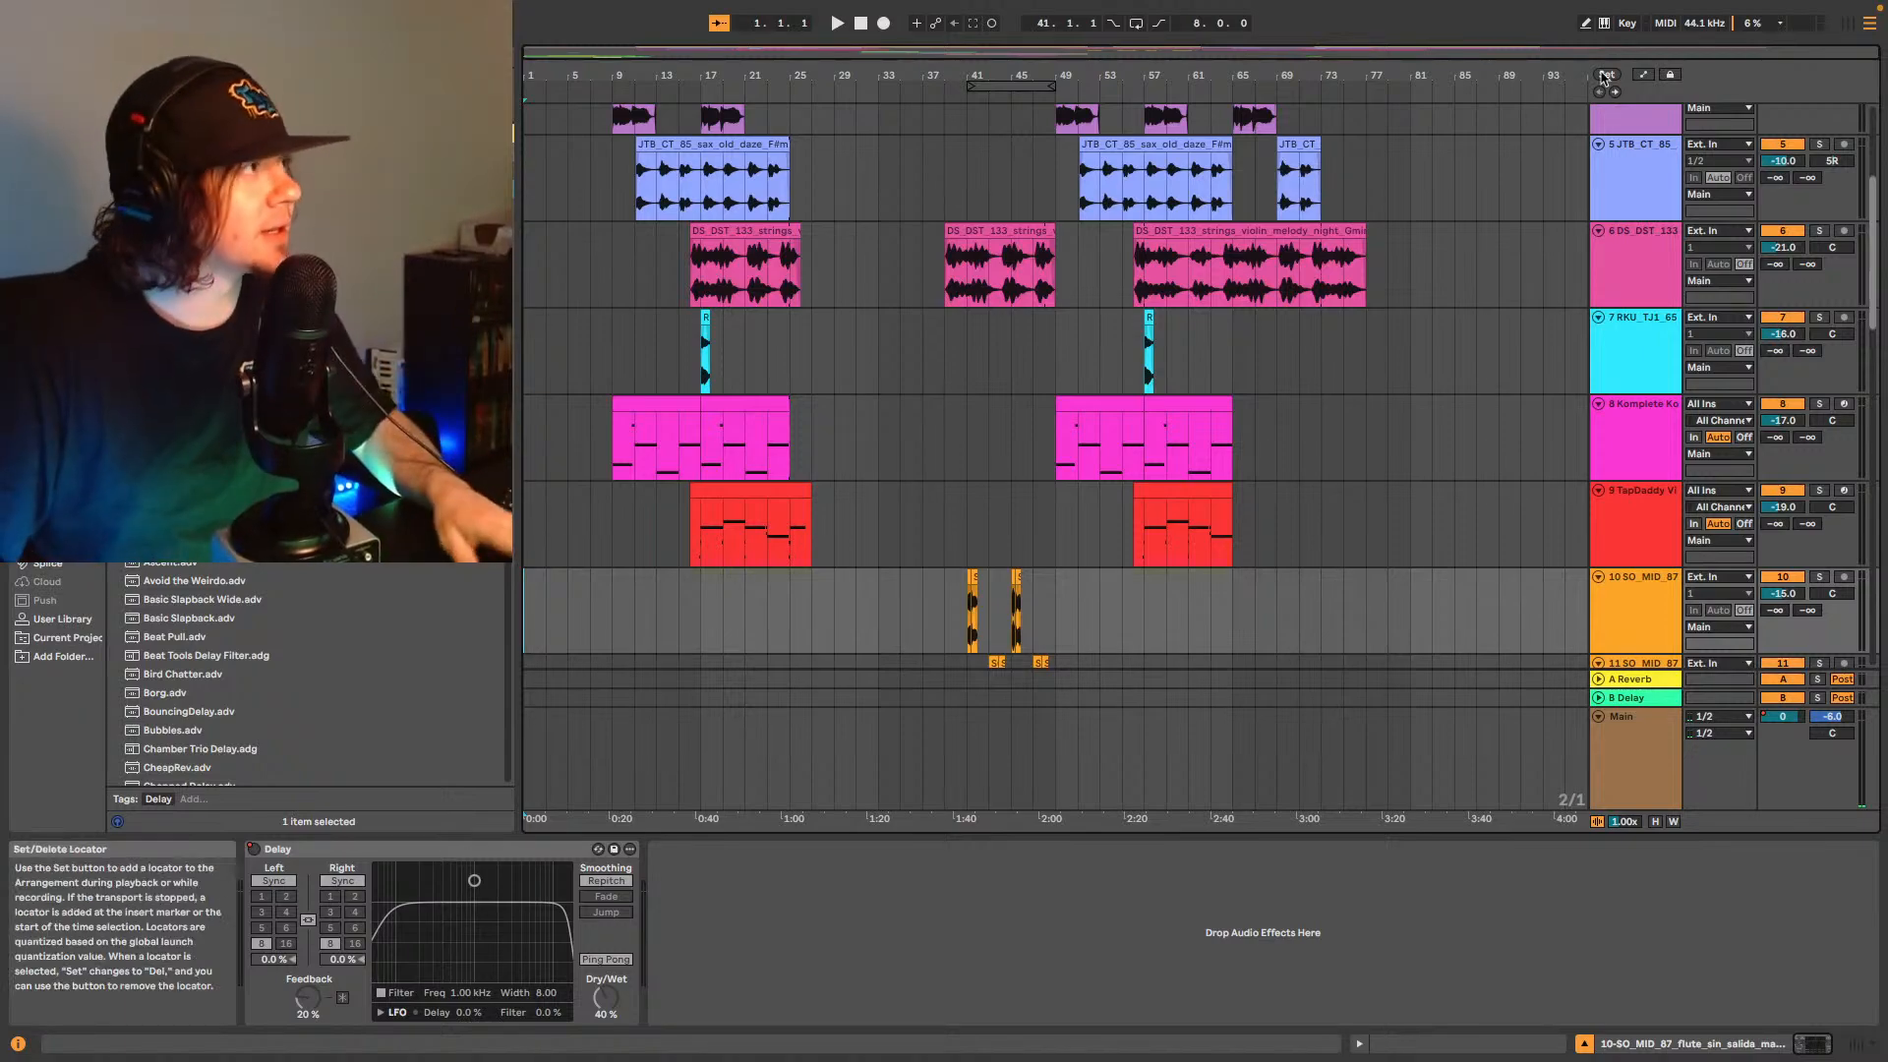
pyautogui.press('space')
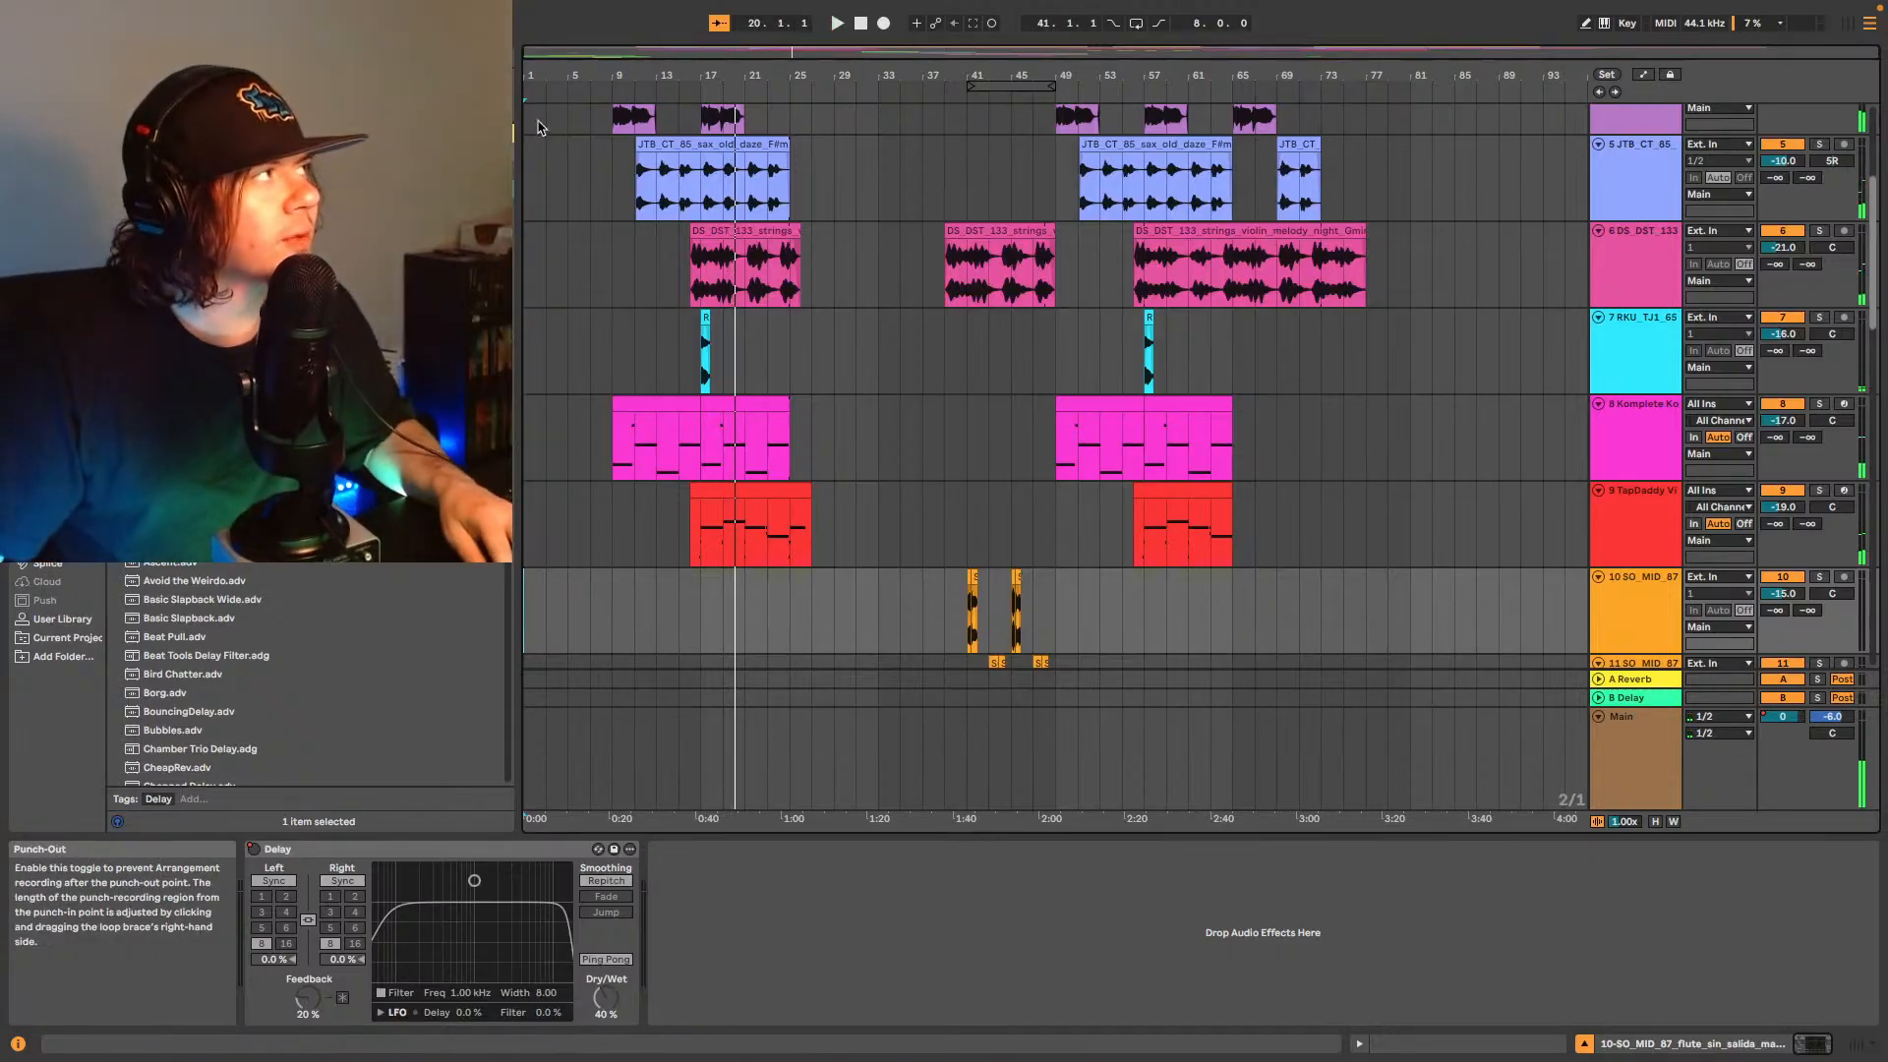
# - Split the sax clip on track 5 at 17.1.1 and trim the second part to start at 19.1.1
pyautogui.moveTo(676, 50); pyautogui.dragTo(677, 144)
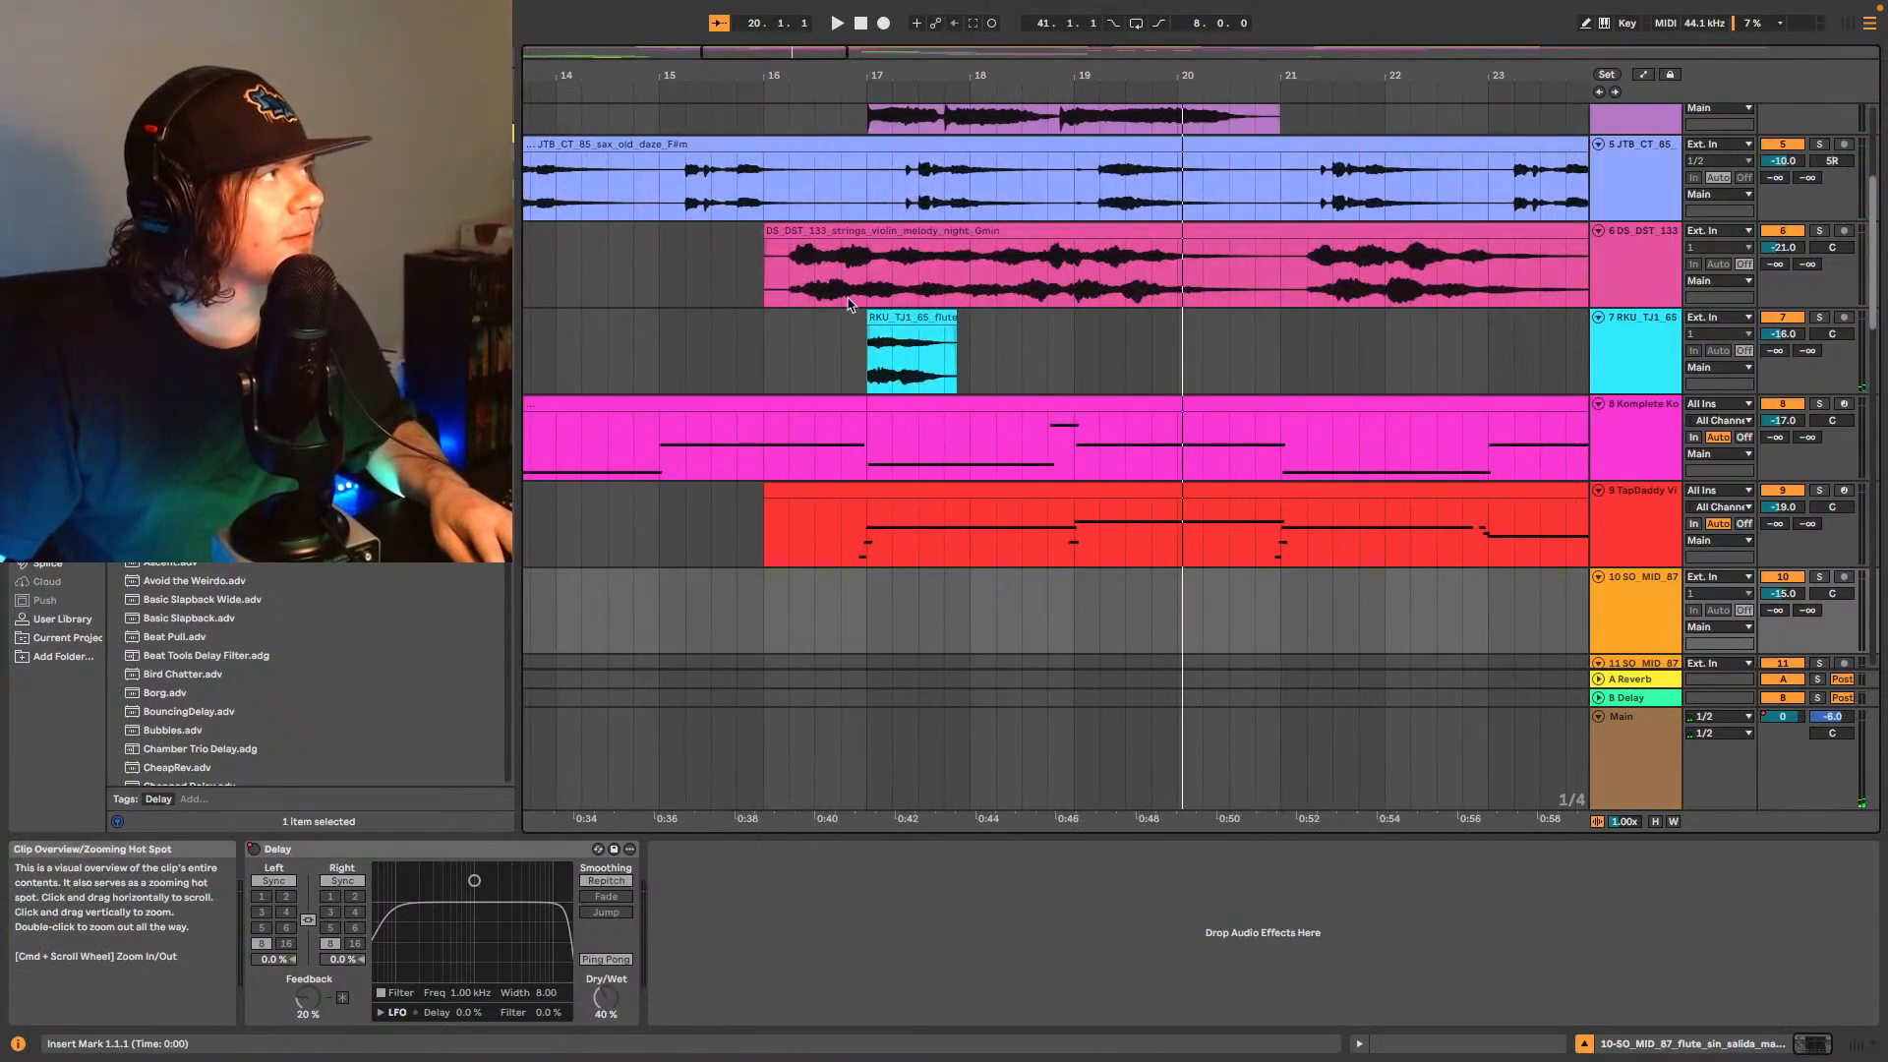
pyautogui.scroll(2, 874, 325)
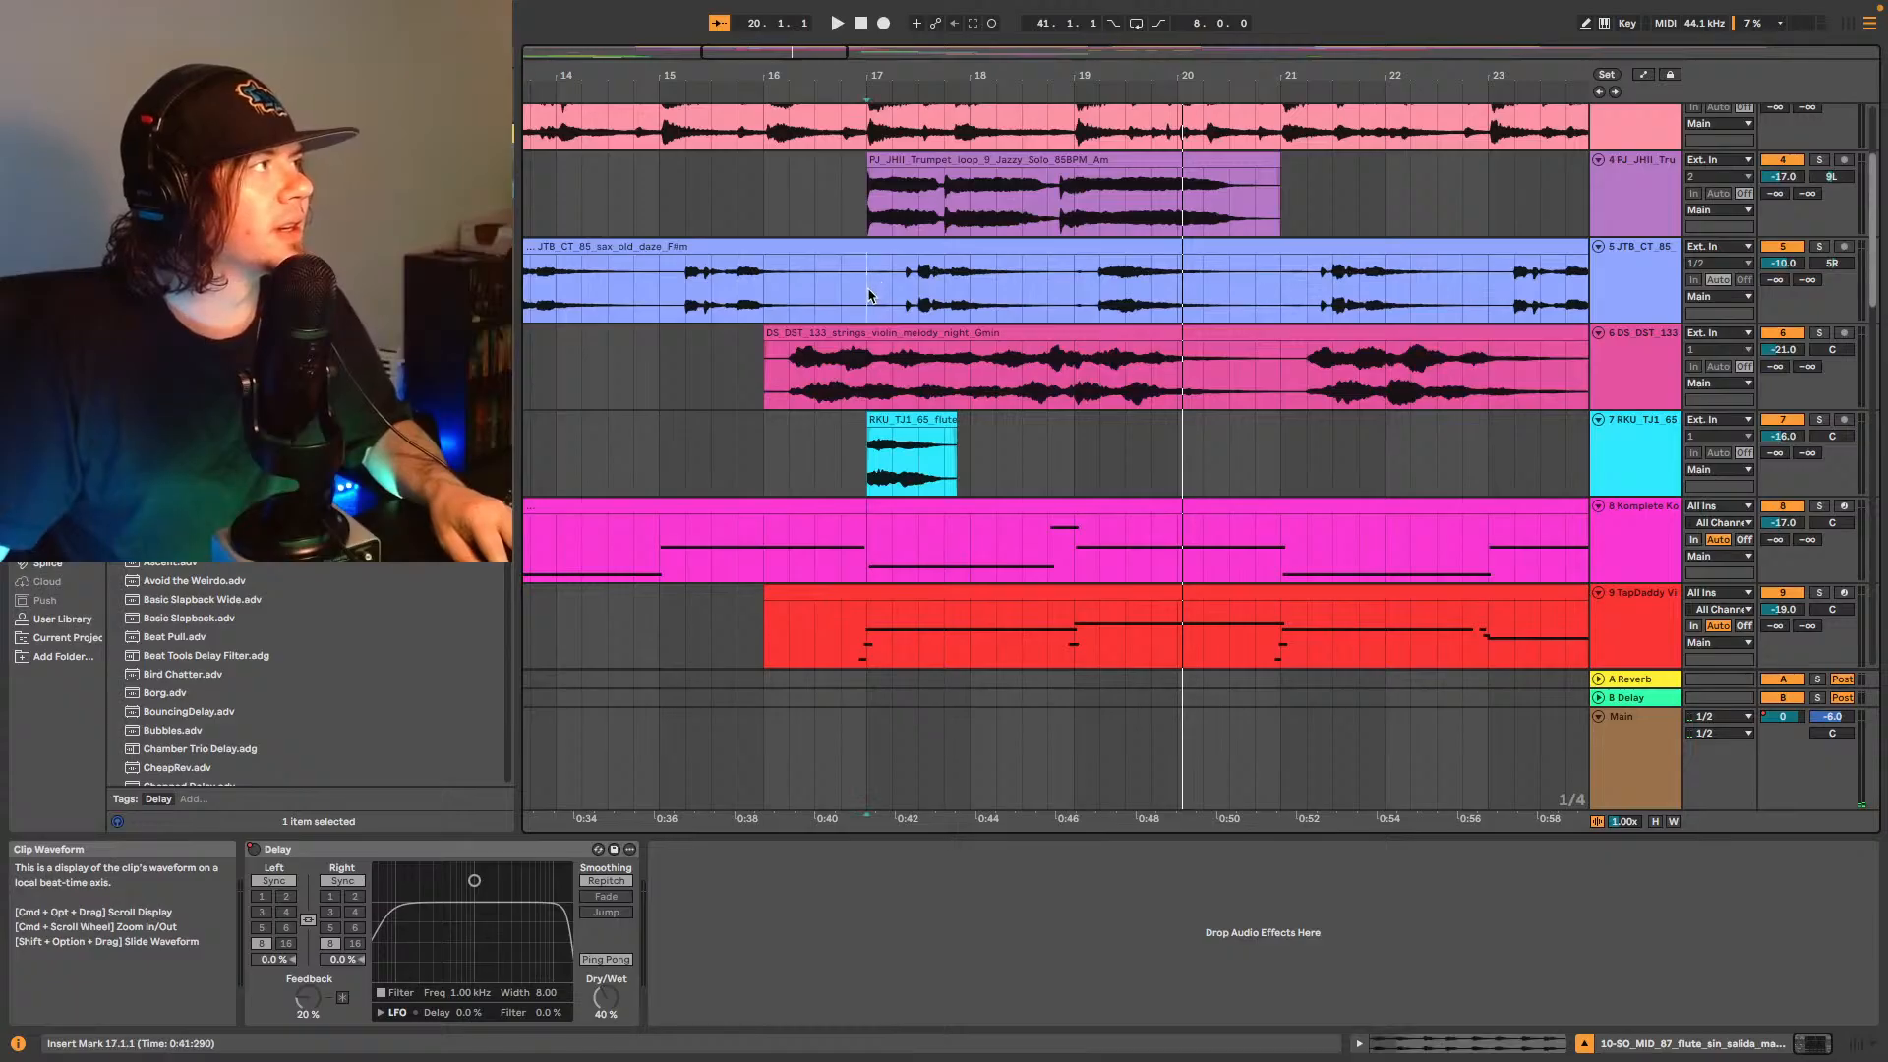
pyautogui.click(871, 297)
pyautogui.press('space')
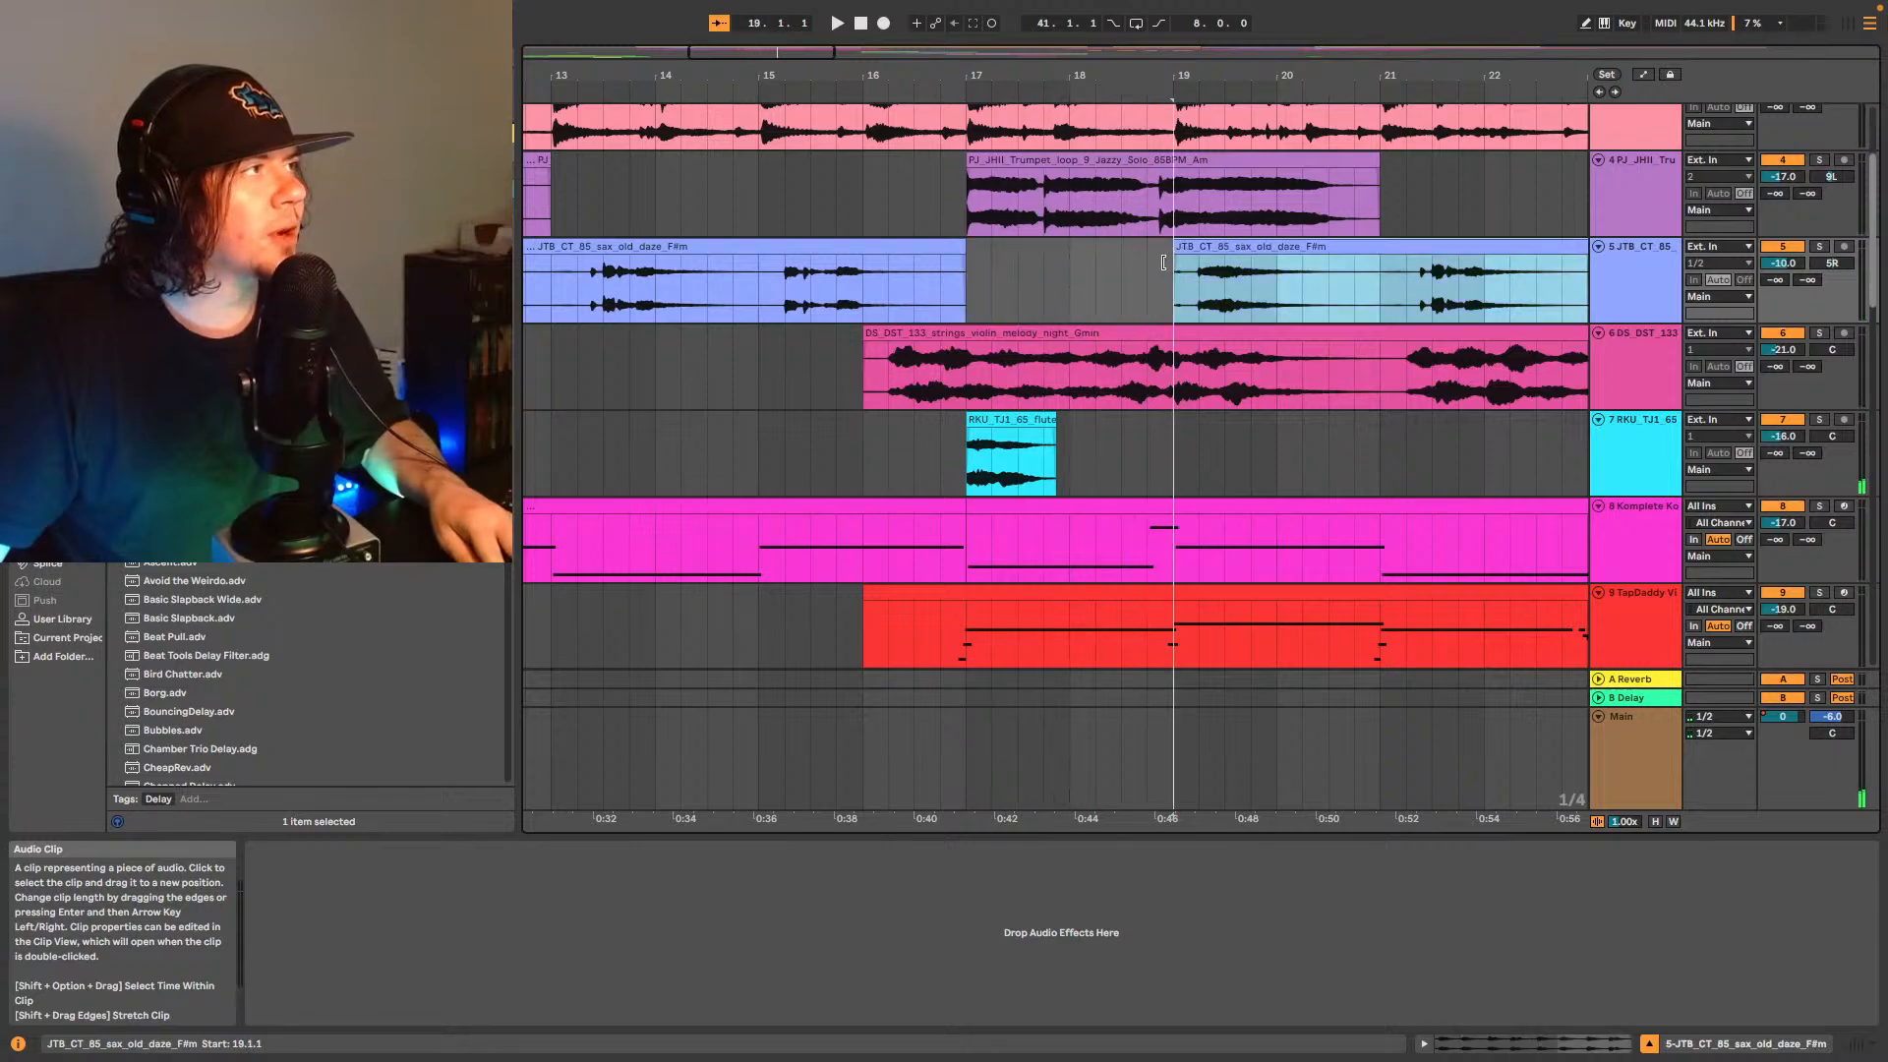
# - Play across the sax gap from 16.3.1 and replay the passage from 16.1.1 with flute track 7 selected
pyautogui.click(924, 285)
pyautogui.press('space')
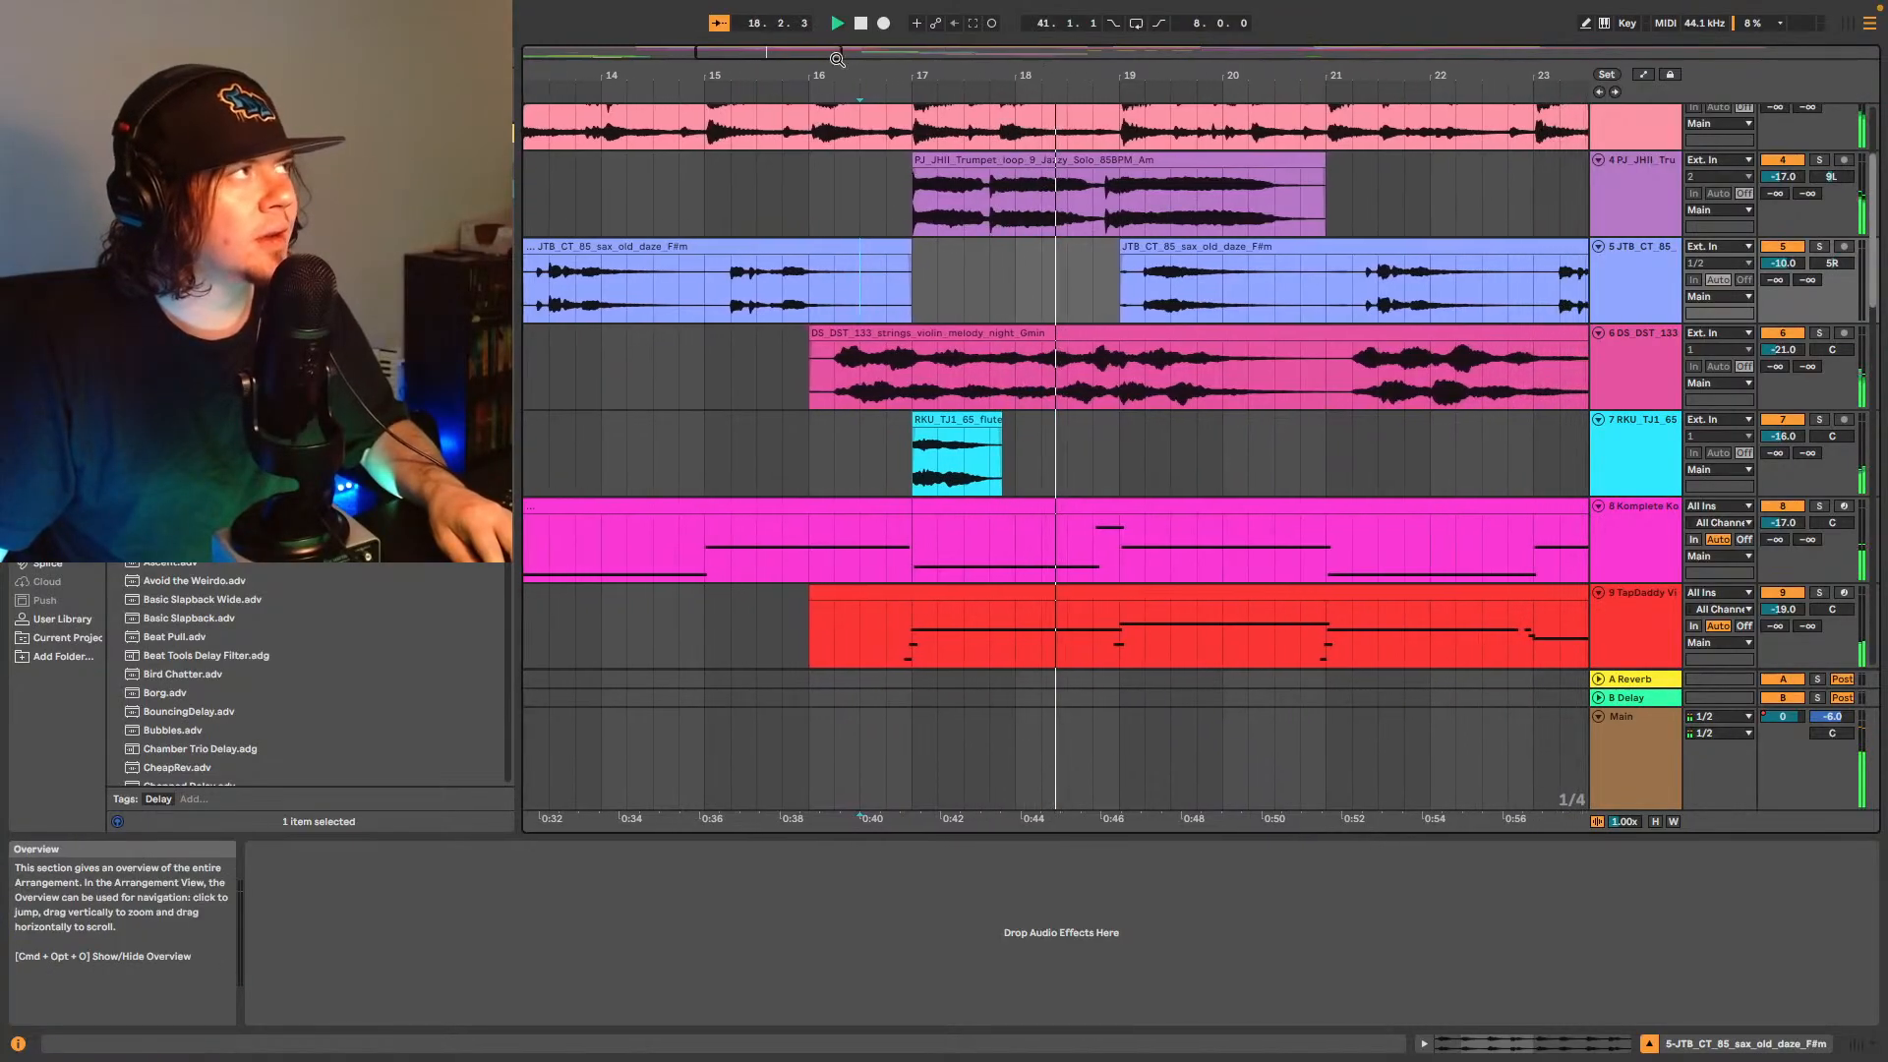
pyautogui.moveTo(1081, 51); pyautogui.dragTo(983, 14)
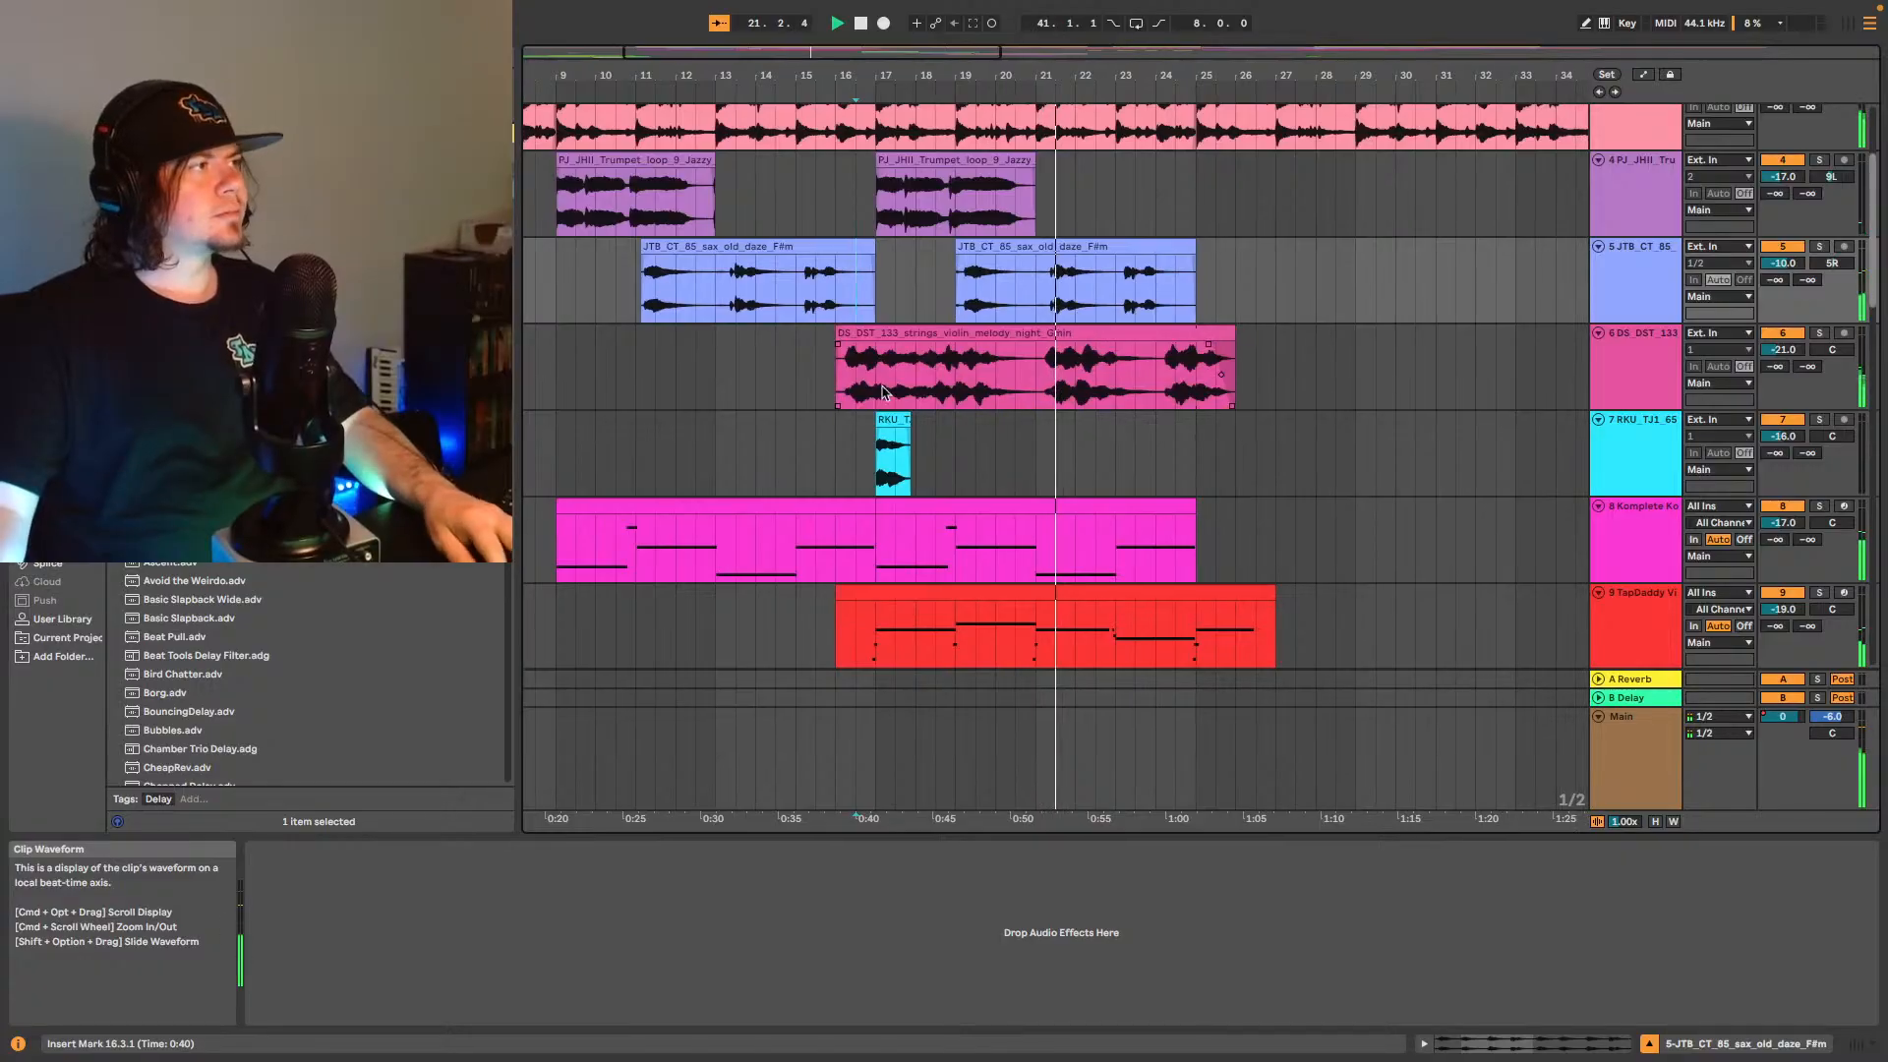
pyautogui.click(846, 450)
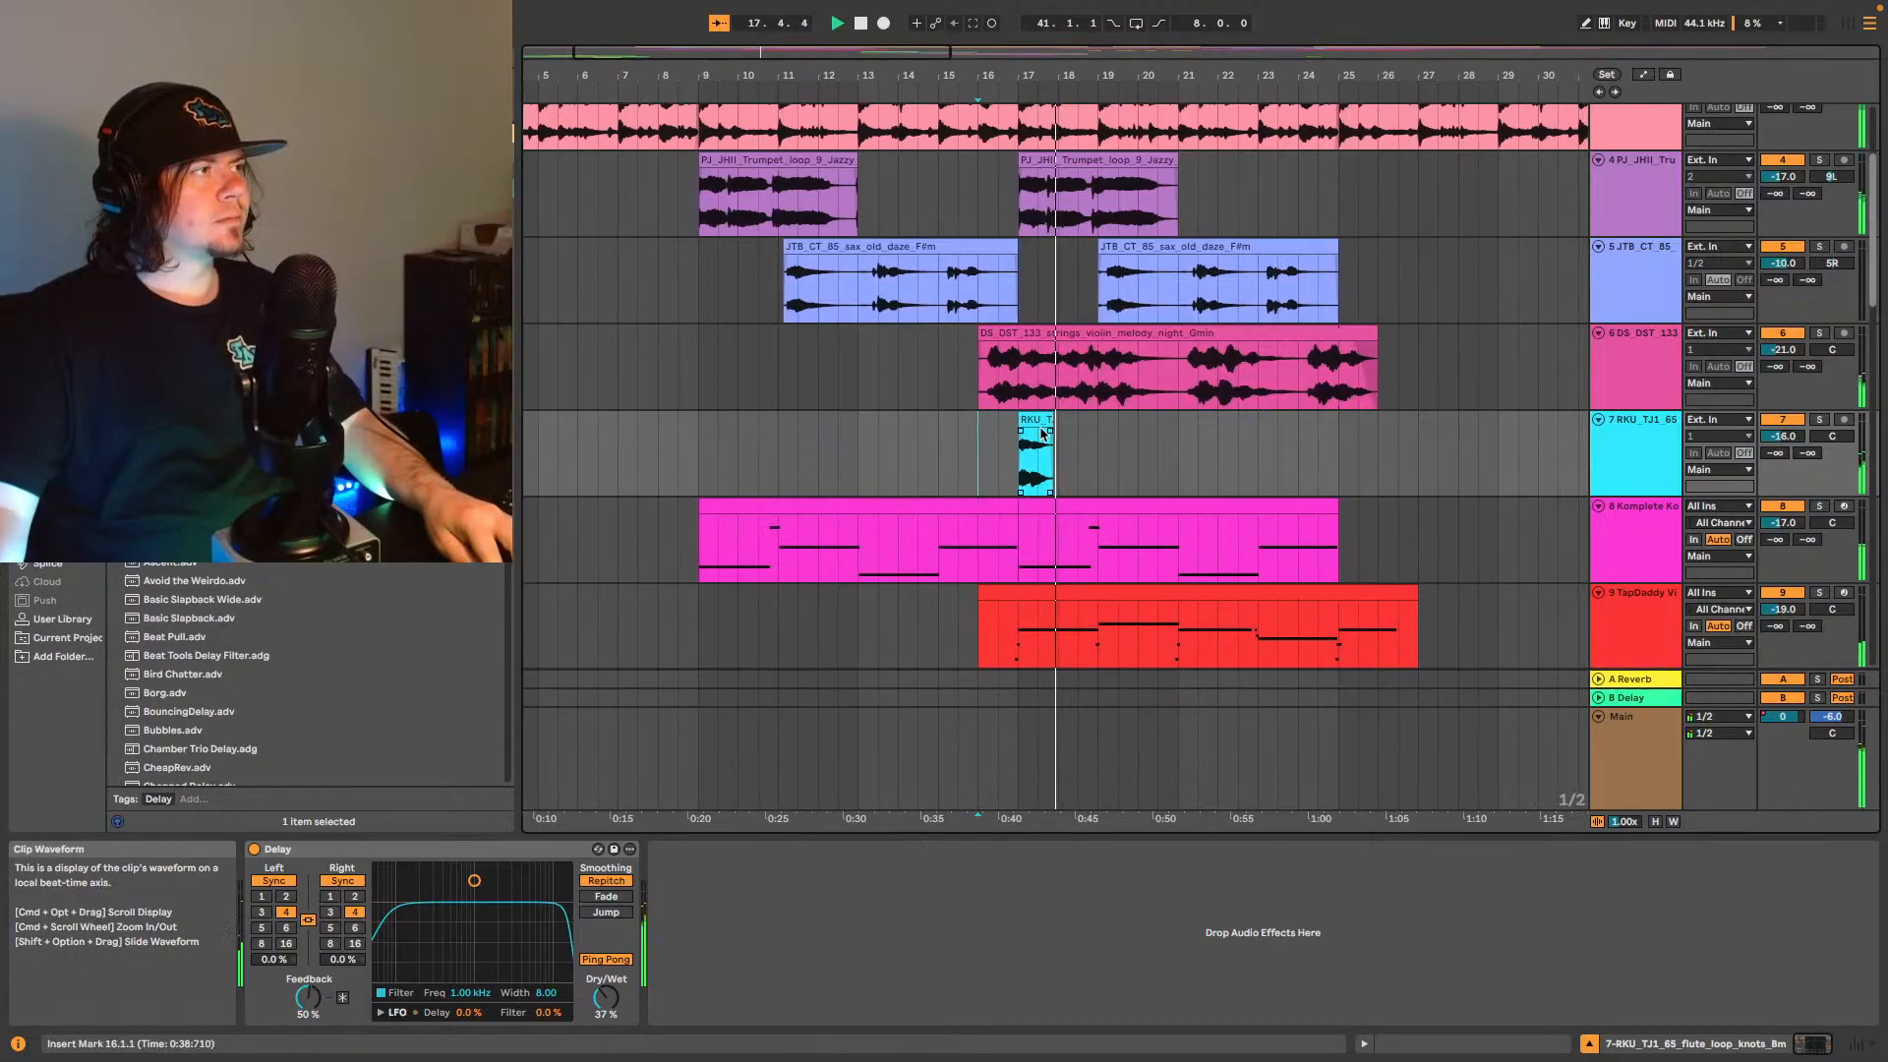
# - Try the flute clip on track 7 at 17.4.3 and listen to it in context from 16.1.1
pyautogui.moveTo(1035, 423); pyautogui.dragTo(1076, 433)
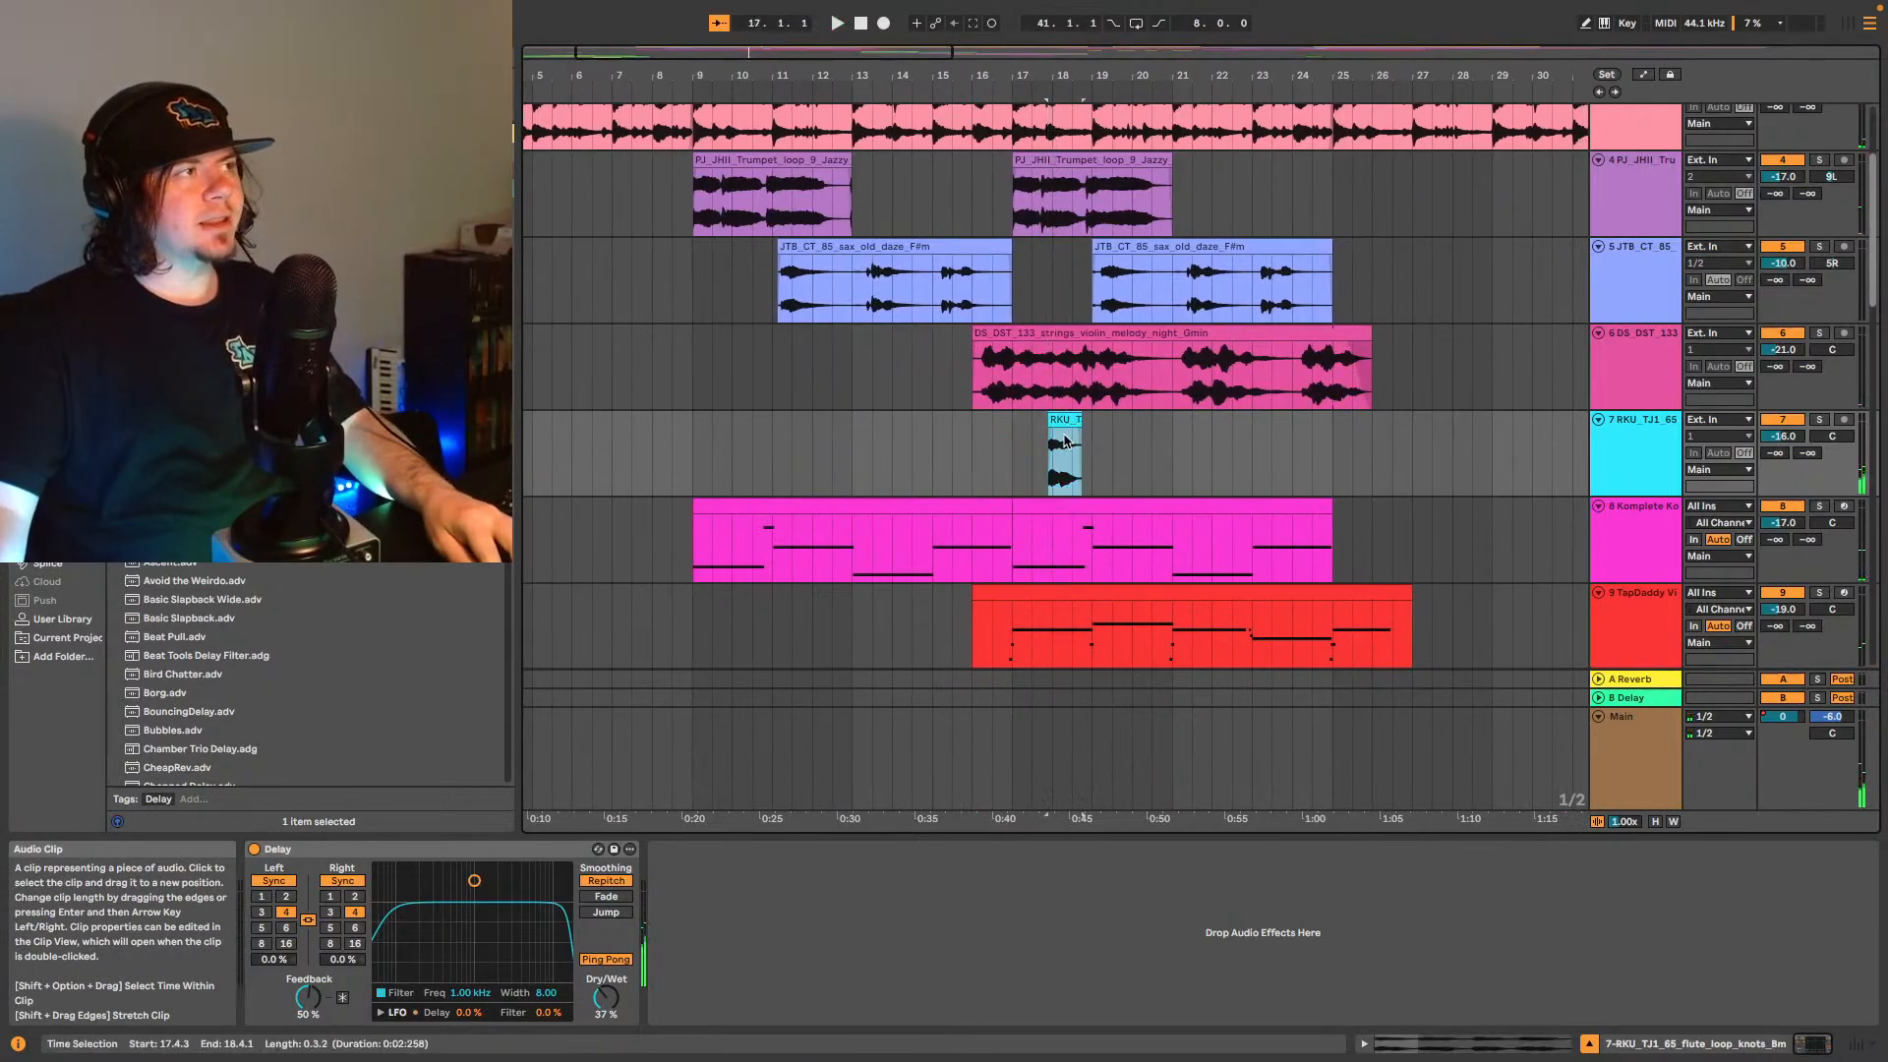
pyautogui.click(969, 463)
pyautogui.press('space')
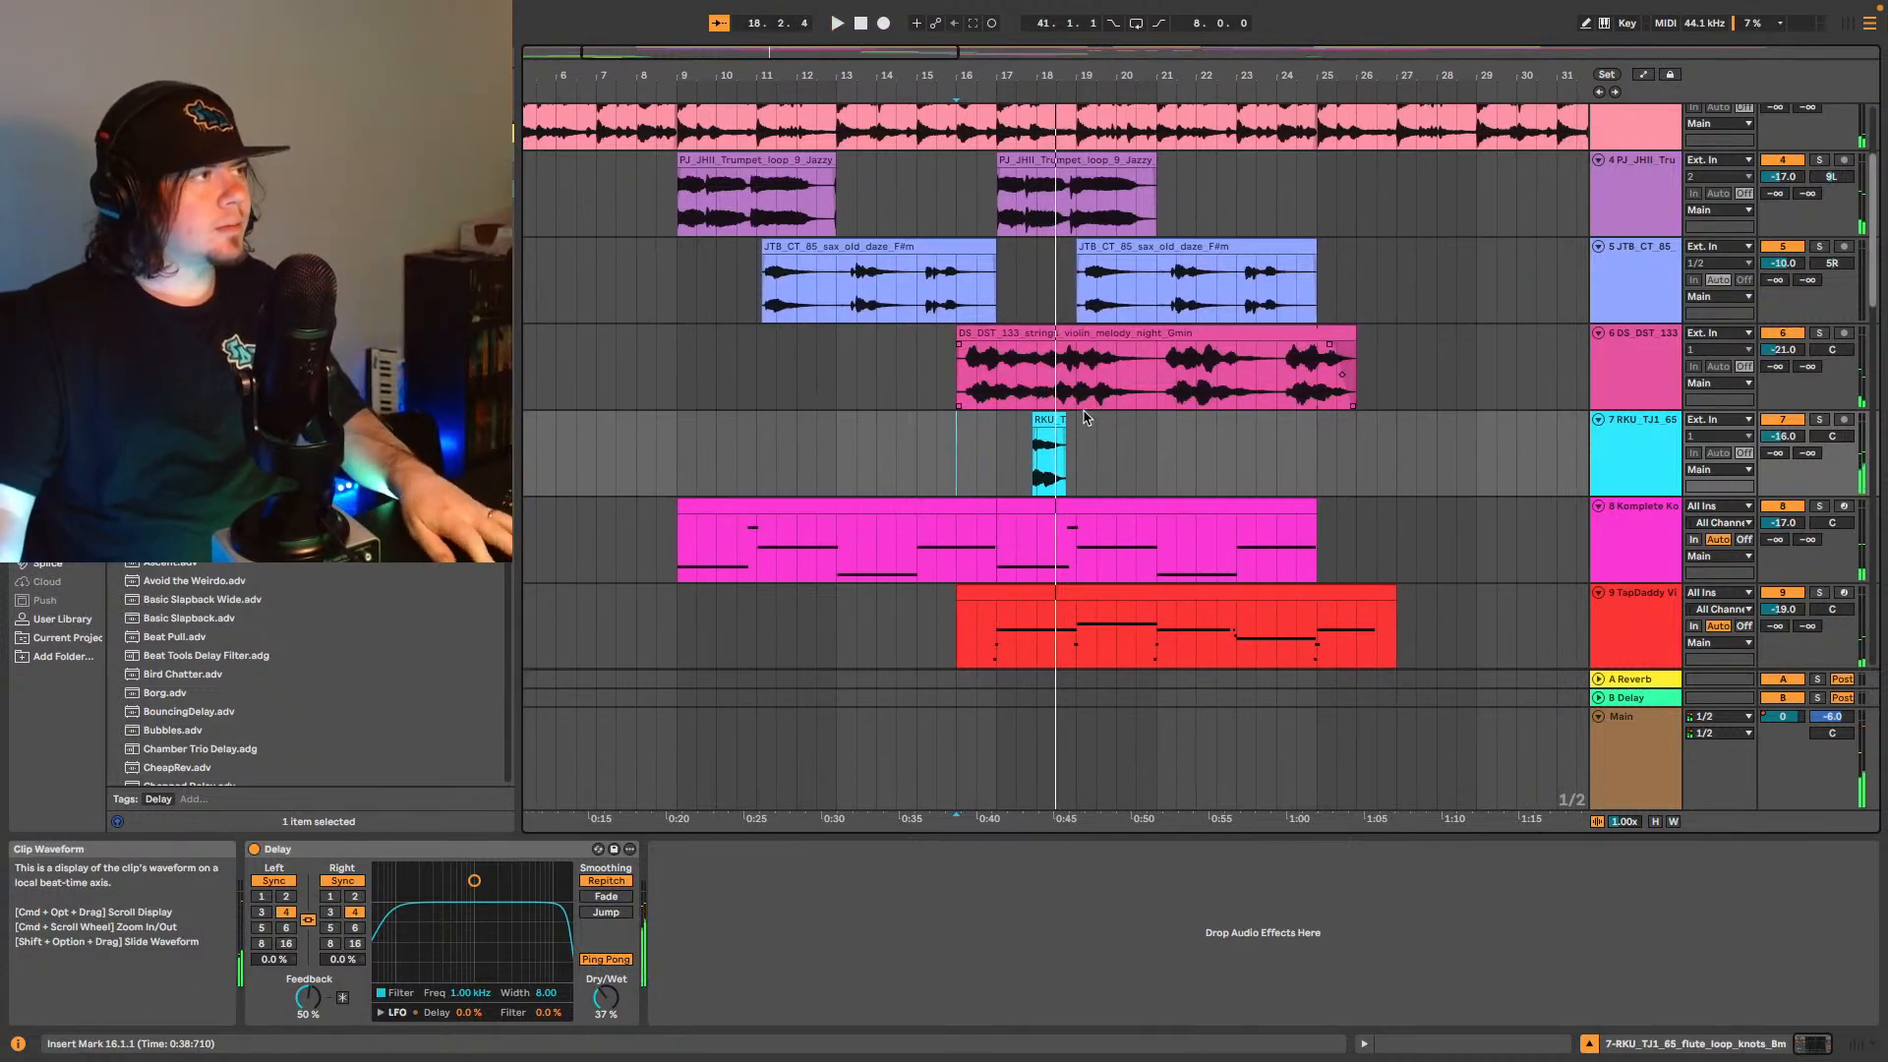
# - Move the flute clip on track 7 to 18.1.1 and play the passage from 17.1.1
pyautogui.moveTo(1043, 421); pyautogui.dragTo(1007, 421)
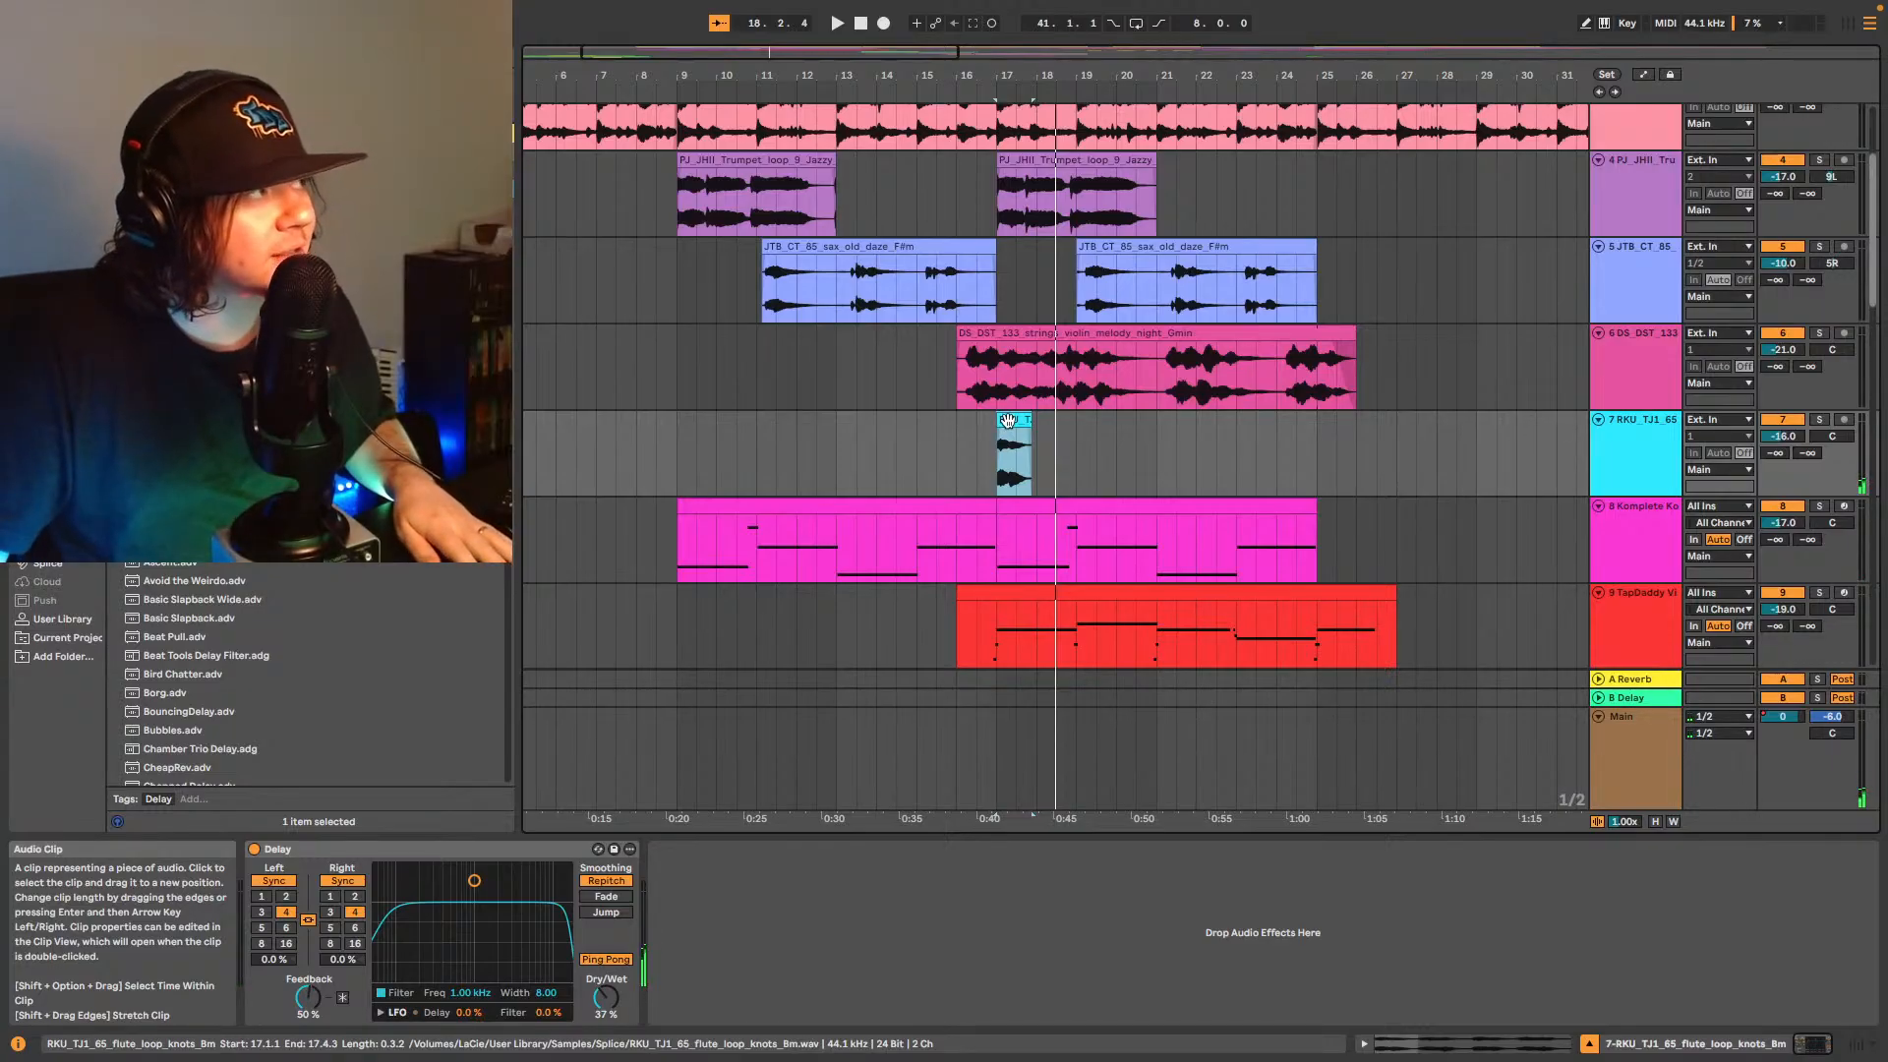
pyautogui.moveTo(1008, 421); pyautogui.dragTo(1058, 429)
pyautogui.click(996, 460)
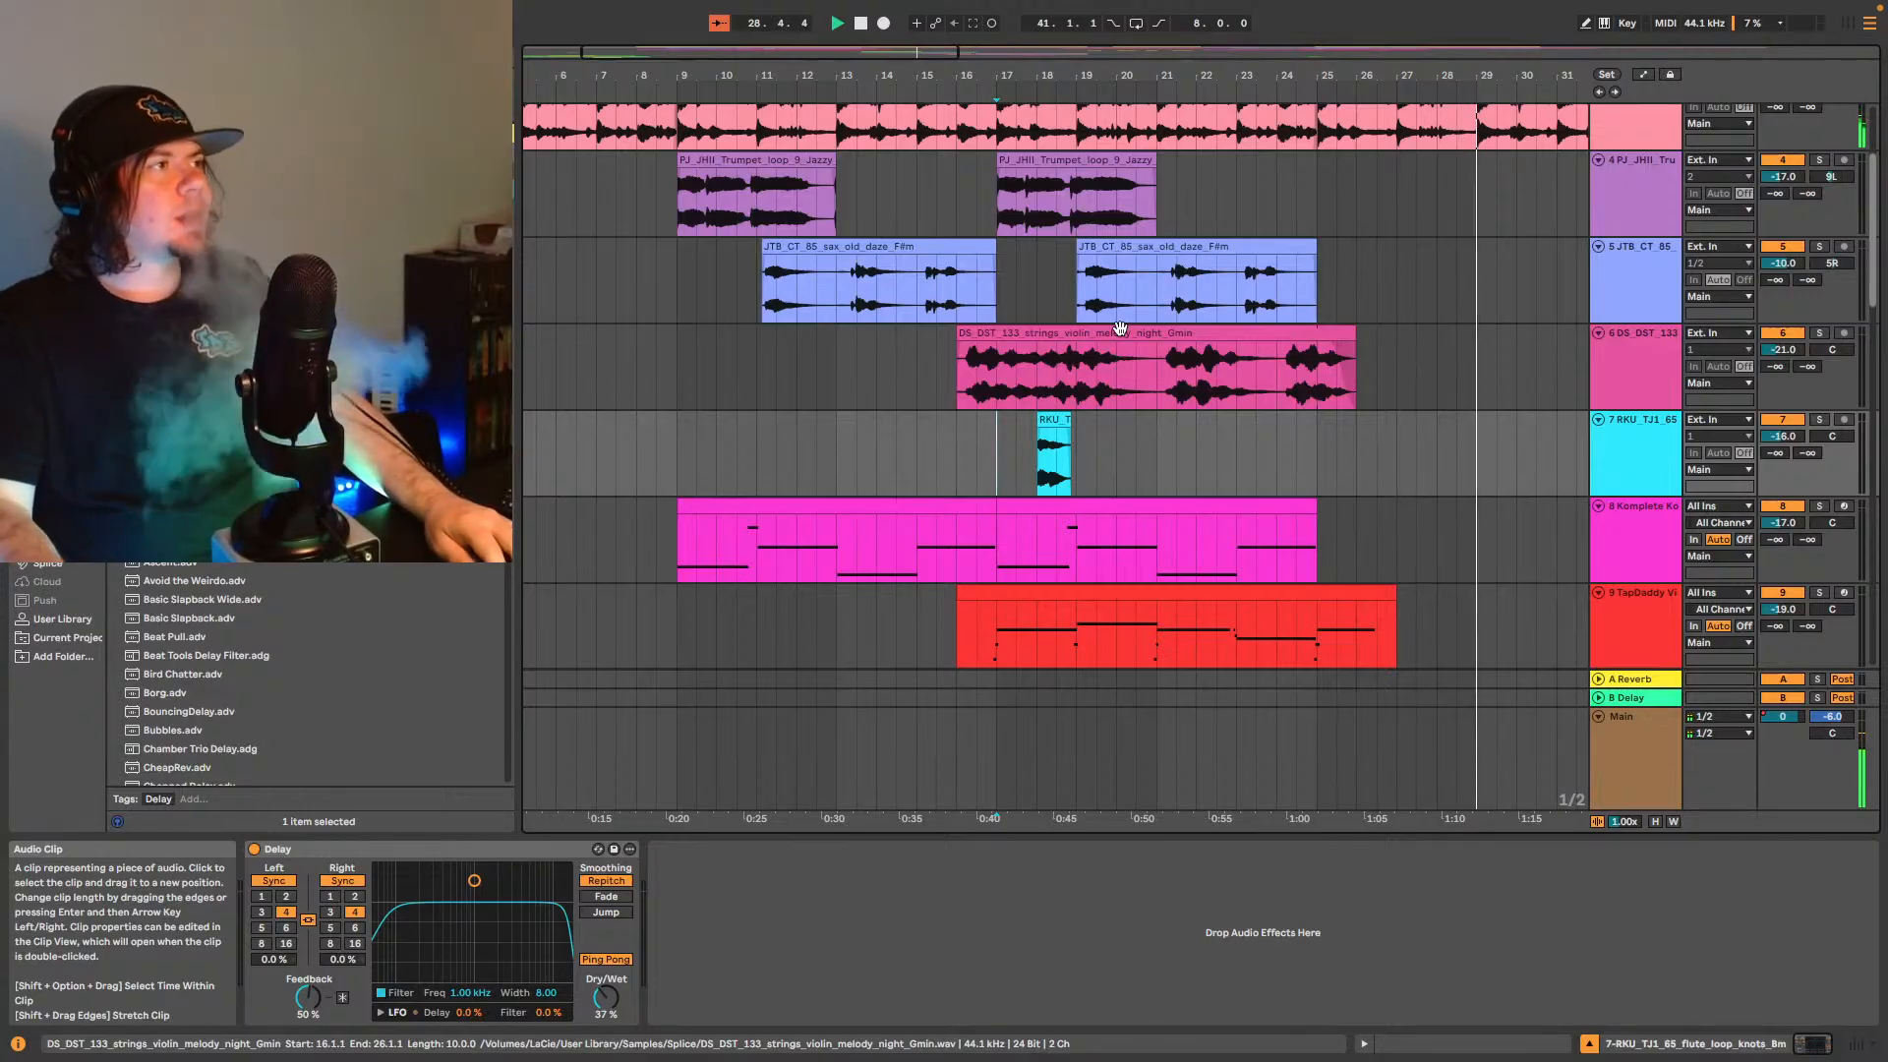
# - Examine the clip layout of the whole arrangement across all tracks while playback continues through bars 29 to 35
pyautogui.moveTo(815, 62); pyautogui.dragTo(815, 34)
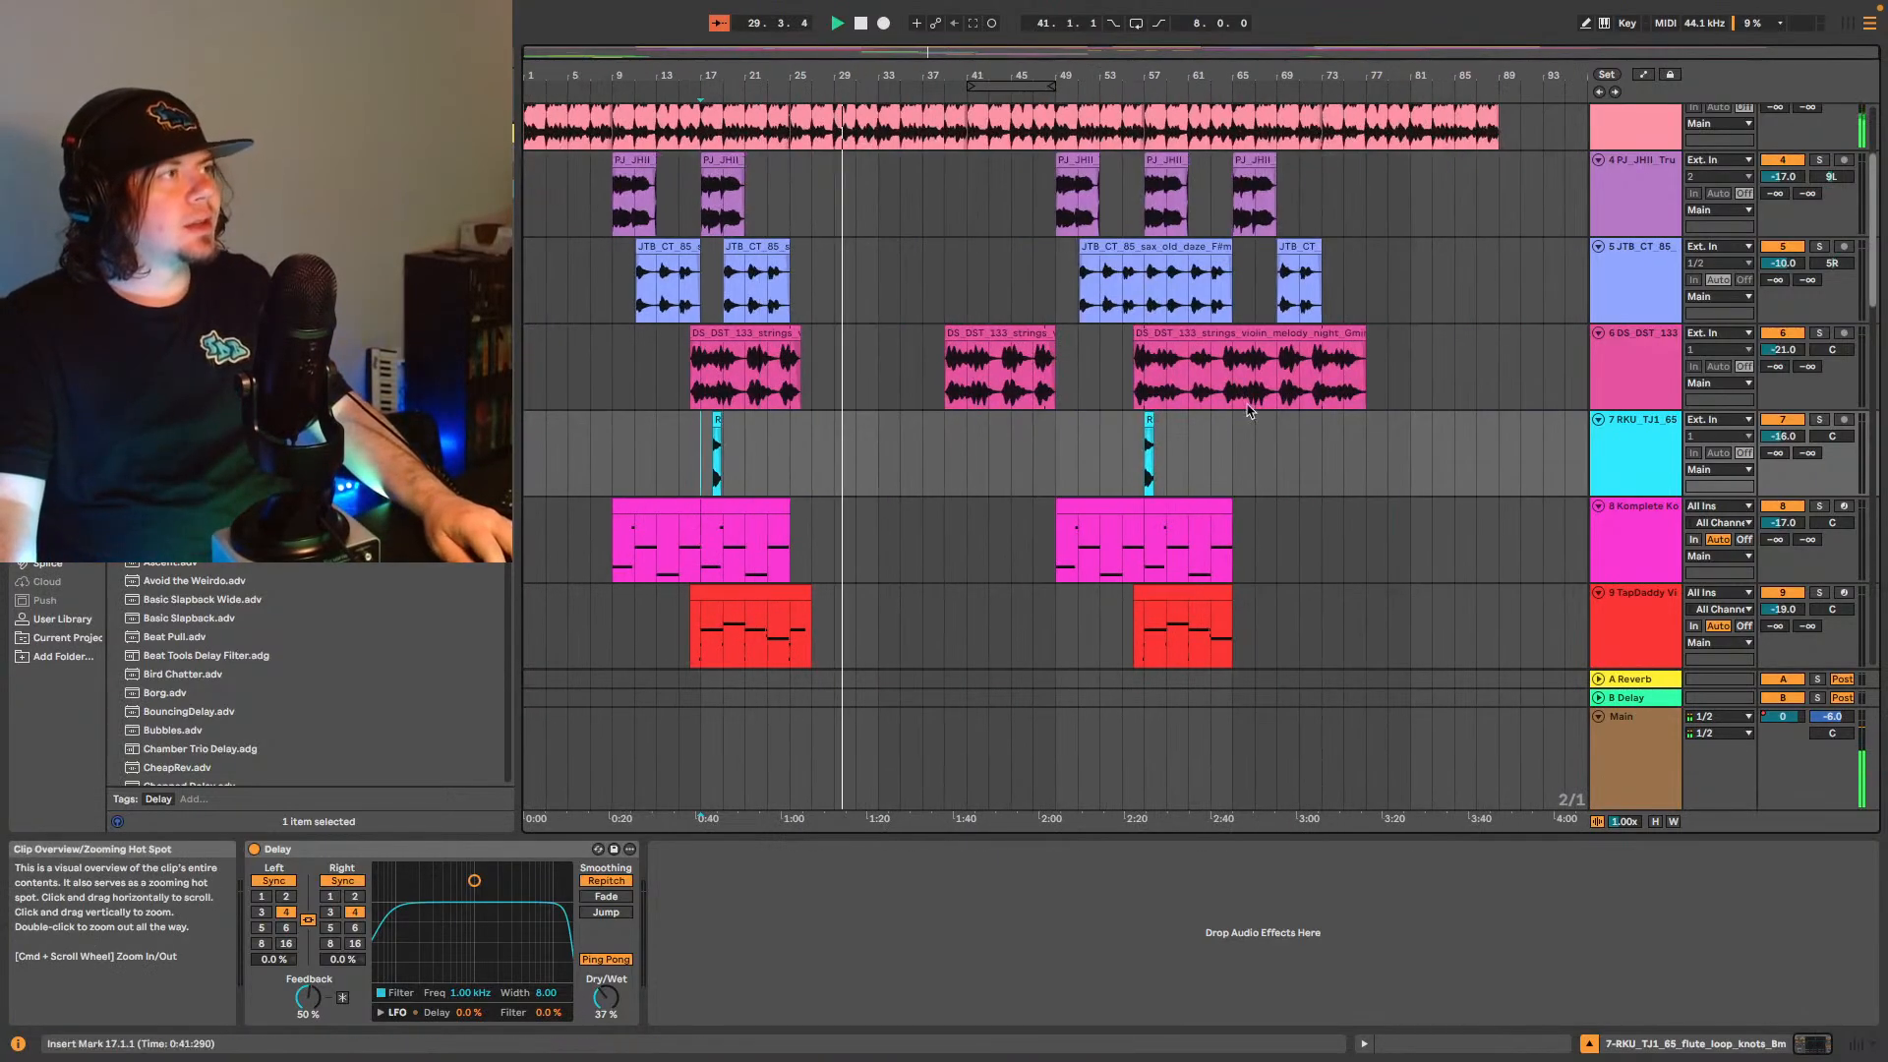
pyautogui.scroll(-10, 979, 493)
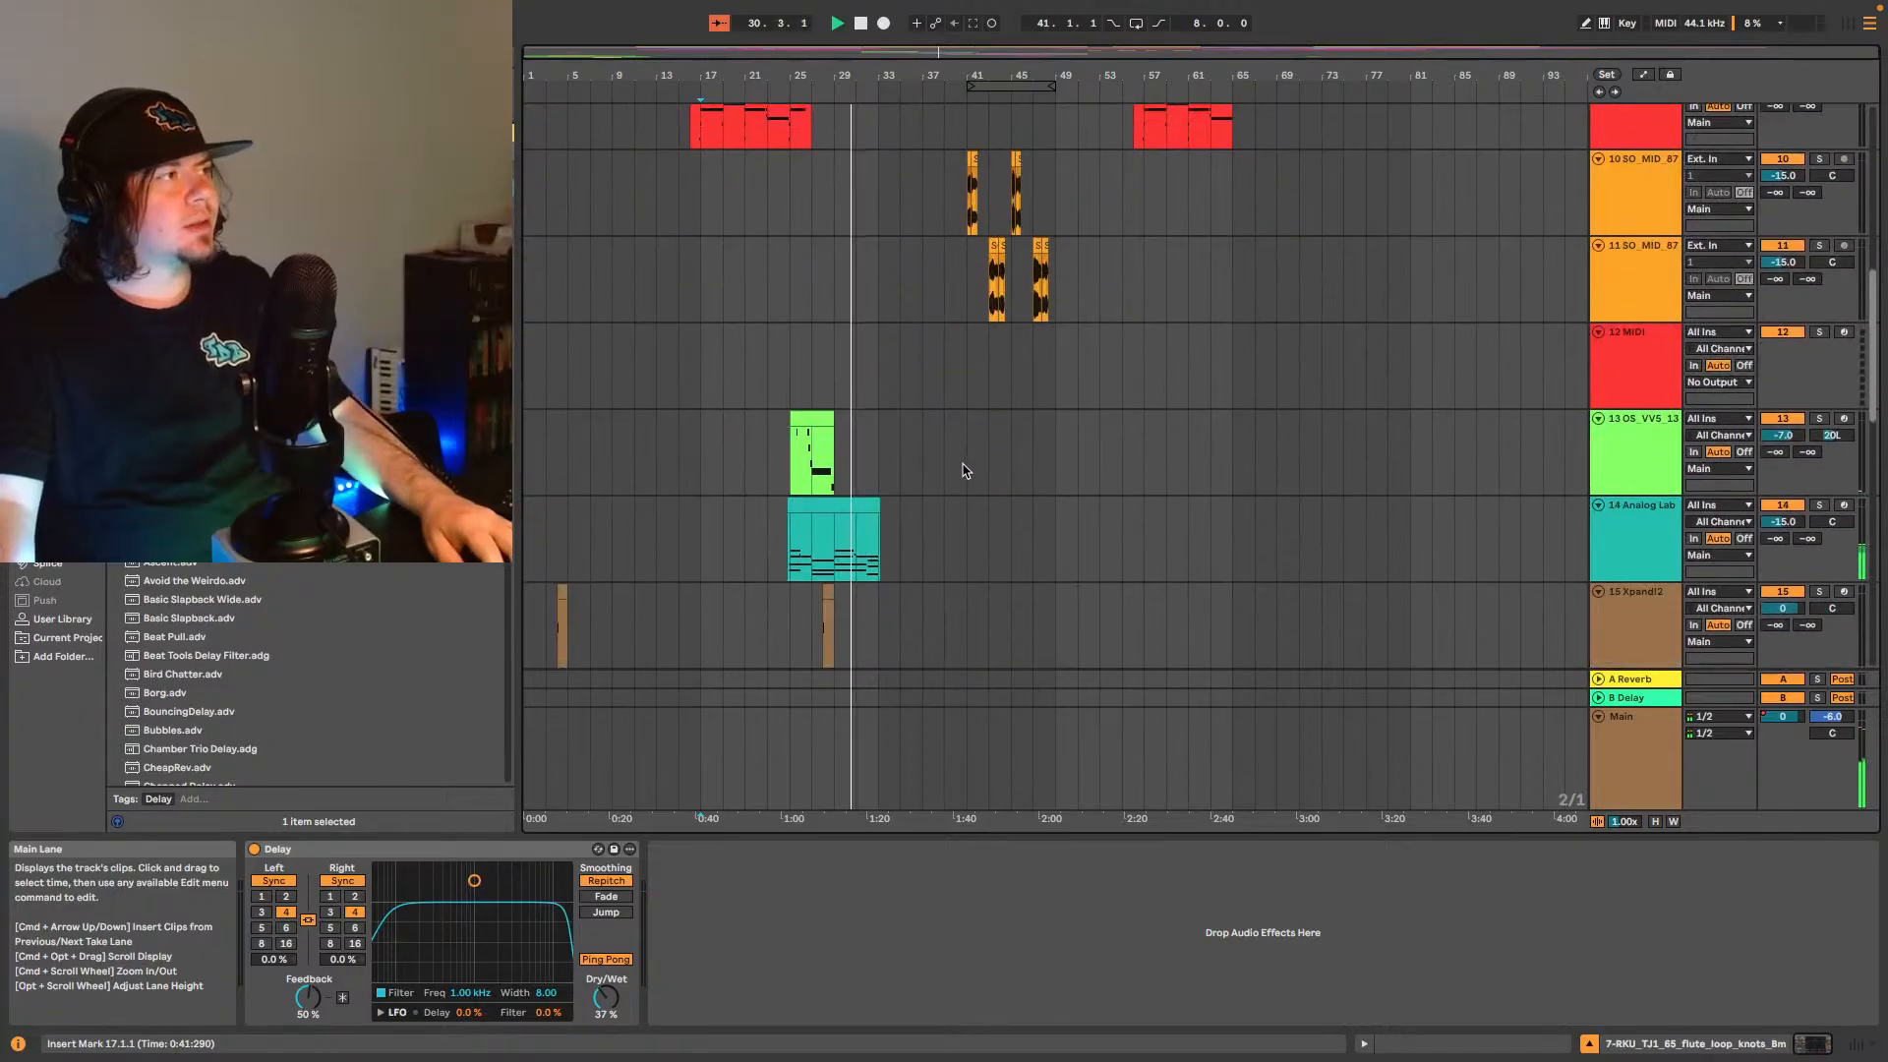
pyautogui.scroll(2, 975, 427)
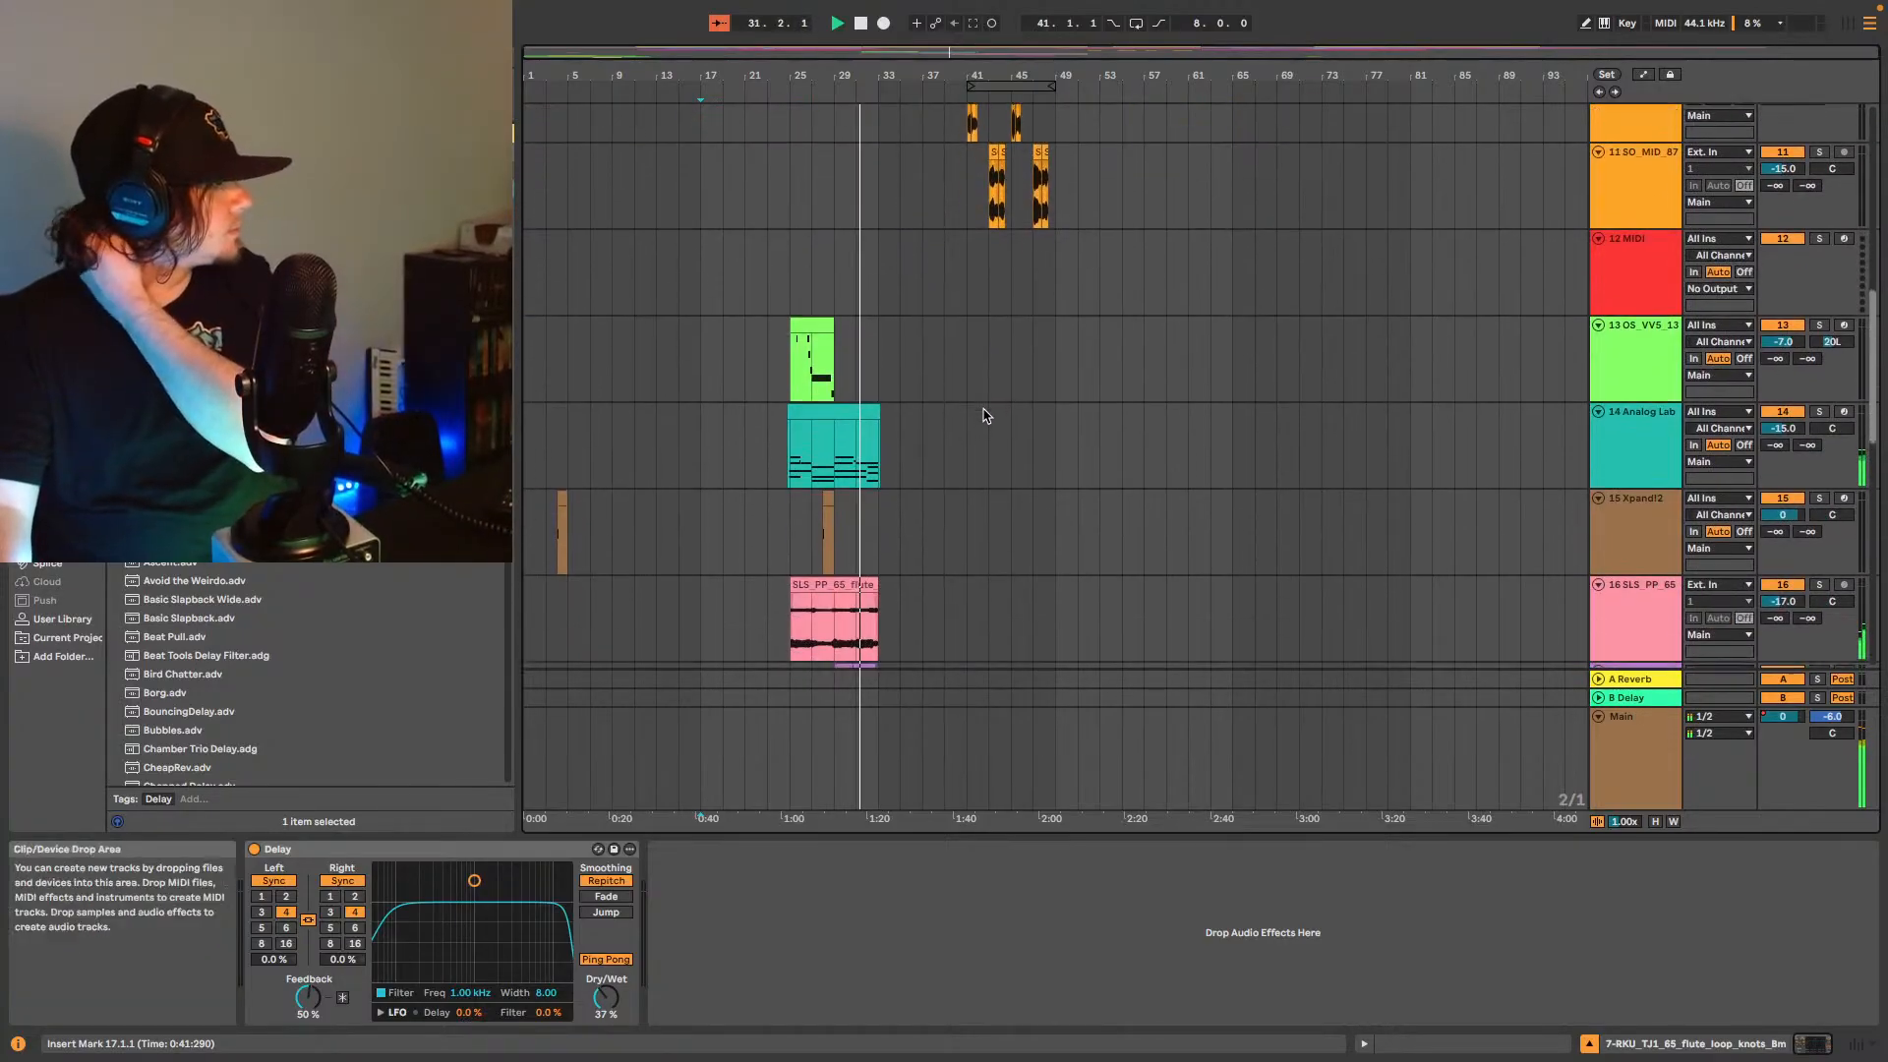
pyautogui.scroll(15, 976, 415)
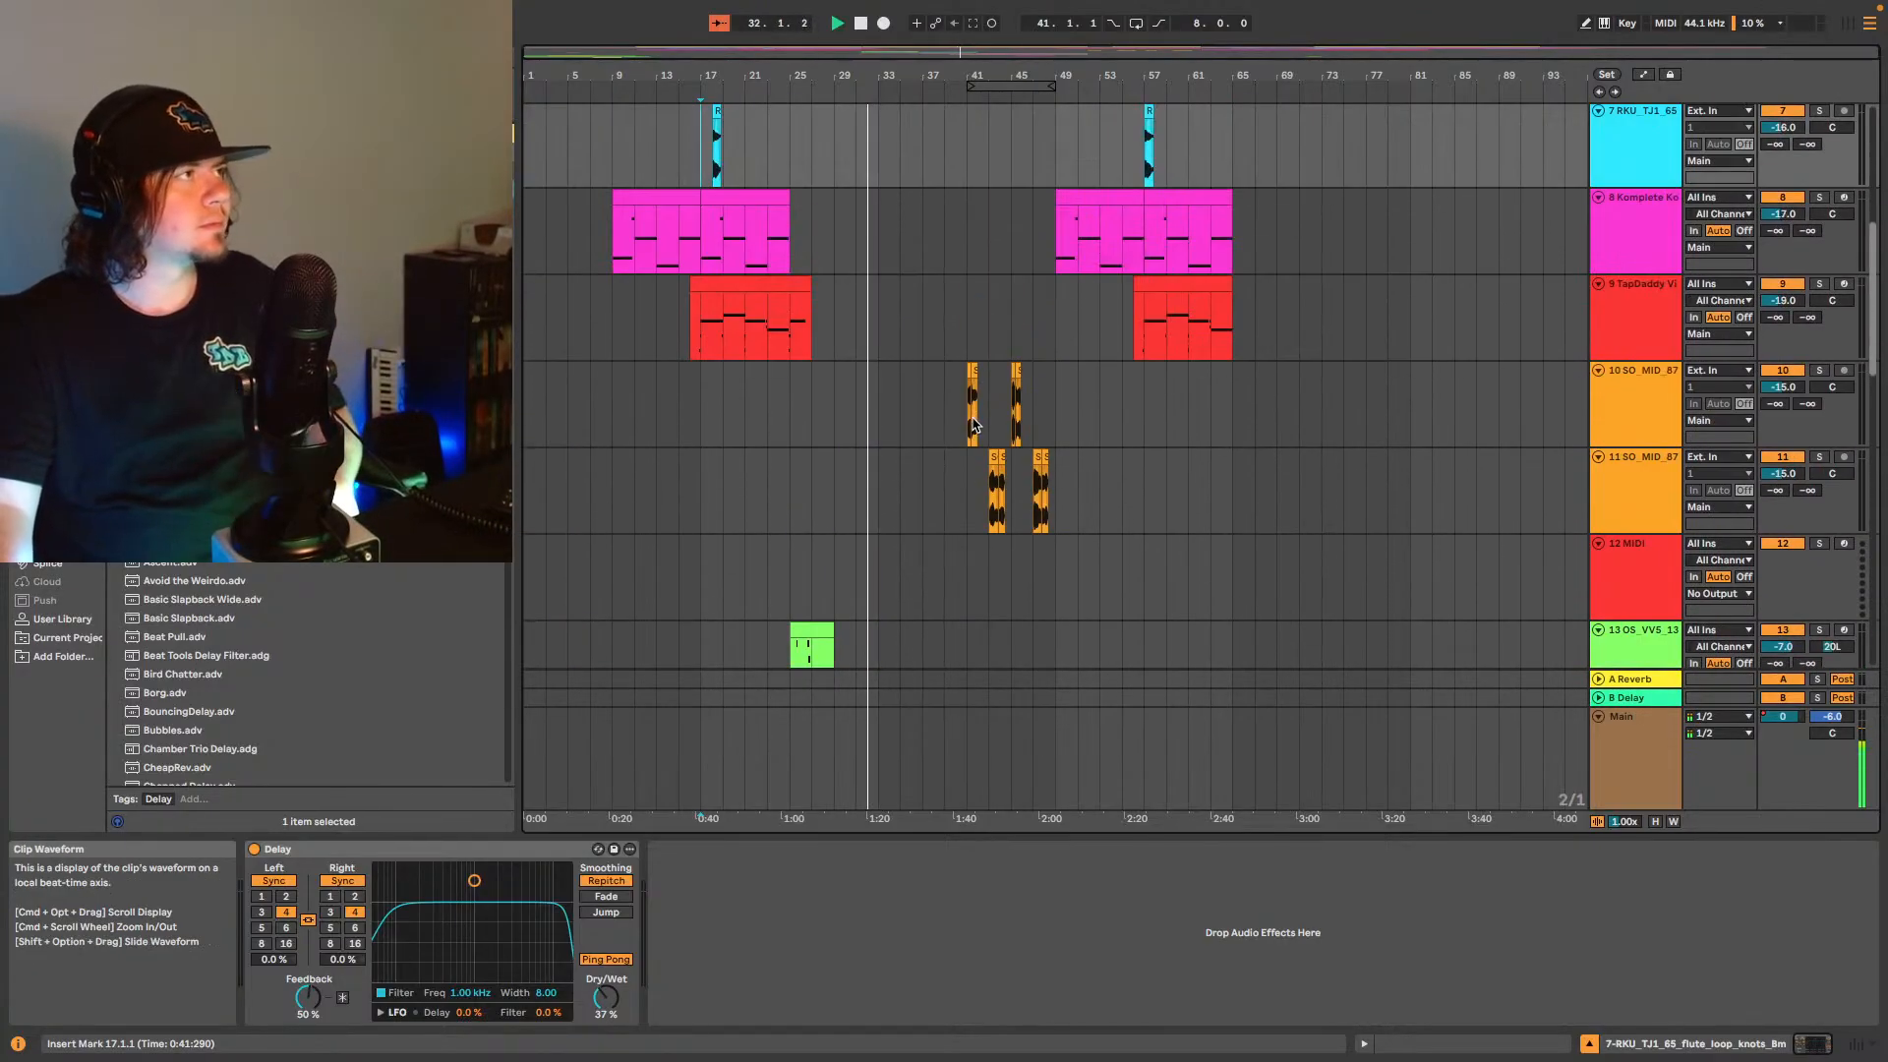
pyautogui.scroll(-3, 966, 435)
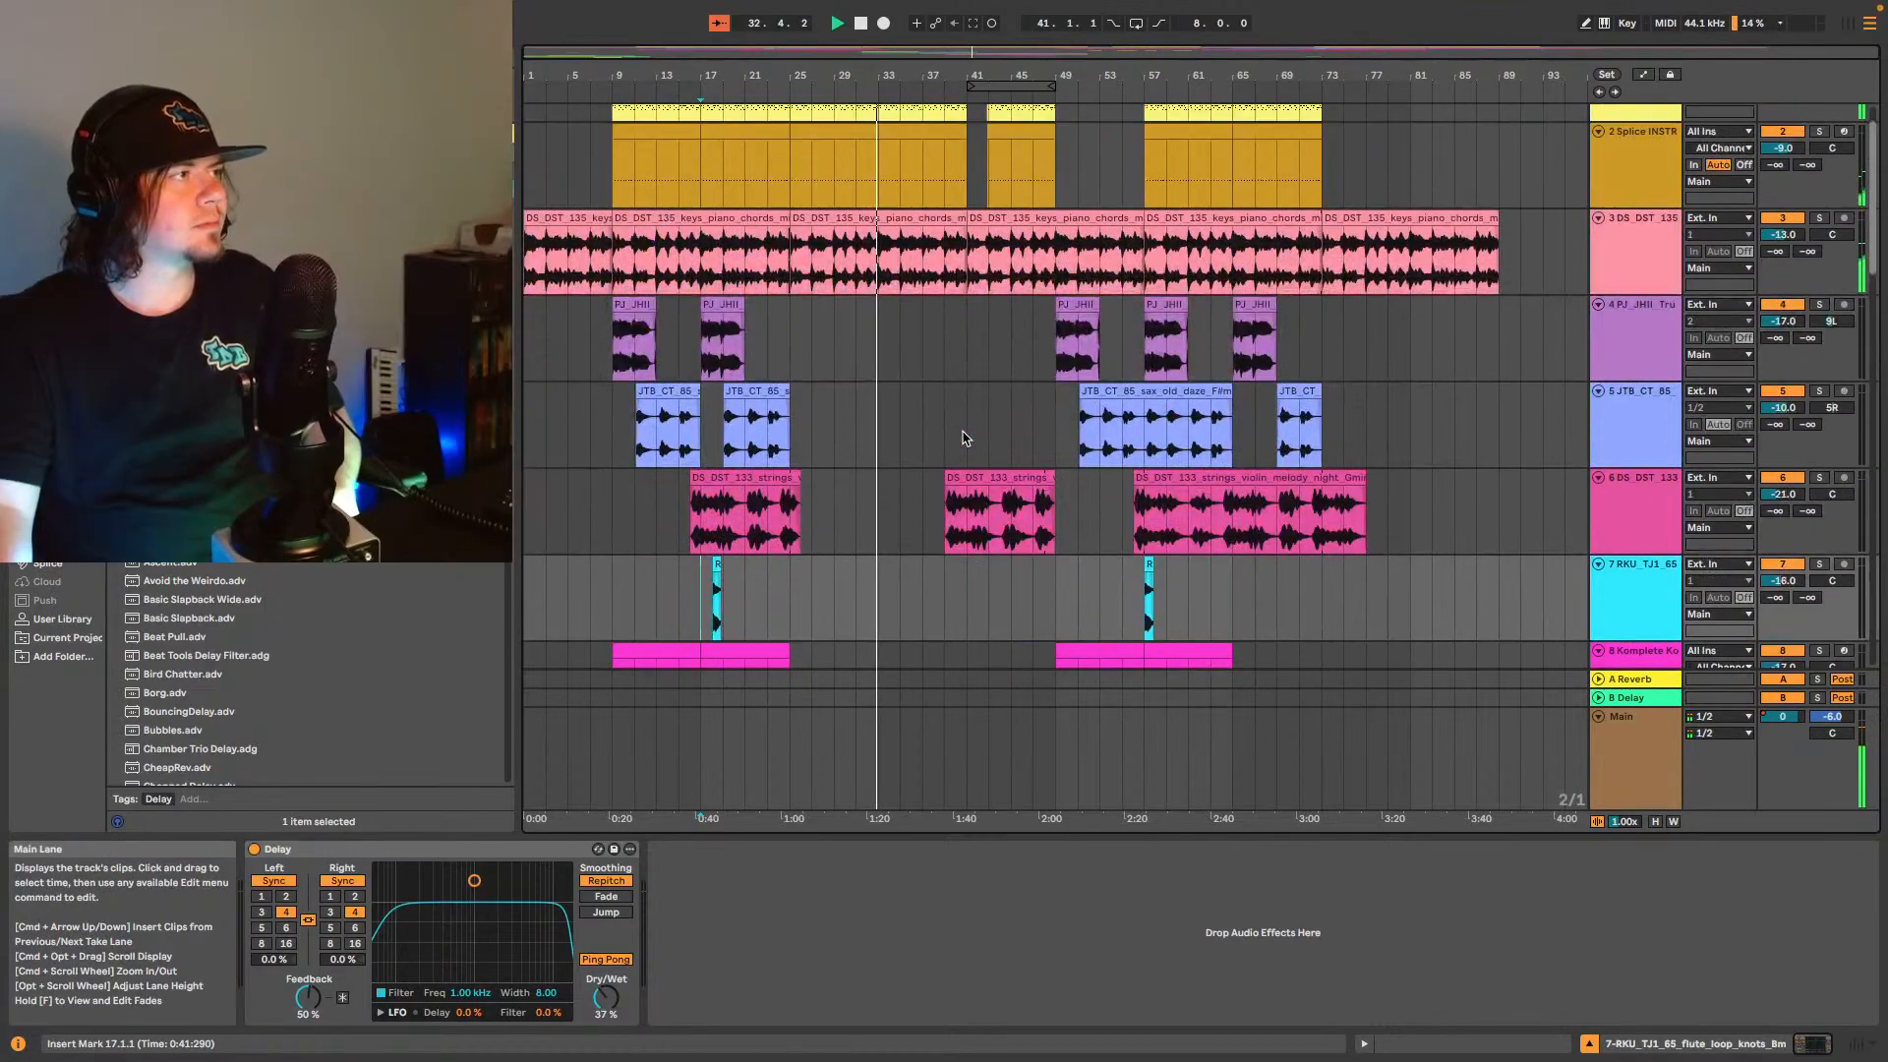
pyautogui.scroll(-3, 964, 440)
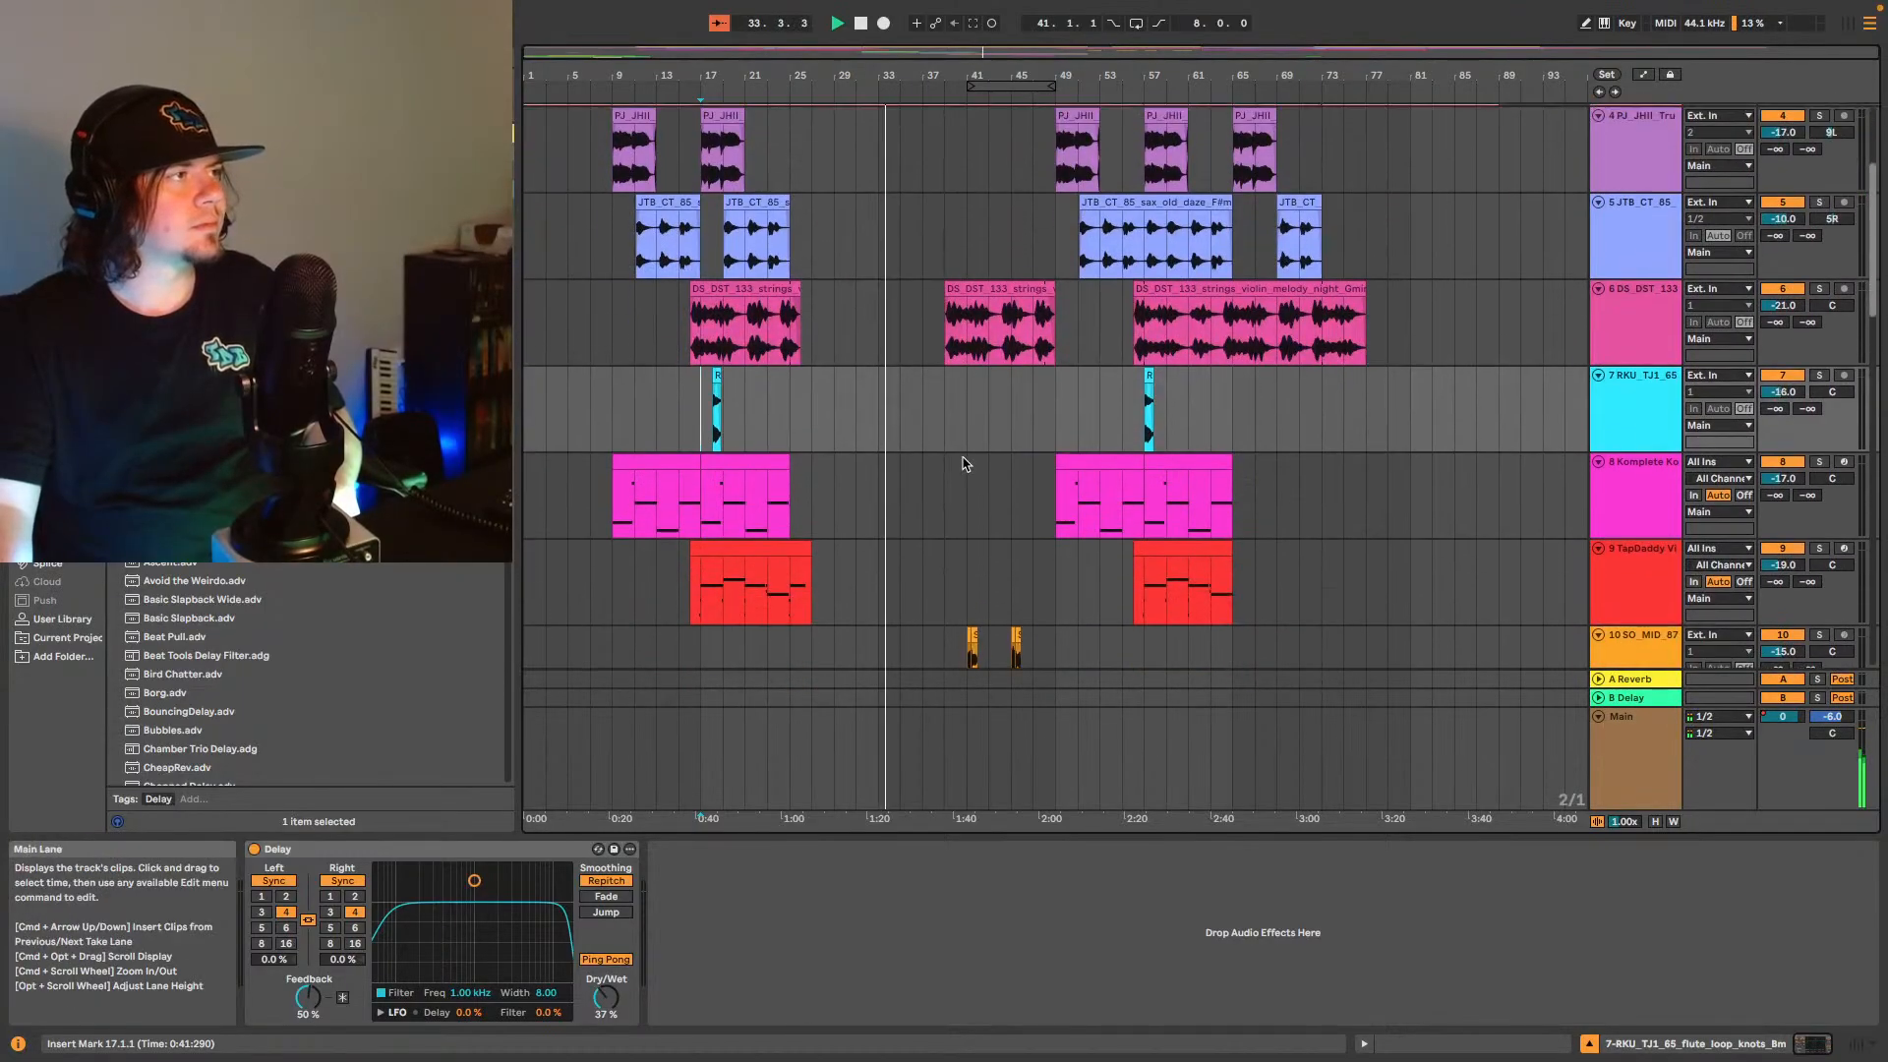
pyautogui.scroll(-9, 962, 443)
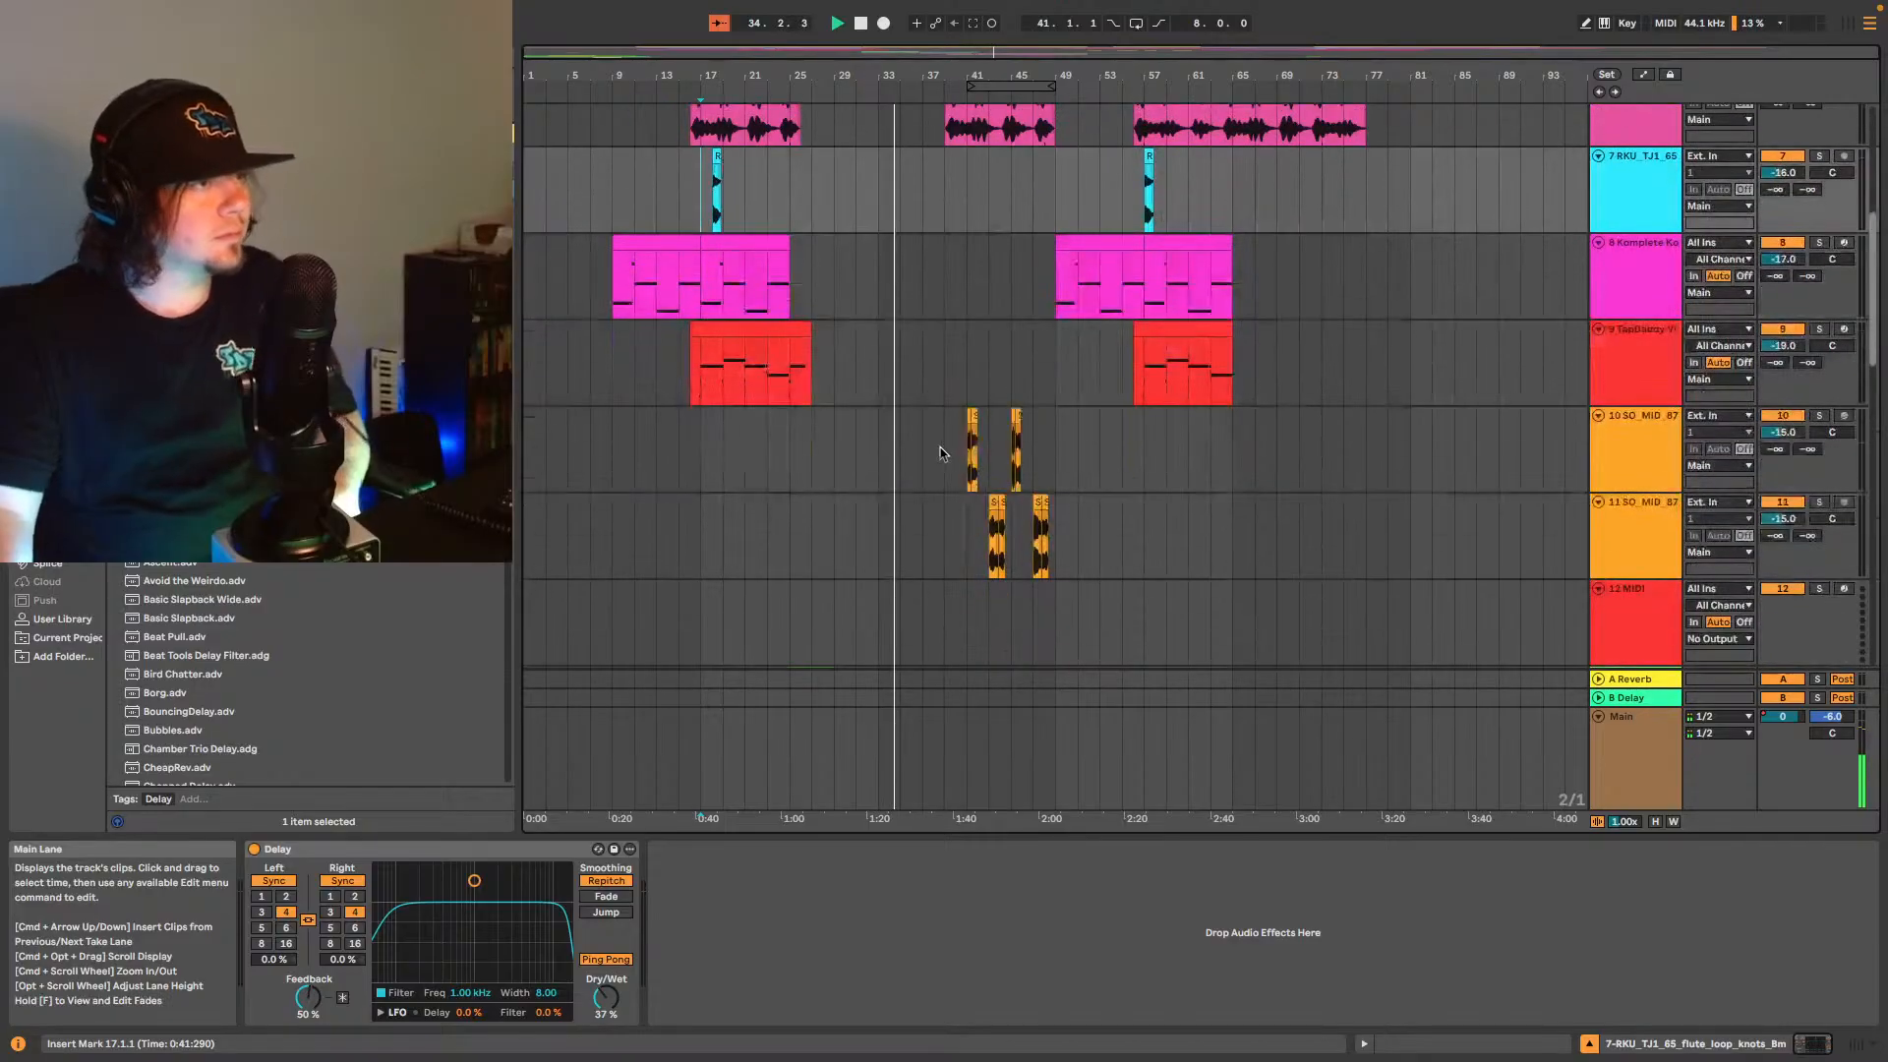
pyautogui.scroll(-2, 954, 417)
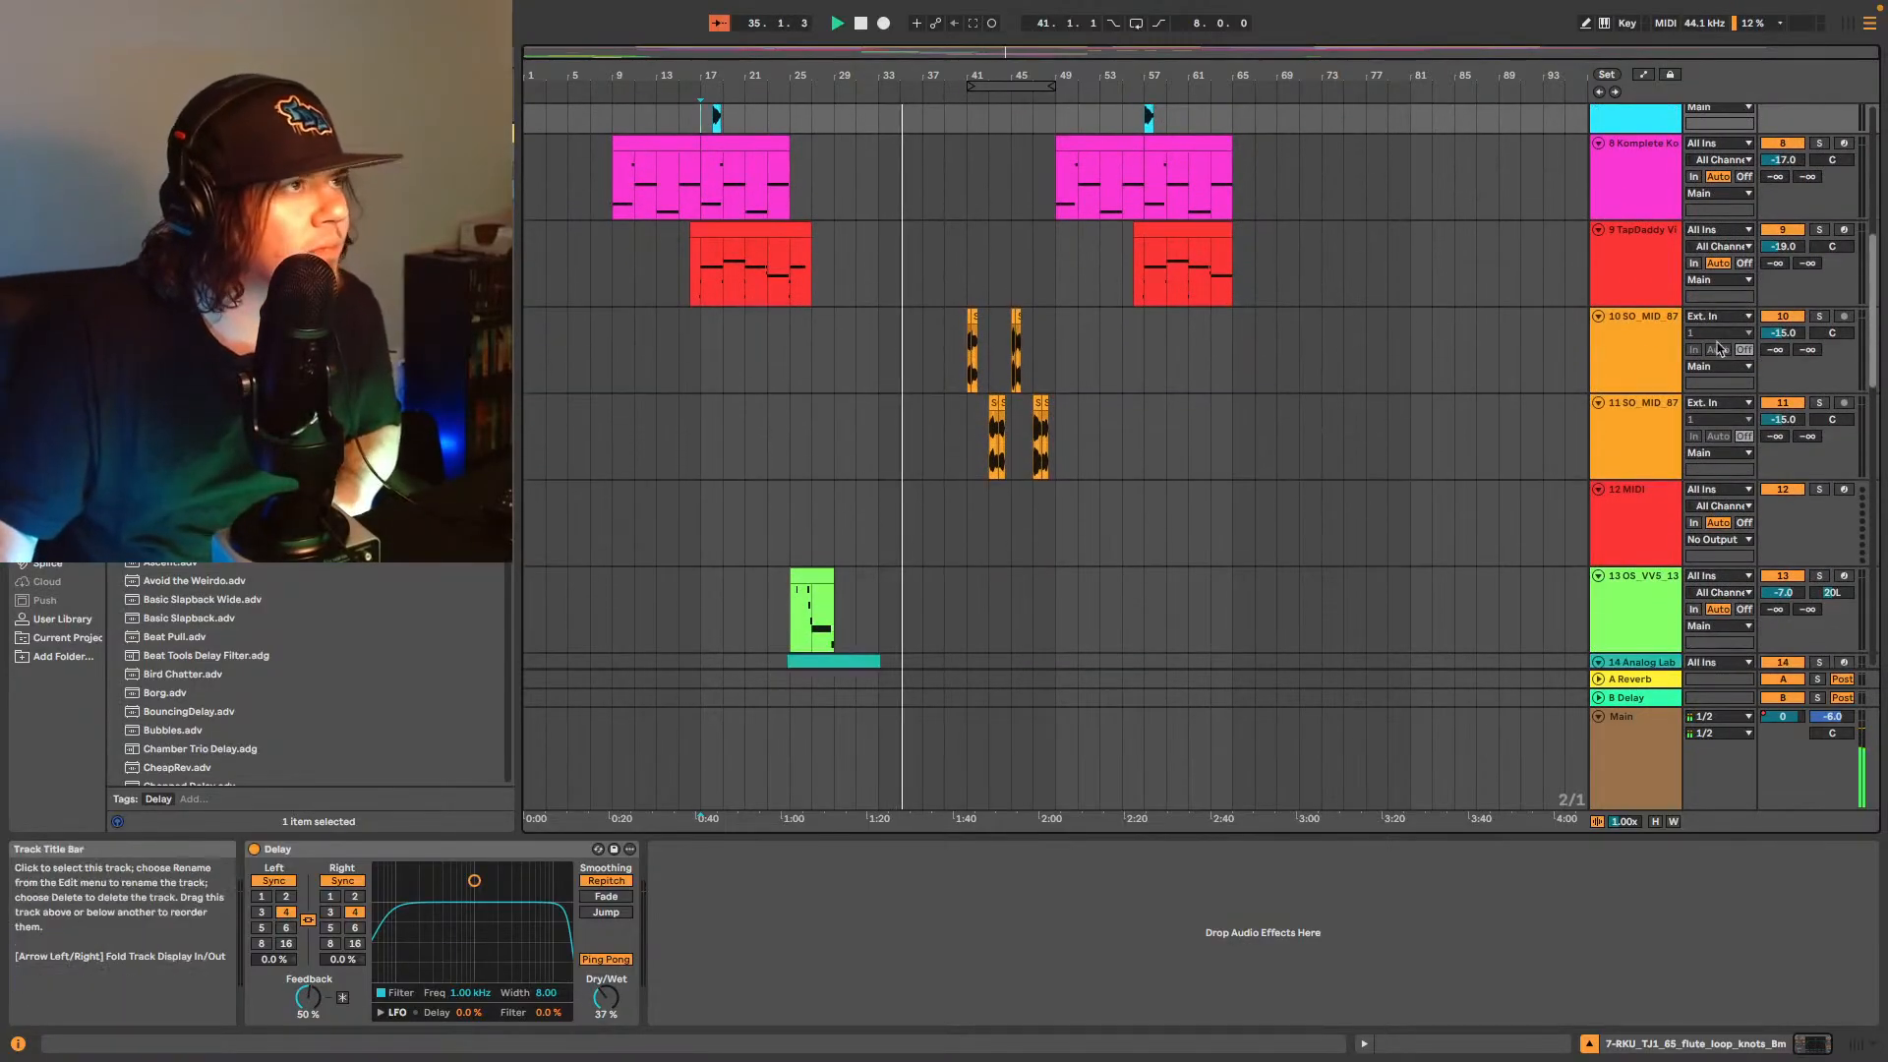
pyautogui.scroll(-6, 1879, 320)
pyautogui.scroll(-10, 1879, 320)
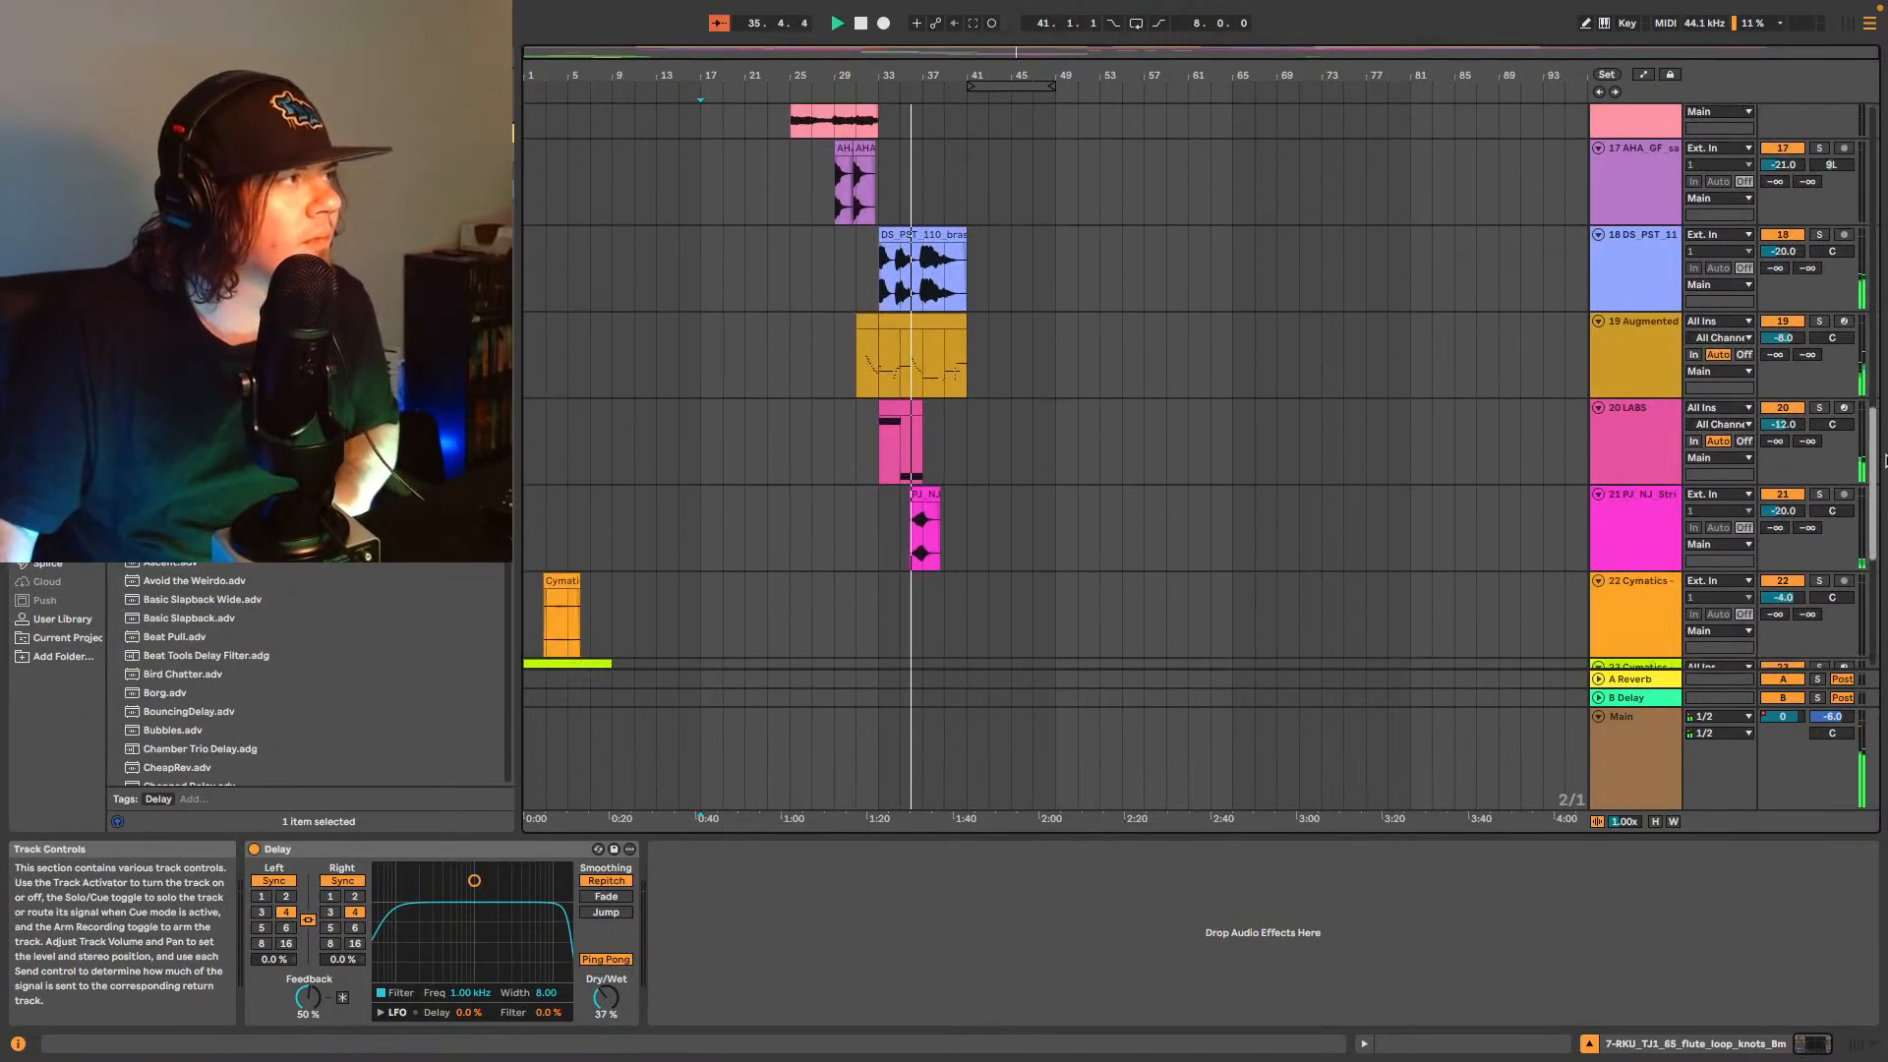
# - Set the volume of flute tracks 10 and 11 together to -20 dB while playback continues
pyautogui.scroll(2, 1199, 384)
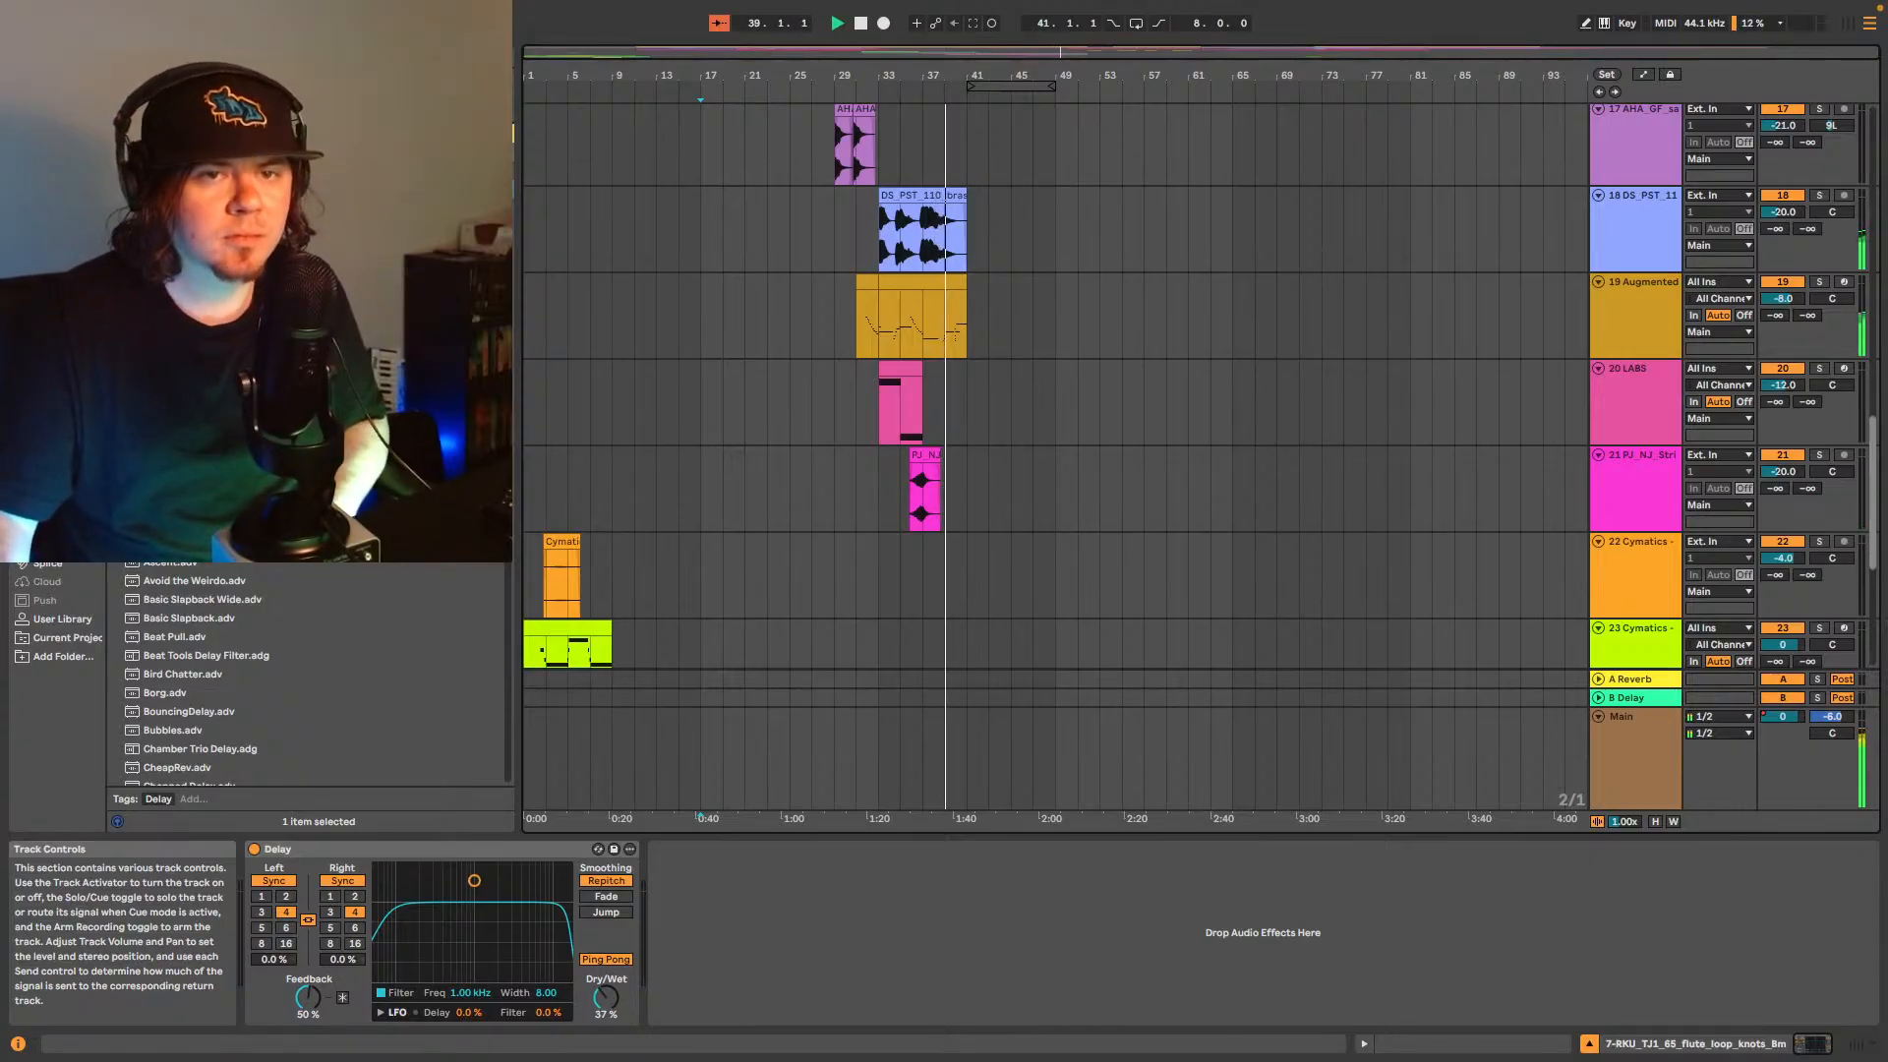
pyautogui.scroll(1, 1200, 457)
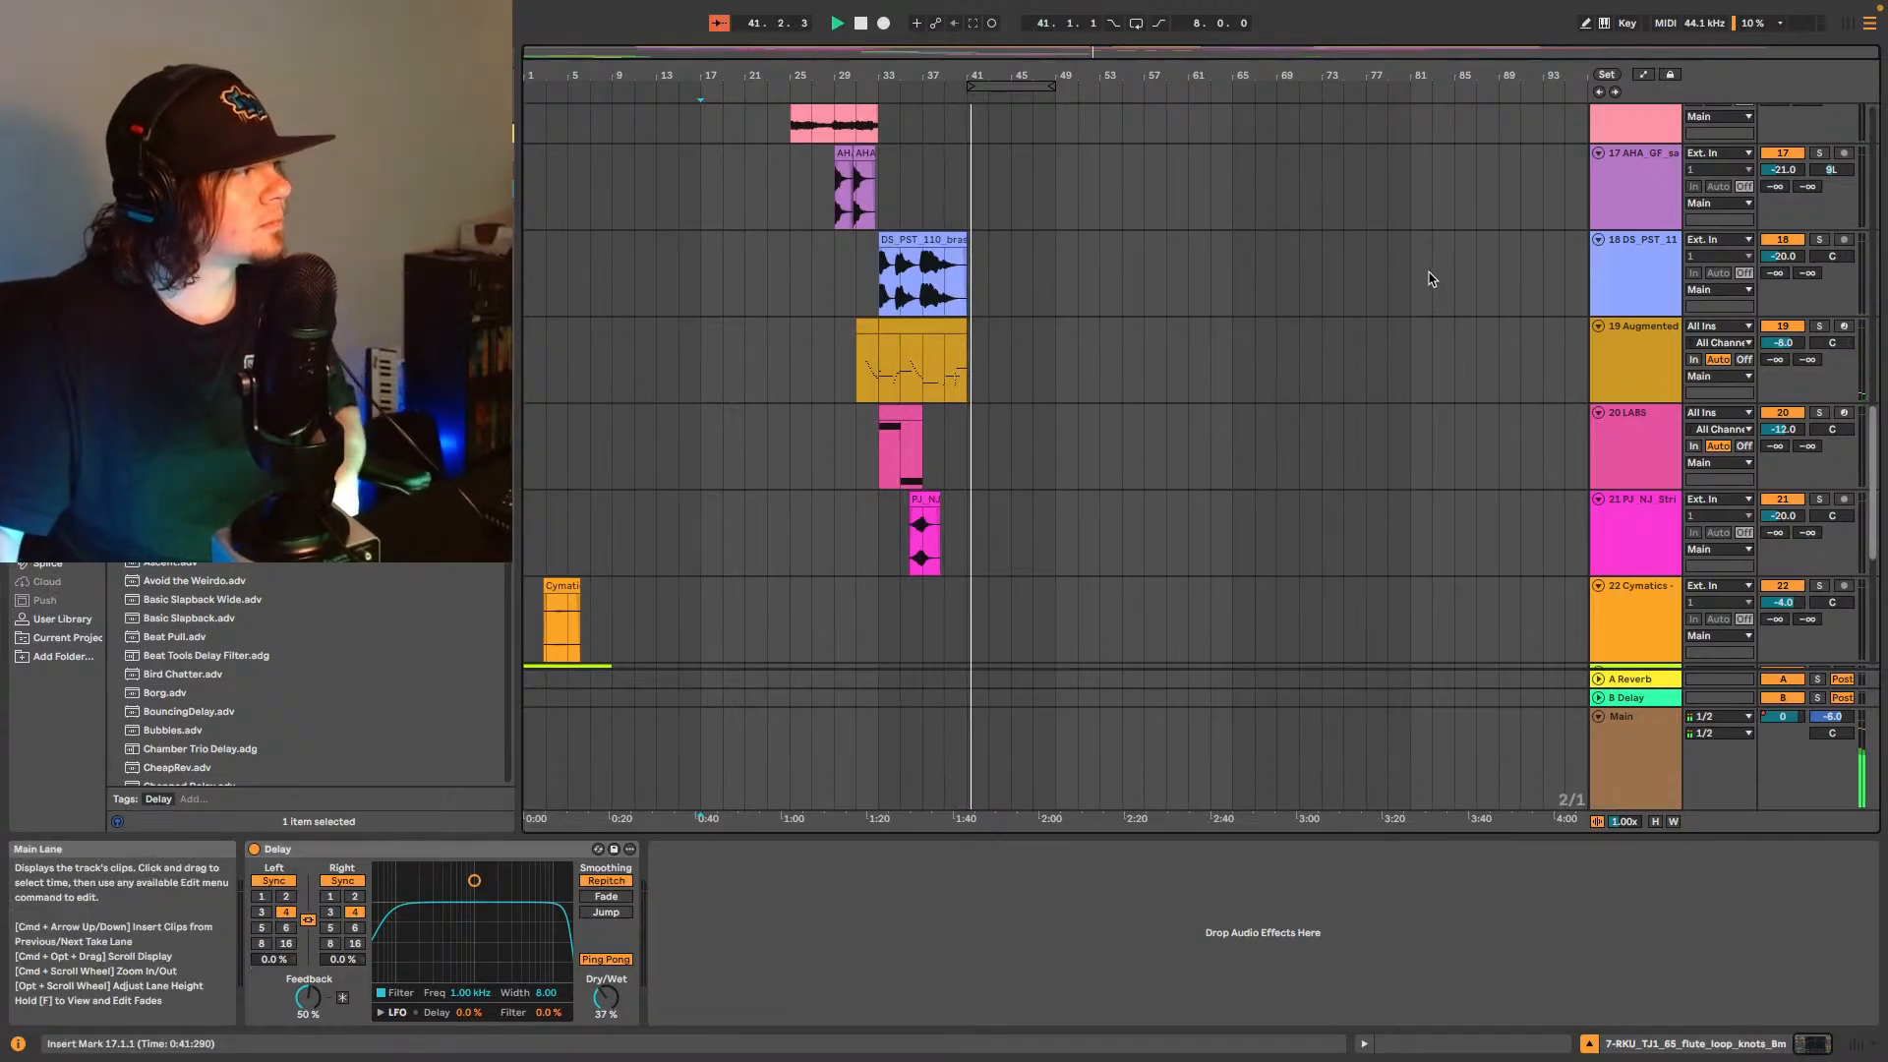
pyautogui.scroll(5, 1382, 387)
pyautogui.scroll(5, 1374, 343)
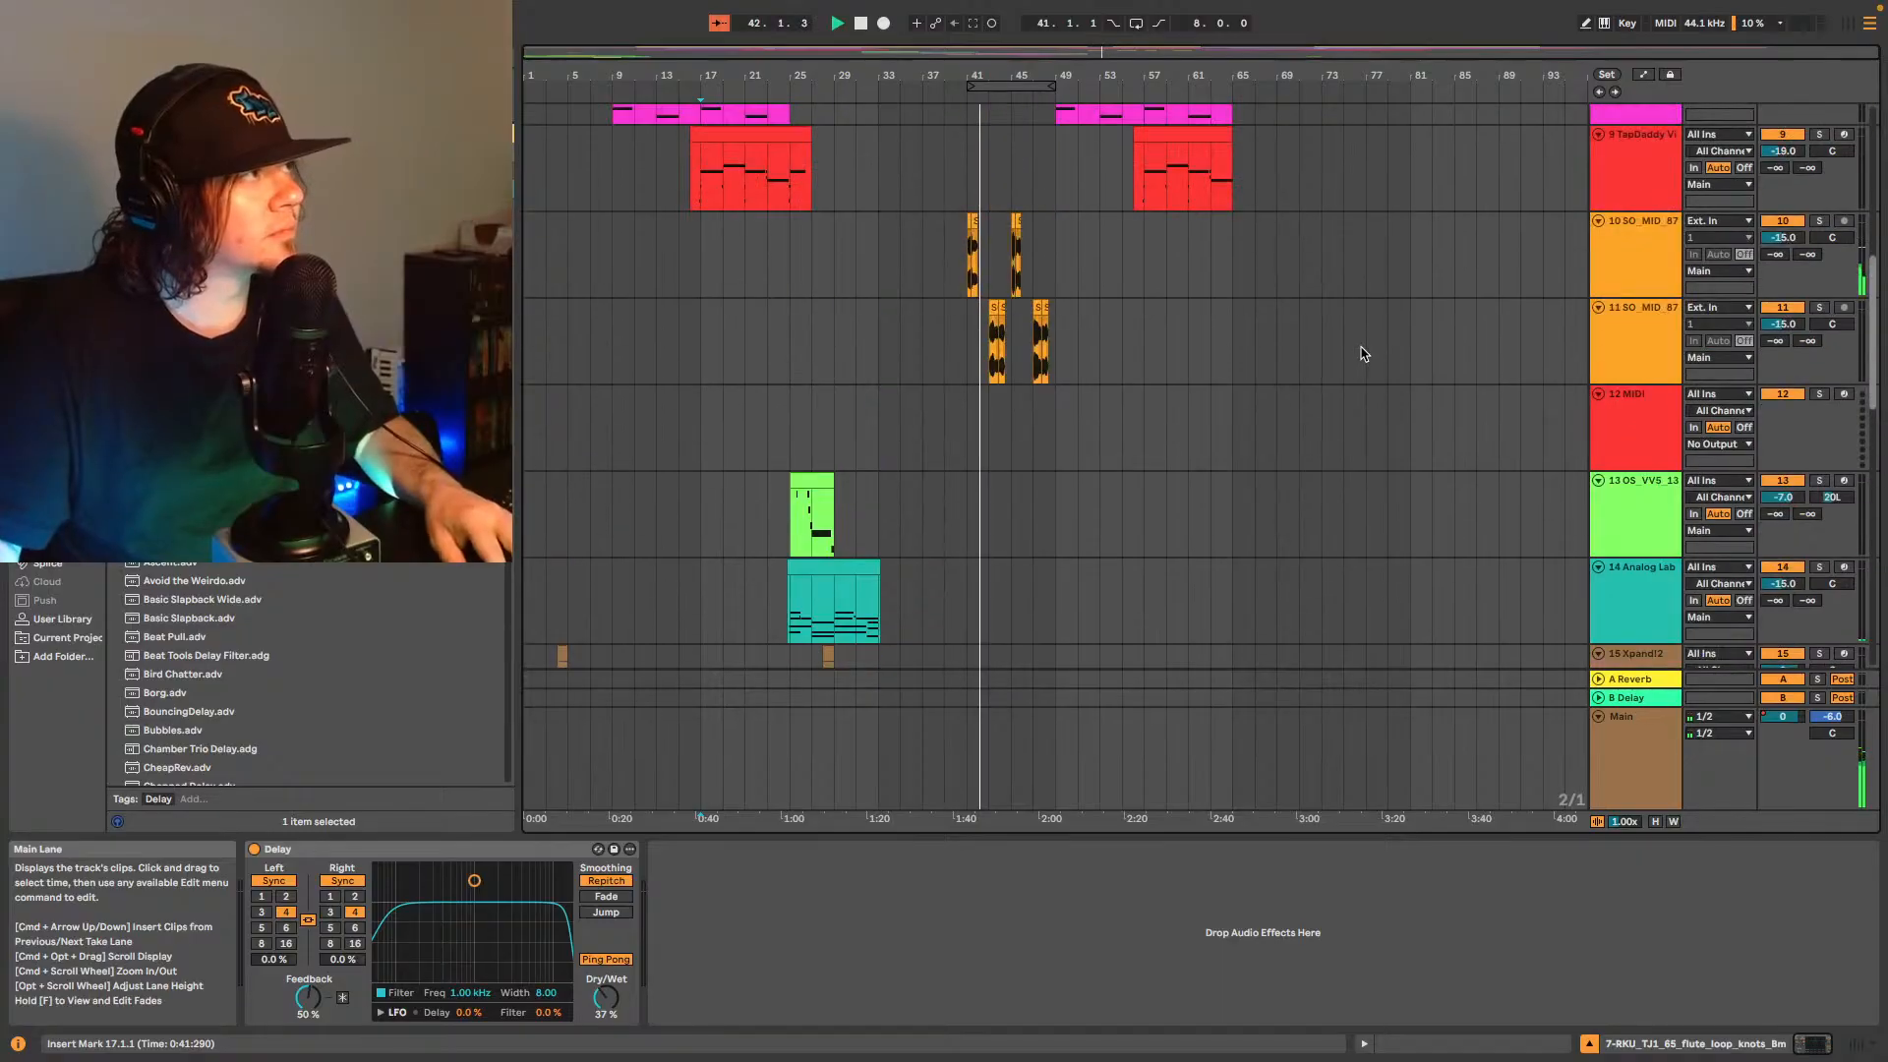
pyautogui.click(1623, 288)
pyautogui.keyDown('shift'); pyautogui.click(1625, 370); pyautogui.keyUp('shift')
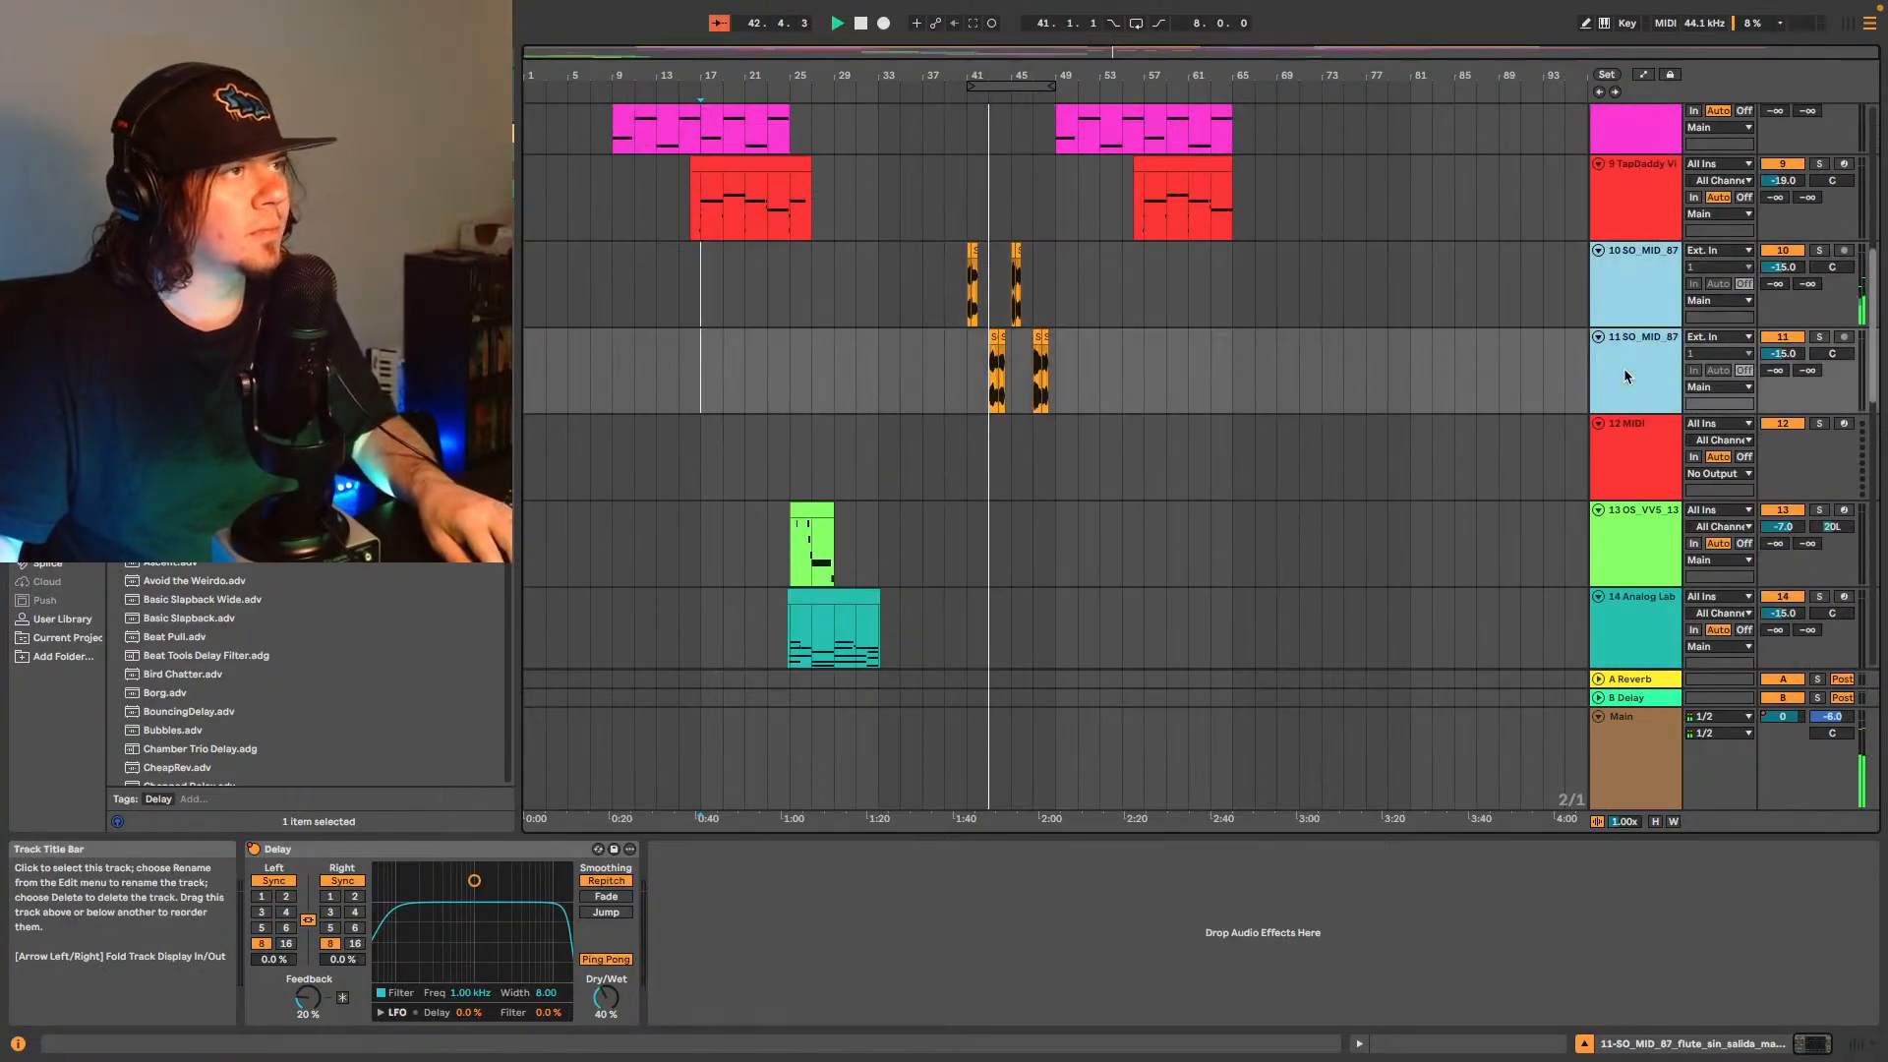
pyautogui.click(1798, 355)
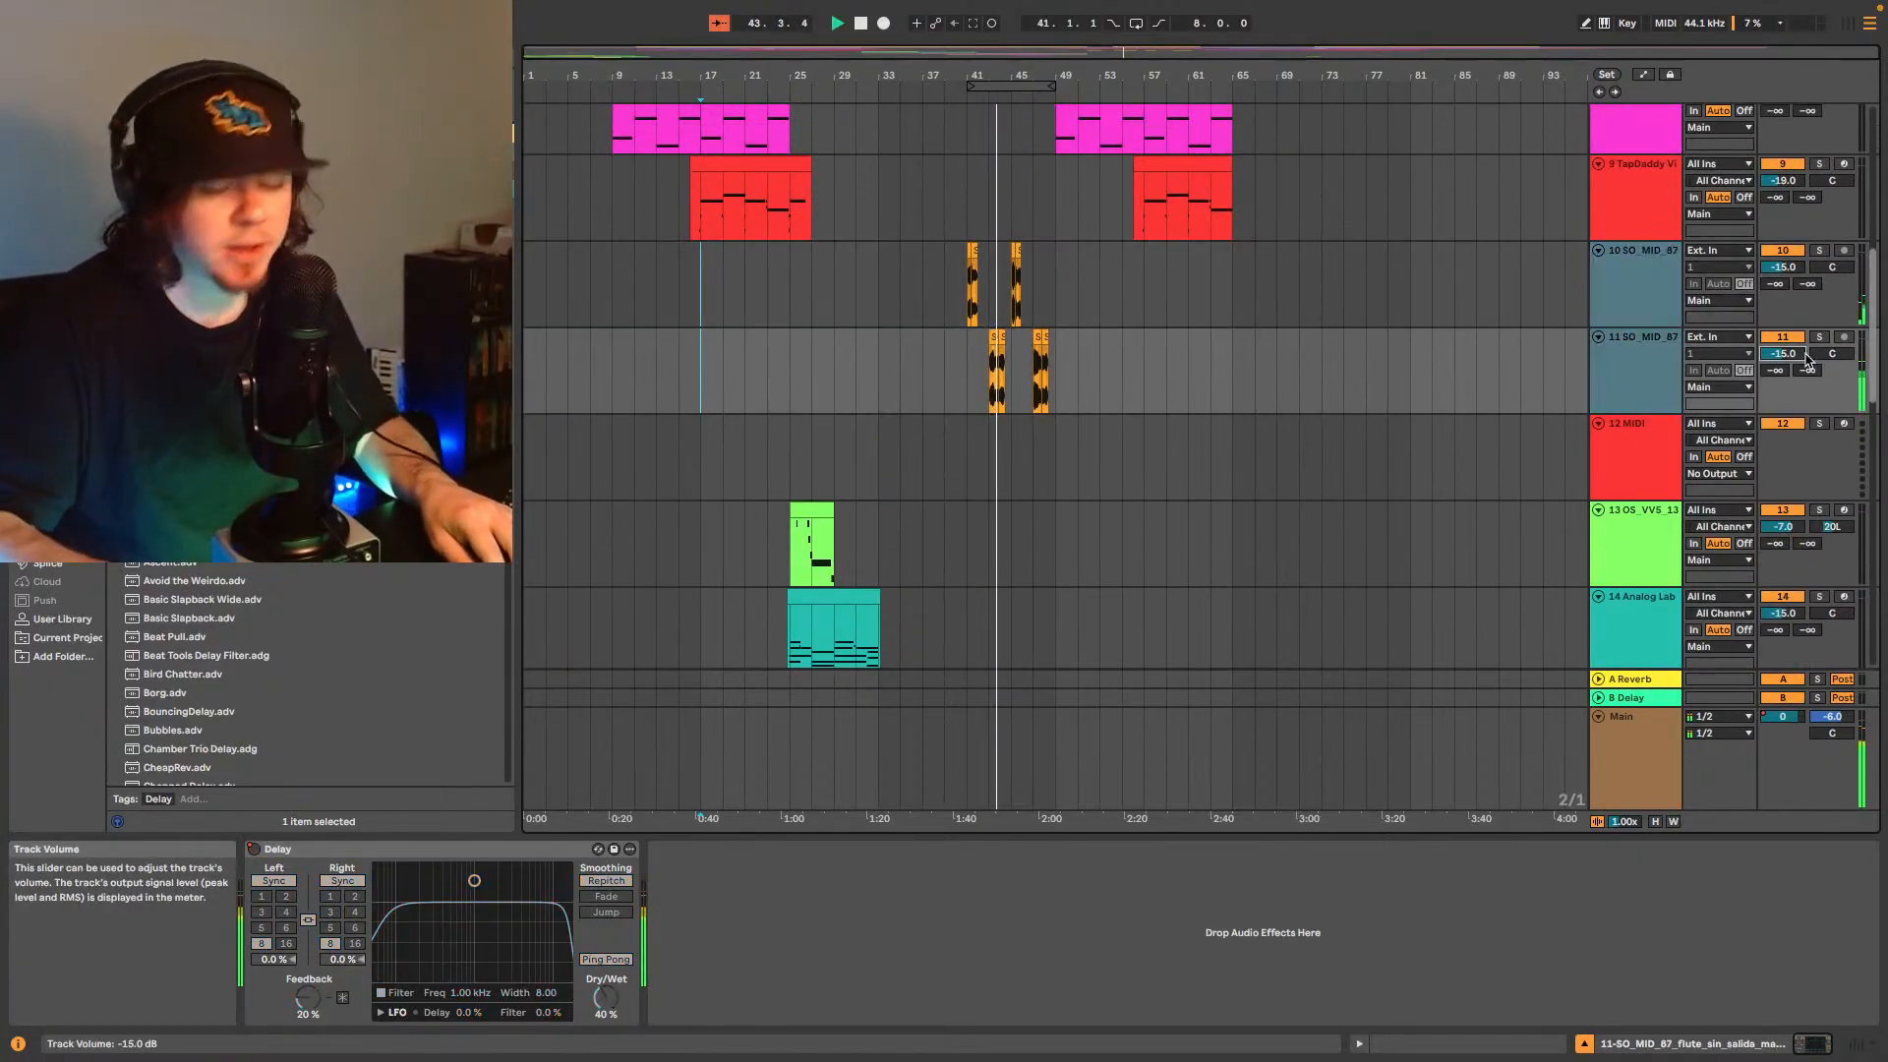
pyautogui.write('-19')
pyautogui.press('Return')
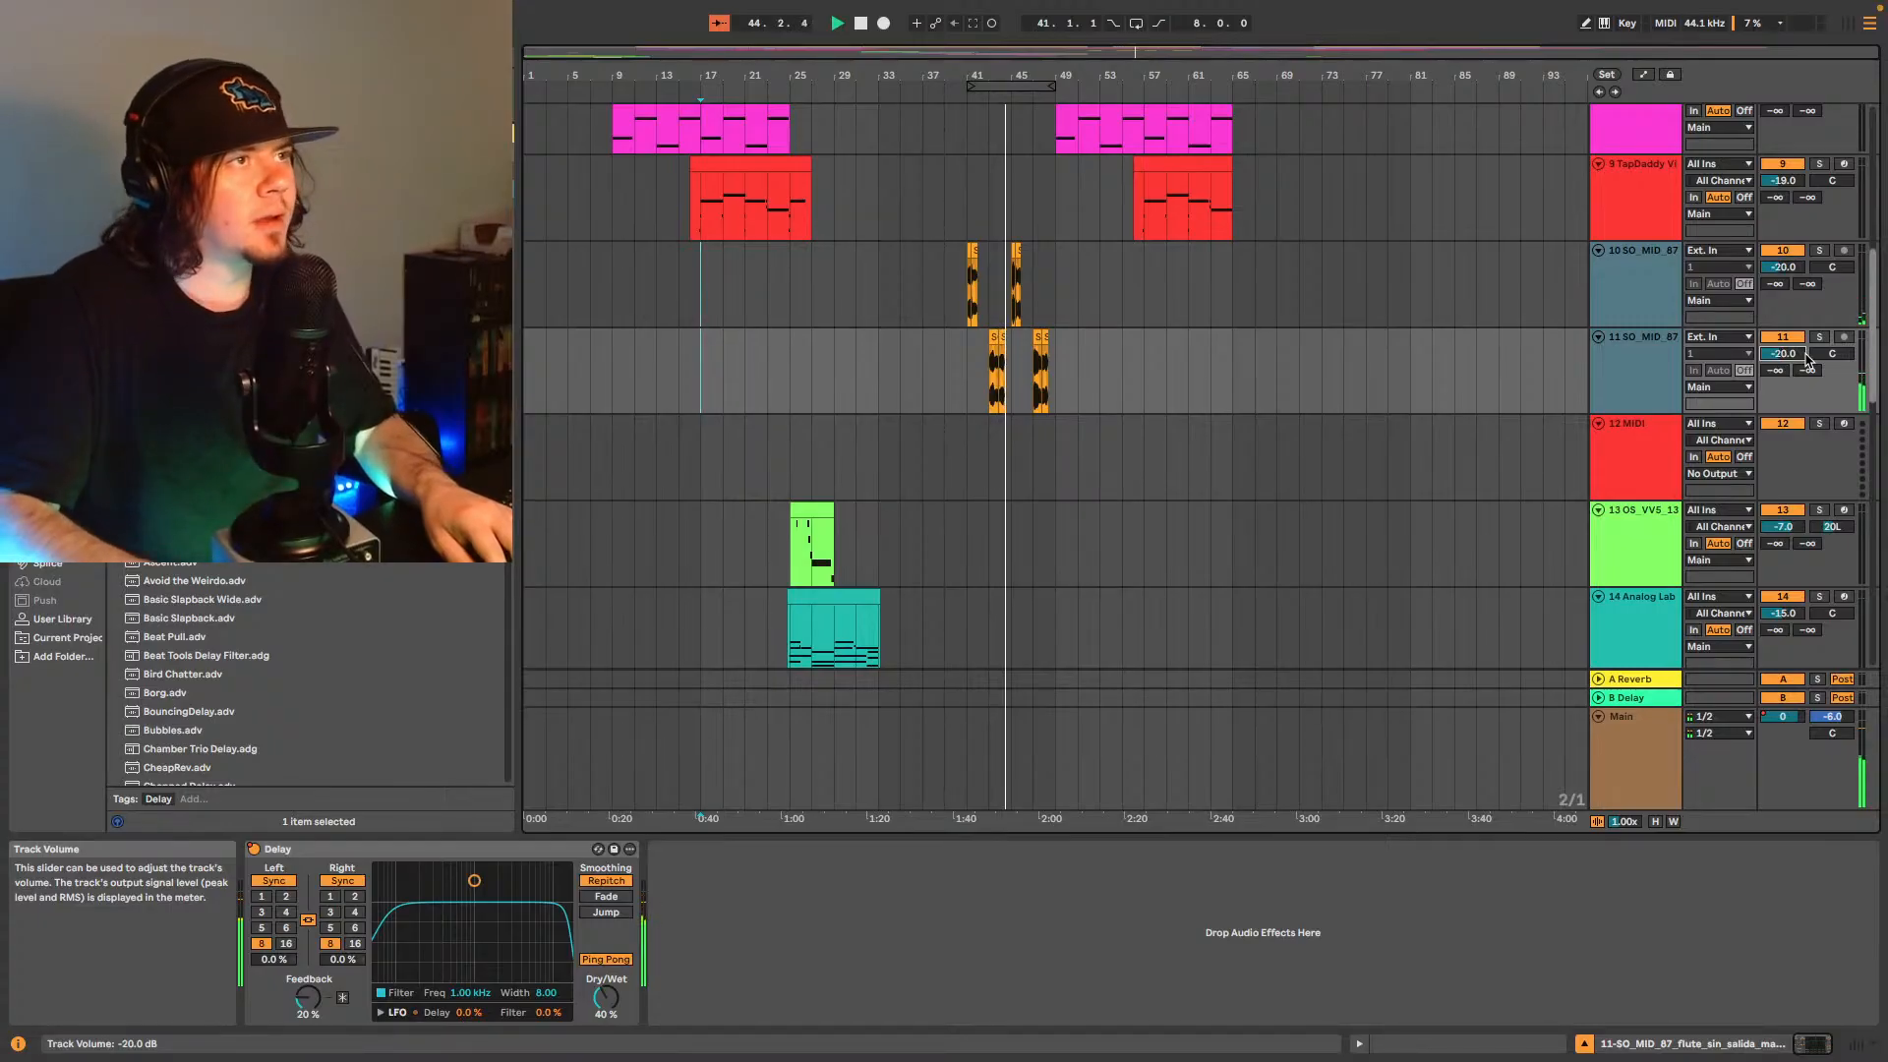
pyautogui.press('Down')
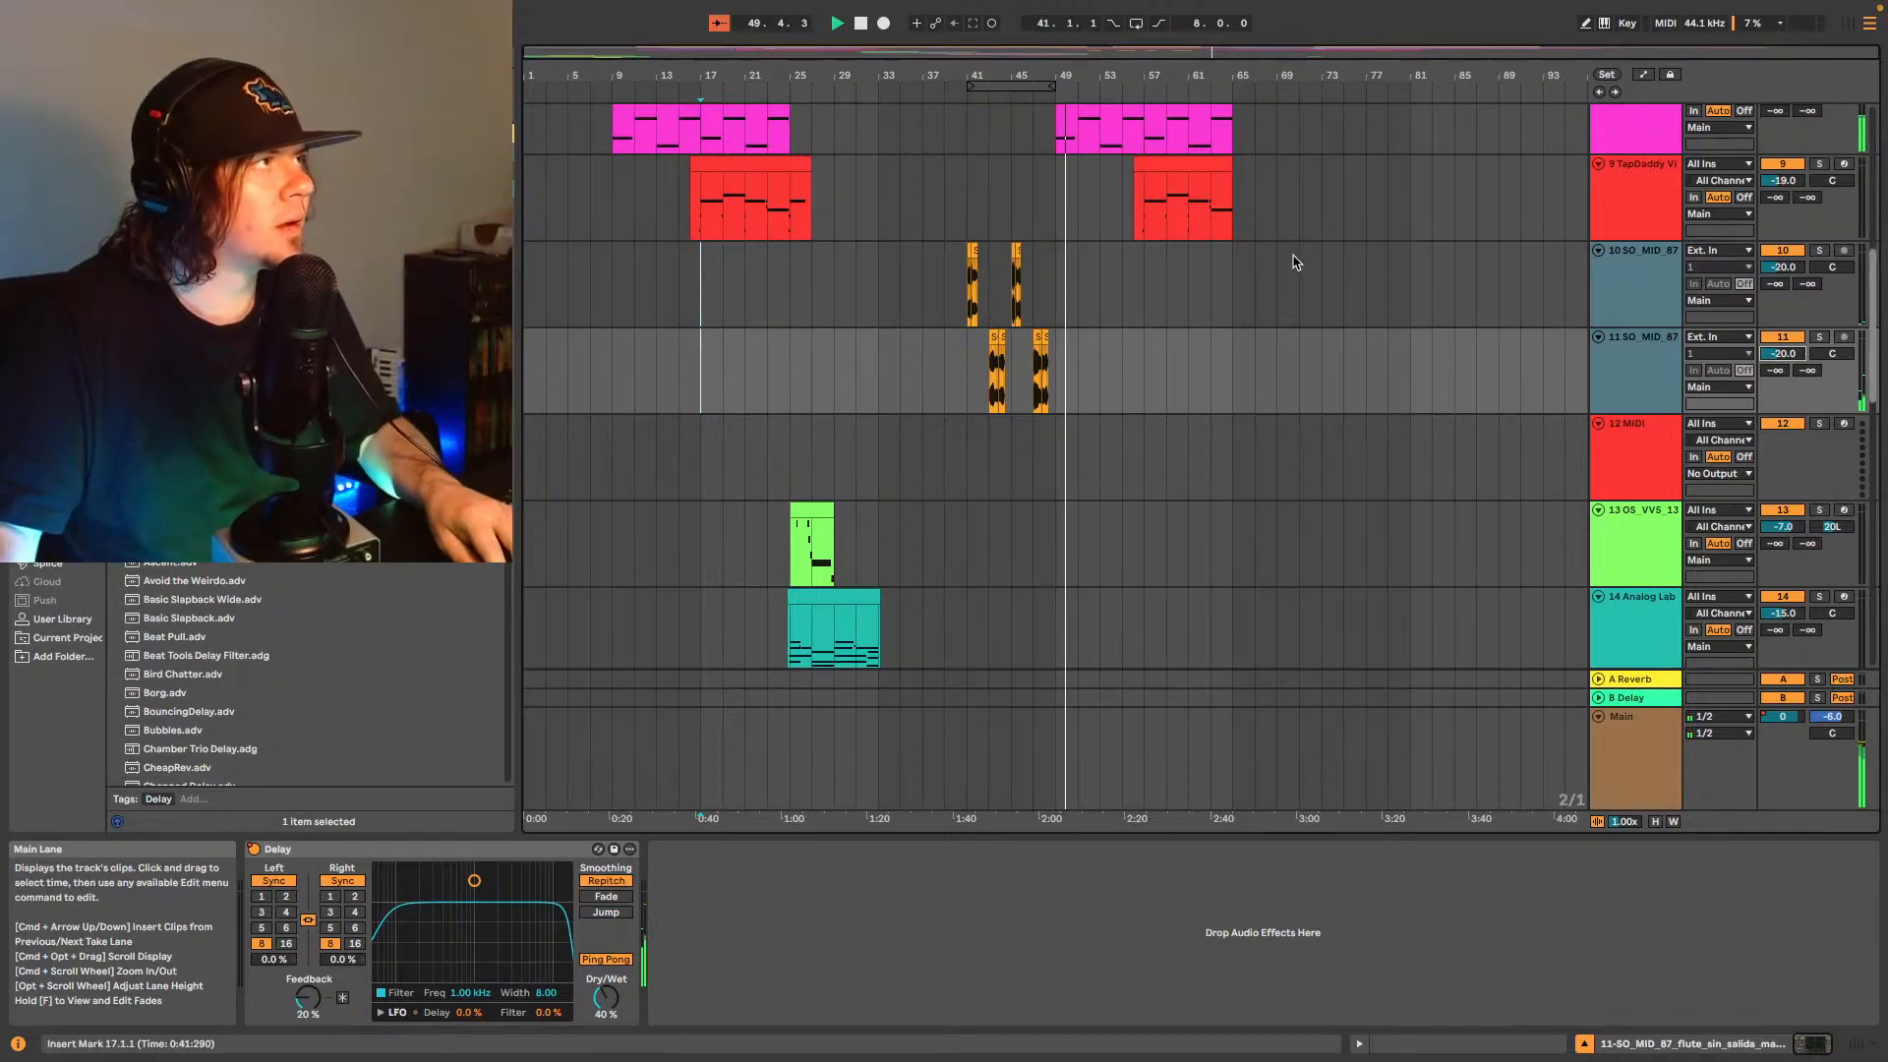
# - Split the long sax clip on track 5 at 57.1.1 and trim the second part to start at bar 59
pyautogui.scroll(5, 1268, 270)
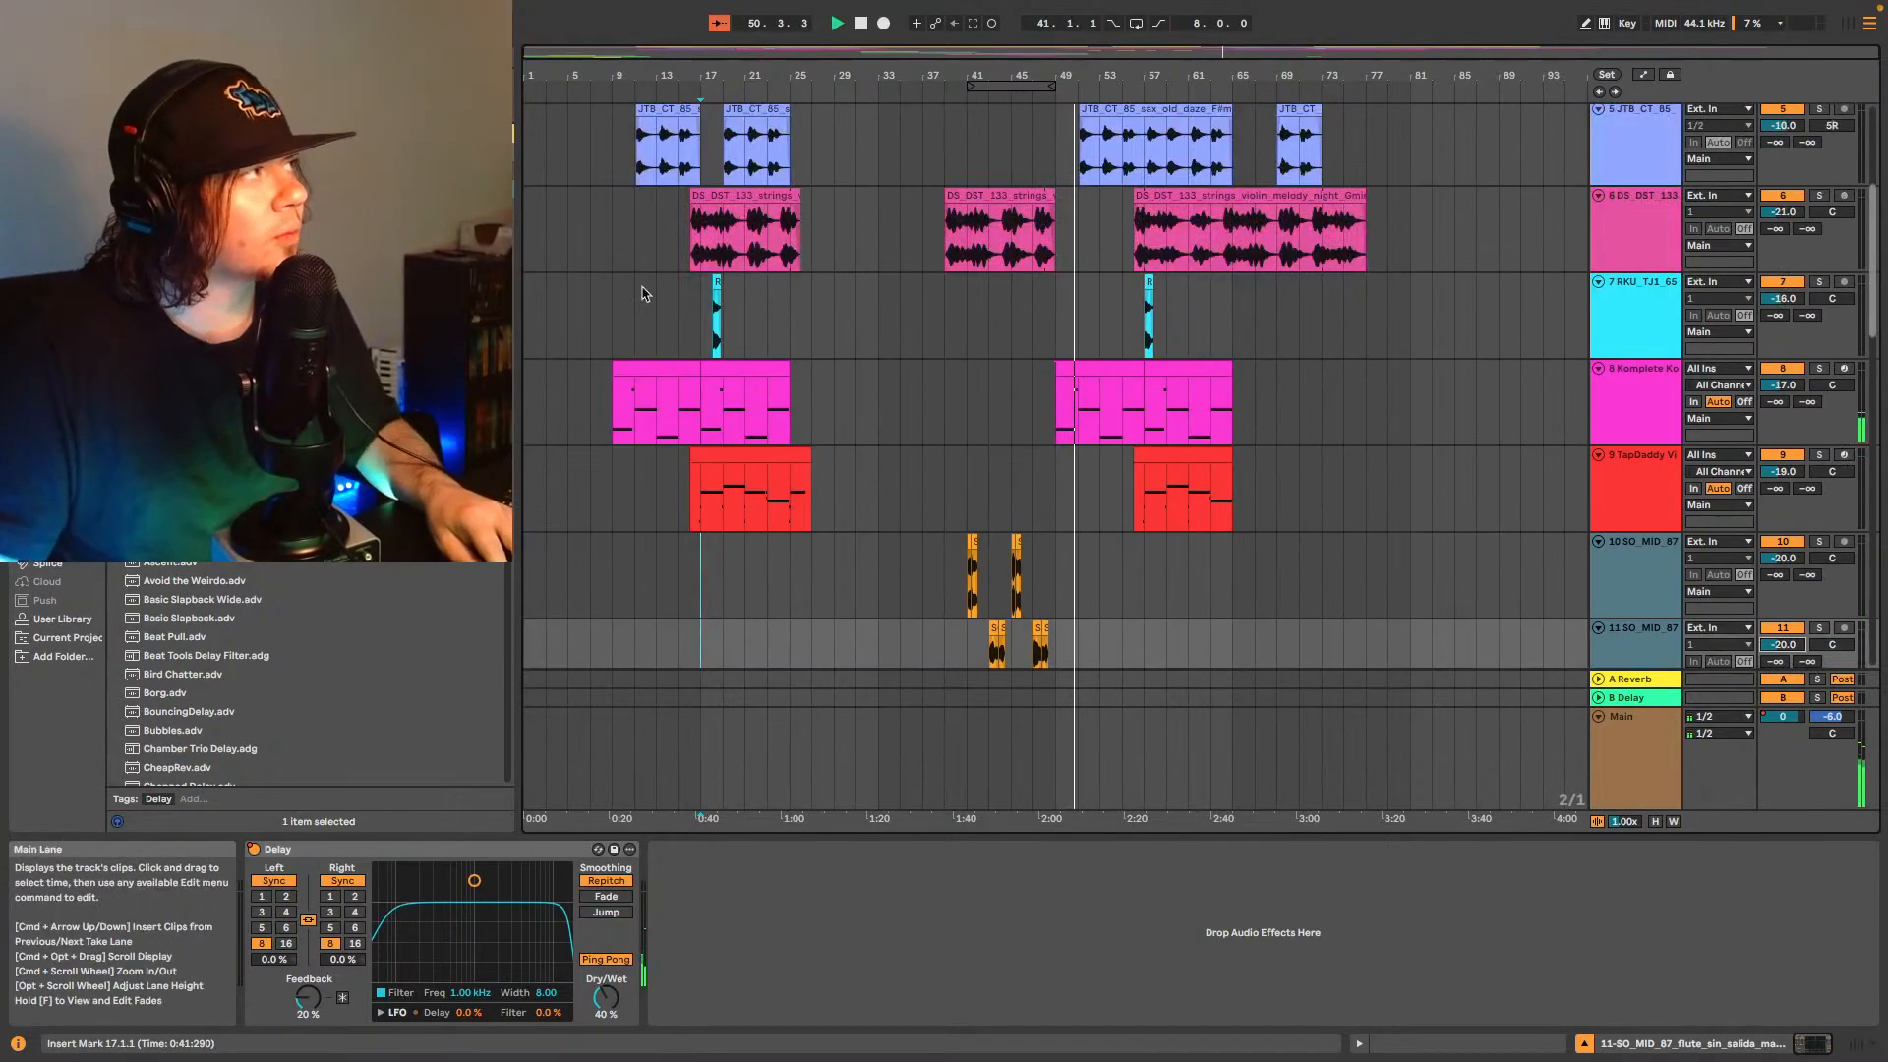
pyautogui.scroll(1, 1144, 194)
pyautogui.click(1143, 187)
pyautogui.scroll(3, 1141, 196)
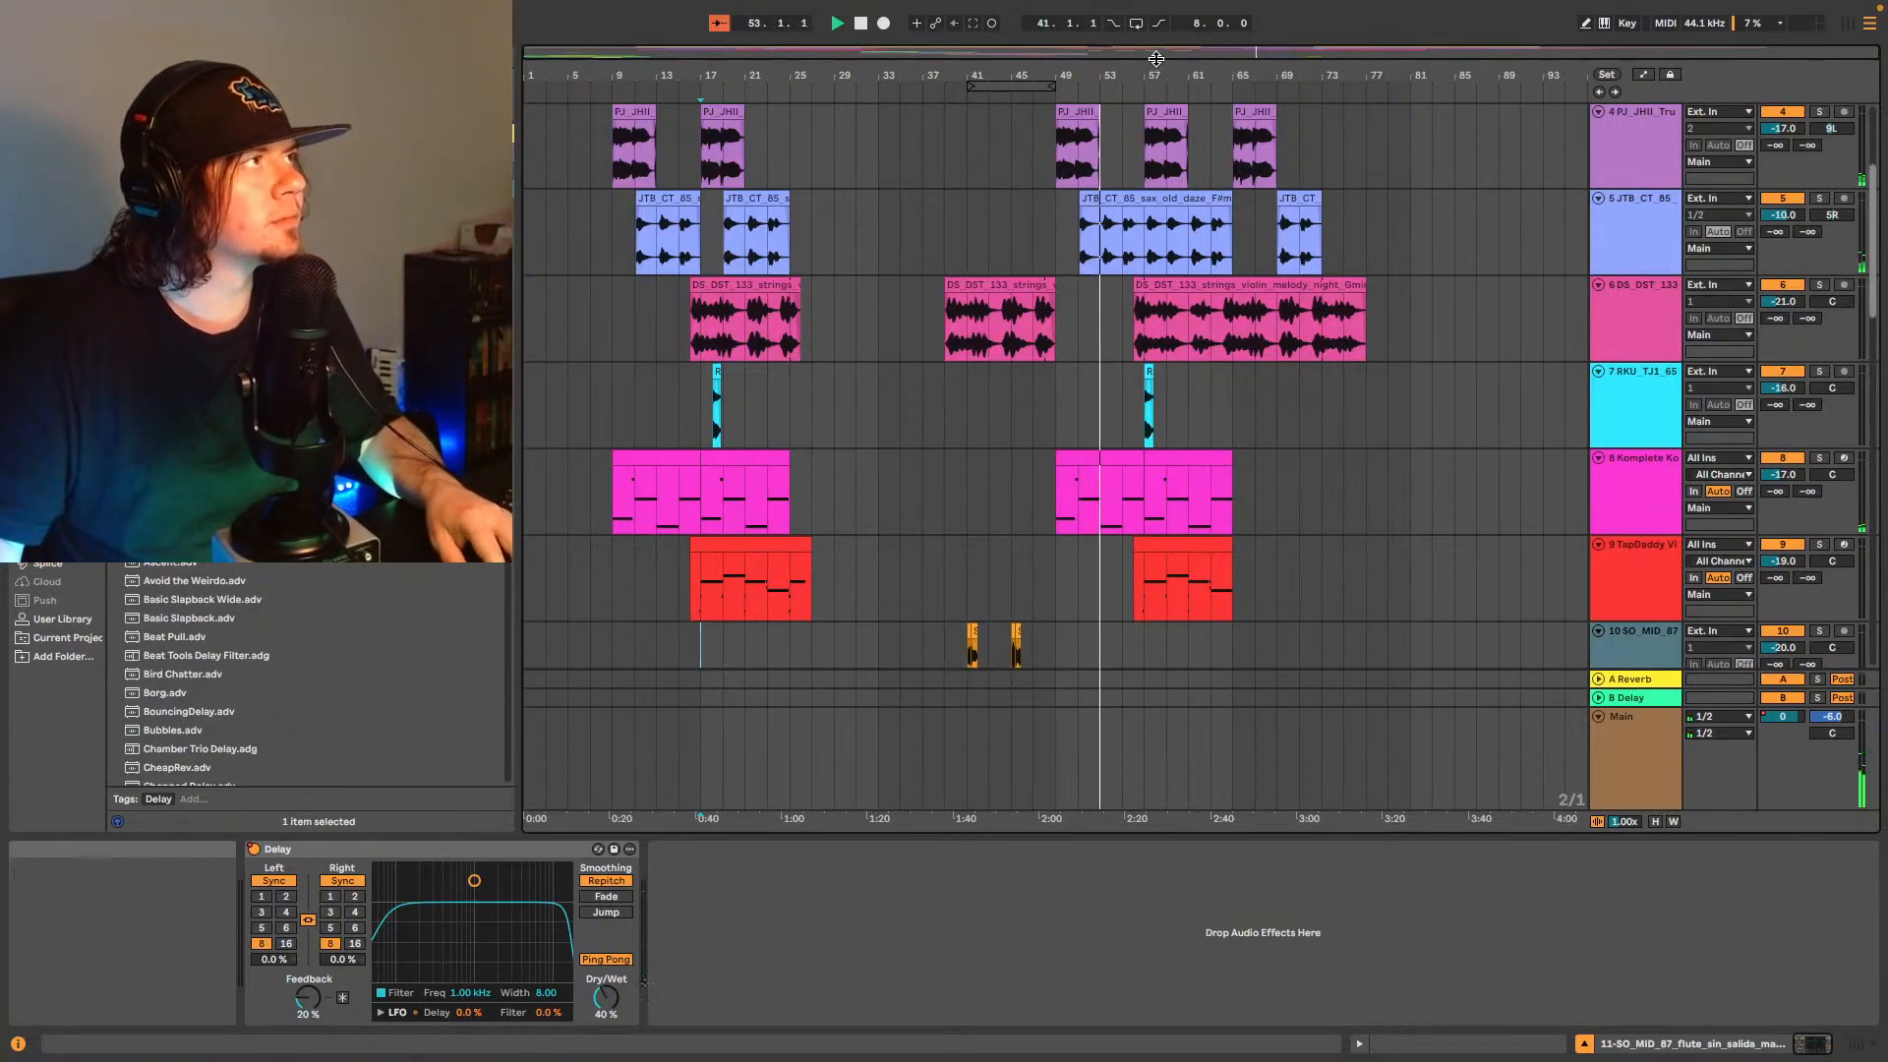
pyautogui.moveTo(1156, 59); pyautogui.dragTo(1268, 253)
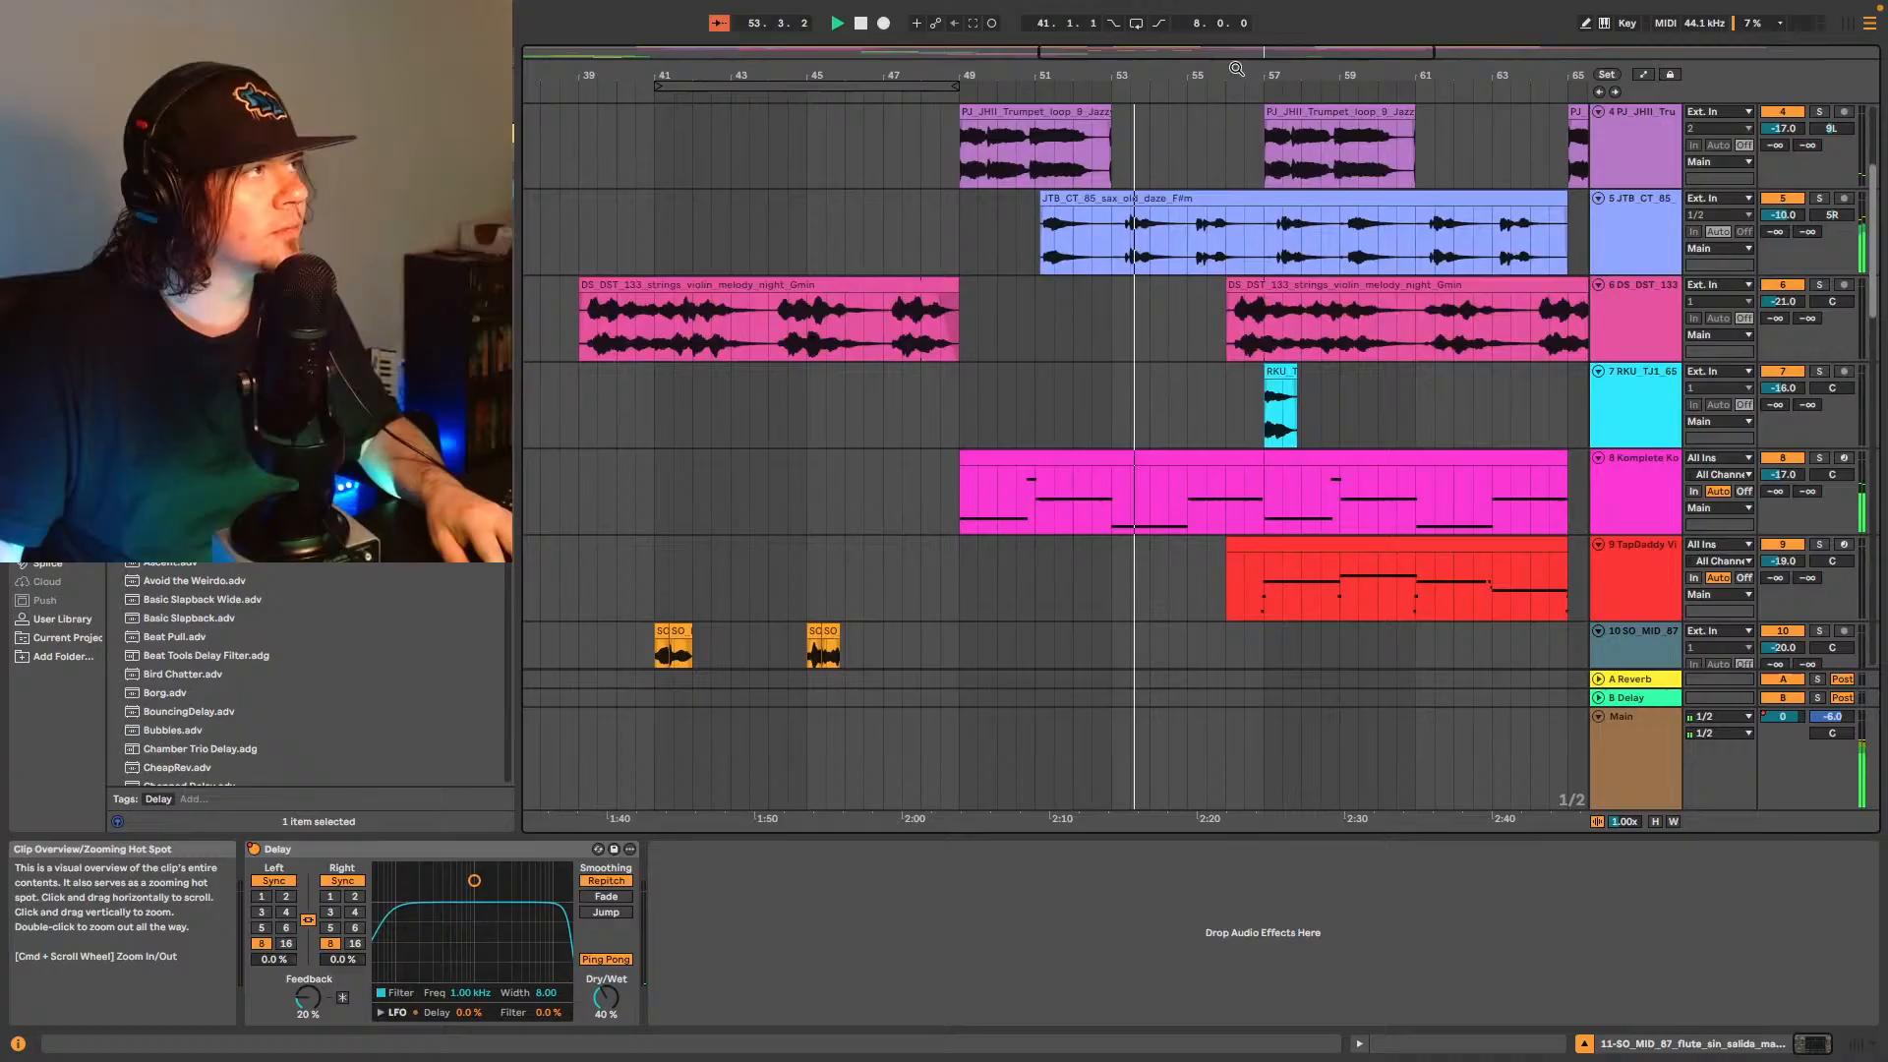
pyautogui.click(1267, 252)
pyautogui.press('super+e')
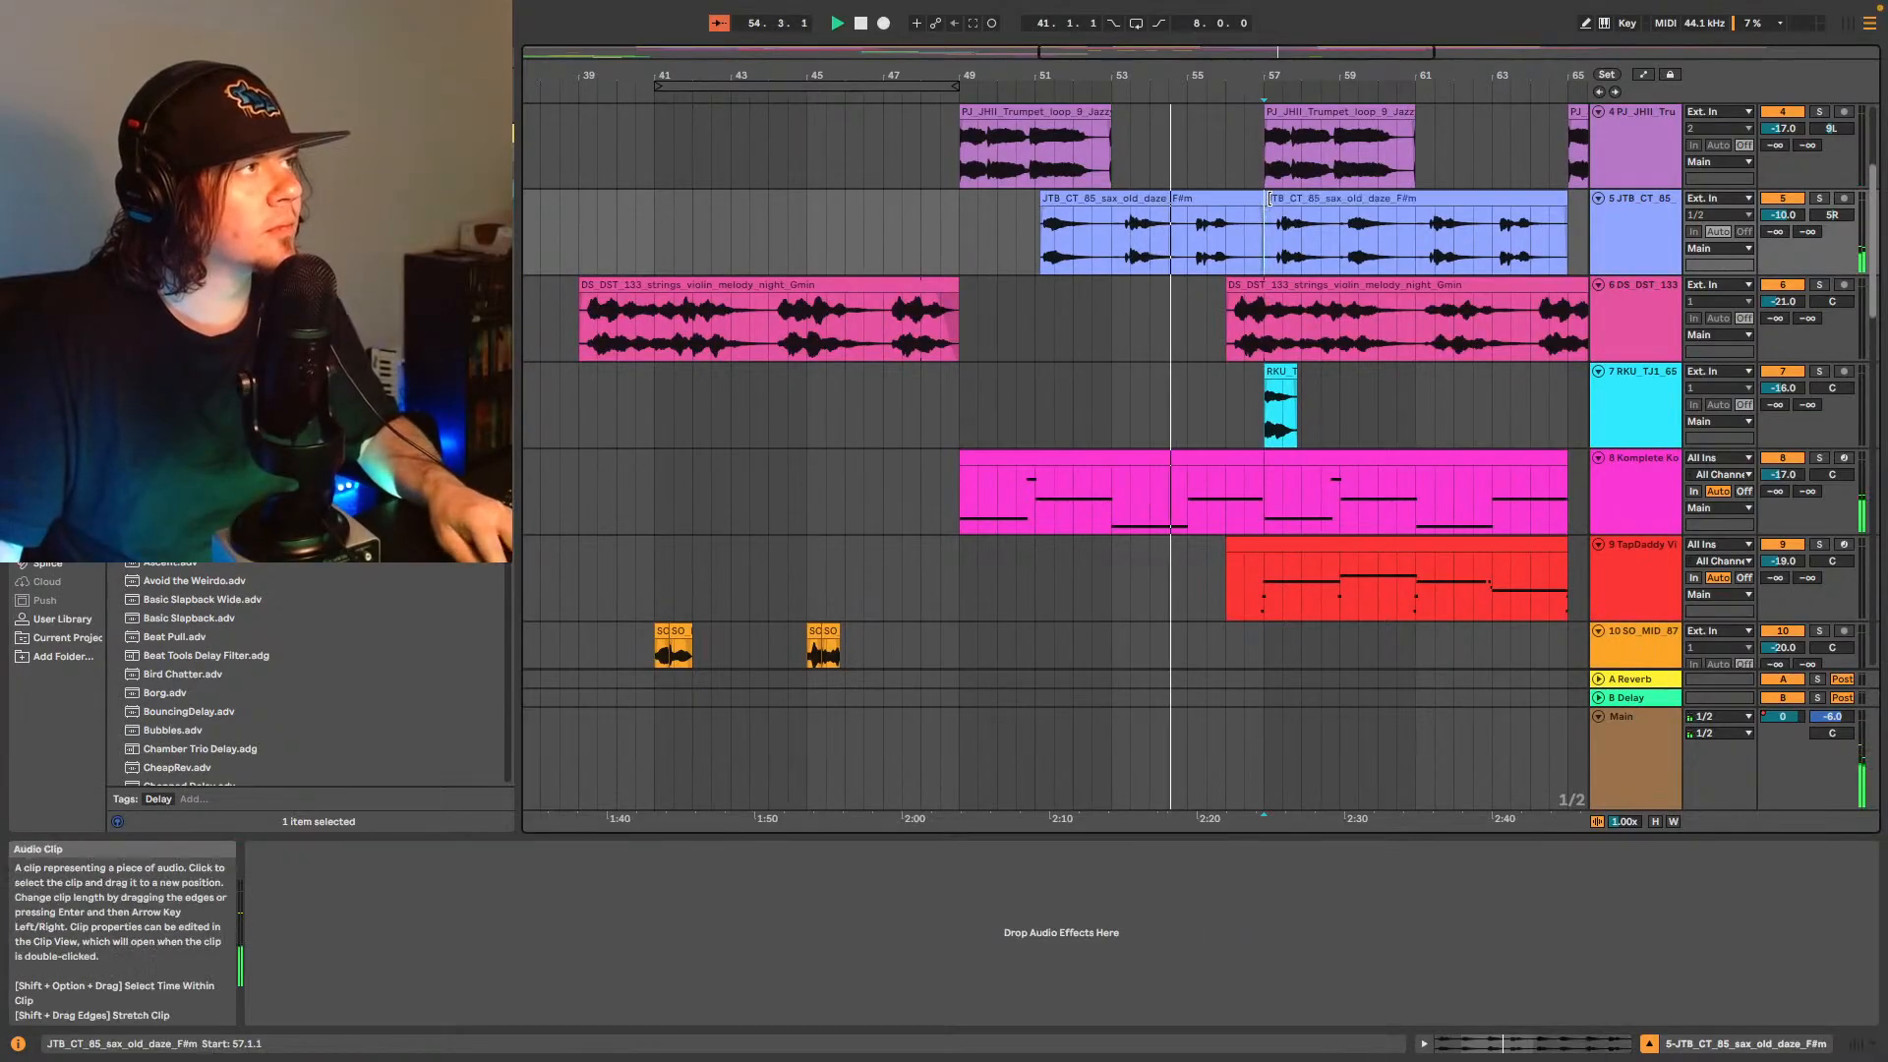
pyautogui.moveTo(1266, 200); pyautogui.dragTo(1340, 202)
# - Move the second flute clip on track 7 to 58.1.1, inside the new sax gap
pyautogui.click(1285, 369)
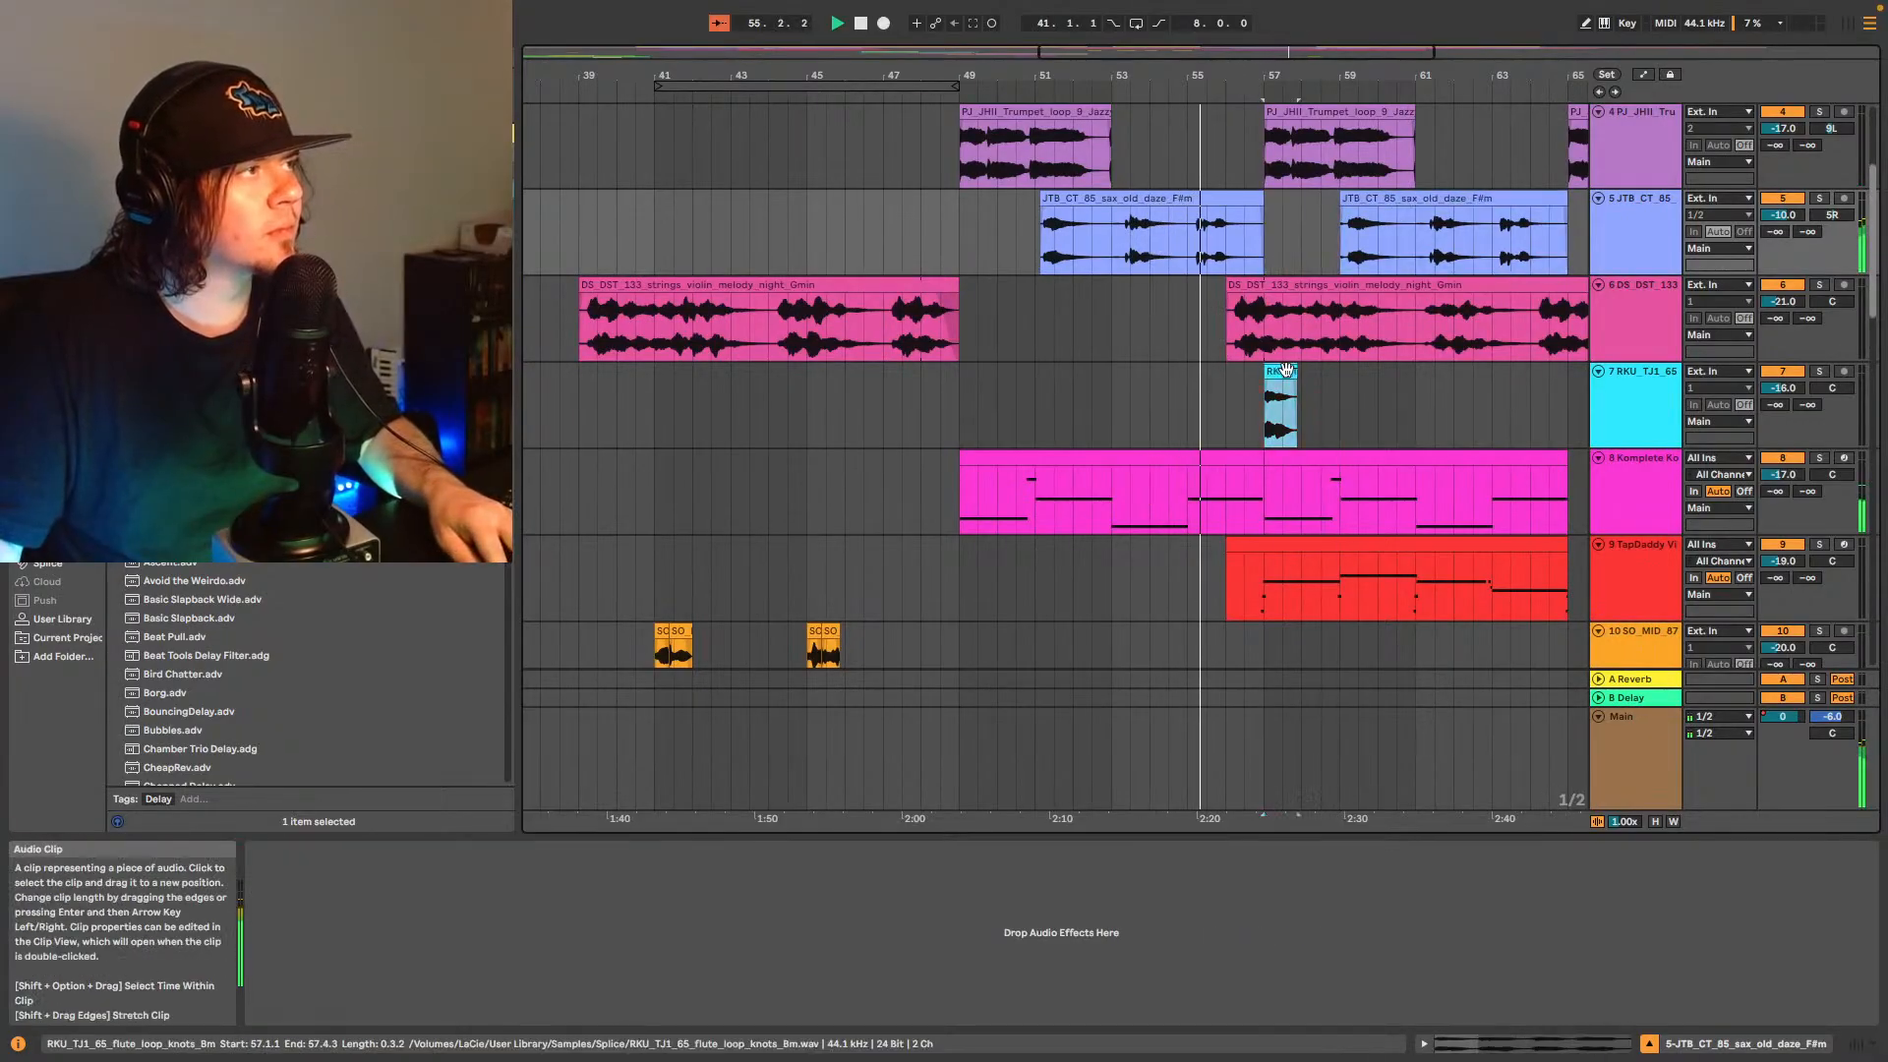
pyautogui.moveTo(1286, 370); pyautogui.dragTo(1322, 370)
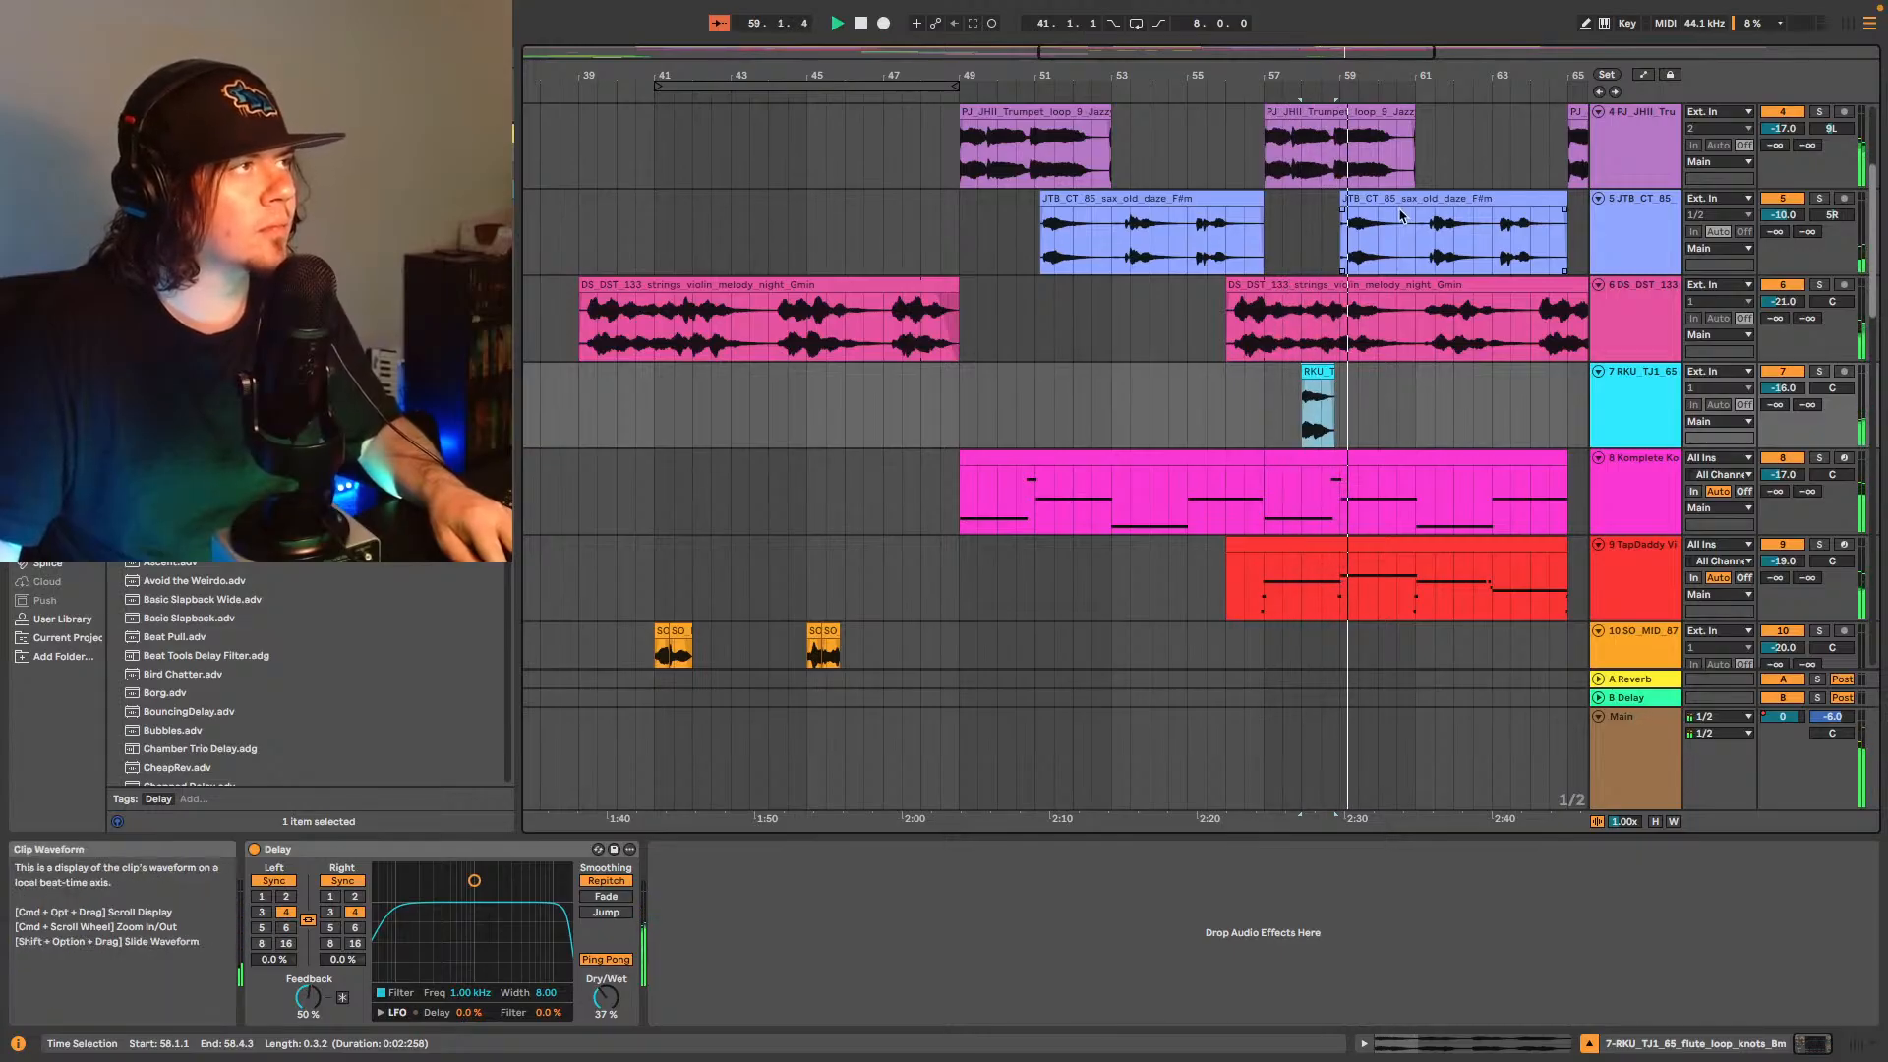
pyautogui.moveTo(1659, 61); pyautogui.dragTo(1659, 52)
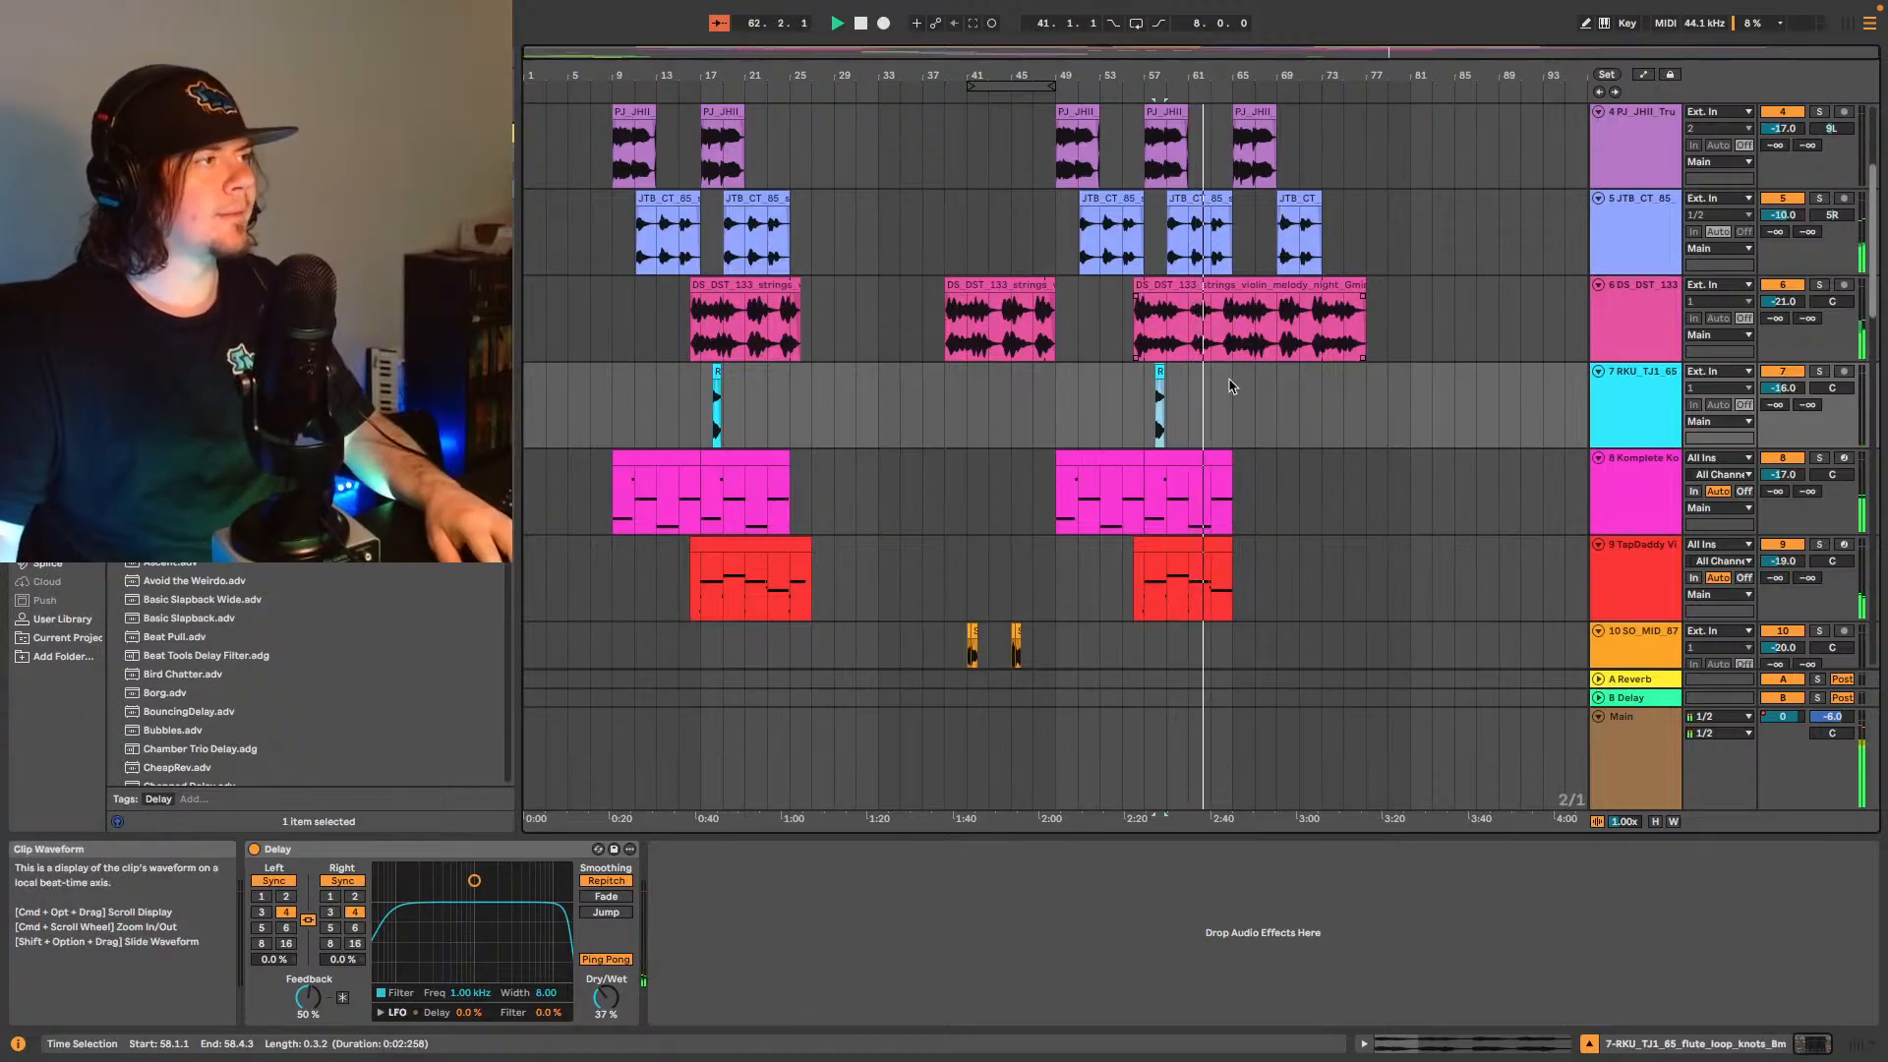
# - Duplicate the Komplete Kontrol clip at 57.1.1 on track 8 to fill 65.1.1 to 73.1.1
pyautogui.scroll(-8, 1230, 387)
pyautogui.scroll(7, 1235, 363)
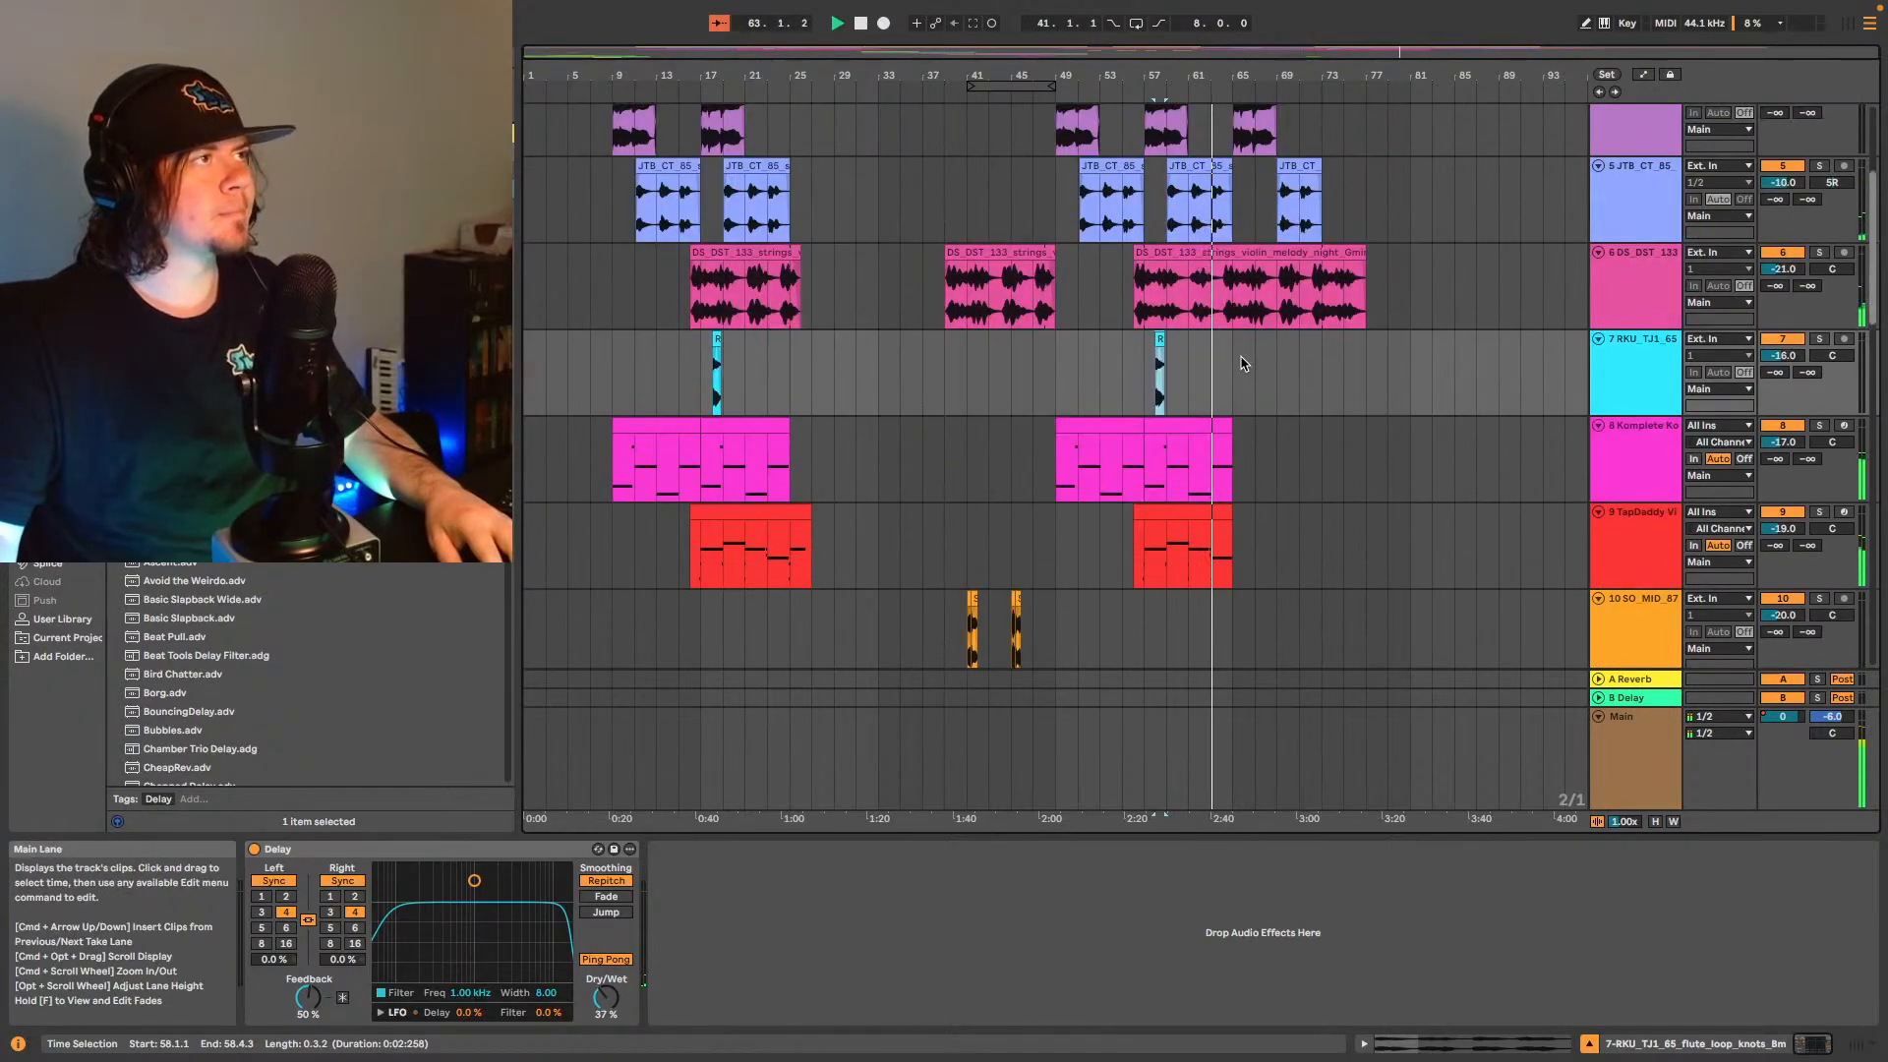
pyautogui.scroll(5, 1252, 348)
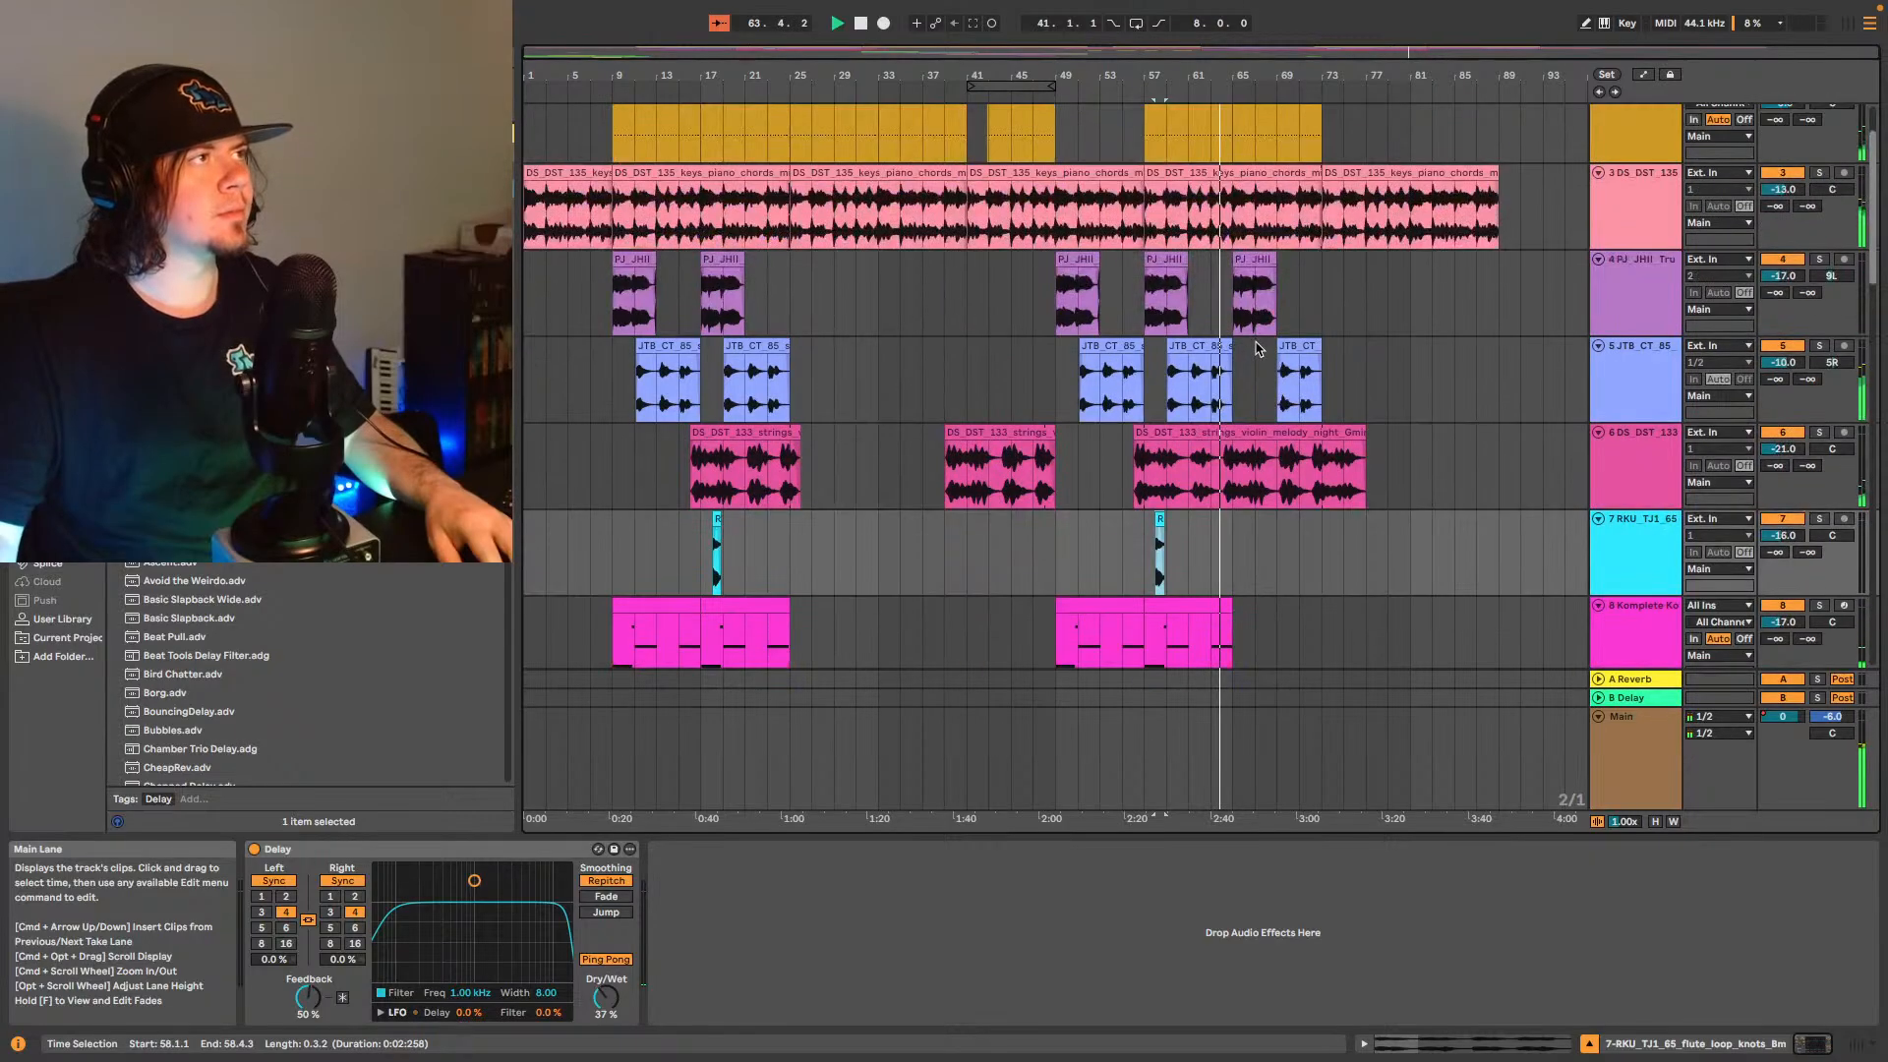
pyautogui.scroll(-2, 1258, 344)
pyautogui.scroll(-2, 1261, 340)
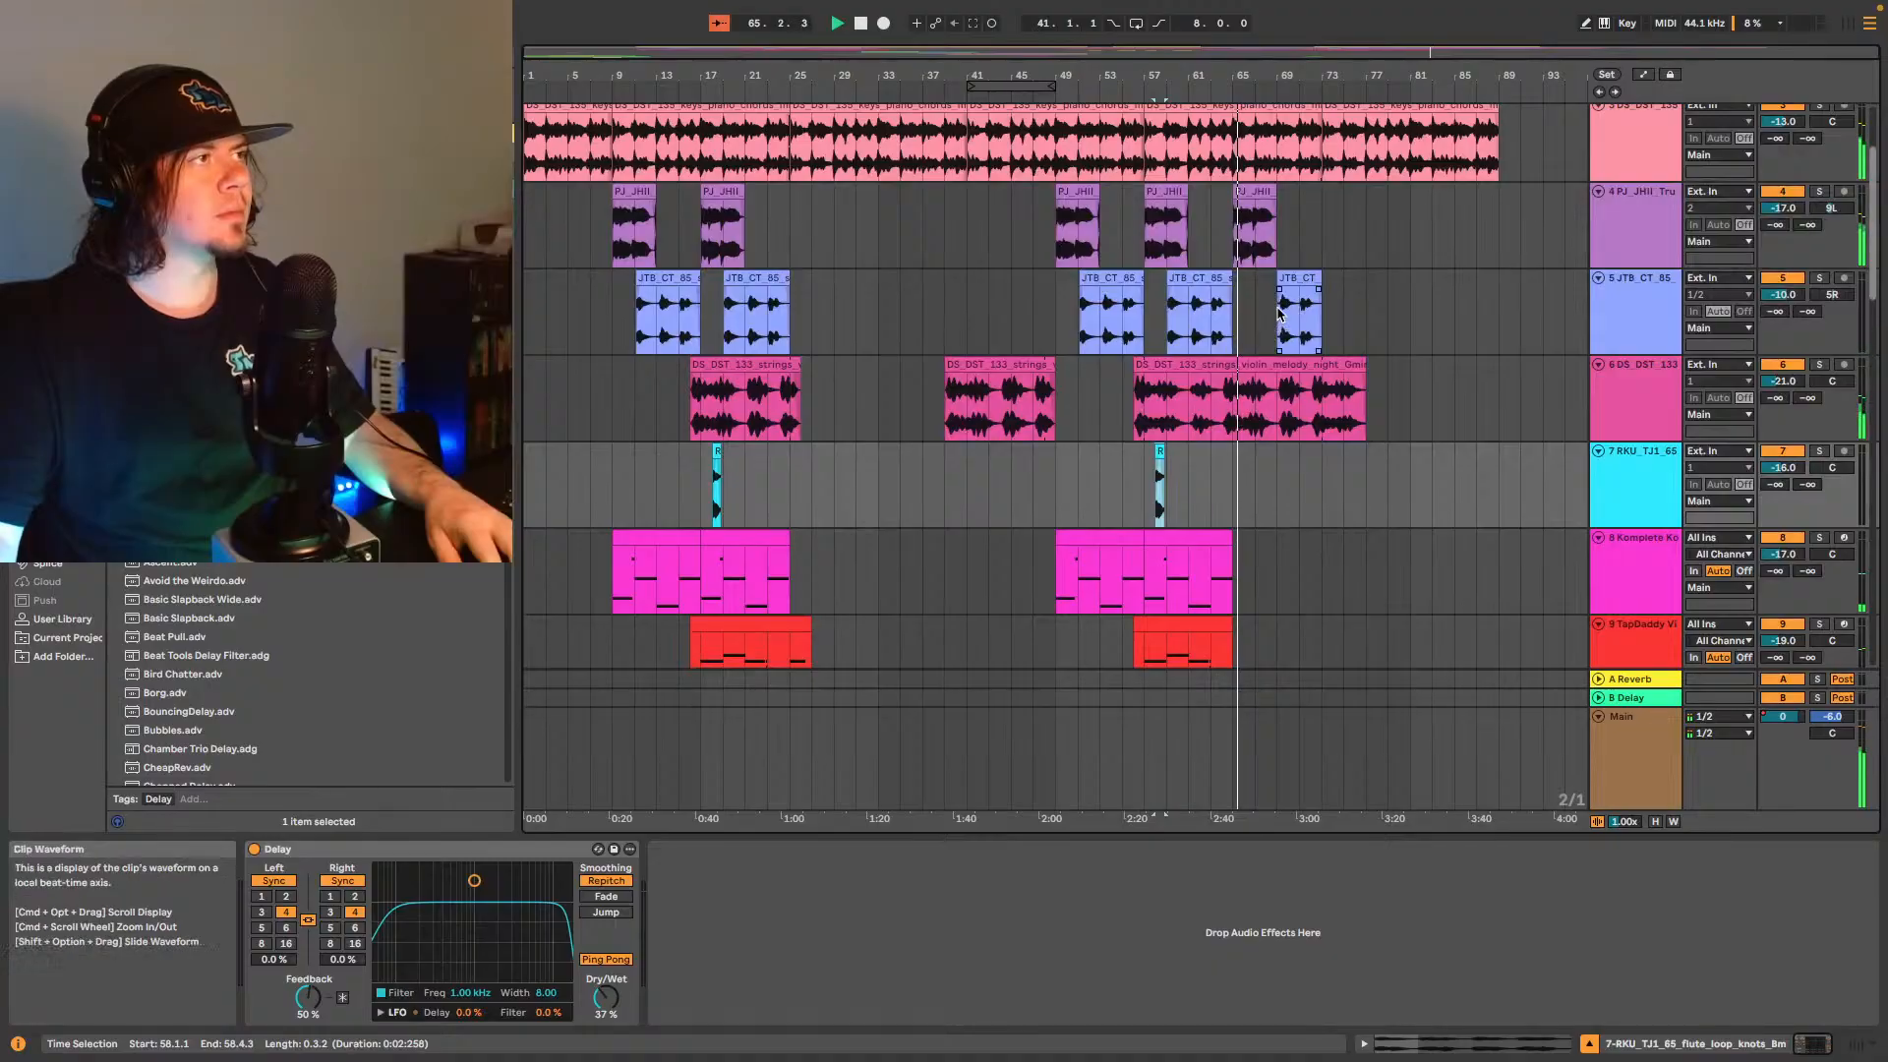
pyautogui.scroll(-1, 1278, 321)
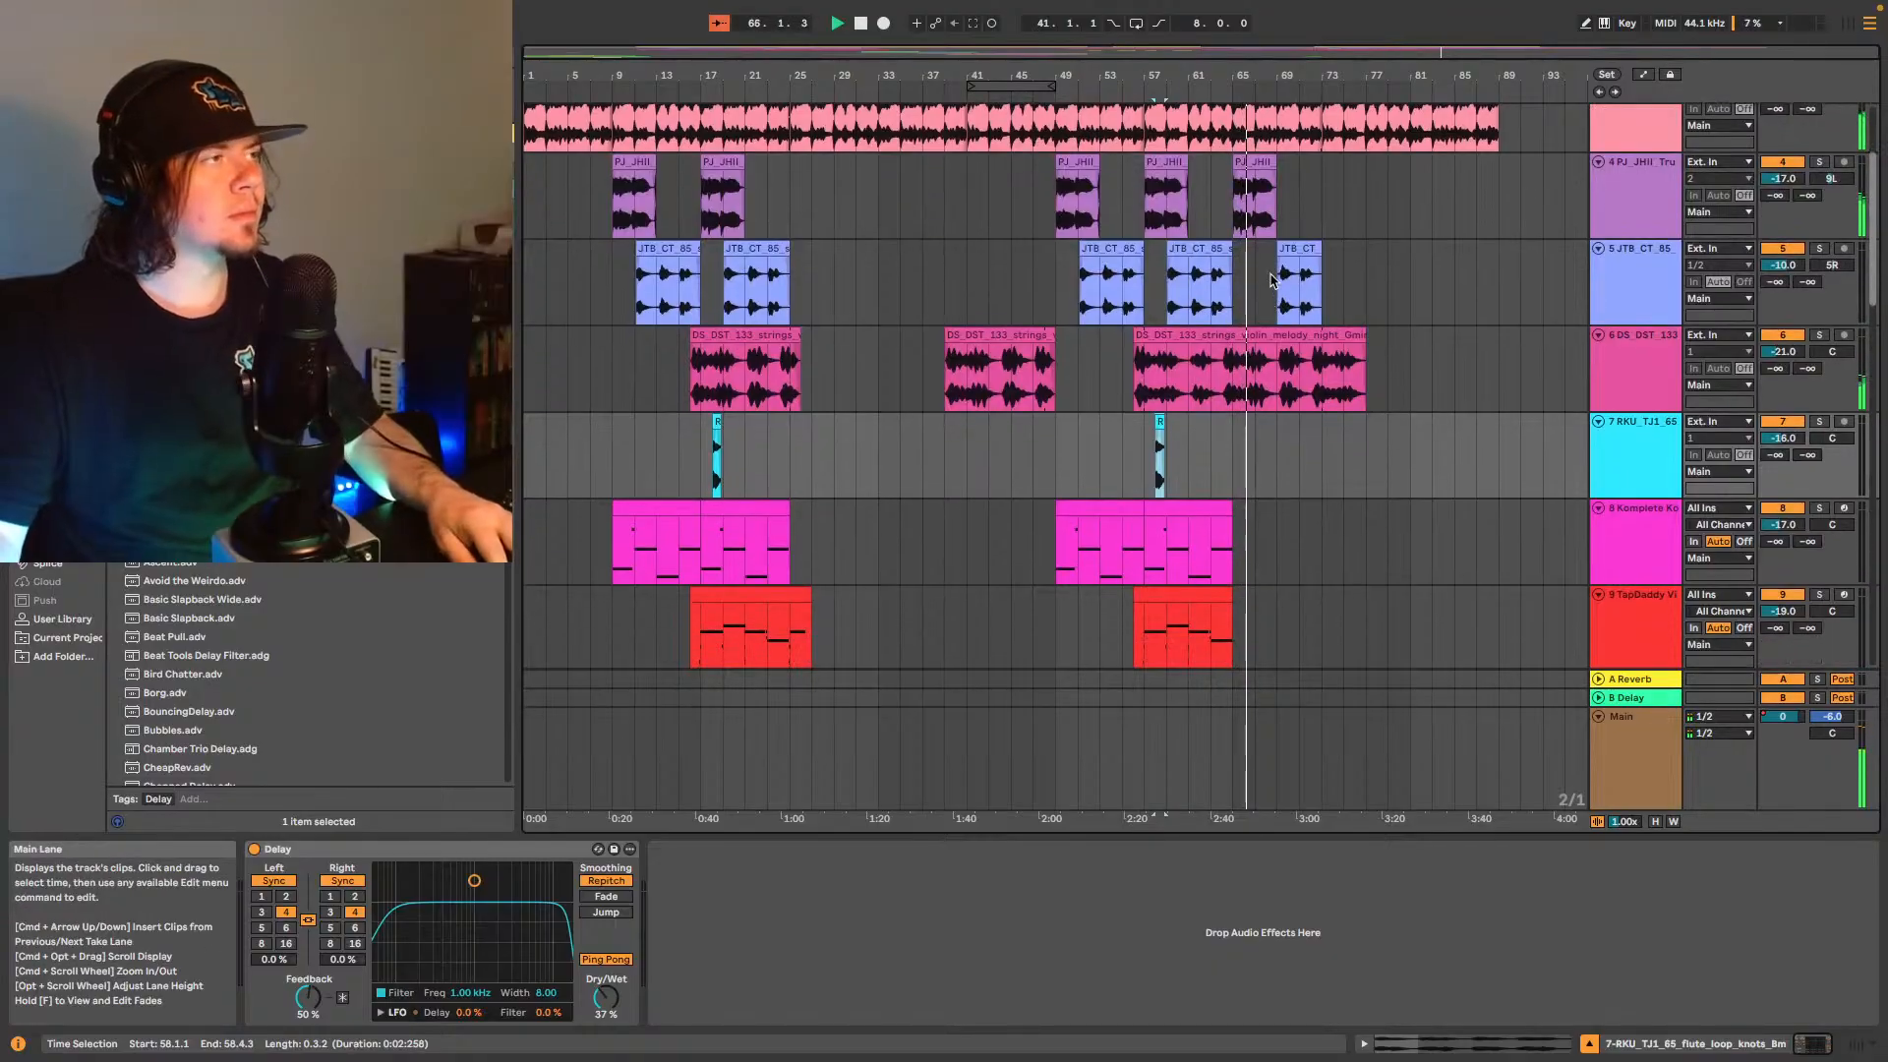
pyautogui.click(1224, 536)
pyautogui.press('super+d')
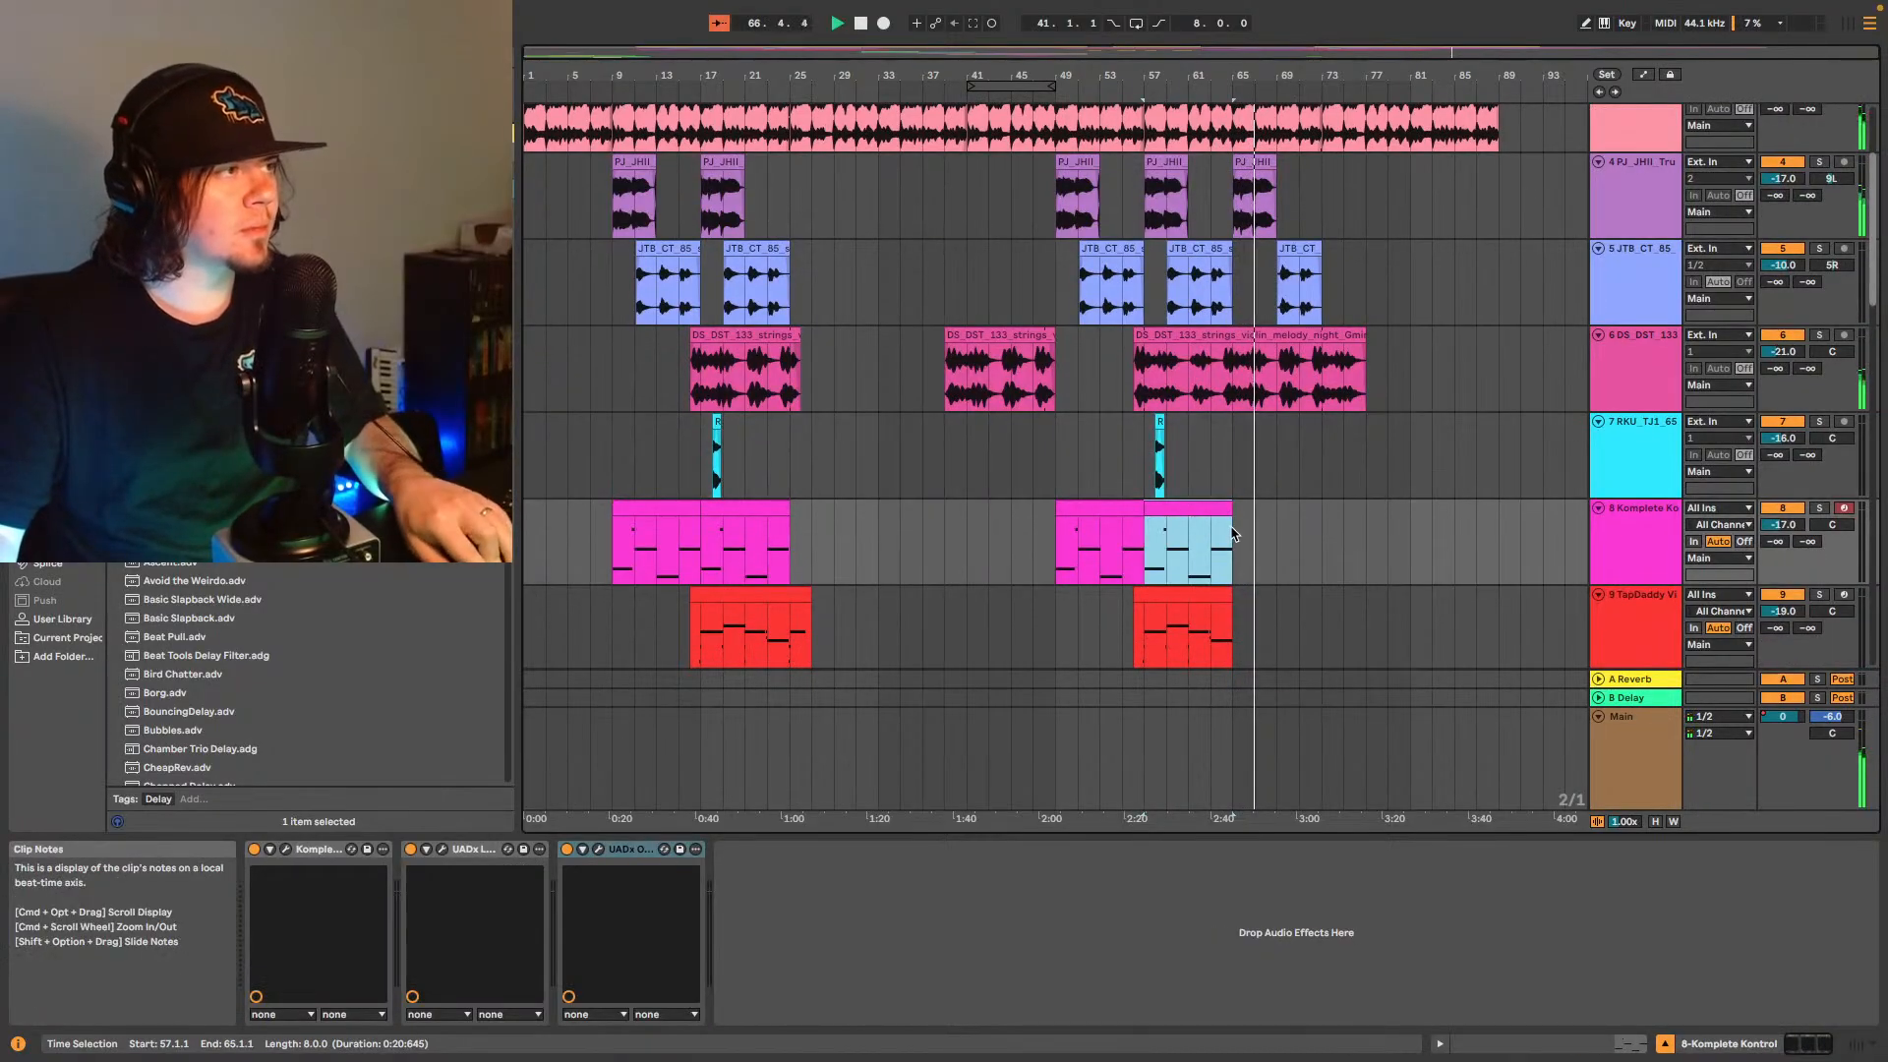
# - Stop playback with the second vibraphone clip on track 9 selected and examine the layout of the melodic clips
pyautogui.scroll(-5, 1224, 482)
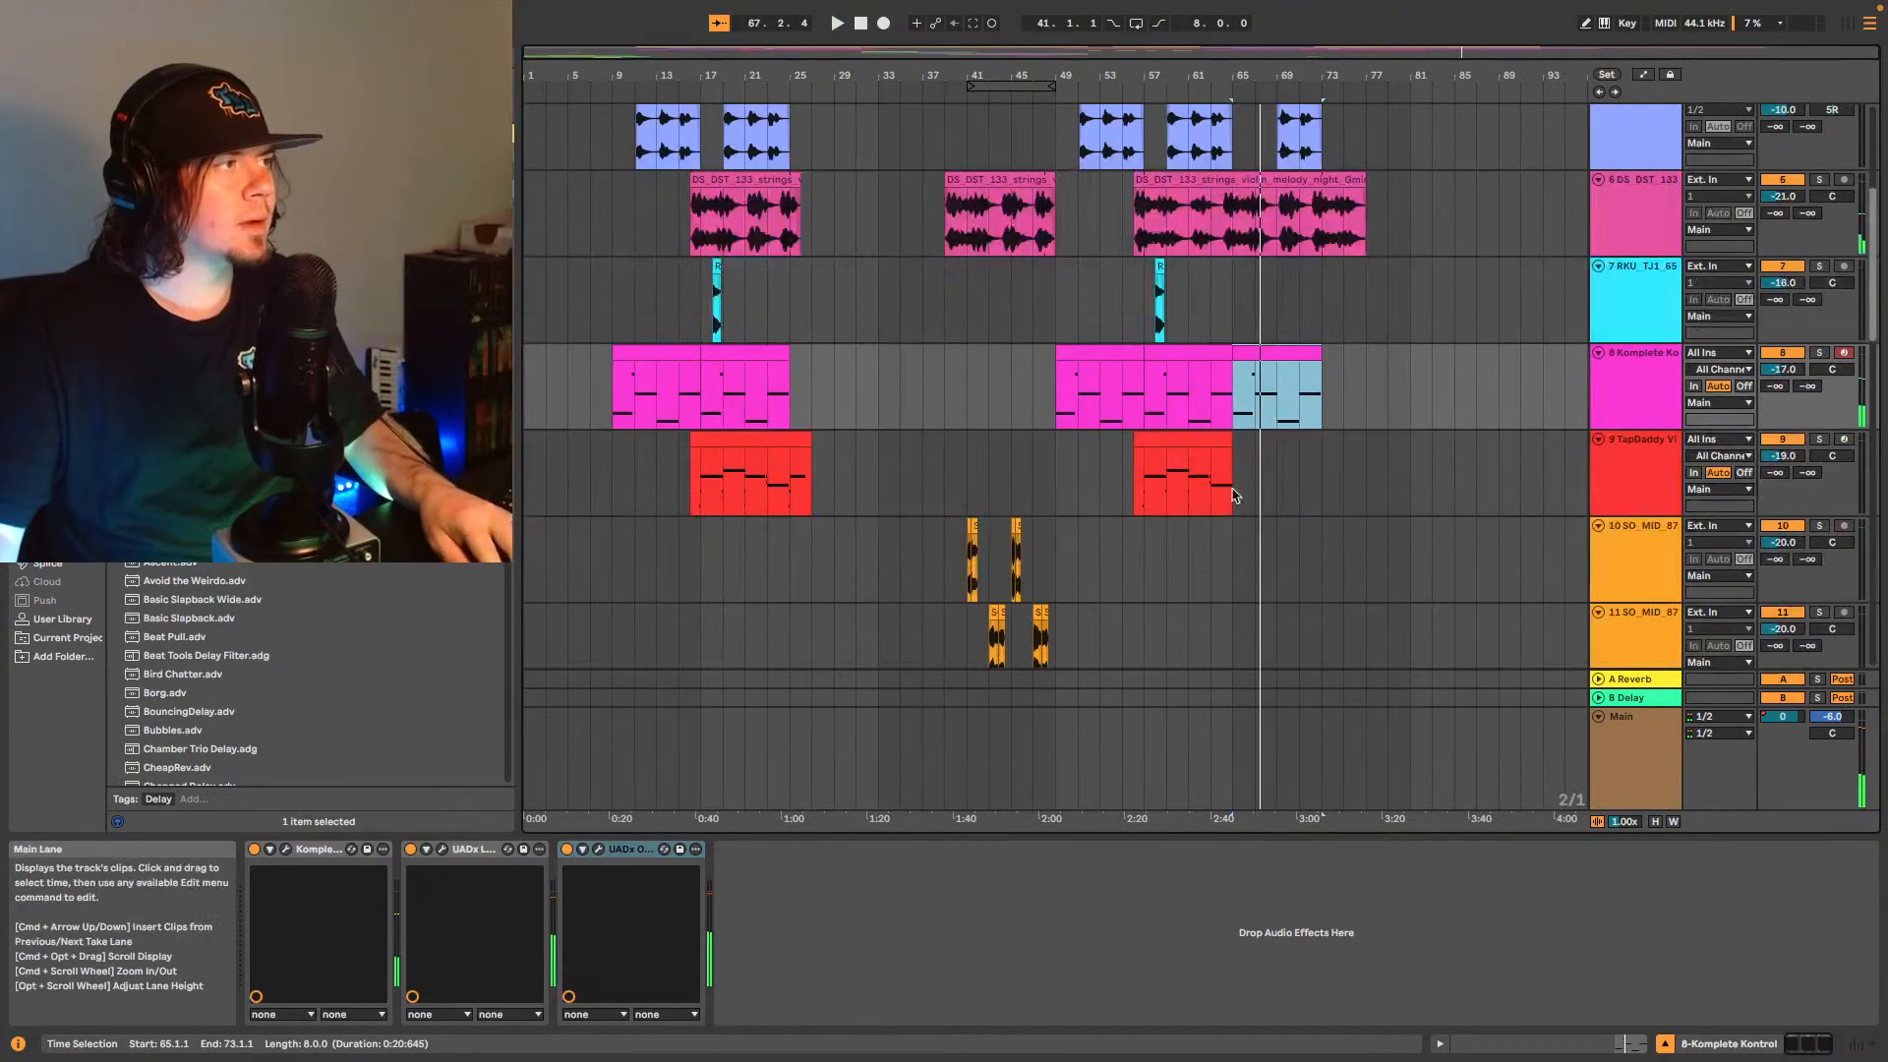
pyautogui.click(1212, 440)
pyautogui.press('space')
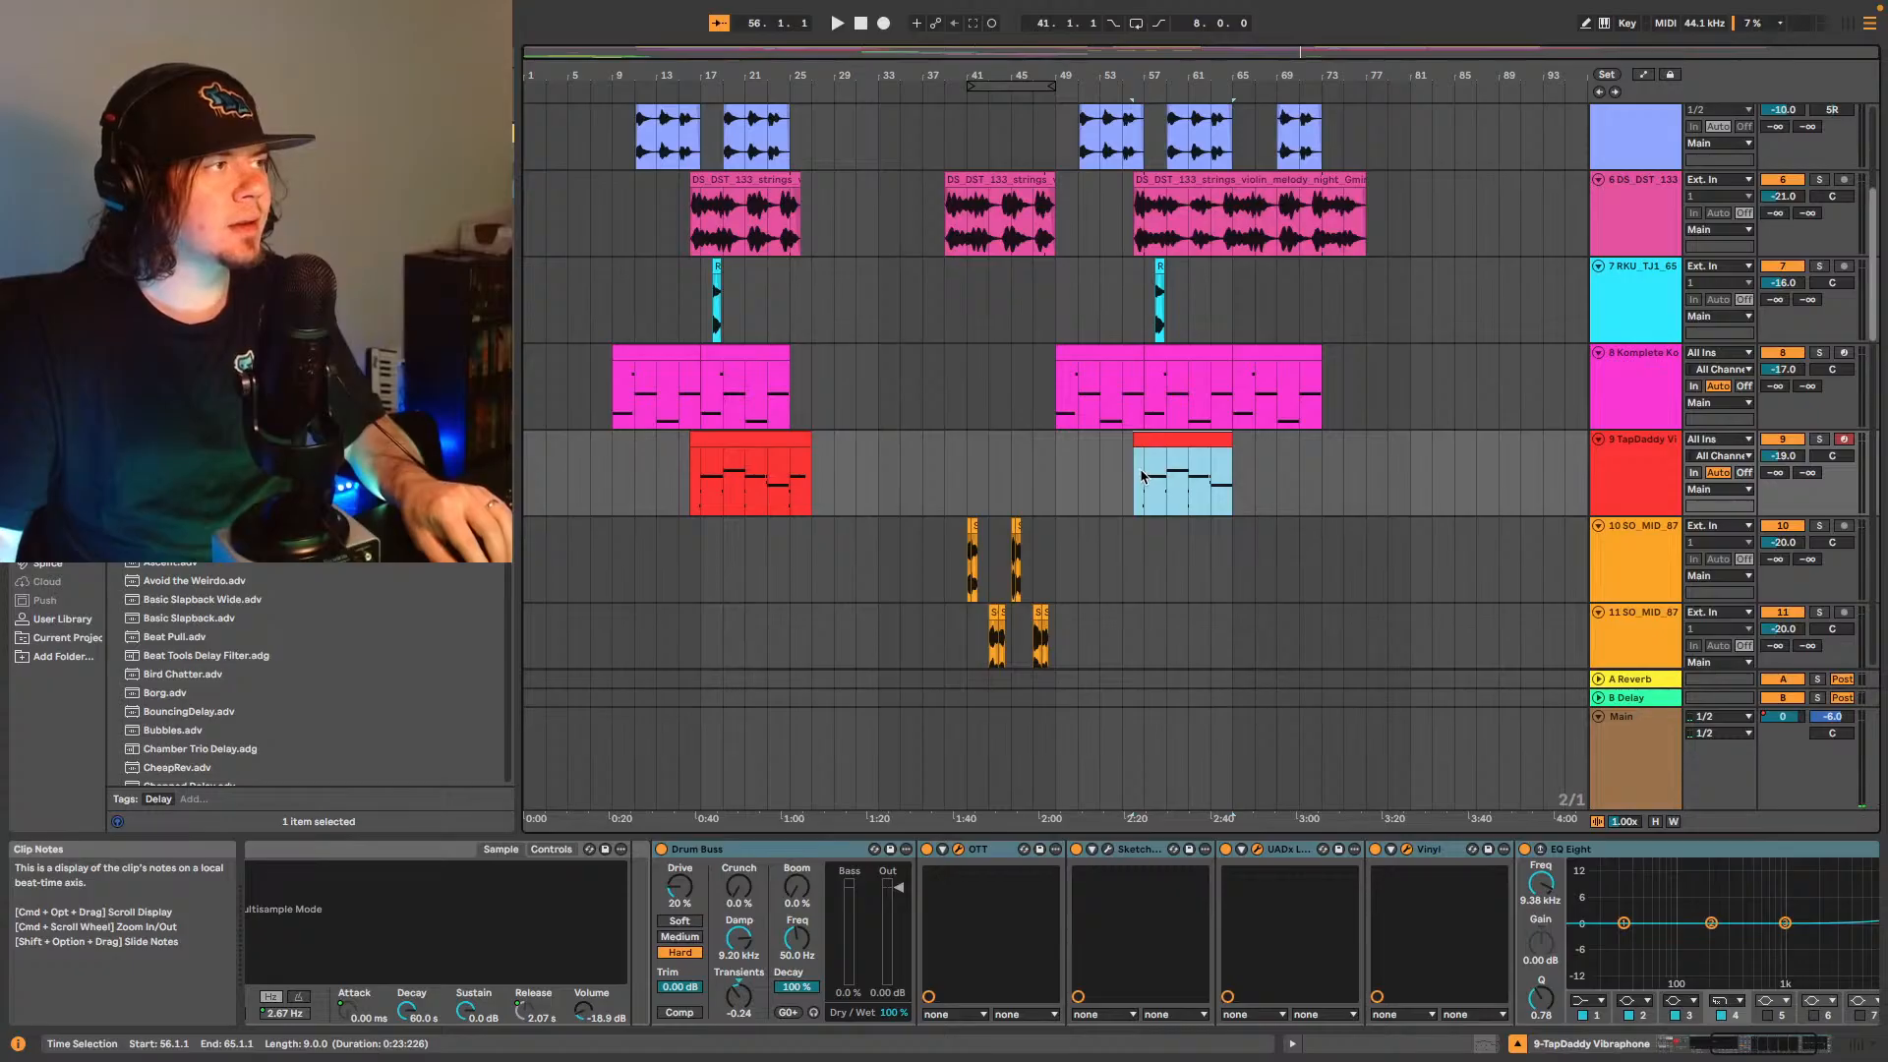
pyautogui.scroll(5, 1183, 123)
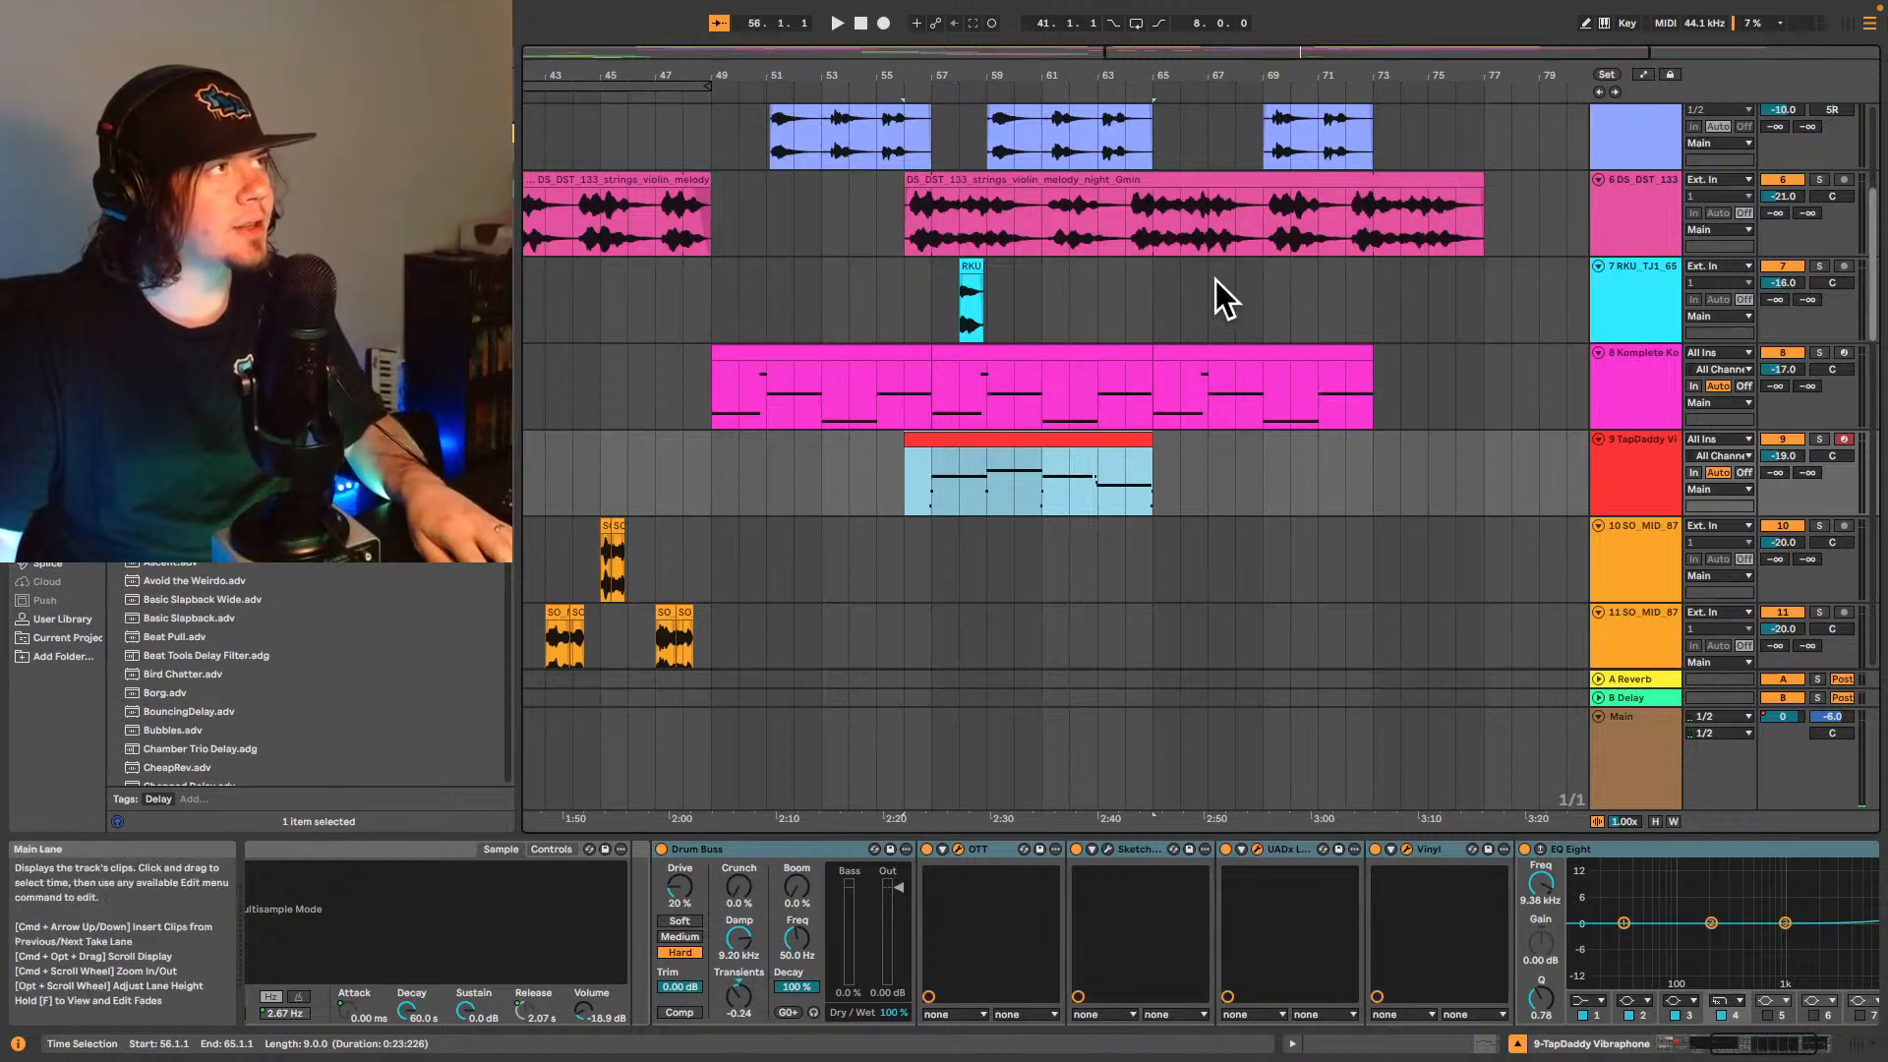
pyautogui.doubleClick(644, 49)
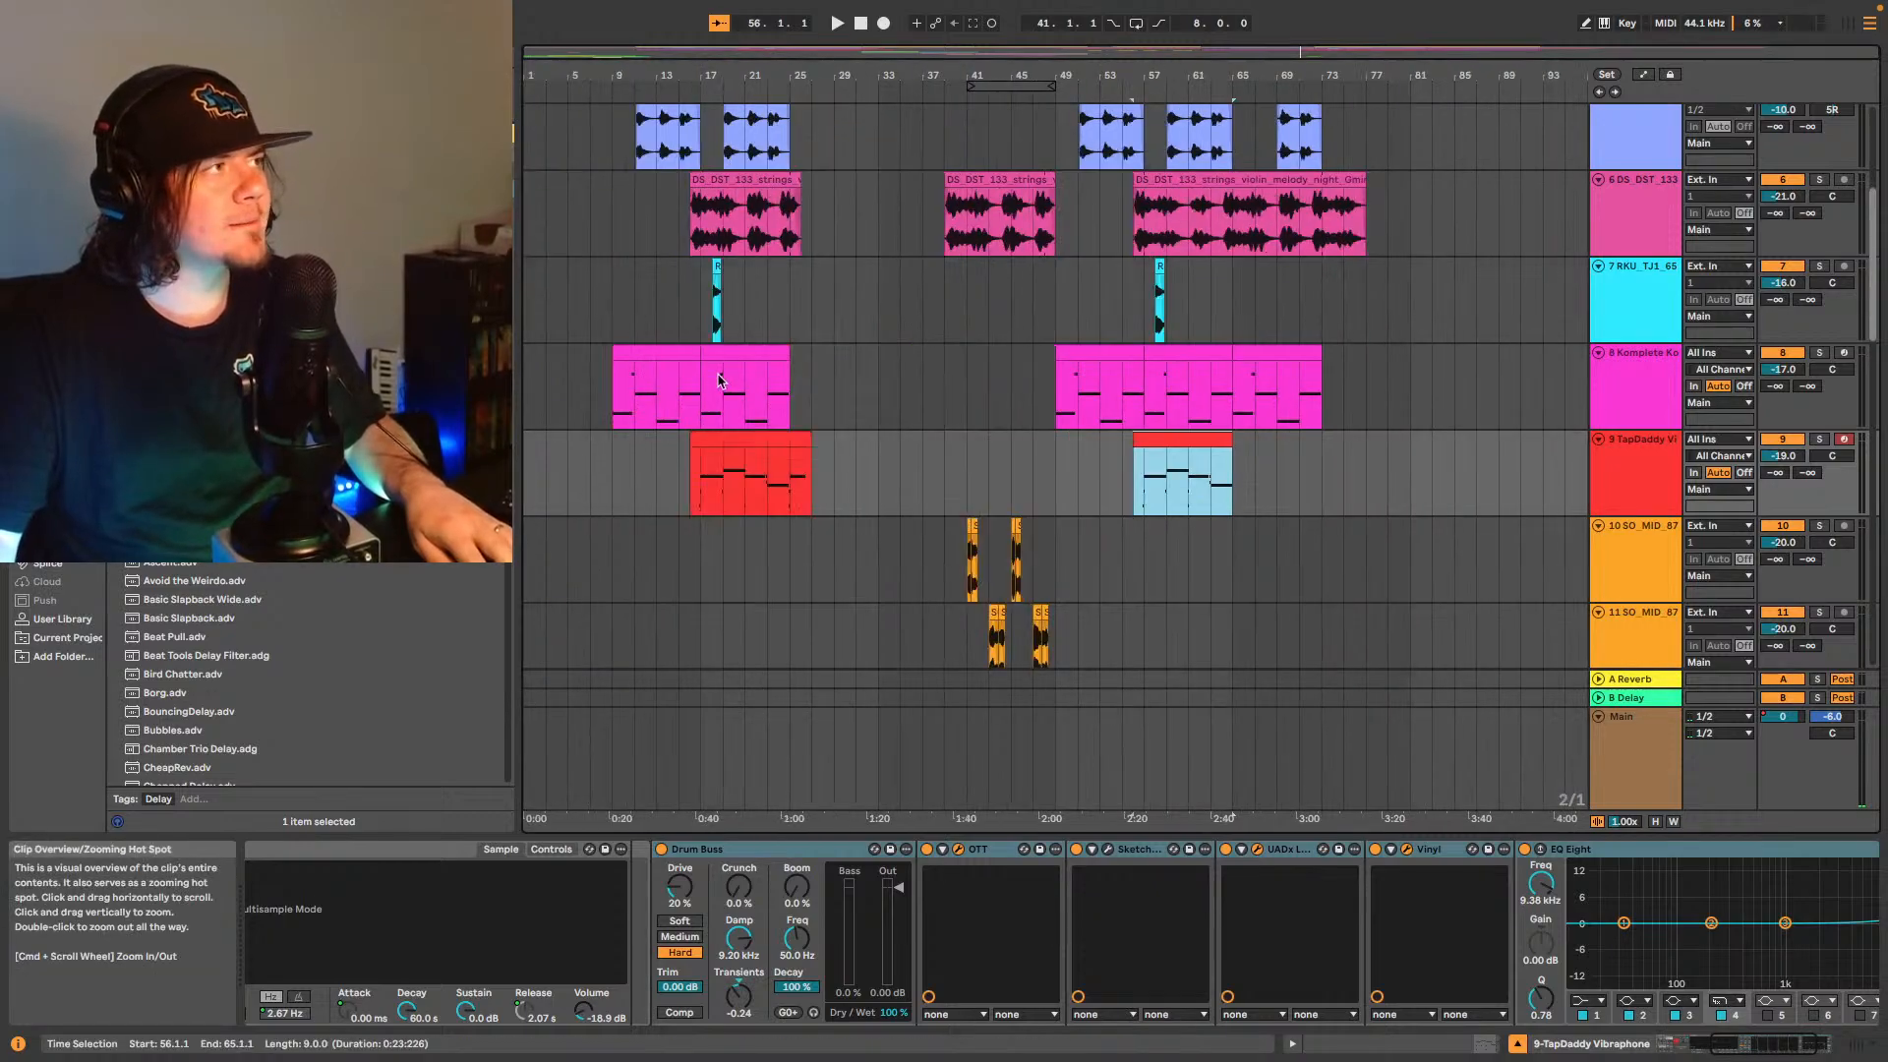
pyautogui.scroll(5, 1025, 374)
pyautogui.scroll(-6, 1024, 375)
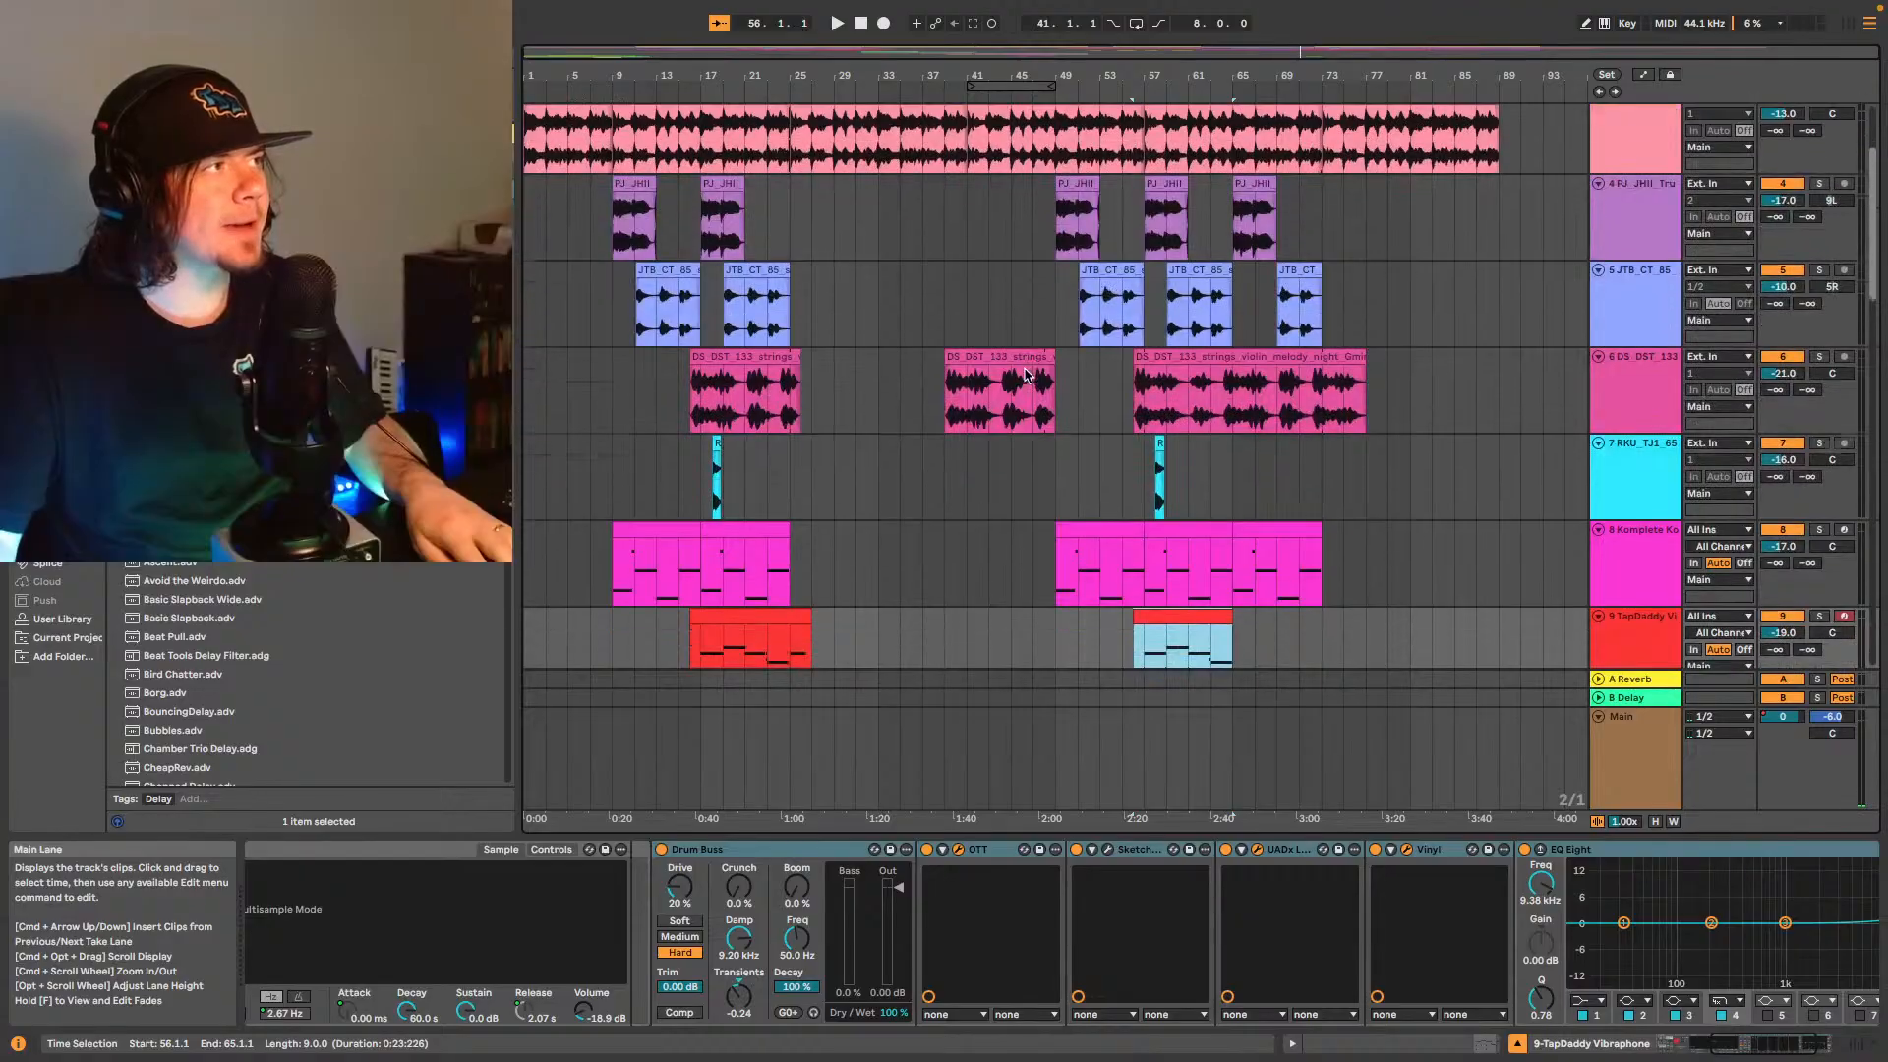
pyautogui.scroll(-1, 1032, 376)
pyautogui.scroll(3, 1037, 384)
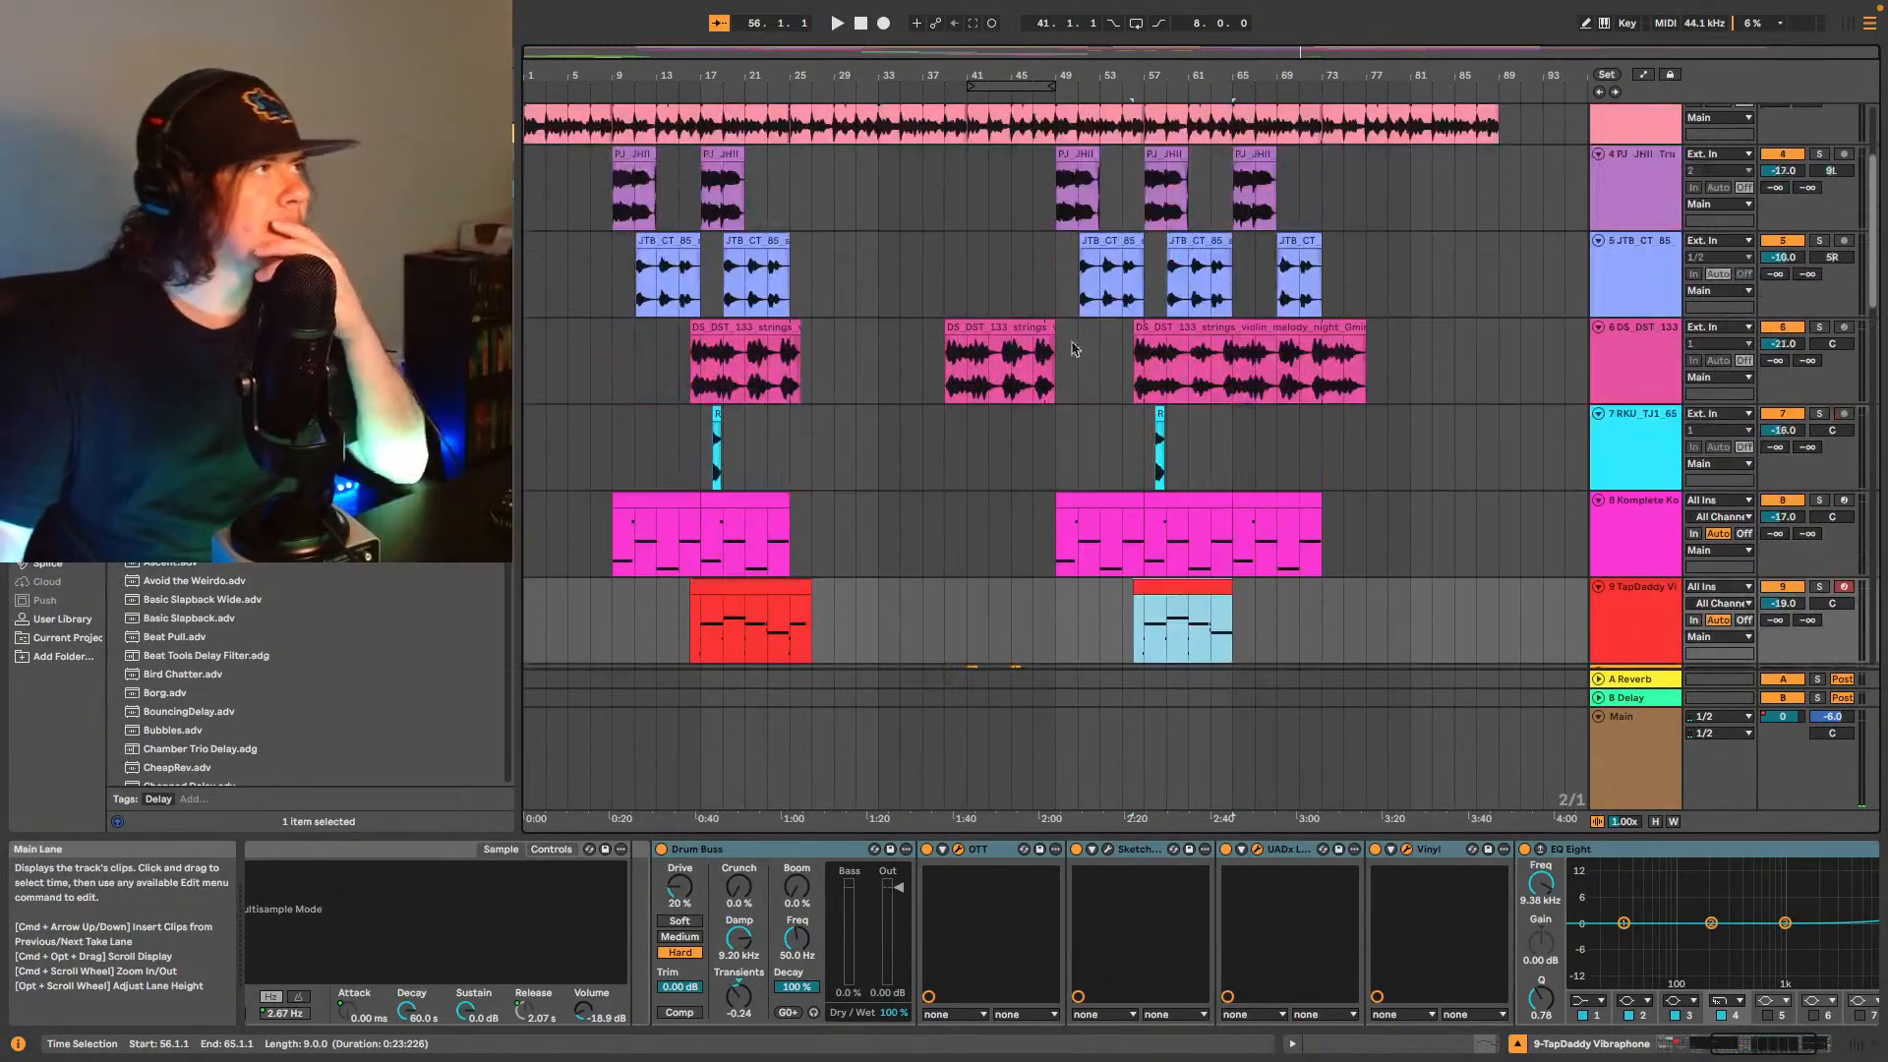
# - Play the passage from 49.1.1 and delete the clip material on tracks 1 and 2 from 65.1.1 to 73.1.1
pyautogui.click(1056, 450)
pyautogui.press('space')
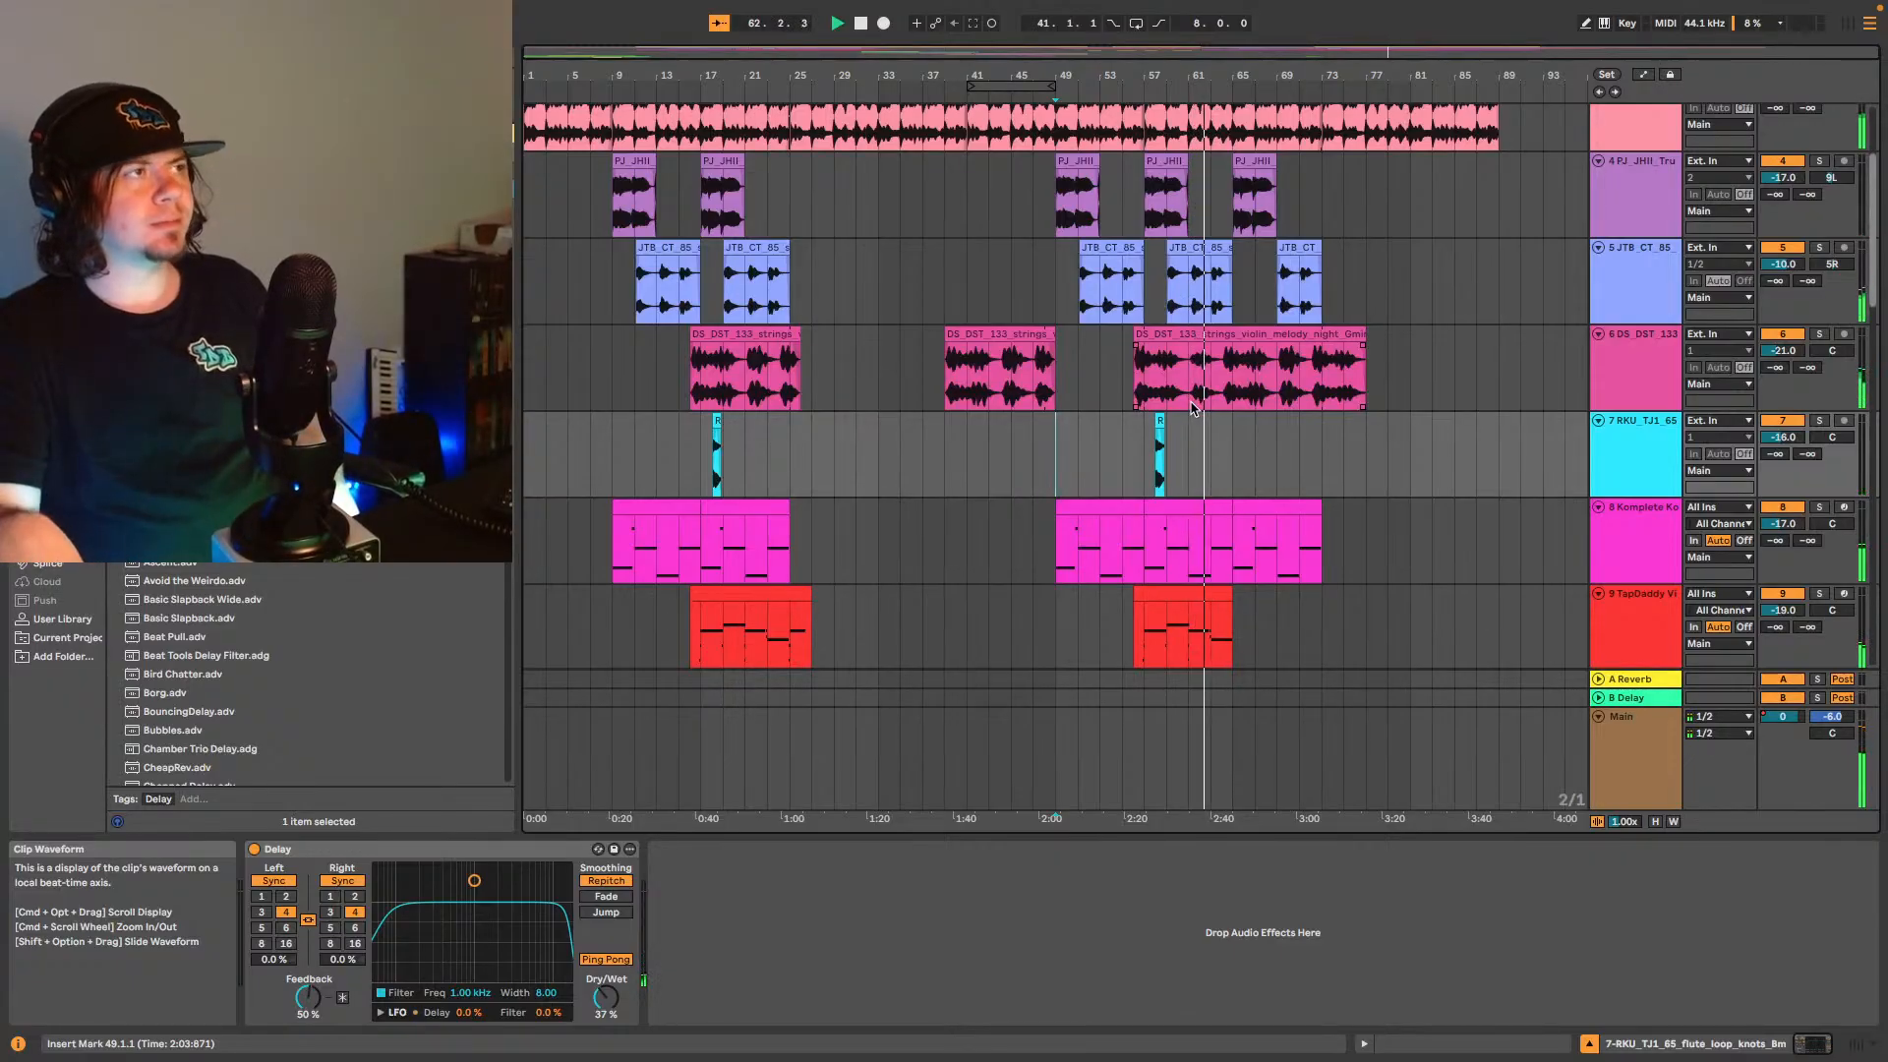
pyautogui.scroll(5, 1278, 413)
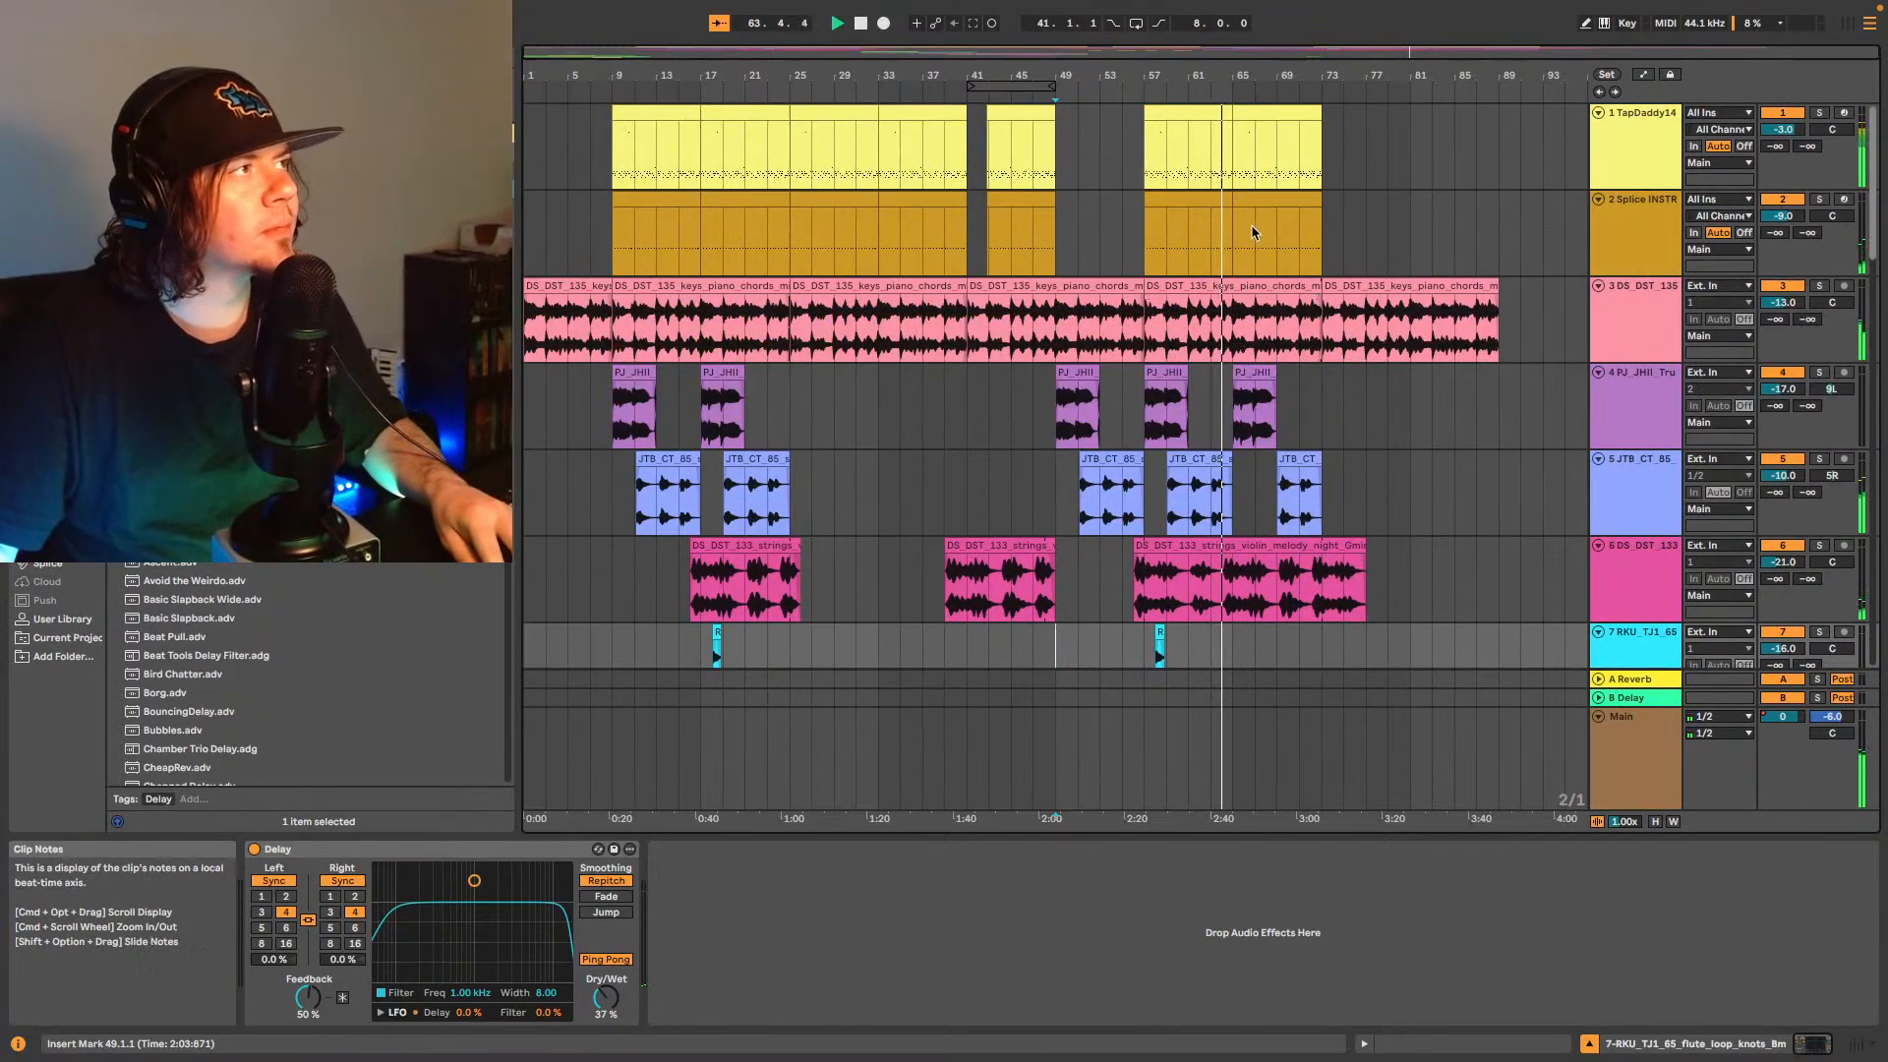
pyautogui.moveTo(1235, 224); pyautogui.dragTo(1318, 148)
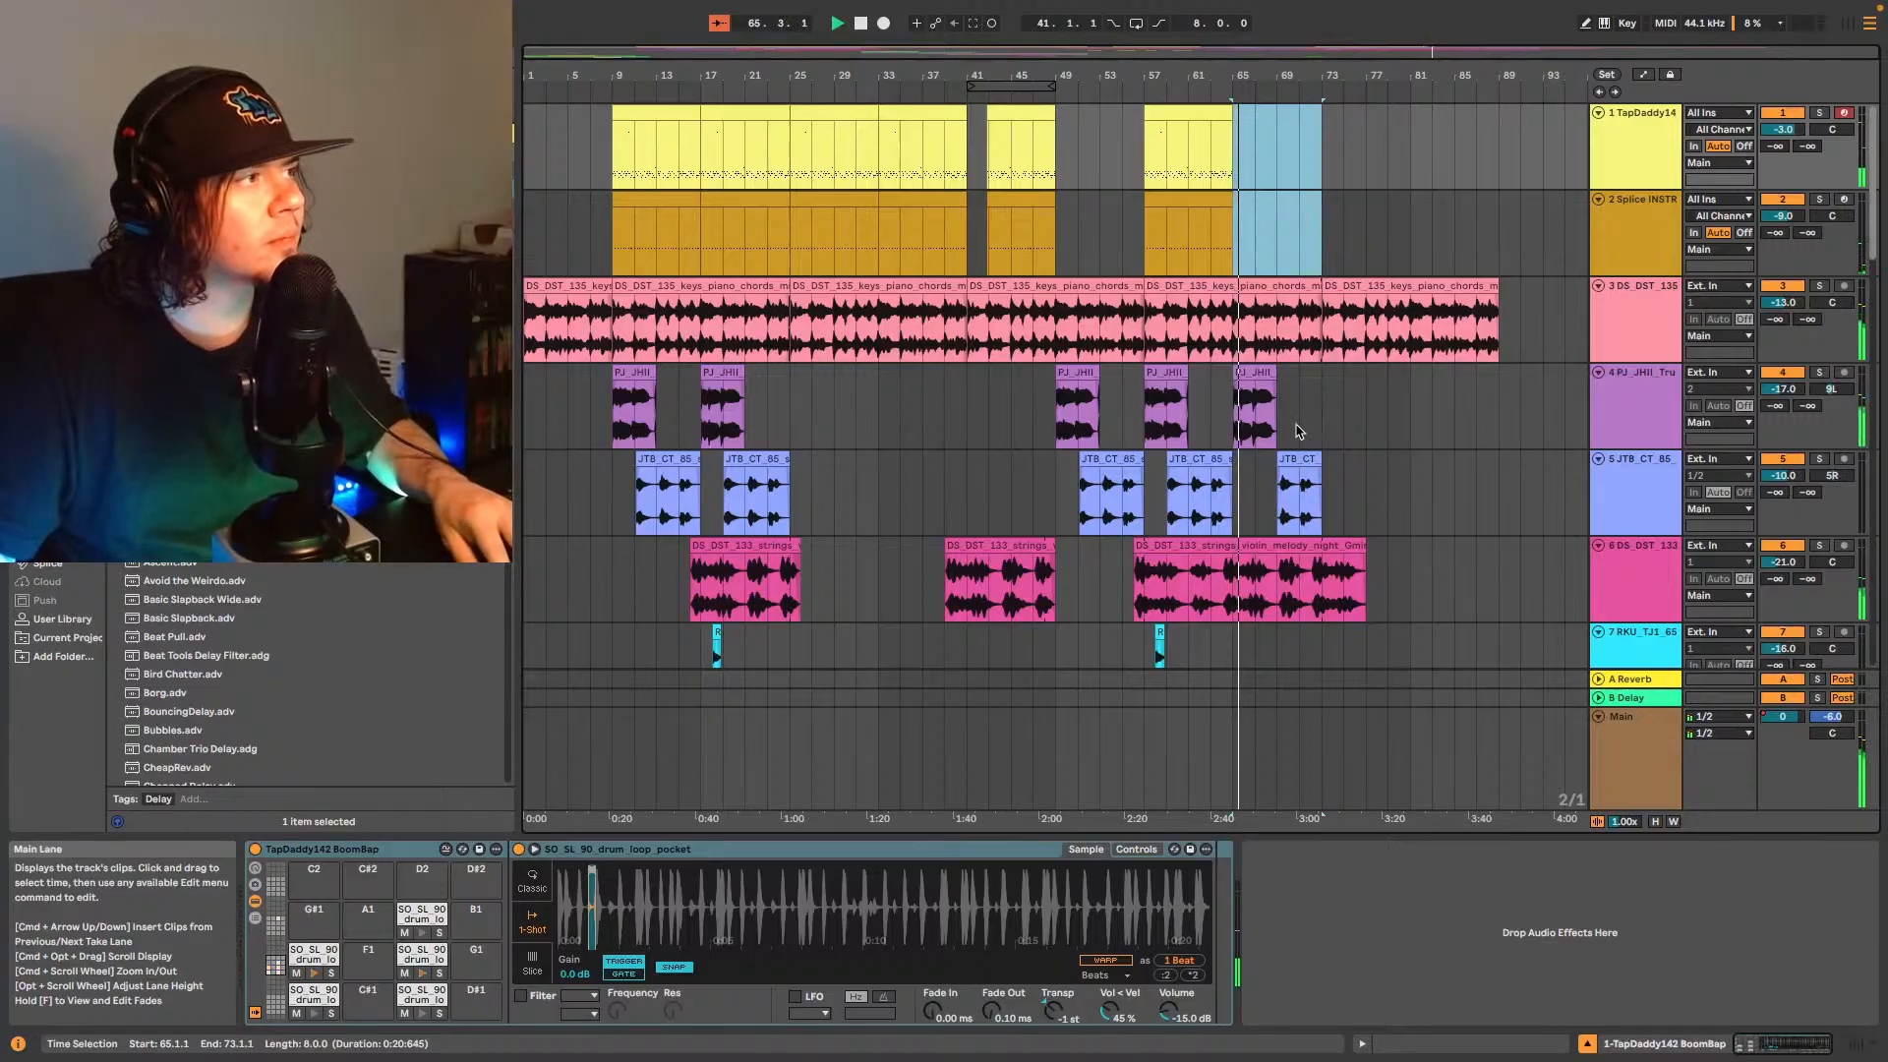
# - Show the Main track's volume automation, move its fade-out four bars earlier to start at bar 69, and audition from 69.1.1
pyautogui.scroll(-5, 1298, 429)
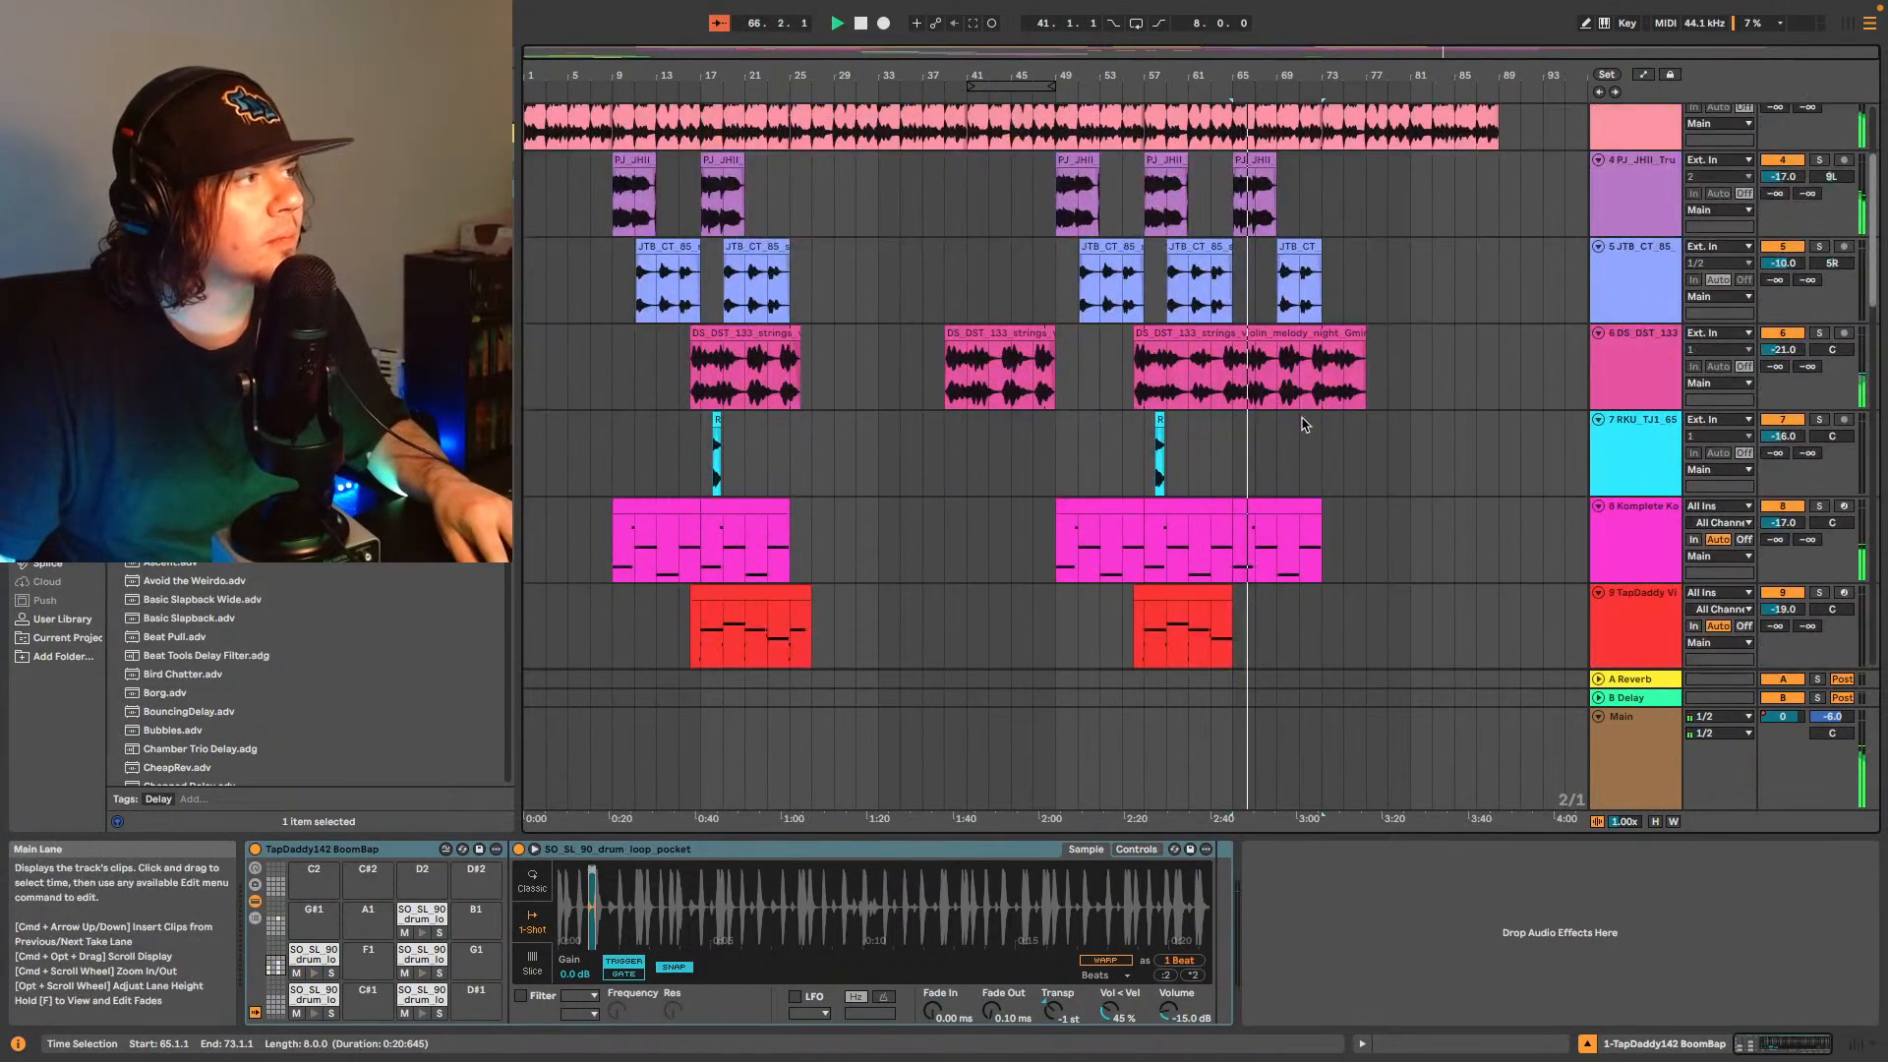
pyautogui.scroll(-5, 1298, 433)
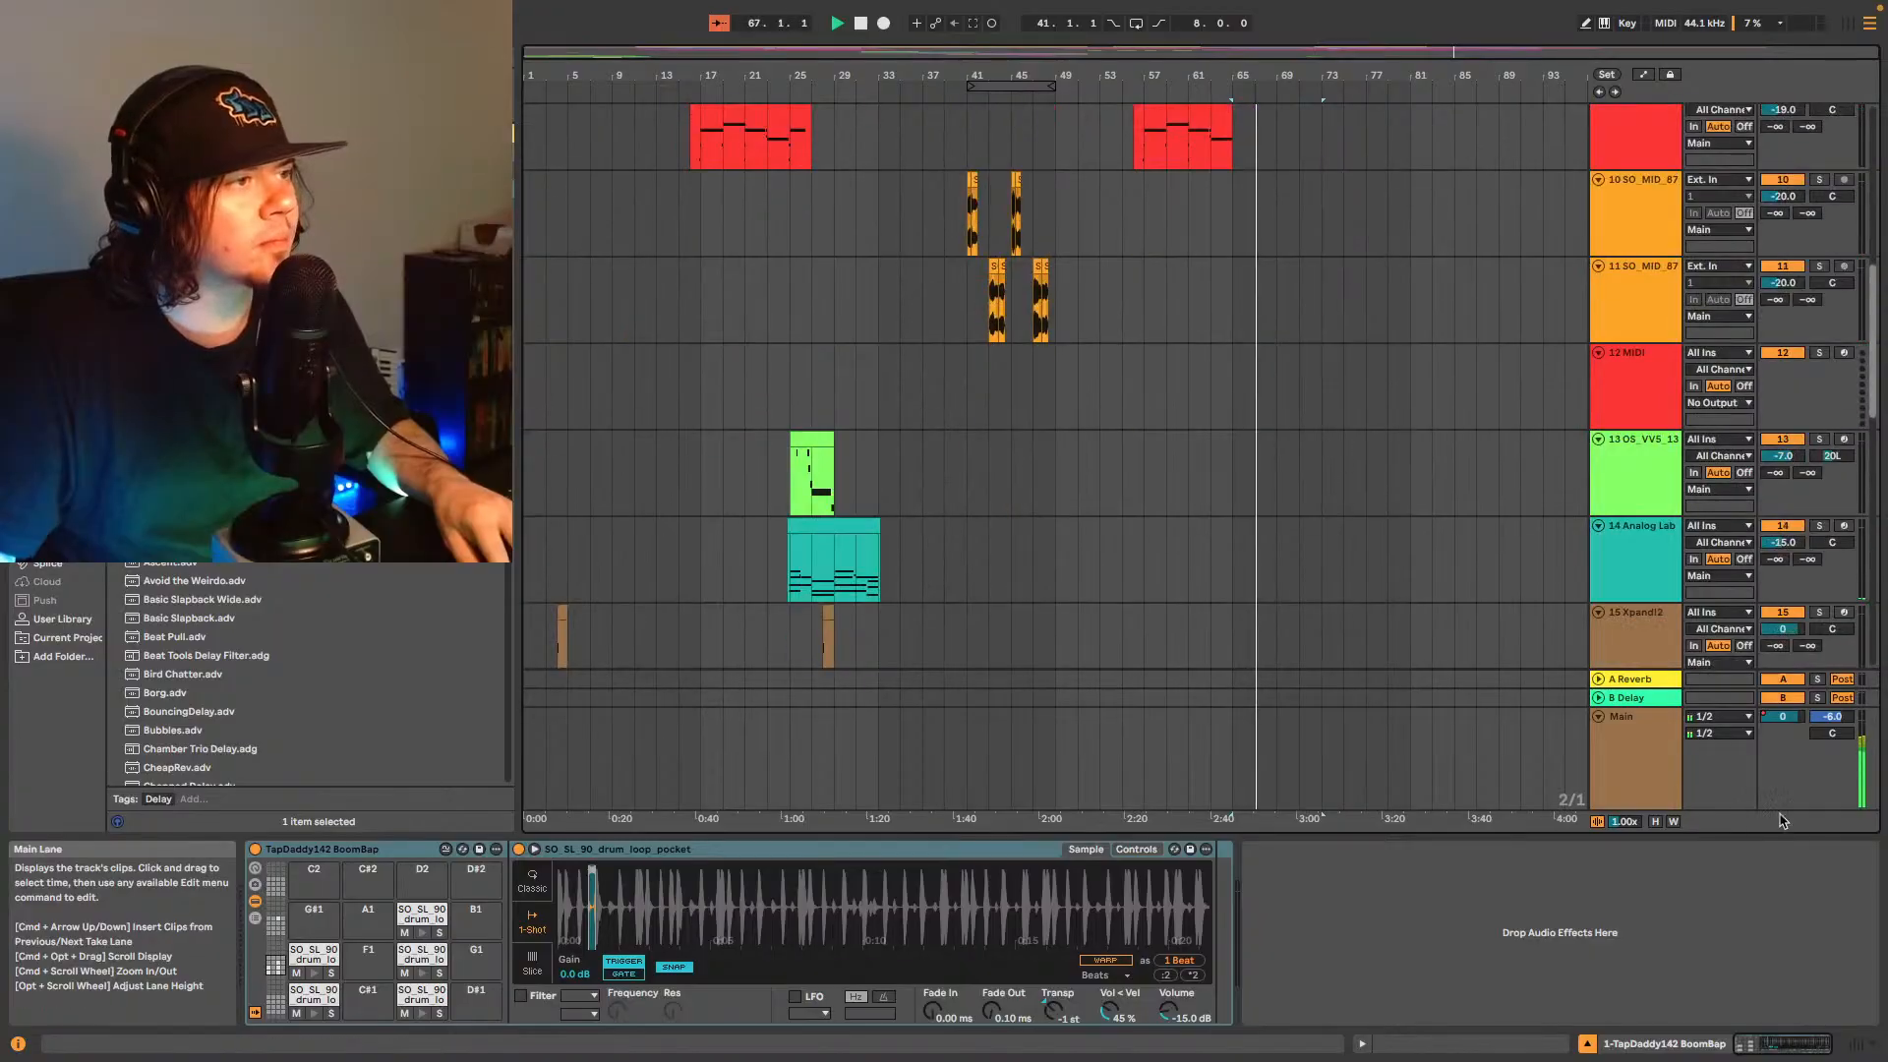
pyautogui.rightClick(1782, 718)
pyautogui.click(1768, 729)
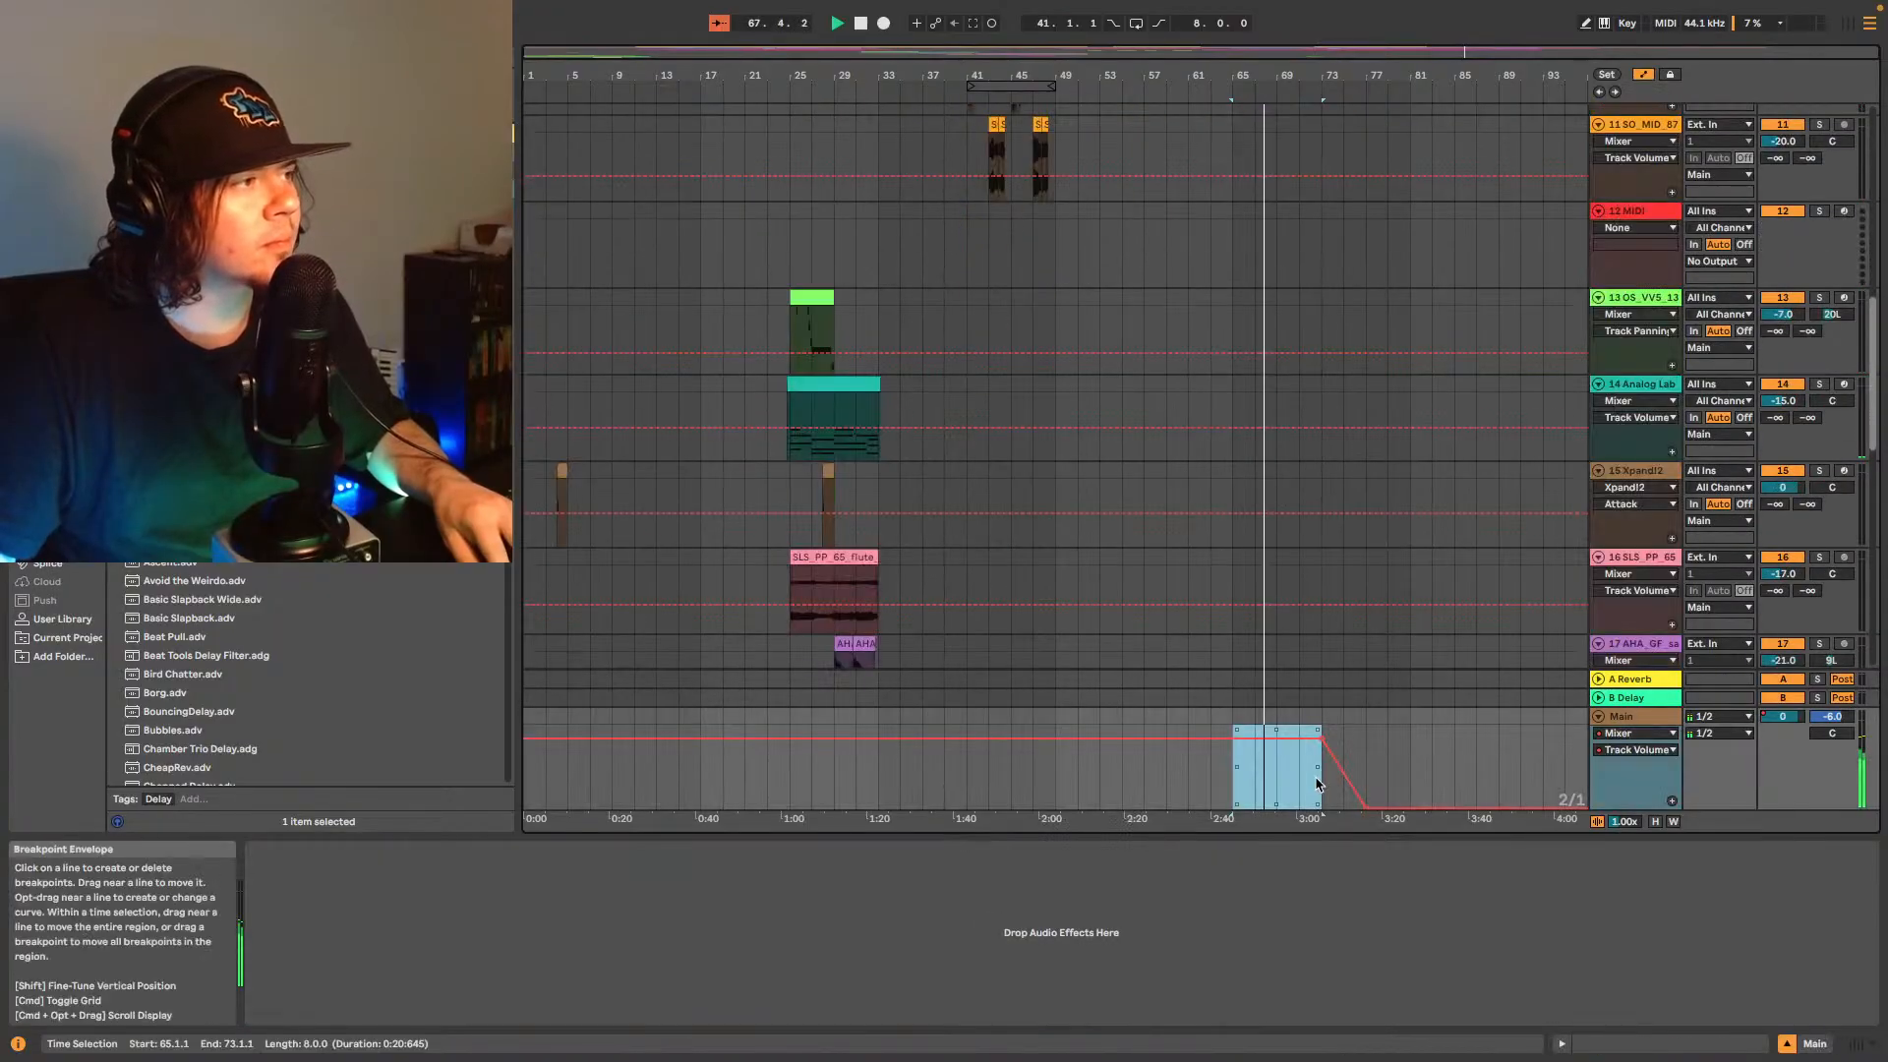
pyautogui.moveTo(1318, 783); pyautogui.dragTo(1277, 748)
pyautogui.press('space')
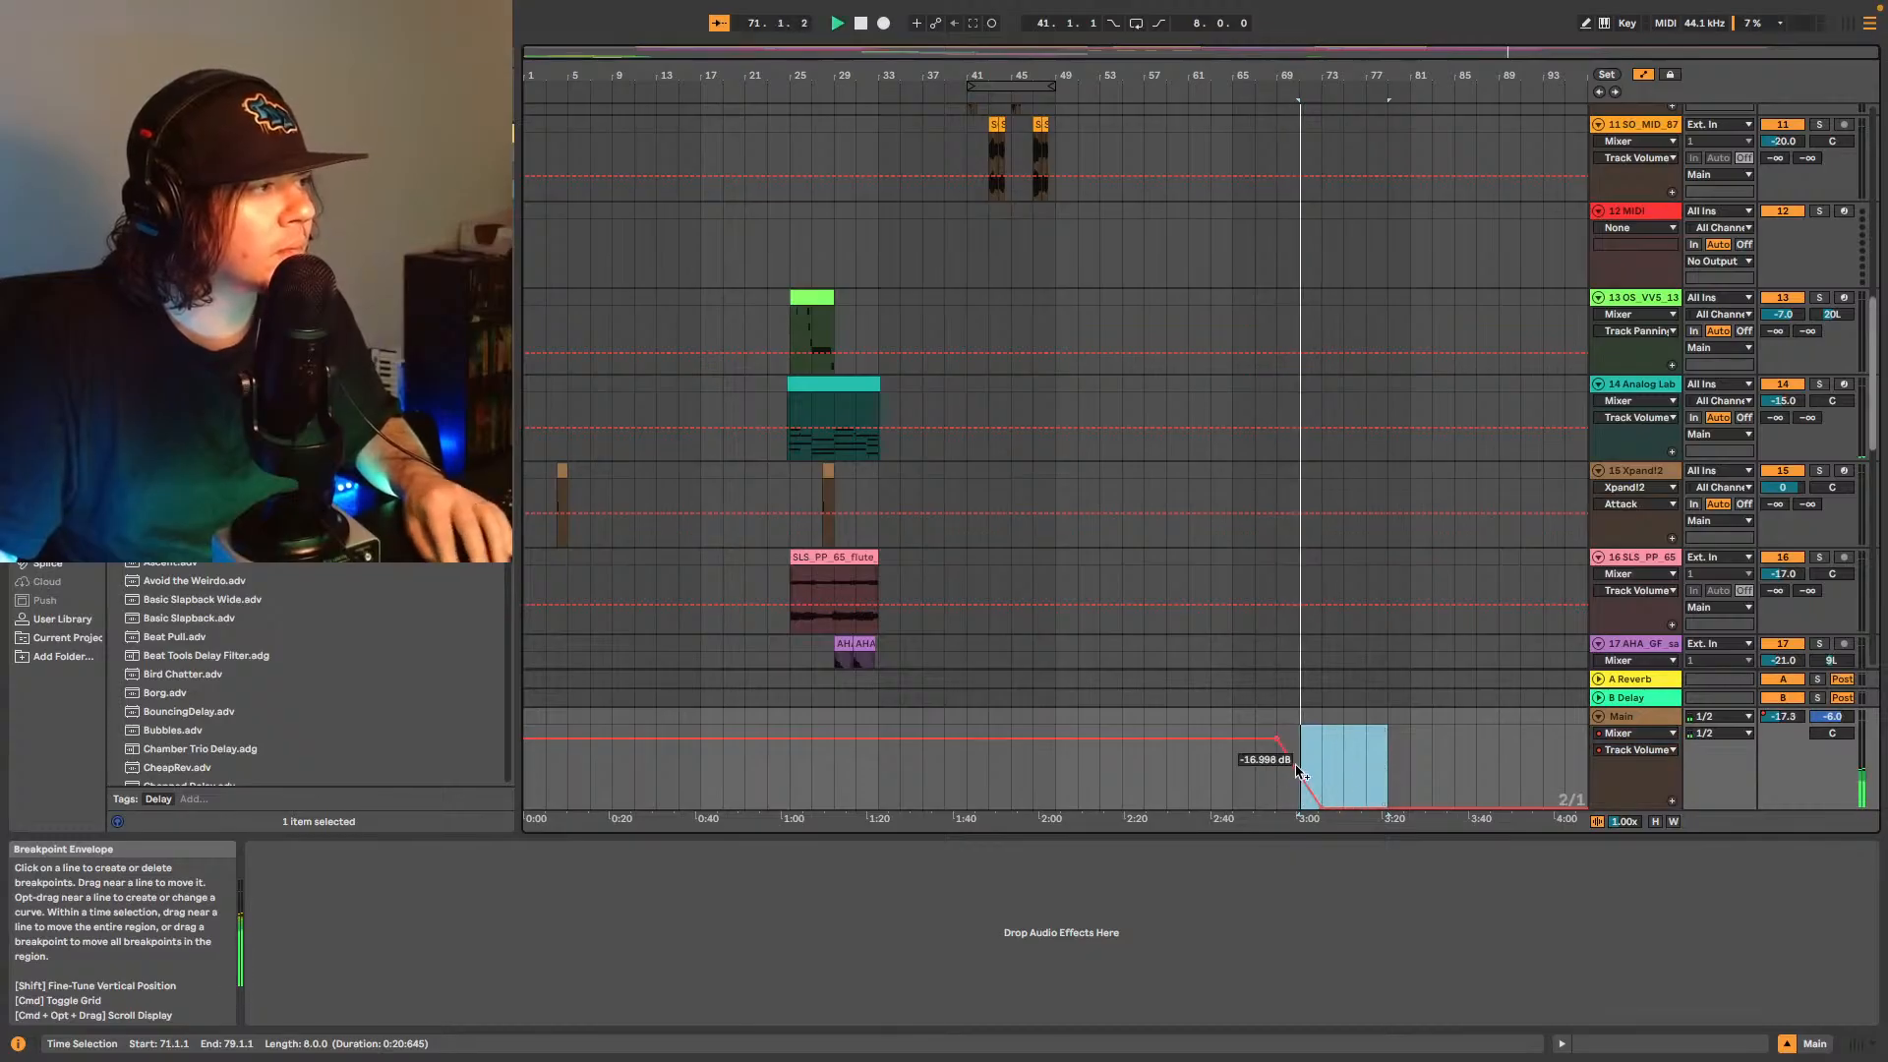
pyautogui.click(1278, 765)
pyautogui.press('space')
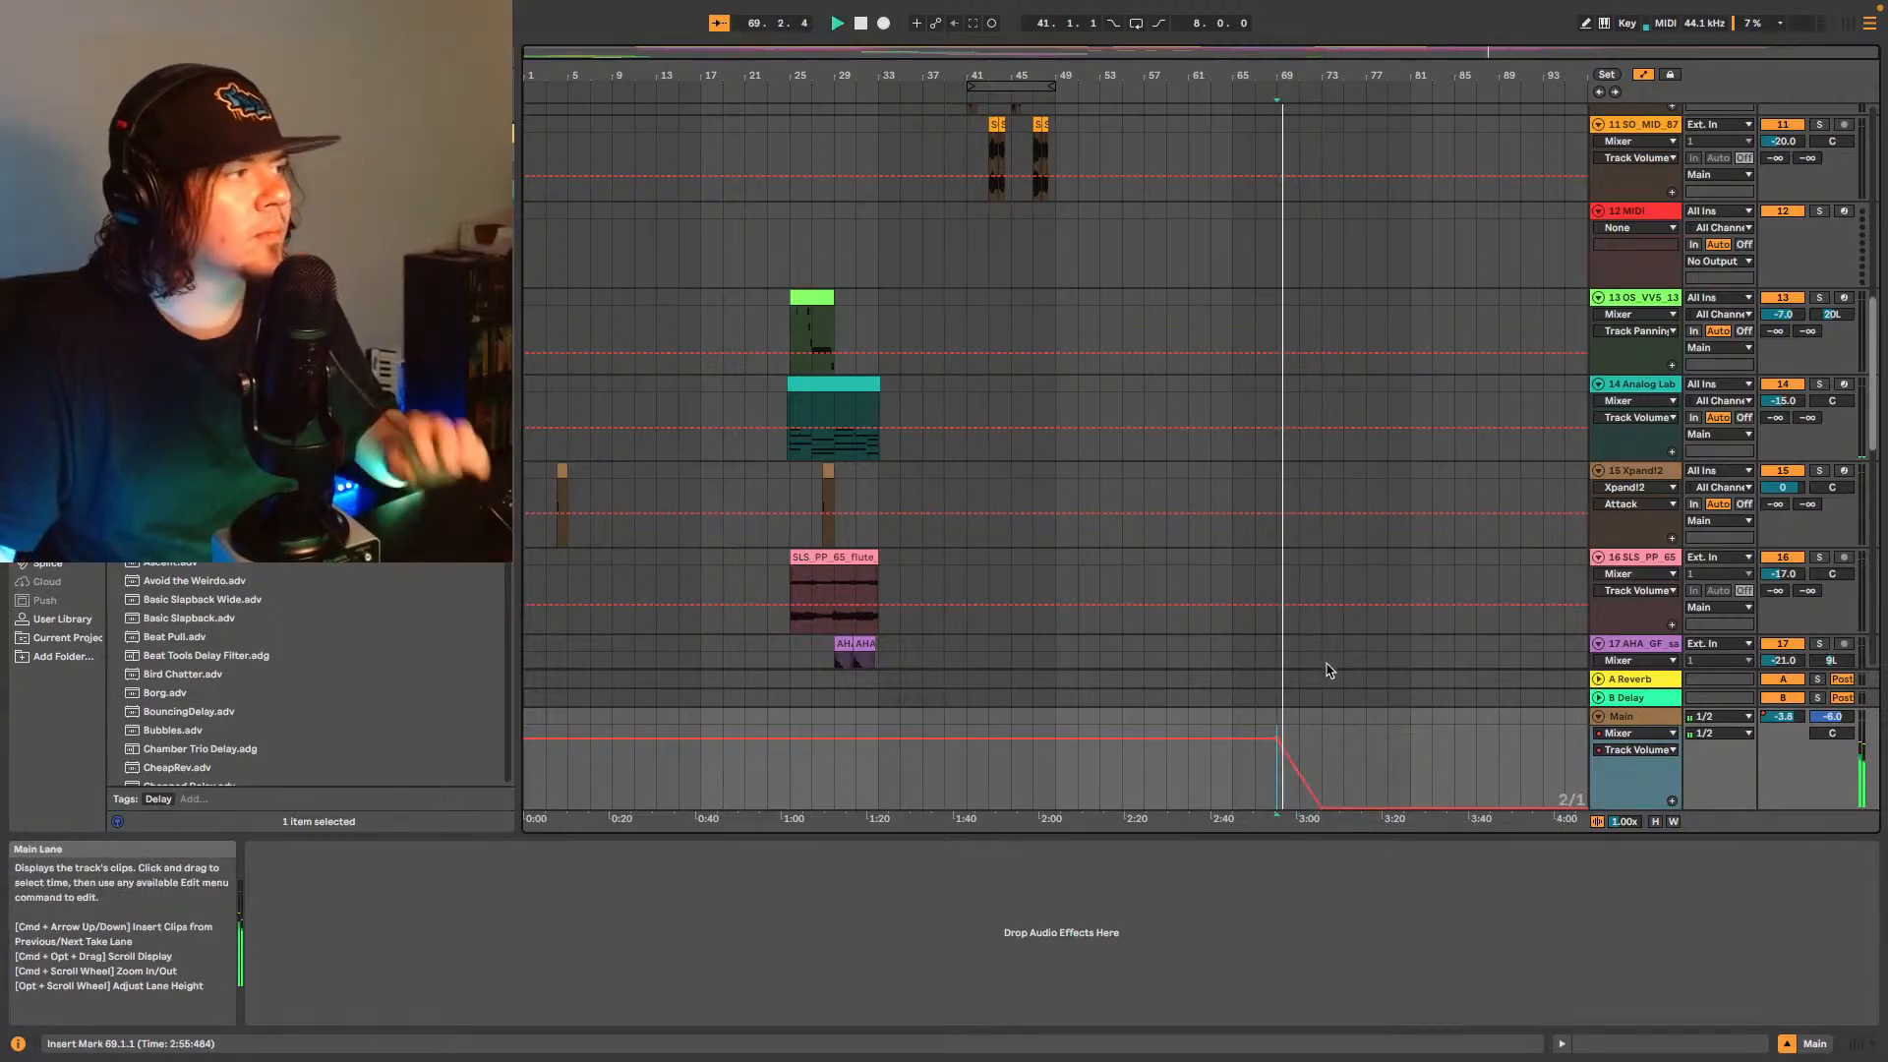
# - Delete all clip material on tracks 1 to 6 from 73.1.1 to 89.1.1, after the fade-out
pyautogui.scroll(2, 1342, 590)
pyautogui.scroll(15, 1343, 572)
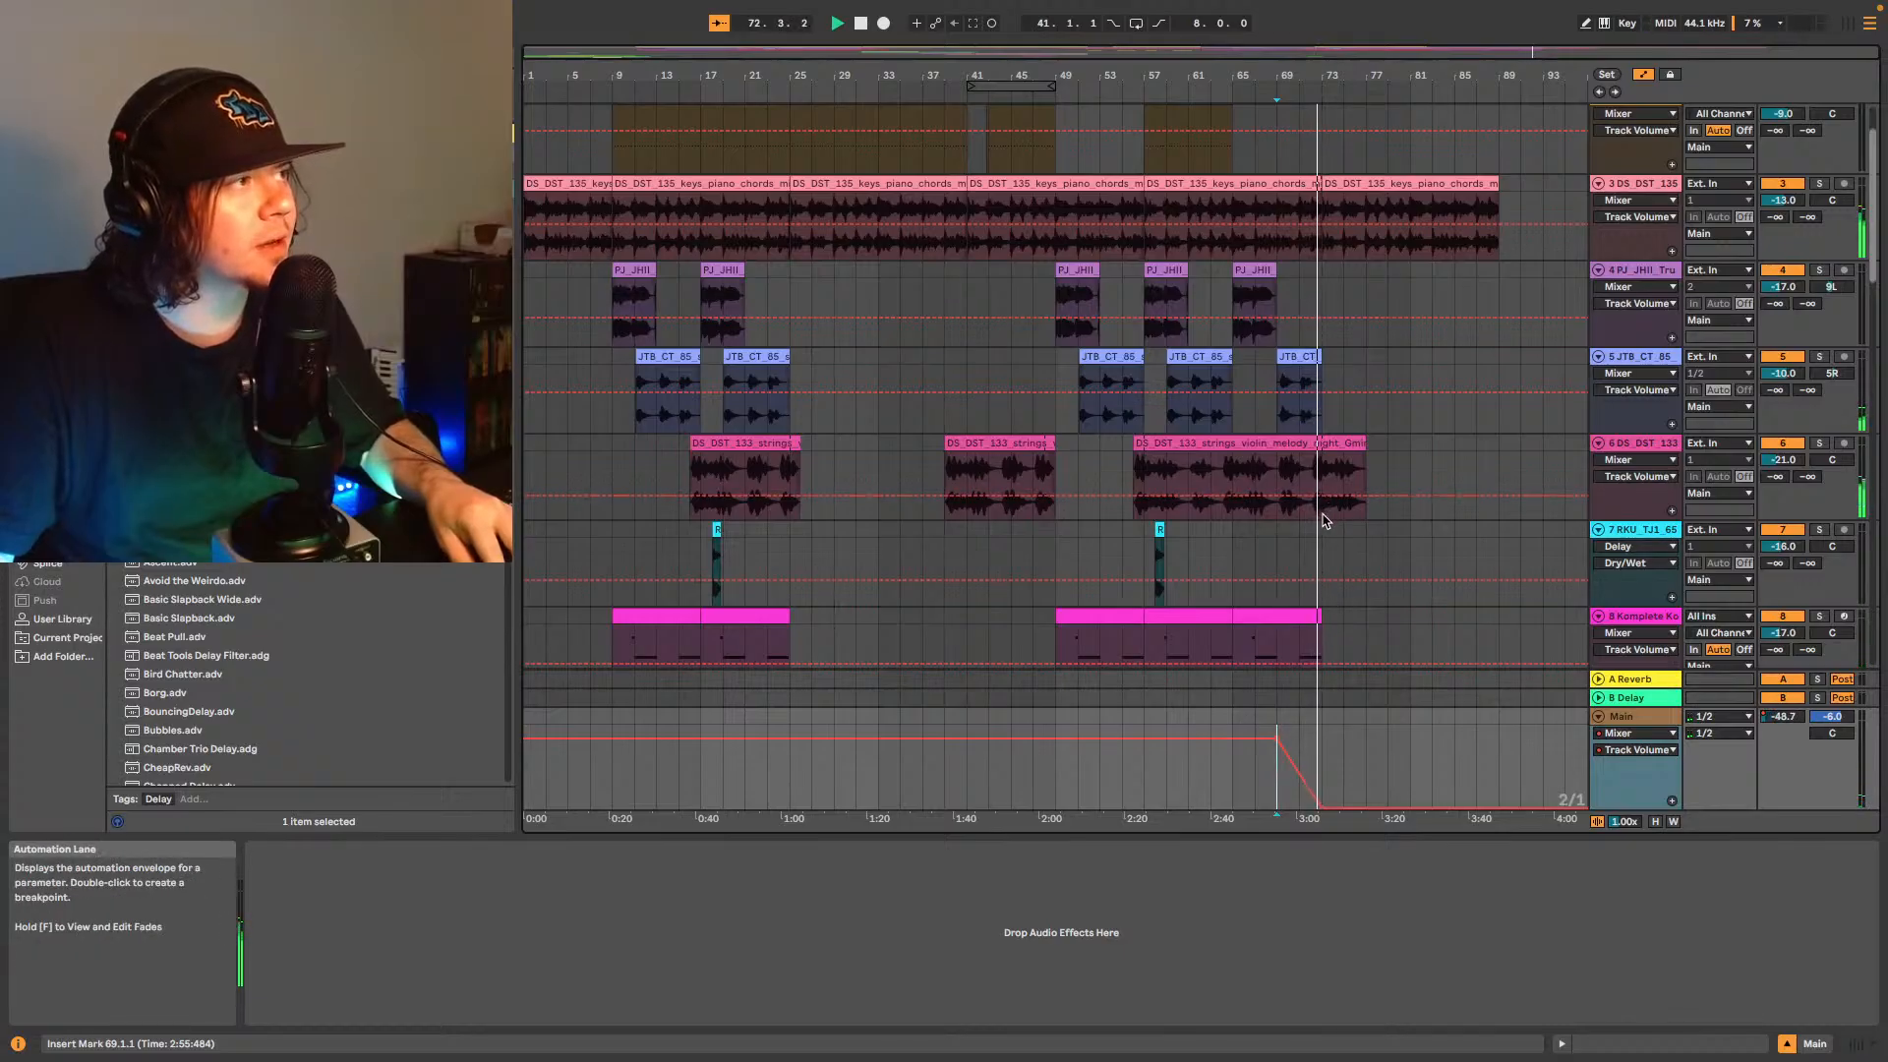
pyautogui.moveTo(1323, 470); pyautogui.dragTo(1507, 108)
pyautogui.press('Delete')
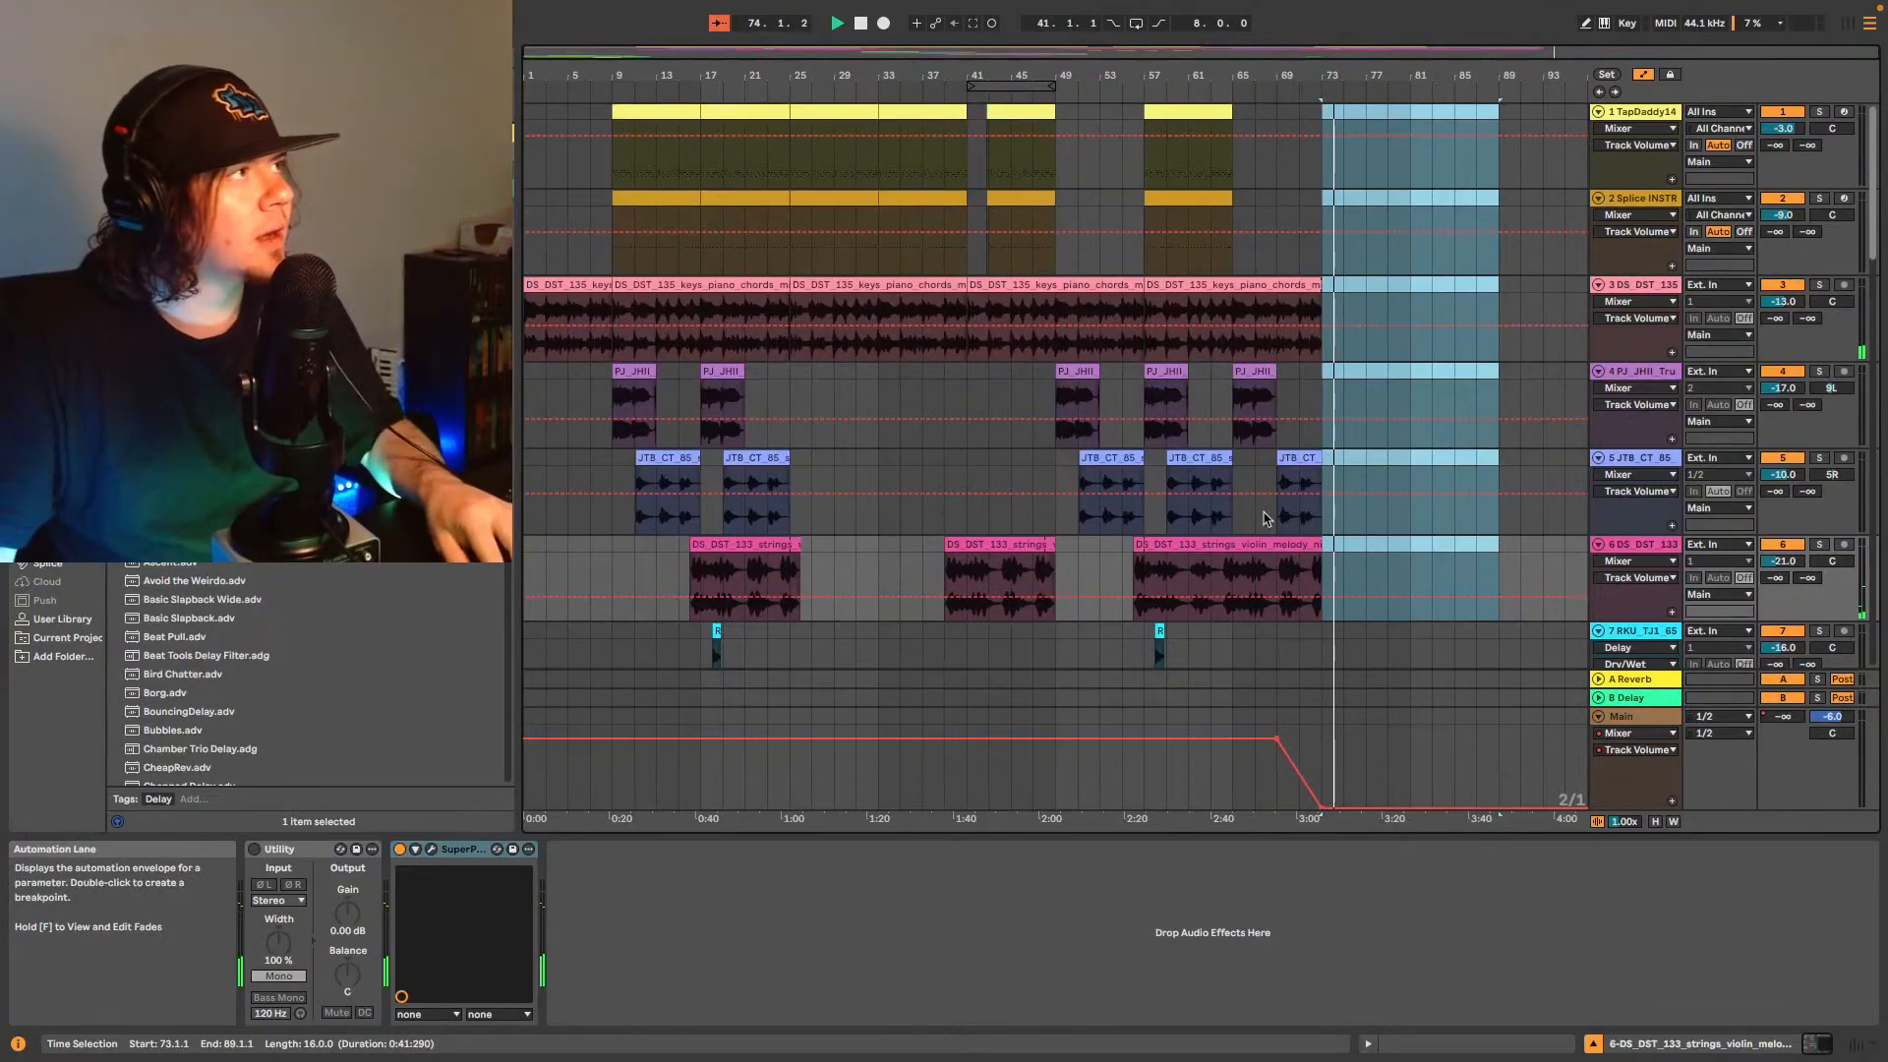
# - Duplicate the clips on tracks 1 and 2 spanning 57.1.1 to 65.1.1 so they also fill 65.1.1 to 73.1.1
pyautogui.scroll(-5, 1258, 466)
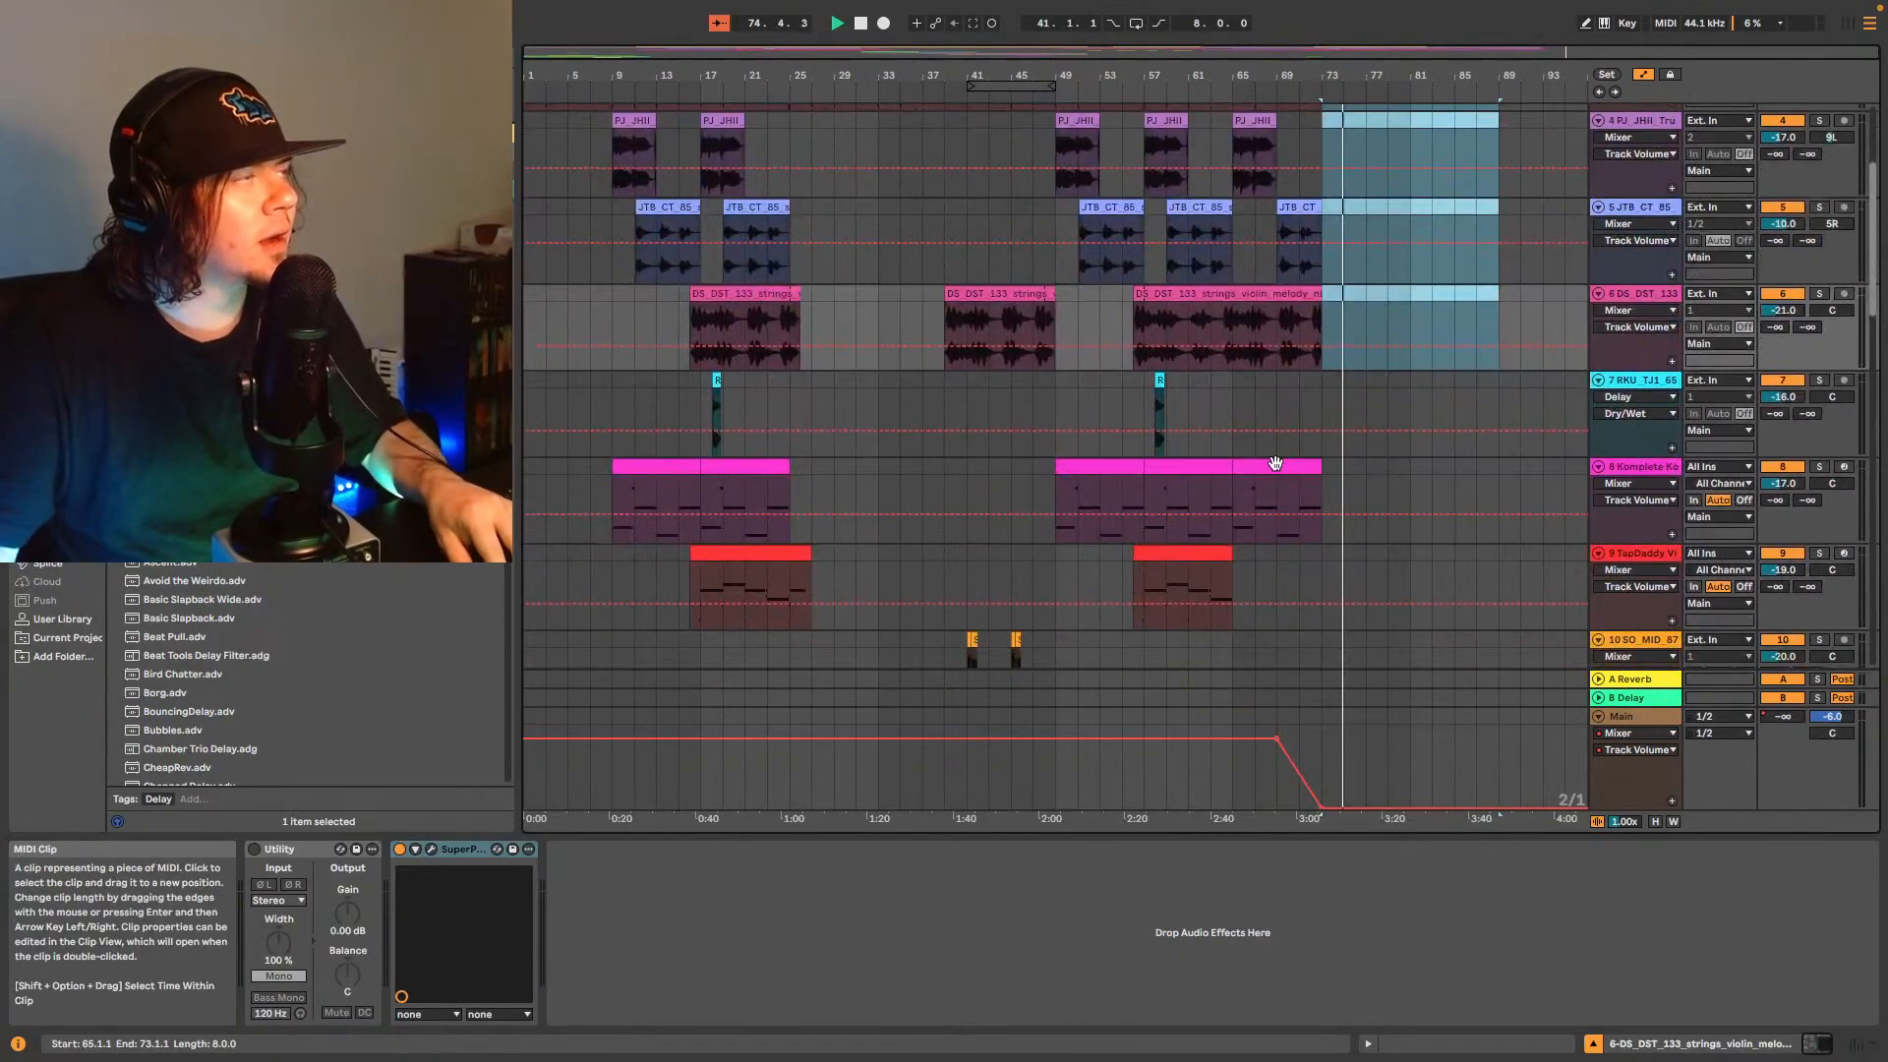
pyautogui.scroll(5, 1273, 462)
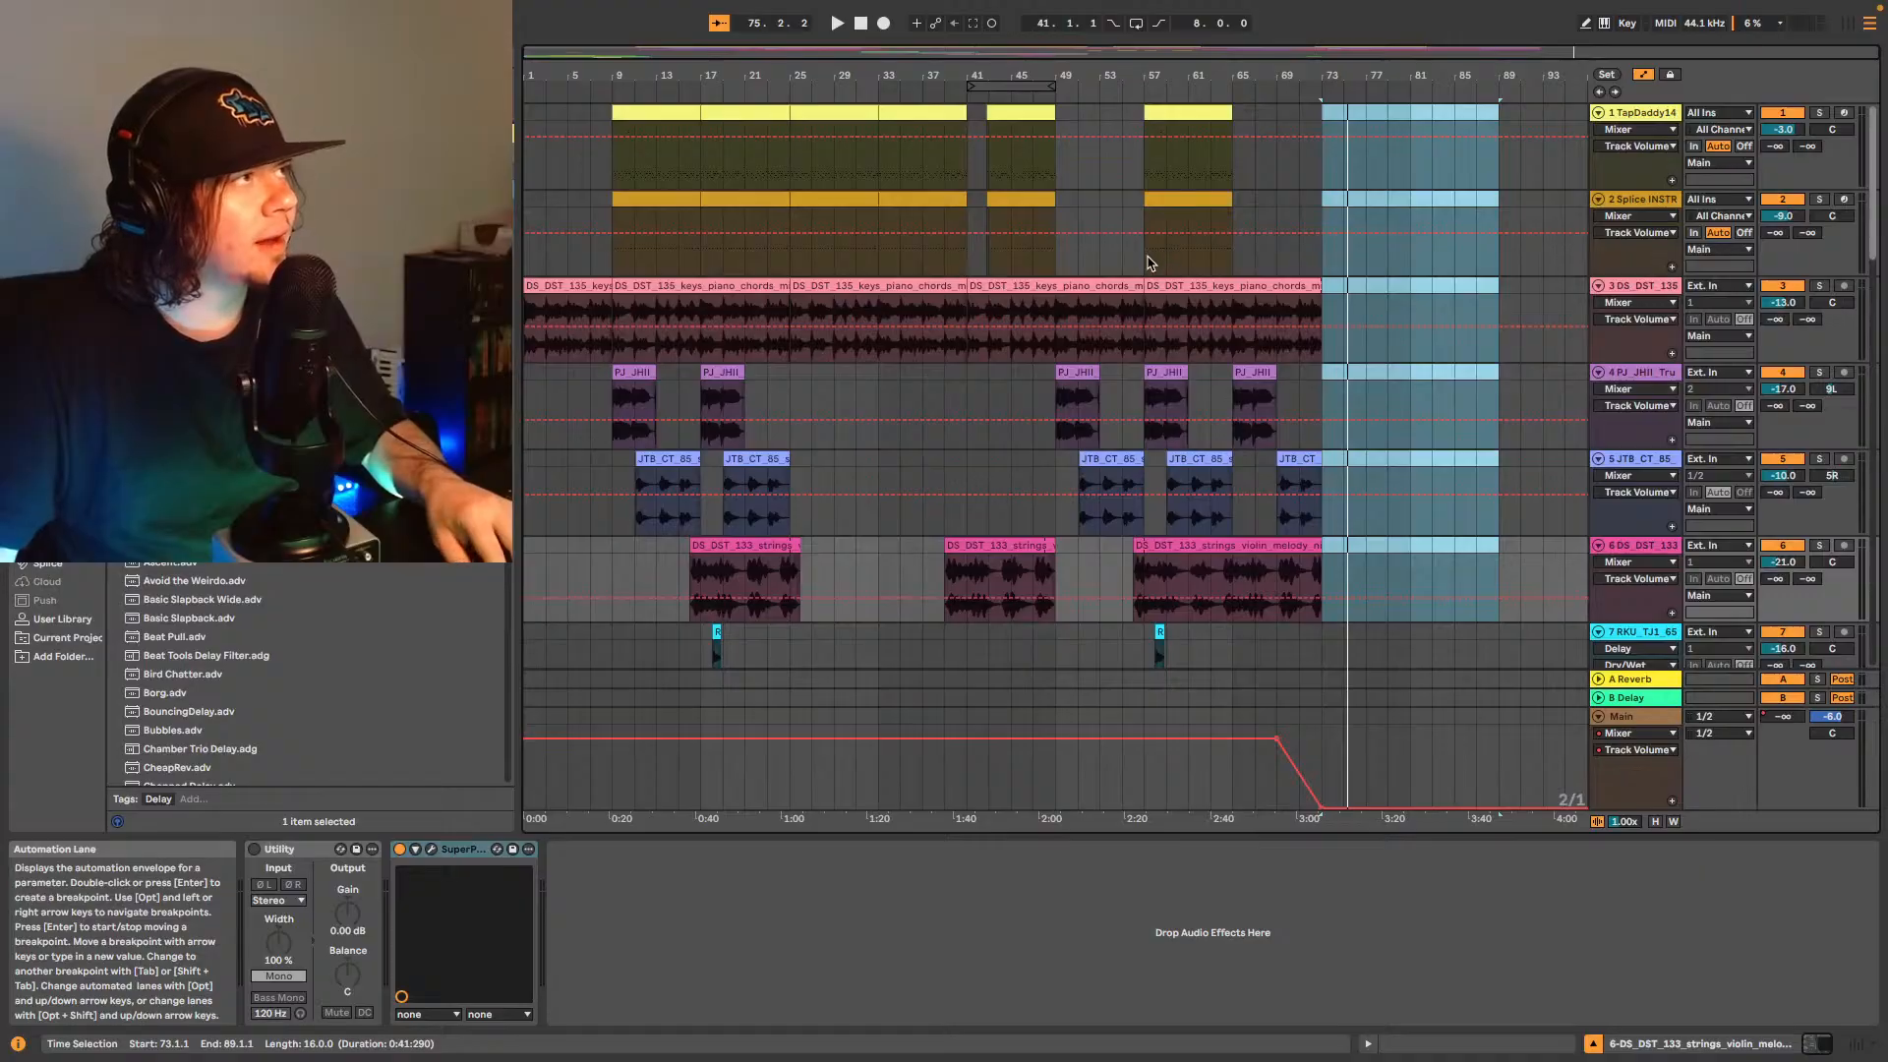
pyautogui.moveTo(1150, 263); pyautogui.dragTo(1244, 178)
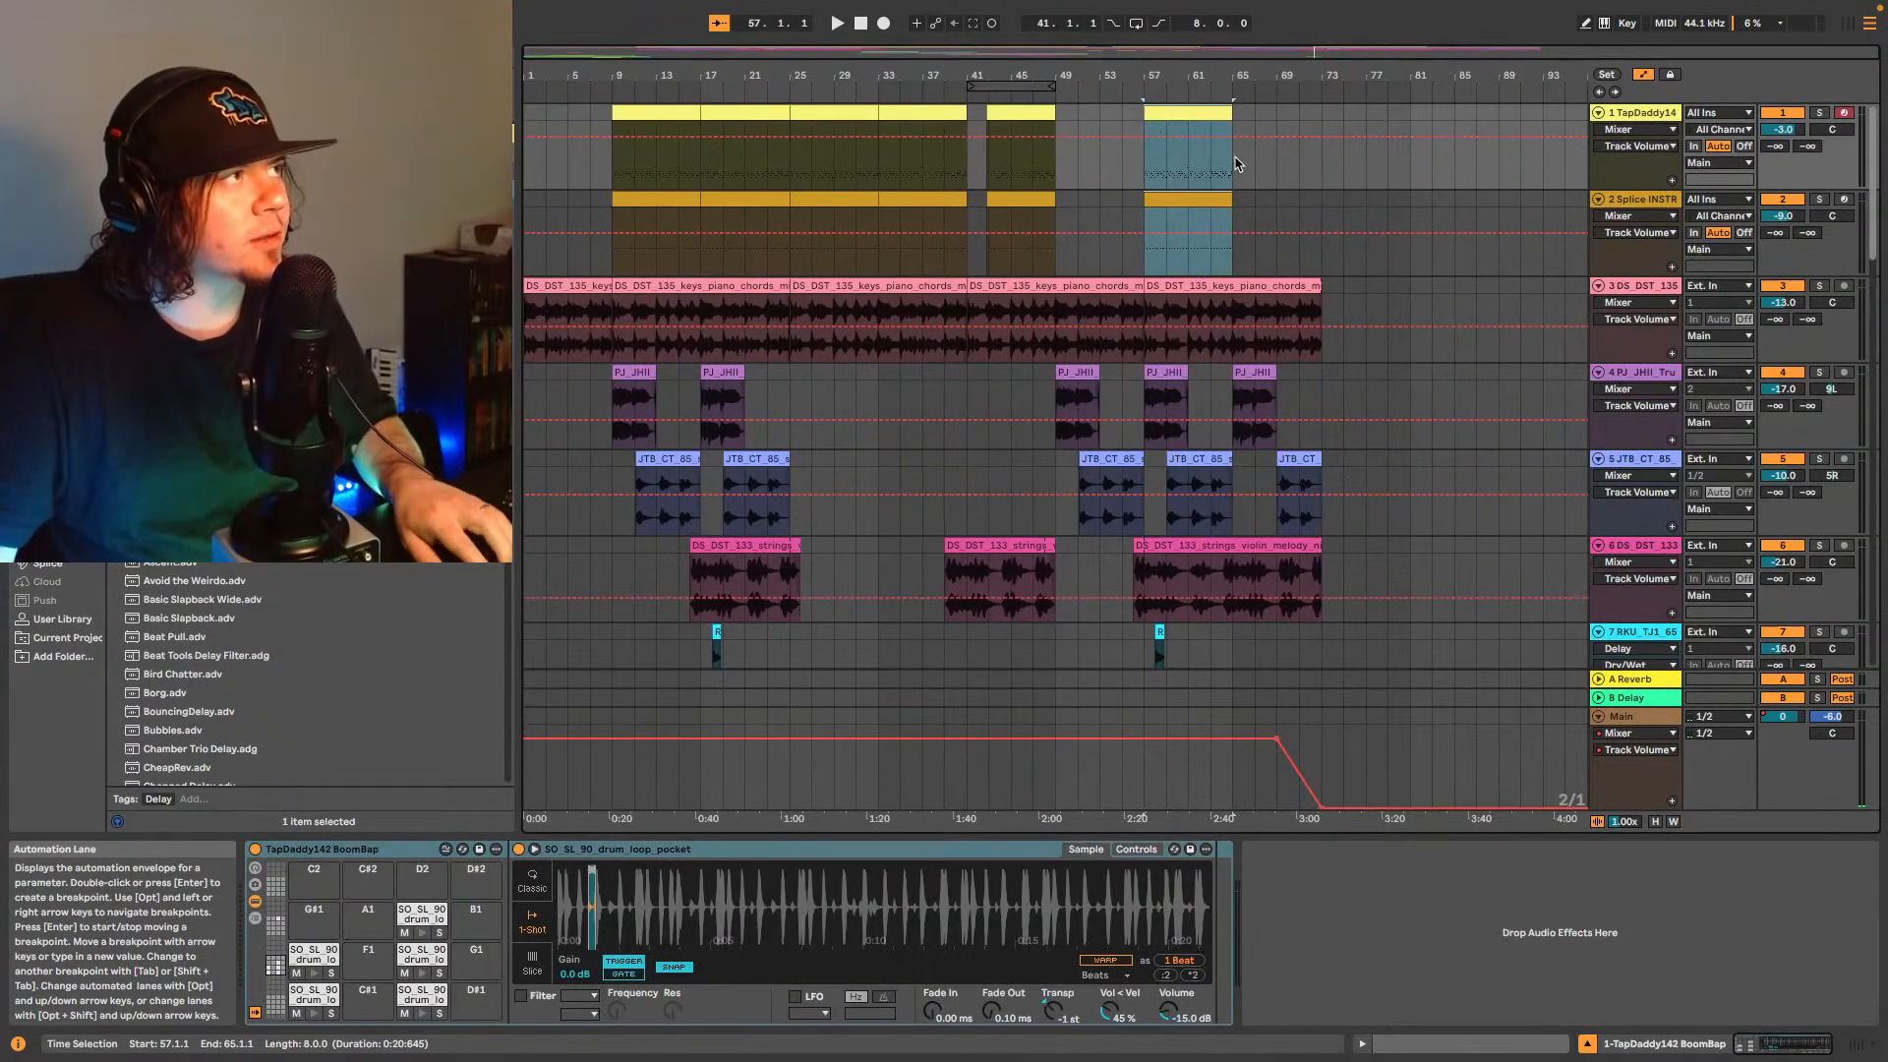
pyautogui.press('super+d')
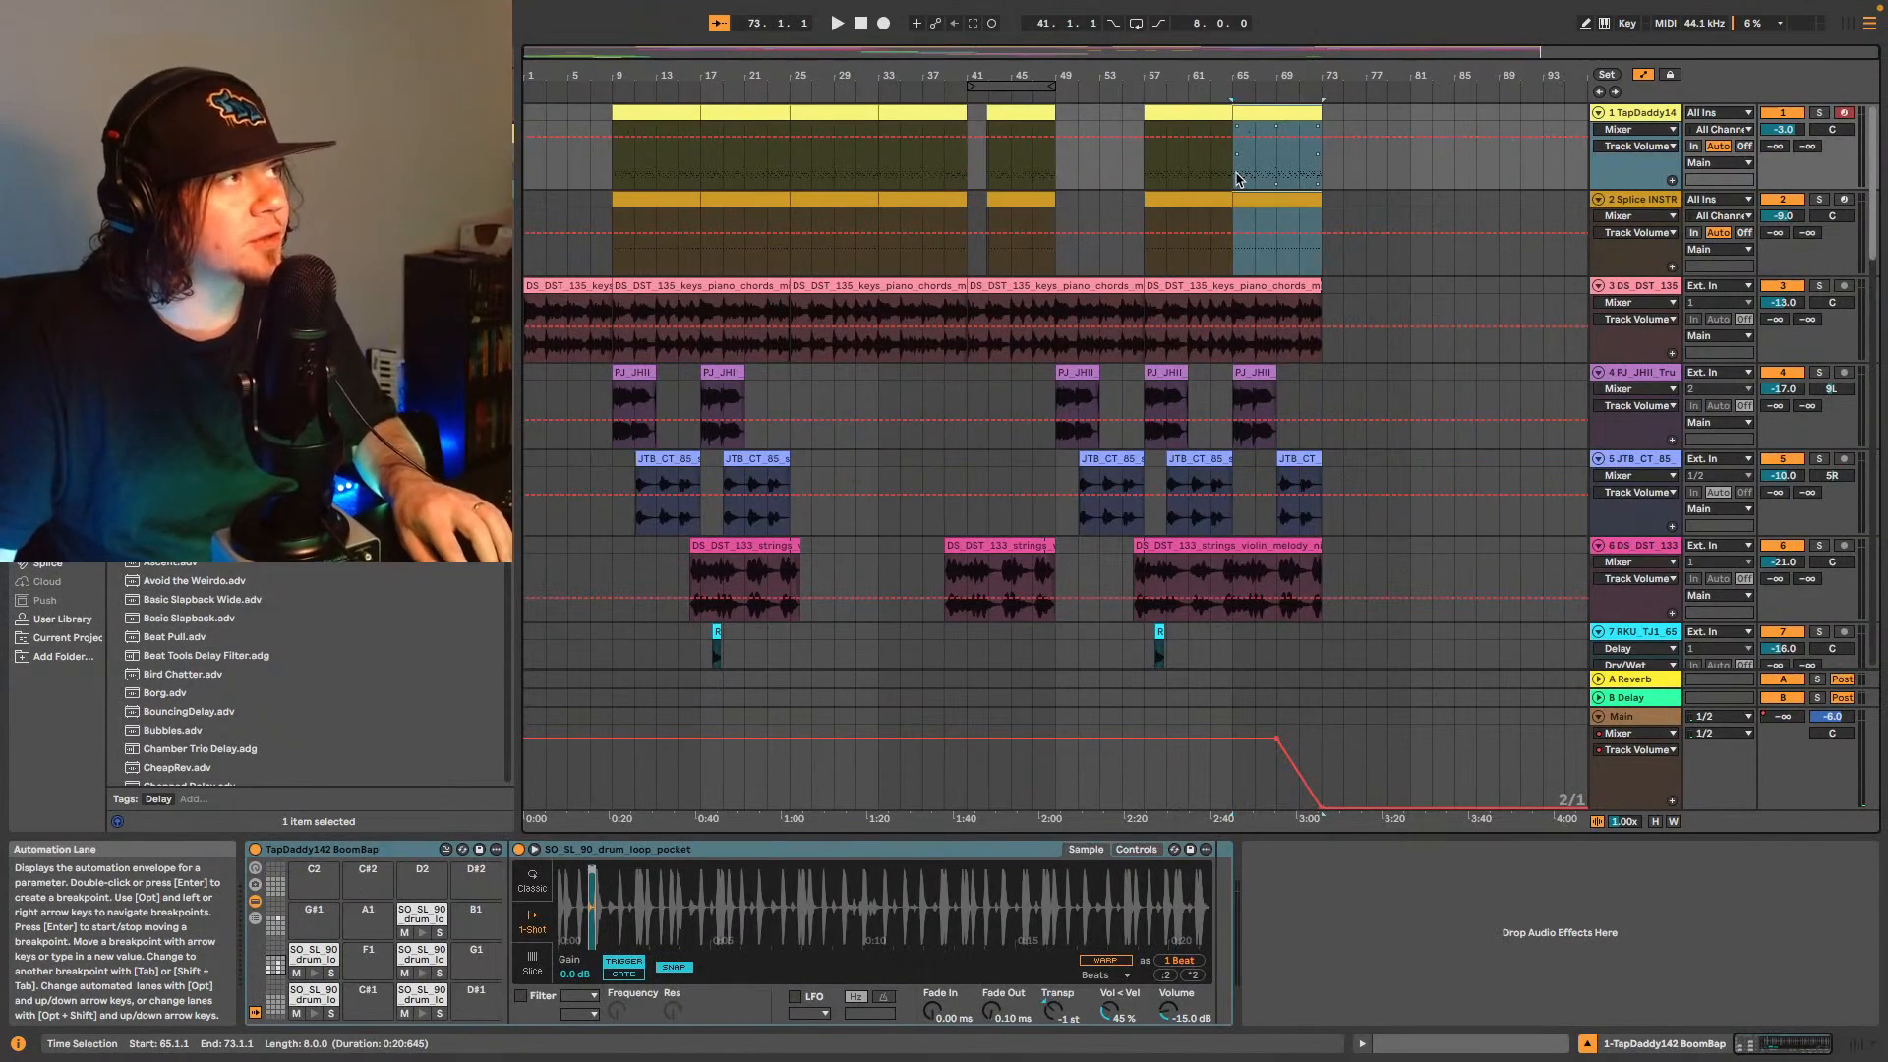
pyautogui.click(1237, 178)
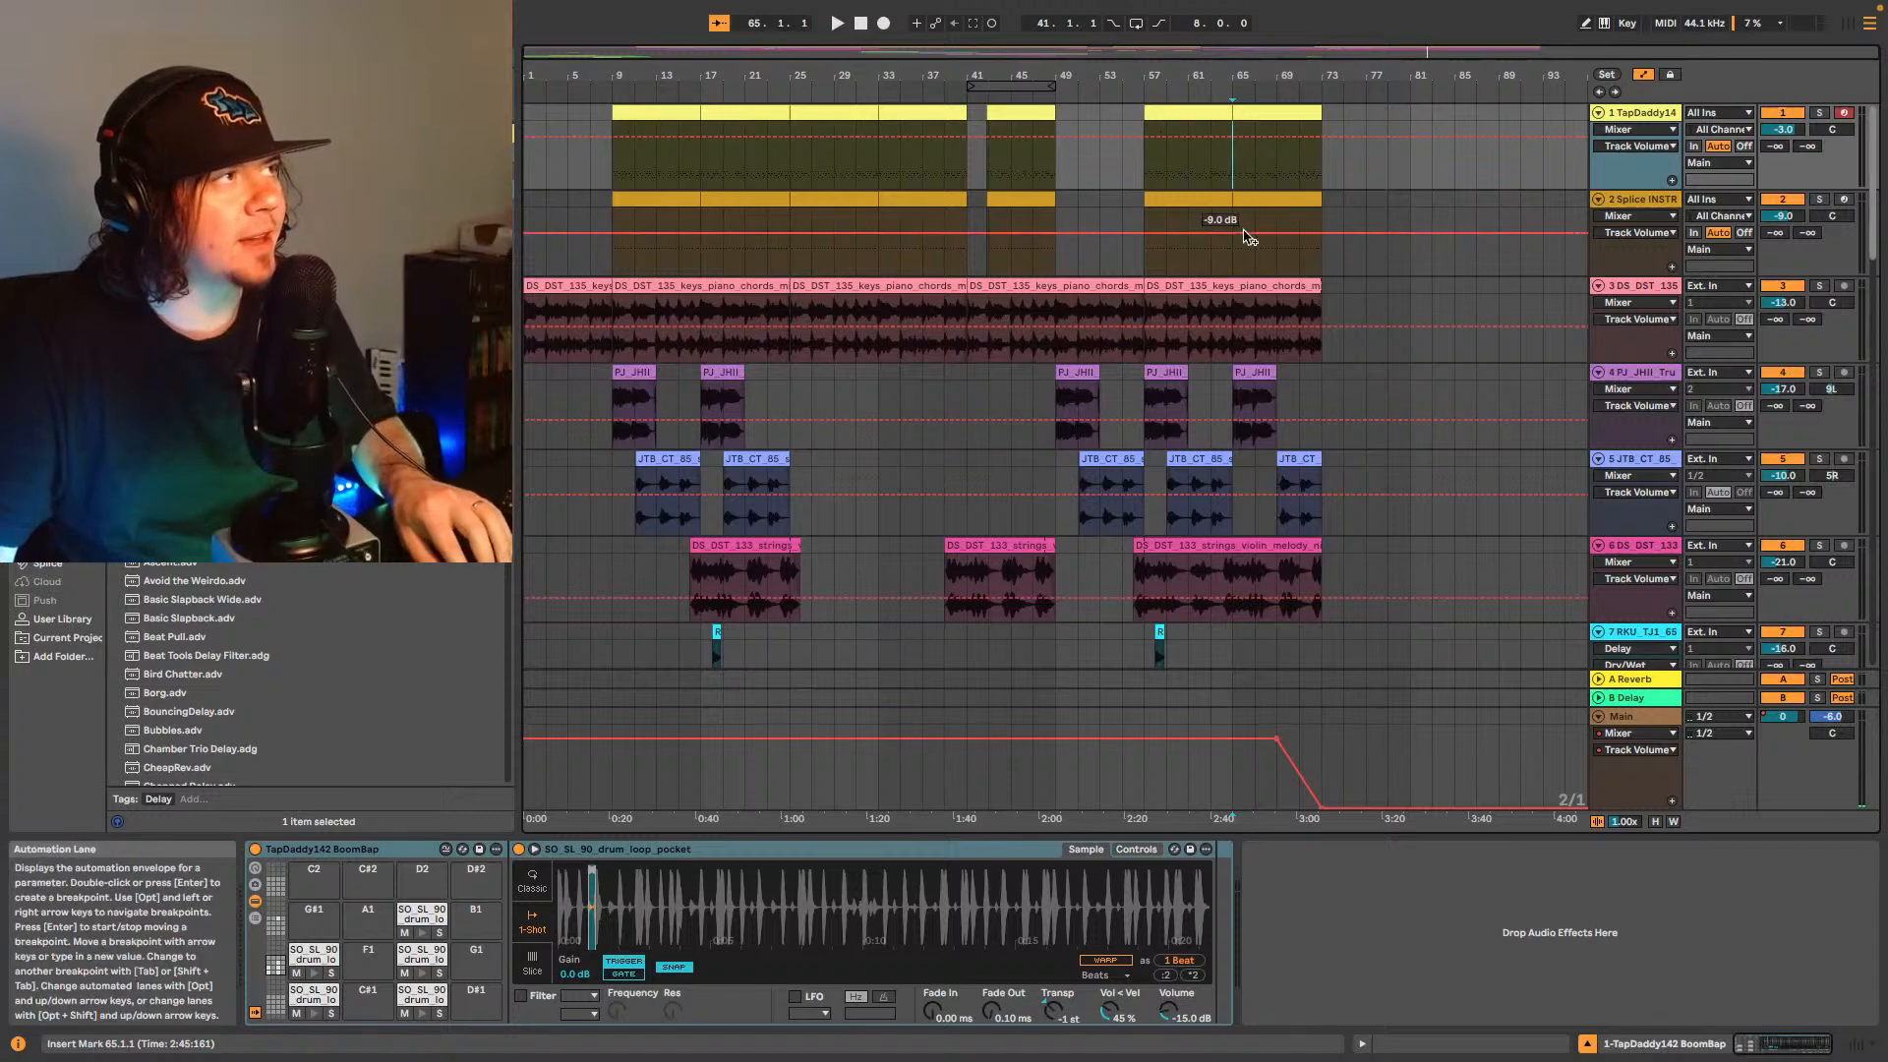
# - Audition the four bars of tracks 1 and 2 from 65.1.1 and add a Utility device to track 2
pyautogui.moveTo(1235, 269); pyautogui.dragTo(1278, 136)
pyautogui.press('space')
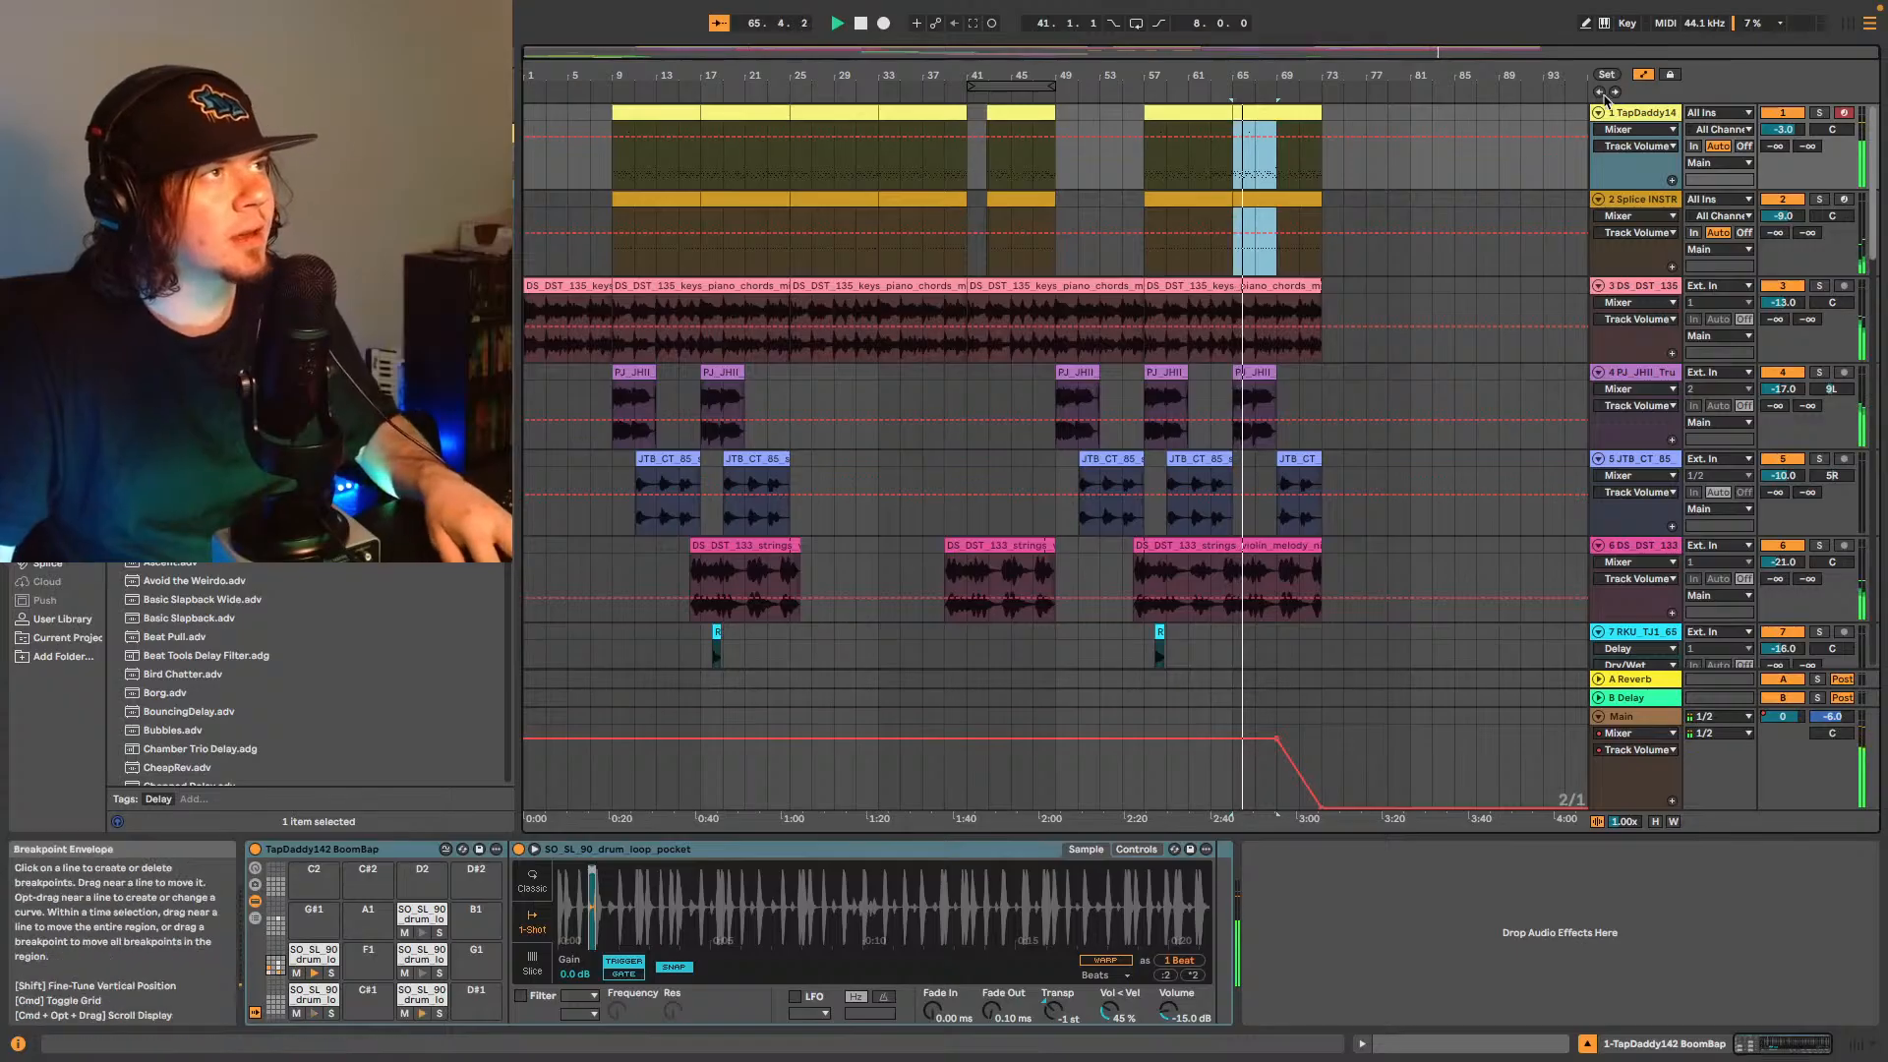
pyautogui.click(1640, 199)
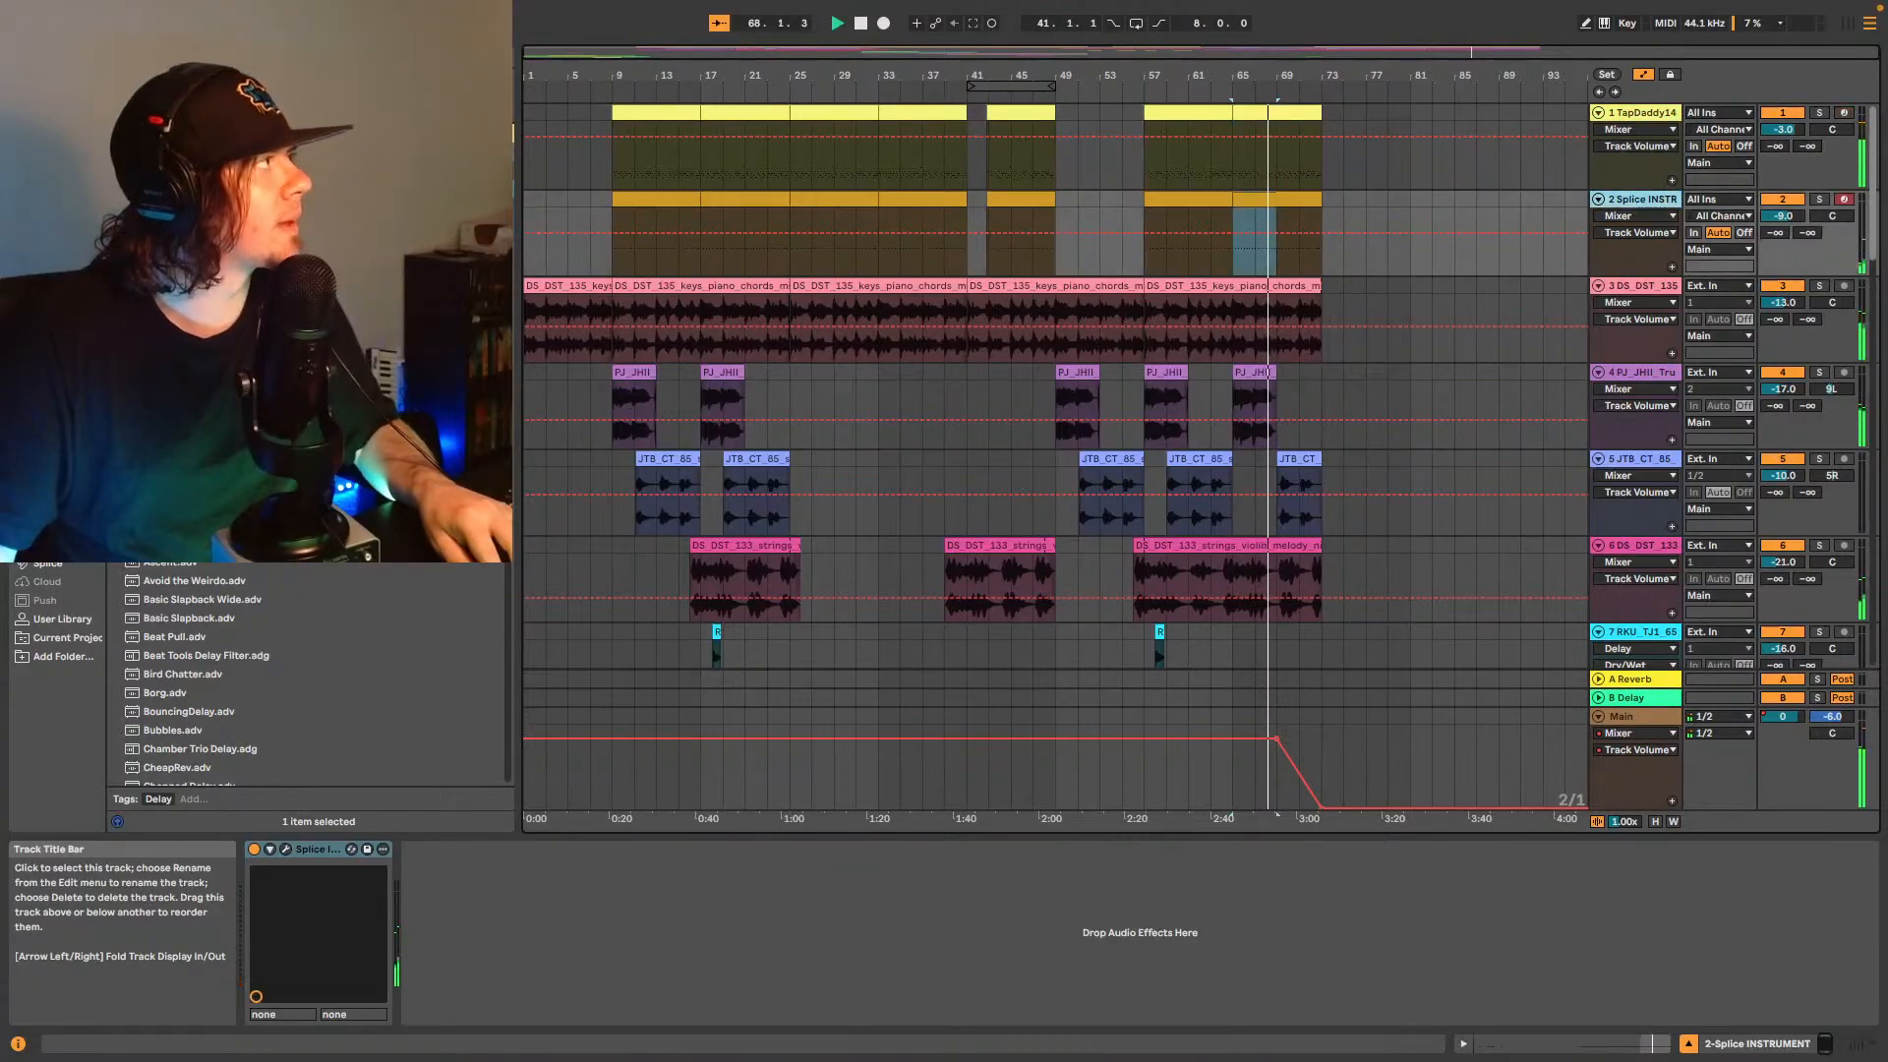
pyautogui.click(295, 55)
pyautogui.write('r')
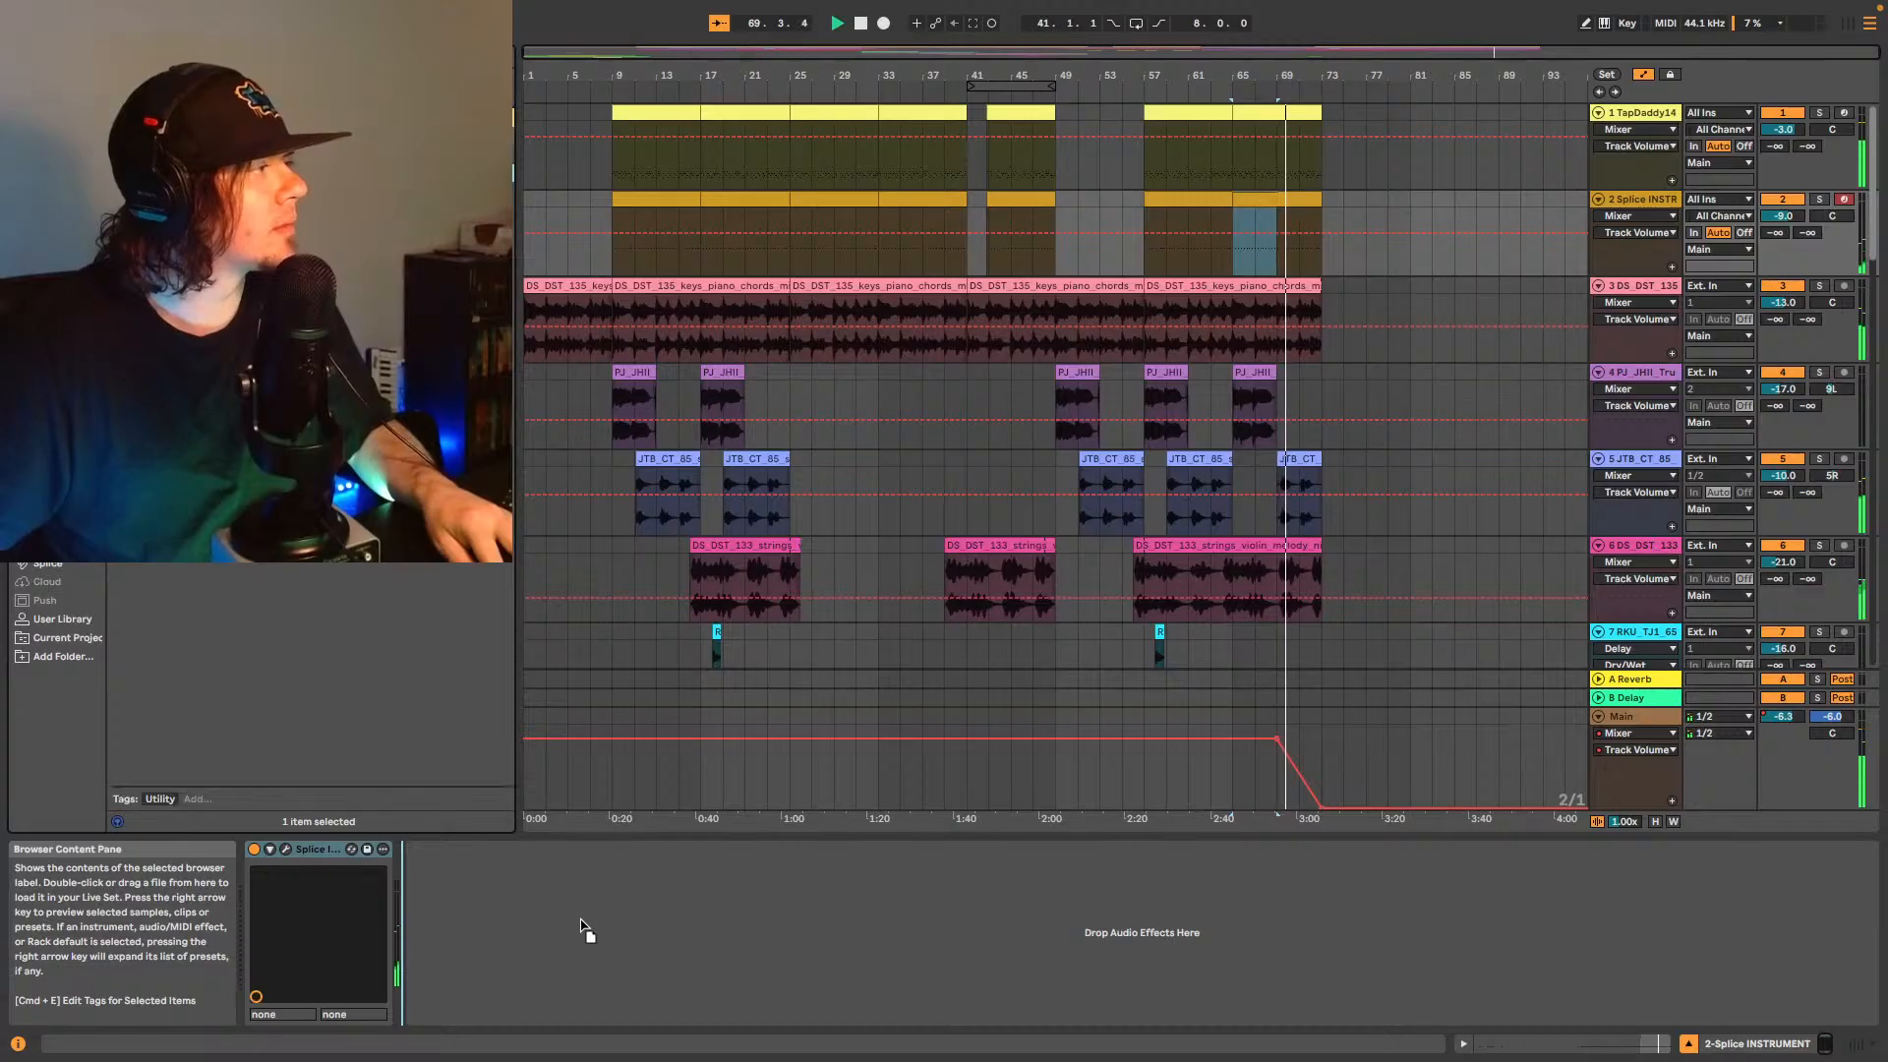
pyautogui.moveTo(587, 923); pyautogui.dragTo(596, 917)
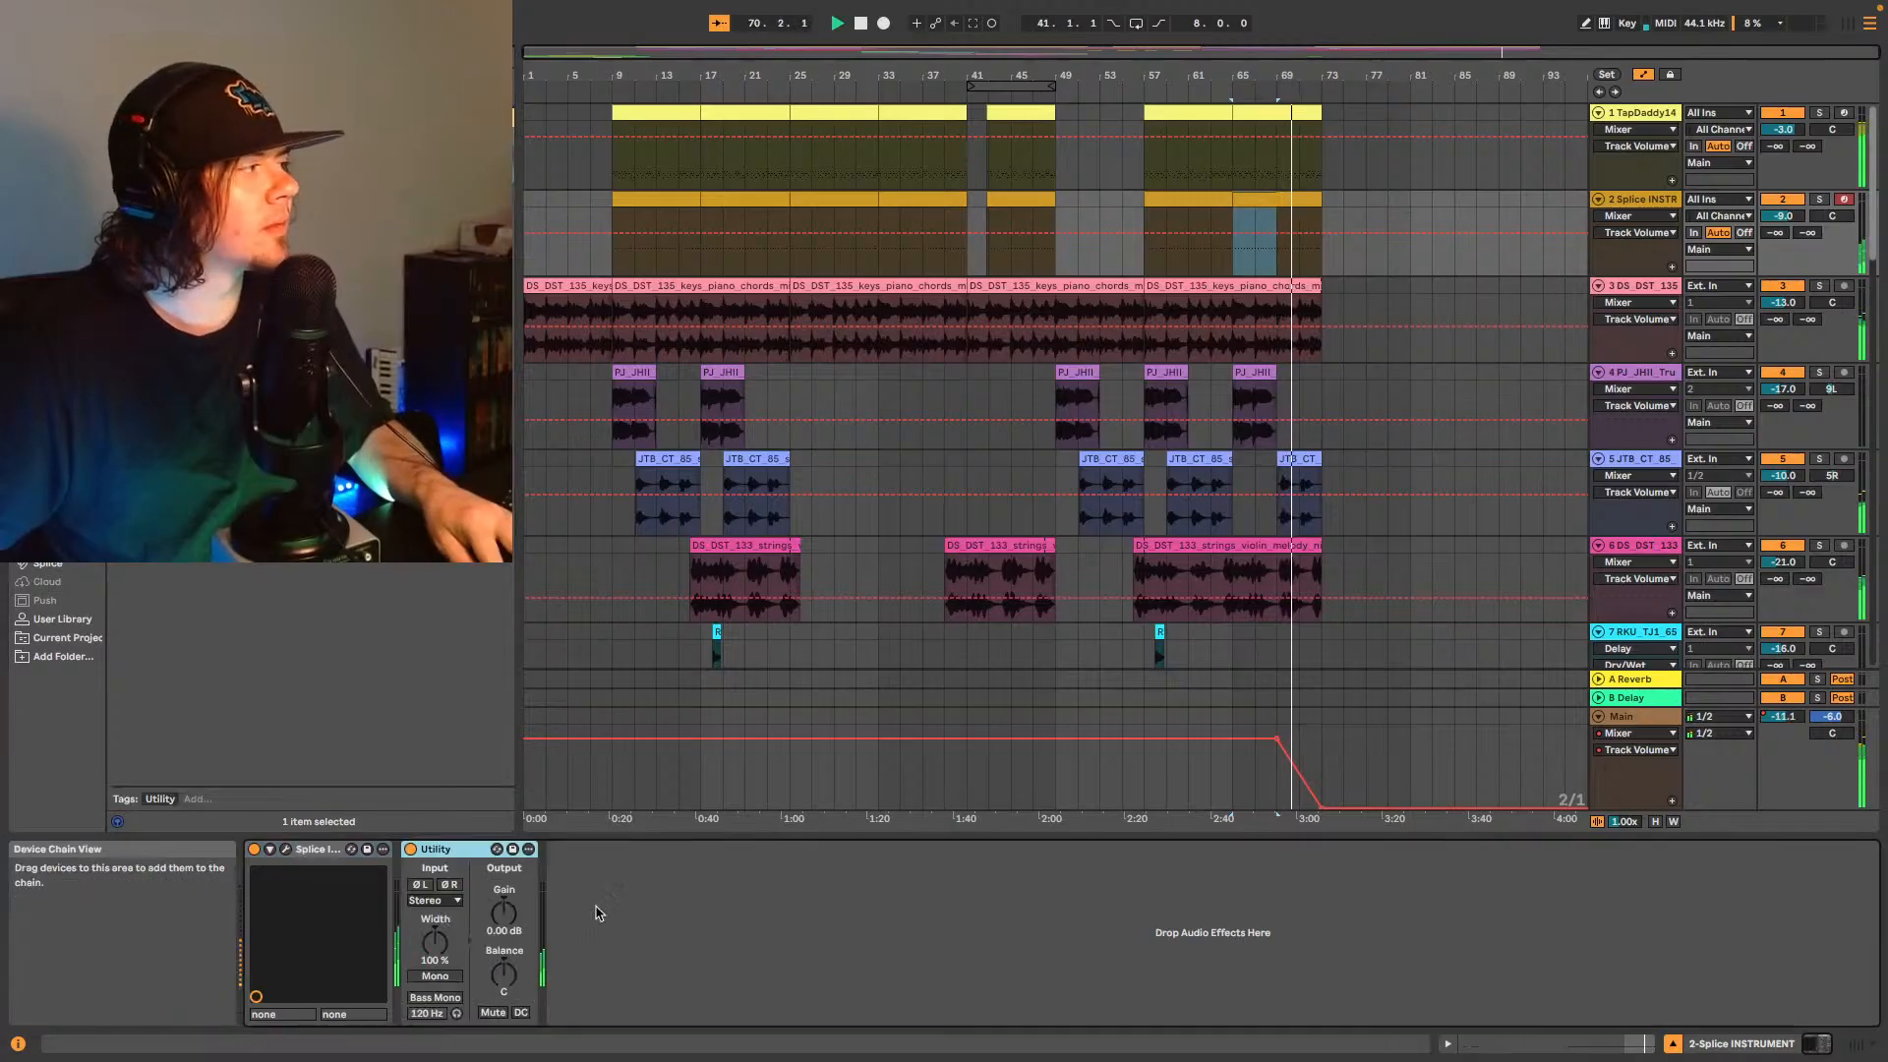
# - Show the Utility gain automation on track 2 and insert a descending fade shape from 65.1.1 to 69.1.1
pyautogui.rightClick(520, 923)
pyautogui.click(521, 923)
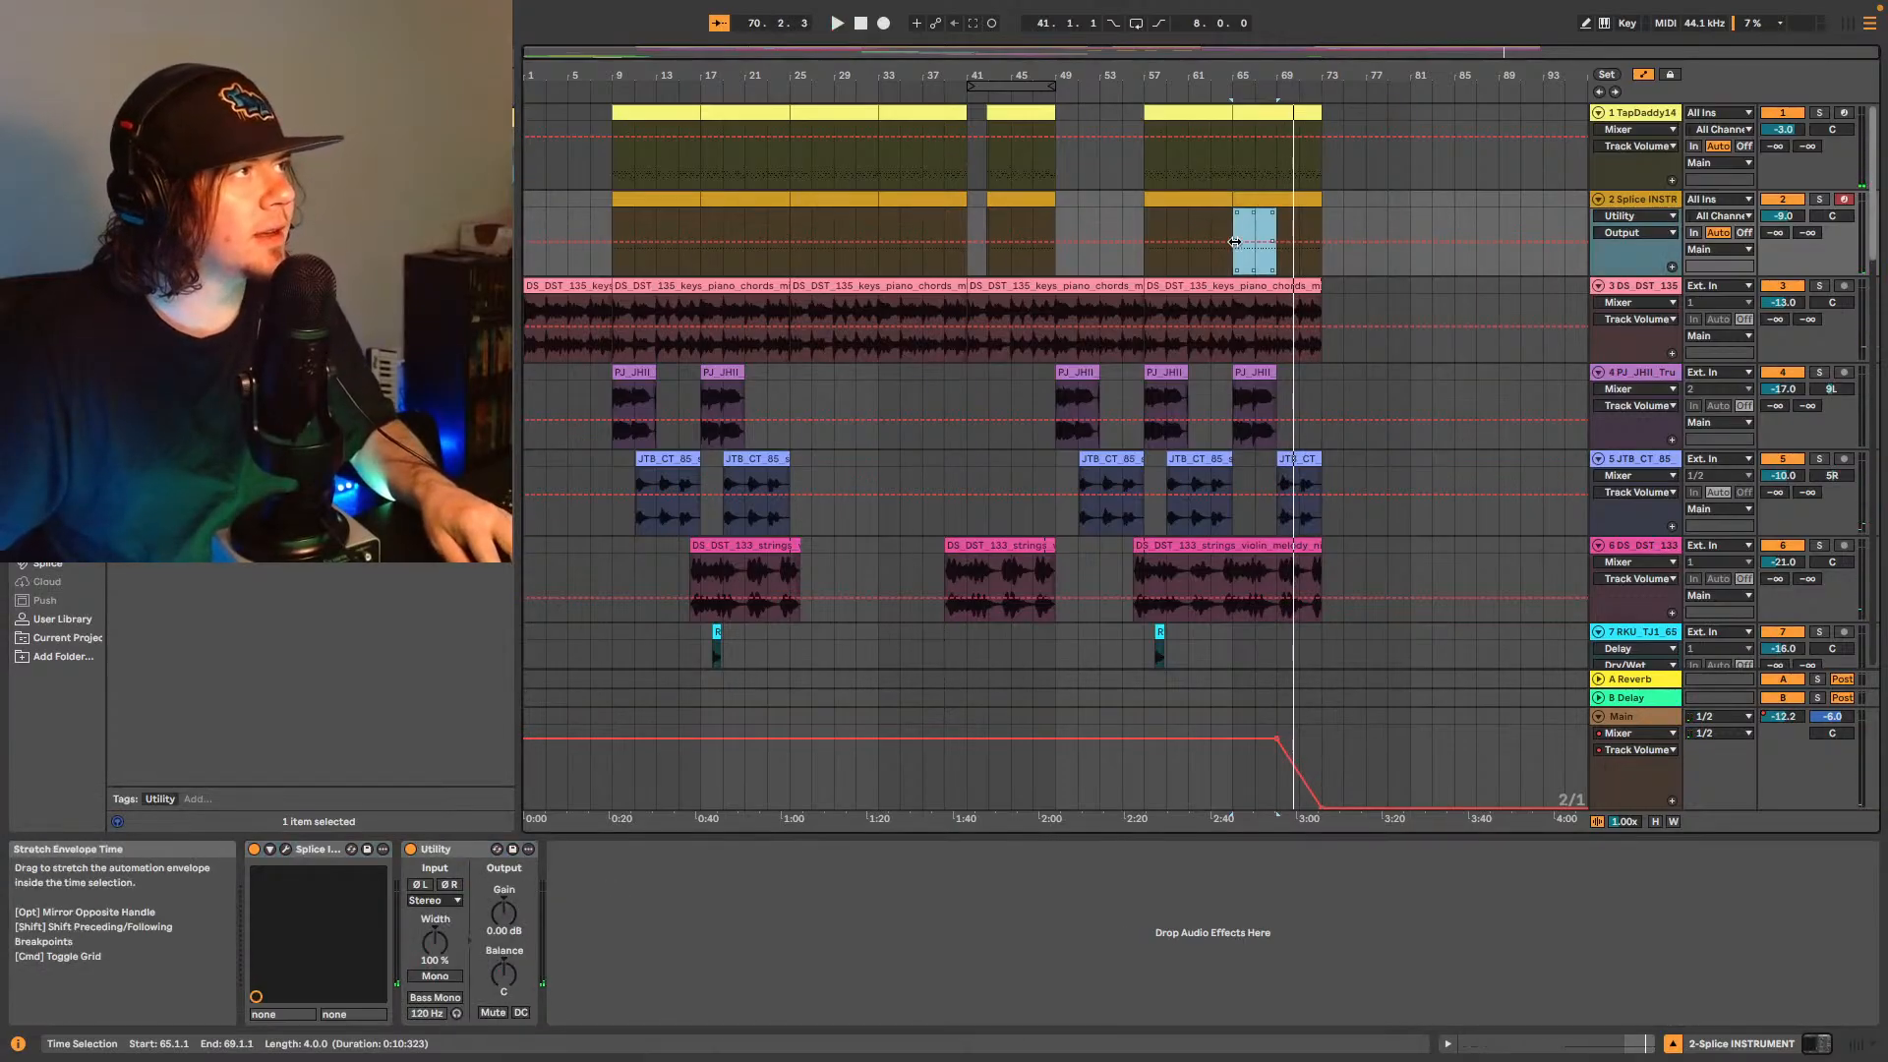
pyautogui.press('space')
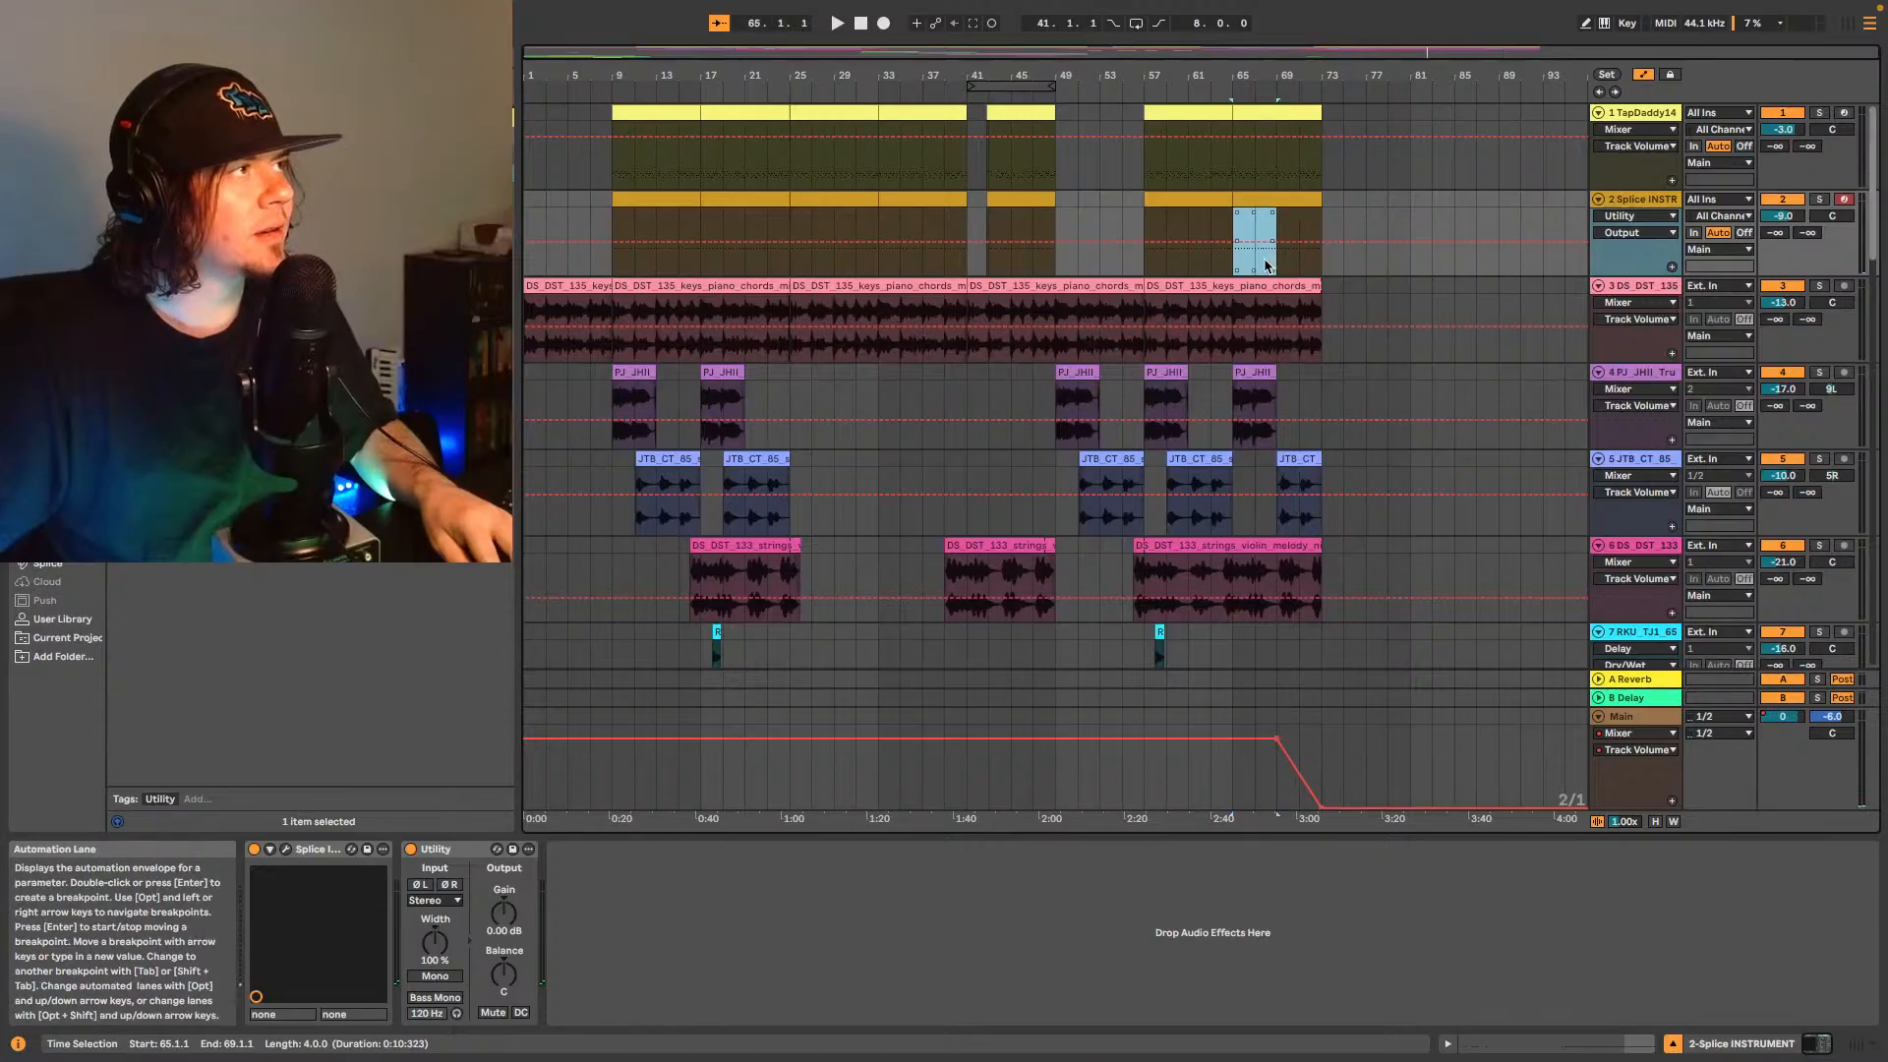
pyautogui.rightClick(1267, 263)
pyautogui.click(1454, 757)
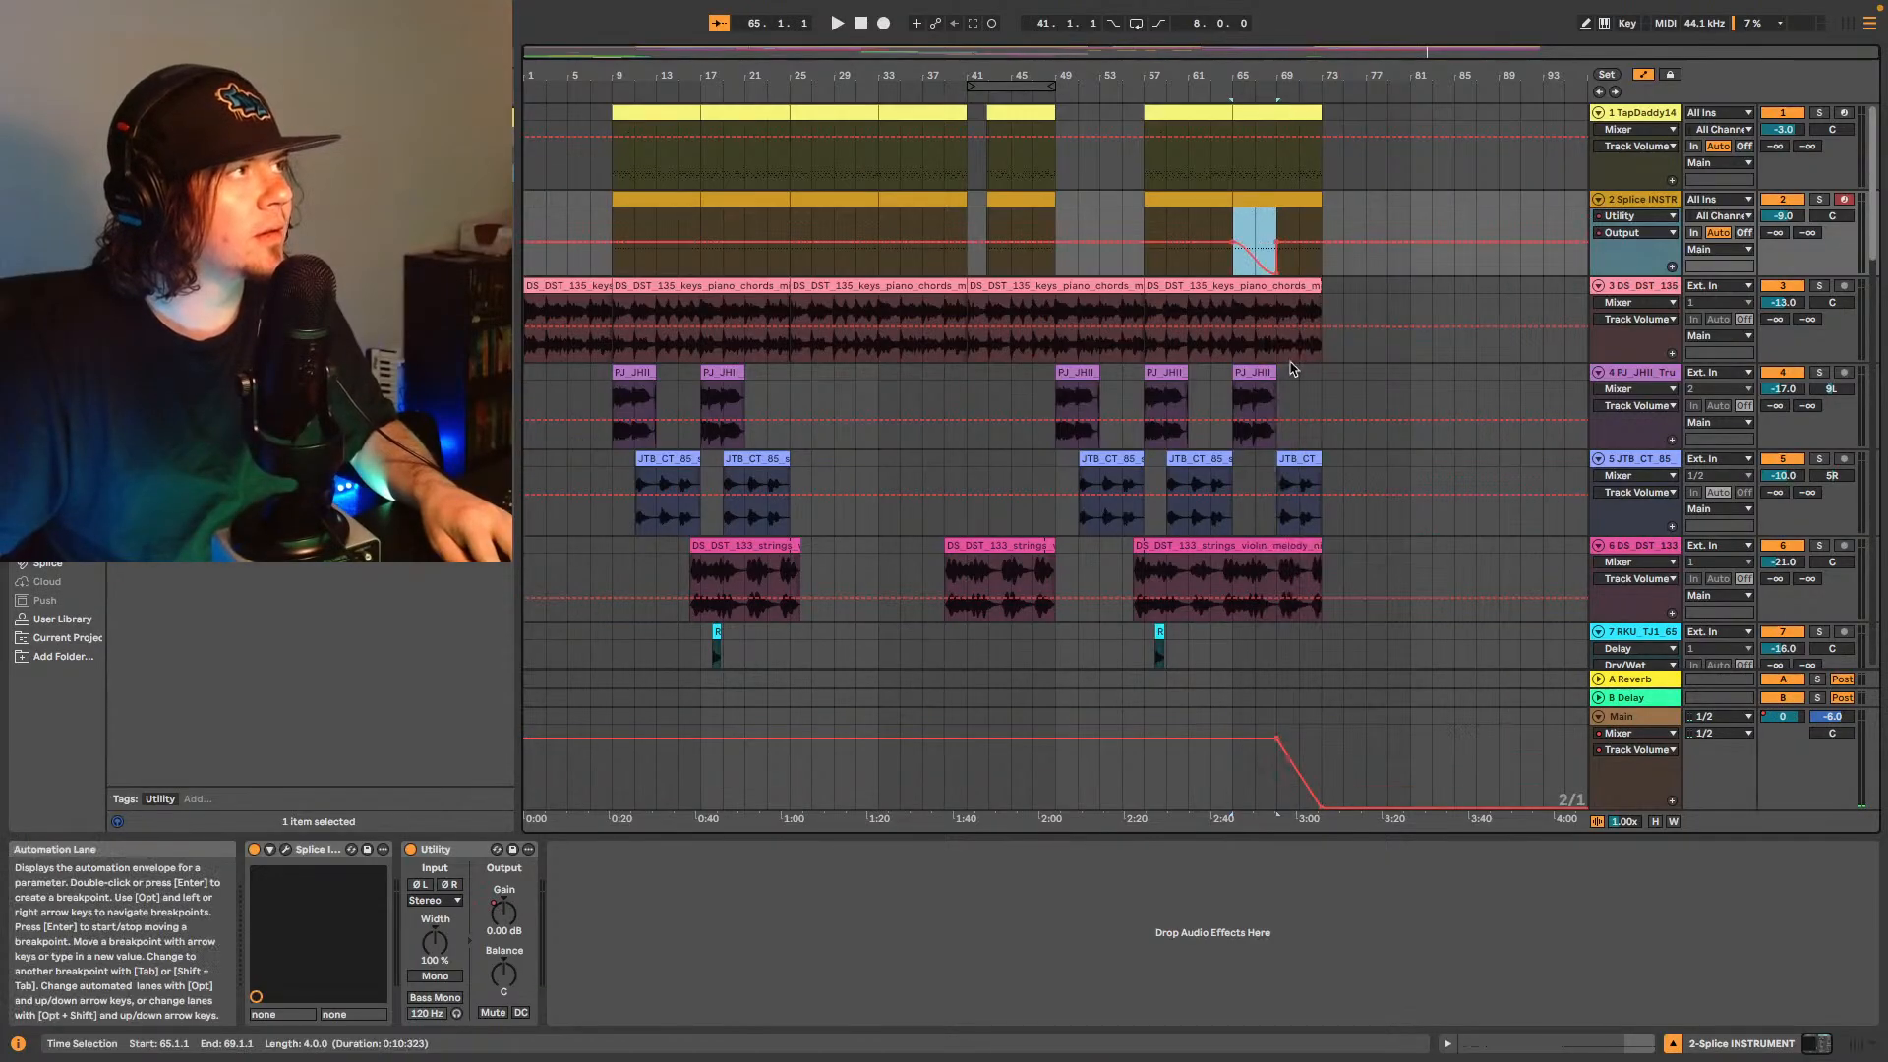
# - Copy track 2's Utility with its gain fade to drum track 1 and audition from 65.1.1
pyautogui.click(456, 853)
pyautogui.press('Up')
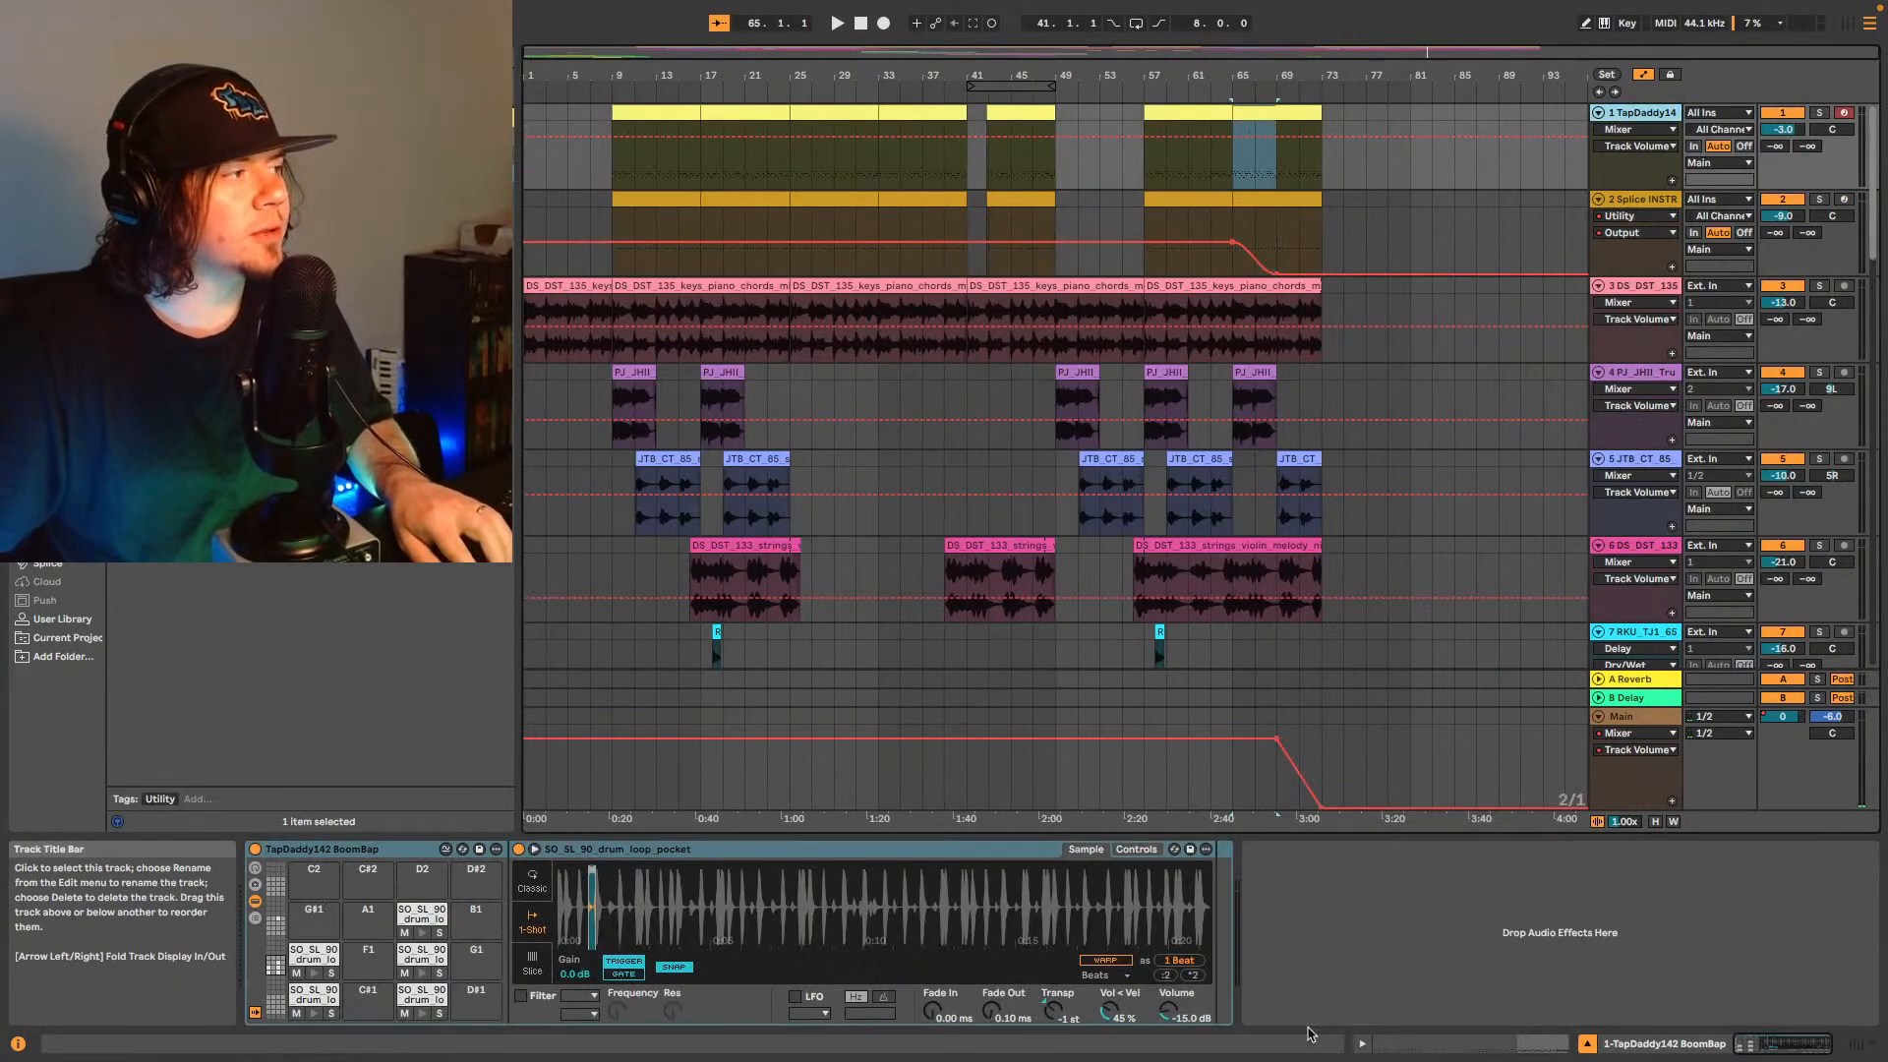
pyautogui.click(1236, 173)
pyautogui.press('space')
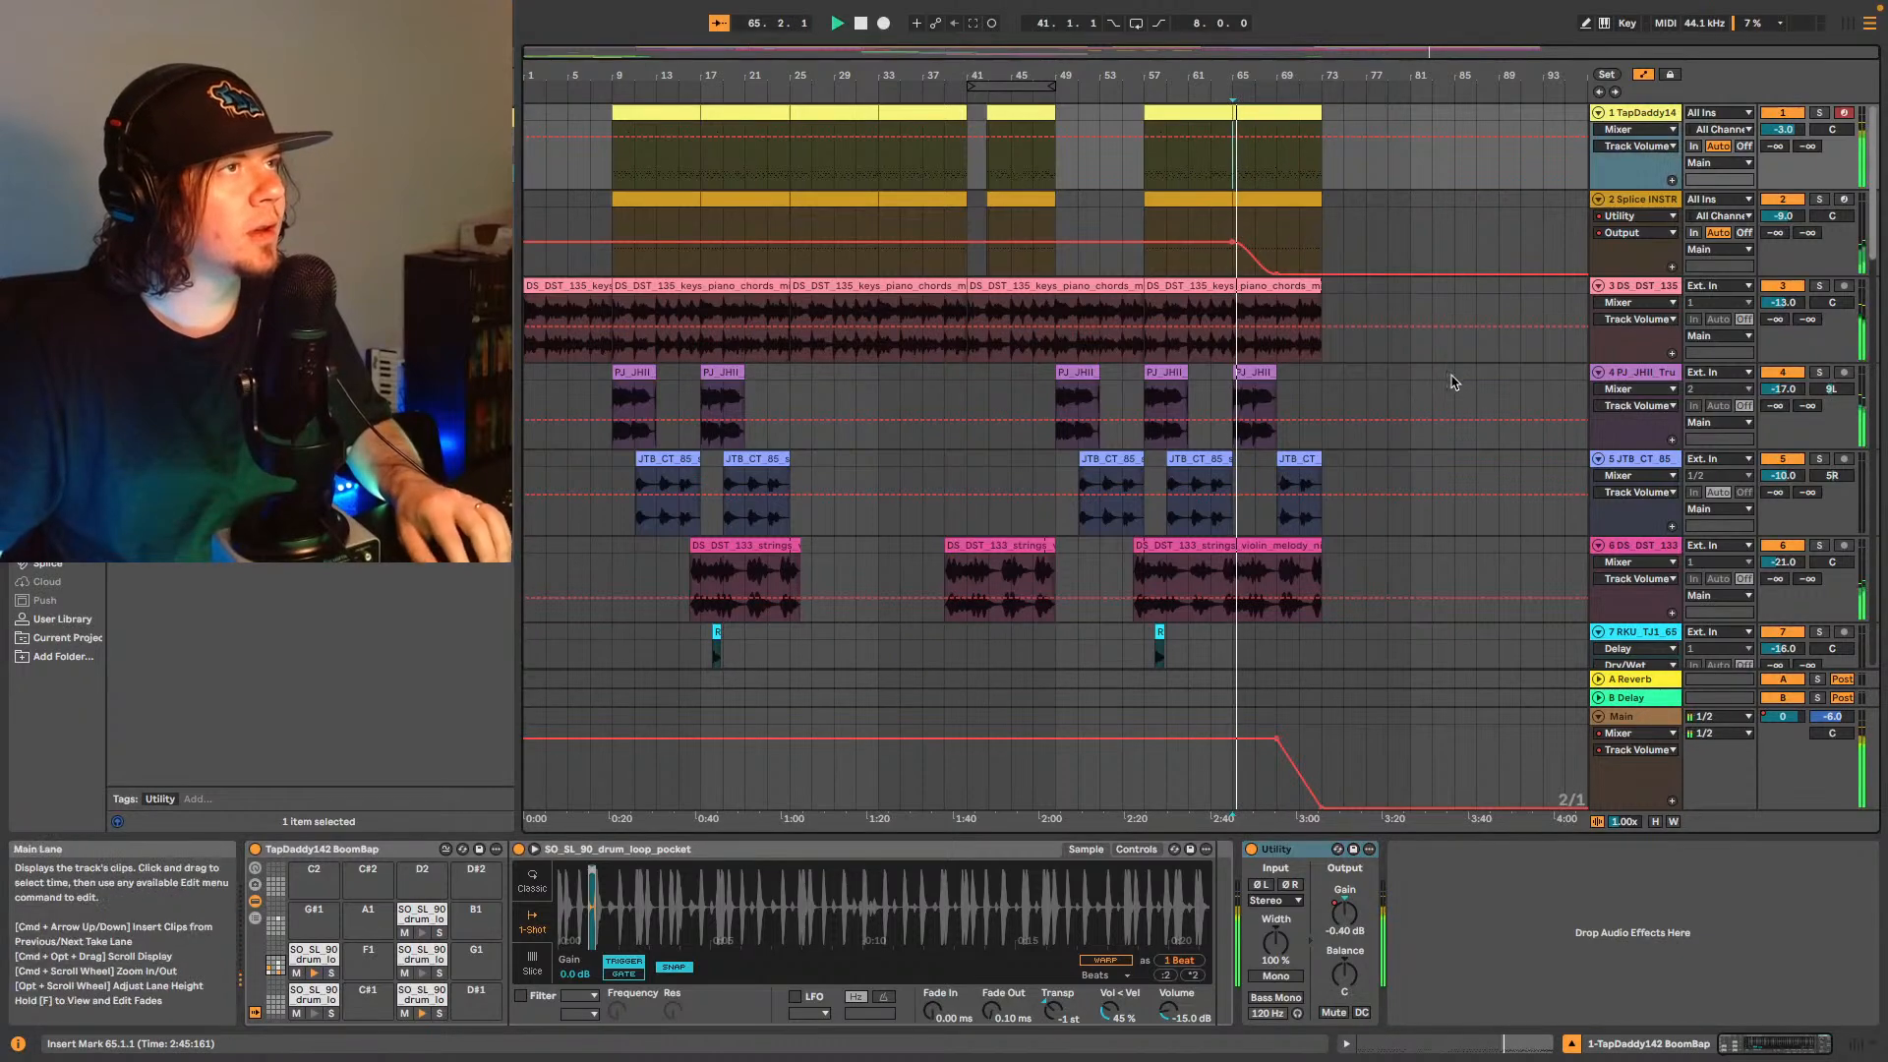
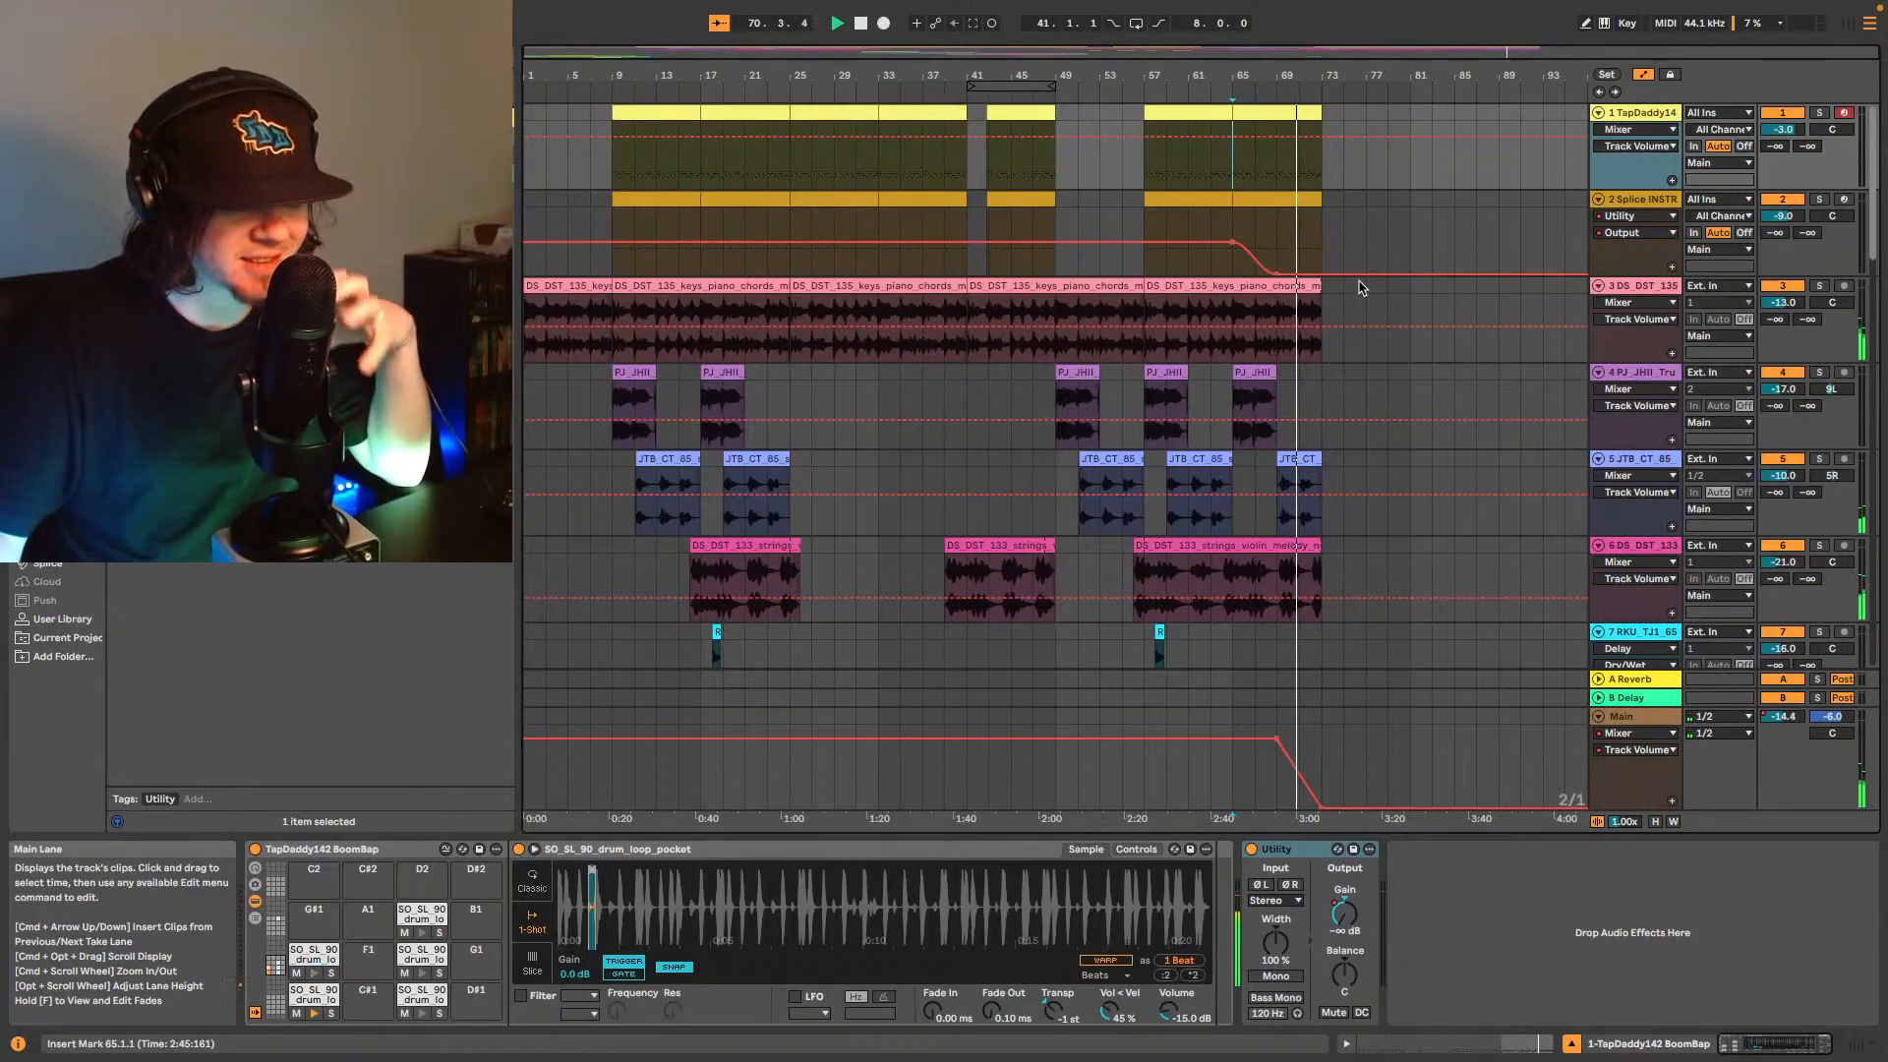
# - Let the ending play past the Main fade-out and examine the clip layout on all tracks down to track 27
pyautogui.scroll(-4, 1300, 403)
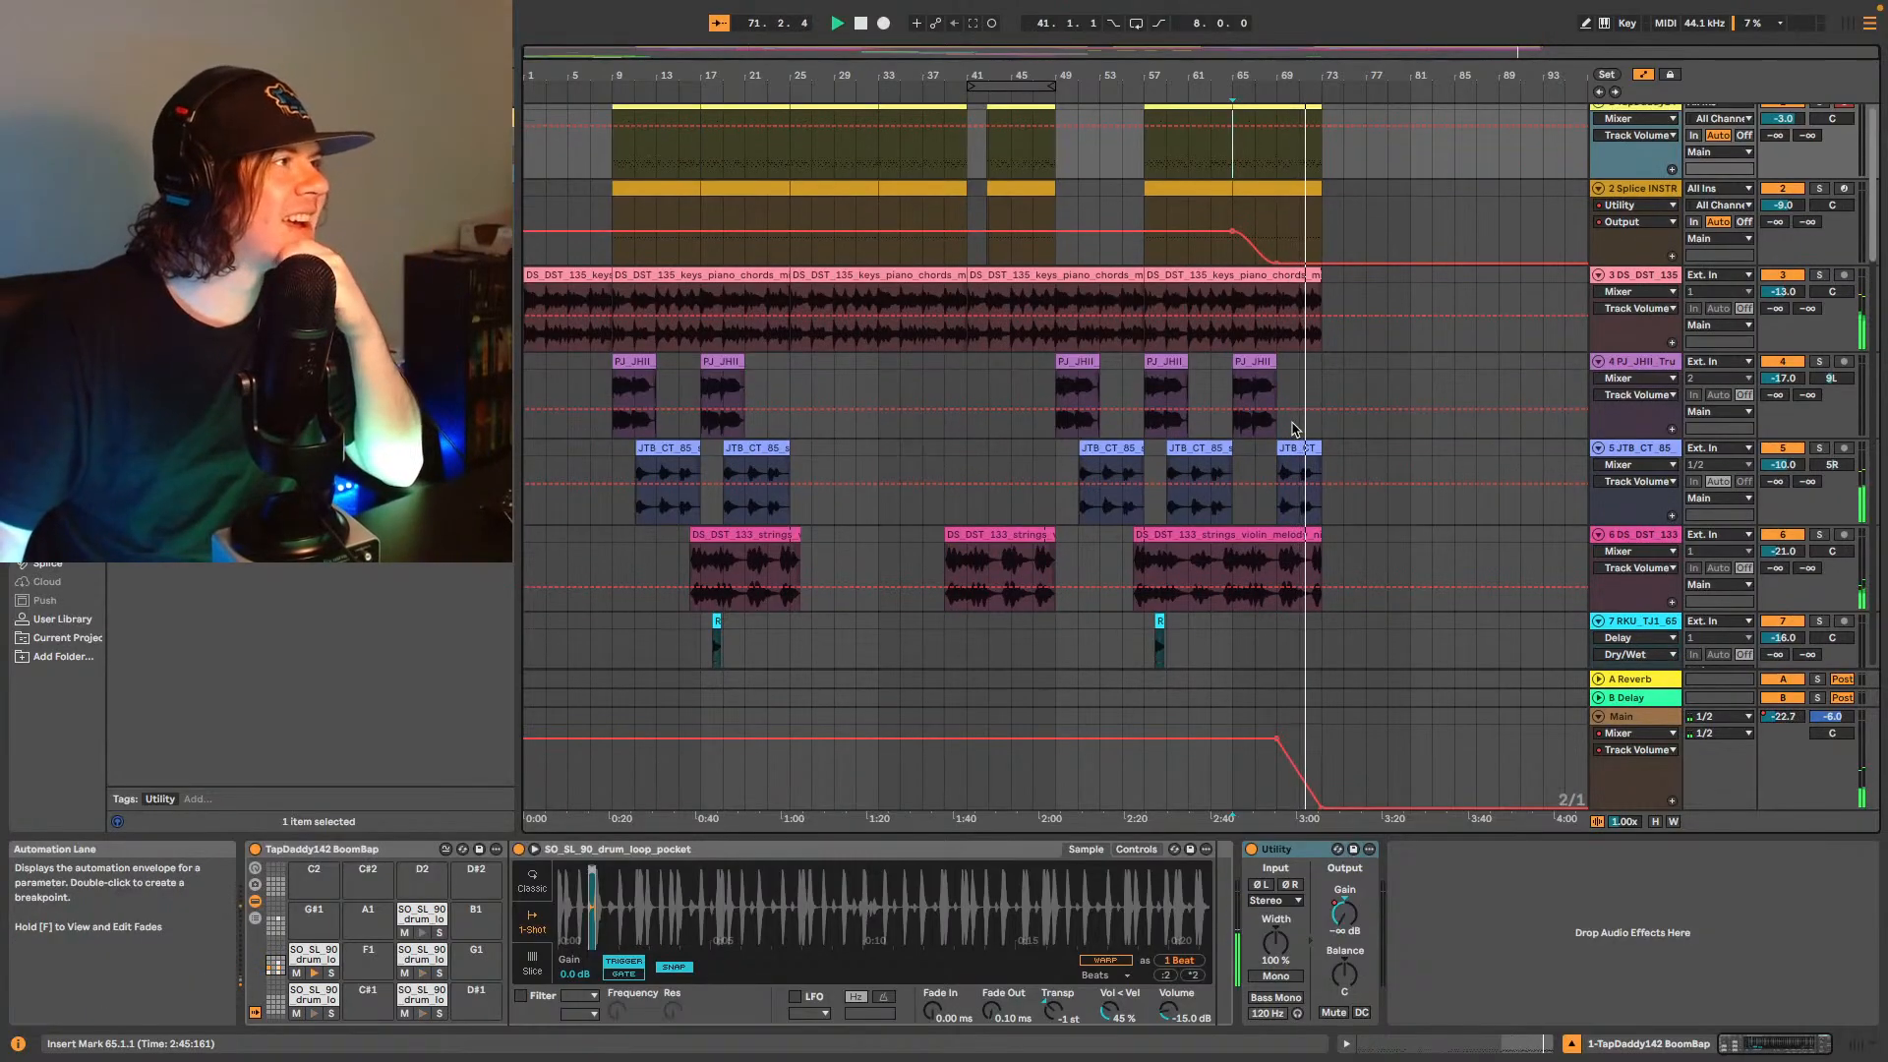
pyautogui.scroll(-14, 1298, 411)
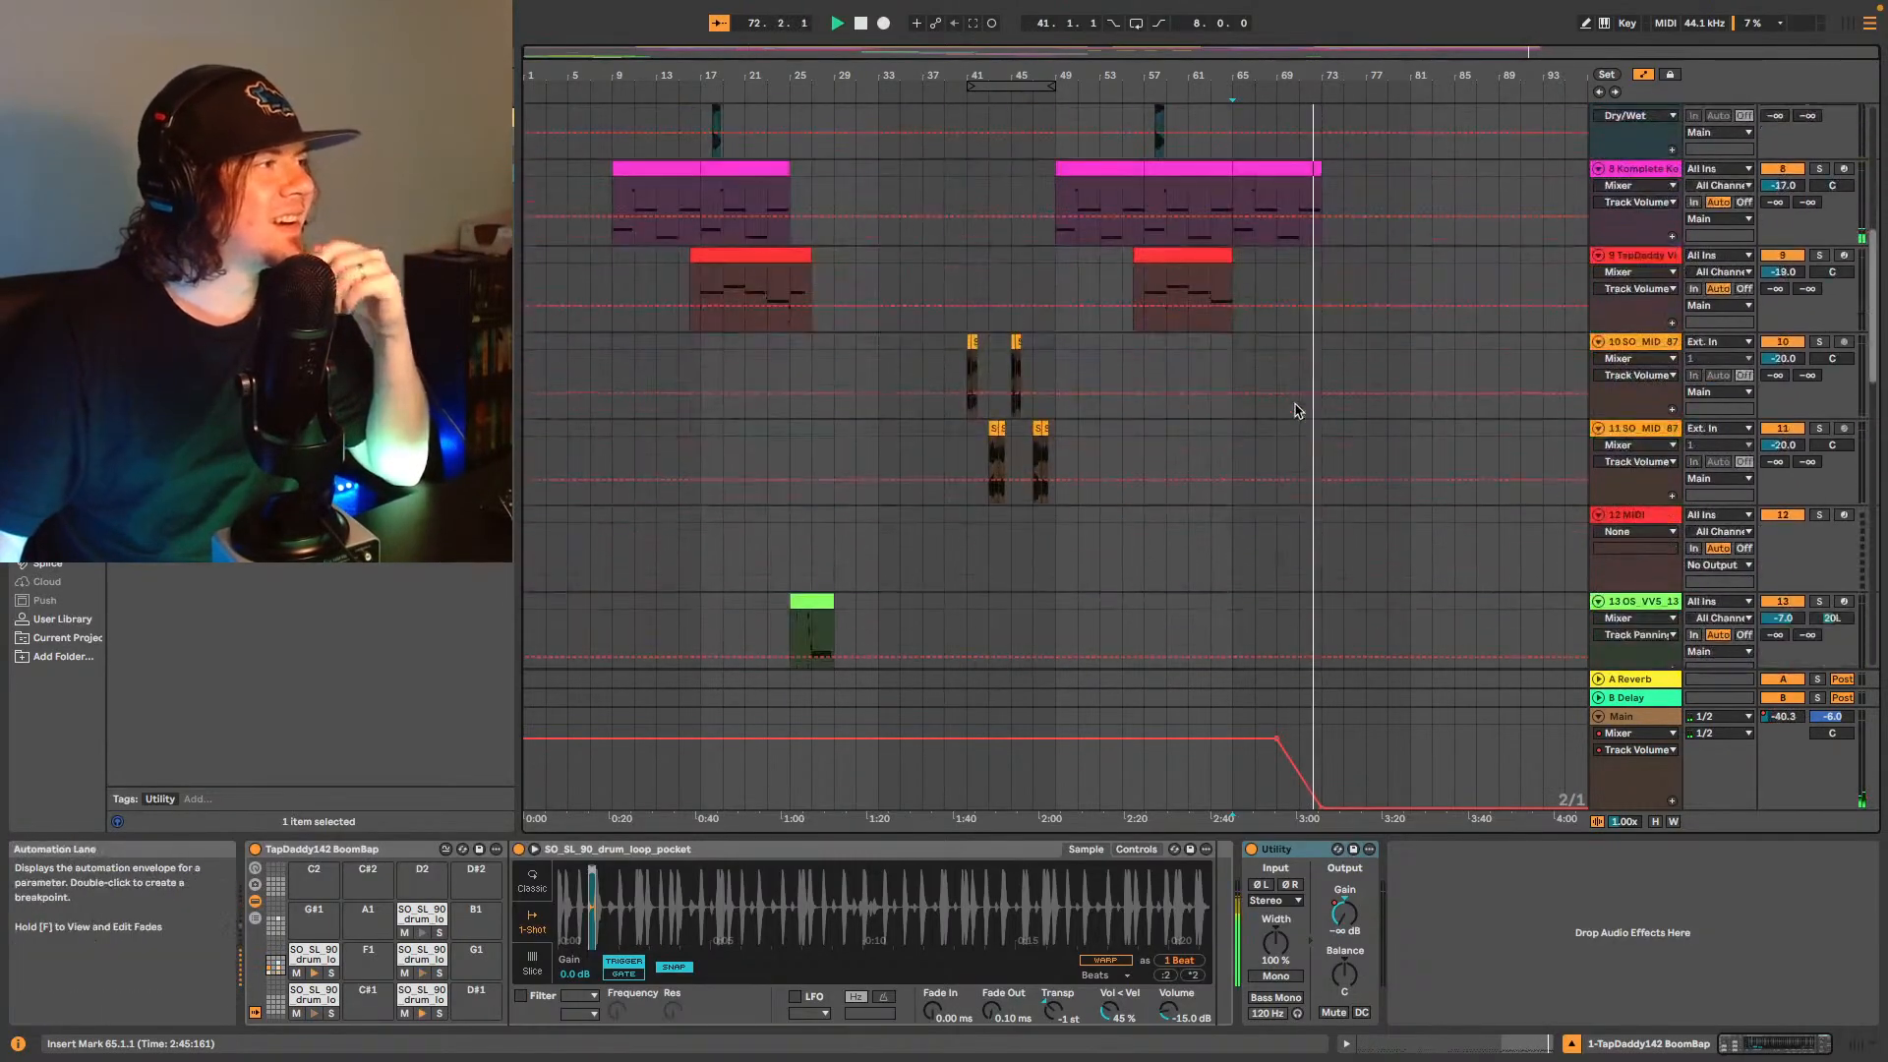
pyautogui.scroll(-5, 1317, 448)
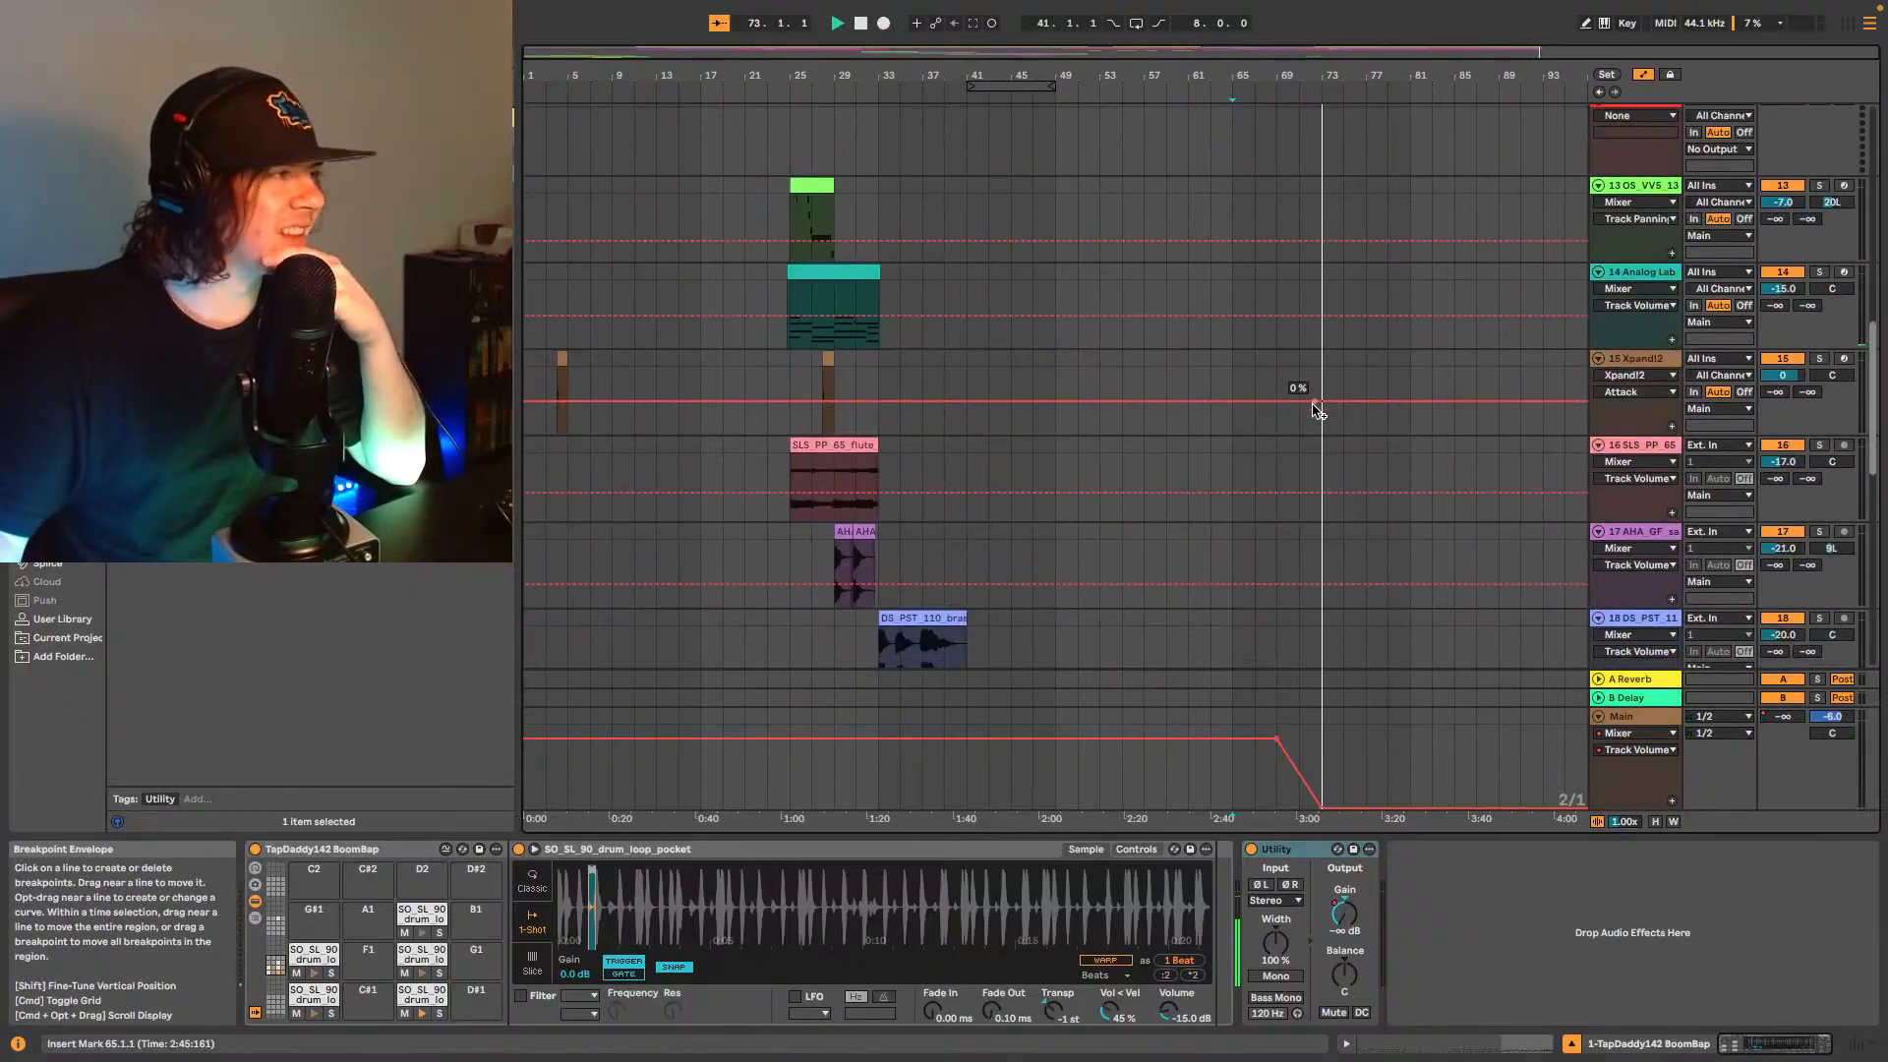
pyautogui.scroll(-16, 1342, 492)
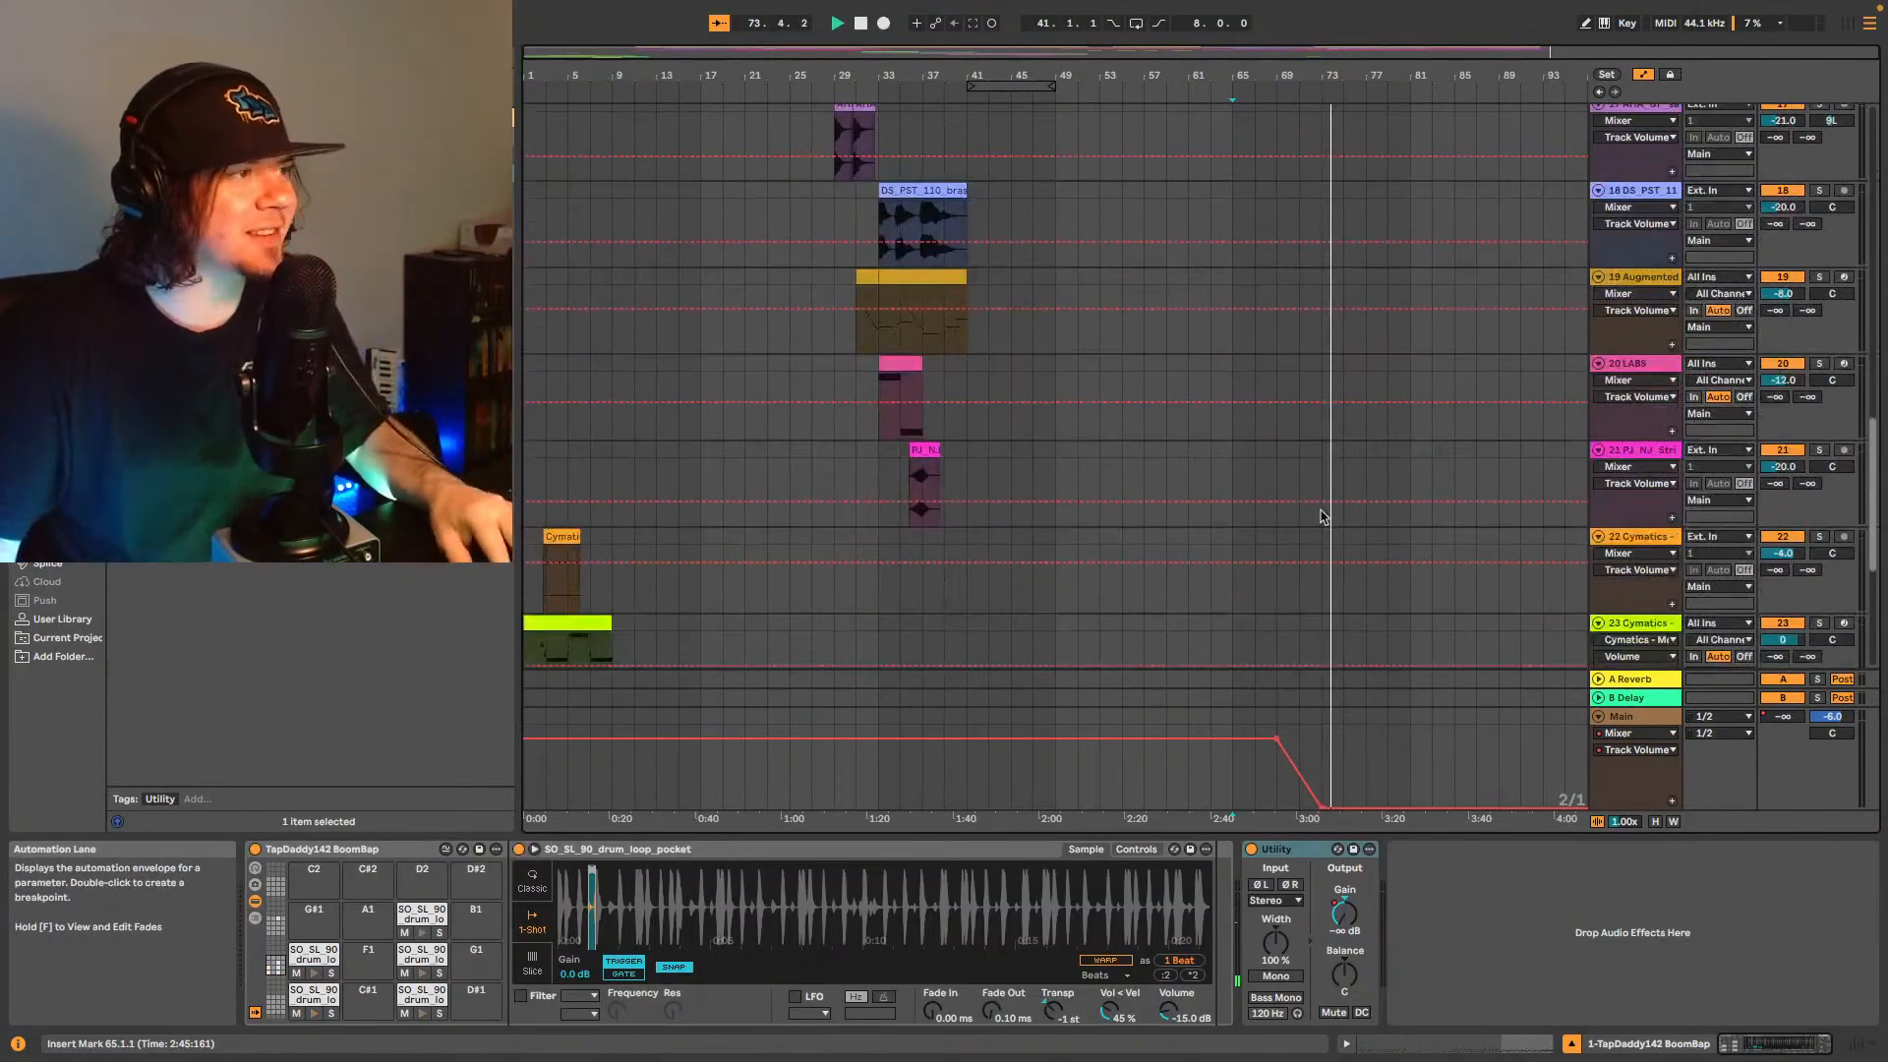
pyautogui.scroll(-3, 1330, 501)
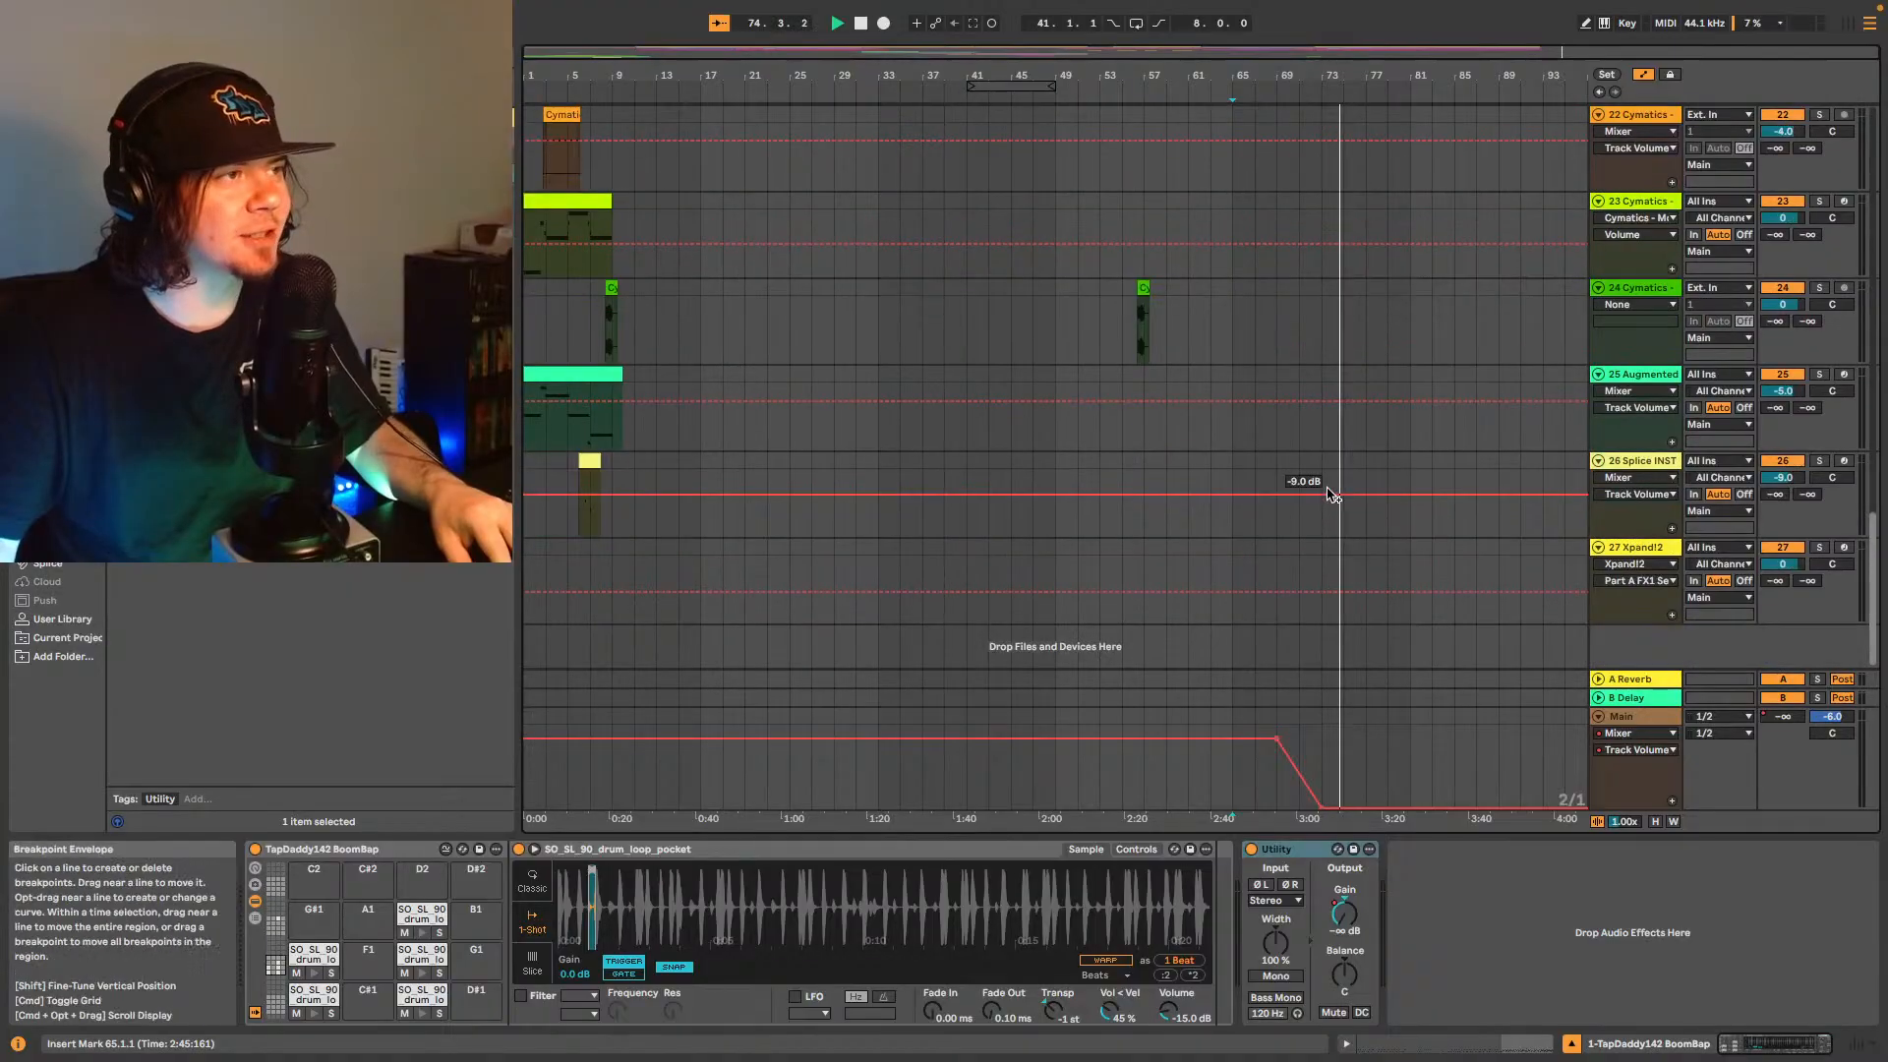
pyautogui.scroll(7, 1338, 492)
pyautogui.scroll(20, 1347, 472)
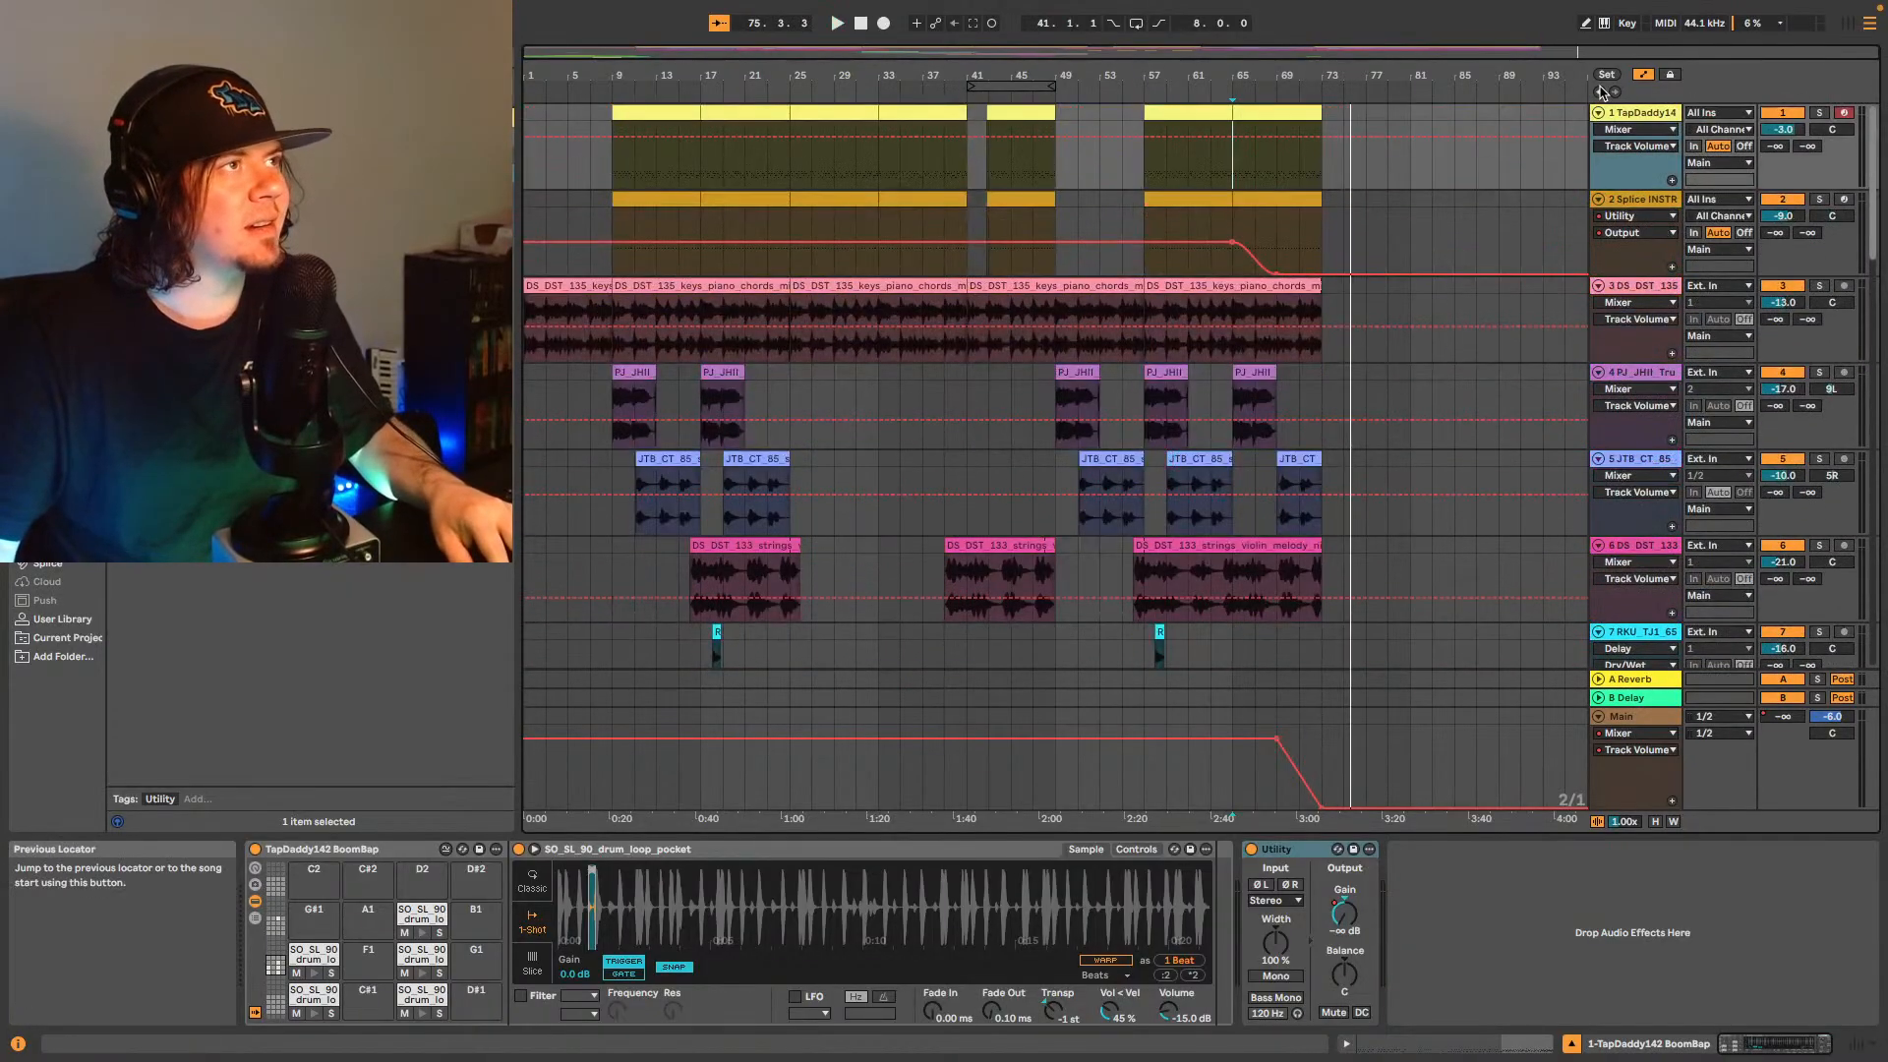
# - Play the arrangement from 1.1.1 and examine the intro clips on the lower tracks down to track 27
pyautogui.press('Home')
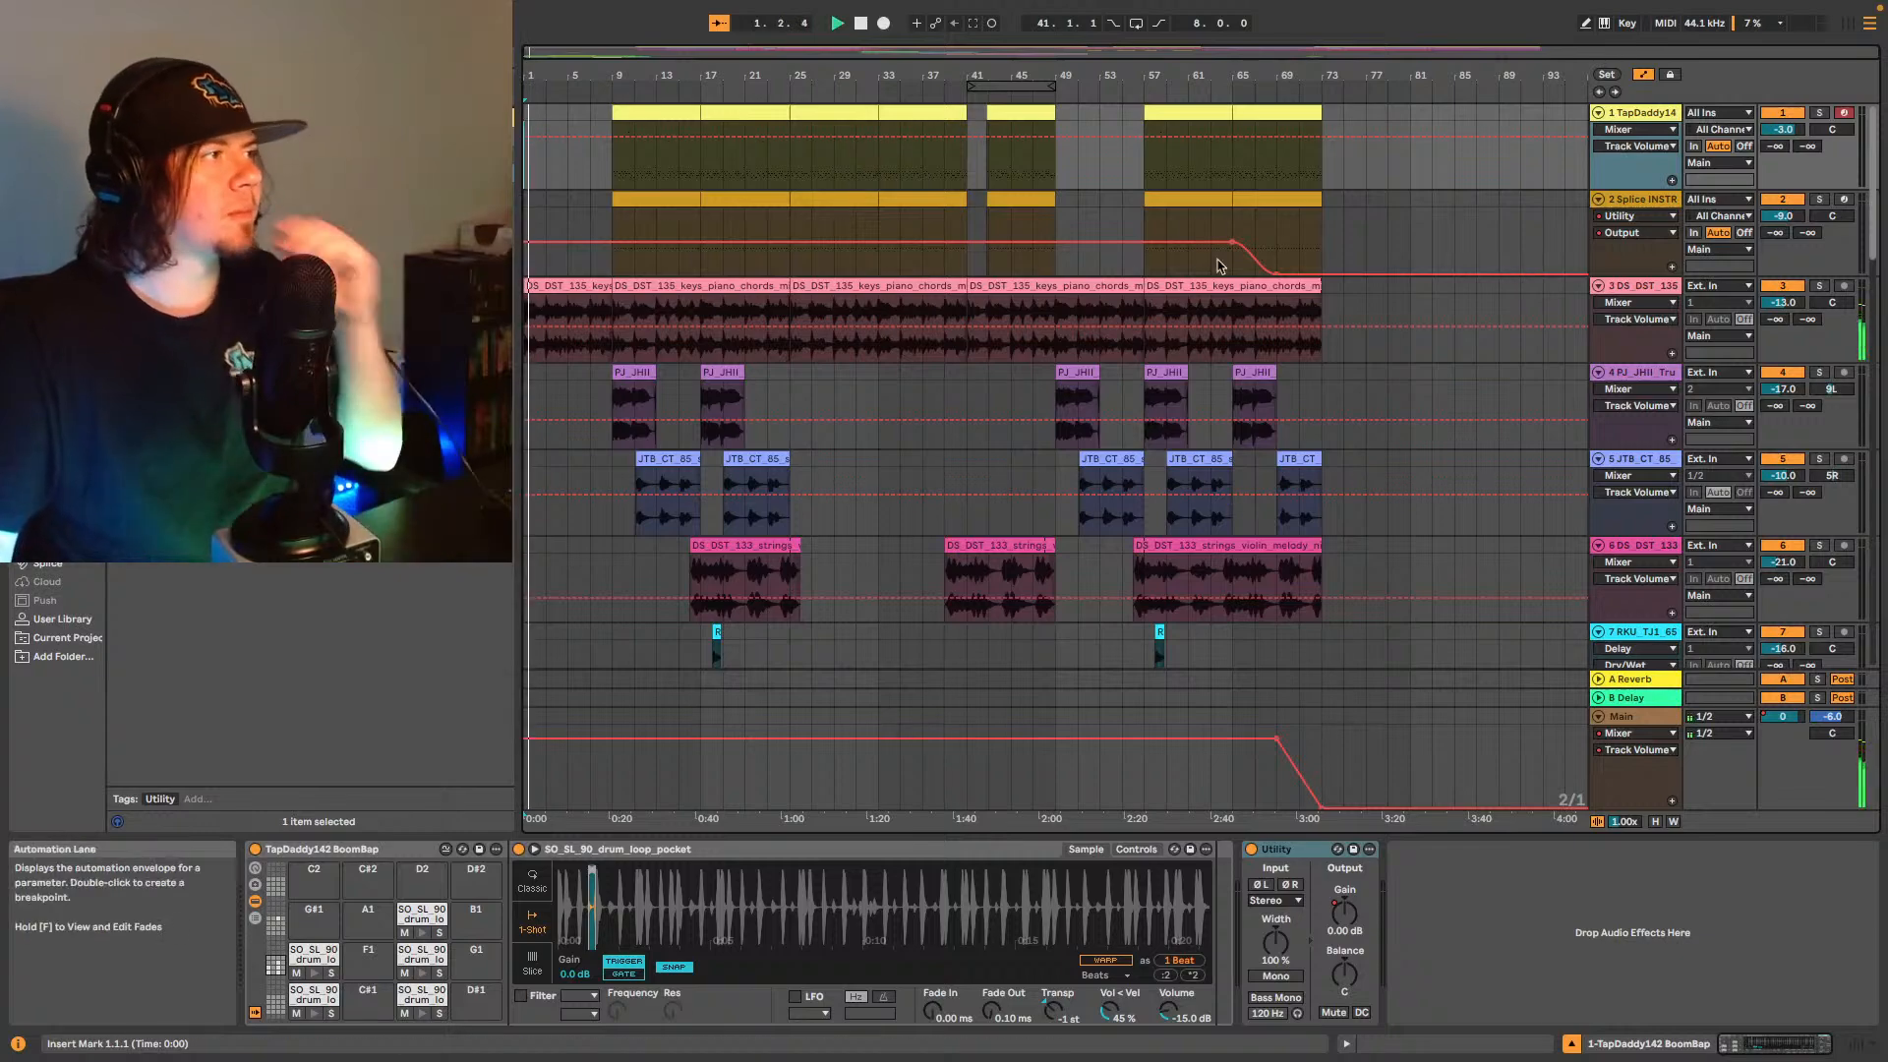
pyautogui.scroll(-1, 1204, 248)
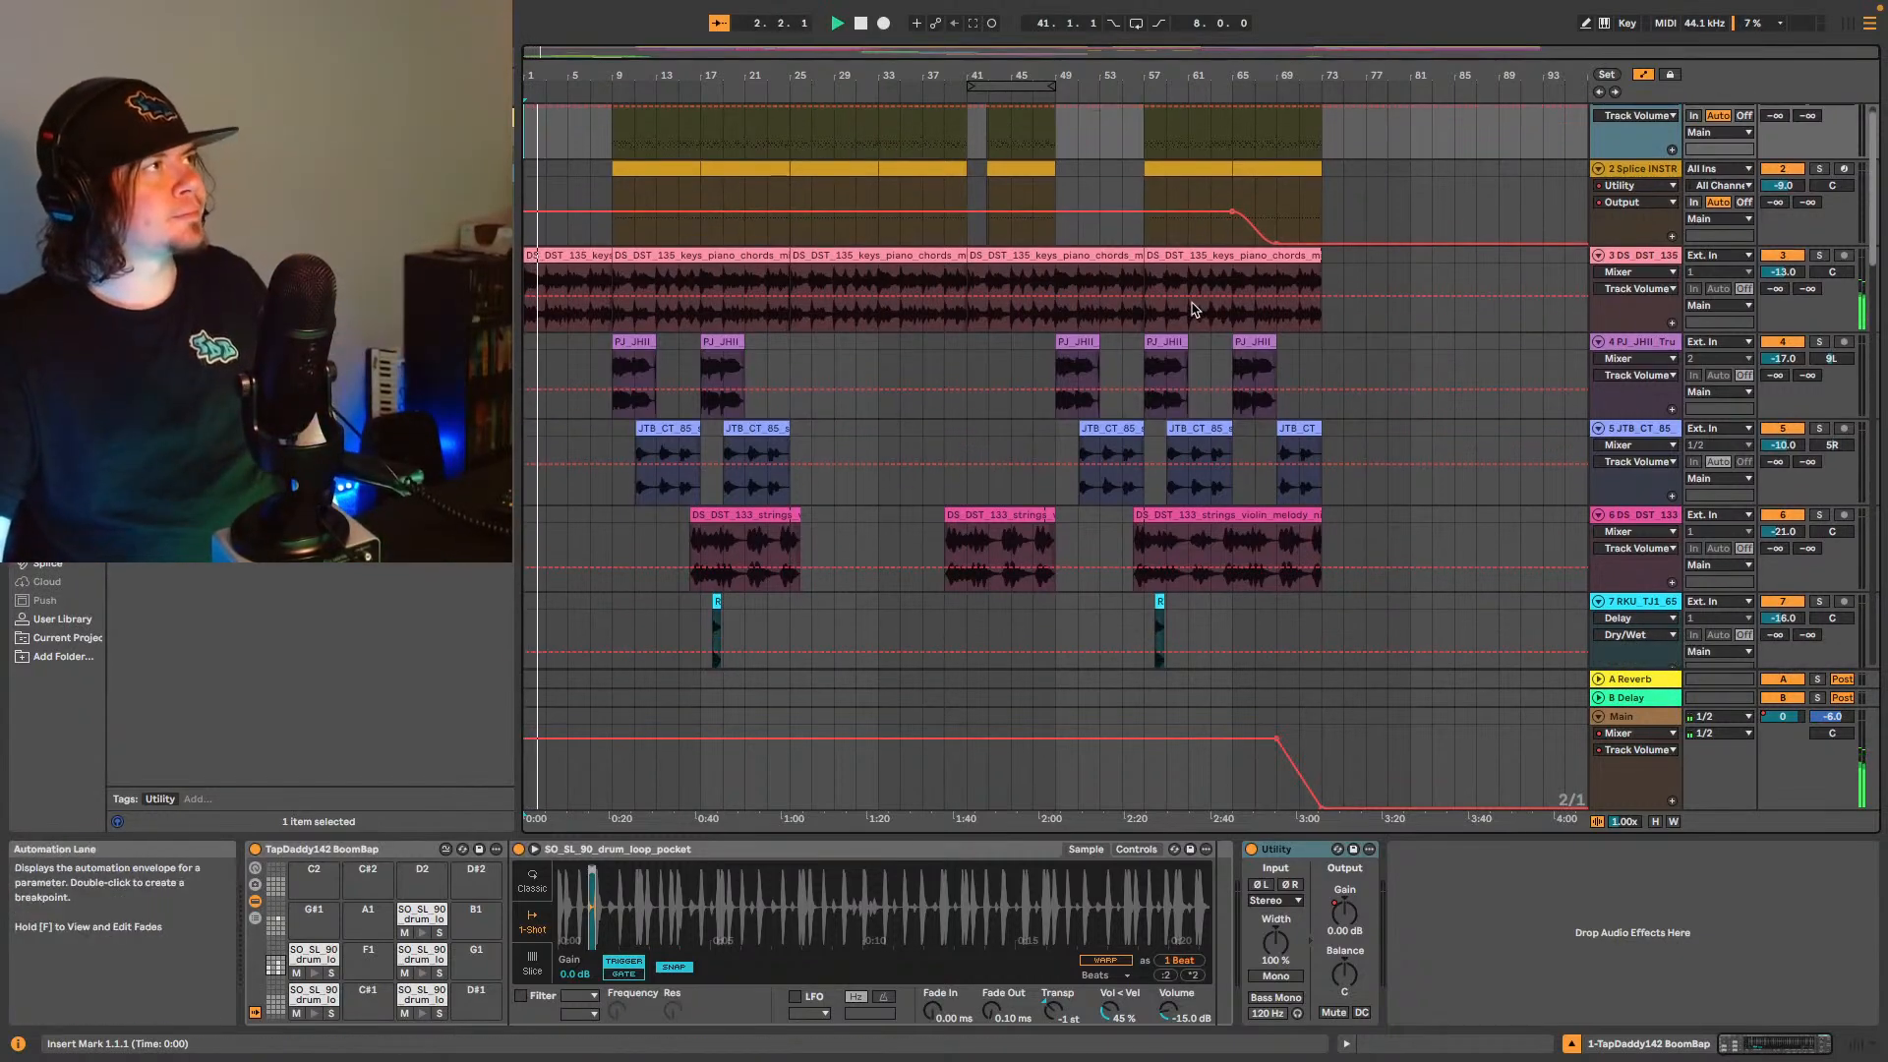
pyautogui.scroll(-15, 1190, 393)
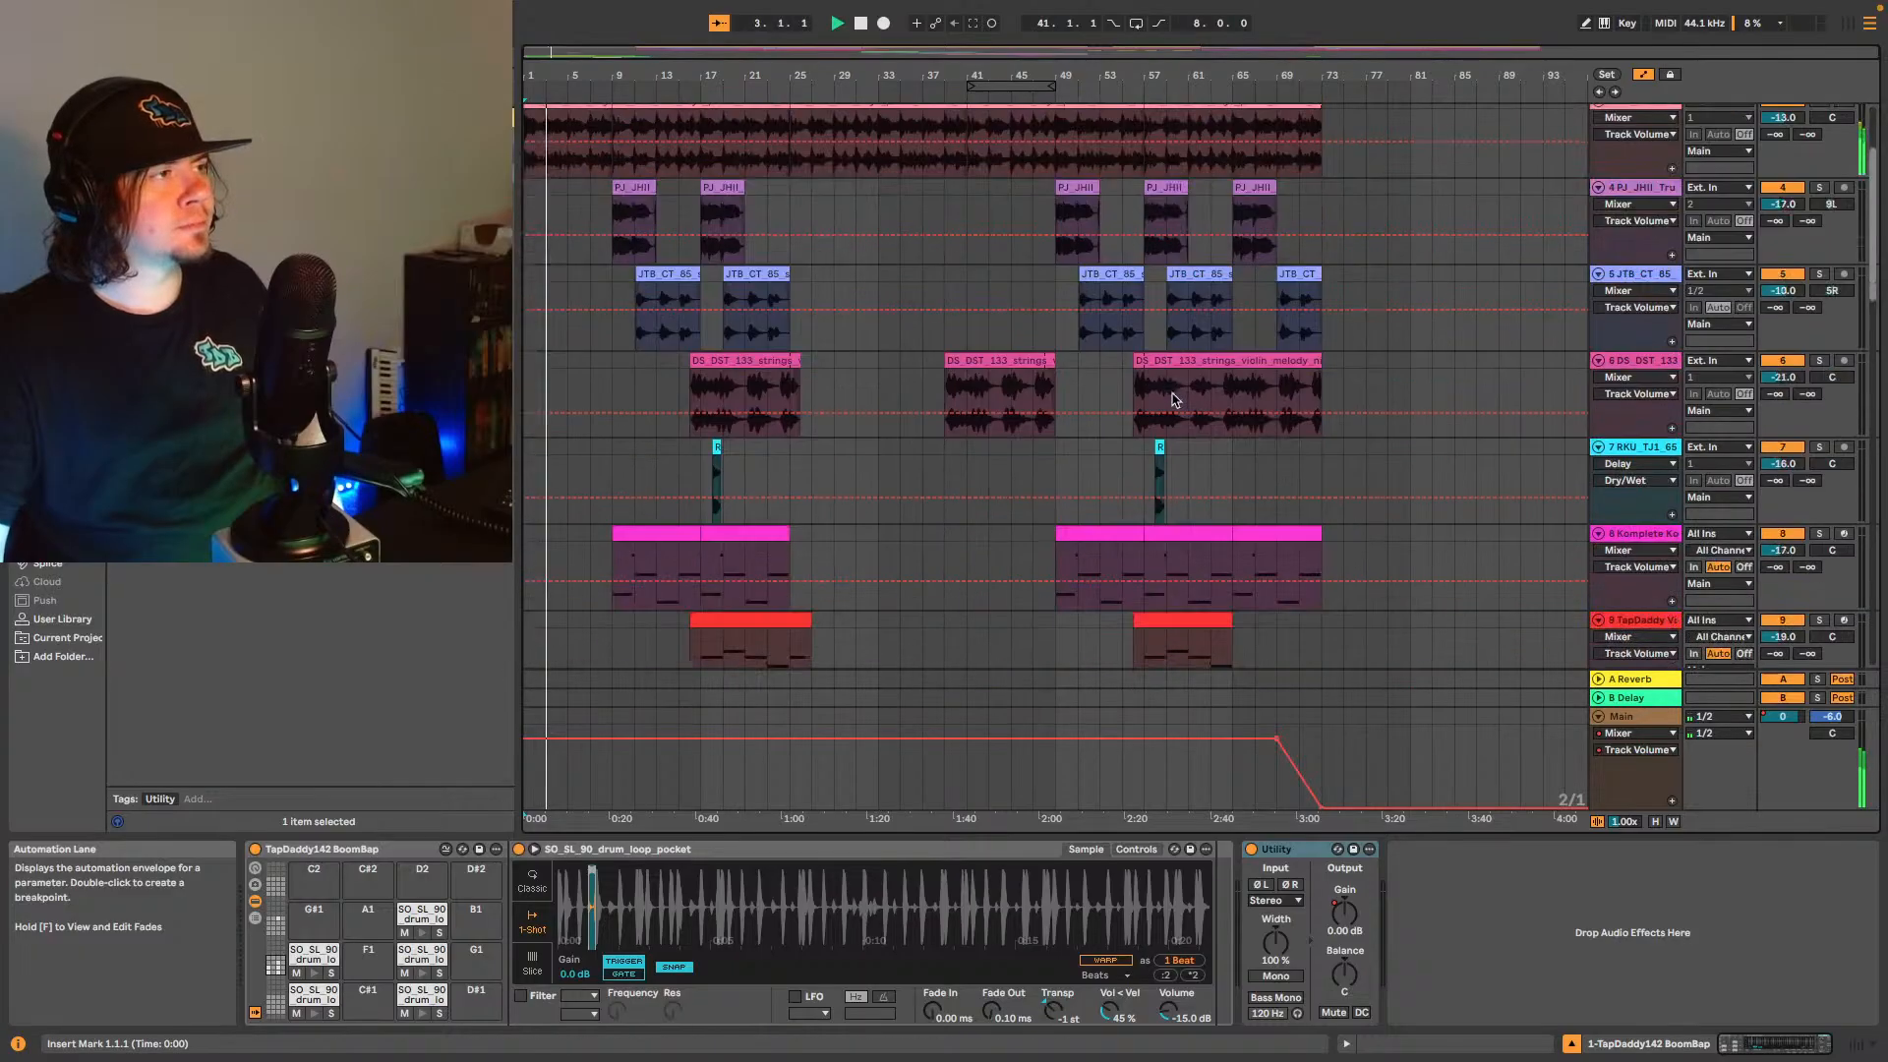
pyautogui.scroll(-5, 1206, 480)
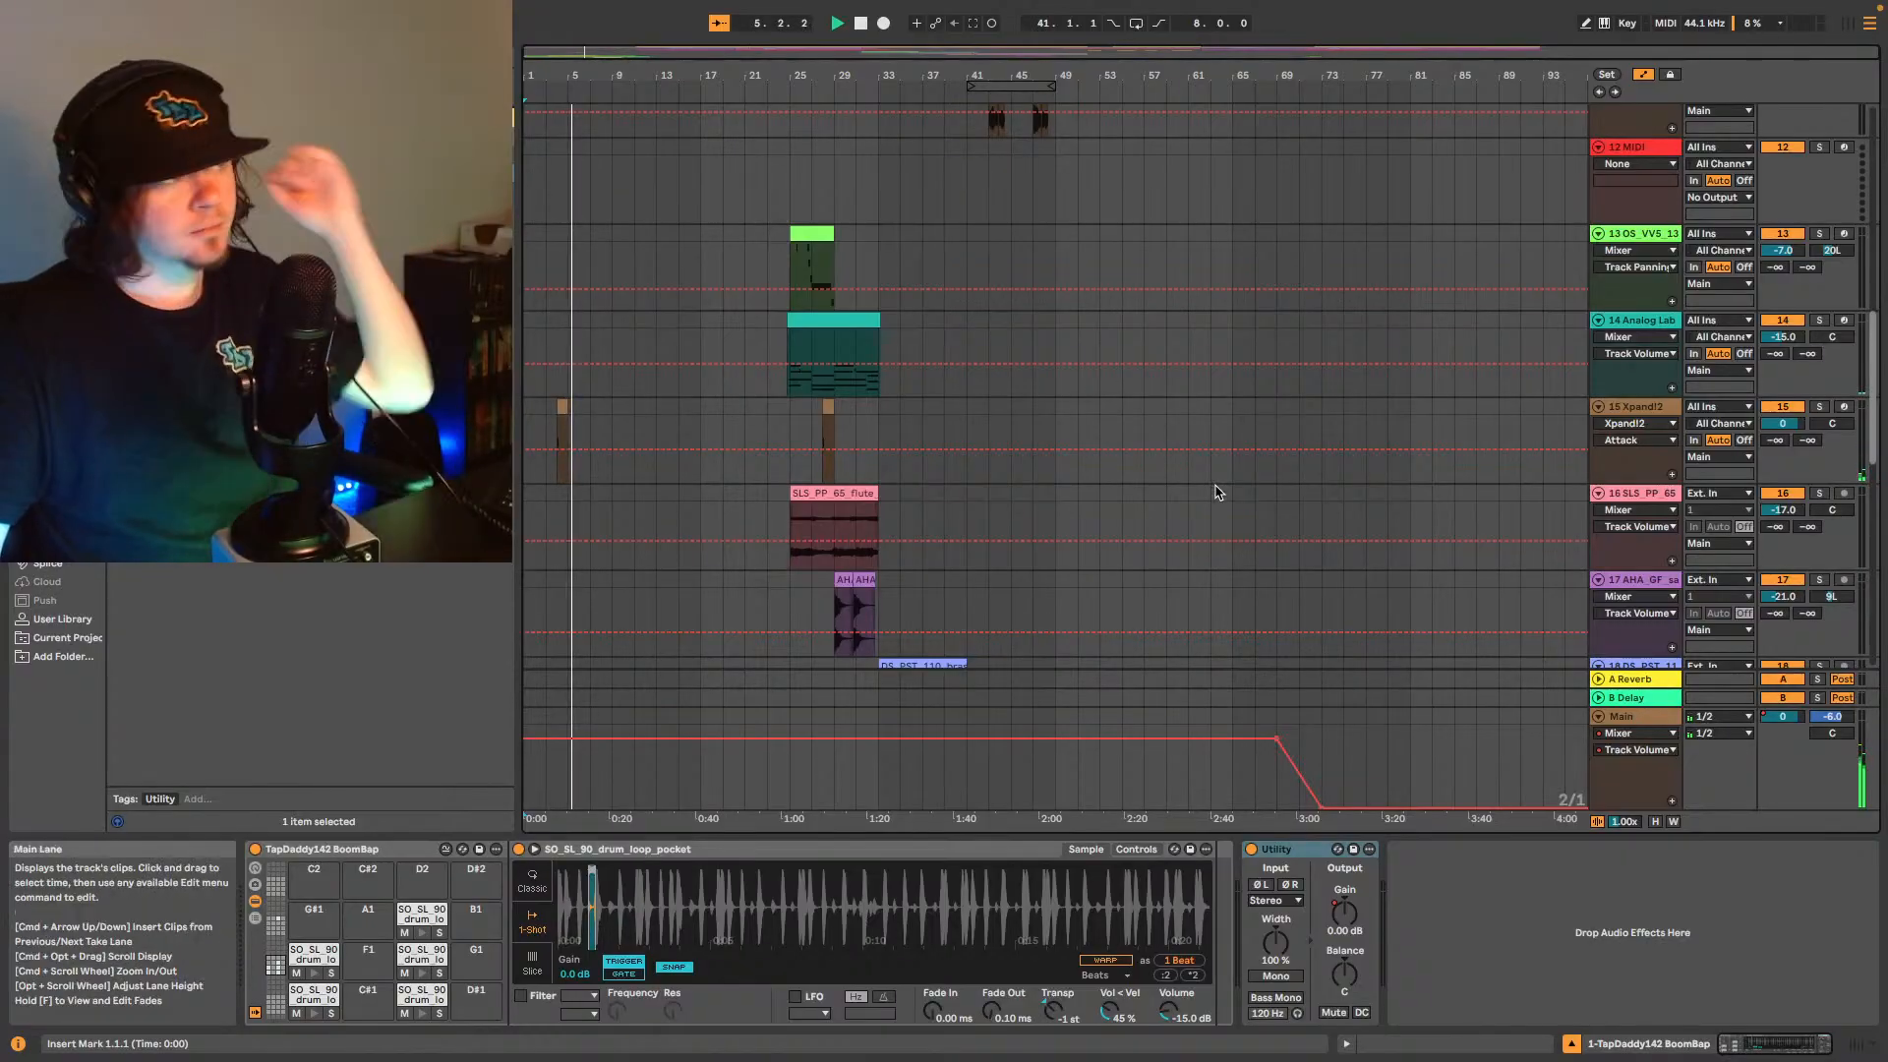
pyautogui.scroll(-2, 1217, 485)
pyautogui.scroll(-9, 1235, 543)
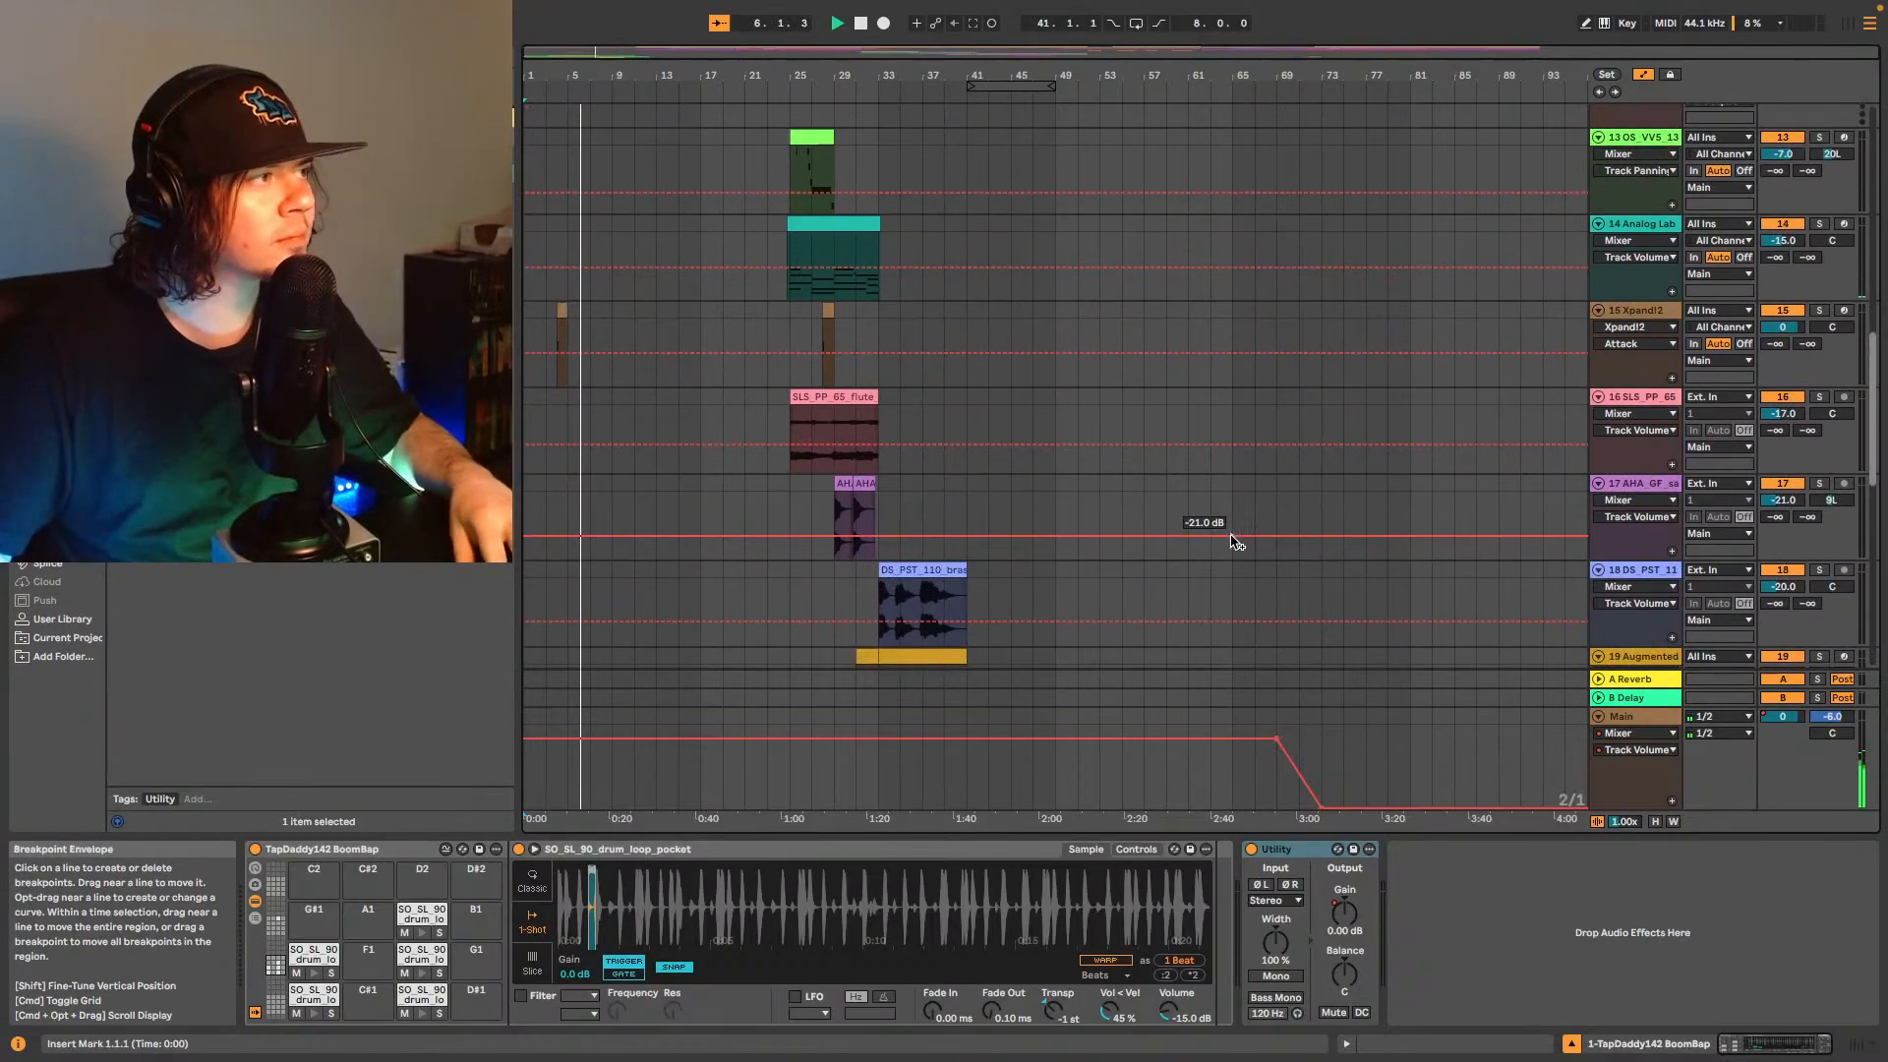
pyautogui.scroll(-4, 1239, 546)
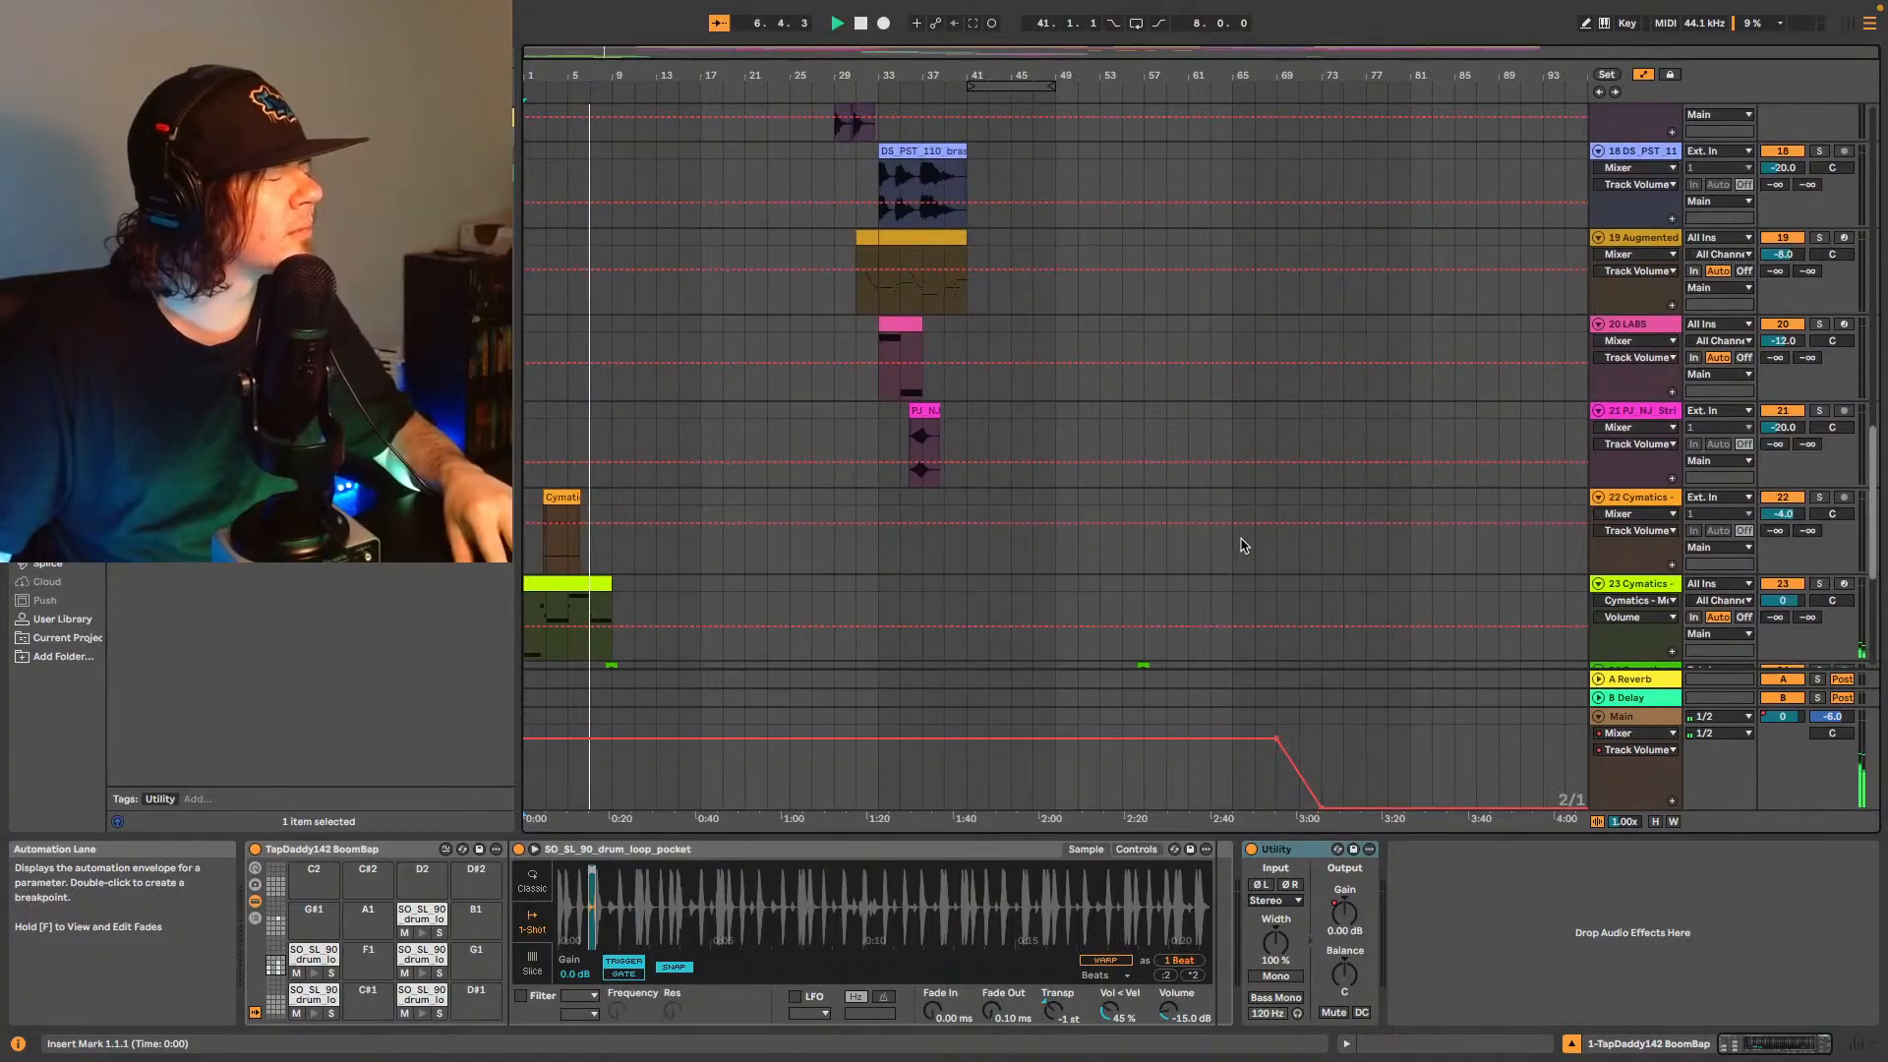
pyautogui.scroll(-1, 1241, 543)
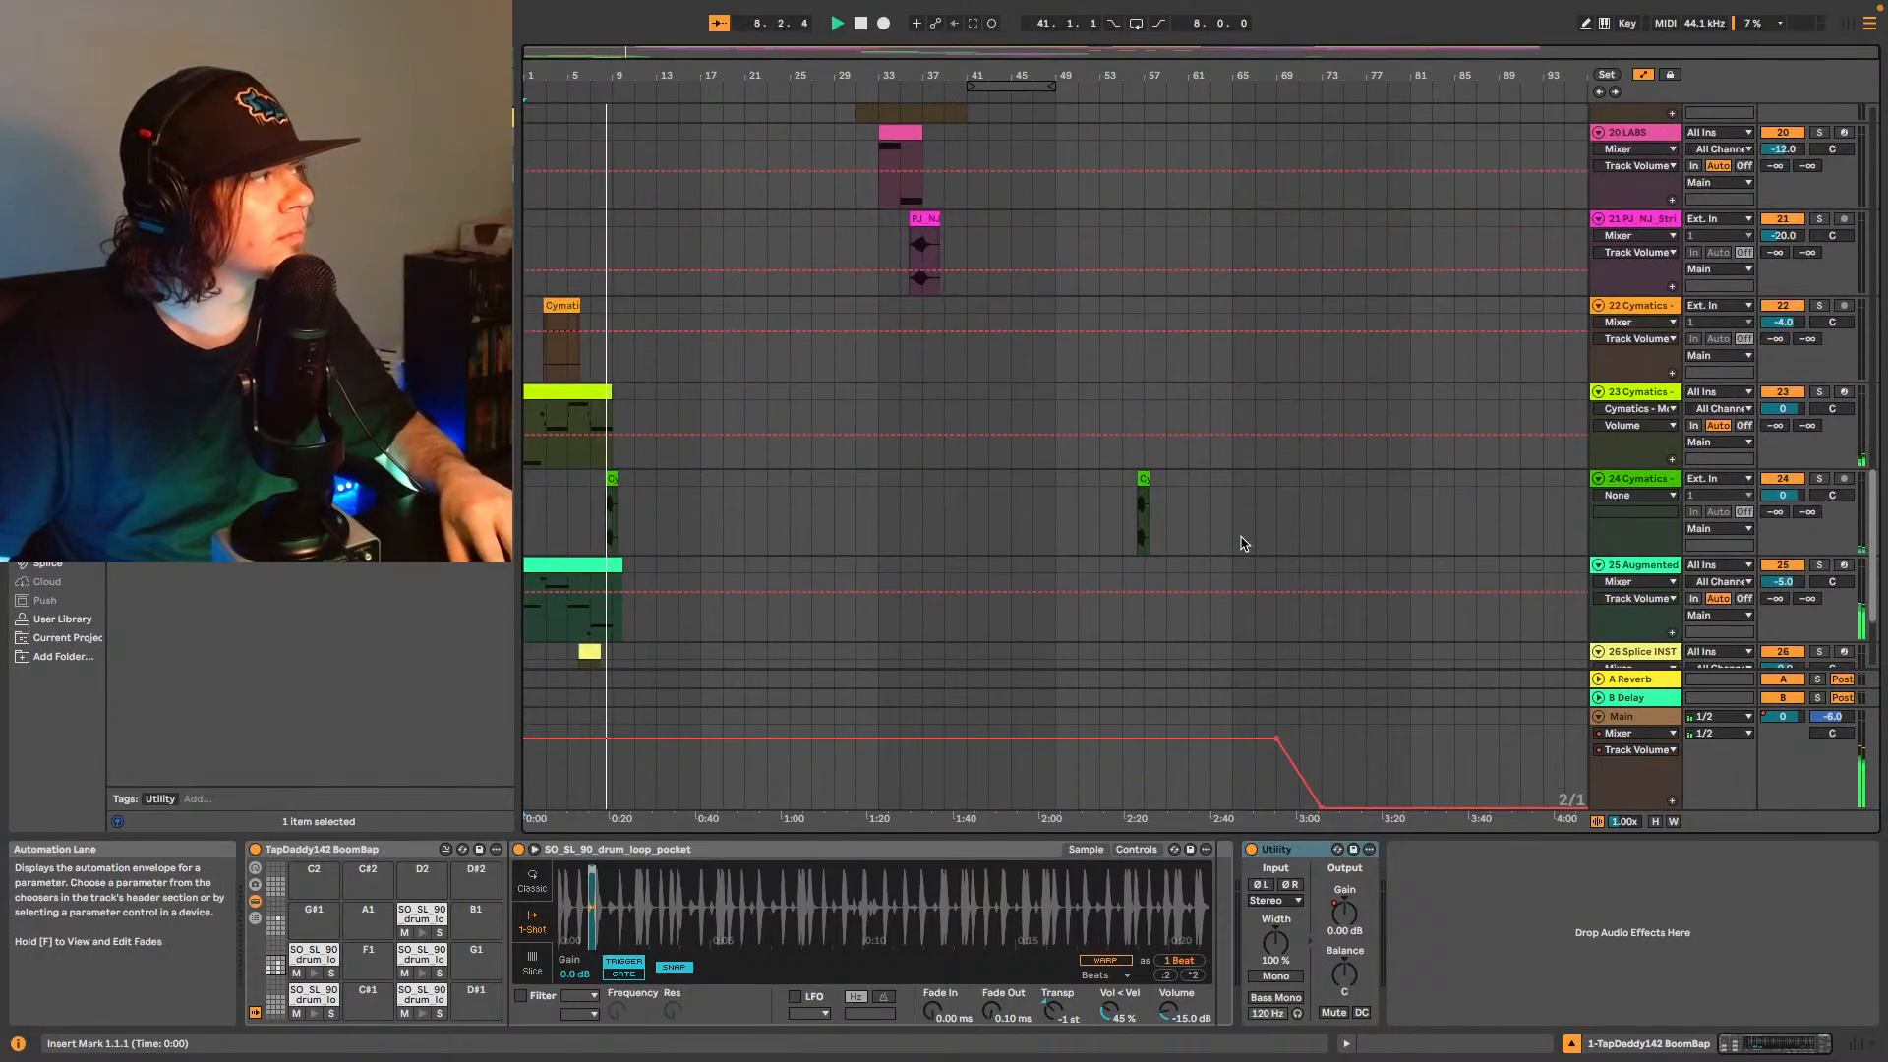
pyautogui.scroll(-2, 1243, 543)
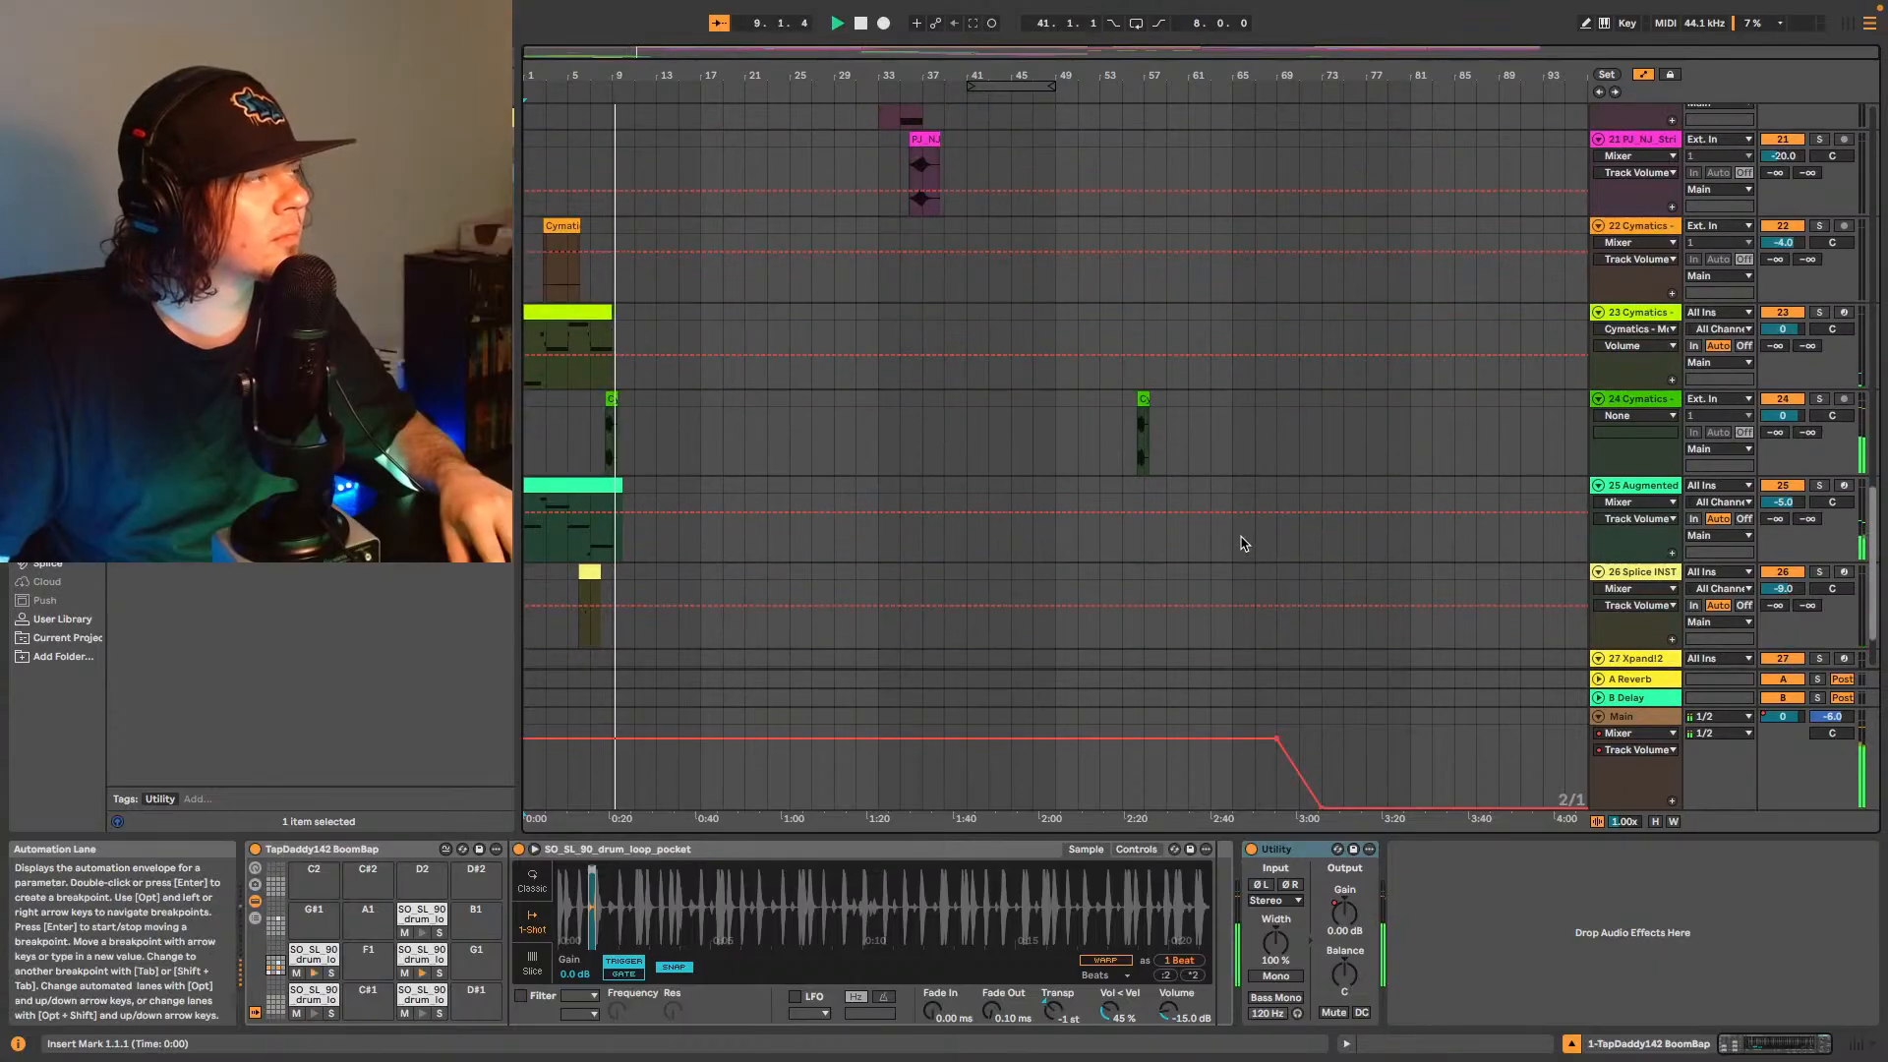
pyautogui.scroll(-2, 1242, 543)
pyautogui.scroll(-2, 1243, 537)
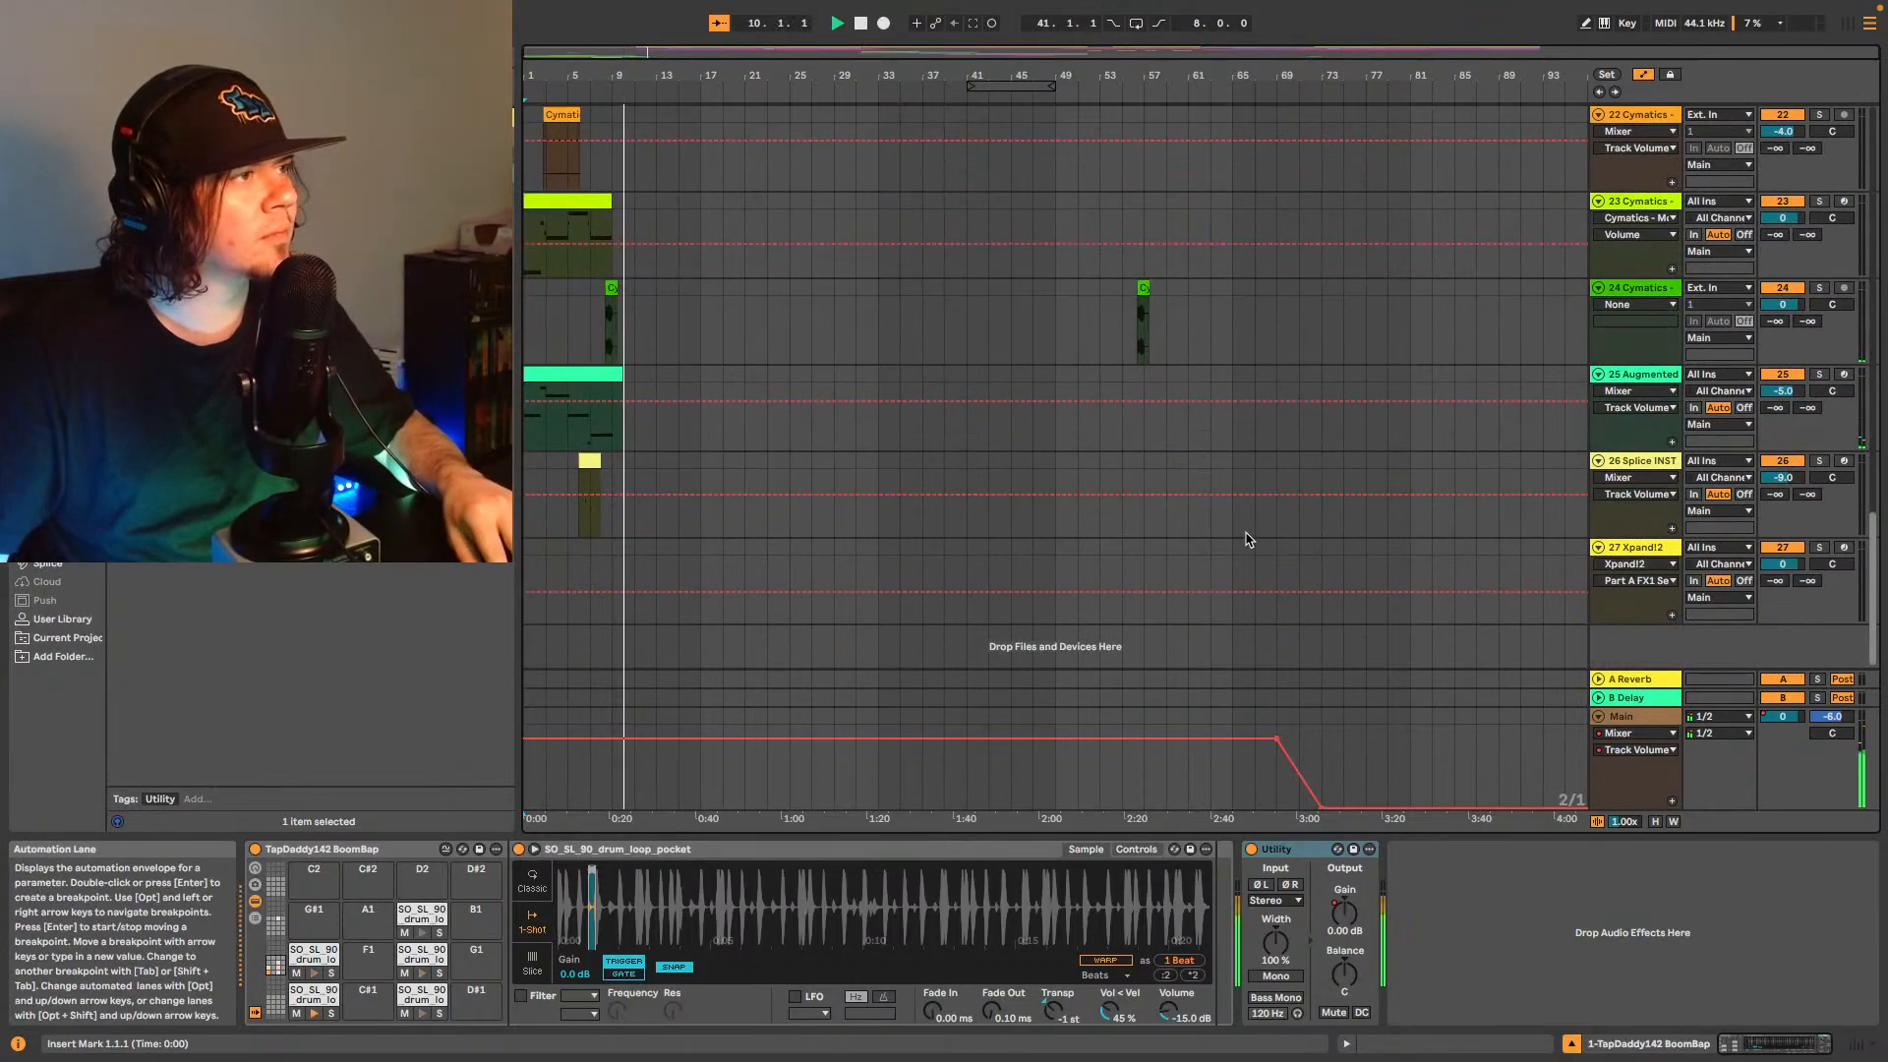
# - Delete the empty Xpand!2 track 27 and add a new audio track after track 26
pyautogui.click(1623, 548)
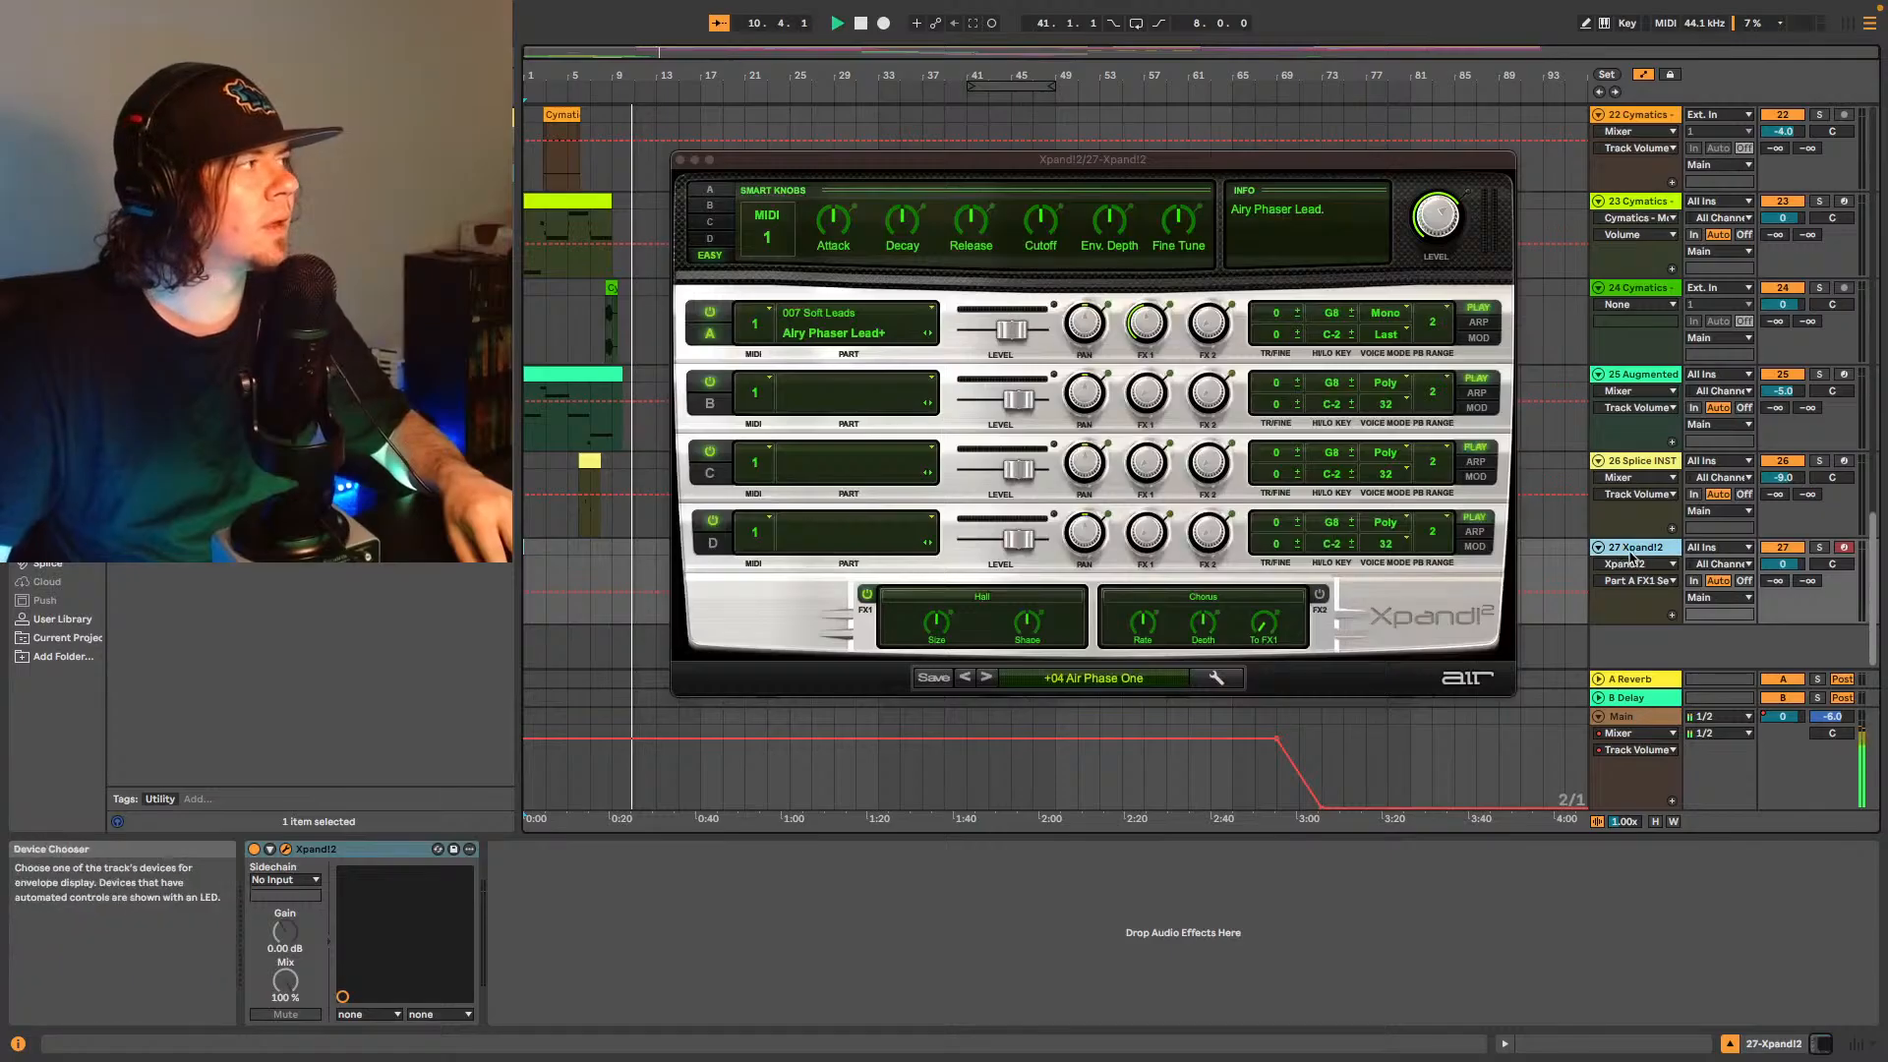
pyautogui.click(678, 160)
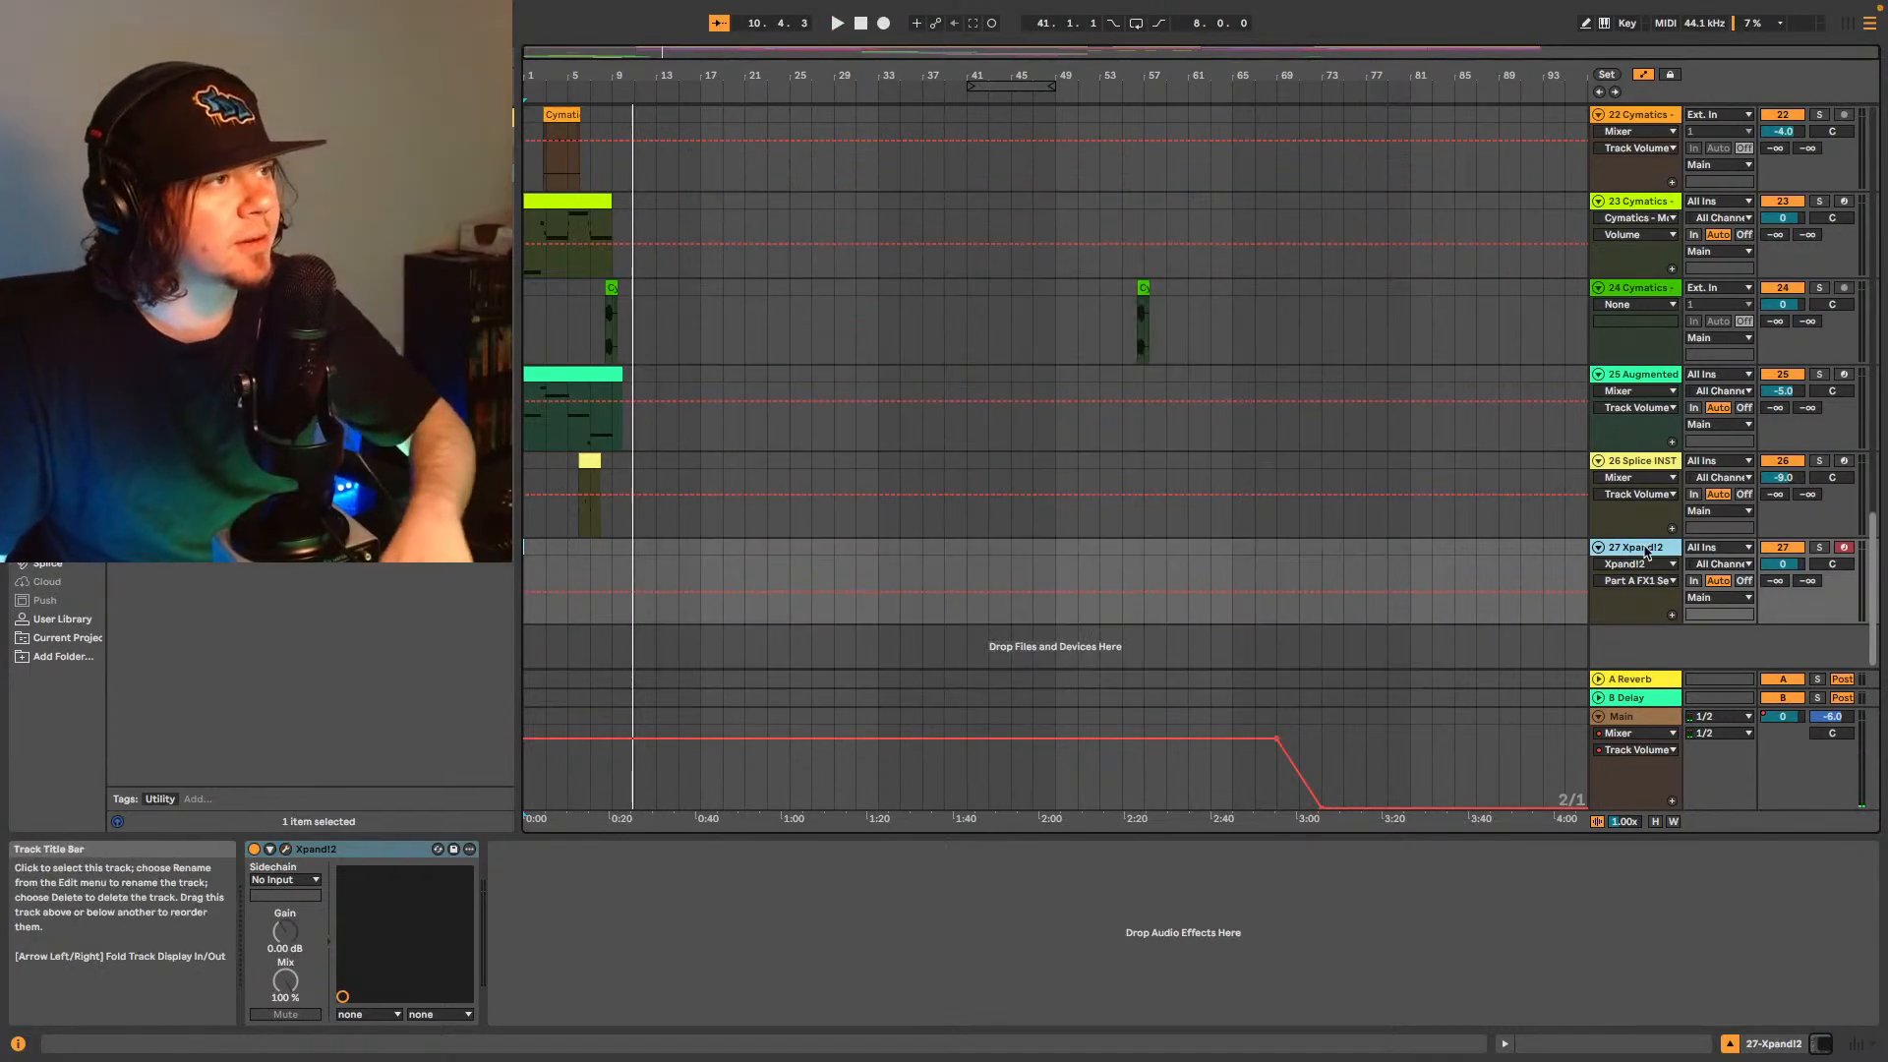
pyautogui.press('Delete')
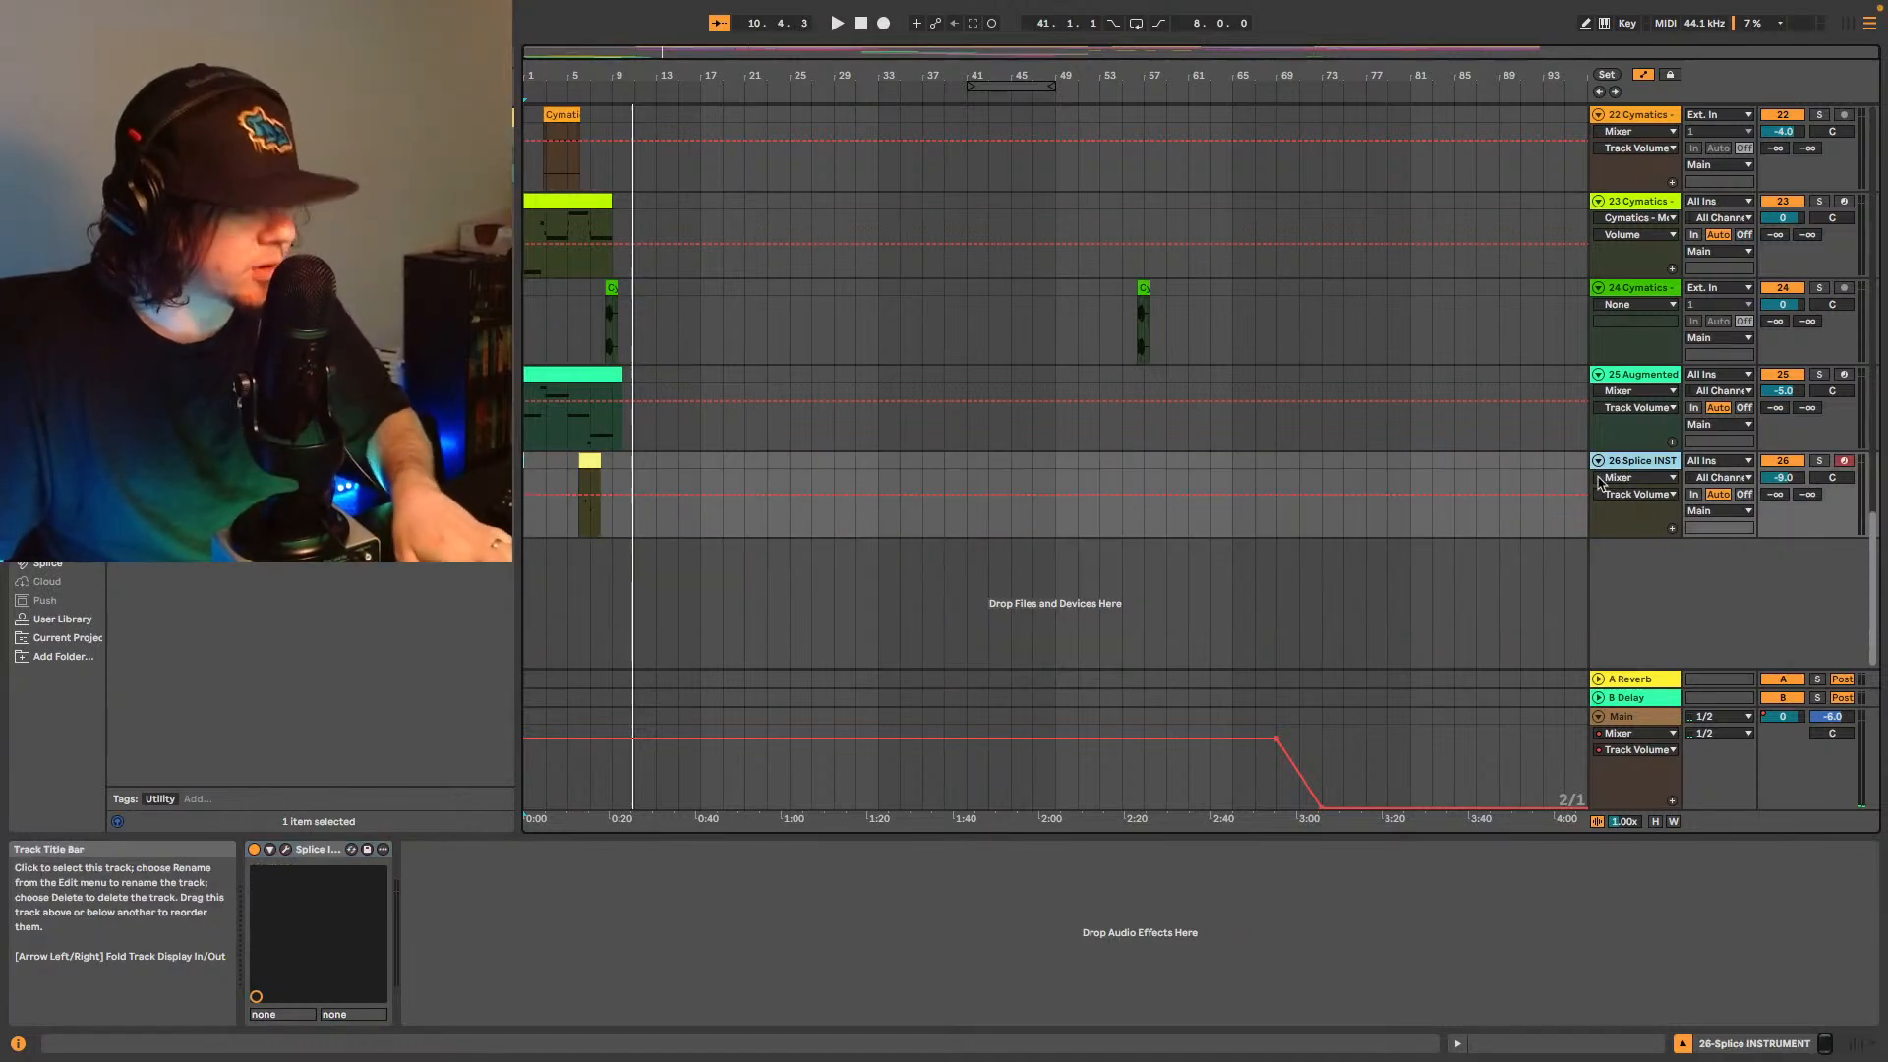
pyautogui.press('super+t')
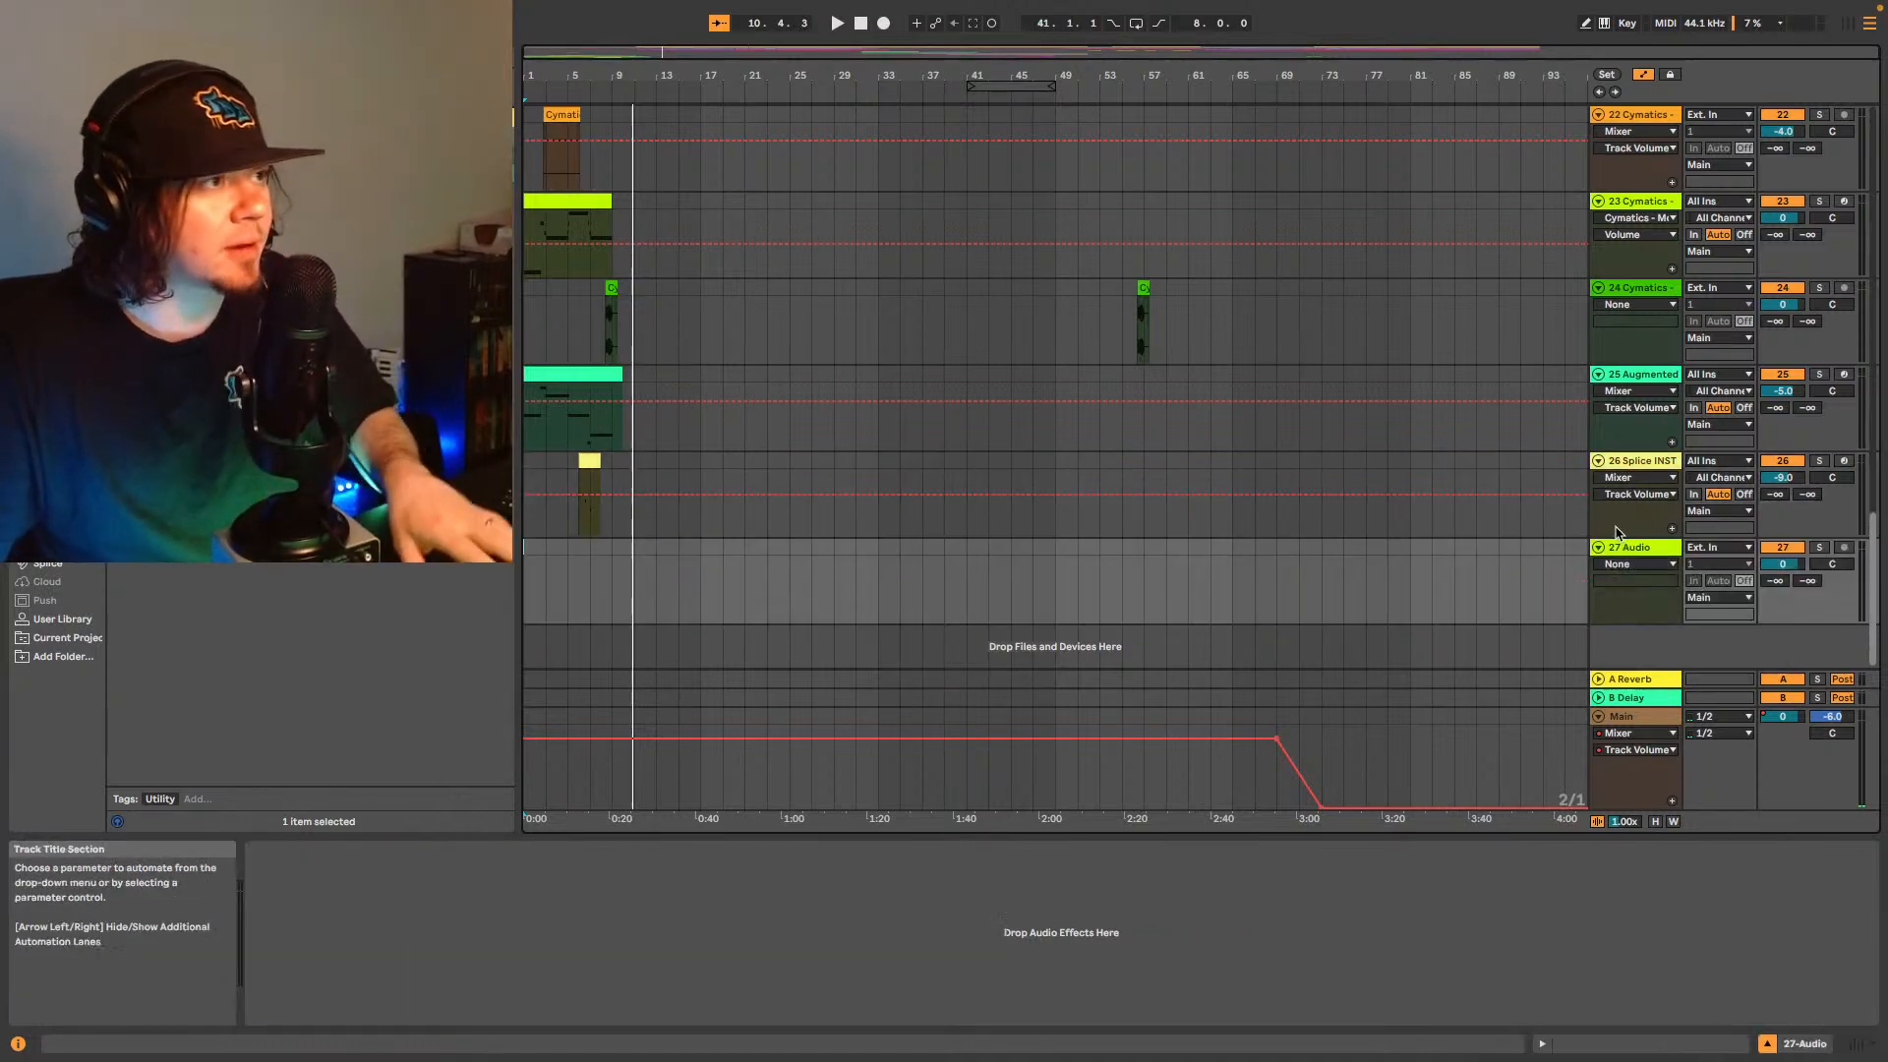
# - Place the STCR2_NAH_110 Stress_Revers_Crash sample from Unused Samples at 9.1.1 on track 27 and turn off its warping
pyautogui.click(61, 618)
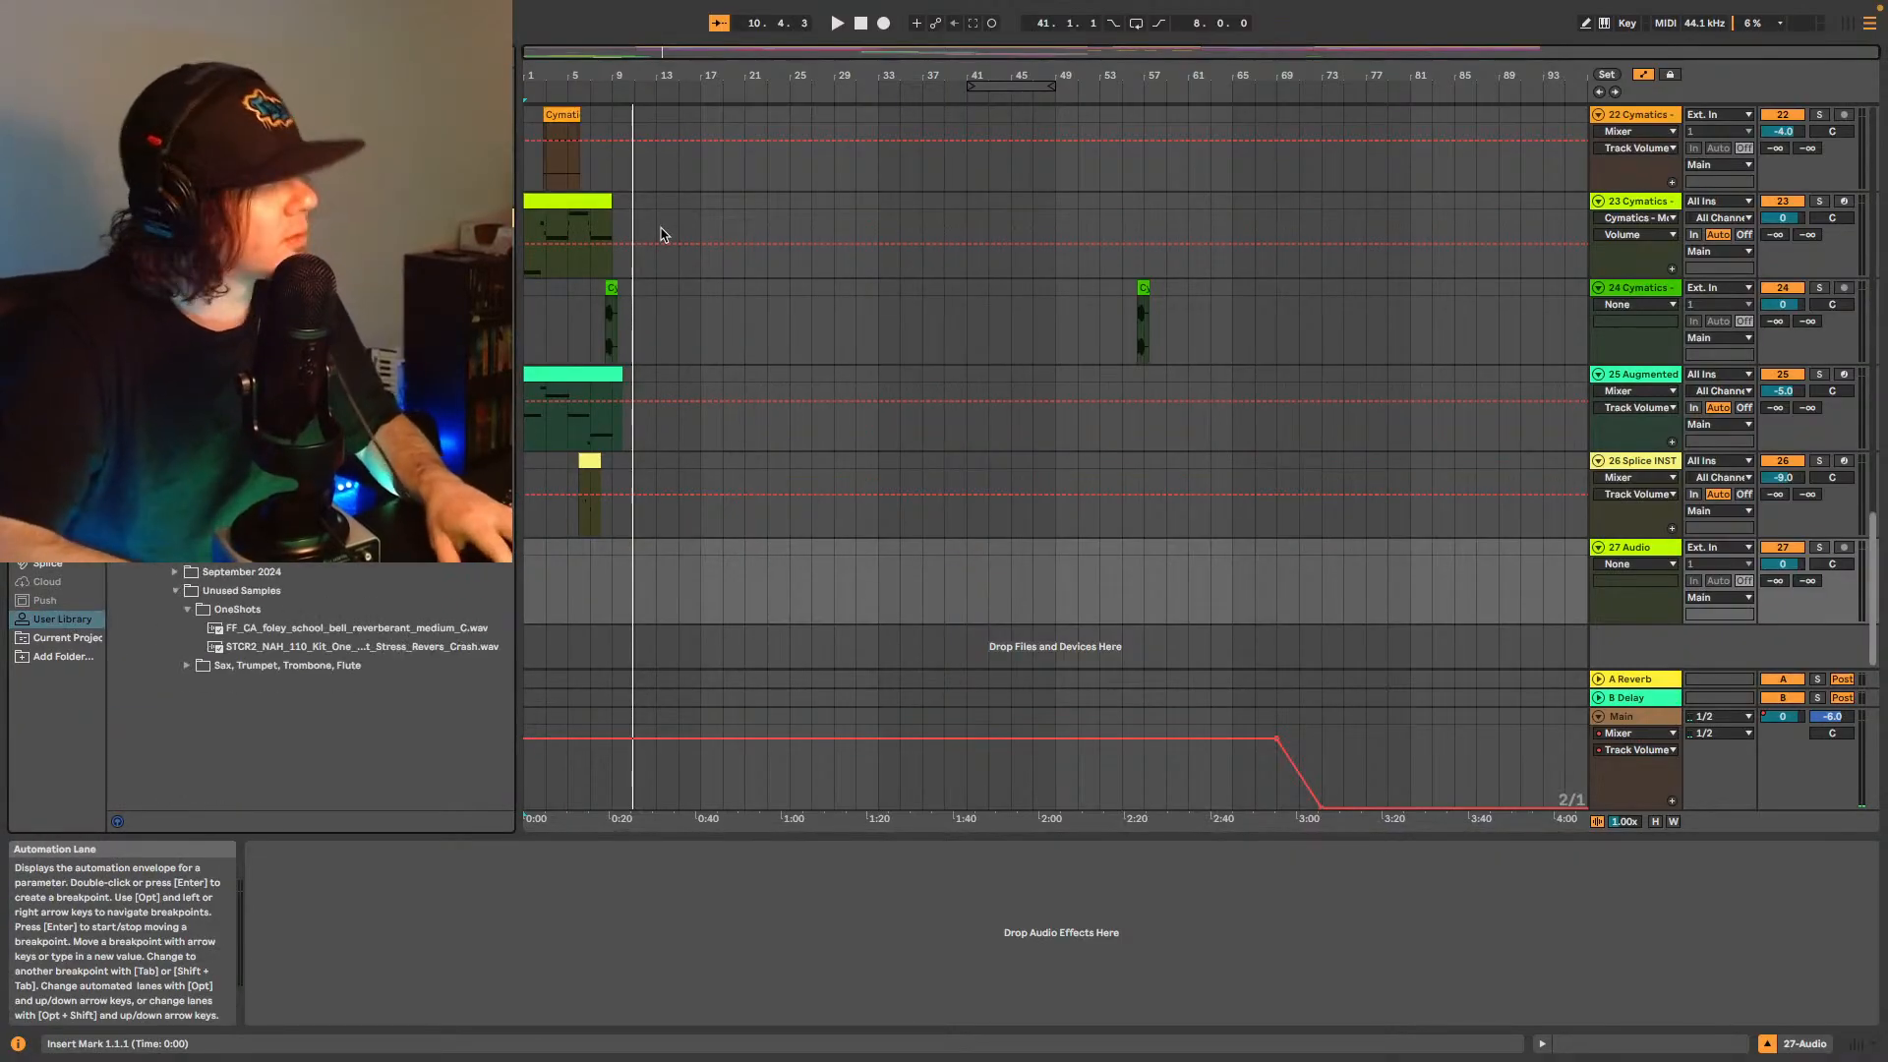
pyautogui.scroll(-3, 321, 584)
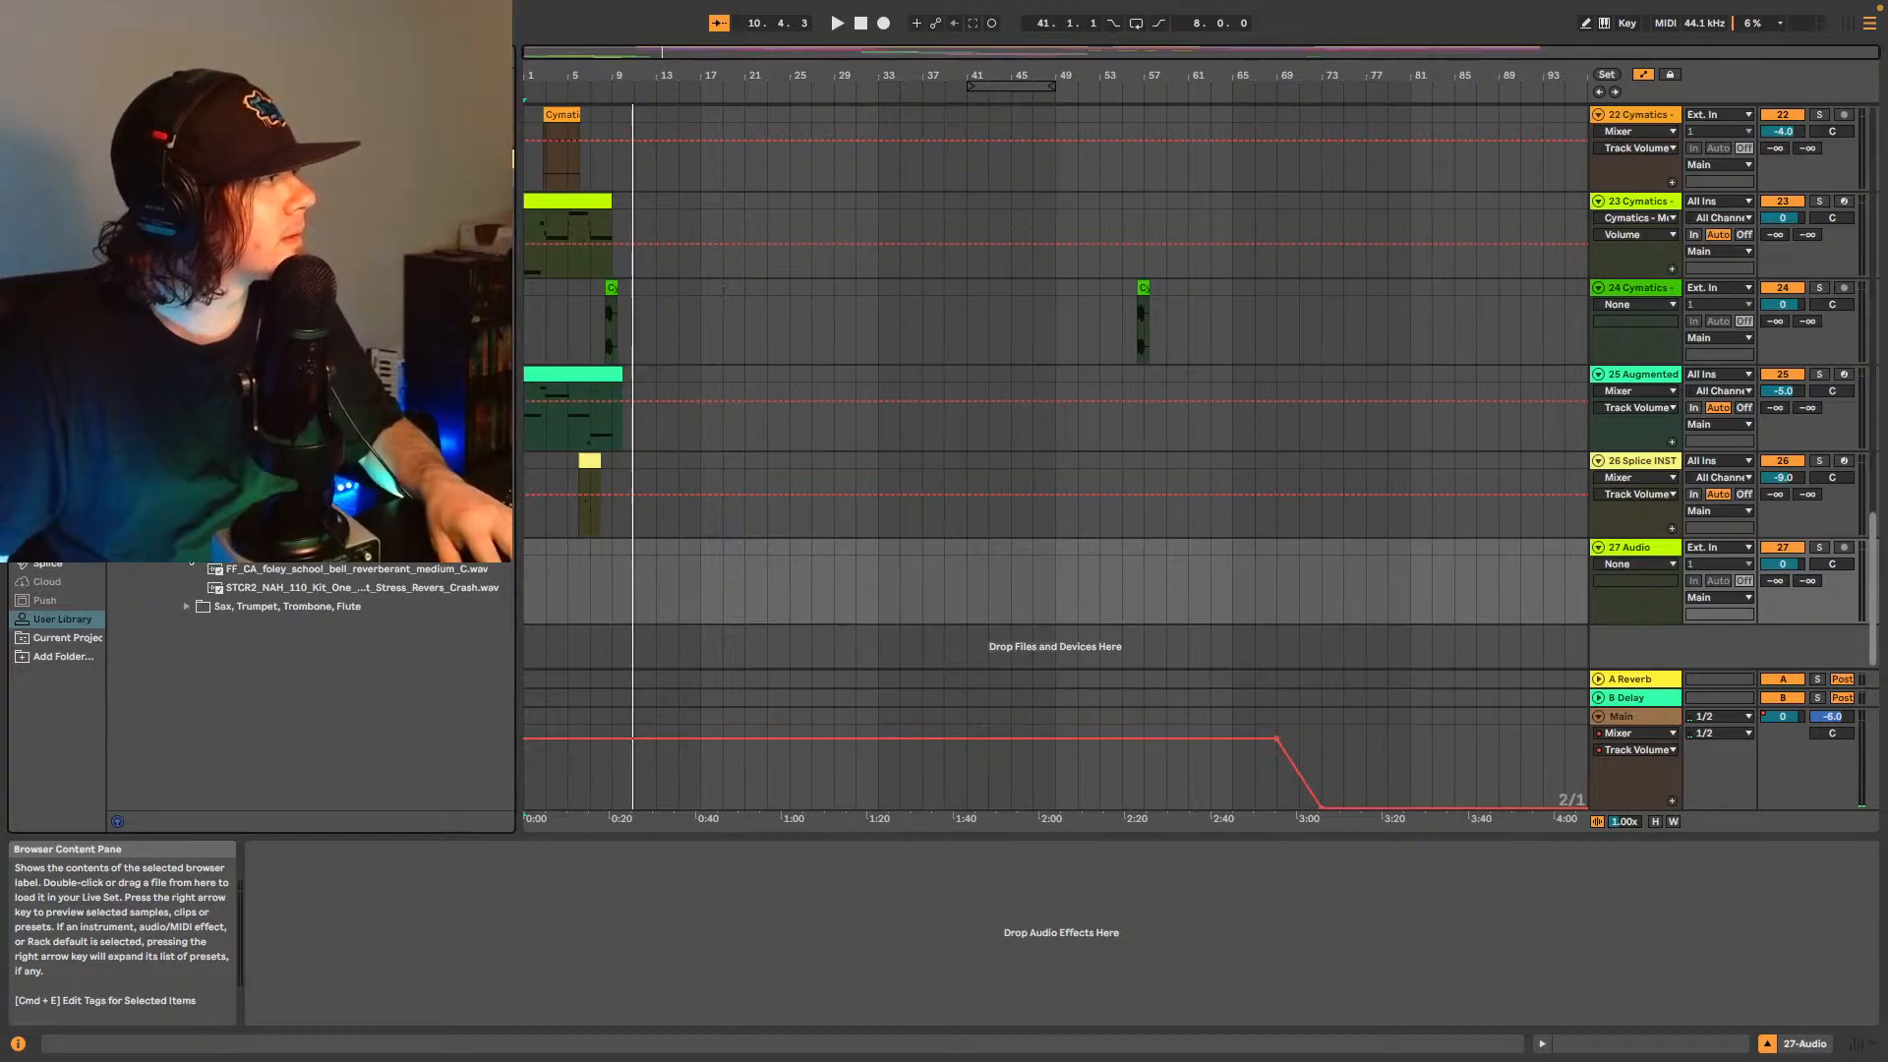
pyautogui.click(372, 588)
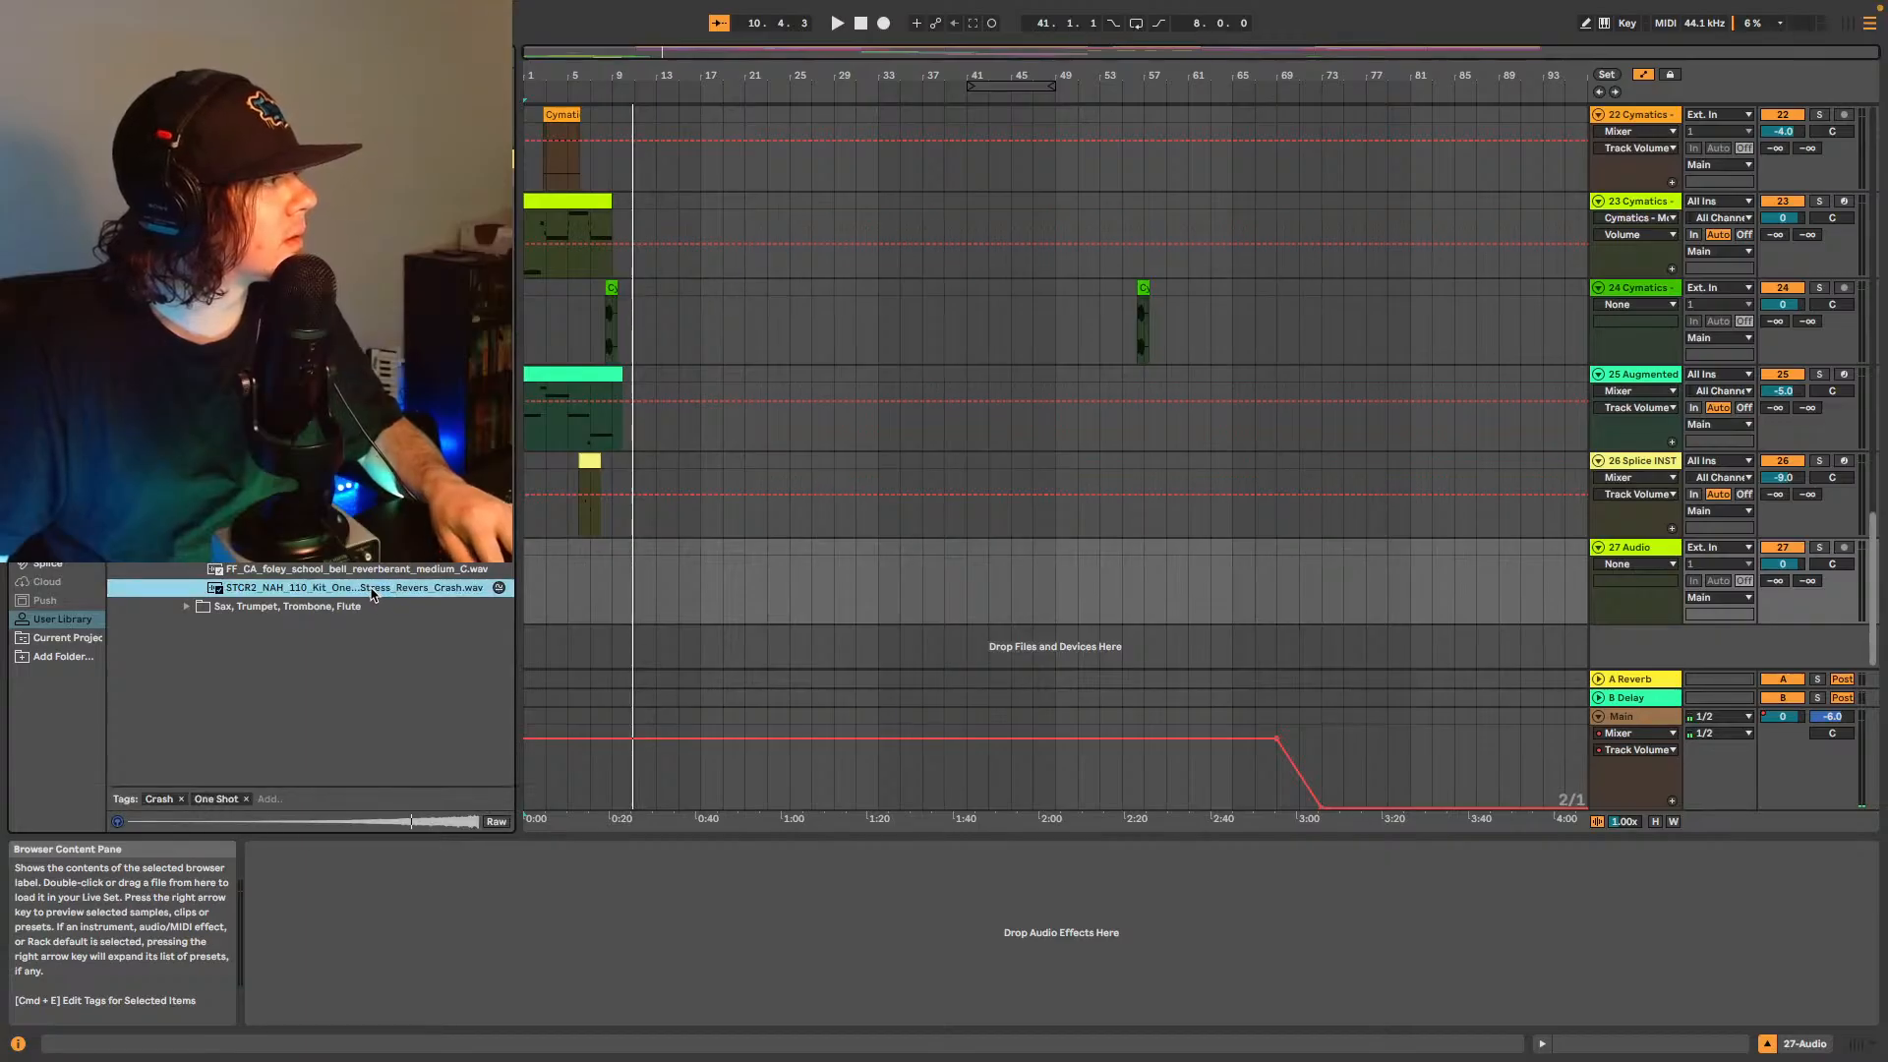
pyautogui.moveTo(372, 590); pyautogui.dragTo(622, 589)
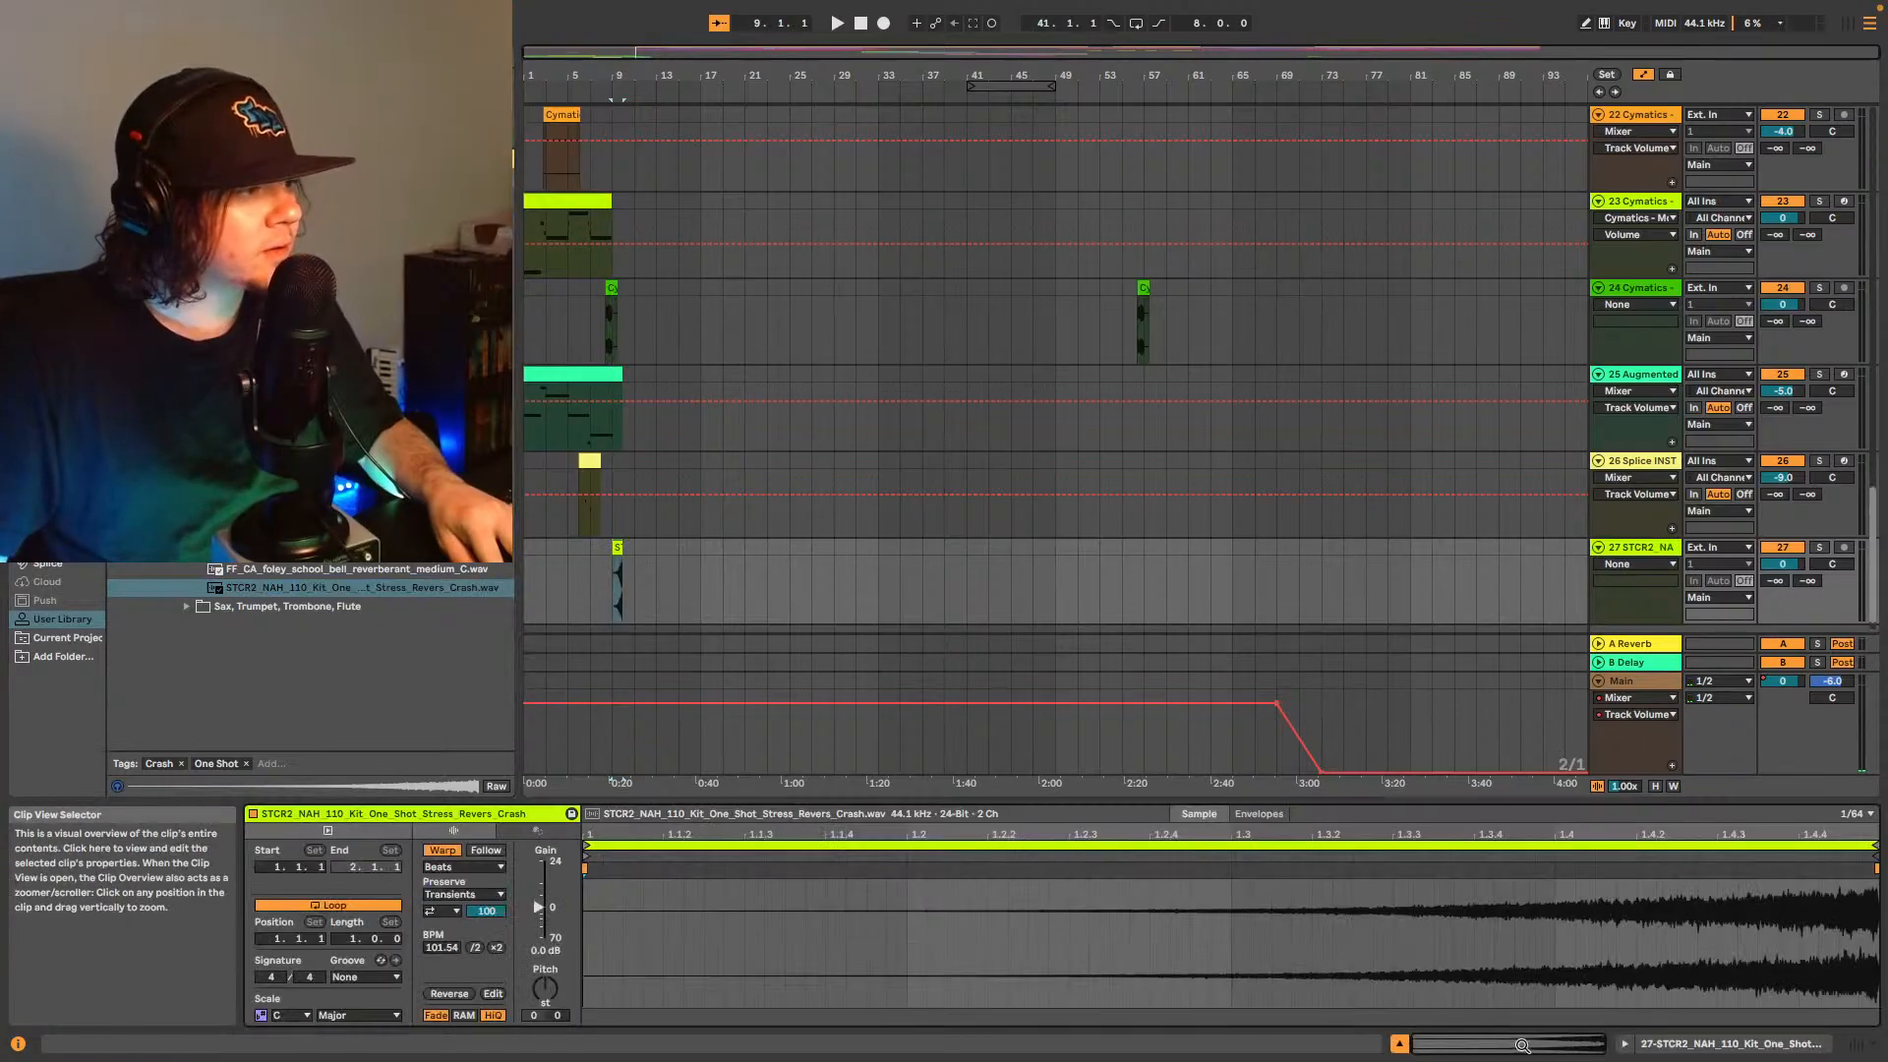
pyautogui.click(441, 851)
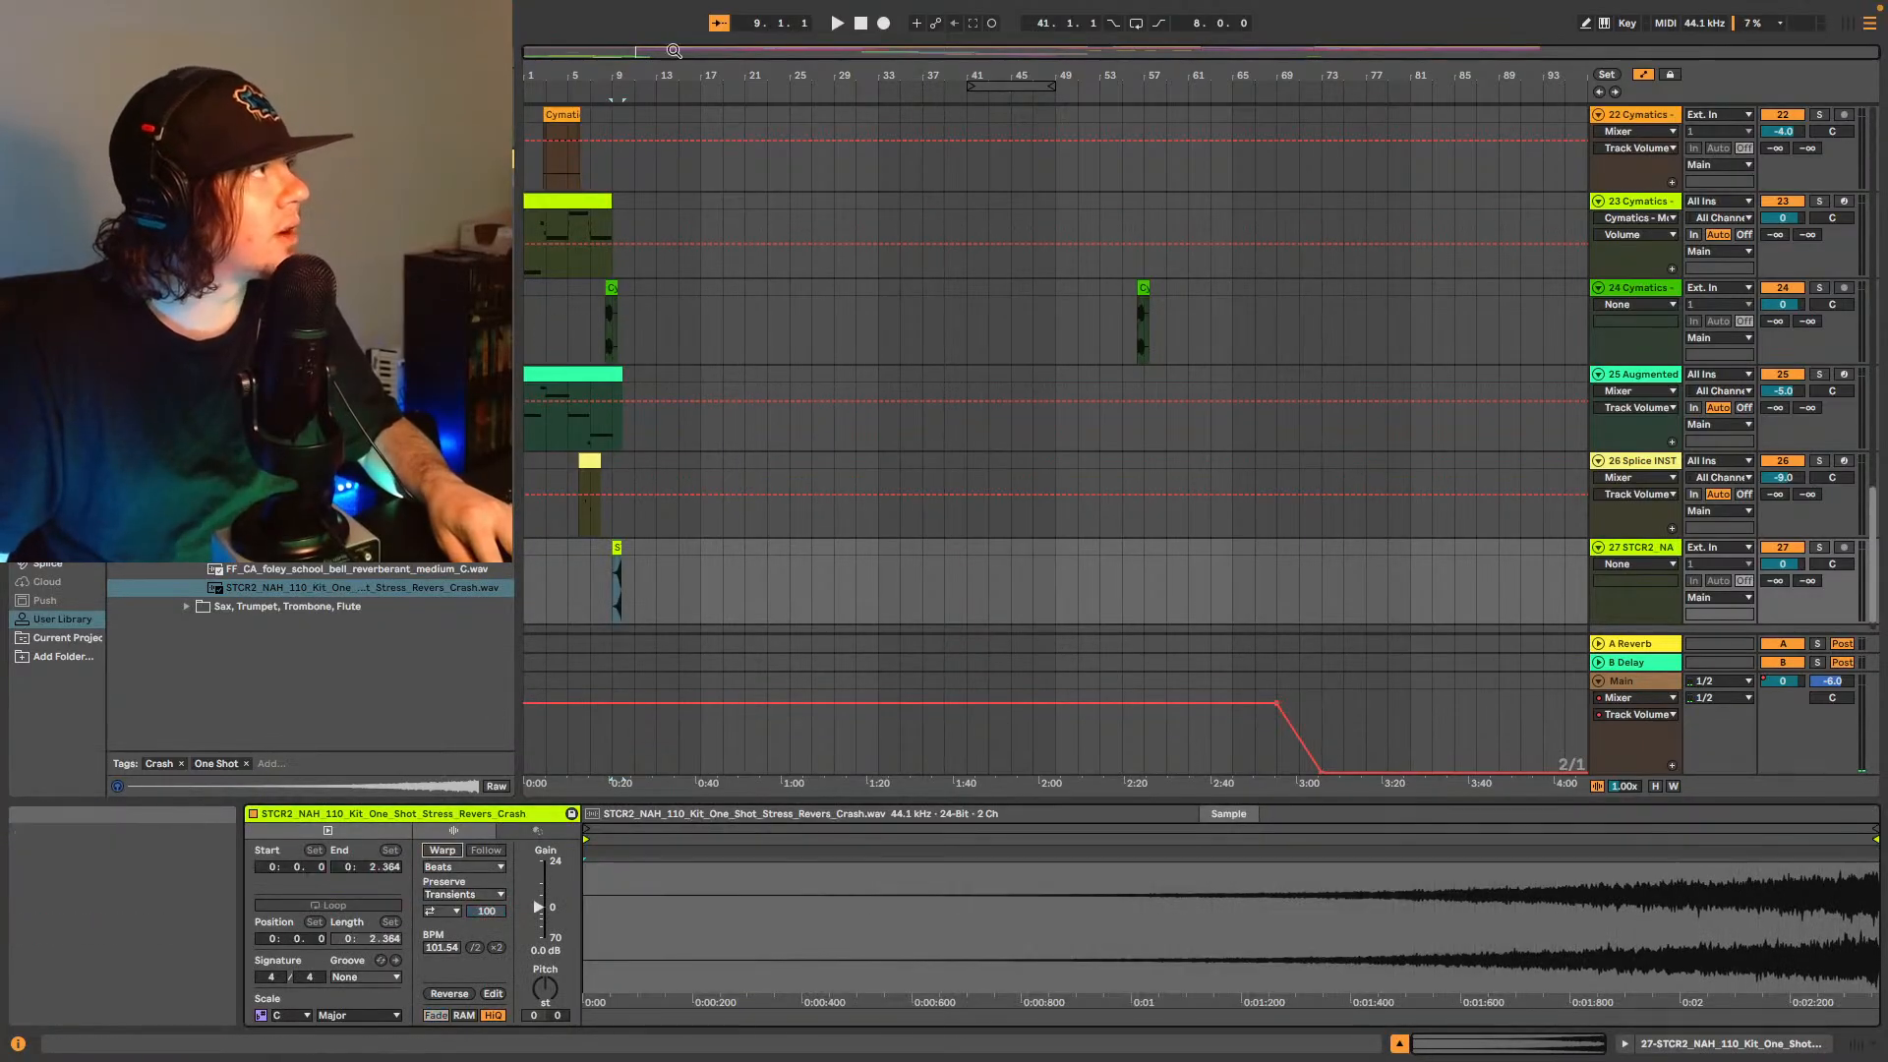
# - Move the reverse crash clip on track 27 earlier so its swell ends at about bar 9
pyautogui.moveTo(669, 52); pyautogui.dragTo(738, 189)
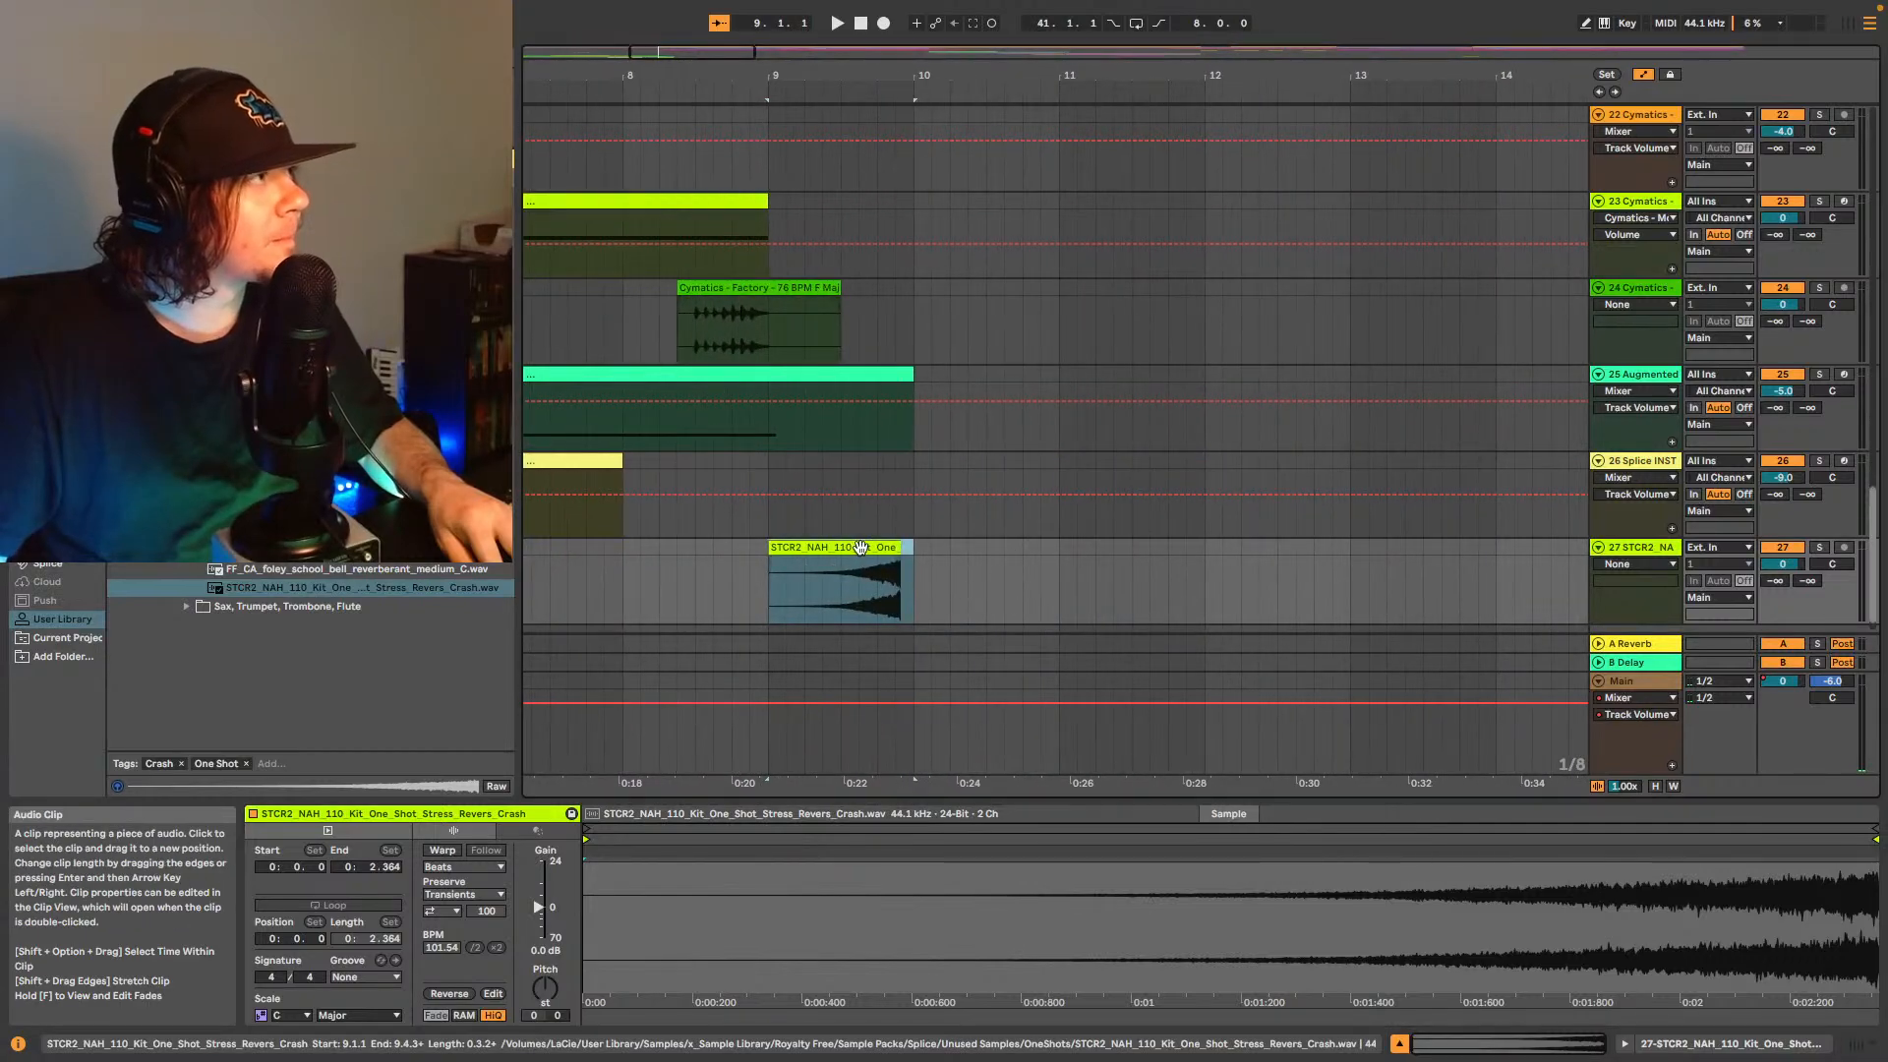
pyautogui.click(677, 590)
pyautogui.hscroll(-5, 1167, 548)
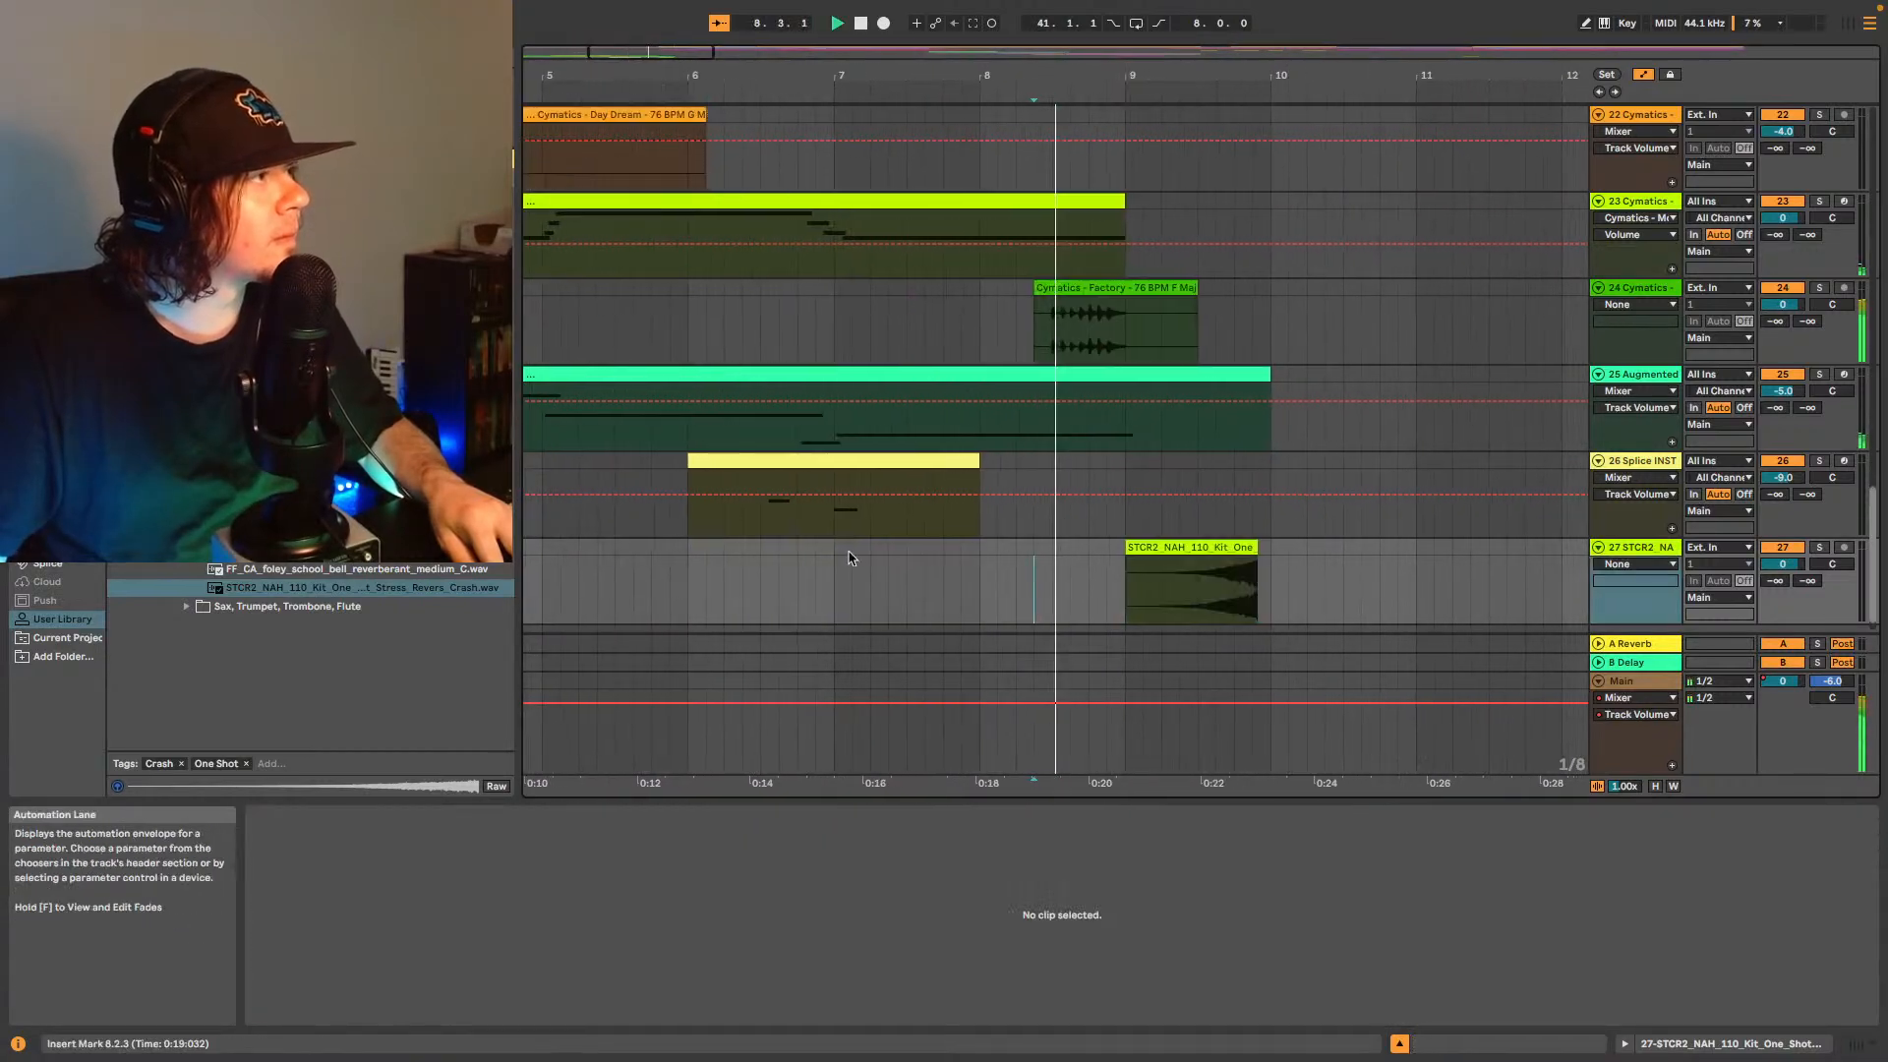
pyautogui.moveTo(1224, 547); pyautogui.dragTo(1089, 544)
pyautogui.moveTo(922, 69); pyautogui.dragTo(726, 180)
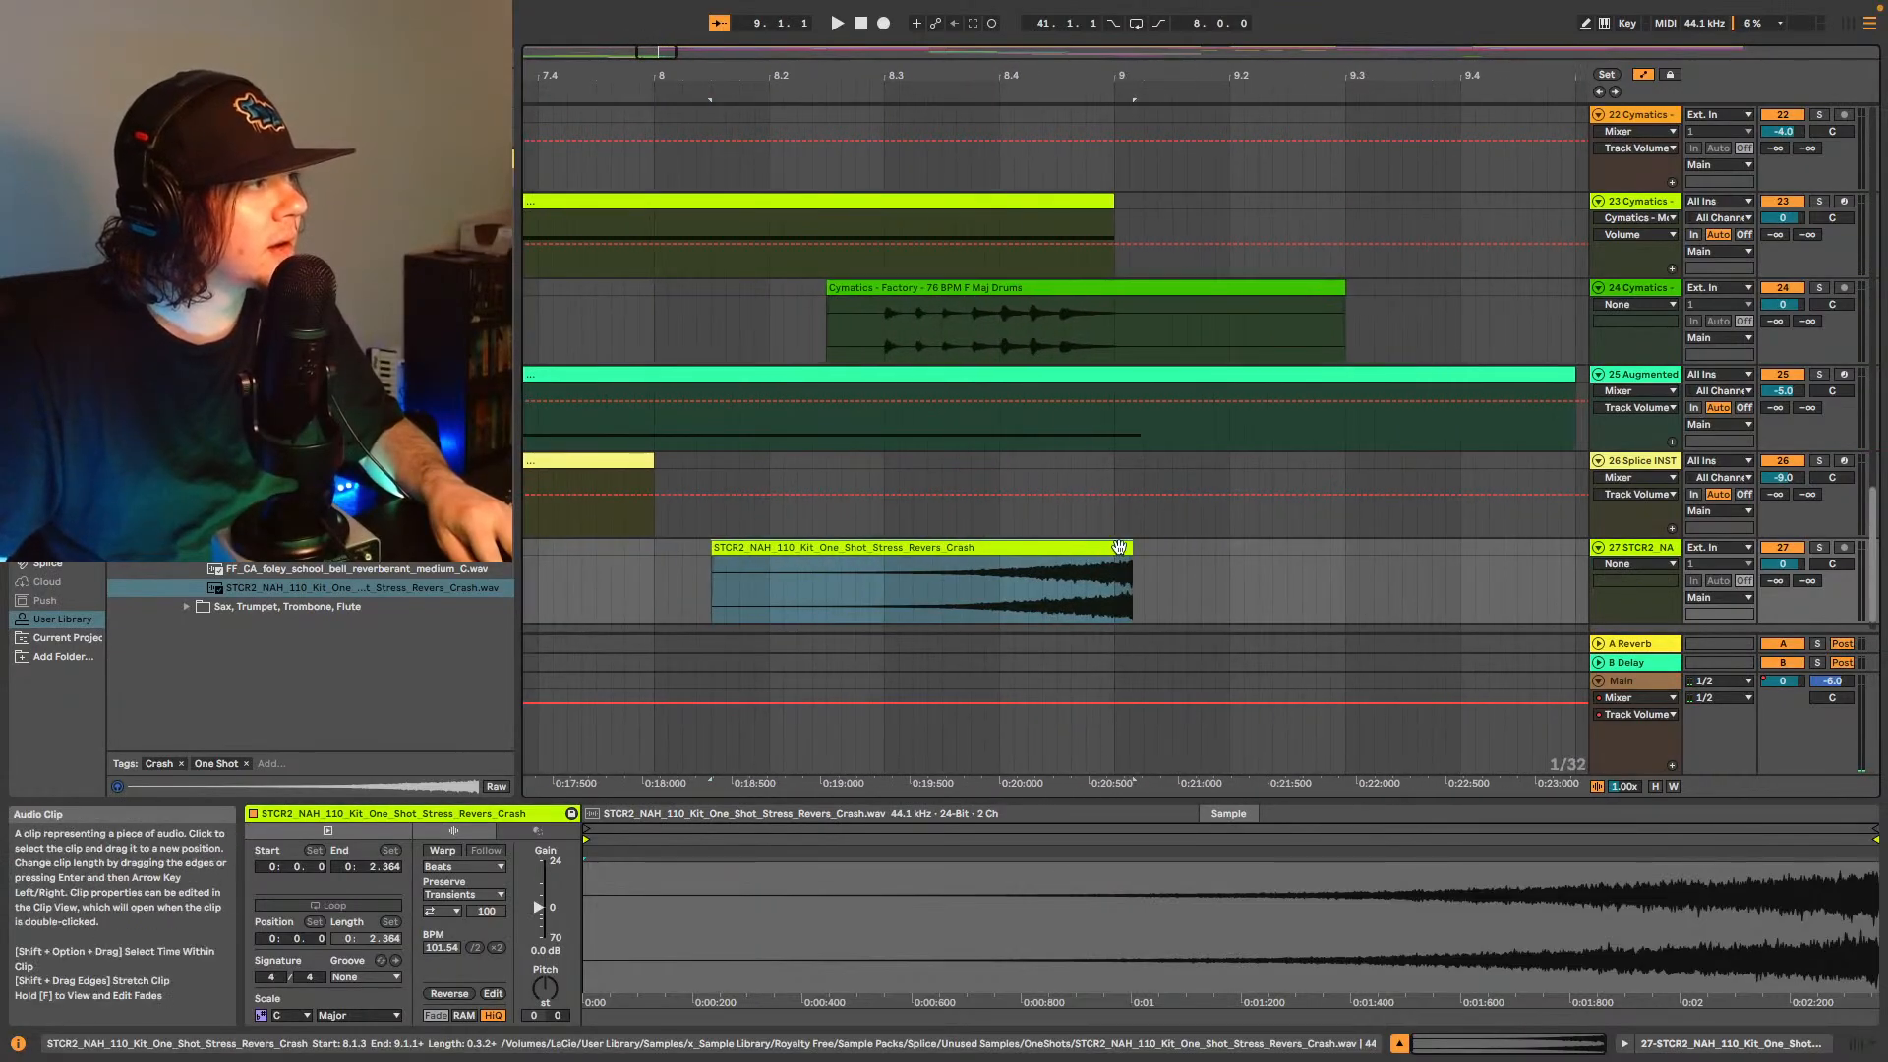
pyautogui.press('Left')
pyautogui.moveTo(1103, 552); pyautogui.dragTo(1103, 552)
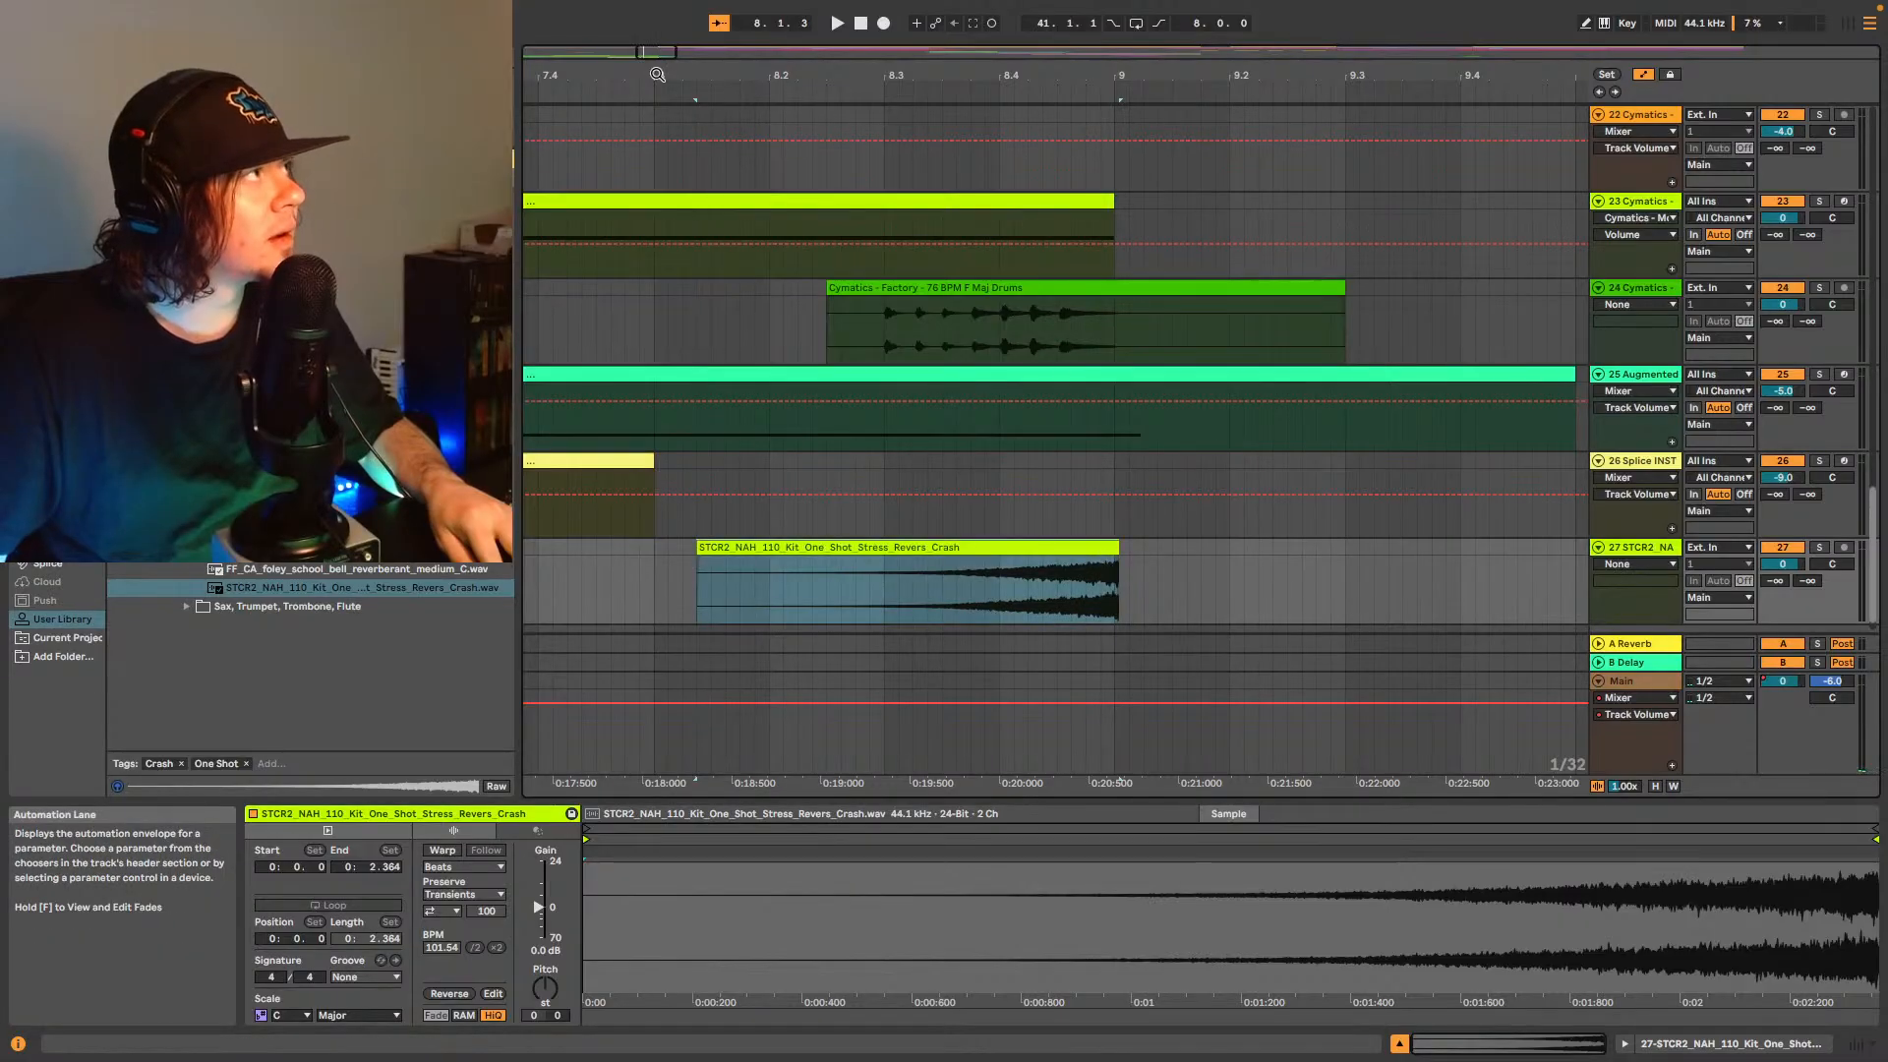
pyautogui.moveTo(1090, 75); pyautogui.dragTo(1135, 236)
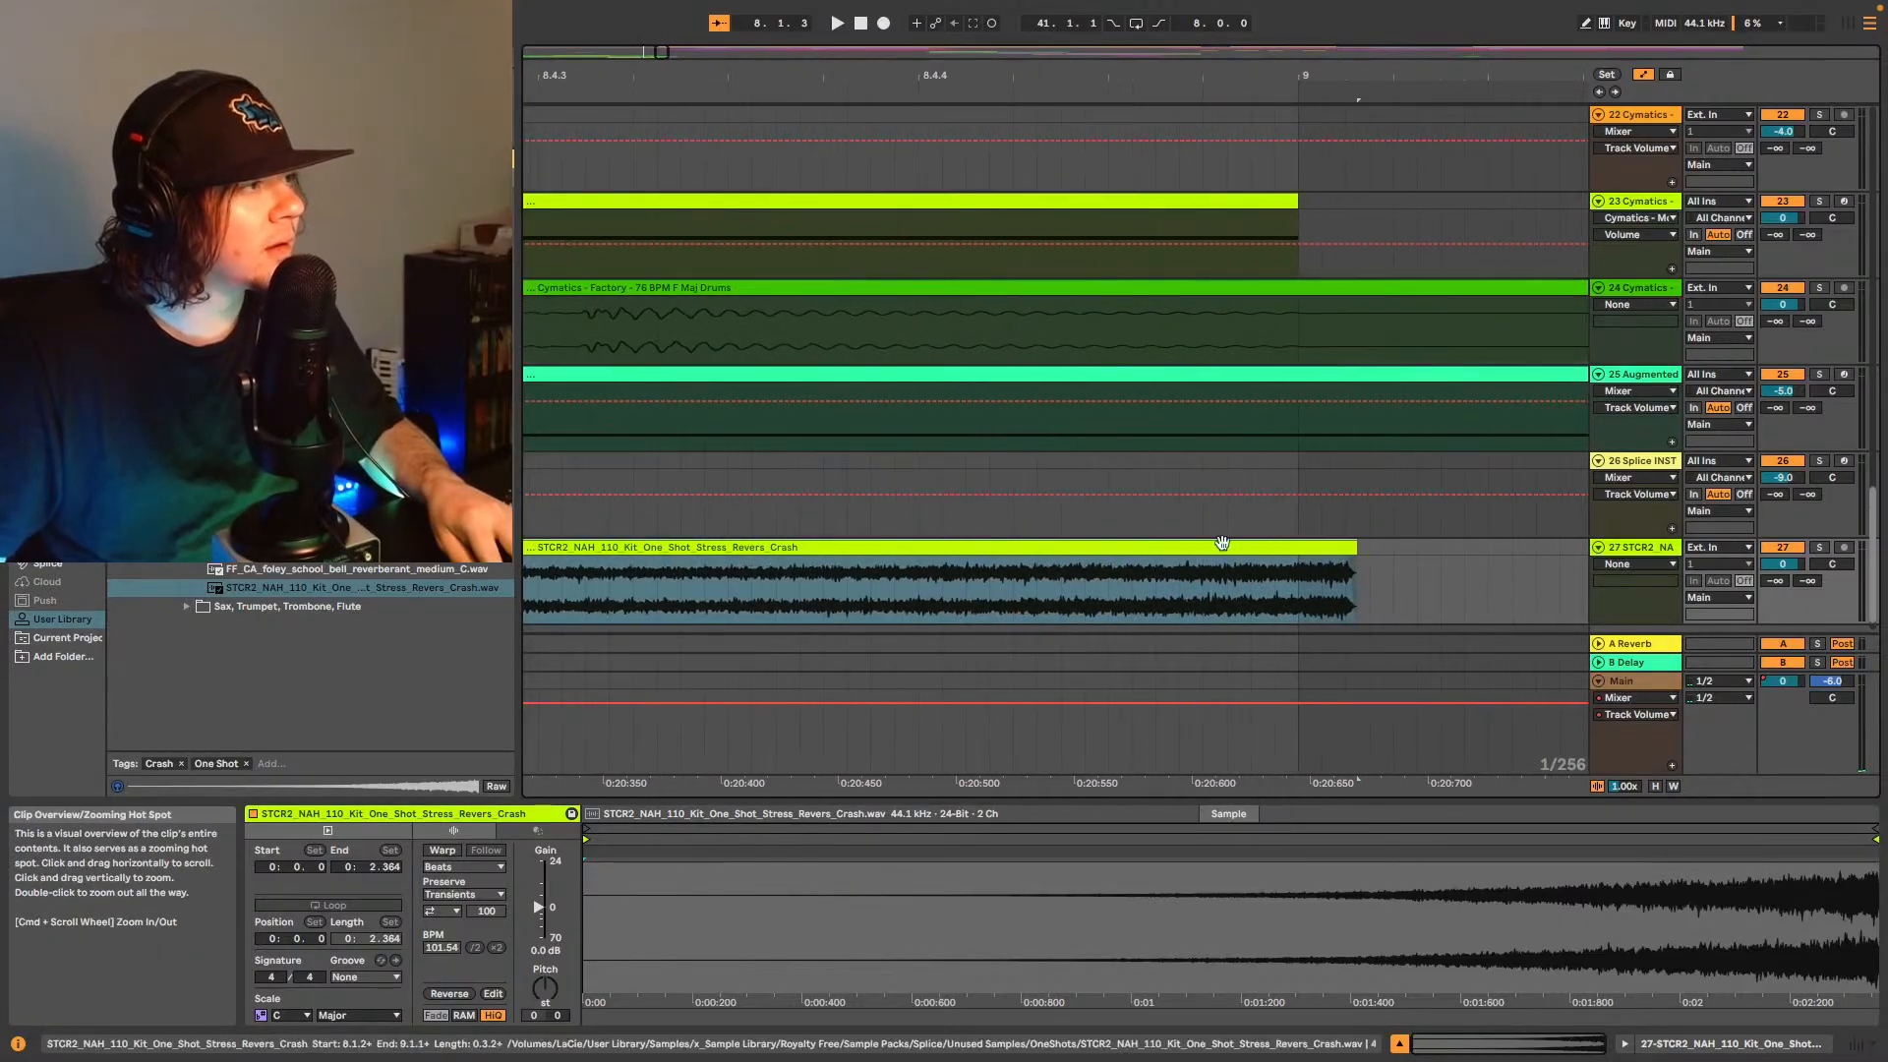
pyautogui.moveTo(1308, 552); pyautogui.dragTo(1287, 550)
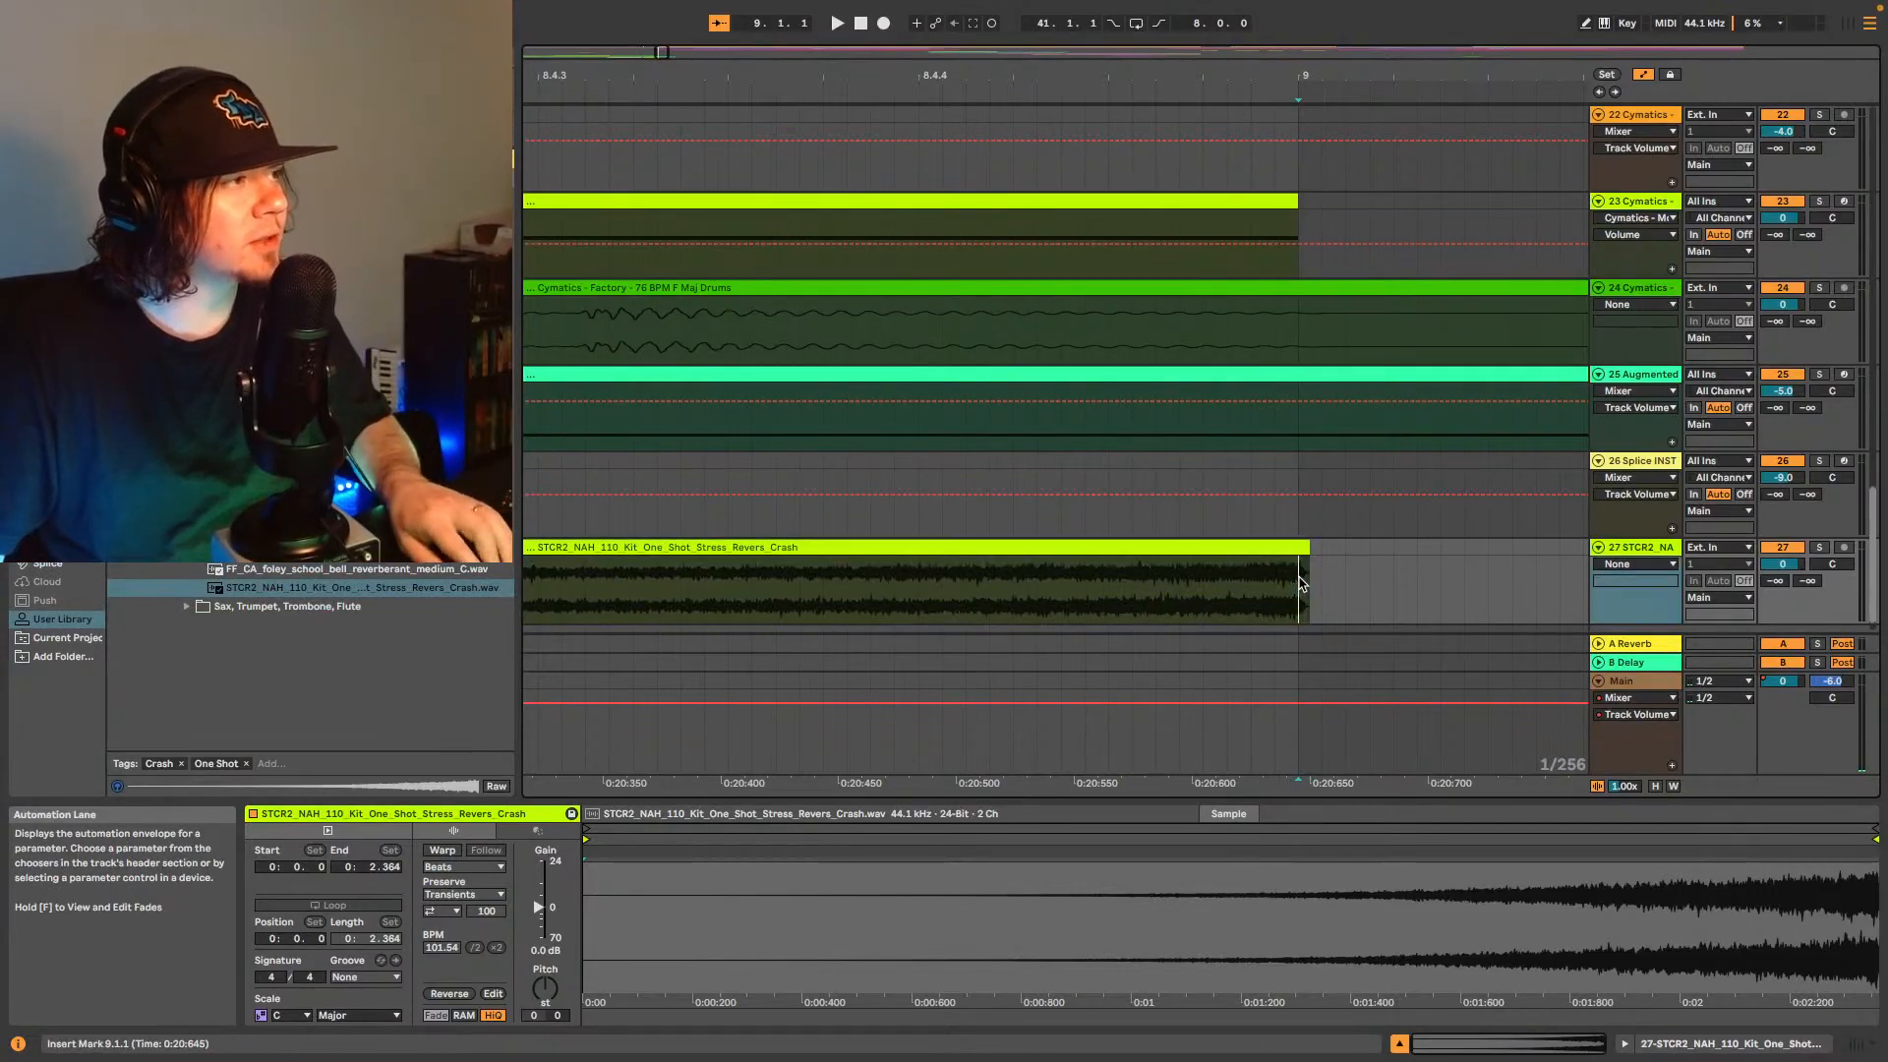
# - Place a copy of the crash clip at 9.1.1 on track 27 and reverse it
pyautogui.press('super+d')
pyautogui.rightClick(1336, 575)
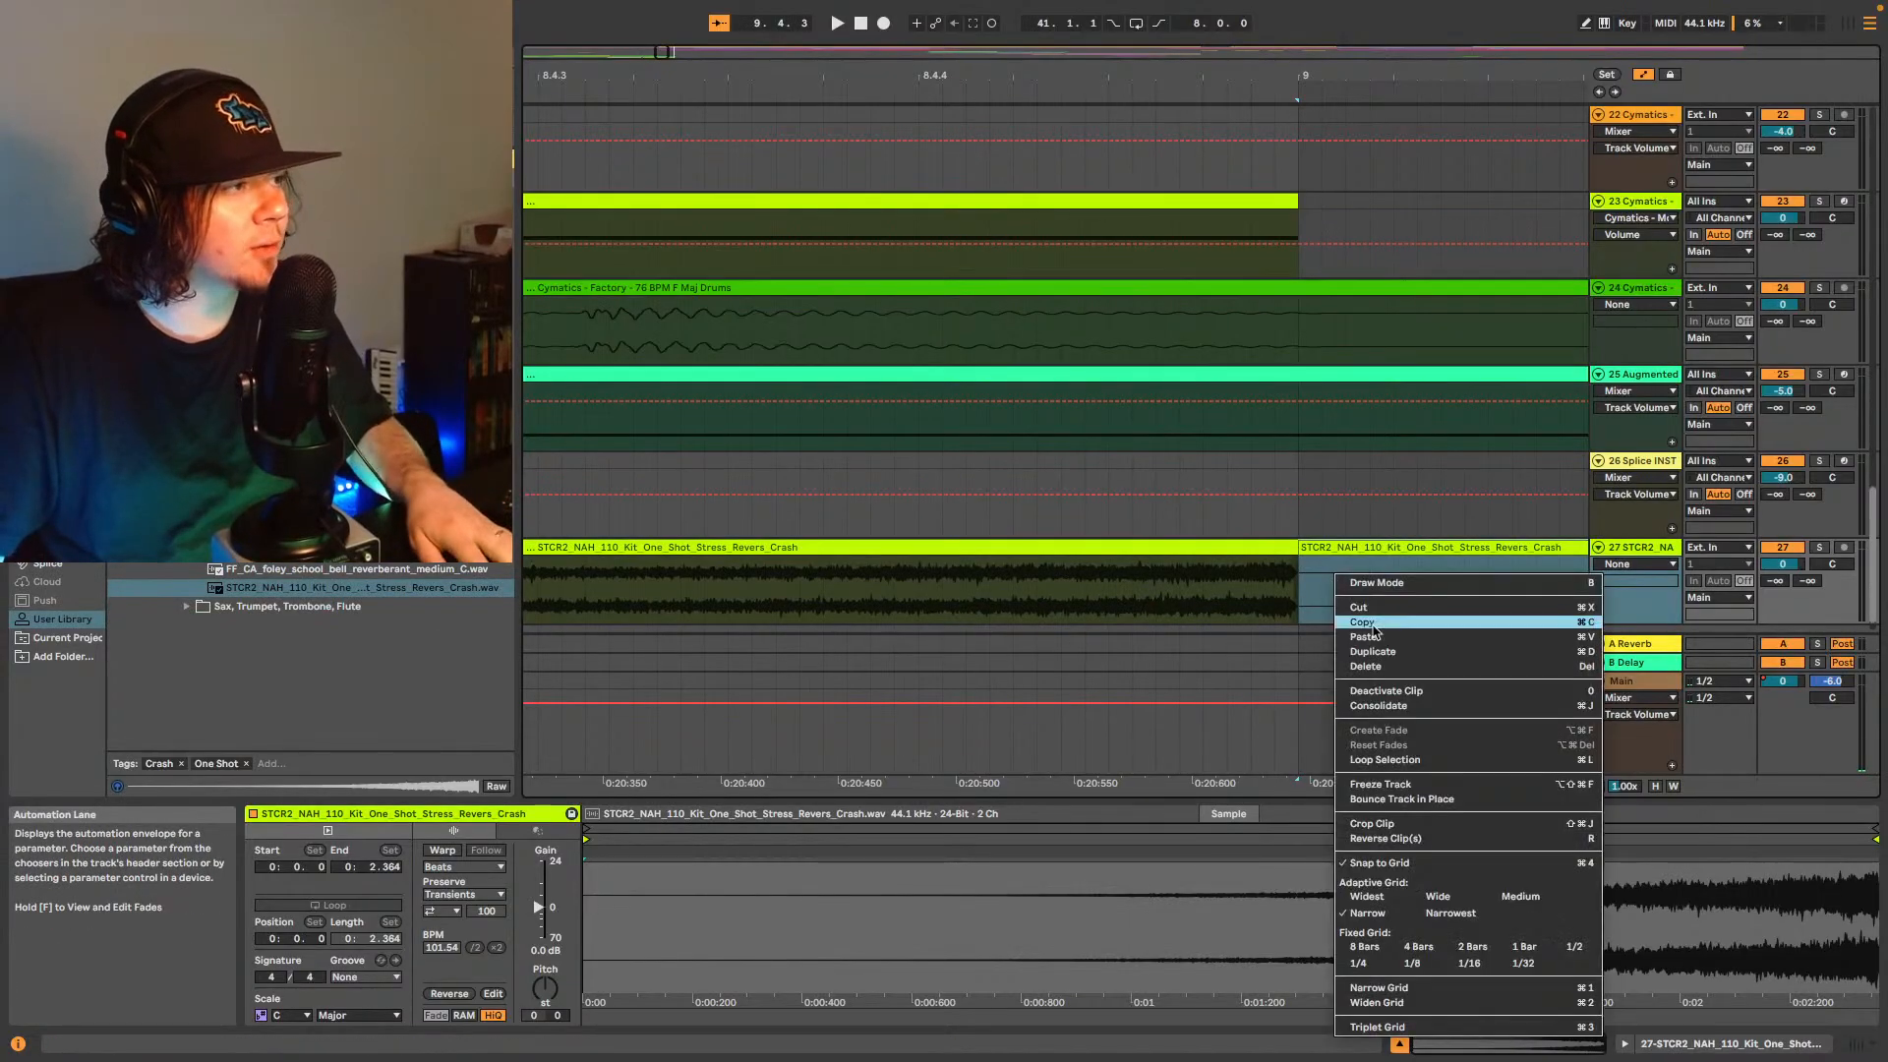
pyautogui.click(1419, 840)
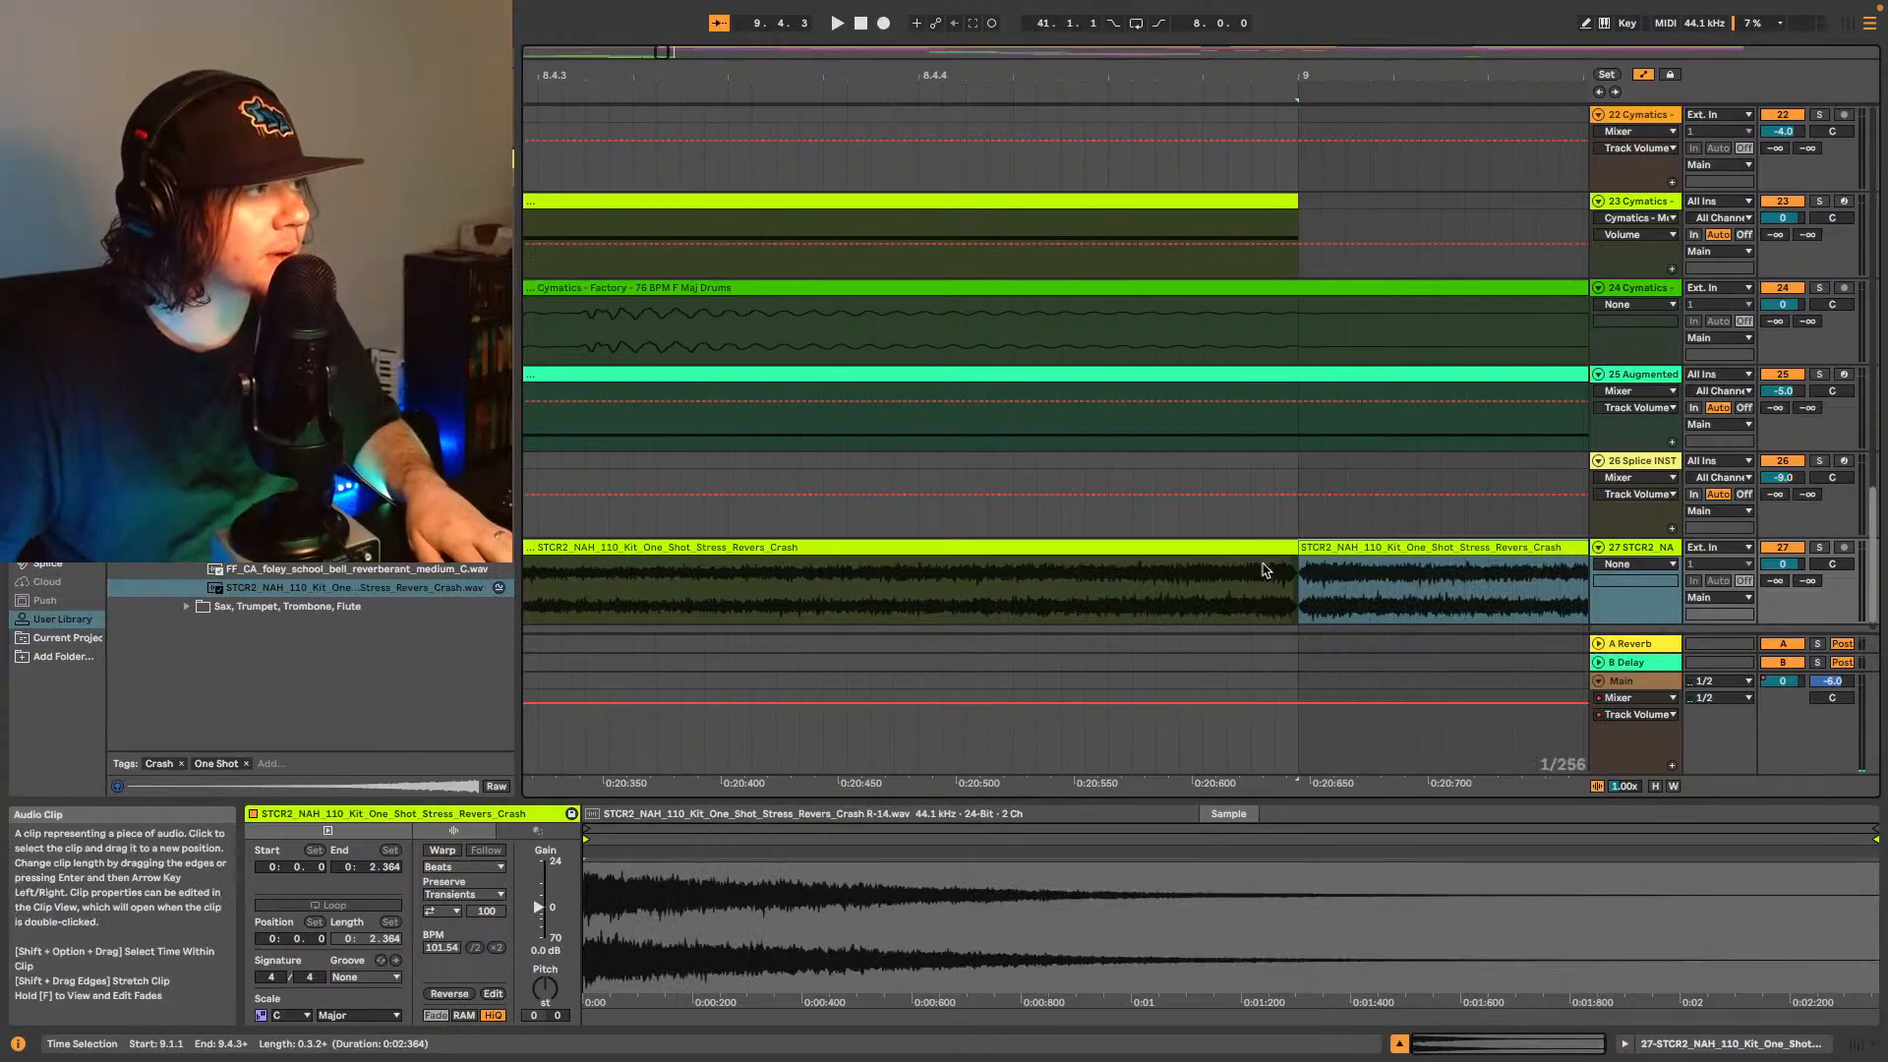
# - Hide the automation lanes and crossfade the two crash clips where they meet near bar 9
pyautogui.press('a')
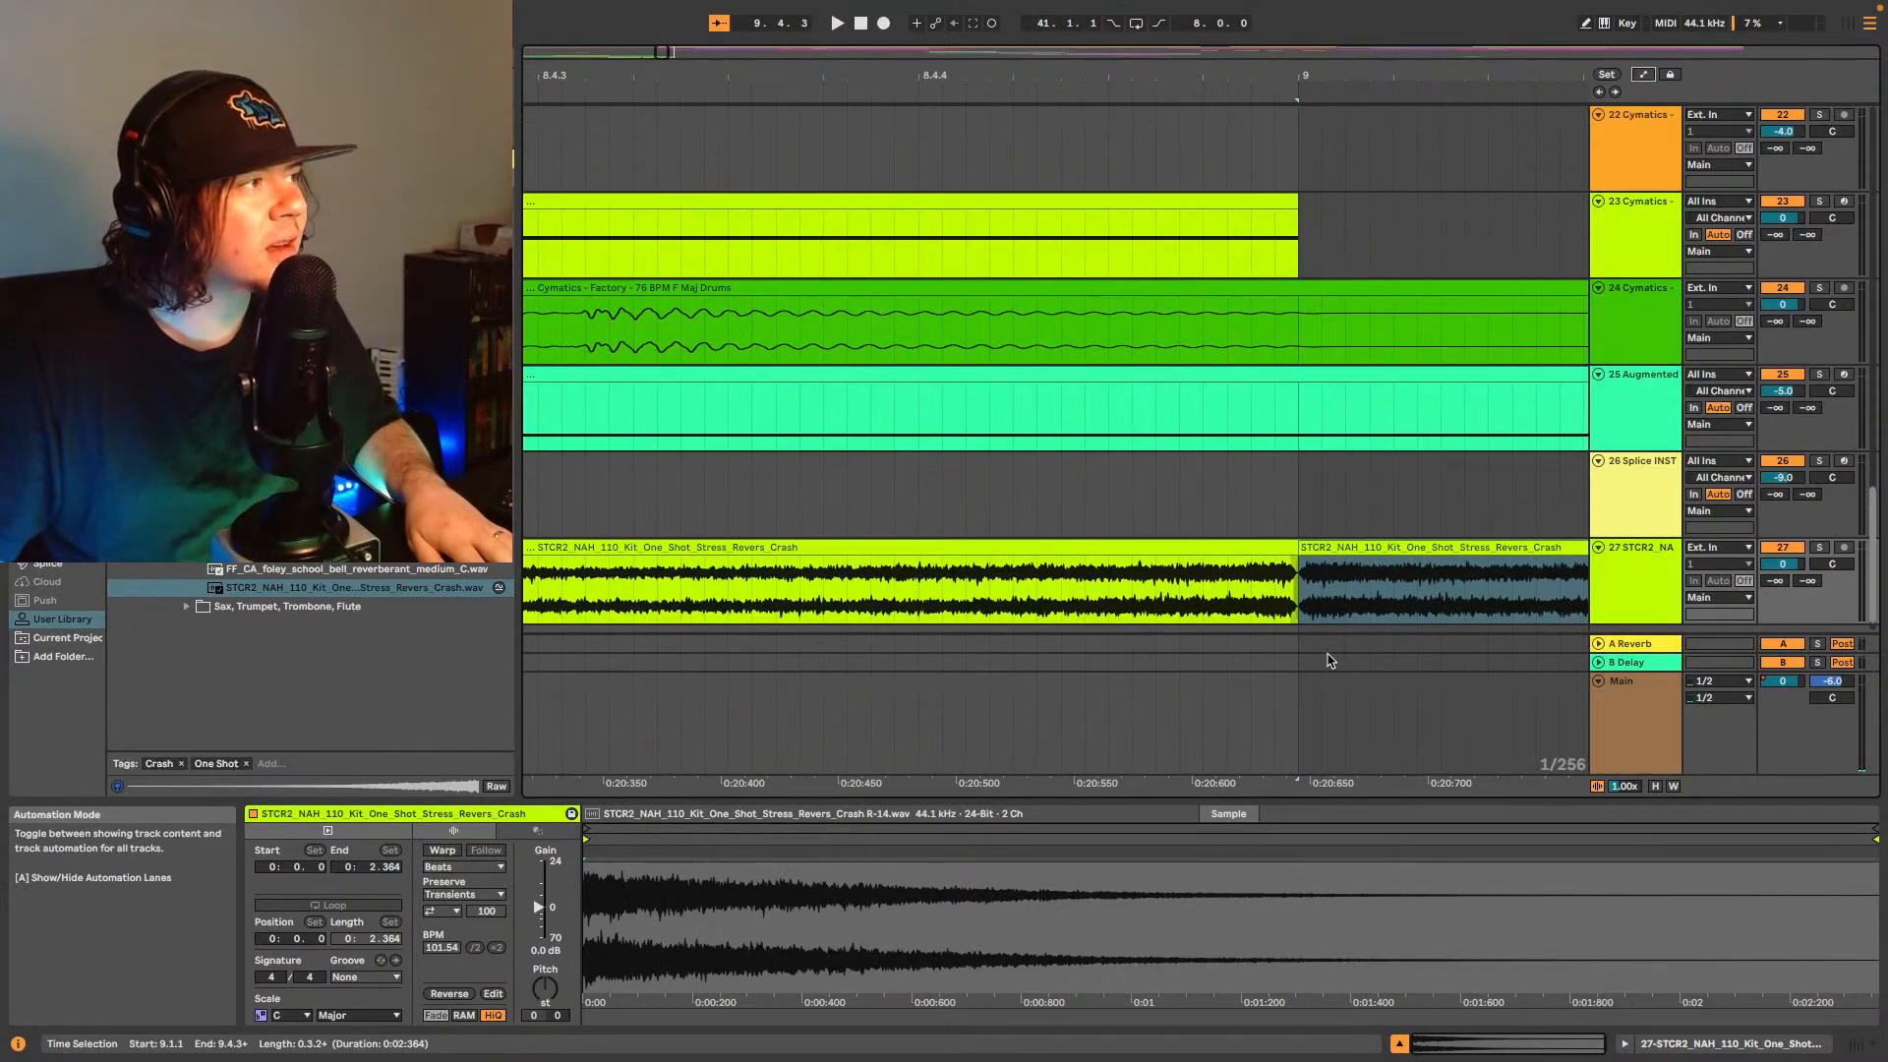
pyautogui.moveTo(1289, 558); pyautogui.dragTo(1330, 561)
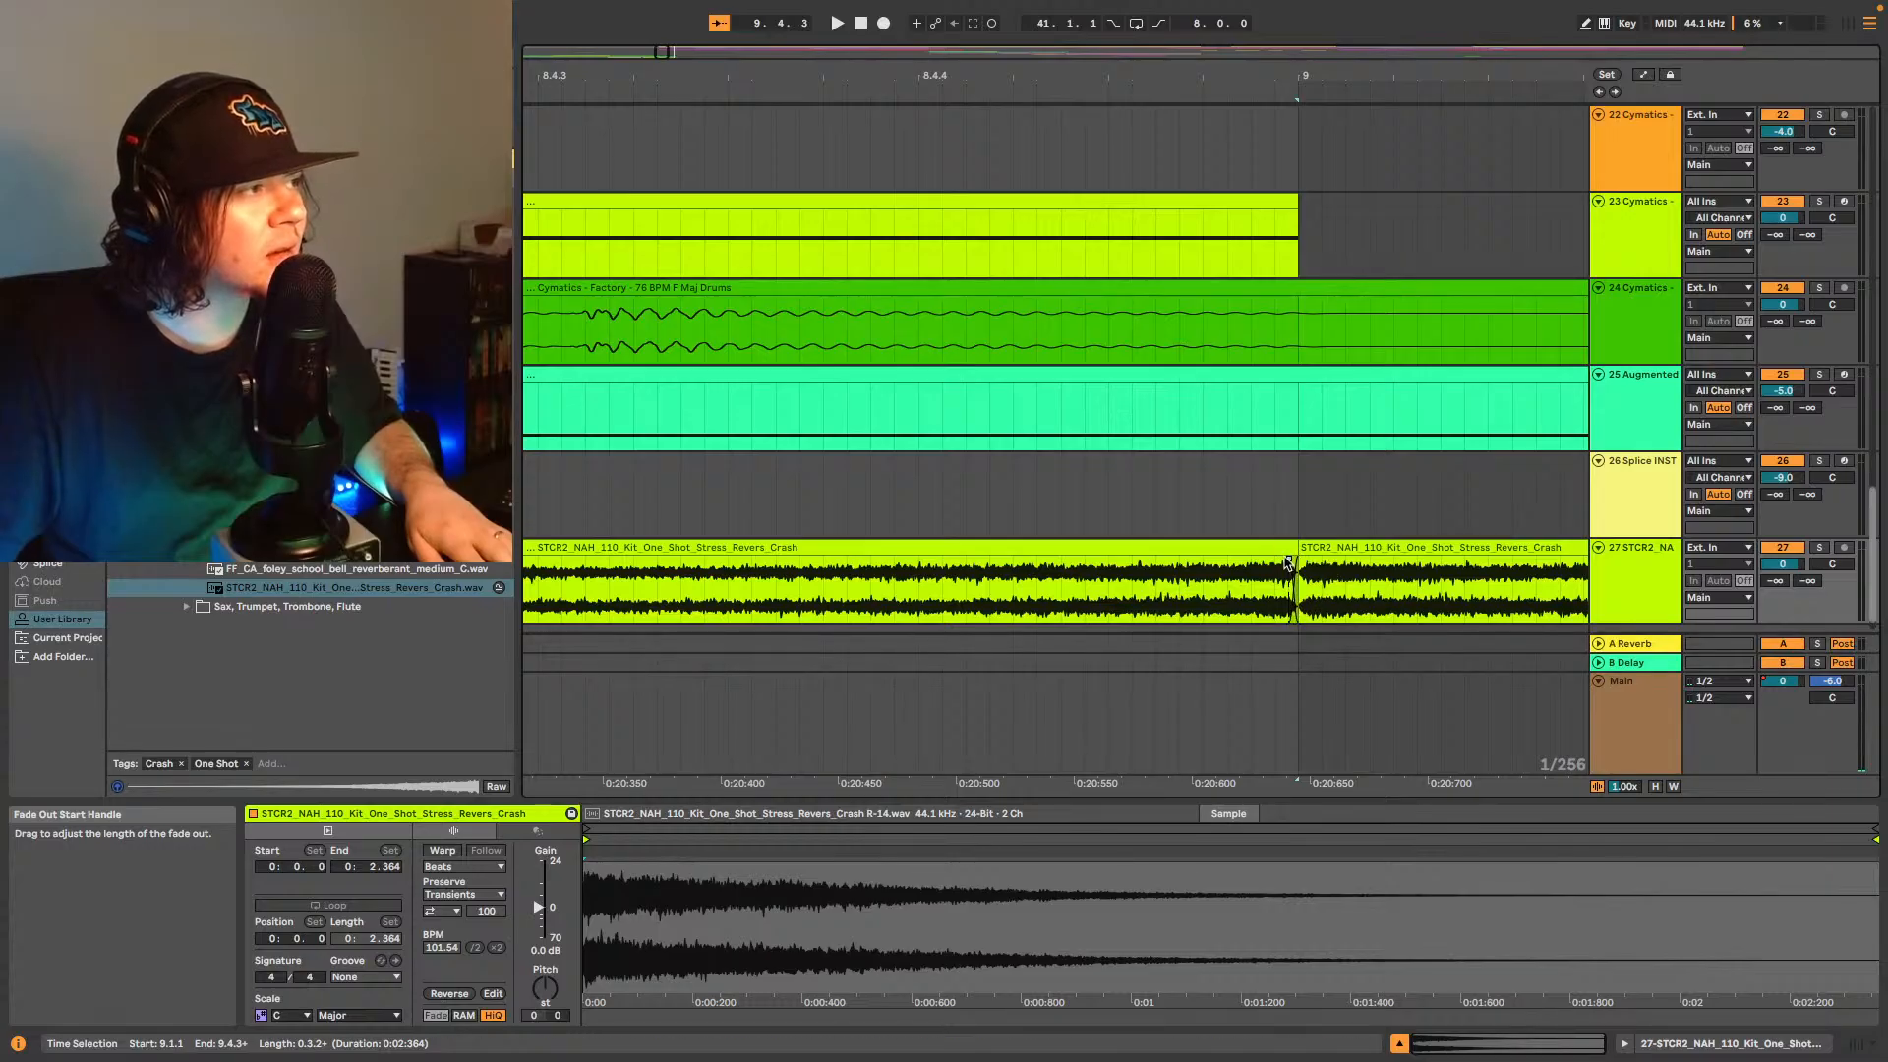
pyautogui.click(1201, 596)
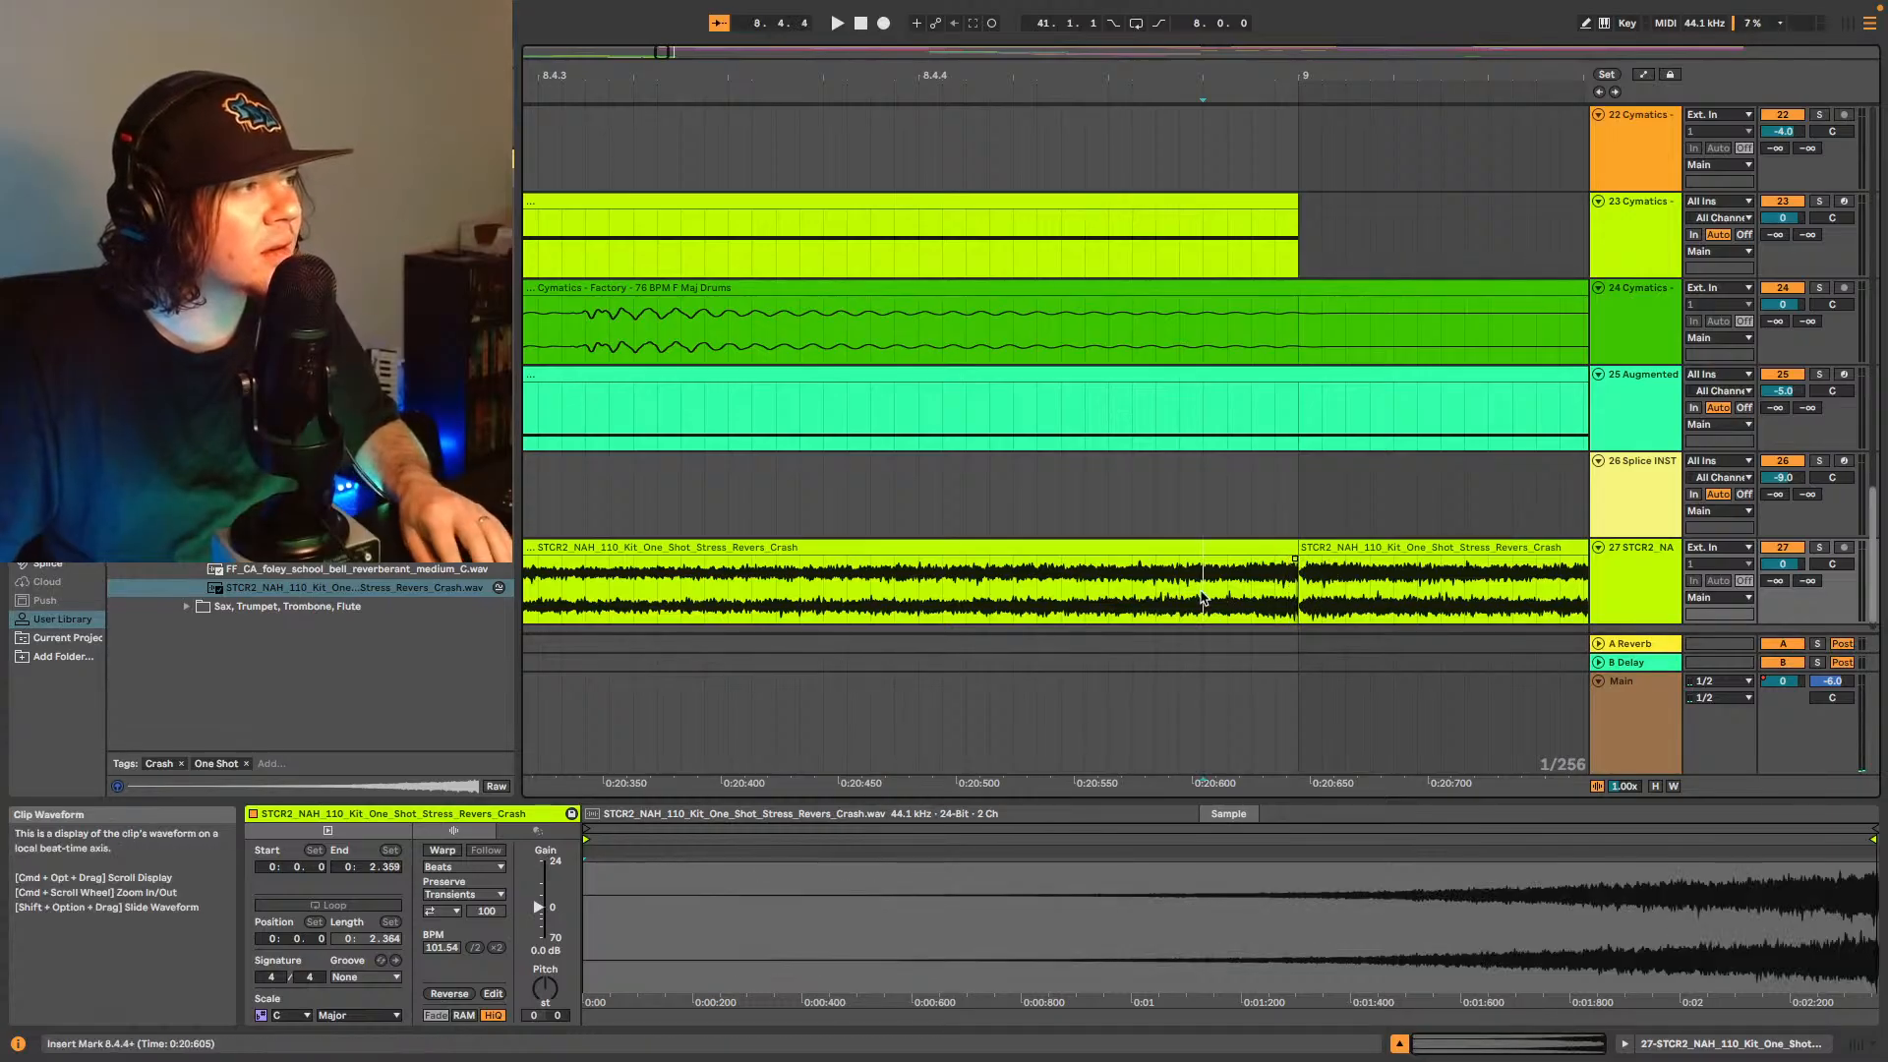
pyautogui.moveTo(1326, 561); pyautogui.dragTo(1301, 562)
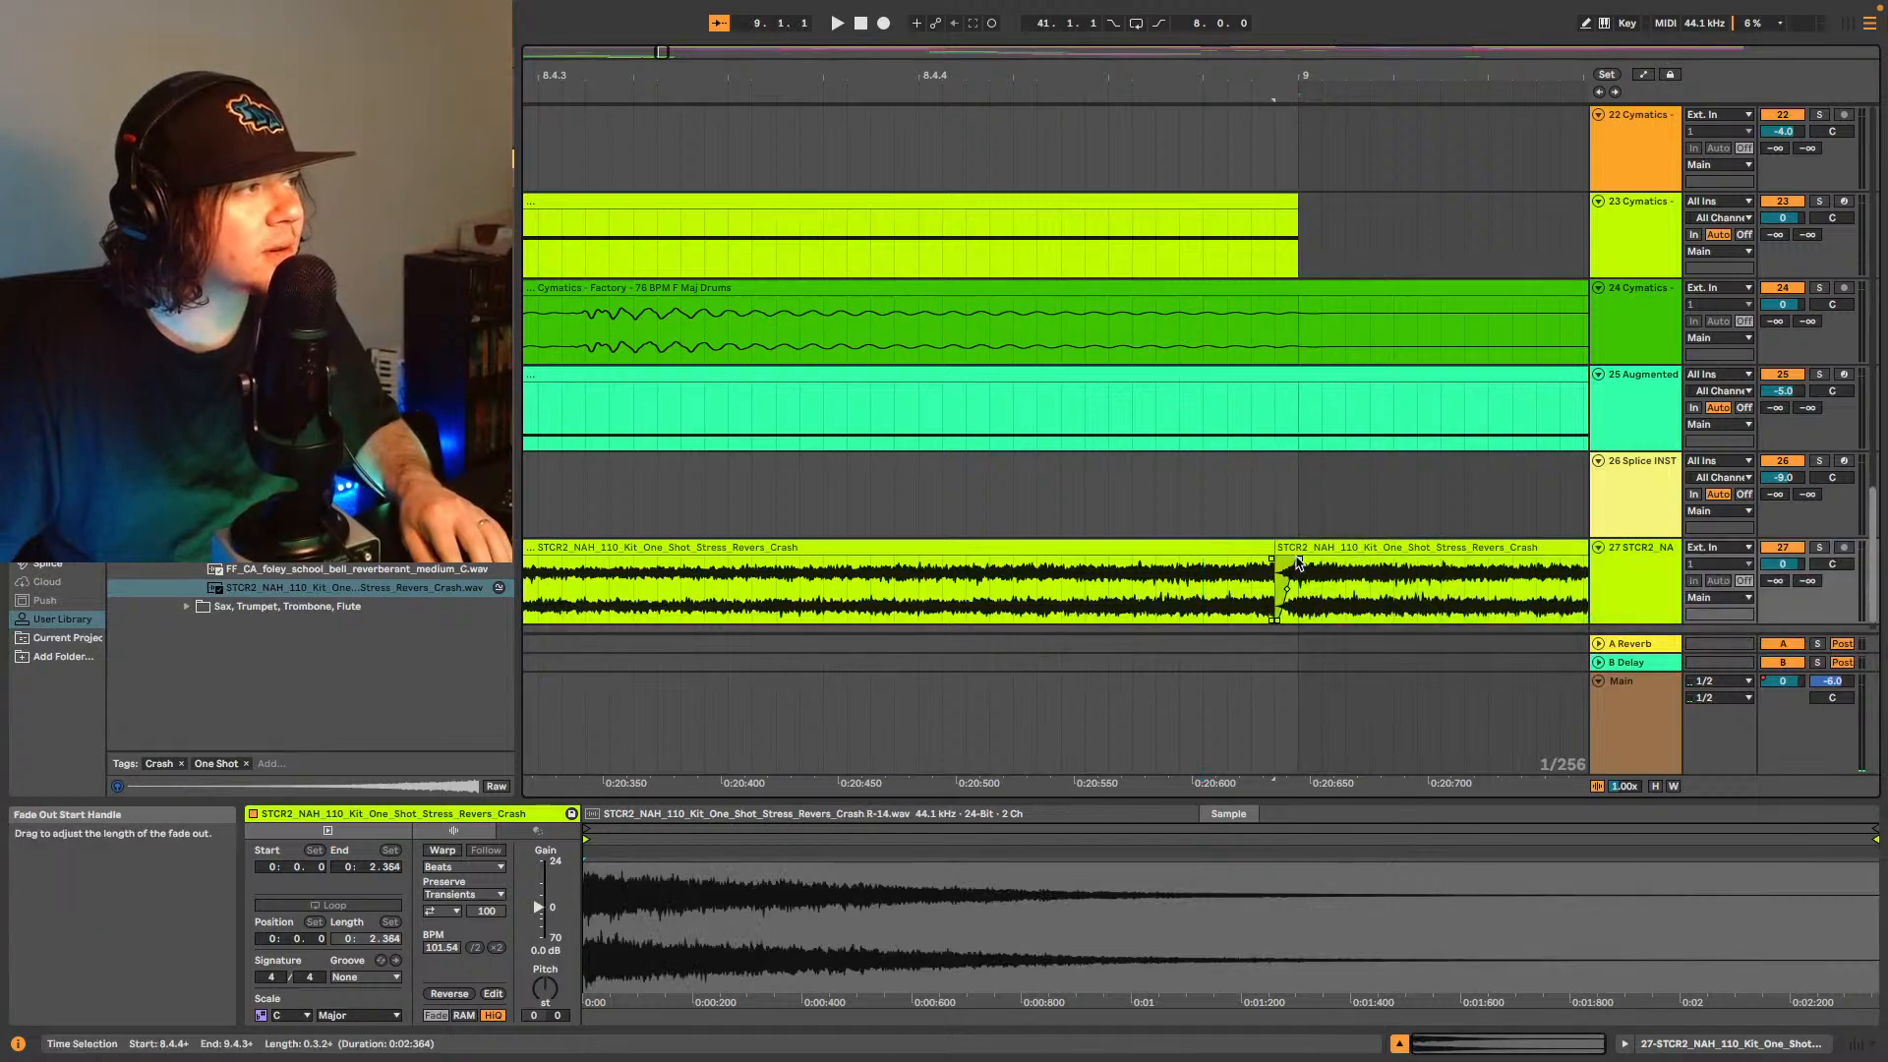
pyautogui.click(1273, 565)
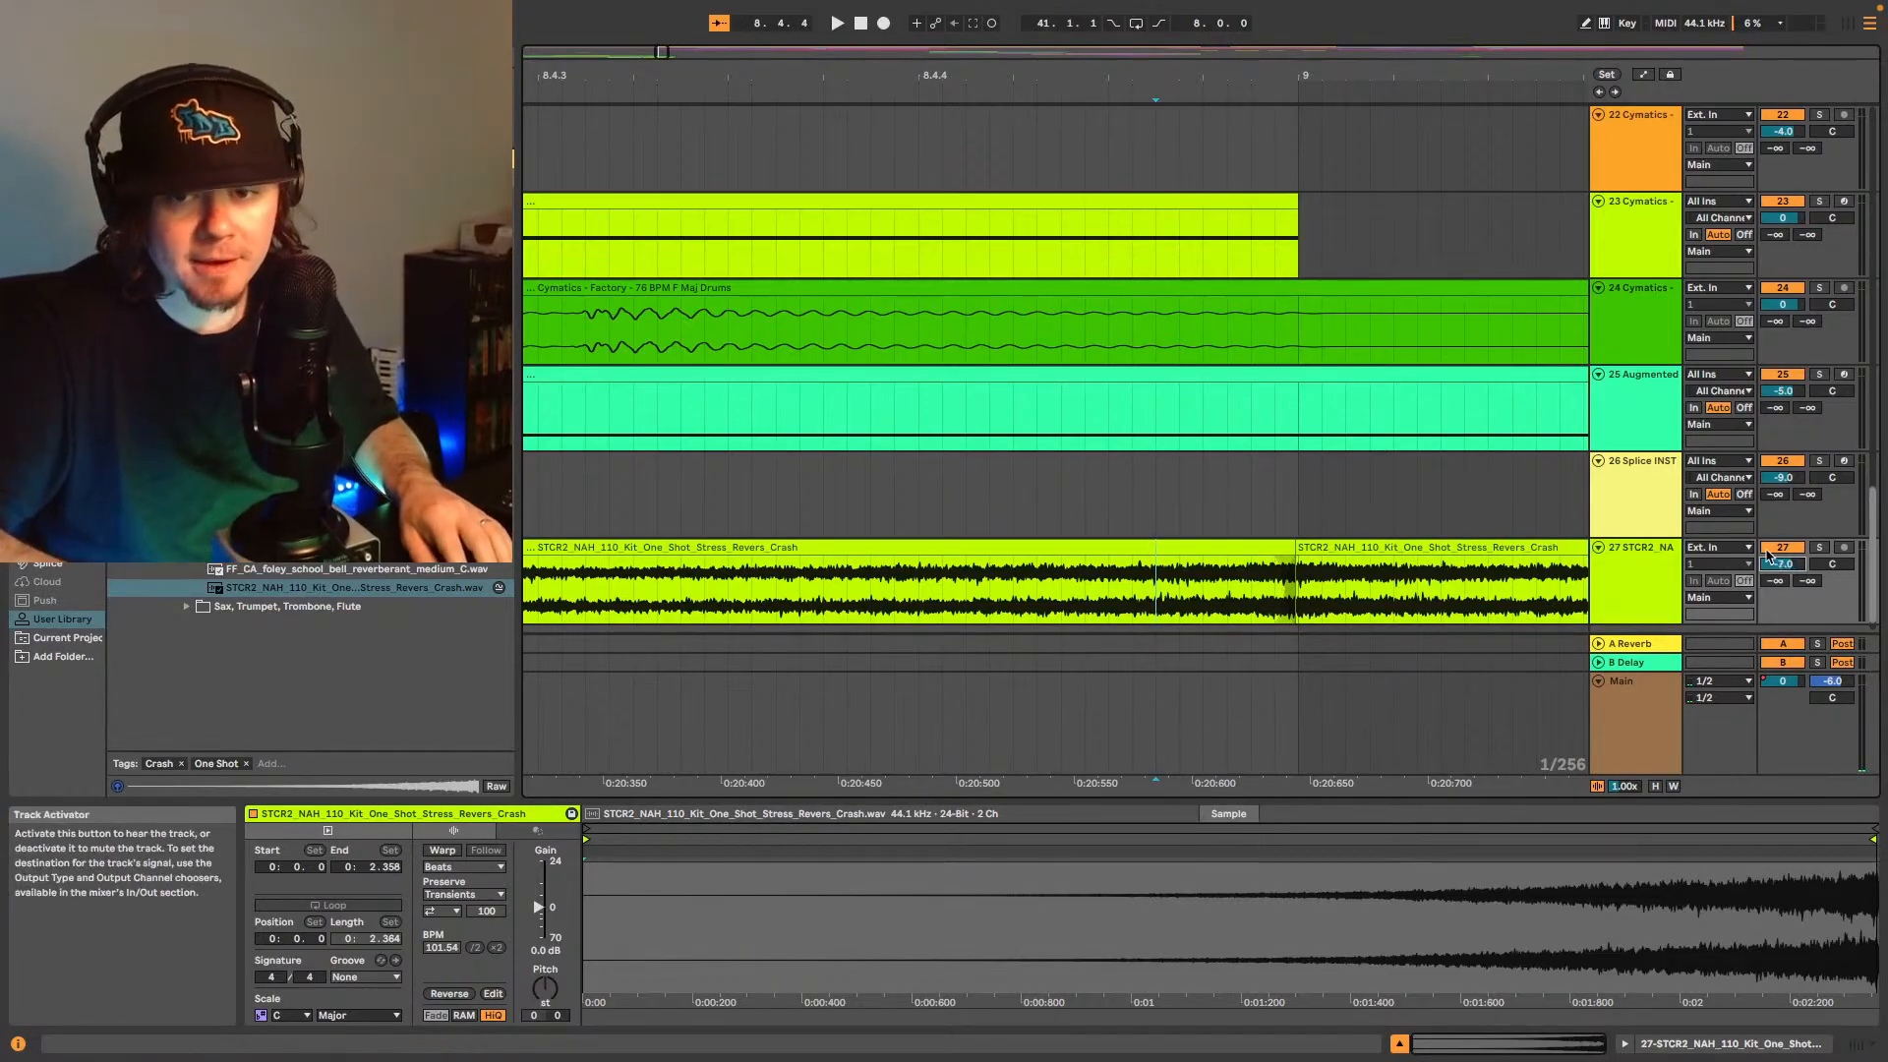
# - Lower track 27's volume to -12 dB and audition the crash swell from 8.1.1
pyautogui.press('space')
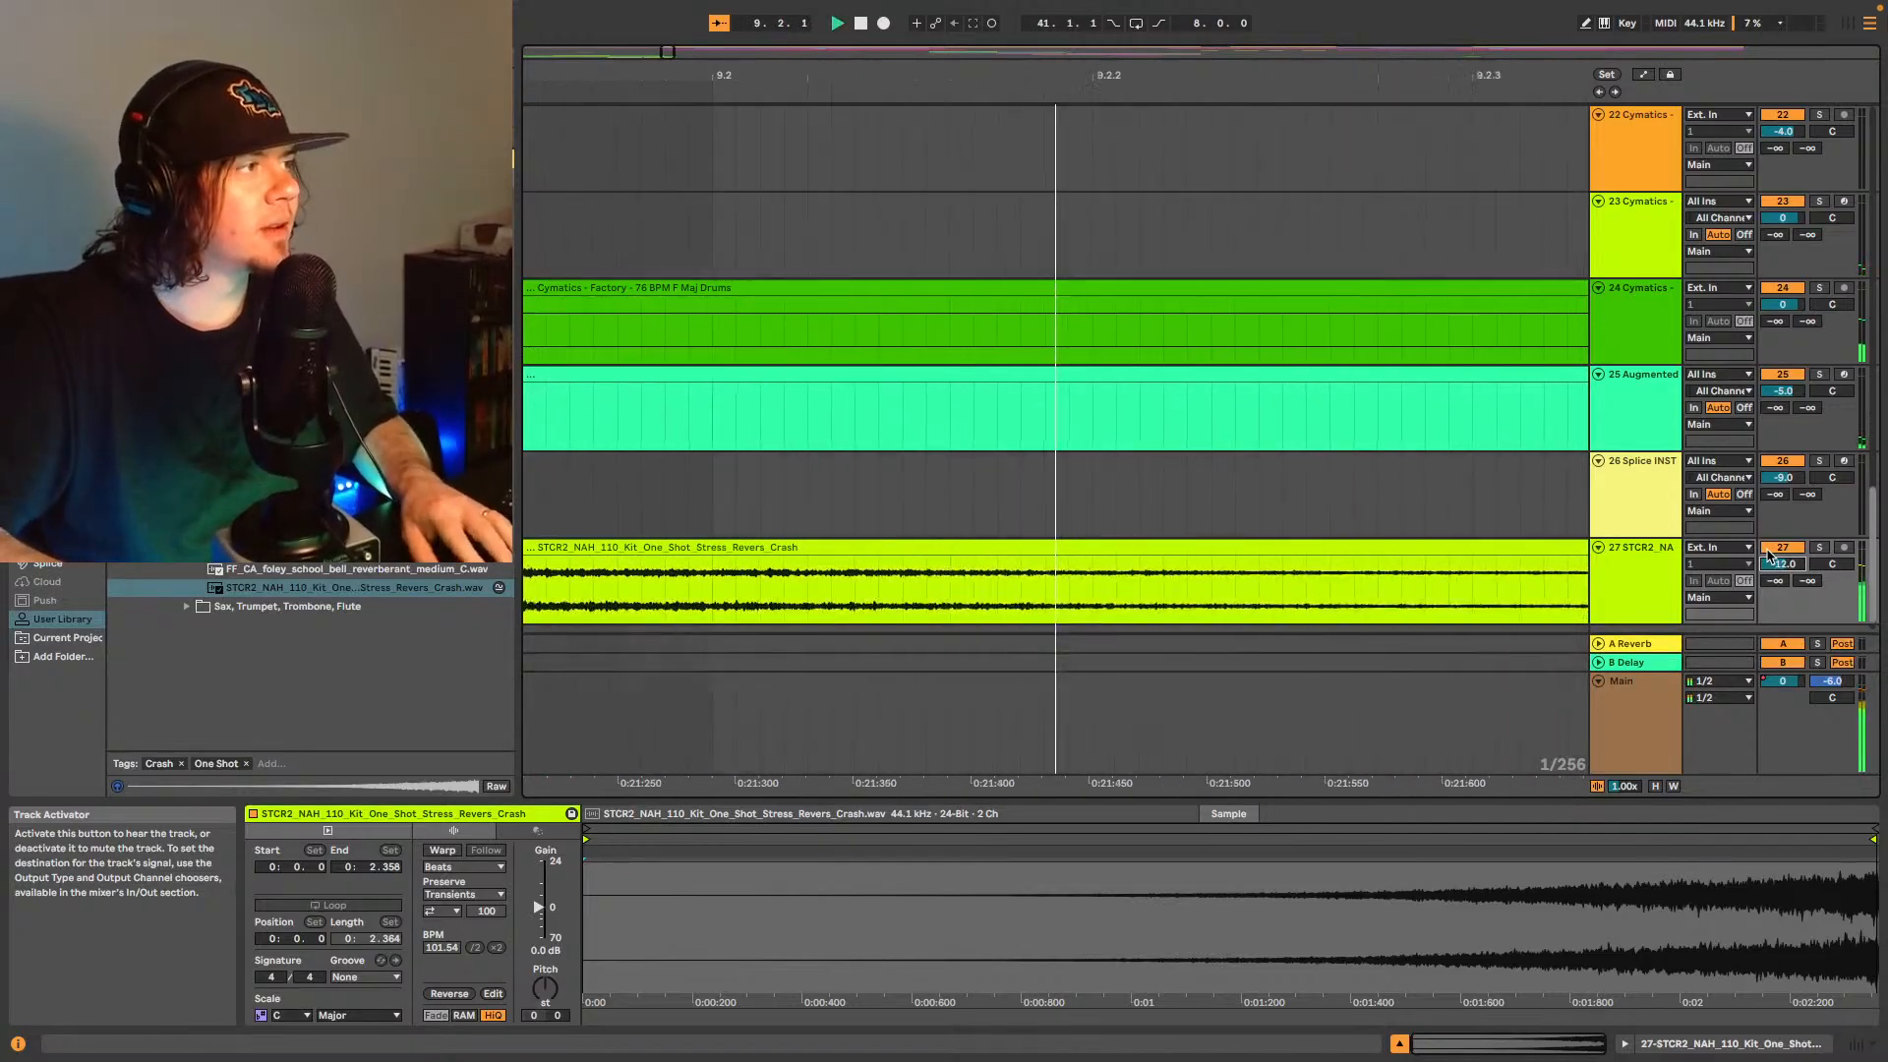
pyautogui.scroll(-8, 1157, 600)
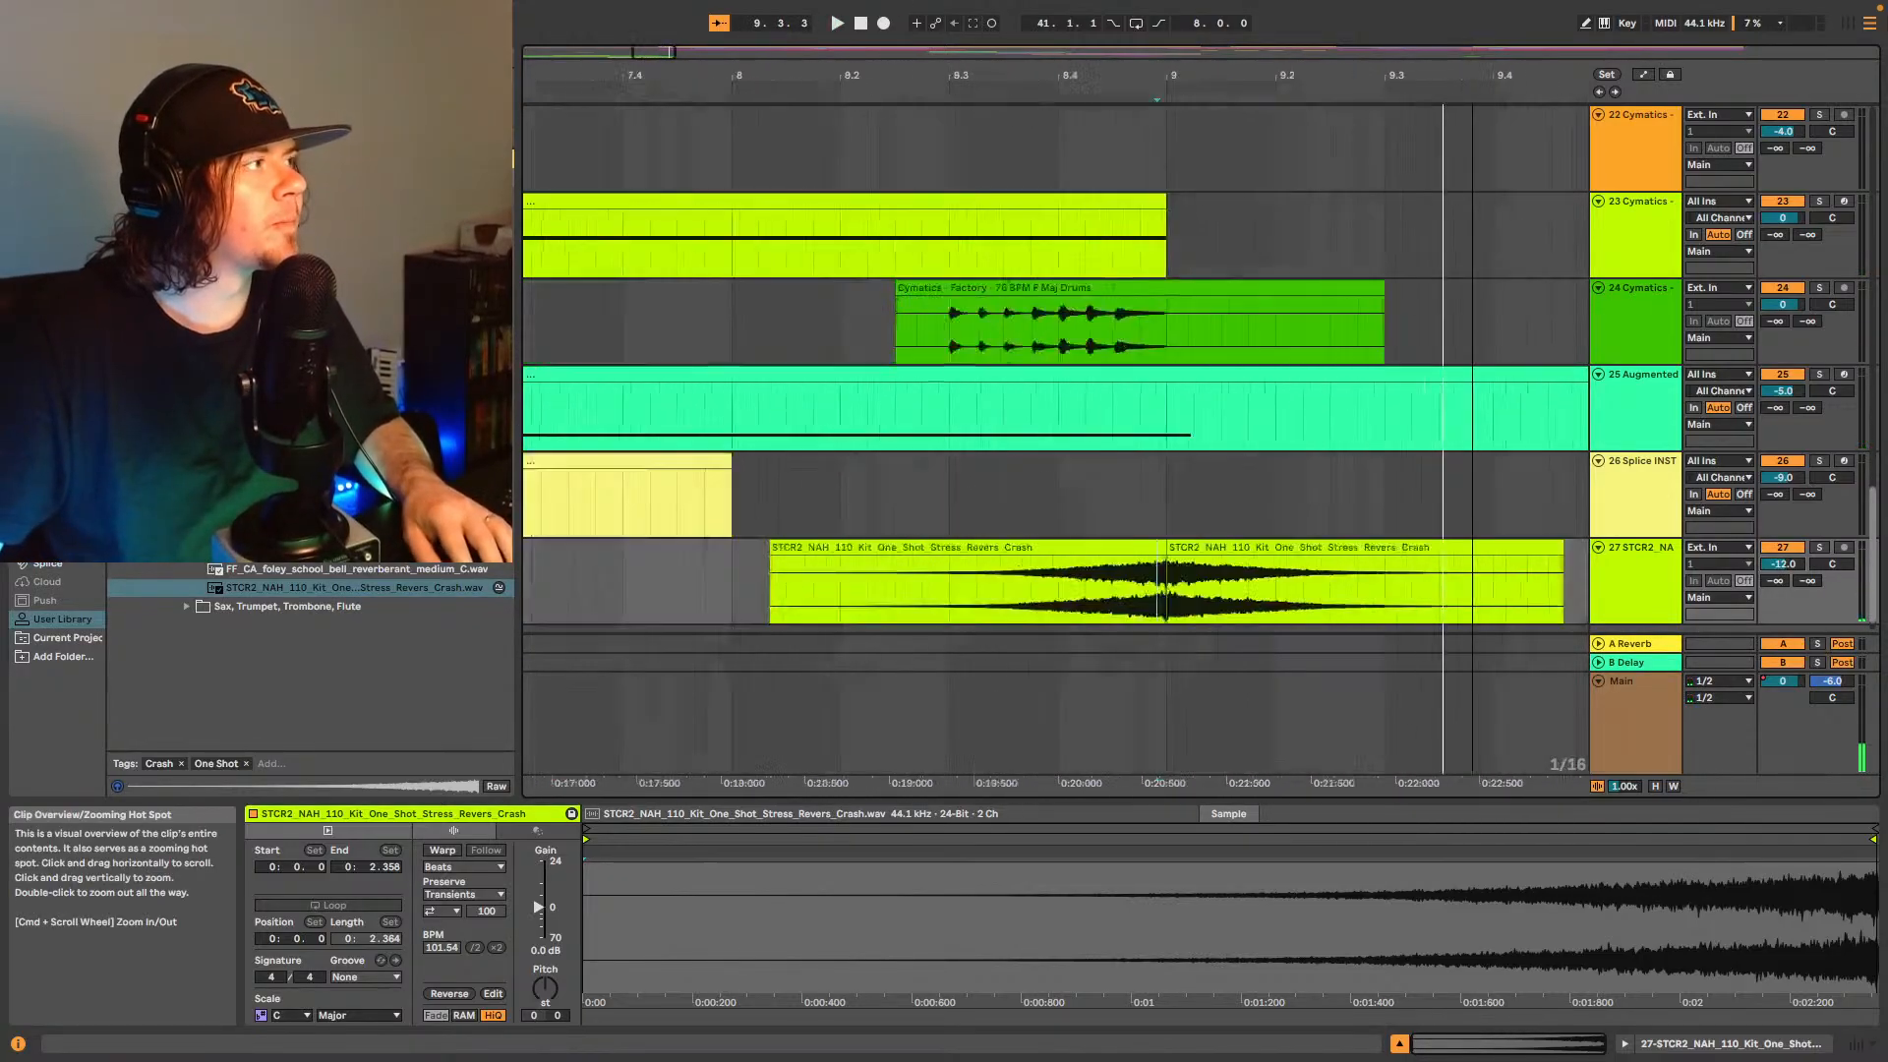
pyautogui.click(1157, 600)
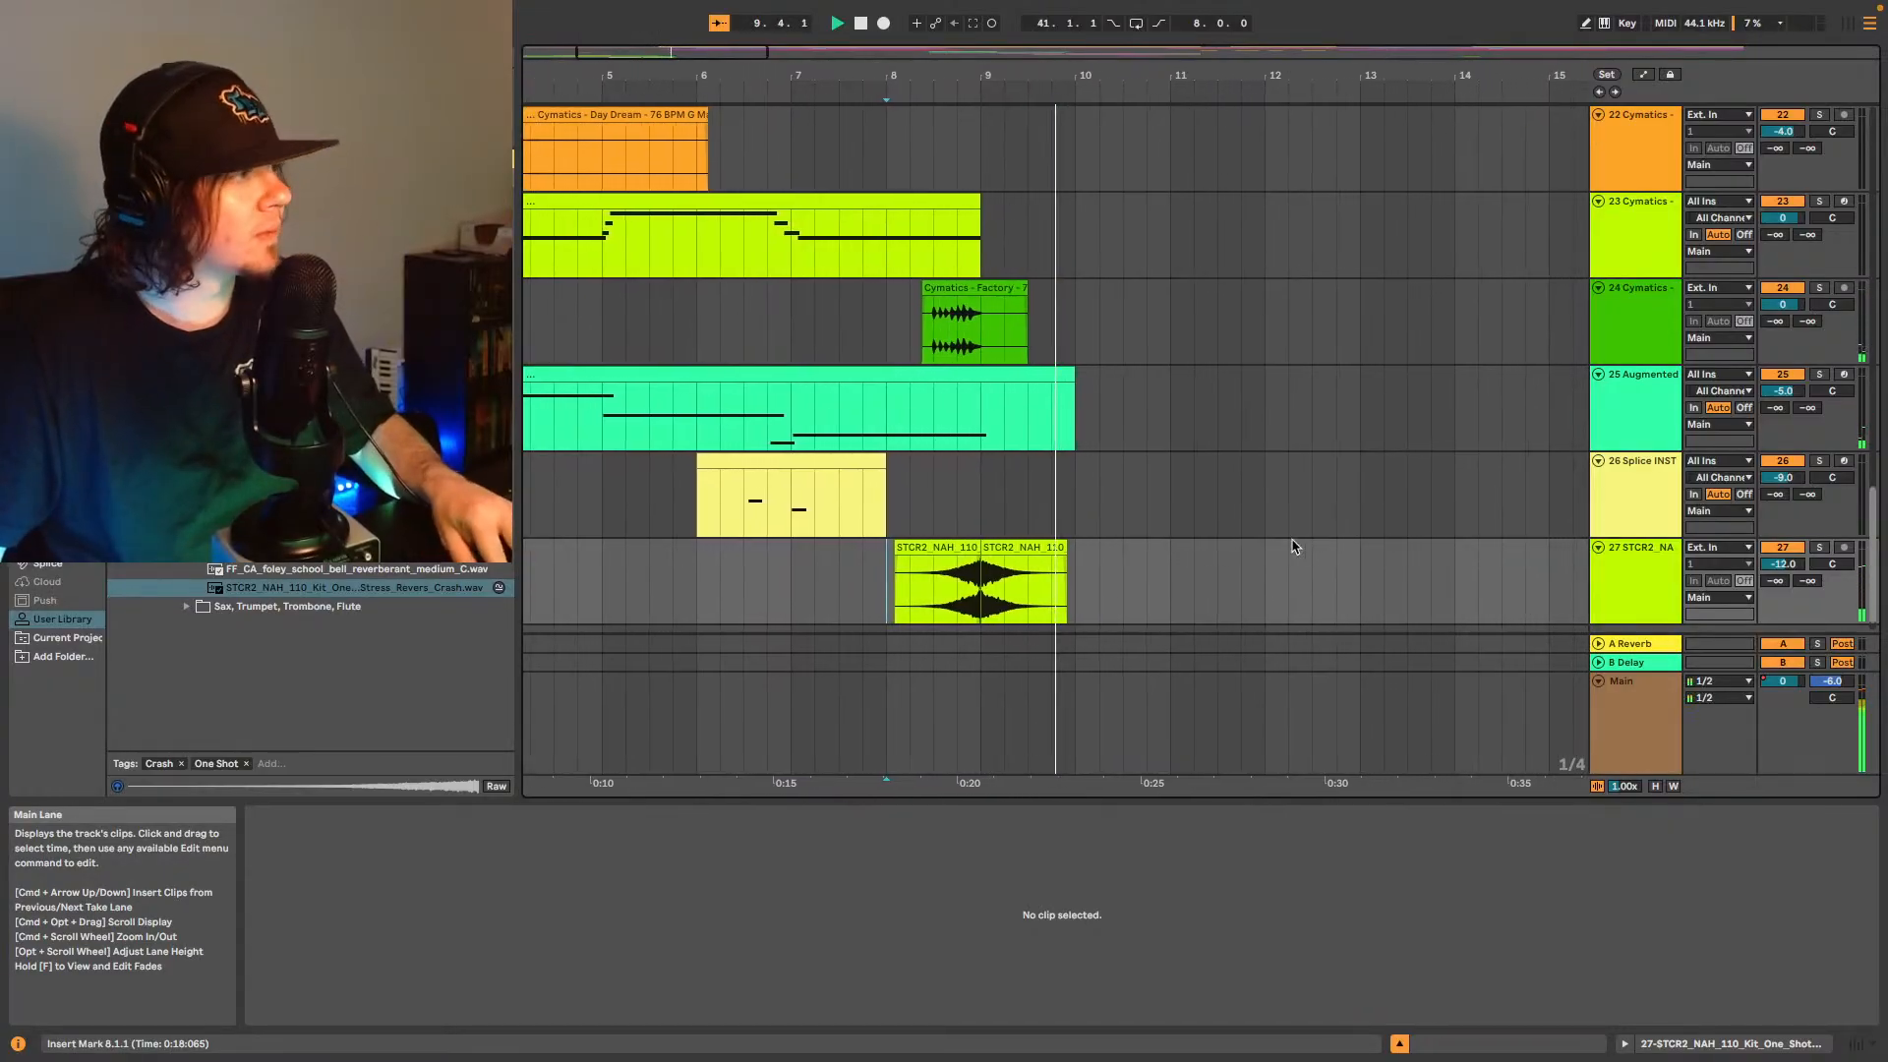
pyautogui.scroll(-2, 1340, 547)
# - Add a new audio track below track 27, replay from 8.1.1 and lower track 27's volume to -15 dB
pyautogui.click(1616, 541)
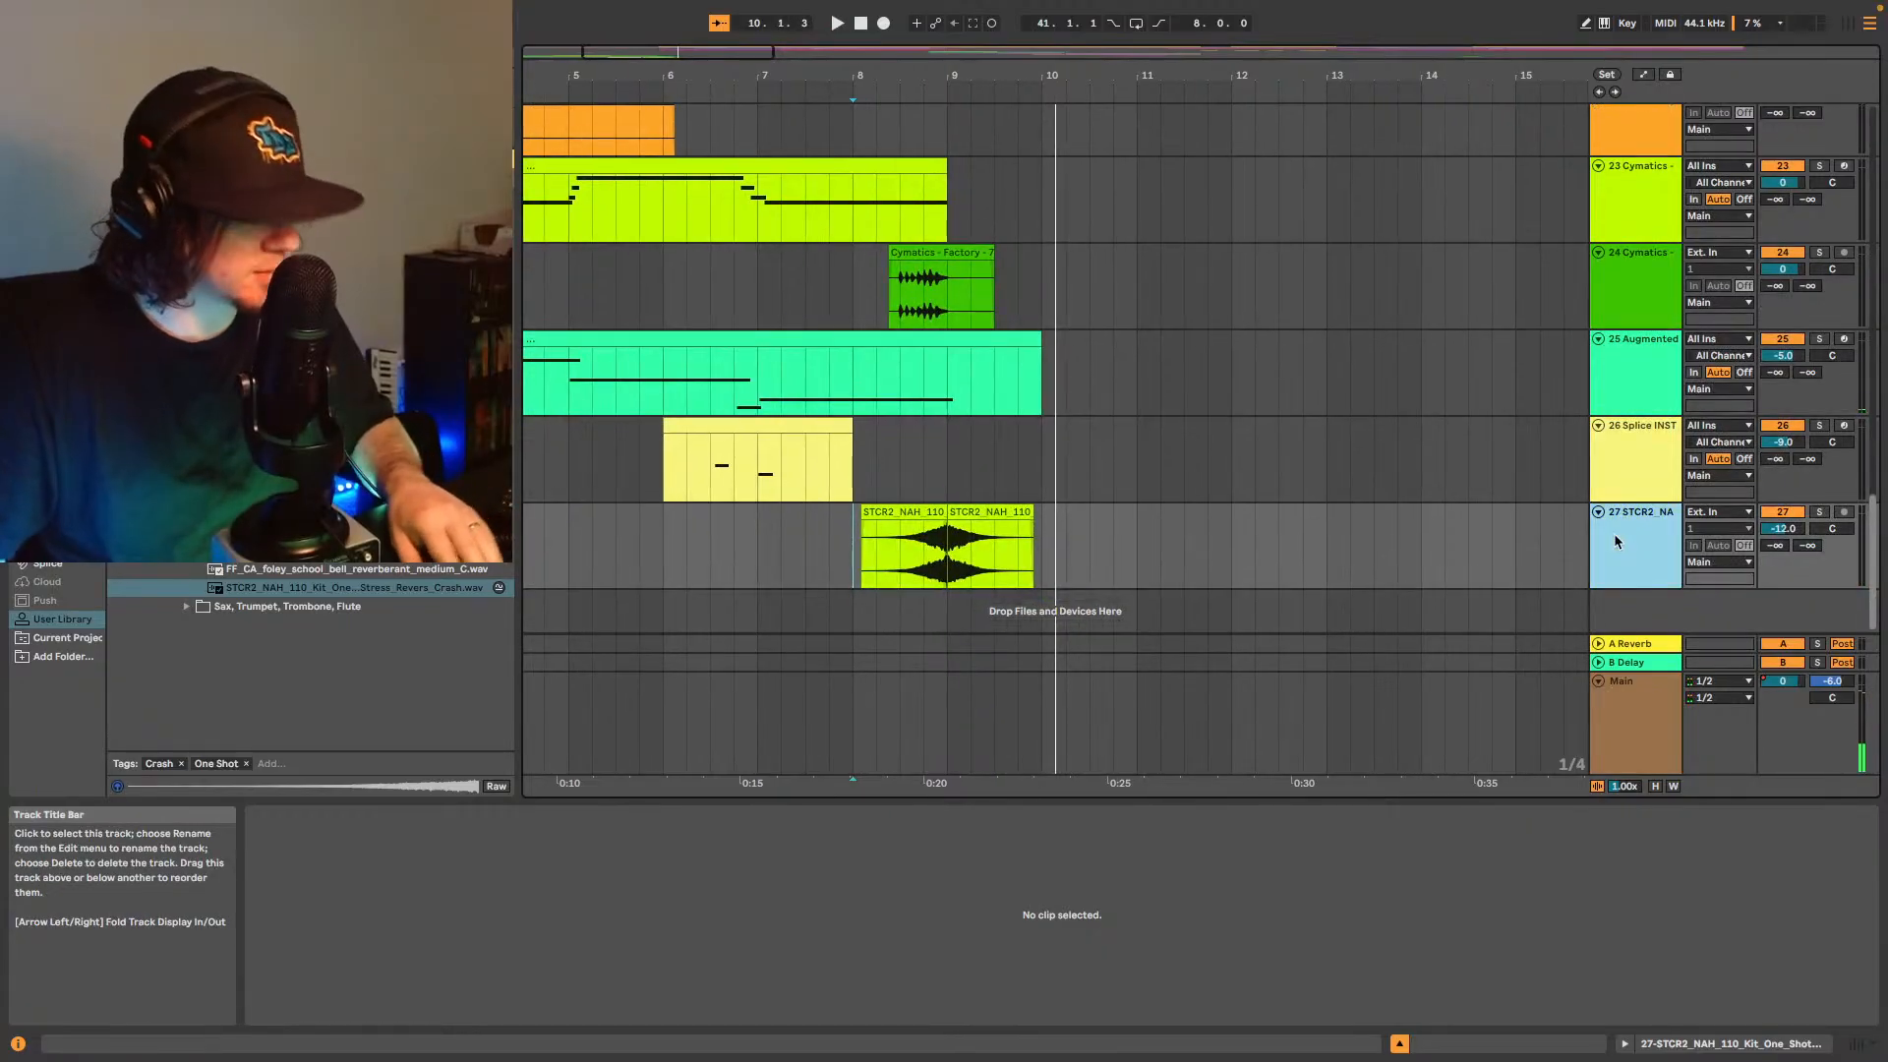
pyautogui.press('super+t')
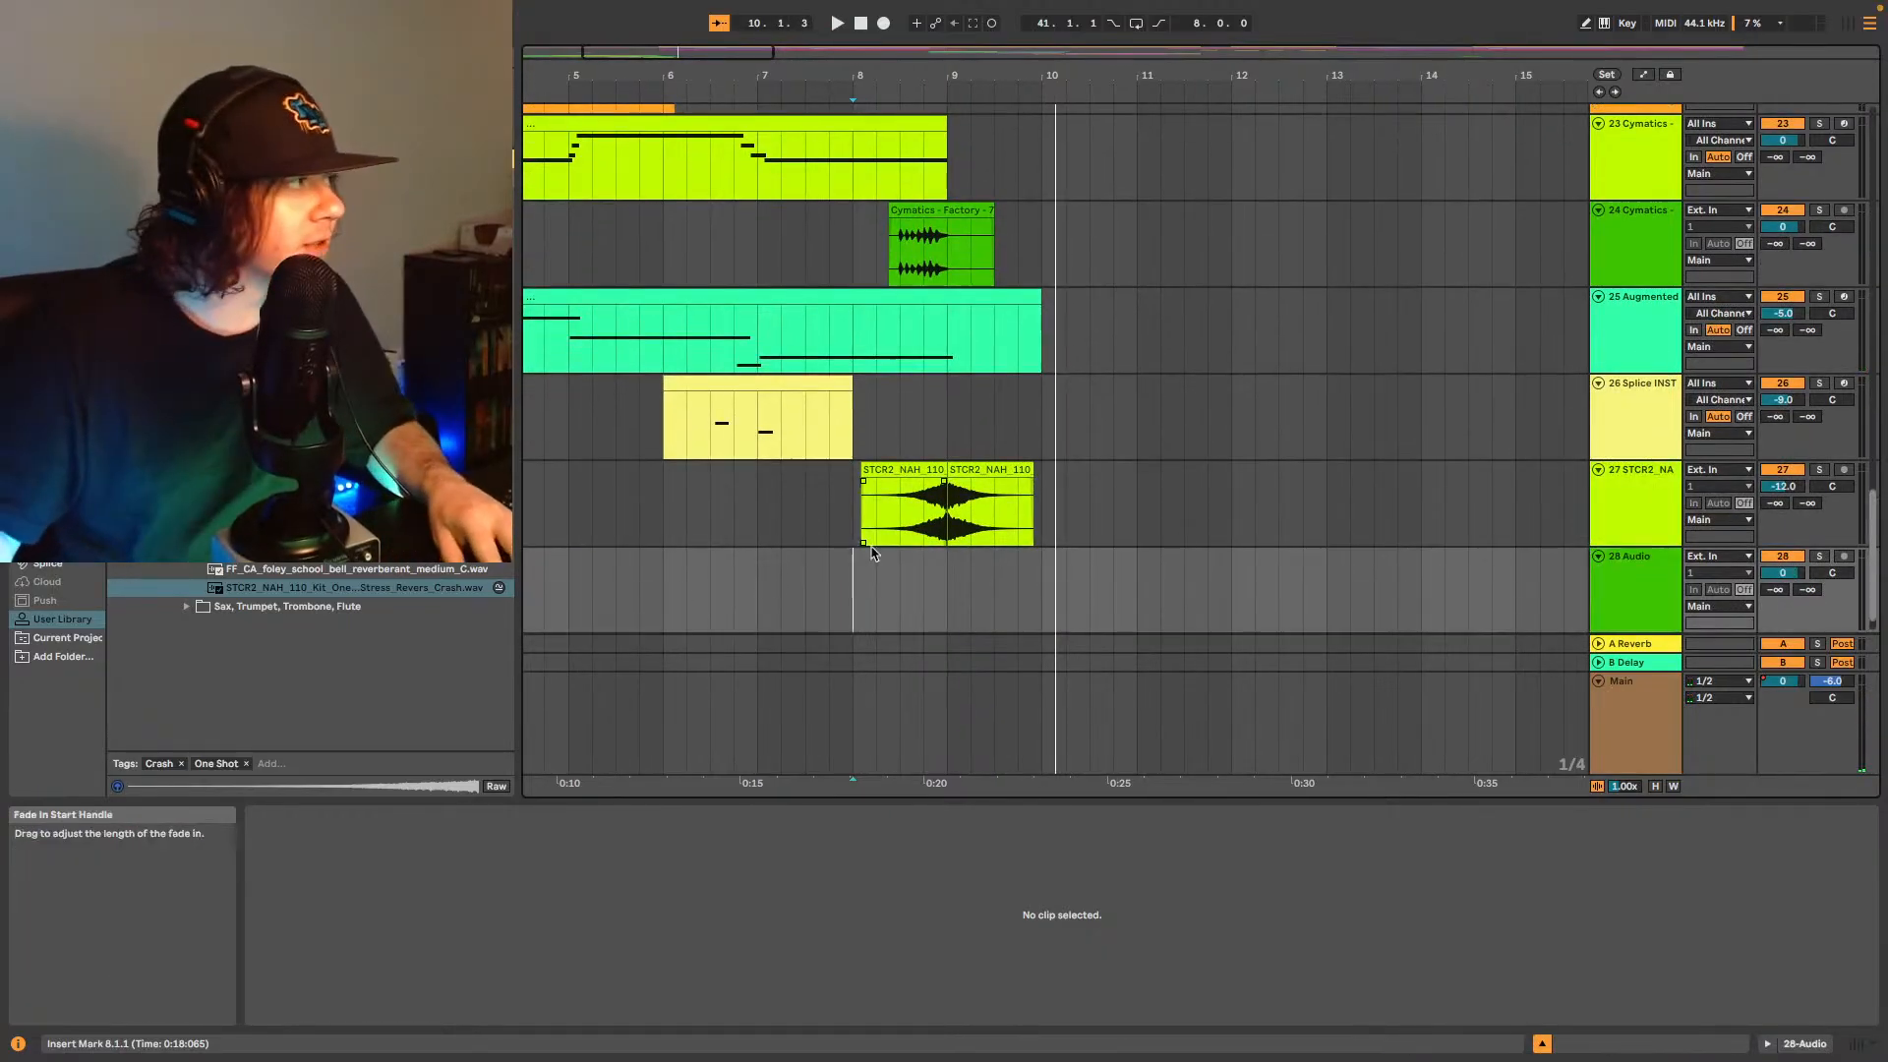
pyautogui.click(853, 580)
pyautogui.press('space')
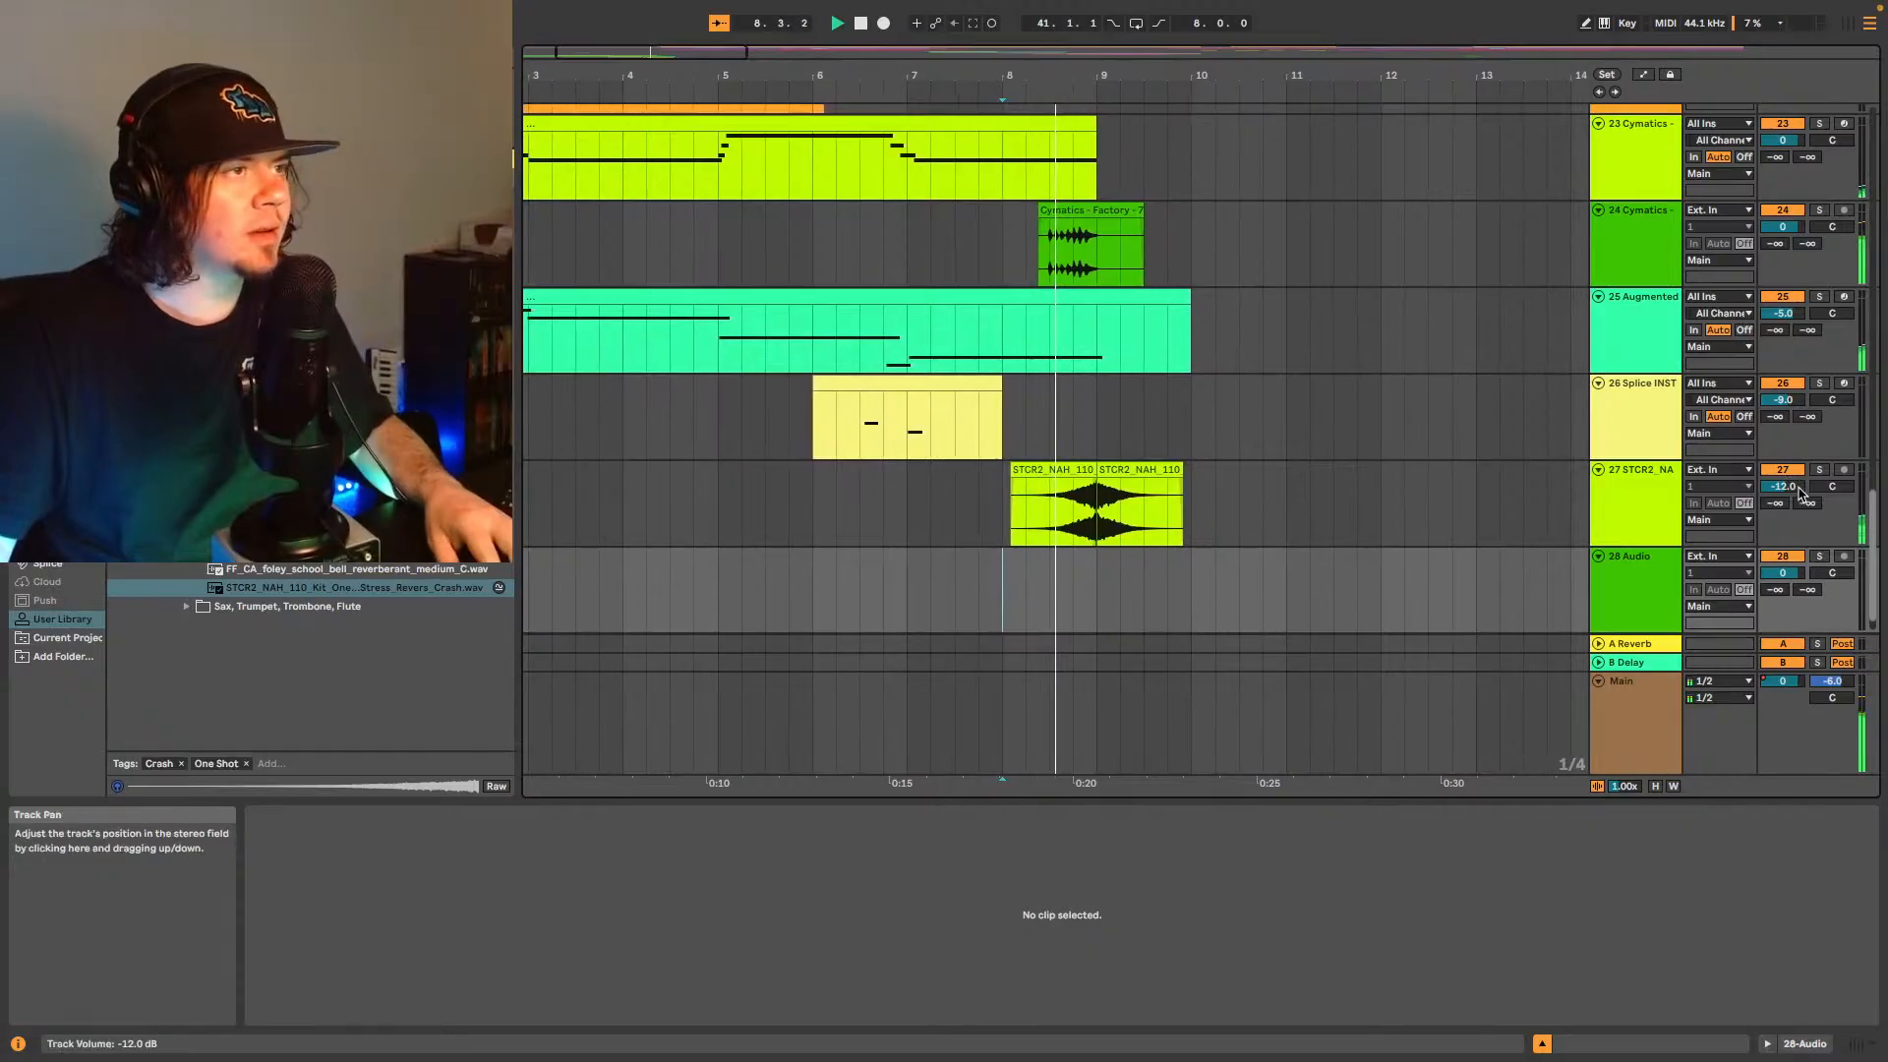
pyautogui.press('Down')
pyautogui.press('Down')
pyautogui.press('Down')
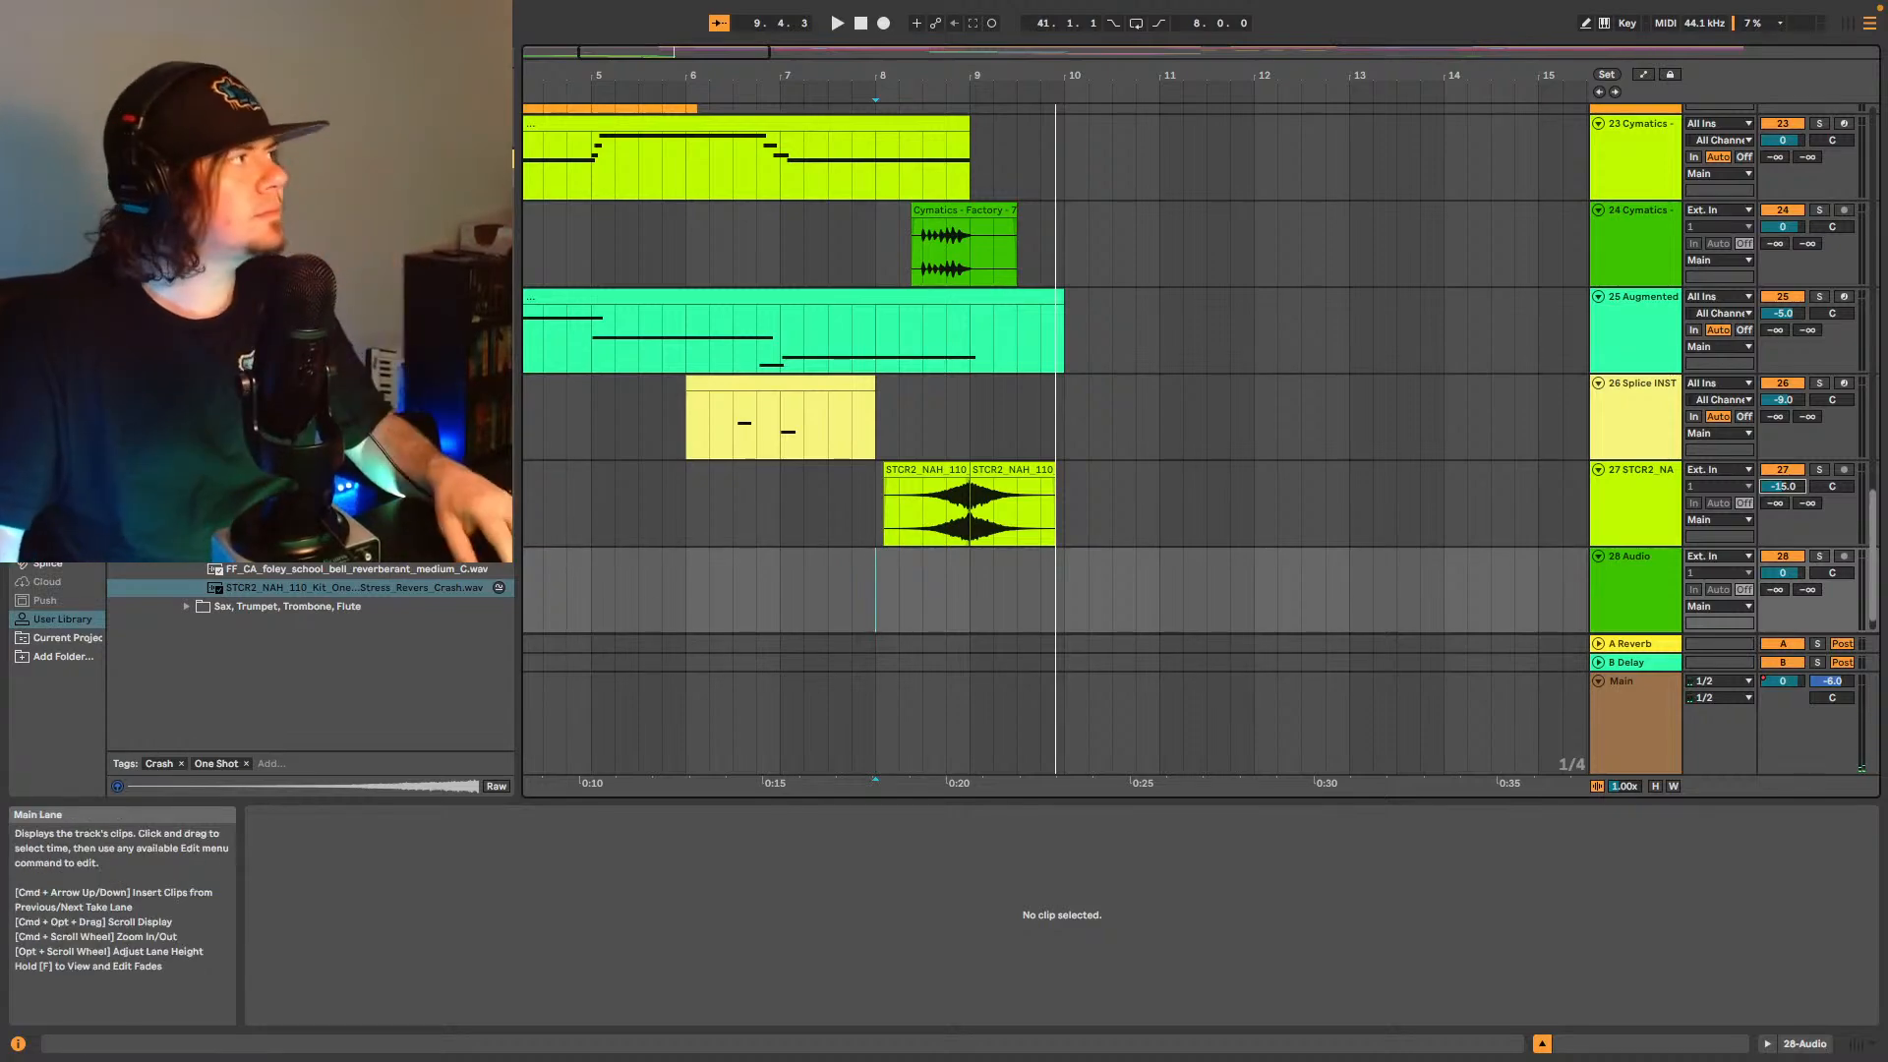
# - Preview the Splice crash samples, including OS_SCS_Explosion_Crash and KSHMR_sok5_crash, and replay the arrangement from 8.1.1 for comparison
pyautogui.click(48, 563)
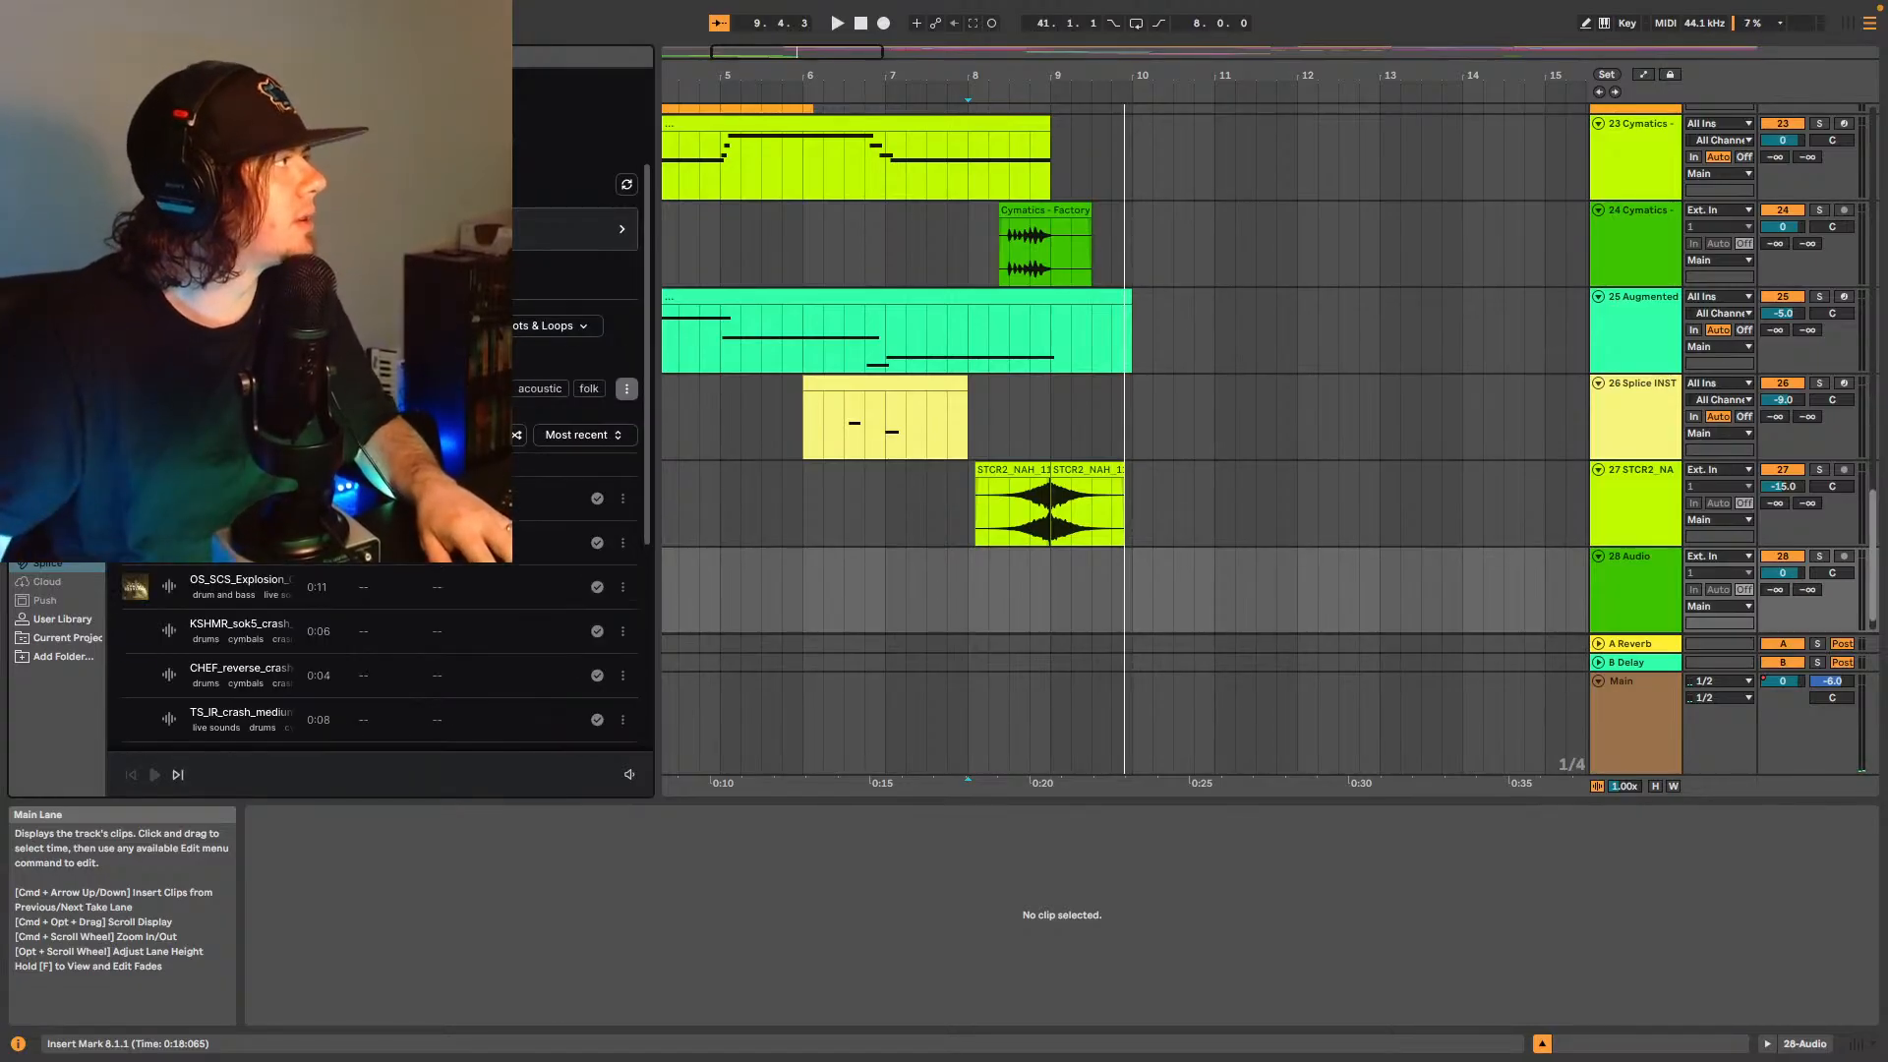
pyautogui.click(236, 499)
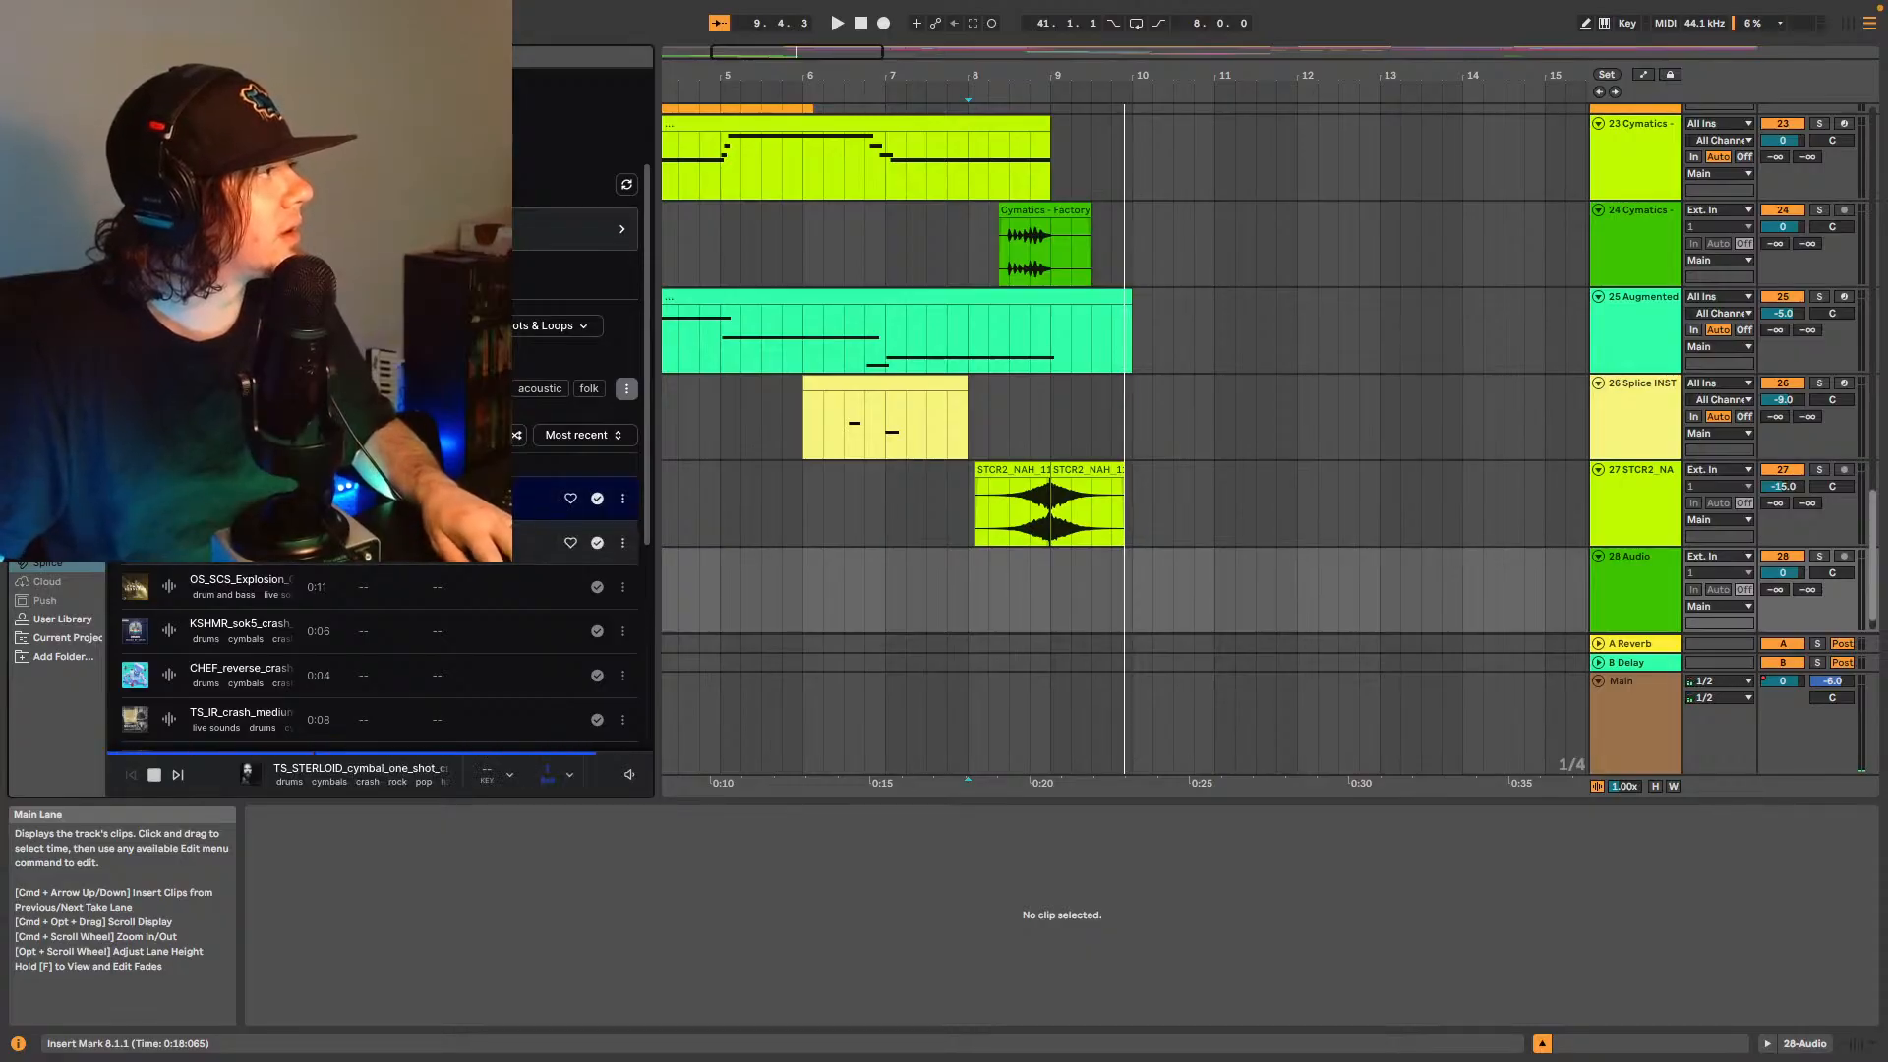
pyautogui.click(236, 543)
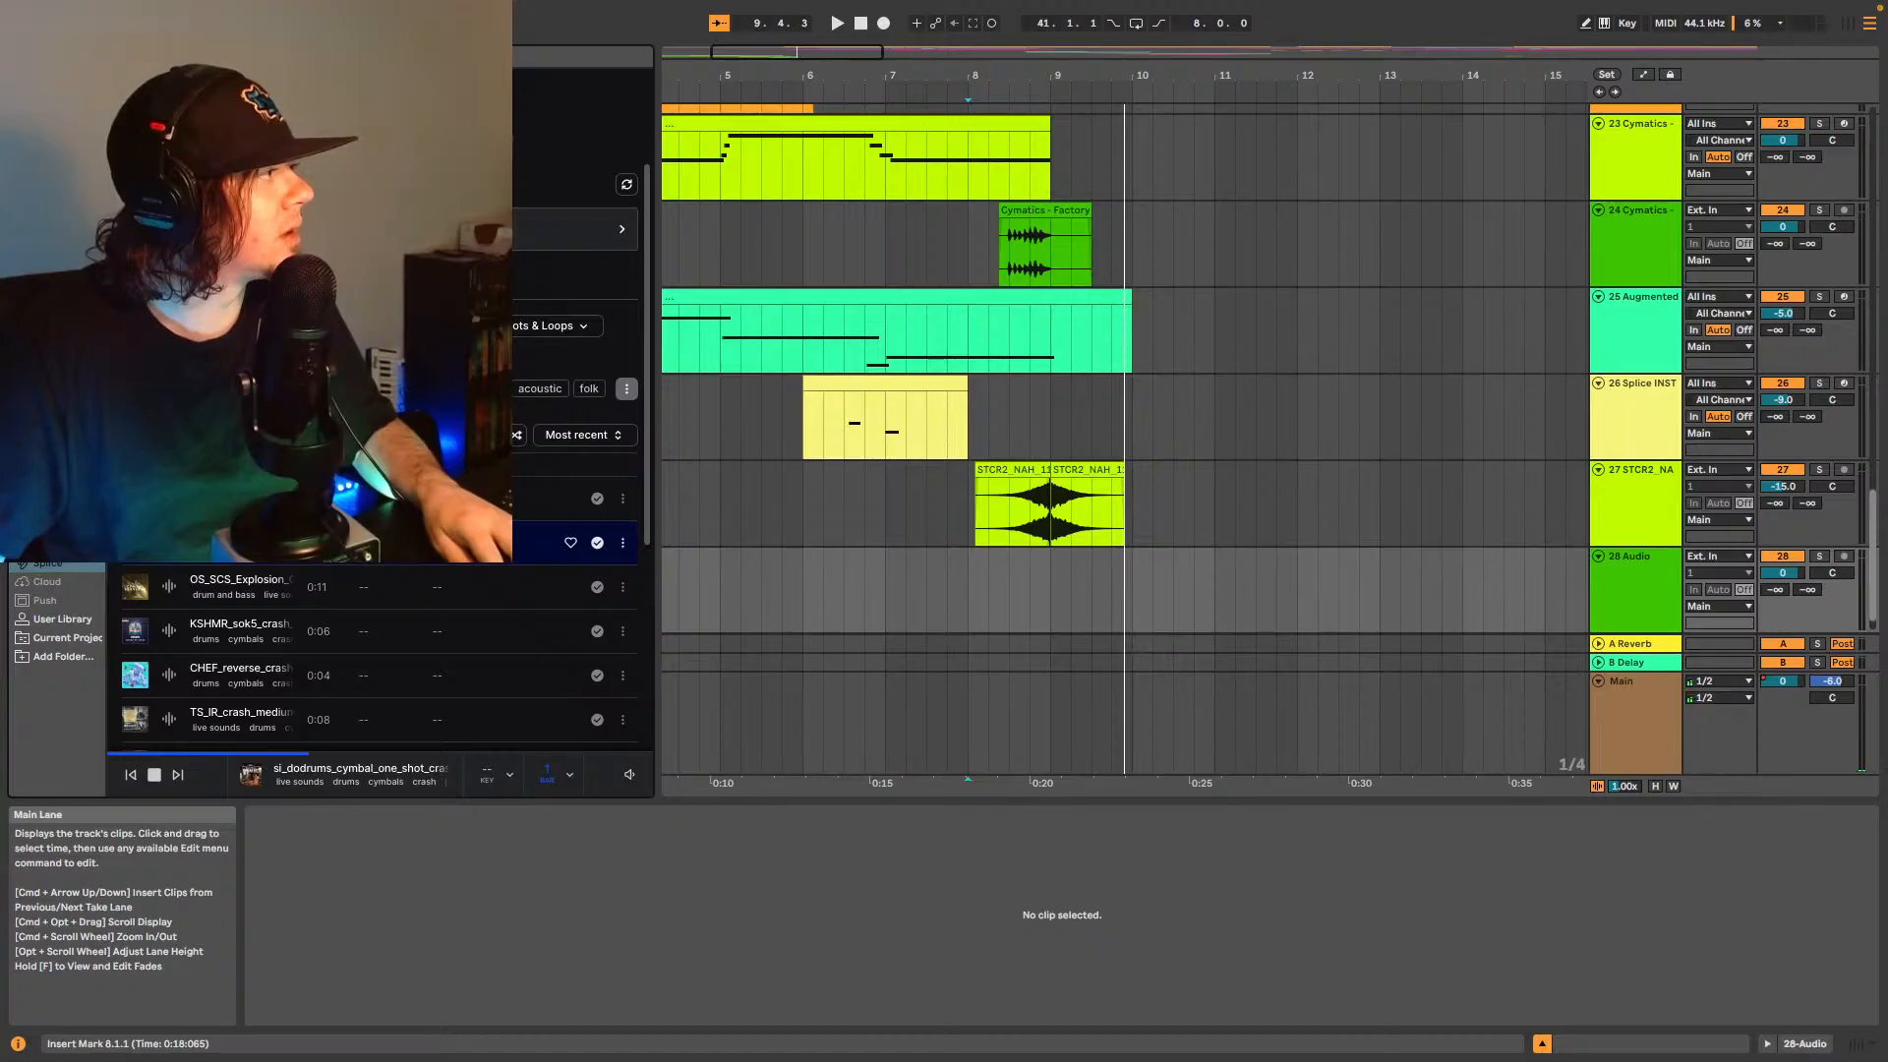
pyautogui.click(170, 588)
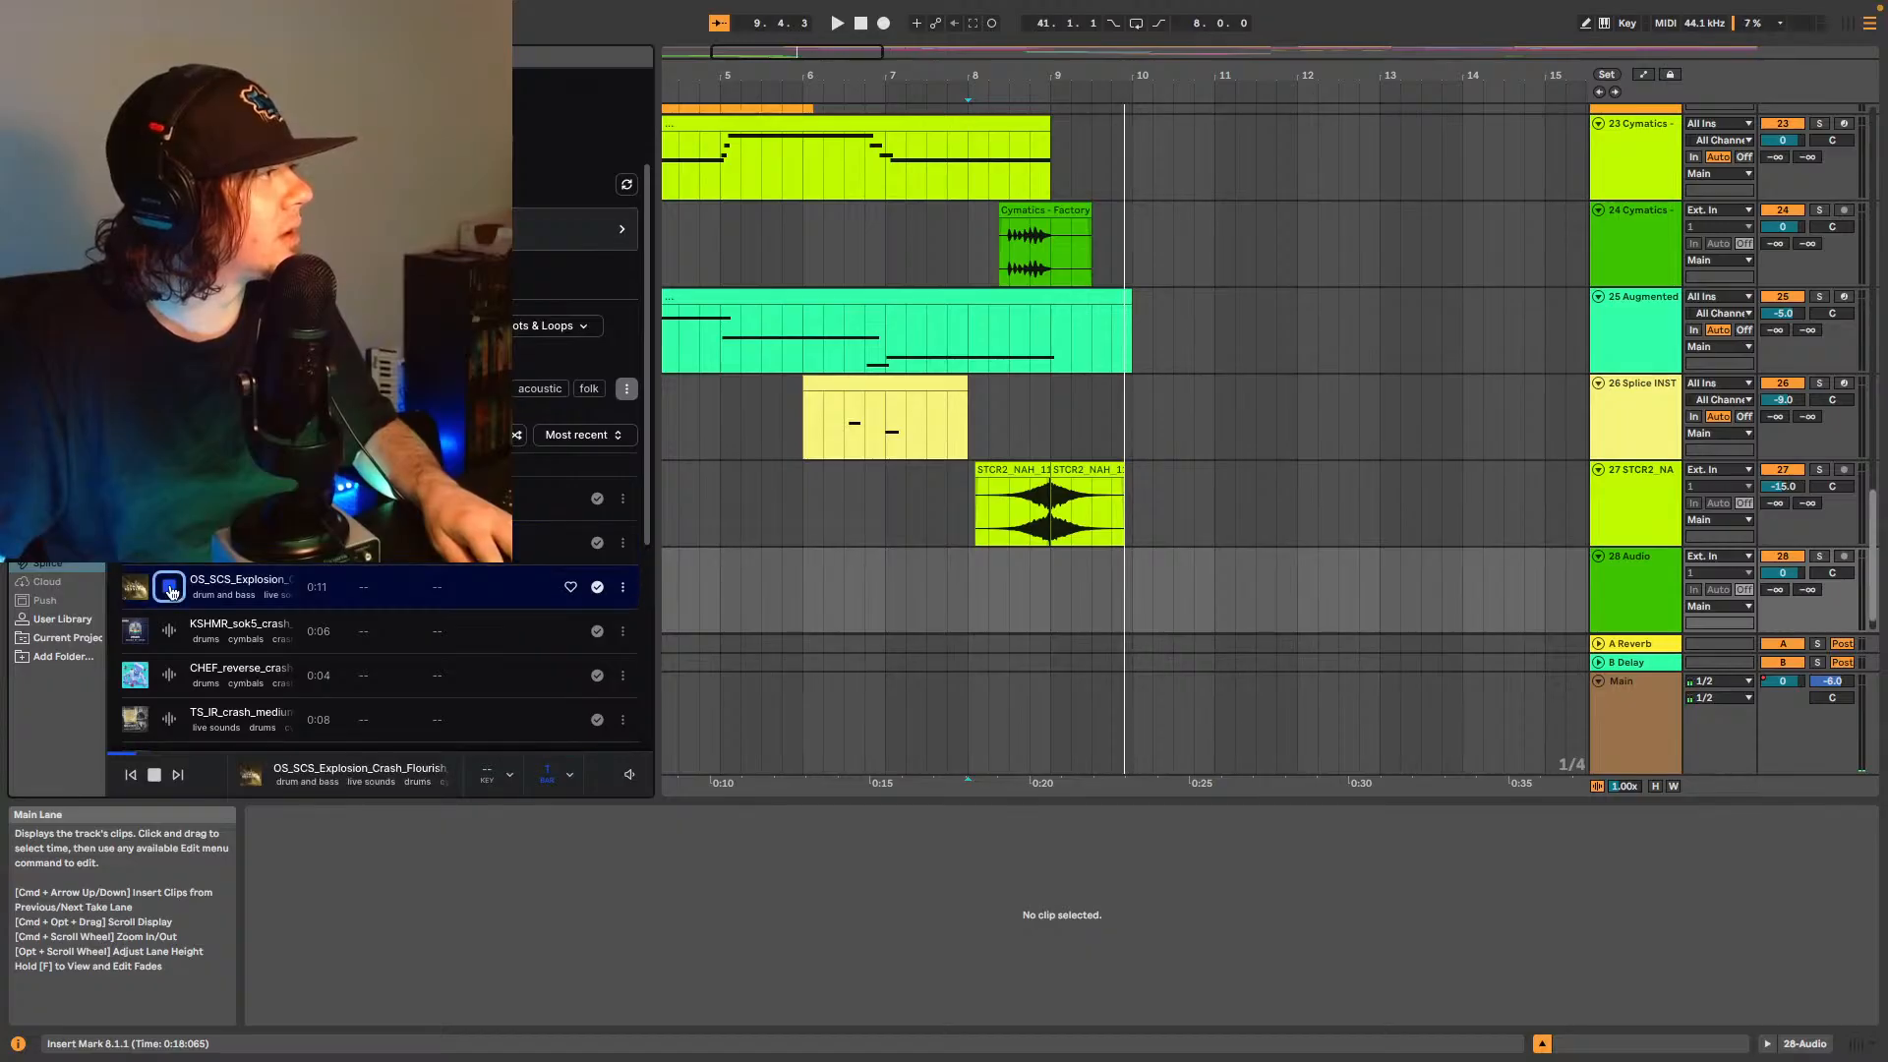
pyautogui.click(169, 634)
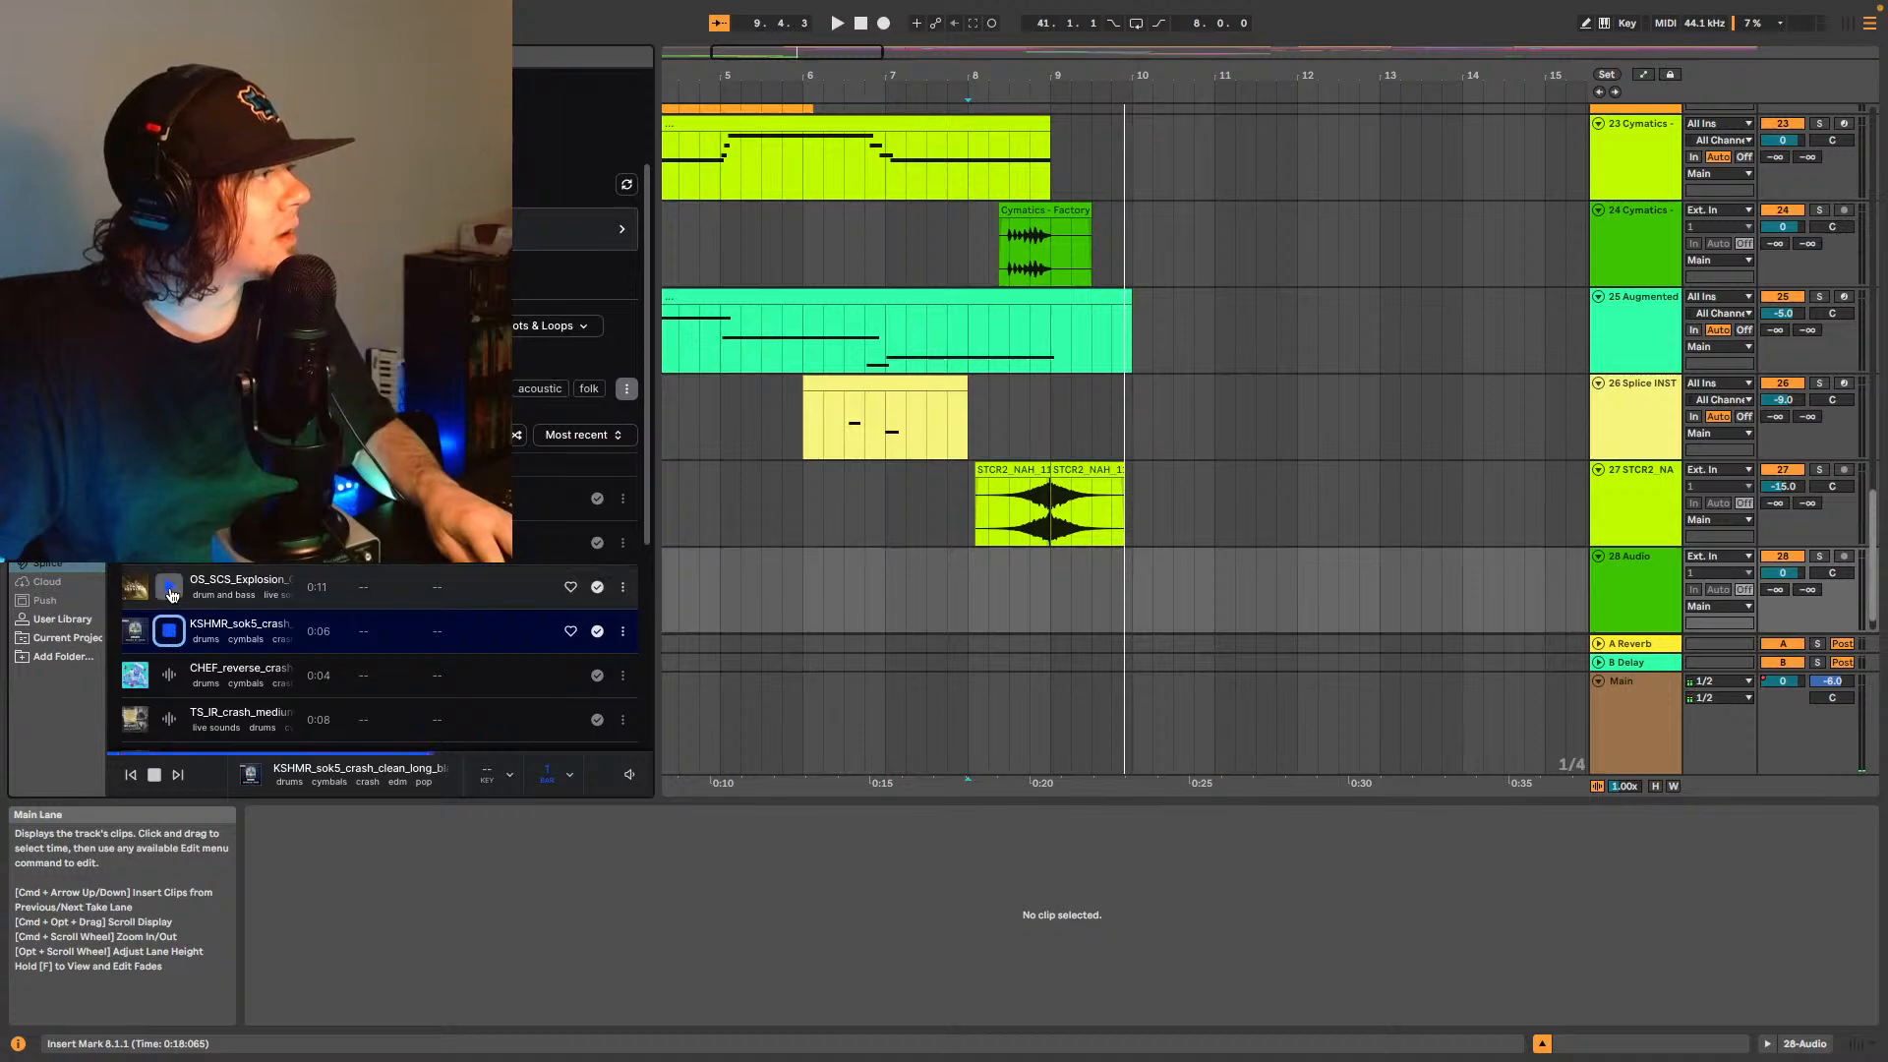
pyautogui.click(170, 590)
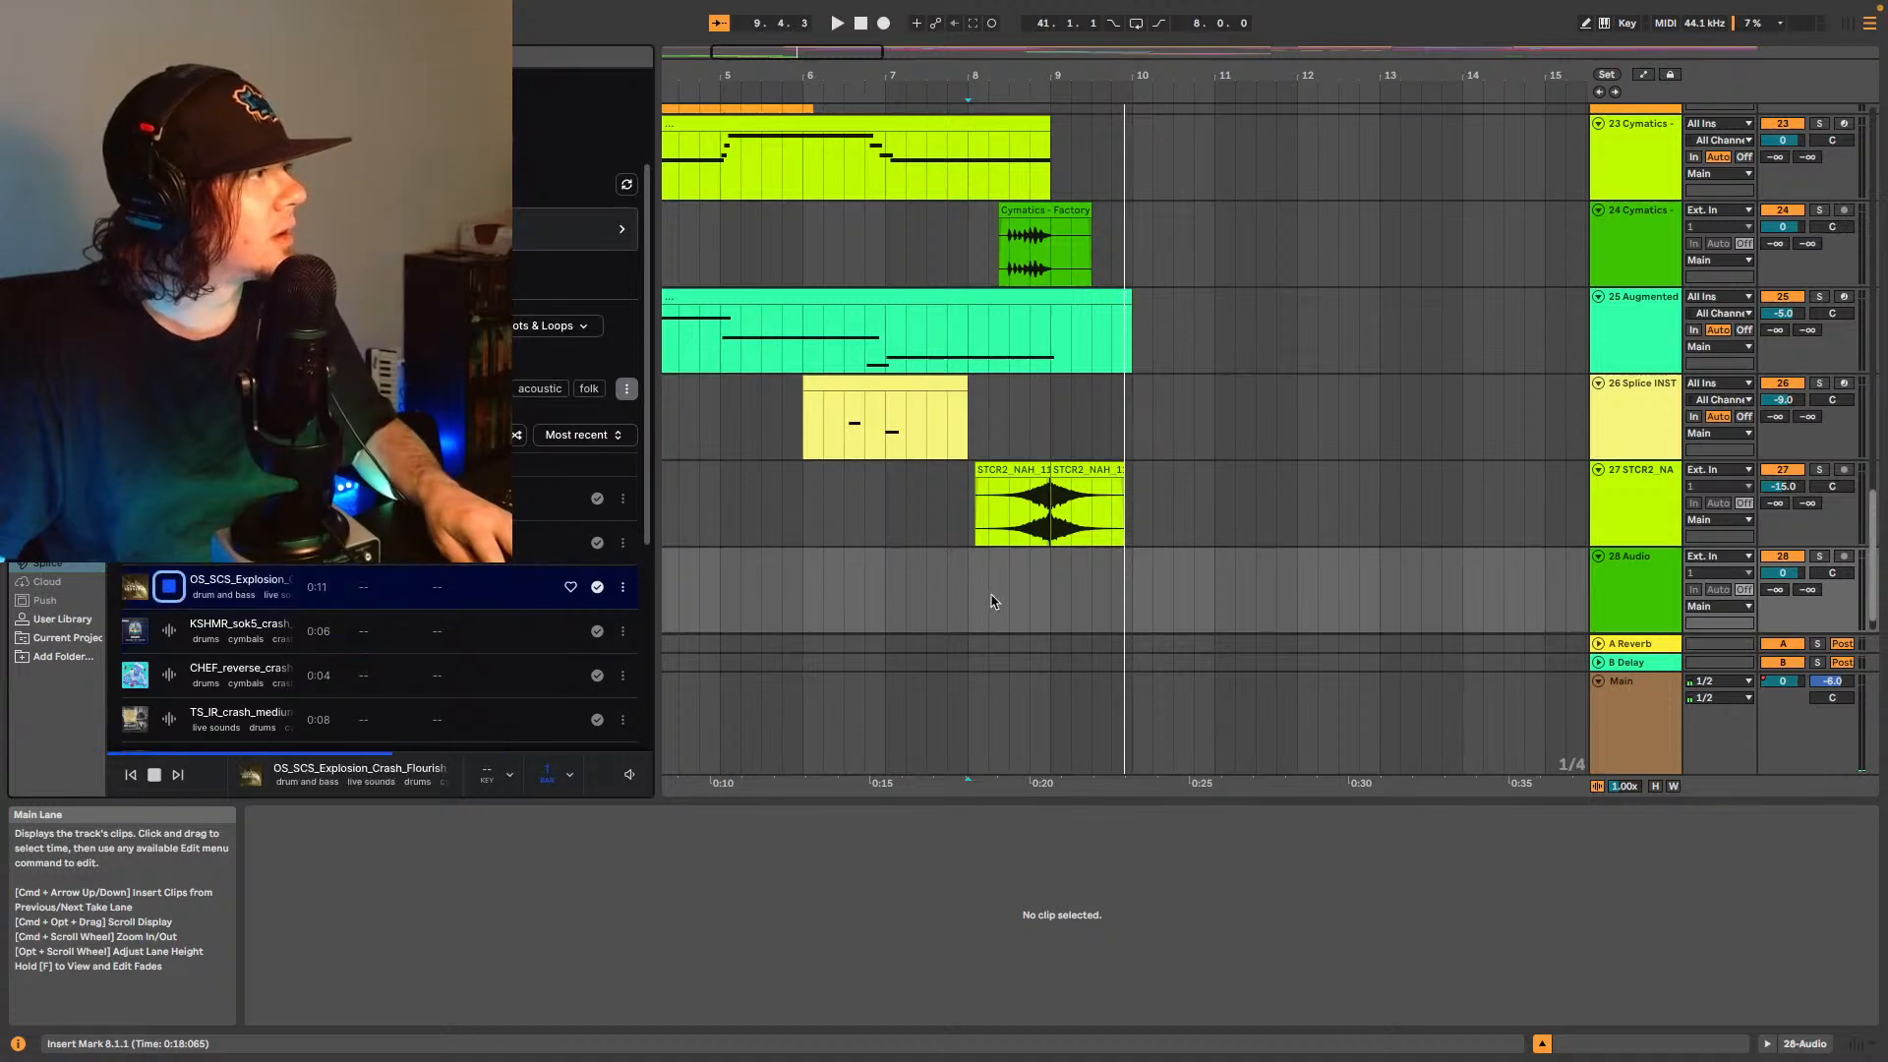
pyautogui.press('space')
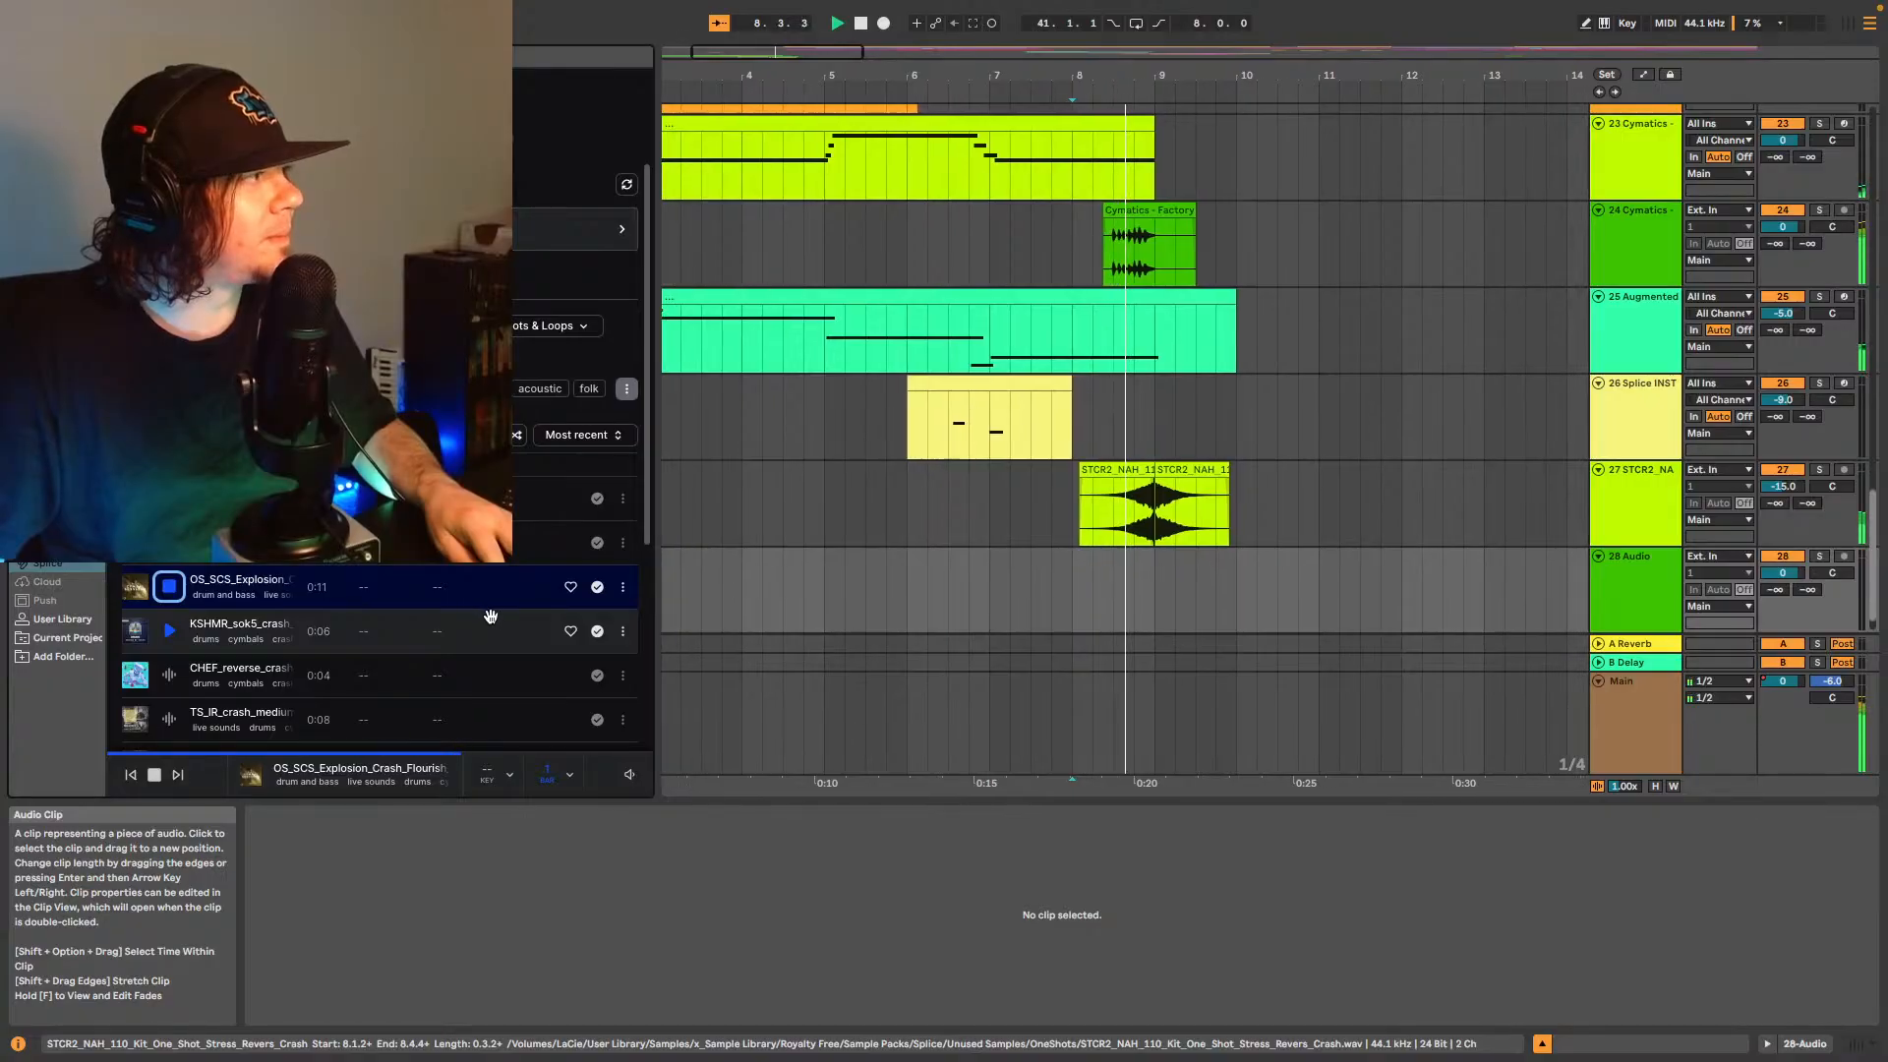
pyautogui.click(319, 598)
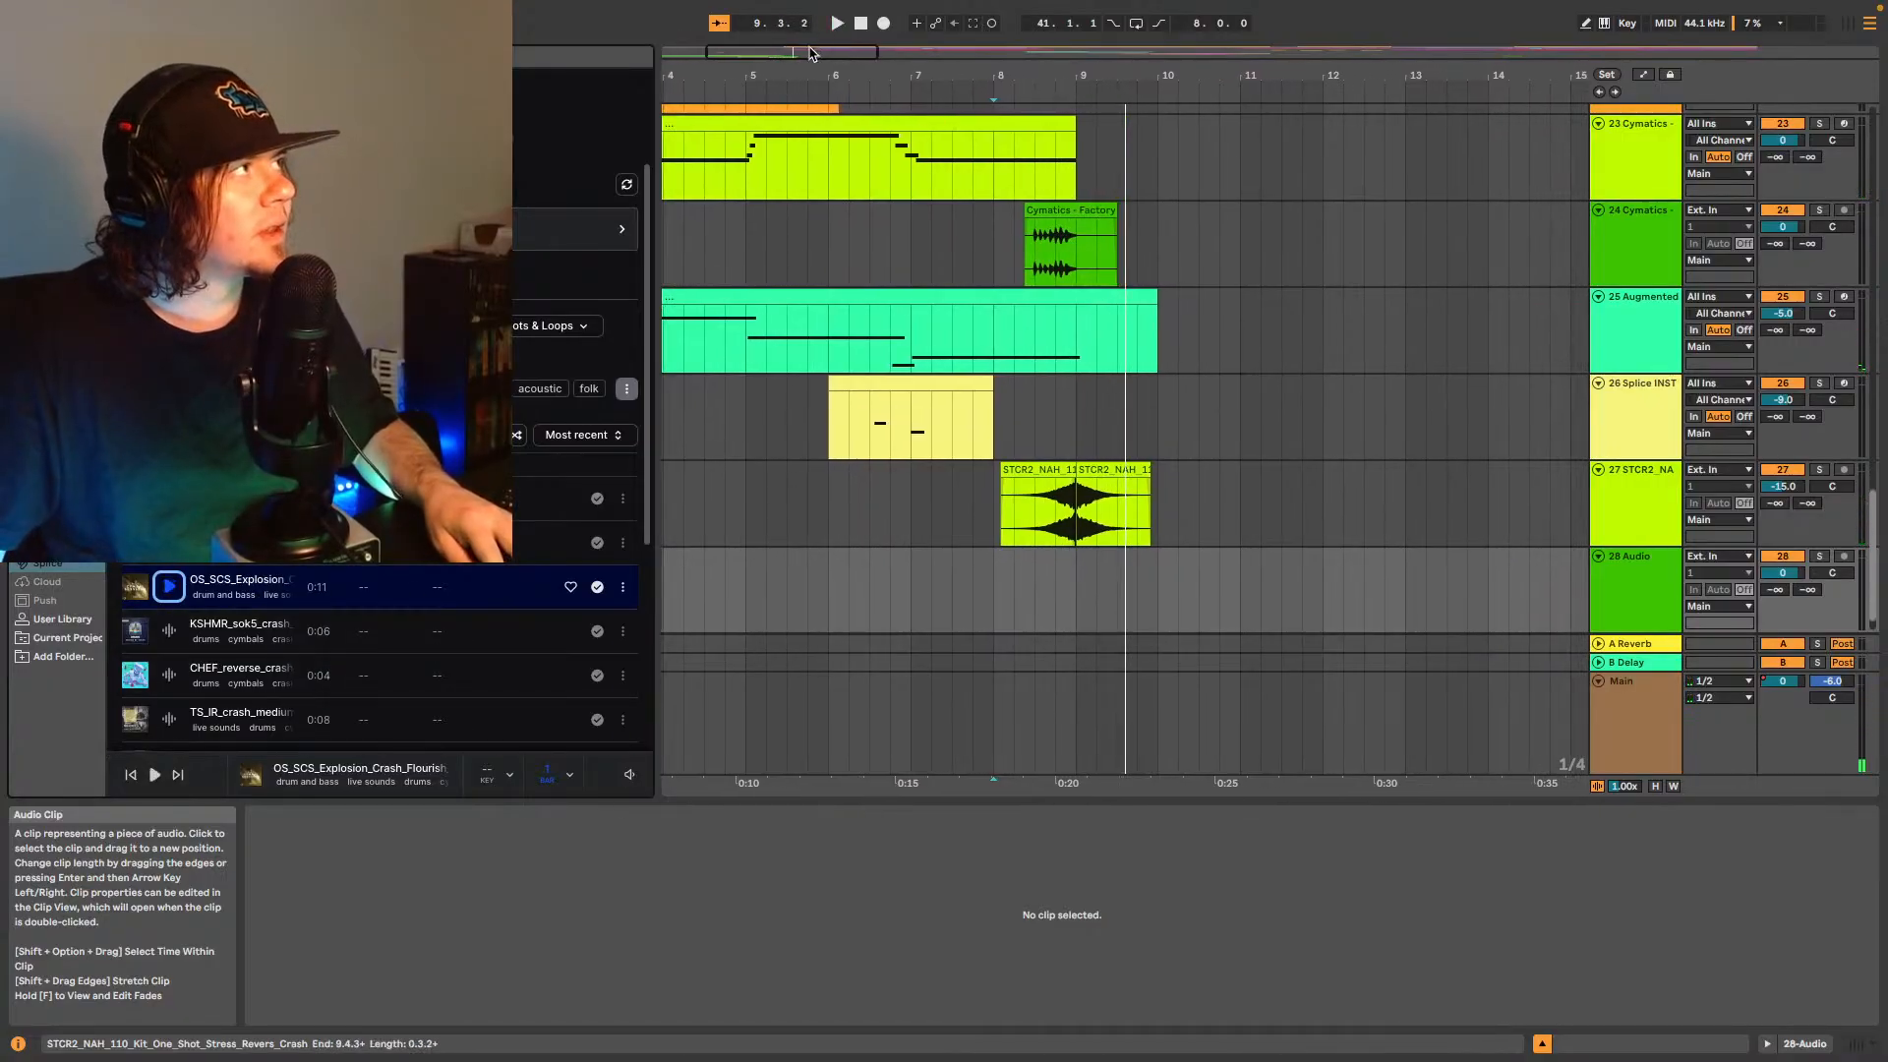
# - Play the arrangement from bar 31 and preview the Splice sample OS_SCS_Explosion_Crash_Flourish against it
pyautogui.press('w')
pyautogui.scroll(3, 1187, 439)
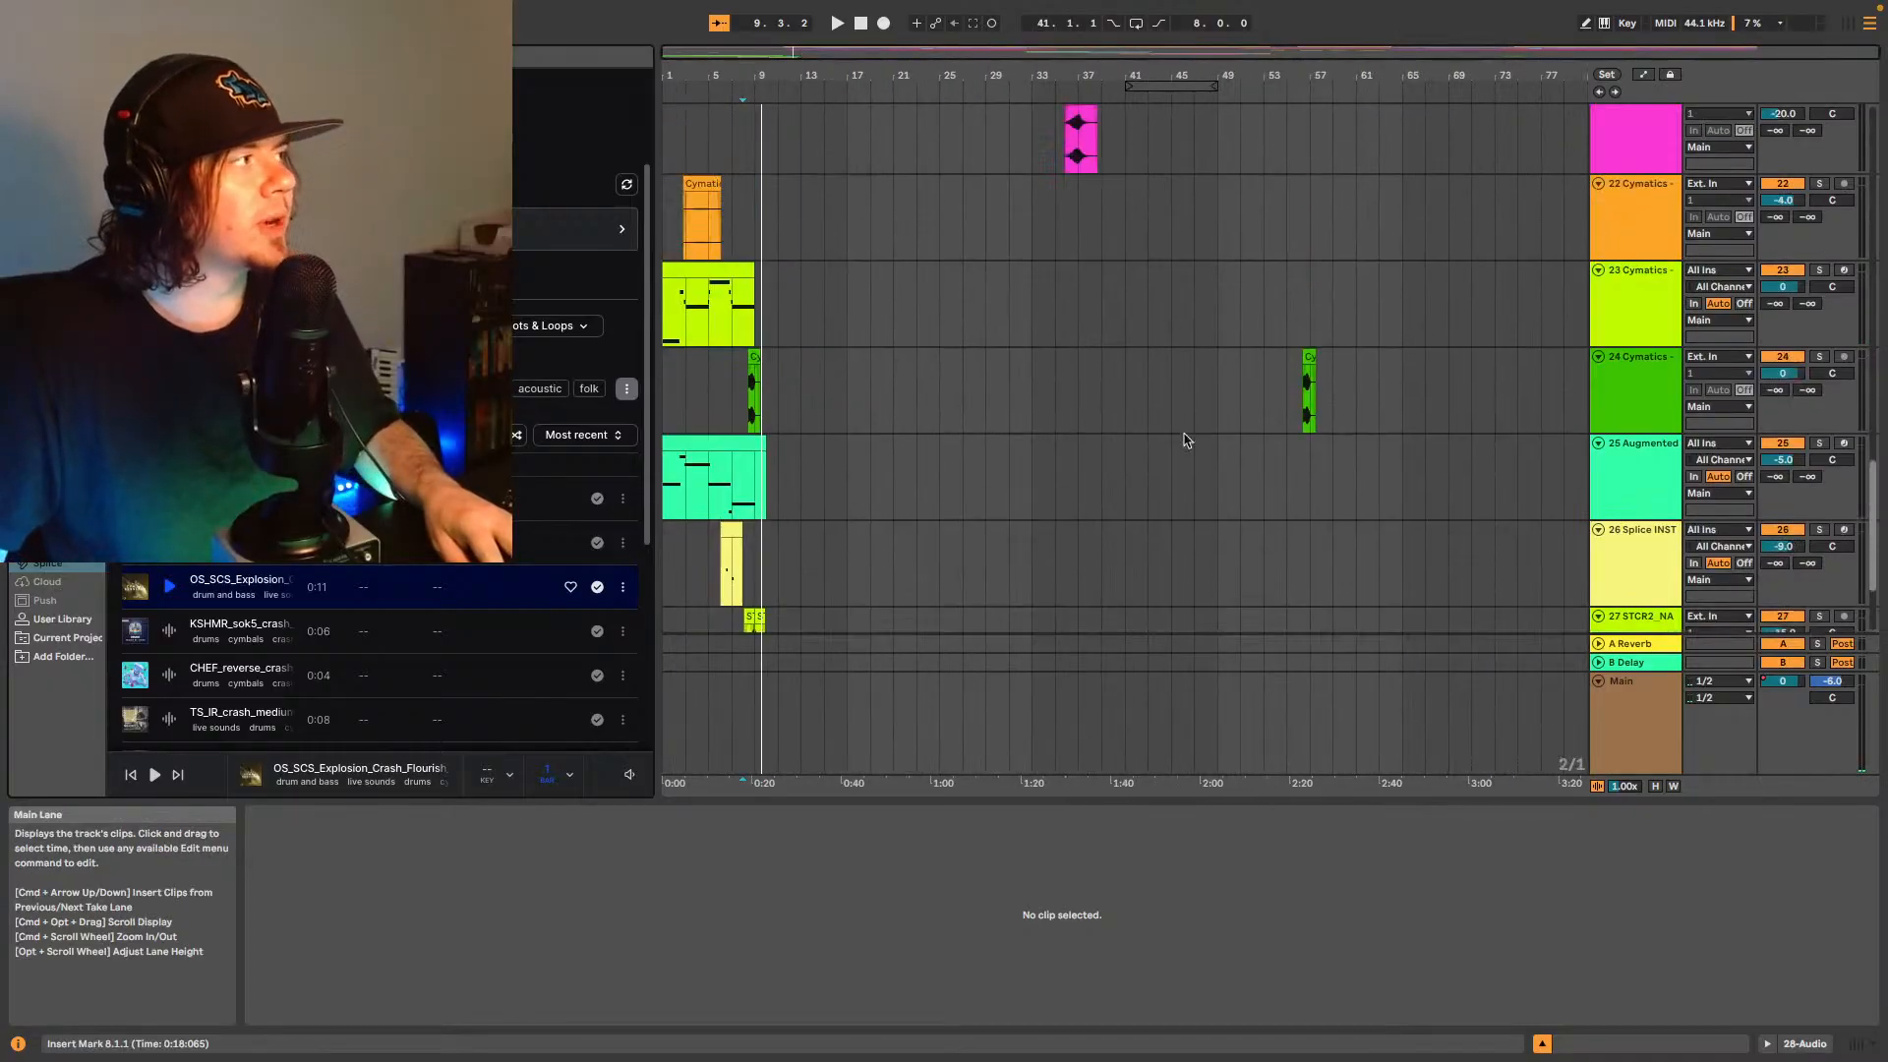
pyautogui.scroll(15, 1187, 439)
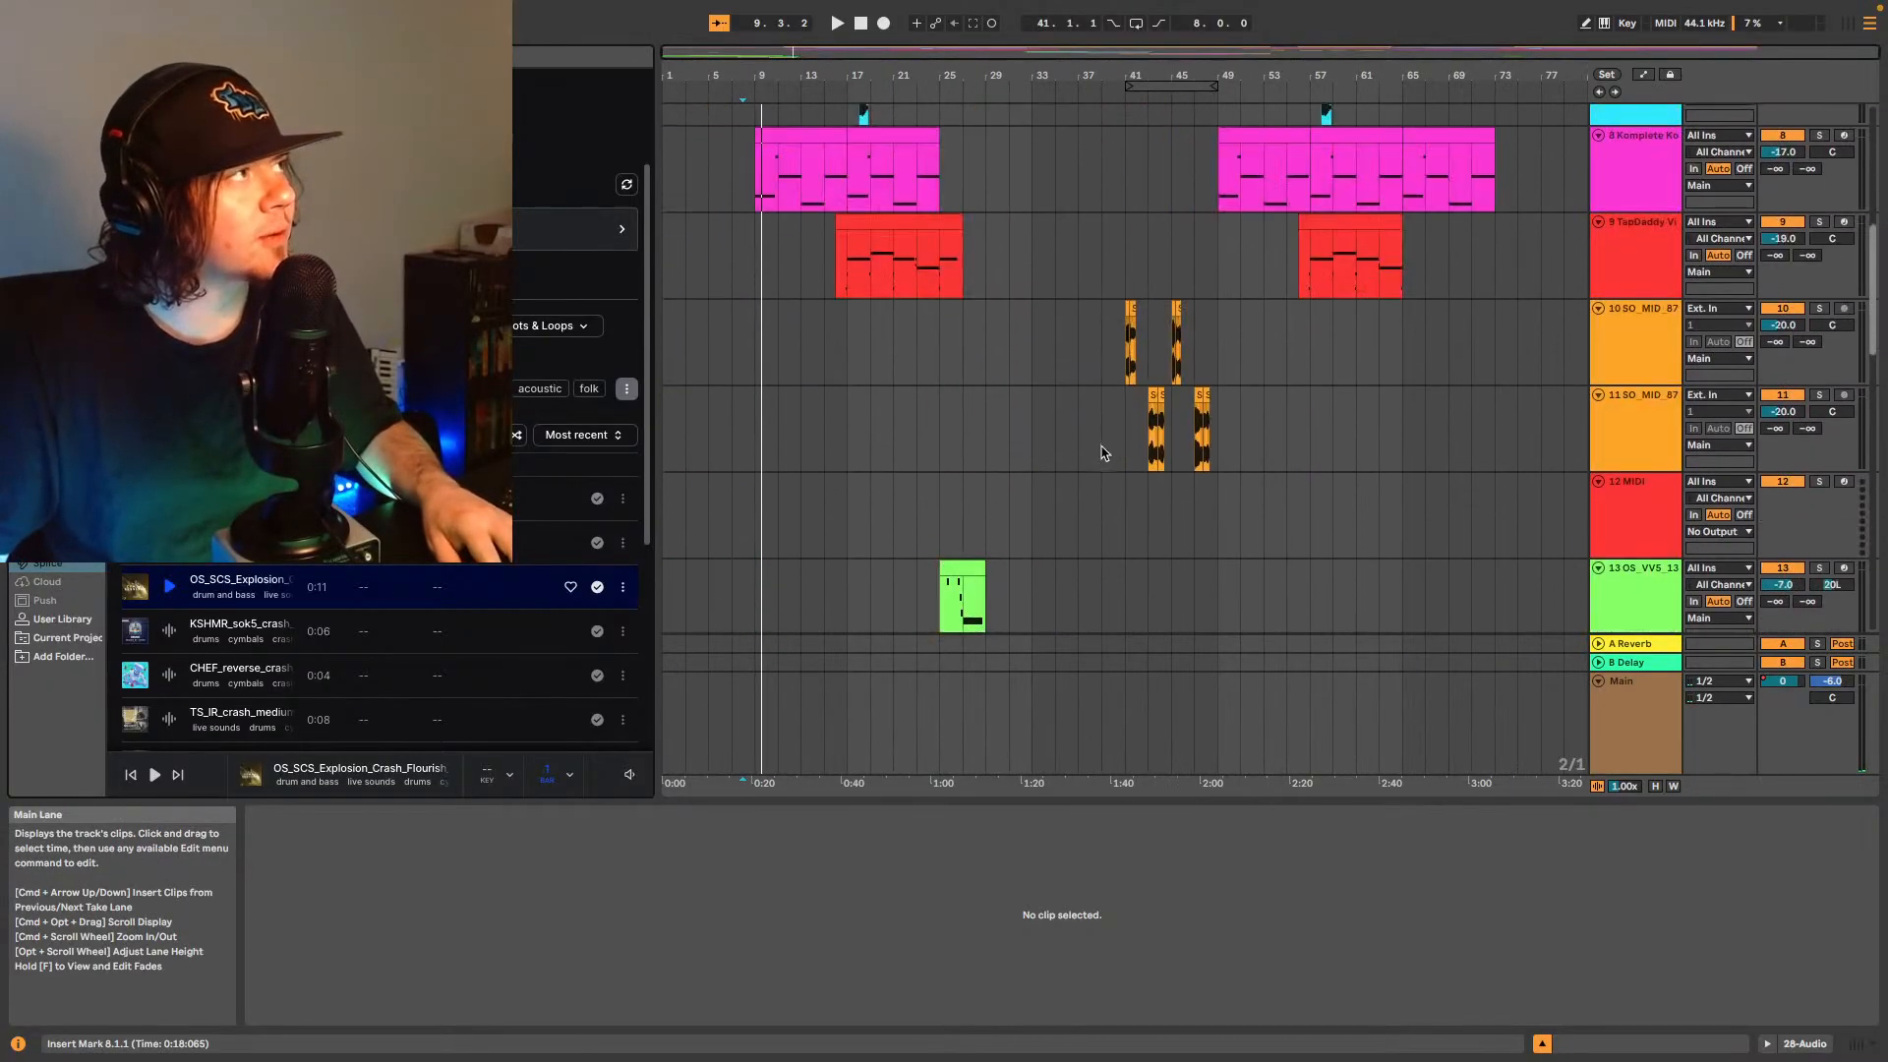
pyautogui.scroll(8, 1104, 452)
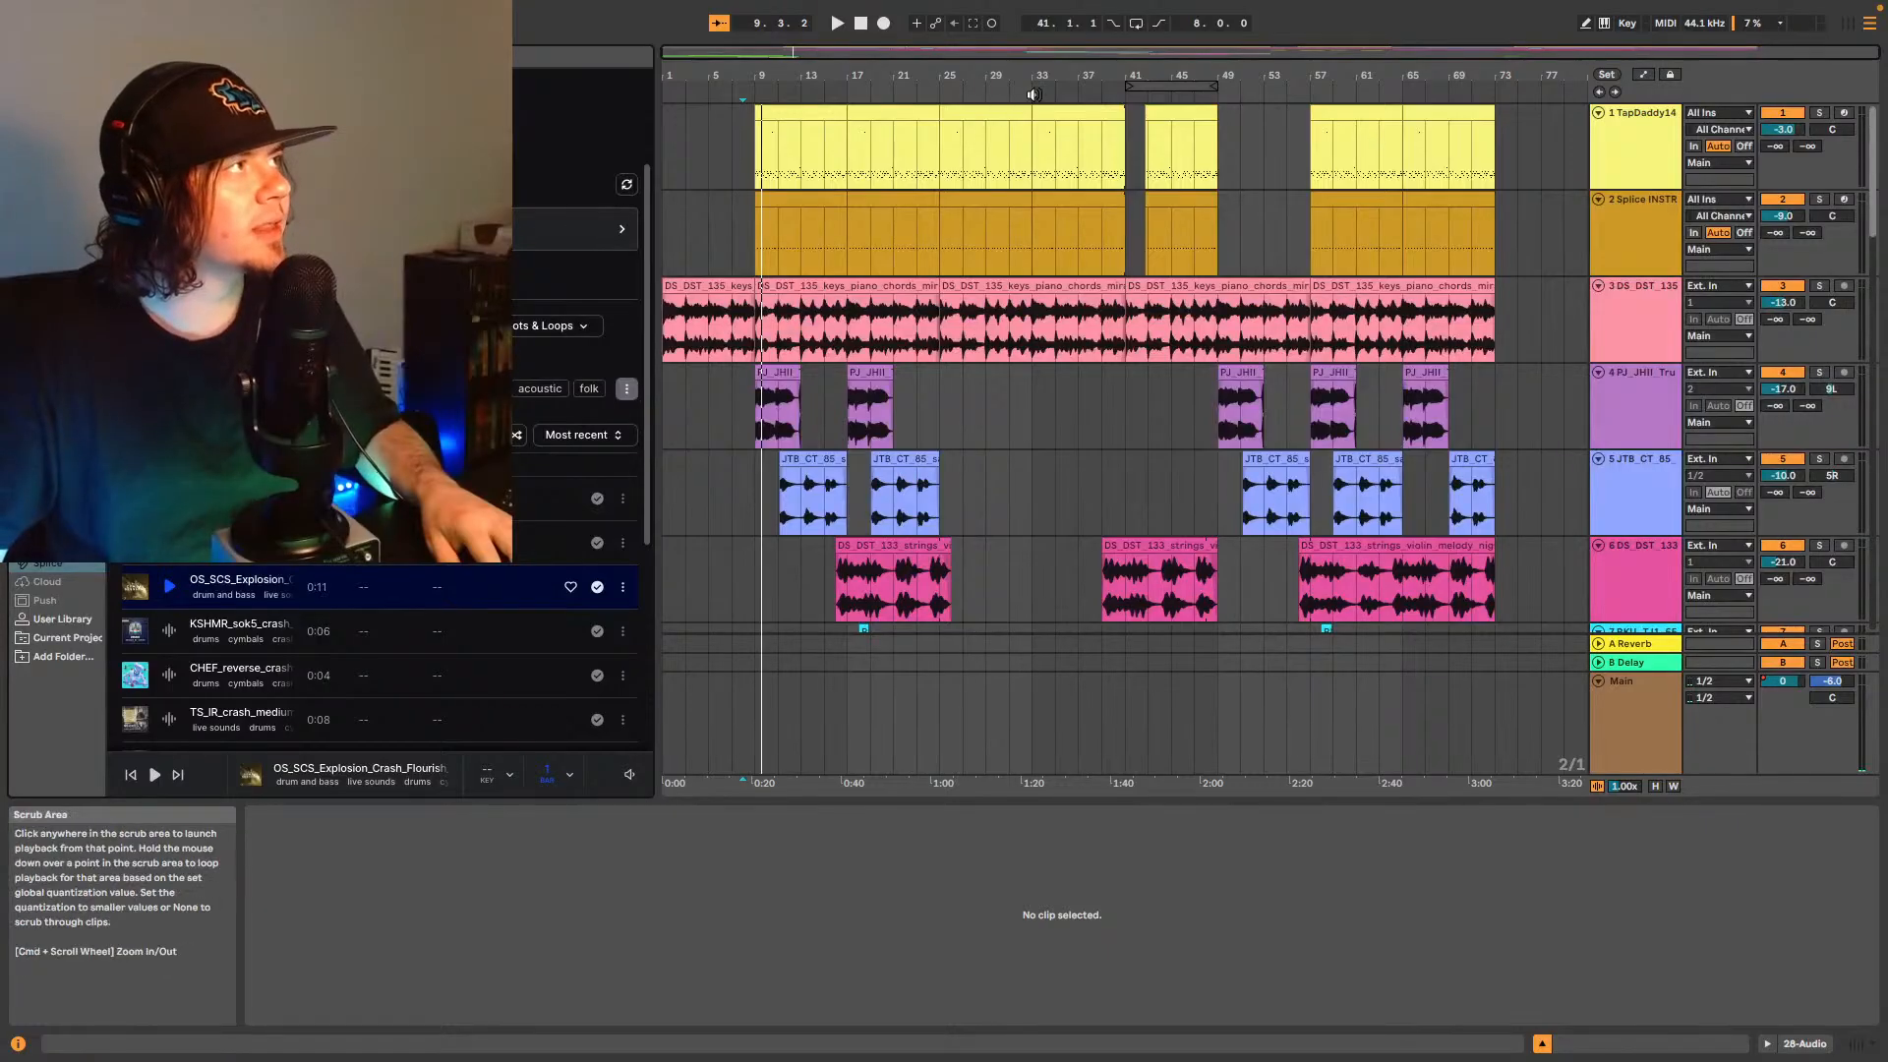
pyautogui.click(998, 88)
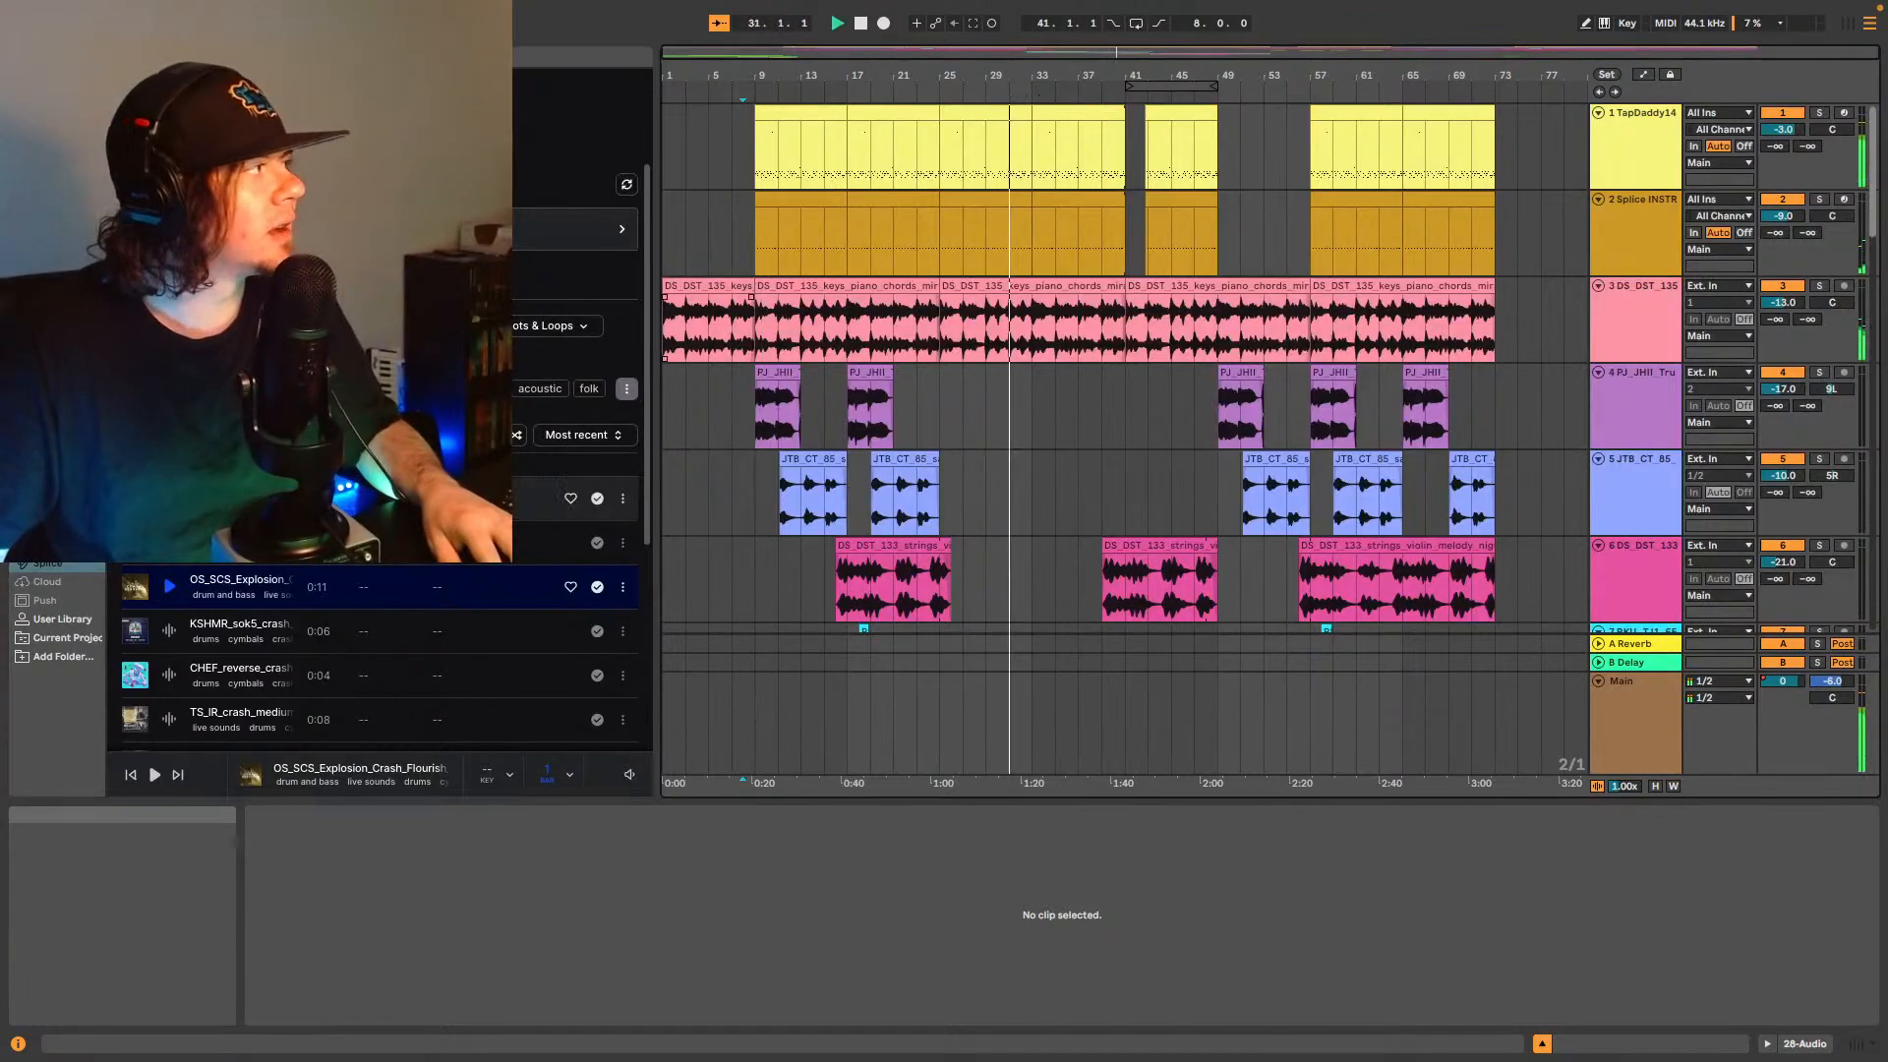
pyautogui.scroll(-3, 1108, 489)
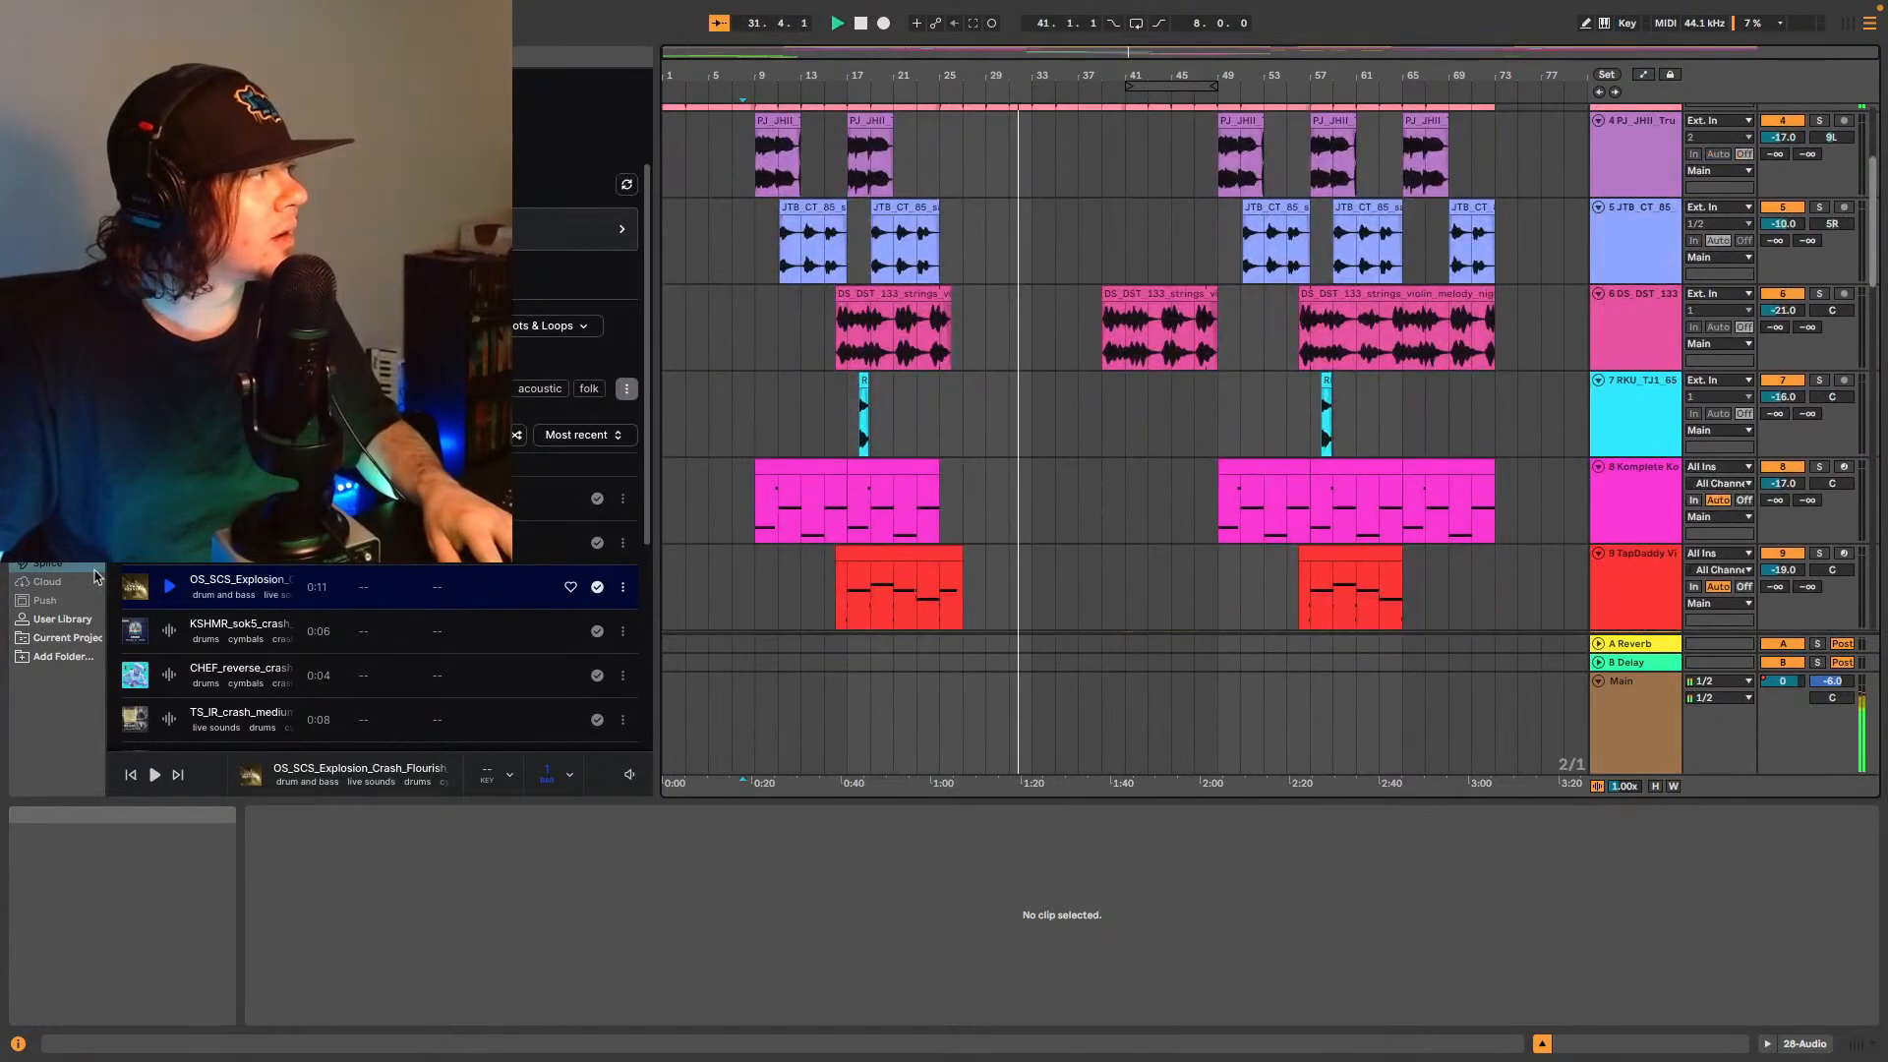
pyautogui.click(168, 588)
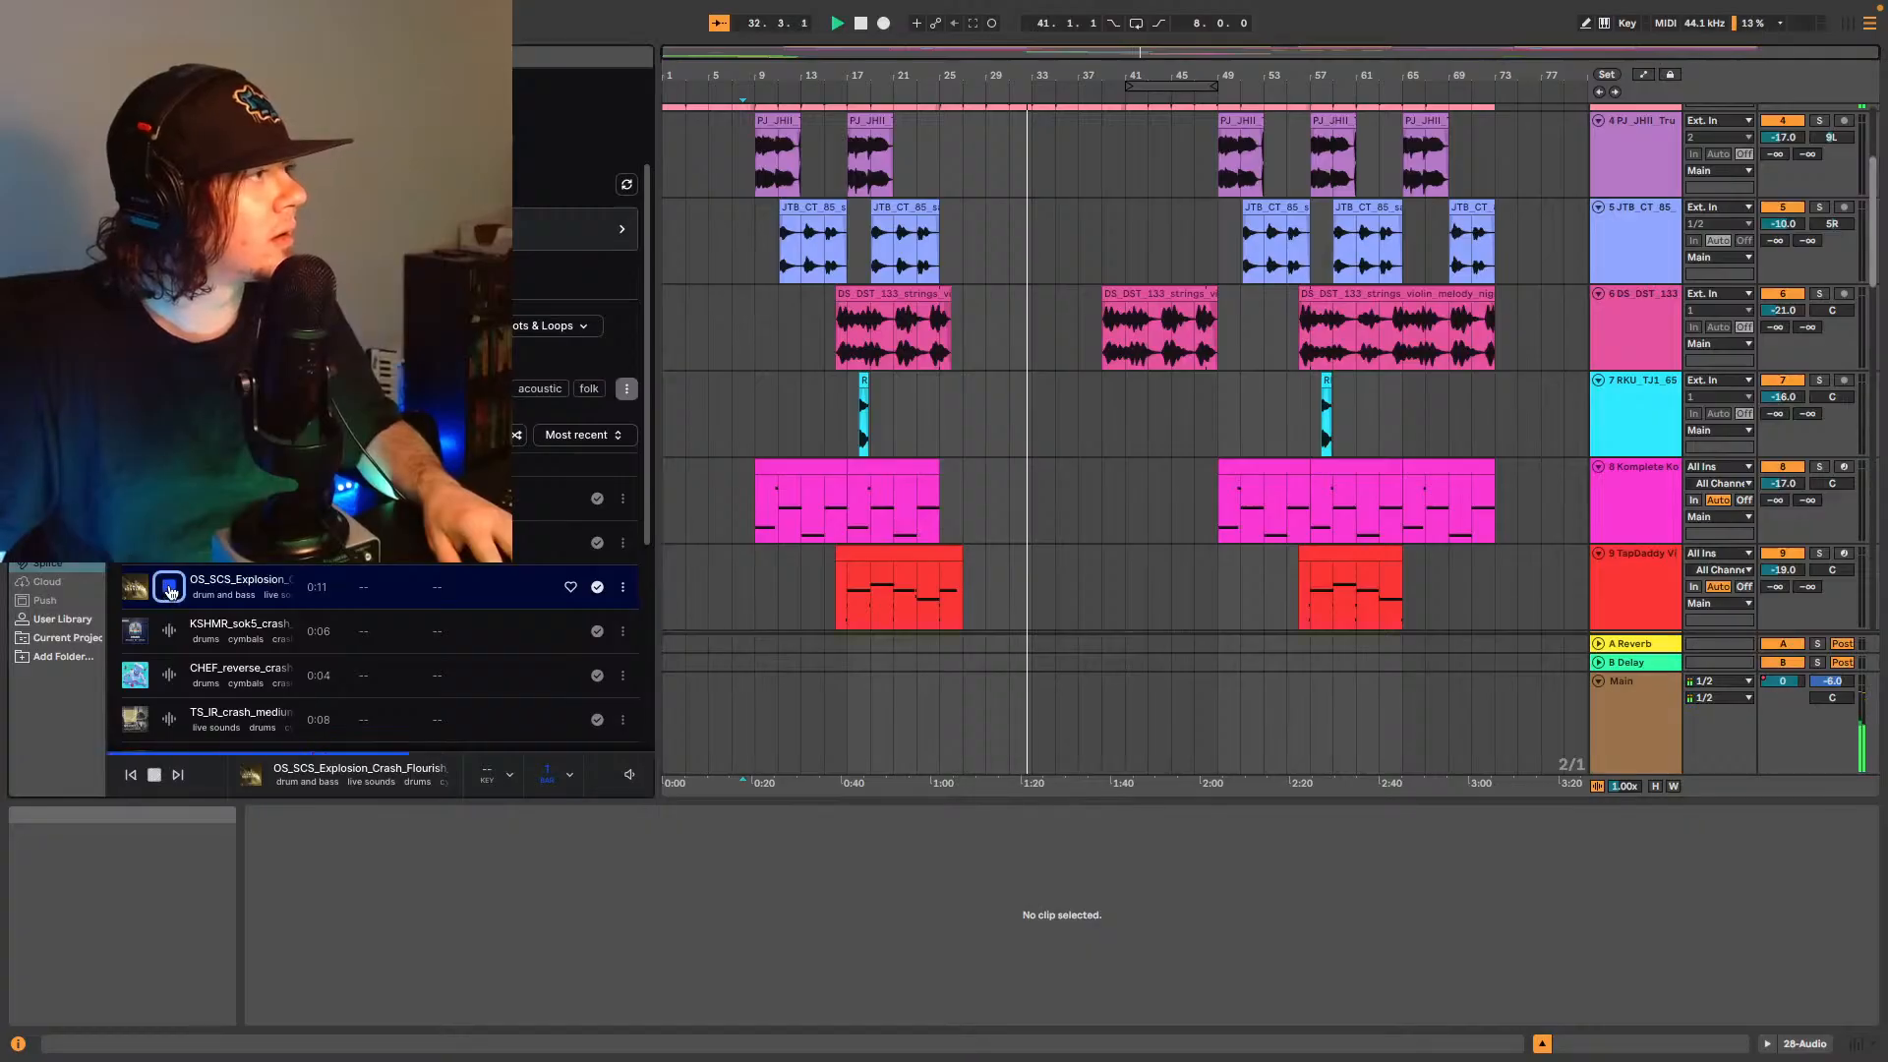
pyautogui.click(168, 588)
# - Place the OS_SCS_Explosion_Crash_Flourish_03 sample on audio track 28 and shift the clip to start at 32.3.1
pyautogui.scroll(-5, 1122, 580)
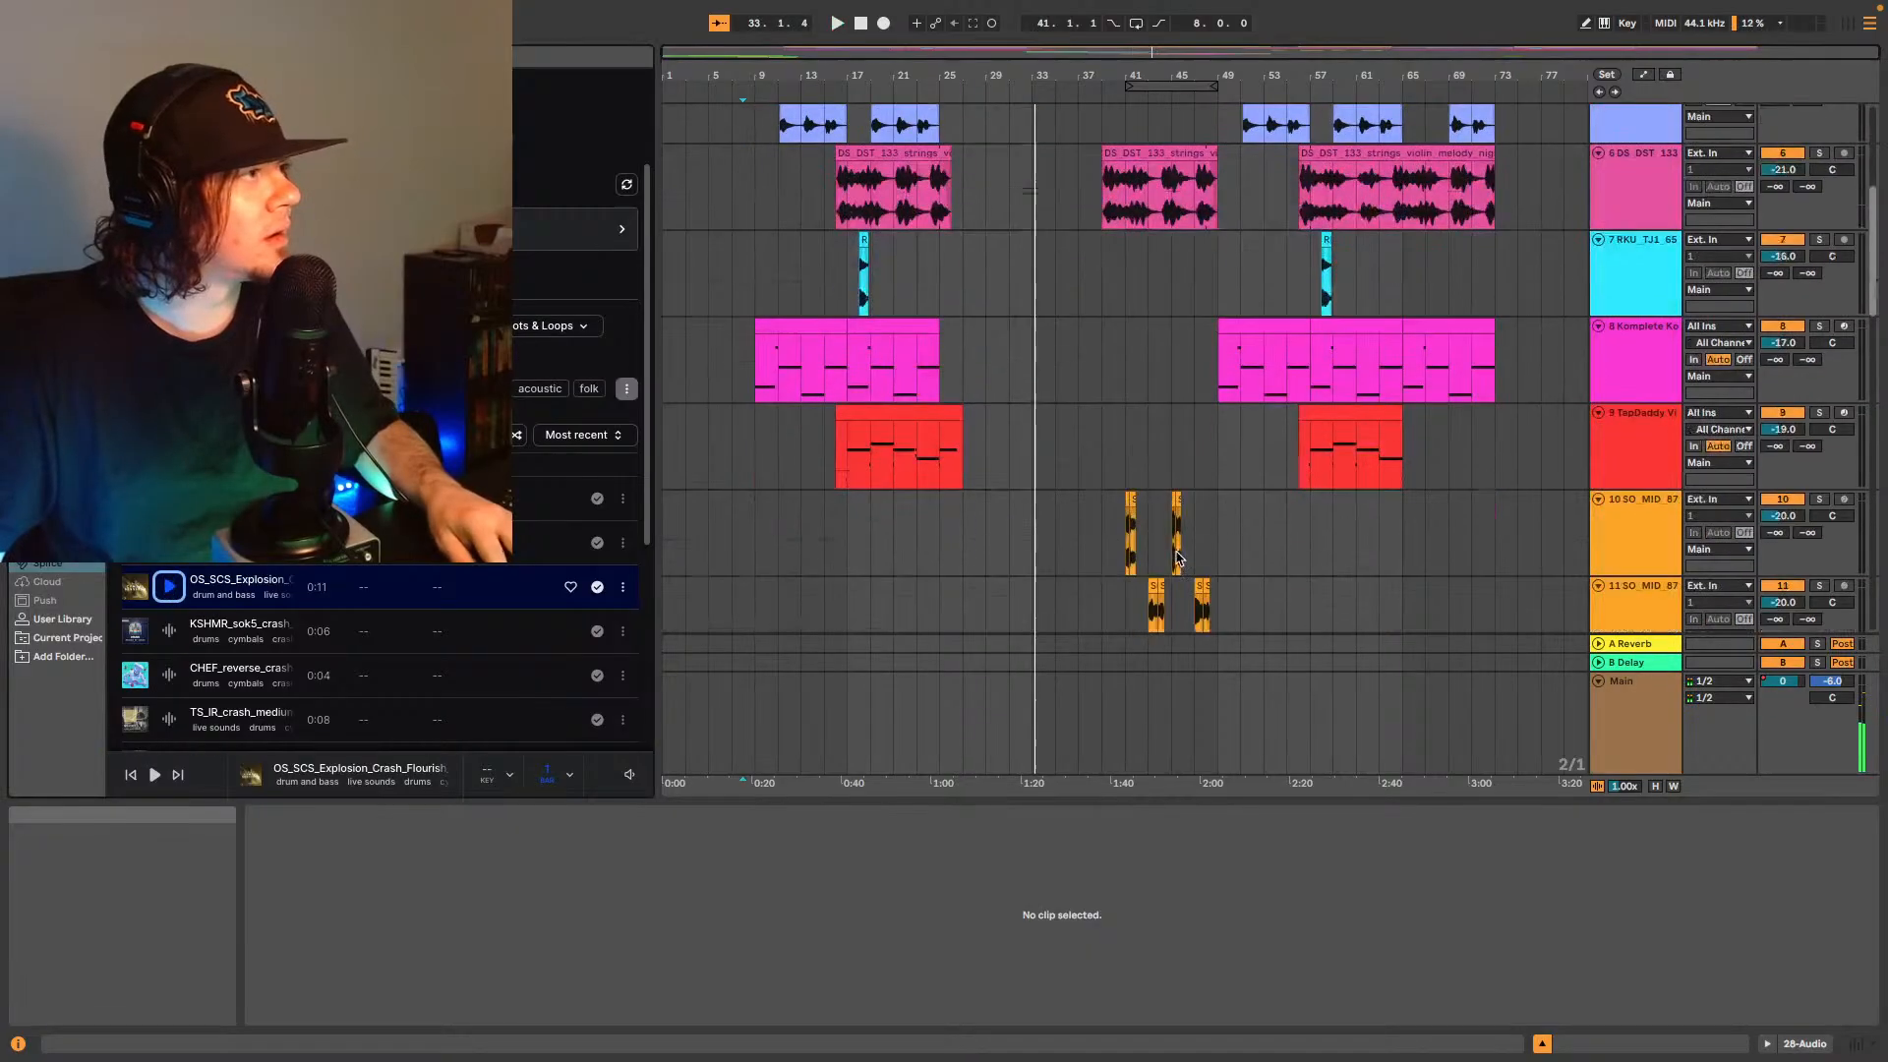
pyautogui.scroll(-10, 1131, 536)
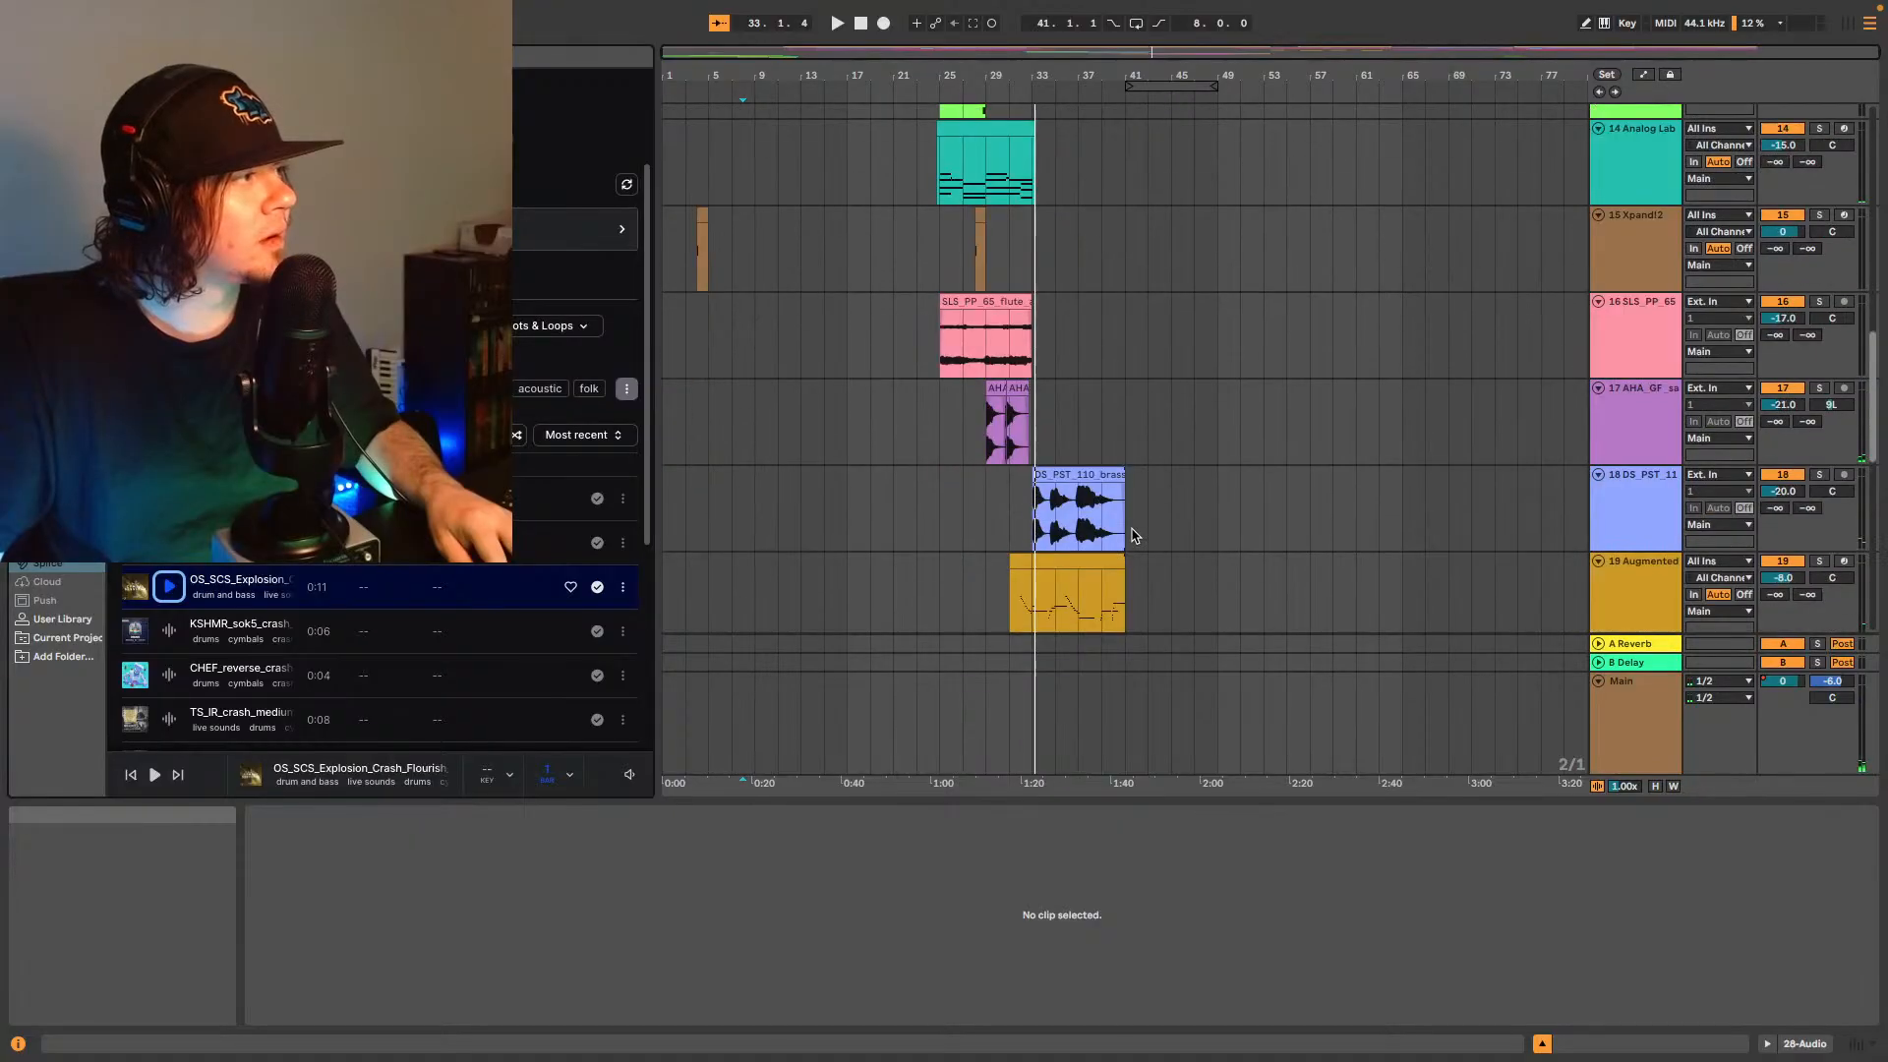
pyautogui.scroll(-7, 1117, 526)
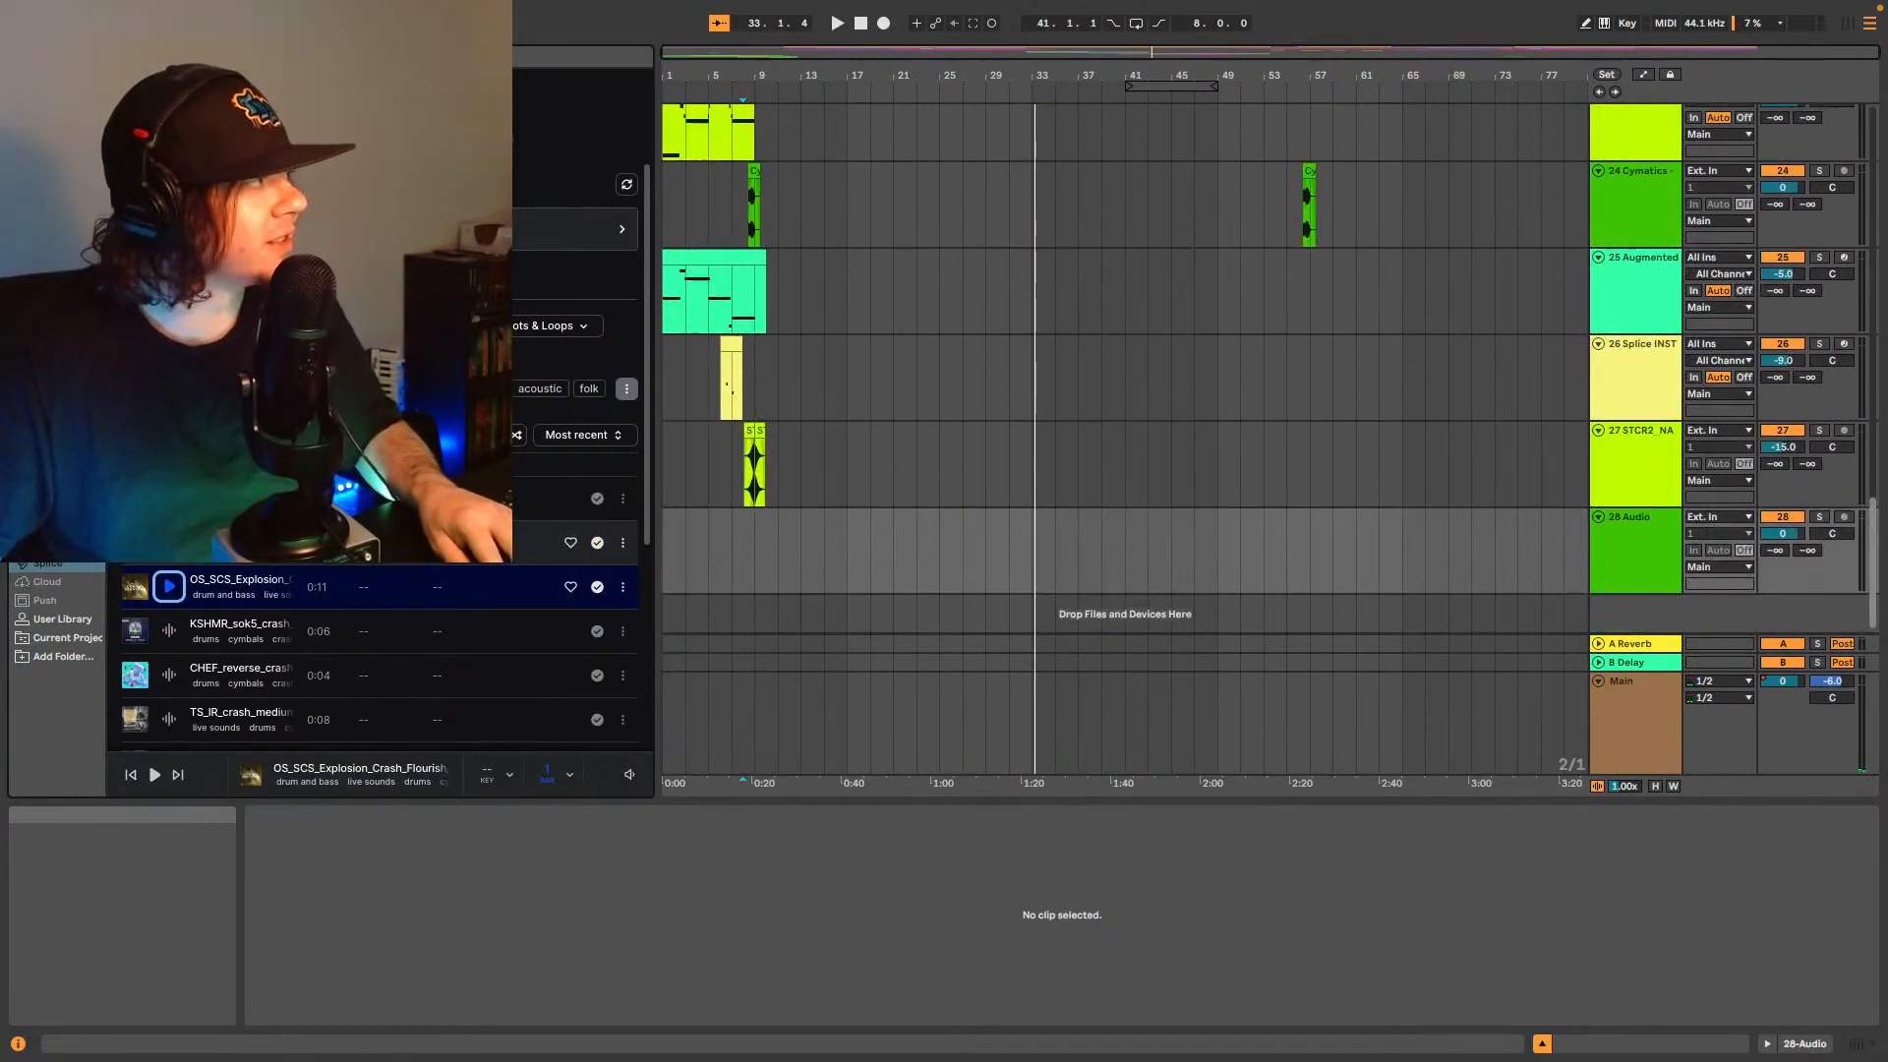
pyautogui.moveTo(1016, 556); pyautogui.dragTo(1038, 550)
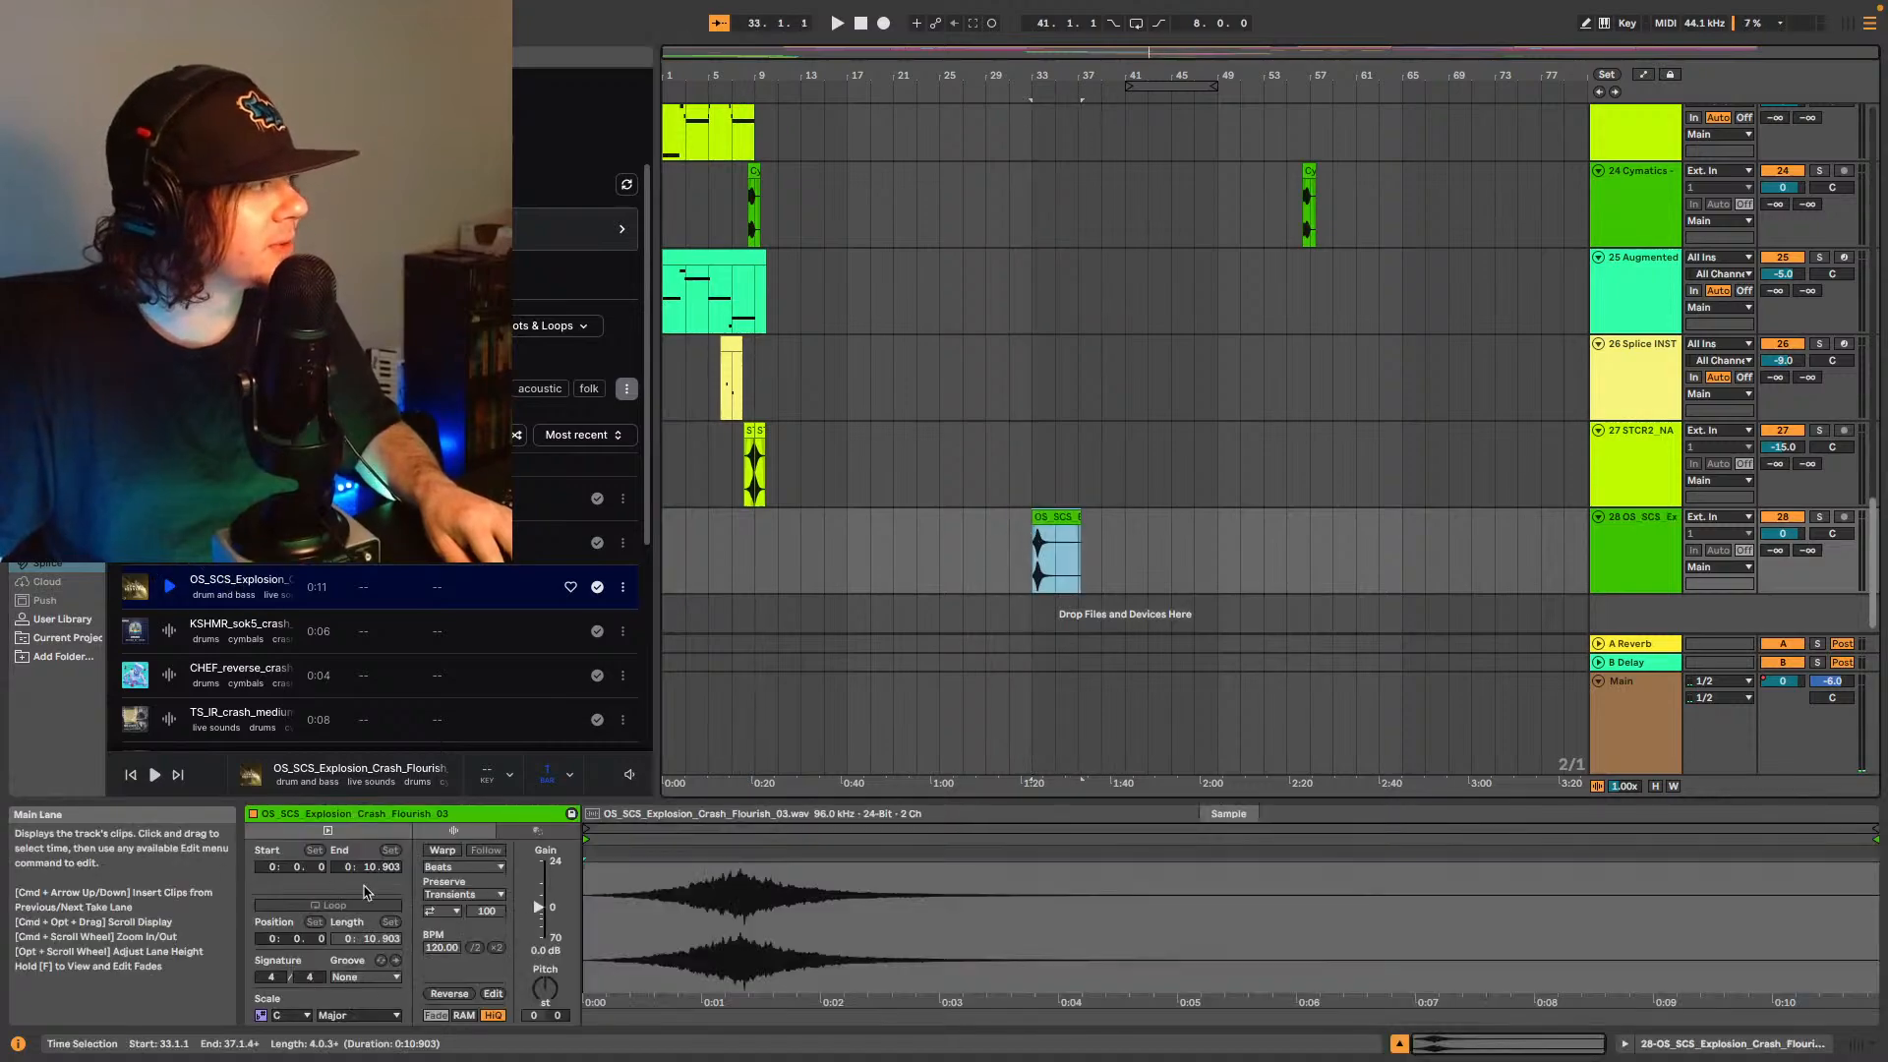
pyautogui.moveTo(1082, 49); pyautogui.dragTo(1131, 109)
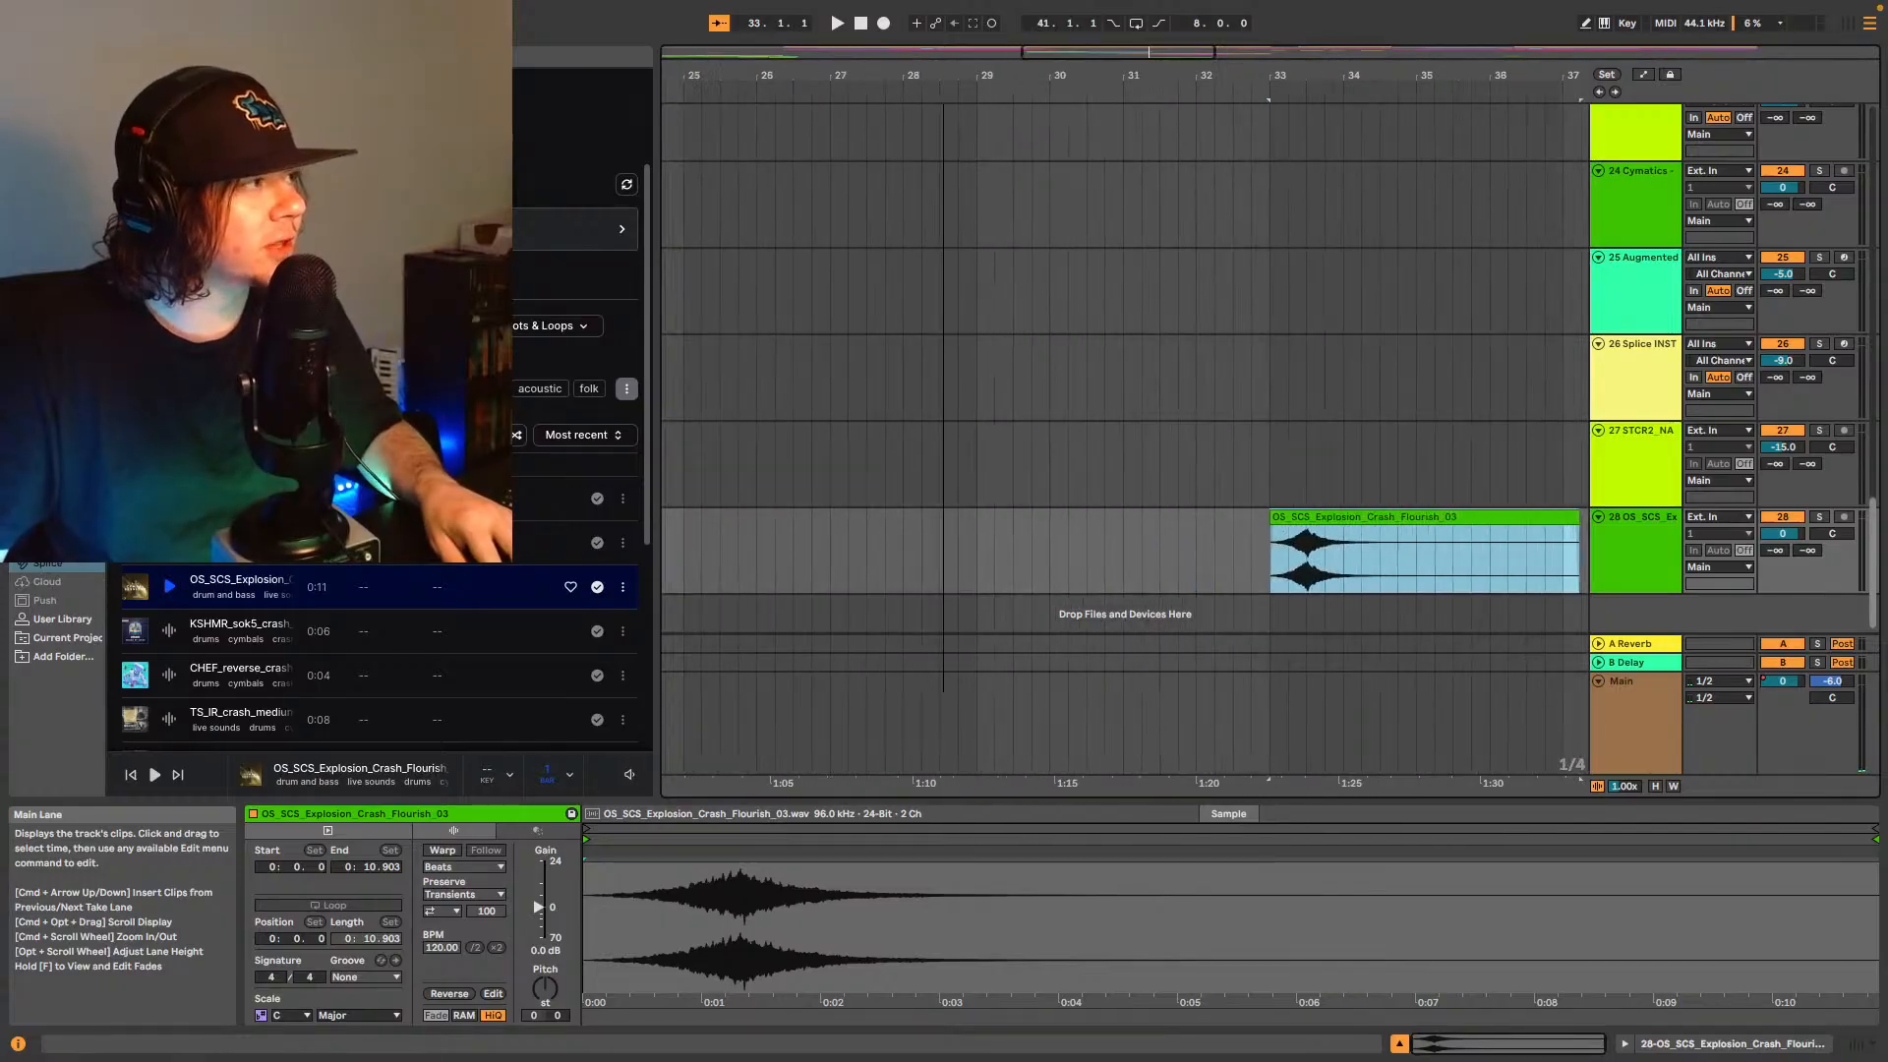
pyautogui.moveTo(1421, 531); pyautogui.dragTo(1377, 537)
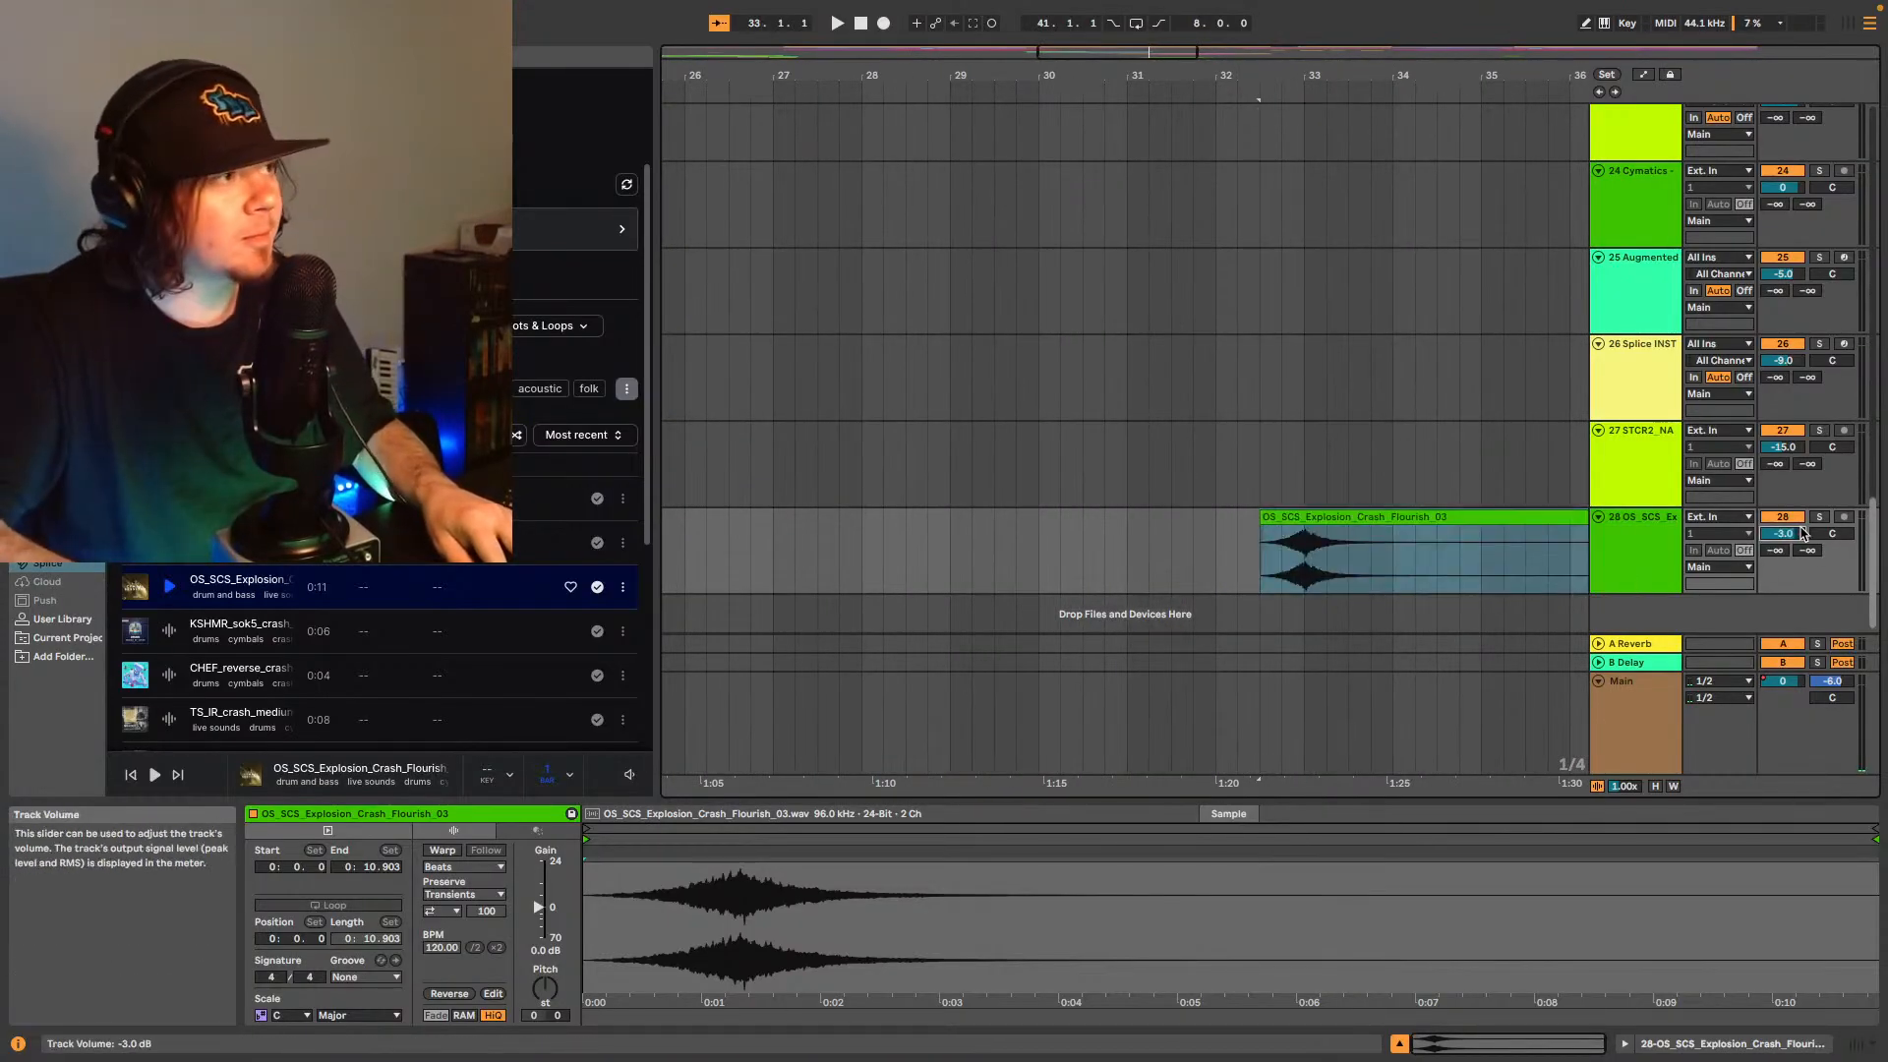
# - Audition the explosion crash in the mix and lower track 28's volume to -17 dB
pyautogui.press('space')
pyautogui.scroll(-9, 1803, 533)
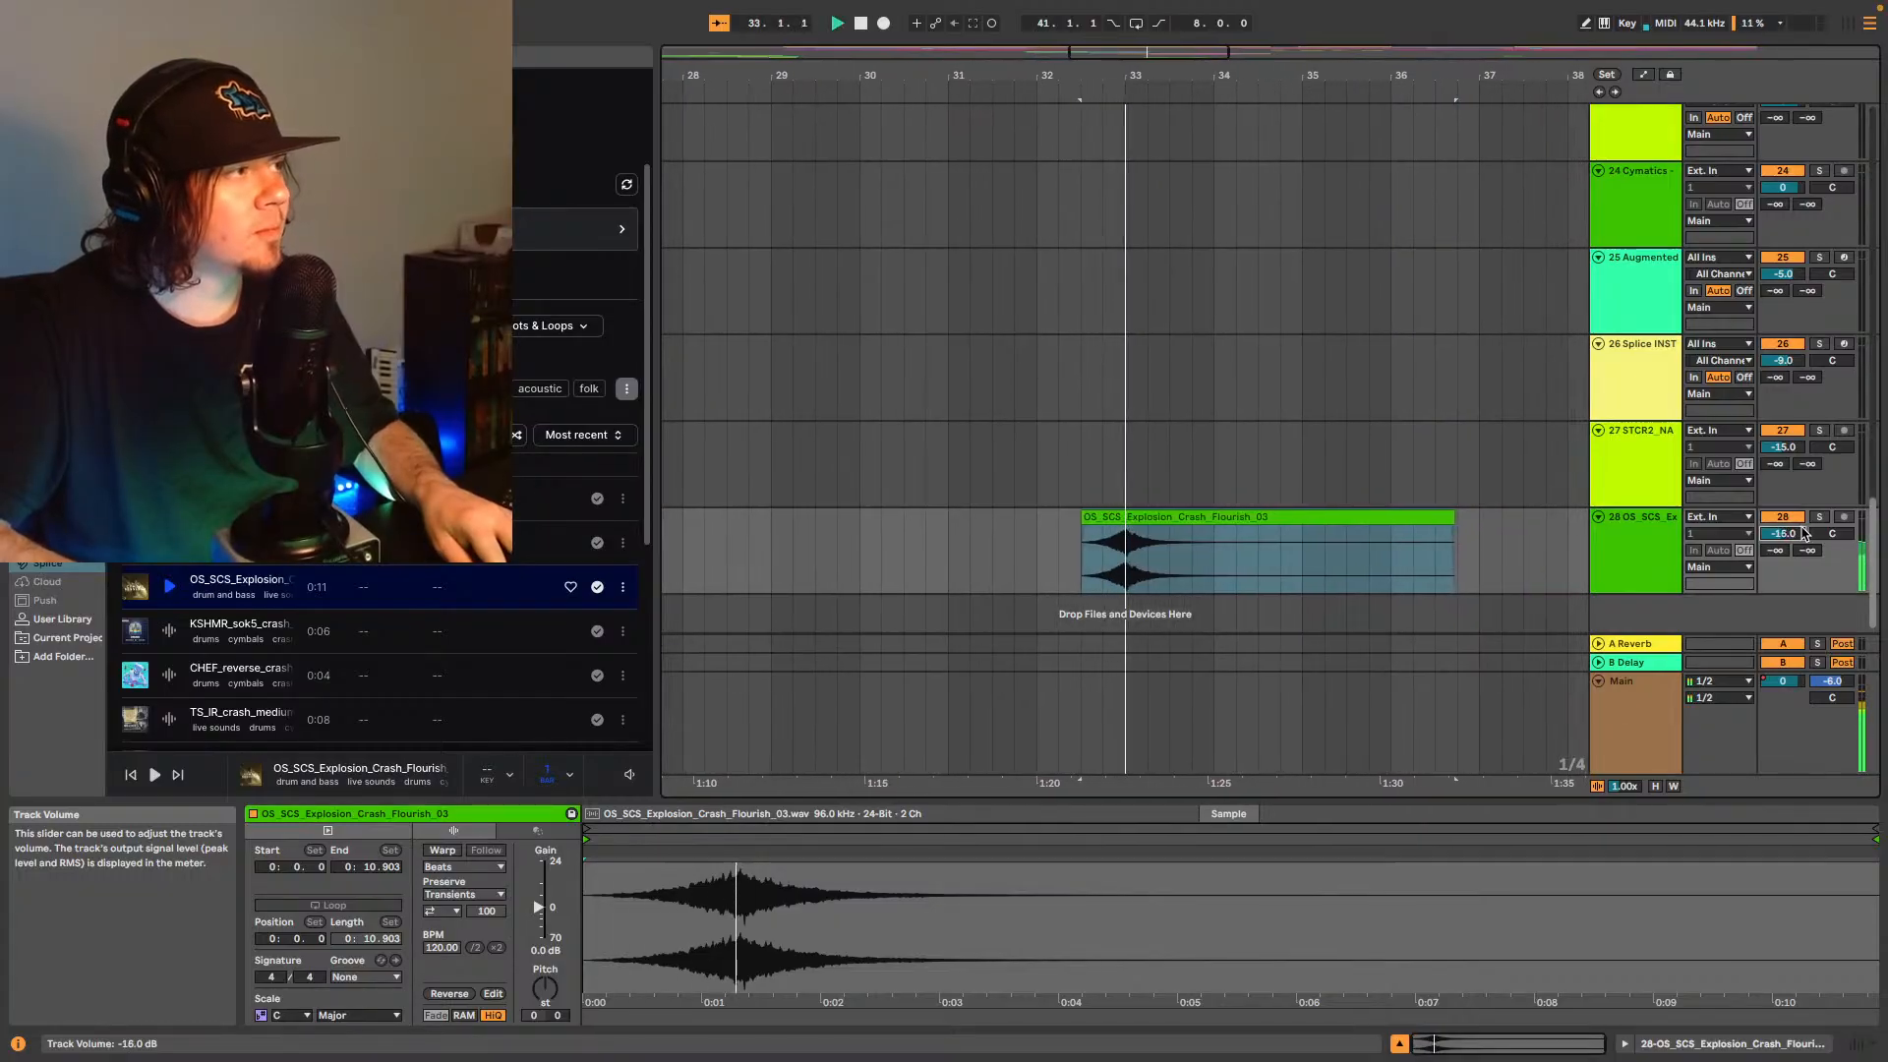
pyautogui.scroll(-1, 1803, 533)
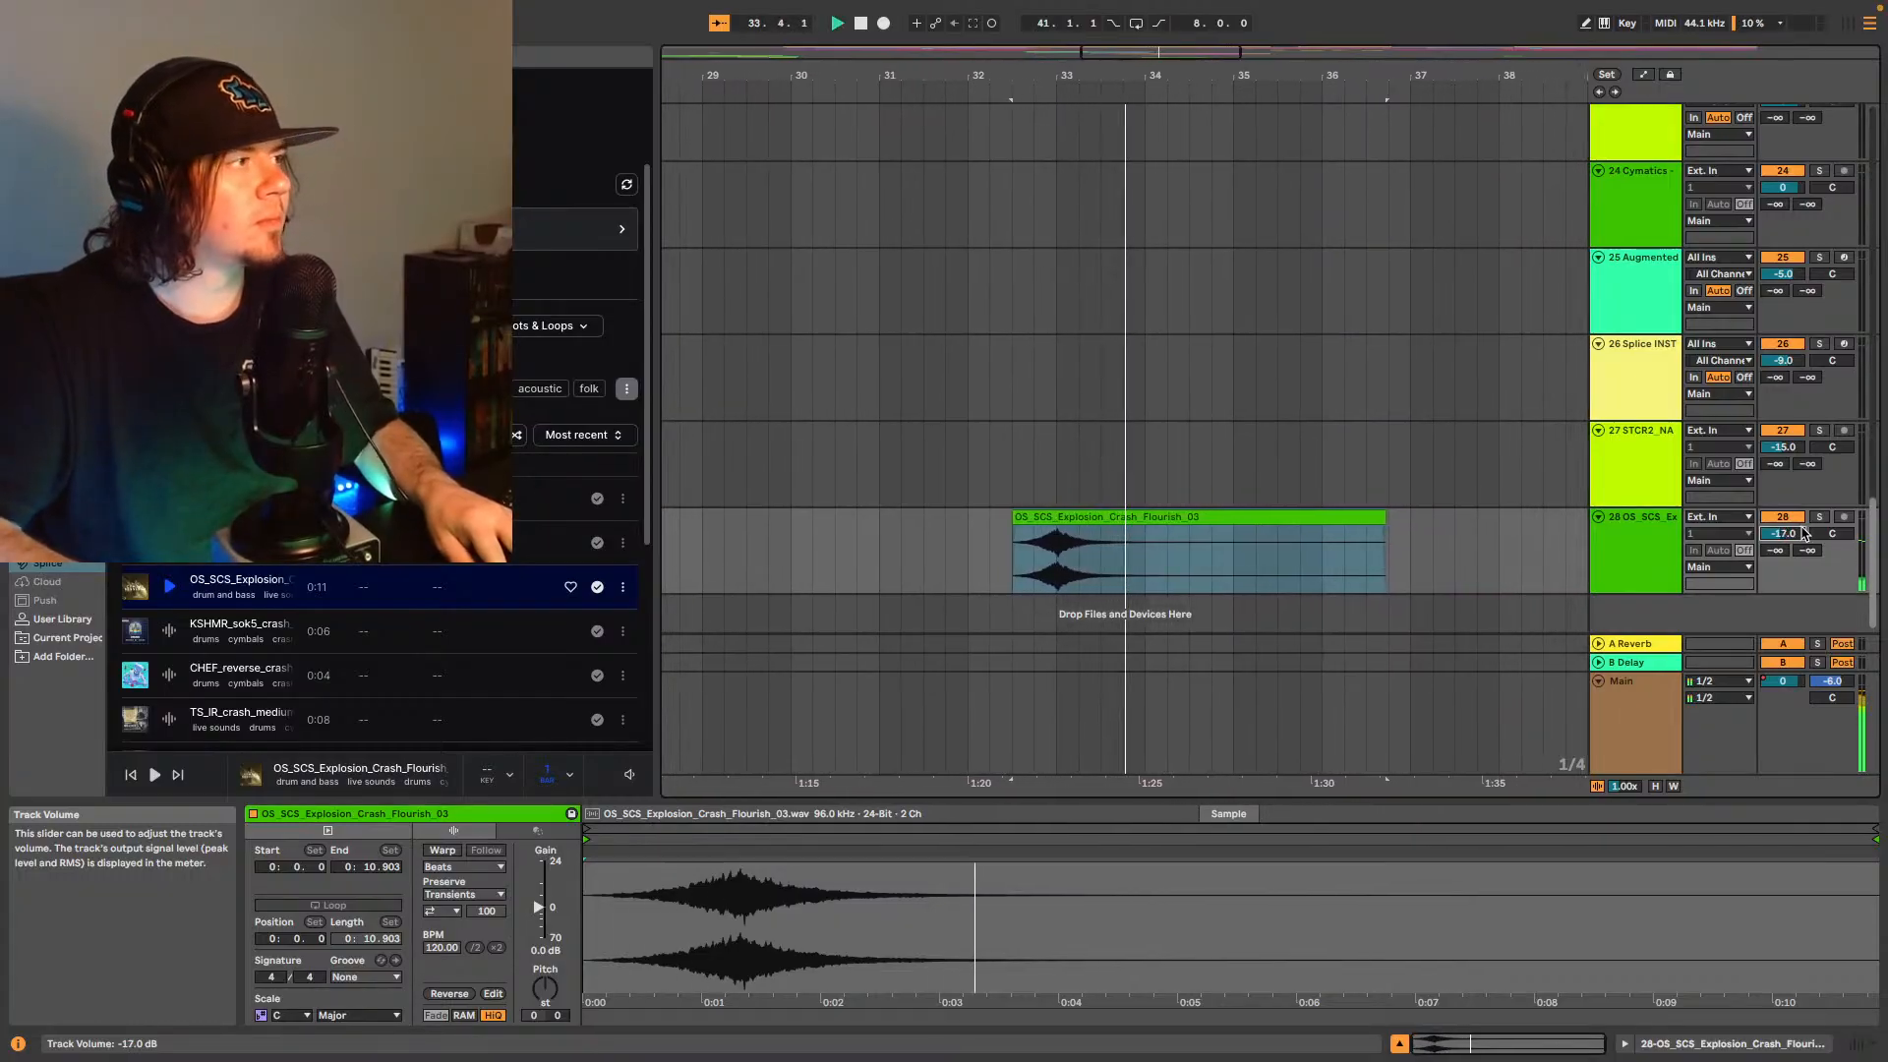
pyautogui.press('space')
# - Try the explosion crash clip four bars further on, starting at 36.3.1, and audition it from 36.1.1
pyautogui.moveTo(1200, 53)
pyautogui.mouseDown()
pyautogui.moveTo(1201, 7)
pyautogui.moveTo(1201, 30)
pyautogui.mouseUp()
pyautogui.click(1272, 518)
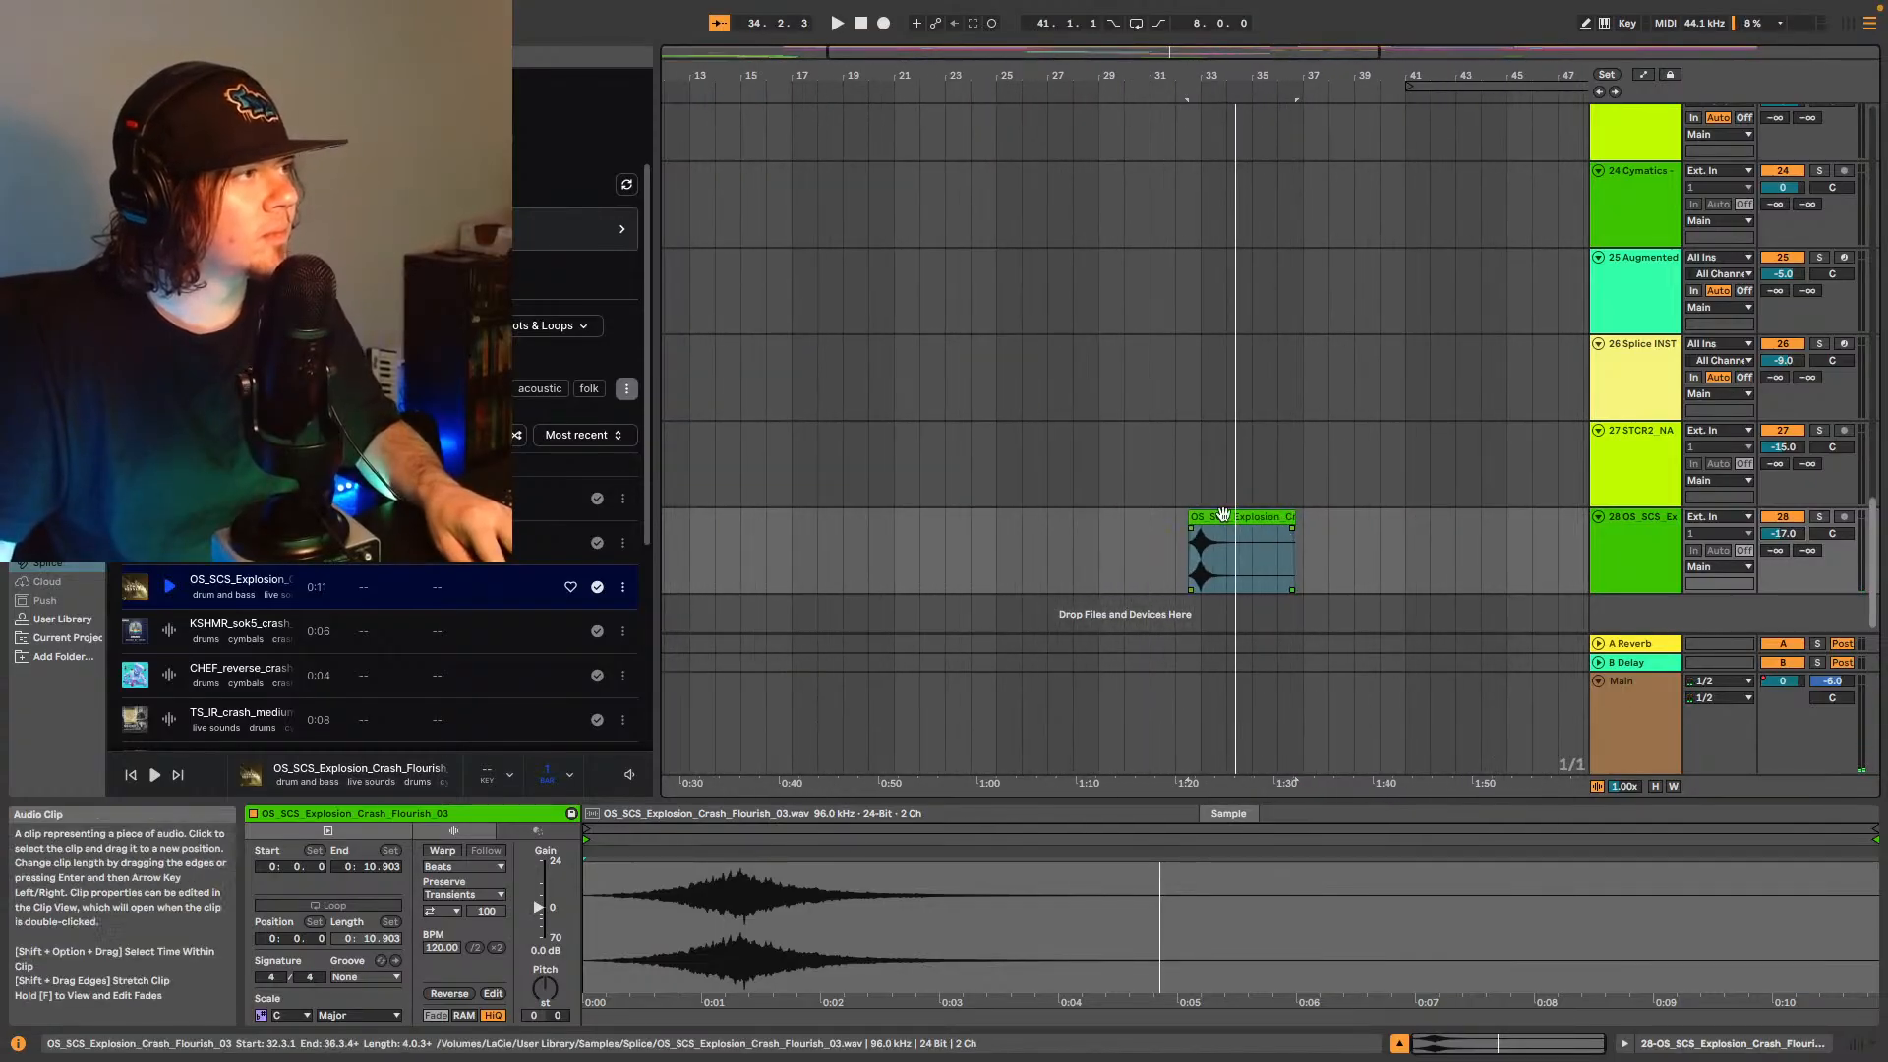
pyautogui.moveTo(1324, 511); pyautogui.dragTo(1313, 521)
pyautogui.click(1272, 552)
pyautogui.press('space')
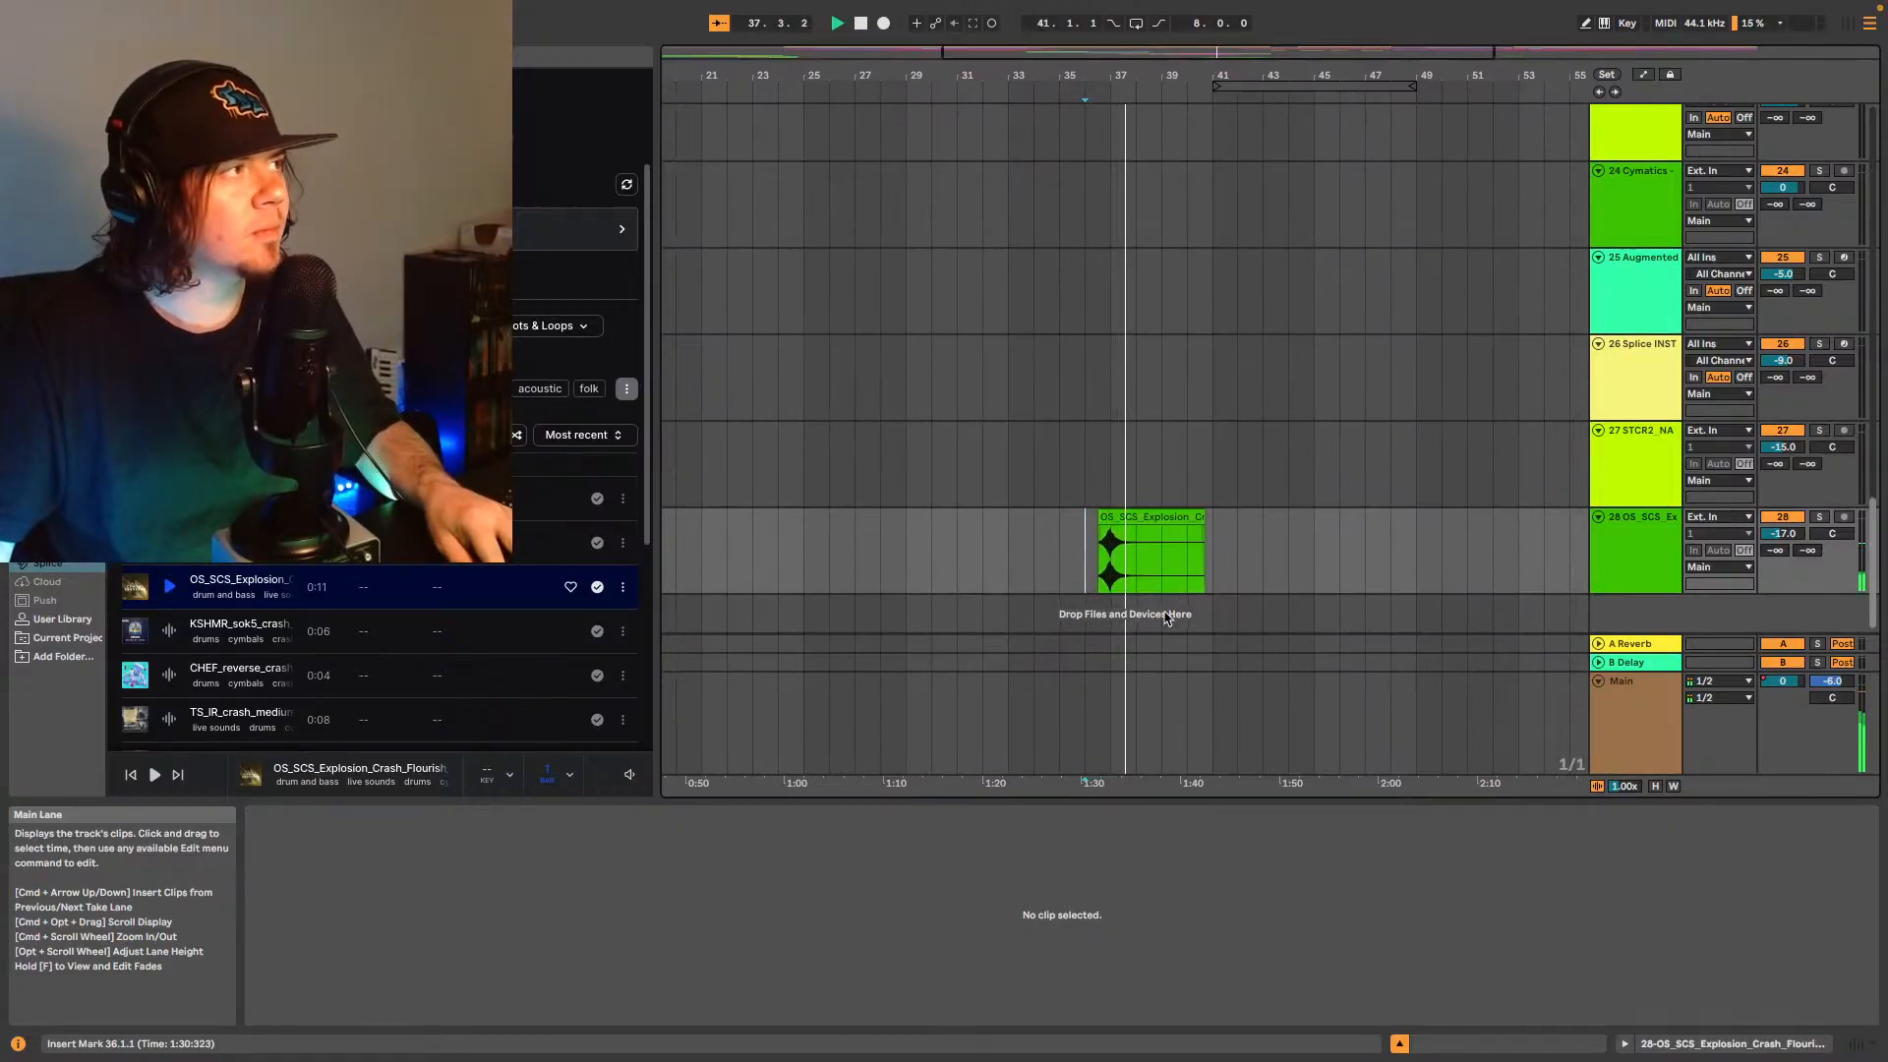
# - Move the explosion crash clip to start at 40.3.1 and audition the transition into bar 41
pyautogui.click(1156, 517)
pyautogui.moveTo(1156, 516); pyautogui.dragTo(1257, 516)
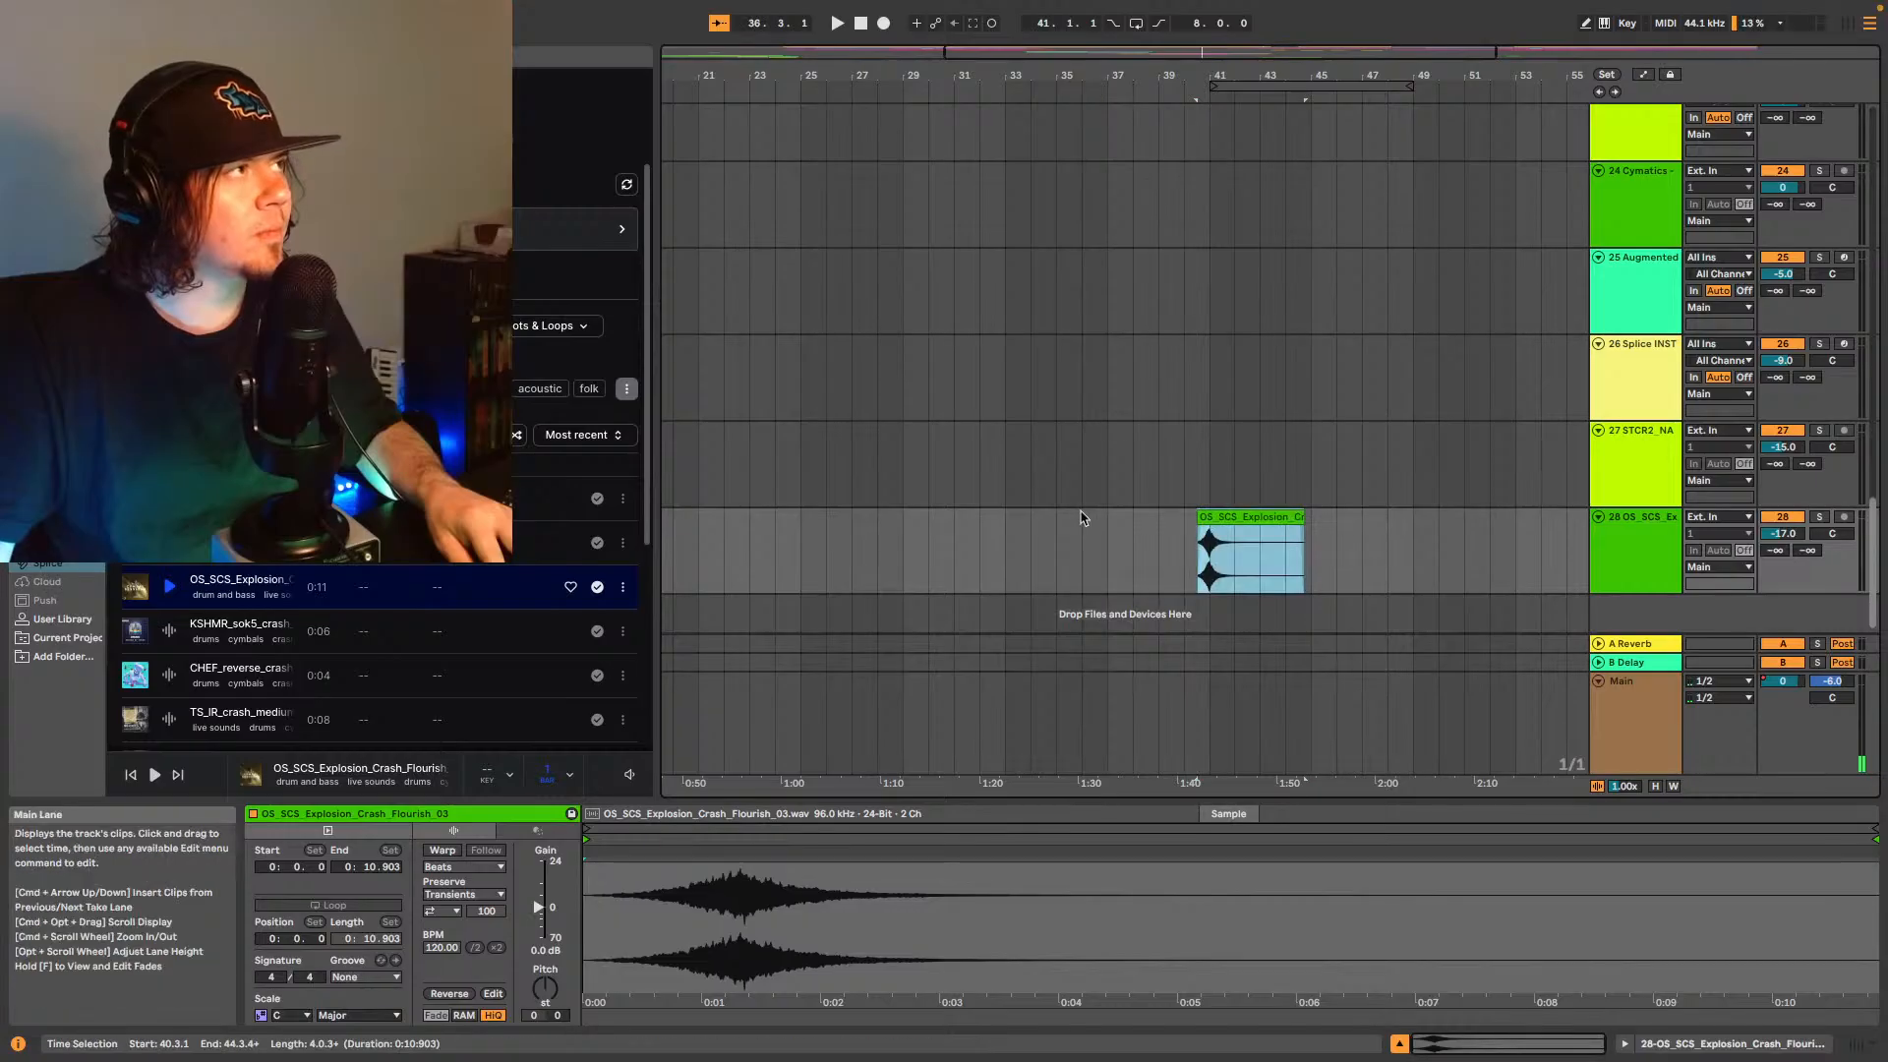
pyautogui.press('space')
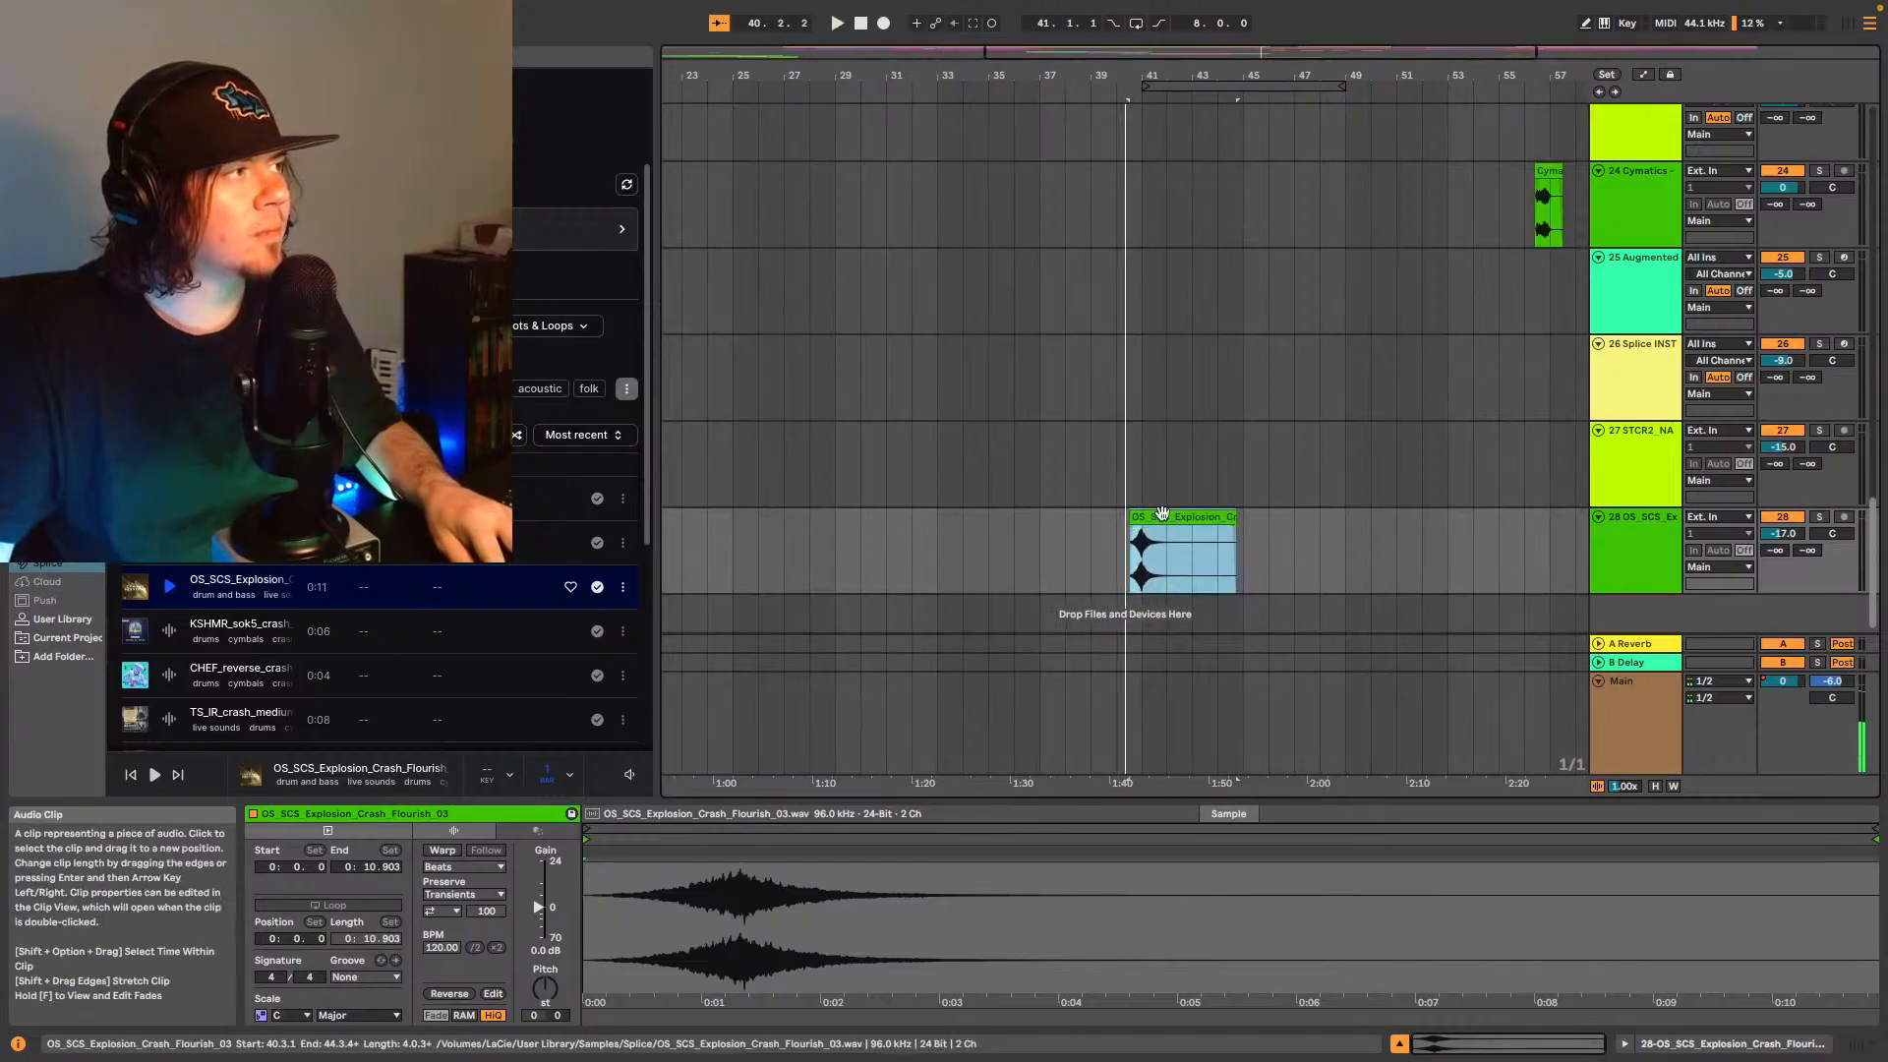
pyautogui.moveTo(1172, 518); pyautogui.dragTo(1170, 519)
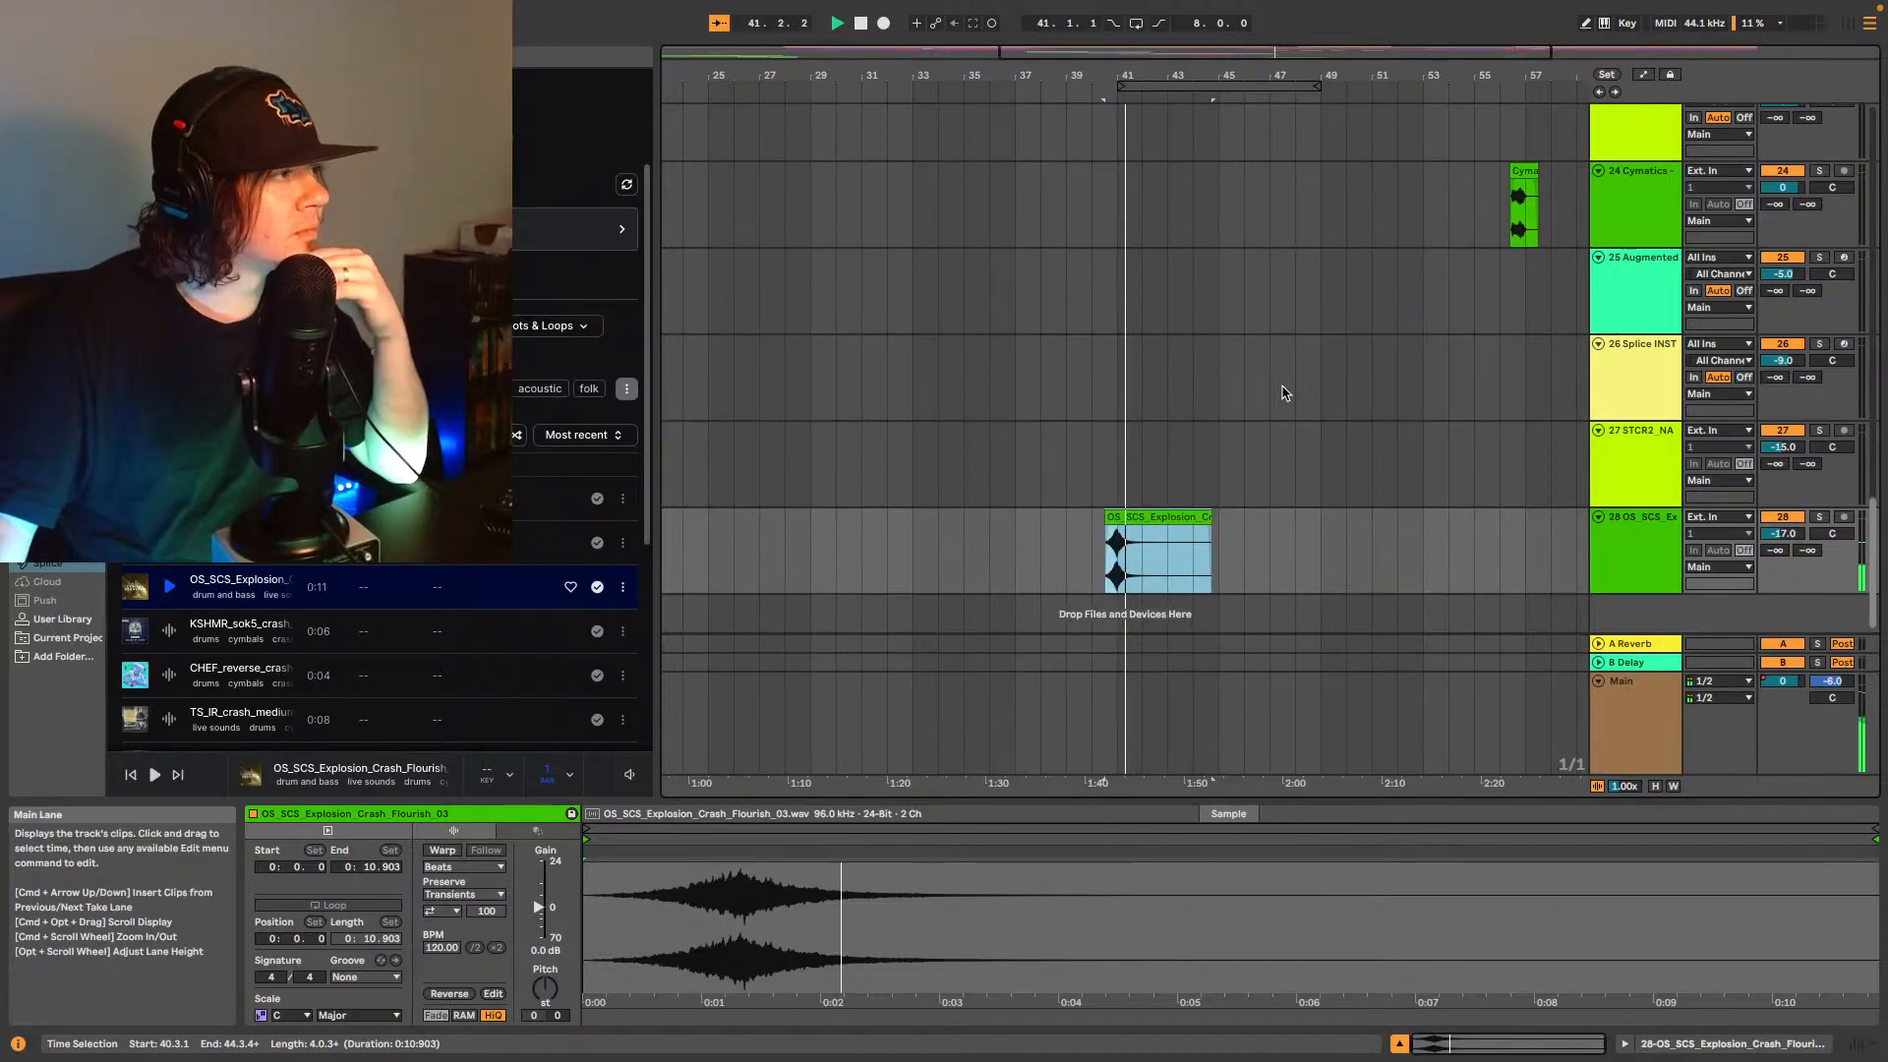
# - Preview the remaining Splice crash samples, including KSHMR_sok5_crash, CHEF_reverse_crash_v2, TS_IR_crash_medium_thin, STCR2_NAH_110 and 91V_ATVD_cymbal_crash_sand
pyautogui.moveTo(1068, 67); pyautogui.dragTo(1068, 59)
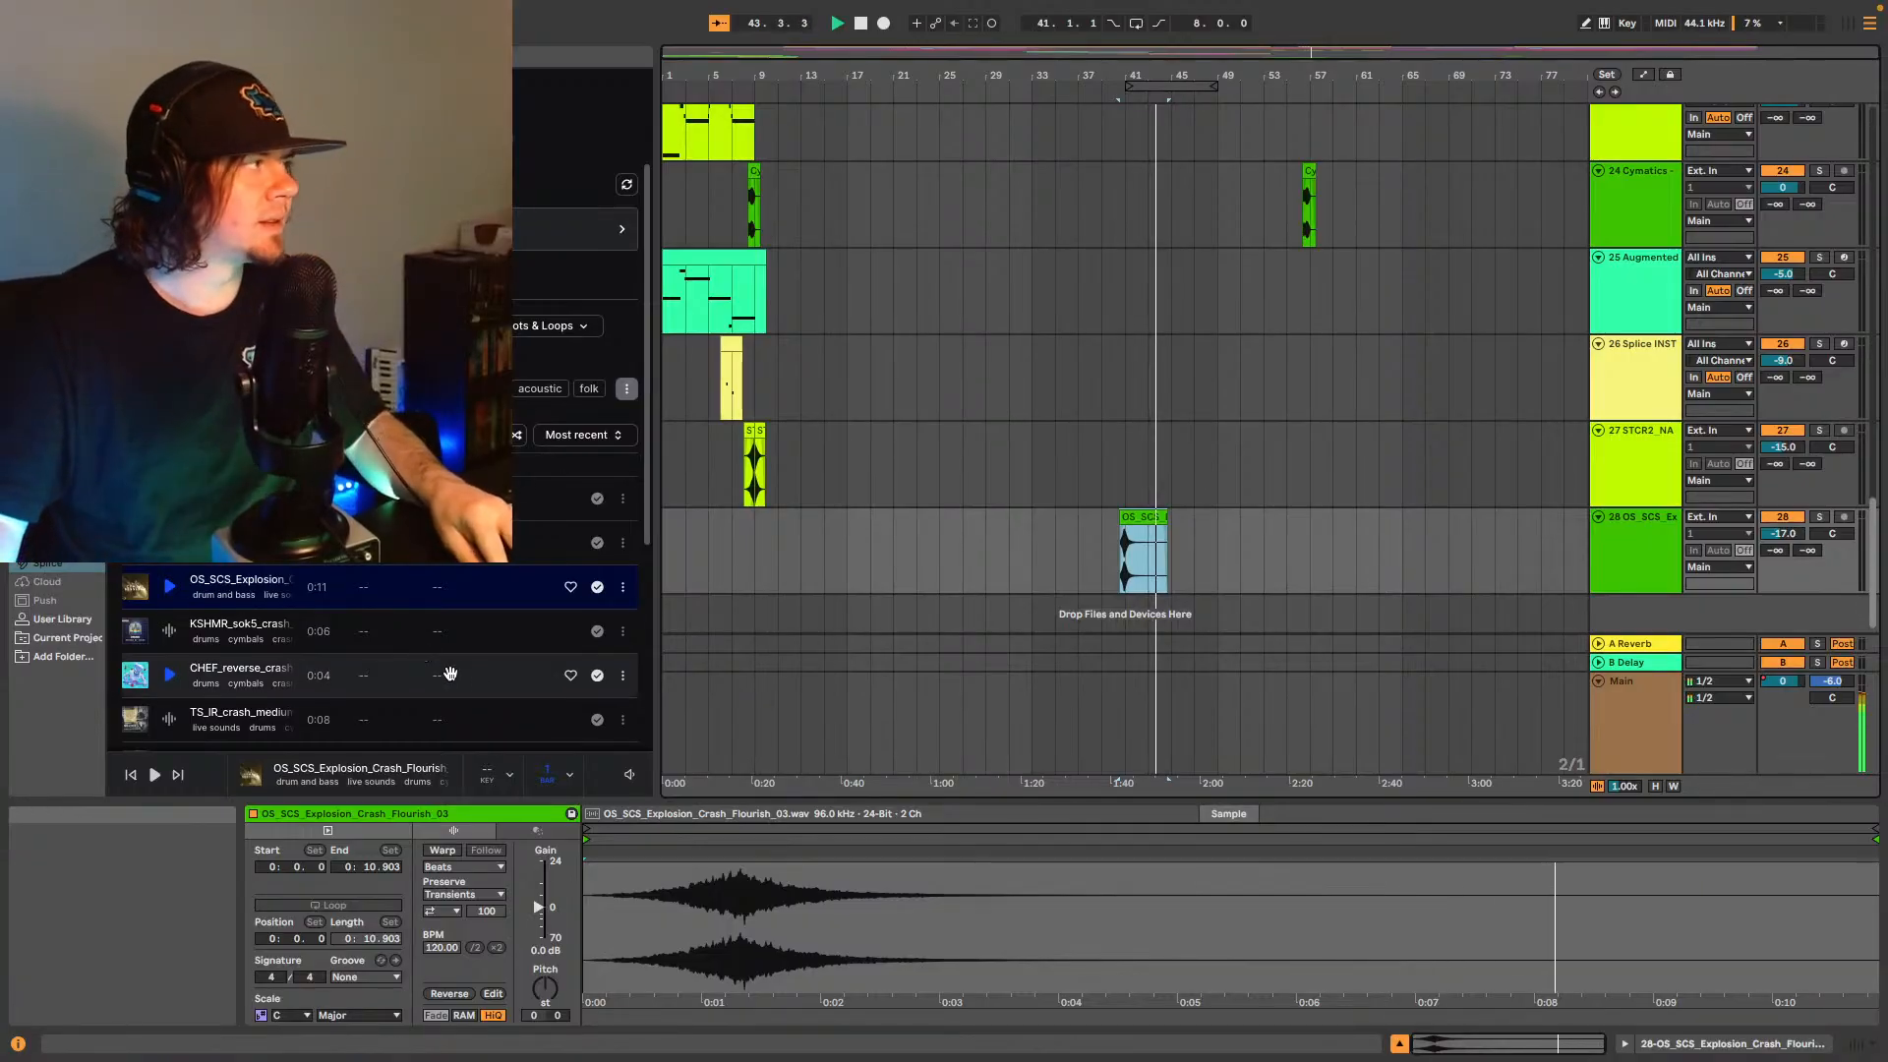
pyautogui.click(169, 631)
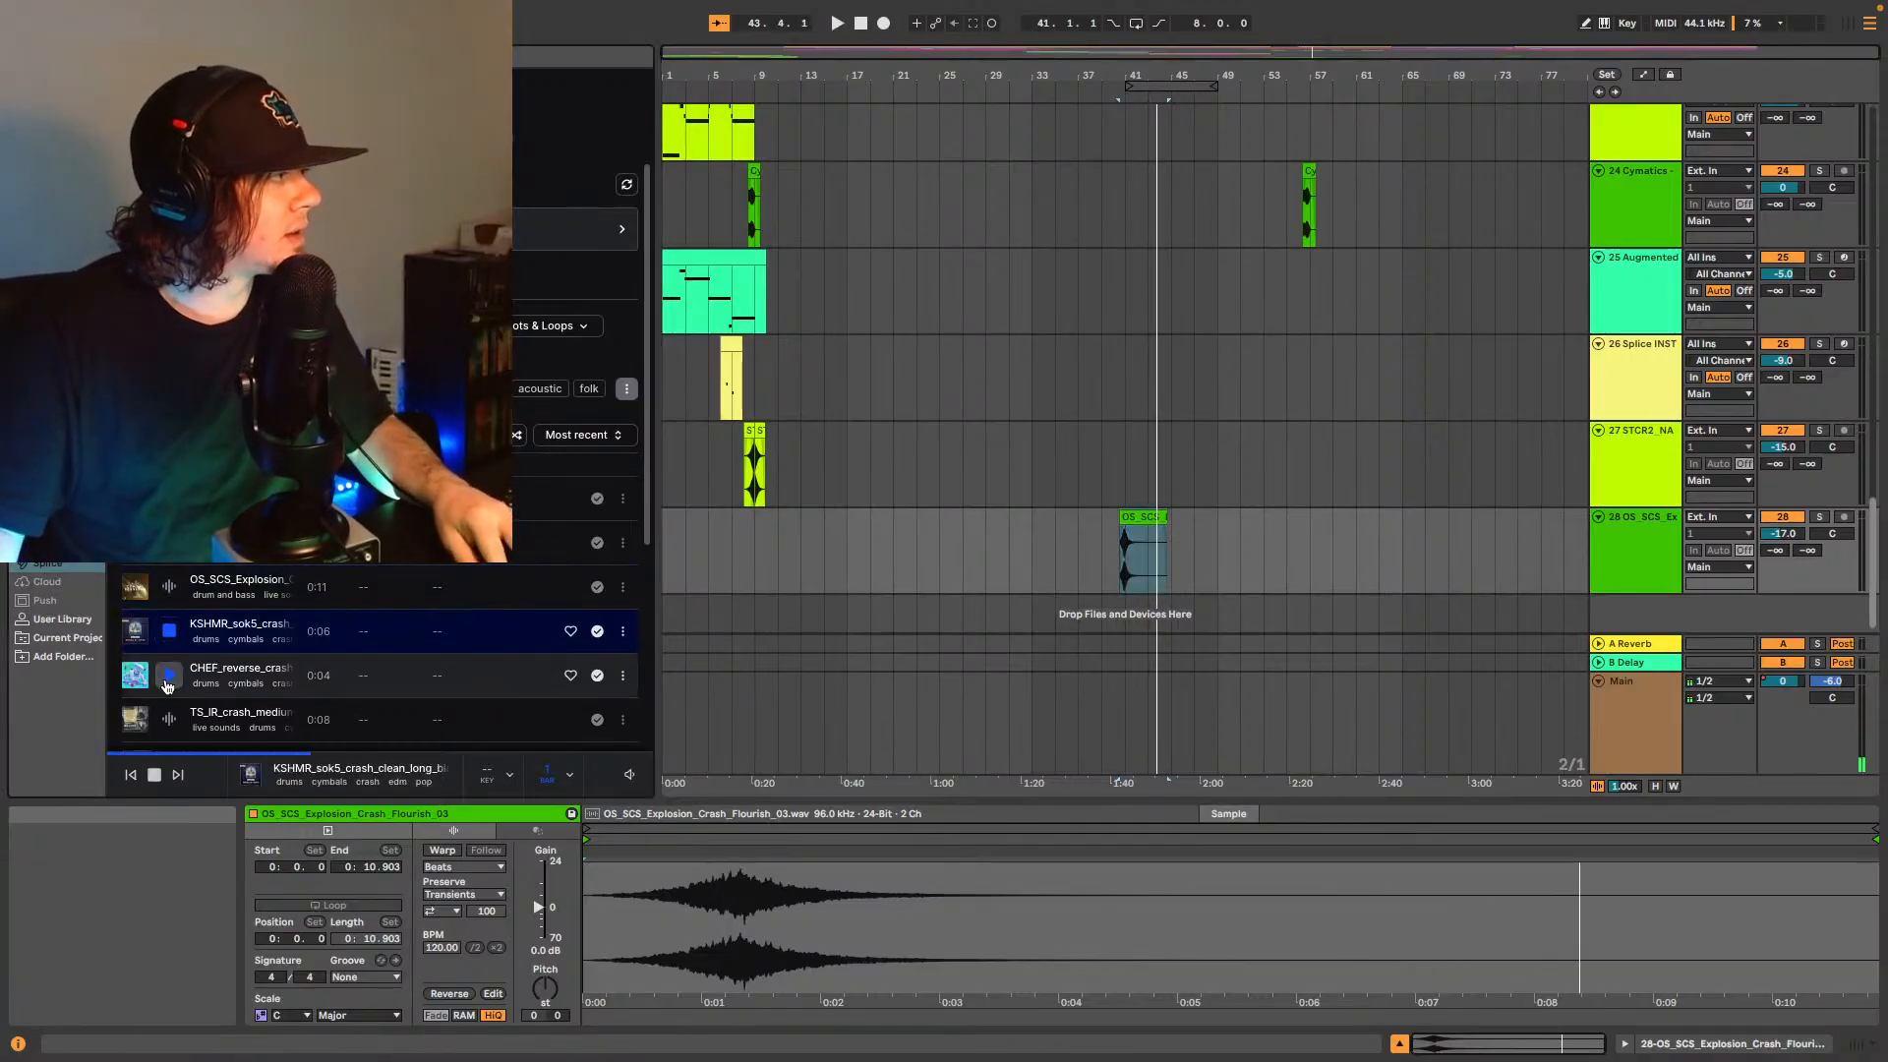
pyautogui.click(168, 675)
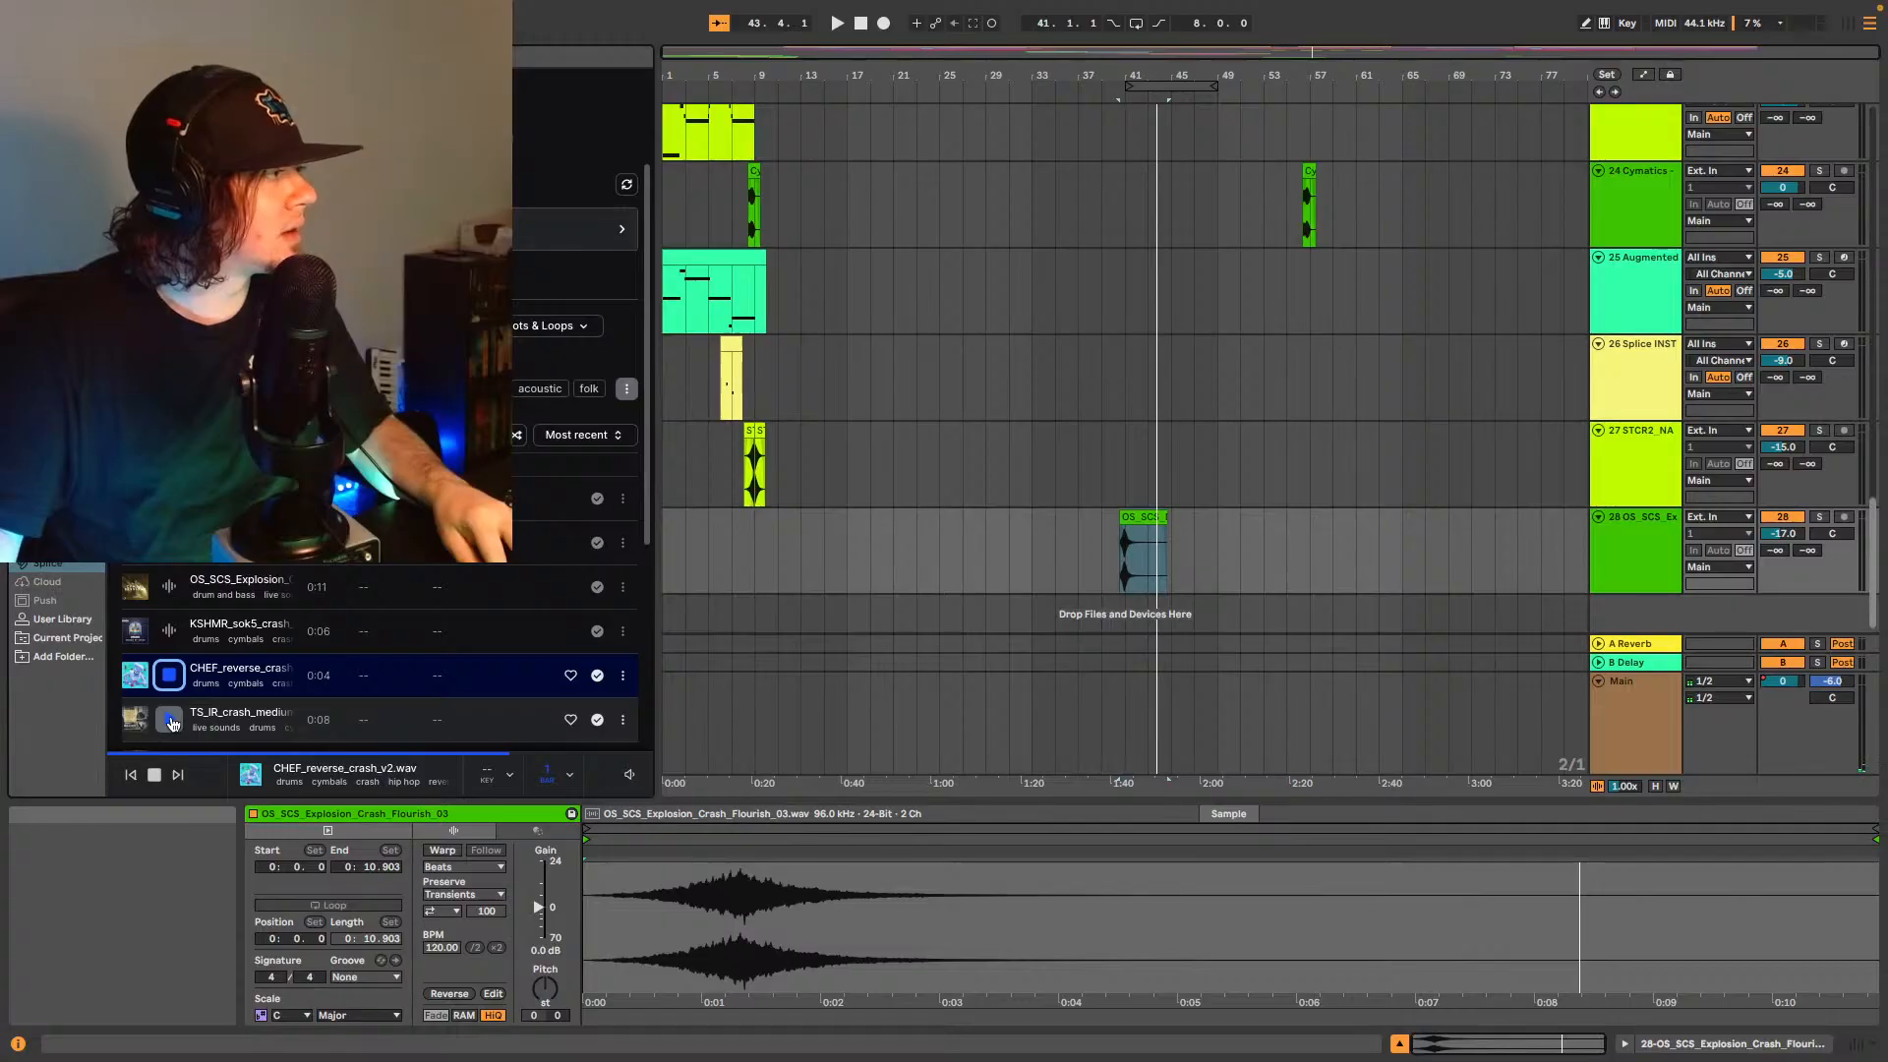
pyautogui.click(169, 720)
pyautogui.scroll(-3, 374, 669)
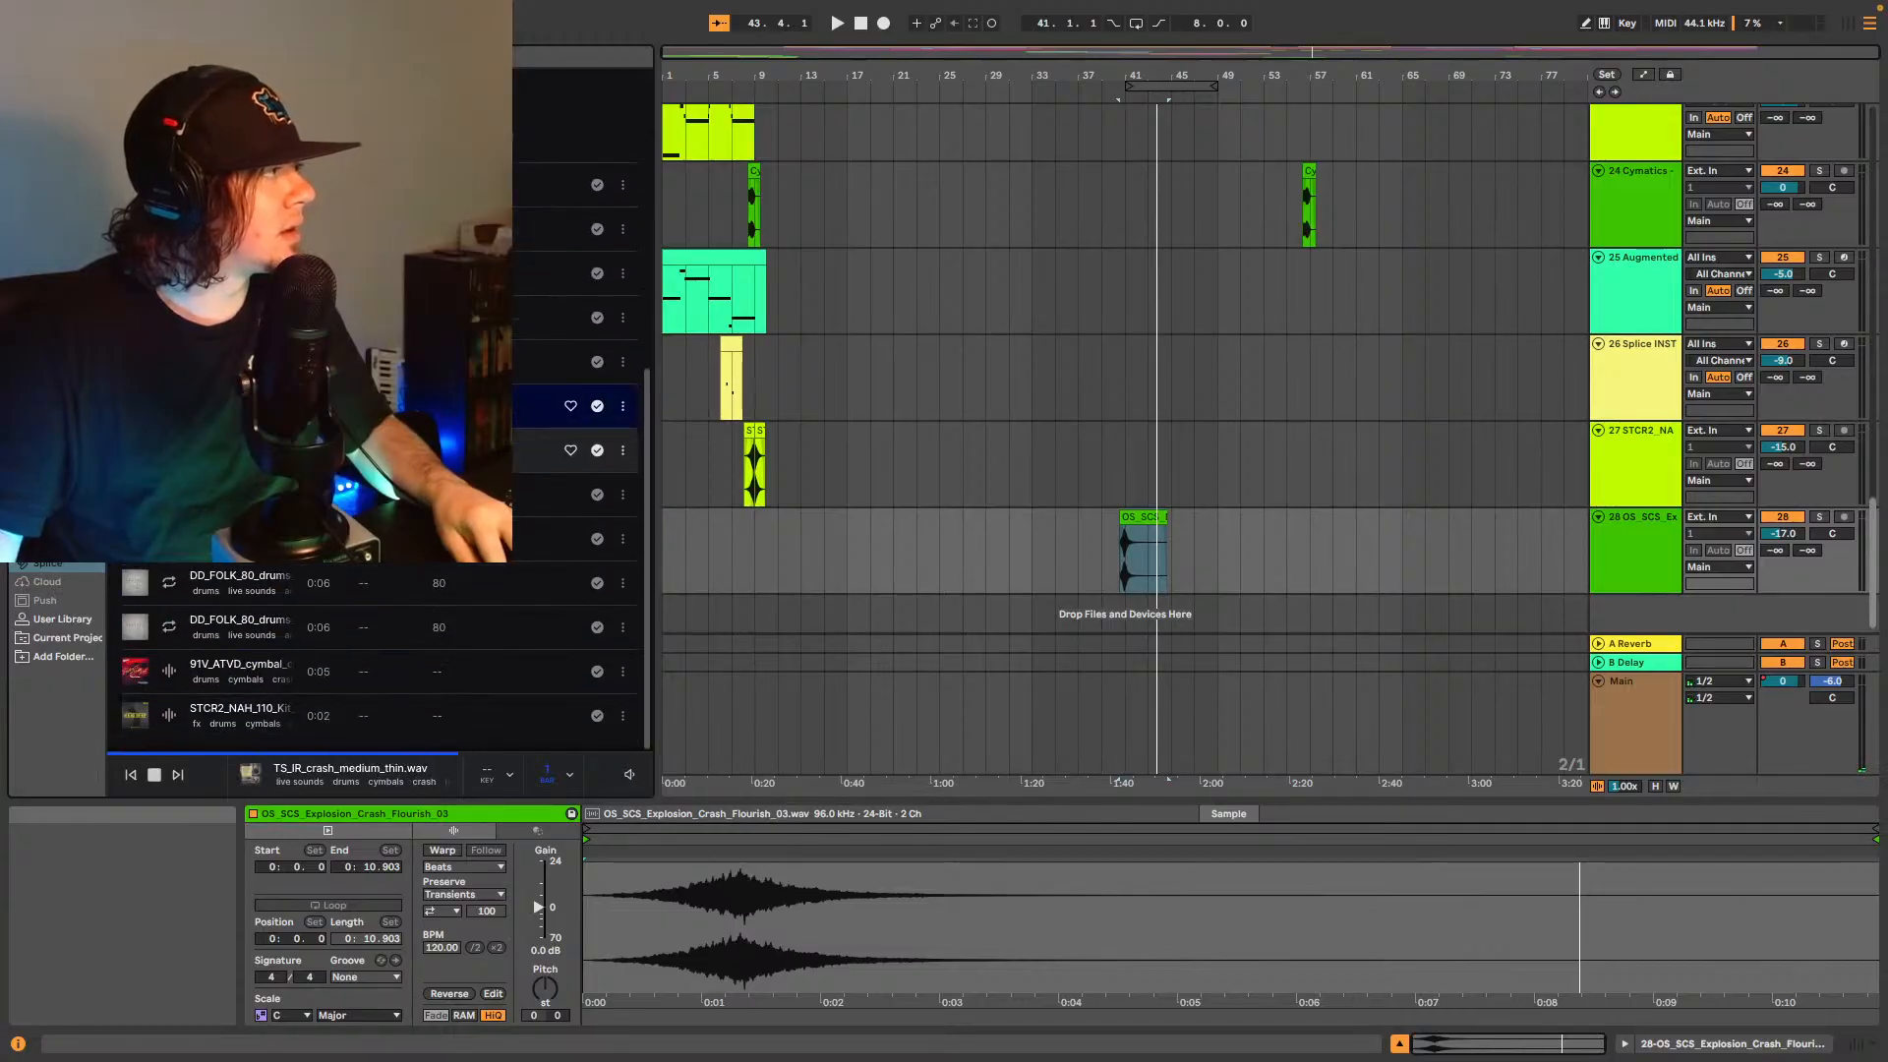
pyautogui.click(169, 449)
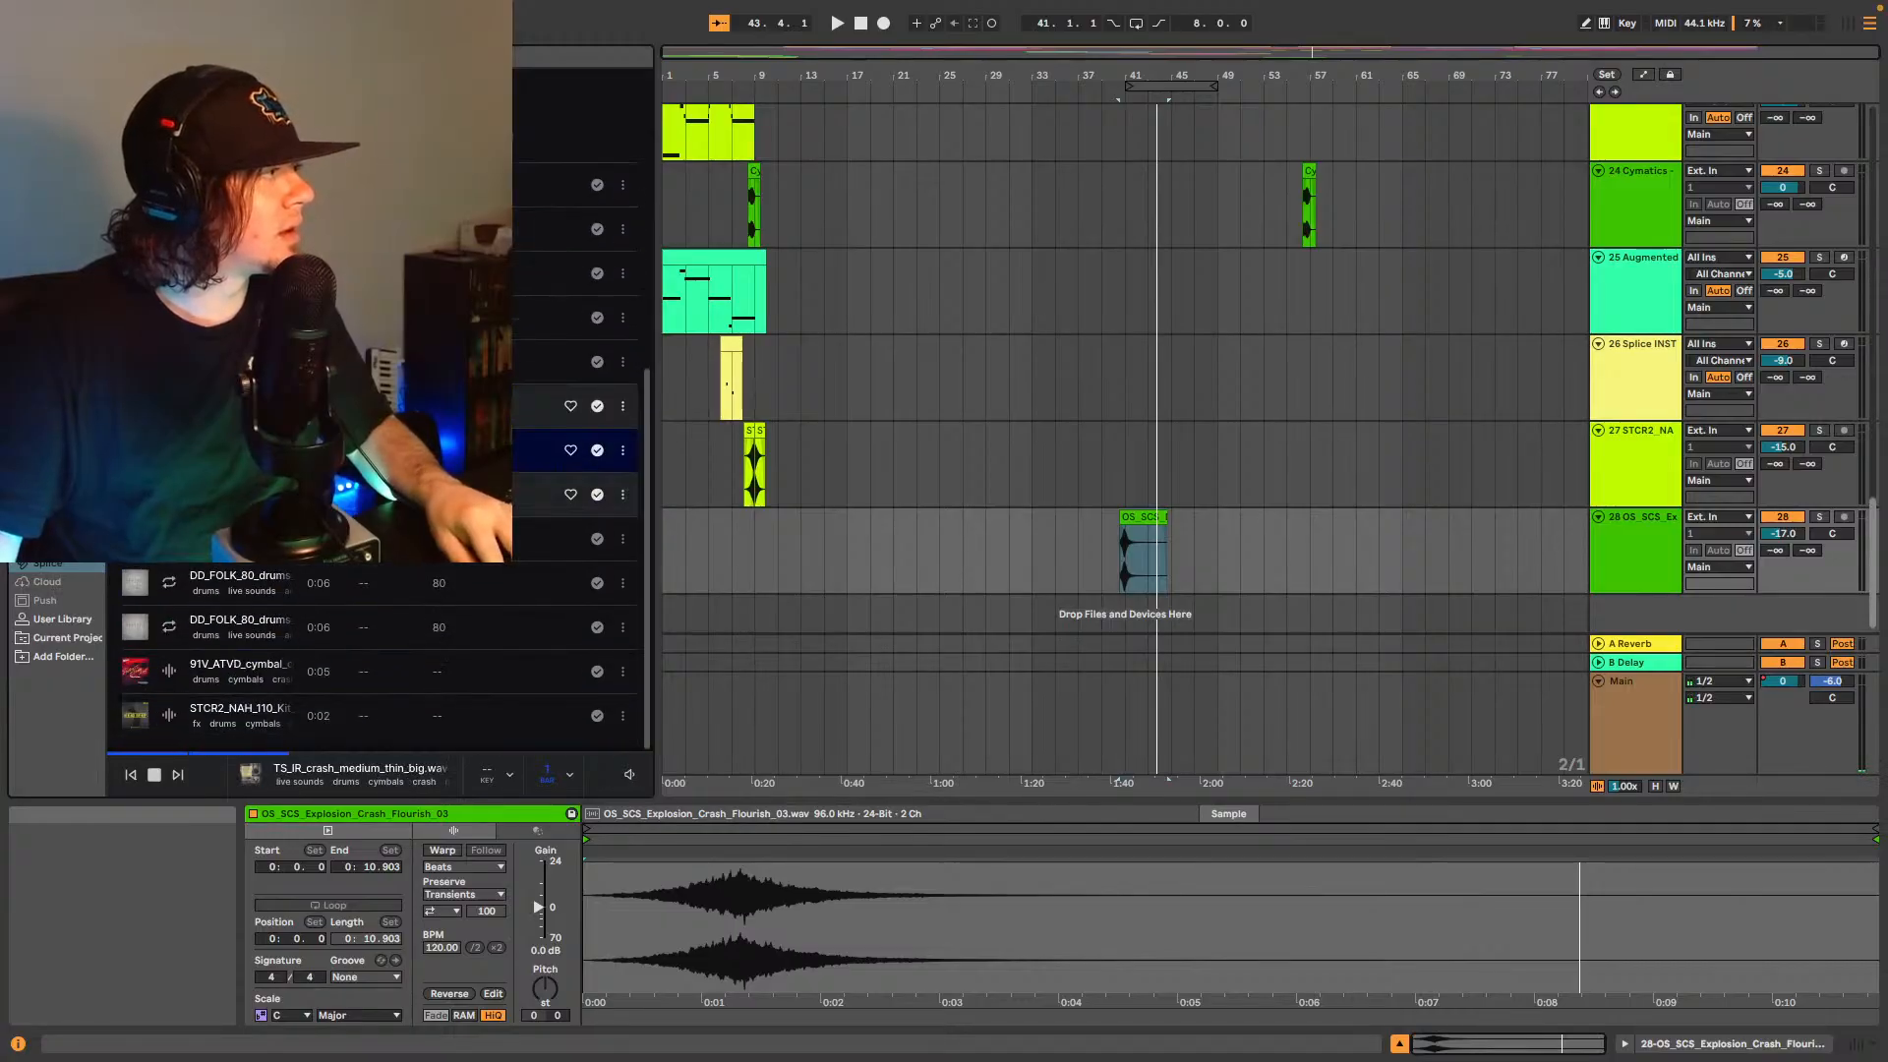
pyautogui.press('Down')
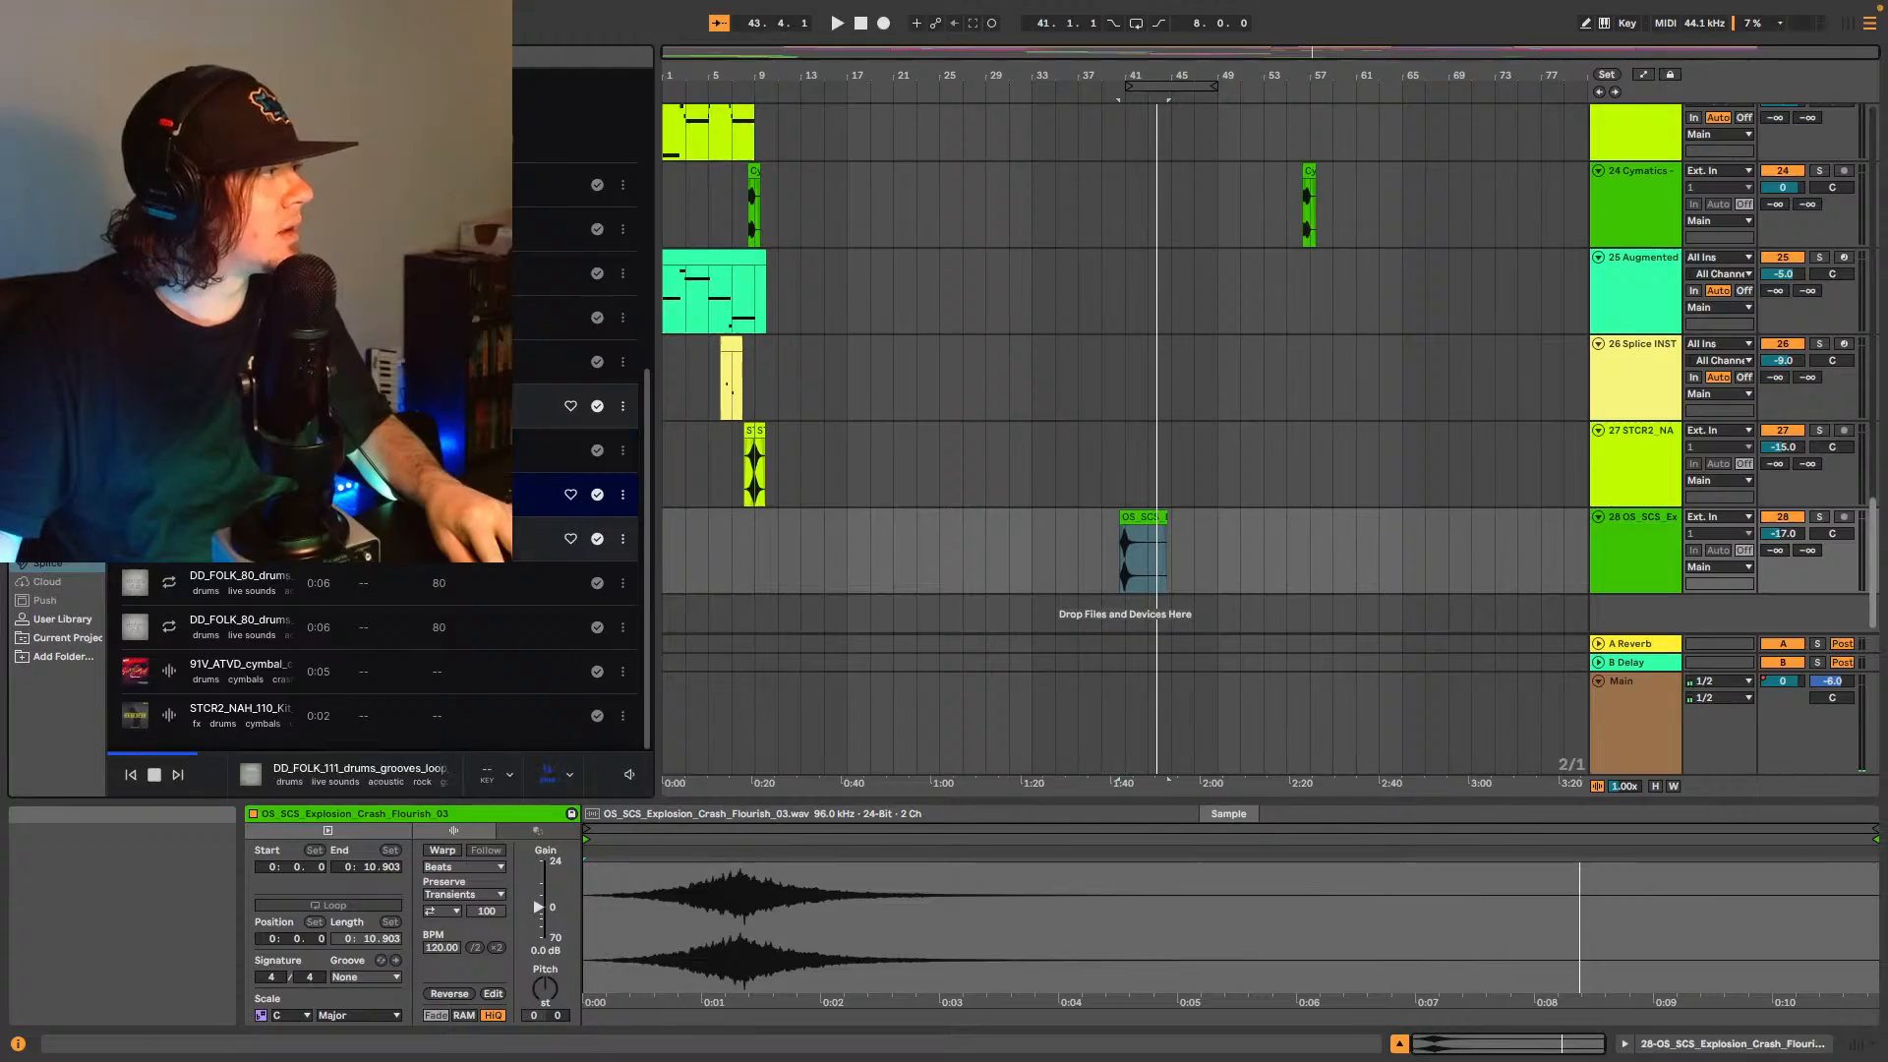
pyautogui.press('Down')
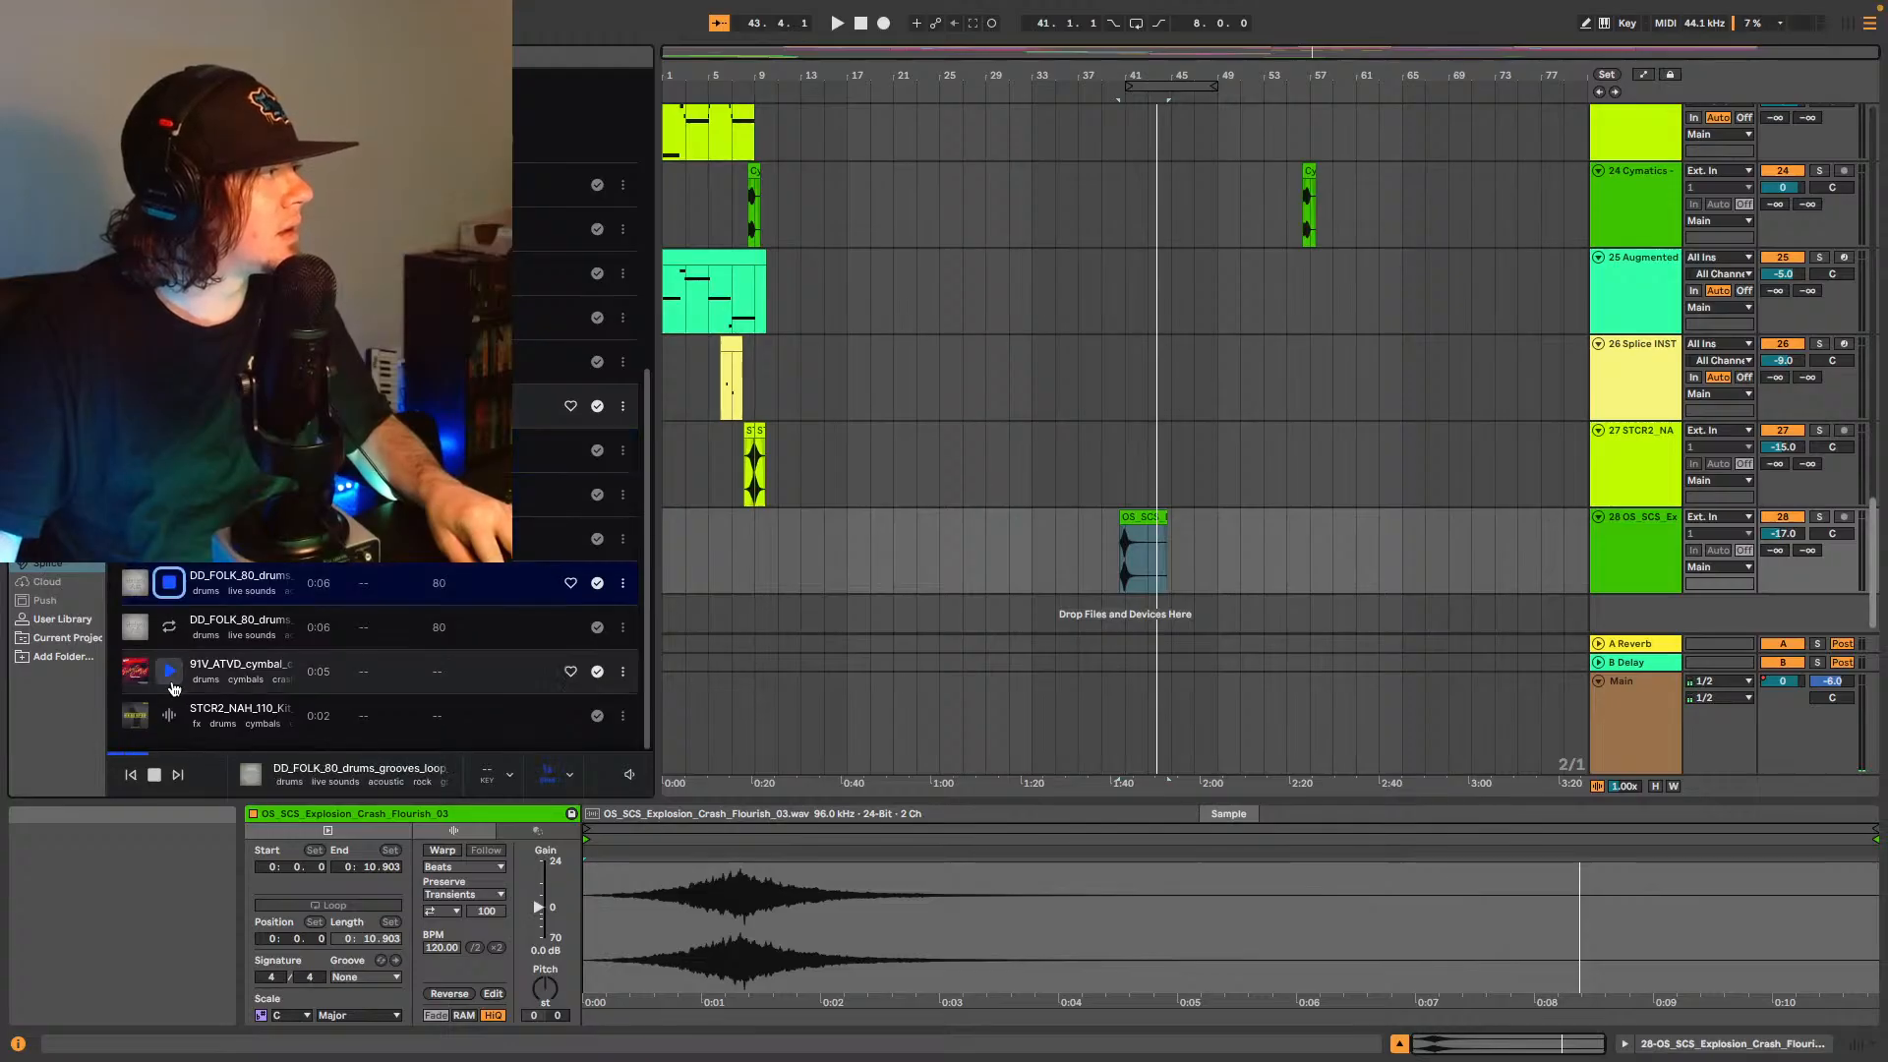
pyautogui.click(192, 686)
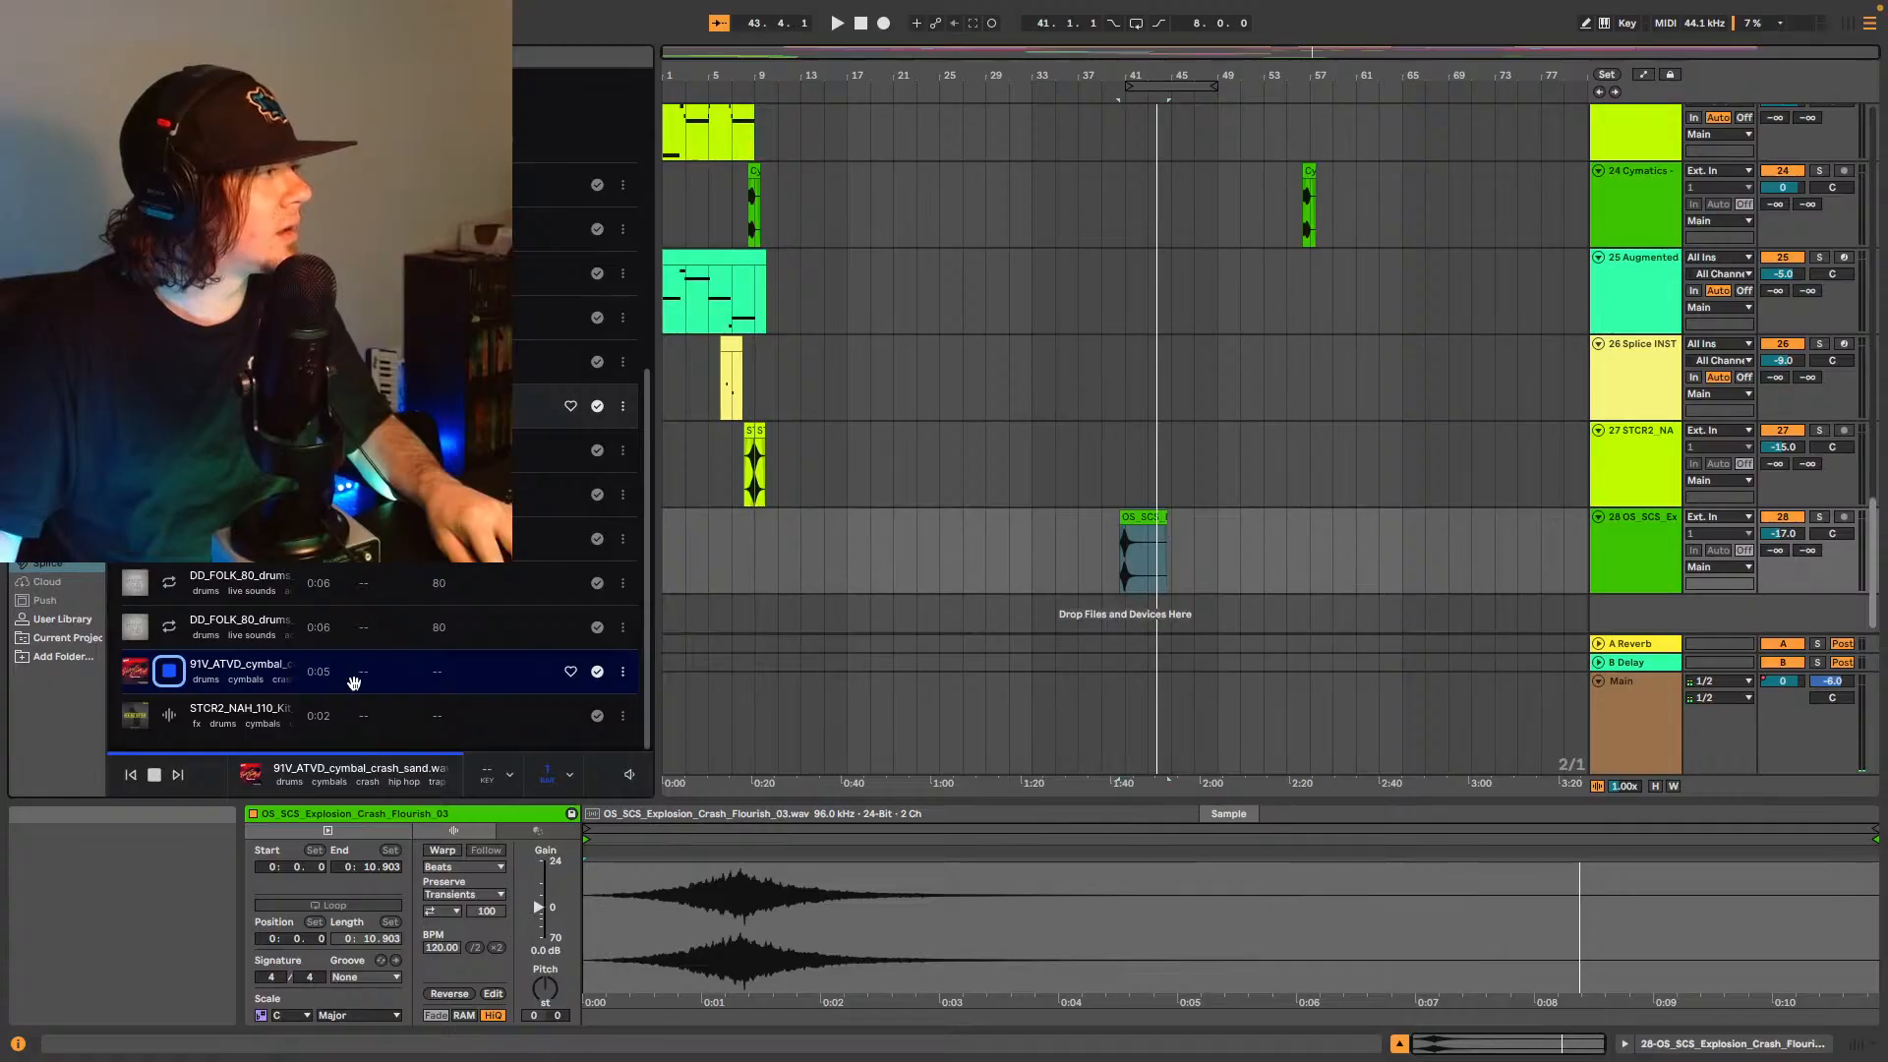
pyautogui.click(169, 718)
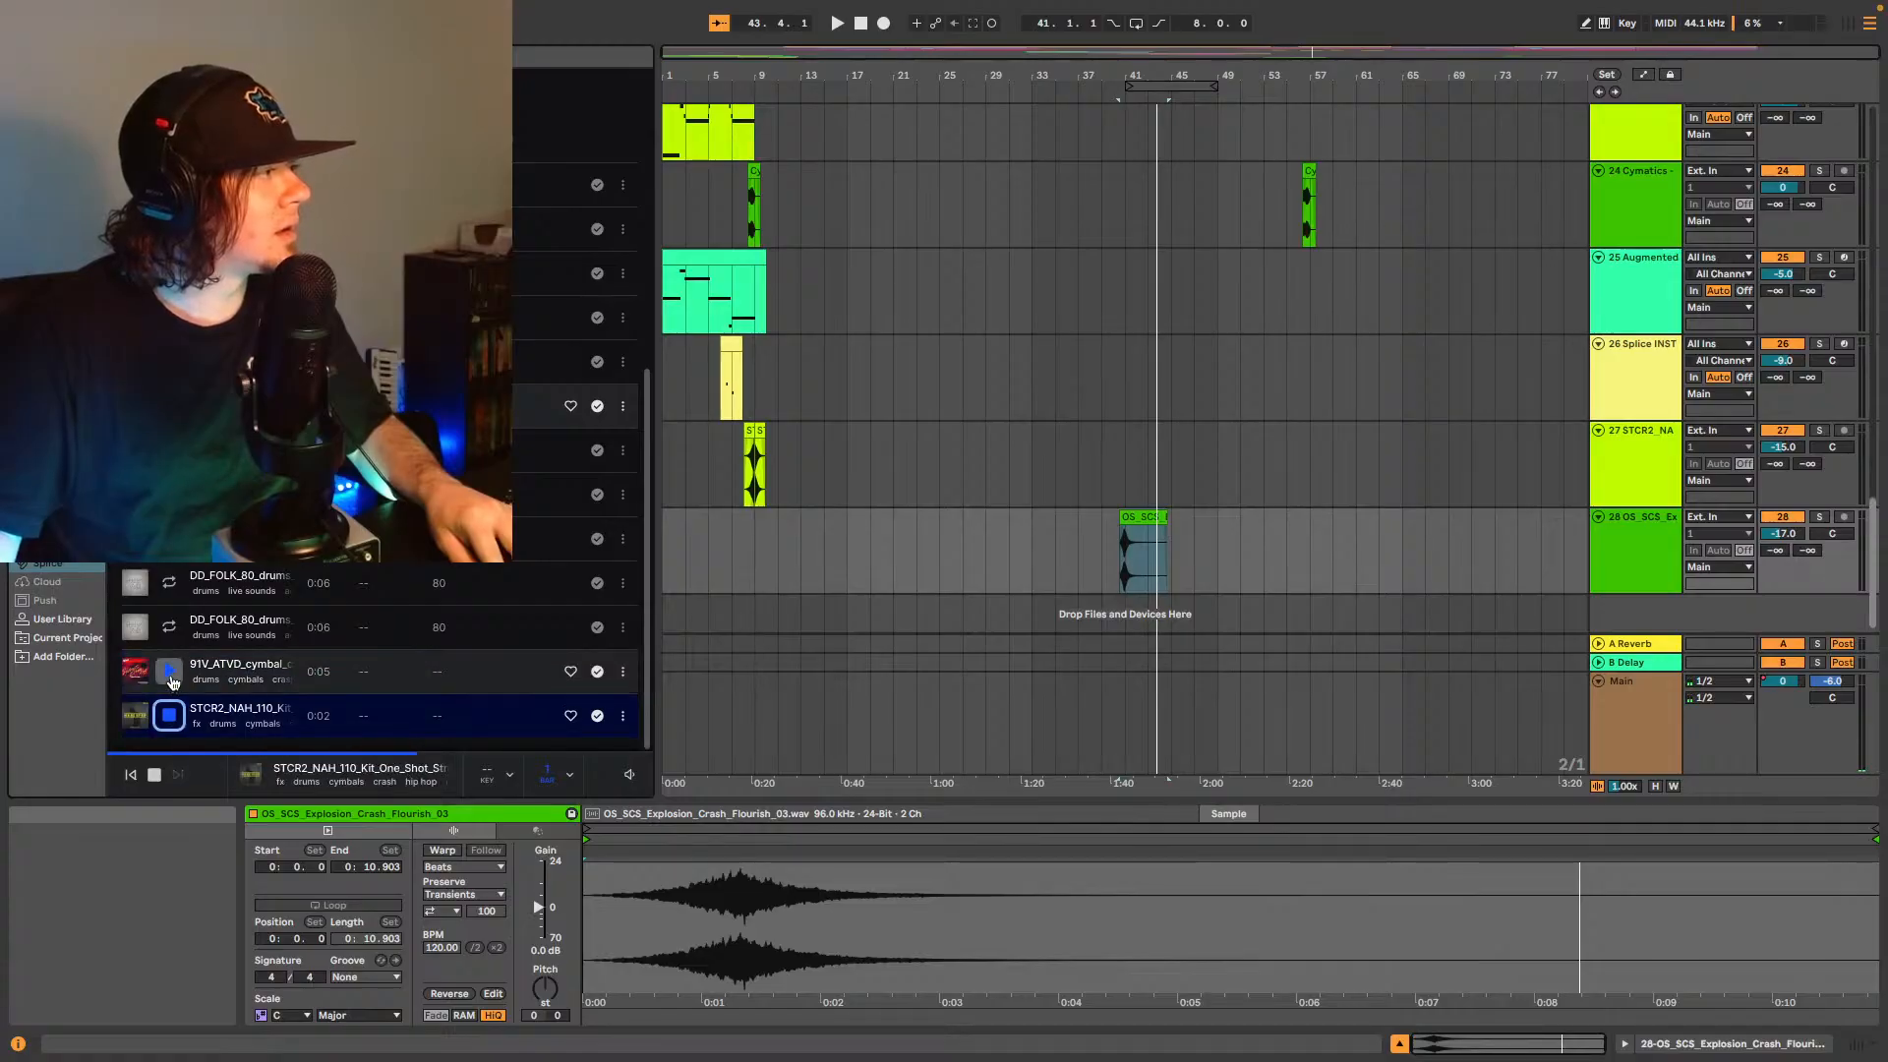
pyautogui.click(171, 673)
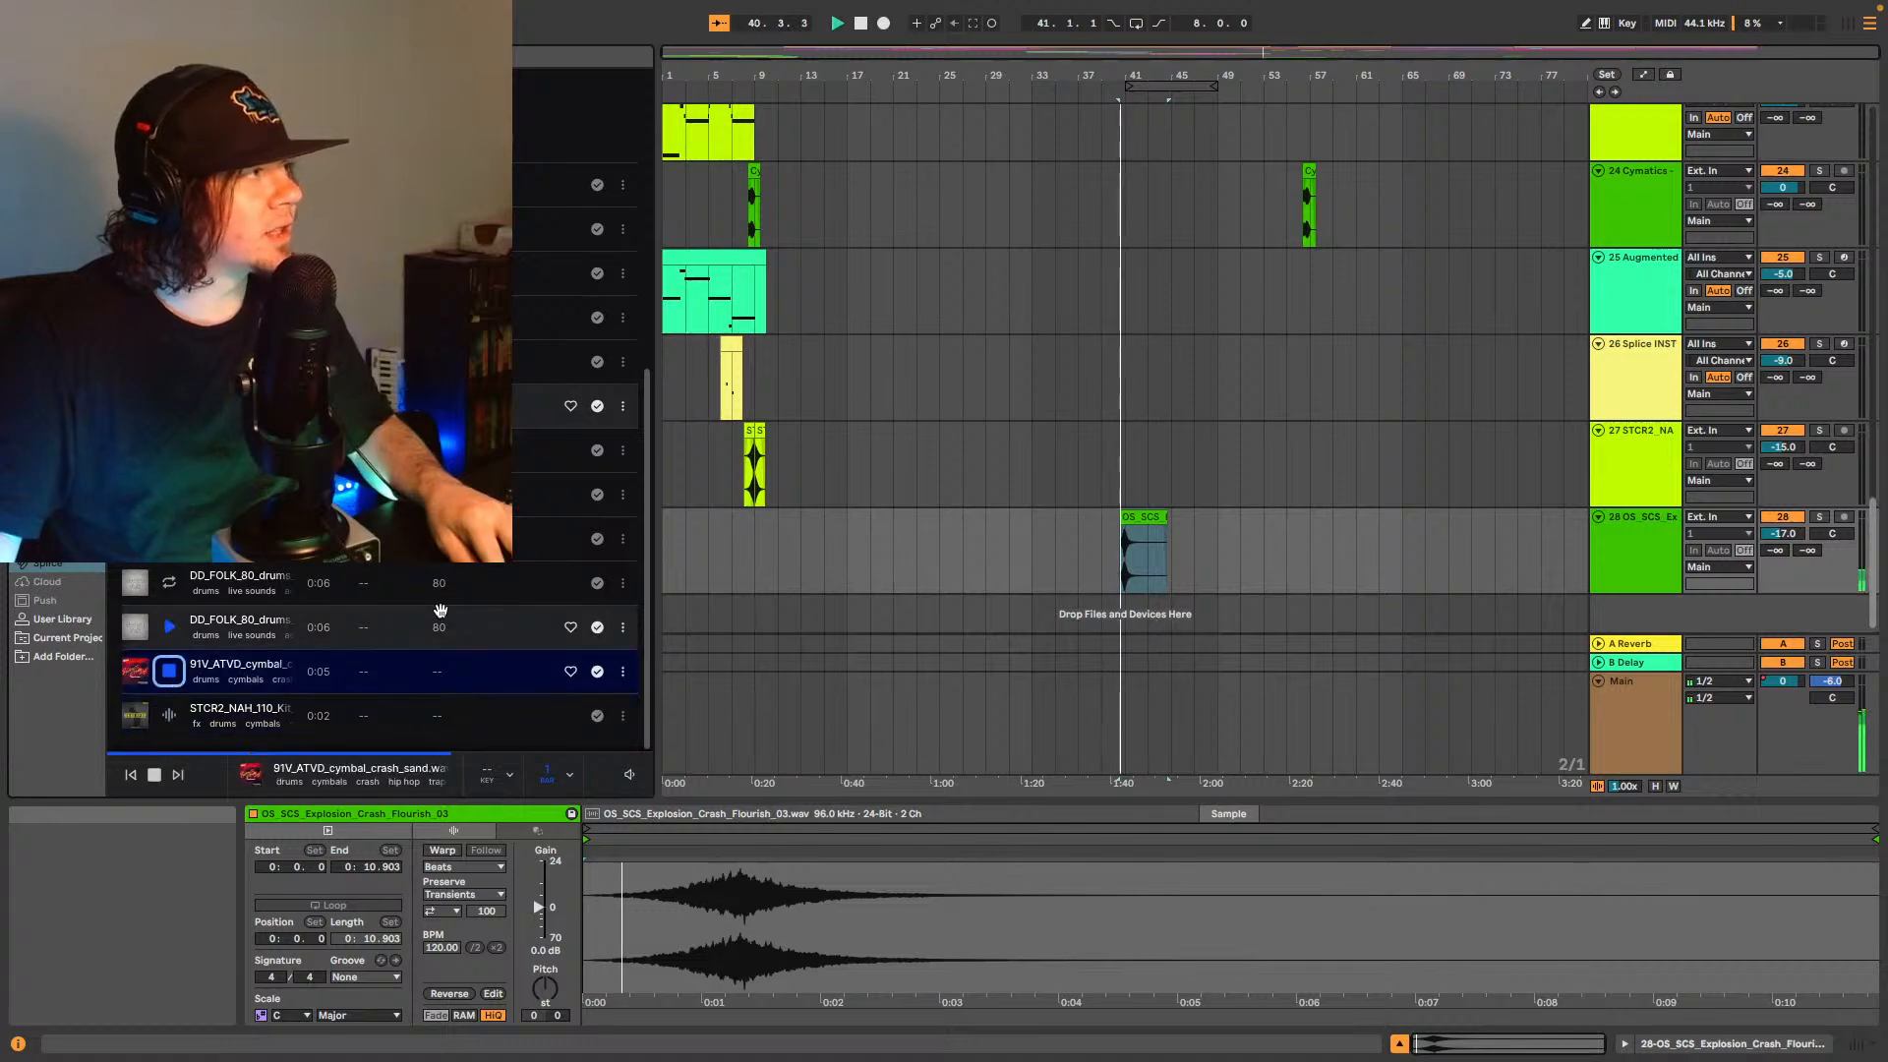
# - Add a new audio track below track 27 and place the 91V_ATVD_cymbal_crash_sand sample on it at 9.1.1
pyautogui.click(1644, 462)
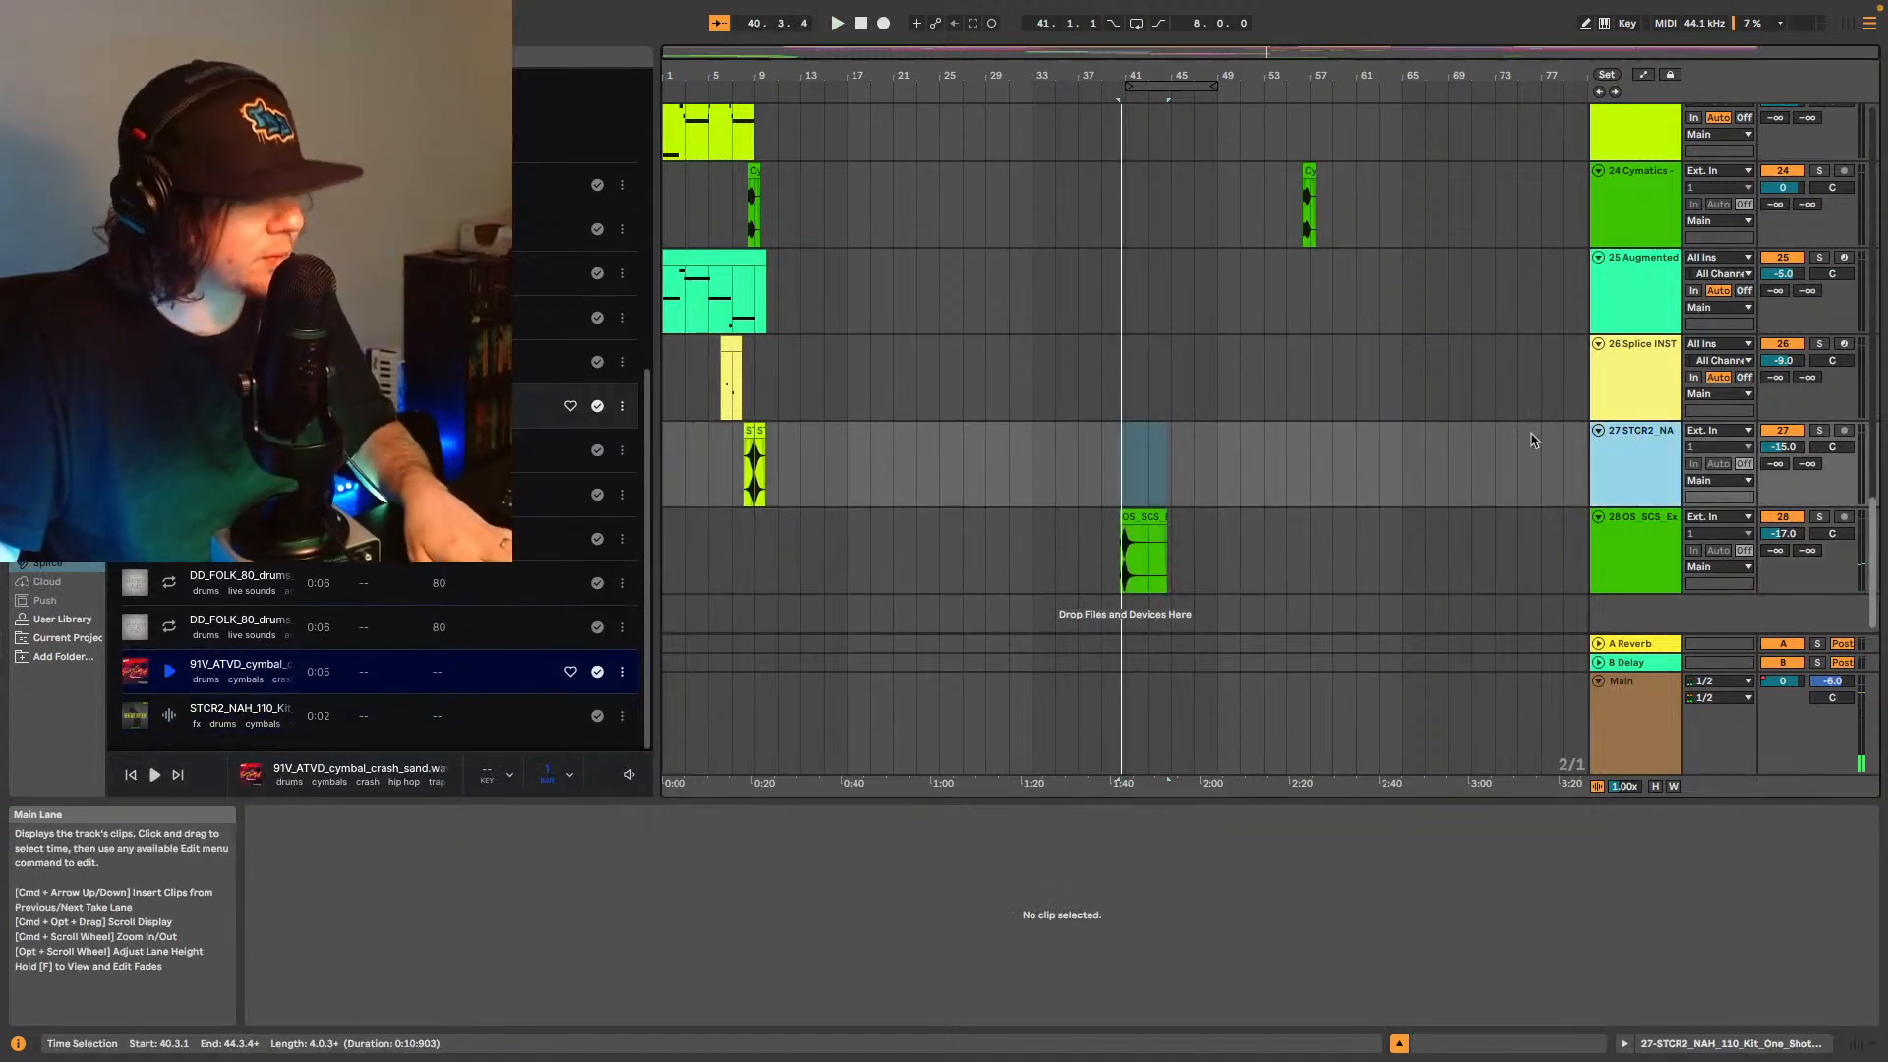
pyautogui.hotkey('ctrl', 't')
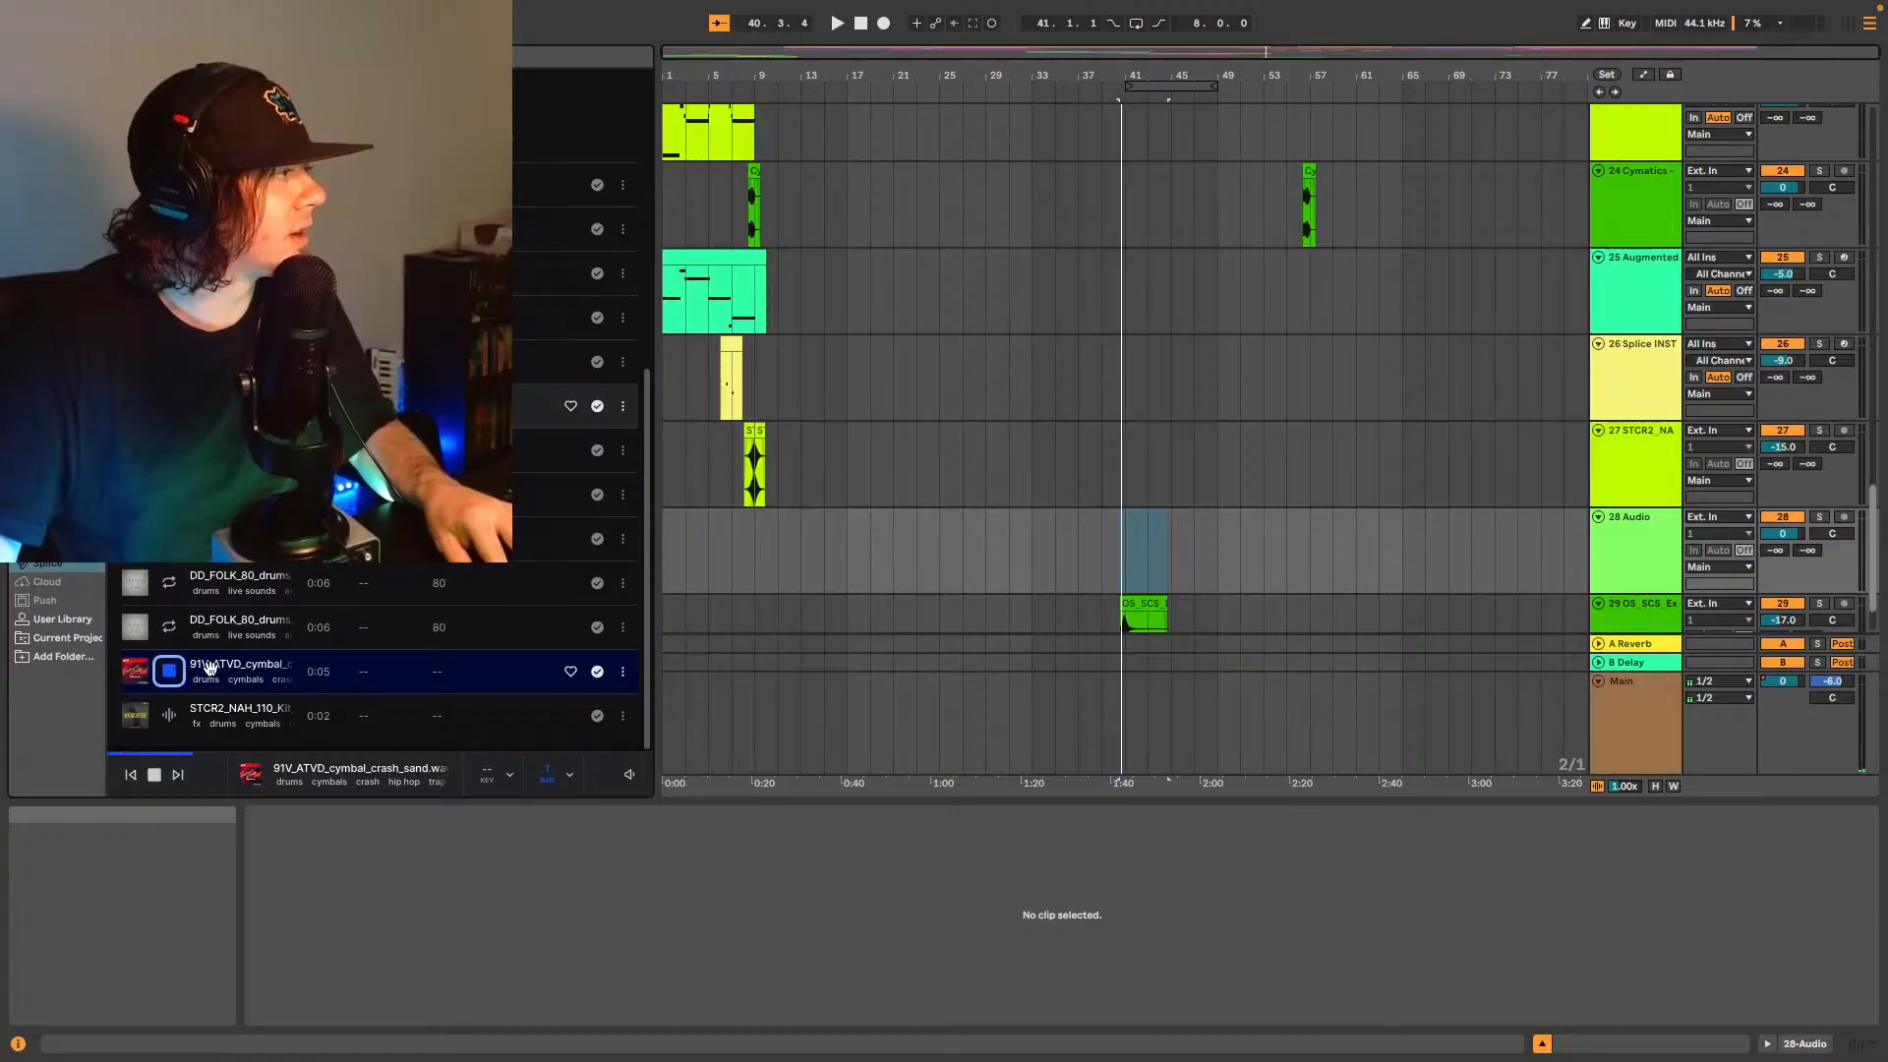
pyautogui.moveTo(881, 521); pyautogui.dragTo(757, 541)
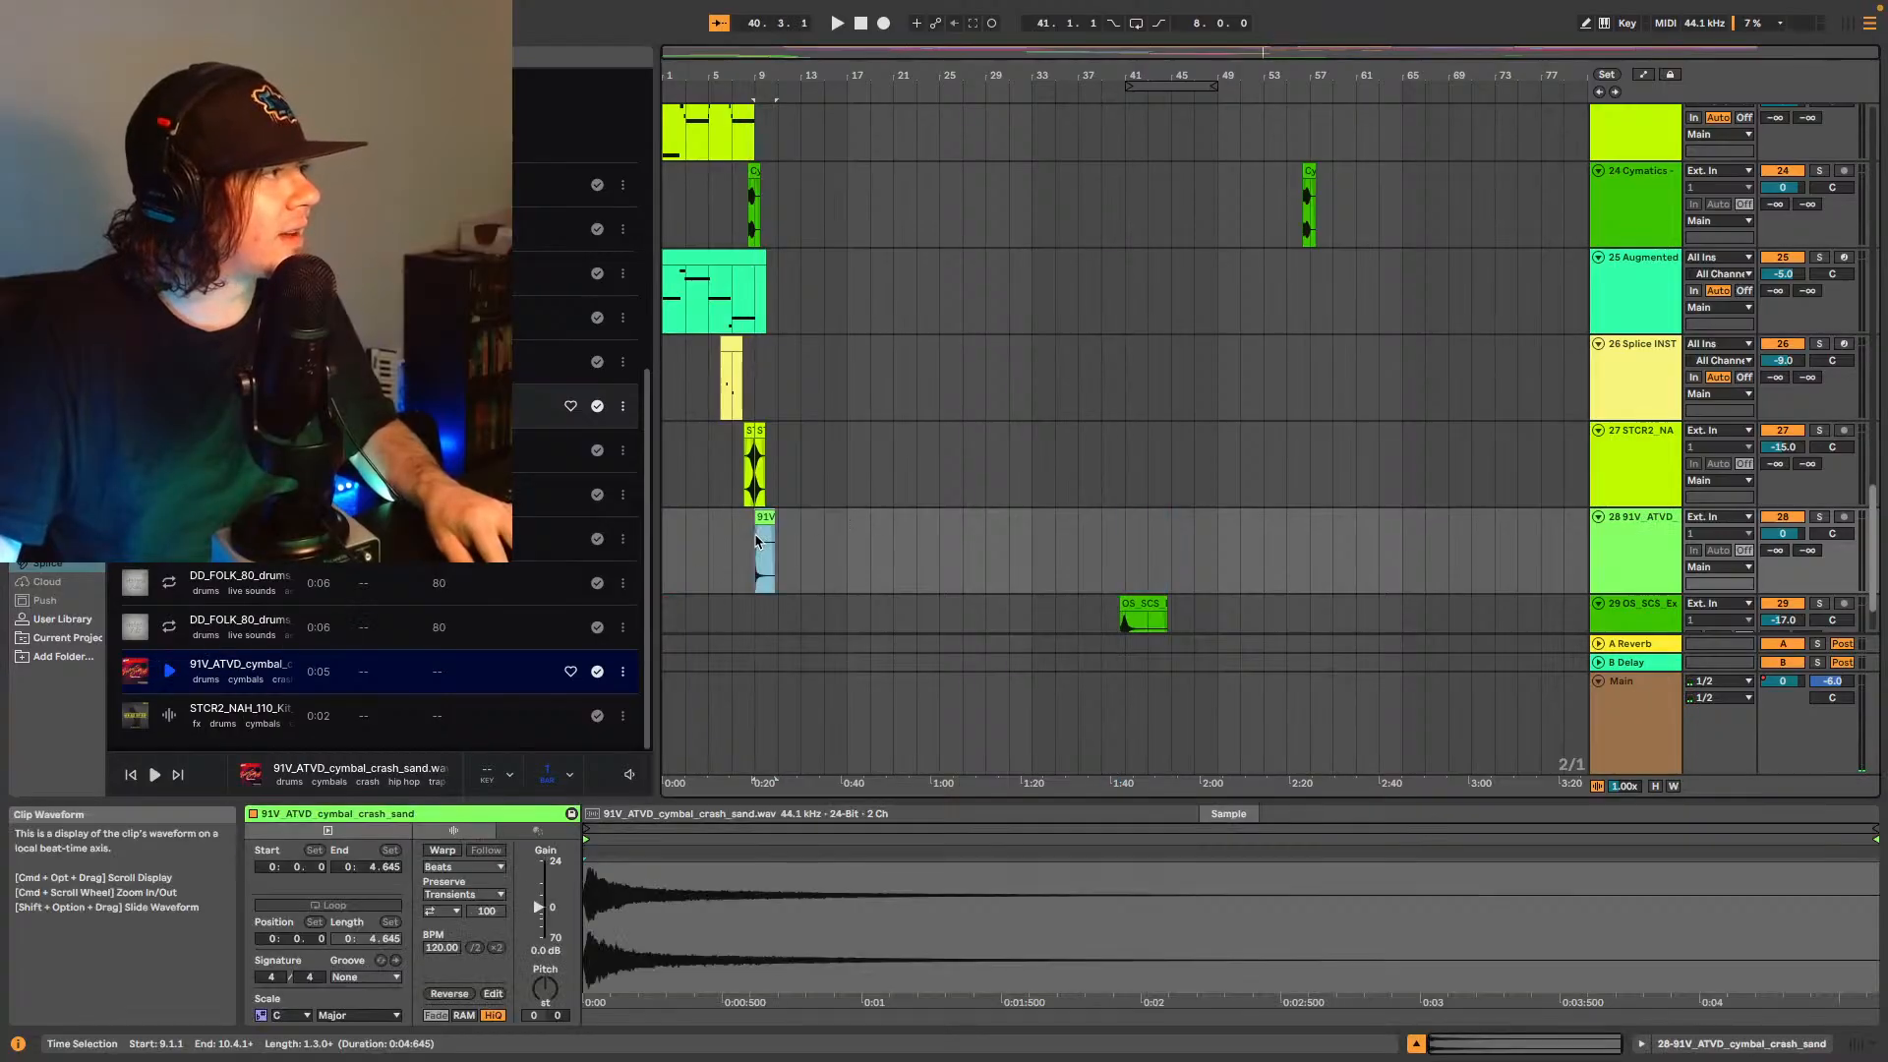
# - Replay the crash transition from bar 8 and lower the cymbal crash track's volume to -7 dB
pyautogui.moveTo(812, 76); pyautogui.dragTo(784, 548)
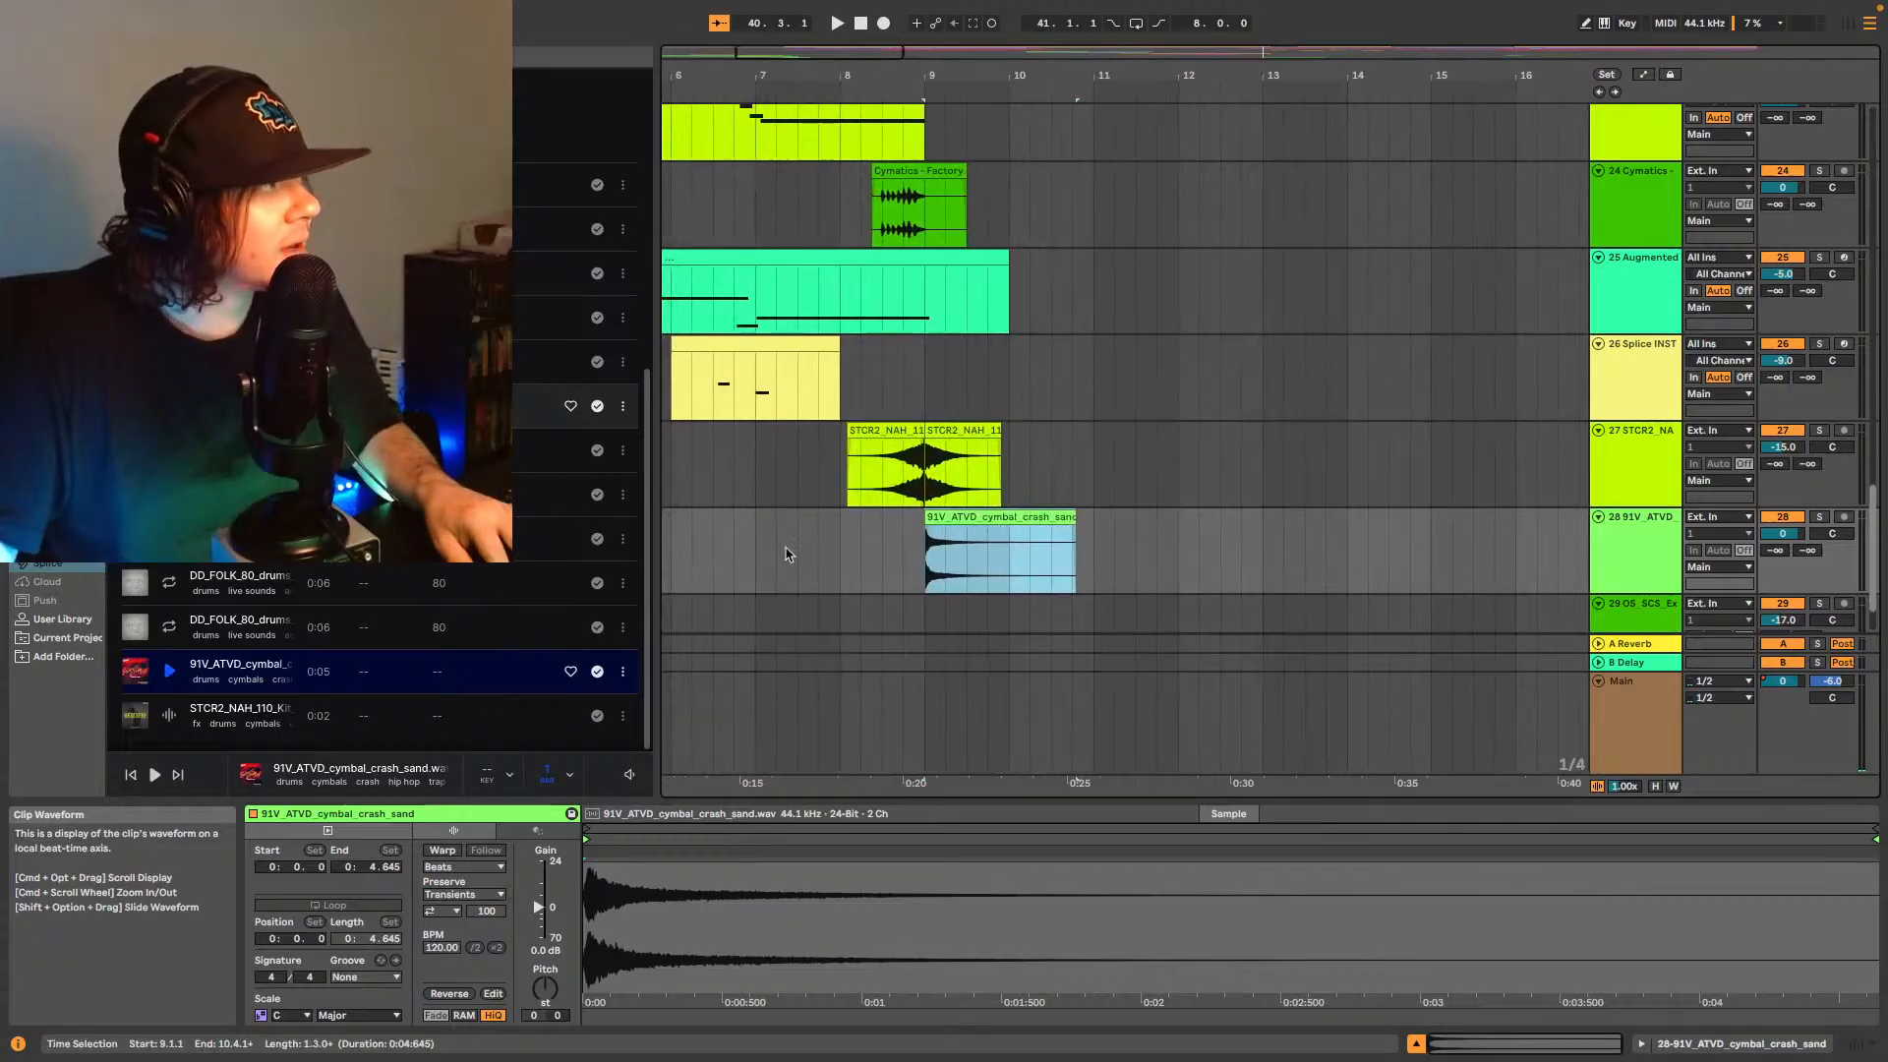
pyautogui.click(845, 562)
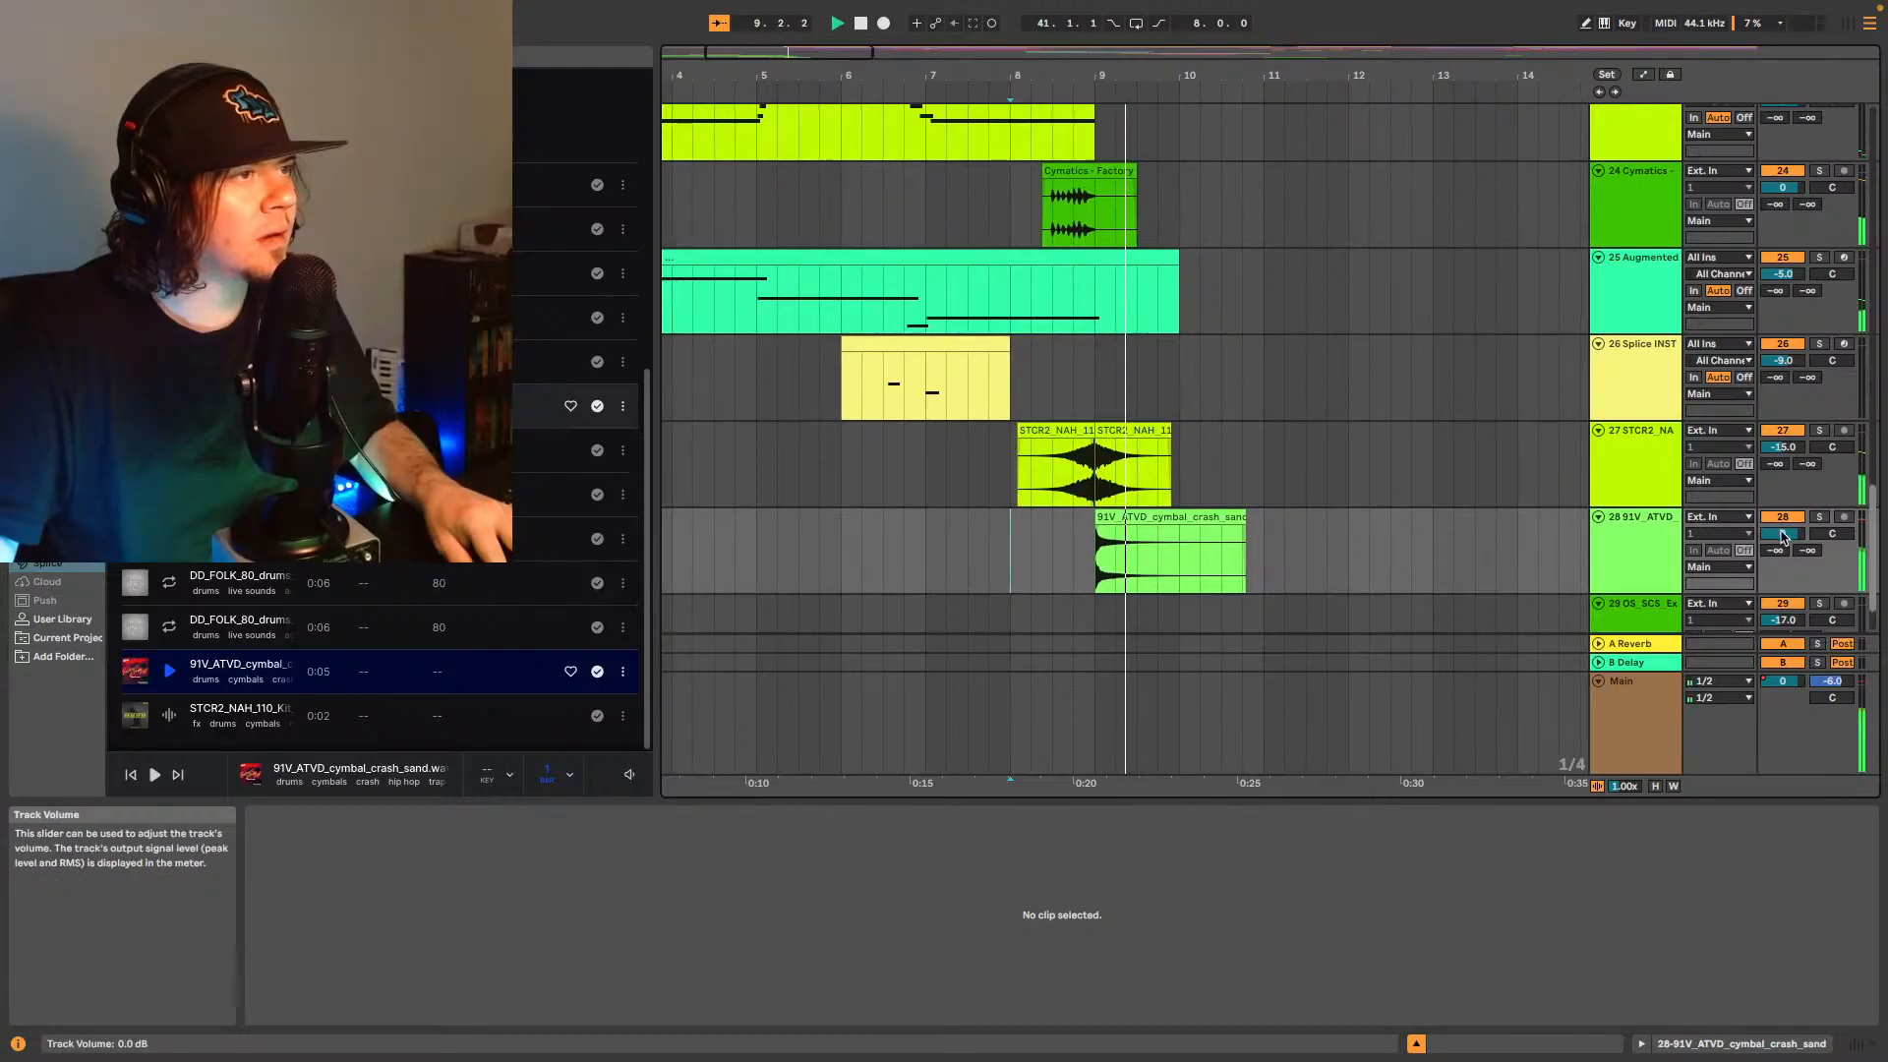
pyautogui.moveTo(1785, 536); pyautogui.dragTo(1806, 555)
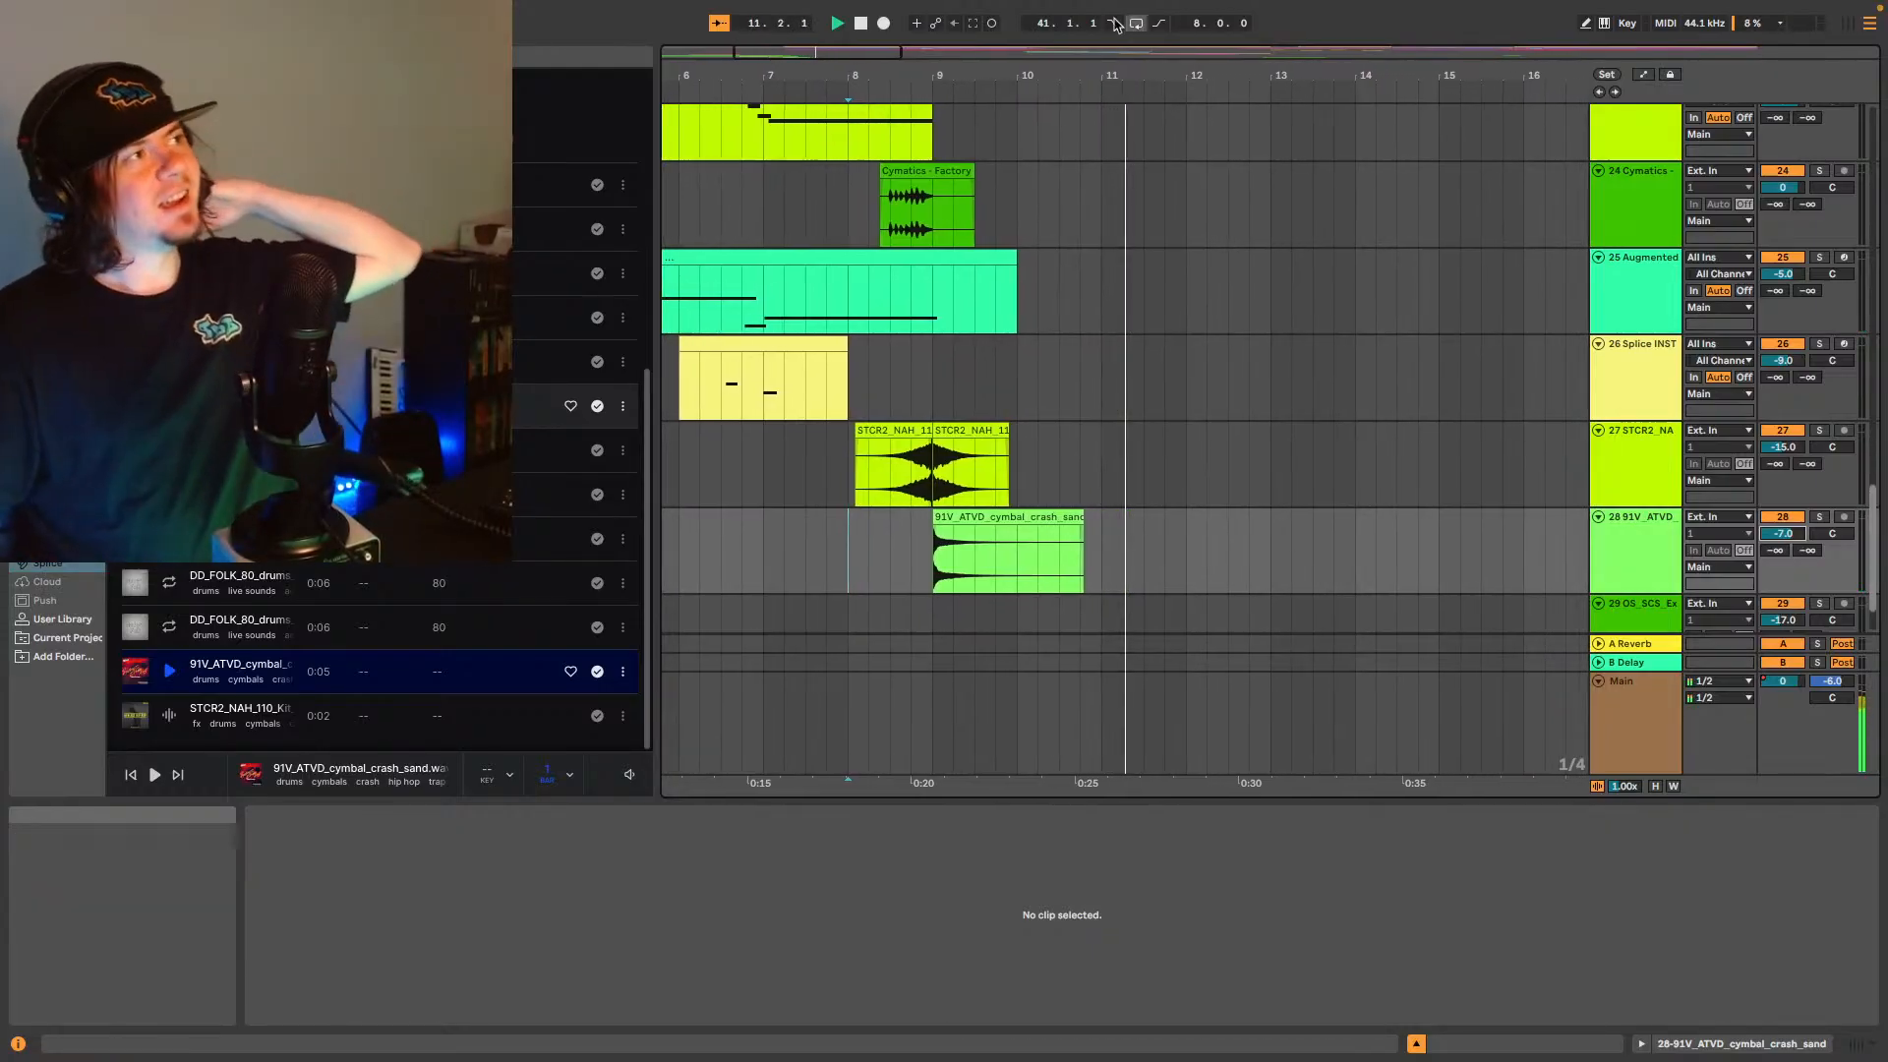
# - Listen onward from bar 11 and look over the whole arrangement's tracks up to bar 42
pyautogui.moveTo(1314, 85); pyautogui.dragTo(1314, 70)
pyautogui.scroll(10, 1104, 426)
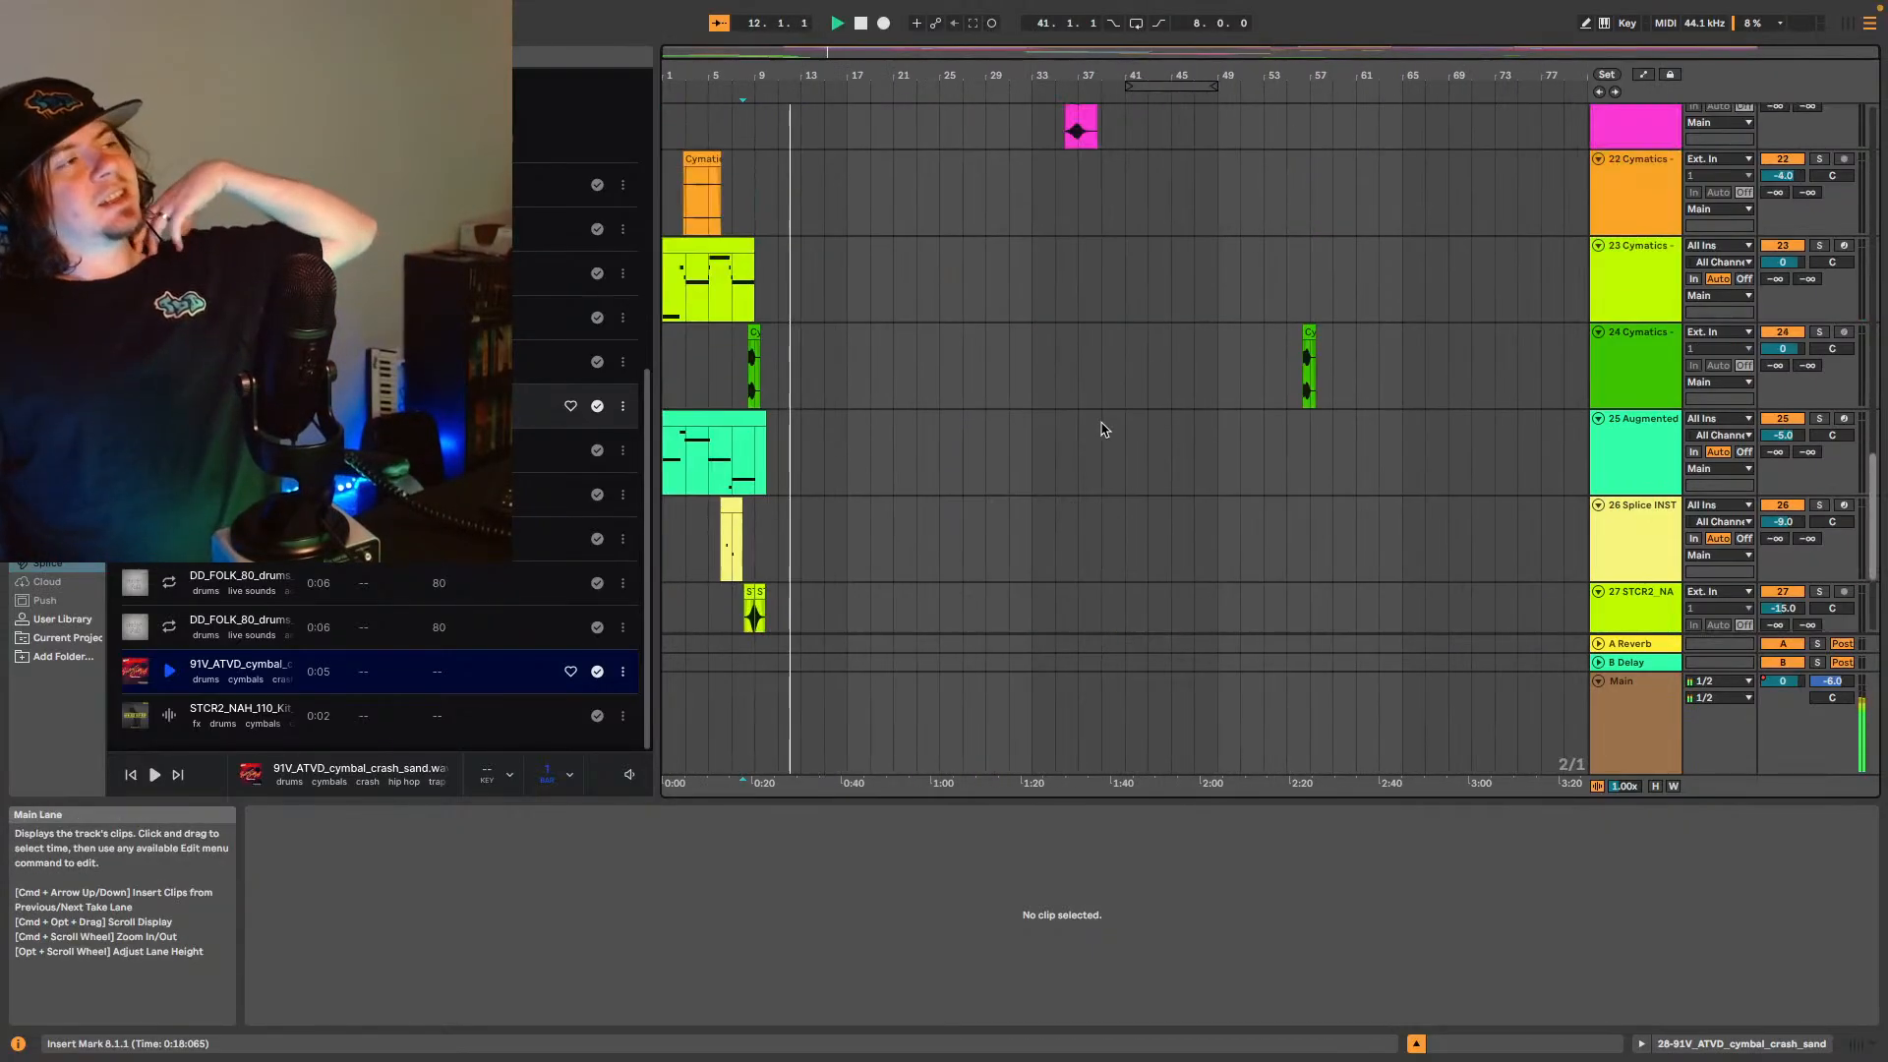
pyautogui.scroll(8, 1081, 472)
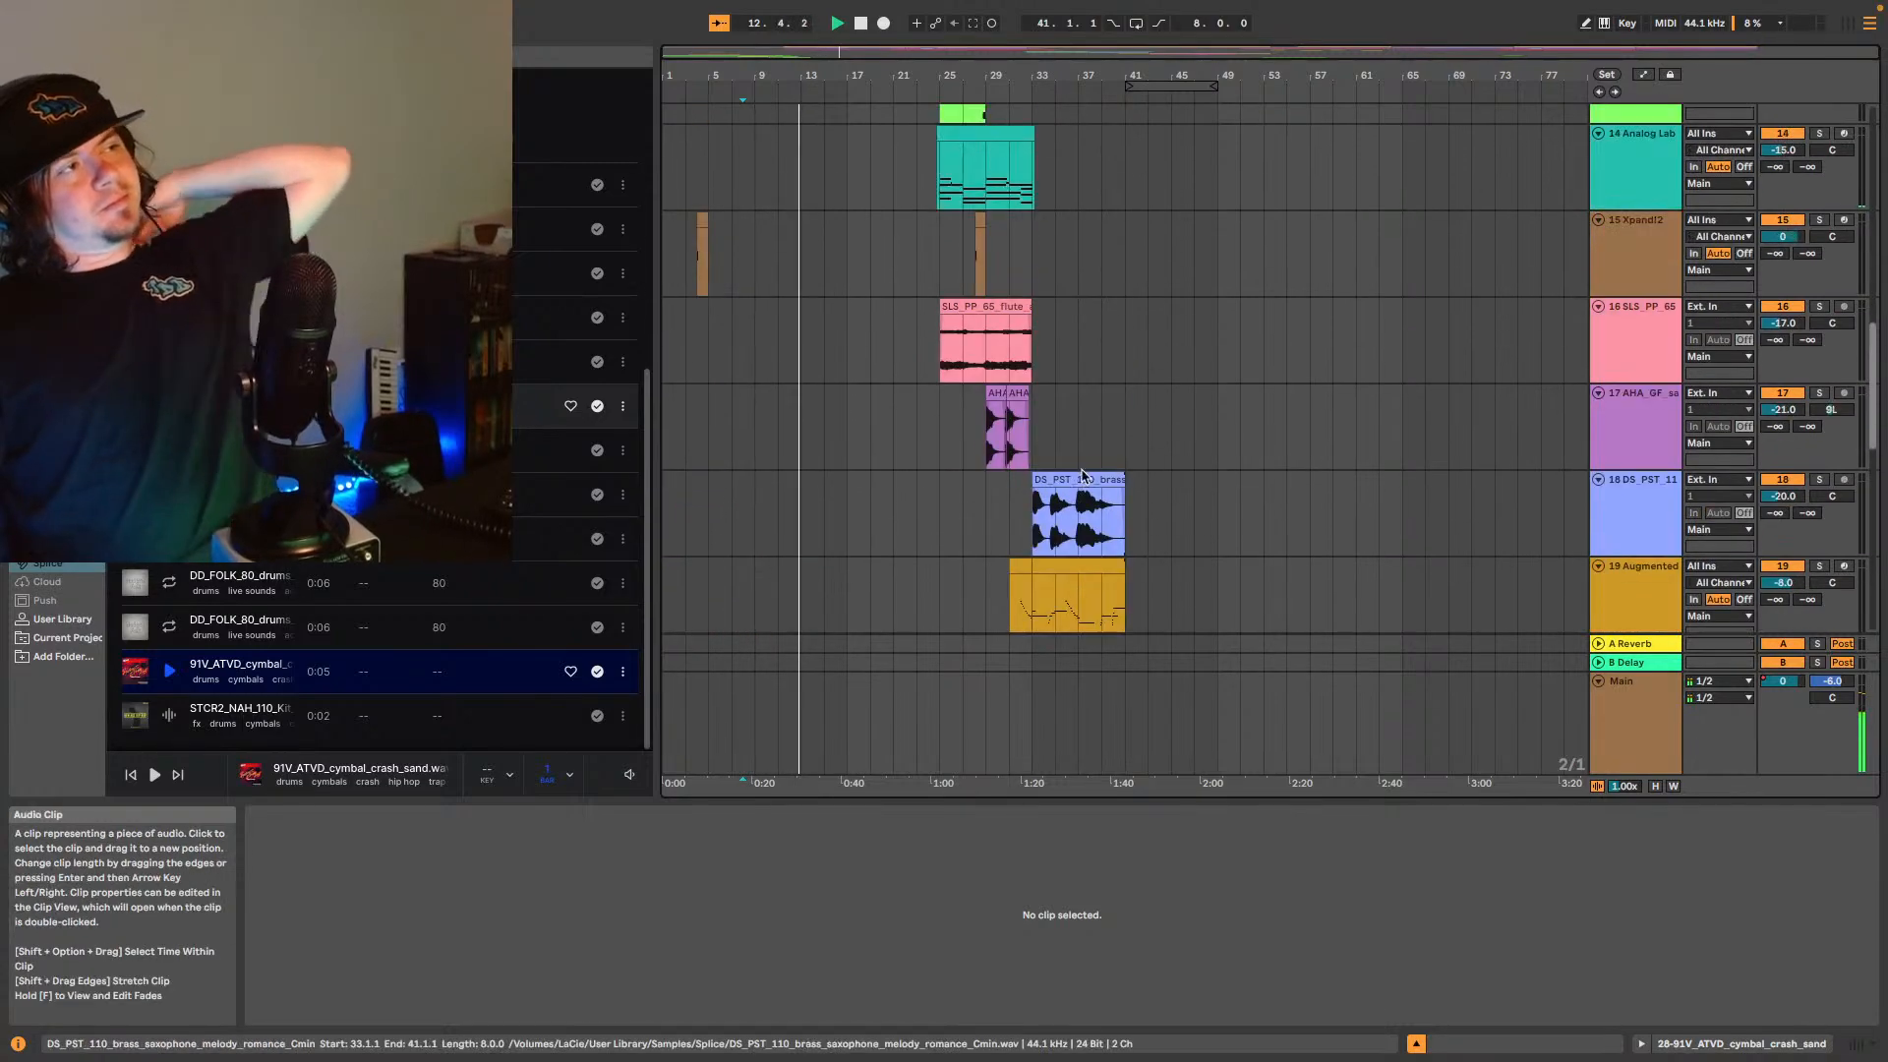
pyautogui.scroll(3, 1093, 464)
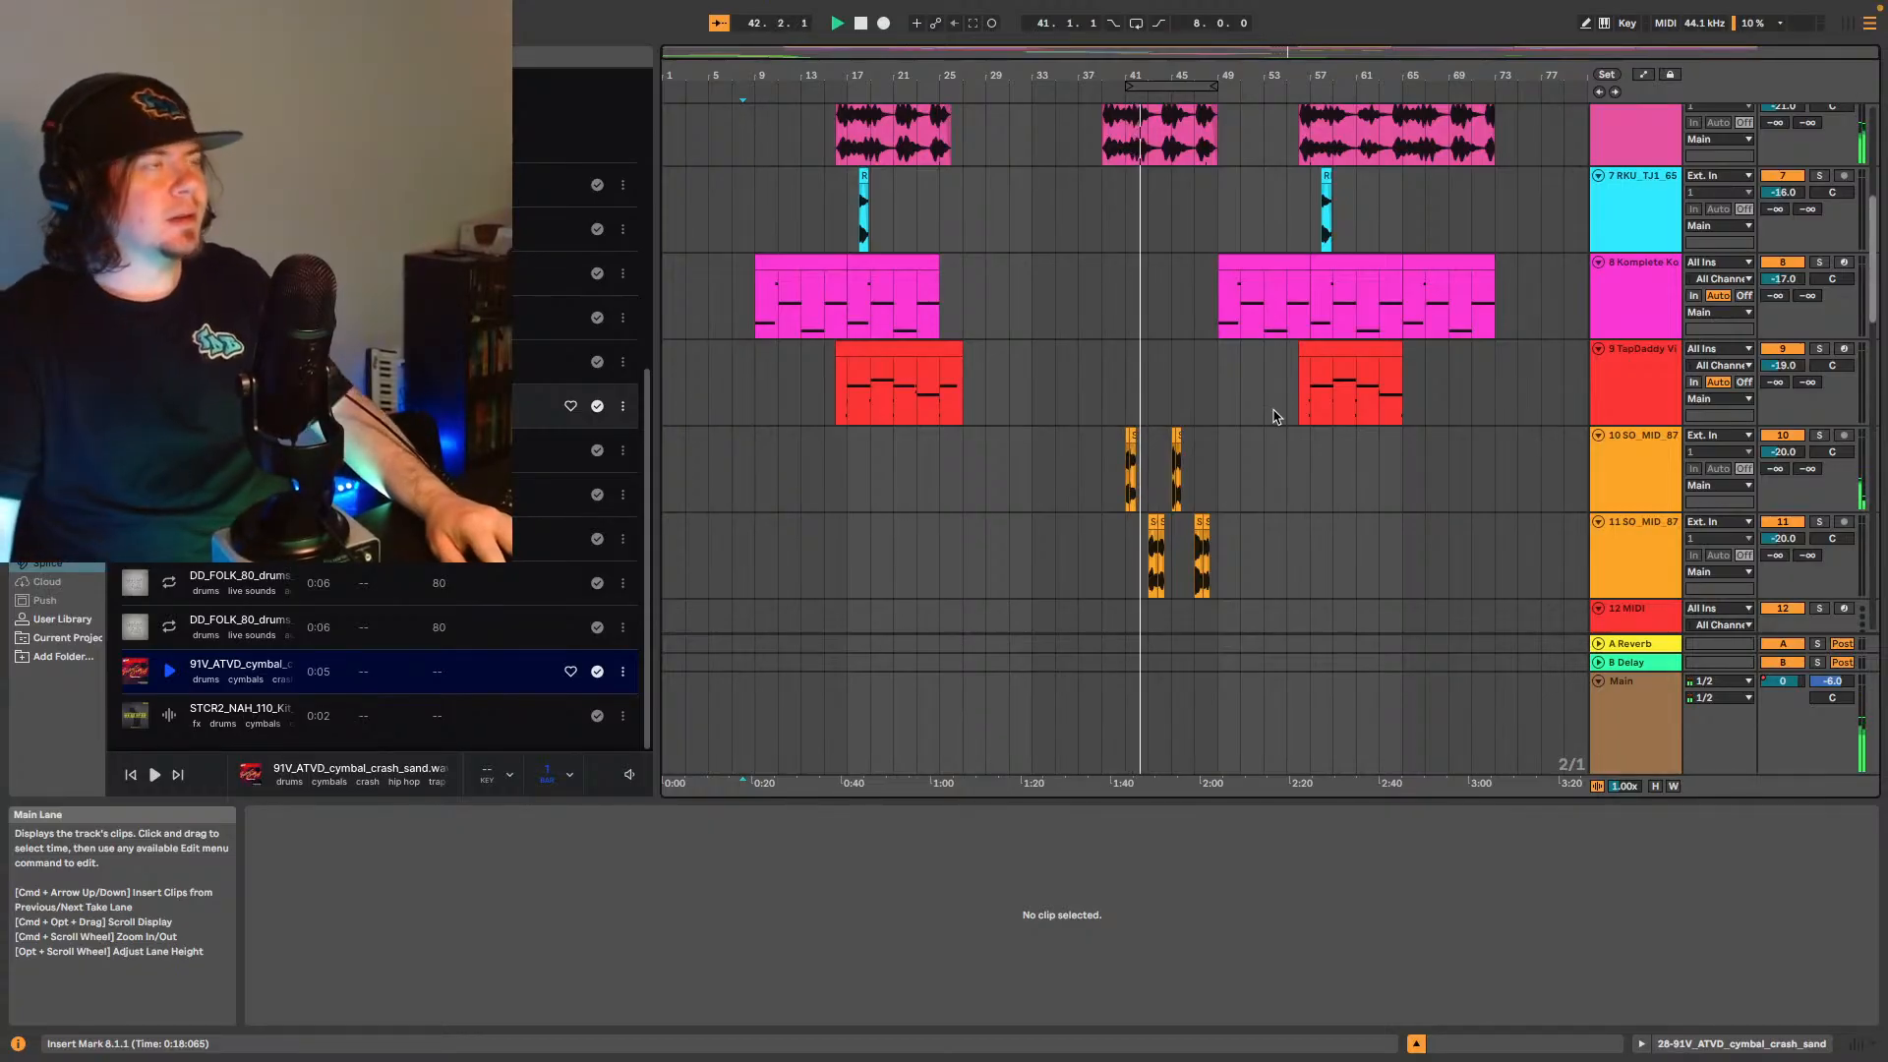
# - Copy the crash clips on tracks 27 and 28 from bars 7–13 to 55.1.1 and listen toward the transition at bar 57
pyautogui.scroll(-1, 1228, 389)
pyautogui.scroll(-7, 1227, 390)
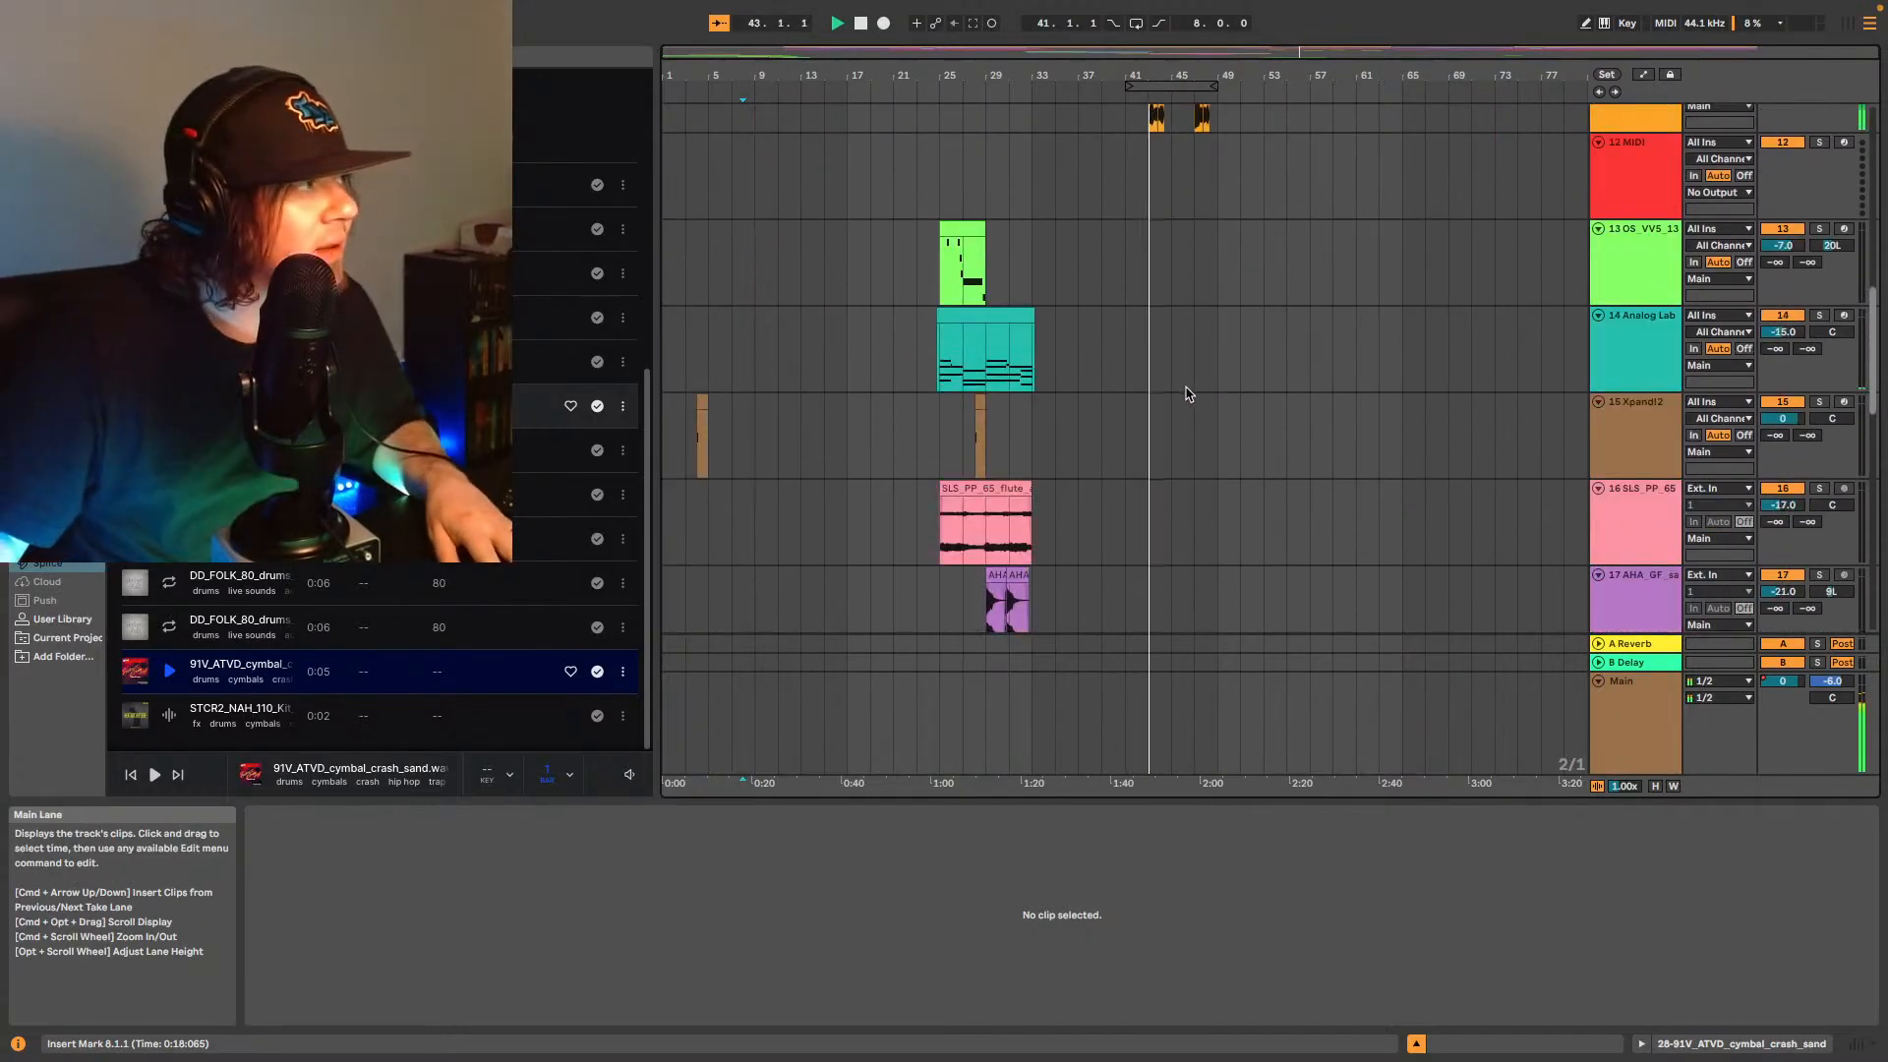
pyautogui.scroll(-9, 1198, 386)
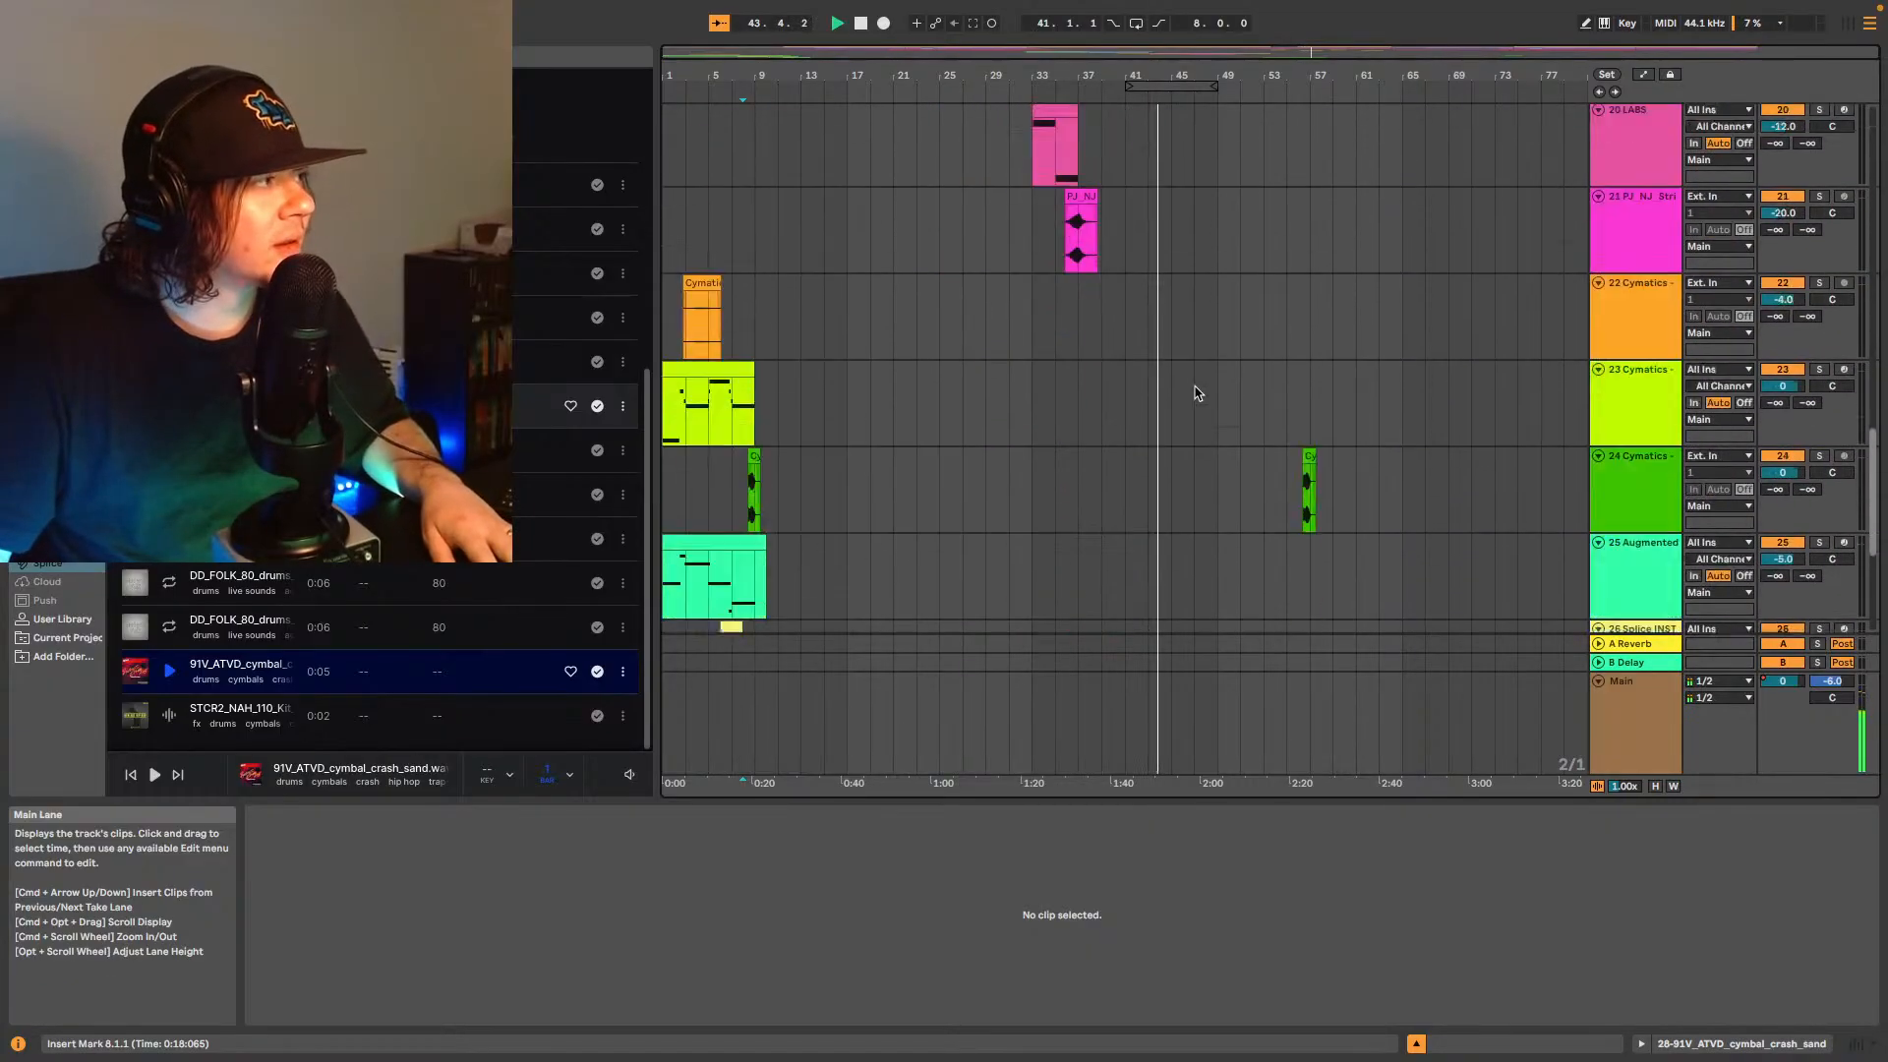
pyautogui.scroll(-3, 1187, 396)
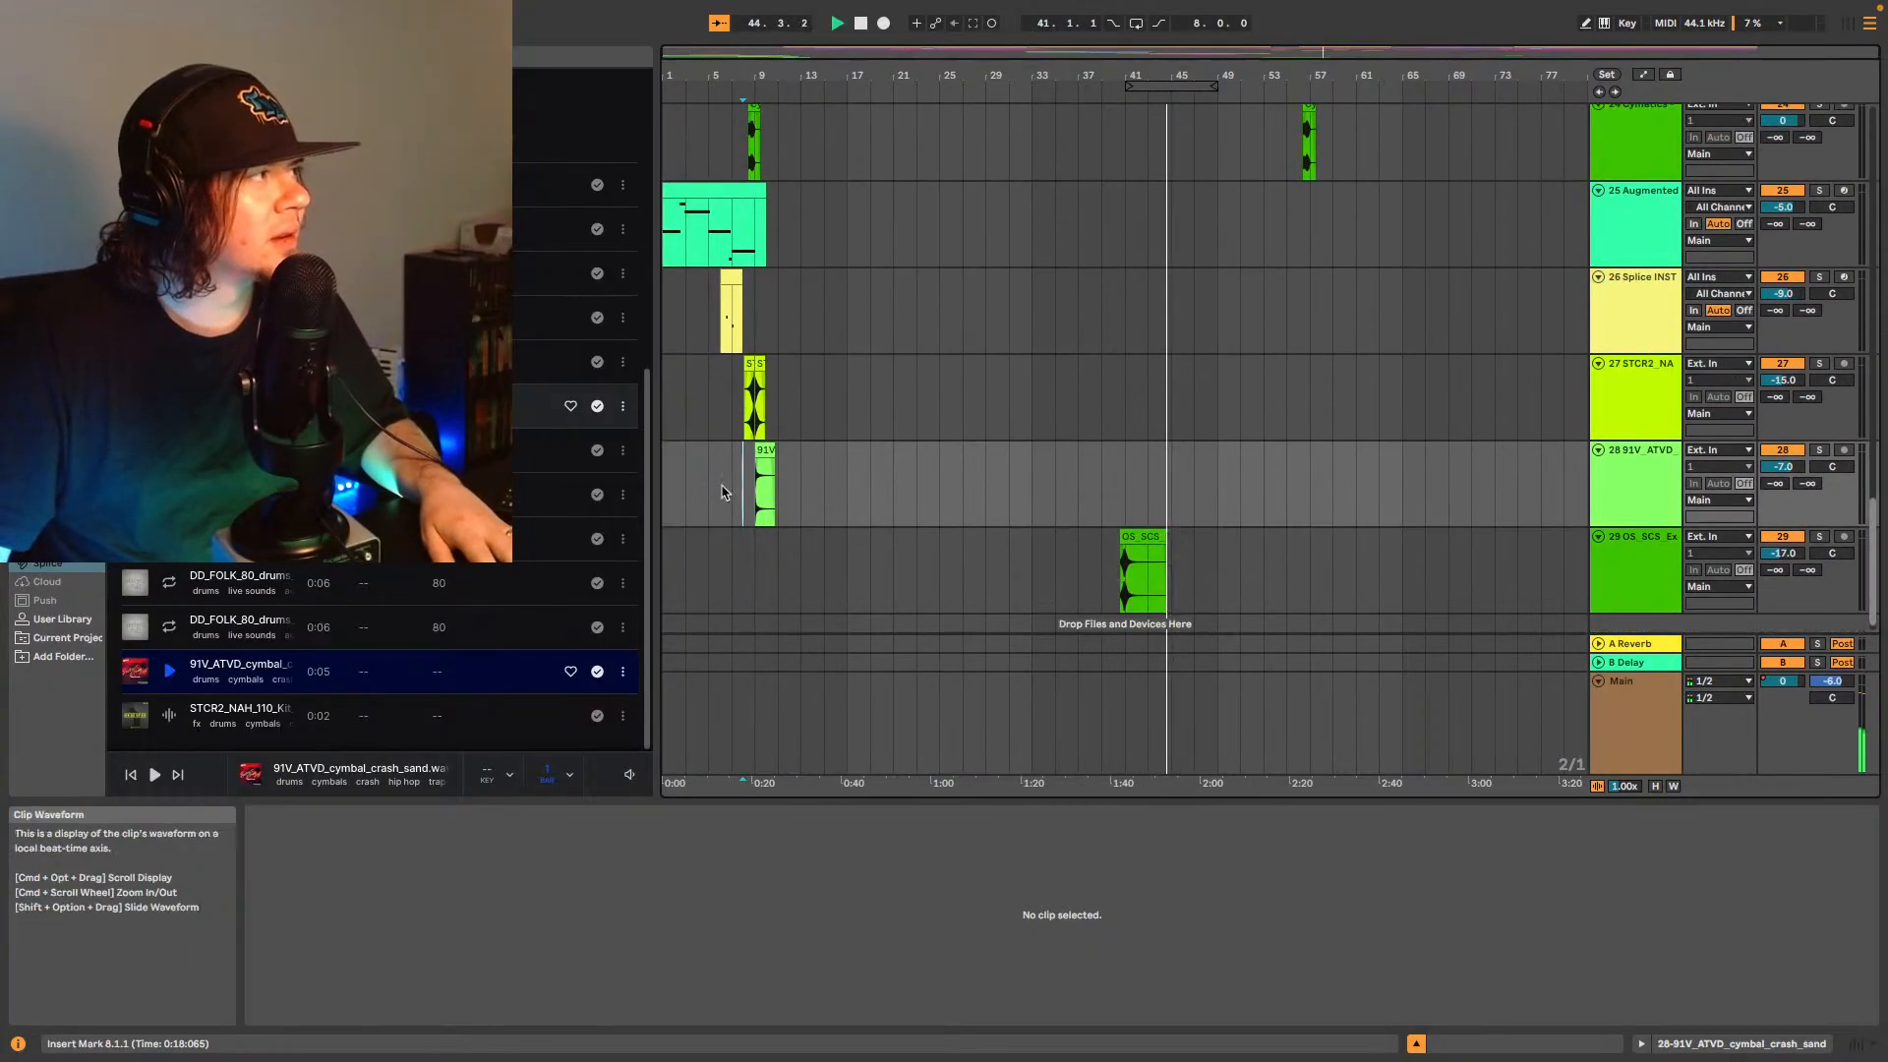
pyautogui.moveTo(732, 491); pyautogui.dragTo(801, 388)
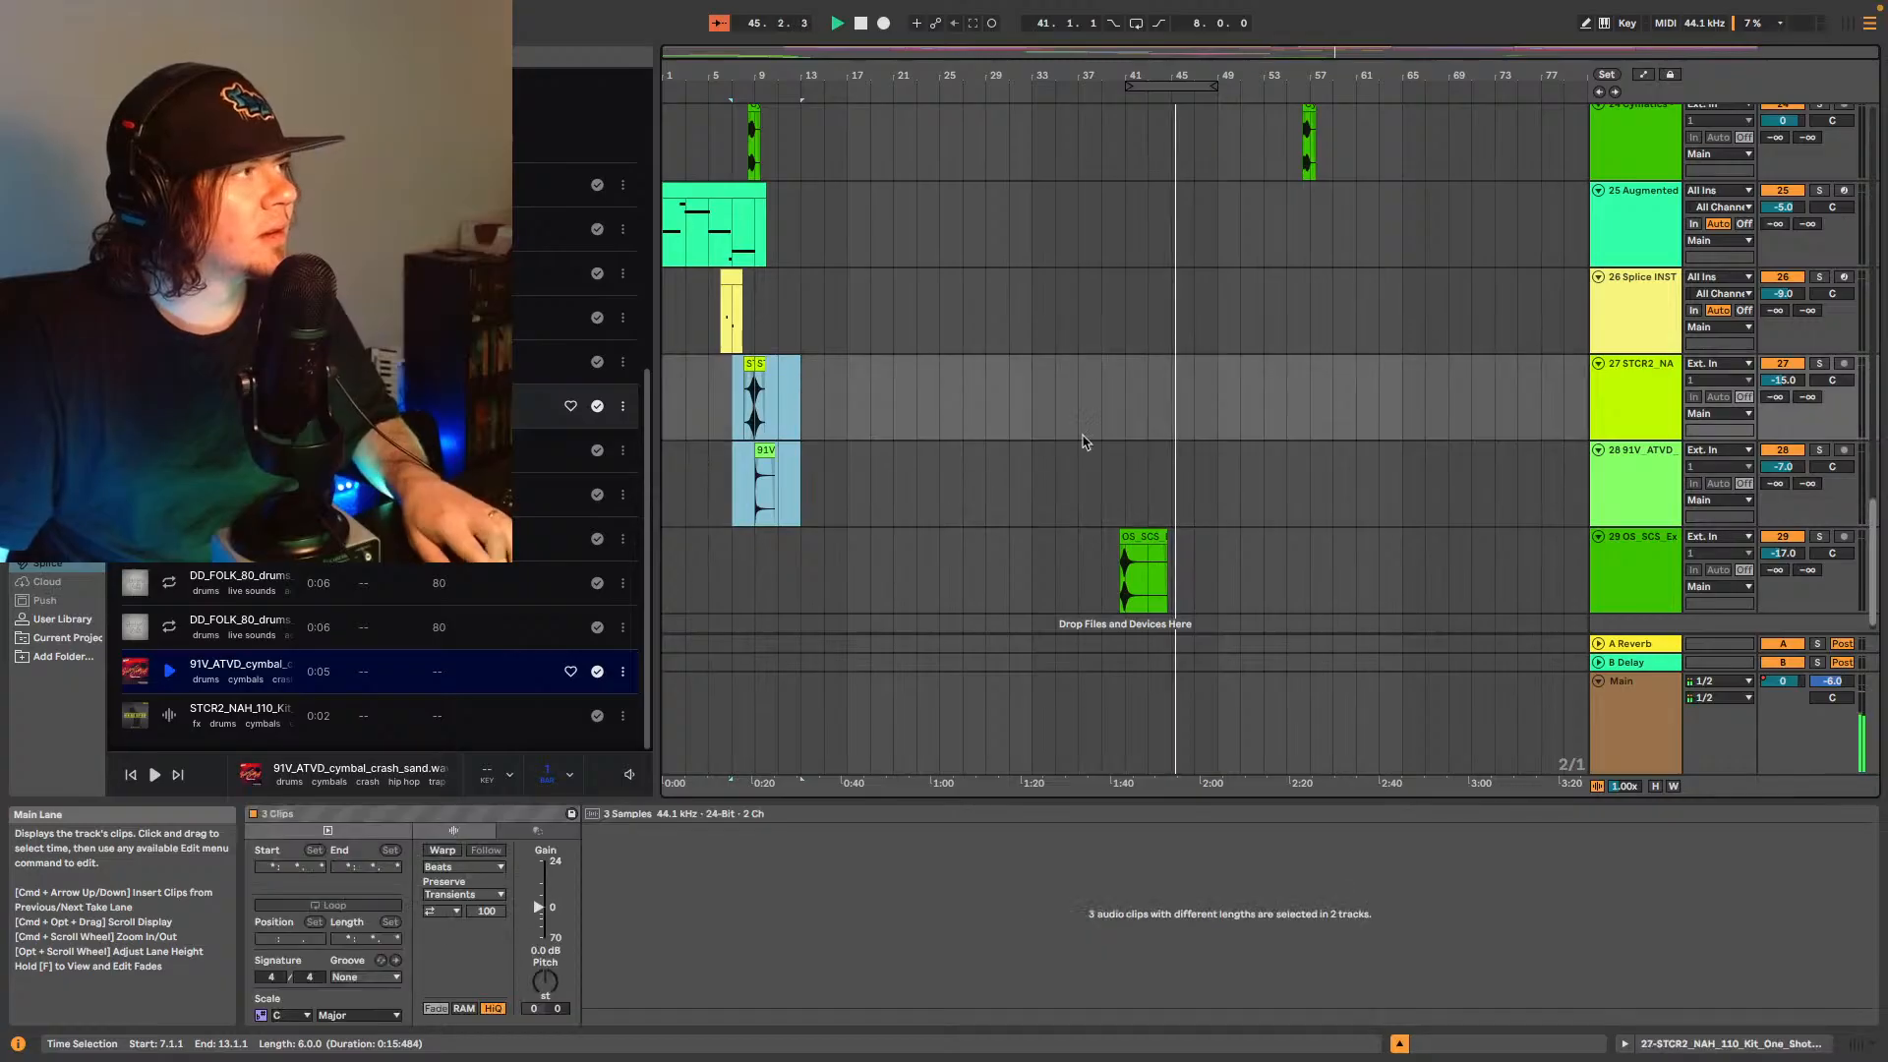
pyautogui.click(1196, 412)
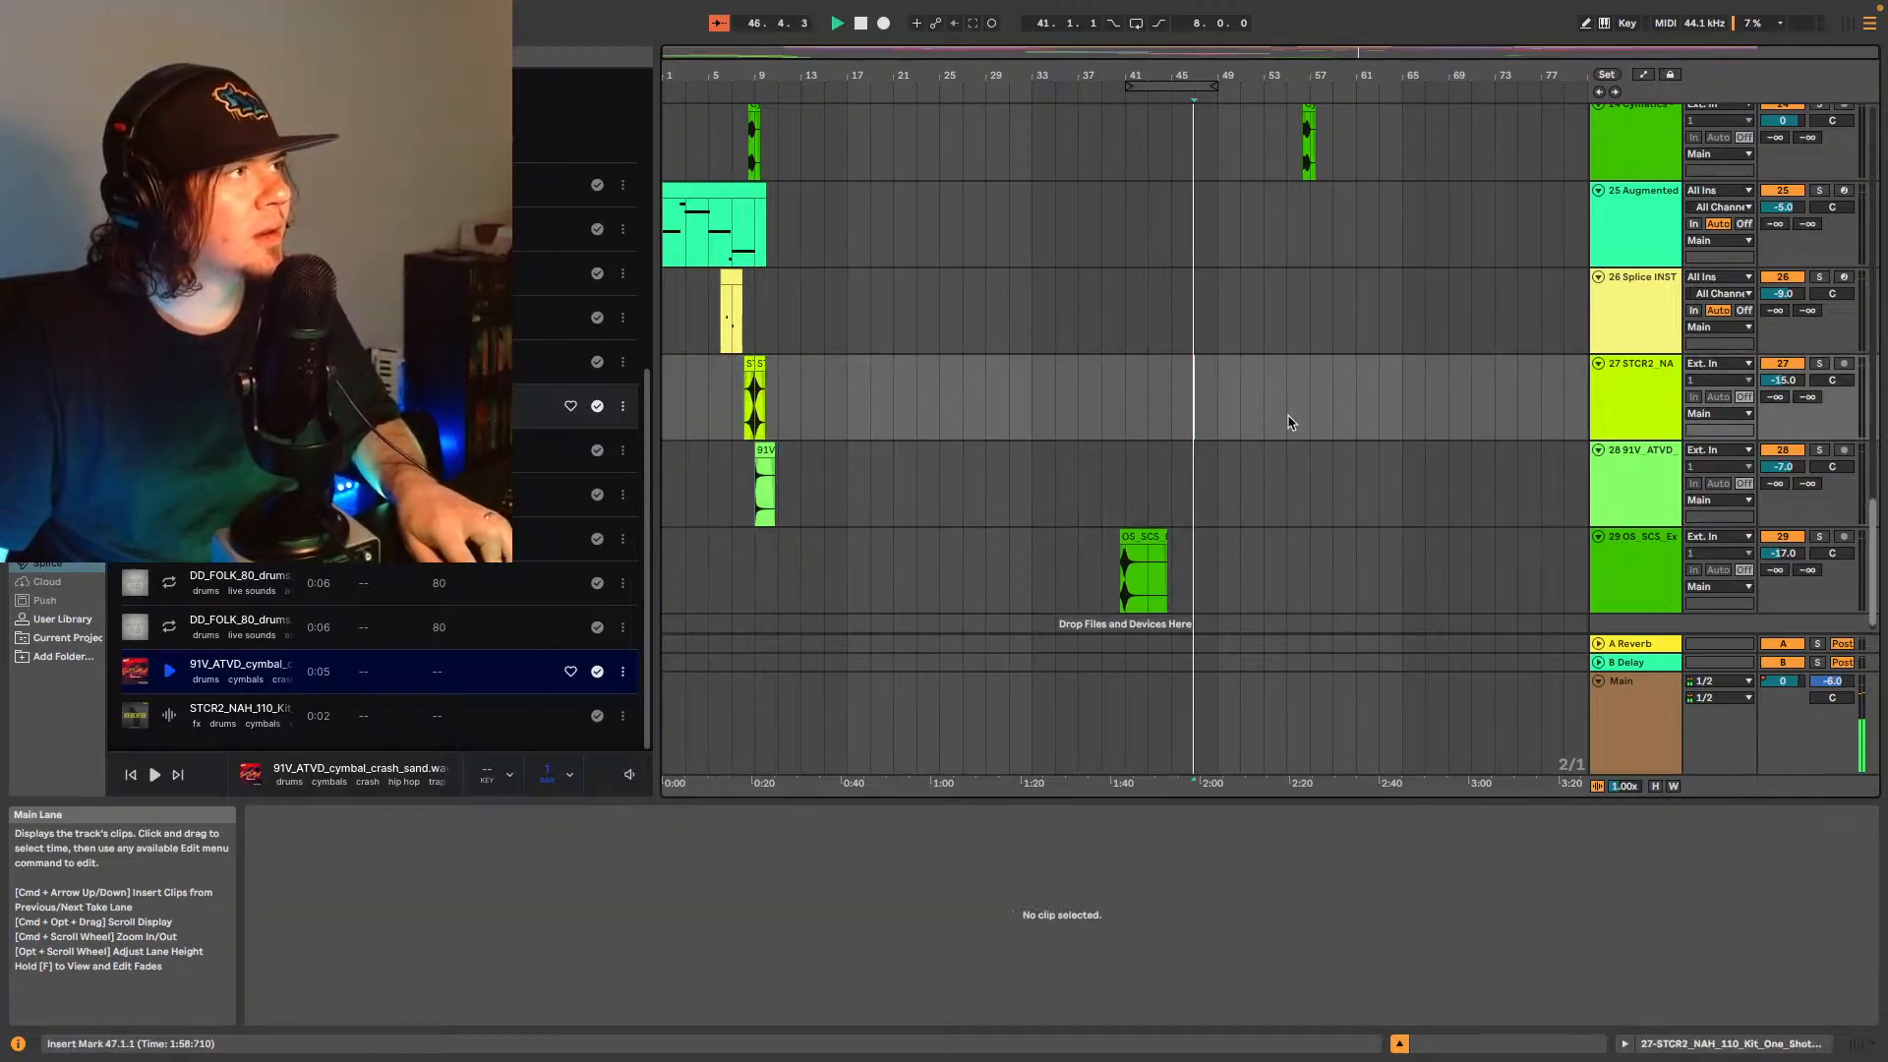
pyautogui.click(1285, 409)
pyautogui.press('super+v')
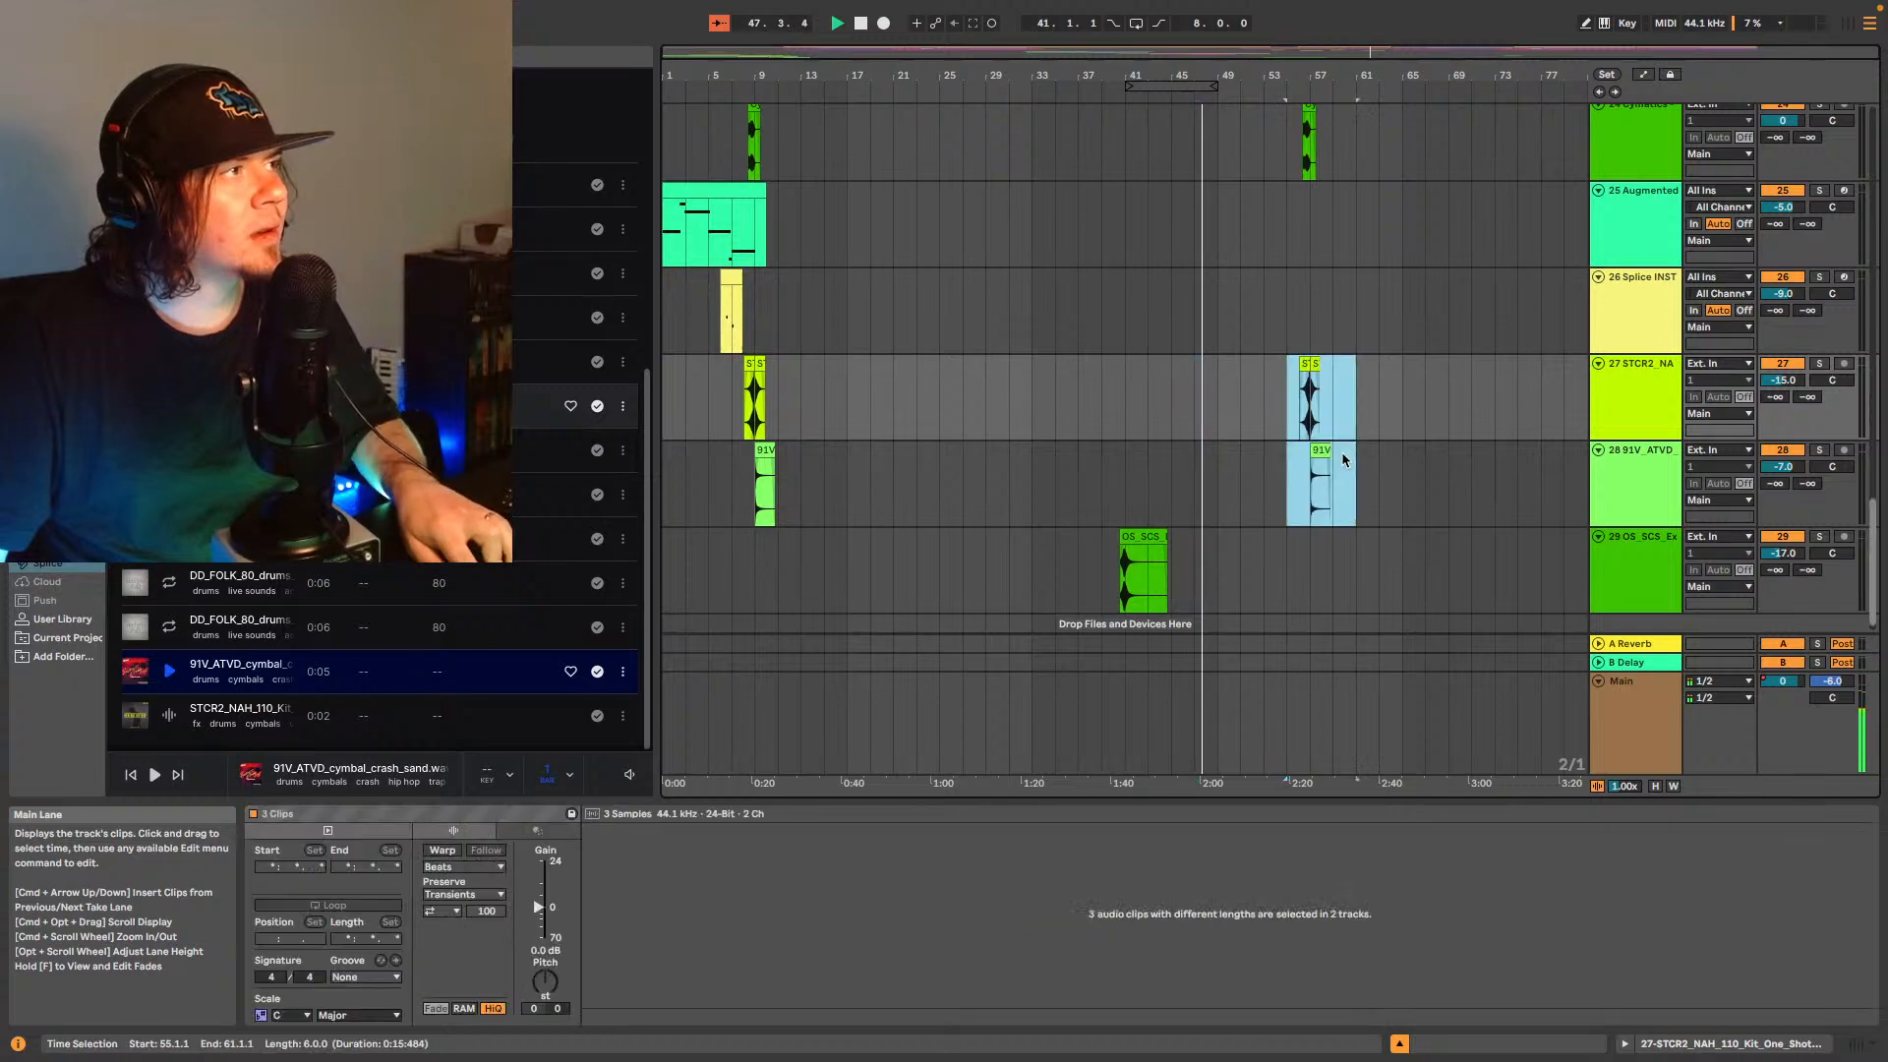
pyautogui.scroll(2, 1230, 401)
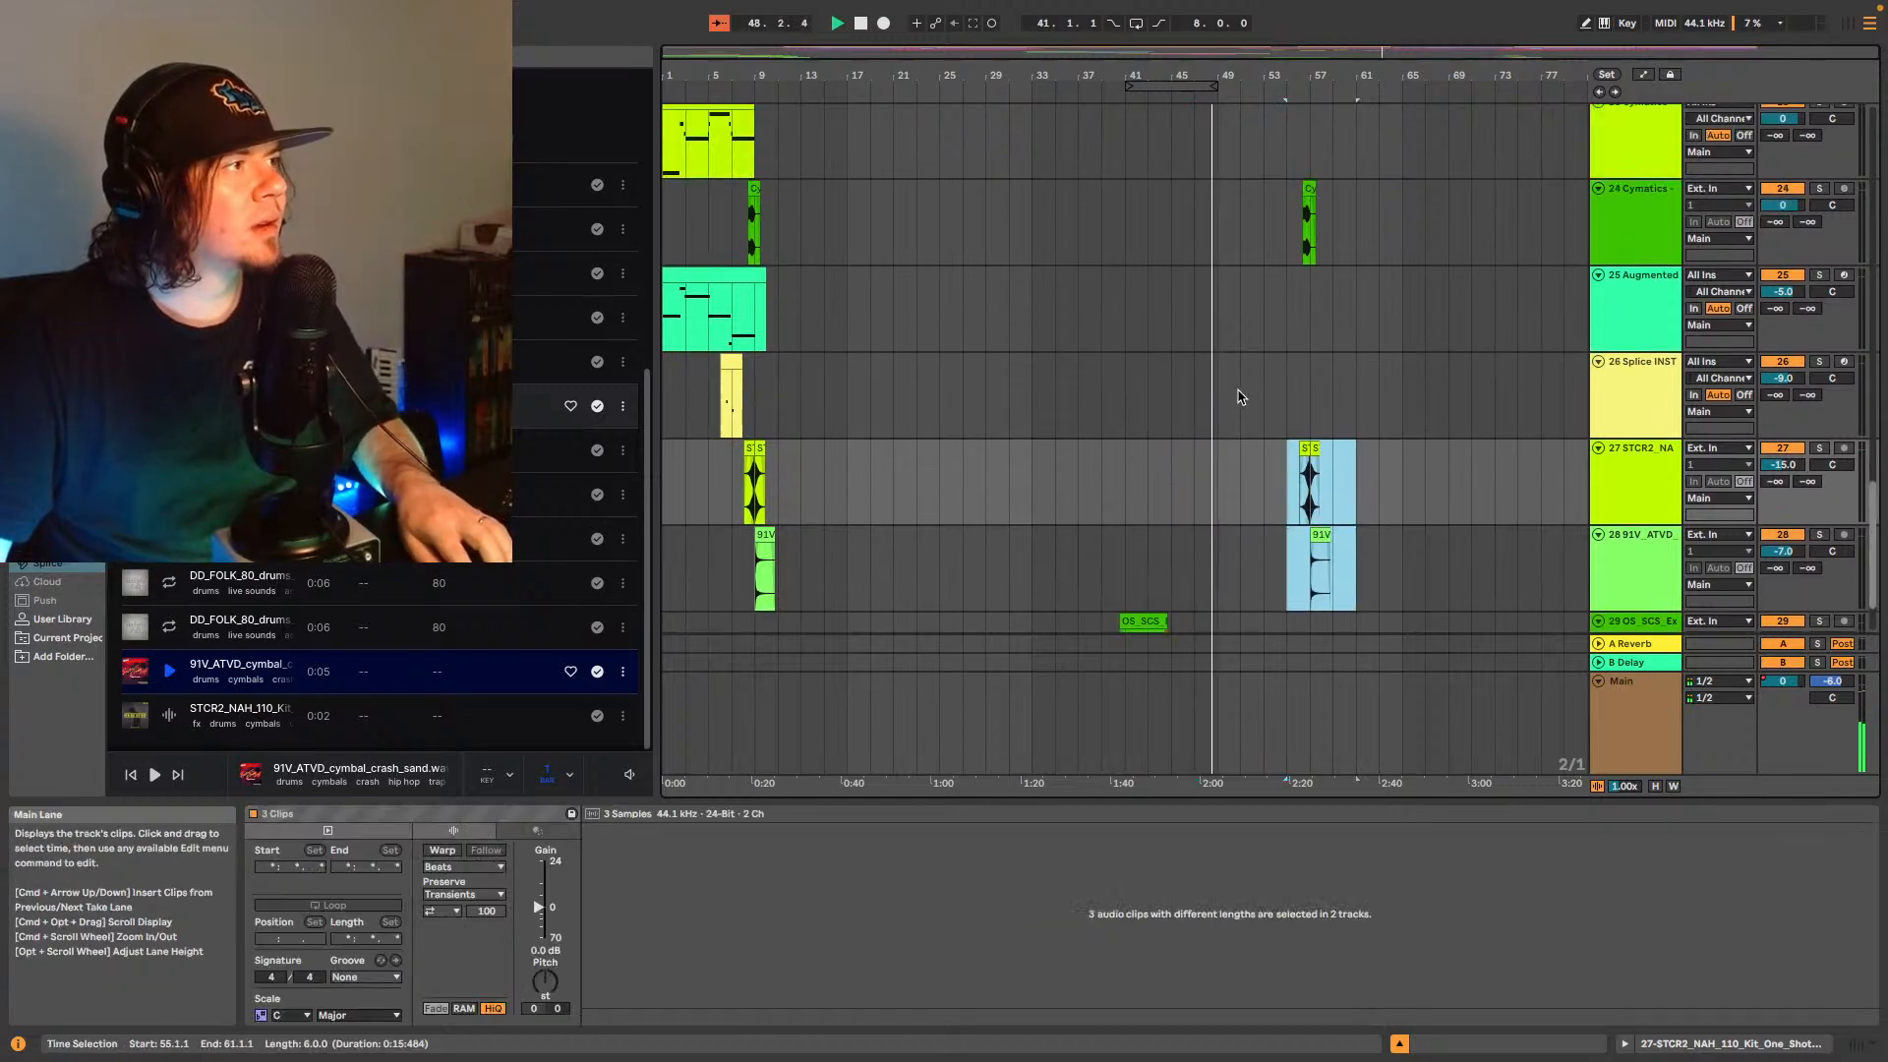
pyautogui.scroll(-2, 1235, 397)
pyautogui.scroll(-2, 1260, 407)
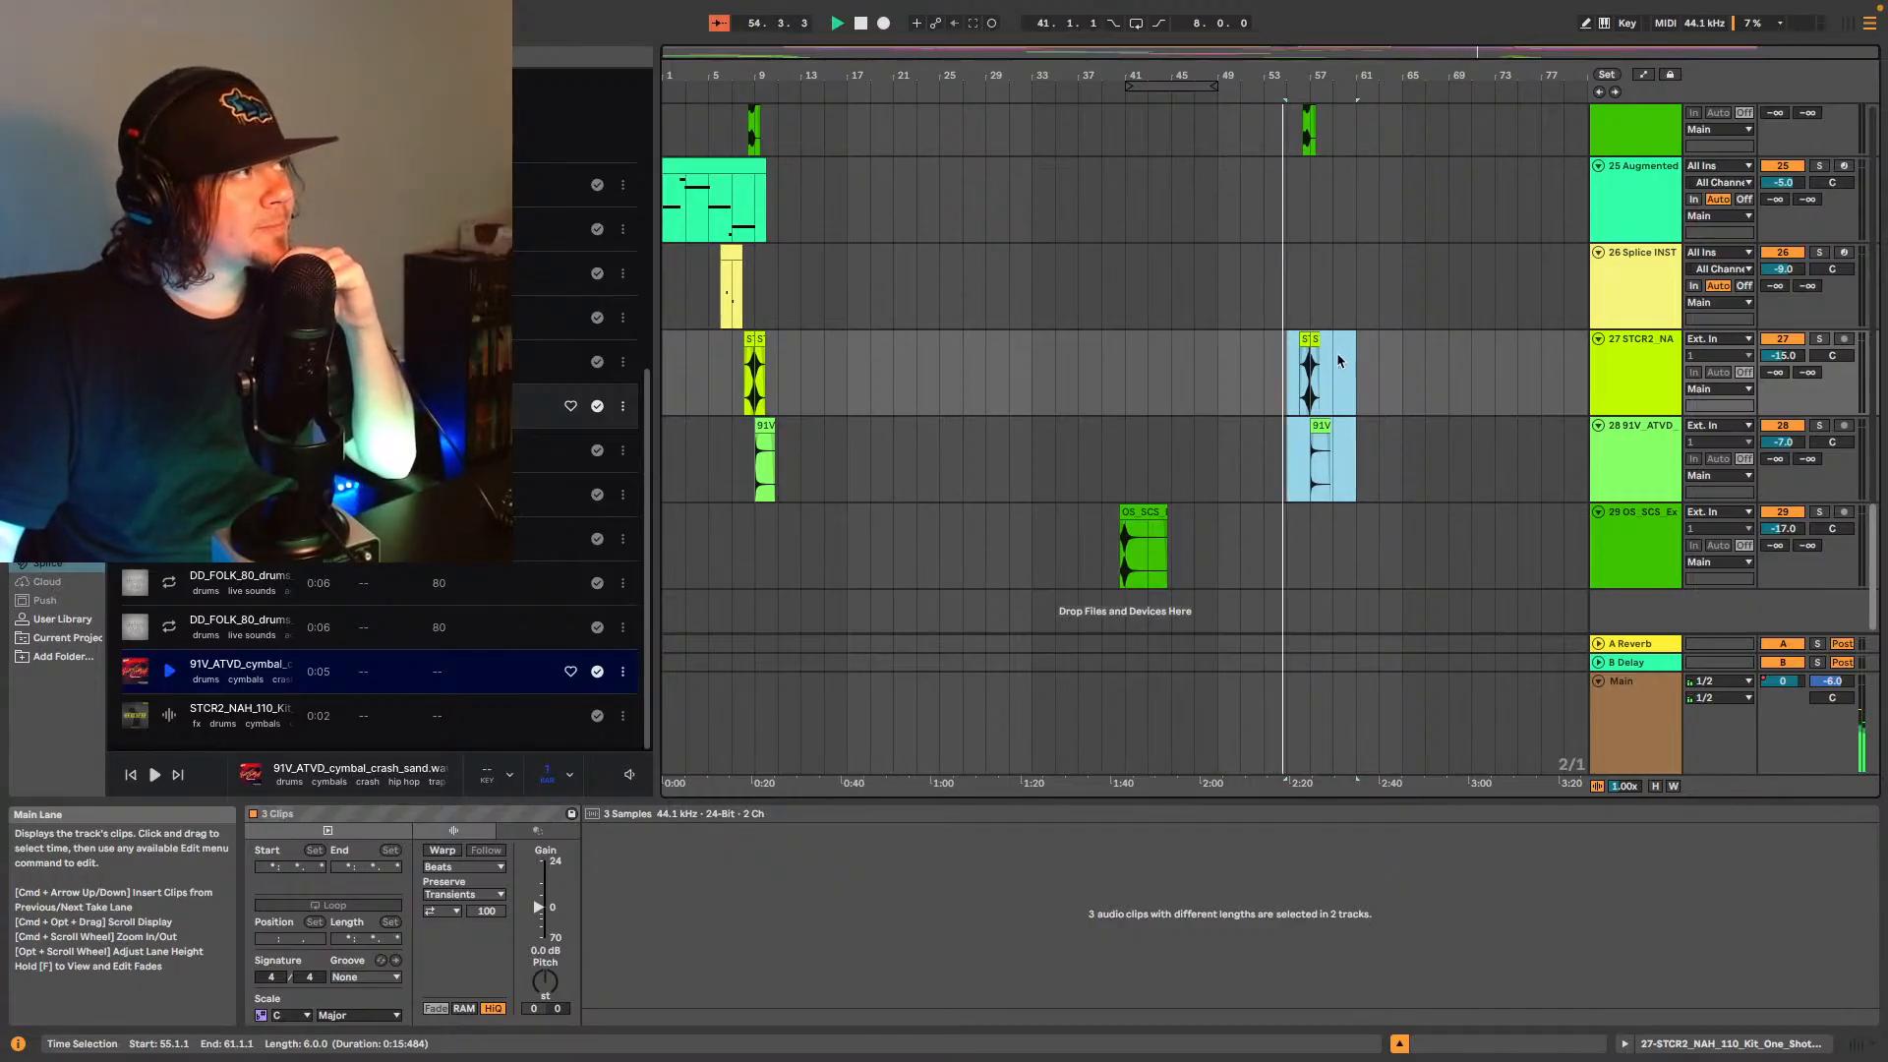
# - Copy the Augmented STRINGS intro clip on track 25 to 49.1.1 and play it back
pyautogui.scroll(4, 1337, 361)
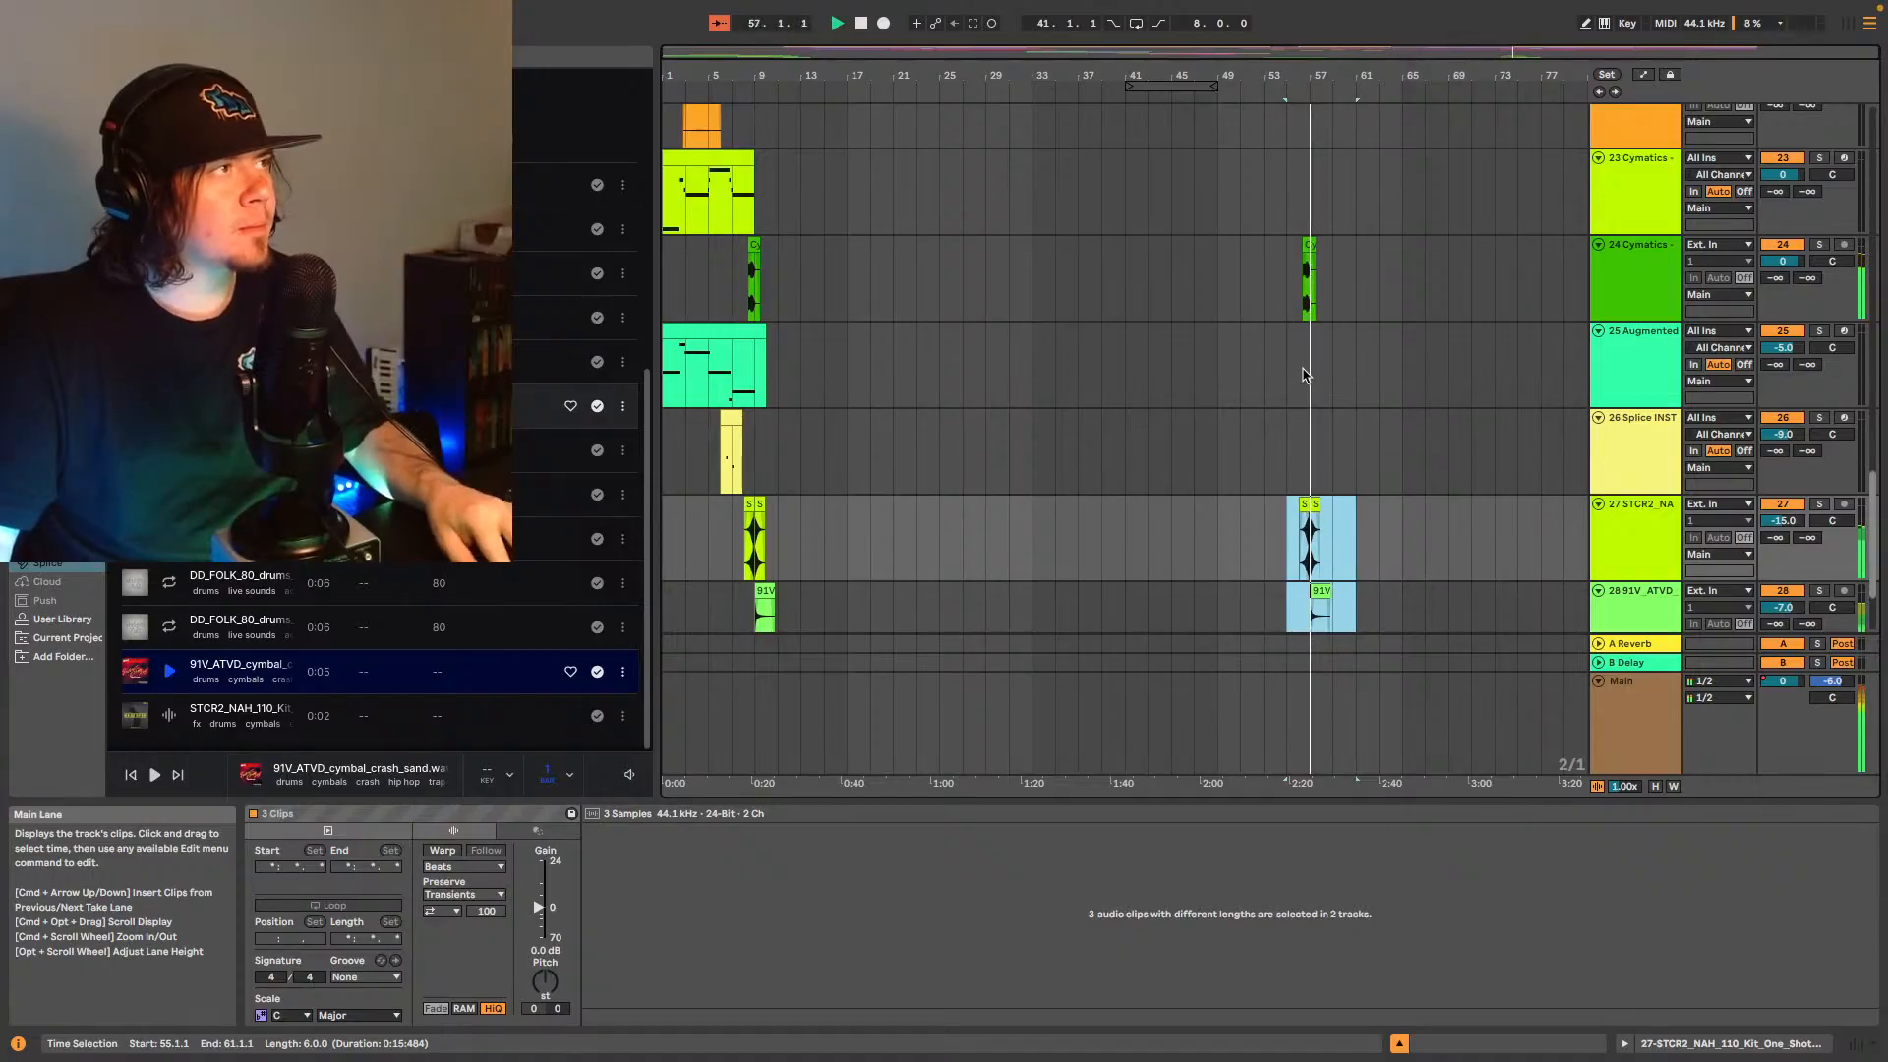
pyautogui.click(714, 363)
pyautogui.press('space')
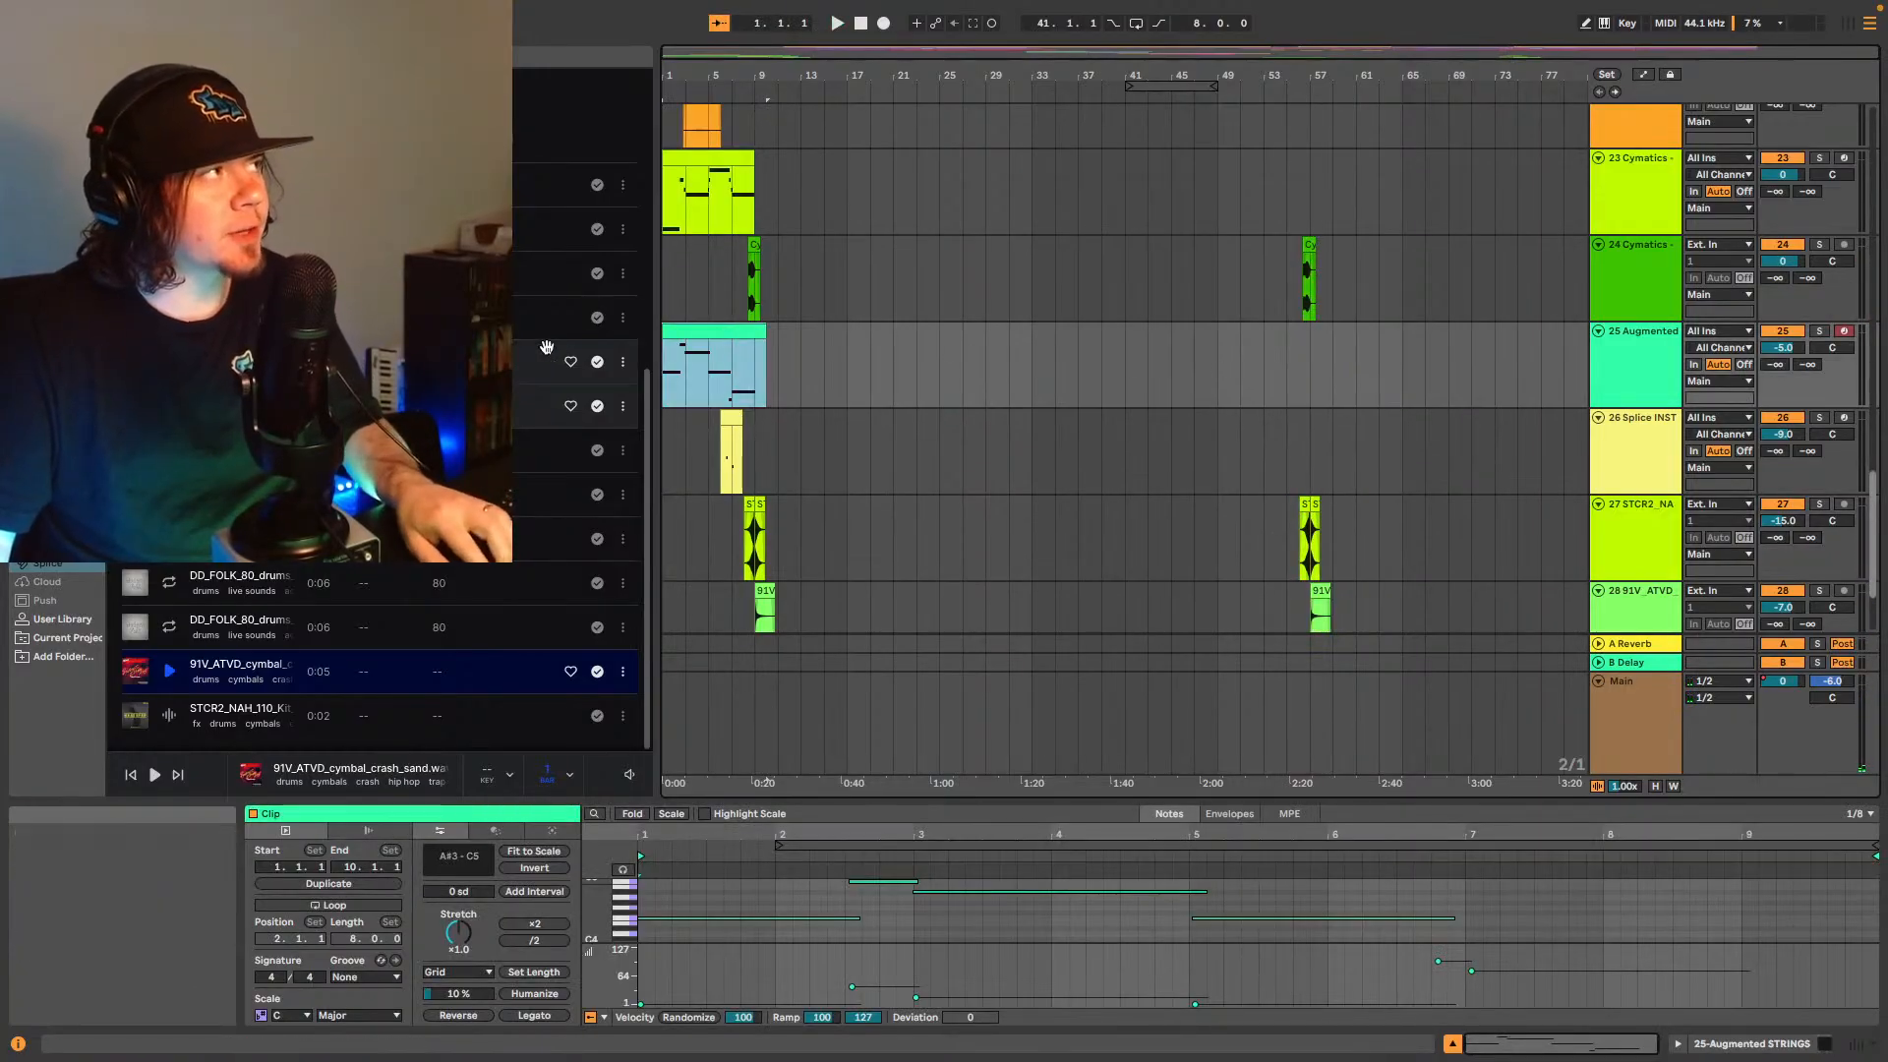
pyautogui.press('super+c')
pyautogui.click(1218, 358)
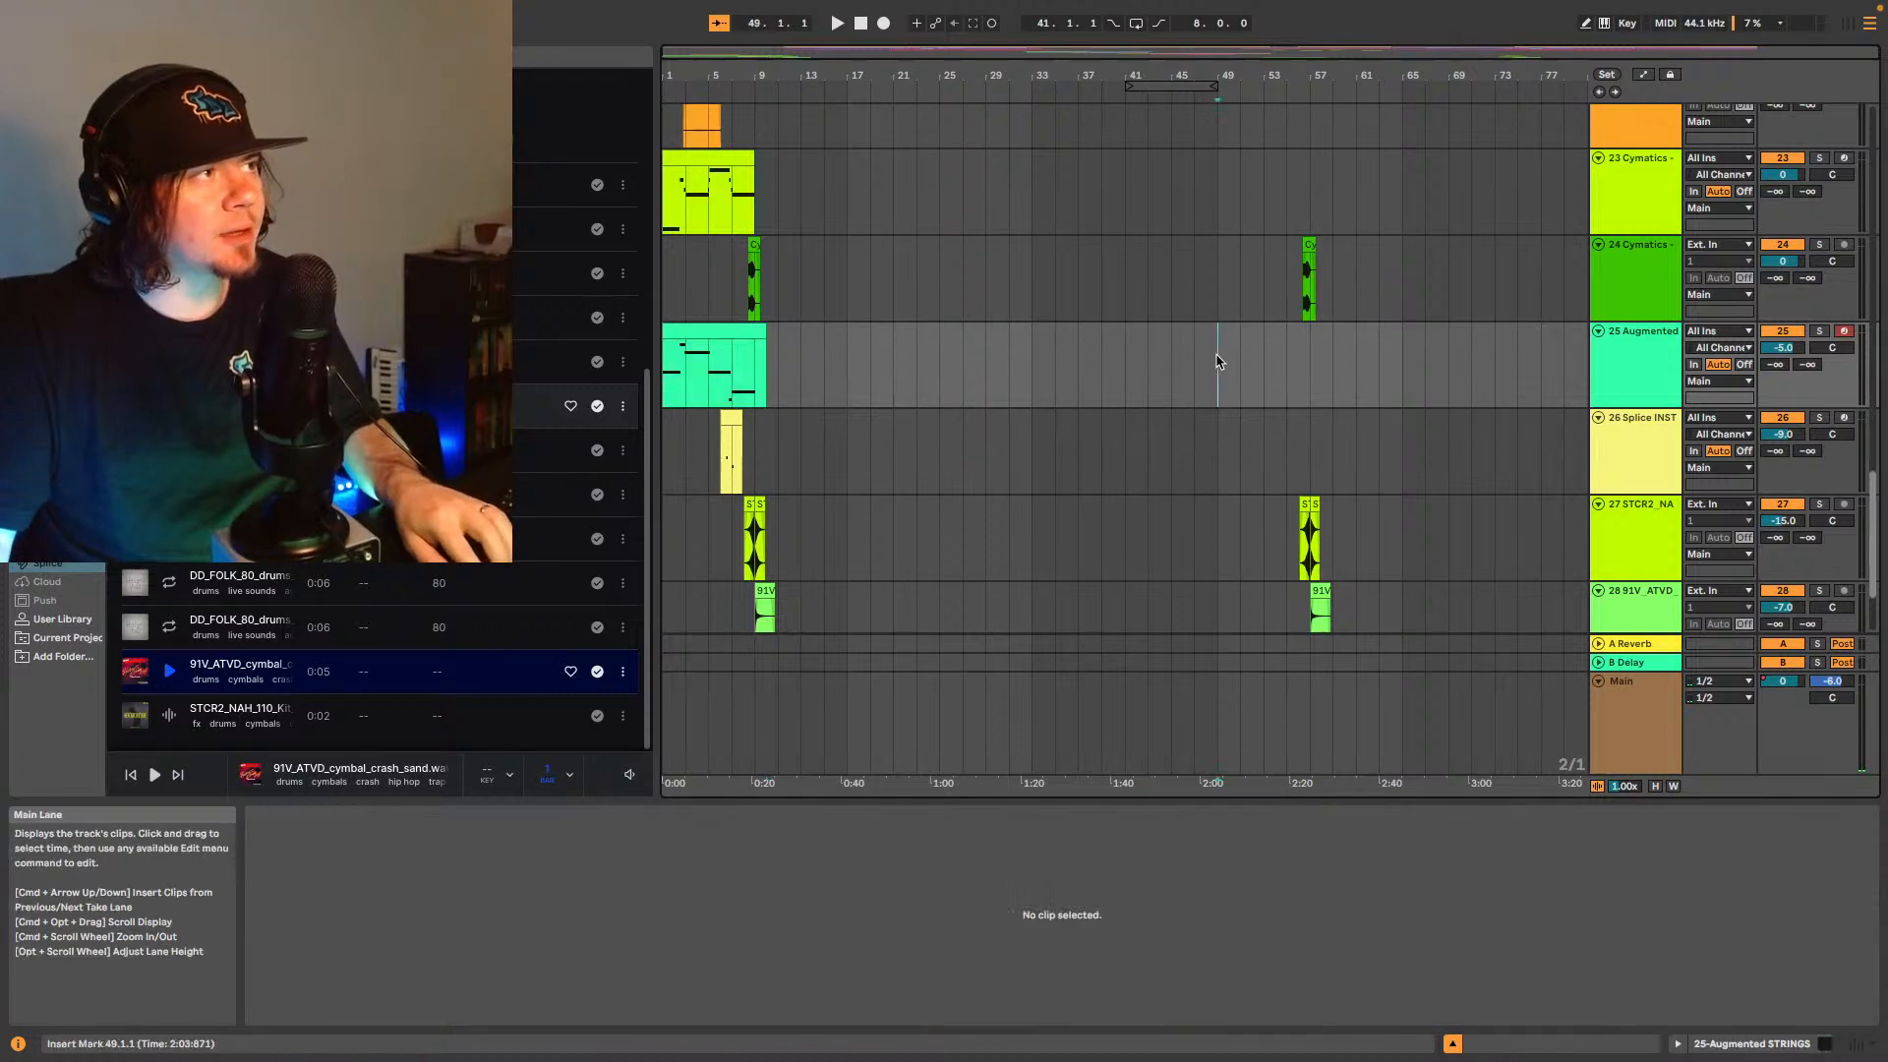
pyautogui.press('super+v')
pyautogui.press('space')
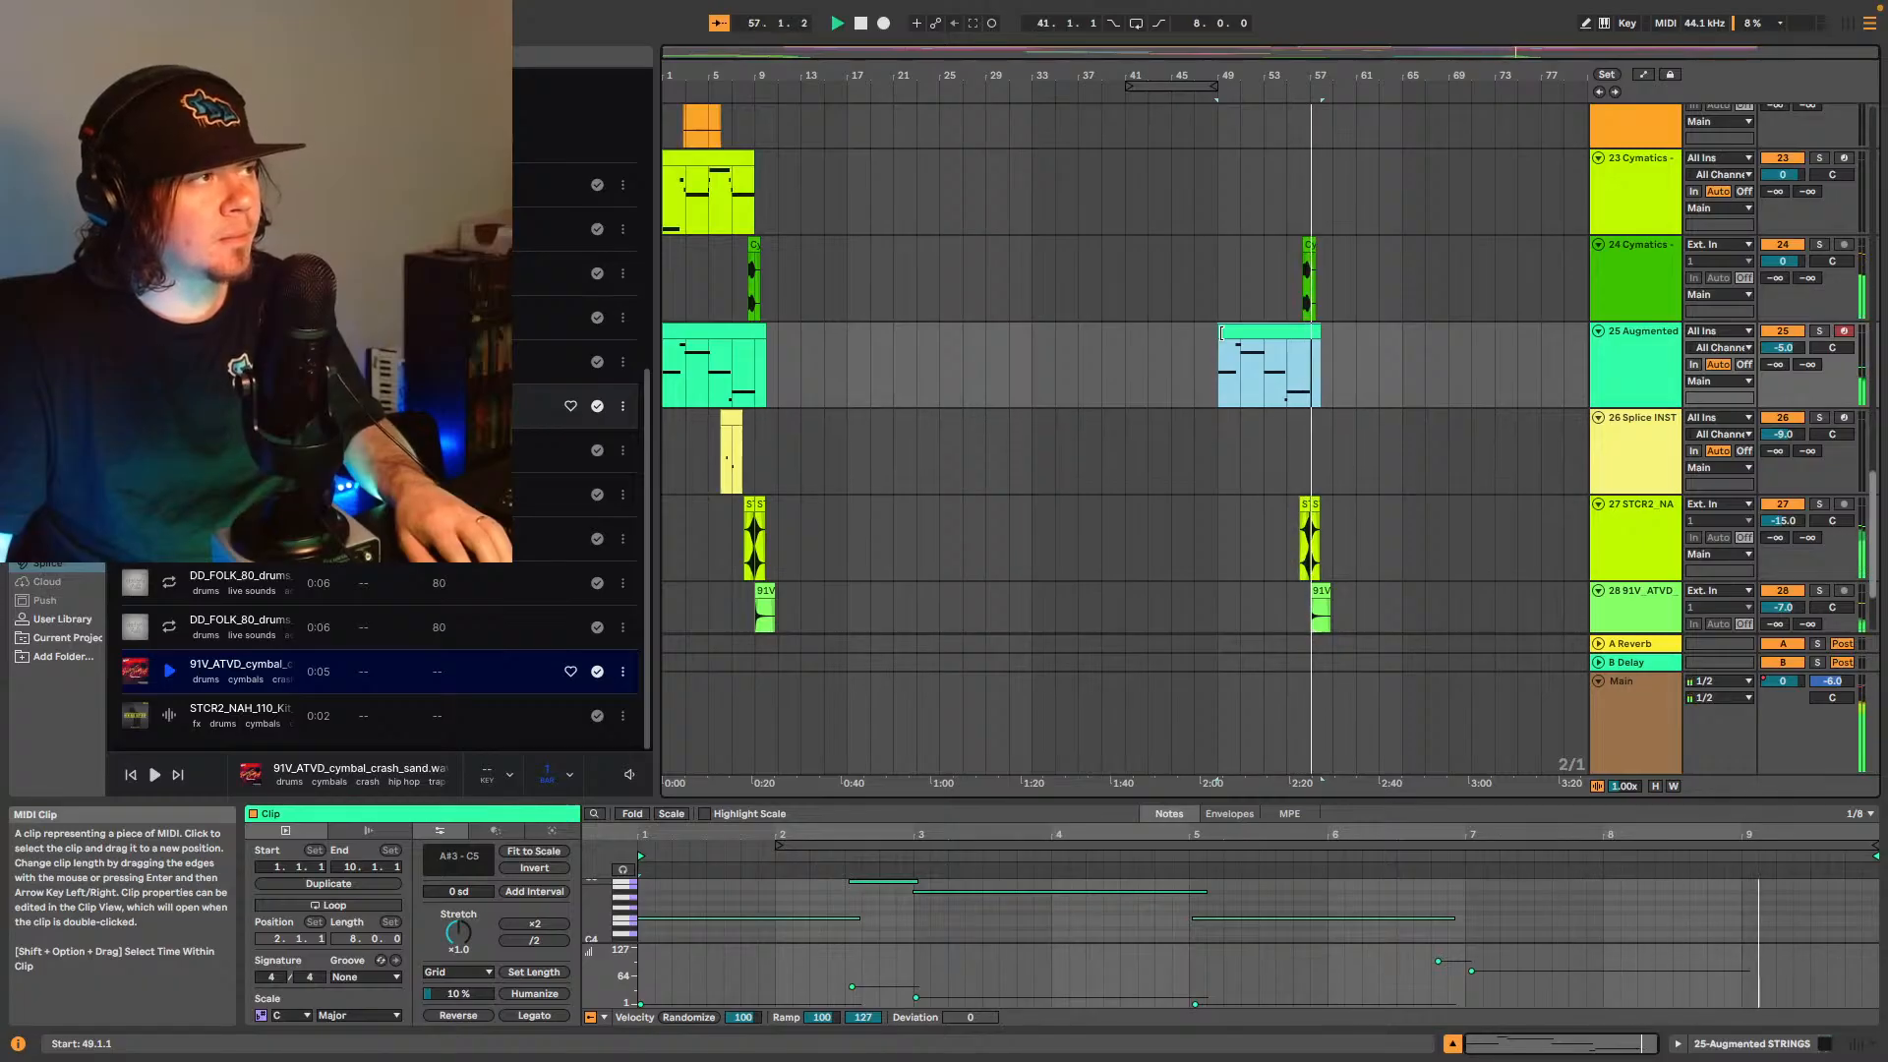
# - Trim the copied Augmented STRINGS clip so it starts at 53.1.1, and replay from there
pyautogui.moveTo(1222, 332); pyautogui.dragTo(1257, 342)
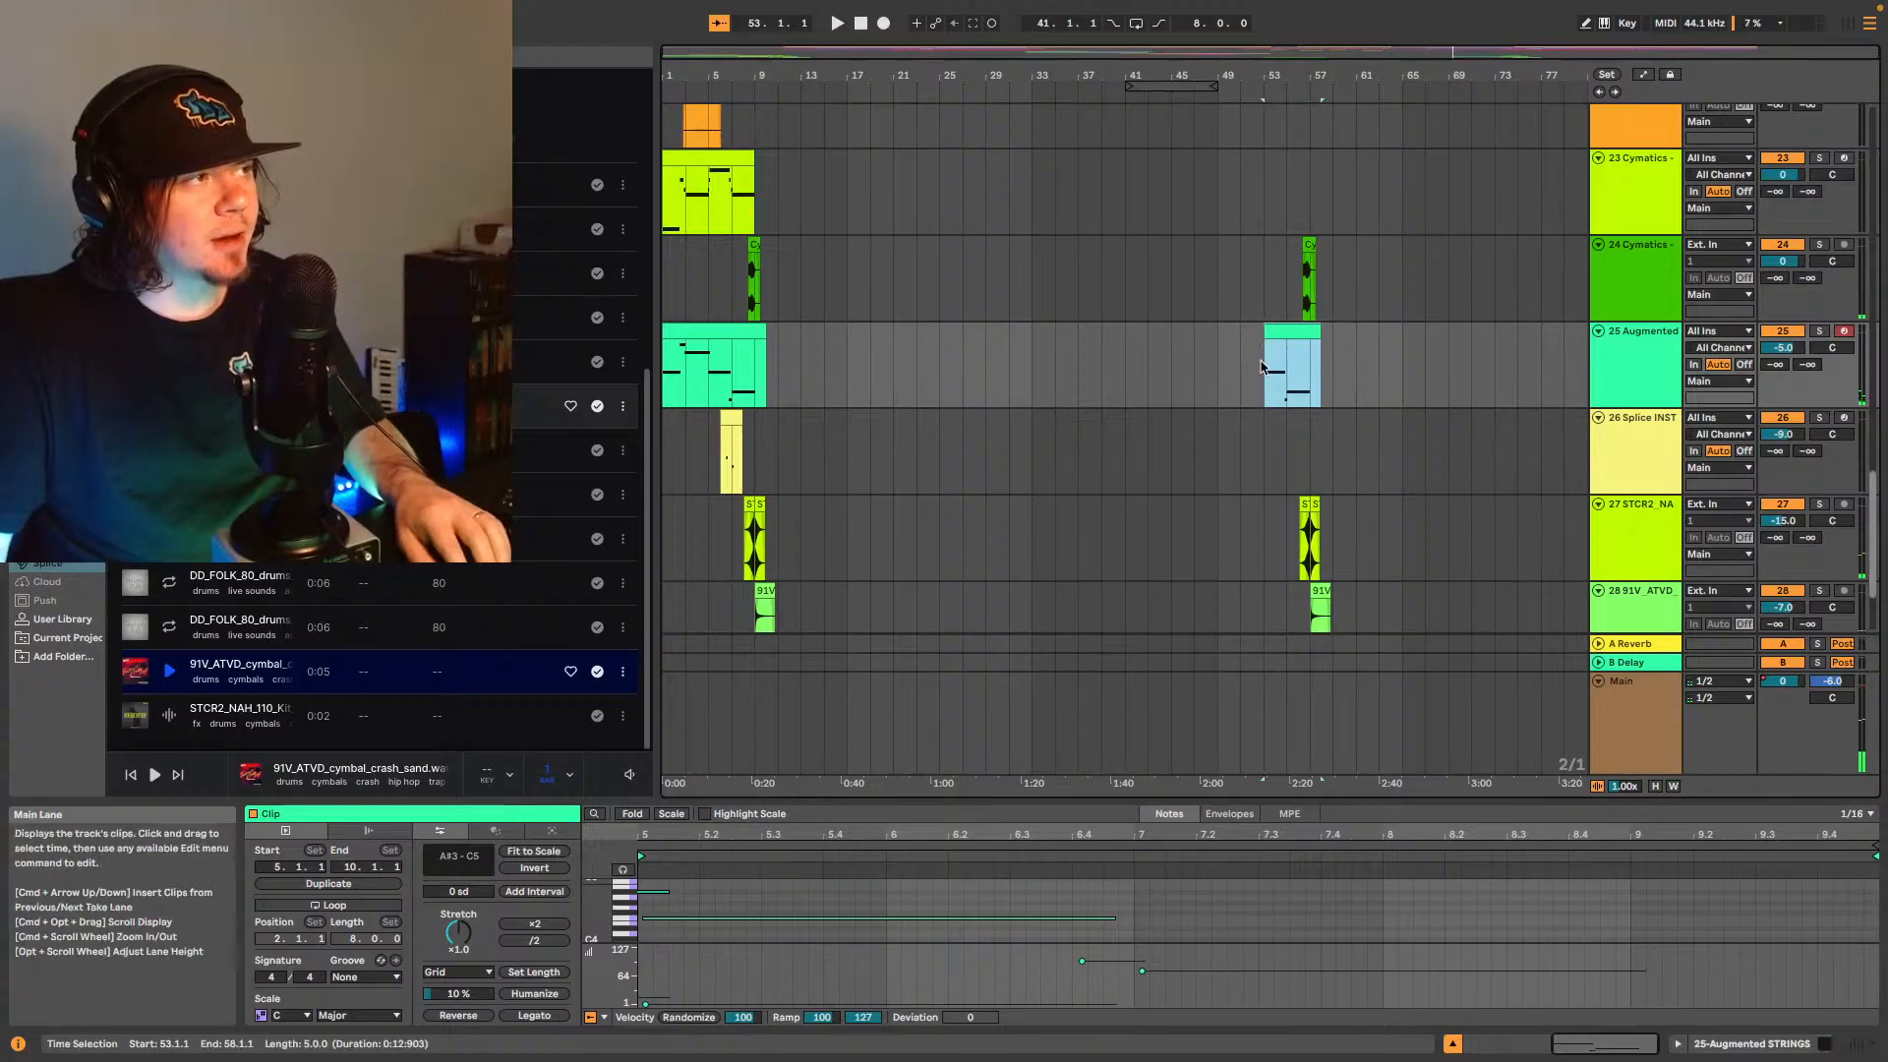
pyautogui.click(1267, 376)
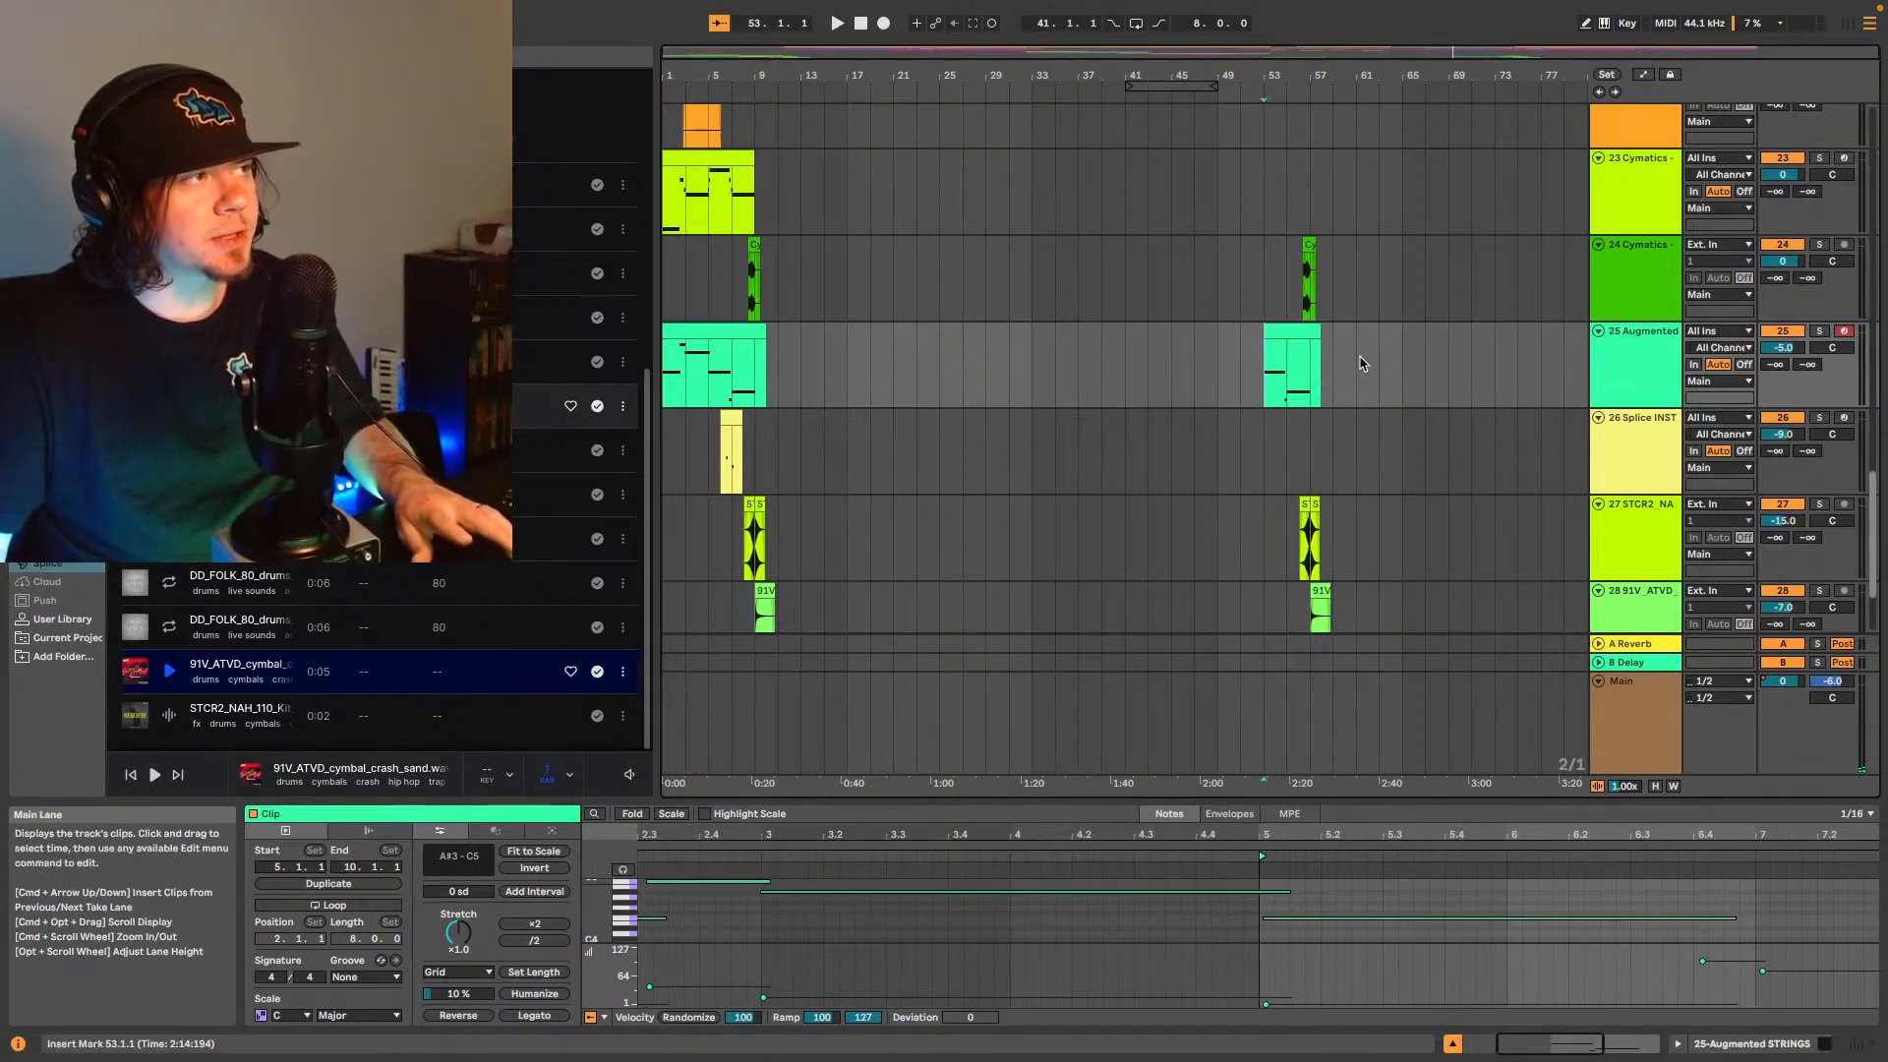
pyautogui.press('space')
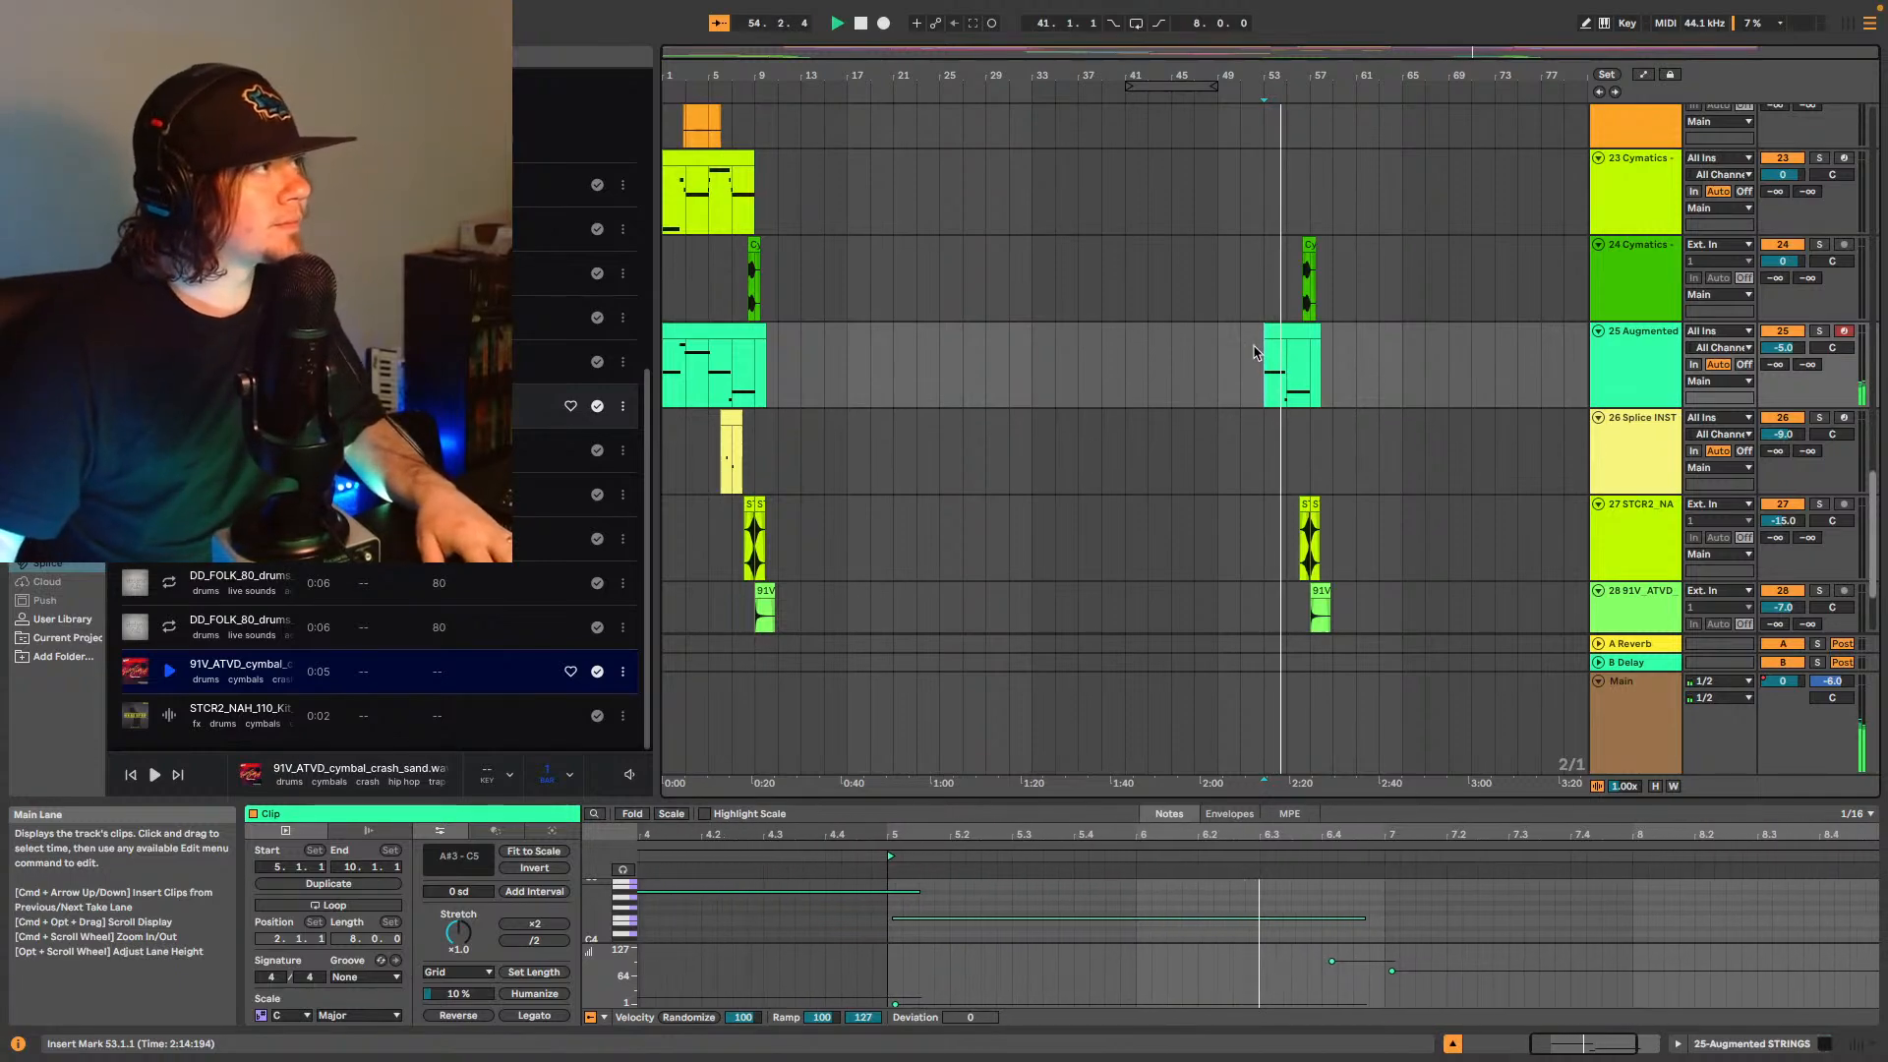
pyautogui.click(1308, 334)
pyautogui.scroll(-1, 1309, 333)
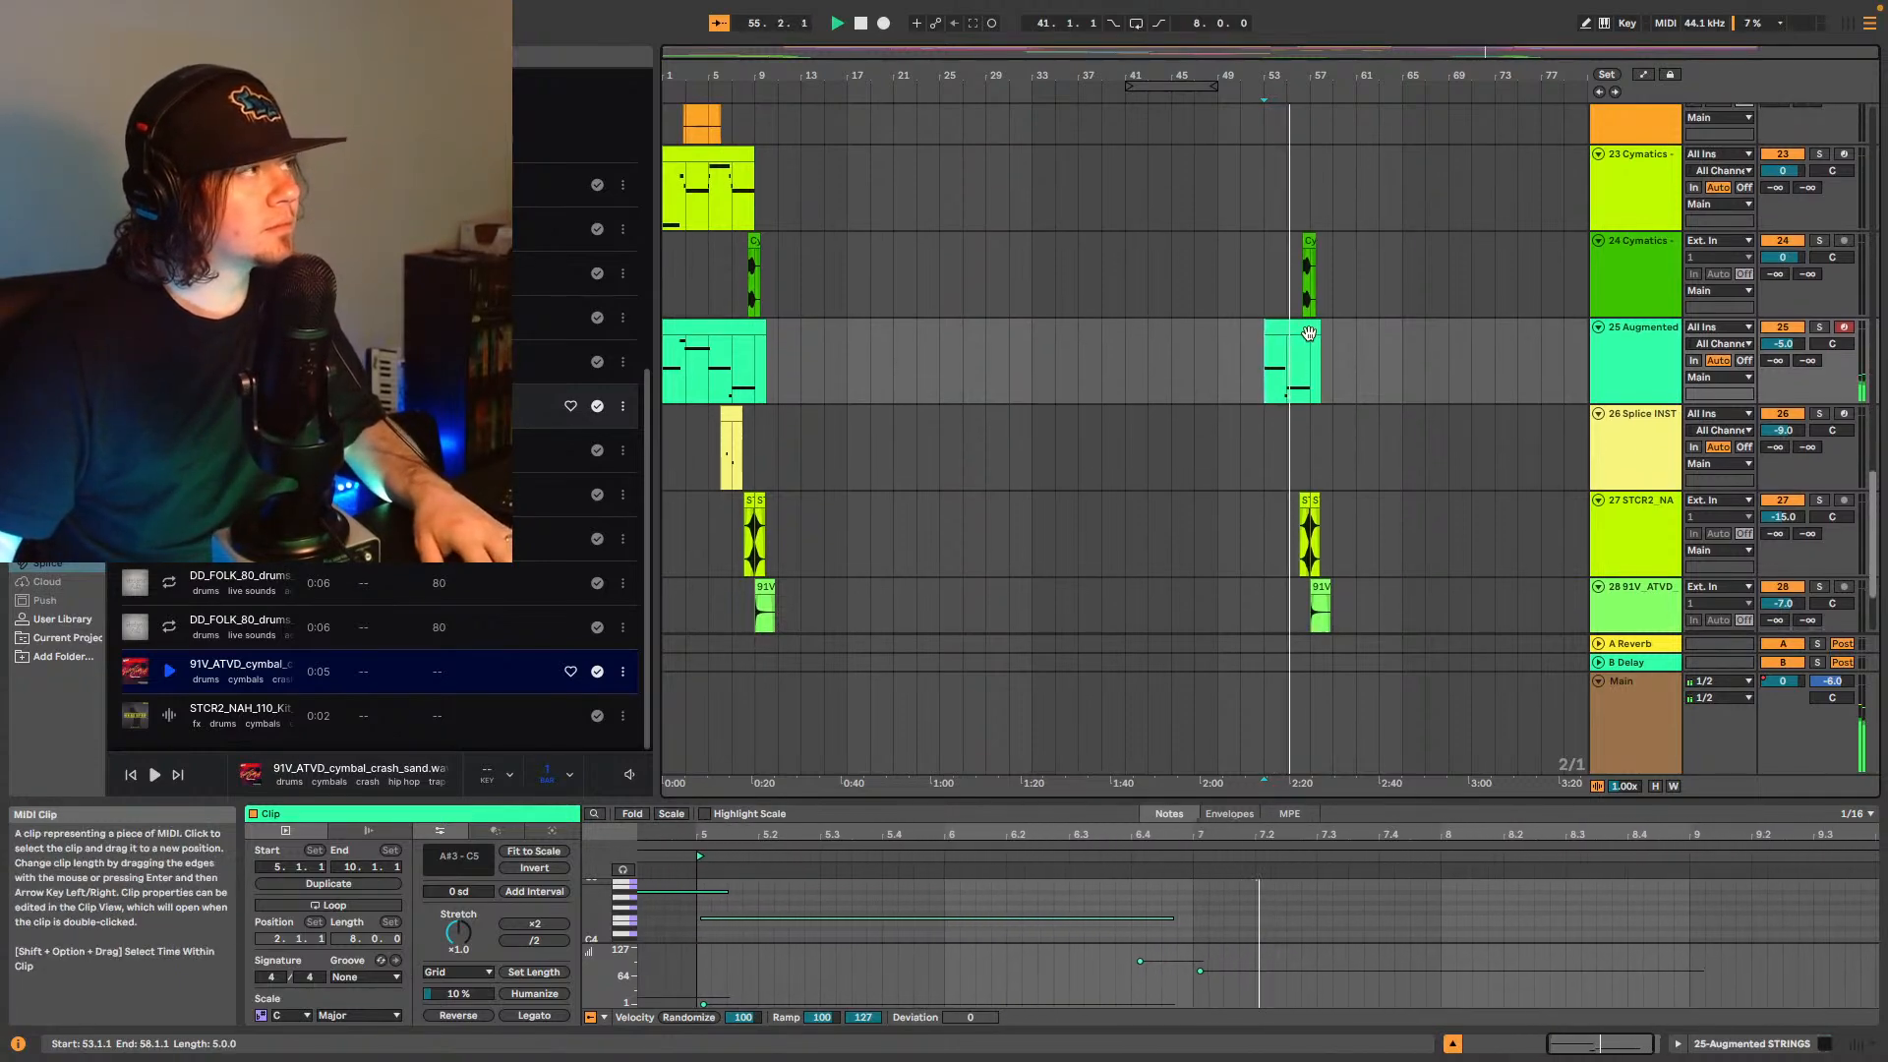
# - Copy bars 1–9 of the Cymatics Day Dream chimes track to 49.1.1 and audition through the crash at bar 57
pyautogui.scroll(2, 1309, 336)
pyautogui.scroll(8, 1308, 339)
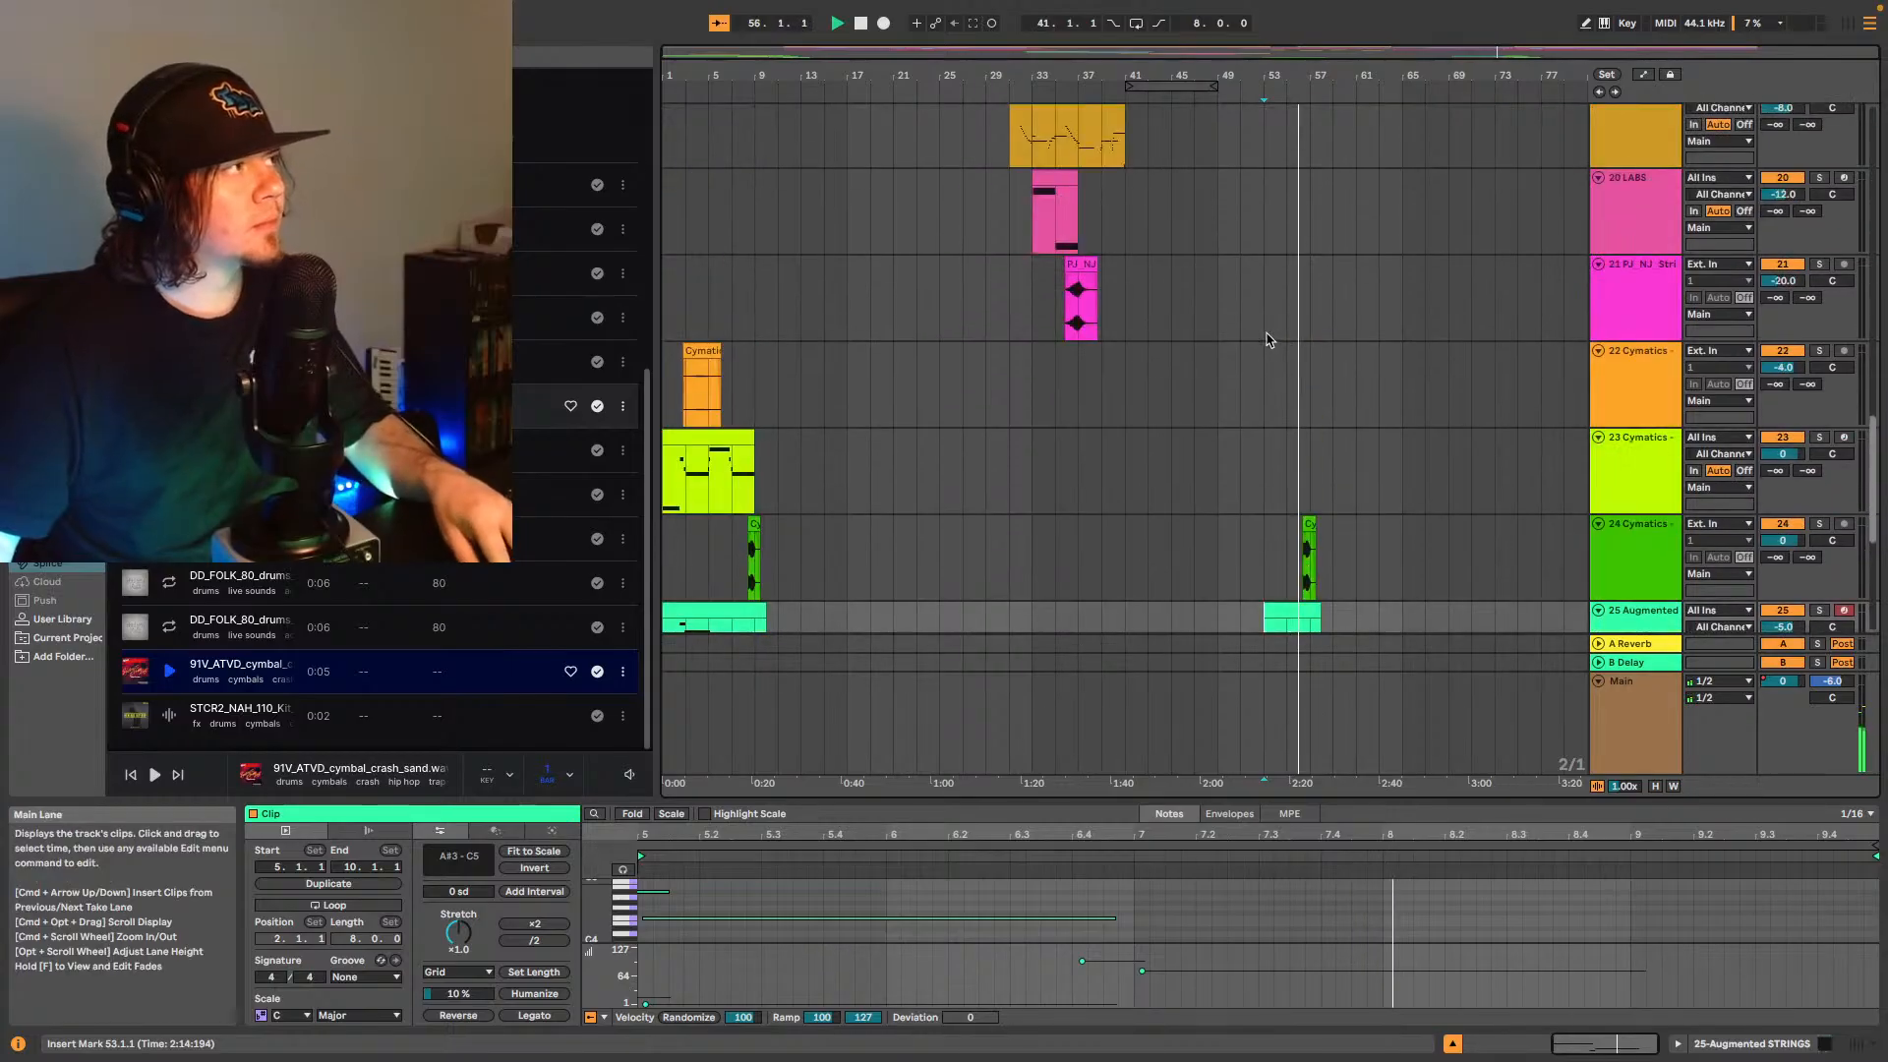
pyautogui.scroll(-1, 1249, 349)
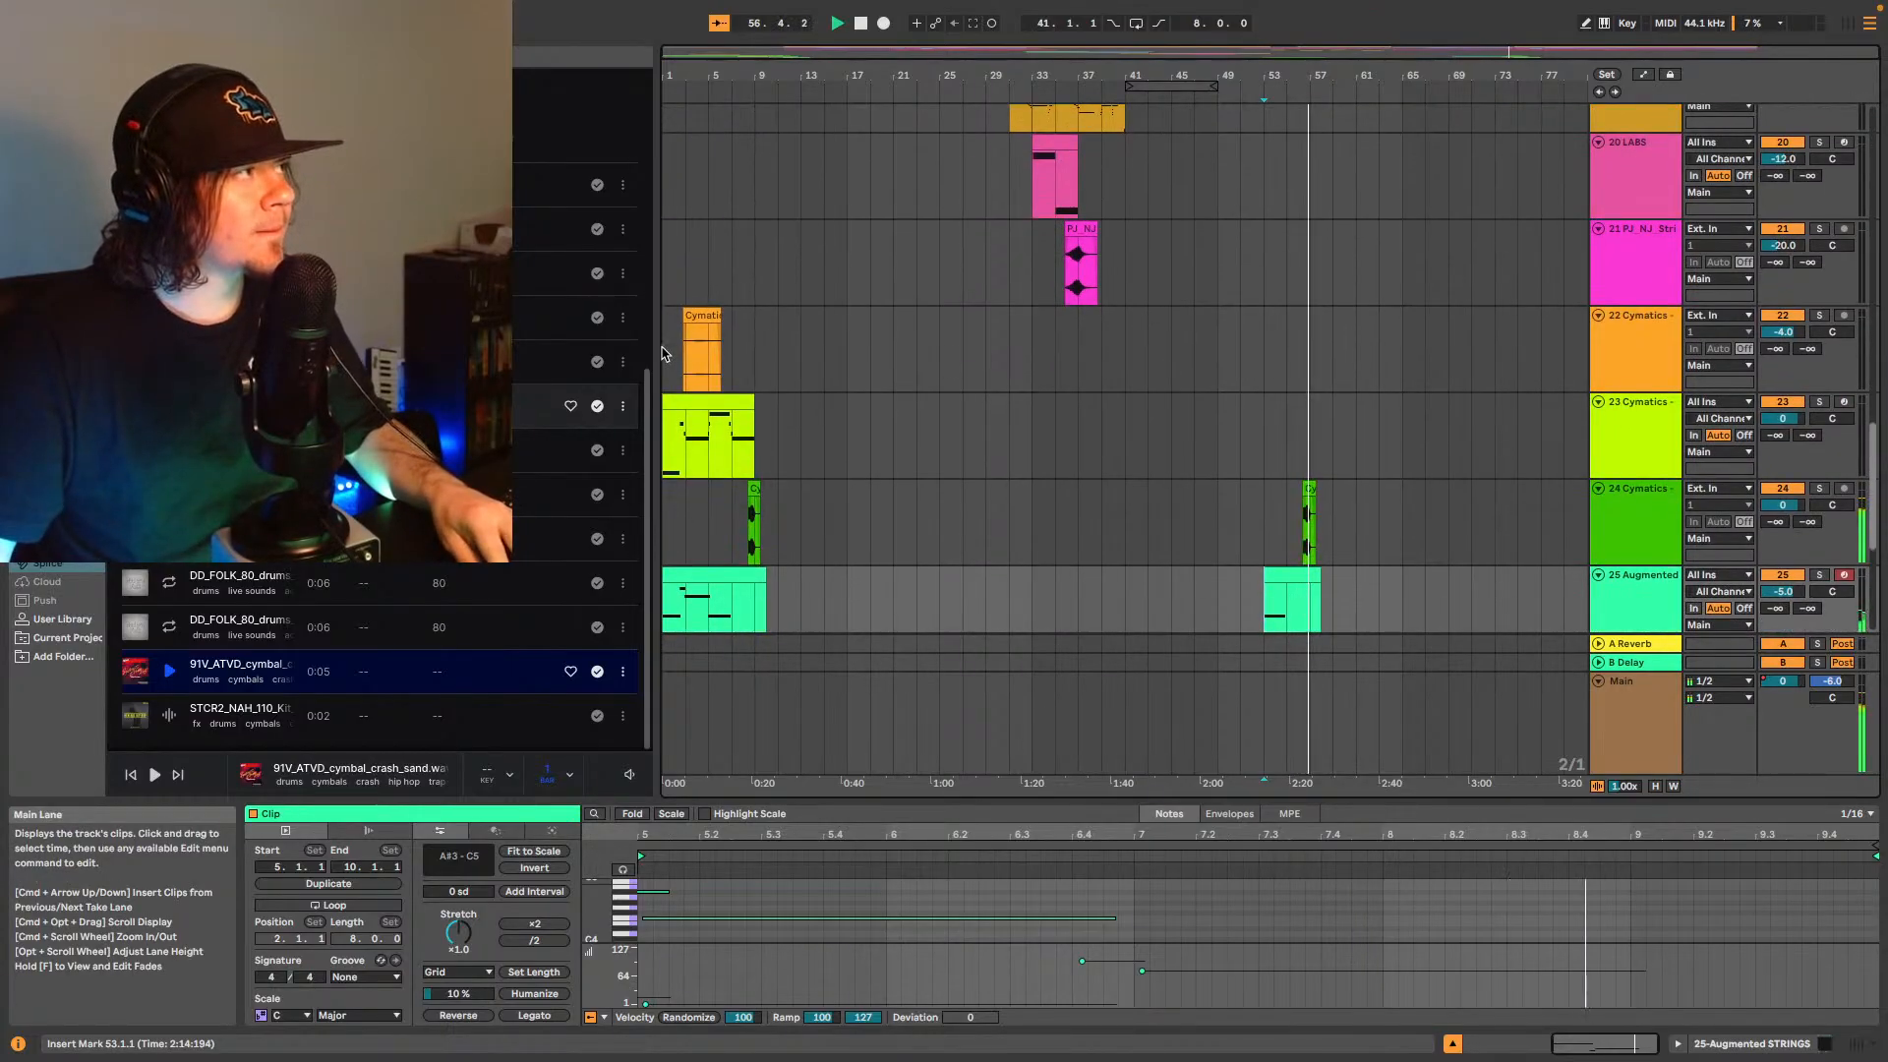
pyautogui.moveTo(667, 352); pyautogui.dragTo(758, 327)
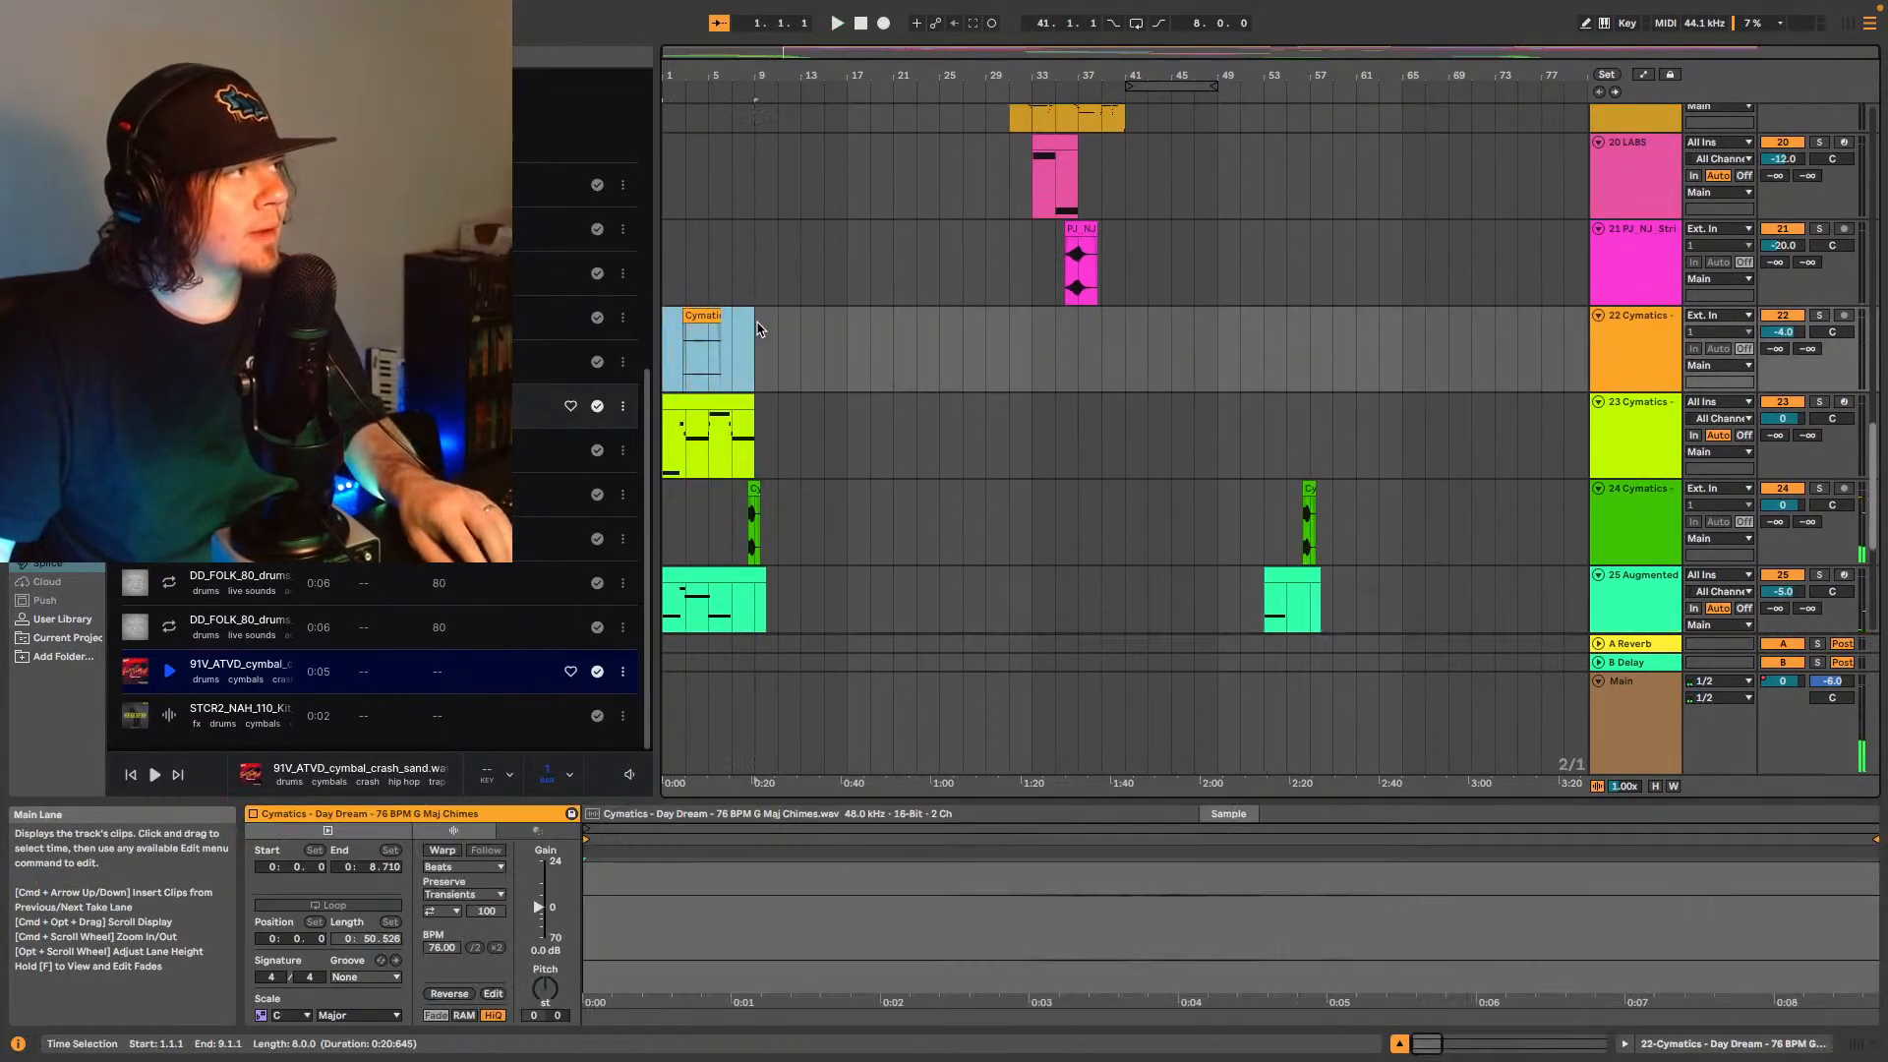
pyautogui.click(1219, 369)
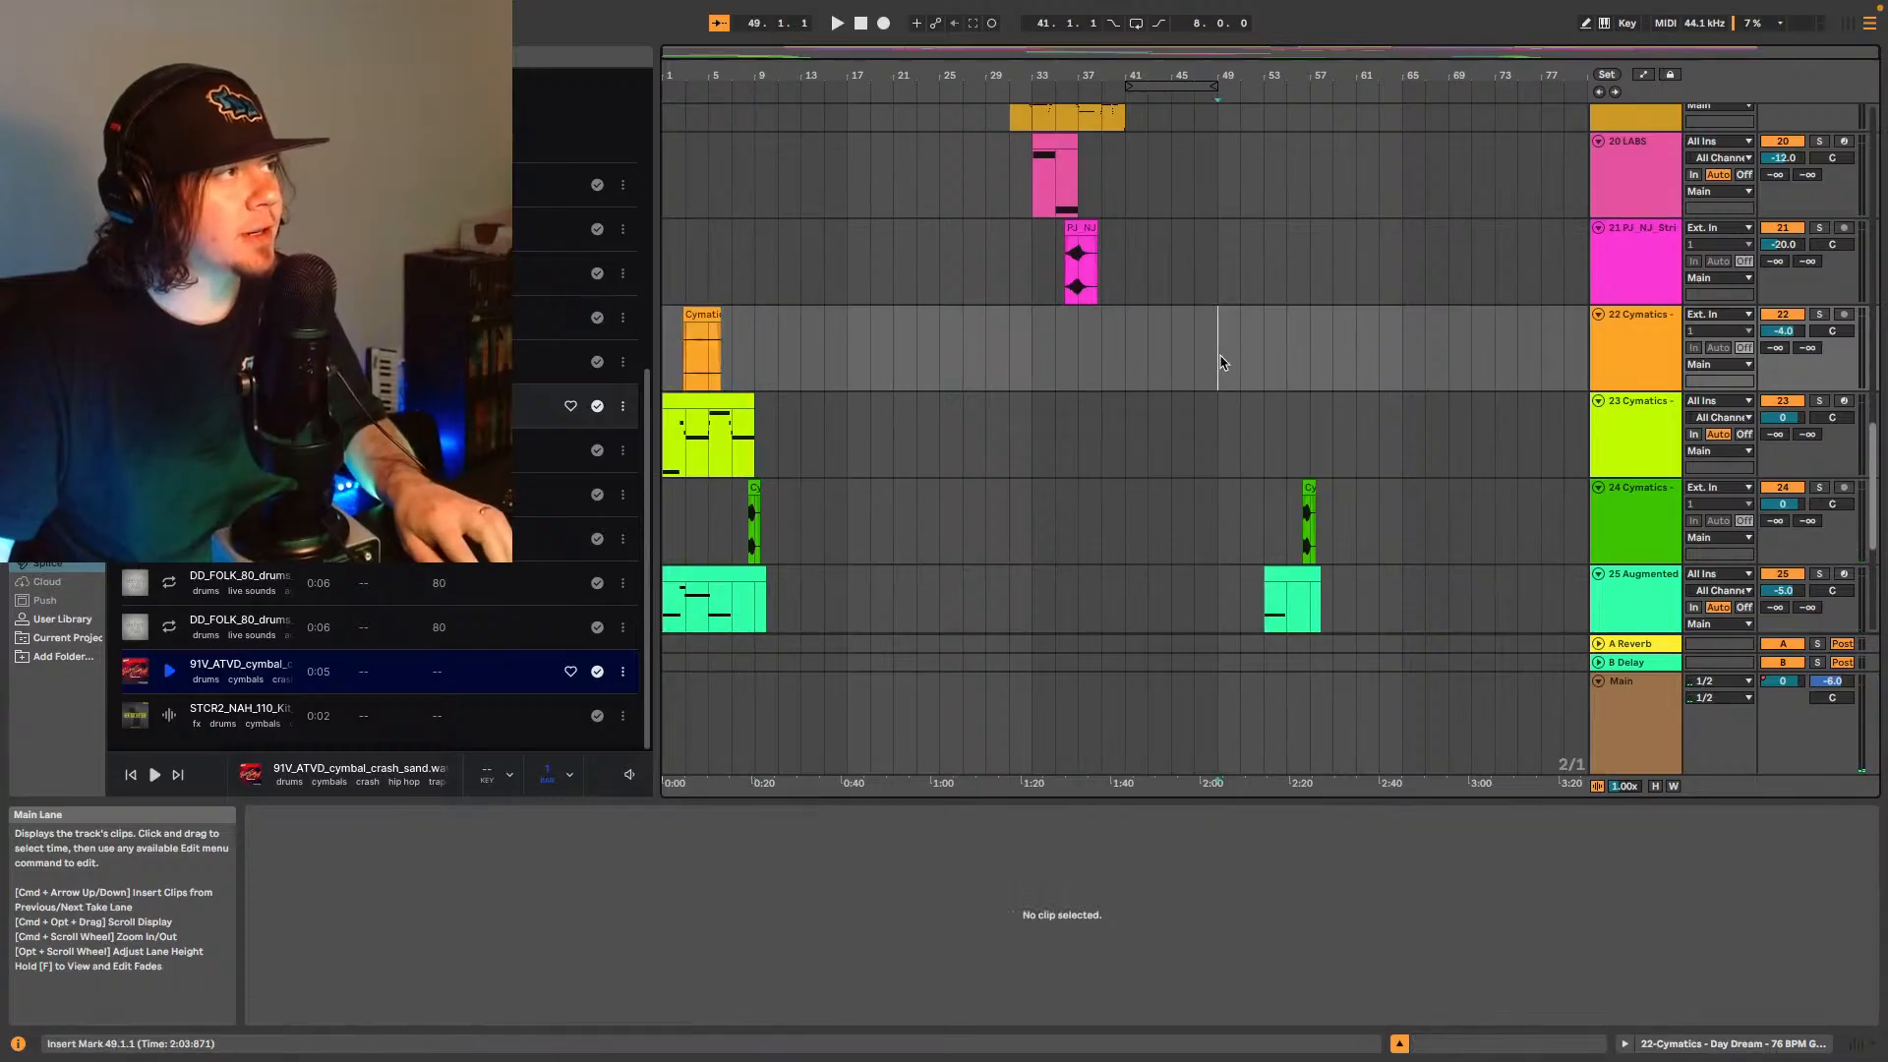
pyautogui.press('super+v')
pyautogui.press('space')
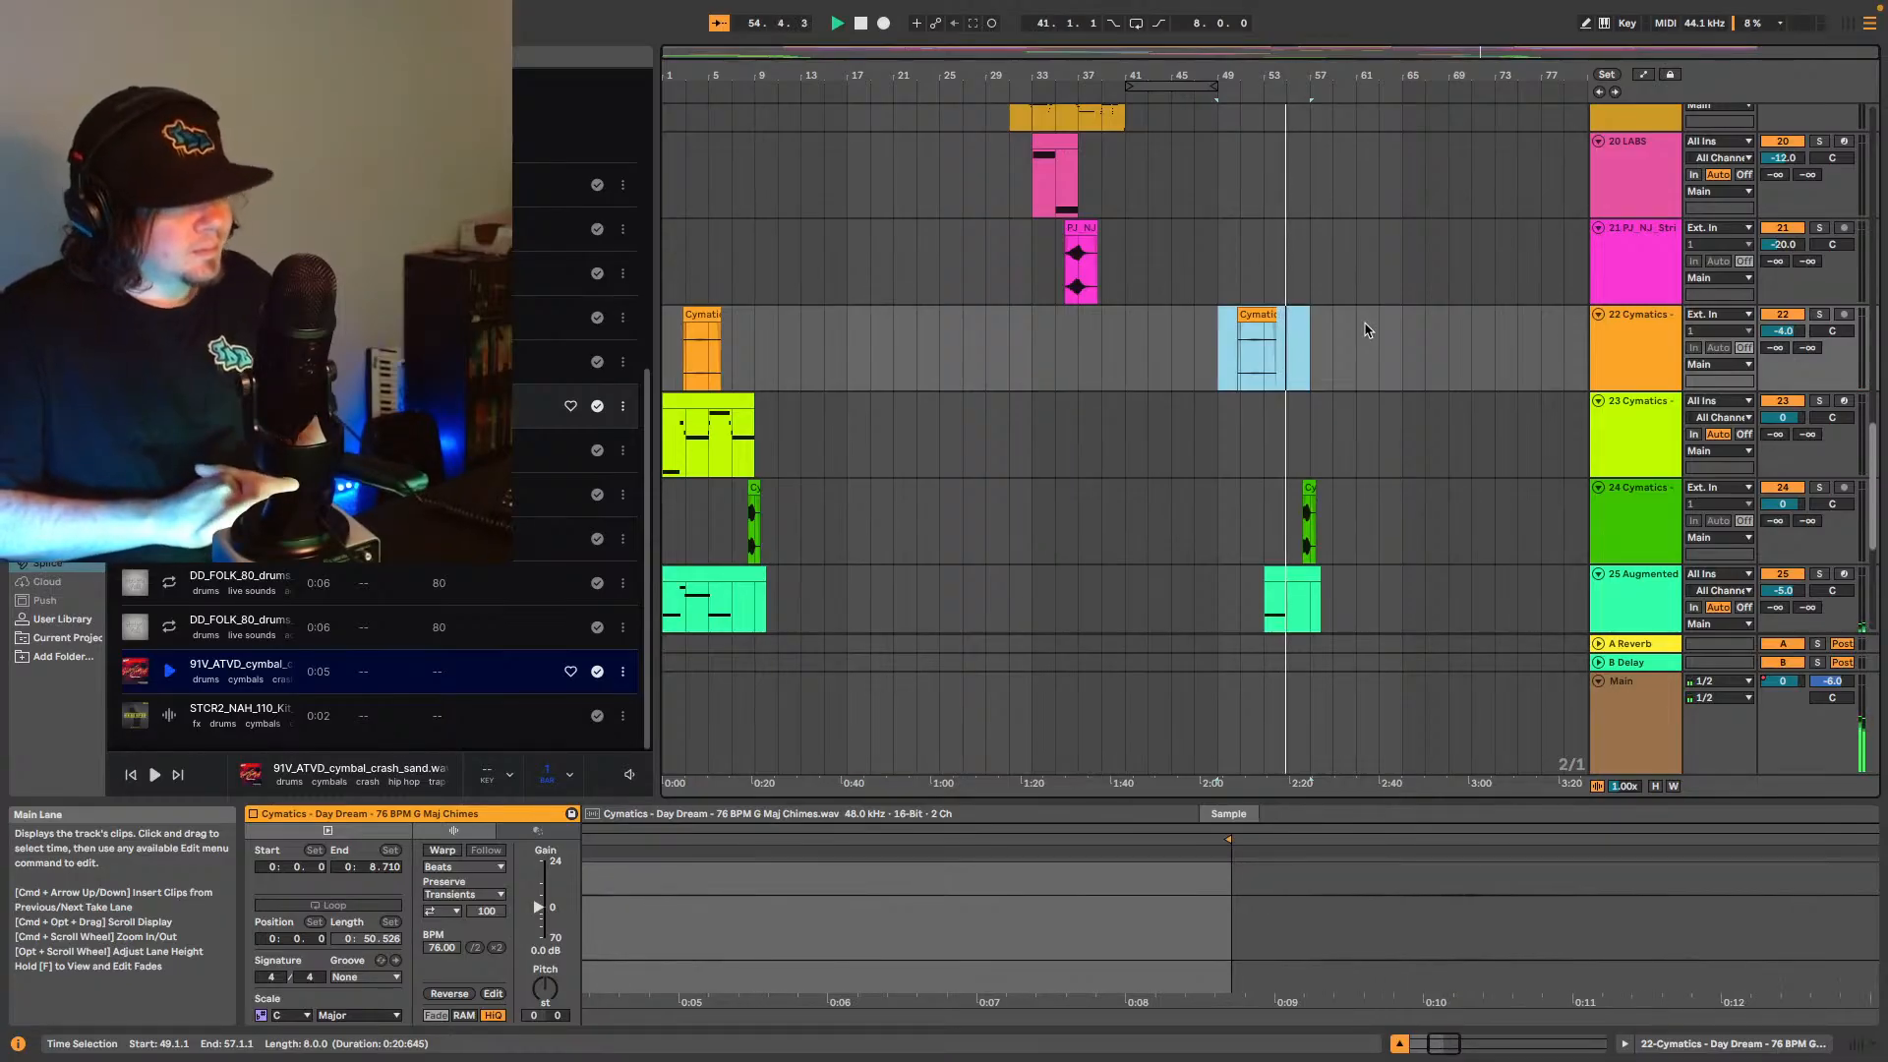
pyautogui.scroll(-5, 1367, 329)
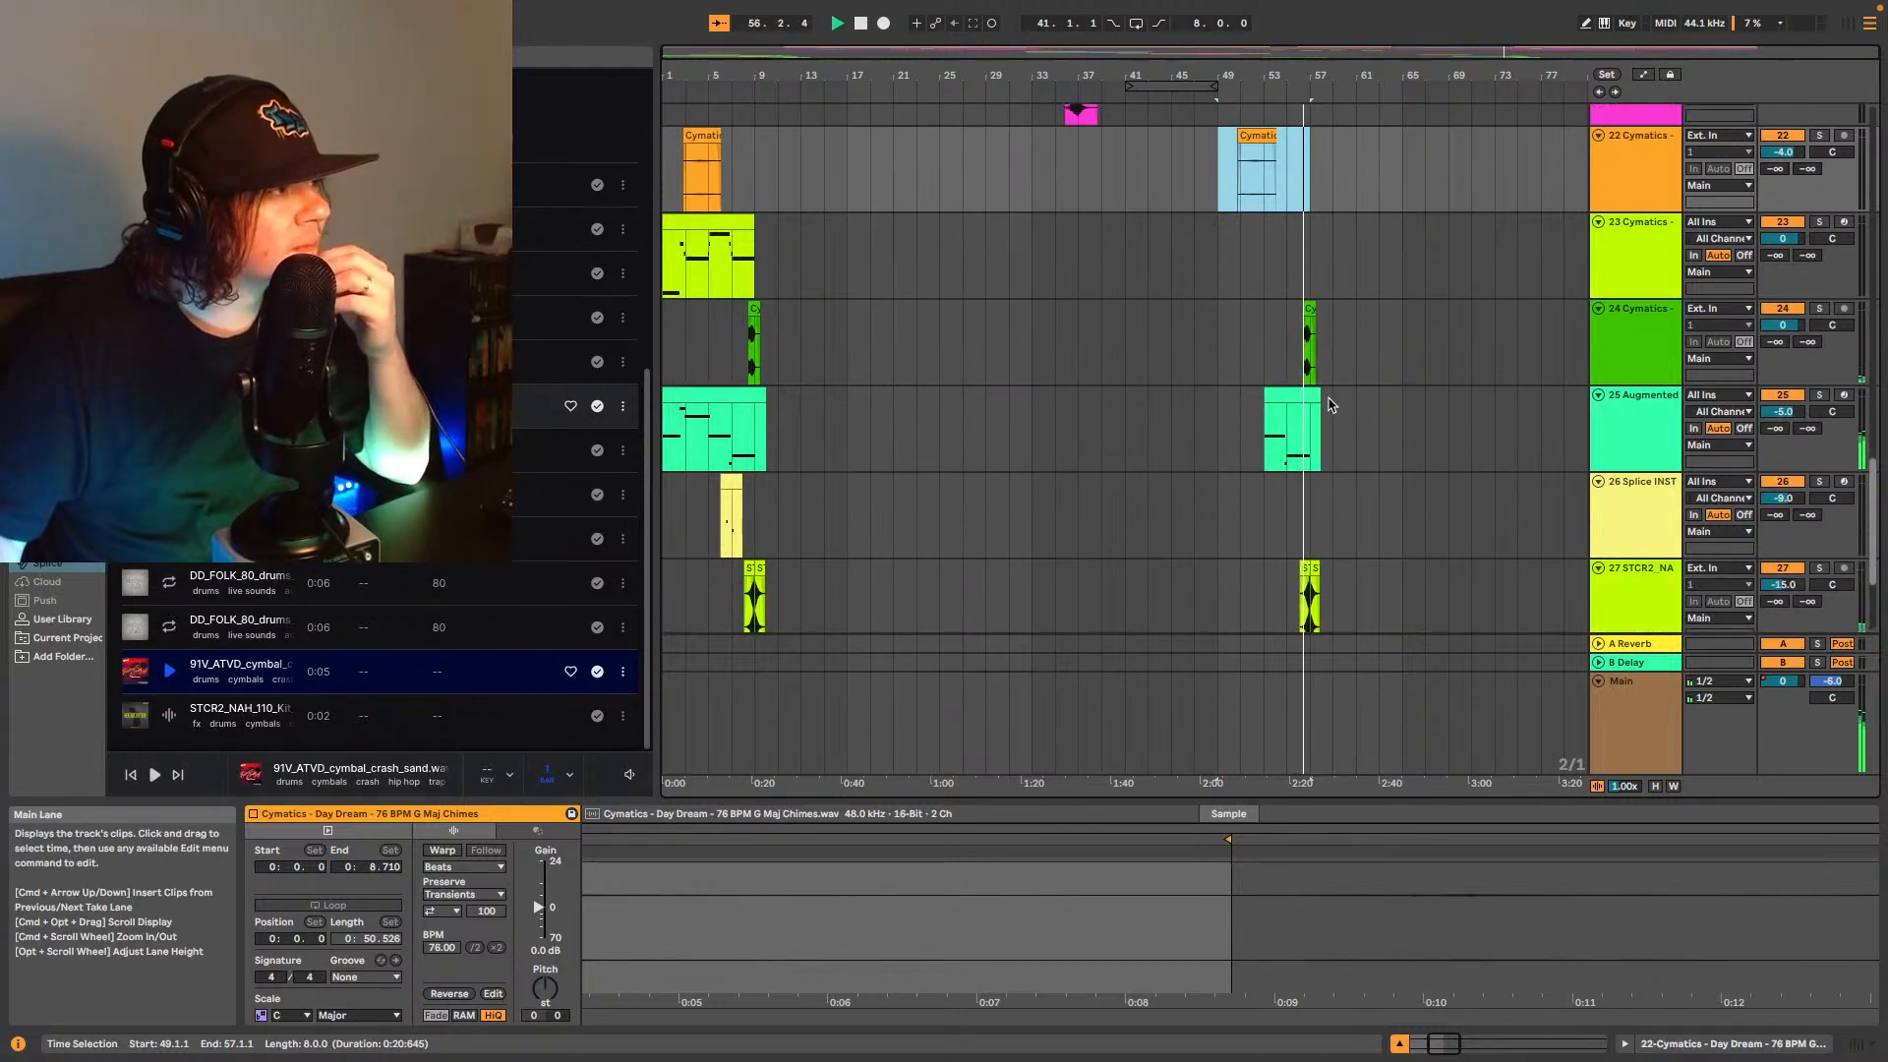
pyautogui.scroll(-1, 1329, 404)
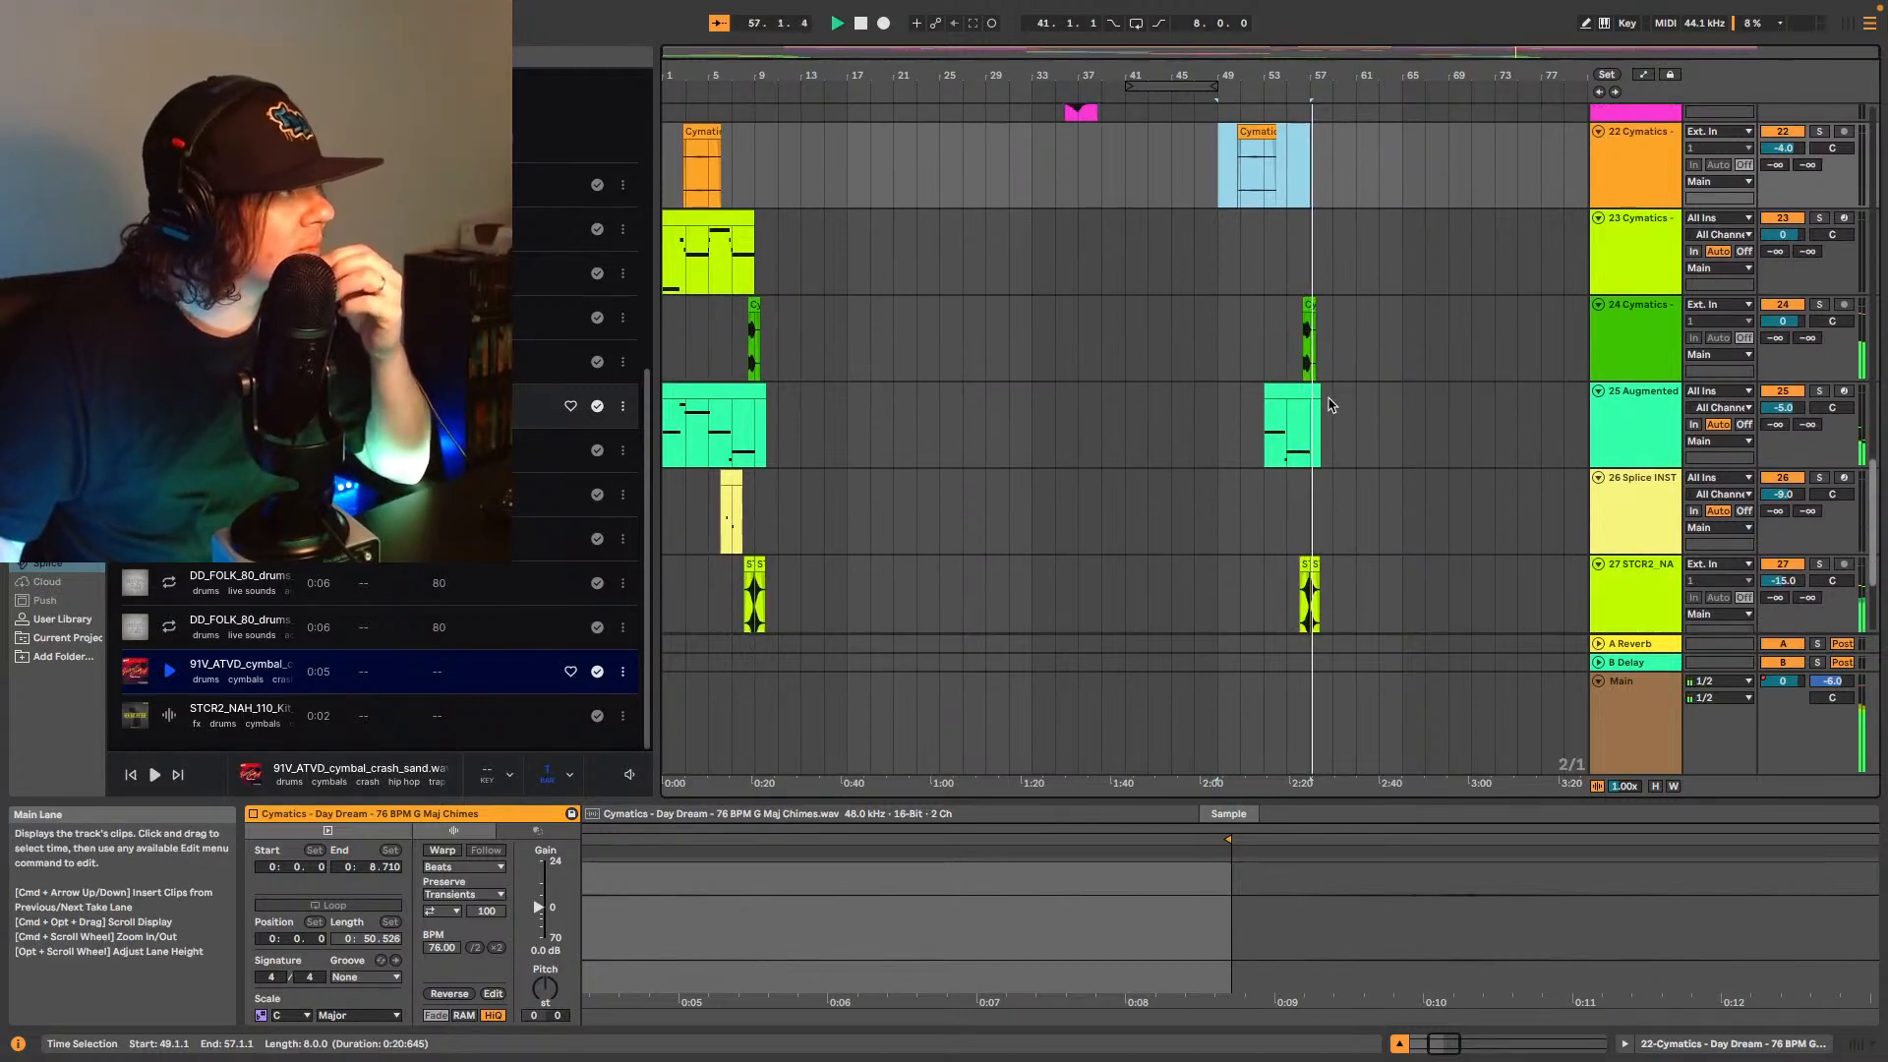
pyautogui.scroll(-5, 1323, 418)
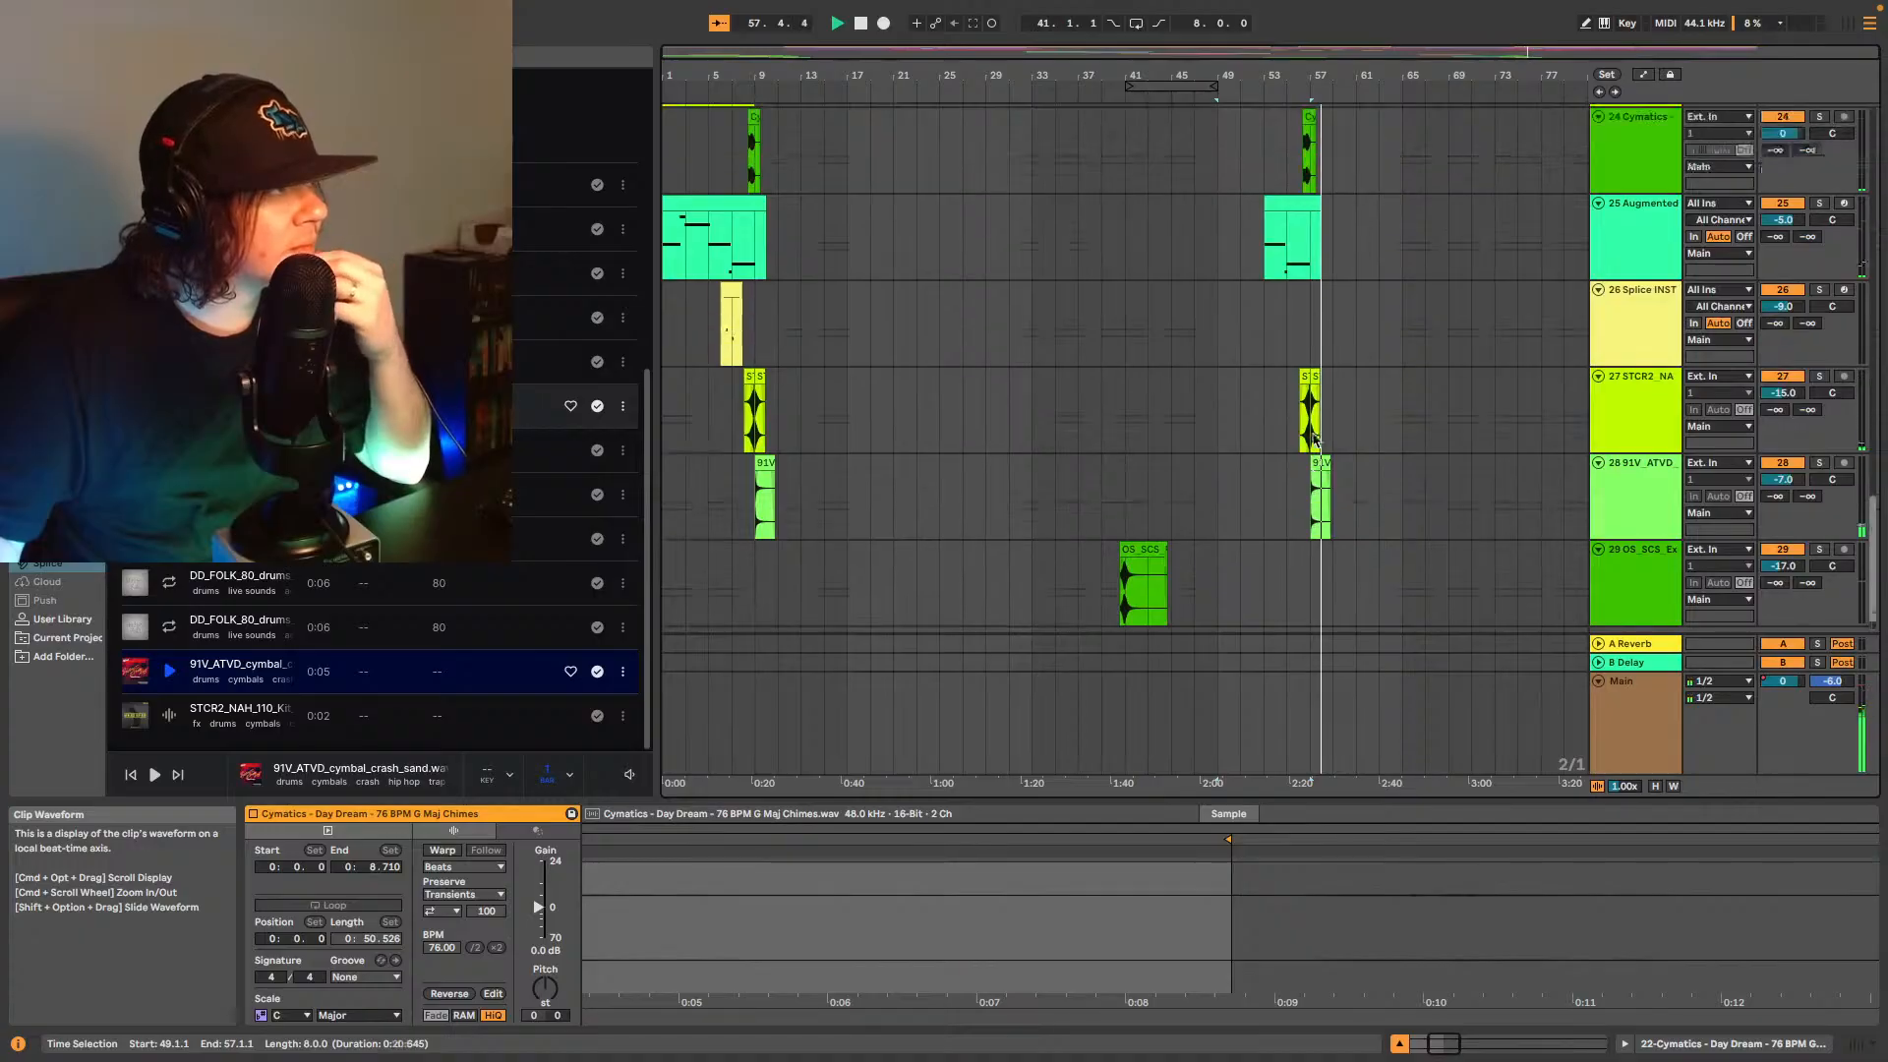
# - Duplicate bars 57–65 of the TapDaddy Vibraphone part on track 9 to fill bars 65–73
pyautogui.scroll(20, 1311, 442)
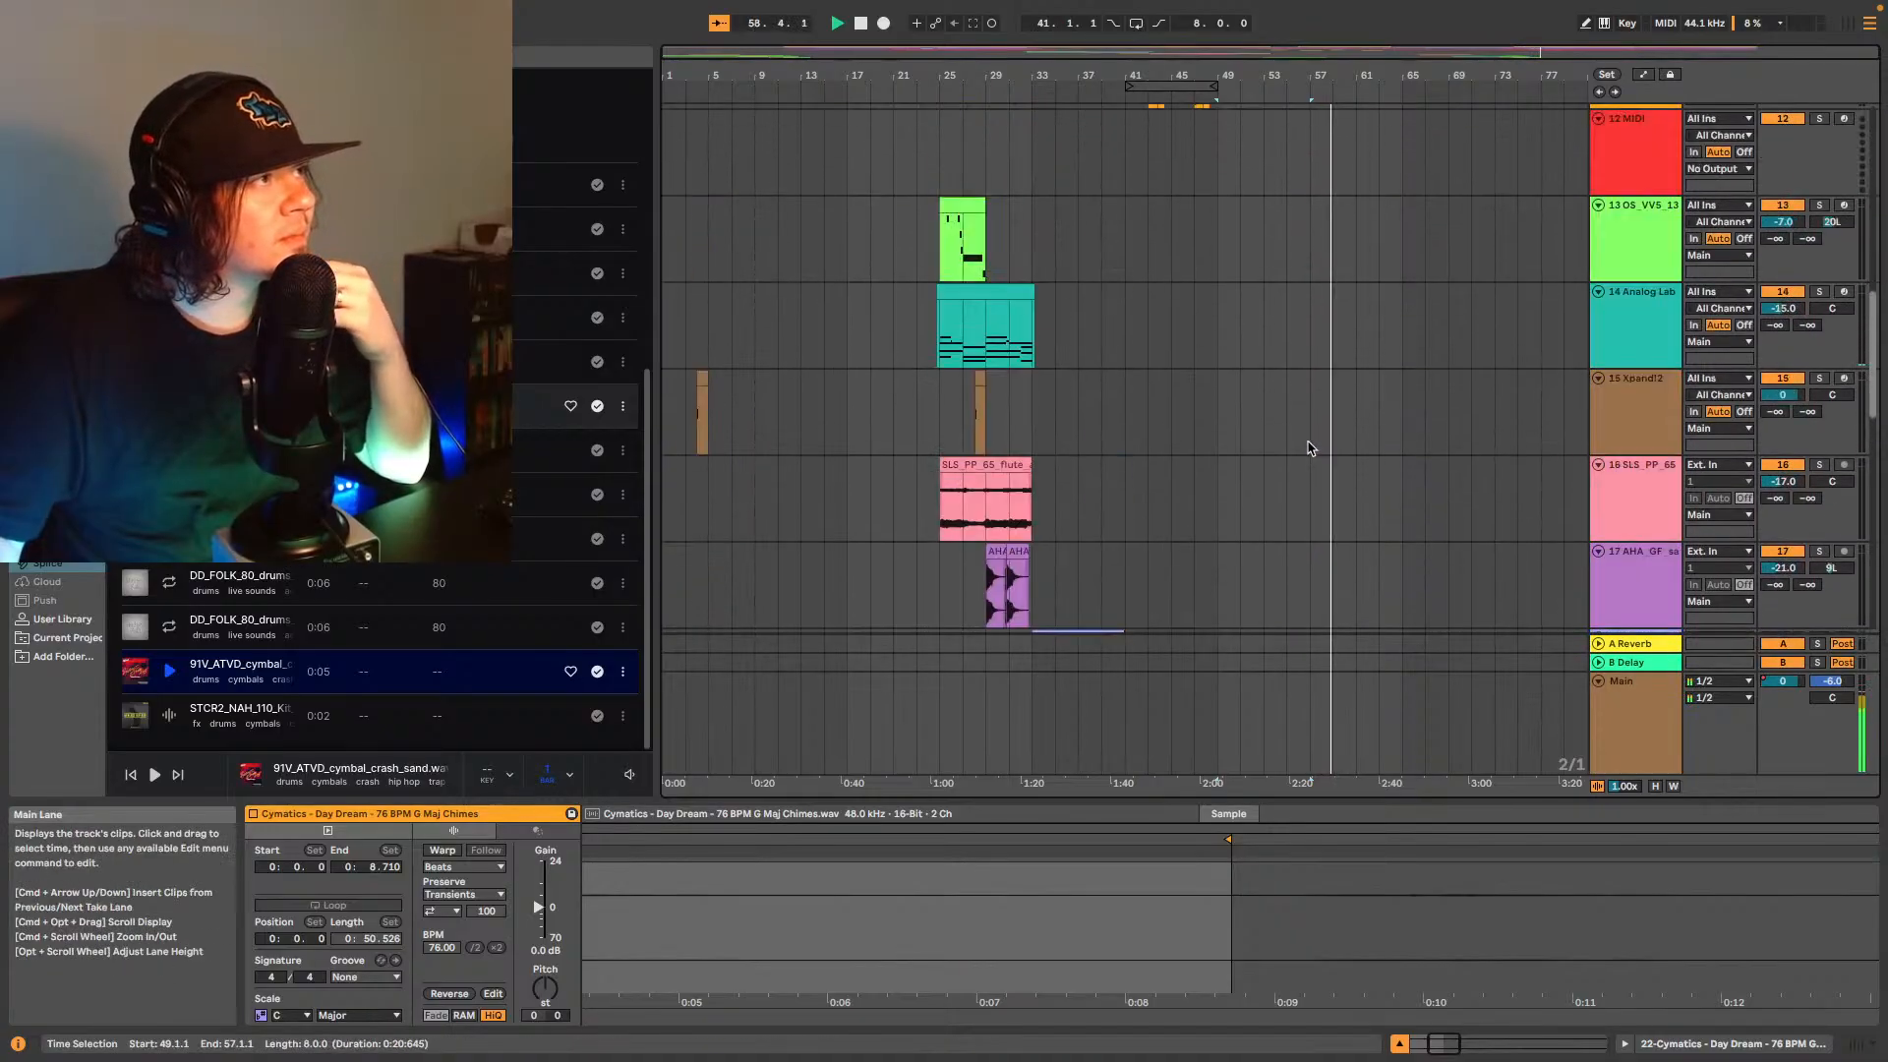
pyautogui.scroll(18, 1308, 448)
pyautogui.scroll(-4, 1307, 446)
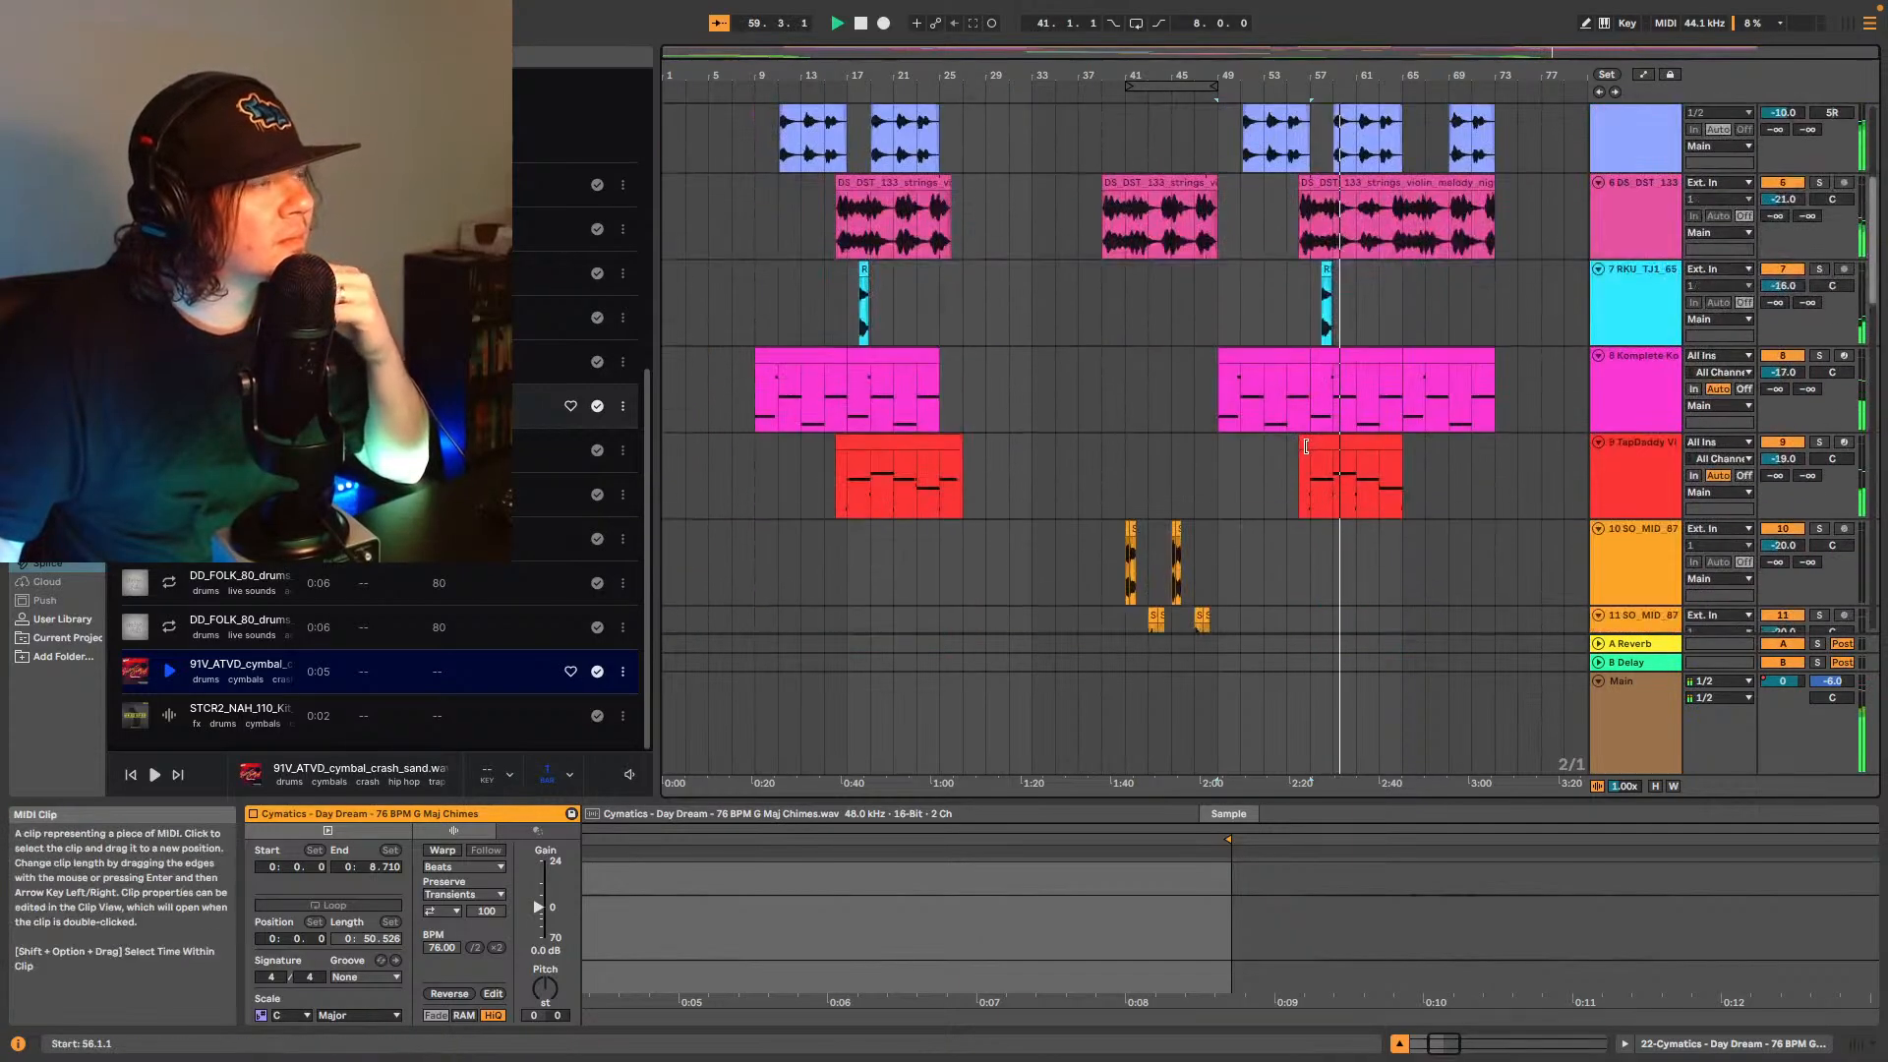
pyautogui.scroll(-1, 1306, 445)
pyautogui.click(1382, 429)
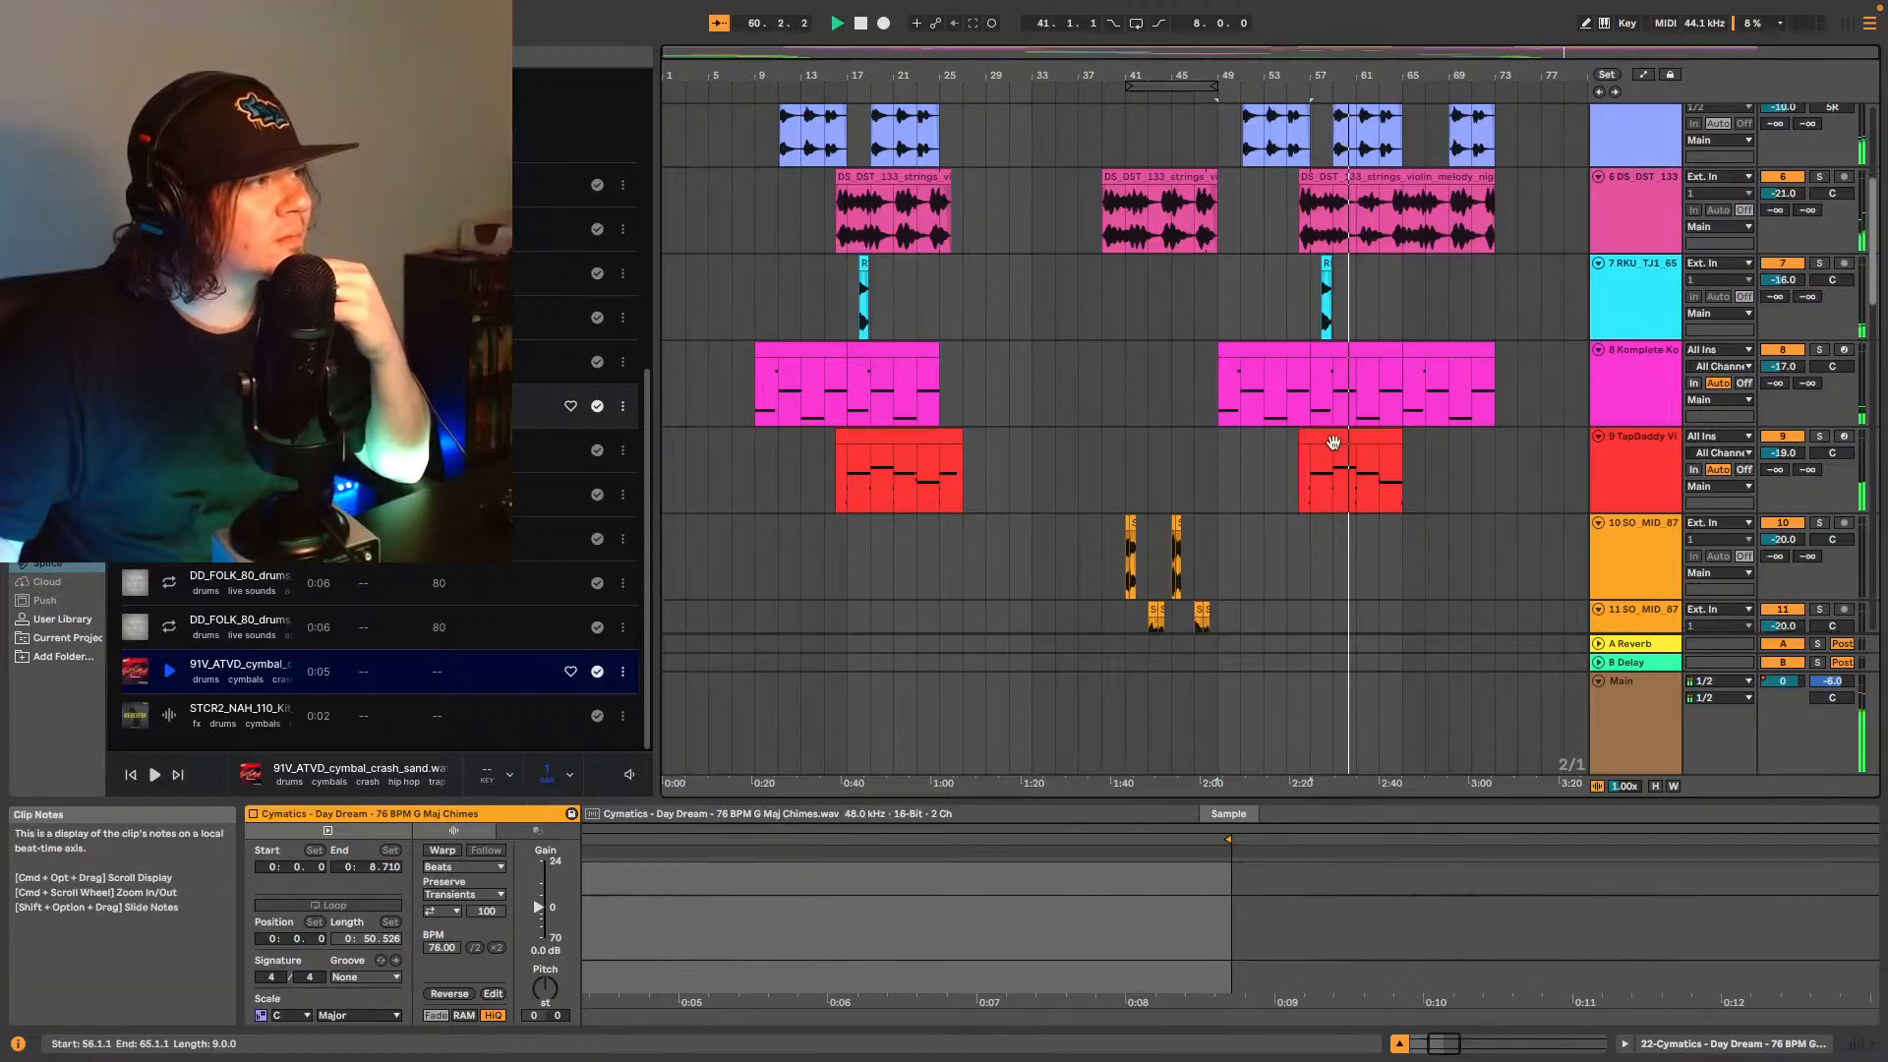
pyautogui.click(1384, 433)
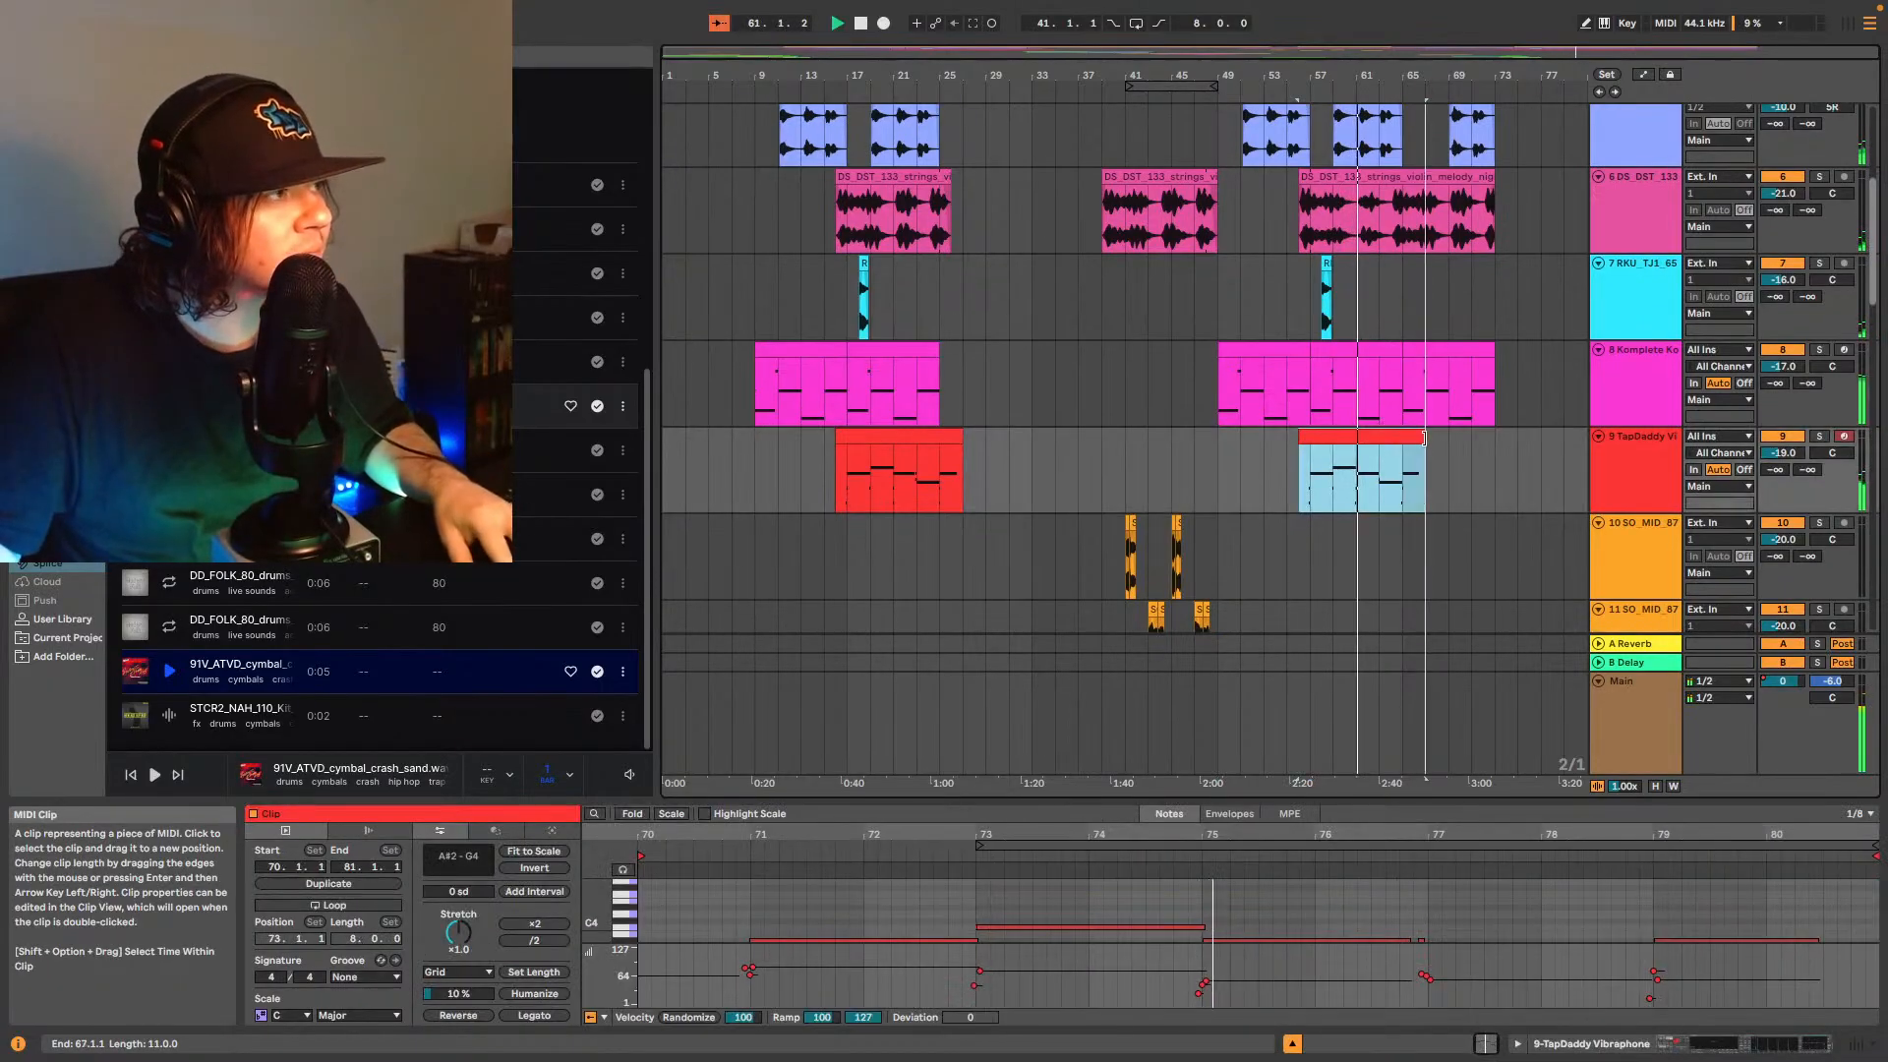
pyautogui.moveTo(1310, 464); pyautogui.dragTo(1397, 438)
pyautogui.press('super+d')
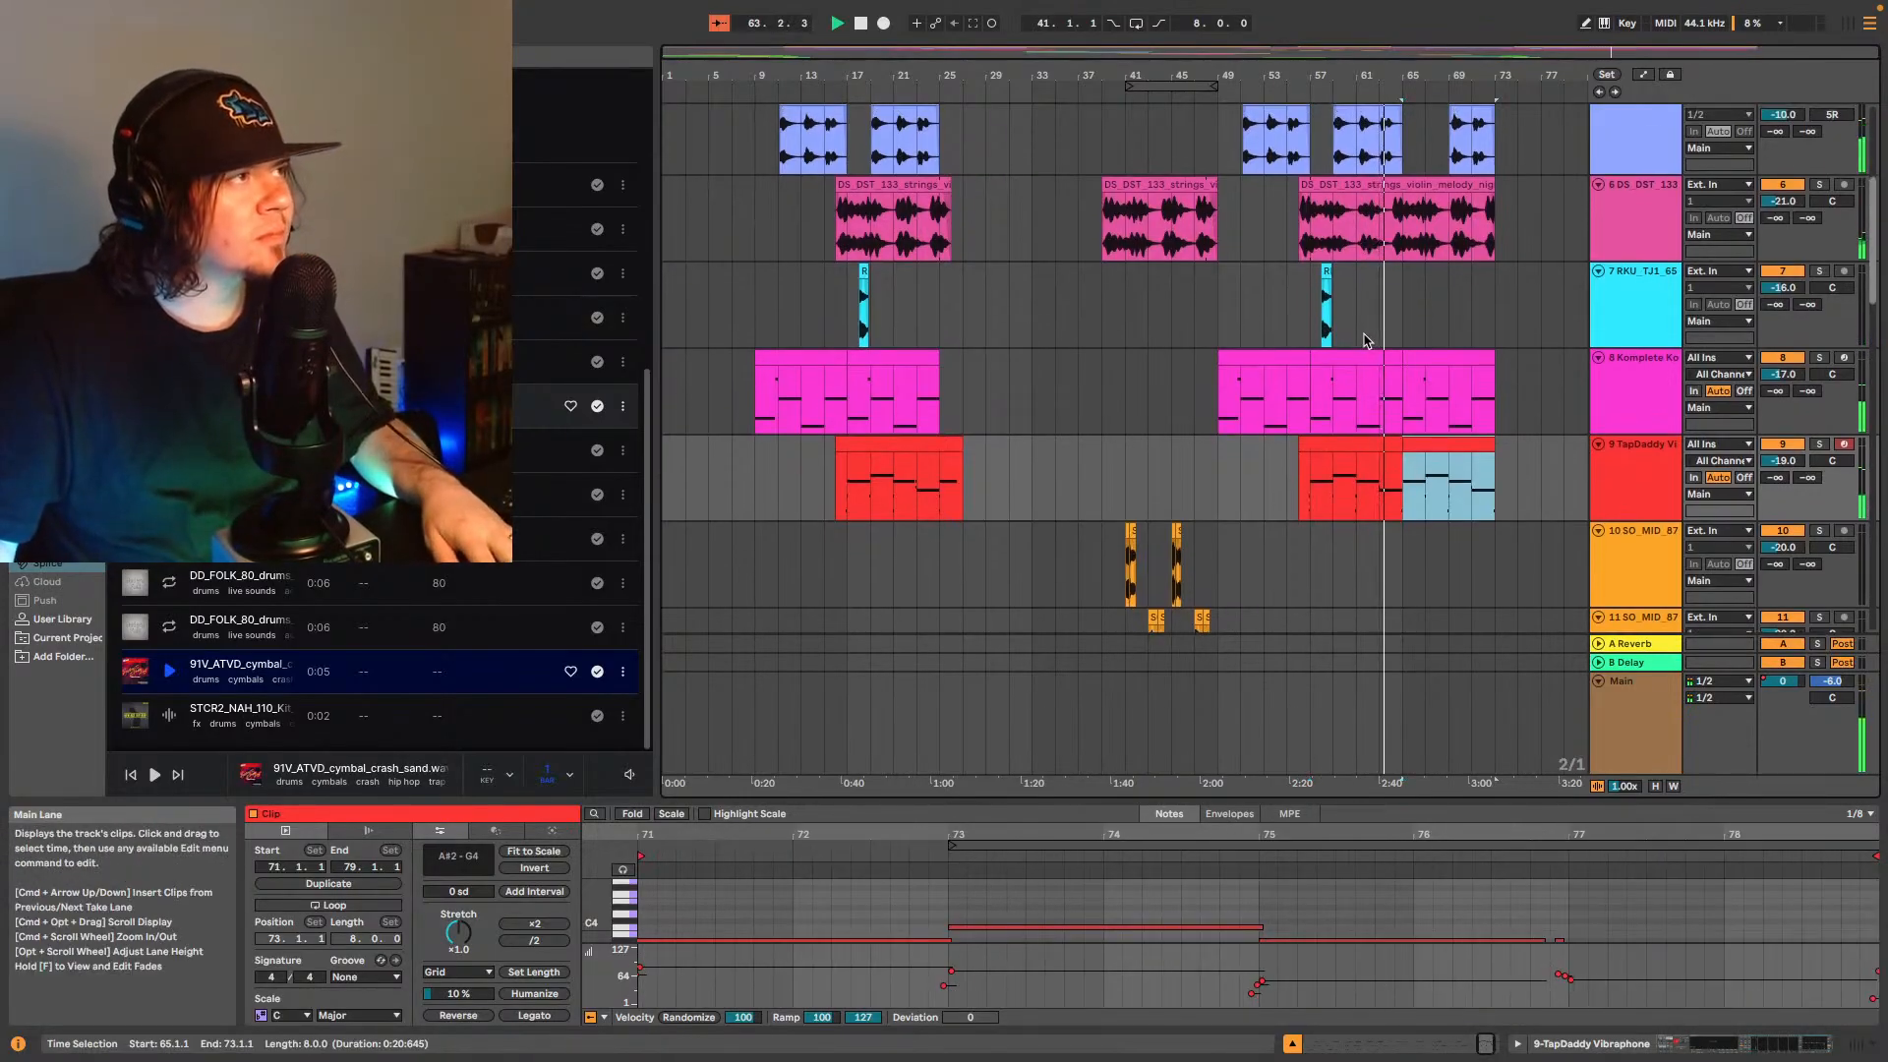
# - Copy bars 57–63 of the RKU_TJ1_65 flute track to 65.1.1 during playback
pyautogui.scroll(2, 1357, 334)
pyautogui.scroll(1, 1357, 346)
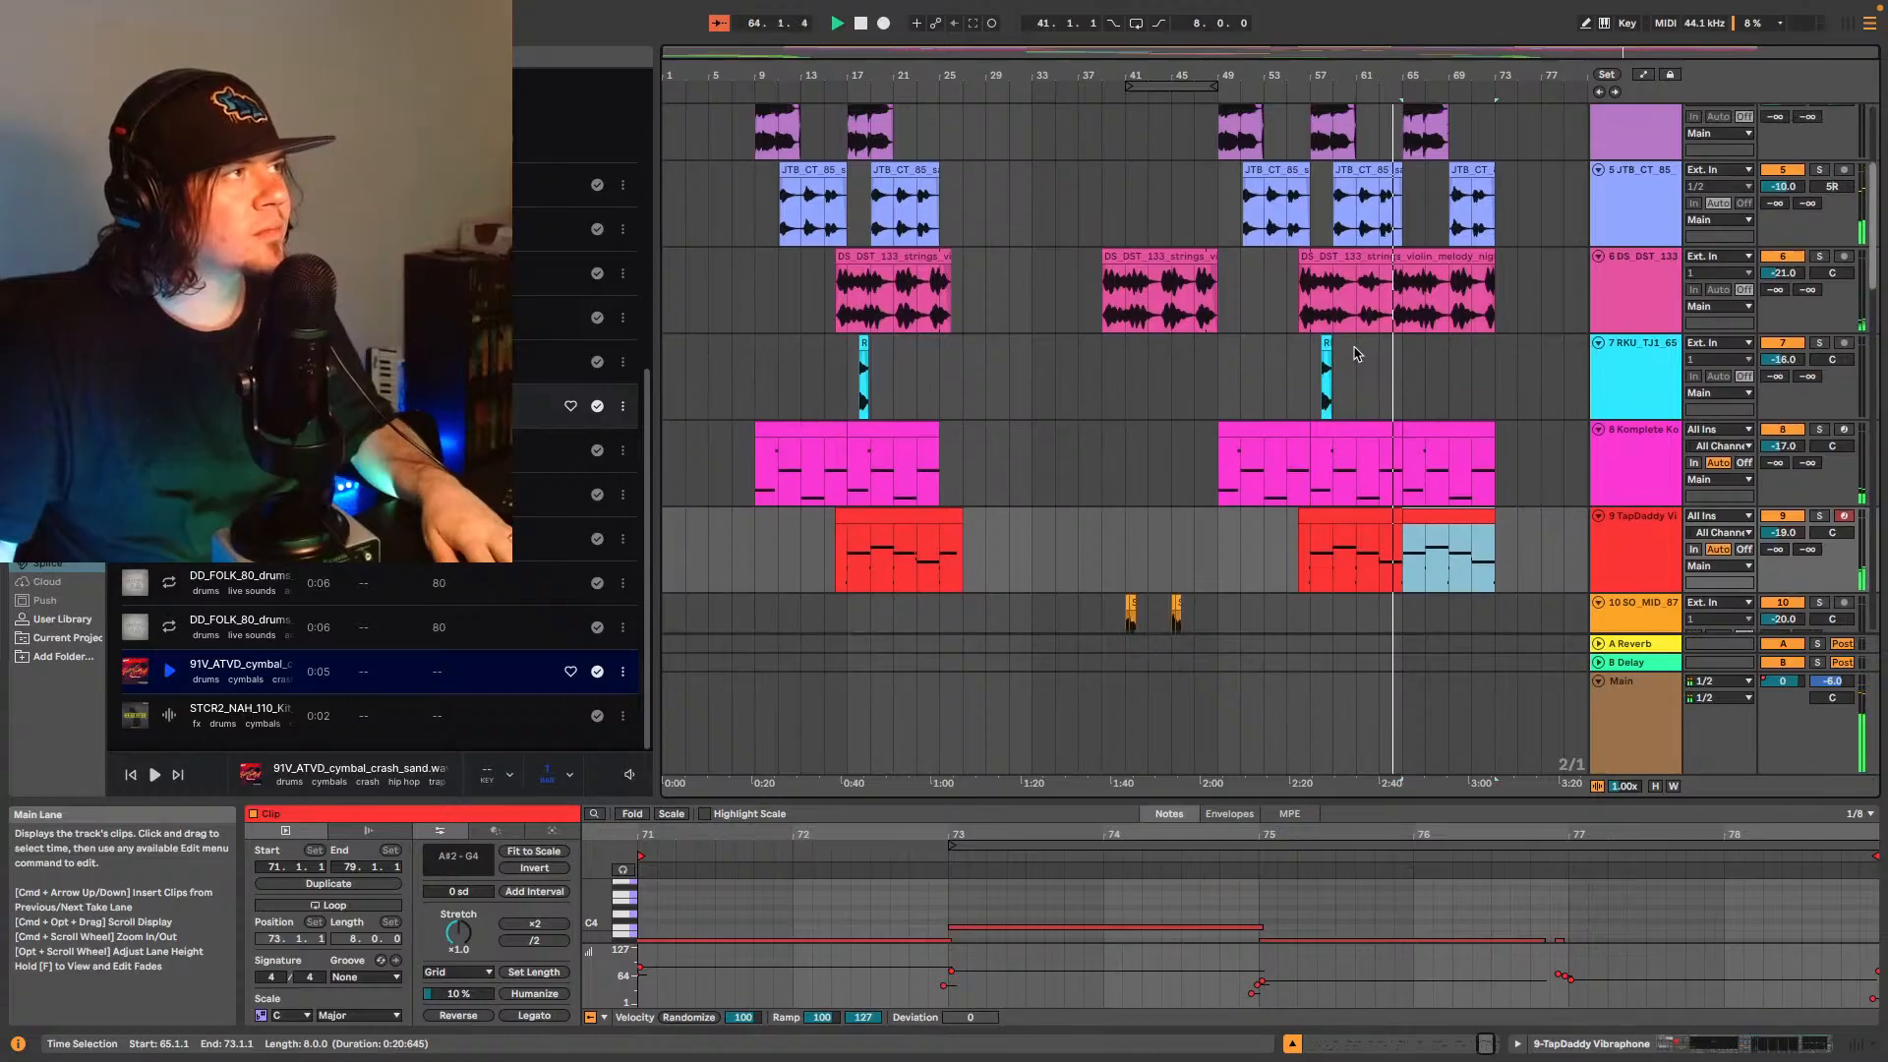
pyautogui.moveTo(1308, 392); pyautogui.dragTo(1377, 349)
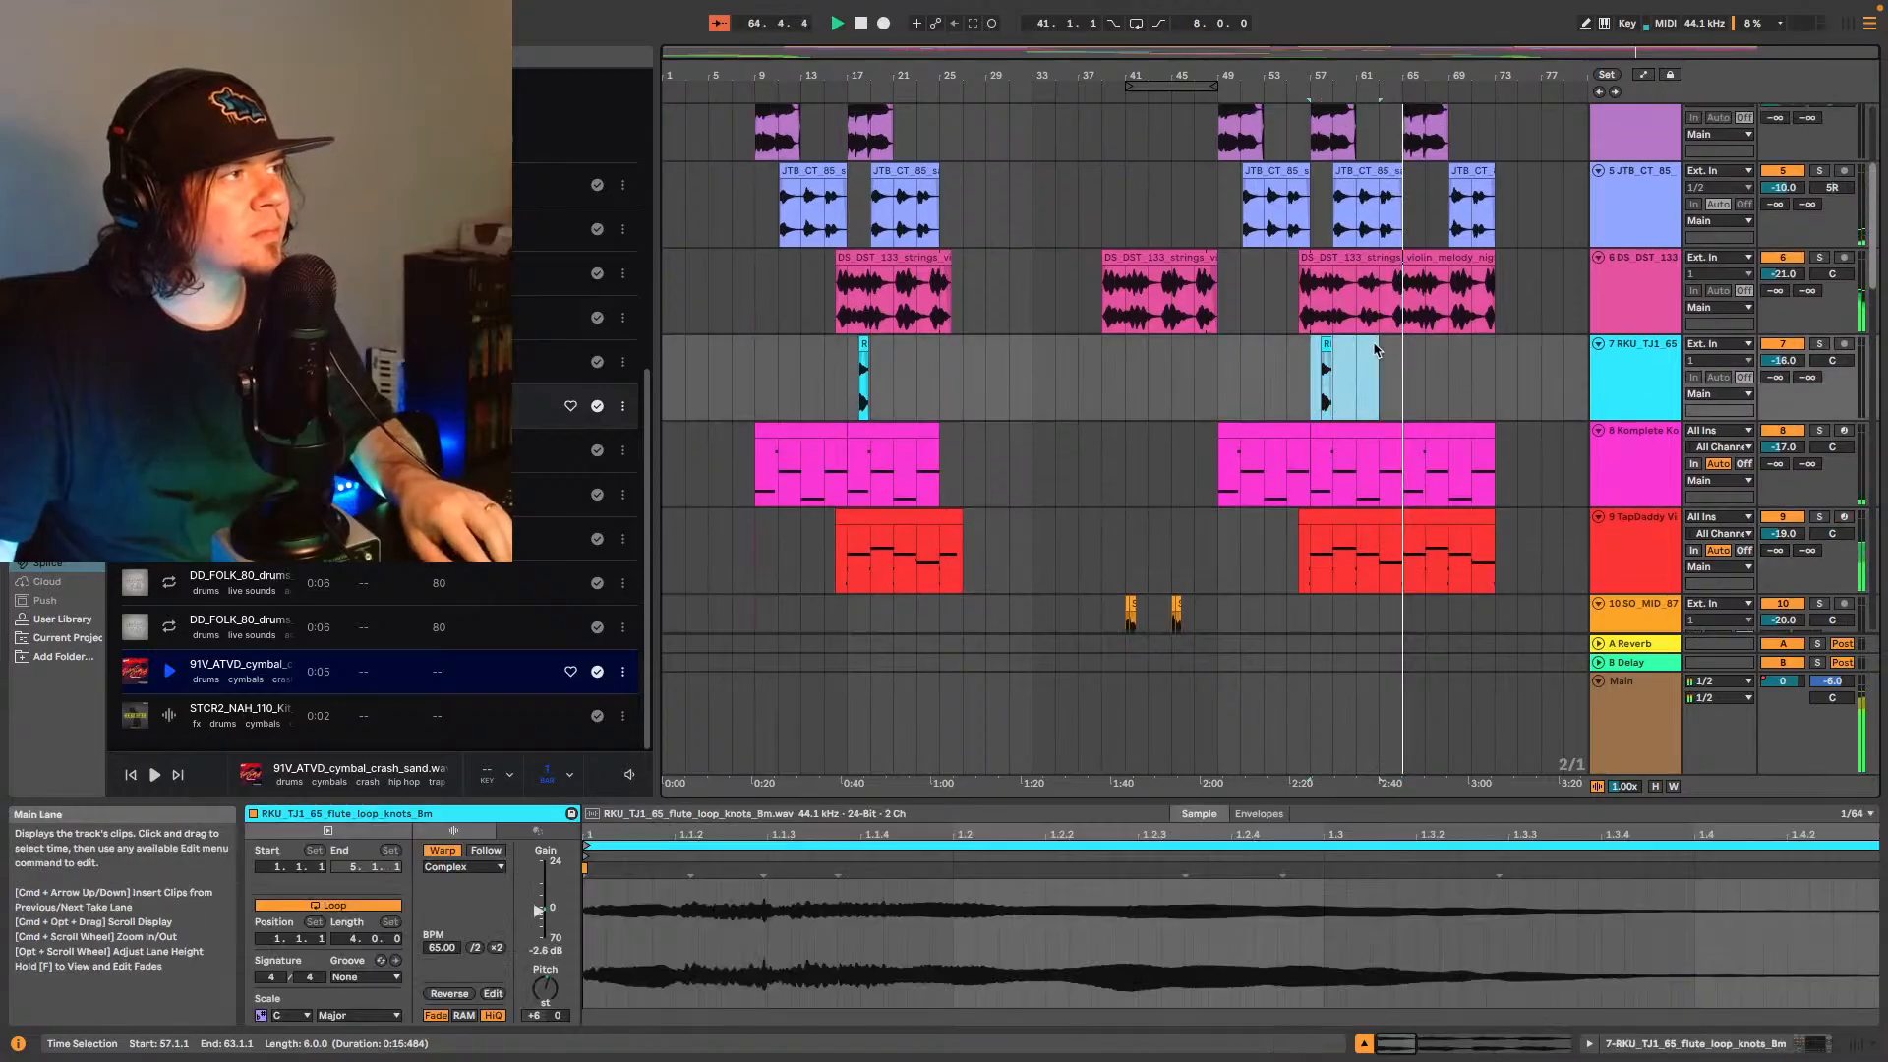
pyautogui.click(1405, 364)
pyautogui.press('super+v')
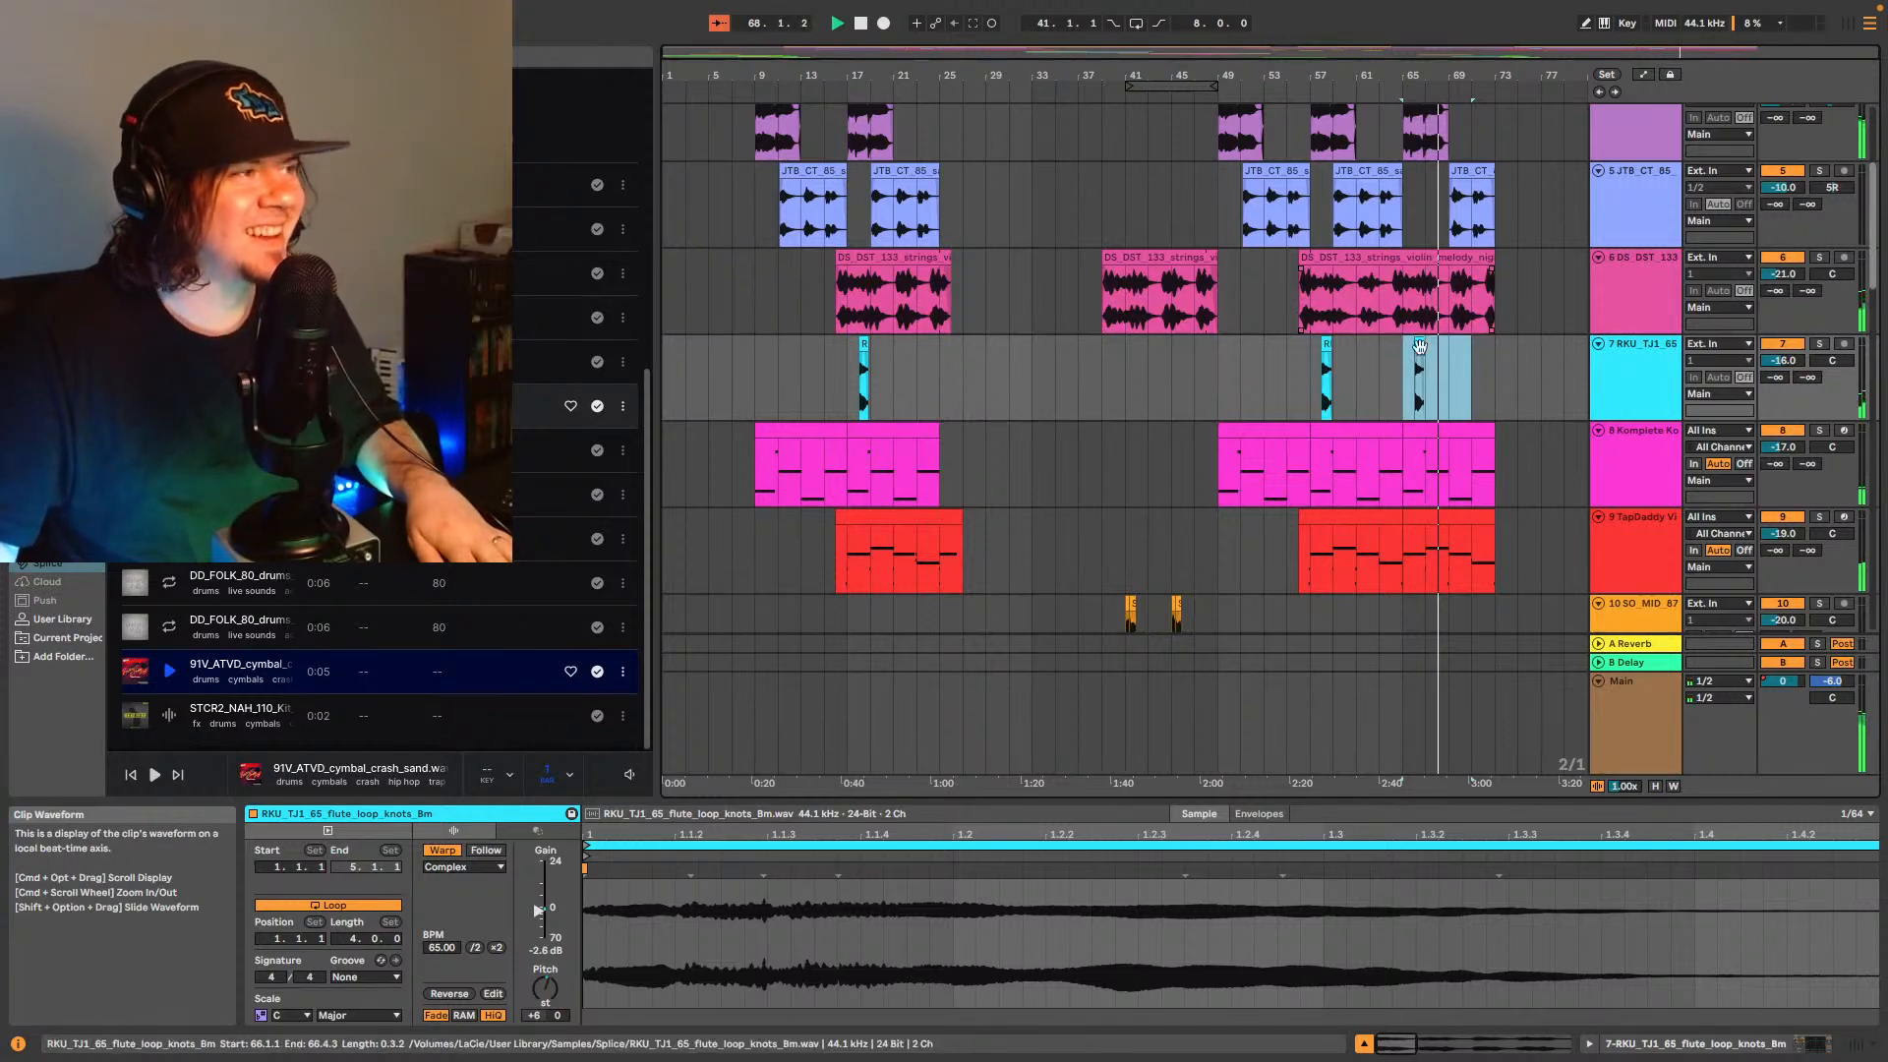
# - Insert a new audio track below the OS_SCS explosion crash track 29
pyautogui.scroll(-10, 1436, 393)
pyautogui.scroll(-8, 1429, 419)
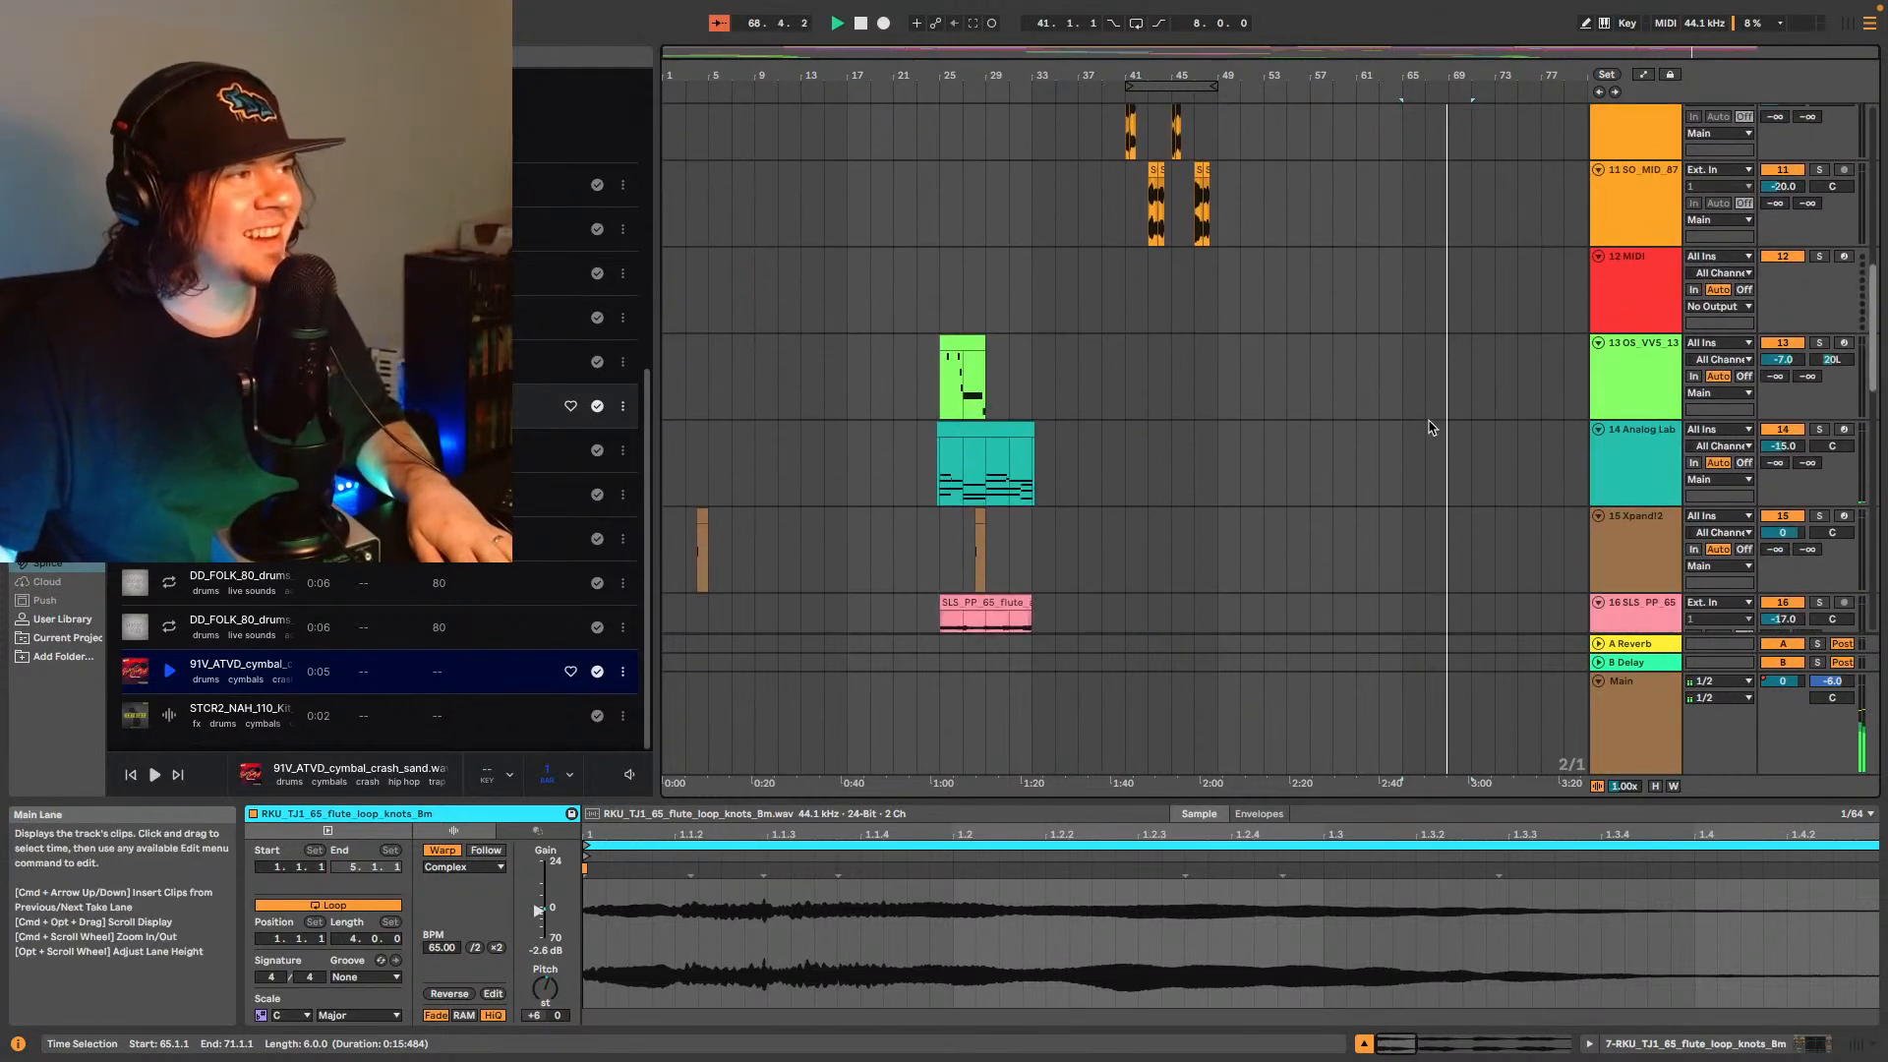
pyautogui.scroll(-10, 1426, 450)
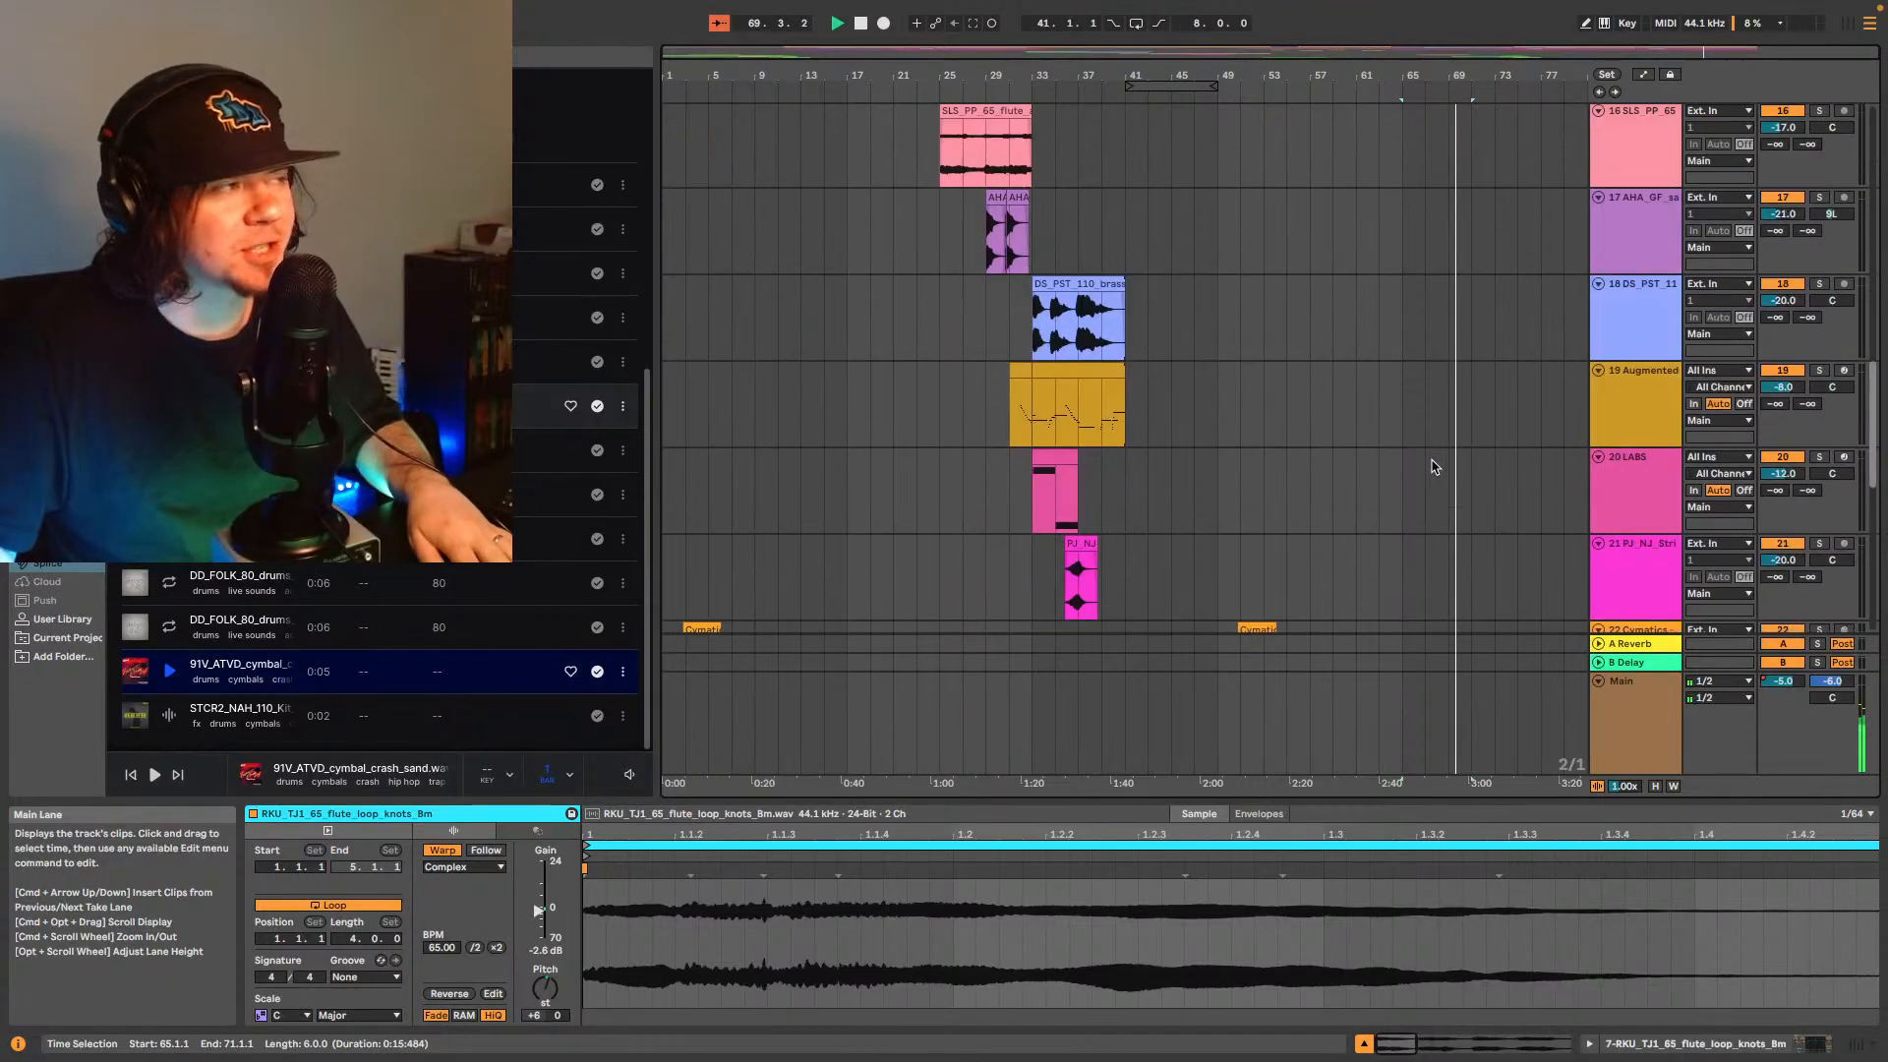
pyautogui.scroll(-5, 1438, 448)
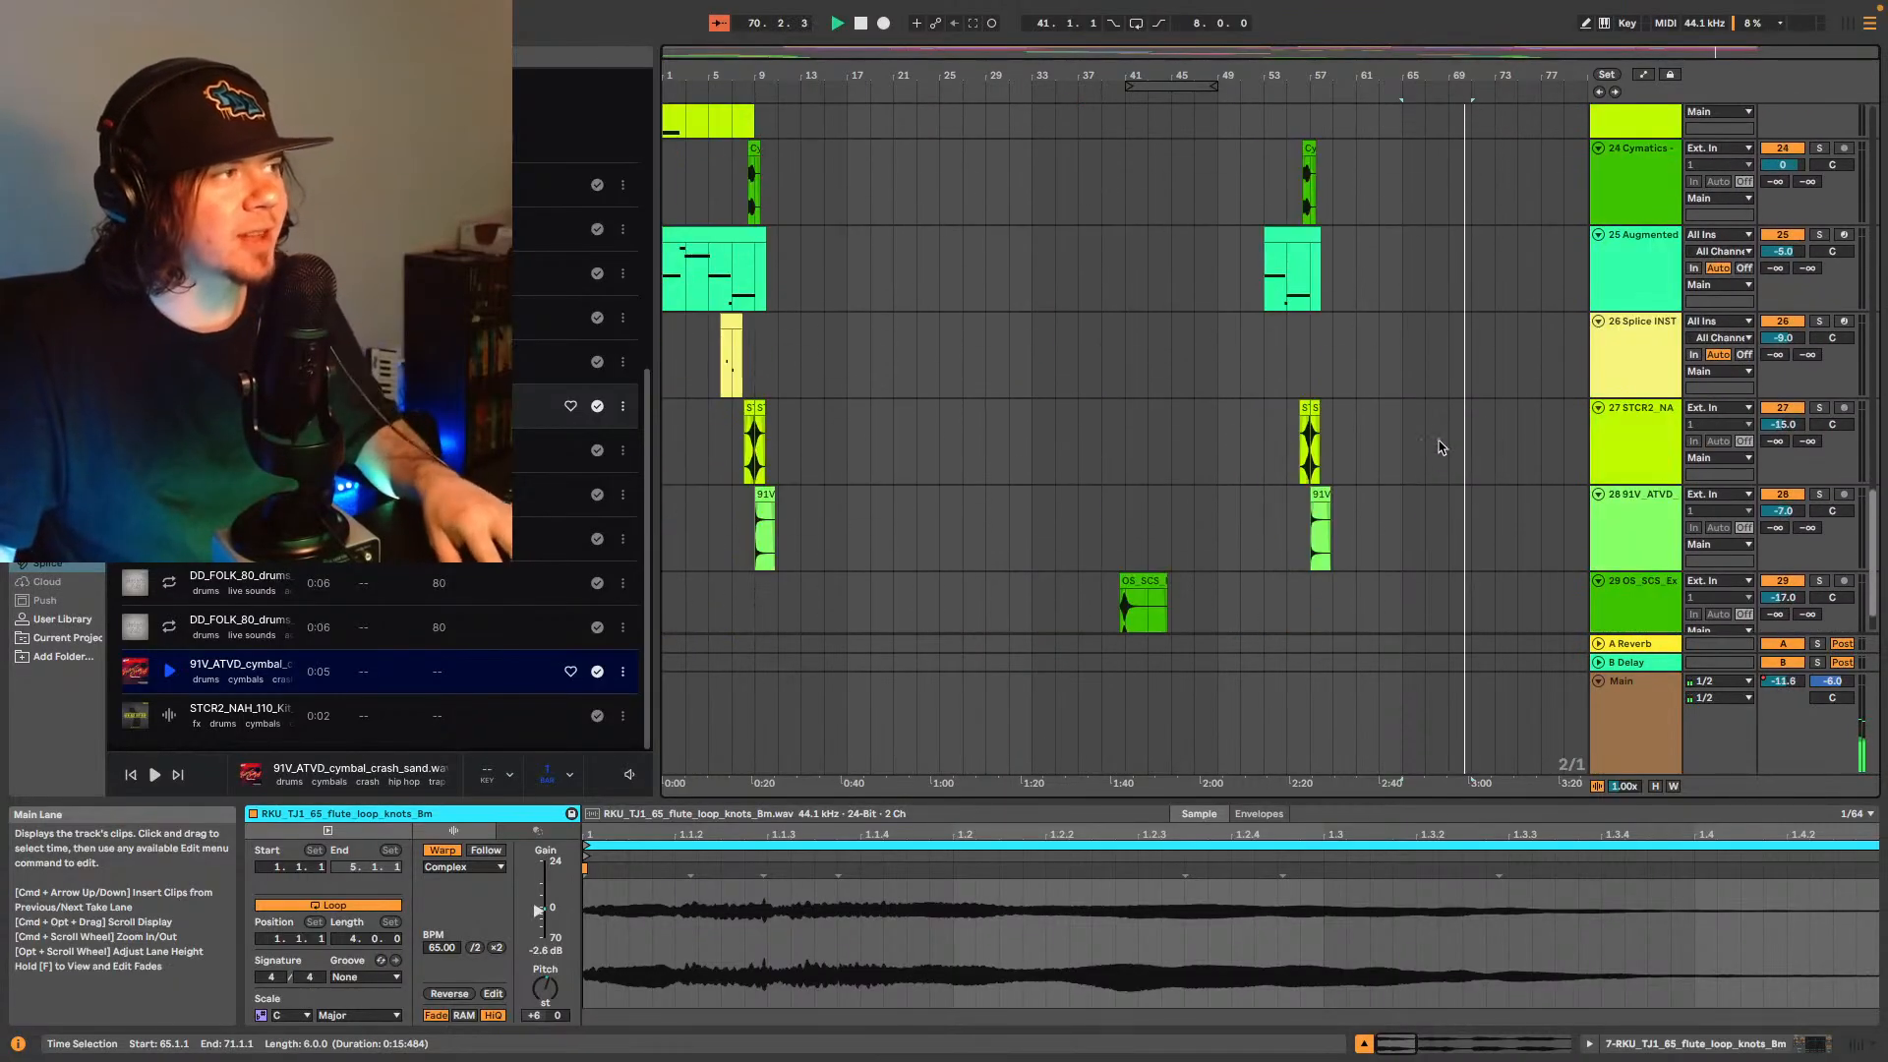
pyautogui.click(1613, 550)
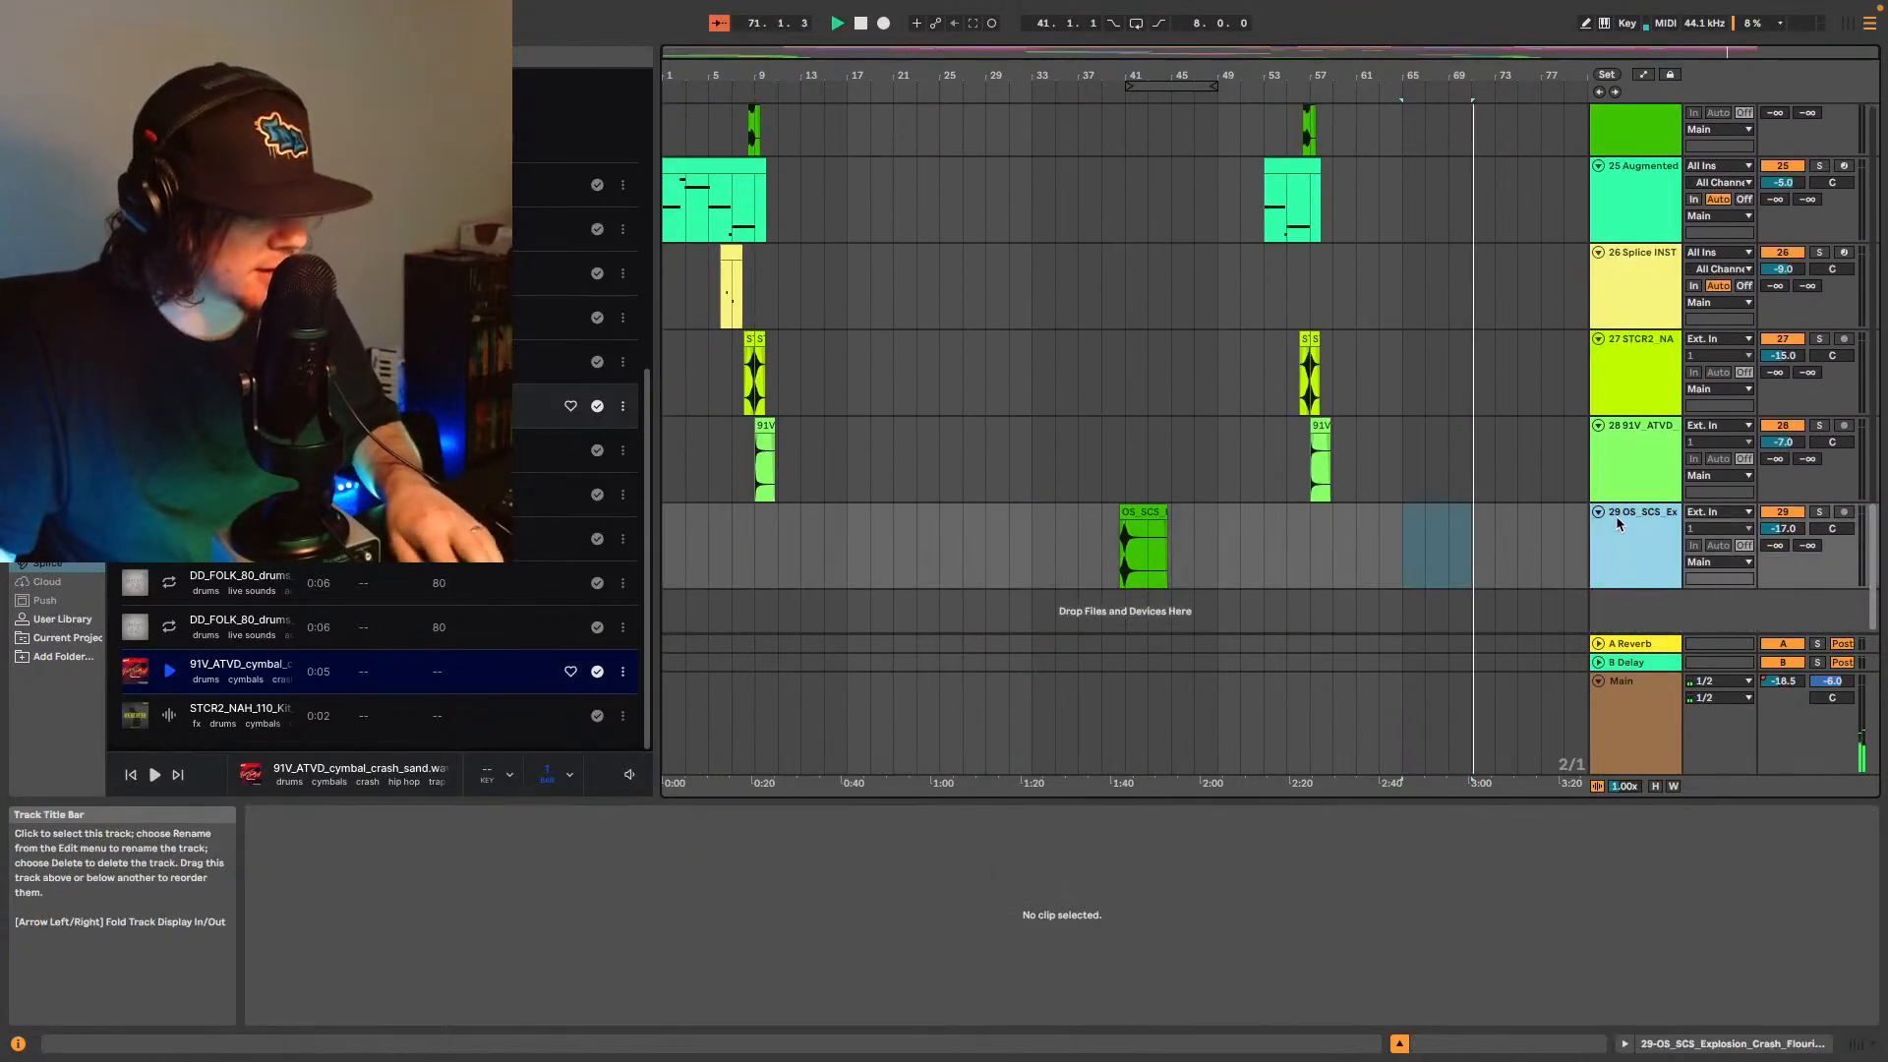
pyautogui.press('super+t')
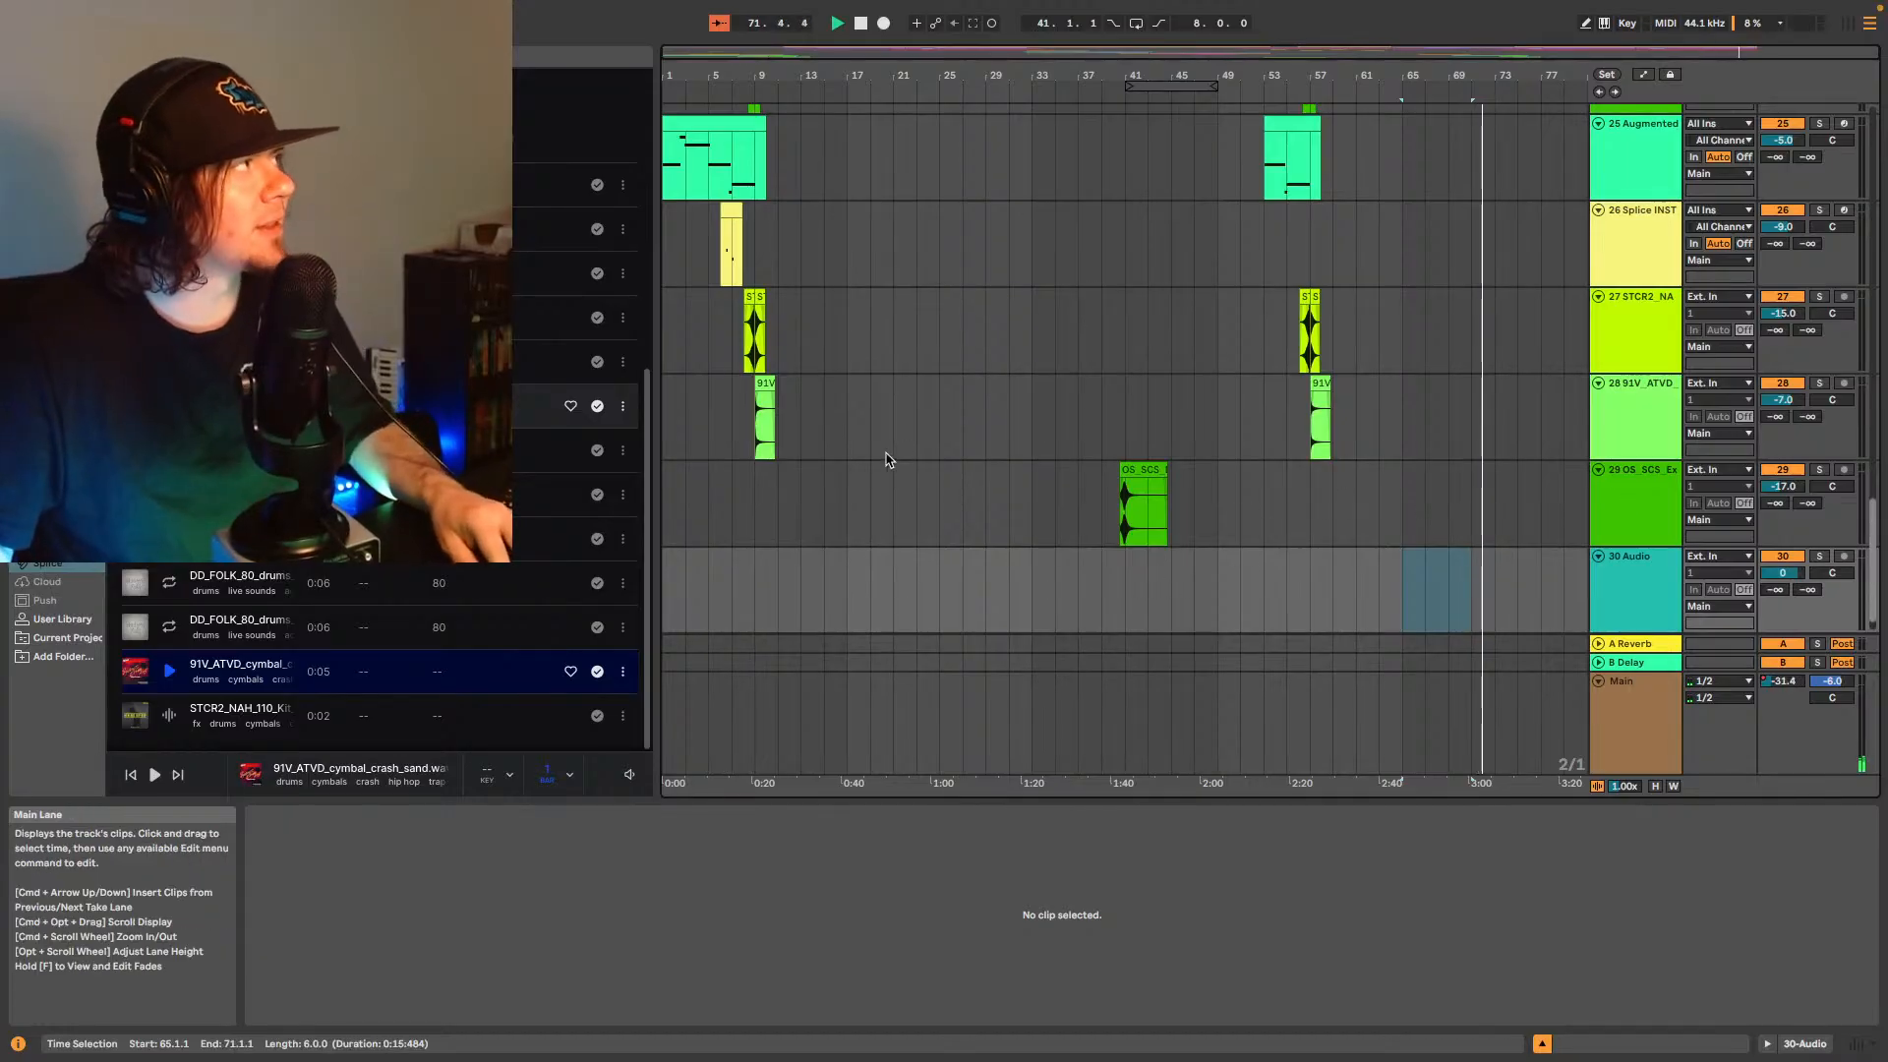
# - Play the arrangement from 45.1.1 to review the transition into bar 49
pyautogui.click(1172, 570)
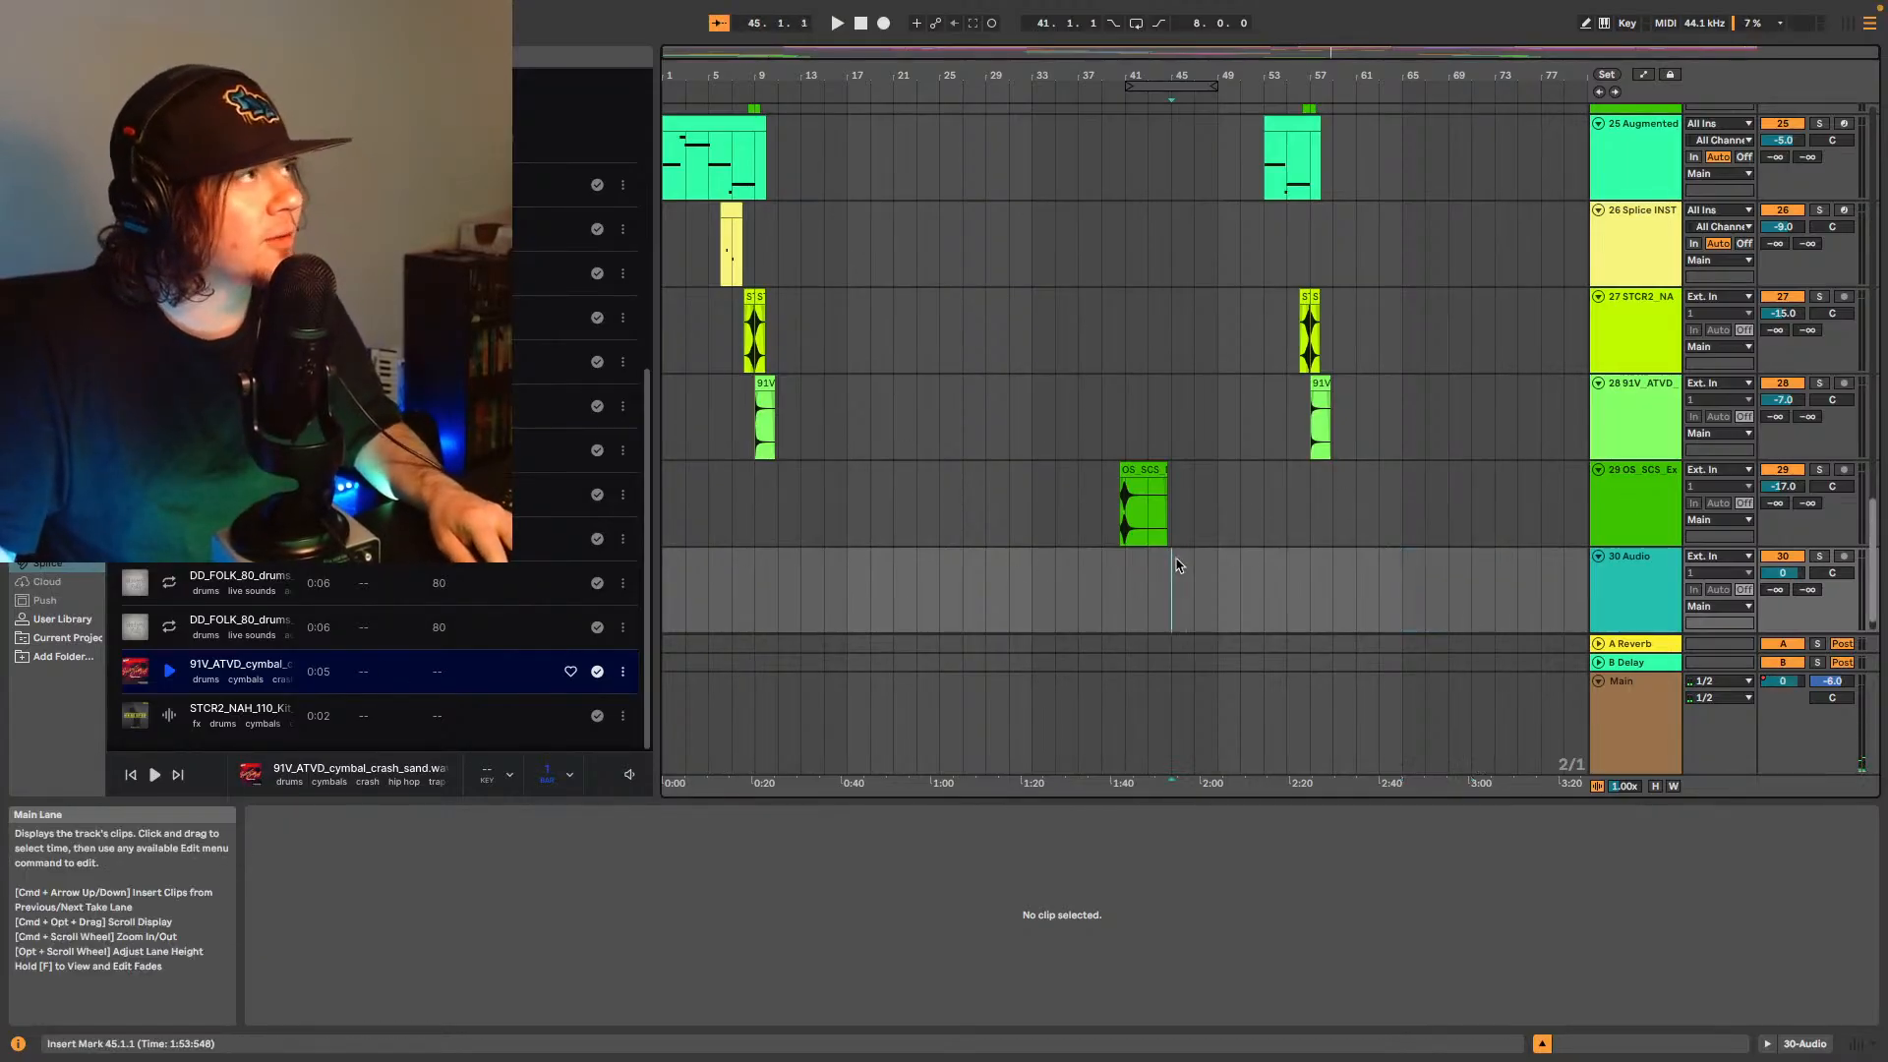
pyautogui.scroll(10, 1229, 532)
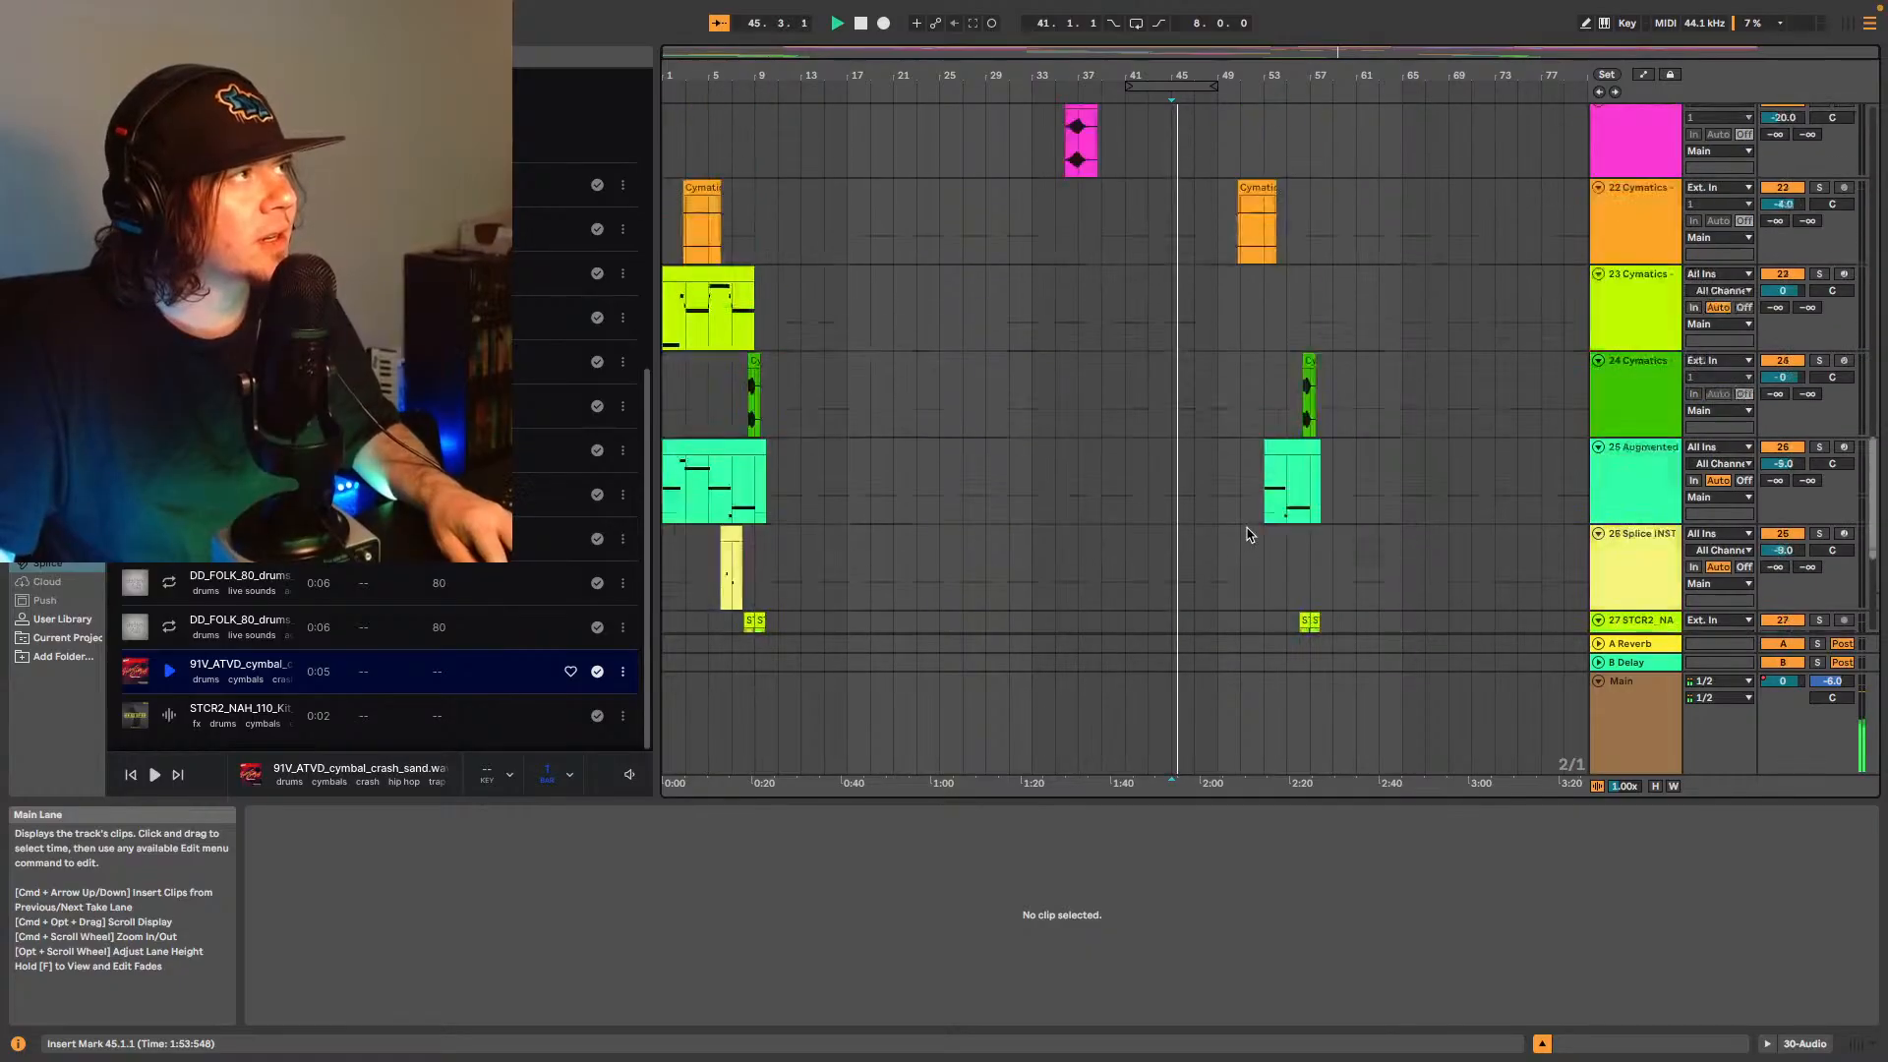
pyautogui.scroll(2, 1253, 532)
pyautogui.scroll(-10, 1249, 541)
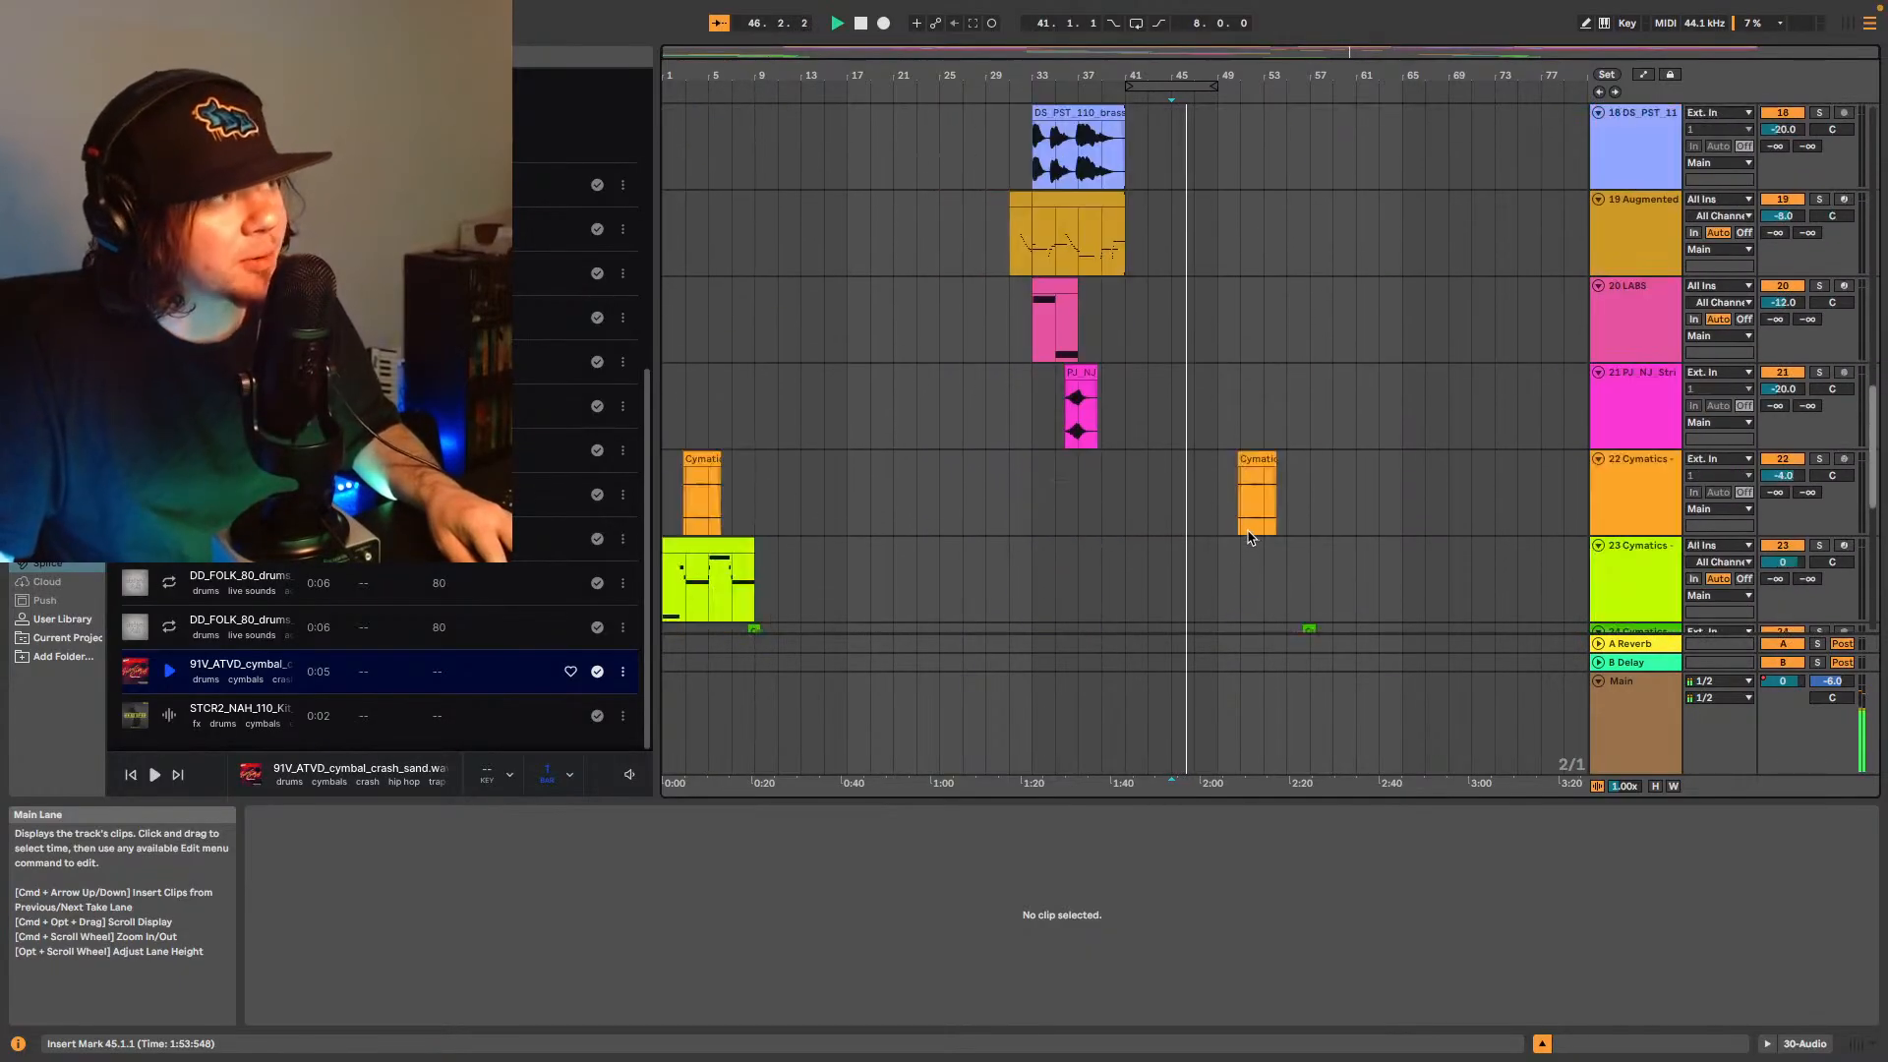
pyautogui.scroll(-3, 1239, 541)
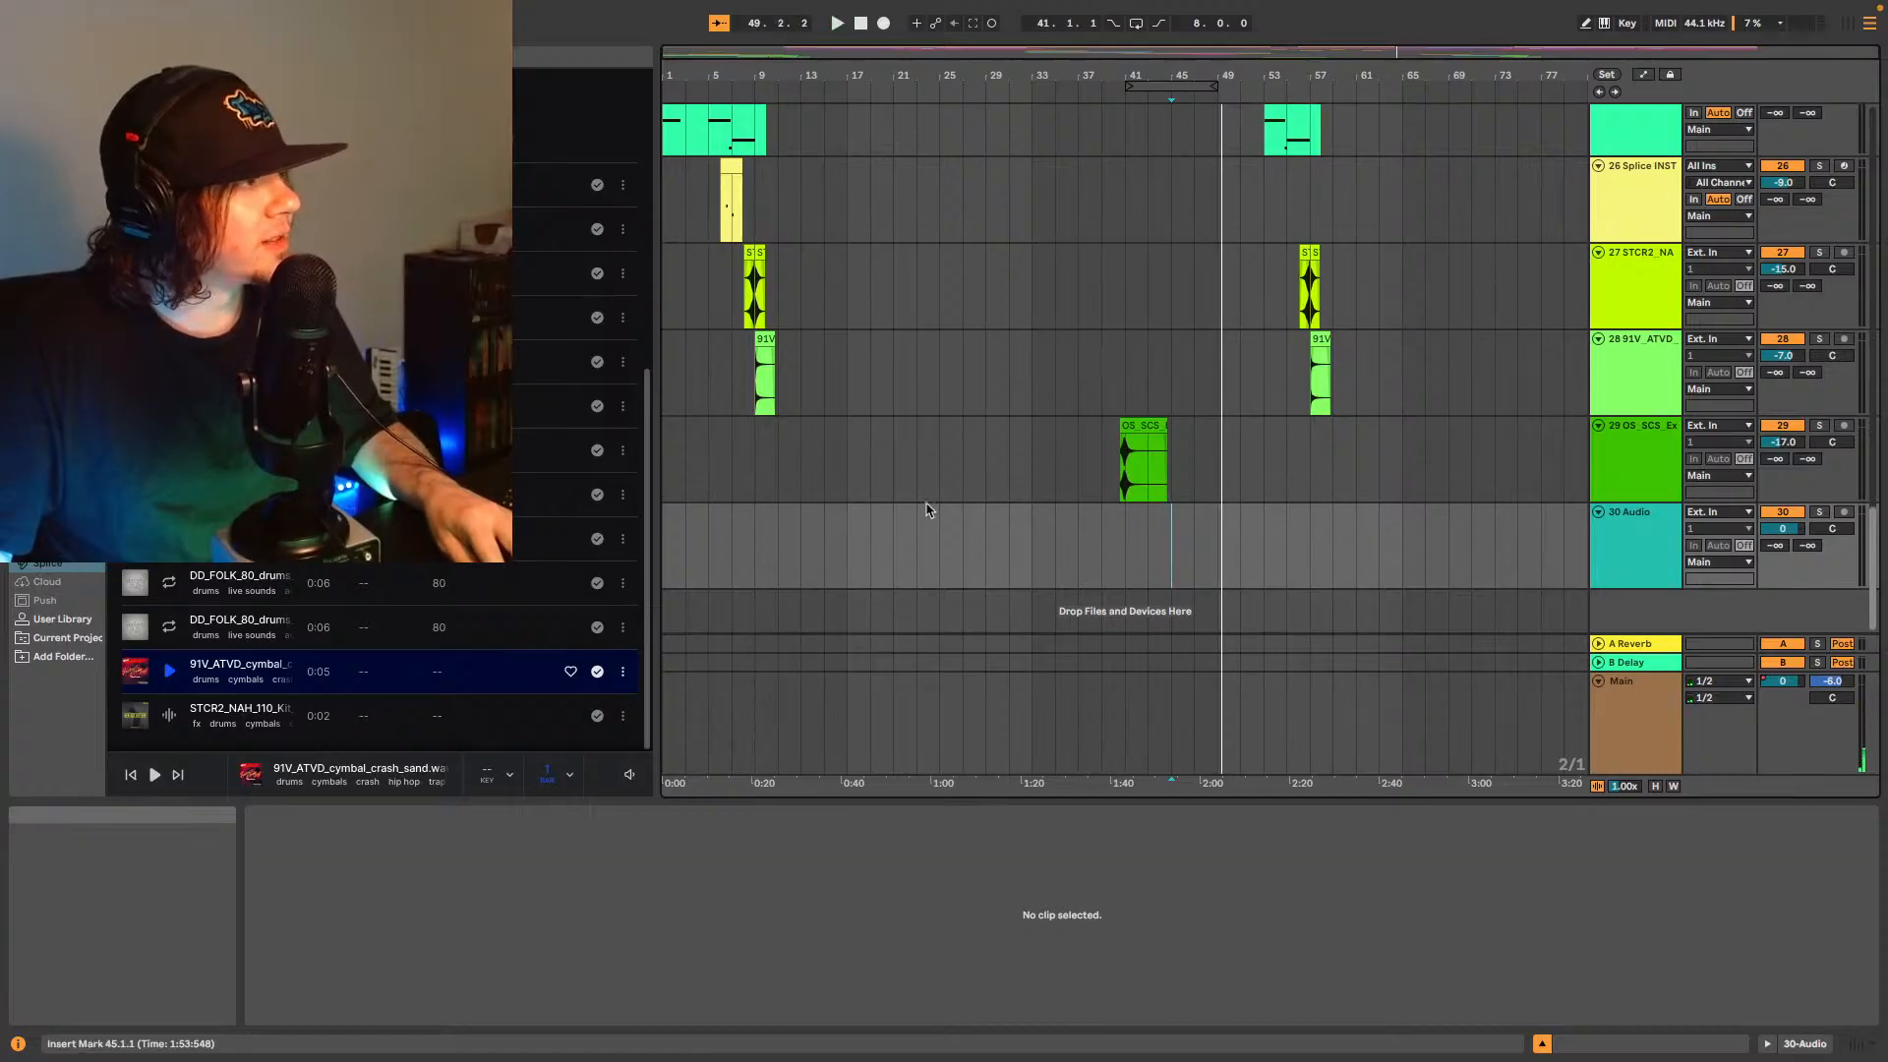
pyautogui.click(1193, 560)
pyautogui.press('space')
# - Browse the User Library to the Risers folder in WAProd_FX_Essentials_3_DEMOPack
pyautogui.click(68, 617)
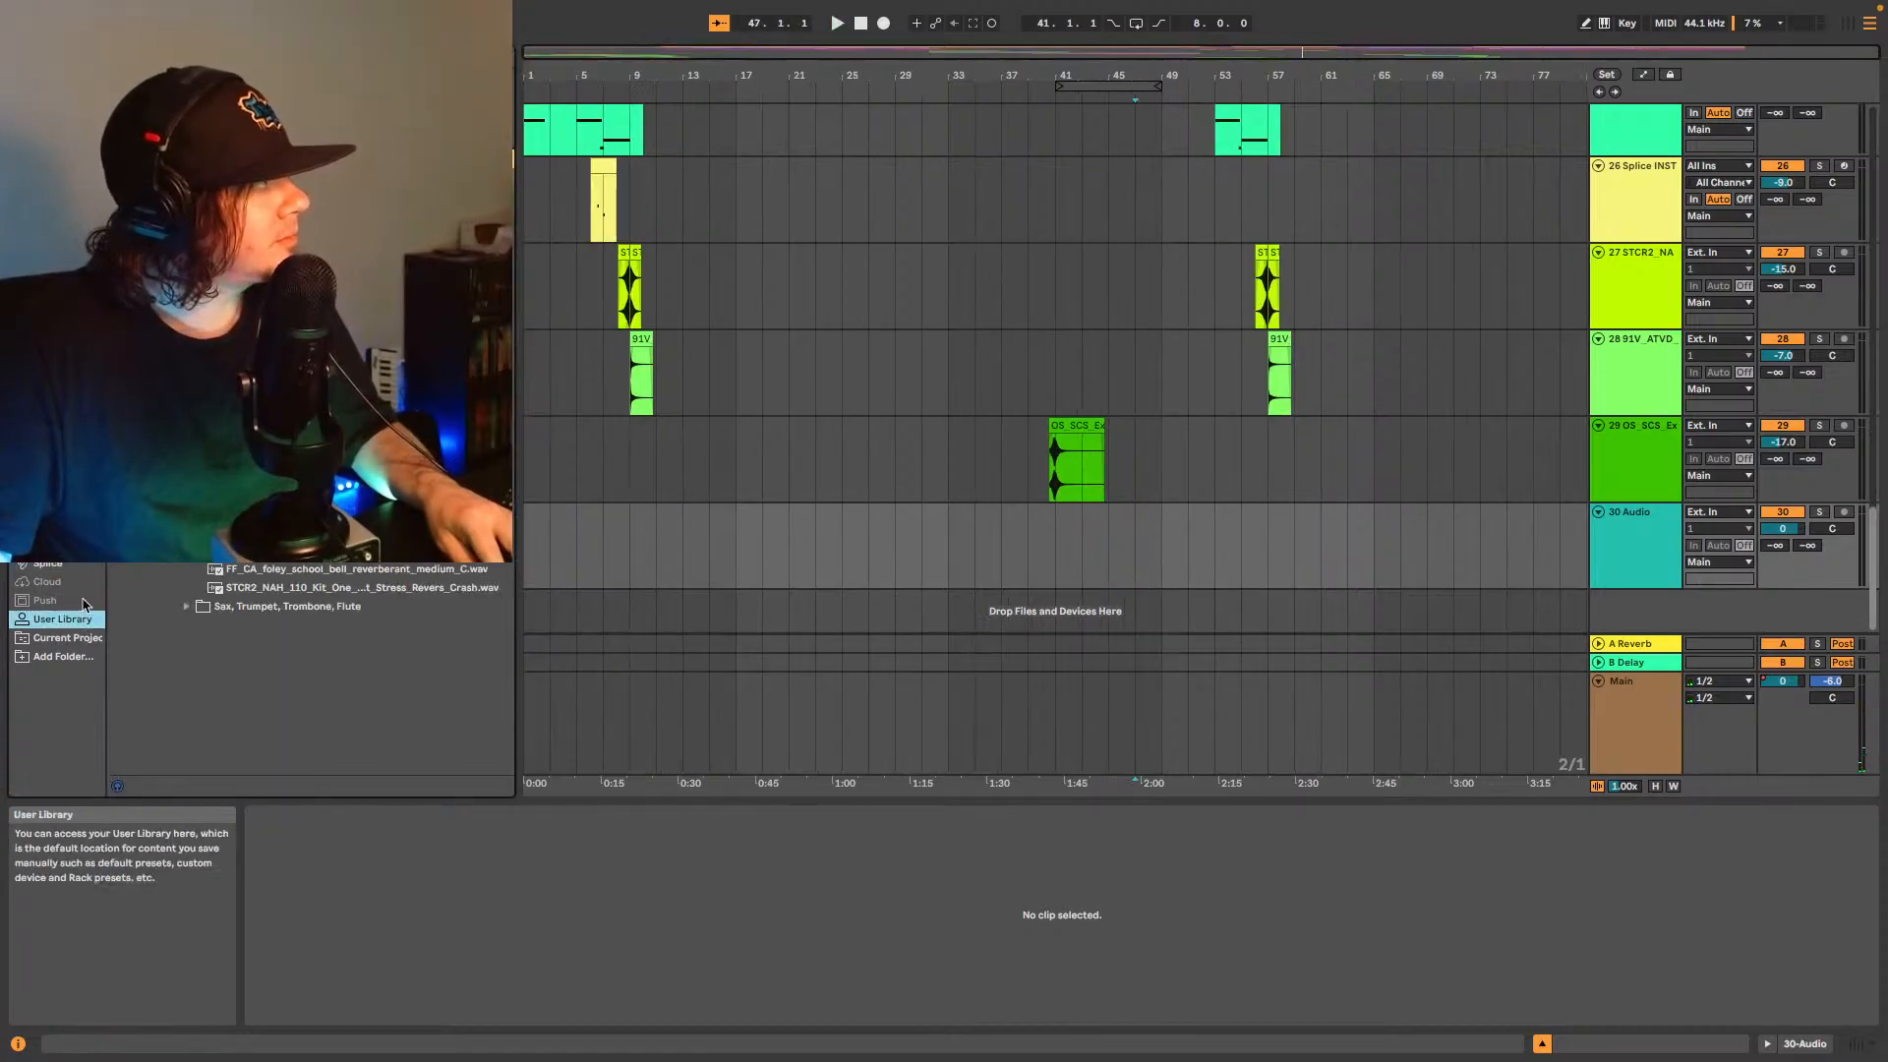
pyautogui.scroll(3, 310, 679)
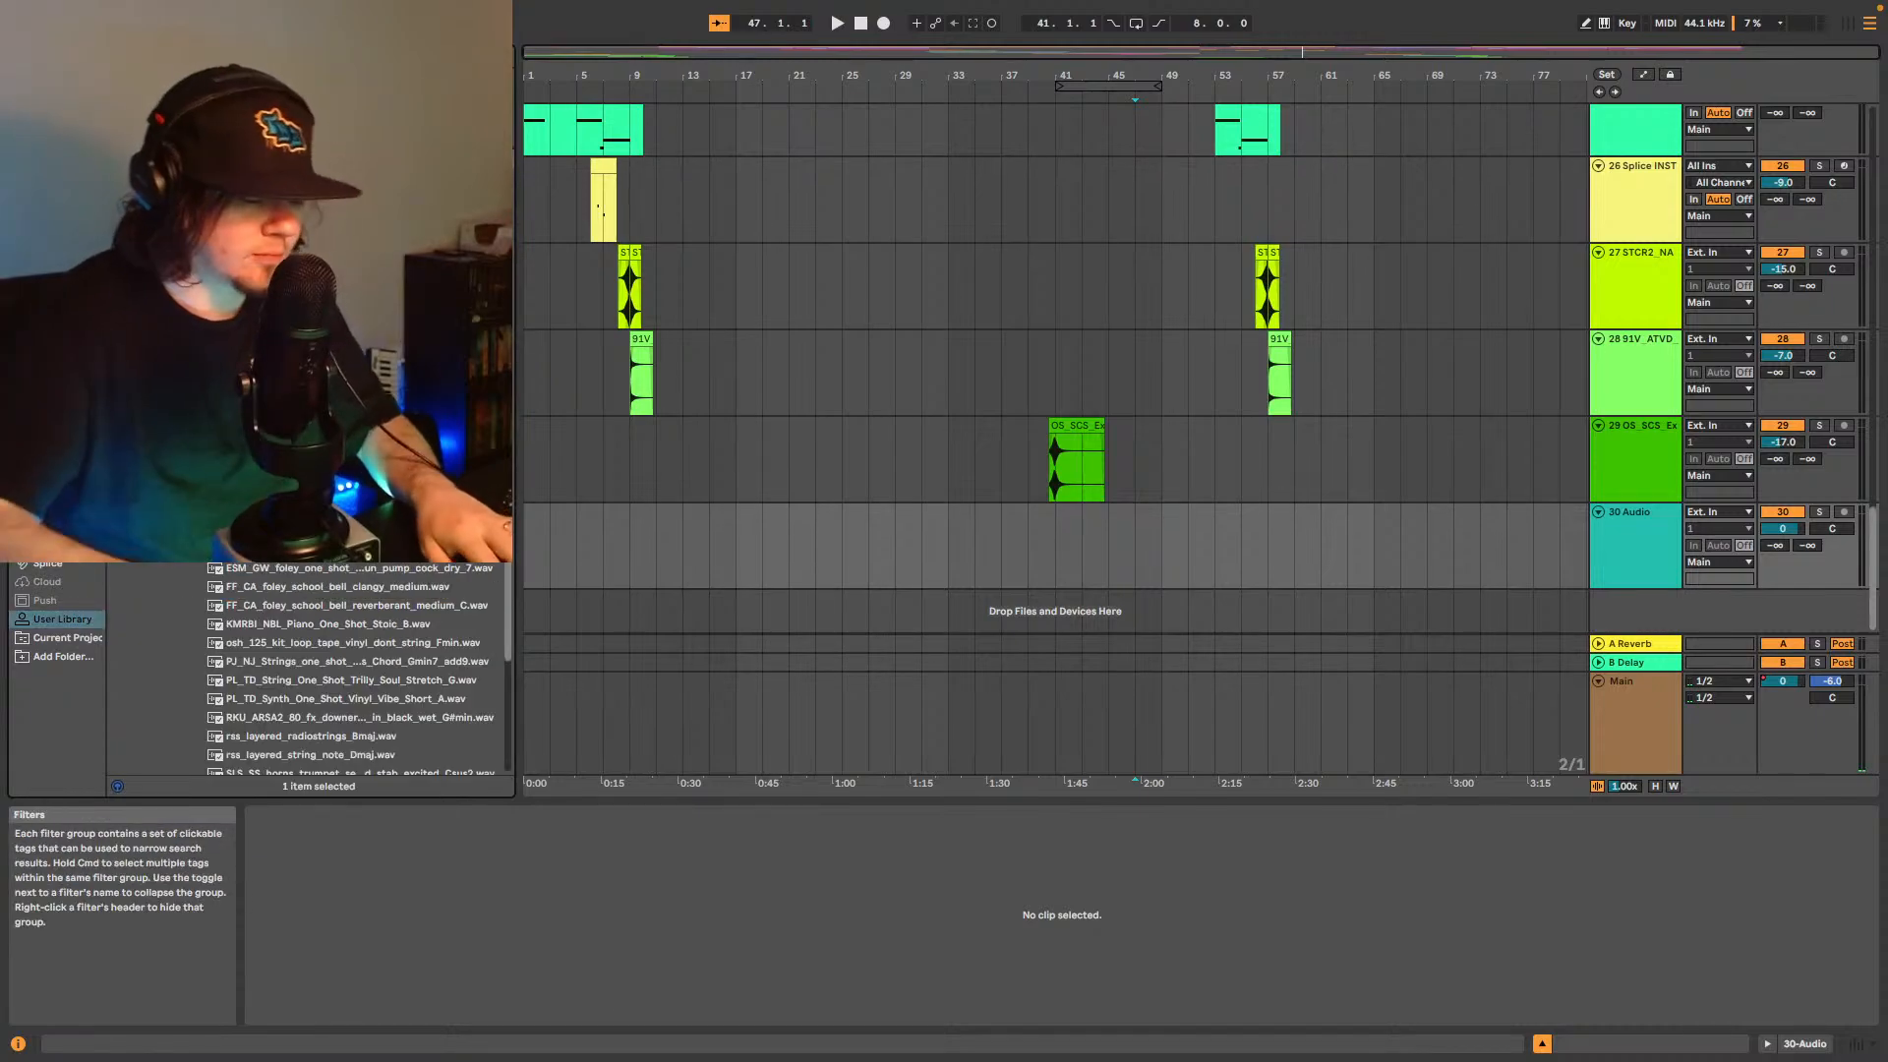
pyautogui.scroll(-5, 310, 678)
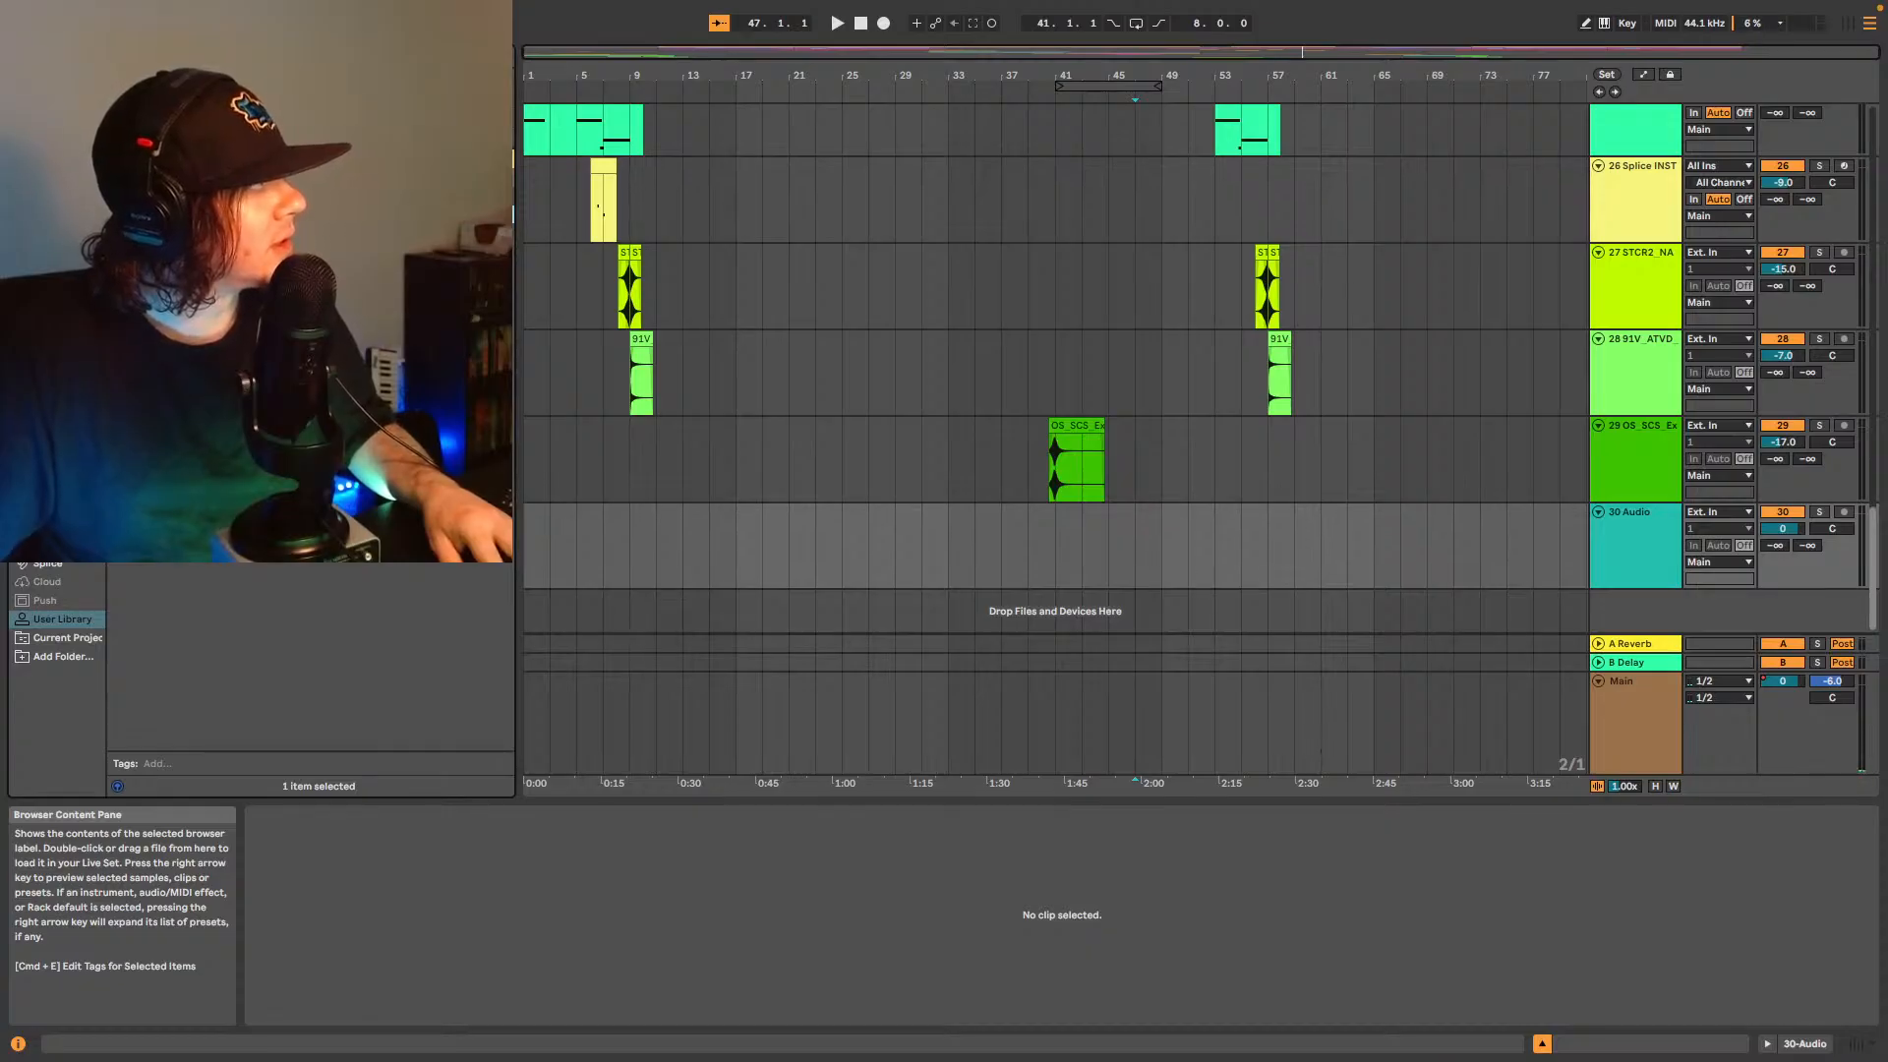
pyautogui.scroll(3, 310, 629)
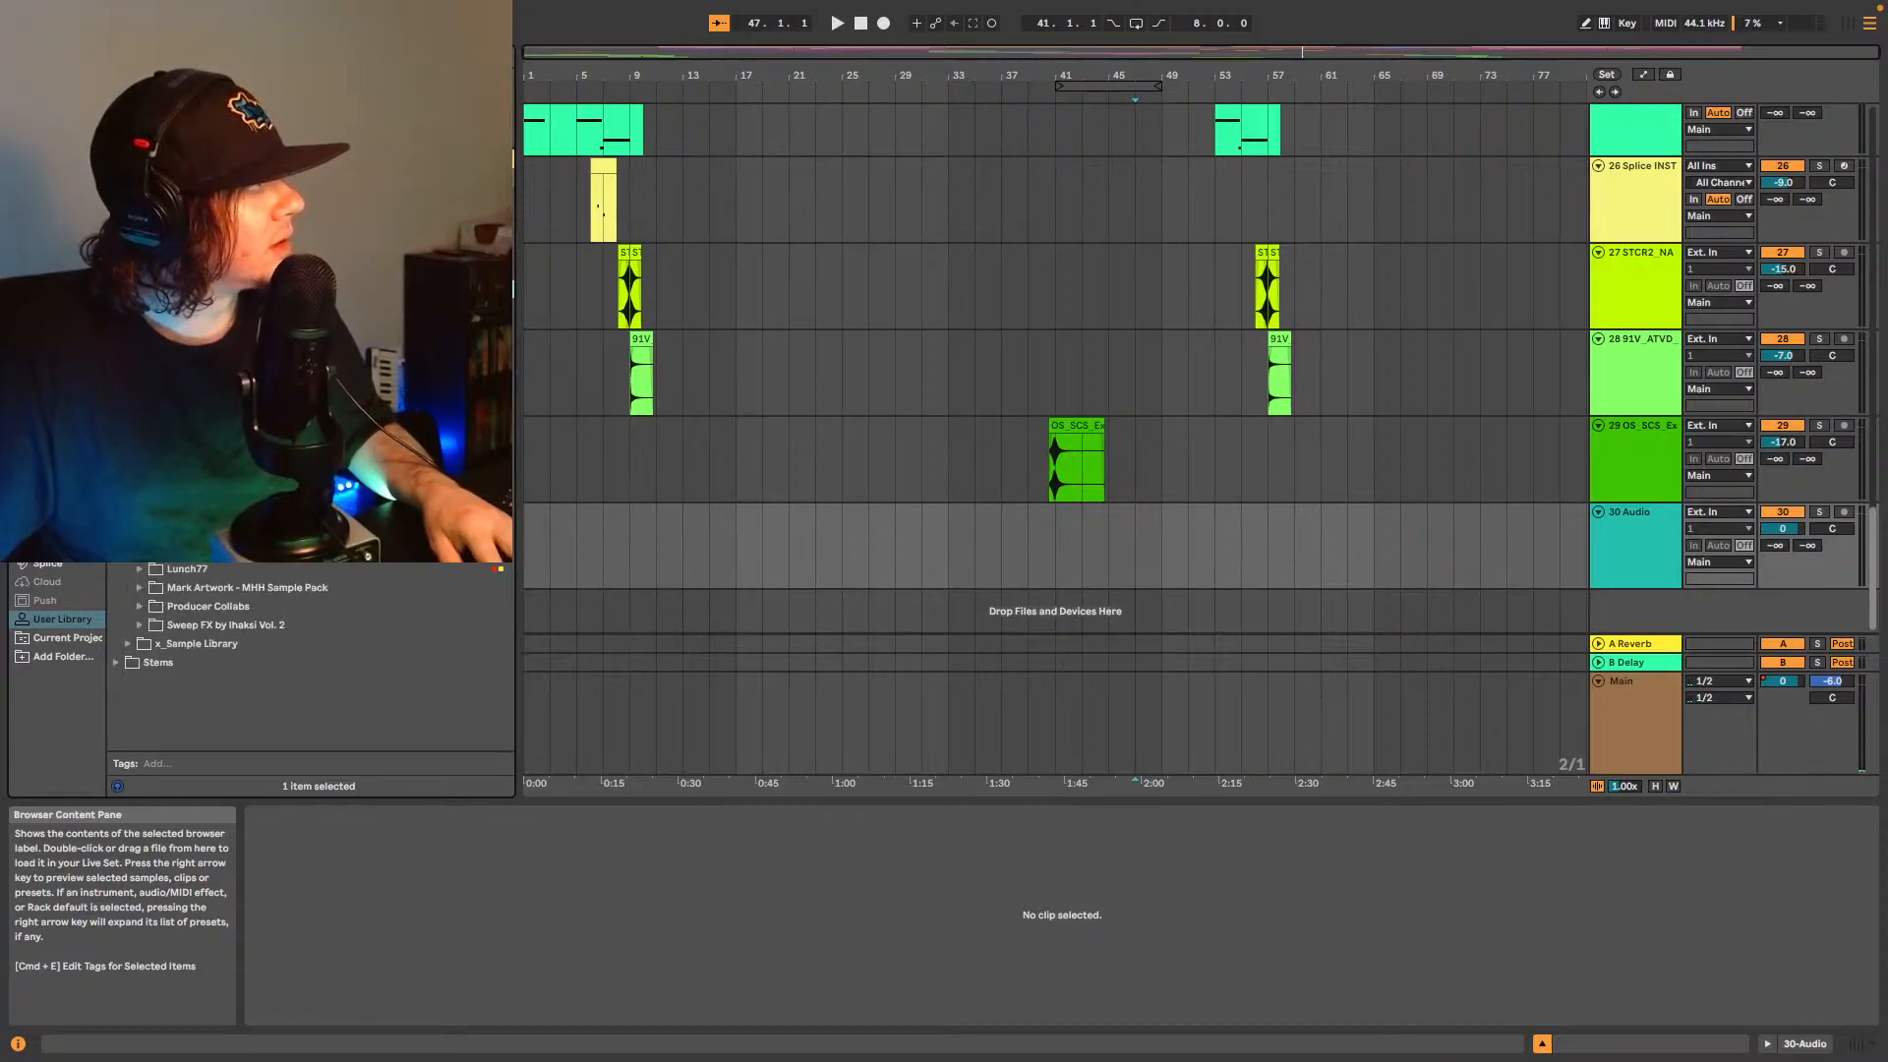
pyautogui.scroll(2, 203, 588)
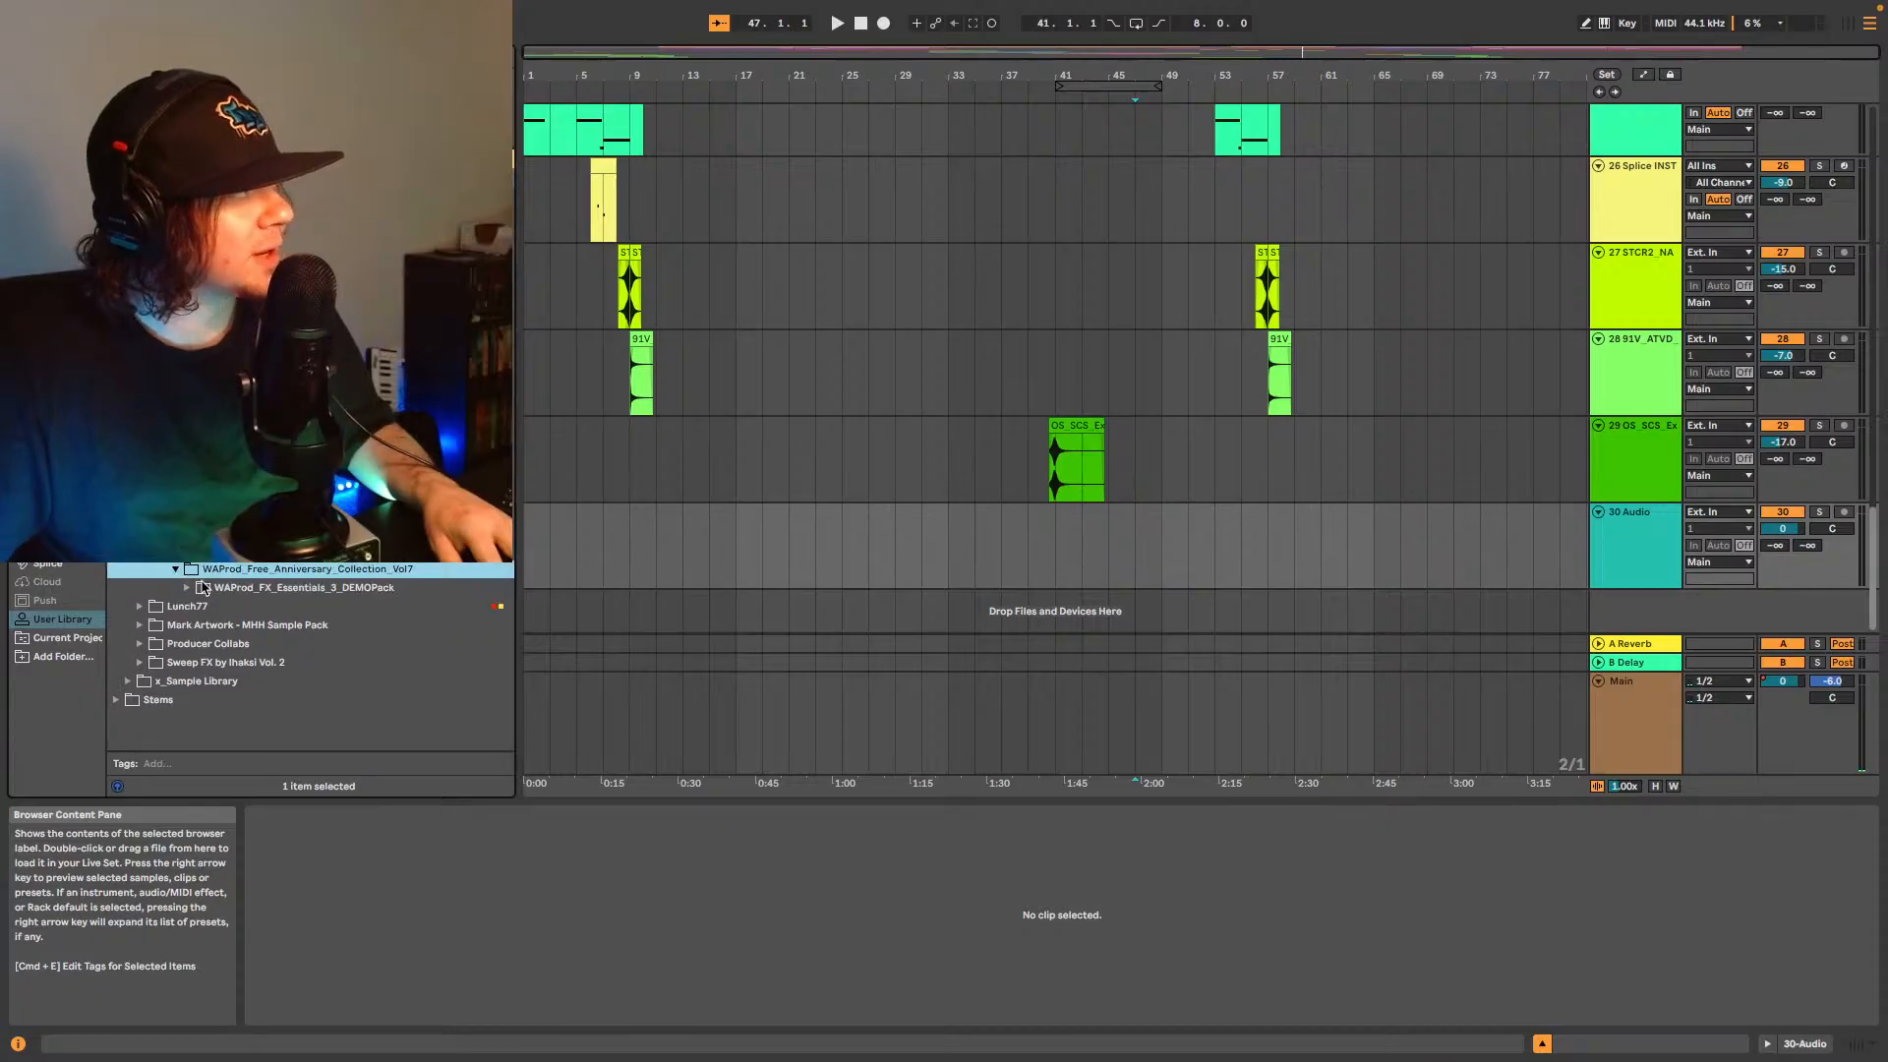
pyautogui.click(186, 588)
pyautogui.click(199, 607)
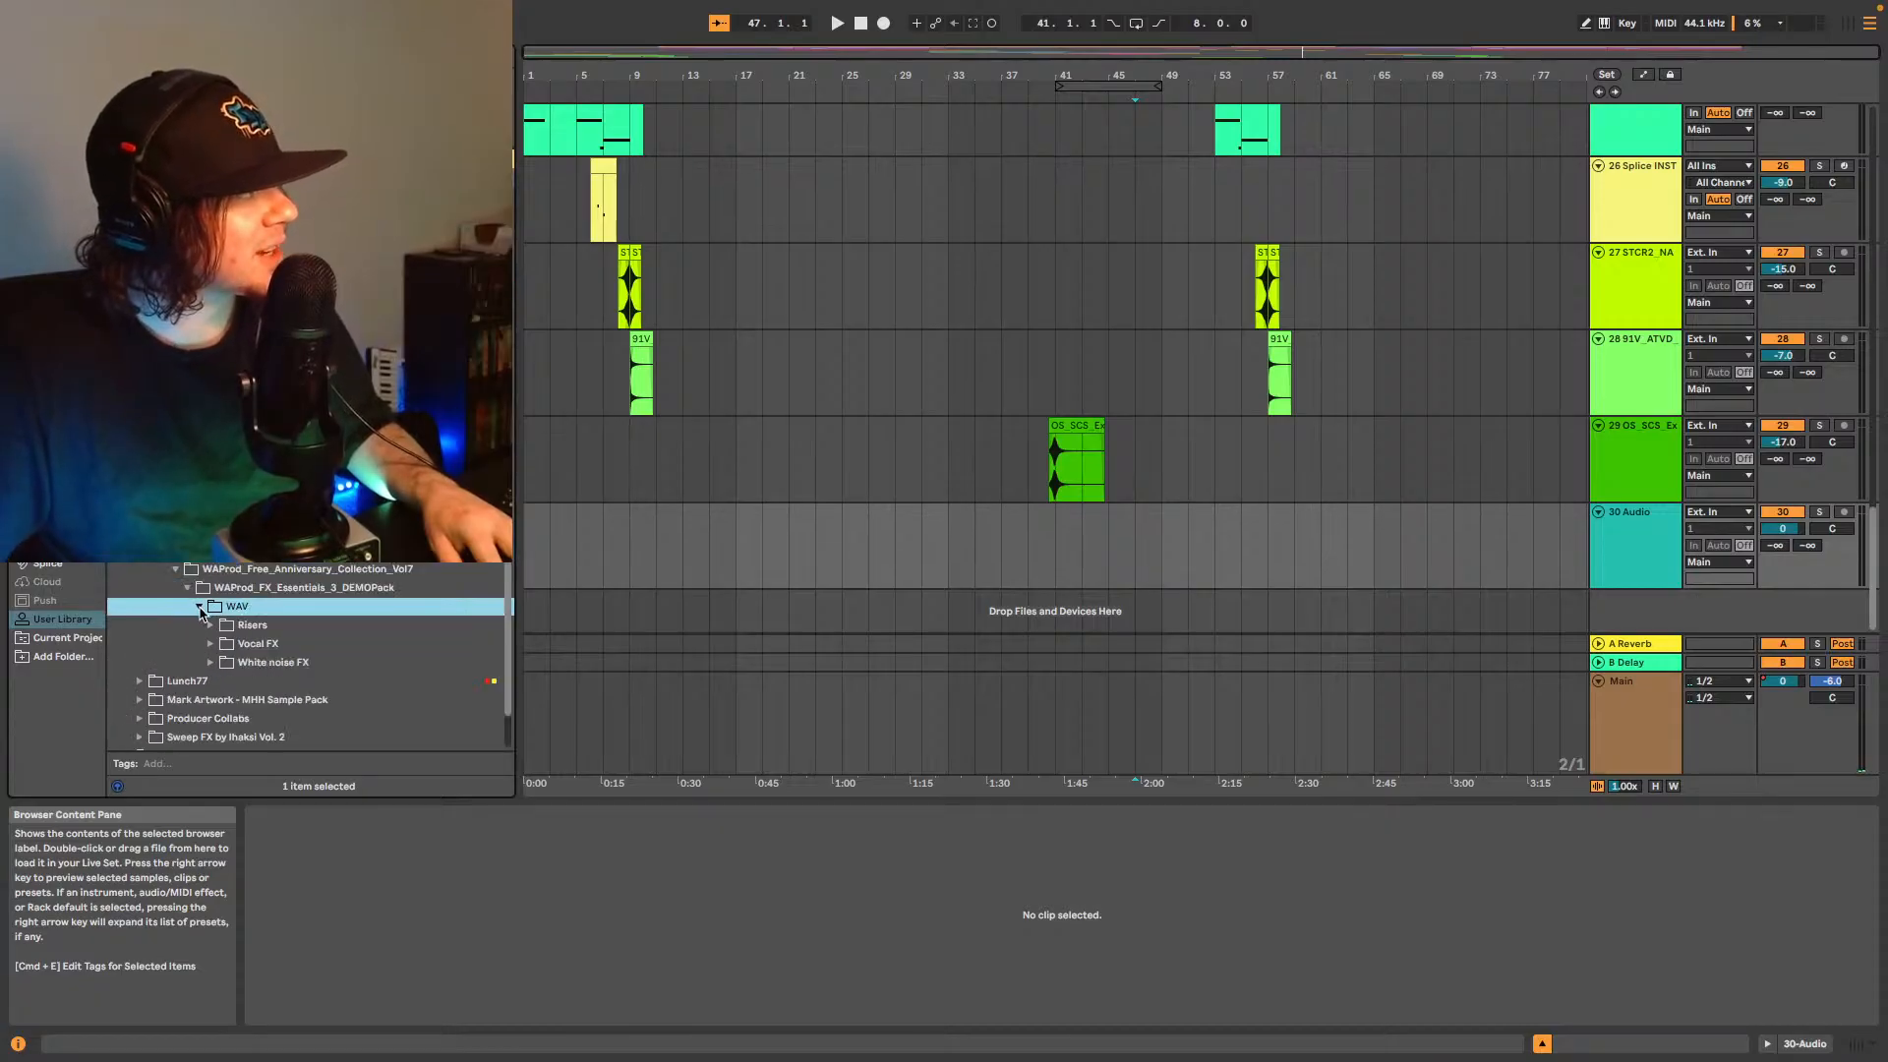
pyautogui.click(221, 627)
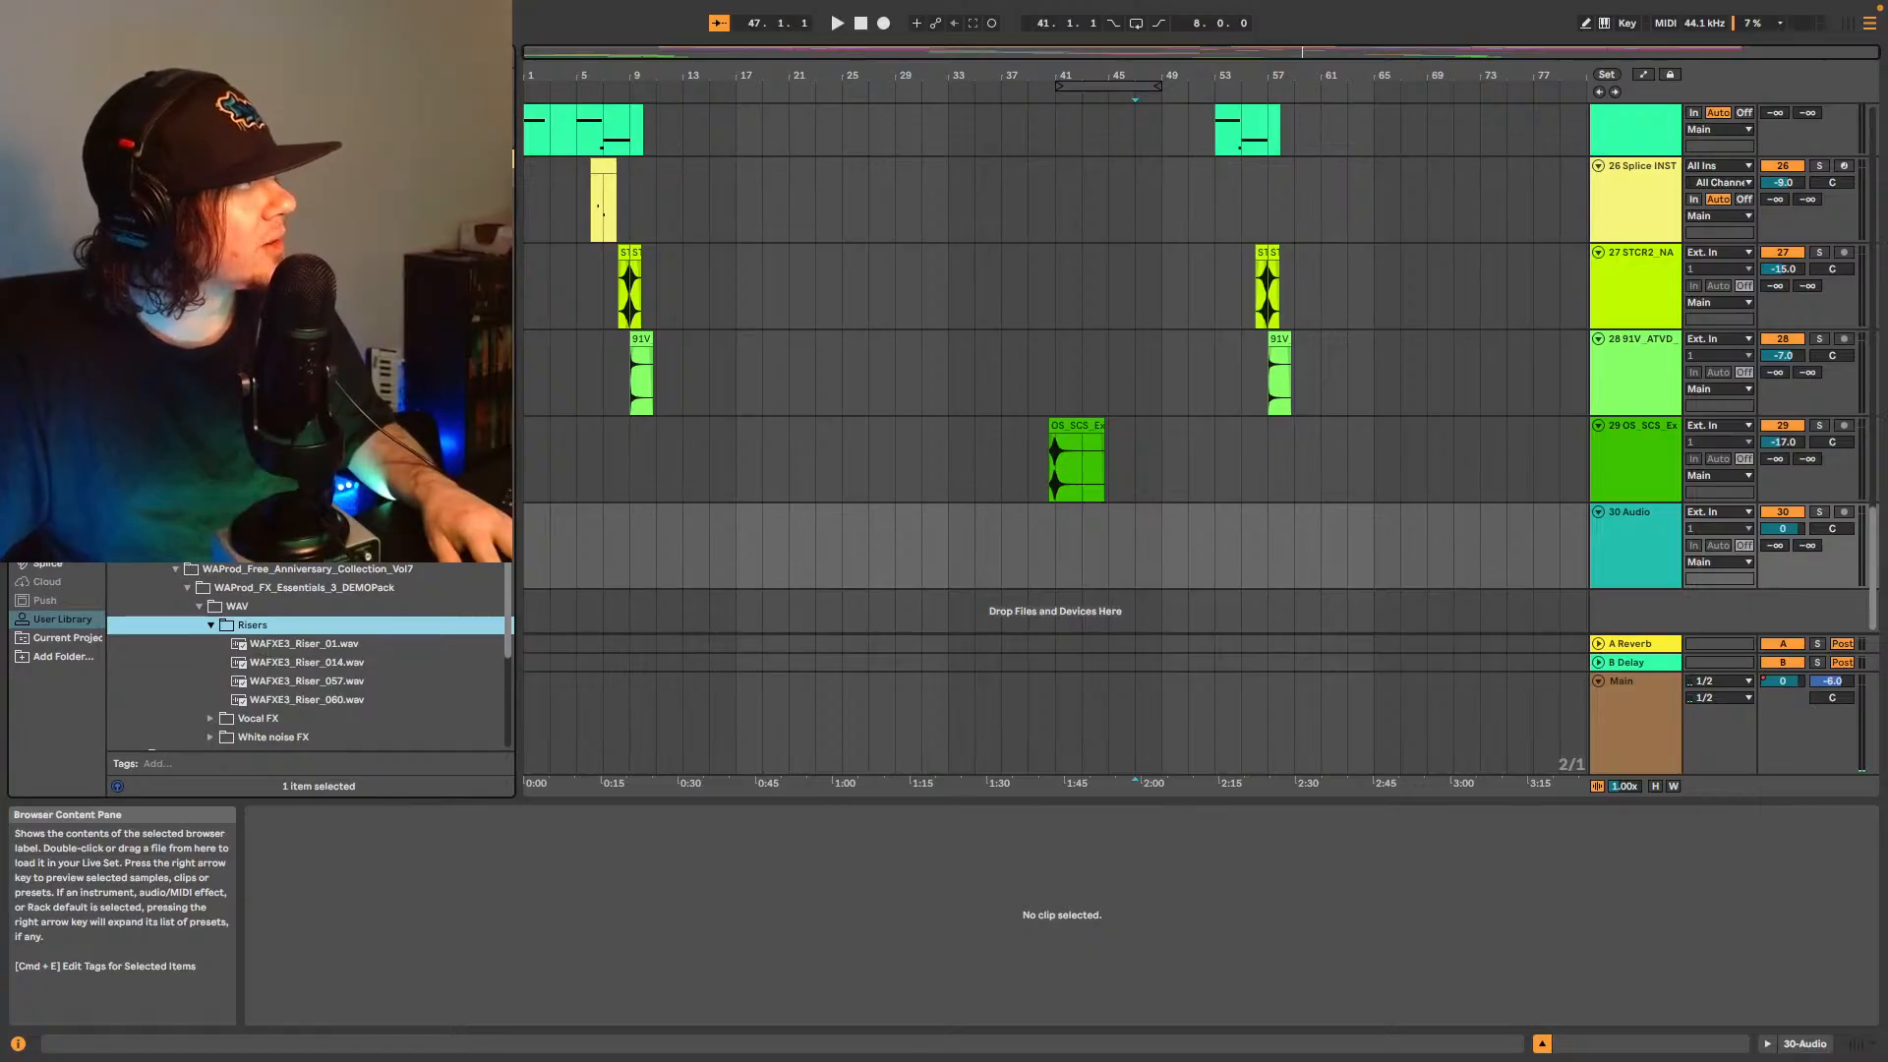
# - Find the Cymatics - Conditions - 101 BPM B Min Riser FX sample and place it on track 30 at 43.1.1
pyautogui.click(128, 325)
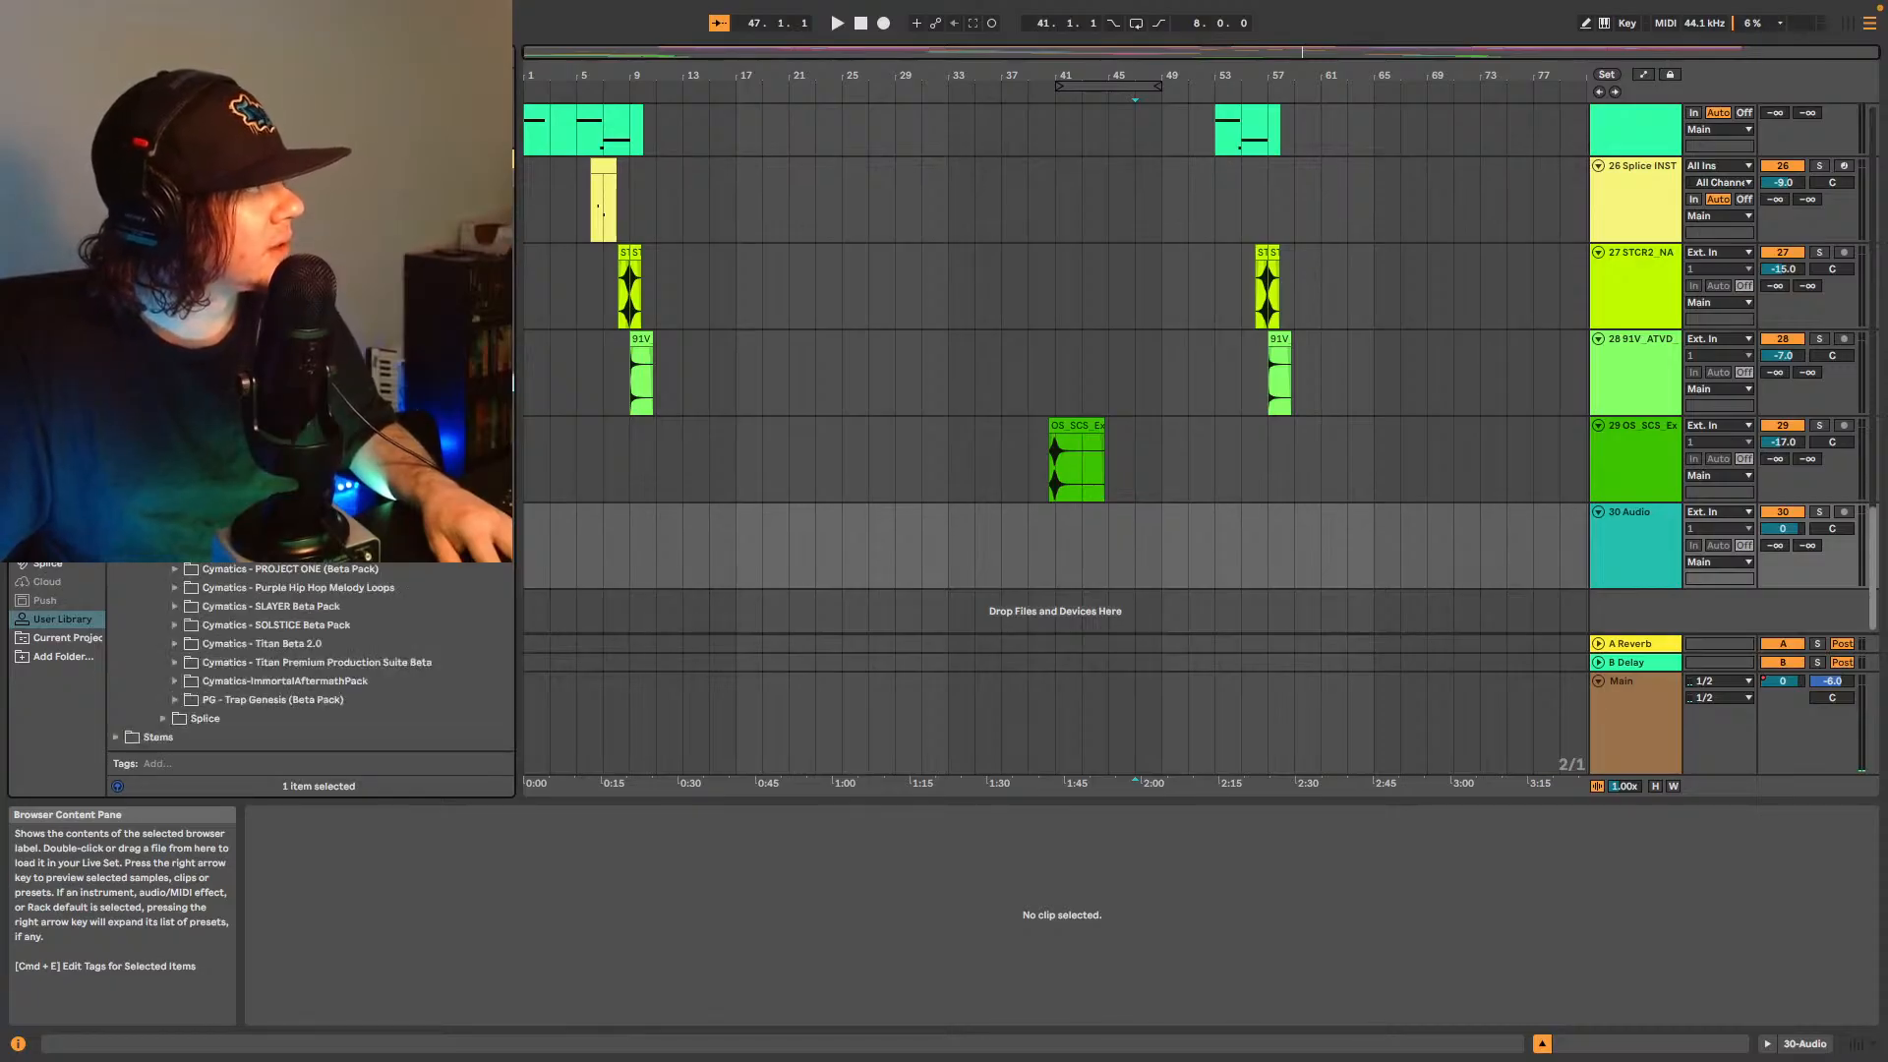
pyautogui.scroll(1, 310, 654)
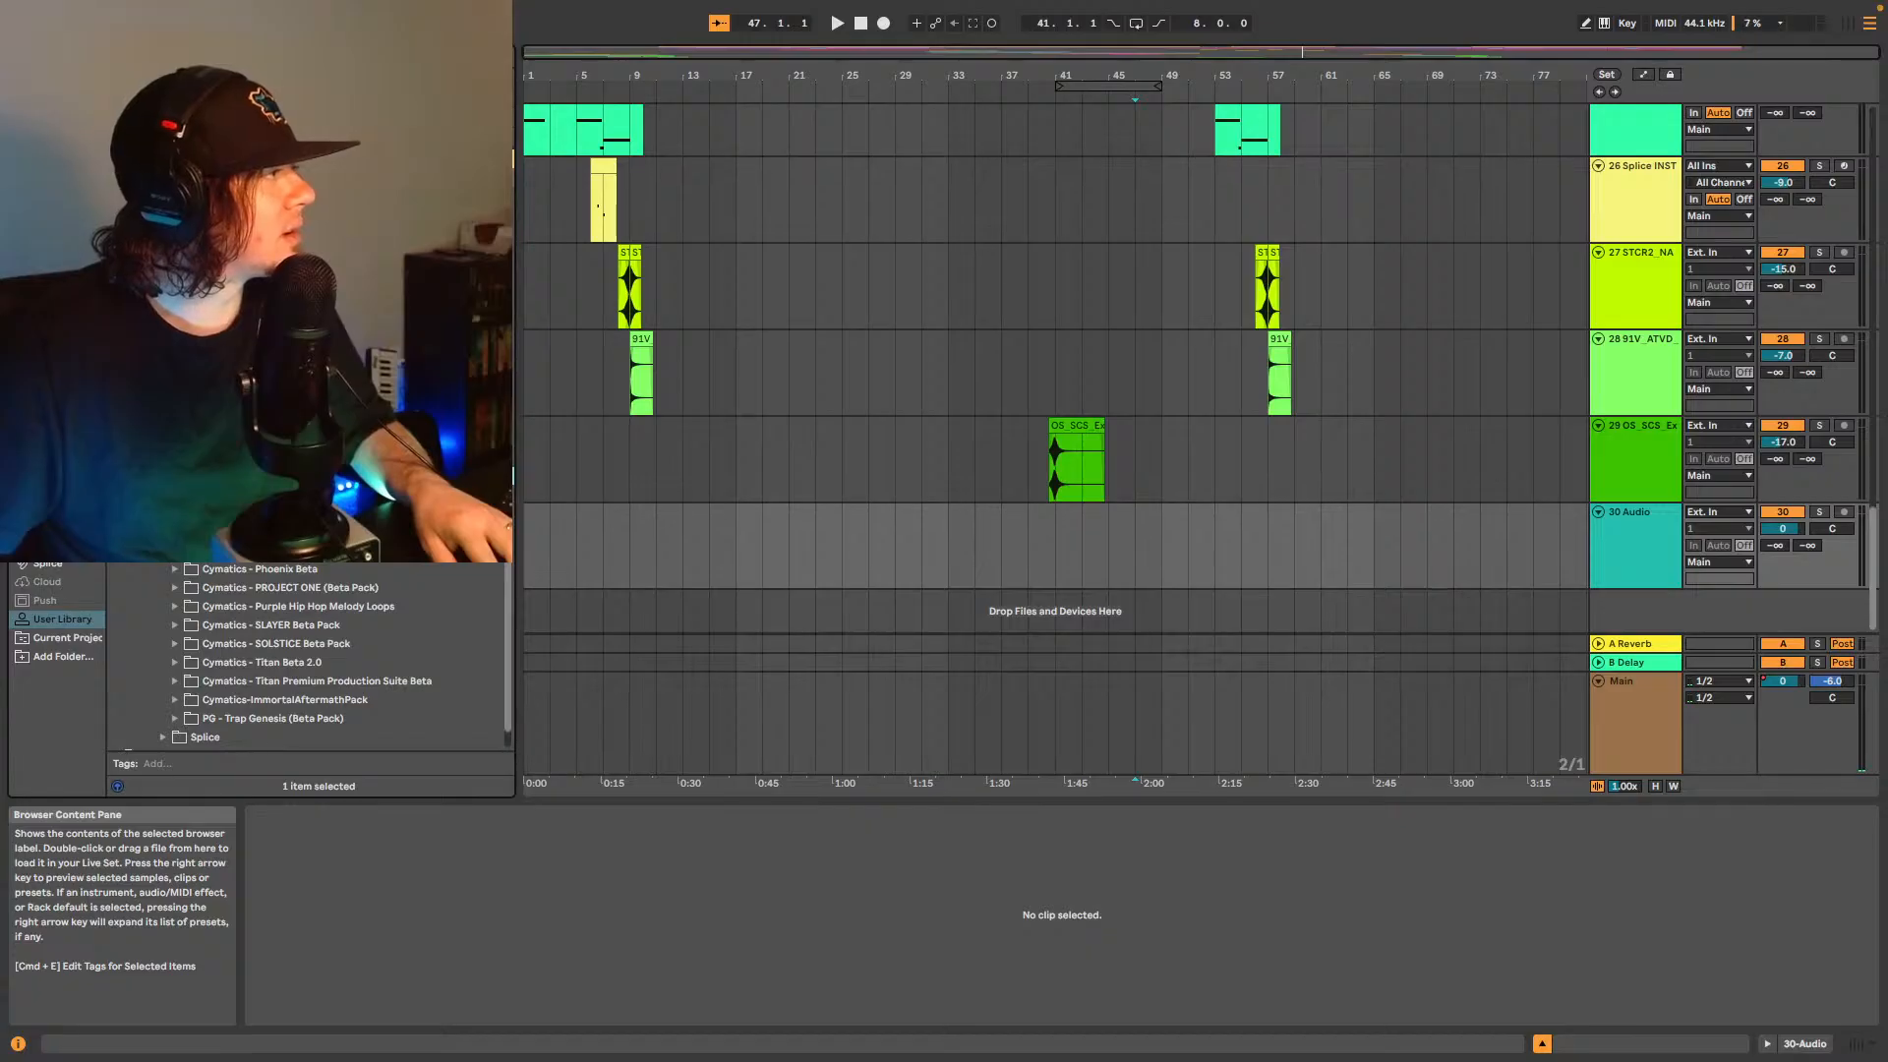
pyautogui.scroll(1, 310, 654)
pyautogui.scroll(1, 310, 654)
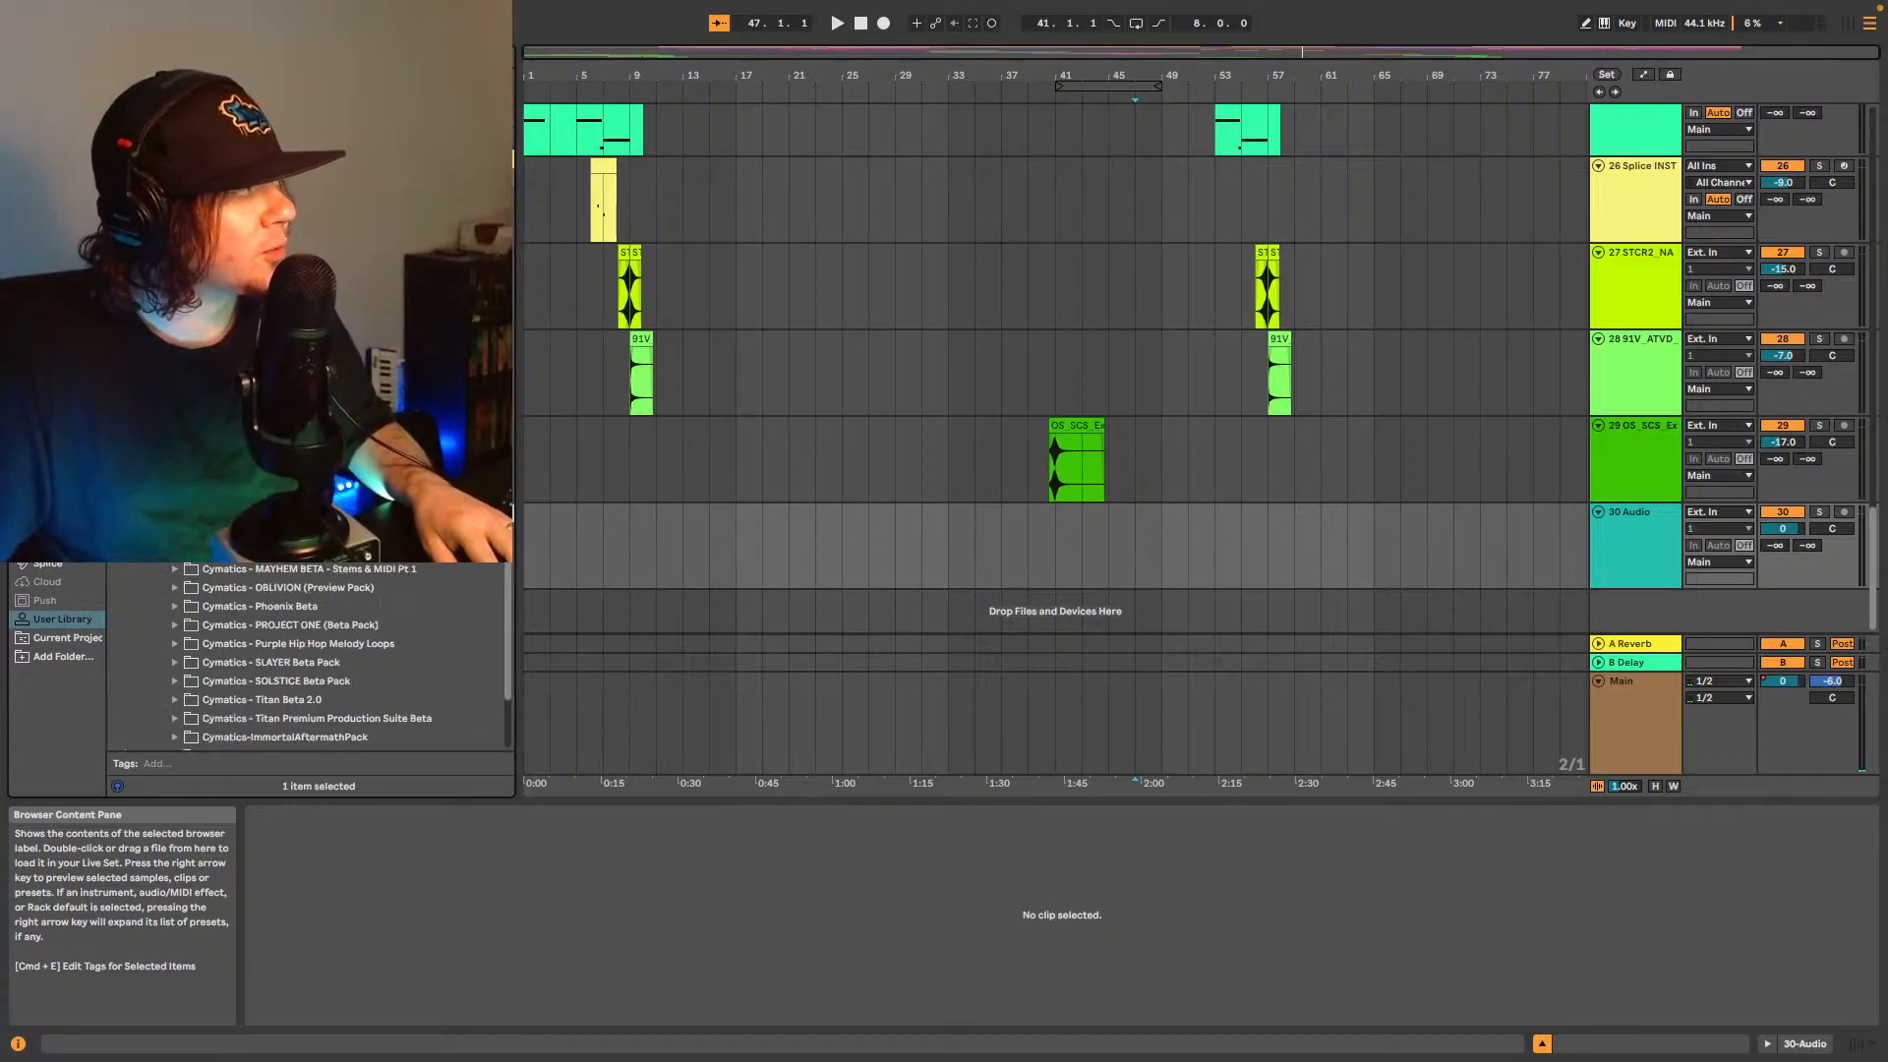
pyautogui.moveTo(1061, 542)
pyautogui.mouseDown()
pyautogui.moveTo(1125, 548)
pyautogui.moveTo(1087, 541)
pyautogui.mouseUp()
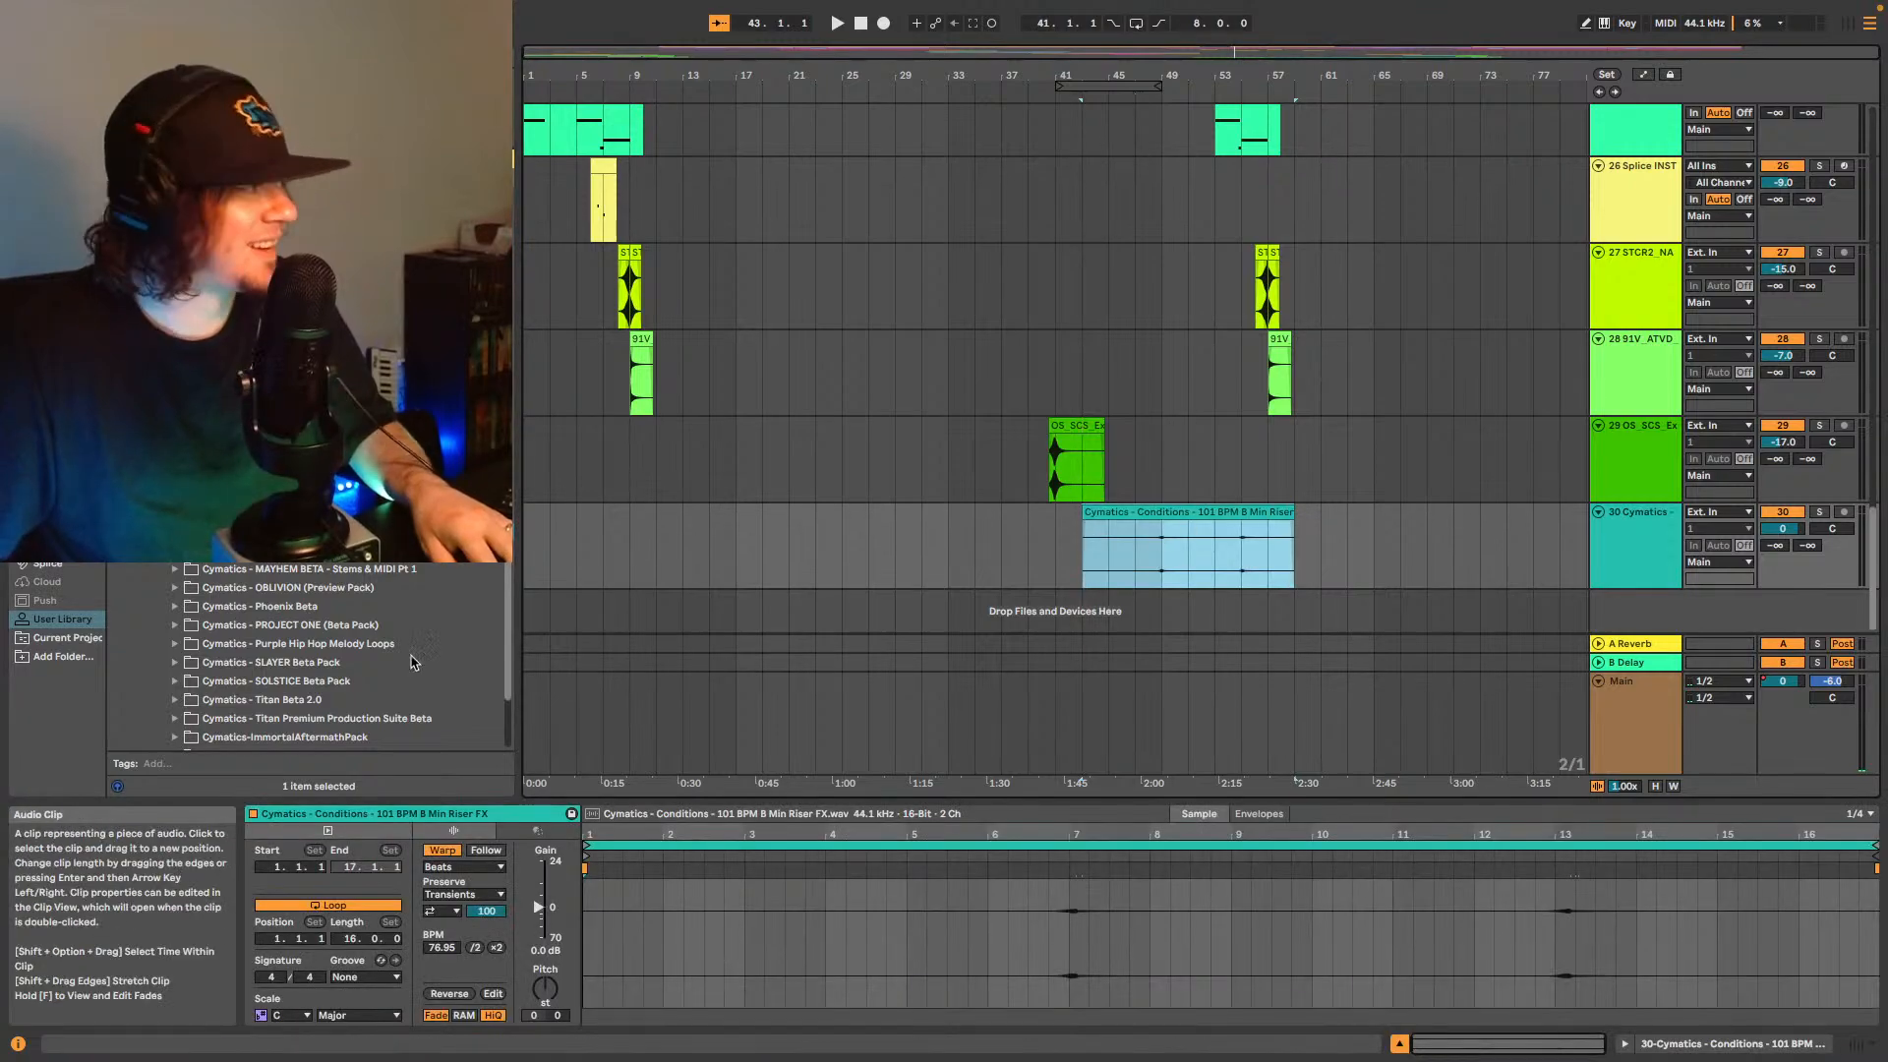
# - Turn off warping and looping for the riser clip, then split it at 55.1.1 and delete the remainder
pyautogui.press('super+l')
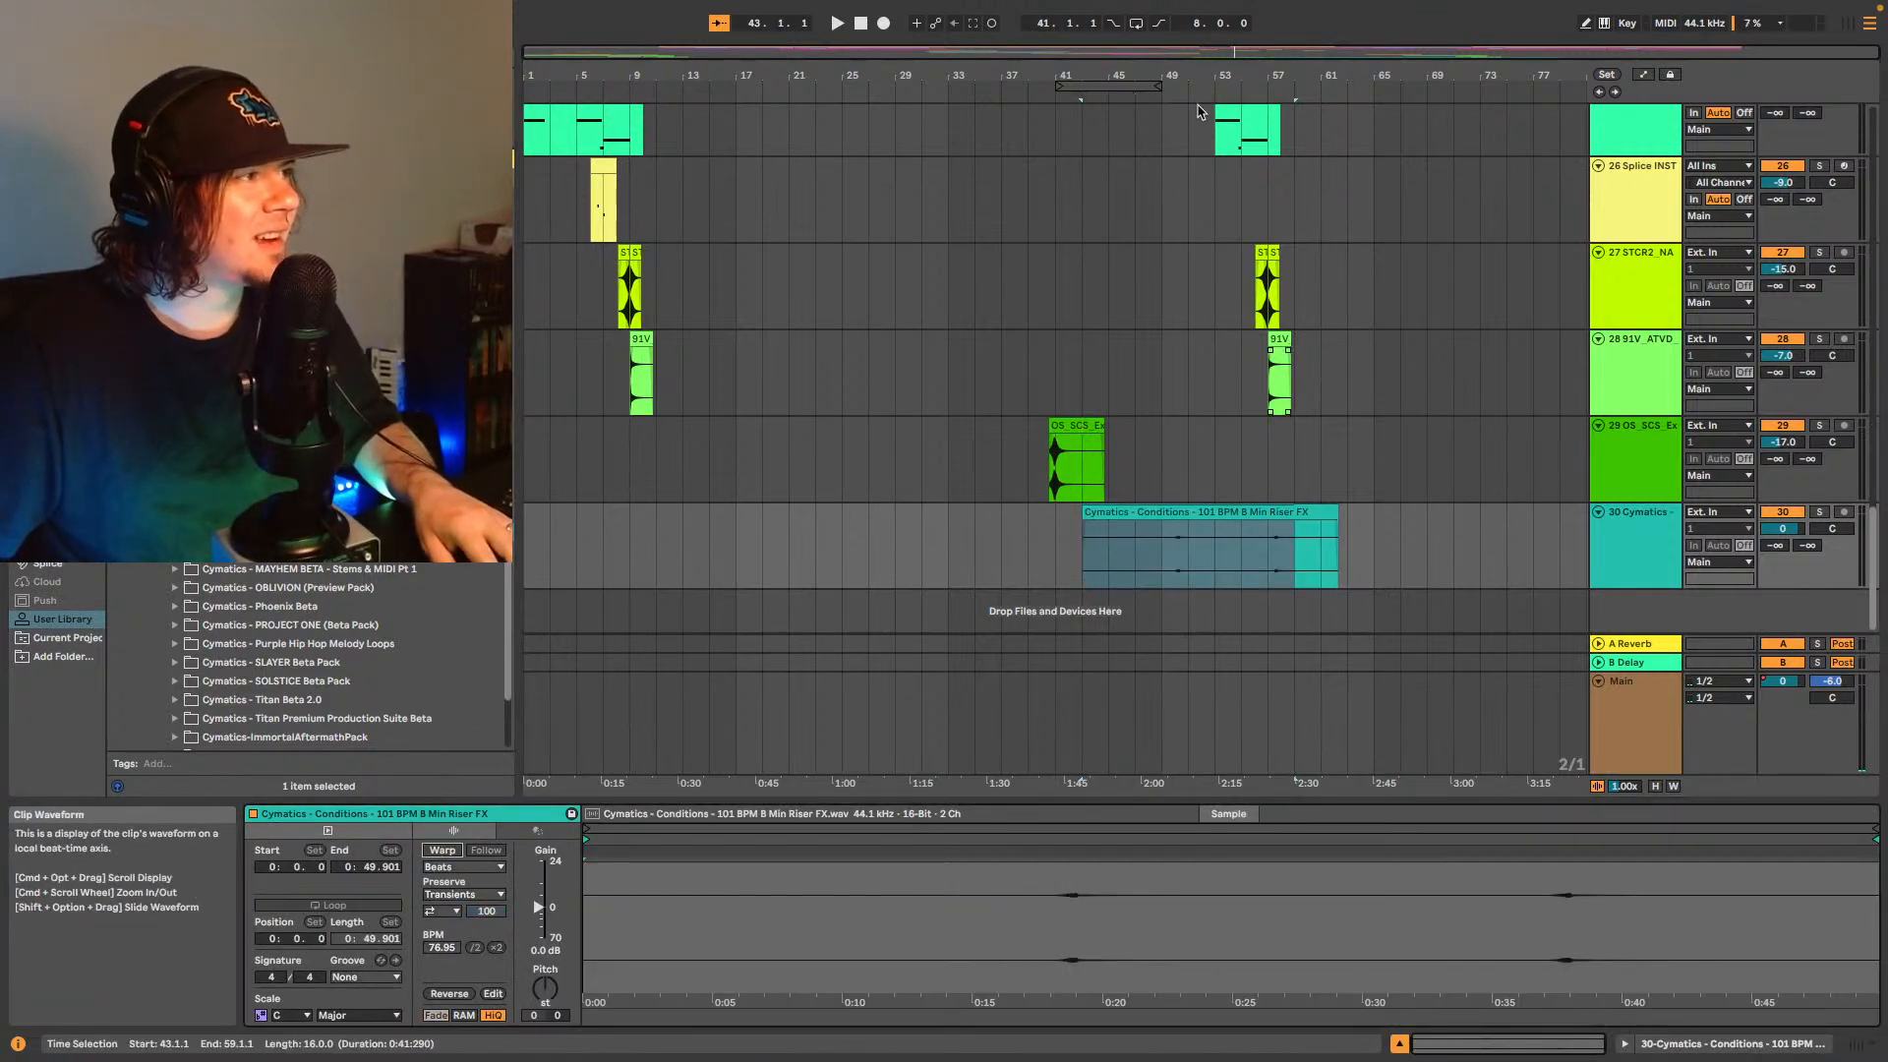
pyautogui.moveTo(1363, 48); pyautogui.dragTo(1363, 48)
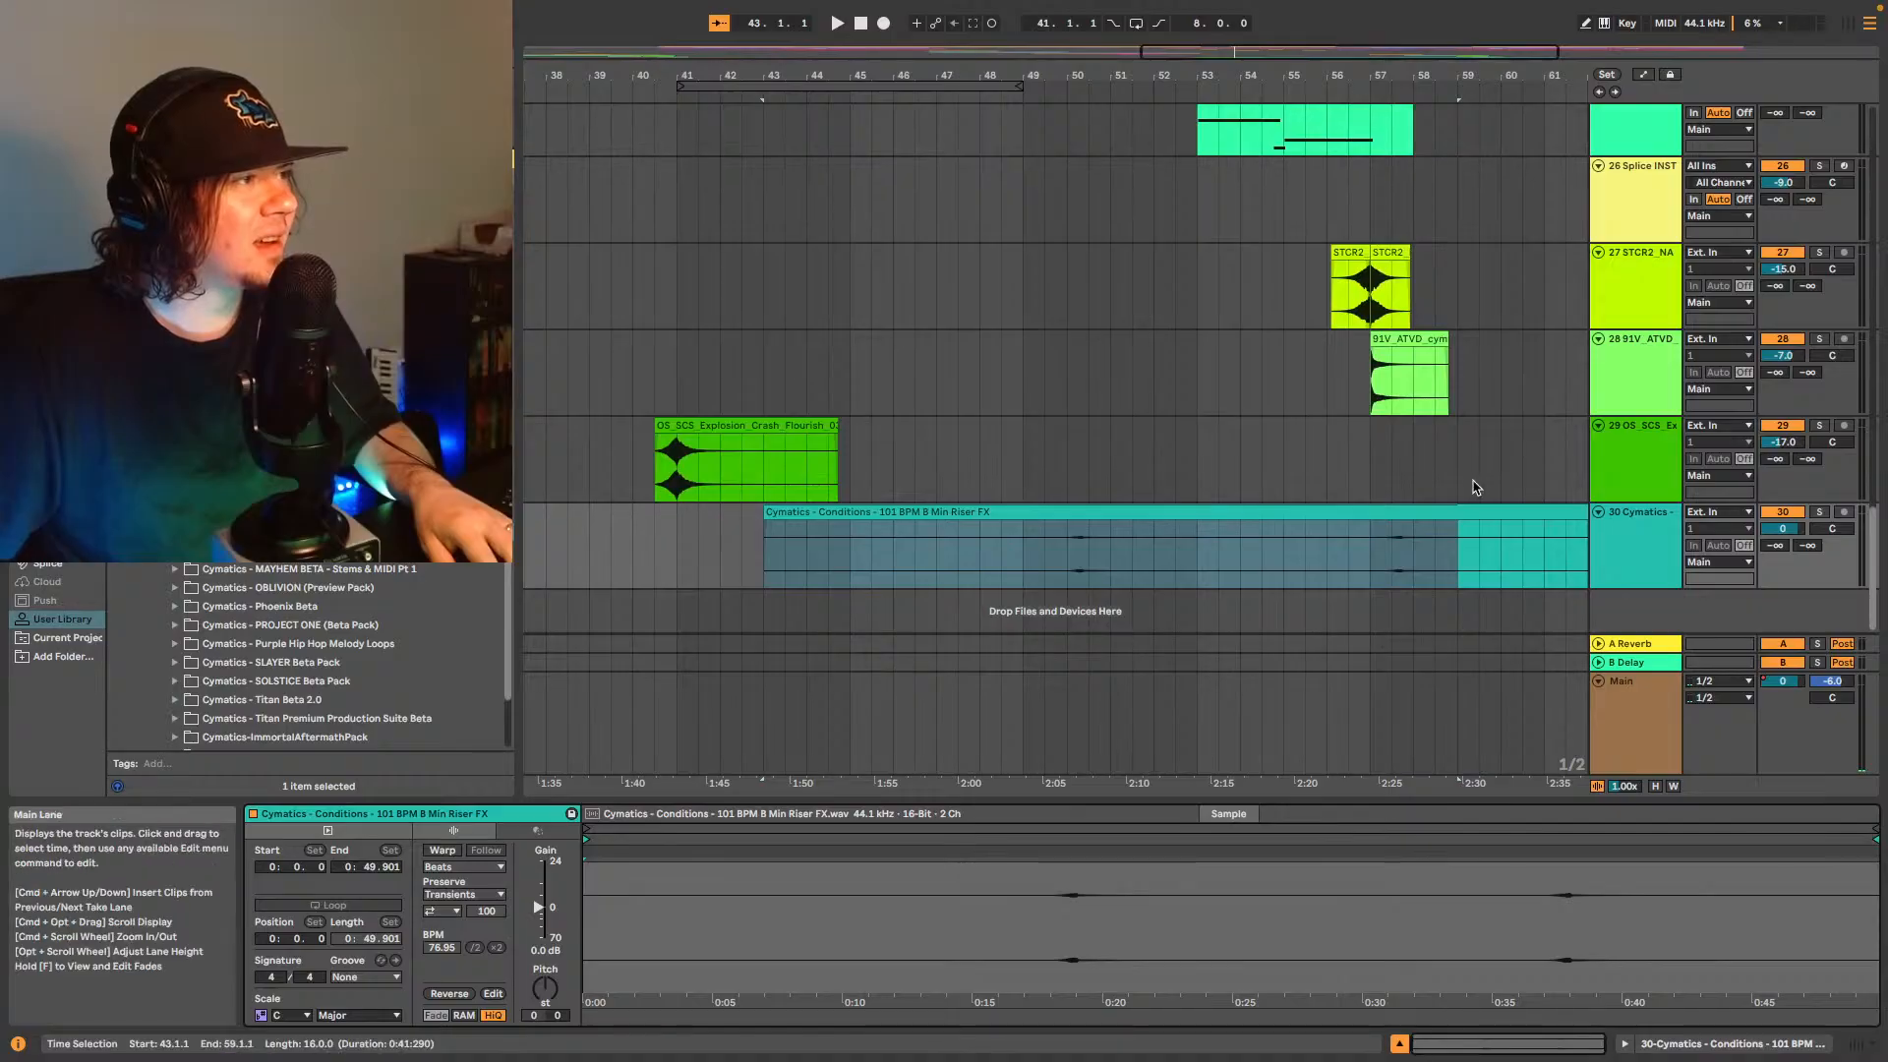
pyautogui.click(1283, 563)
pyautogui.press('super+e')
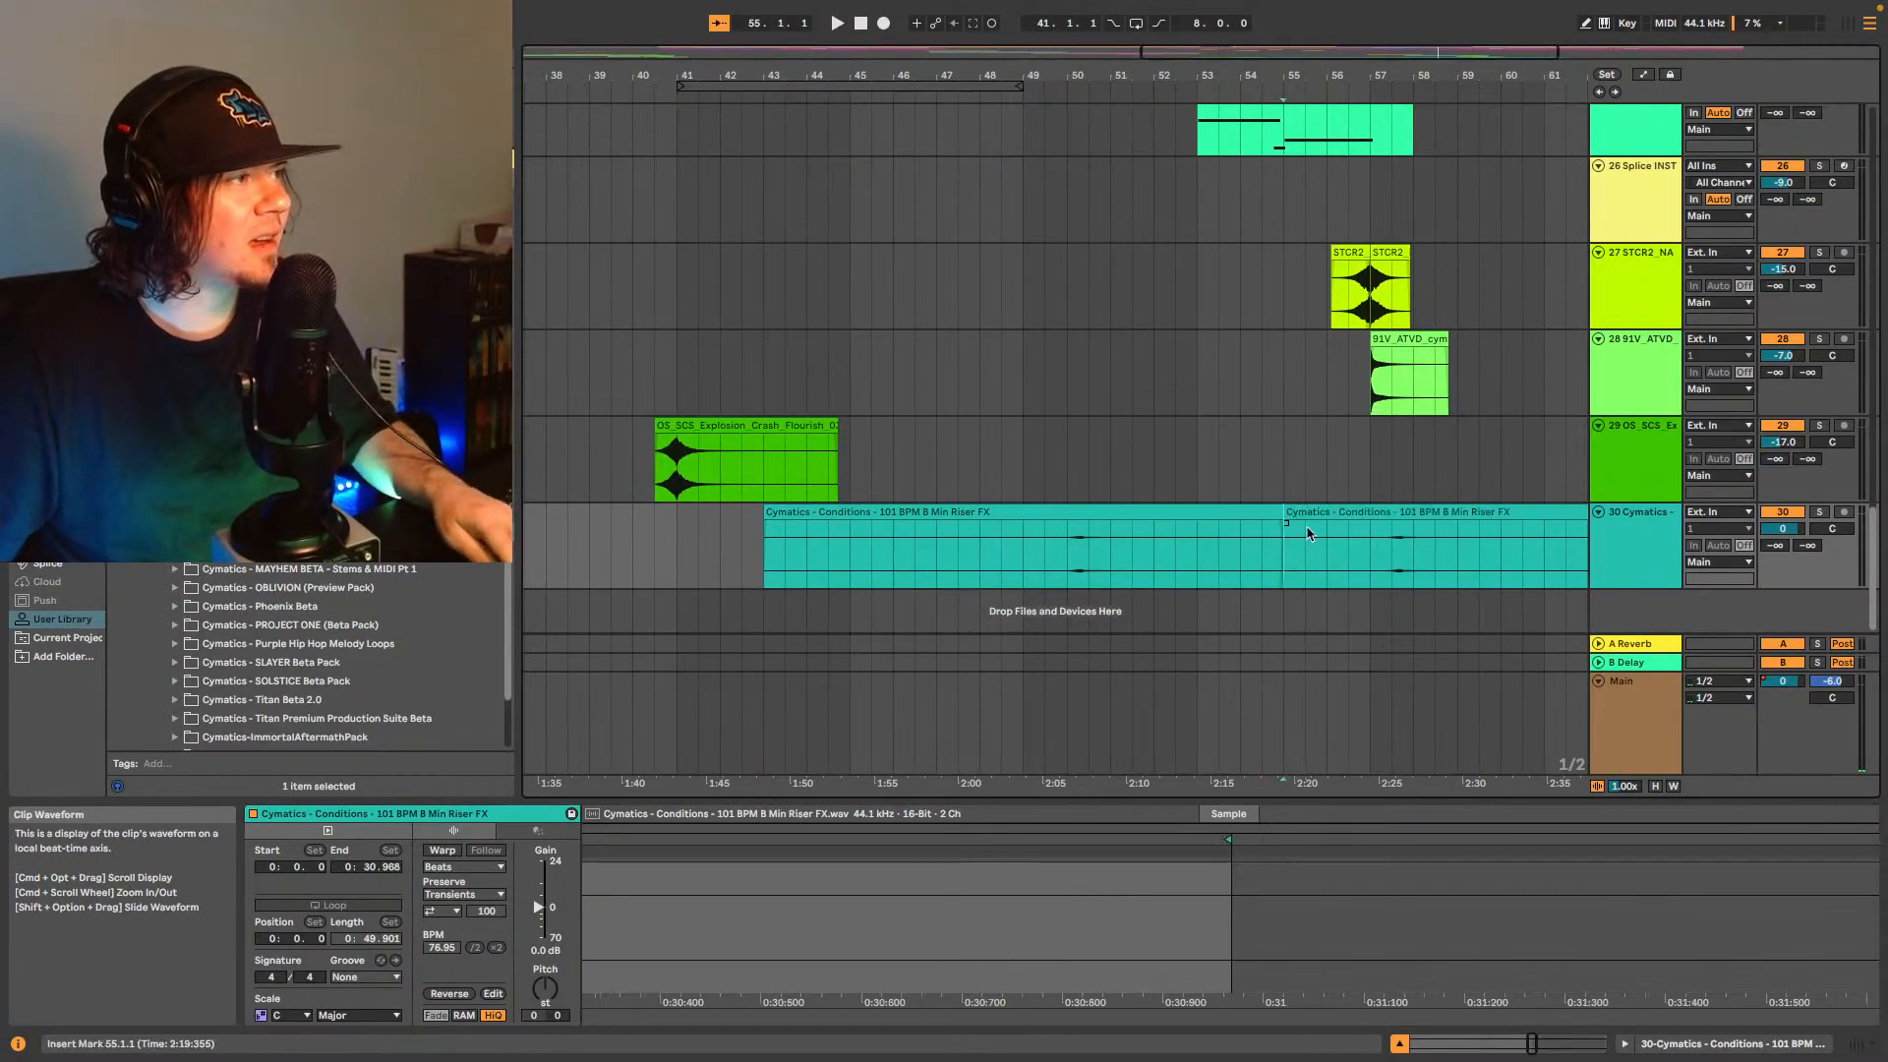
pyautogui.click(1323, 513)
pyautogui.press('Delete')
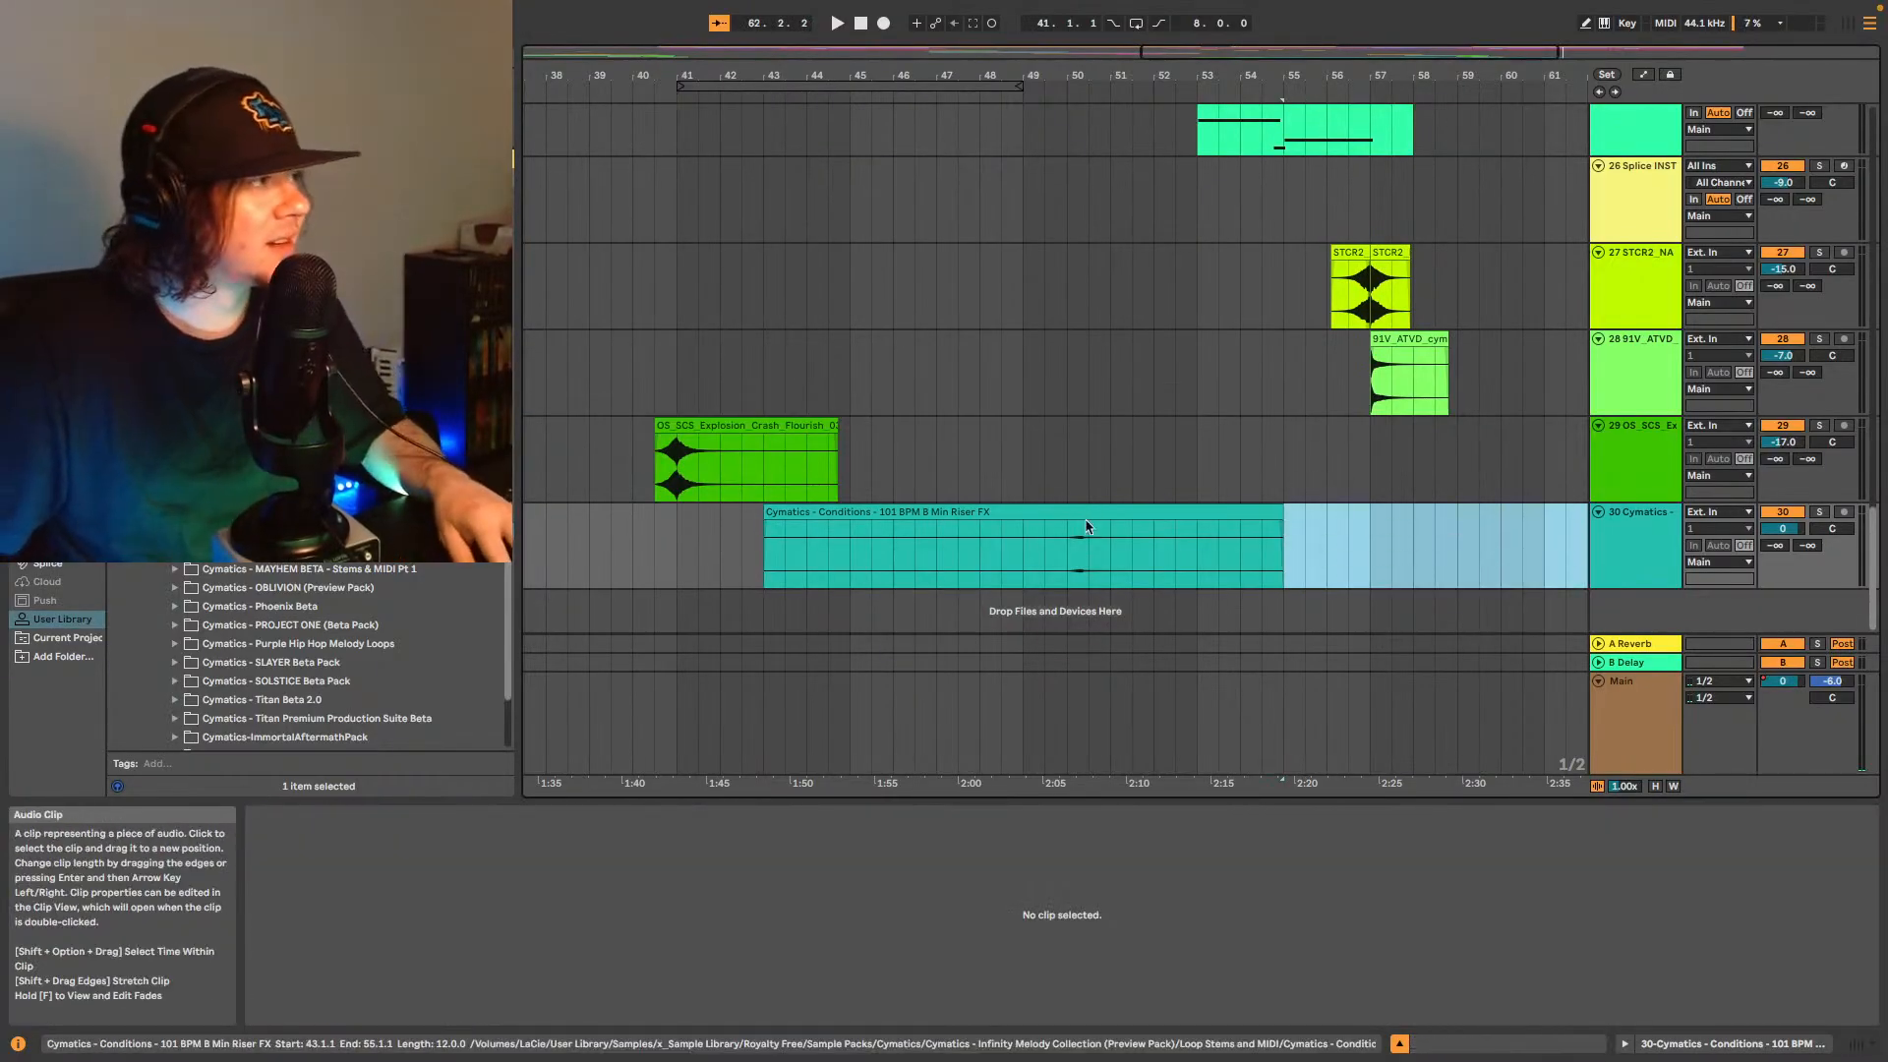
# - Move the riser clip earlier to start just after 41.3.3, aligning the end of its swell with bar 49
pyautogui.moveTo(1094, 529); pyautogui.dragTo(1060, 531)
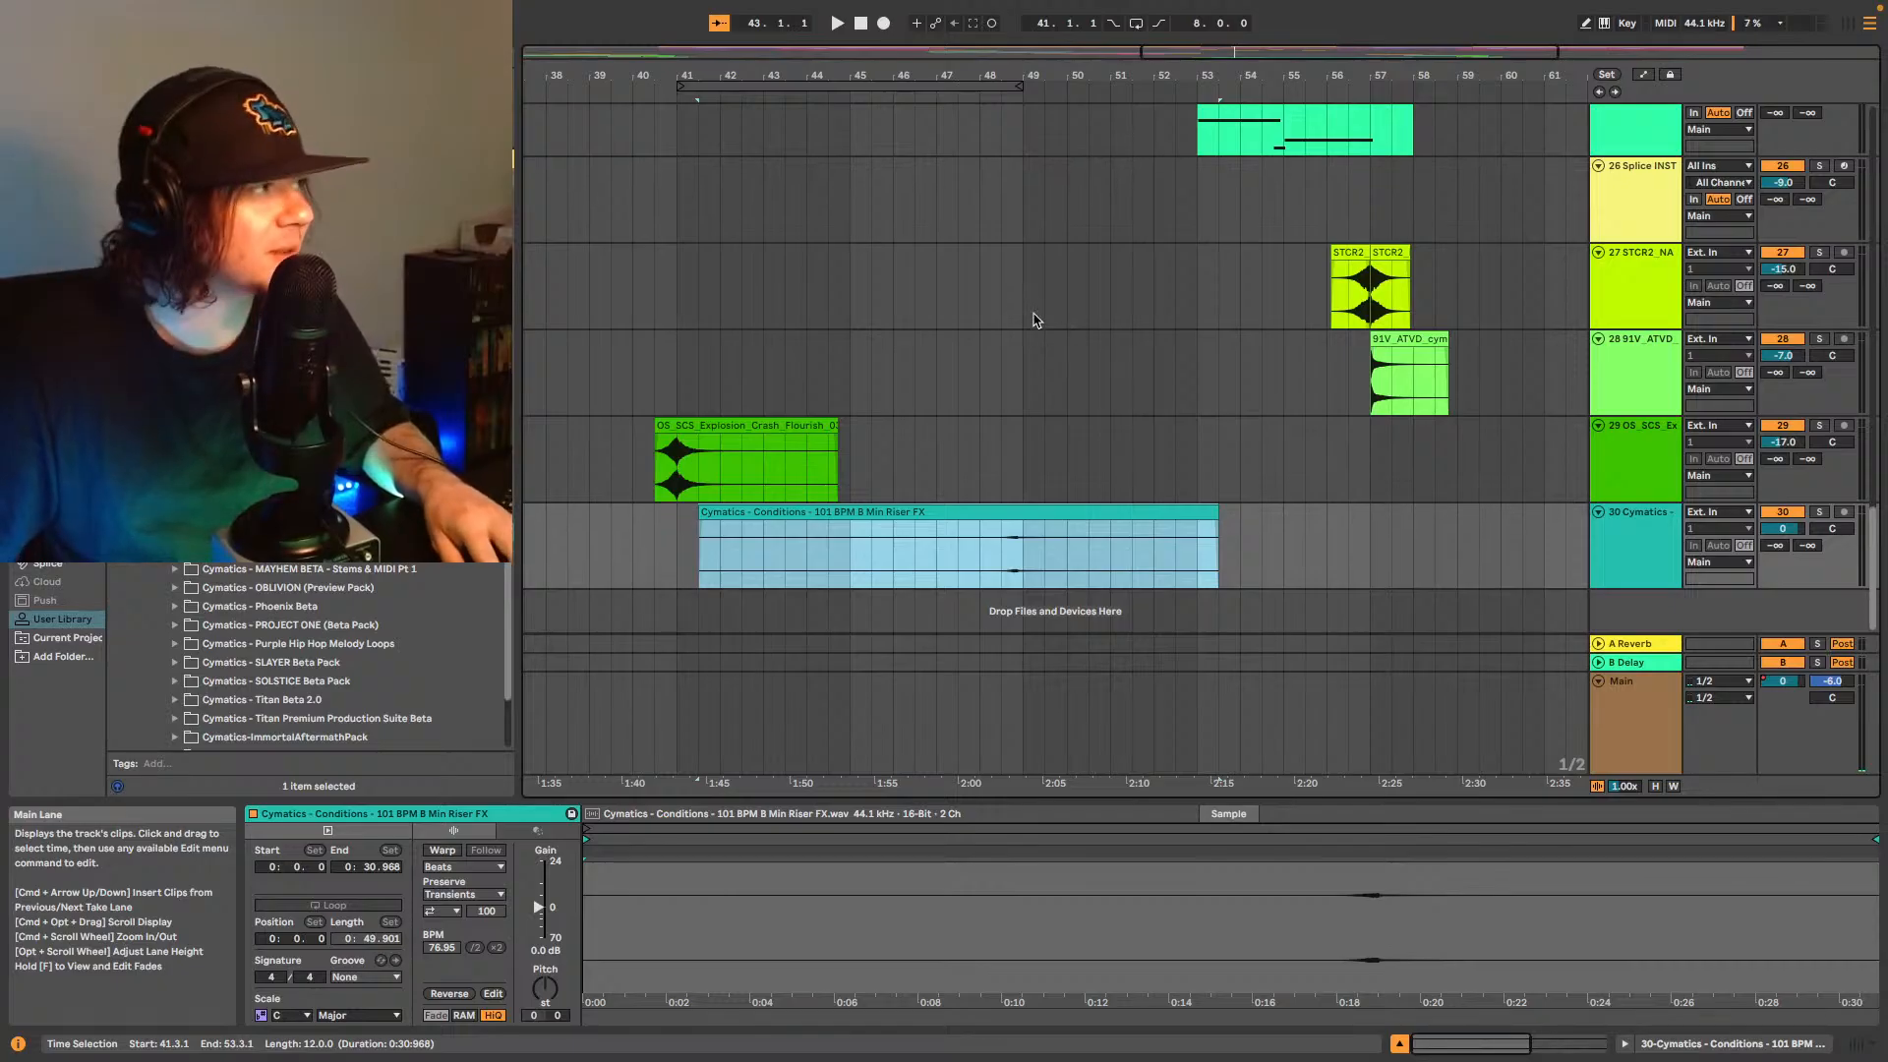
pyautogui.moveTo(1184, 53); pyautogui.dragTo(1264, 158)
pyautogui.moveTo(1012, 514); pyautogui.dragTo(1036, 531)
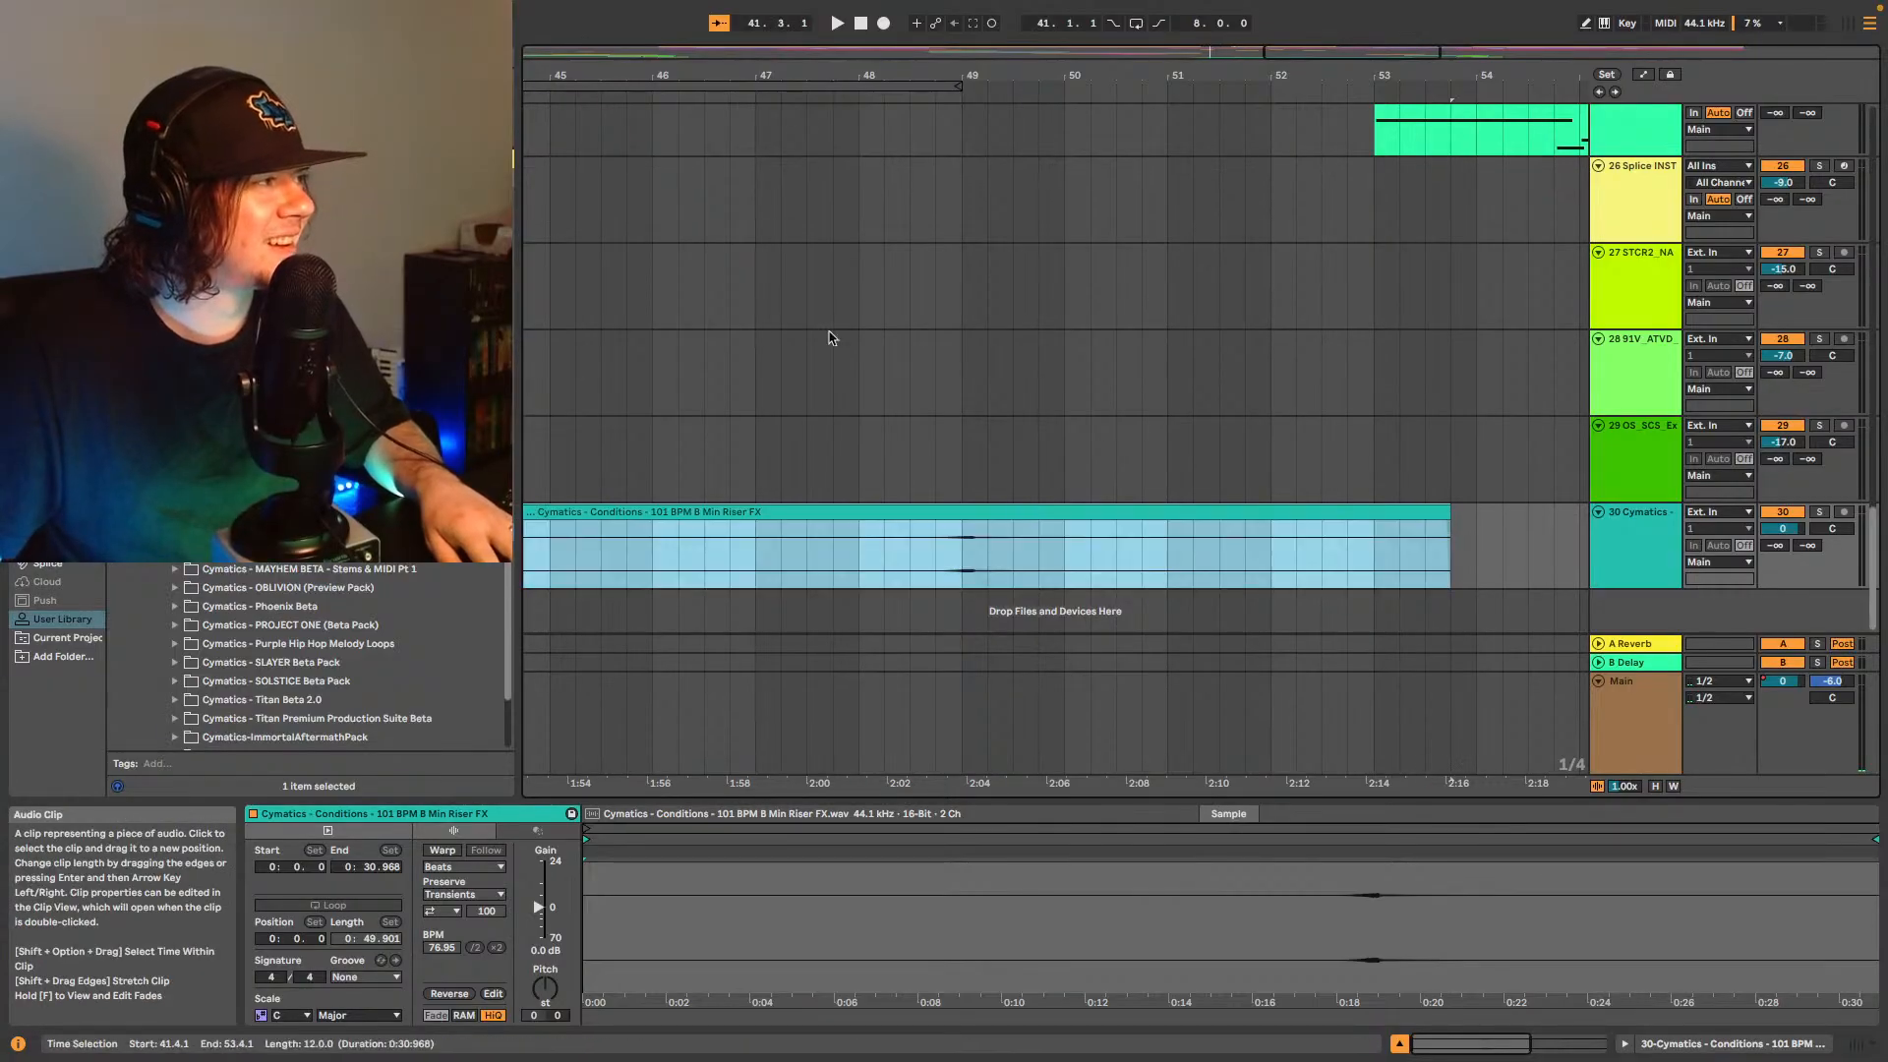
pyautogui.moveTo(1294, 62); pyautogui.dragTo(1292, 194)
pyautogui.moveTo(1092, 509); pyautogui.dragTo(895, 511)
pyautogui.moveTo(1032, 509); pyautogui.dragTo(1066, 527)
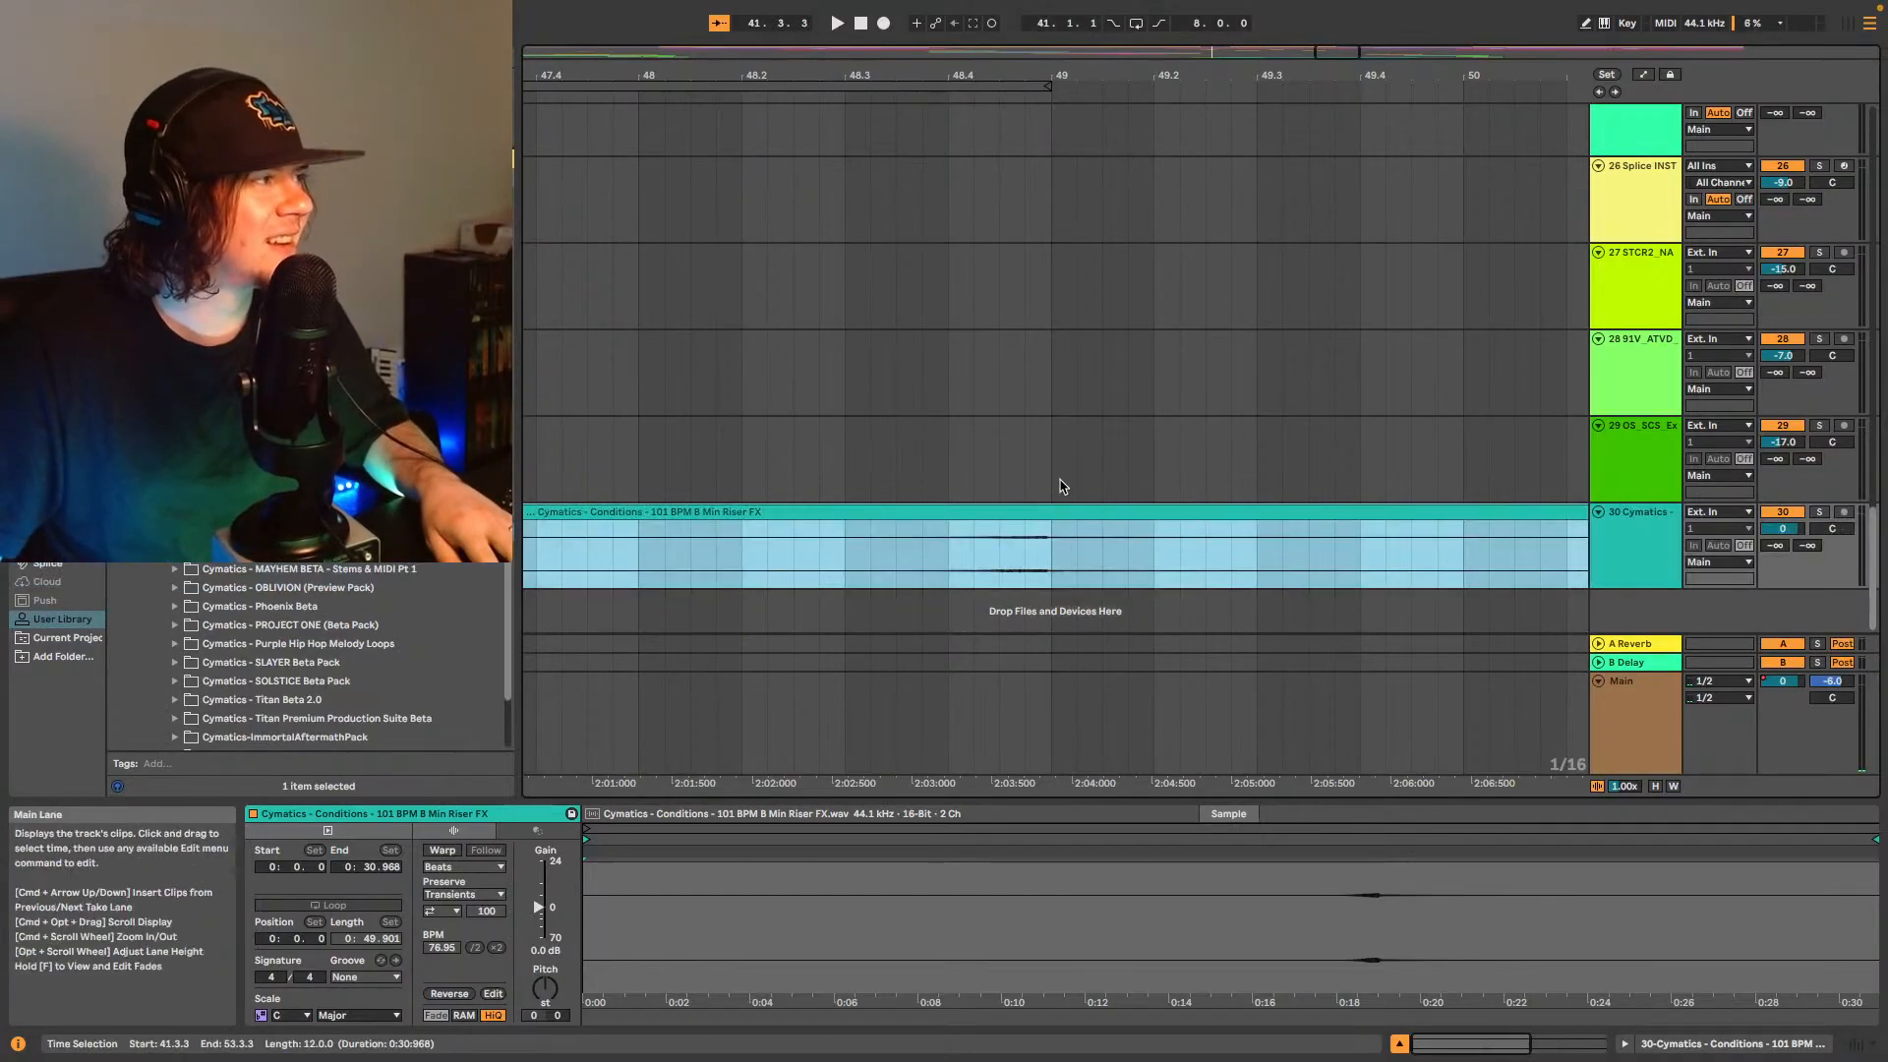
pyautogui.press('+')
pyautogui.press('+')
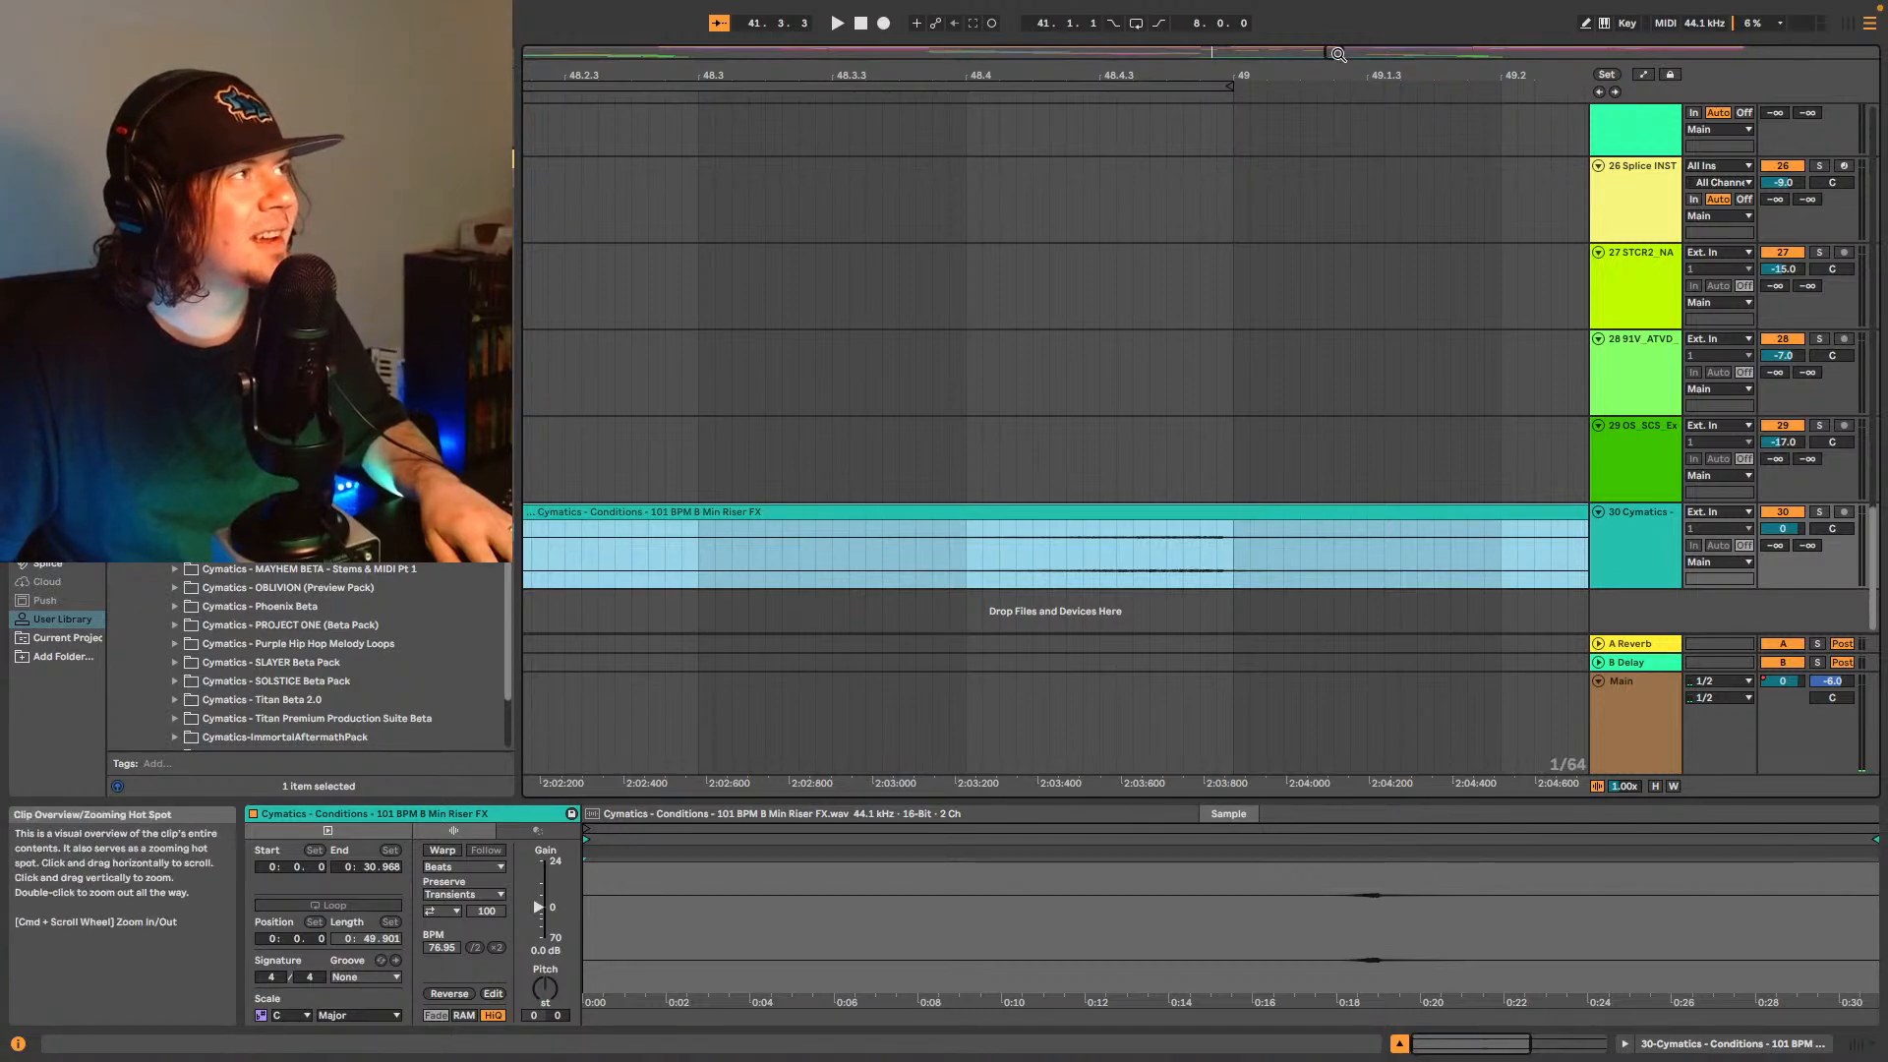
pyautogui.moveTo(1334, 53); pyautogui.dragTo(1334, 118)
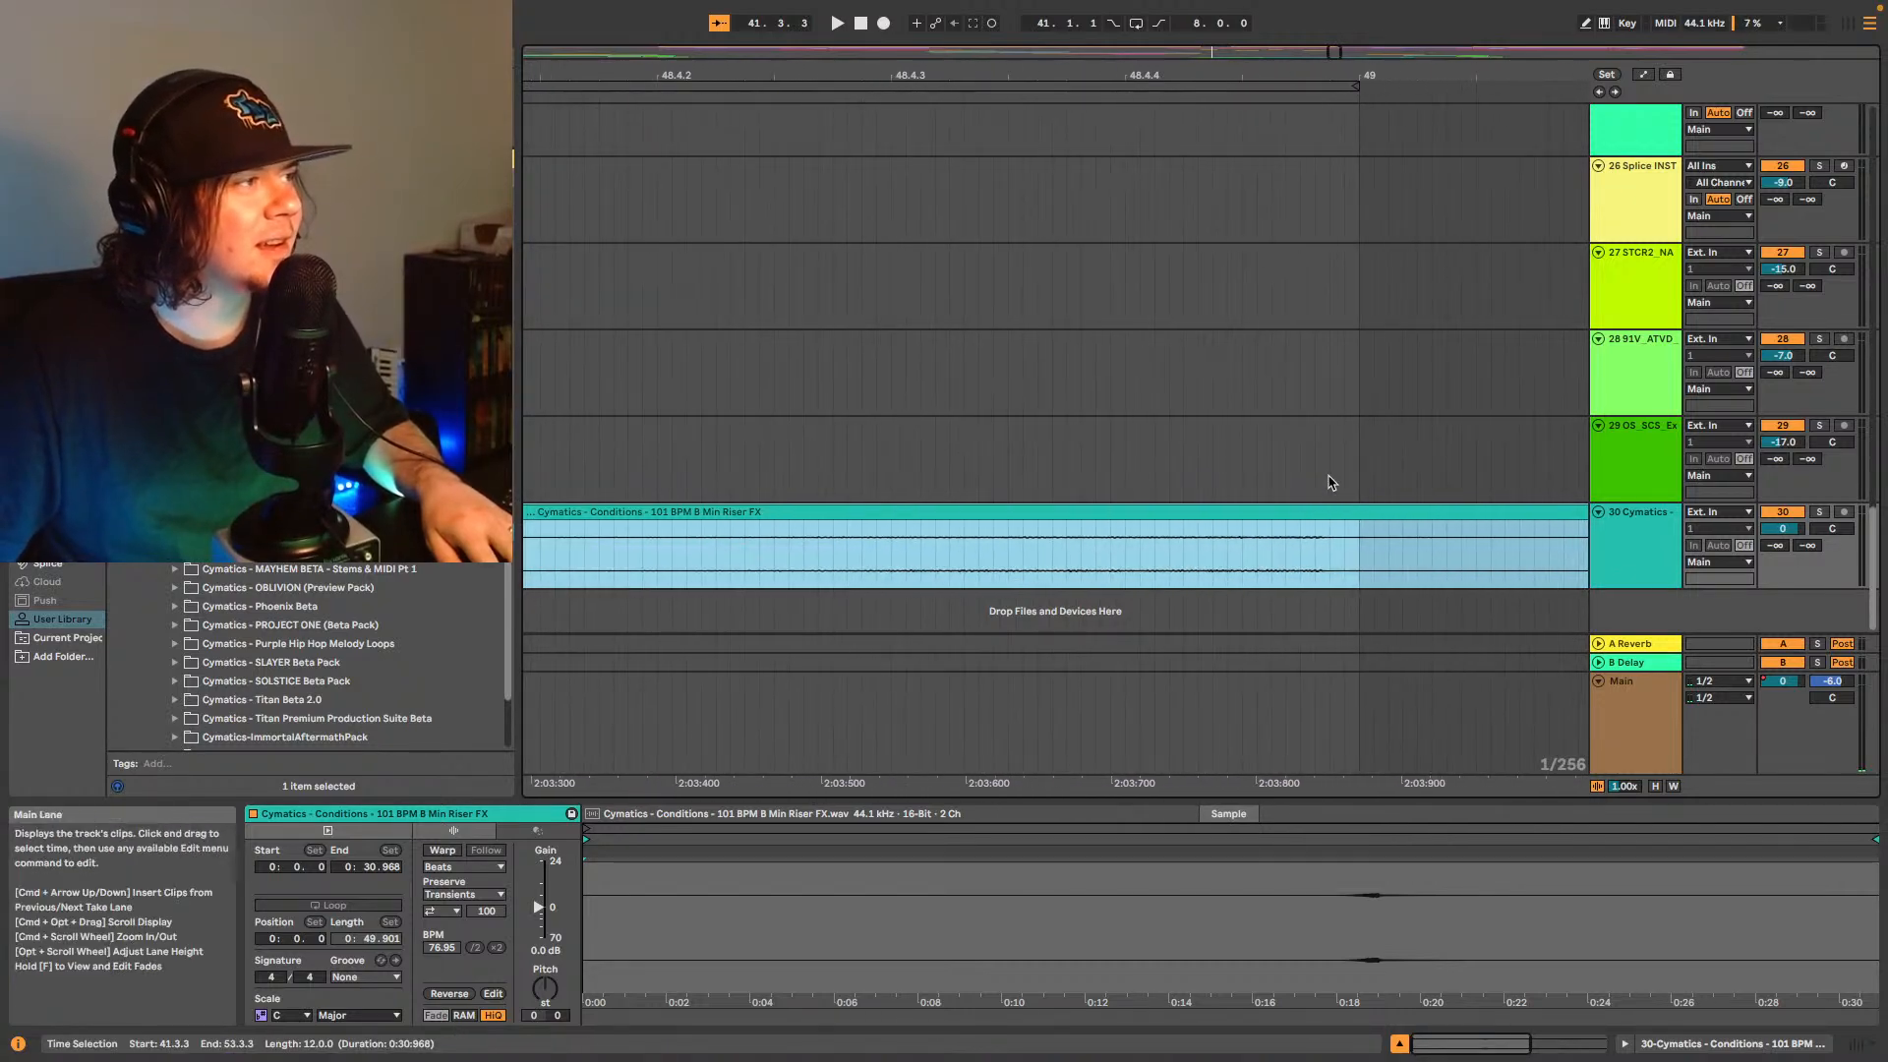
pyautogui.scroll(-3, 1272, 521)
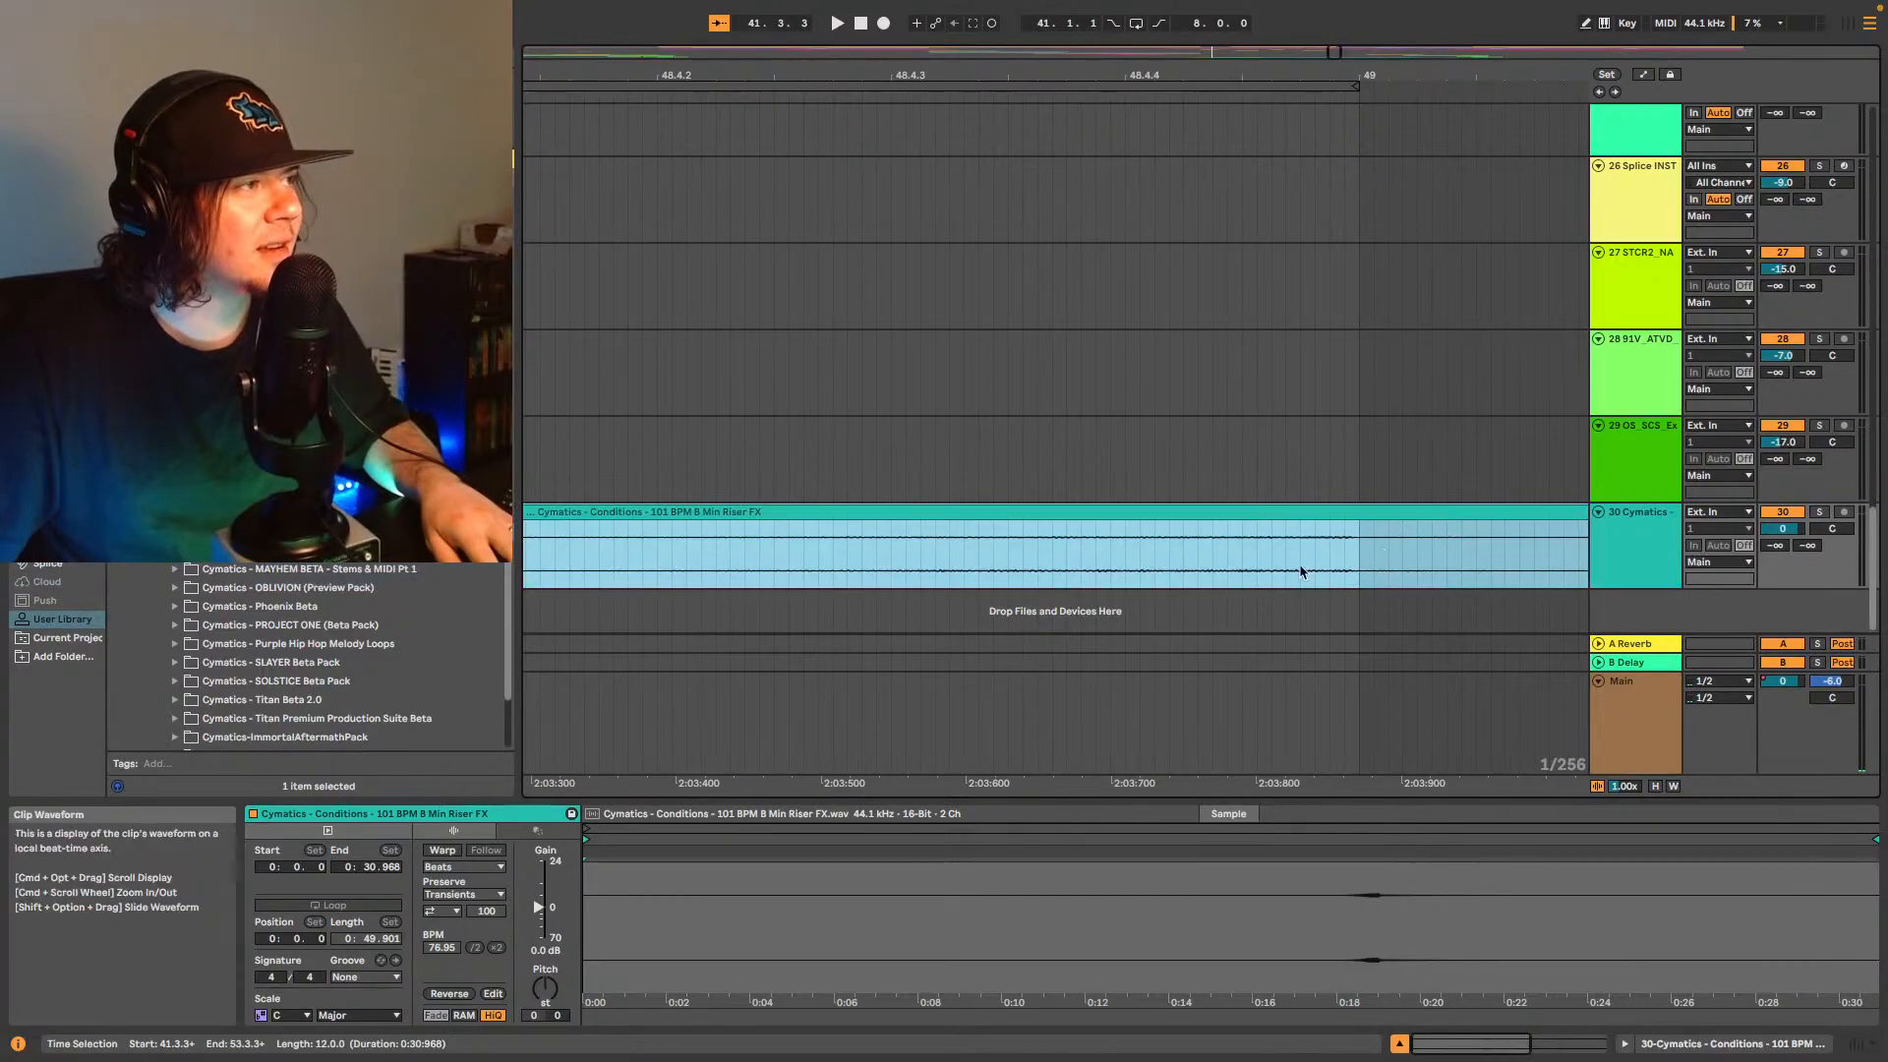
pyautogui.scroll(-10, 1273, 514)
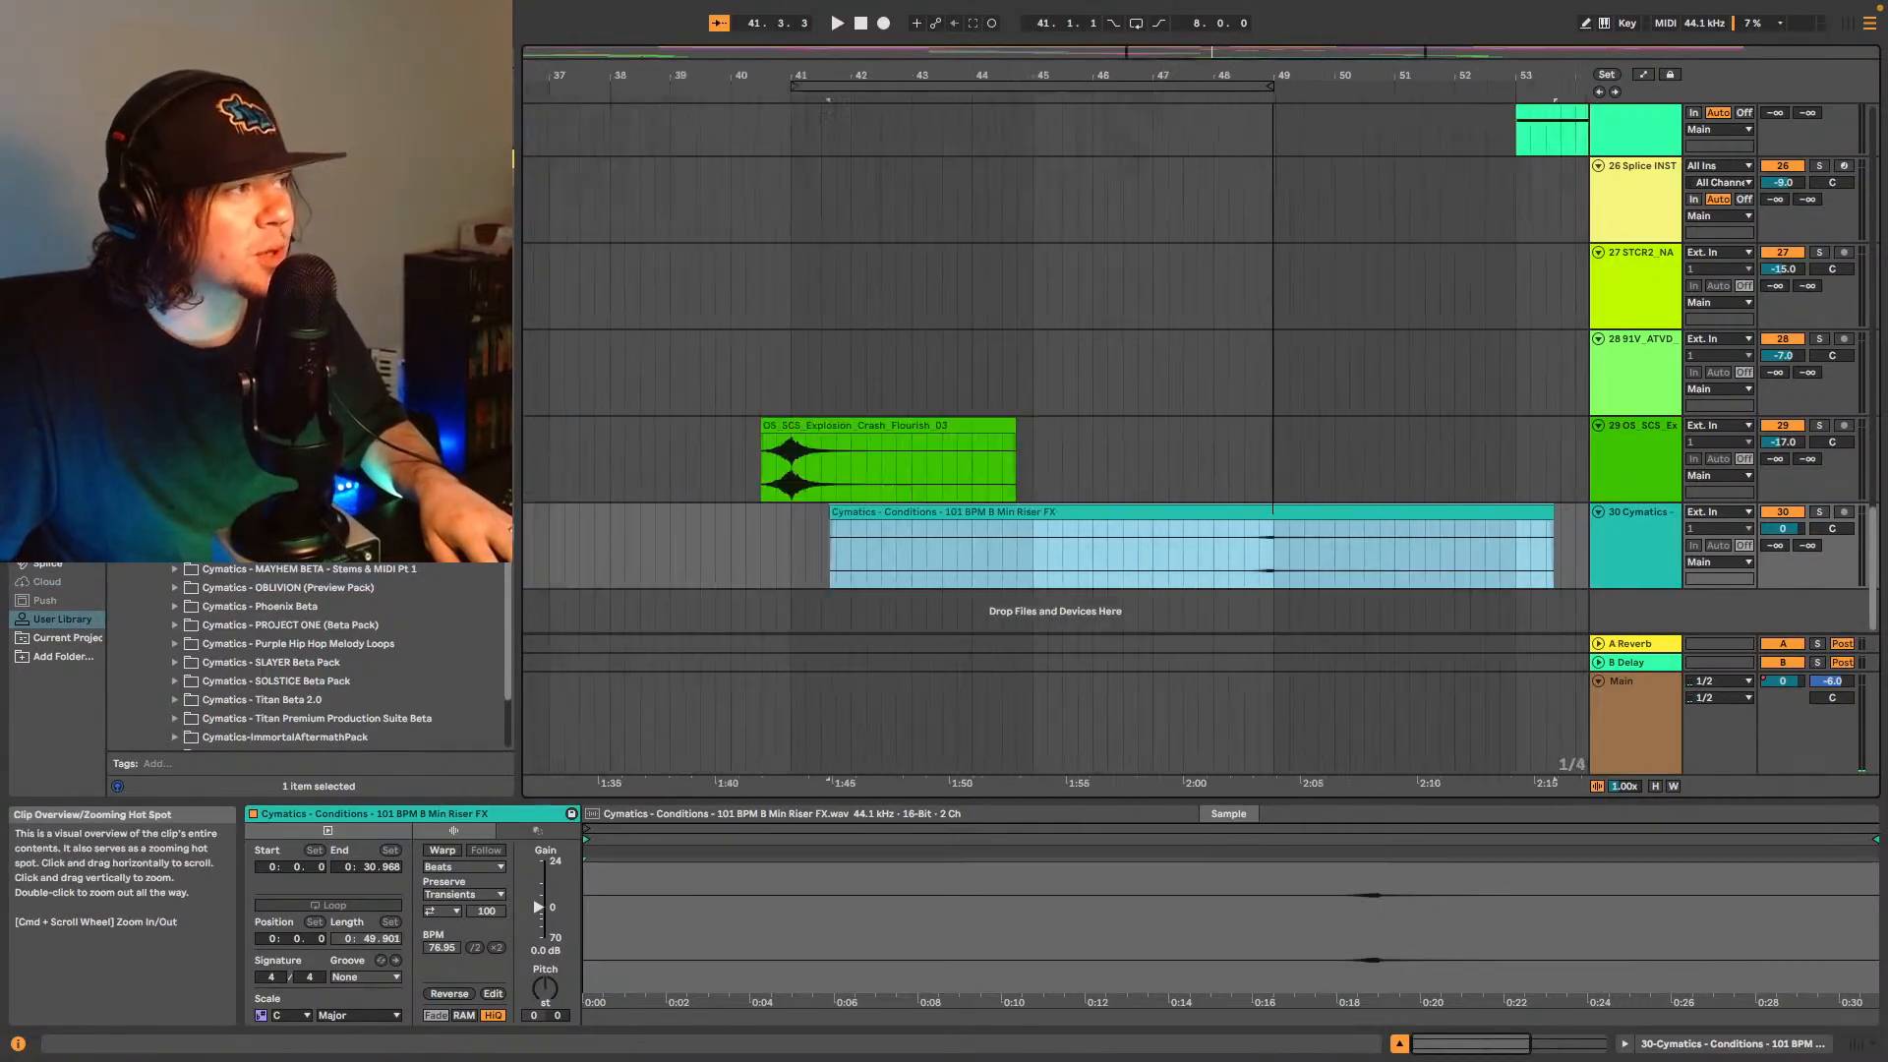
# - Play from 48.1.1 to audition the riser leading into bar 49
pyautogui.click(1241, 556)
pyautogui.press('space')
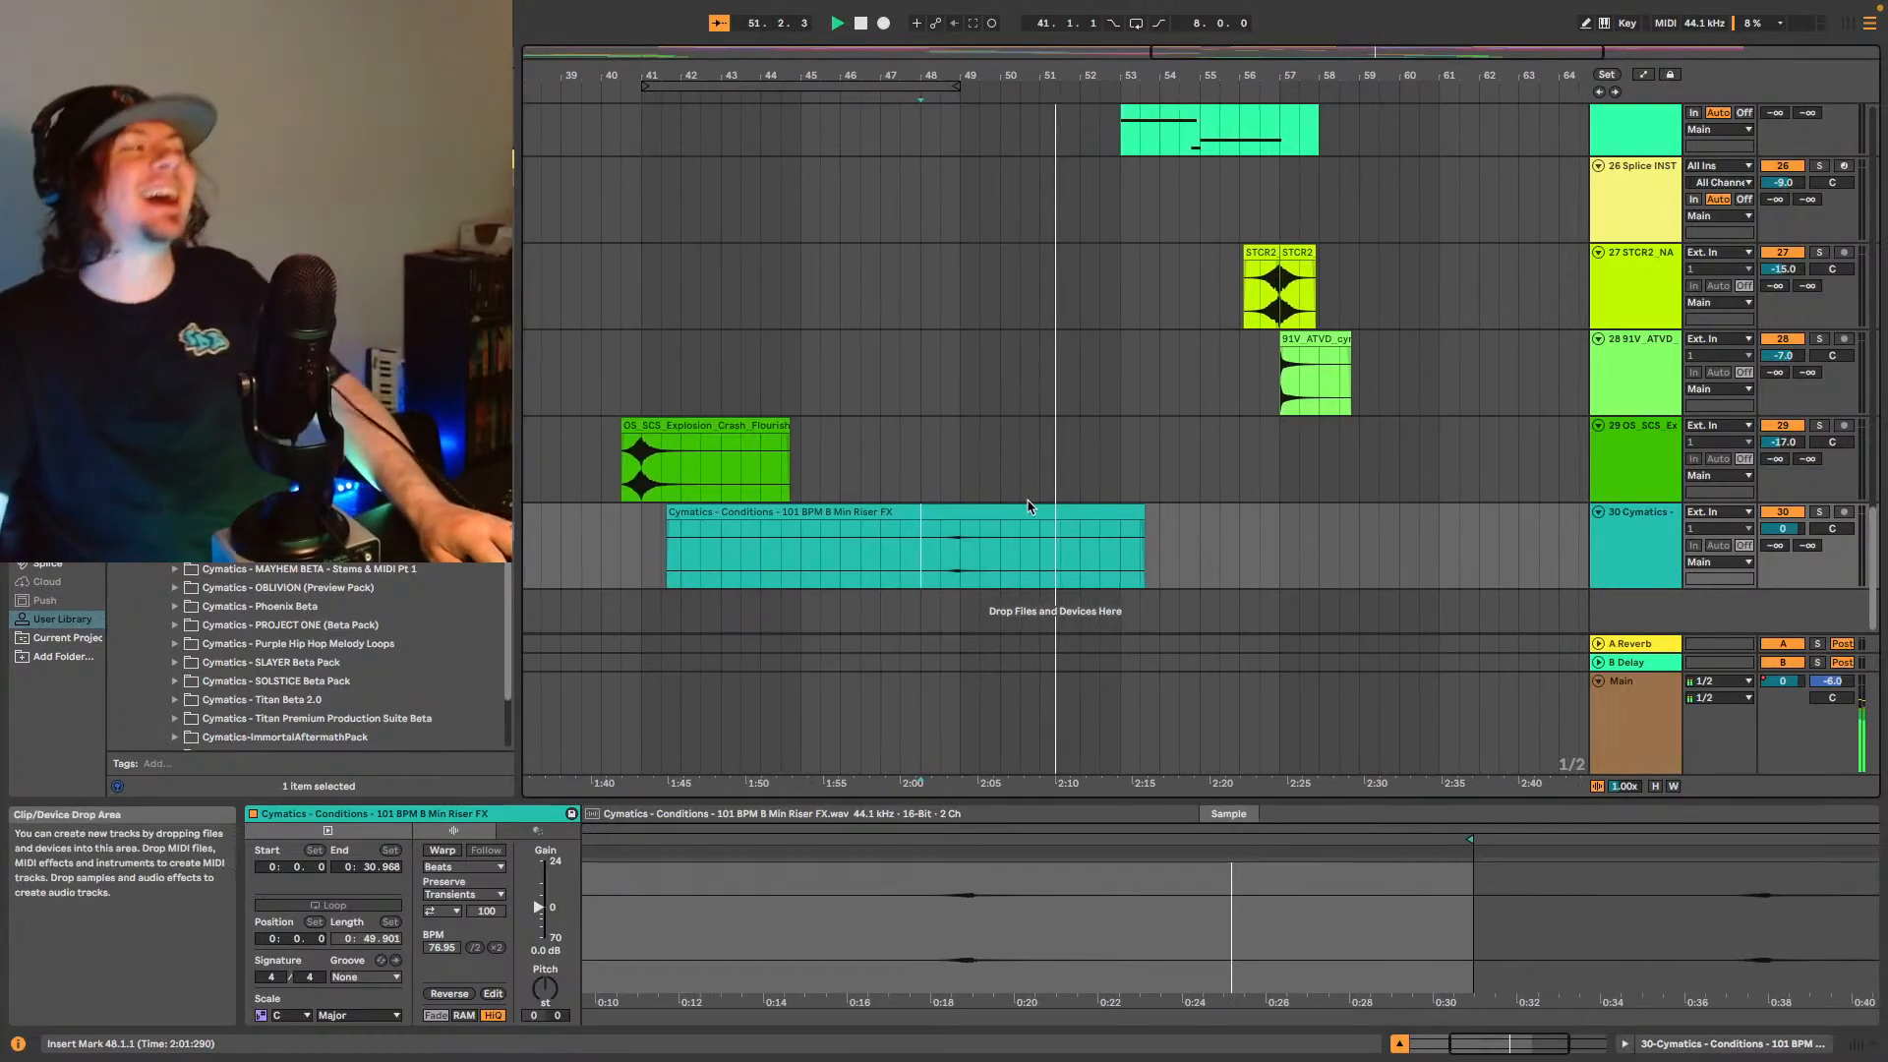
pyautogui.click(978, 536)
pyautogui.press('space')
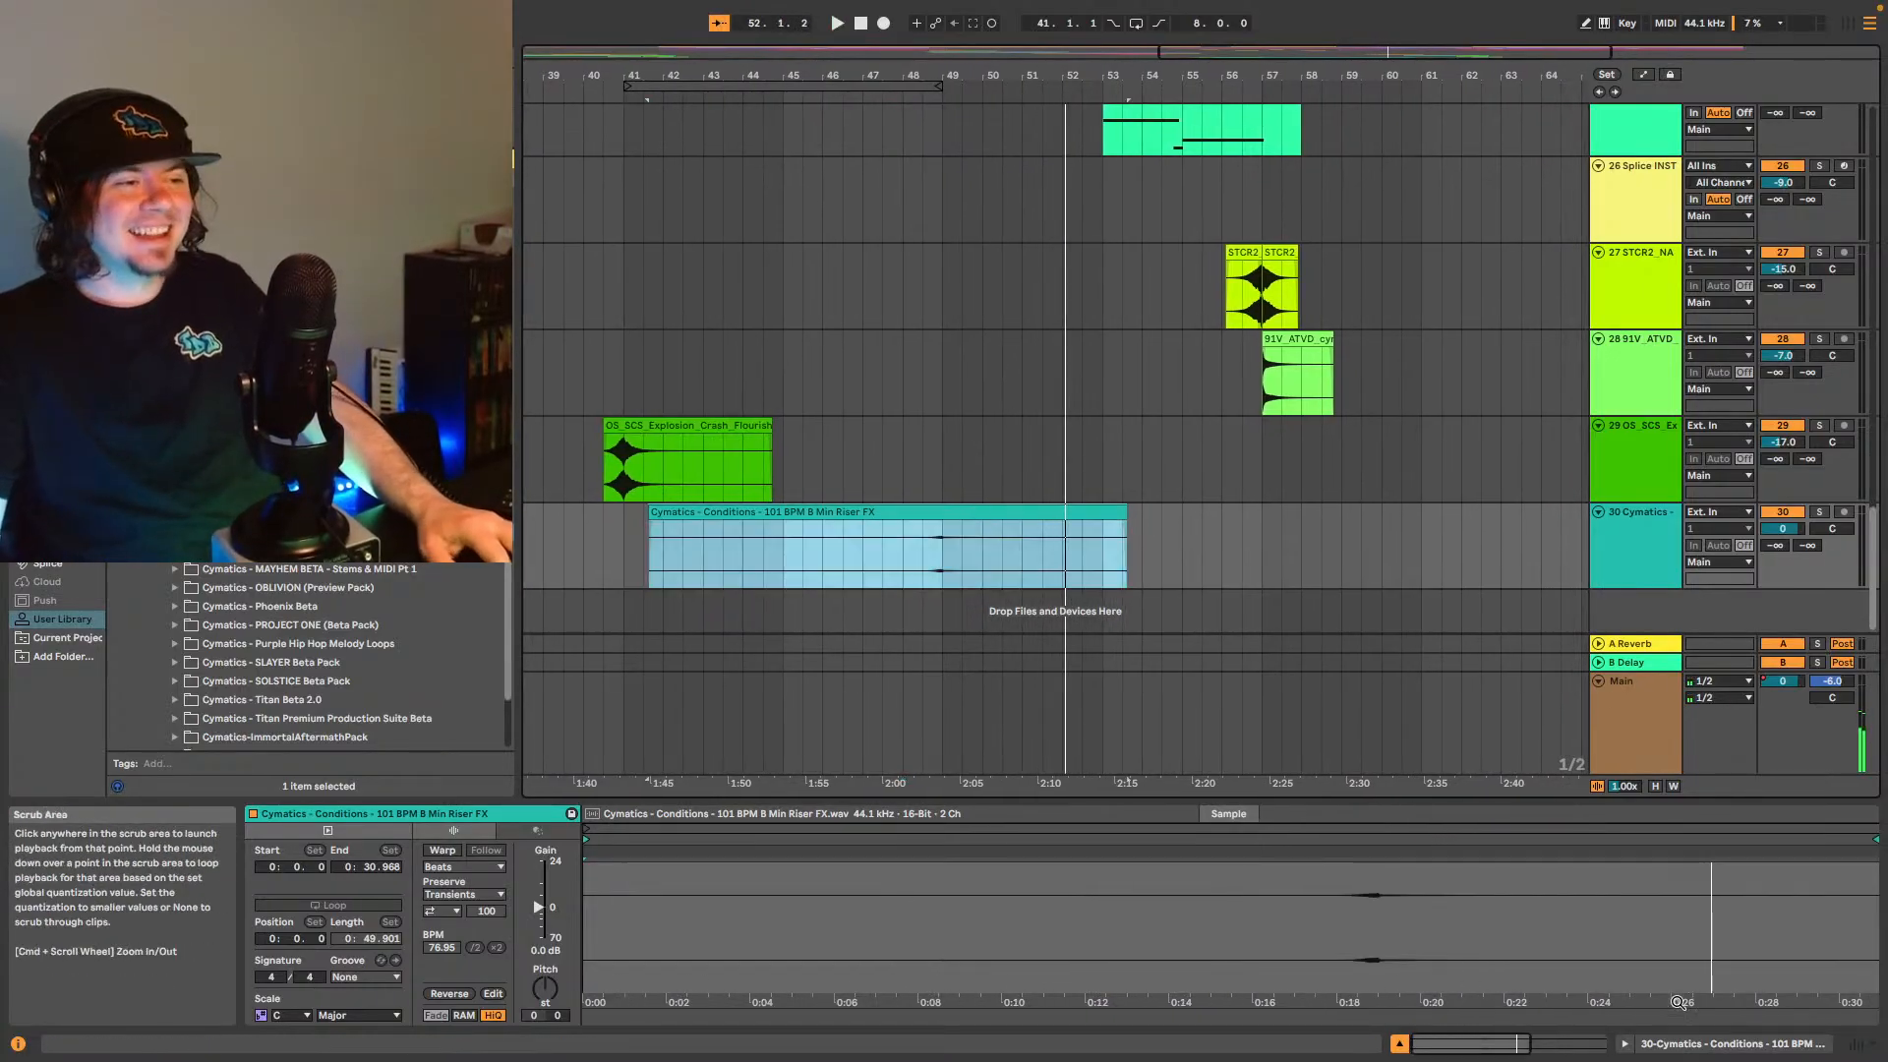
# - Trim the start of the Cymatics riser clip on track 30 to 48.1.1
pyautogui.click(1781, 1045)
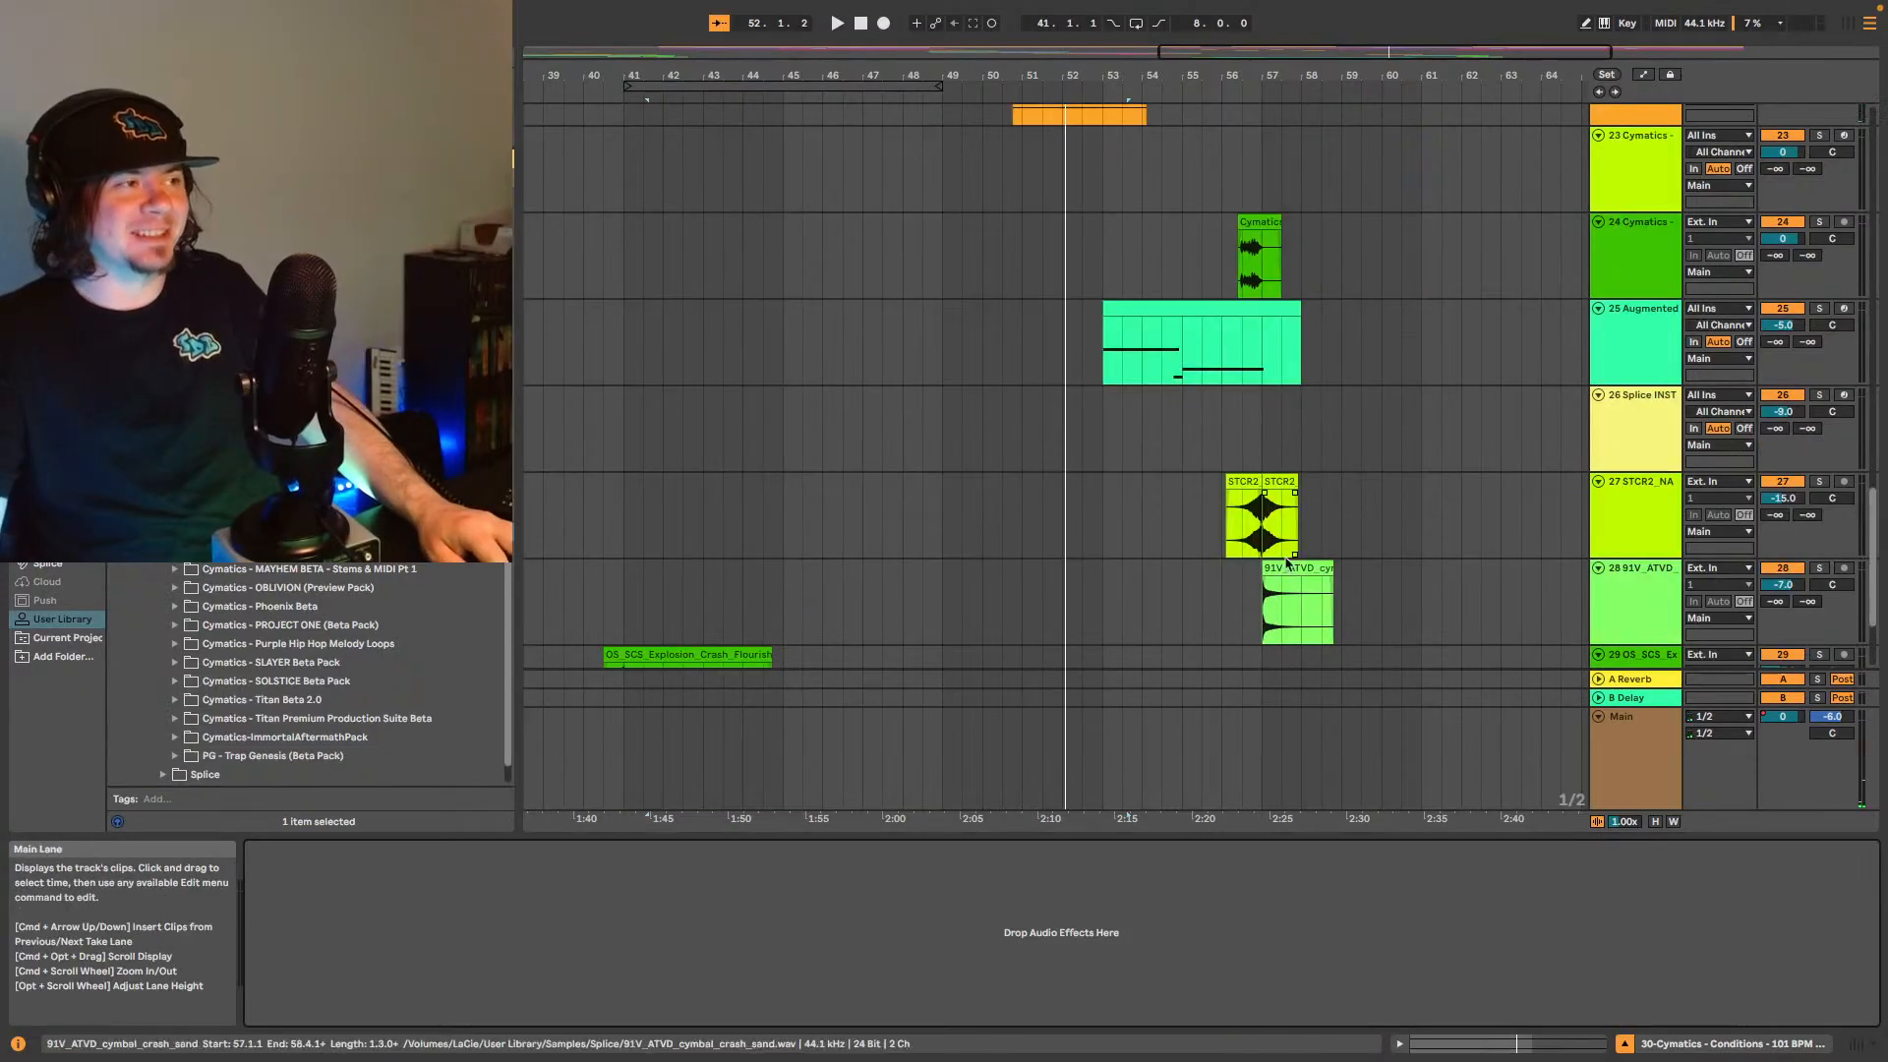
pyautogui.scroll(-5, 1279, 472)
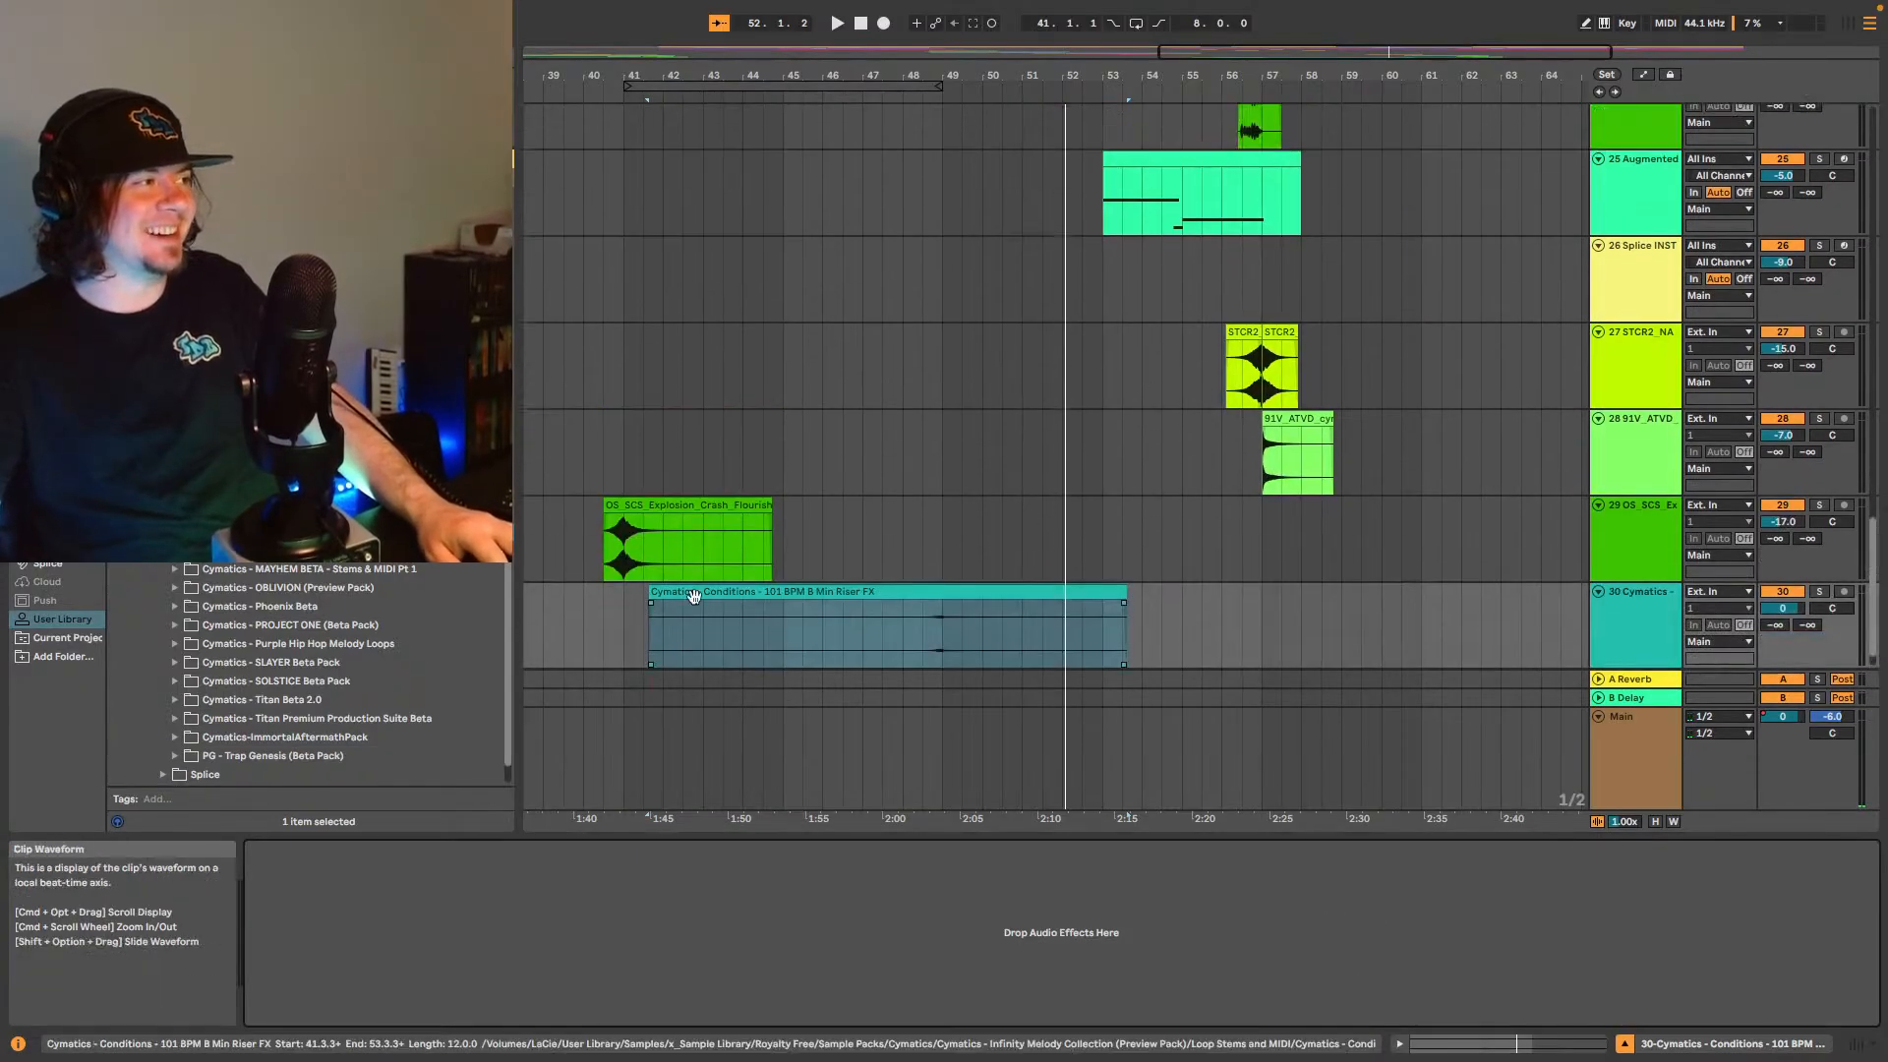
pyautogui.moveTo(650, 598); pyautogui.dragTo(902, 596)
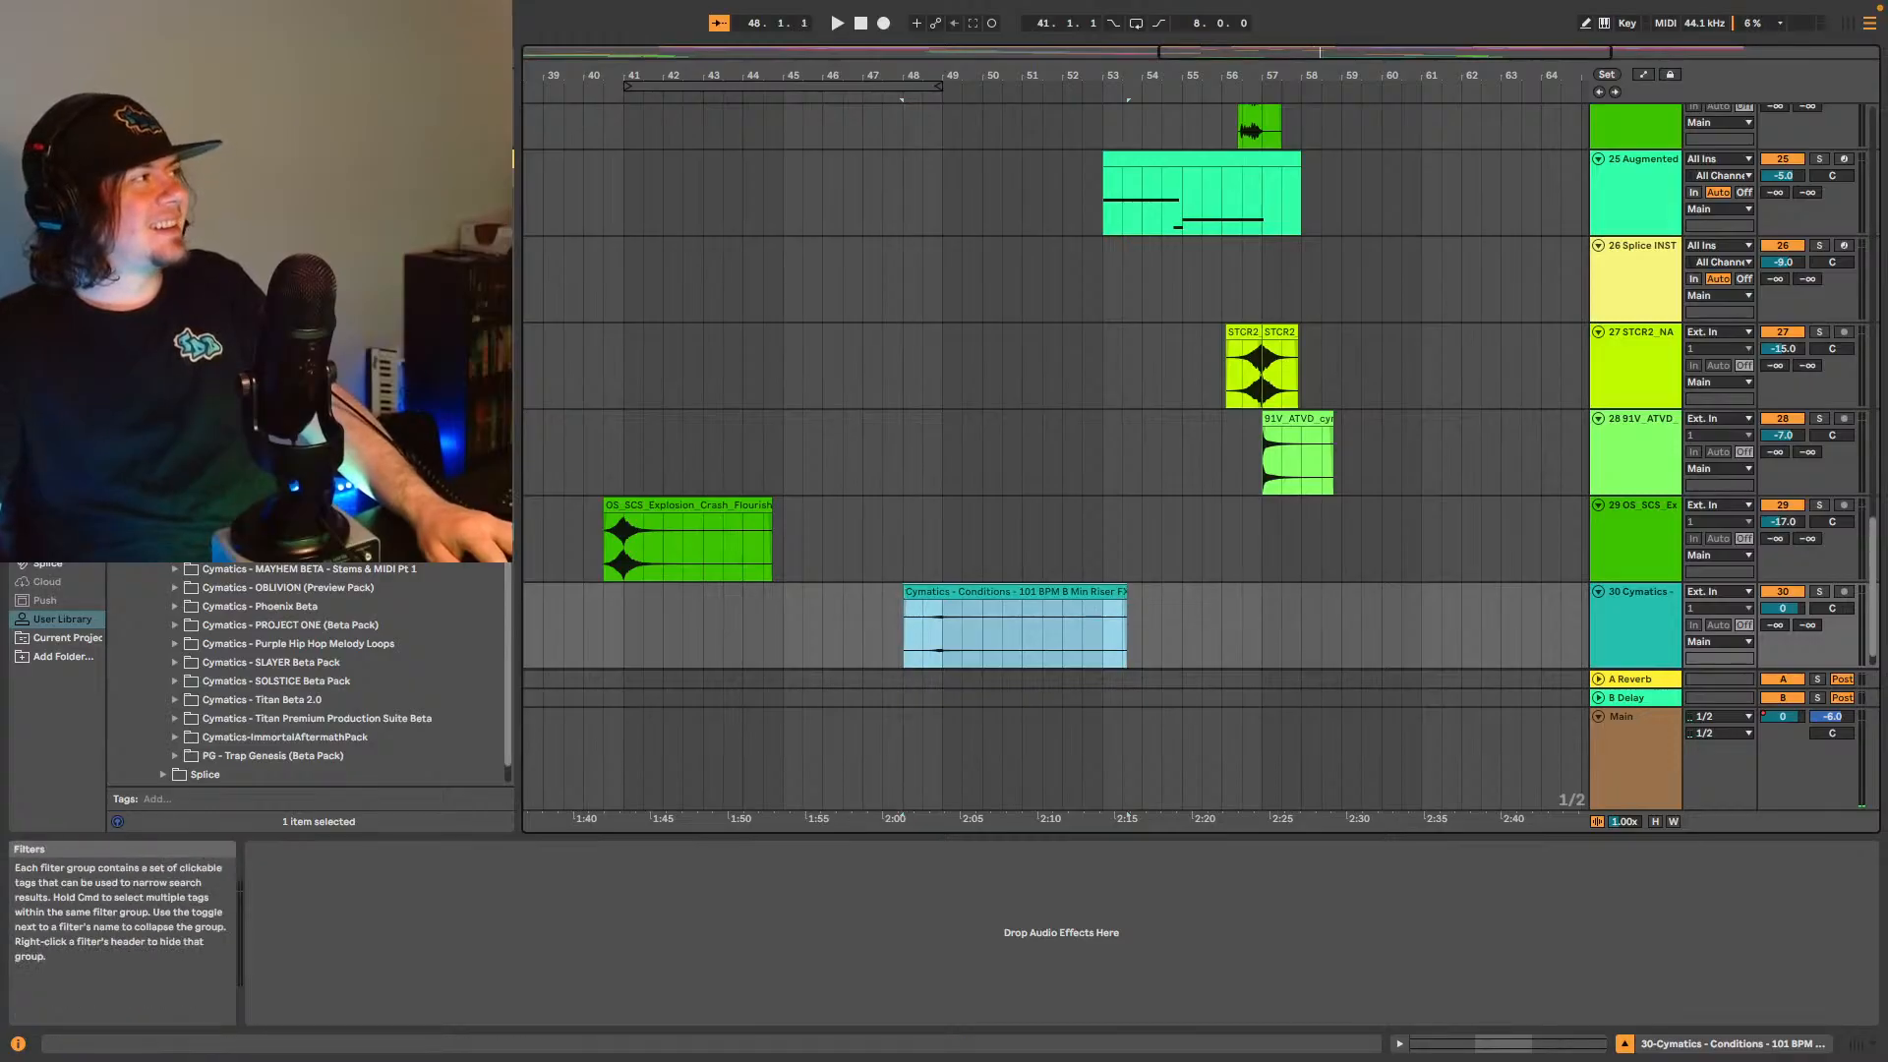
# - Find a Valhalla DSP effect in the browser and add it to the riser's track 30
pyautogui.click(295, 59)
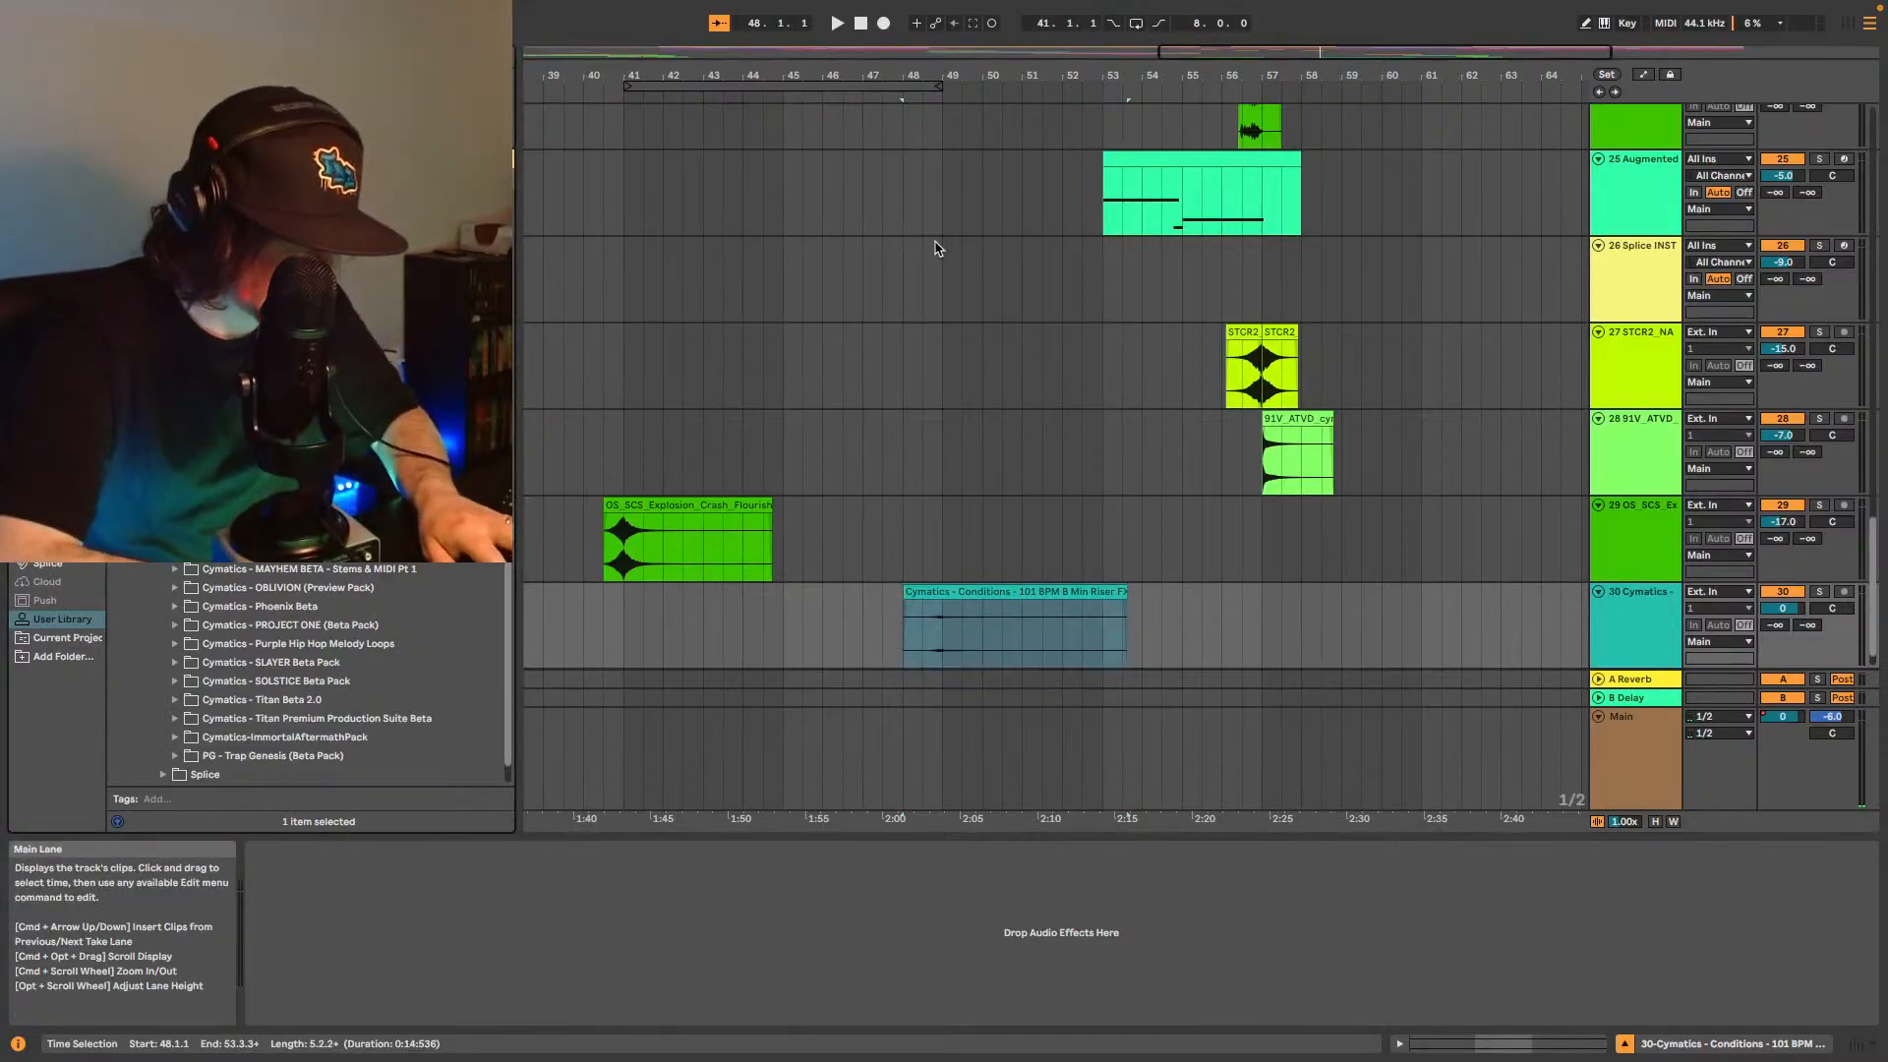
pyautogui.write('impact')
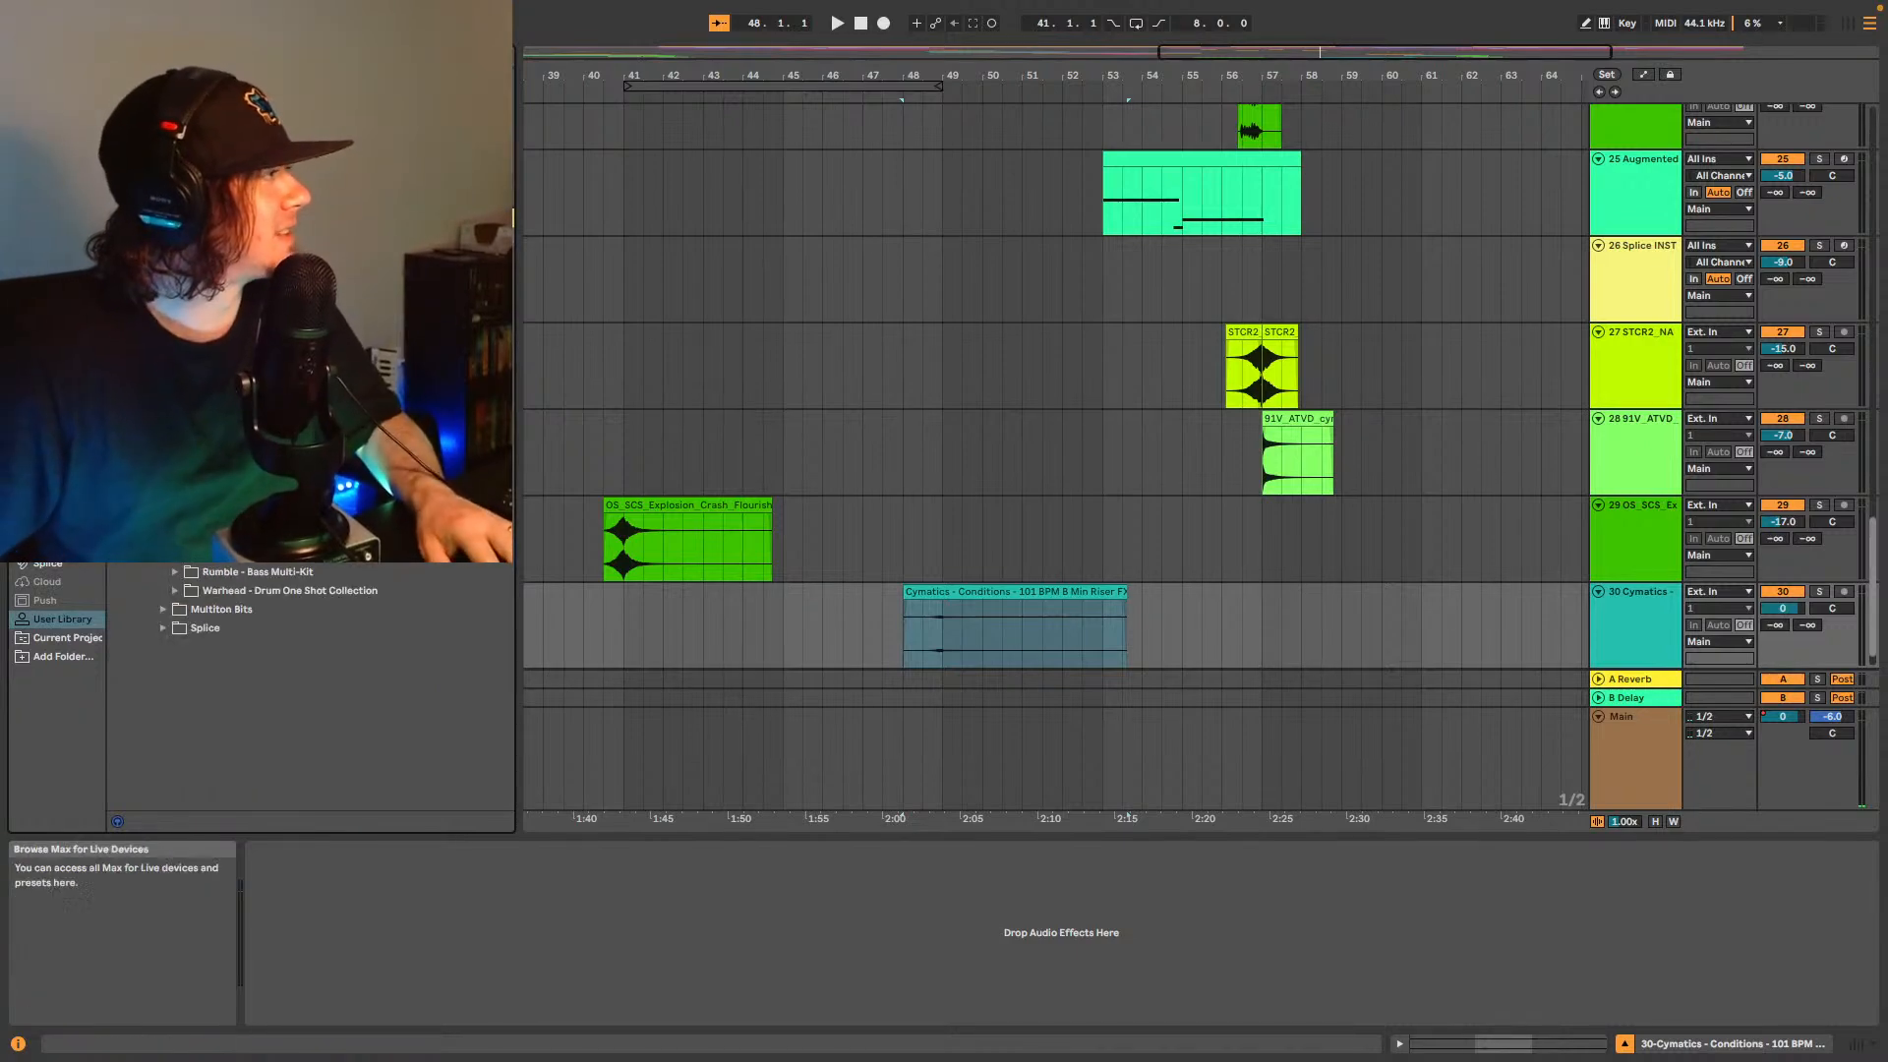
pyautogui.click(49, 403)
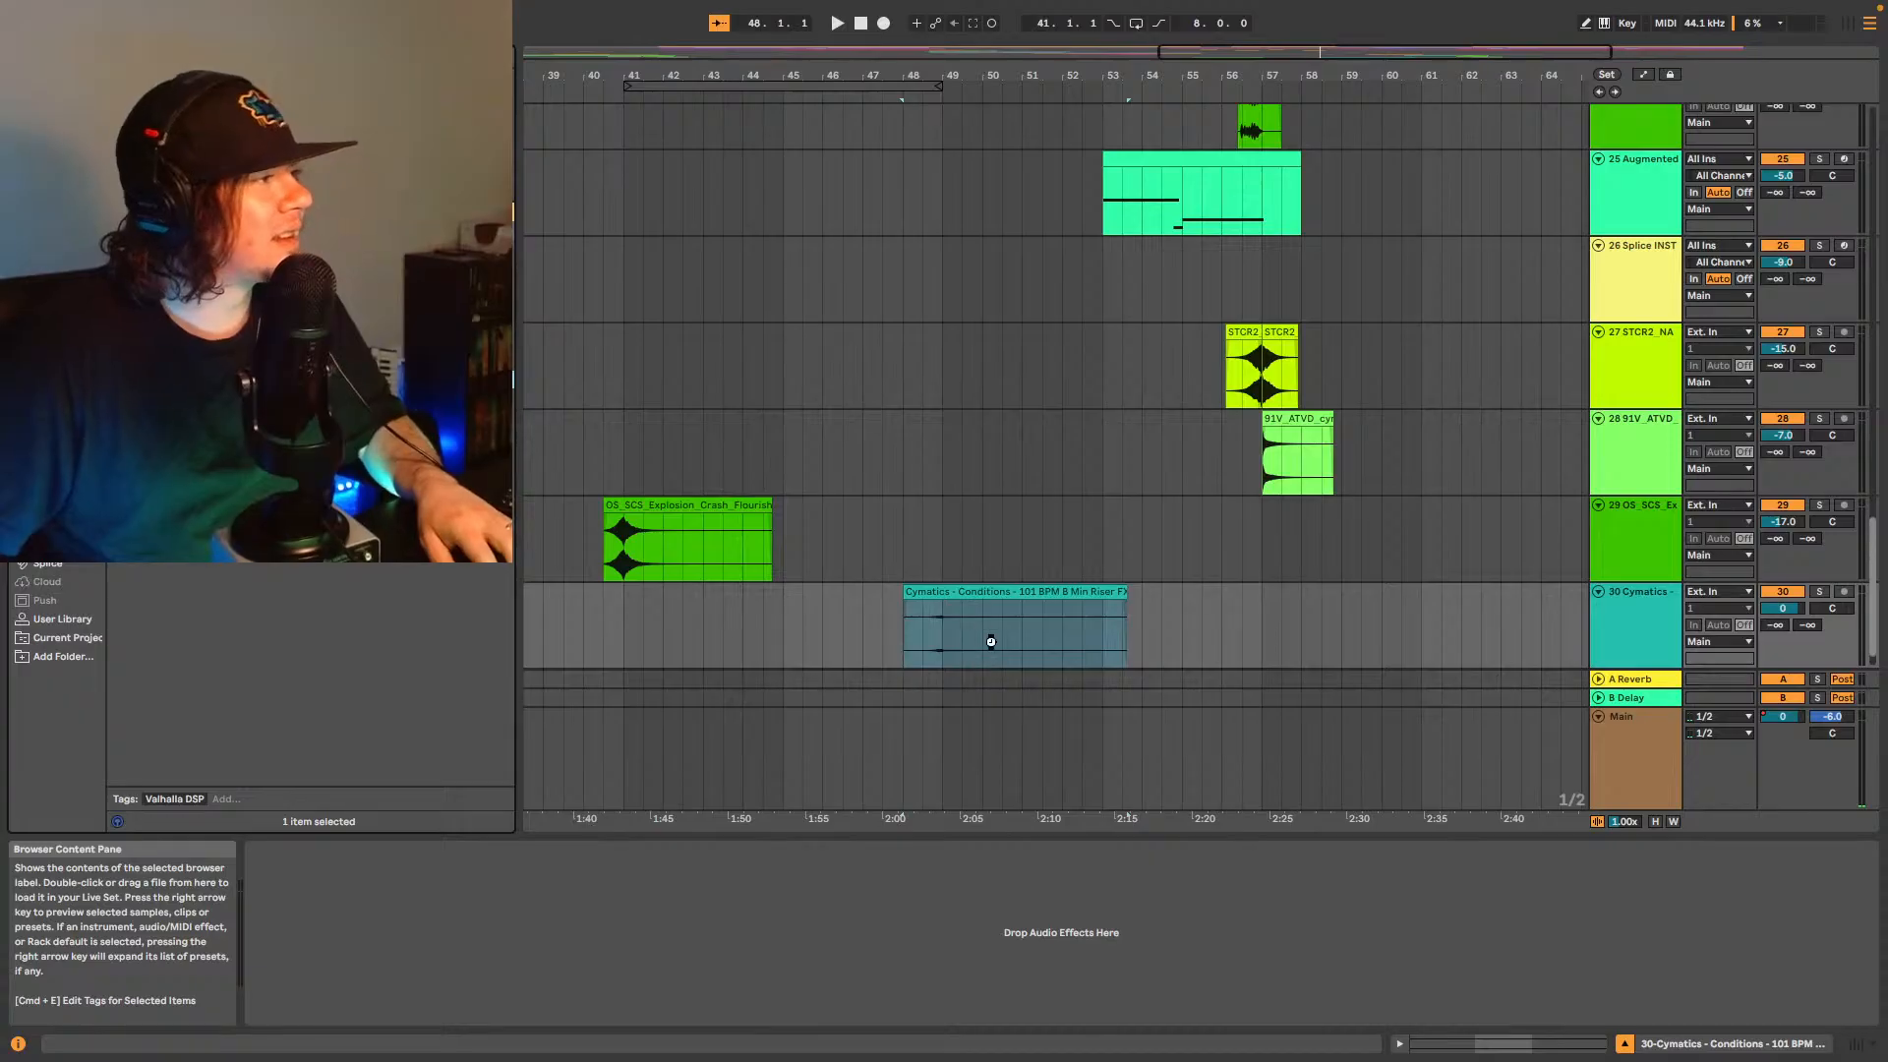
# - Audition the riser with its effect from 48.1.1, then shorten the end of the clip to 51.1.1
pyautogui.press('space')
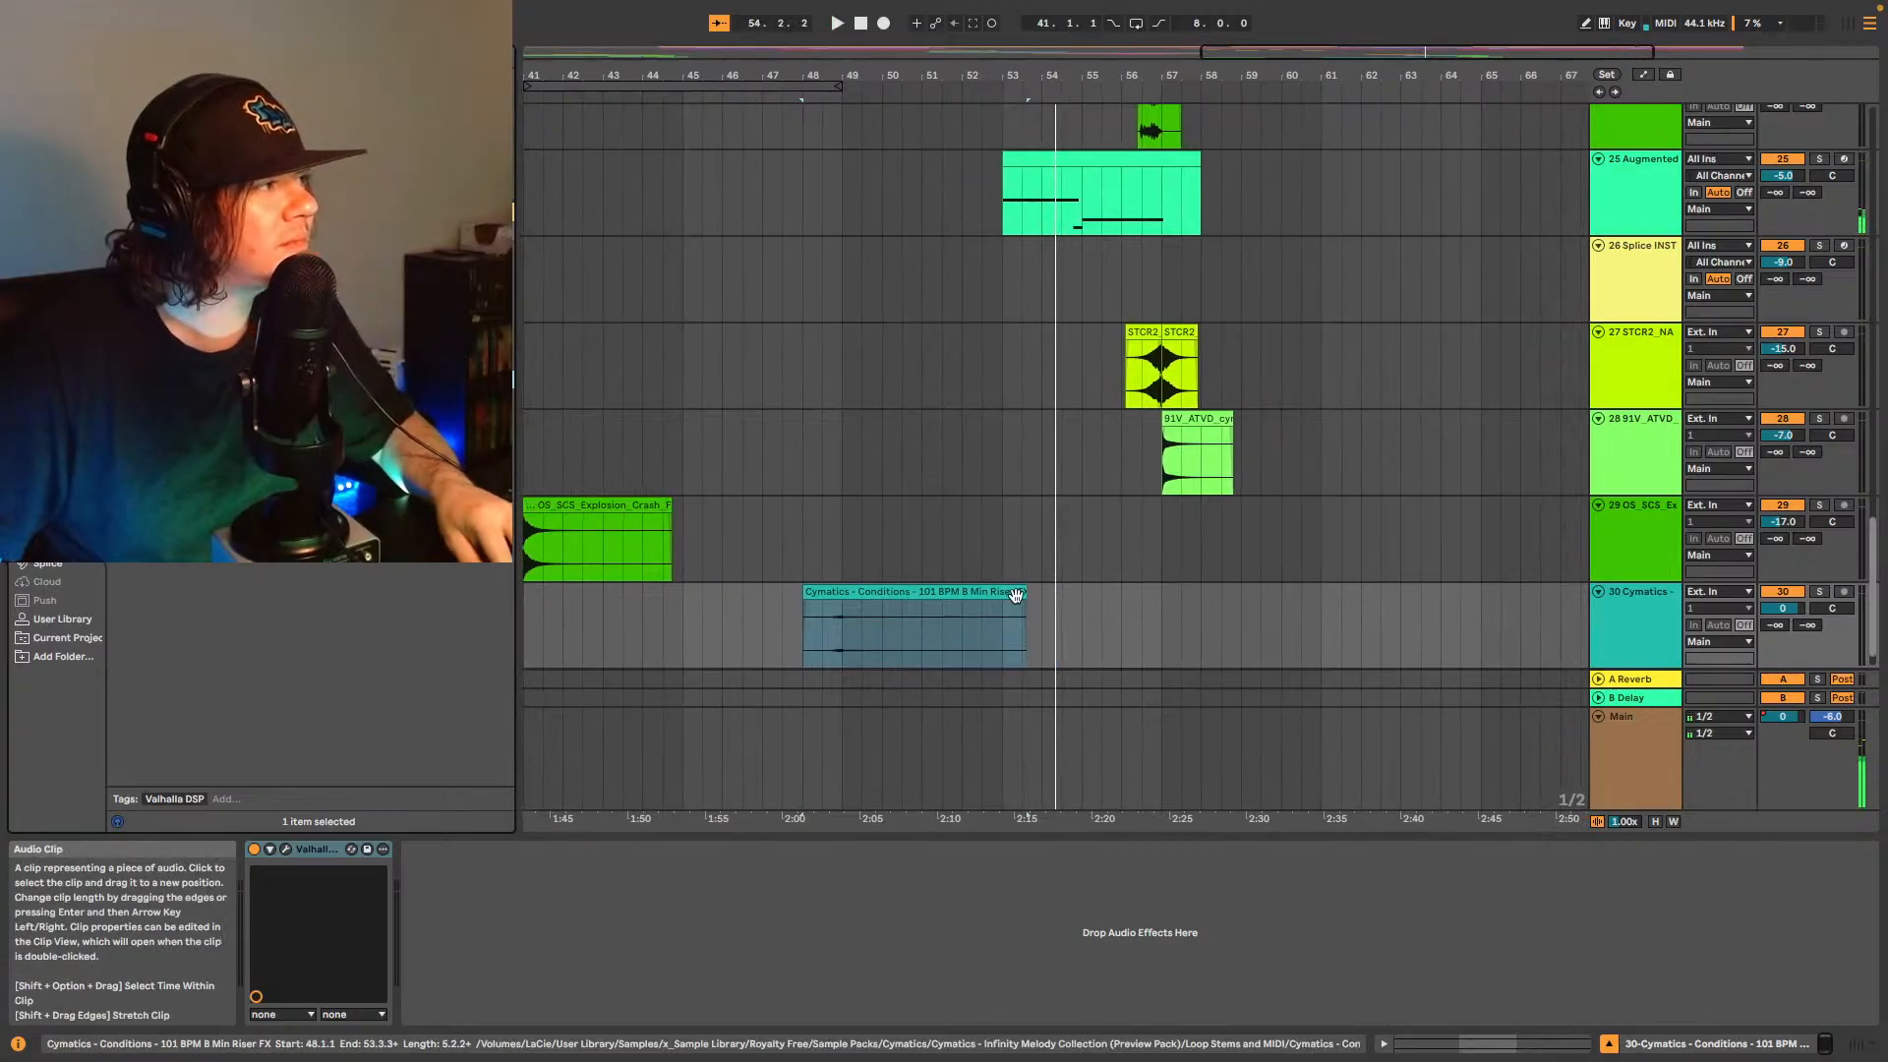
pyautogui.moveTo(1024, 625); pyautogui.dragTo(922, 624)
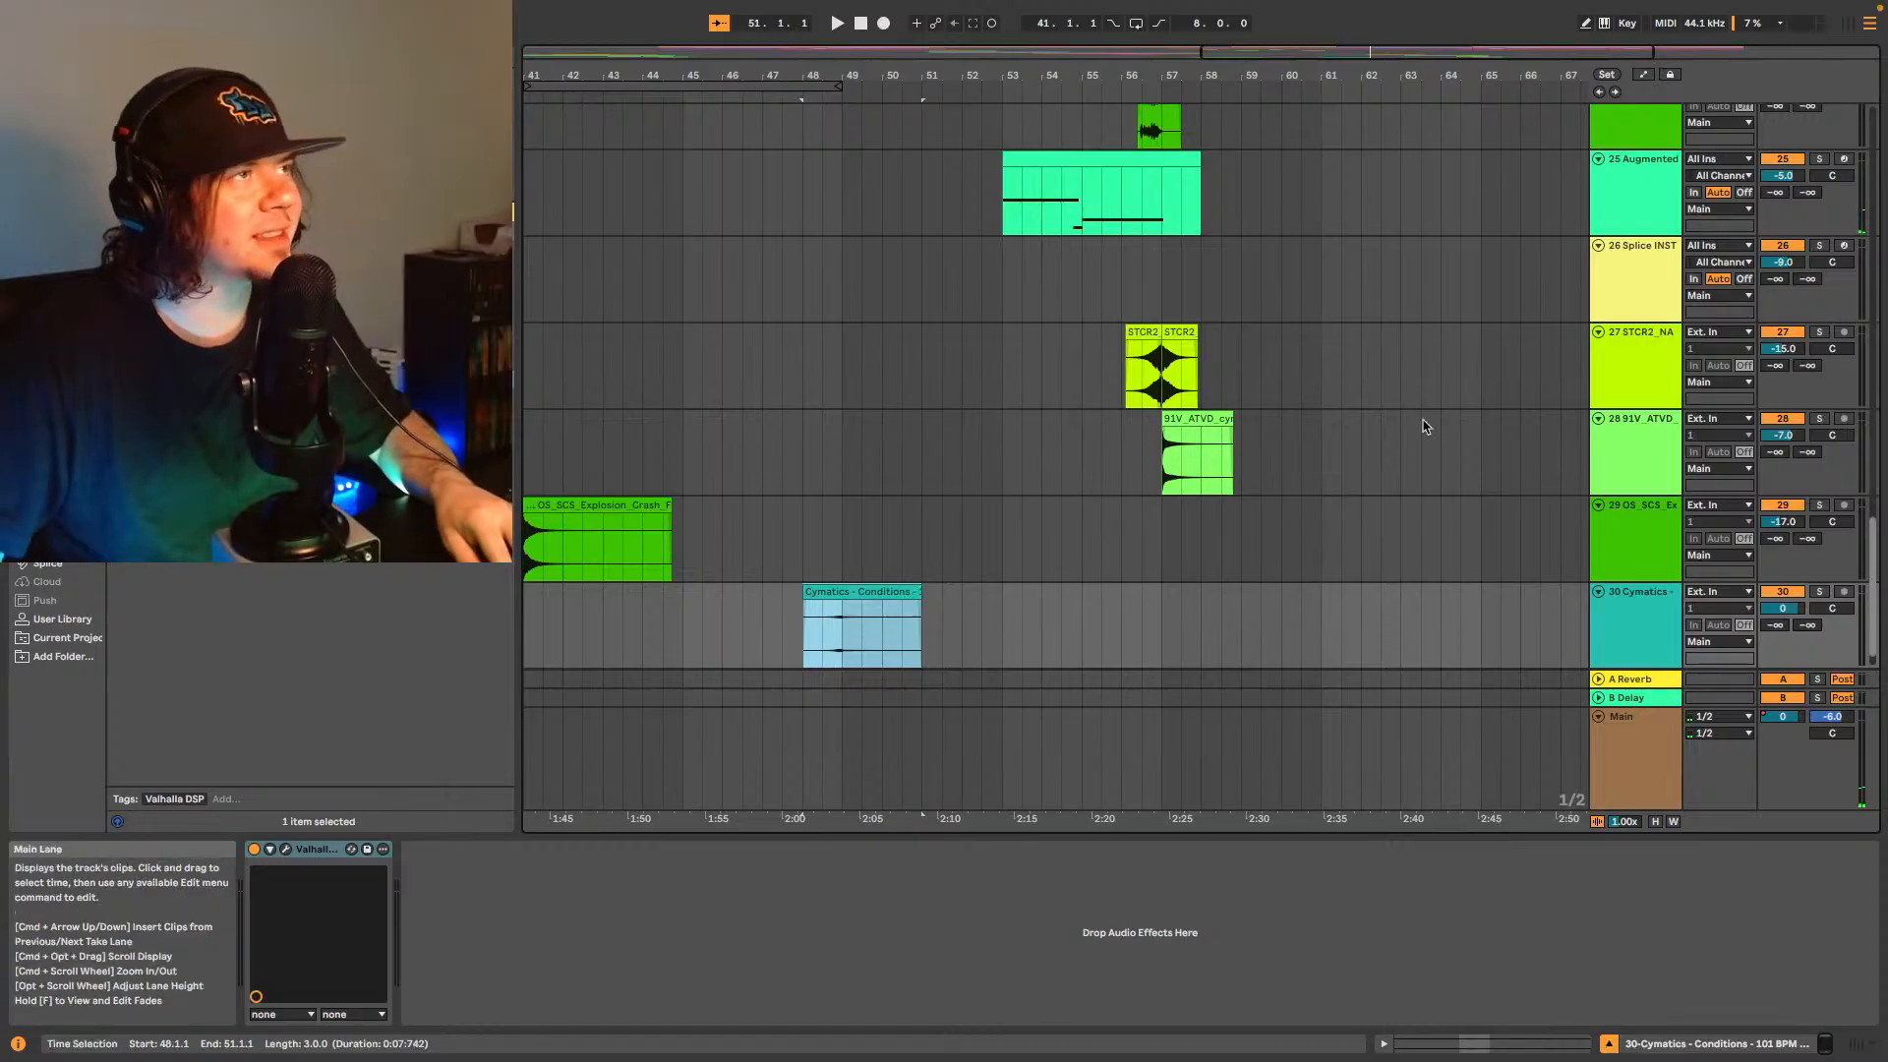
# - Play the full arrangement from 1.1.1 until past its end at bar 73, saving the set during playback
pyautogui.press('Home')
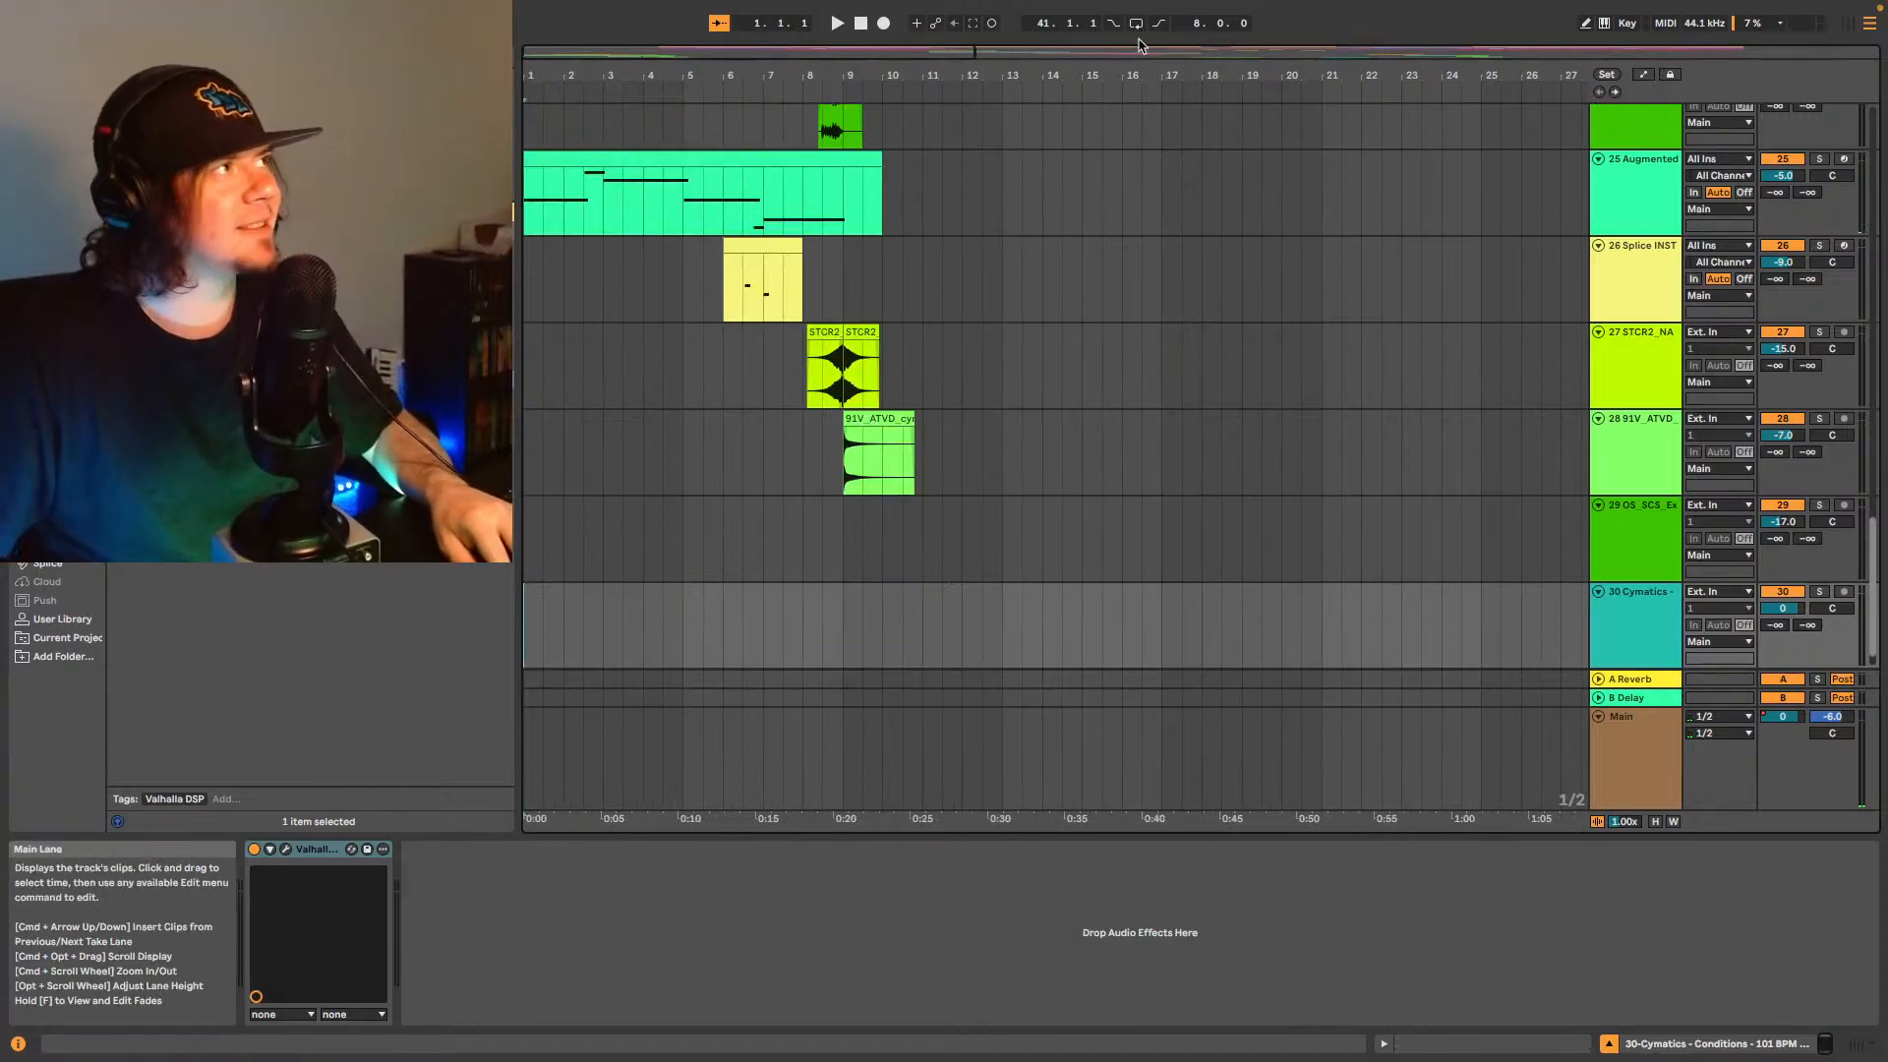
pyautogui.moveTo(782, 55); pyautogui.dragTo(782, 19)
pyautogui.scroll(3, 1352, 329)
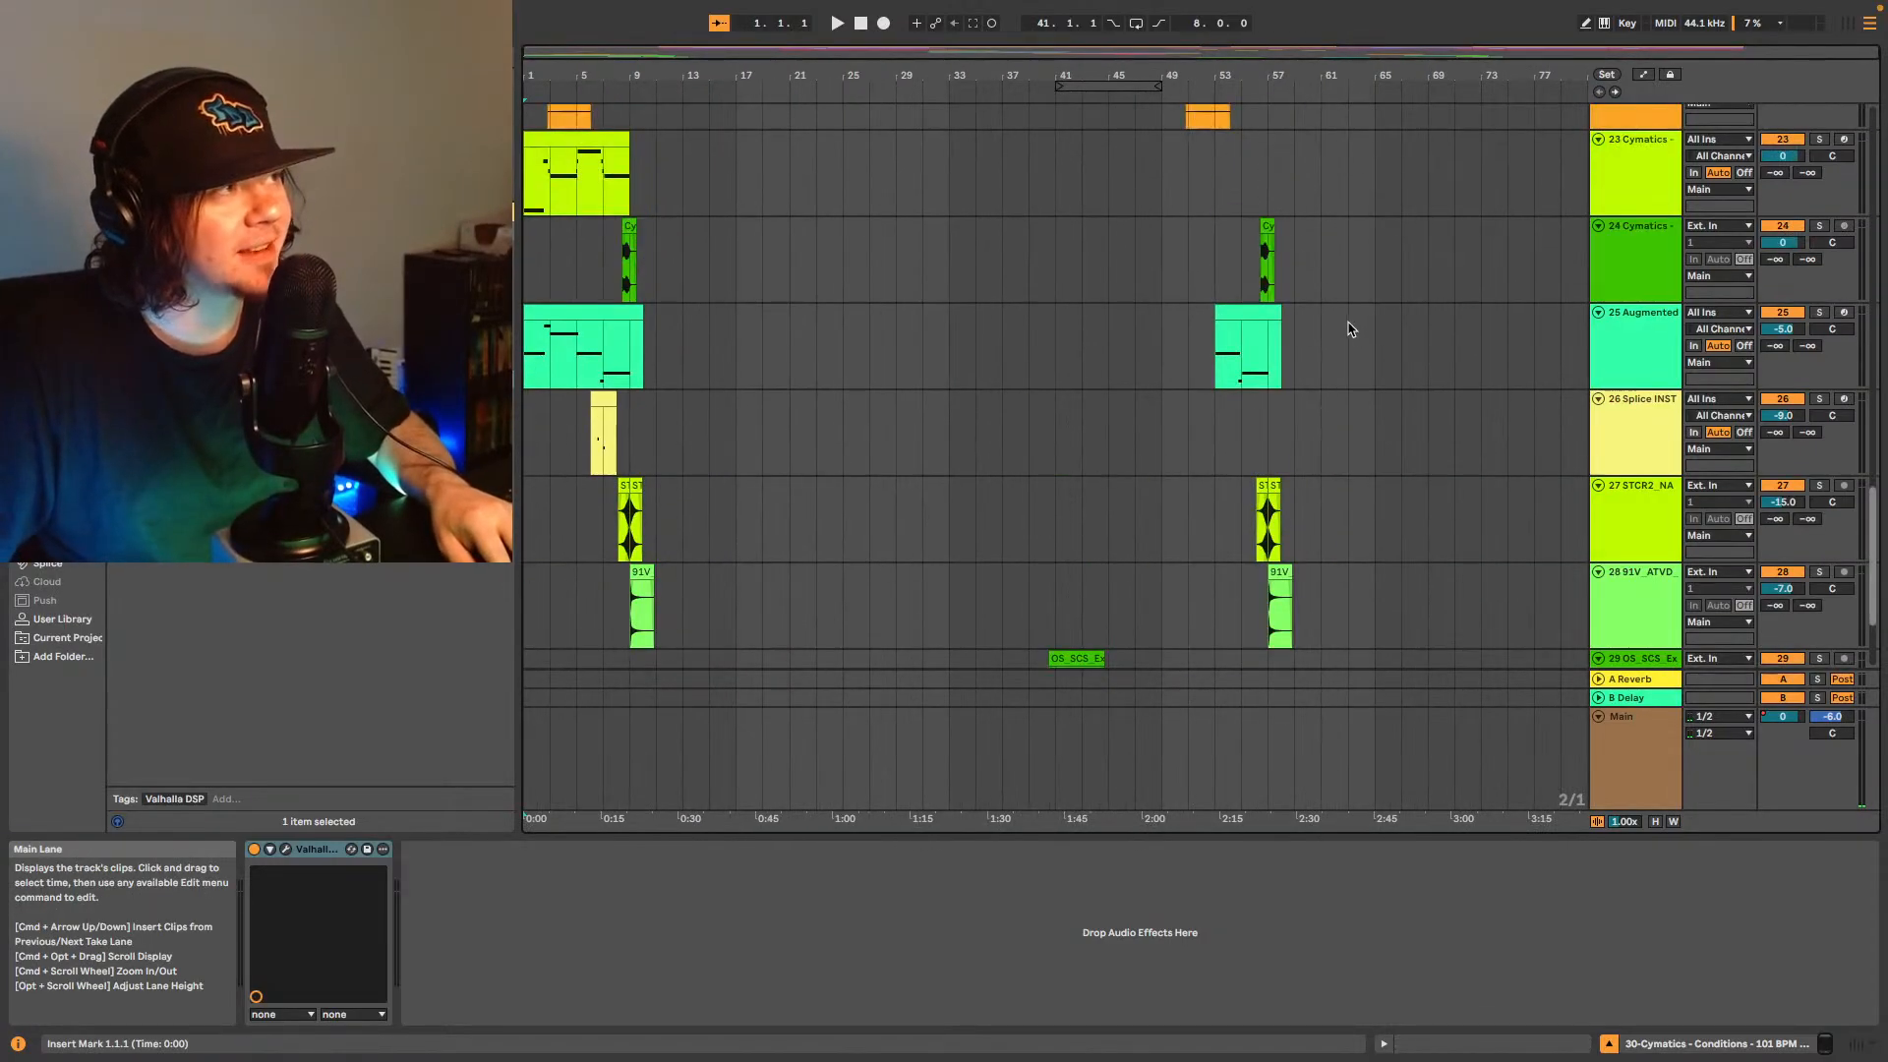
pyautogui.scroll(10, 1352, 329)
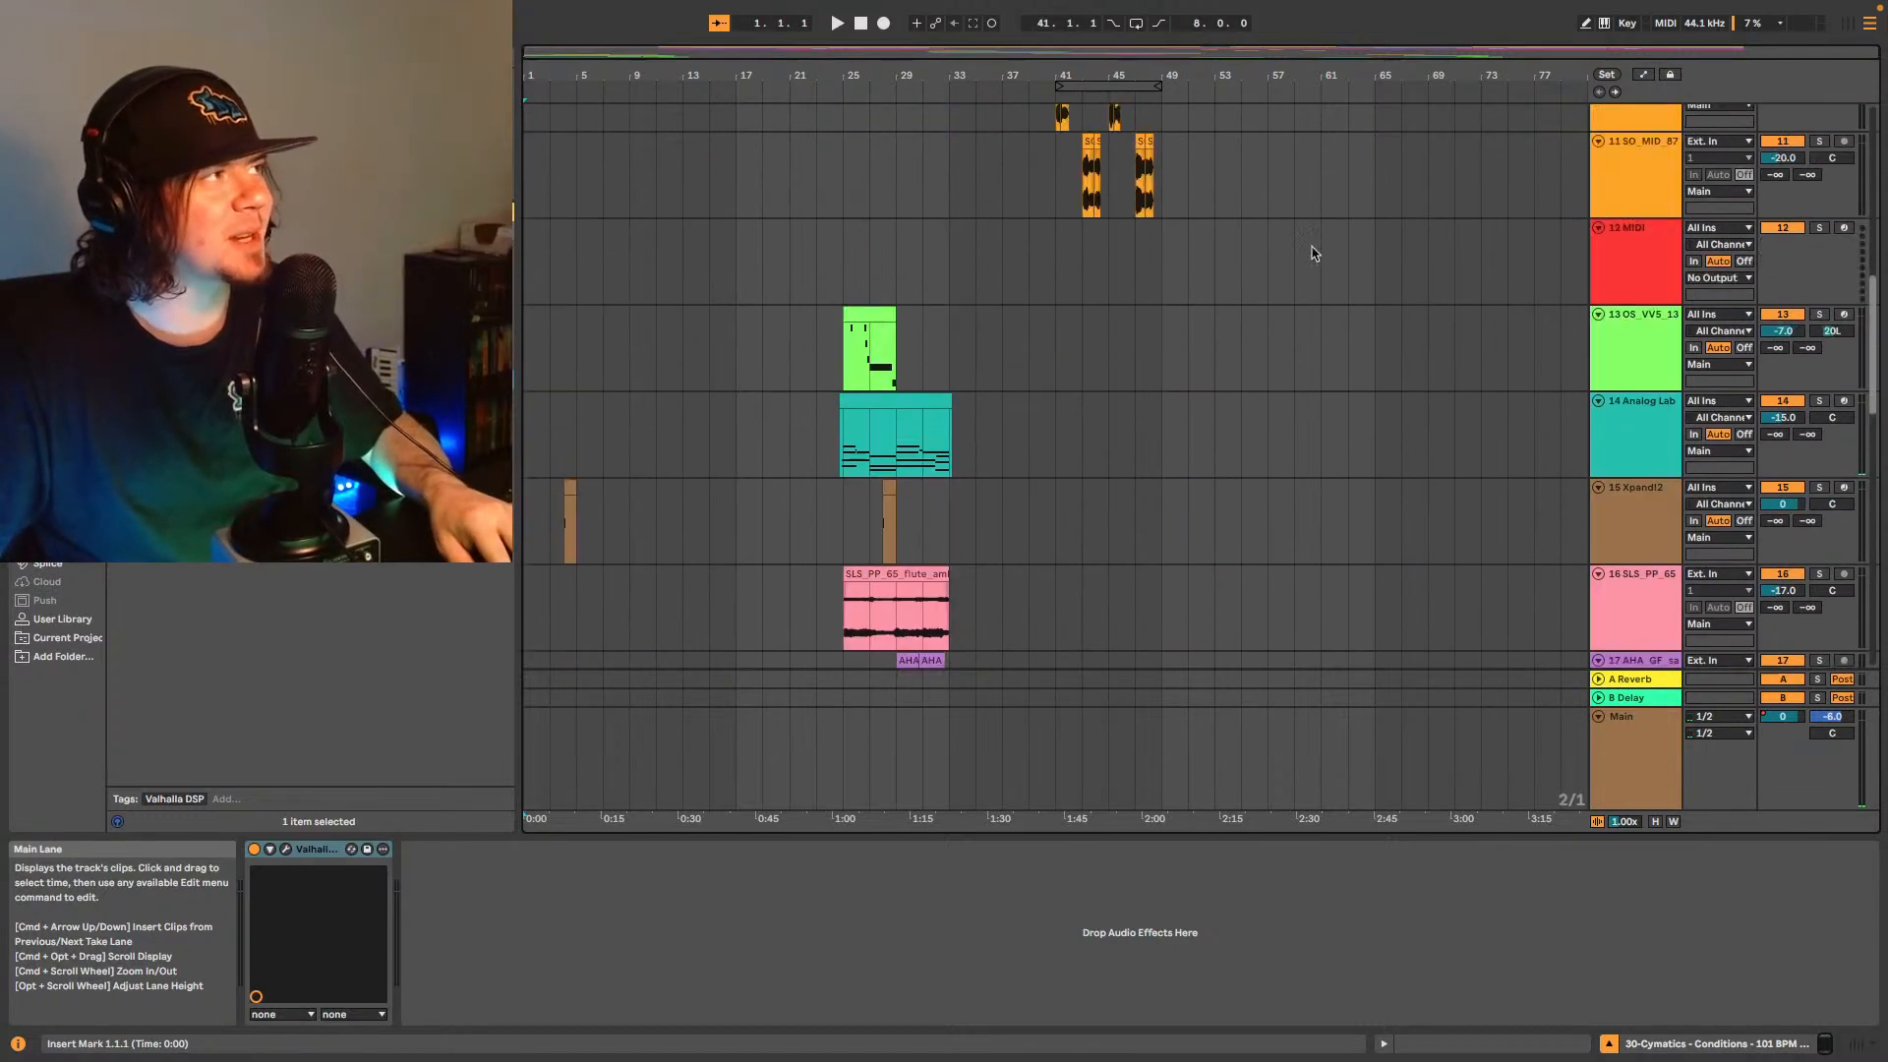
pyautogui.scroll(10, 1313, 253)
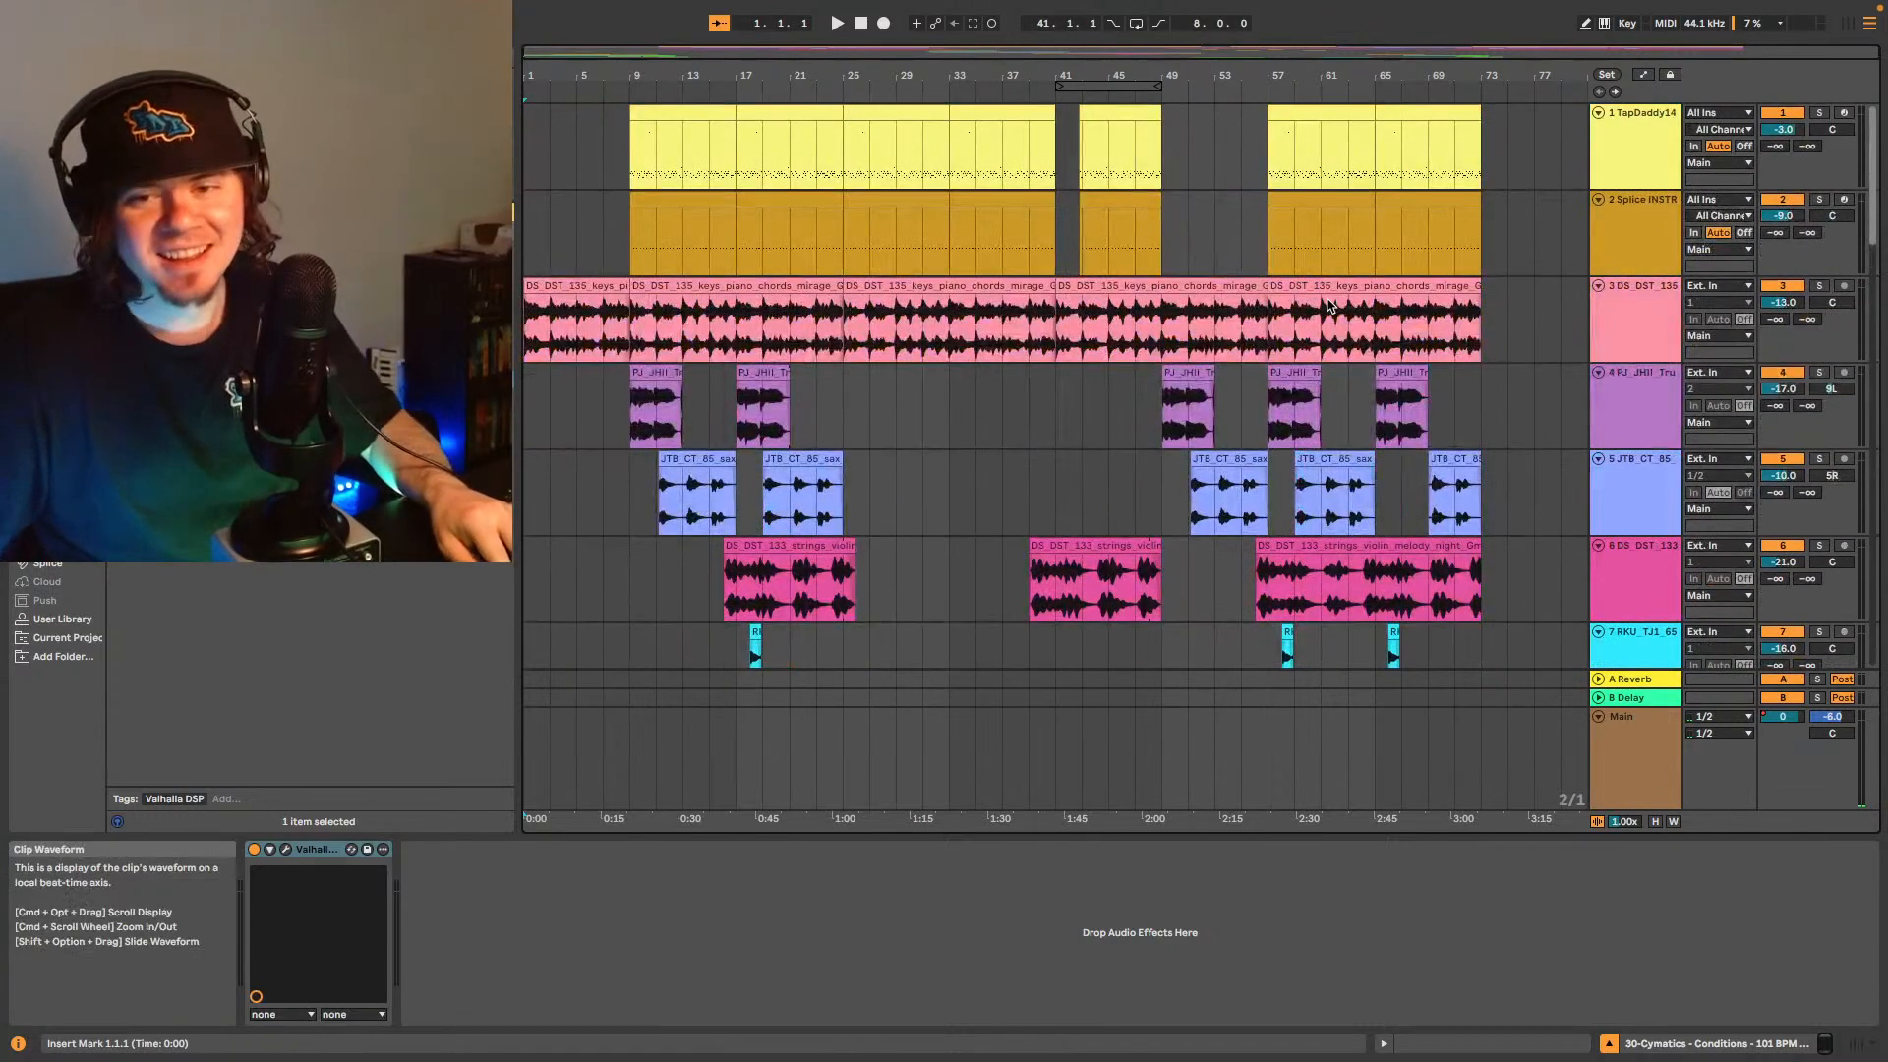
pyautogui.click(1331, 291)
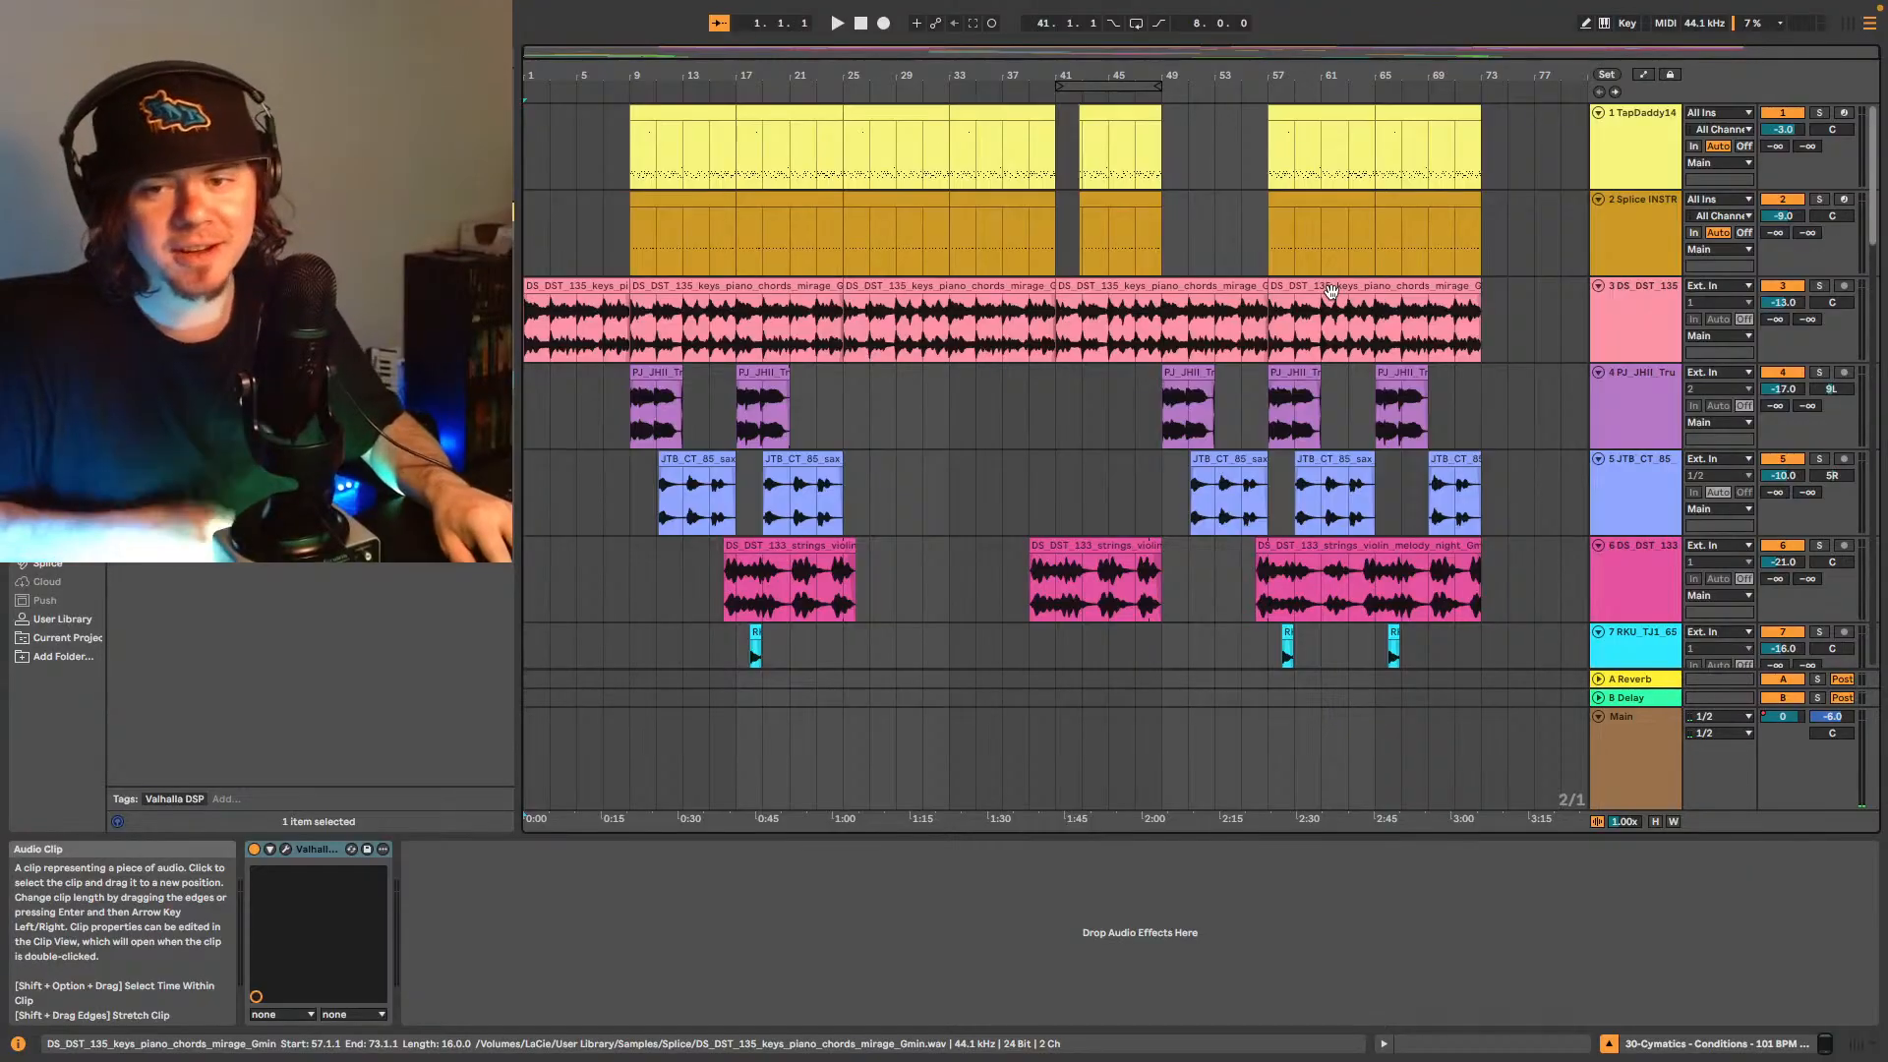
pyautogui.press('space')
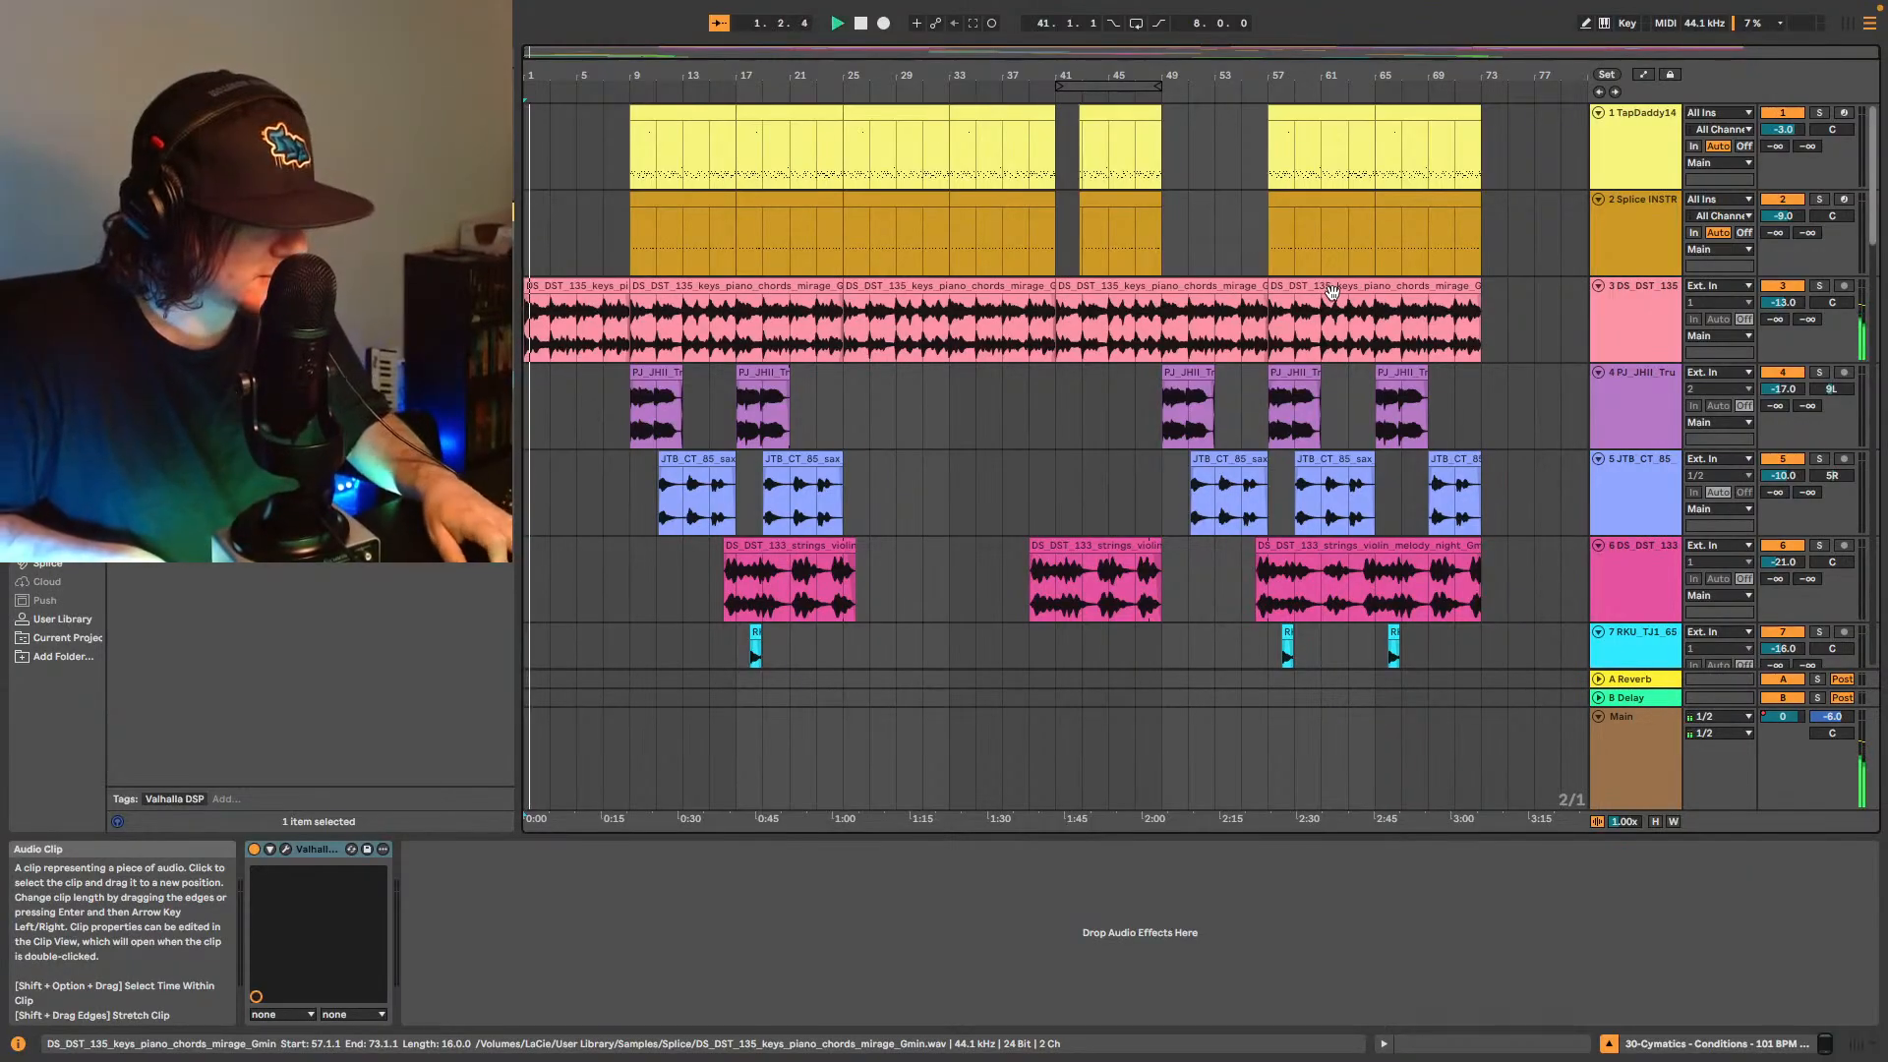
pyautogui.press('super+s')
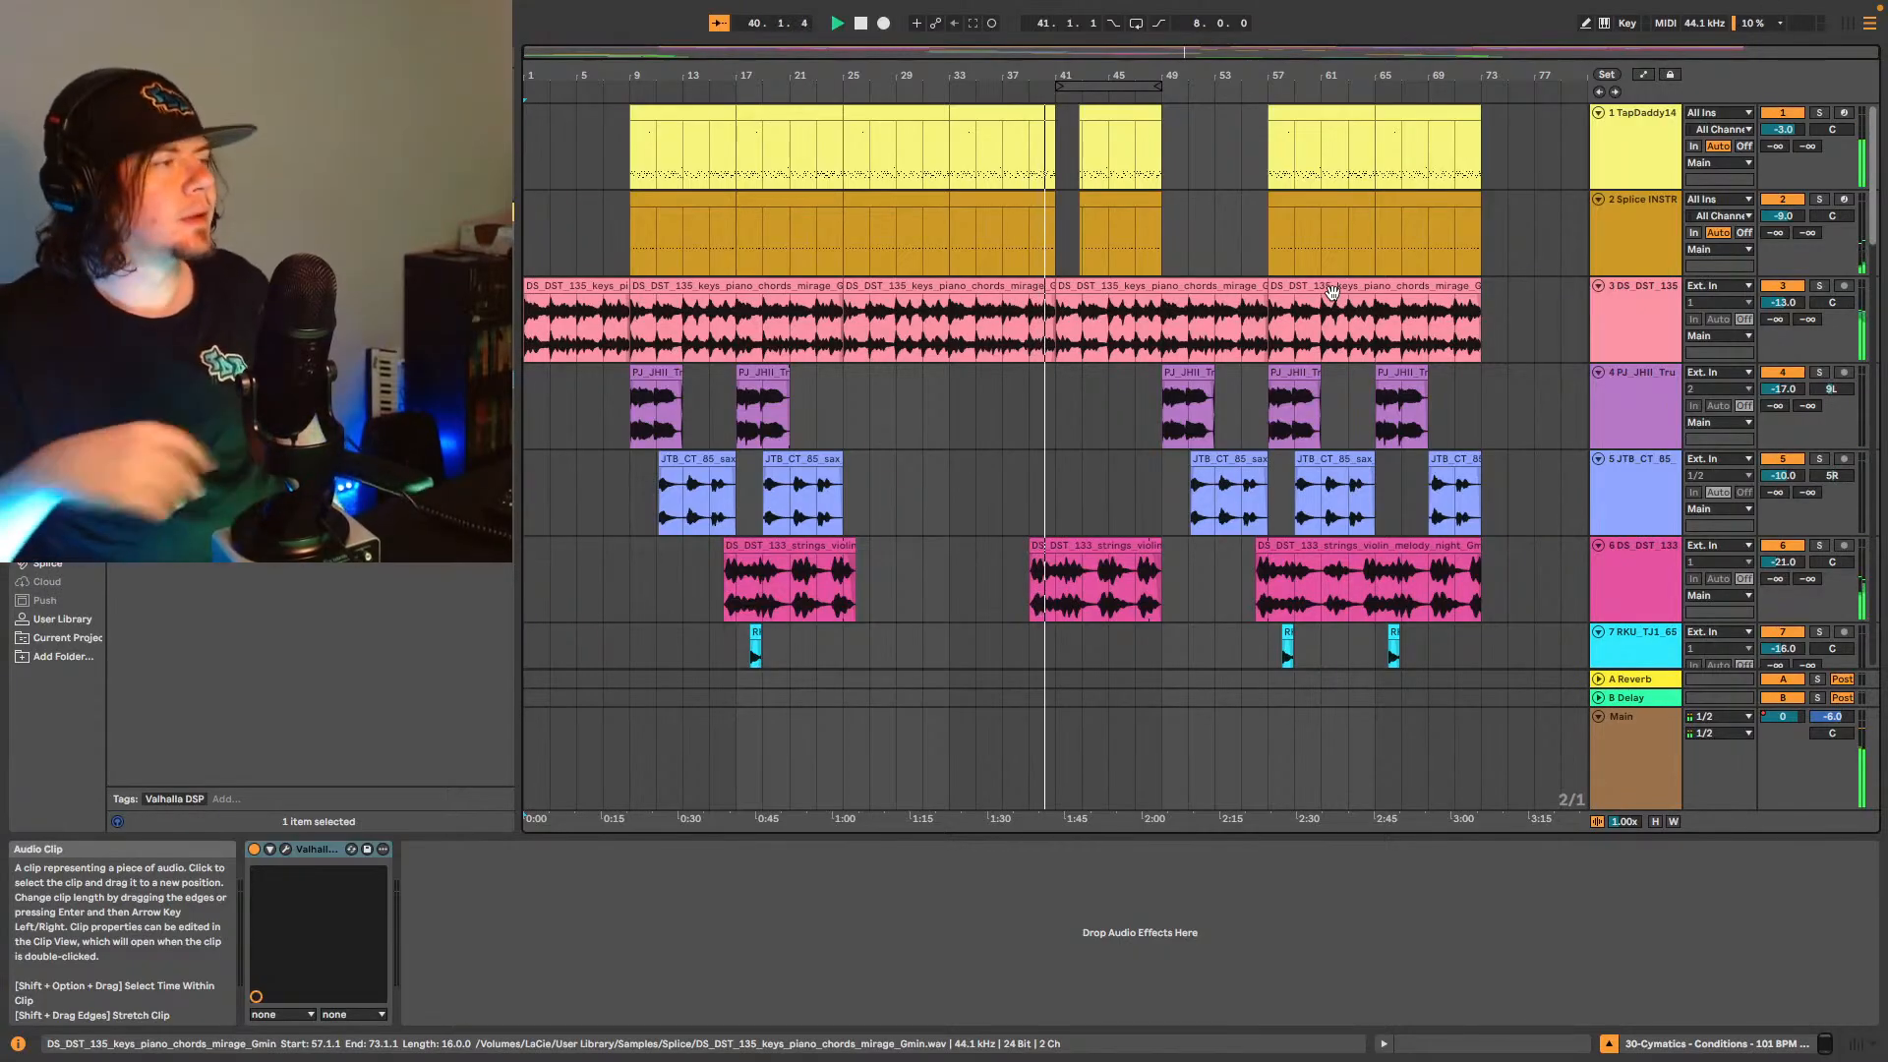
pyautogui.scroll(-1, 567, 456)
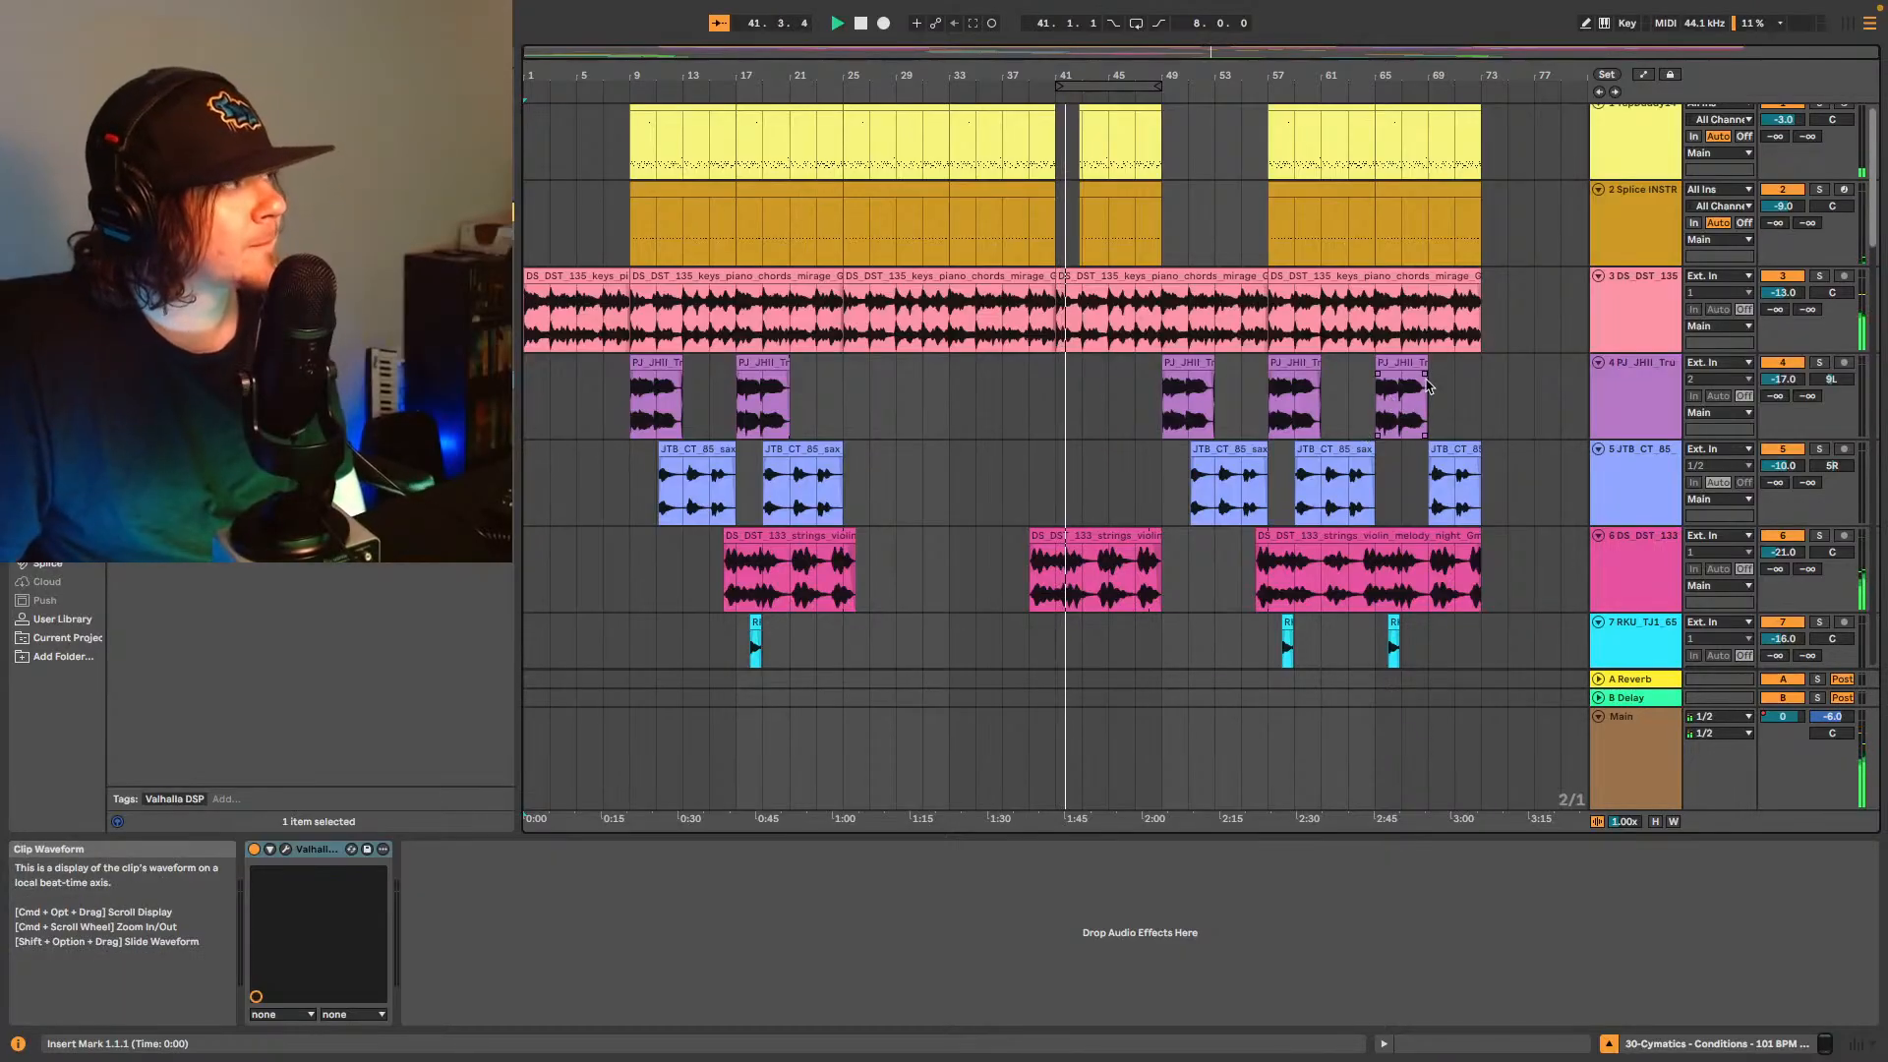
pyautogui.scroll(-6, 1396, 413)
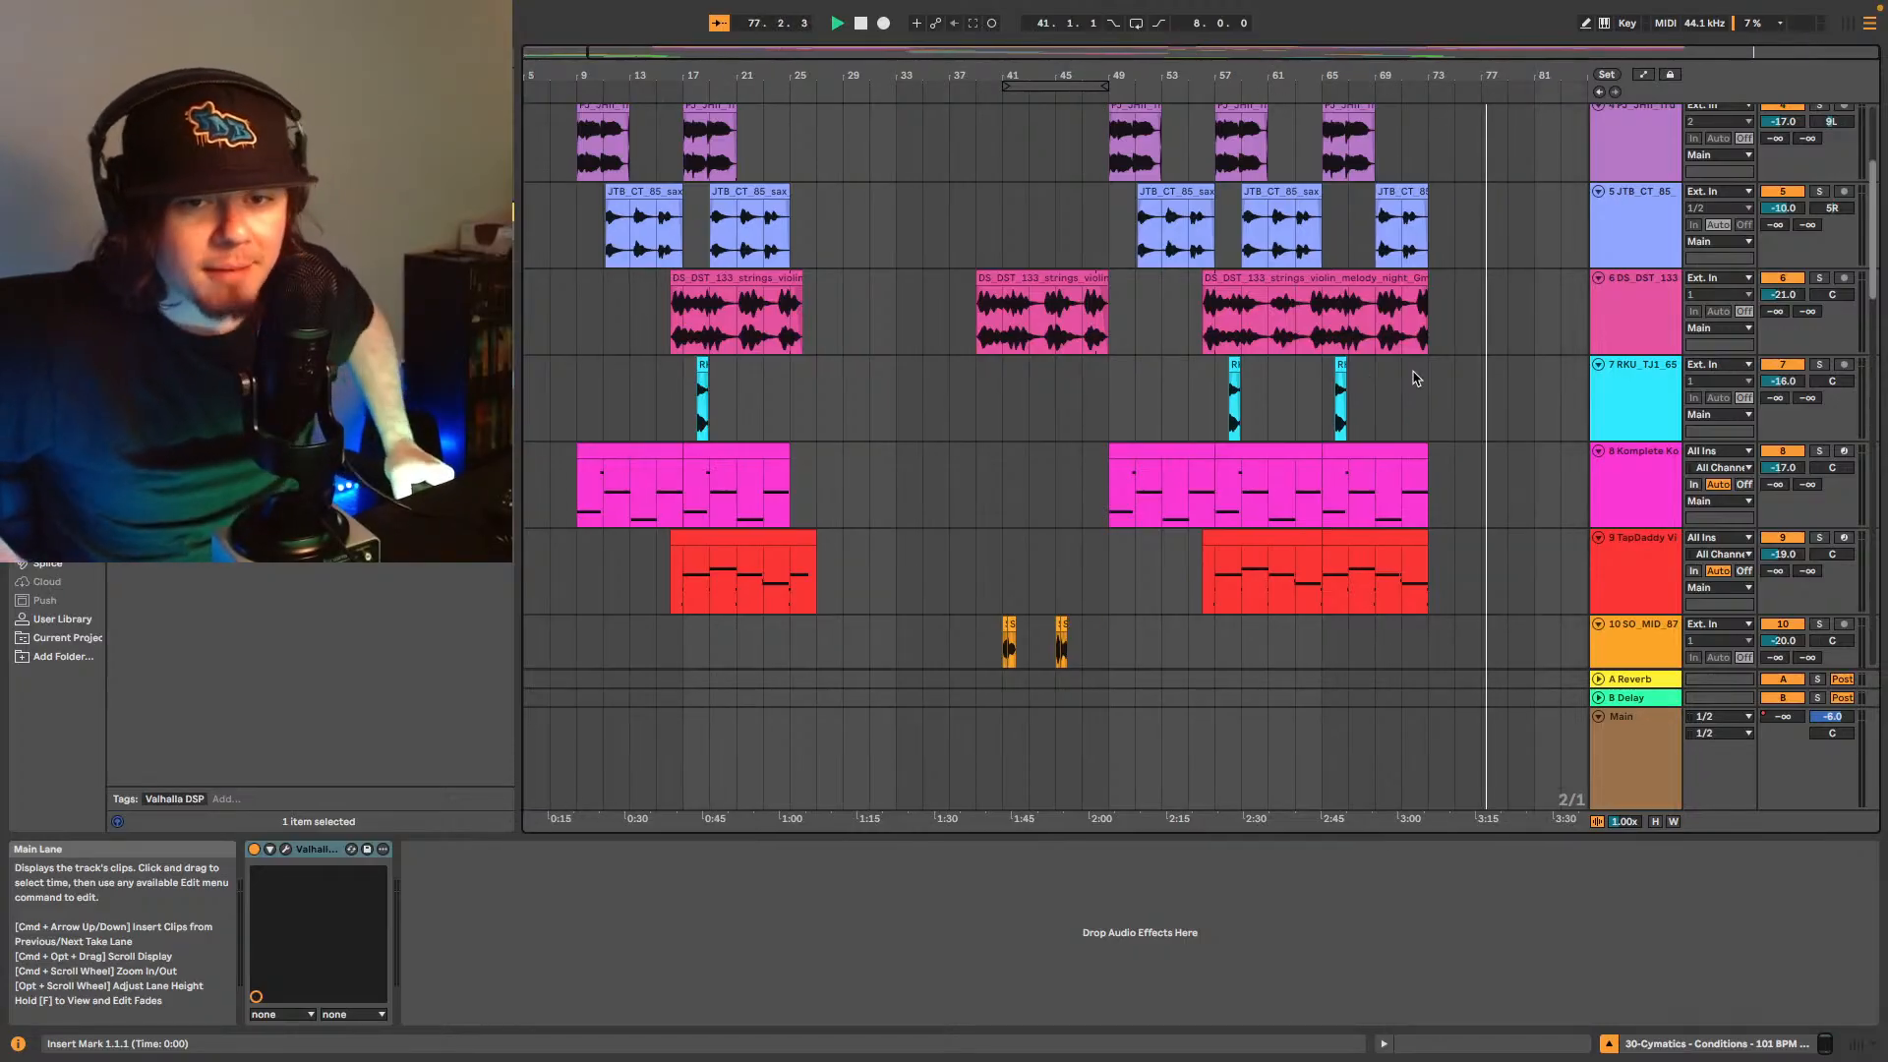
pyautogui.click(1222, 918)
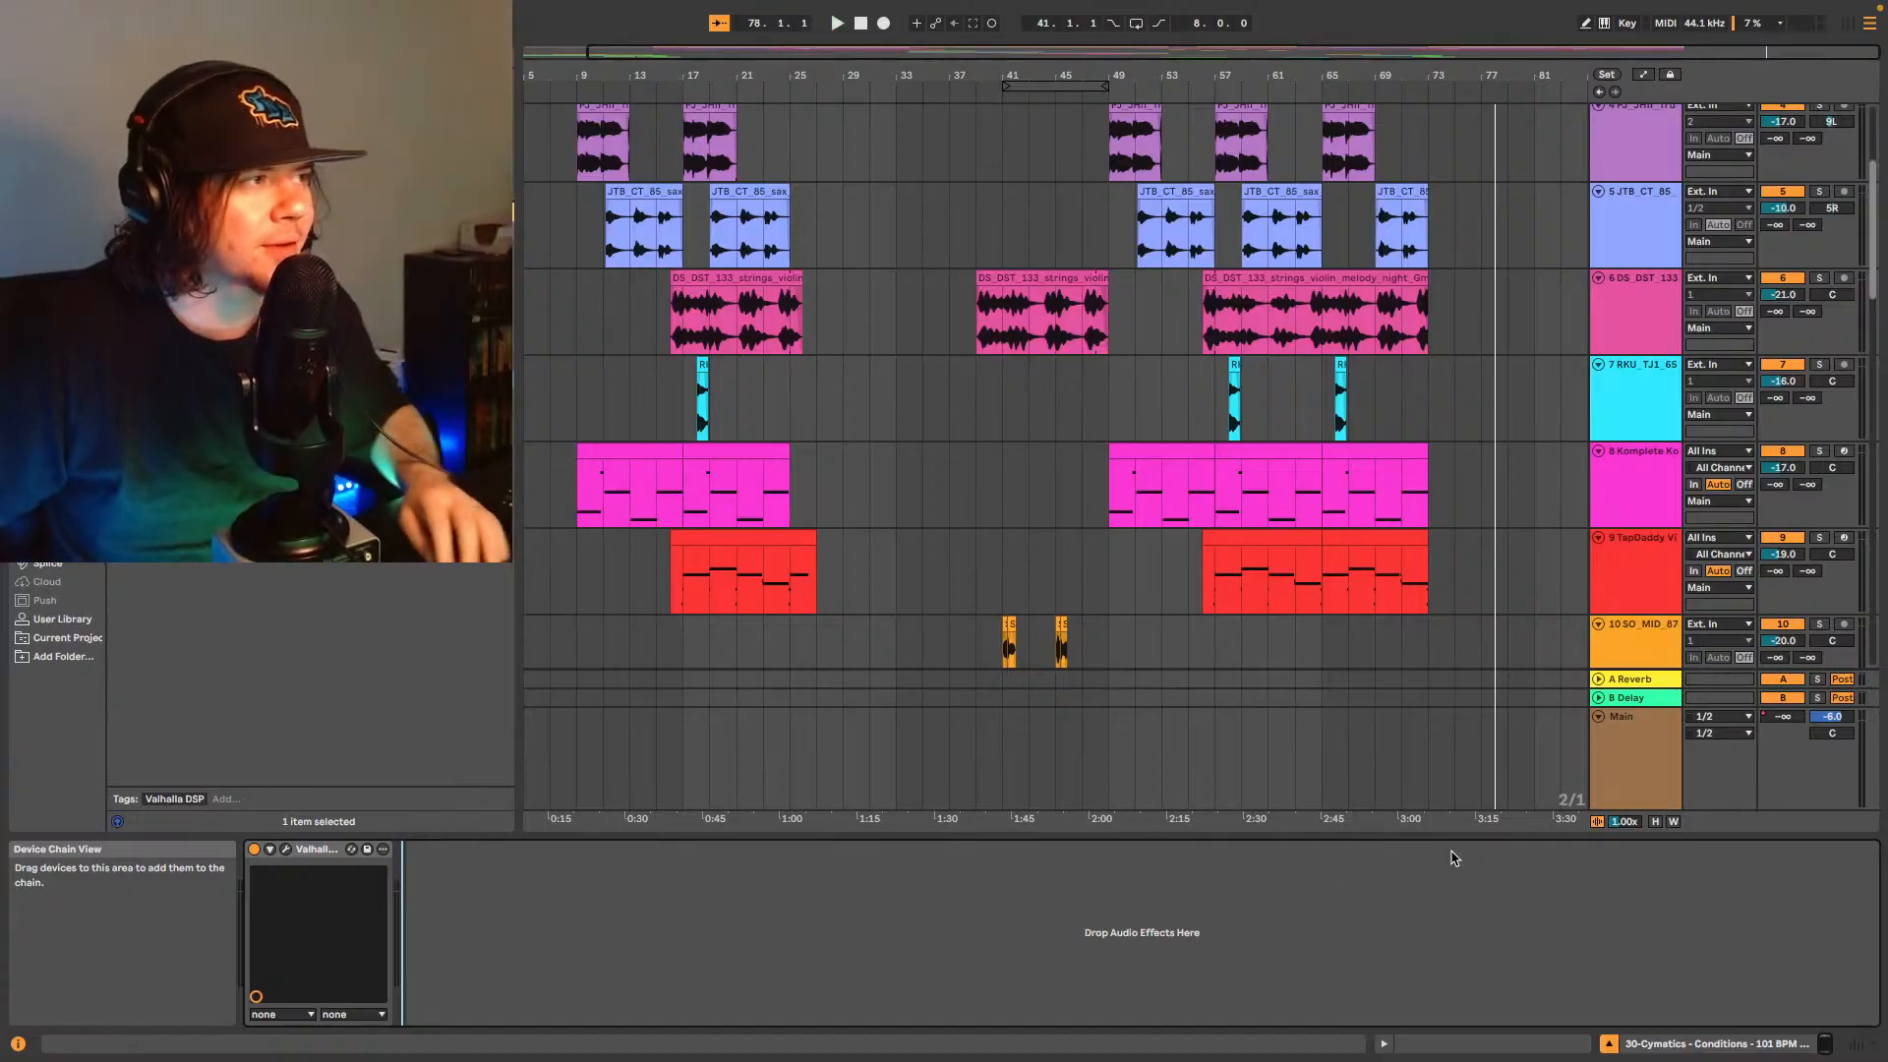
# - Examine the clip layout of the finished arrangement across all tracks, from track 1 to track 30
pyautogui.click(1599, 93)
pyautogui.scroll(3, 1426, 434)
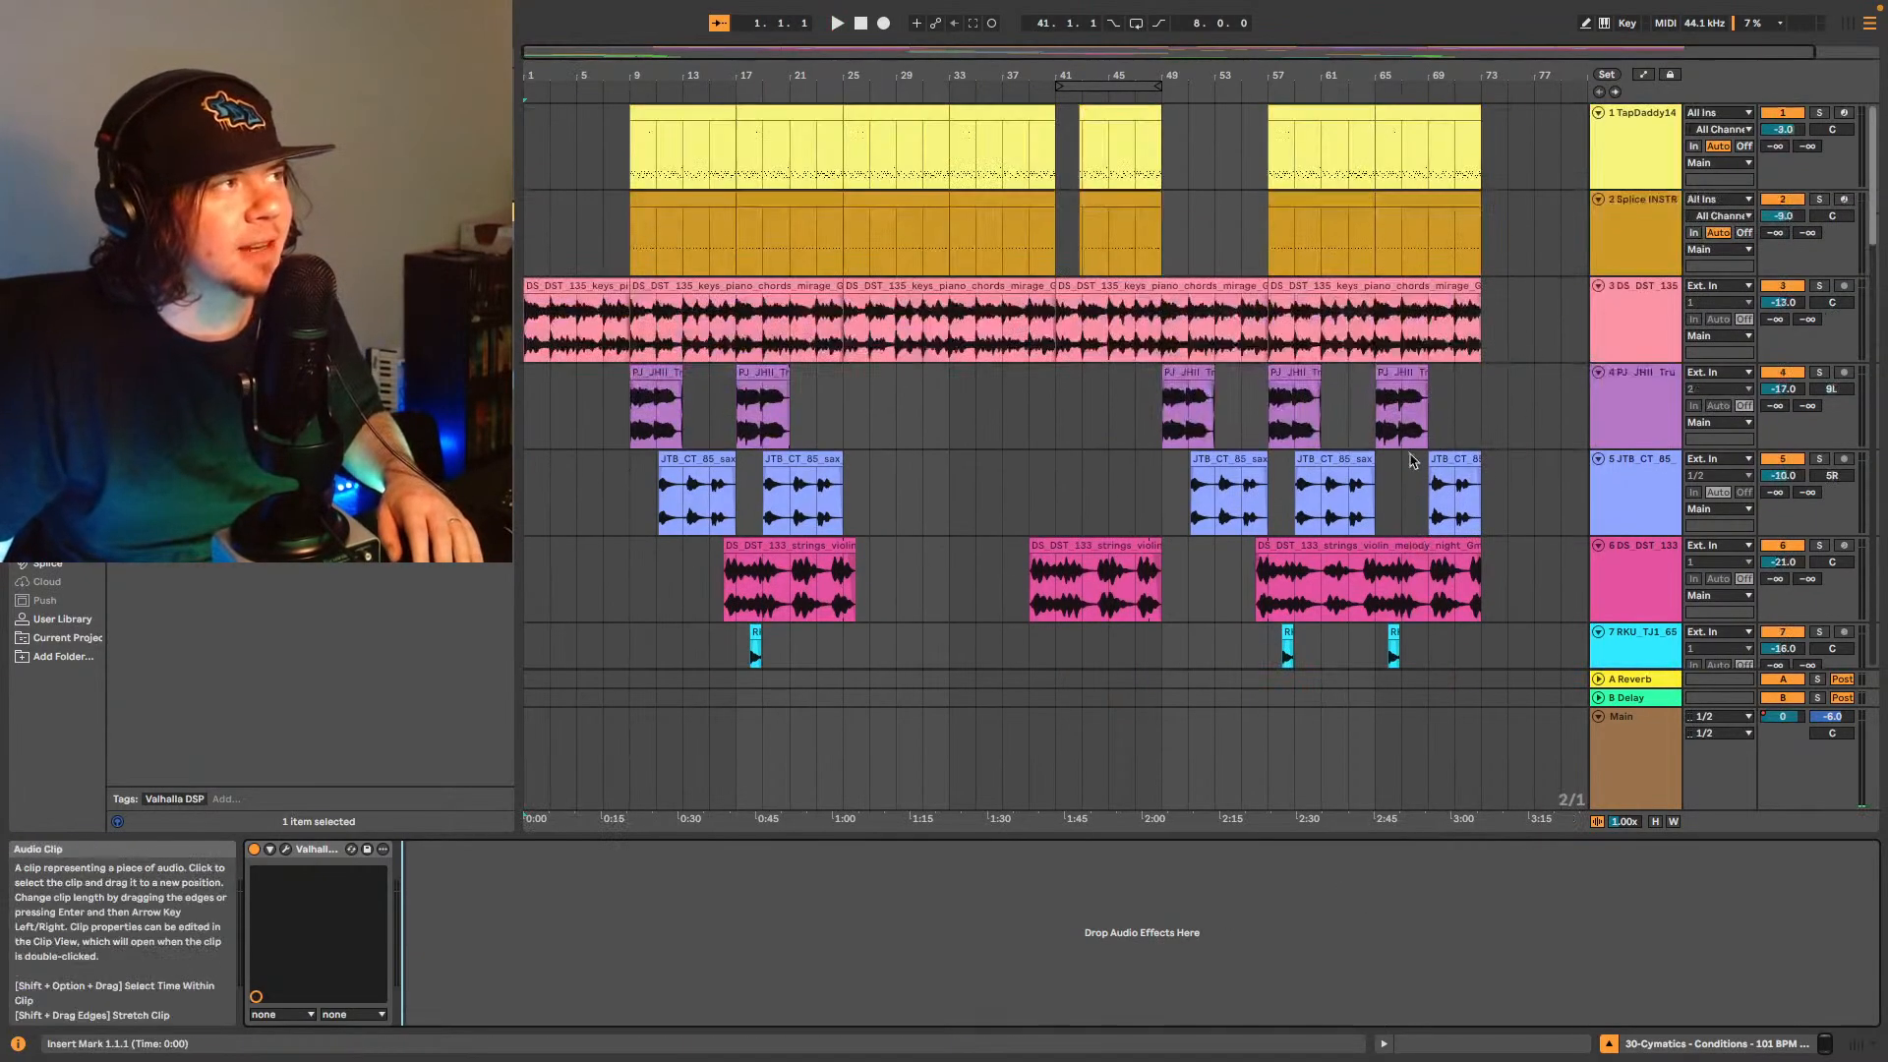
pyautogui.scroll(-10, 1426, 422)
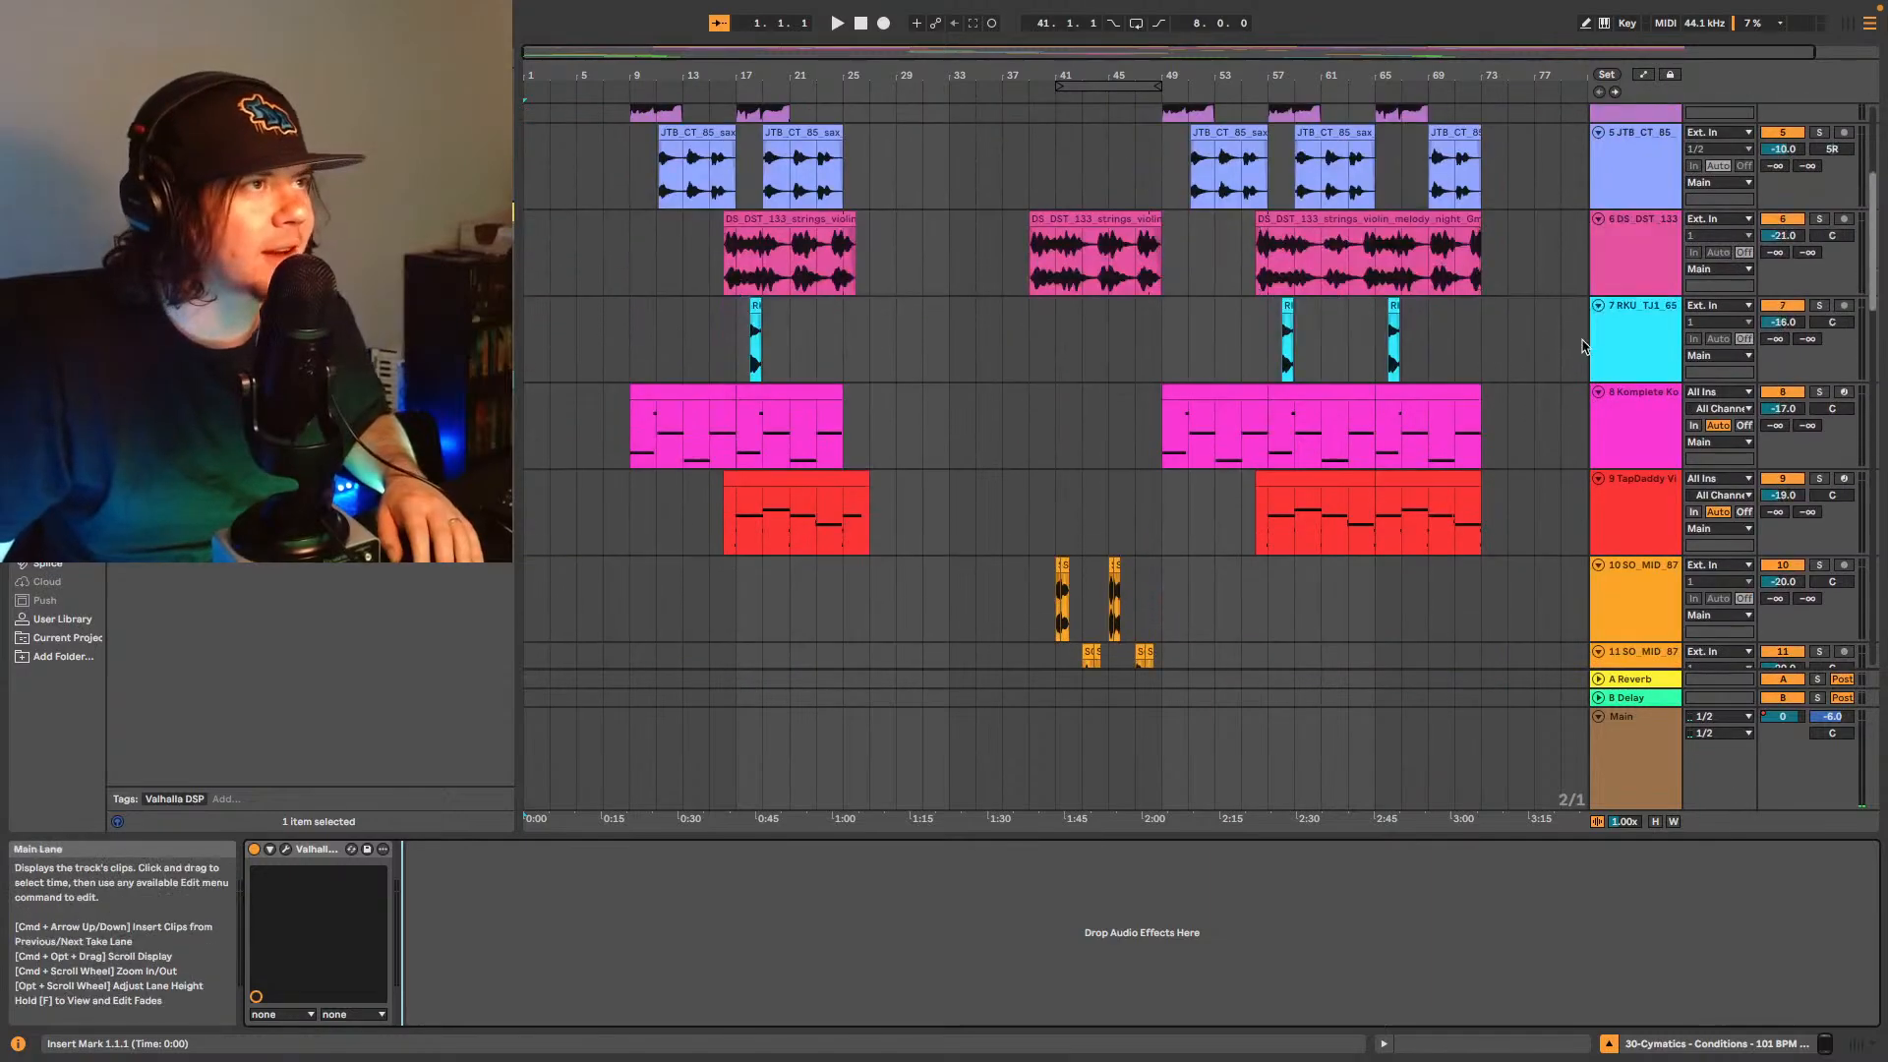
pyautogui.scroll(-10, 1463, 411)
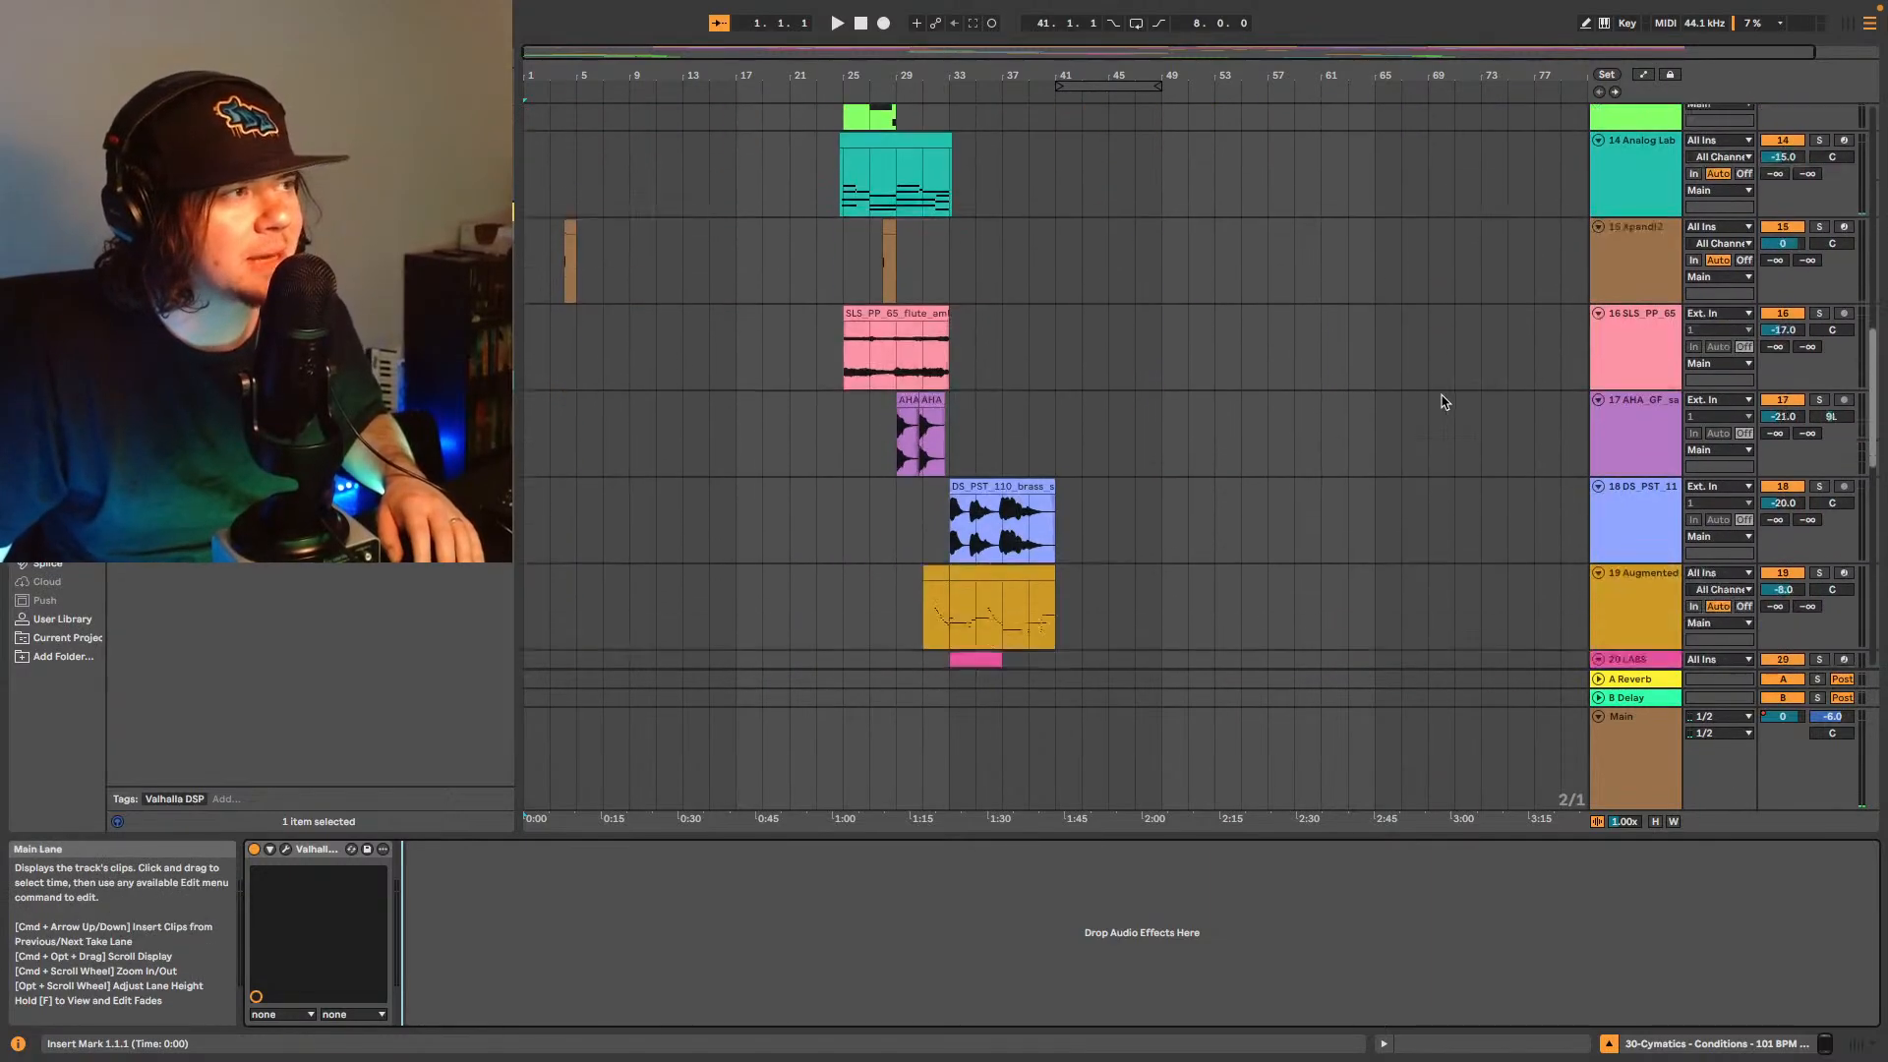
pyautogui.scroll(-10, 1337, 379)
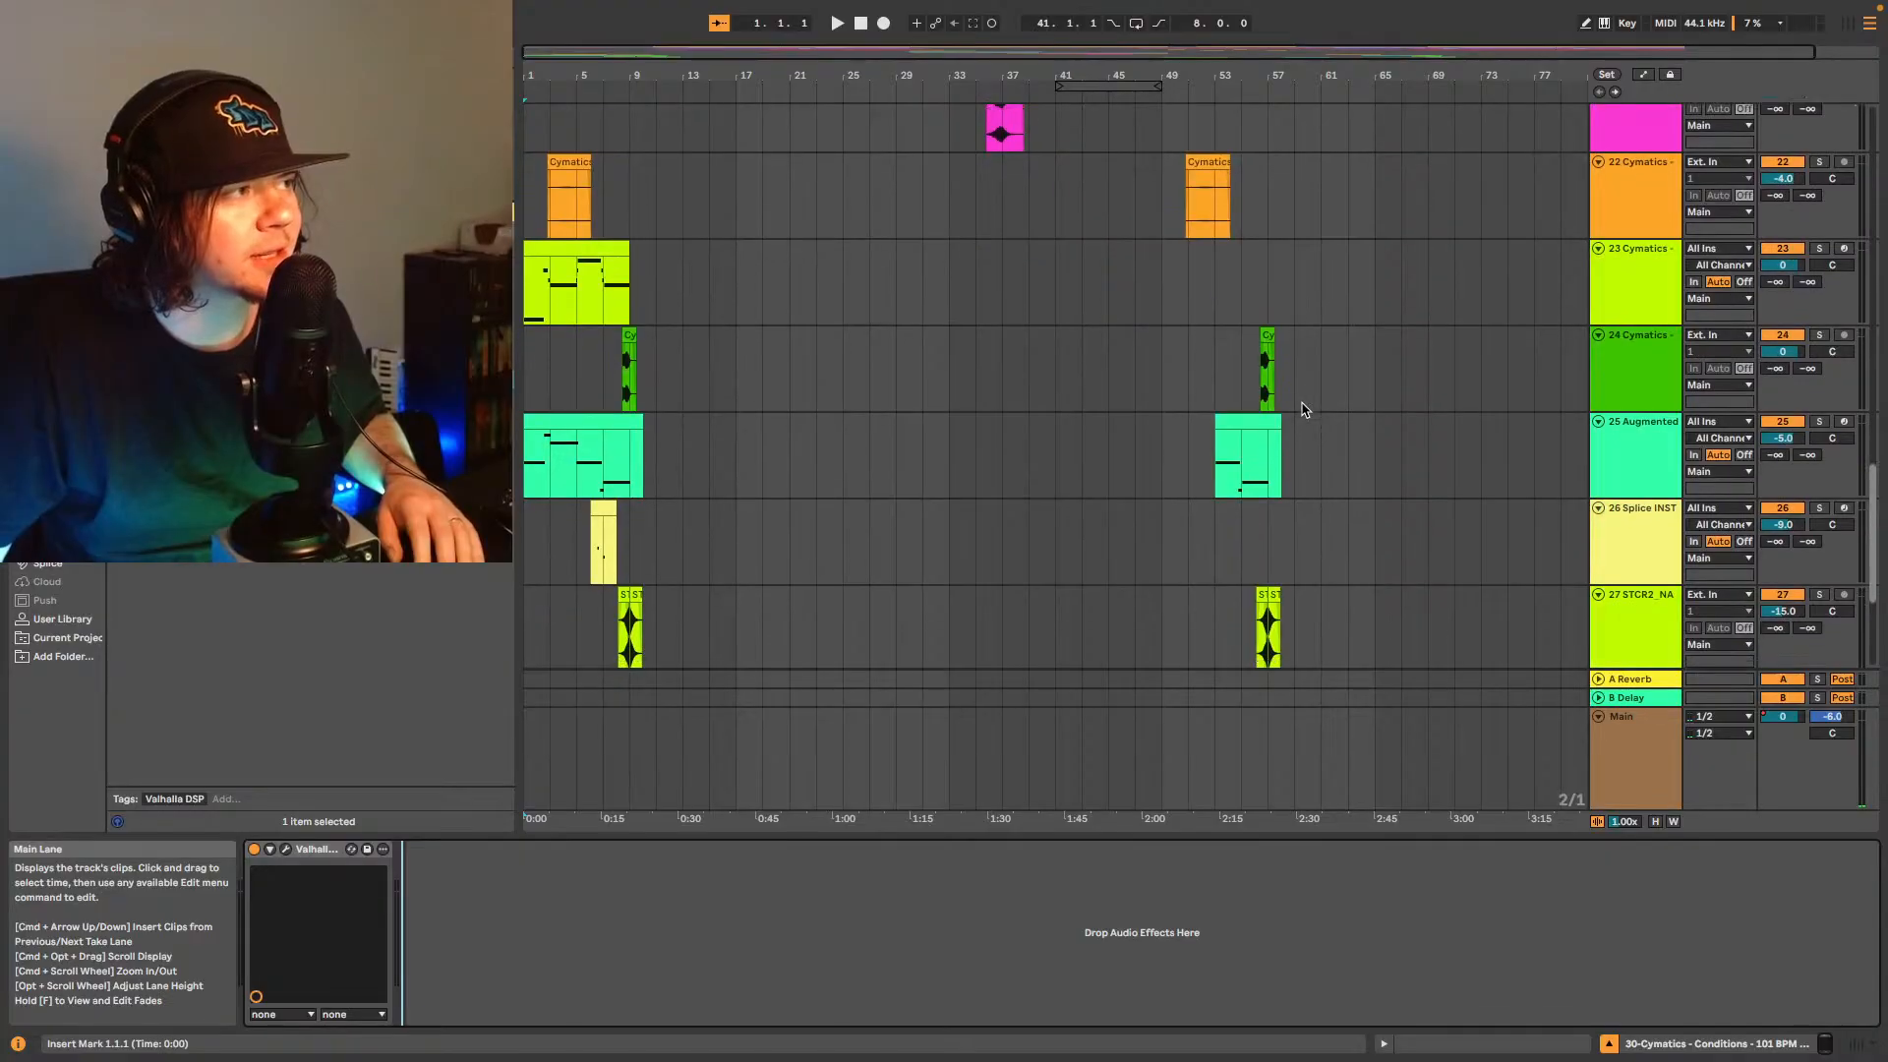
pyautogui.scroll(-2, 1298, 388)
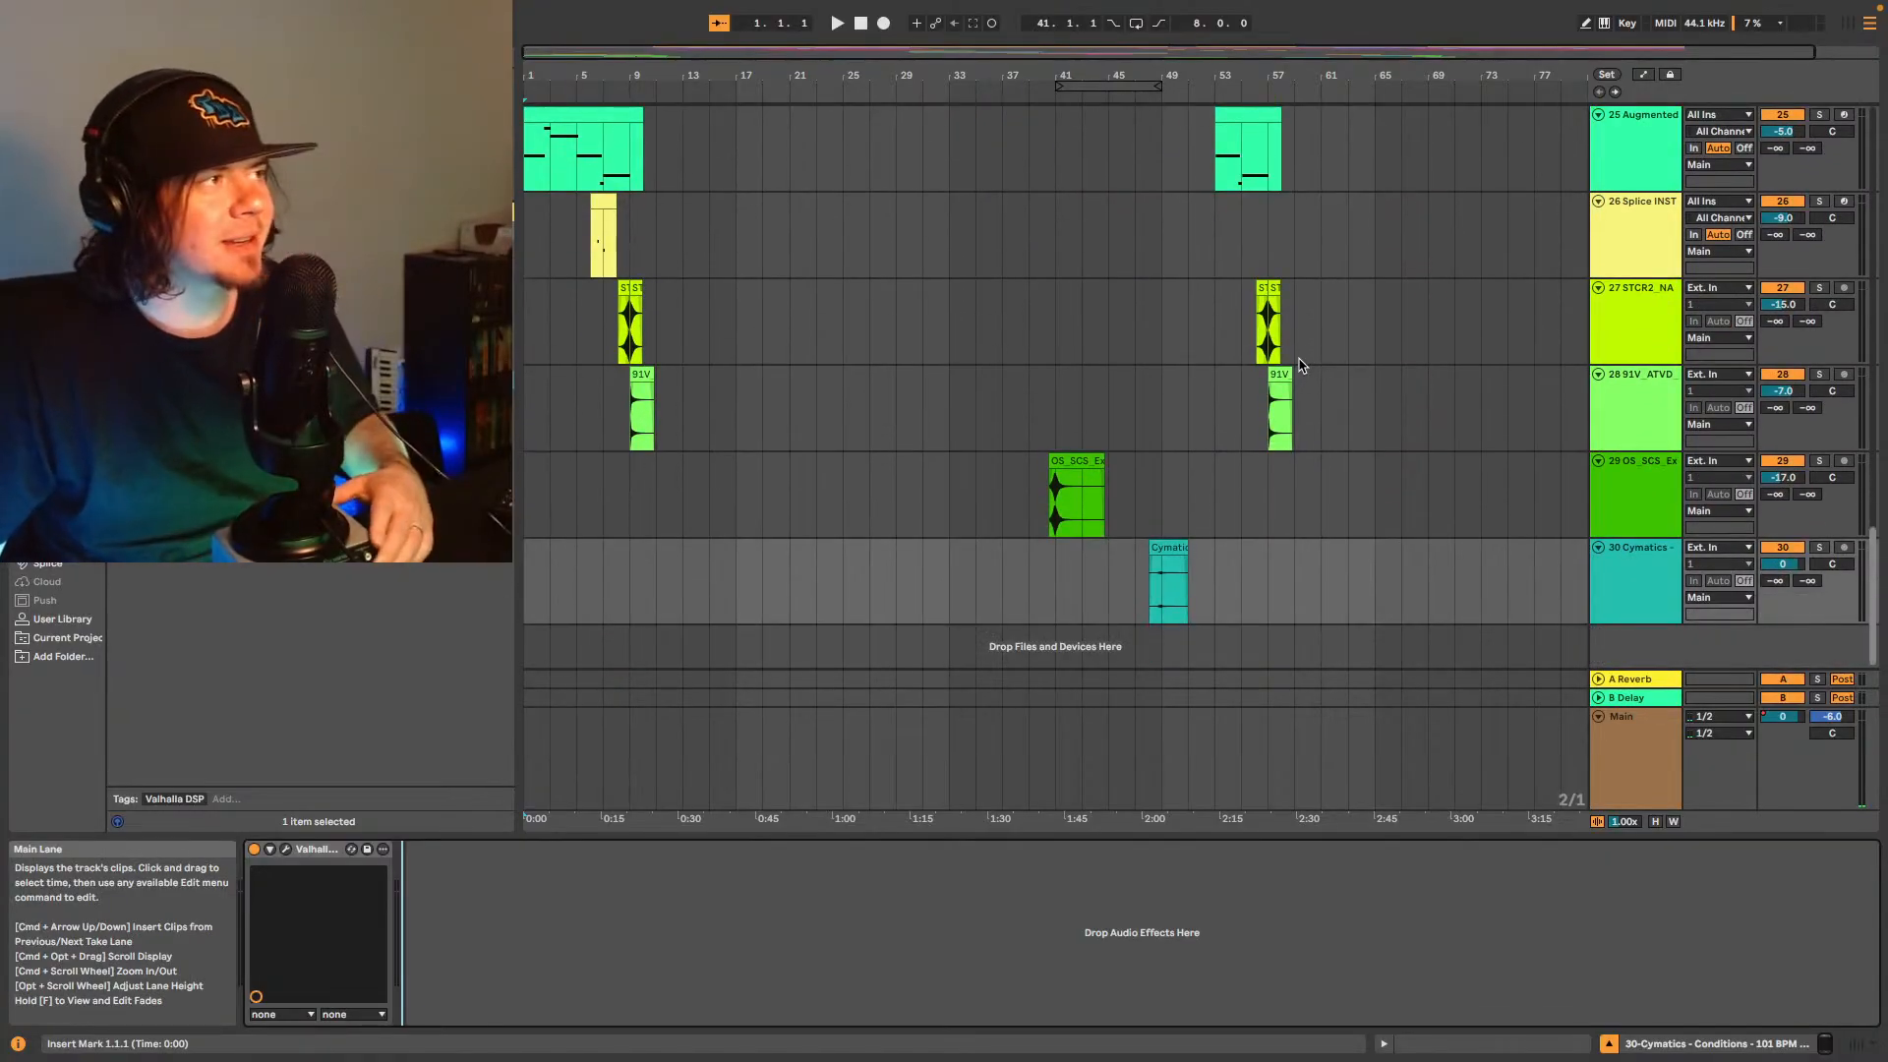
pyautogui.scroll(4, 1298, 359)
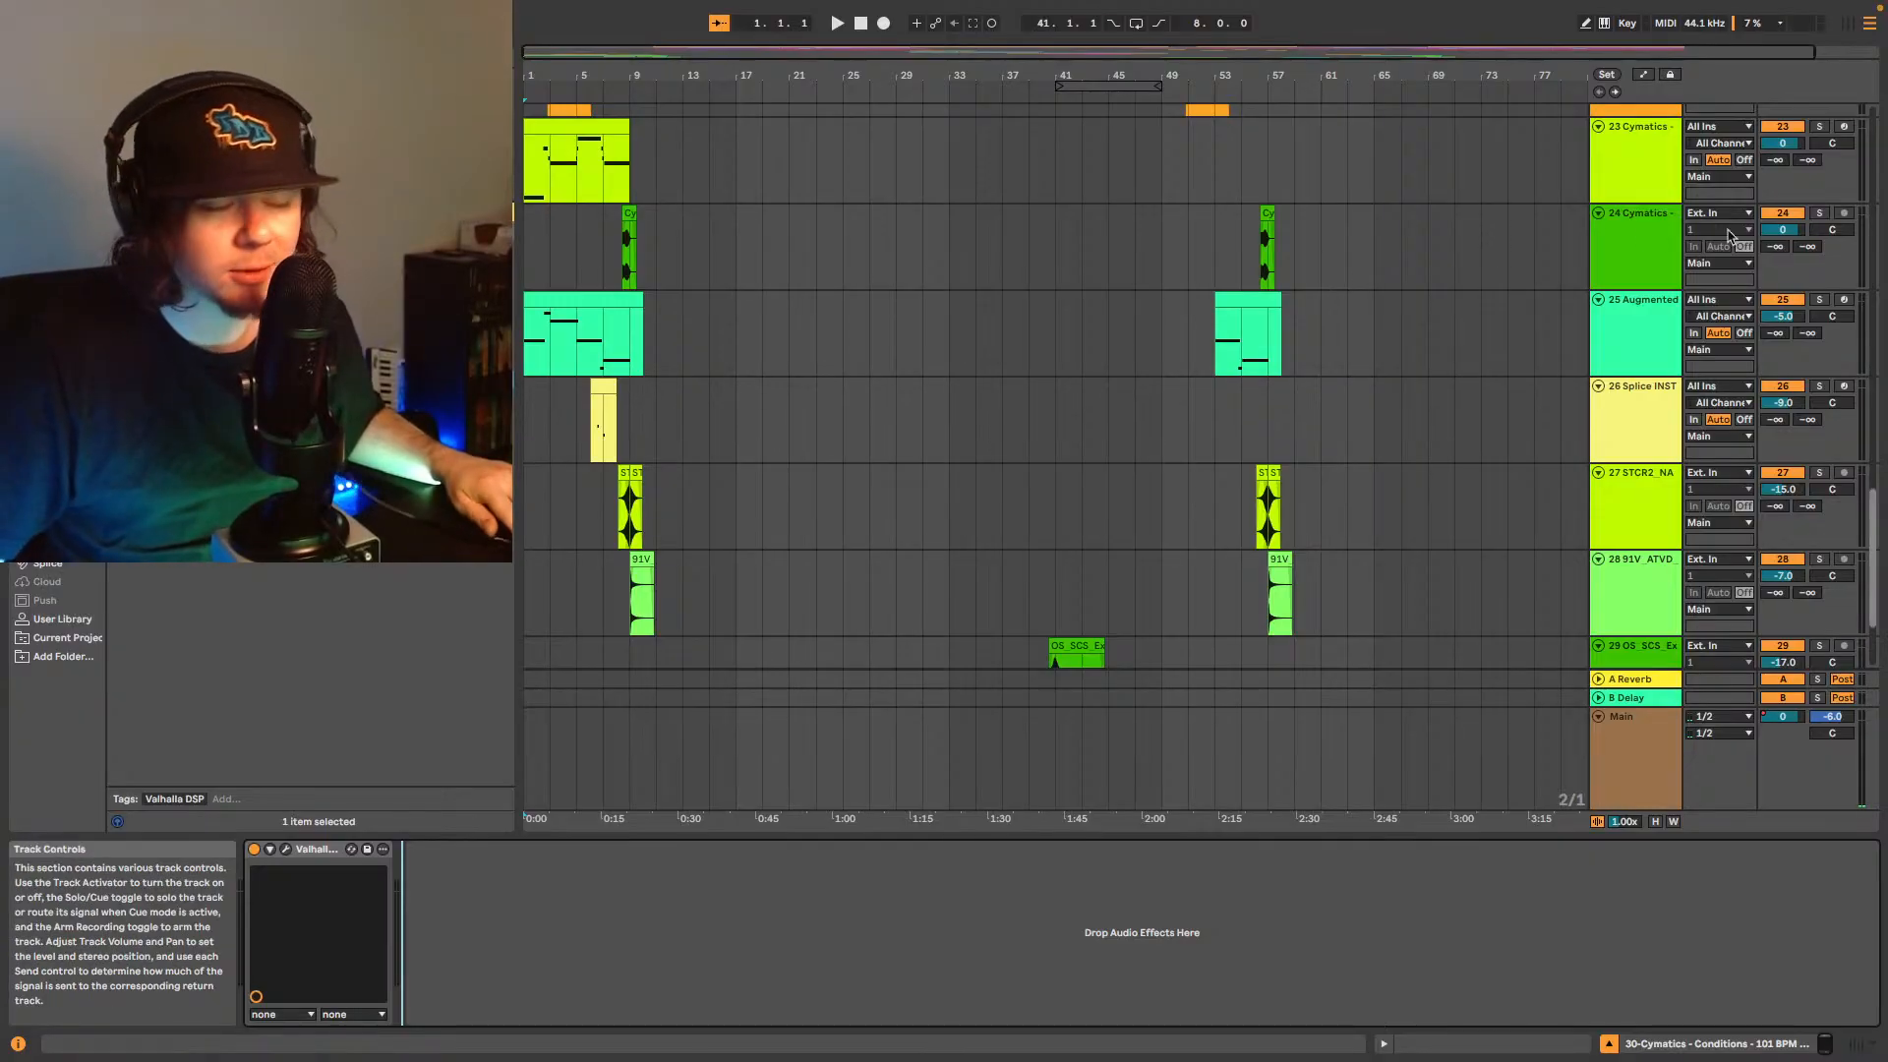
pyautogui.scroll(5, 1475, 260)
pyautogui.scroll(15, 1413, 359)
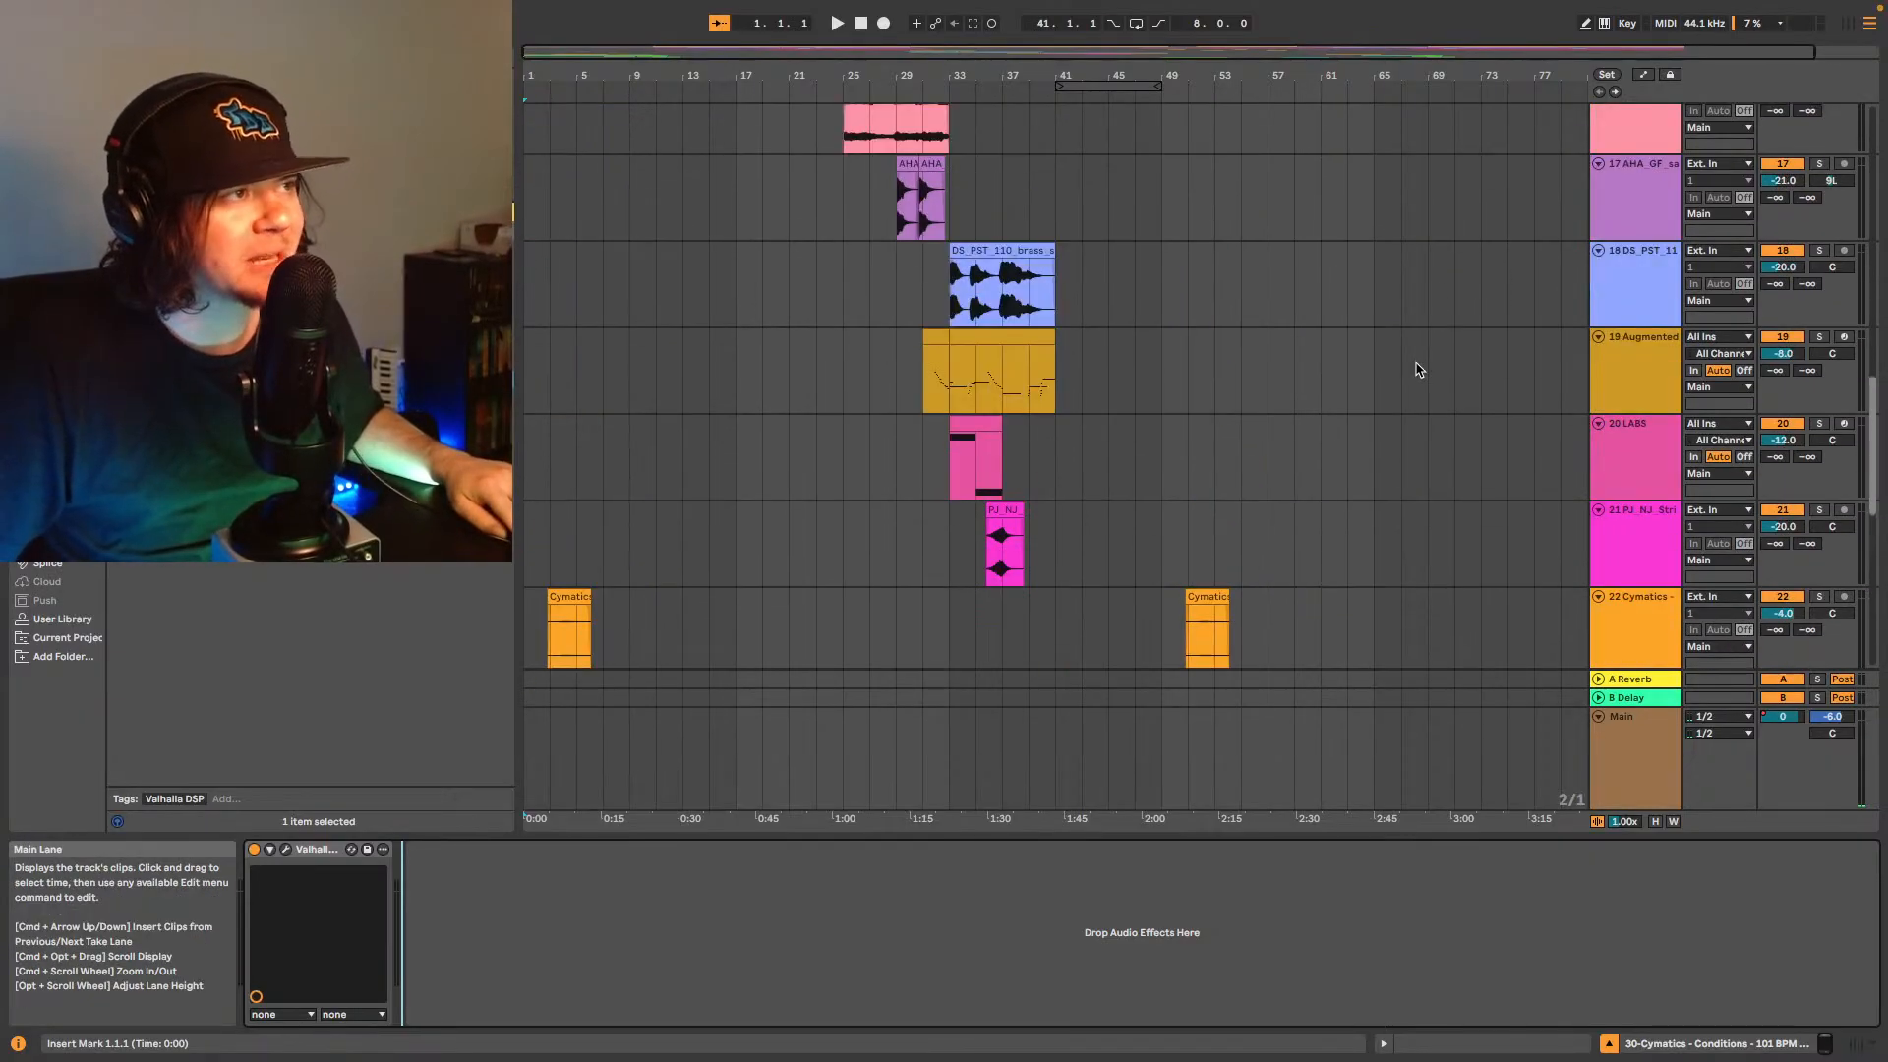
pyautogui.scroll(9, 1412, 344)
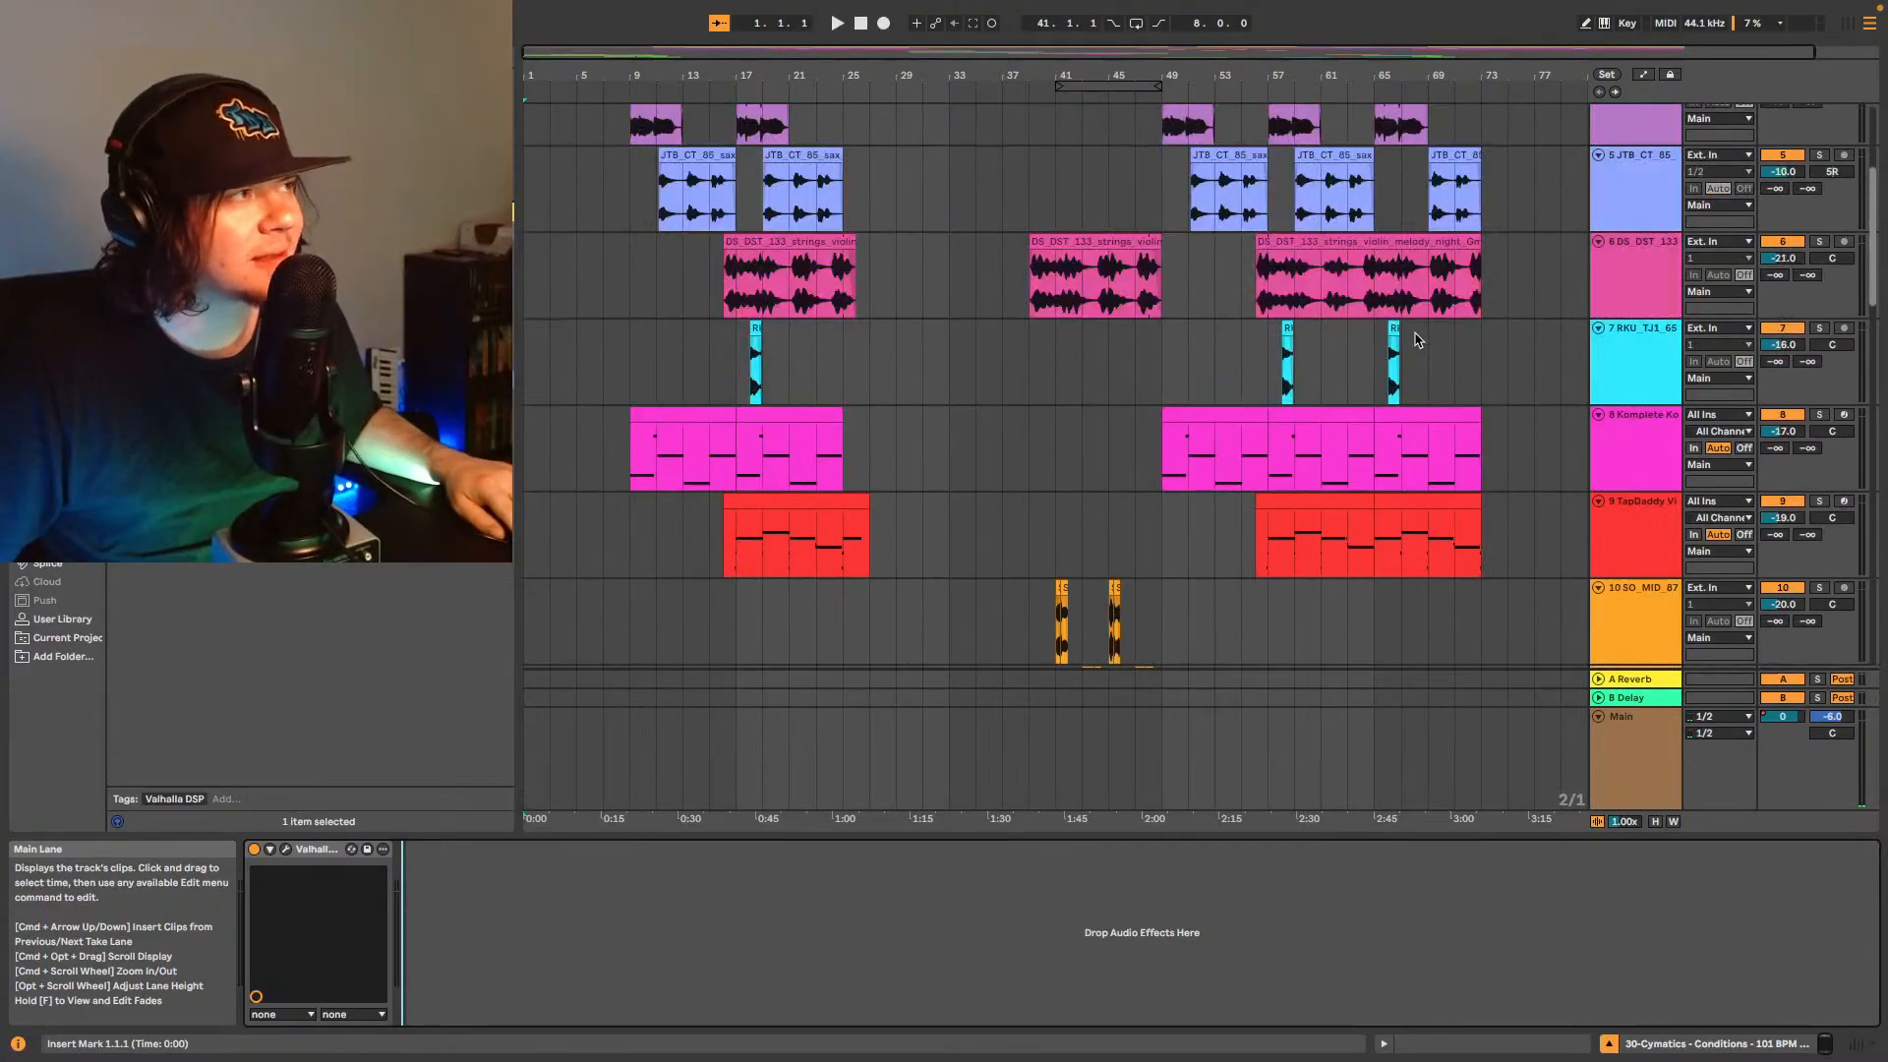
pyautogui.scroll(-11, 1416, 322)
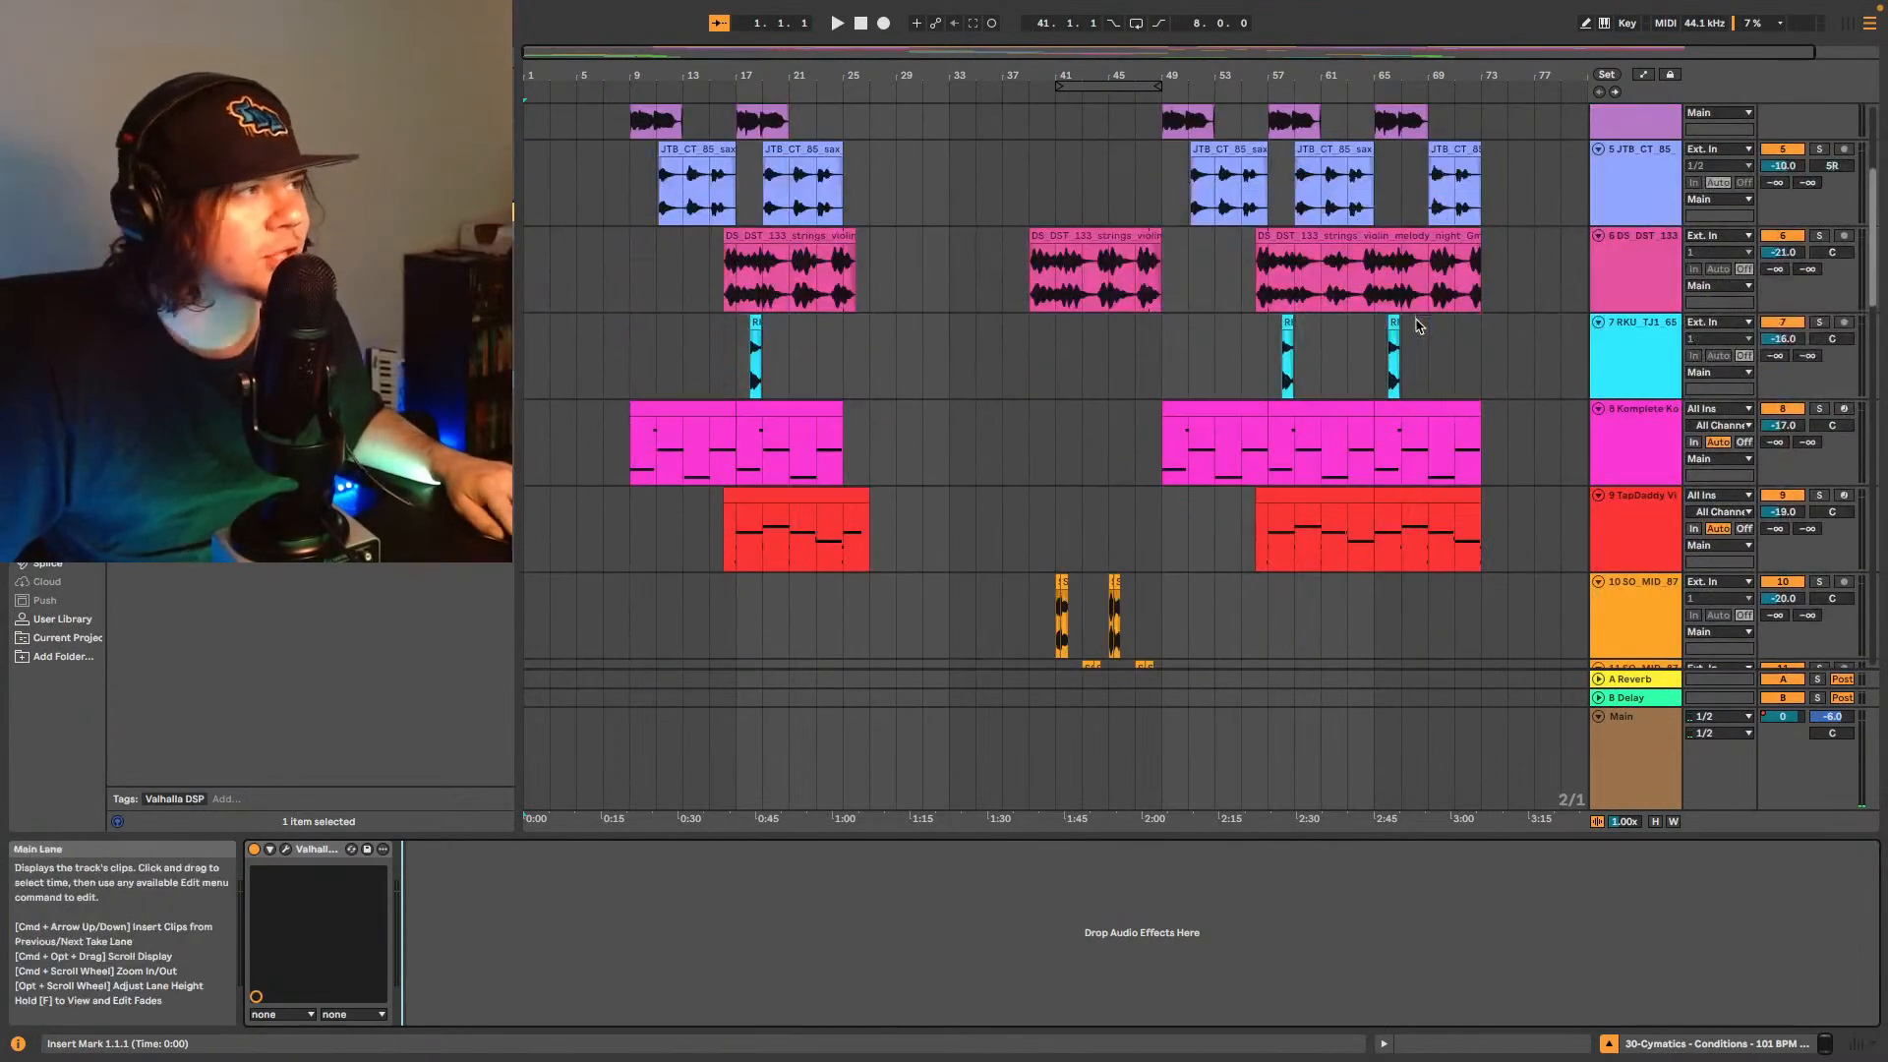
pyautogui.scroll(-6, 1495, 287)
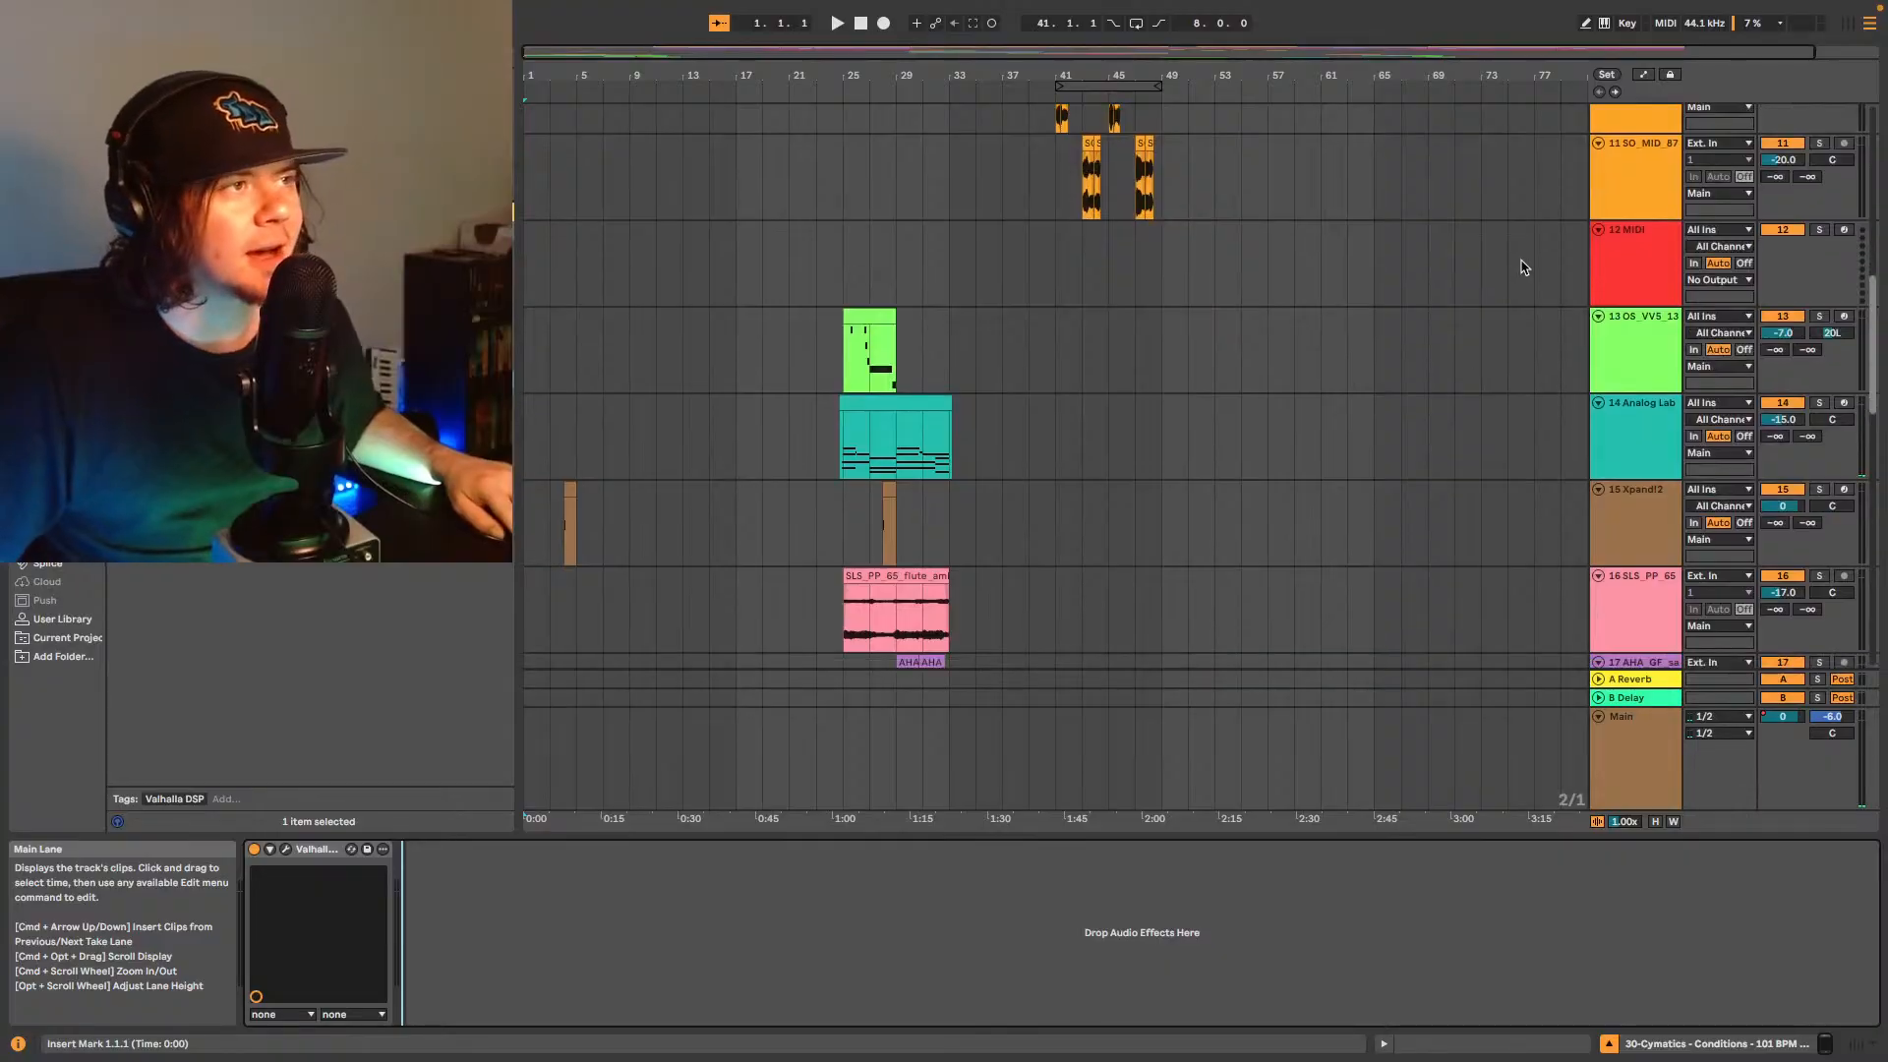